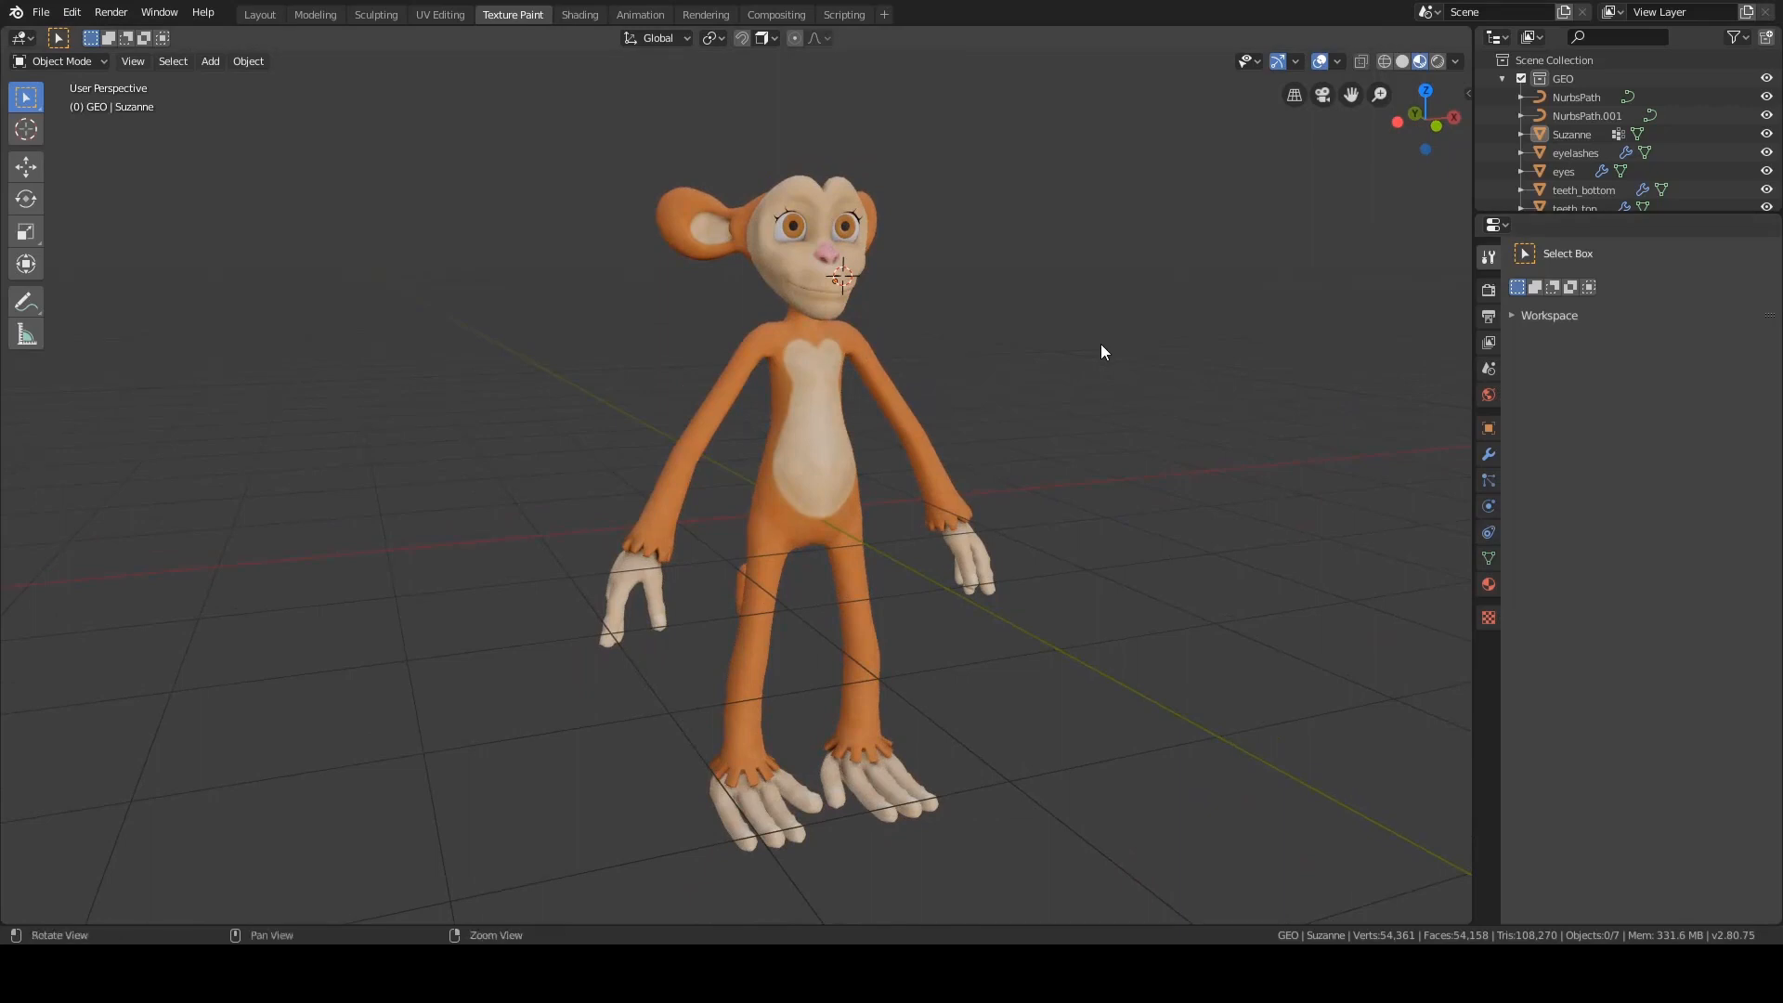
# - Enlarge the Outliner area so that the full list of collections and objects fits
pyautogui.moveTo(1102, 346); pyautogui.dragTo(995, 287, button='middle')
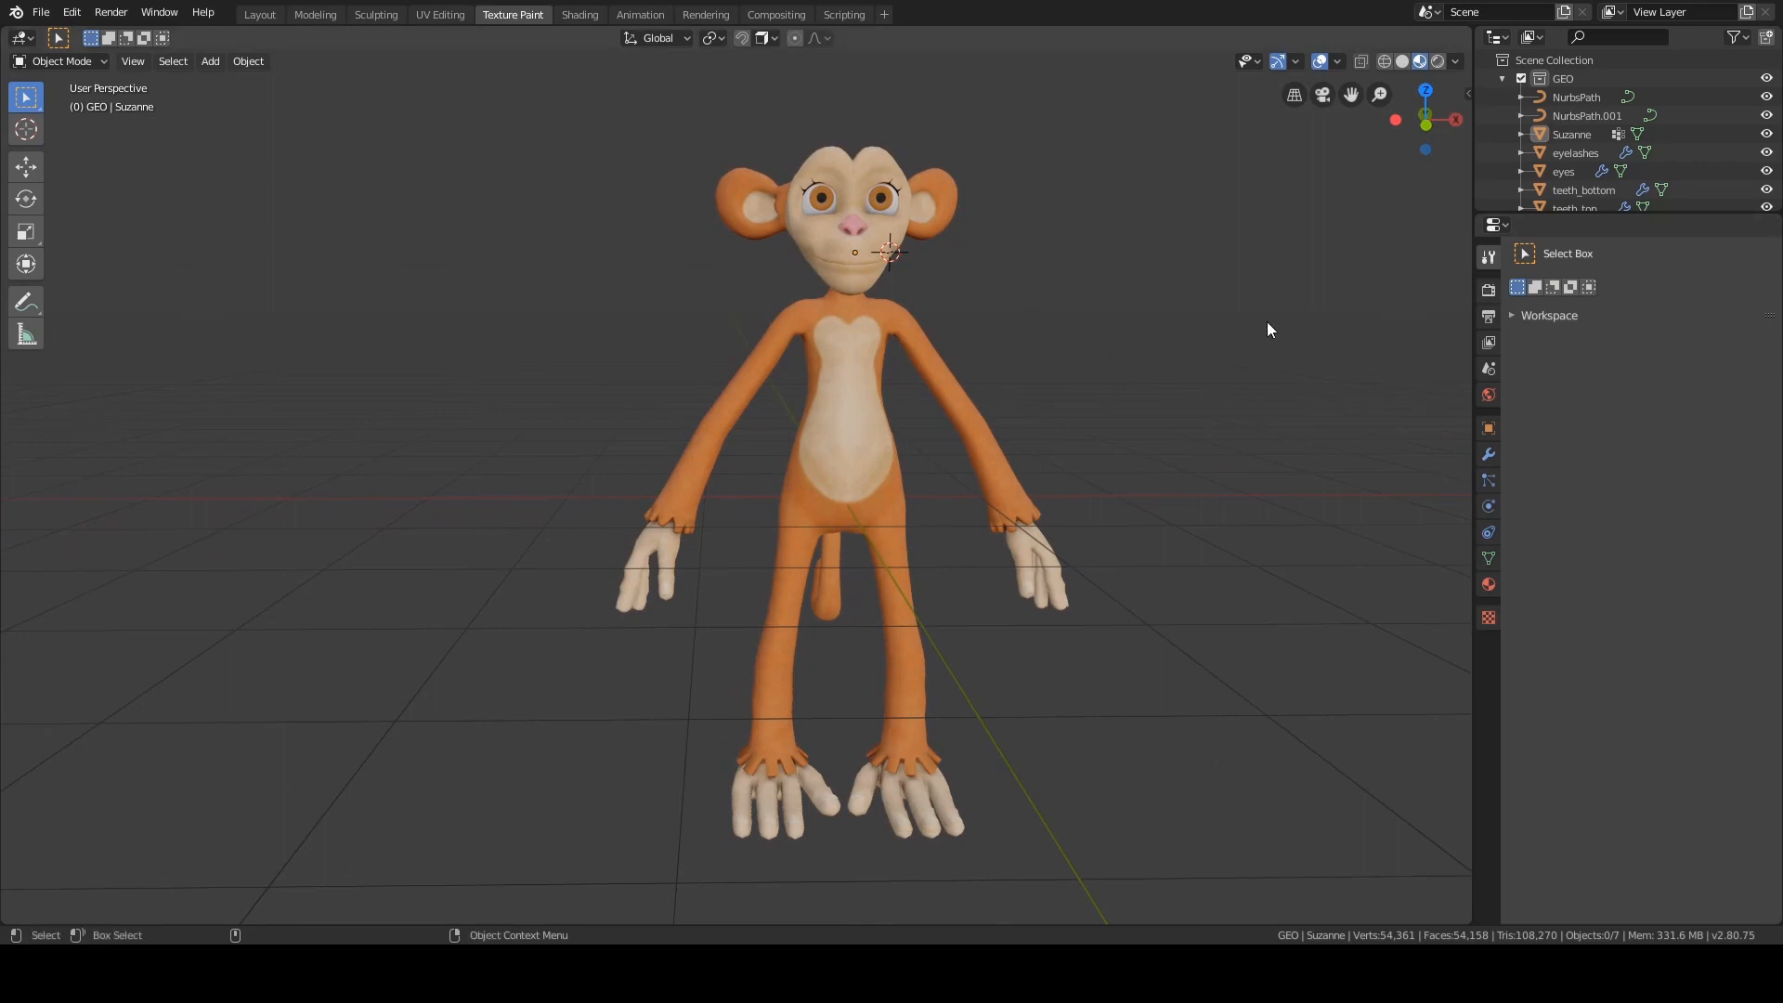
pyautogui.moveTo(1003, 337); pyautogui.dragTo(1075, 292, button='middle')
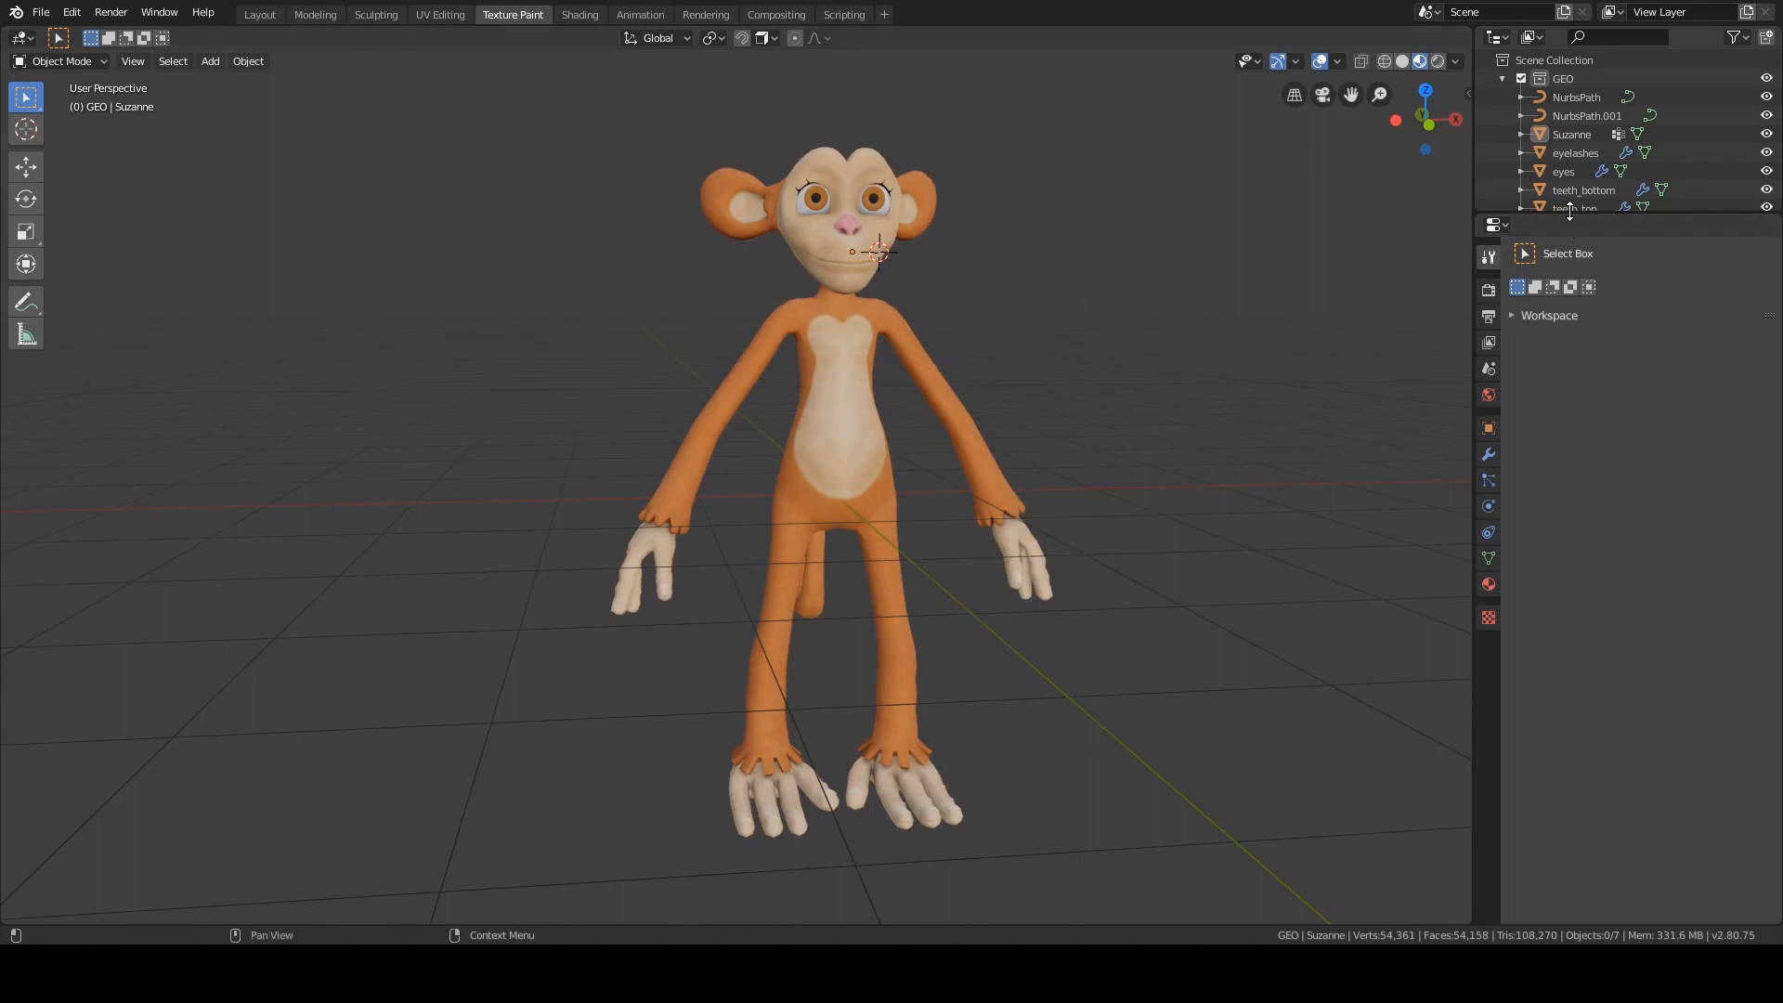
pyautogui.moveTo(1569, 216); pyautogui.dragTo(1560, 381)
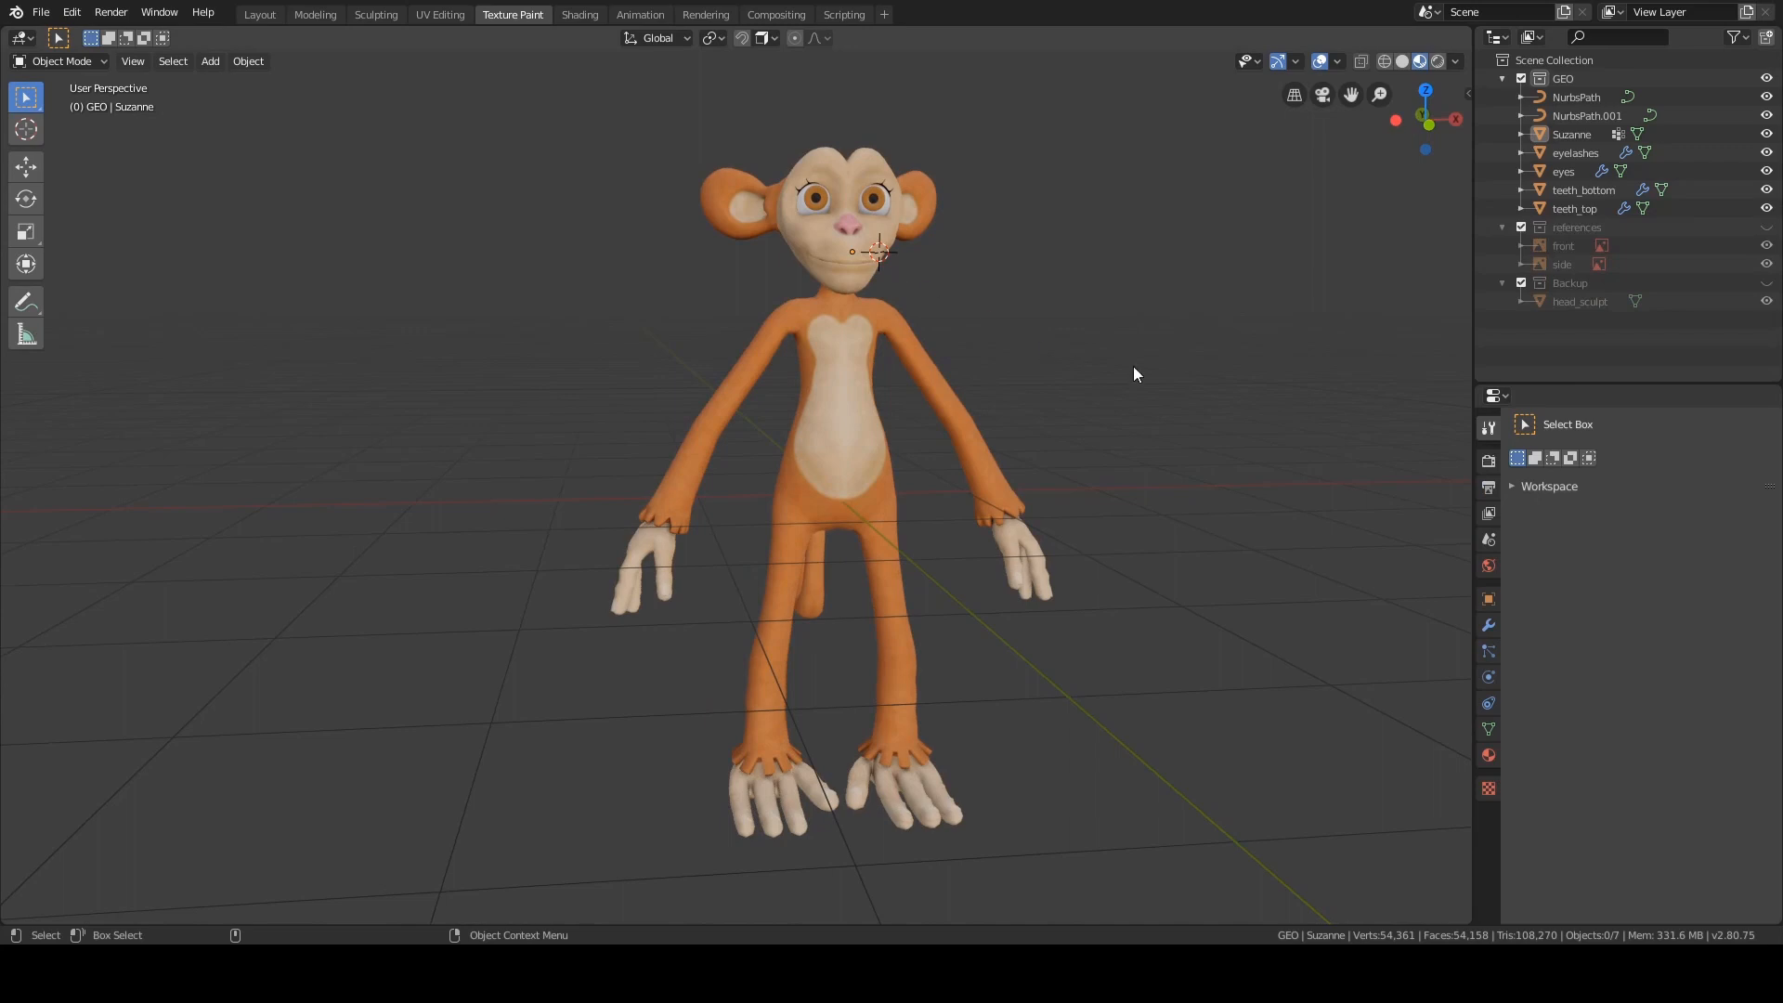
pyautogui.moveTo(656, 374)
pyautogui.mouseDown(button='middle')
pyautogui.moveTo(902, 374)
pyautogui.moveTo(642, 364)
pyautogui.mouseUp(button='middle')
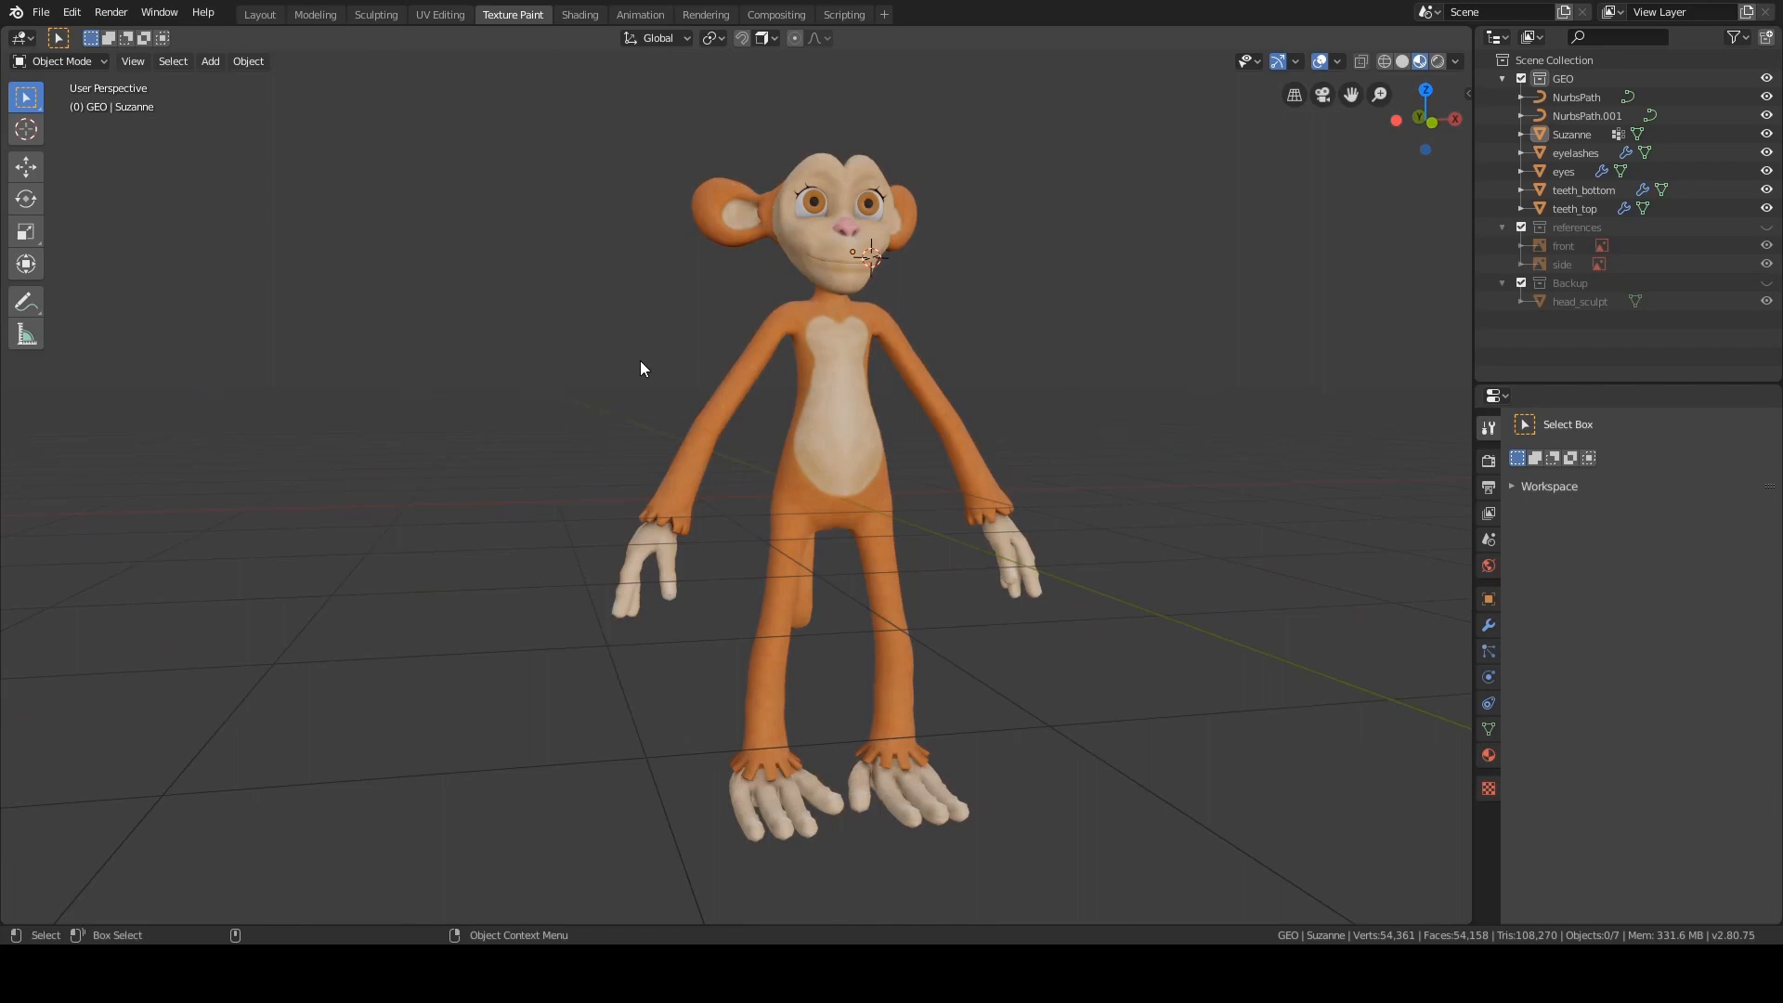
pyautogui.keyDown('shift'); pyautogui.moveTo(860, 326); pyautogui.dragTo(812, 336, button='middle'); pyautogui.keyUp('shift')
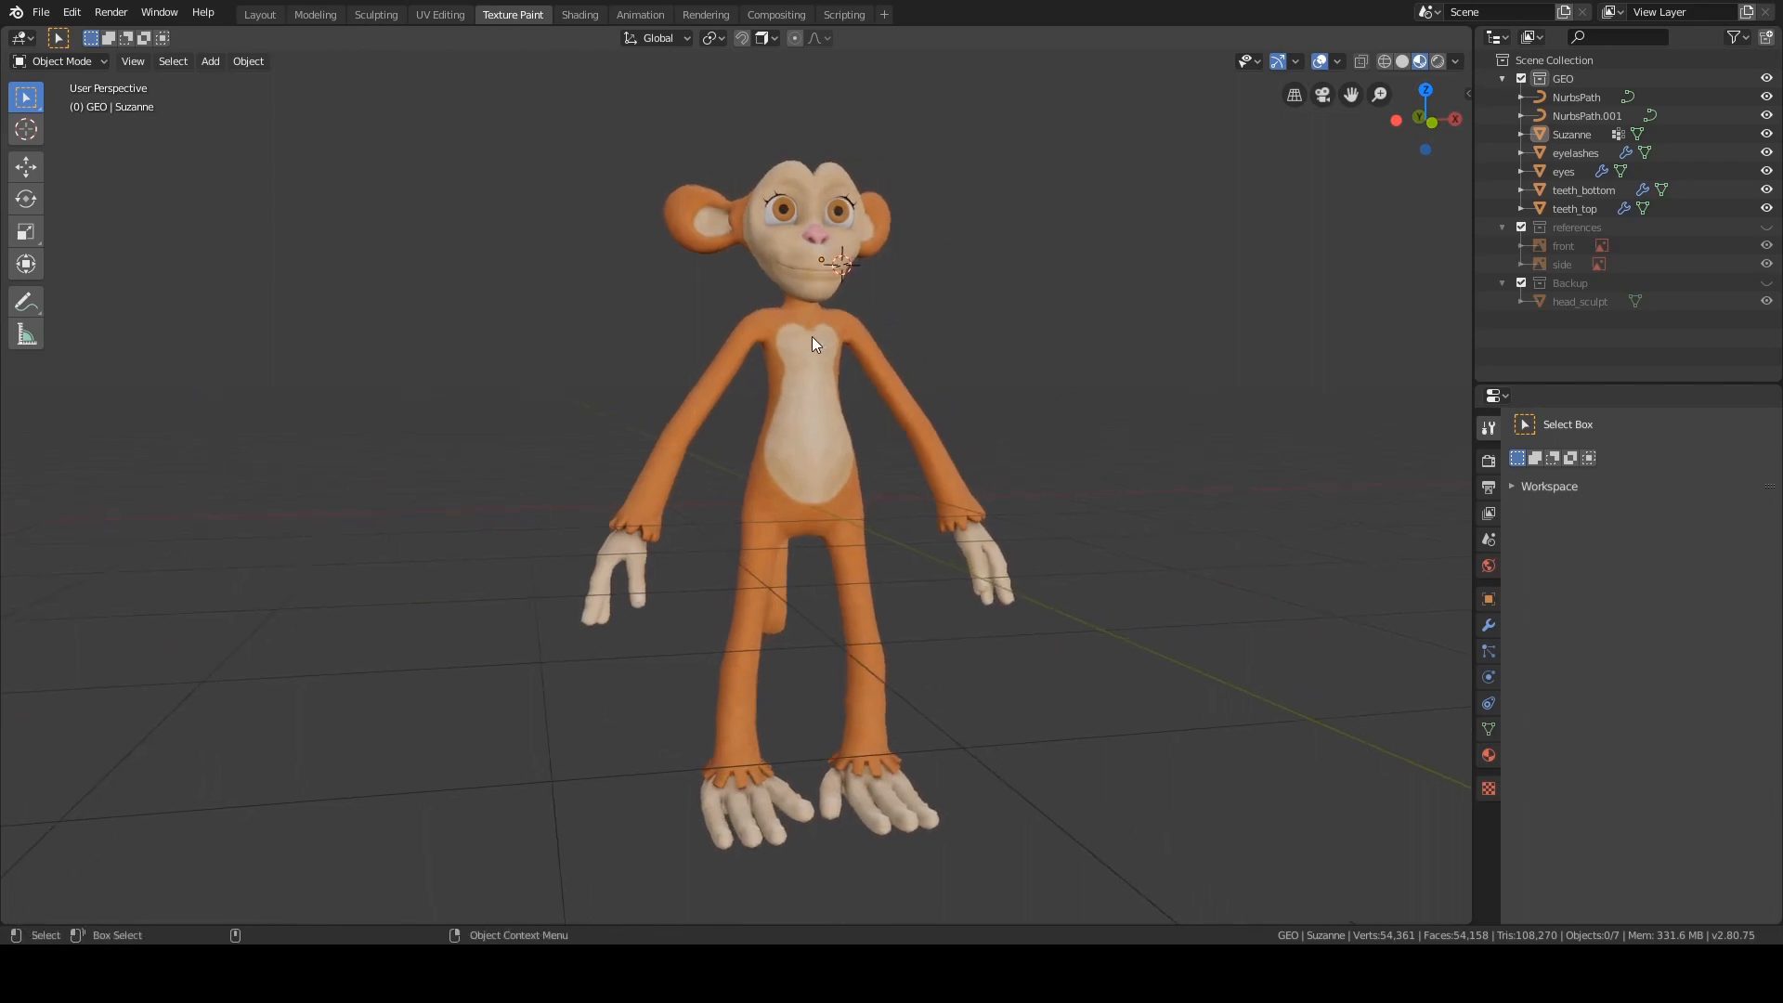
# - Enable the selectability, viewport and render restriction toggles in the Outliner filter options
pyautogui.moveTo(1057, 264); pyautogui.dragTo(1052, 259, button='middle')
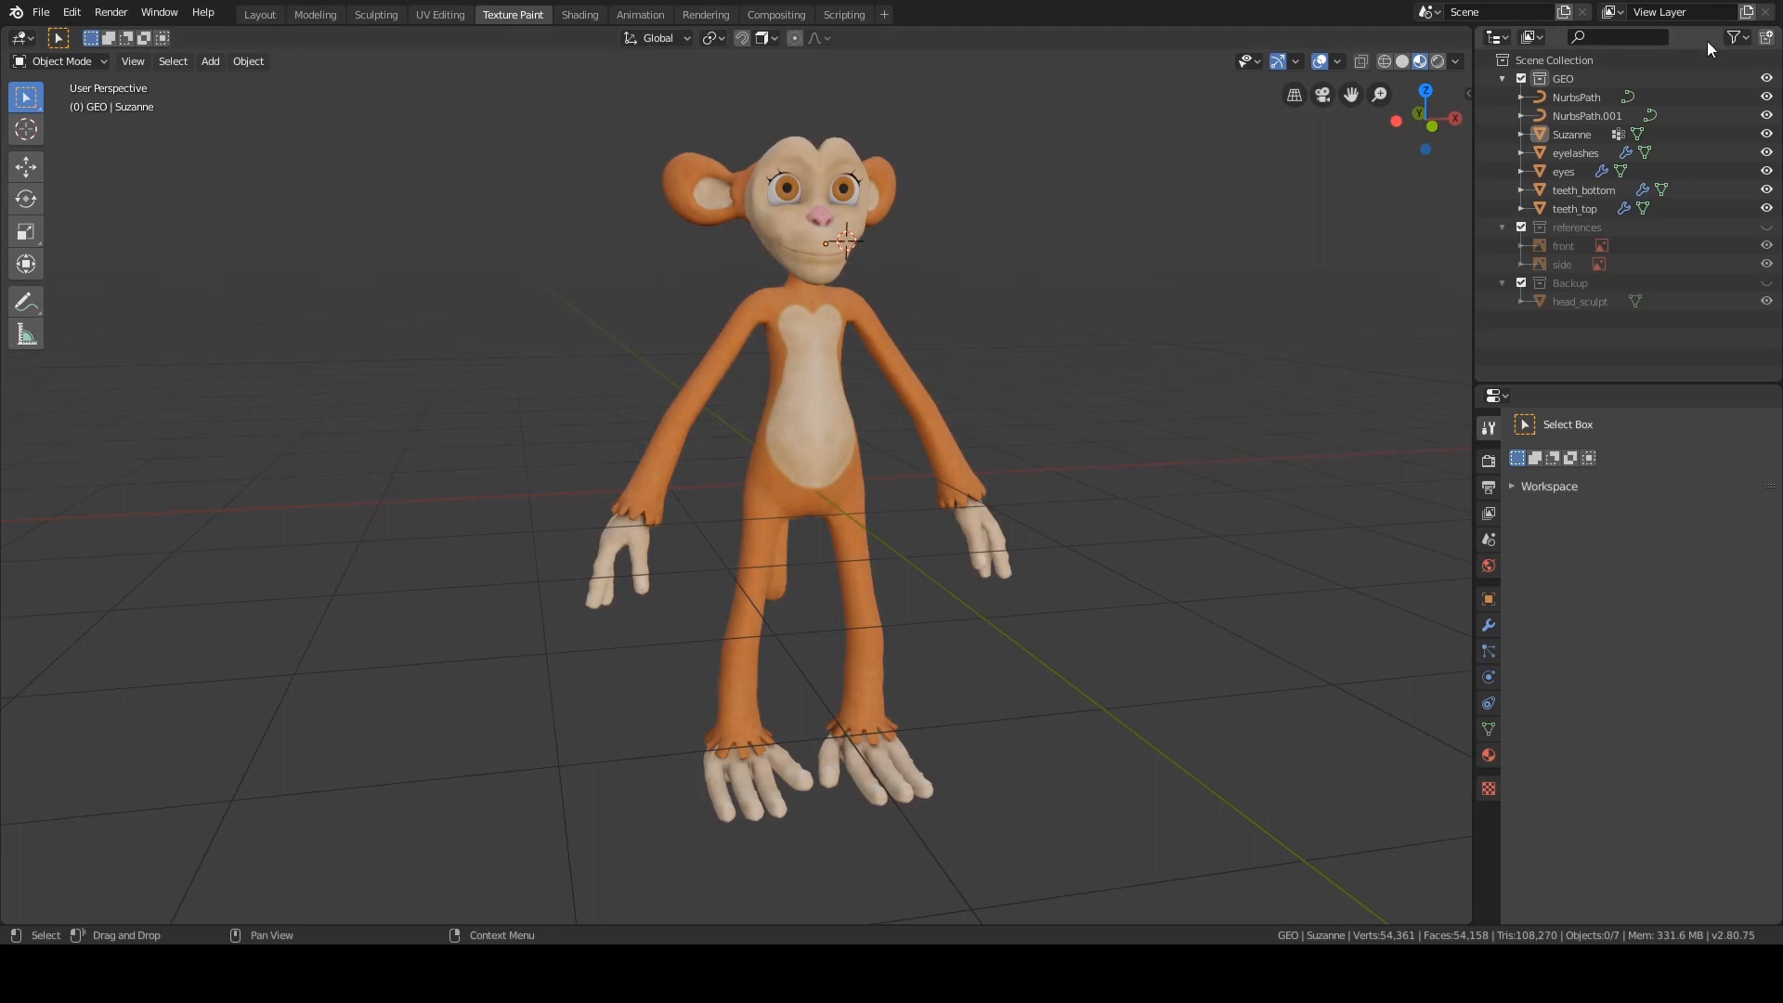
pyautogui.click(1732, 37)
pyautogui.click(1643, 97)
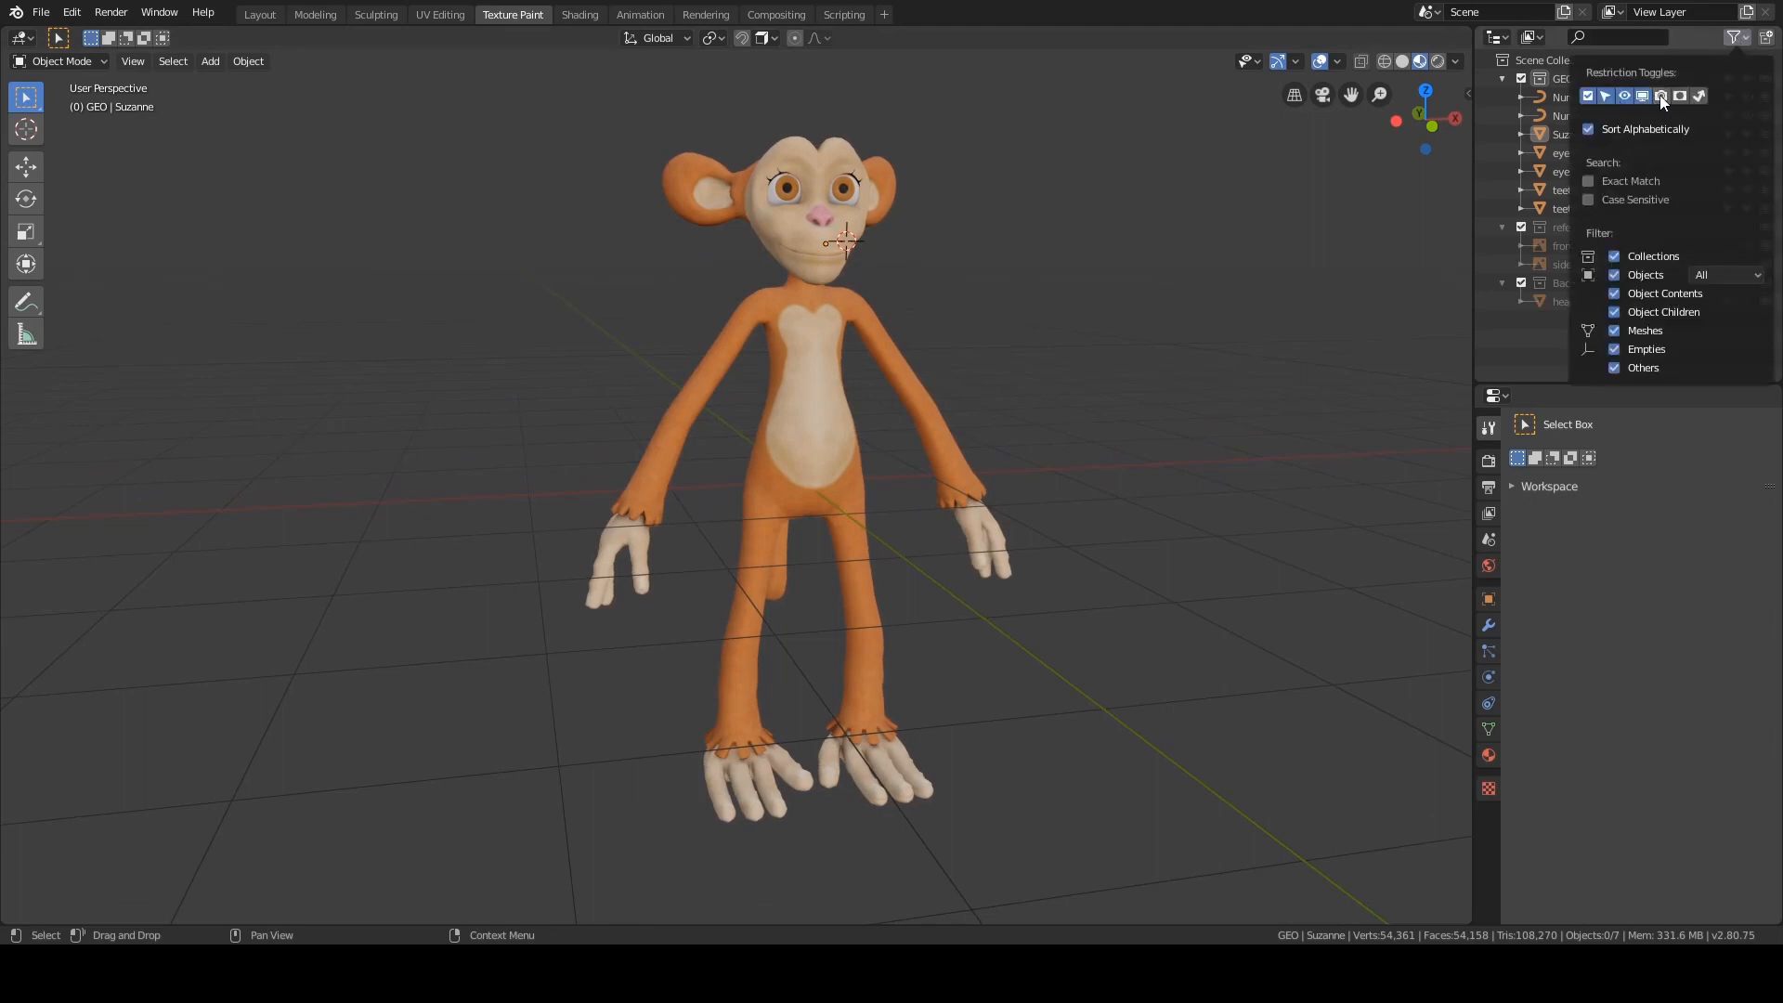
pyautogui.click(1733, 37)
pyautogui.moveTo(1070, 288); pyautogui.dragTo(1182, 297, button='middle')
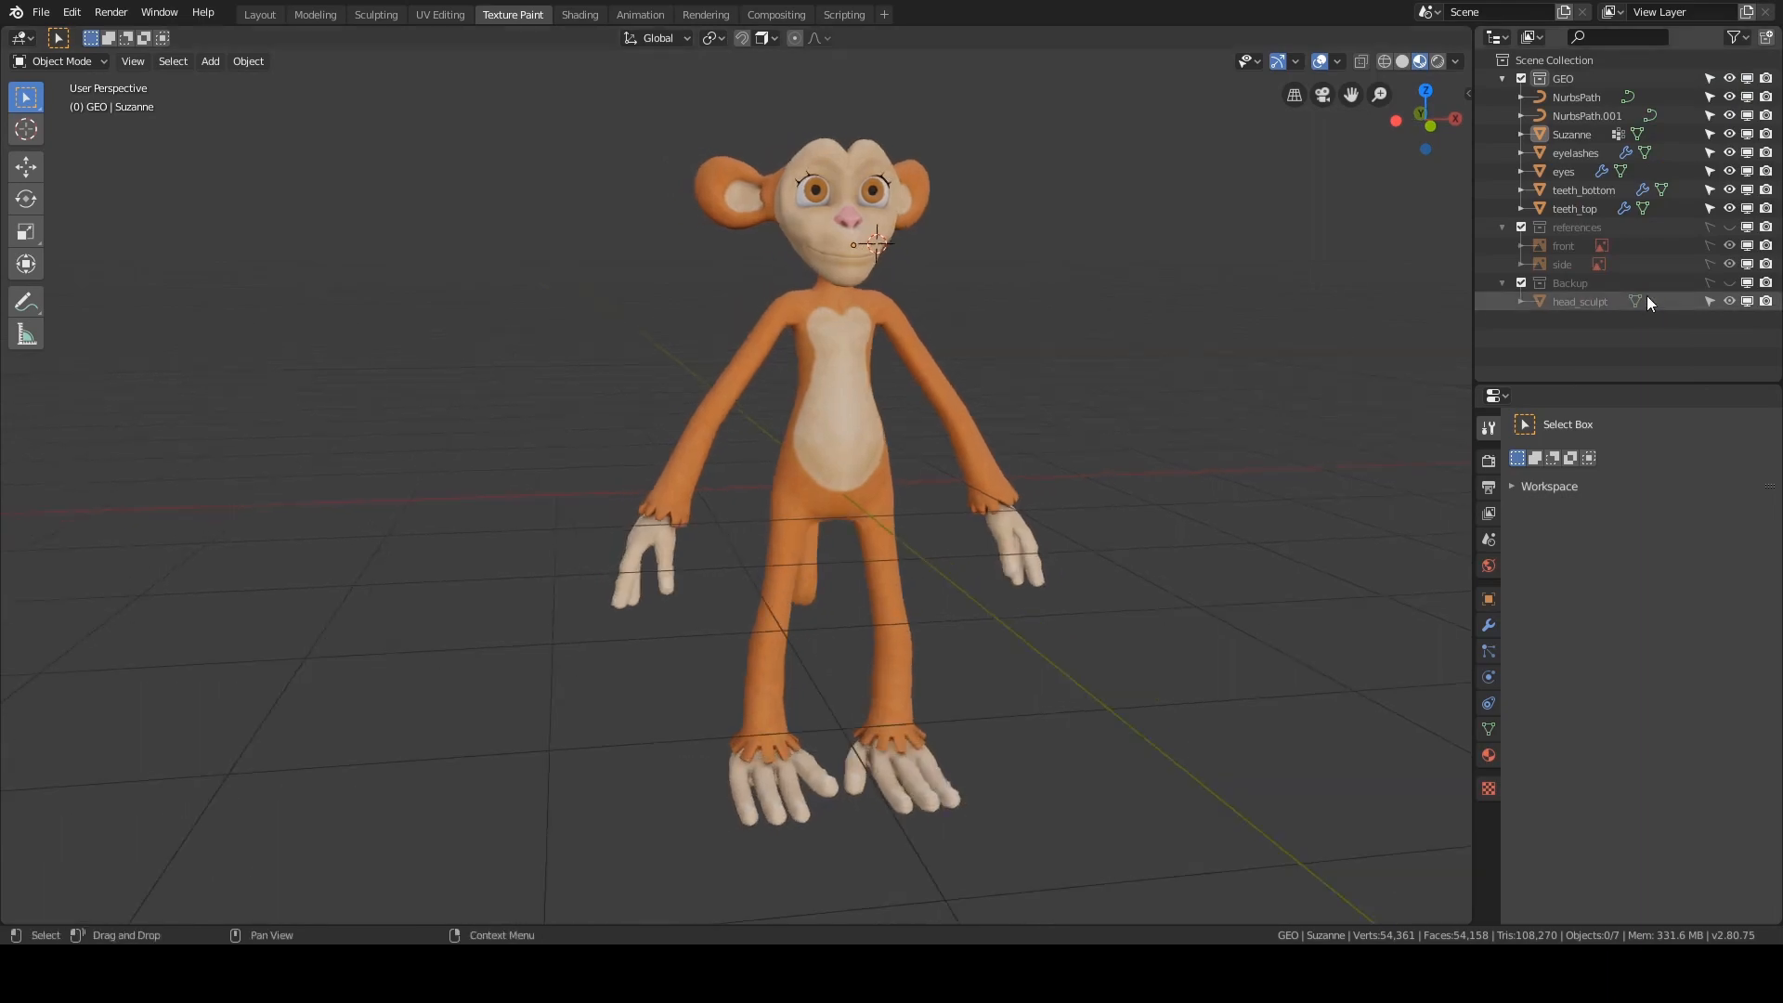
# - Make the references and Backup collections visible in the viewport
pyautogui.click(1747, 283)
pyautogui.click(1728, 226)
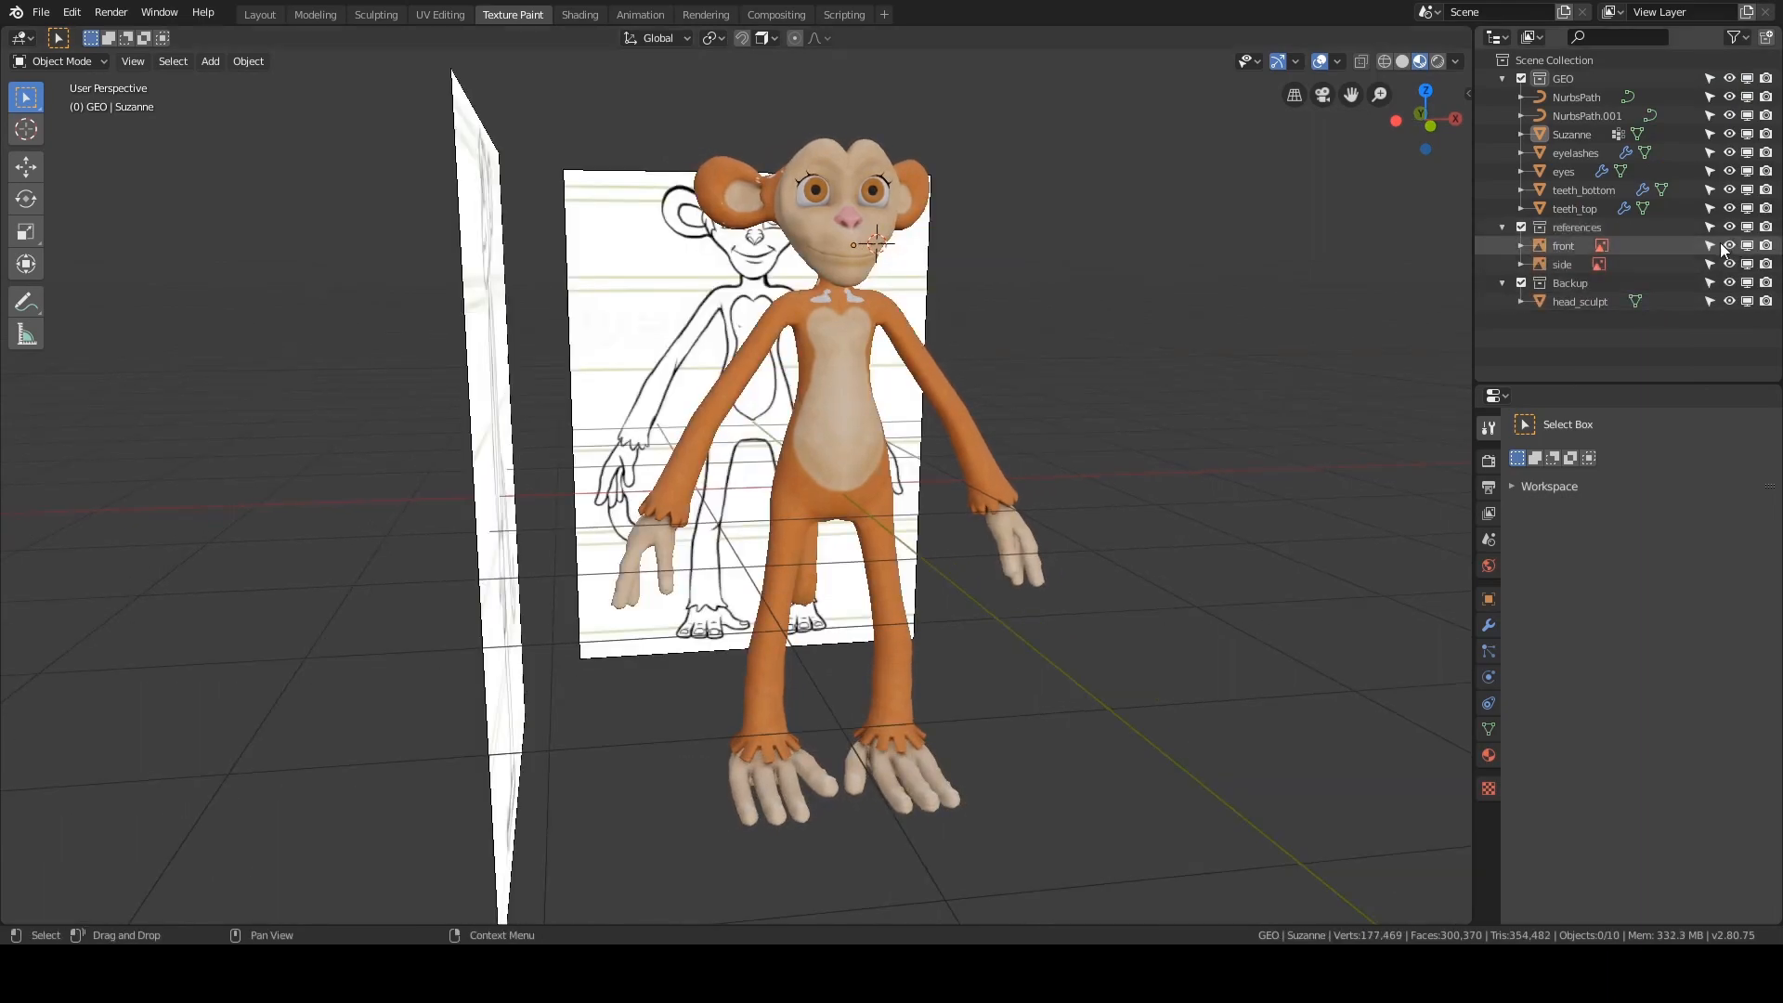
pyautogui.moveTo(1216, 357); pyautogui.dragTo(1138, 288, button='middle')
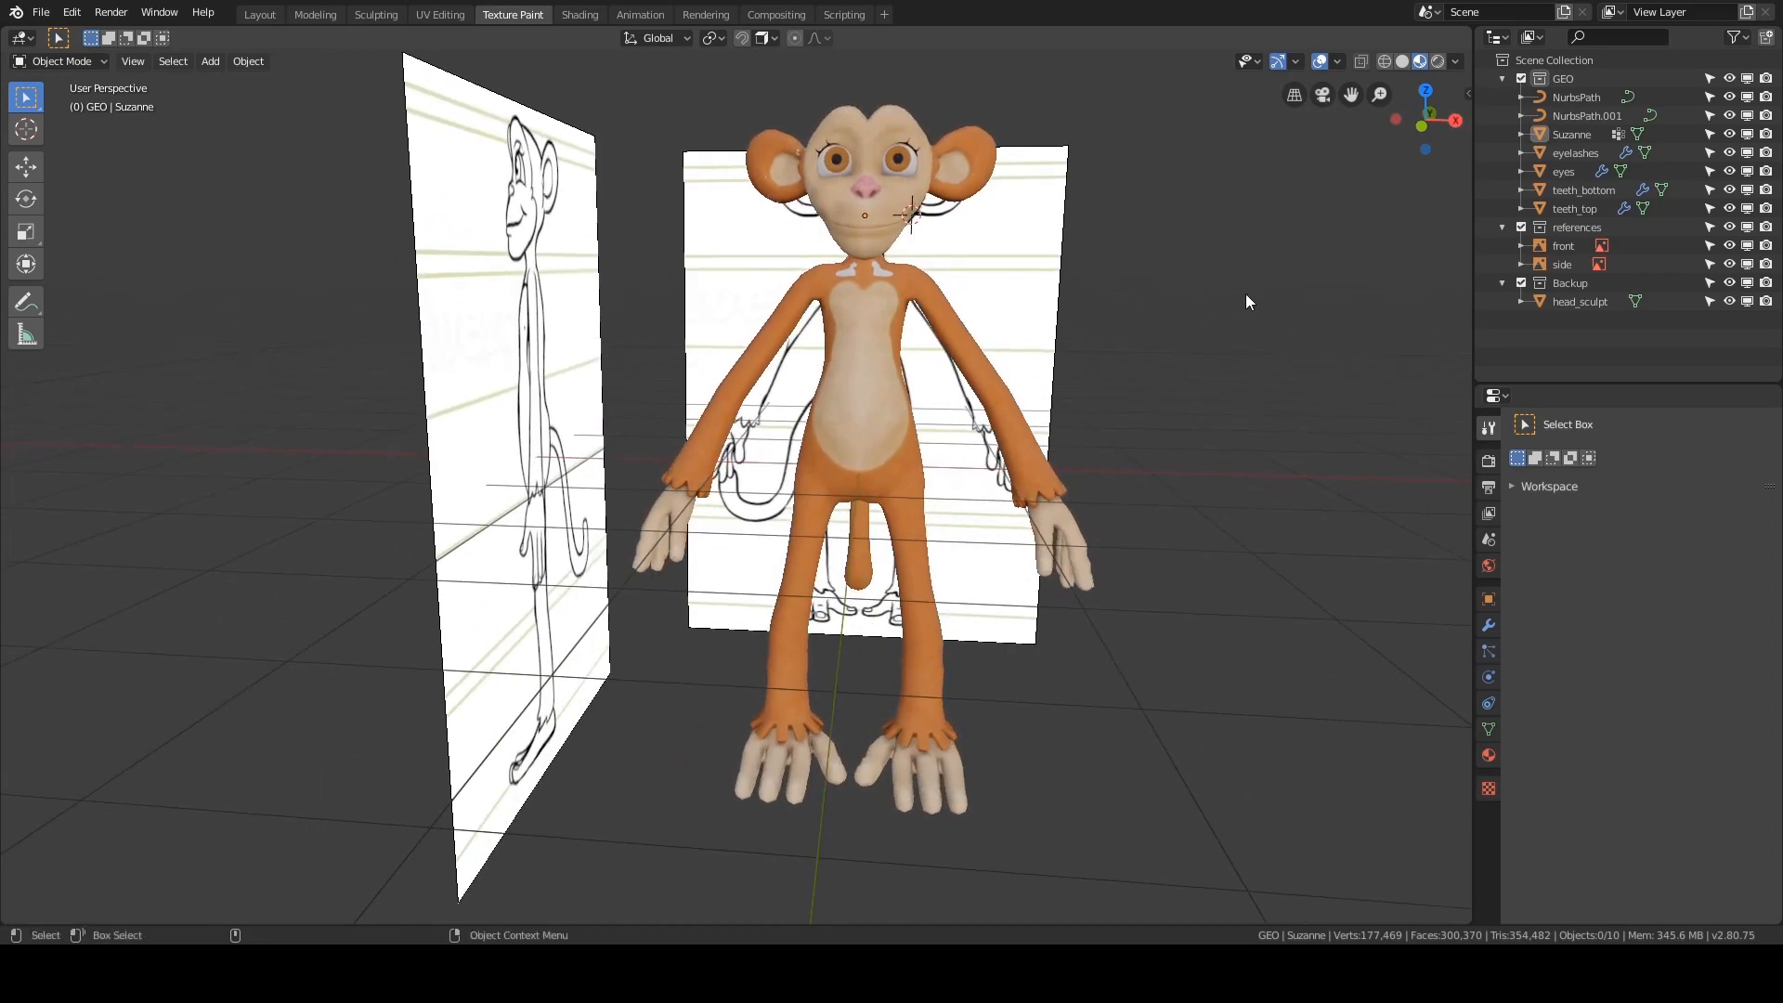
pyautogui.moveTo(1246, 296); pyautogui.dragTo(1287, 256, button='middle')
# - Delete the references collection together with its front and side images
pyautogui.click(1583, 228)
pyautogui.rightClick(1584, 230)
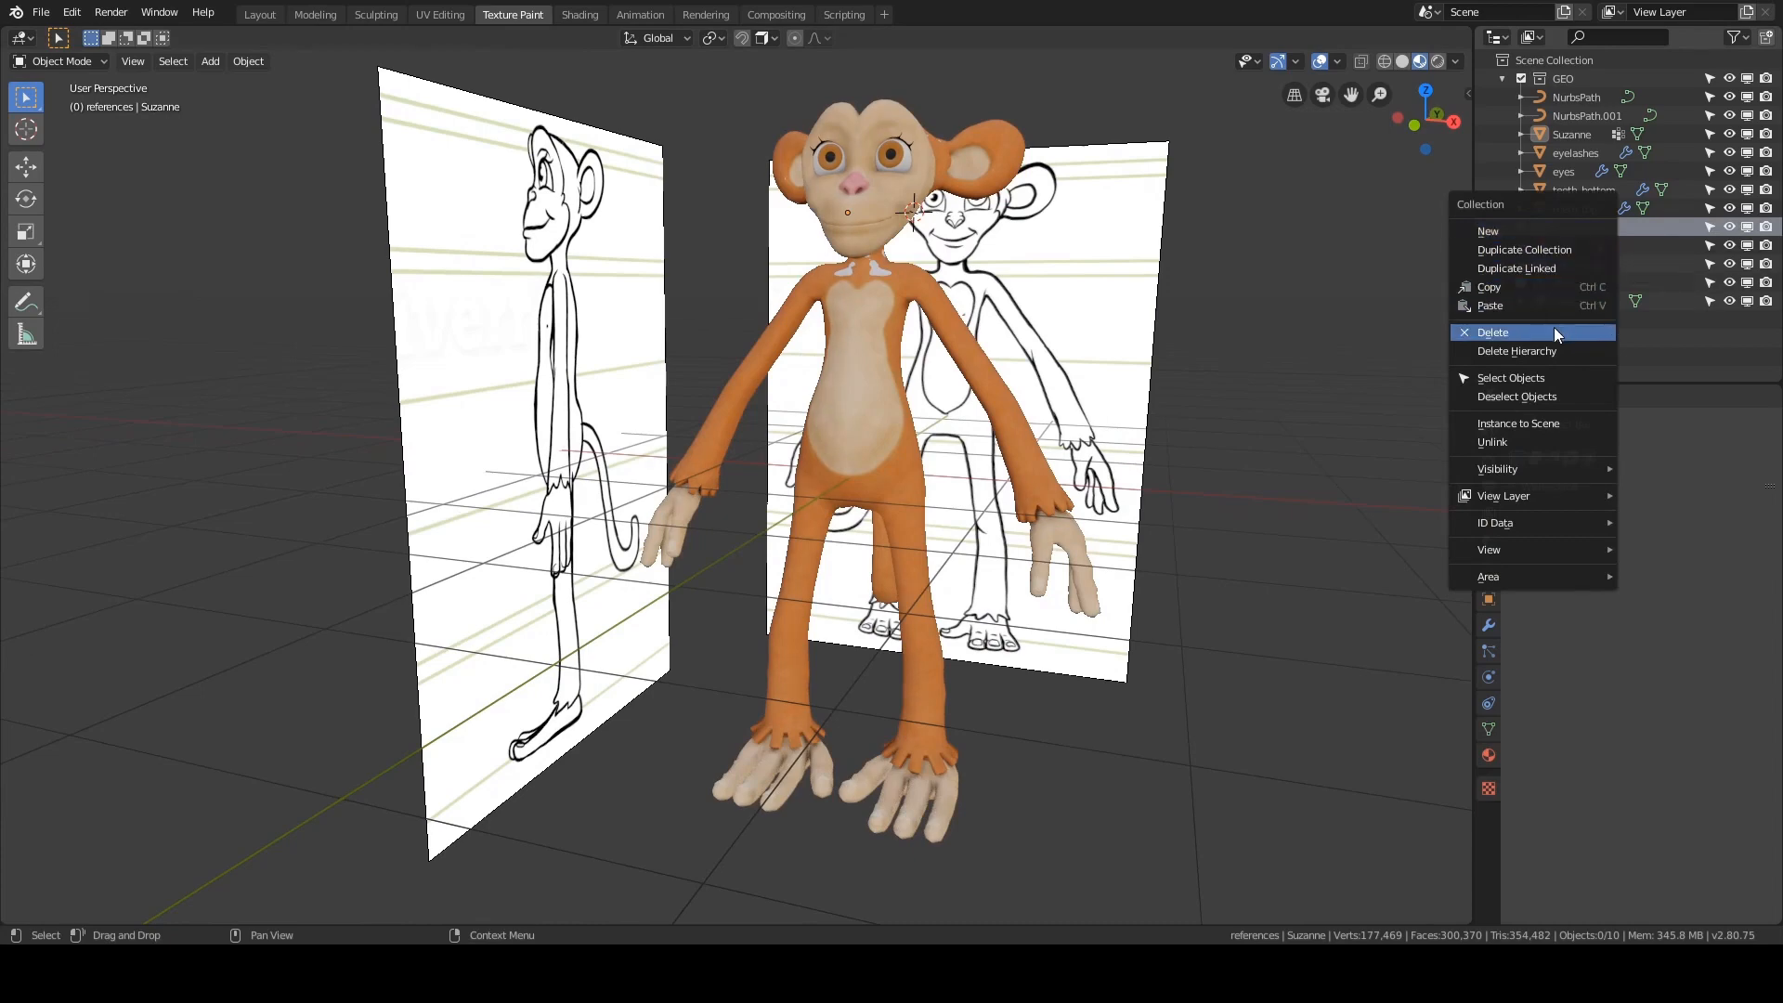
pyautogui.click(1547, 351)
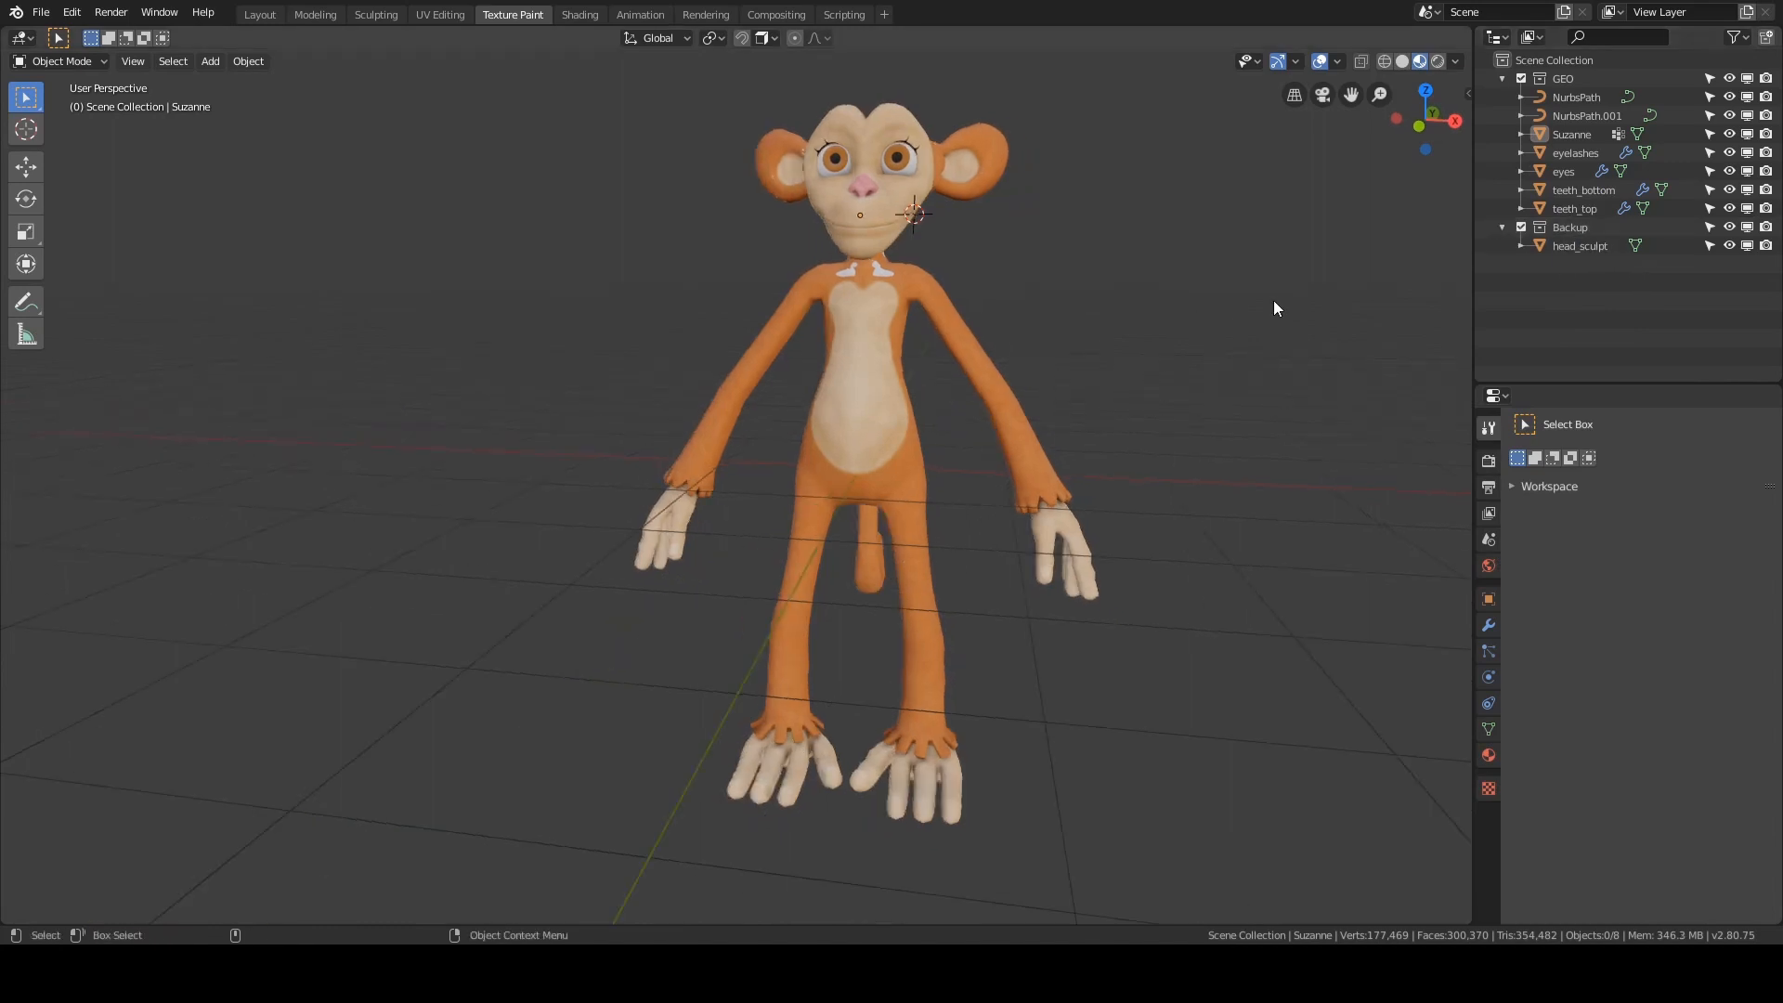
# - Isolate the head_sculpt object in local view to inspect it and return to the full scene
pyautogui.click(1569, 250)
pyautogui.press('KP_Divide')
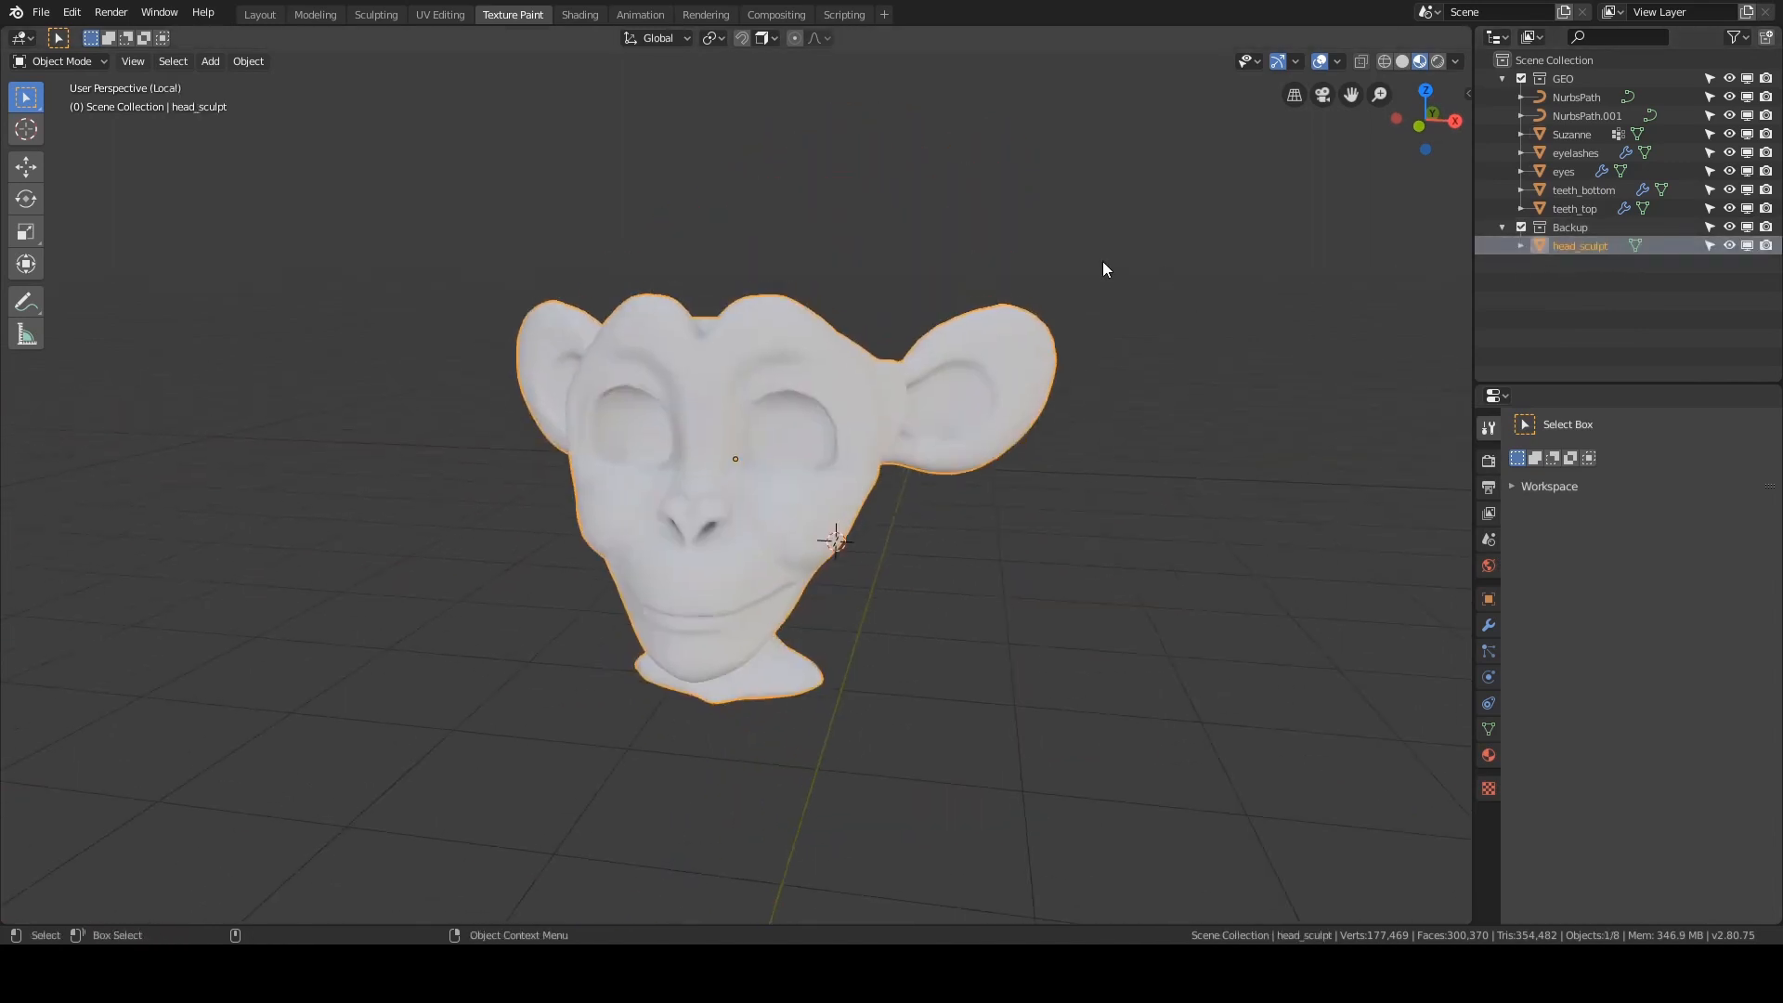
pyautogui.press('KP_Divide')
pyautogui.moveTo(1103, 262)
pyautogui.mouseDown(button='middle')
pyautogui.moveTo(1061, 247)
pyautogui.moveTo(1128, 251)
pyautogui.mouseUp(button='middle')
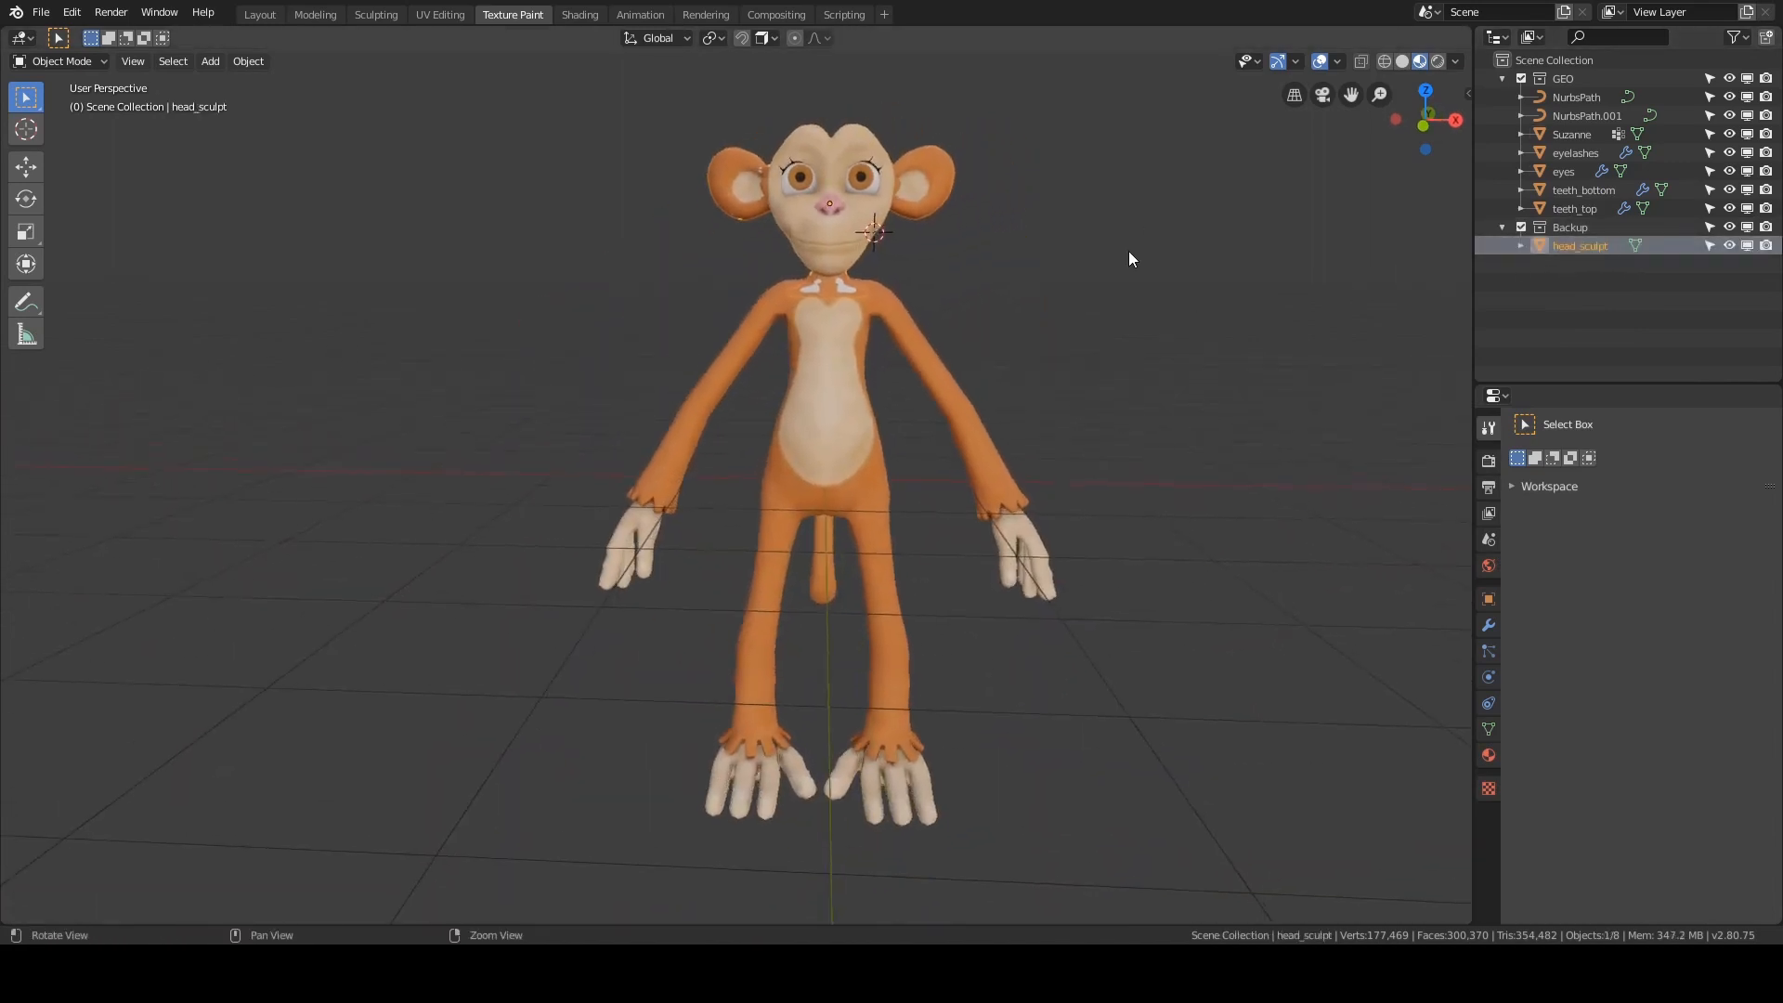
# - Delete the Backup collection together with its head_sculpt object
pyautogui.click(1561, 228)
pyautogui.rightClick(1561, 228)
pyautogui.click(1558, 226)
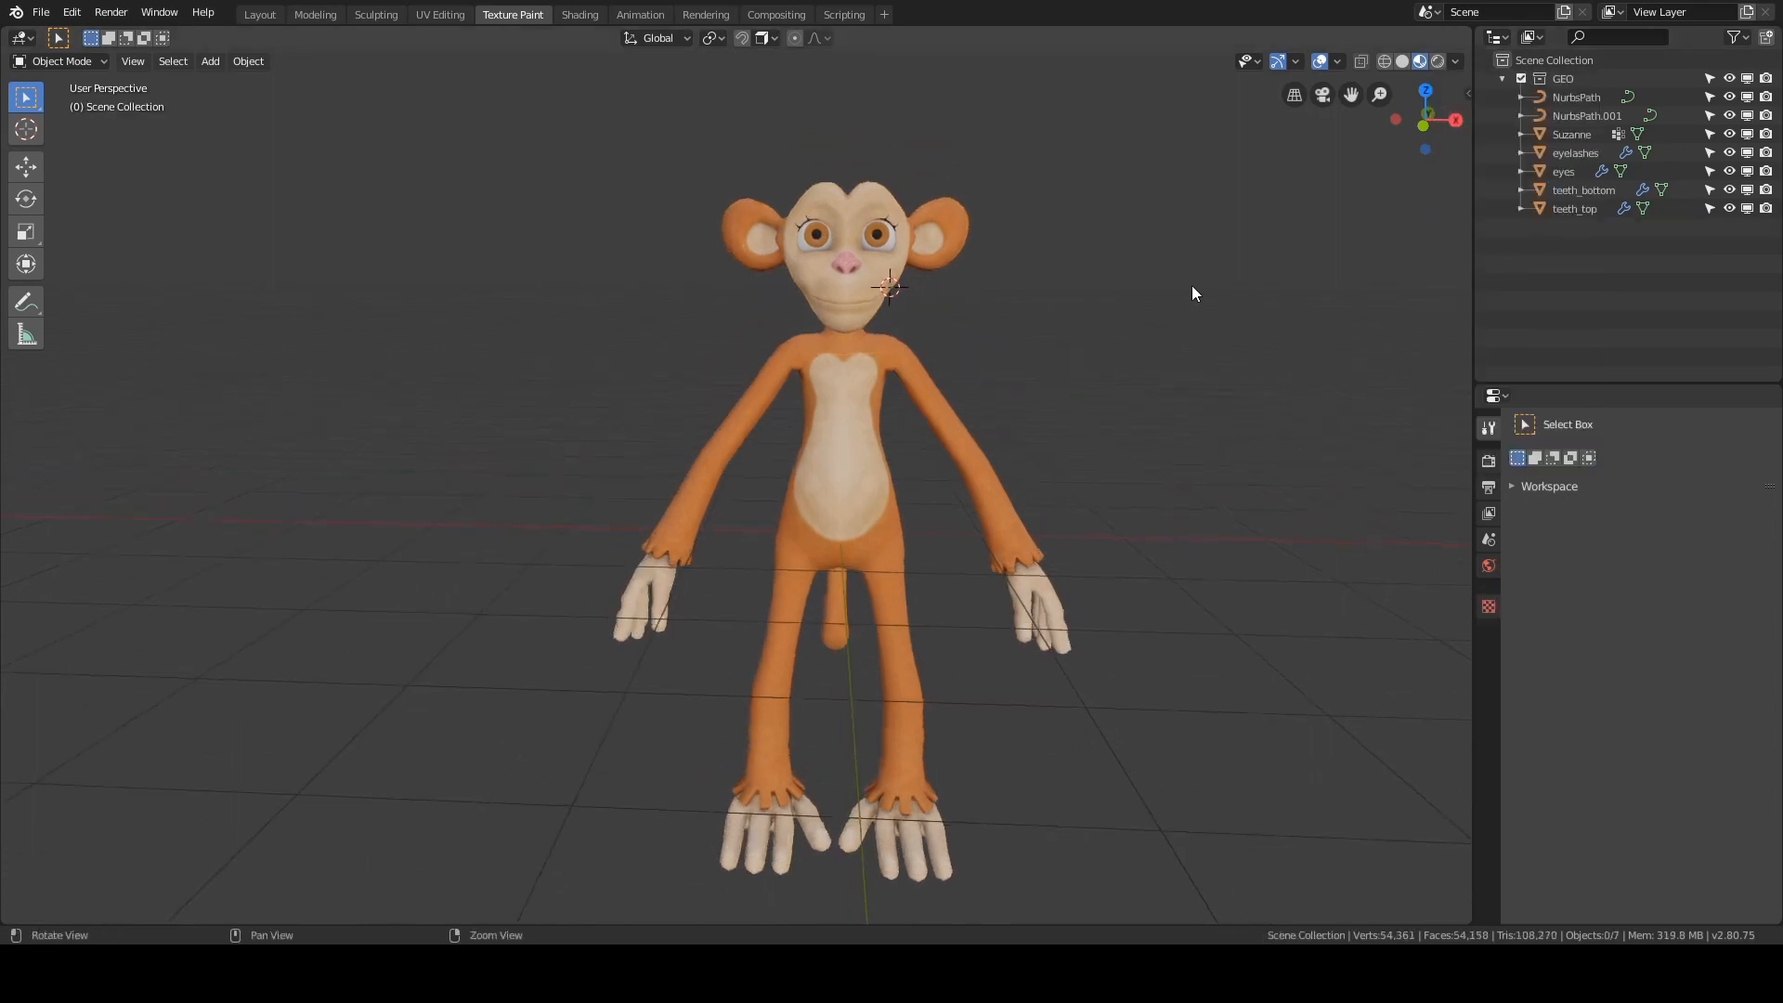
pyautogui.moveTo(1178, 287)
pyautogui.mouseDown(button='middle')
pyautogui.moveTo(1130, 318)
pyautogui.moveTo(1170, 306)
pyautogui.mouseUp(button='middle')
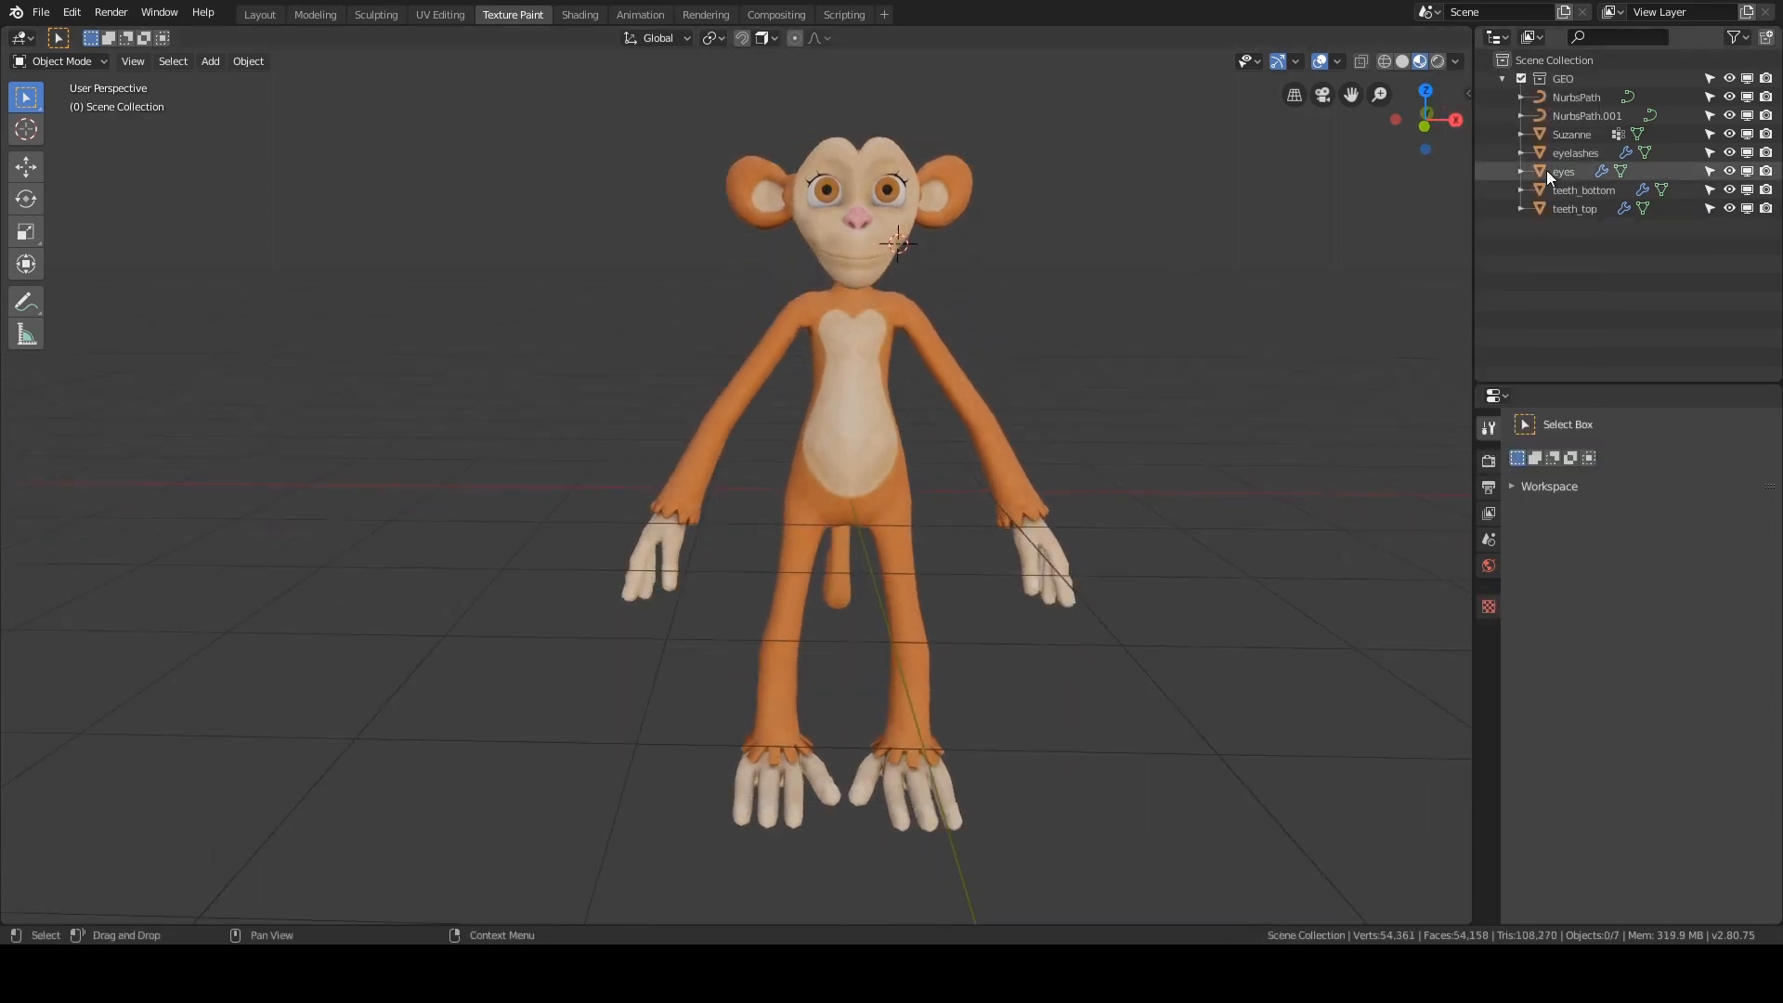
# - Highlight the Outliner entries from Suzanne through teeth_top and examine the character from several angles
pyautogui.click(1575, 133)
pyautogui.moveTo(1574, 155); pyautogui.dragTo(1570, 213)
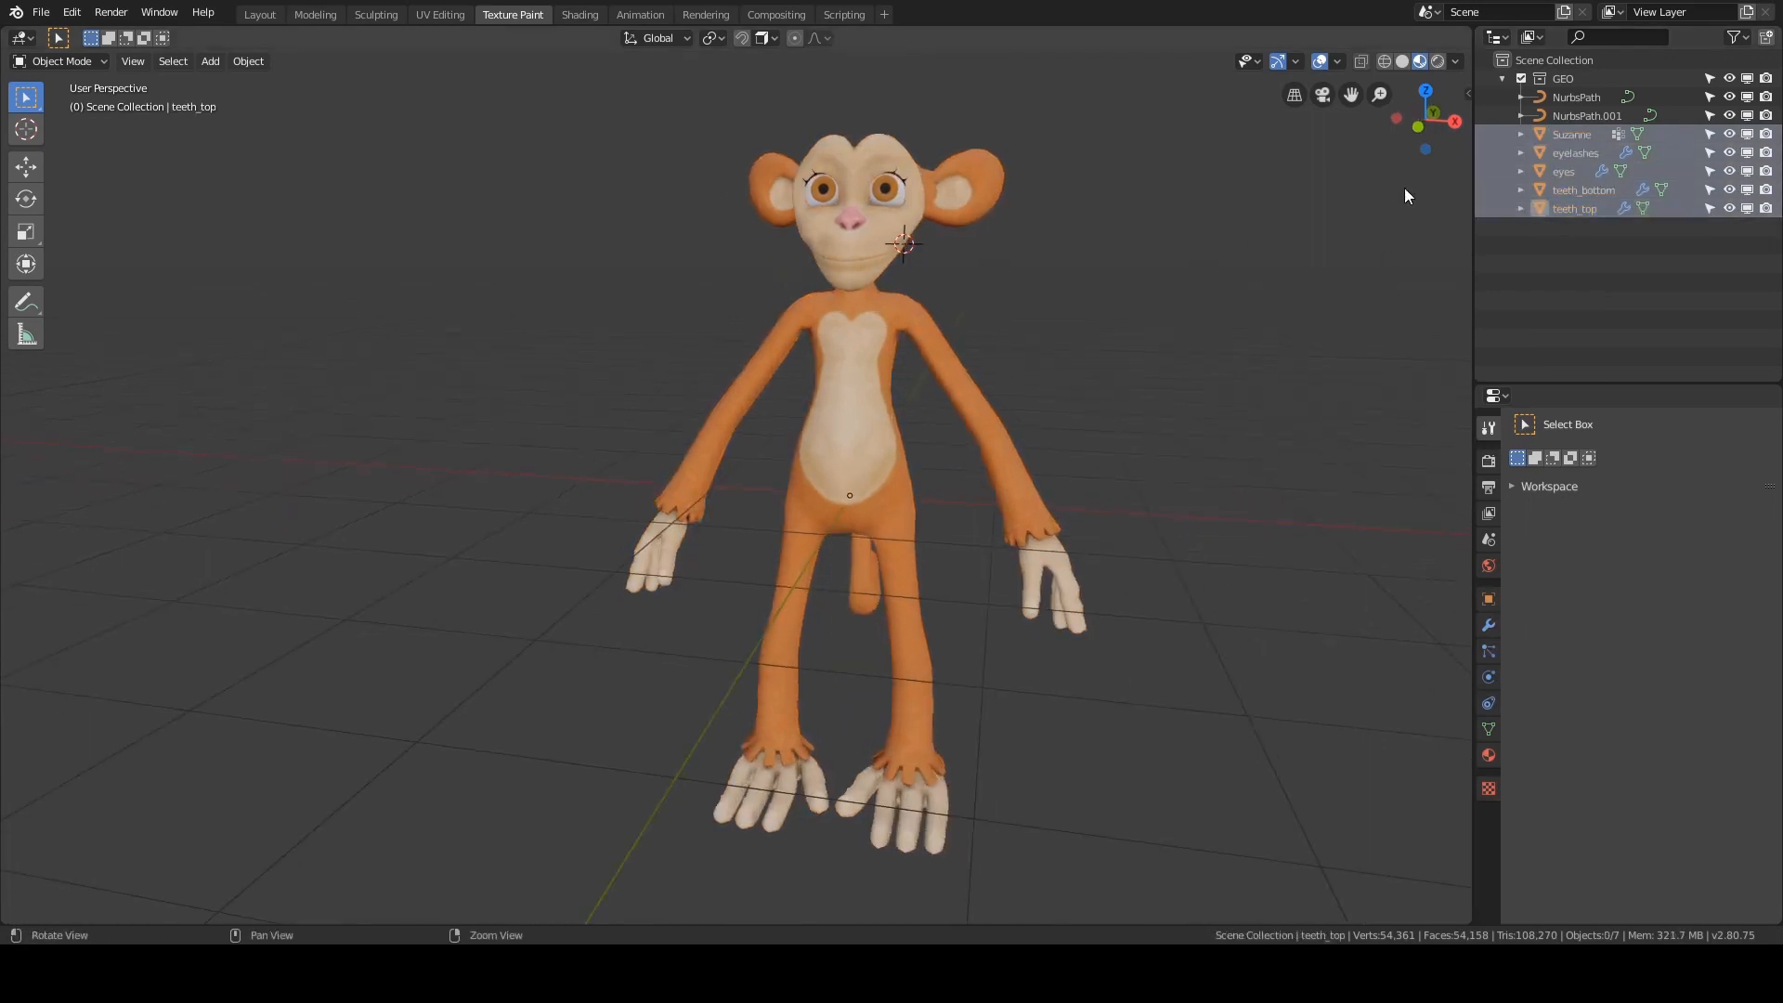
pyautogui.moveTo(1206, 383); pyautogui.dragTo(1148, 378, button='middle')
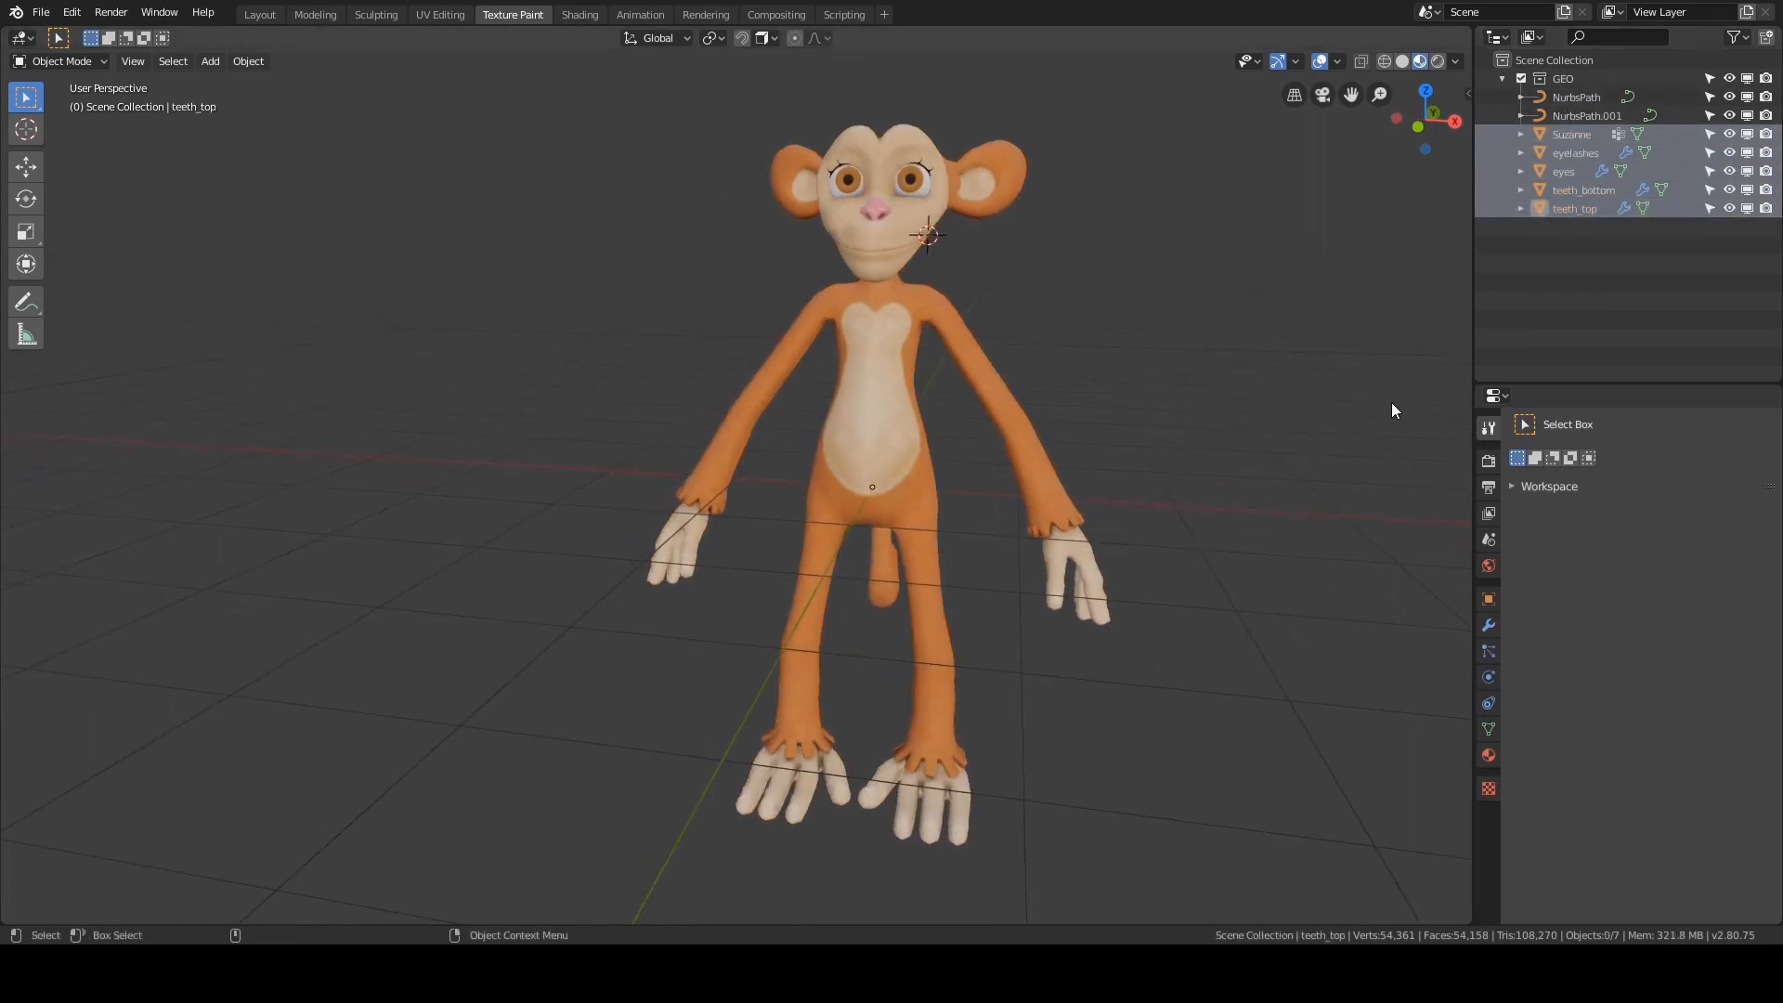
pyautogui.moveTo(1278, 401)
pyautogui.mouseDown(button='middle')
pyautogui.moveTo(1301, 382)
pyautogui.moveTo(1263, 401)
pyautogui.mouseUp(button='middle')
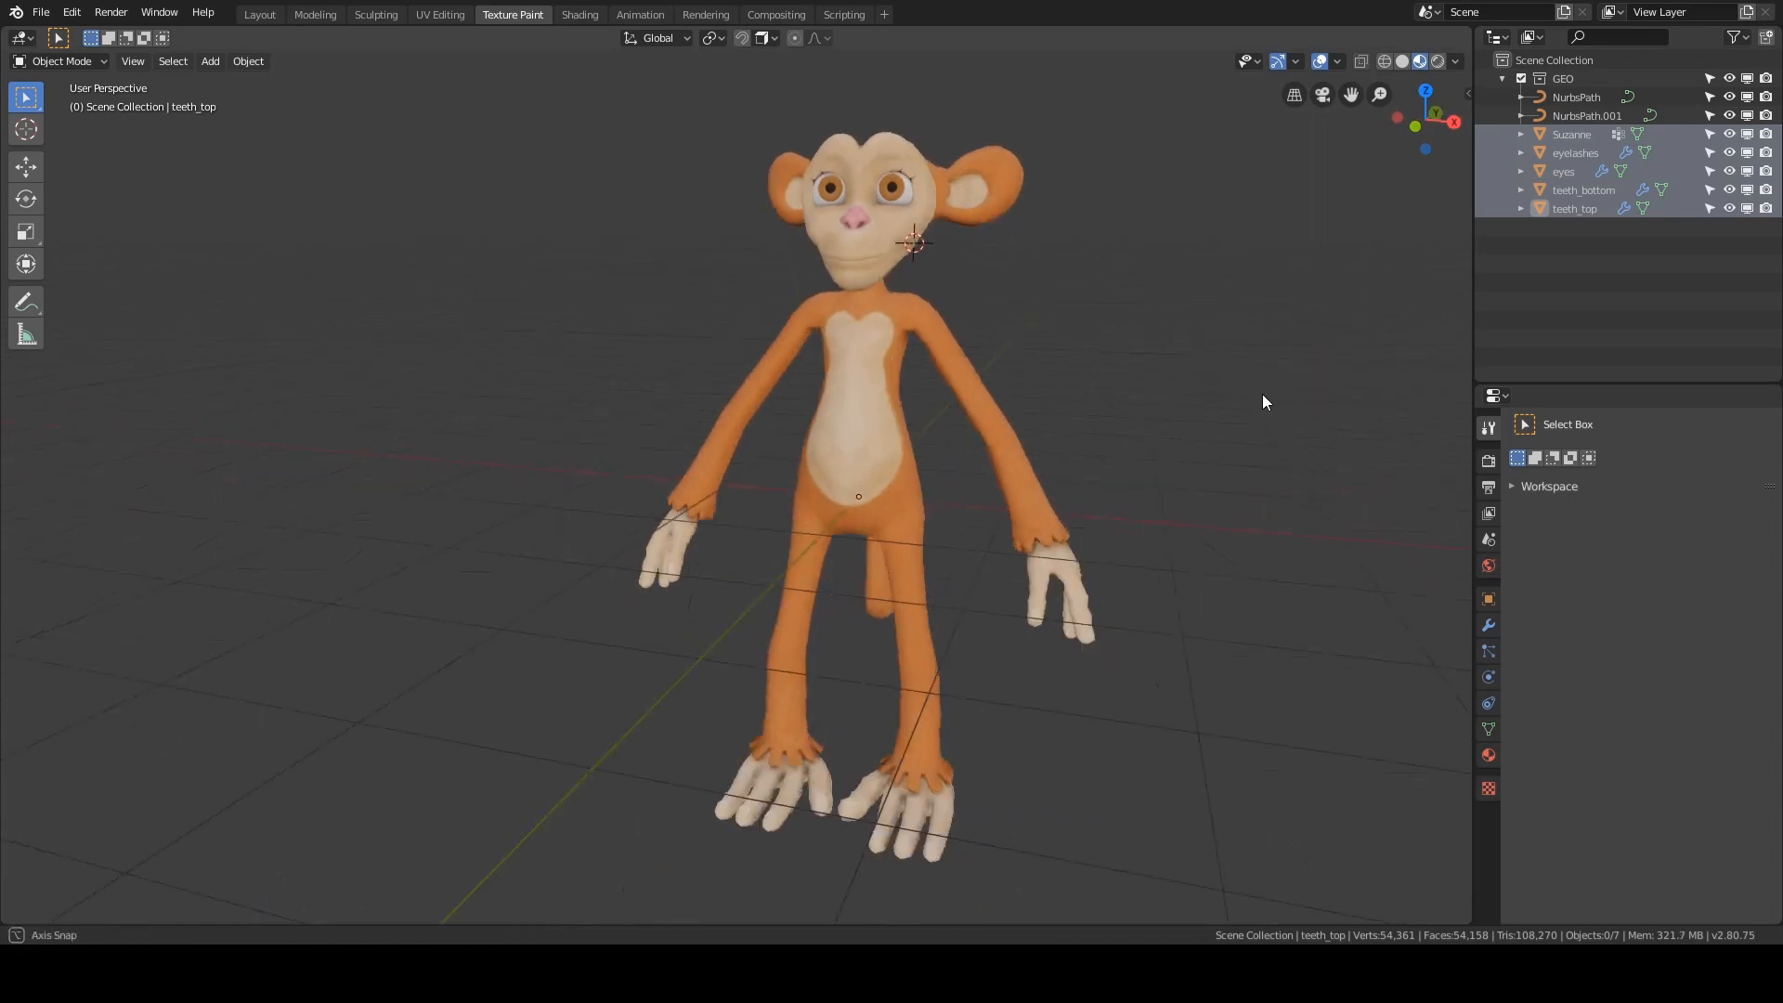
pyautogui.keyDown('alt'); pyautogui.moveTo(1262, 394); pyautogui.dragTo(1217, 390); pyautogui.keyUp('alt')
pyautogui.keyDown('alt'); pyautogui.moveTo(1081, 371); pyautogui.dragTo(963, 291); pyautogui.keyUp('alt')
# - Select the monkey body mesh and display its transform and dimension values in the viewport
pyautogui.click(952, 379)
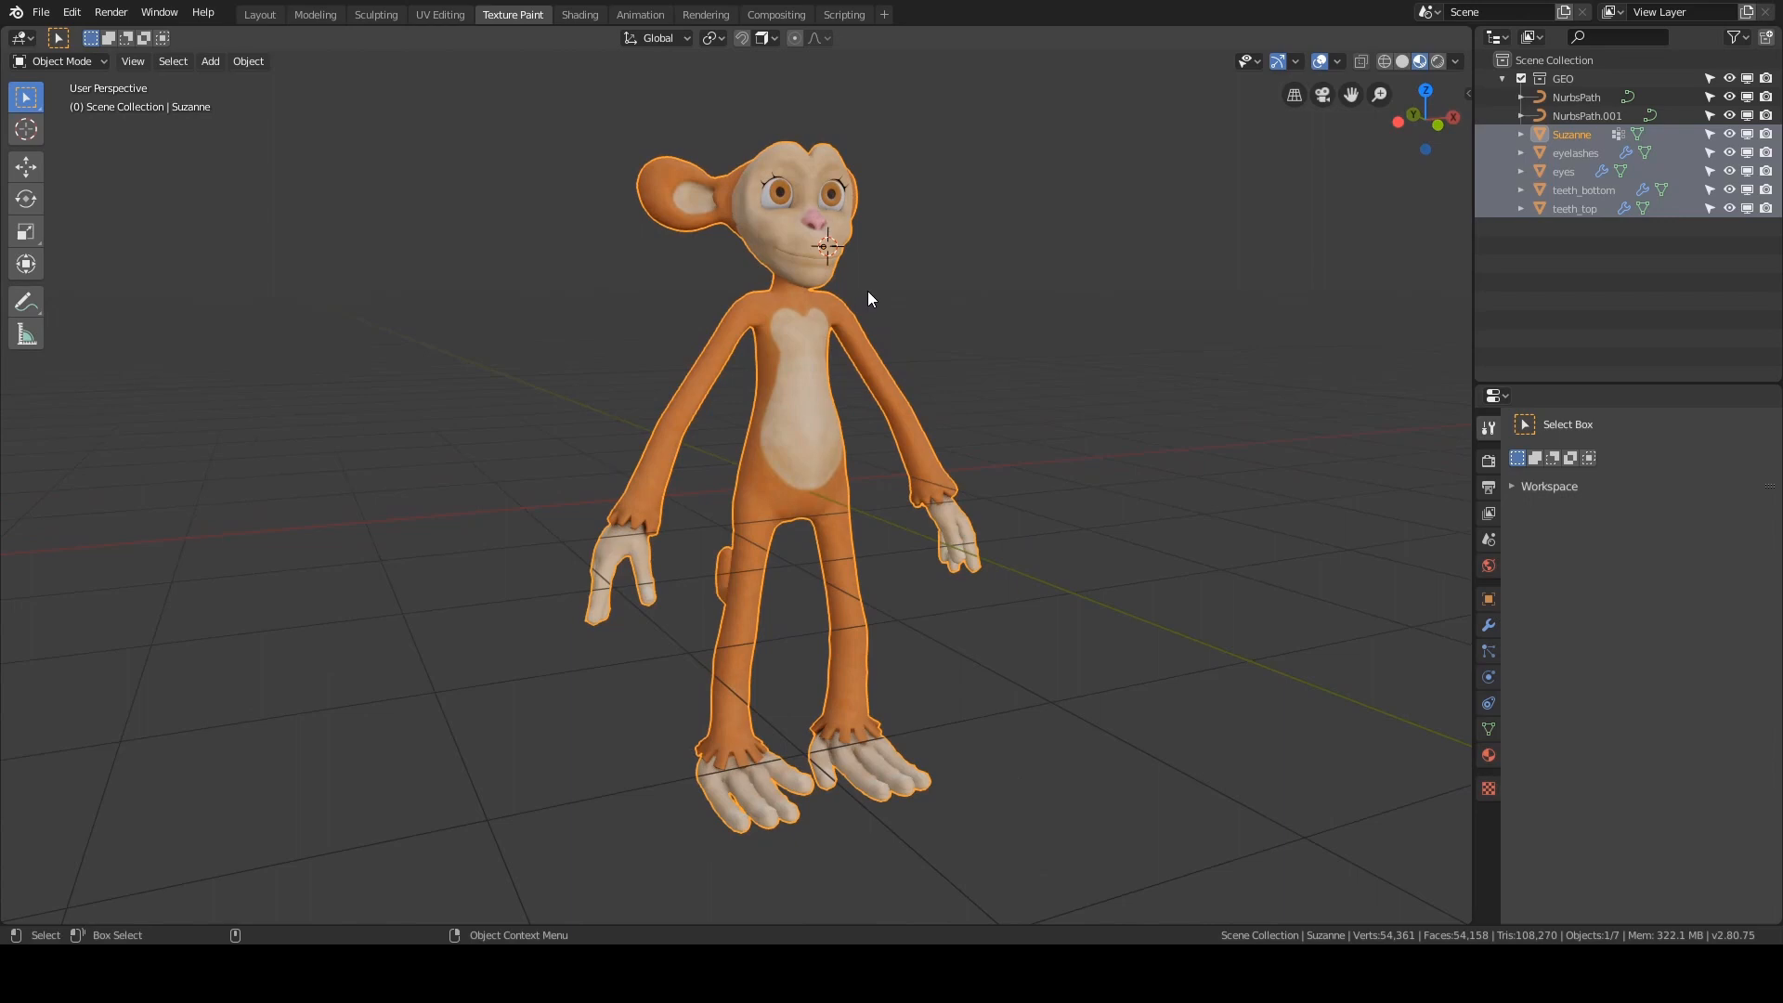
pyautogui.keyDown('alt'); pyautogui.moveTo(962, 282); pyautogui.dragTo(908, 272); pyautogui.keyUp('alt')
pyautogui.scroll(-2, 866, 314)
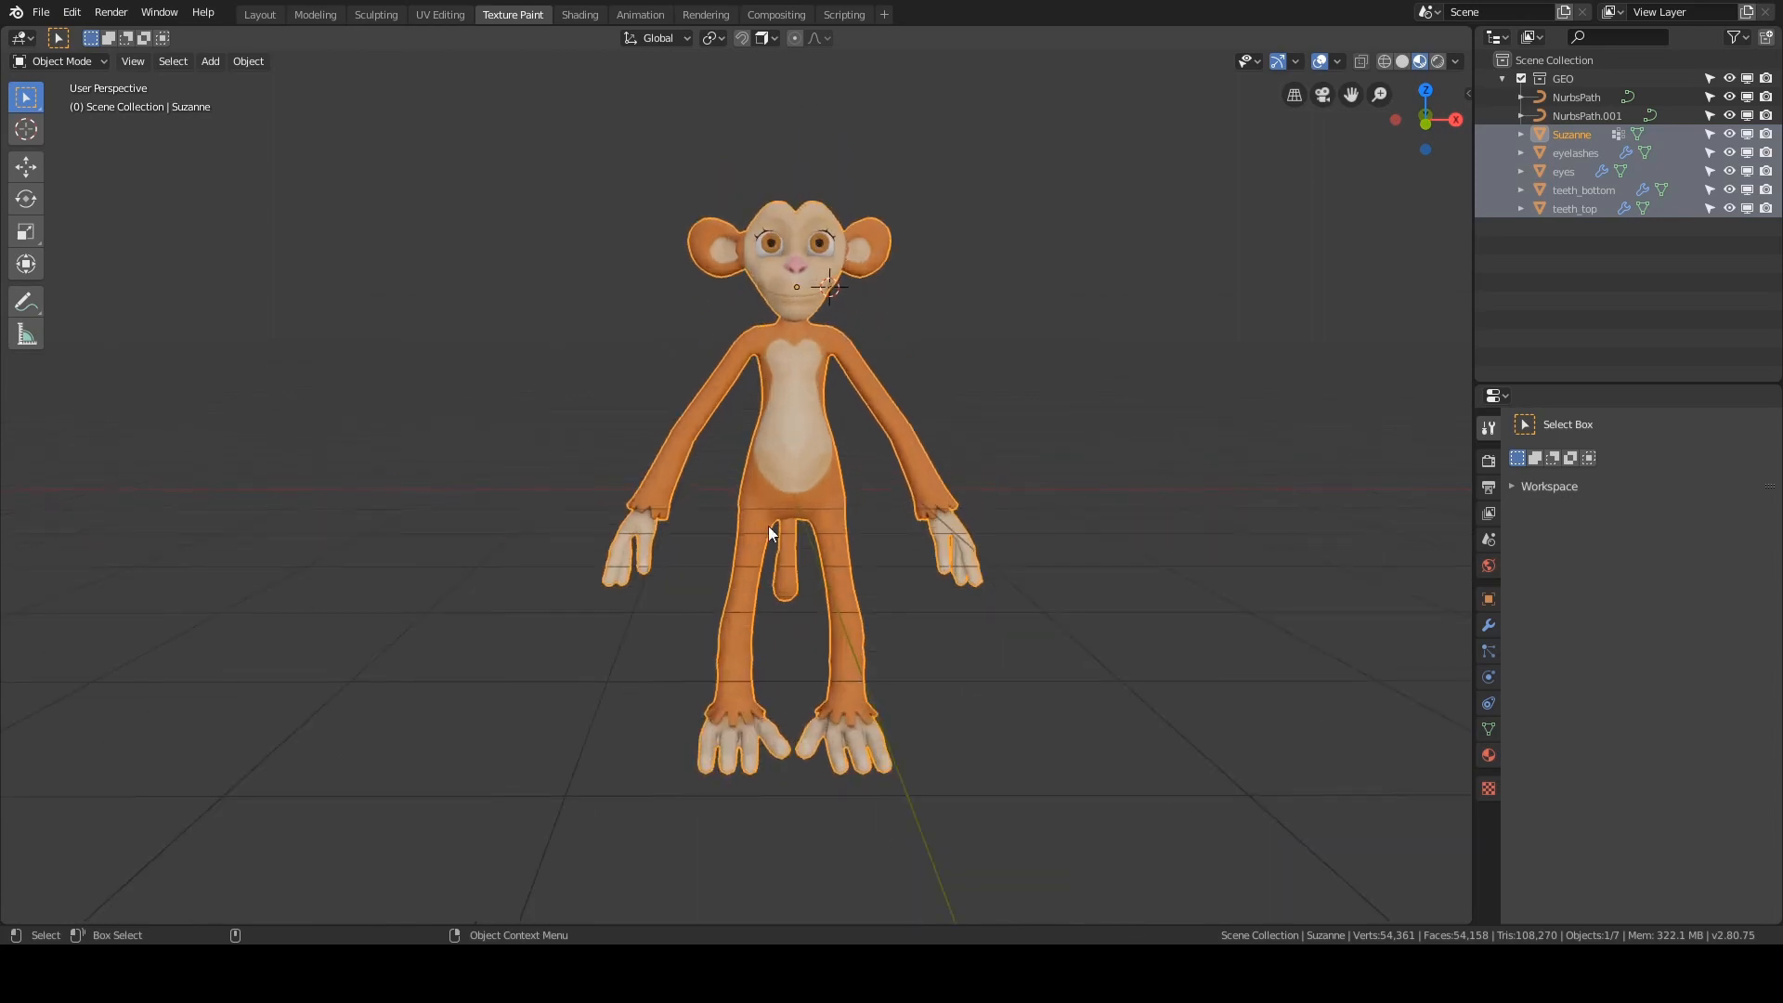
pyautogui.moveTo(787, 323); pyautogui.dragTo(987, 354, button='middle')
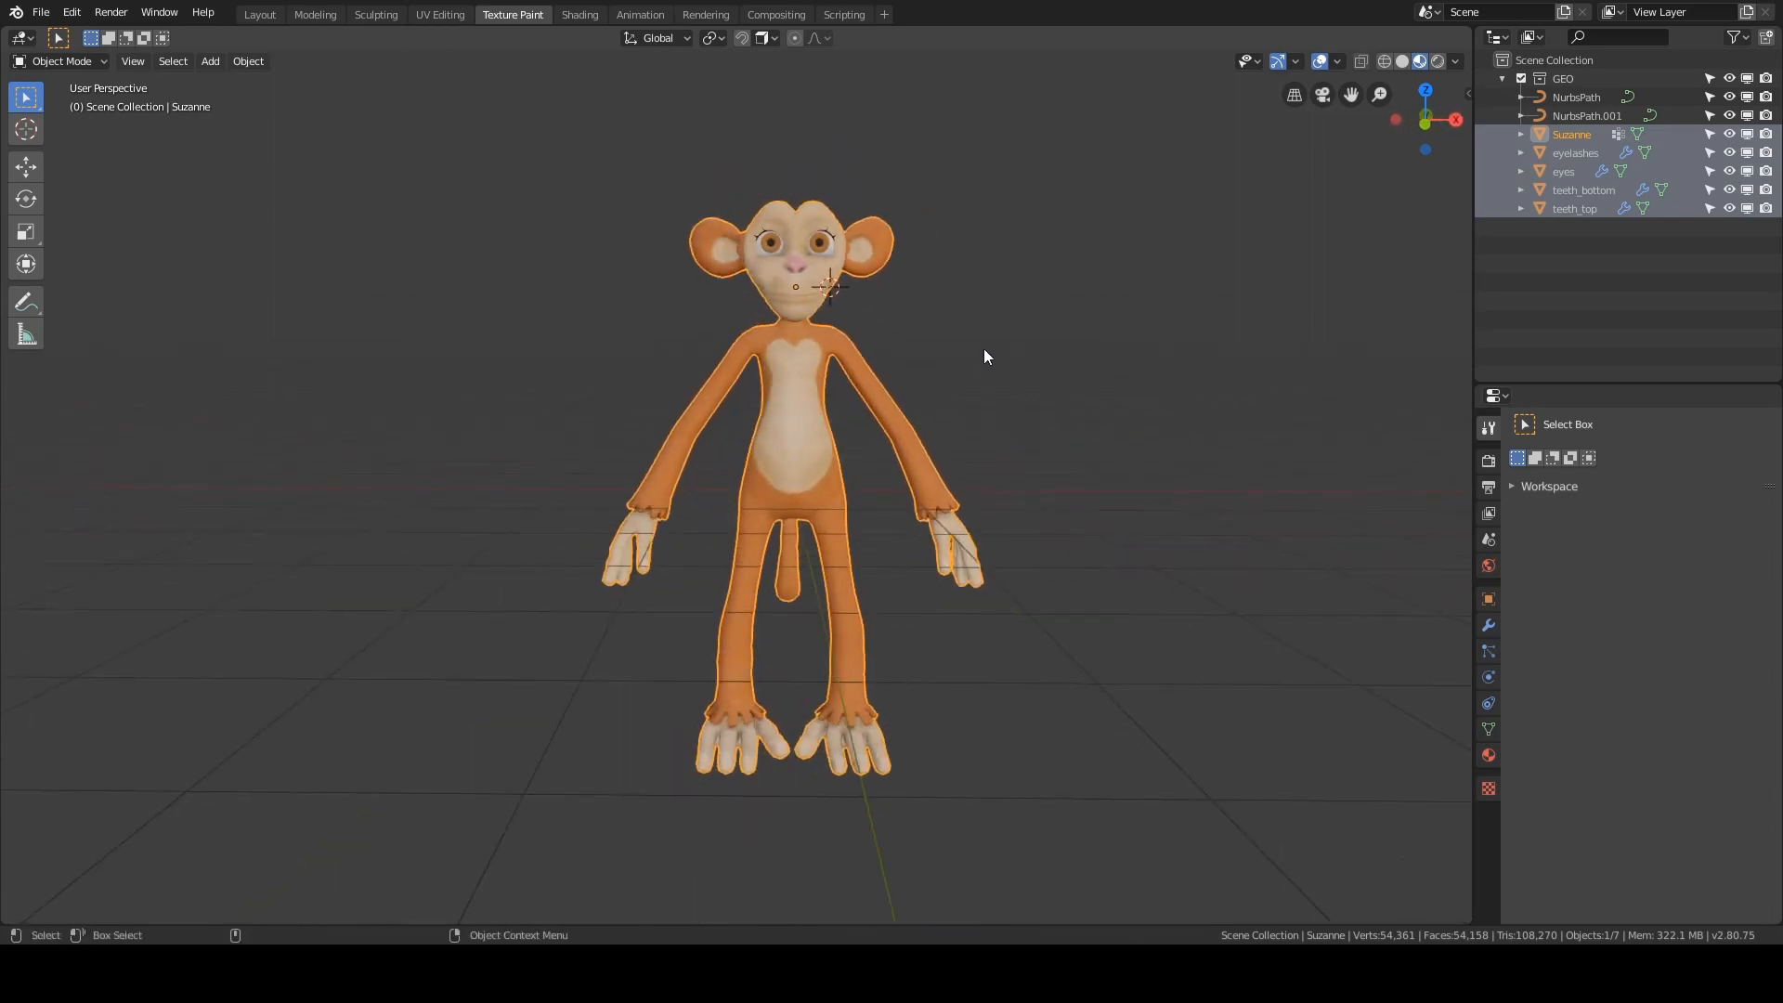
pyautogui.scroll(-2, 983, 348)
pyautogui.scroll(2, 916, 290)
pyautogui.press('n')
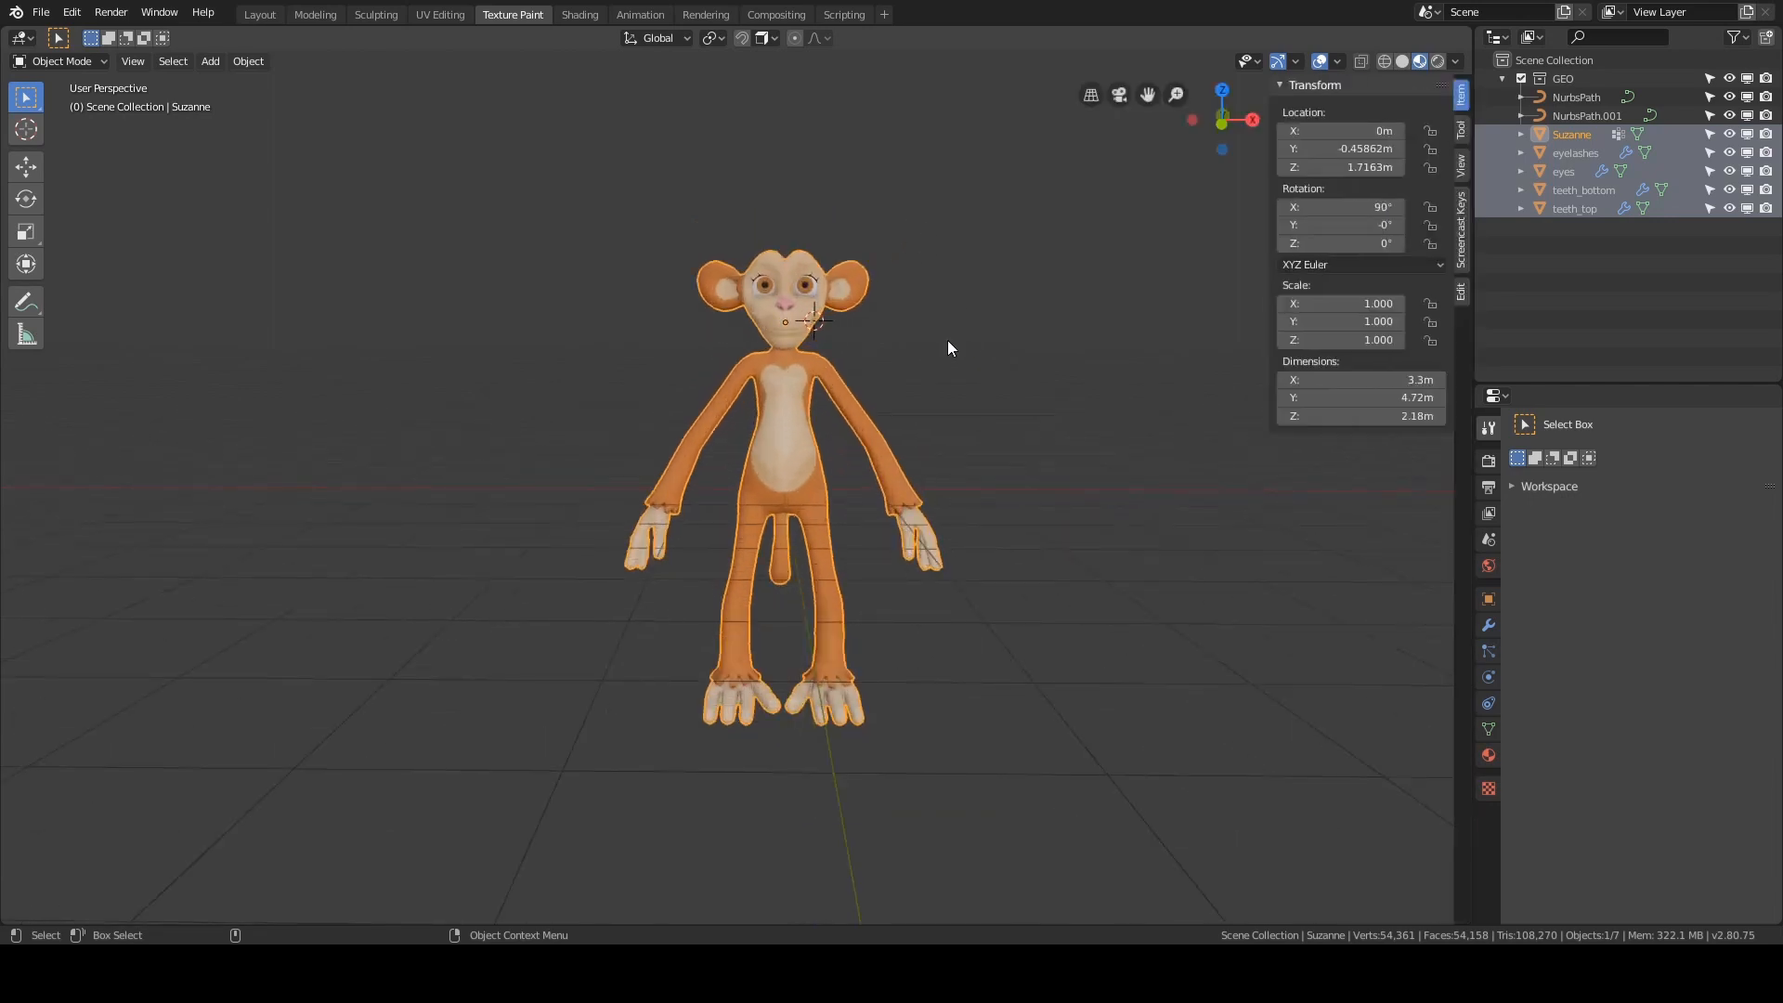
pyautogui.keyDown('shift'); pyautogui.moveTo(947, 346); pyautogui.dragTo(881, 340, button='middle'); pyautogui.keyUp('shift')
pyautogui.scroll(-3, 879, 333)
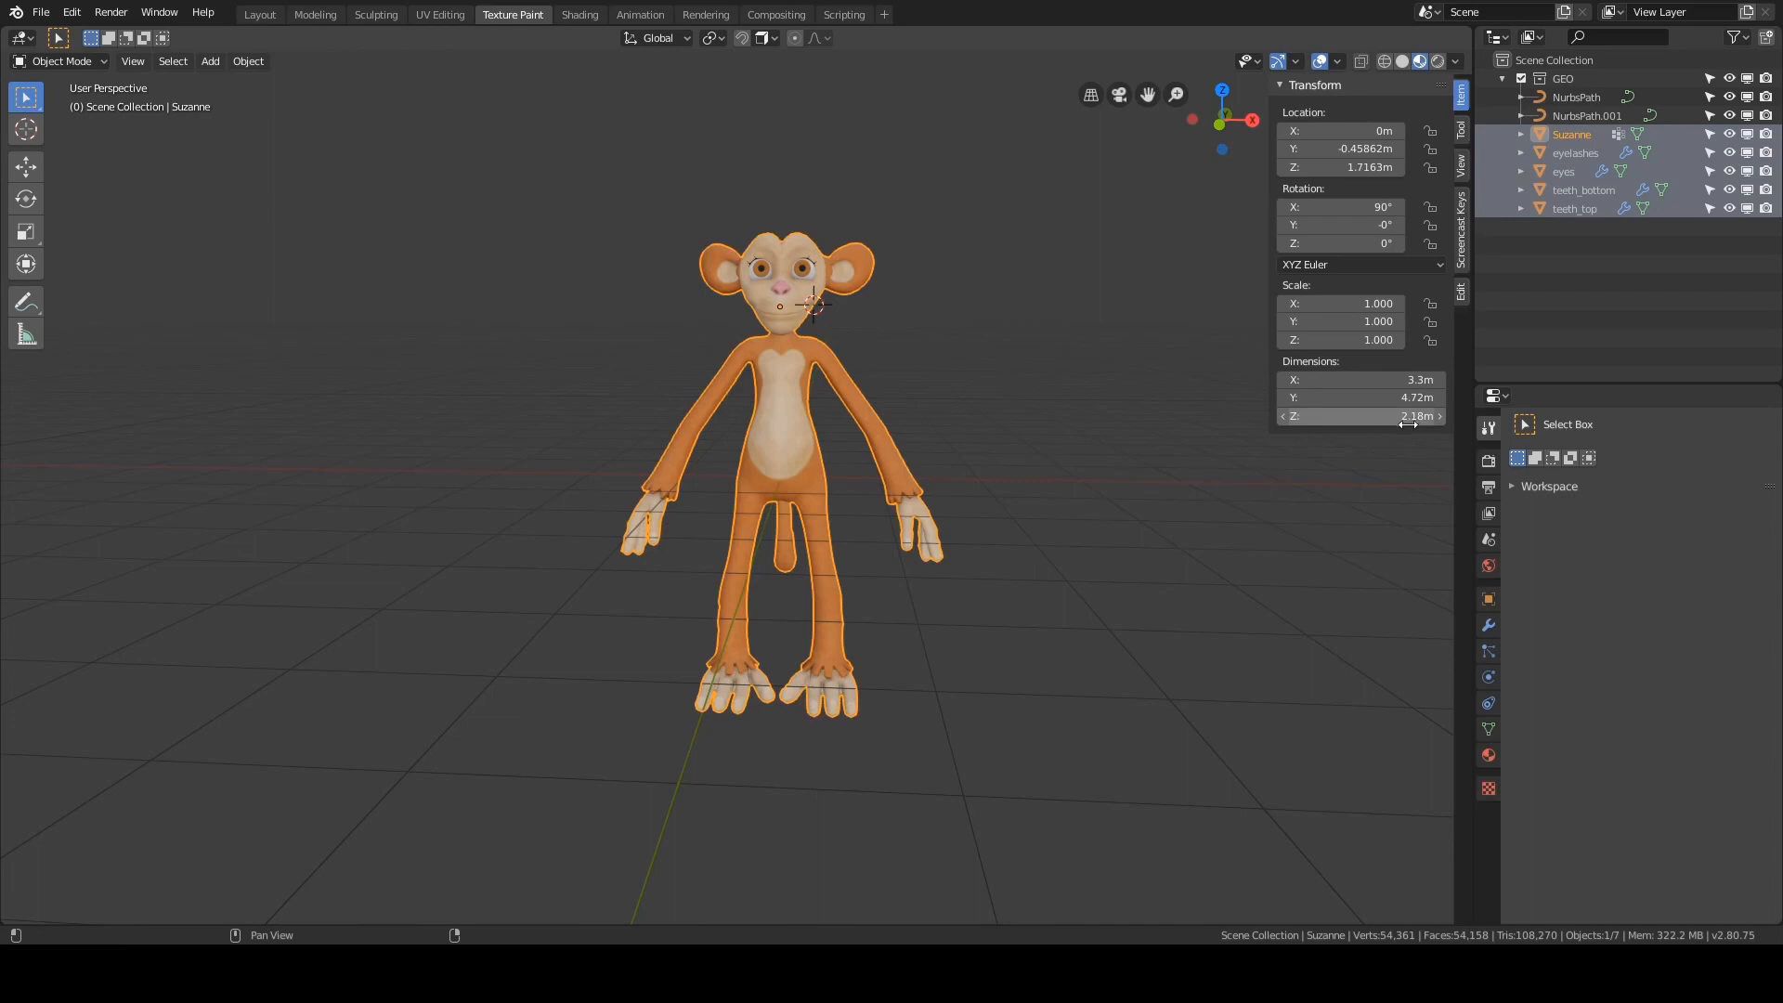
pyautogui.moveTo(1117, 424); pyautogui.dragTo(1246, 422, button='middle')
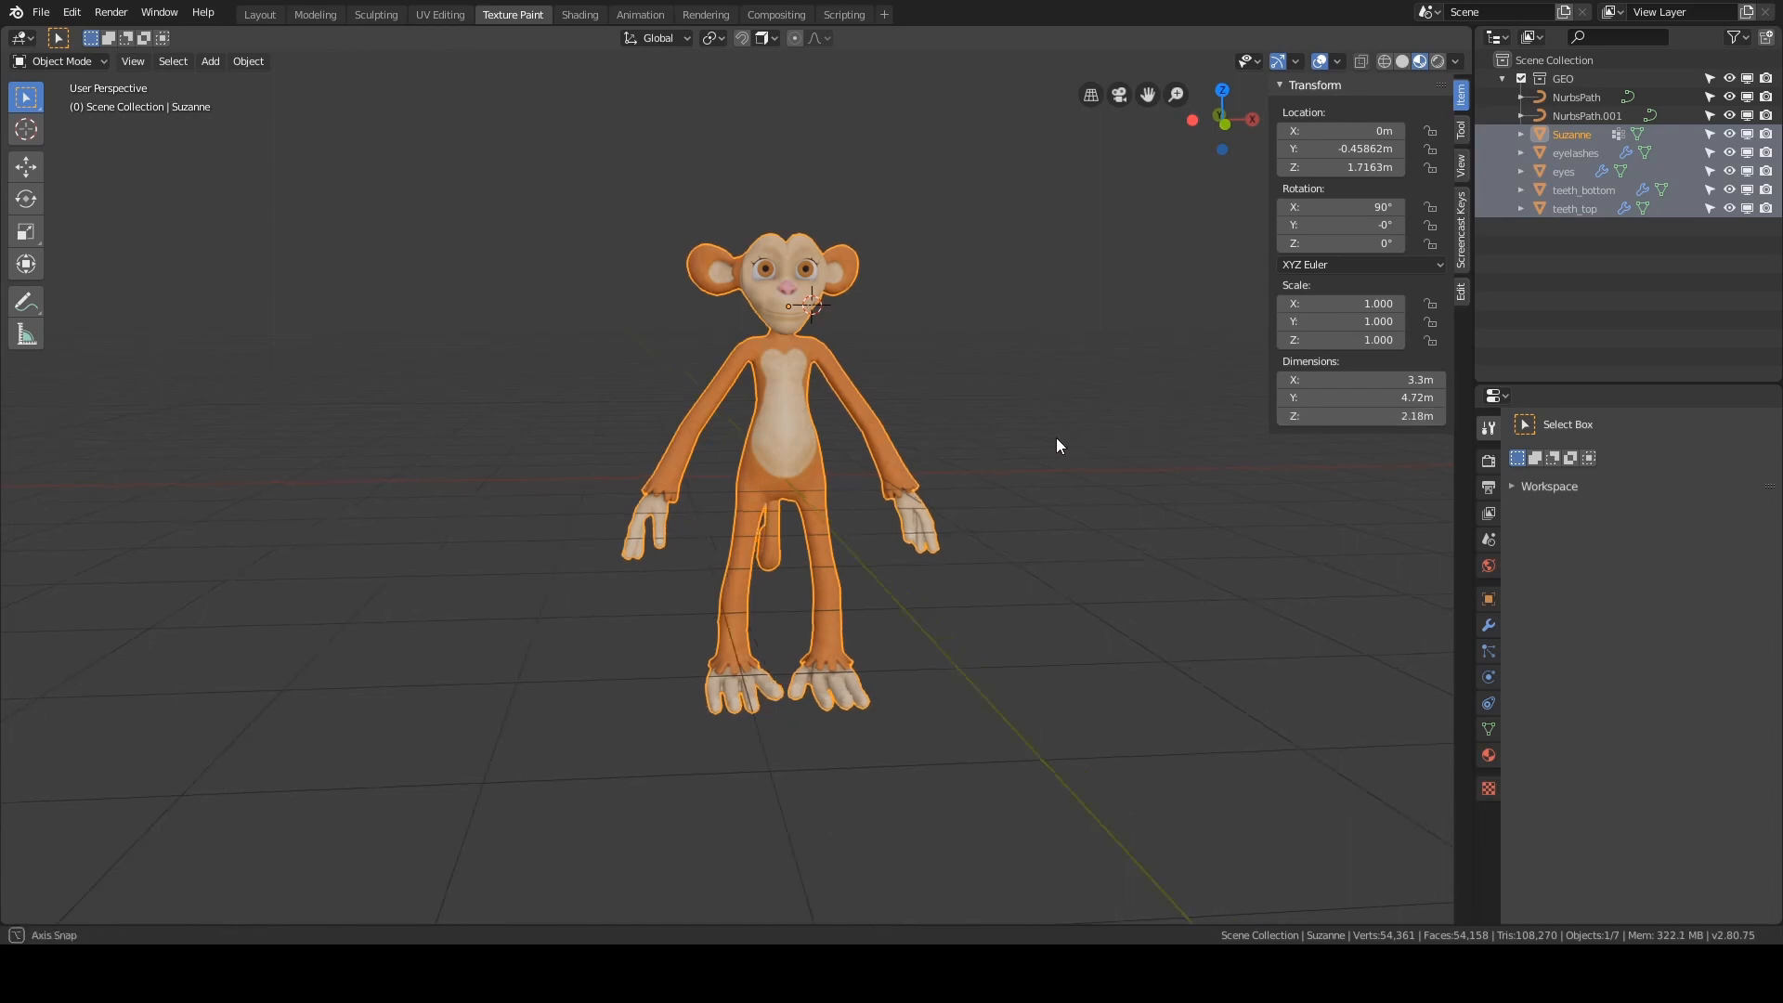
# - Set the transform pivot point to the 3D Cursor
pyautogui.moveTo(1054, 446); pyautogui.dragTo(989, 404, button='middle')
pyautogui.press('.')
pyautogui.press('Escape')
pyautogui.press('.')
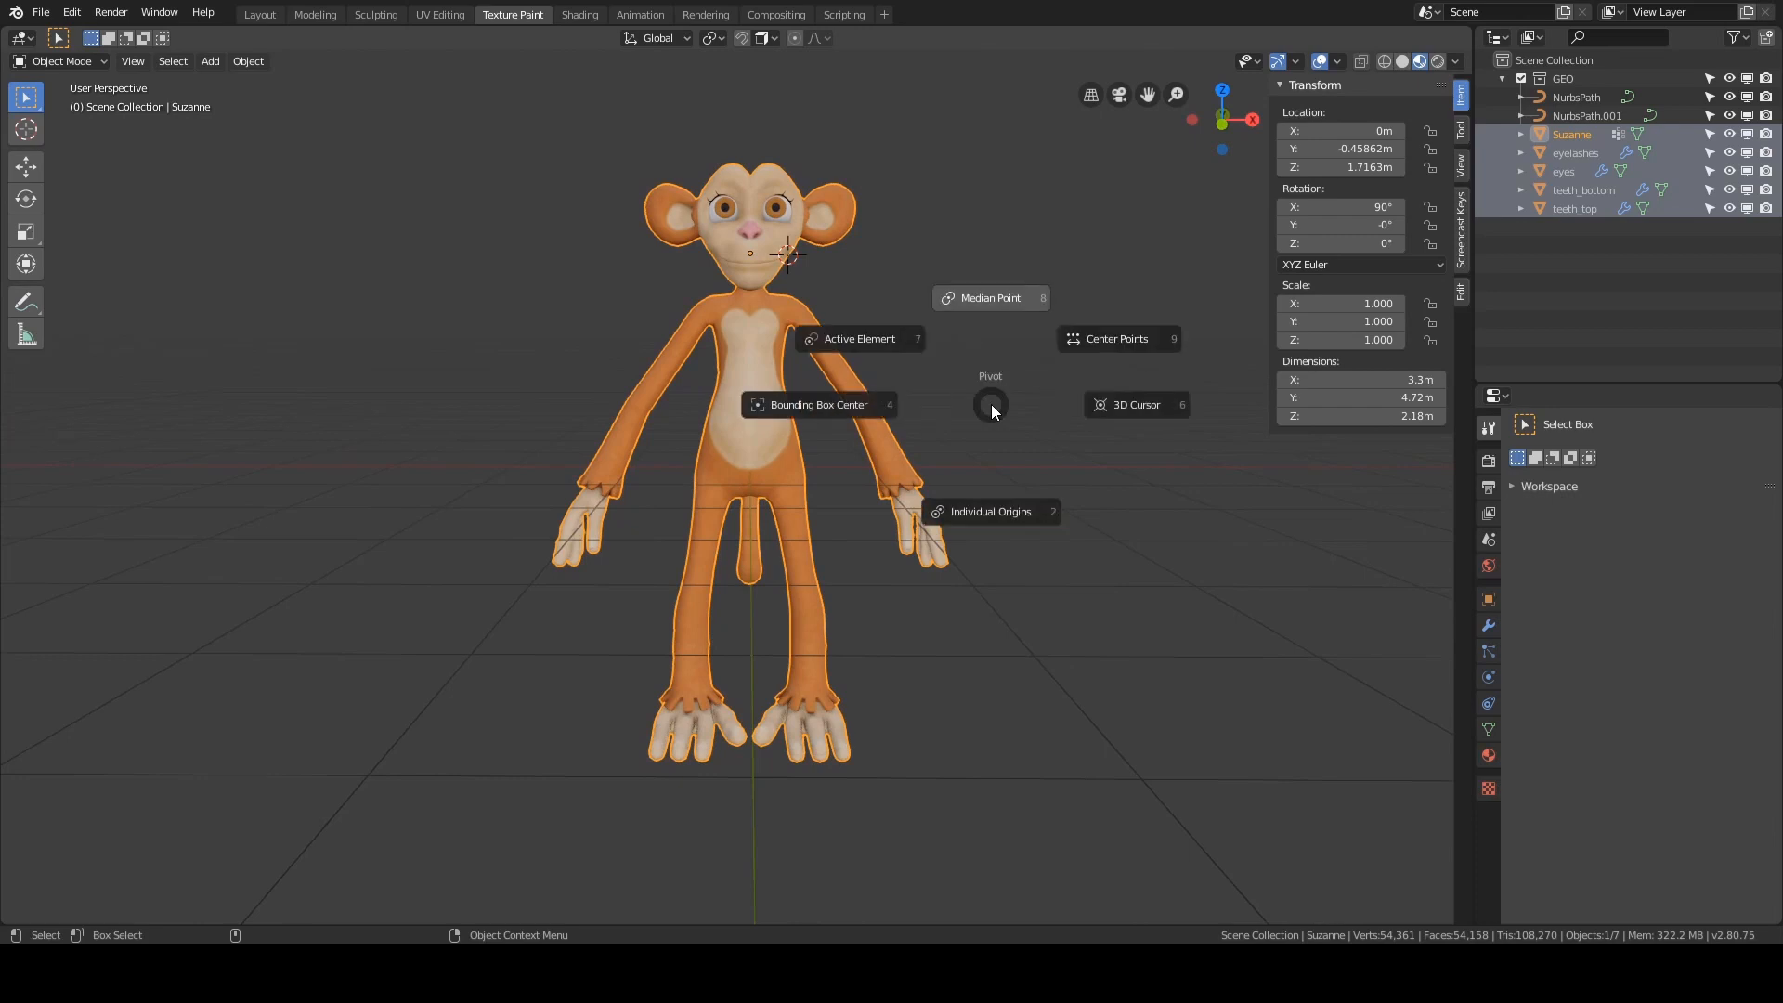
pyautogui.click(1105, 404)
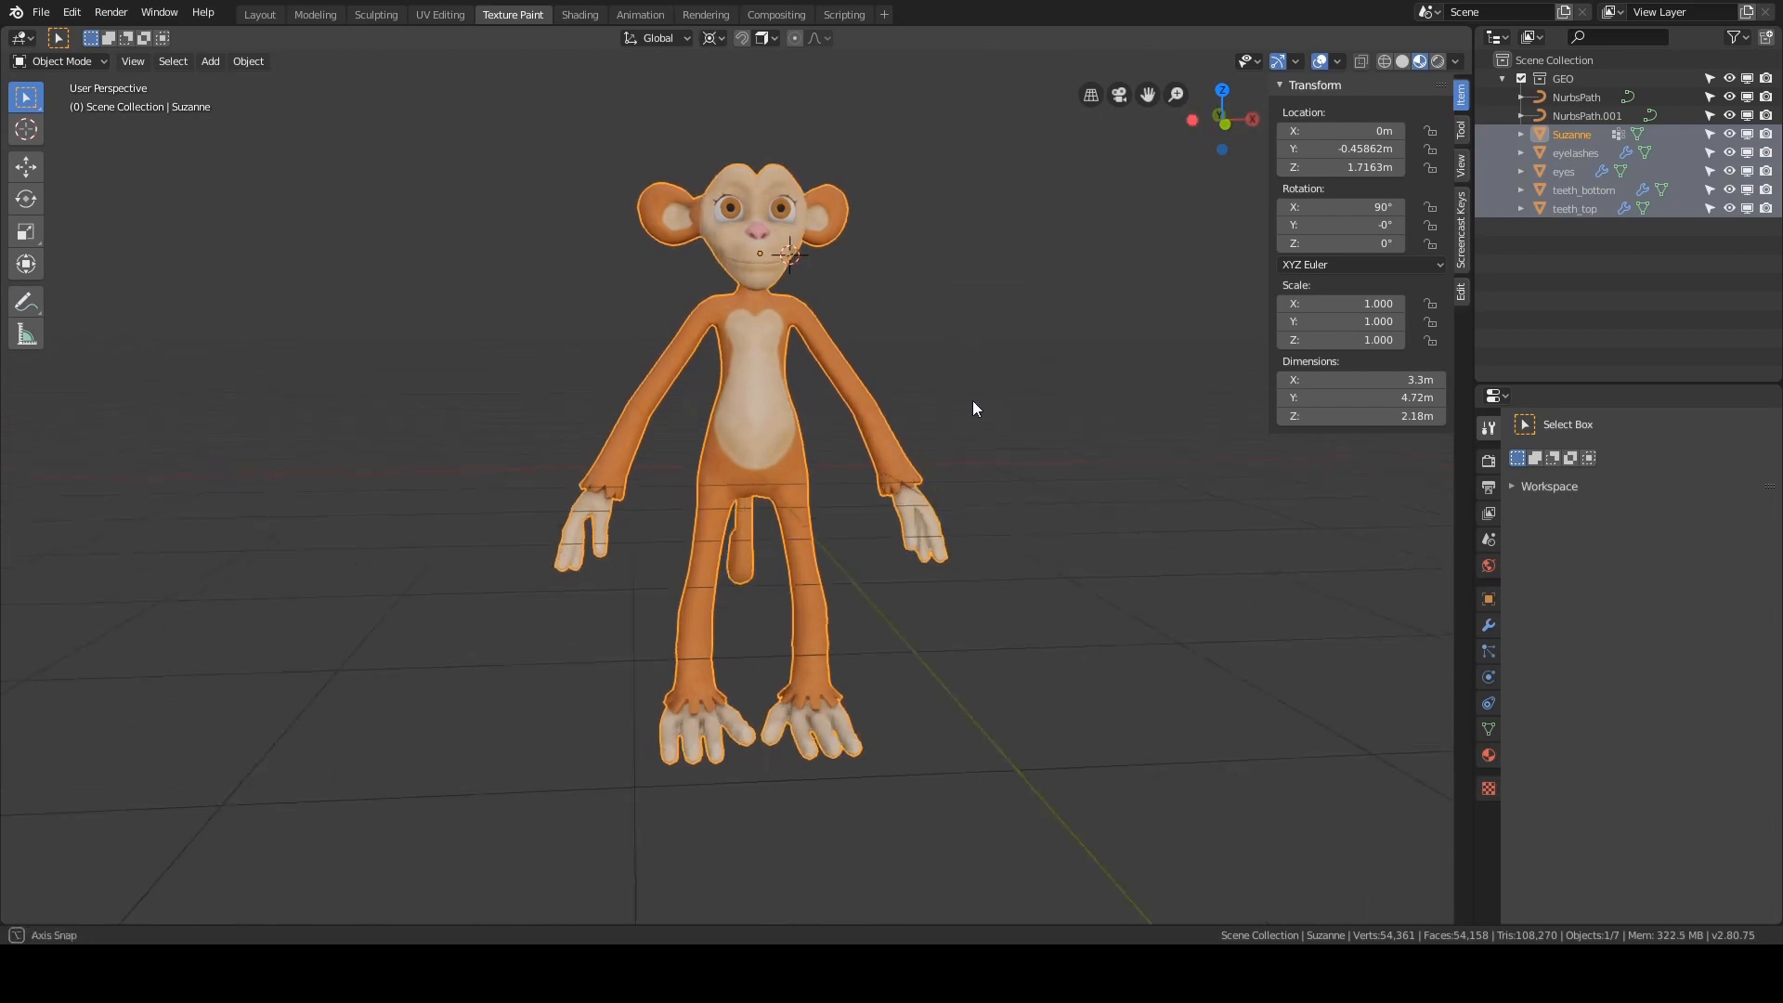
# - Snap the 3D cursor to the world origin
pyautogui.moveTo(972, 400); pyautogui.dragTo(767, 468, button='middle')
pyautogui.hotkey('shift', 's')
pyautogui.click(938, 450)
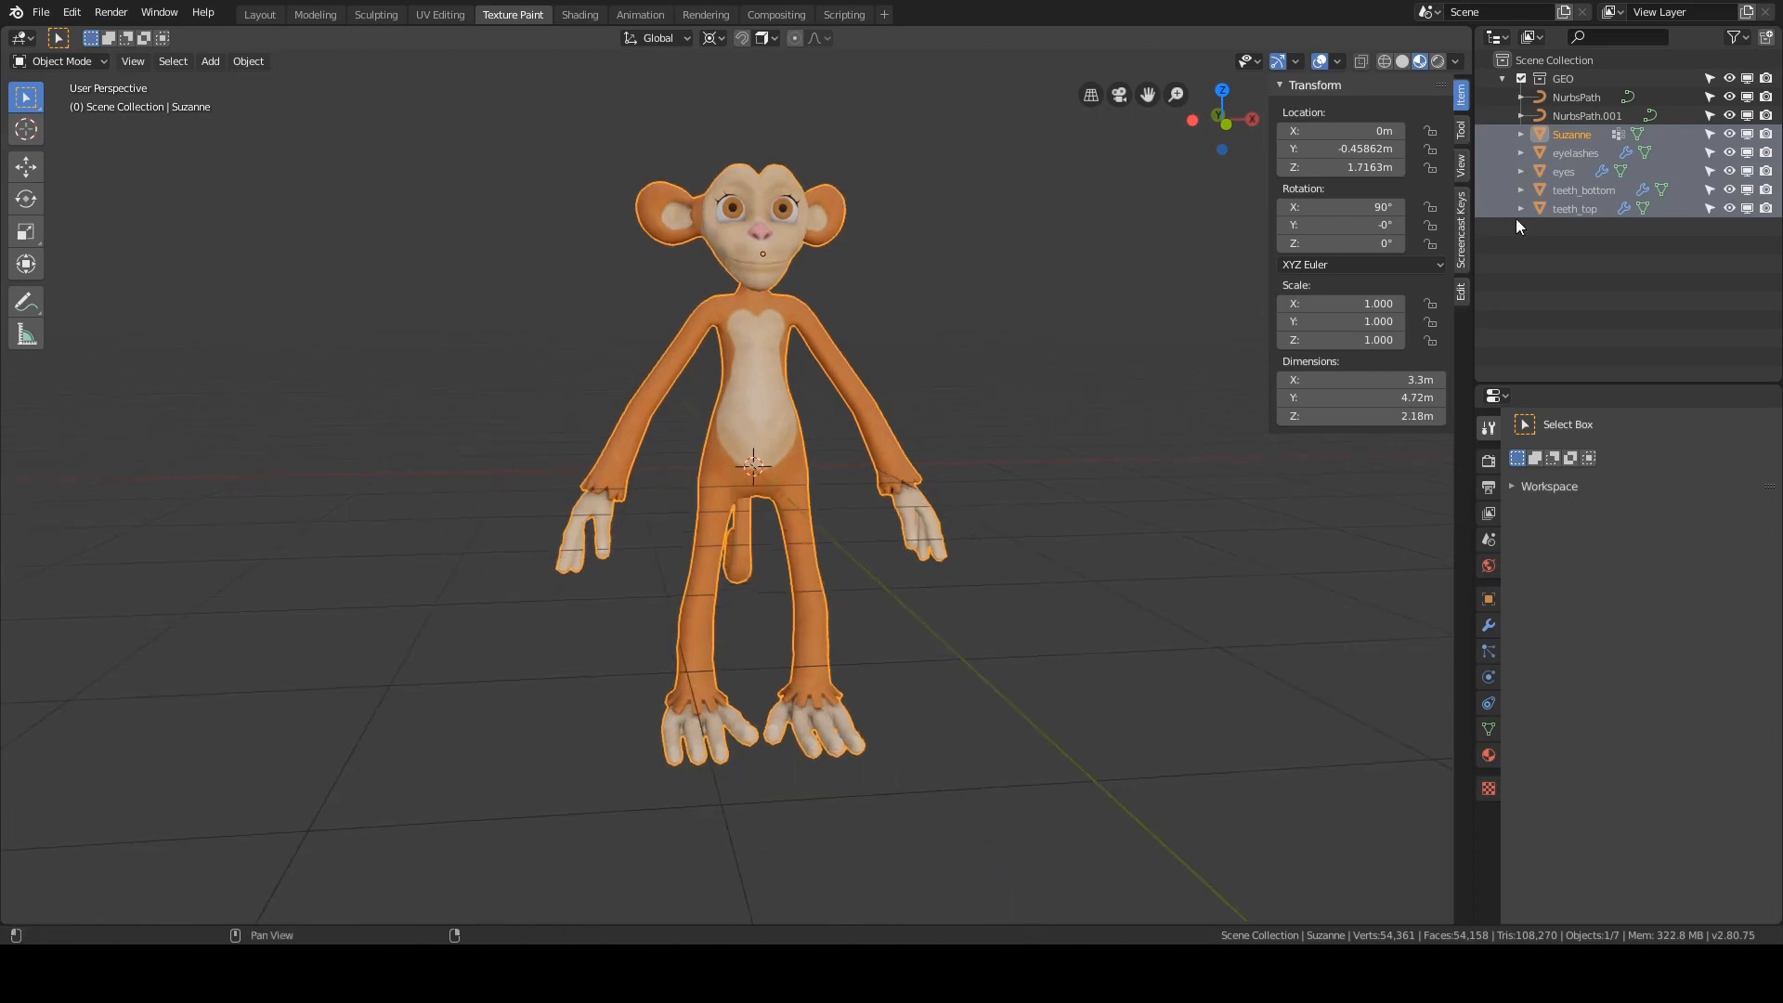
# - Select every object of the character, from teeth_top up to NurbsPath, and activate the Scale tool
pyautogui.click(1575, 210)
pyautogui.keyDown('shift'); pyautogui.click(1572, 189); pyautogui.keyUp('shift')
pyautogui.keyDown('shift'); pyautogui.click(1567, 171); pyautogui.keyUp('shift')
pyautogui.keyDown('shift'); pyautogui.click(1569, 152); pyautogui.keyUp('shift')
pyautogui.keyDown('shift'); pyautogui.click(1570, 134); pyautogui.keyUp('shift')
pyautogui.moveTo(935, 397); pyautogui.dragTo(912, 397, button='middle')
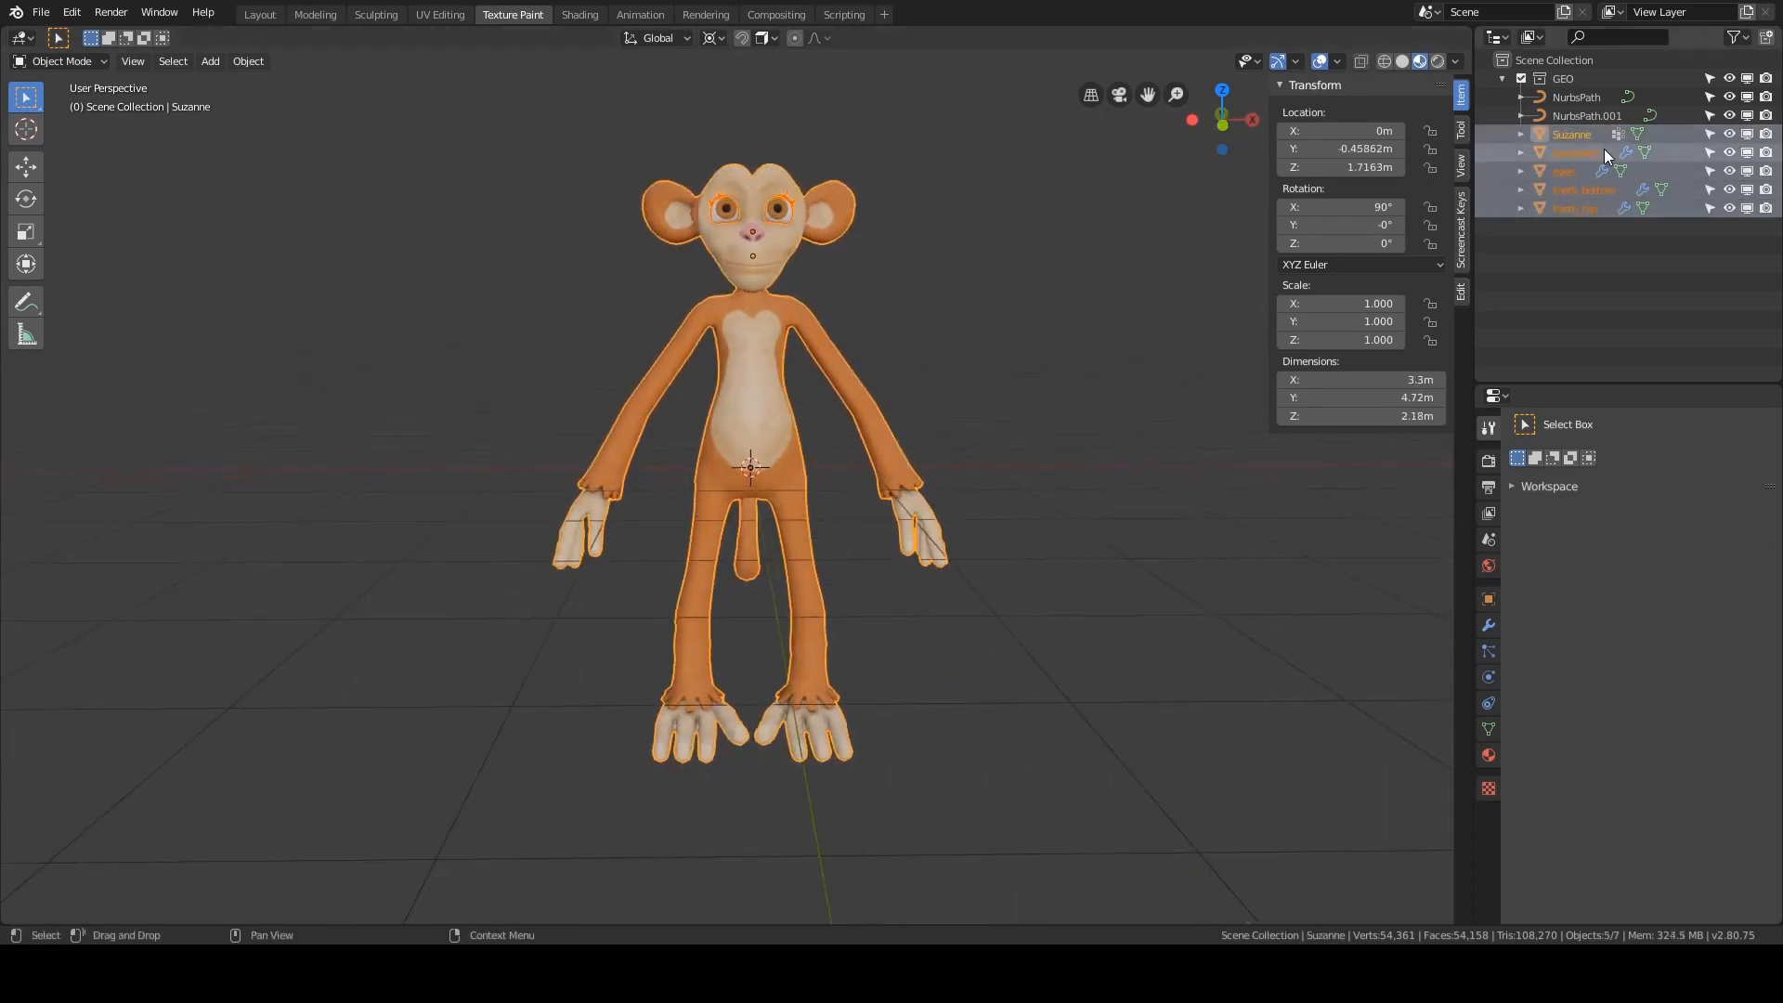
pyautogui.keyDown('shift'); pyautogui.click(1586, 115); pyautogui.keyUp('shift')
pyautogui.keyDown('shift'); pyautogui.click(1579, 97); pyautogui.keyUp('shift')
pyautogui.moveTo(1008, 361); pyautogui.dragTo(1059, 346, button='middle')
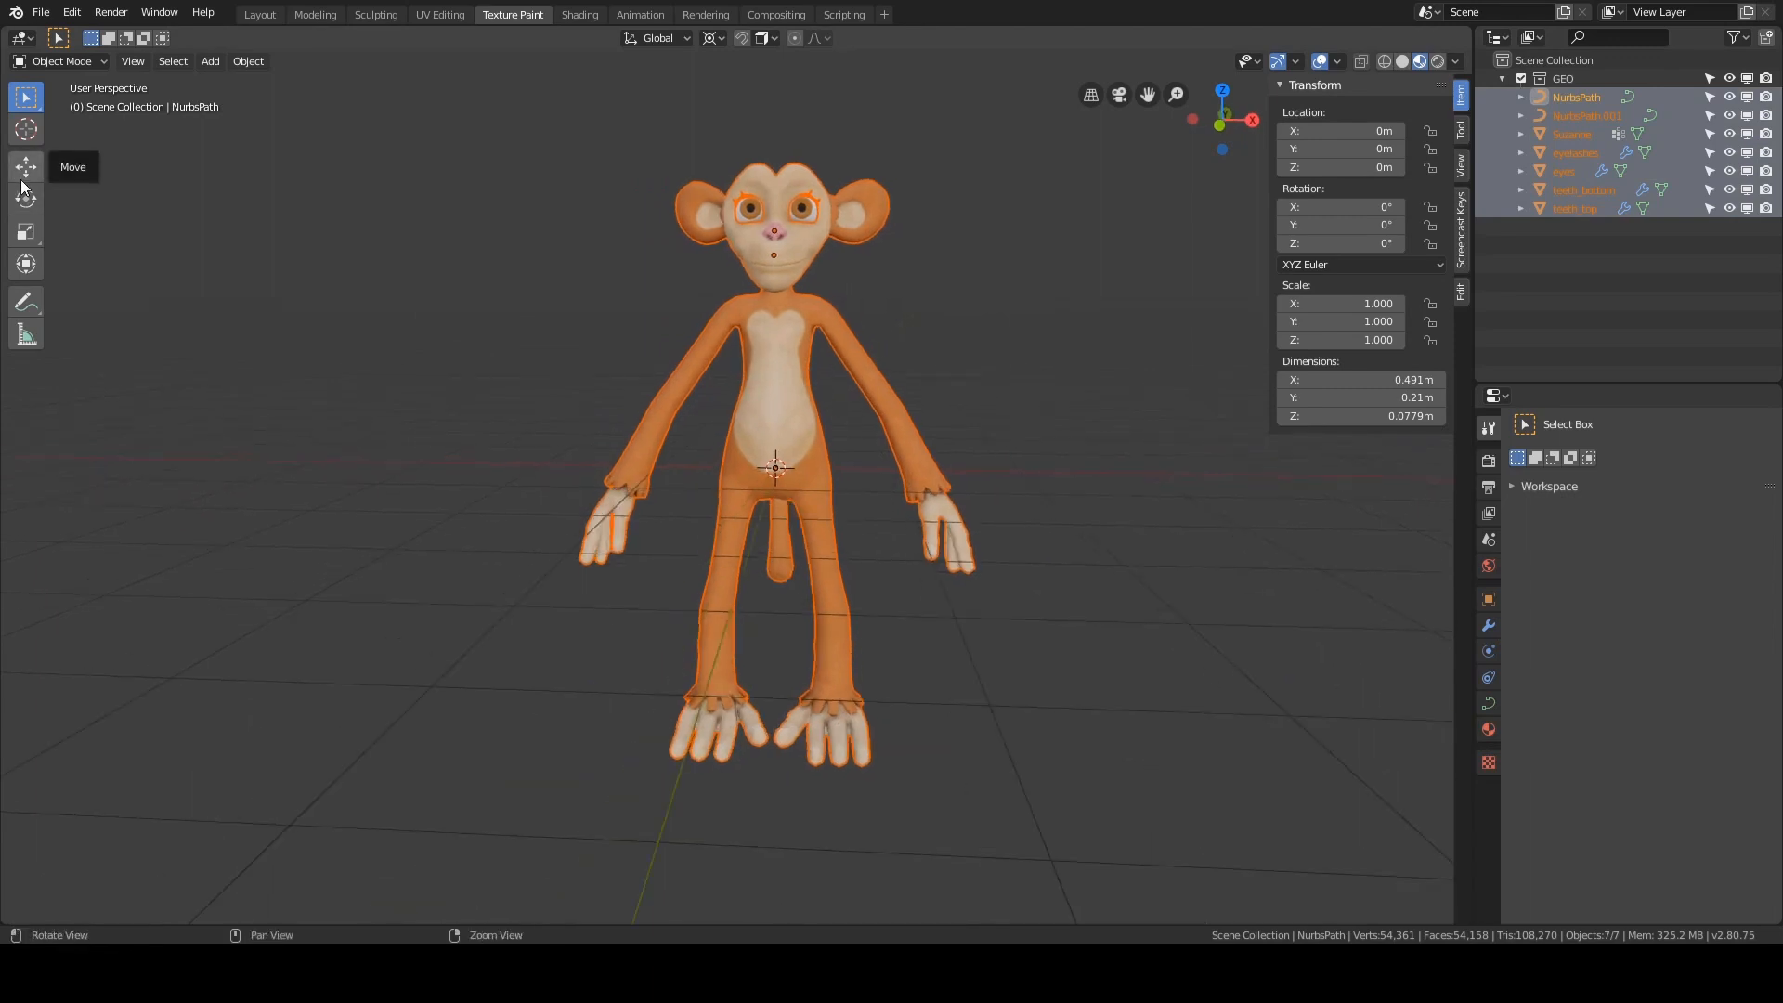
pyautogui.click(26, 231)
pyautogui.moveTo(910, 206); pyautogui.dragTo(944, 203, button='middle')
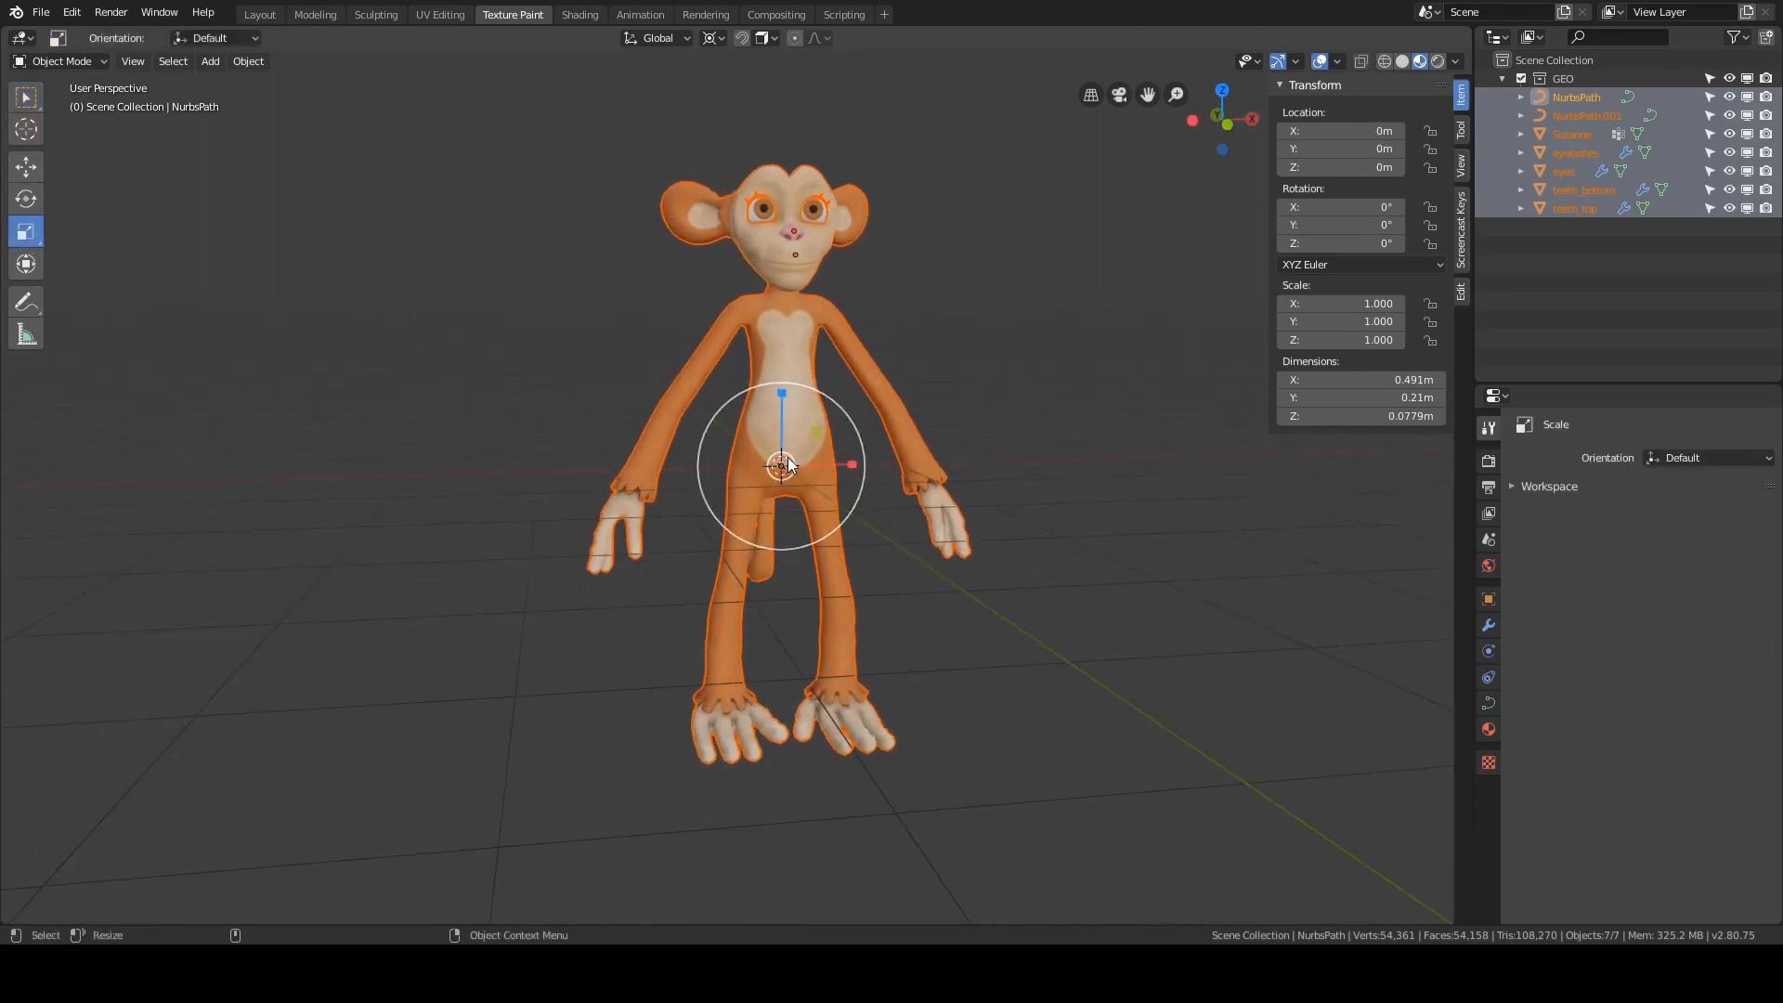
# - Try scaling the whole character down to about 0.910 around the 3D cursor and restore its original scale
pyautogui.moveTo(787, 457); pyautogui.dragTo(786, 461)
pyautogui.hotkey('ctrl', 'z')
pyautogui.scroll(2, 888, 418)
pyautogui.keyDown('shift'); pyautogui.moveTo(975, 365); pyautogui.dragTo(910, 419, button='middle'); pyautogui.keyUp('shift')
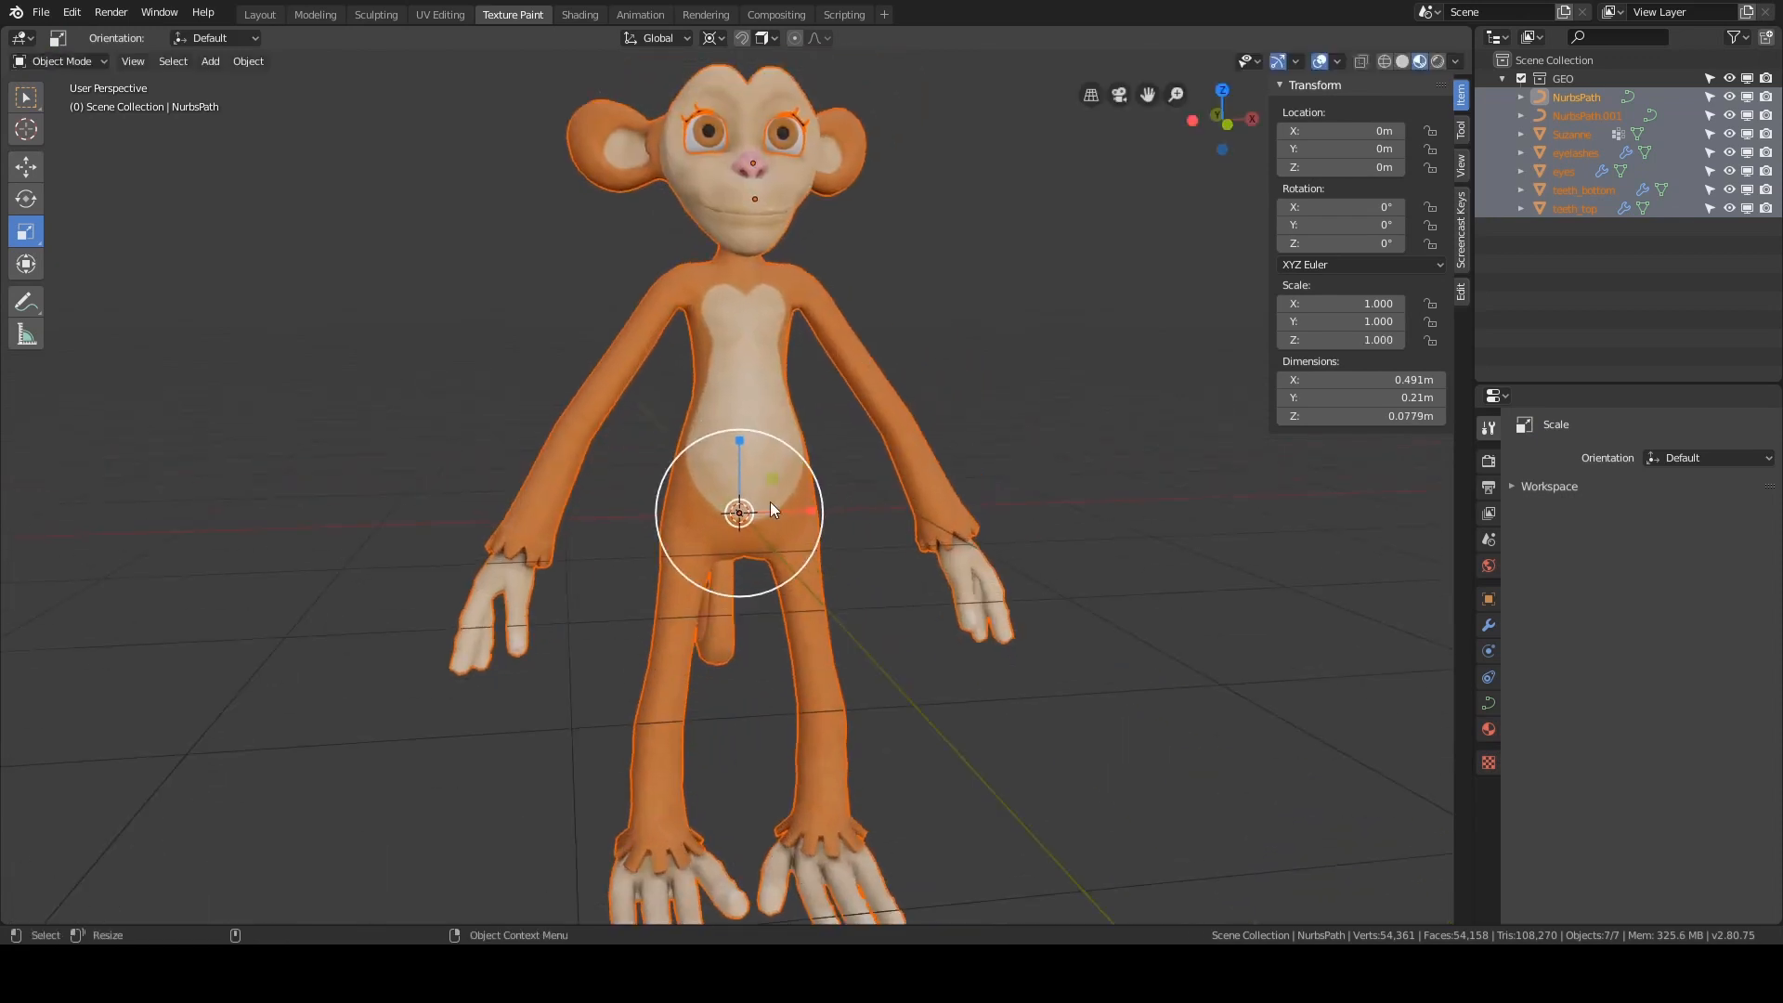
pyautogui.keyDown('shift'); pyautogui.moveTo(800, 472); pyautogui.dragTo(787, 498, button='middle'); pyautogui.keyUp('shift')
pyautogui.moveTo(711, 548); pyautogui.dragTo(703, 553)
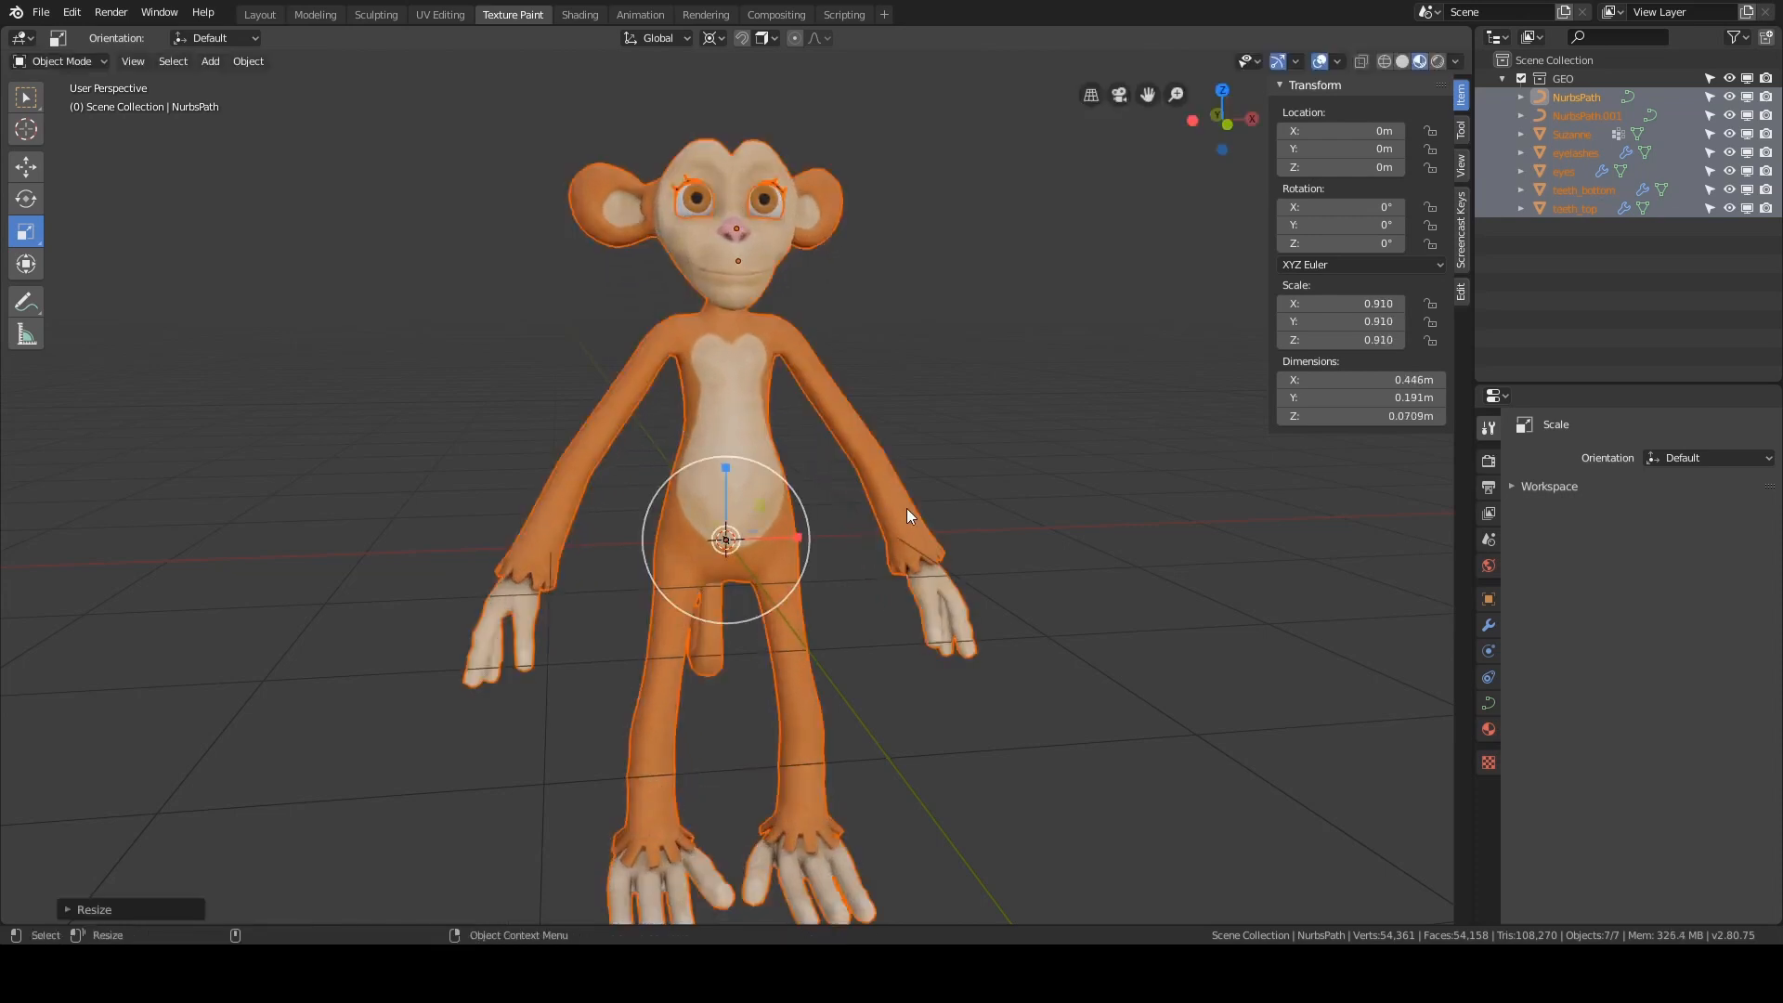
pyautogui.hotkey('alt', 's')
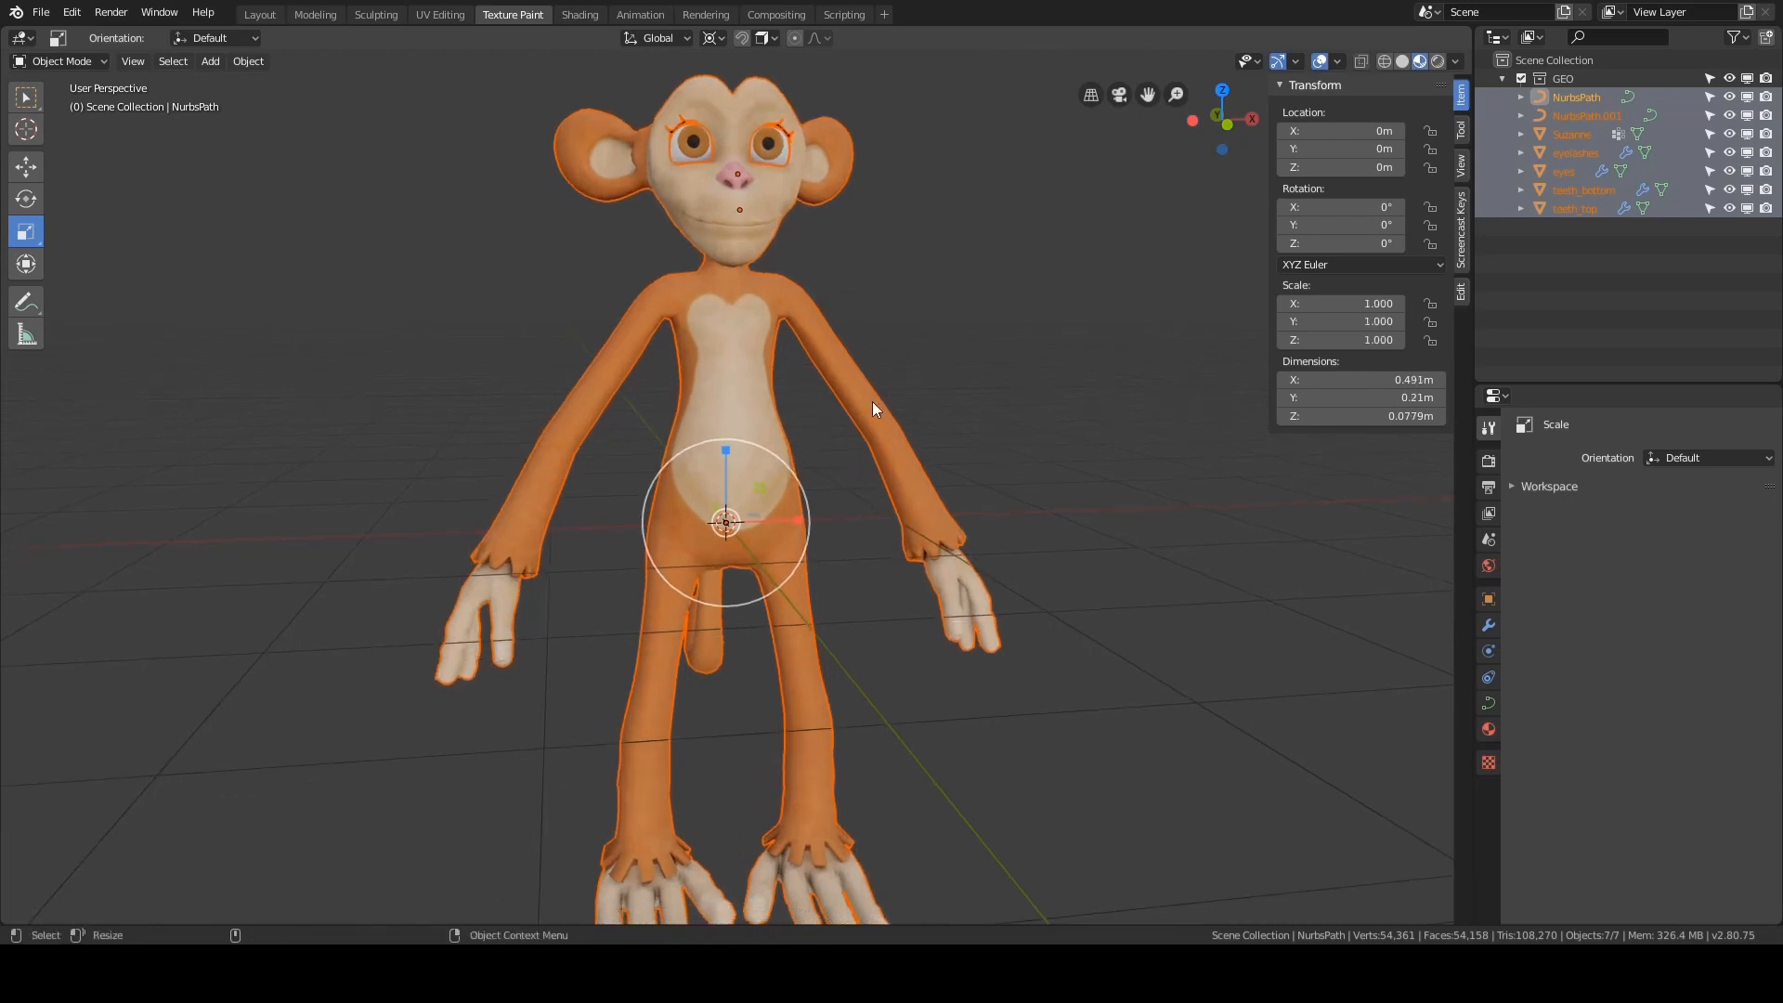
# - Make the body mesh the active object and scale the whole character down to about 0.703 around the 3D cursor
pyautogui.keyDown('shift'); pyautogui.click(865, 371); pyautogui.keyUp('shift')
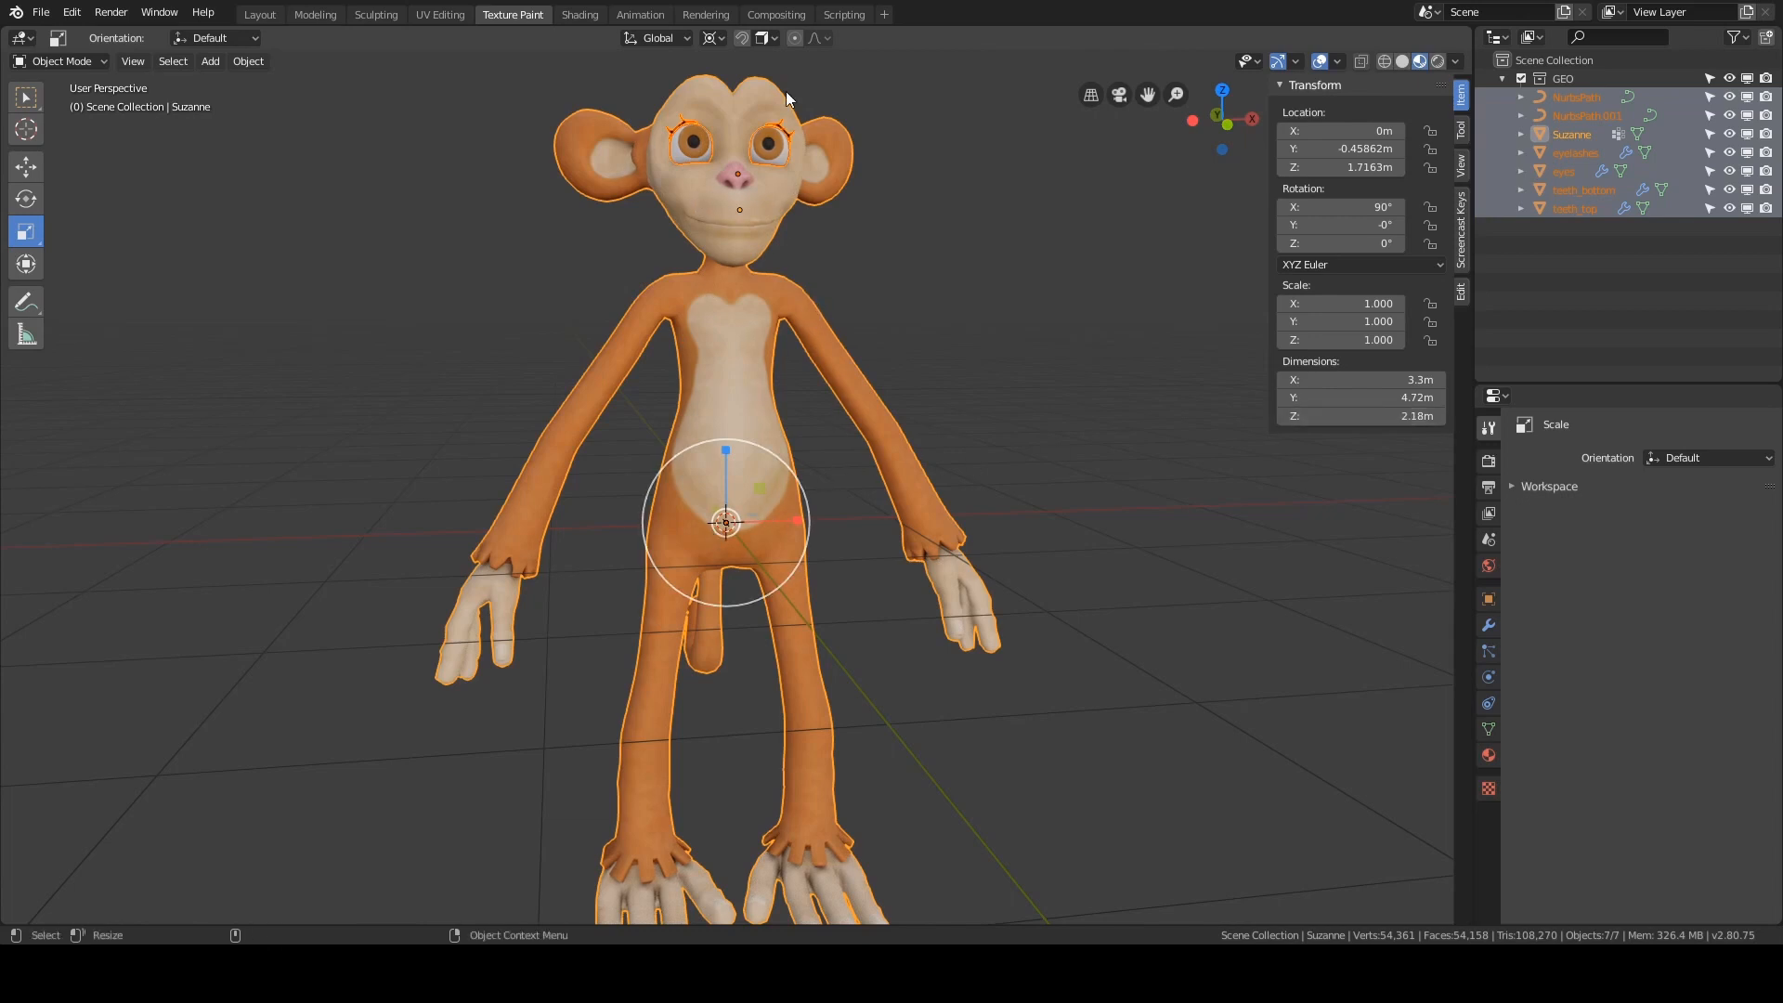
pyautogui.keyDown('shift'); pyautogui.click(769, 144); pyautogui.keyUp('shift')
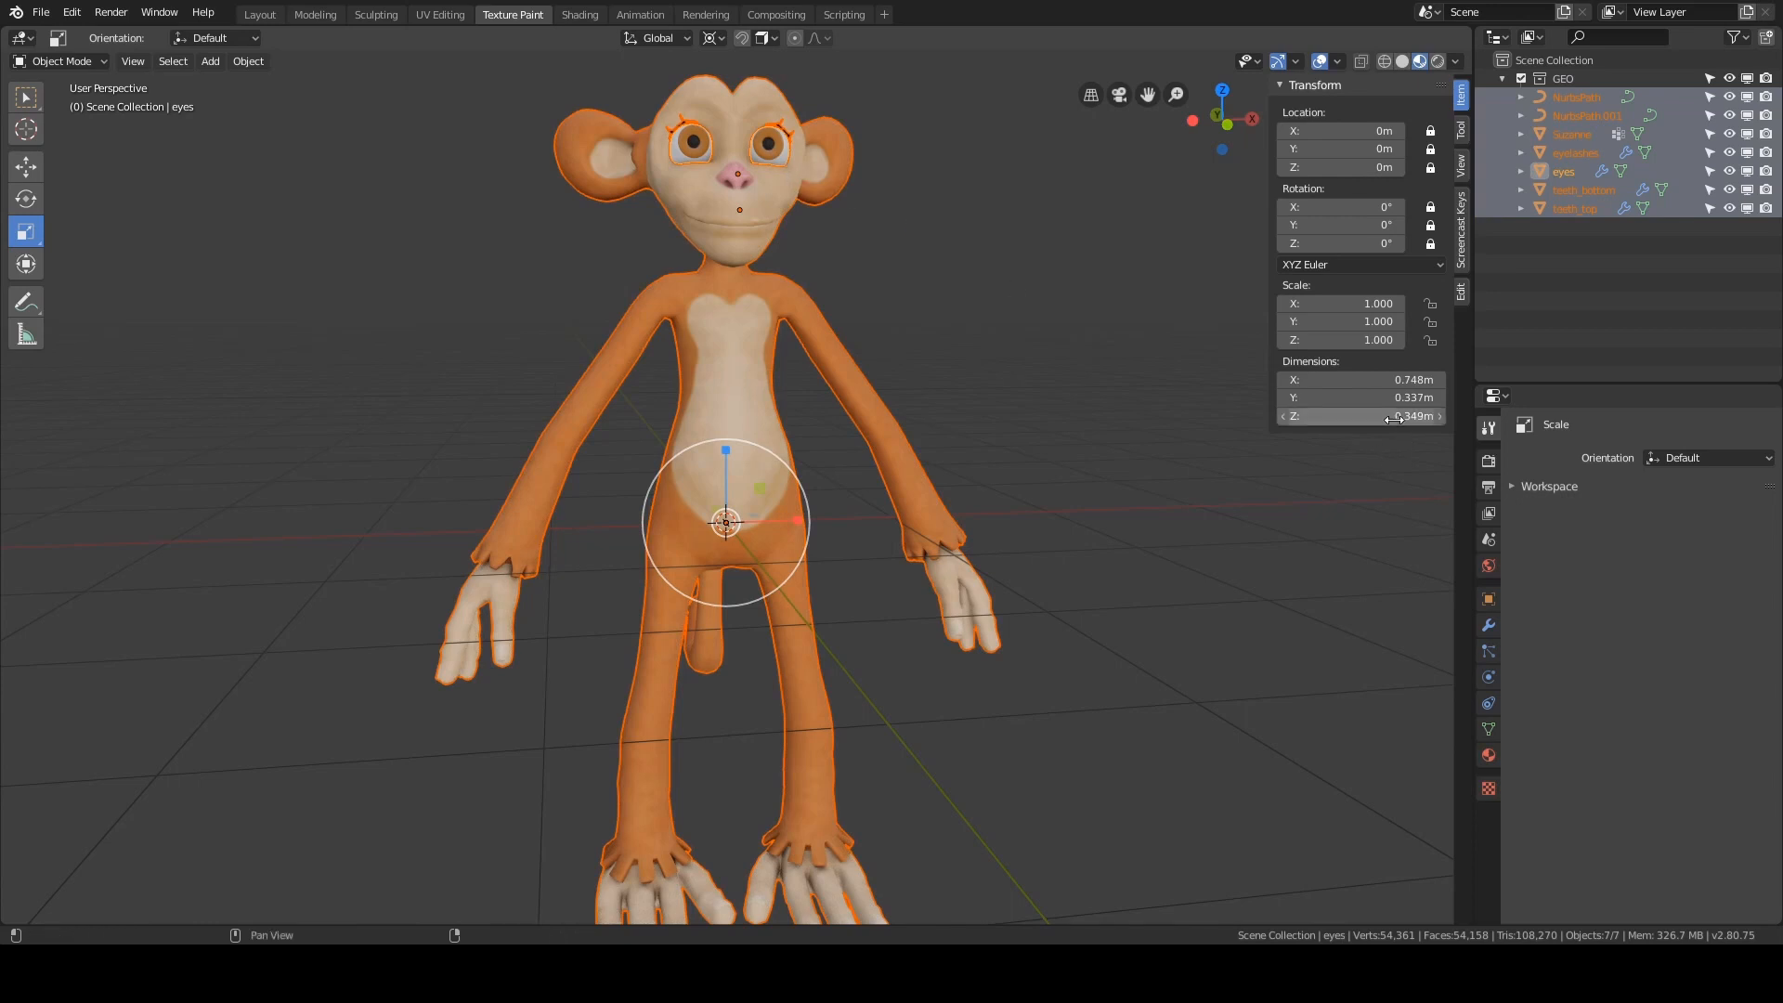
pyautogui.keyDown('shift'); pyautogui.click(860, 384); pyautogui.keyUp('shift')
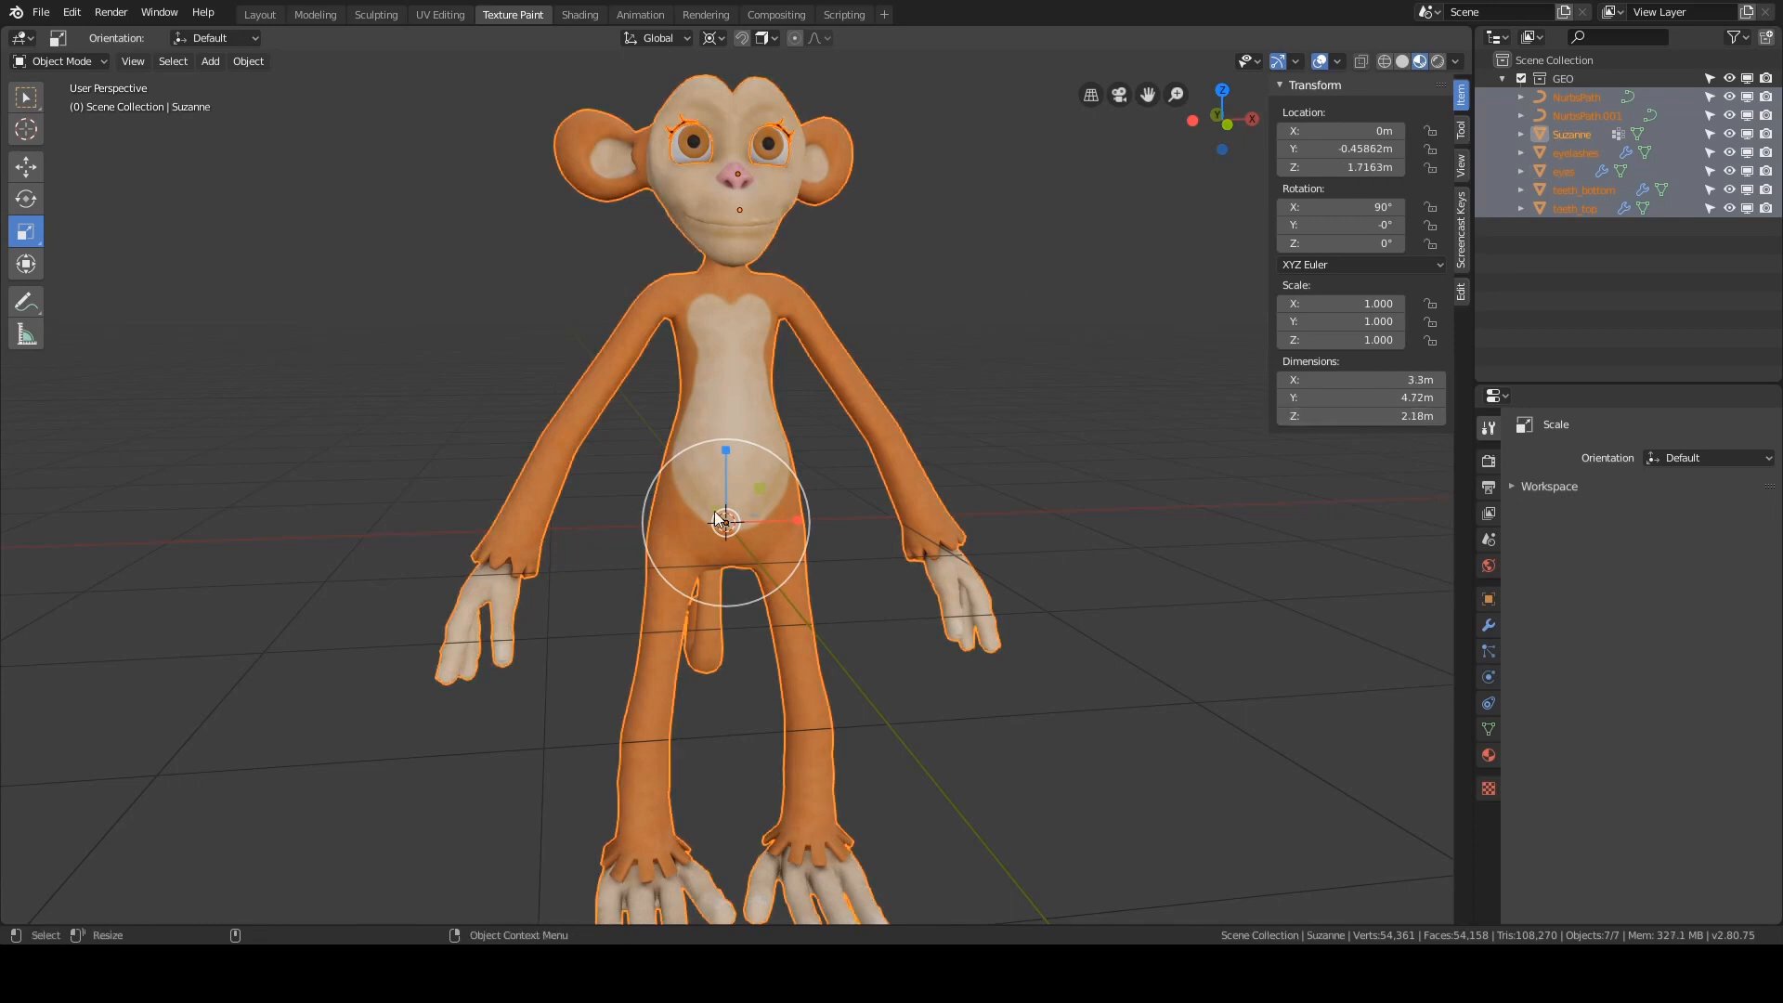
pyautogui.moveTo(718, 537); pyautogui.dragTo(723, 530)
pyautogui.scroll(5, 726, 524)
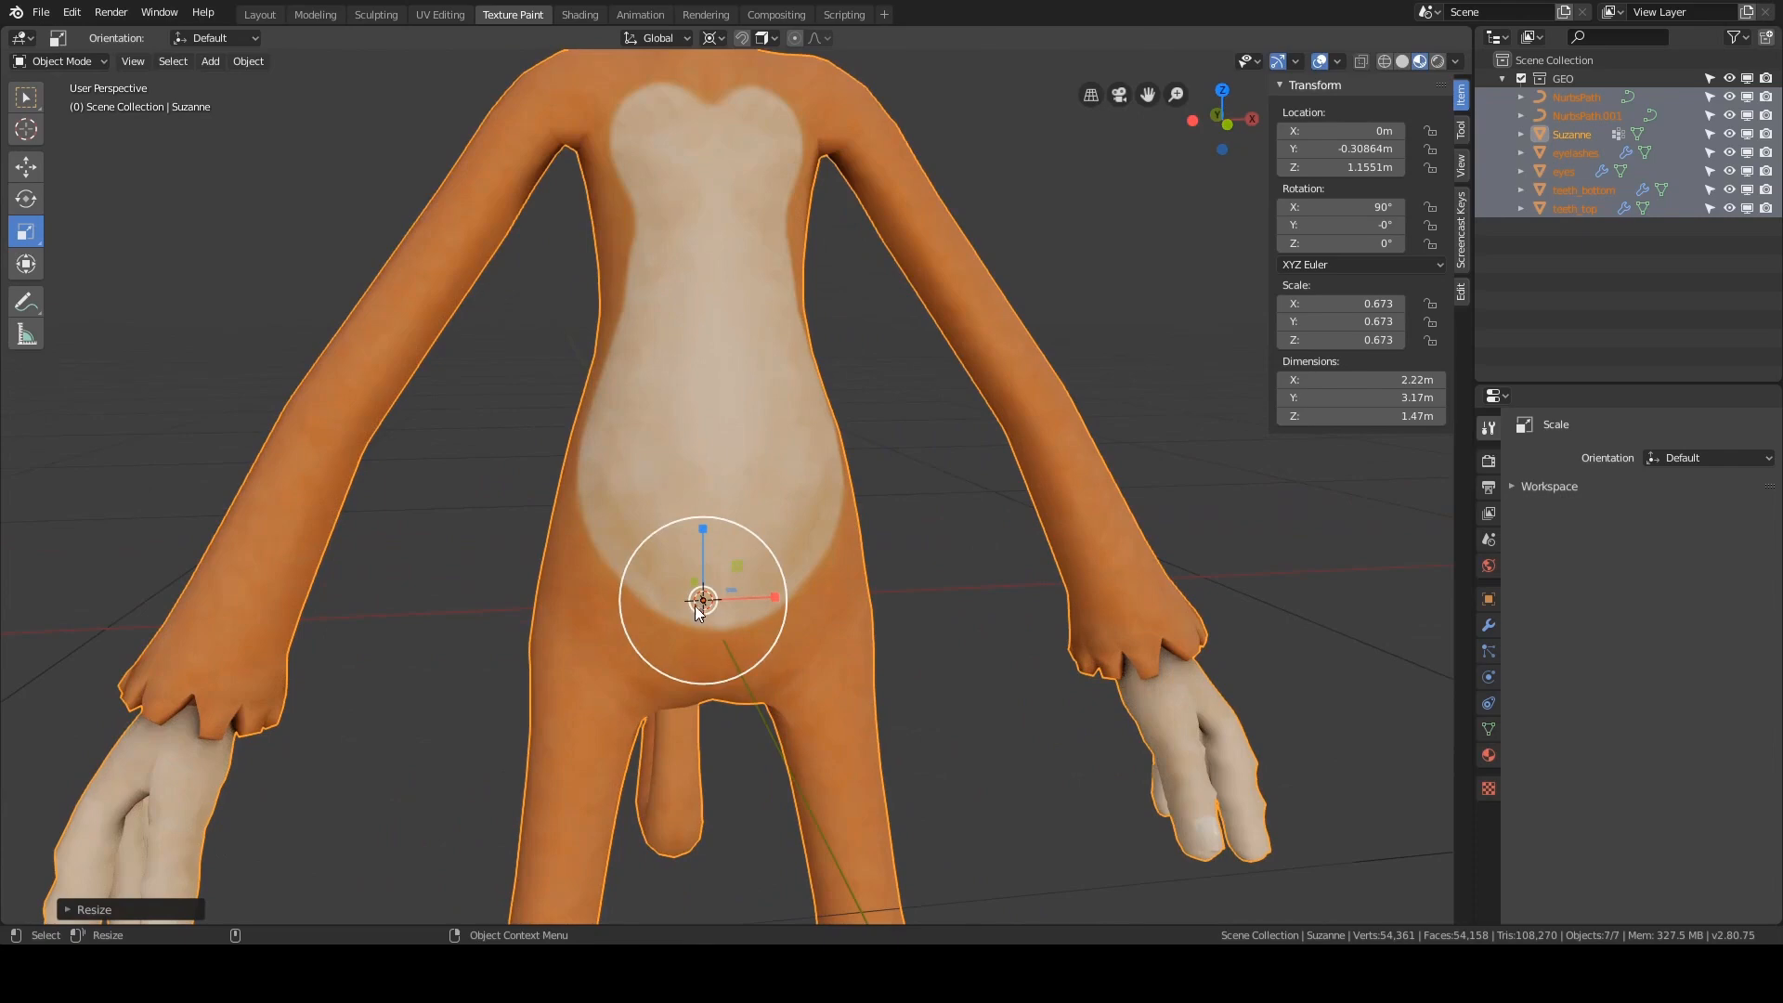
pyautogui.press('s')
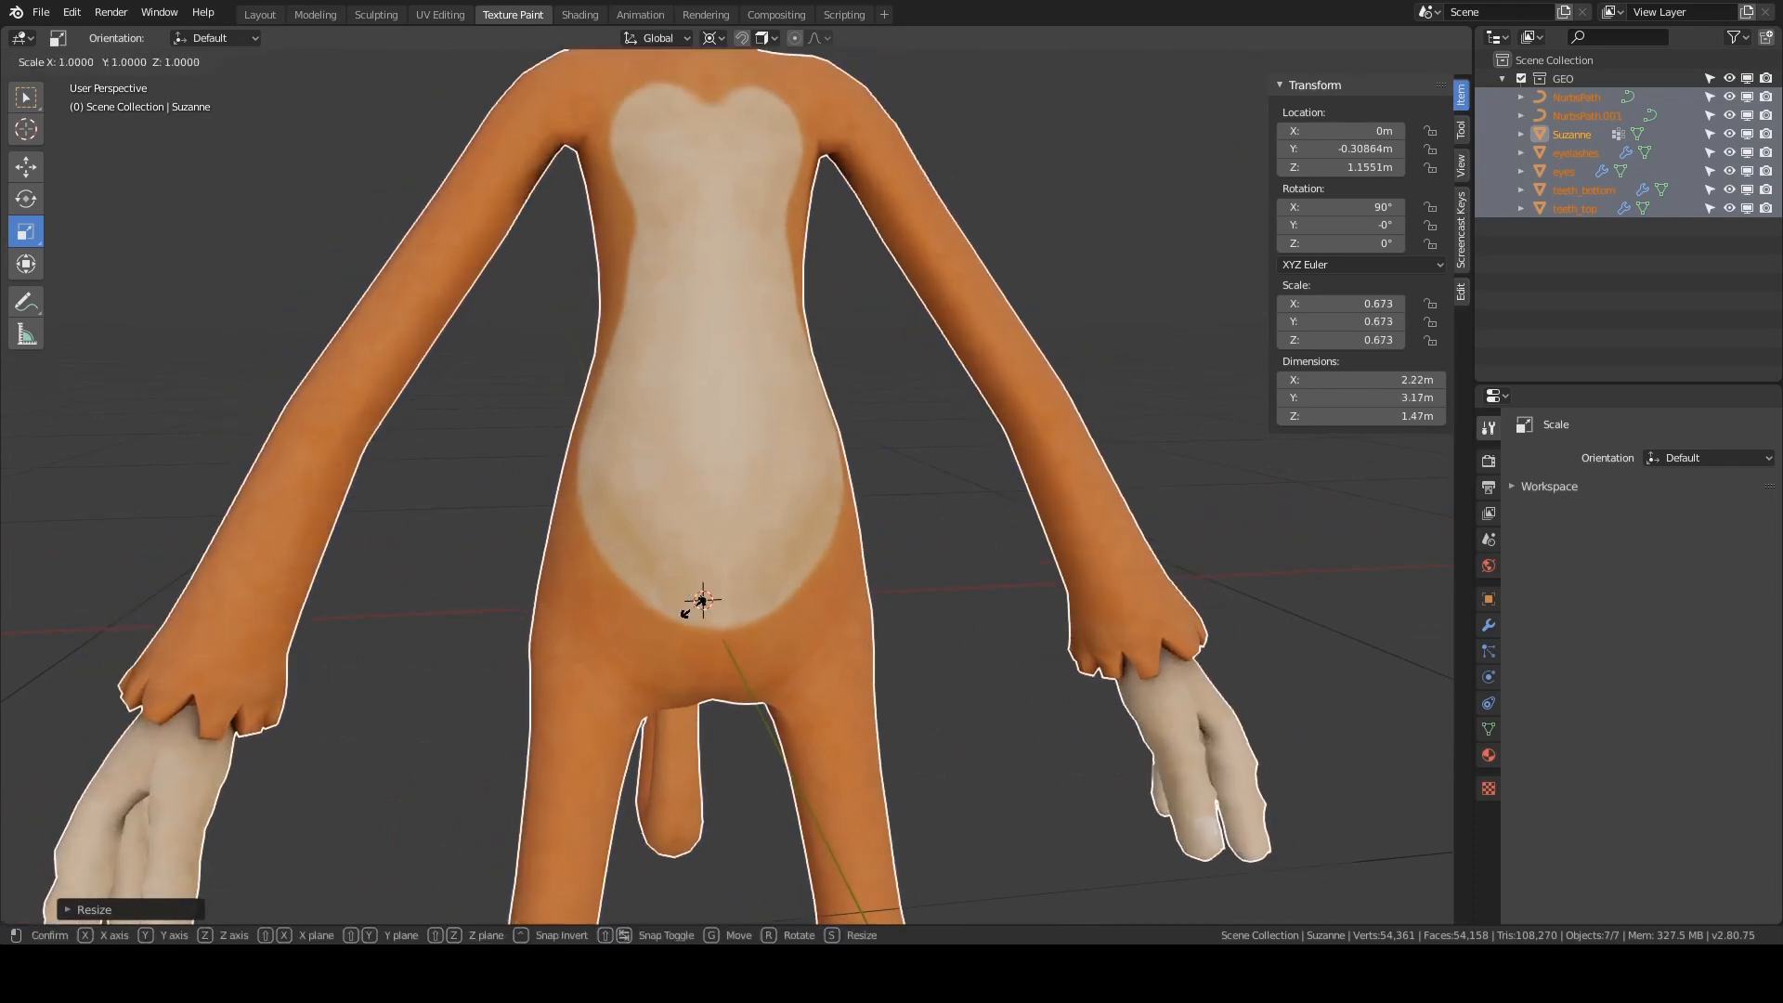
pyautogui.click(782, 555)
pyautogui.scroll(-5, 1012, 337)
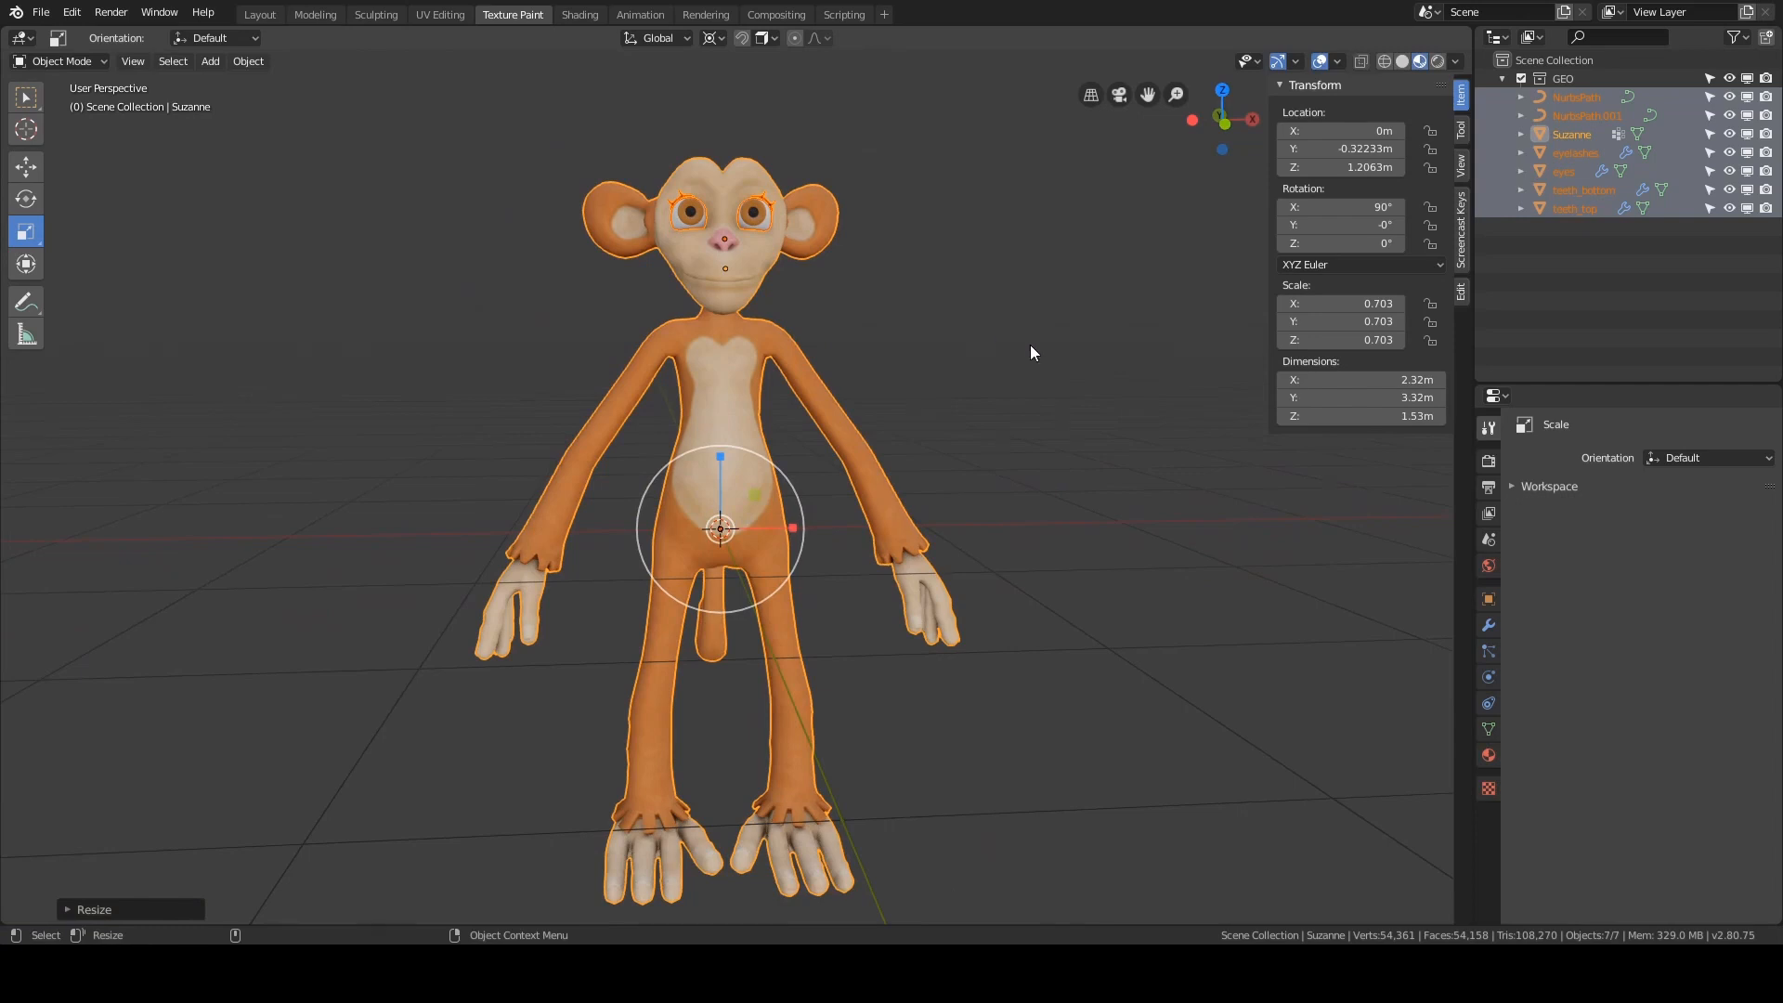
# - Deselect the character and add a plane mesh at the world origin
pyautogui.click(1064, 392)
pyautogui.moveTo(1006, 442); pyautogui.dragTo(928, 453, button='middle')
pyautogui.scroll(2, 964, 452)
pyautogui.hotkey('shift', 'a')
pyautogui.moveTo(927, 452)
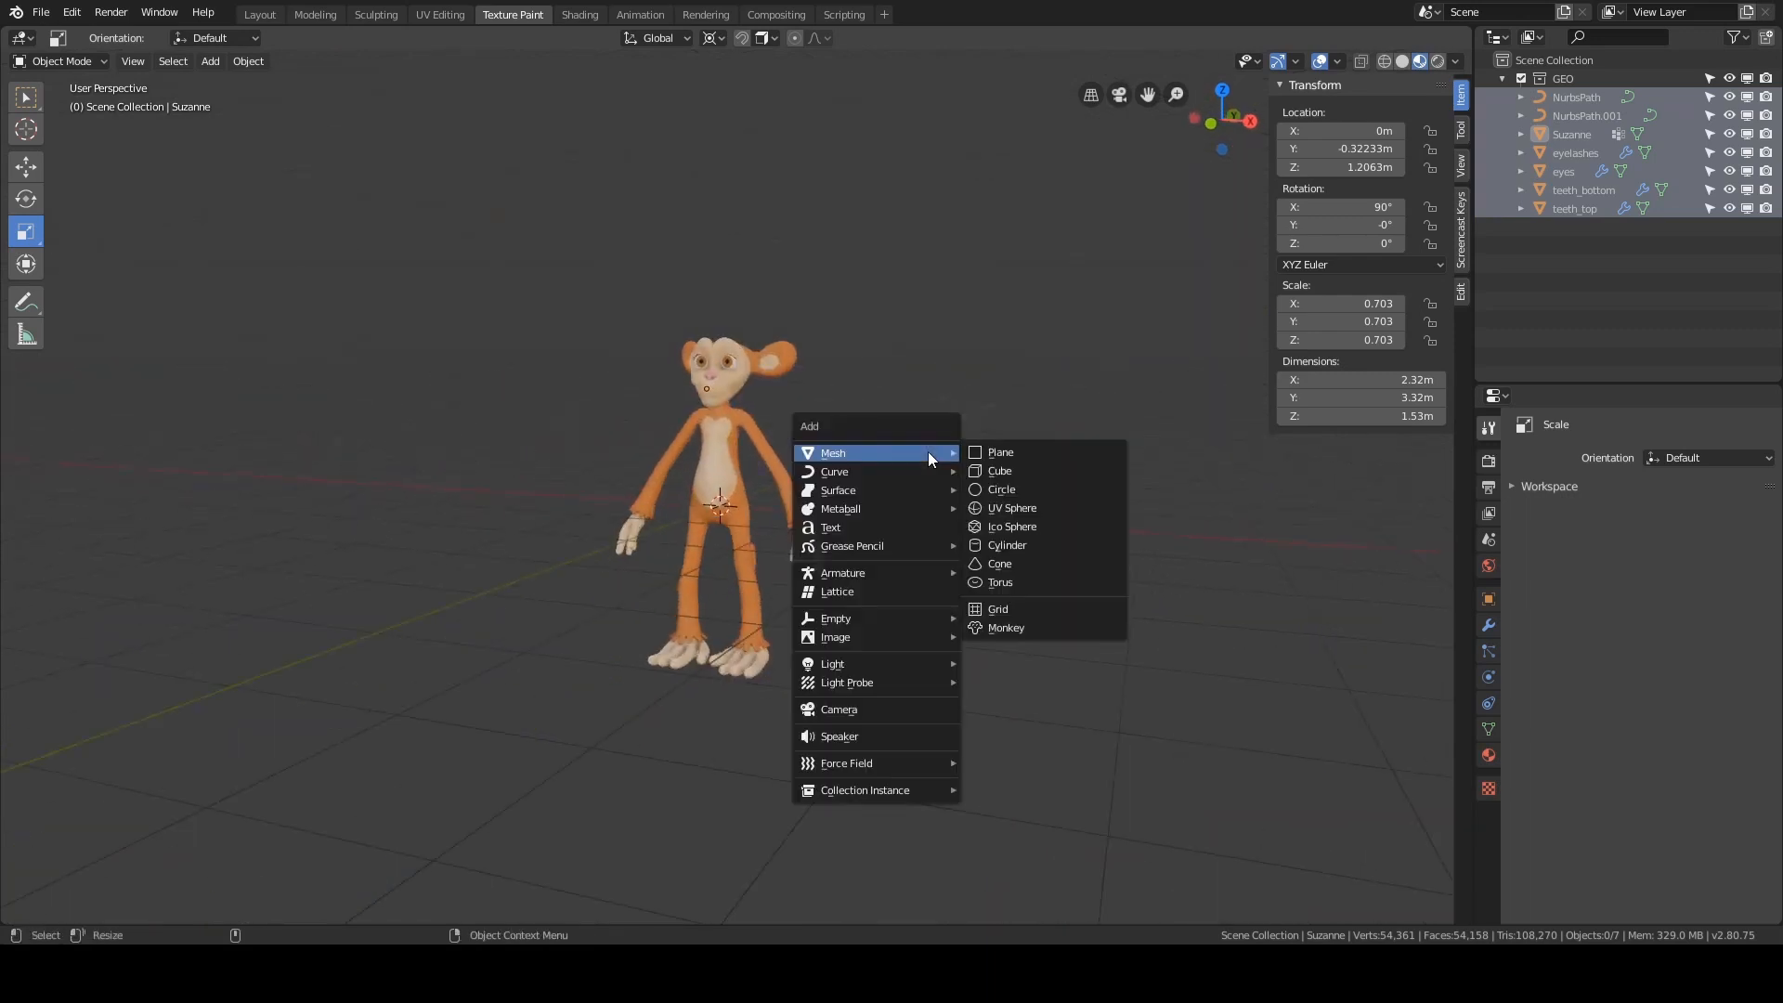
pyautogui.click(1027, 455)
# - Enlarge the plane's mesh in Edit Mode to about 5.63 m square and return to Object Mode
pyautogui.scroll(4, 871, 479)
pyautogui.press('Tab')
pyautogui.hotkey('alt', 'a')
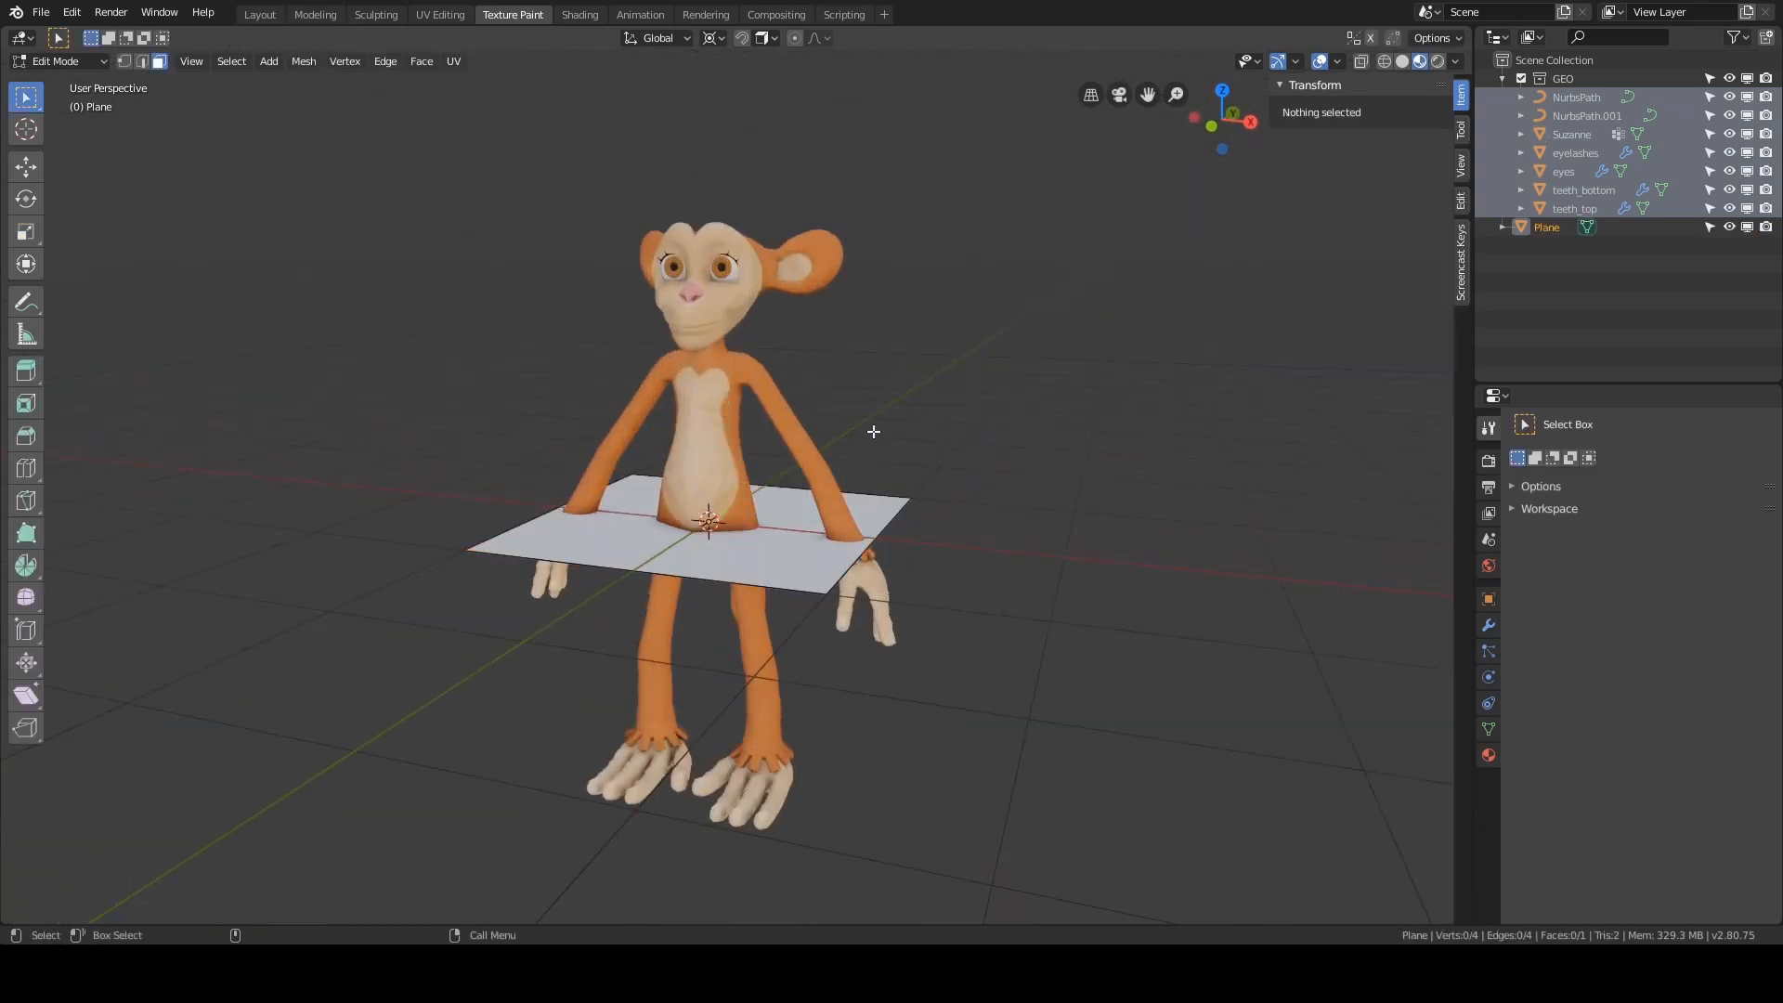
pyautogui.press('a')
pyautogui.press('s')
pyautogui.click(1393, 271)
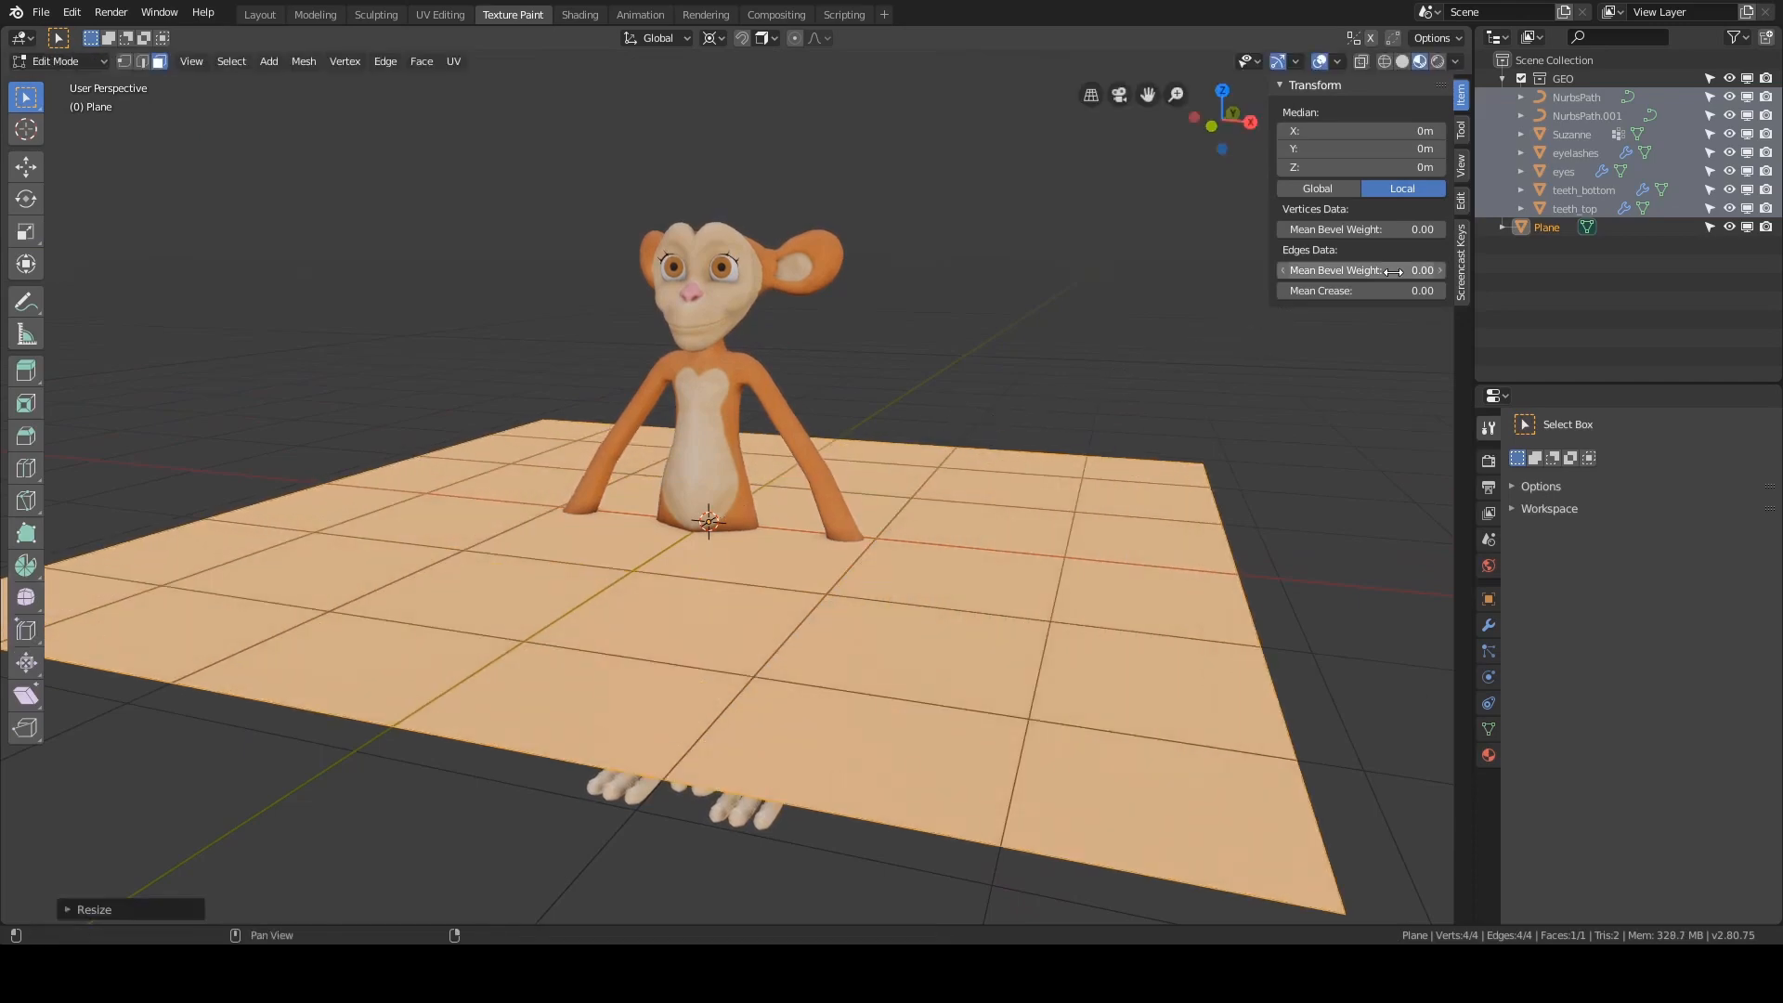
pyautogui.hotkey('ctrl', 'Tab')
pyautogui.scroll(-3, 1044, 317)
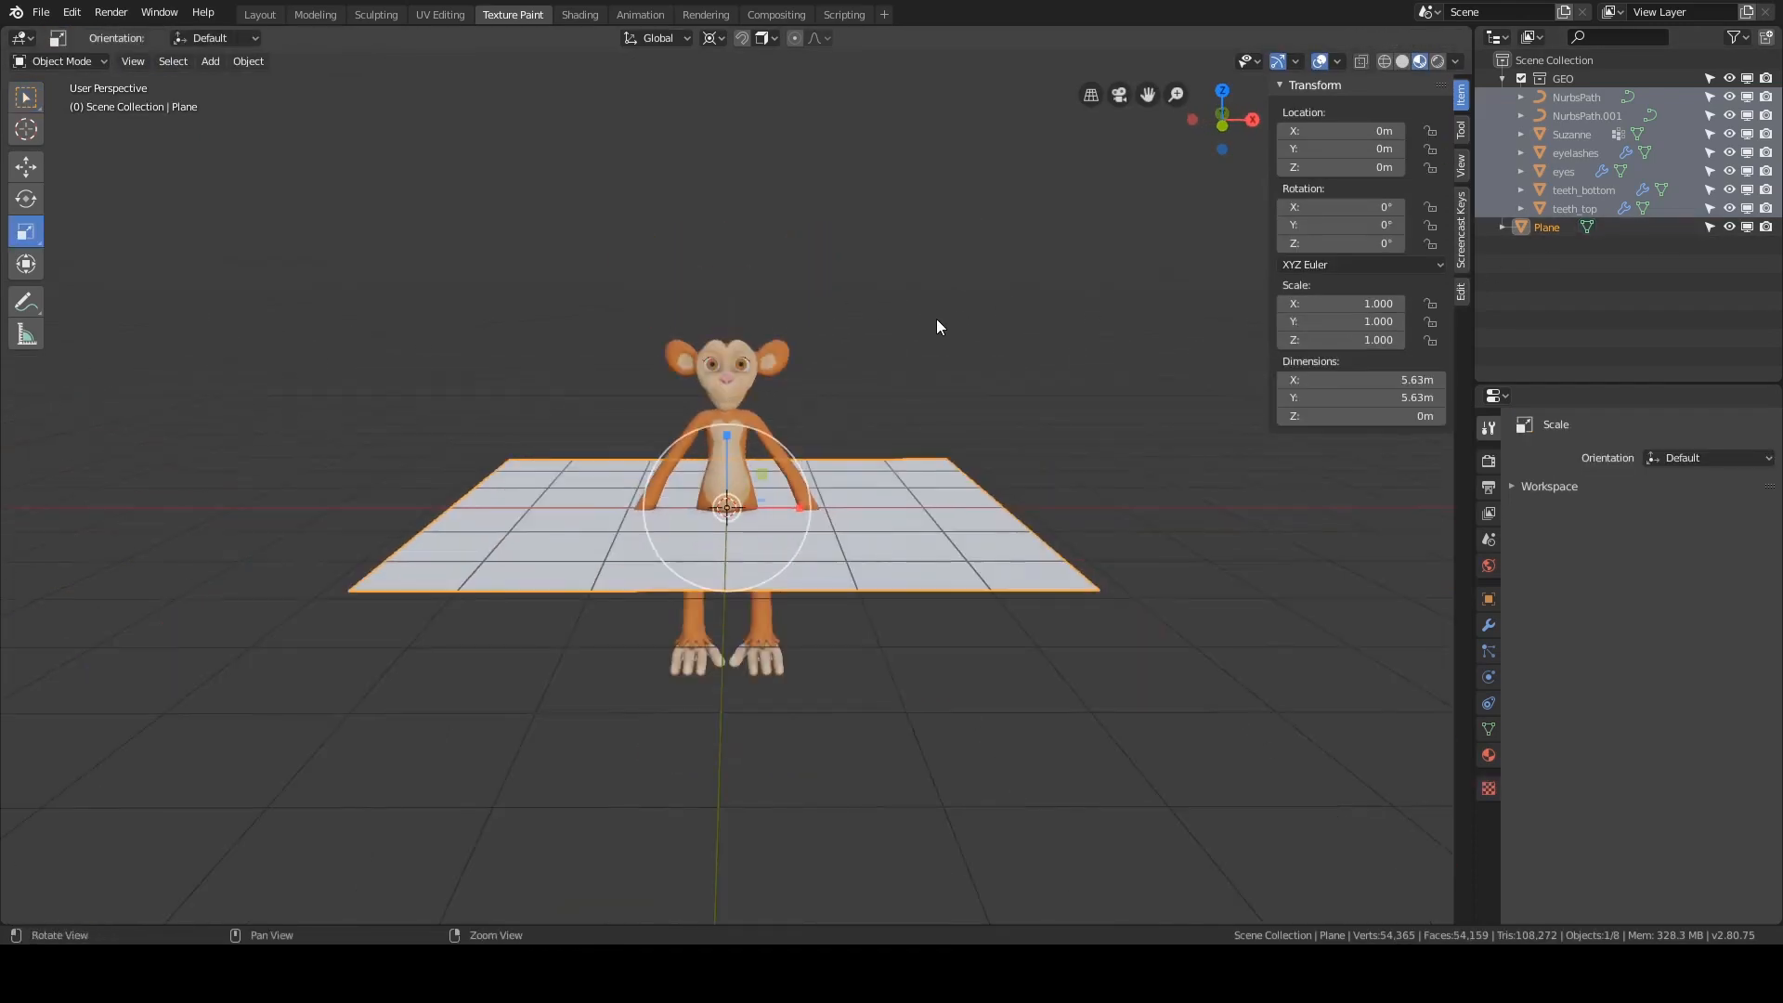
# - Deselect the plane and examine from several angles how the character stands relative to it
pyautogui.moveTo(936, 319); pyautogui.dragTo(947, 265, button='middle')
pyautogui.click(1000, 332)
pyautogui.moveTo(1001, 333); pyautogui.dragTo(828, 488, button='middle')
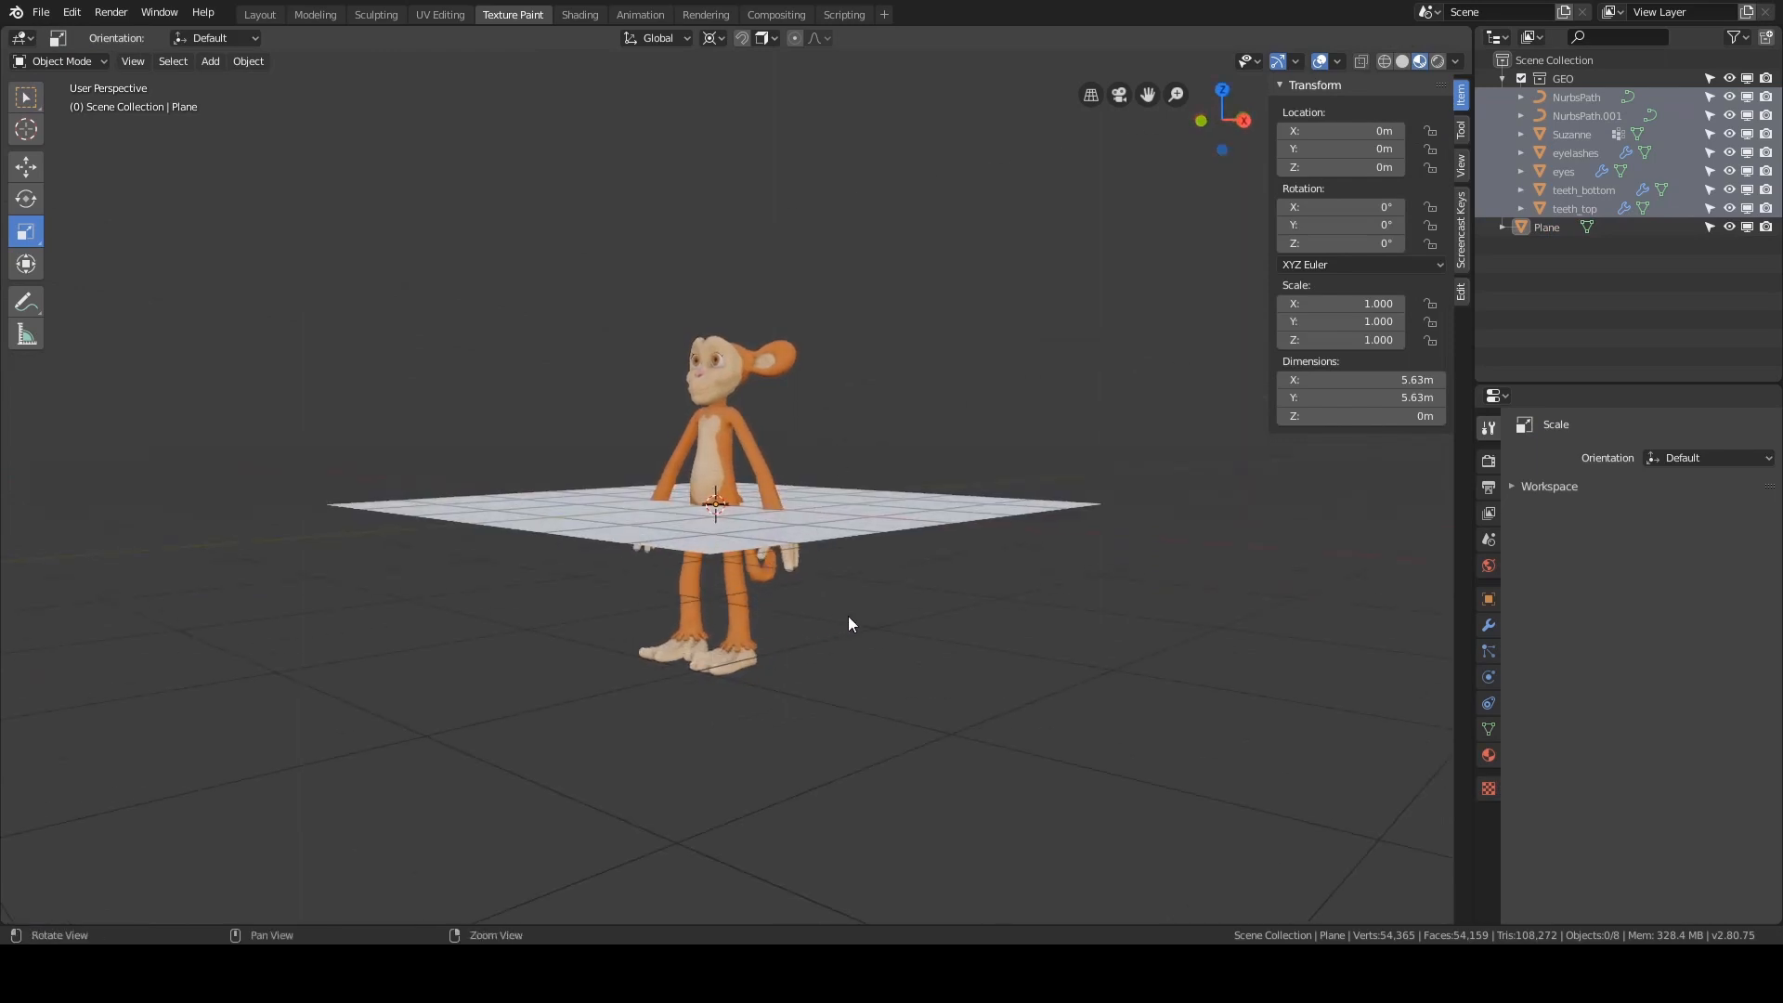
pyautogui.moveTo(849, 616); pyautogui.dragTo(1039, 550, button='middle')
pyautogui.click(921, 553)
pyautogui.click(1145, 498)
pyautogui.scroll(3, 1090, 509)
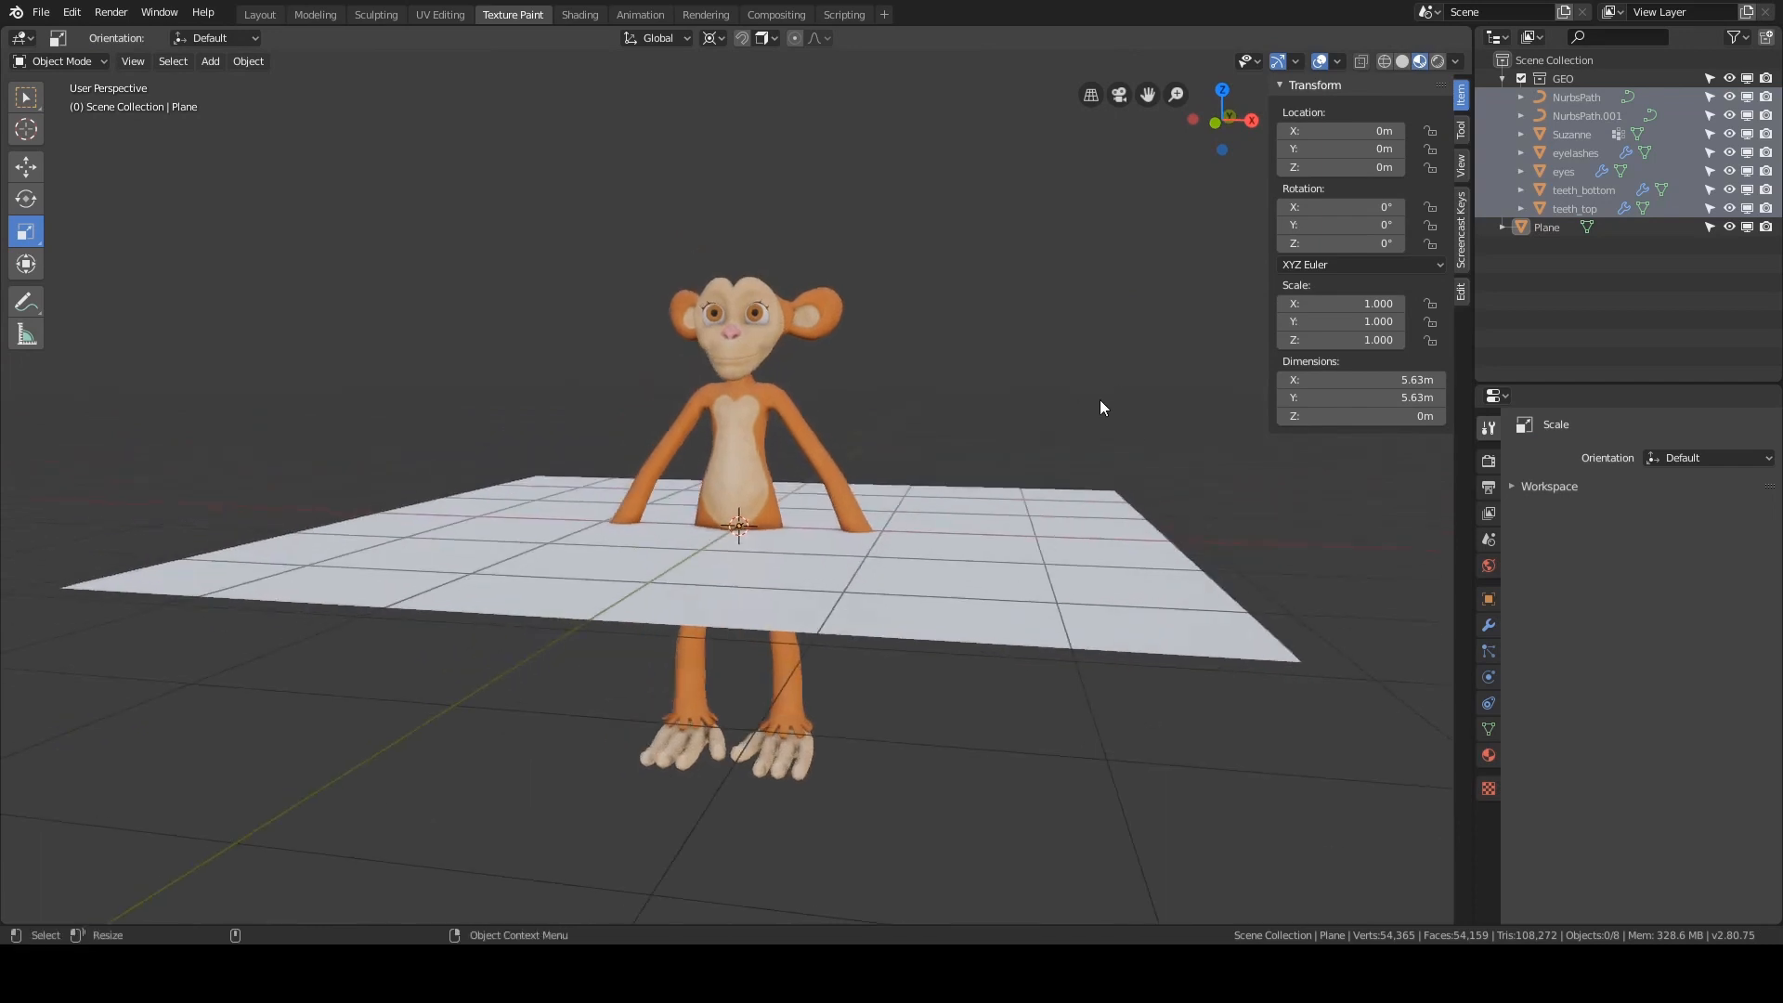
# - Try selecting the character's objects one by one from teeth_top up to NurbsPath and clear the selection
pyautogui.click(1582, 209)
pyautogui.keyDown('shift'); pyautogui.click(1579, 191); pyautogui.keyUp('shift')
pyautogui.keyDown('shift'); pyautogui.click(1576, 173); pyautogui.keyUp('shift')
pyautogui.keyDown('shift'); pyautogui.click(1571, 157); pyautogui.keyUp('shift')
pyautogui.keyDown('shift'); pyautogui.click(1571, 154); pyautogui.keyUp('shift')
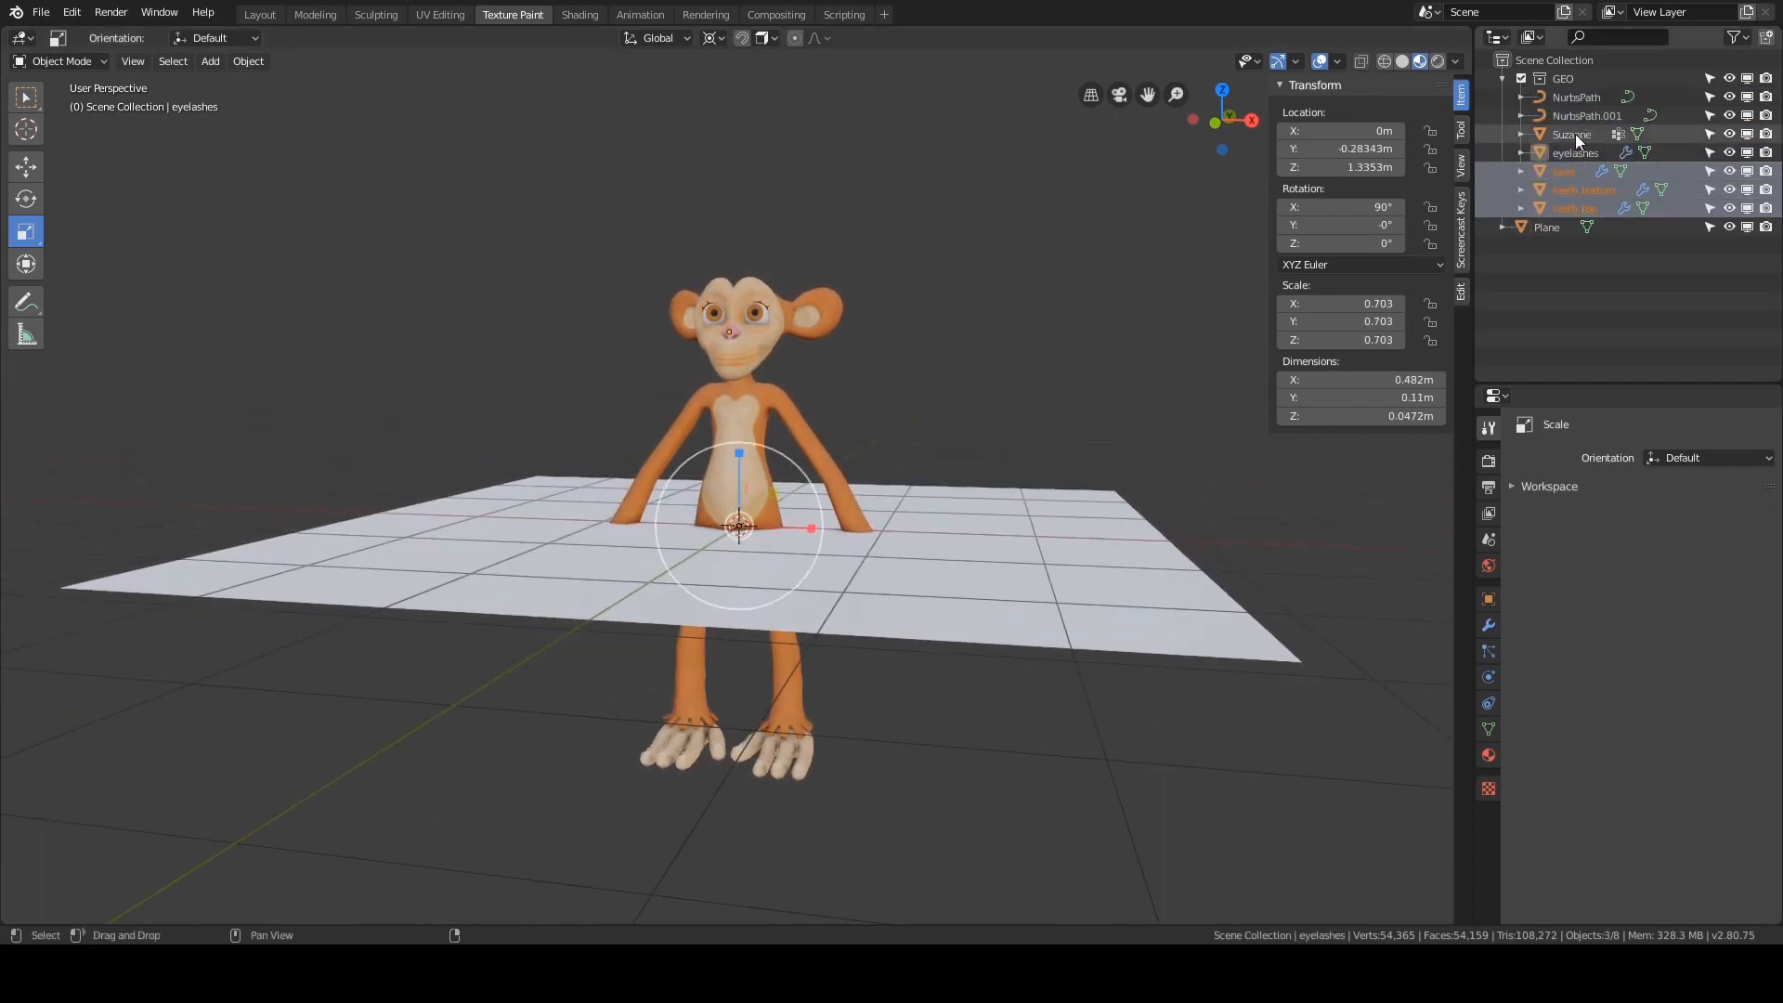
pyautogui.keyDown('shift'); pyautogui.click(1575, 134); pyautogui.keyUp('shift')
pyautogui.keyDown('shift'); pyautogui.click(1574, 152); pyautogui.keyUp('shift')
pyautogui.keyDown('shift'); pyautogui.click(1573, 117); pyautogui.keyUp('shift')
pyautogui.keyDown('shift'); pyautogui.click(1573, 98); pyautogui.keyUp('shift')
pyautogui.moveTo(1058, 374); pyautogui.dragTo(988, 383, button='middle')
pyautogui.hotkey('alt', 'a')
# - Activate the Move tool and leave all objects deselected
pyautogui.click(25, 170)
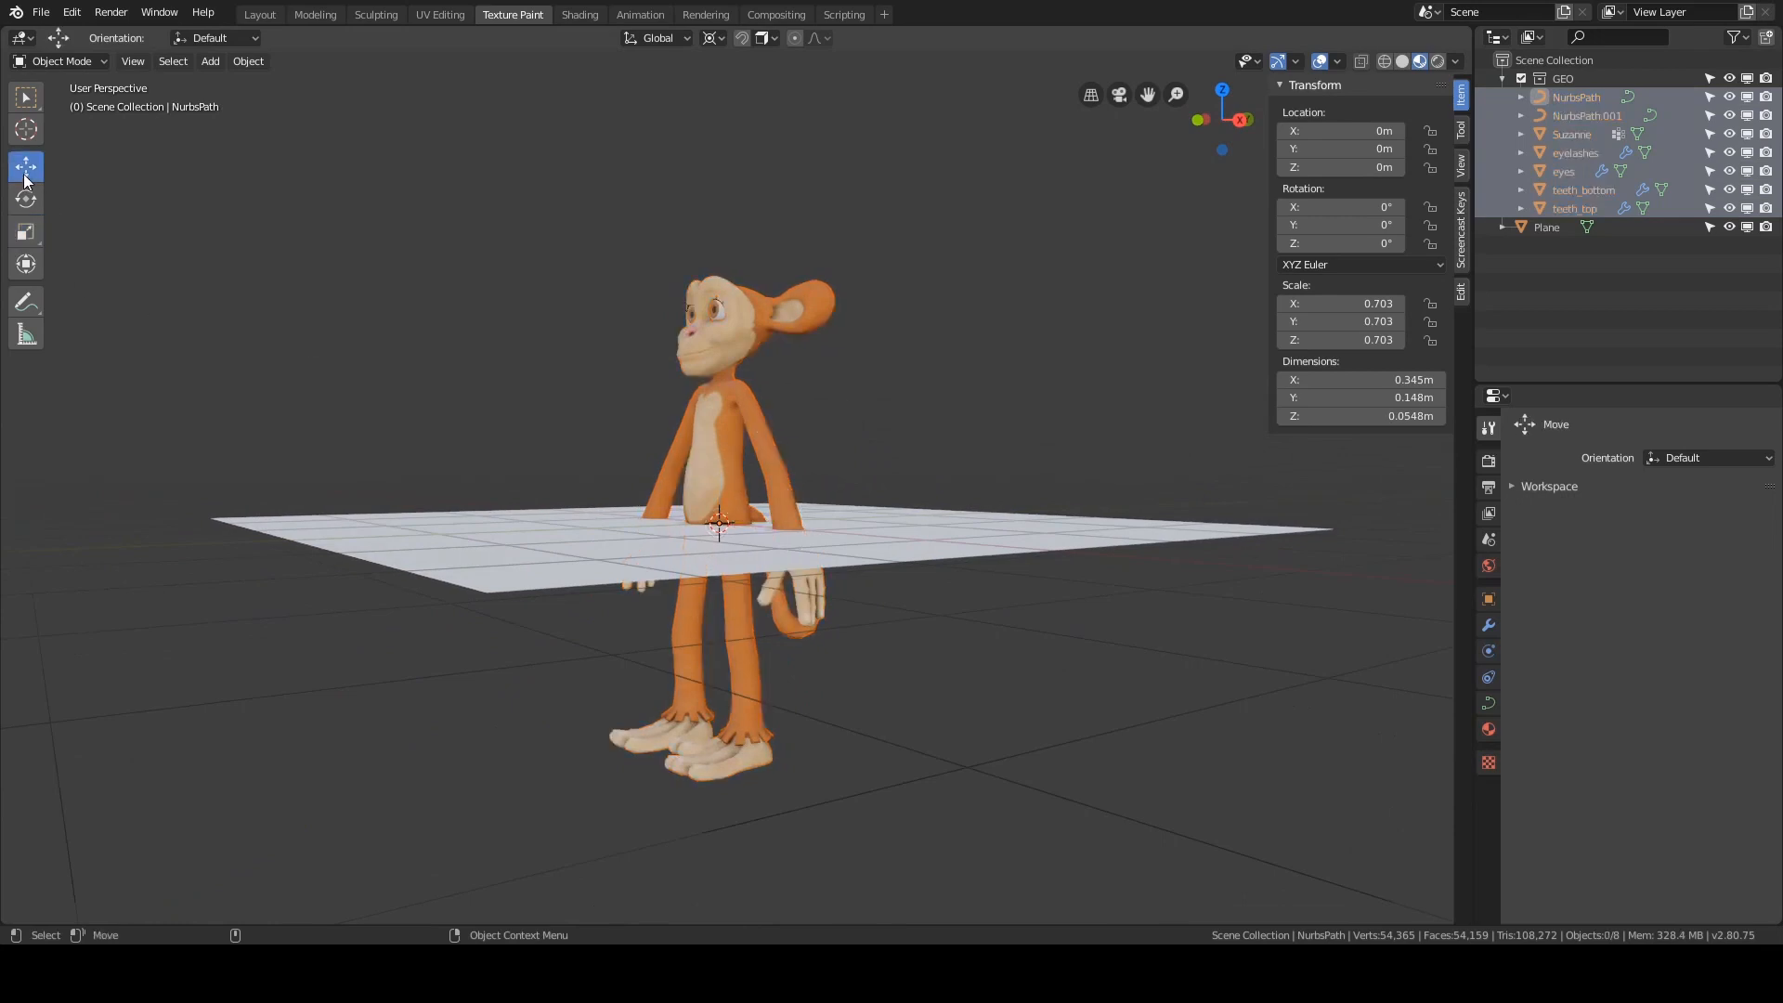
pyautogui.moveTo(451, 311); pyautogui.dragTo(1218, 255, button='middle')
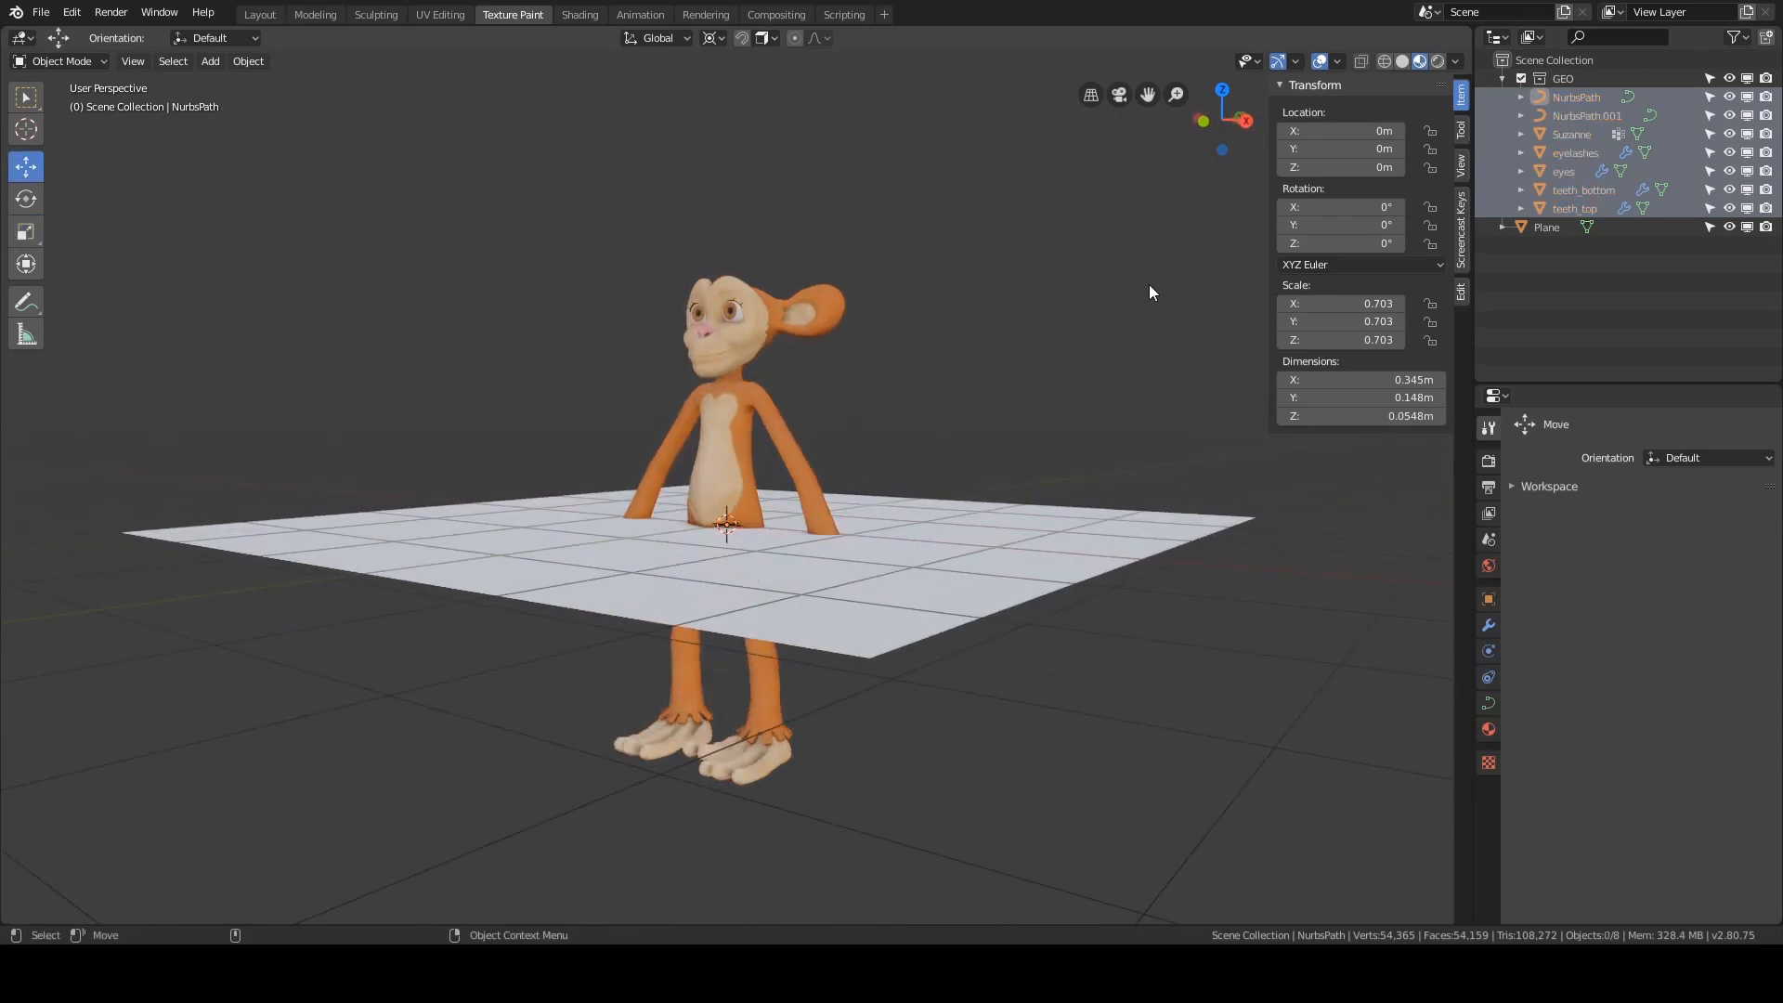
pyautogui.click(1582, 97)
pyautogui.press('a')
pyautogui.hotkey('alt', 'a')
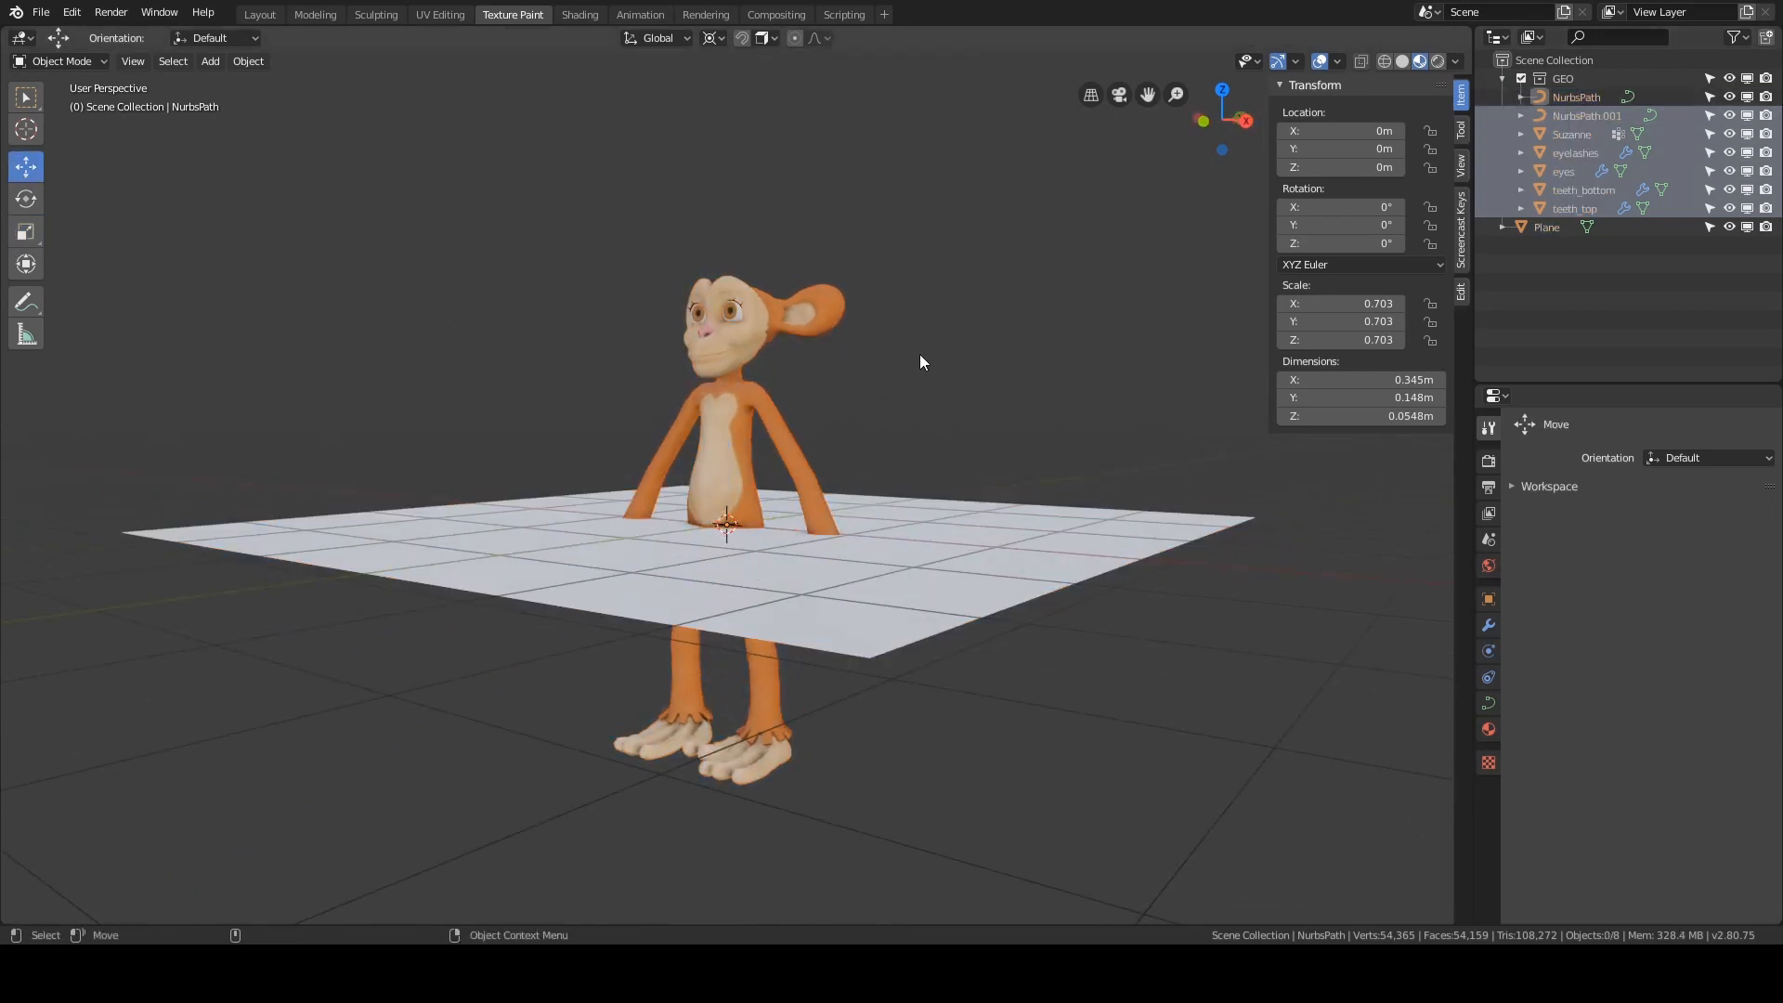
# - Try selecting everything in the scene without the plane, toggle NurbsPath and the body mesh, and clear the selection
pyautogui.press('a')
pyautogui.keyDown('shift'); pyautogui.click(947, 532); pyautogui.keyUp('shift')
pyautogui.keyDown('shift'); pyautogui.click(991, 504); pyautogui.keyUp('shift')
pyautogui.moveTo(1019, 390); pyautogui.dragTo(929, 297, button='middle')
pyautogui.keyDown('ctrl'); pyautogui.click(1579, 98); pyautogui.keyUp('ctrl')
pyautogui.keyDown('alt'); pyautogui.moveTo(945, 312); pyautogui.dragTo(971, 302); pyautogui.keyUp('alt')
pyautogui.keyDown('shift'); pyautogui.click(860, 436); pyautogui.keyUp('shift')
pyautogui.keyDown('alt'); pyautogui.moveTo(980, 388); pyautogui.dragTo(956, 360); pyautogui.keyUp('alt')
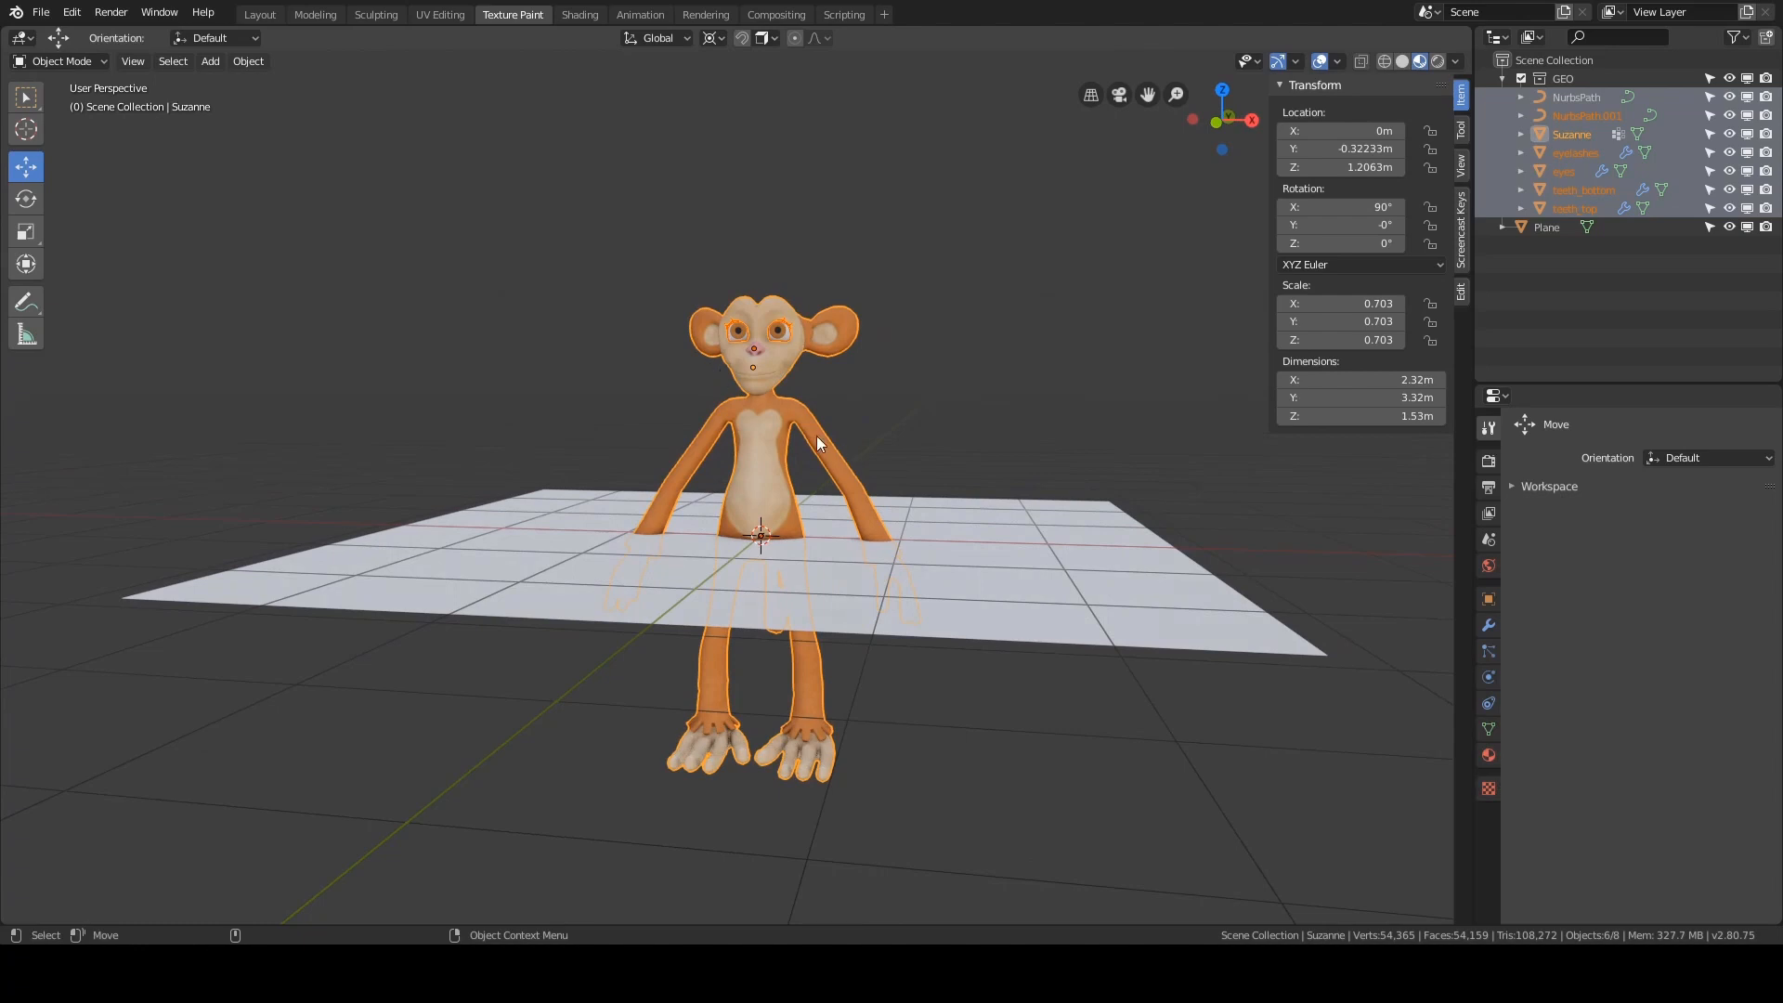
pyautogui.hotkey('alt', 'a')
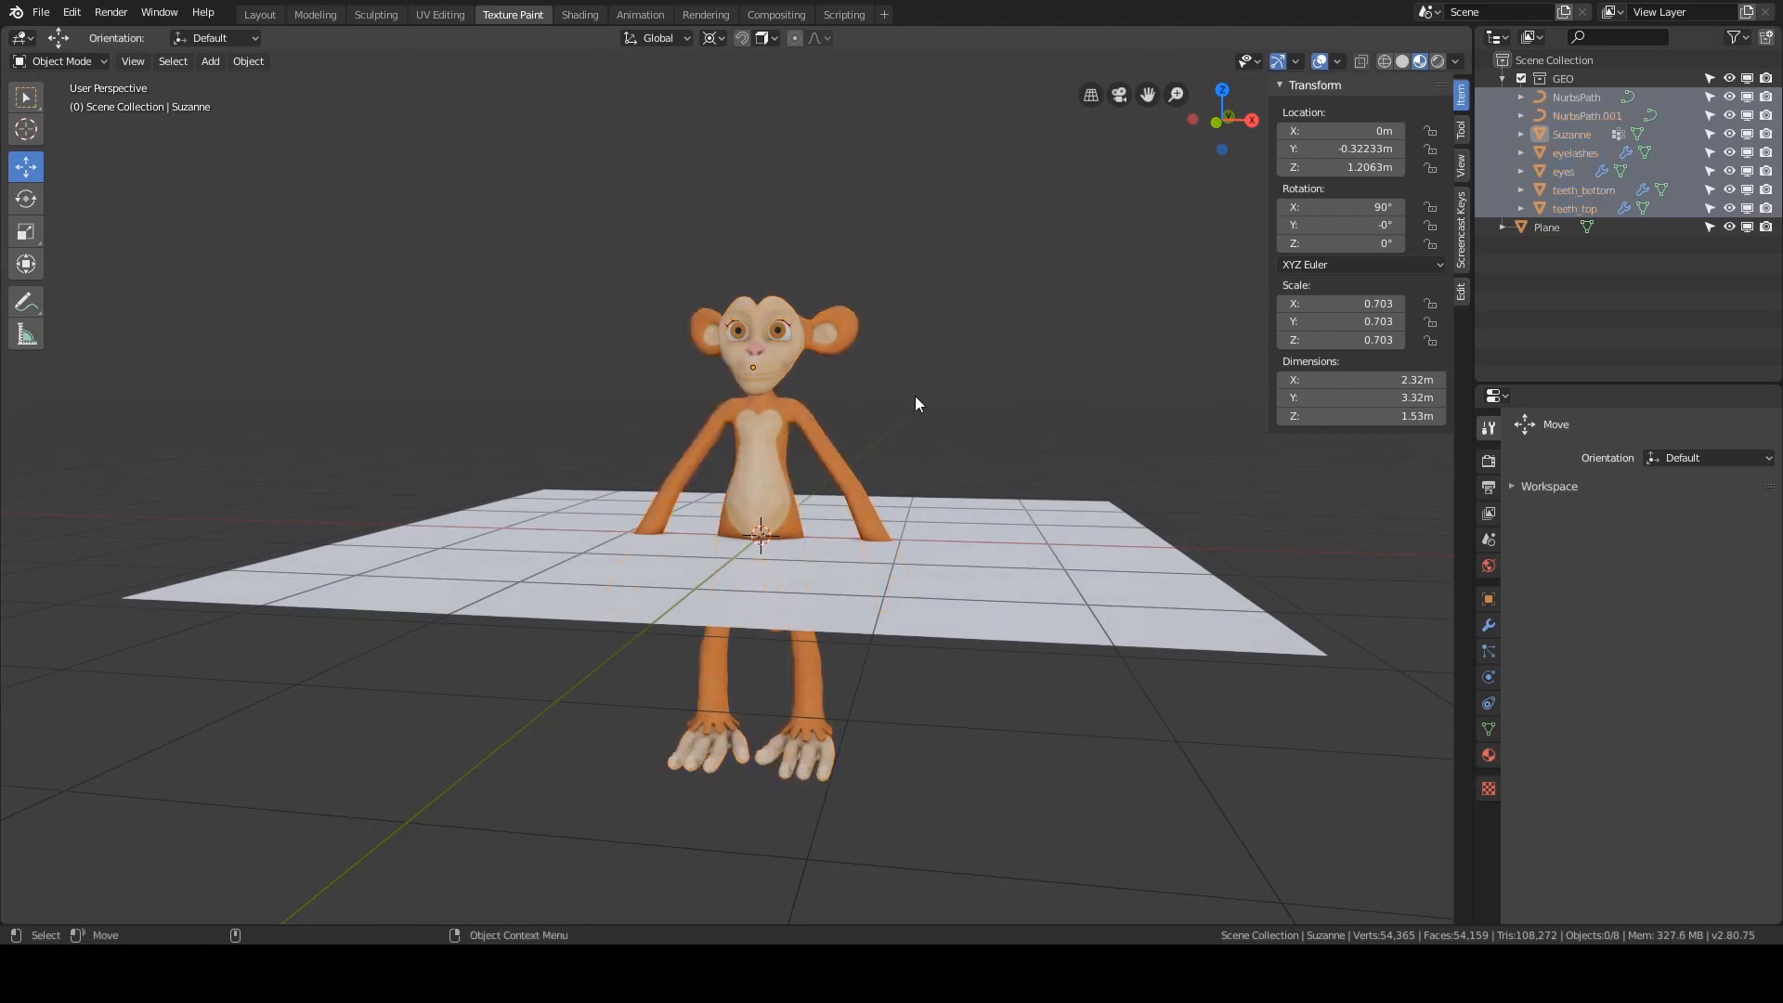
# - Select the body, the eyes and the eyelashes in turn to check their transform values and locks
pyautogui.scroll(1, 915, 404)
pyautogui.click(986, 507)
pyautogui.click(829, 433)
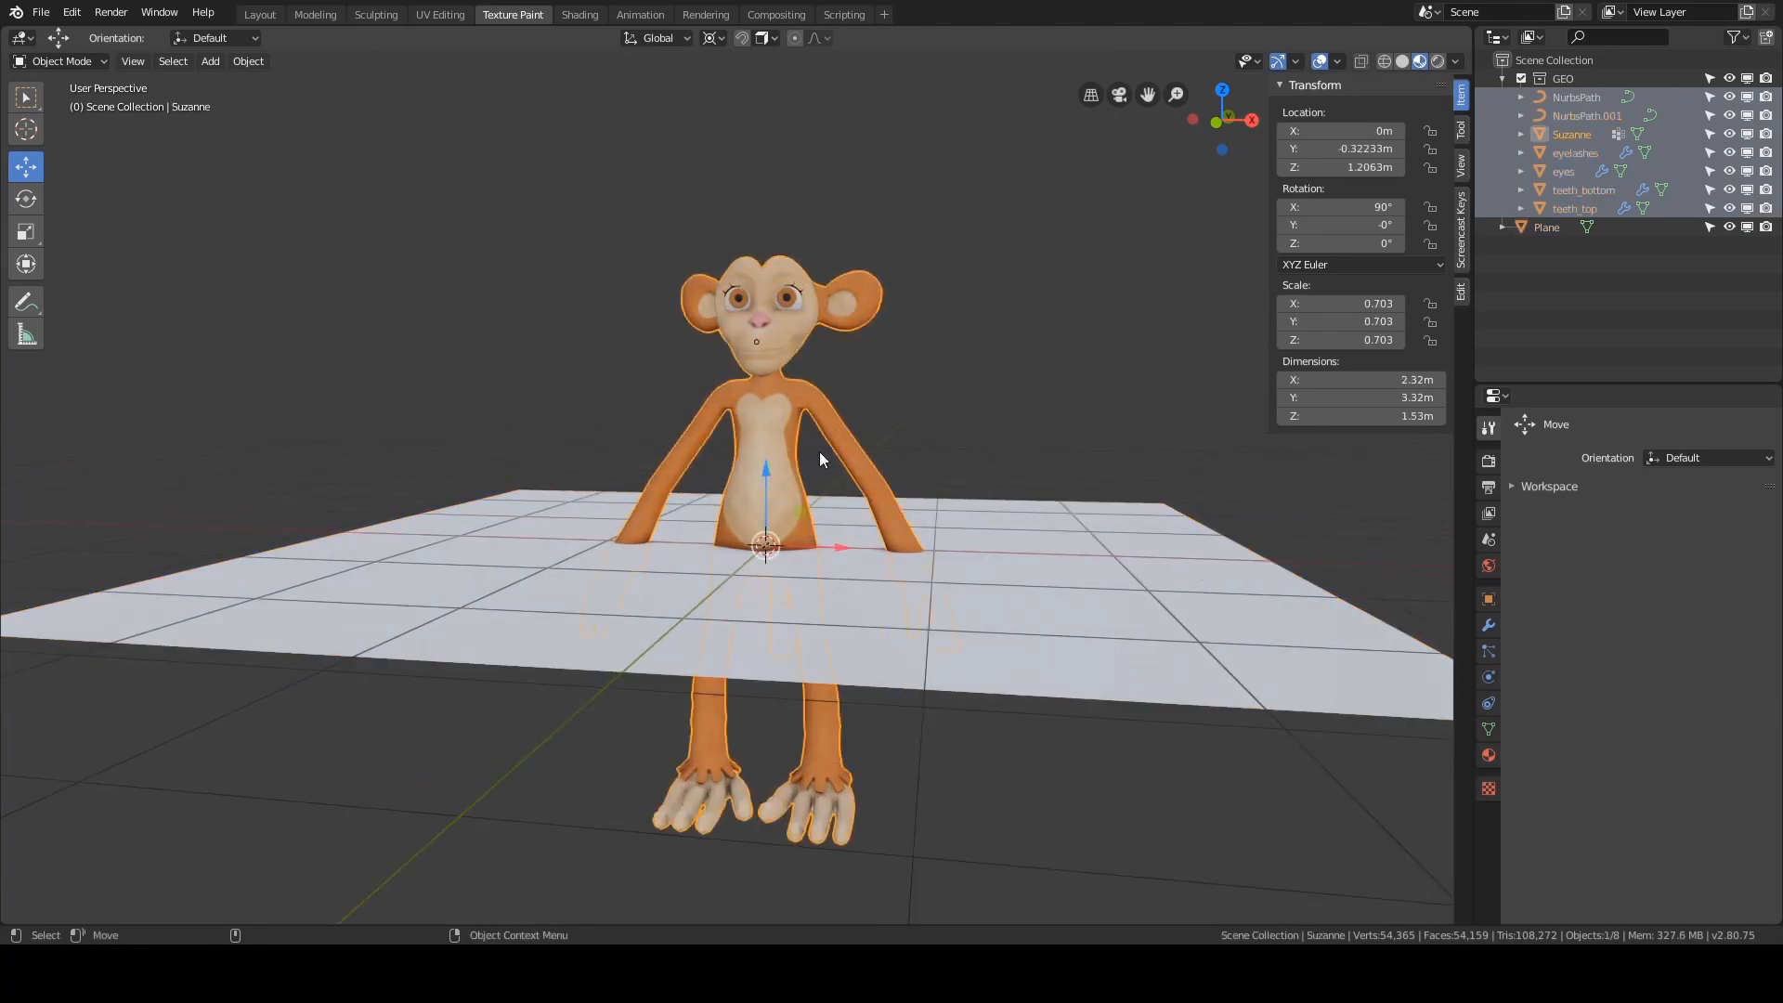
pyautogui.scroll(4, 819, 451)
pyautogui.click(772, 254)
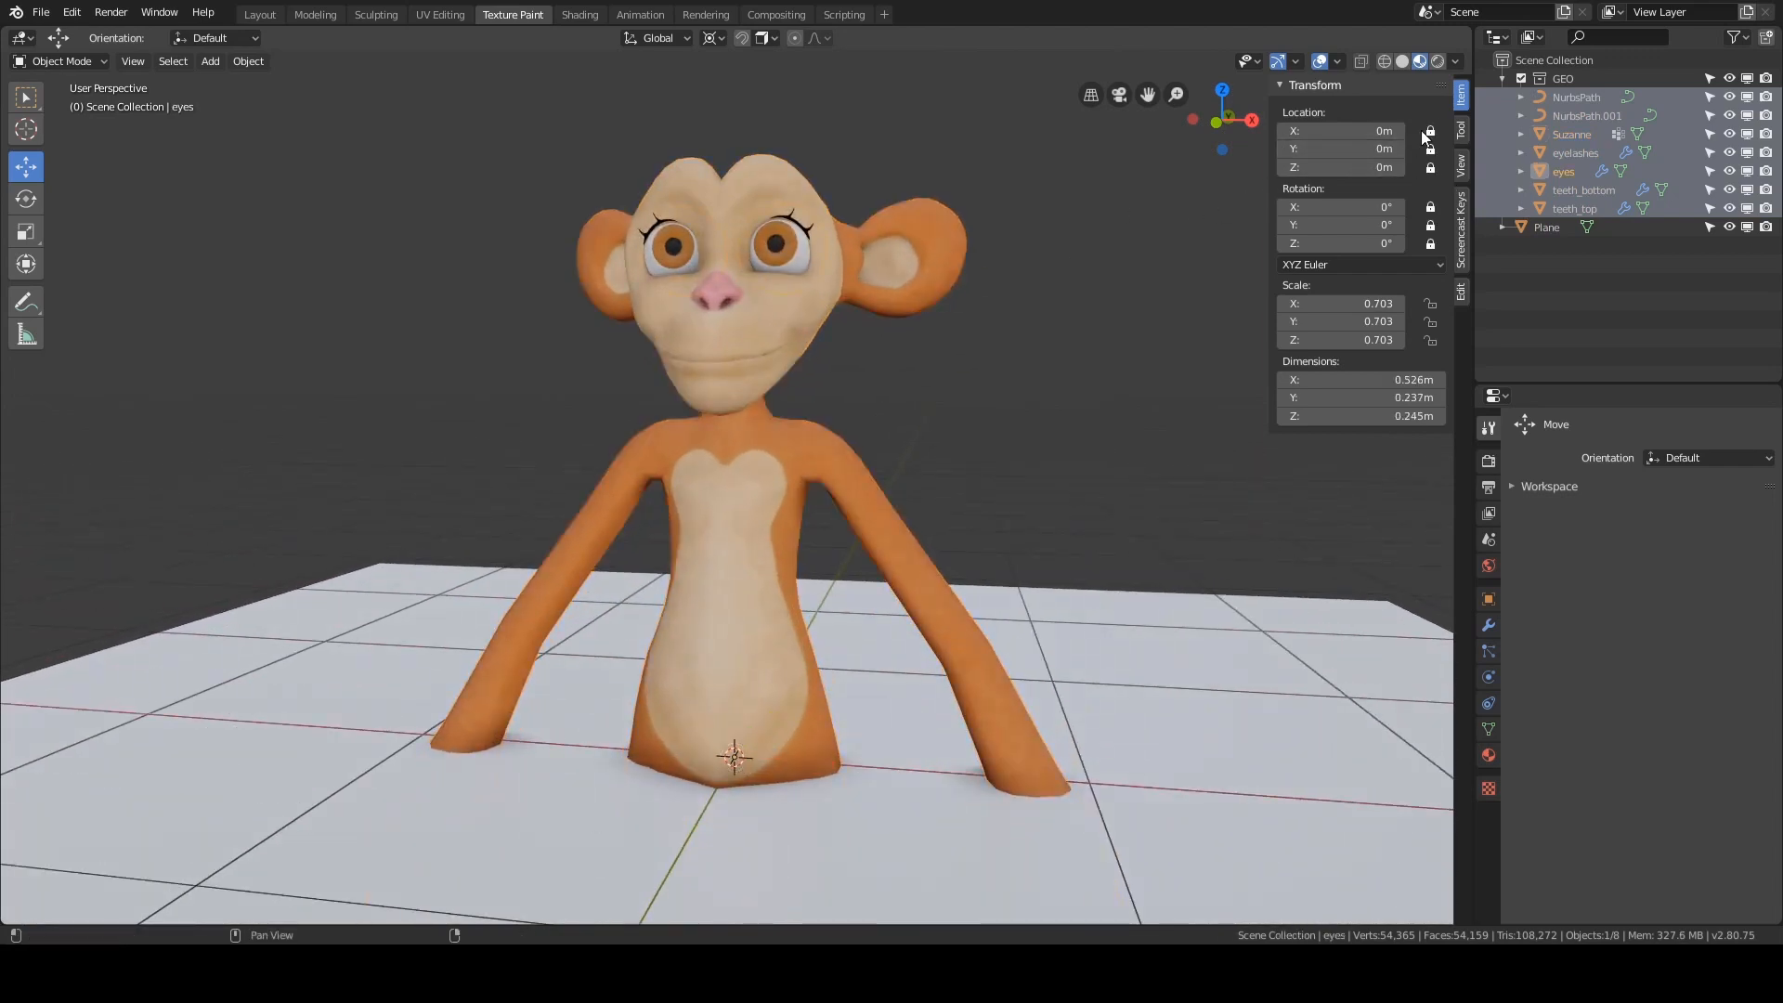
pyautogui.moveTo(1034, 231); pyautogui.dragTo(1041, 233, button='middle')
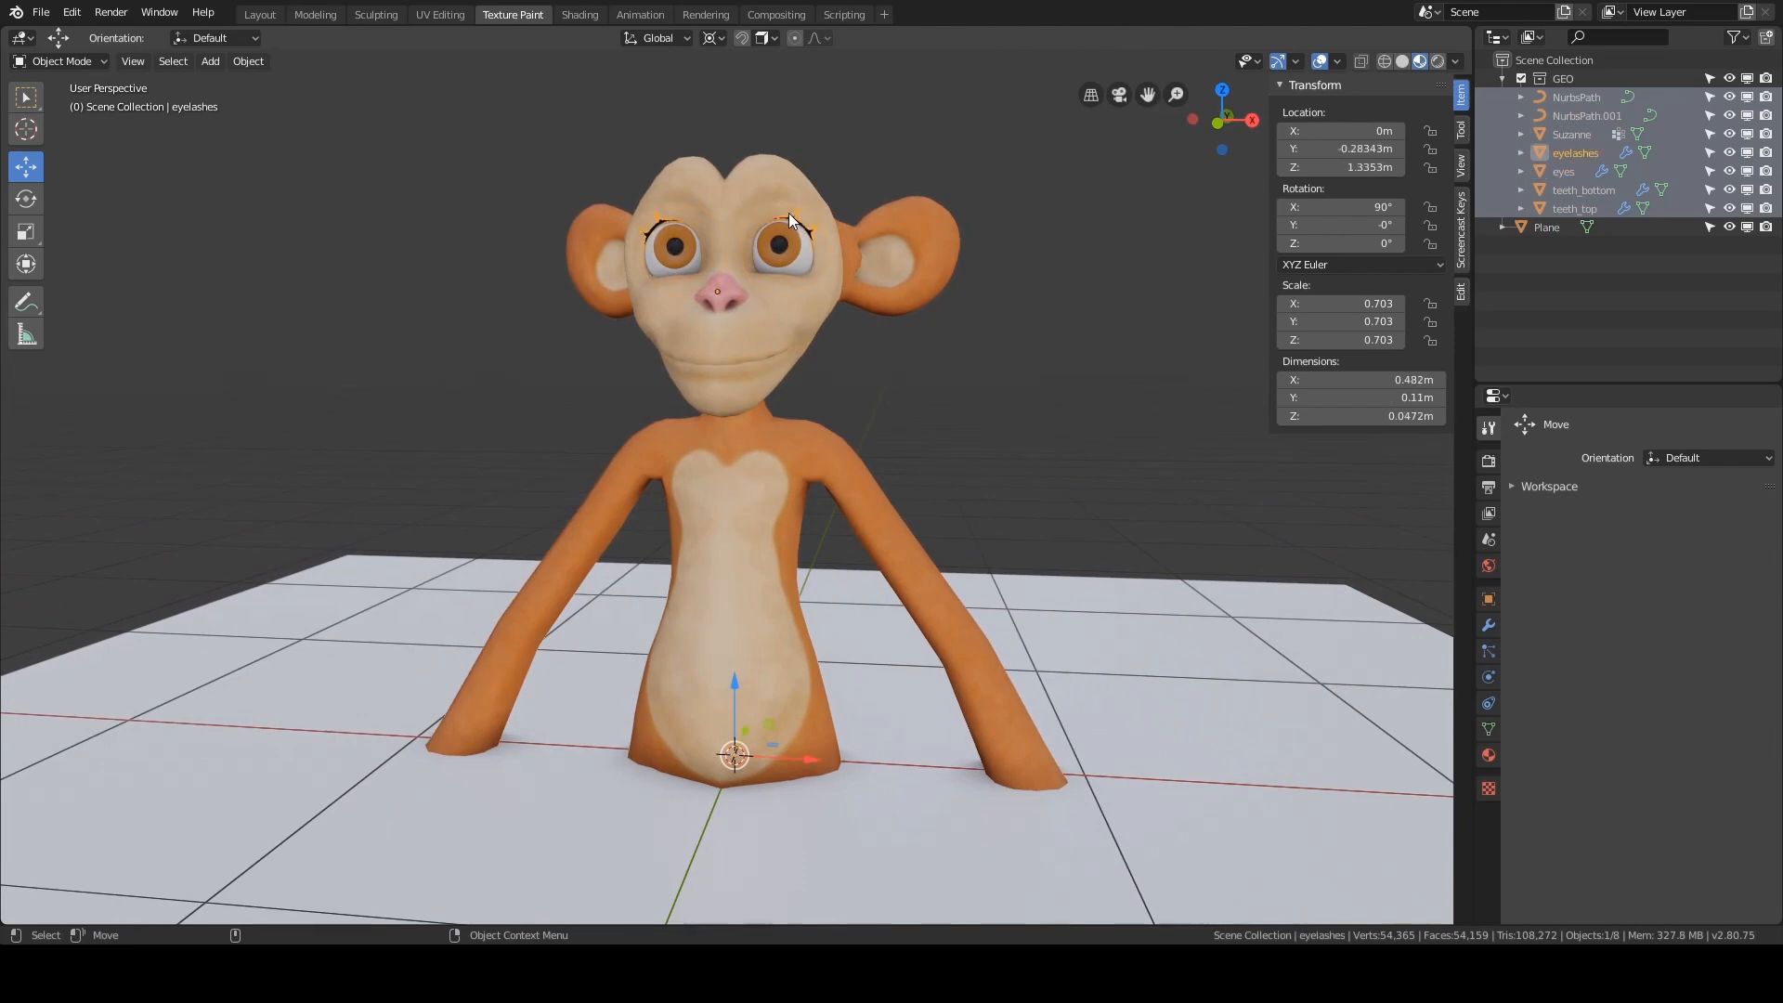
# - Select all seven character objects and leave the ground plane out of the selection
pyautogui.scroll(-4, 965, 276)
pyautogui.moveTo(958, 275); pyautogui.dragTo(897, 381, button='middle')
pyautogui.press('a')
pyautogui.keyDown('shift'); pyautogui.click(972, 503); pyautogui.keyUp('shift')
pyautogui.keyDown('shift'); pyautogui.click(972, 503); pyautogui.keyUp('shift')
pyautogui.scroll(2, 1006, 459)
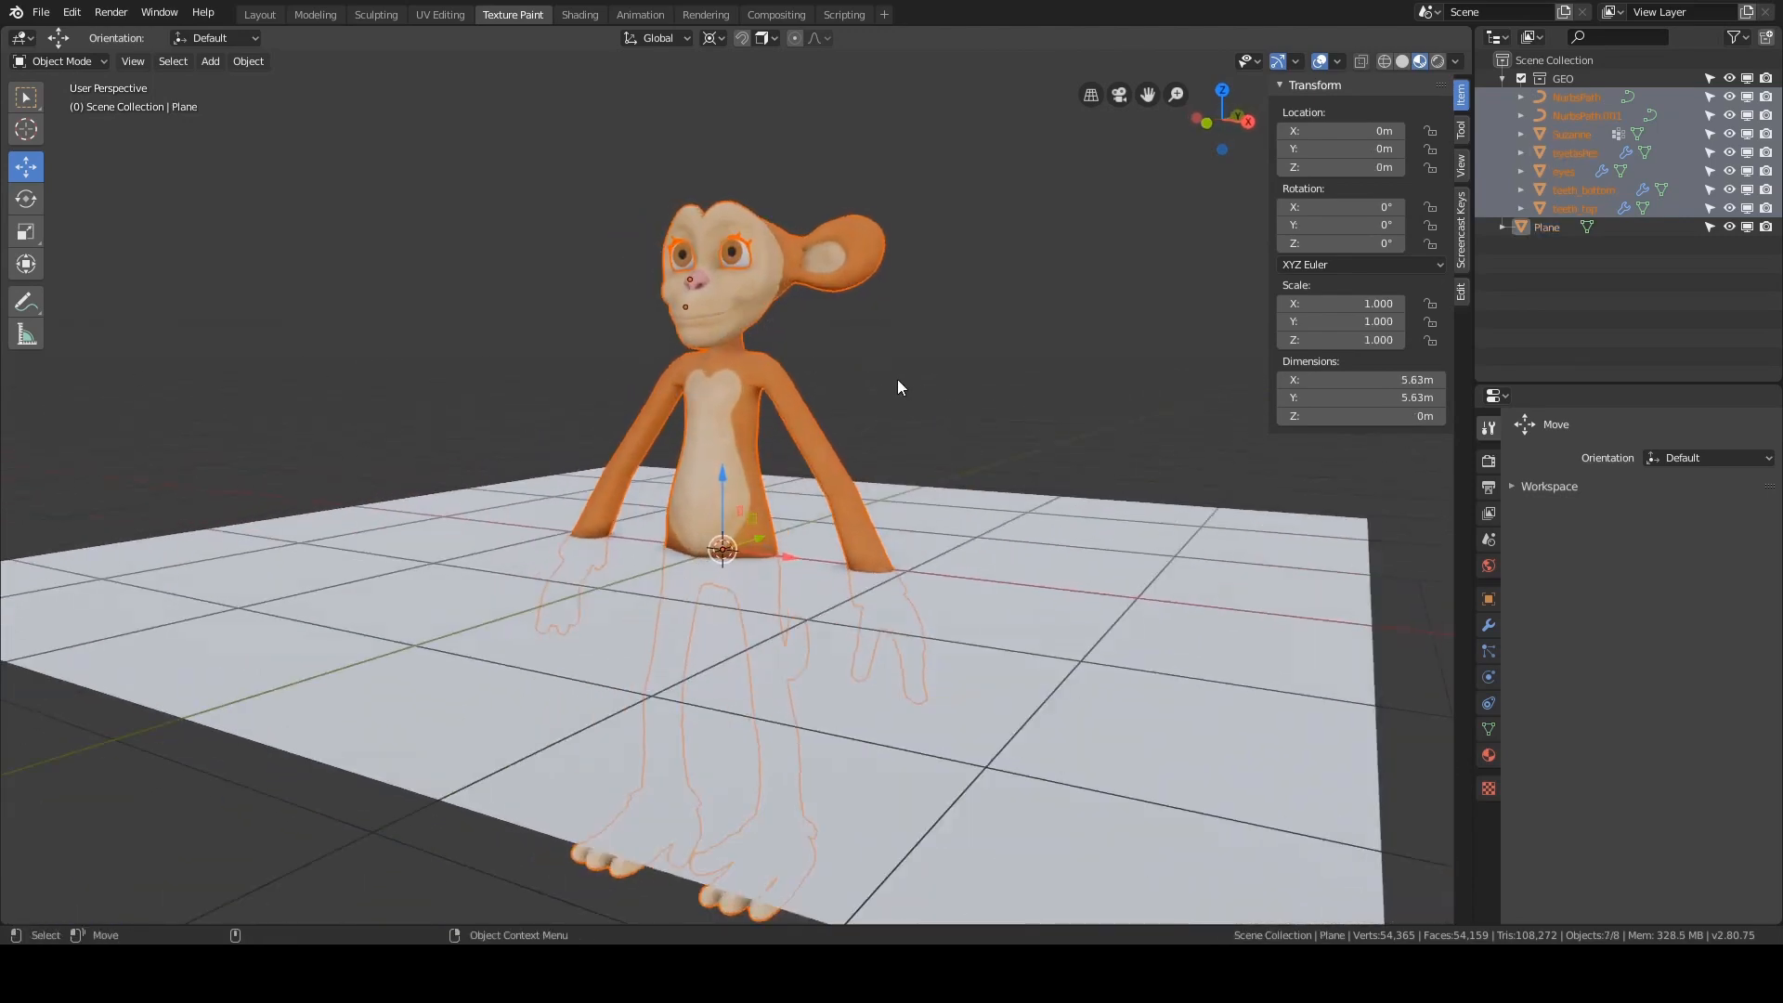
# - Raise the selected character along Z in the right orthographic view until its feet are near the ground line
pyautogui.press('KP_3')
pyautogui.scroll(4, 967, 408)
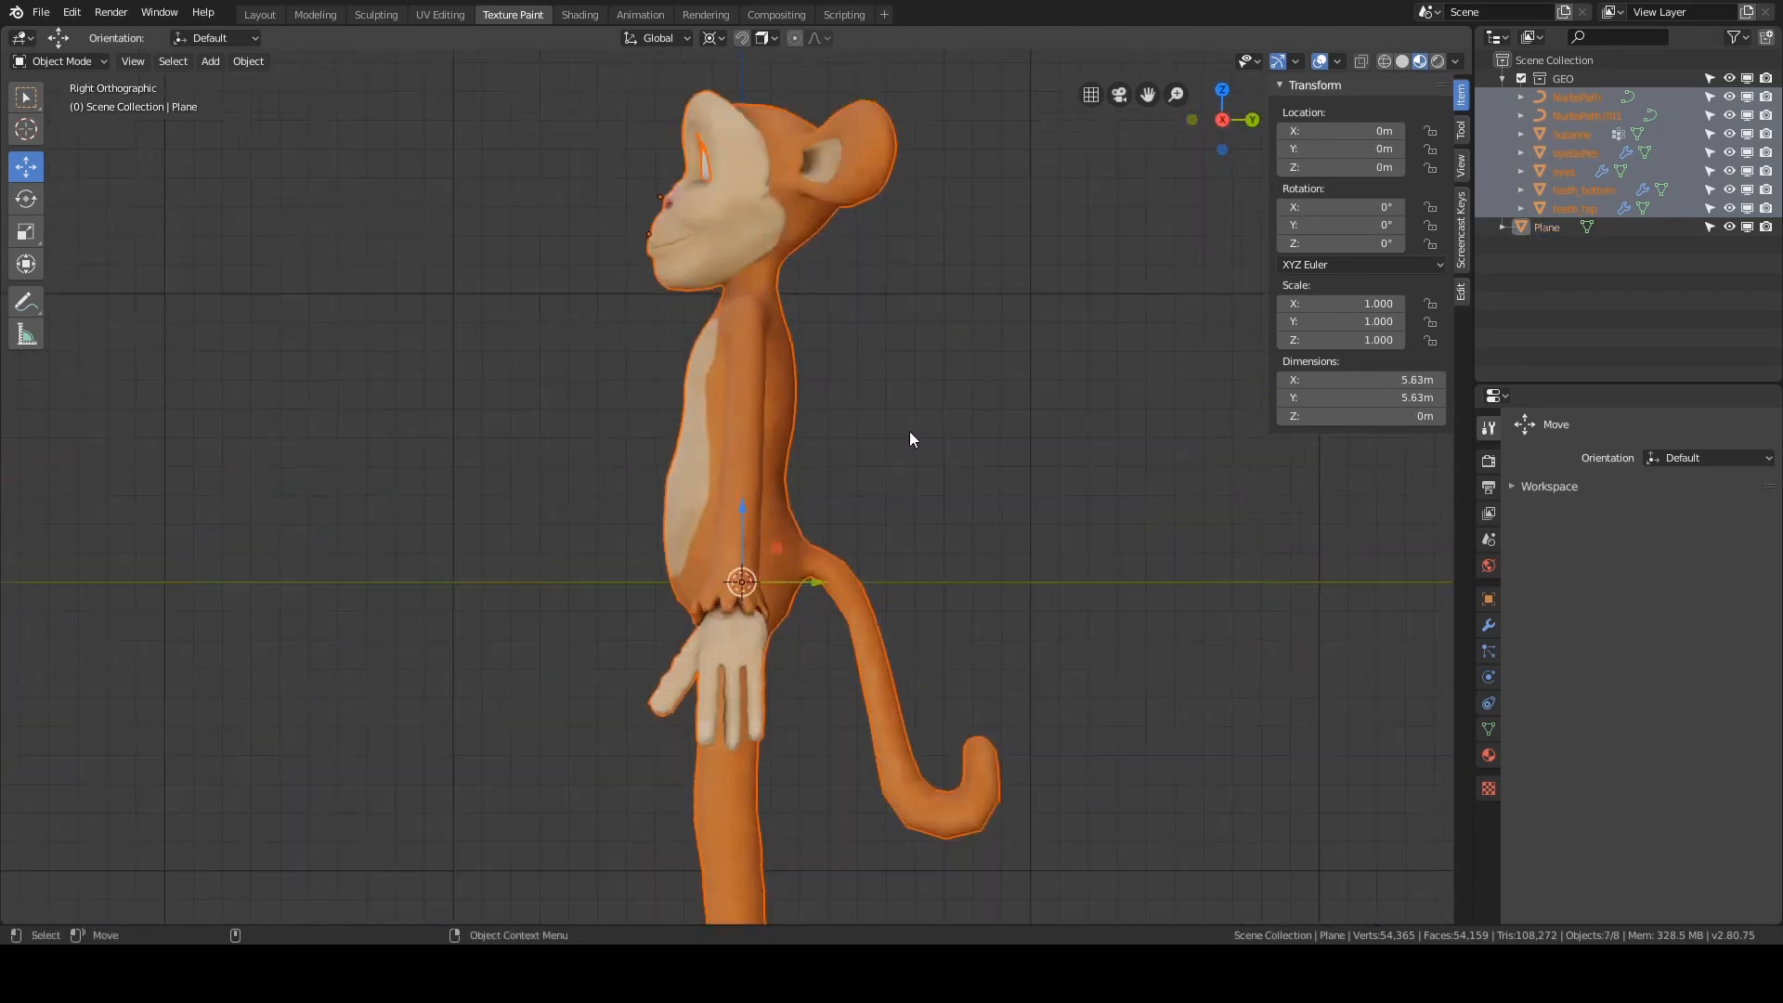
pyautogui.keyDown('shift'); pyautogui.moveTo(910, 503); pyautogui.dragTo(910, 390, button='middle'); pyautogui.keyUp('shift')
pyautogui.scroll(2, 916, 386)
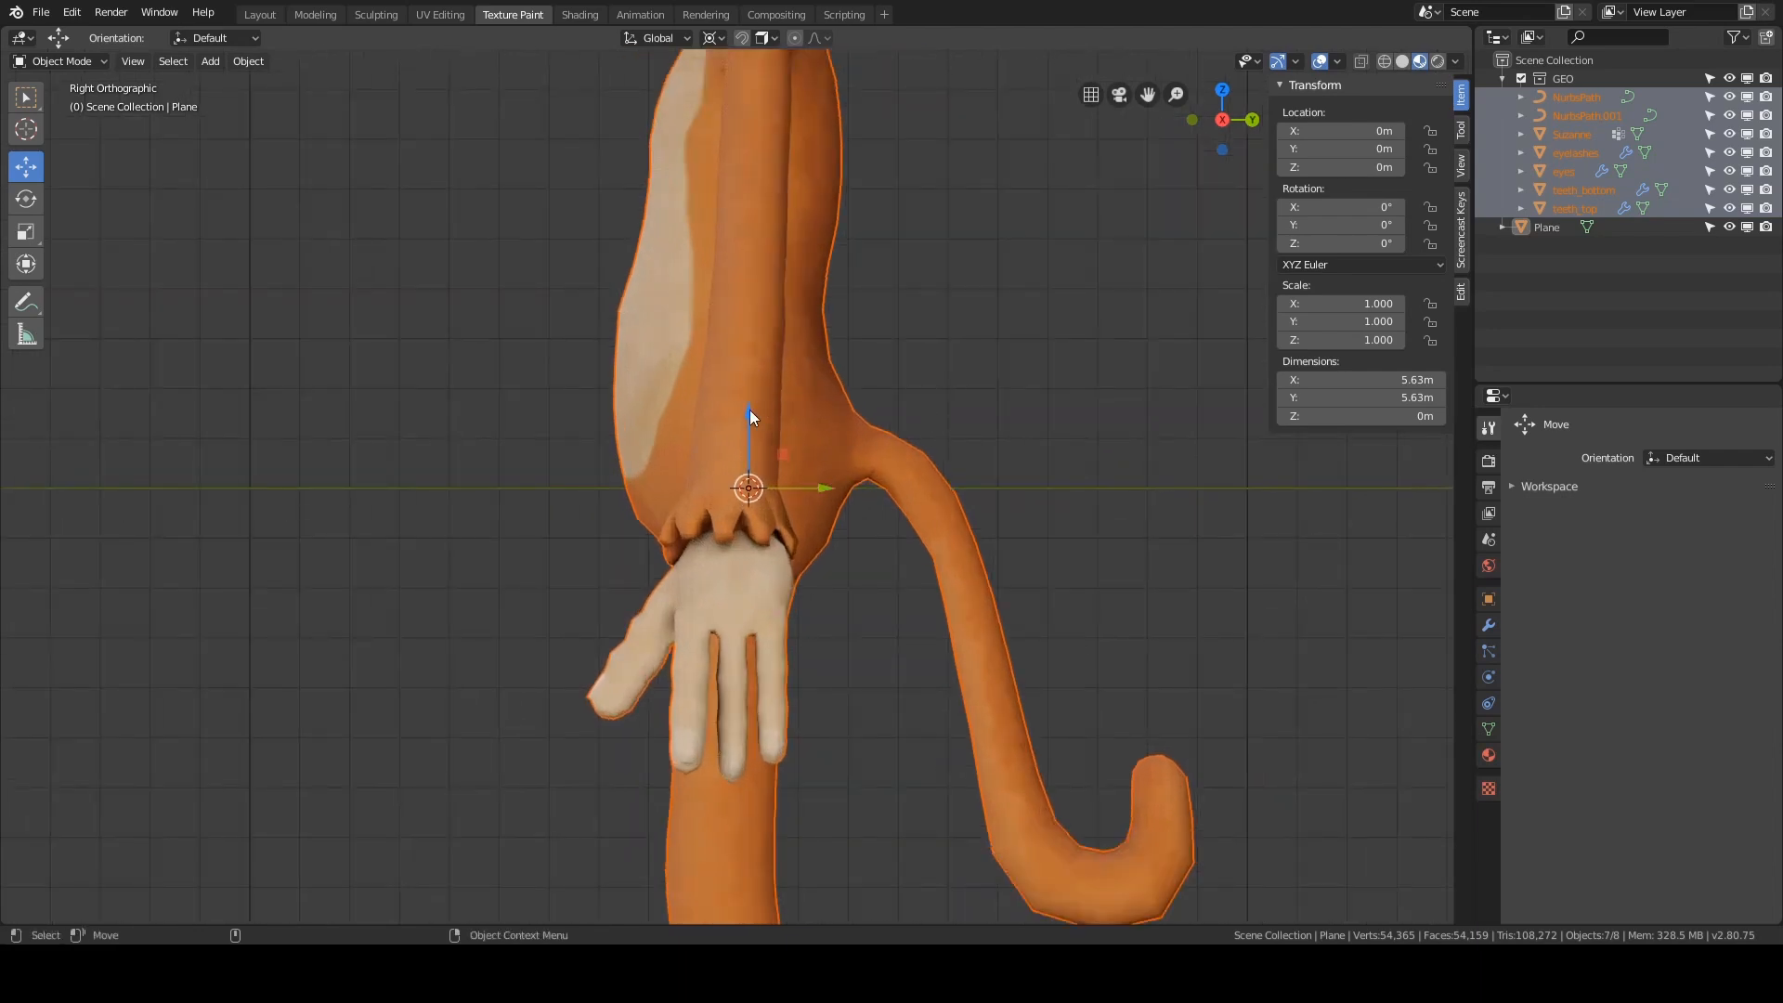
pyautogui.moveTo(749, 415); pyautogui.dragTo(869, 473)
pyautogui.rightClick(869, 473)
pyautogui.scroll(-3, 872, 477)
pyautogui.moveTo(746, 409); pyautogui.dragTo(796, 819)
# - Fine-tune the character's height along Z so its soles rest on the ground plane
pyautogui.scroll(7, 820, 648)
pyautogui.keyDown('alt'); pyautogui.moveTo(593, 567); pyautogui.dragTo(765, 578, button='middle'); pyautogui.keyUp('alt')
pyautogui.scroll(2, 765, 587)
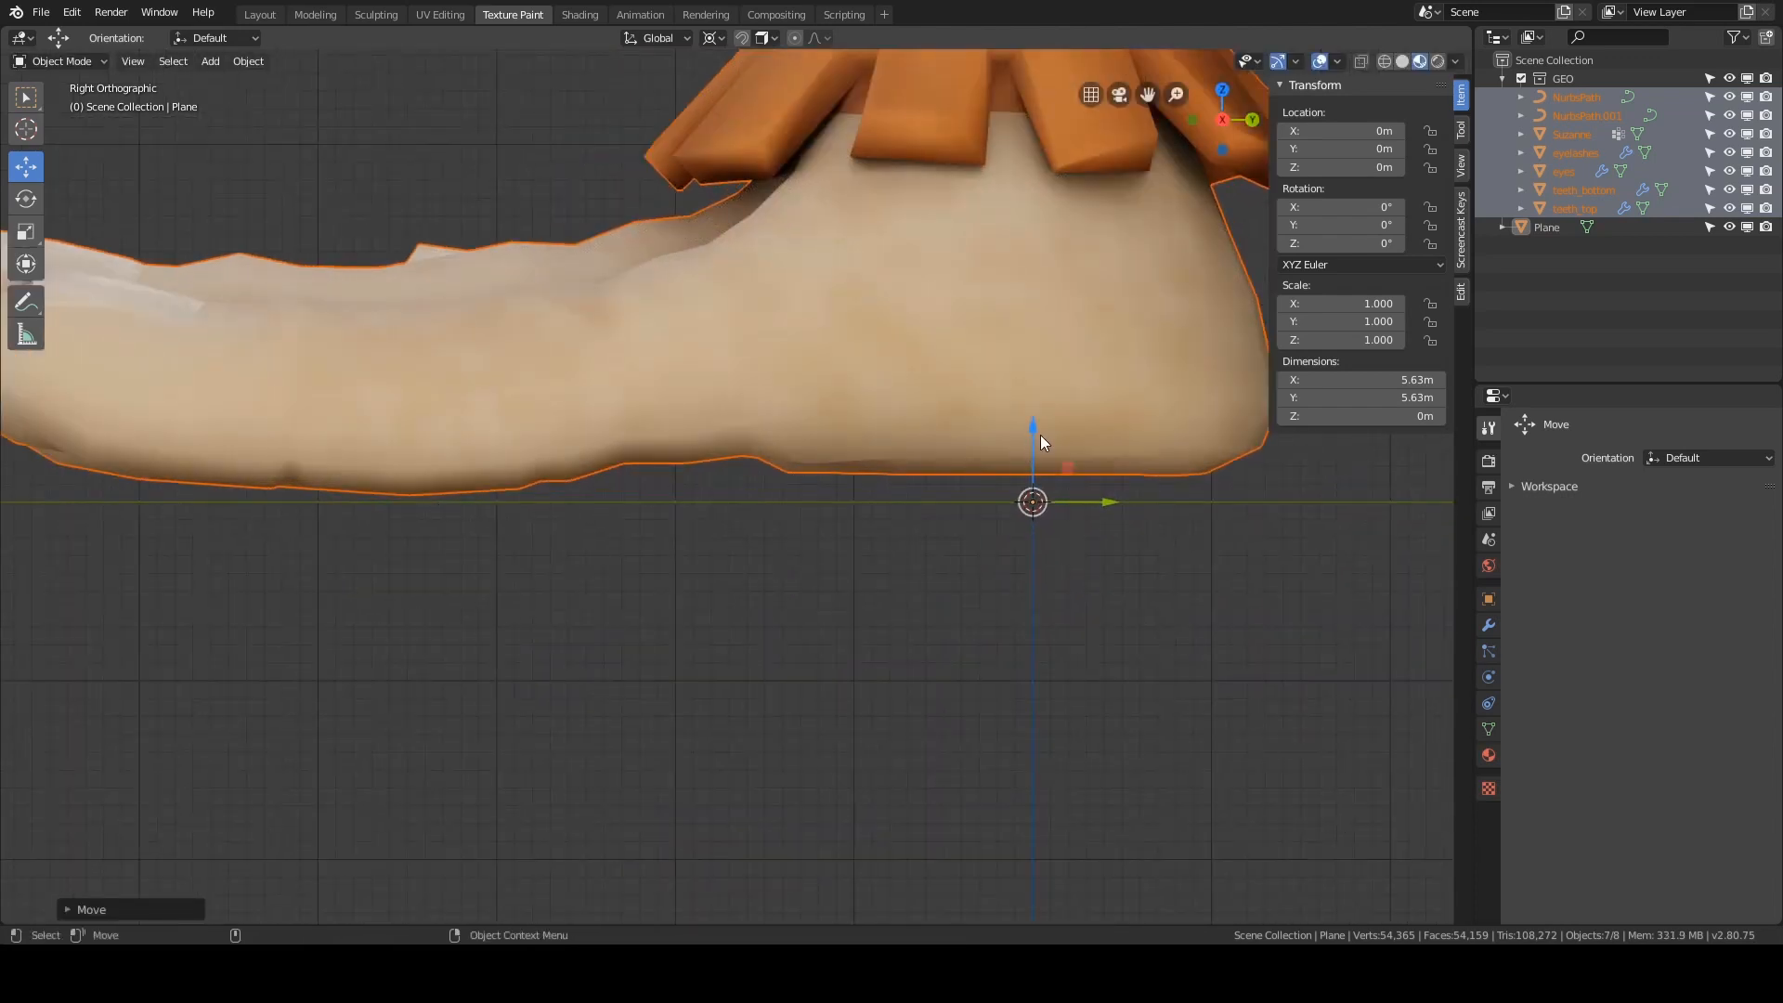
pyautogui.moveTo(1031, 425); pyautogui.dragTo(1032, 430)
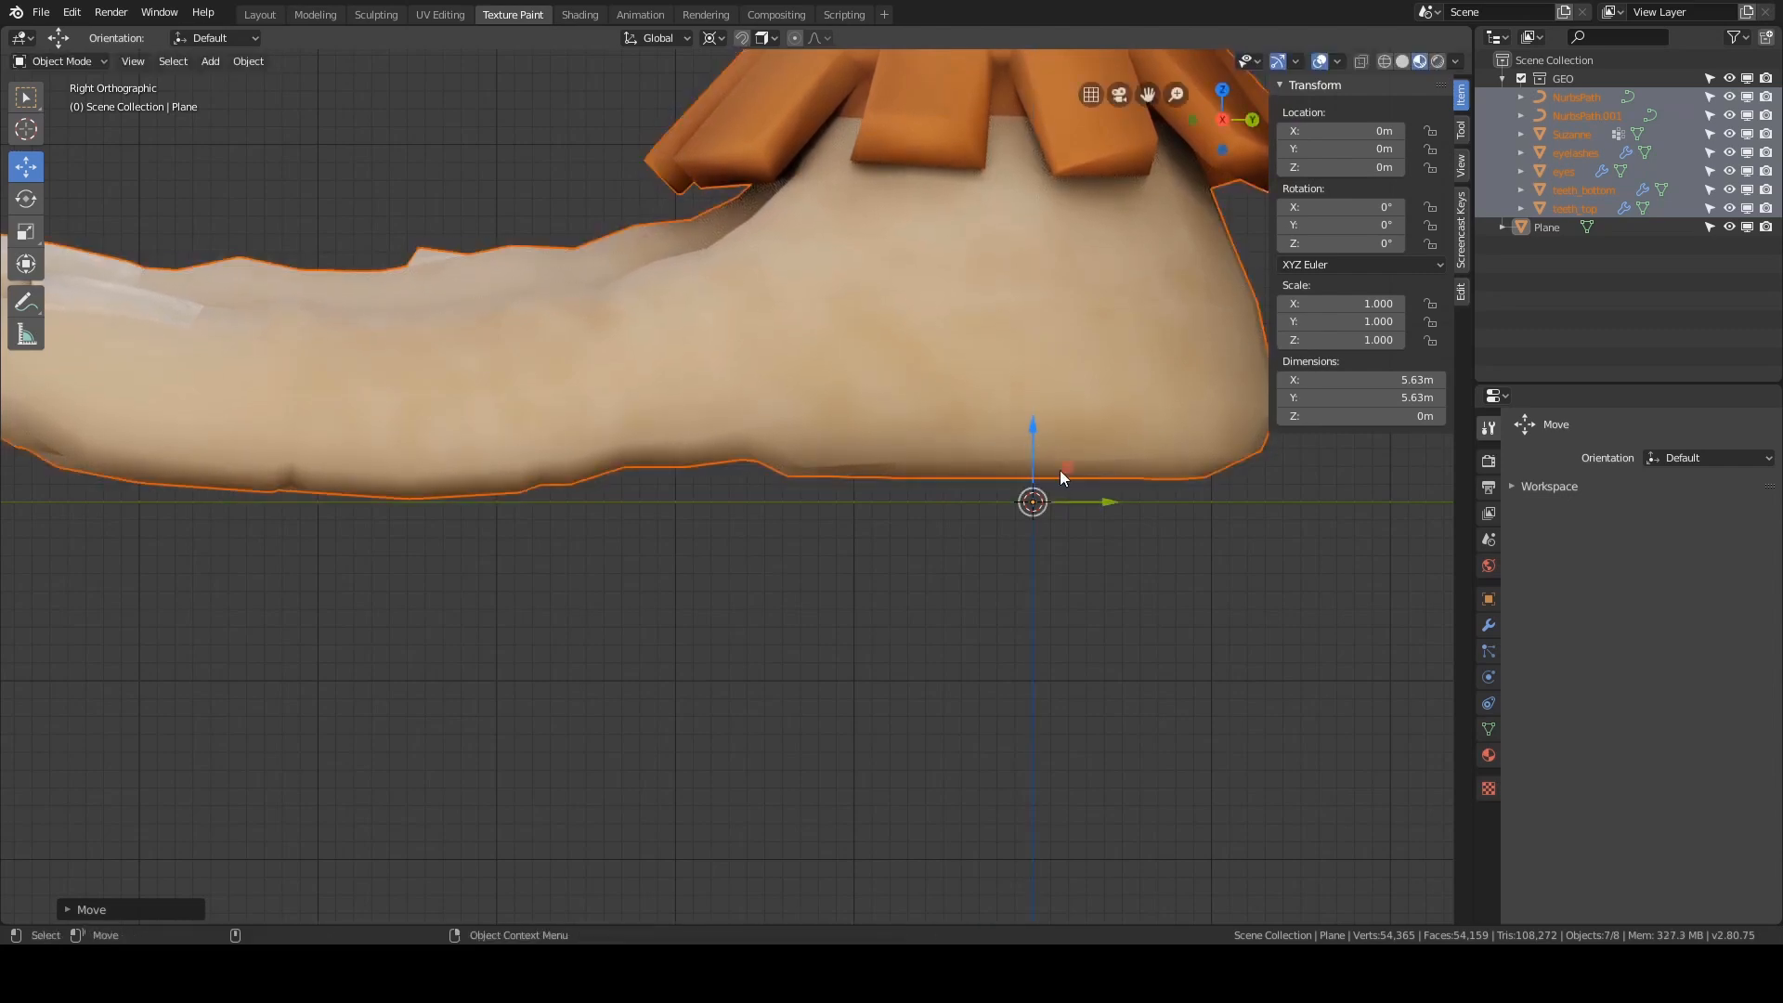
pyautogui.keyDown('shift'); pyautogui.moveTo(866, 431); pyautogui.dragTo(1021, 488, button='middle'); pyautogui.keyUp('shift')
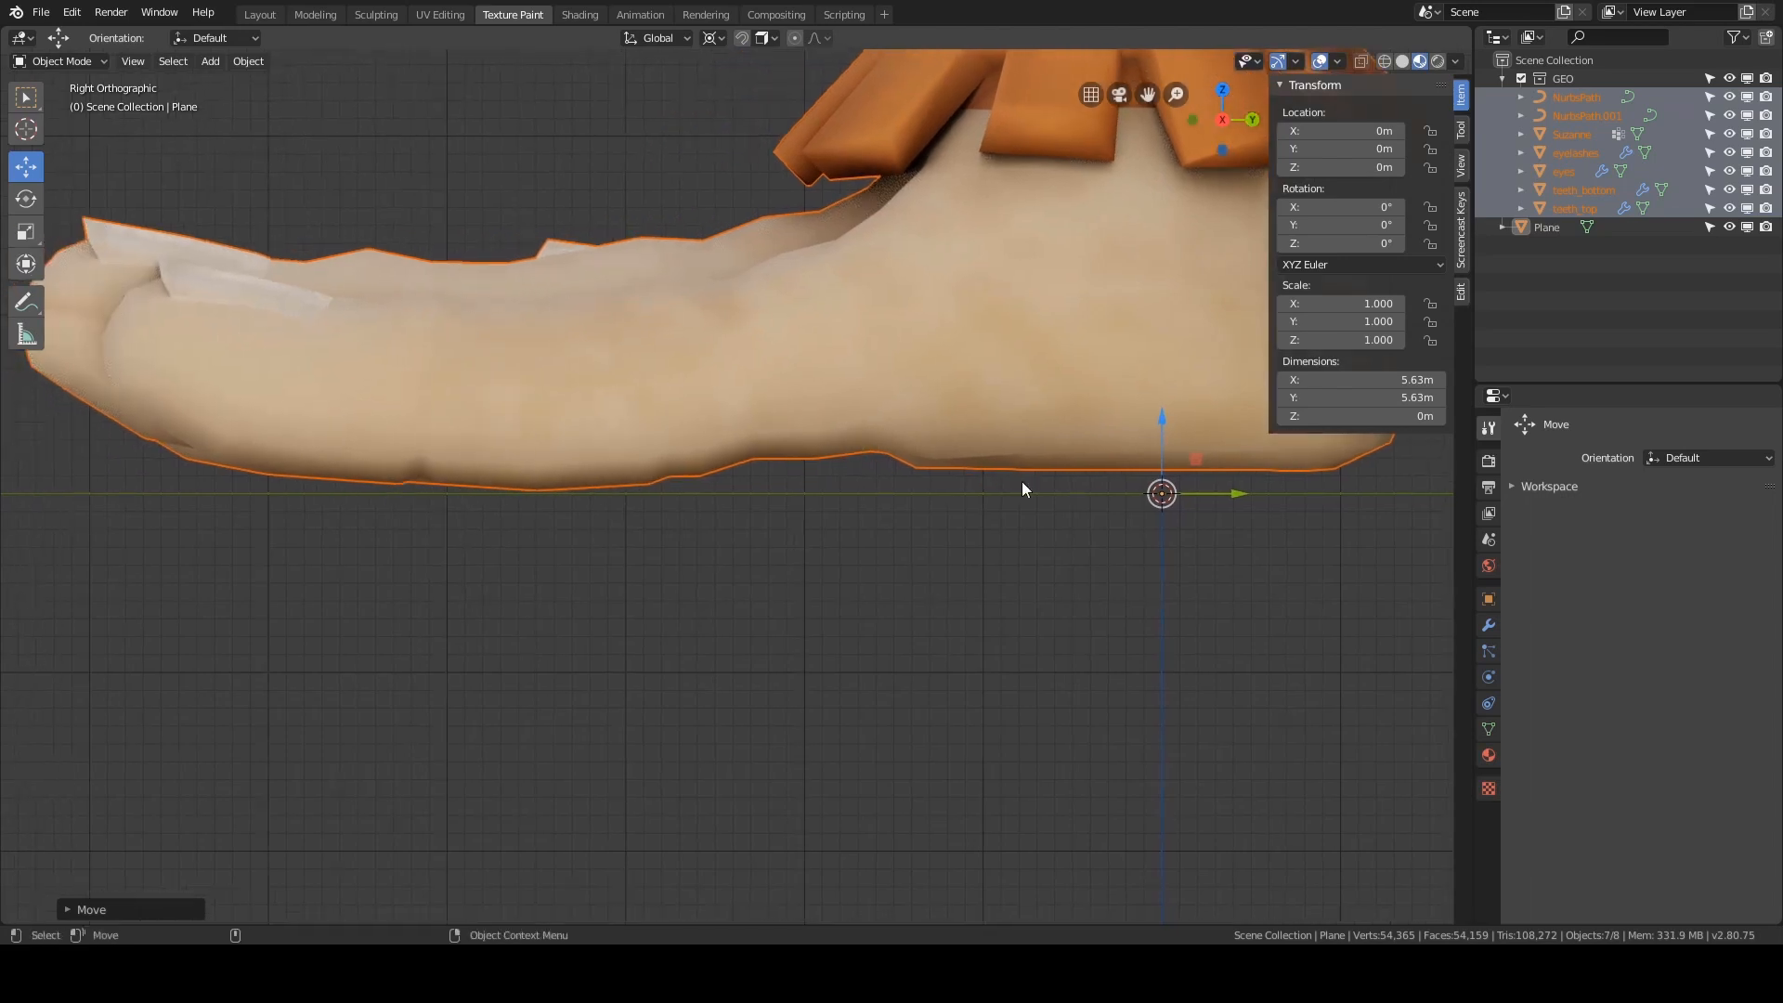
pyautogui.keyDown('shift'); pyautogui.moveTo(902, 481); pyautogui.dragTo(910, 474, button='middle'); pyautogui.keyUp('shift')
pyautogui.moveTo(1121, 414); pyautogui.dragTo(1119, 416)
pyautogui.scroll(-3, 721, 442)
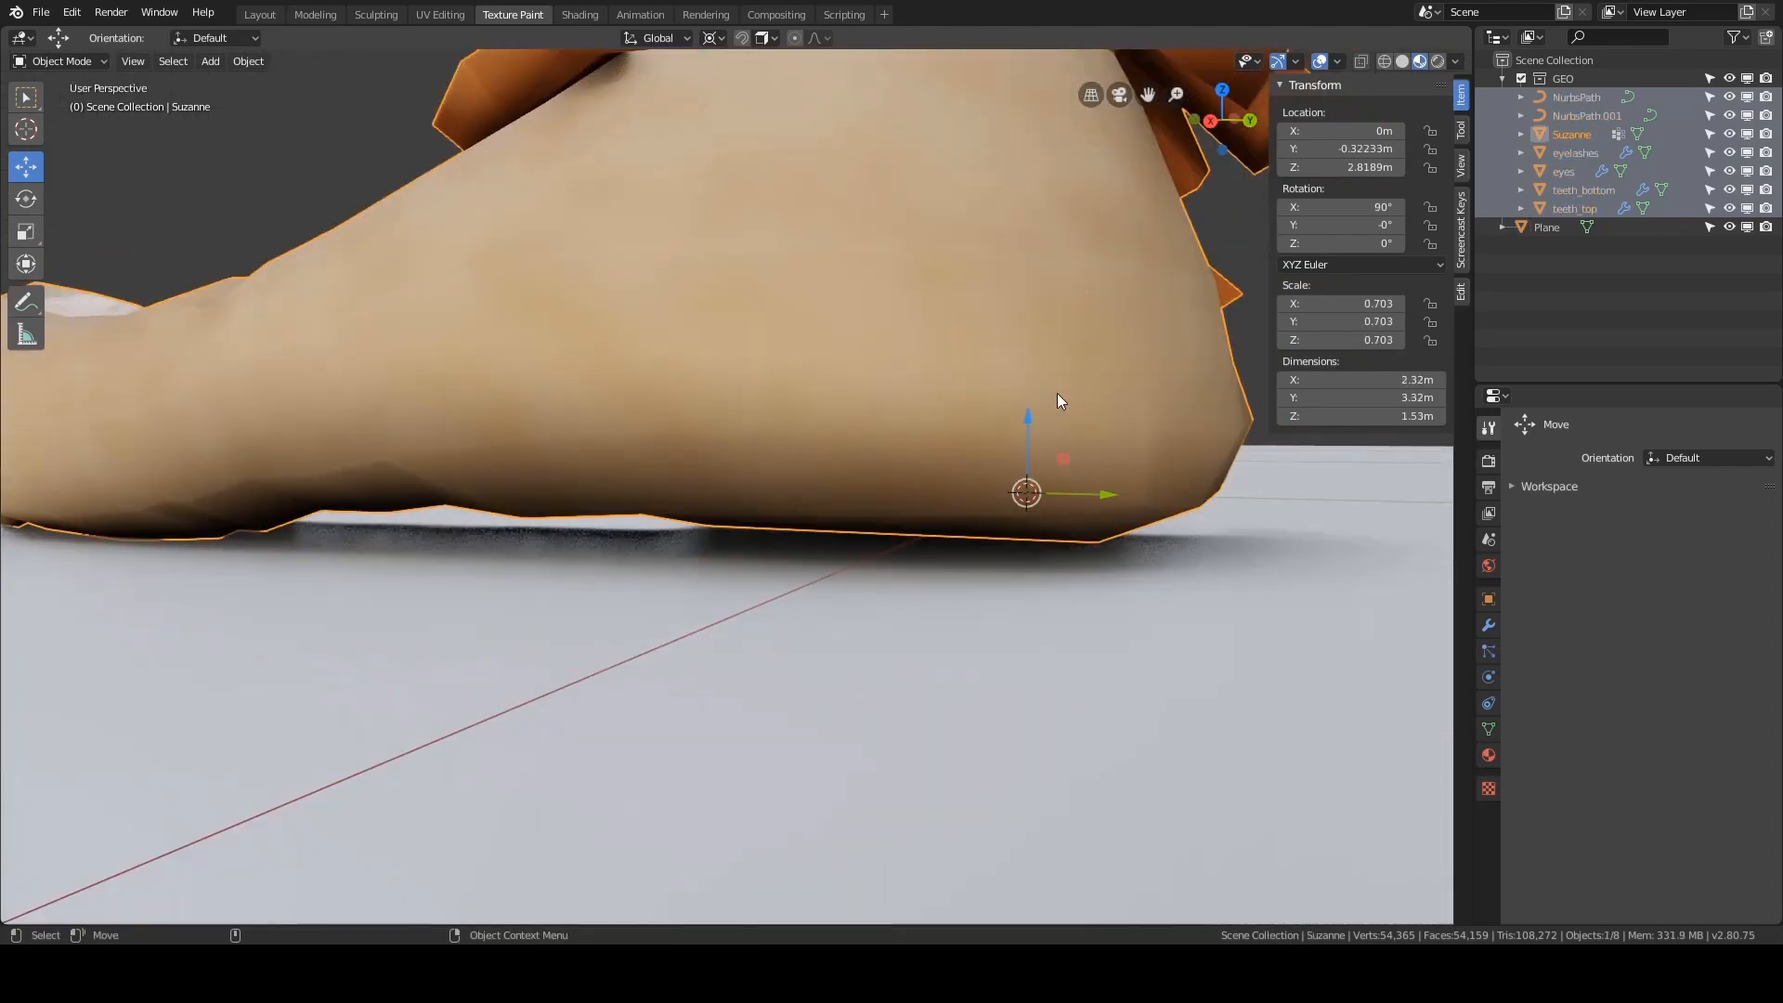
# - Isolate the body mesh alone in local view, hiding the ground plane
pyautogui.press('Tab')
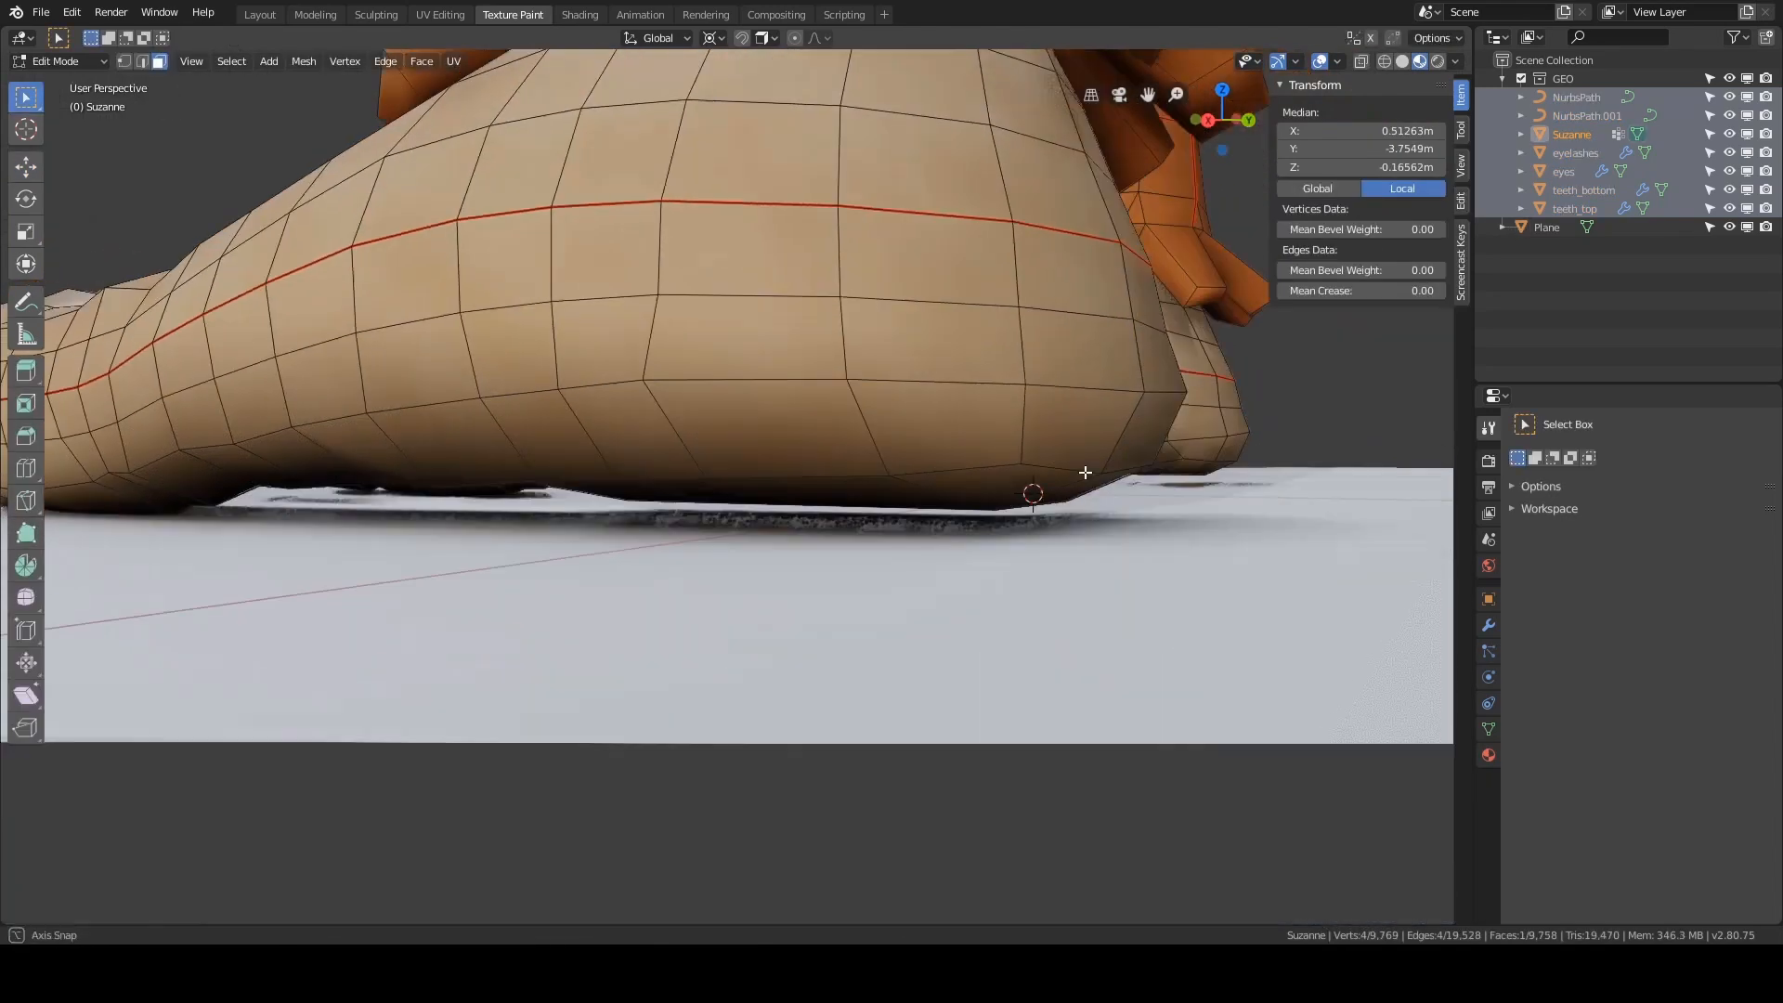
pyautogui.hotkey('ctrl', 'Tab')
pyautogui.click(1023, 471)
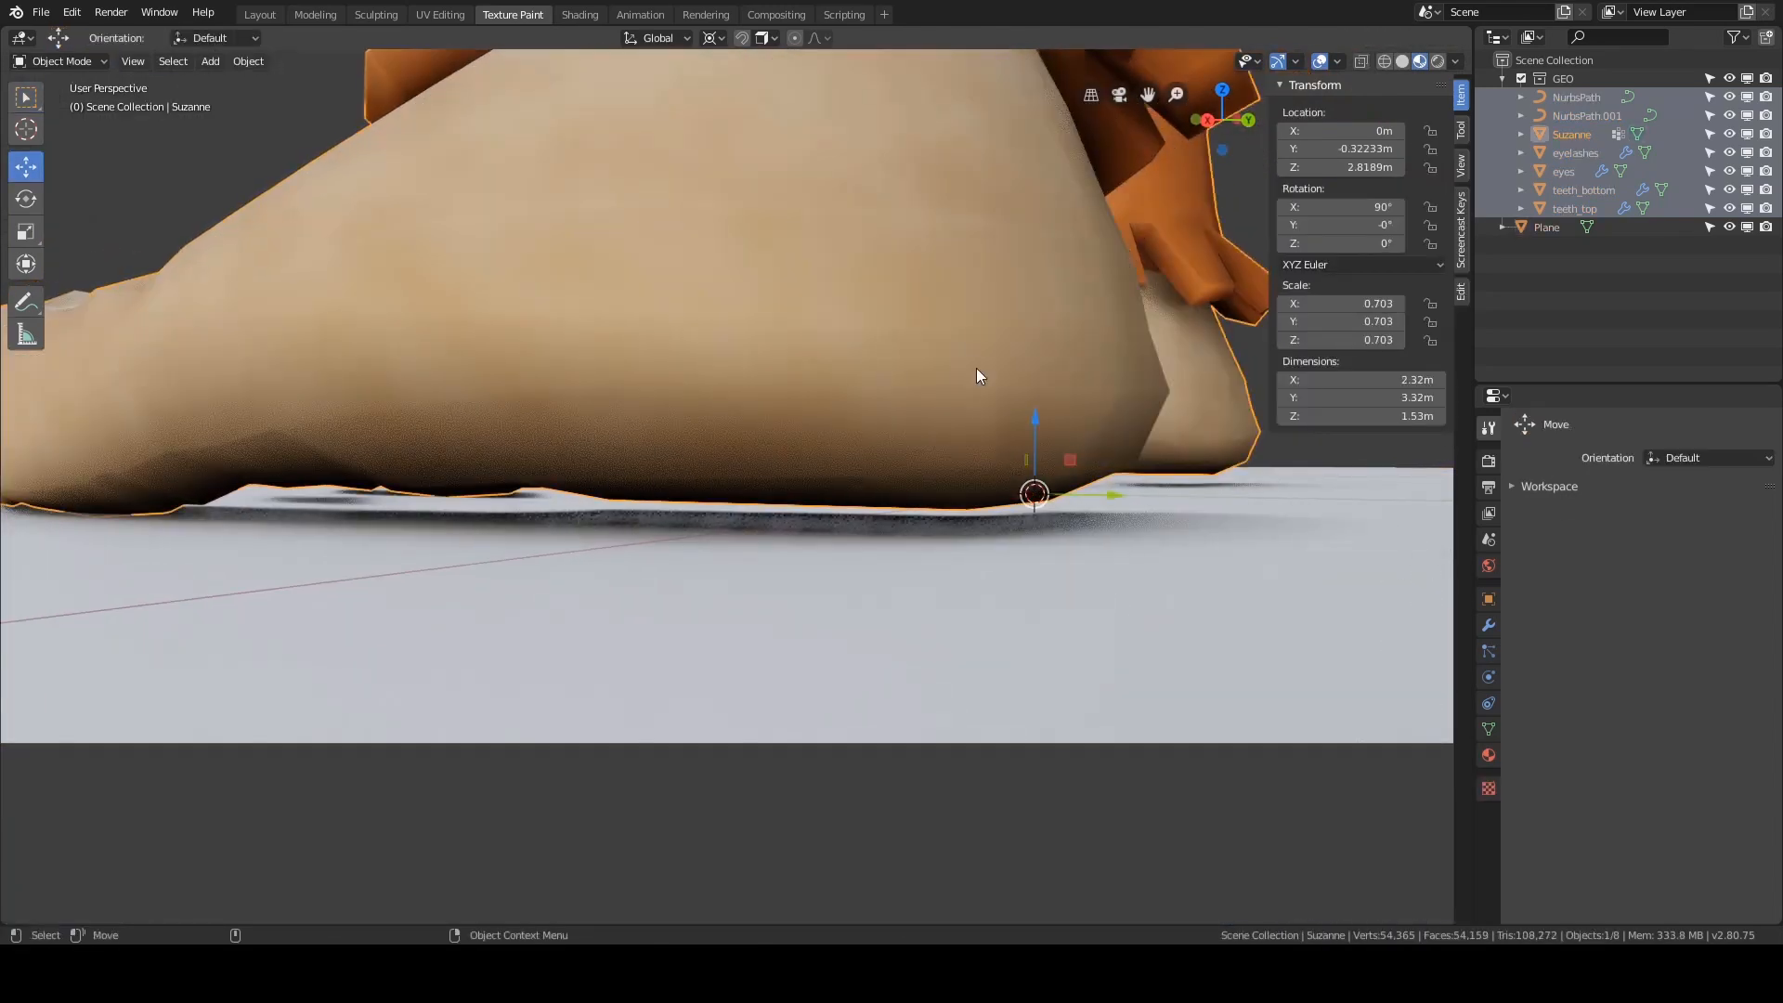
pyautogui.press('KP_Divide')
pyautogui.click(977, 514)
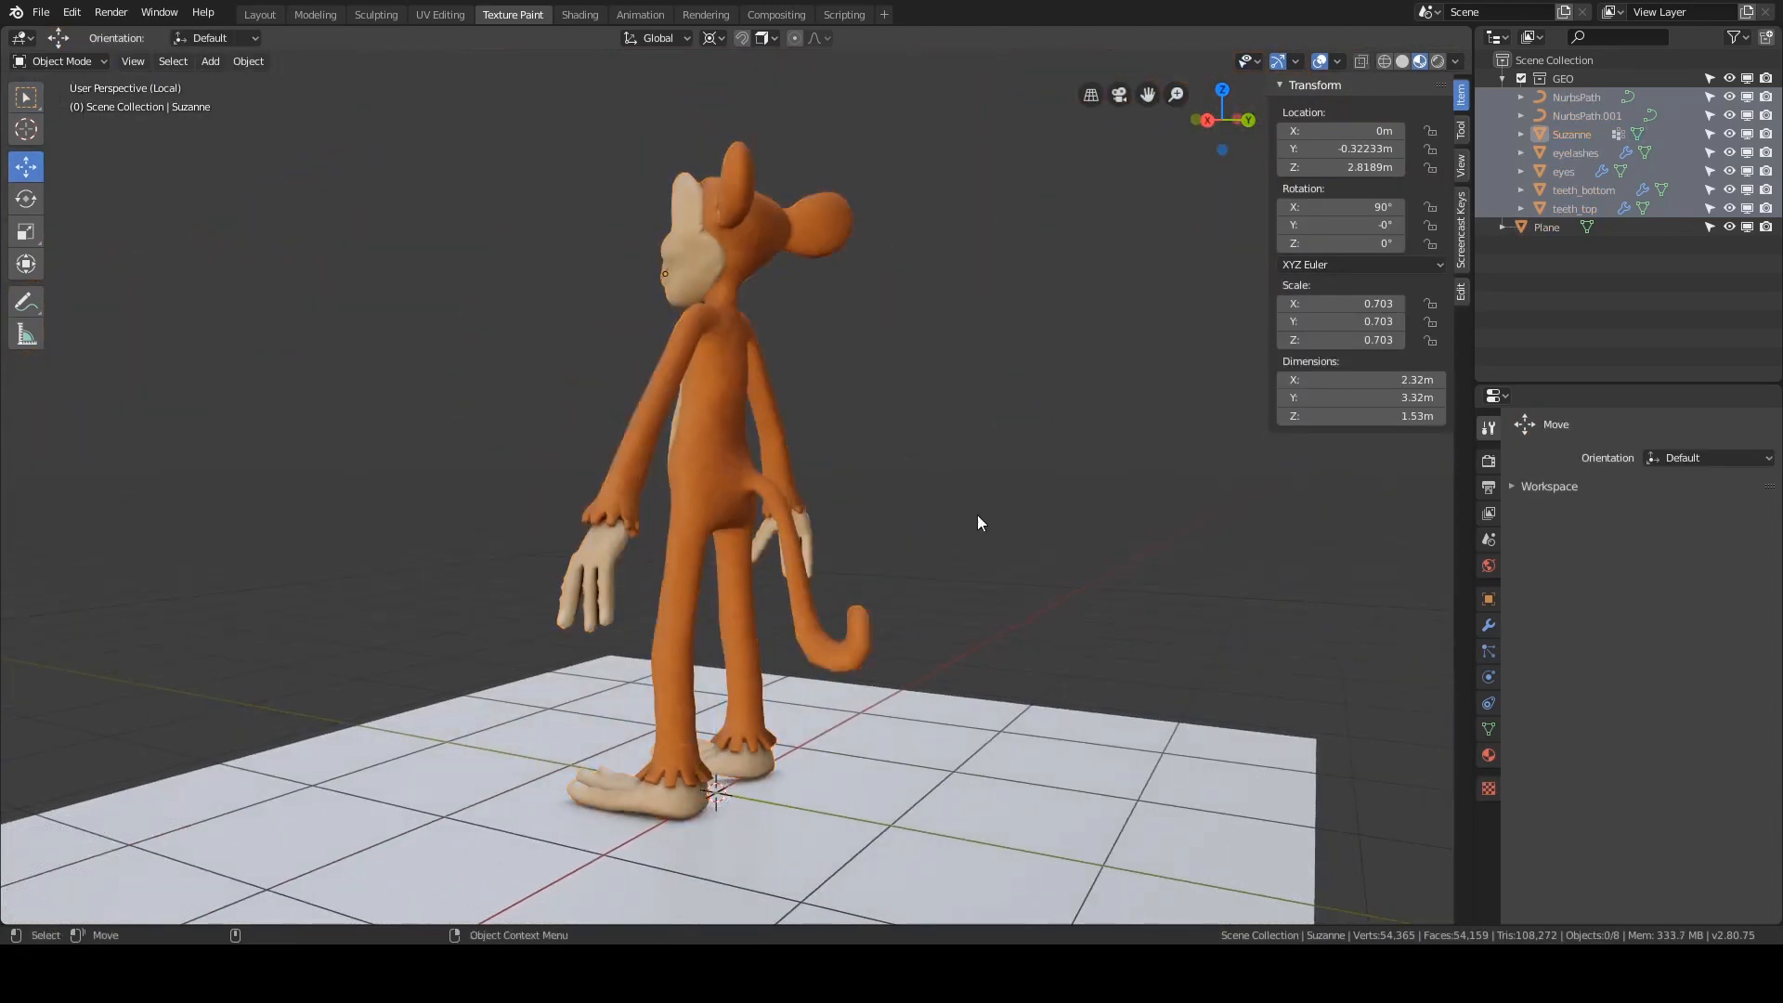
pyautogui.click(804, 609)
pyautogui.press('KP_Divide')
pyautogui.press('KP_Divide')
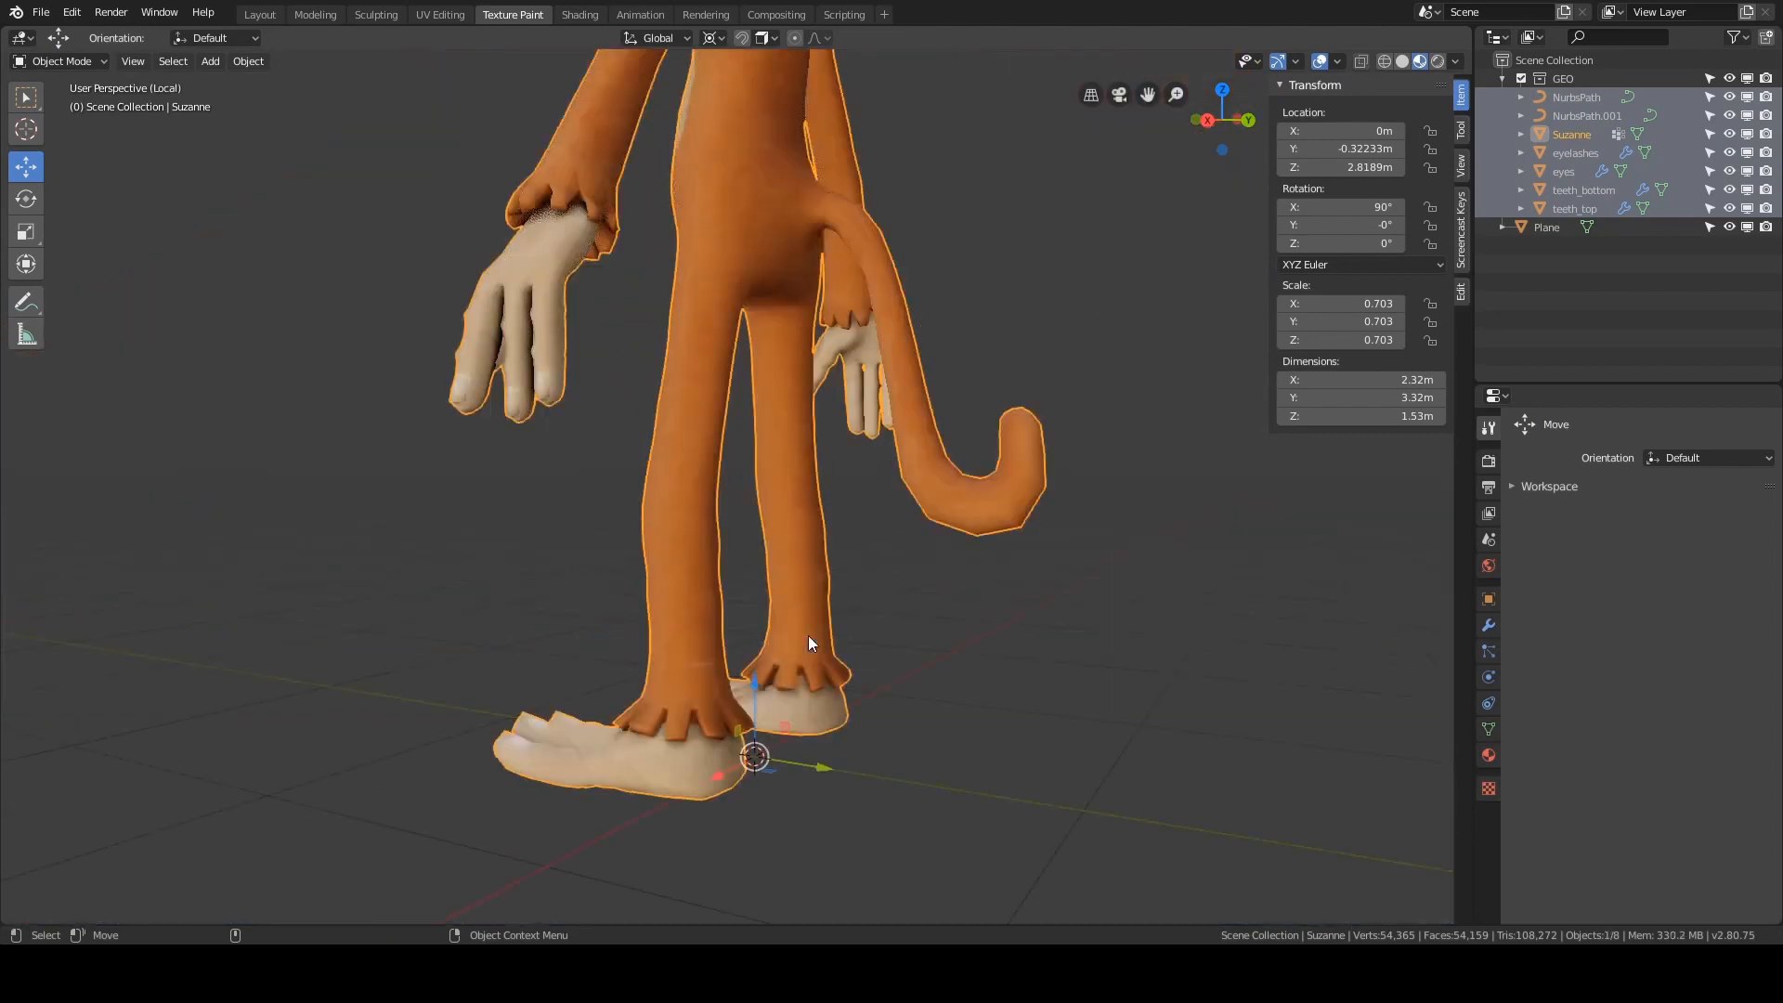
# - Enter Edit Mode, select a grown patch of faces under one foot's heel and enable proportional editing
pyautogui.moveTo(869, 688); pyautogui.dragTo(847, 394, button='middle')
pyautogui.press('Tab')
pyautogui.scroll(4, 1023, 510)
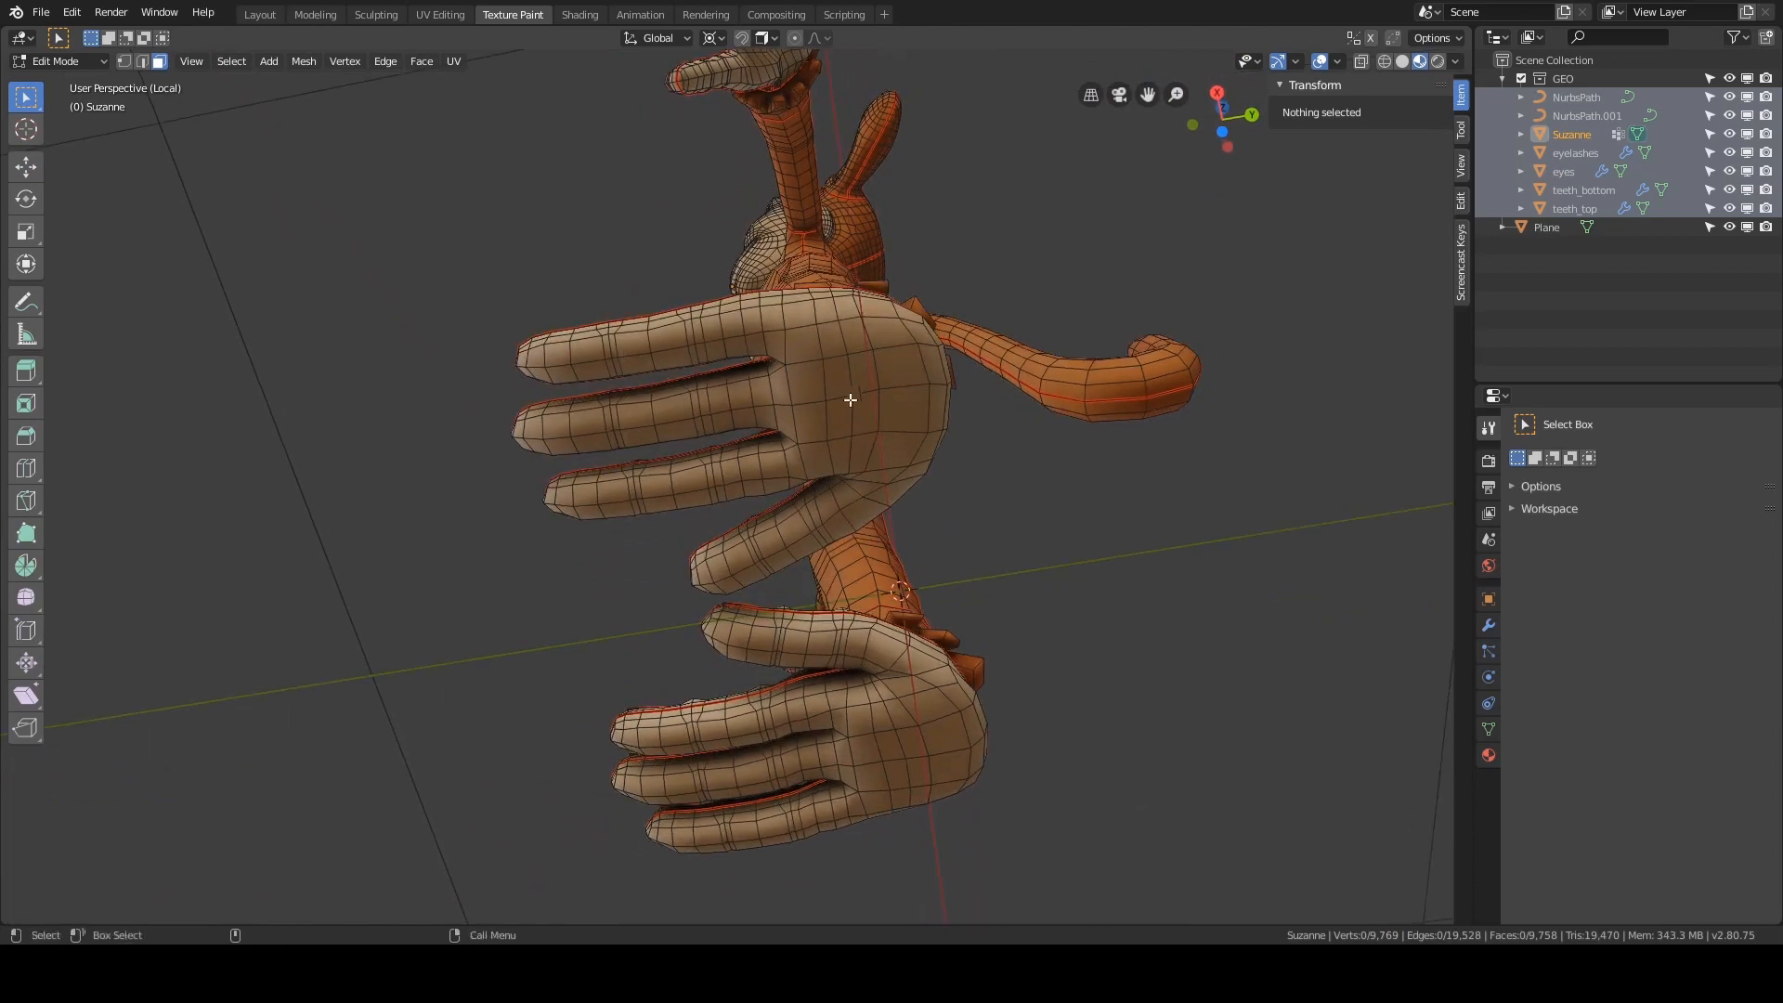
pyautogui.click(844, 382)
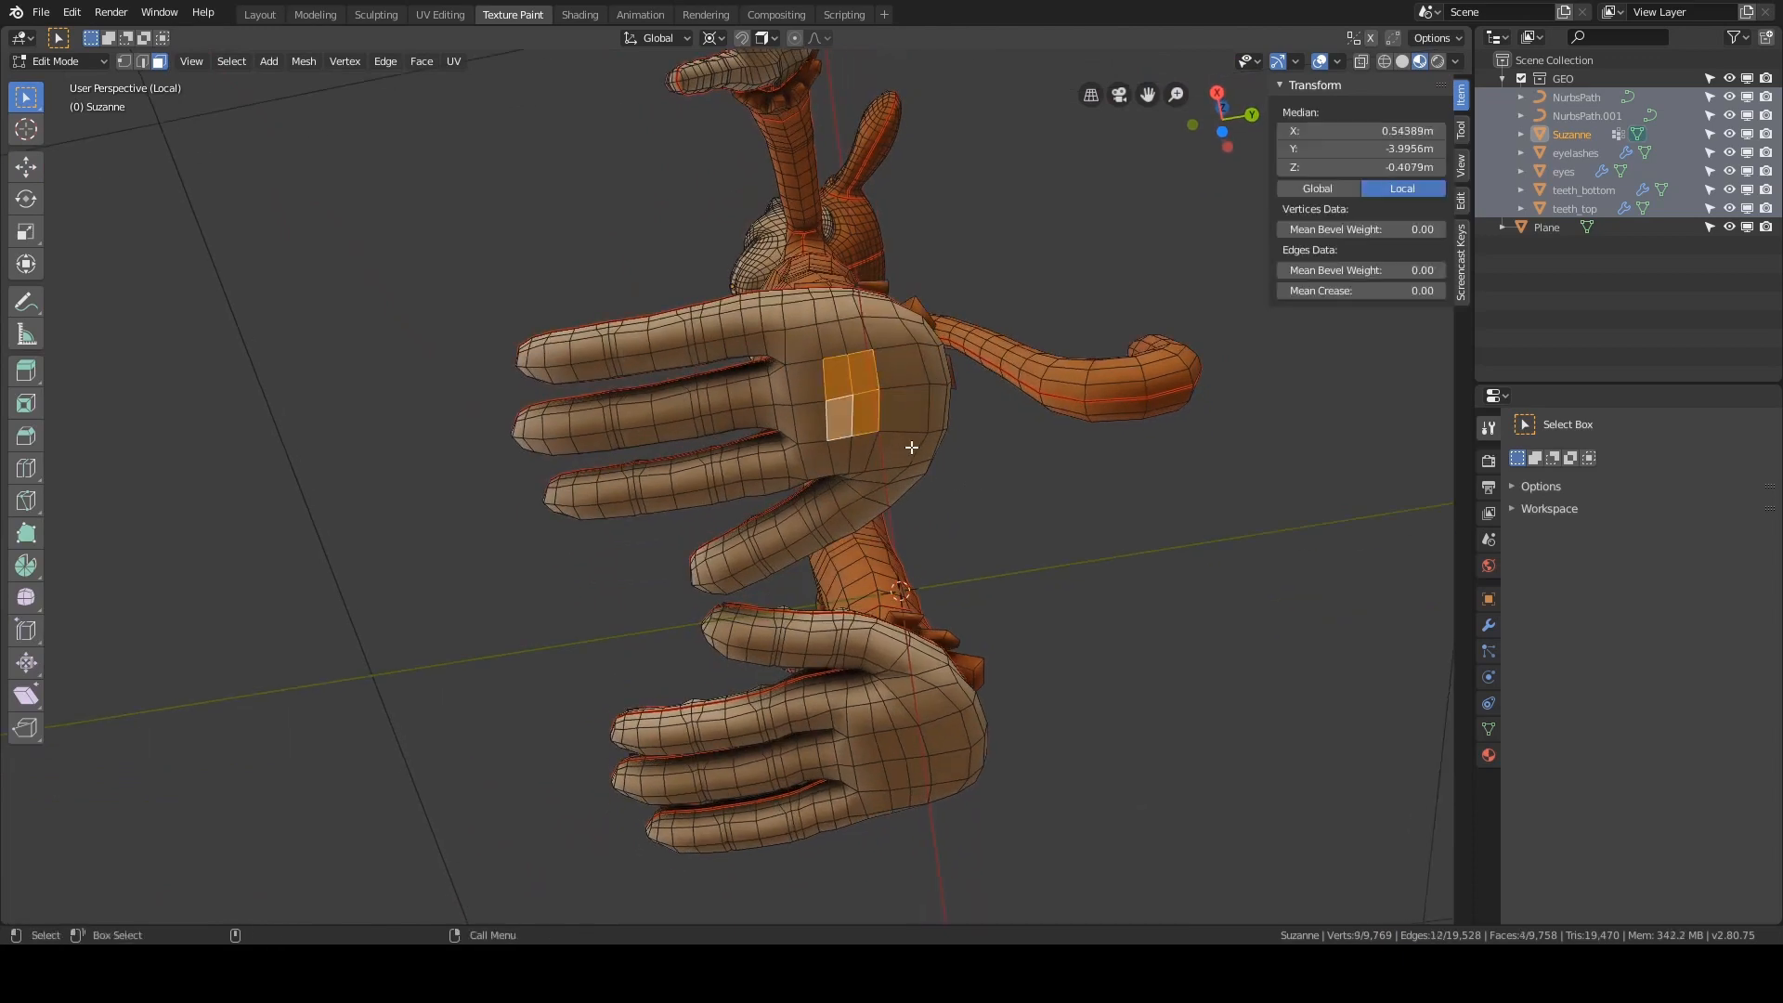
pyautogui.press('ctrl+KP_Add')
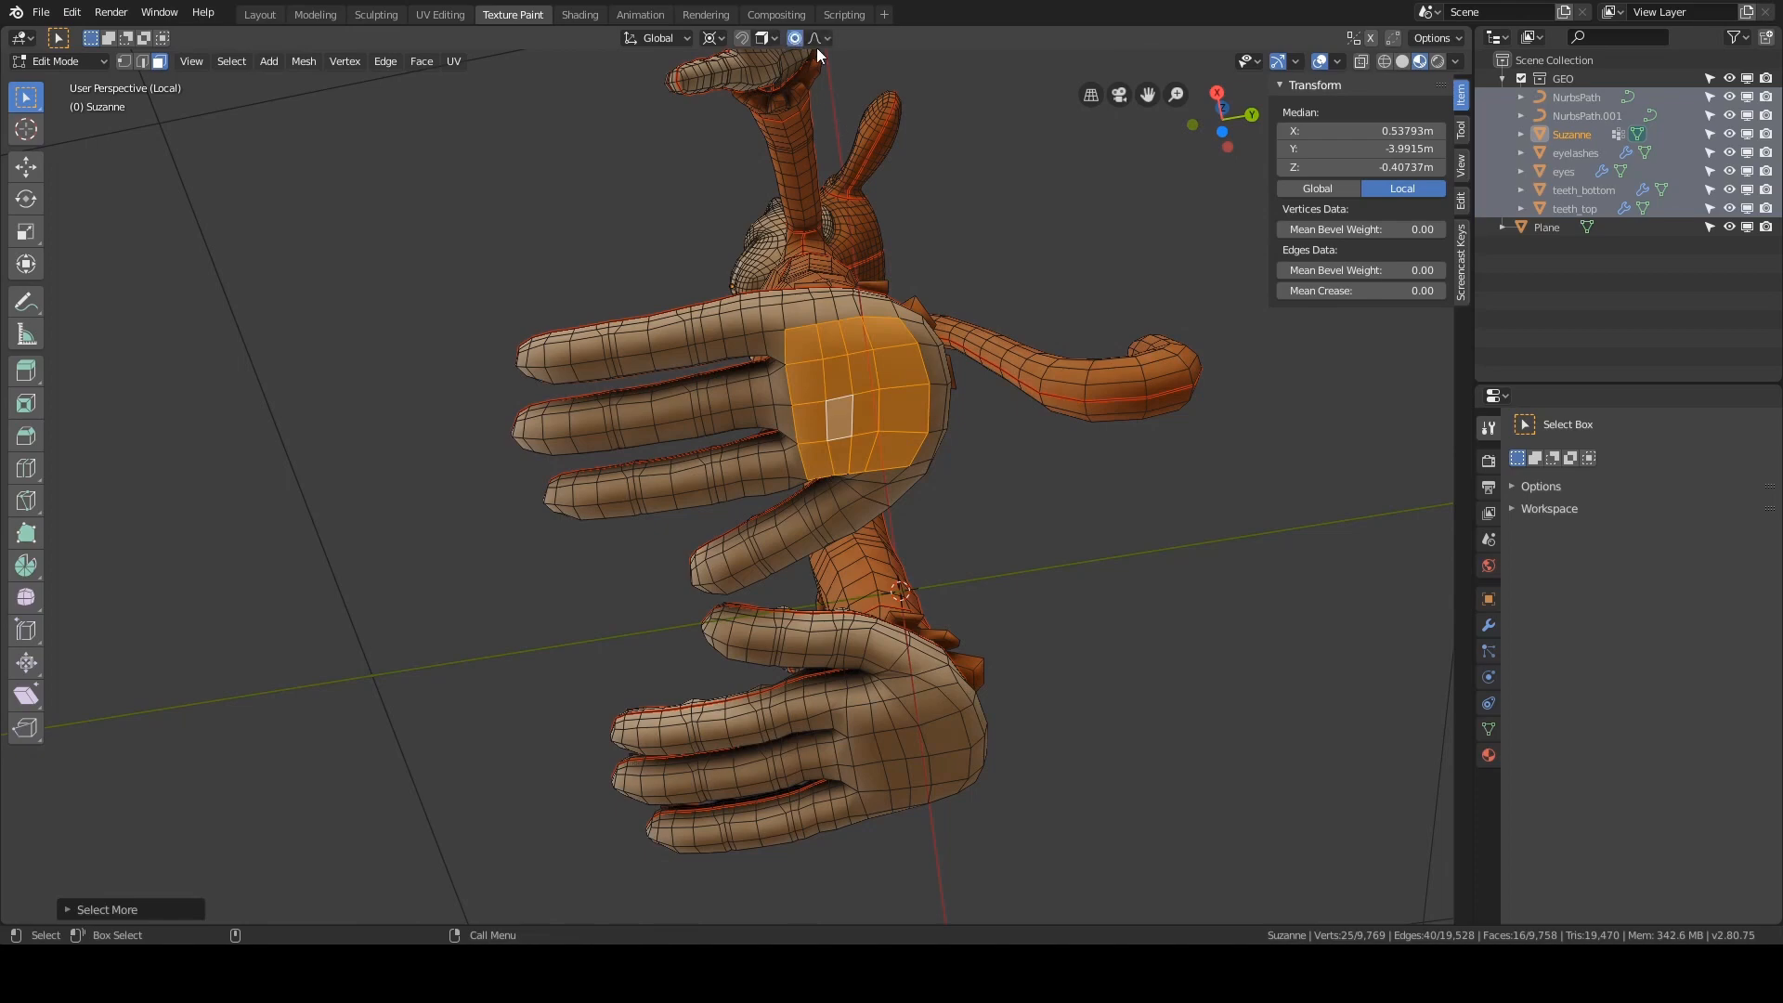
pyautogui.moveTo(947, 215); pyautogui.dragTo(973, 252, button='middle')
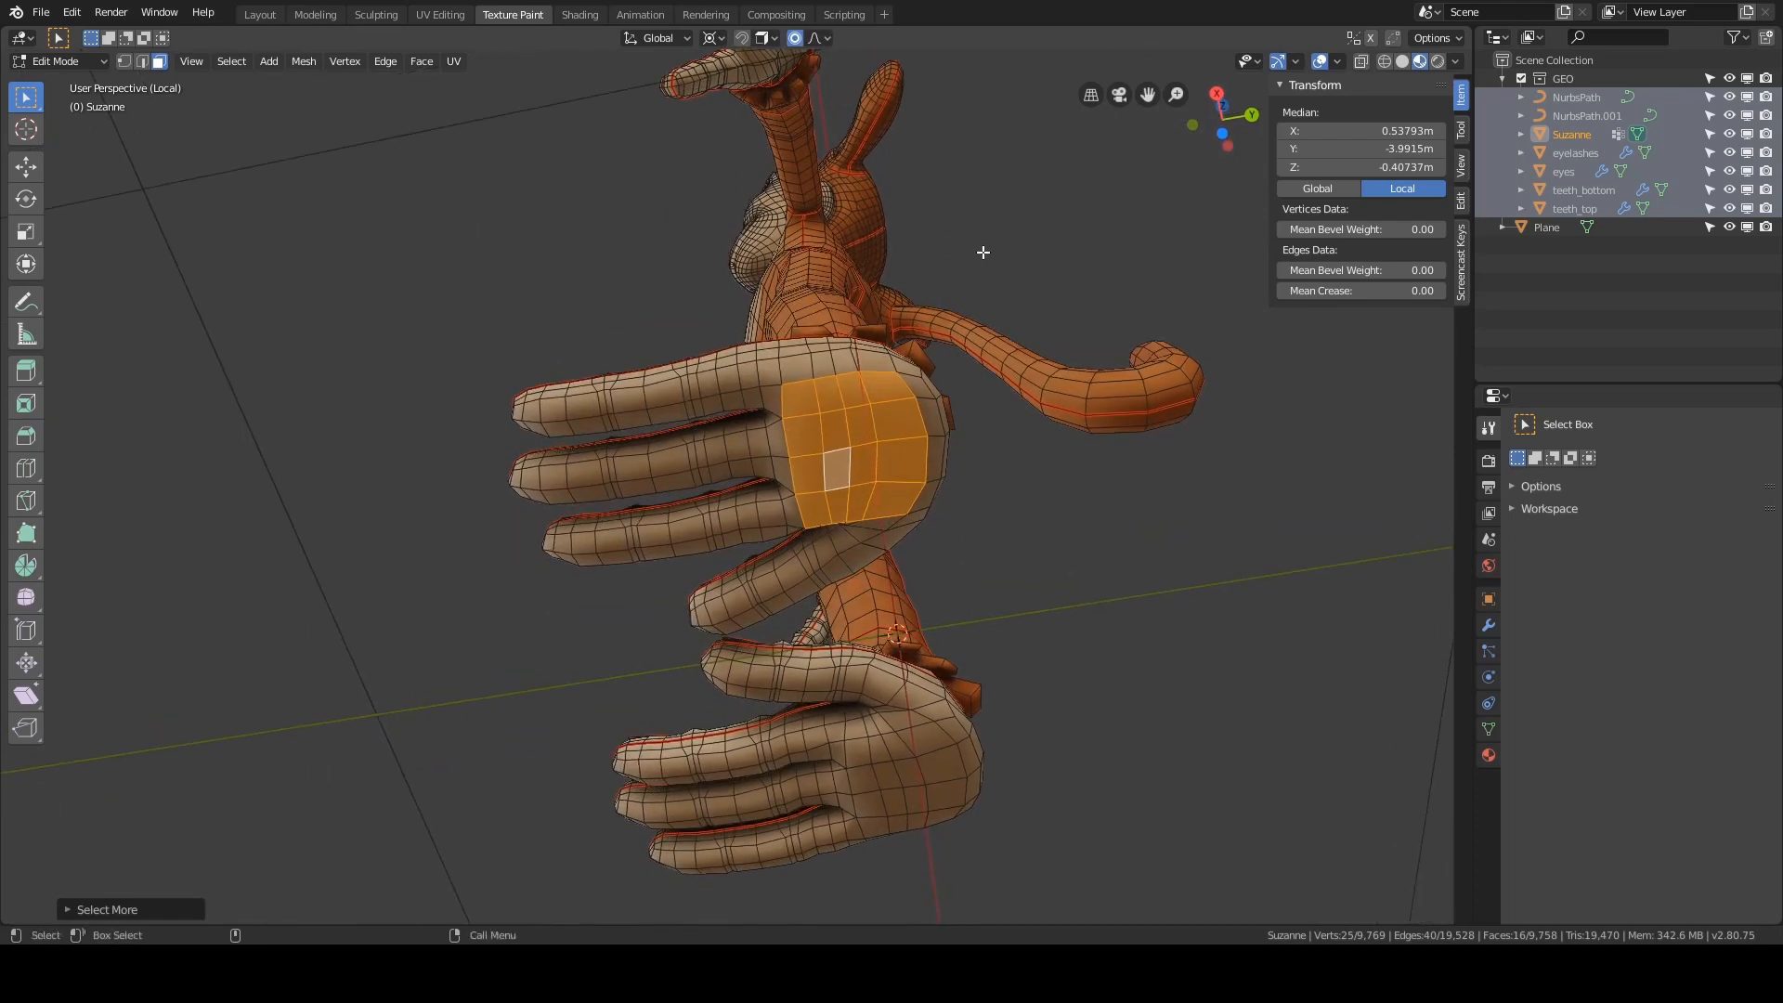
# - Enable X Mirror editing for the body mesh
pyautogui.click(1460, 130)
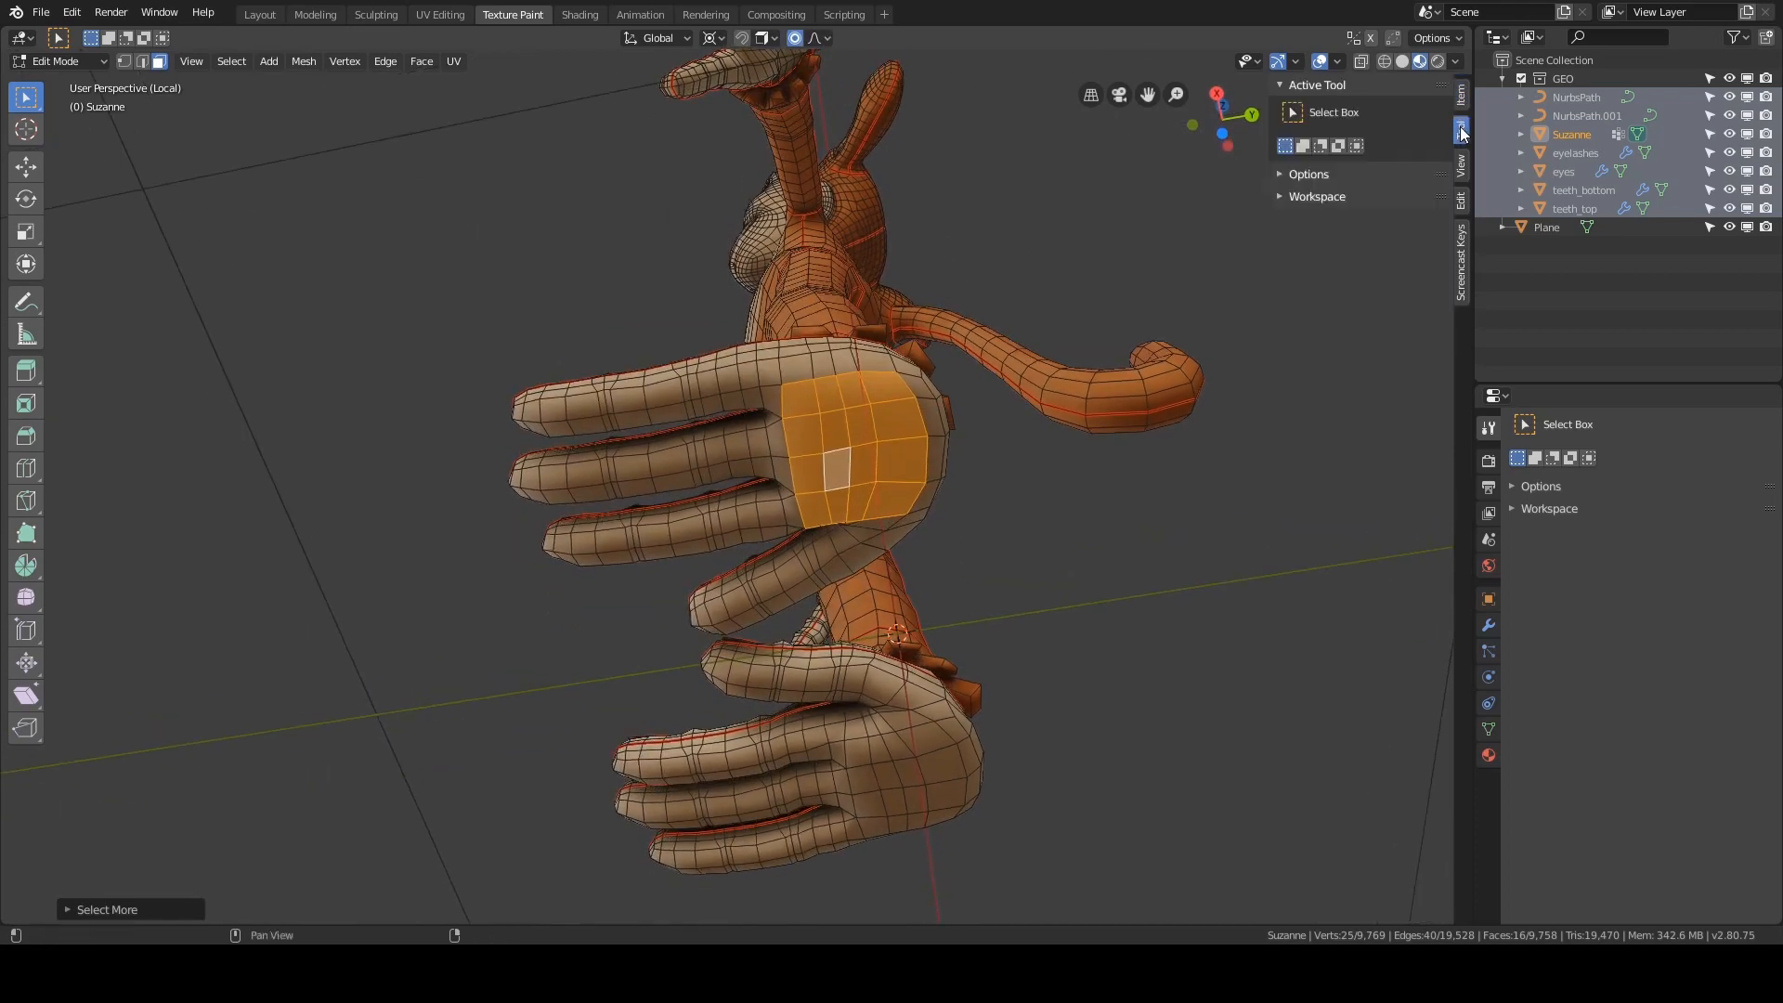
pyautogui.click(1313, 175)
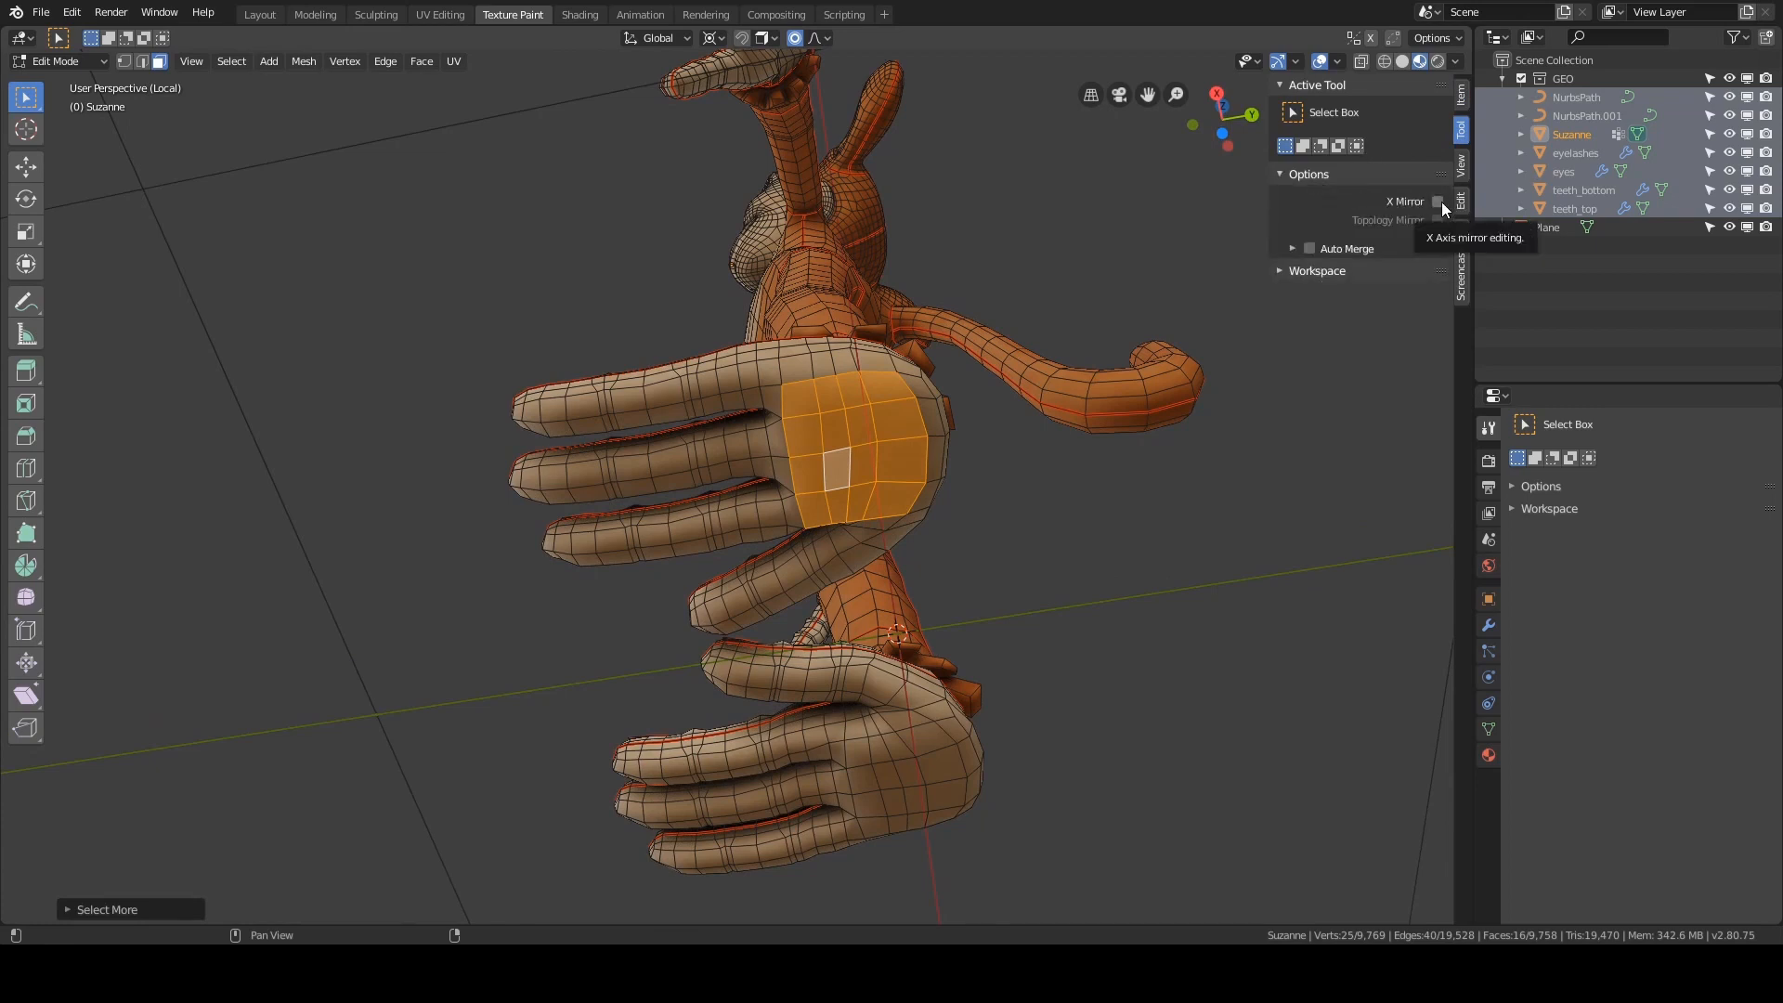
pyautogui.press('g')
pyautogui.rightClick(826, 461)
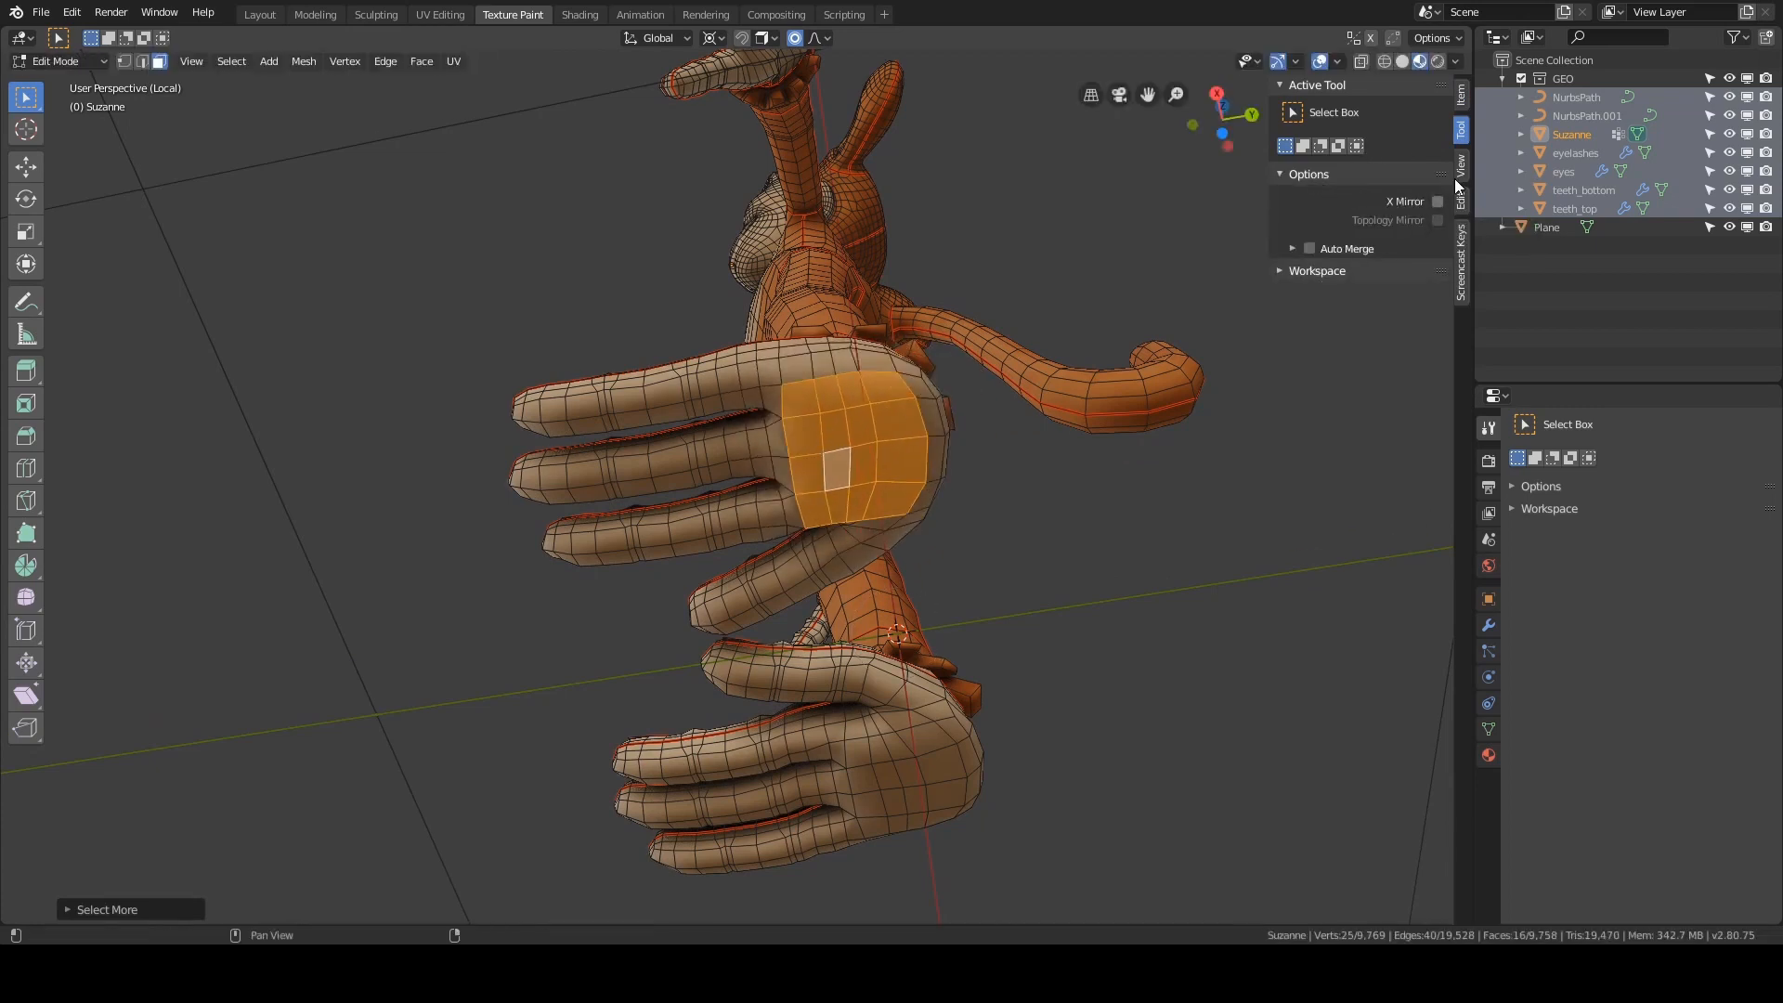
pyautogui.click(1437, 203)
pyautogui.press('g')
pyautogui.rightClick(1007, 310)
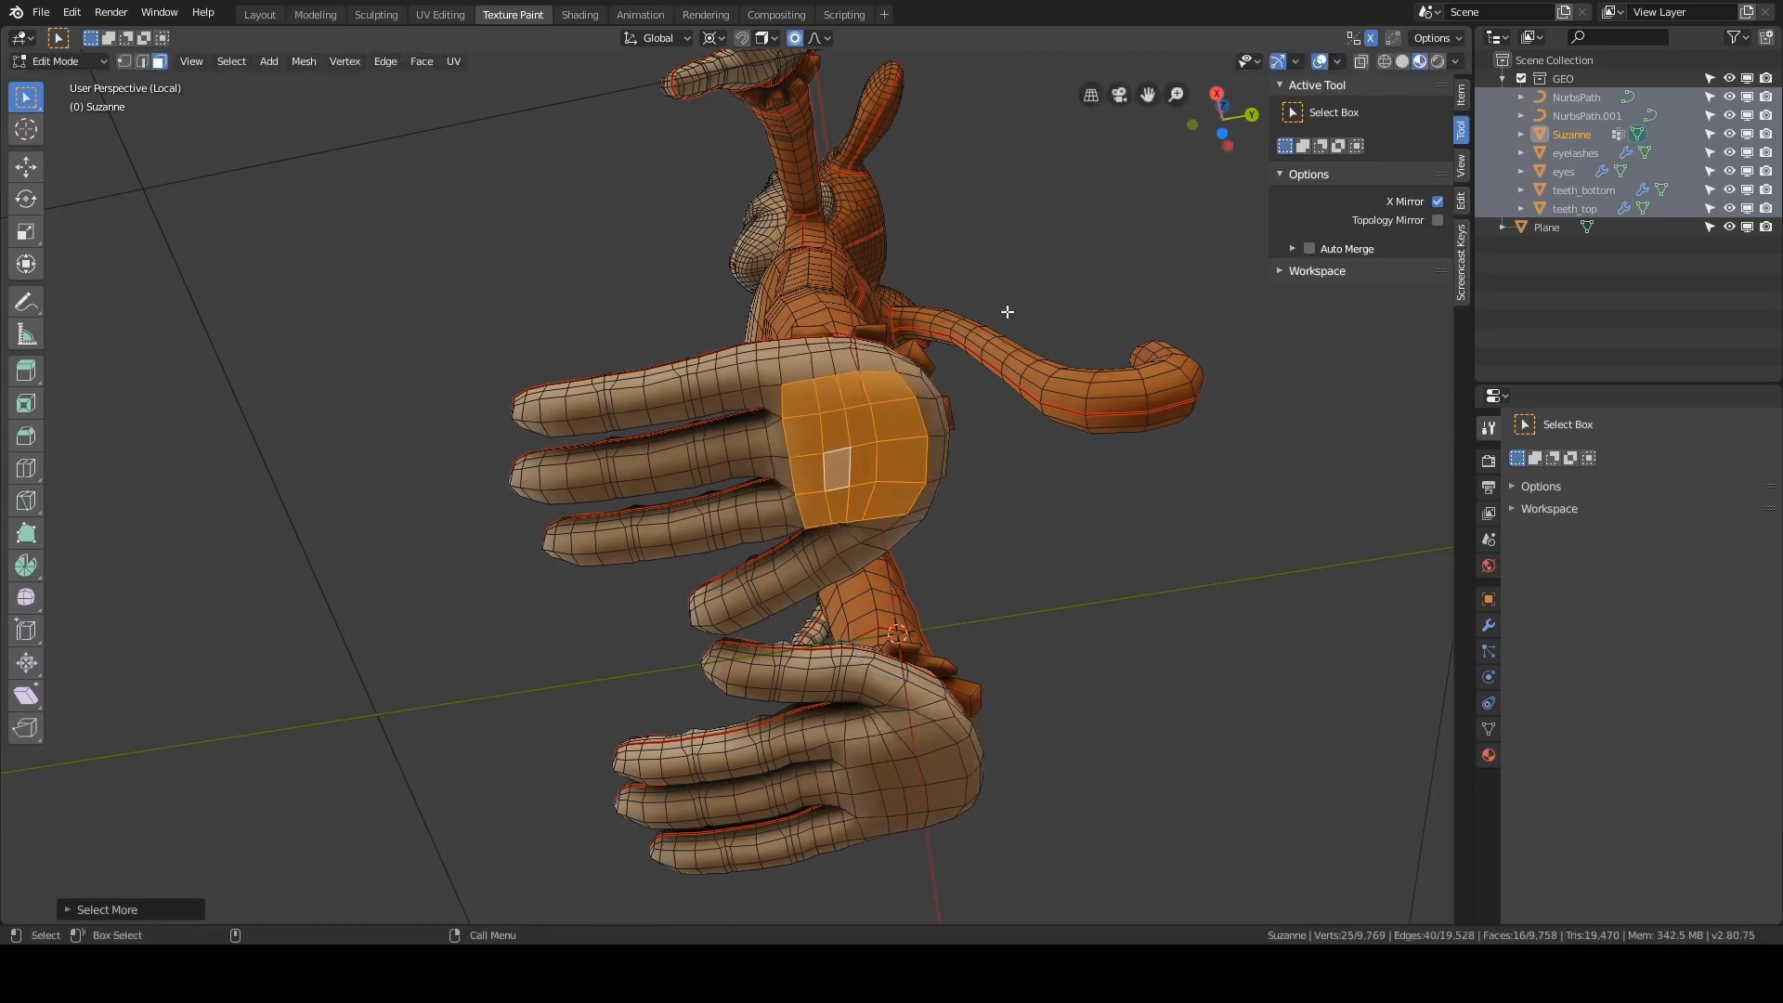
# - Lower the selected heel faces about 0.01 m along Z to the ground line in the right view, with proportional size 0.24
pyautogui.keyDown('alt'); pyautogui.moveTo(1007, 310); pyautogui.dragTo(1003, 320); pyautogui.keyUp('alt')
pyautogui.press('`')
pyautogui.click(1066, 353)
pyautogui.keyDown('alt'); pyautogui.moveTo(923, 529); pyautogui.dragTo(919, 270, button='middle'); pyautogui.keyUp('alt')
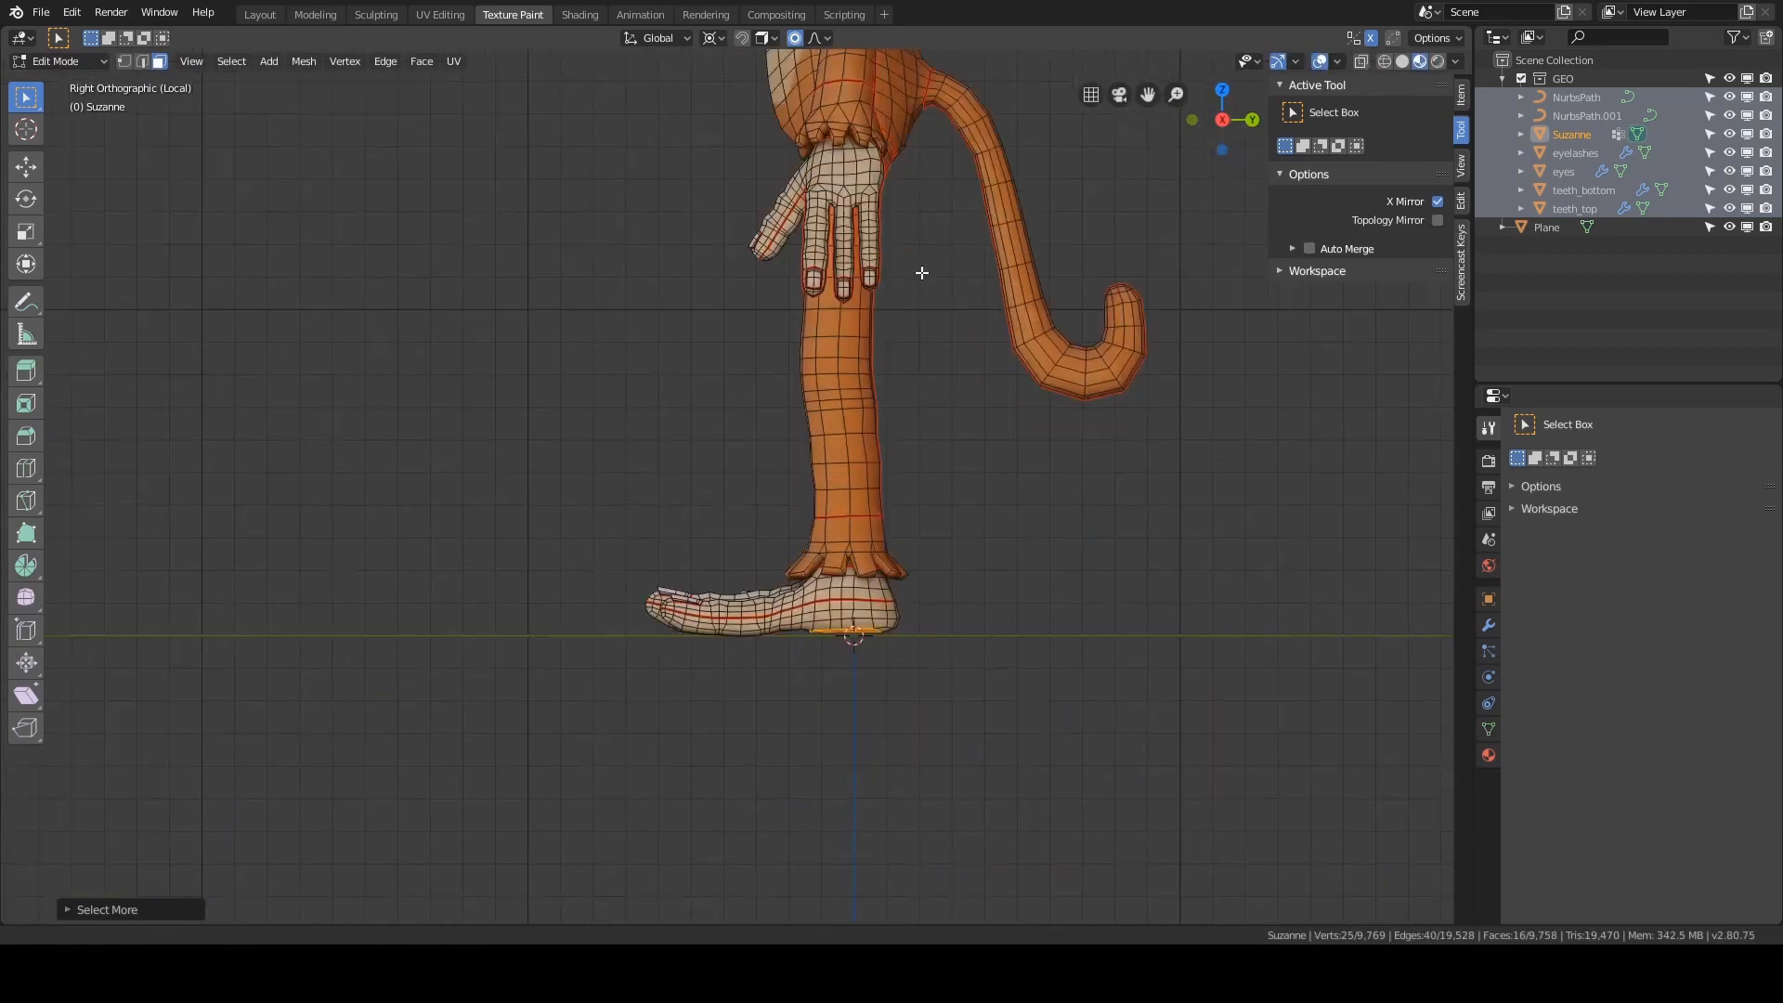
pyautogui.keyDown('alt'); pyautogui.moveTo(935, 608); pyautogui.dragTo(895, 459, button='middle'); pyautogui.keyUp('alt')
pyautogui.scroll(9, 895, 459)
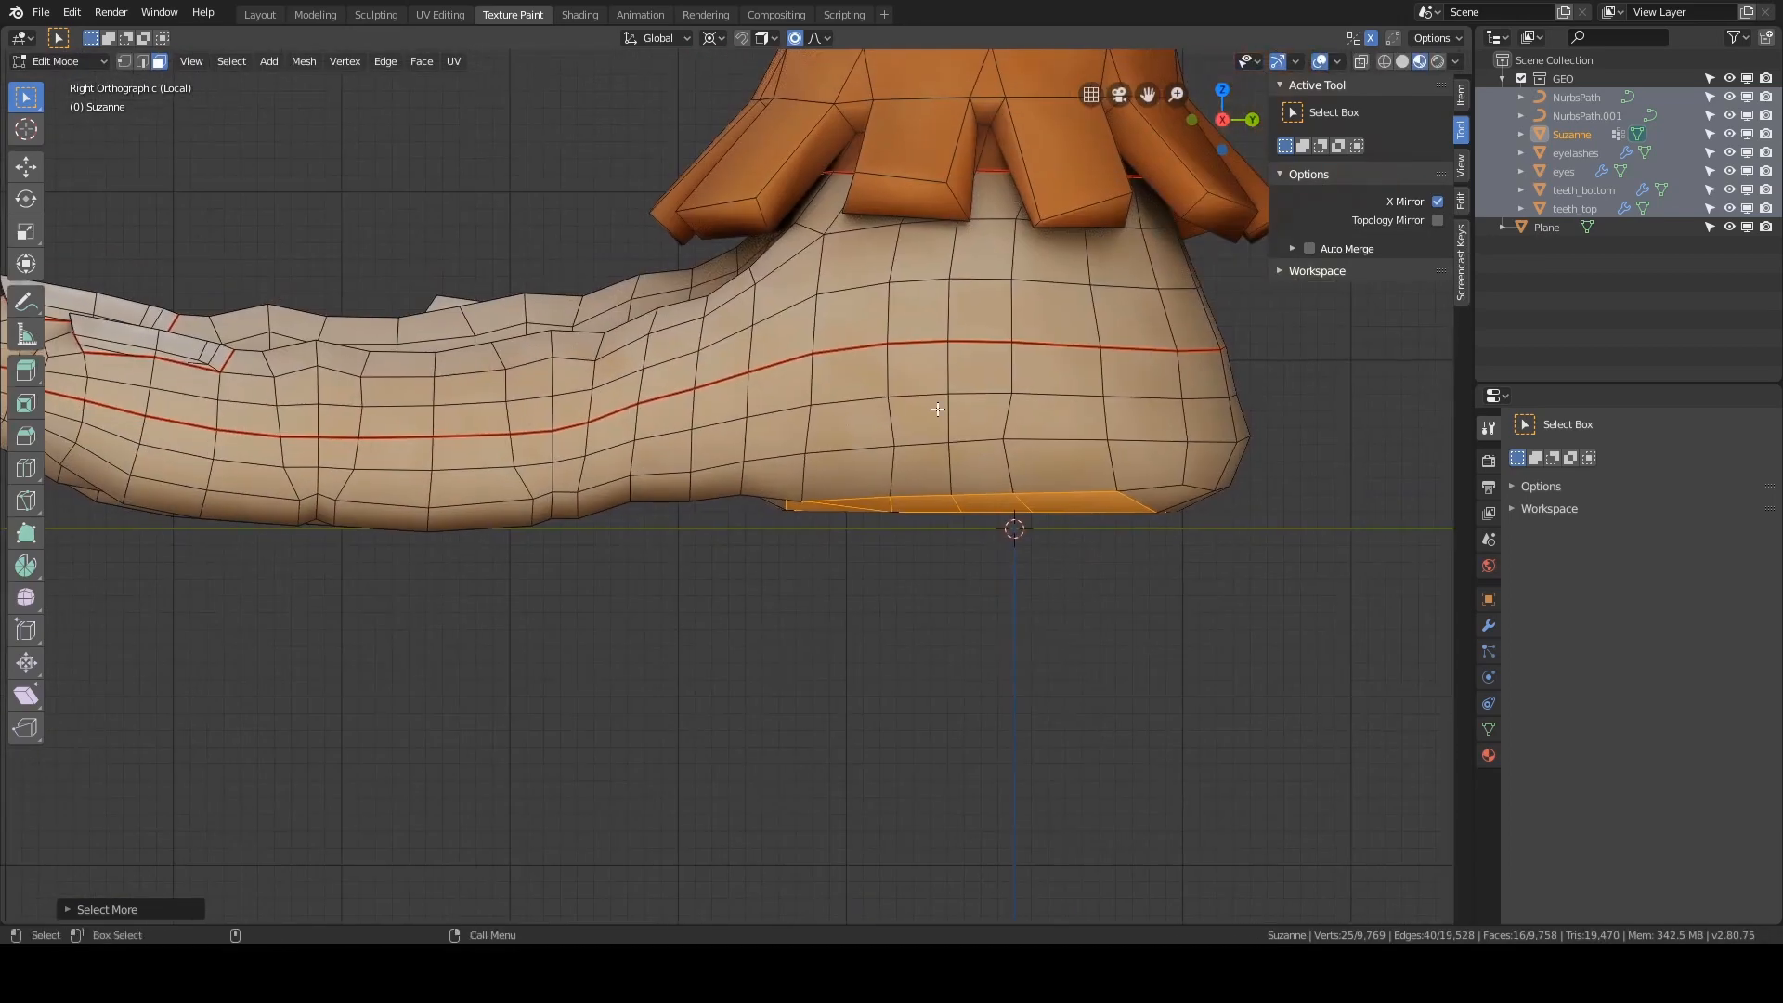
pyautogui.press('g')
pyautogui.press('z')
pyautogui.scroll(-1, 938, 418)
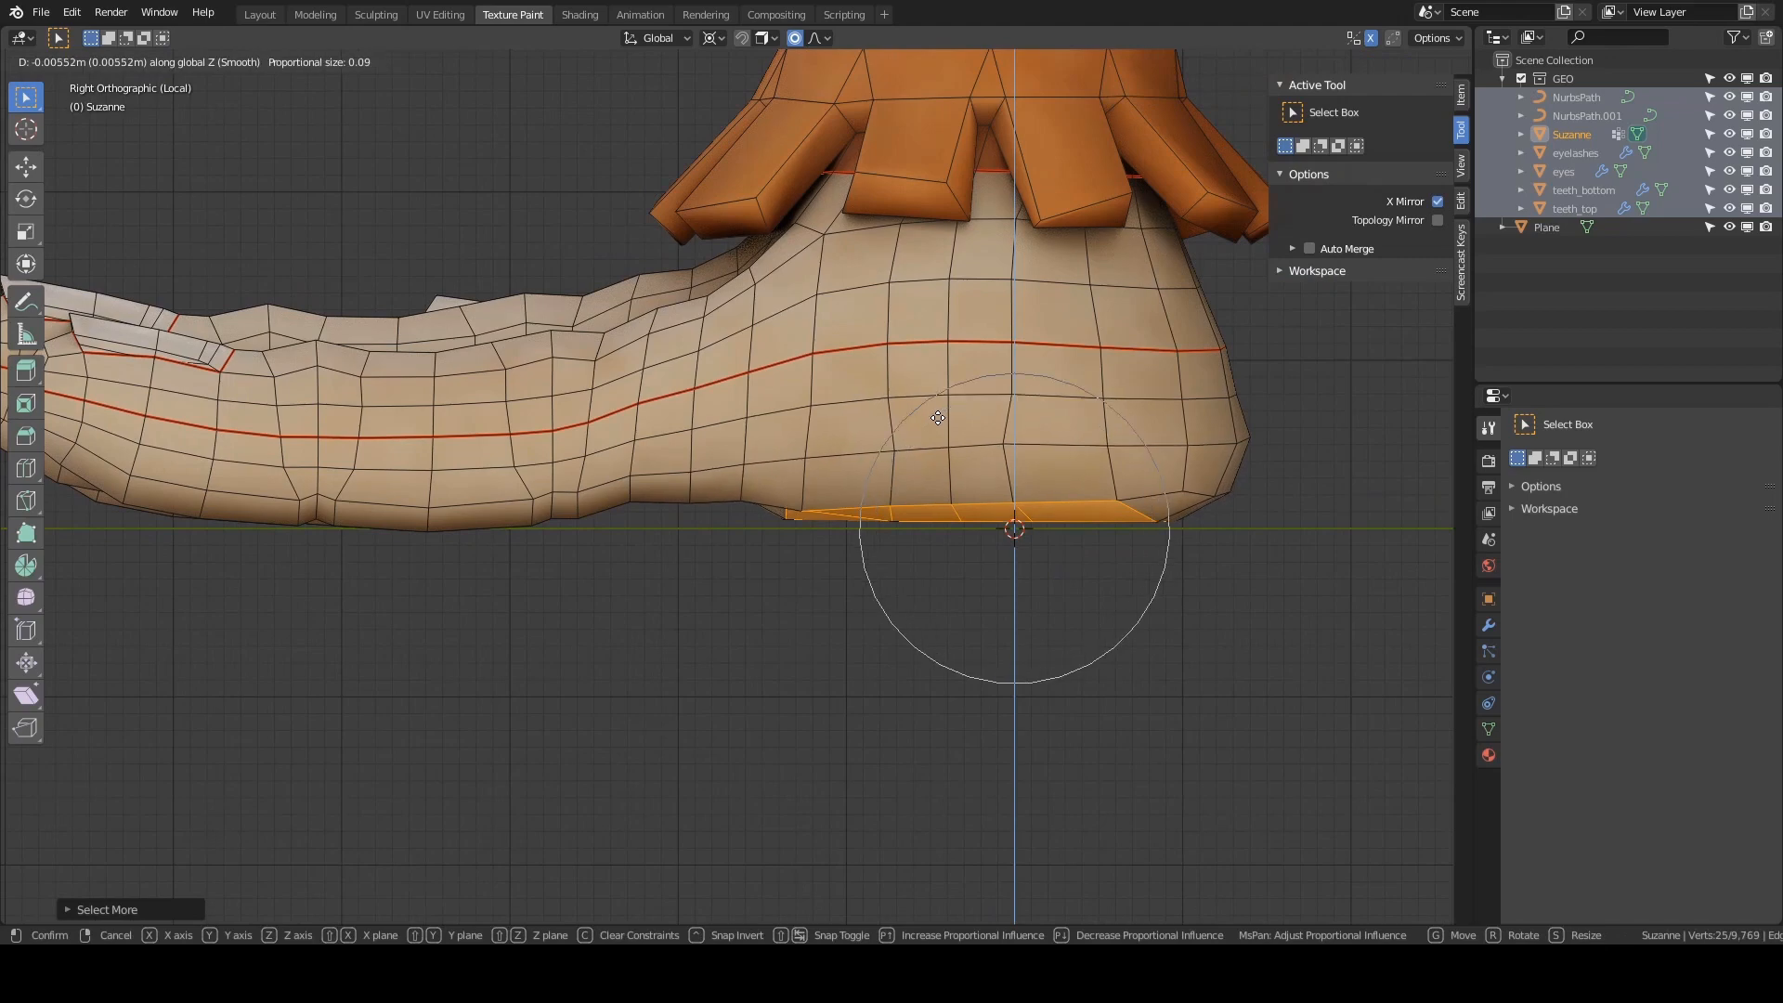
pyautogui.scroll(-10, 938, 418)
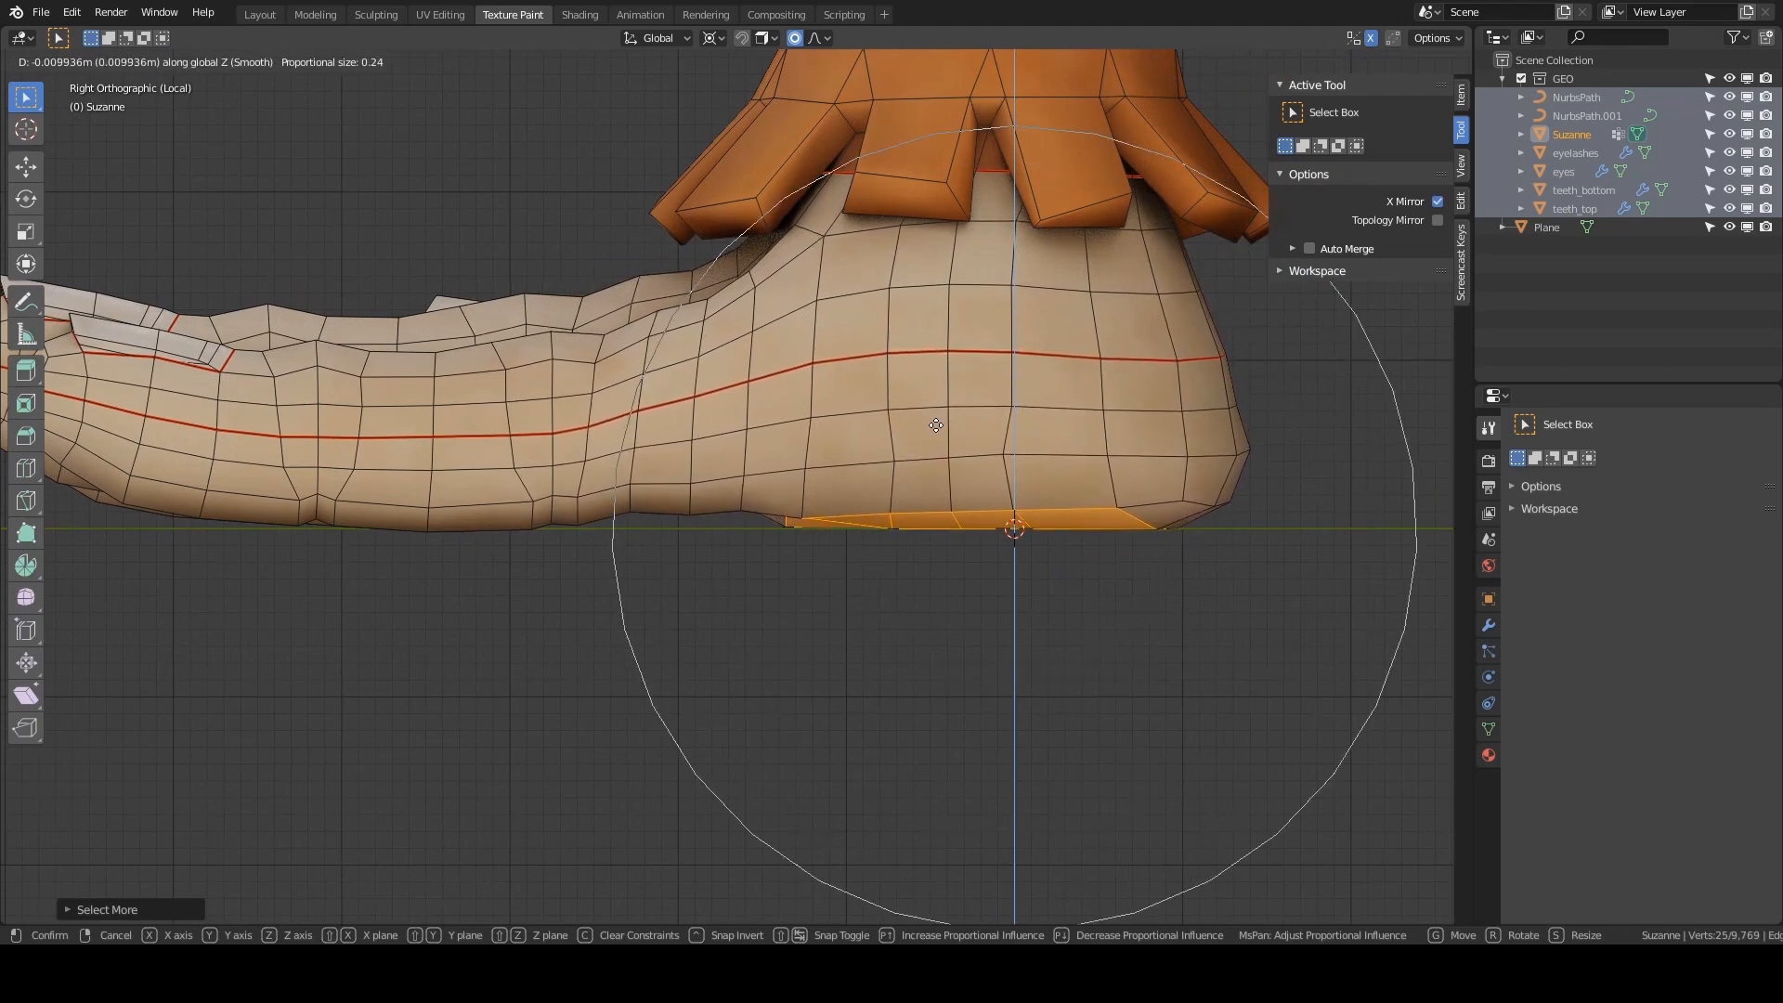
pyautogui.click(935, 423)
# - Replace the selection with one face loop around the base of each of the foot's three long toes
pyautogui.keyDown('shift'); pyautogui.moveTo(819, 456); pyautogui.dragTo(934, 426, button='middle'); pyautogui.keyUp('shift')
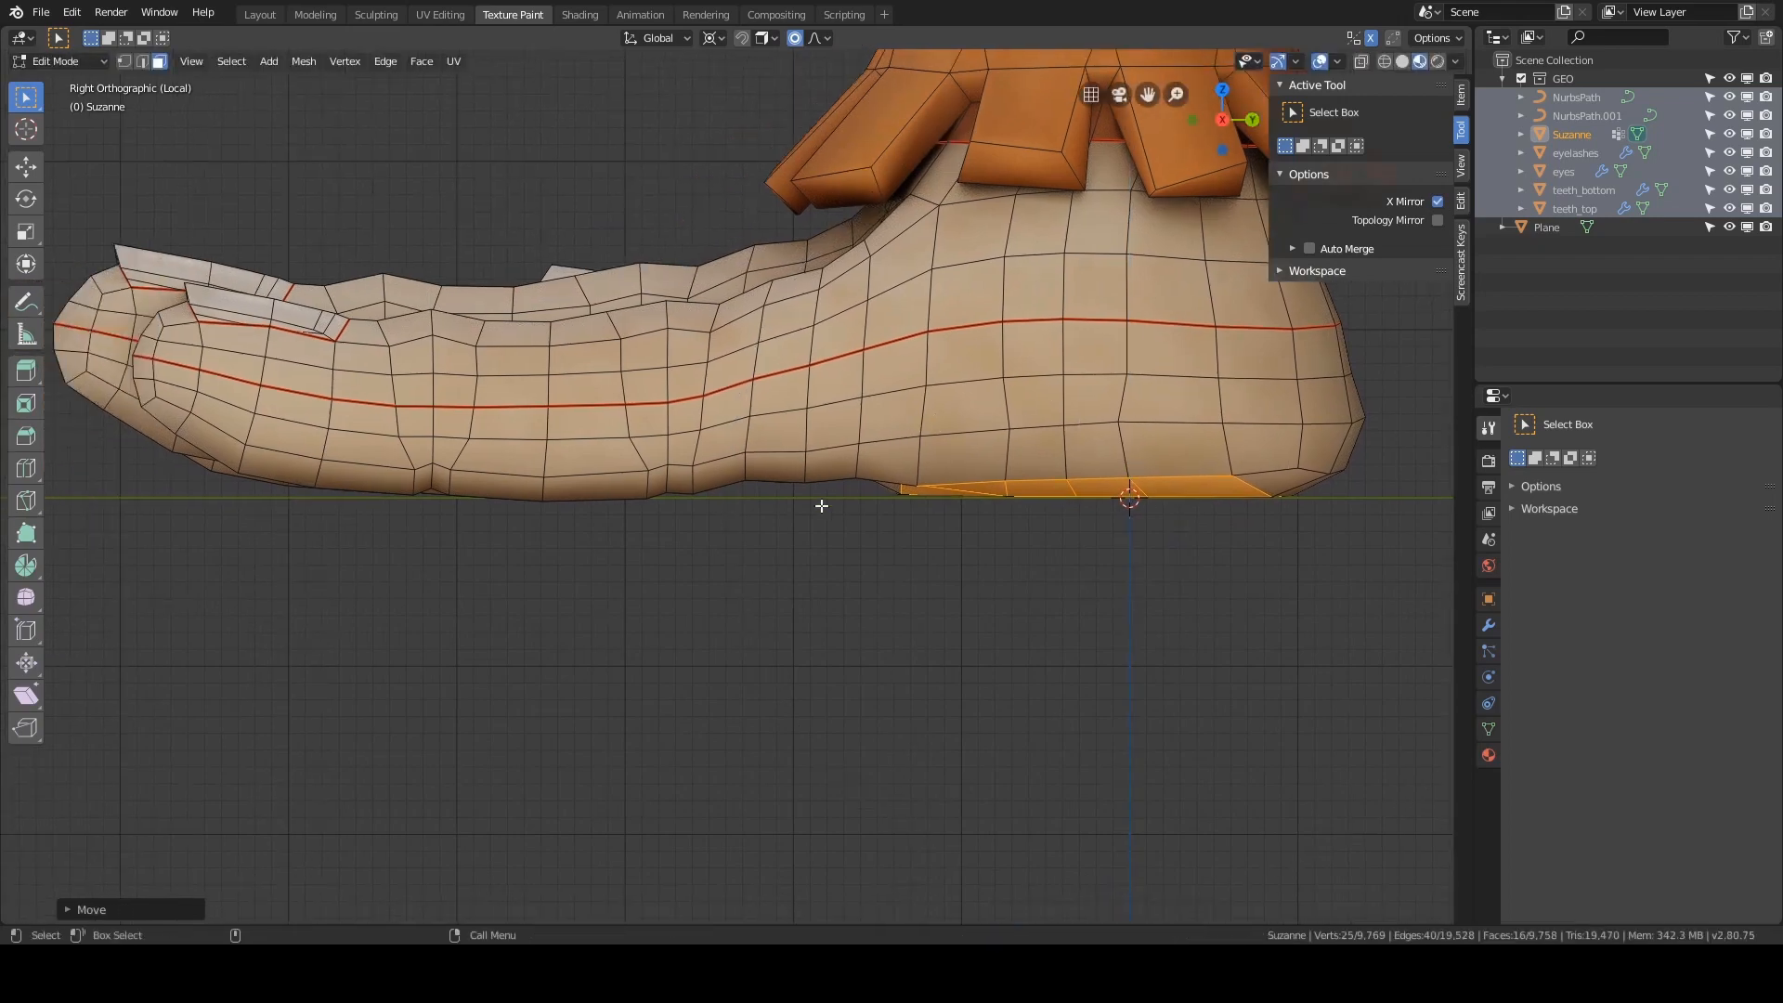
pyautogui.keyDown('shift'); pyautogui.moveTo(656, 468); pyautogui.dragTo(667, 473, button='middle'); pyautogui.keyUp('shift')
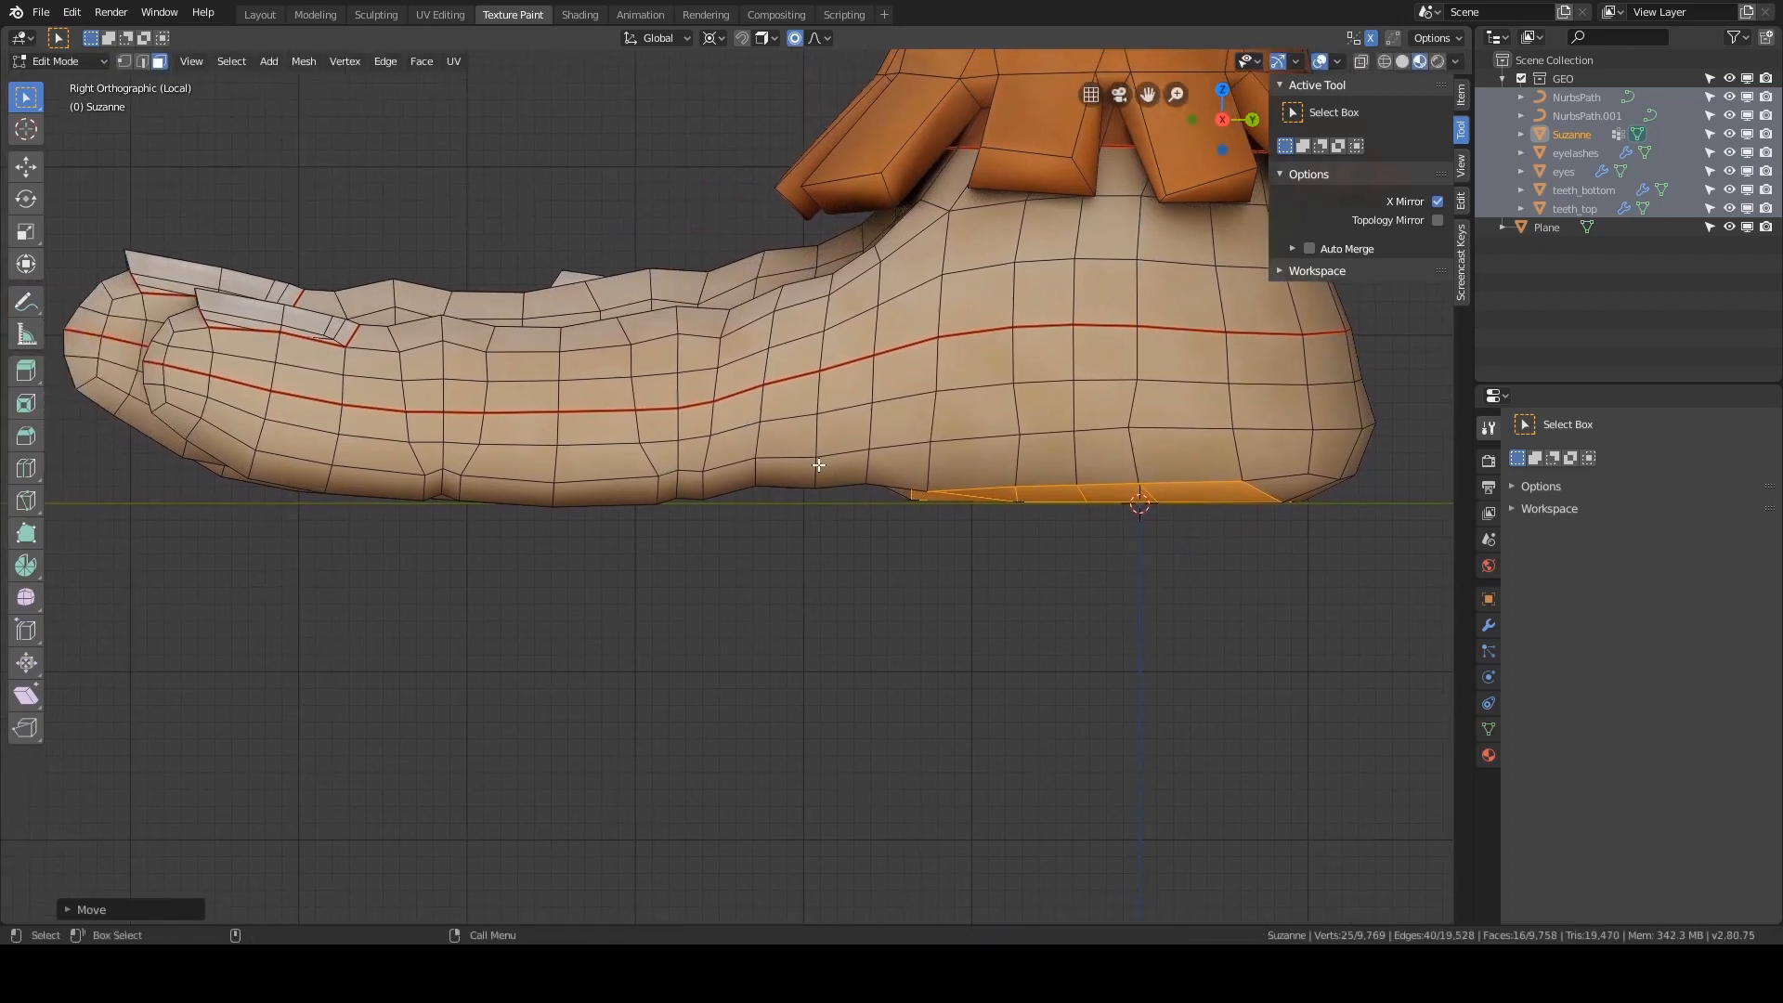
pyautogui.click(848, 543)
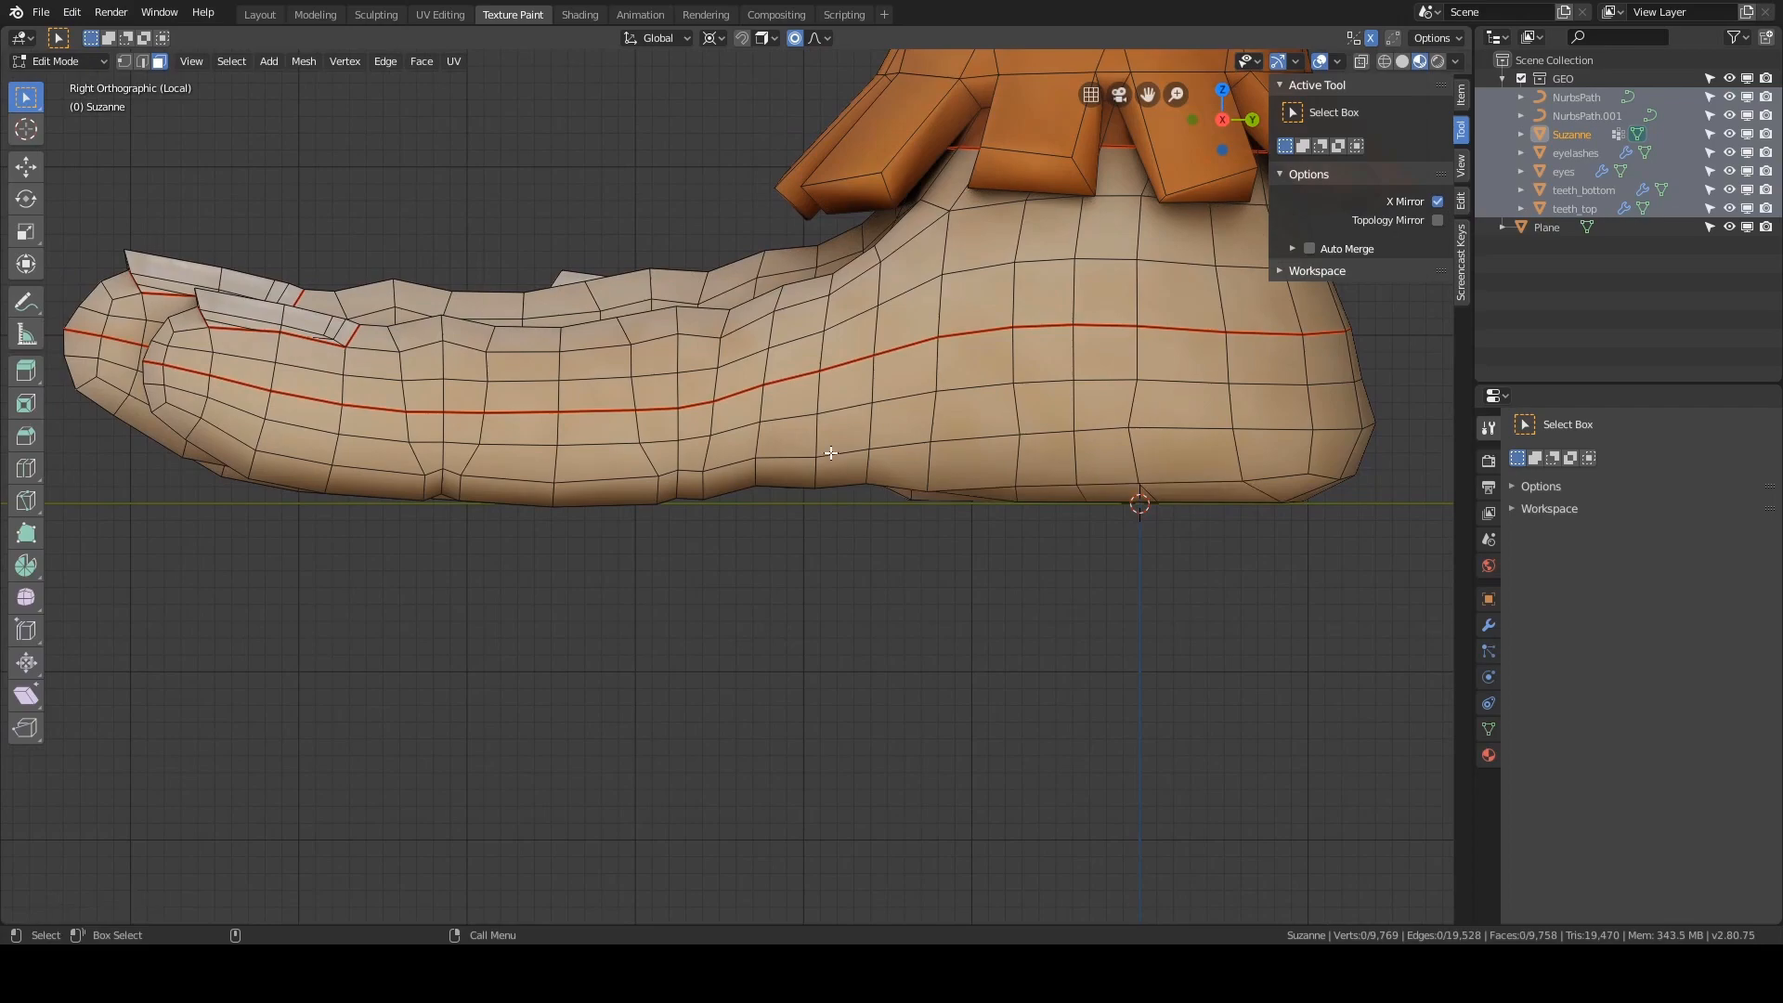
pyautogui.keyDown('alt'); pyautogui.click(830, 453); pyautogui.keyUp('alt')
pyautogui.click(794, 265)
pyautogui.keyDown('alt'); pyautogui.click(788, 274); pyautogui.keyUp('alt')
pyautogui.moveTo(762, 280); pyautogui.dragTo(808, 571, button='middle')
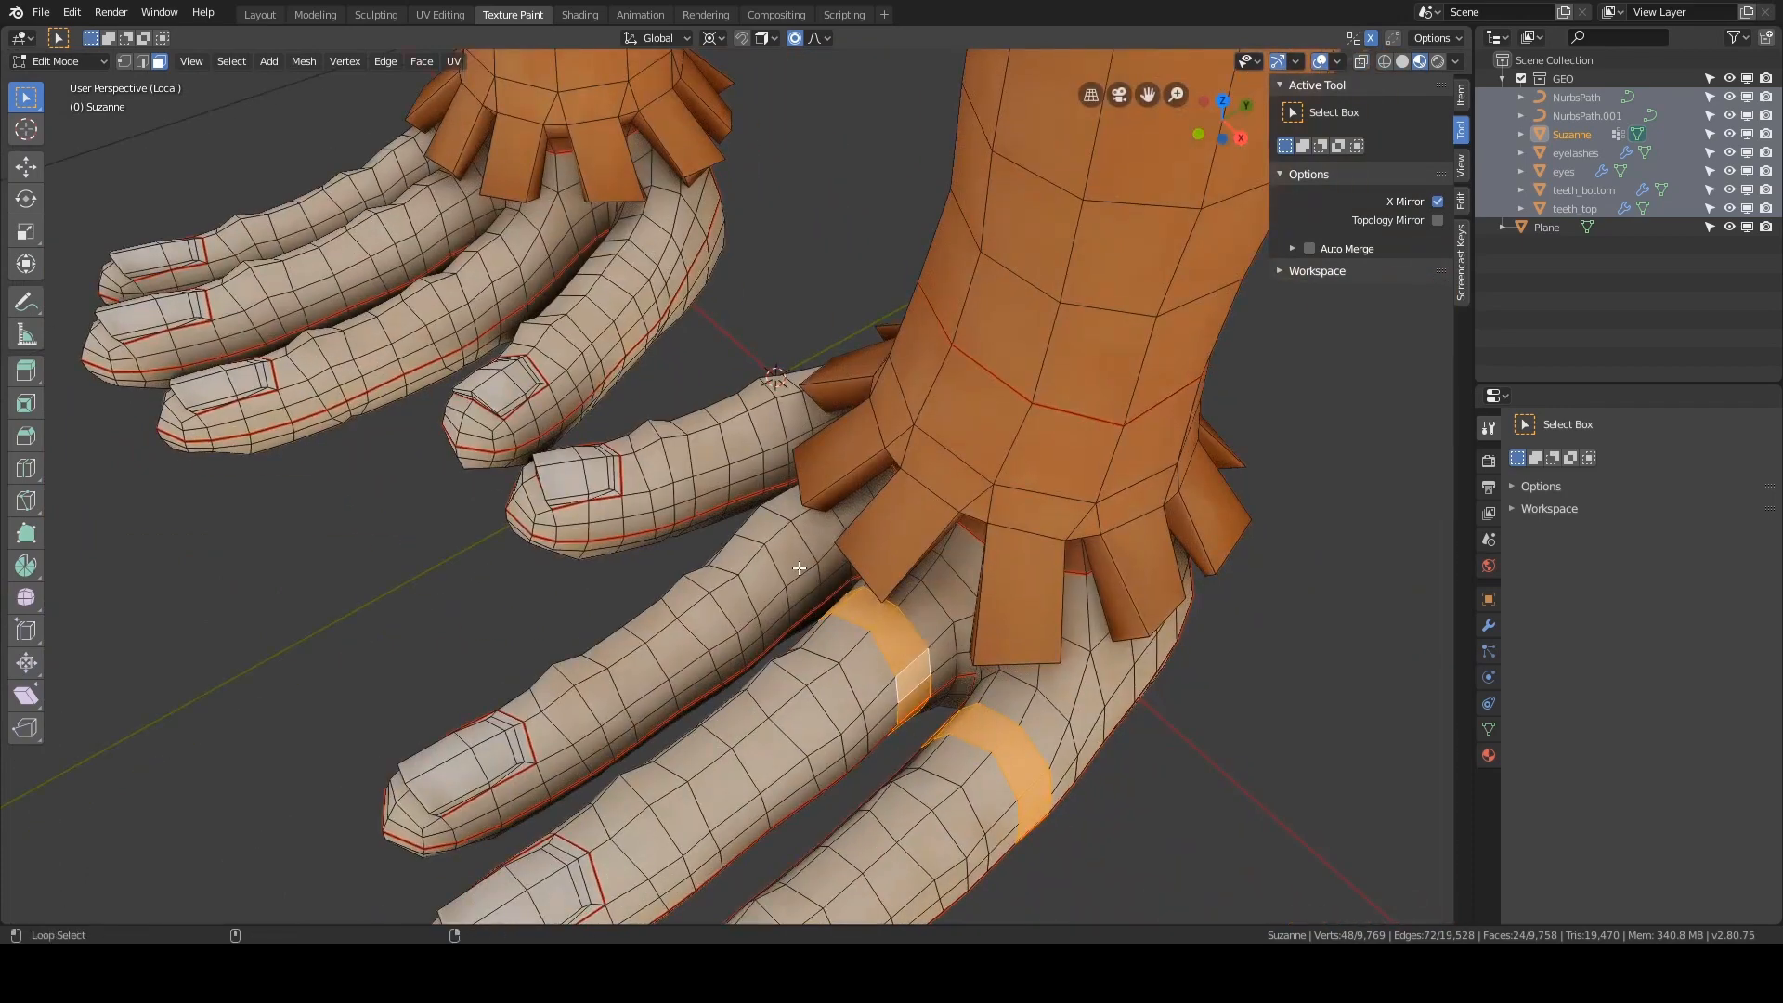
pyautogui.keyDown('alt'); pyautogui.keyDown('shift'); pyautogui.click(799, 567); pyautogui.keyUp('shift'); pyautogui.keyUp('alt')
pyautogui.press('`')
pyautogui.click(883, 574)
pyautogui.scroll(3, 722, 412)
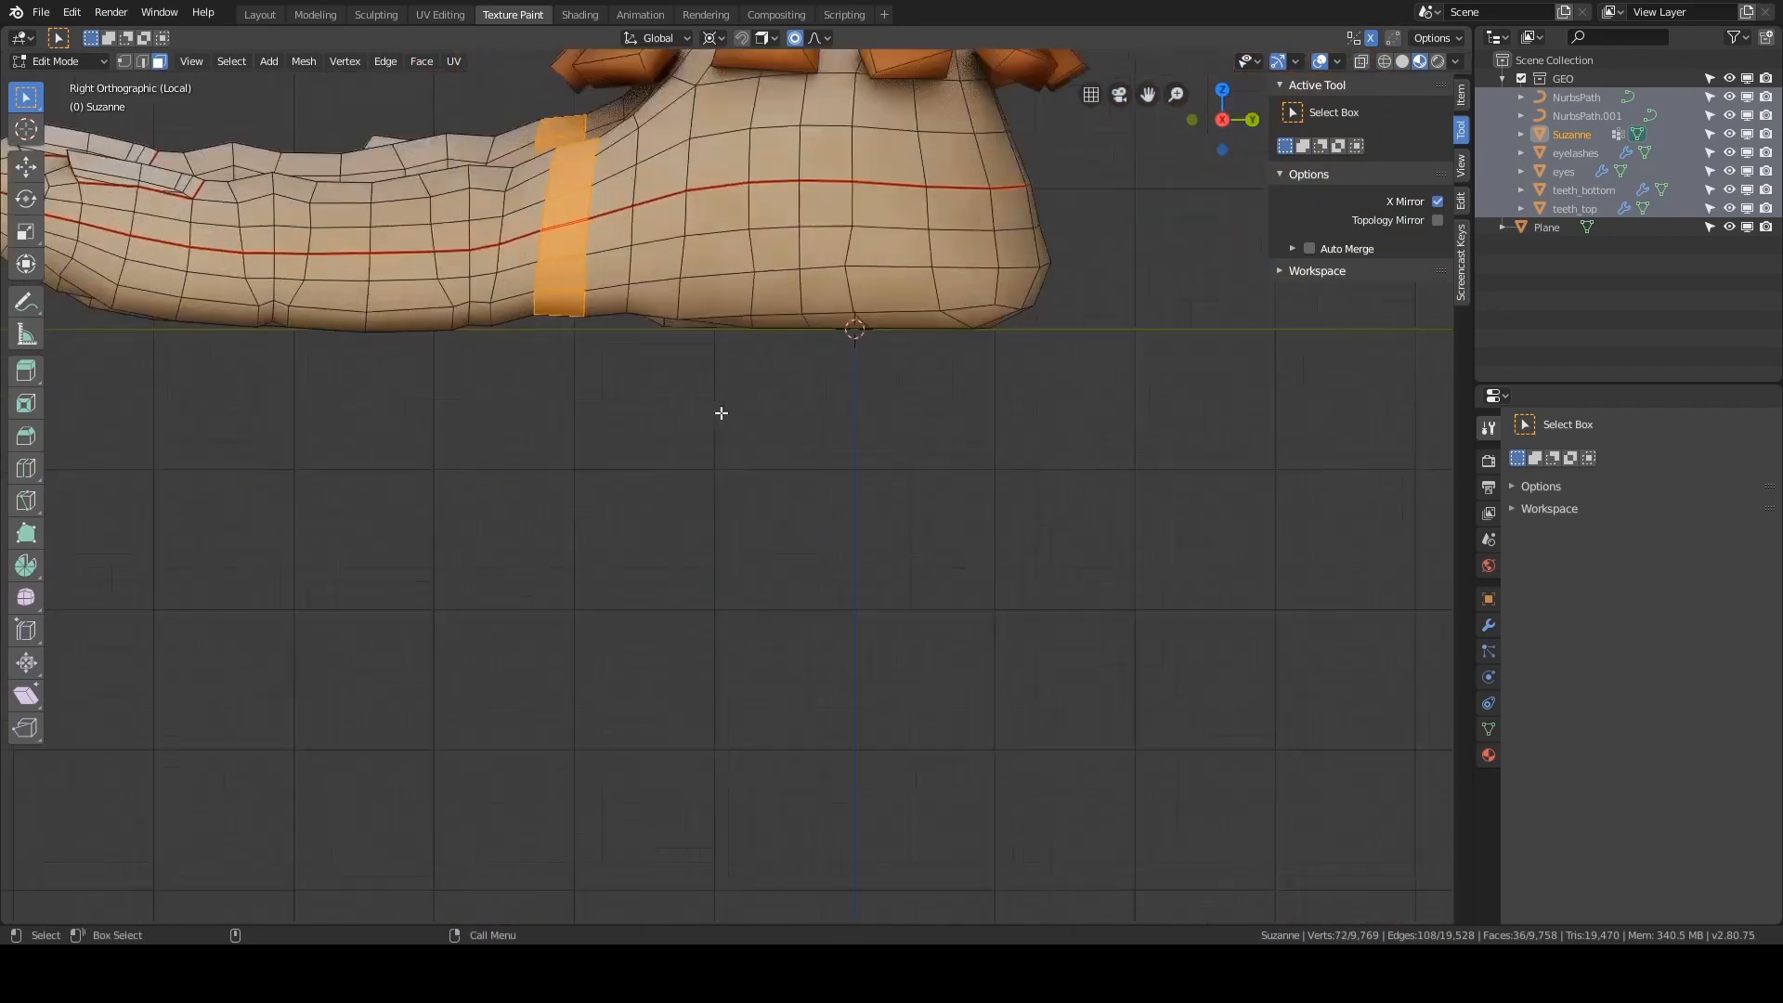
# - Try to lower the toe-base loops about 0.006 m along Z, reducing the proportional size to 0.08
pyautogui.scroll(1, 722, 412)
pyautogui.keyDown('shift'); pyautogui.moveTo(651, 268); pyautogui.dragTo(859, 486, button='middle'); pyautogui.keyUp('shift')
pyautogui.press('g')
pyautogui.press('z')
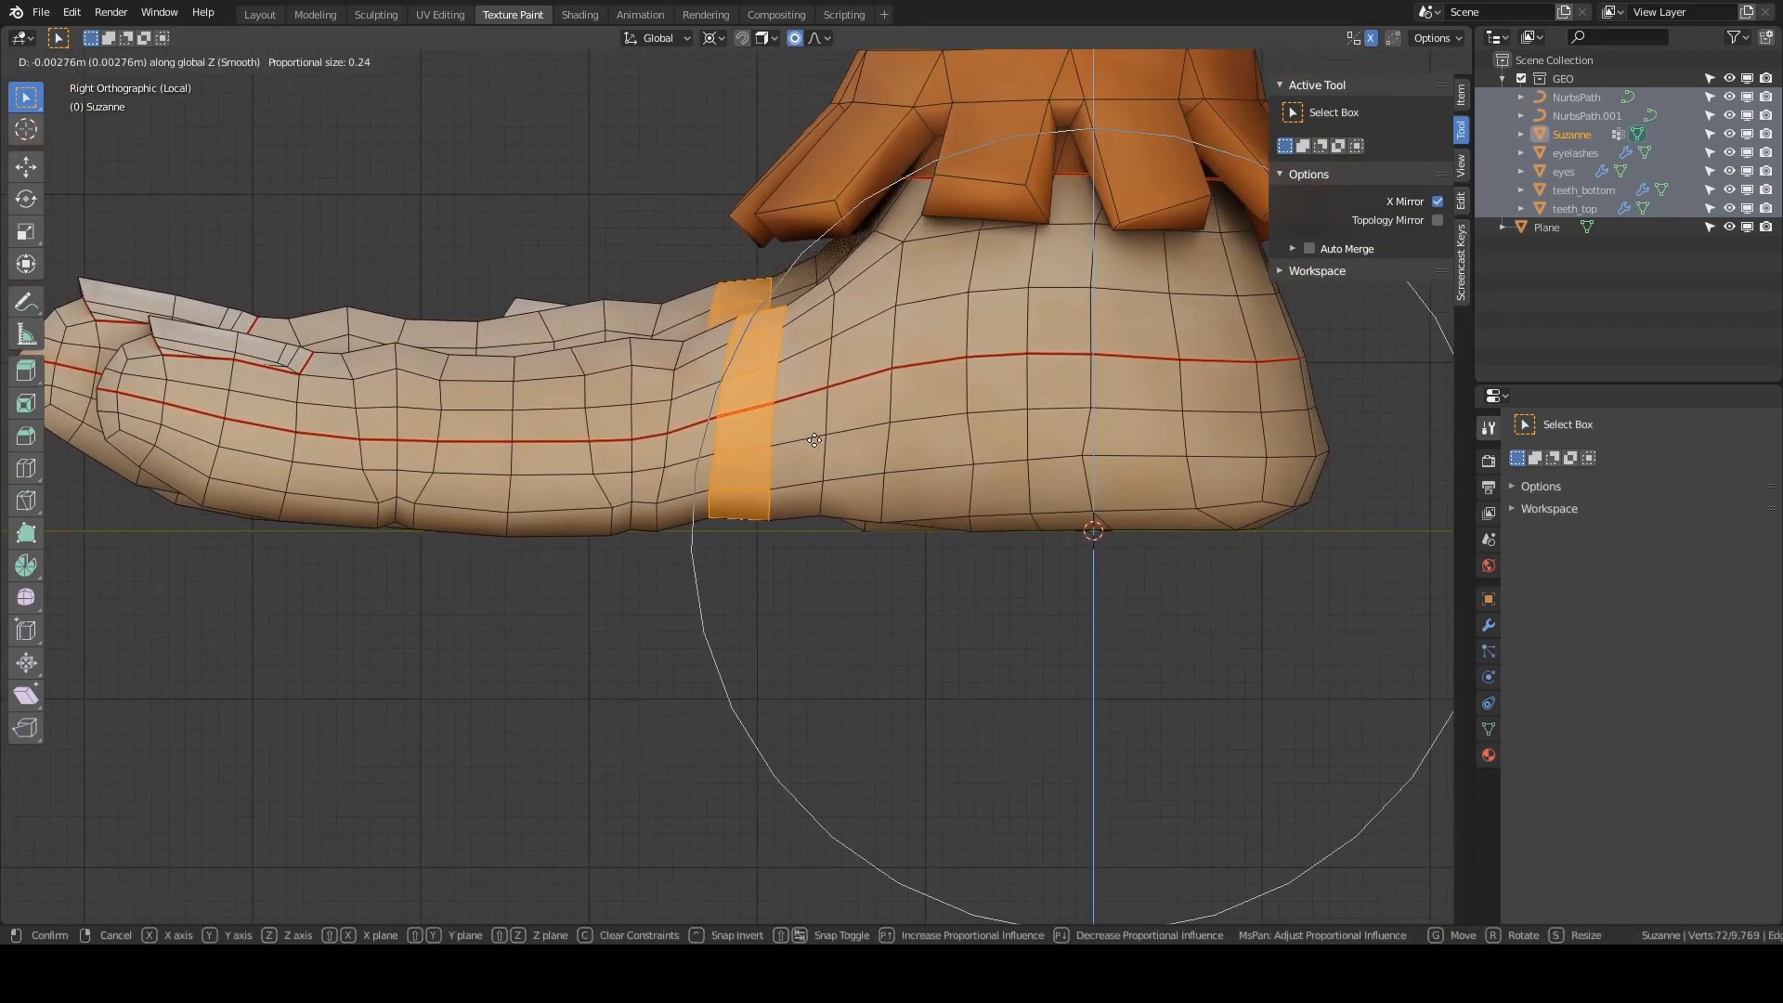
pyautogui.scroll(6, 814, 440)
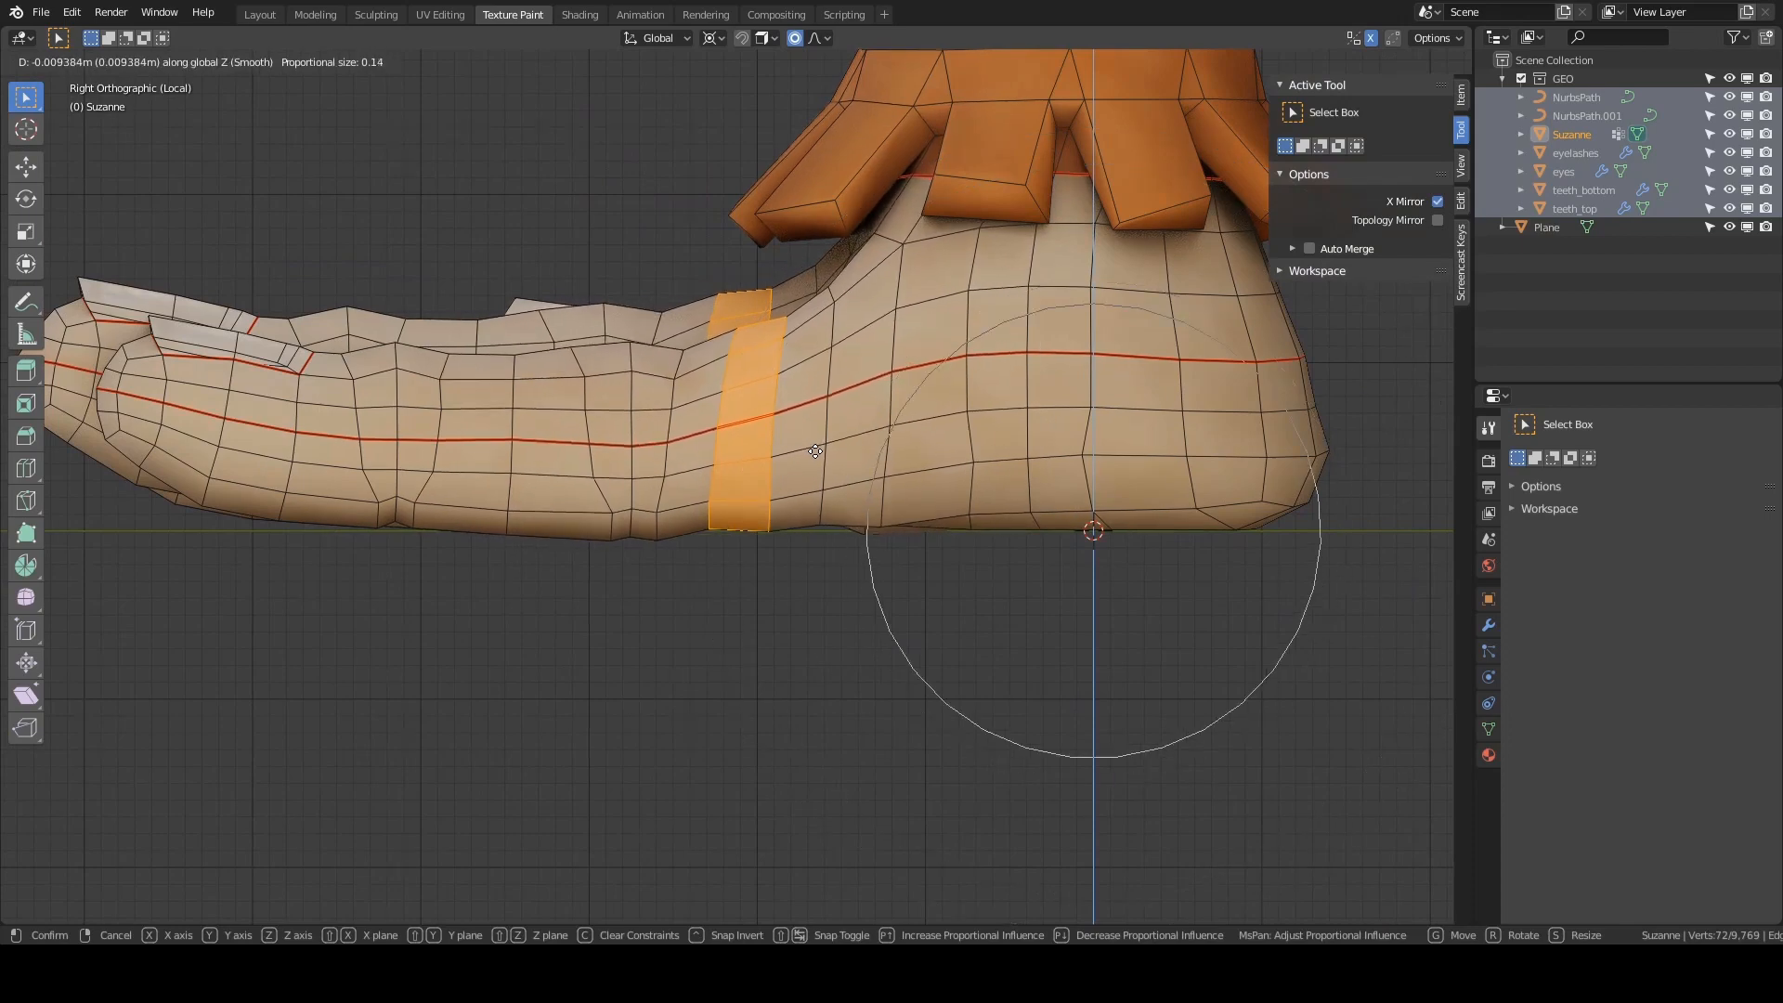
pyautogui.scroll(6, 815, 451)
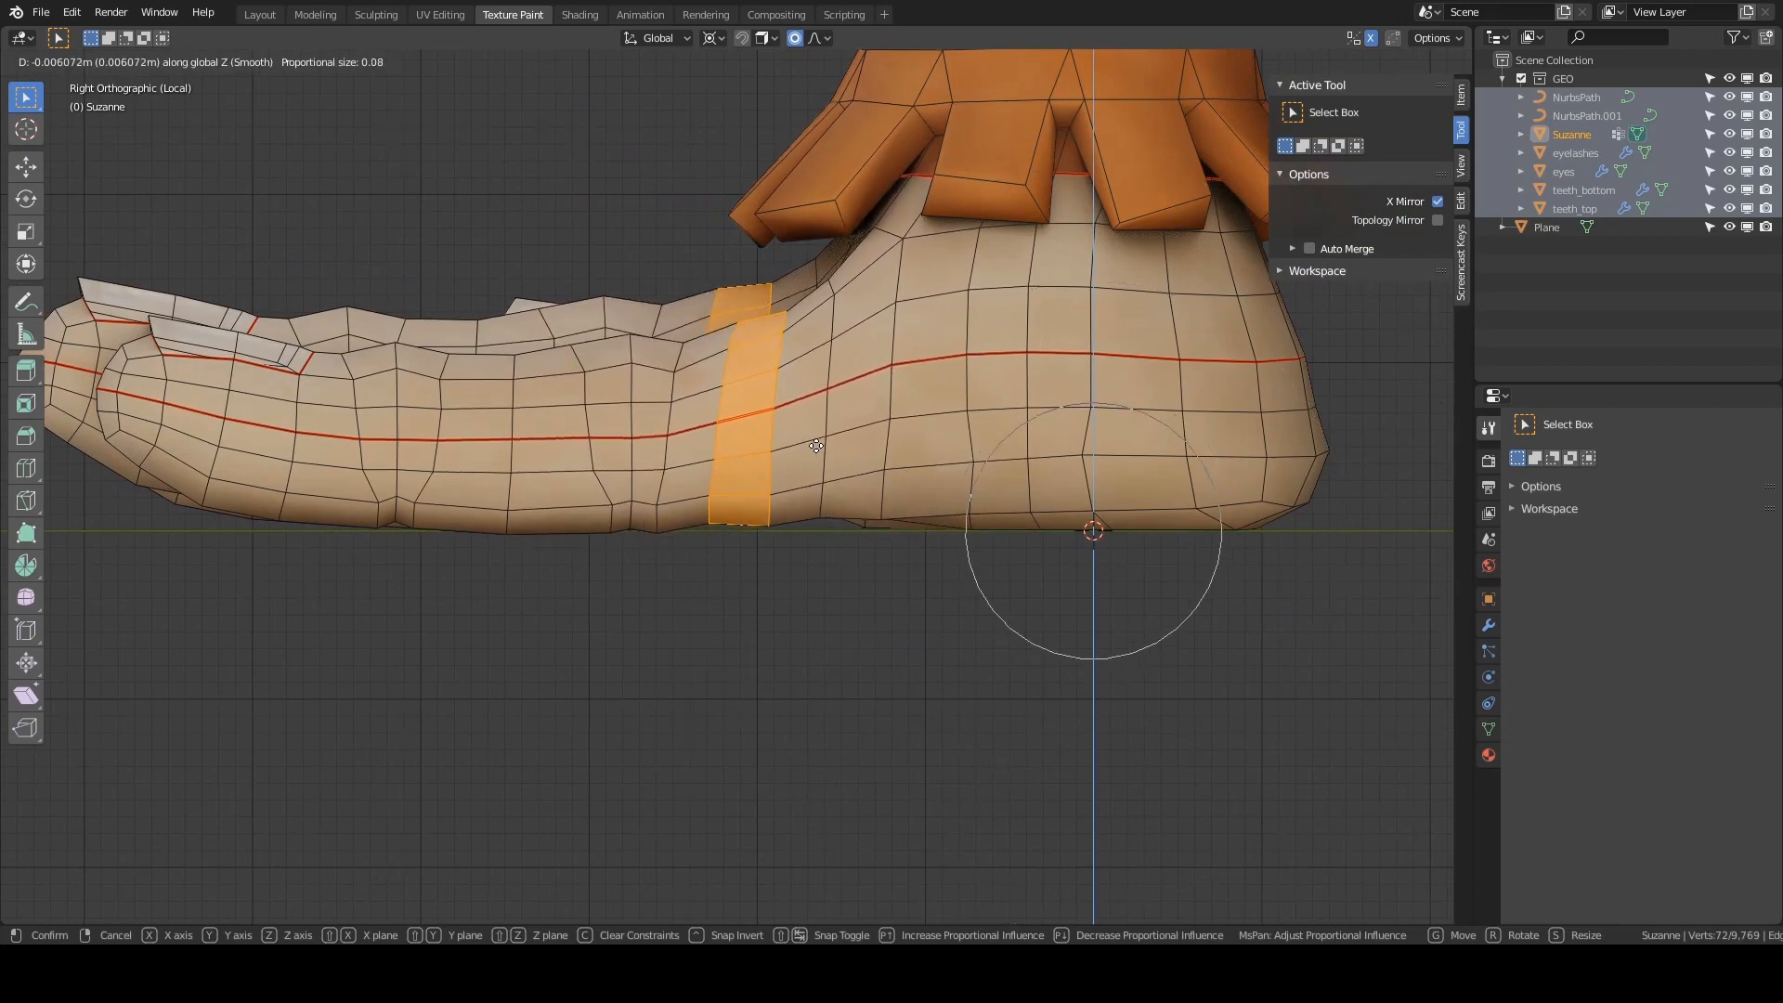
pyautogui.click(815, 448)
# - Grow the toe-base selection by one ring and lower it about 0.007 m along Z with proportional size 0.07
pyautogui.press('ctrl+KP_Add')
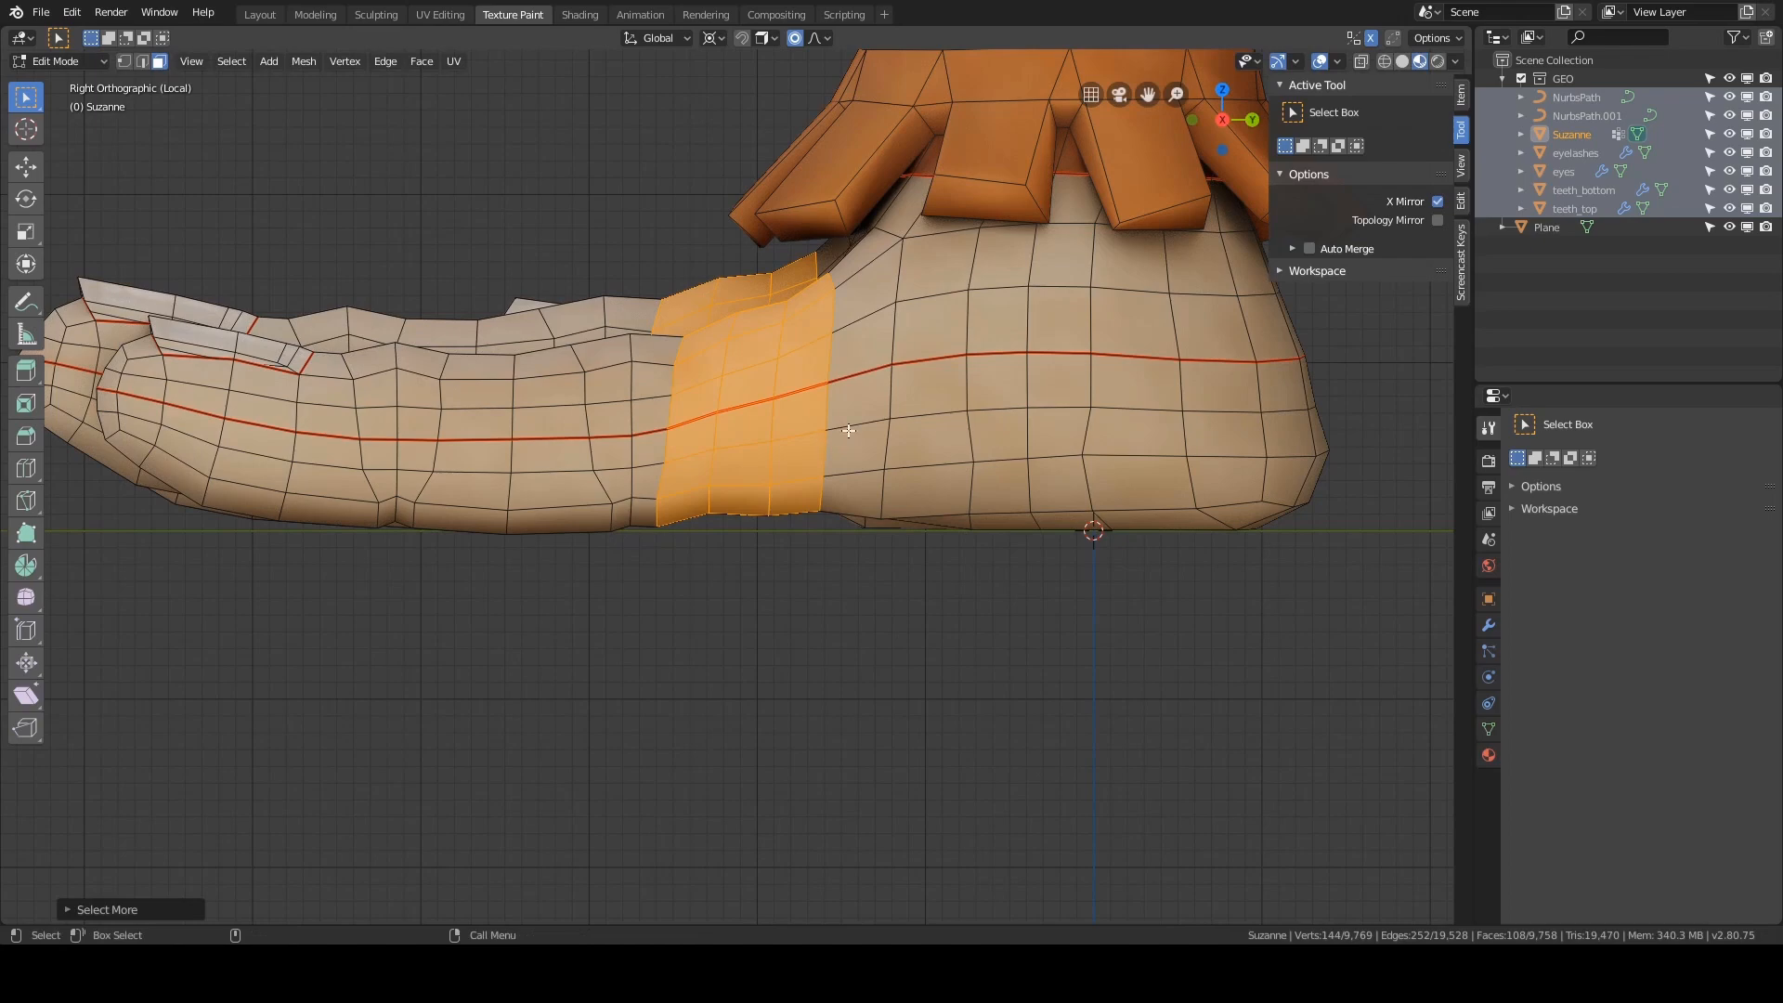
pyautogui.press('g')
pyautogui.press('z')
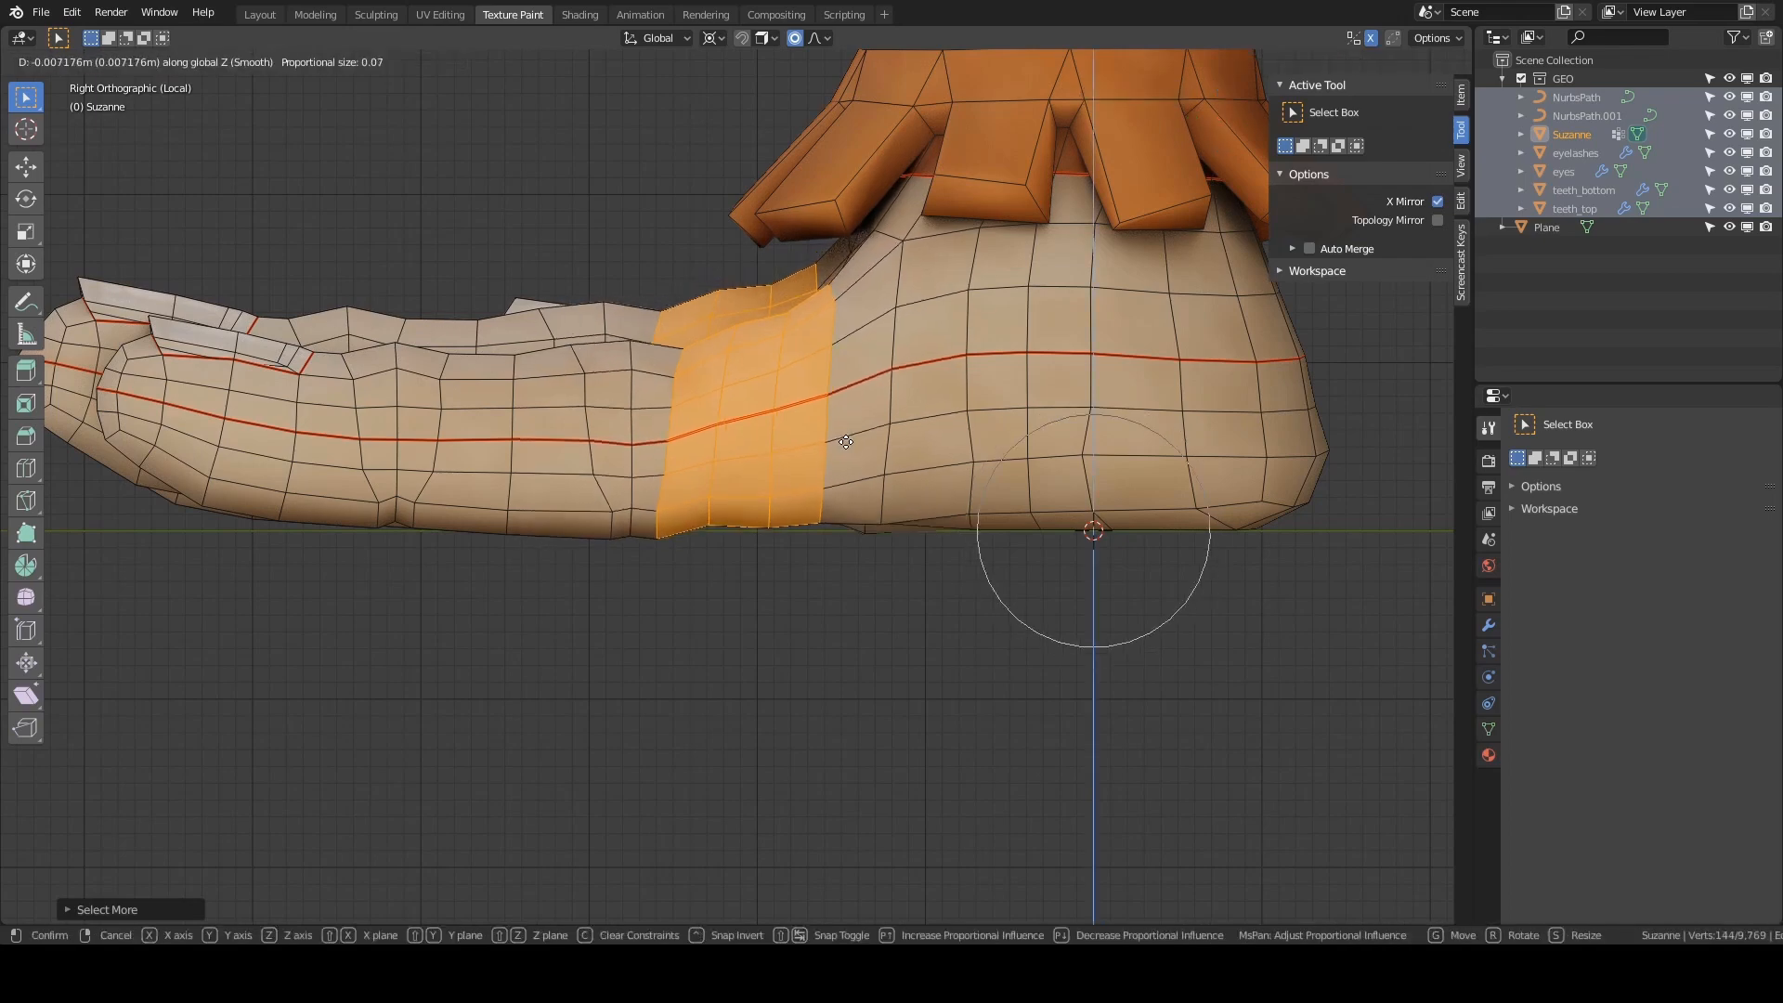
pyautogui.click(621, 490)
# - Clear the selection and select two adjacent face loops near the middle of each of the three long toes
pyautogui.press('a')
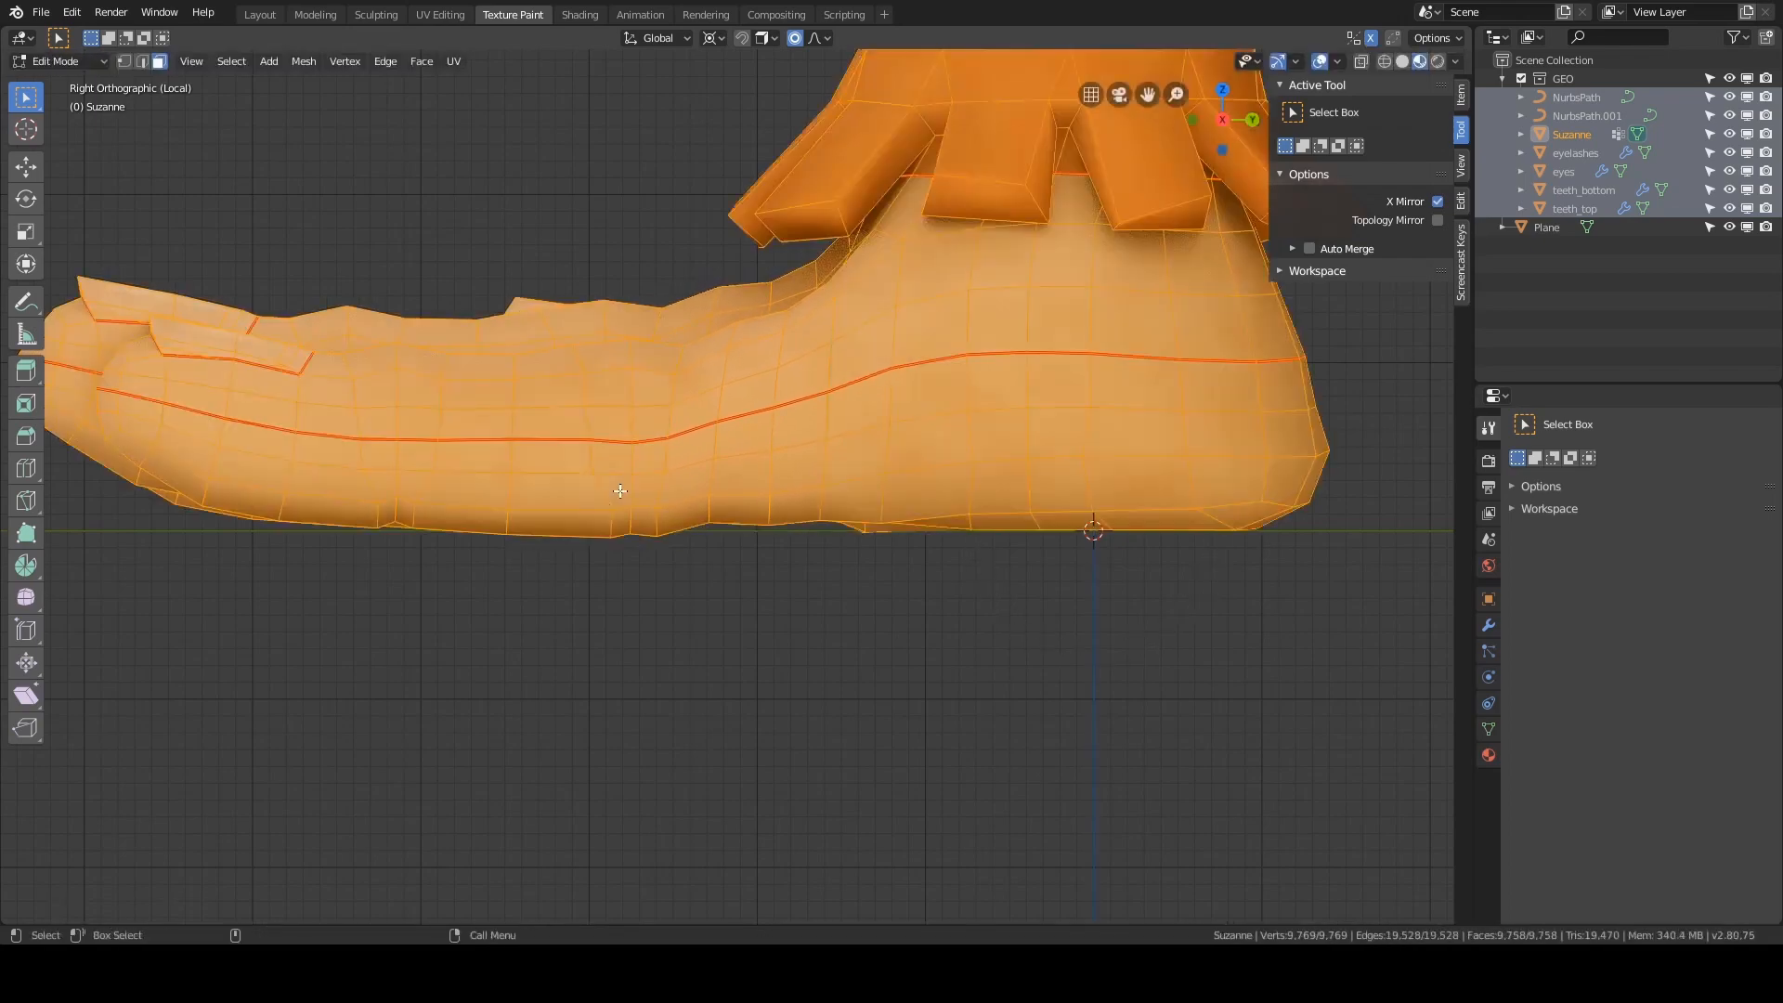
pyautogui.hotkey('alt', 'a')
pyautogui.keyDown('alt'); pyautogui.click(621, 491); pyautogui.keyUp('alt')
pyautogui.keyDown('alt'); pyautogui.keyDown('shift'); pyautogui.click(639, 498); pyautogui.keyUp('shift'); pyautogui.keyUp('alt')
pyautogui.moveTo(733, 445); pyautogui.dragTo(752, 649, button='middle')
pyautogui.scroll(-3, 856, 533)
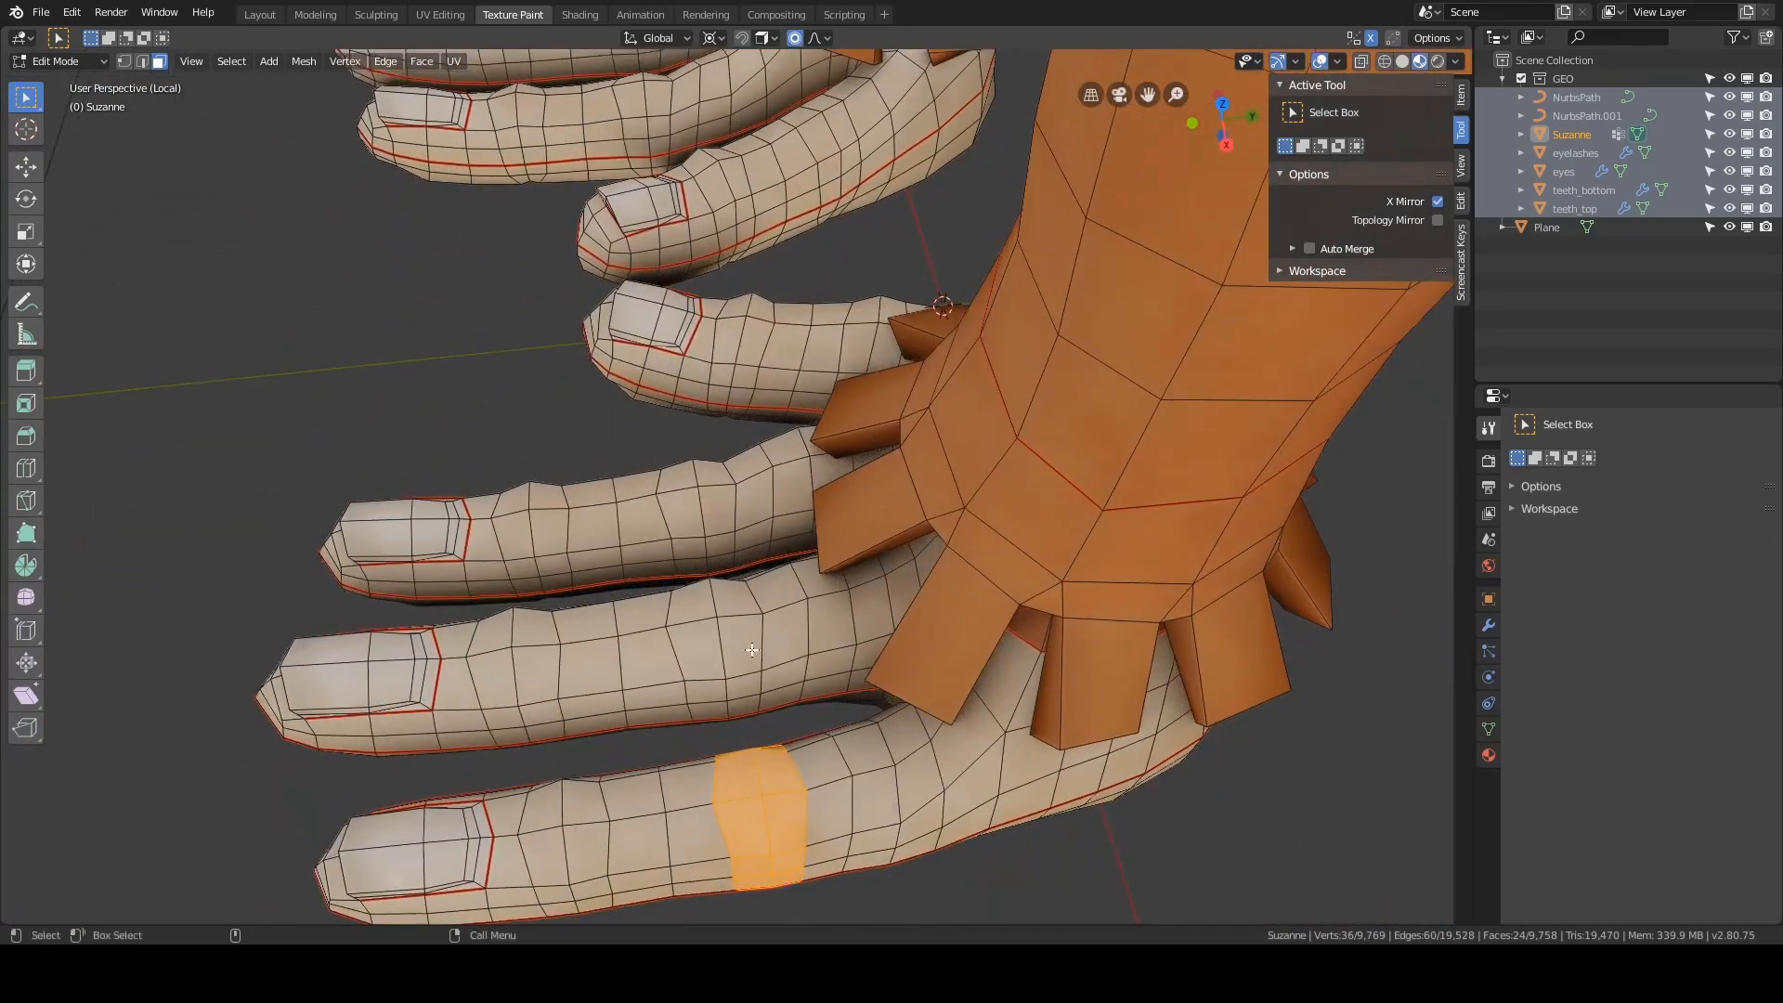
pyautogui.keyDown('alt'); pyautogui.keyDown('shift'); pyautogui.click(739, 671); pyautogui.keyUp('shift'); pyautogui.keyUp('alt')
pyautogui.keyDown('alt'); pyautogui.keyDown('shift'); pyautogui.click(704, 687); pyautogui.keyUp('shift'); pyautogui.keyUp('alt')
pyautogui.keyDown('alt'); pyautogui.keyDown('shift'); pyautogui.click(683, 527); pyautogui.keyUp('shift'); pyautogui.keyUp('alt')
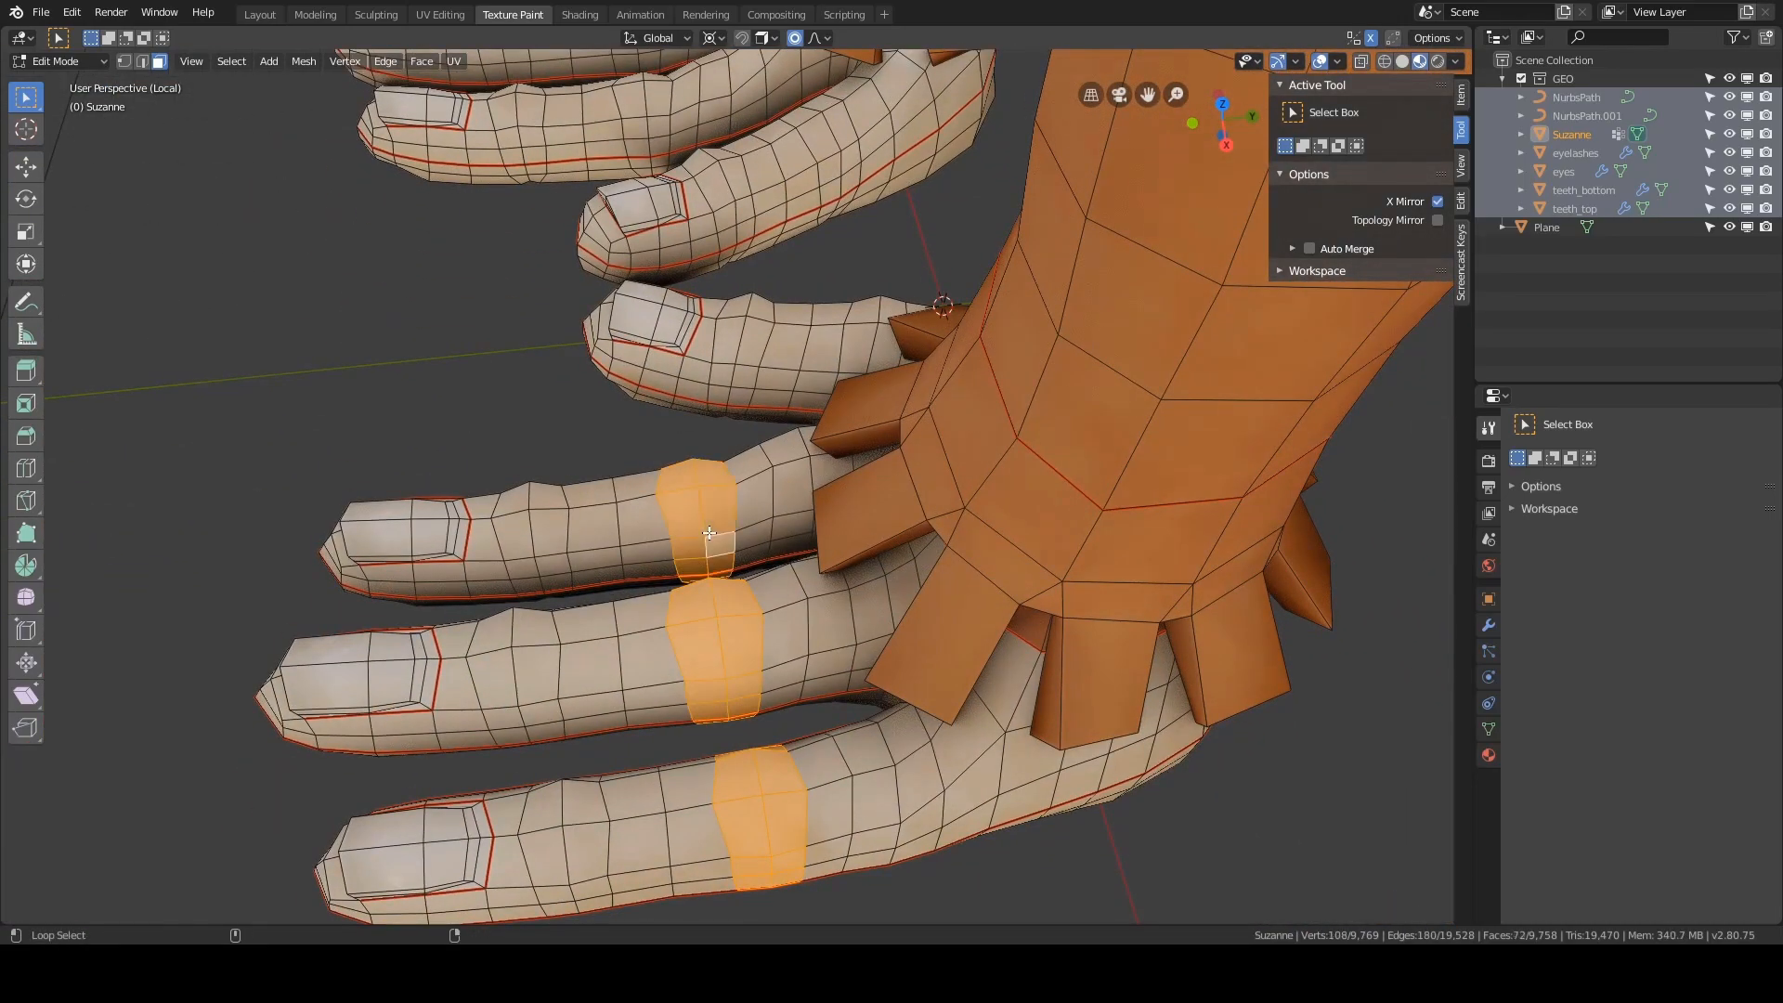
# - Raise the mid-toe loops about 0.004 m along Z to the ground line with a larger proportional size
pyautogui.press('KP_3')
pyautogui.scroll(3, 759, 442)
pyautogui.press('g')
pyautogui.press('z')
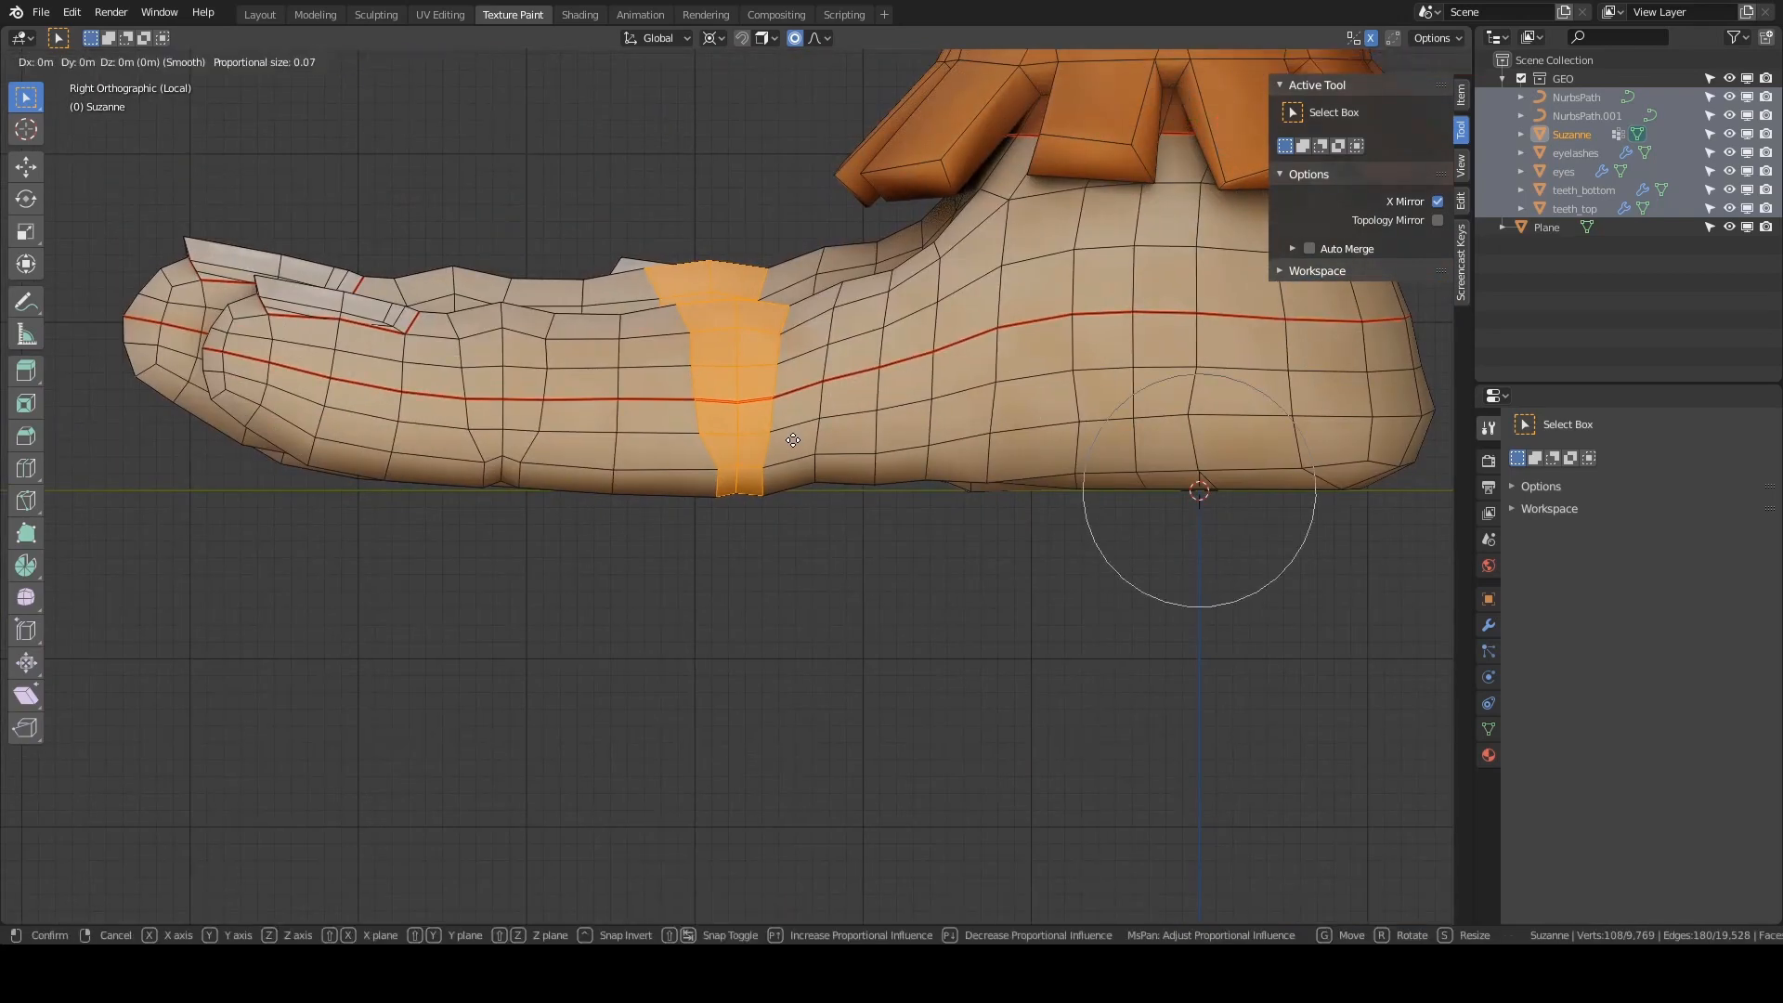
pyautogui.scroll(-4, 793, 434)
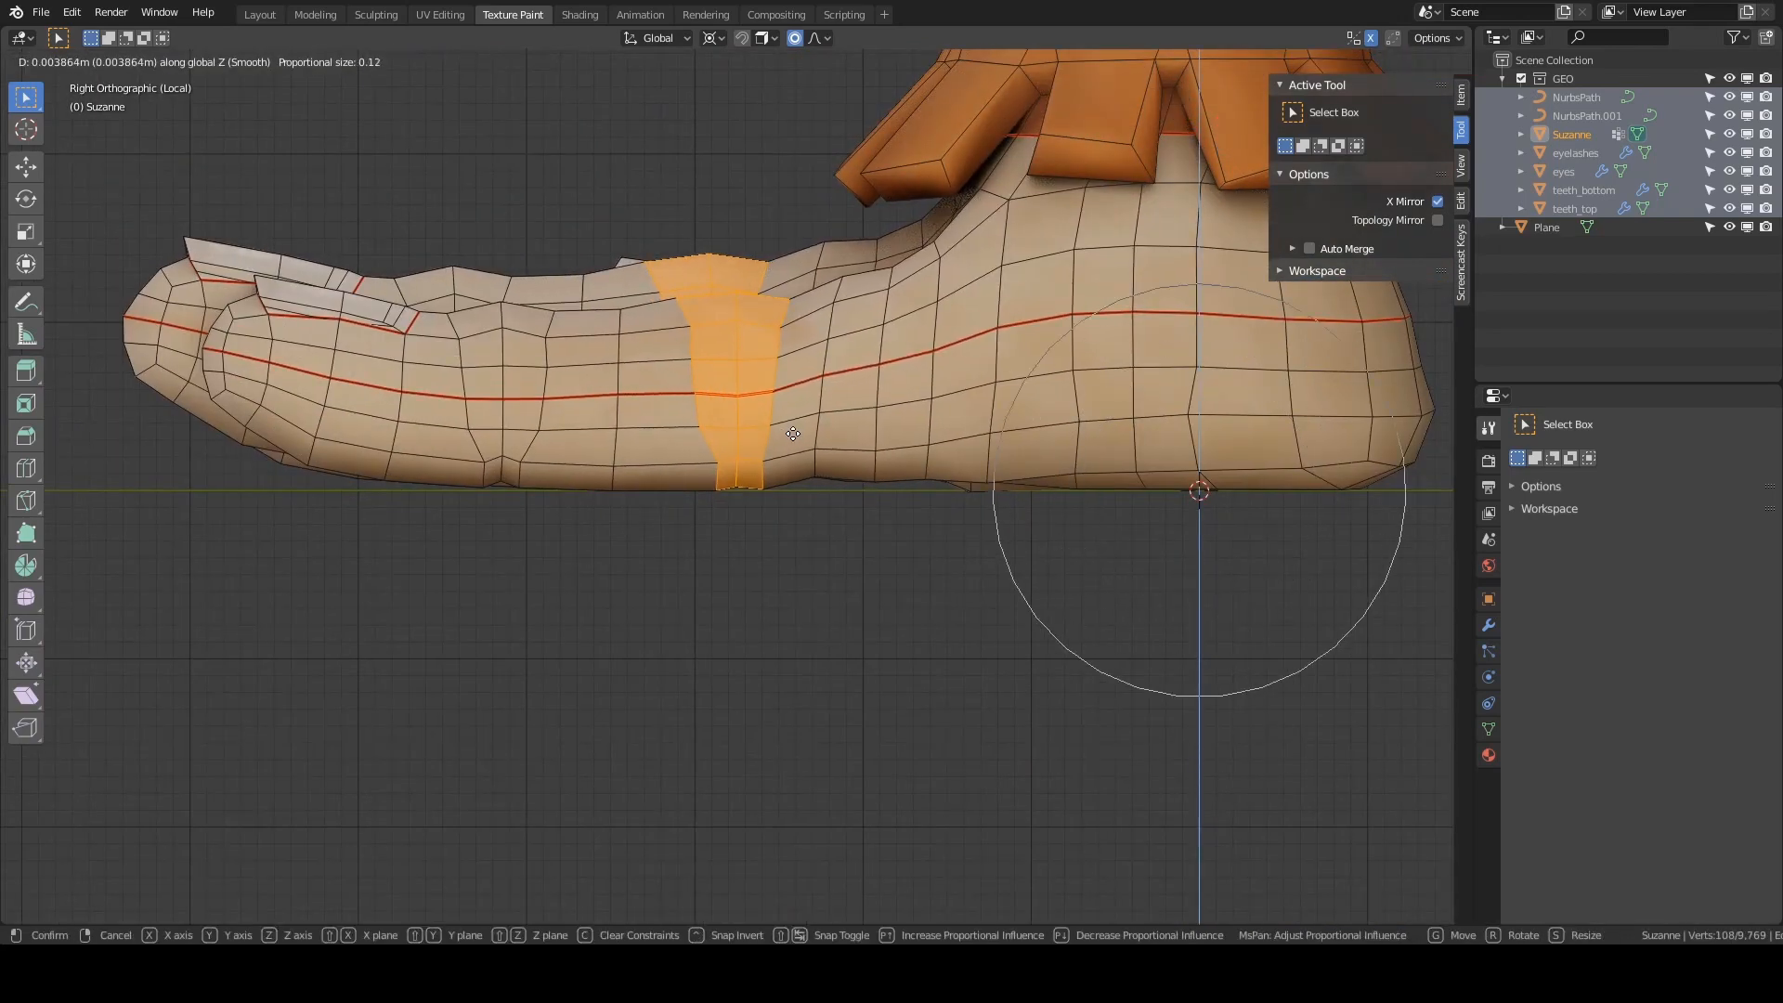
pyautogui.scroll(2, 793, 433)
pyautogui.click(793, 434)
# - Select two neighbouring face loops at the base of the outermost toe and of the toe beside it
pyautogui.click(863, 616)
pyautogui.keyDown('alt'); pyautogui.click(898, 447); pyautogui.keyUp('alt')
pyautogui.keyDown('alt'); pyautogui.keyDown('shift'); pyautogui.click(855, 432); pyautogui.keyUp('shift'); pyautogui.keyUp('alt')
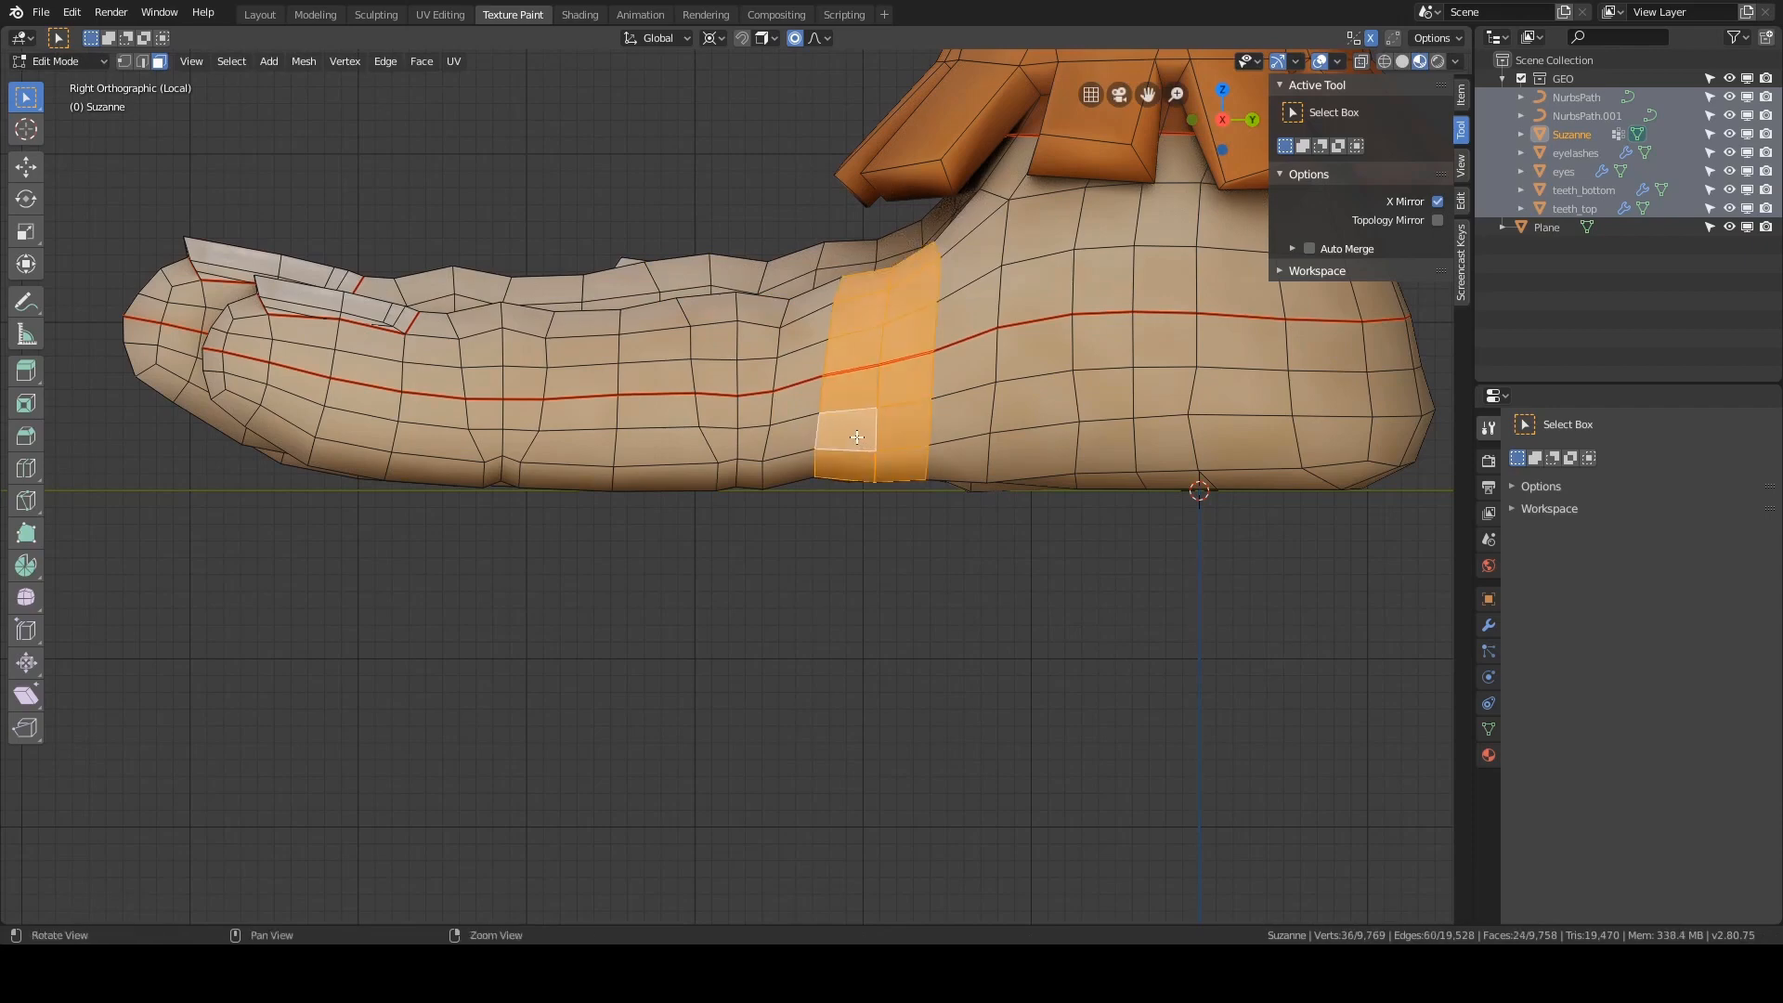
pyautogui.moveTo(854, 401); pyautogui.dragTo(850, 421, button='middle')
pyautogui.keyDown('alt'); pyautogui.moveTo(875, 353); pyautogui.dragTo(901, 255, button='right'); pyautogui.keyUp('alt')
pyautogui.keyDown('alt'); pyautogui.moveTo(901, 255); pyautogui.dragTo(891, 399, button='middle'); pyautogui.keyUp('alt')
pyautogui.keyDown('alt'); pyautogui.keyDown('shift'); pyautogui.click(871, 398); pyautogui.keyUp('shift'); pyautogui.keyUp('alt')
pyautogui.keyDown('alt'); pyautogui.keyDown('shift'); pyautogui.click(903, 390); pyautogui.keyUp('shift'); pyautogui.keyUp('alt')
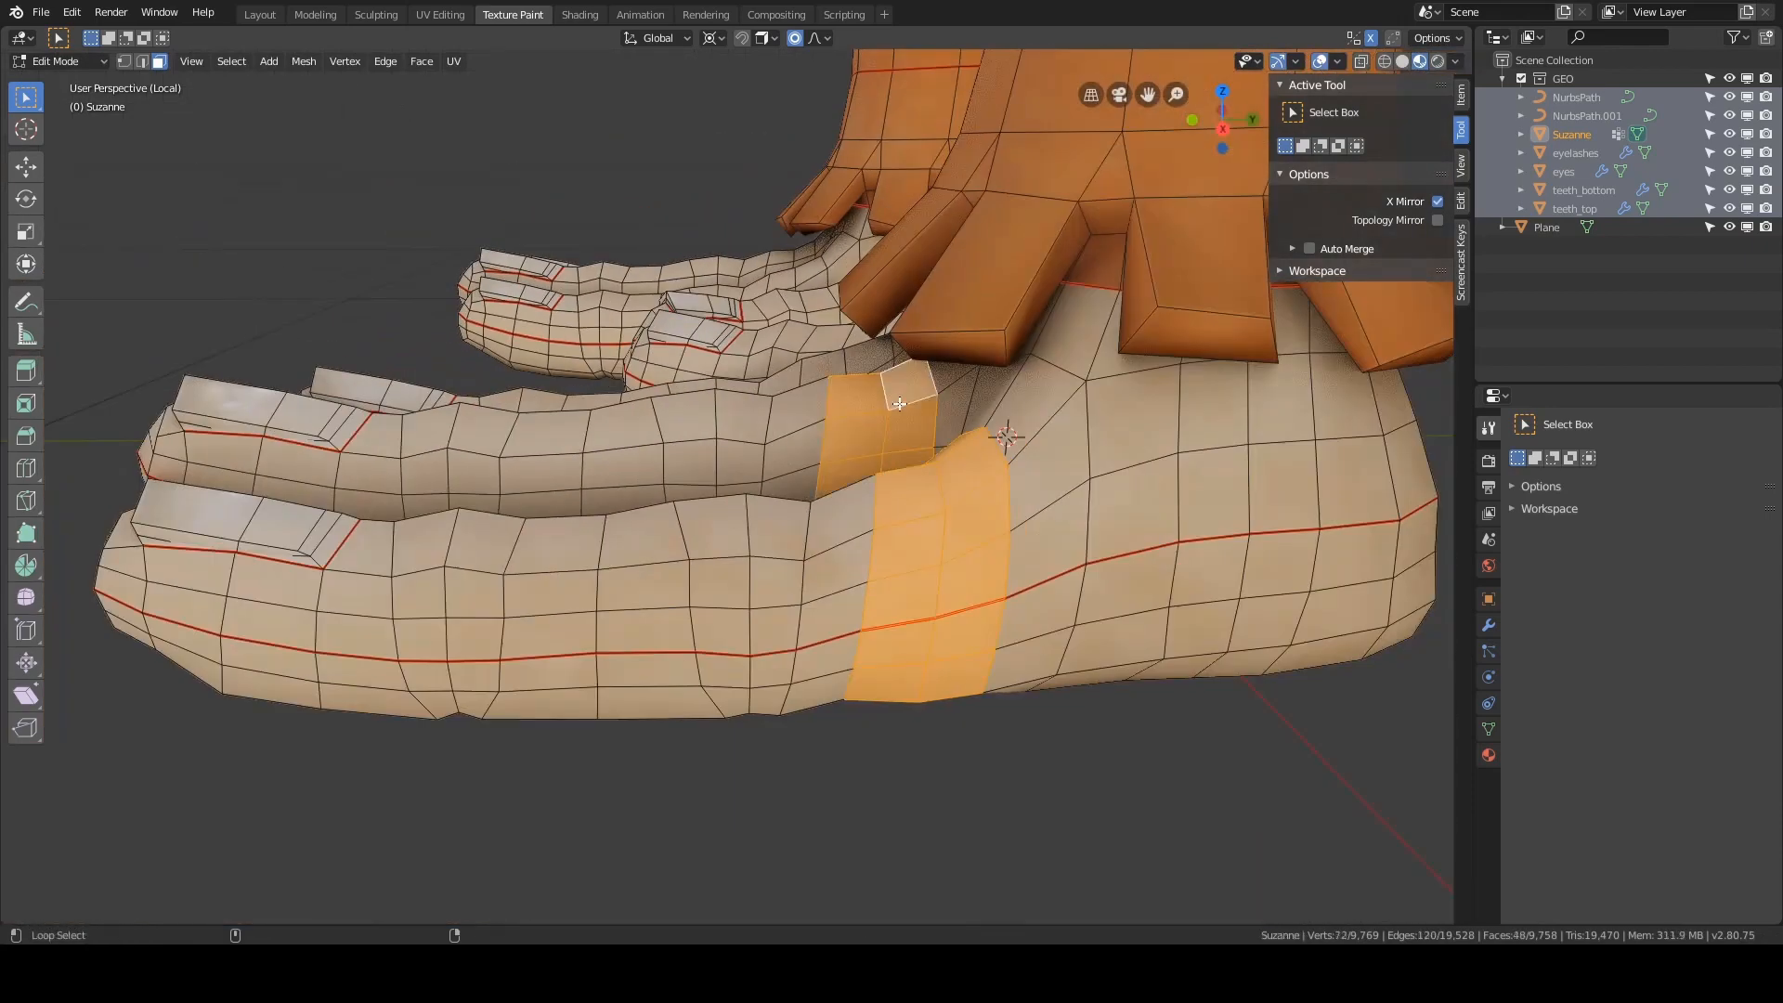
# - Add the two matching base loops of the third long toe to the selection, undoing stray picks
pyautogui.keyDown('alt'); pyautogui.moveTo(903, 390); pyautogui.dragTo(938, 395); pyautogui.keyUp('alt')
pyautogui.keyDown('alt'); pyautogui.keyDown('shift'); pyautogui.click(859, 413); pyautogui.keyUp('shift'); pyautogui.keyUp('alt')
pyautogui.keyDown('alt'); pyautogui.keyDown('shift'); pyautogui.click(889, 376); pyautogui.keyUp('shift'); pyautogui.keyUp('alt')
pyautogui.press('`')
pyautogui.moveTo(831, 385); pyautogui.dragTo(1021, 539, button='middle')
pyautogui.hotkey('ctrl', 'z')
pyautogui.hotkey('ctrl', 'z')
pyautogui.keyDown('alt'); pyautogui.keyDown('shift'); pyautogui.click(887, 435); pyautogui.keyUp('shift'); pyautogui.keyUp('alt')
pyautogui.press('`')
pyautogui.keyDown('alt'); pyautogui.keyDown('shift'); pyautogui.click(925, 422); pyautogui.keyUp('shift'); pyautogui.keyUp('alt')
# - Lower the toe-base loops about 0.005 m along Z to the ground line in the right view, with proportional size 0.10
pyautogui.press('`')
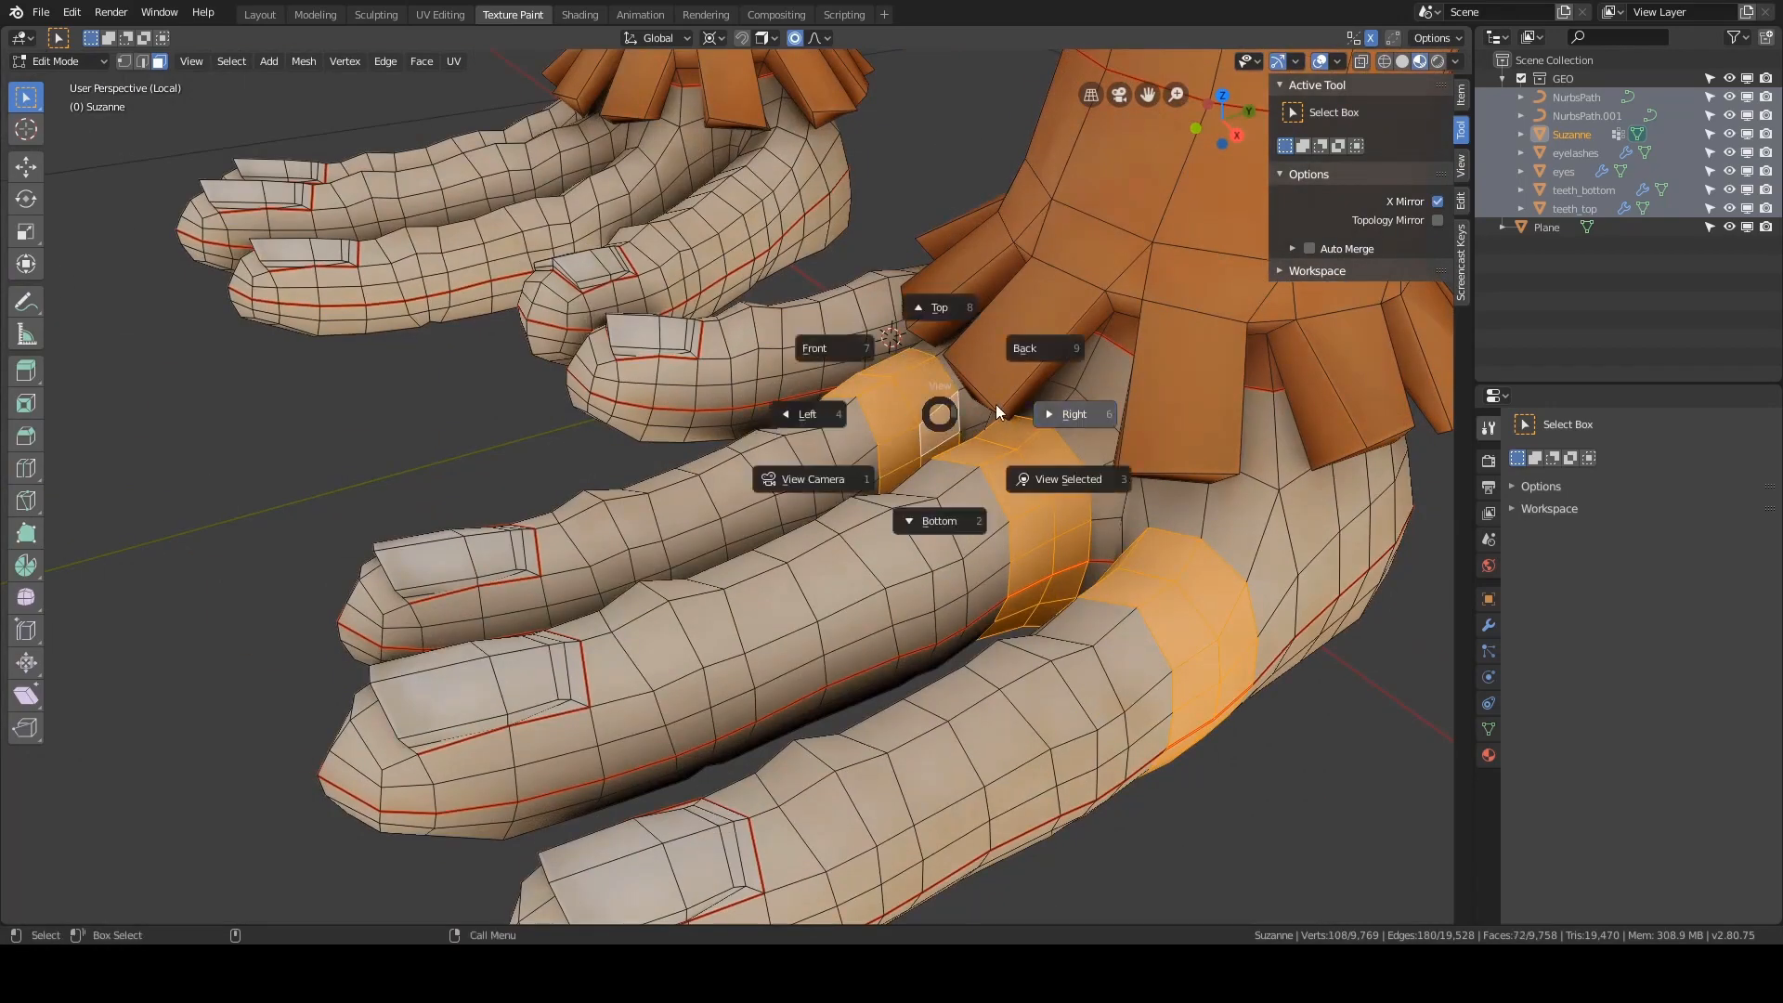
pyautogui.scroll(3, 915, 412)
pyautogui.press('g')
pyautogui.press('z')
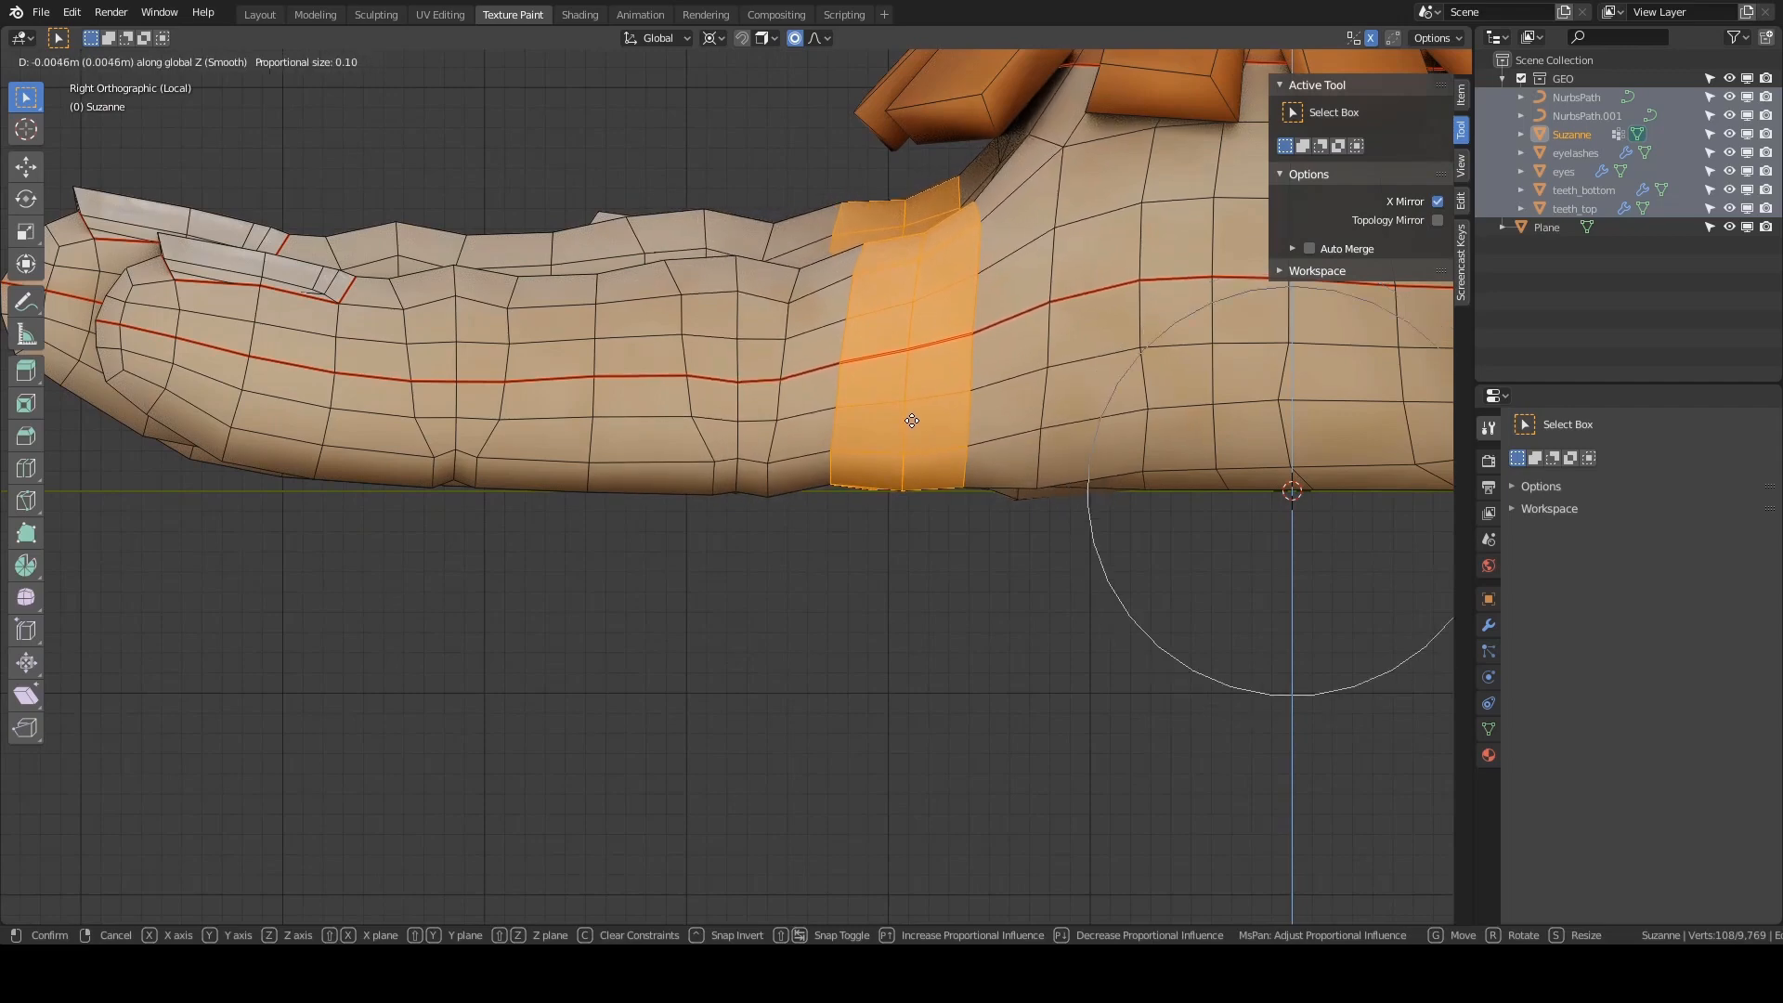
pyautogui.click(912, 420)
pyautogui.scroll(-3, 892, 445)
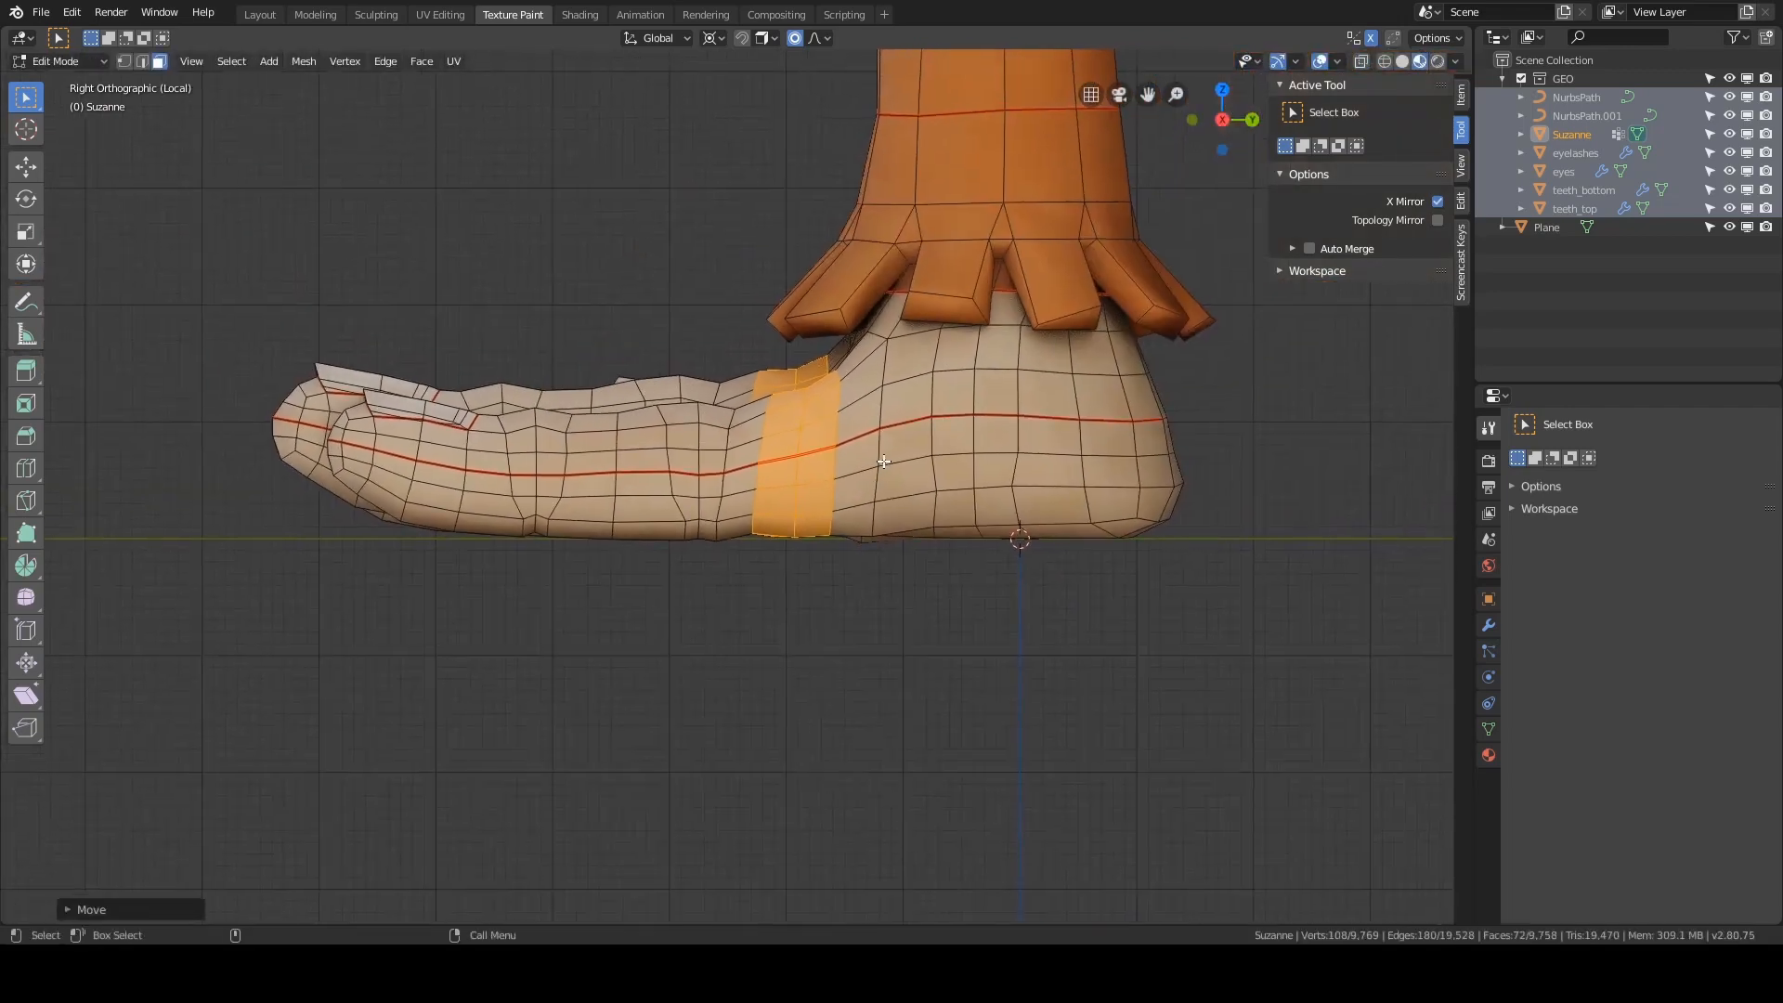
# - Return to Object Mode and deselect all objects
pyautogui.keyDown('alt'); pyautogui.moveTo(882, 461); pyautogui.dragTo(1214, 476); pyautogui.keyUp('alt')
pyautogui.press('Tab')
pyautogui.scroll(-5, 944, 472)
pyautogui.click(1139, 543)
pyautogui.scroll(-3, 1010, 347)
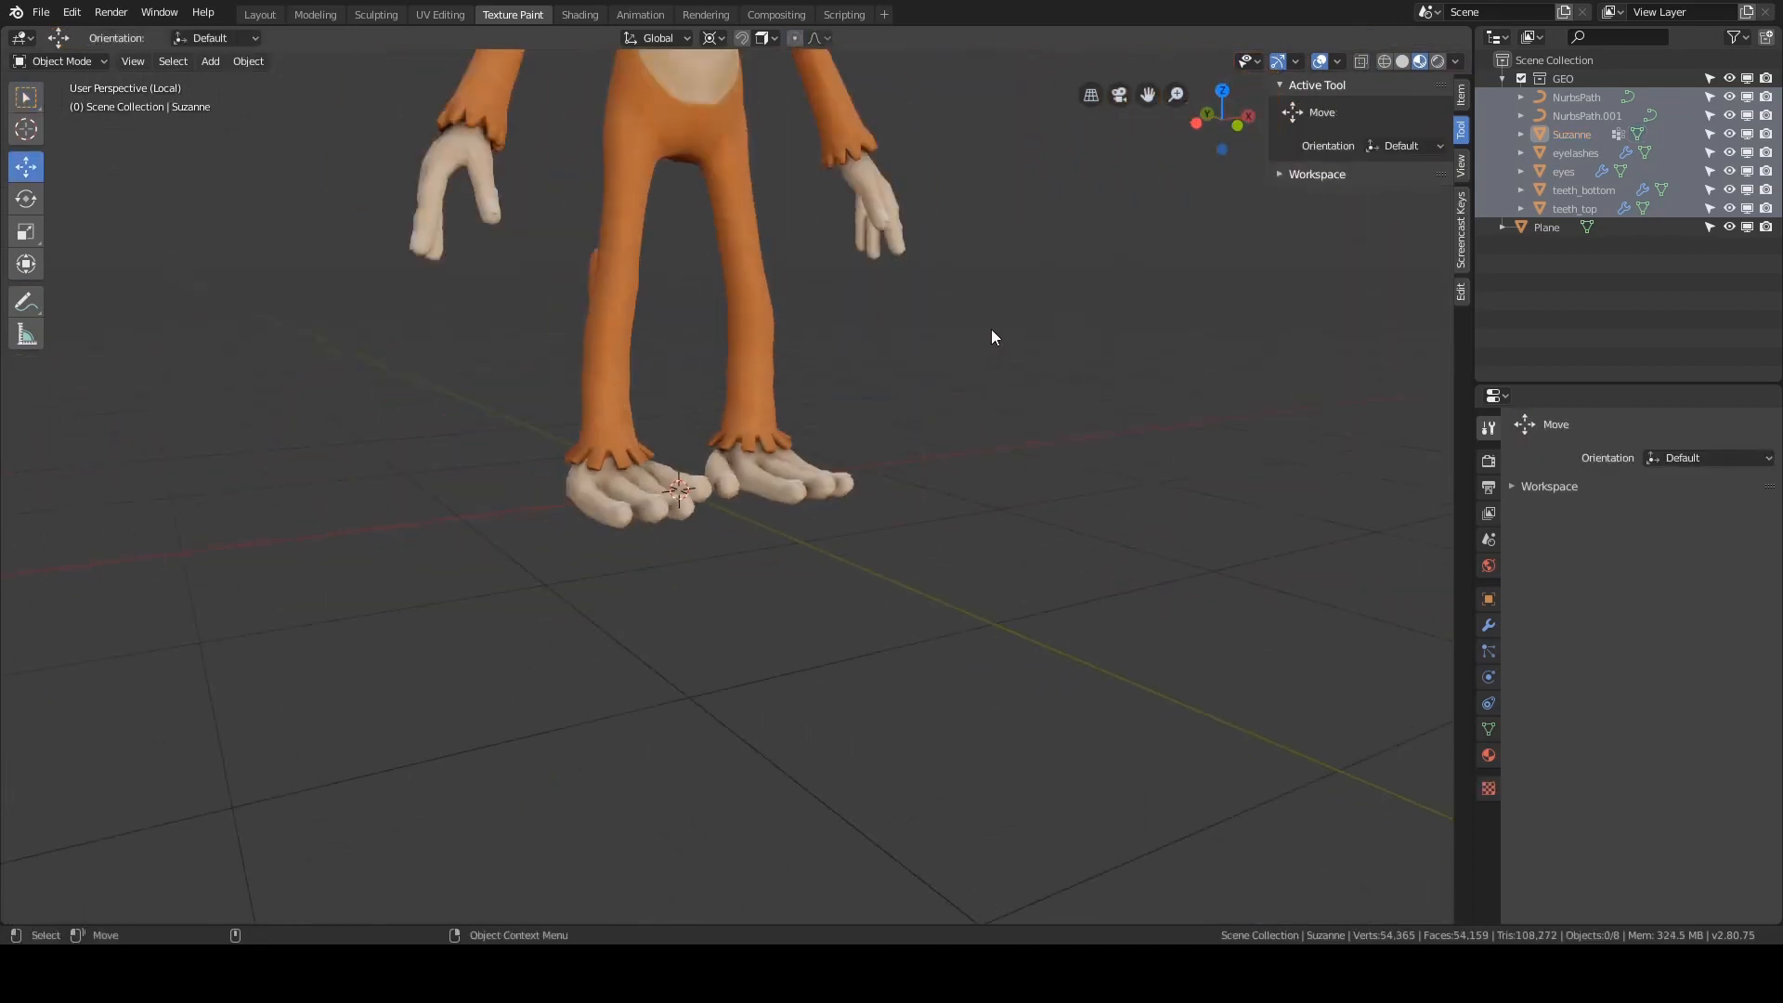
# - Exit local view to bring back the ground plane and check how the whole character stands on it
pyautogui.press('/')
pyautogui.scroll(-8, 1018, 337)
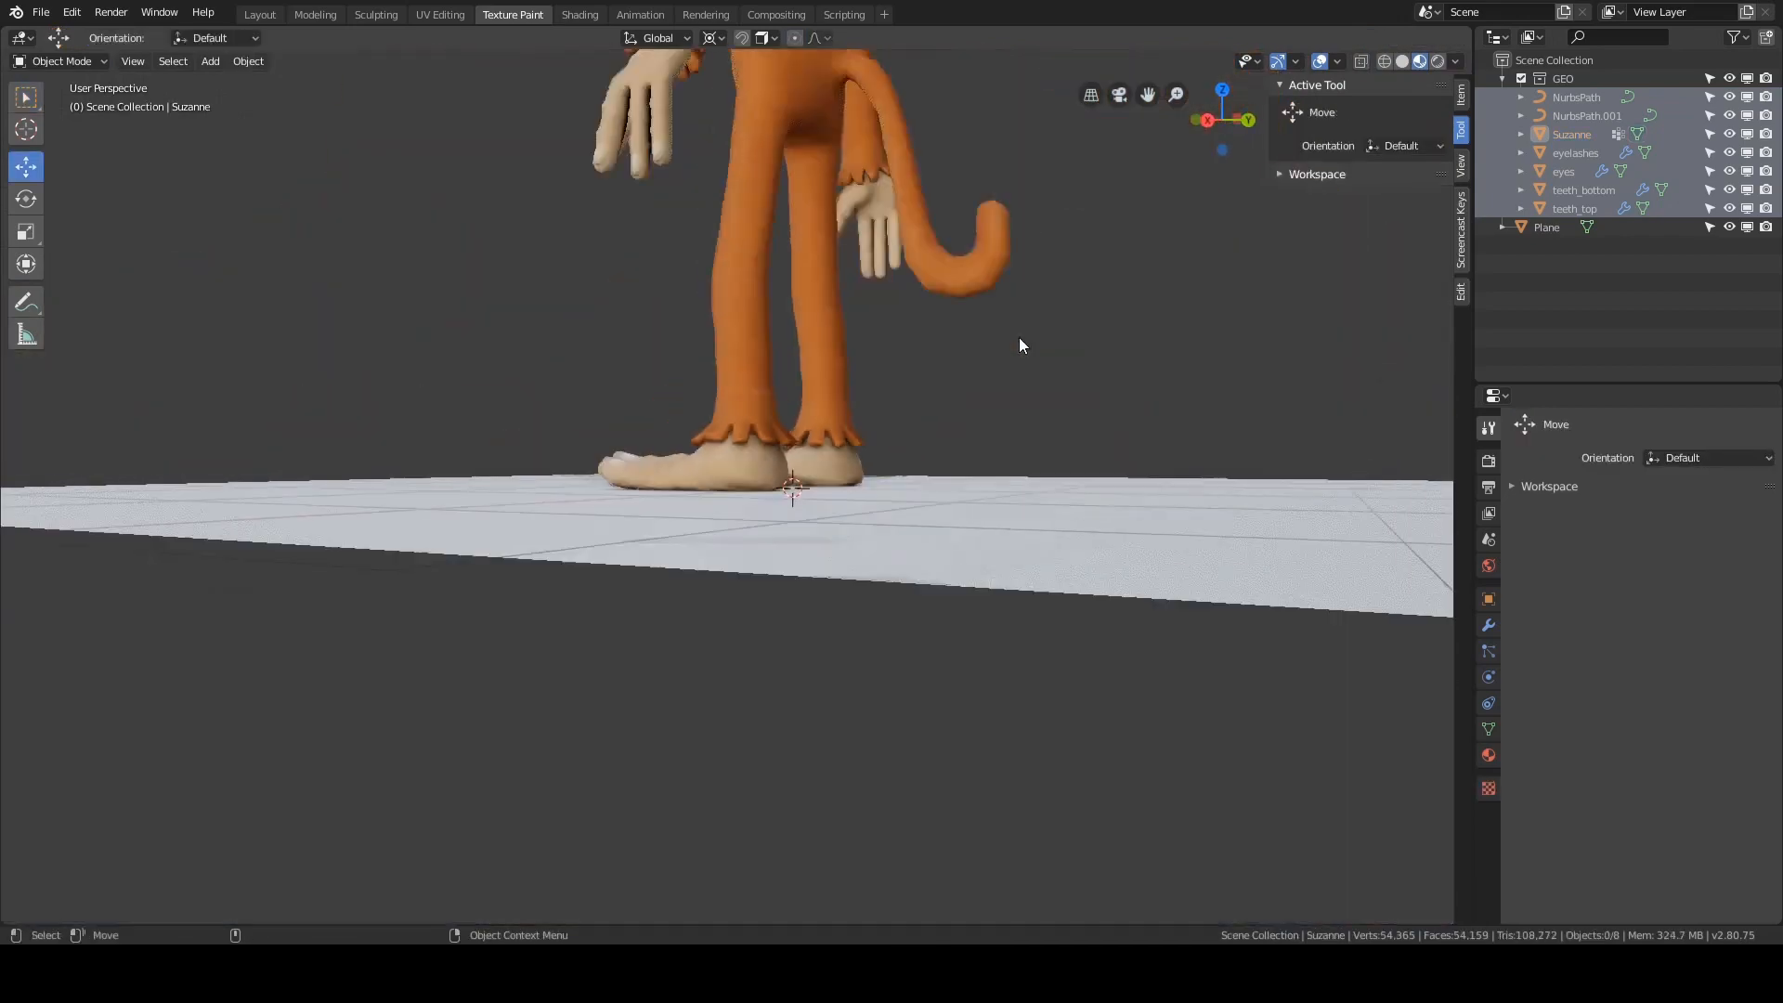
pyautogui.moveTo(1017, 337); pyautogui.dragTo(1096, 351, button='middle')
pyautogui.moveTo(1097, 359)
pyautogui.keyDown('alt'); pyautogui.mouseDown()
pyautogui.moveTo(1007, 505)
pyautogui.moveTo(1046, 477)
pyautogui.moveTo(979, 481)
pyautogui.moveTo(1095, 389)
pyautogui.mouseUp(); pyautogui.keyUp('alt')
pyautogui.scroll(-6, 1089, 545)
pyautogui.keyDown('alt'); pyautogui.moveTo(1066, 470); pyautogui.dragTo(855, 455); pyautogui.keyUp('alt')
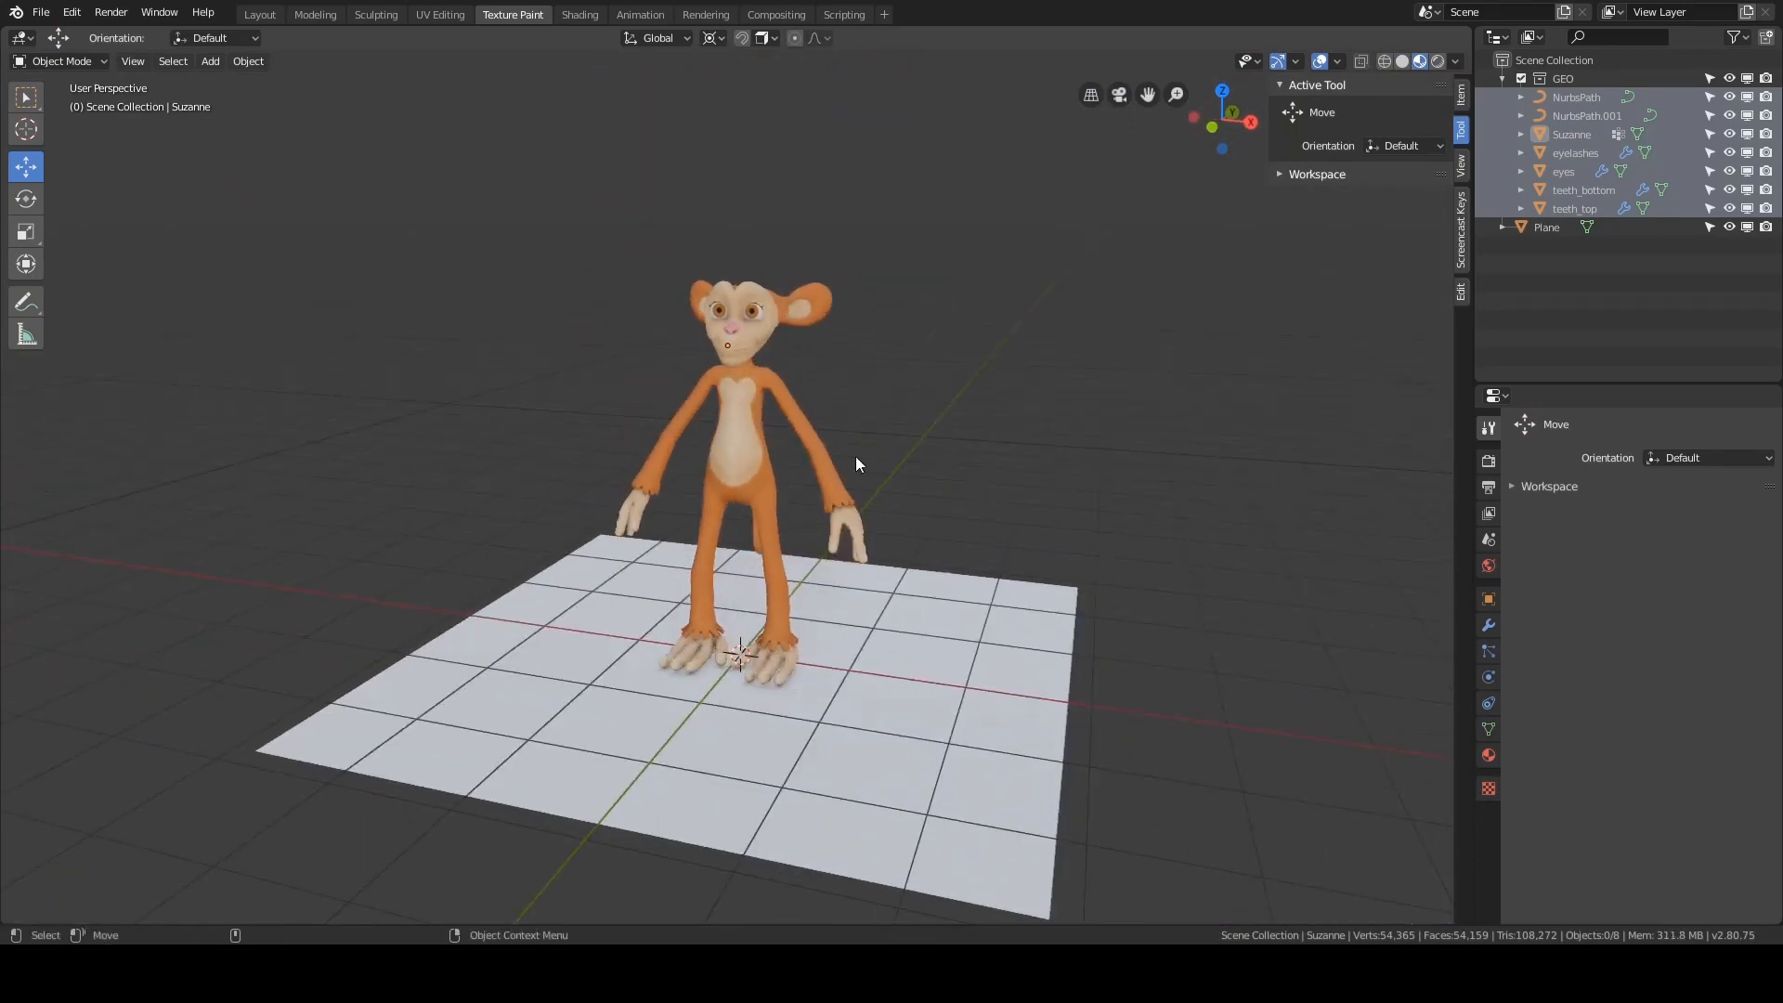
# - Select the character body and display its transform values in the sidebar
pyautogui.click(855, 455)
pyautogui.moveTo(855, 453); pyautogui.dragTo(882, 448, button='middle')
pyautogui.press('n')
pyautogui.press('n')
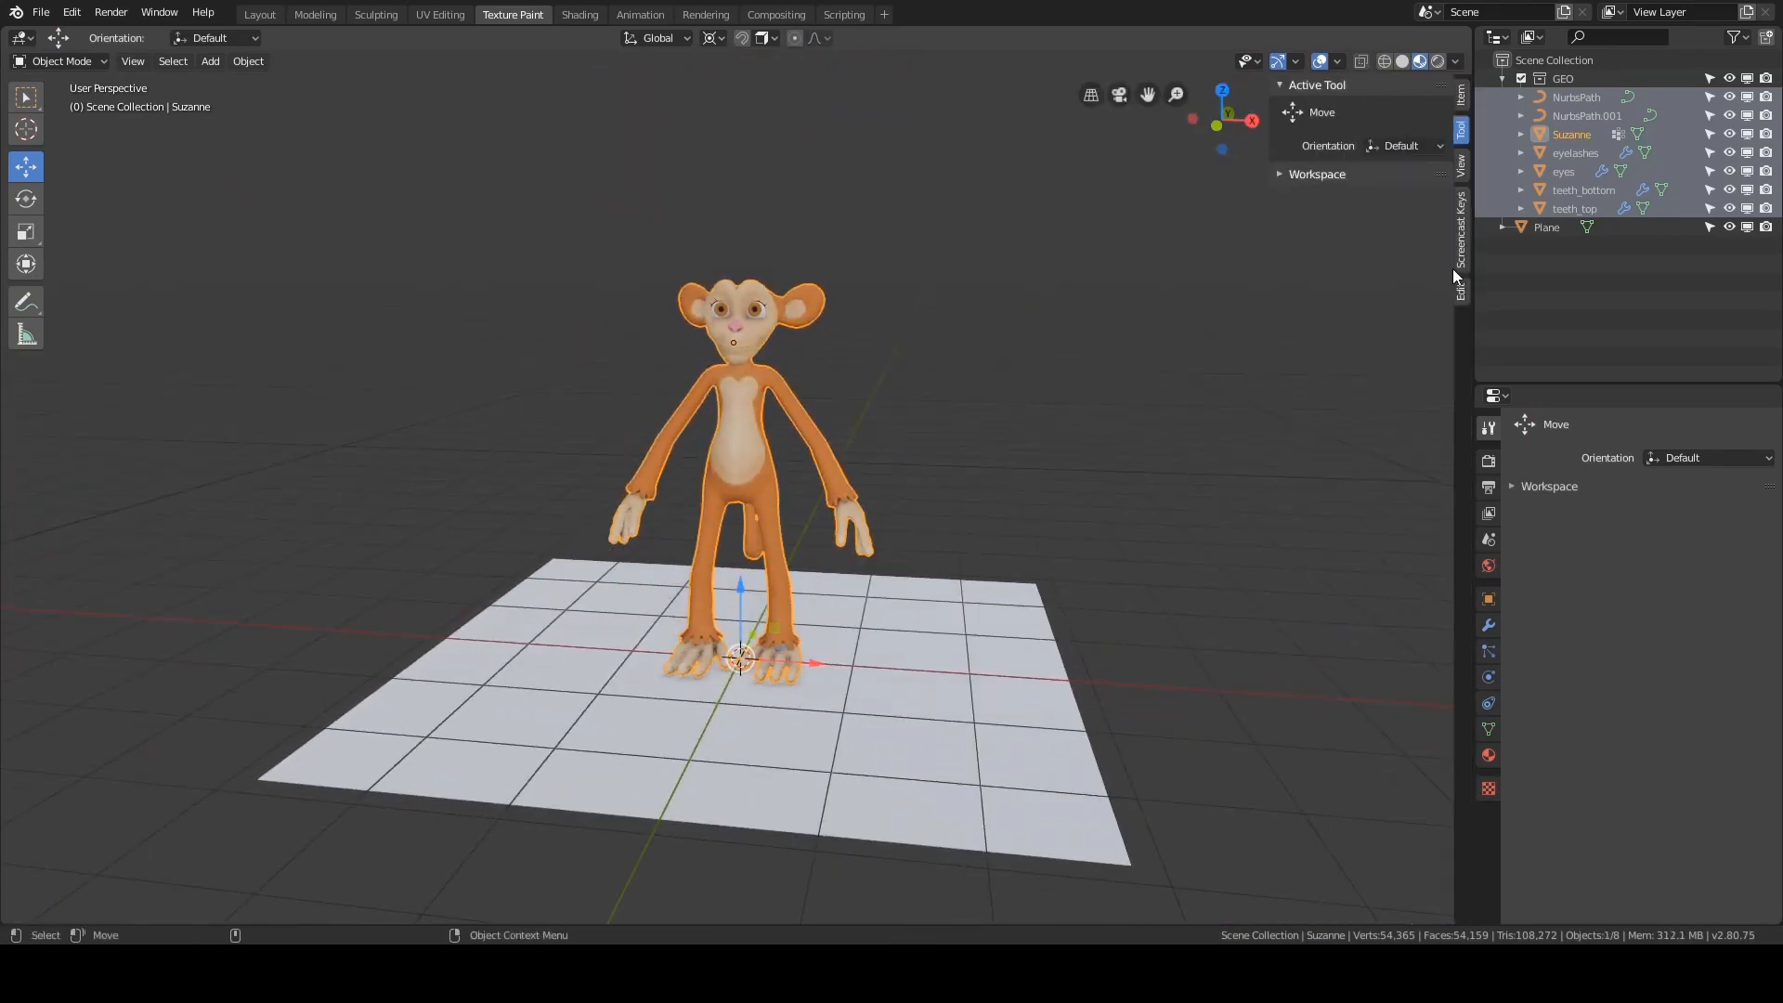
pyautogui.click(1463, 234)
pyautogui.click(1460, 293)
pyautogui.moveTo(1281, 390); pyautogui.dragTo(1244, 405, button='middle')
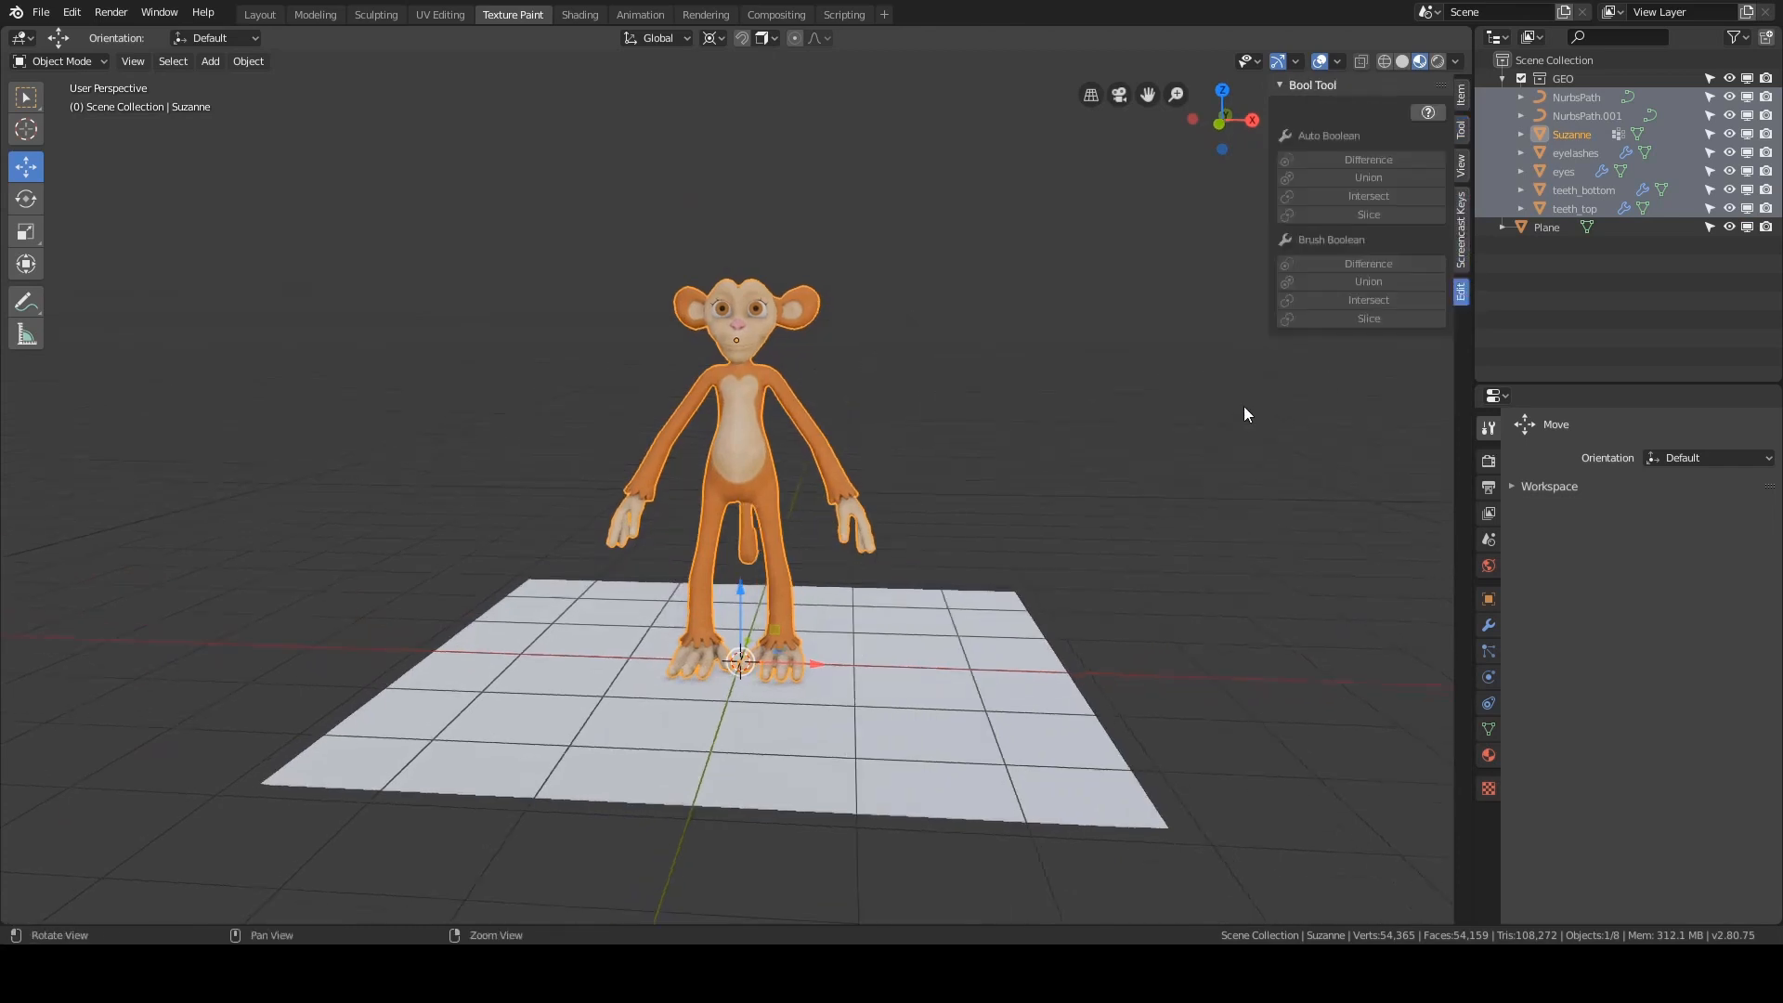
pyautogui.click(1459, 97)
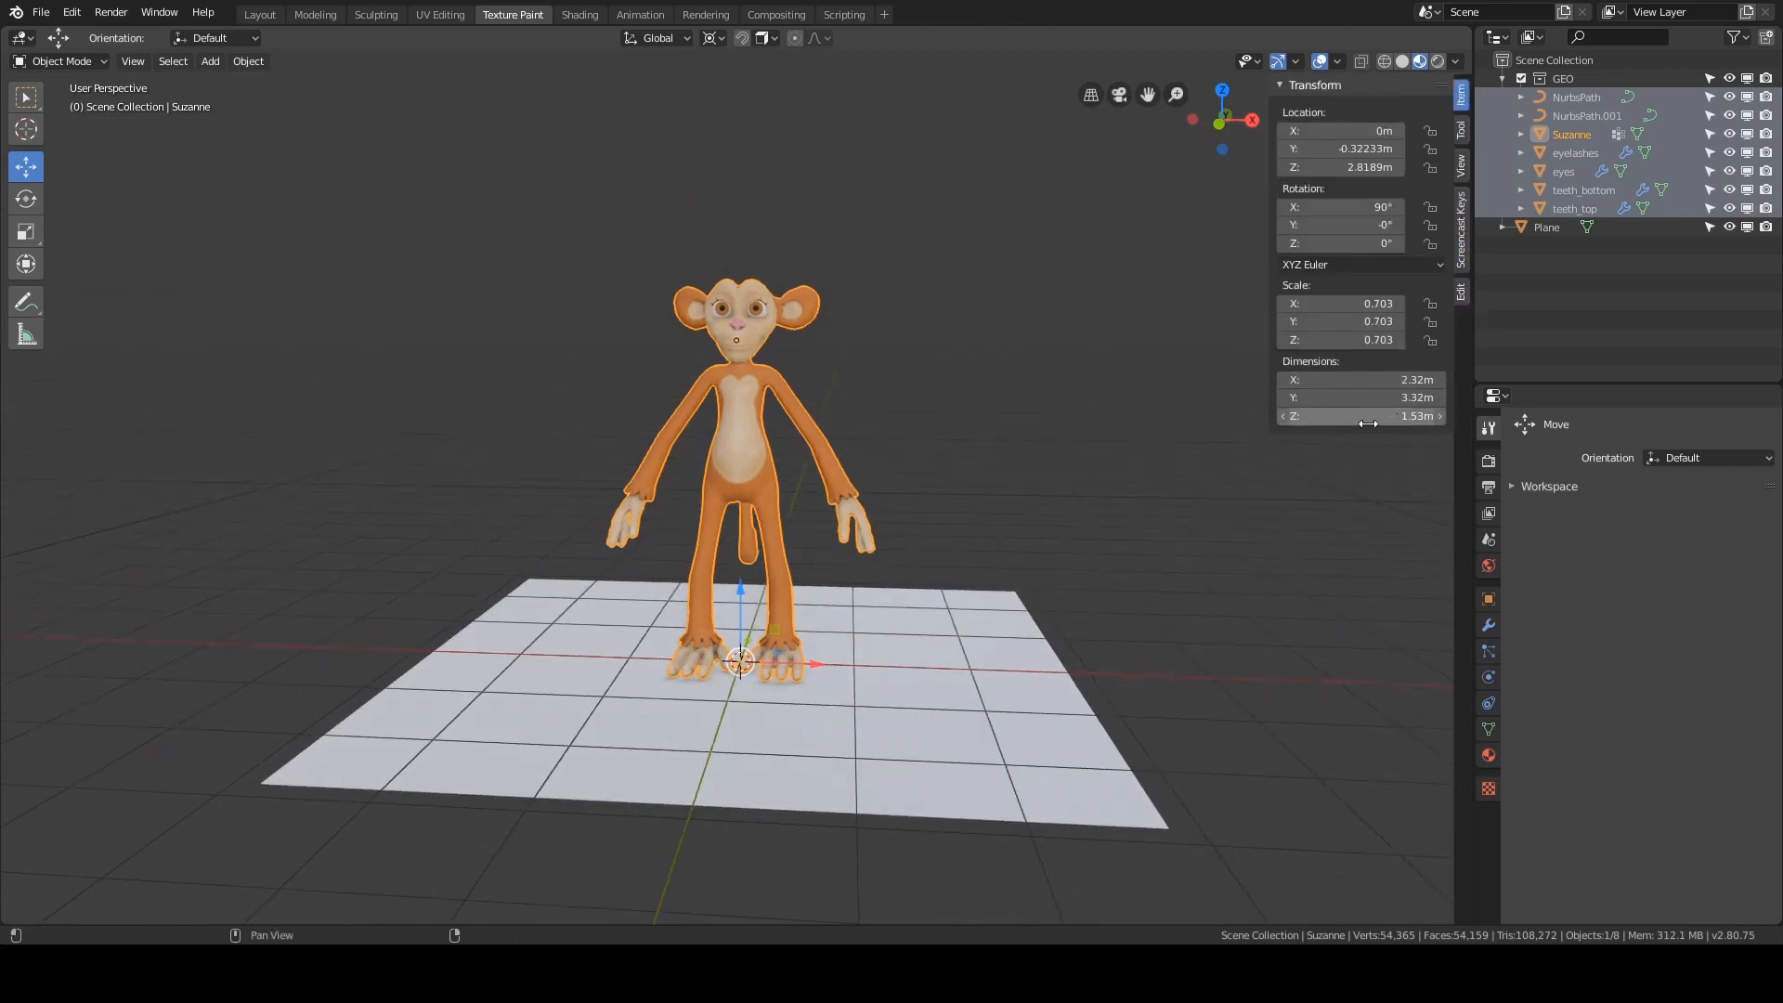
pyautogui.moveTo(1039, 419); pyautogui.dragTo(843, 447, button='middle')
pyautogui.scroll(3, 919, 455)
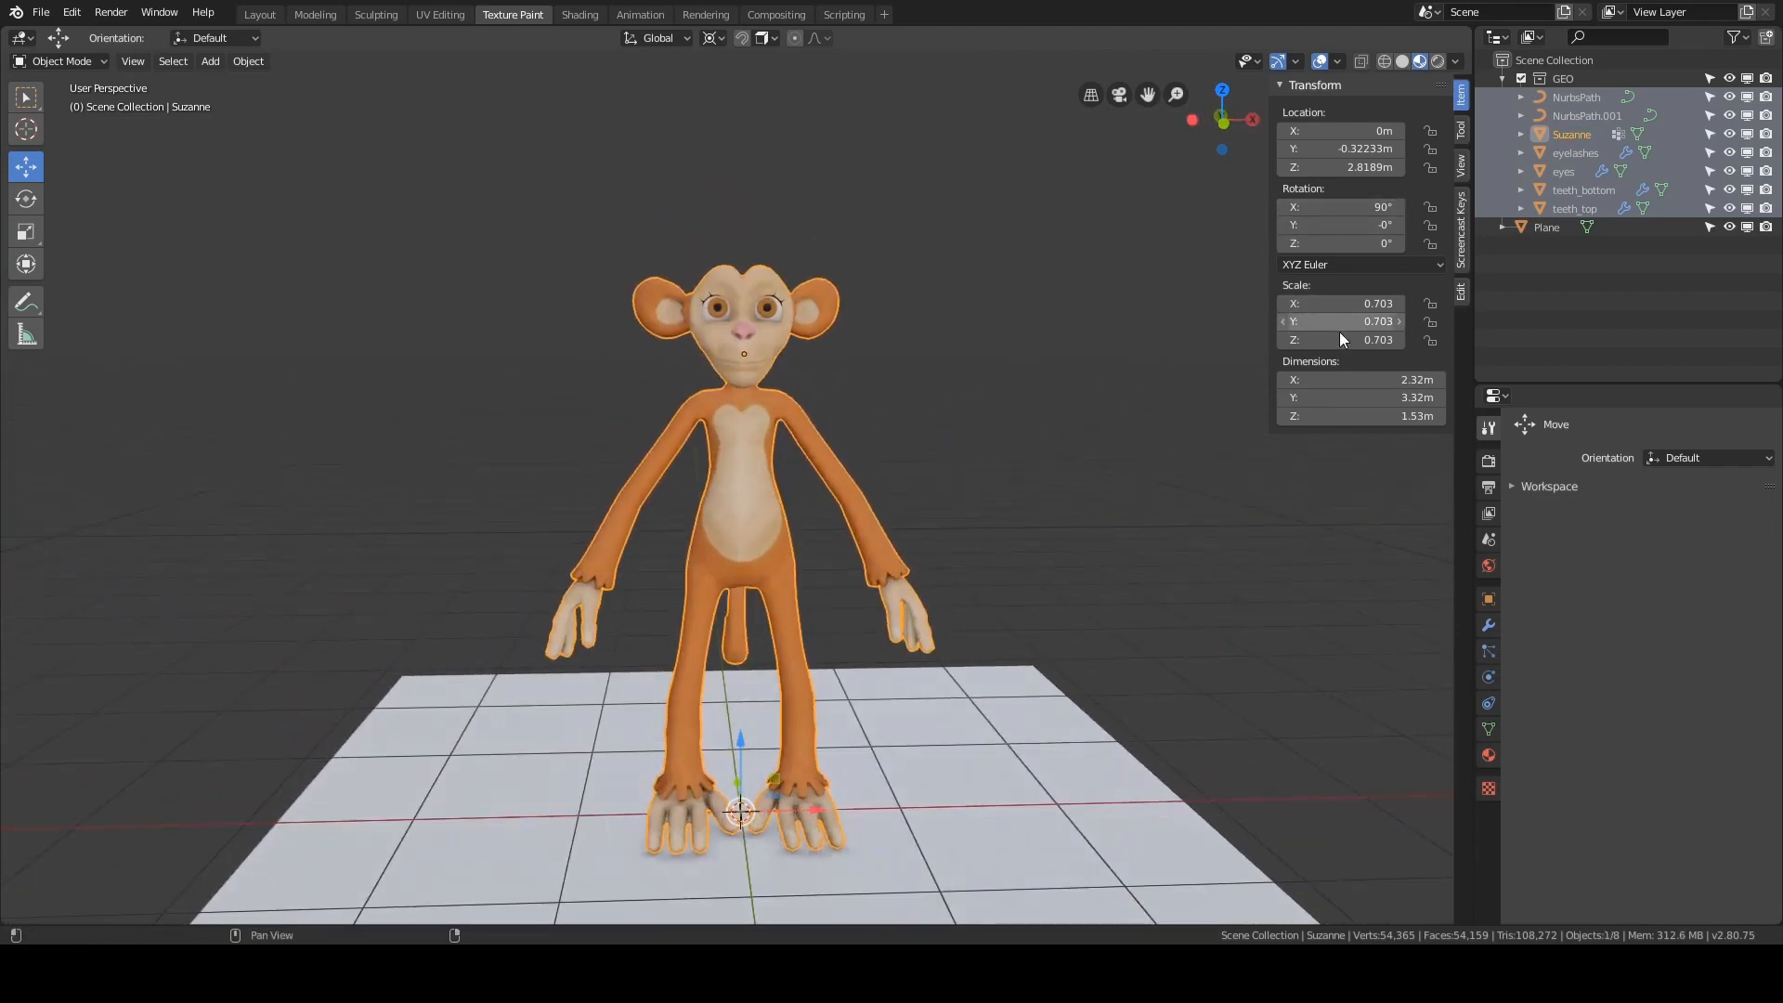
# - Check the transform values of the eyes and deselect all objects
pyautogui.click(920, 343)
pyautogui.moveTo(971, 319); pyautogui.dragTo(943, 319, button='middle')
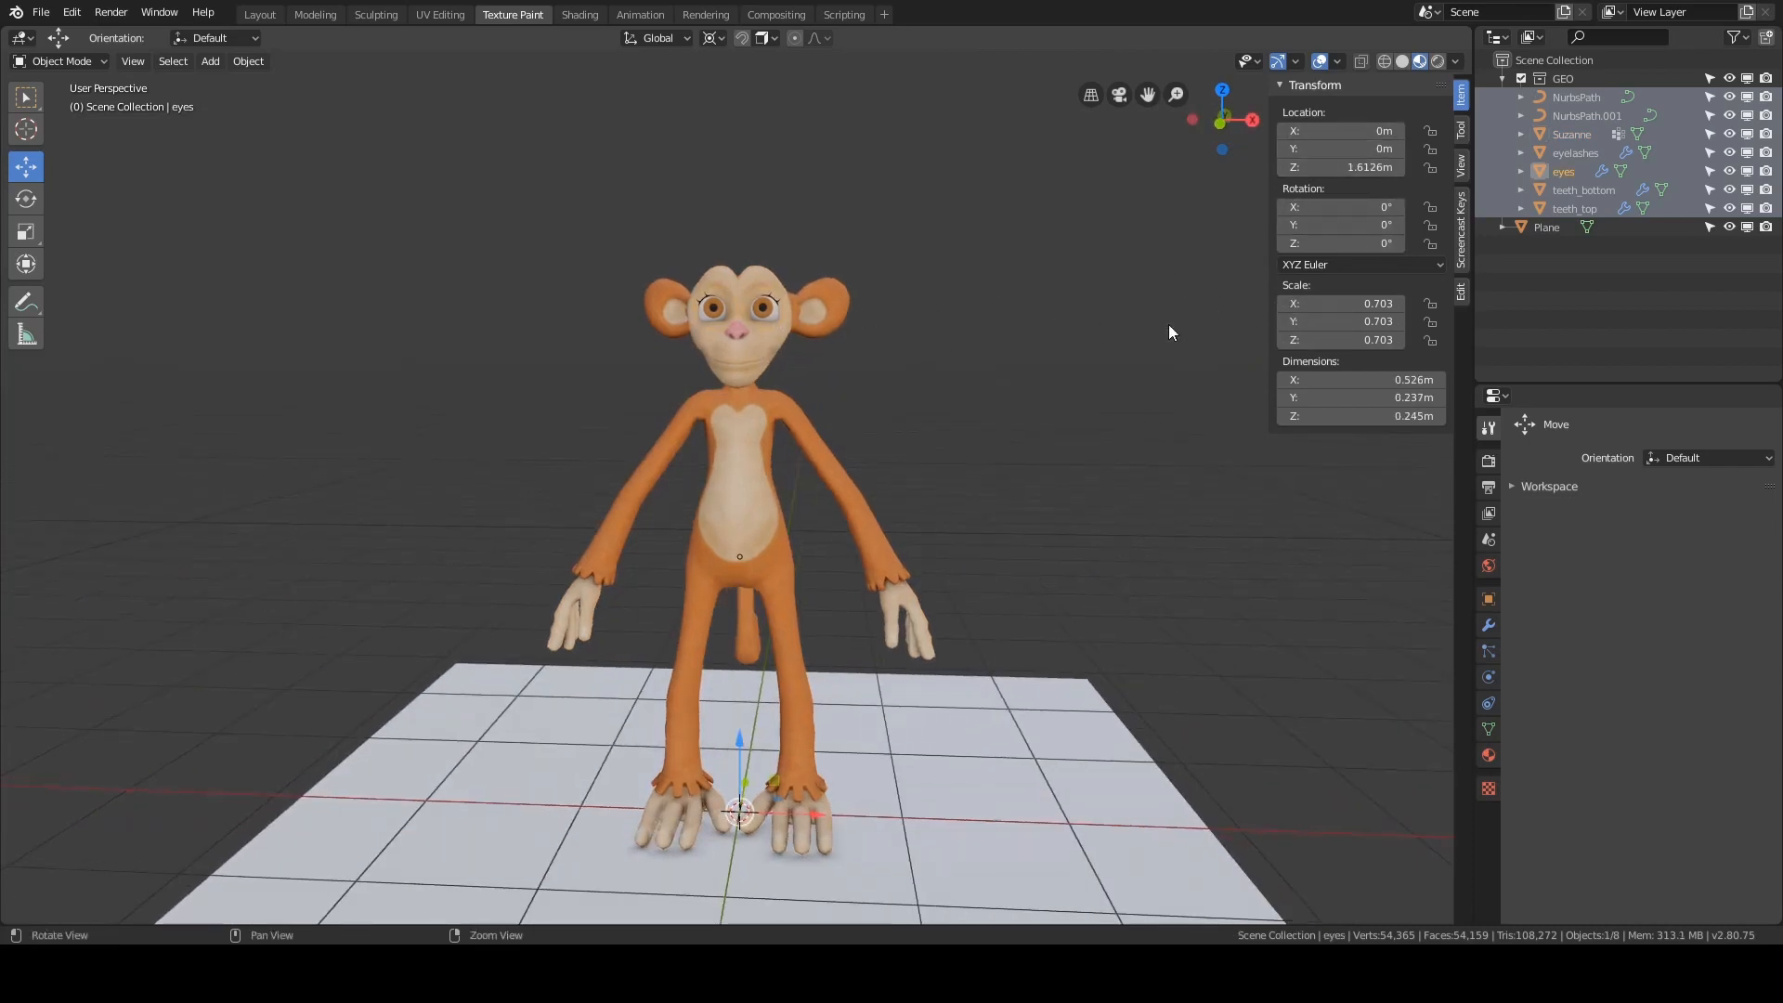
pyautogui.moveTo(1168, 325); pyautogui.dragTo(1040, 251, button='middle')
pyautogui.keyDown('alt'); pyautogui.moveTo(1028, 425); pyautogui.dragTo(1205, 315); pyautogui.keyUp('alt')
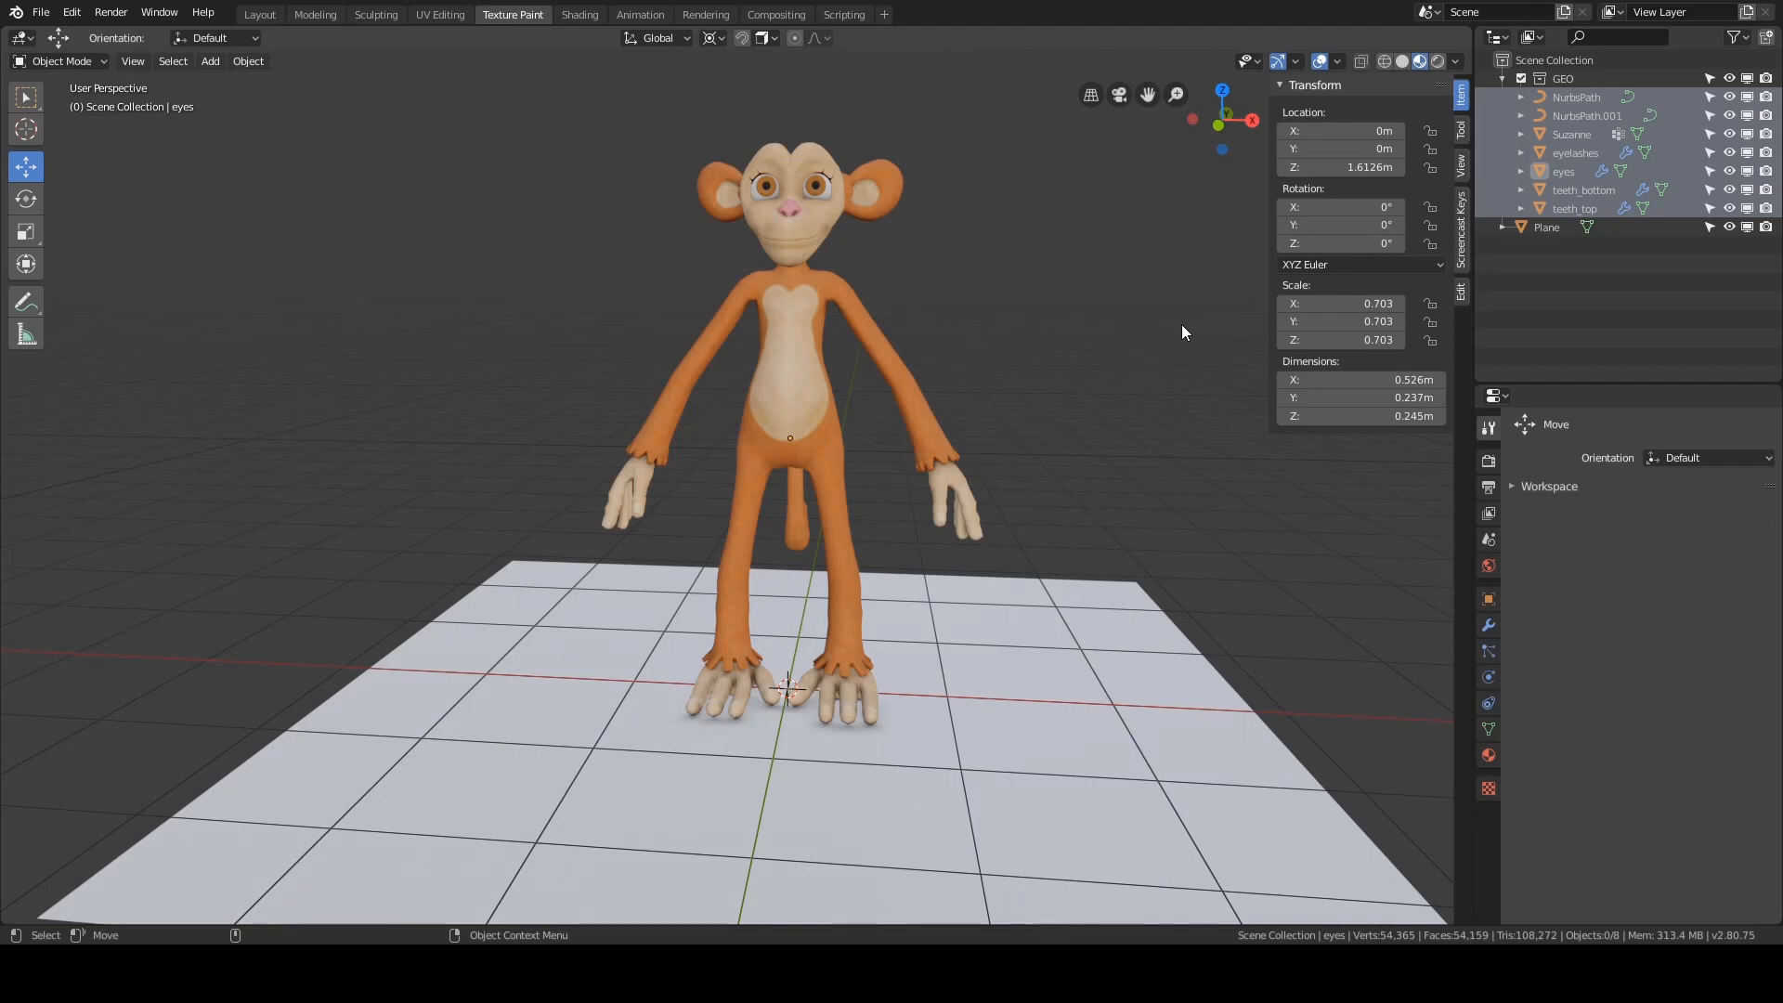
pyautogui.moveTo(1181, 325); pyautogui.dragTo(1142, 334, button='middle')
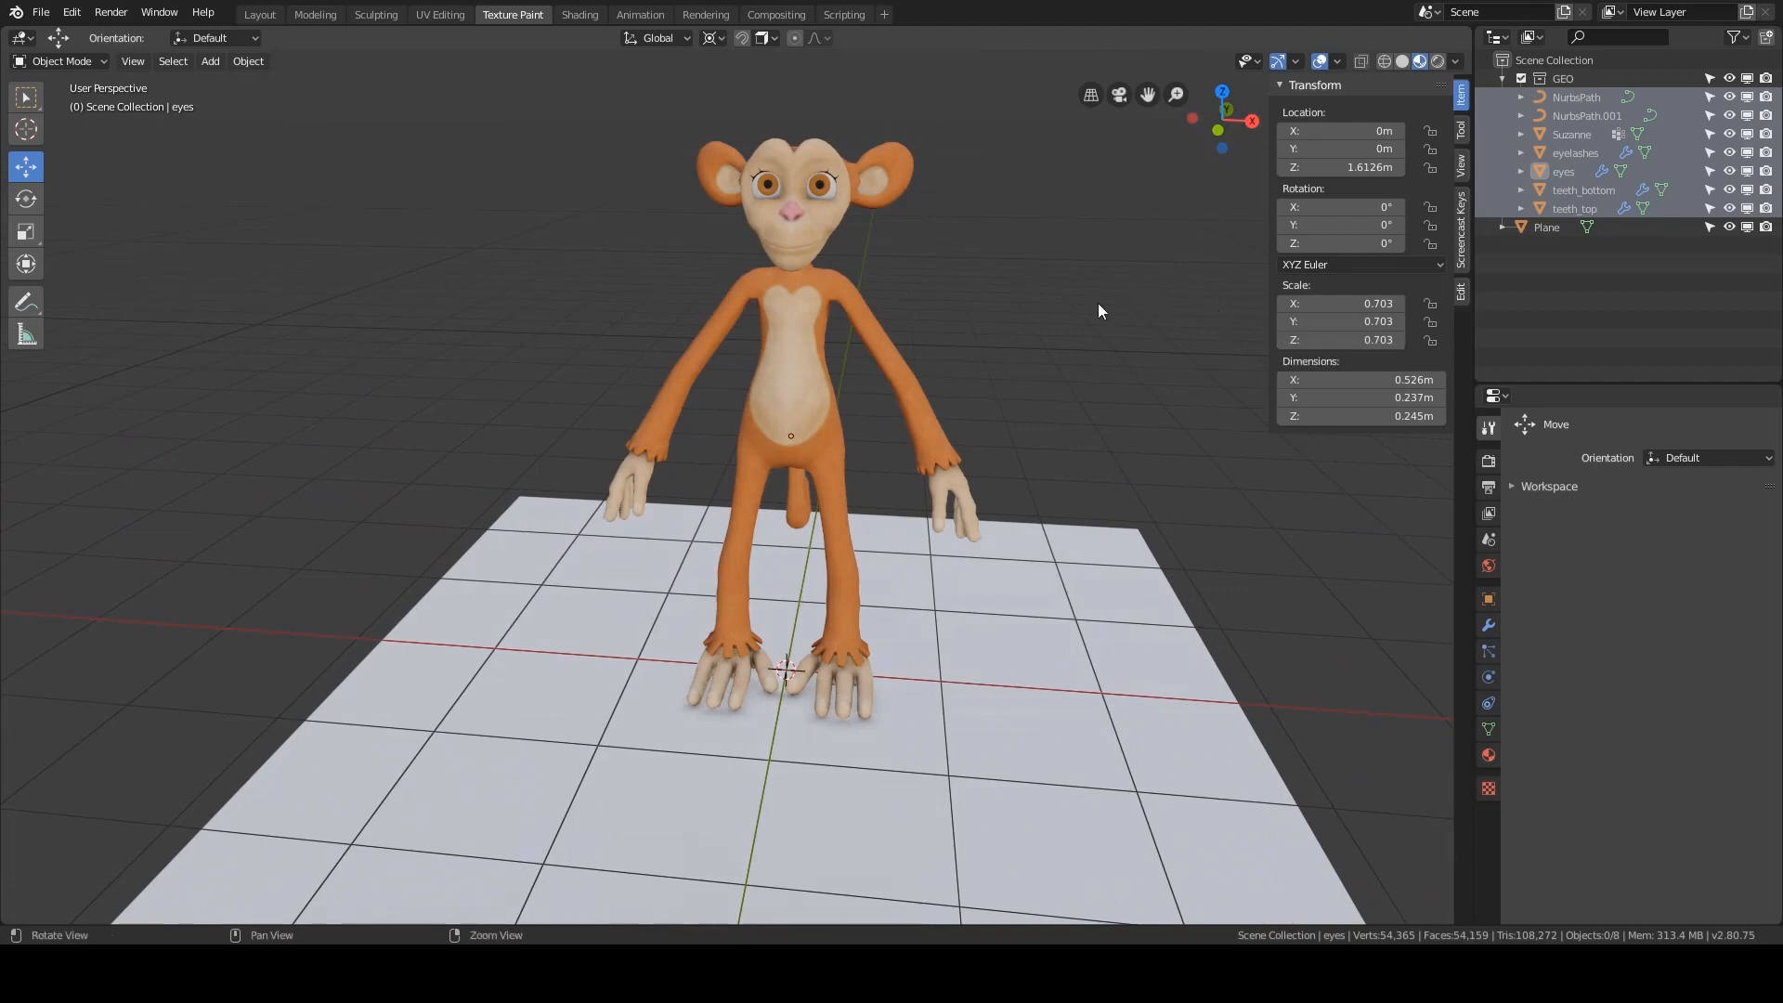
pyautogui.moveTo(1097, 303); pyautogui.dragTo(962, 317, button='middle')
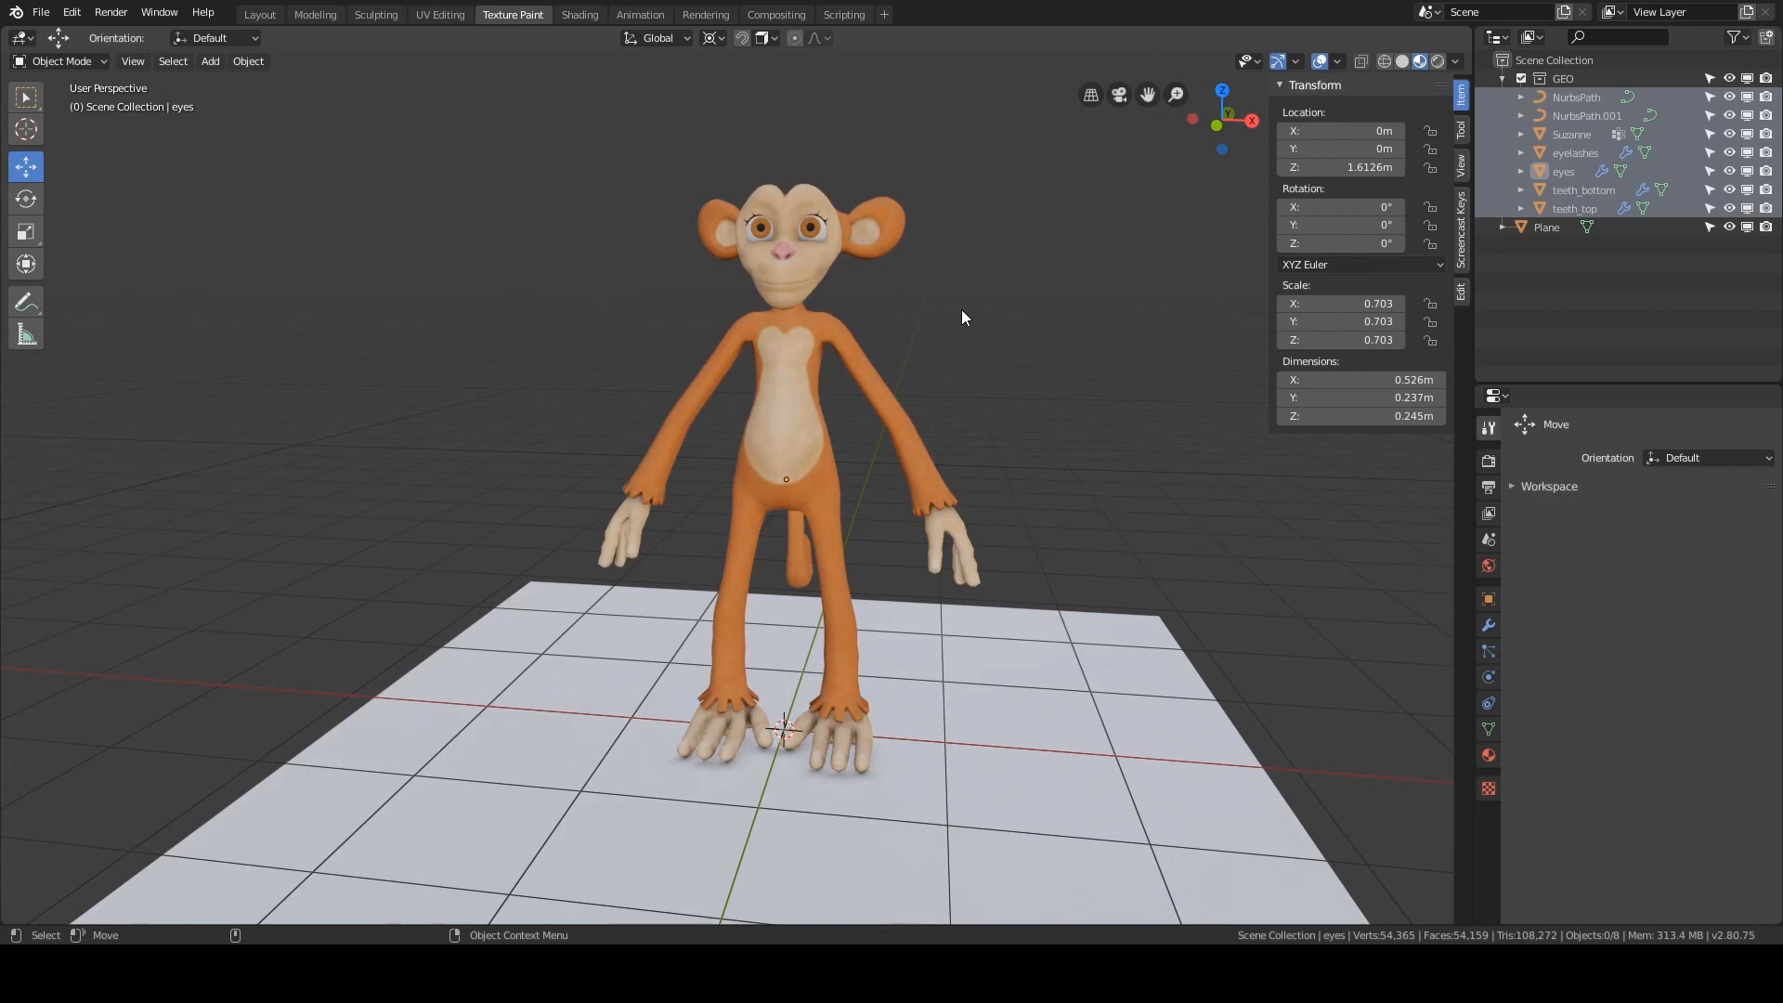
# - Select all objects, apply All Transforms to them and clear the selection
pyautogui.moveTo(1019, 358); pyautogui.dragTo(962, 398, button='middle')
pyautogui.press('a')
pyautogui.hotkey('ctrl', 'a')
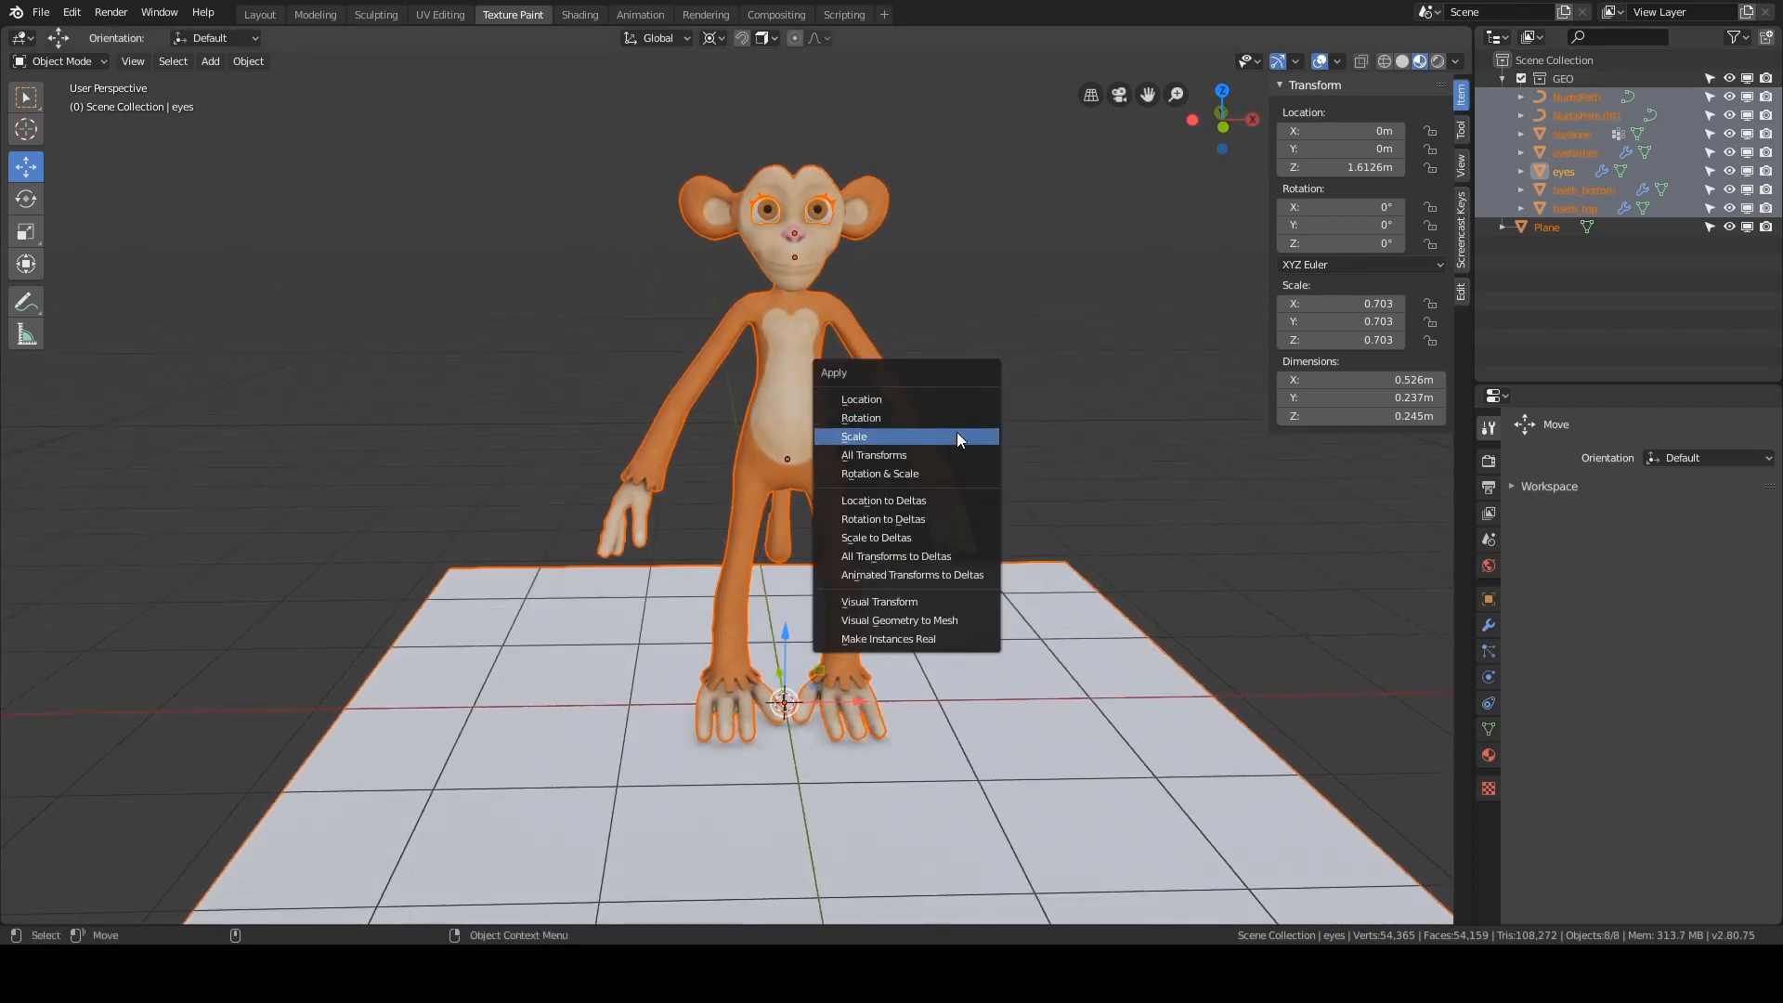
pyautogui.click(941, 454)
pyautogui.hotkey('alt', 'a')
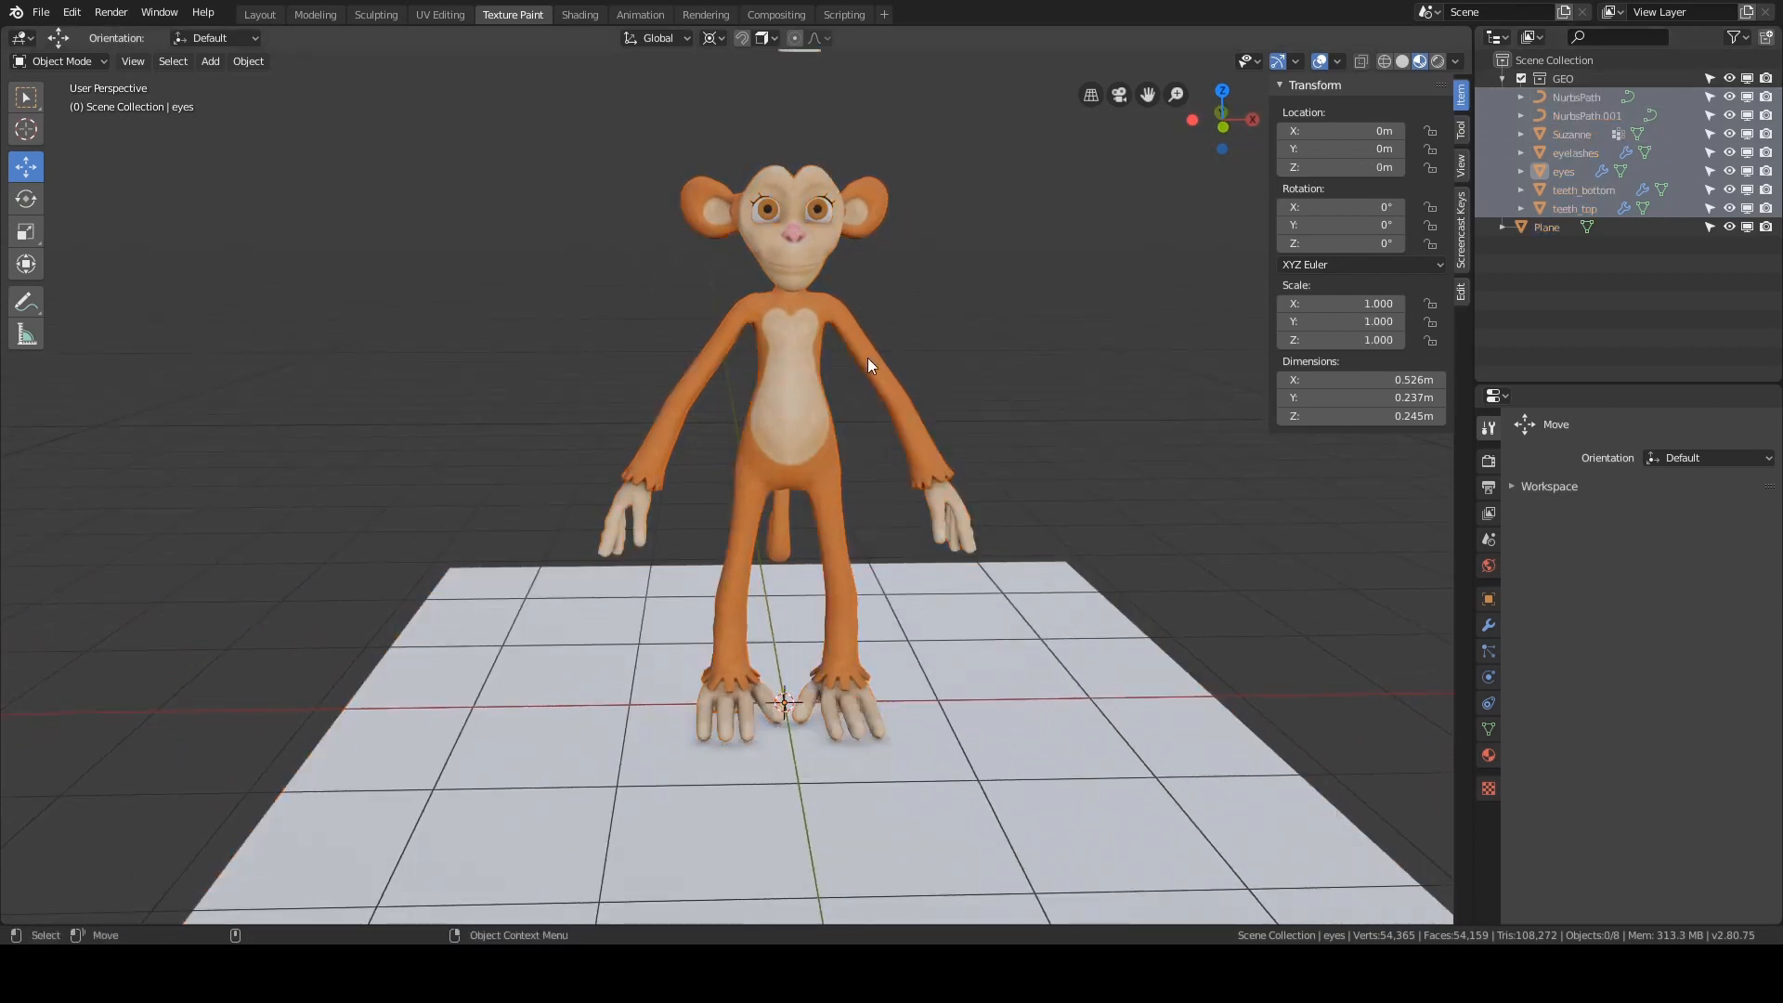
# - Check the location, rotation and scale values of the body and the eyes after applying the transforms
pyautogui.click(868, 358)
pyautogui.scroll(2, 929, 339)
pyautogui.keyDown('shift'); pyautogui.moveTo(1244, 227); pyautogui.dragTo(1205, 320, button='middle'); pyautogui.keyUp('shift')
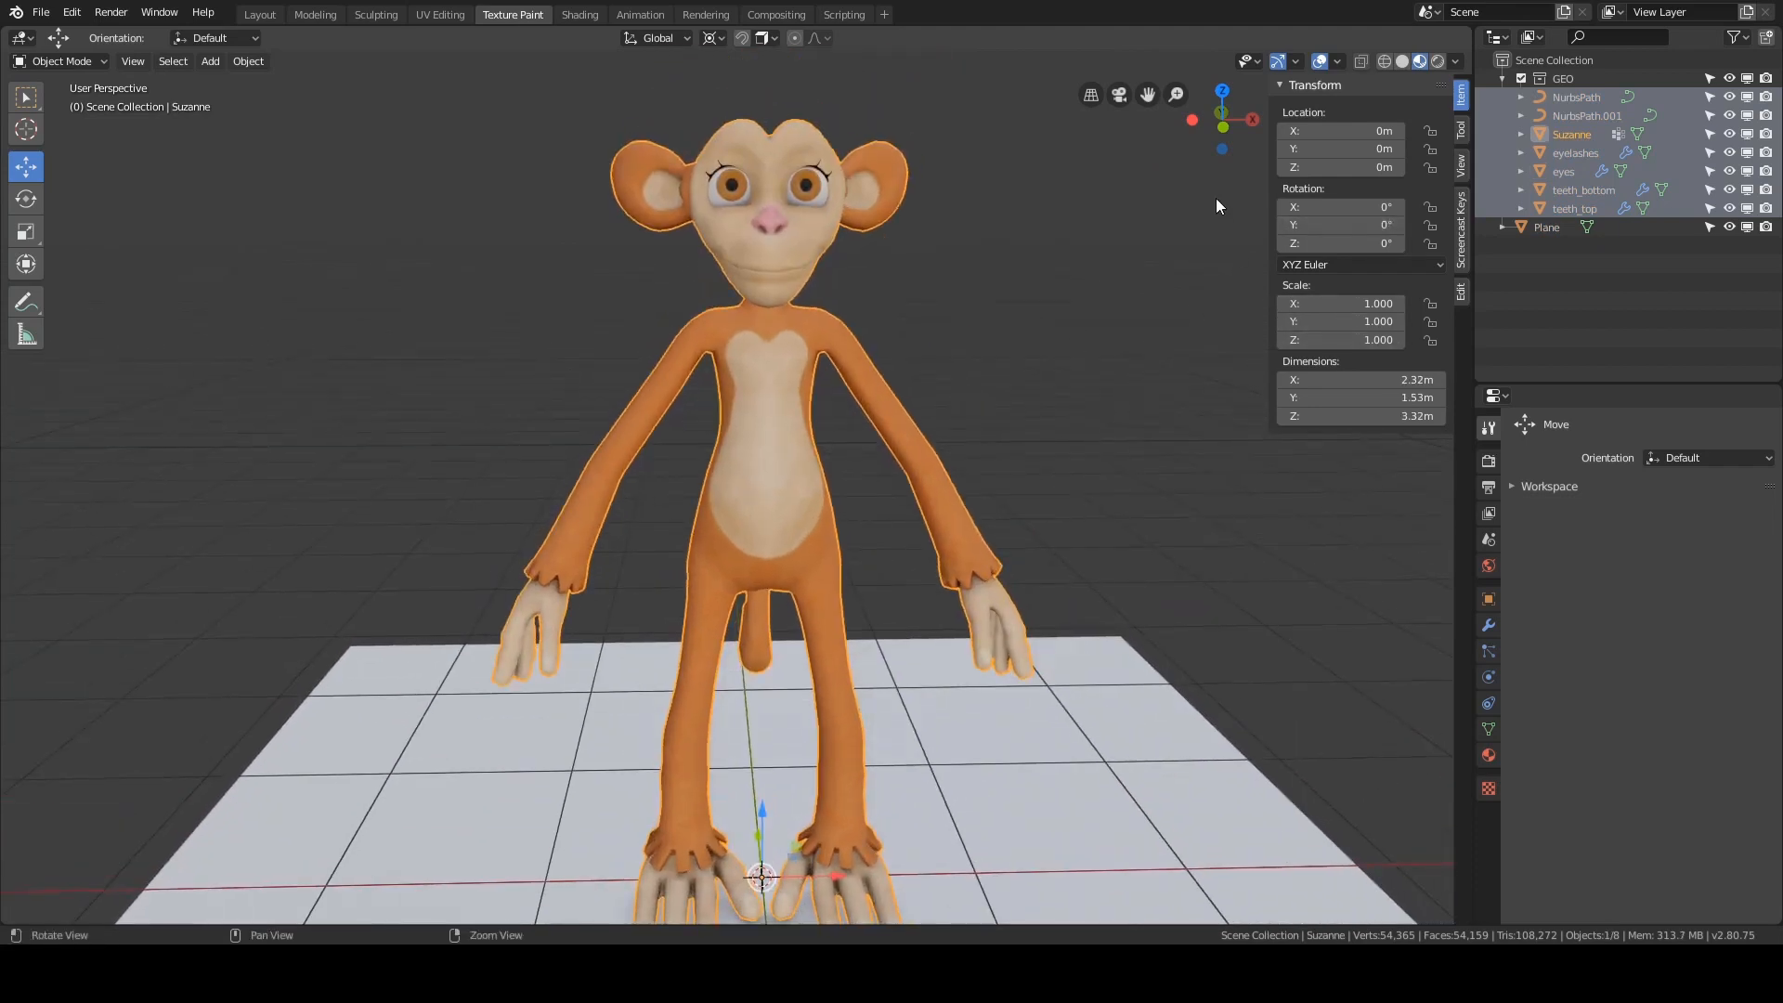
pyautogui.keyDown('alt'); pyautogui.moveTo(960, 257); pyautogui.dragTo(923, 266); pyautogui.keyUp('alt')
pyautogui.click(806, 193)
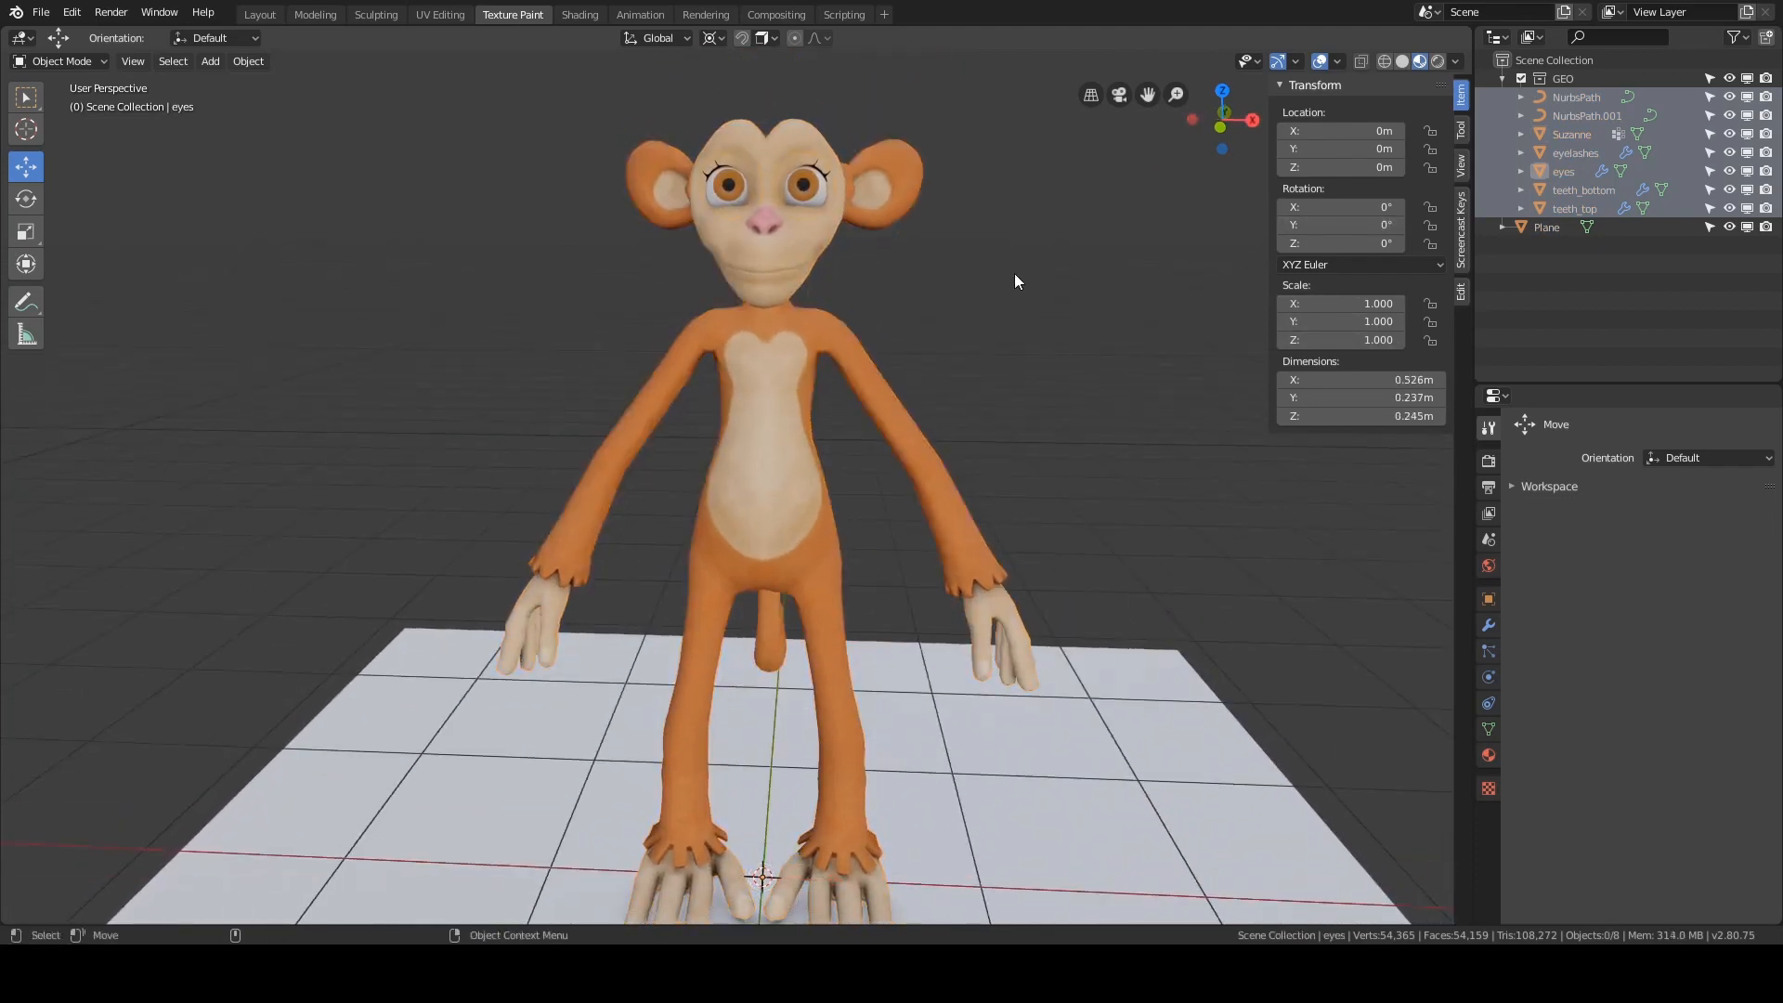
pyautogui.click(785, 232)
# - Examine the whole character and the space around its head from several angles for parts shifted out of place
pyautogui.keyDown('alt'); pyautogui.moveTo(1057, 305); pyautogui.dragTo(1072, 275, button='middle'); pyautogui.keyUp('alt')
pyautogui.keyDown('alt'); pyautogui.moveTo(1071, 275); pyautogui.dragTo(1124, 276); pyautogui.keyUp('alt')
pyautogui.keyDown('alt'); pyautogui.moveTo(1125, 276); pyautogui.dragTo(1119, 384, button='right'); pyautogui.keyUp('alt')
pyautogui.keyDown('alt'); pyautogui.moveTo(1119, 383); pyautogui.dragTo(1130, 357, button='middle'); pyautogui.keyUp('alt')
pyautogui.keyDown('alt'); pyautogui.moveTo(1129, 357); pyautogui.dragTo(1041, 413); pyautogui.keyUp('alt')
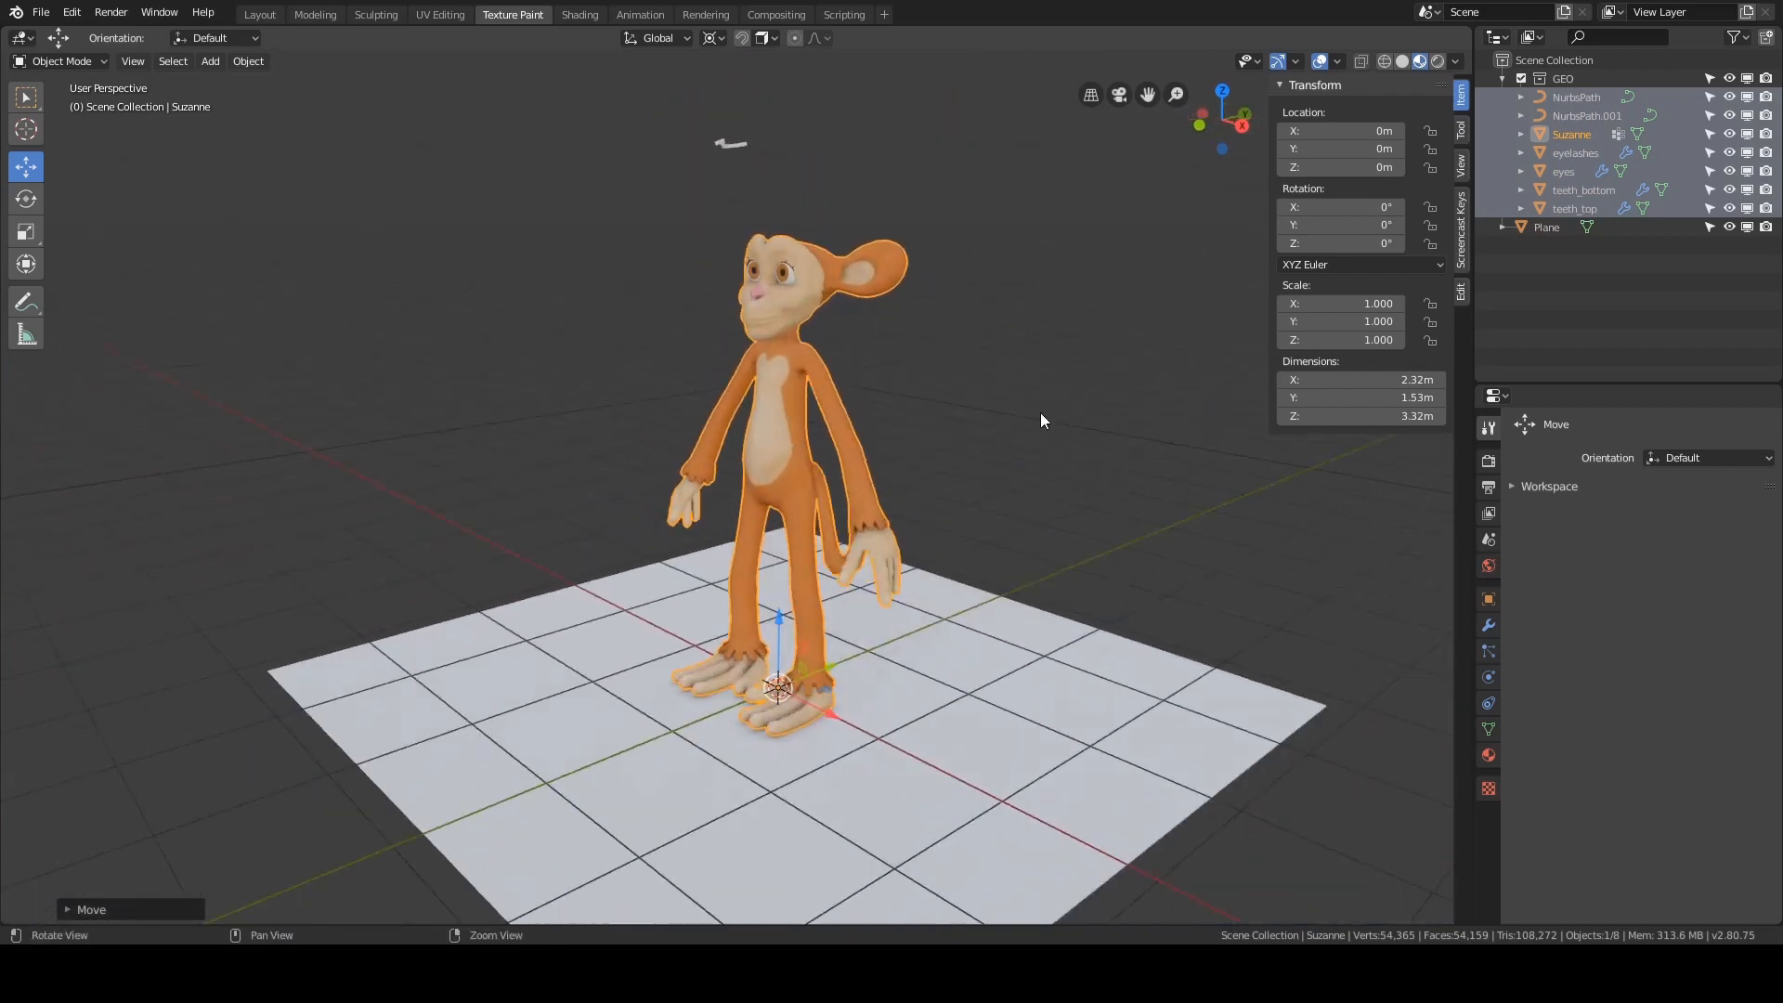
pyautogui.keyDown('alt'); pyautogui.moveTo(1041, 413); pyautogui.dragTo(1079, 314, button='middle'); pyautogui.keyUp('alt')
pyautogui.scroll(1, 1079, 314)
pyautogui.keyDown('alt'); pyautogui.moveTo(1083, 315); pyautogui.dragTo(1113, 310); pyautogui.keyUp('alt')
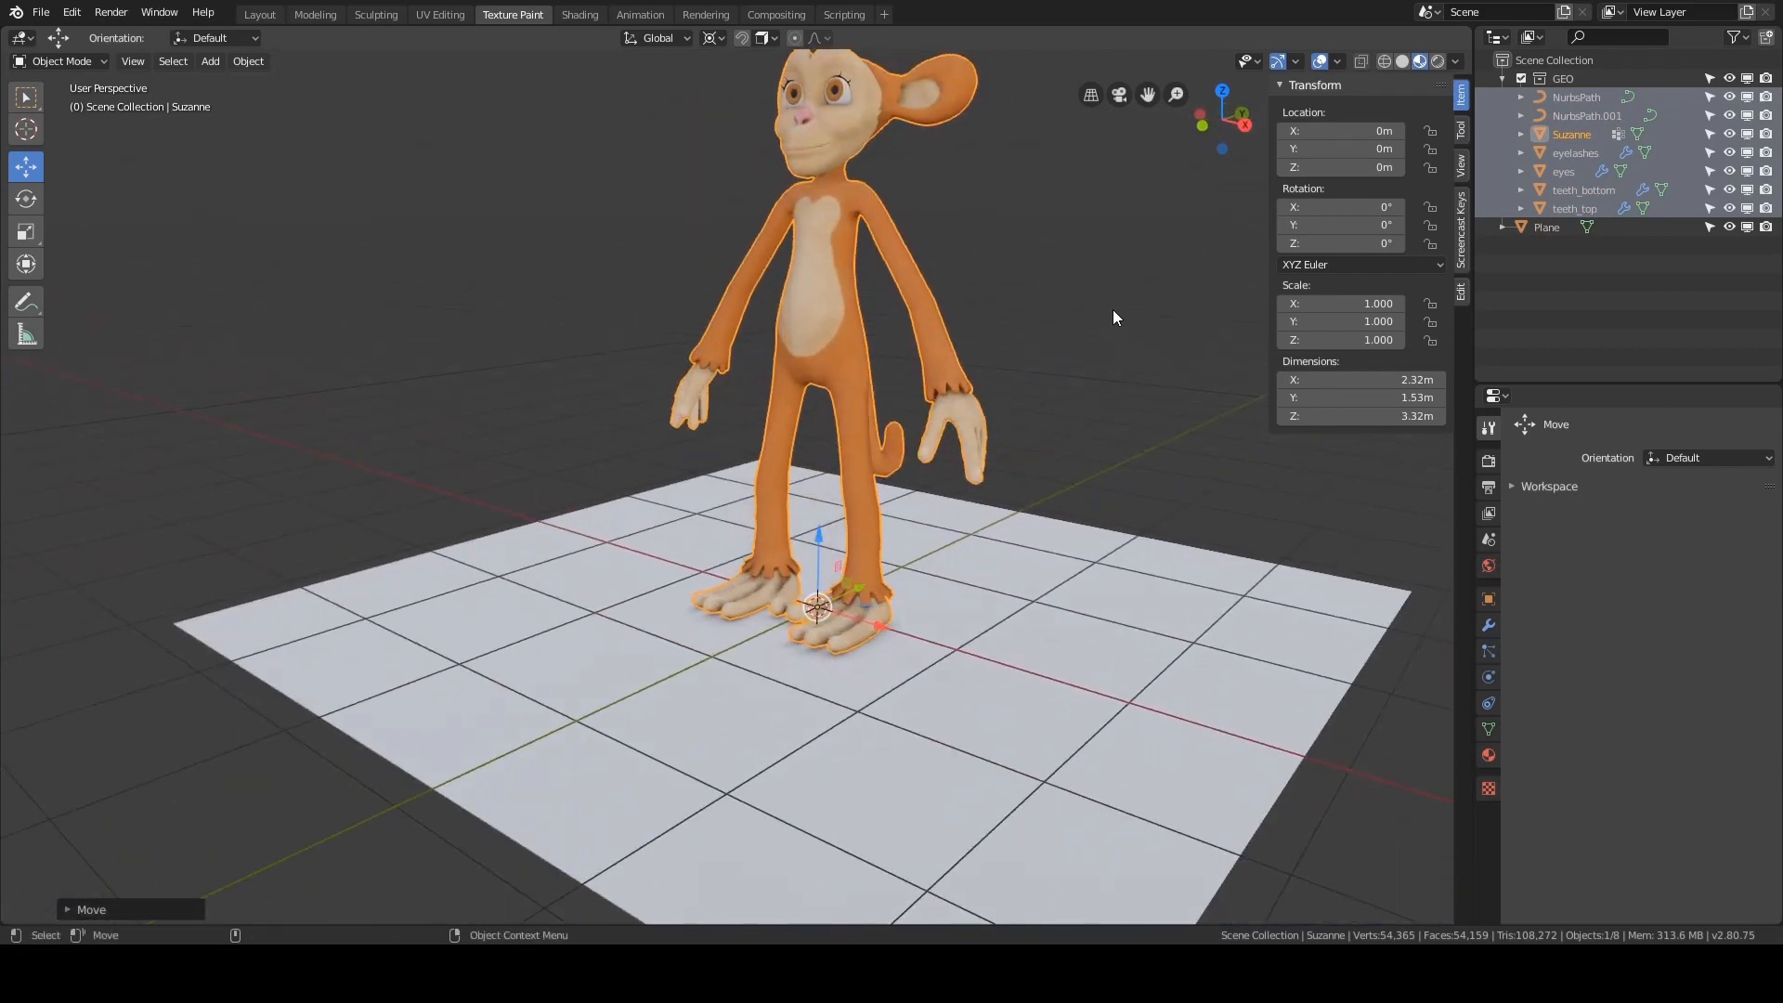
pyautogui.click(1113, 310)
pyautogui.moveTo(1070, 393); pyautogui.dragTo(1005, 438, button='middle')
pyautogui.scroll(2, 964, 386)
pyautogui.click(1006, 438)
pyautogui.moveTo(1073, 282); pyautogui.dragTo(1122, 283, button='middle')
pyautogui.keyDown('shift'); pyautogui.moveTo(1122, 282); pyautogui.dragTo(1057, 387, button='middle'); pyautogui.keyUp('shift')
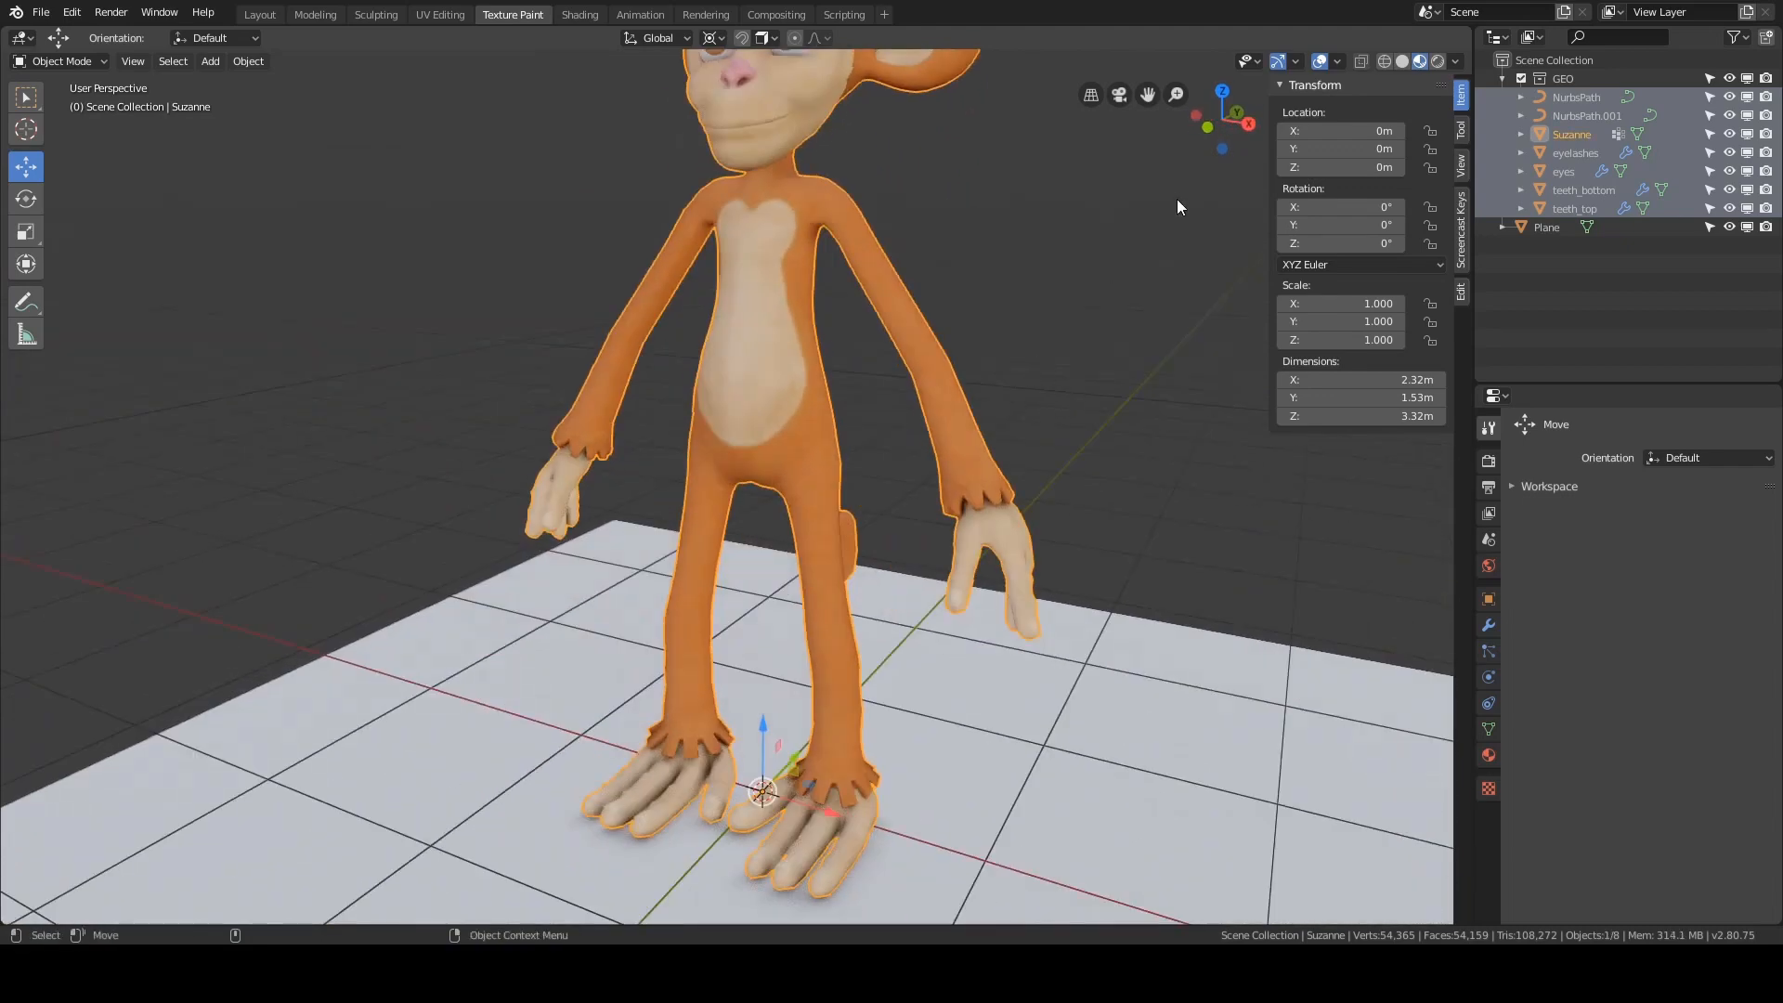
# - Turn on the wireframe overlay for all objects and inspect the character's mesh from head to feet
pyautogui.click(1330, 61)
pyautogui.click(1226, 396)
pyautogui.press('n')
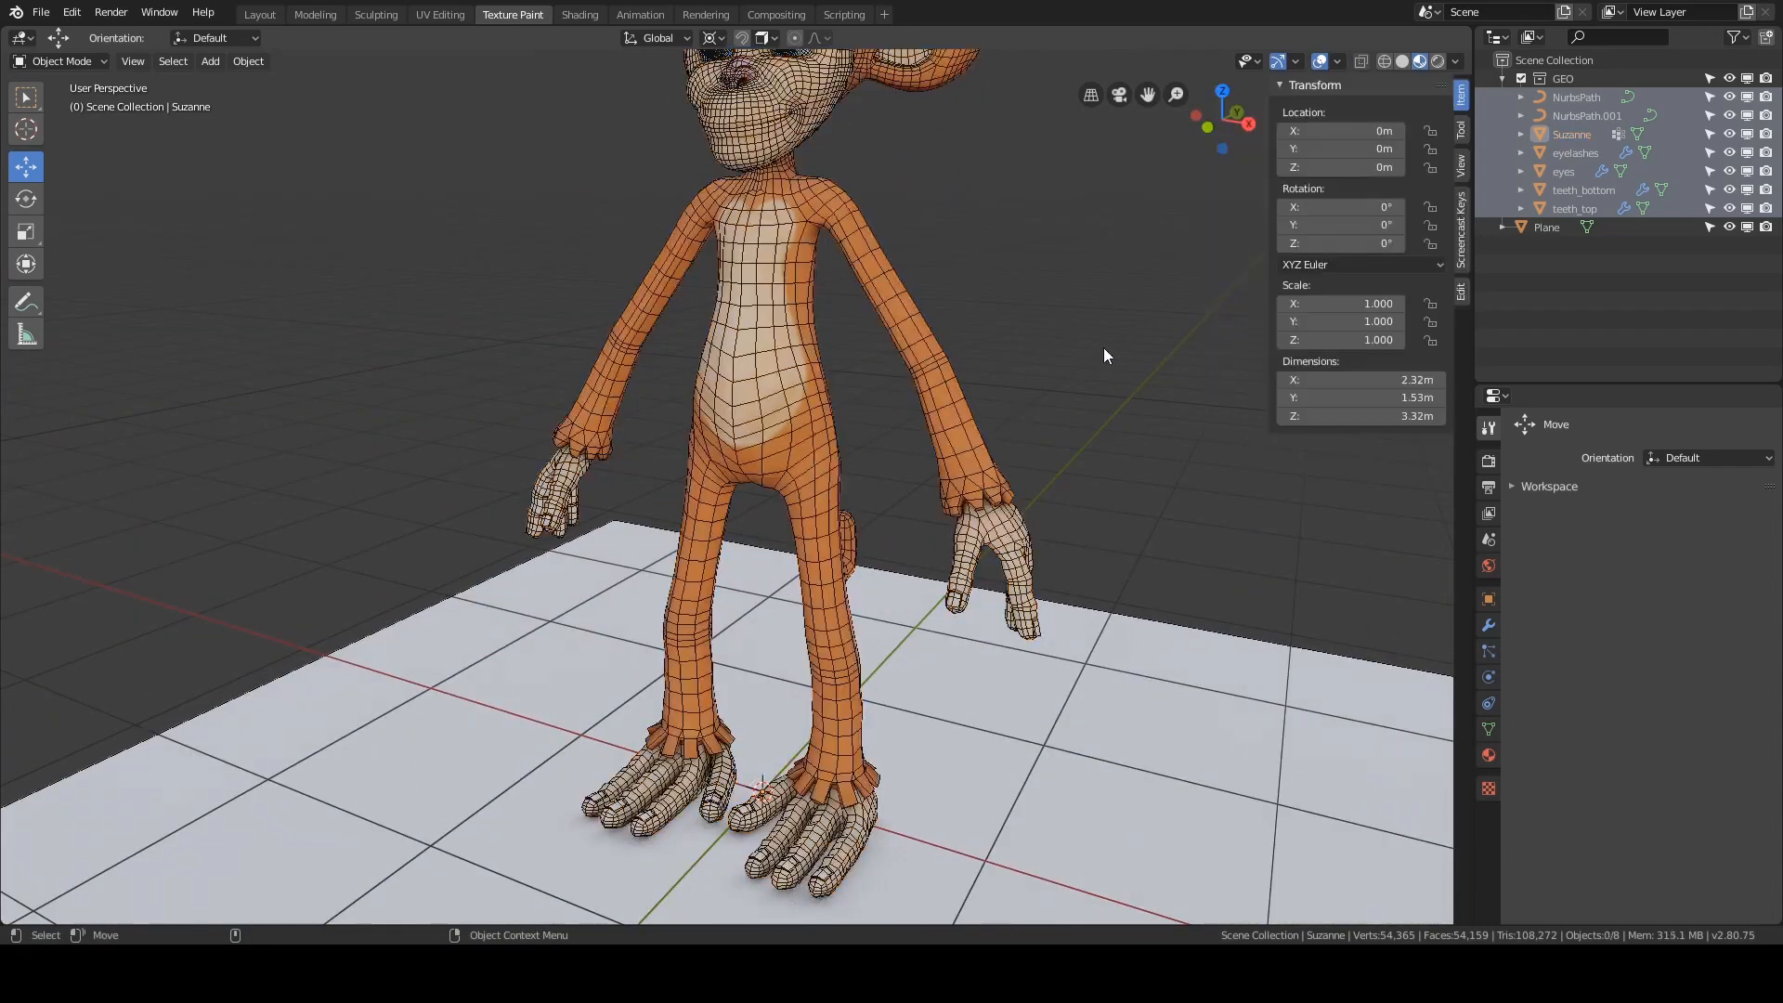
pyautogui.moveTo(1102, 347); pyautogui.dragTo(938, 438, button='middle')
pyautogui.scroll(-4, 1040, 381)
pyautogui.scroll(5, 1034, 387)
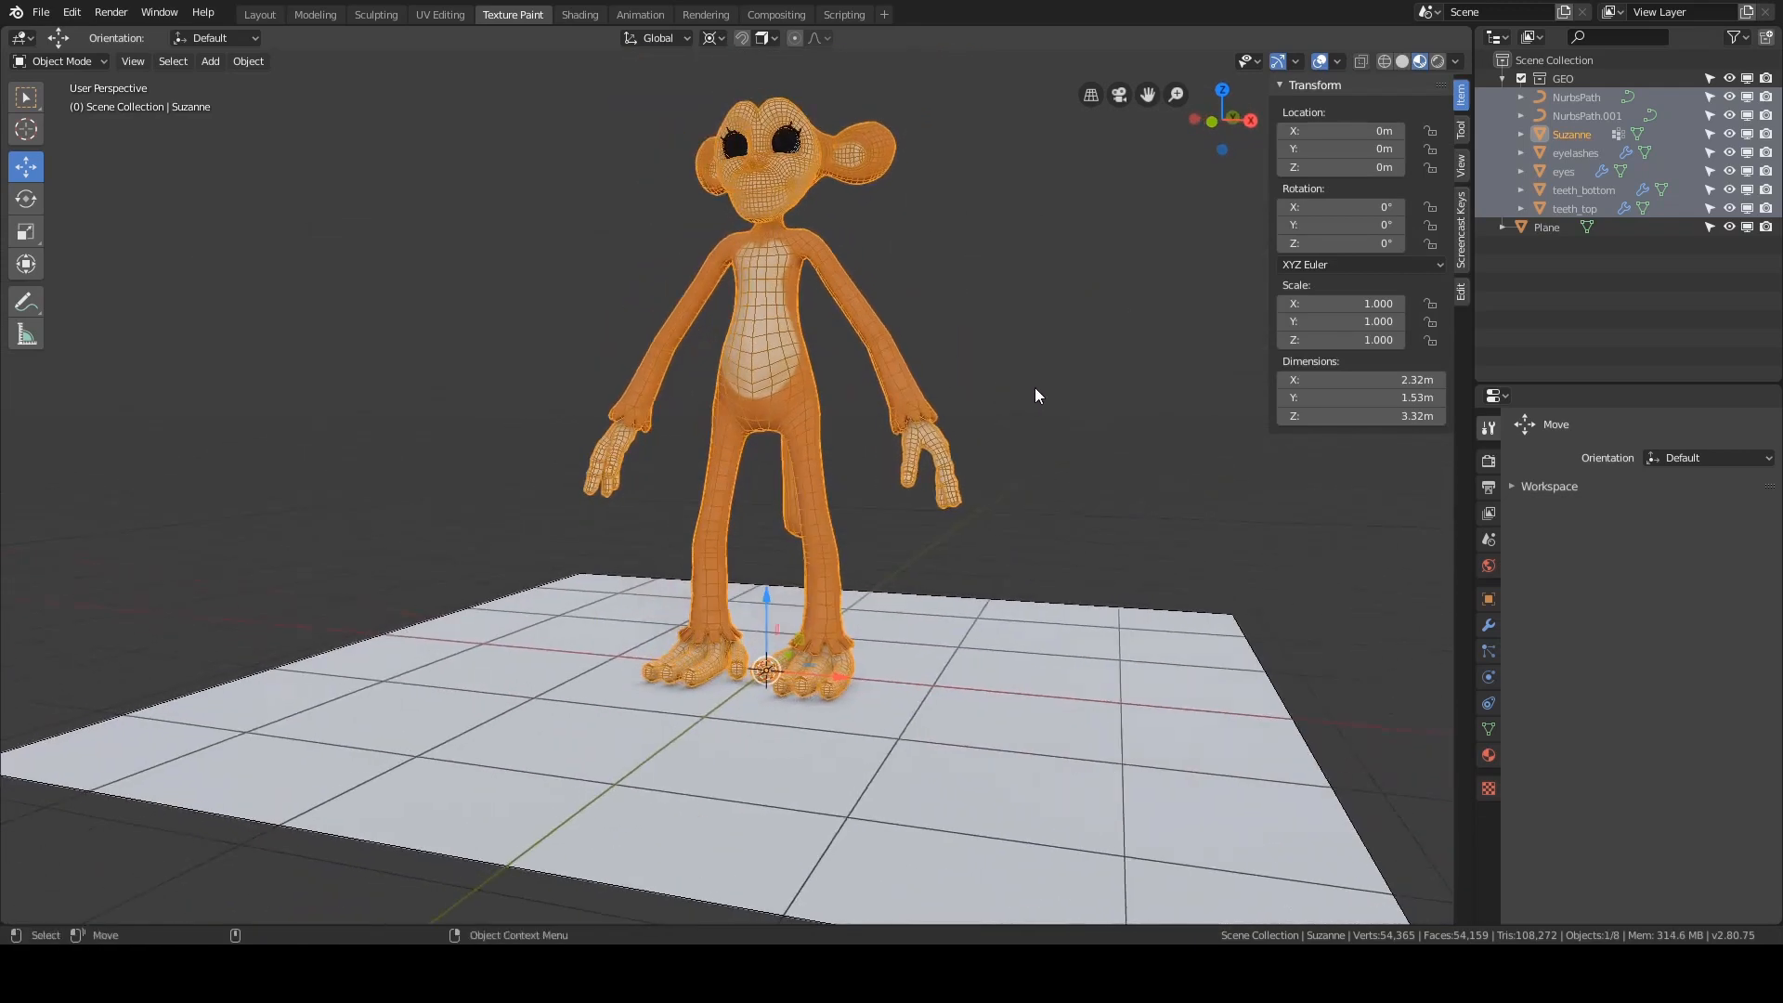
pyautogui.moveTo(960, 320); pyautogui.dragTo(977, 336, button='middle')
pyautogui.scroll(-5, 1042, 360)
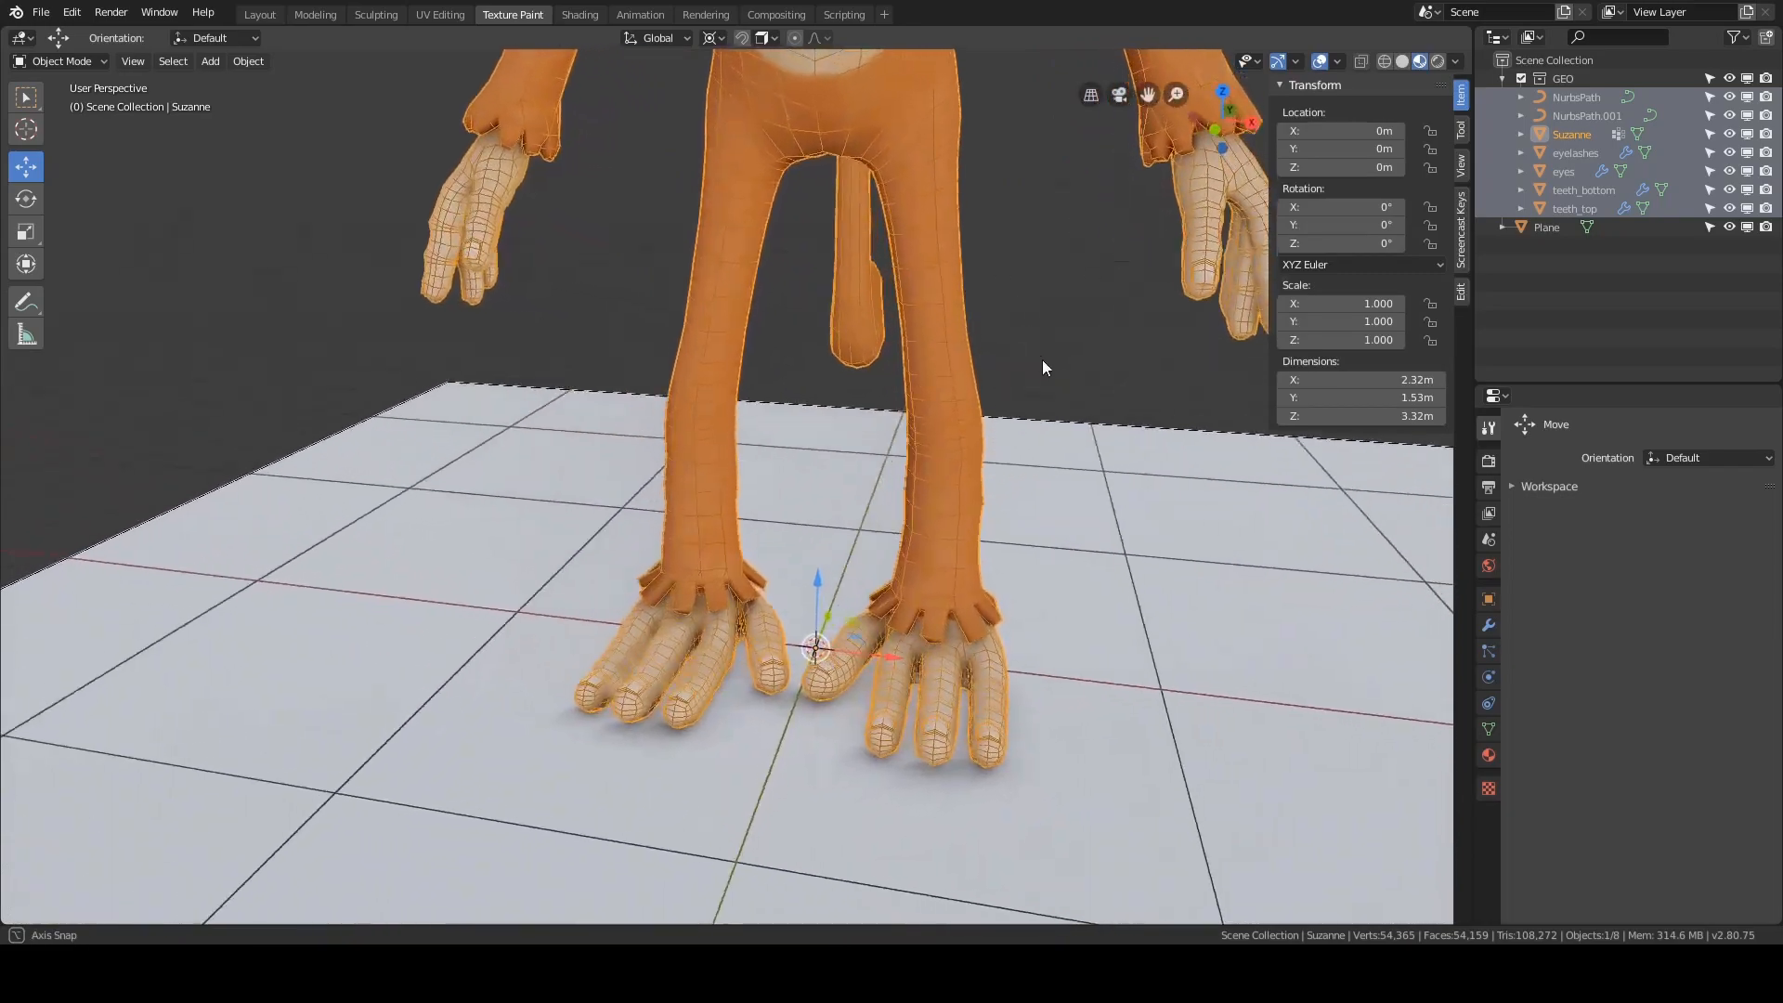
pyautogui.moveTo(992, 413); pyautogui.dragTo(874, 478, button='middle')
pyautogui.click(1033, 333)
pyautogui.scroll(2, 836, 320)
pyautogui.moveTo(841, 395); pyautogui.dragTo(837, 386, button='middle')
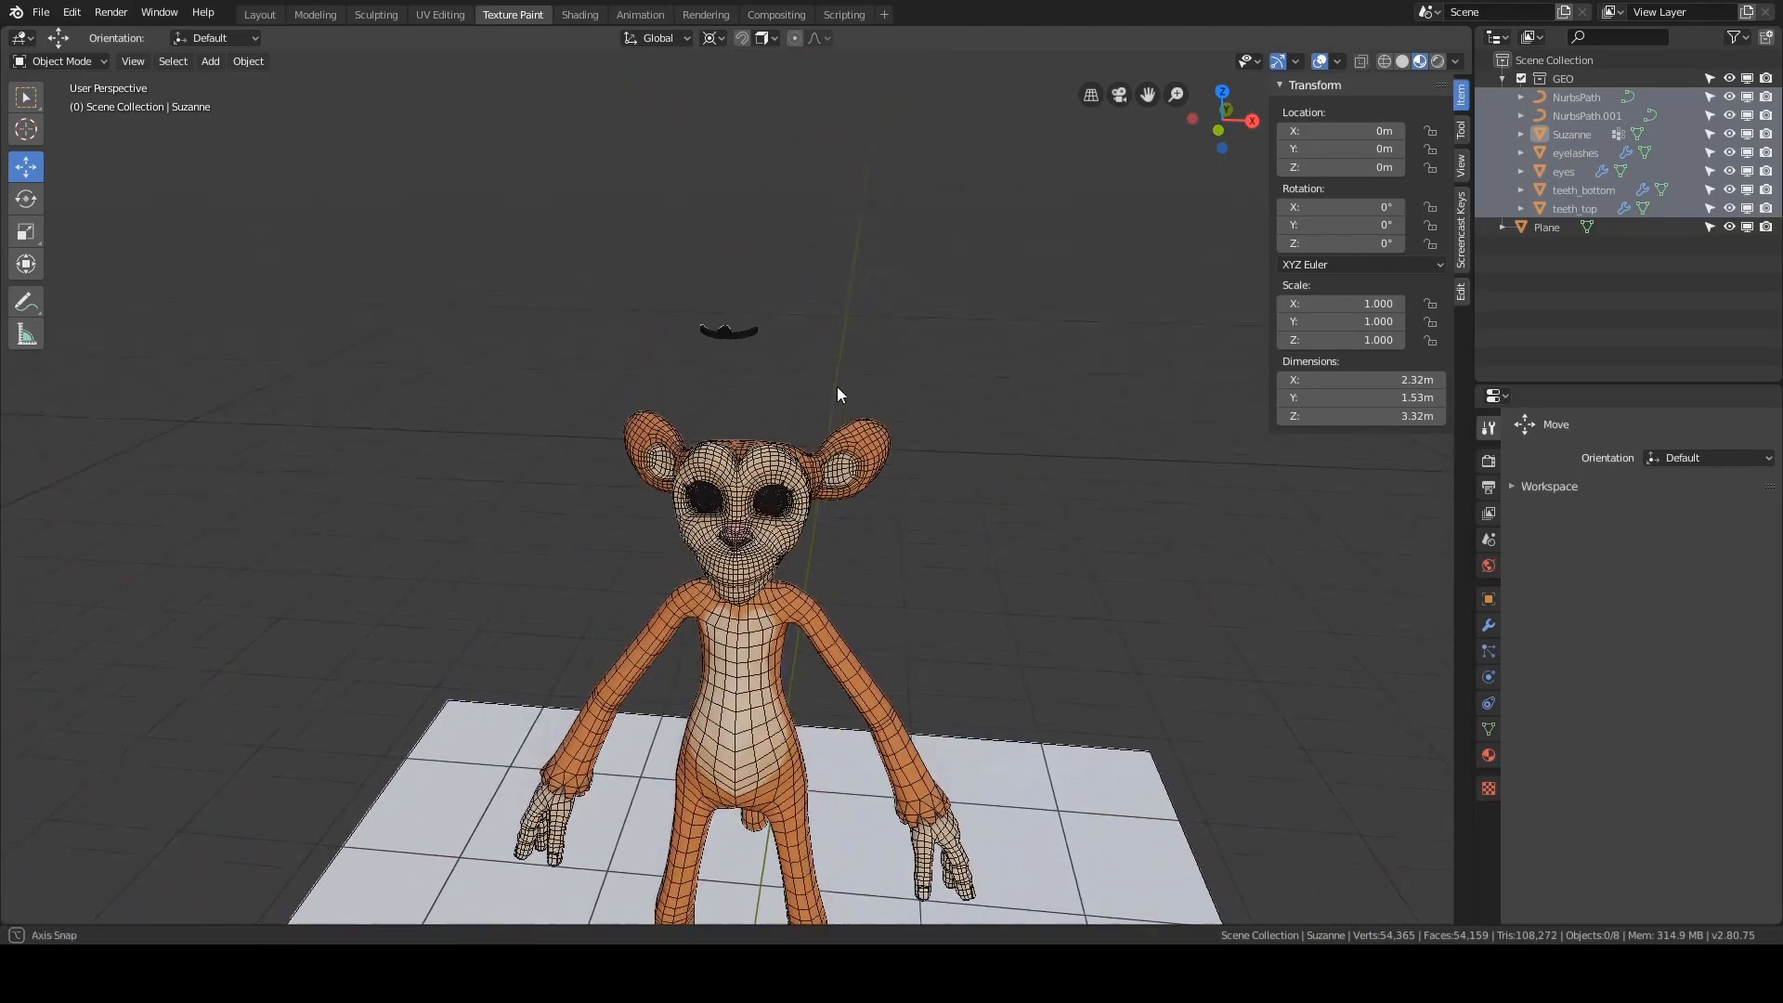
# - Select the lower and the upper teeth above the head in turn and inspect them up close
pyautogui.click(733, 337)
pyautogui.press('KP_Decimal')
pyautogui.scroll(-4, 884, 433)
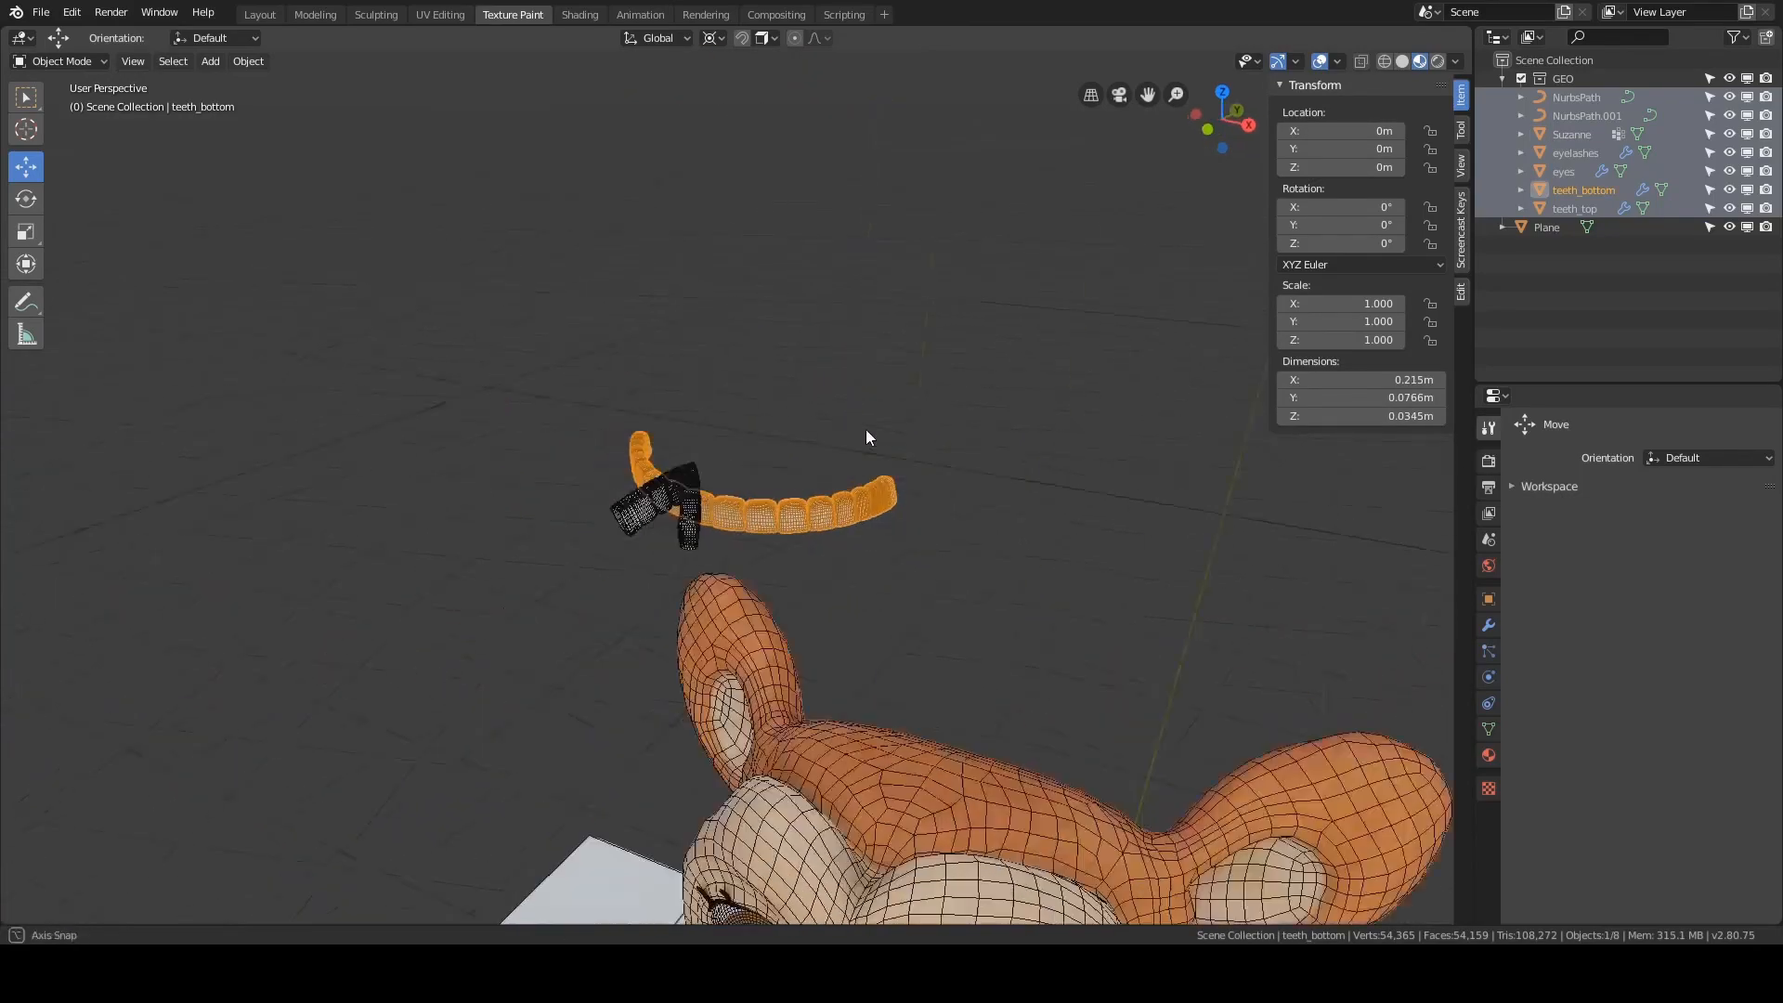
pyautogui.moveTo(865, 429); pyautogui.dragTo(726, 271, button='middle')
pyautogui.scroll(-4, 926, 439)
pyautogui.click(726, 271)
pyautogui.moveTo(870, 365); pyautogui.dragTo(821, 358, button='middle')
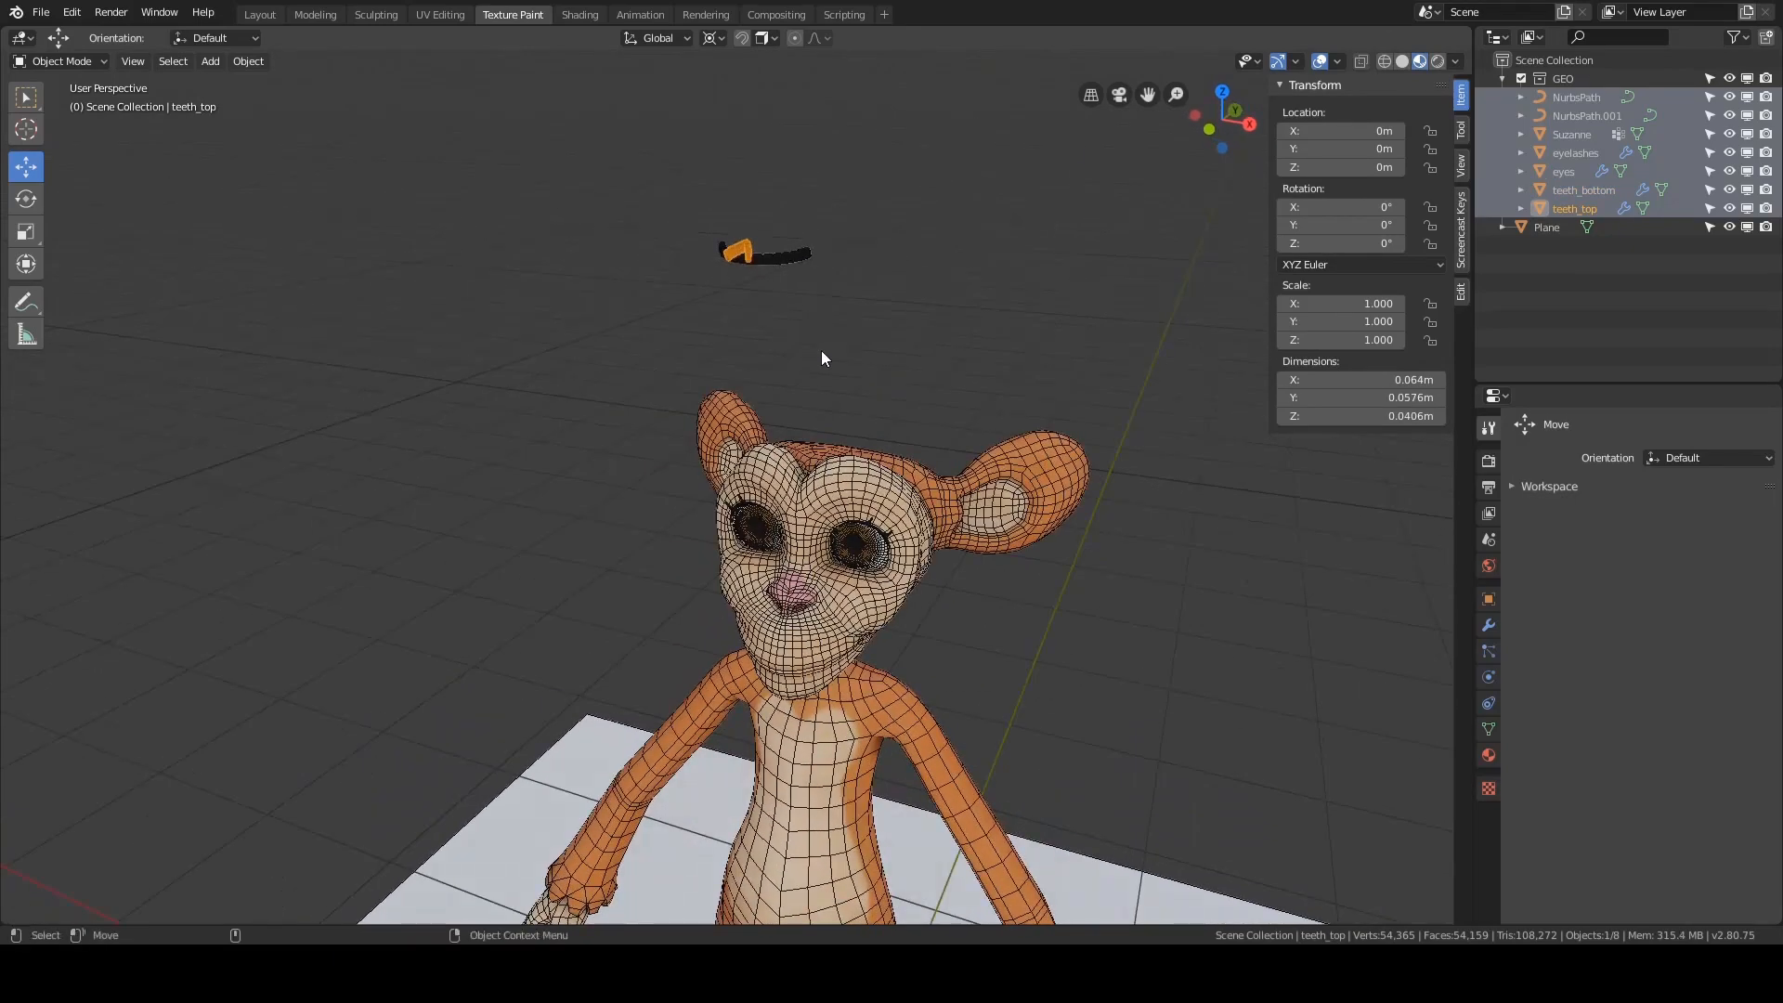
# - Hide the body mesh and select the upper of the two mouth curves inside the head
pyautogui.scroll(-1, 820, 349)
pyautogui.moveTo(945, 405); pyautogui.dragTo(1136, 325, button='middle')
pyautogui.click(904, 513)
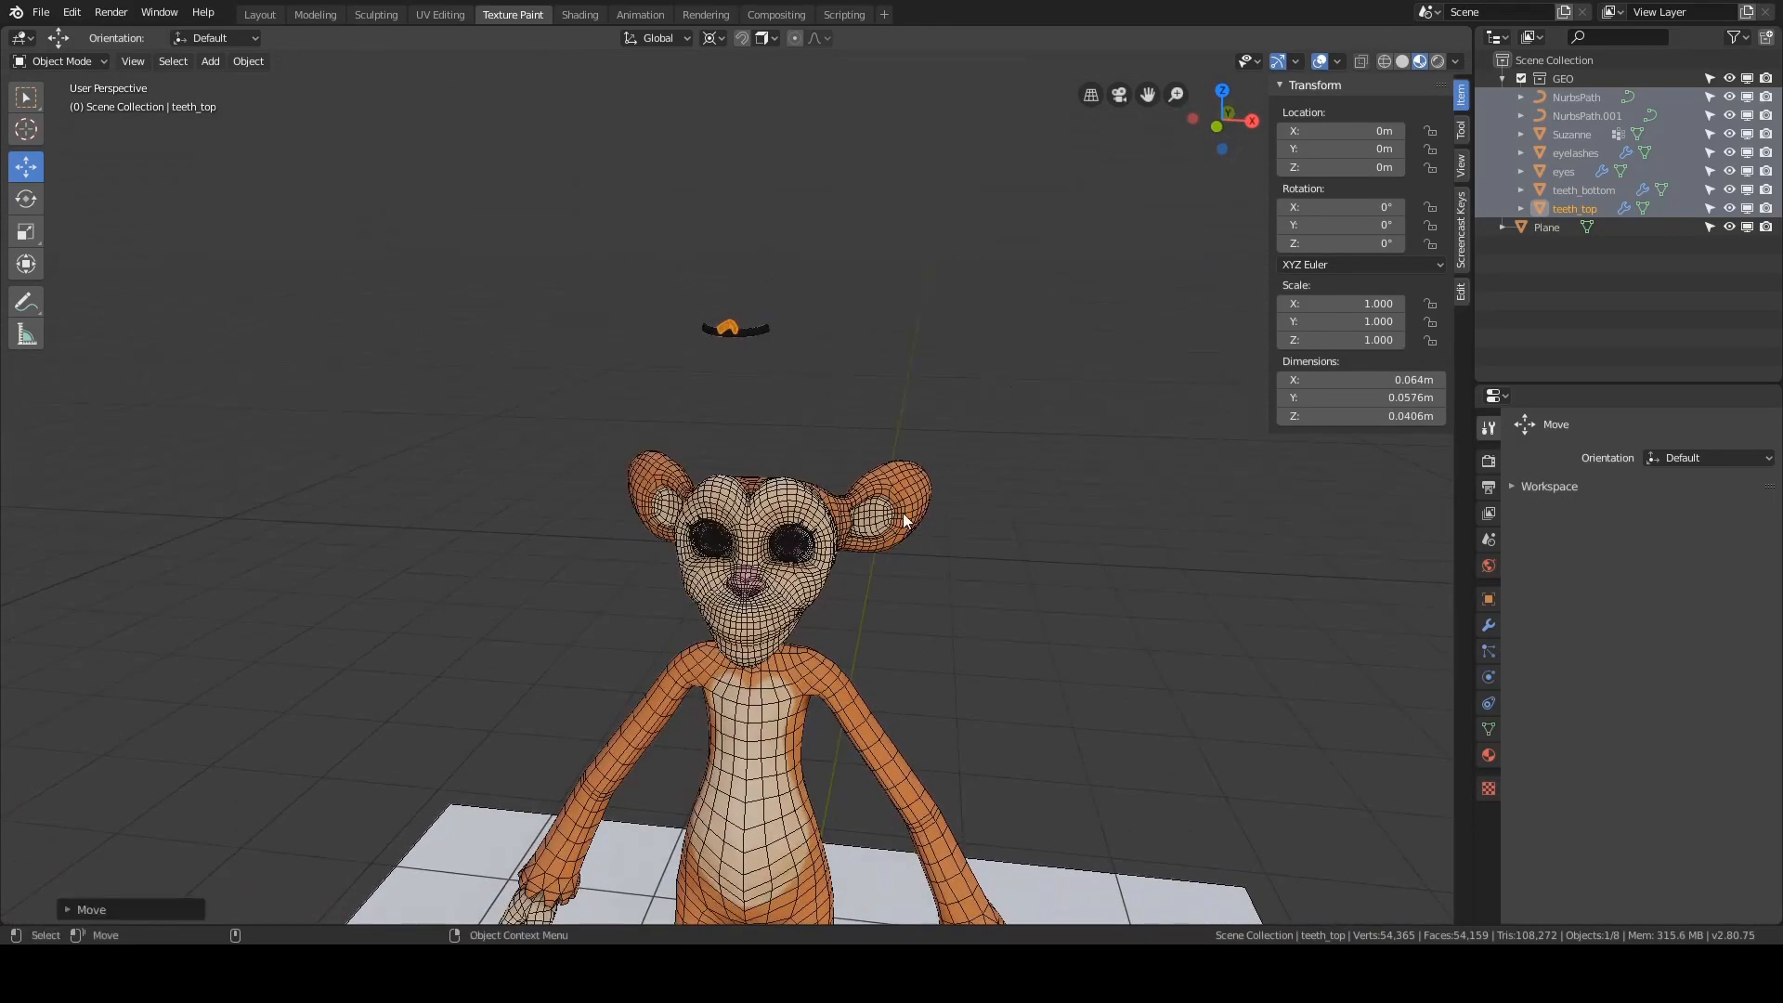
pyautogui.press('h')
pyautogui.moveTo(864, 554); pyautogui.dragTo(811, 489, button='middle')
pyautogui.click(782, 507)
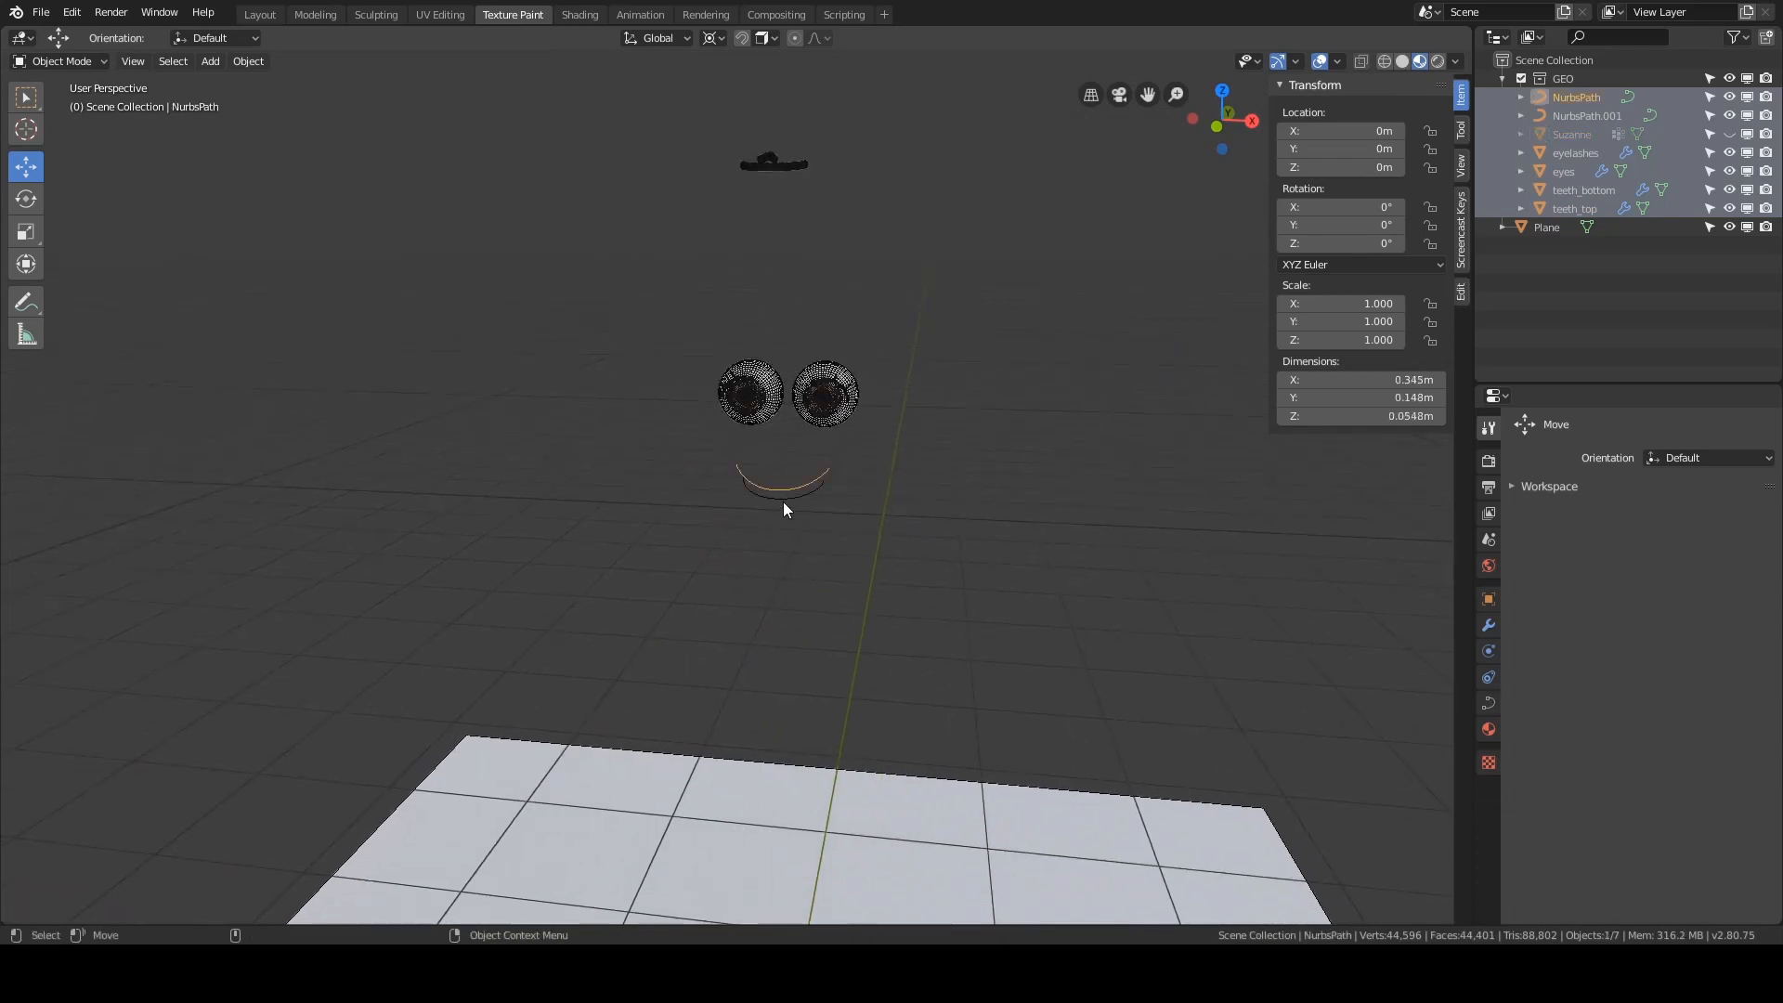
# - Toggle the Curve and Array modifiers of the upper teeth off and on in the viewport to check their effect
pyautogui.click(780, 158)
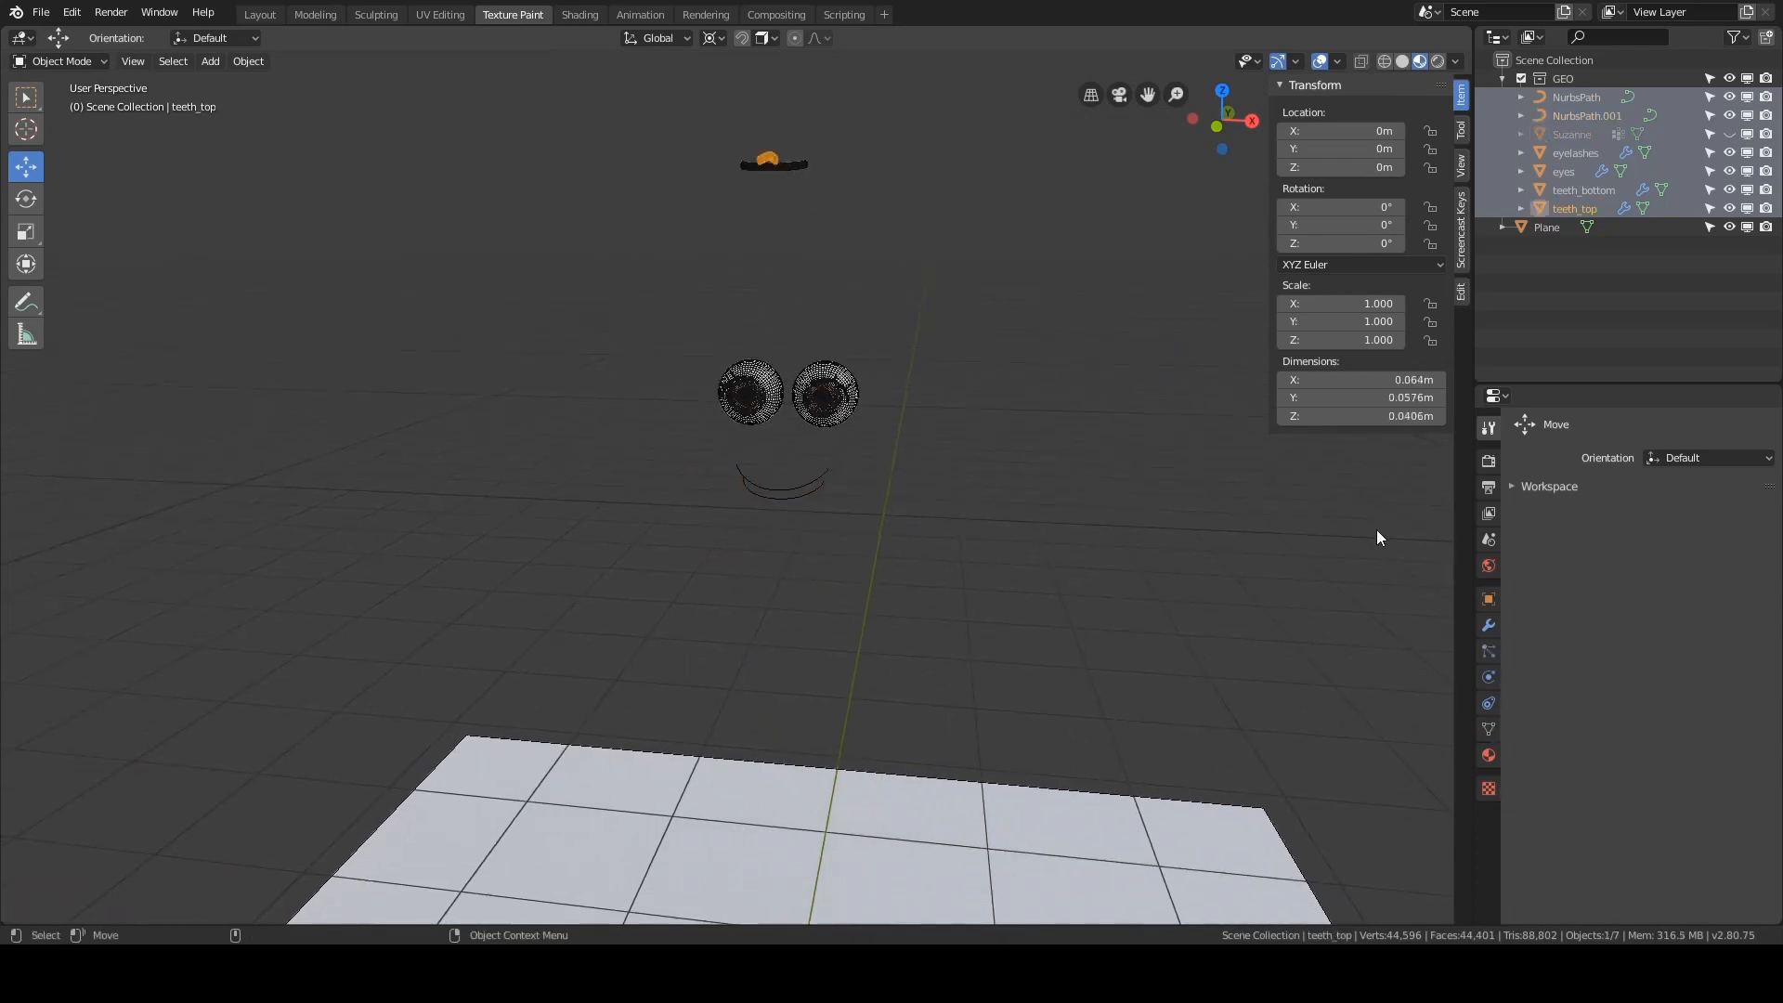
pyautogui.click(1488, 625)
pyautogui.click(1518, 485)
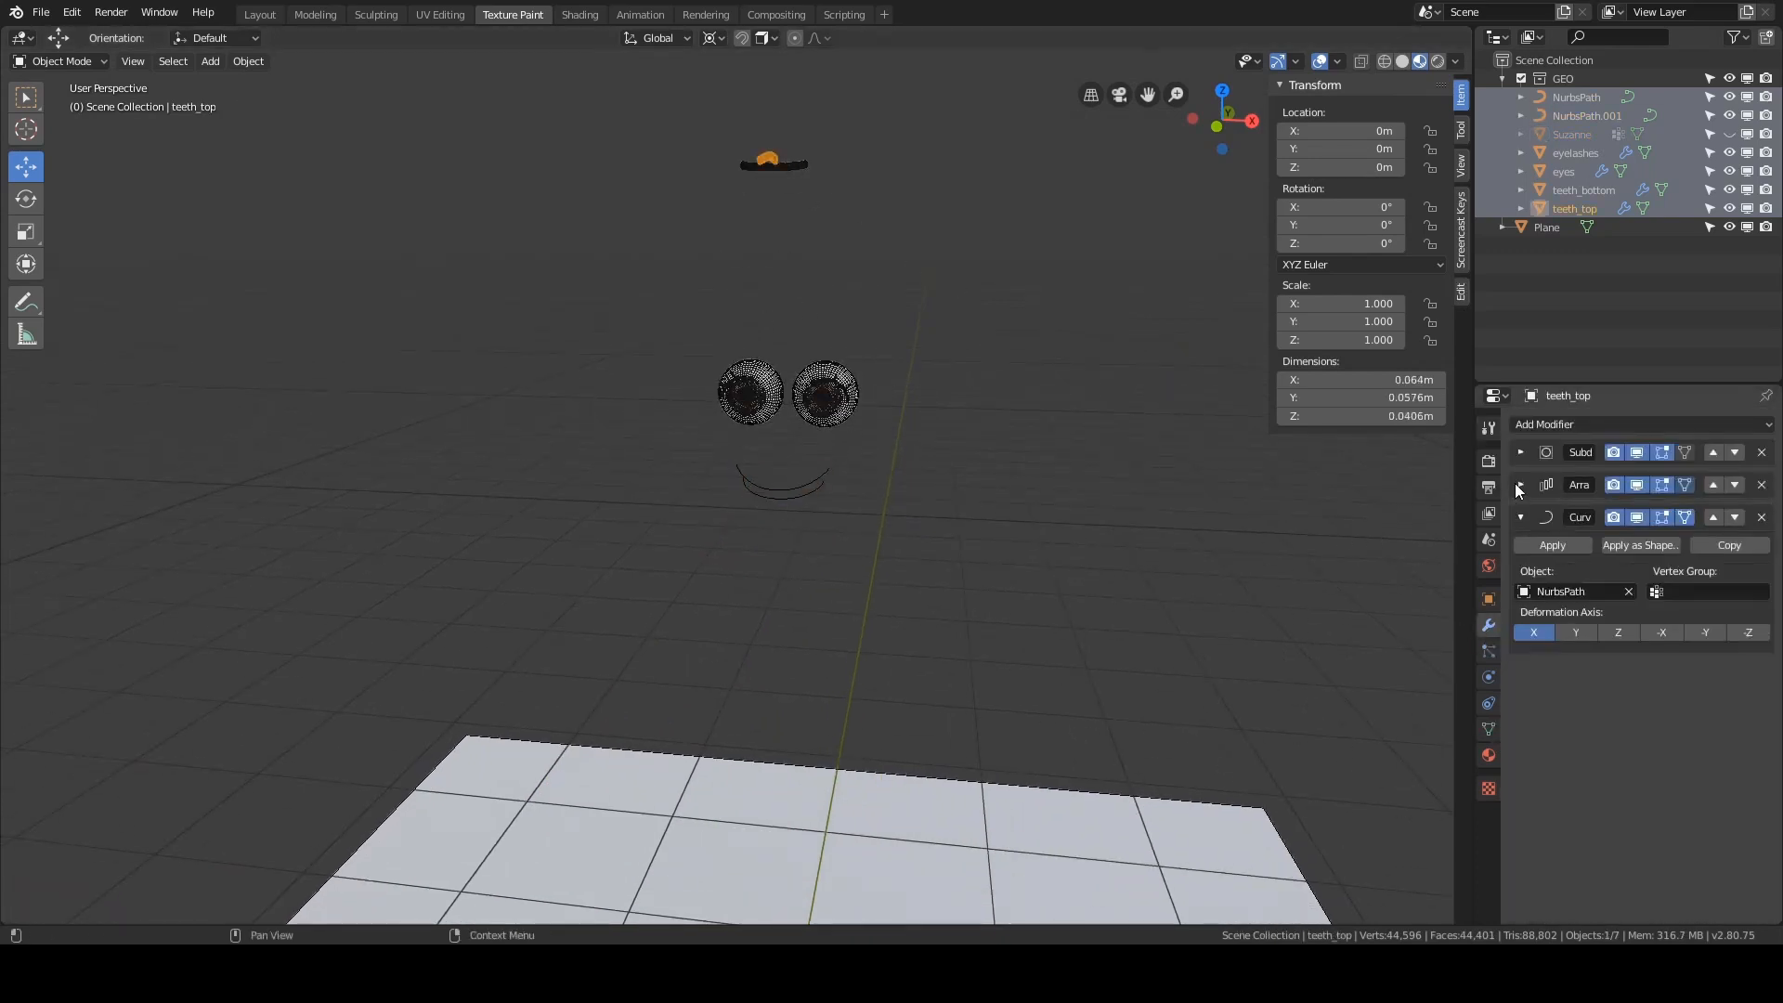
pyautogui.click(1636, 517)
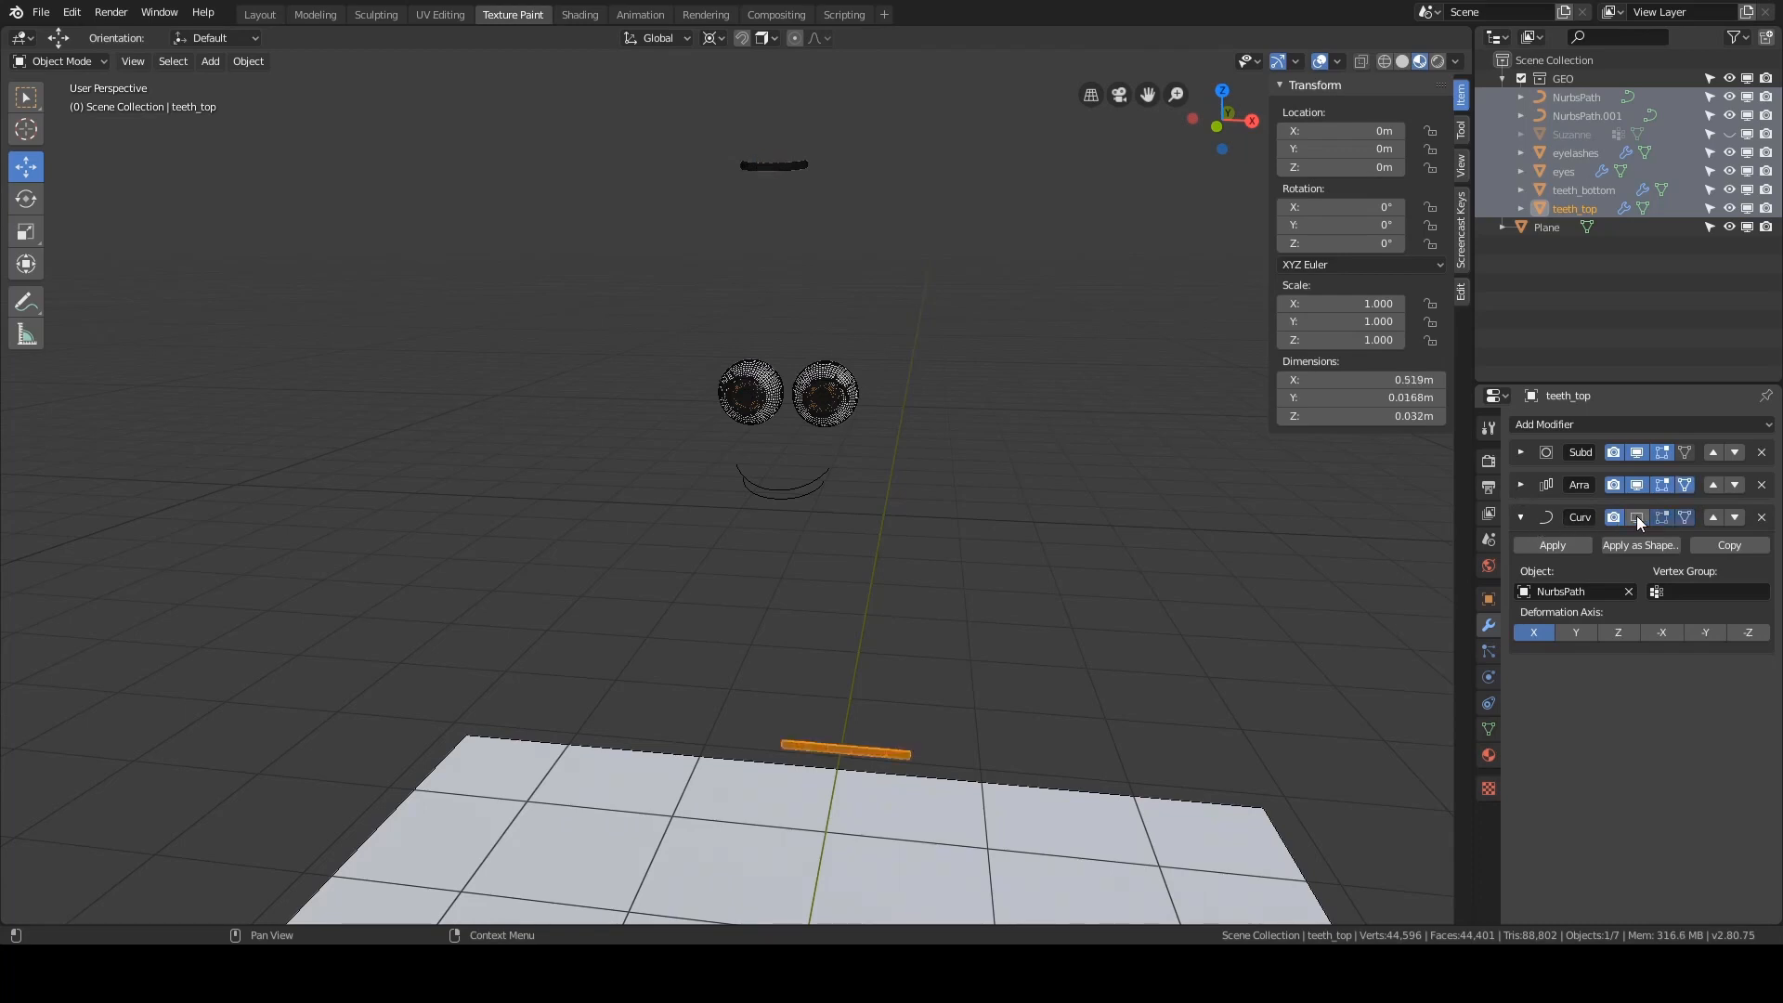
pyautogui.click(1636, 517)
pyautogui.click(1635, 483)
pyautogui.click(1635, 484)
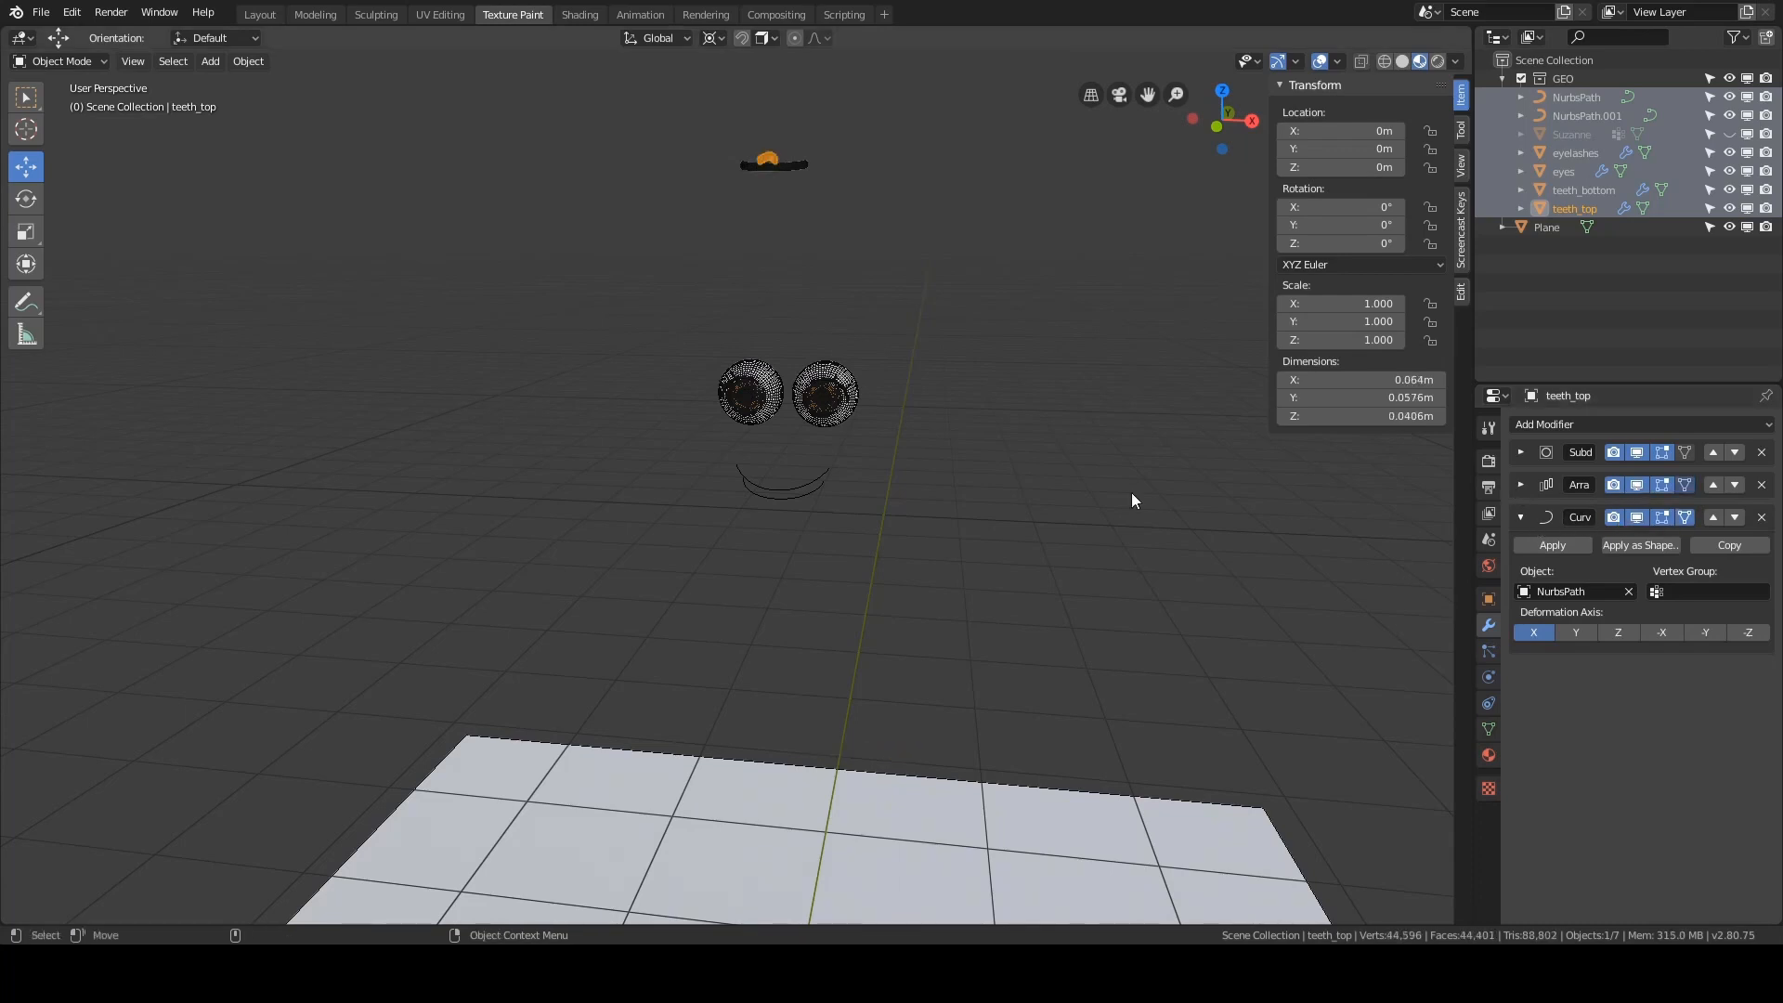
pyautogui.moveTo(1132, 494); pyautogui.dragTo(886, 545, button='middle')
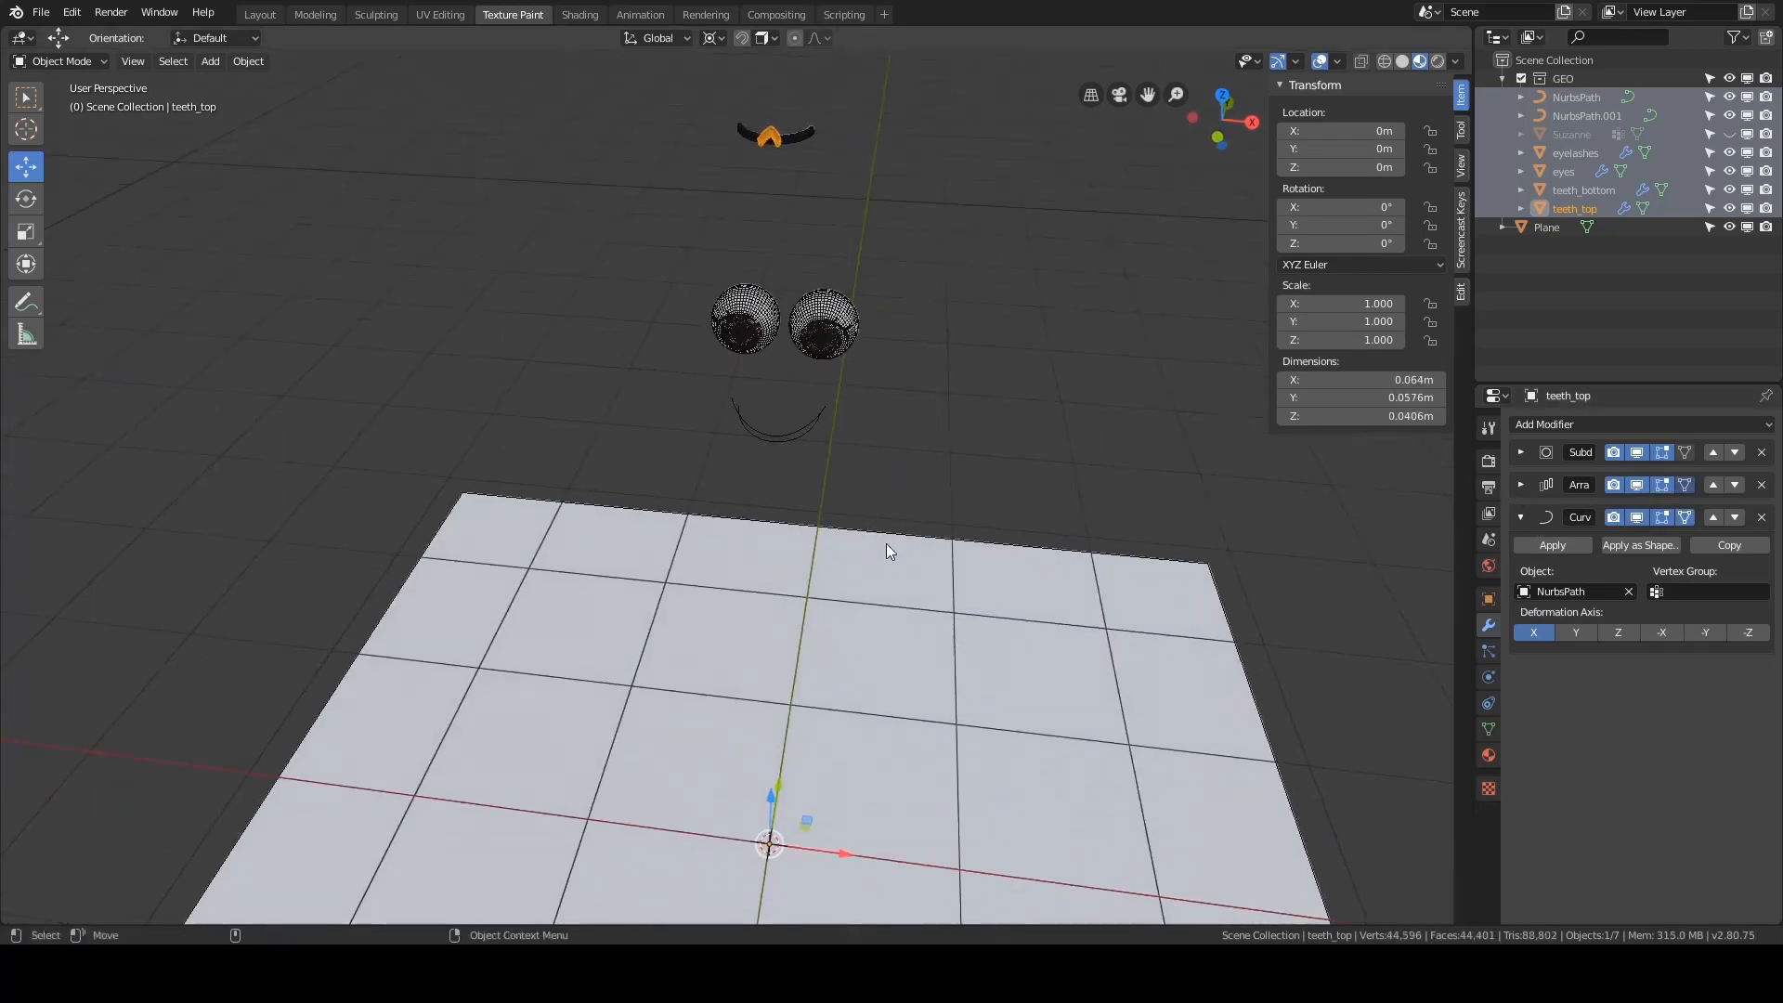
# - Select the lower mouth curve and the lower teeth, and check the lower teeth's Curve modifier settings
pyautogui.click(791, 440)
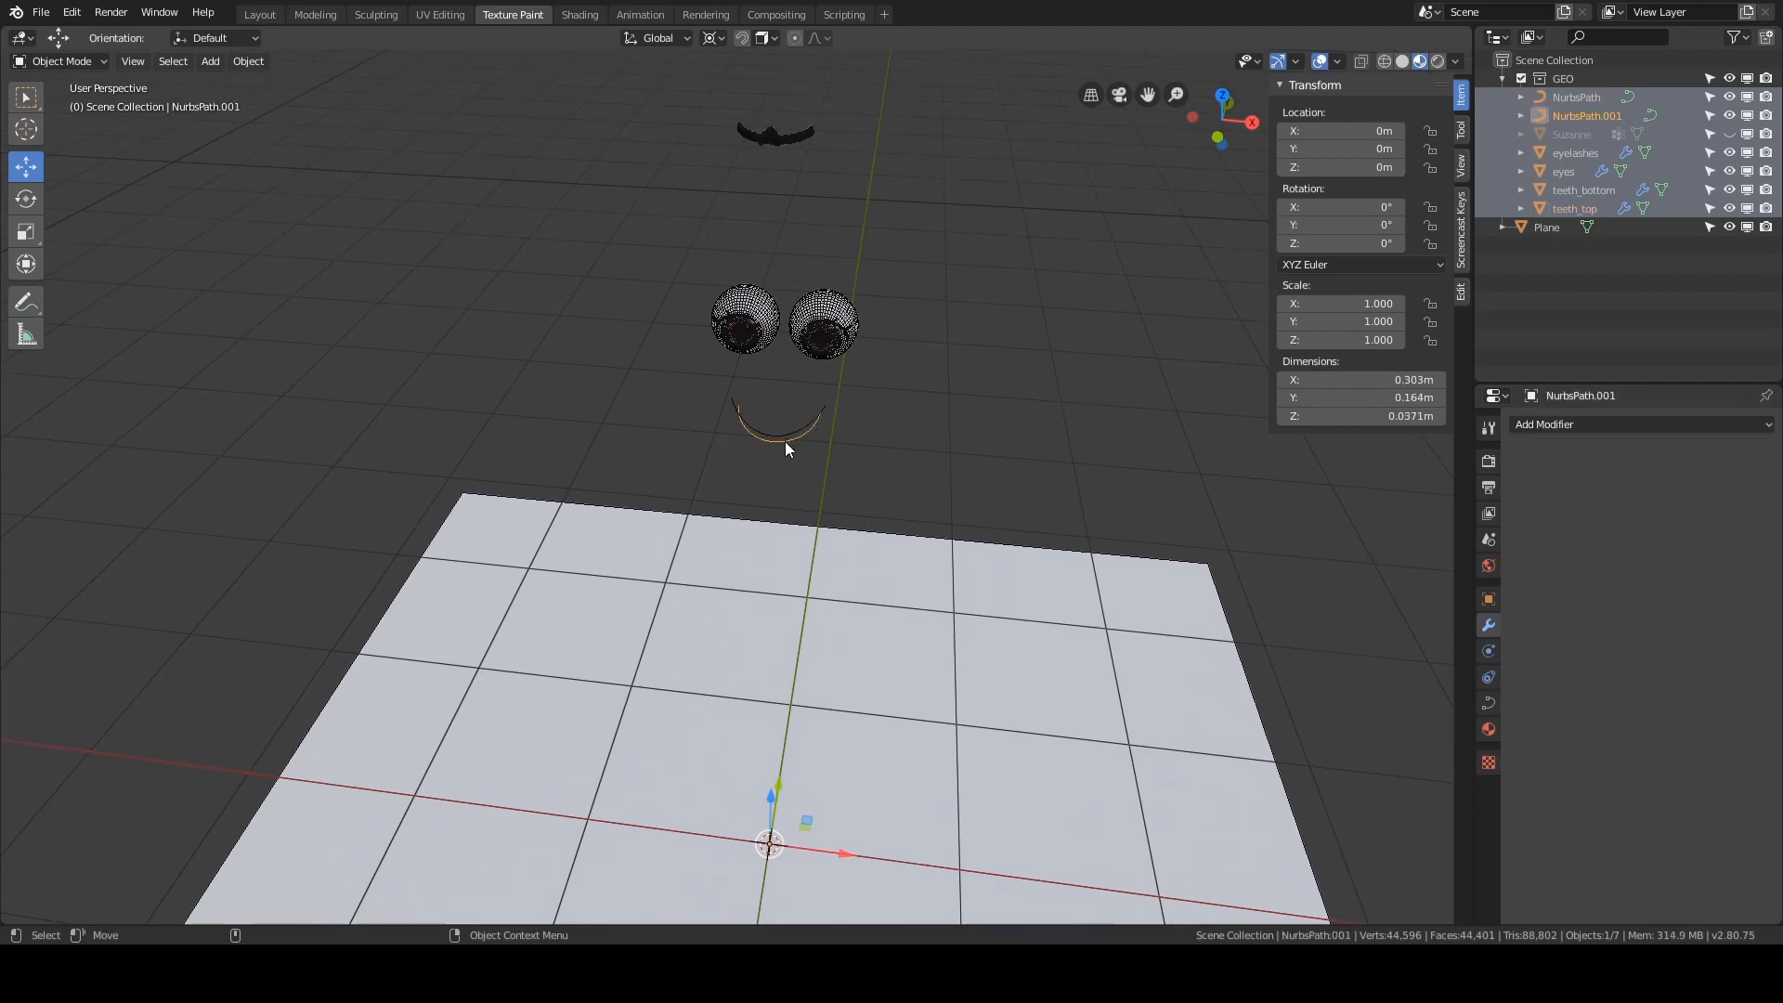
pyautogui.click(810, 149)
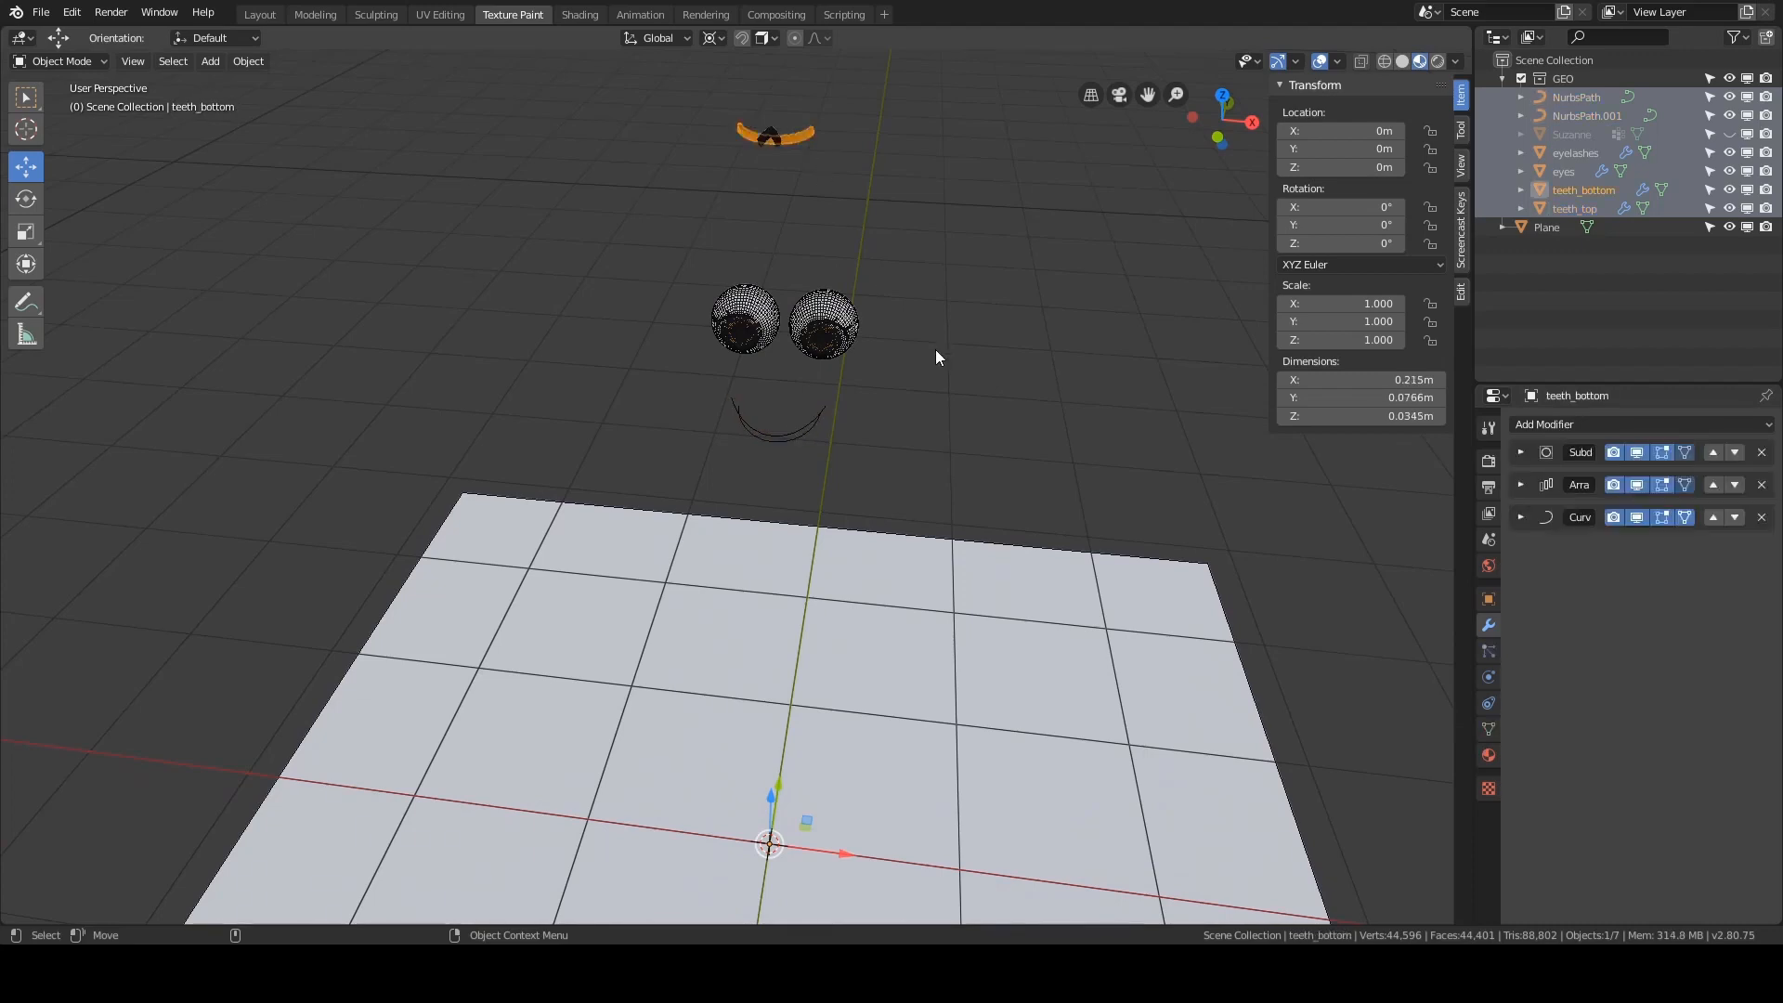
pyautogui.scroll(-2, 936, 356)
pyautogui.moveTo(921, 426); pyautogui.dragTo(904, 331, button='middle')
pyautogui.scroll(-2, 911, 347)
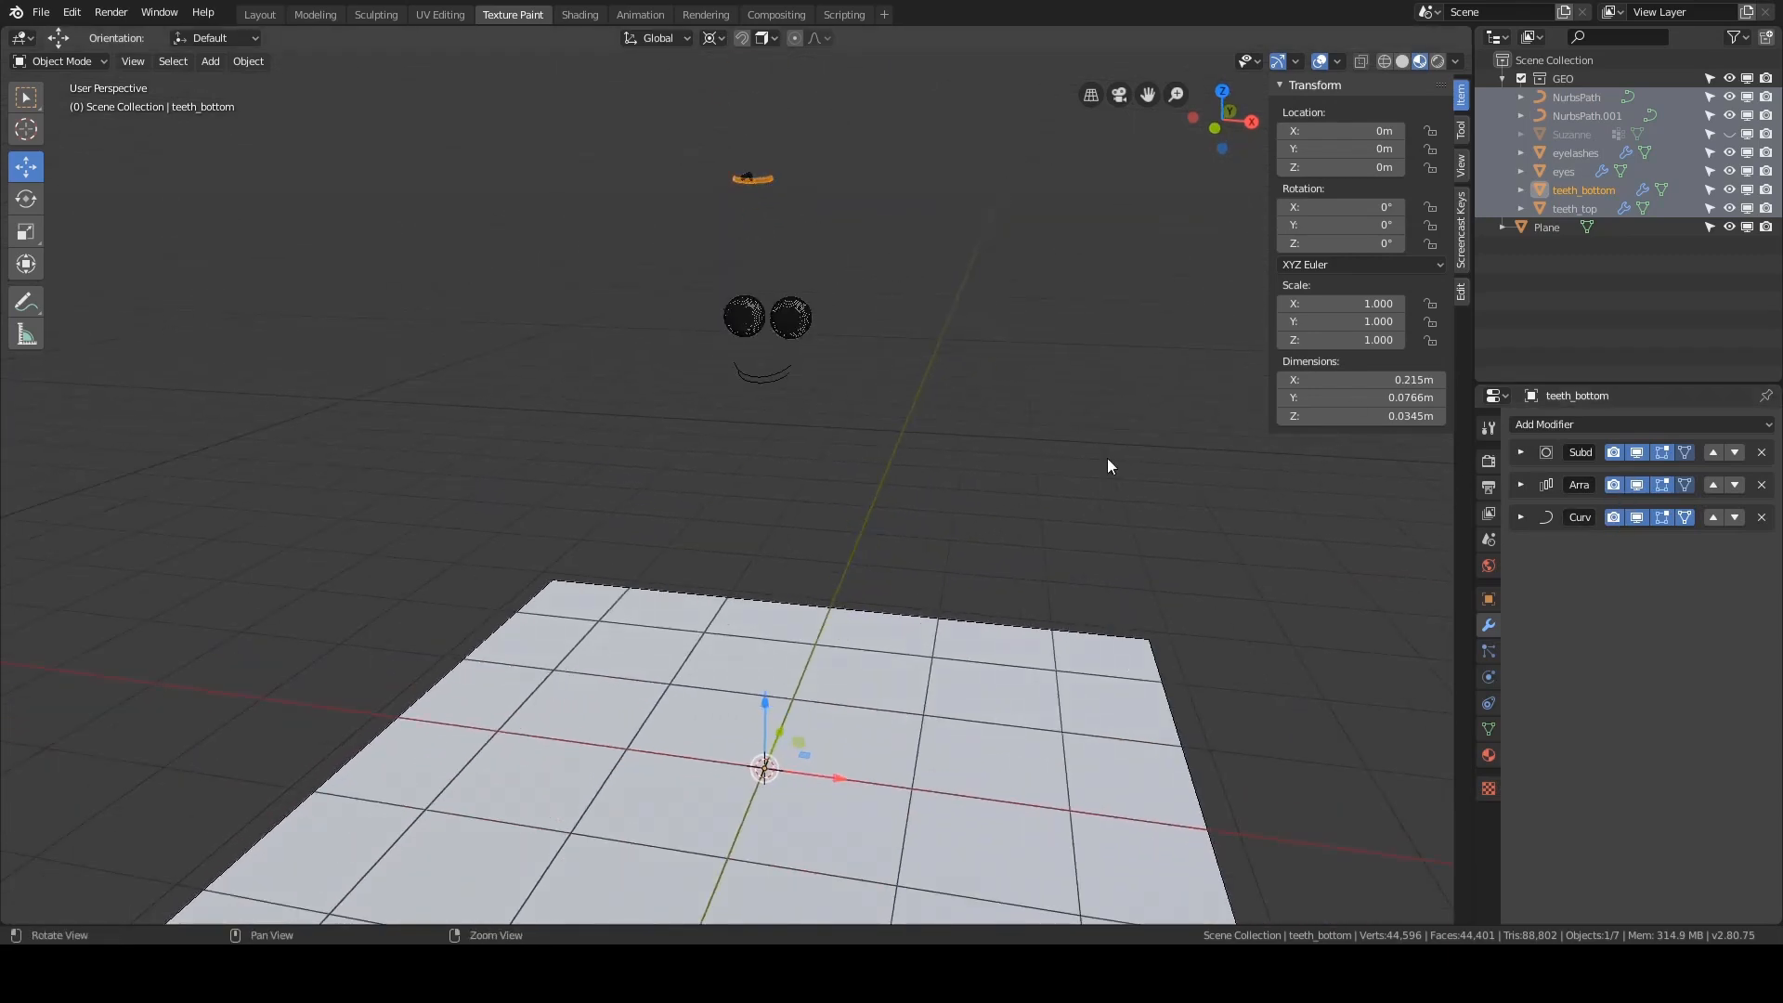
pyautogui.moveTo(1107, 459); pyautogui.dragTo(906, 436, button='middle')
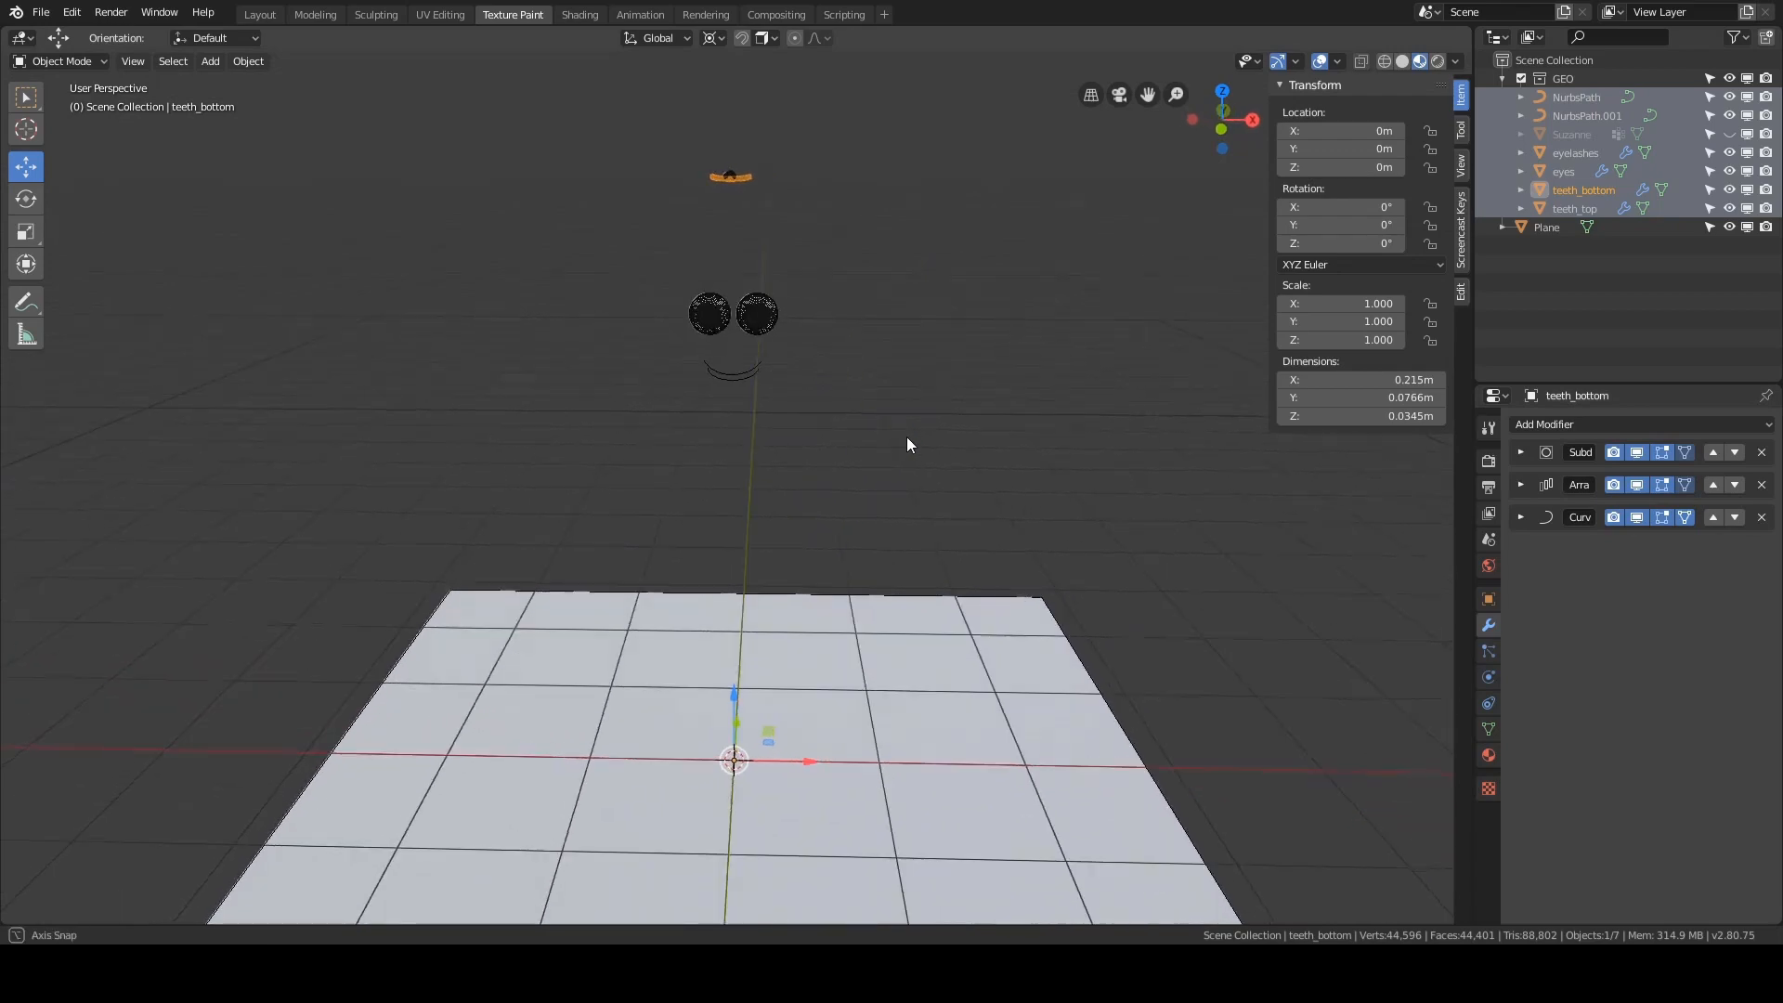
pyautogui.click(1520, 518)
pyautogui.click(1520, 517)
pyautogui.moveTo(1043, 456); pyautogui.dragTo(791, 777, button='middle')
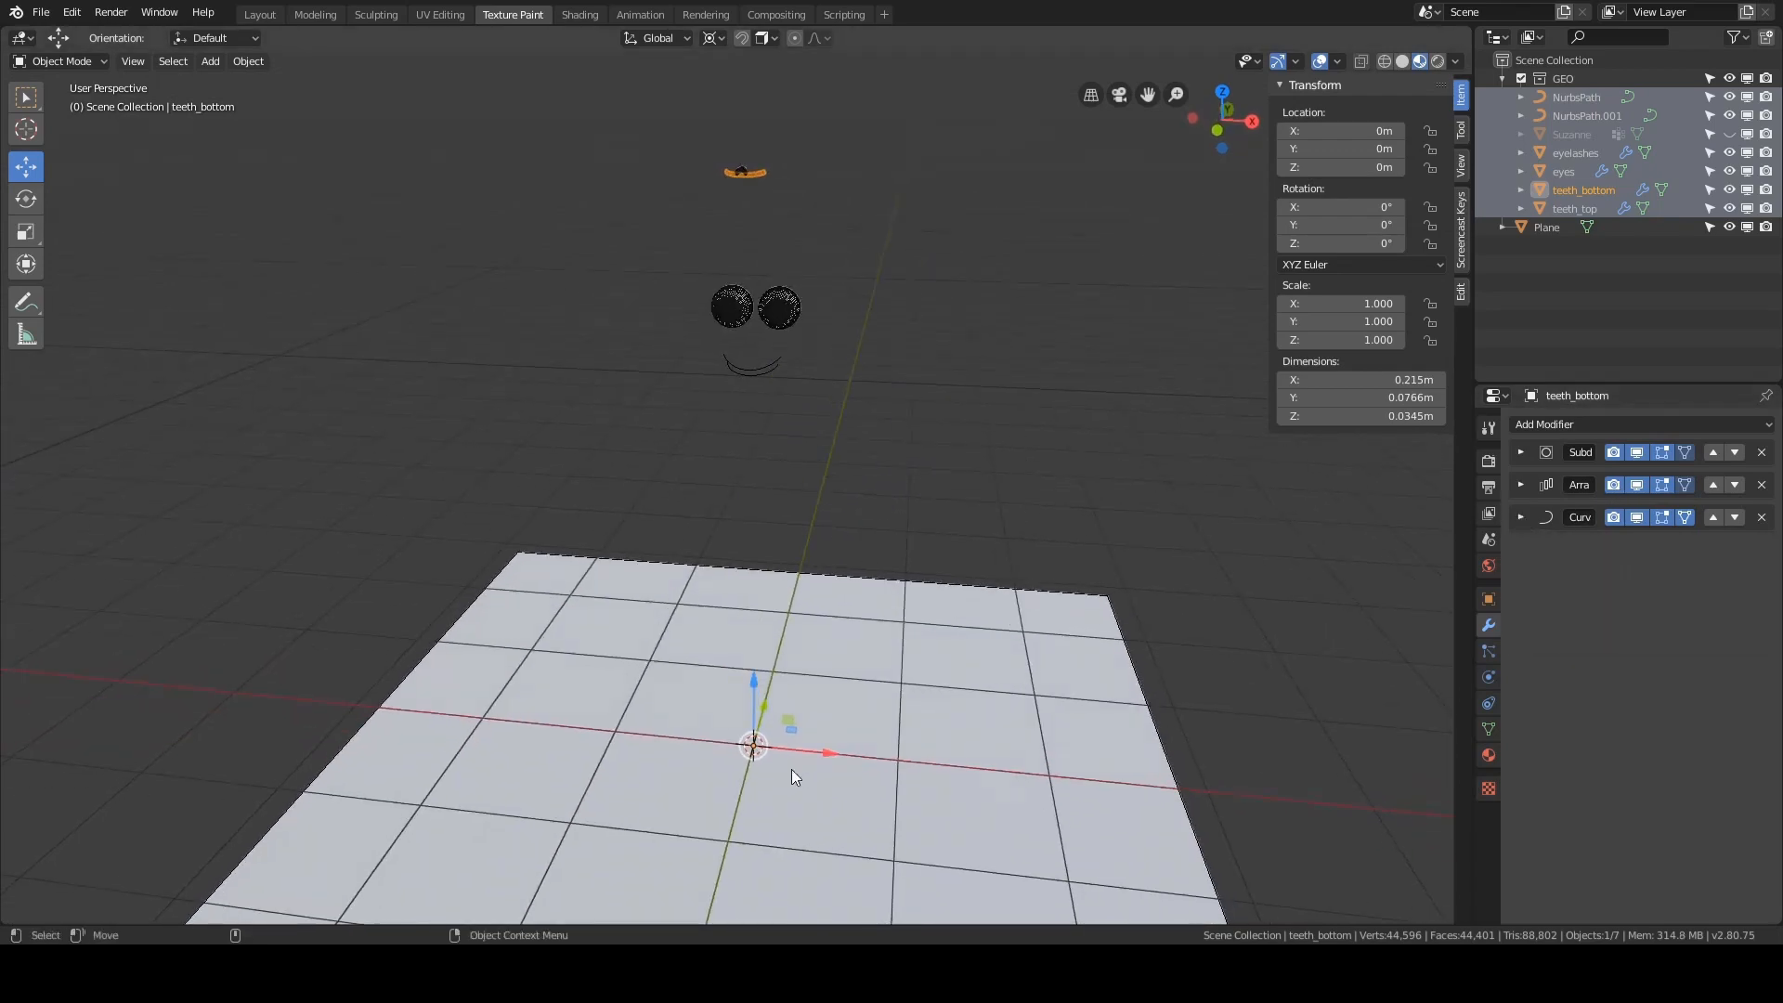
pyautogui.moveTo(643, 288); pyautogui.dragTo(1299, 322, button='middle')
pyautogui.moveTo(1043, 326); pyautogui.dragTo(1067, 298, button='middle')
pyautogui.moveTo(821, 185); pyautogui.dragTo(802, 281, button='middle')
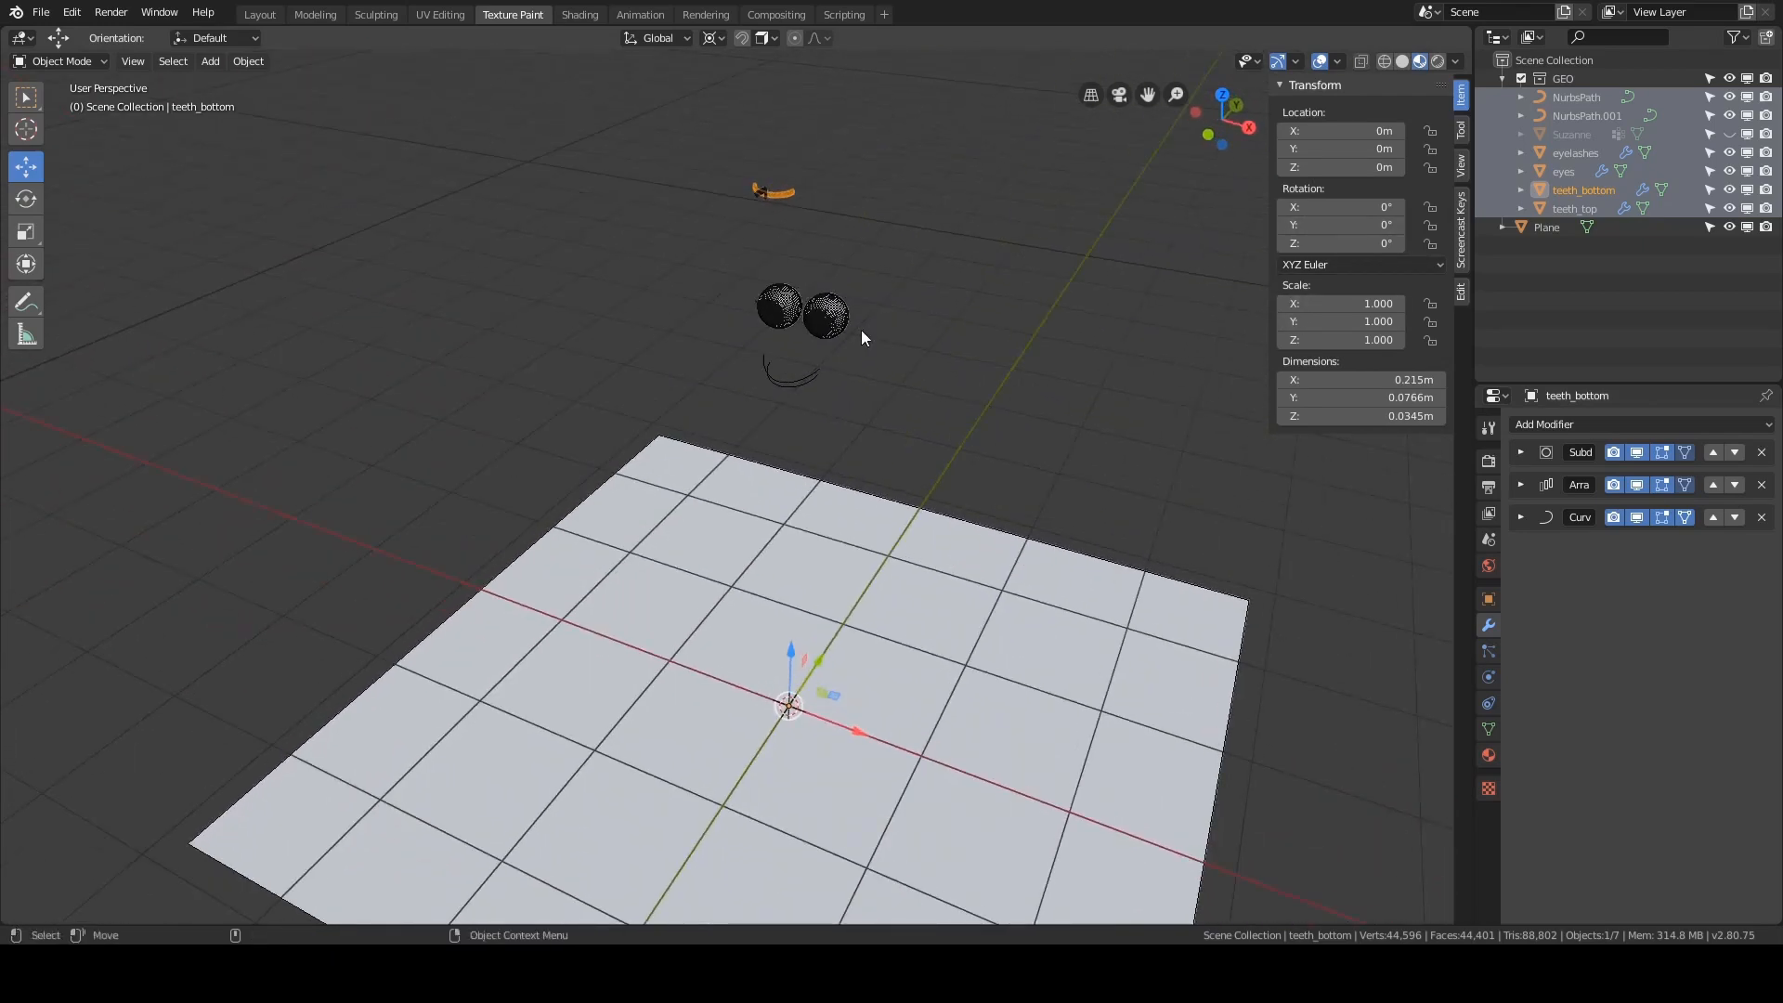
pyautogui.moveTo(864, 334); pyautogui.dragTo(895, 322, button='middle')
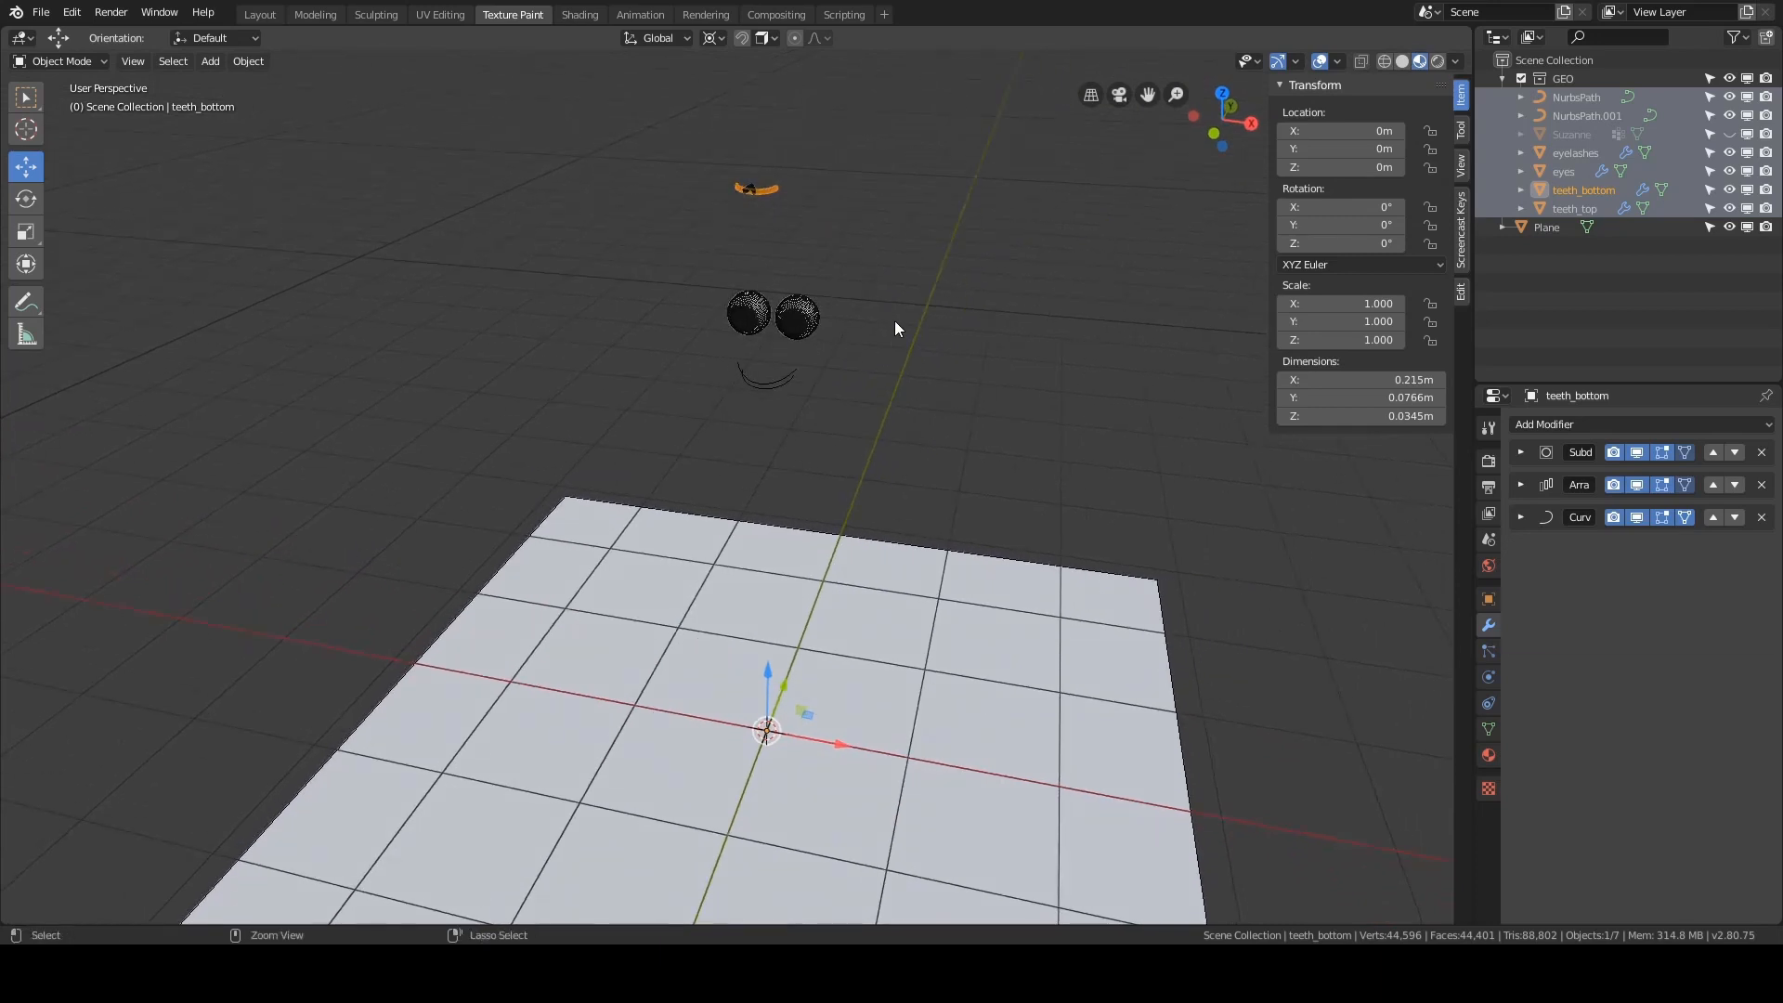
# - Undo the recent actions back to before the transforms were applied, with the body mesh hidden and the upper teeth selected
pyautogui.hotkey('ctrl', 'z')
pyautogui.hotkey('ctrl', 'z')
pyautogui.hotkey('ctrl', 'z')
pyautogui.hotkey('ctrl', 'z')
pyautogui.hotkey('ctrl', 'z')
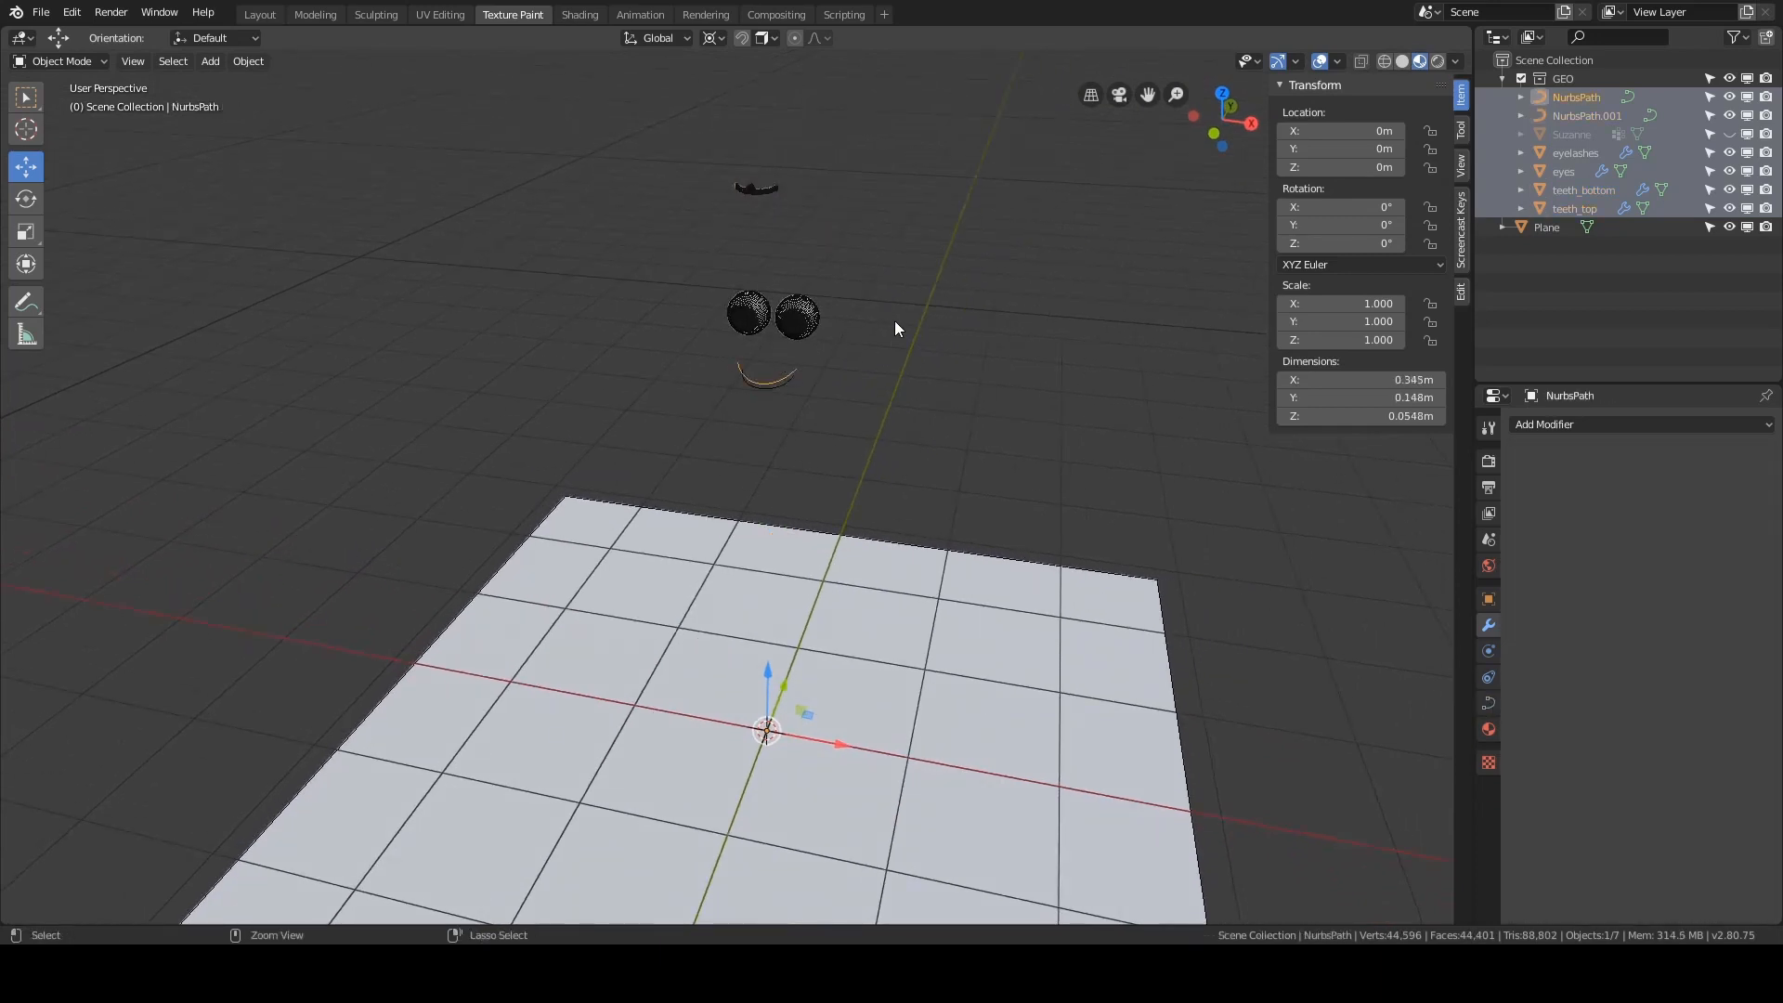
pyautogui.hotkey('ctrl', 'z')
pyautogui.hotkey('ctrl', 'z')
pyautogui.hotkey('ctrl', 'z')
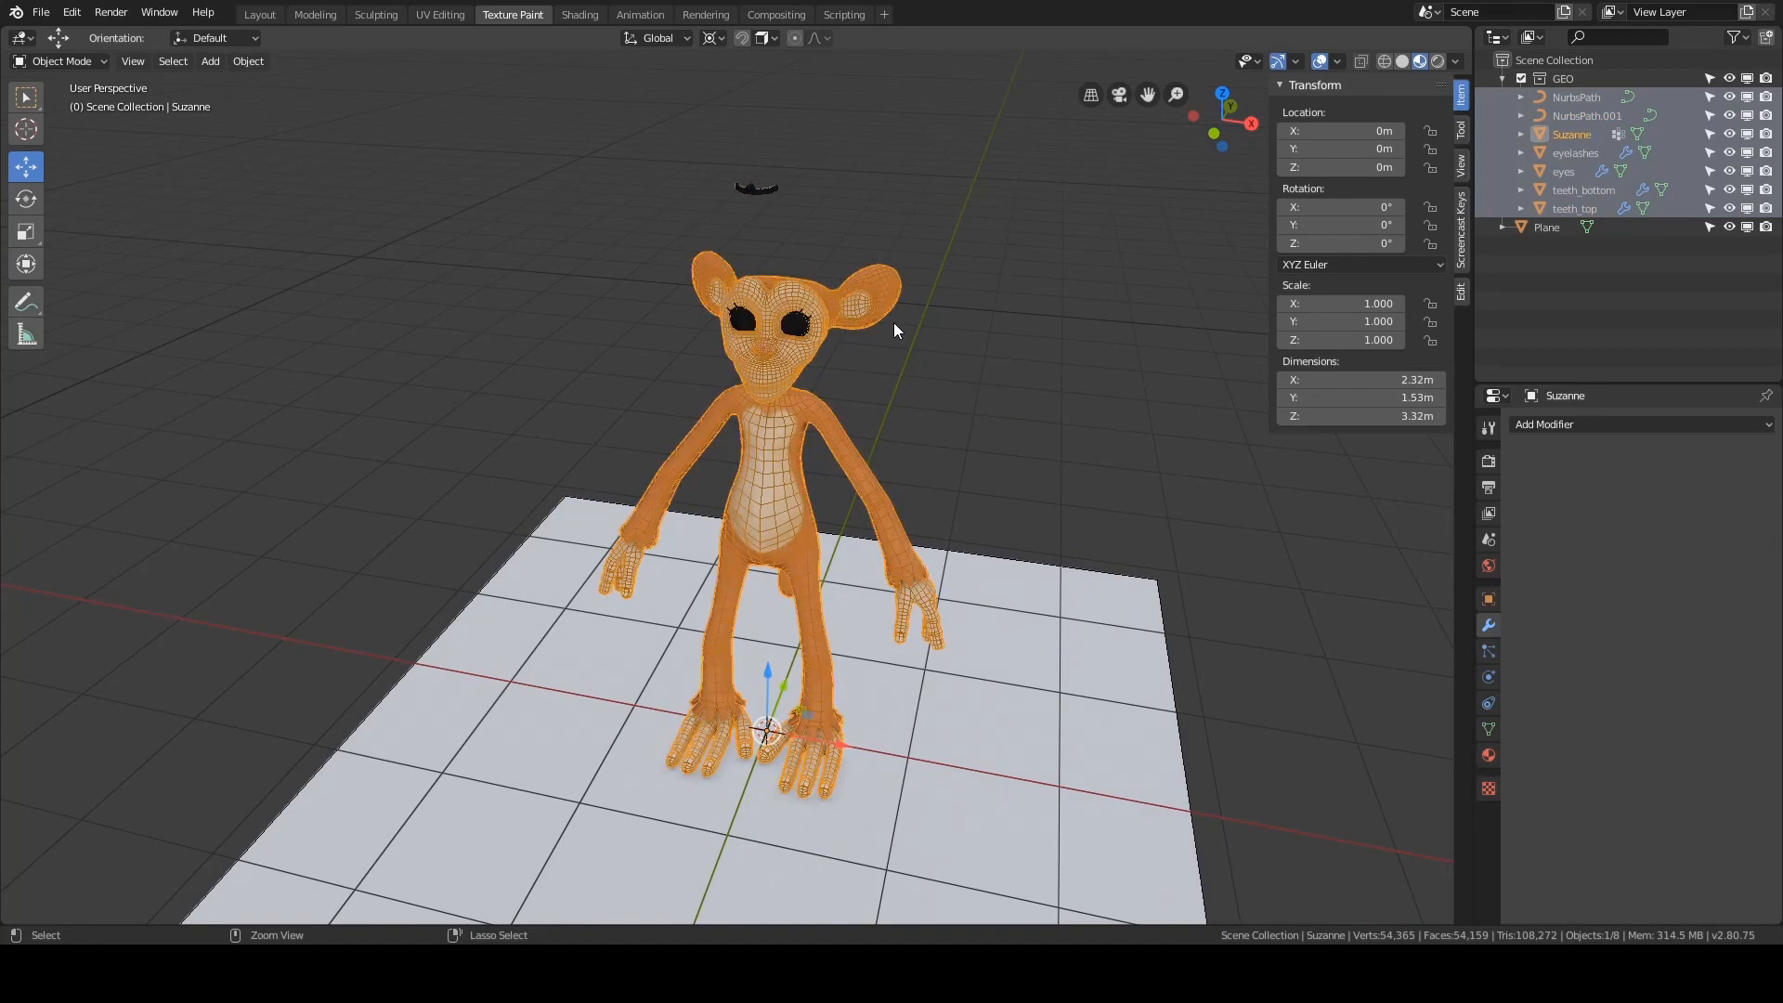
pyautogui.hotkey('ctrl', 'z')
pyautogui.hotkey('ctrl', 'z')
pyautogui.hotkey('ctrl', 'z')
pyautogui.hotkey('ctrl', 'z')
pyautogui.hotkey('ctrl', 'z')
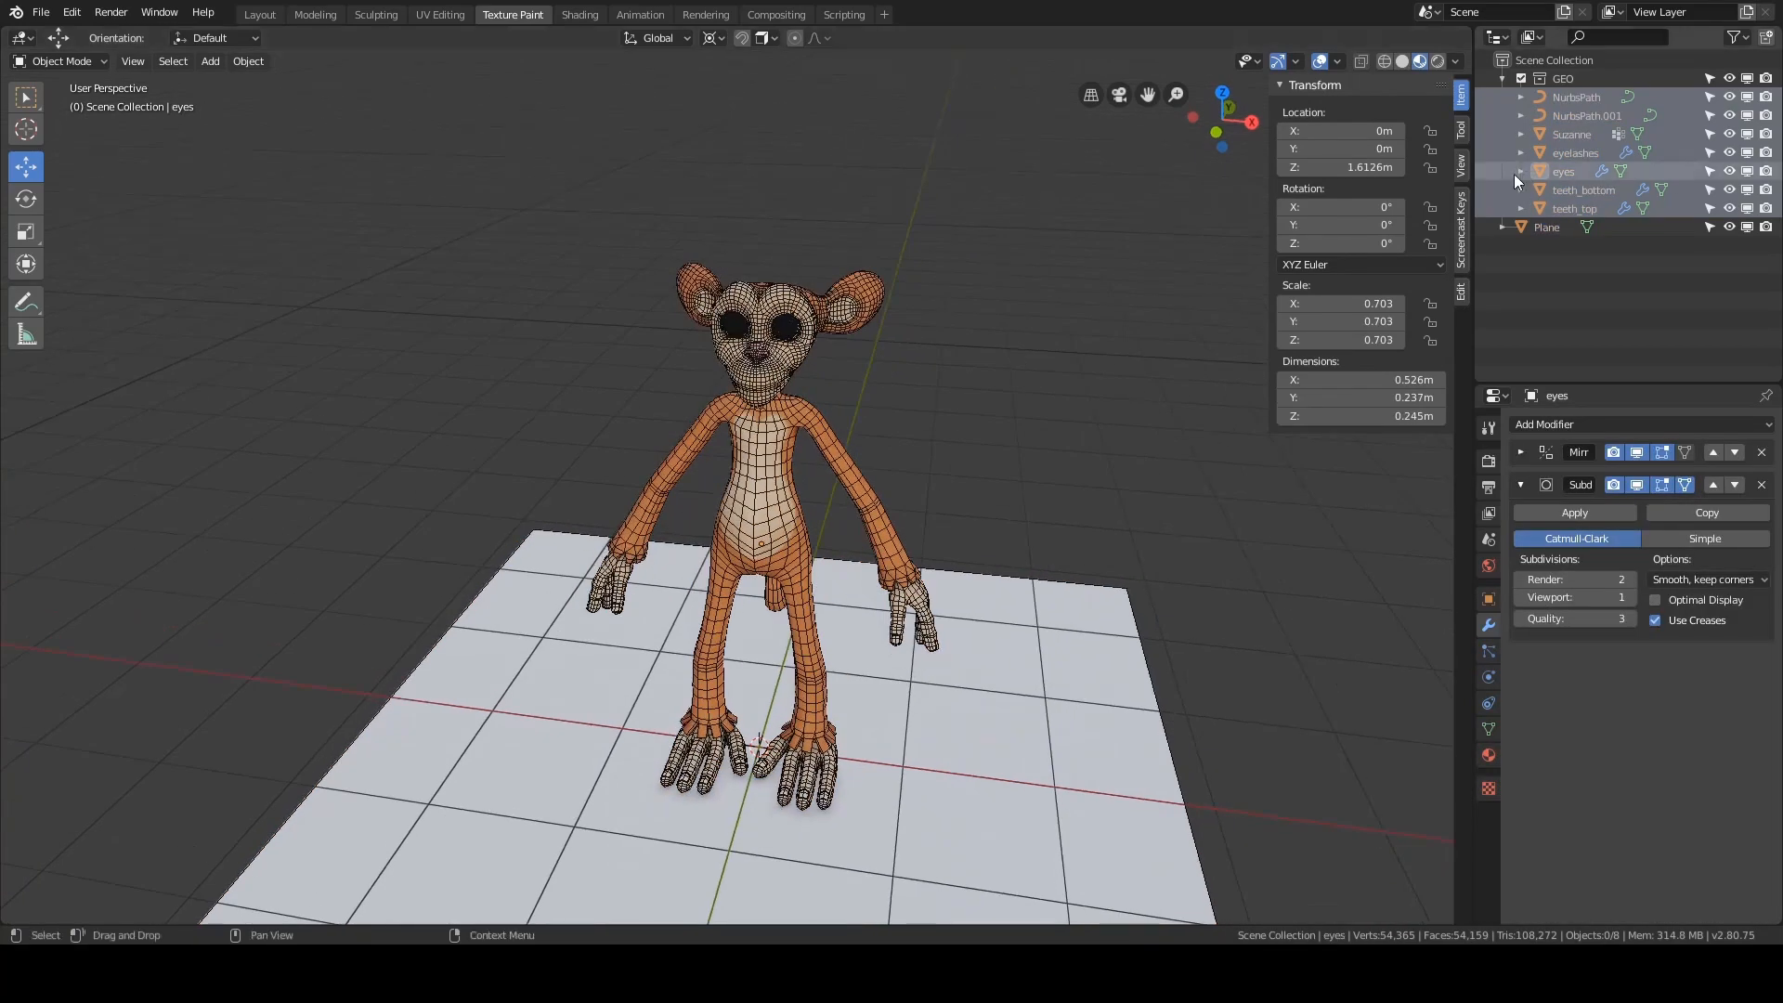
pyautogui.hotkey('ctrl', 'z')
pyautogui.hotkey('ctrl', 'z')
pyautogui.hotkey('ctrl', 'z')
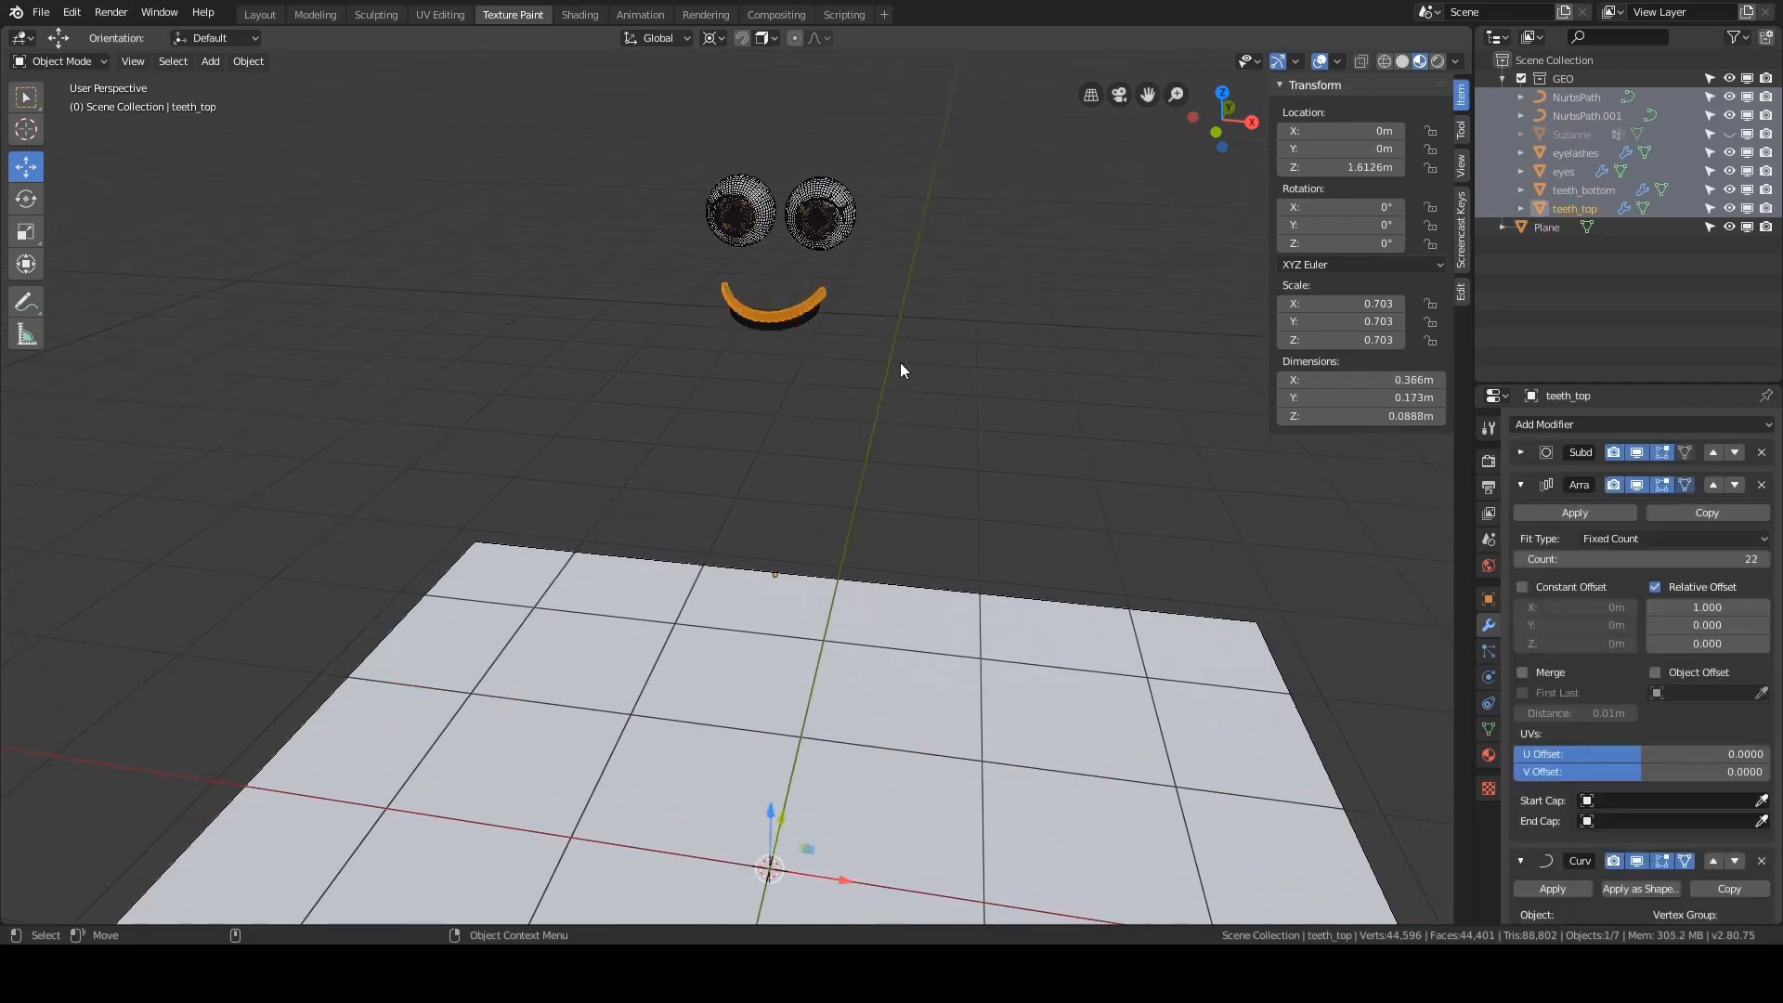
# - Apply all transforms to the upper teeth object
pyautogui.press('KP_Decimal')
pyautogui.moveTo(1007, 444); pyautogui.dragTo(1010, 371, button='middle')
pyautogui.scroll(-7, 1010, 371)
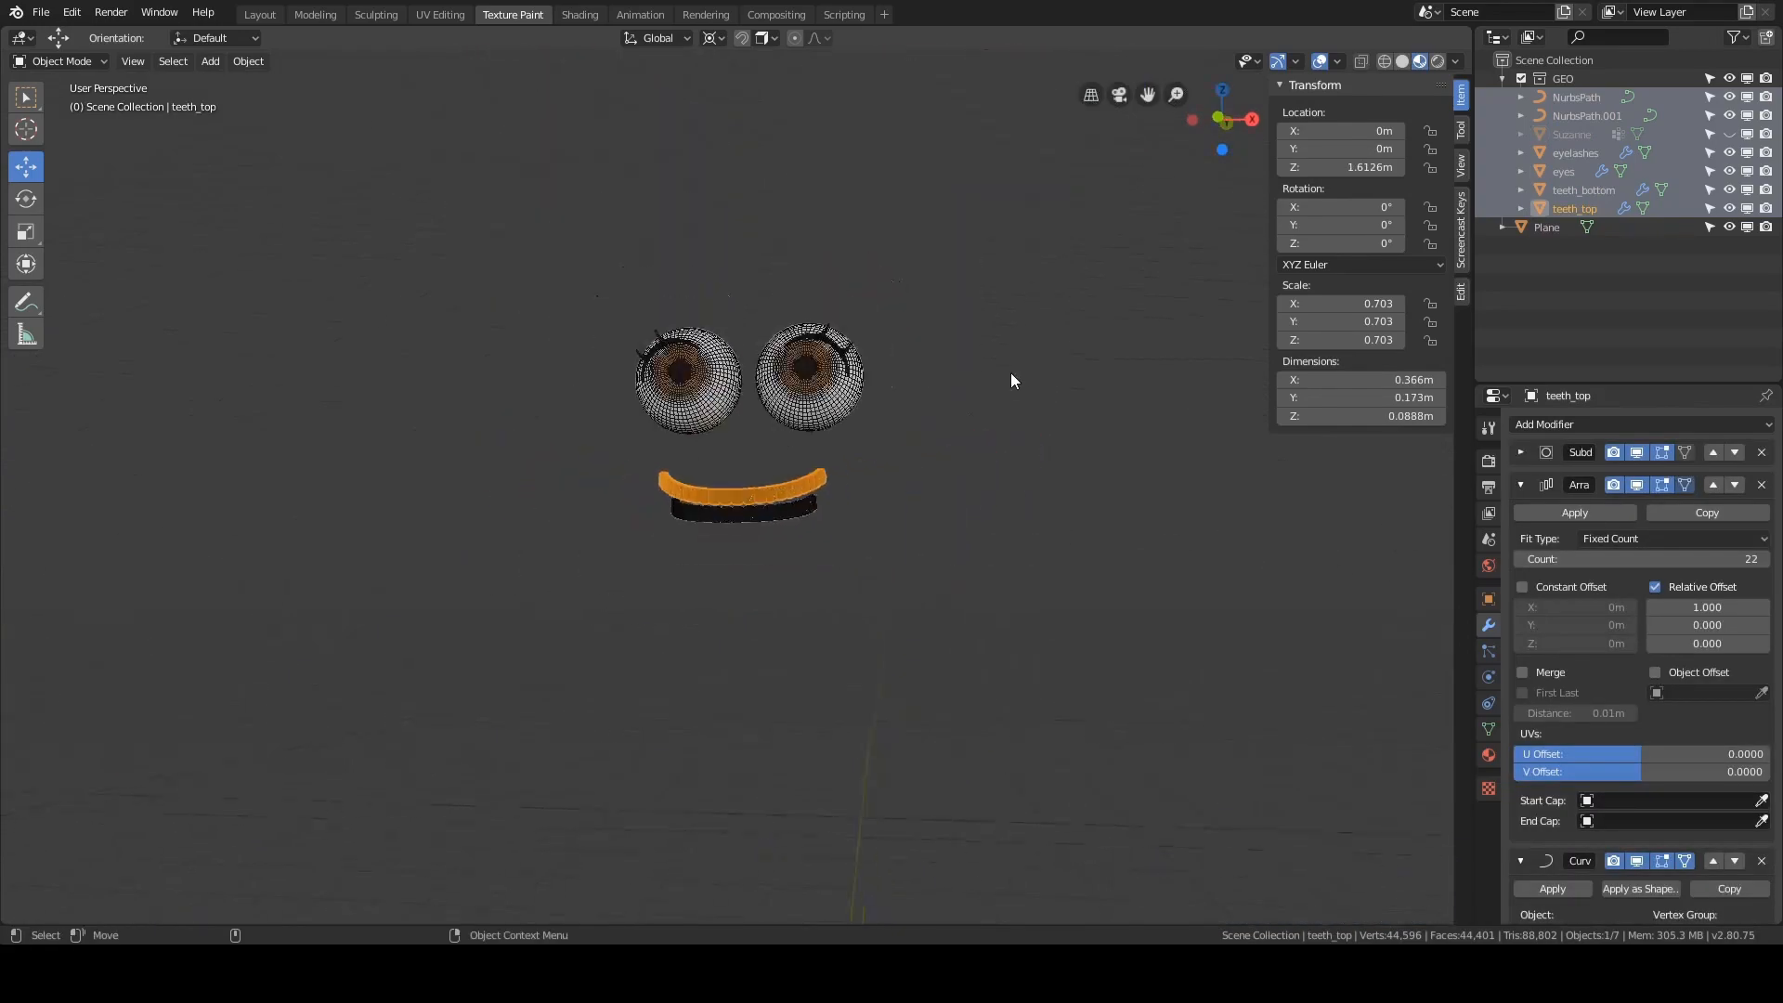
pyautogui.hotkey('ctrl', 'a')
pyautogui.click(884, 423)
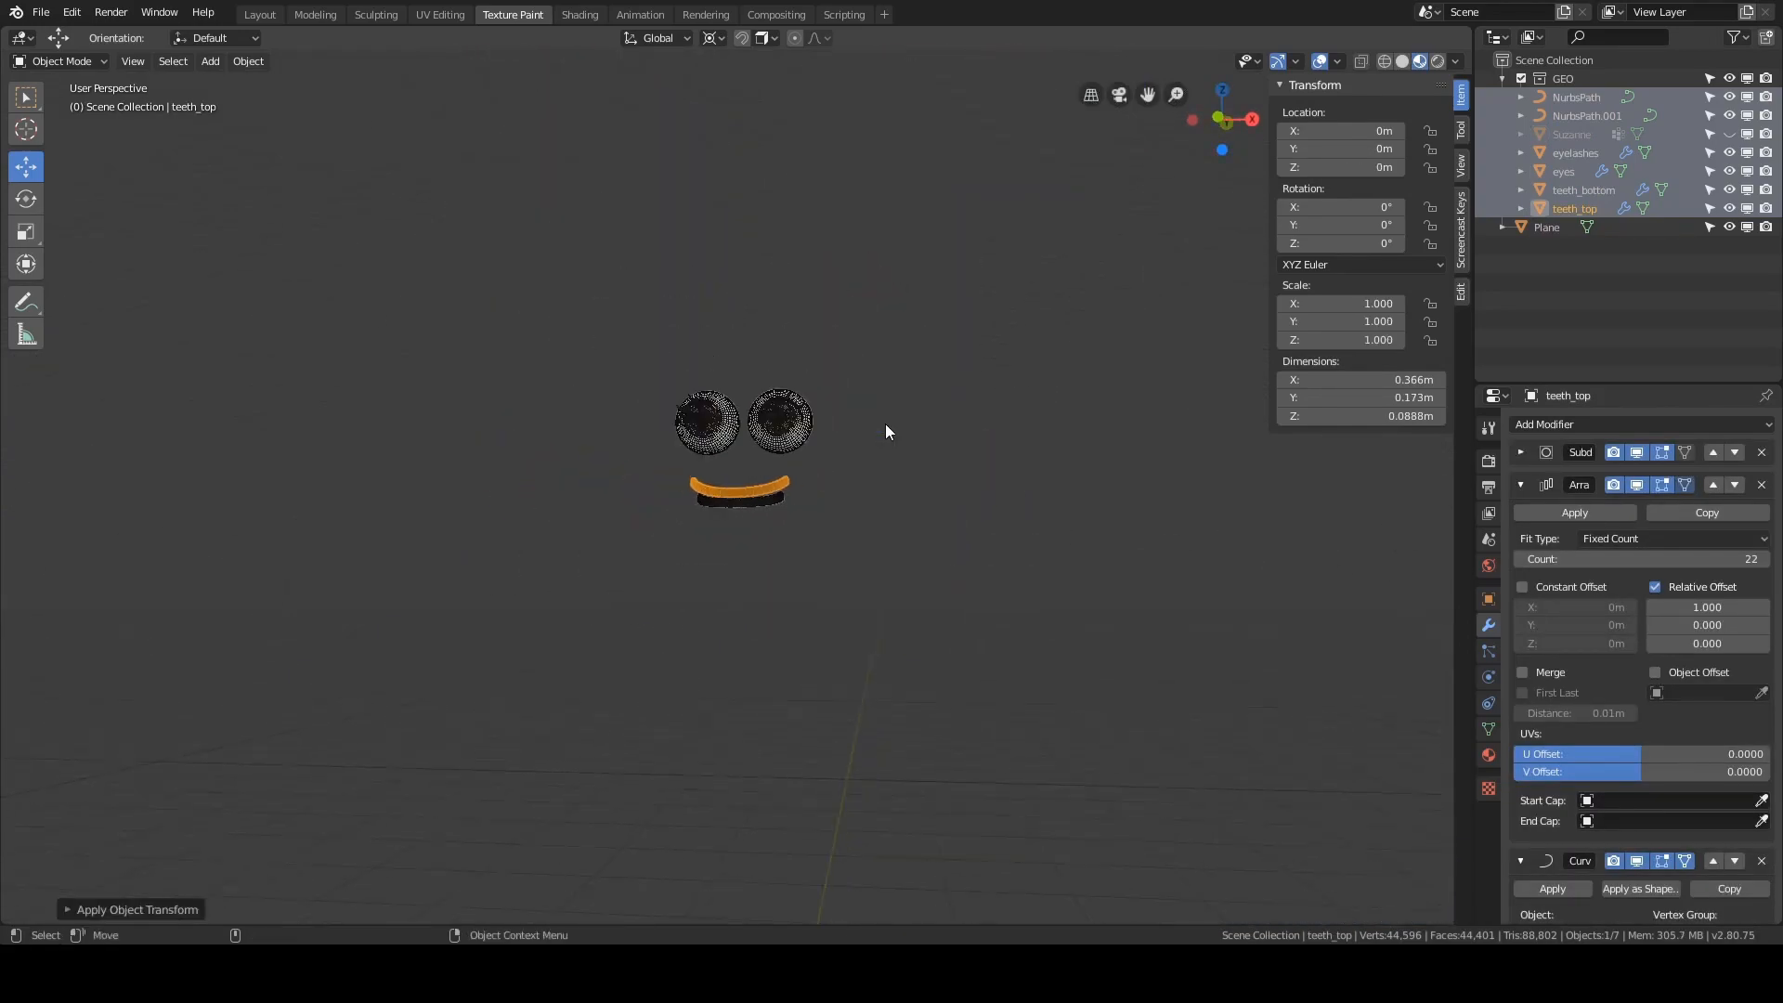
# - Apply all transforms to the lower teeth object and clear the selection
pyautogui.click(766, 502)
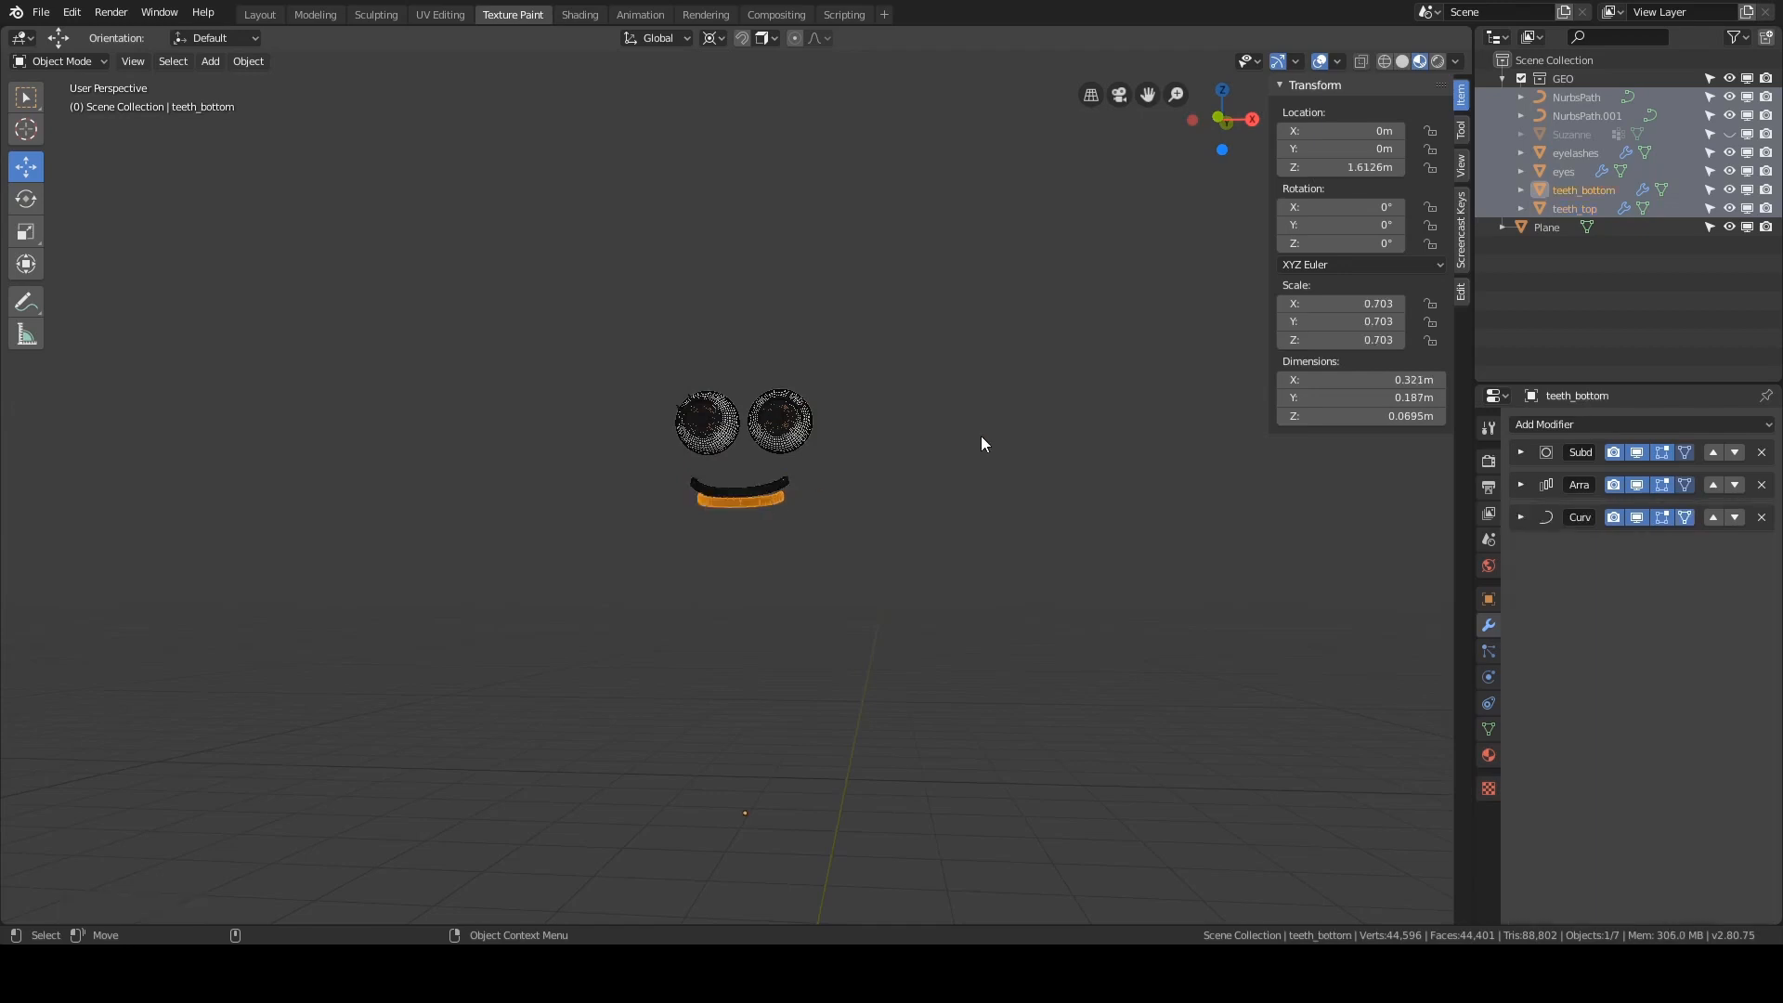
pyautogui.hotkey('ctrl', 'a')
pyautogui.click(981, 436)
pyautogui.scroll(-2, 980, 436)
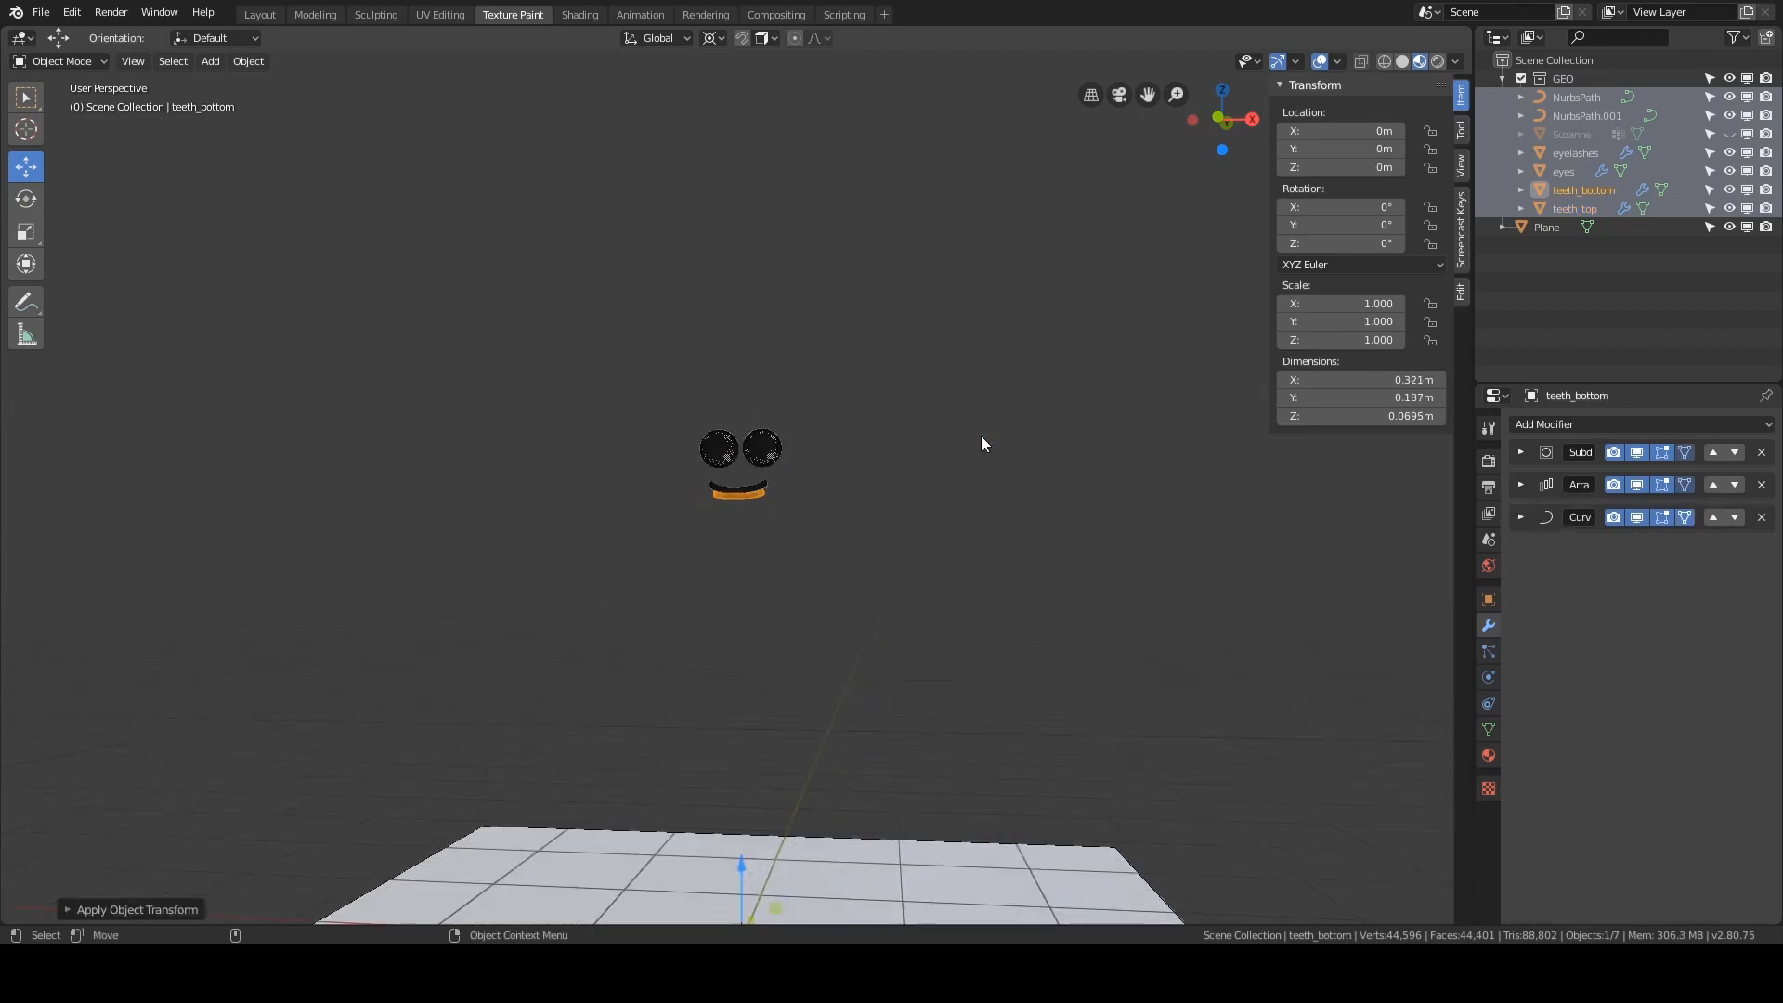
pyautogui.hotkey('alt', 'a')
pyautogui.moveTo(980, 436); pyautogui.dragTo(921, 486, button='middle')
pyautogui.scroll(4, 921, 486)
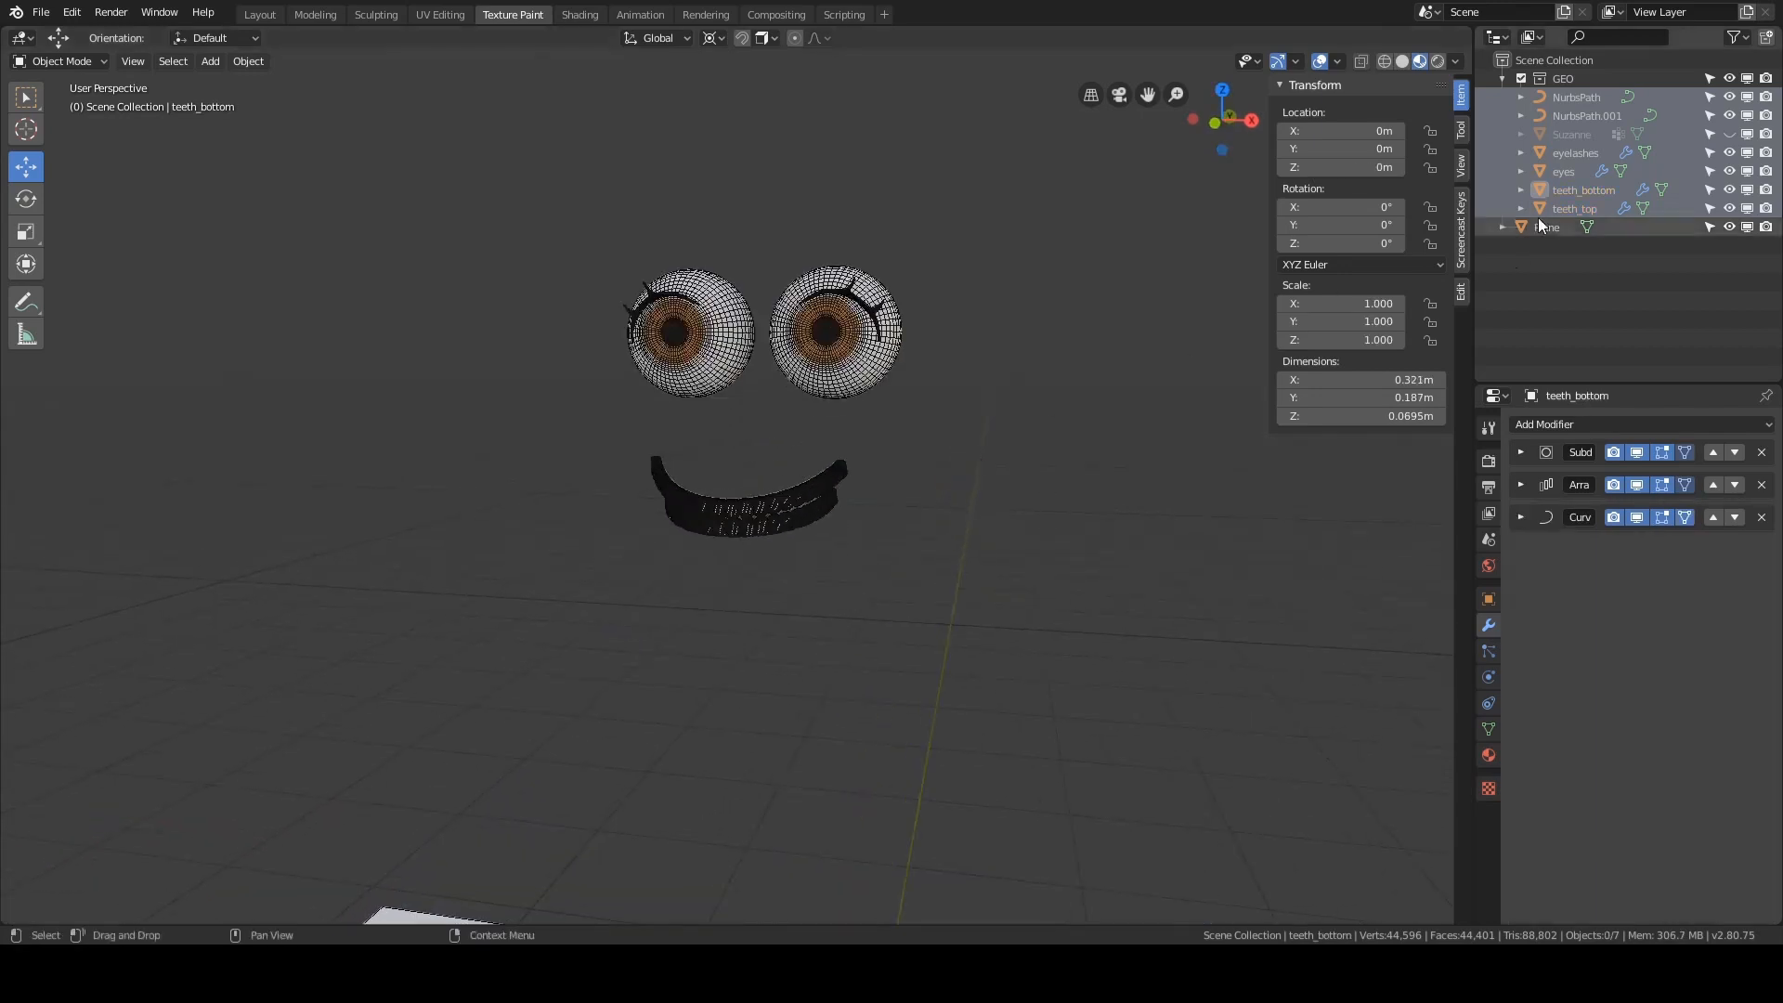
# - Try applying all transforms to the NurbsPath curve, and undo it
pyautogui.click(1569, 96)
pyautogui.scroll(-3, 944, 482)
pyautogui.hotkey('ctrl', 'a')
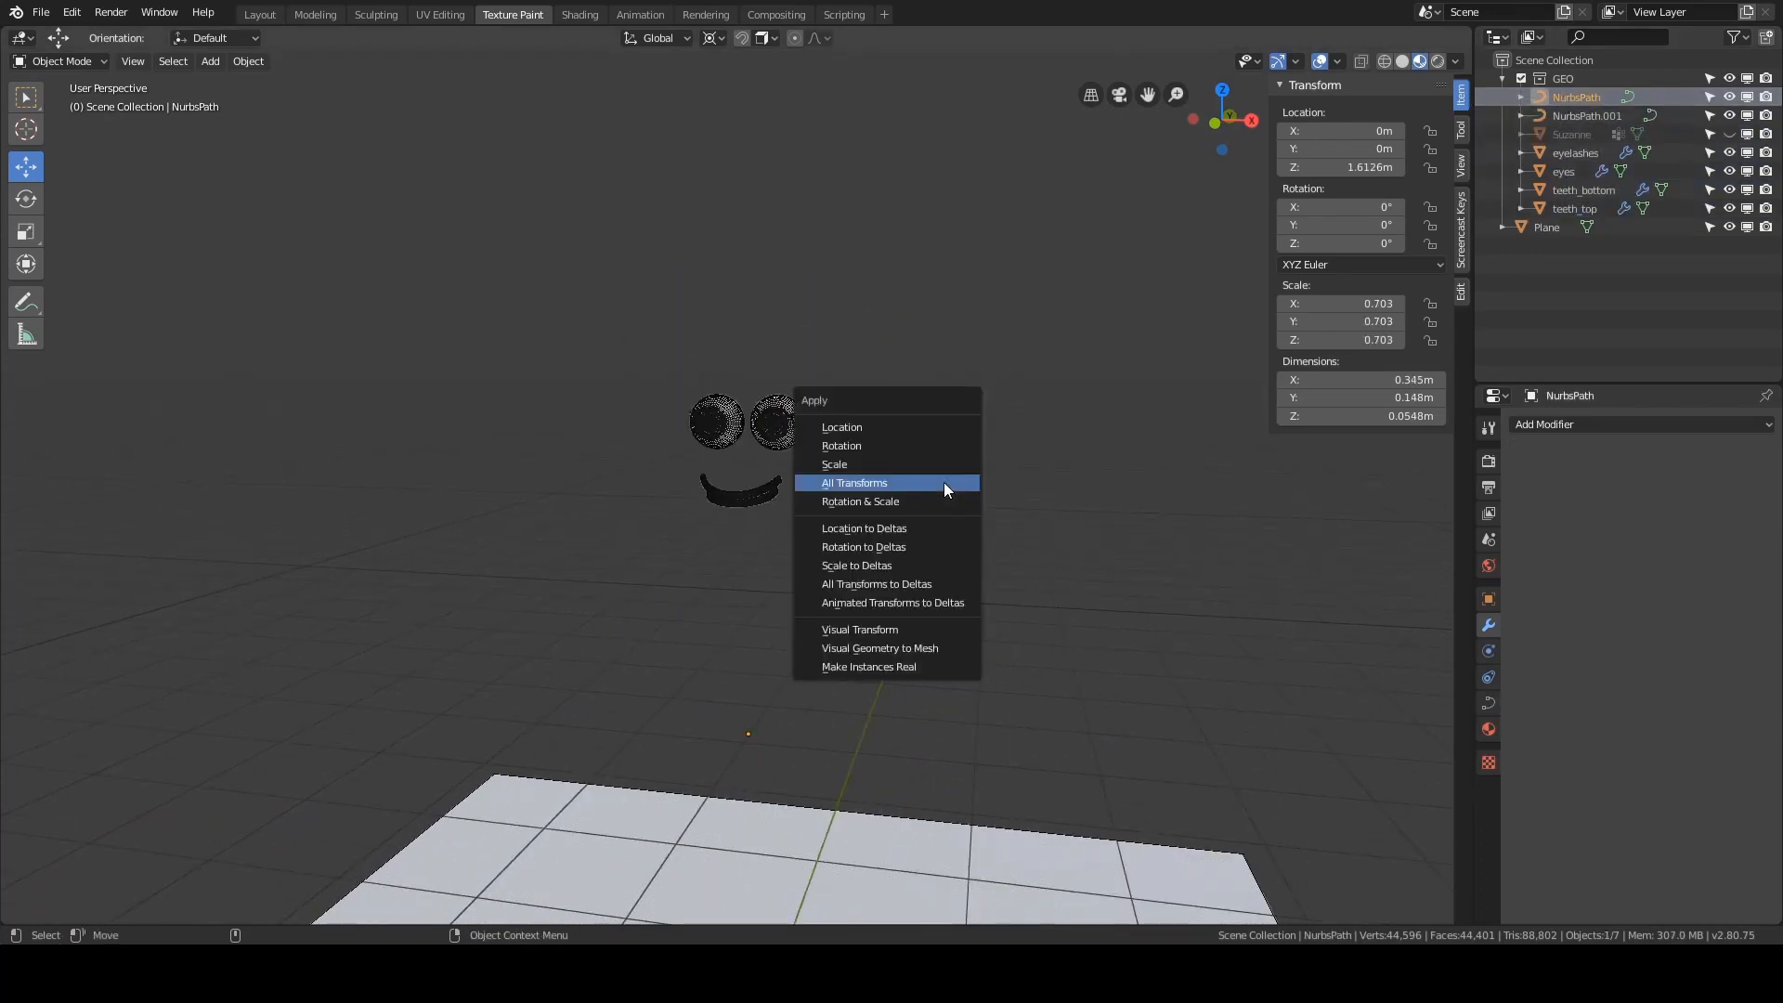
pyautogui.click(943, 482)
pyautogui.moveTo(1098, 318); pyautogui.dragTo(1113, 325, button='middle')
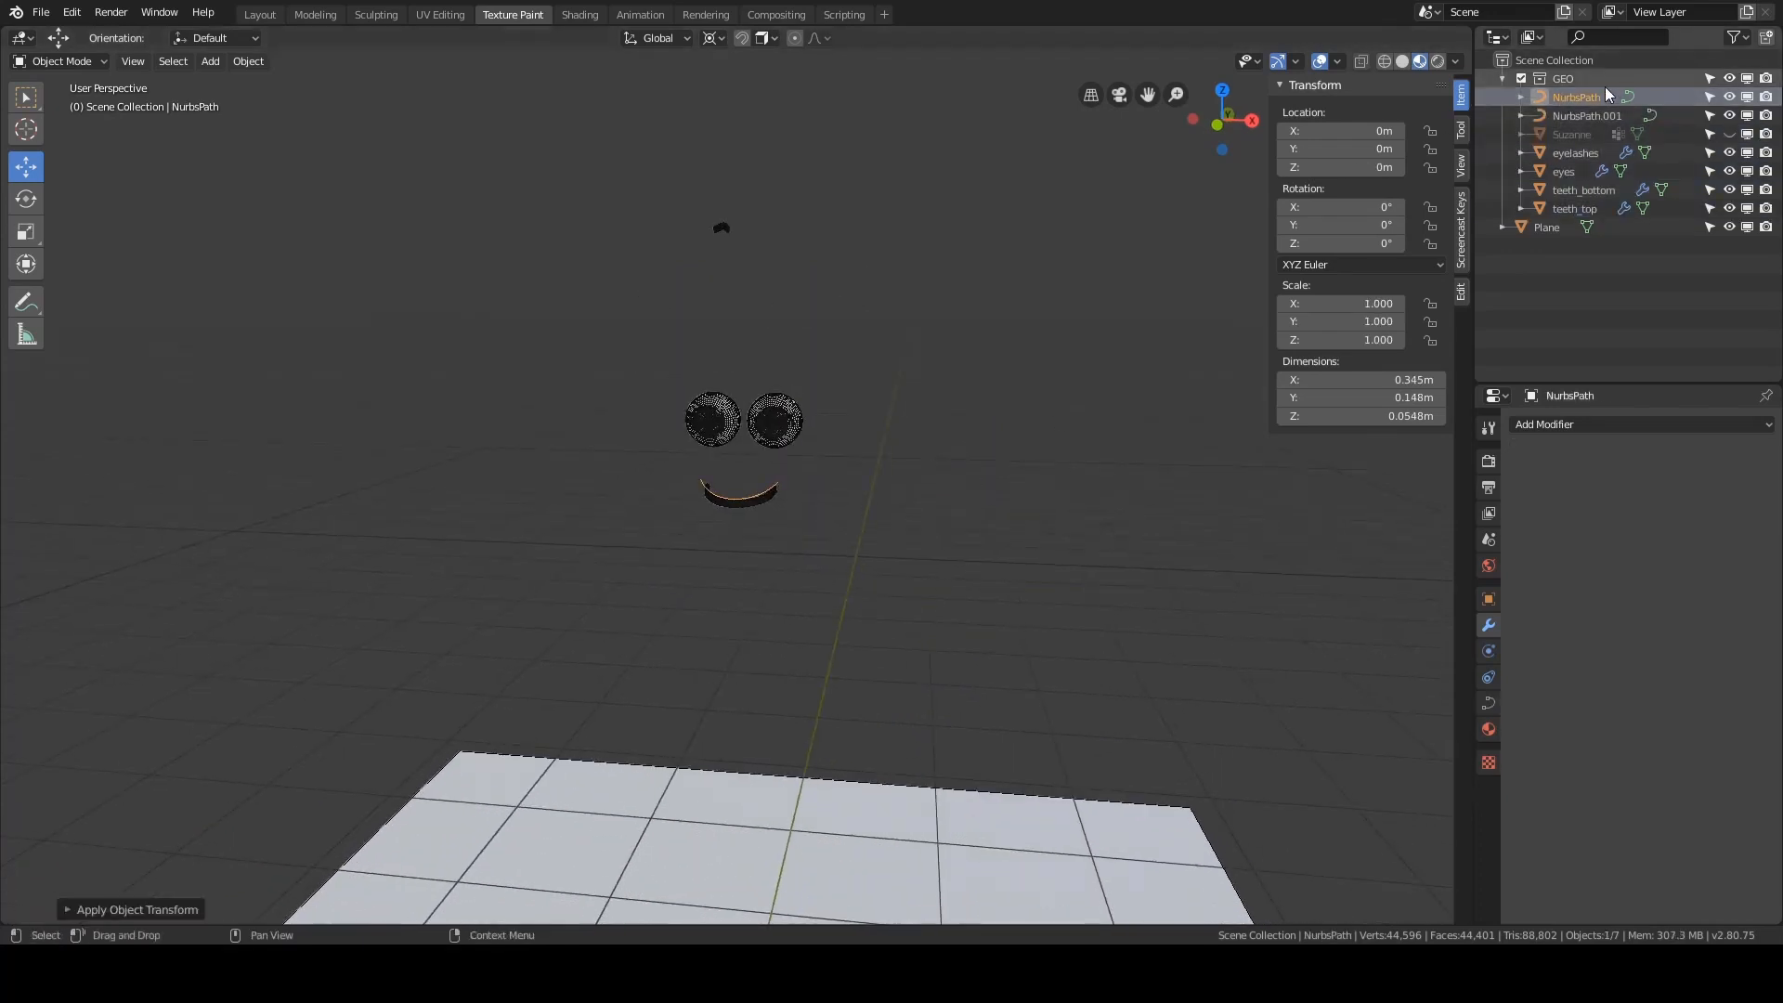
pyautogui.hotkey('ctrl', 'z')
pyautogui.scroll(-3, 949, 415)
pyautogui.moveTo(949, 415); pyautogui.dragTo(865, 464, button='middle')
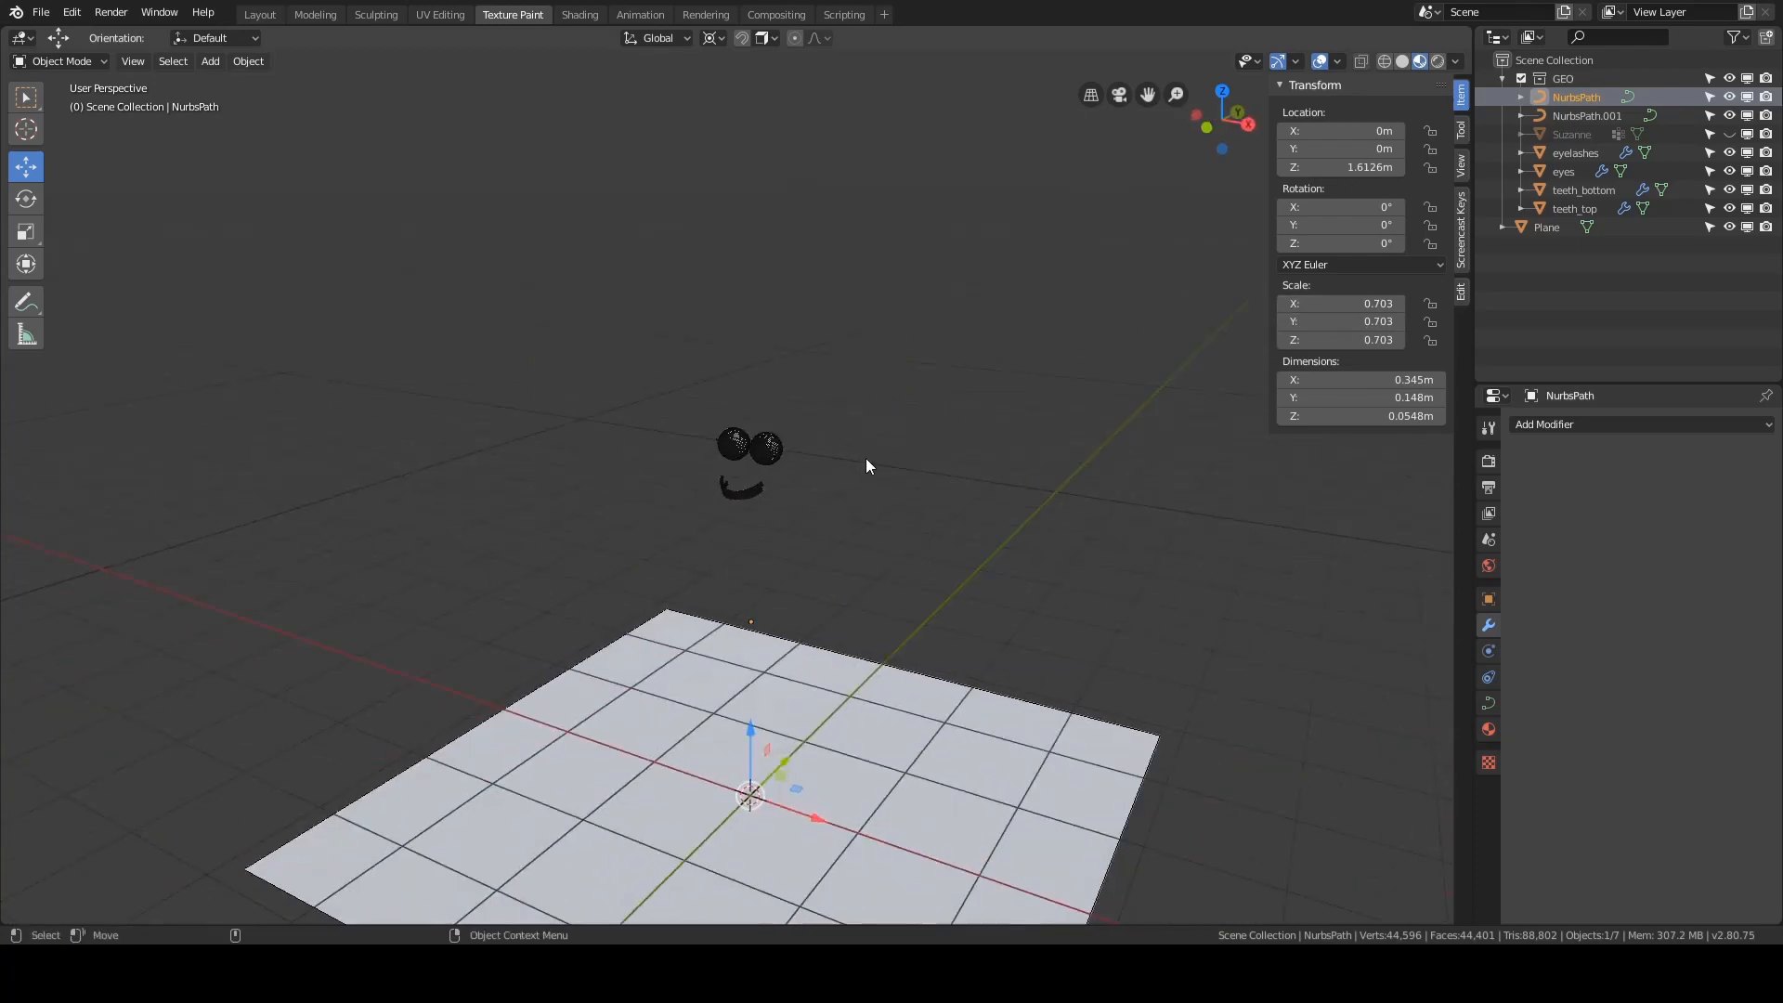
# - Select the upper teeth and examine them together with their Array and Curve modifier settings
pyautogui.scroll(2, 966, 427)
pyautogui.moveTo(965, 427); pyautogui.dragTo(837, 400, button='middle')
pyautogui.click(738, 442)
pyautogui.scroll(2, 990, 399)
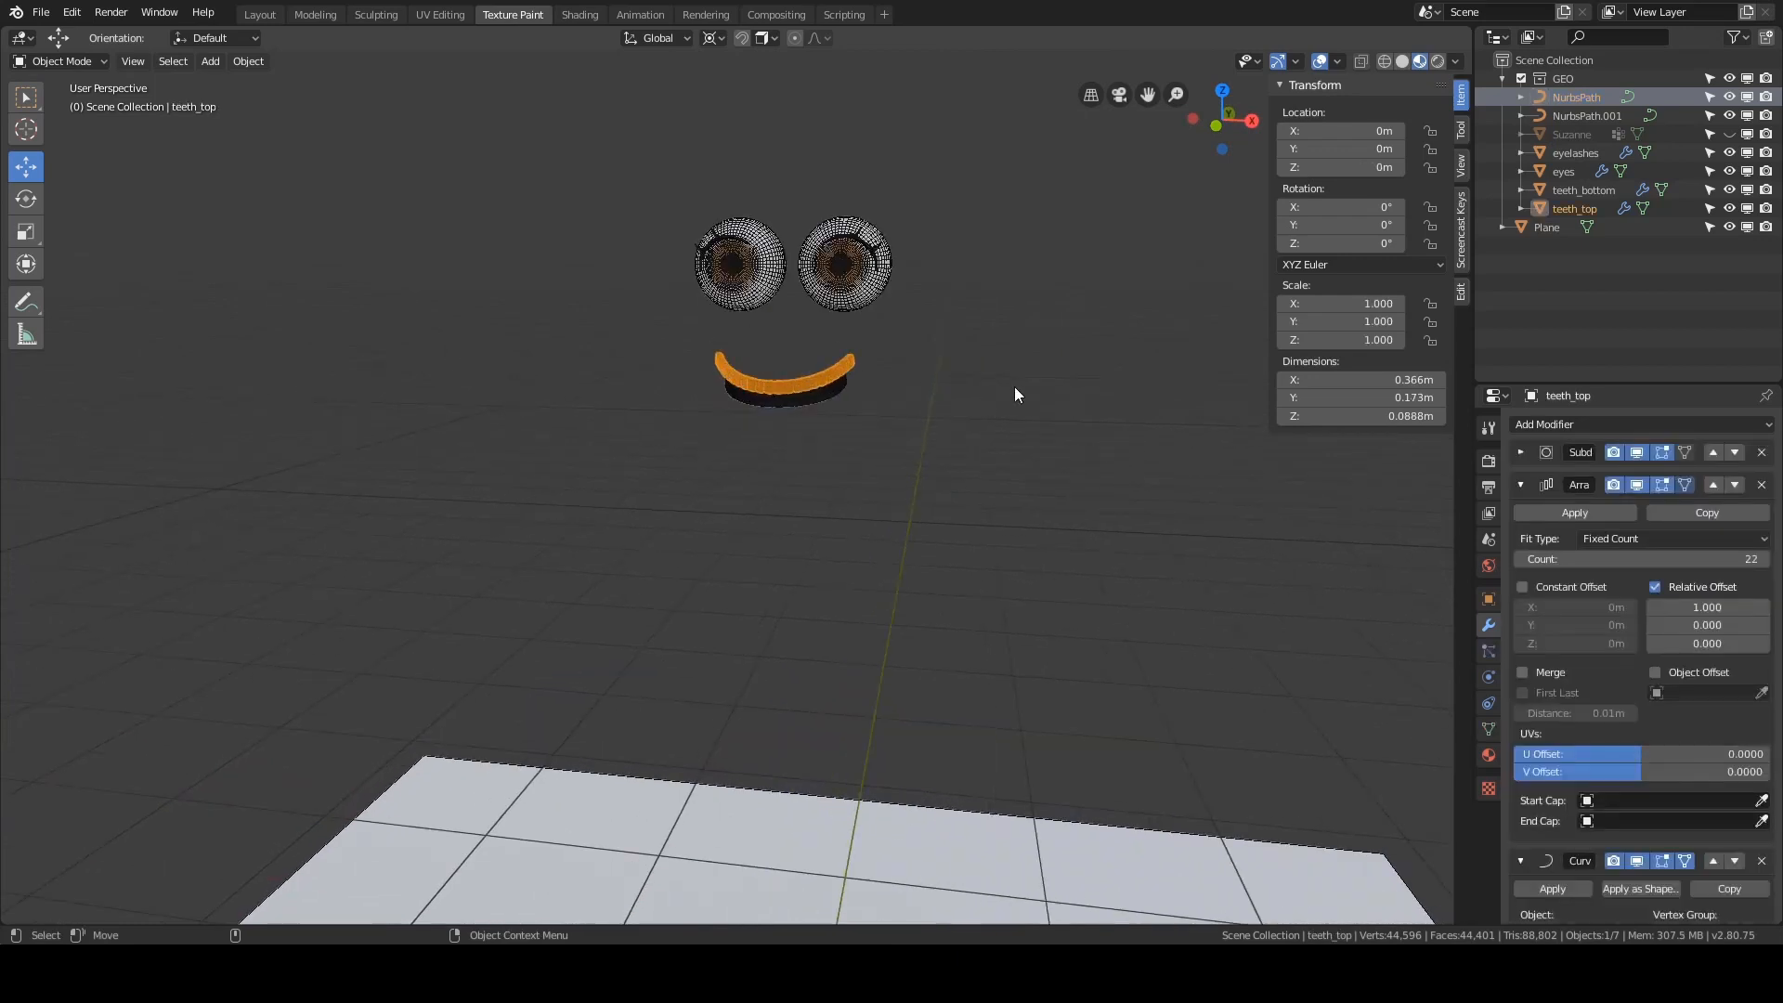
pyautogui.scroll(-4, 1194, 270)
pyautogui.moveTo(892, 332); pyautogui.dragTo(908, 350, button='middle')
pyautogui.scroll(1, 908, 350)
pyautogui.scroll(2, 924, 386)
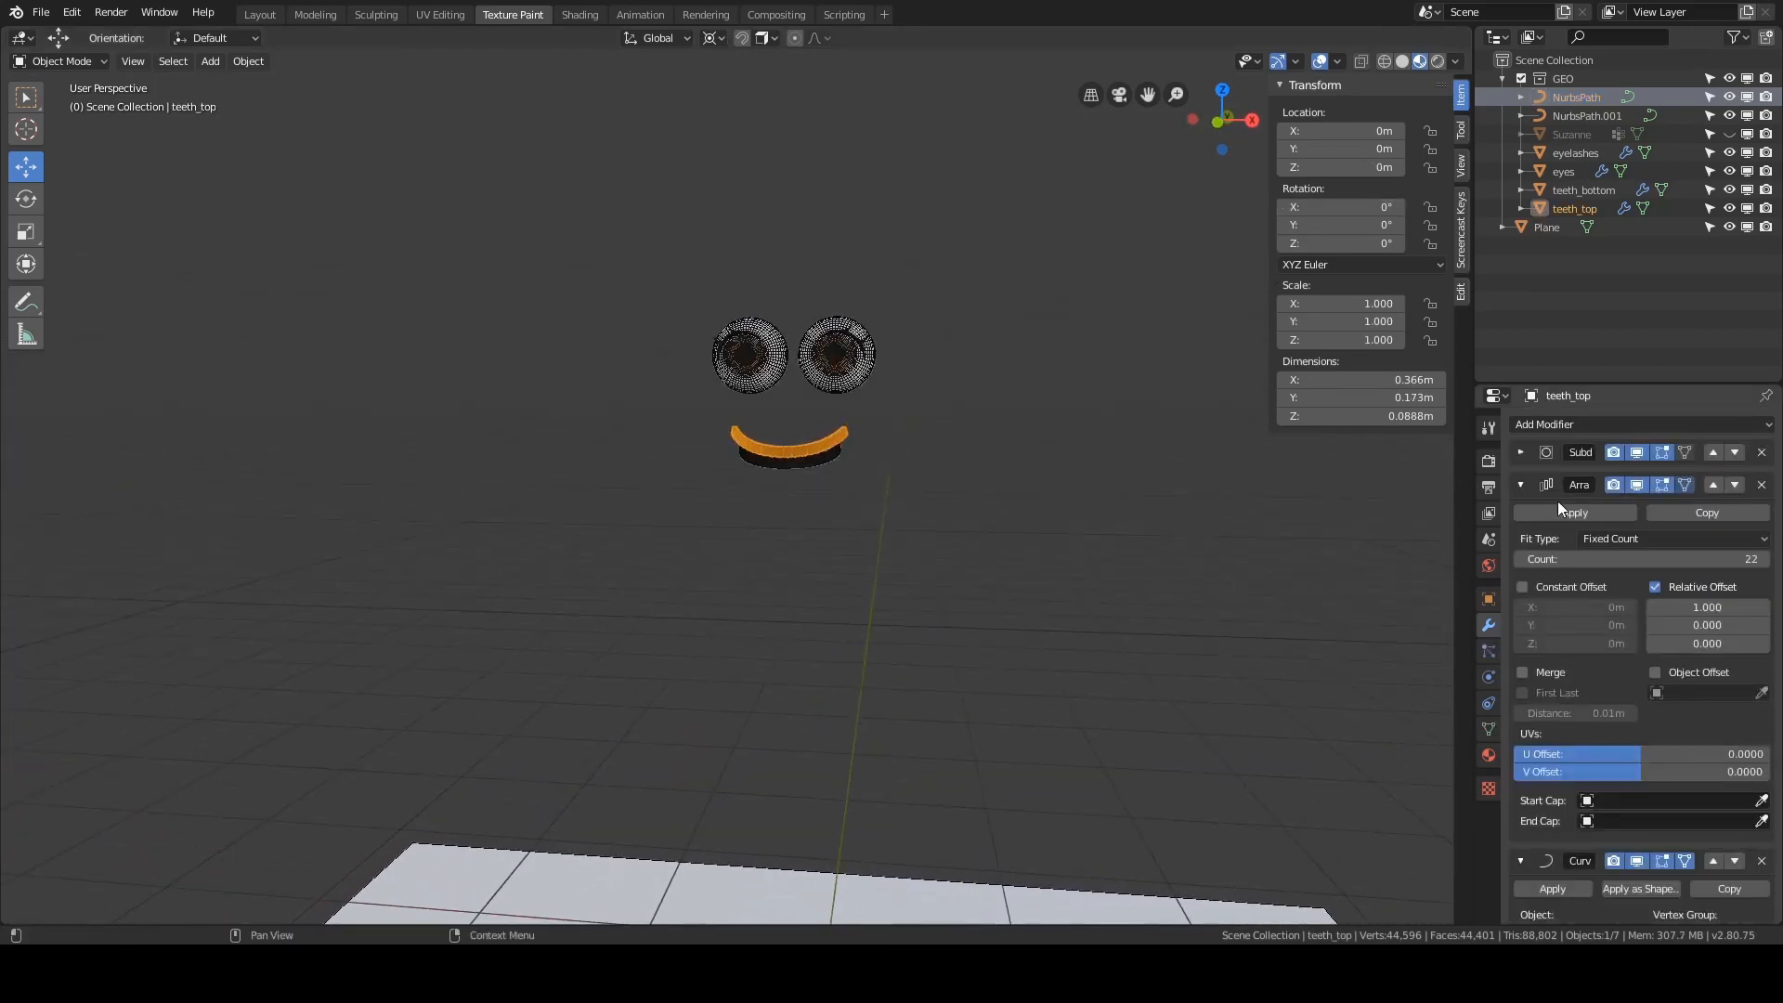
pyautogui.scroll(-3, 1529, 494)
pyautogui.moveTo(1099, 504); pyautogui.dragTo(1108, 437, button='middle')
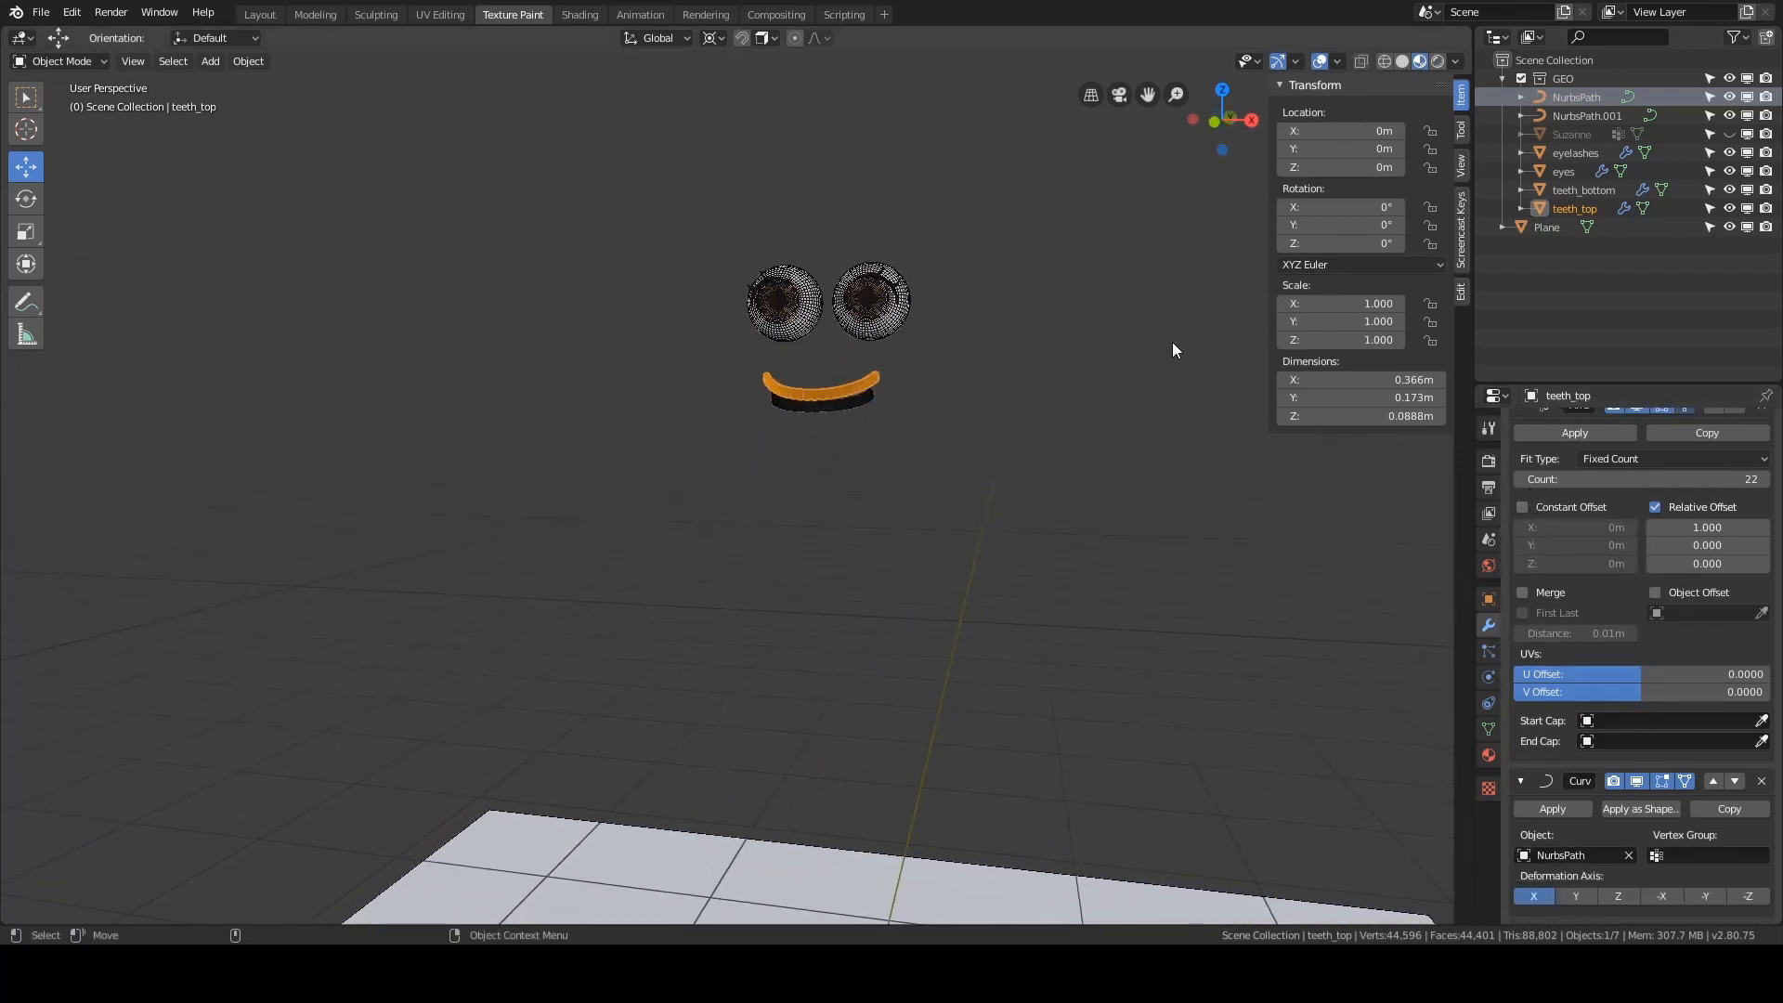
pyautogui.scroll(-2, 1060, 347)
pyautogui.moveTo(956, 401); pyautogui.dragTo(984, 390, button='middle')
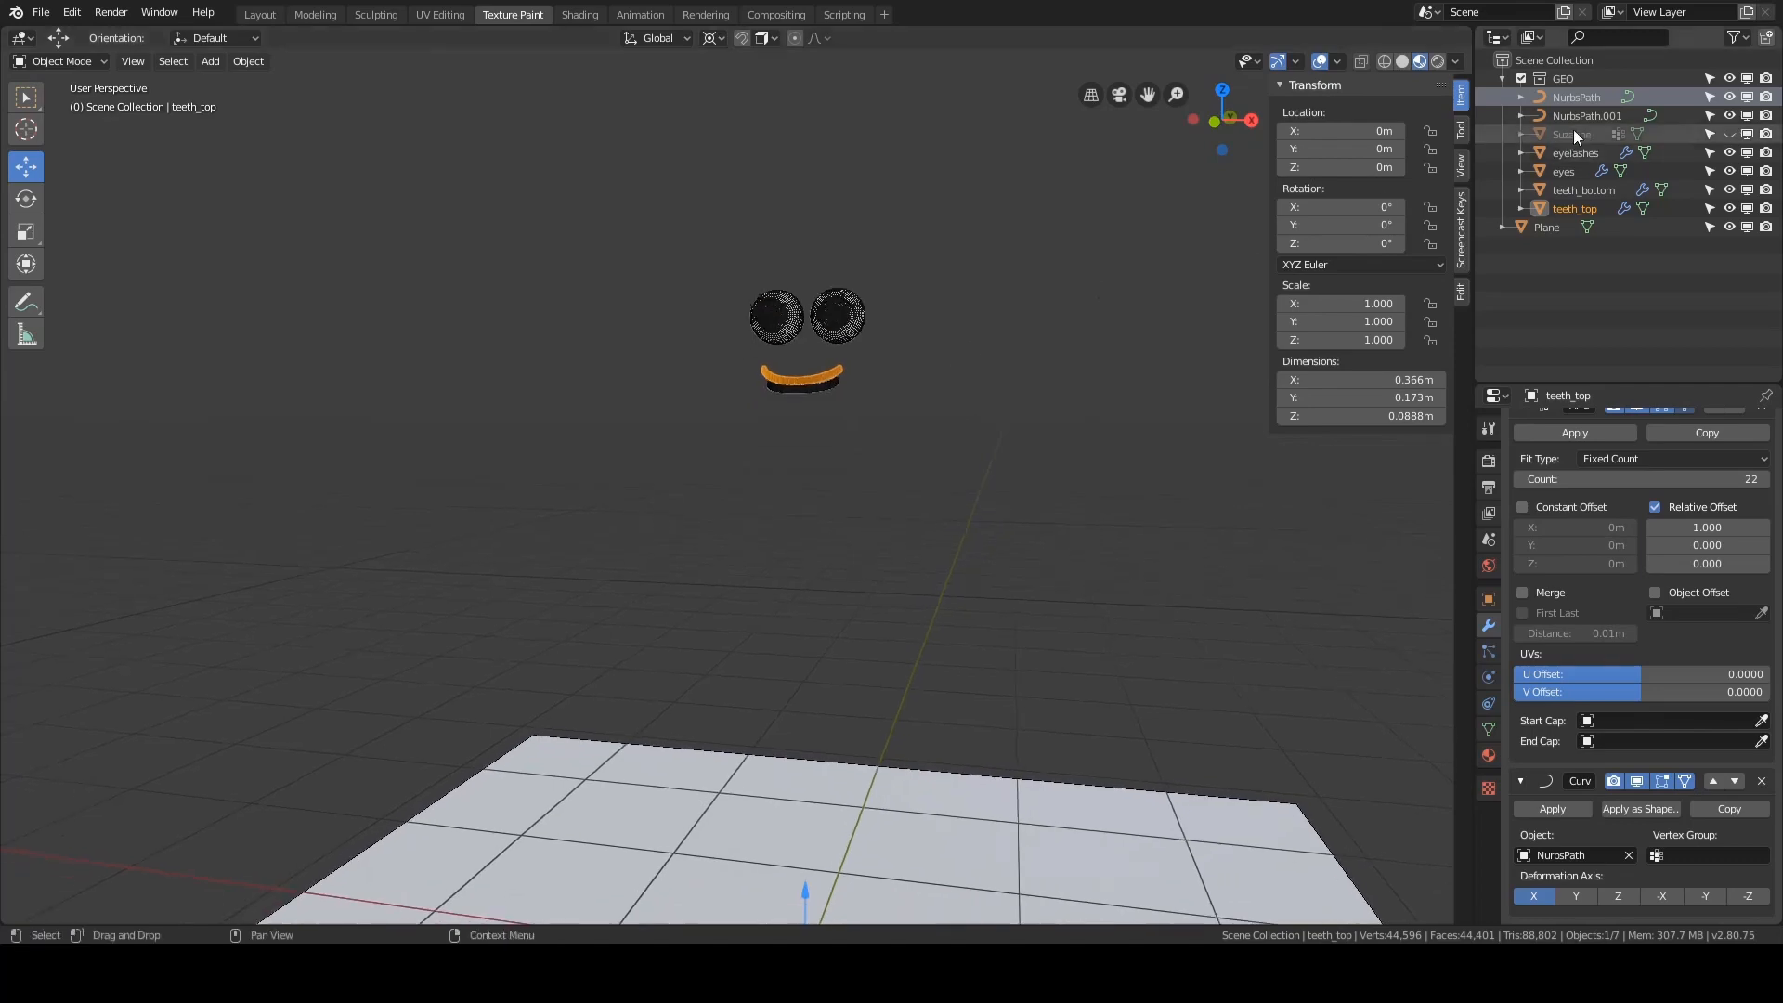
# - Check the two mouth curves, select the lower teeth and expand their Curve modifier settings
pyautogui.click(1573, 131)
pyautogui.click(1550, 115)
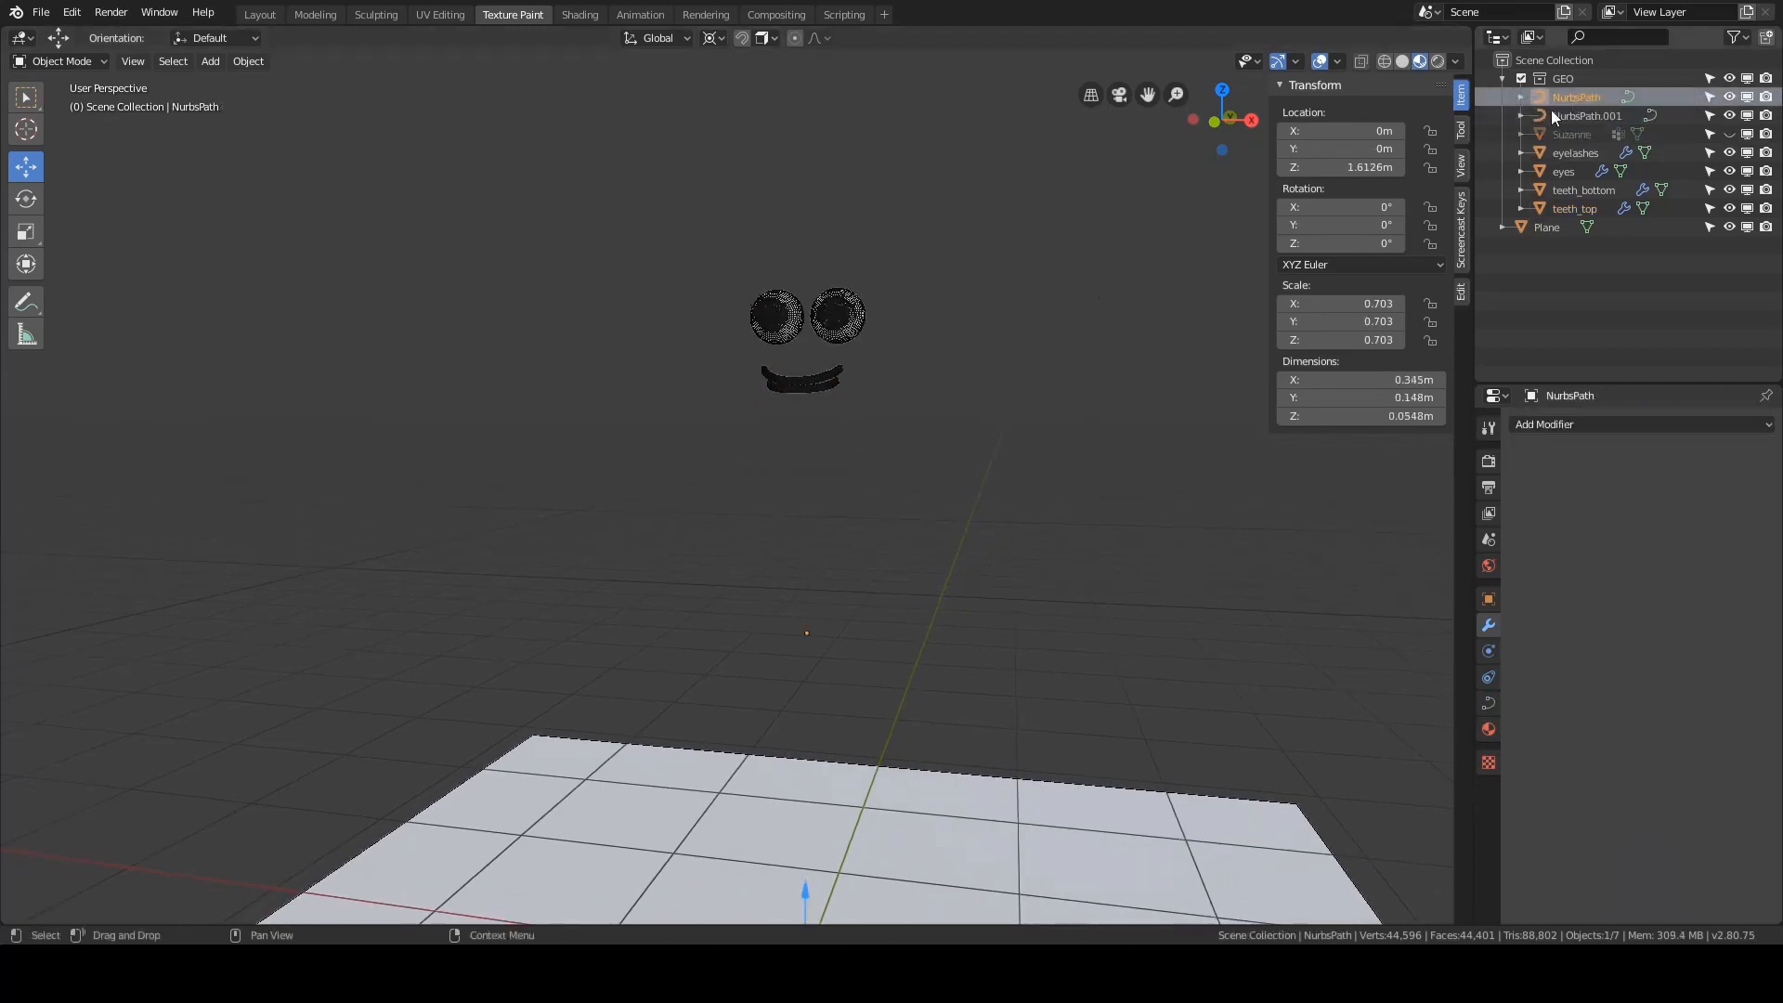
pyautogui.click(844, 385)
pyautogui.moveTo(845, 387); pyautogui.dragTo(1016, 388, button='middle')
pyautogui.scroll(7, 1054, 399)
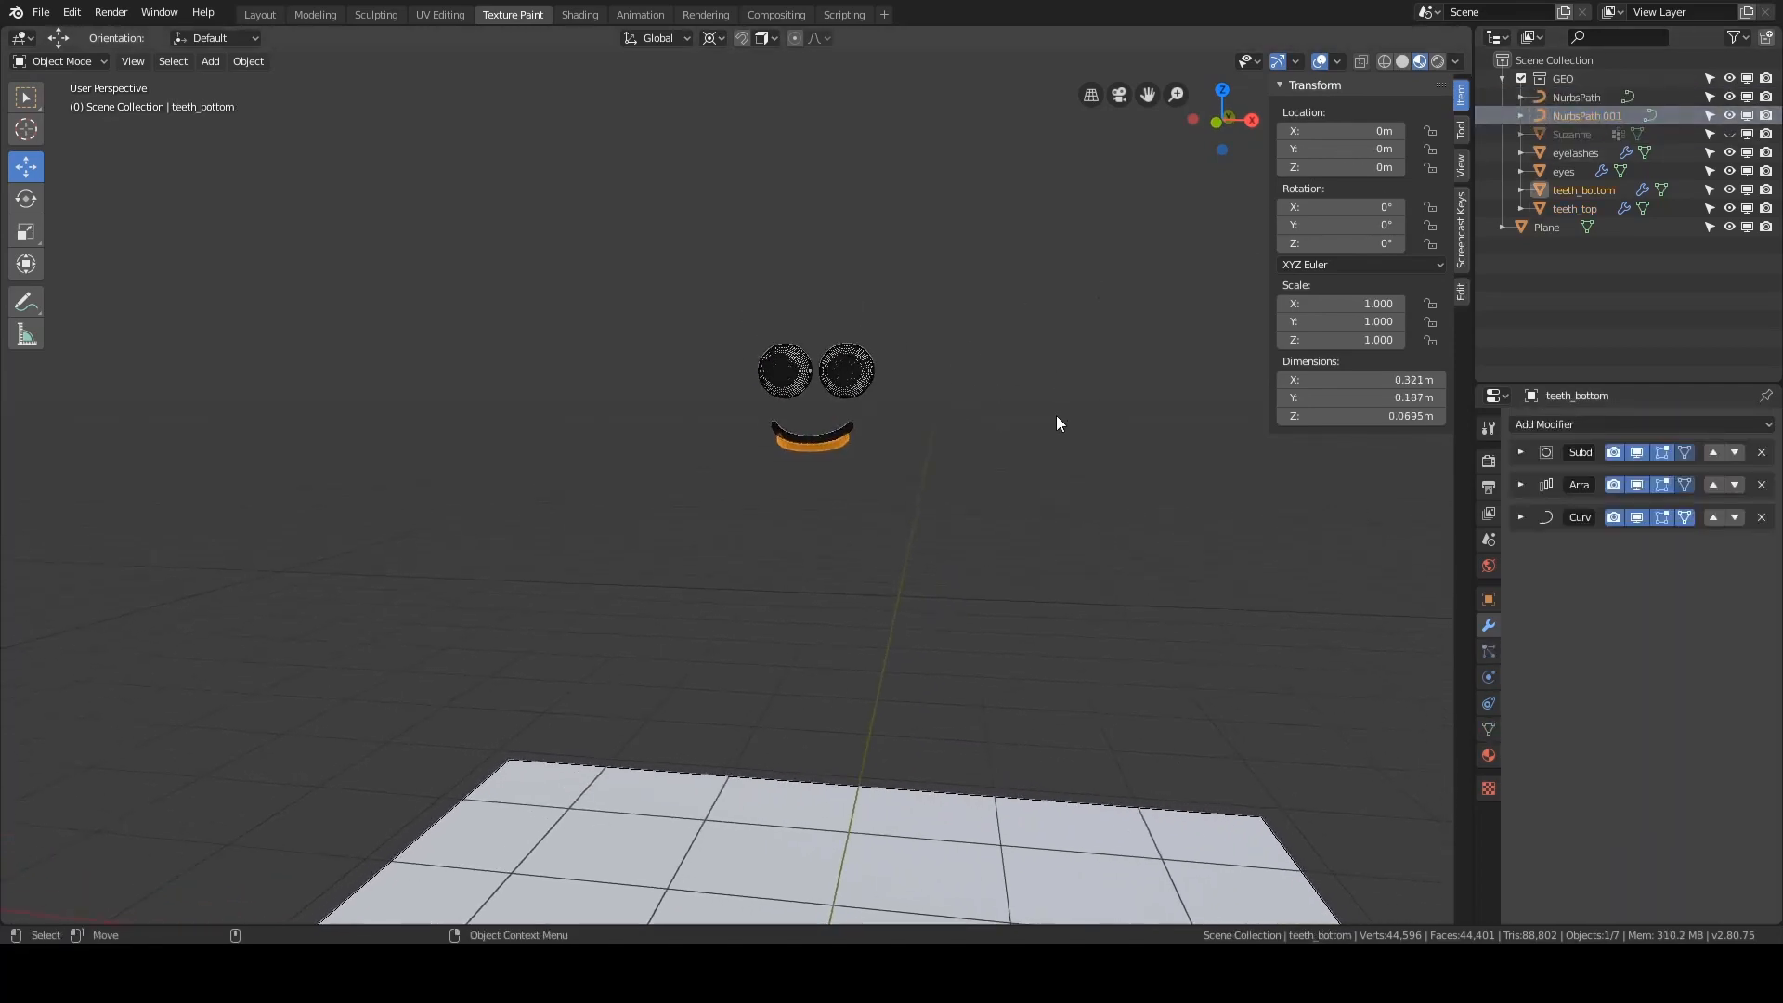
pyautogui.click(1520, 518)
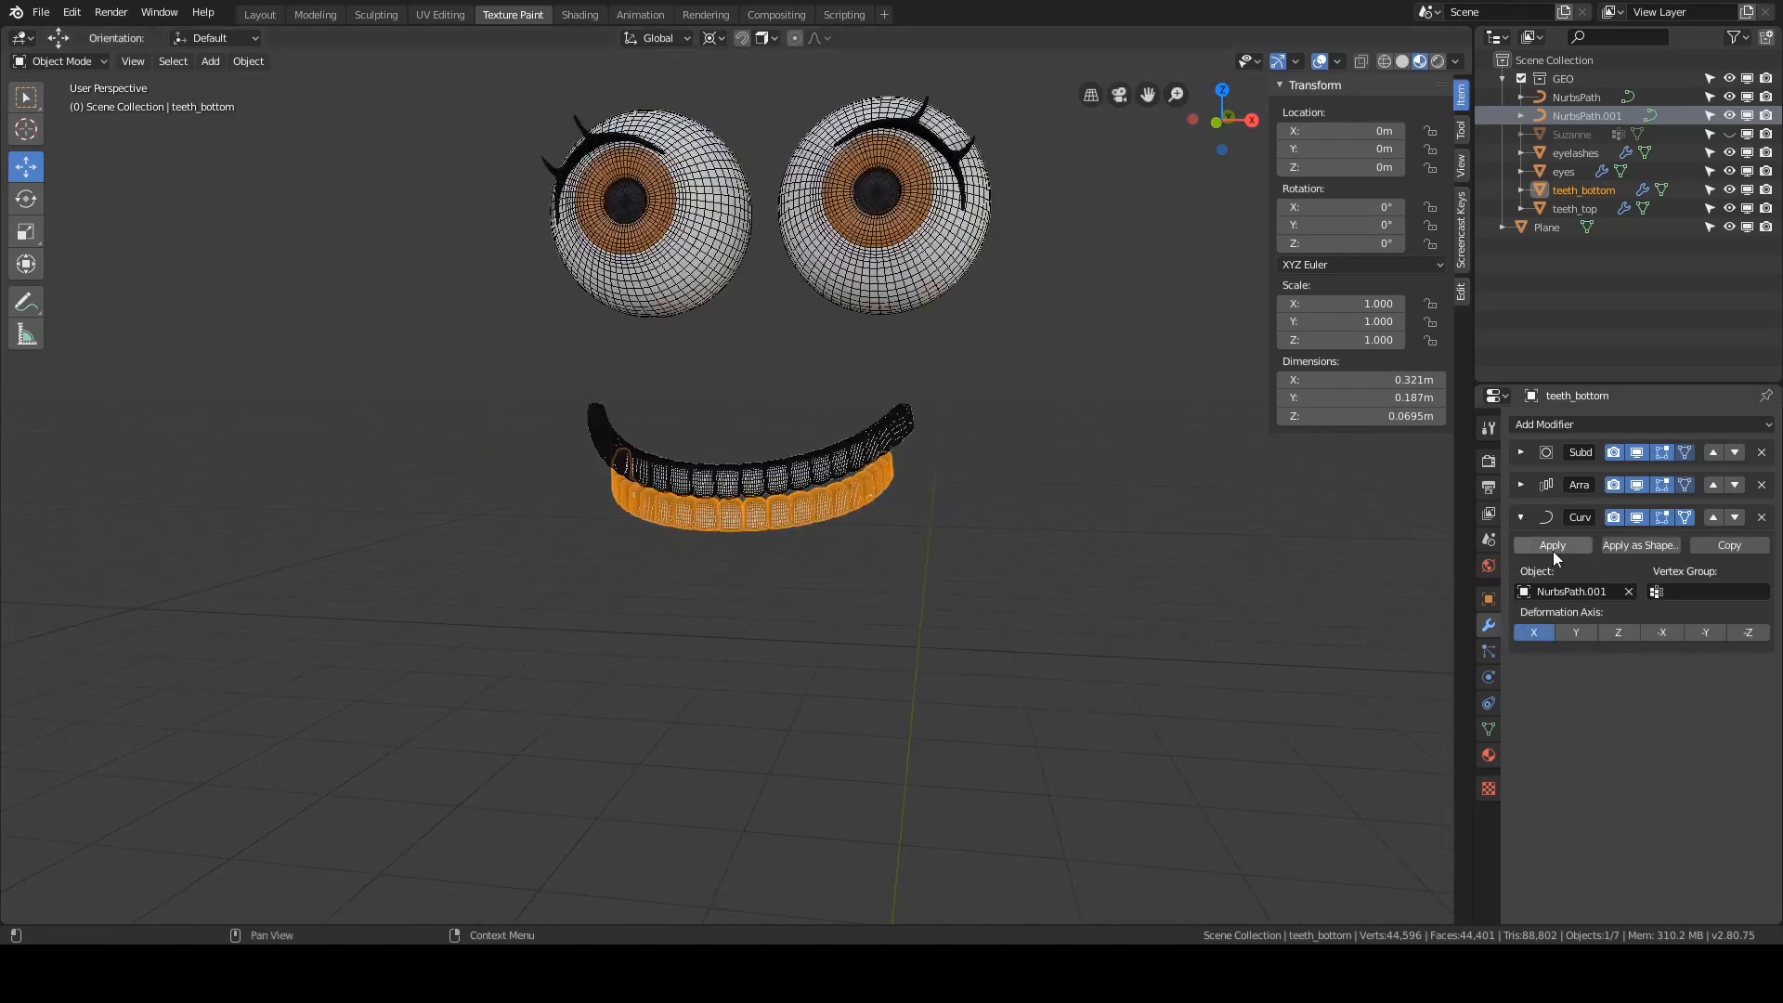
# - Try applying the lower teeth's Curve modifier ahead of the Array modifier, and undo it
pyautogui.click(1554, 544)
pyautogui.moveTo(1167, 526); pyautogui.dragTo(1395, 520, button='middle')
pyautogui.hotkey('ctrl', 'z')
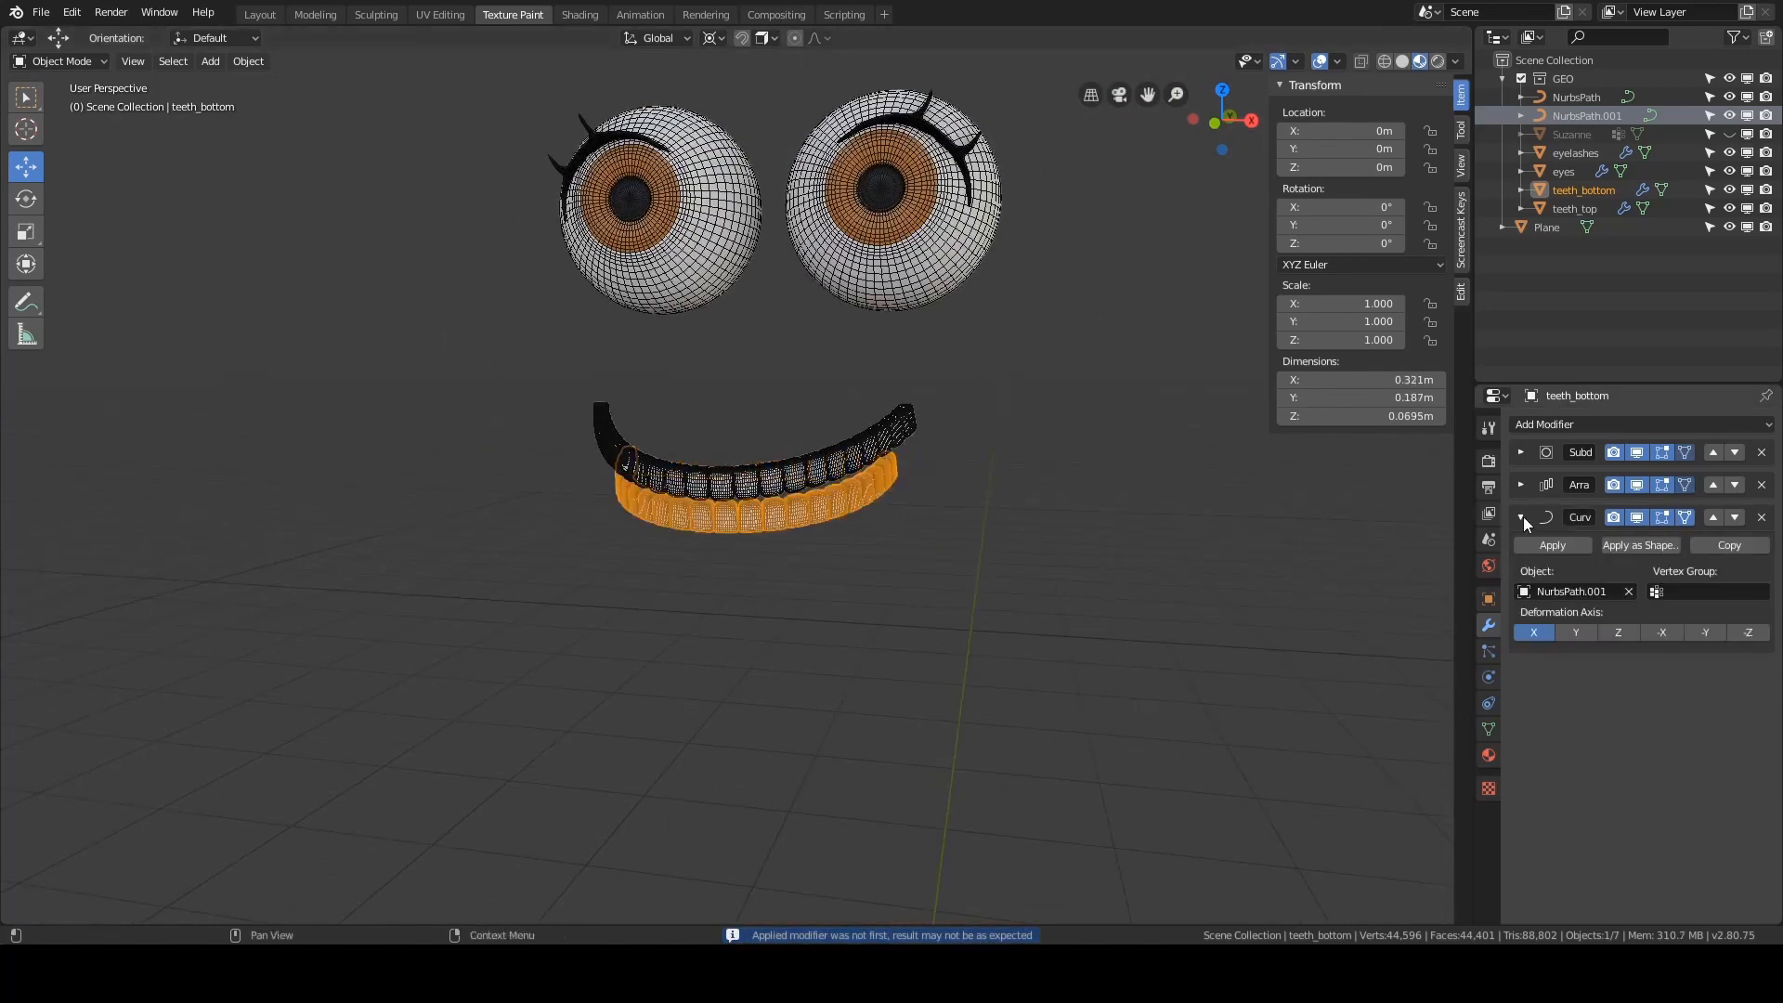
# - Expand the lower teeth's Array modifier settings, try applying the modifier, and undo it
pyautogui.click(1520, 485)
pyautogui.click(1521, 486)
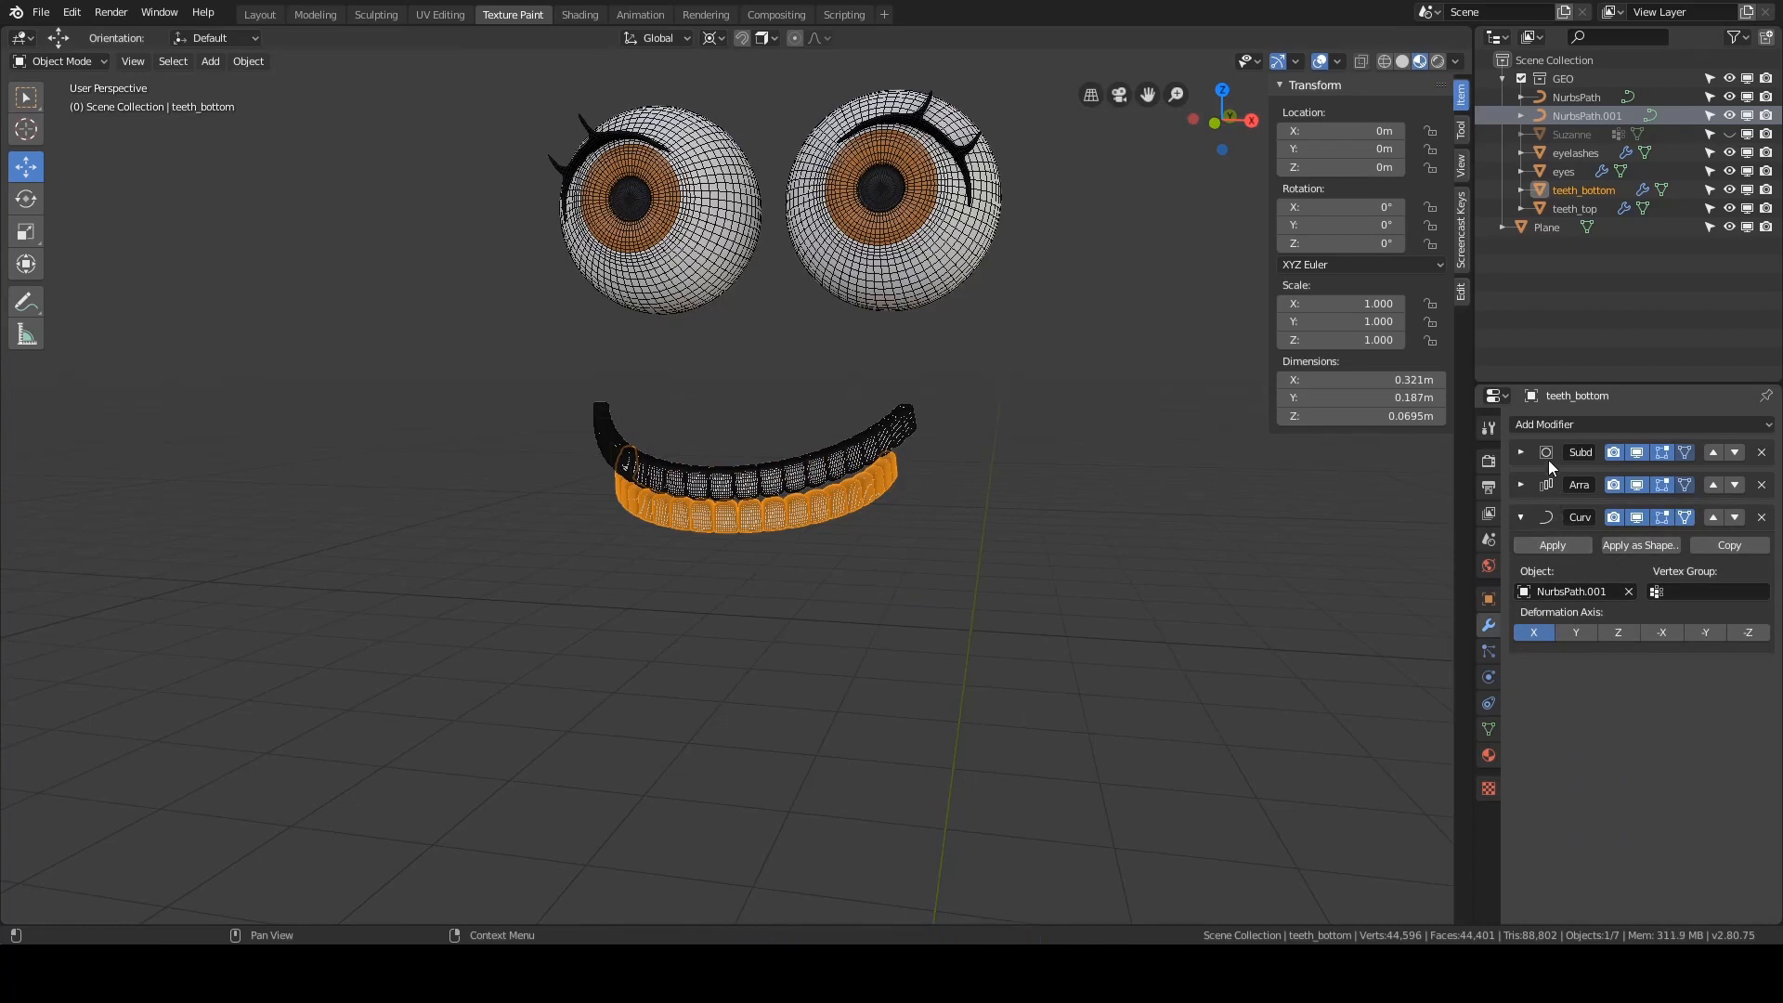
pyautogui.click(1524, 485)
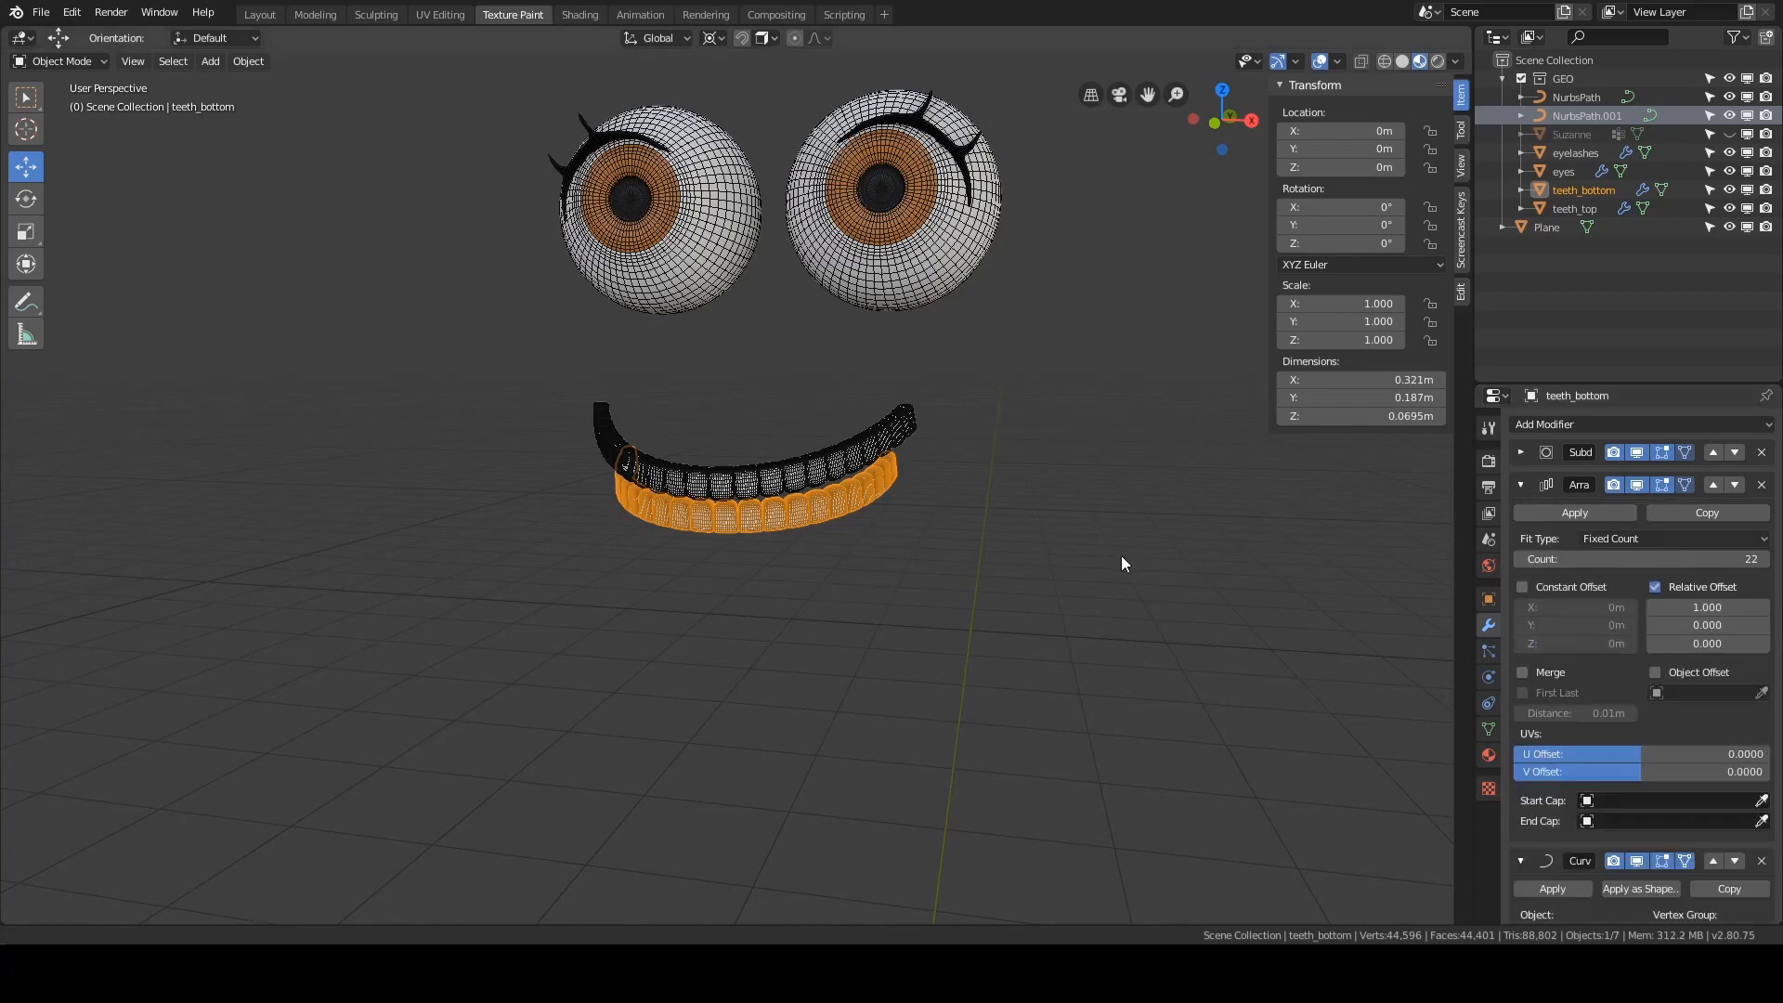
pyautogui.keyDown('shift'); pyautogui.moveTo(1121, 555); pyautogui.dragTo(1150, 511, button='middle'); pyautogui.keyUp('shift')
pyautogui.scroll(-1, 1536, 481)
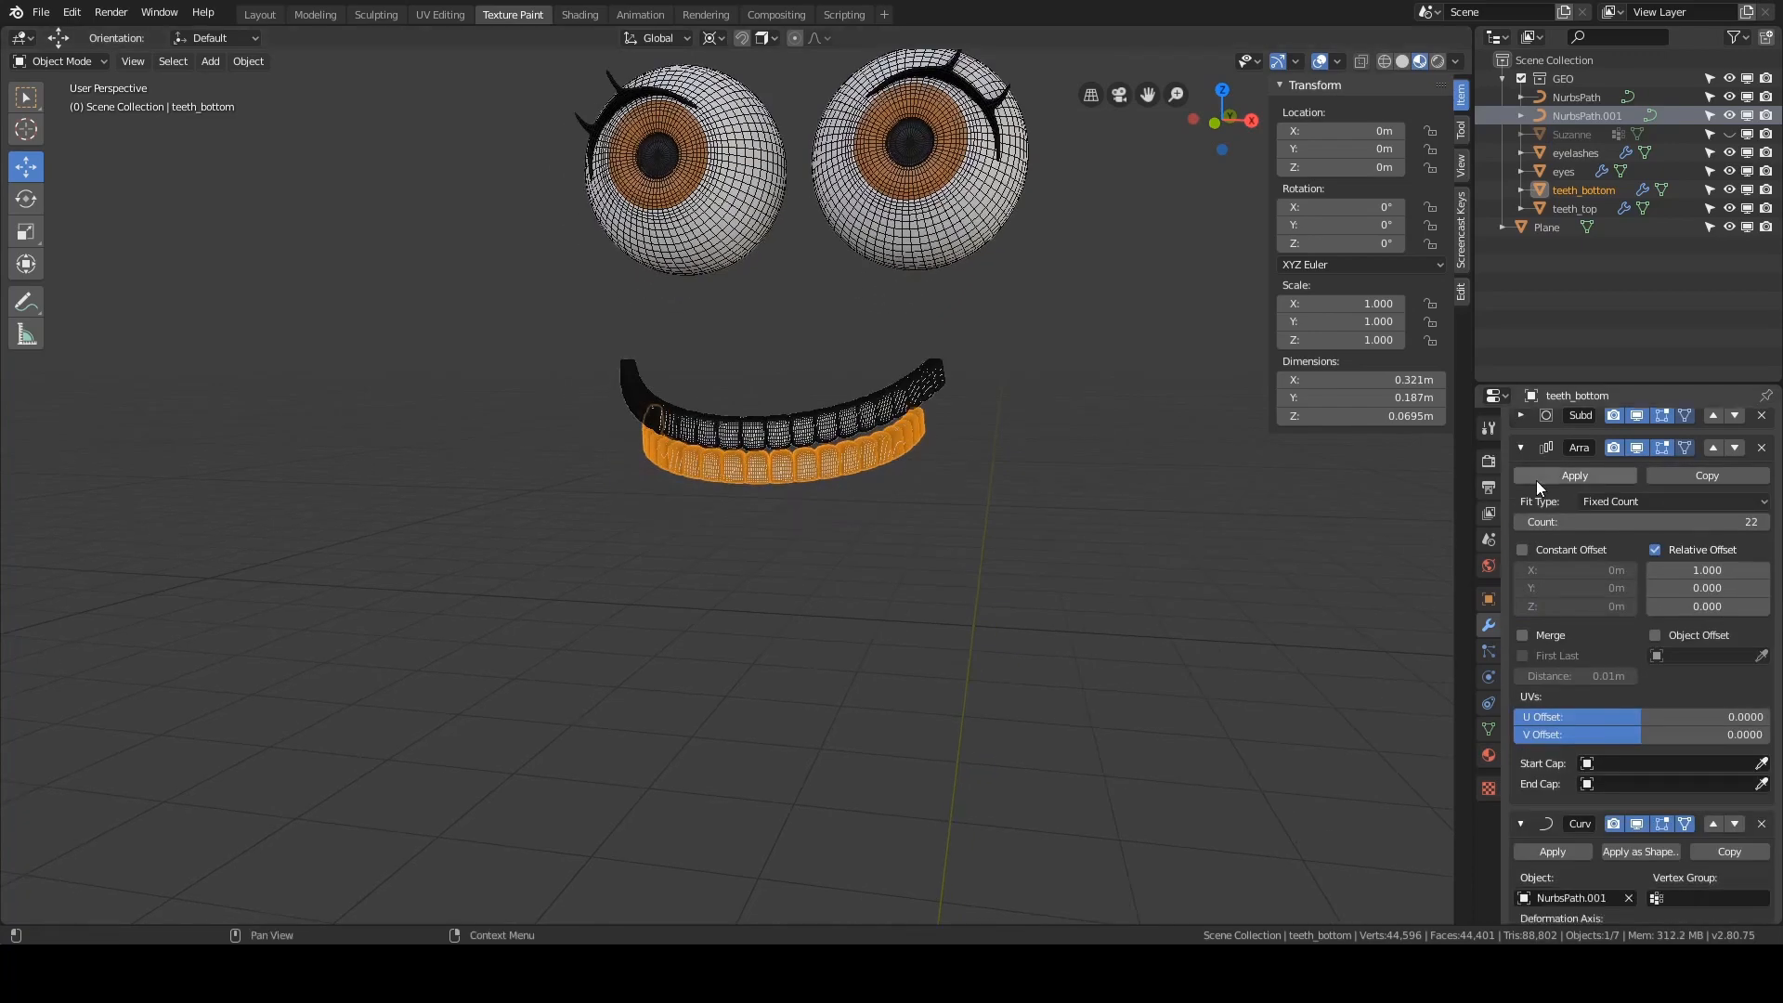
pyautogui.click(1592, 478)
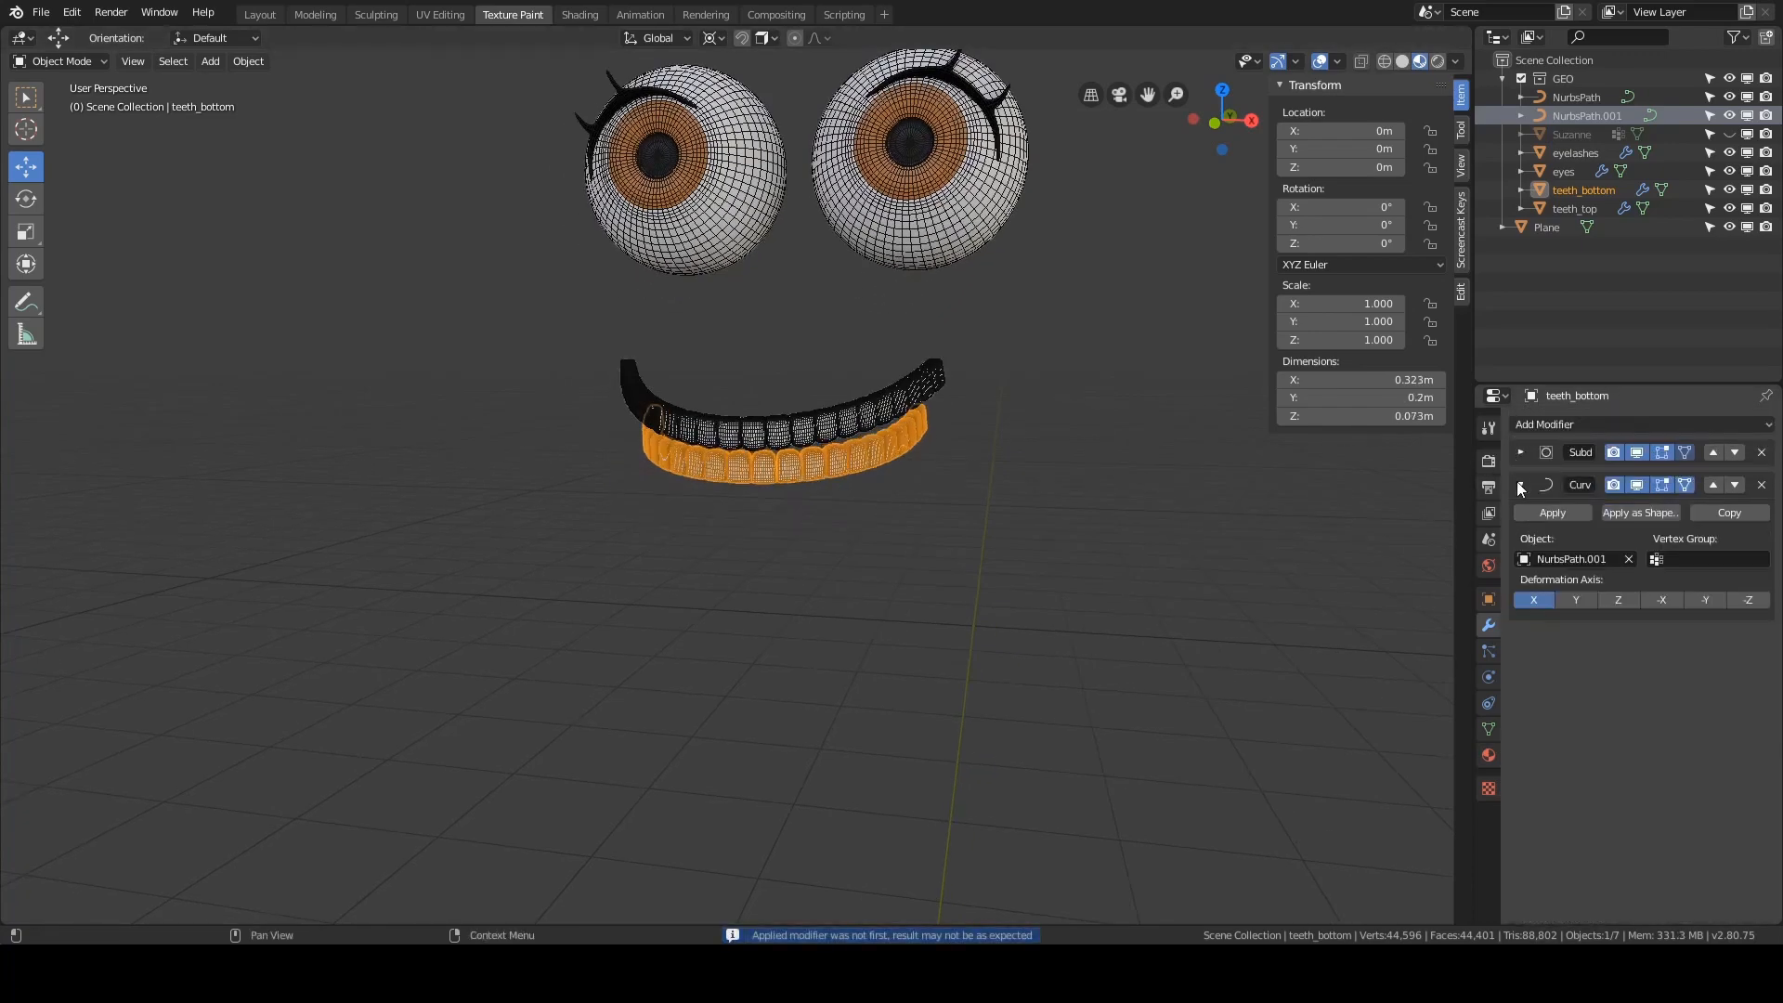
pyautogui.moveTo(880, 470); pyautogui.dragTo(905, 461, button='middle')
pyautogui.moveTo(1131, 469)
pyautogui.mouseDown(button='middle')
pyautogui.moveTo(1081, 471)
pyautogui.moveTo(1105, 459)
pyautogui.mouseUp(button='middle')
pyautogui.hotkey('ctrl', 'z')
pyautogui.scroll(1, 1105, 459)
# - Apply the Array modifier of the lower teeth again, undo it, and review the modifier stack
pyautogui.click(1539, 515)
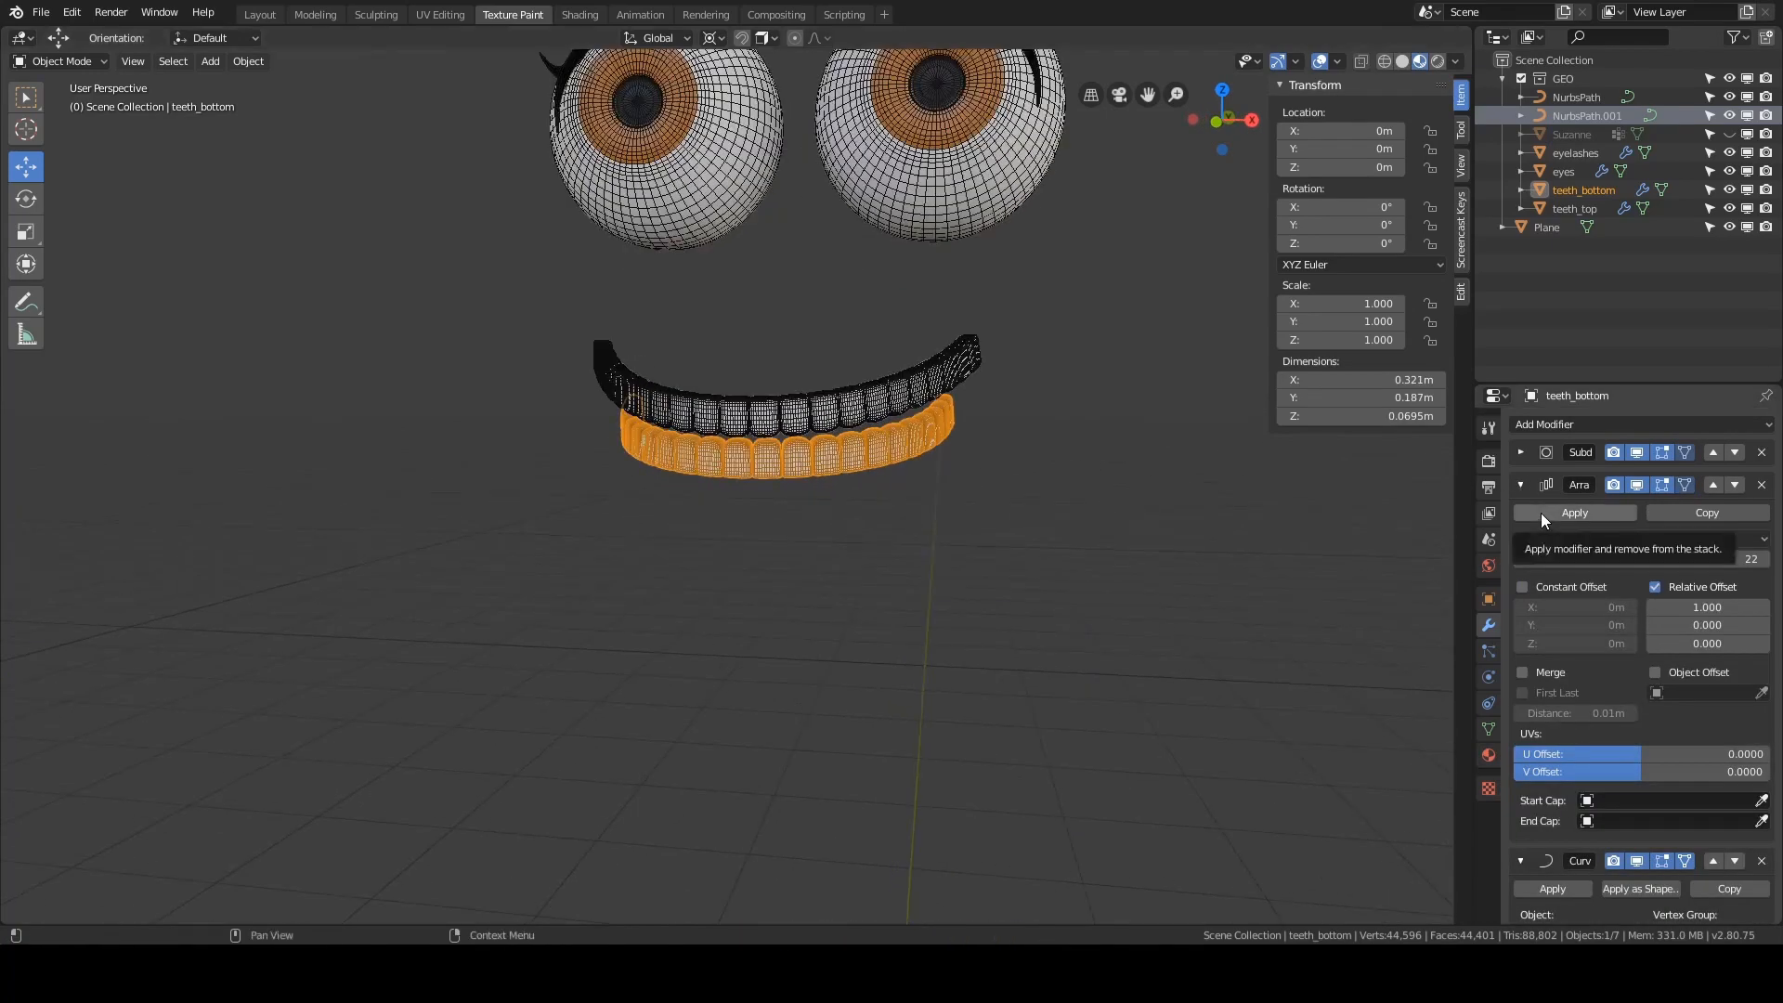
pyautogui.moveTo(1346, 515); pyautogui.dragTo(1227, 515, button='middle')
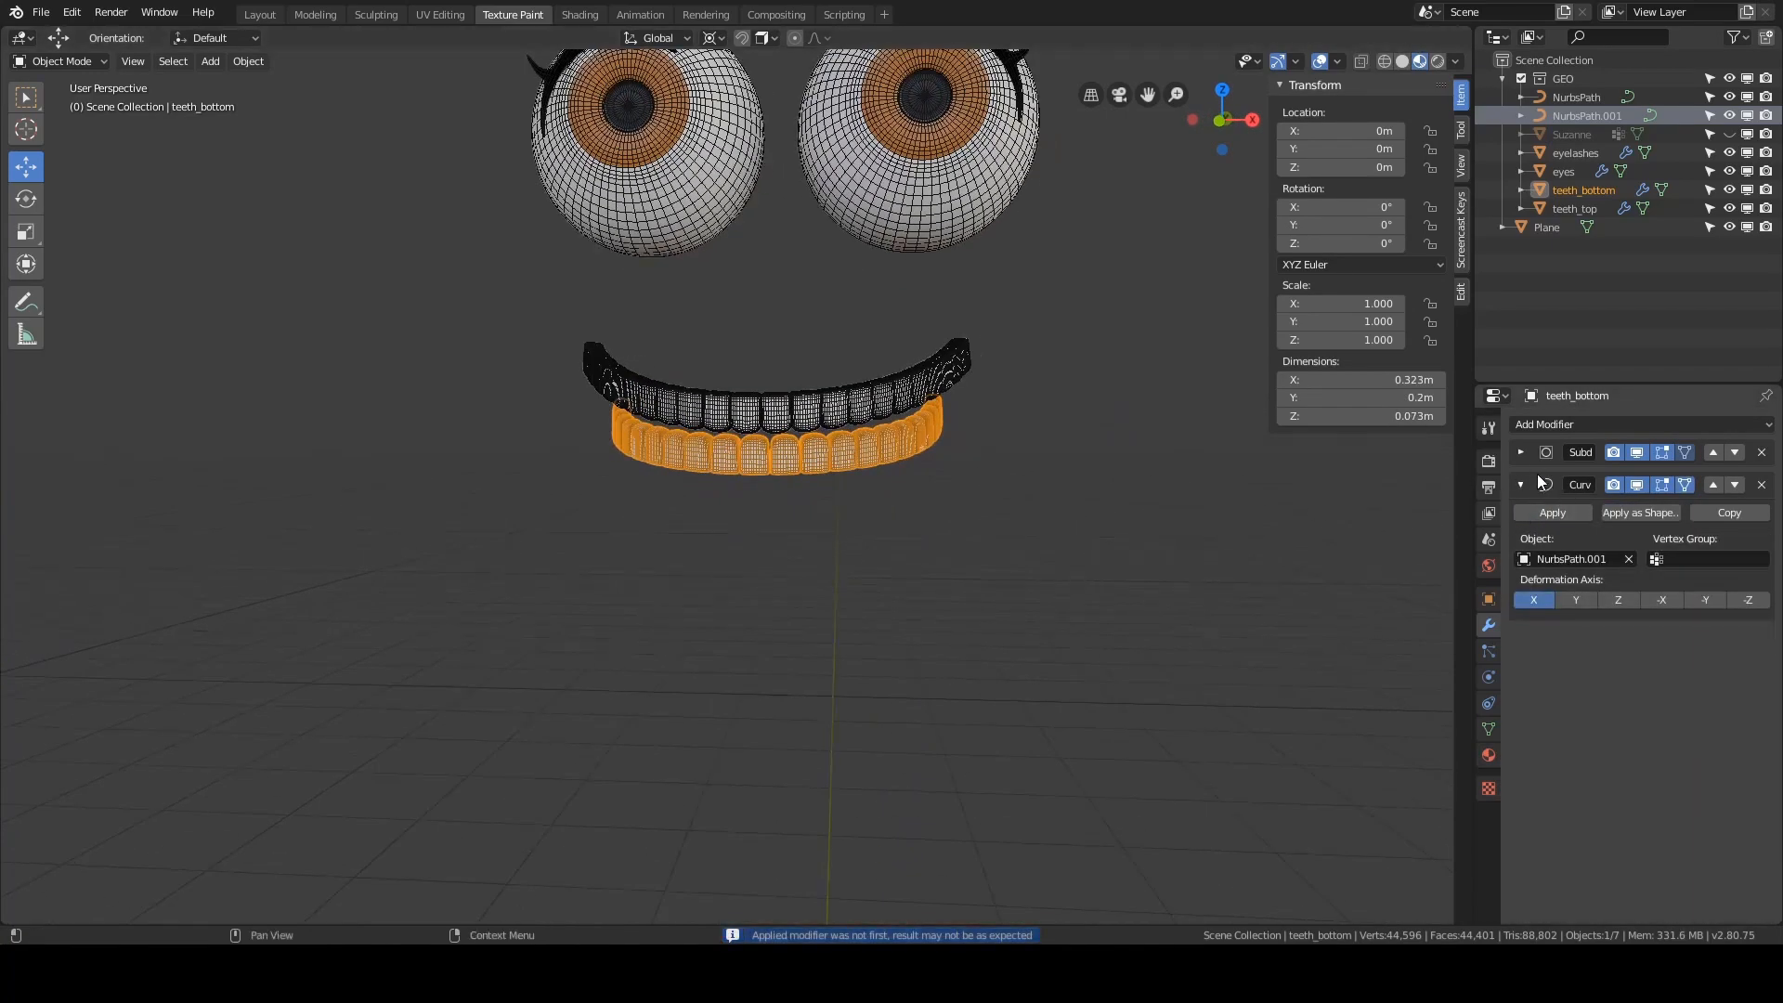
pyautogui.hotkey('ctrl', 'z')
pyautogui.scroll(-2, 1619, 507)
pyautogui.scroll(2, 1618, 507)
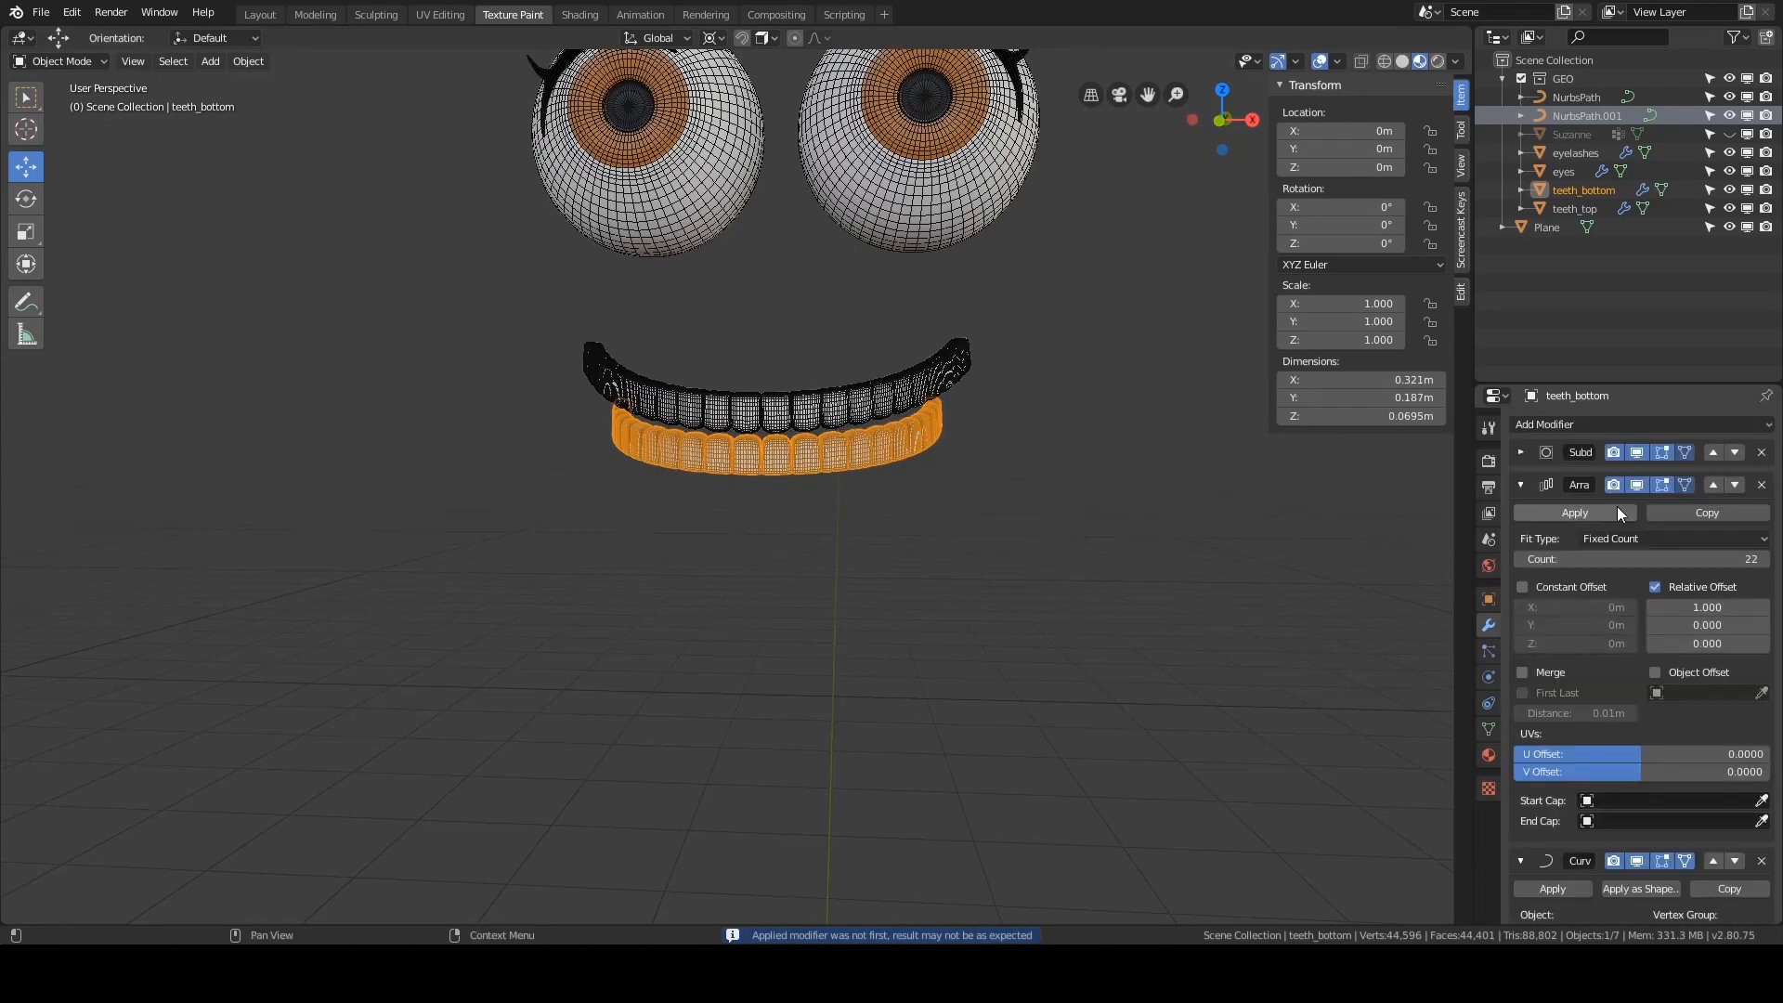
pyautogui.scroll(-2, 1555, 516)
pyautogui.scroll(2, 1545, 485)
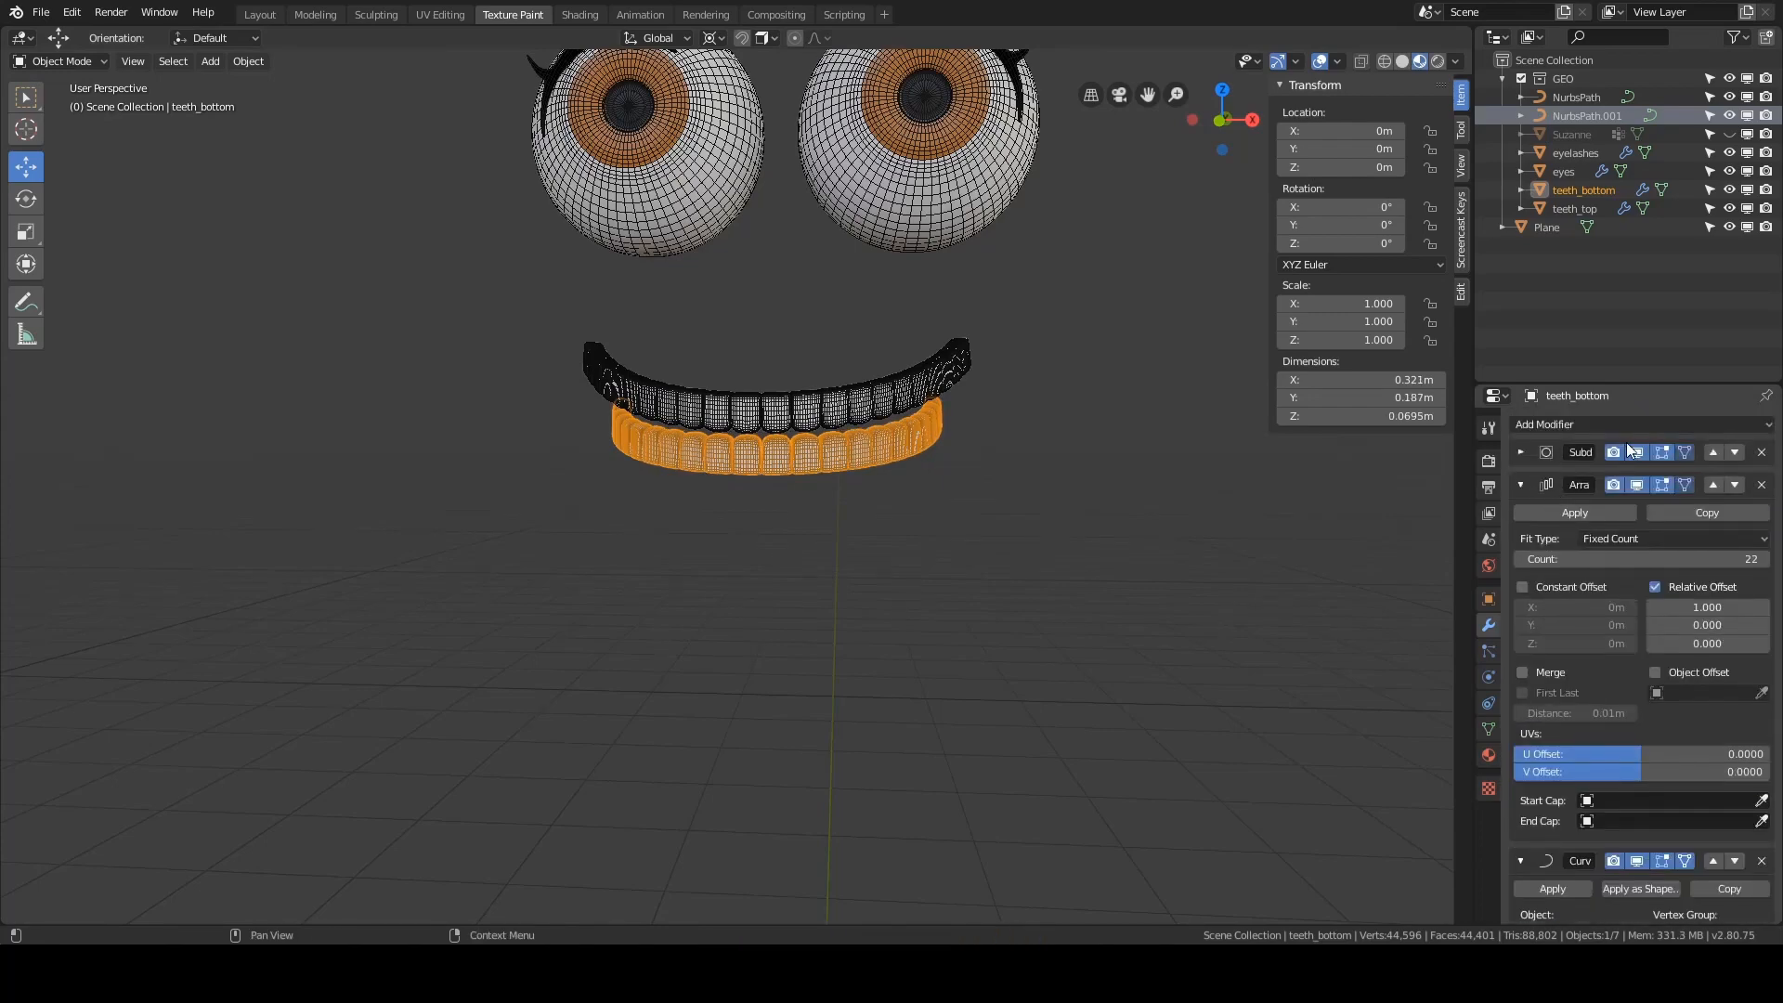
pyautogui.scroll(-2, 1623, 440)
pyautogui.scroll(2, 1618, 421)
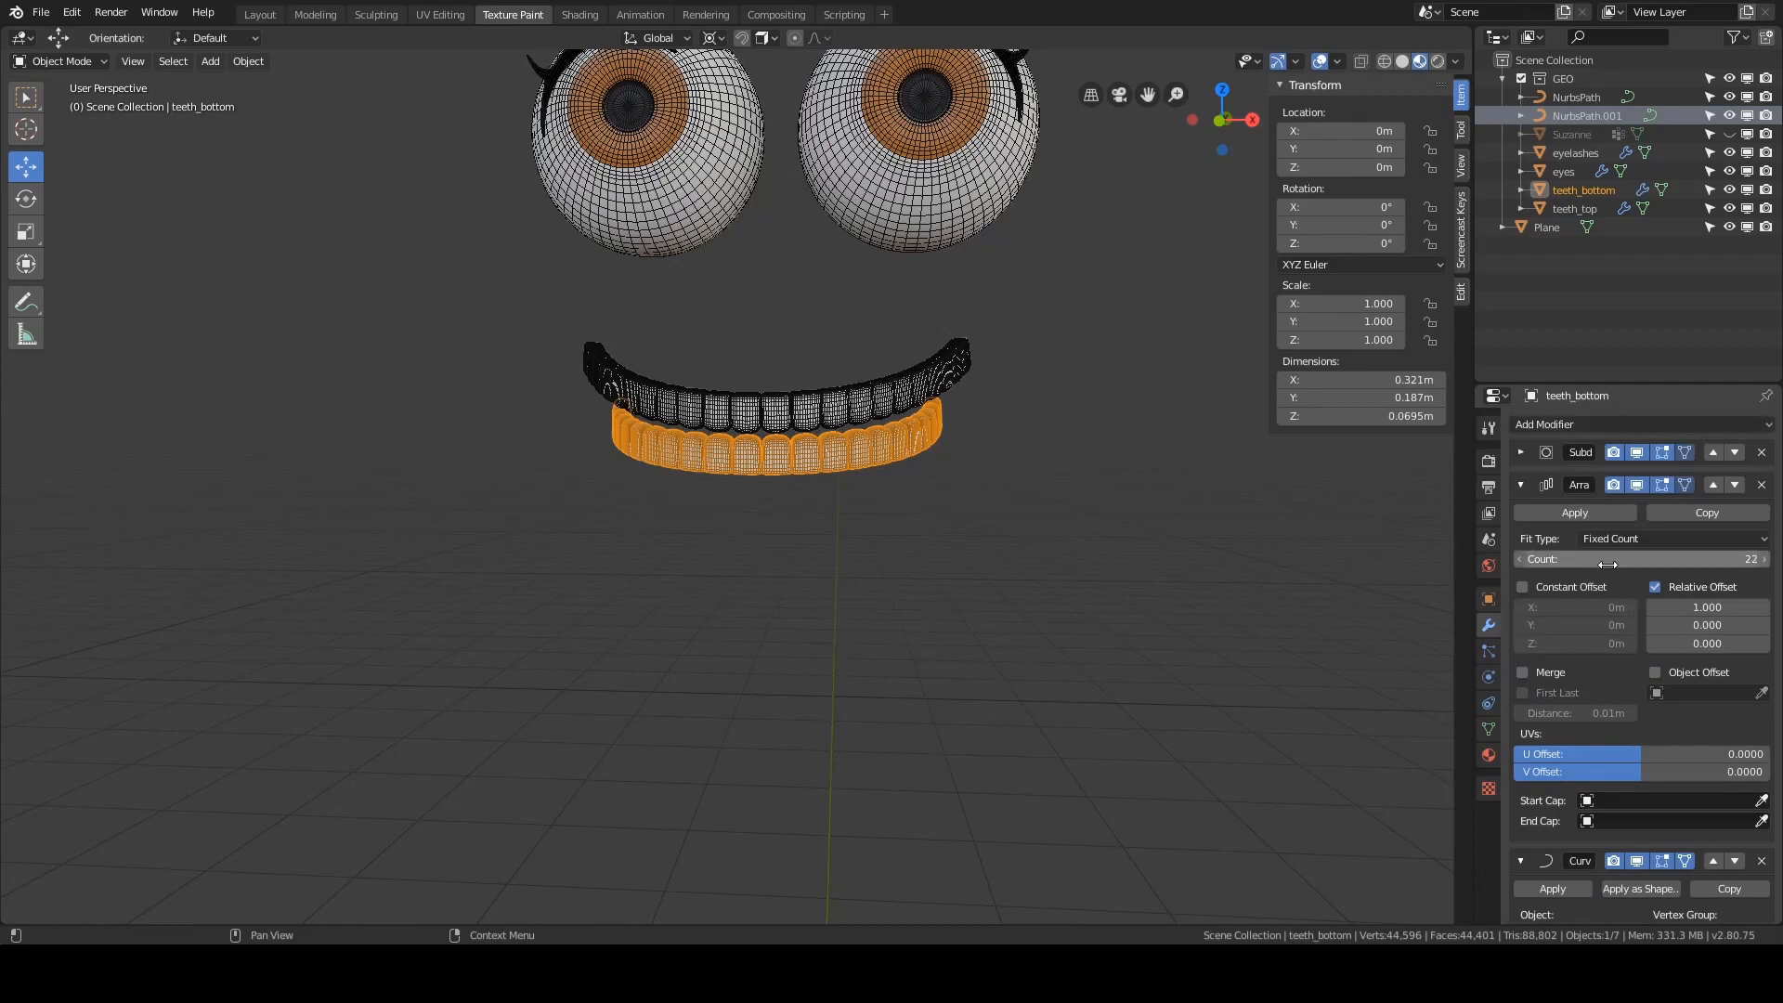
# - Apply the lower teeth's Array modifier, inspect the tooth row from above, and apply the Curve modifier
pyautogui.click(1556, 513)
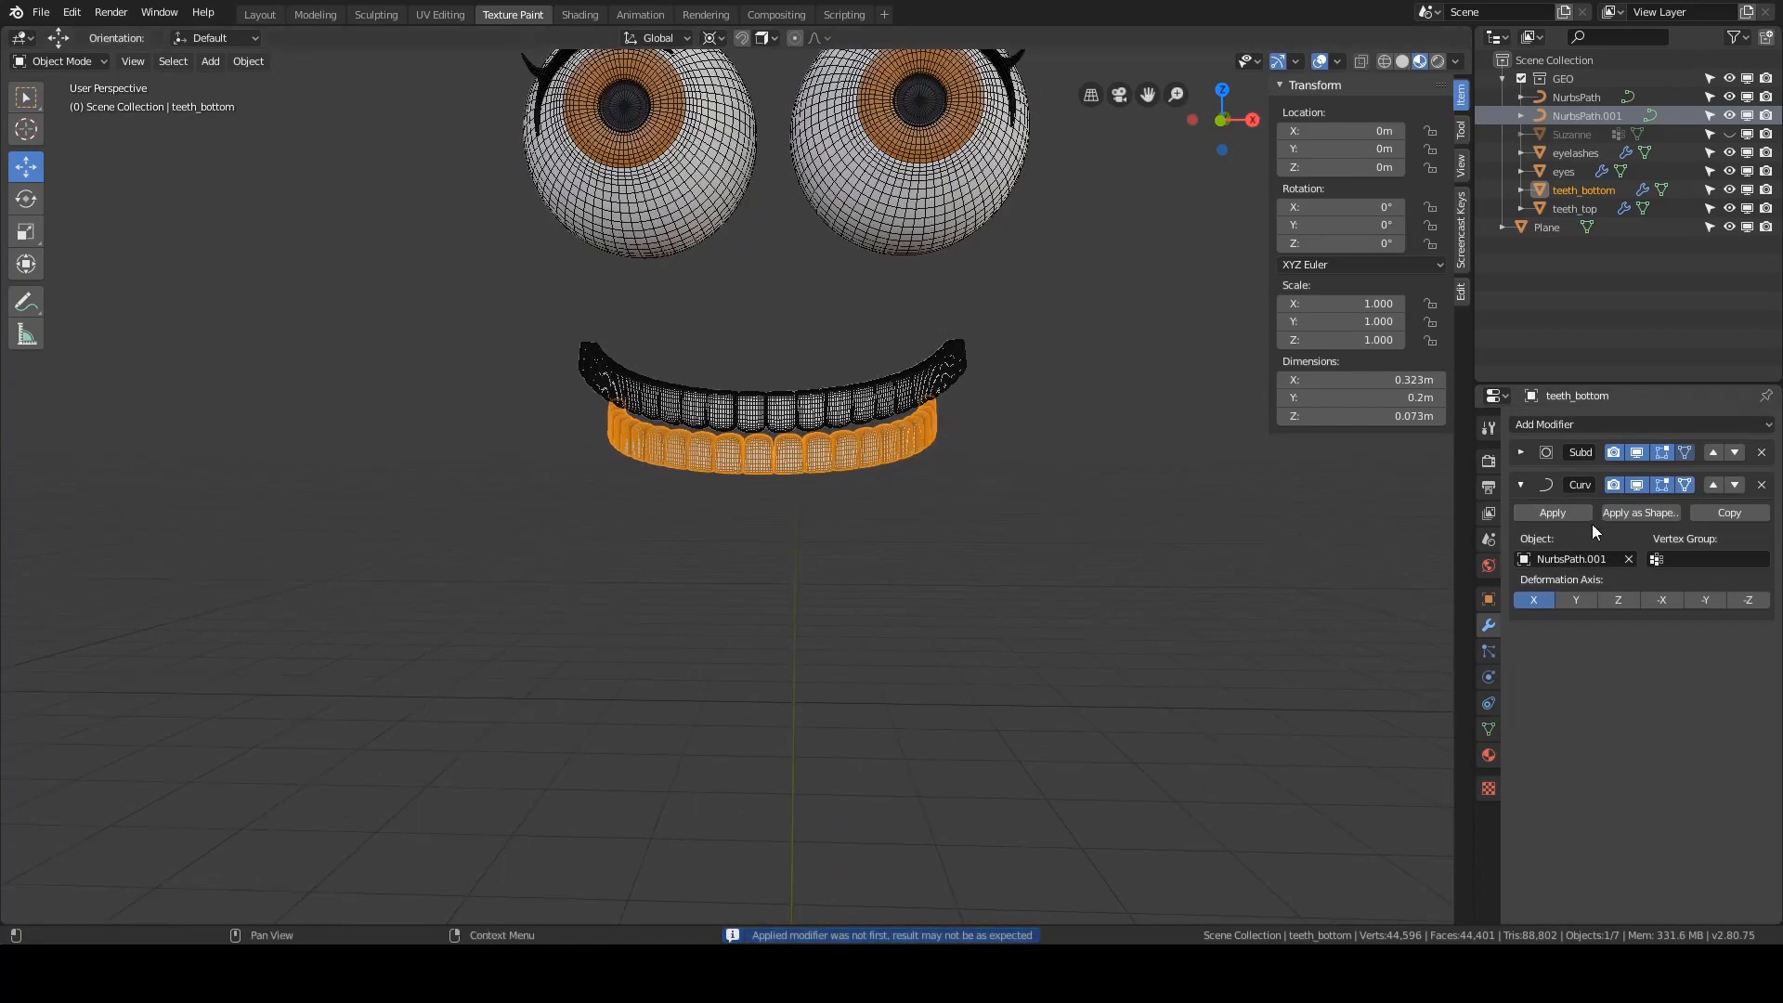
pyautogui.moveTo(1133, 542); pyautogui.dragTo(1032, 520, button='middle')
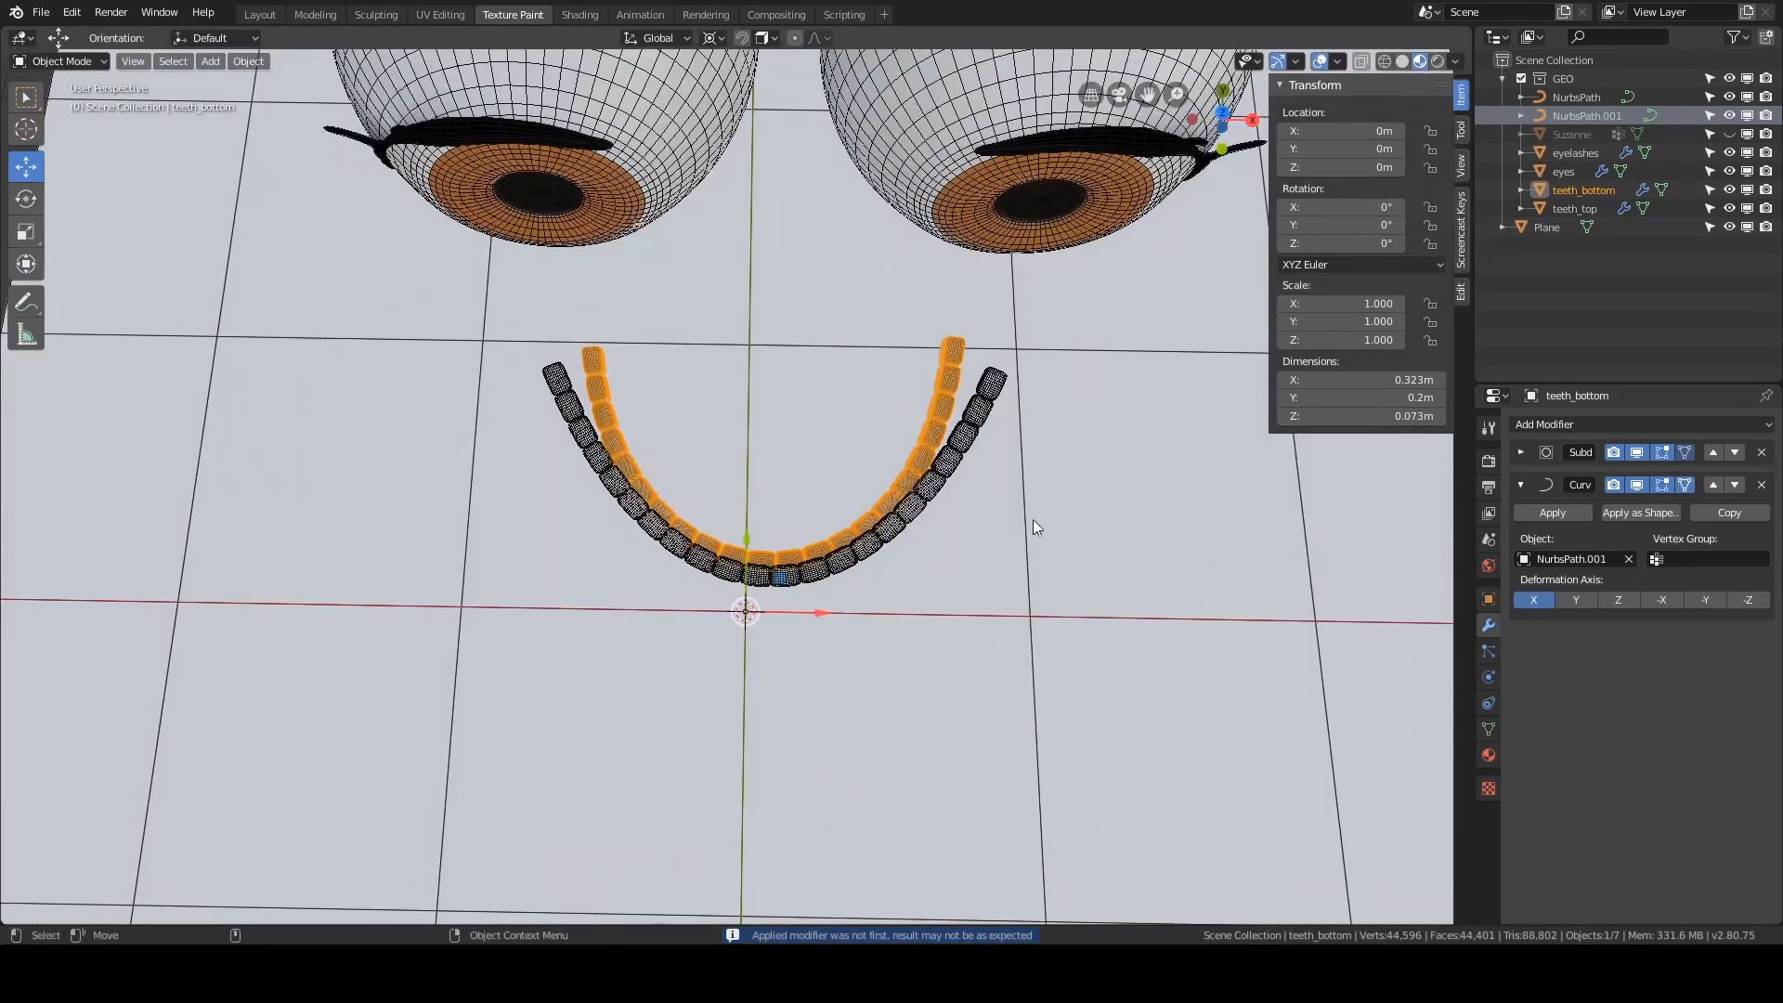
pyautogui.scroll(4, 1032, 520)
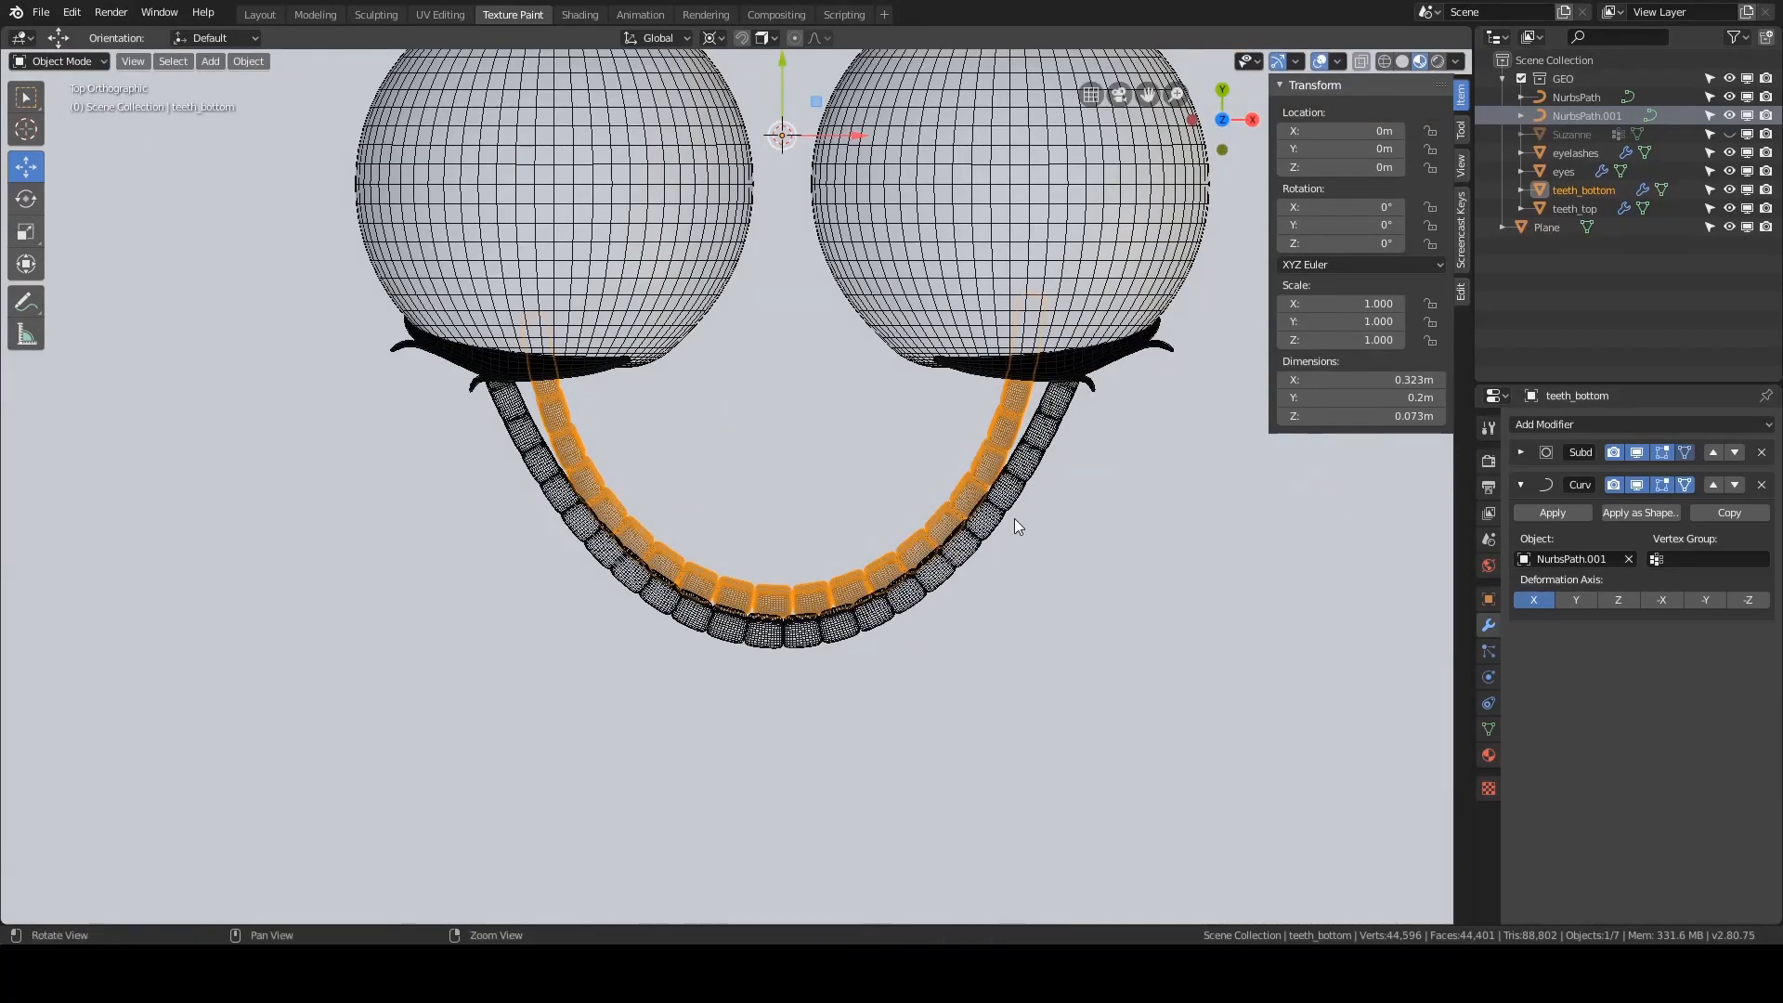
pyautogui.scroll(-3, 1012, 523)
pyautogui.moveTo(1012, 523); pyautogui.dragTo(1189, 501, button='middle')
pyautogui.click(1549, 513)
# - Set the viewport subdivisions of the lower teeth's Subdivision modifier to 1
pyautogui.click(1520, 452)
pyautogui.moveTo(1347, 474); pyautogui.dragTo(1301, 479, button='middle')
pyautogui.scroll(2, 1168, 457)
pyautogui.moveTo(1168, 457); pyautogui.dragTo(1026, 534, button='middle')
pyautogui.scroll(2, 1096, 427)
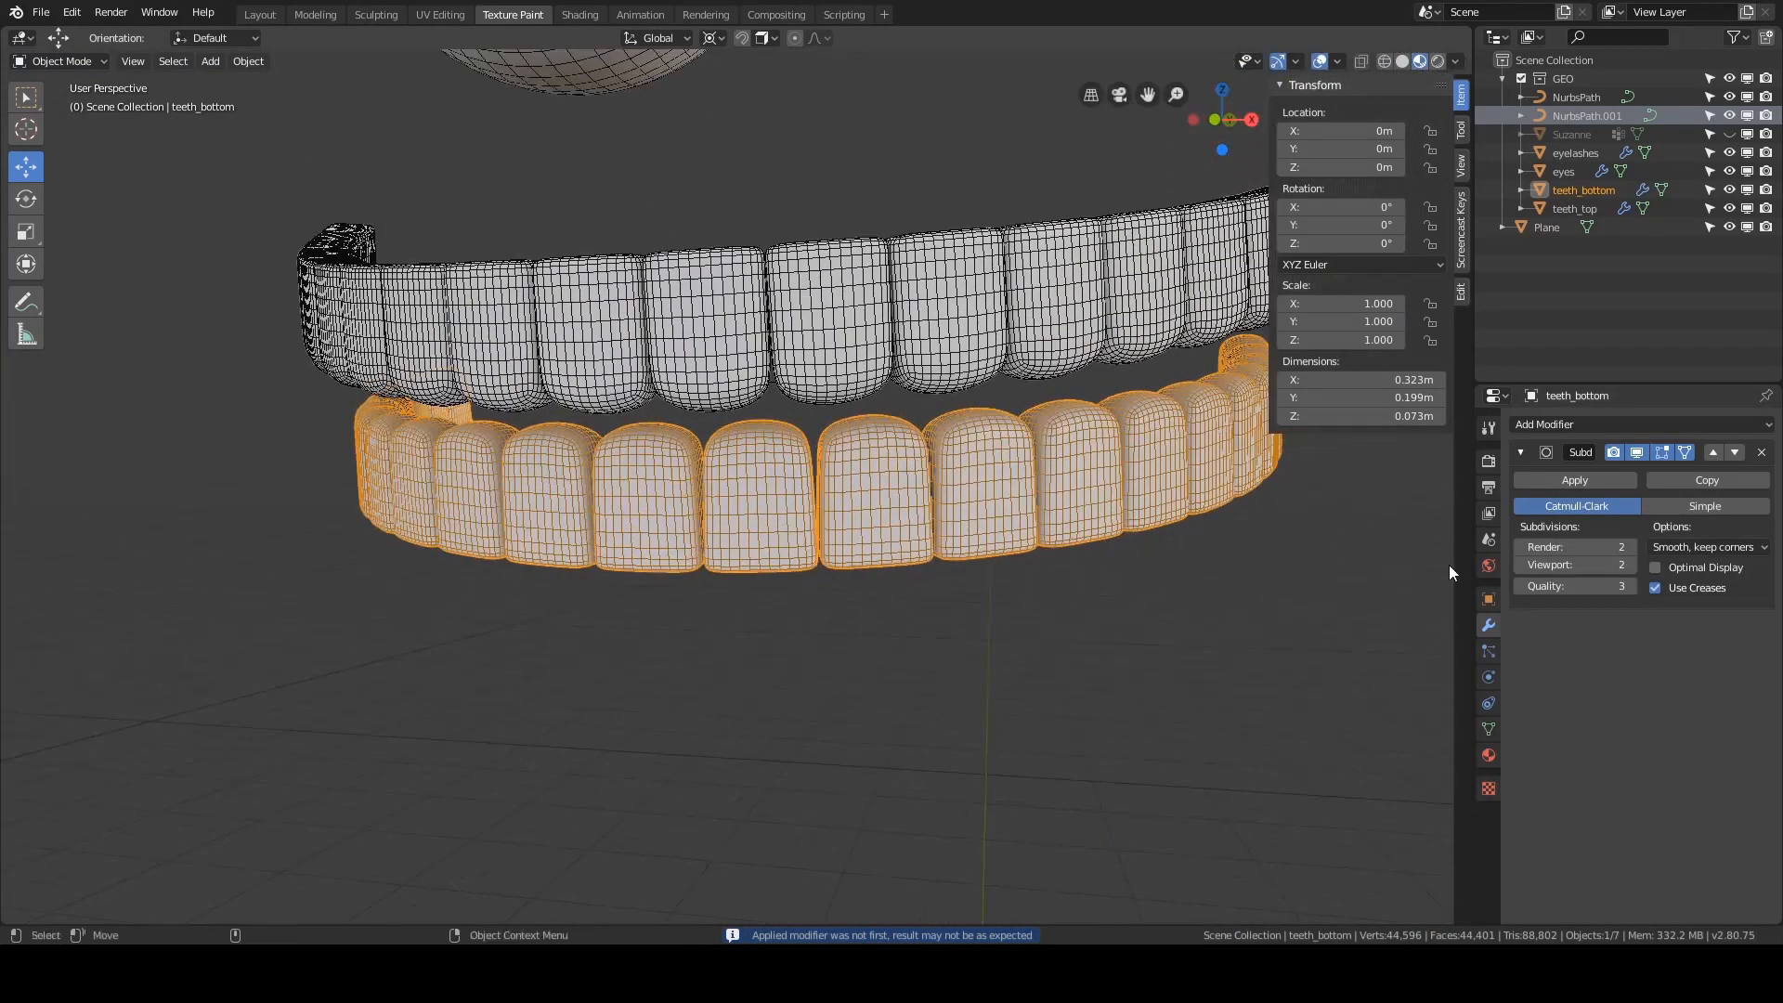
pyautogui.click(1521, 564)
pyautogui.click(1518, 565)
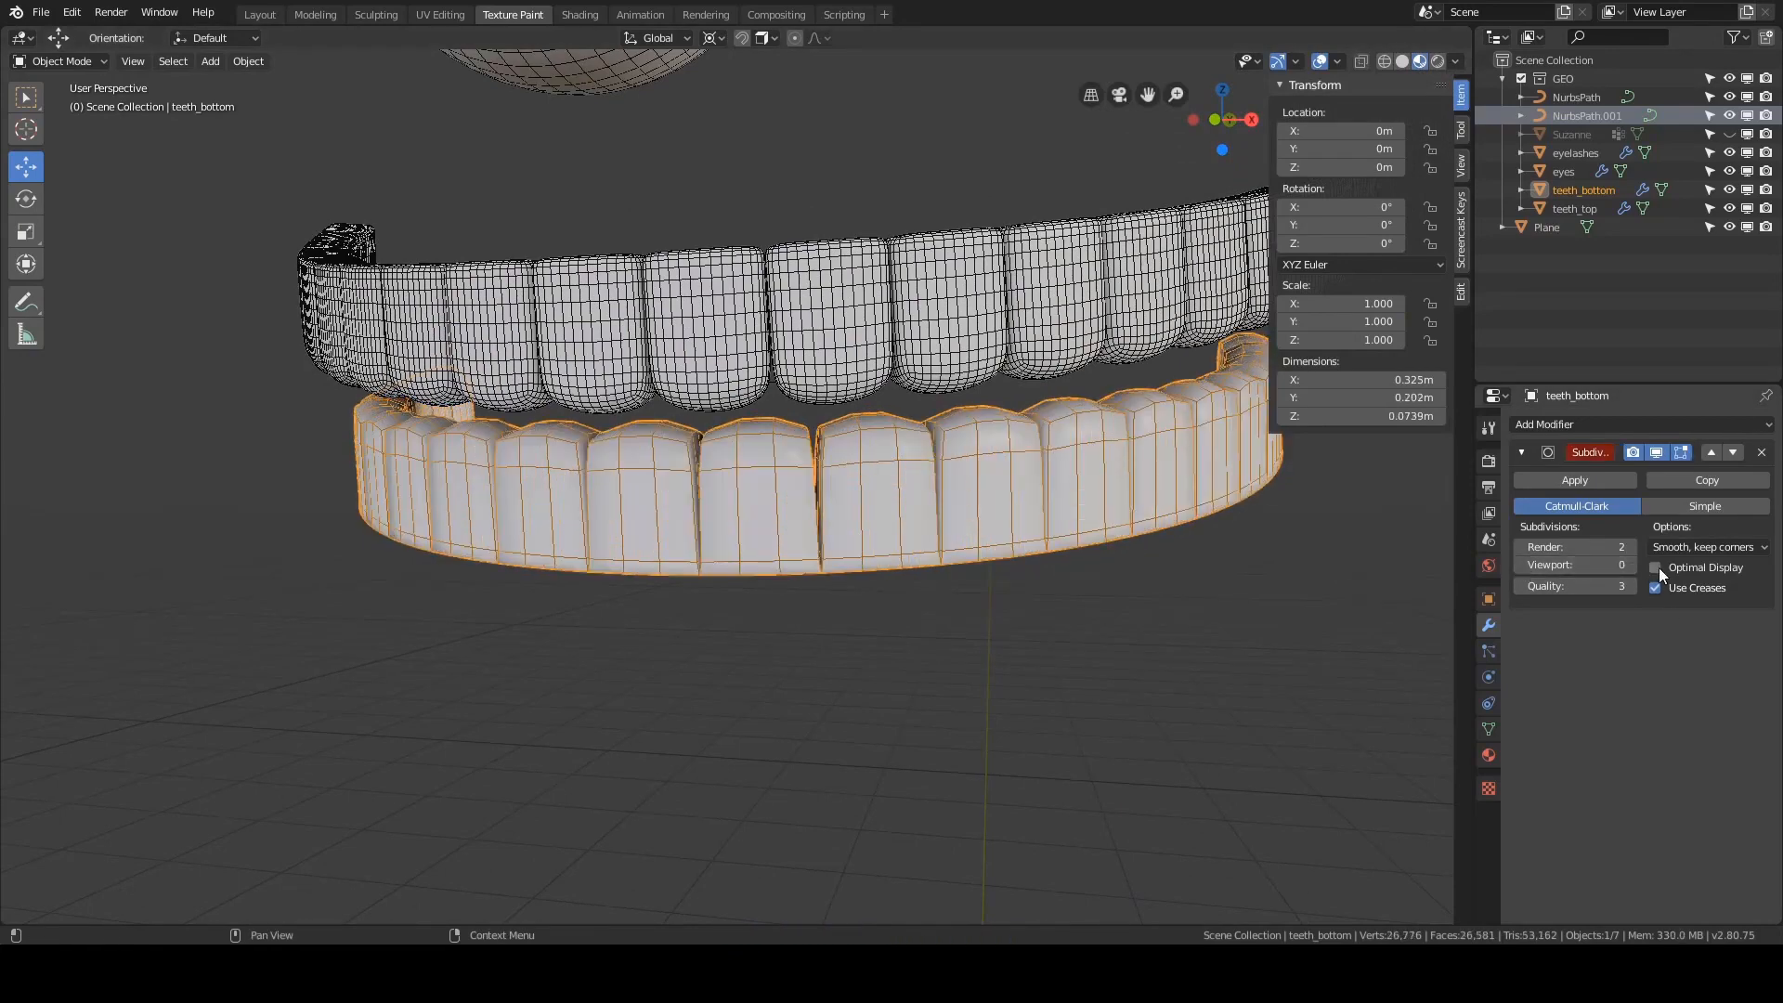
pyautogui.click(1633, 564)
pyautogui.scroll(-1, 995, 508)
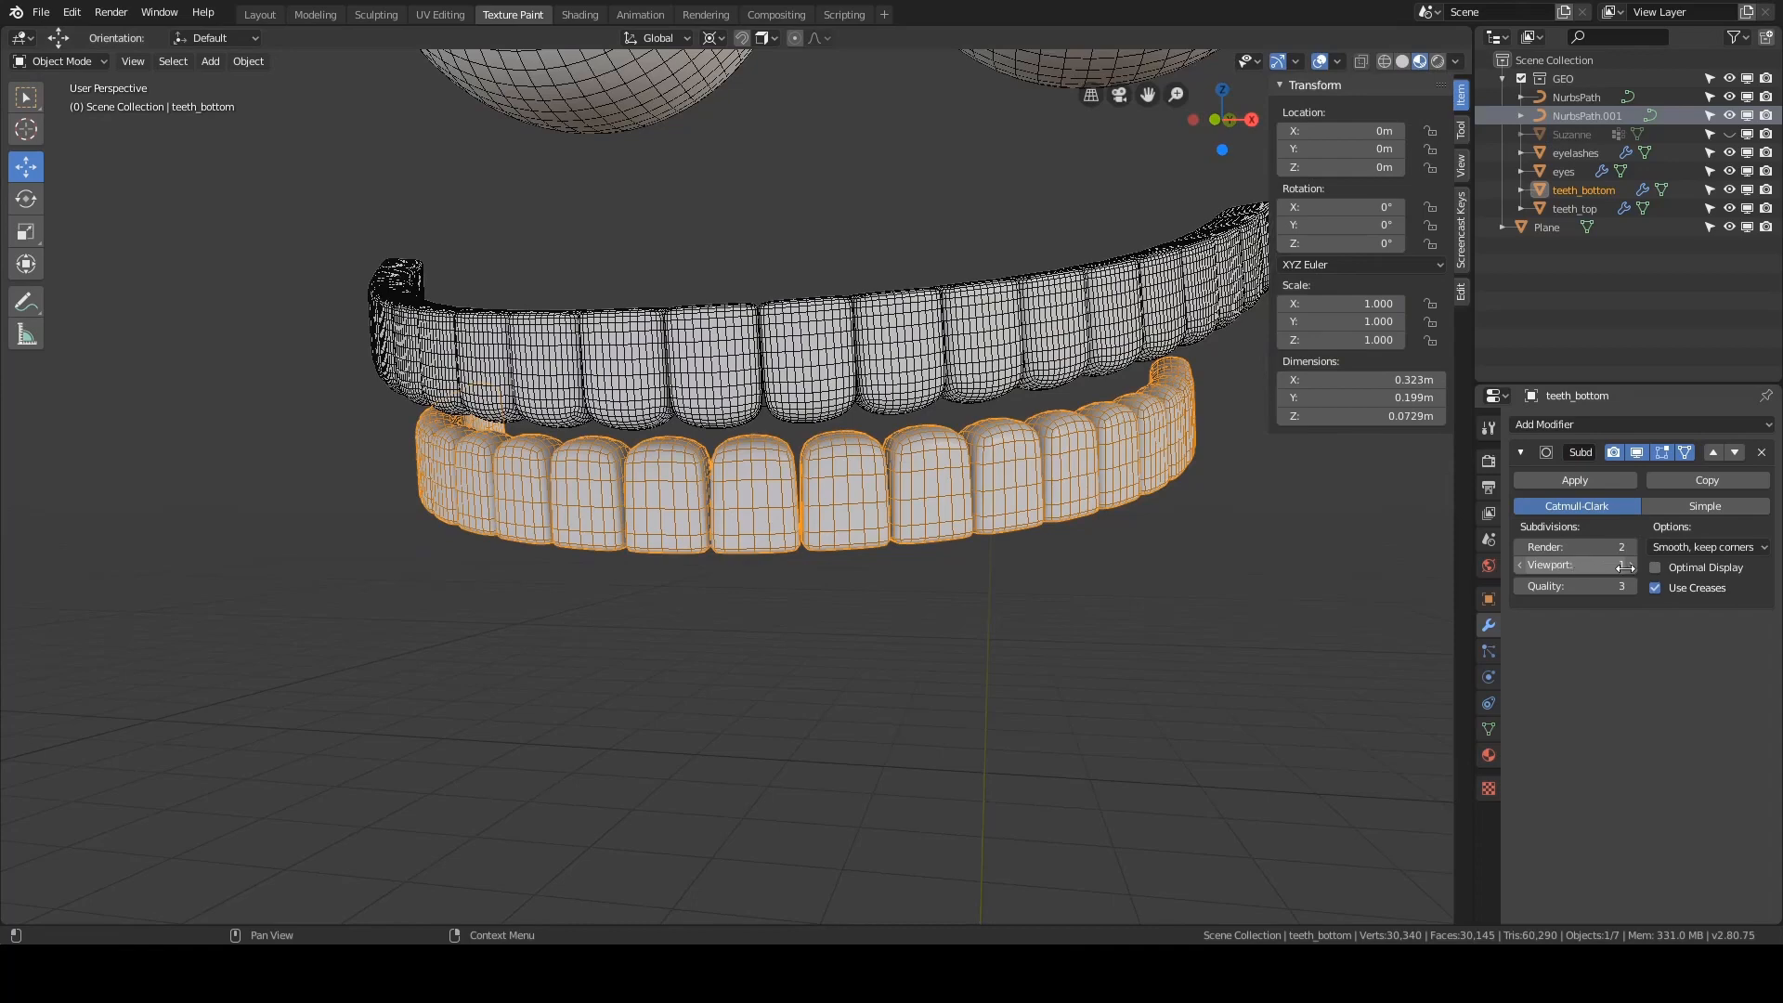
# - Apply the Array and Curve modifiers of the upper teeth
pyautogui.scroll(-2, 1575, 600)
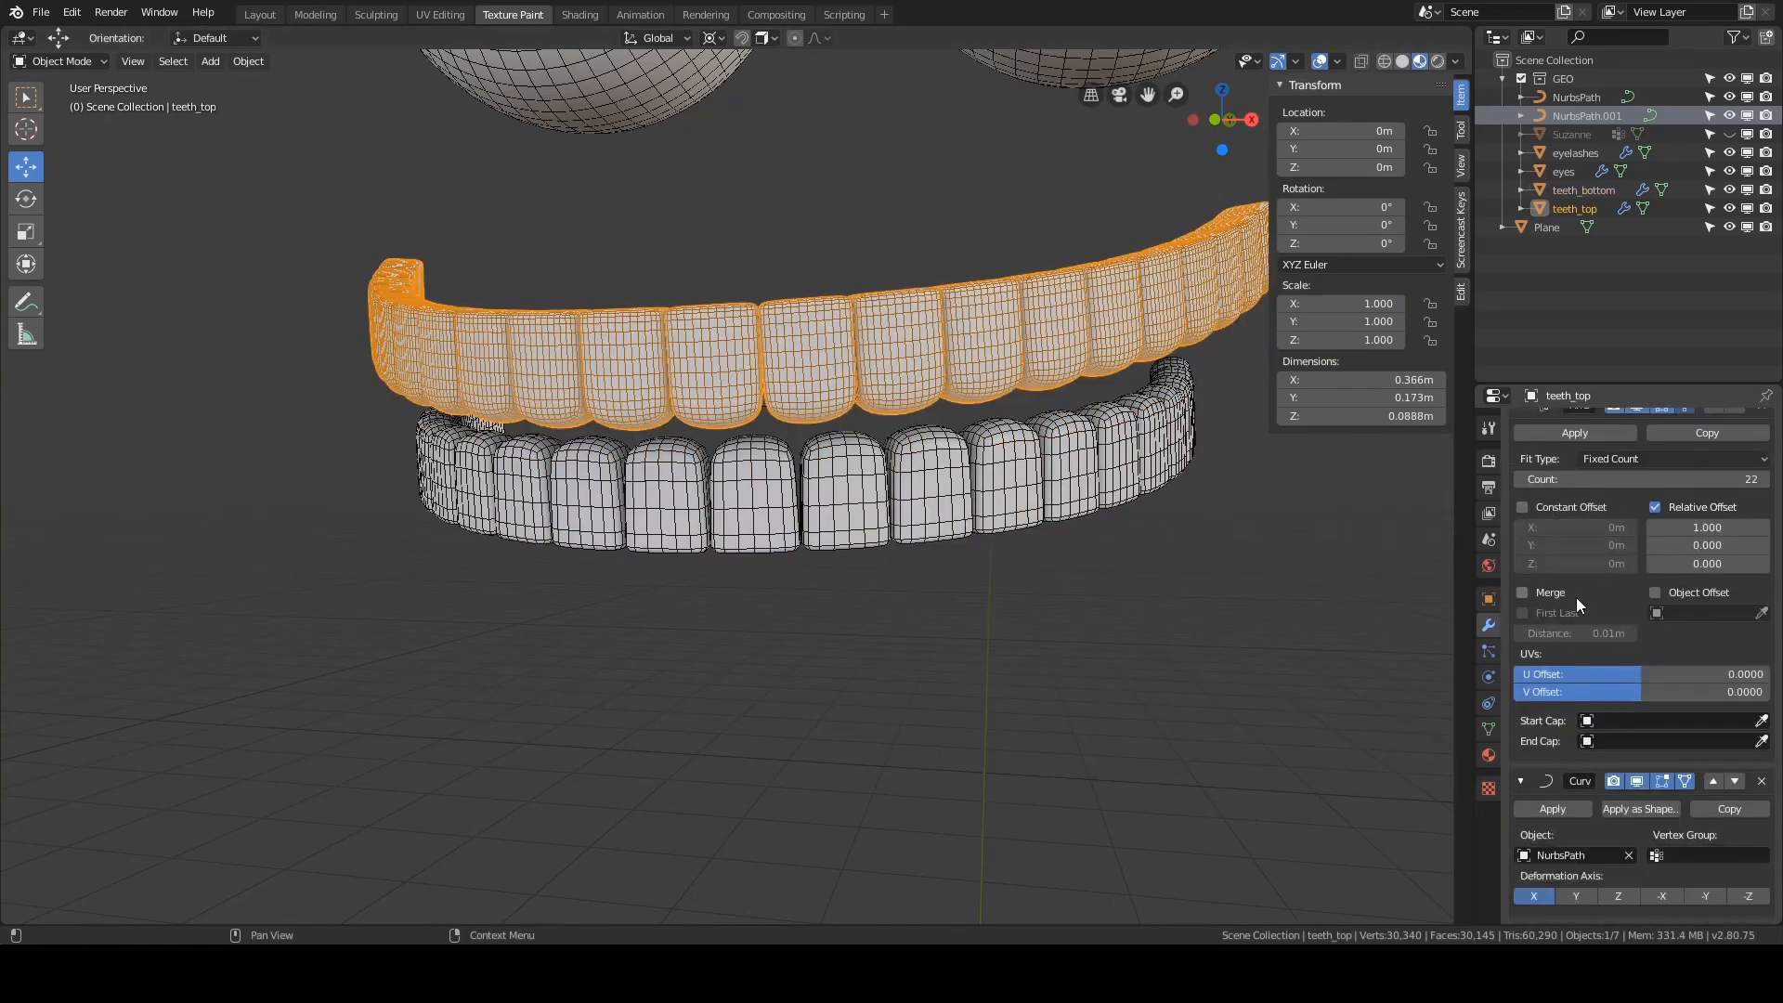
pyautogui.scroll(2, 1569, 606)
pyautogui.click(1567, 516)
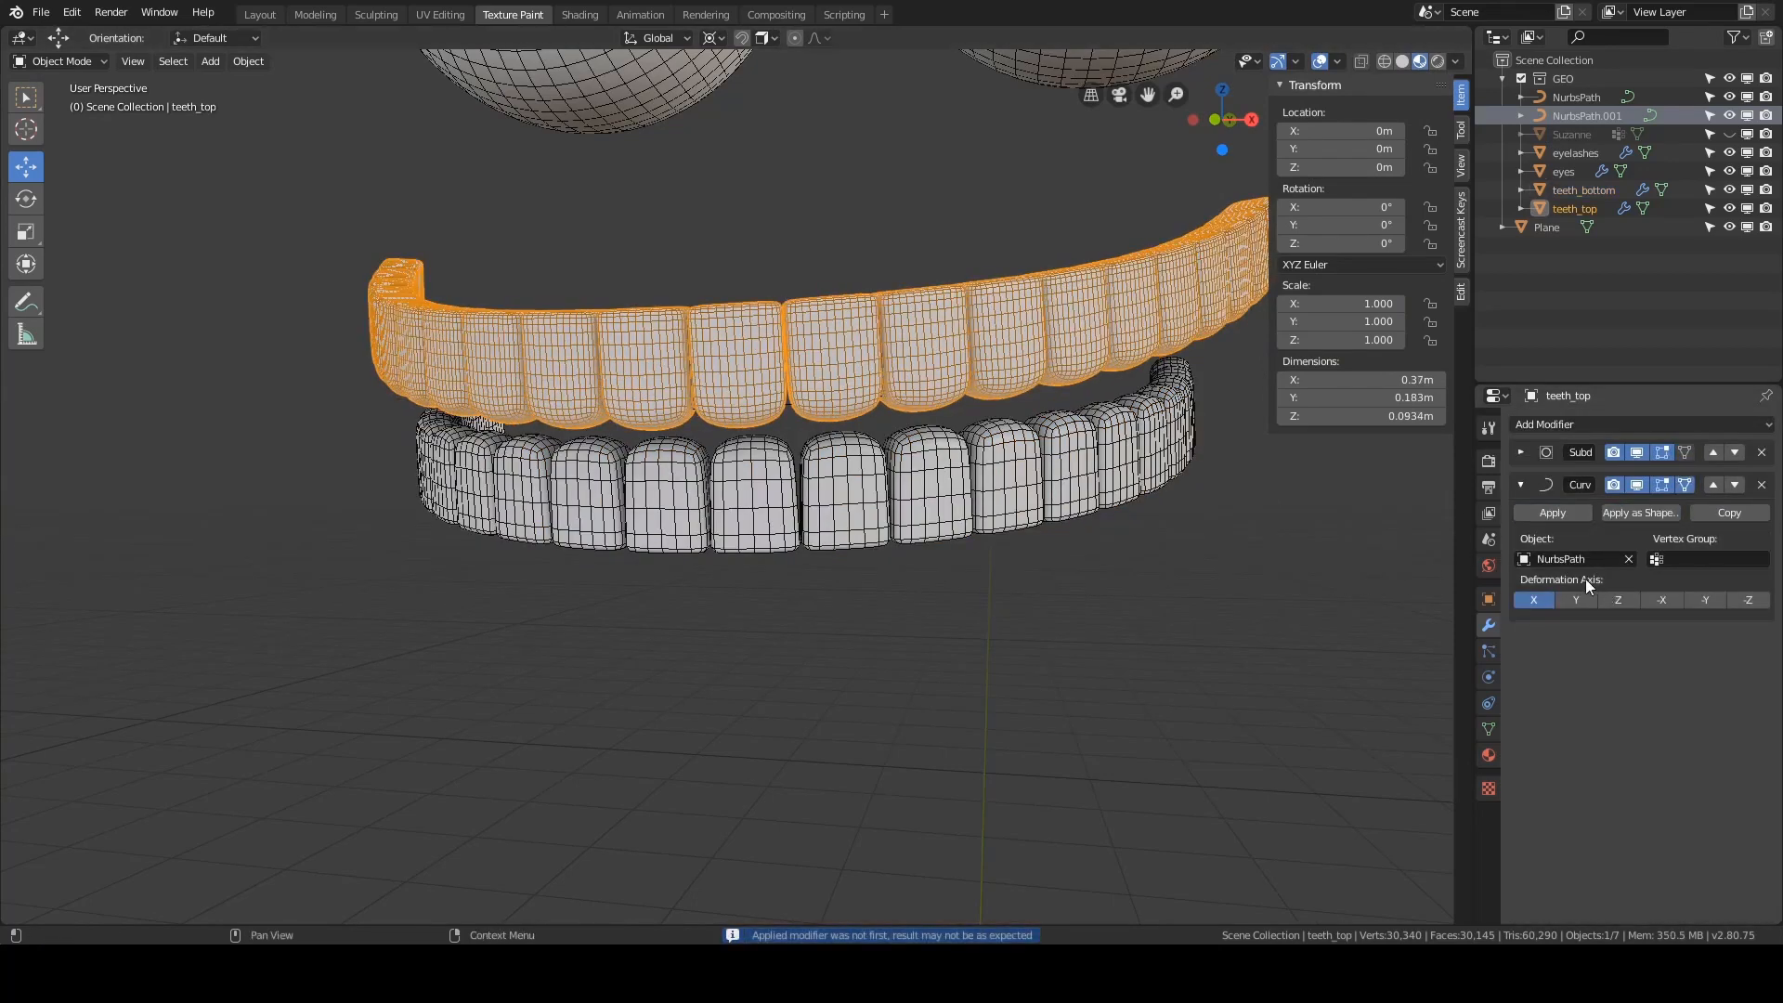
pyautogui.click(1554, 513)
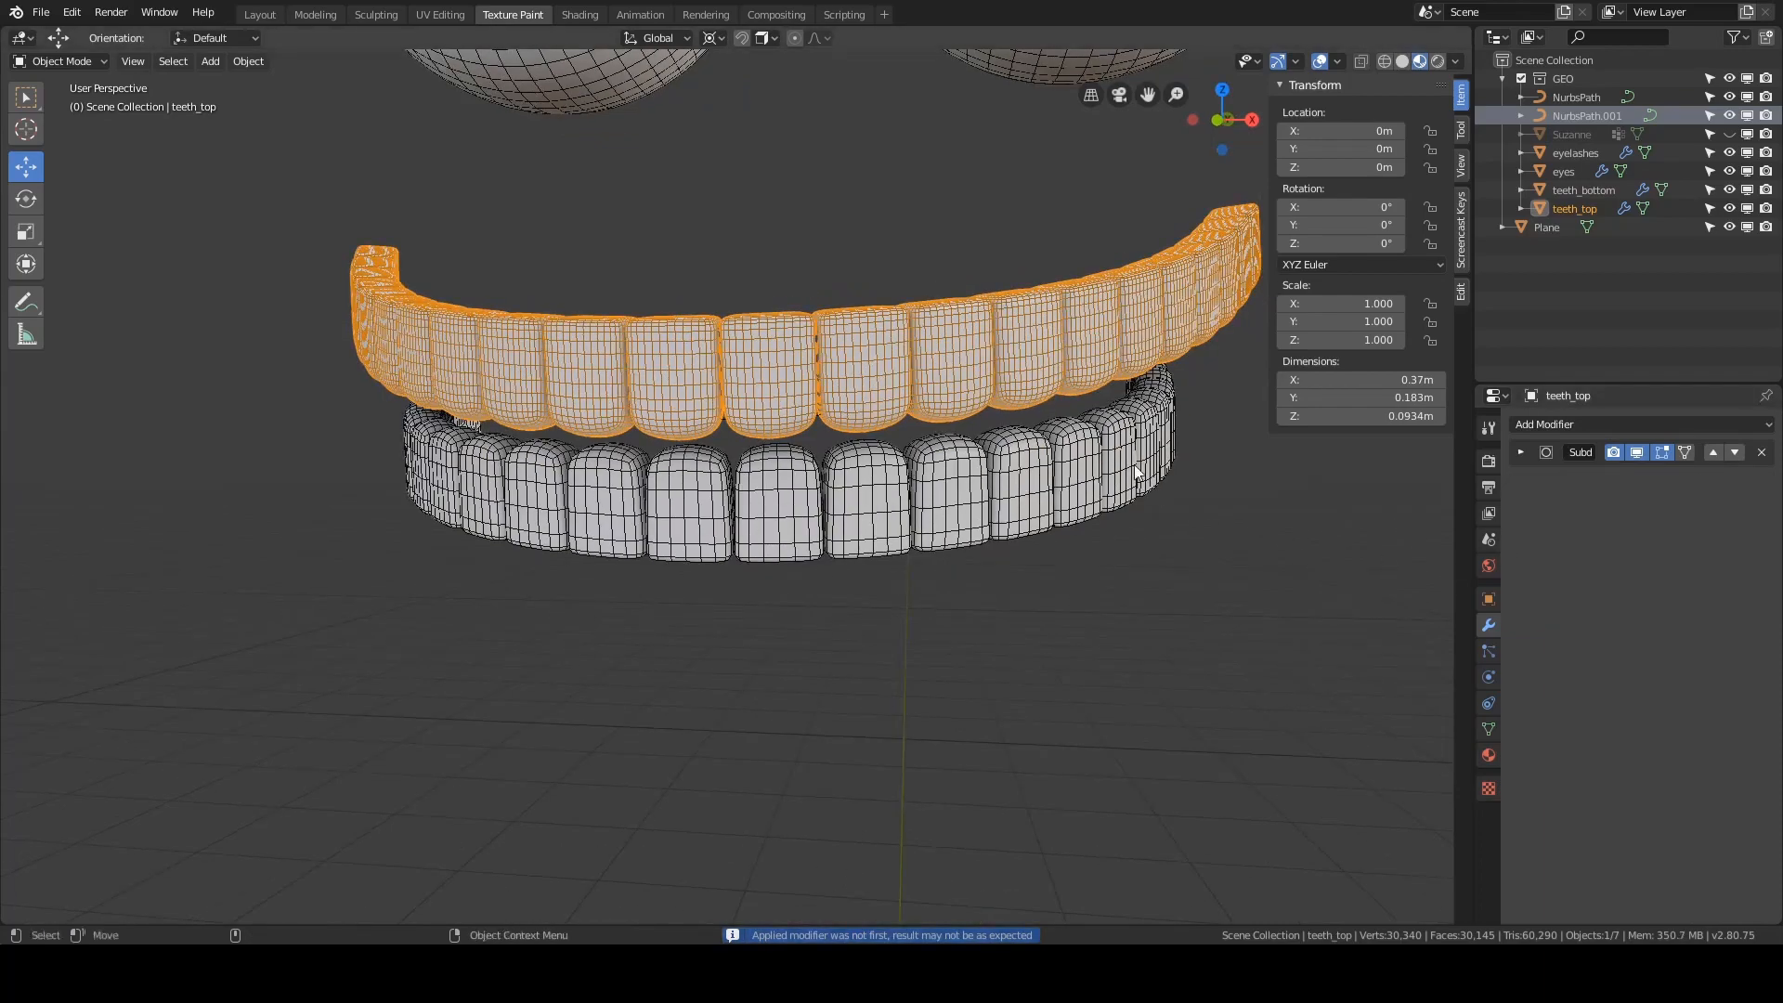
# - Set the viewport subdivisions of the upper teeth's Subdivision modifier to 1
pyautogui.click(1519, 452)
pyautogui.click(1519, 566)
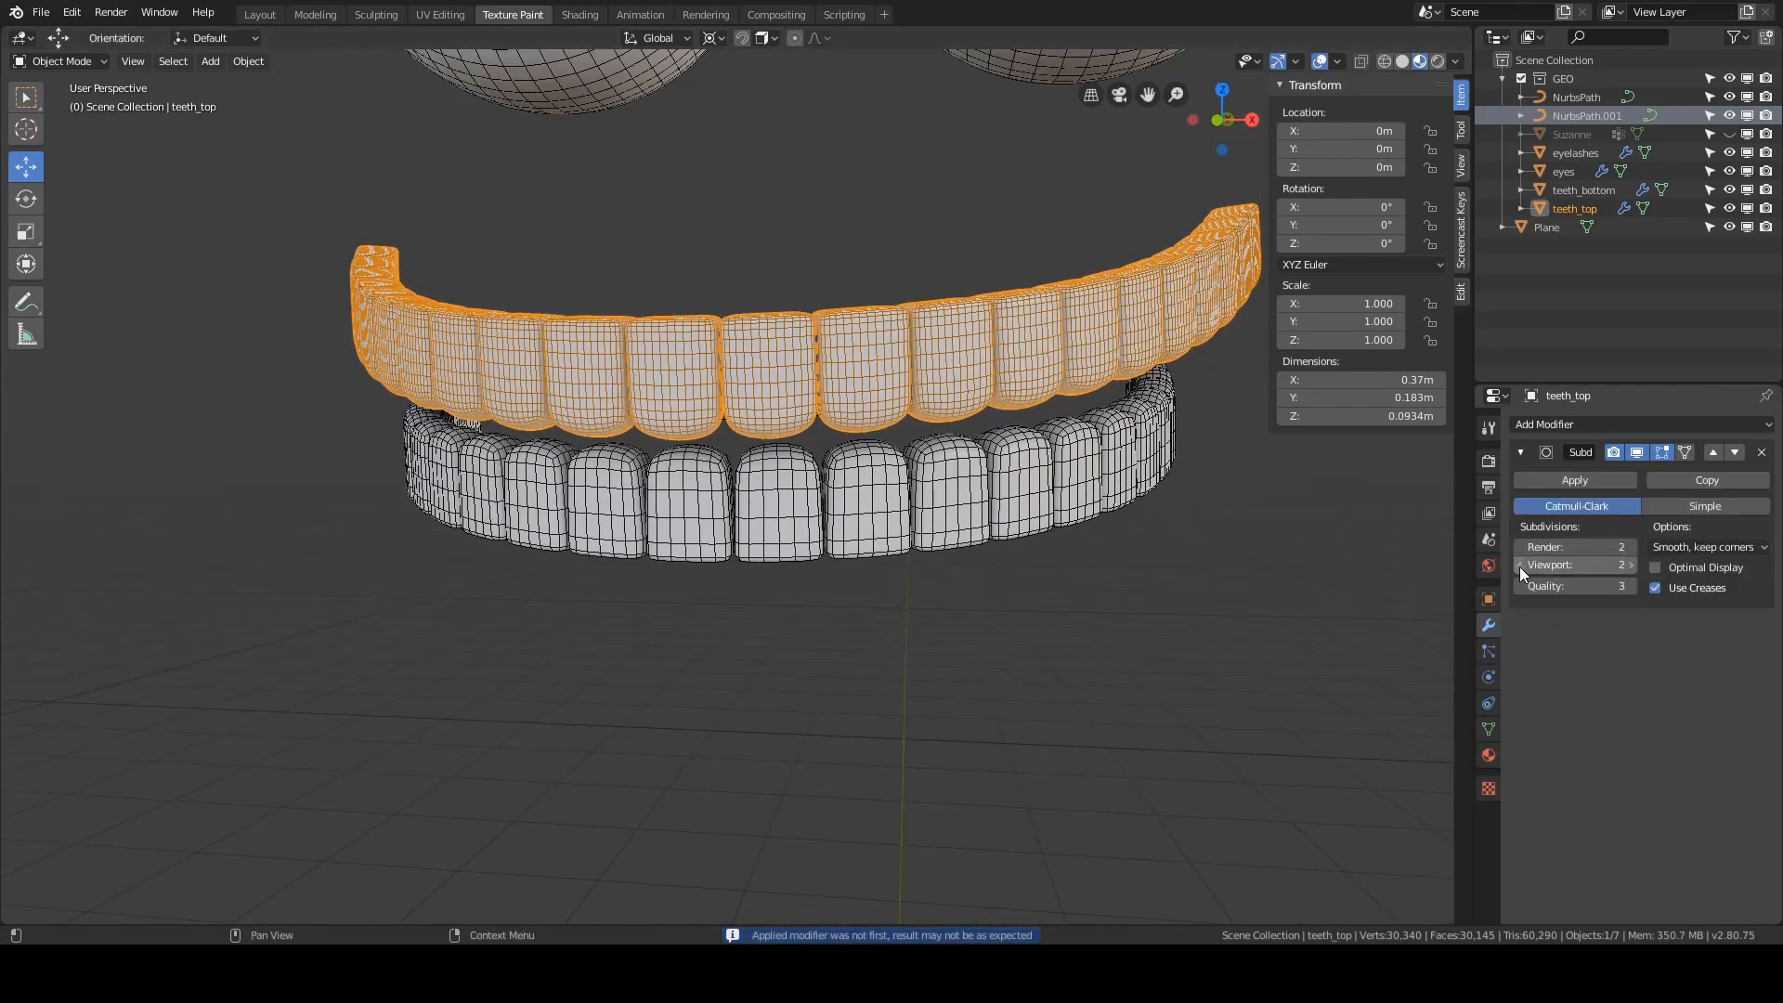
pyautogui.click(1138, 578)
pyautogui.scroll(-3, 1138, 577)
pyautogui.moveTo(1138, 577); pyautogui.dragTo(1021, 413, button='middle')
pyautogui.click(899, 467)
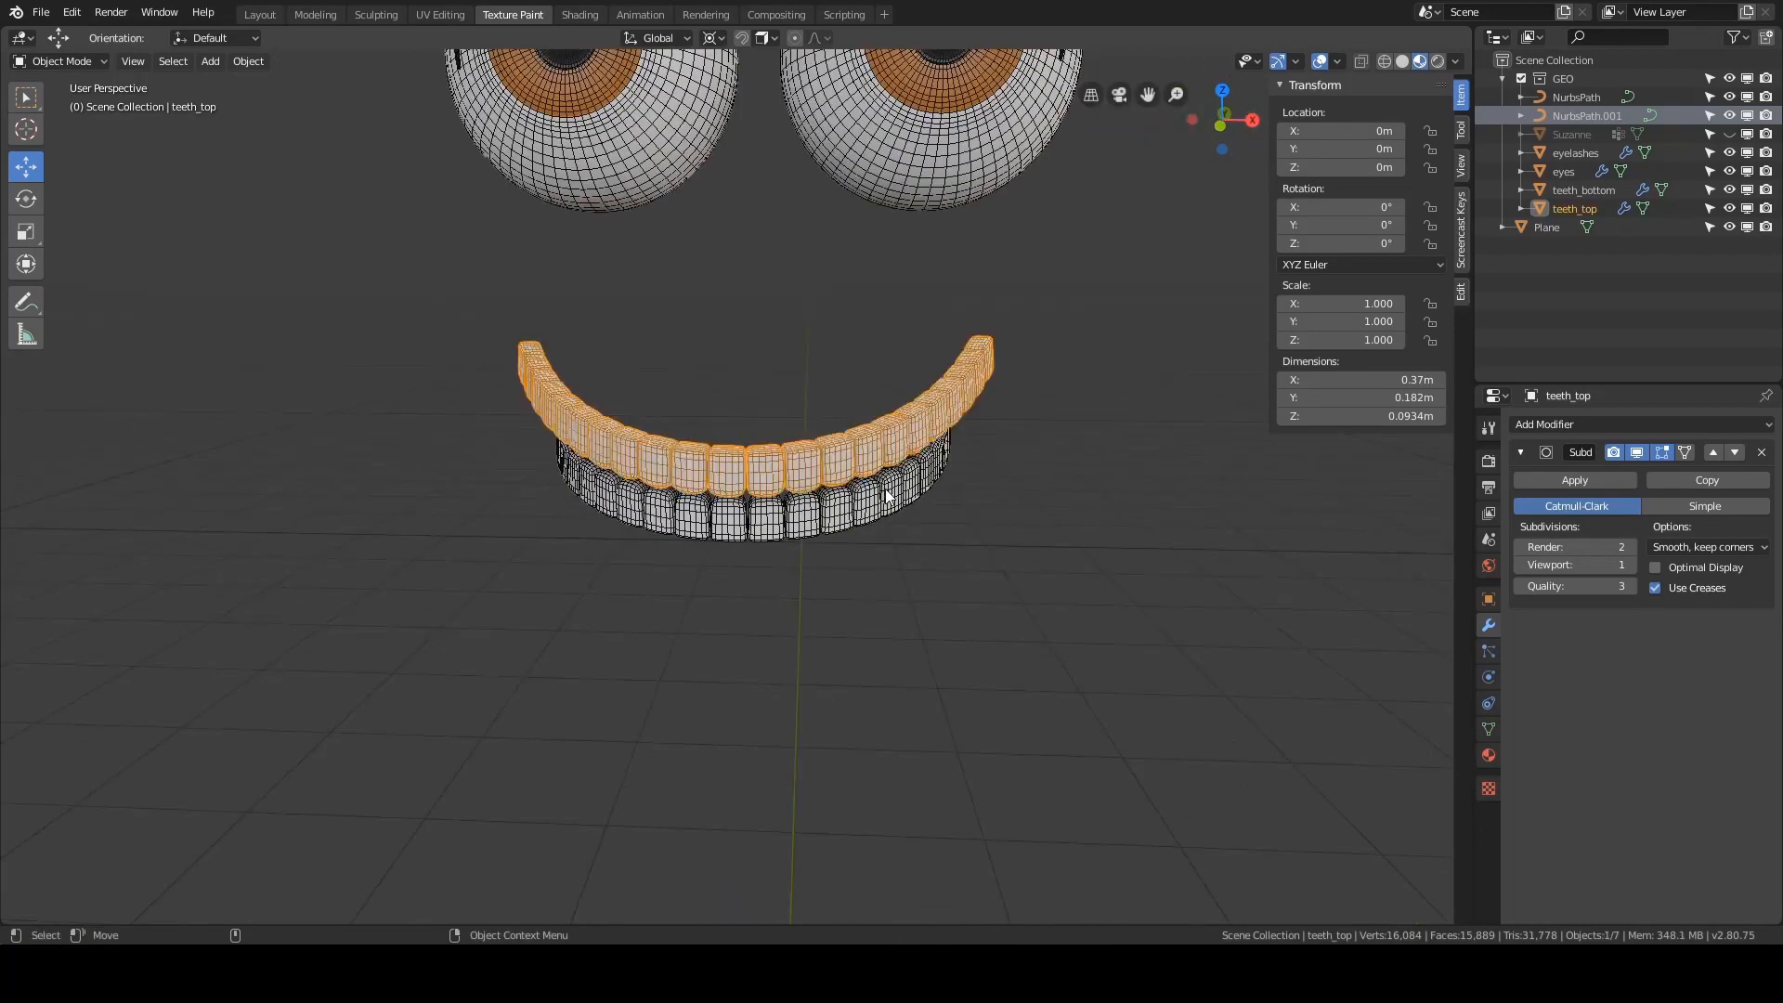
# - Examine the upper and lower tooth rows below the eyes, selecting each row in turn and clearing the selection
pyautogui.click(886, 489)
pyautogui.scroll(-3, 988, 451)
pyautogui.moveTo(886, 442); pyautogui.dragTo(877, 446, button='middle')
pyautogui.click(834, 481)
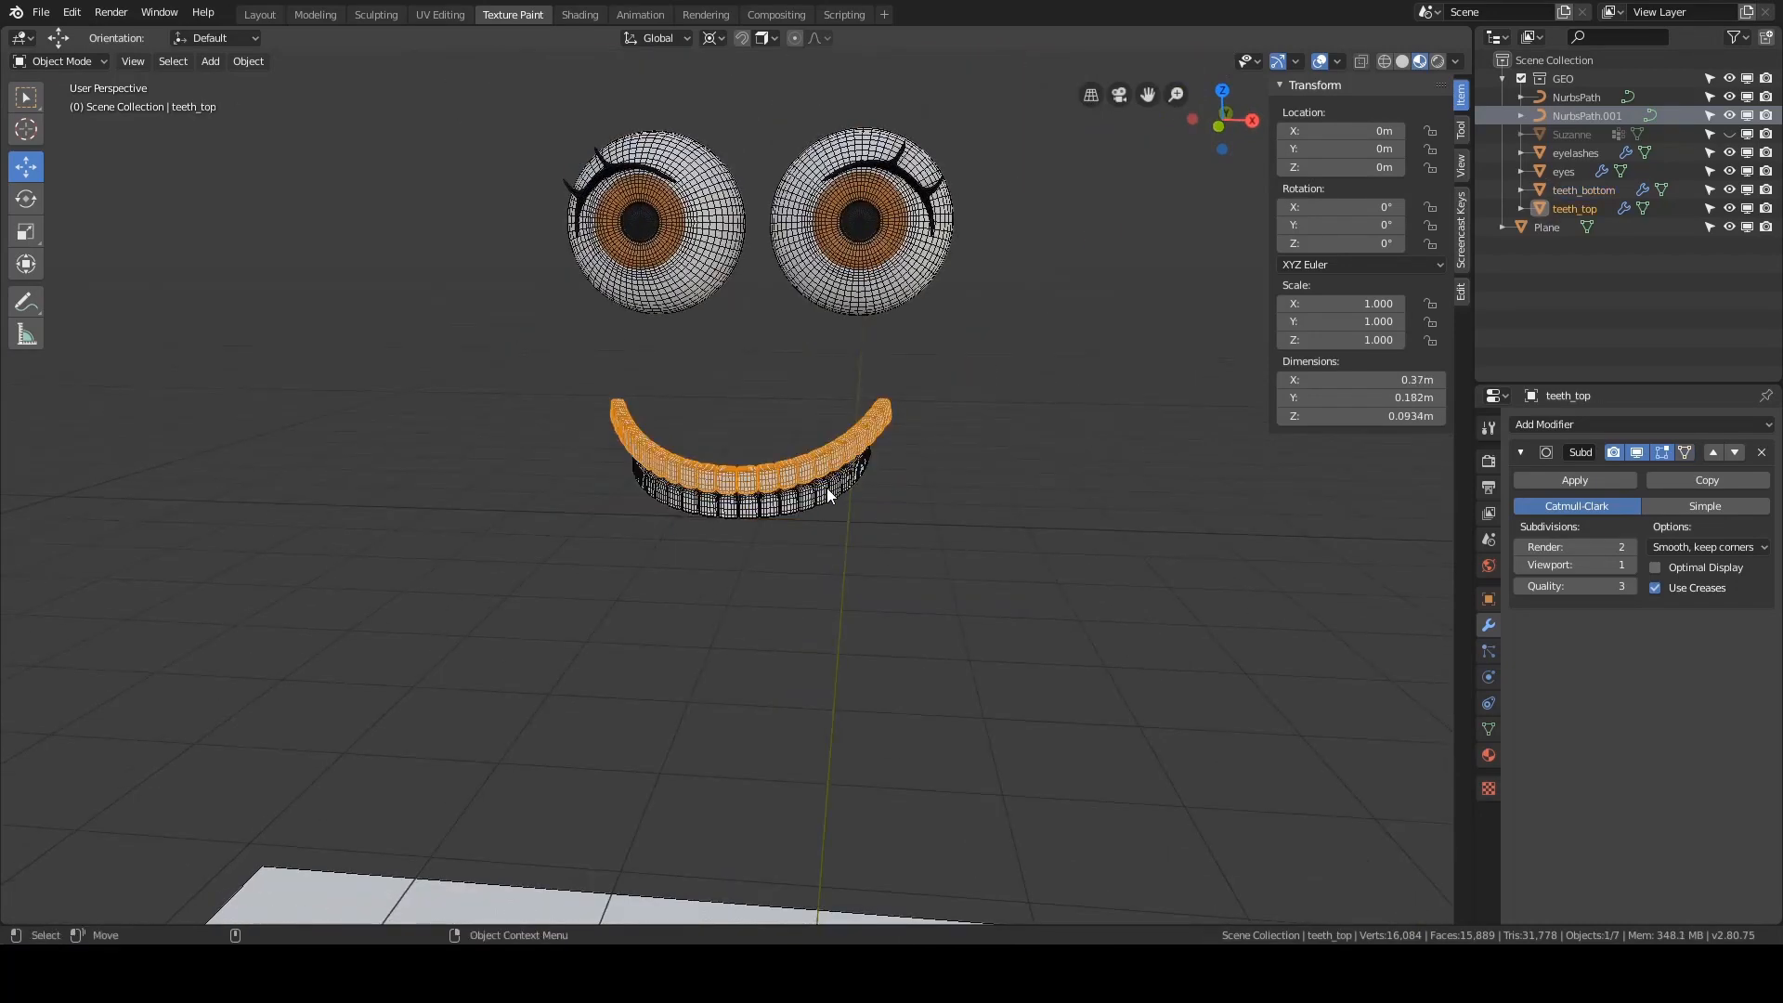
pyautogui.click(827, 488)
pyautogui.click(818, 486)
pyautogui.click(819, 492)
pyautogui.click(1040, 442)
pyautogui.moveTo(1040, 442); pyautogui.dragTo(1068, 418, button='middle')
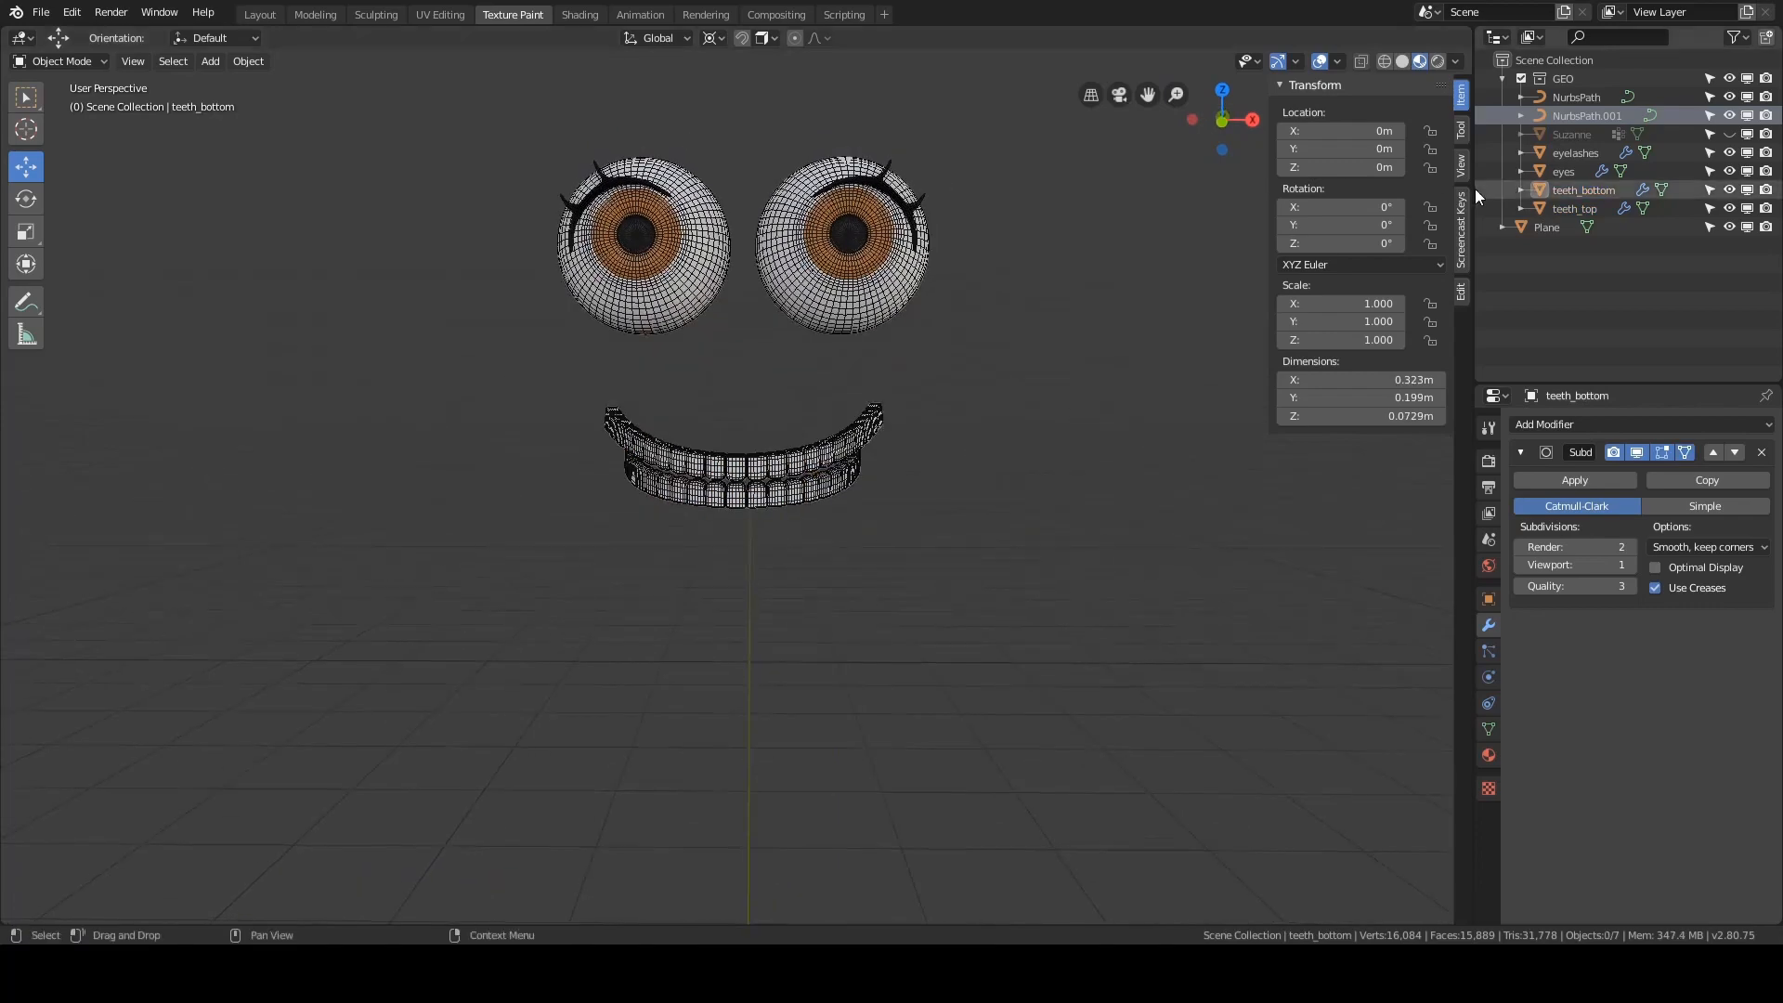
# - Delete the two leftover curve objects, NurbsPath.001 and NurbsPath, from the GEO collection
pyautogui.click(1562, 113)
pyautogui.press('Delete')
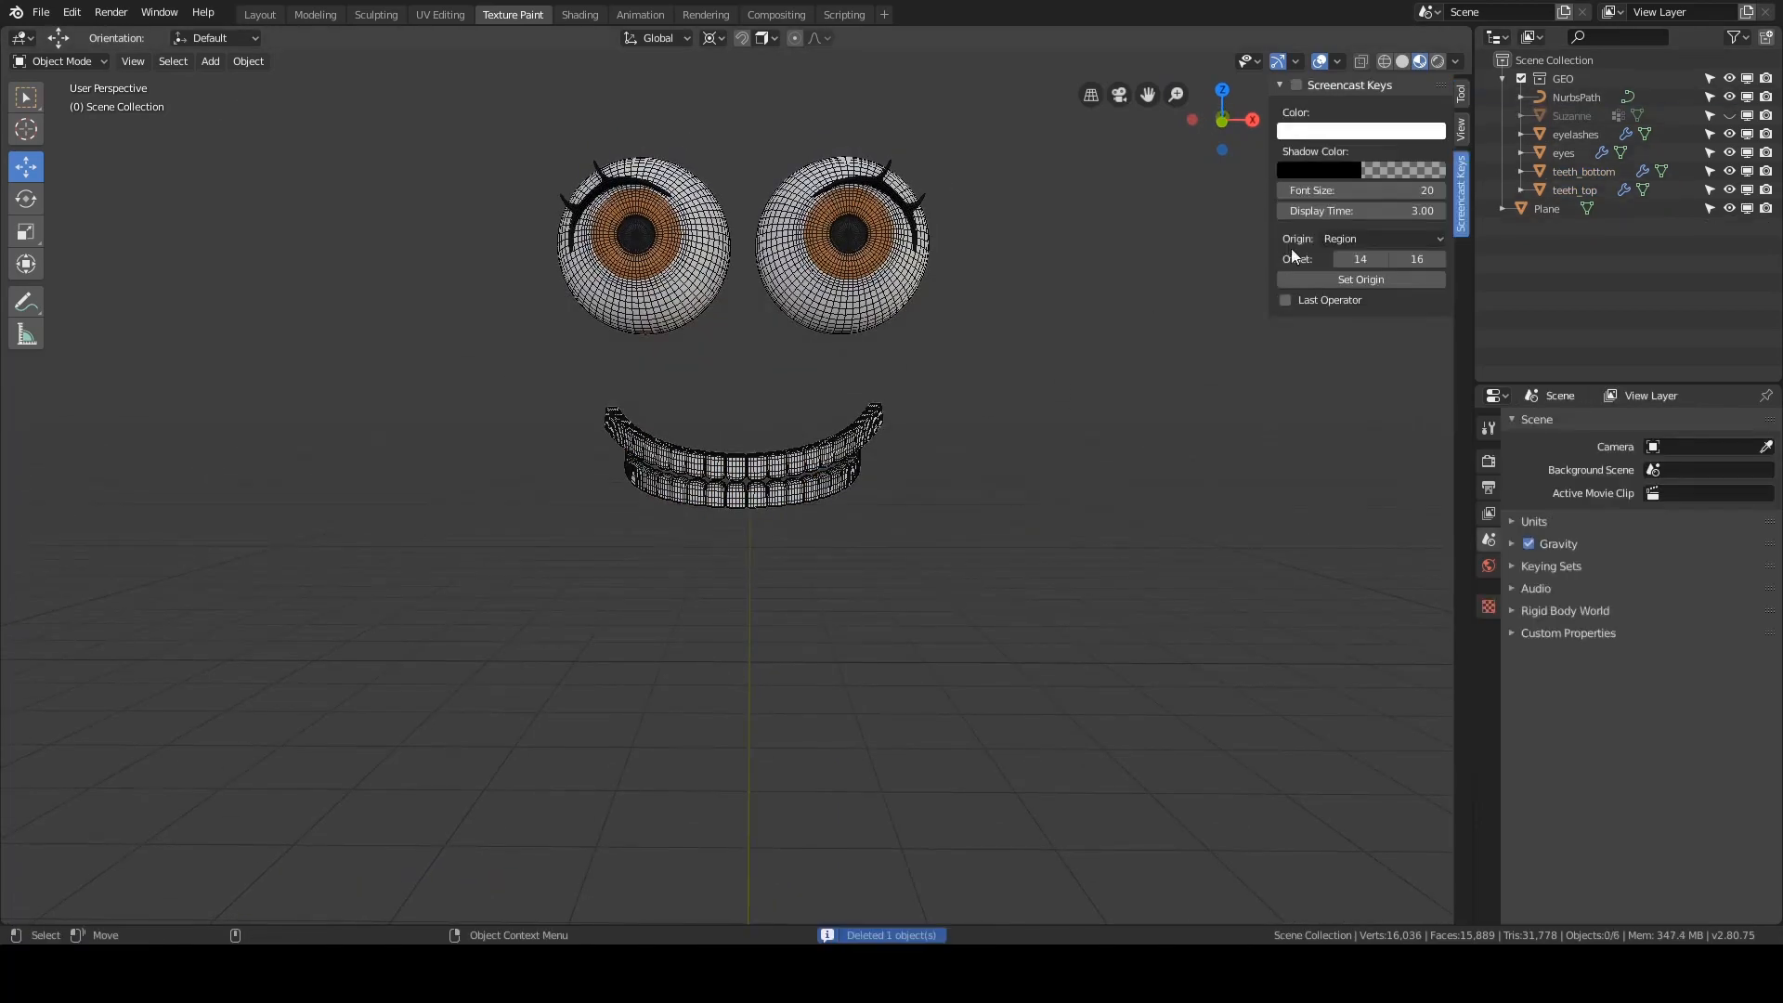
pyautogui.click(1569, 98)
pyautogui.press('Delete')
# - Unhide the monkey body so the whole character is shown
pyautogui.moveTo(950, 483)
pyautogui.mouseDown(button='middle')
pyautogui.moveTo(891, 533)
pyautogui.moveTo(1002, 529)
pyautogui.moveTo(808, 554)
pyautogui.moveTo(971, 509)
pyautogui.mouseUp(button='middle')
pyautogui.hotkey('alt', 'h')
pyautogui.scroll(8, 878, 493)
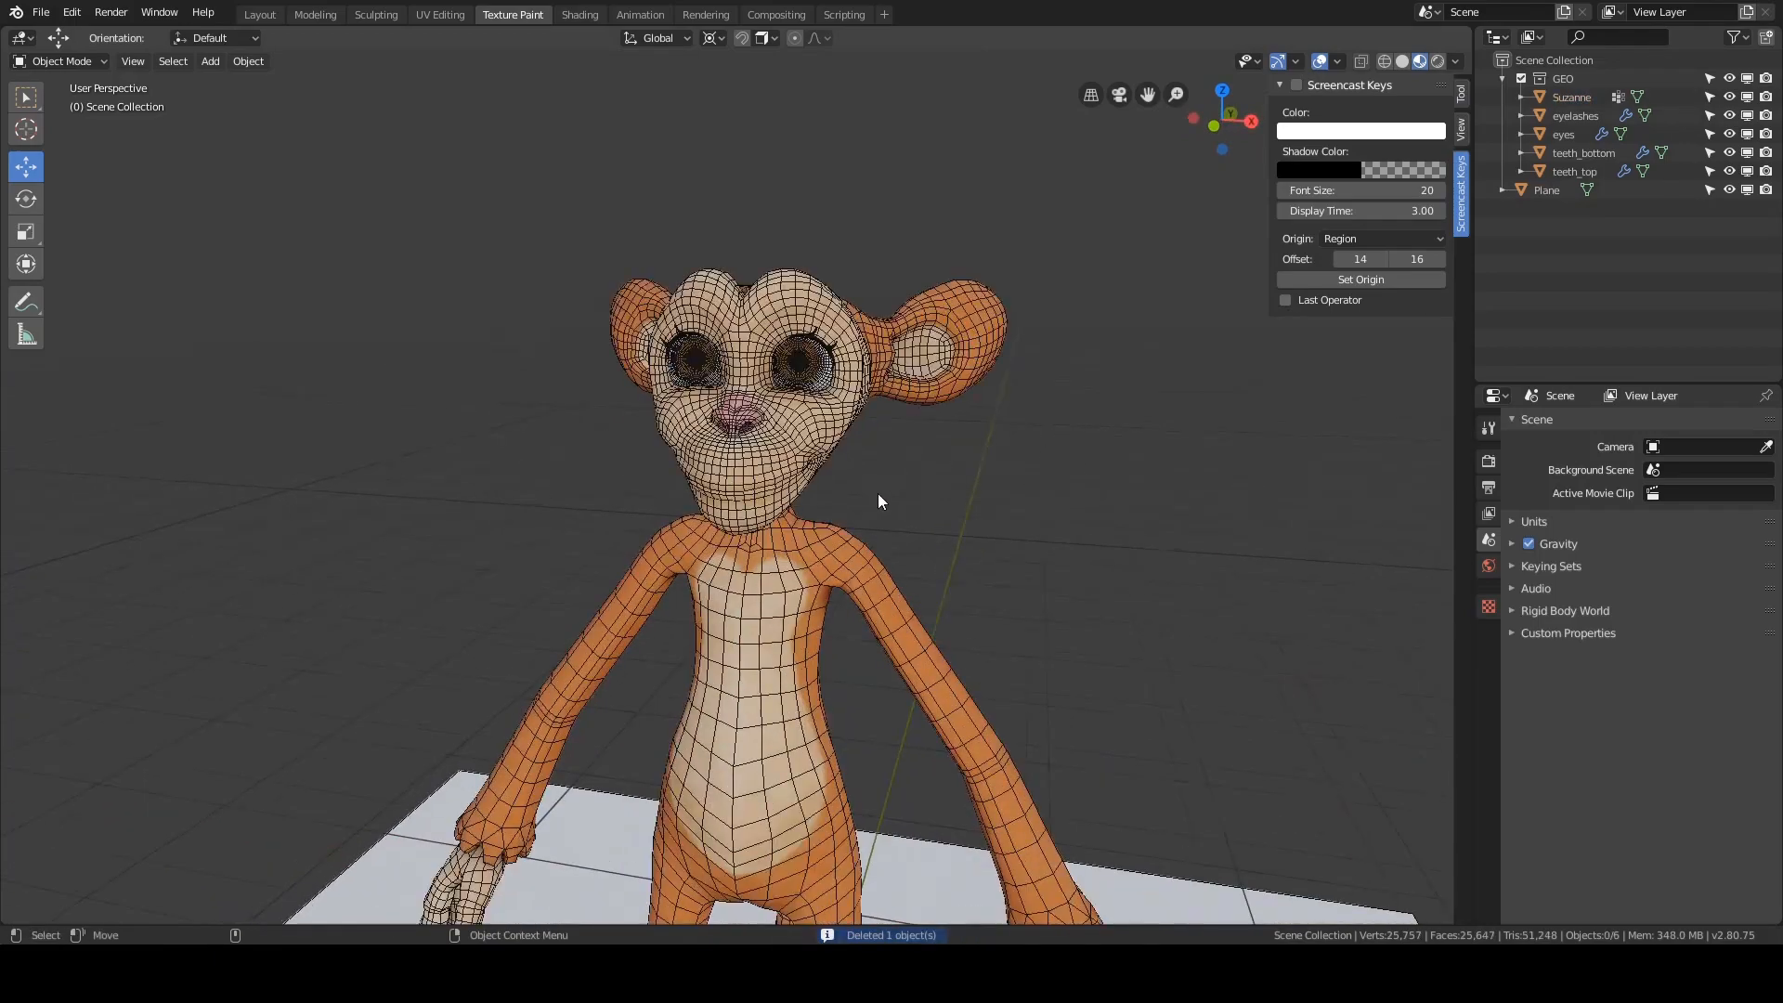
# - Compare viewport subdivision levels 0 and 1 on the eyes' Subdivision modifier and set the level to 0
pyautogui.click(848, 395)
pyautogui.press('KP_Decimal')
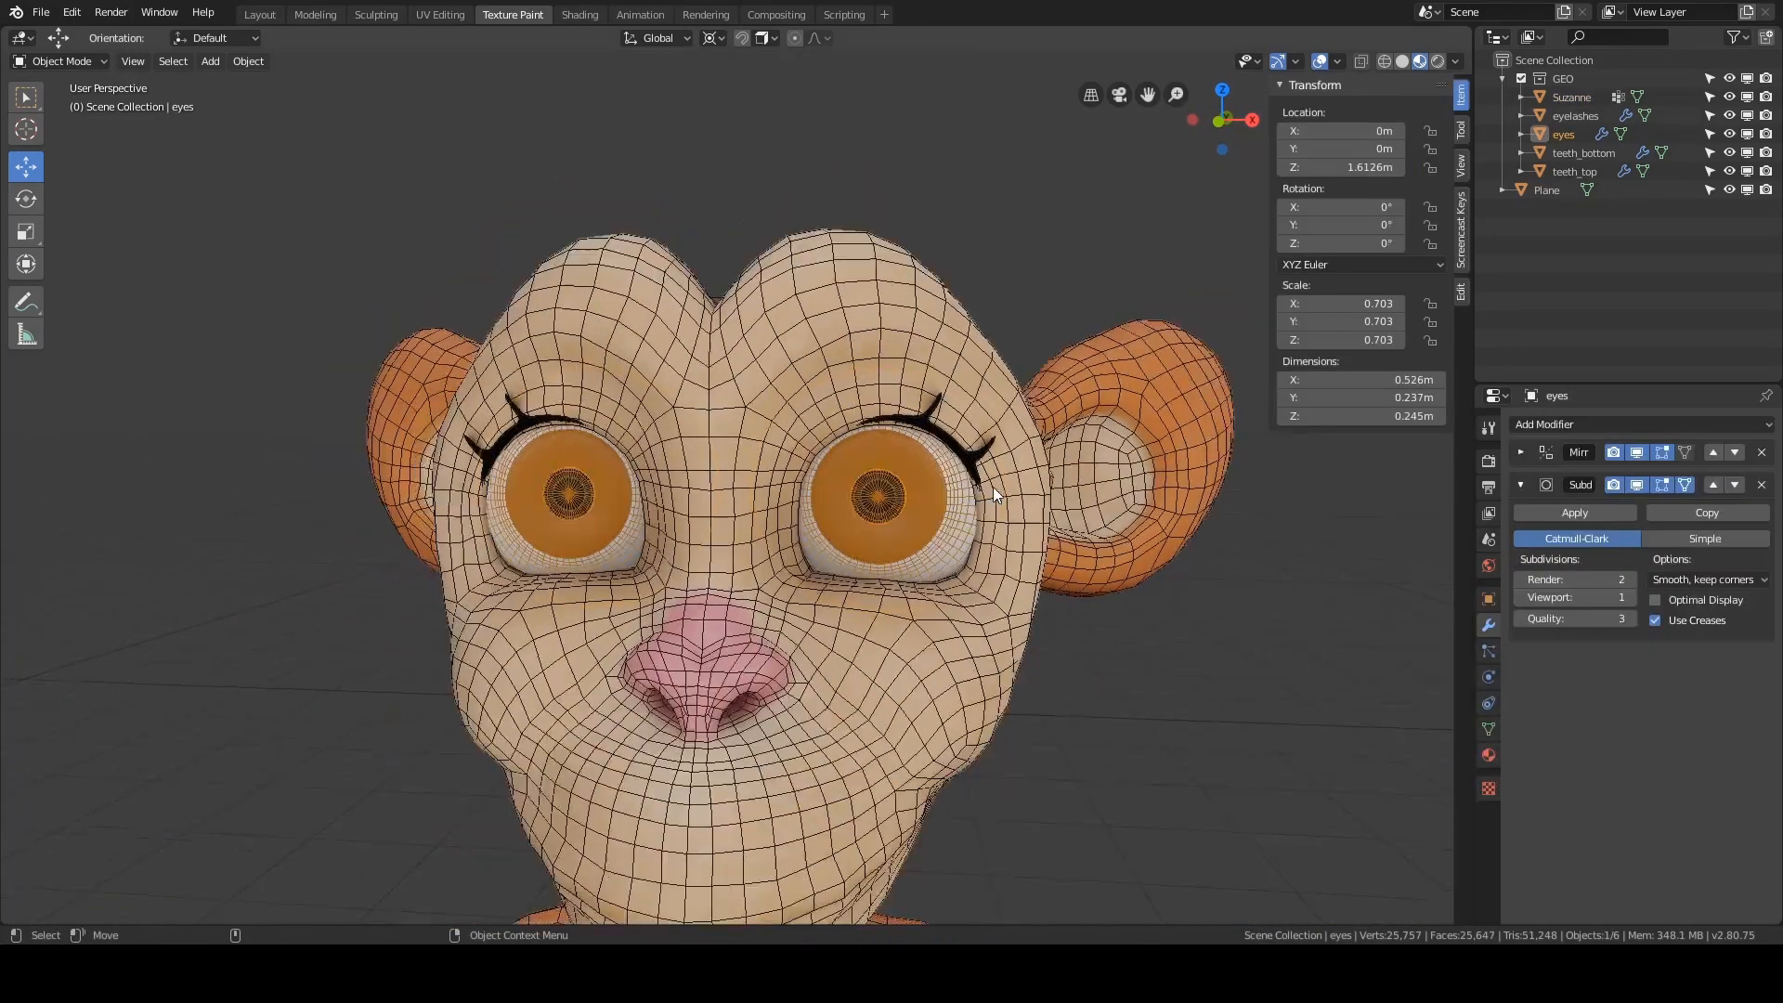
pyautogui.moveTo(1255, 486); pyautogui.dragTo(1139, 468, button='middle')
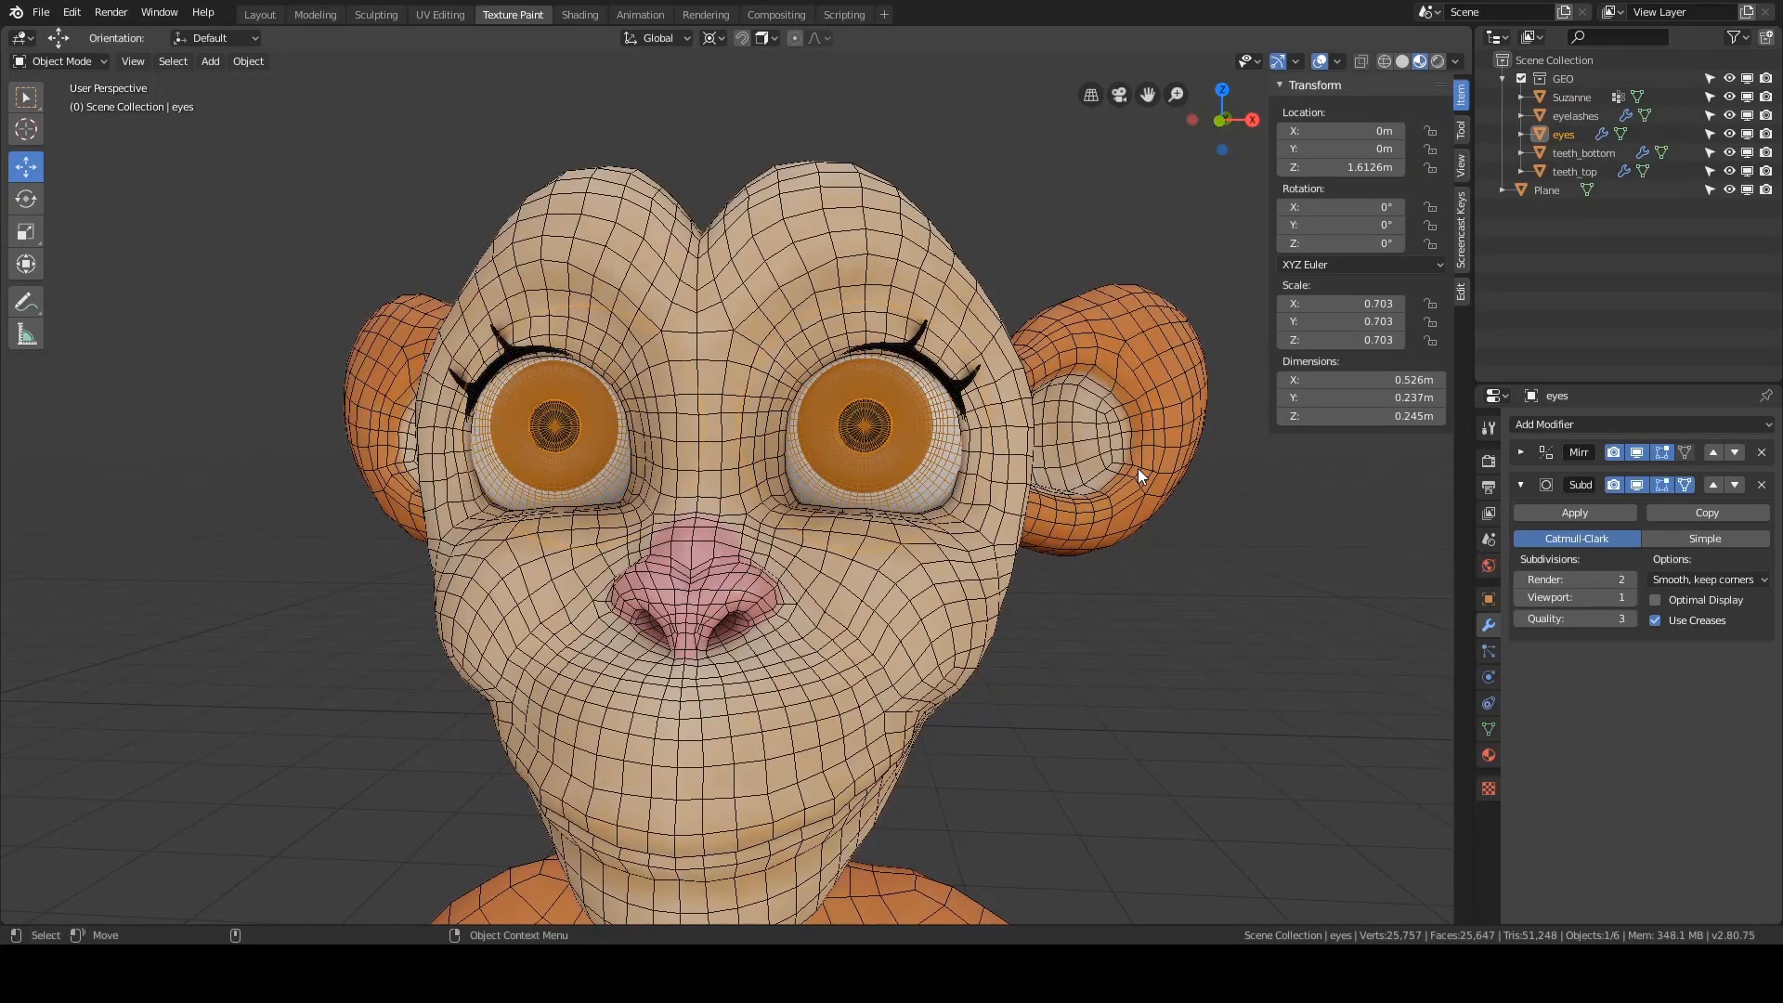
pyautogui.click(1517, 597)
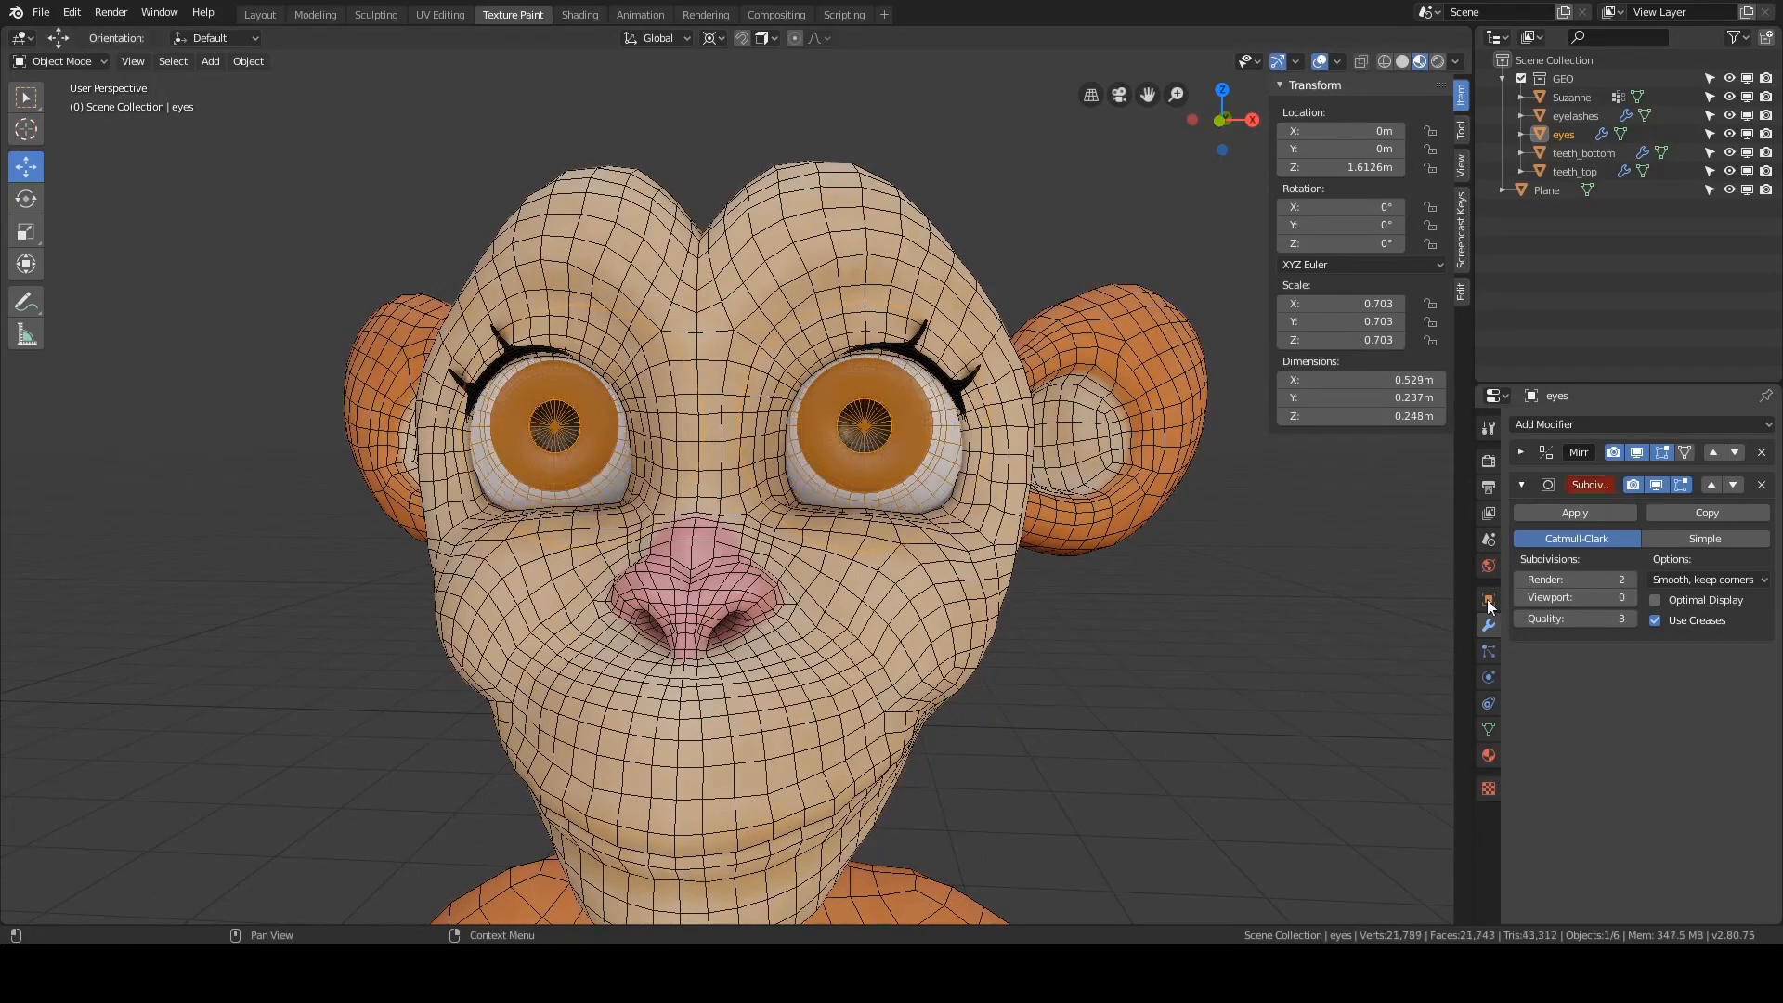
pyautogui.moveTo(1318, 602); pyautogui.dragTo(1185, 604, button='middle')
pyautogui.click(1630, 597)
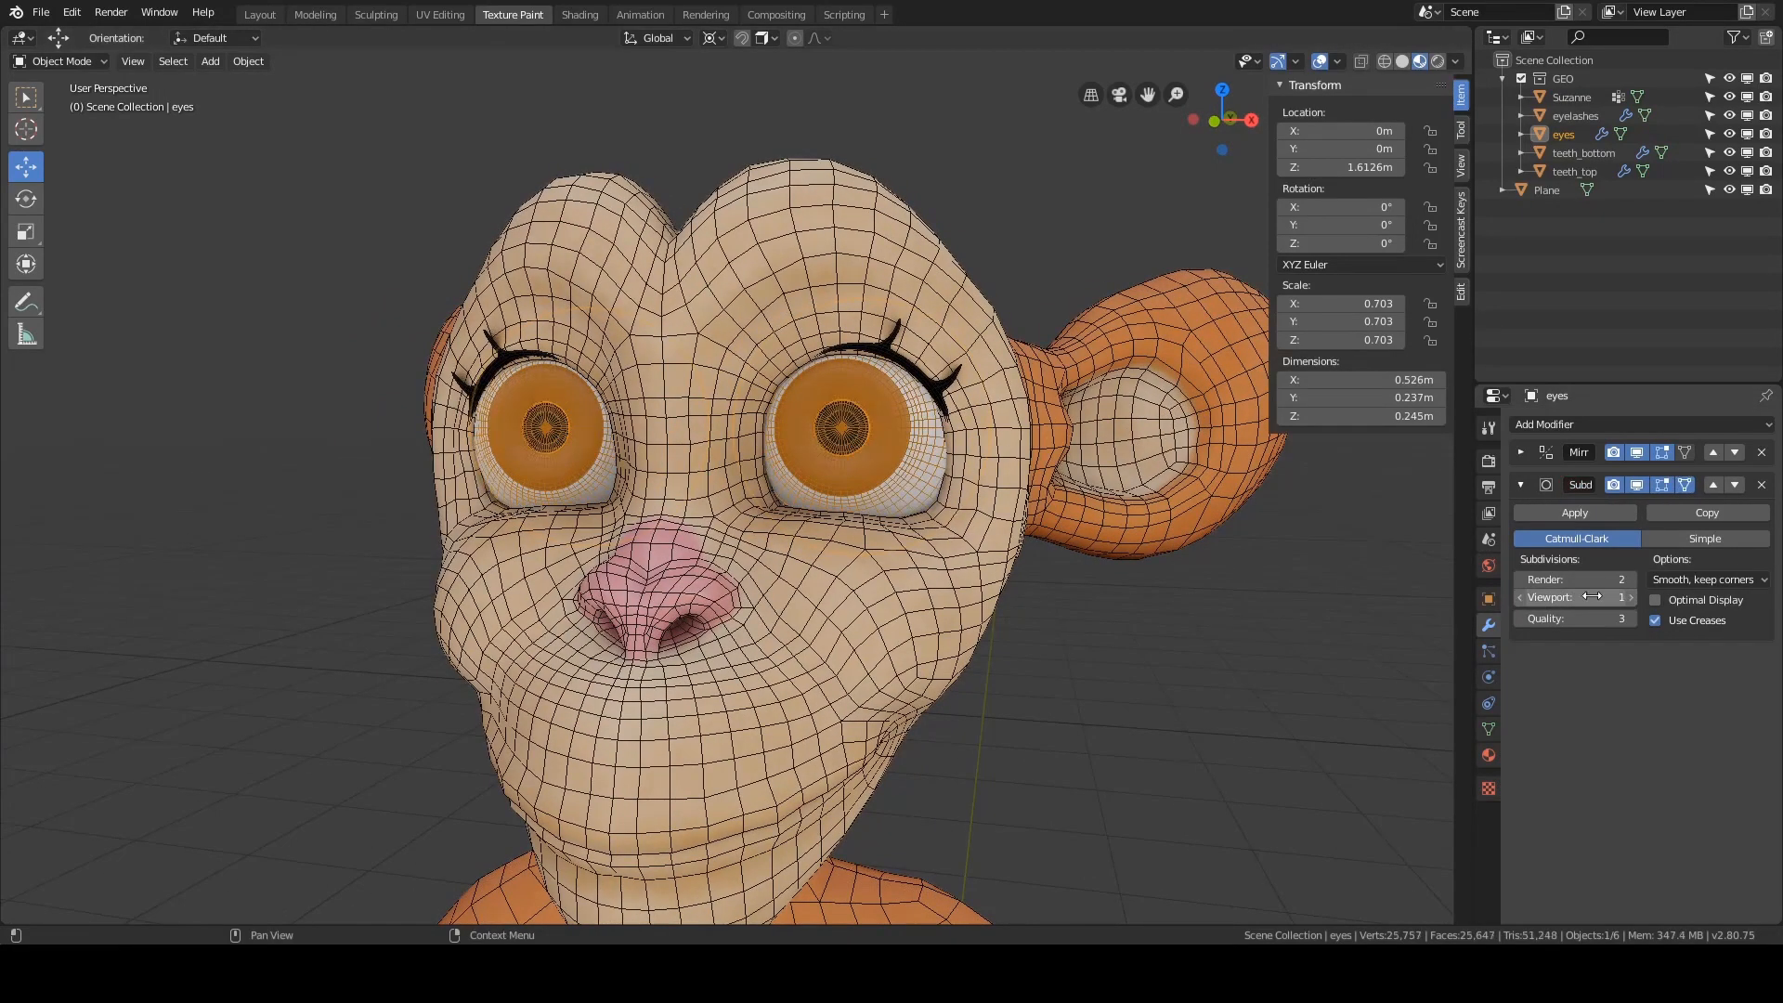
pyautogui.click(1517, 599)
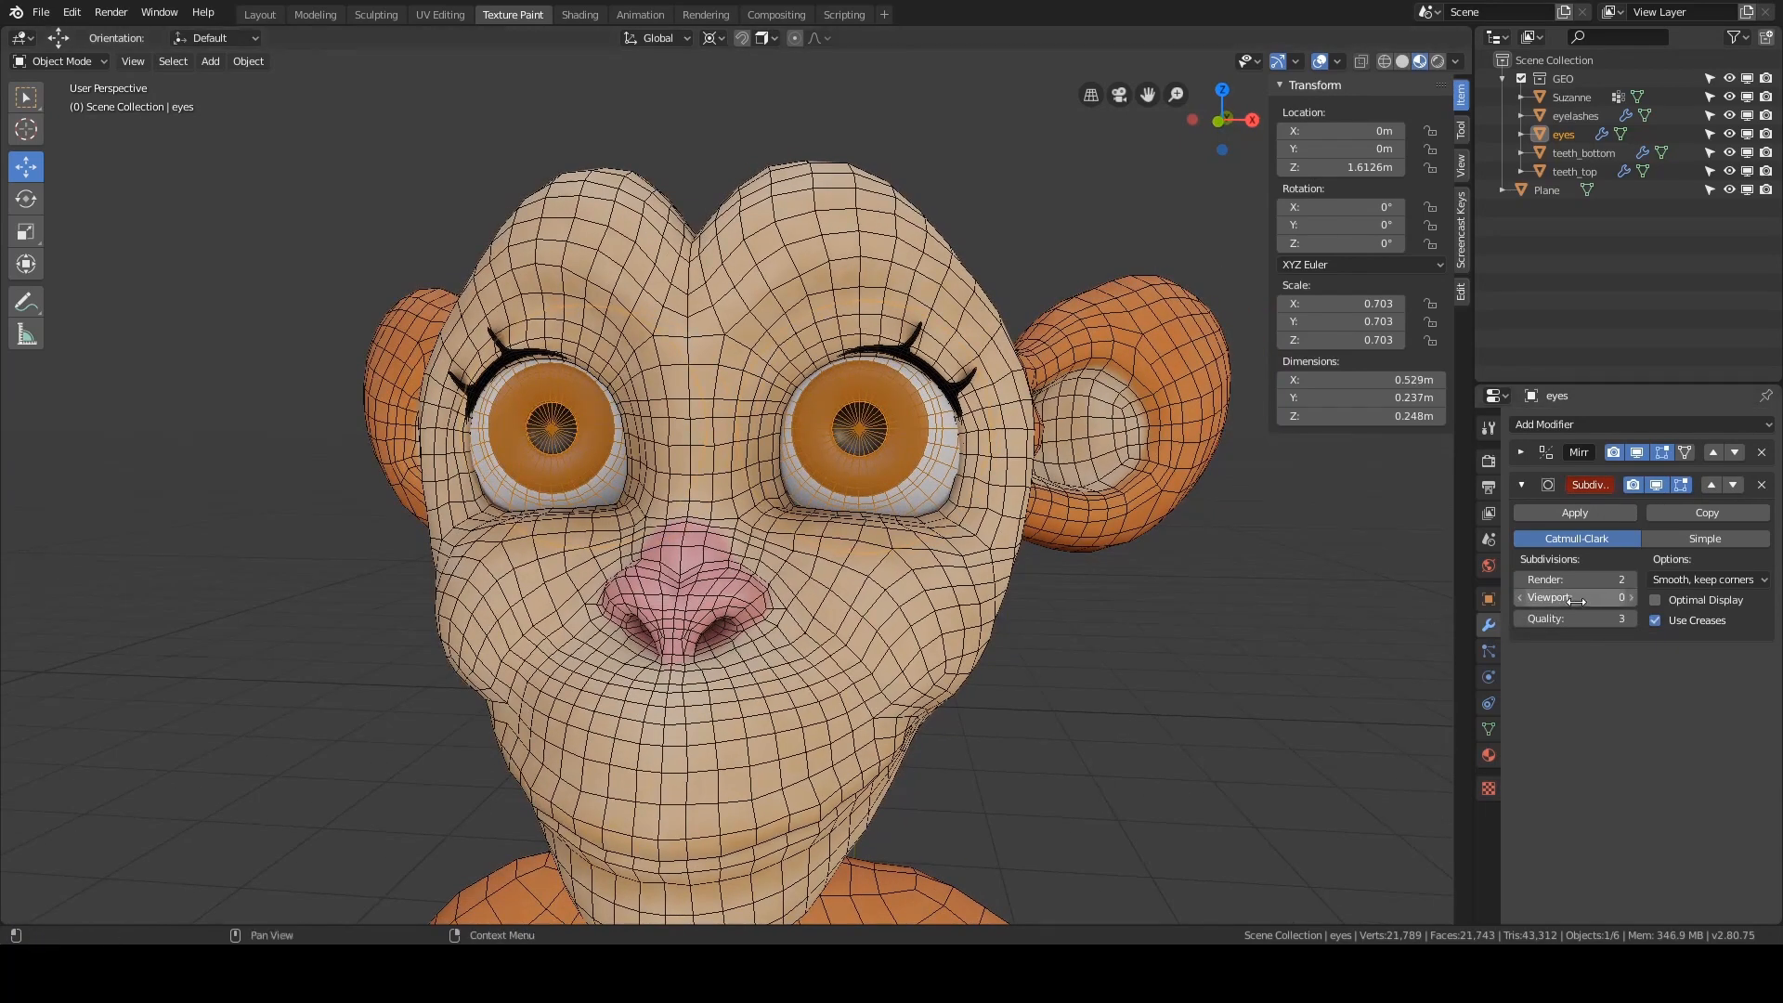
pyautogui.click(1521, 484)
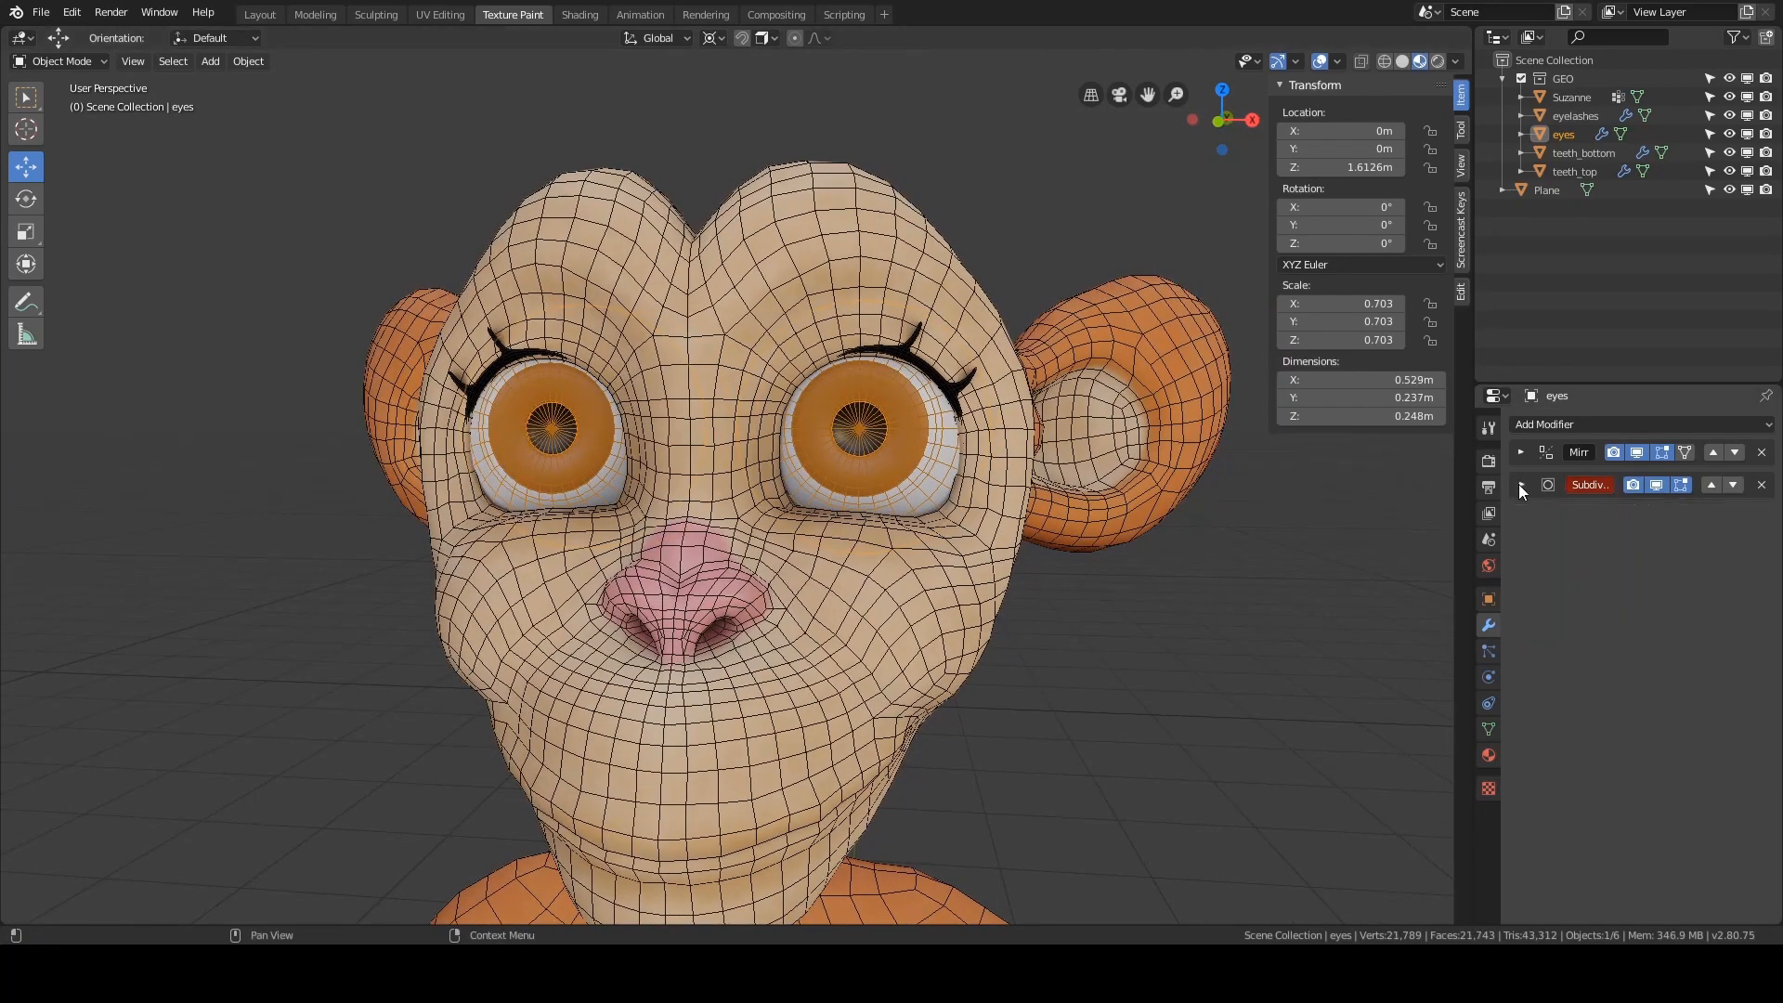
# - Apply the Mirror modifier of the eyes object
pyautogui.moveTo(1245, 605); pyautogui.dragTo(1216, 568, button='middle')
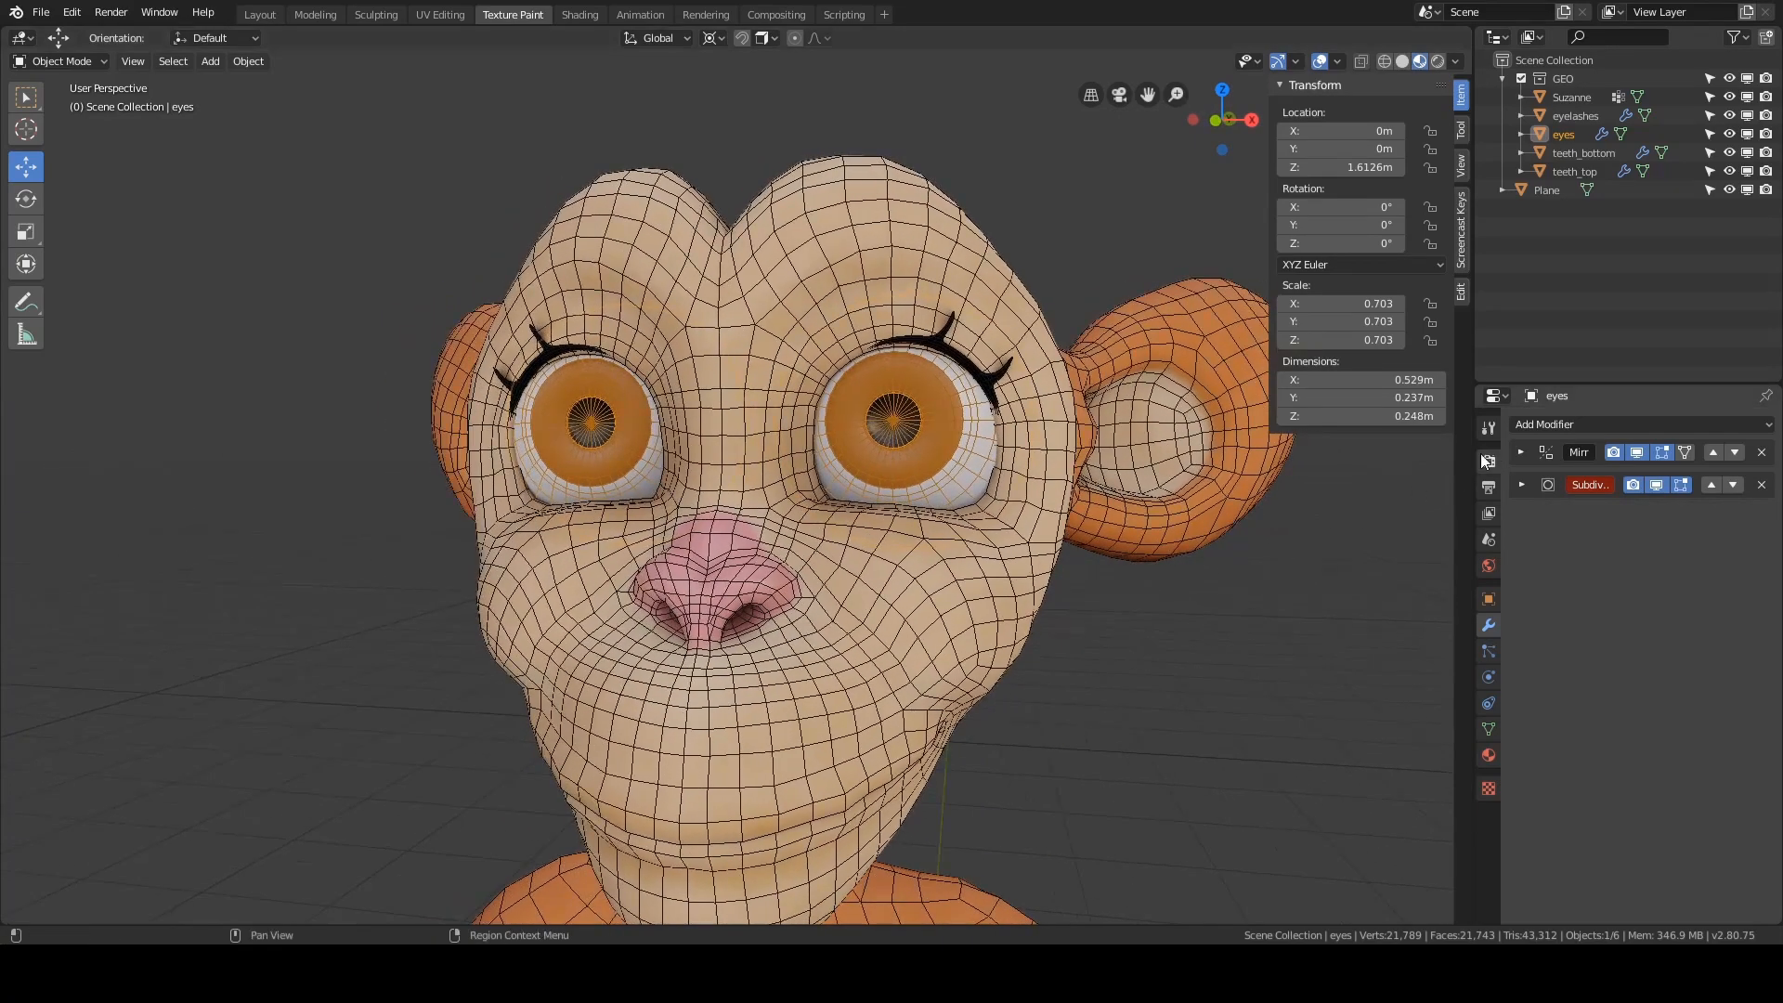
pyautogui.click(1521, 452)
pyautogui.moveTo(1025, 460); pyautogui.dragTo(1047, 457, button='middle')
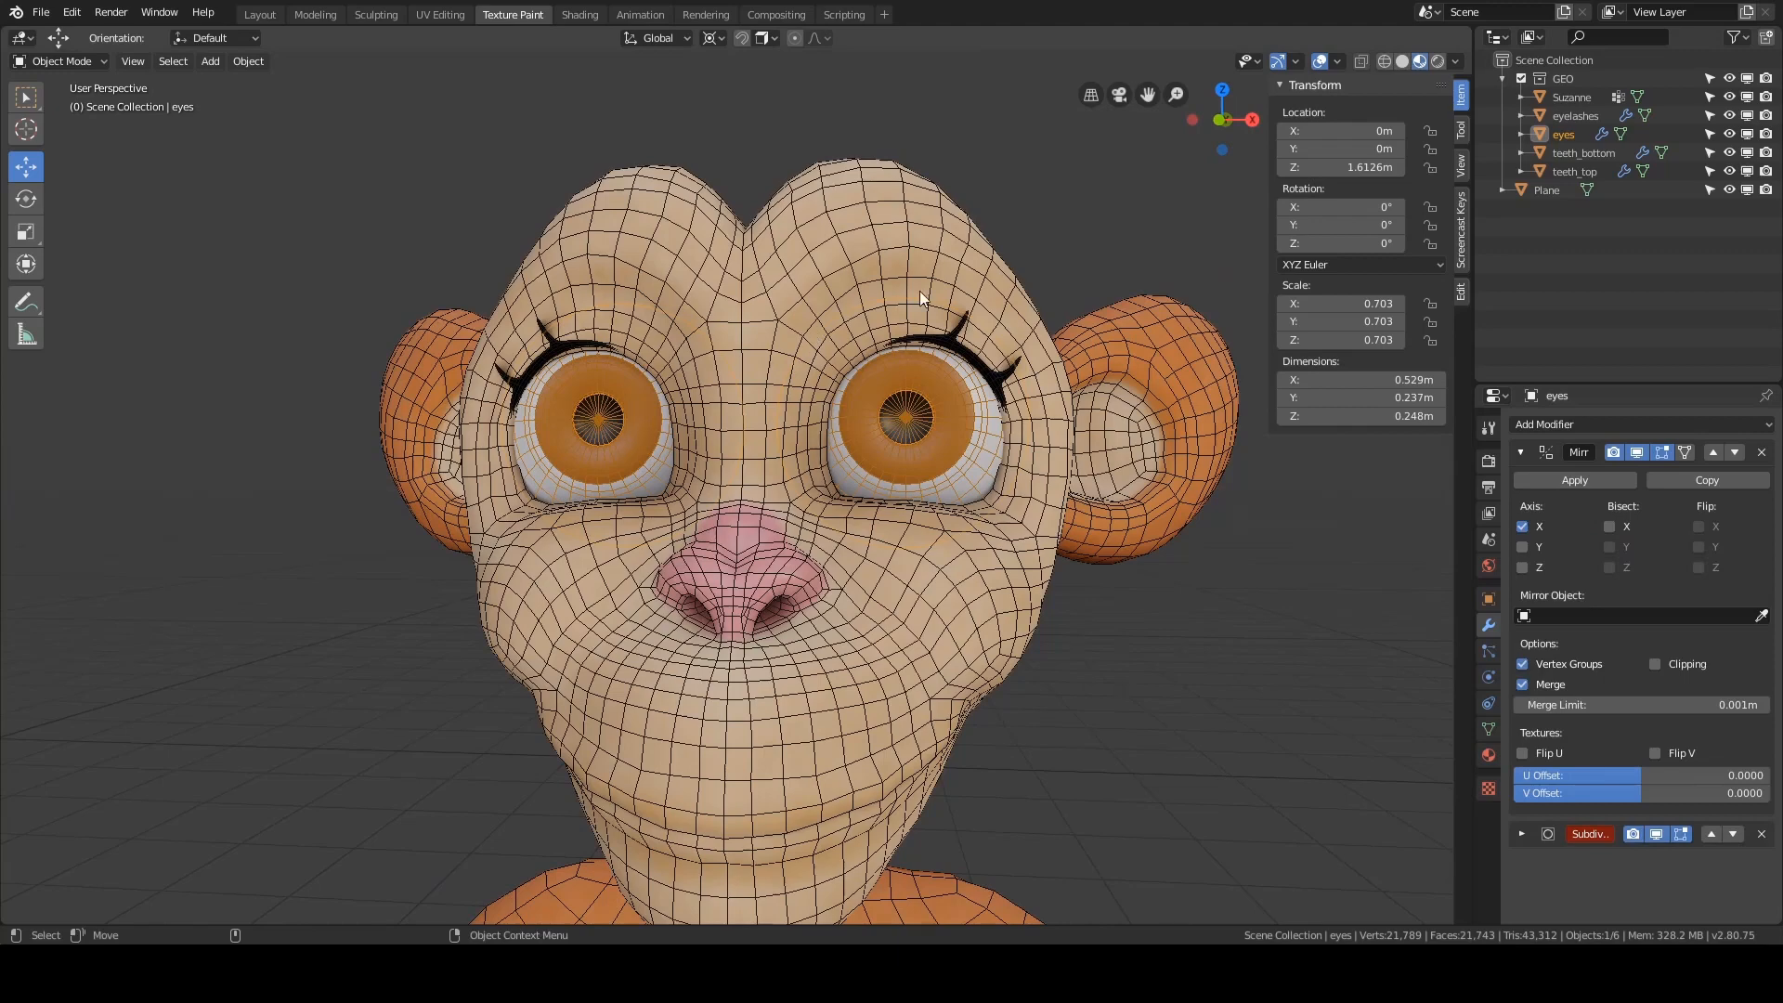
pyautogui.click(1573, 481)
# - Separate one eyeball's linked geometry from the eyes mesh into its own object and return to Object Mode
pyautogui.press('Tab')
pyautogui.hotkey('alt', 'a')
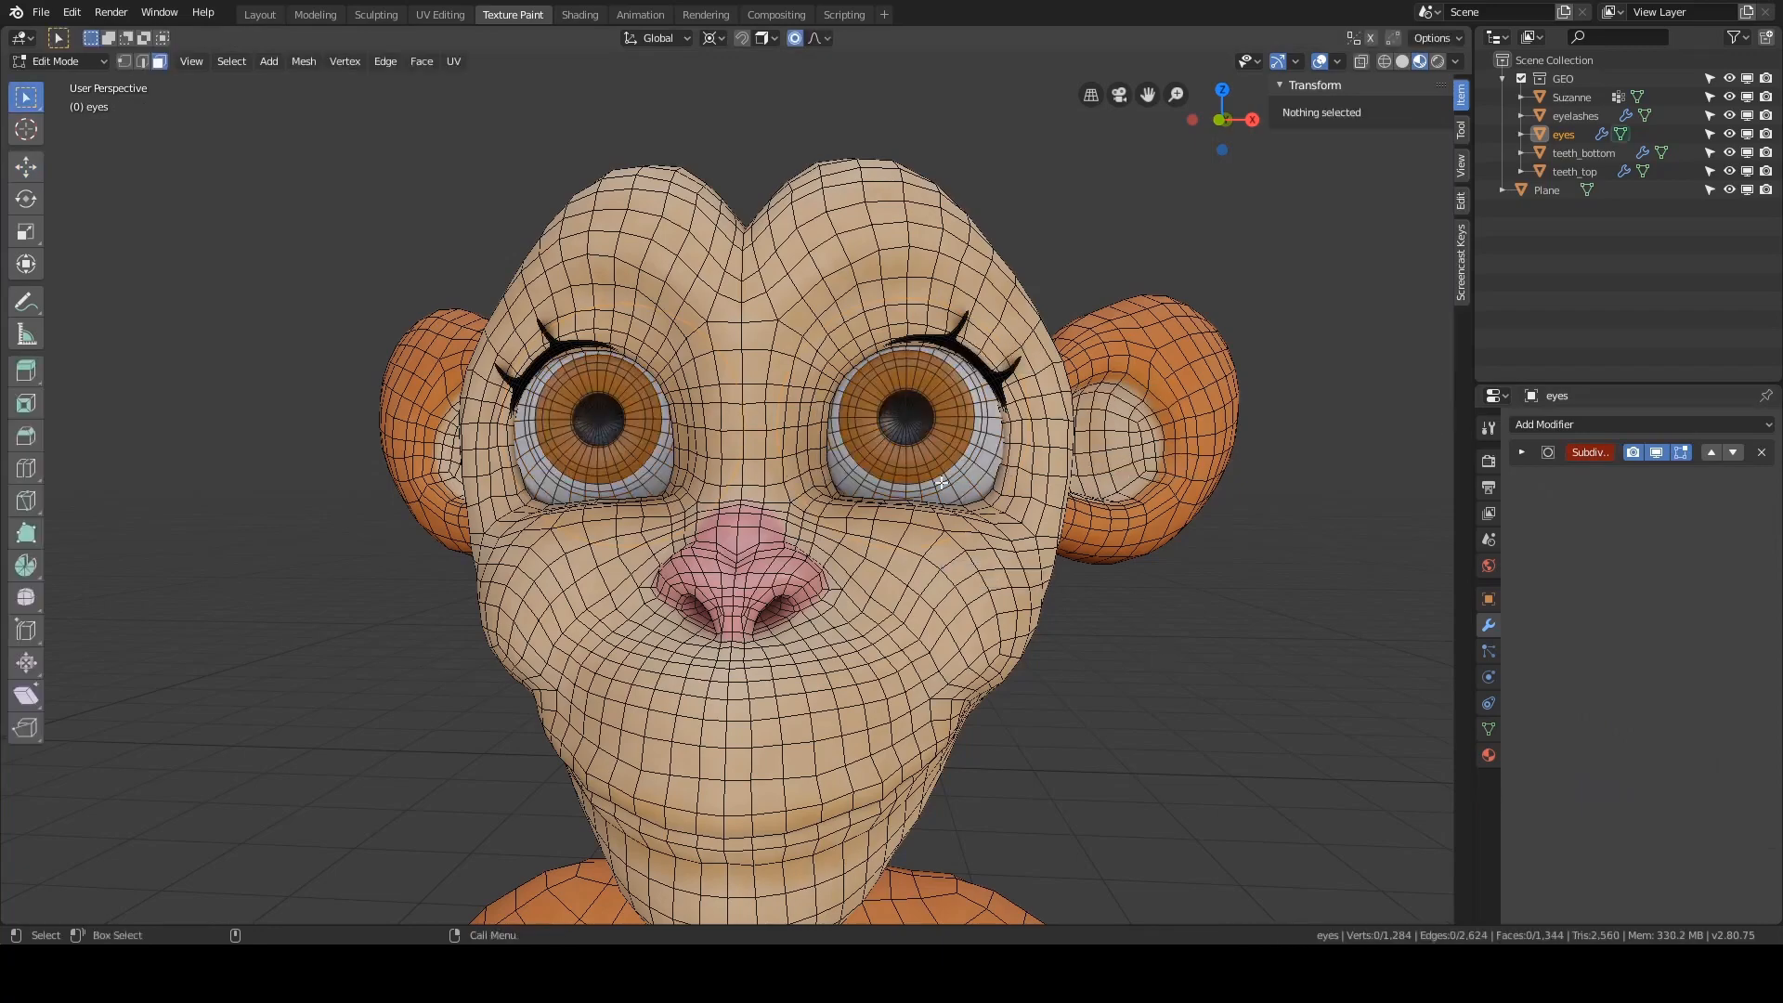
pyautogui.press('l')
pyautogui.moveTo(936, 481)
pyautogui.mouseDown(button='middle')
pyautogui.moveTo(843, 477)
pyautogui.moveTo(937, 492)
pyautogui.mouseUp(button='middle')
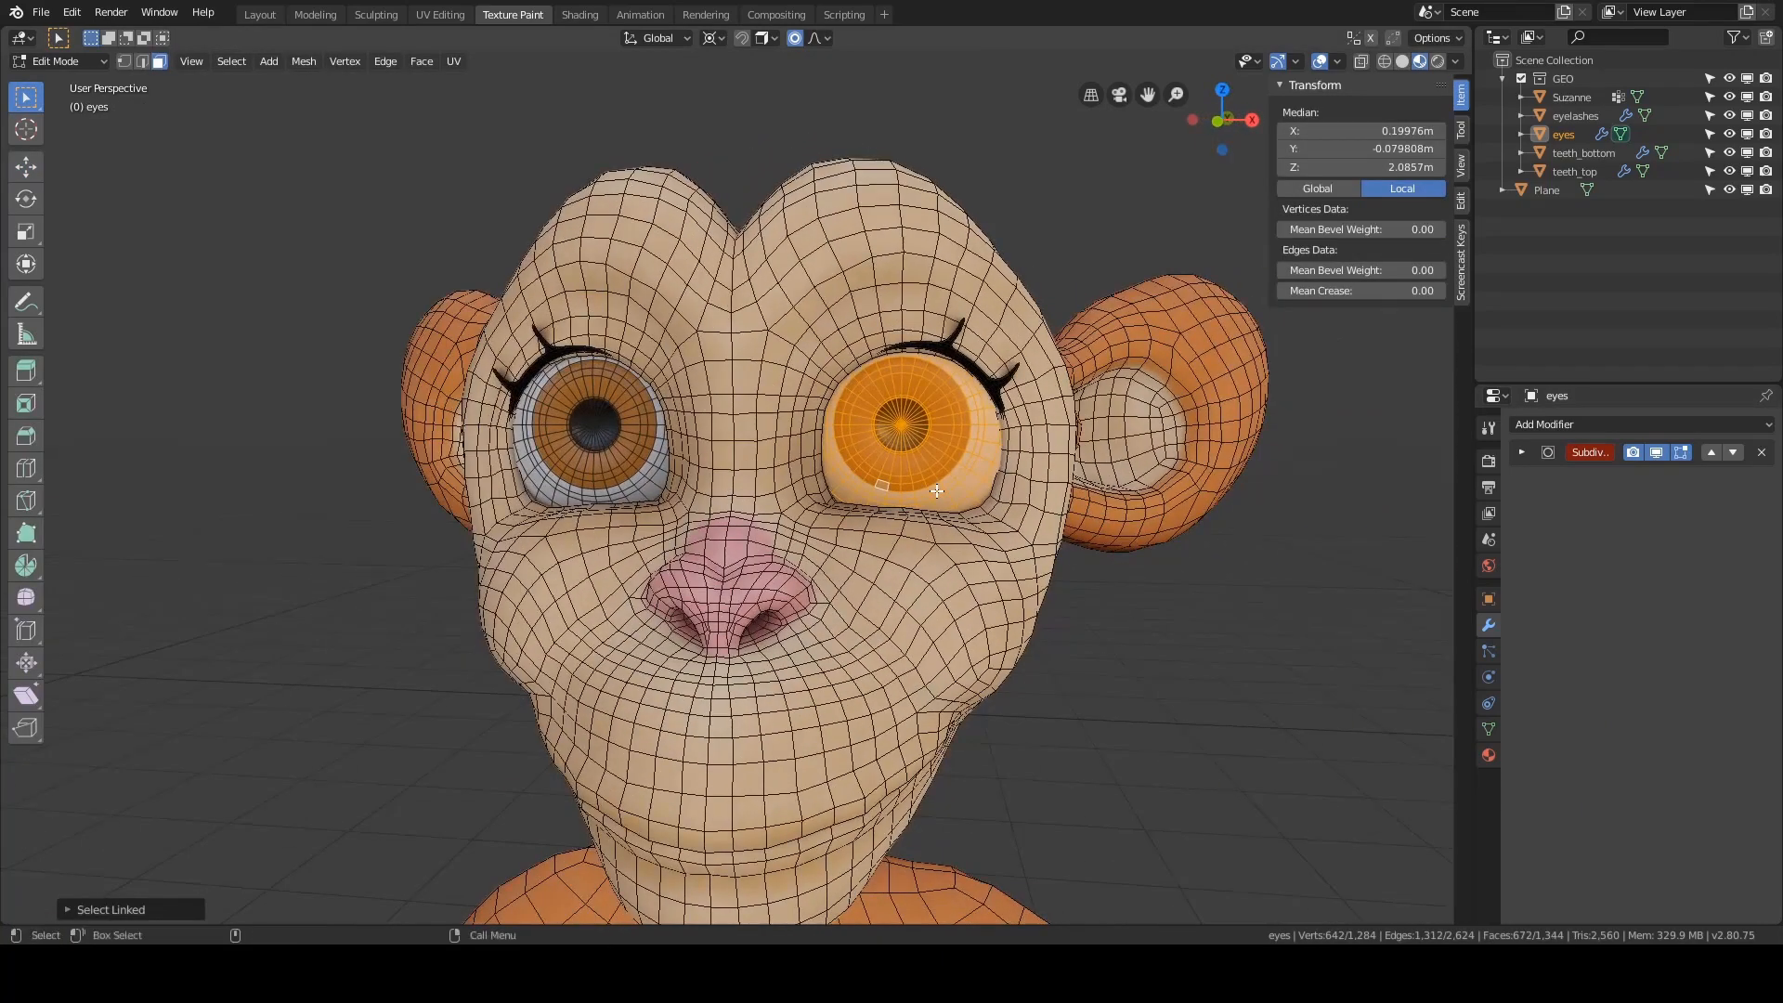
pyautogui.press('p')
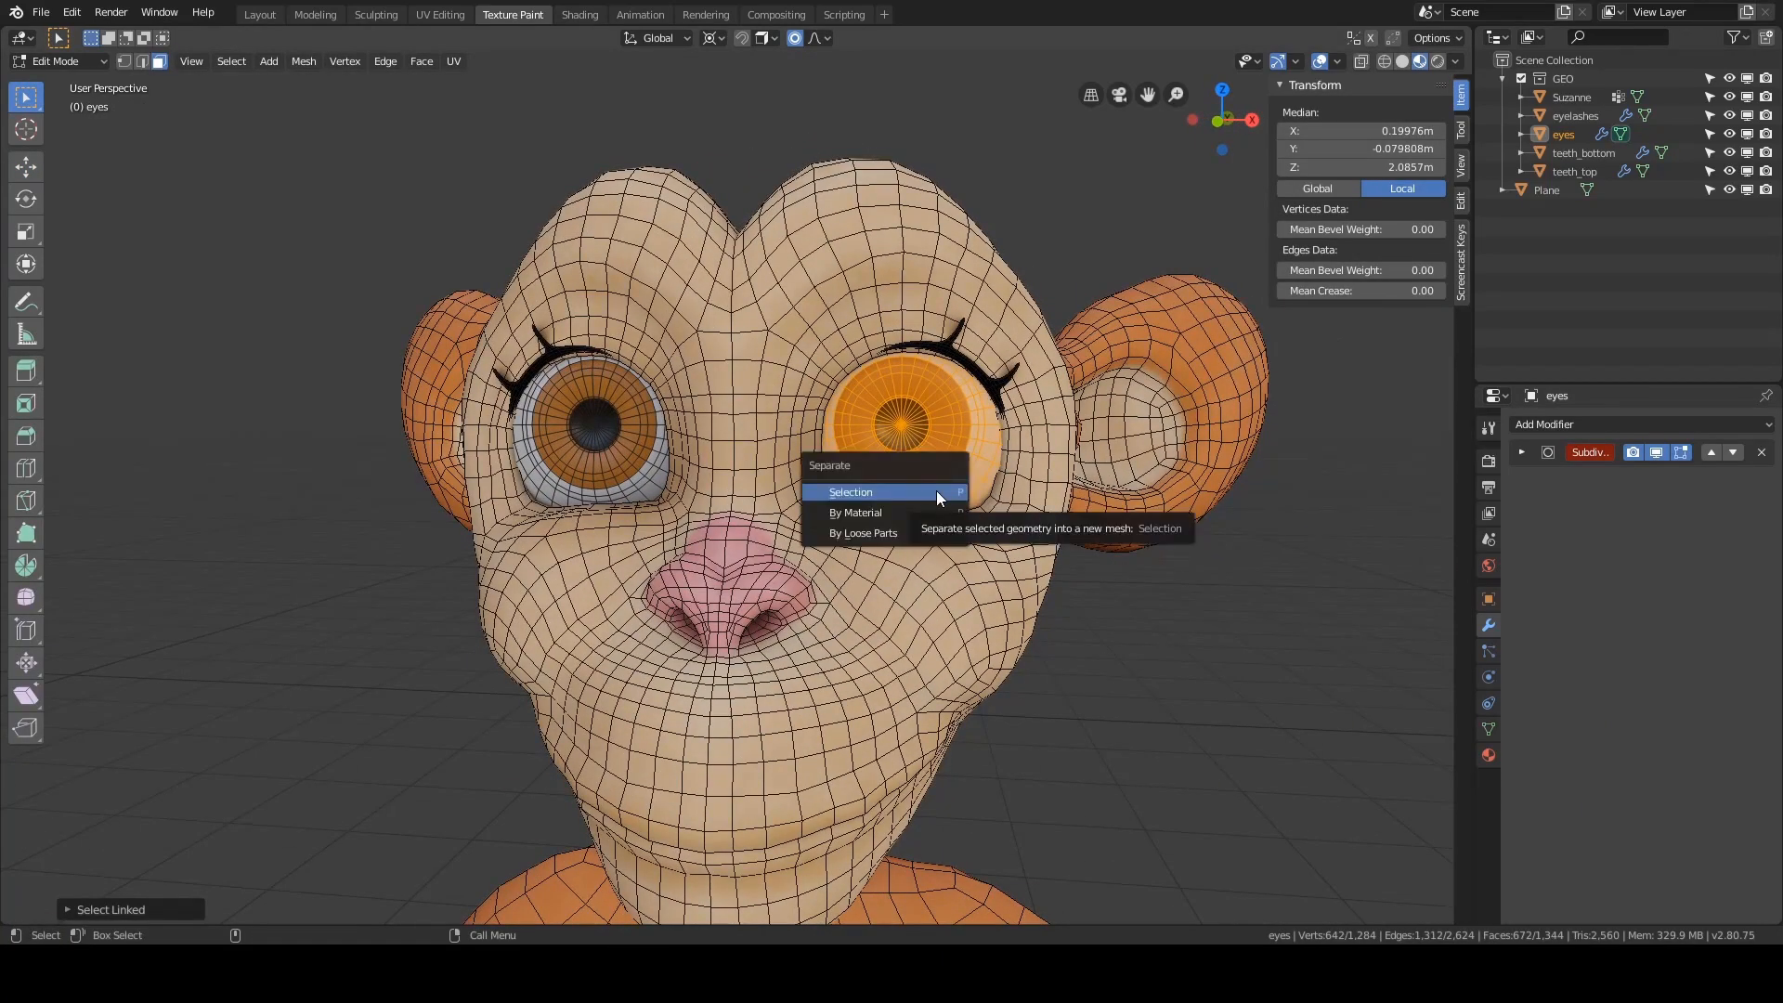
pyautogui.click(894, 492)
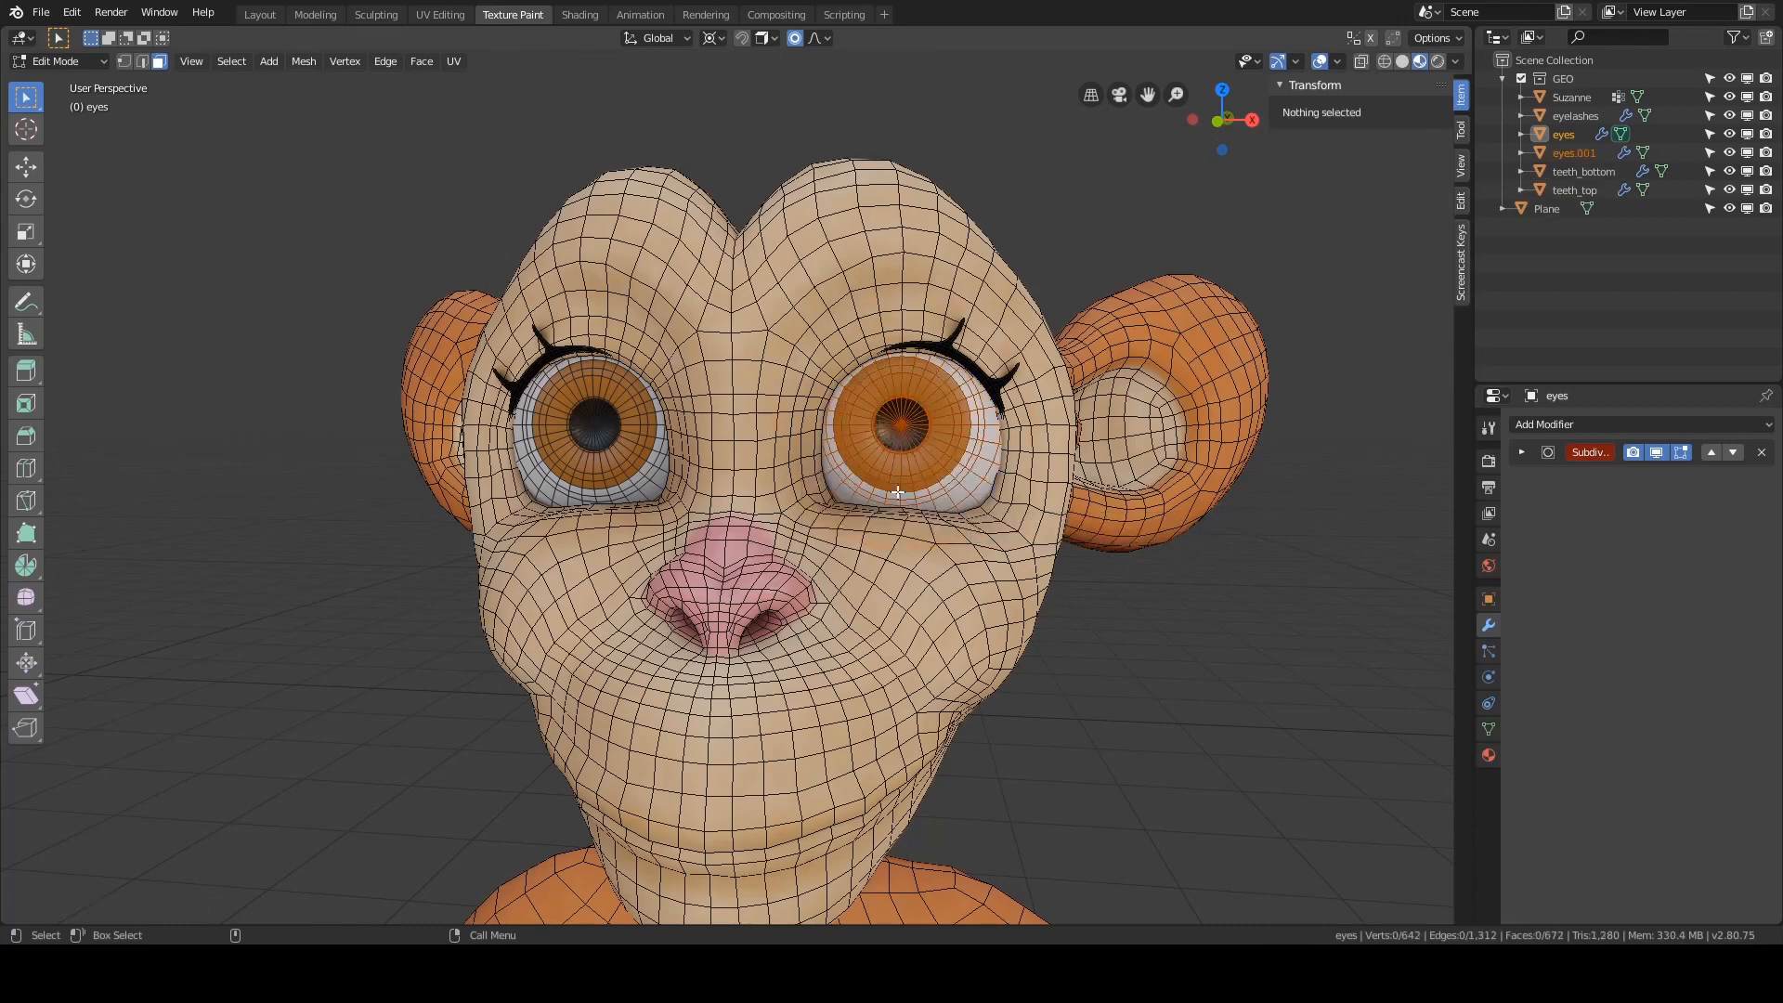
pyautogui.hotkey('ctrl', 'Tab')
# - Select the two eyeballs to check that each is an individual object
pyautogui.click(926, 462)
pyautogui.click(1128, 622)
pyautogui.click(993, 450)
pyautogui.scroll(-3, 999, 451)
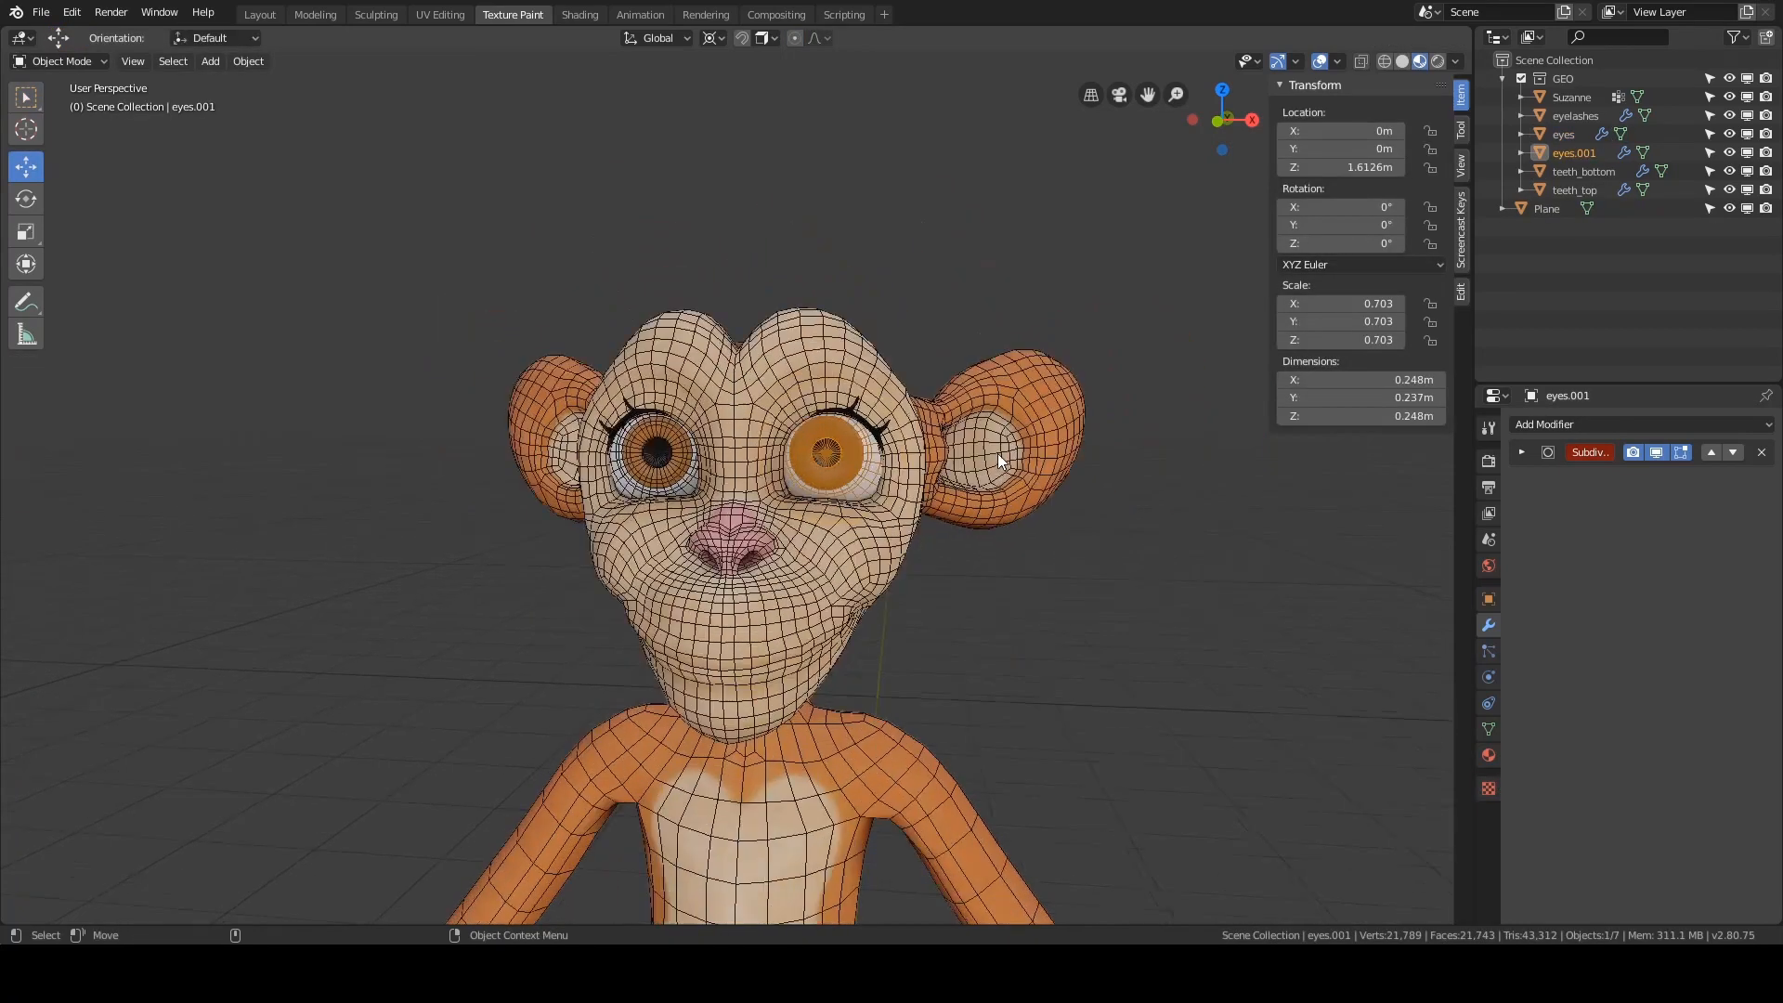
pyautogui.keyDown('shift'); pyautogui.click(643, 465); pyautogui.keyUp('shift')
pyautogui.click(848, 475)
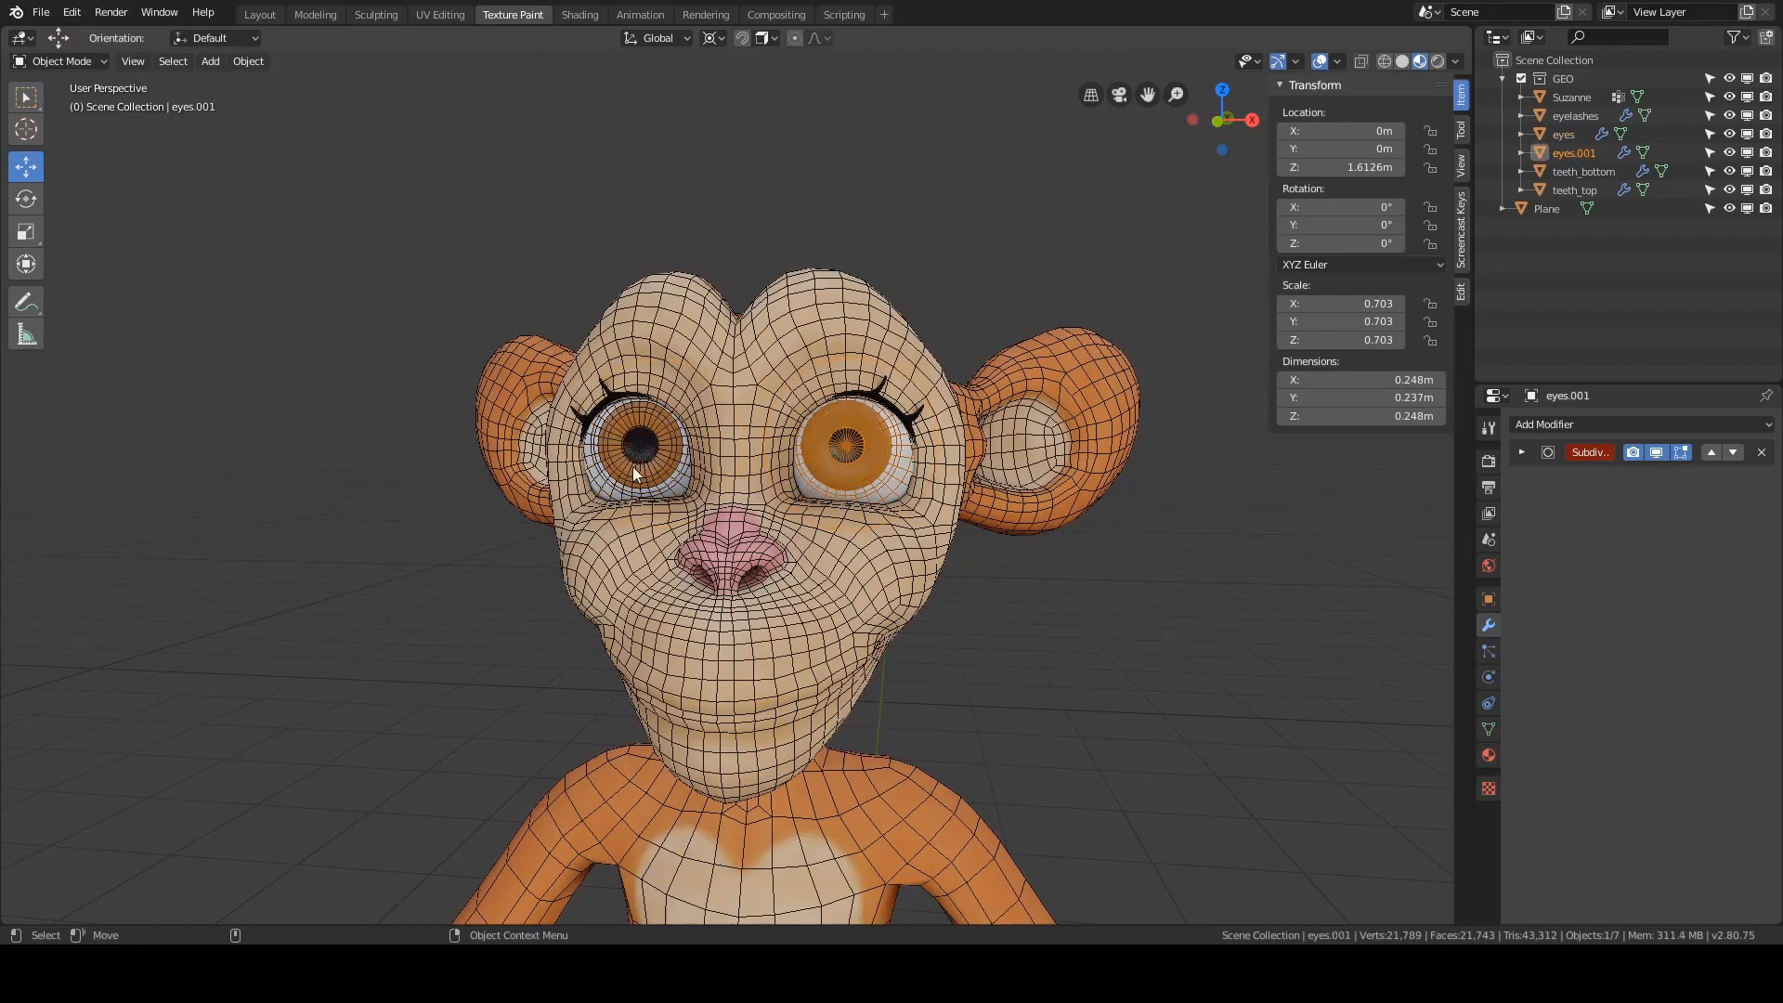
# - Change the transform pivot point from the 3D cursor so the gizmo sits at the selected eye's origin
pyautogui.scroll(-8, 881, 542)
pyautogui.scroll(4, 909, 489)
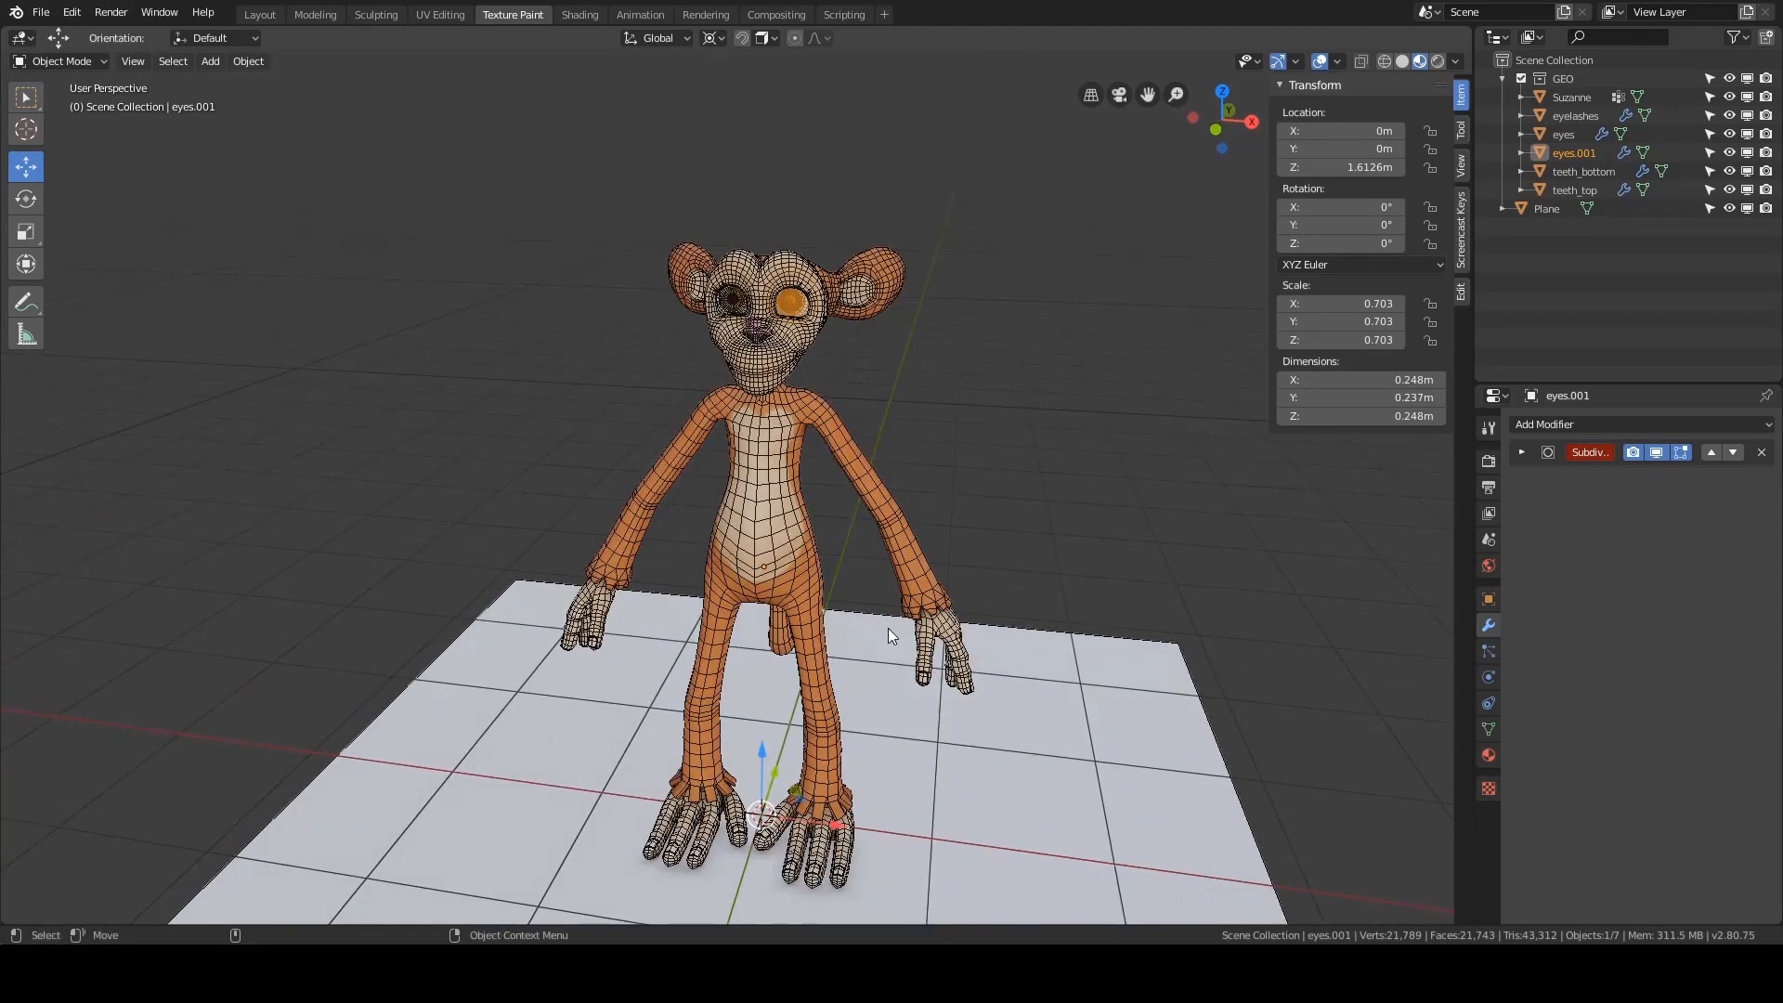
pyautogui.keyDown('shift'); pyautogui.moveTo(910, 560); pyautogui.dragTo(917, 575, button='middle'); pyautogui.keyUp('shift')
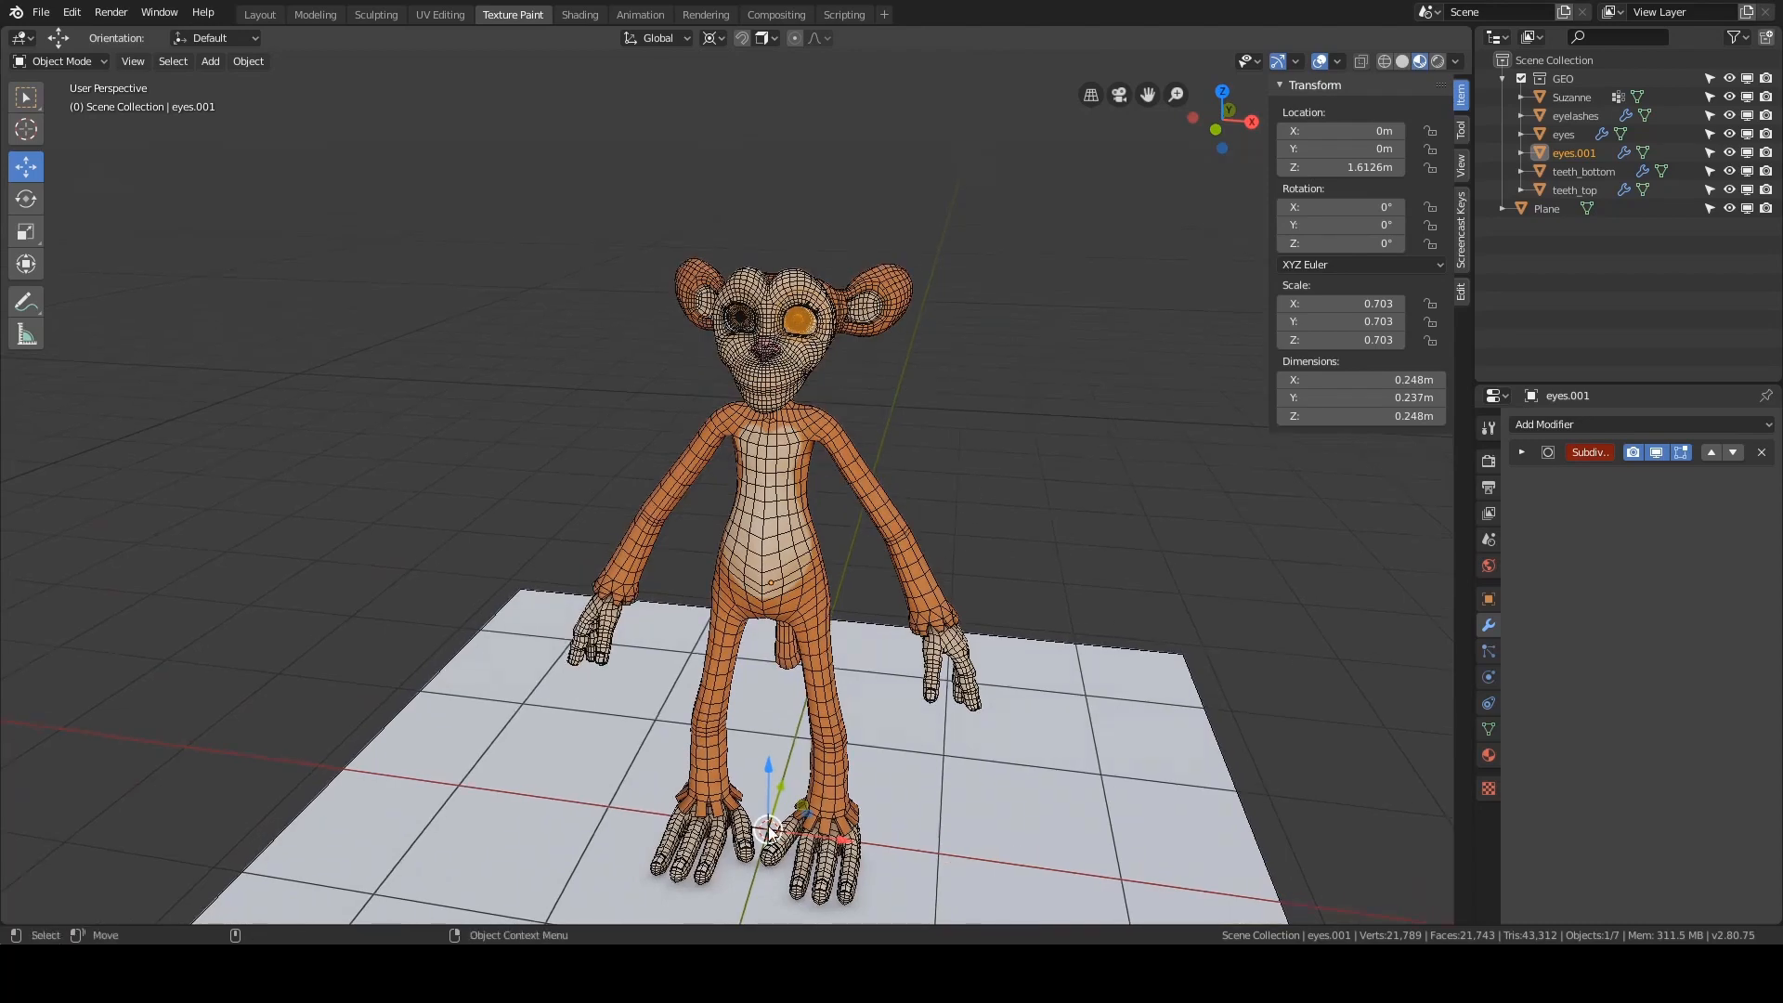
pyautogui.hotkey('shift', 's')
pyautogui.click(850, 723)
pyautogui.moveTo(893, 521); pyautogui.dragTo(883, 505, button='middle')
pyautogui.scroll(-3, 841, 588)
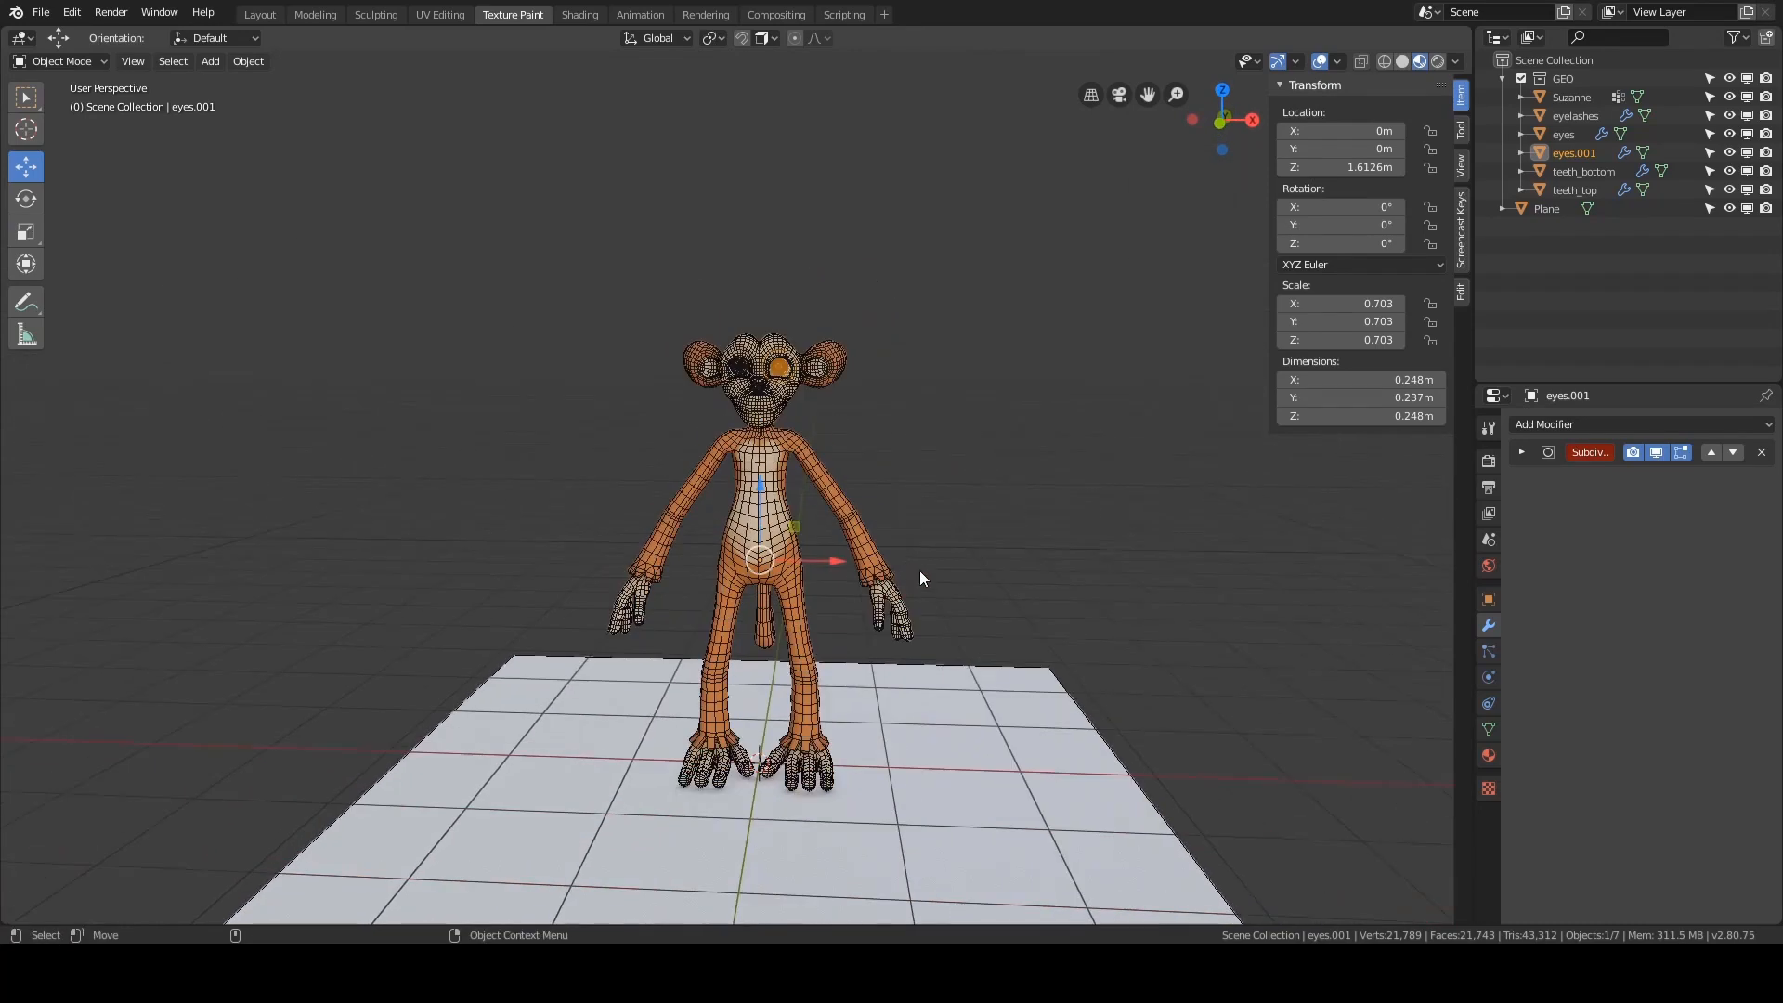
pyautogui.moveTo(919, 570); pyautogui.dragTo(789, 489, button='middle')
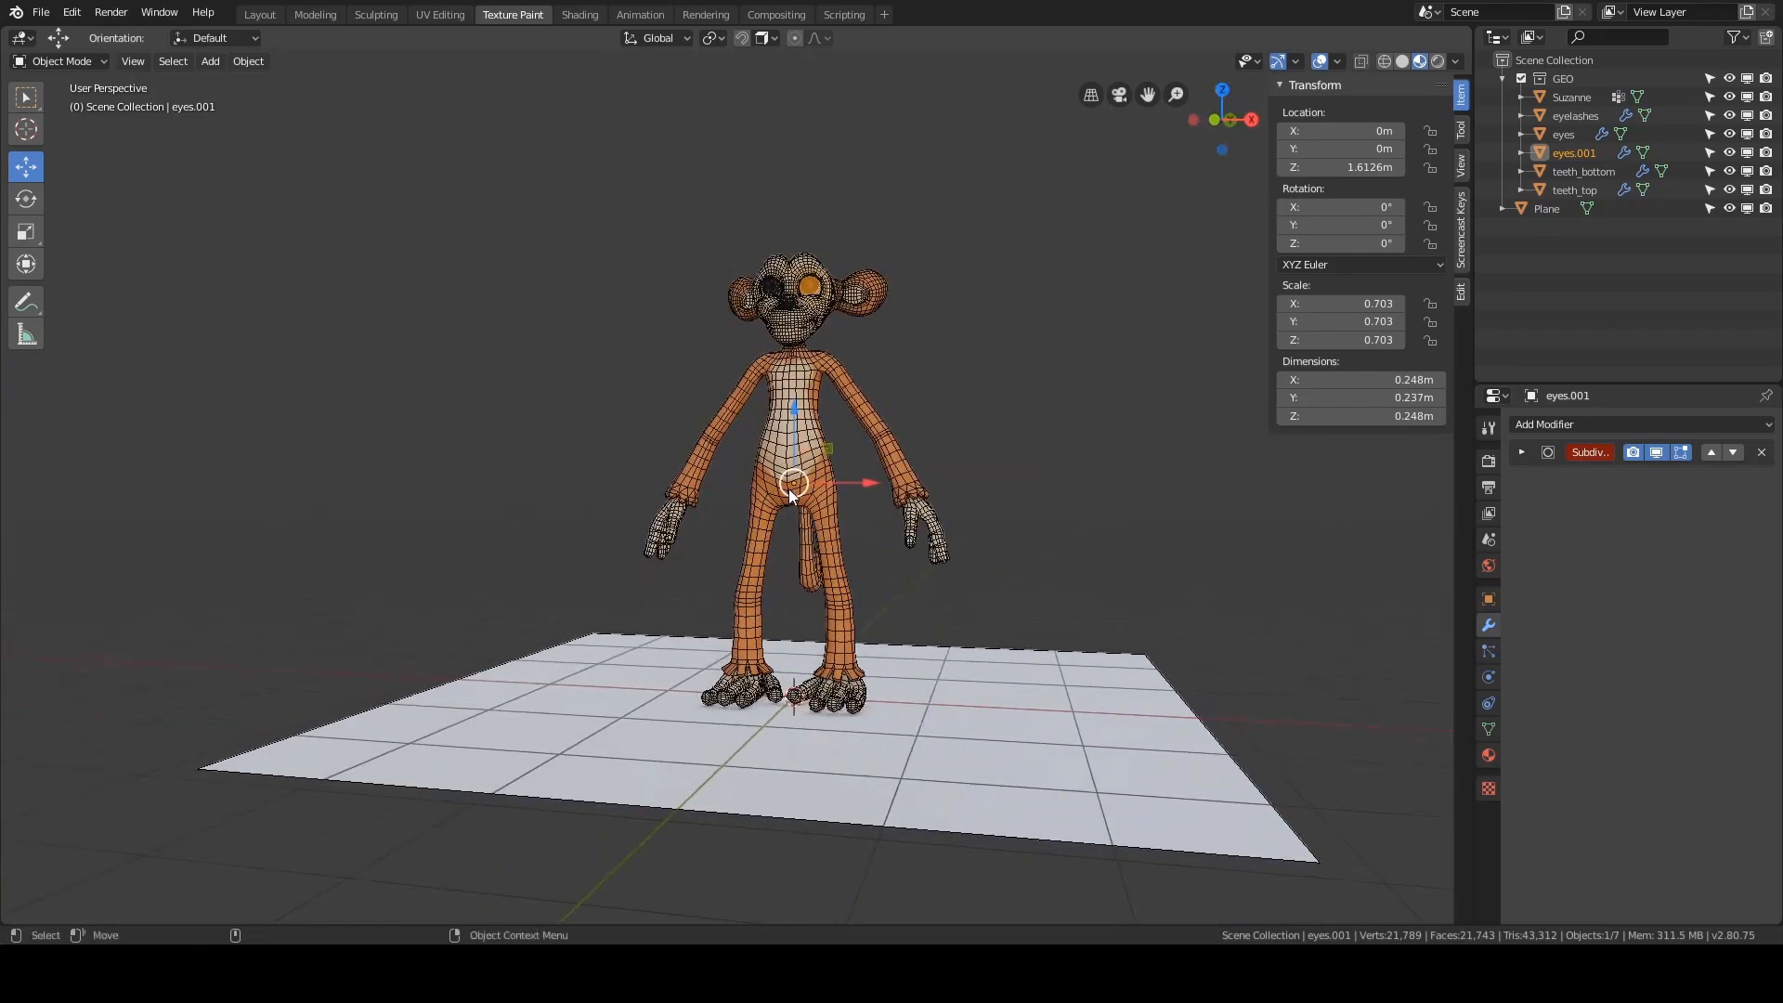
# - Select all objects in the scene and apply All Transforms to them
pyautogui.hotkey('alt', 'a')
pyautogui.scroll(5, 871, 437)
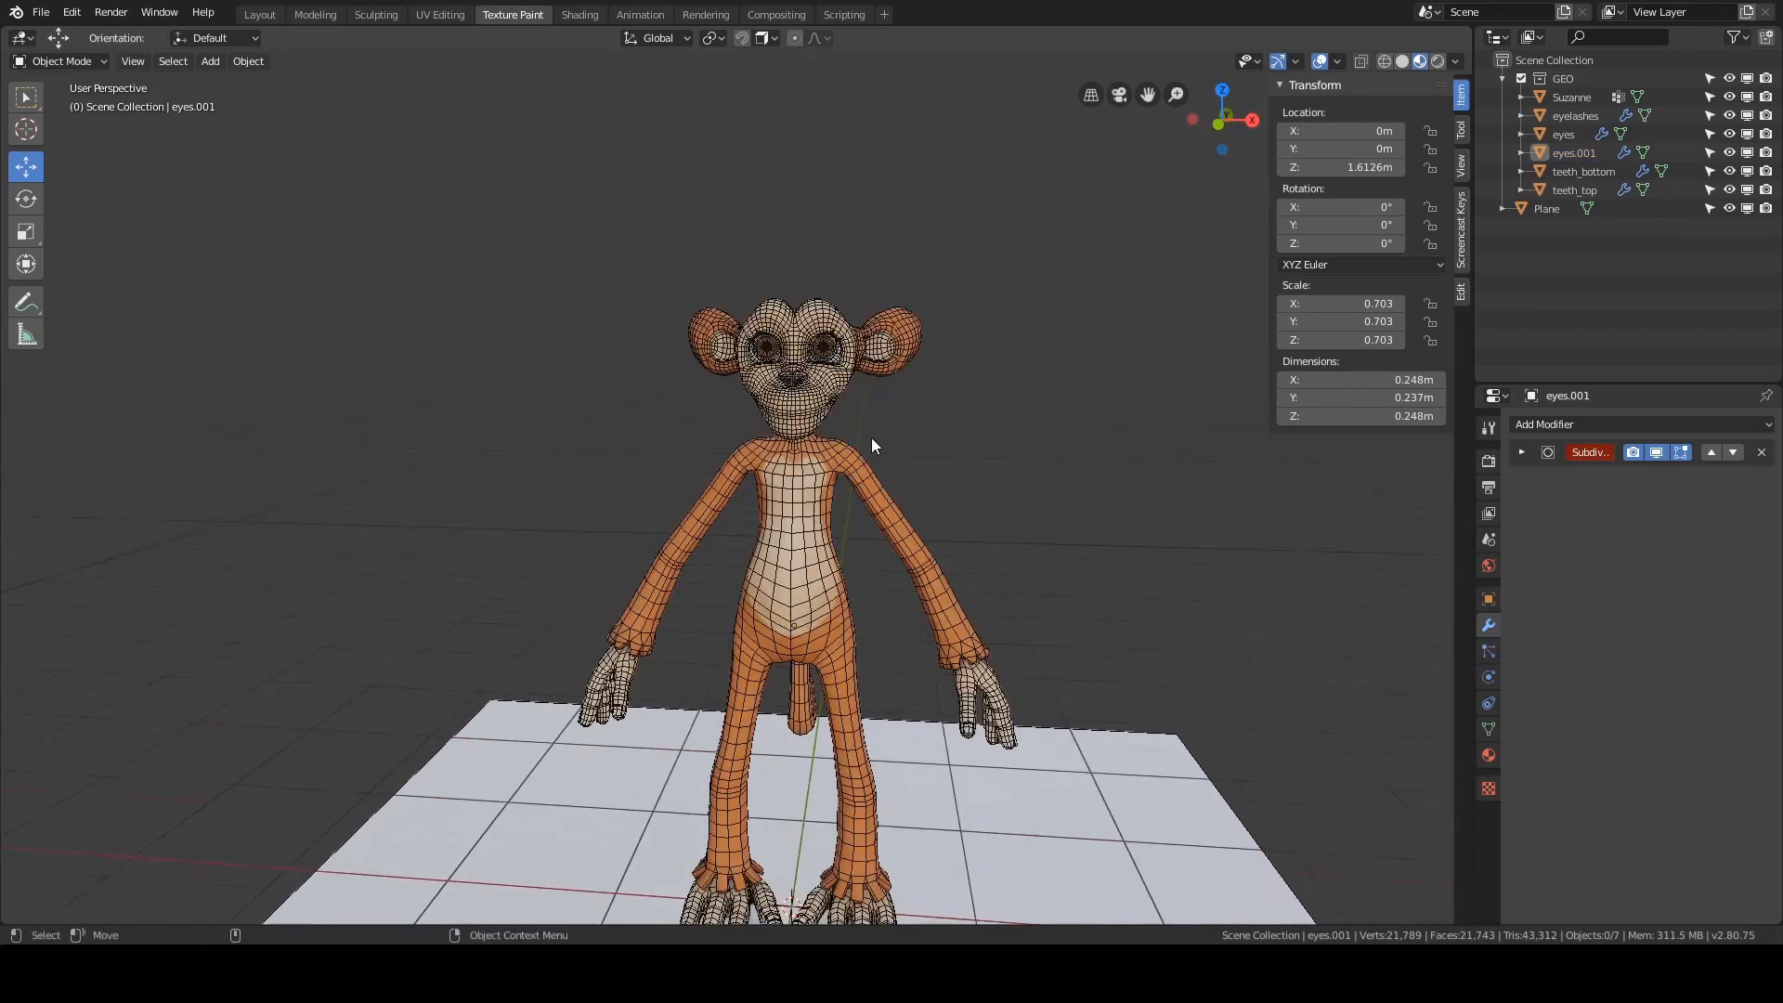
pyautogui.scroll(-1, 931, 401)
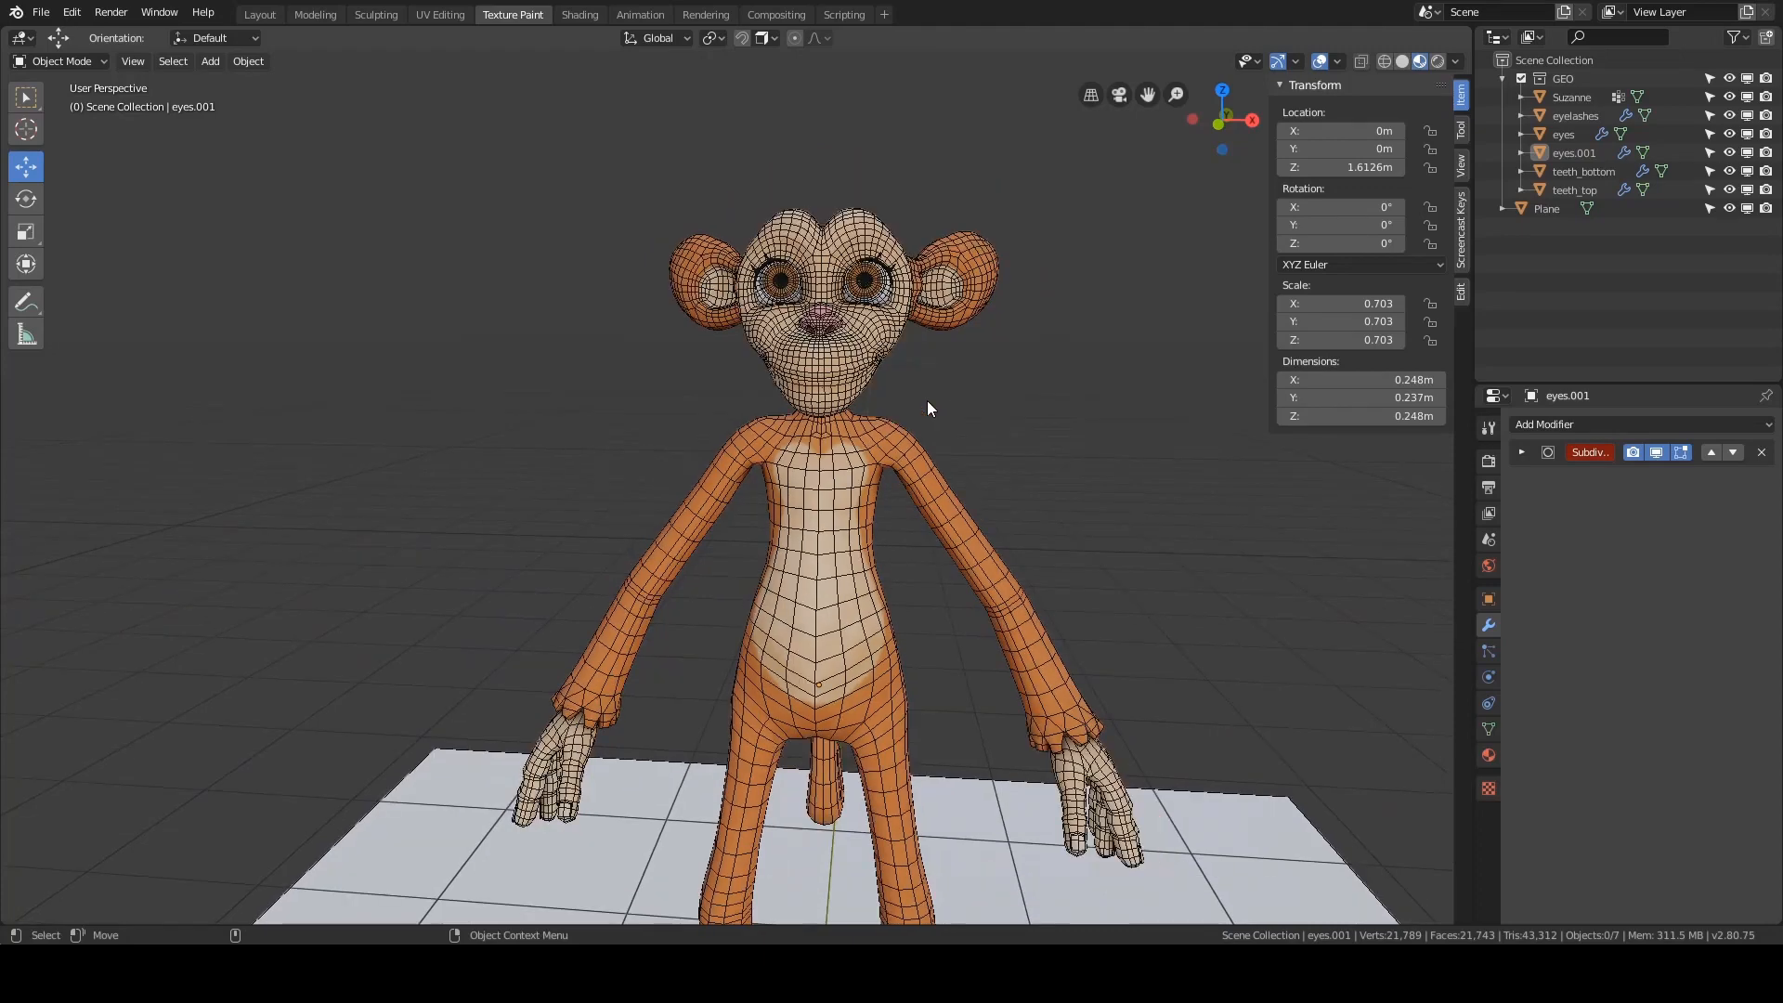
pyautogui.press('a')
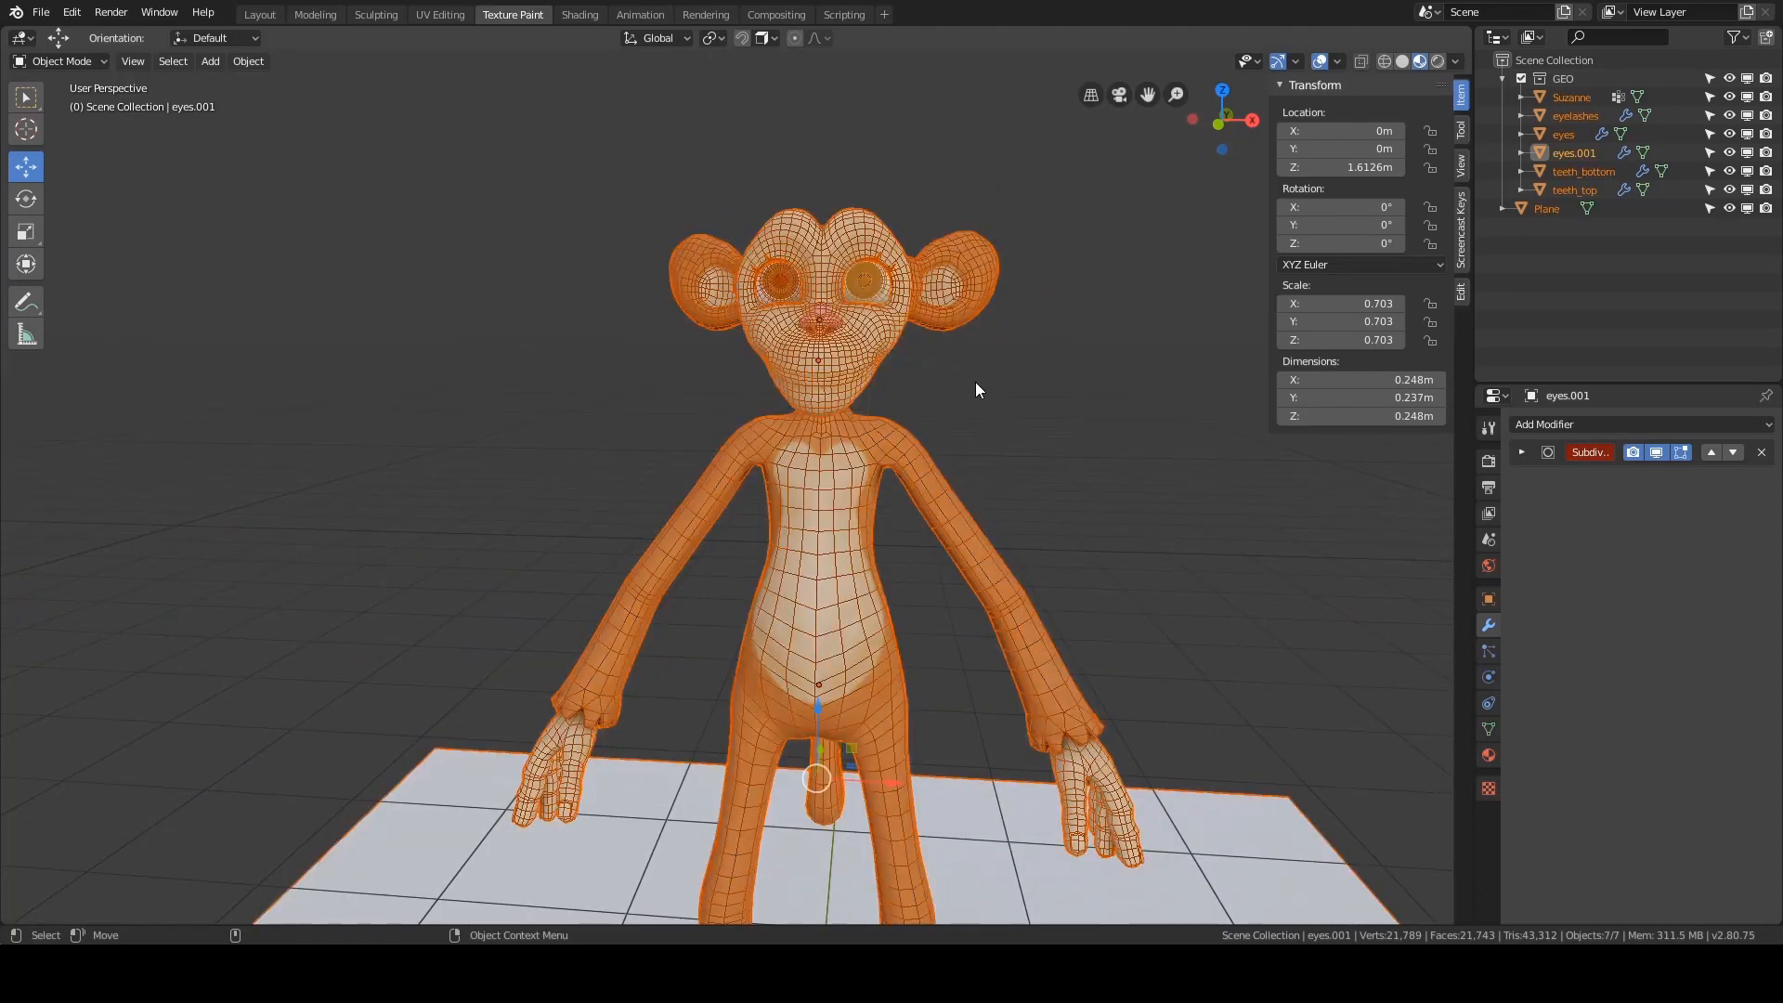
pyautogui.scroll(-1, 975, 381)
pyautogui.keyDown('shift'); pyautogui.moveTo(1019, 410); pyautogui.dragTo(1005, 342, button='middle'); pyautogui.keyUp('shift')
pyautogui.moveTo(1068, 409)
pyautogui.mouseDown(button='middle')
pyautogui.moveTo(1039, 416)
pyautogui.moveTo(1066, 391)
pyautogui.mouseUp(button='middle')
pyautogui.scroll(-2, 1075, 395)
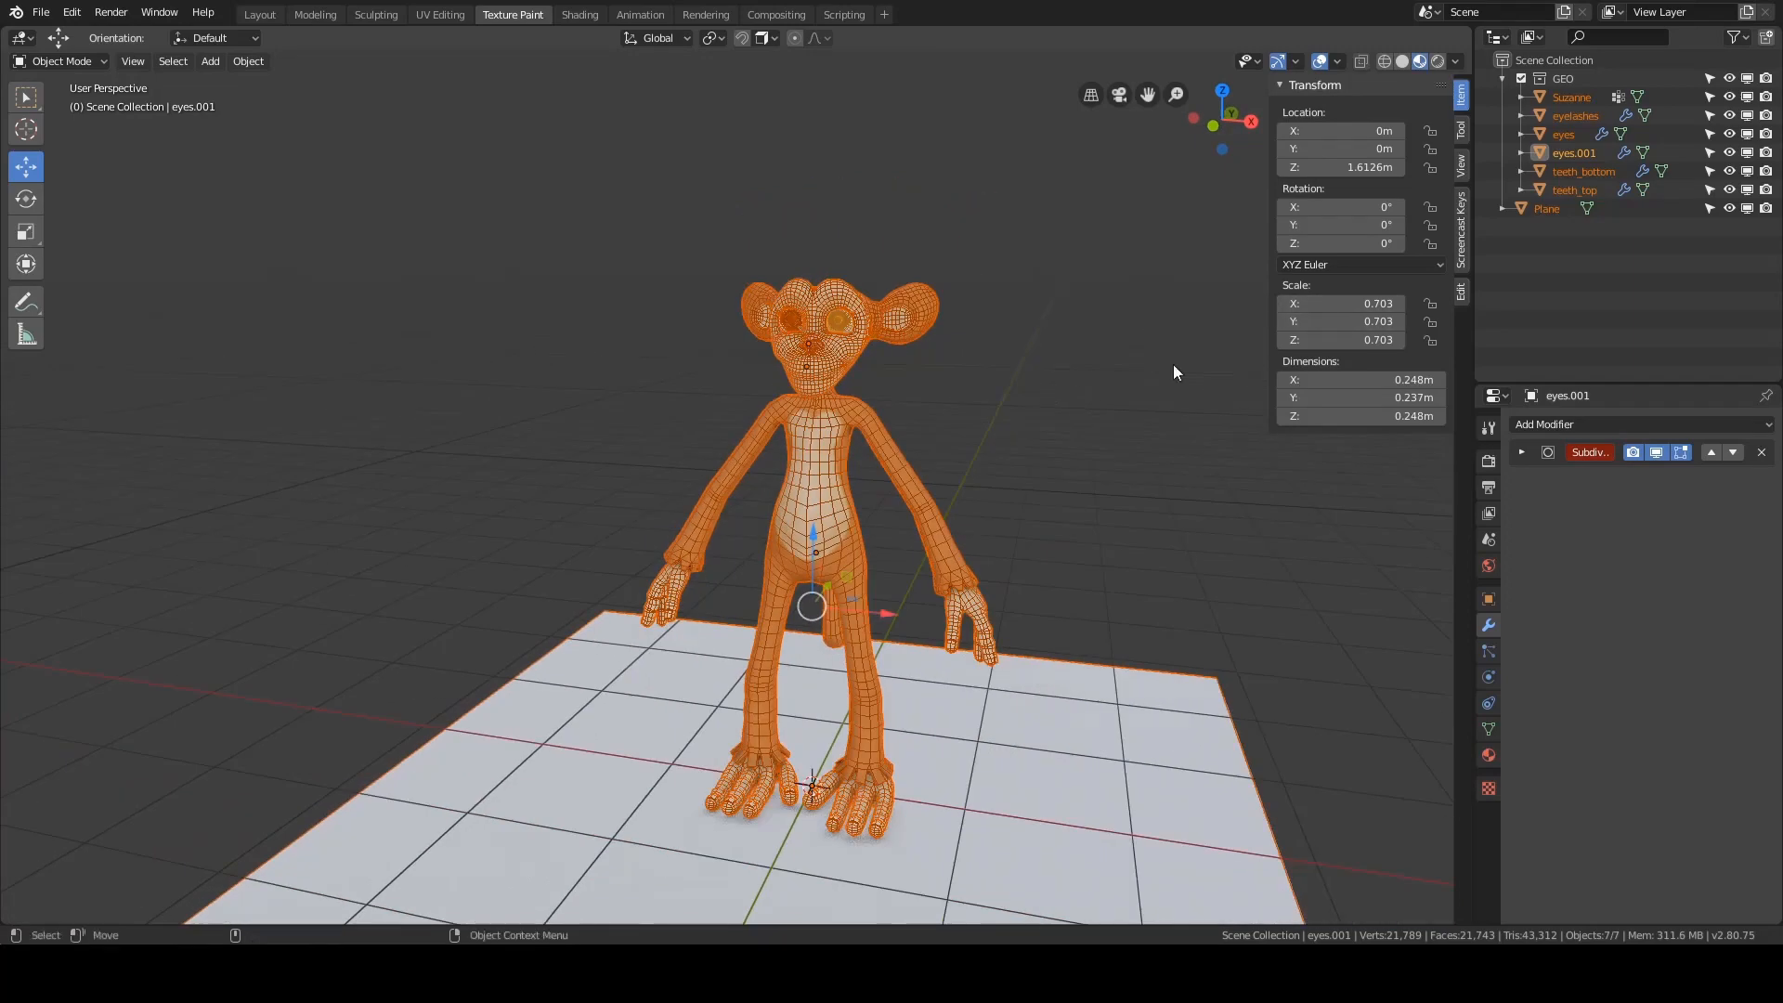
pyautogui.moveTo(1173, 372); pyautogui.dragTo(1132, 380, button='middle')
pyautogui.hotkey('ctrl', 'a')
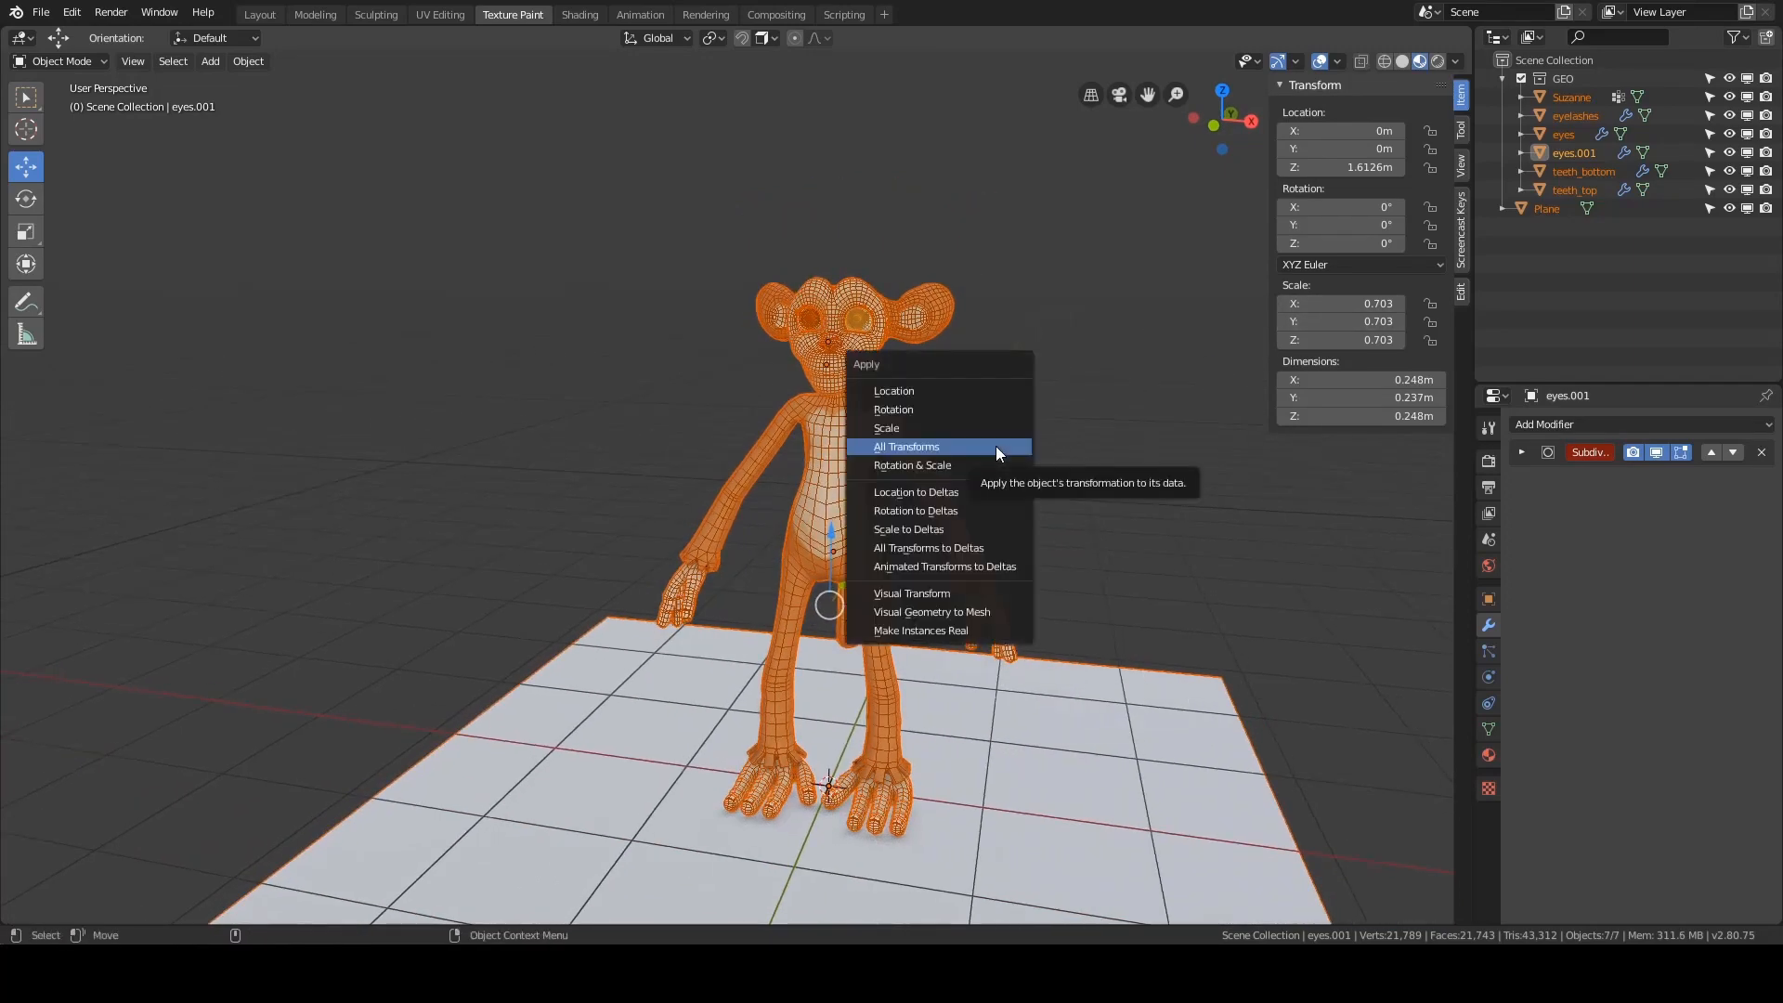
pyautogui.click(996, 448)
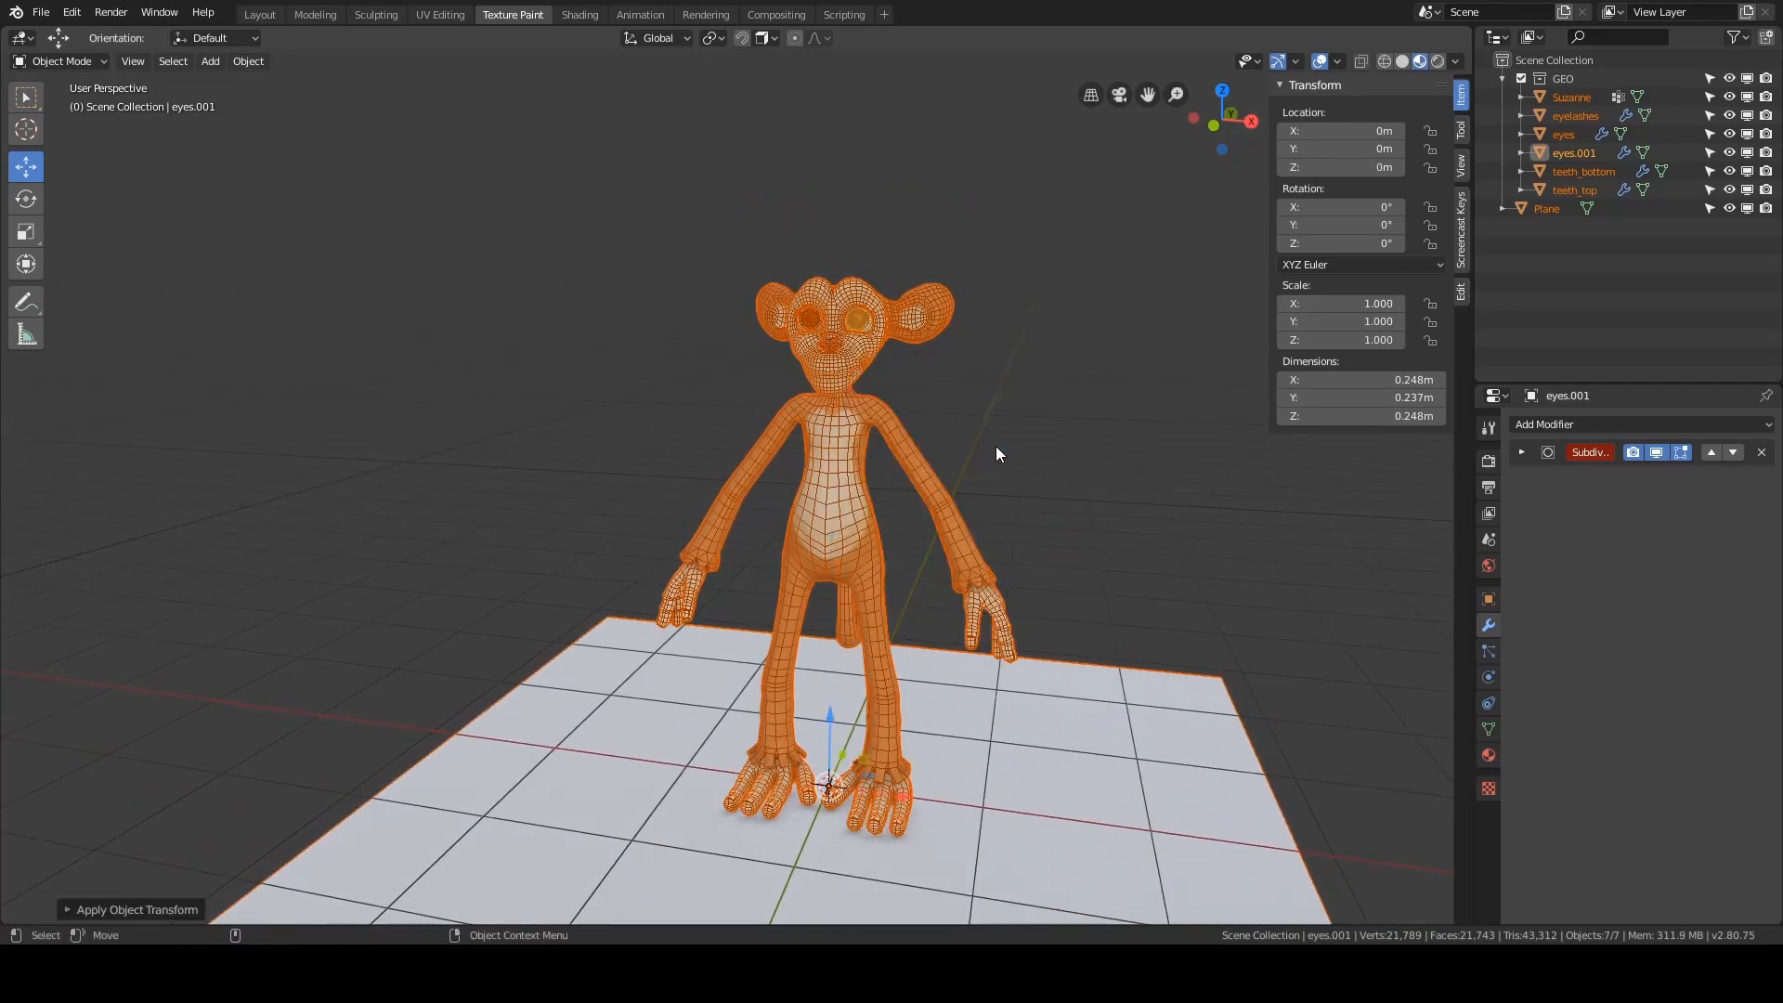
# - Select the eye and the eyelashes in turn to check their applied transforms and modifiers
pyautogui.click(874, 327)
pyautogui.scroll(5, 1070, 432)
pyautogui.click(885, 199)
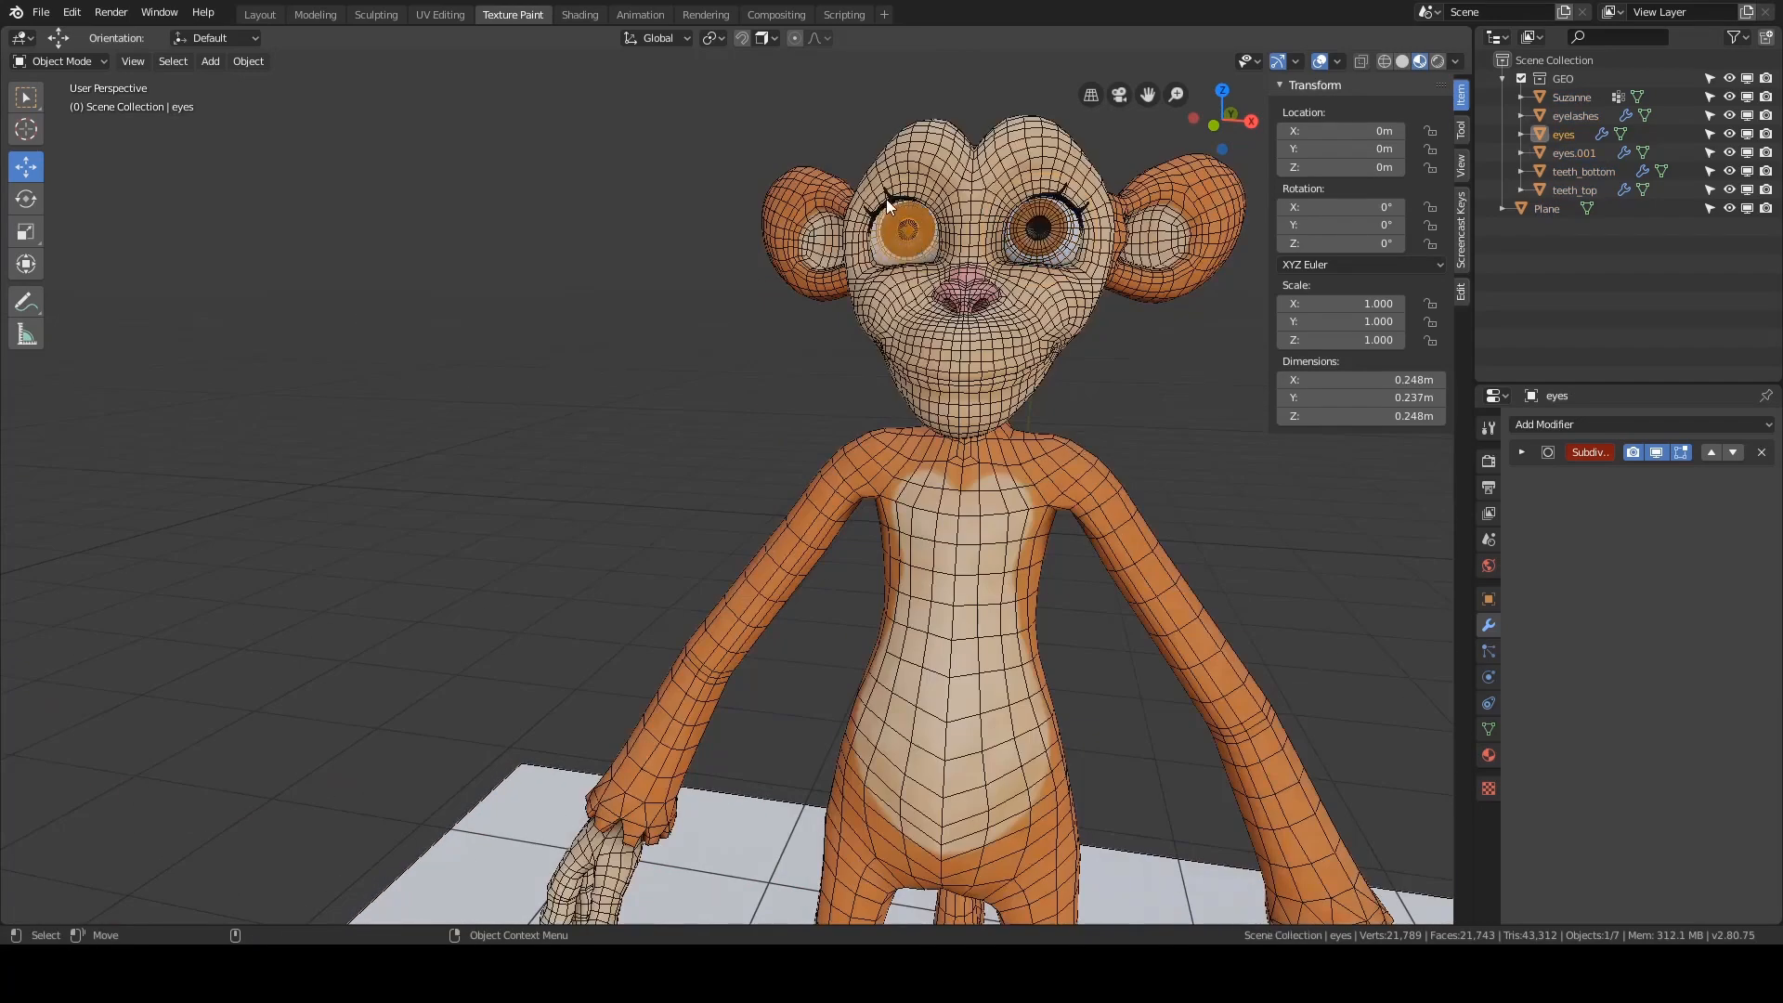
pyautogui.click(887, 195)
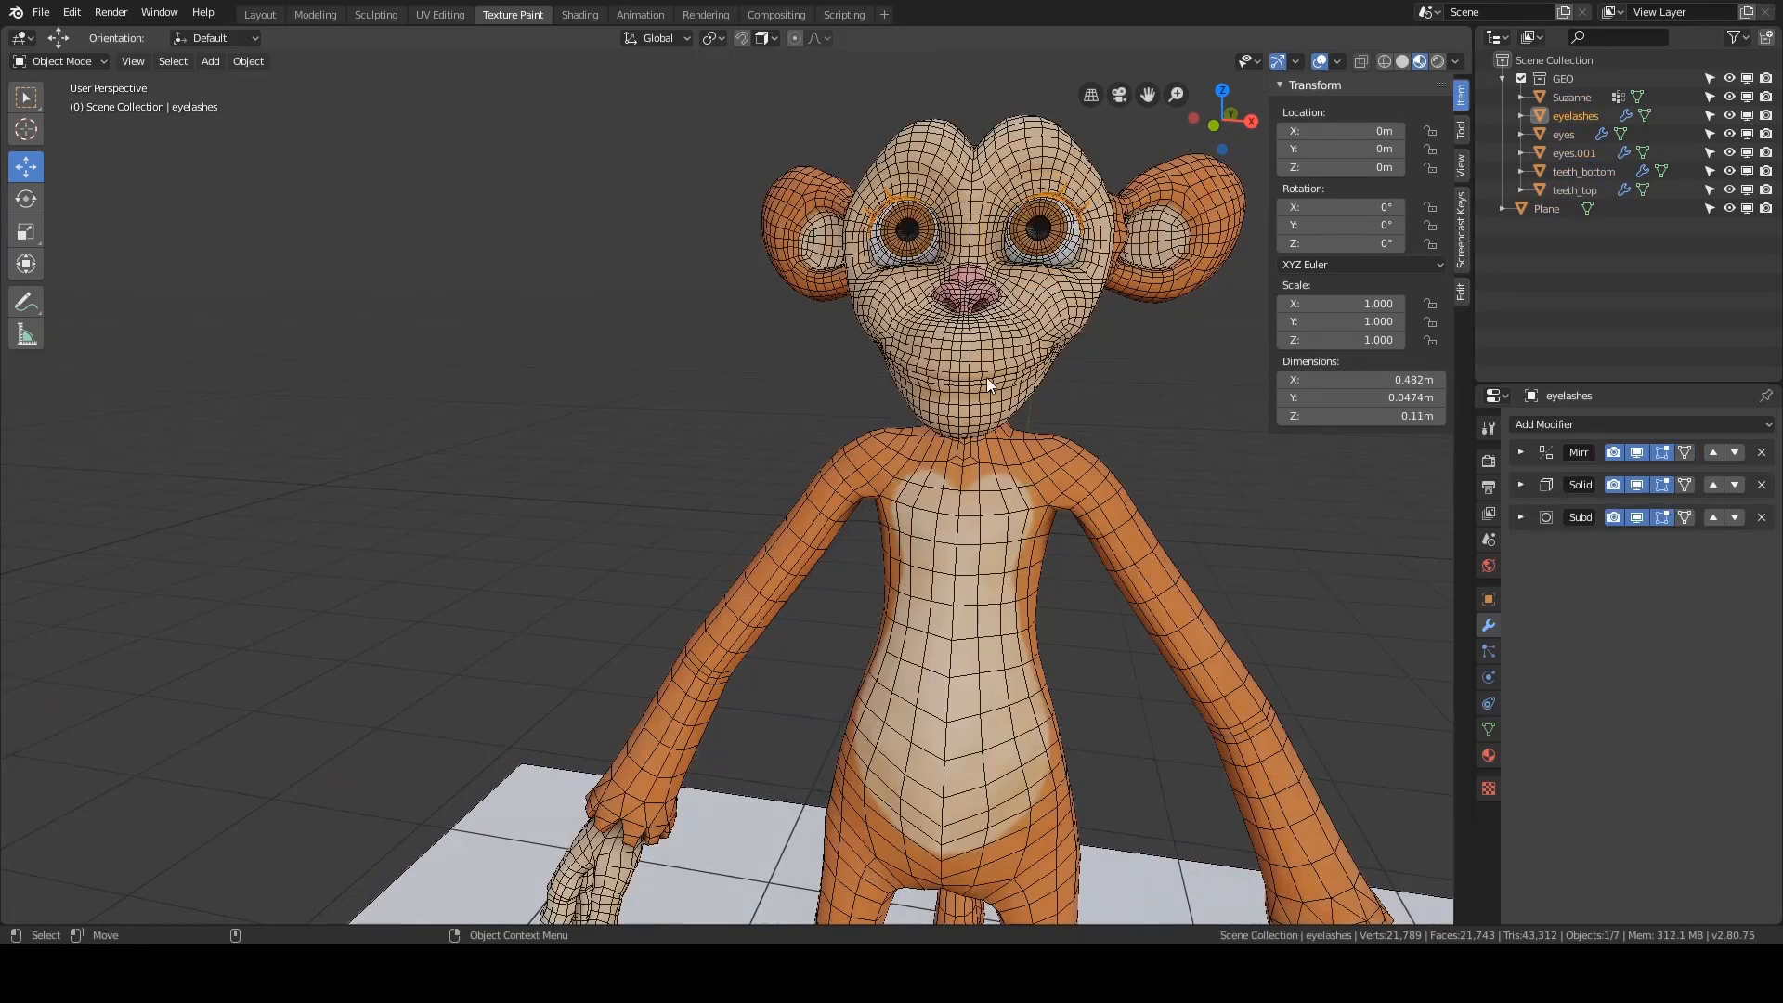
# - Hide the body temporarily and select the top and bottom teeth in turn to check their applied transforms and modifiers
pyautogui.click(1037, 445)
pyautogui.scroll(-5, 1076, 420)
pyautogui.scroll(-2, 928, 418)
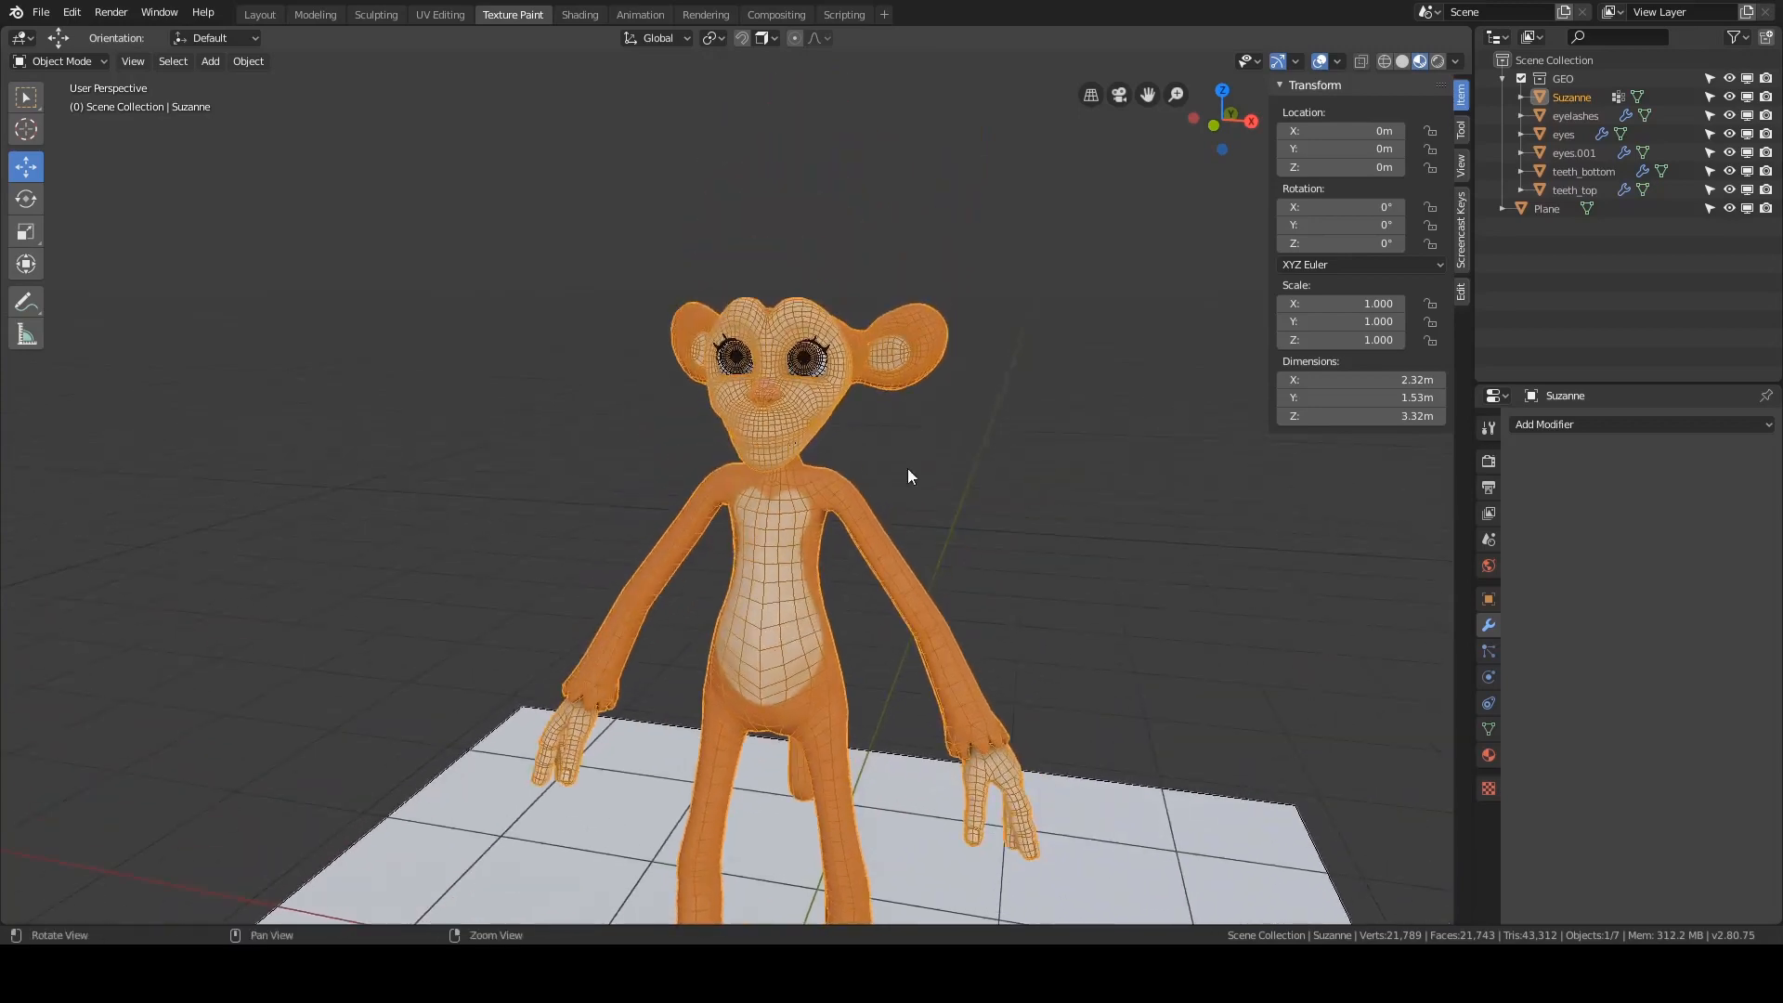
pyautogui.scroll(6, 877, 321)
pyautogui.press('h')
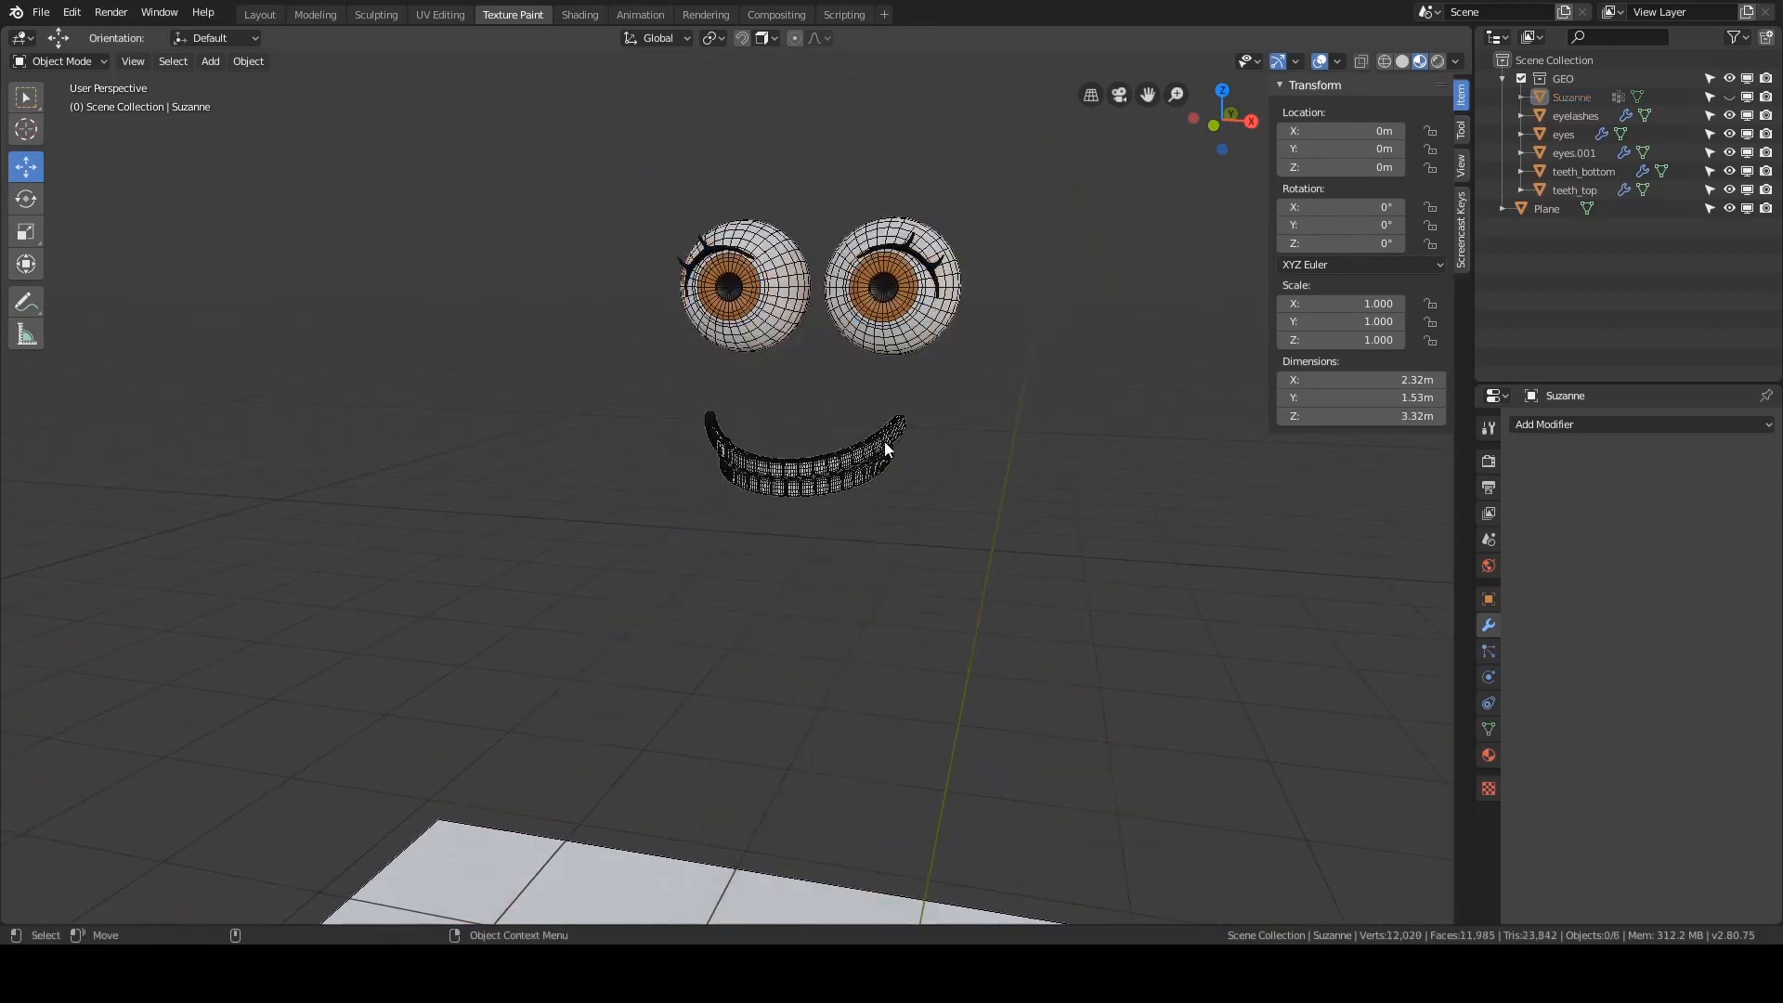
pyautogui.click(884, 442)
pyautogui.scroll(4, 884, 442)
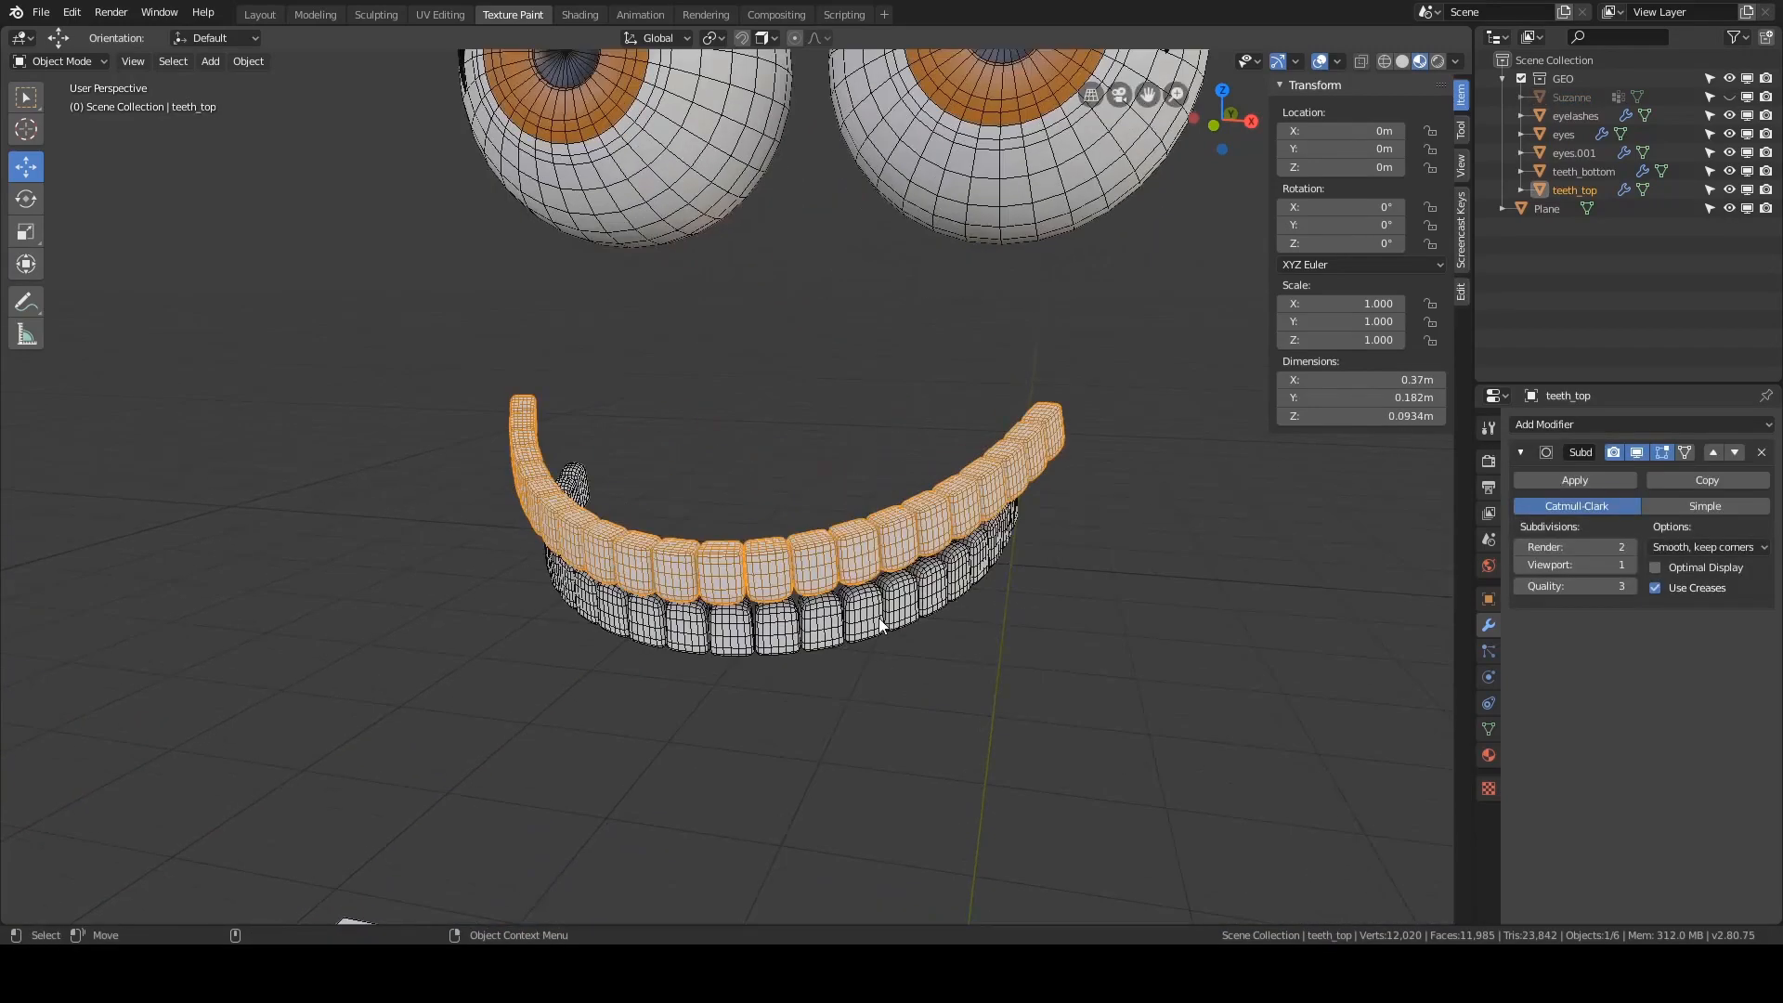
pyautogui.scroll(-3, 963, 349)
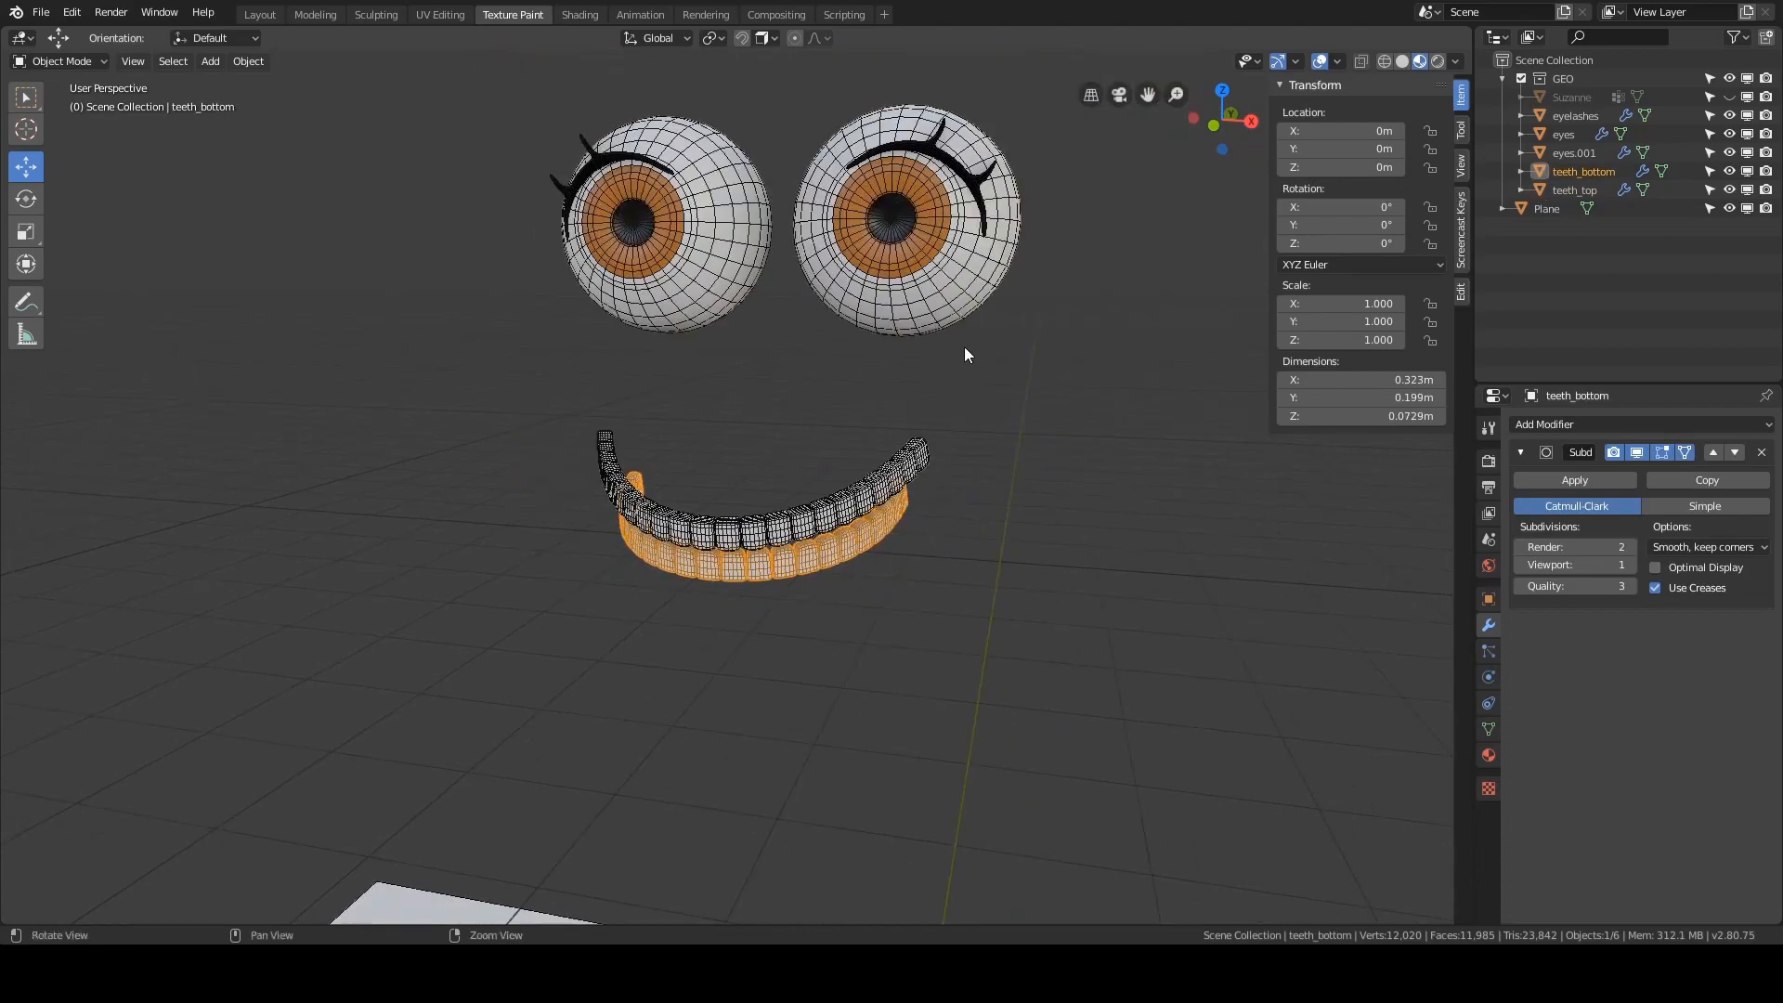
pyautogui.hotkey('alt', 'h')
# - Identify which eyeball each eyes object belongs to and rename the character's right one from eyes to eye.r
pyautogui.click(950, 307)
pyautogui.scroll(3, 950, 306)
pyautogui.scroll(-2, 951, 320)
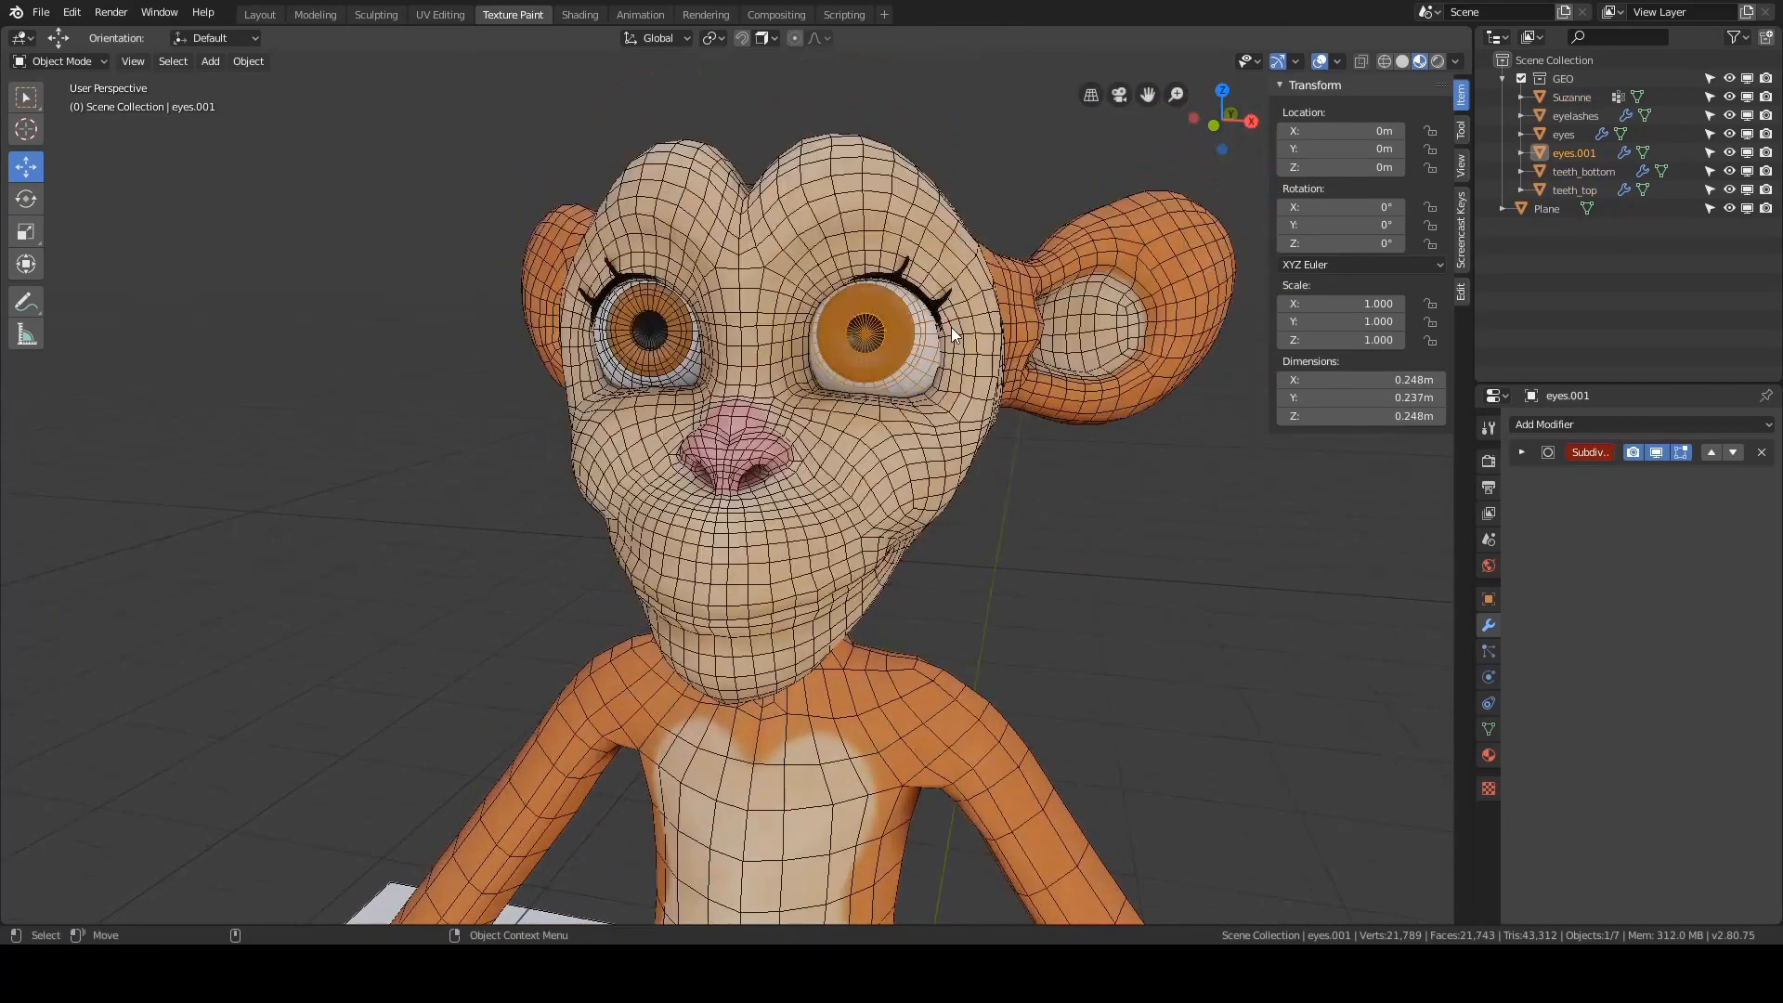
pyautogui.moveTo(950, 327); pyautogui.dragTo(977, 330, button='middle')
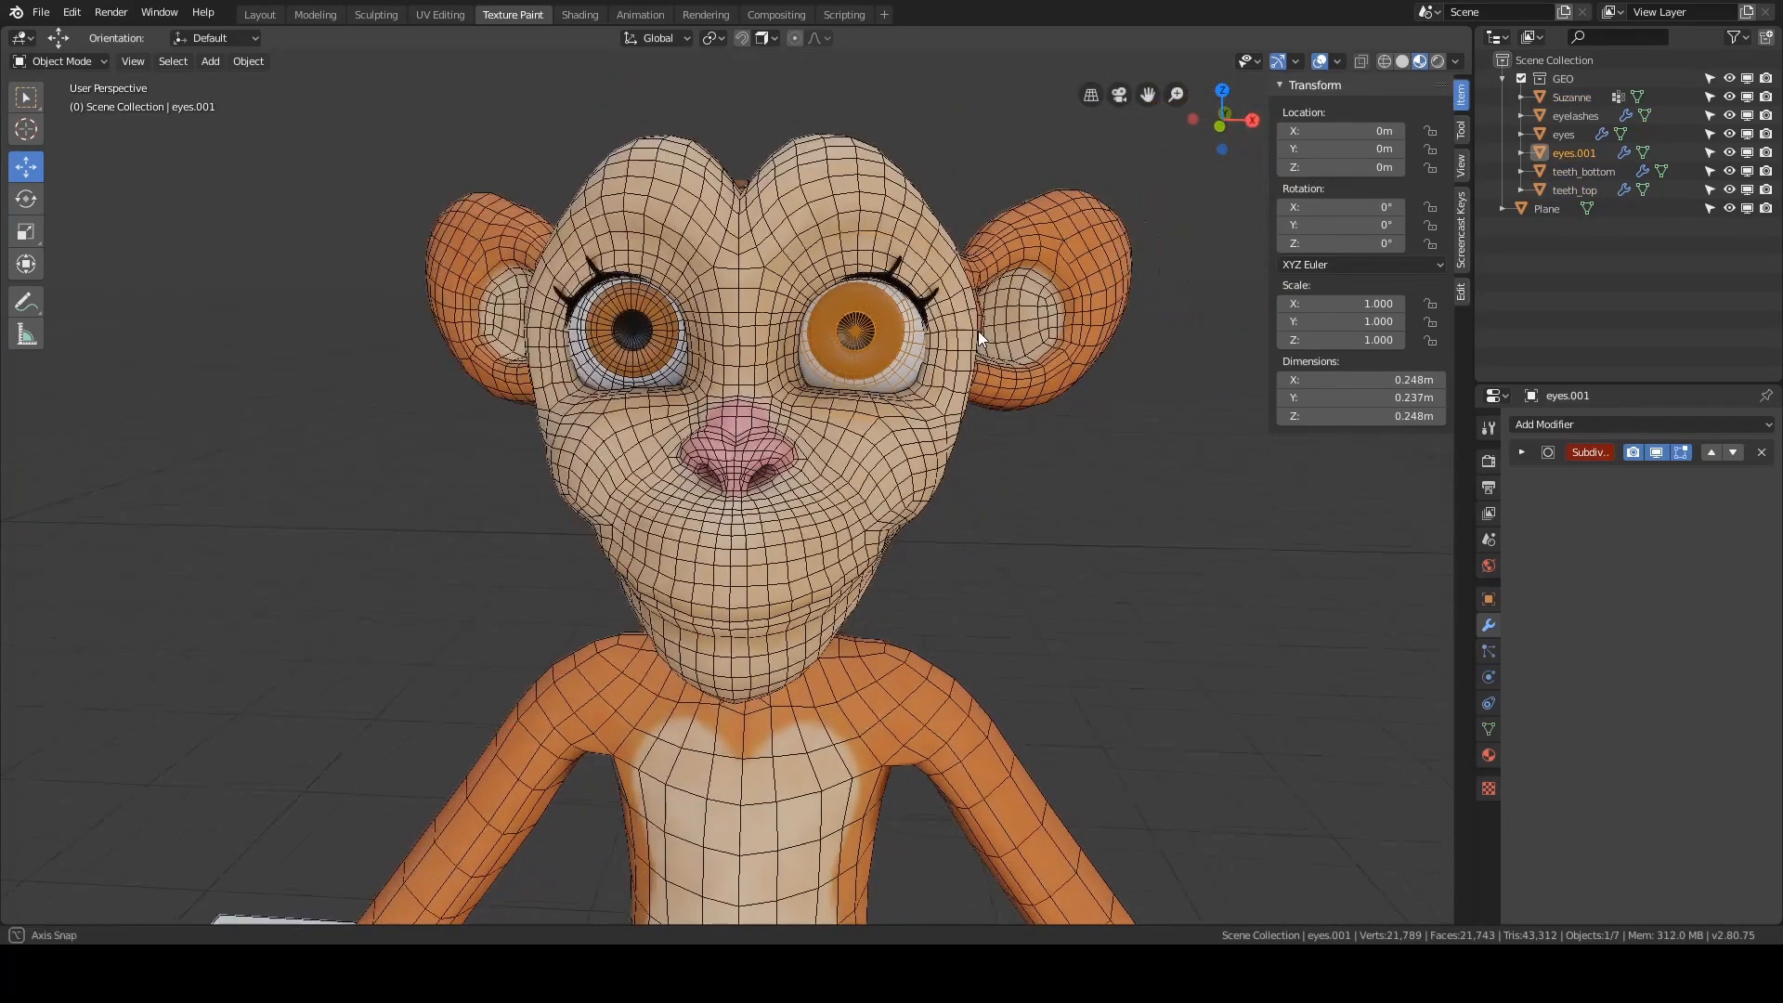
pyautogui.keyDown('shift'); pyautogui.moveTo(1058, 247); pyautogui.dragTo(1066, 310, button='middle'); pyautogui.keyUp('shift')
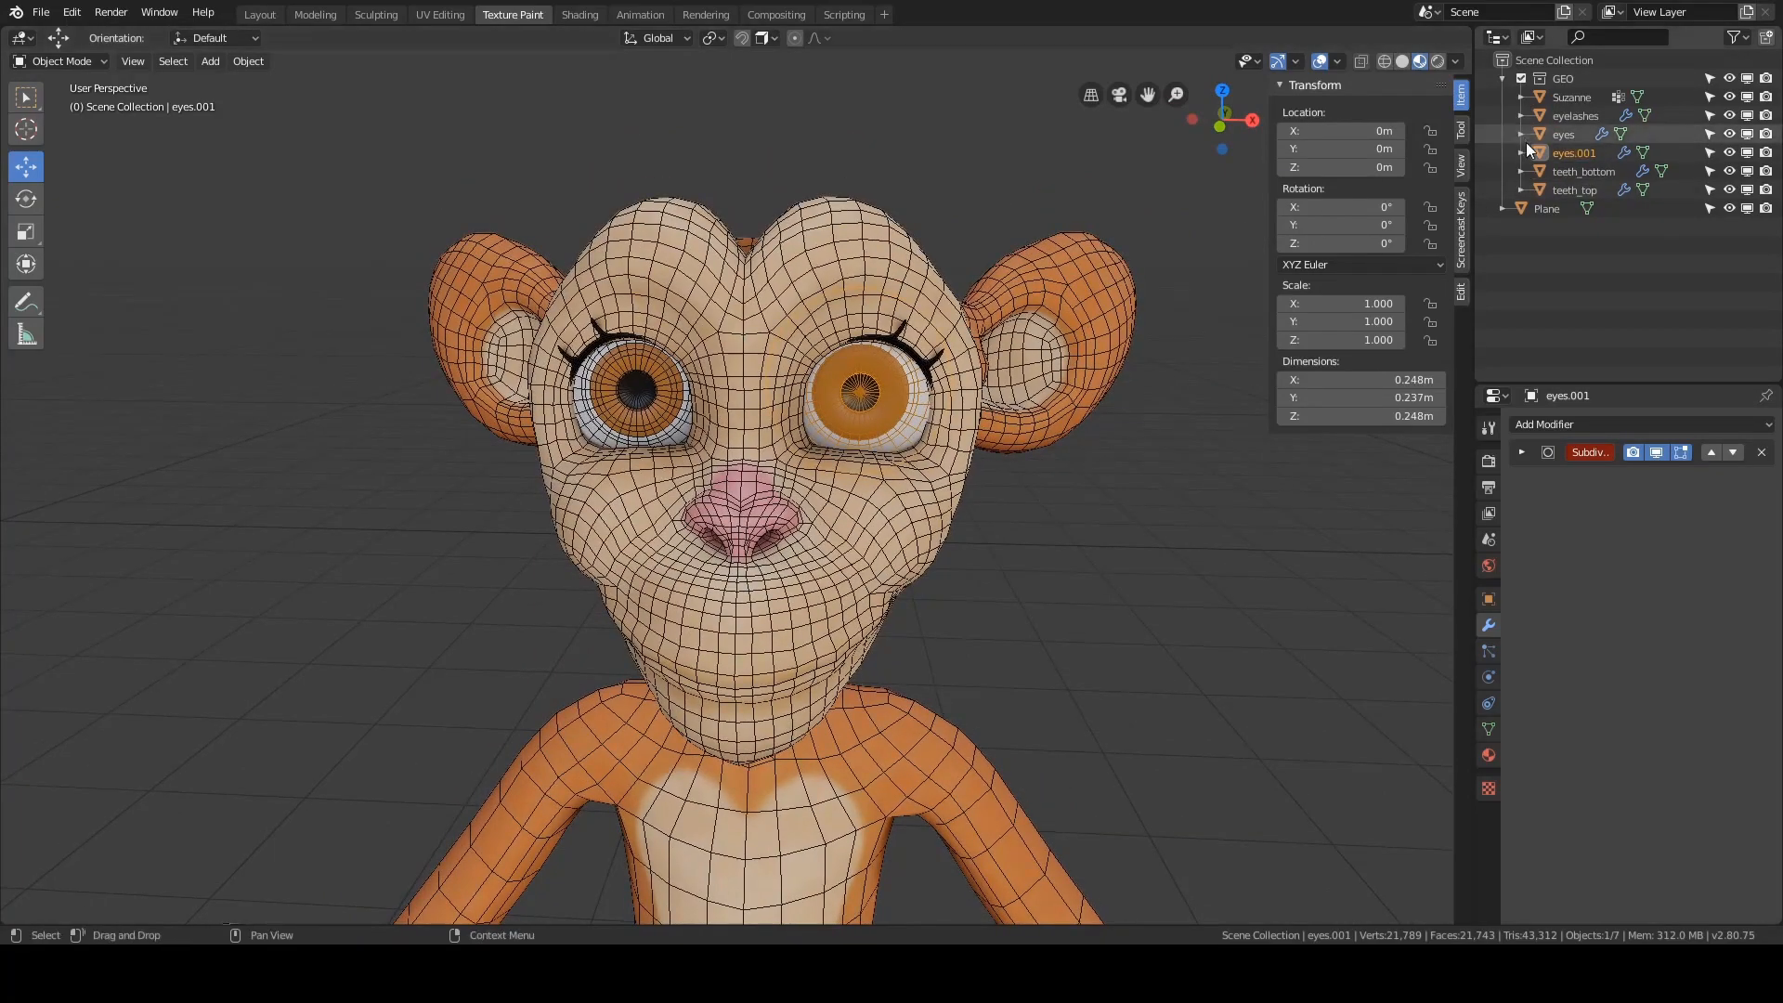
pyautogui.click(1563, 135)
pyautogui.moveTo(1207, 222); pyautogui.dragTo(1030, 278, button='middle')
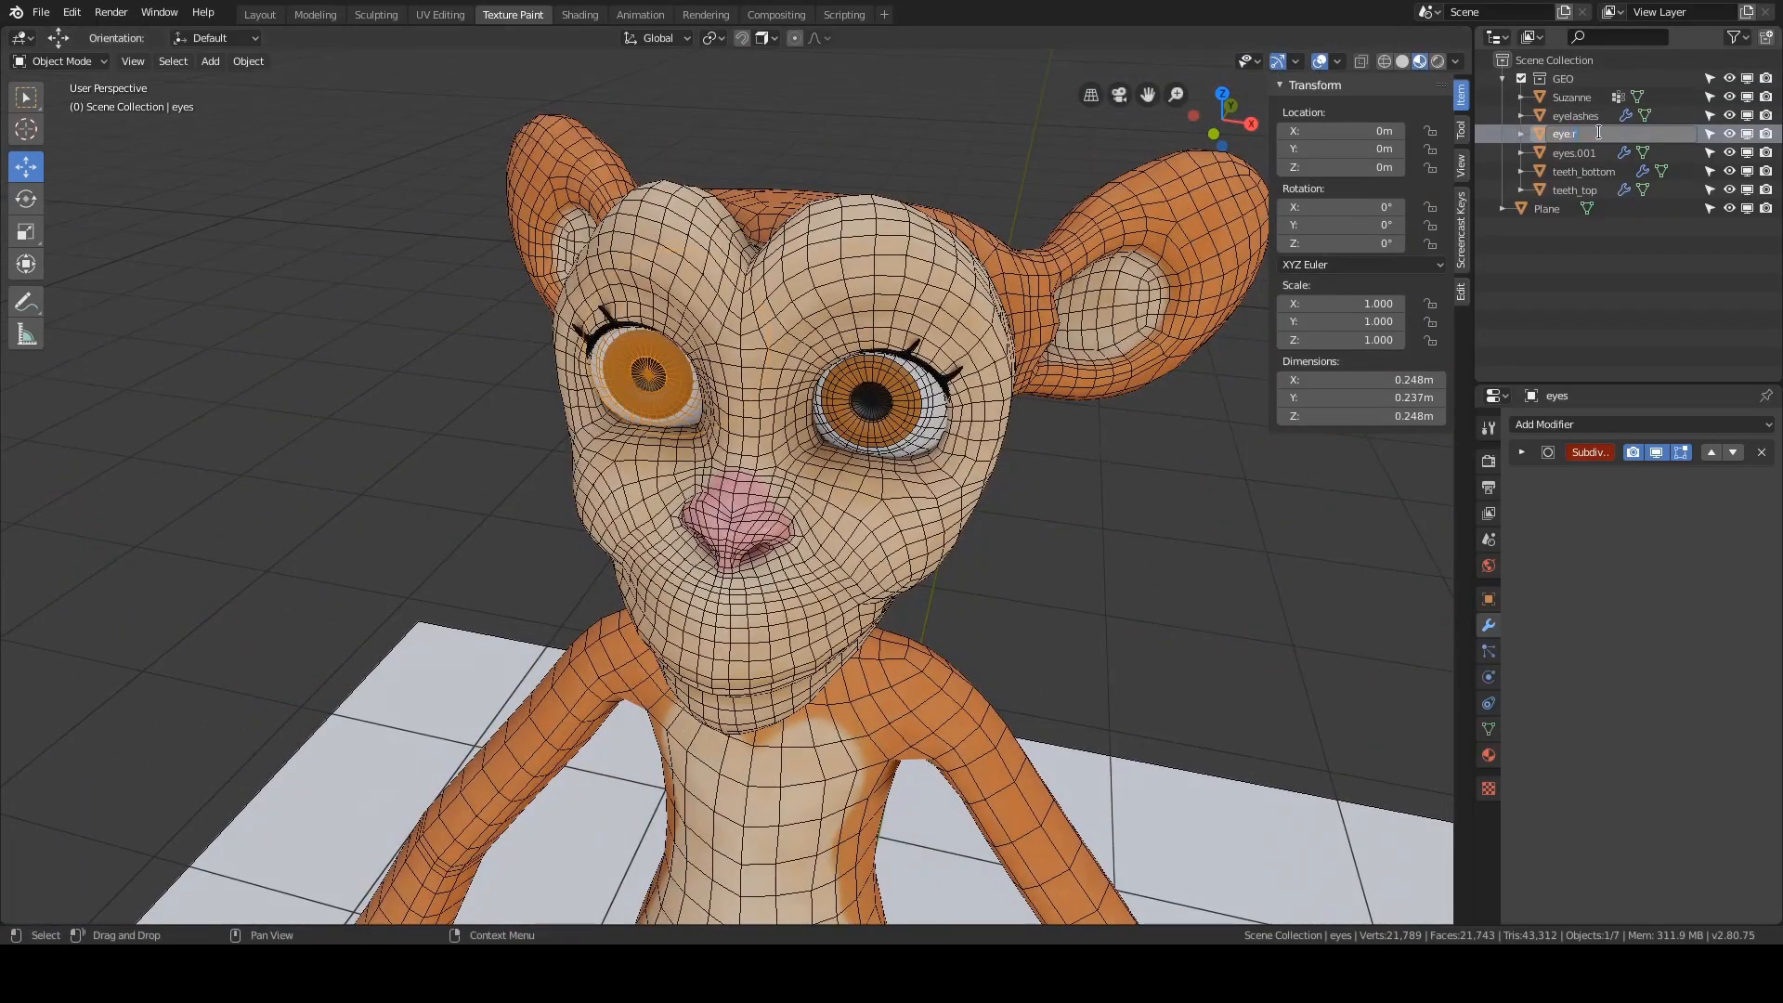
pyautogui.press('Return')
# - Rename the other eyeball object, eyes.001, as eye.l
pyautogui.doubleClick(1576, 153)
pyautogui.write('eye.')
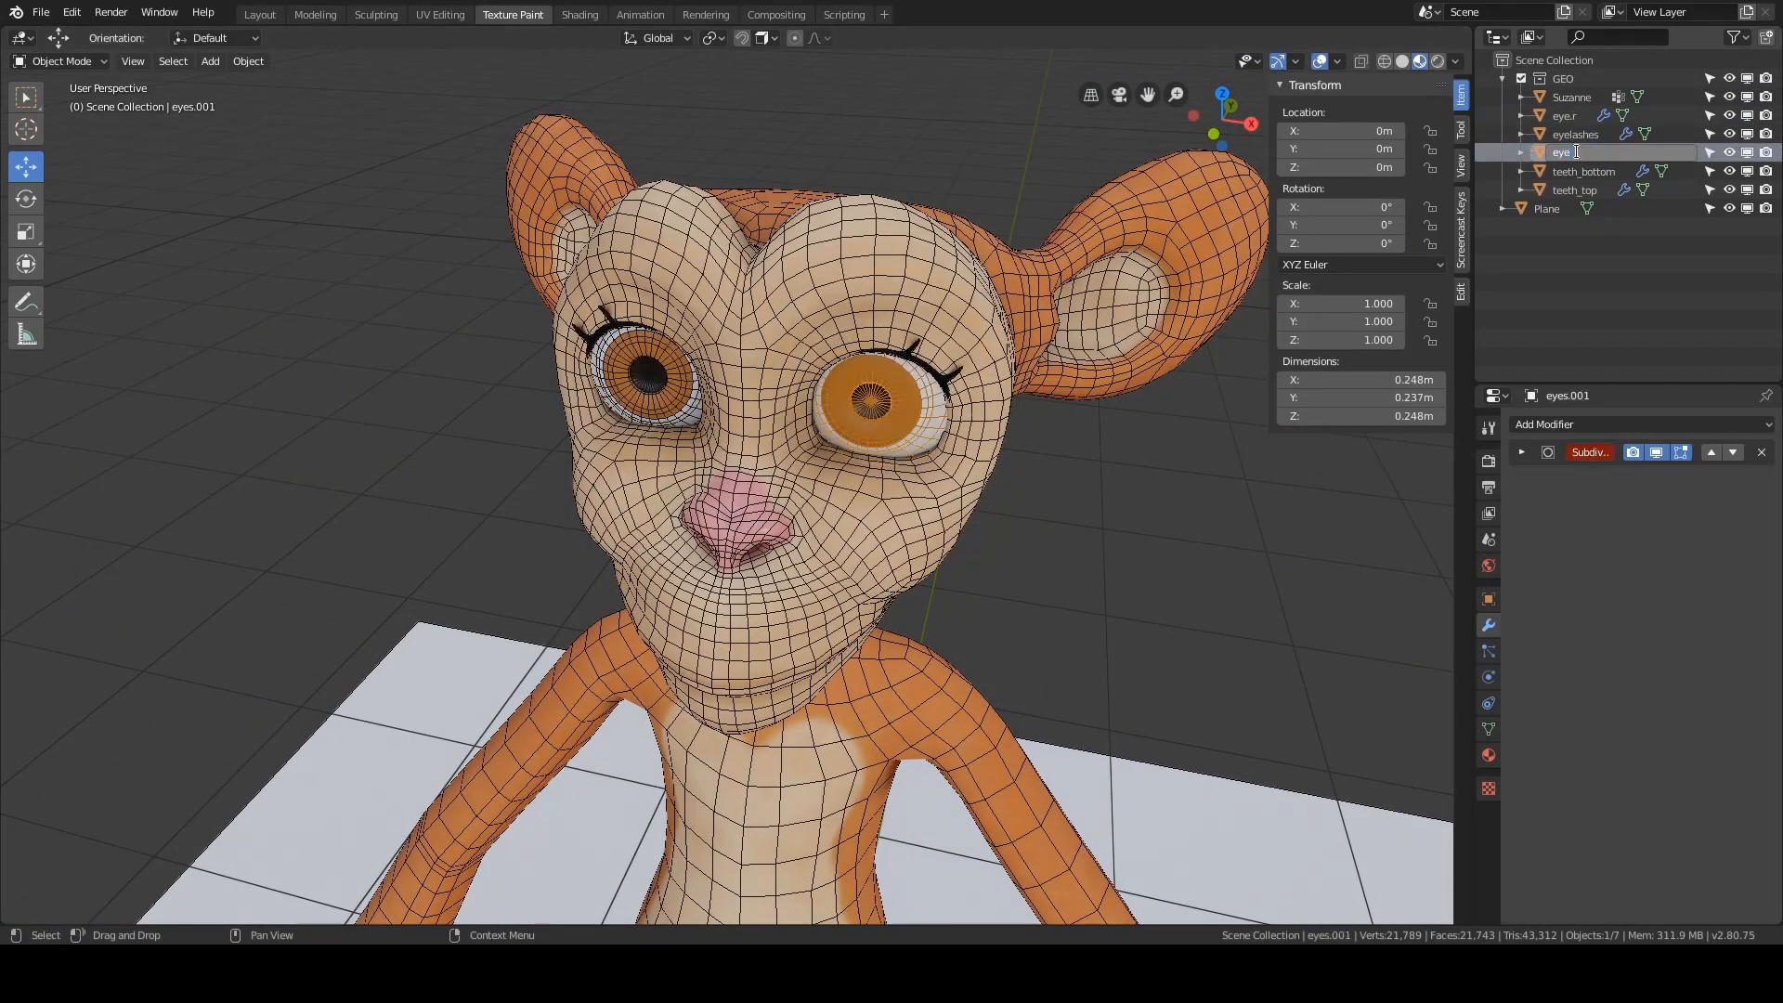
pyautogui.write('l')
pyautogui.press('Return')
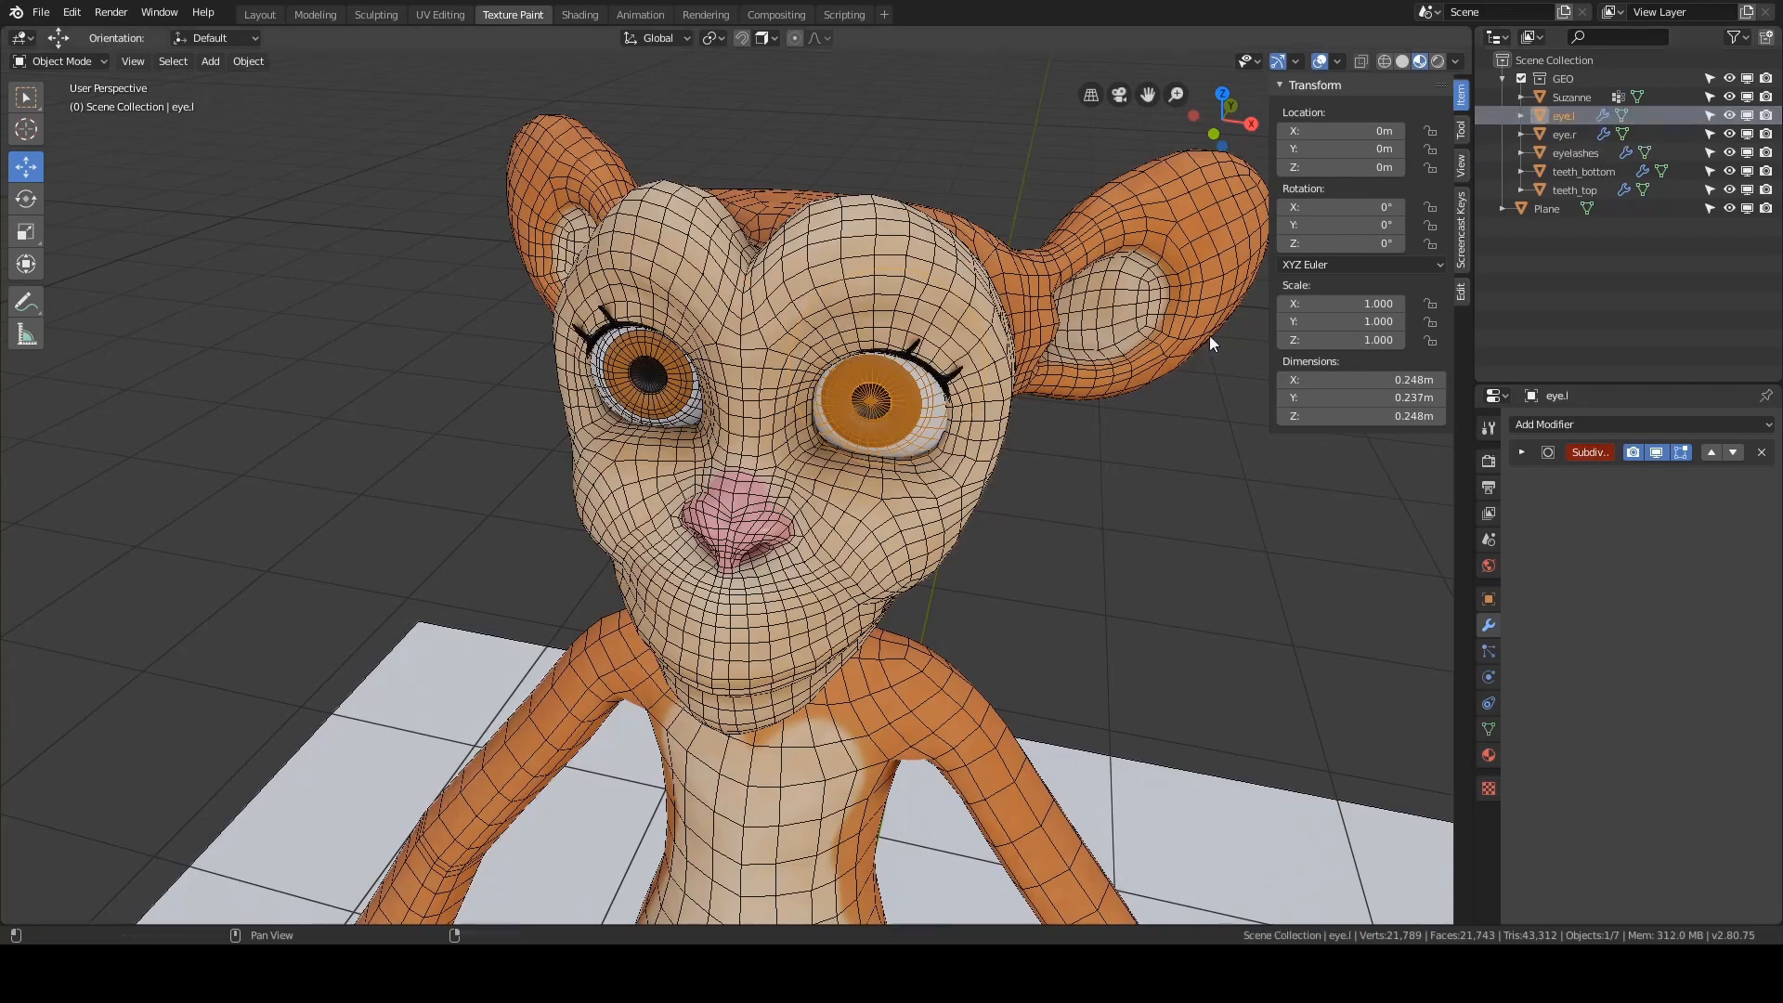
# - Select the eyelashes and examine up close, from the front and from inside the head, how they meet the face and eyeball
pyautogui.click(935, 378)
pyautogui.moveTo(935, 378); pyautogui.dragTo(839, 317, button='middle')
pyautogui.press('KP_Decimal')
pyautogui.scroll(2, 977, 310)
pyautogui.scroll(2, 839, 318)
pyautogui.keyDown('alt'); pyautogui.moveTo(840, 317); pyautogui.dragTo(742, 327); pyautogui.keyUp('alt')
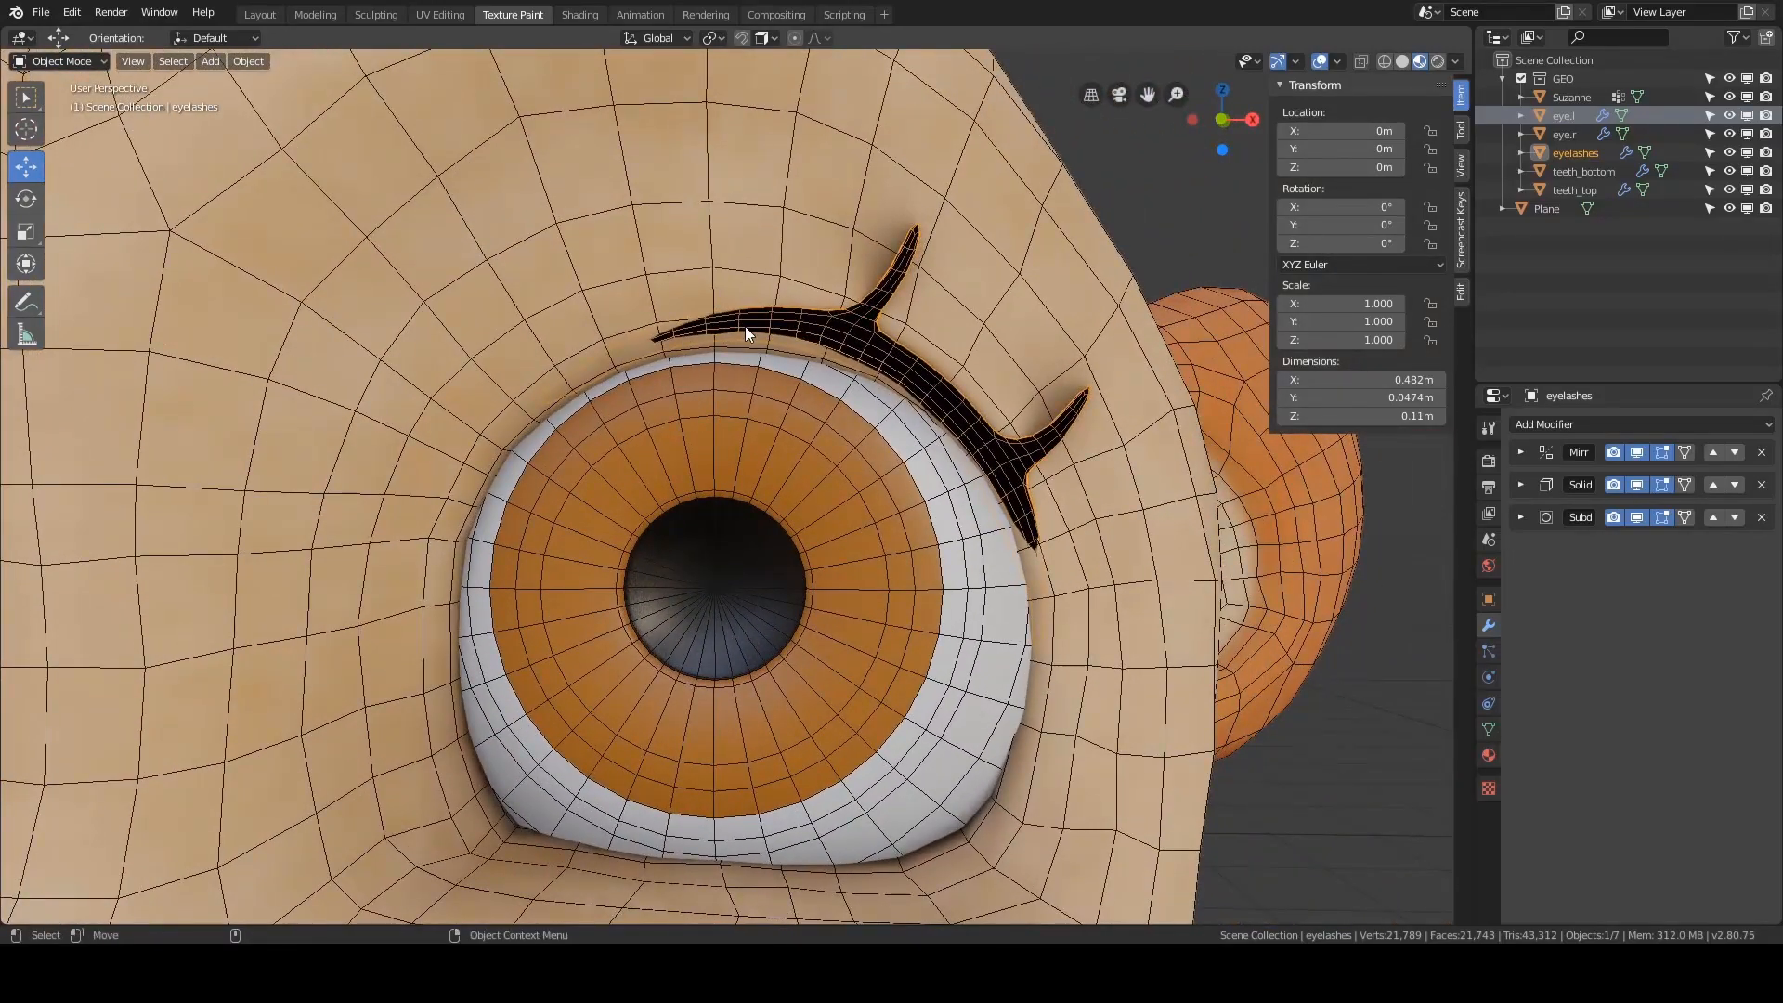
pyautogui.moveTo(745, 326); pyautogui.dragTo(1407, 477, button='middle')
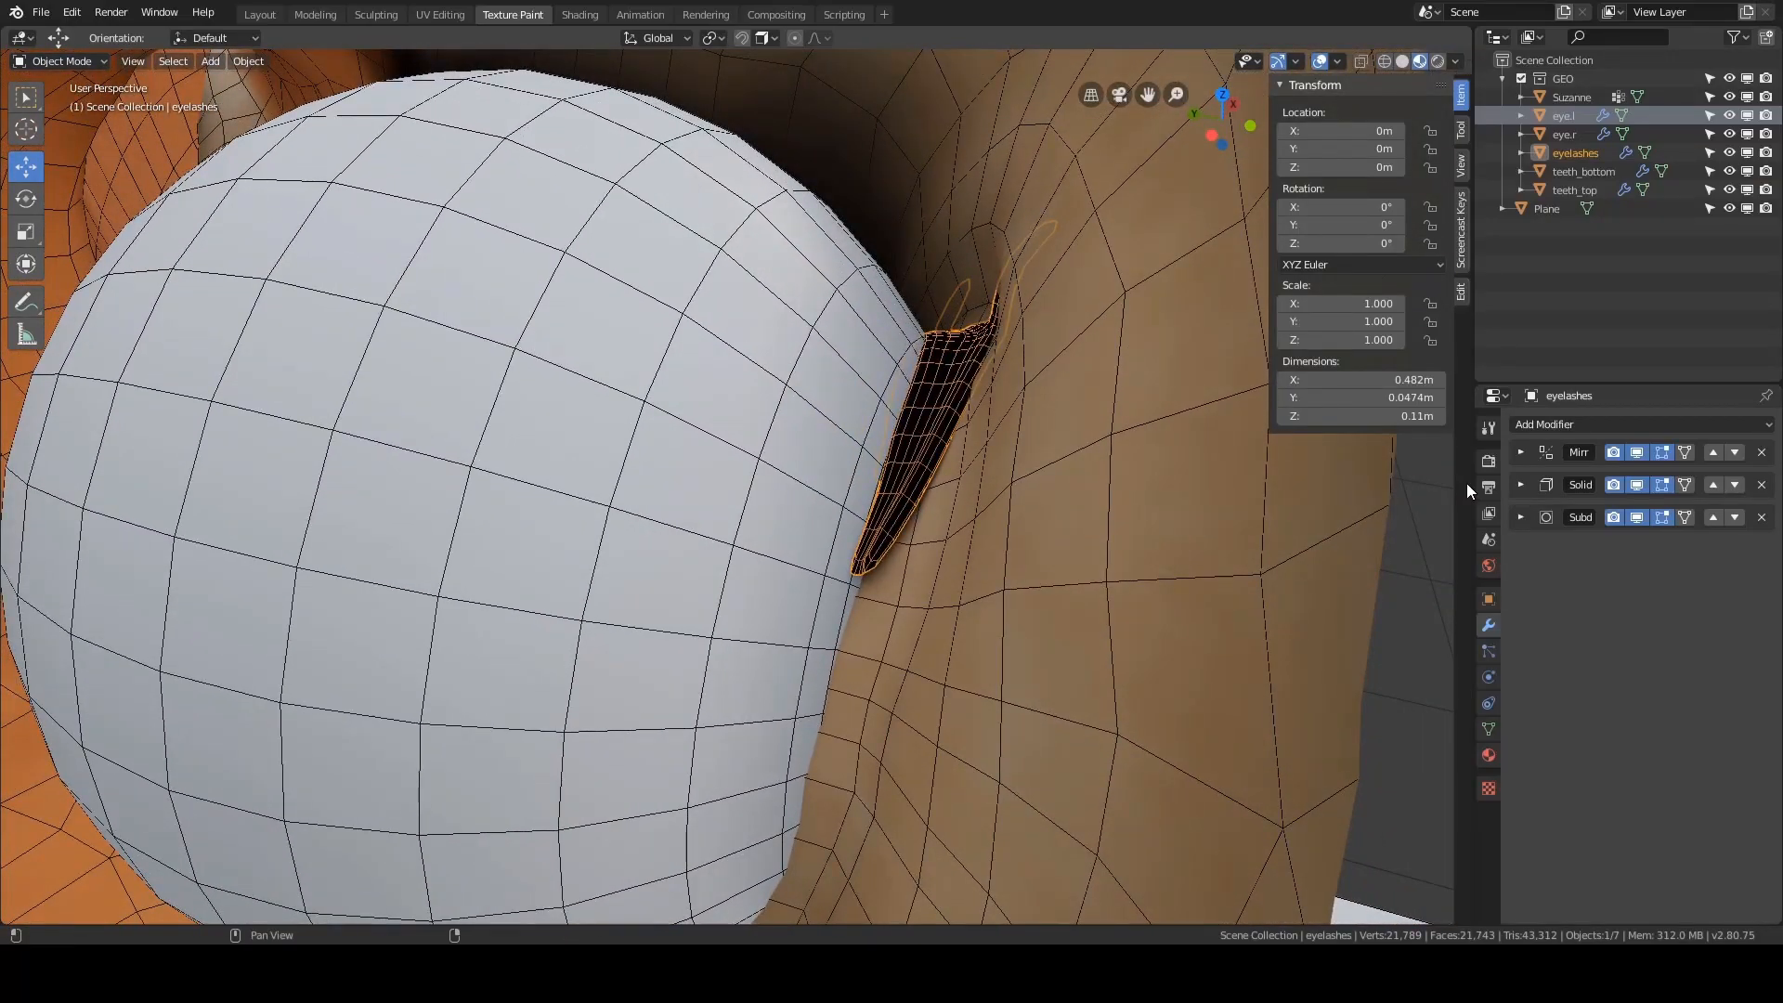
# - Turn off the viewport display of the eyelashes' Subdivision modifier, keeping Mirror and Solidify displayed
pyautogui.click(1636, 487)
pyautogui.click(1636, 514)
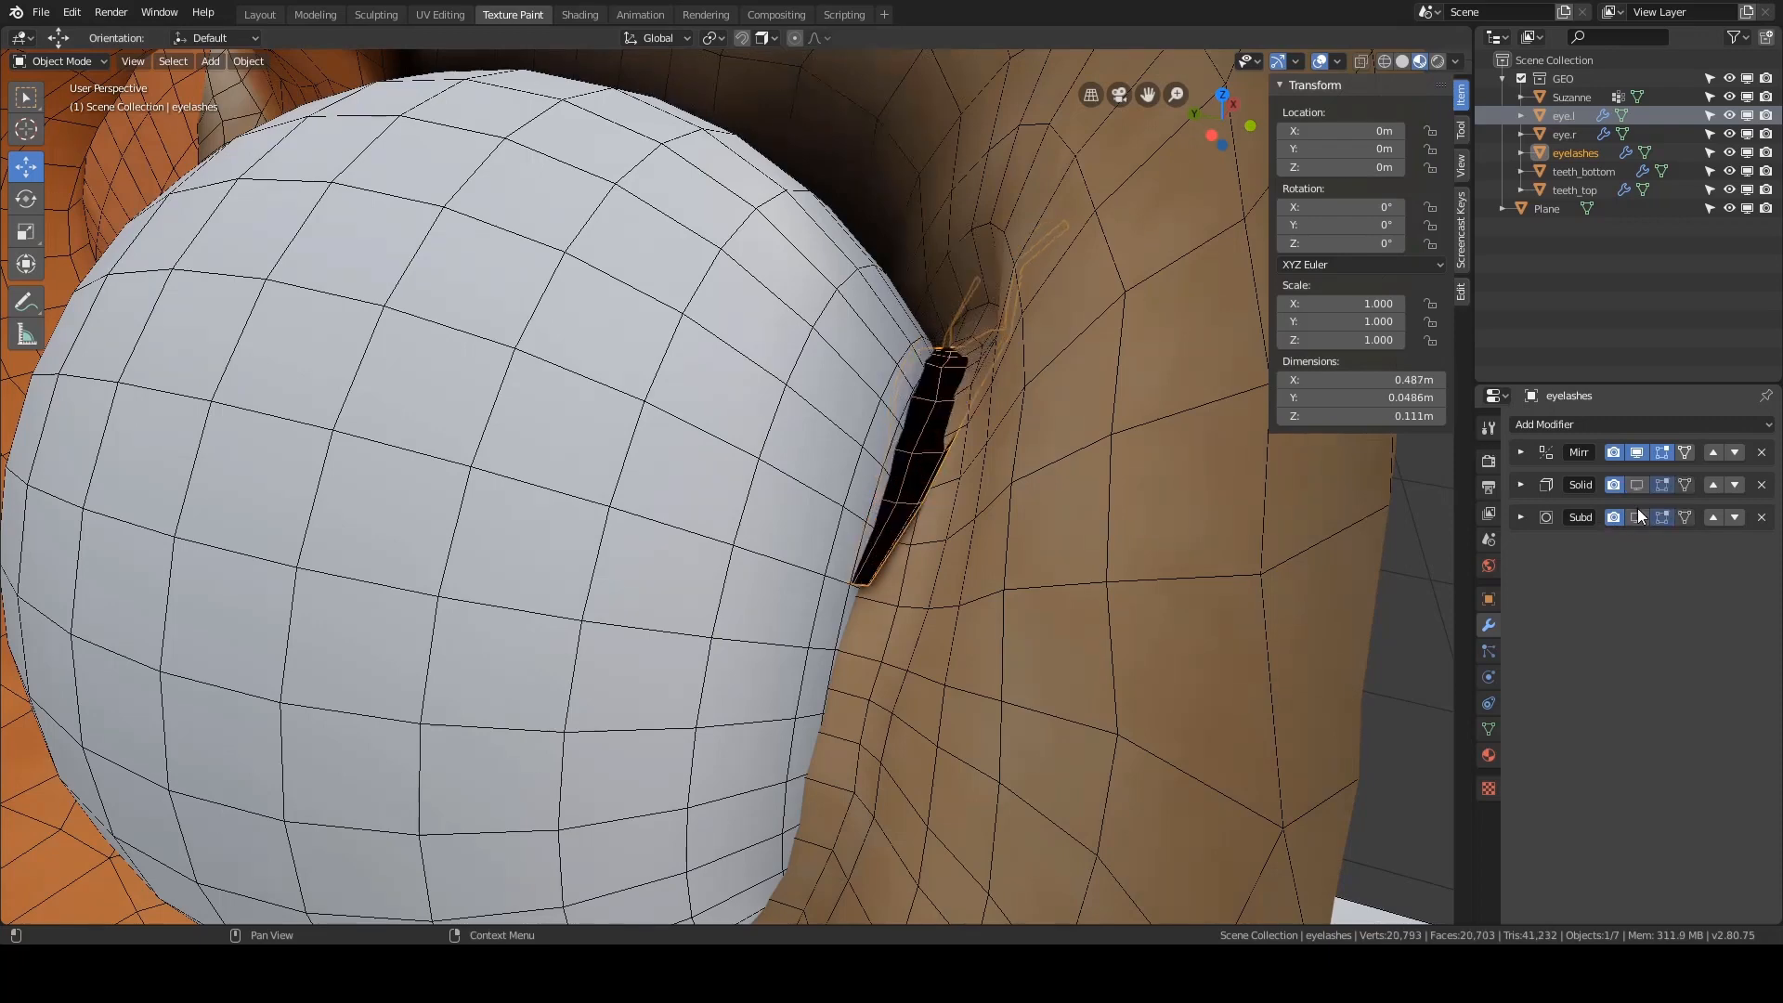
pyautogui.moveTo(984, 492); pyautogui.dragTo(1068, 483, button='middle')
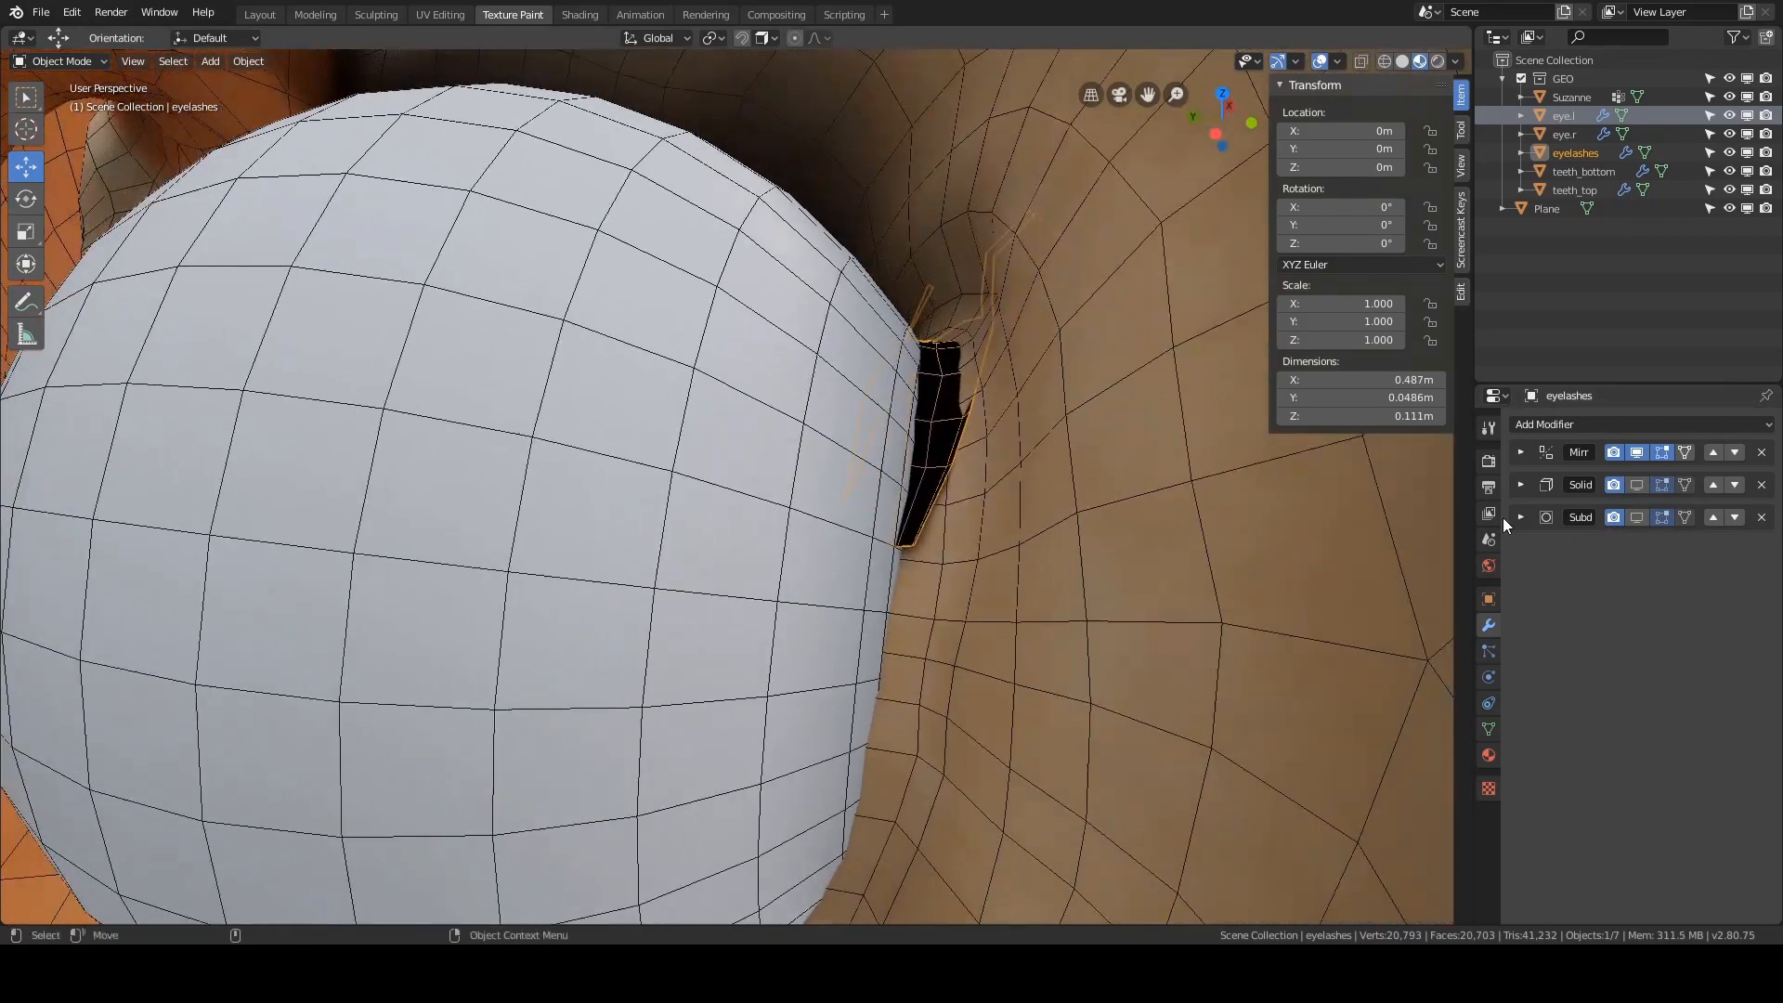
pyautogui.click(1636, 483)
pyautogui.moveTo(1376, 509); pyautogui.dragTo(996, 398, button='middle')
pyautogui.scroll(-5, 716, 308)
pyautogui.scroll(-3, 689, 384)
pyautogui.scroll(3, 730, 386)
# - Enter Edit Mode on the eyelashes and select the vertices of the outer lower end through the wireframe display
pyautogui.press('Tab')
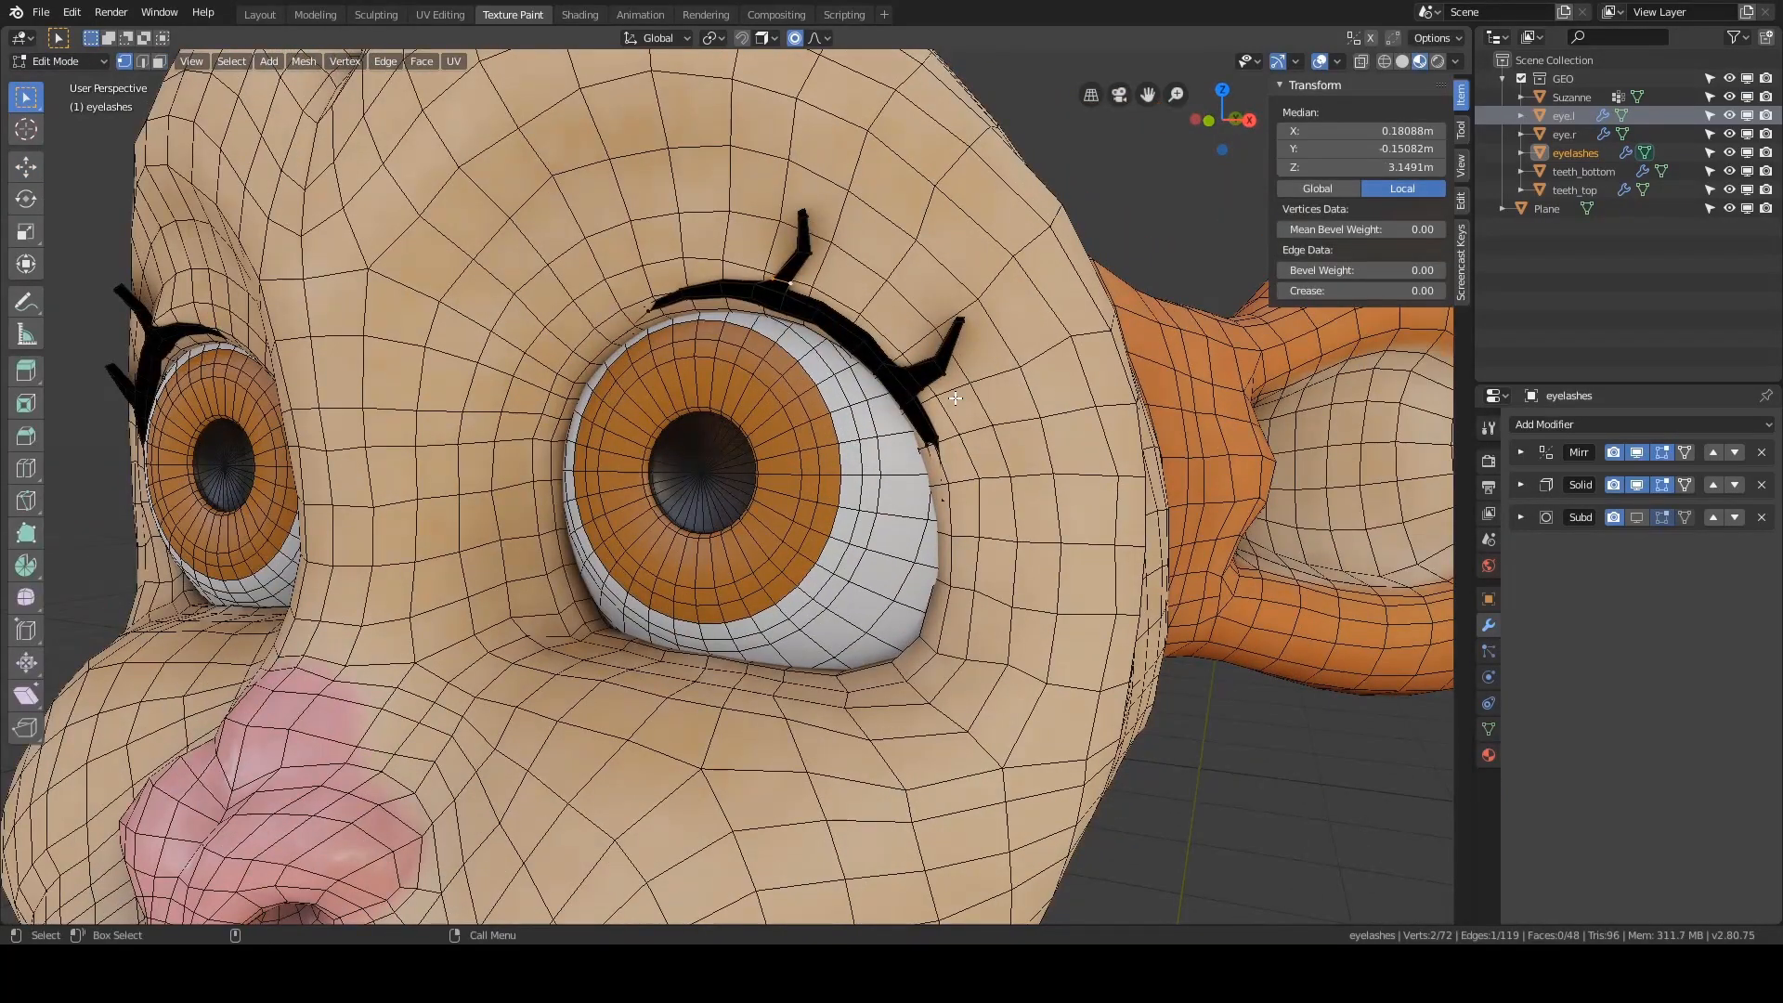
pyautogui.press('`')
pyautogui.press('Escape')
pyautogui.press('z')
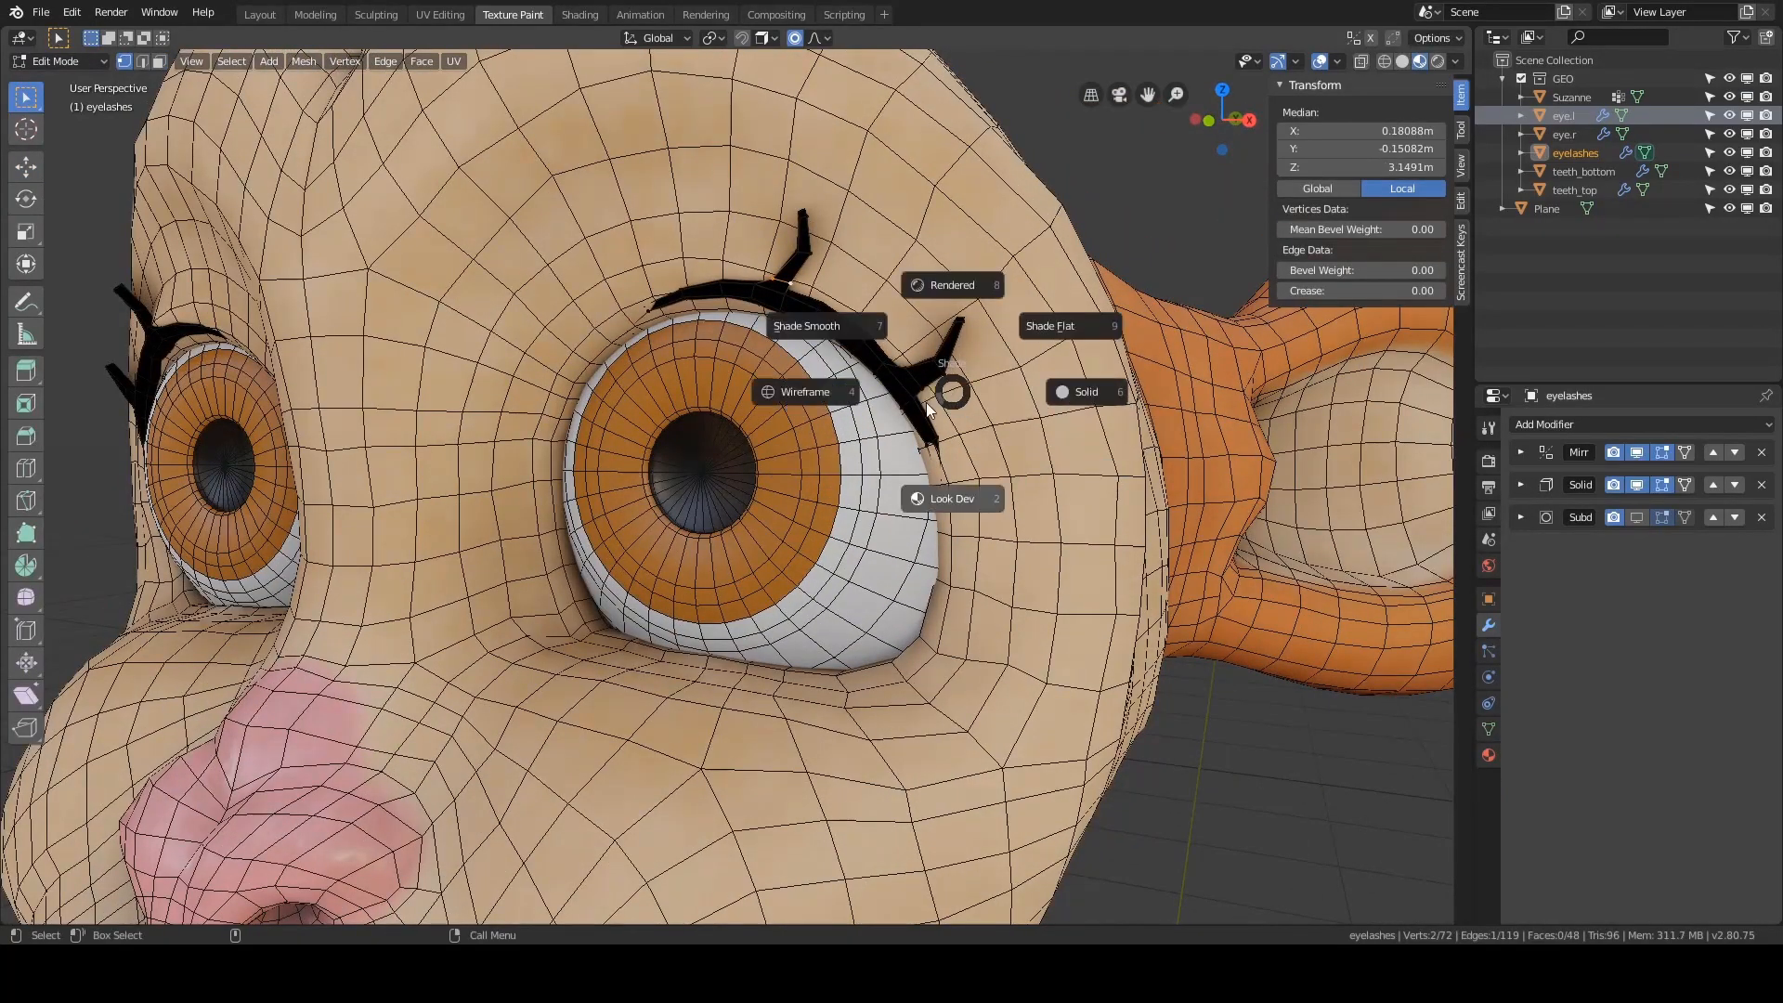
pyautogui.click(806, 393)
pyautogui.moveTo(903, 398)
pyautogui.mouseDown(button='middle')
pyautogui.moveTo(798, 399)
pyautogui.moveTo(844, 422)
pyautogui.mouseUp(button='middle')
pyautogui.press('a')
pyautogui.scroll(2, 889, 403)
pyautogui.hotkey('alt', 'a')
pyautogui.moveTo(889, 409); pyautogui.dragTo(734, 574)
pyautogui.press('z')
pyautogui.click(1144, 446)
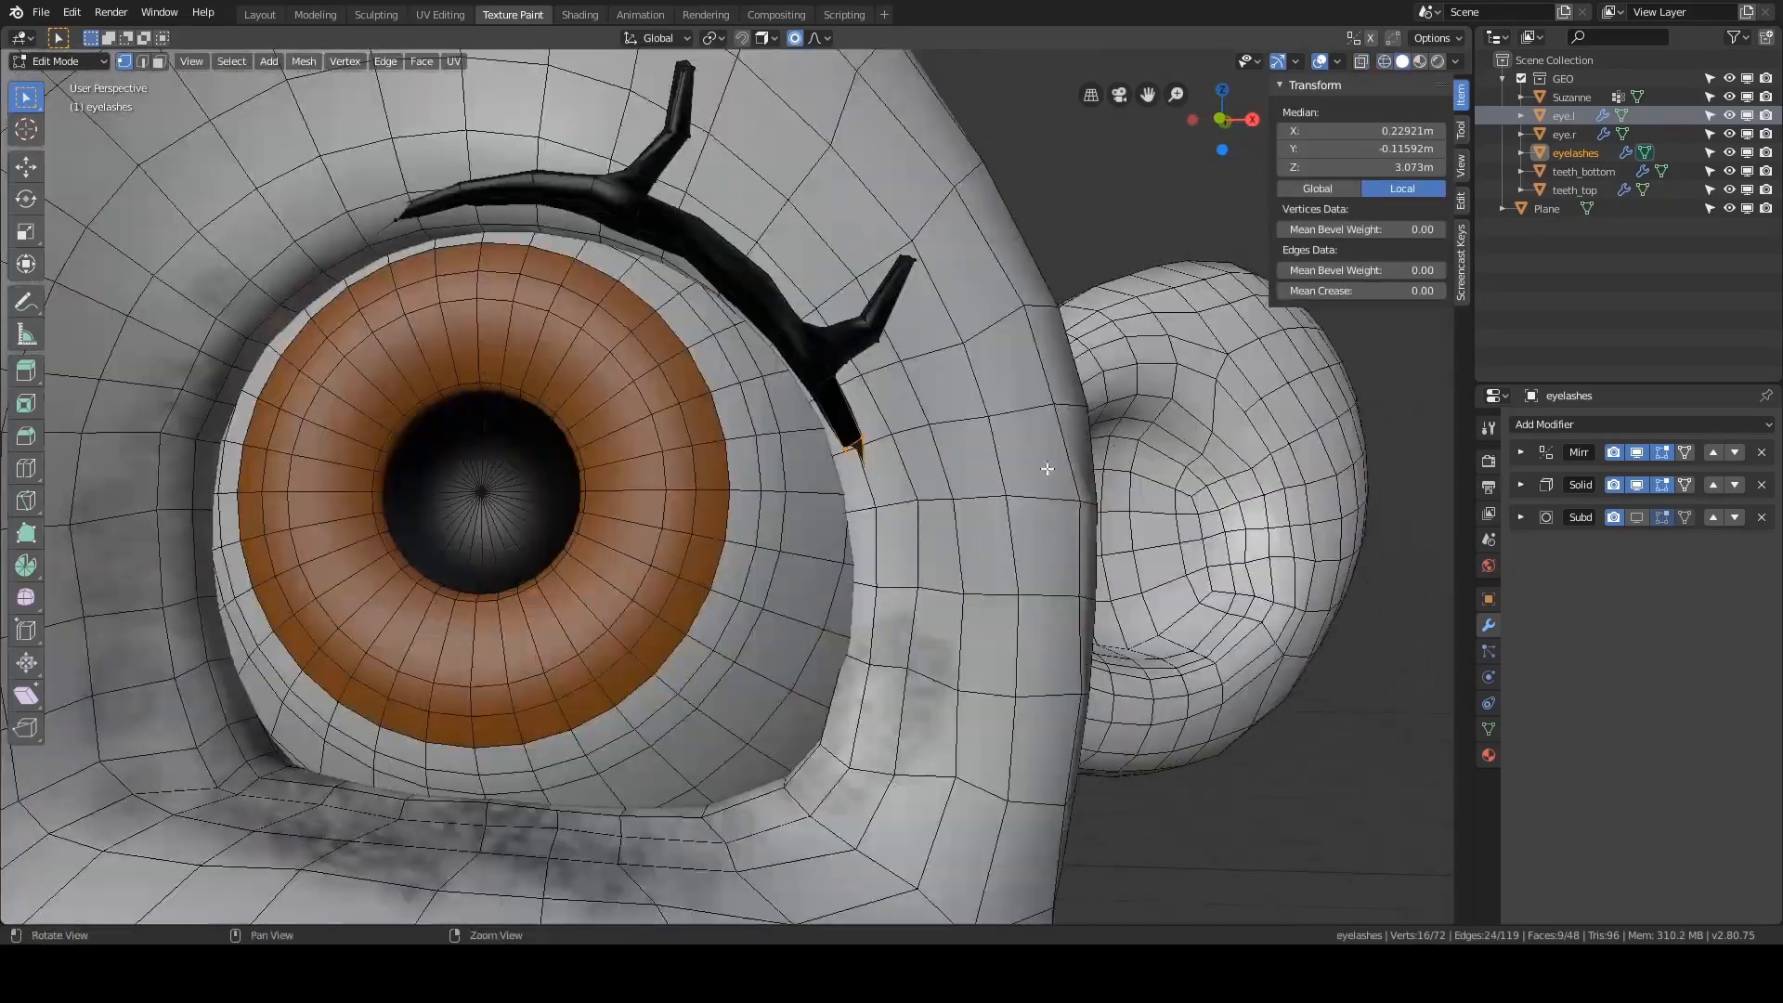
# - Move the outer eyelash end forward about -0.006 m along Y with proportional editing at size 0.05
pyautogui.moveTo(966, 469)
pyautogui.mouseDown(button='middle')
pyautogui.moveTo(790, 460)
pyautogui.moveTo(856, 459)
pyautogui.mouseUp(button='middle')
pyautogui.moveTo(855, 459)
pyautogui.mouseDown(button='middle')
pyautogui.moveTo(919, 451)
pyautogui.moveTo(889, 482)
pyautogui.mouseUp(button='middle')
pyautogui.press('z')
pyautogui.click(923, 557)
pyautogui.press('g')
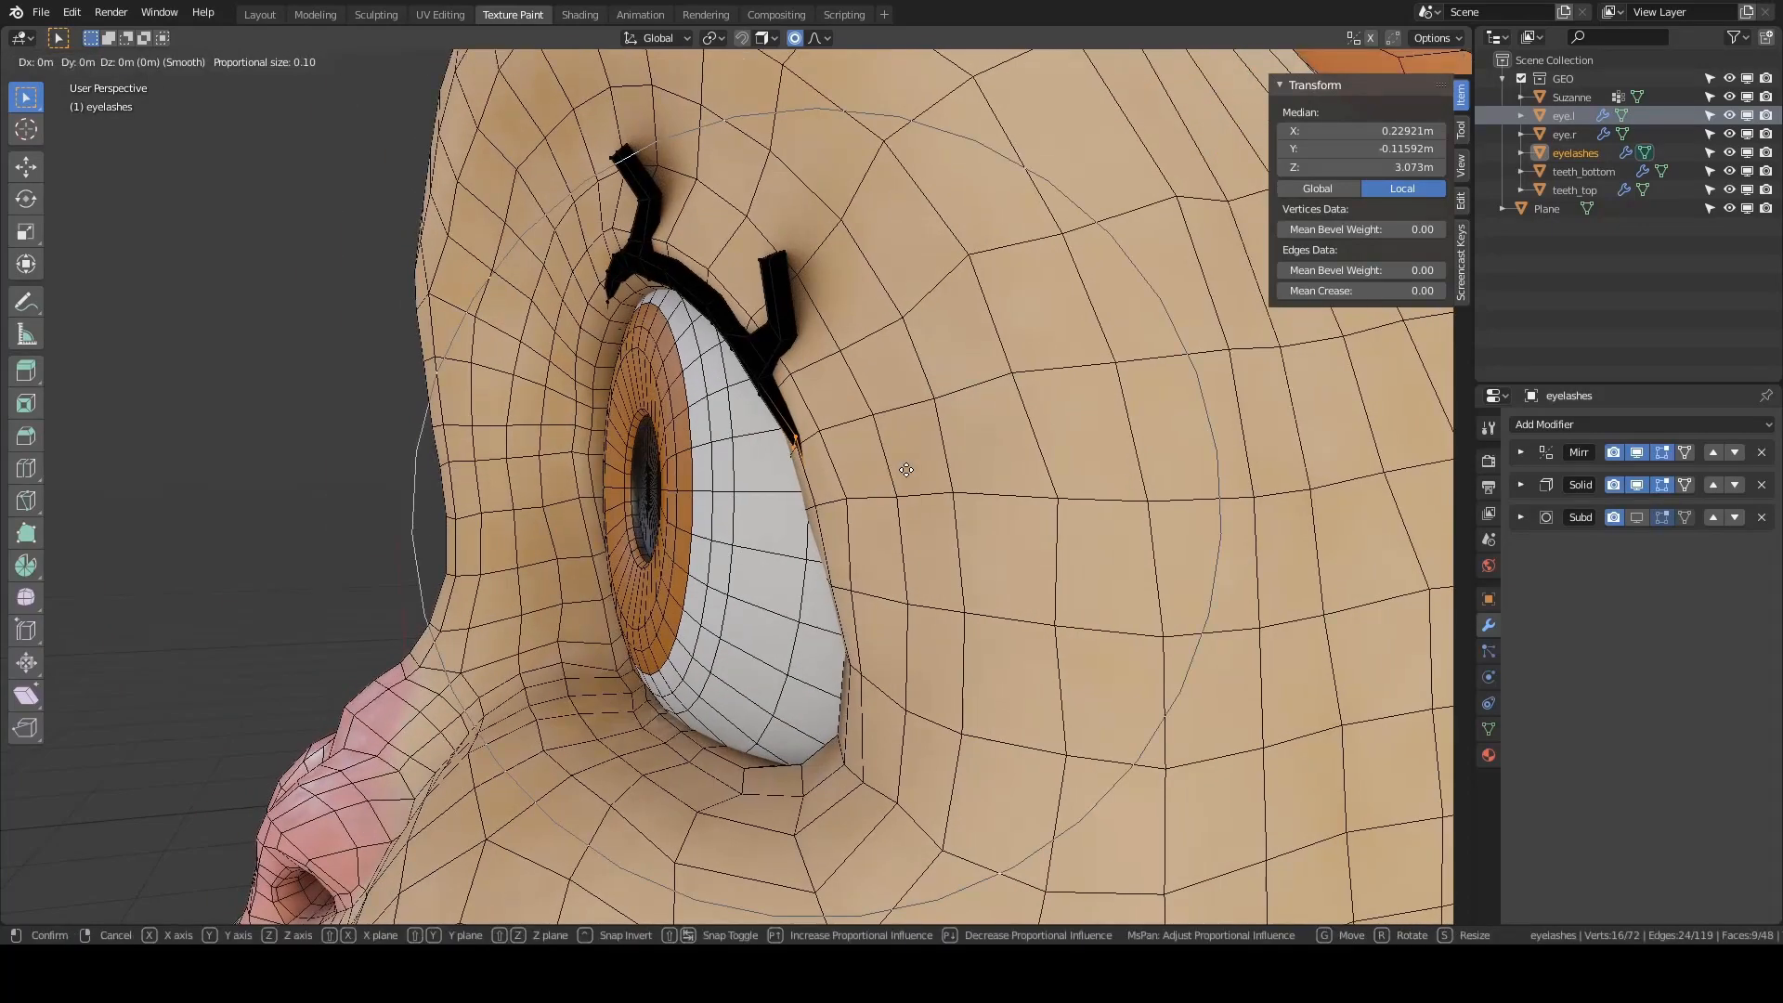
pyautogui.scroll(7, 906, 470)
pyautogui.press('y')
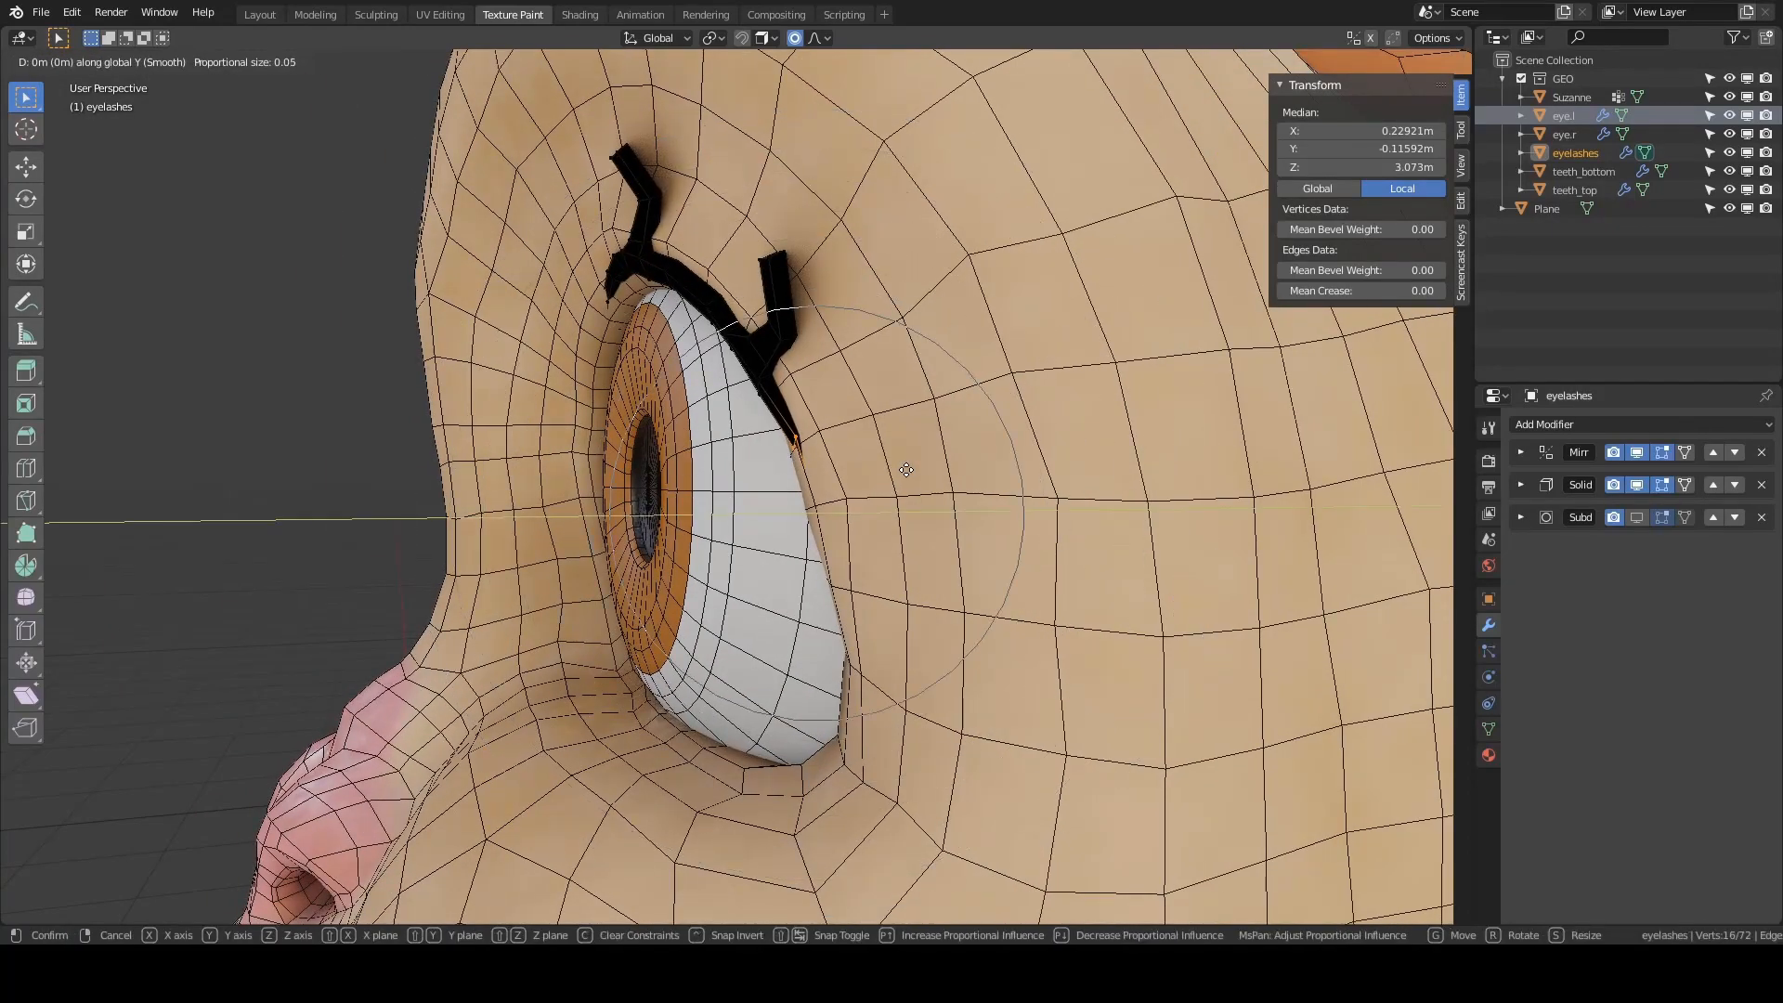
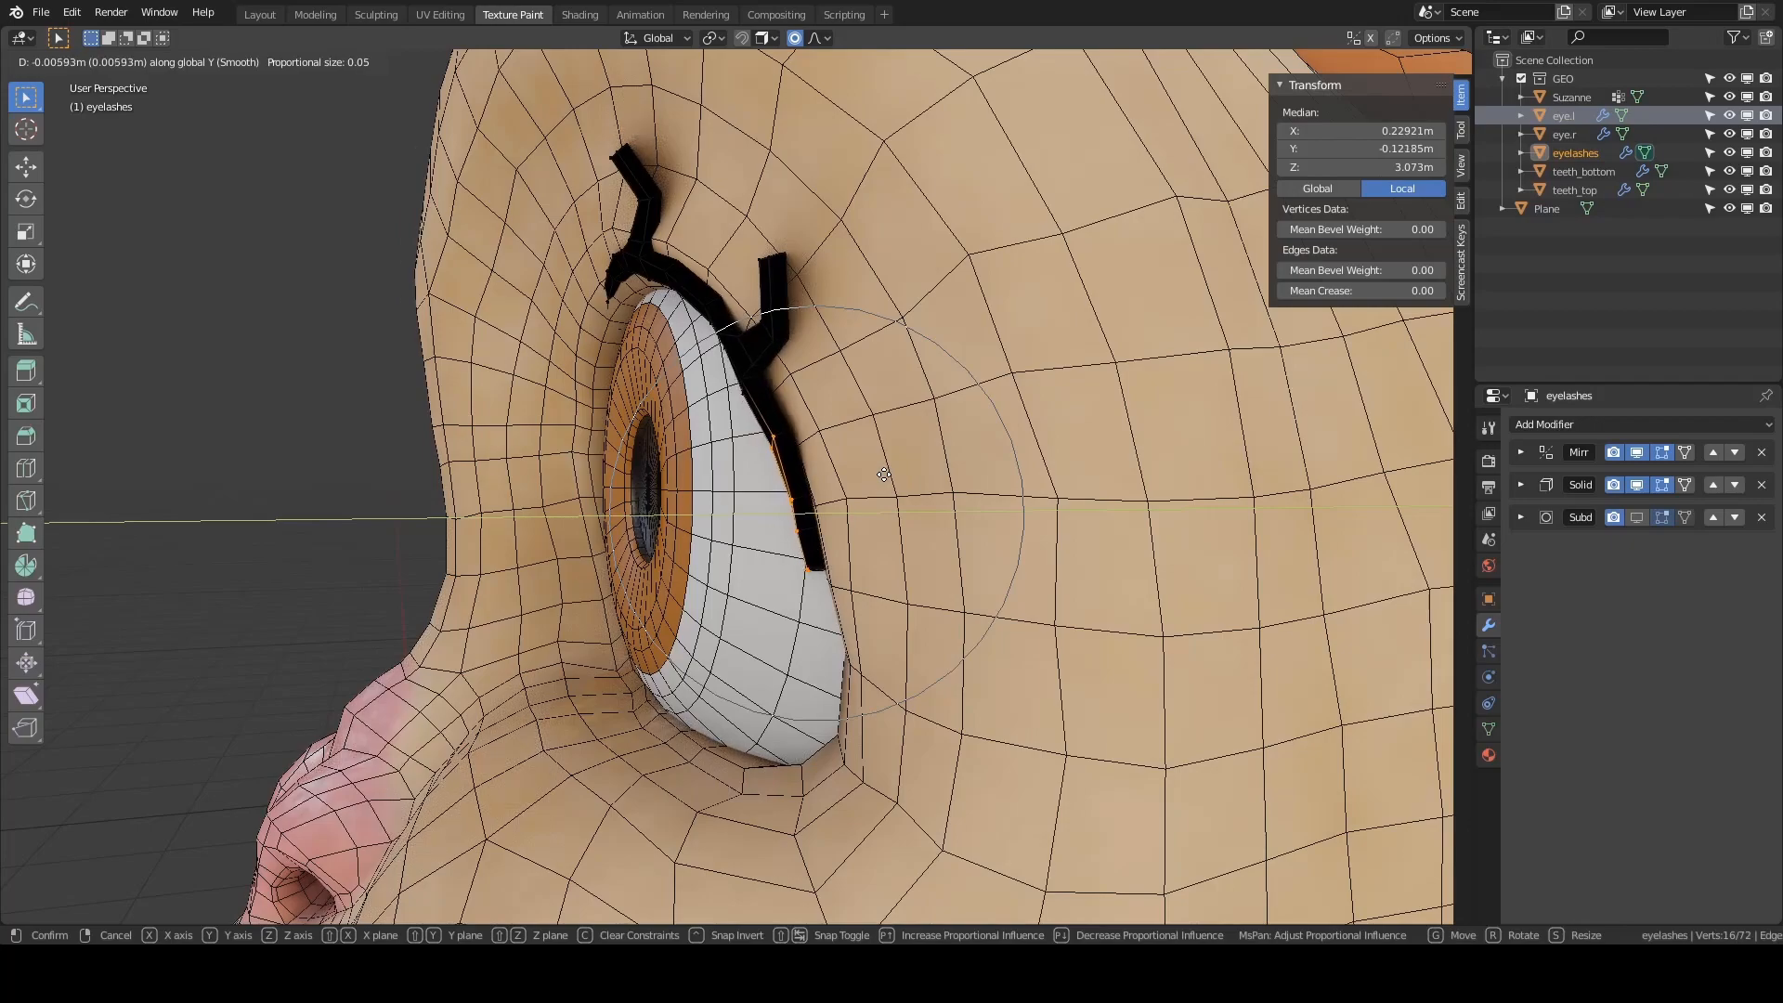
pyautogui.click(877, 469)
# - Select only the vertices at the eyelash's inner end in wireframe and return to solid shading
pyautogui.moveTo(878, 469)
pyautogui.mouseDown(button='middle')
pyautogui.moveTo(829, 455)
pyautogui.moveTo(934, 488)
pyautogui.mouseUp(button='middle')
pyautogui.press('z')
pyautogui.click(677, 442)
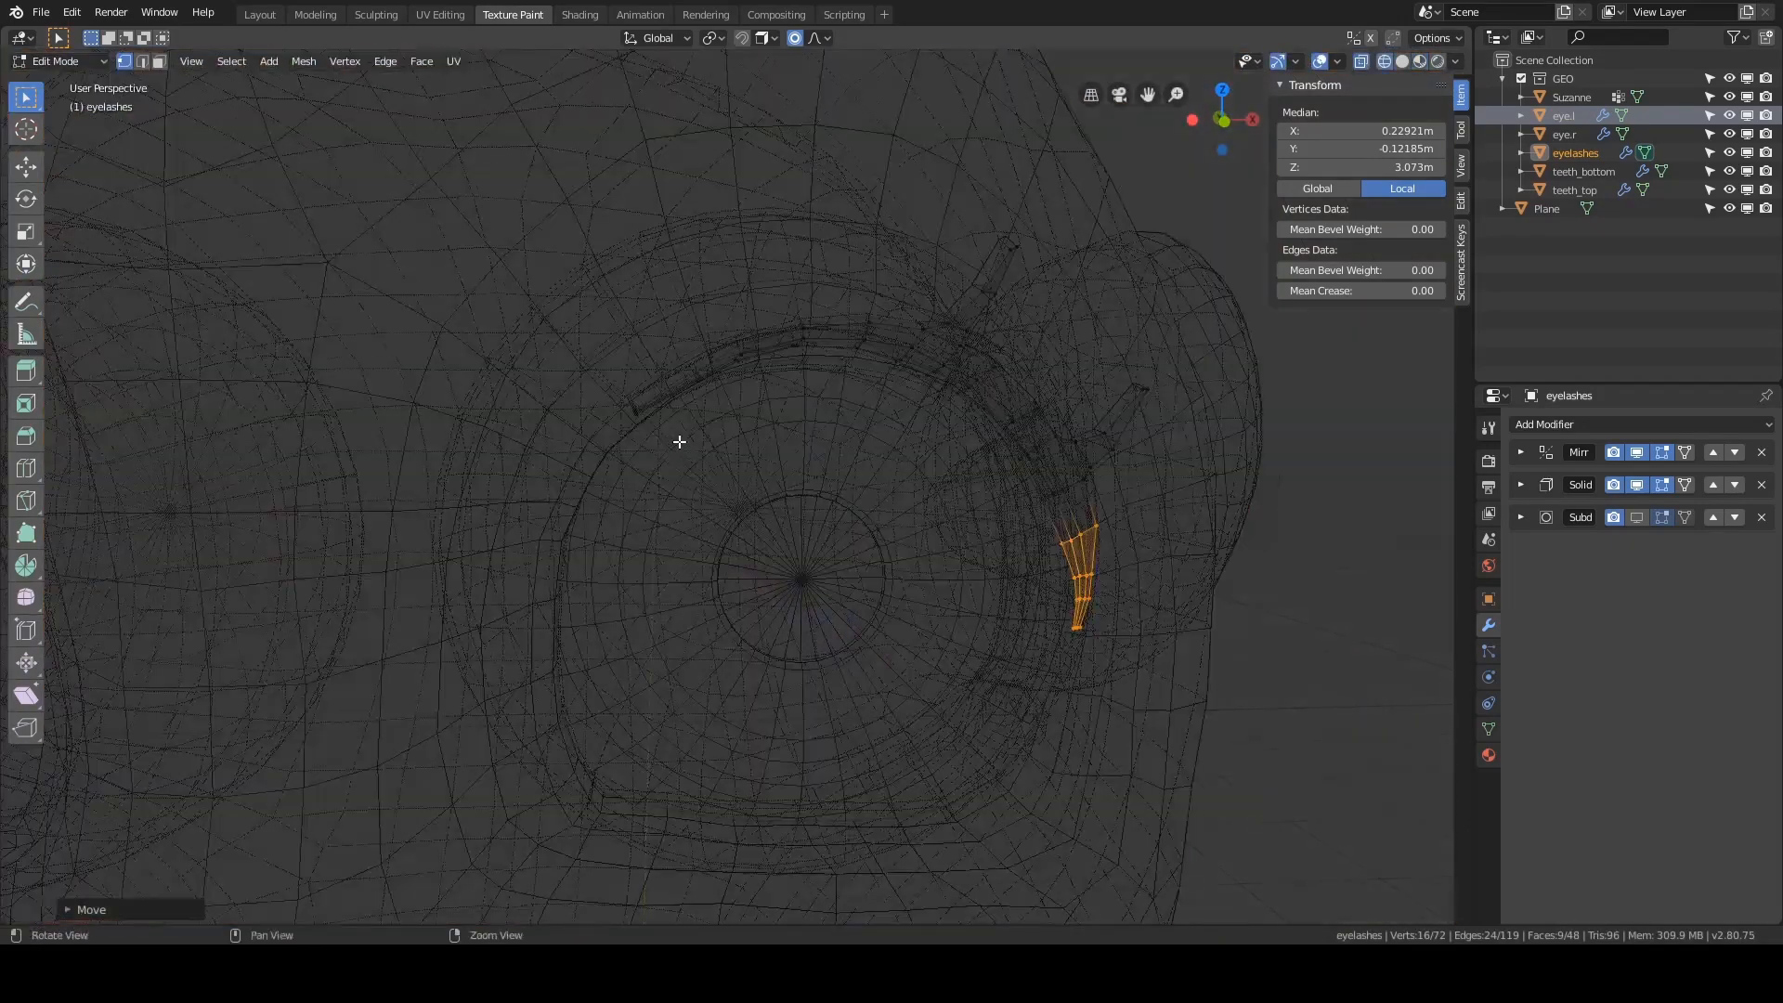
pyautogui.hotkey('alt', 'a')
pyautogui.moveTo(682, 290)
pyautogui.keyDown('ctrl'); pyautogui.mouseDown(button='right')
pyautogui.moveTo(549, 450)
pyautogui.moveTo(783, 346)
pyautogui.mouseUp(button='right'); pyautogui.keyUp('ctrl')
pyautogui.press('z')
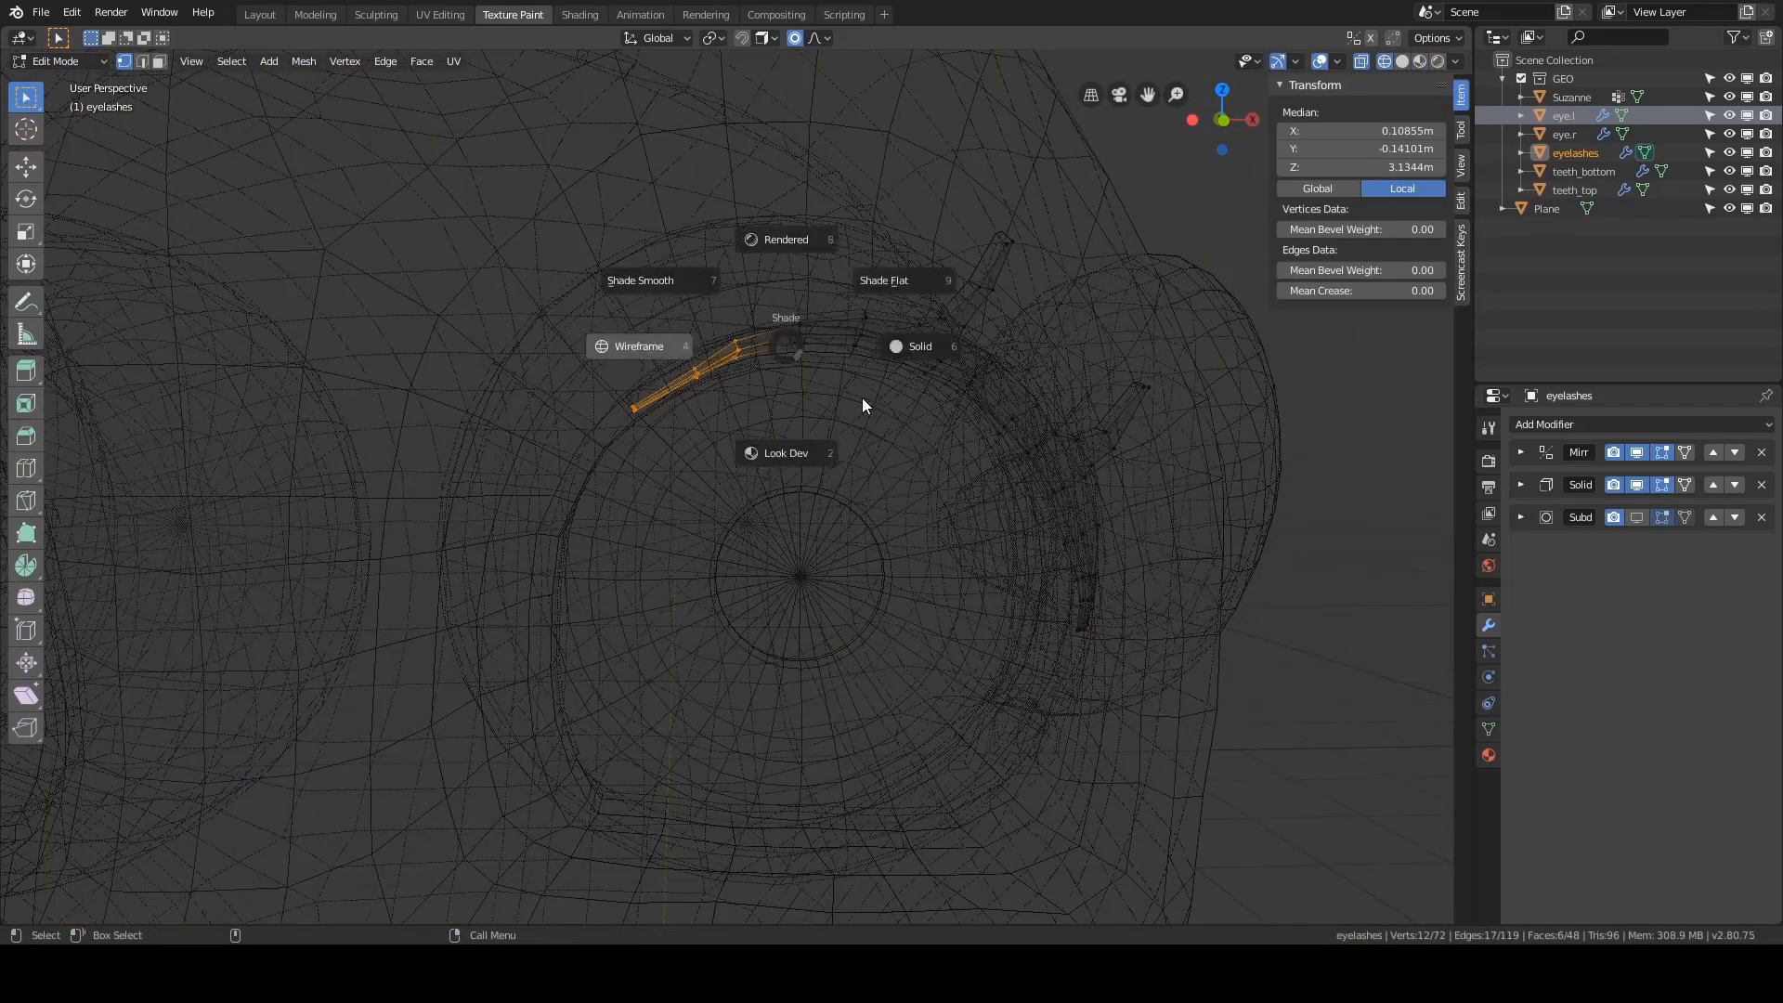
pyautogui.click(871, 364)
pyautogui.moveTo(871, 364); pyautogui.dragTo(696, 411, button='middle')
# - Try to move the eyelash's inner end forward along Y with proportional editing
pyautogui.press('g')
pyautogui.press('y')
pyautogui.rightClick(785, 359)
pyautogui.press('g')
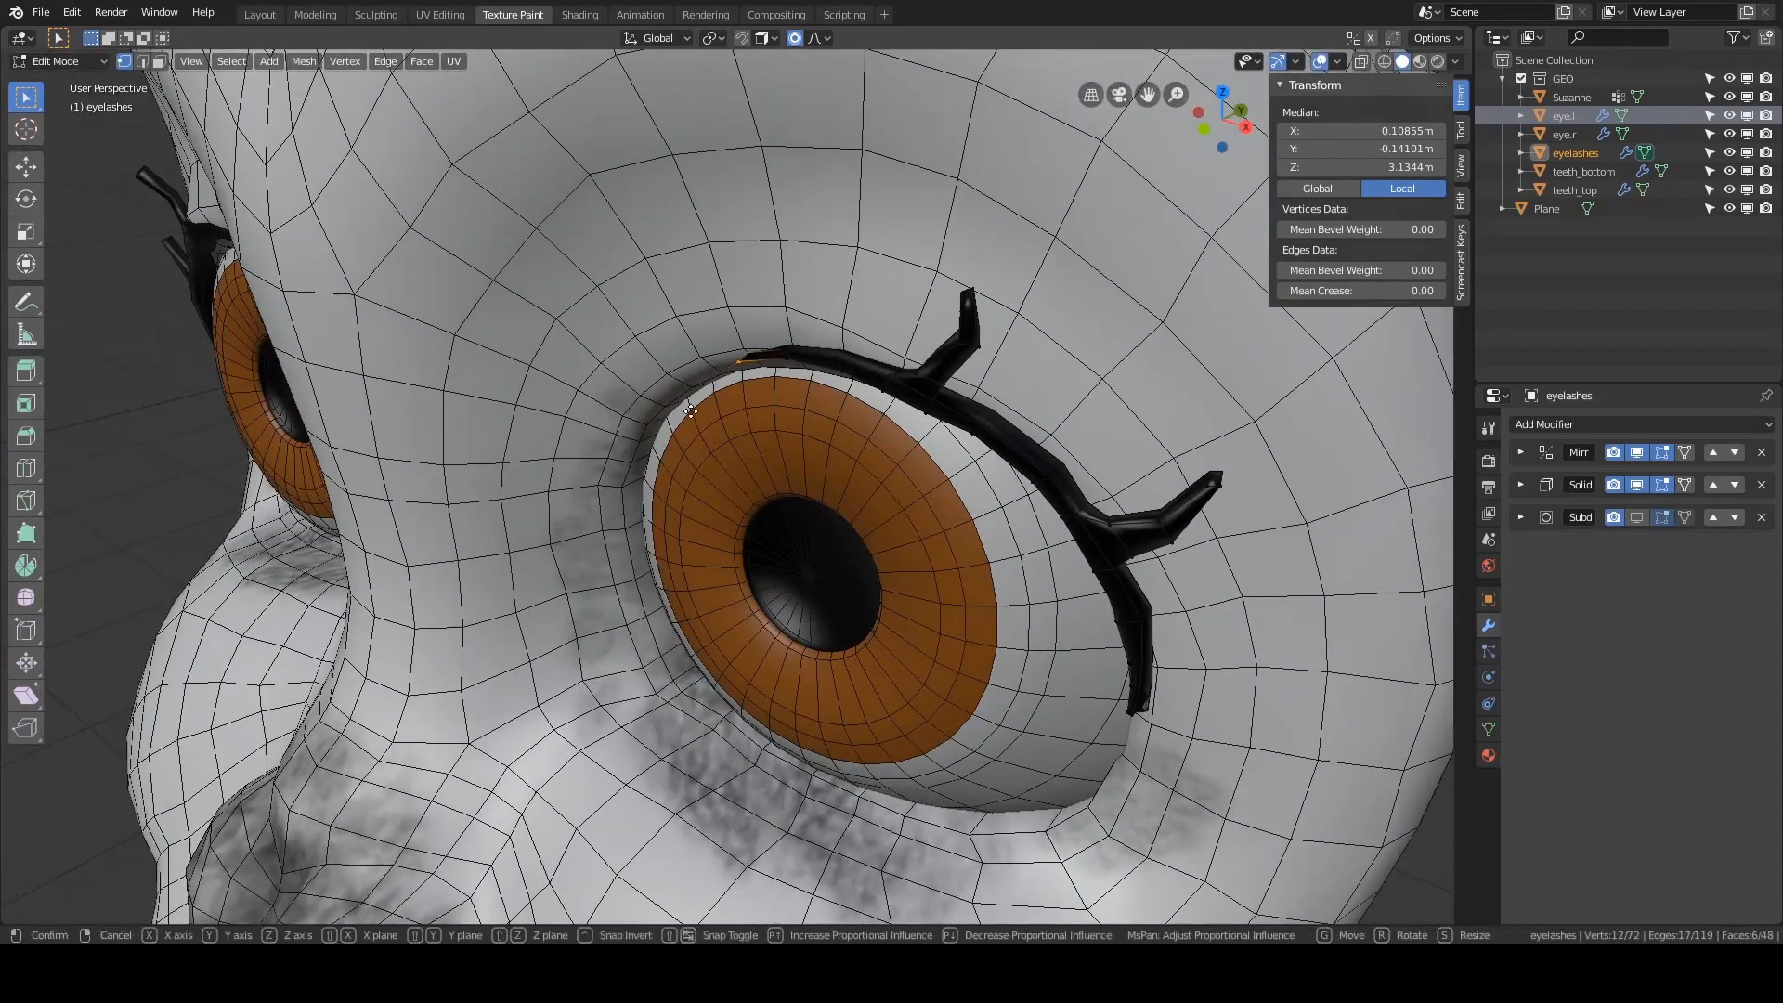
pyautogui.press('y')
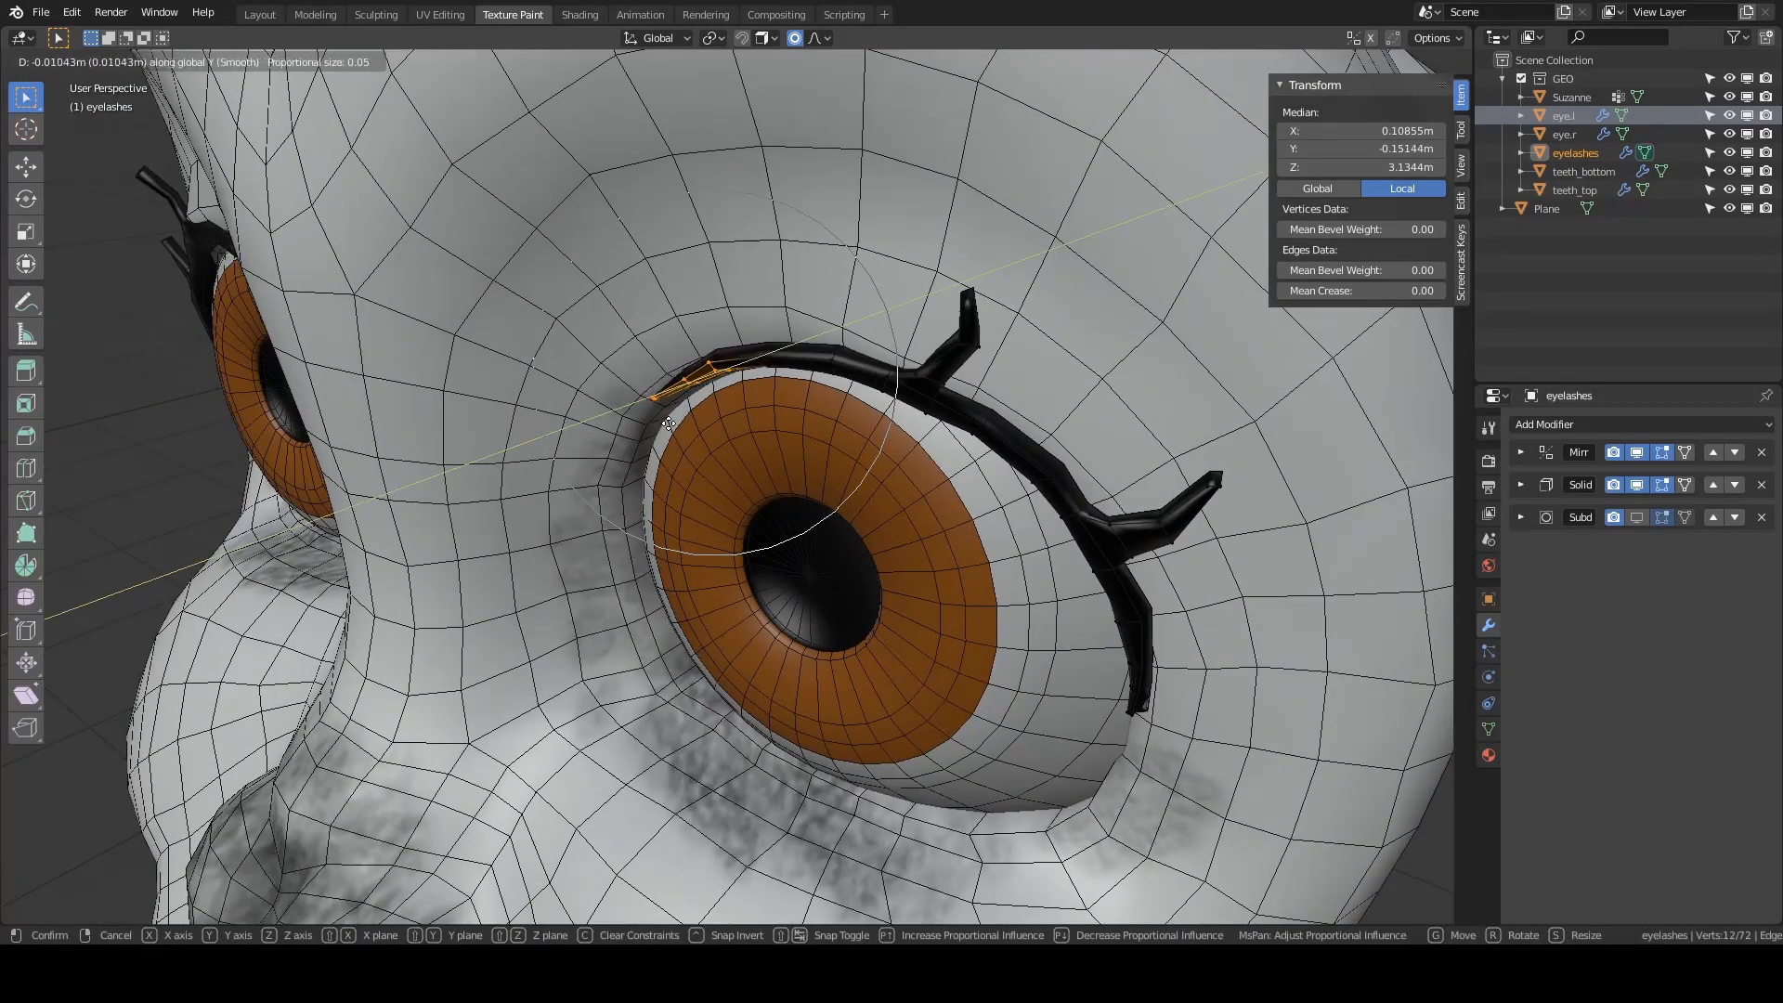
pyautogui.click(656, 429)
# - Move the inner eyelash end about -0.011 m along Y with proportional size 0.05
pyautogui.moveTo(655, 429); pyautogui.dragTo(1027, 458, button='middle')
pyautogui.press('g')
pyautogui.press('y')
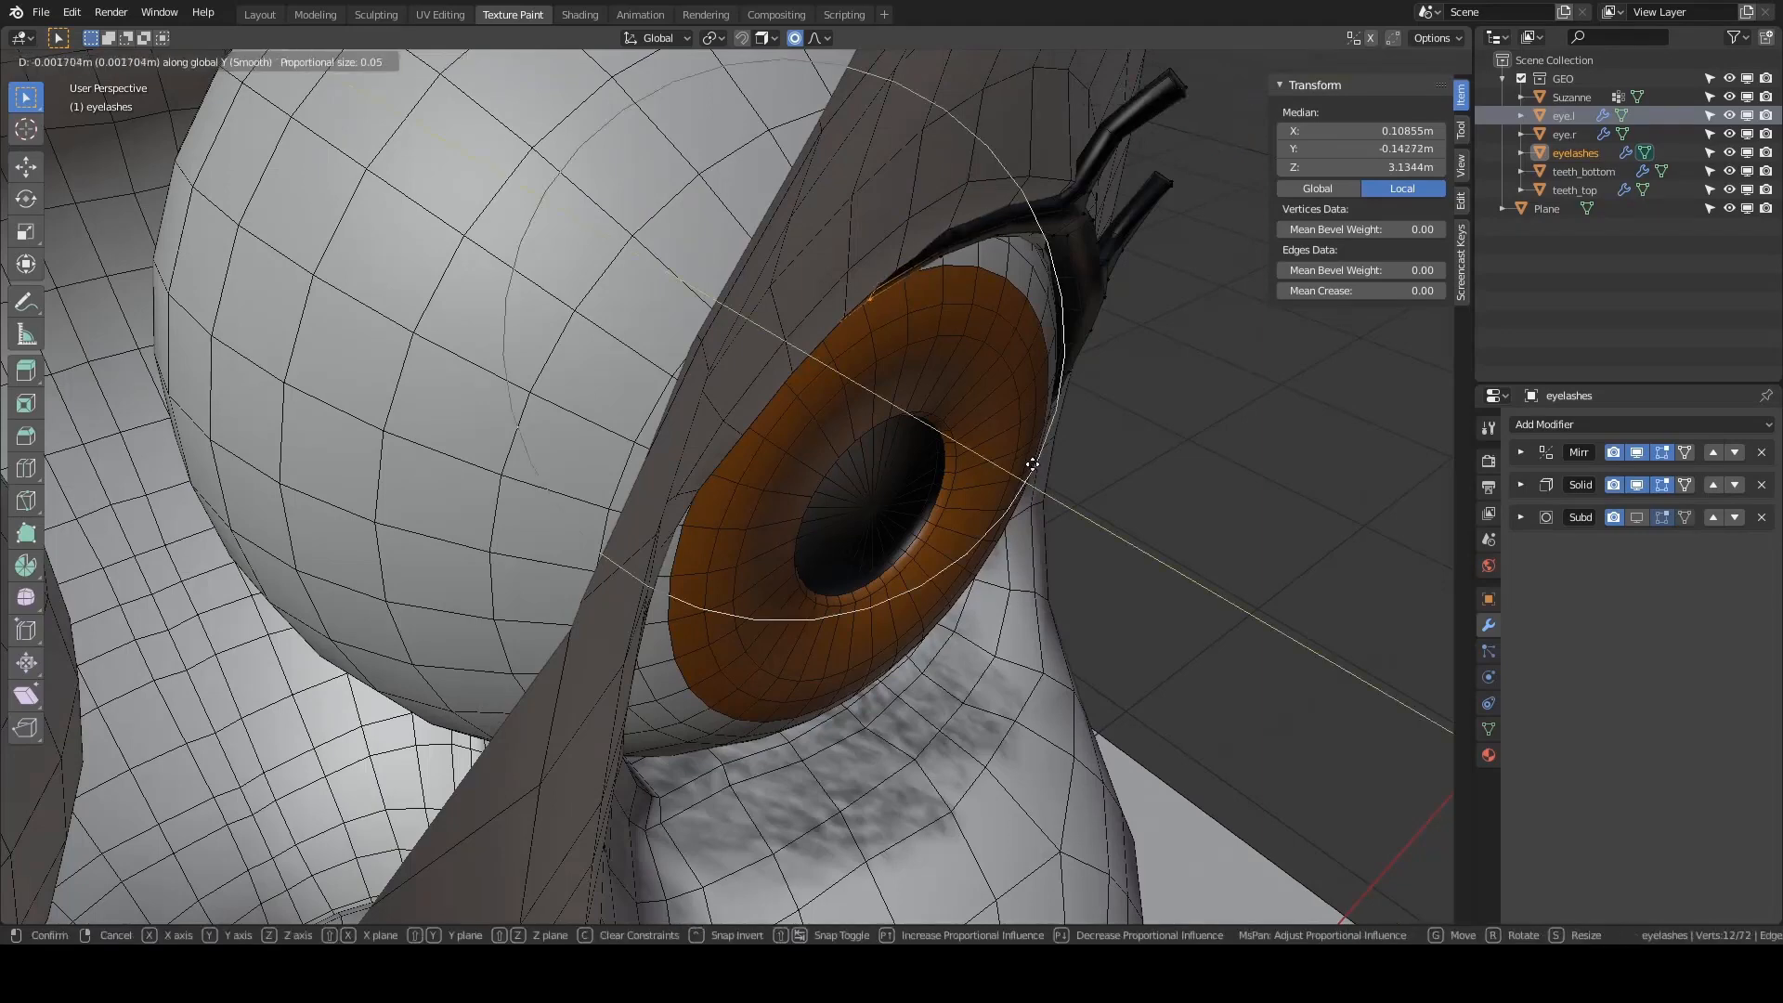
pyautogui.click(1061, 486)
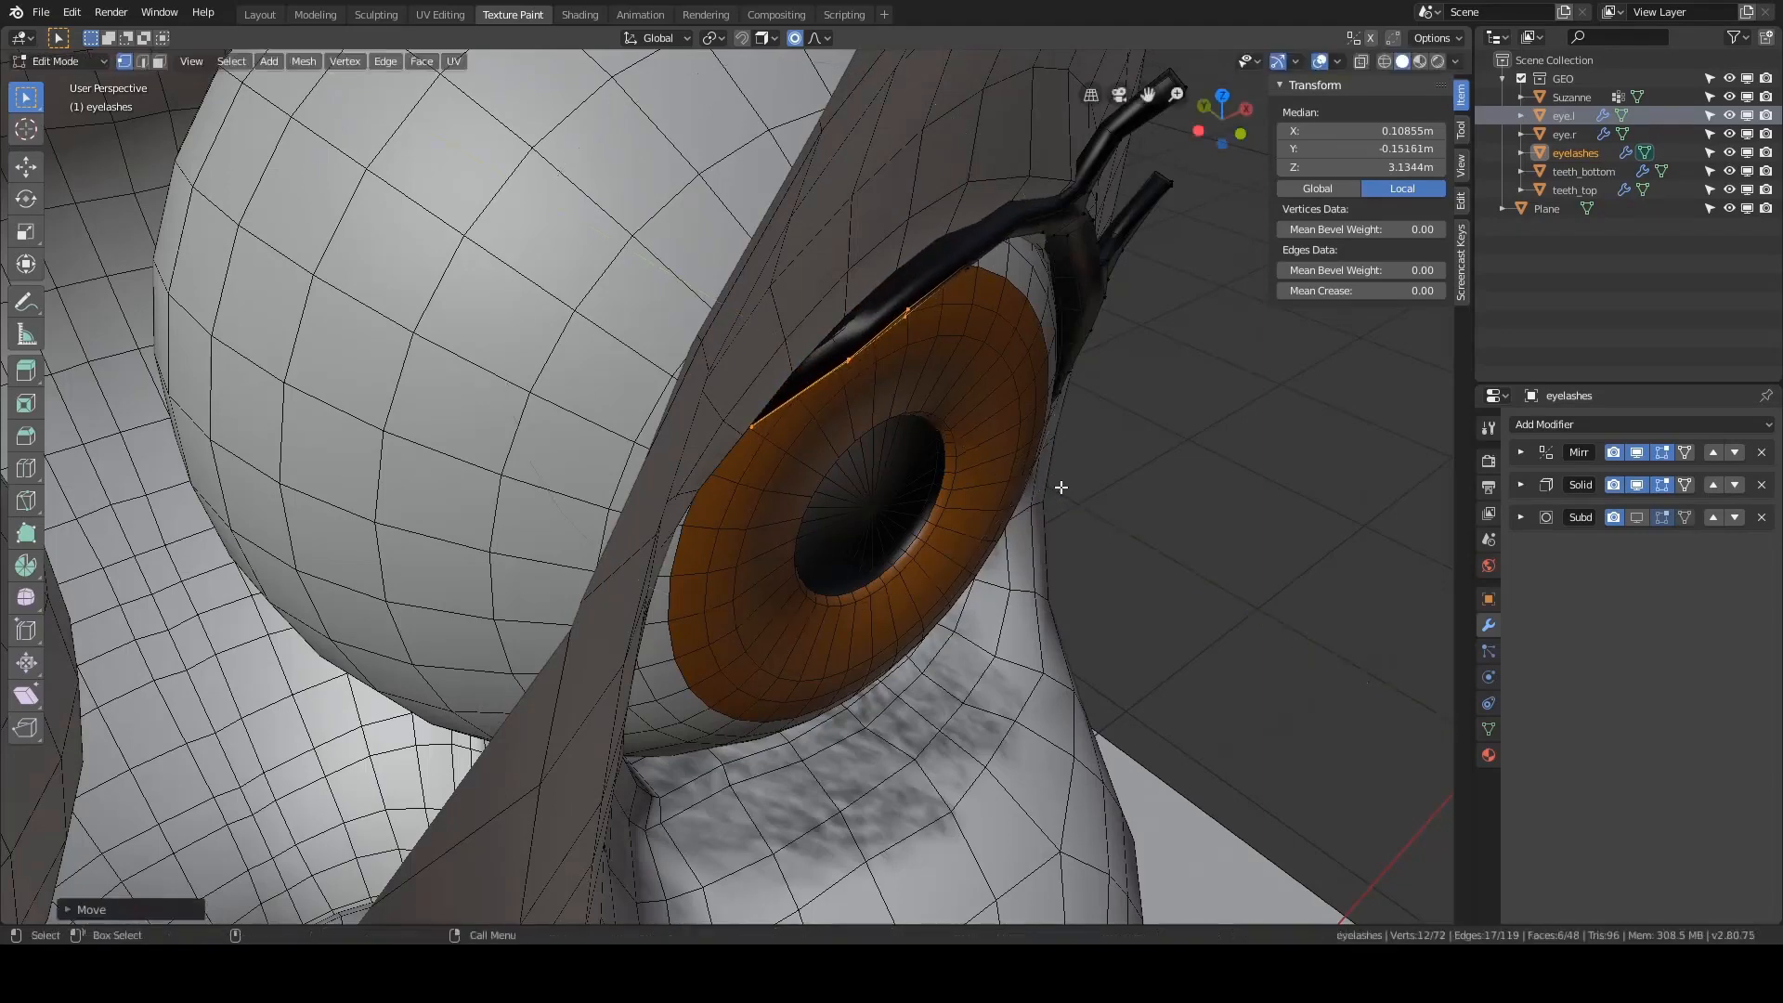
# - Move just the innermost eyelash tip about -0.005 m along Y, reducing the proportional size to 0.02
pyautogui.moveTo(1059, 489); pyautogui.dragTo(928, 406, button='middle')
pyautogui.moveTo(803, 339); pyautogui.dragTo(893, 380, button='middle')
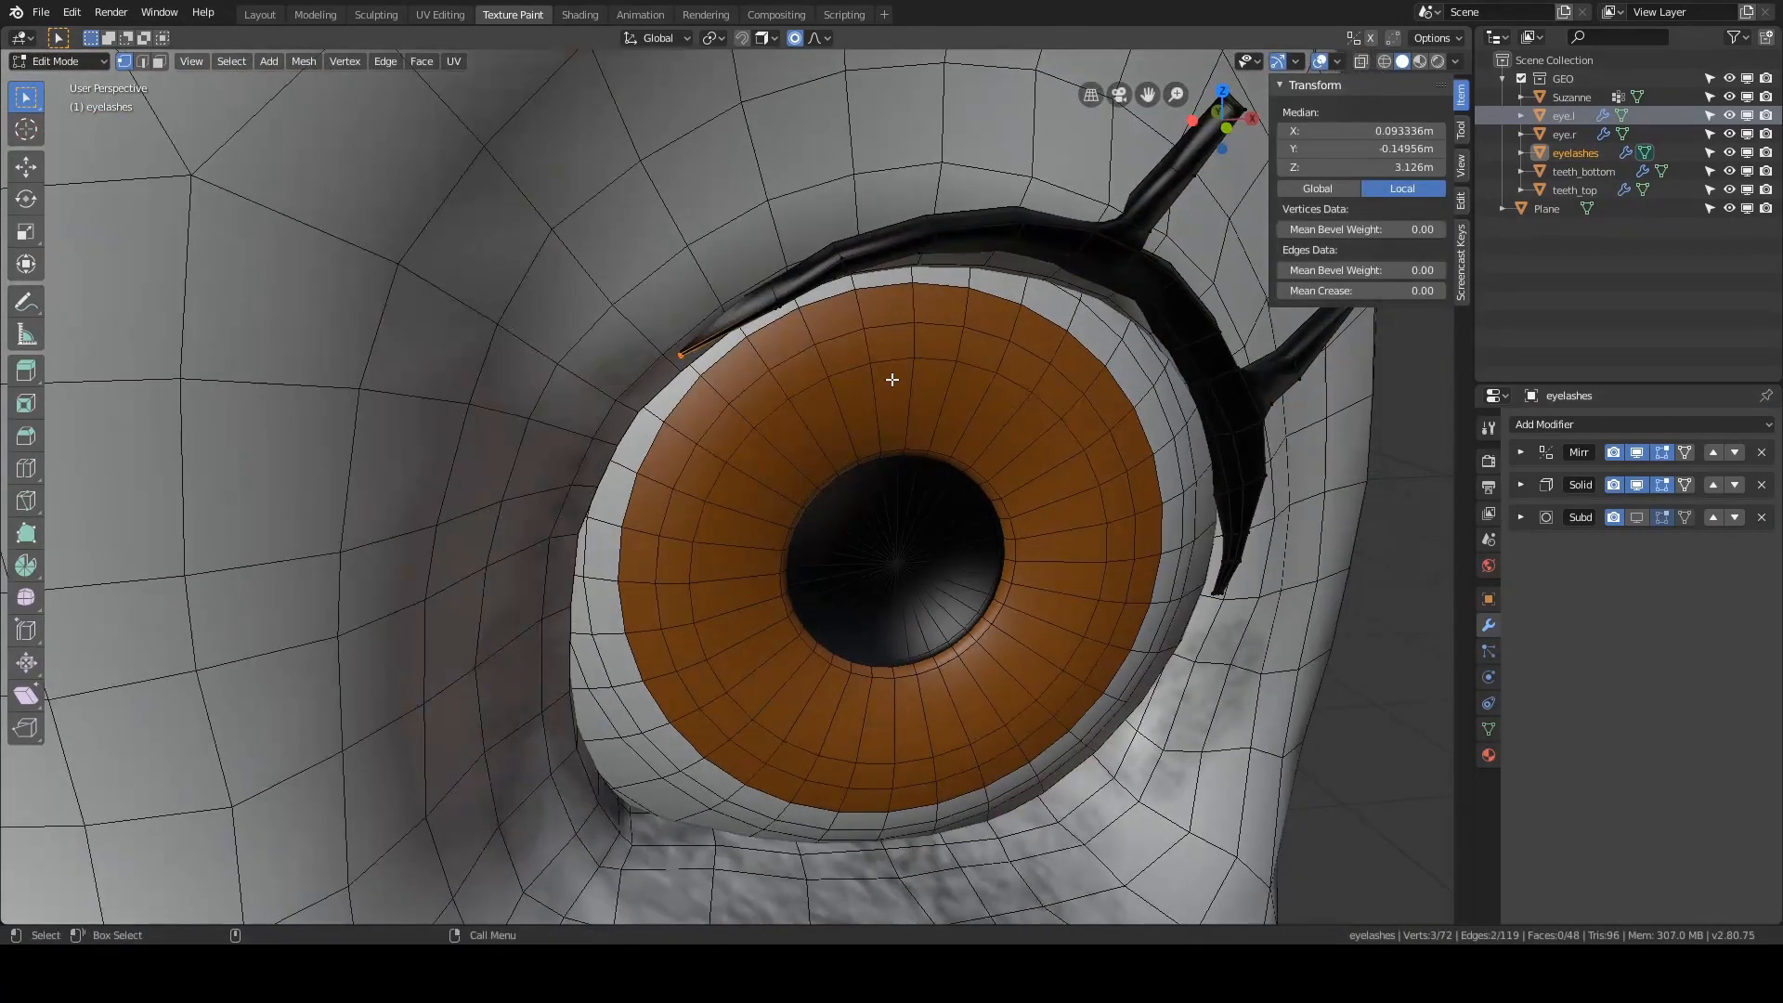
pyautogui.press('g')
pyautogui.press('y')
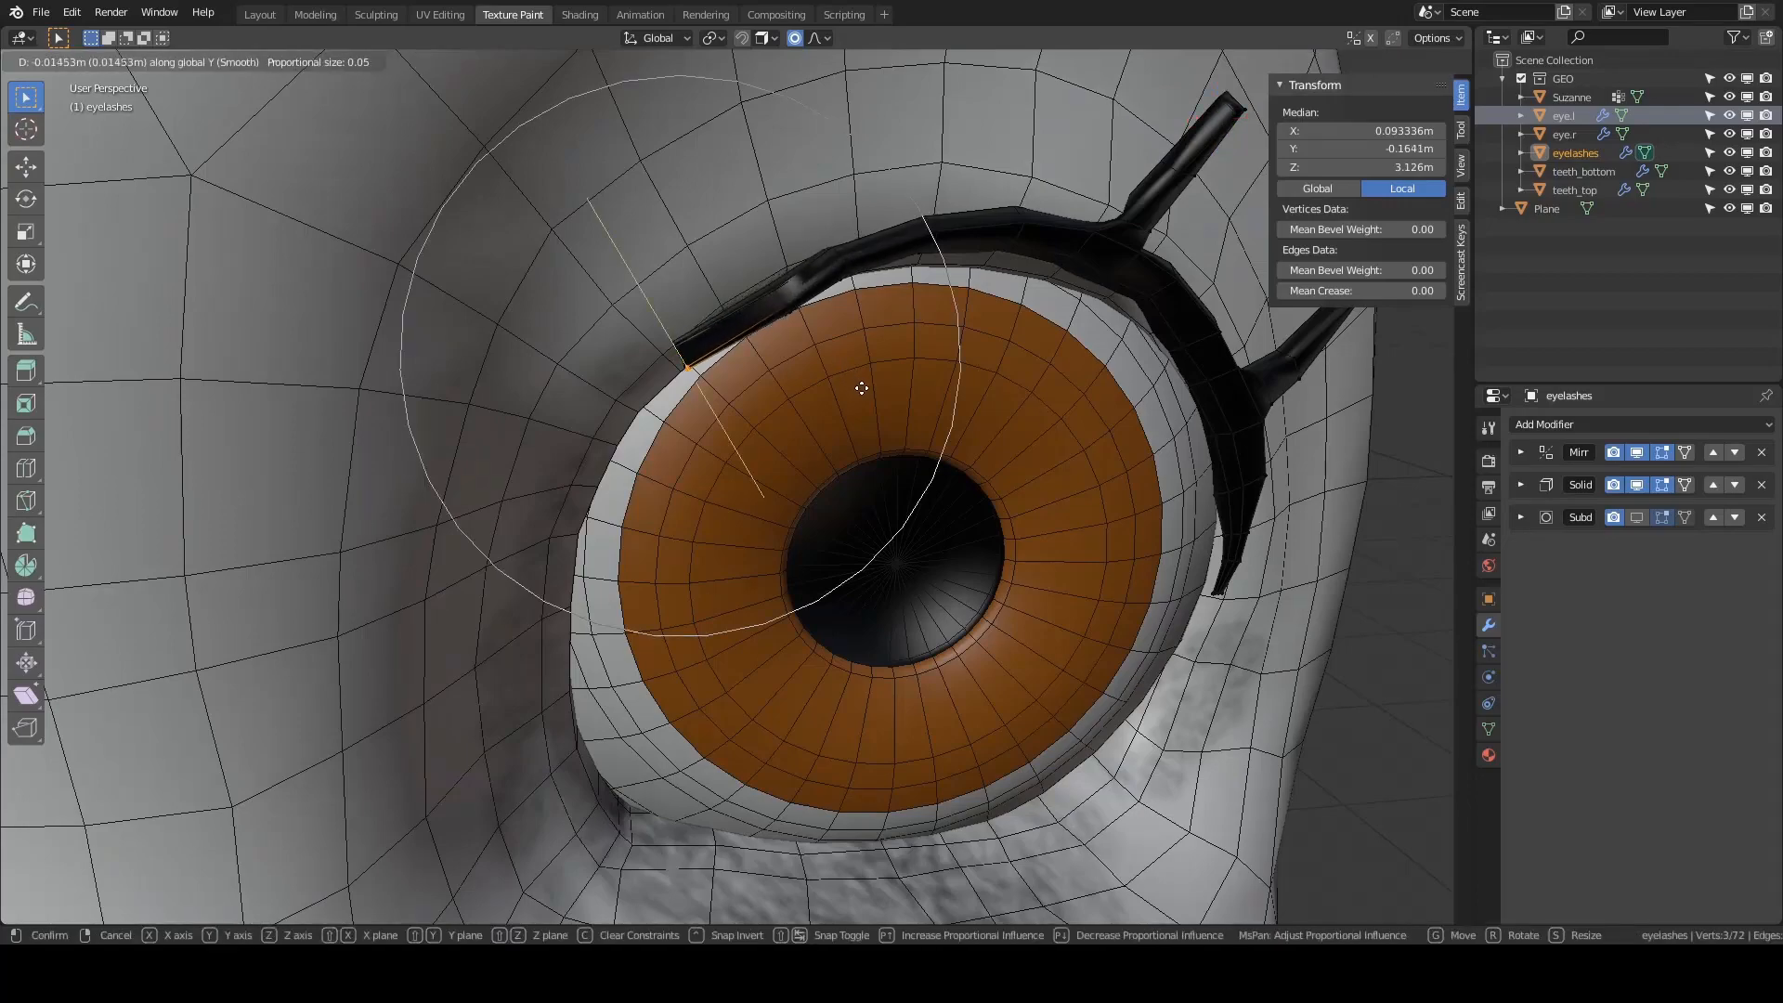
pyautogui.scroll(10, 854, 375)
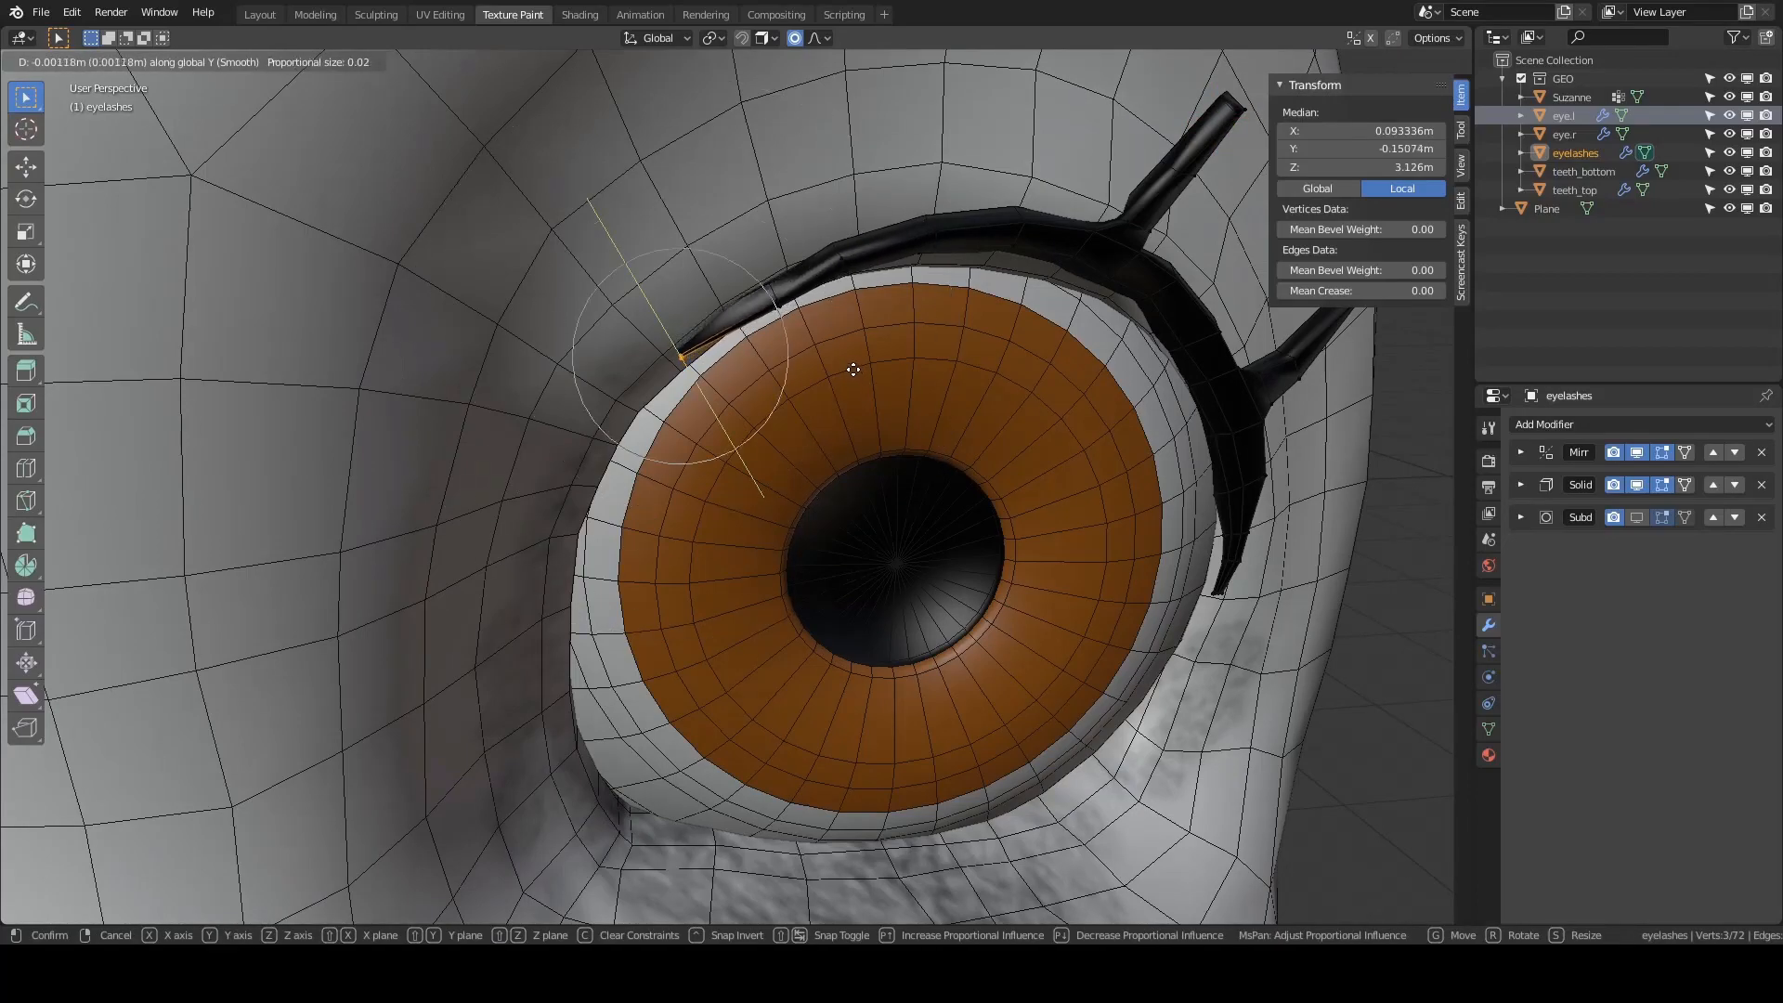
pyautogui.click(859, 373)
pyautogui.keyDown('alt'); pyautogui.moveTo(981, 370); pyautogui.dragTo(772, 334); pyautogui.keyUp('alt')
pyautogui.scroll(-3, 846, 355)
pyautogui.scroll(3, 841, 354)
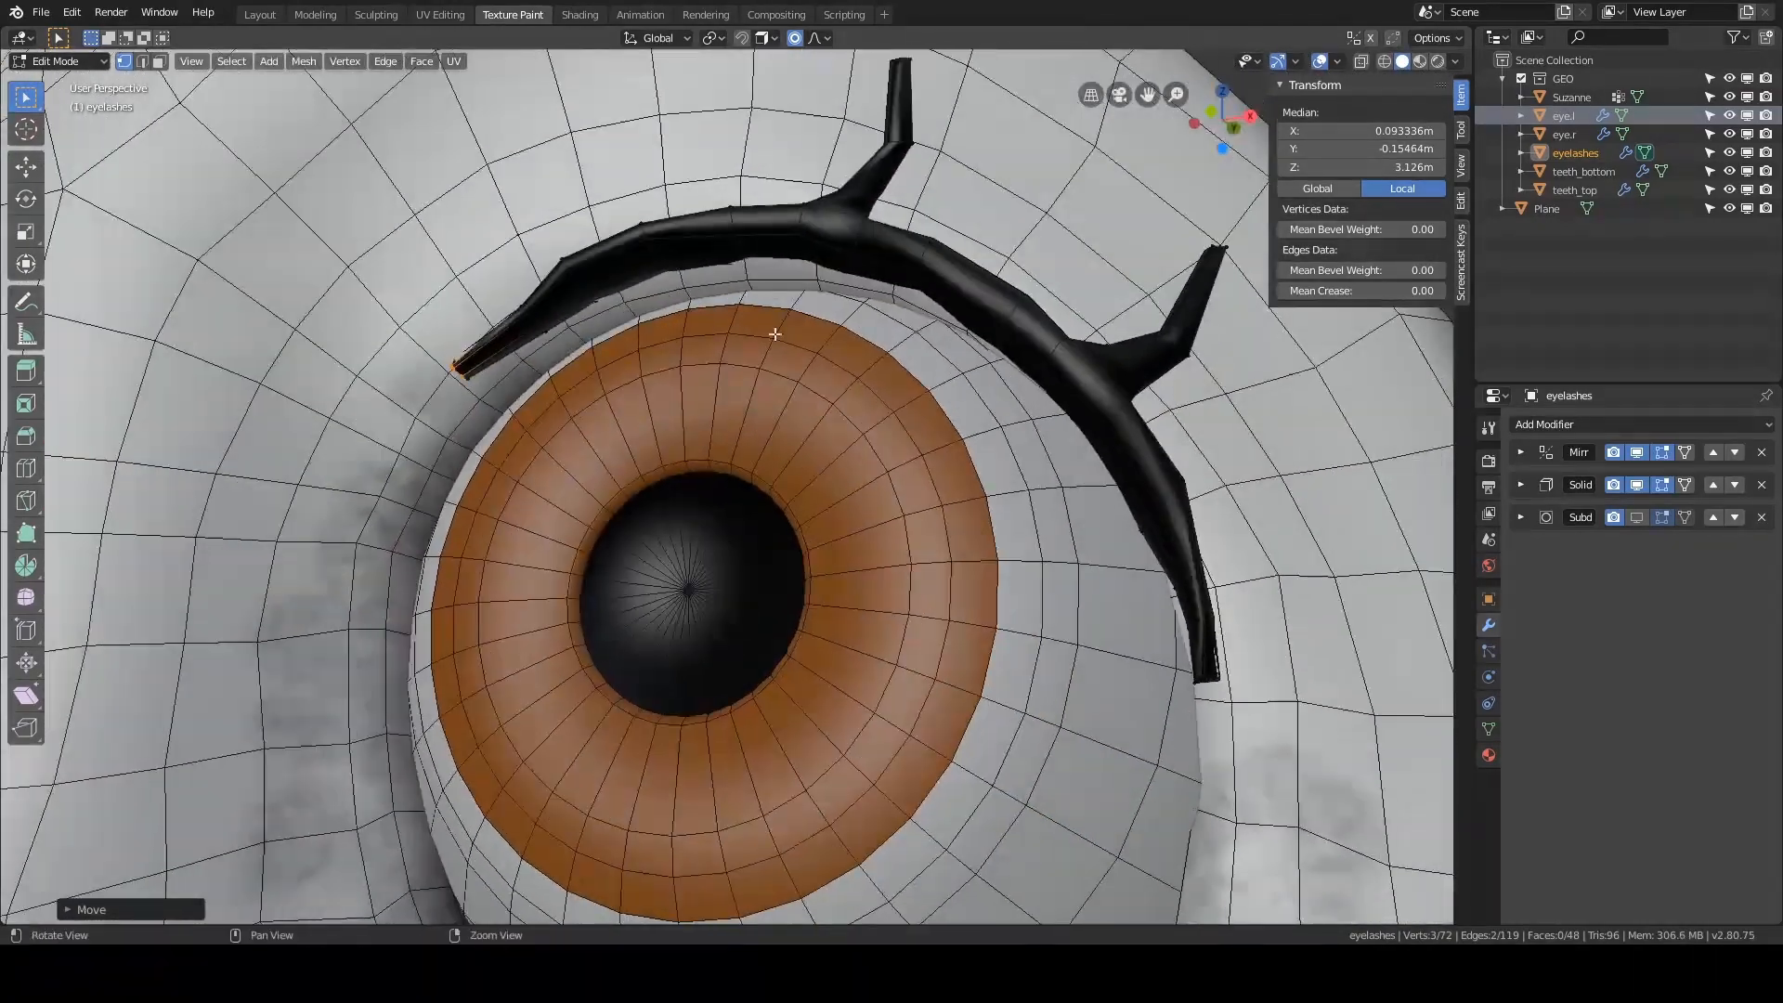
pyautogui.keyDown('alt'); pyautogui.moveTo(1104, 536); pyautogui.dragTo(892, 410, button='middle'); pyautogui.keyUp('alt')
pyautogui.press('a')
pyautogui.press('a')
pyautogui.keyDown('ctrl'); pyautogui.moveTo(988, 520); pyautogui.dragTo(1021, 585, button='right'); pyautogui.keyUp('ctrl')
pyautogui.moveTo(1095, 557); pyautogui.dragTo(1096, 565, button='middle')
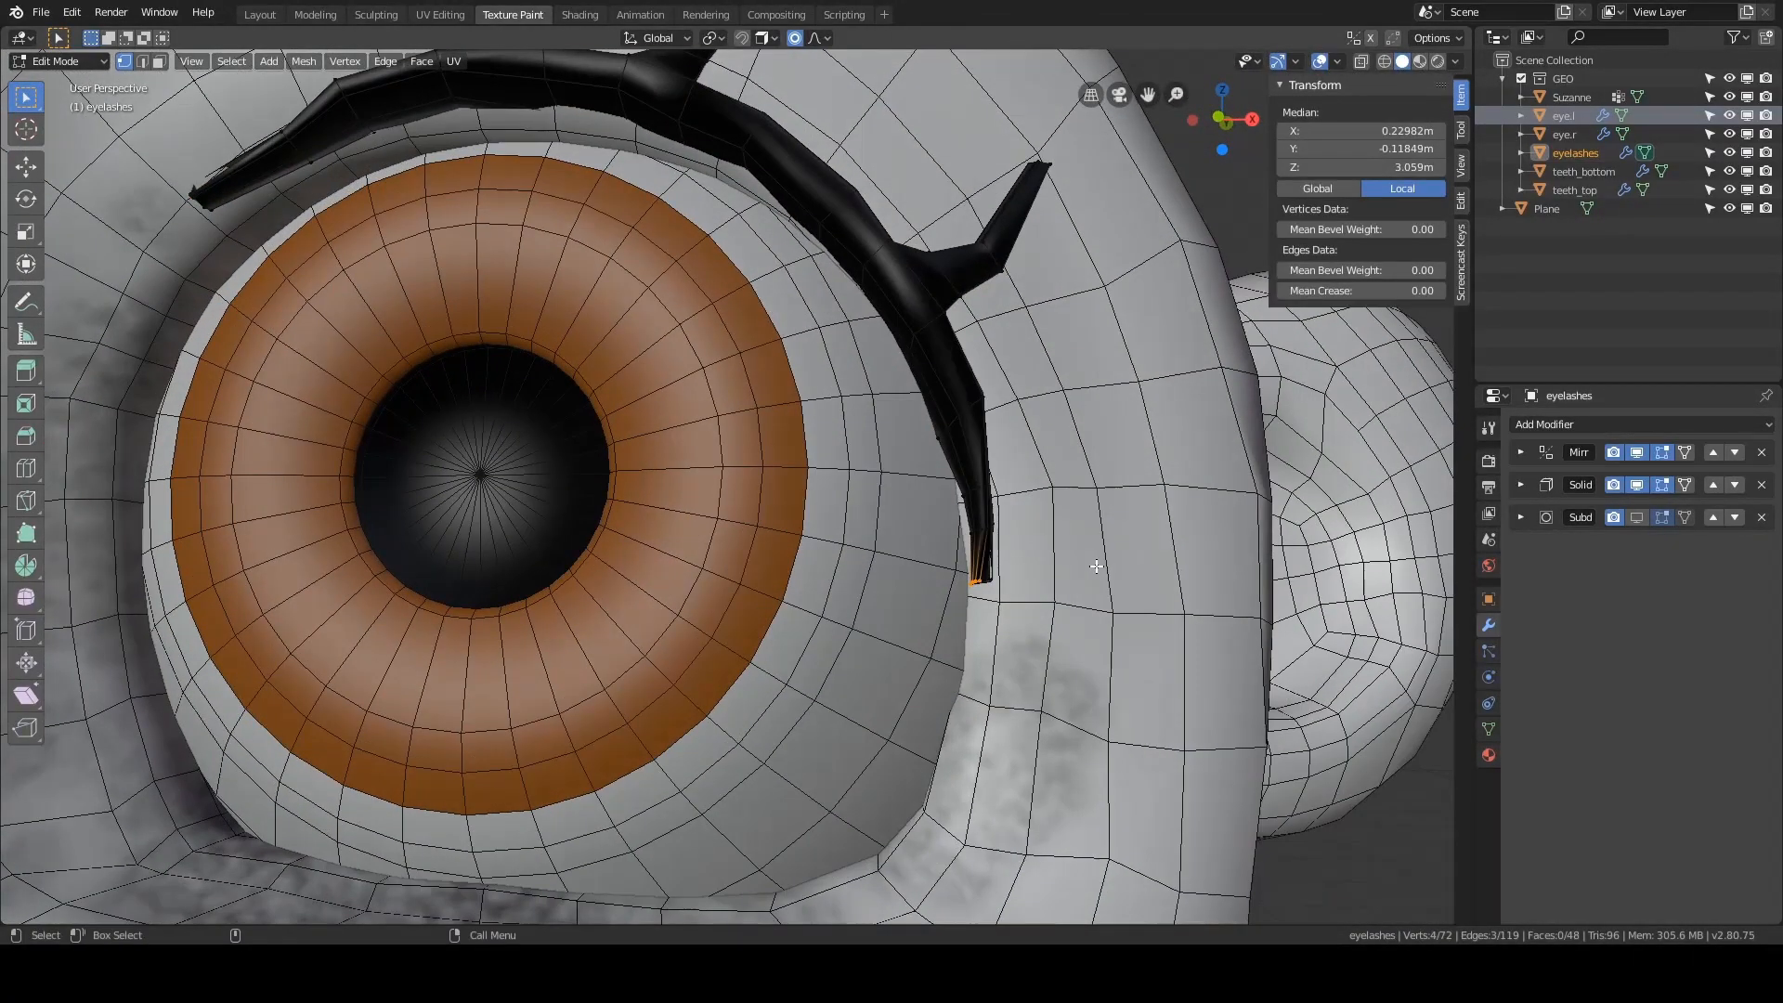
# - Select the edge ring just above the outer eyelash tip and shift it about 0.002 m towards the eyeball with proportional size 0.03
pyautogui.press('a')
pyautogui.press('a')
pyautogui.keyDown('ctrl'); pyautogui.moveTo(971, 463); pyautogui.dragTo(1077, 483, button='right'); pyautogui.keyUp('ctrl')
pyautogui.press('g')
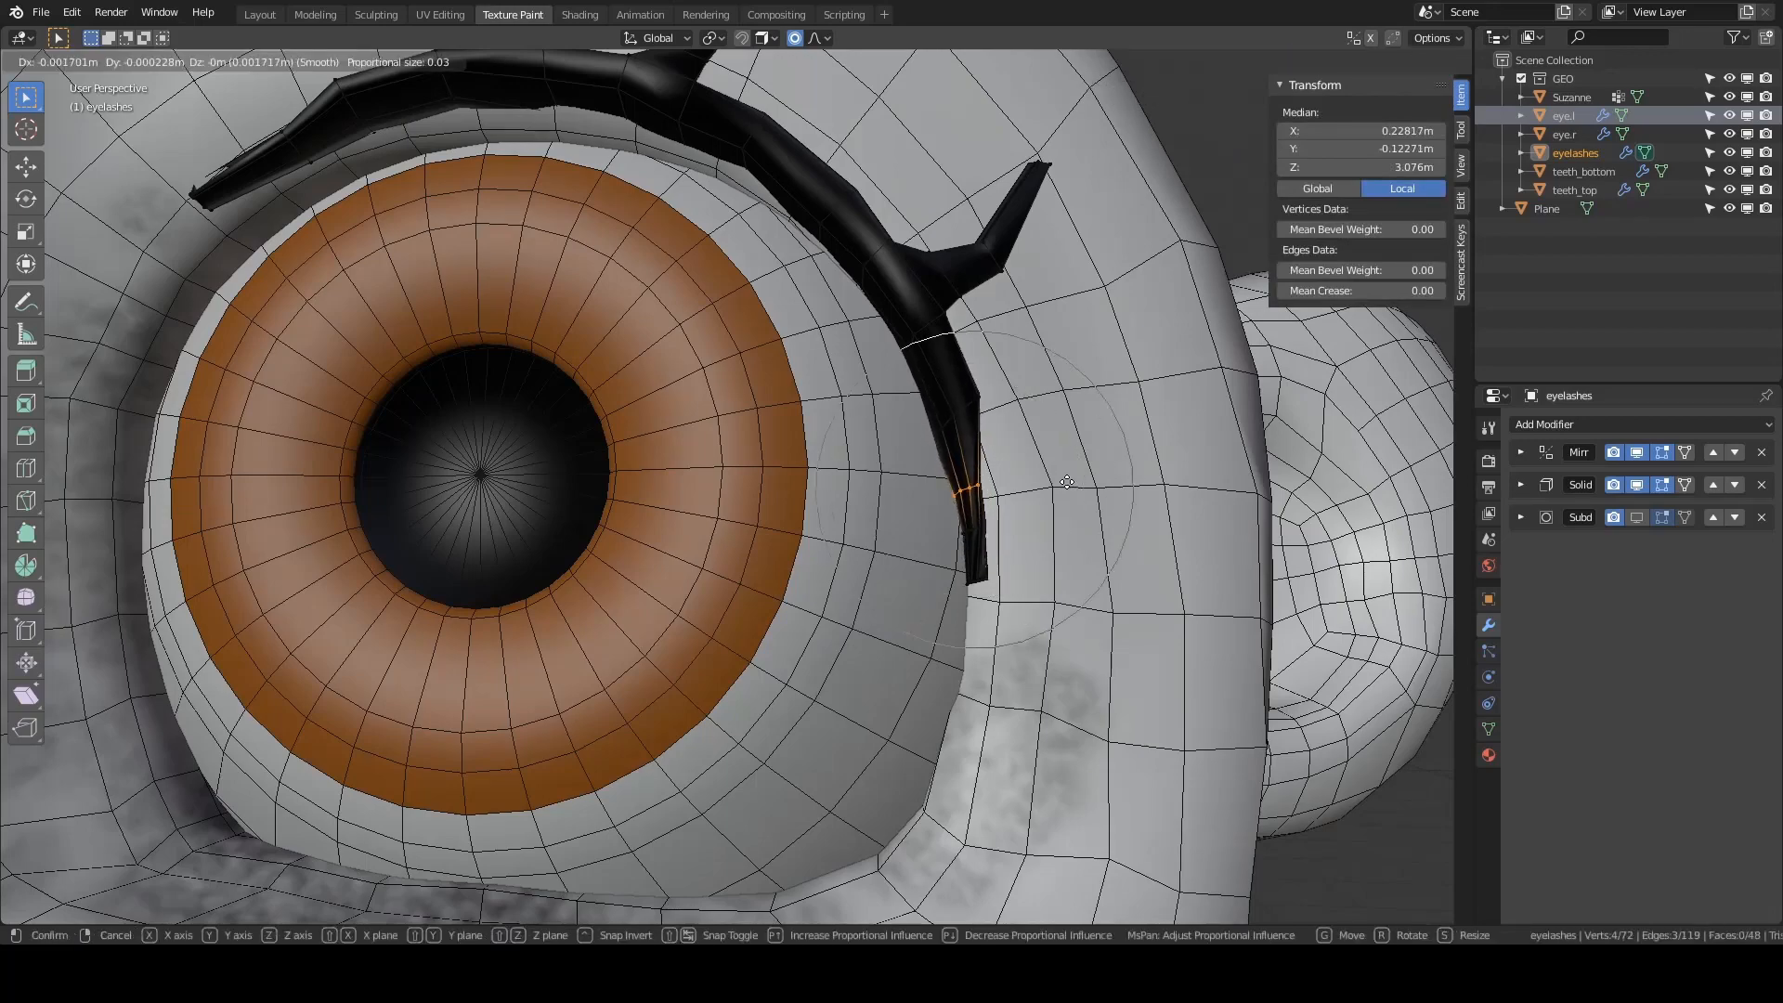
pyautogui.click(1002, 557)
# - Select the eyelash's outermost tip ring and move it about 0.004 m along Y with proportional size 0.03
pyautogui.moveTo(1002, 557)
pyautogui.mouseDown(button='middle')
pyautogui.moveTo(1105, 409)
pyautogui.moveTo(1008, 563)
pyautogui.mouseUp(button='middle')
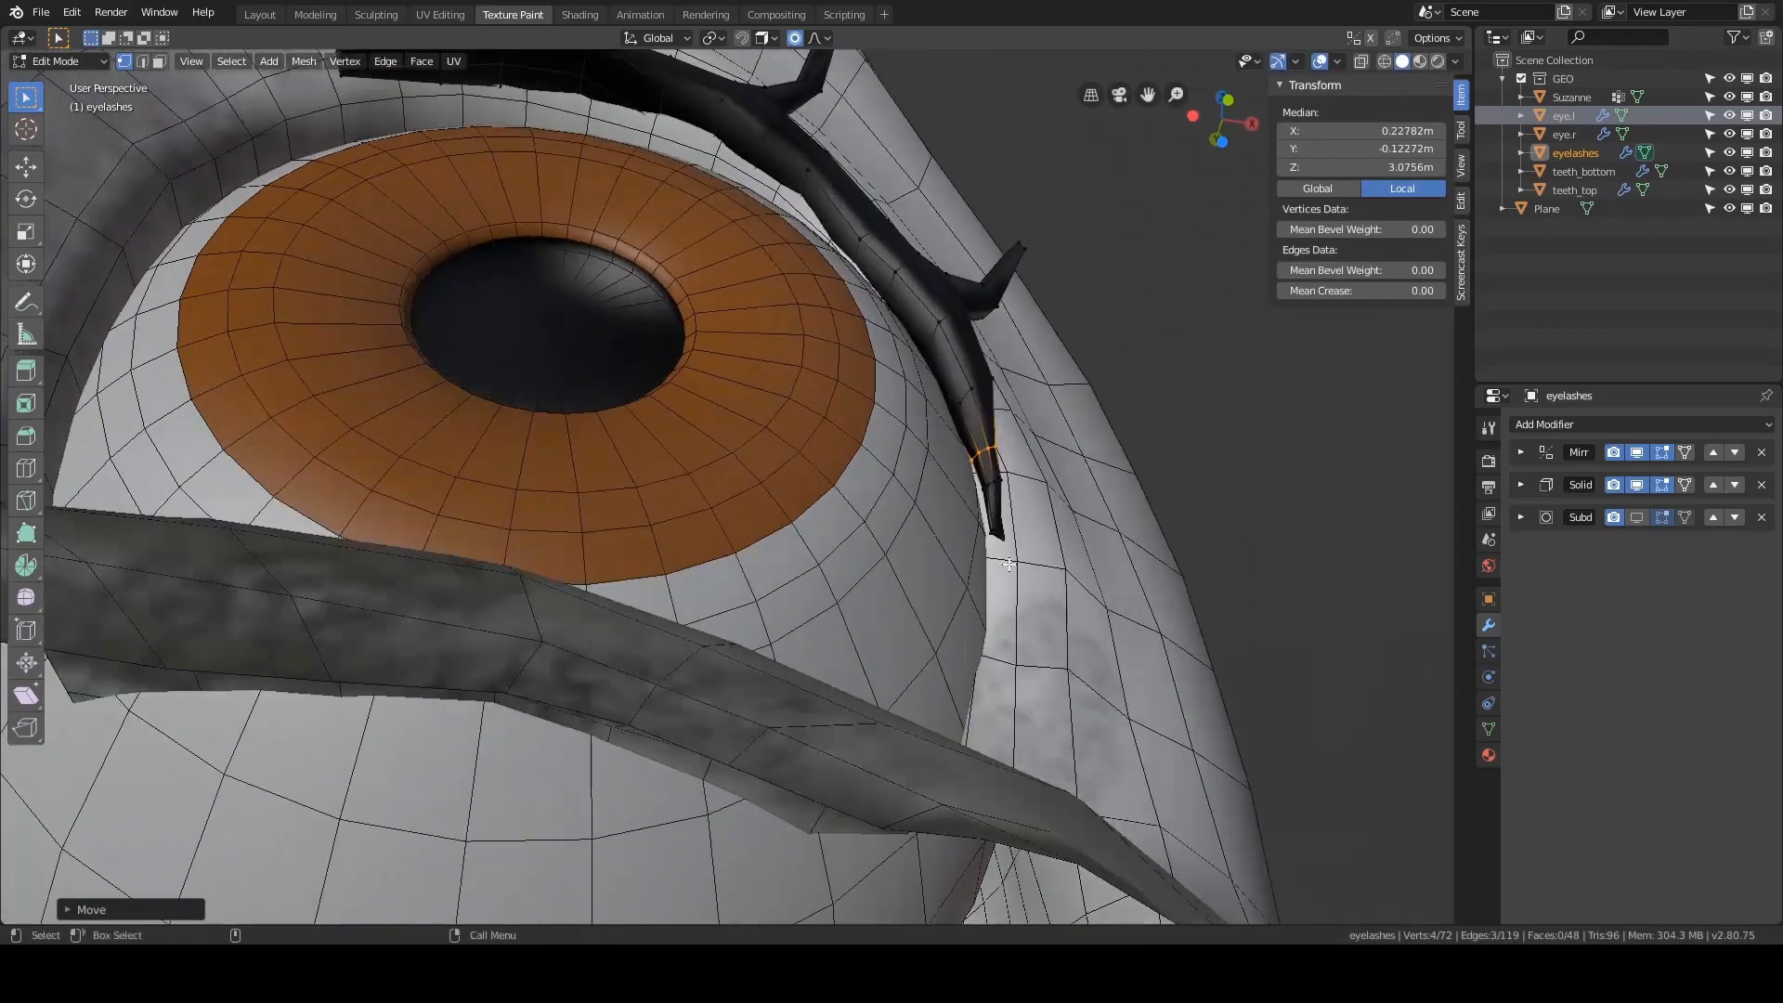
pyautogui.press('a')
pyautogui.press('a')
pyautogui.moveTo(984, 504)
pyautogui.keyDown('ctrl'); pyautogui.mouseDown(button='right')
pyautogui.moveTo(986, 550)
pyautogui.moveTo(1082, 538)
pyautogui.mouseUp(button='right'); pyautogui.keyUp('ctrl')
pyautogui.keyDown('shift'); pyautogui.moveTo(1082, 539); pyautogui.dragTo(978, 573, button='middle'); pyautogui.keyUp('shift')
pyautogui.scroll(1, 980, 571)
pyautogui.press('g')
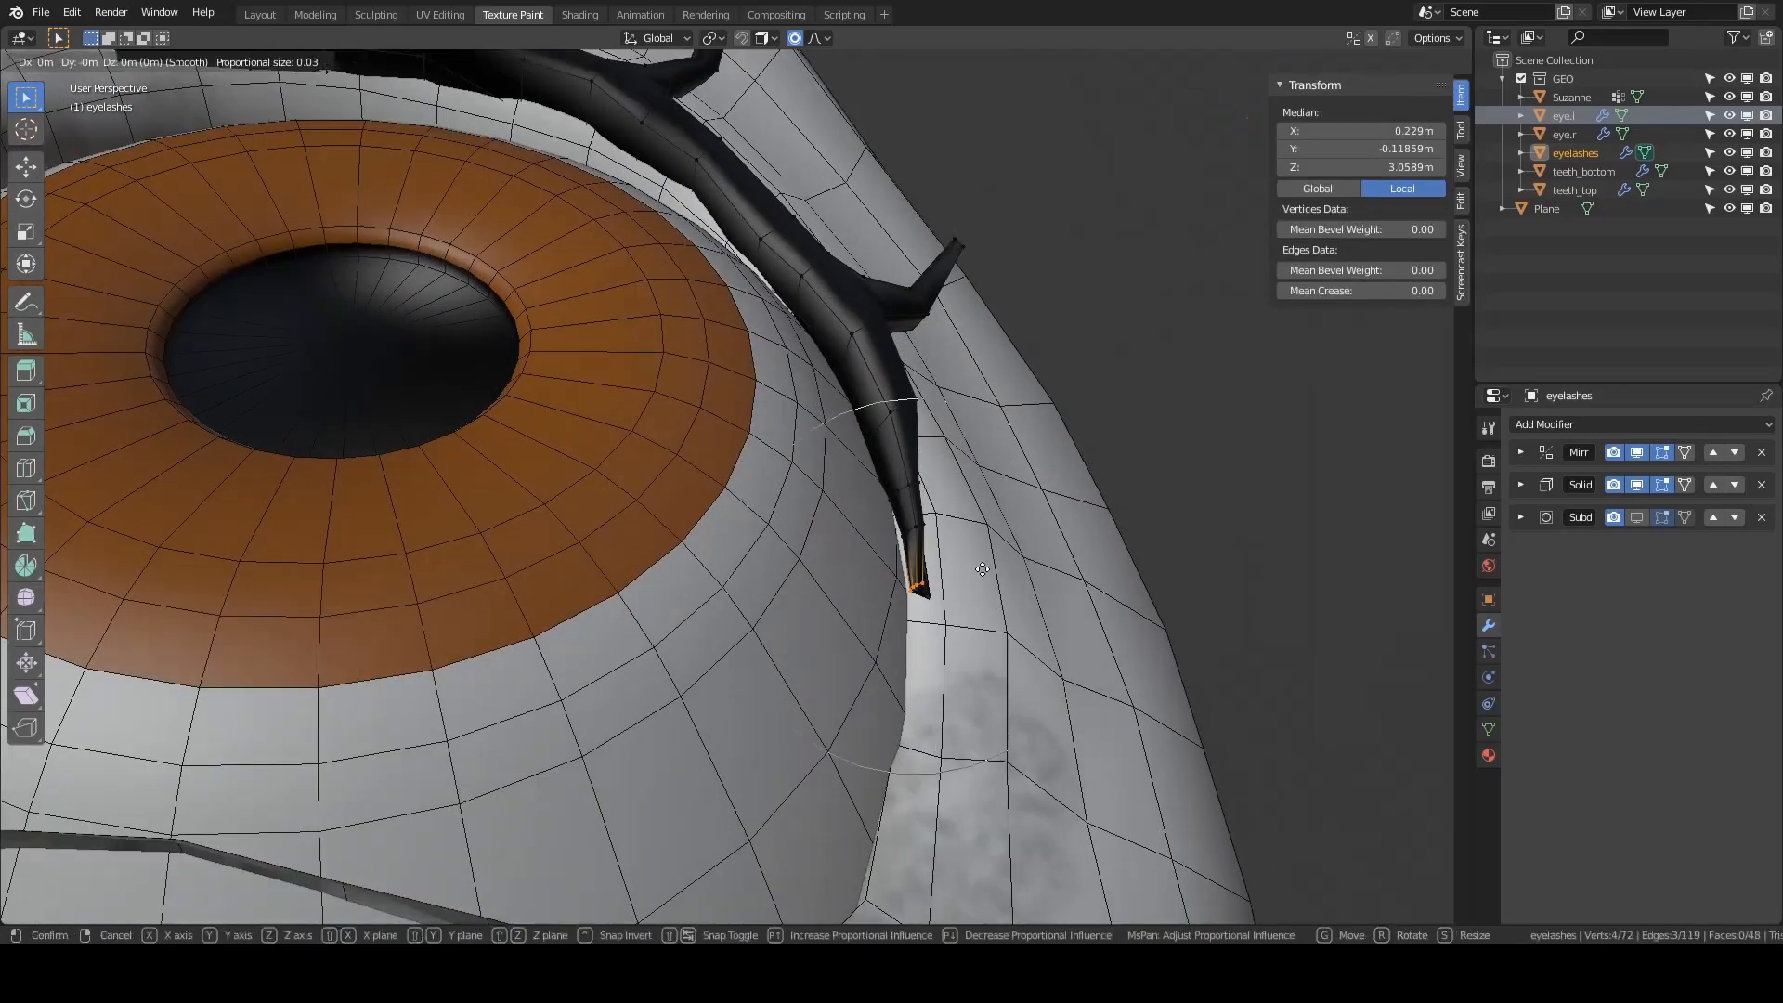
pyautogui.press('y')
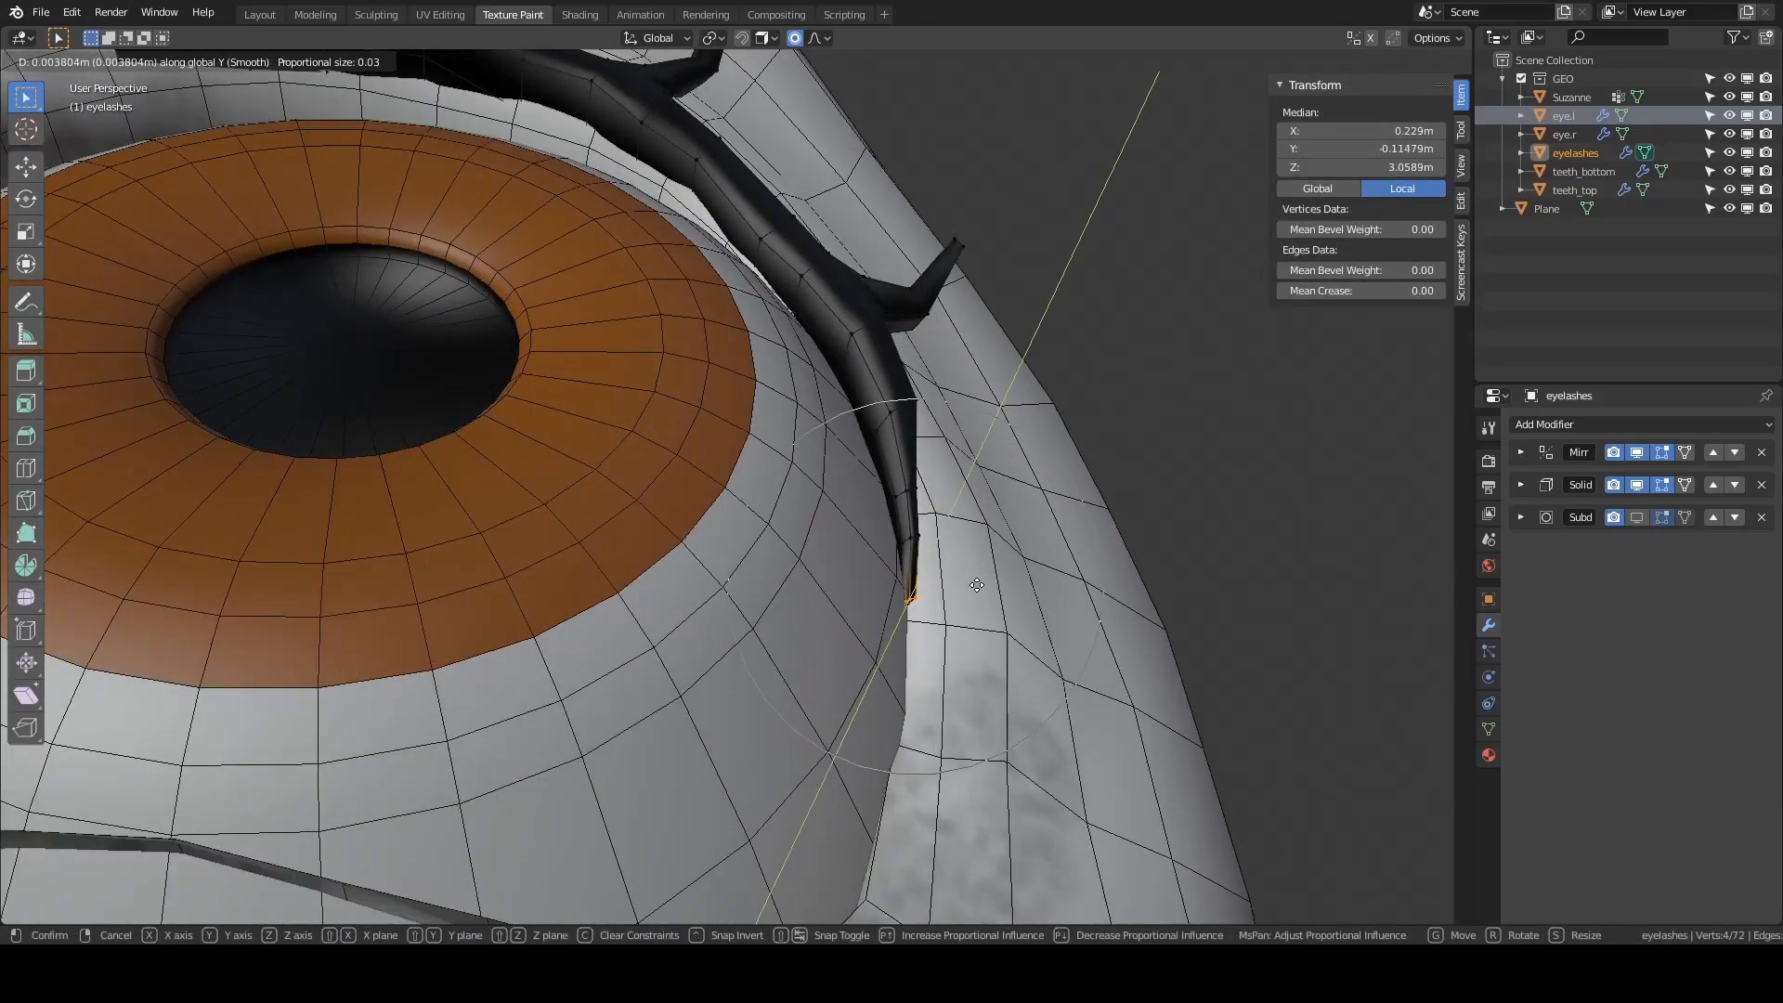
pyautogui.click(976, 585)
# - Select the eyelash's inner end, move it about 0.002 m mostly downward with proportional size 0.03, and try a slight rotation
pyautogui.moveTo(892, 571); pyautogui.dragTo(831, 553, button='middle')
pyautogui.hotkey('alt', 'a')
pyautogui.scroll(-5, 752, 518)
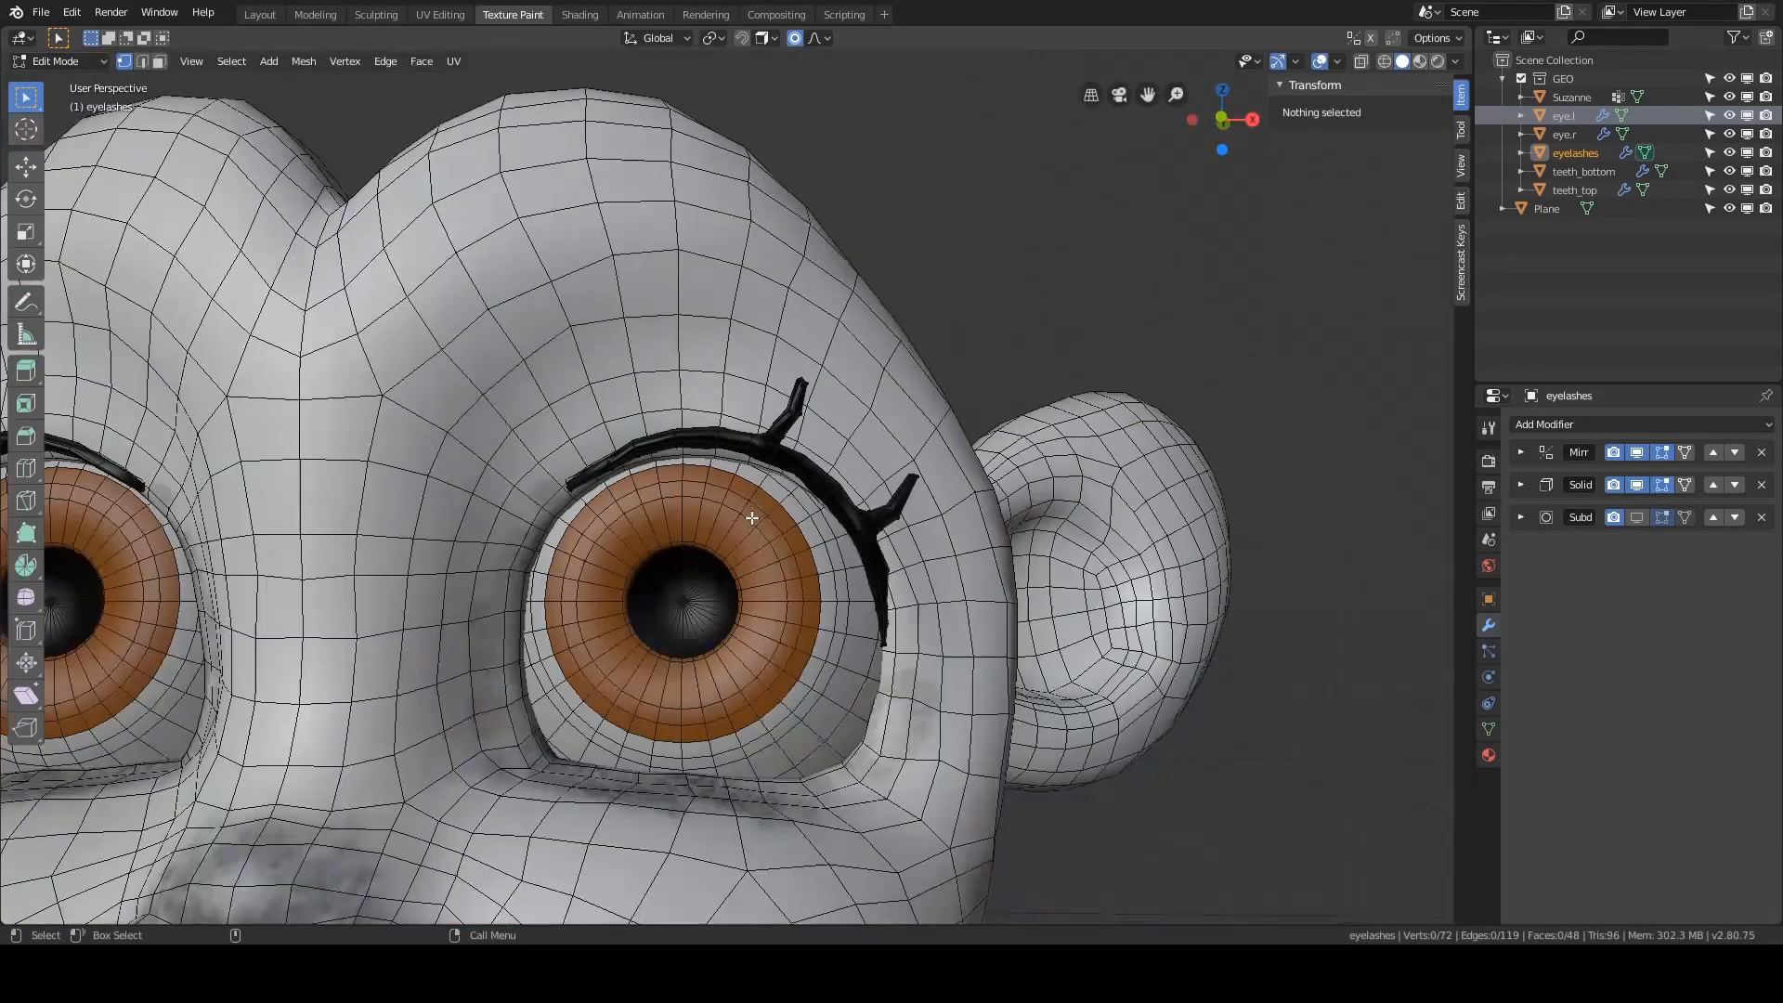
pyautogui.scroll(4, 635, 432)
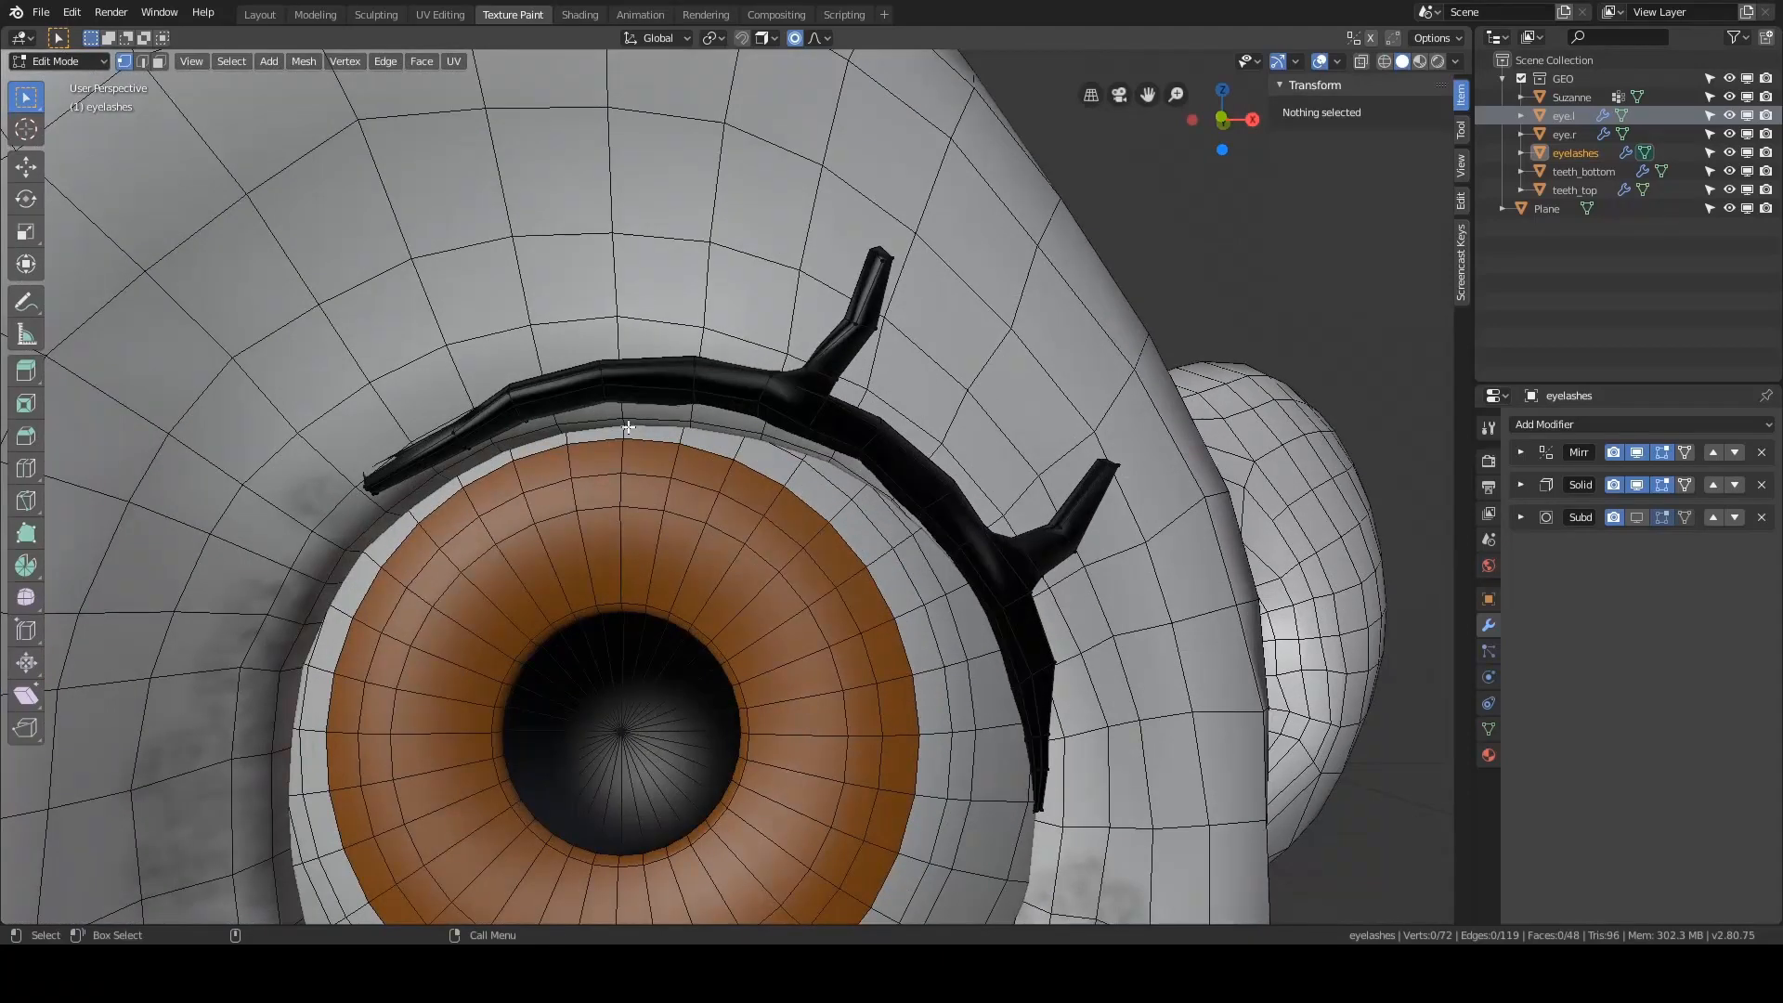
pyautogui.keyDown('alt'); pyautogui.moveTo(463, 480); pyautogui.dragTo(446, 475); pyautogui.keyUp('alt')
pyautogui.moveTo(325, 446); pyautogui.dragTo(418, 538)
pyautogui.keyDown('alt'); pyautogui.moveTo(429, 531); pyautogui.dragTo(448, 464); pyautogui.keyUp('alt')
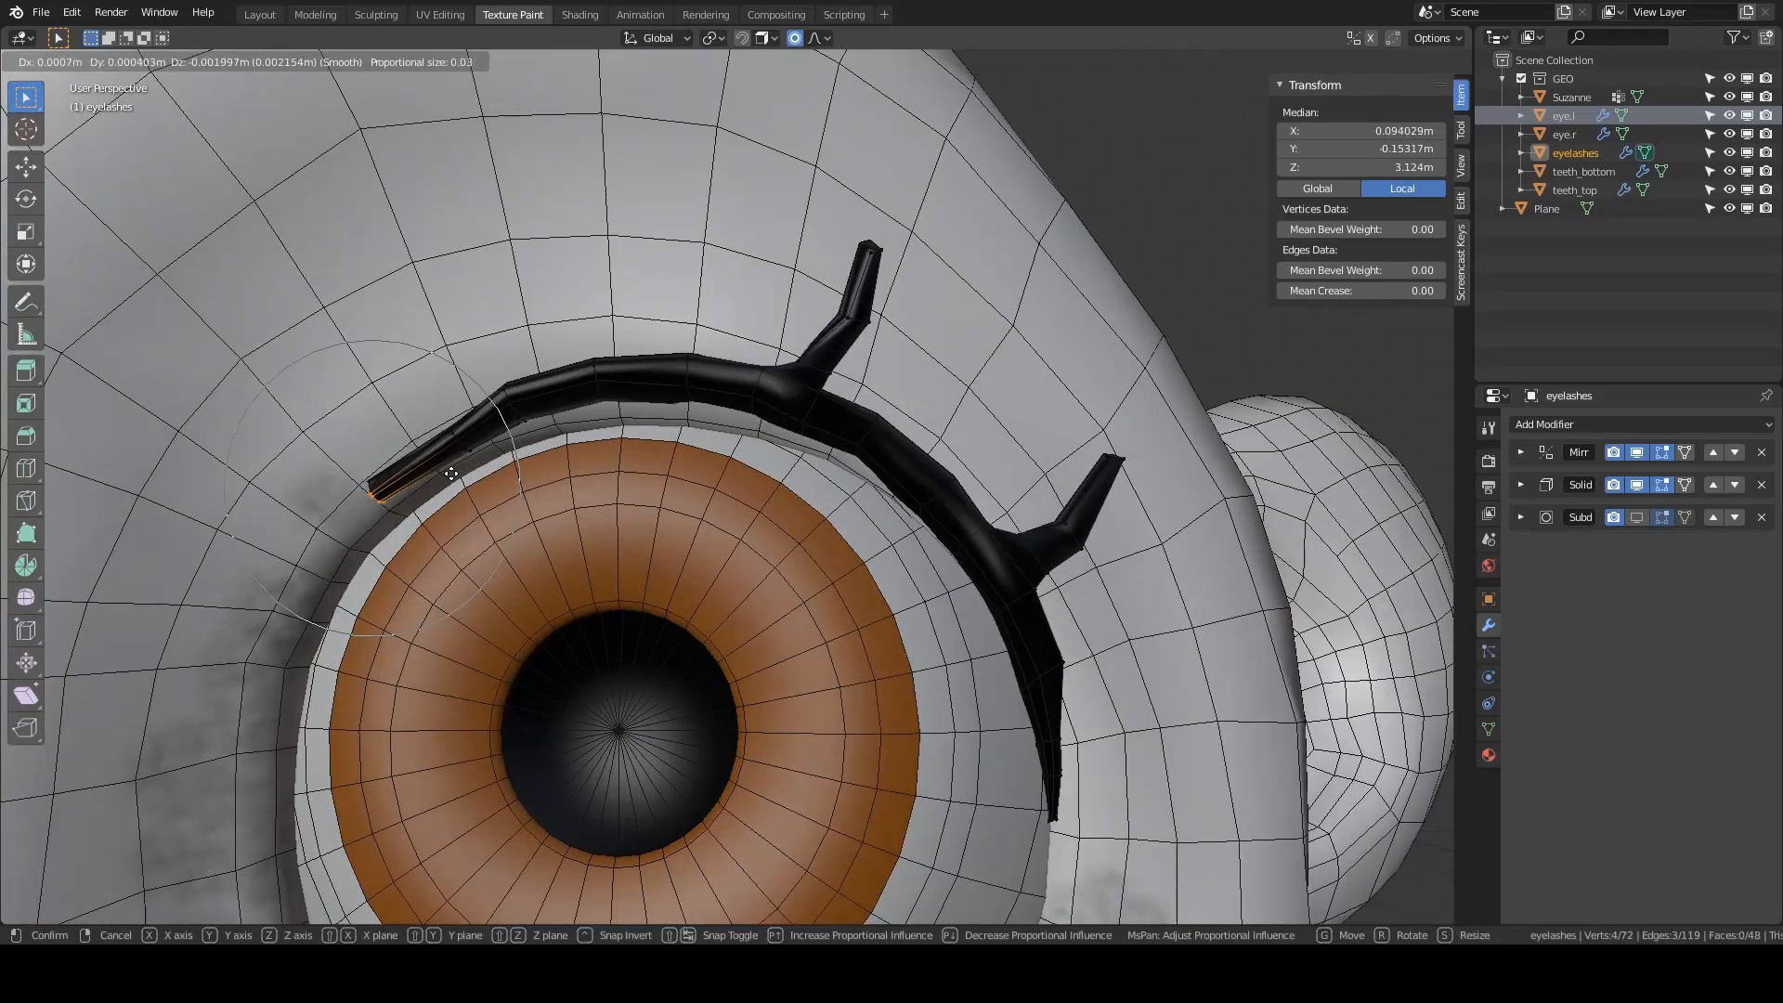
pyautogui.click(451, 473)
pyautogui.press('r')
pyautogui.rightClick(548, 341)
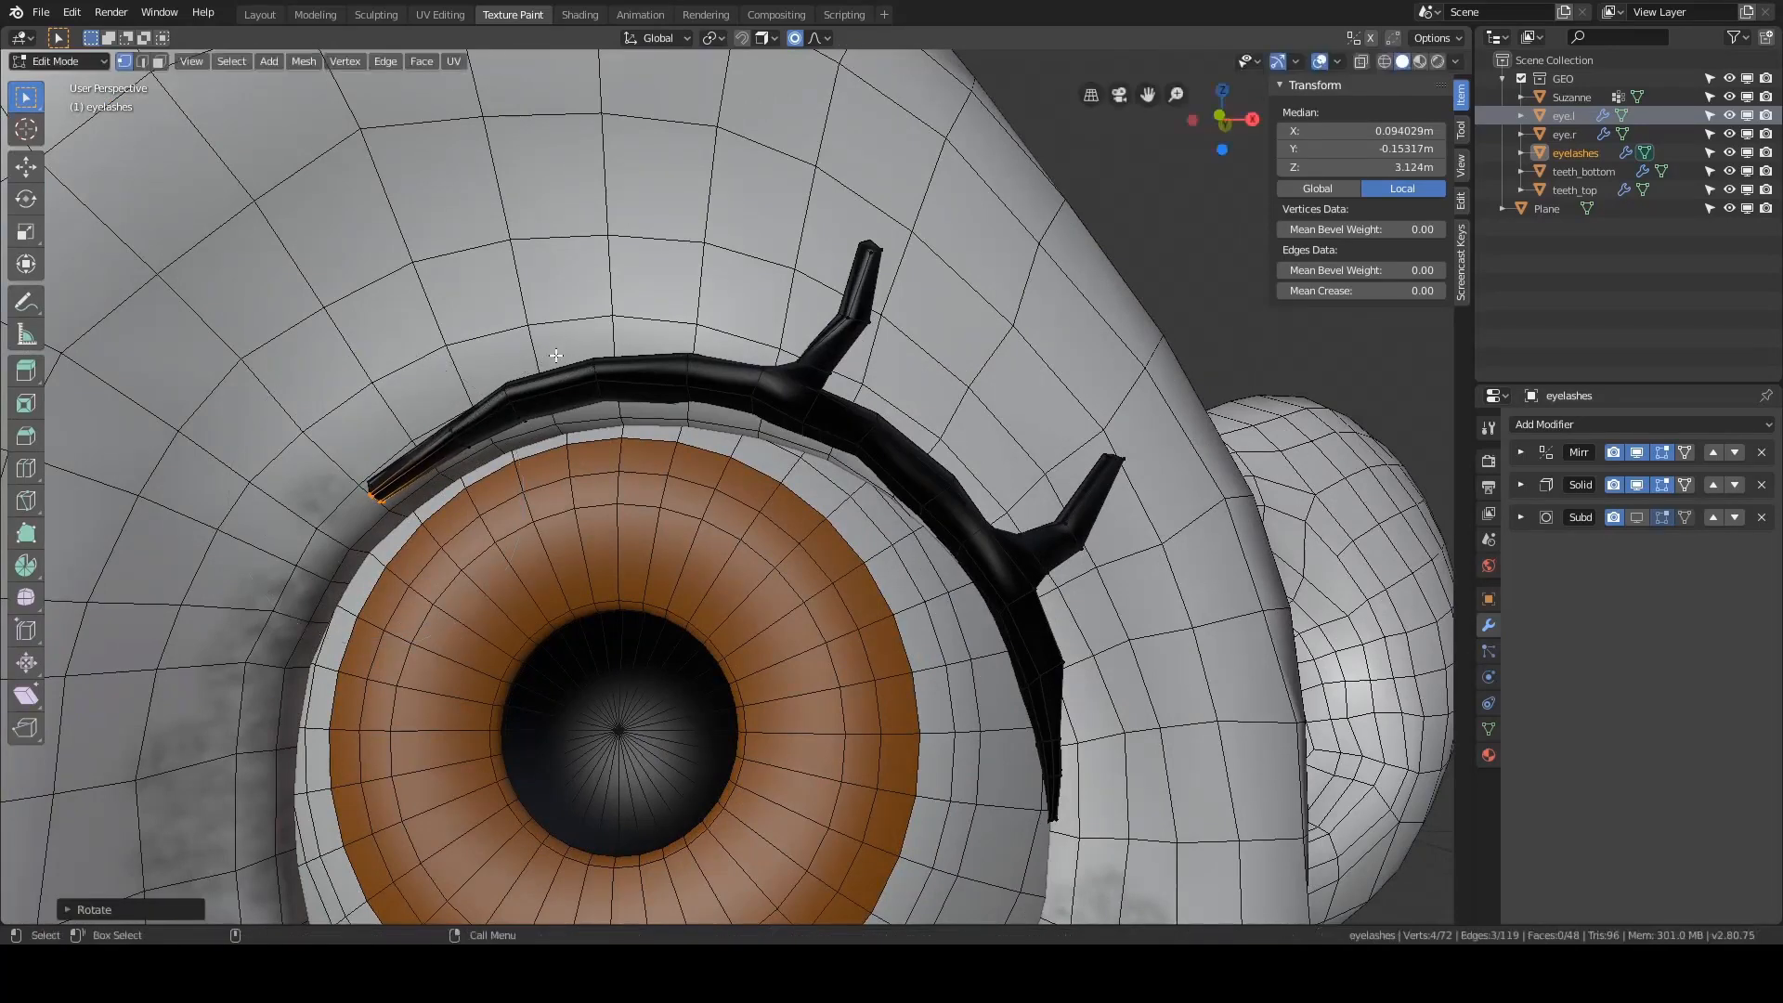
# - Select the inner half of the eyelash, including its inner spike, and lower it about 0.003 m in front view with proportional size 0.03
pyautogui.scroll(-2, 628, 421)
pyautogui.click(622, 370)
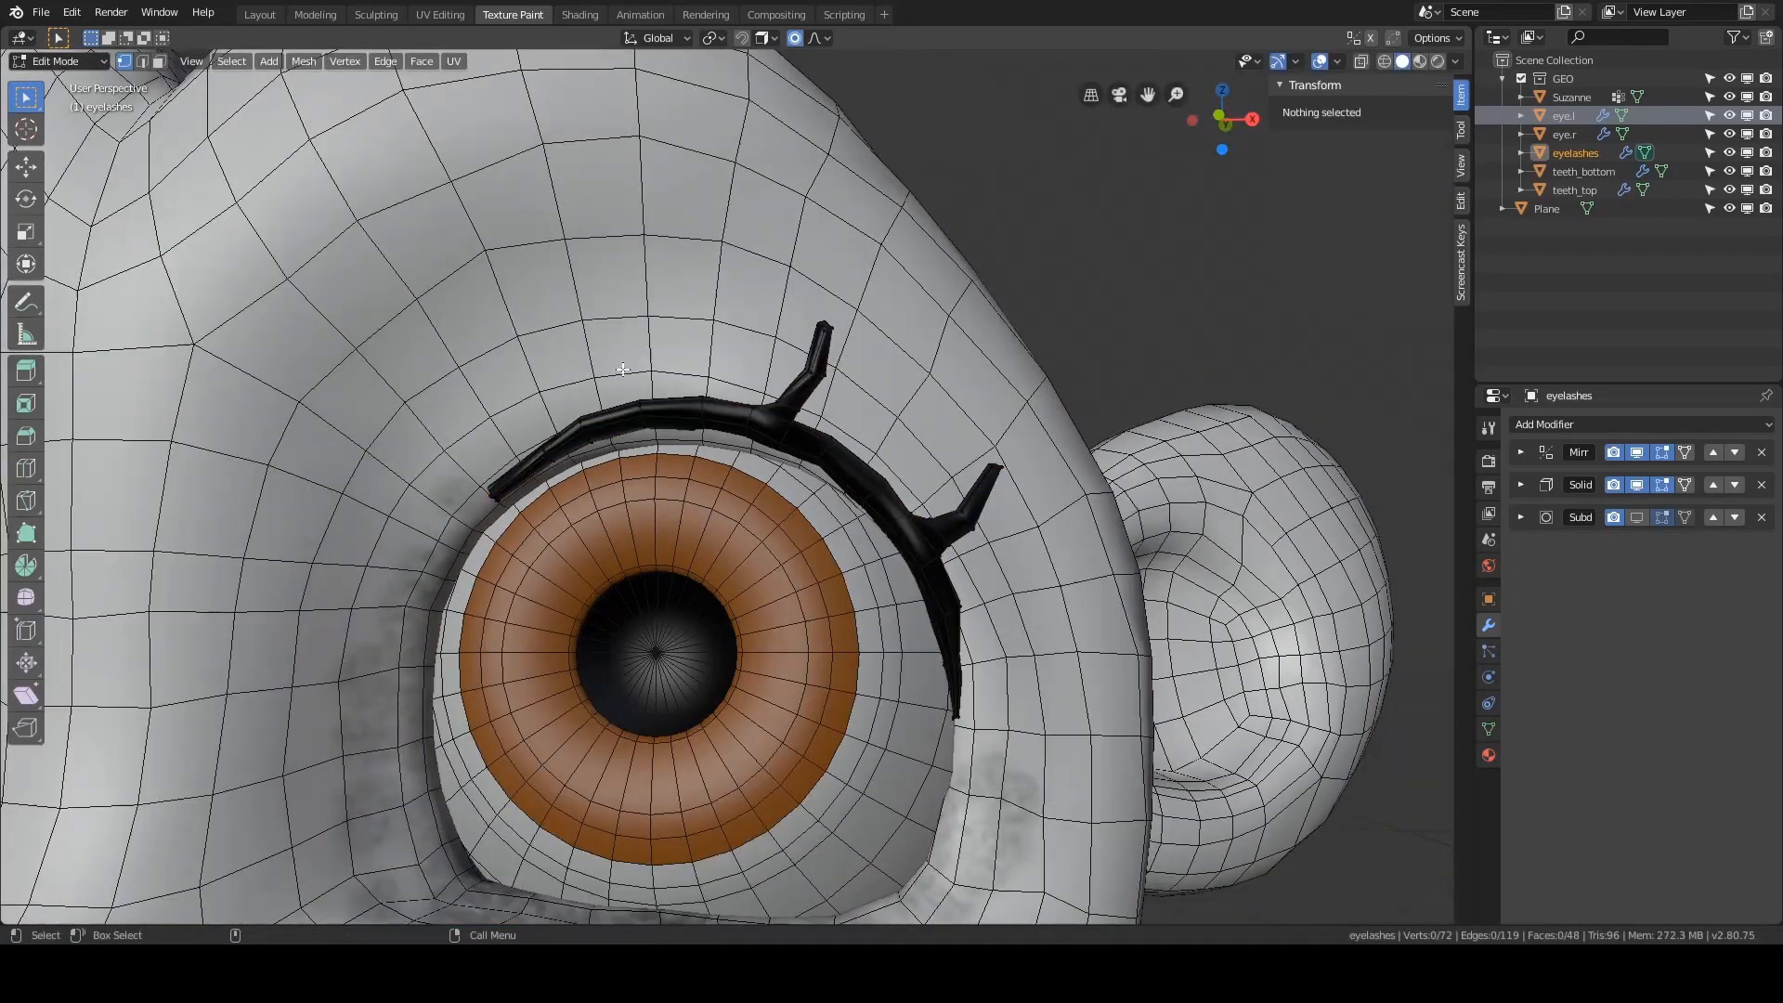
pyautogui.keyDown('ctrl'); pyautogui.moveTo(841, 473); pyautogui.dragTo(836, 481, button='right'); pyautogui.keyUp('ctrl')
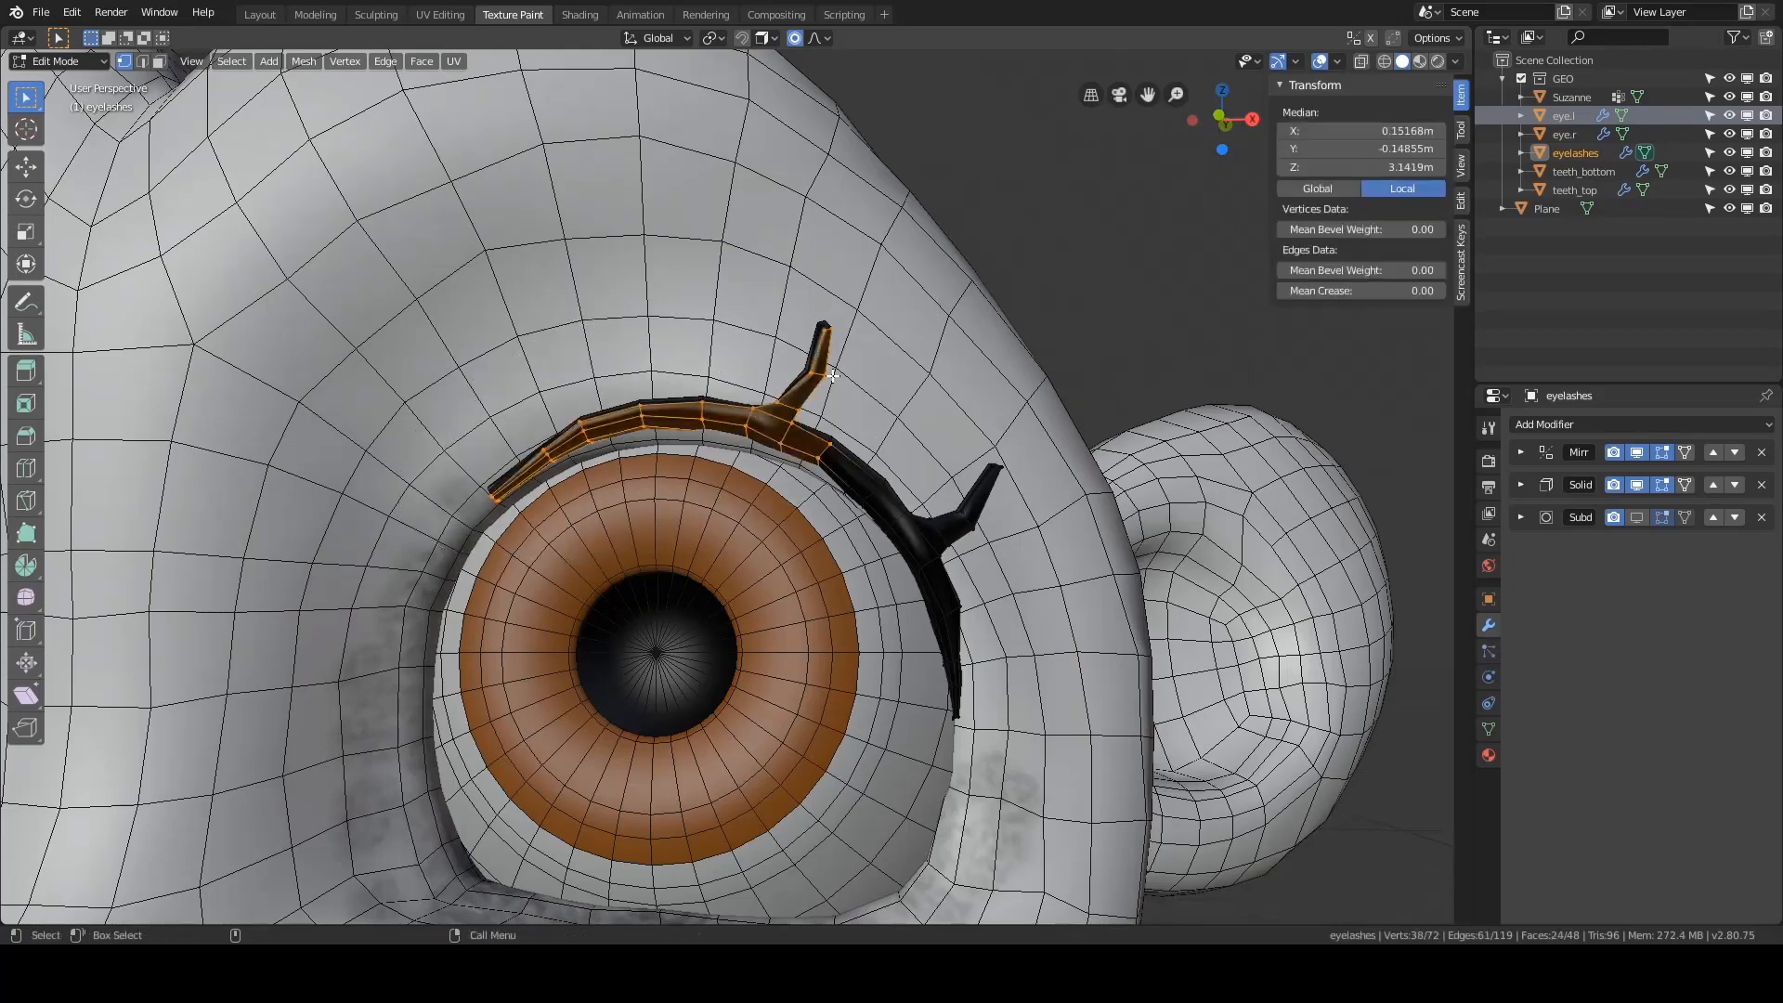
pyautogui.scroll(2, 731, 384)
pyautogui.click(631, 323)
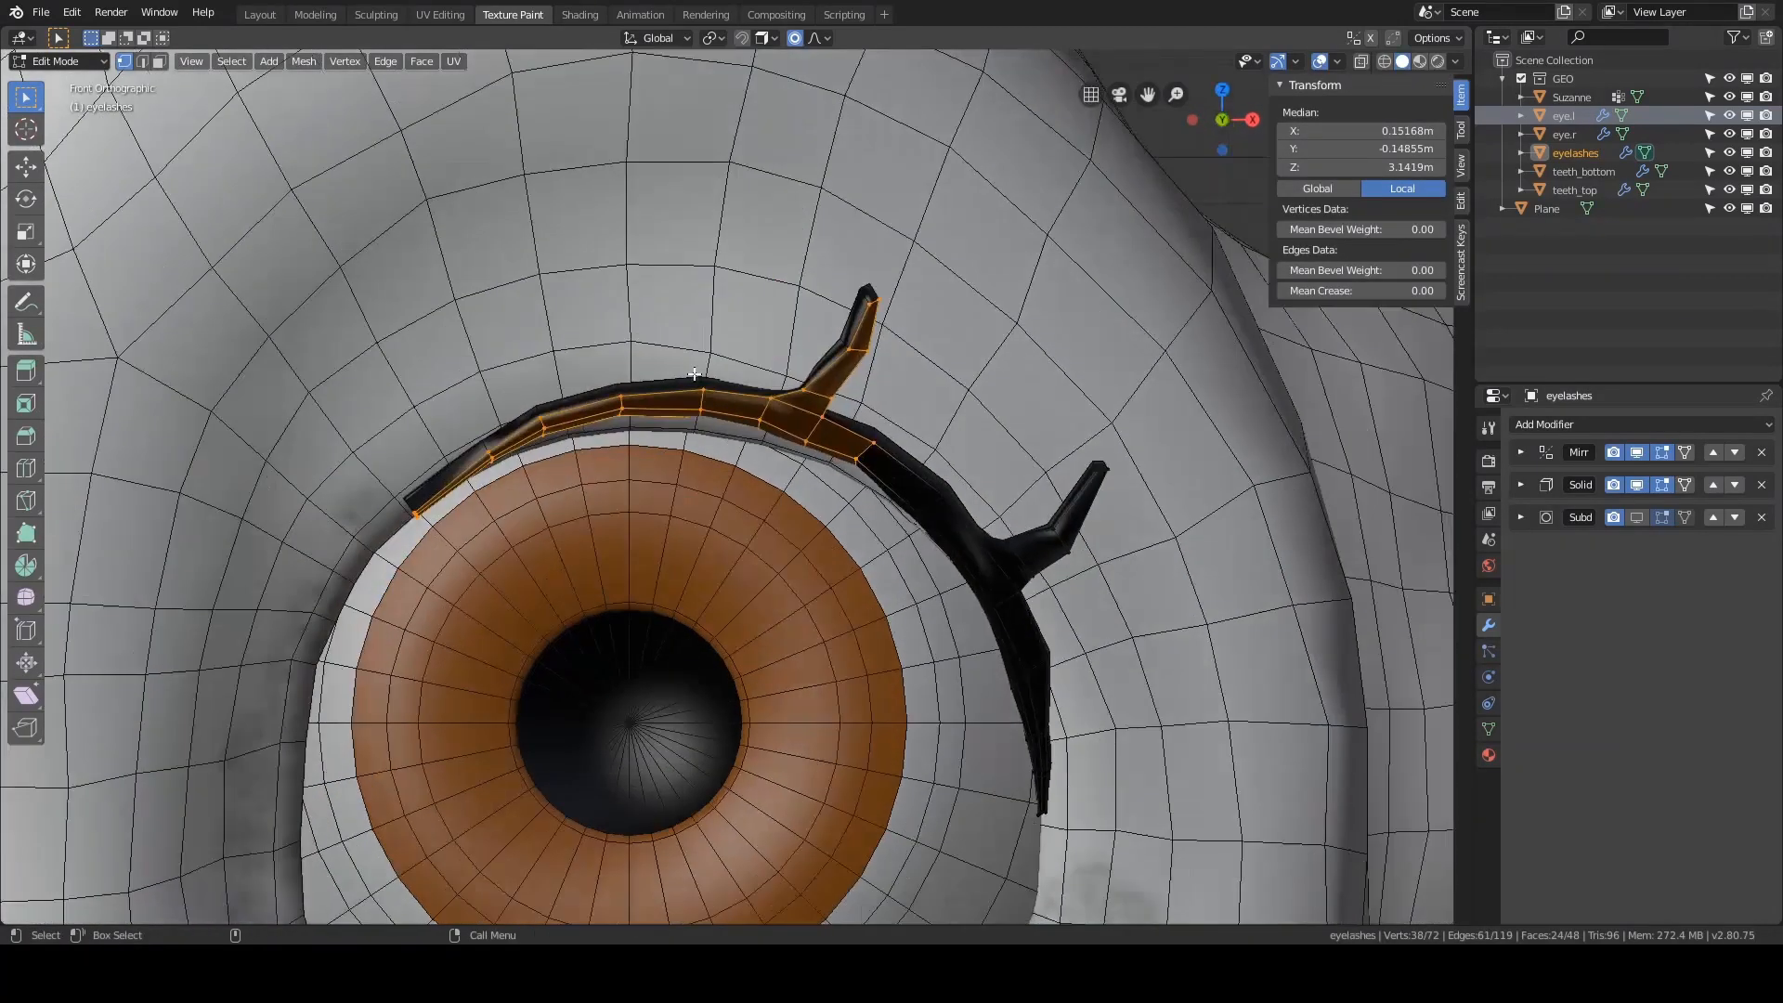
pyautogui.press('g')
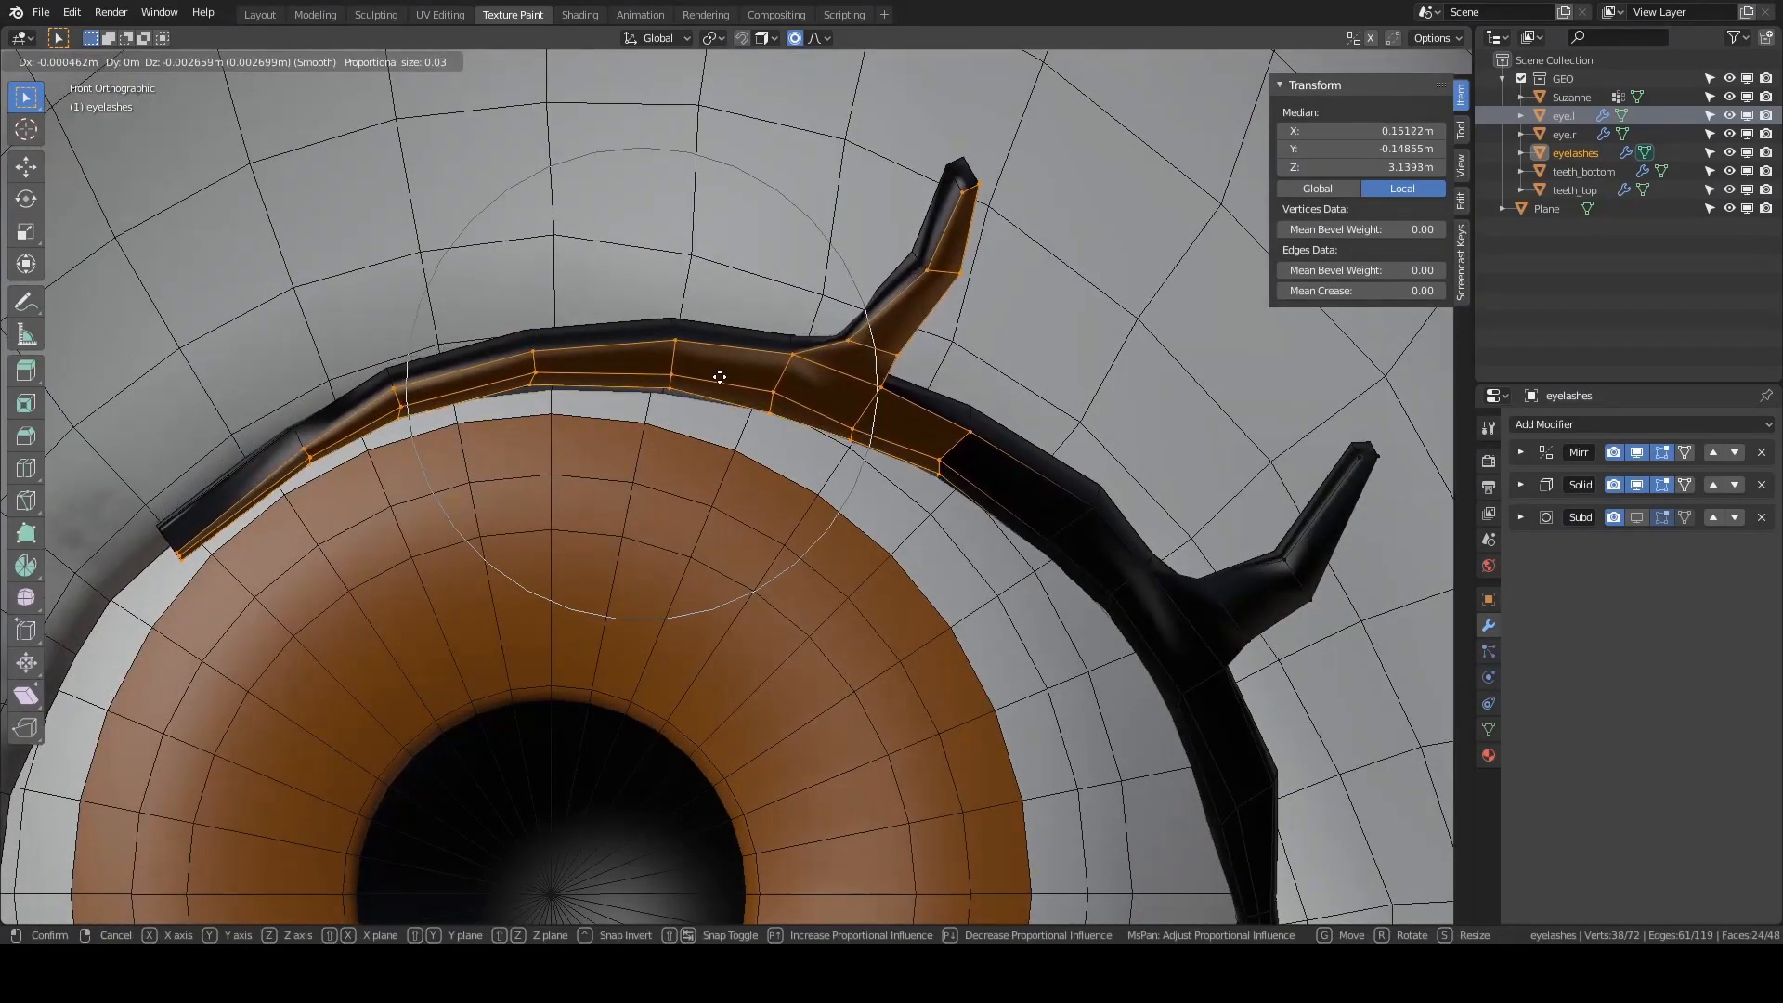
pyautogui.click(717, 374)
# - Select the inner eyelash tip and shift it about 0.003 m inward and slightly up in front view
pyautogui.keyDown('shift'); pyautogui.moveTo(281, 455); pyautogui.dragTo(470, 414, button='middle'); pyautogui.keyUp('shift')
pyautogui.hotkey('alt', 'a')
pyautogui.keyDown('ctrl'); pyautogui.moveTo(346, 431); pyautogui.dragTo(364, 575, button='right'); pyautogui.keyUp('ctrl')
pyautogui.press('g')
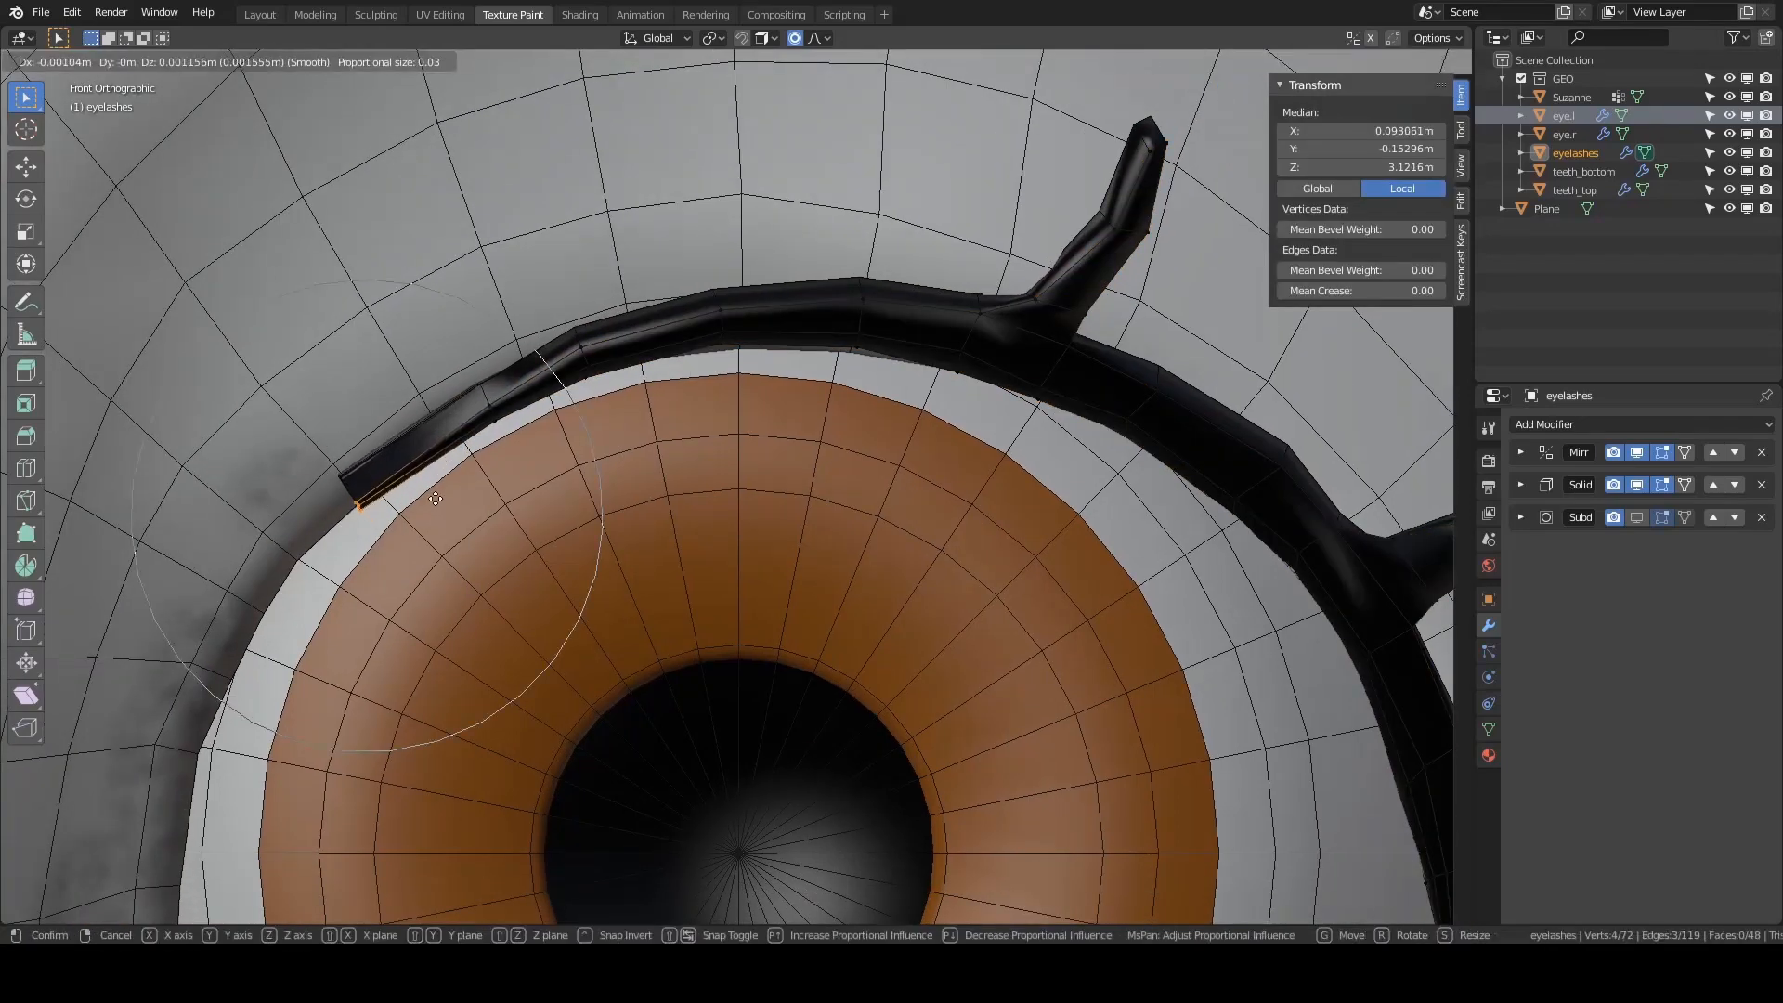
pyautogui.click(540, 333)
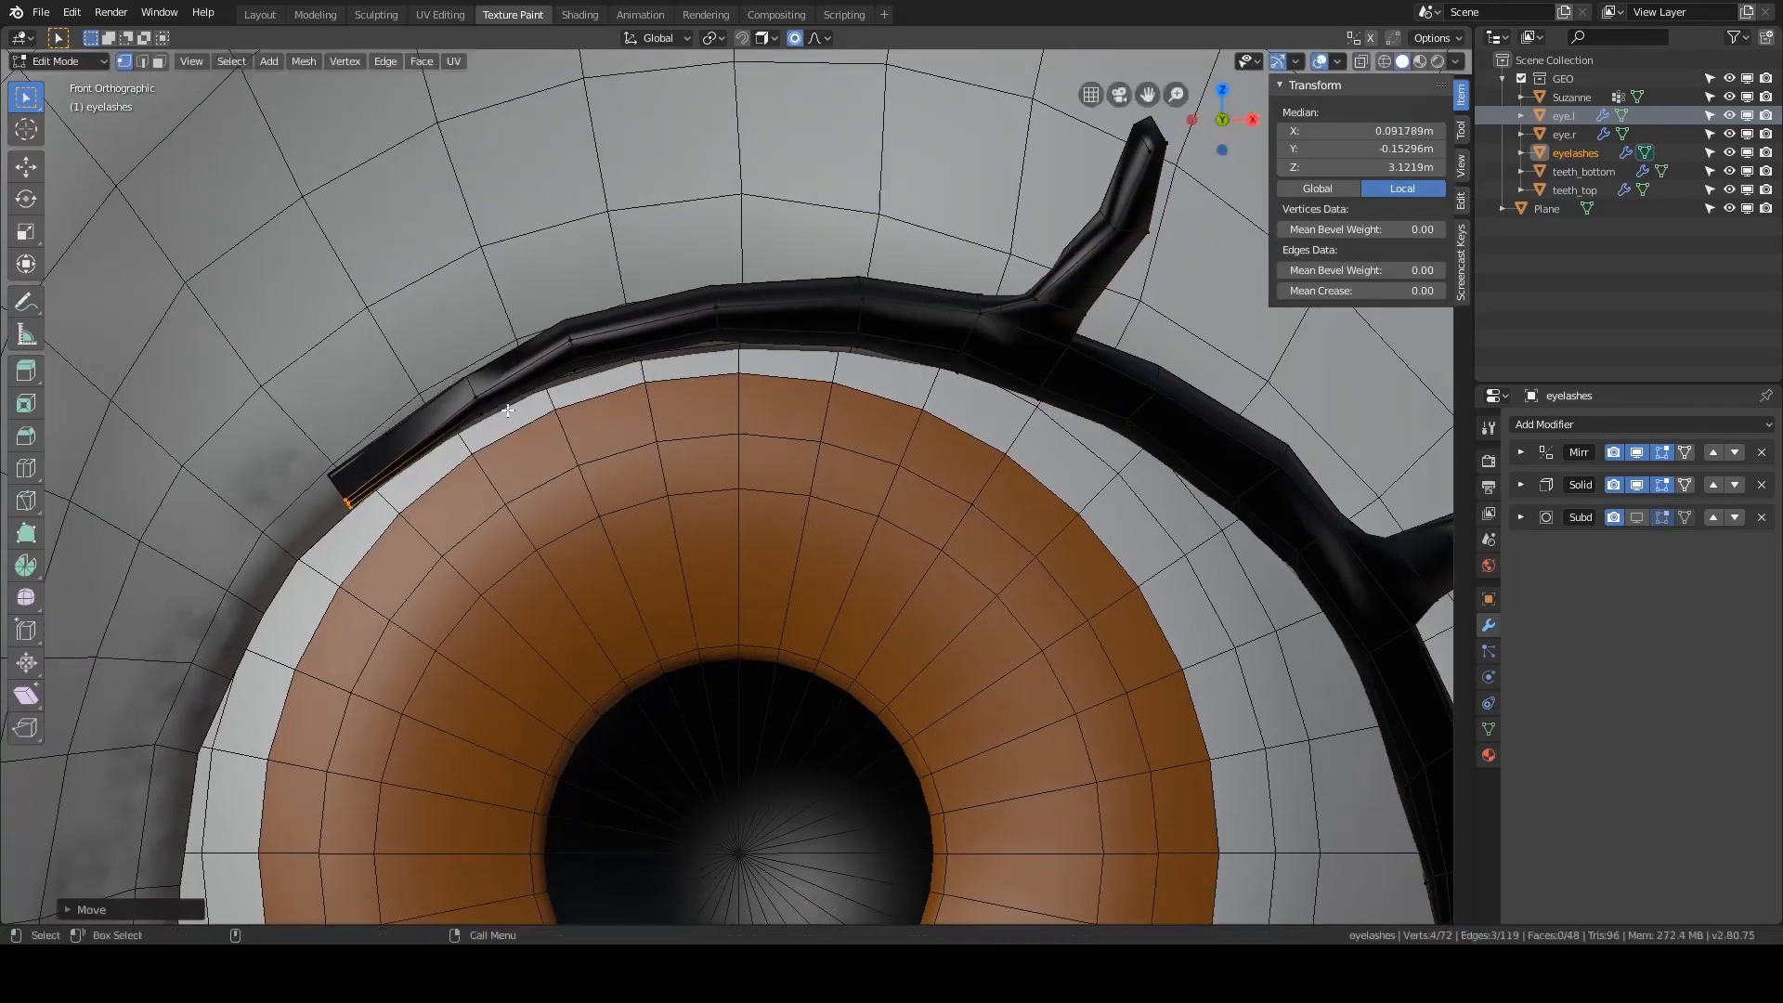
# - Select the edge ring two segments in from the inner eyelash tip and lower it about 0.001 m with a larger proportional size
pyautogui.hotkey('alt', 'a')
pyautogui.keyDown('ctrl'); pyautogui.moveTo(541, 332); pyautogui.dragTo(644, 336, button='right'); pyautogui.keyUp('ctrl')
pyautogui.press('g')
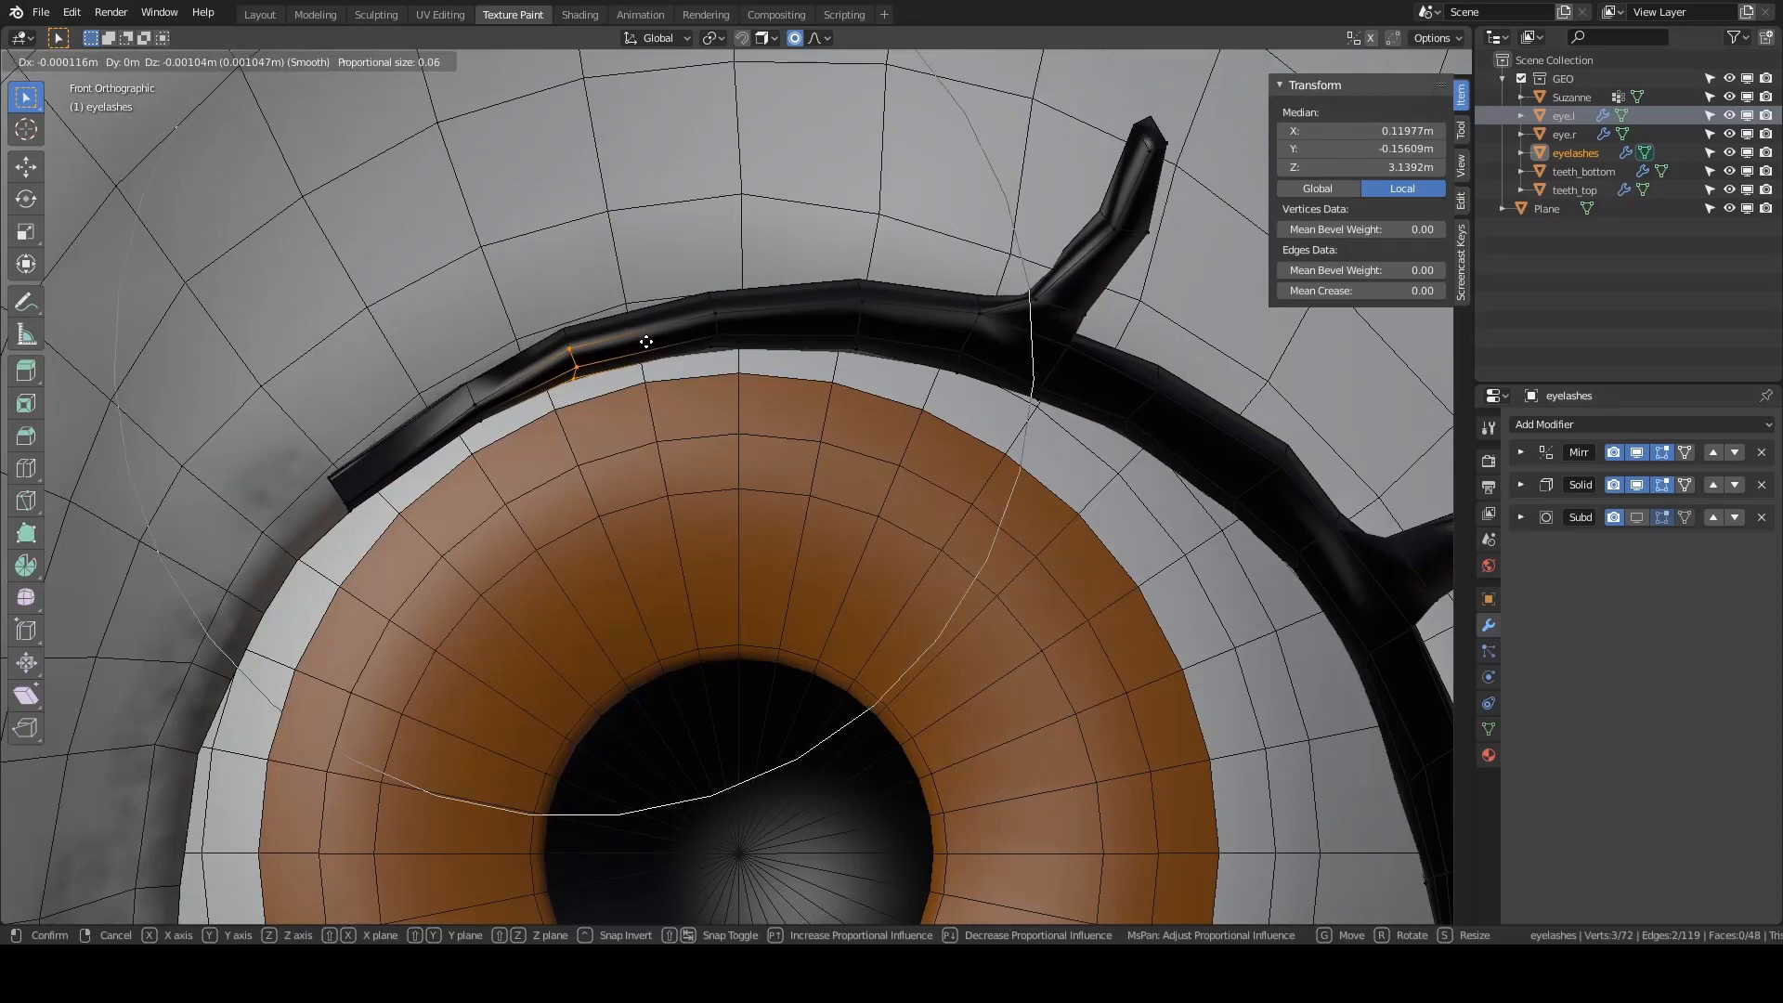
pyautogui.scroll(2, 647, 338)
pyautogui.click(646, 340)
pyautogui.press('a')
pyautogui.press('a')
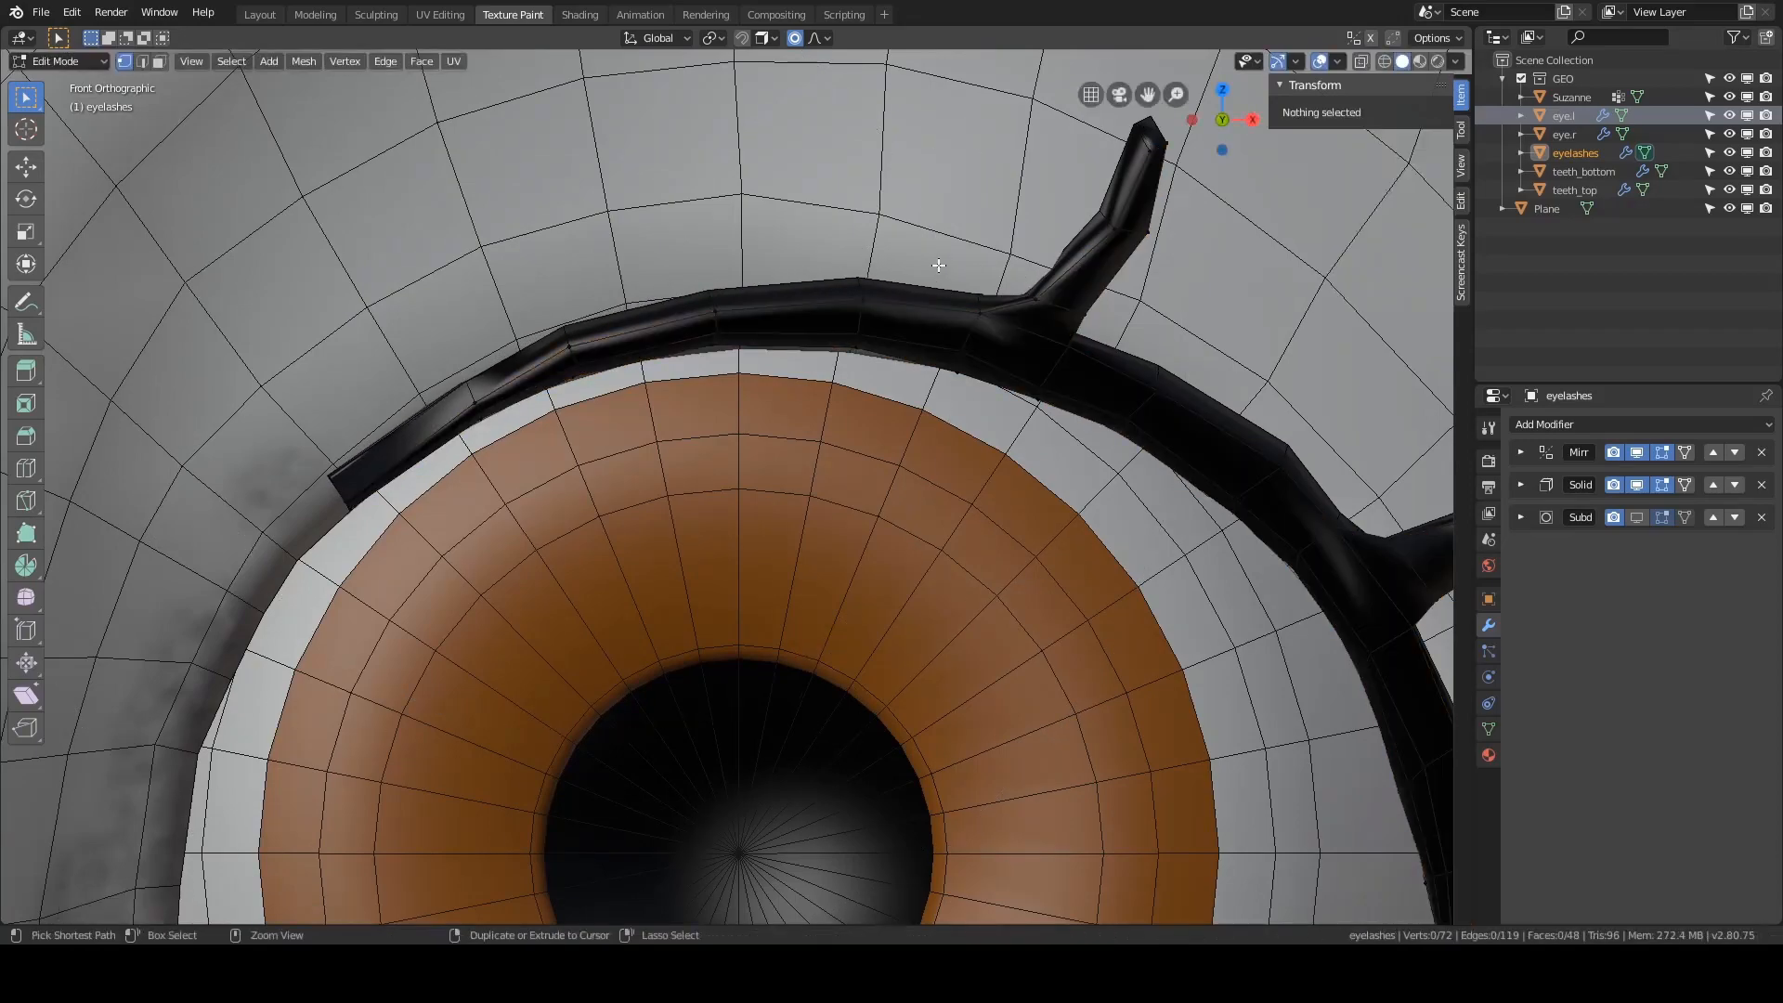
# - Select the eyelash vertices just before the inner spike and nudge them in front view
pyautogui.keyDown('ctrl'); pyautogui.moveTo(892, 352); pyautogui.dragTo(889, 350, button='right'); pyautogui.keyUp('ctrl')
pyautogui.press('g')
pyautogui.click(920, 275)
pyautogui.moveTo(920, 274)
pyautogui.mouseDown(button='middle')
pyautogui.moveTo(907, 302)
pyautogui.moveTo(855, 310)
pyautogui.moveTo(859, 410)
pyautogui.moveTo(632, 381)
pyautogui.mouseUp(button='middle')
# - Select the innermost eyelash section and move it about 0.0075 m along Y and -0.0025 m along Z with proportional size 0.05
pyautogui.press('a')
pyautogui.press('a')
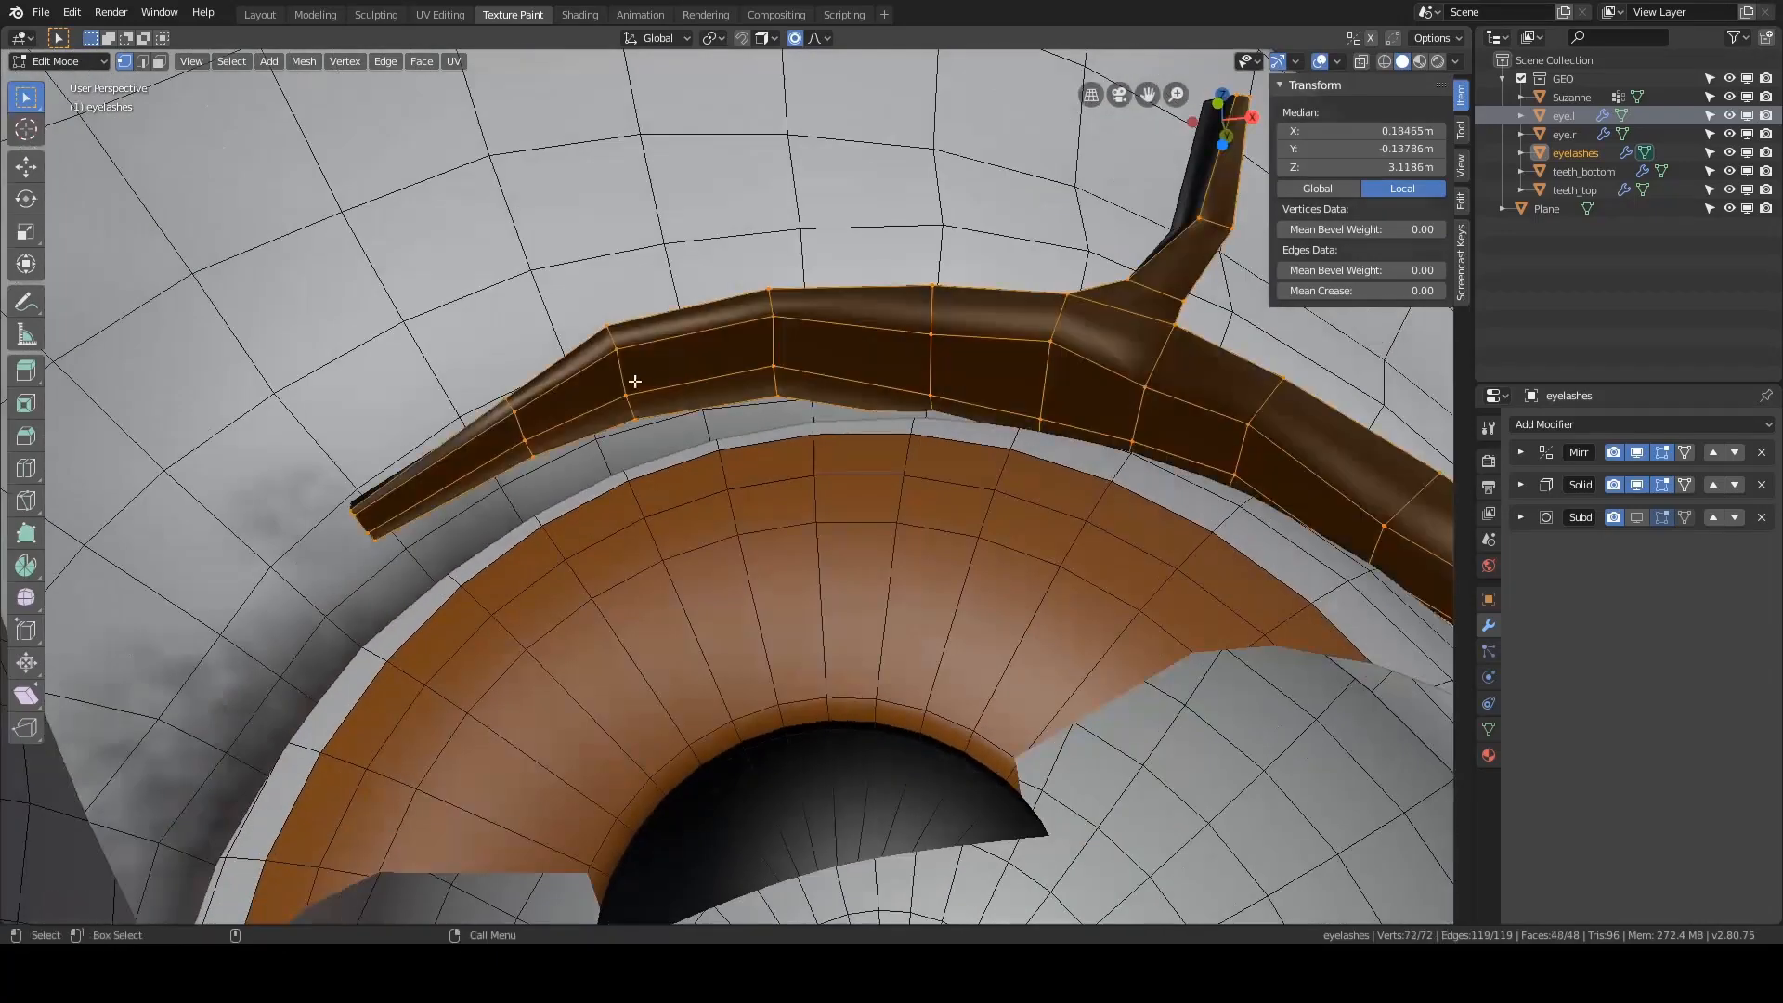
pyautogui.moveTo(448, 268)
pyautogui.keyDown('ctrl'); pyautogui.mouseDown(button='right')
pyautogui.moveTo(497, 660)
pyautogui.moveTo(855, 289)
pyautogui.mouseUp(button='right'); pyautogui.keyUp('ctrl')
pyautogui.press('g')
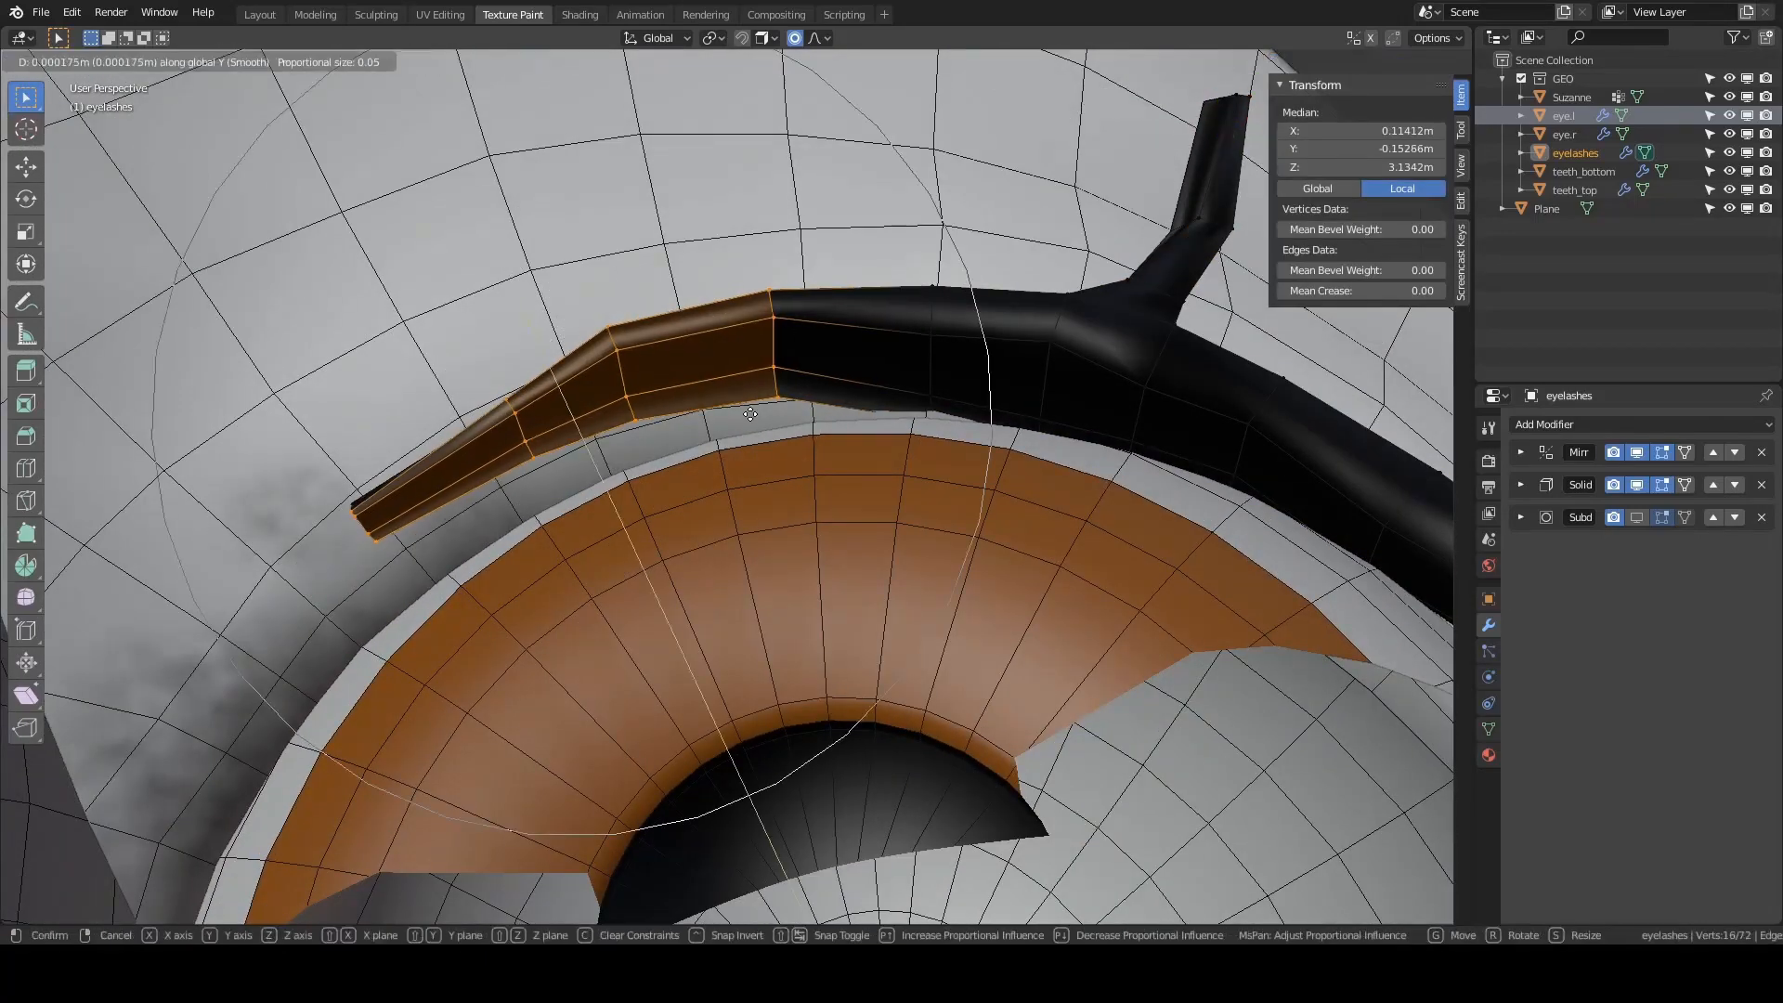
pyautogui.press('y')
pyautogui.click(759, 450)
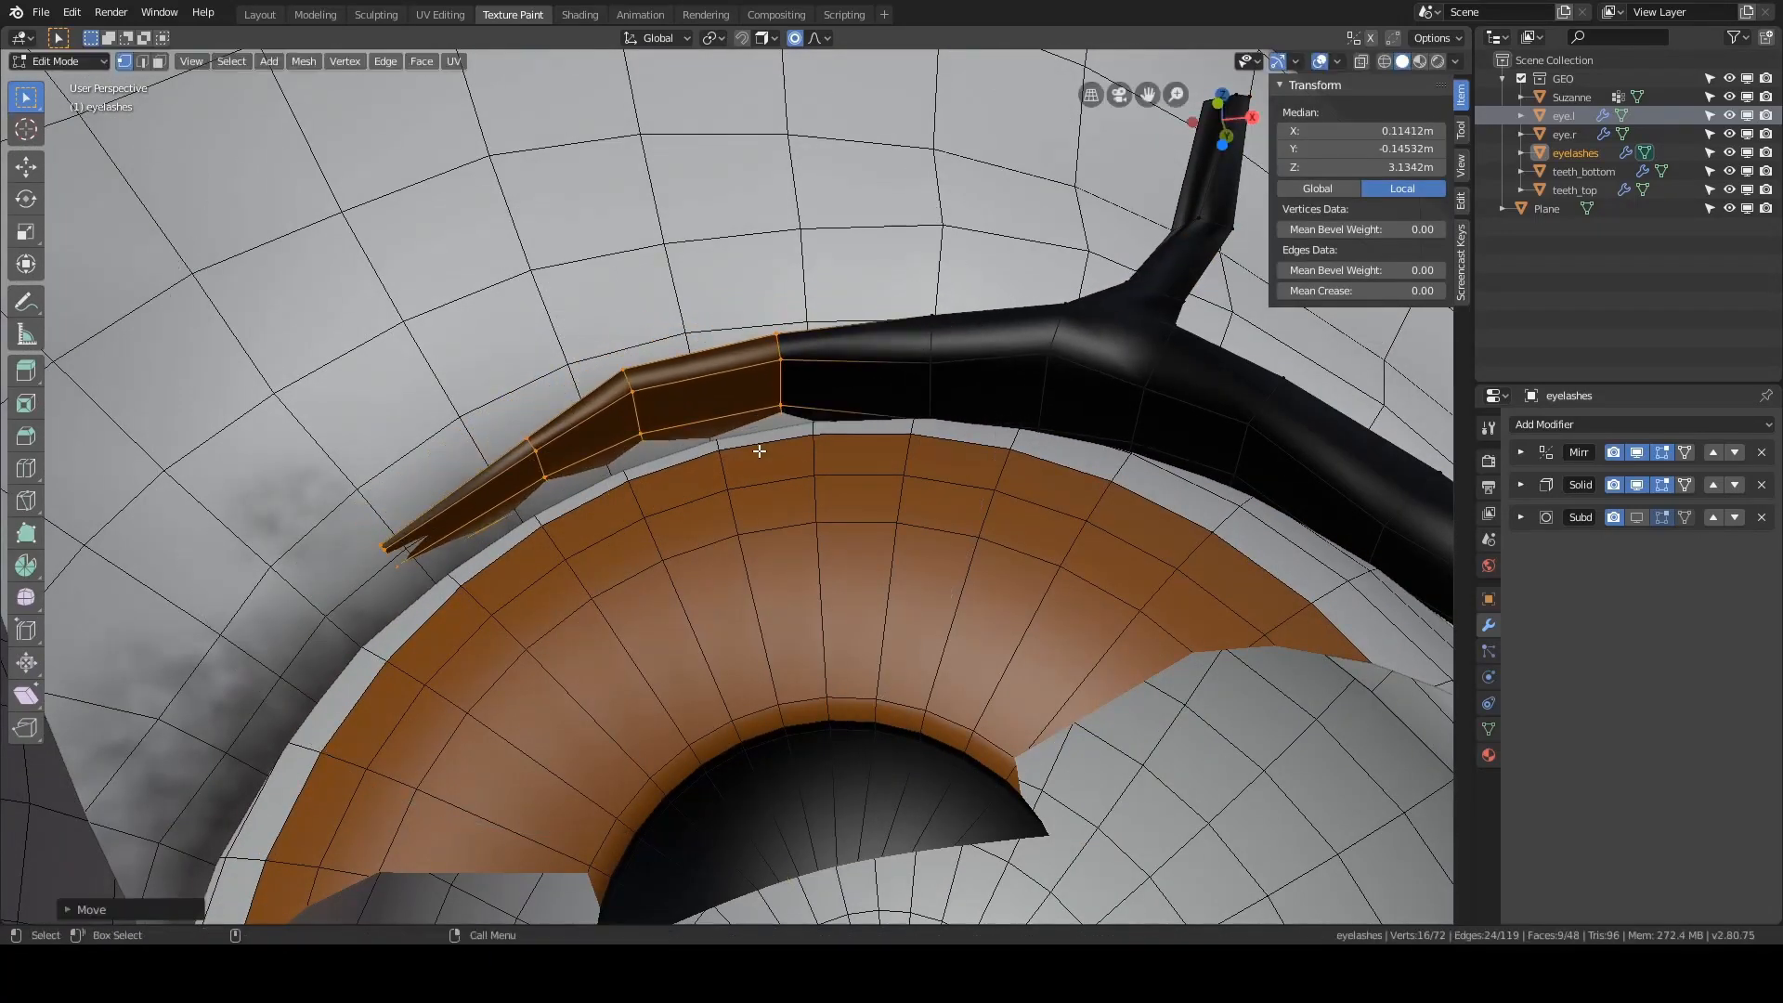
pyautogui.press('g')
pyautogui.press('z')
pyautogui.click(761, 468)
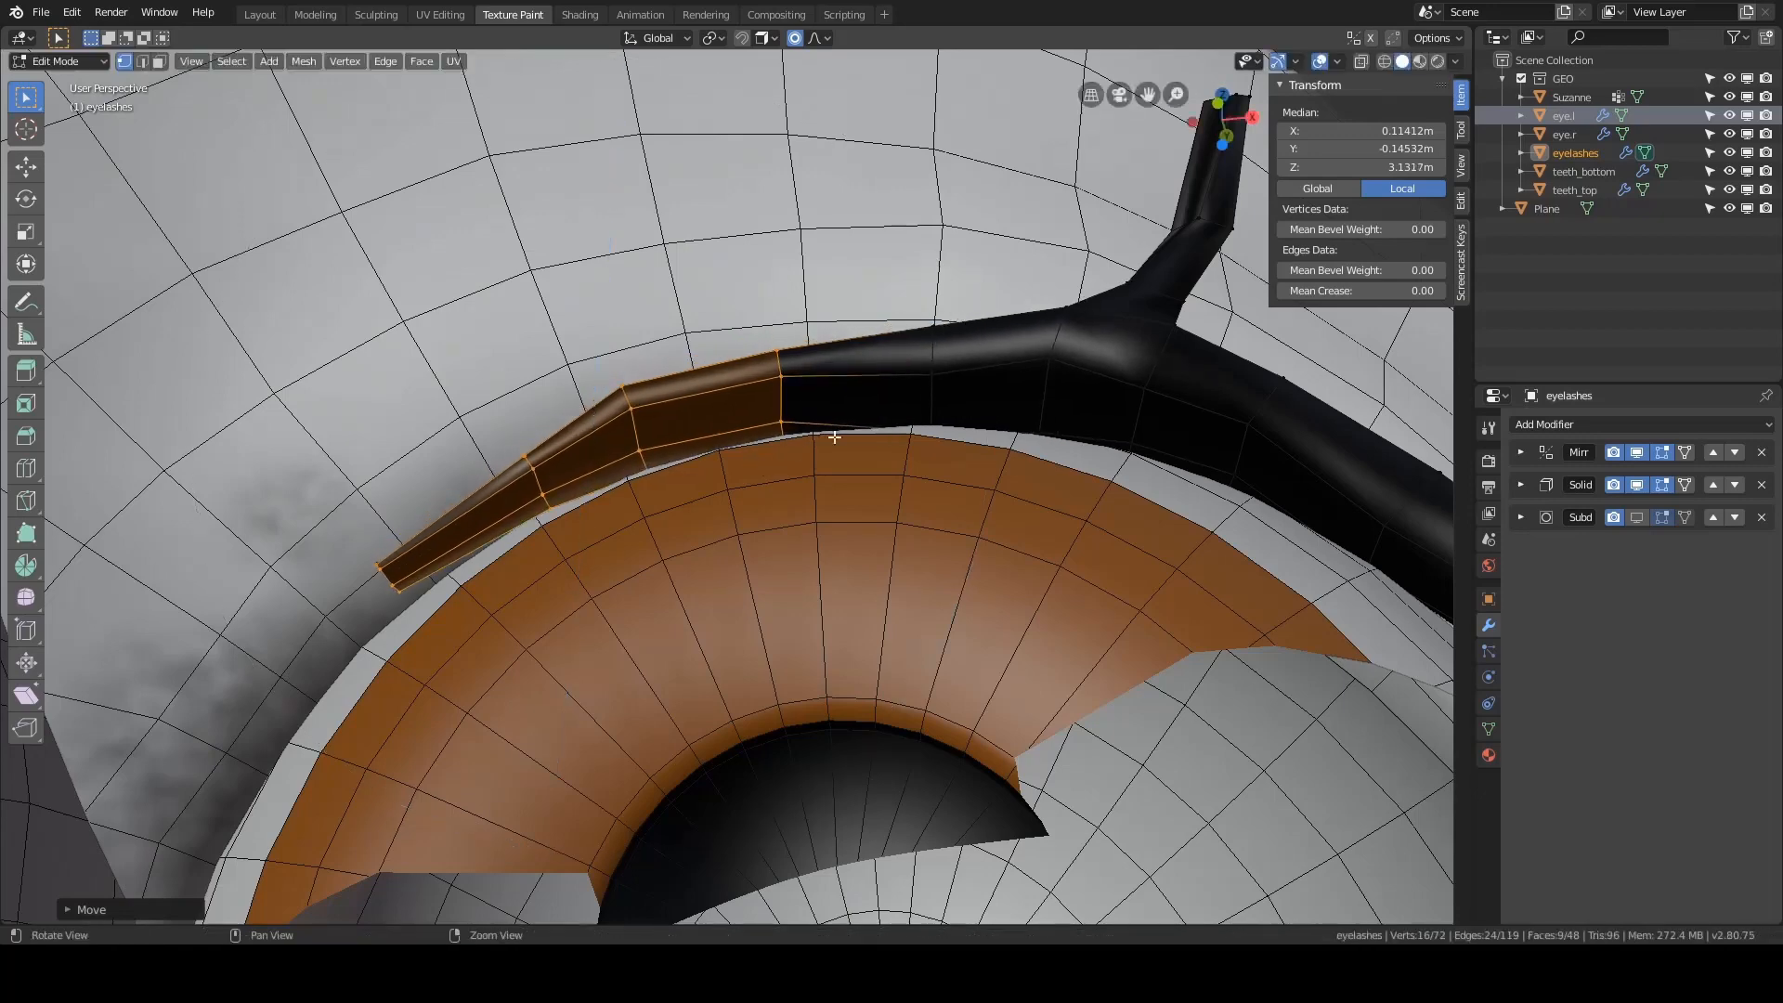
# - Rotate and shift the selected inner eyelash section slightly in front view to follow the eyelid's edge
pyautogui.scroll(2, 817, 455)
pyautogui.press('`')
pyautogui.click(748, 383)
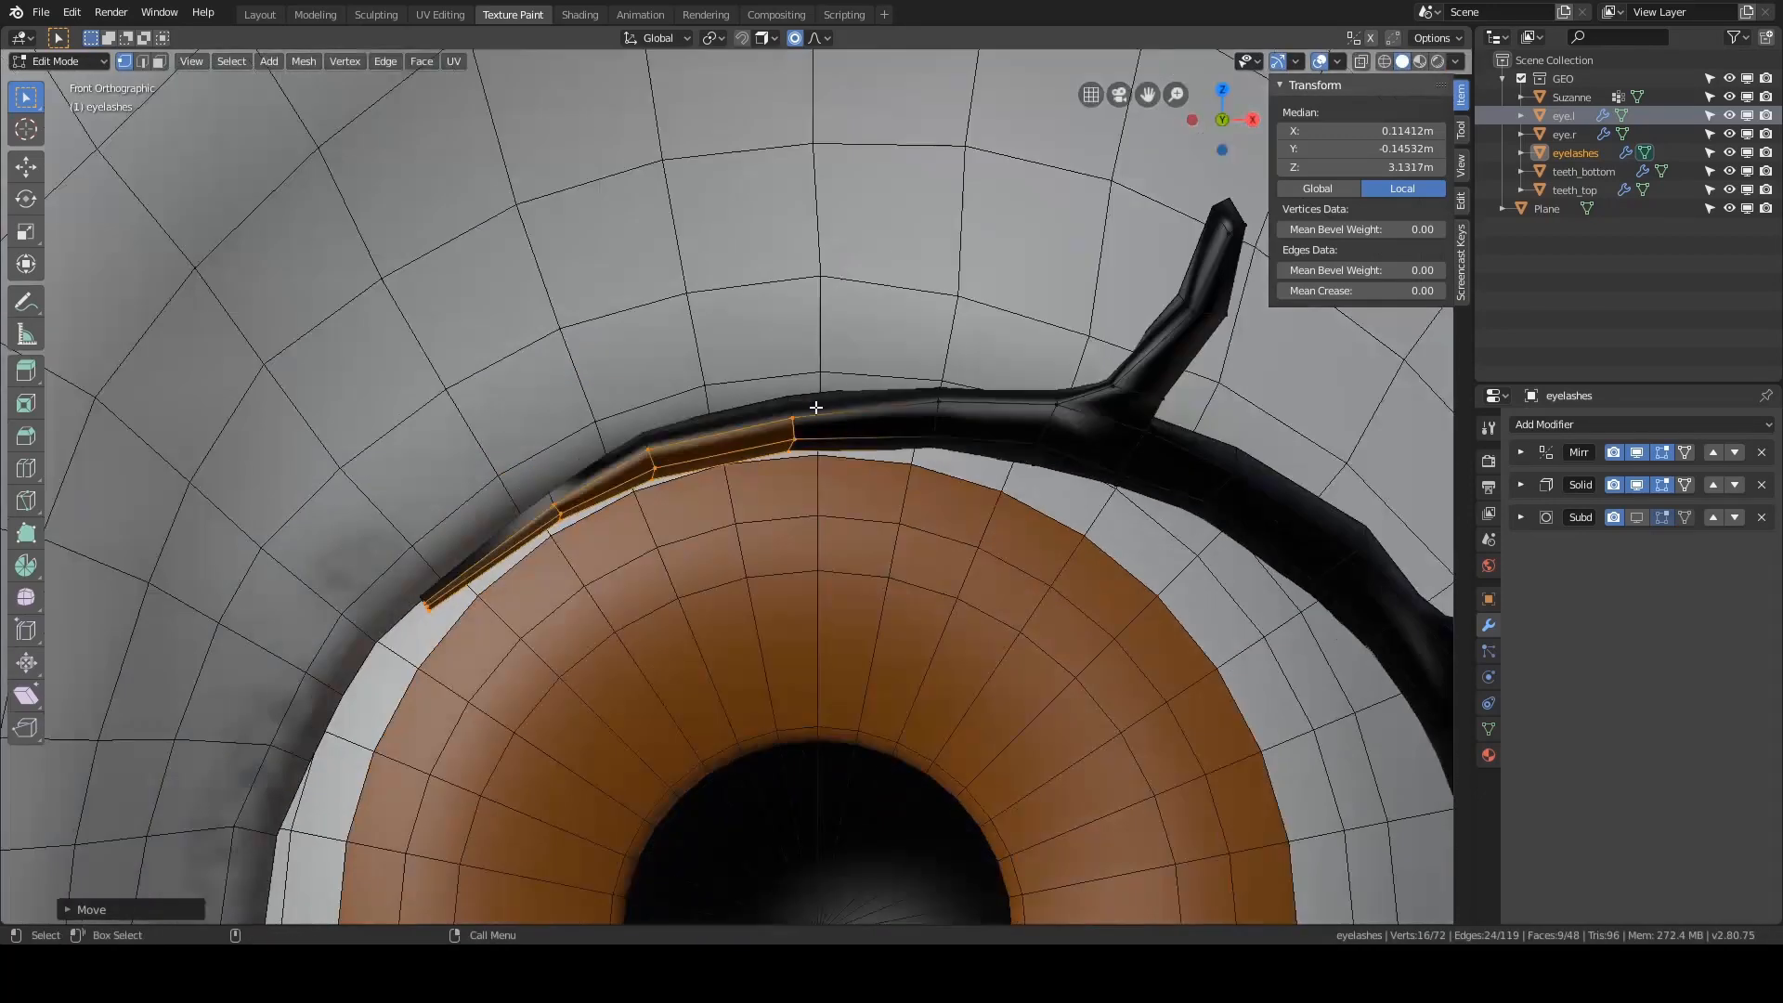
pyautogui.press('r')
pyautogui.click(804, 390)
pyautogui.press('g')
pyautogui.click(802, 387)
# - Select the edge ring before the eyelash's inner spike, nudge it, and move it about -0.004 m along Y with proportional size 0.05
pyautogui.moveTo(802, 387)
pyautogui.mouseDown(button='middle')
pyautogui.moveTo(784, 403)
pyautogui.moveTo(801, 386)
pyautogui.mouseUp(button='middle')
pyautogui.hotkey('alt', 'a')
pyautogui.keyDown('alt'); pyautogui.click(908, 344); pyautogui.keyUp('alt')
pyautogui.press('g')
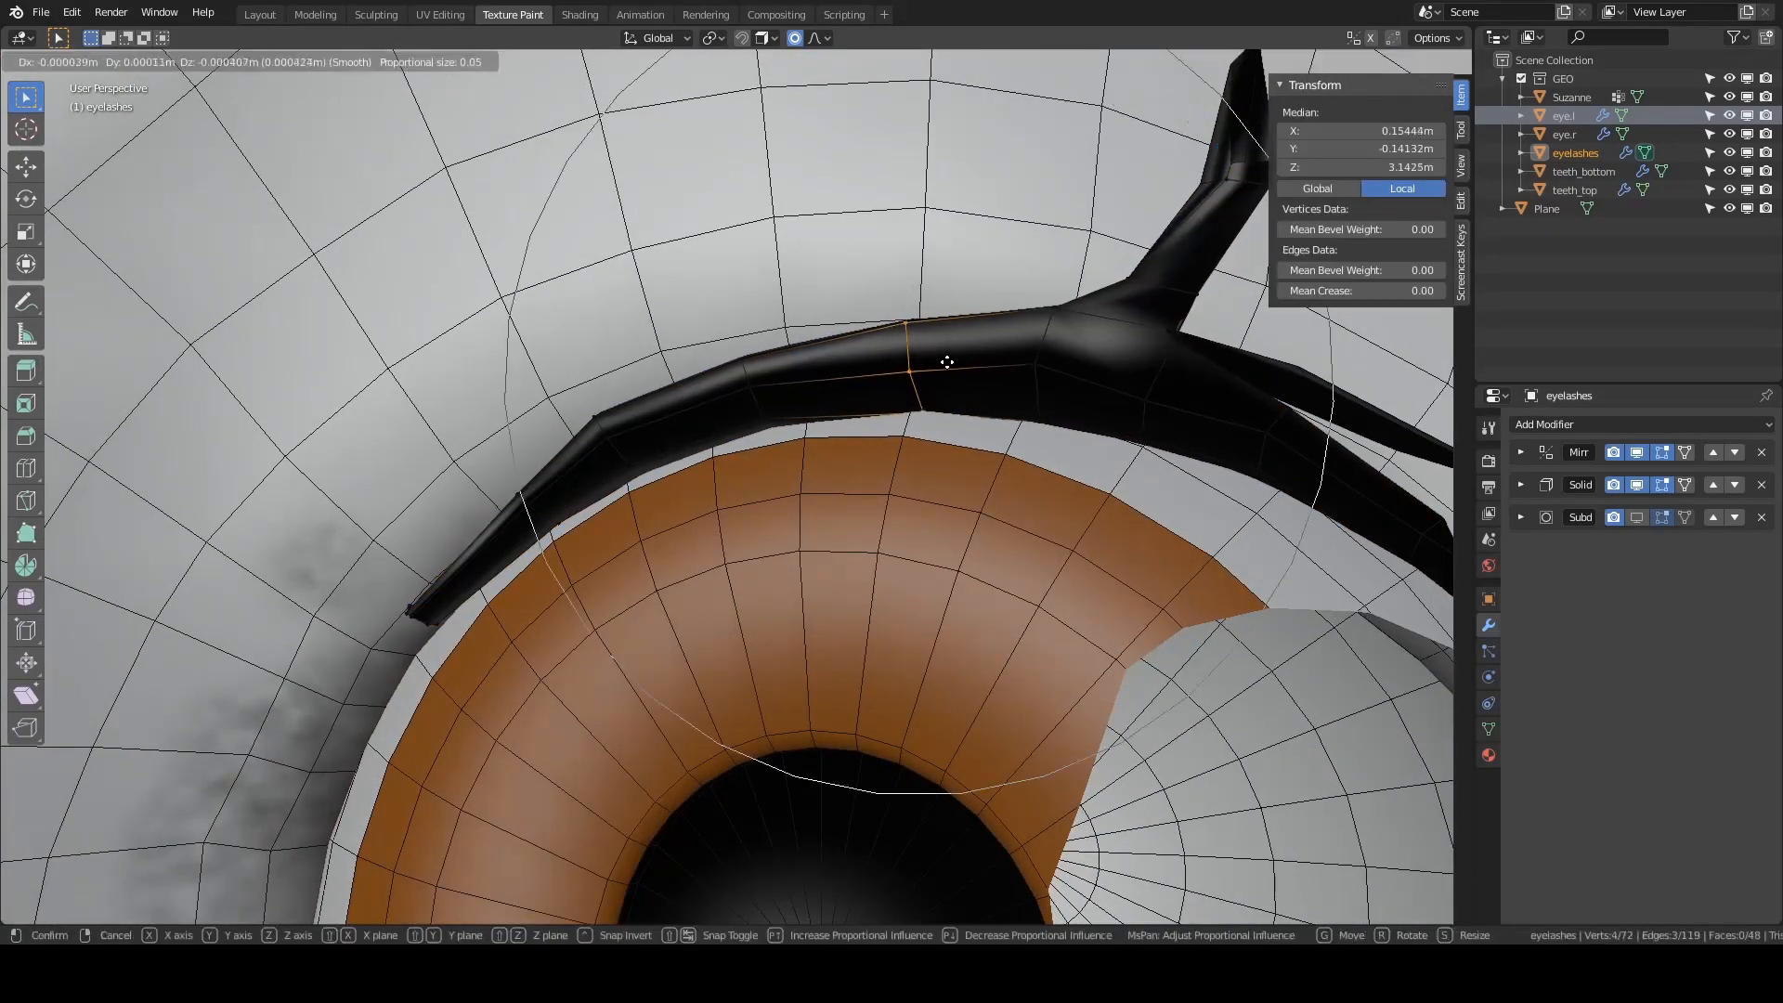
pyautogui.click(942, 362)
pyautogui.moveTo(943, 362); pyautogui.dragTo(970, 315, button='middle')
pyautogui.press('g')
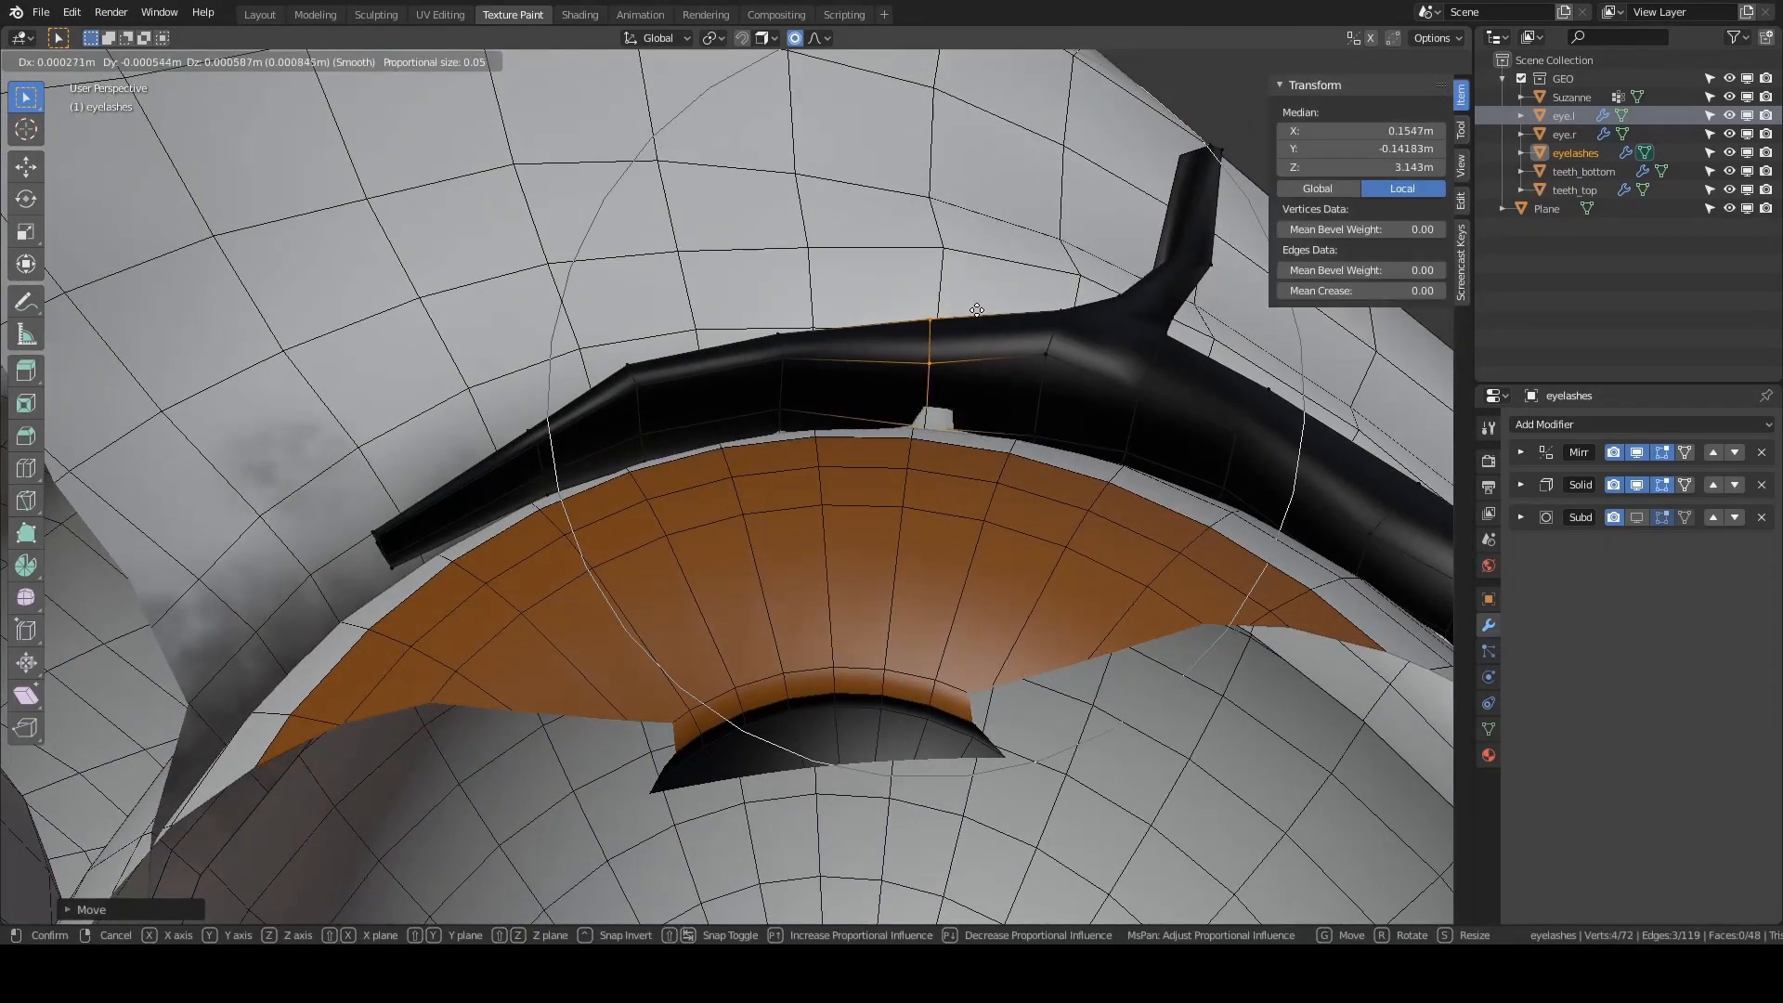
pyautogui.press('y')
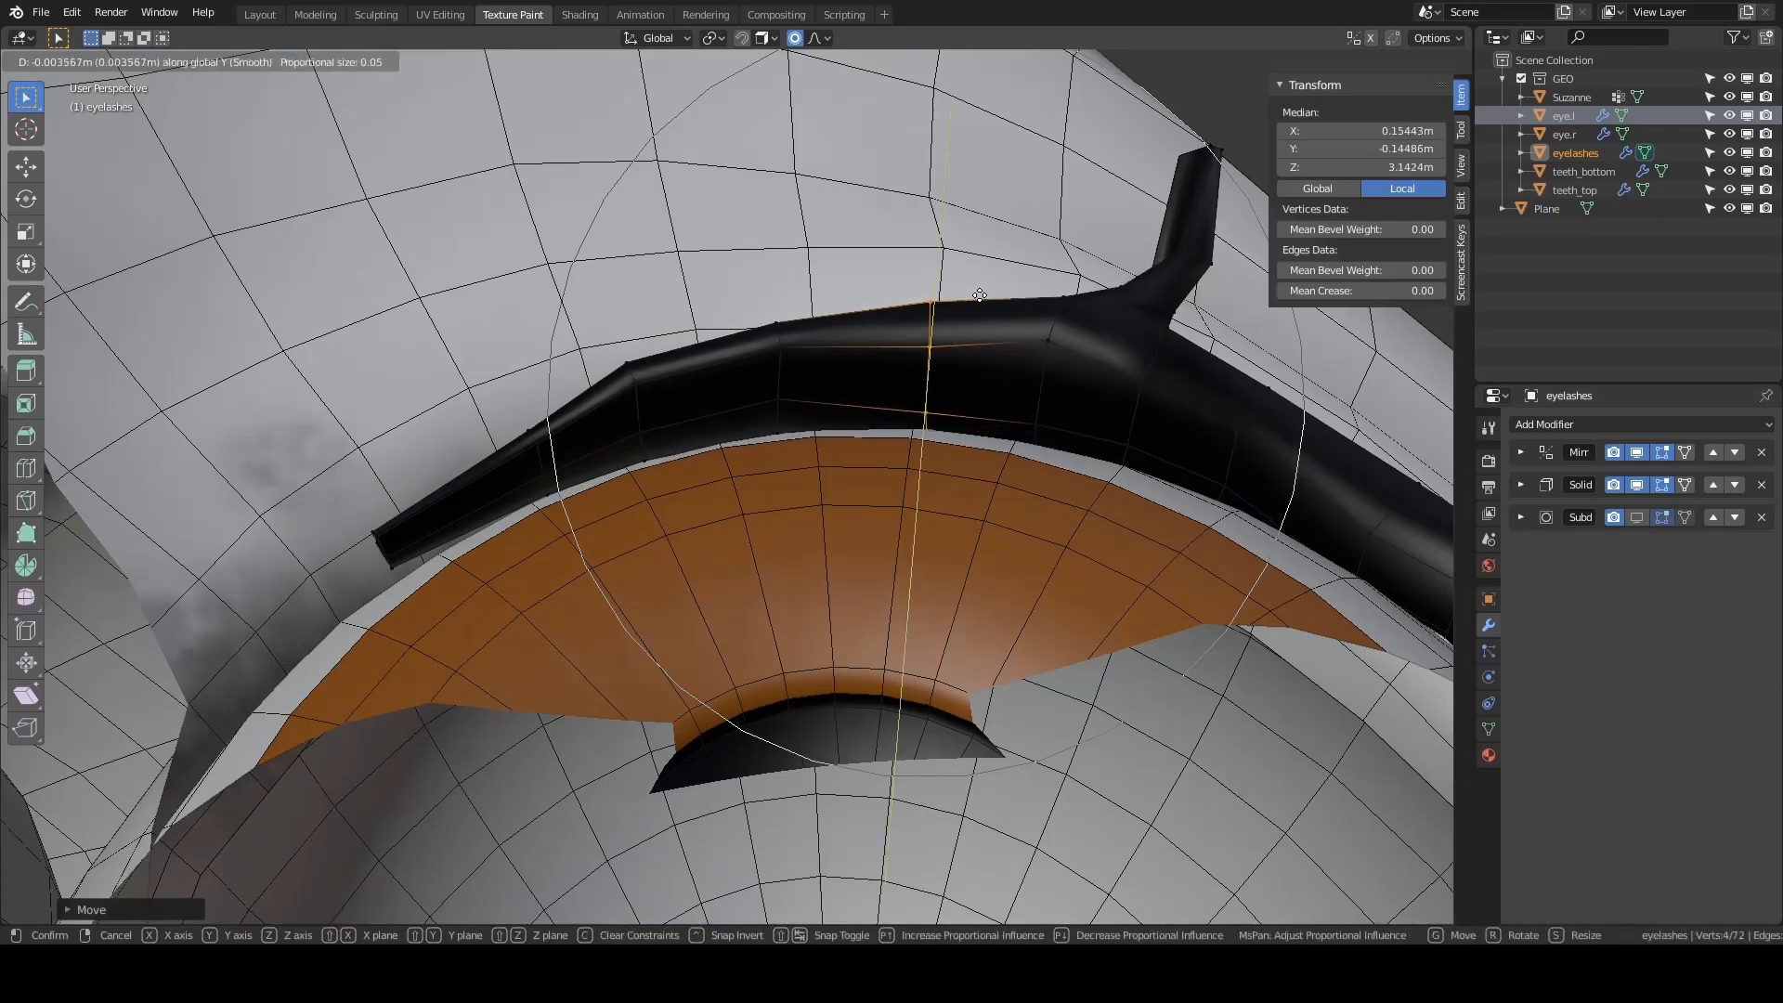
pyautogui.click(981, 291)
pyautogui.moveTo(855, 366); pyautogui.dragTo(840, 418, button='middle')
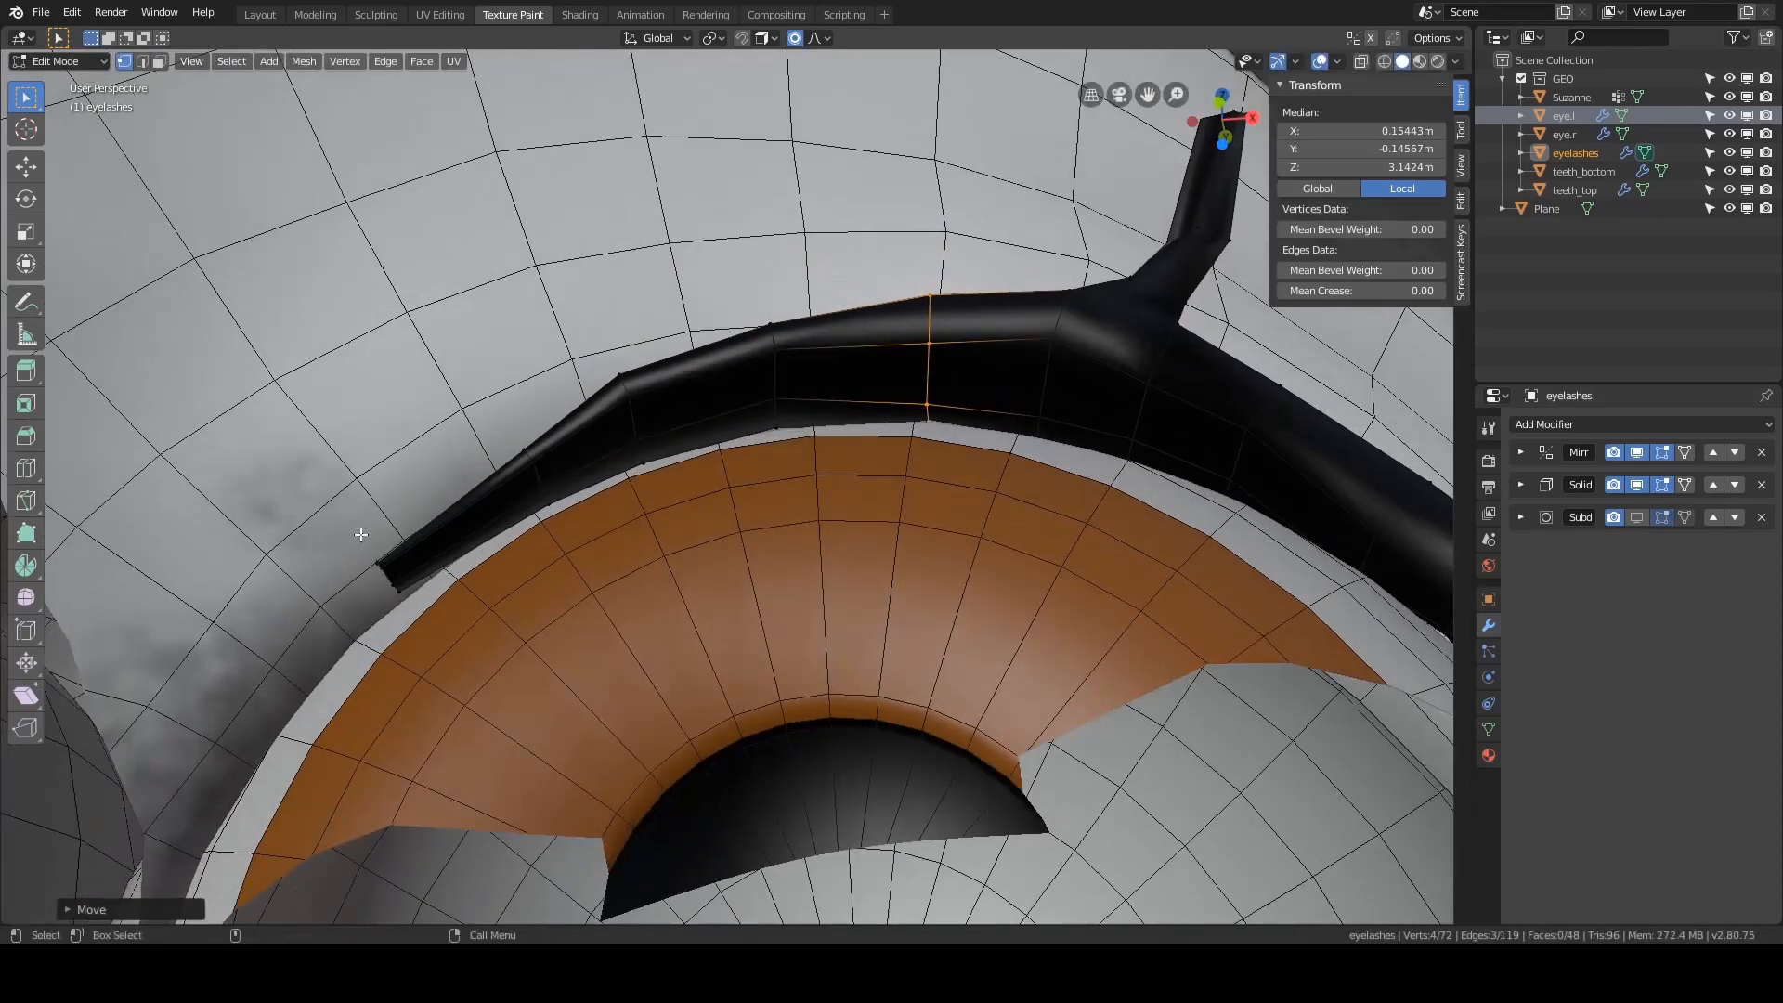
# - Select the inner eyelash tip and move it about 0.003 m along Y with proportional size 0.03
pyautogui.press('a')
pyautogui.press('a')
pyautogui.moveTo(365, 527); pyautogui.dragTo(431, 604)
pyautogui.press('g')
pyautogui.press('y')
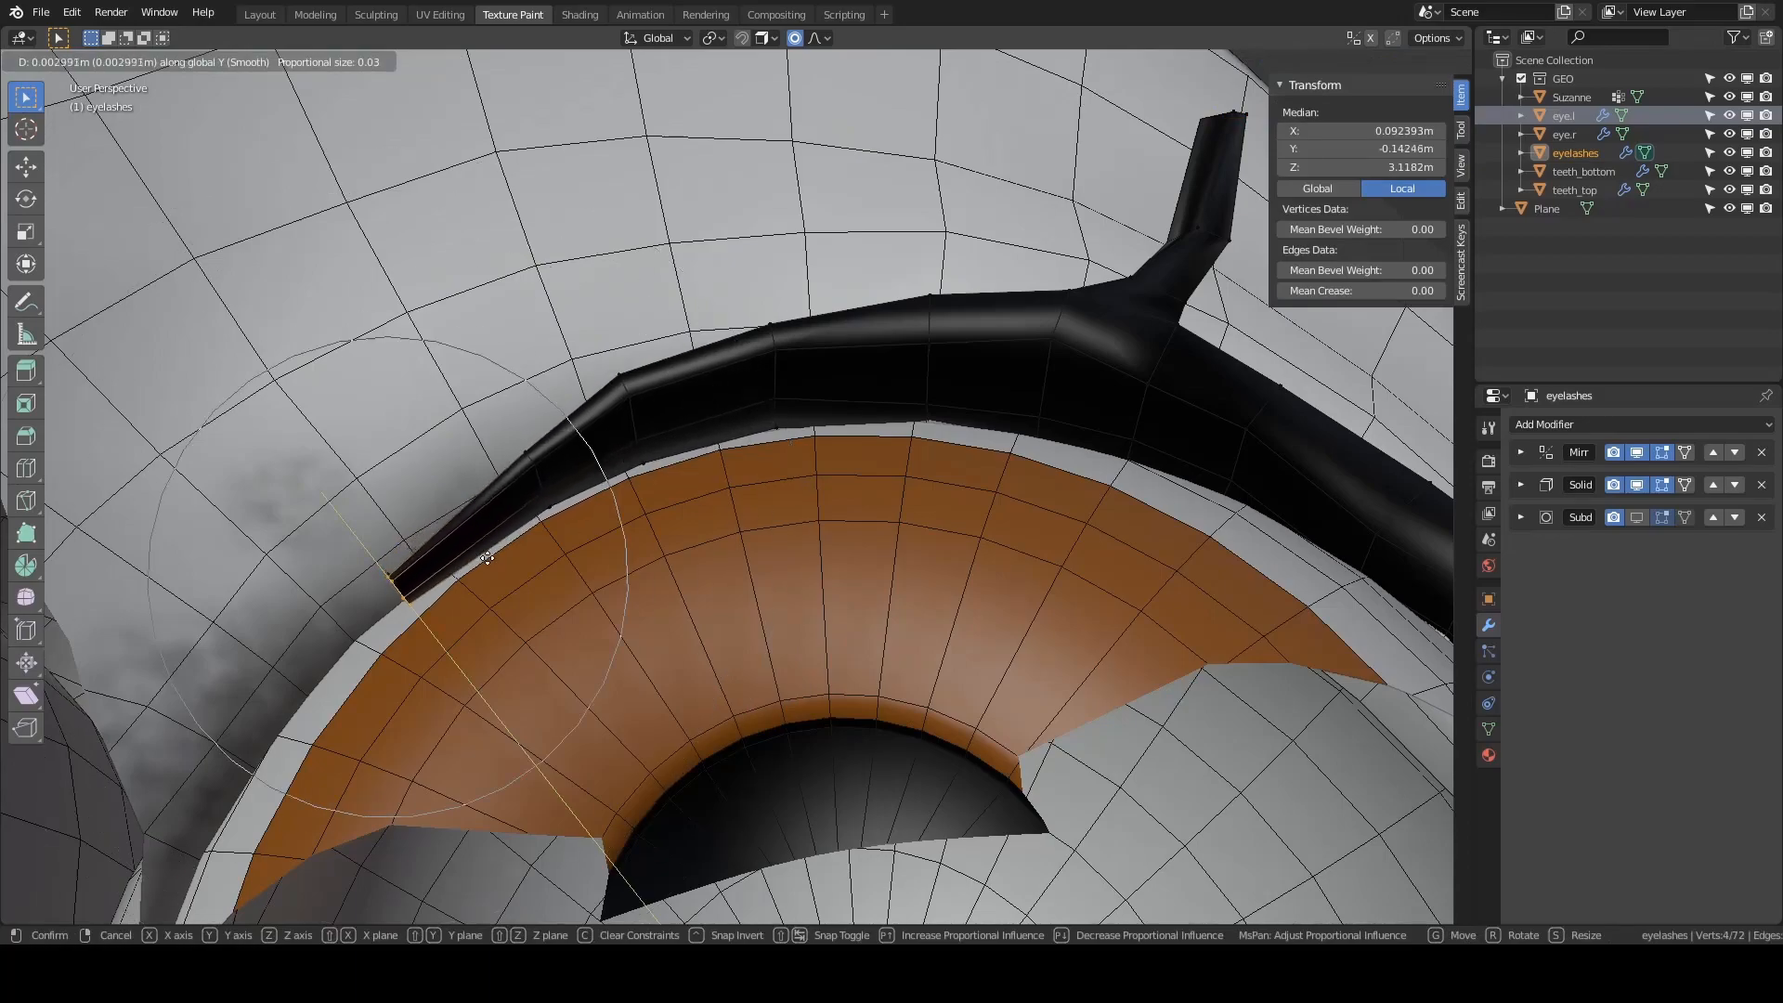
pyautogui.click(488, 559)
# - Enable the eyelashes' Subdivision modifier in the viewport and inspect the smoothed lash against the eyelid
pyautogui.moveTo(661, 550)
pyautogui.keyDown('alt'); pyautogui.mouseDown()
pyautogui.moveTo(724, 585)
pyautogui.moveTo(678, 580)
pyautogui.mouseUp(); pyautogui.keyUp('alt')
pyautogui.keyDown('alt'); pyautogui.moveTo(678, 580); pyautogui.dragTo(703, 532, button='right'); pyautogui.keyUp('alt')
pyautogui.moveTo(702, 532)
pyautogui.keyDown('alt'); pyautogui.mouseDown()
pyautogui.moveTo(585, 527)
pyautogui.moveTo(704, 521)
pyautogui.mouseUp(); pyautogui.keyUp('alt')
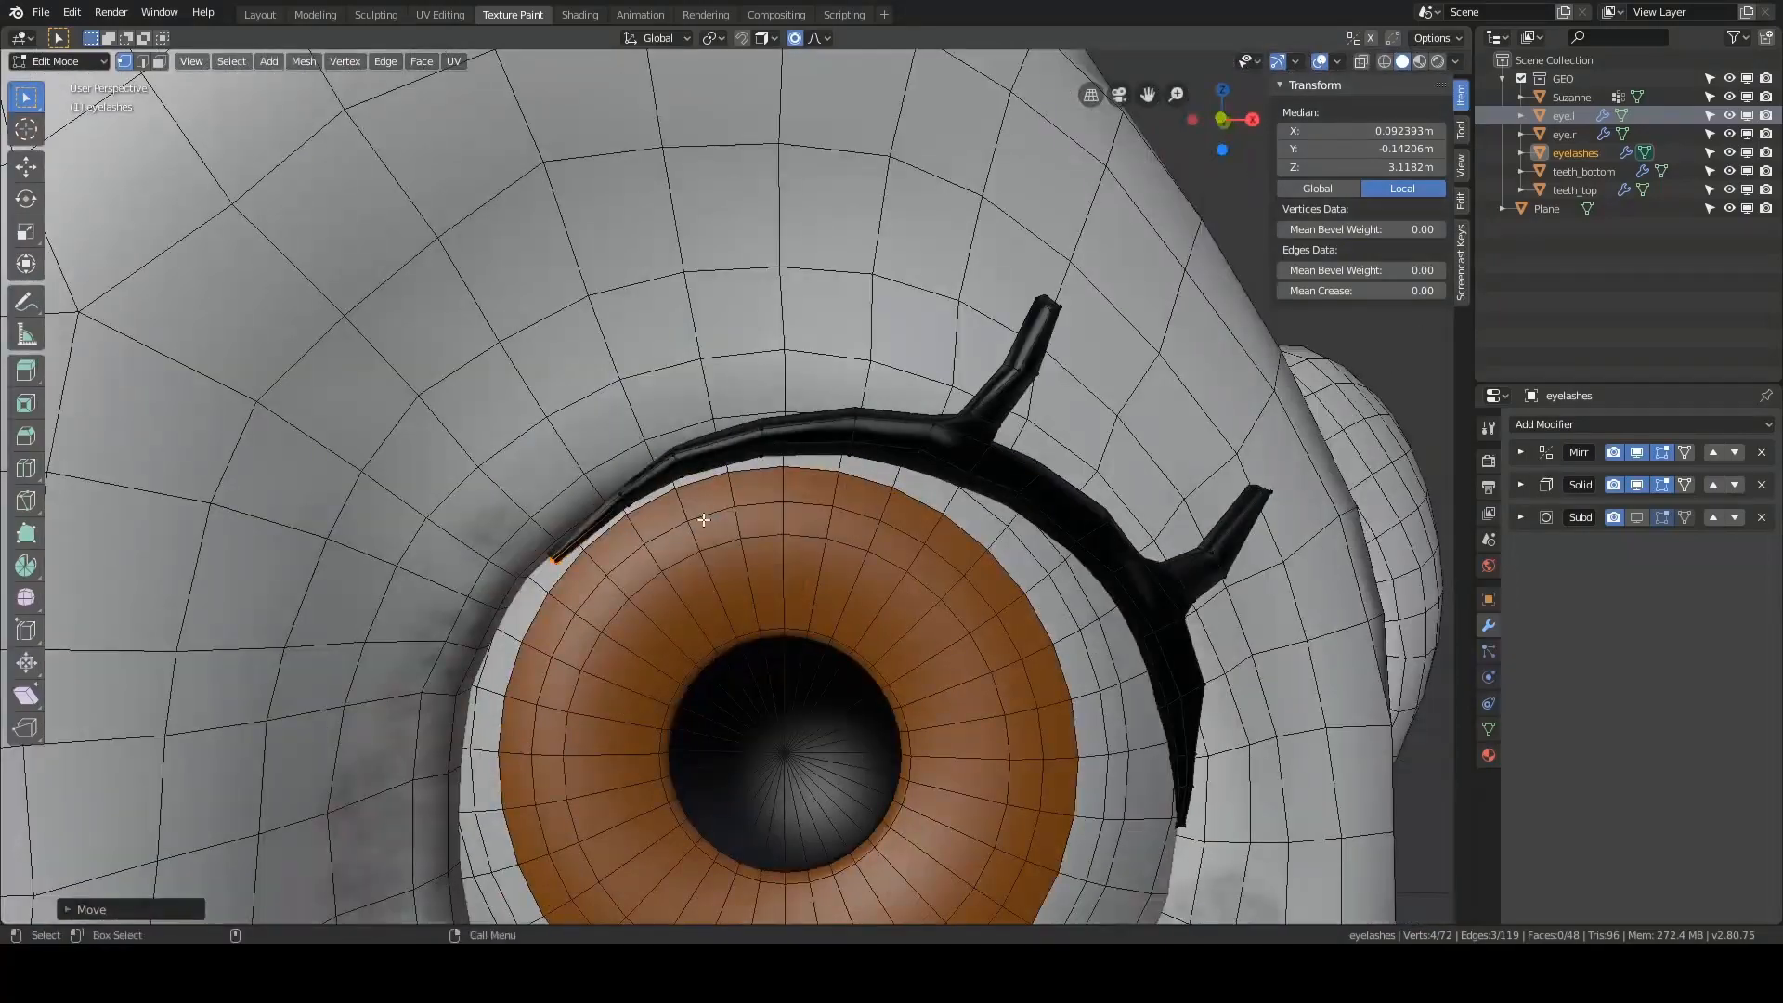
pyautogui.click(705, 521)
pyautogui.click(1639, 513)
pyautogui.scroll(-3, 955, 493)
pyautogui.moveTo(955, 493); pyautogui.dragTo(905, 525, button='middle')
pyautogui.scroll(3, 836, 474)
pyautogui.moveTo(797, 436); pyautogui.dragTo(795, 386, button='middle')
pyautogui.moveTo(708, 454); pyautogui.dragTo(685, 403, button='middle')
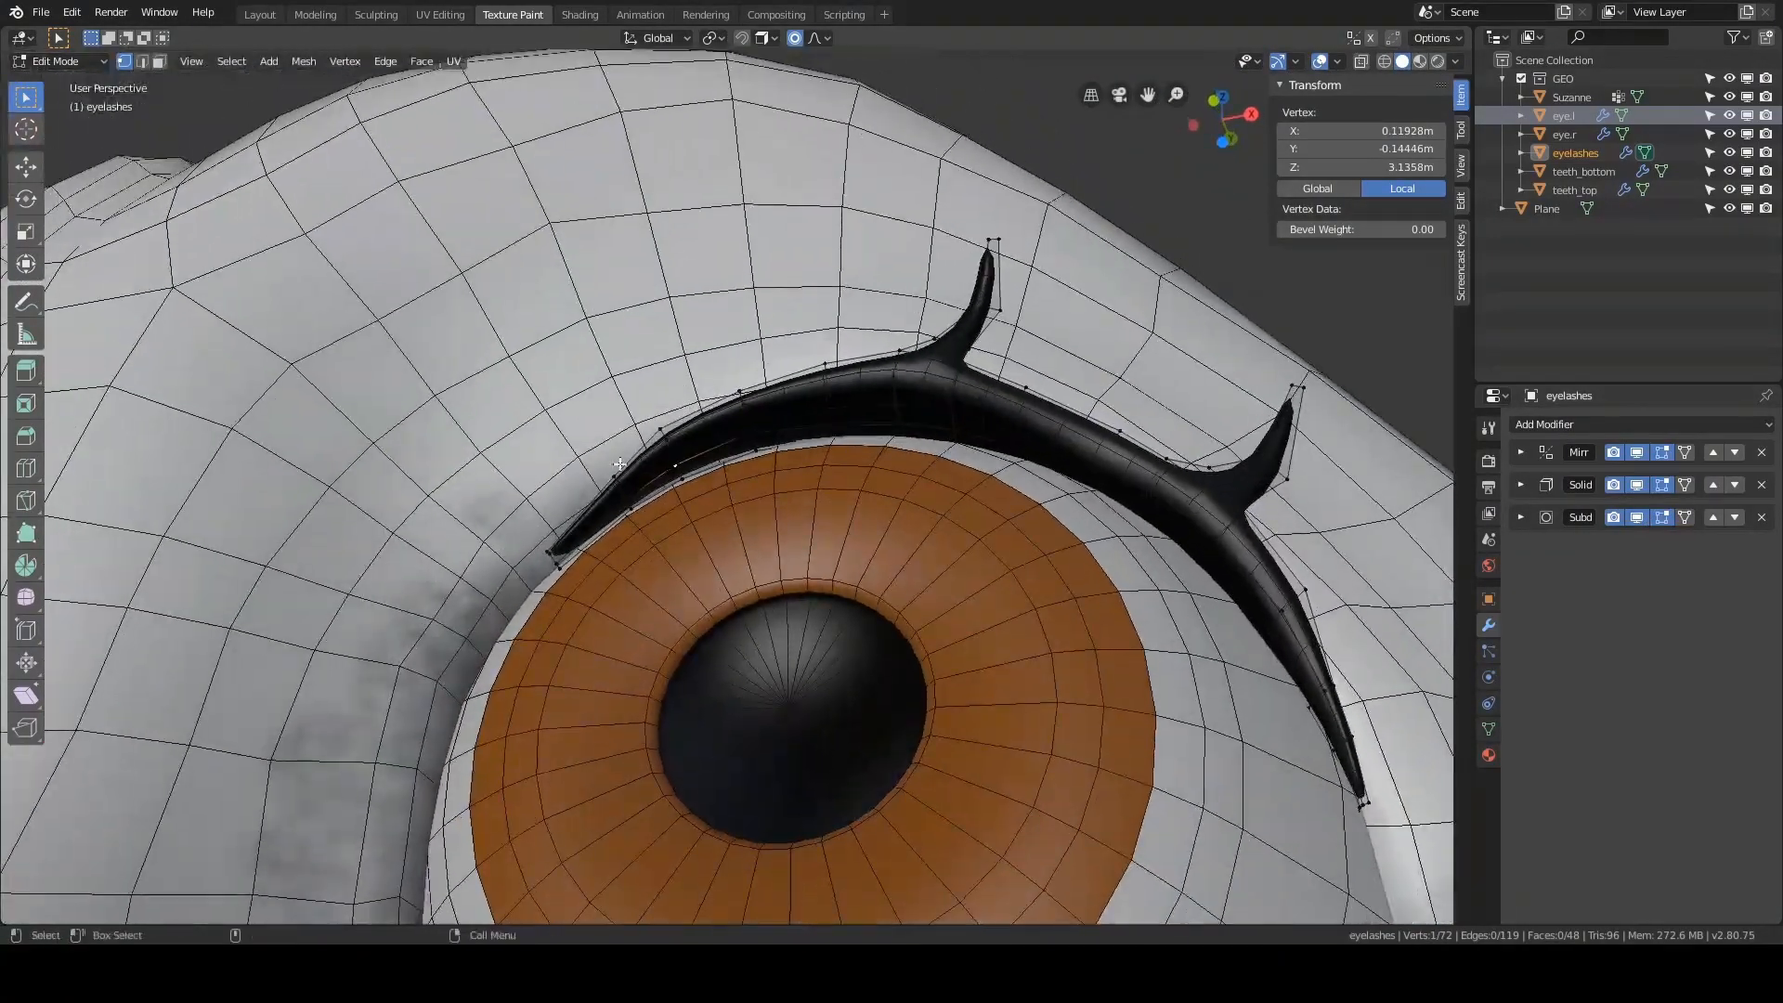
# - Switch the eyelashes to Object Mode, deselect them, and check both eyelashes on the face
pyautogui.press('a')
pyautogui.hotkey('alt', 'a')
pyautogui.hotkey('ctrl', 'Tab')
pyautogui.click(802, 451)
pyautogui.scroll(-4, 802, 451)
pyautogui.click(1206, 205)
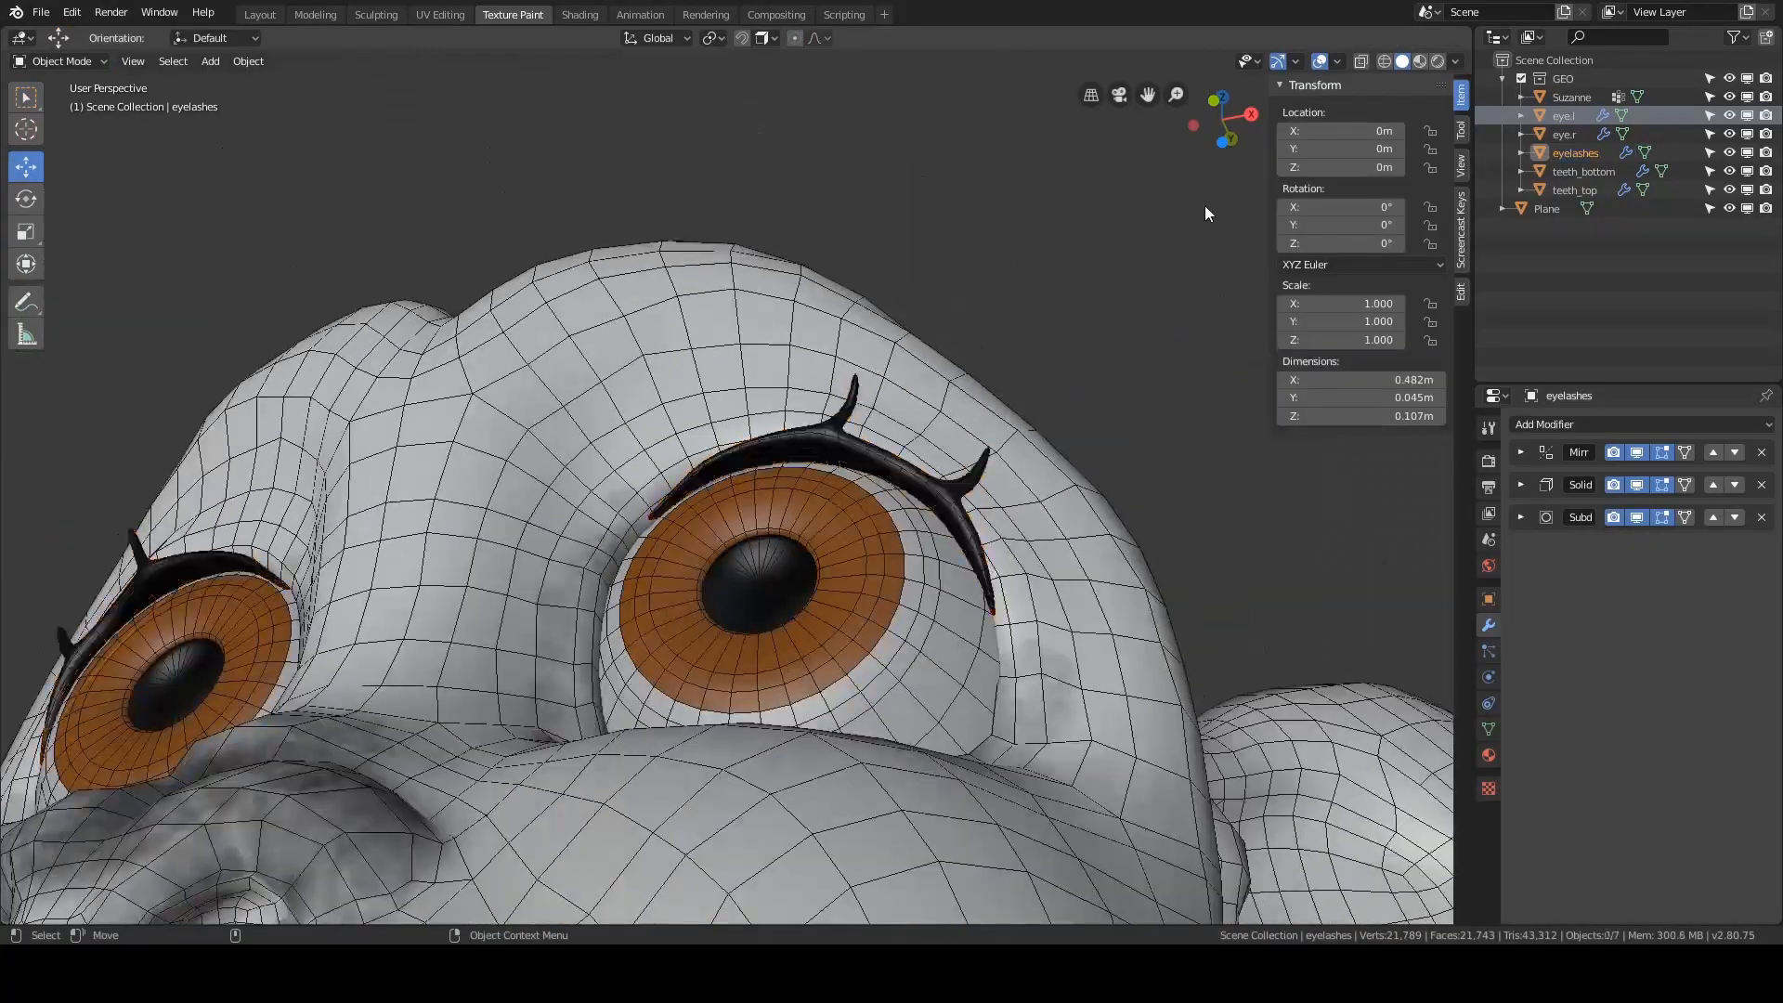
pyautogui.moveTo(1205, 204); pyautogui.dragTo(1077, 396, button='middle')
pyautogui.scroll(-4, 1077, 396)
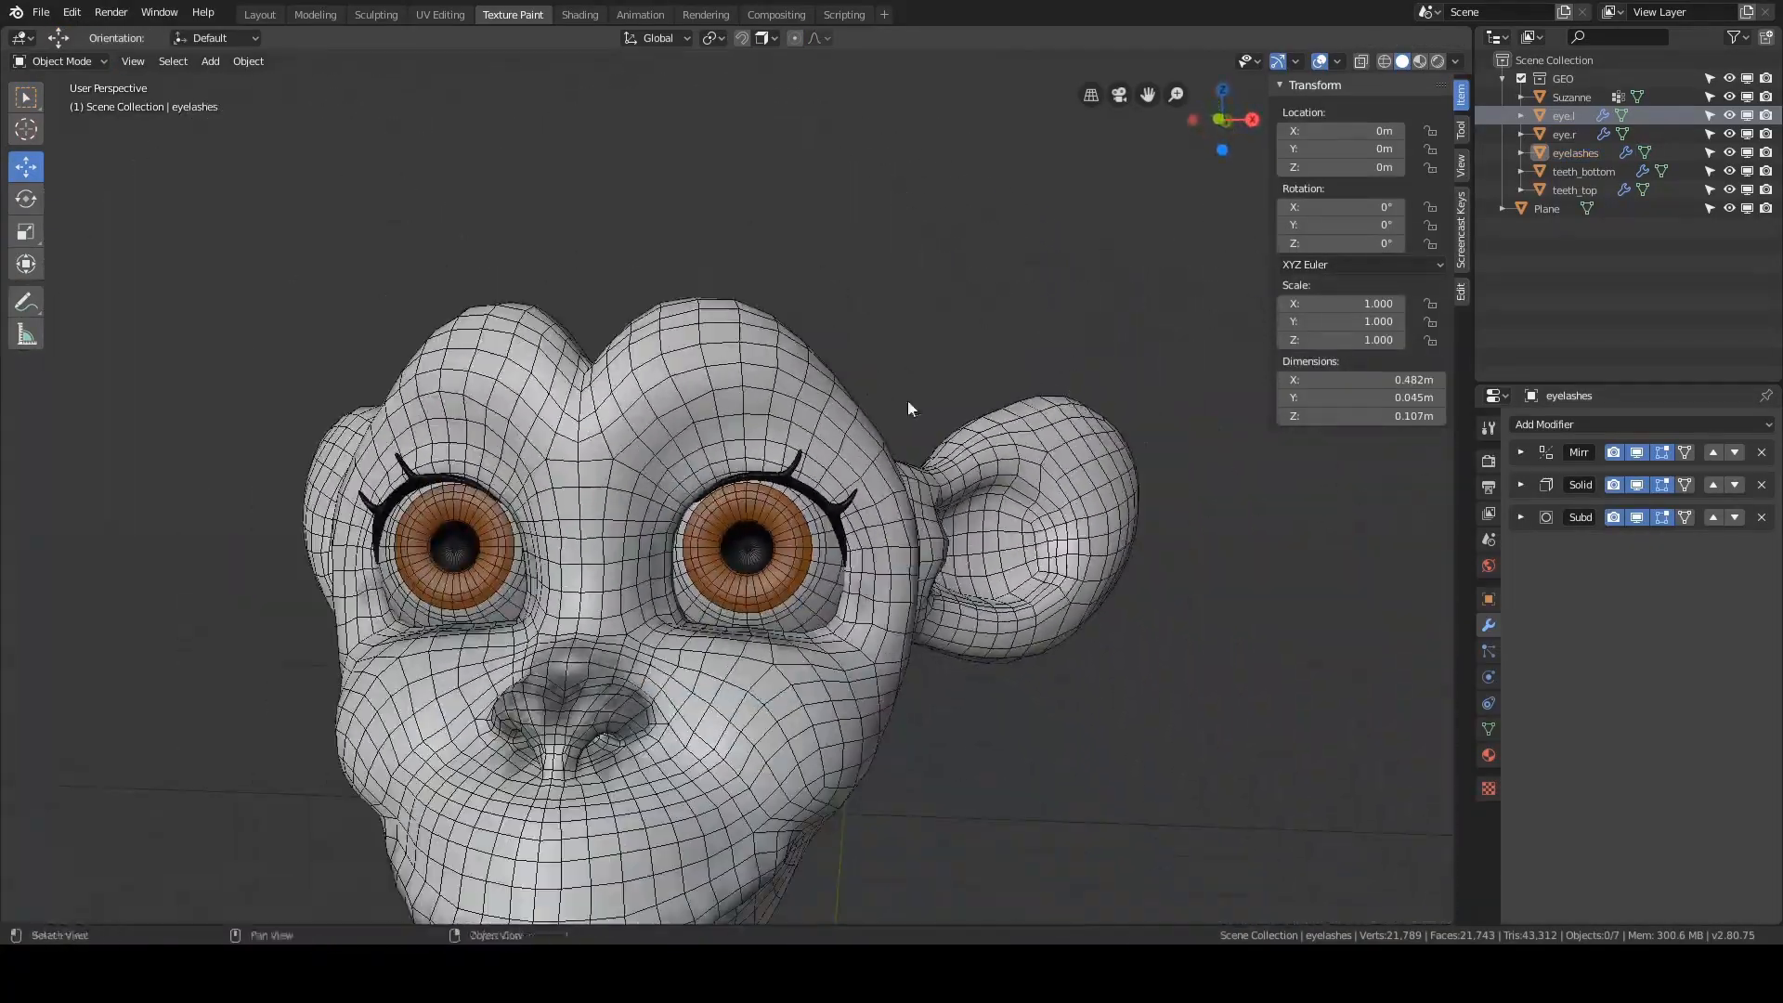
# - Select the eyelashes object and apply its Solidify modifier
pyautogui.scroll(2, 907, 399)
pyautogui.moveTo(906, 399); pyautogui.dragTo(815, 388, button='middle')
pyautogui.scroll(1, 816, 387)
pyautogui.scroll(1, 815, 387)
pyautogui.click(834, 445)
pyautogui.moveTo(932, 405)
pyautogui.mouseDown(button='middle')
pyautogui.moveTo(960, 394)
pyautogui.moveTo(923, 398)
pyautogui.mouseUp(button='middle')
pyautogui.scroll(3, 960, 394)
pyautogui.click(1519, 482)
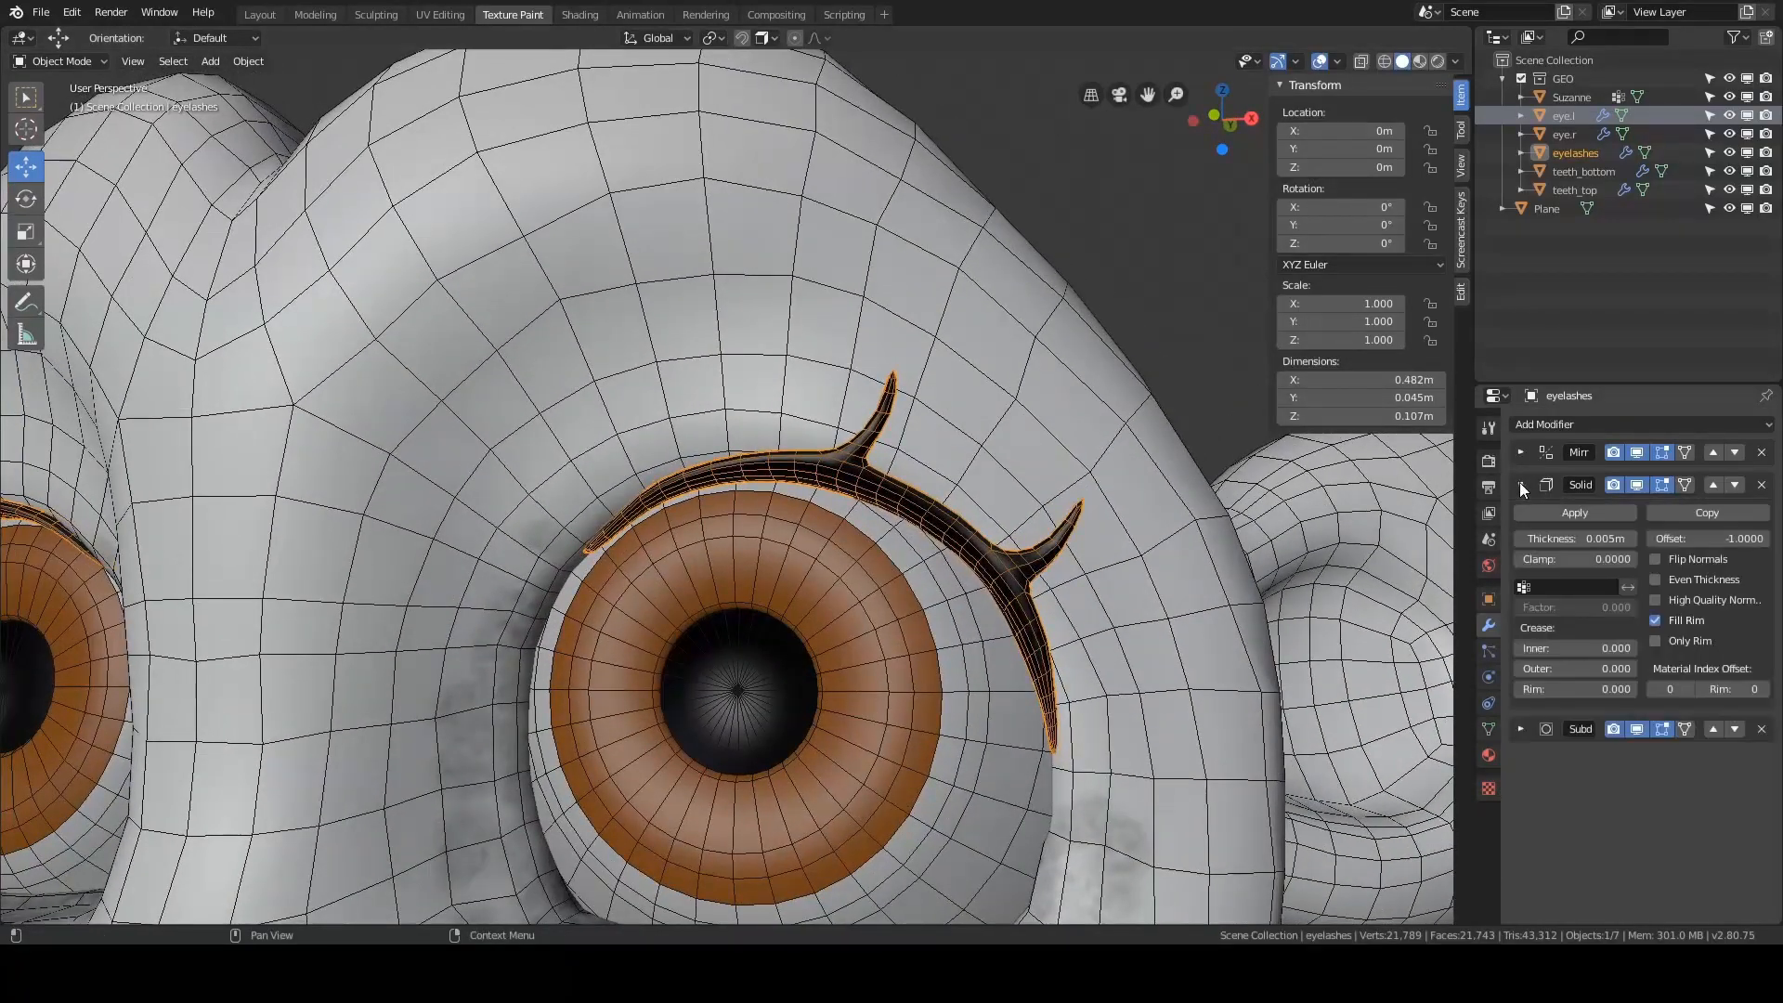
pyautogui.moveTo(1039, 503)
pyautogui.mouseDown(button='middle')
pyautogui.moveTo(961, 522)
pyautogui.moveTo(1029, 517)
pyautogui.mouseUp(button='middle')
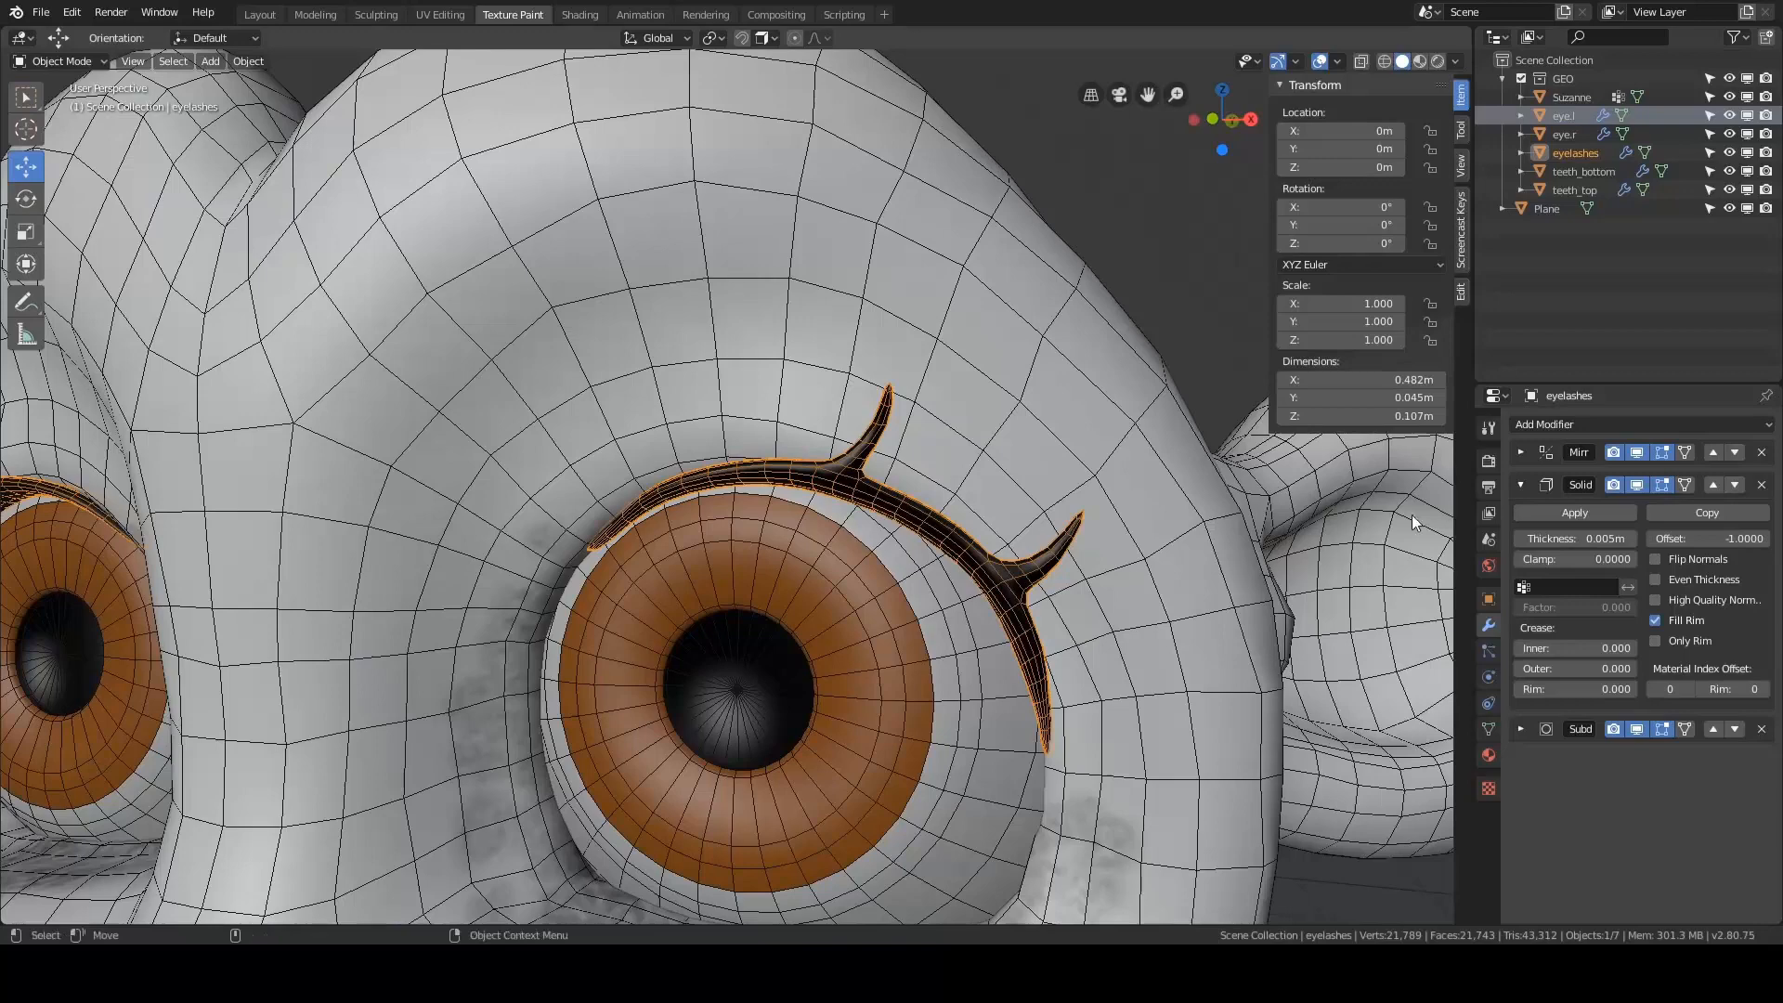
pyautogui.click(1567, 518)
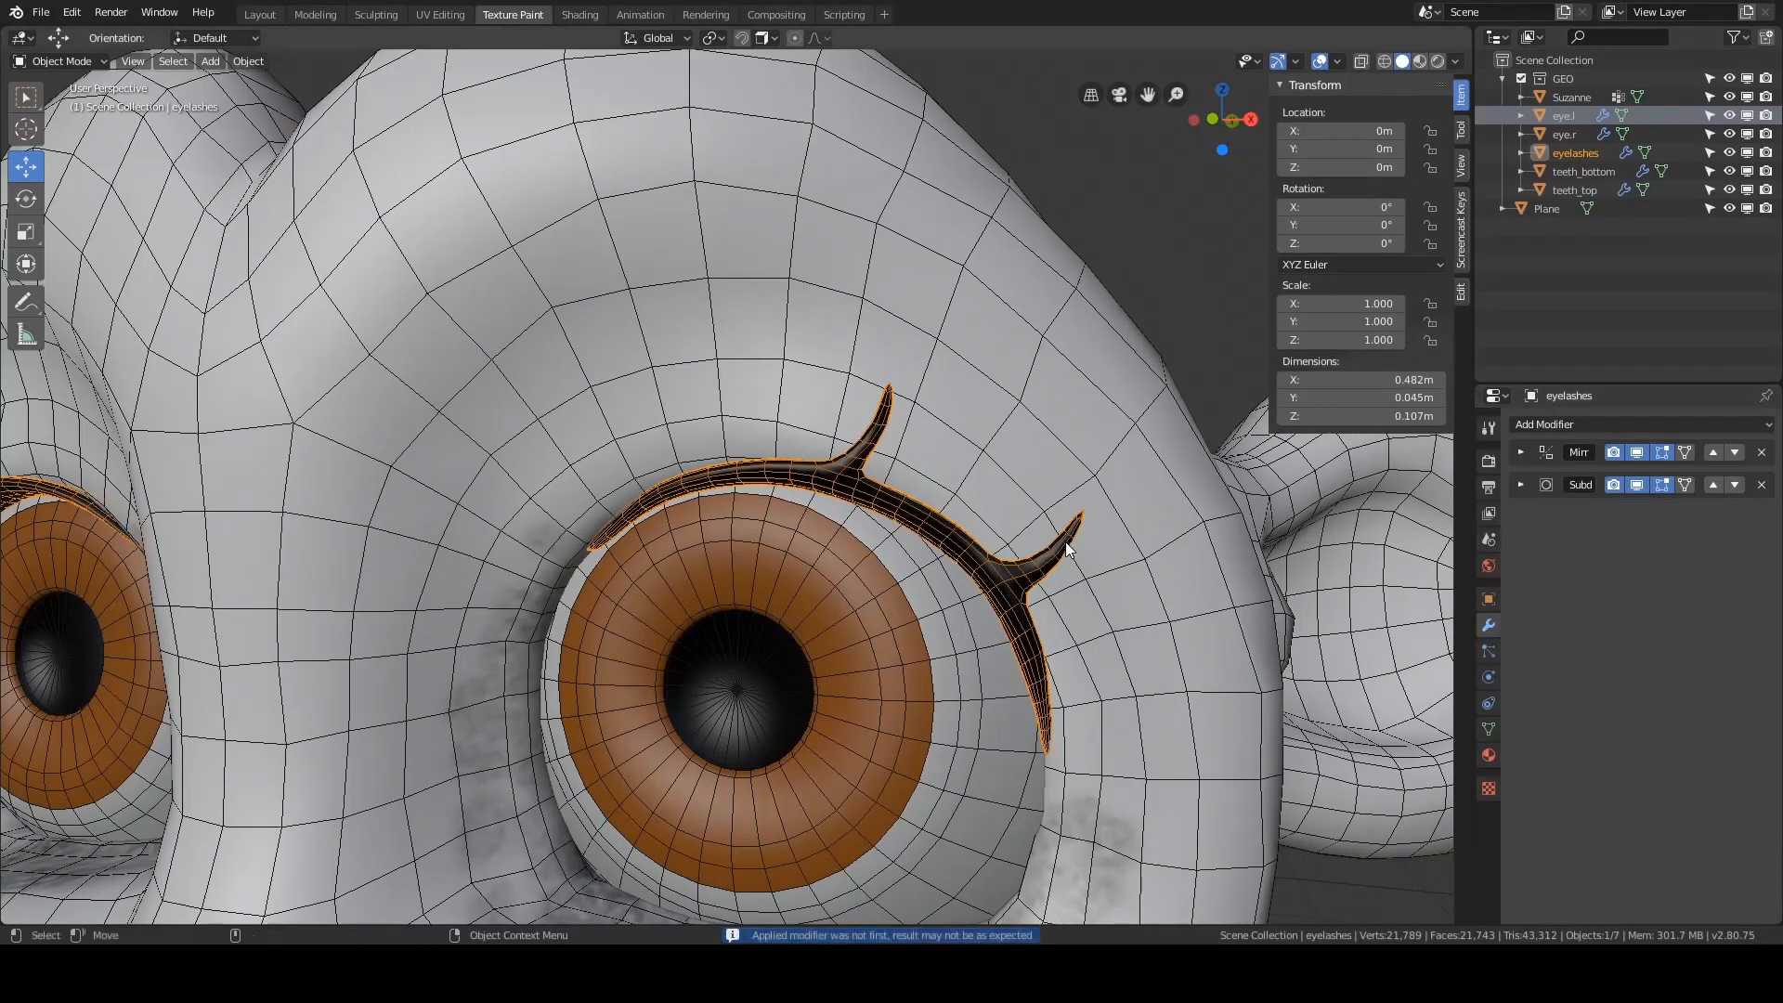
# - Apply the Mirror modifier on the eyelashes
pyautogui.scroll(2, 1066, 542)
pyautogui.click(1520, 452)
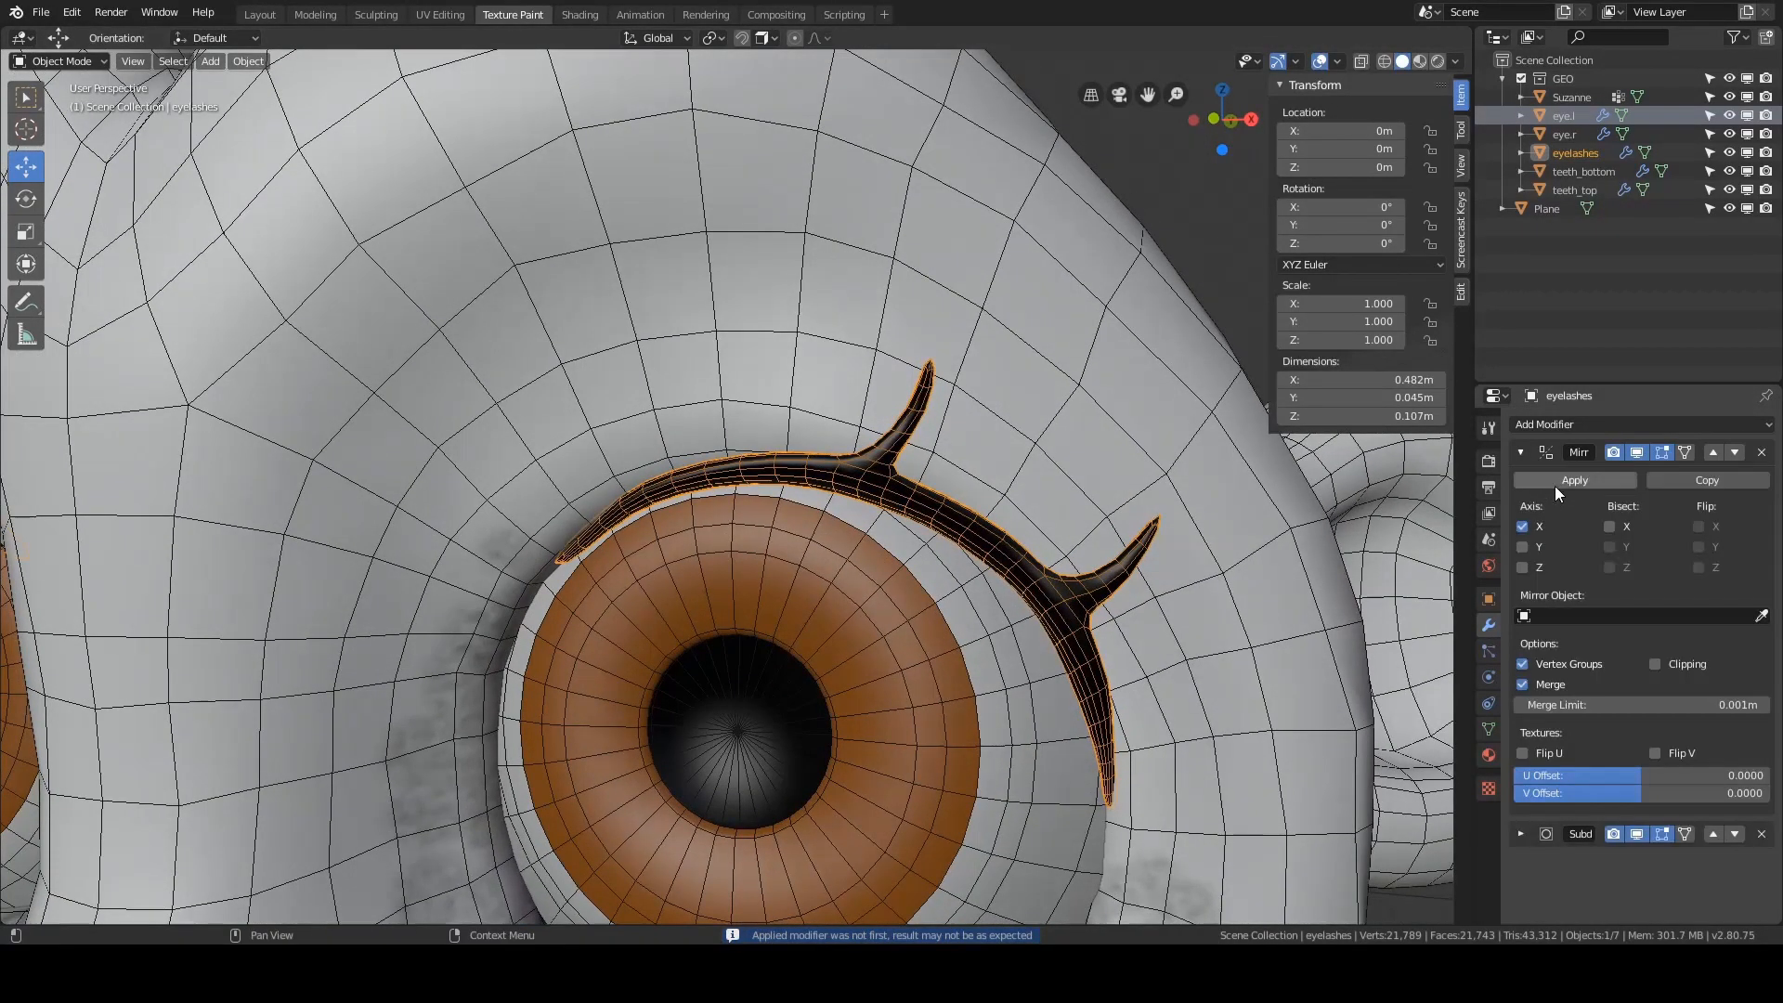
pyautogui.click(1556, 481)
pyautogui.scroll(-5, 956, 449)
# - Separate the linked mesh of the lash over the character's left eye into its own object and return to Object Mode
pyautogui.press('Tab')
pyautogui.press('a')
pyautogui.hotkey('alt', 'a')
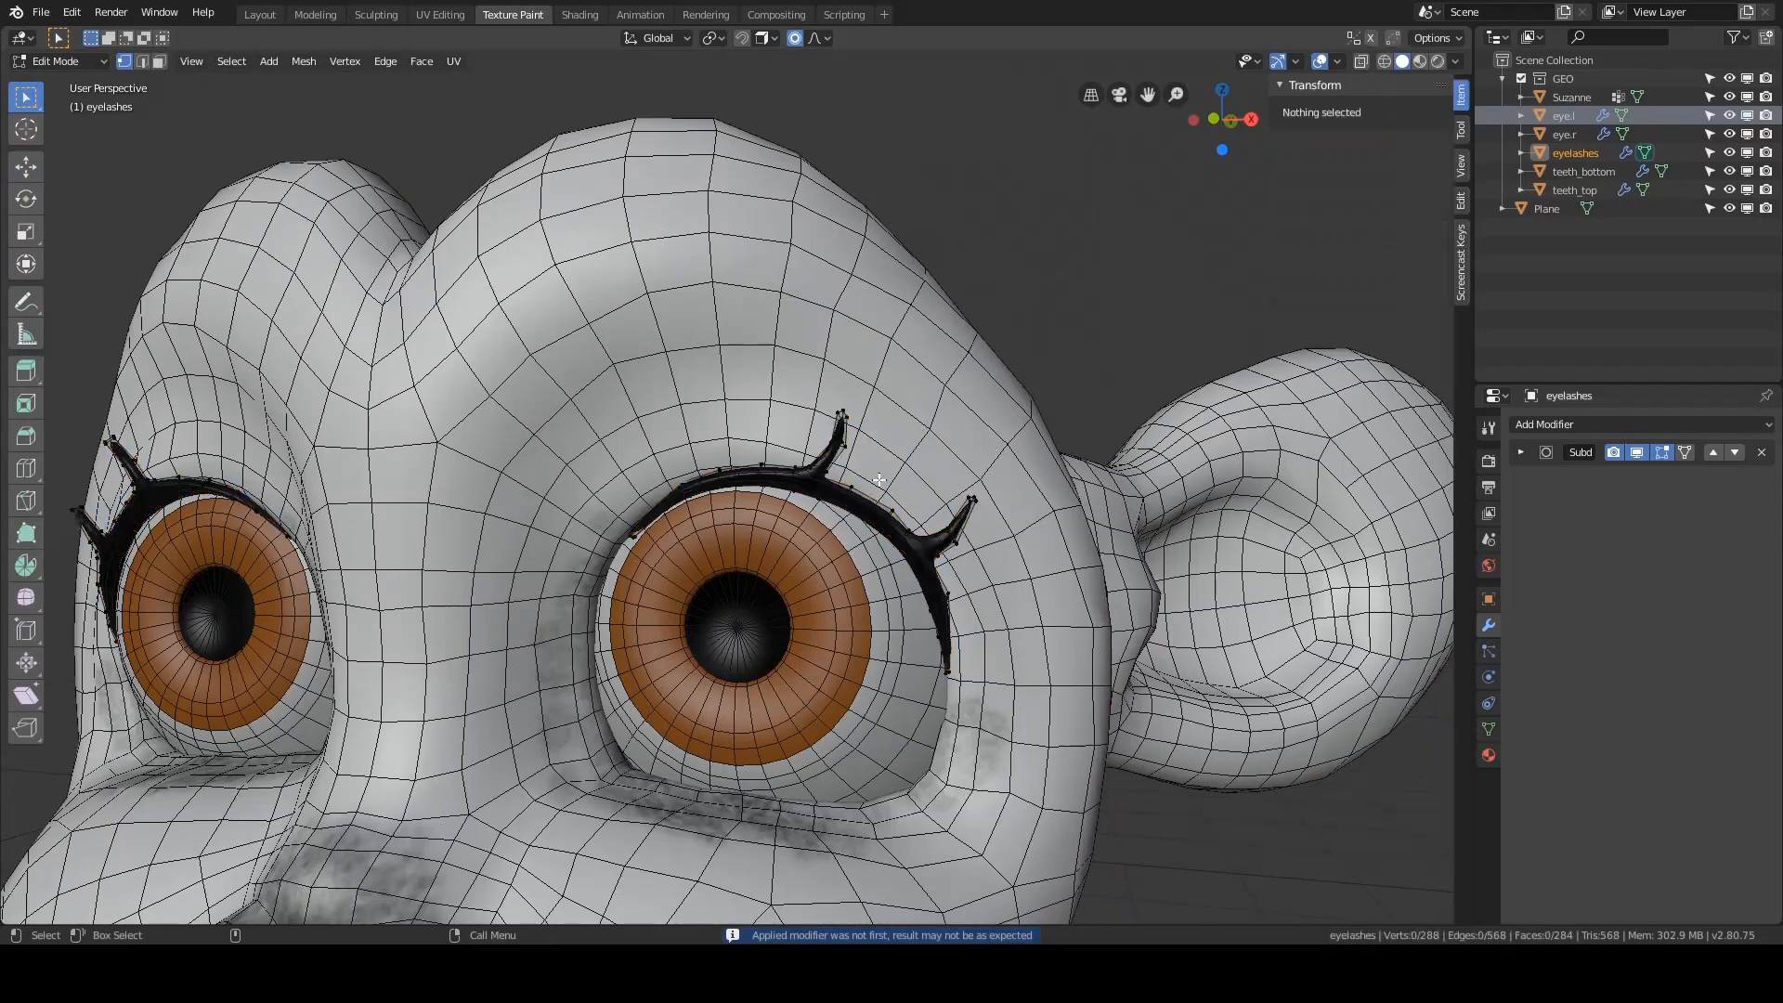
pyautogui.press('l')
pyautogui.rightClick(981, 474)
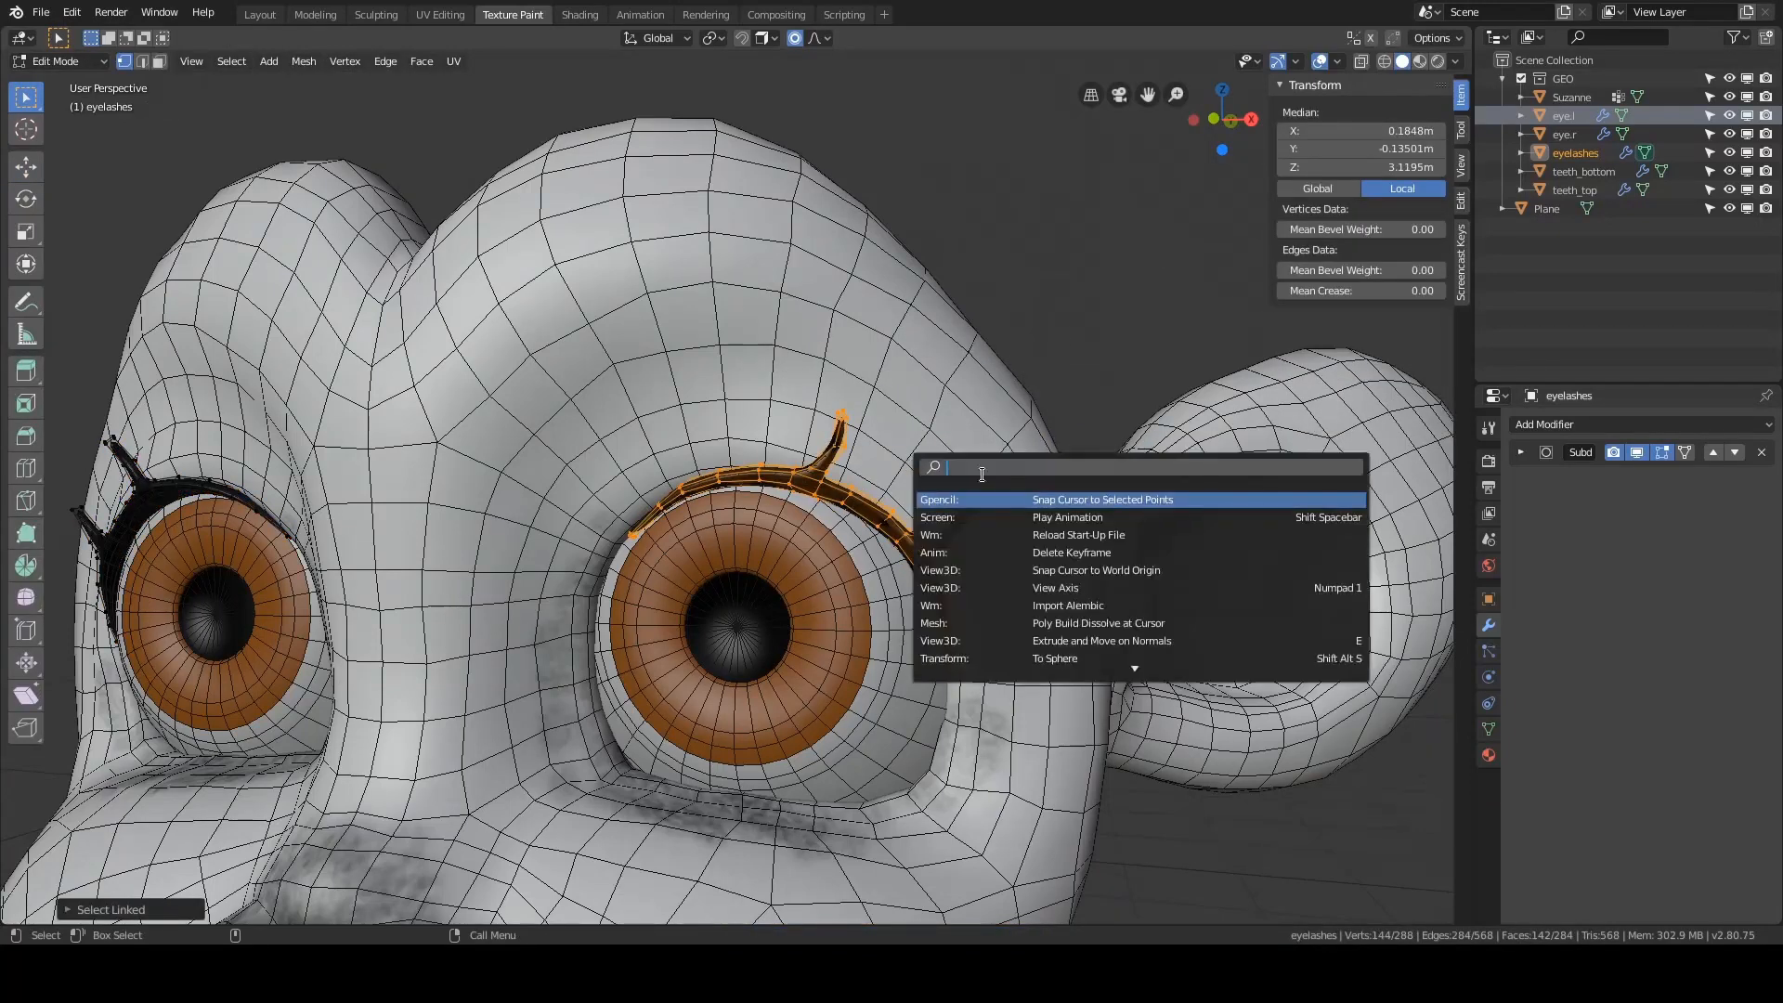
pyautogui.press('p')
pyautogui.click(973, 374)
pyautogui.press('Tab')
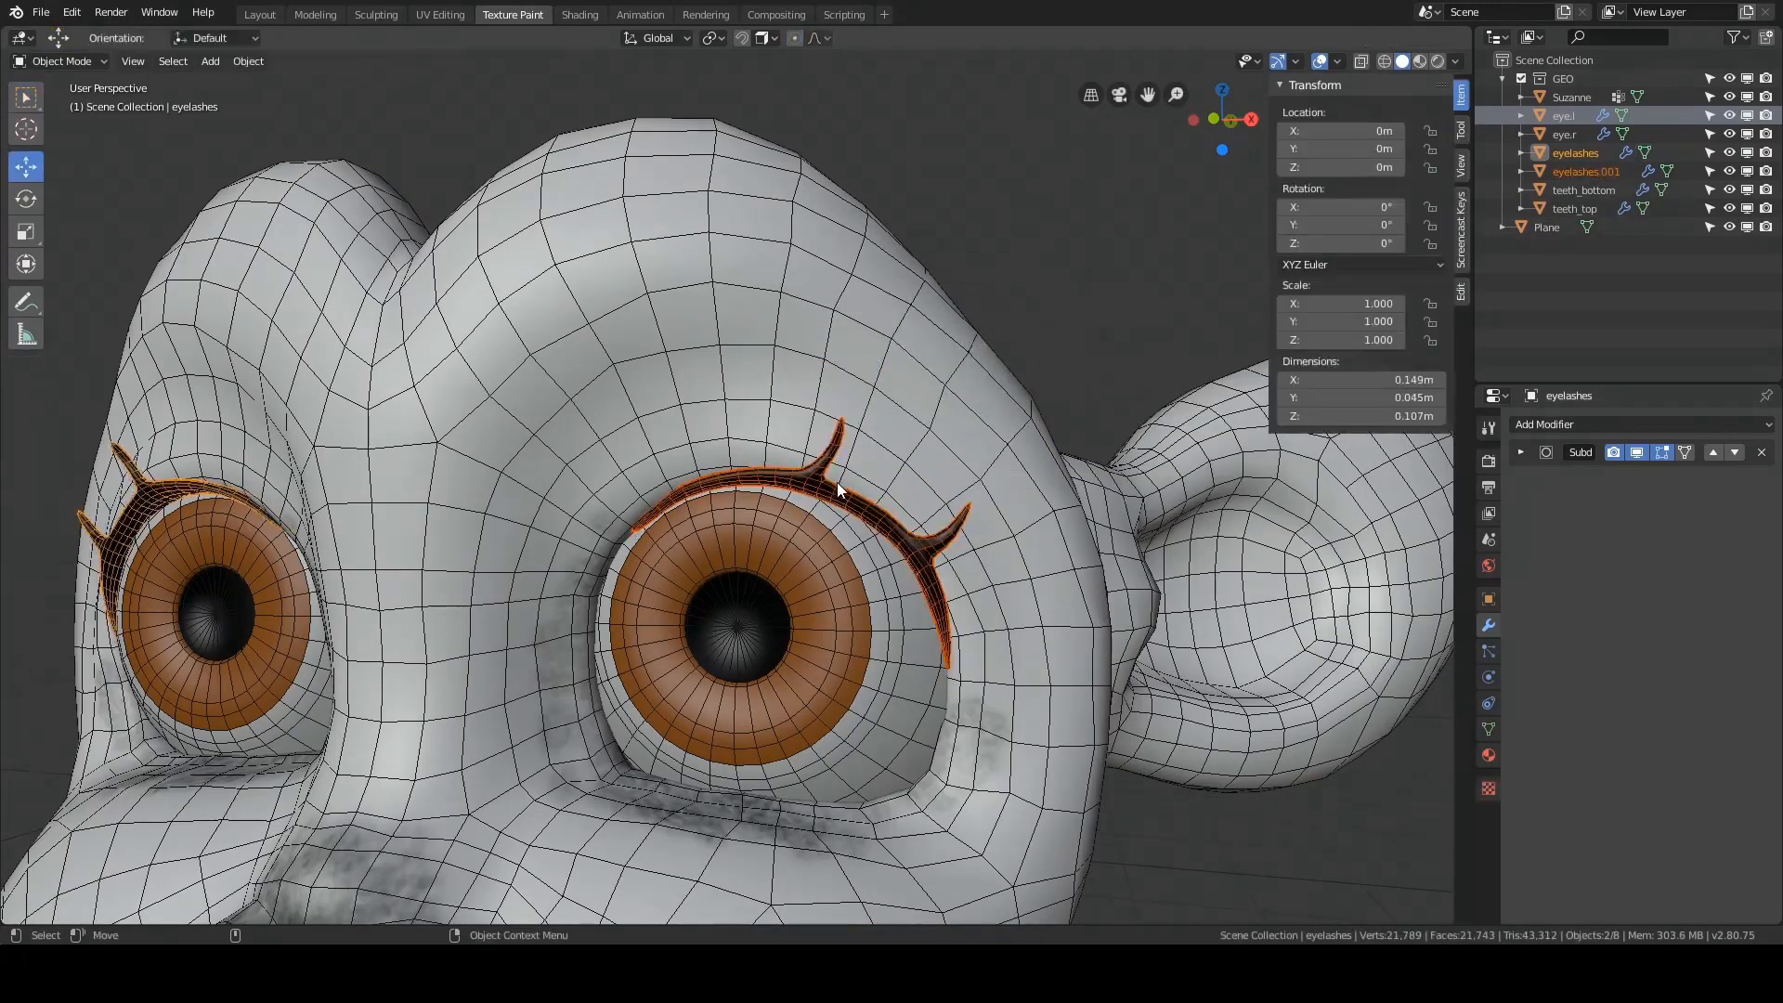
# - Rename the separated left lash object eyelashe.l and the remaining lash object eyelashe.r, and leave both deselected
pyautogui.click(838, 481)
pyautogui.keyDown('shift'); pyautogui.moveTo(945, 429); pyautogui.dragTo(1026, 430, button='middle'); pyautogui.keyUp('shift')
pyautogui.moveTo(1201, 238); pyautogui.dragTo(1179, 247, button='middle')
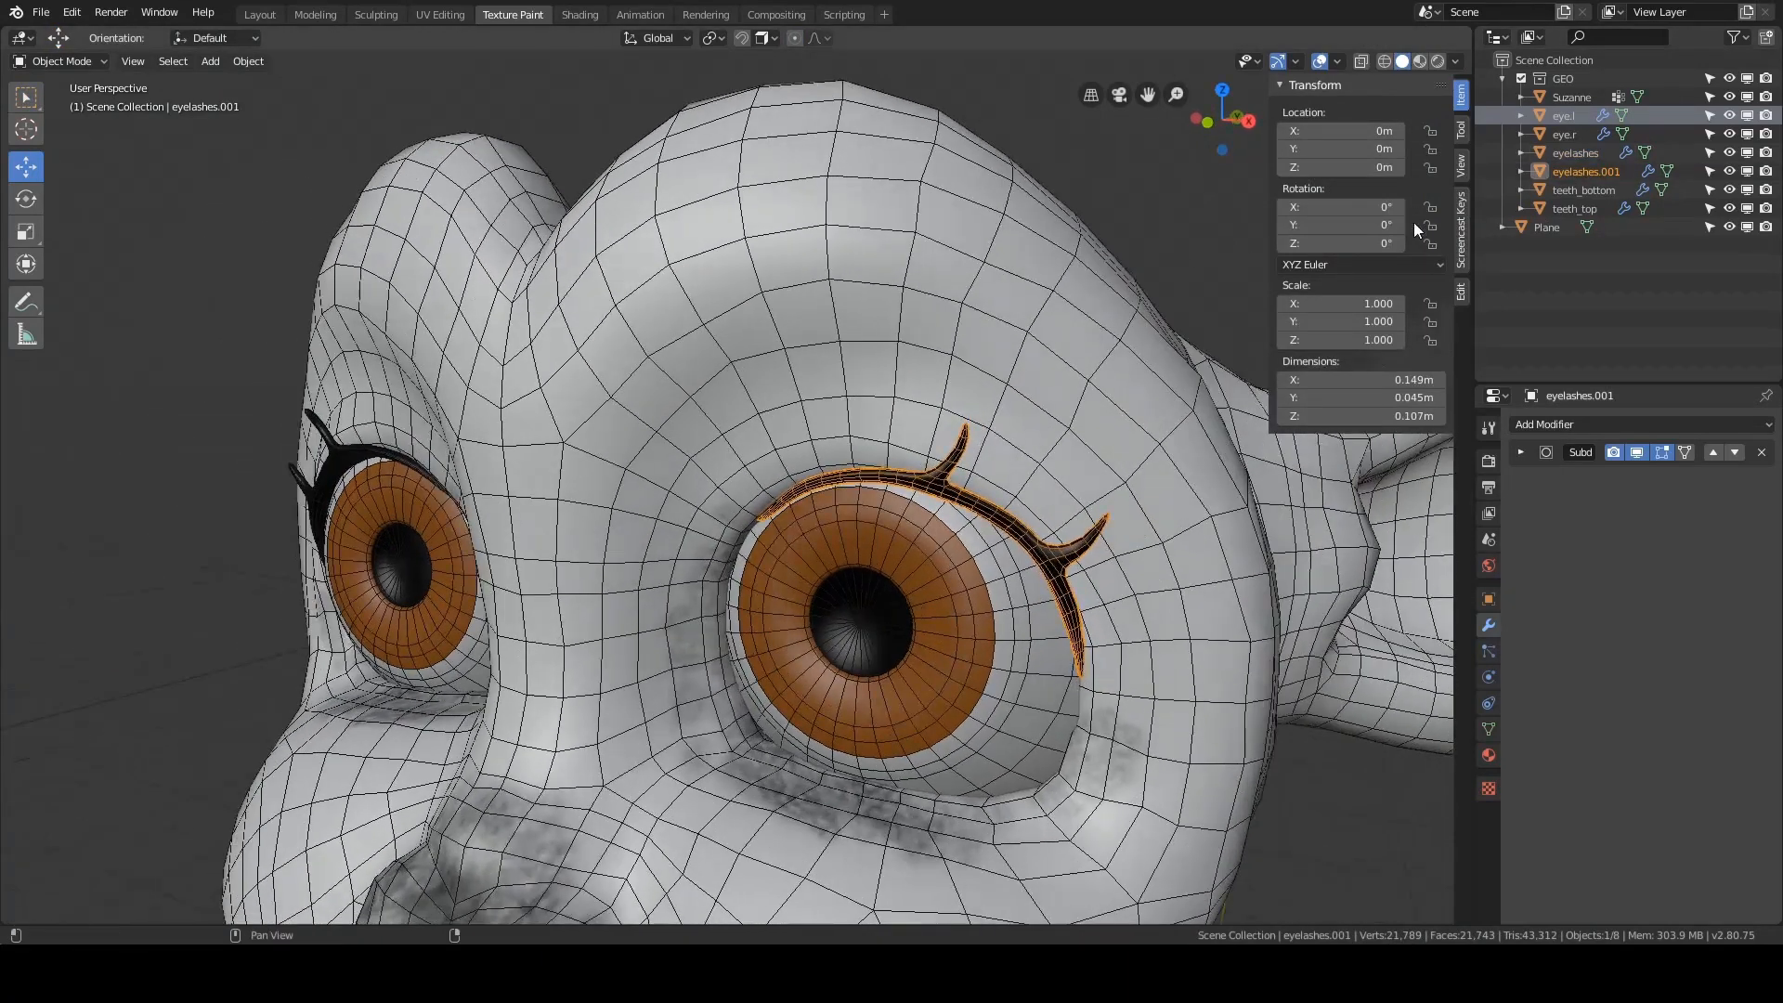
pyautogui.doubleClick(1590, 172)
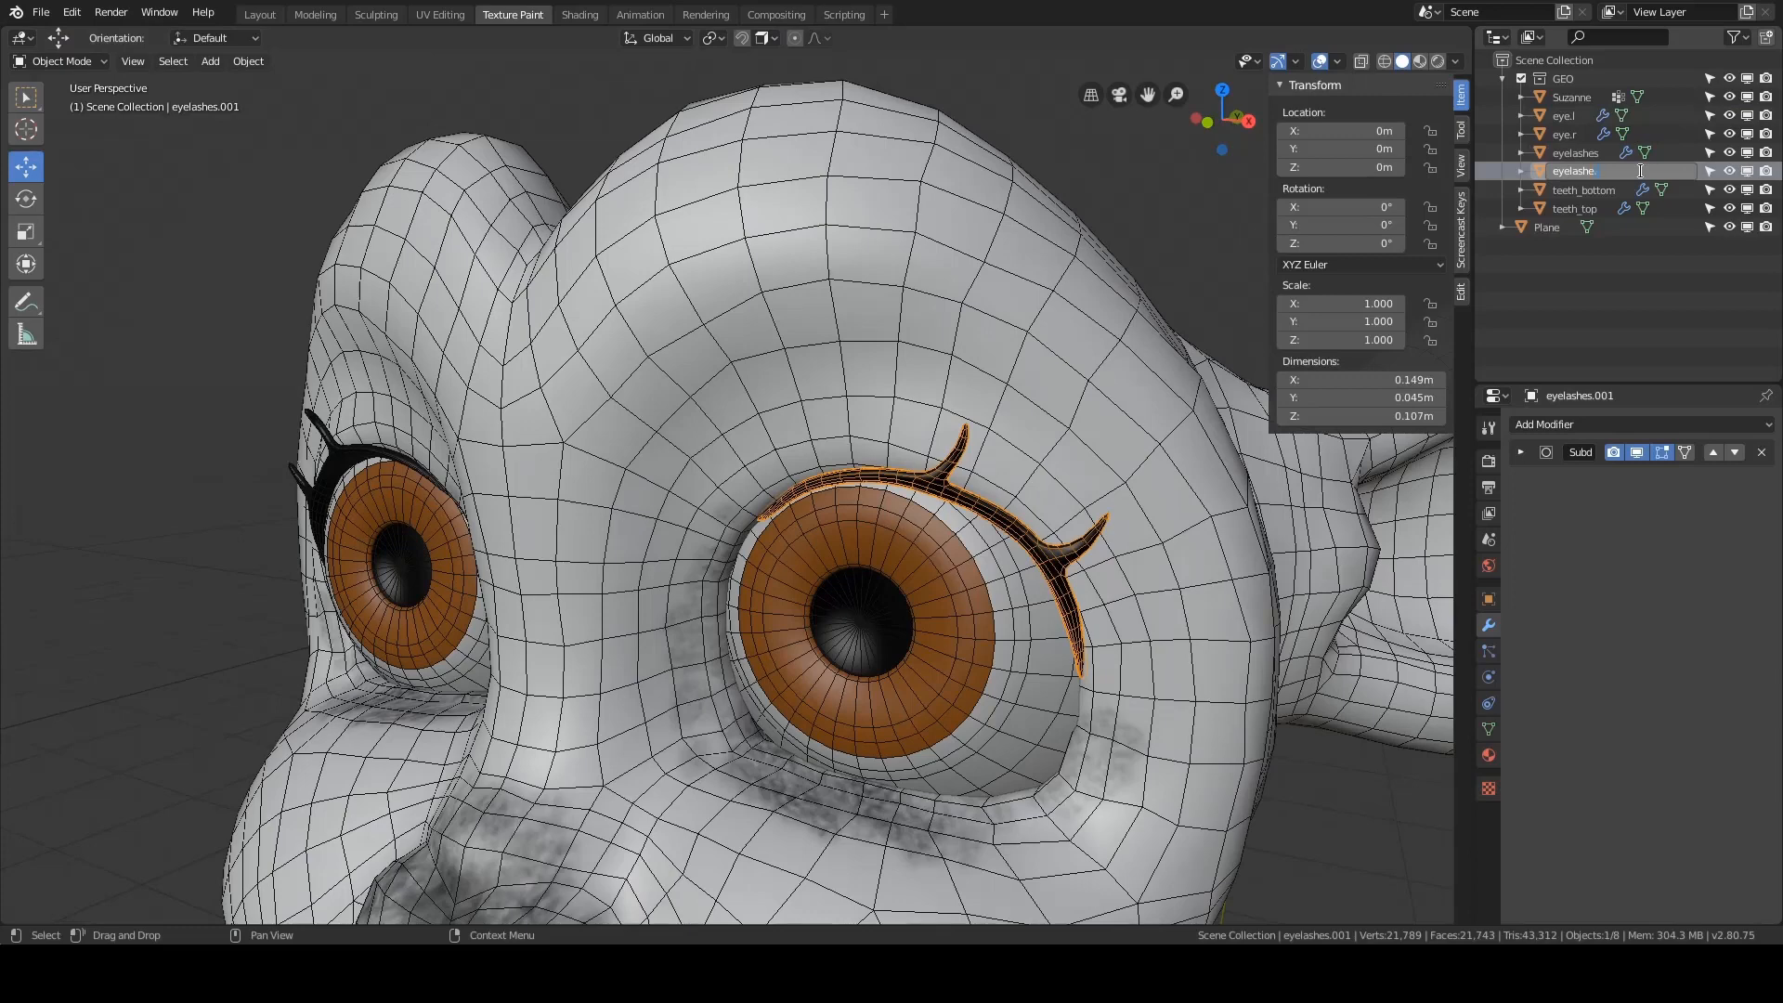
pyautogui.write('.l')
pyautogui.press('Return')
pyautogui.doubleClick(1586, 171)
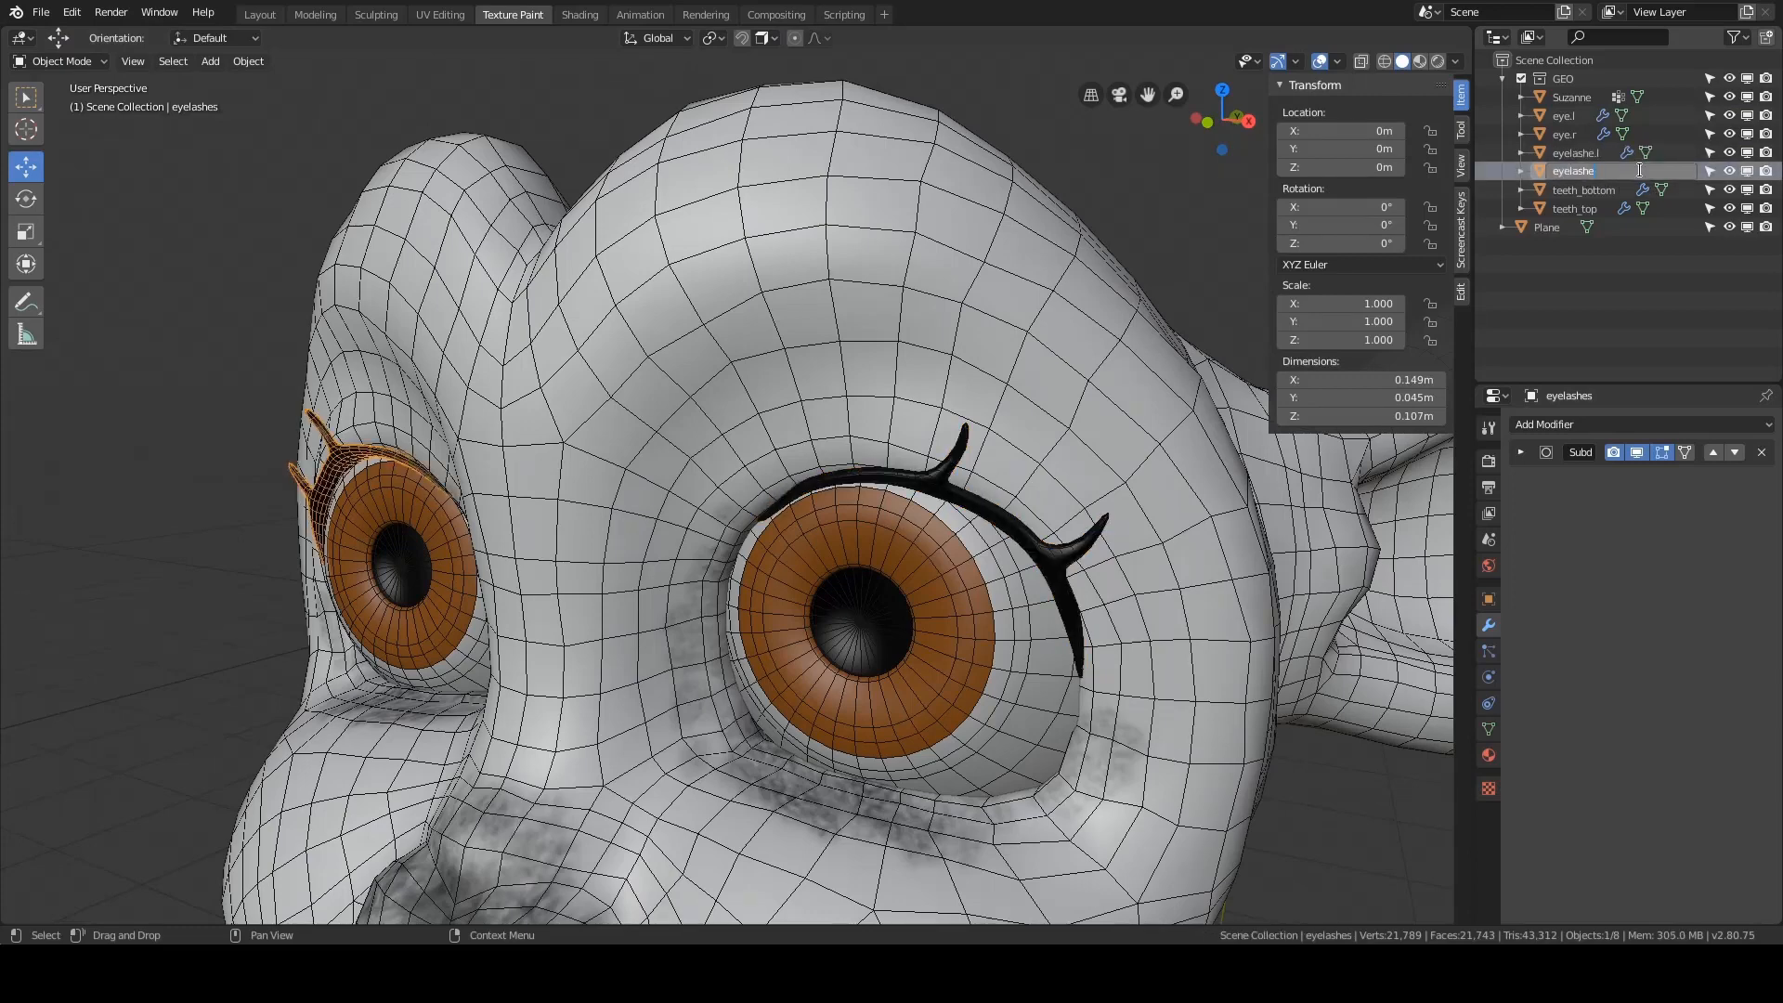
pyautogui.click(1166, 146)
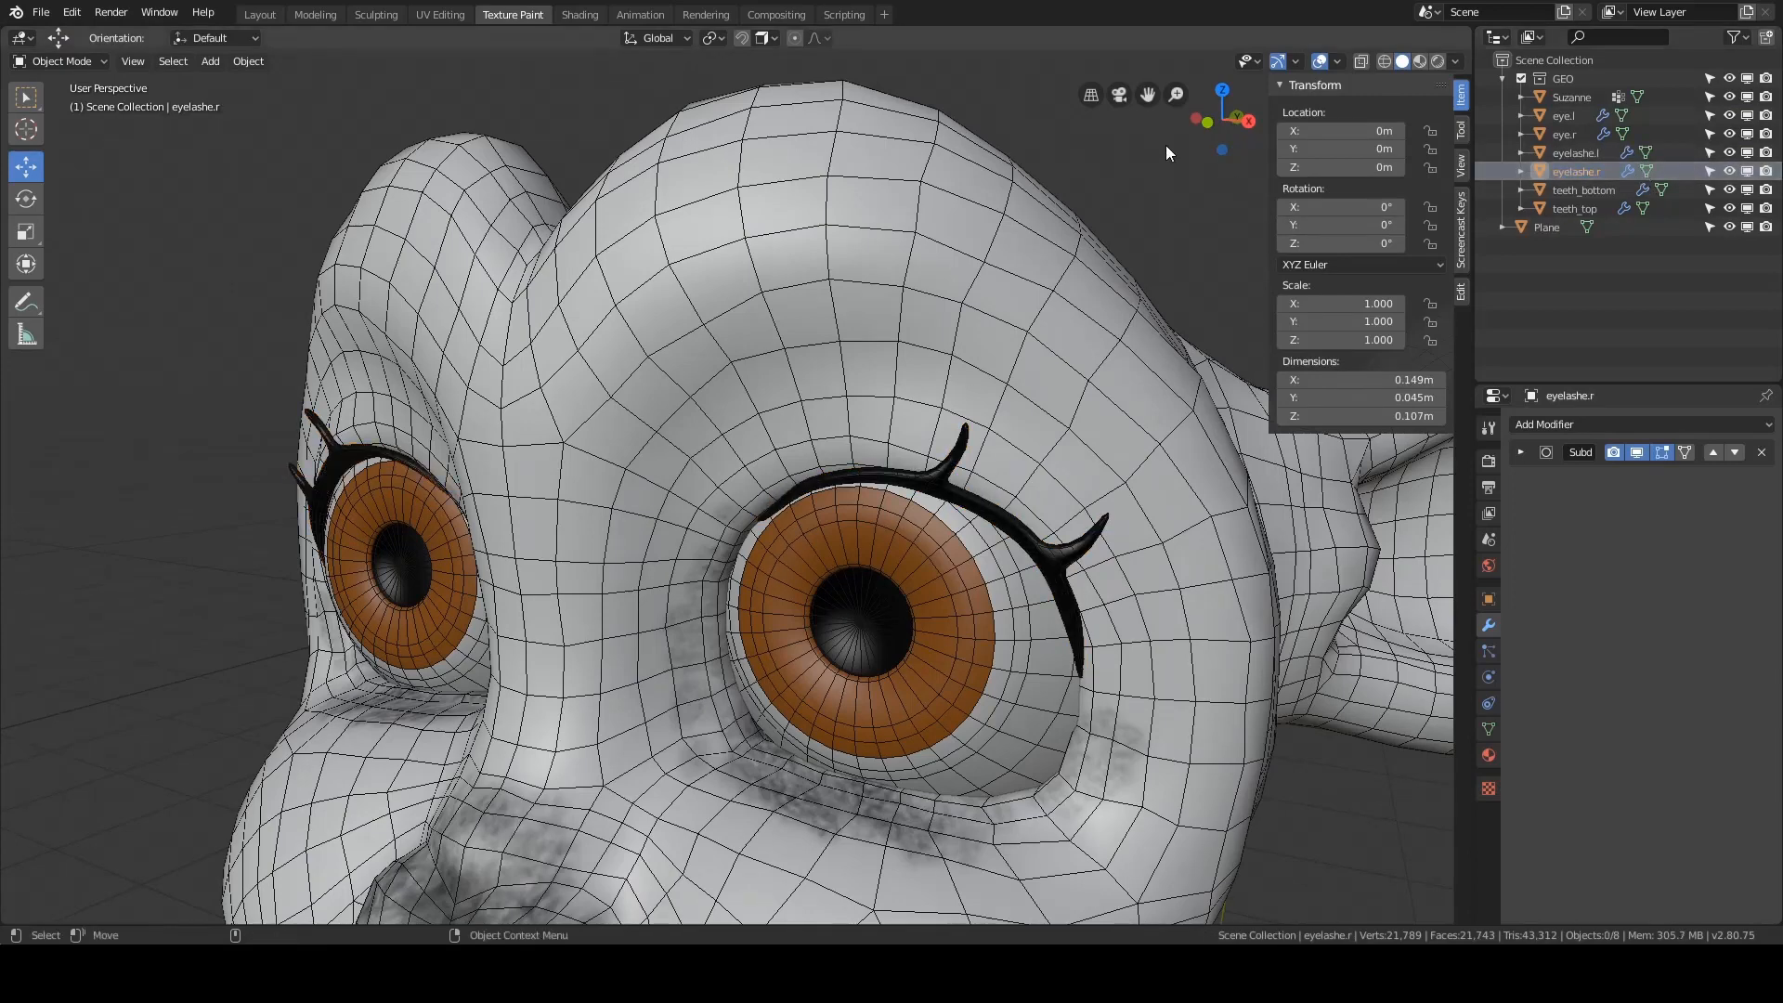
# - Examine both eyelashes and the whole head from the front
pyautogui.keyDown('alt'); pyautogui.moveTo(1099, 180); pyautogui.dragTo(1007, 306, button='right'); pyautogui.keyUp('alt')
pyautogui.keyDown('alt'); pyautogui.moveTo(1006, 306); pyautogui.dragTo(1036, 343); pyautogui.keyUp('alt')
pyautogui.keyDown('alt'); pyautogui.moveTo(1050, 443); pyautogui.dragTo(958, 457); pyautogui.keyUp('alt')
pyautogui.keyDown('alt'); pyautogui.moveTo(958, 456); pyautogui.dragTo(978, 387, button='middle'); pyautogui.keyUp('alt')
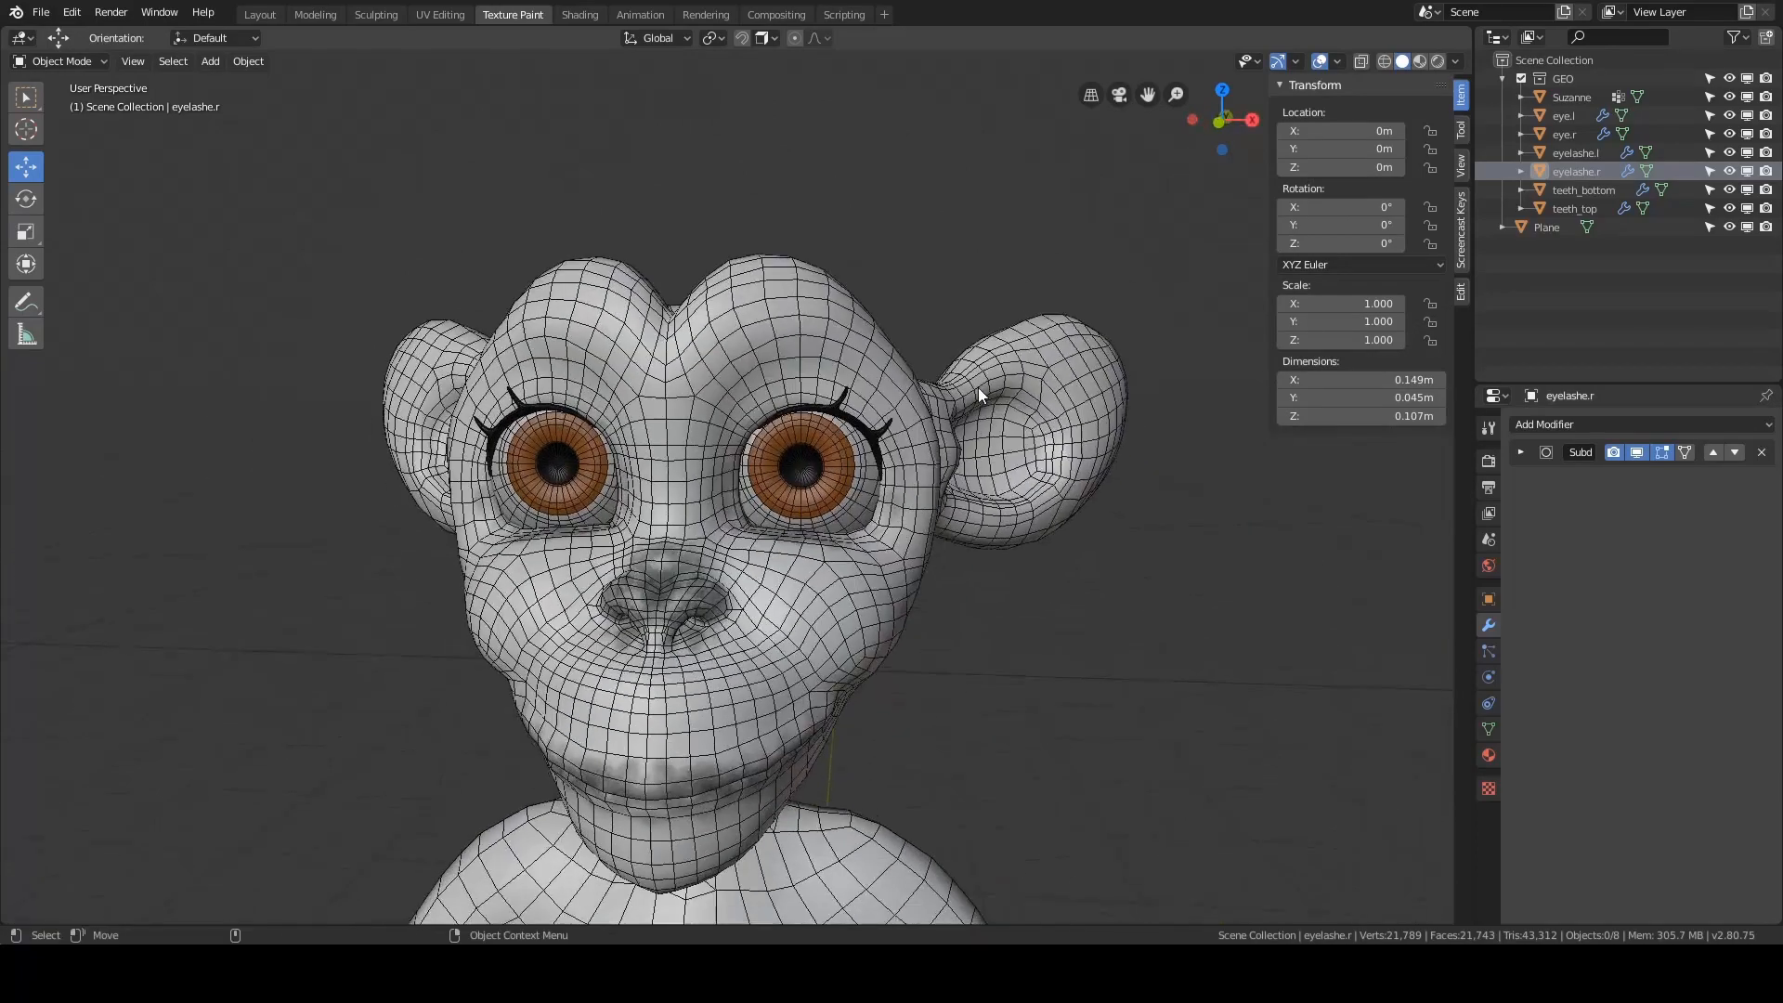
pyautogui.press('z')
pyautogui.press('Escape')
pyautogui.keyDown('alt'); pyautogui.moveTo(950, 454); pyautogui.dragTo(1008, 367, button='middle'); pyautogui.keyUp('alt')
# - Select the monkey body and open its material in a Shader Editor area split off above the 3D viewport
pyautogui.click(864, 548)
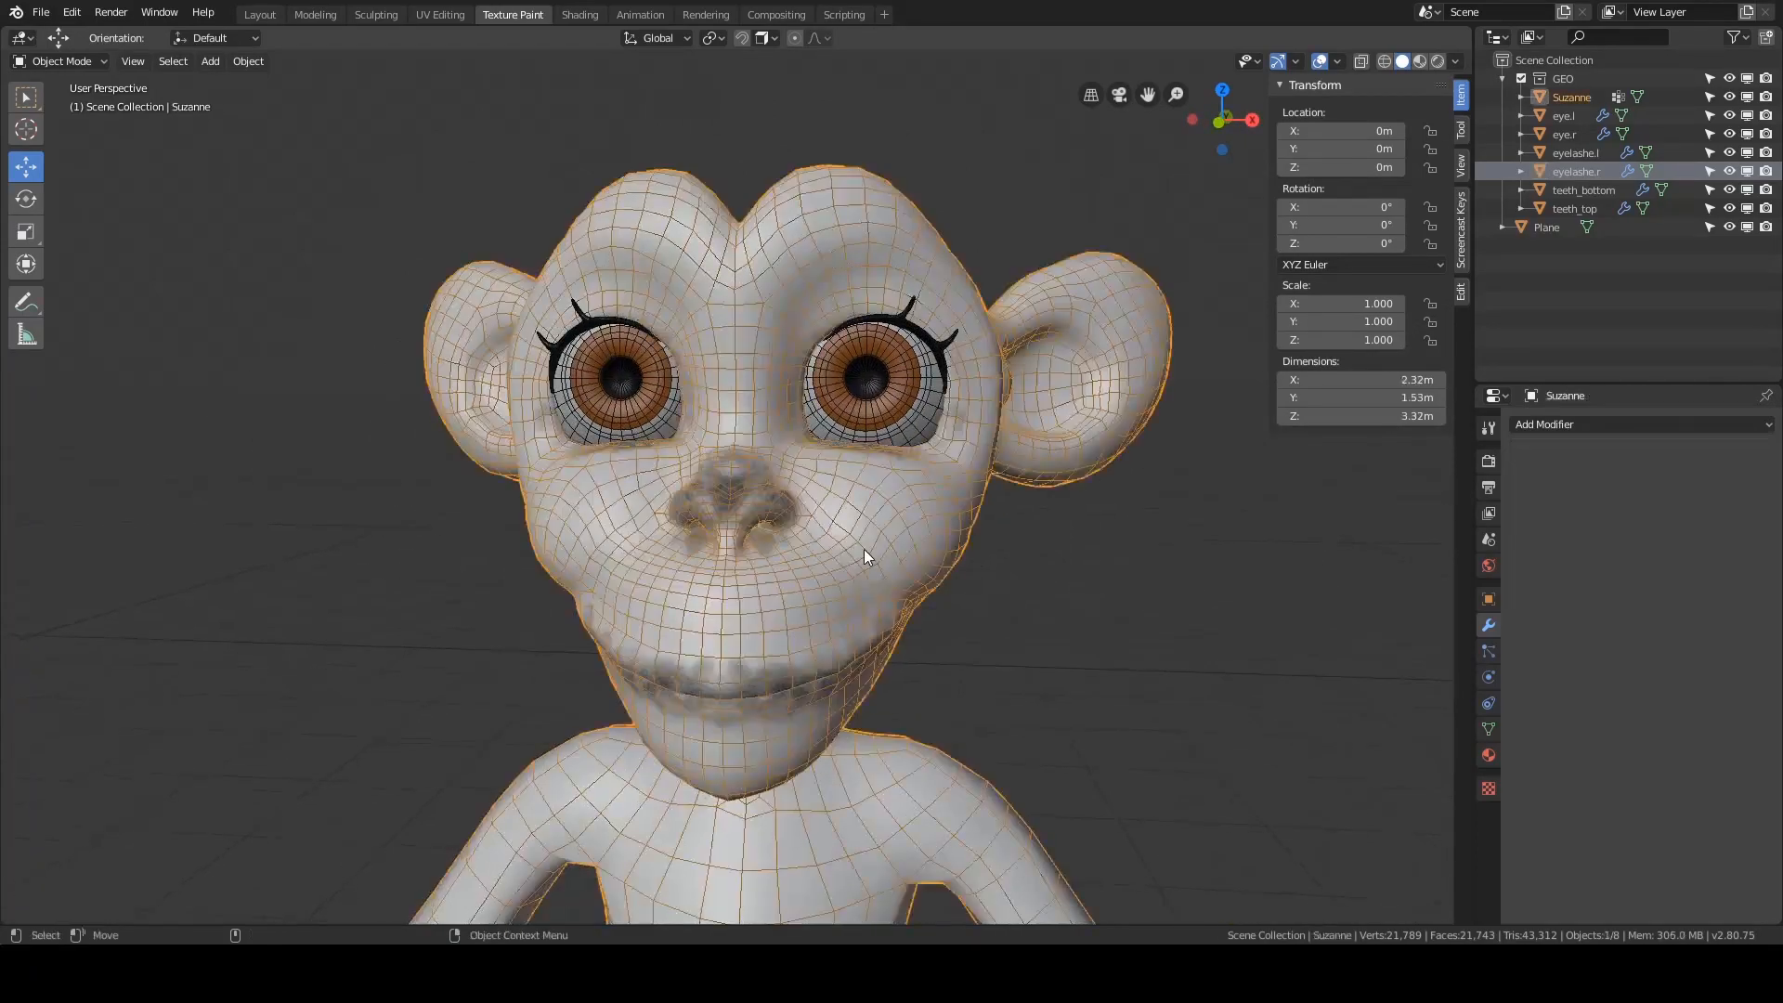
pyautogui.keyDown('alt'); pyautogui.moveTo(864, 548); pyautogui.dragTo(916, 541); pyautogui.keyUp('alt')
pyautogui.keyDown('alt'); pyautogui.moveTo(916, 540); pyautogui.dragTo(800, 571, button='right'); pyautogui.keyUp('alt')
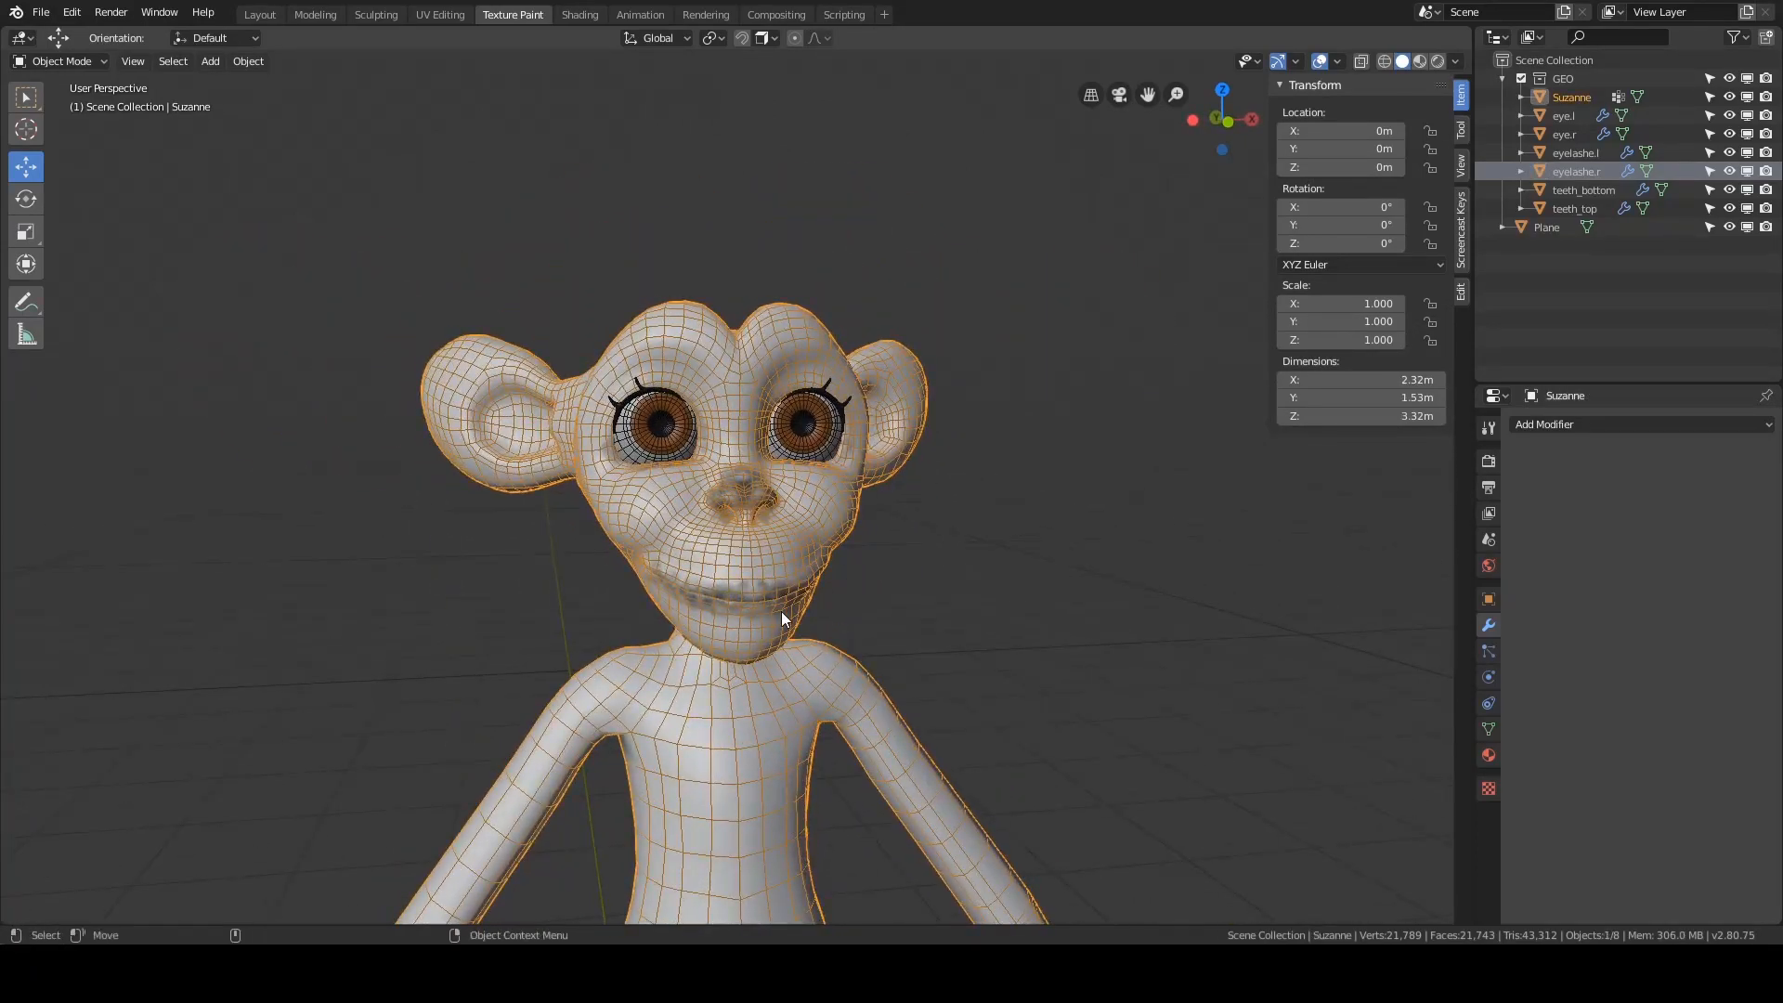
pyautogui.keyDown('alt'); pyautogui.moveTo(839, 594); pyautogui.dragTo(872, 553); pyautogui.keyUp('alt')
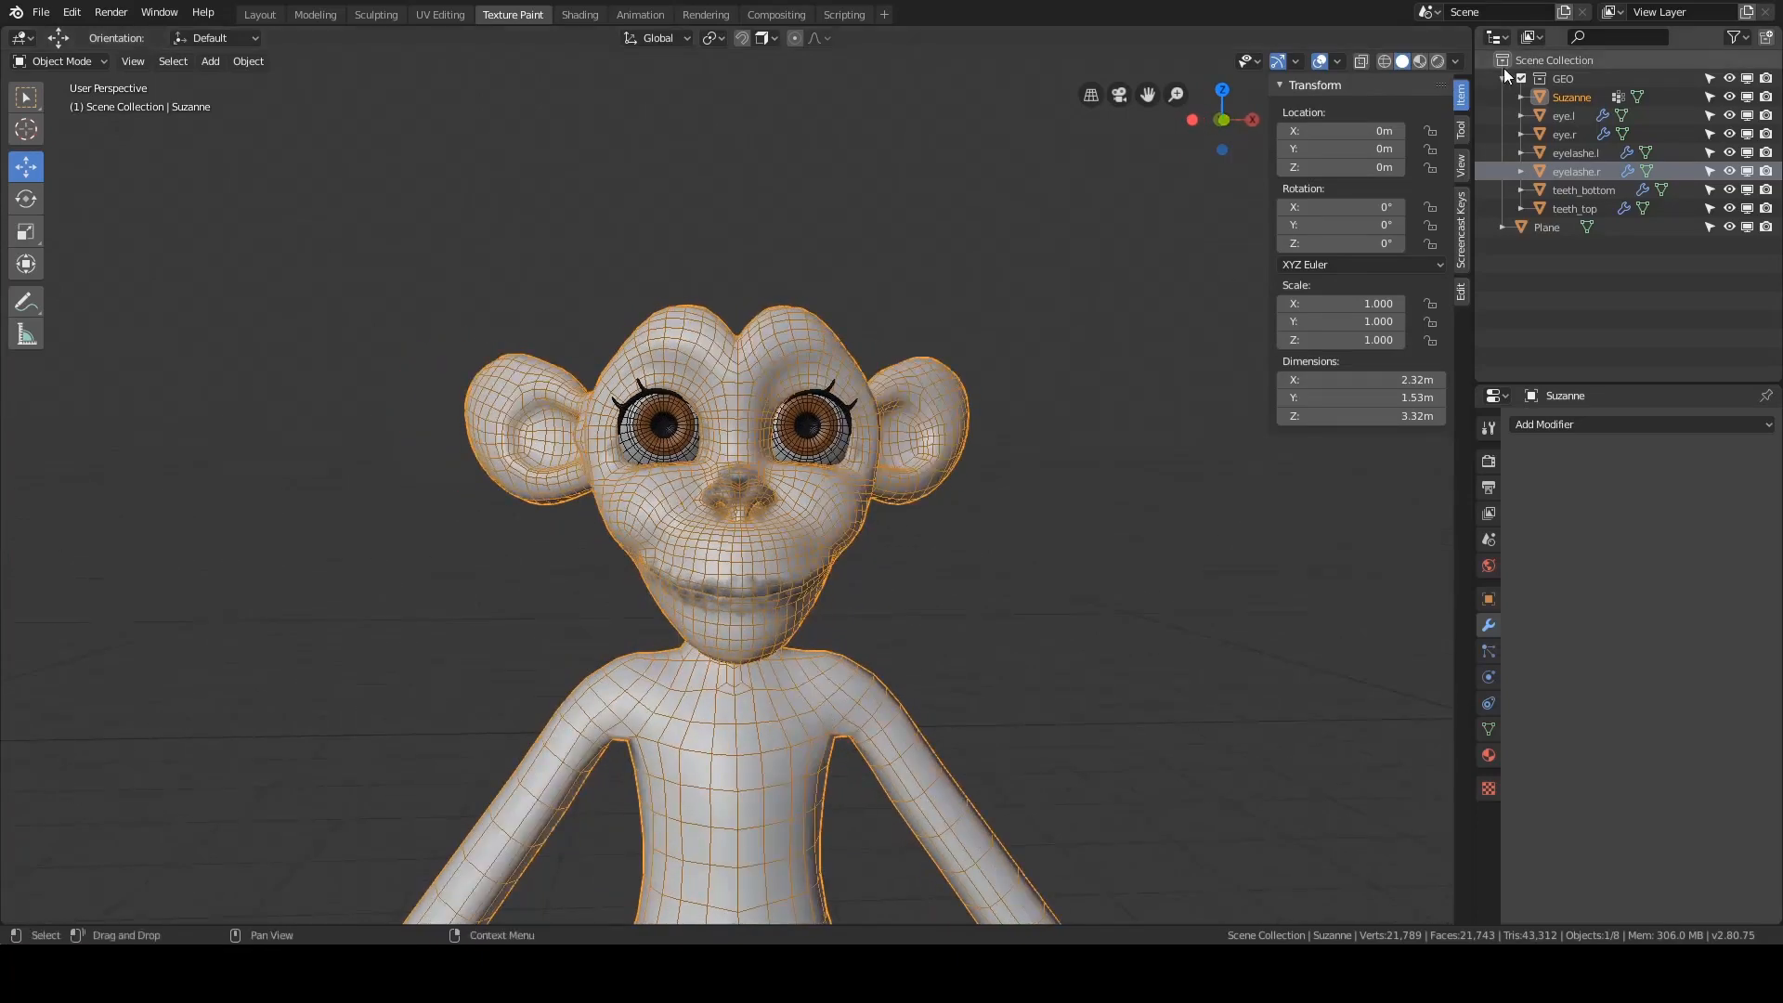
pyautogui.moveTo(1465, 32); pyautogui.dragTo(901, 247)
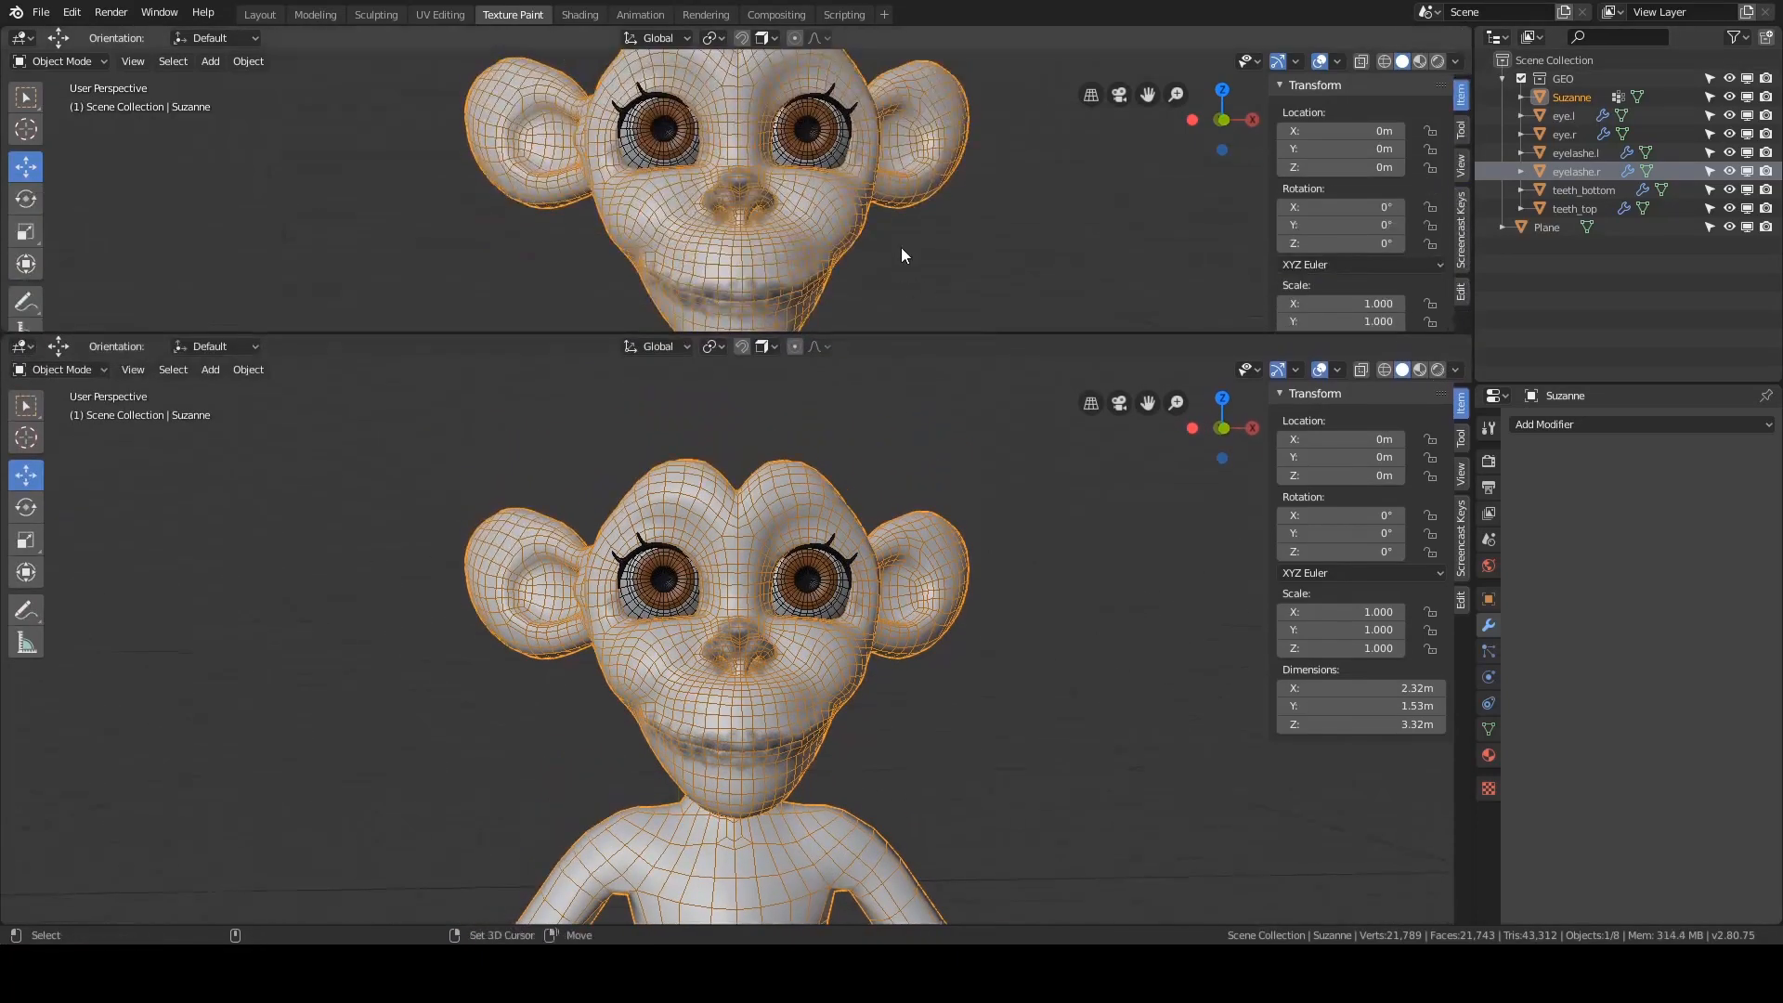
pyautogui.hotkey('shift', 'F3')
# - Look through the image texture and other shader nodes in the body material's node tree
pyautogui.scroll(-1, 900, 251)
pyautogui.moveTo(850, 249); pyautogui.dragTo(947, 190, button='middle')
pyautogui.scroll(2, 947, 190)
pyautogui.moveTo(749, 117); pyautogui.dragTo(699, 249, button='middle')
pyautogui.scroll(1, 703, 205)
pyautogui.click(749, 114)
pyautogui.click(546, 152)
pyautogui.moveTo(751, 322); pyautogui.dragTo(759, 204, button='middle')
pyautogui.click(731, 233)
pyautogui.moveTo(648, 116); pyautogui.dragTo(726, 143, button='middle')
pyautogui.scroll(-3, 674, 242)
pyautogui.click(576, 136)
pyautogui.click(571, 163)
pyautogui.click(741, 262)
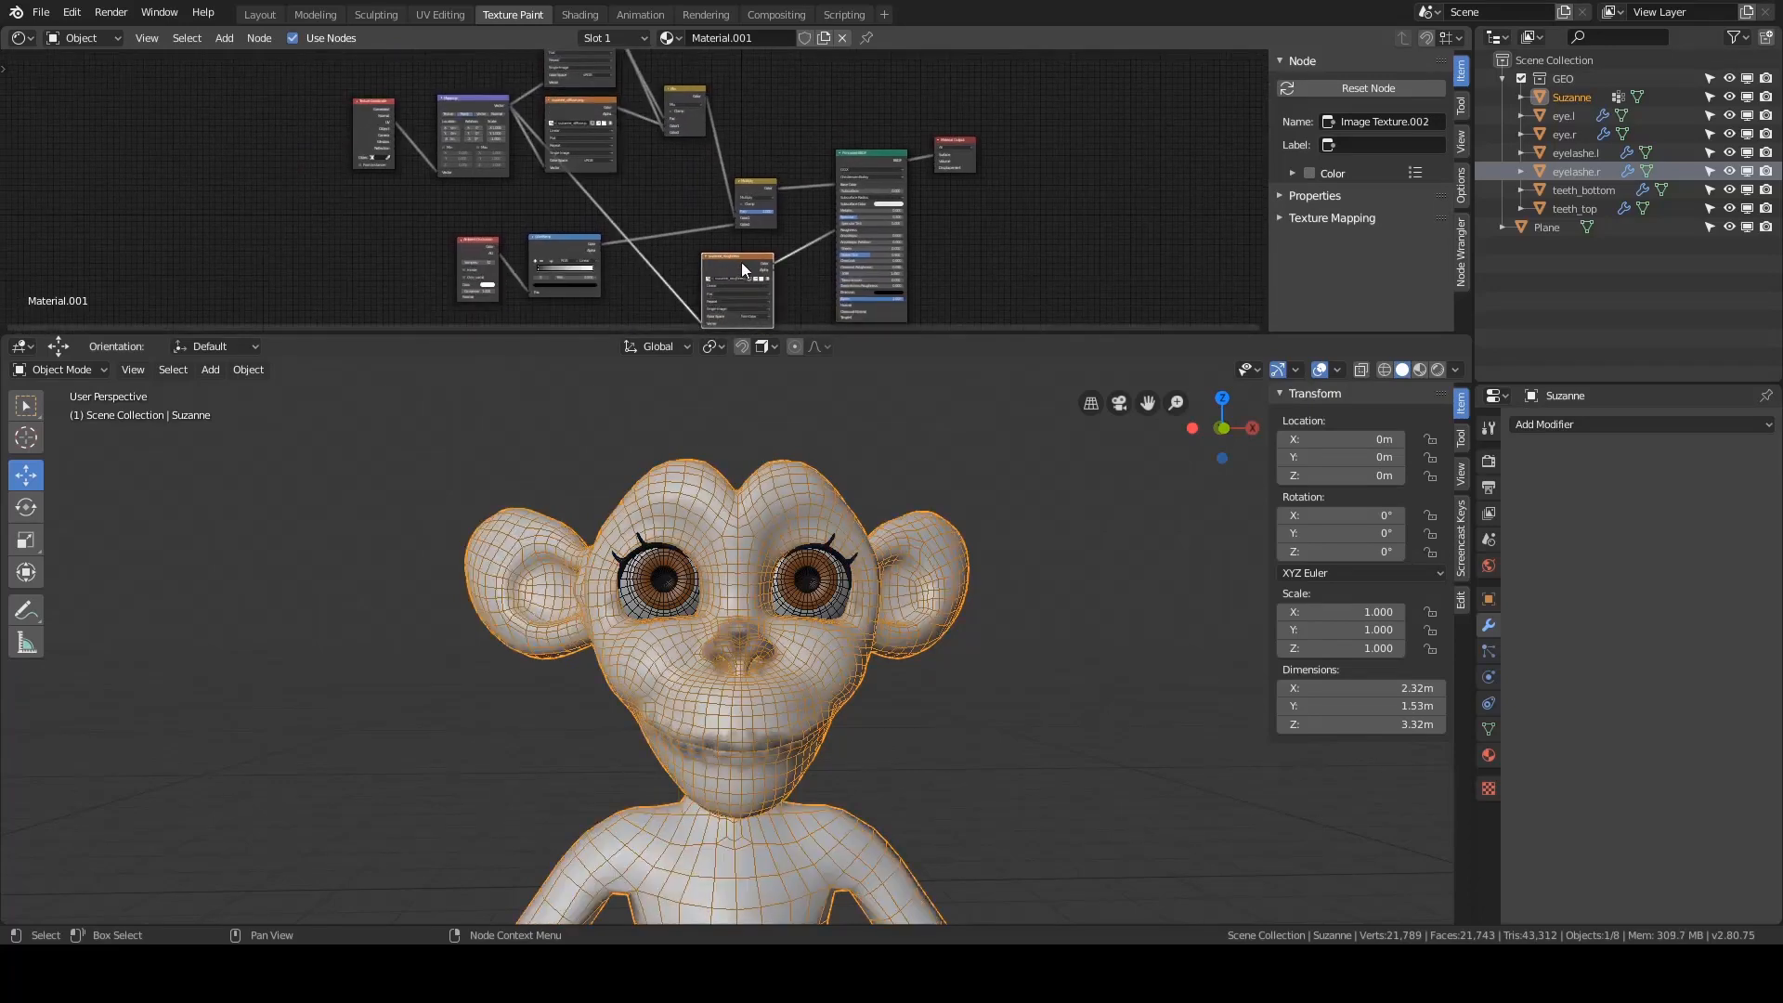
pyautogui.click(709, 258)
# - Make the Image Texture.001 node active so the body displays its colour texture in the viewport
pyautogui.moveTo(572, 103); pyautogui.dragTo(599, 154, button='middle')
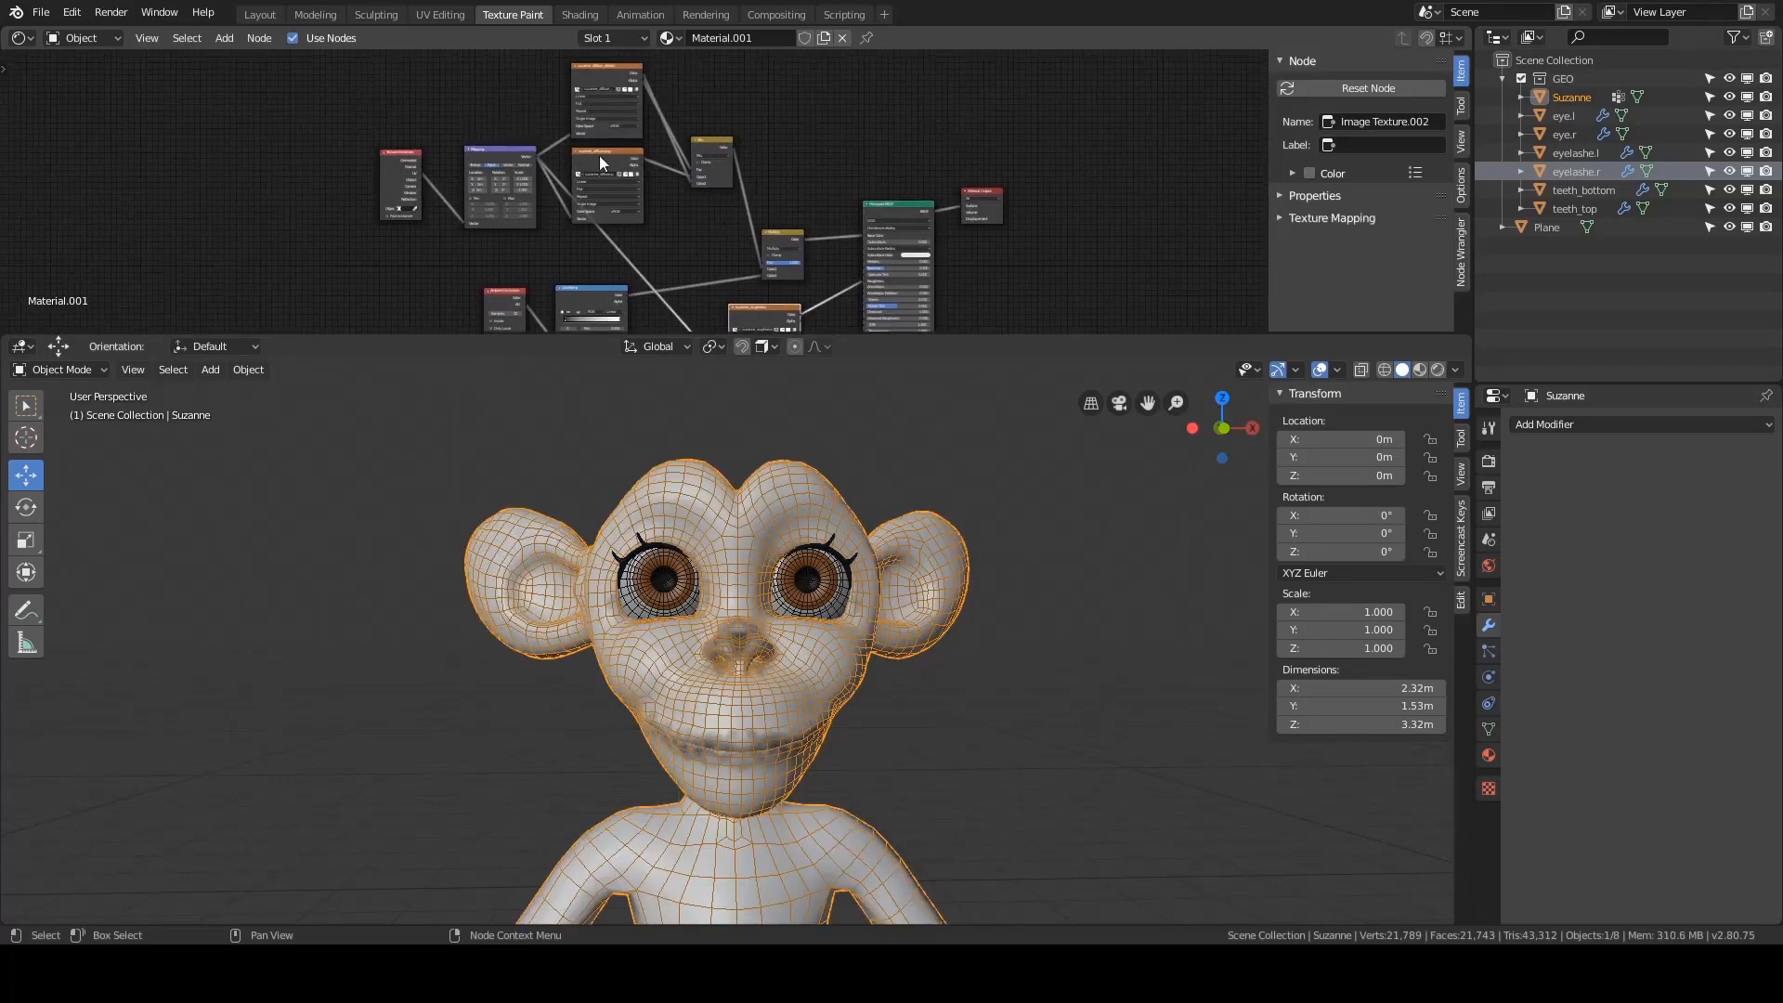
pyautogui.click(599, 154)
pyautogui.click(606, 77)
pyautogui.click(609, 159)
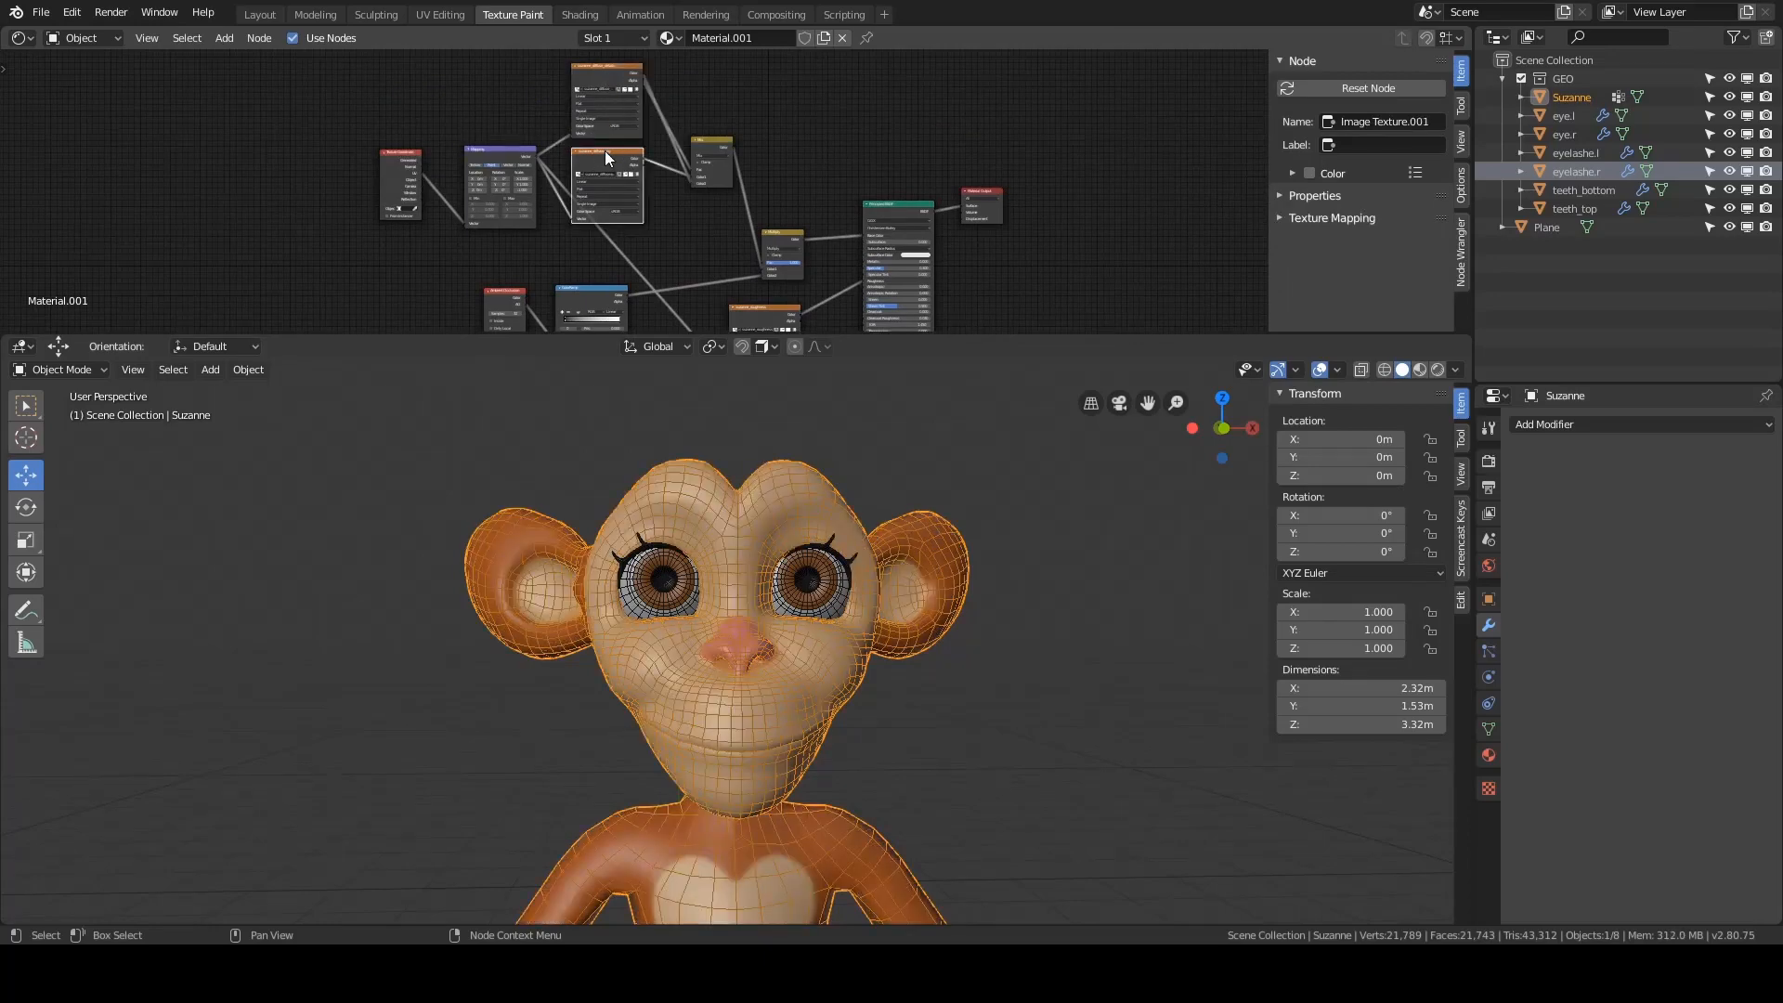
pyautogui.moveTo(604, 150); pyautogui.dragTo(614, 146)
# - Deselect the body and compare the textured monkey in Look Dev and Solid shading
pyautogui.click(919, 464)
pyautogui.press('z')
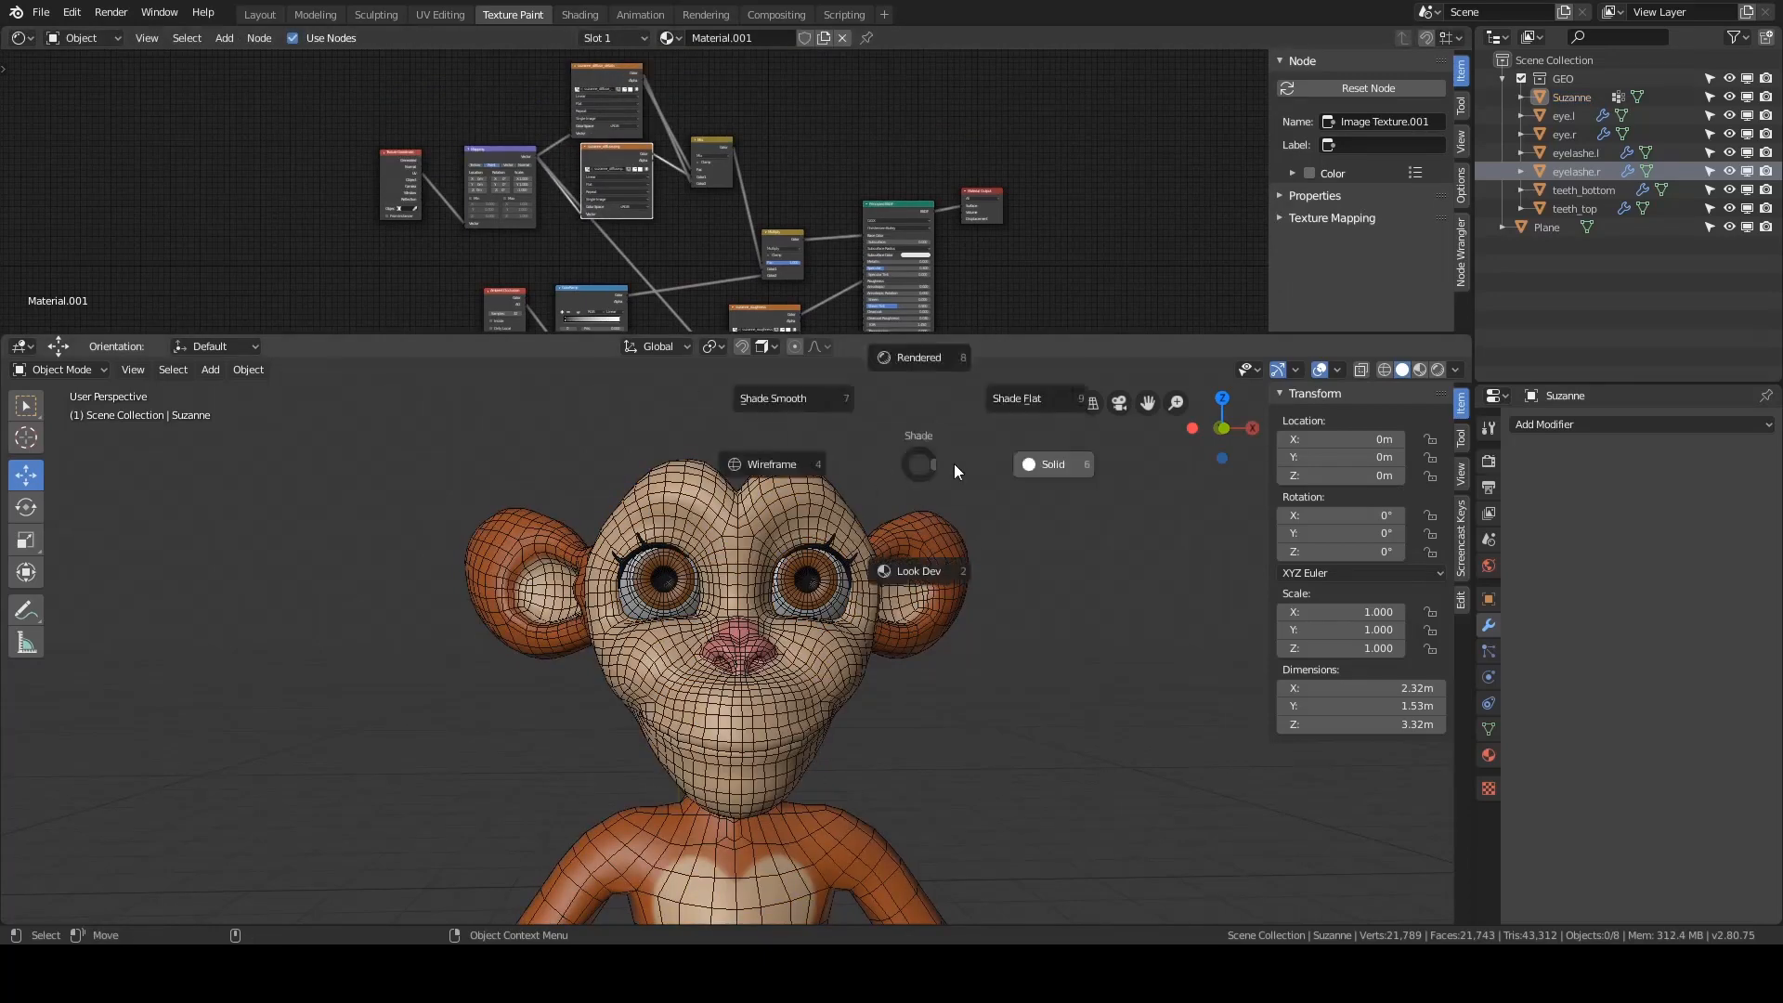
pyautogui.click(925, 506)
pyautogui.press('z')
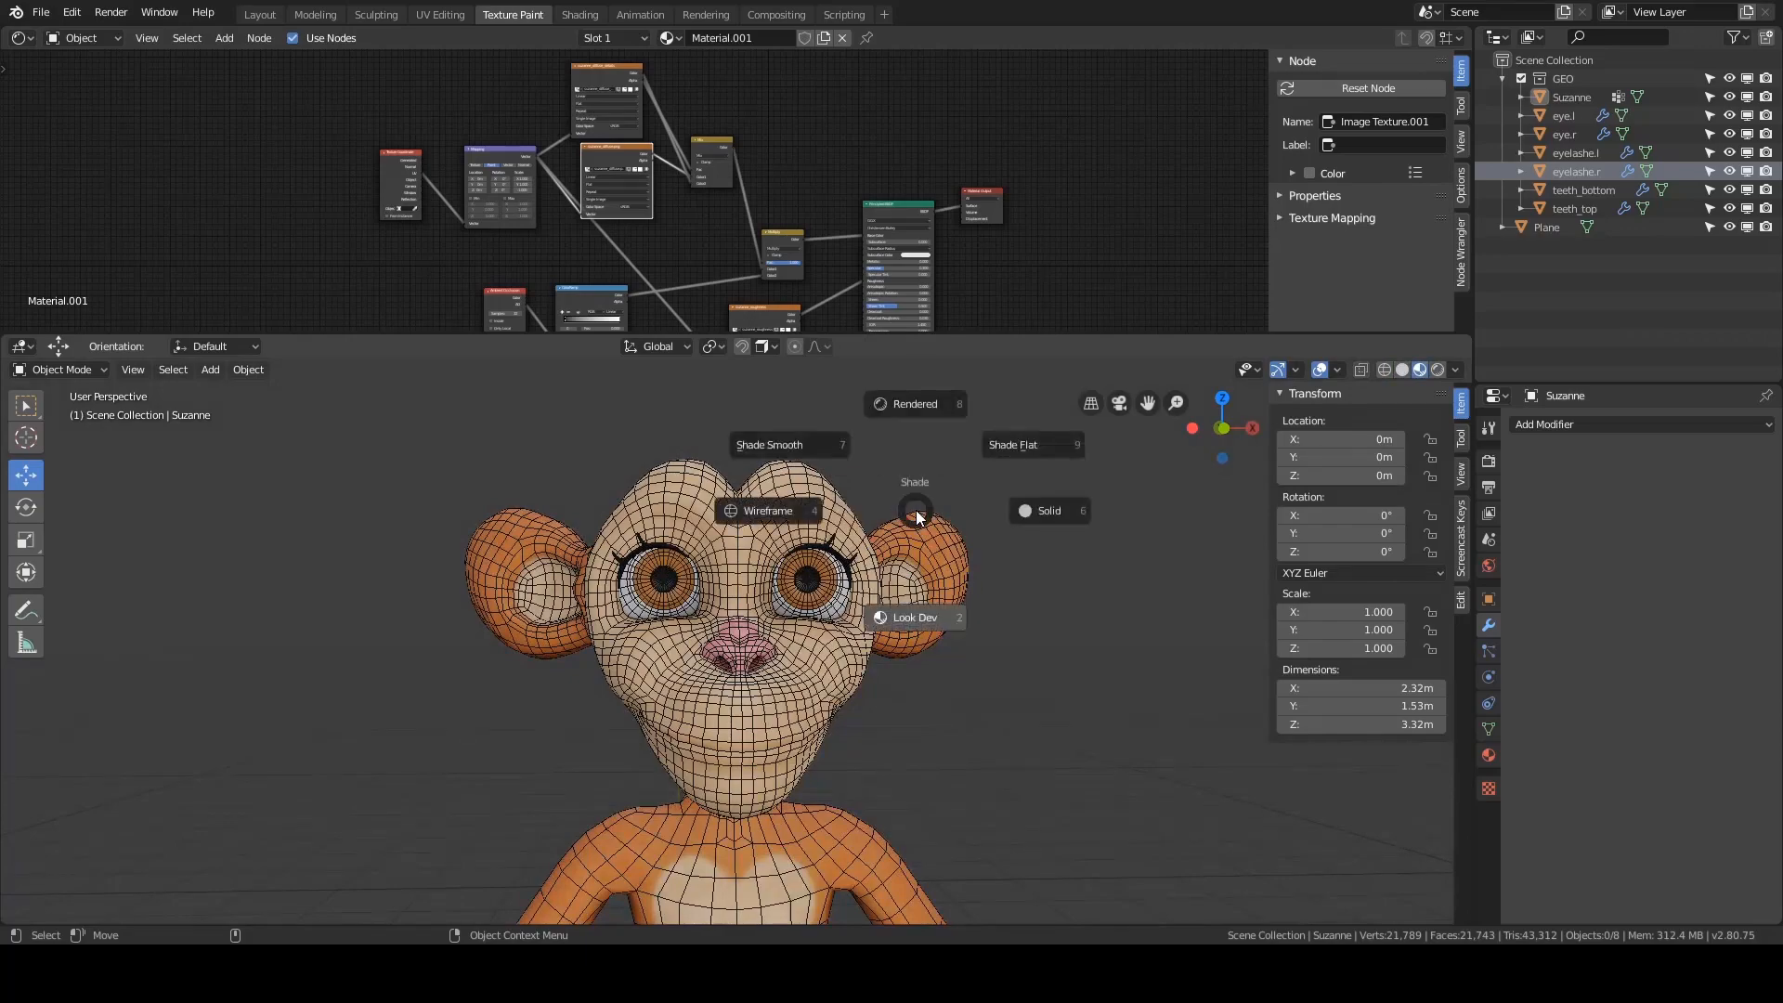
pyautogui.click(975, 512)
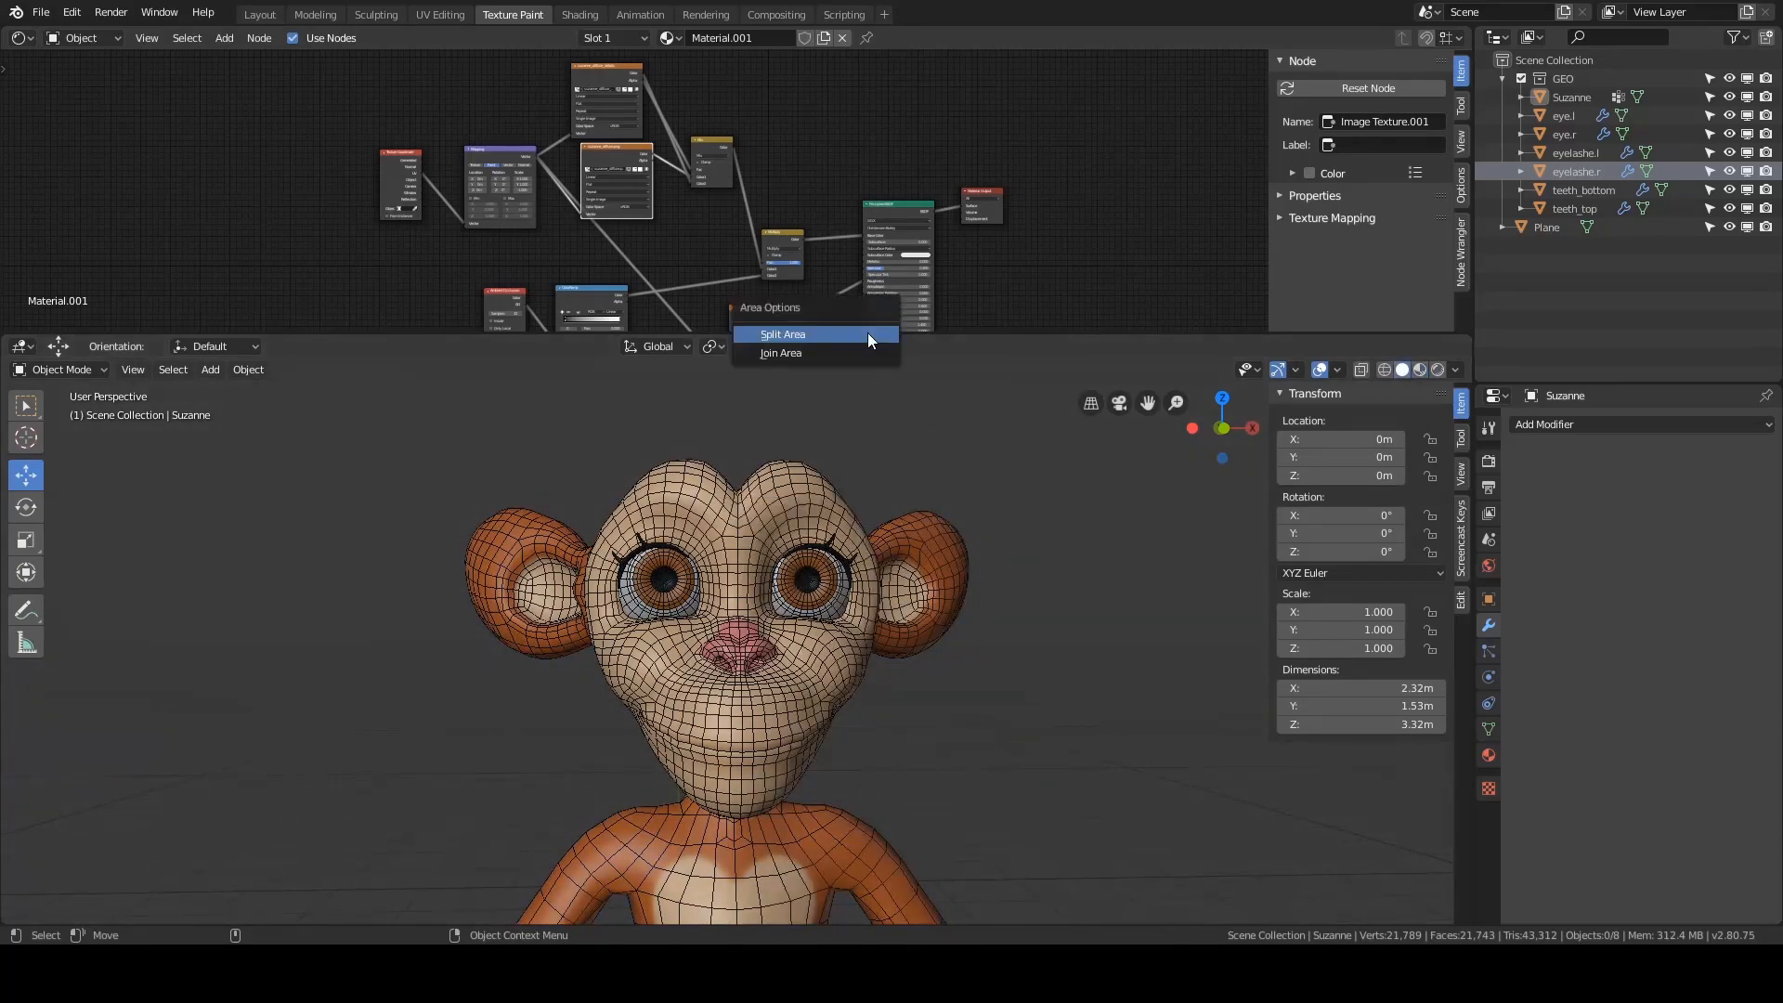
# - Join the Shader Editor area back into the 3D viewport and bring the monkey's body into view
pyautogui.click(864, 353)
pyautogui.click(863, 293)
pyautogui.keyDown('alt'); pyautogui.moveTo(1051, 300); pyautogui.dragTo(875, 403); pyautogui.keyUp('alt')
pyautogui.scroll(-3, 874, 417)
pyautogui.keyDown('alt'); pyautogui.moveTo(875, 432); pyautogui.dragTo(880, 299, button='middle'); pyautogui.keyUp('alt')
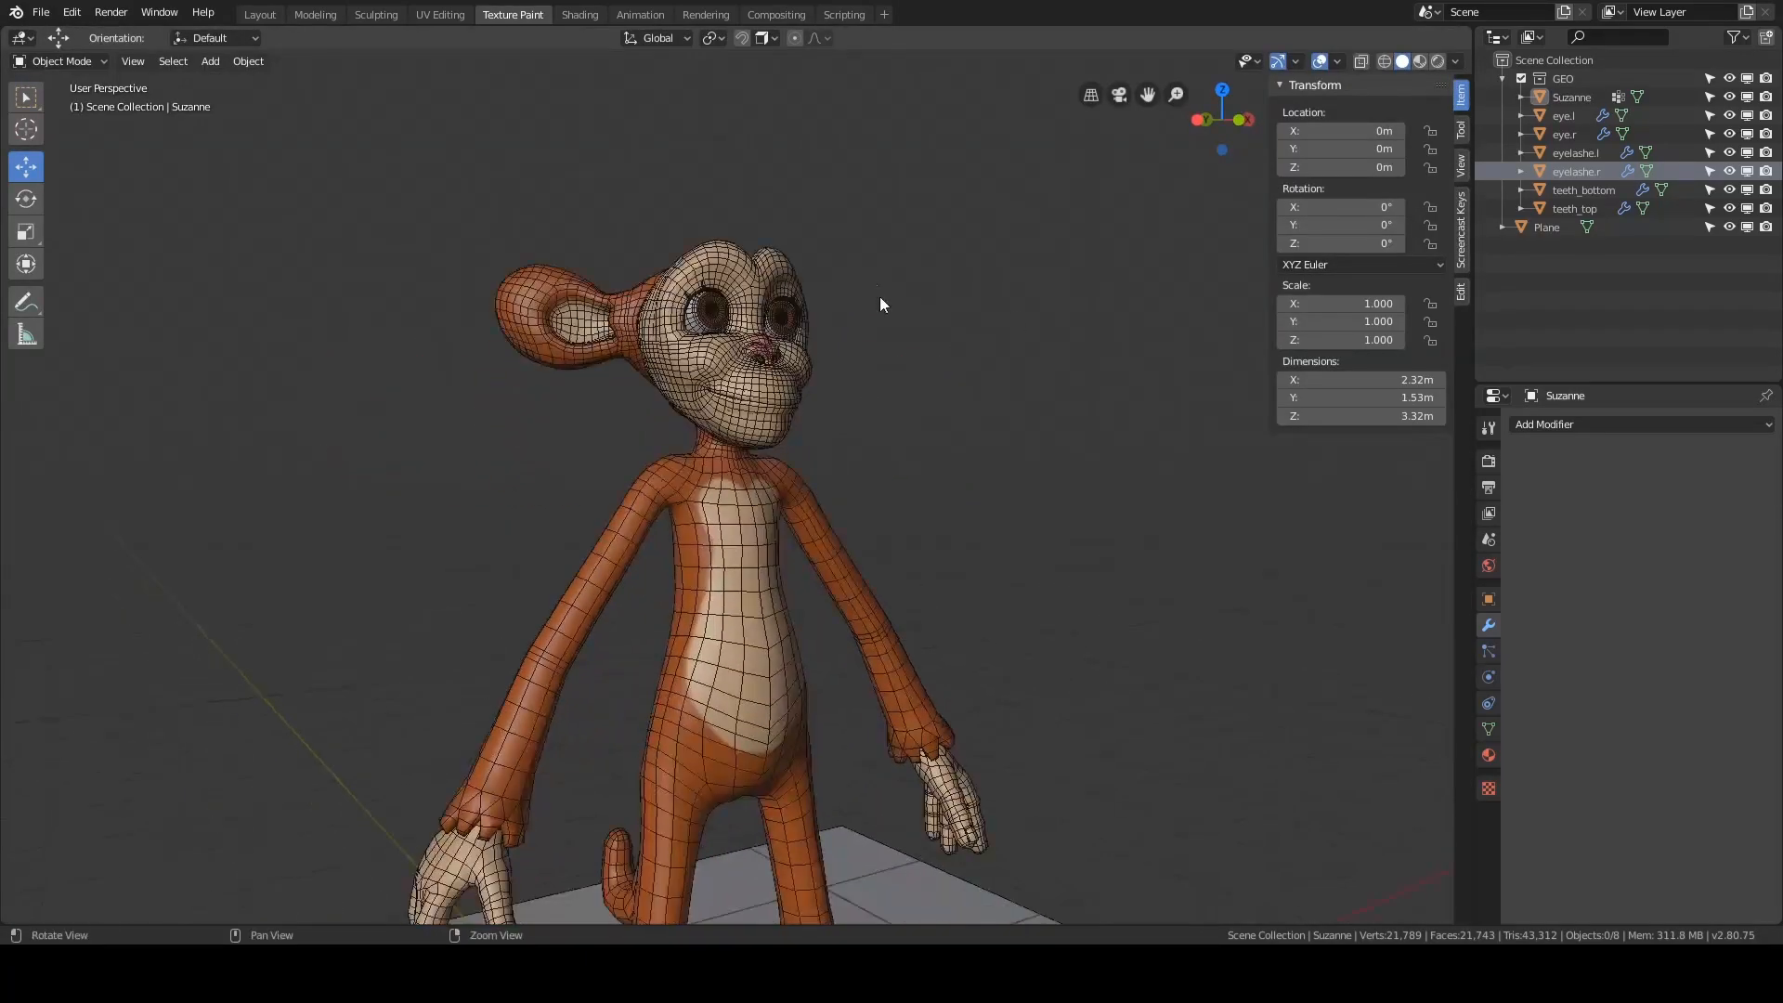
# - Switch the viewport to Look Dev shading and show the whole monkey from the front
pyautogui.keyDown('alt'); pyautogui.moveTo(878, 297); pyautogui.dragTo(849, 392); pyautogui.keyUp('alt')
pyautogui.press('z')
pyautogui.click(849, 487)
pyautogui.moveTo(988, 401)
pyautogui.keyDown('alt'); pyautogui.mouseDown()
pyautogui.moveTo(909, 412)
pyautogui.moveTo(1054, 369)
pyautogui.mouseUp(); pyautogui.keyUp('alt')
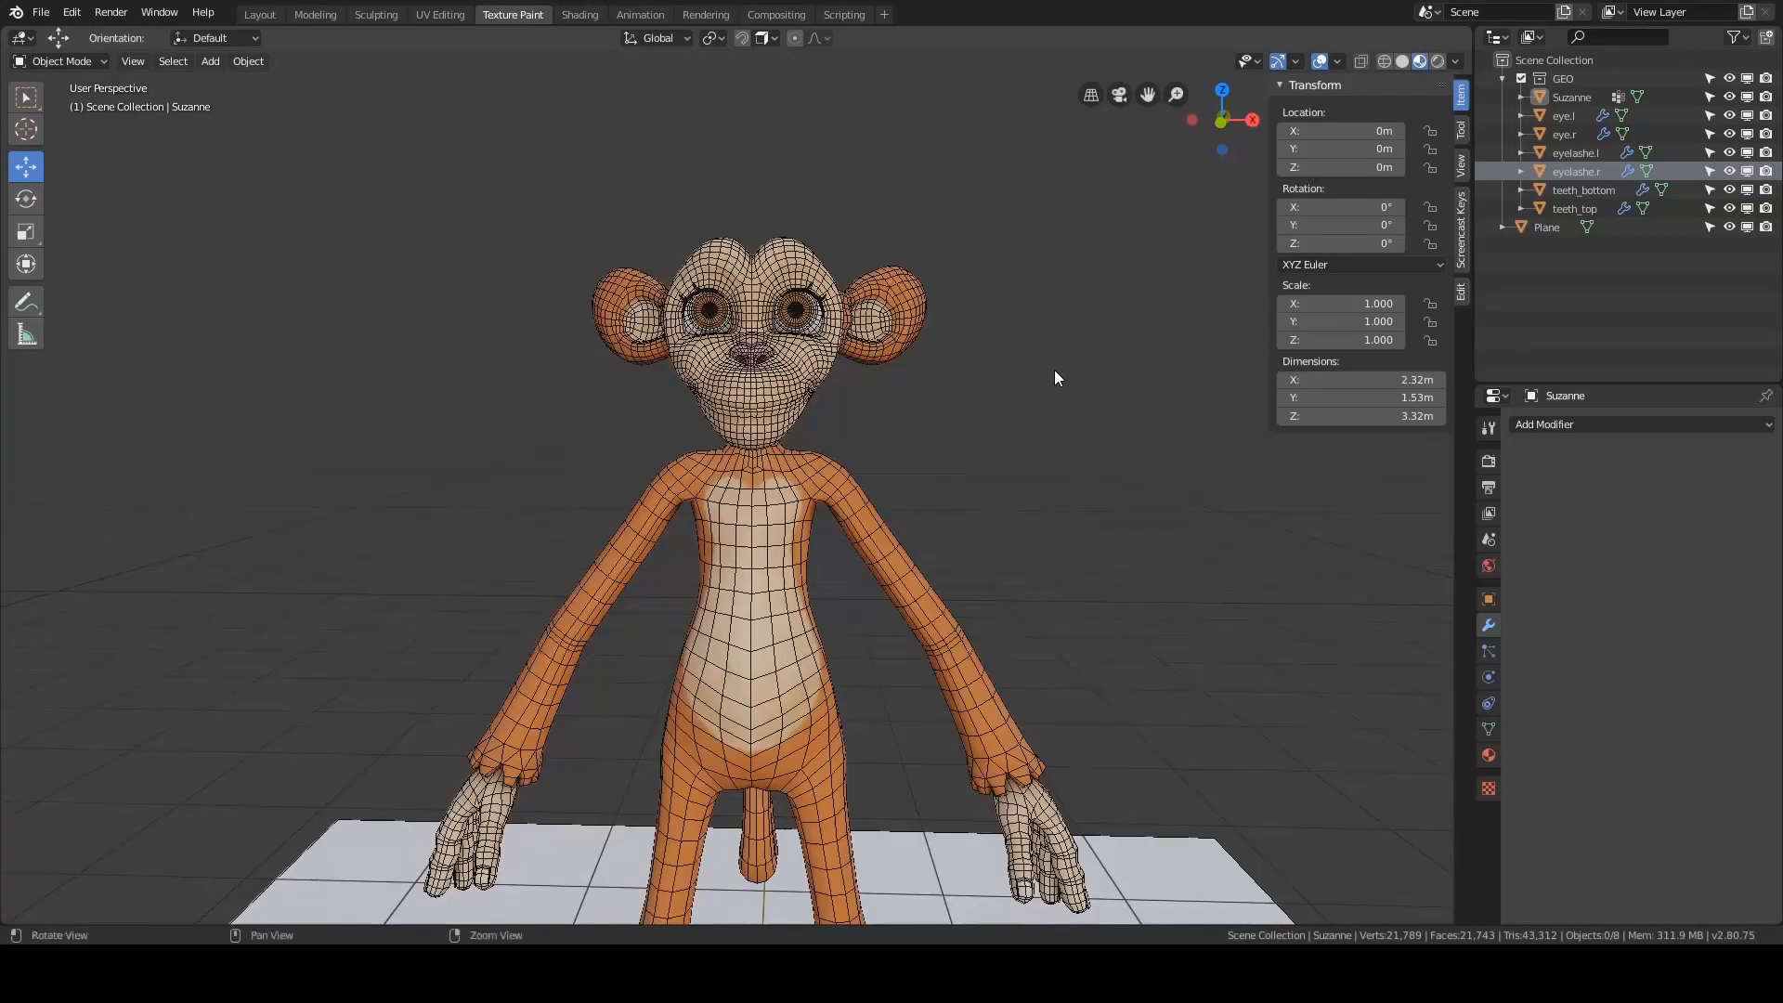
pyautogui.scroll(-2, 1055, 369)
pyautogui.keyDown('alt'); pyautogui.moveTo(1004, 329); pyautogui.dragTo(977, 228, button='middle'); pyautogui.keyUp('alt')
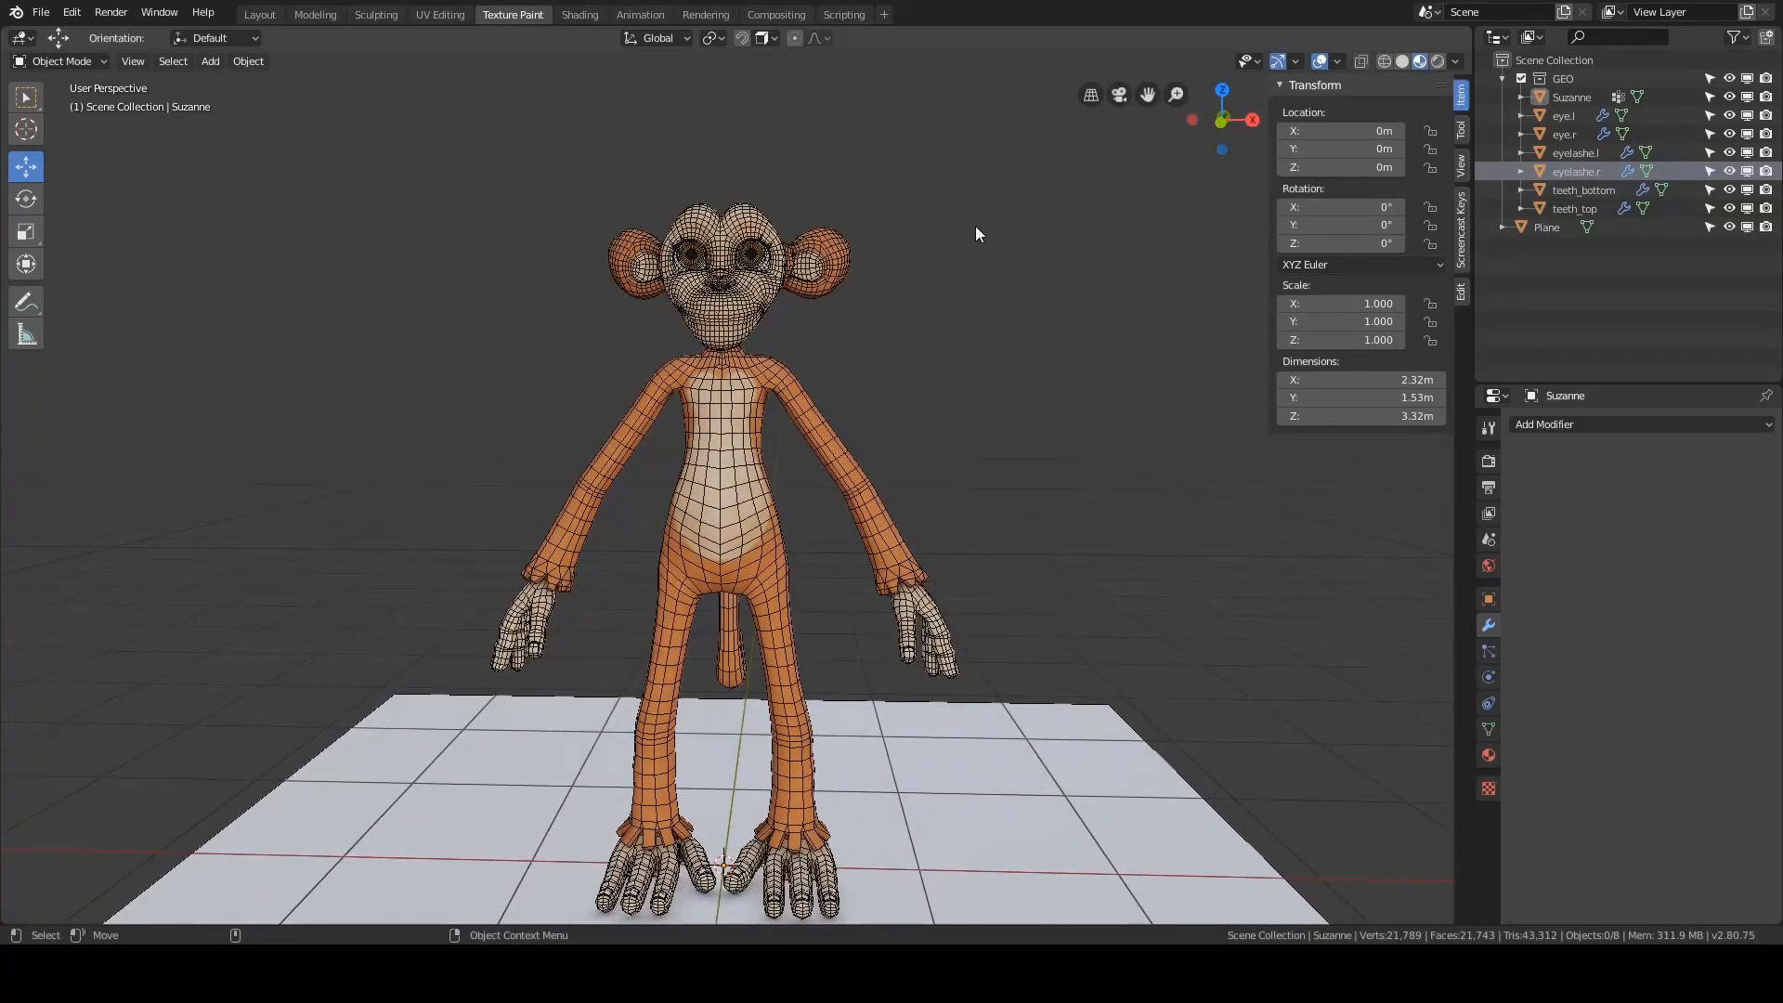
# - Frame the left eye to inspect it with its eyelash up close, and select the monkey body
pyautogui.click(796, 271)
pyautogui.click(765, 263)
pyautogui.press('KP_Decimal')
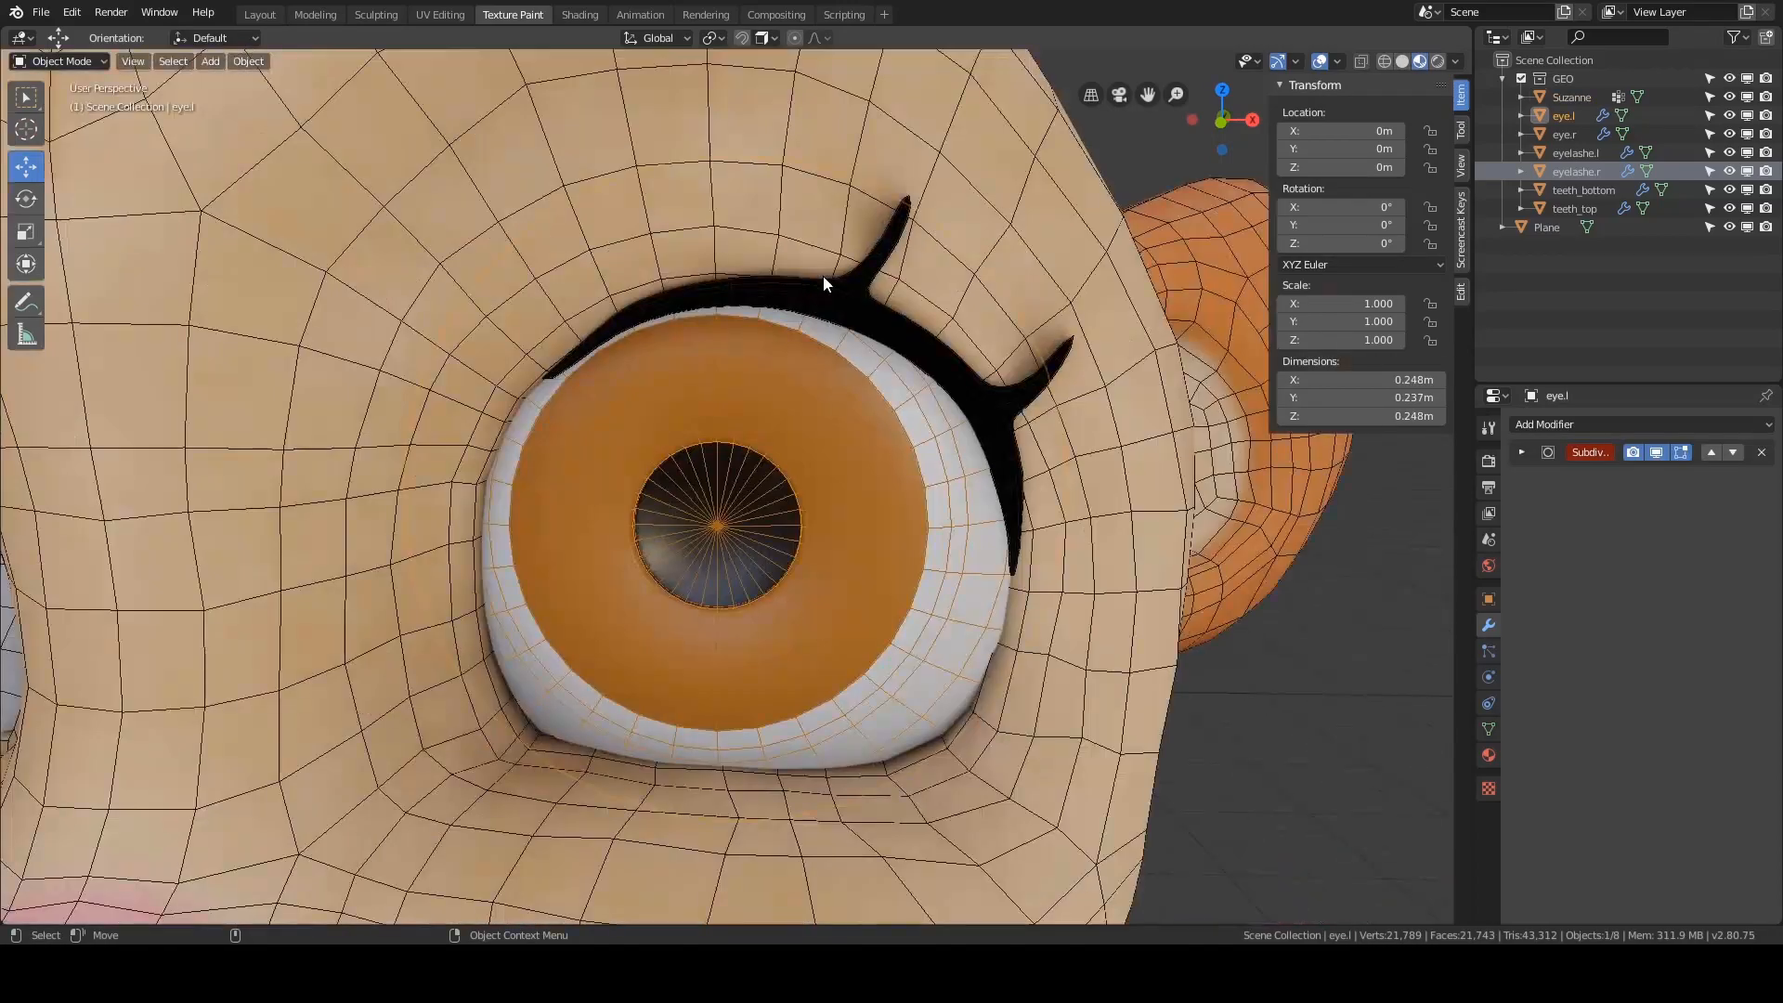
pyautogui.scroll(-3, 823, 274)
pyautogui.click(769, 312)
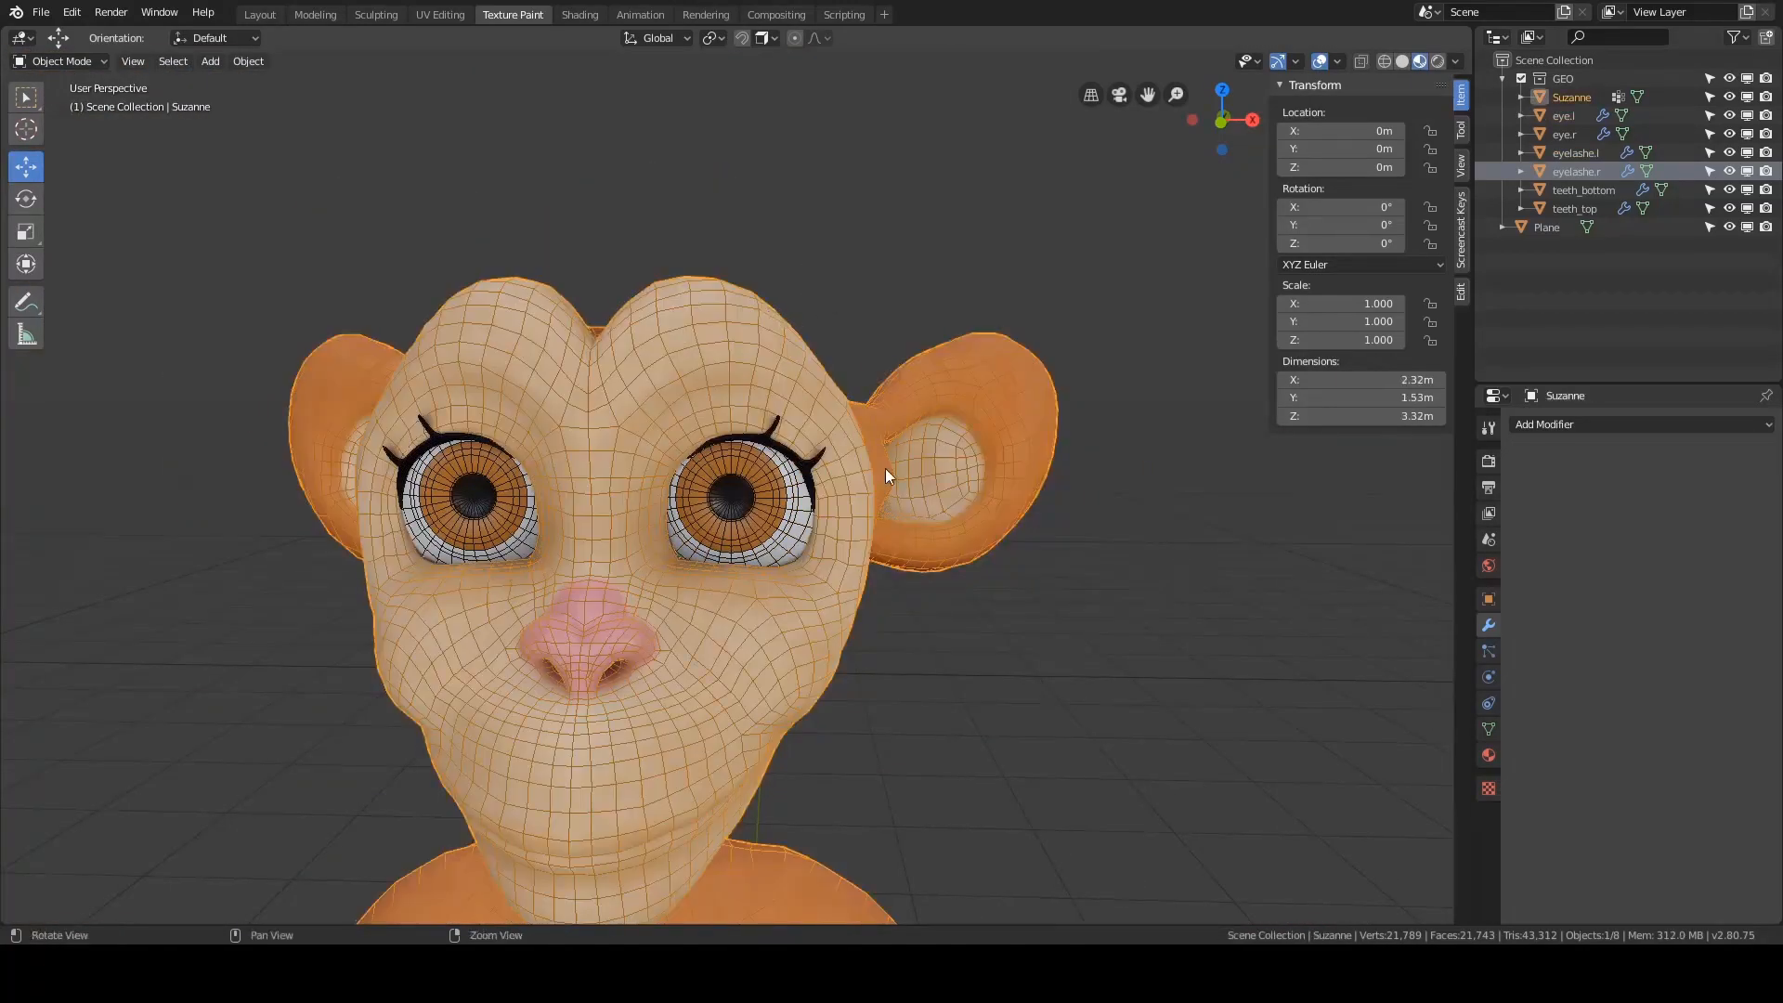
# - Examine the full monkey standing on the ground plane from several angles and deselect everything
pyautogui.scroll(-7, 884, 468)
pyautogui.keyDown('shift'); pyautogui.moveTo(804, 427); pyautogui.dragTo(789, 297, button='middle'); pyautogui.keyUp('shift')
pyautogui.scroll(1, 826, 371)
pyautogui.keyDown('shift'); pyautogui.moveTo(859, 418); pyautogui.dragTo(873, 165, button='middle'); pyautogui.keyUp('shift')
pyautogui.moveTo(956, 484); pyautogui.dragTo(915, 522, button='middle')
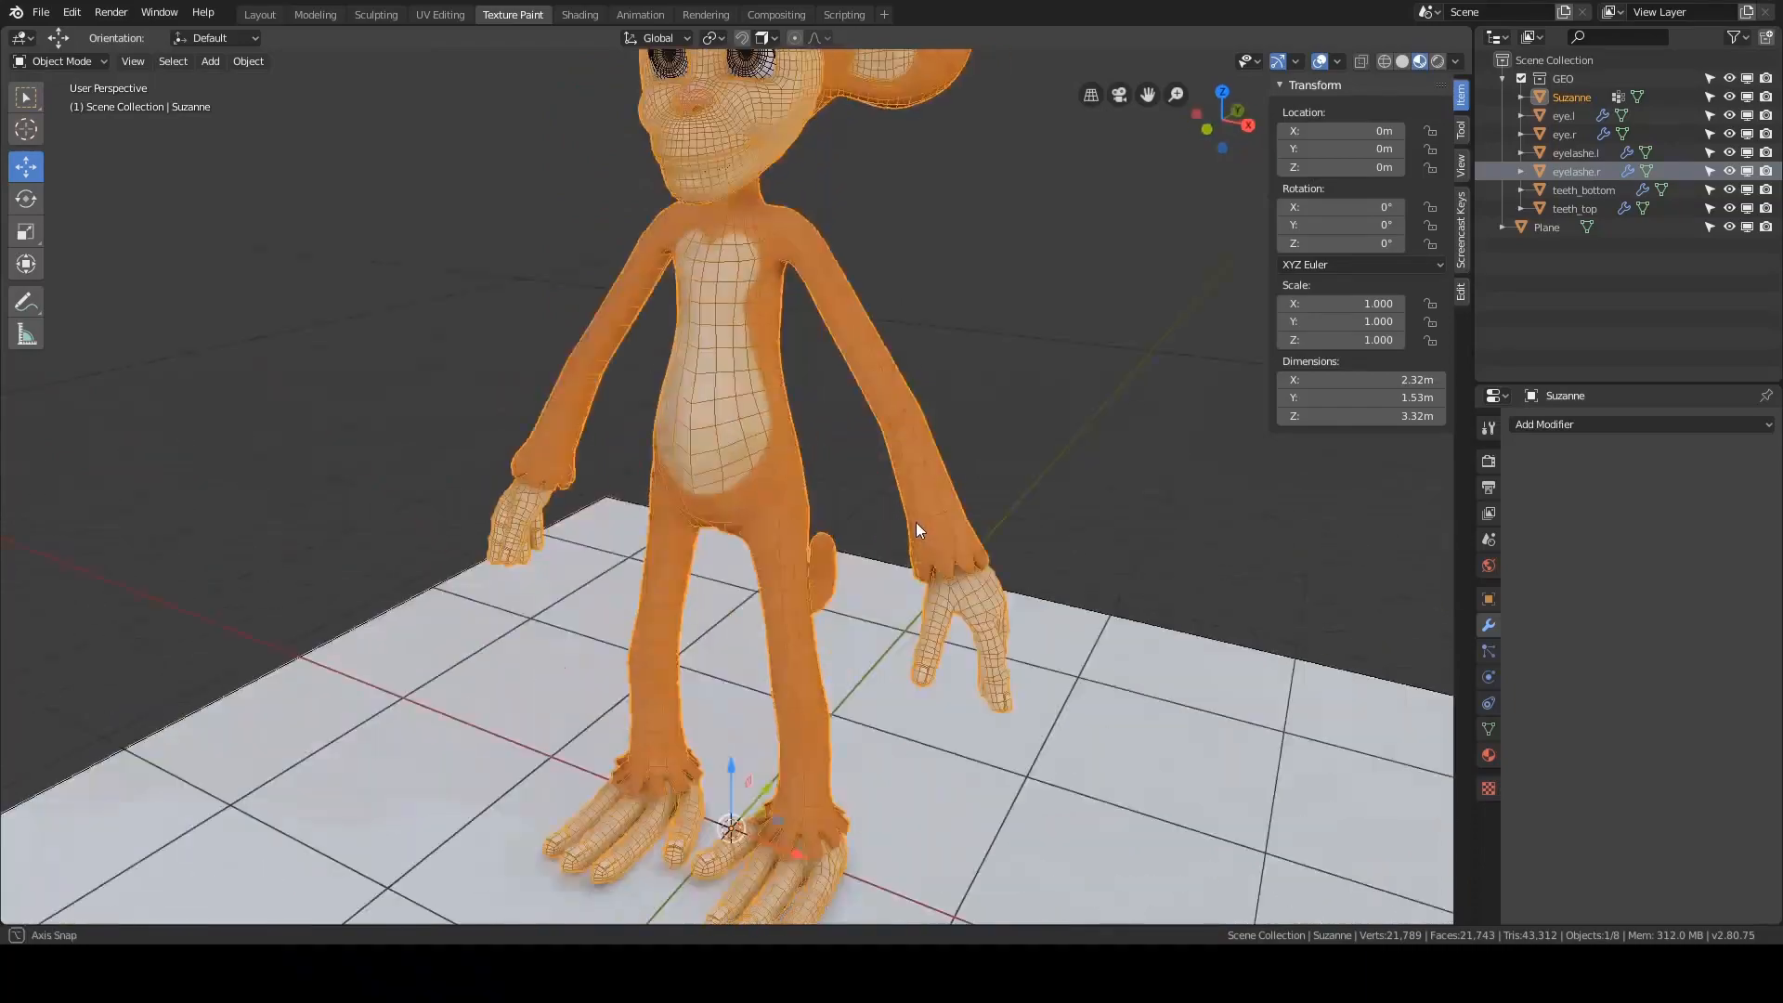
pyautogui.scroll(-4, 937, 531)
pyautogui.moveTo(970, 600); pyautogui.dragTo(899, 548, button='middle')
pyautogui.click(1008, 661)
pyautogui.moveTo(1033, 596); pyautogui.dragTo(1008, 457, button='middle')
pyautogui.scroll(2, 1004, 464)
pyautogui.hotkey('alt', 'a')
pyautogui.moveTo(902, 357); pyautogui.dragTo(972, 508, button='middle')
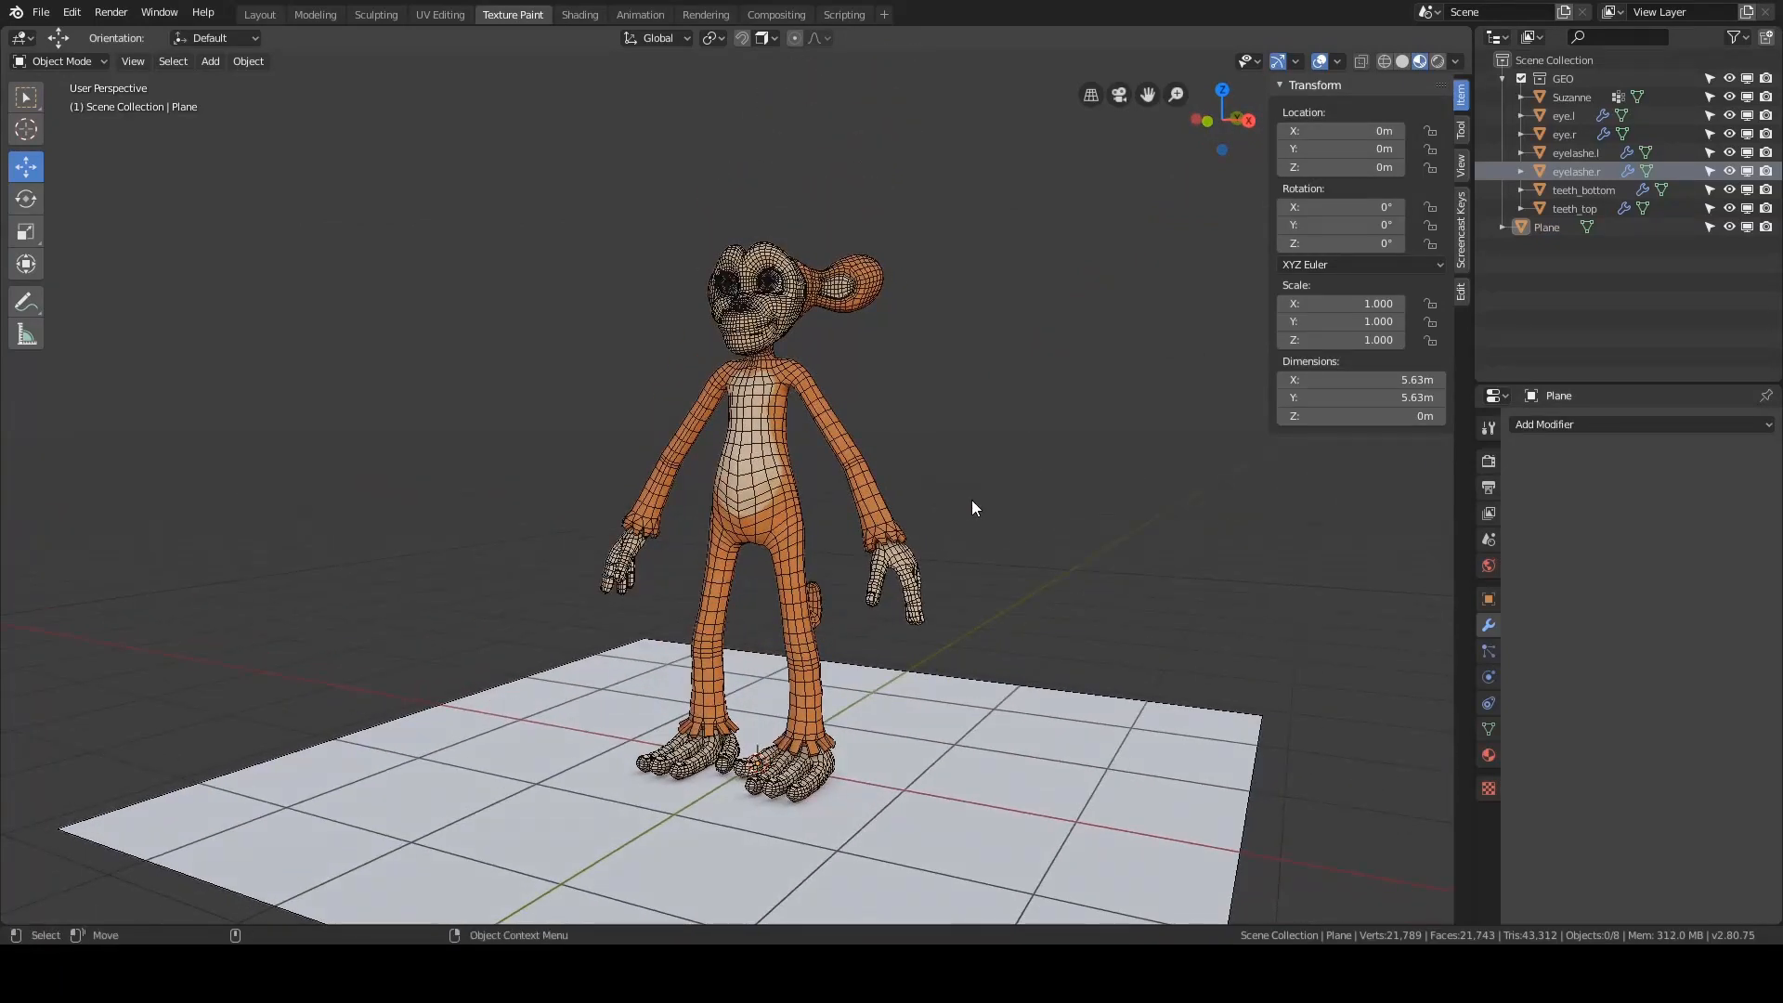
# - Inspect the monkey's hands and feet close to the ground plane with the body selected
pyautogui.moveTo(972, 507); pyautogui.dragTo(837, 425, button='middle')
pyautogui.scroll(6, 839, 422)
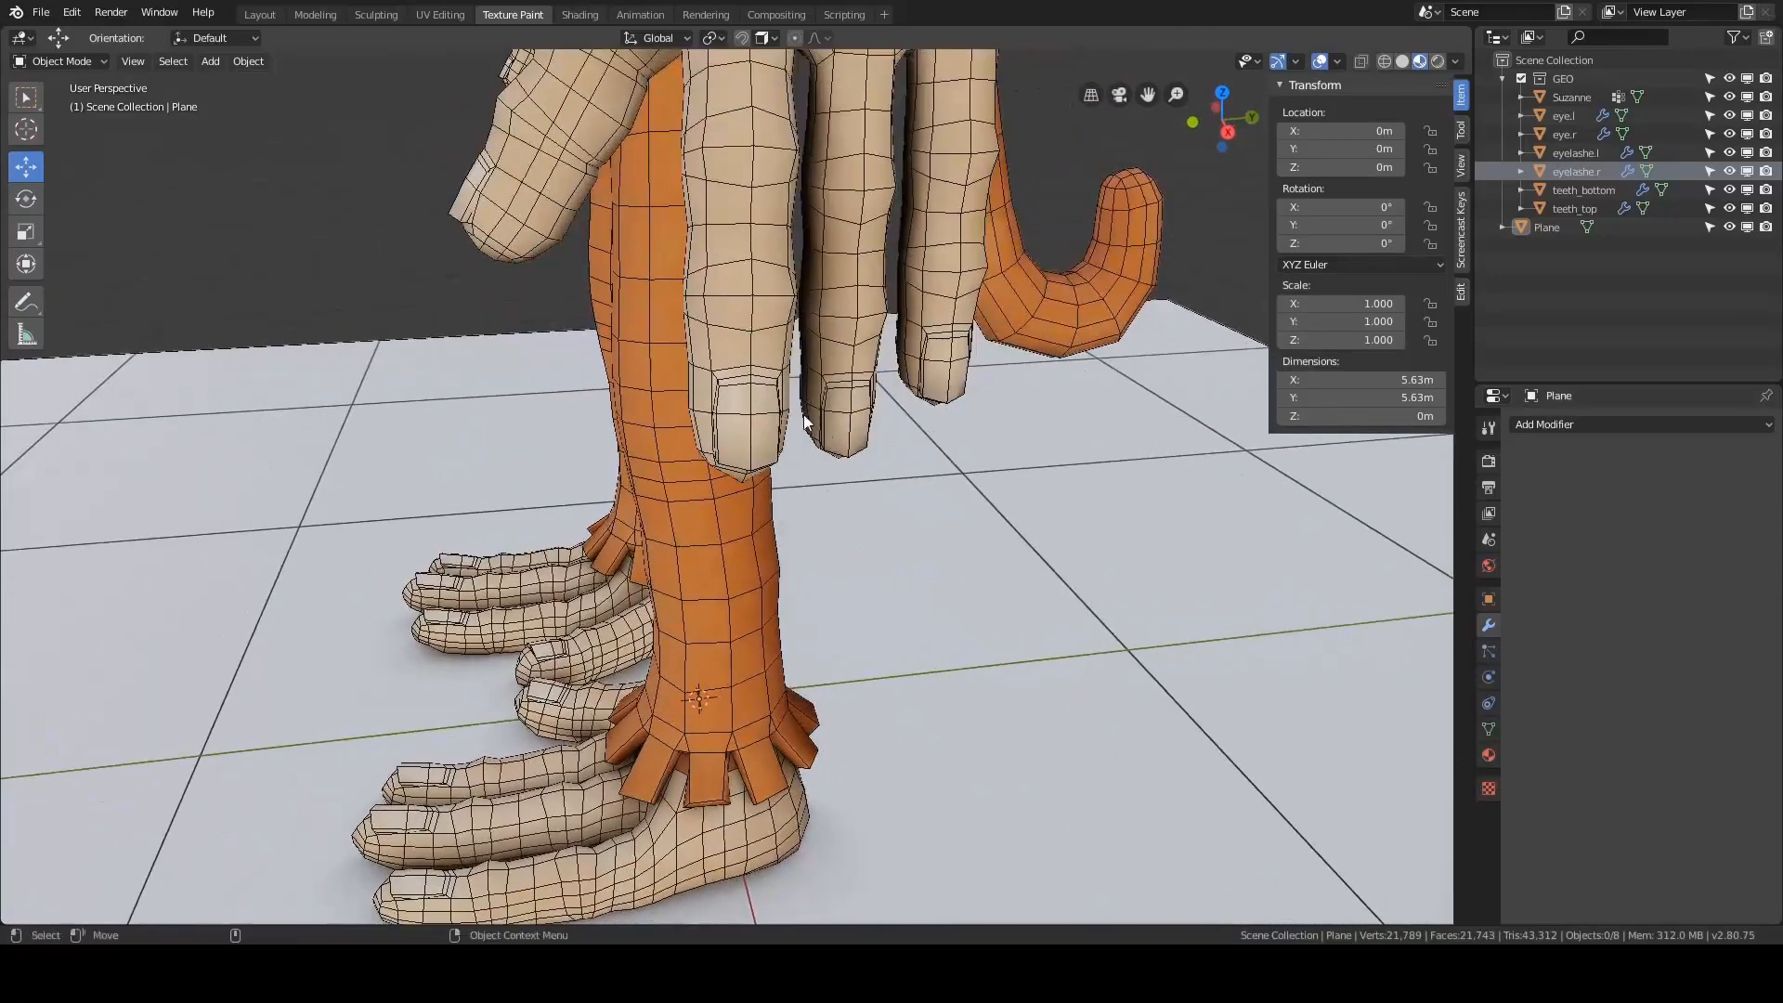
pyautogui.click(771, 393)
pyautogui.scroll(-2, 771, 393)
pyautogui.keyDown('alt'); pyautogui.moveTo(771, 393); pyautogui.dragTo(760, 393); pyautogui.keyUp('alt')
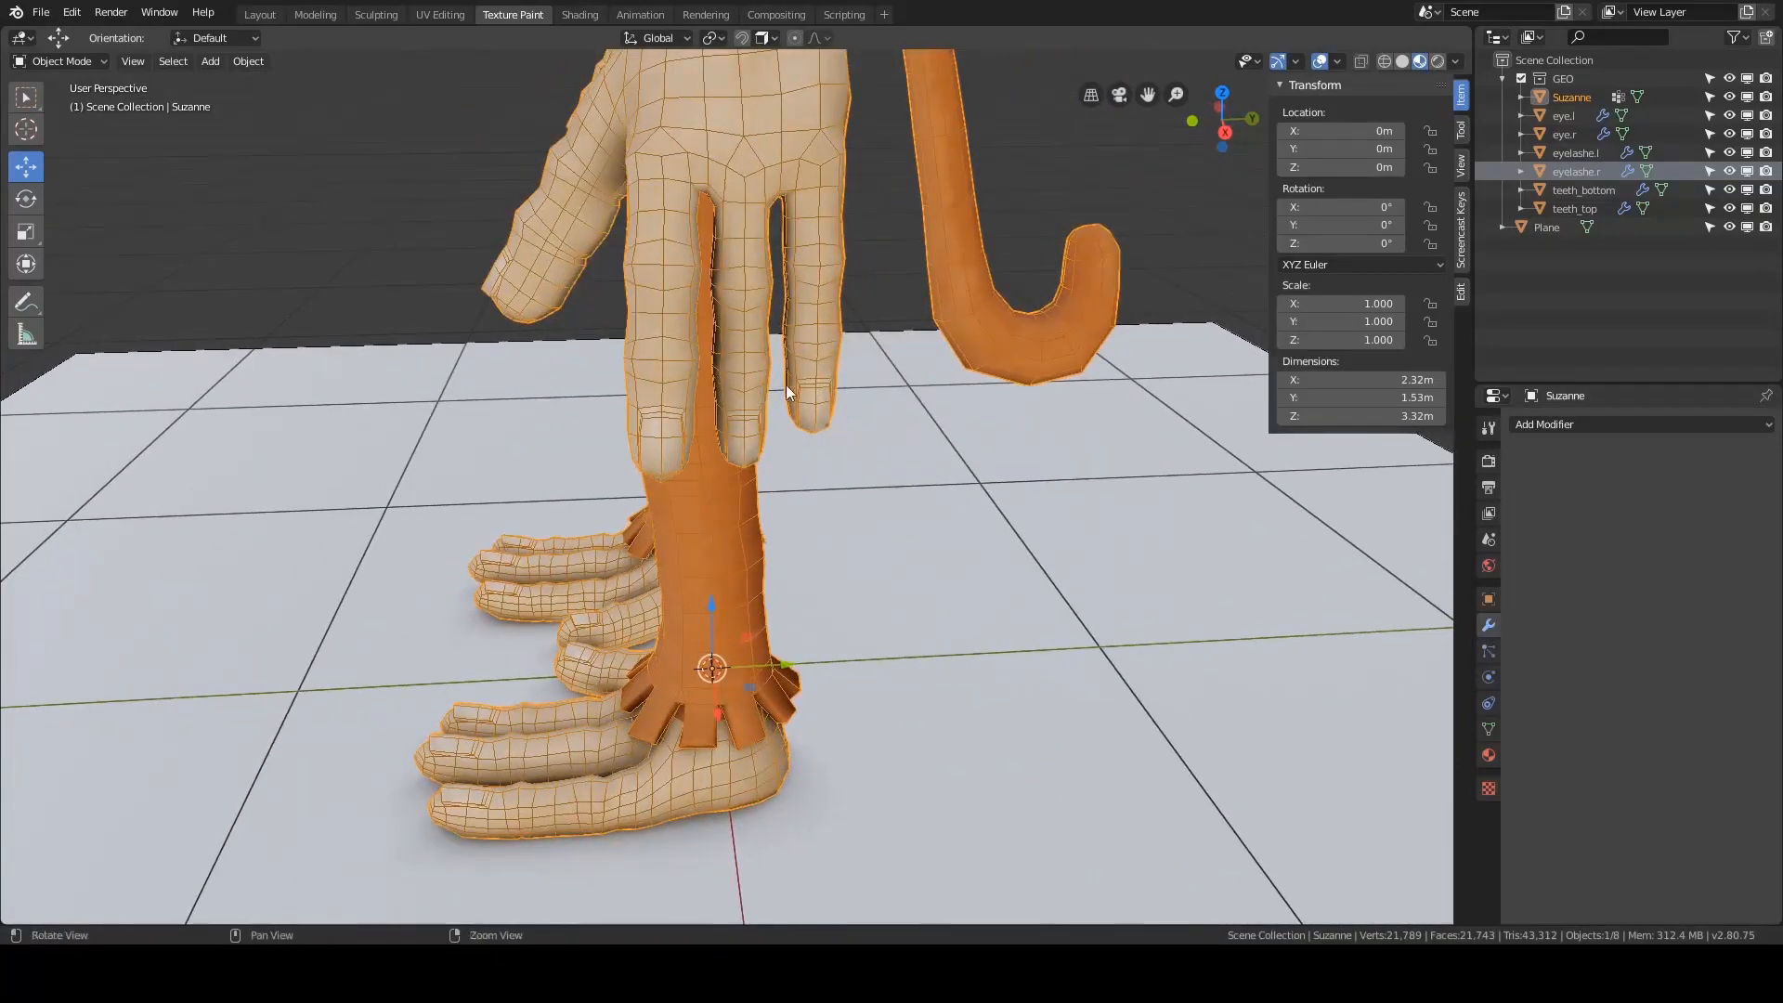
pyautogui.moveTo(785, 385); pyautogui.dragTo(977, 383, button='middle')
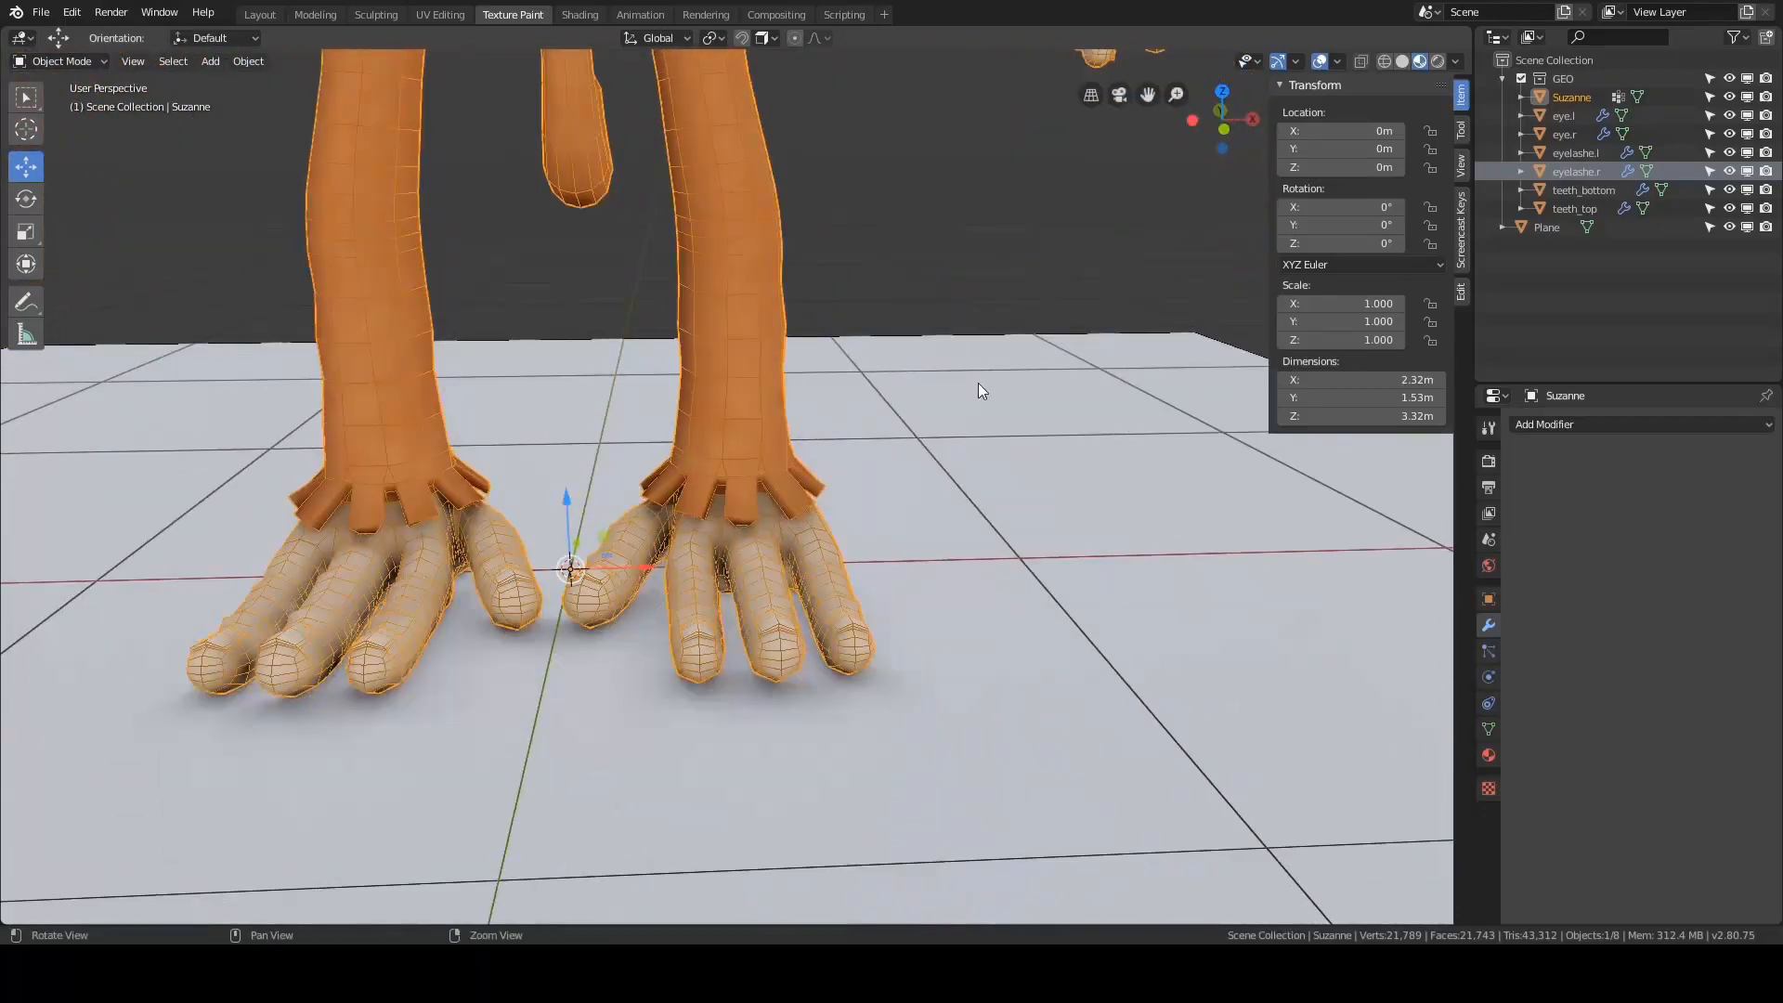
pyautogui.keyDown('alt'); pyautogui.moveTo(978, 382); pyautogui.dragTo(677, 381); pyautogui.keyUp('alt')
pyautogui.scroll(2, 675, 388)
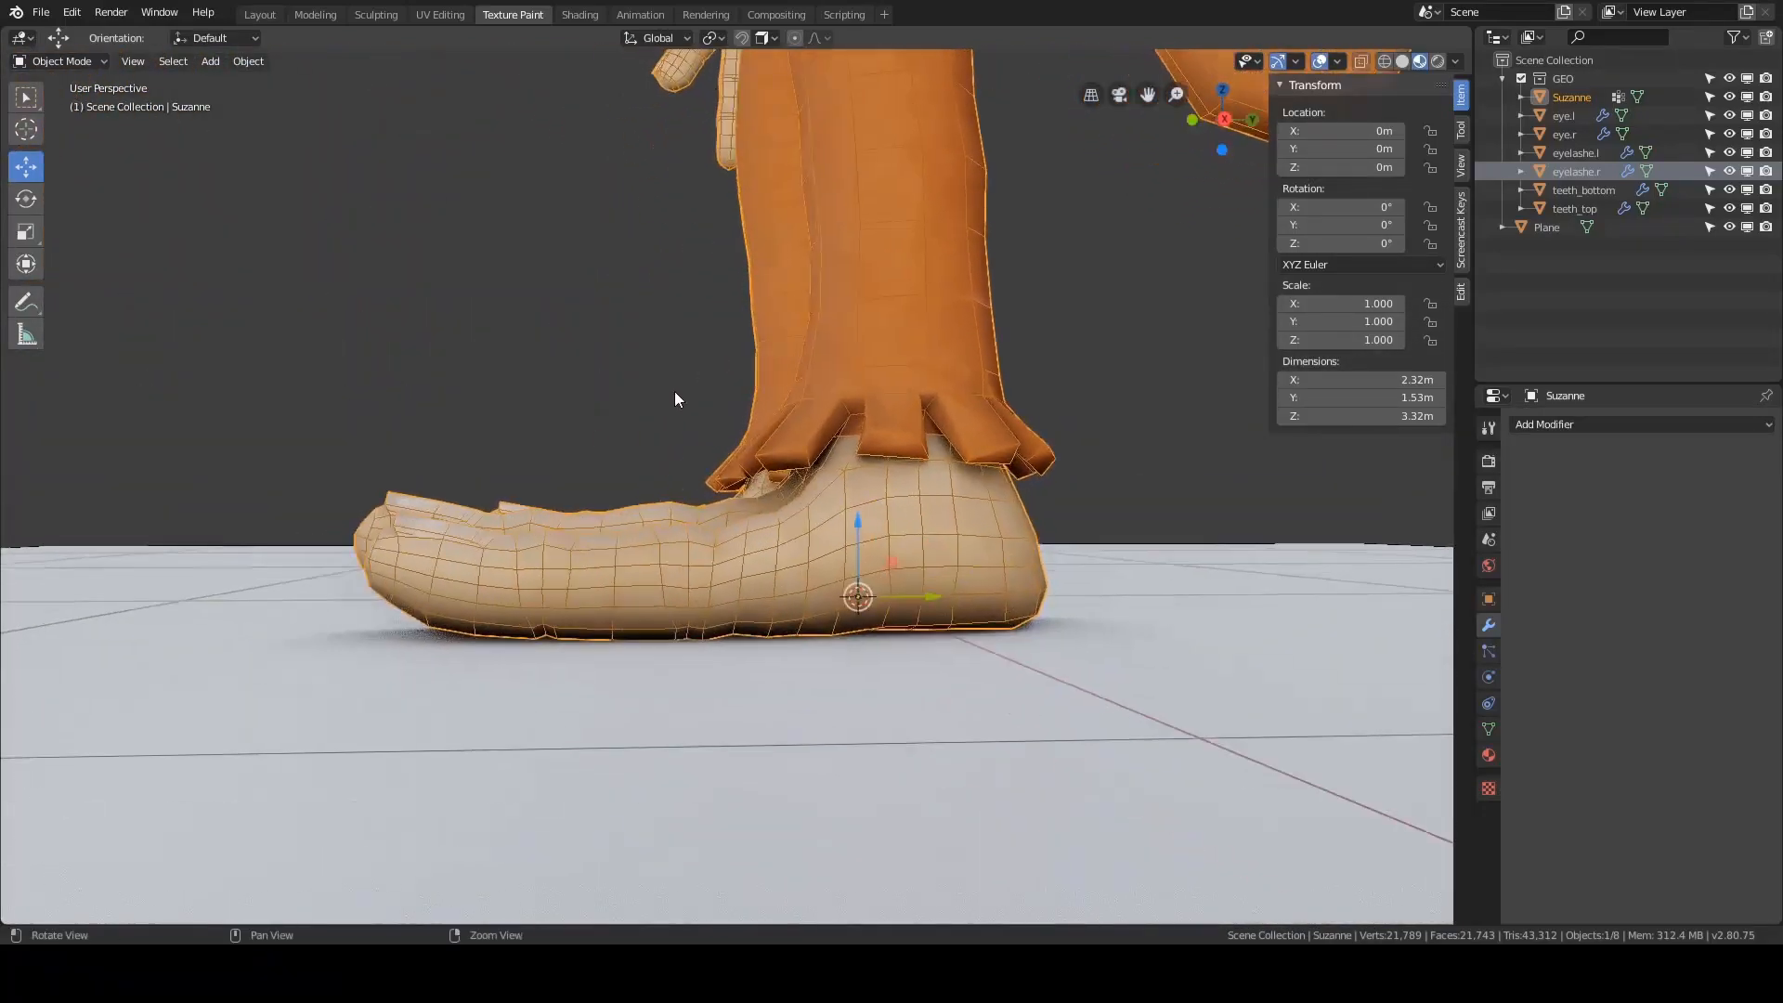
# - Check the sole of the foot against the ground line in the Right Orthographic view
pyautogui.press('`')
pyautogui.click(796, 390)
pyautogui.scroll(3, 720, 388)
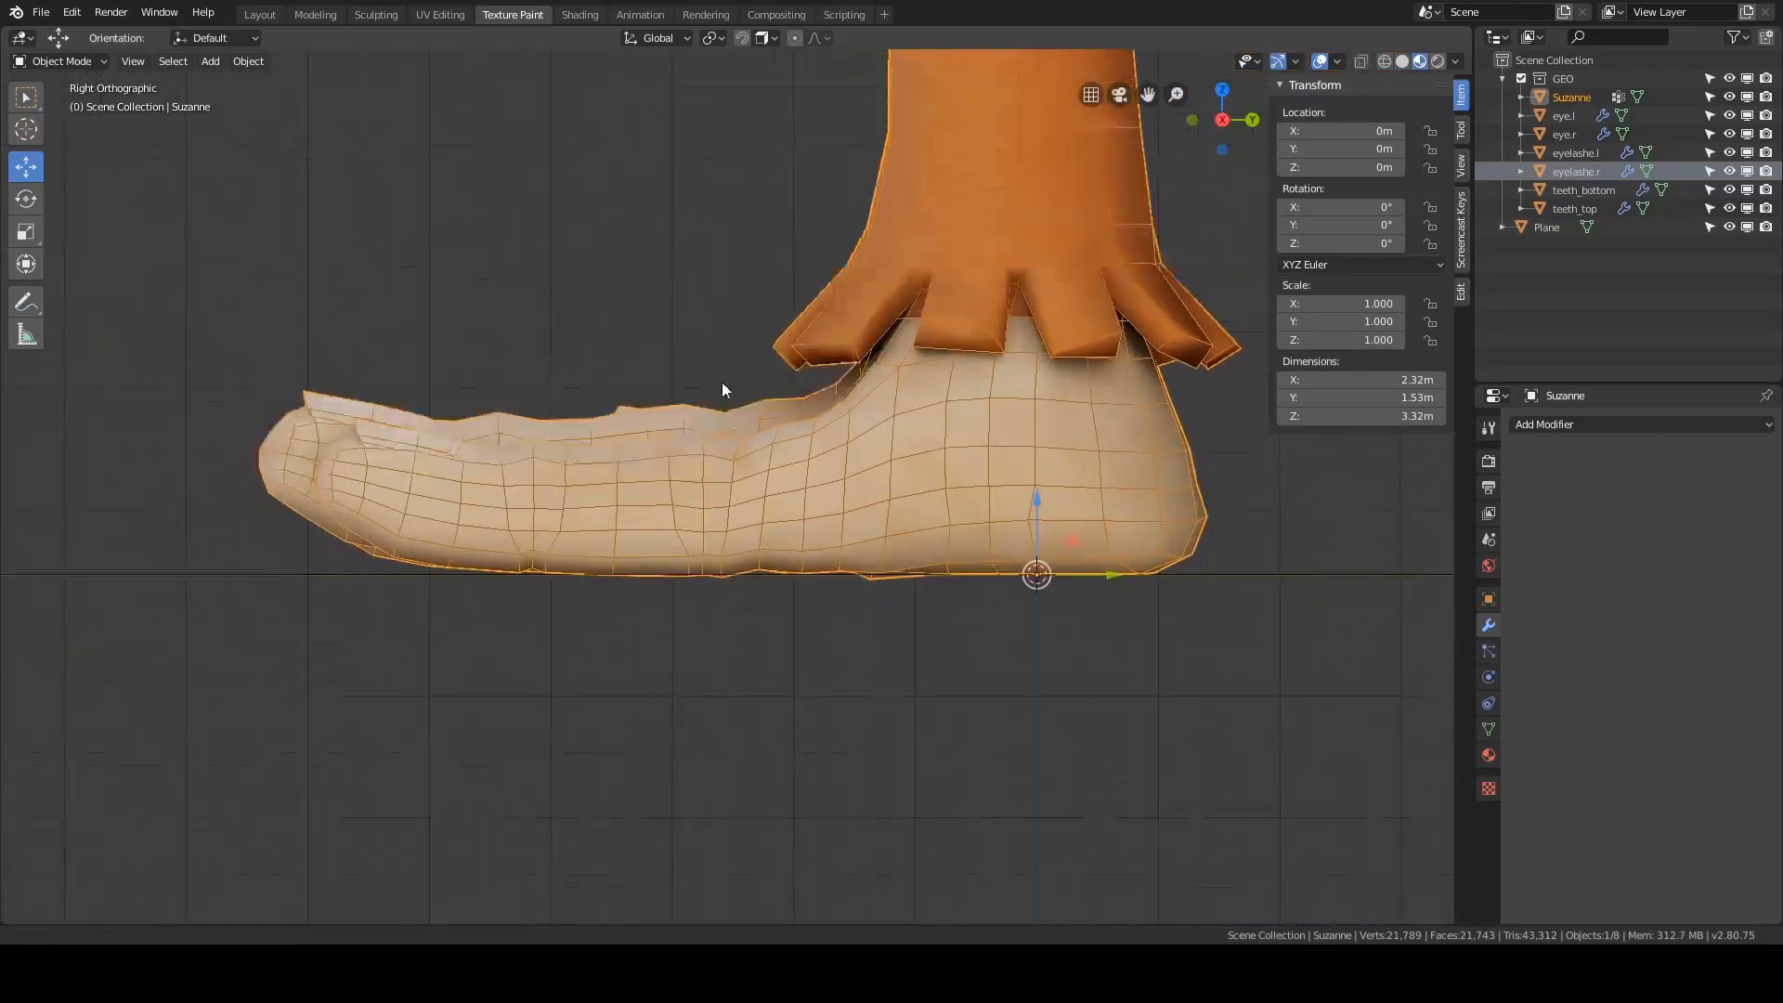
pyautogui.scroll(3, 722, 383)
pyautogui.scroll(-3, 576, 500)
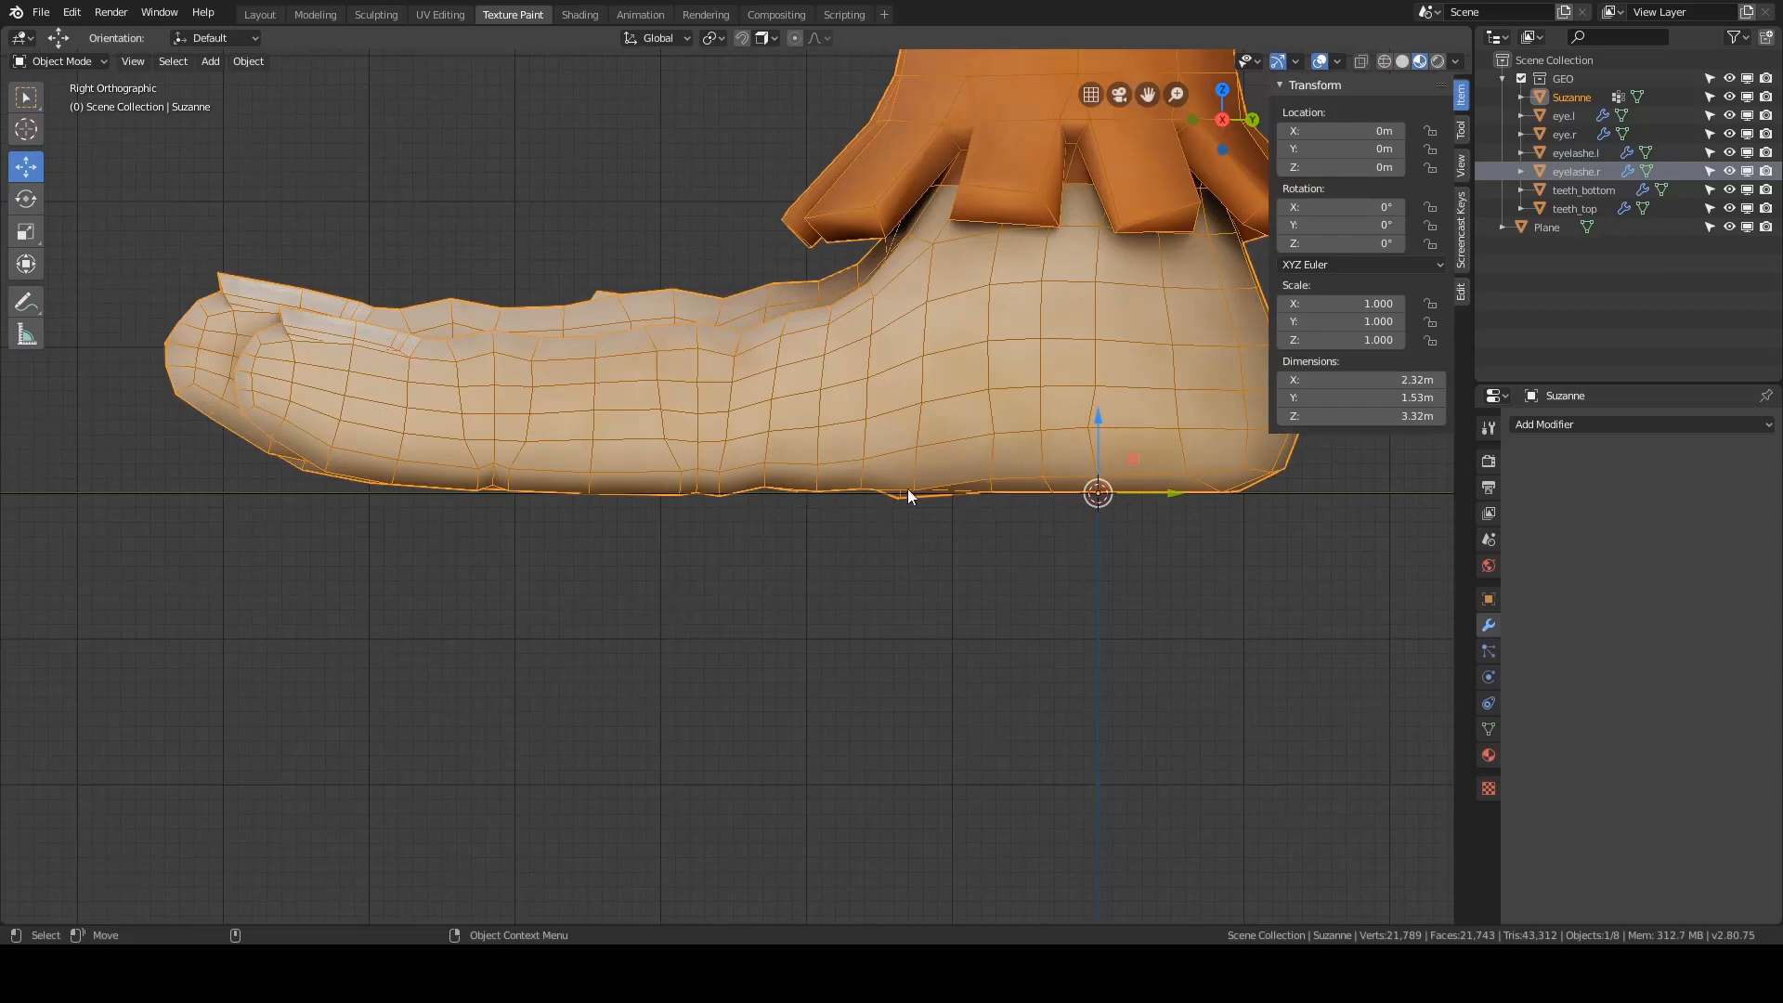
pyautogui.keyDown('shift'); pyautogui.moveTo(627, 433); pyautogui.dragTo(644, 472, button='middle'); pyautogui.keyUp('shift')
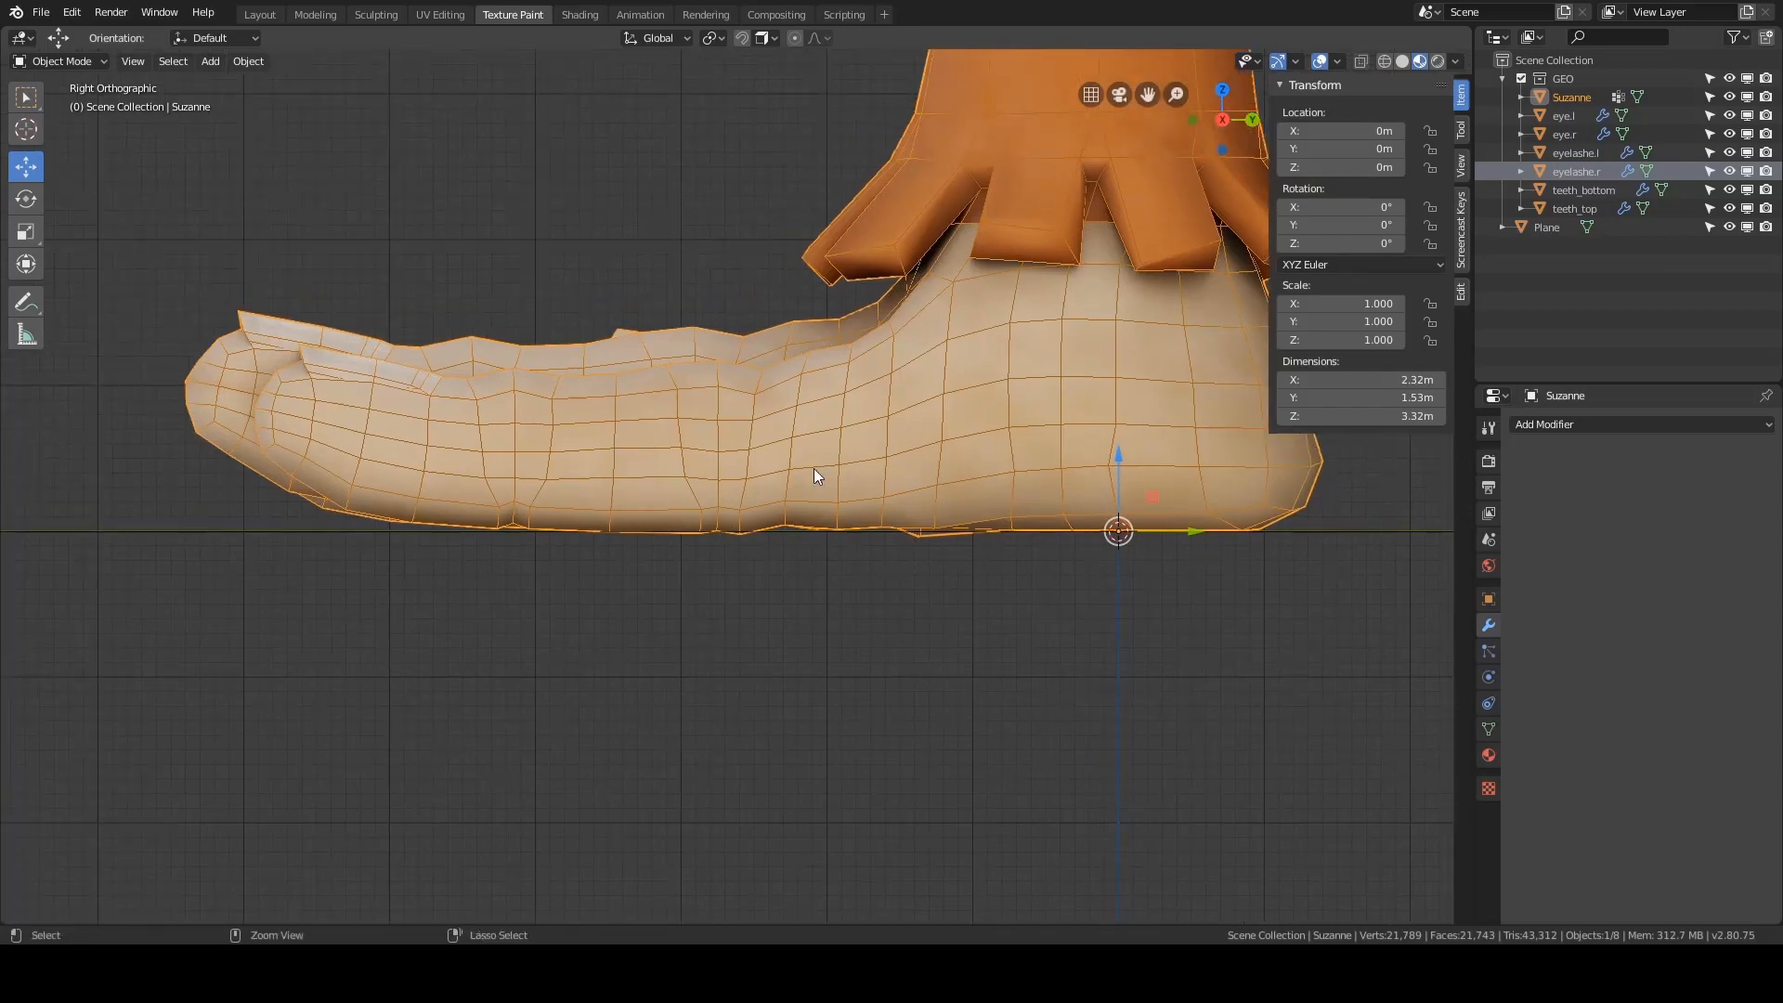
# - Add a level 2 Subdivision modifier to the body and compare the foot's sole with the modifier's viewport display off and on
pyautogui.hotkey('ctrl', '2')
pyautogui.scroll(1, 854, 489)
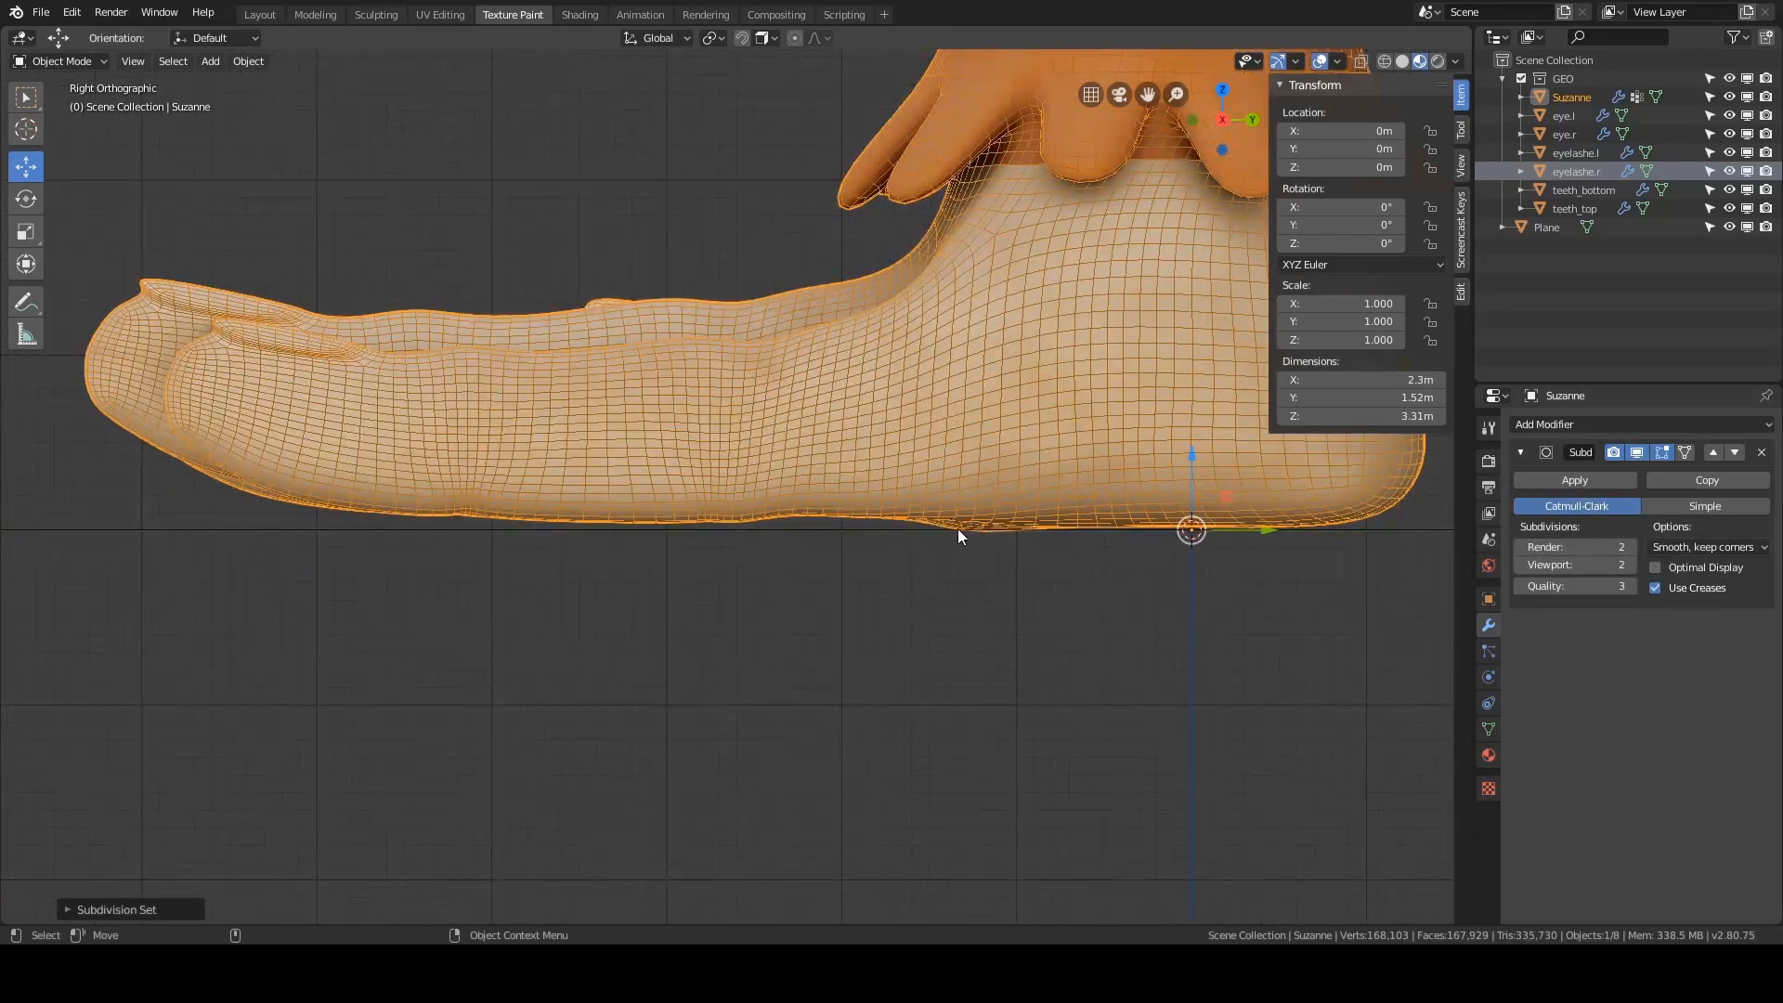
pyautogui.click(1638, 453)
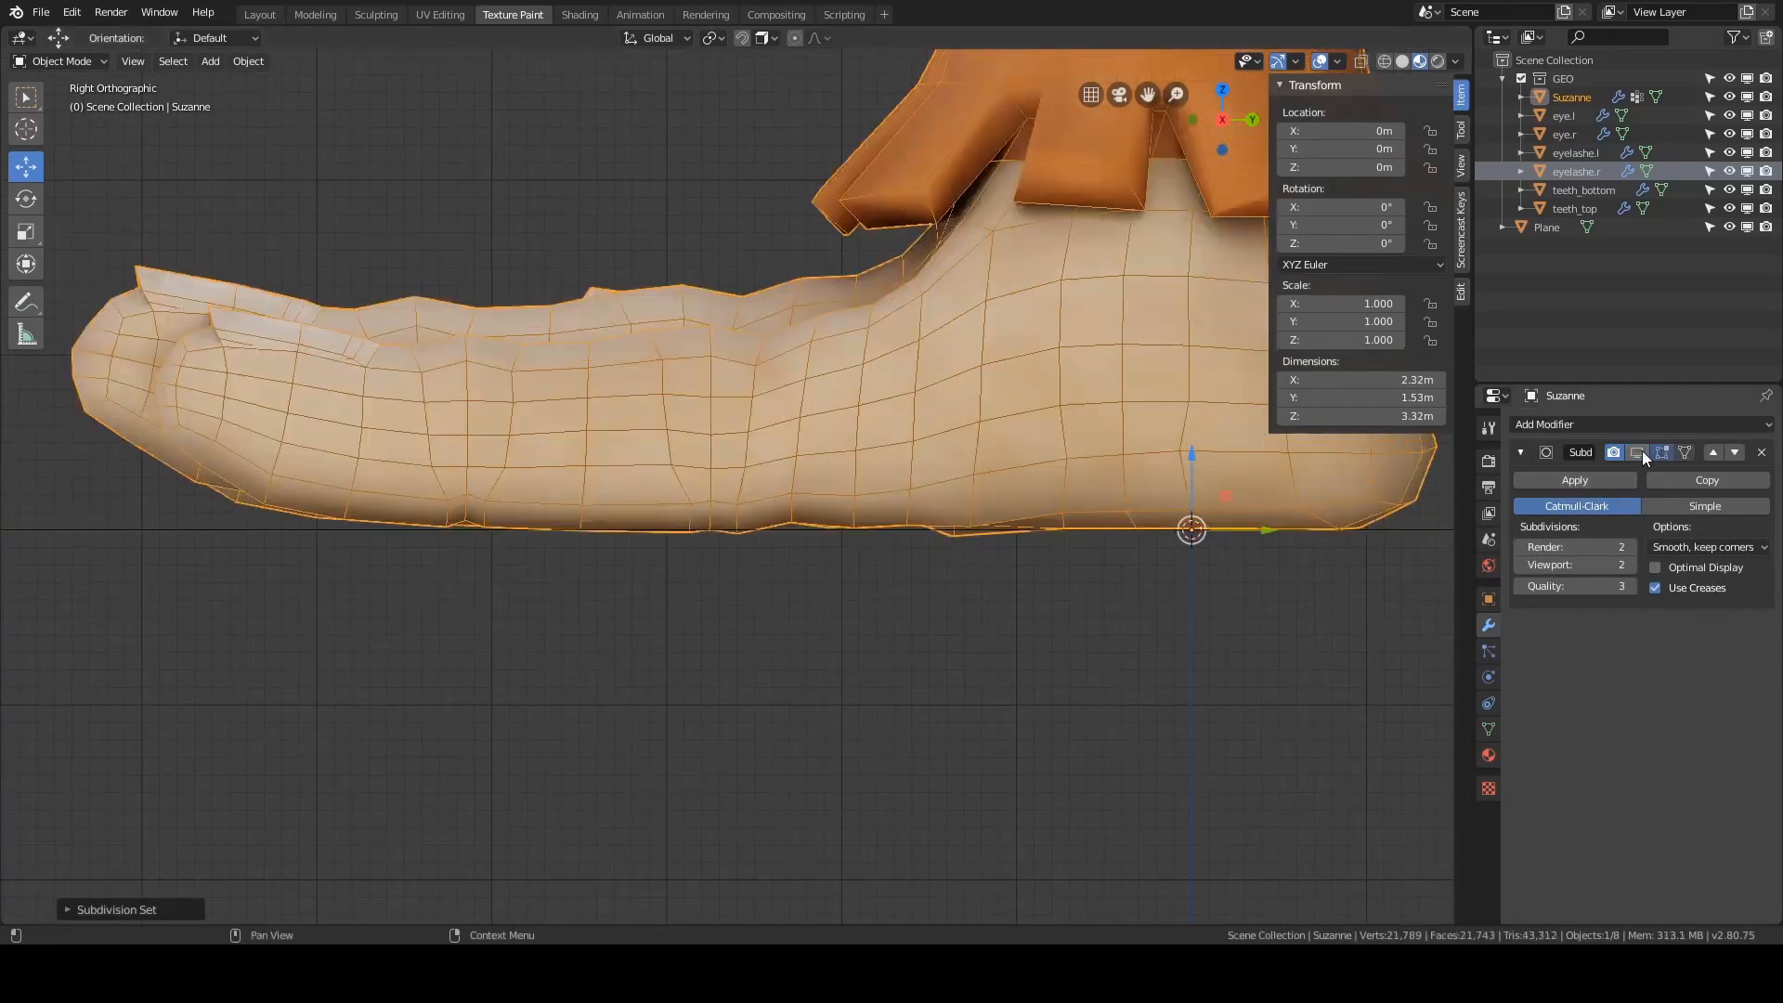
pyautogui.click(1637, 452)
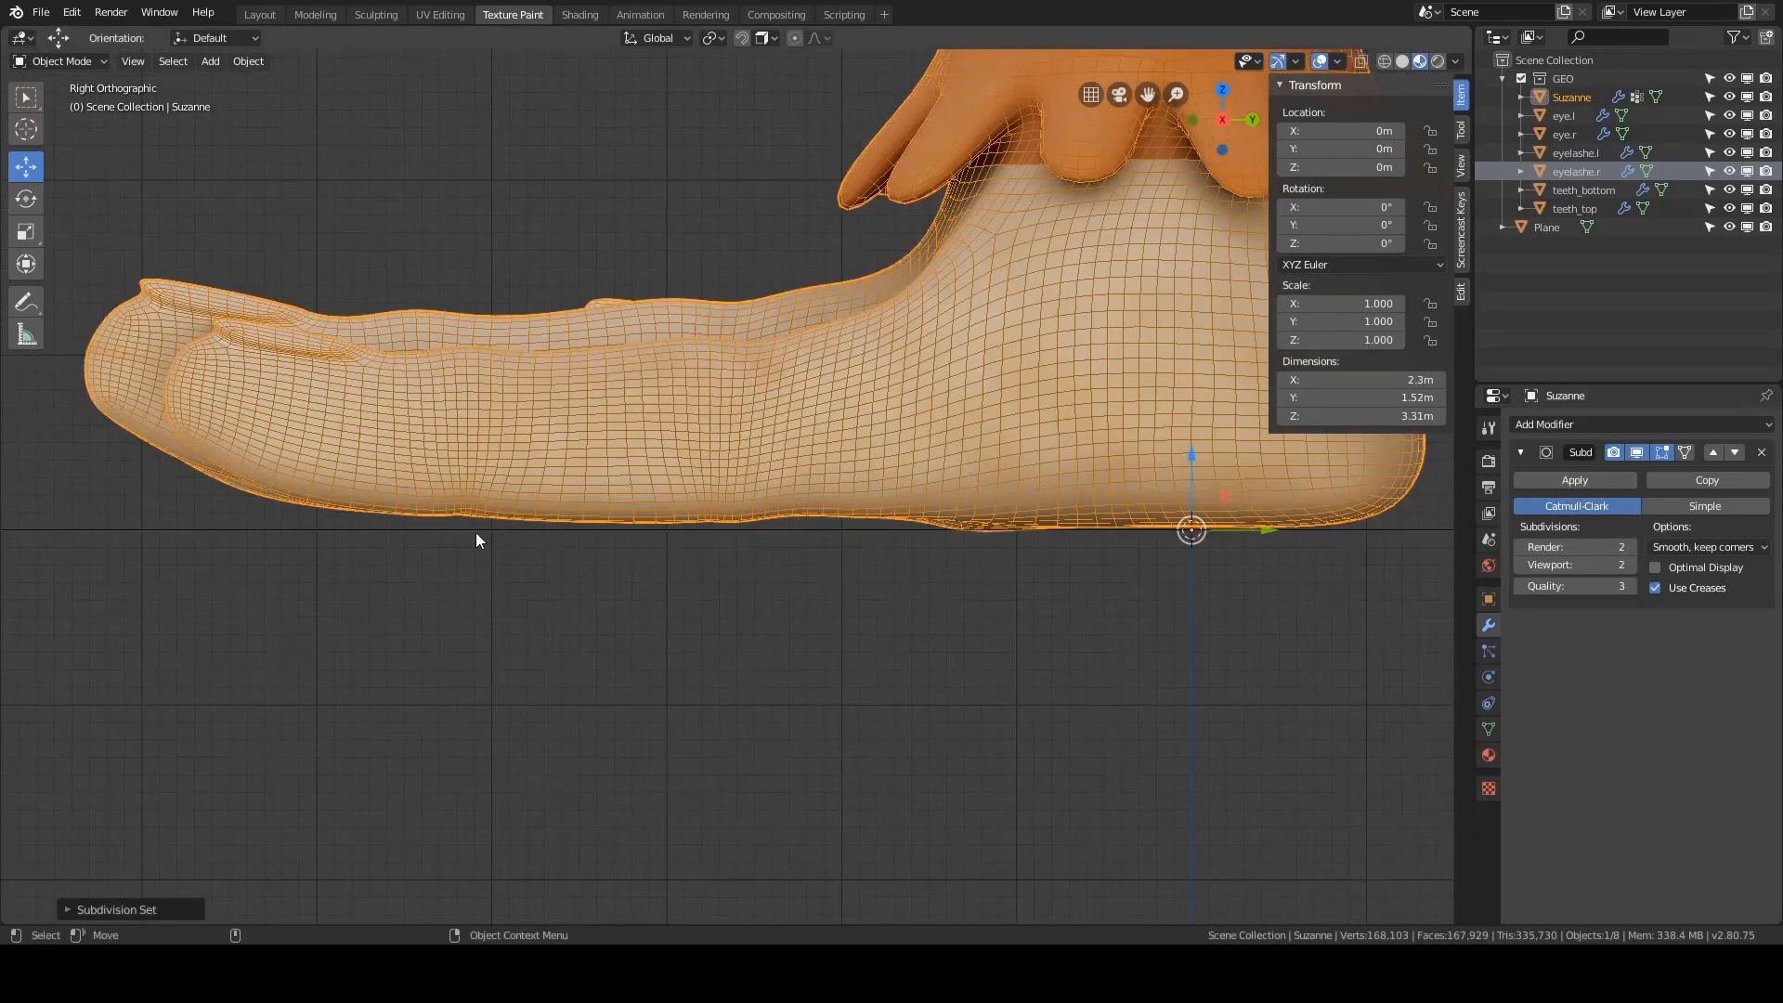
# - Compare the foot's sole with the ground line while switching the Subdivision modifier's viewport display off and on
pyautogui.click(1636, 453)
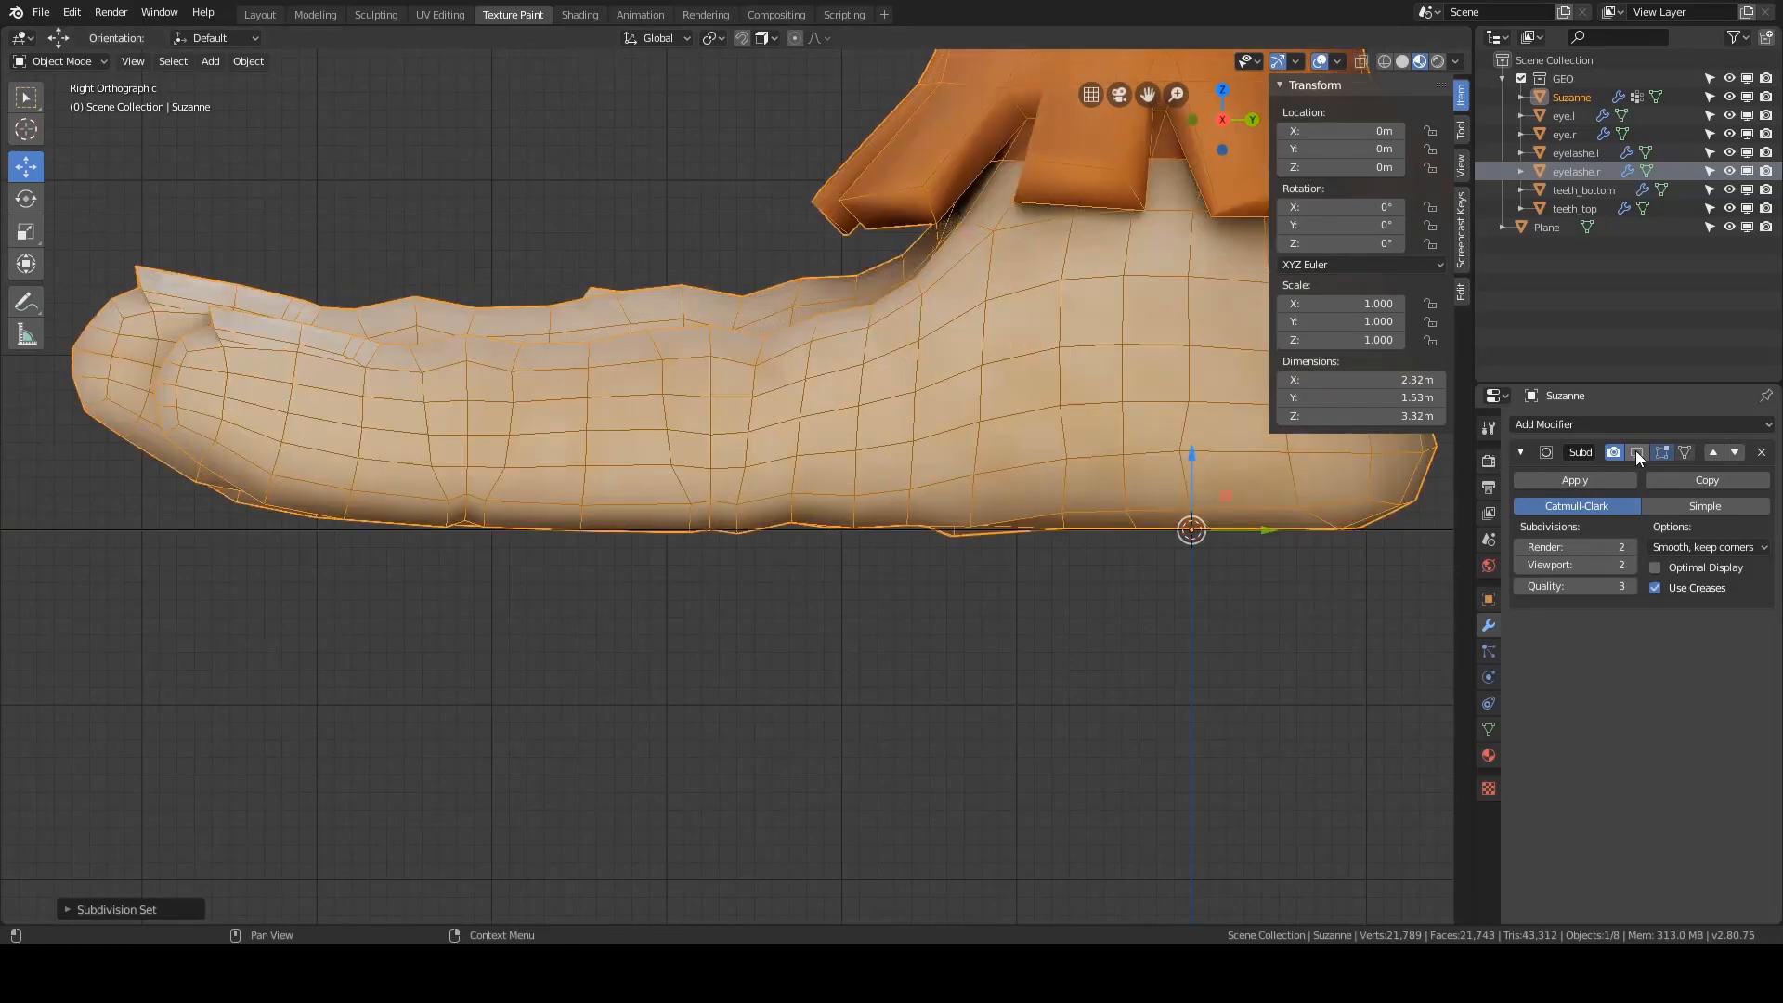
pyautogui.click(1636, 453)
pyautogui.click(1635, 453)
pyautogui.click(1636, 453)
pyautogui.click(1636, 453)
pyautogui.click(1636, 453)
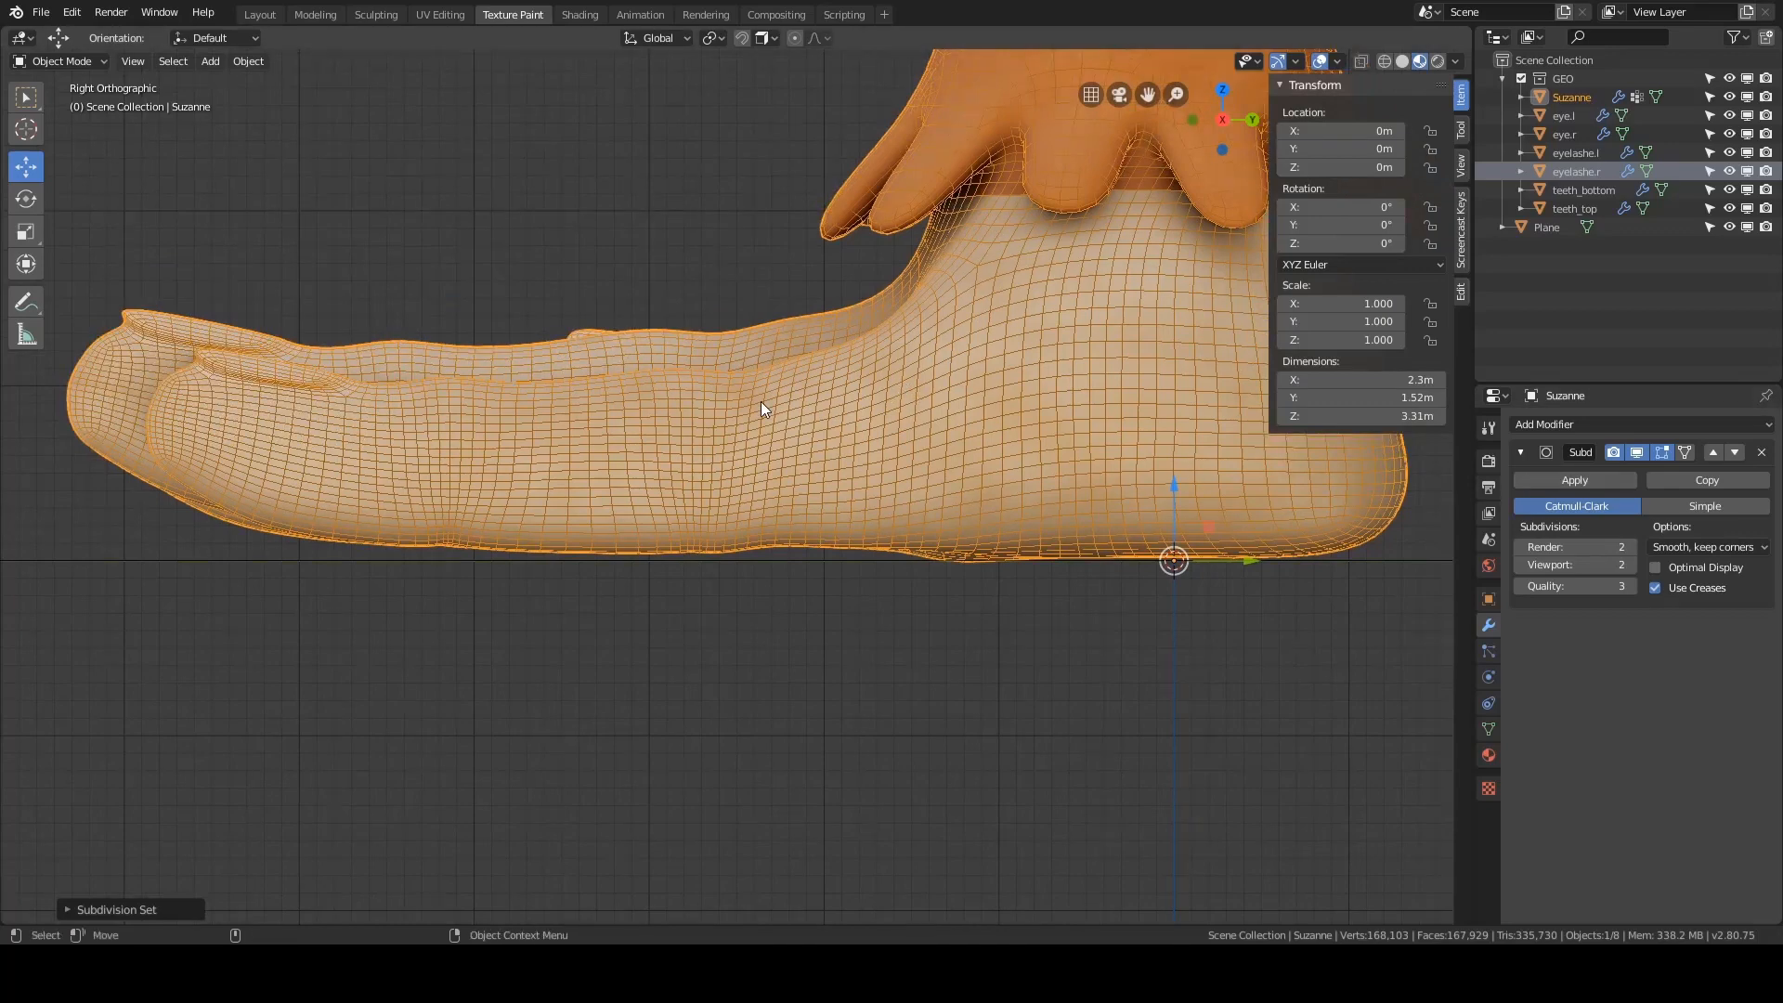
pyautogui.scroll(-1, 760, 401)
pyautogui.scroll(1, 761, 403)
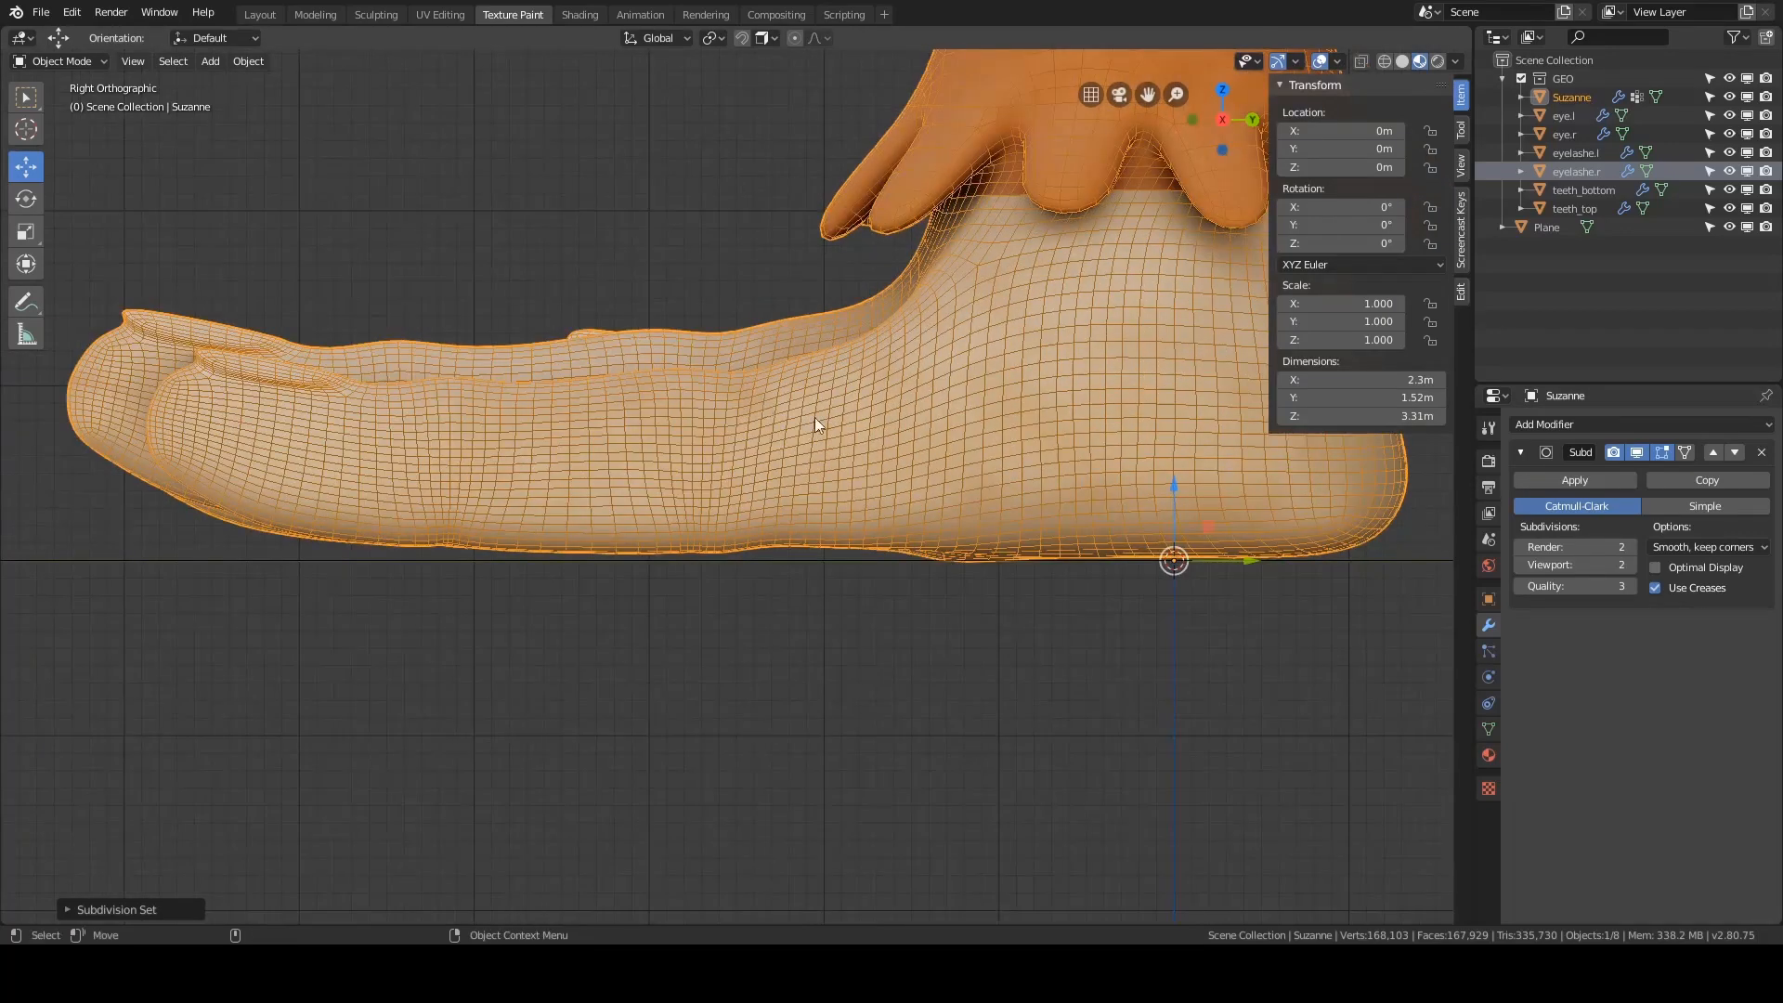
# - Inspect the unsmoothed leg and foot in side view with the Subdivision modifier's viewport display off
pyautogui.click(1635, 452)
pyautogui.scroll(-2, 743, 475)
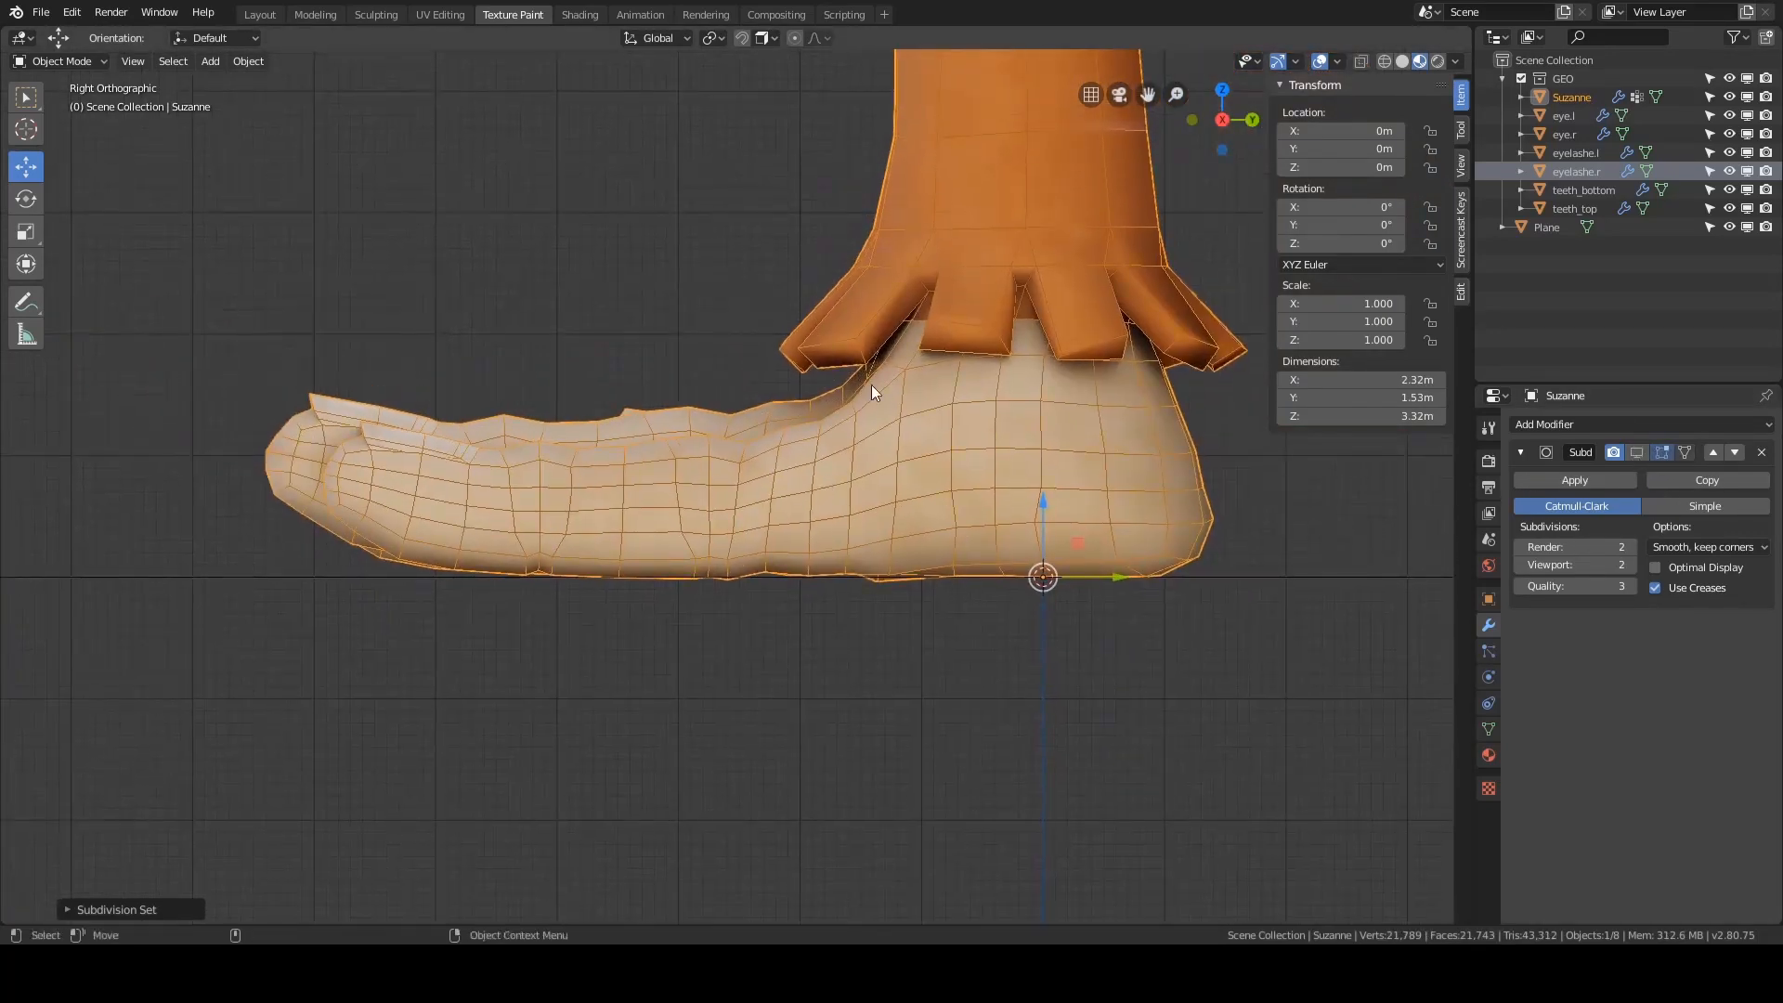
pyautogui.scroll(-4, 848, 421)
pyautogui.keyDown('shift'); pyautogui.moveTo(927, 275); pyautogui.dragTo(867, 548, button='middle'); pyautogui.keyUp('shift')
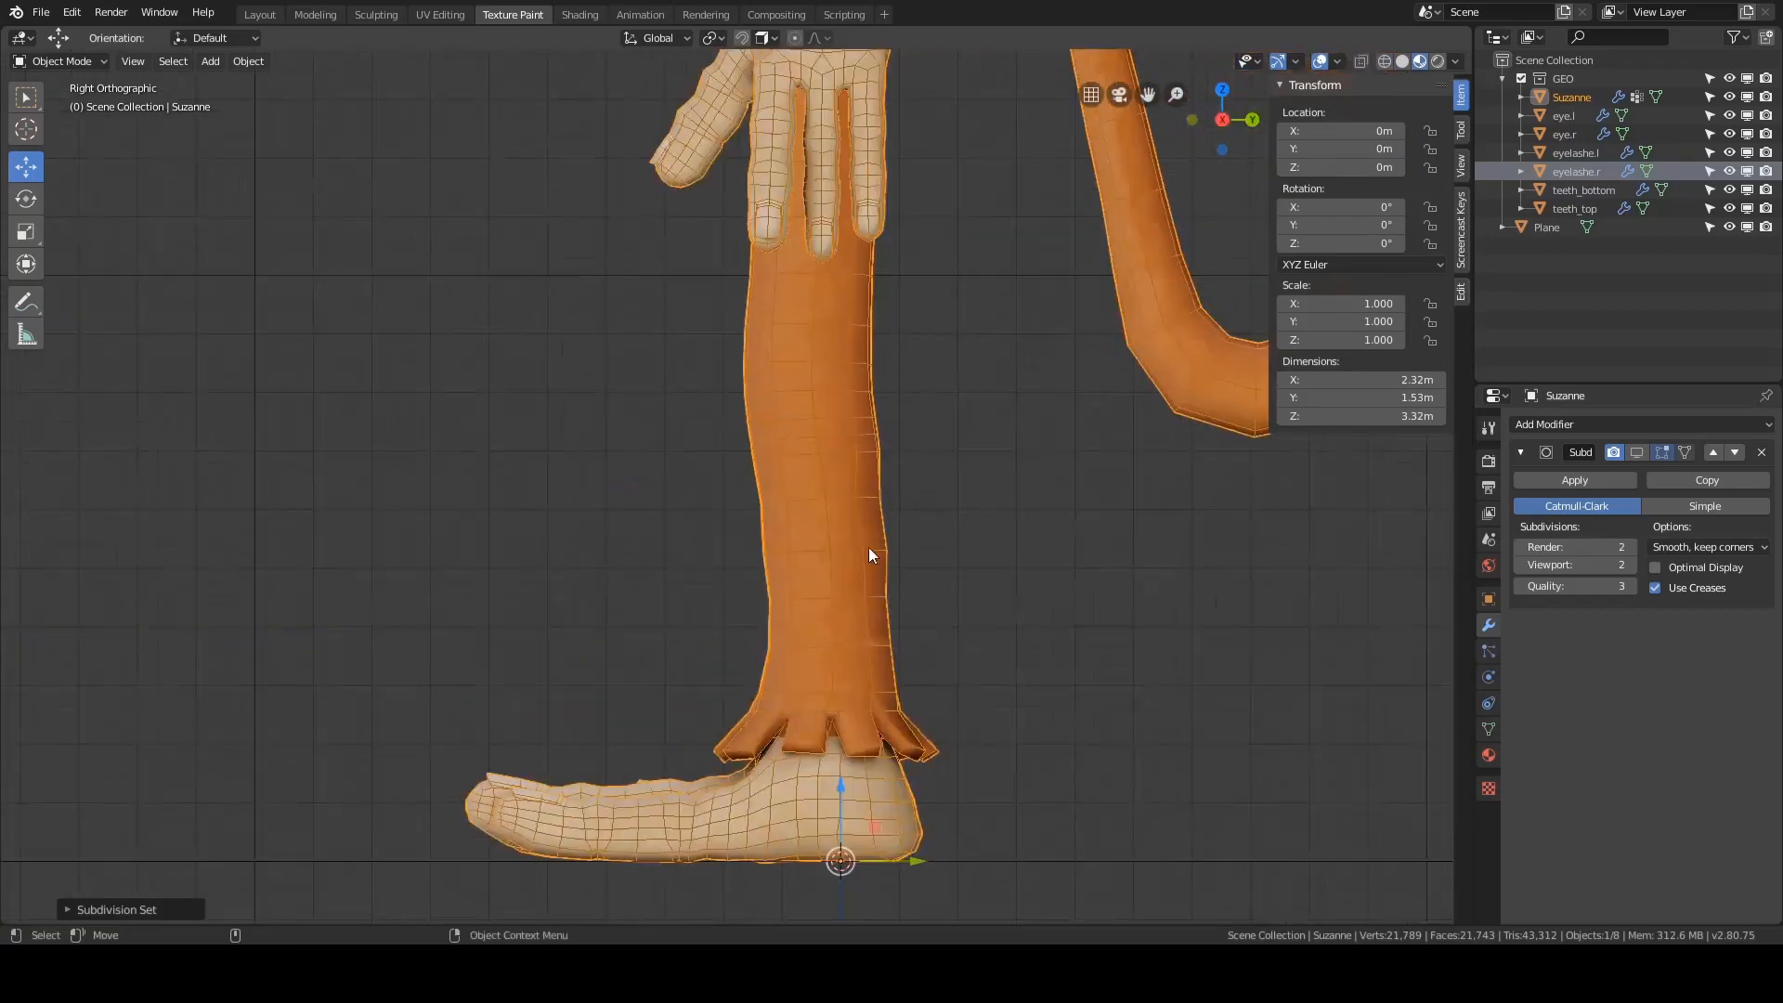
pyautogui.scroll(-3, 867, 548)
pyautogui.scroll(4, 972, 464)
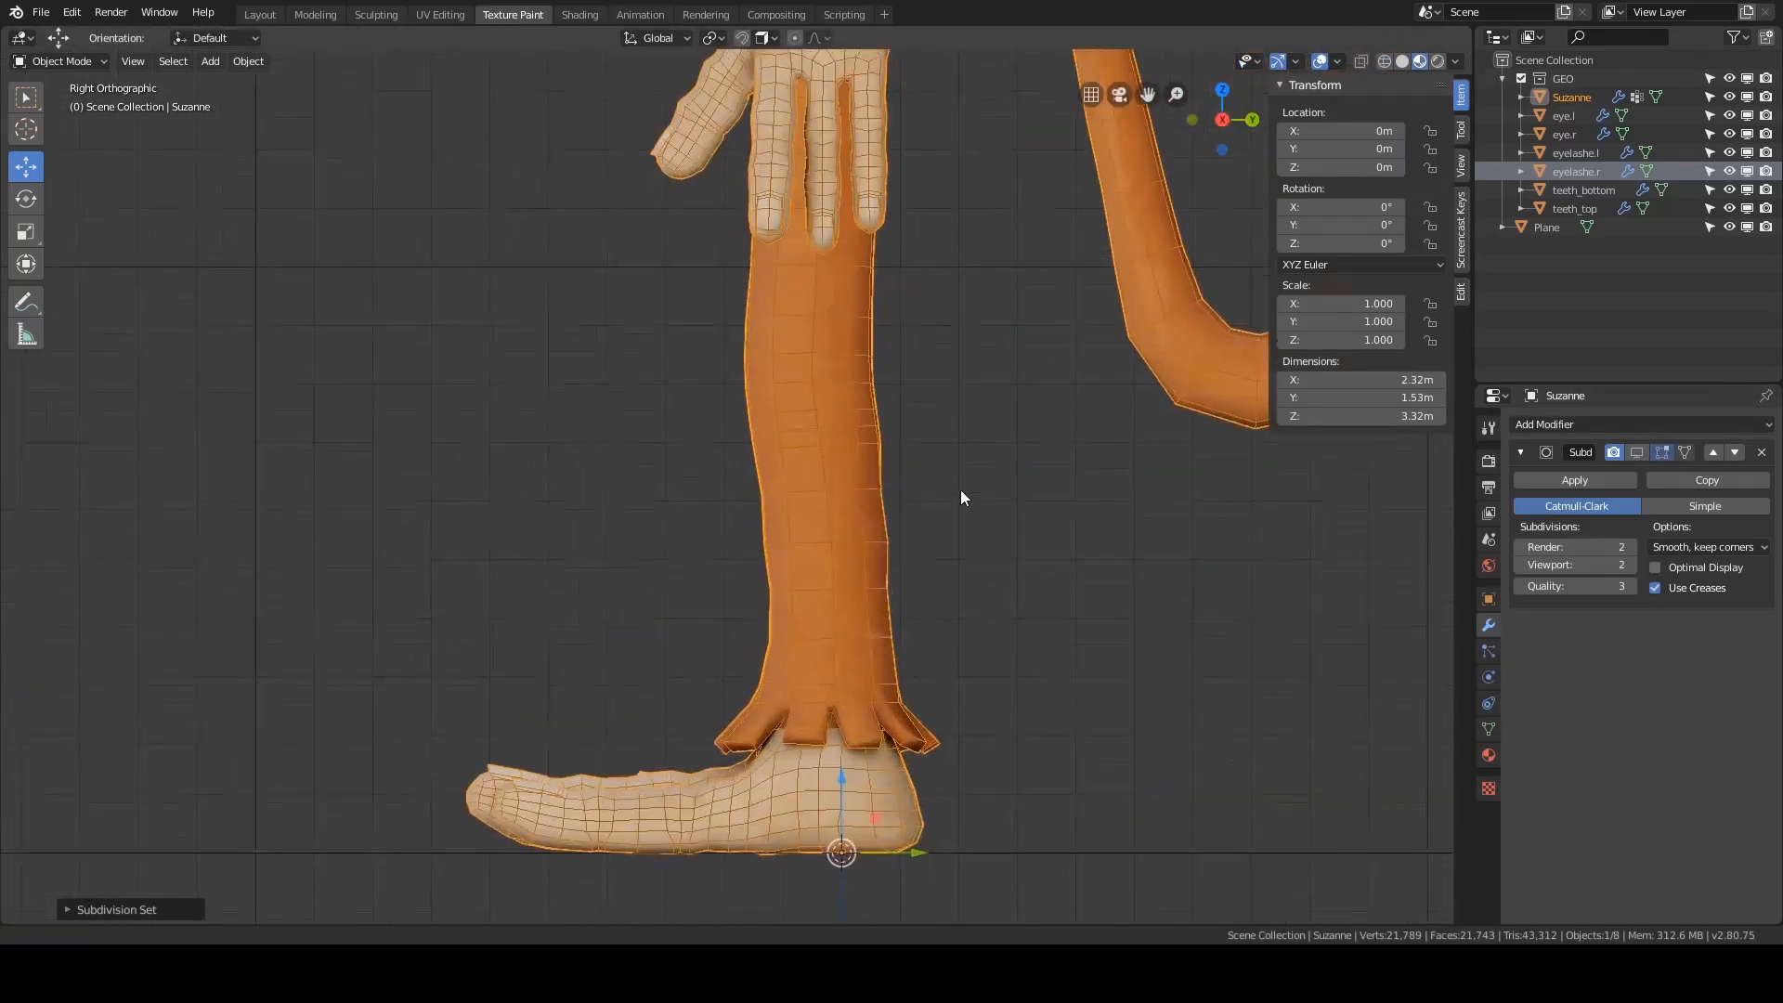
pyautogui.keyDown('shift'); pyautogui.moveTo(960, 488); pyautogui.dragTo(789, 274, button='middle'); pyautogui.keyUp('shift')
pyautogui.scroll(4, 789, 274)
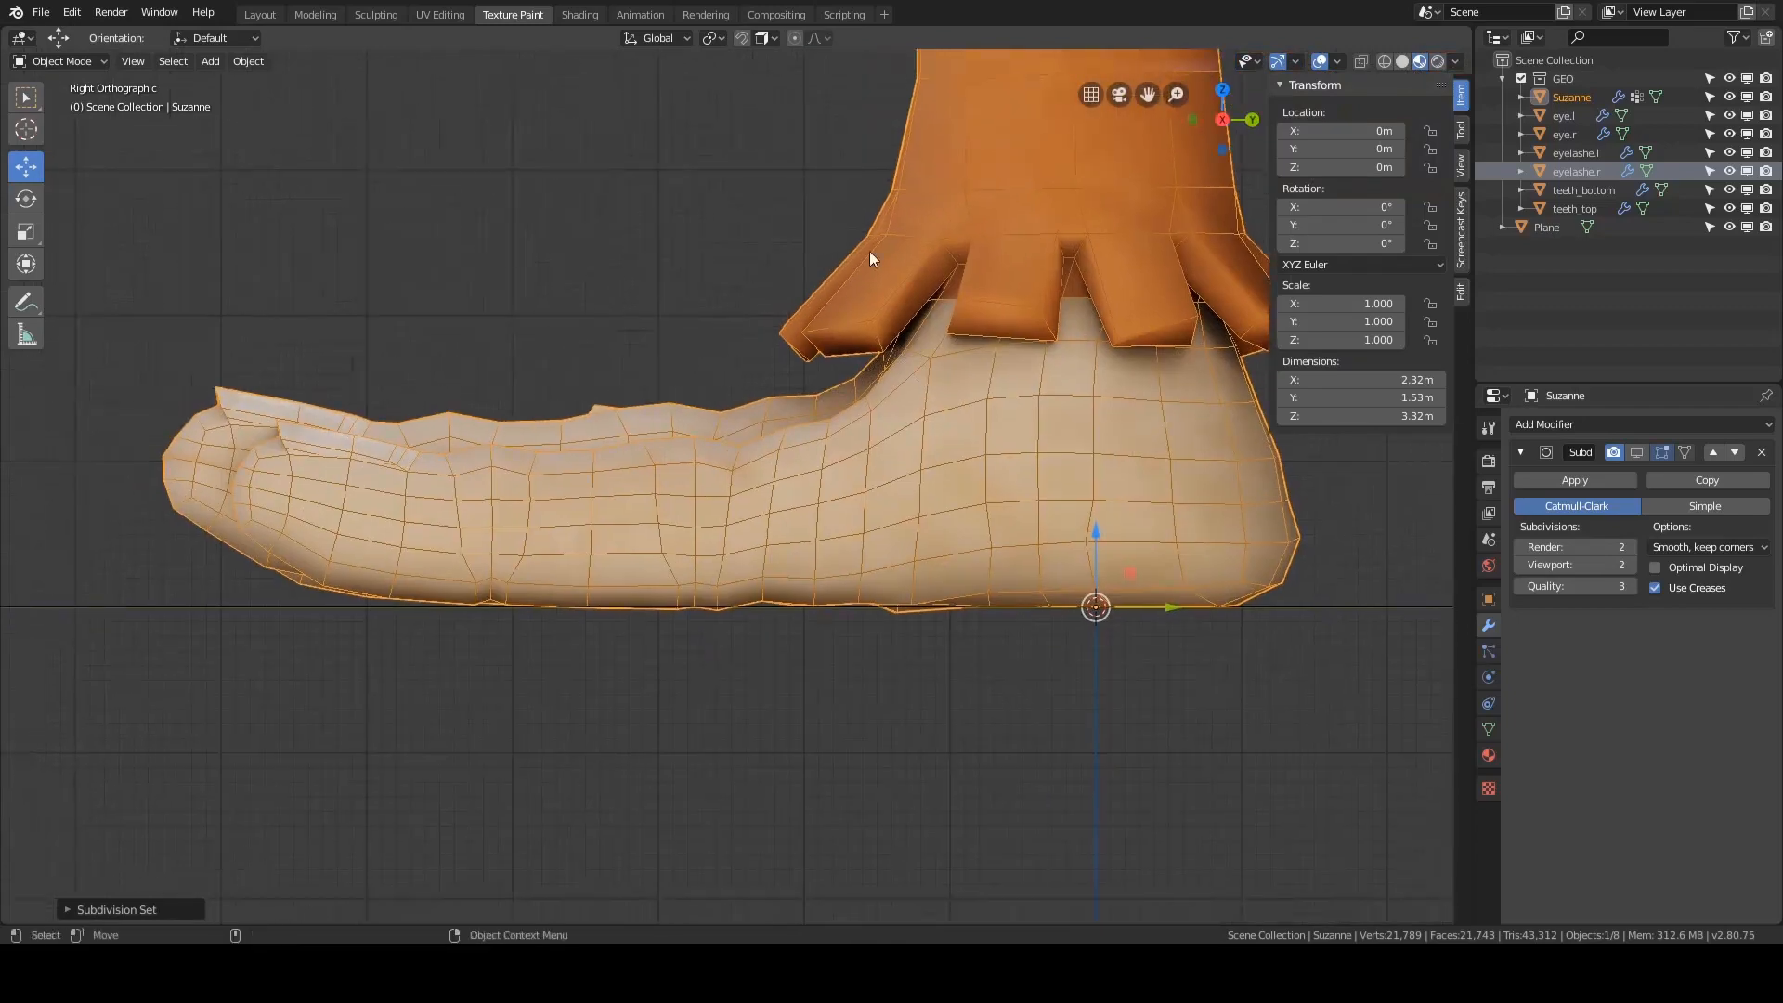
pyautogui.scroll(1, 779, 480)
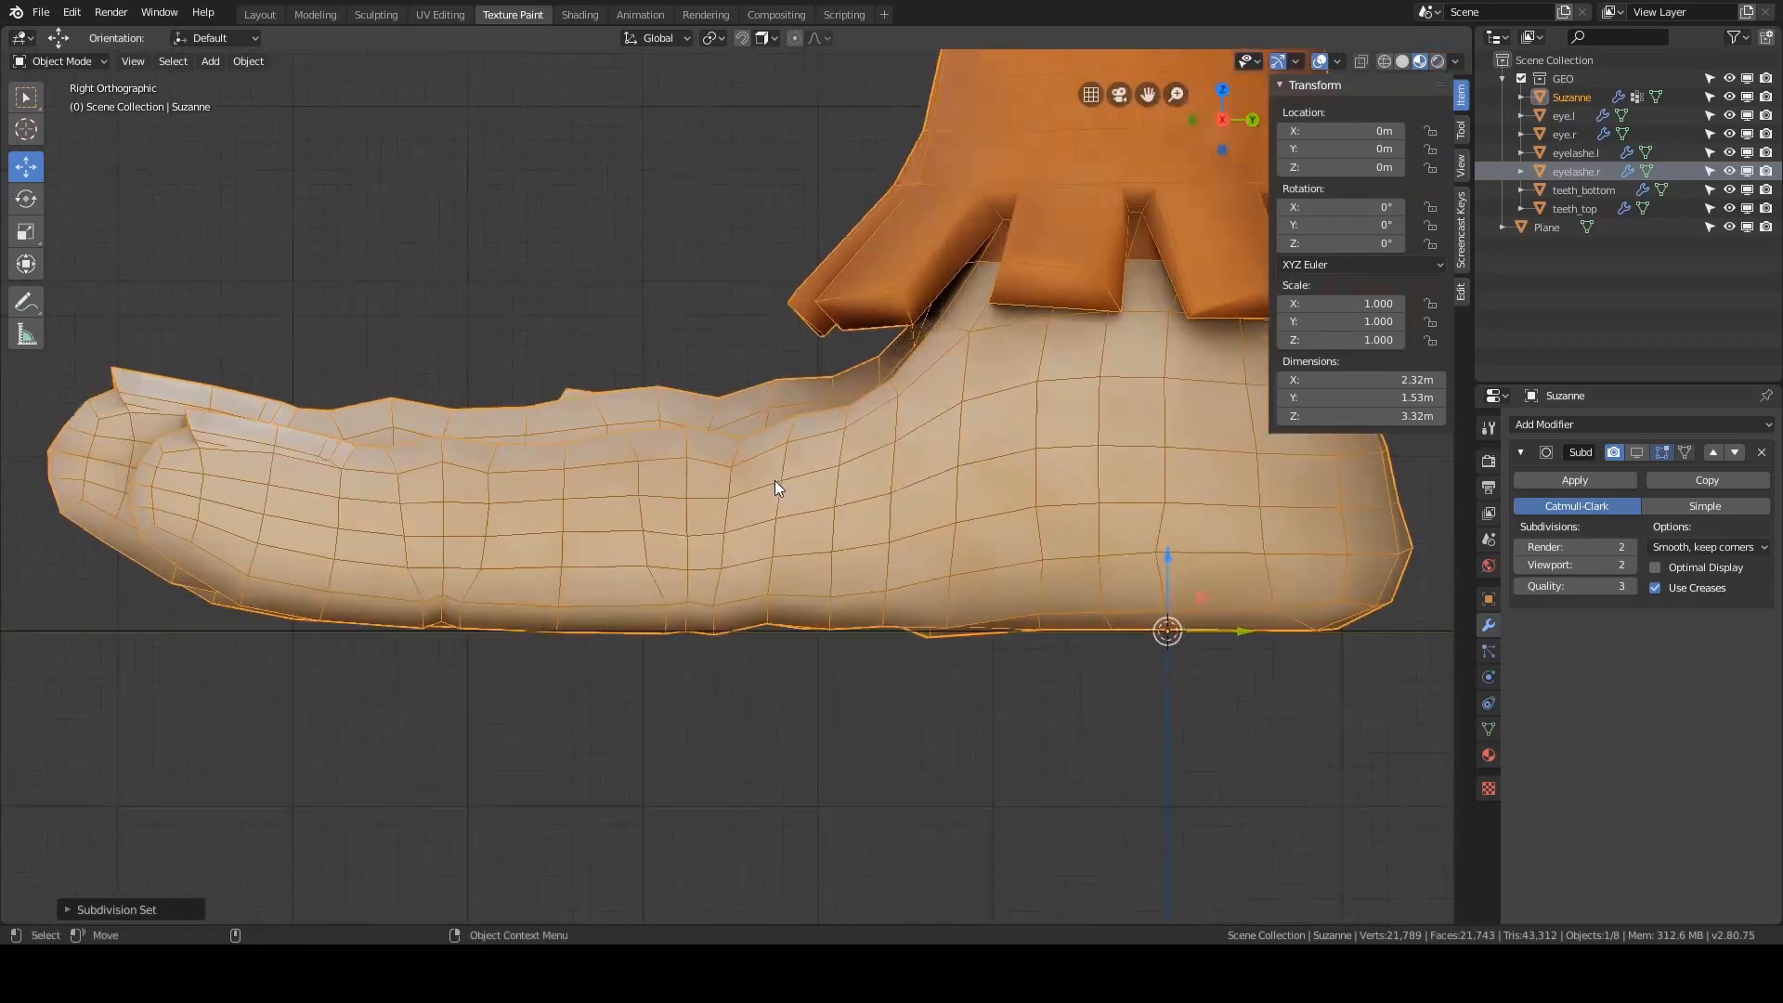
pyautogui.keyDown('shift'); pyautogui.moveTo(776, 481); pyautogui.dragTo(895, 448, button='middle'); pyautogui.keyUp('shift')
pyautogui.scroll(2, 852, 381)
pyautogui.scroll(-2, 895, 448)
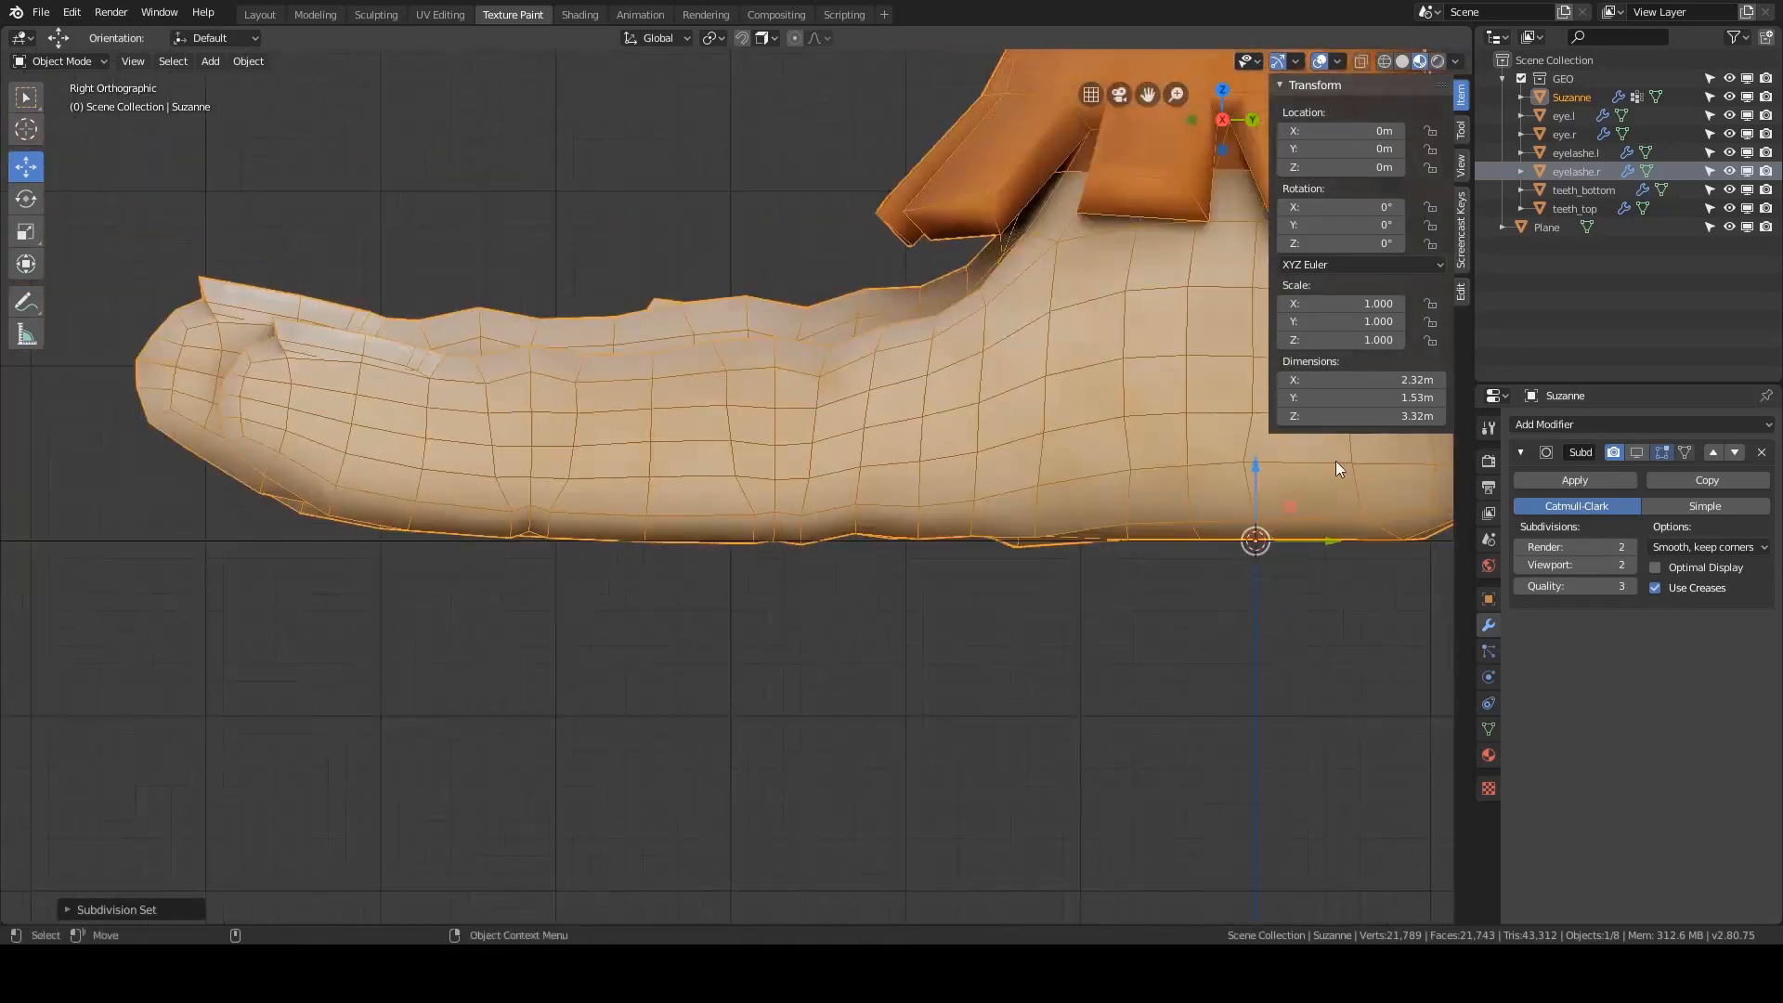
# - Show the subdivision in the viewport again and examine the smoothed sole in side view and the feet on the ground plane in perspective
pyautogui.click(1639, 454)
pyautogui.scroll(2, 743, 543)
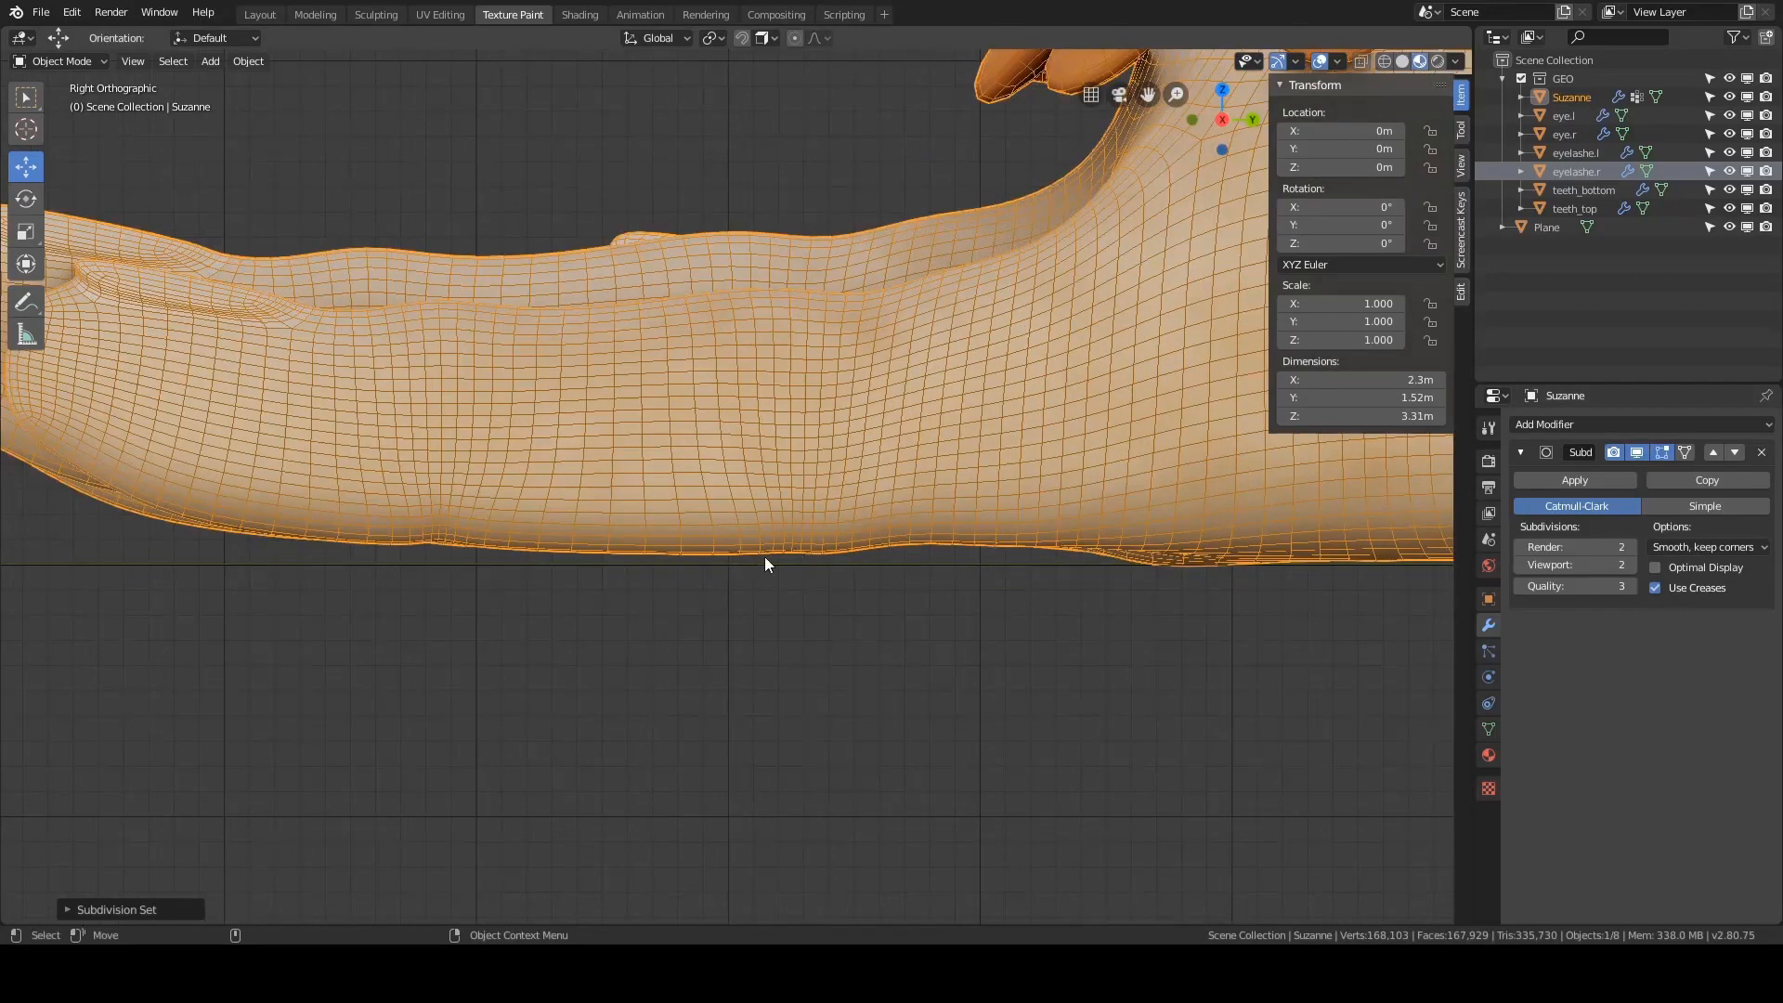
pyautogui.scroll(-2, 765, 557)
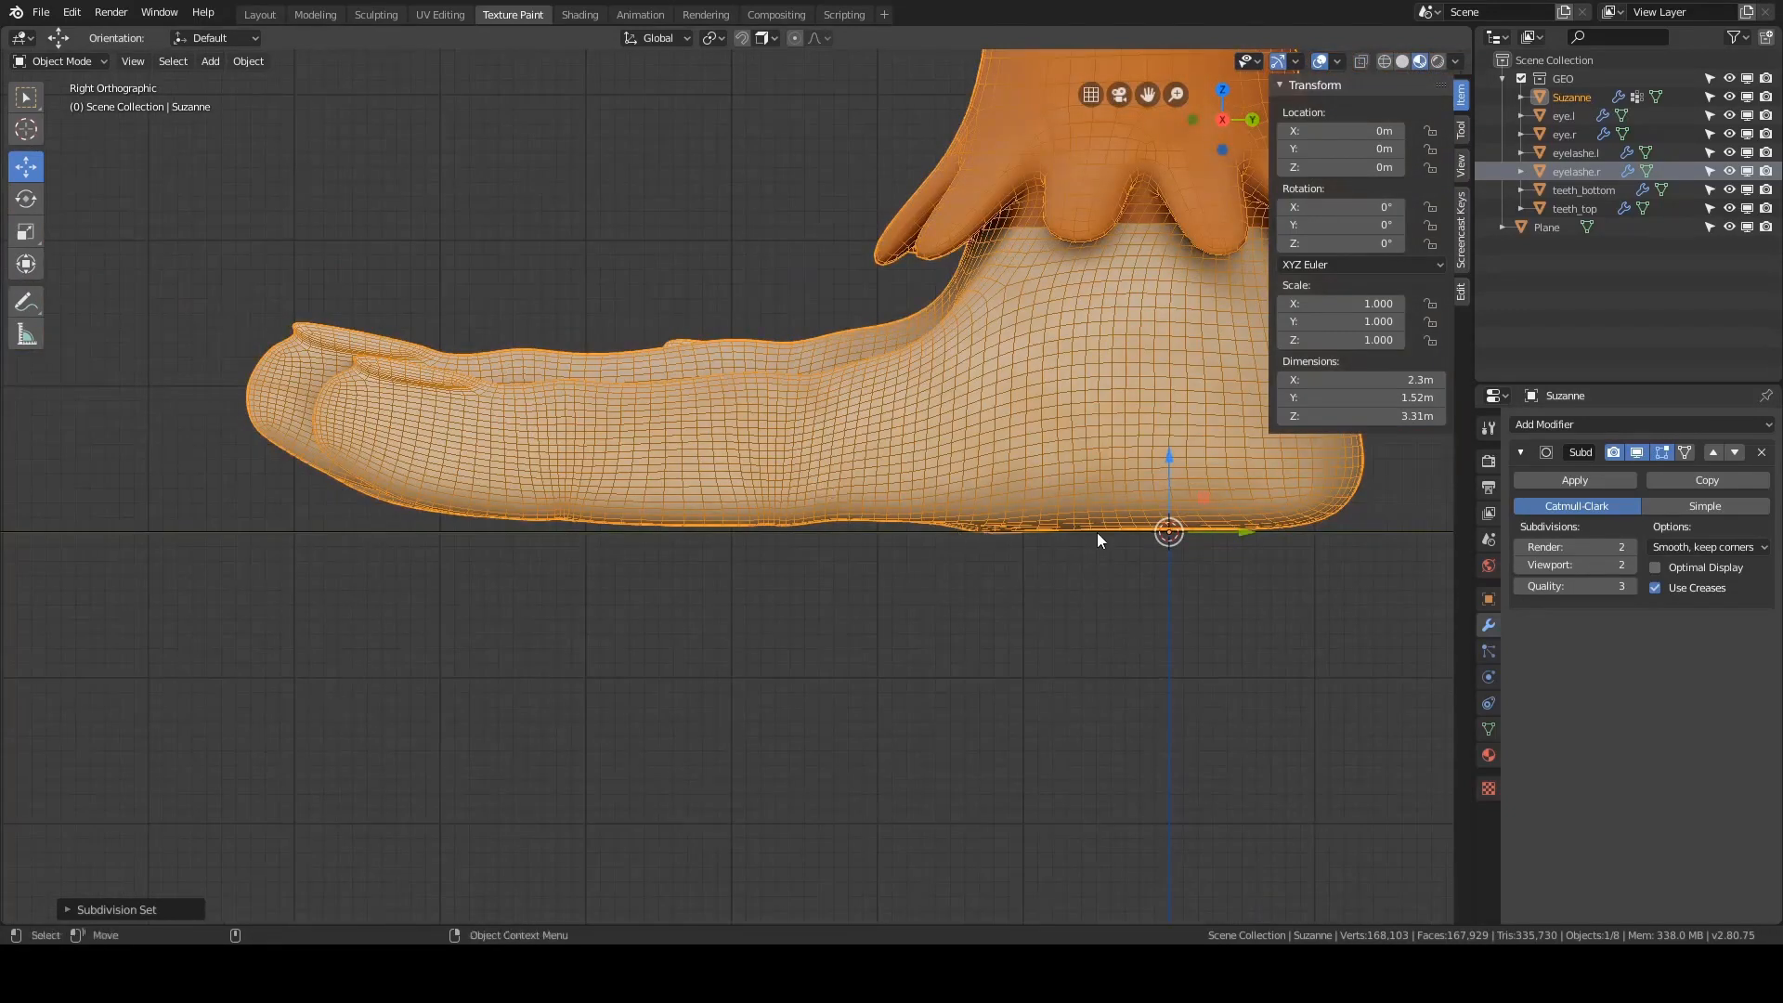
pyautogui.scroll(-3, 893, 534)
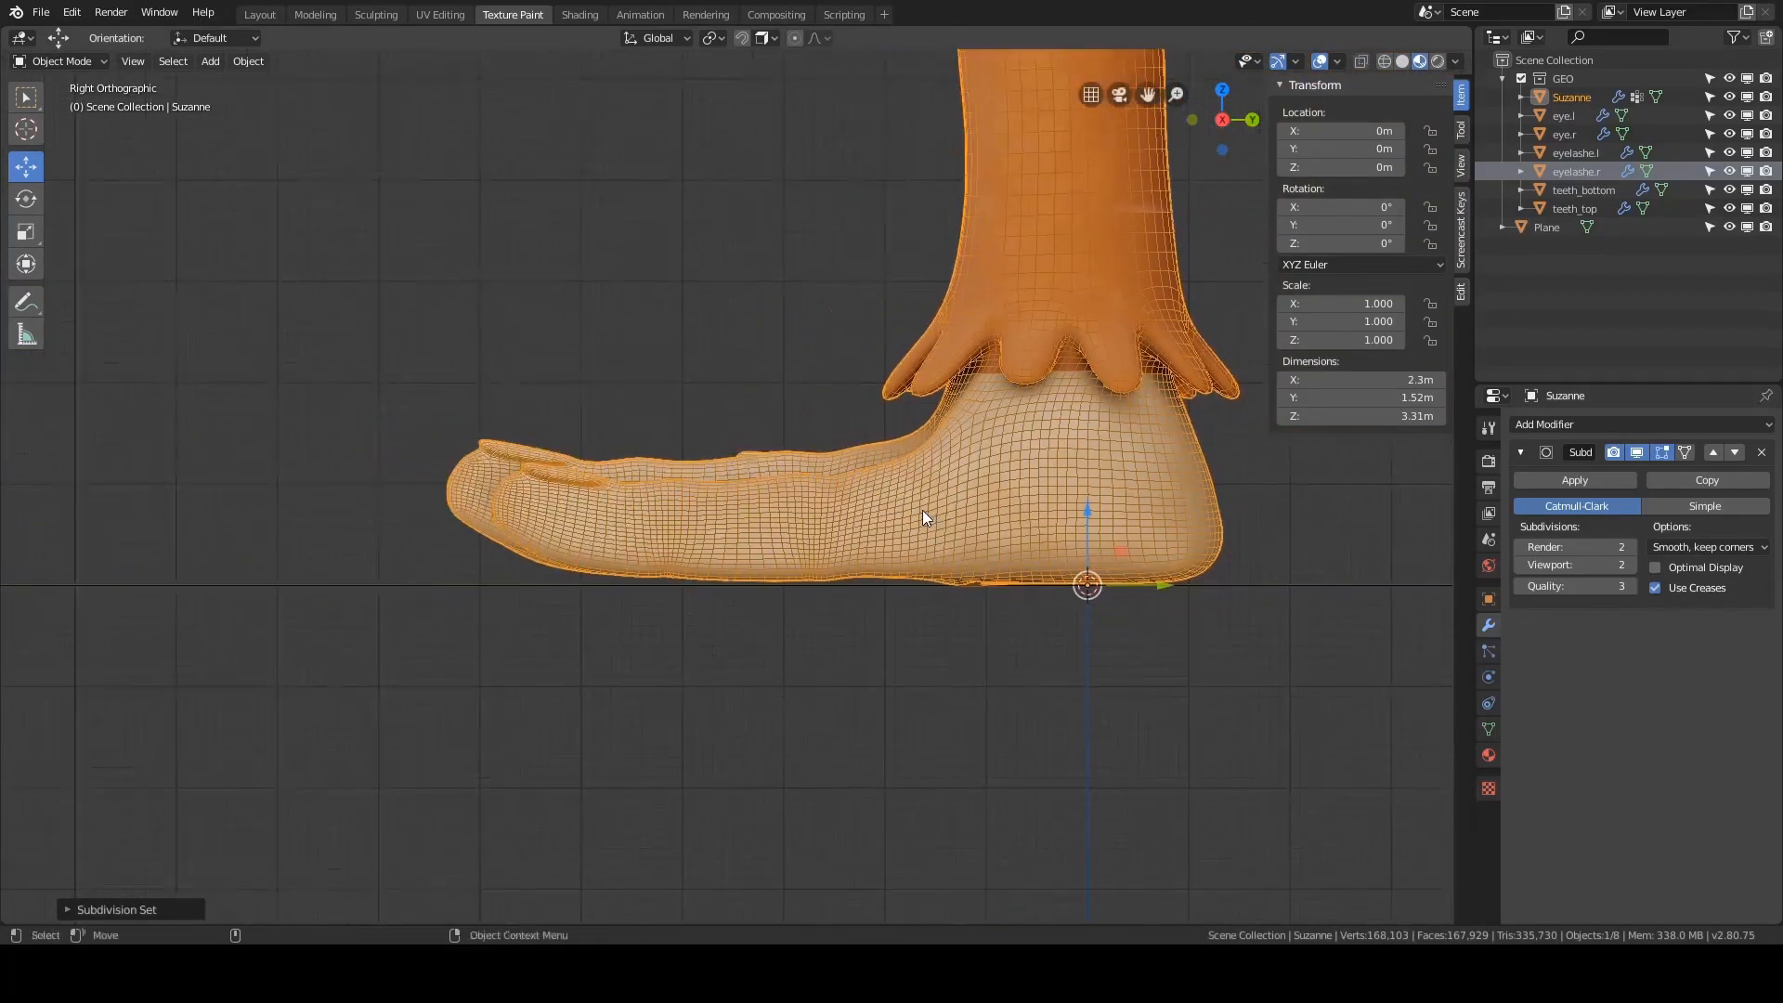
pyautogui.scroll(1, 871, 615)
pyautogui.moveTo(727, 486); pyautogui.dragTo(817, 473, button='middle')
pyautogui.scroll(-4, 944, 459)
pyautogui.scroll(5, 989, 481)
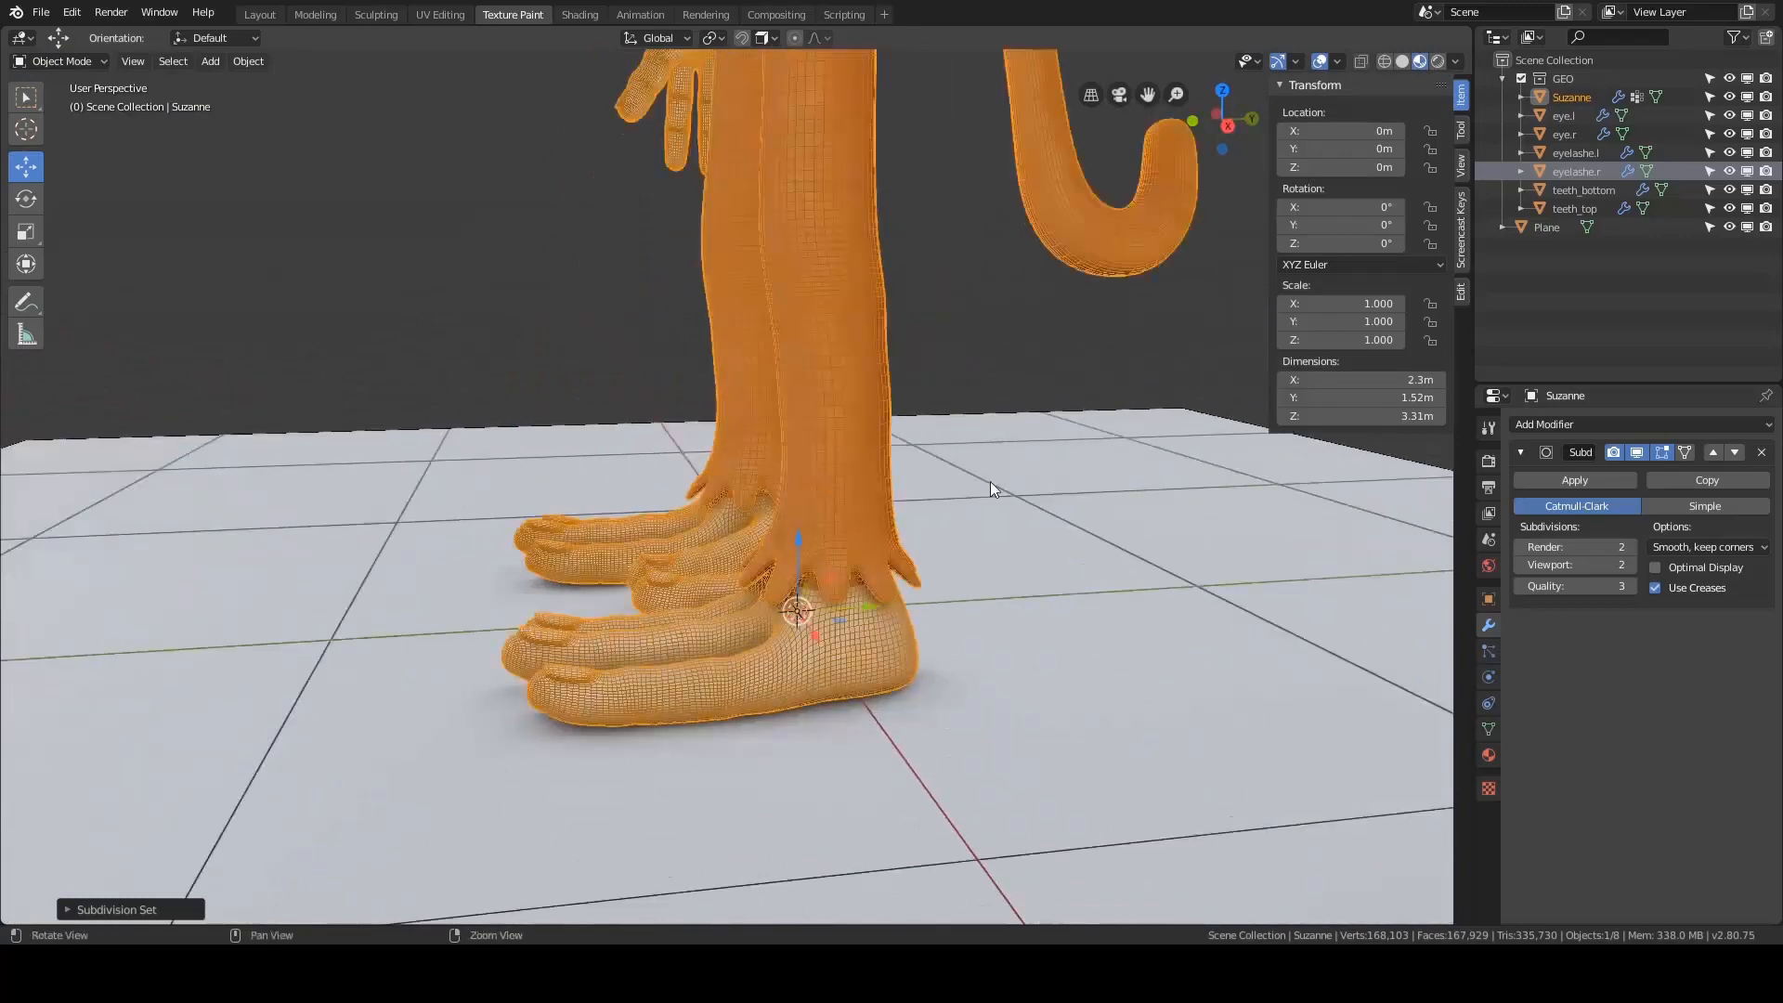
# - Examine the hand's fingers and nails up close with the subdivision's viewport display off and on
pyautogui.moveTo(989, 481); pyautogui.dragTo(836, 483, button='middle')
pyautogui.scroll(3, 986, 386)
pyautogui.click(1640, 451)
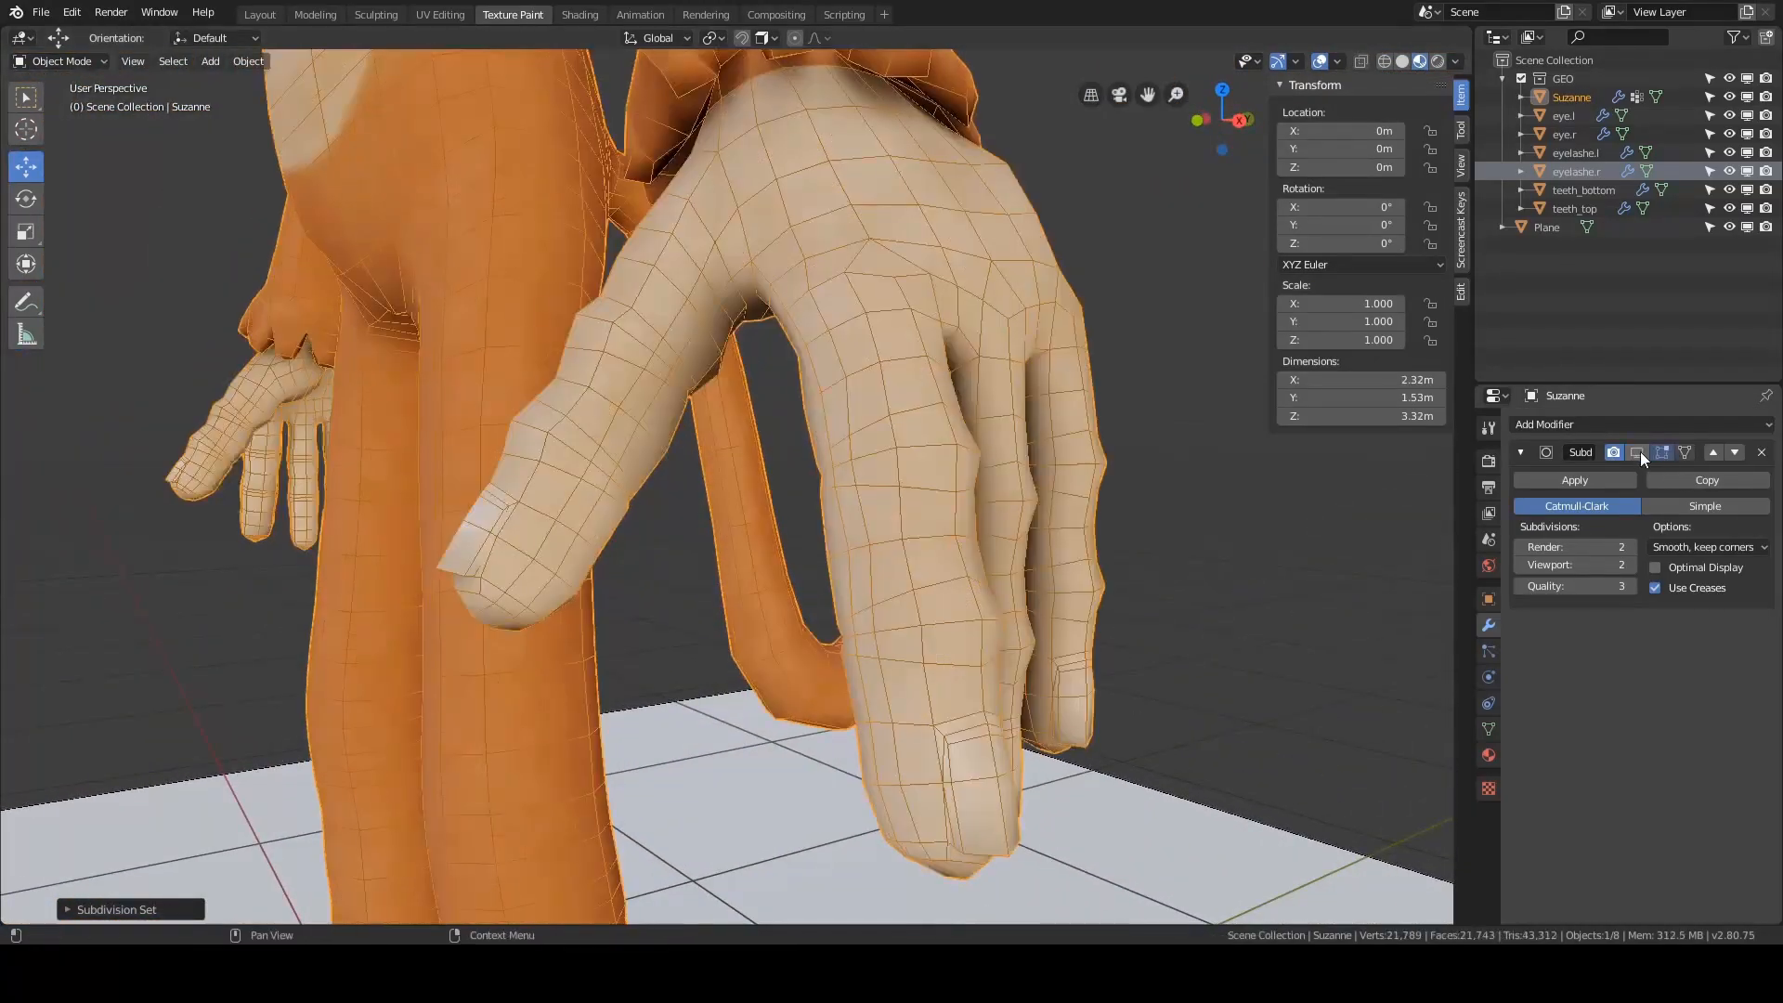
pyautogui.click(1639, 451)
pyautogui.moveTo(966, 482); pyautogui.dragTo(892, 466, button='middle')
pyautogui.moveTo(1058, 462); pyautogui.dragTo(843, 482, button='middle')
pyautogui.click(1649, 452)
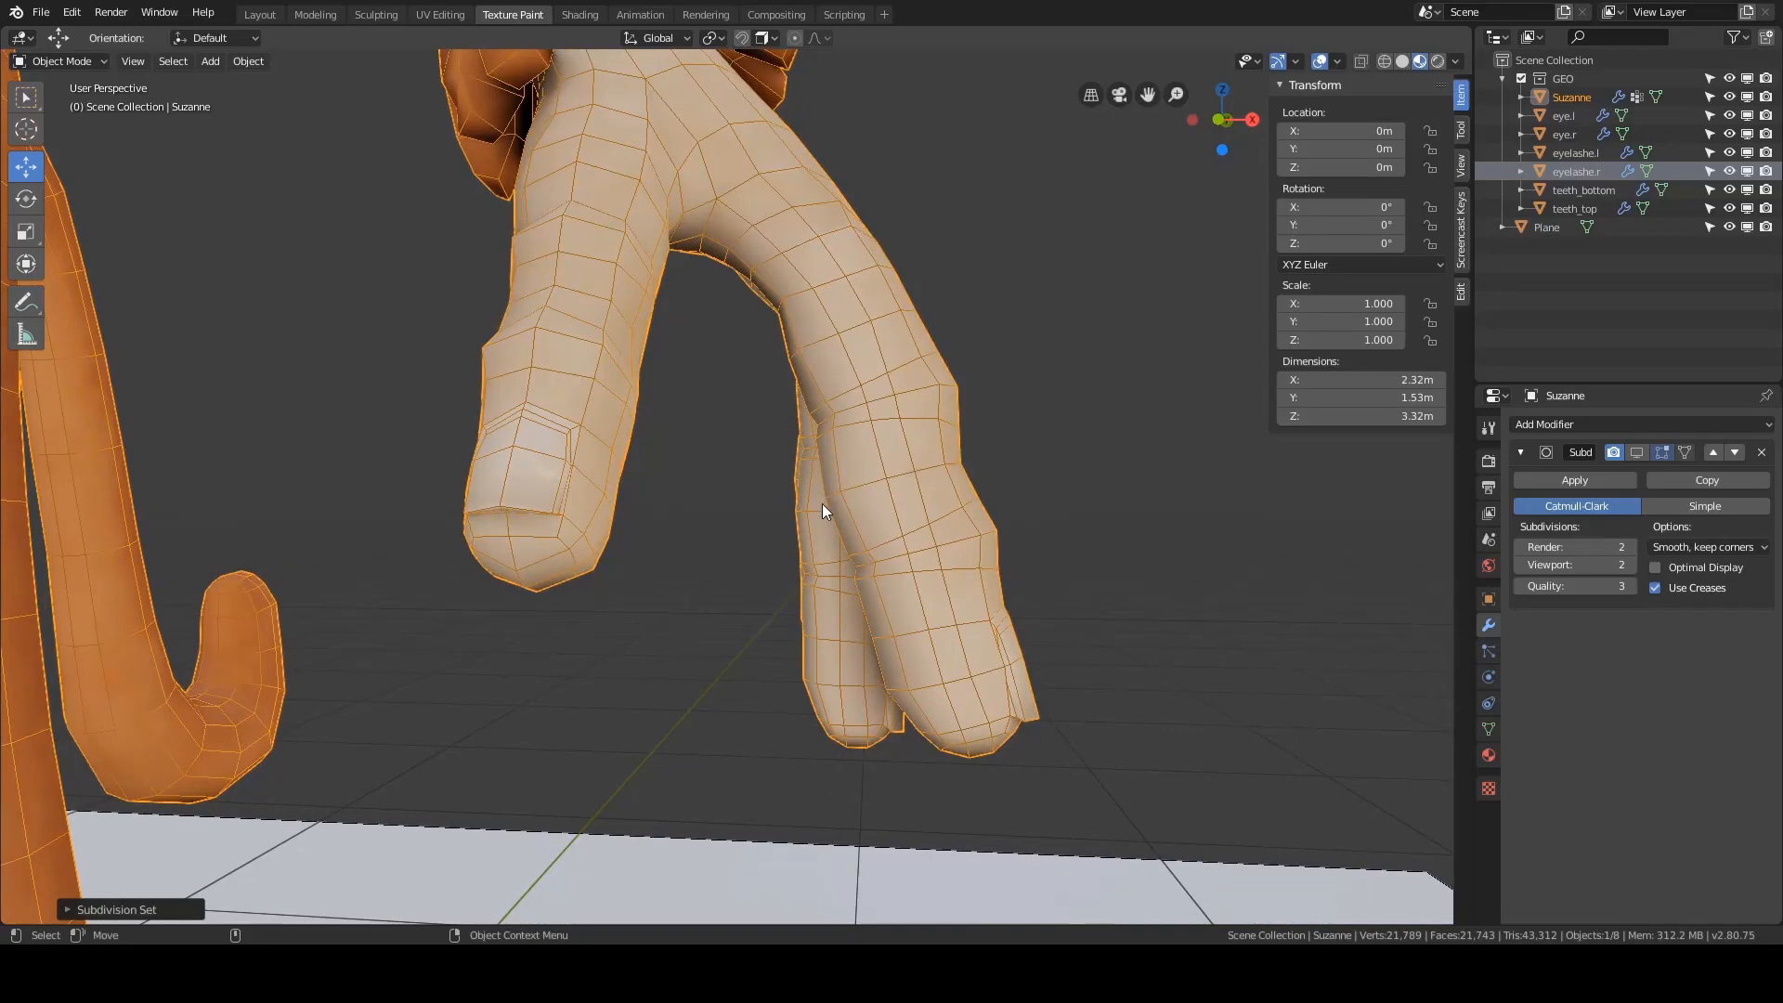
pyautogui.click(1636, 452)
pyautogui.moveTo(850, 552); pyautogui.dragTo(828, 503, button='middle')
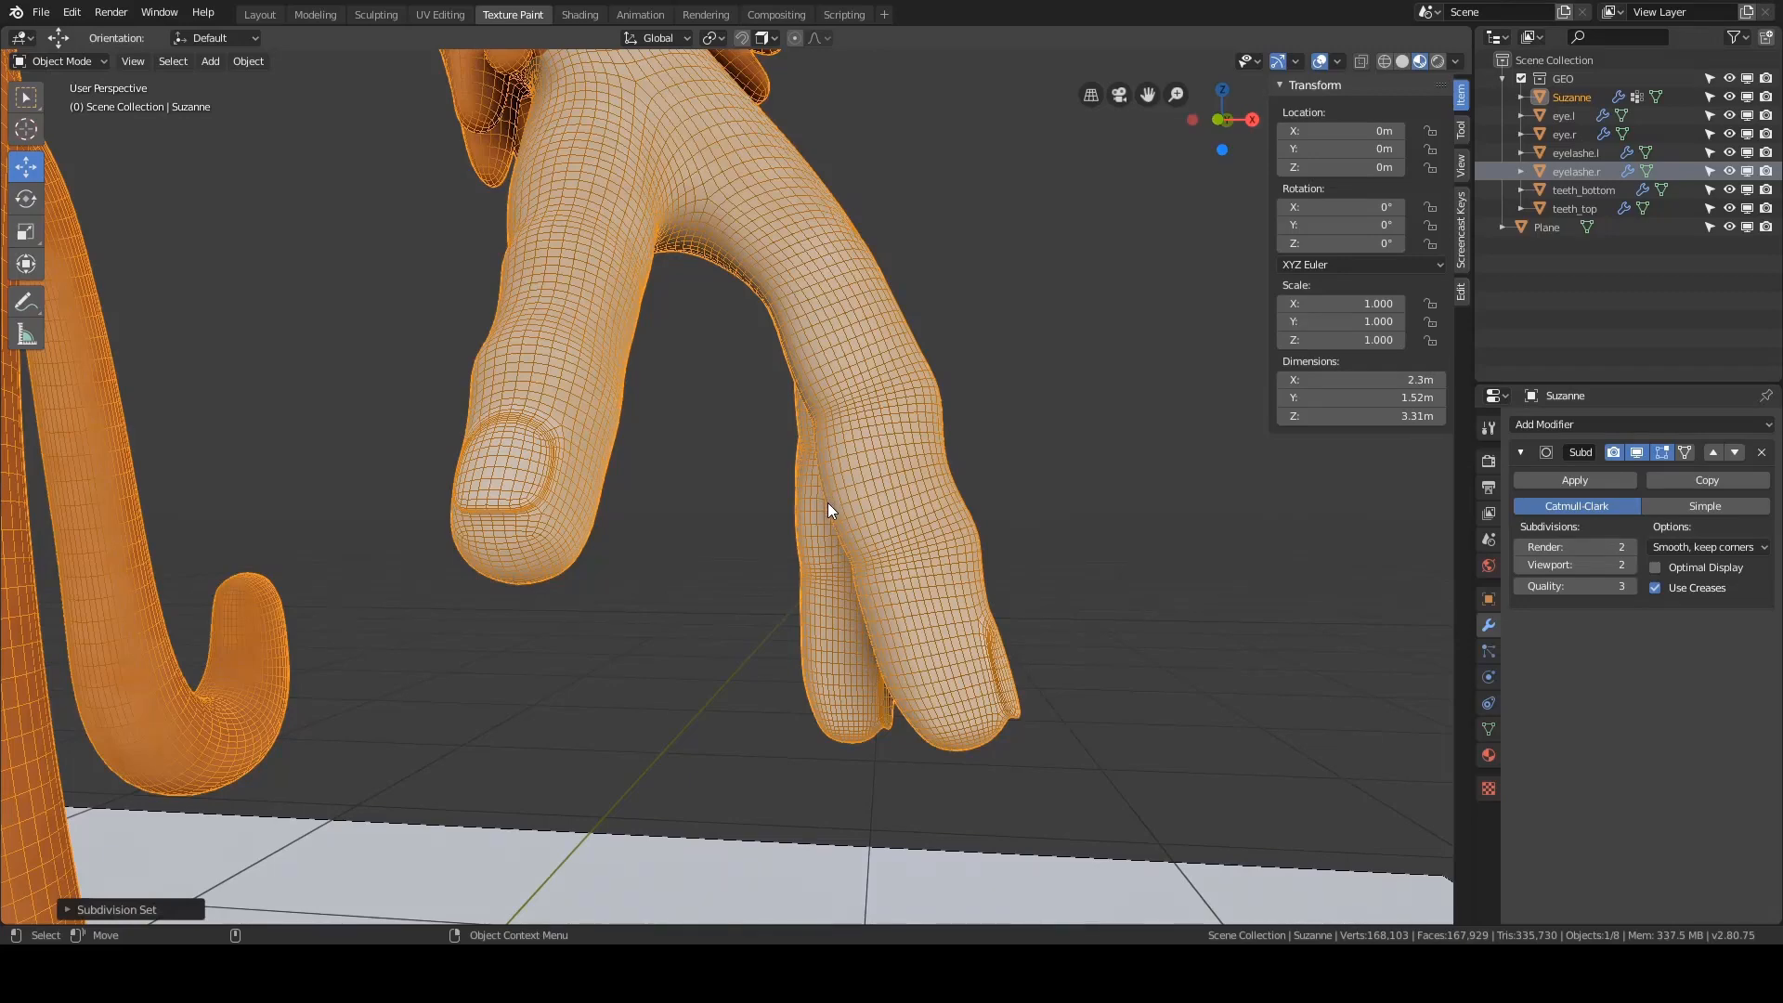
# - Compare the full body in perspective with the subdivision's viewport display off and on
pyautogui.scroll(-8, 817, 498)
pyautogui.keyDown('shift'); pyautogui.moveTo(714, 371); pyautogui.dragTo(988, 450, button='middle'); pyautogui.keyUp('shift')
pyautogui.scroll(-4, 941, 505)
pyautogui.click(1636, 452)
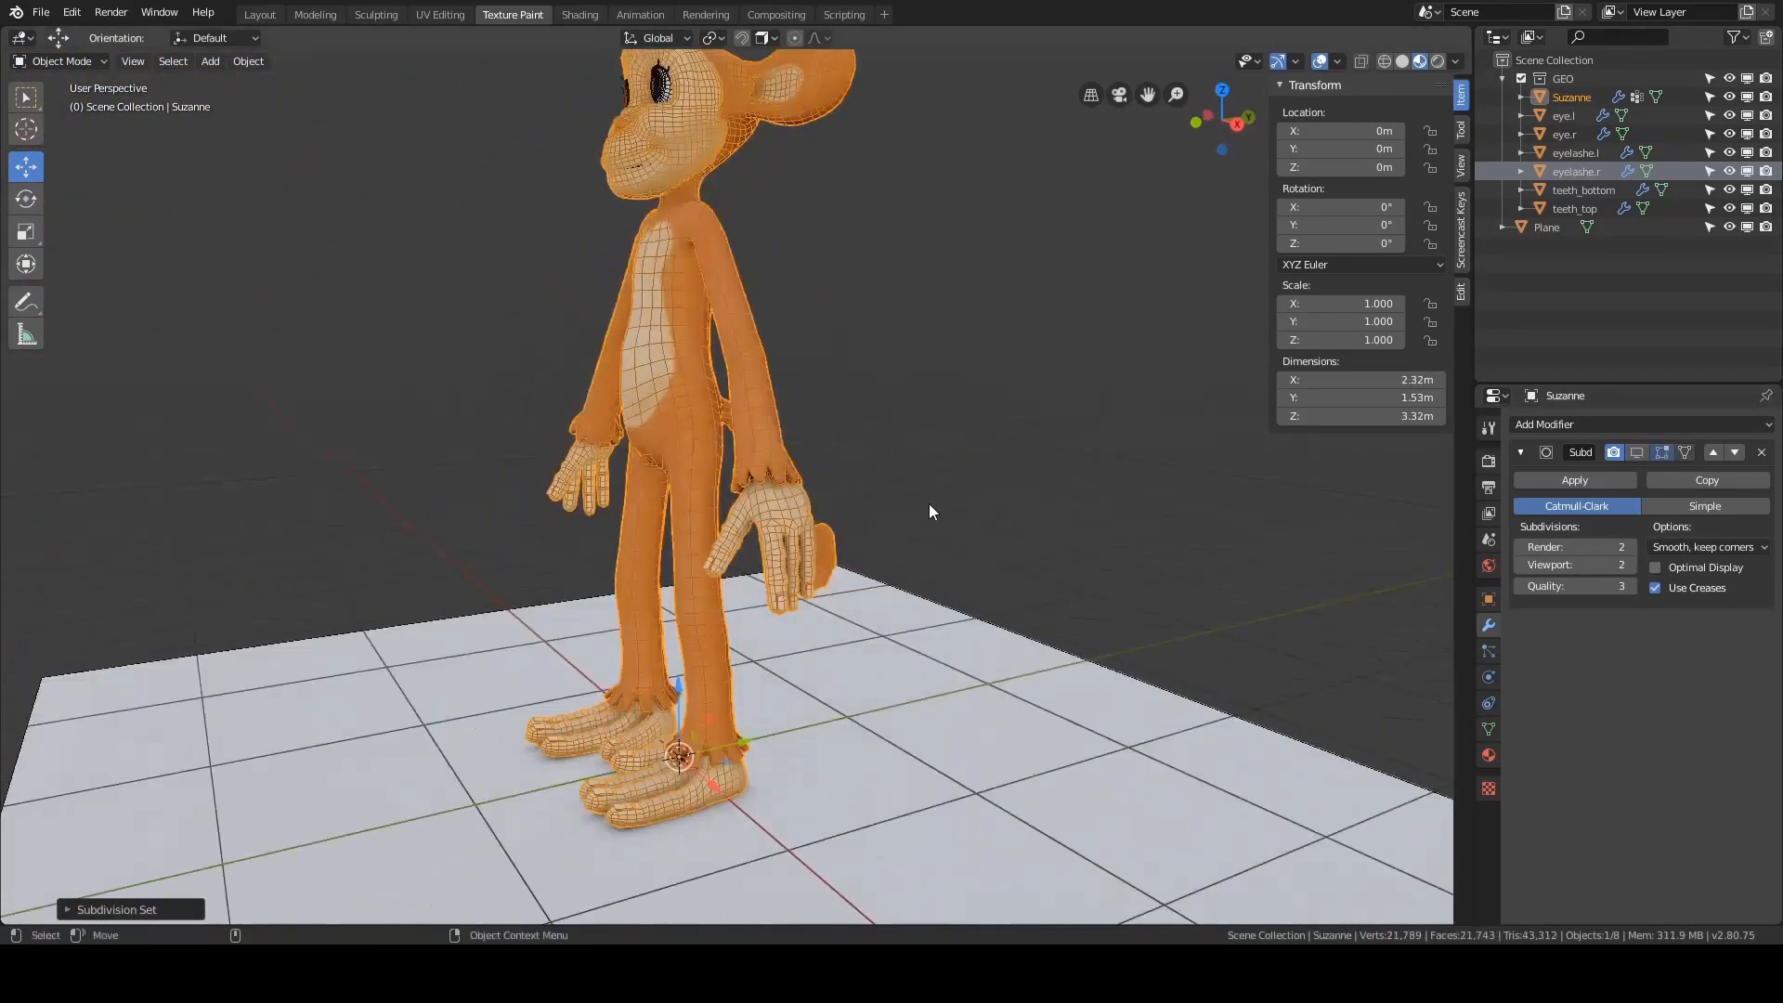
pyautogui.moveTo(931, 507); pyautogui.dragTo(880, 284, button='middle')
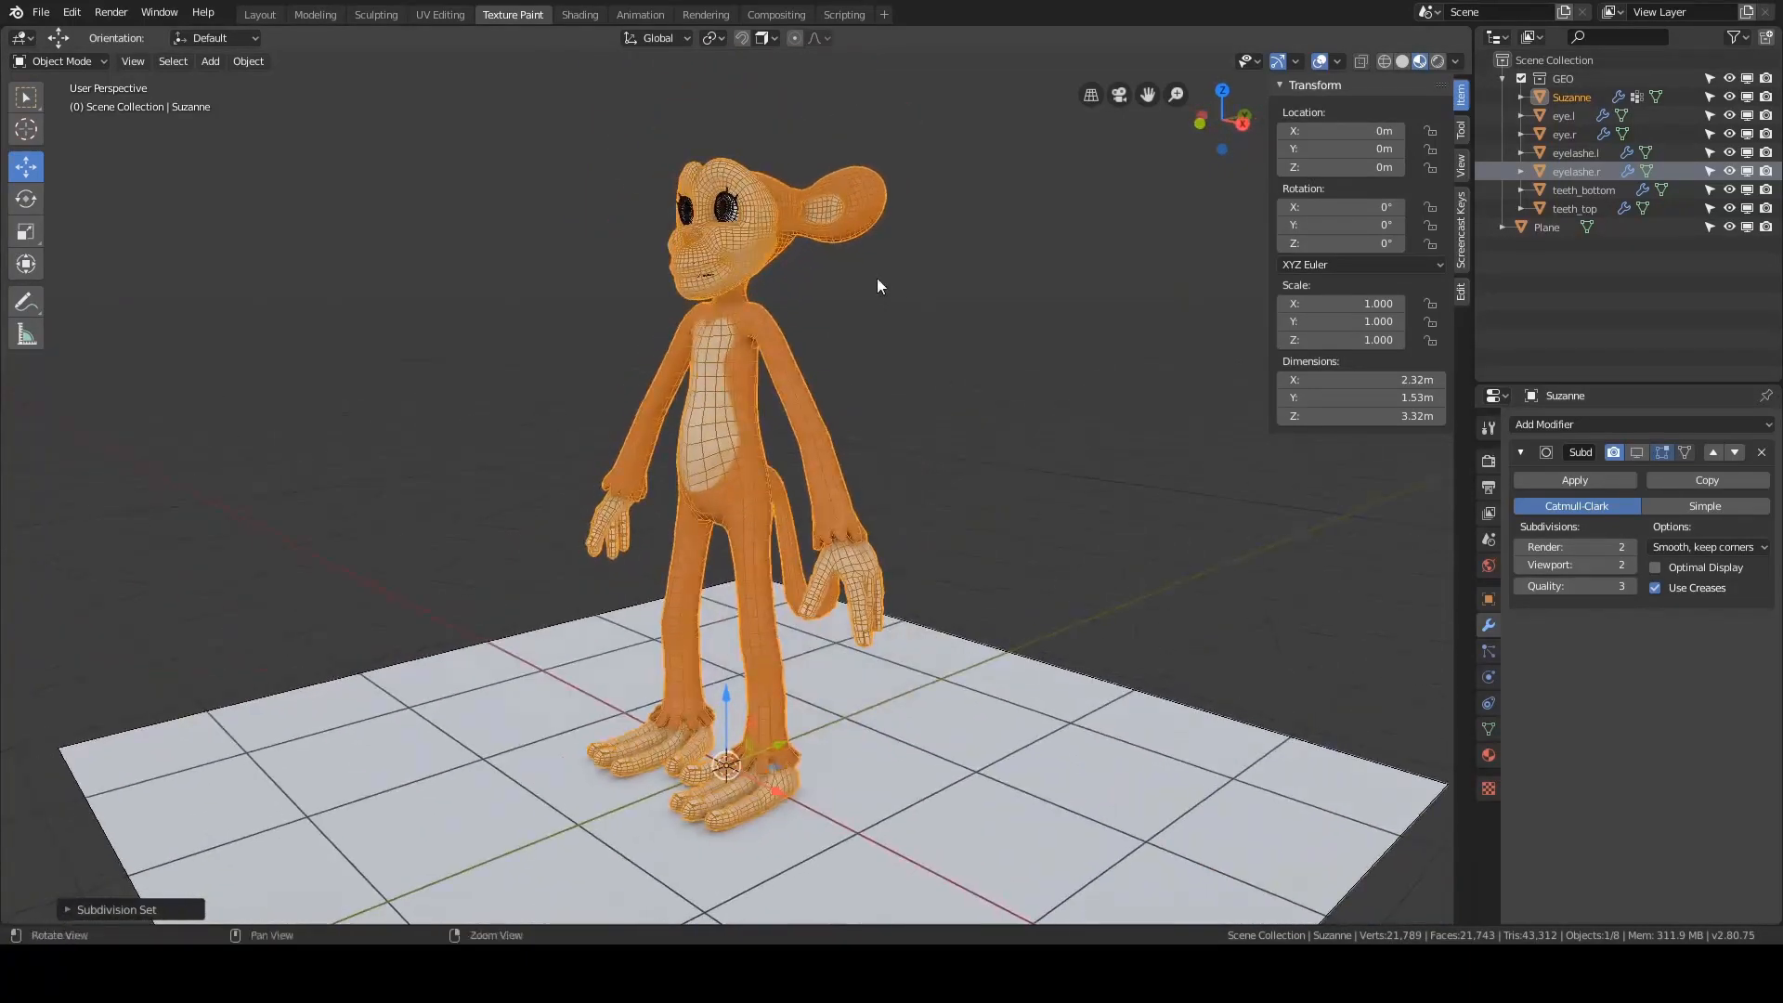
pyautogui.keyDown('alt'); pyautogui.moveTo(994, 326); pyautogui.dragTo(1029, 316); pyautogui.keyUp('alt')
pyautogui.keyDown('alt'); pyautogui.moveTo(1055, 499); pyautogui.dragTo(1040, 388, button='middle'); pyautogui.keyUp('alt')
pyautogui.keyDown('alt'); pyautogui.moveTo(1040, 388); pyautogui.dragTo(1068, 427, button='right'); pyautogui.keyUp('alt')
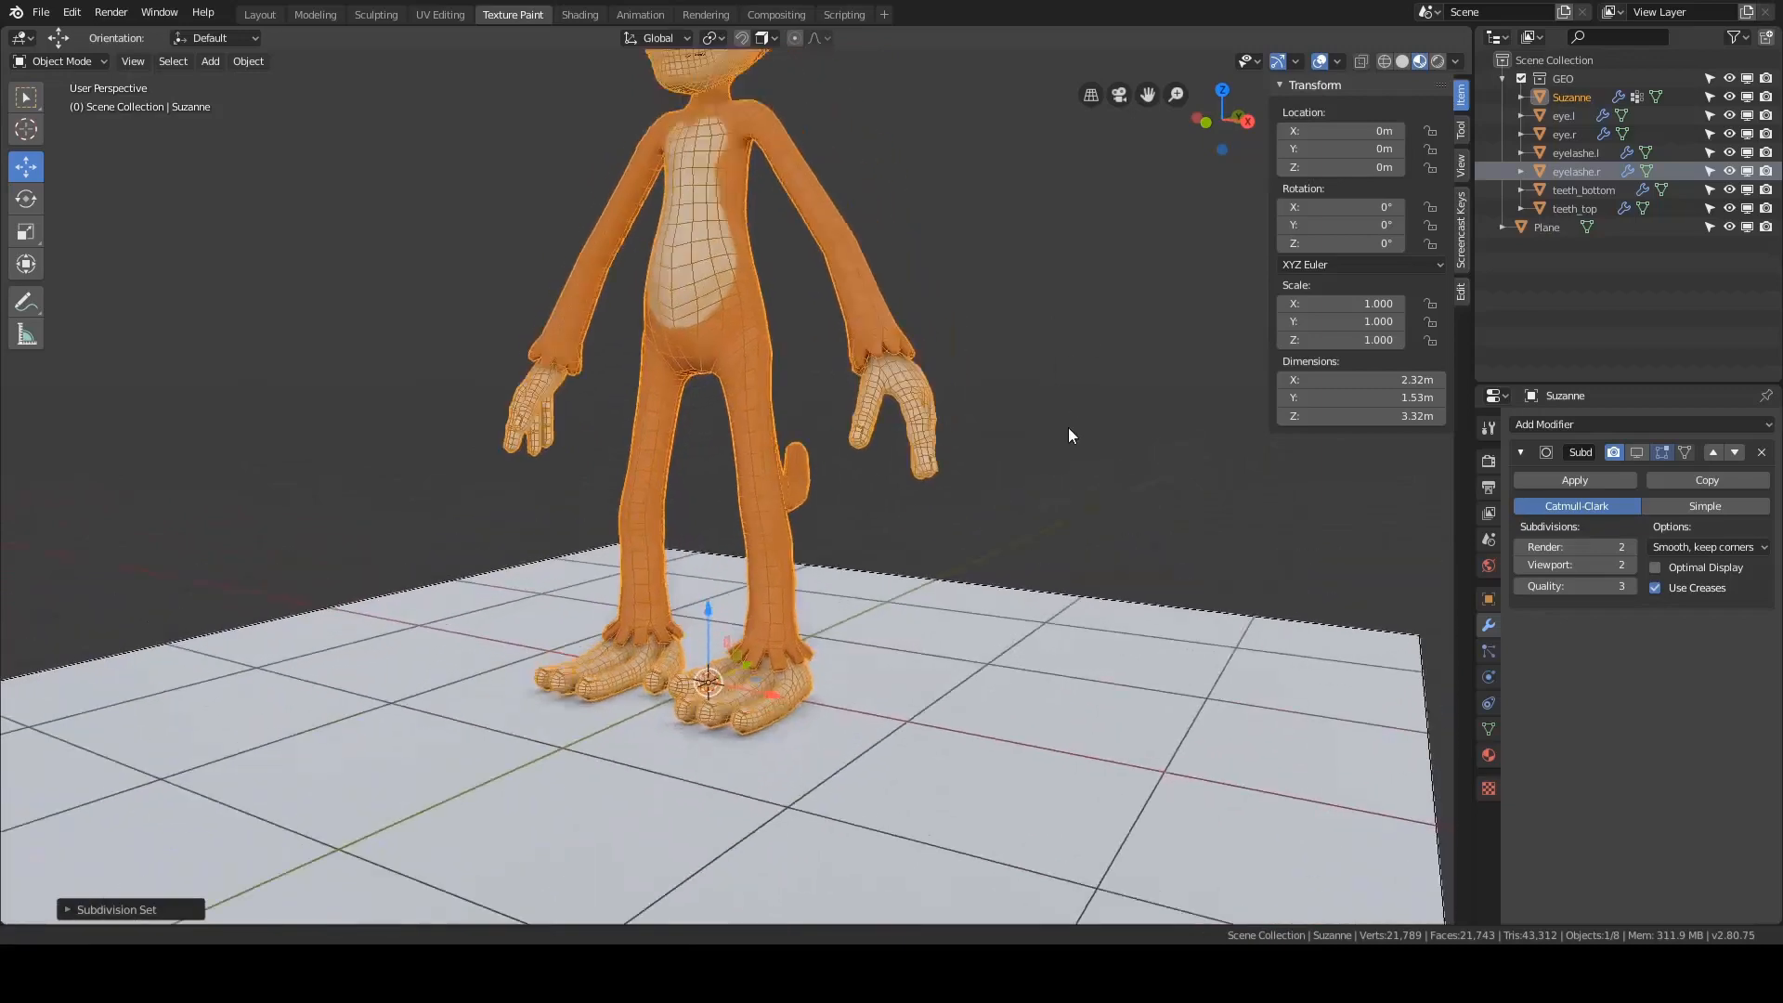
pyautogui.click(1637, 453)
pyautogui.click(1637, 453)
# - Compare the fingertips' shape up close by repeatedly switching the subdivision's viewport display
pyautogui.moveTo(905, 471); pyautogui.dragTo(1010, 429, button='middle')
pyautogui.keyDown('alt'); pyautogui.moveTo(1010, 429); pyautogui.dragTo(1040, 390, button='right'); pyautogui.keyUp('alt')
pyautogui.keyDown('alt'); pyautogui.moveTo(1040, 390); pyautogui.dragTo(817, 464, button='middle'); pyautogui.keyUp('alt')
pyautogui.keyDown('alt'); pyautogui.moveTo(817, 464); pyautogui.dragTo(863, 423); pyautogui.keyUp('alt')
pyautogui.keyDown('alt'); pyautogui.moveTo(864, 423); pyautogui.dragTo(899, 347, button='right'); pyautogui.keyUp('alt')
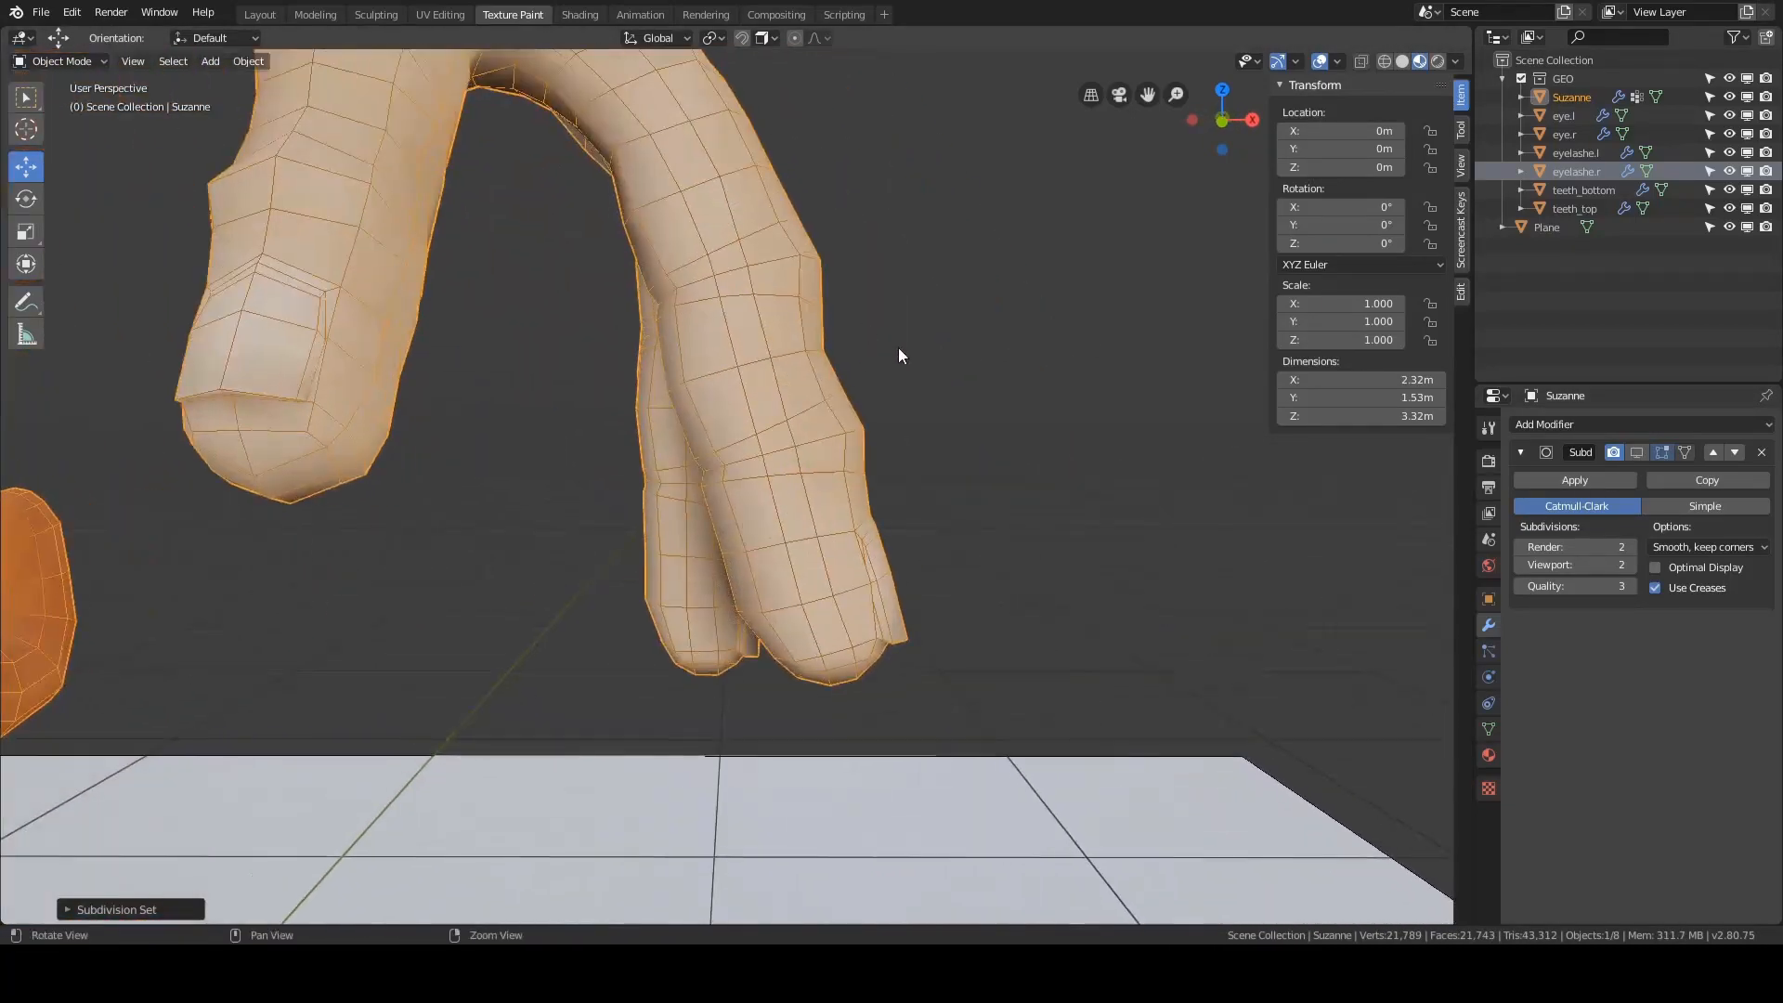
pyautogui.click(1635, 453)
pyautogui.click(1635, 453)
pyautogui.click(1635, 453)
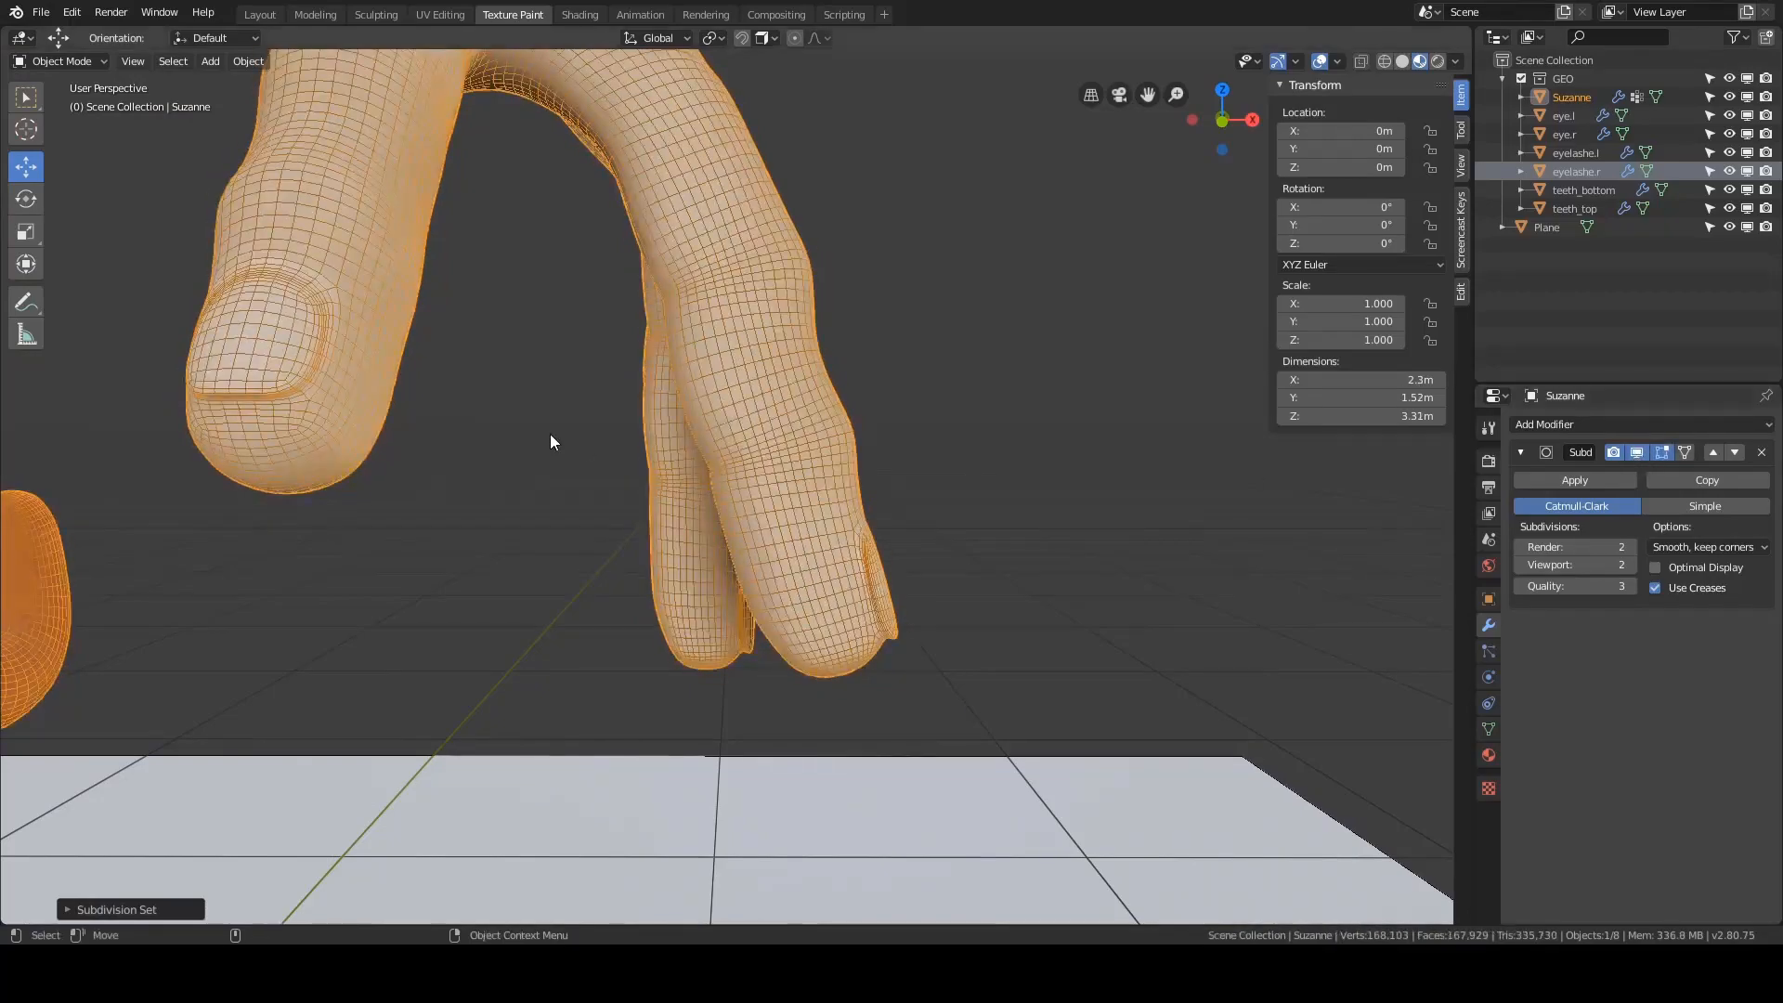
# - Deselect the body and turn off its Subdivision modifier's viewport display
pyautogui.scroll(-3, 554, 430)
pyautogui.keyDown('alt'); pyautogui.moveTo(559, 426); pyautogui.dragTo(843, 395, button='middle'); pyautogui.keyUp('alt')
pyautogui.scroll(-5, 882, 380)
pyautogui.click(933, 365)
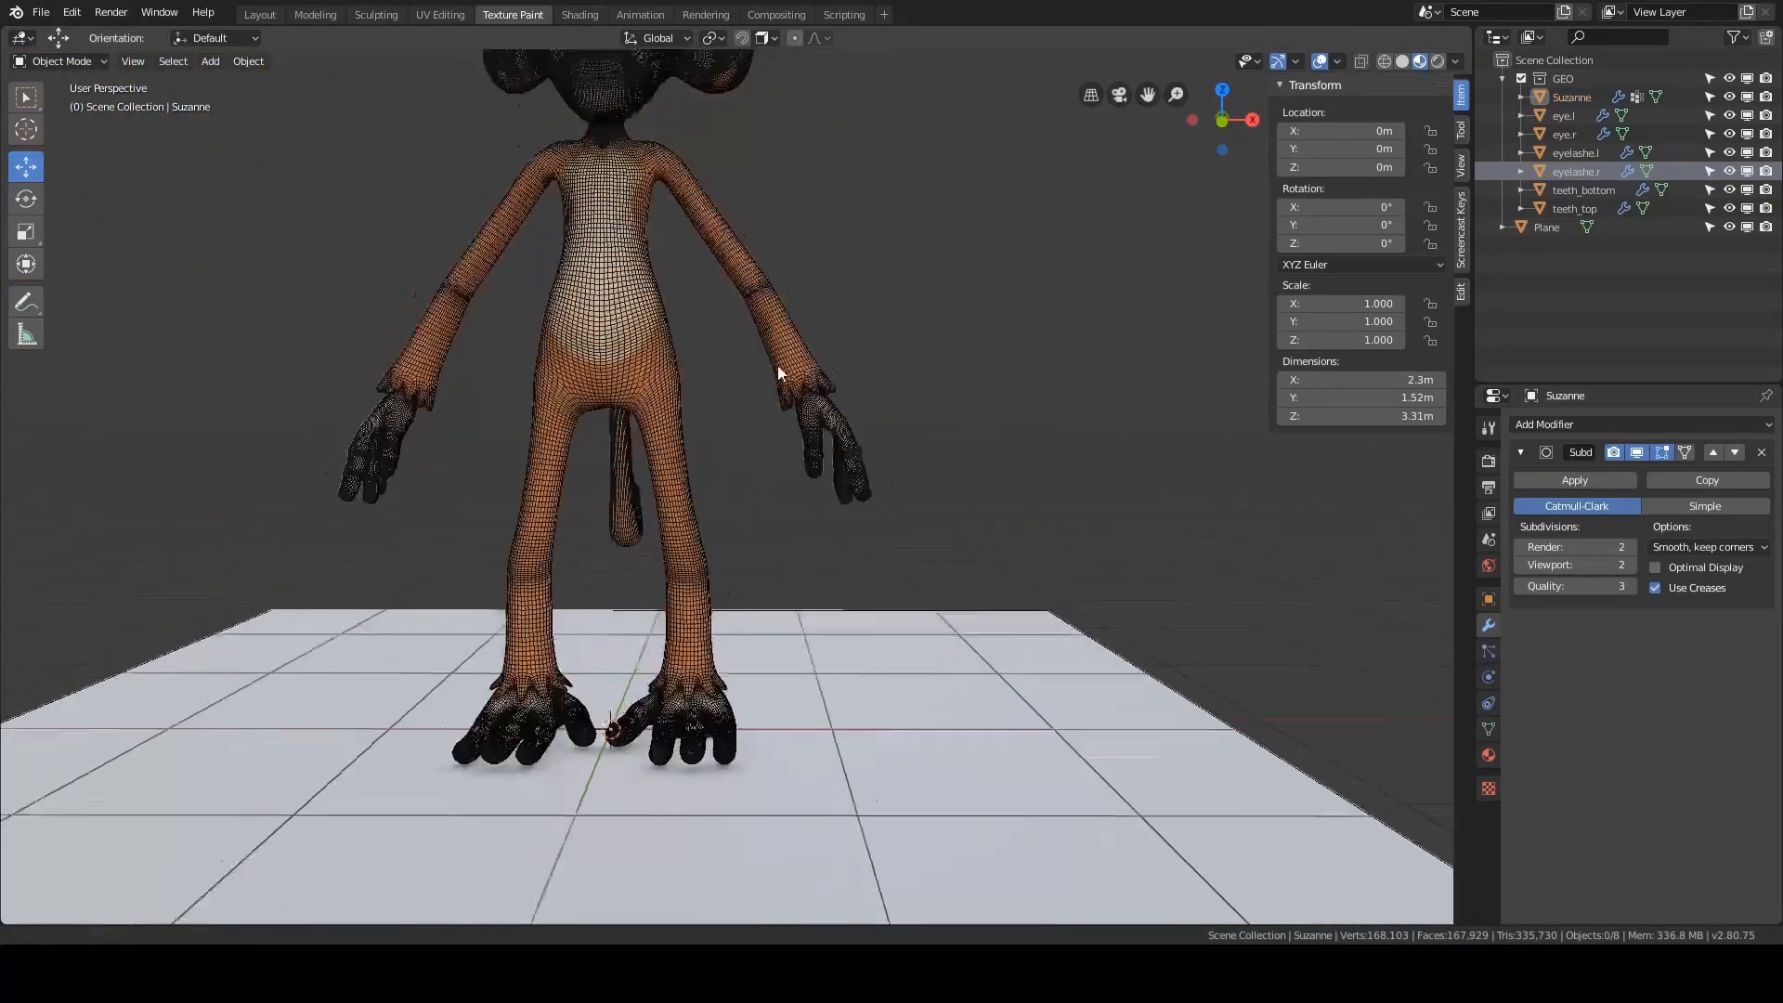
pyautogui.keyDown('alt'); pyautogui.moveTo(780, 370); pyautogui.dragTo(723, 371); pyautogui.keyUp('alt')
pyautogui.keyDown('alt'); pyautogui.moveTo(722, 371); pyautogui.dragTo(835, 473, button='middle'); pyautogui.keyUp('alt')
pyautogui.click(1635, 453)
# - Examine the unsmoothed monkey's feet on the ground plane, reselect the body, and view the full figure from the front
pyautogui.keyDown('alt'); pyautogui.moveTo(1207, 483); pyautogui.dragTo(910, 644); pyautogui.keyUp('alt')
pyautogui.keyDown('alt'); pyautogui.moveTo(910, 637); pyautogui.dragTo(894, 478, button='middle'); pyautogui.keyUp('alt')
pyautogui.keyDown('alt'); pyautogui.moveTo(894, 477); pyautogui.dragTo(720, 431); pyautogui.keyUp('alt')
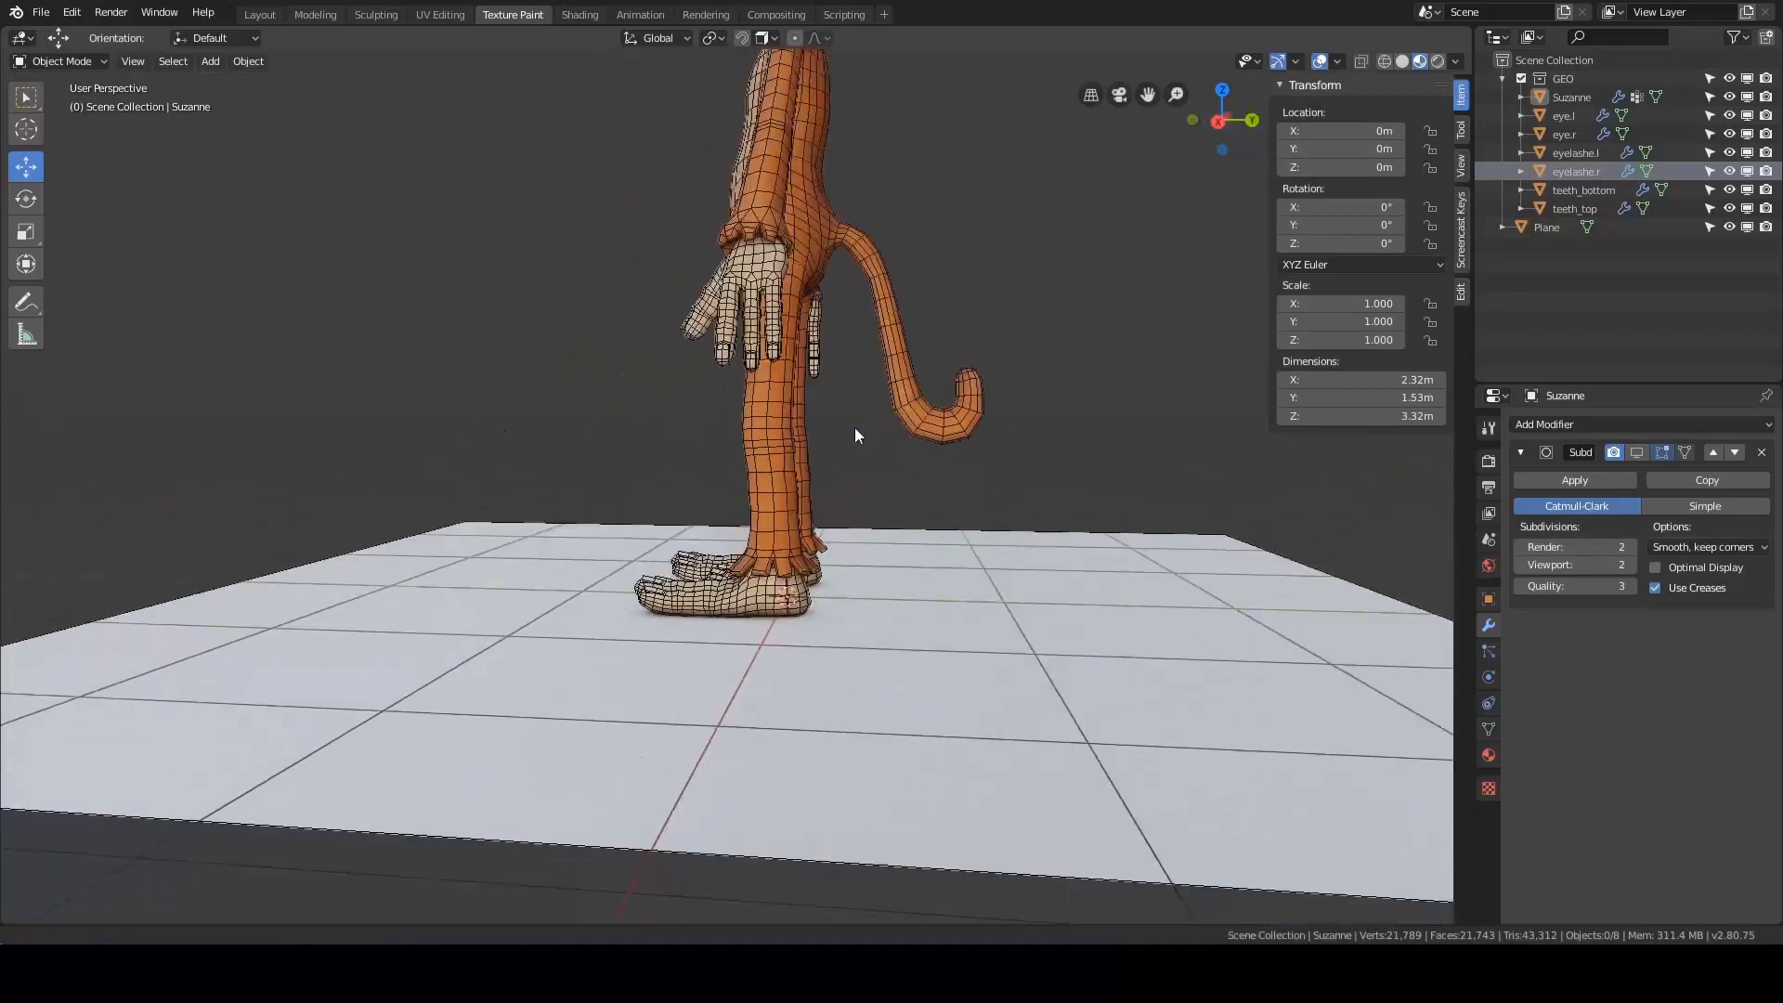
pyautogui.scroll(4, 863, 432)
pyautogui.moveTo(876, 436)
pyautogui.keyDown('shift'); pyautogui.mouseDown(button='middle')
pyautogui.moveTo(916, 358)
pyautogui.moveTo(850, 444)
pyautogui.moveTo(839, 406)
pyautogui.moveTo(871, 409)
pyautogui.moveTo(836, 411)
pyautogui.moveTo(882, 405)
pyautogui.mouseUp(button='middle'); pyautogui.keyUp('shift')
pyautogui.scroll(1, 858, 432)
pyautogui.scroll(1, 858, 431)
pyautogui.click(897, 375)
pyautogui.scroll(1, 968, 373)
pyautogui.scroll(-4, 968, 379)
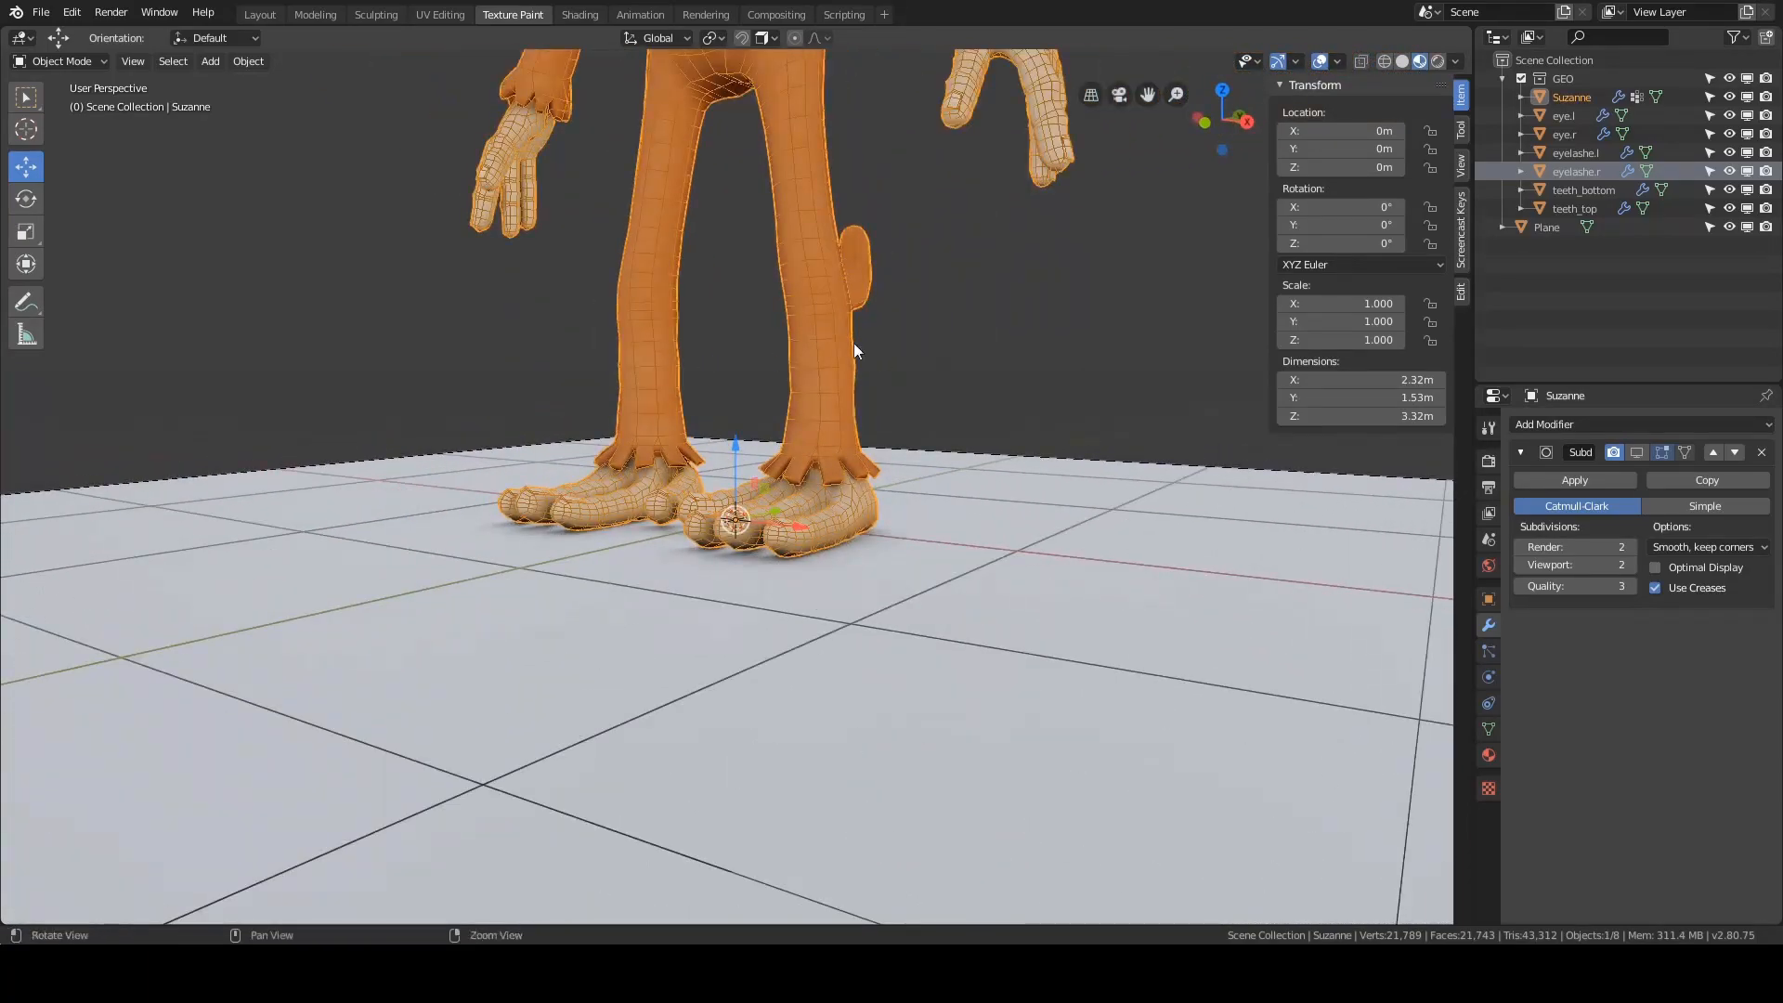
pyautogui.keyDown('alt'); pyautogui.moveTo(854, 343); pyautogui.dragTo(837, 461, button='middle'); pyautogui.keyUp('alt')
pyautogui.keyDown('alt'); pyautogui.moveTo(837, 460); pyautogui.dragTo(878, 494, button='right'); pyautogui.keyUp('alt')
pyautogui.keyDown('alt'); pyautogui.moveTo(878, 494); pyautogui.dragTo(911, 501); pyautogui.keyUp('alt')
pyautogui.keyDown('alt'); pyautogui.moveTo(912, 501); pyautogui.dragTo(928, 548, button='middle'); pyautogui.keyUp('alt')
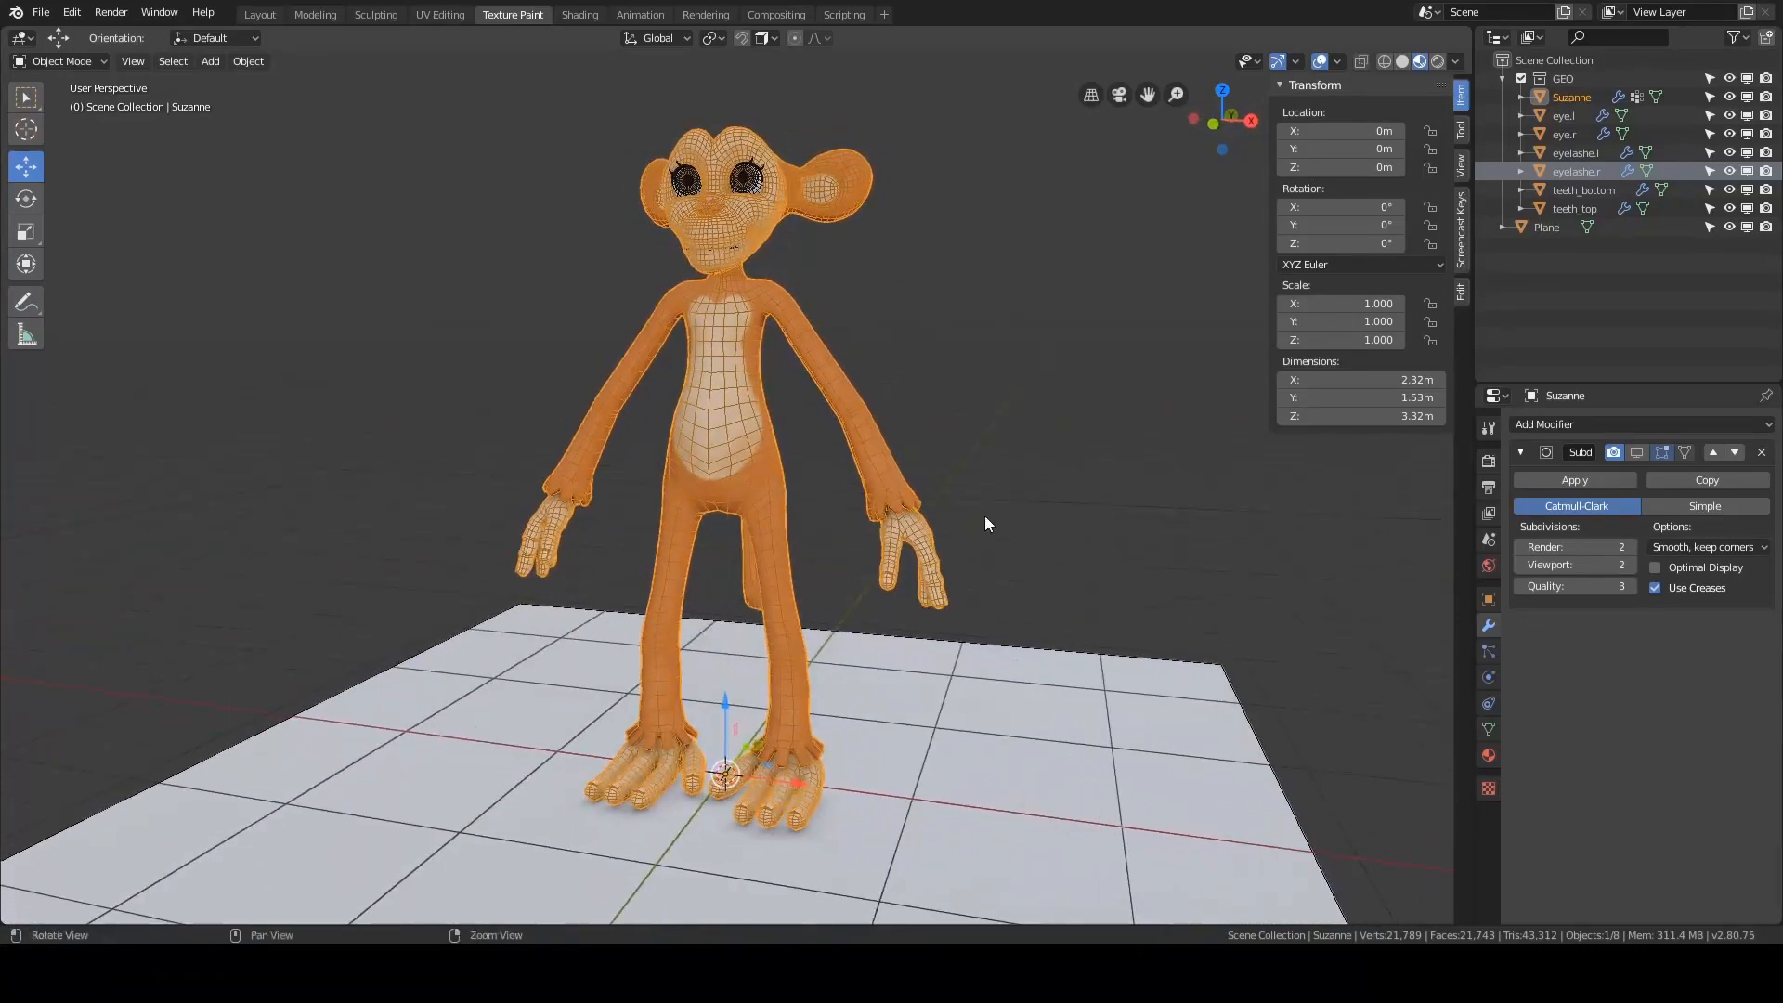
# - Show the Subdivision modifier's result in the viewport and set its viewport level to 1
pyautogui.scroll(5, 962, 458)
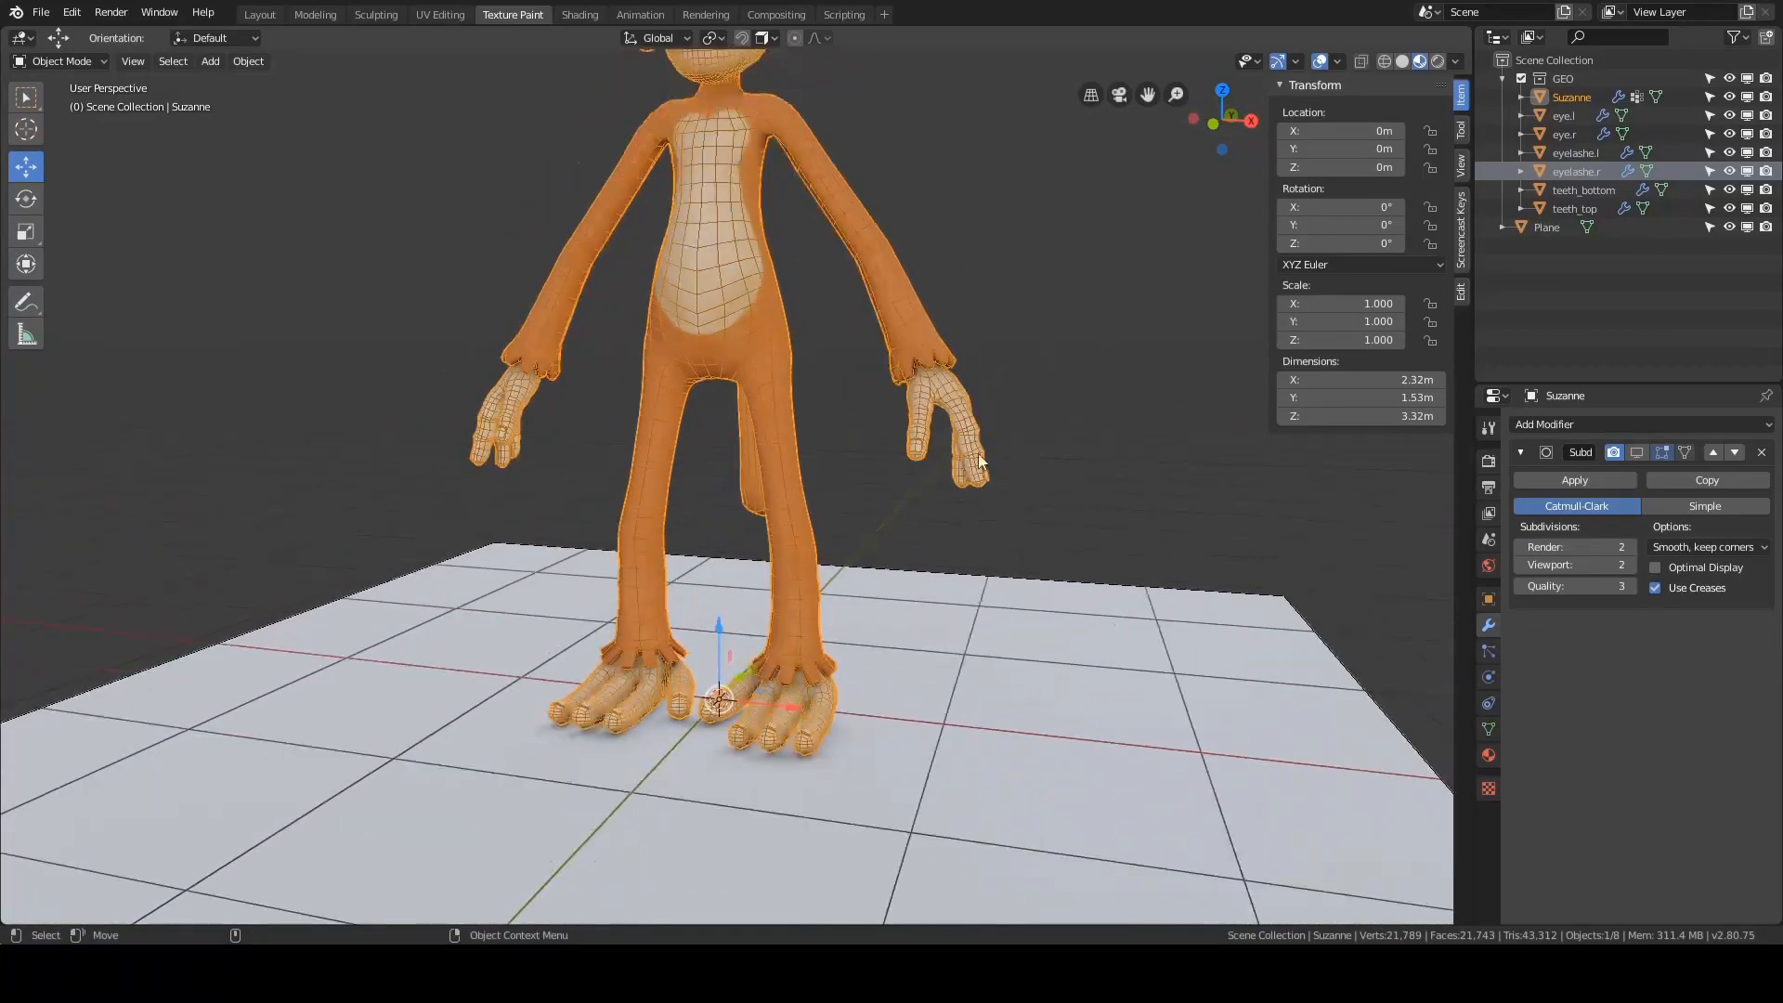
pyautogui.scroll(-6, 978, 459)
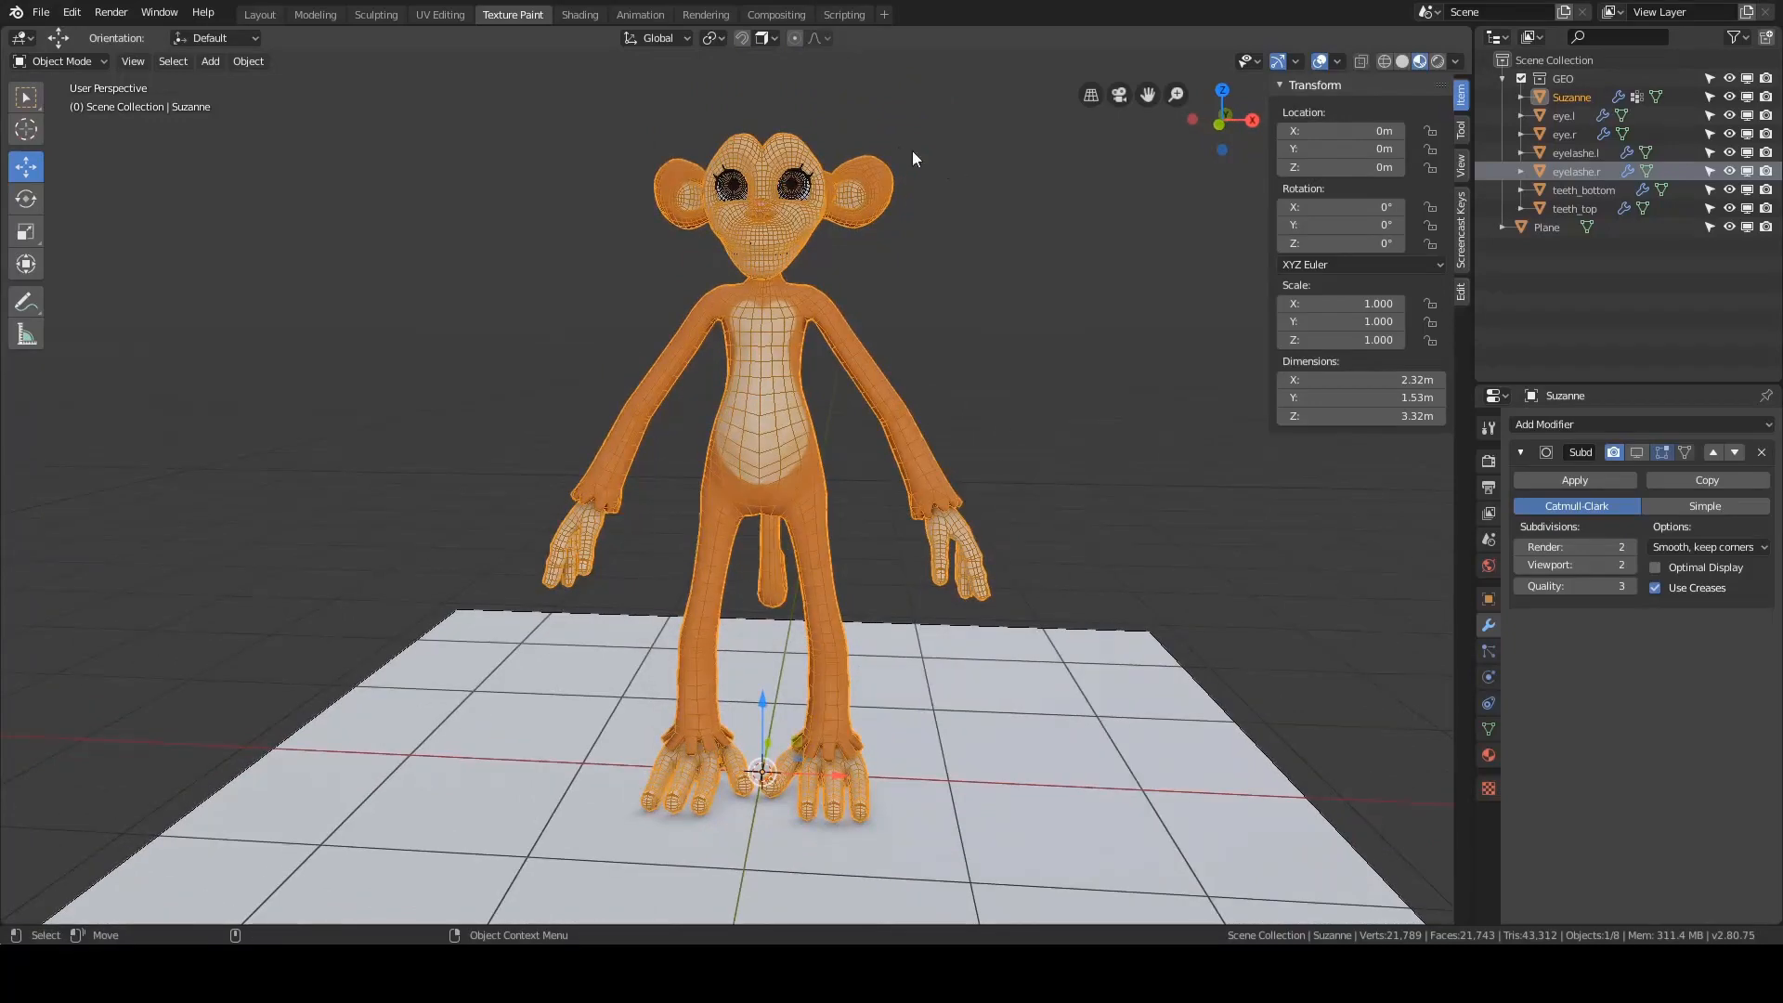
pyautogui.moveTo(727, 478); pyautogui.dragTo(938, 311, button='middle')
pyautogui.scroll(4, 836, 340)
pyautogui.click(1641, 452)
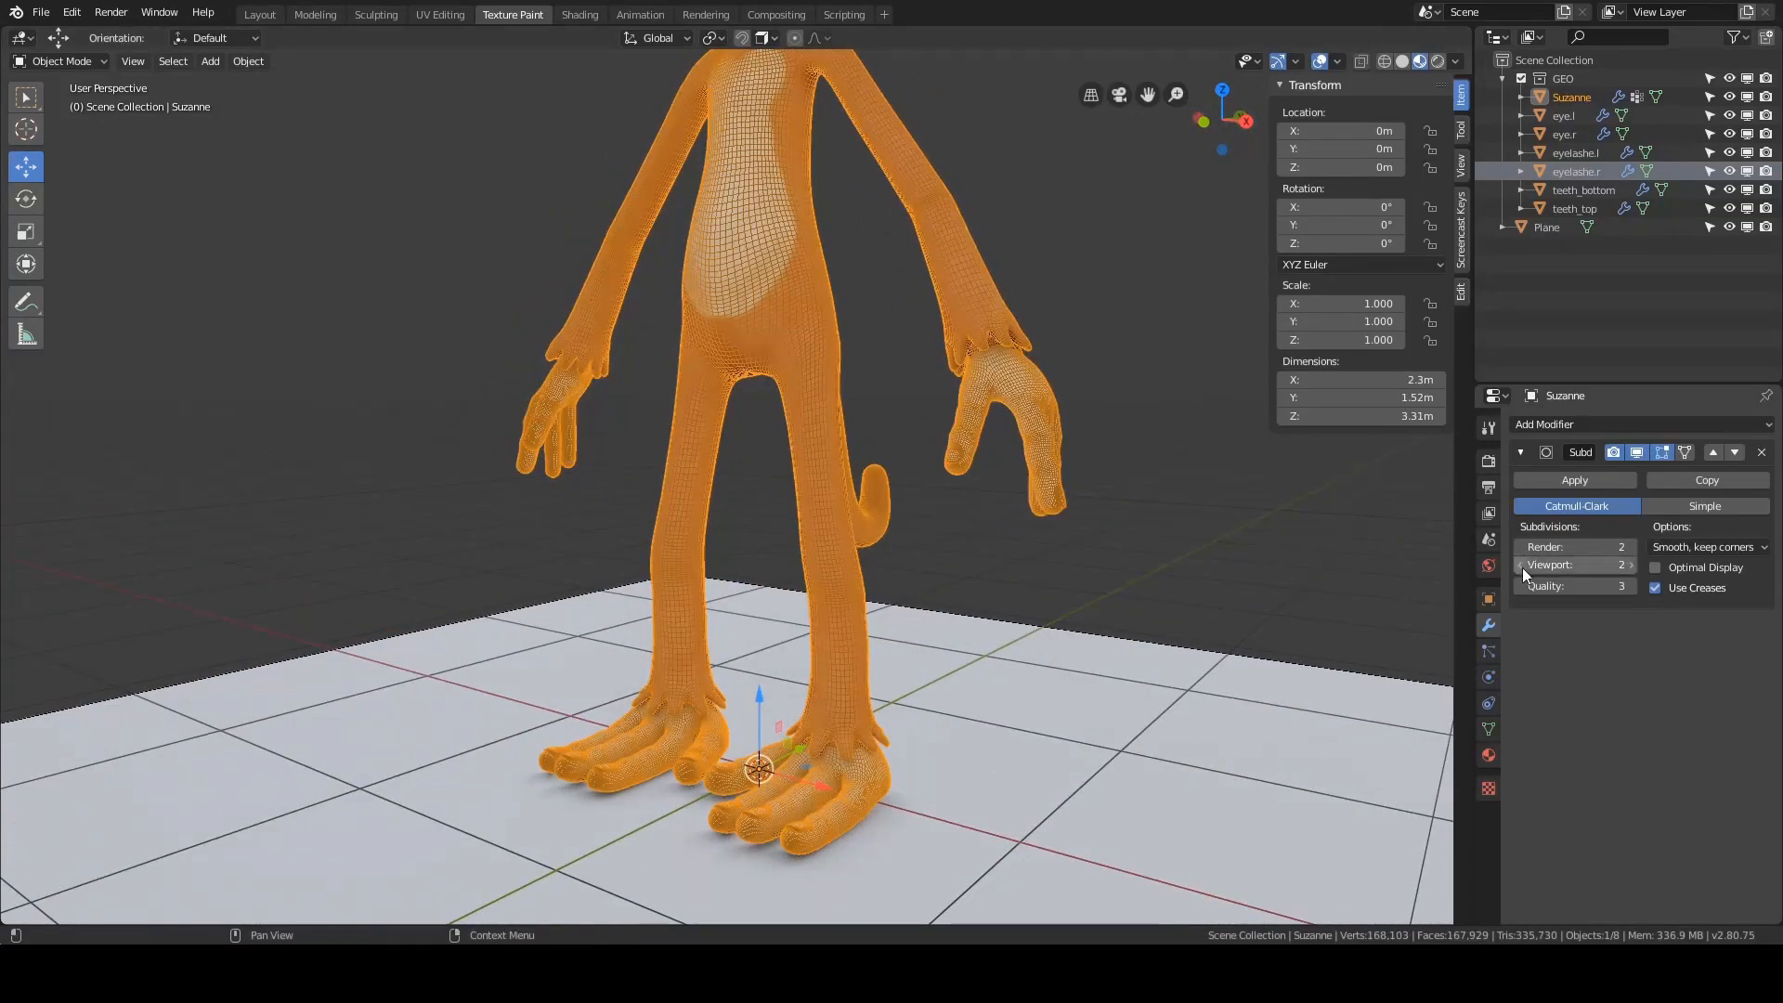
pyautogui.click(1522, 565)
pyautogui.moveTo(1078, 485); pyautogui.dragTo(1015, 485, button='middle')
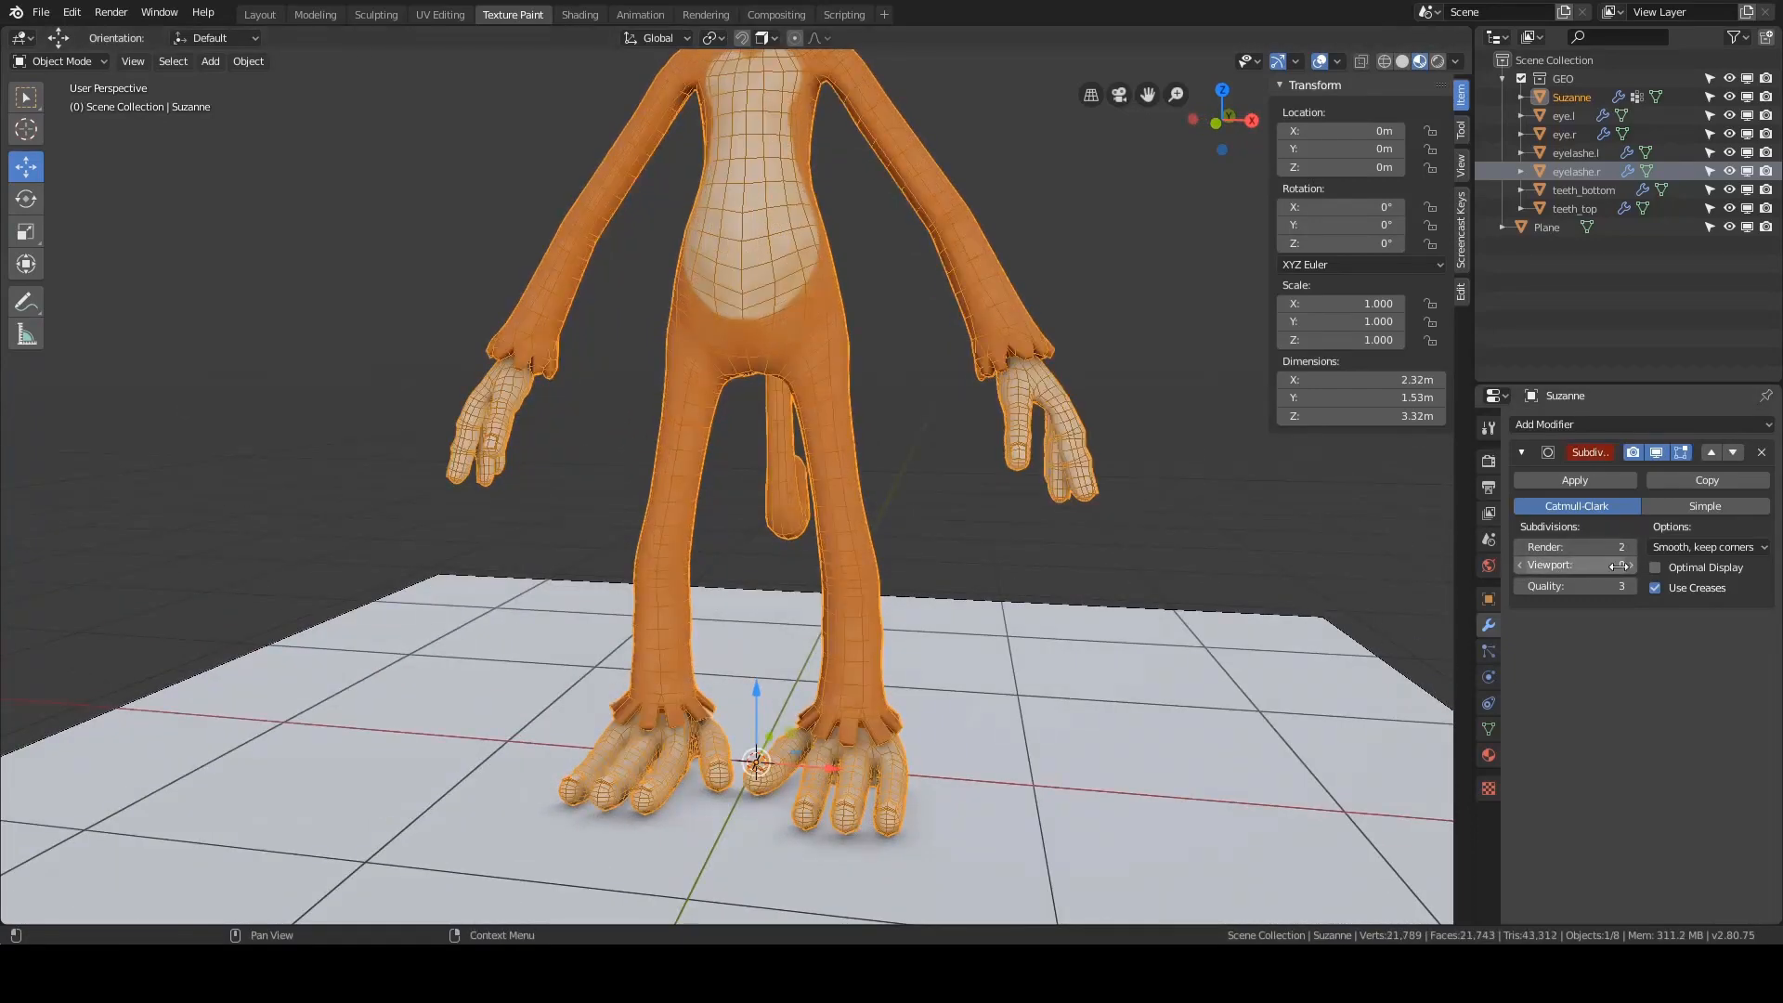
pyautogui.click(1620, 565)
# - Compare the foot's side profile at viewport subdivision levels 1 and 2, ending at level 1
pyautogui.press('KP_3')
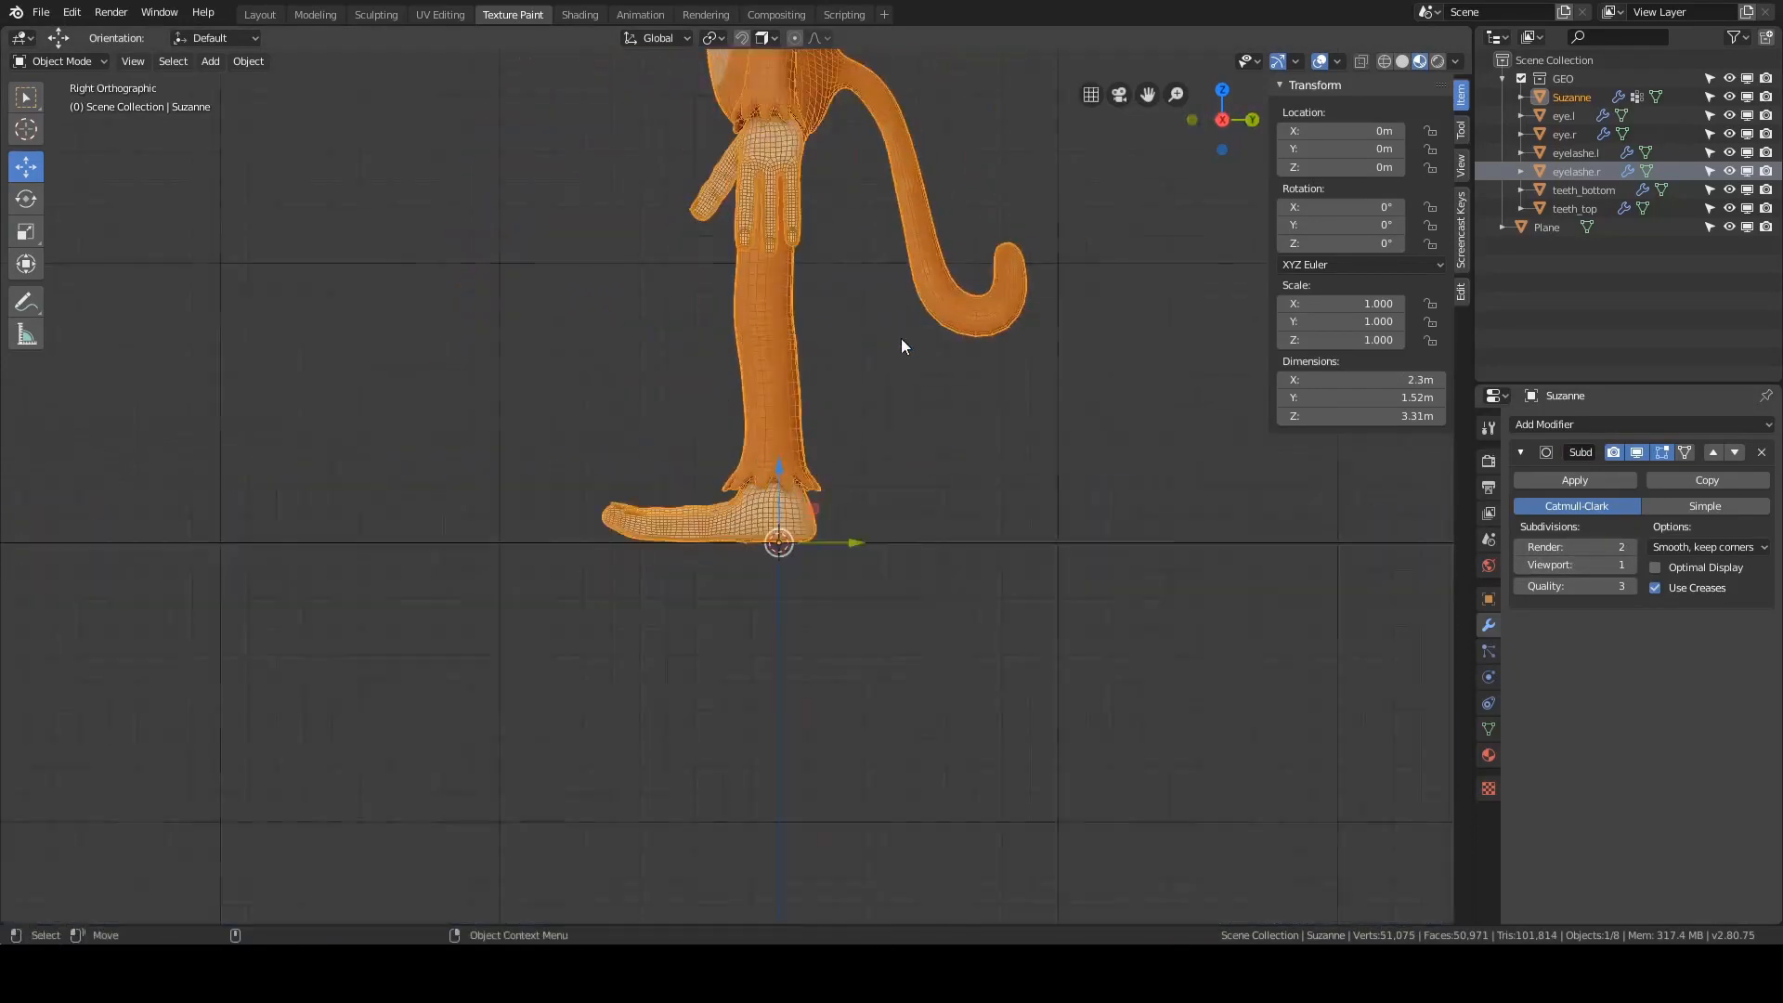
pyautogui.scroll(7, 895, 365)
pyautogui.keyDown('shift'); pyautogui.moveTo(716, 464); pyautogui.dragTo(837, 219, button='middle'); pyautogui.keyUp('shift')
pyautogui.scroll(3, 838, 219)
pyautogui.keyDown('shift'); pyautogui.moveTo(753, 355); pyautogui.dragTo(741, 416, button='middle'); pyautogui.keyUp('shift')
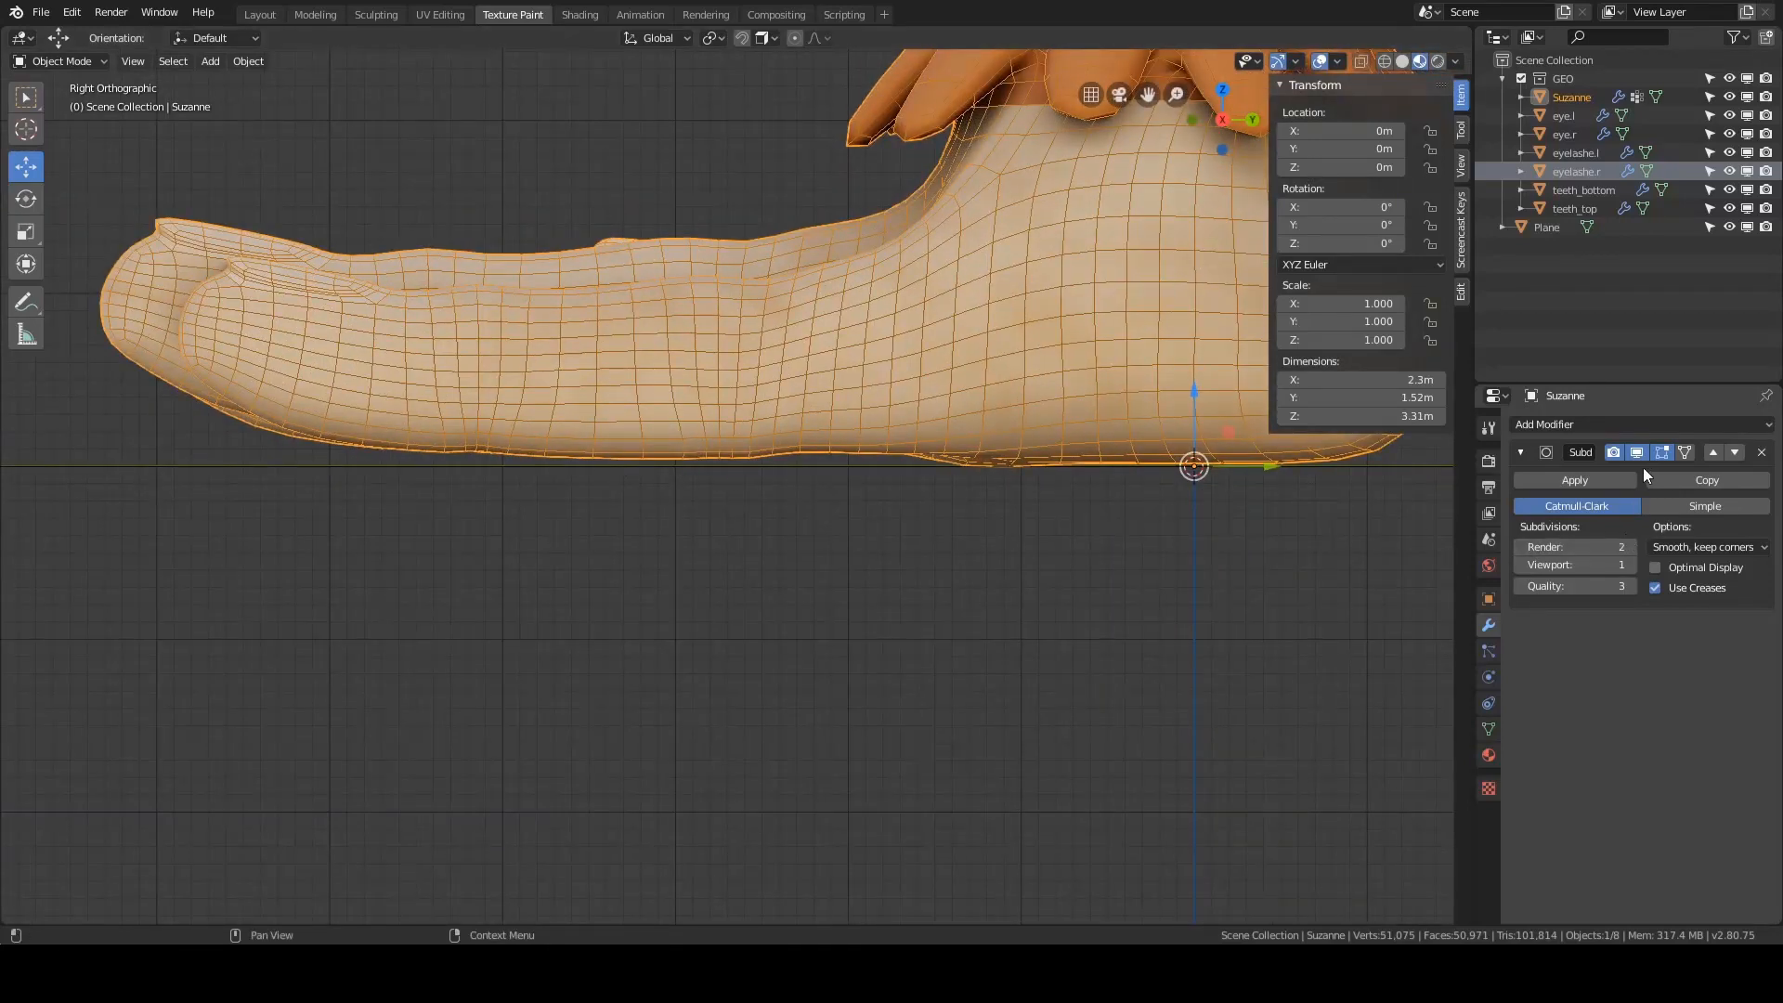
pyautogui.click(1631, 564)
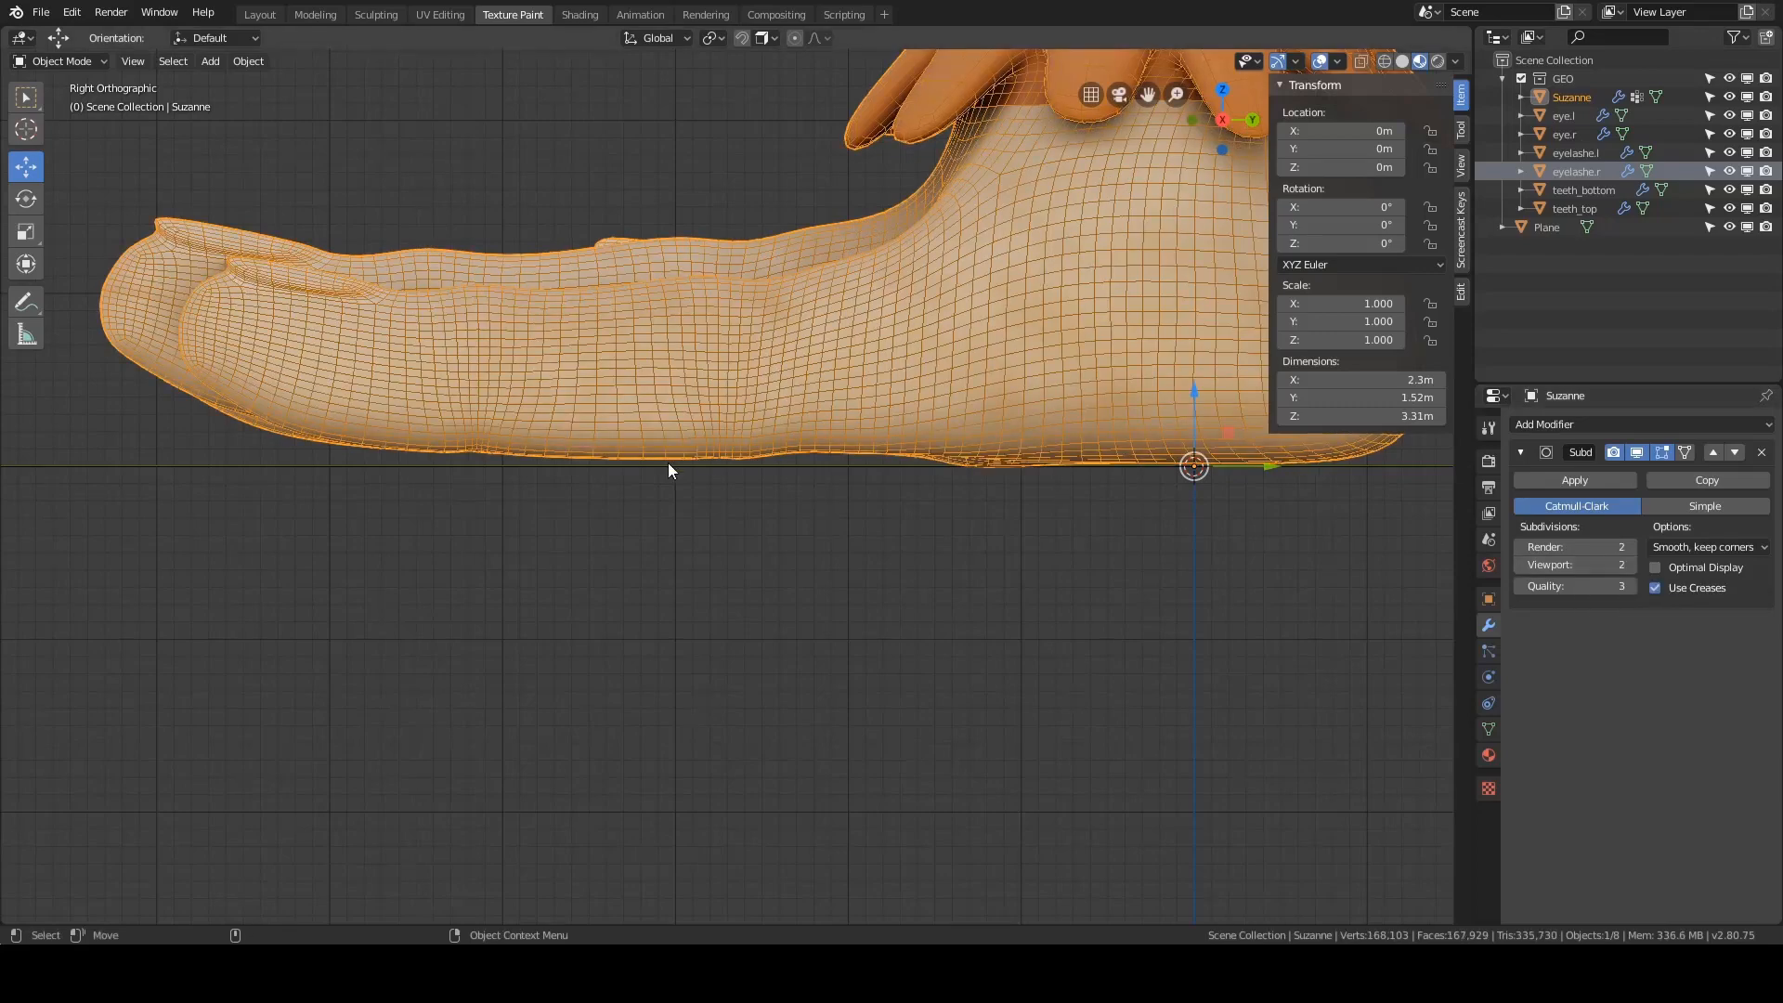
pyautogui.click(1519, 566)
pyautogui.click(1631, 565)
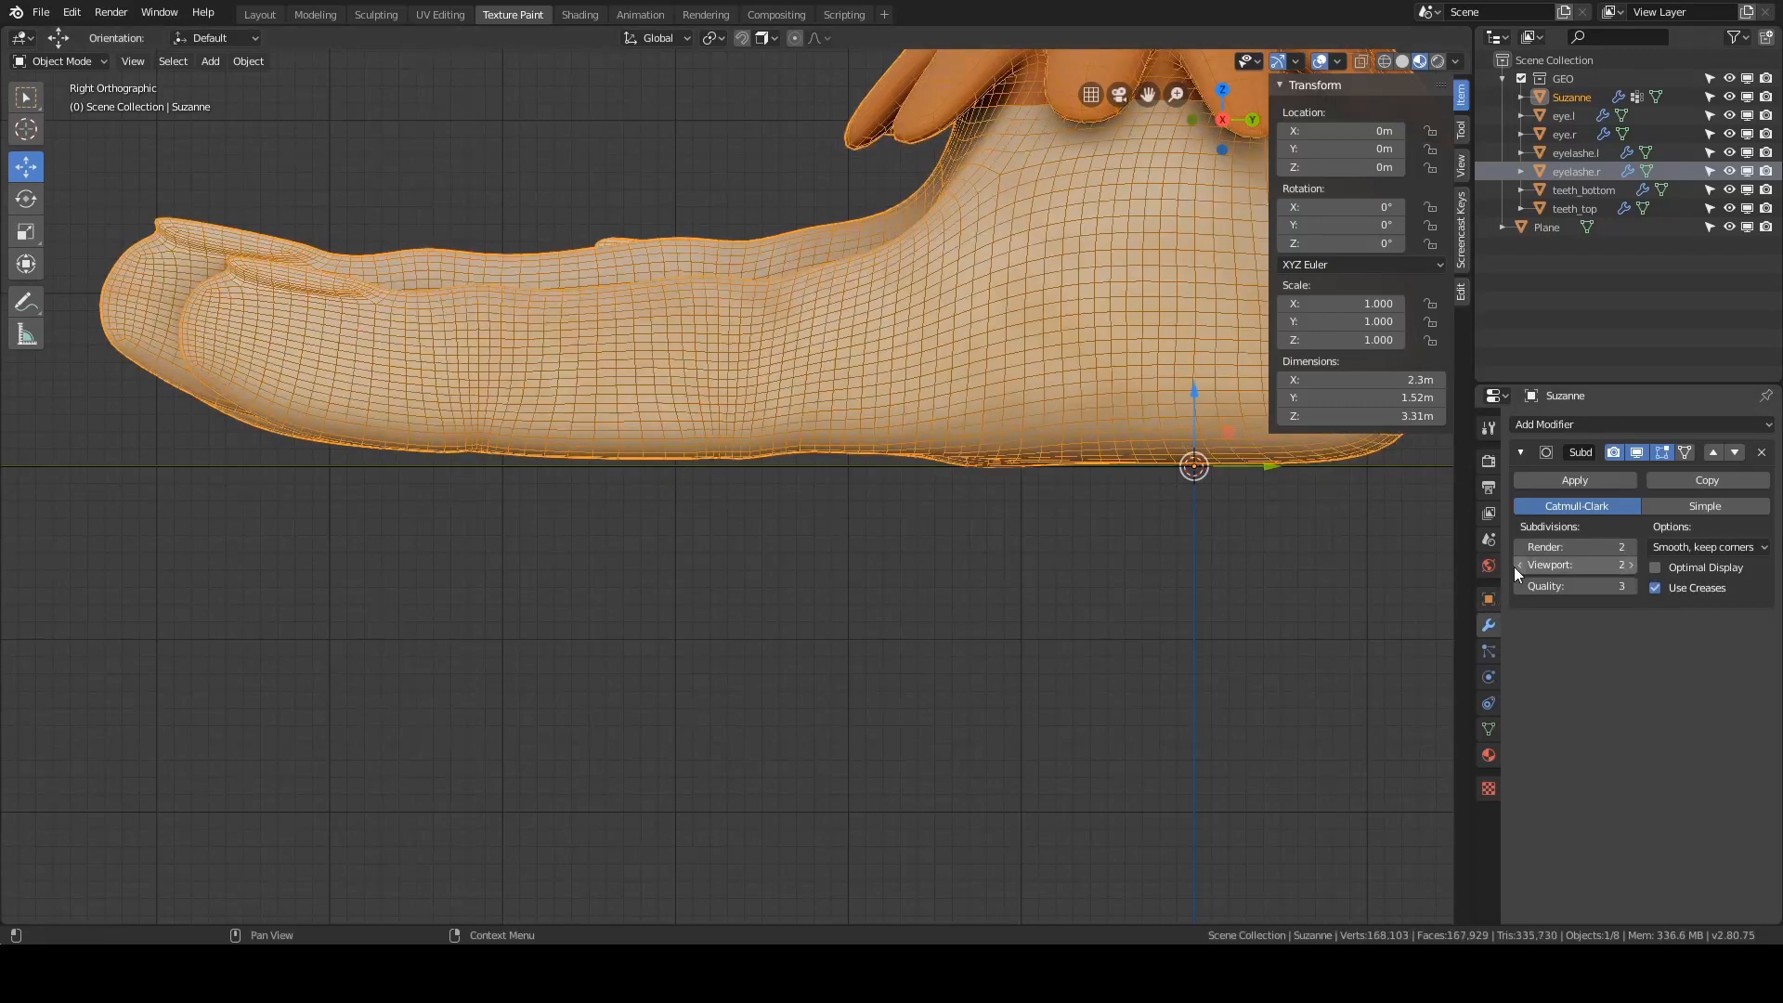
pyautogui.click(1519, 565)
# - Turn off the Subdivision modifier's display in the viewport
pyautogui.moveTo(873, 372); pyautogui.dragTo(947, 490, button='middle')
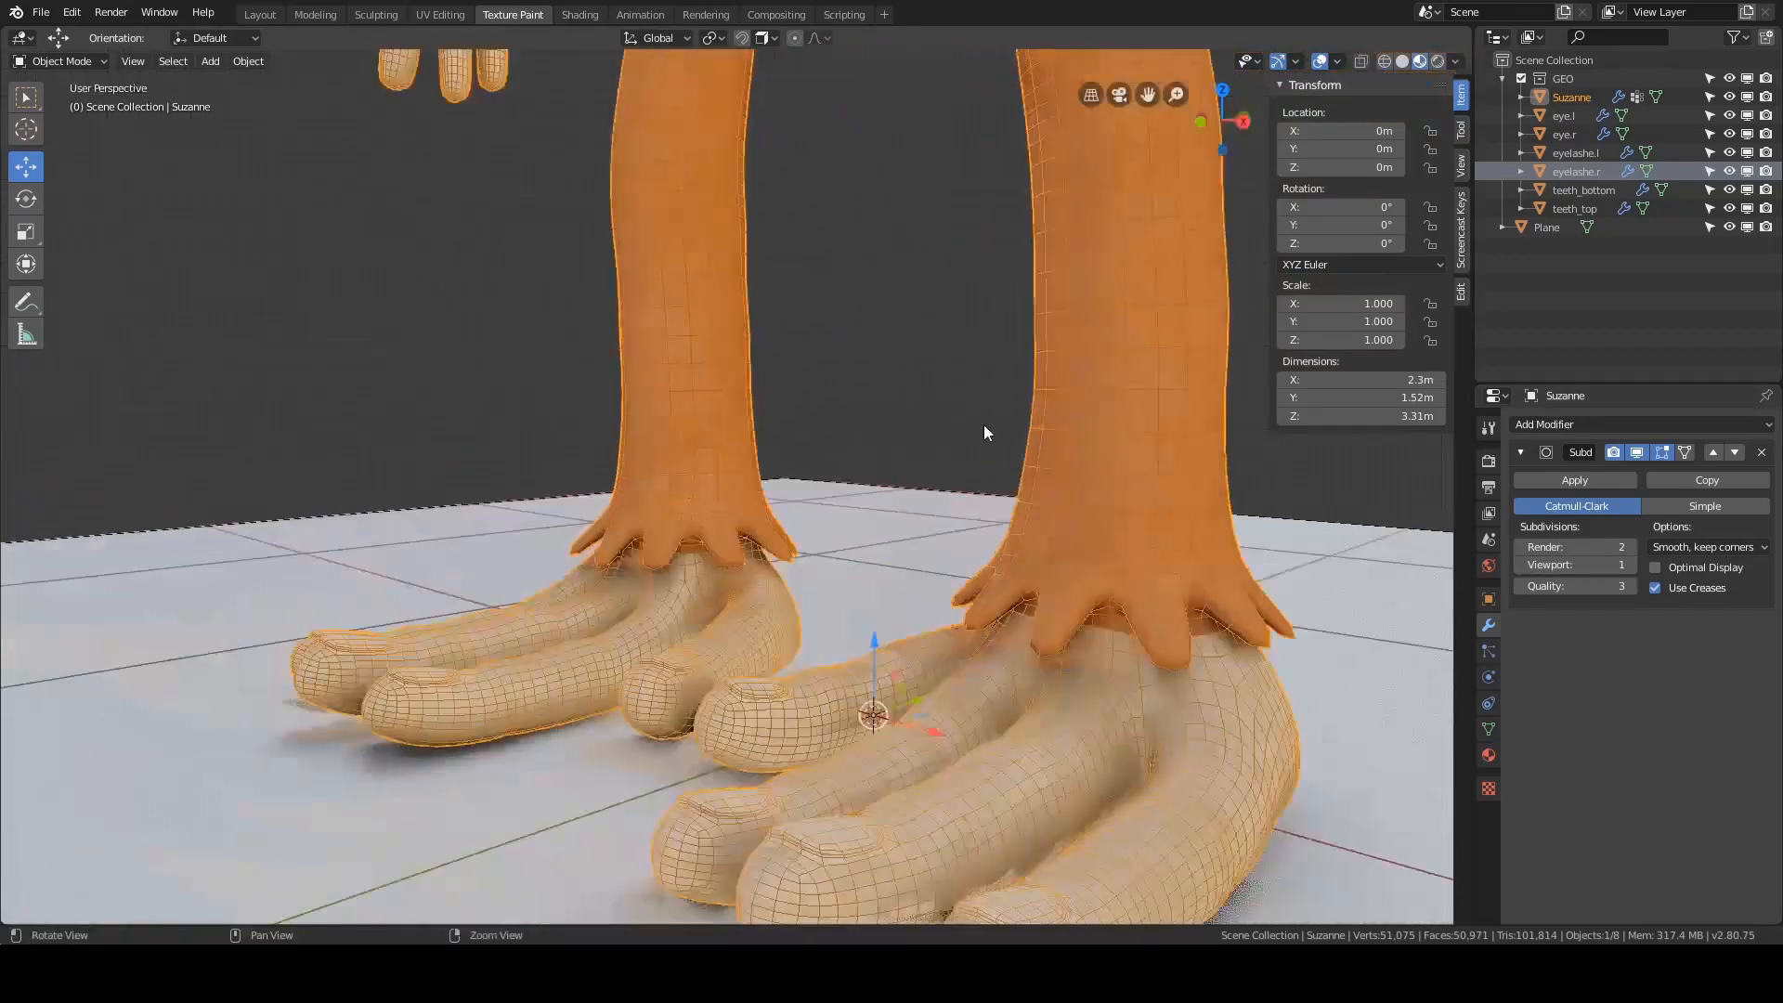
pyautogui.keyDown('alt'); pyautogui.moveTo(983, 425); pyautogui.dragTo(1010, 423, button='right'); pyautogui.keyUp('alt')
pyautogui.keyDown('alt'); pyautogui.moveTo(1011, 424); pyautogui.dragTo(999, 371); pyautogui.keyUp('alt')
pyautogui.keyDown('alt'); pyautogui.moveTo(999, 370); pyautogui.dragTo(919, 543, button='middle'); pyautogui.keyUp('alt')
pyautogui.click(1637, 452)
# - Examine the unsubdivided body mesh across the torso, arms, legs and feet
pyautogui.keyDown('shift'); pyautogui.moveTo(761, 419); pyautogui.dragTo(750, 542, button='middle'); pyautogui.keyUp('shift')
pyautogui.scroll(1, 756, 529)
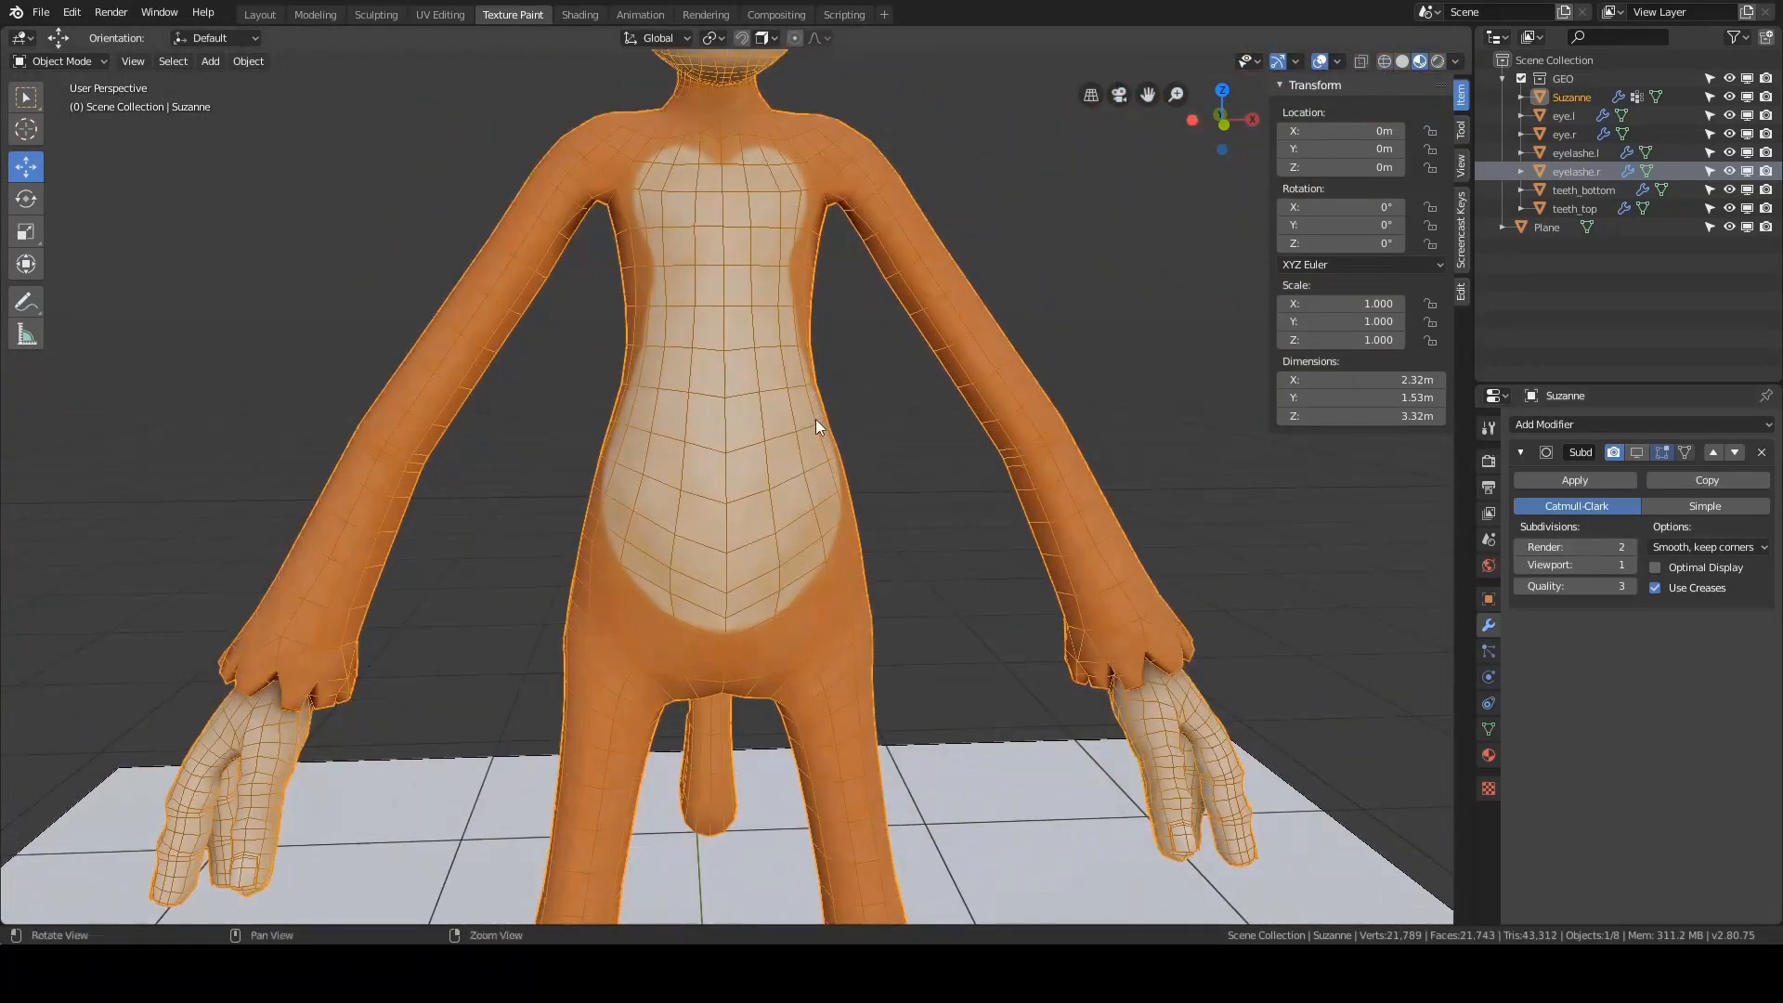
pyautogui.moveTo(856, 461); pyautogui.dragTo(821, 427, button='middle')
pyautogui.scroll(2, 821, 427)
pyautogui.moveTo(820, 427)
pyautogui.keyDown('alt'); pyautogui.mouseDown()
pyautogui.moveTo(860, 405)
pyautogui.moveTo(810, 448)
pyautogui.moveTo(809, 420)
pyautogui.moveTo(790, 440)
pyautogui.mouseUp(); pyautogui.keyUp('alt')
pyautogui.scroll(-3, 810, 421)
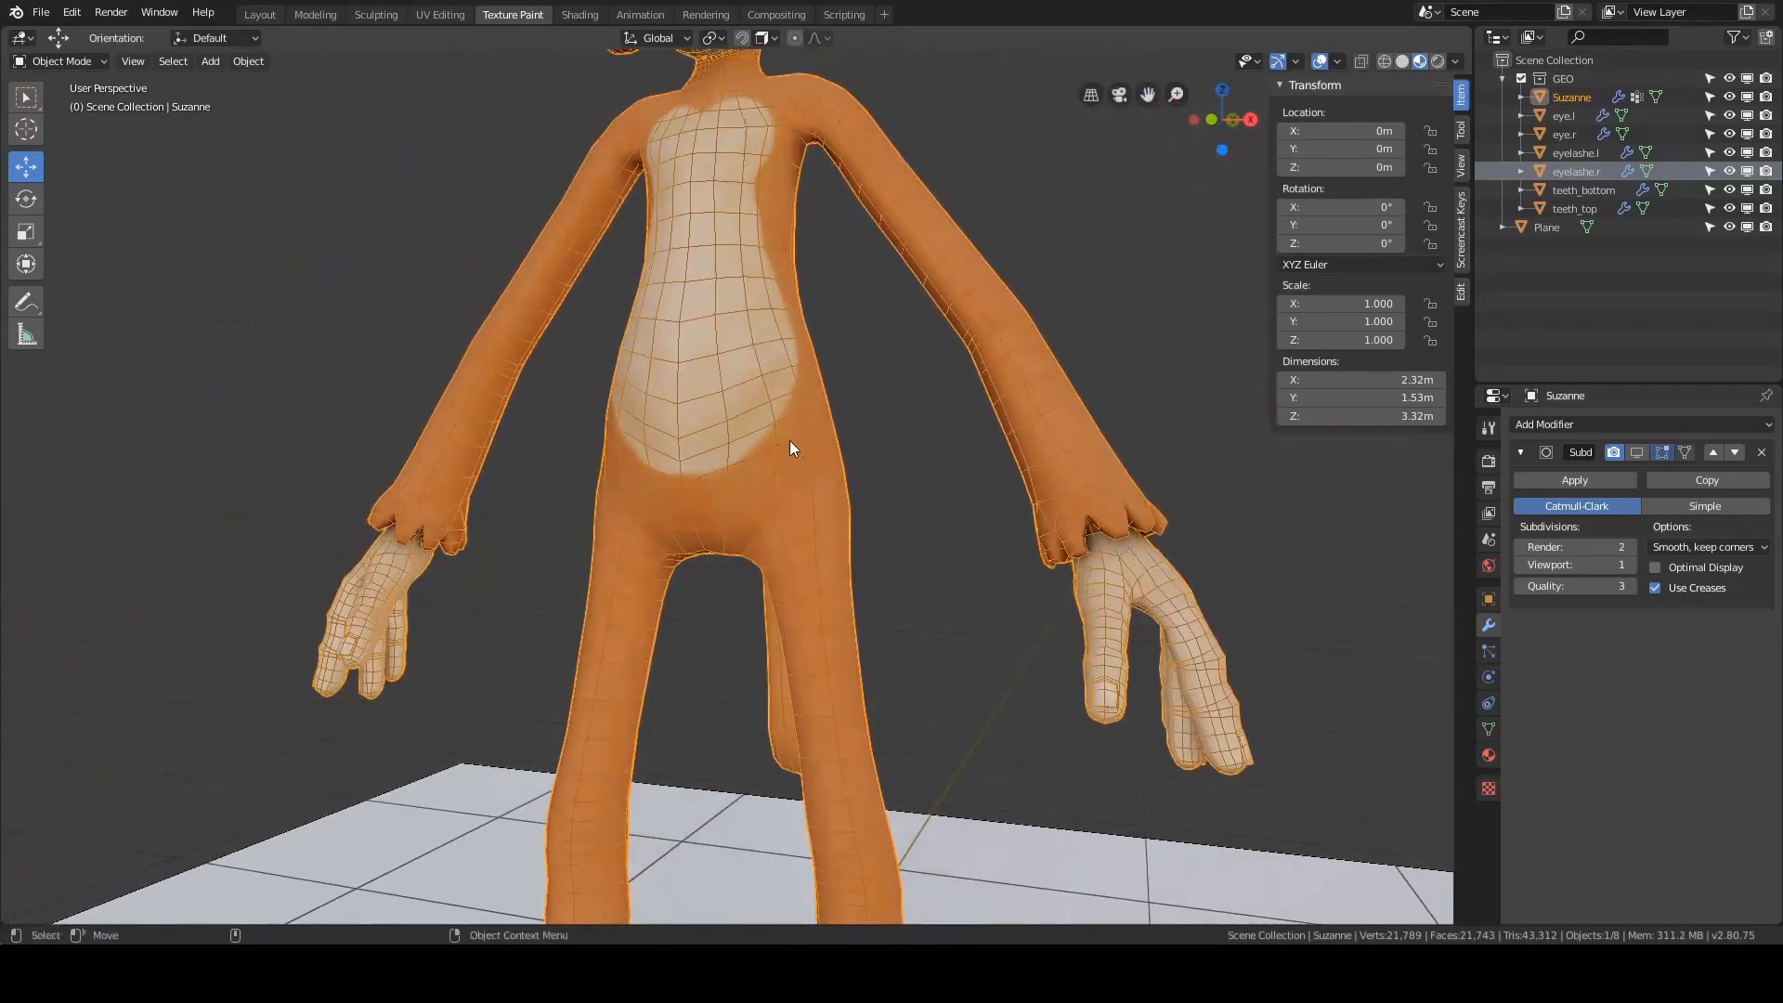
pyautogui.scroll(-3, 789, 440)
pyautogui.keyDown('alt'); pyautogui.moveTo(794, 487); pyautogui.dragTo(799, 347, button='middle'); pyautogui.keyUp('alt')
pyautogui.scroll(5, 798, 347)
pyautogui.keyDown('alt'); pyautogui.moveTo(868, 542); pyautogui.dragTo(807, 375, button='middle'); pyautogui.keyUp('alt')
pyautogui.scroll(-2, 808, 375)
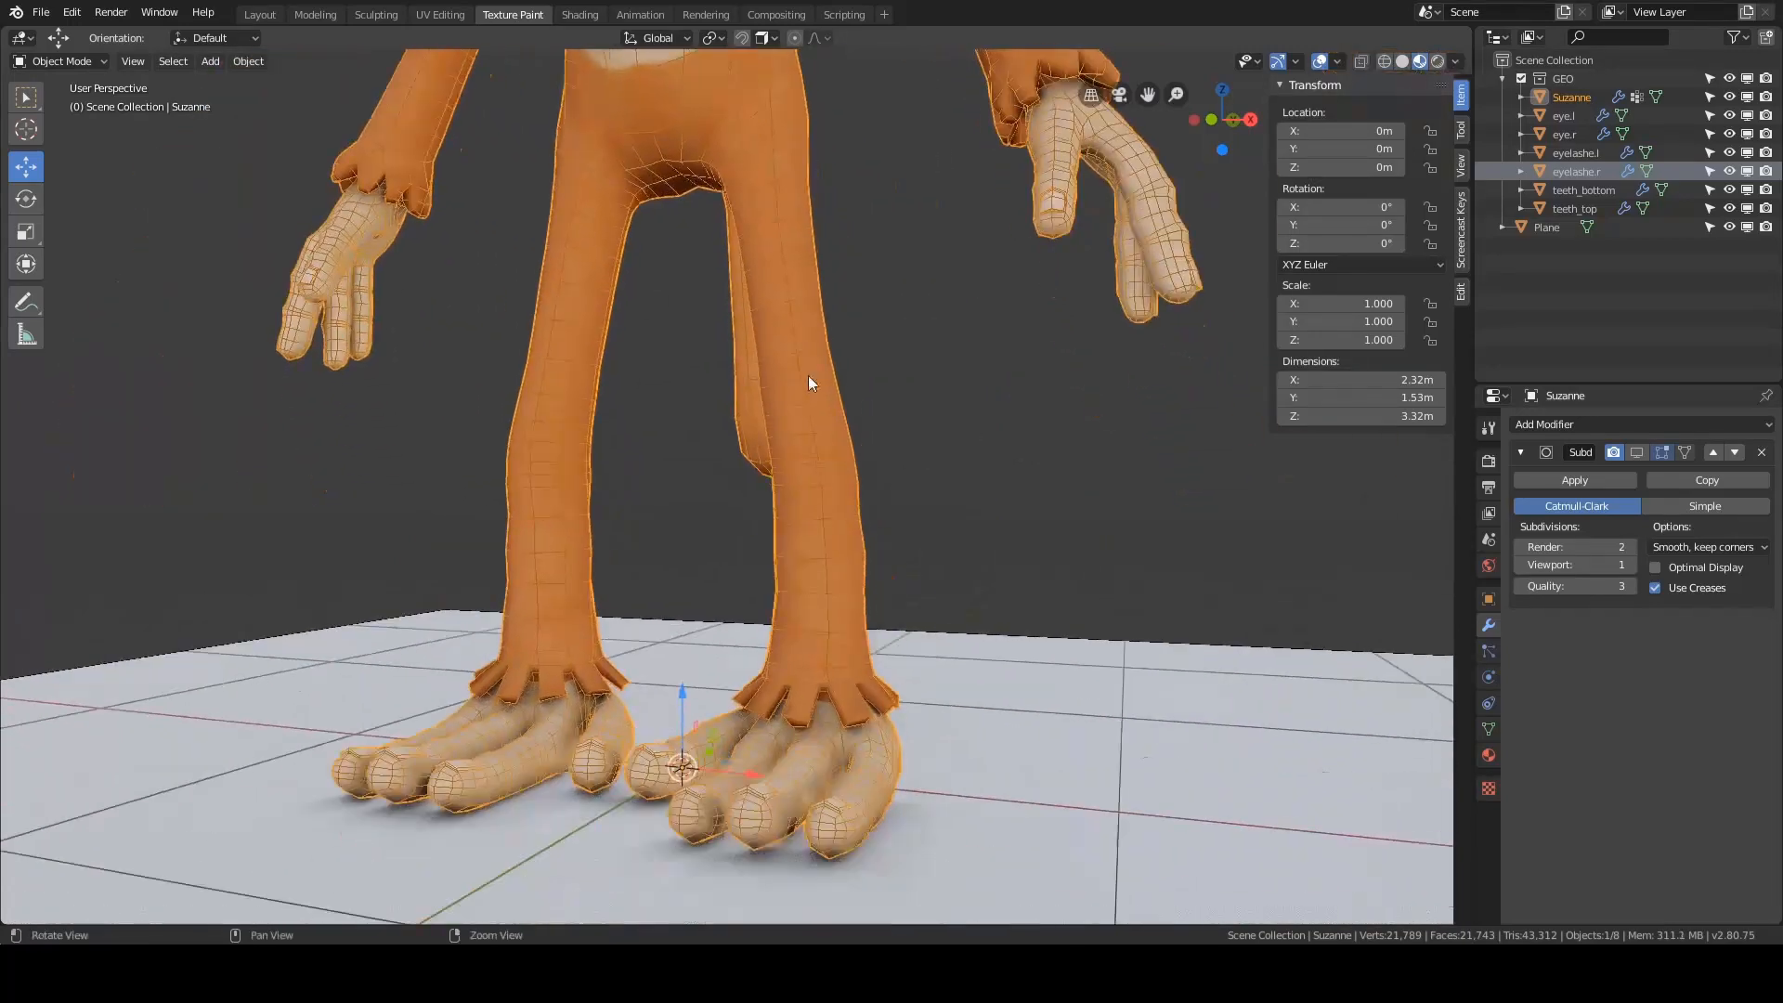
pyautogui.keyDown('alt'); pyautogui.moveTo(808, 375); pyautogui.dragTo(810, 320); pyautogui.keyUp('alt')
pyautogui.keyDown('alt'); pyautogui.moveTo(810, 320); pyautogui.dragTo(770, 483, button='middle'); pyautogui.keyUp('alt')
pyautogui.scroll(1, 771, 483)
pyautogui.keyDown('alt'); pyautogui.moveTo(771, 483); pyautogui.dragTo(805, 510); pyautogui.keyUp('alt')
pyautogui.scroll(1, 762, 514)
pyautogui.scroll(-2, 805, 511)
# - Enter Edit Mode on the Suzanne mesh and inspect the edge loops running around the hips and along the tail
pyautogui.press('Tab')
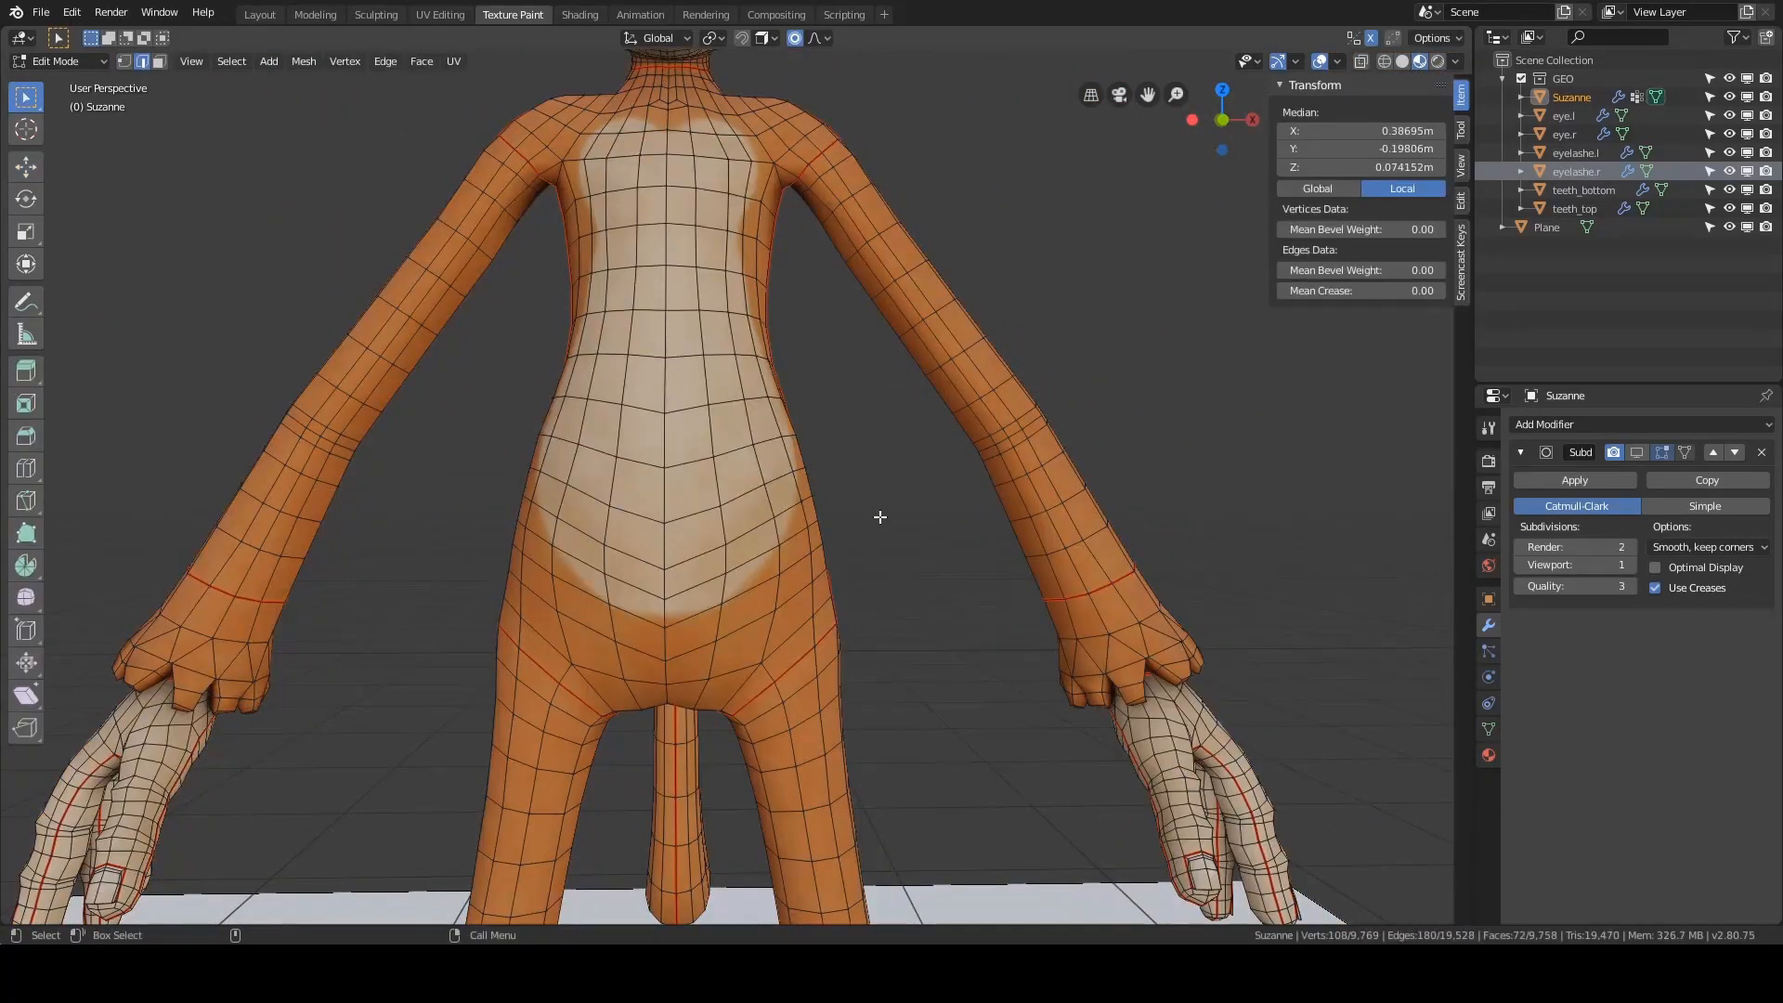
pyautogui.keyDown('alt'); pyautogui.moveTo(873, 515); pyautogui.dragTo(569, 537); pyautogui.keyUp('alt')
pyautogui.keyDown('alt'); pyautogui.moveTo(933, 557); pyautogui.dragTo(910, 475, button='middle'); pyautogui.keyUp('alt')
pyautogui.scroll(3, 912, 475)
pyautogui.keyDown('alt'); pyautogui.moveTo(912, 475); pyautogui.dragTo(645, 501); pyautogui.keyUp('alt')
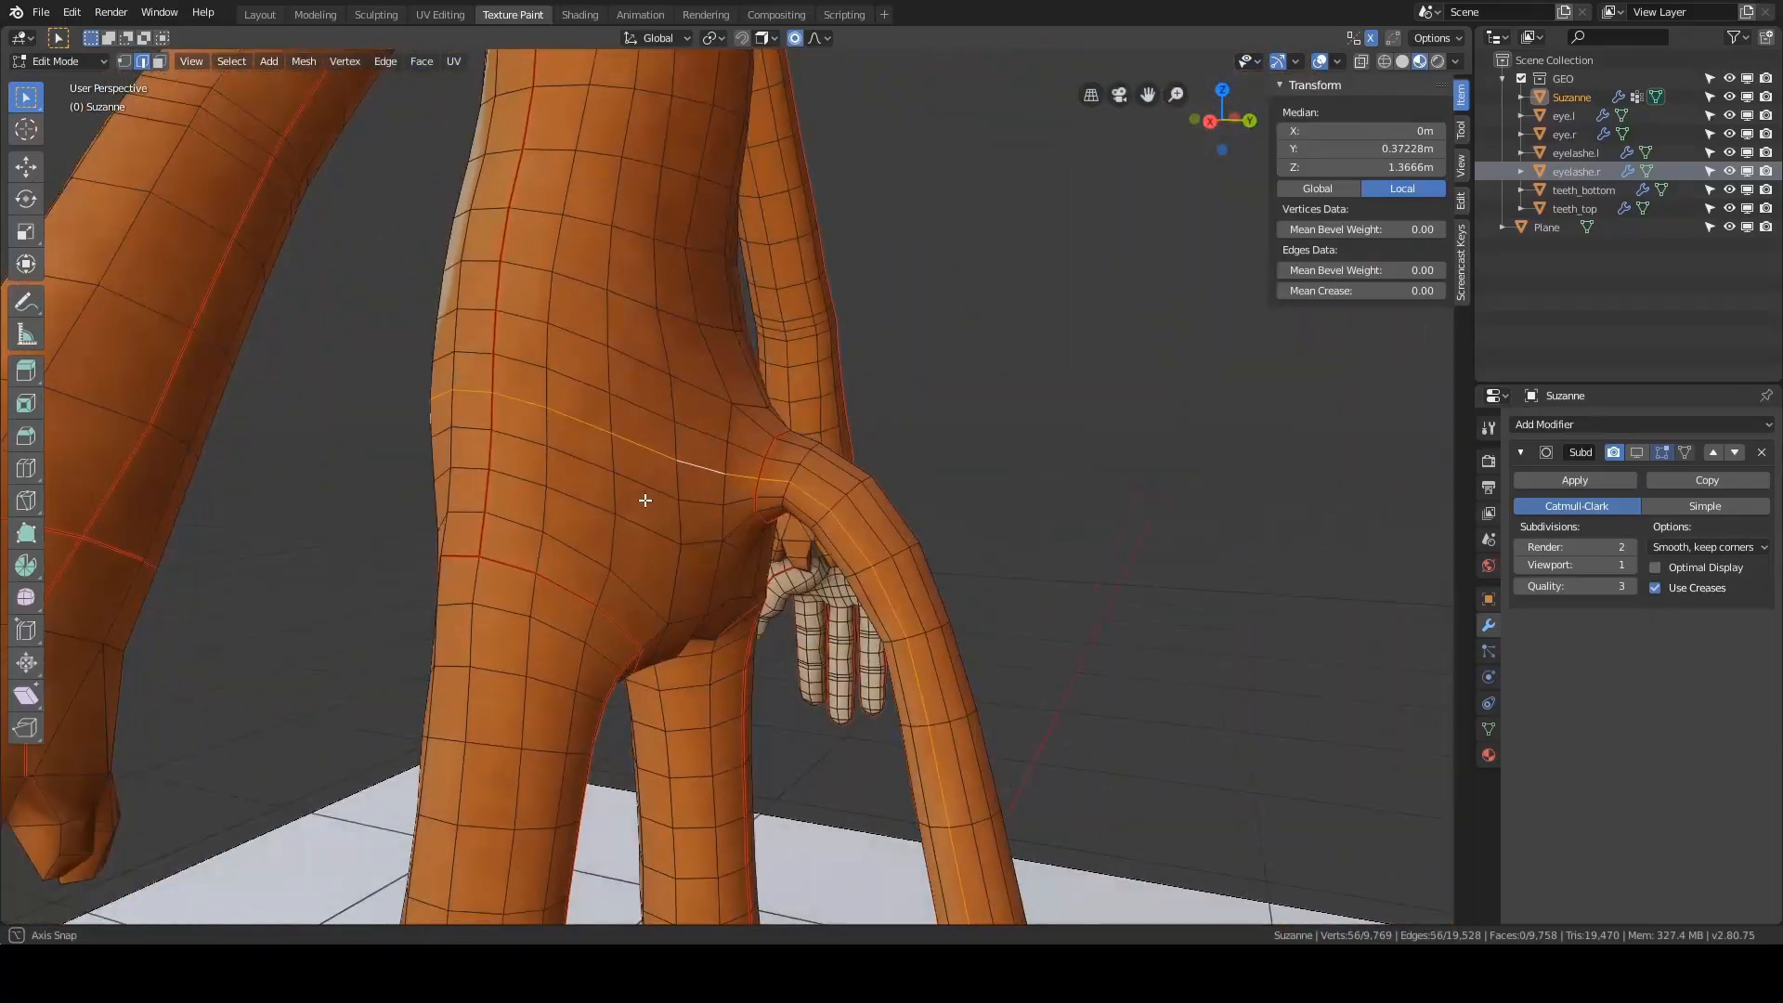
pyautogui.scroll(-5, 750, 500)
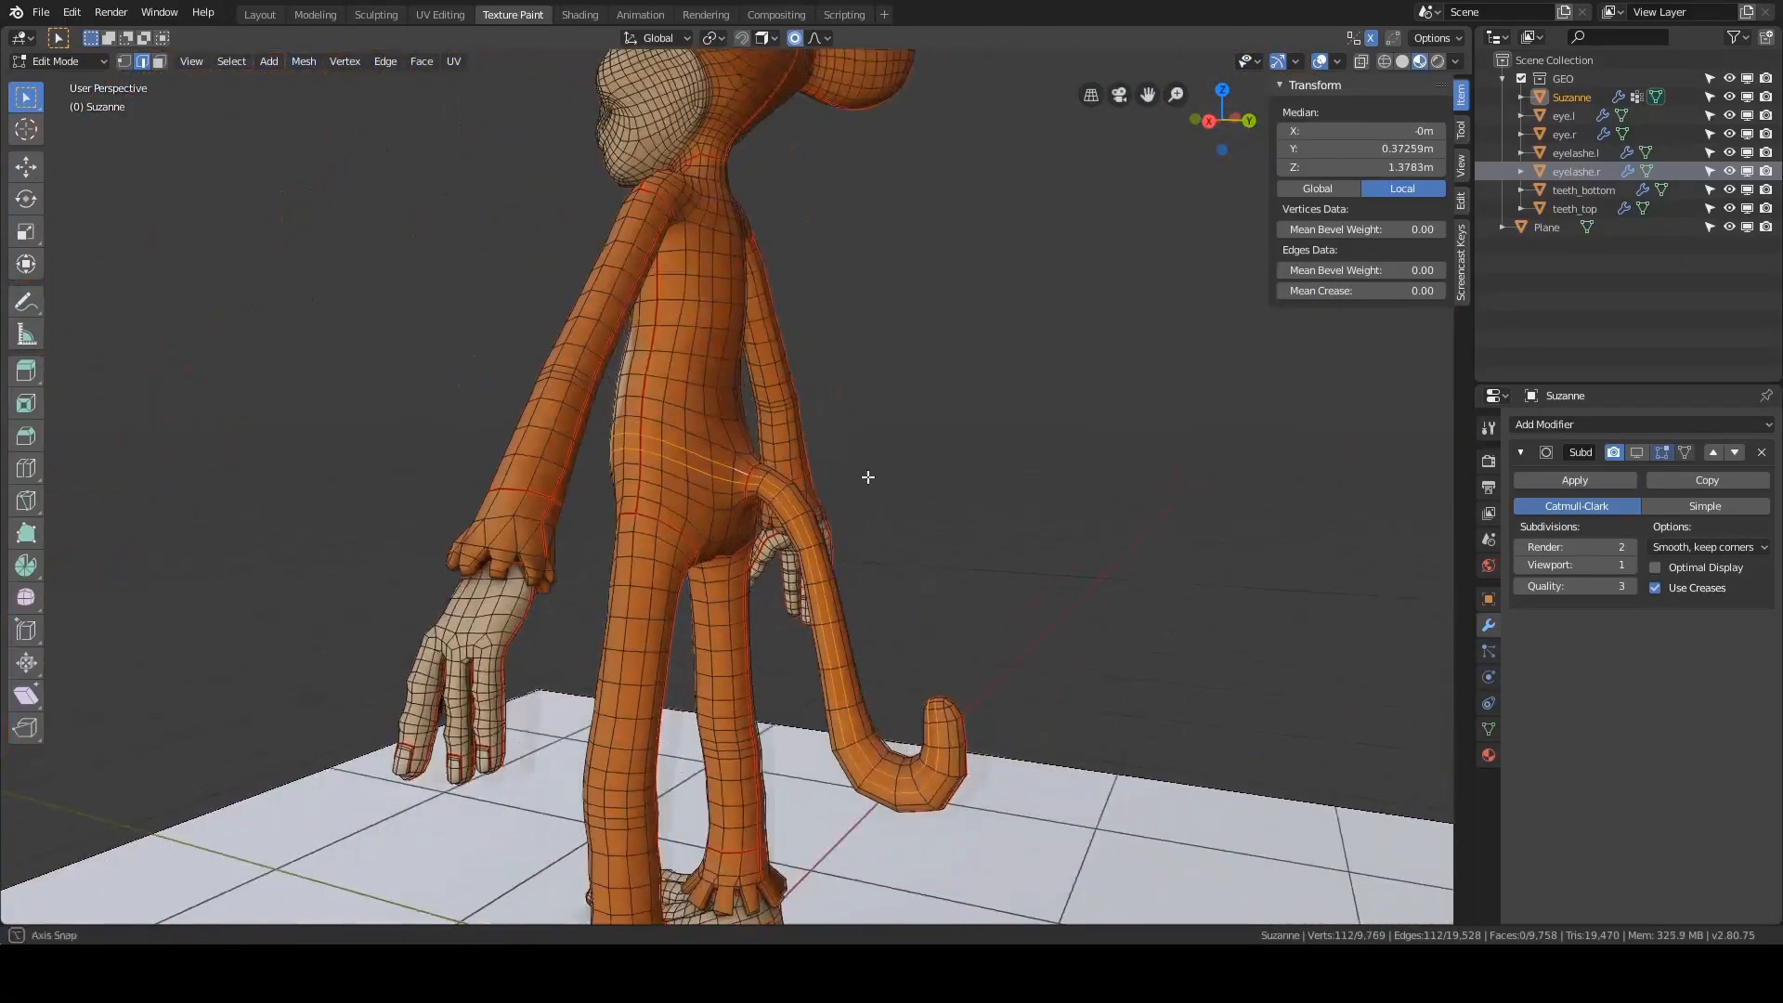
pyautogui.moveTo(867, 477); pyautogui.dragTo(809, 473, button='middle')
pyautogui.moveTo(946, 445); pyautogui.dragTo(769, 526, button='middle')
# - Inspect the edge loops that run around the mouth and upper lip of the face
pyautogui.scroll(3, 701, 487)
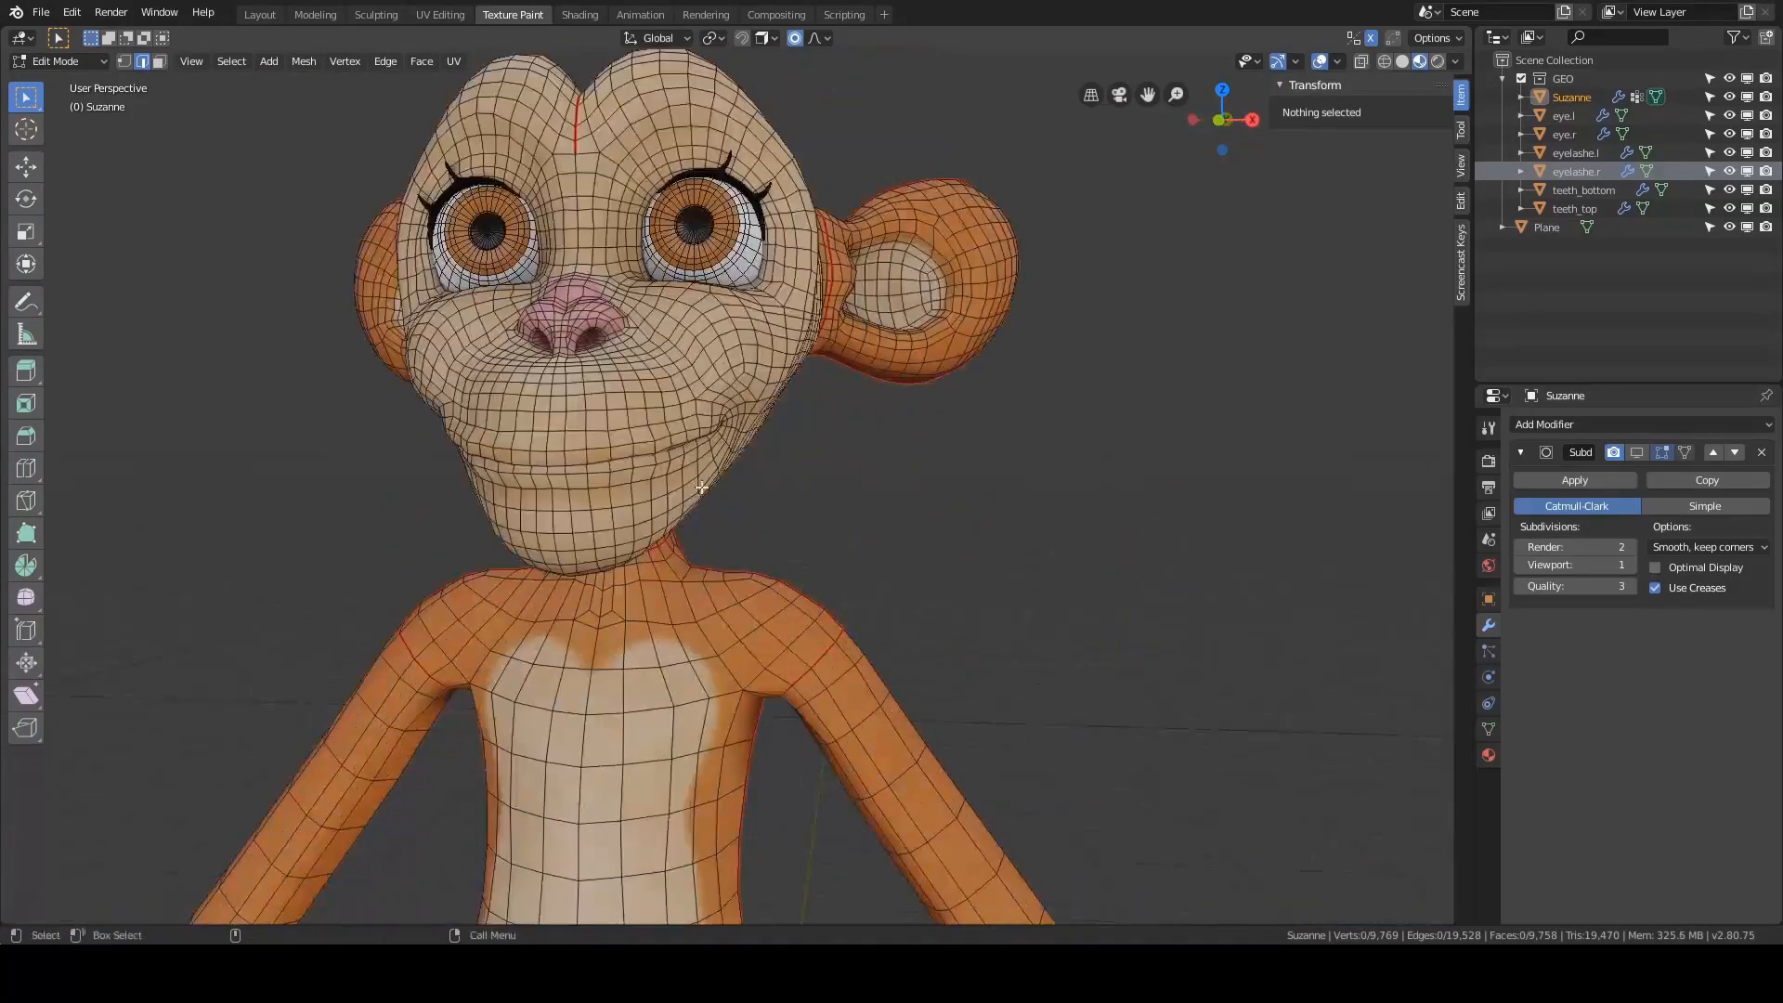
pyautogui.press('f')
pyautogui.scroll(-8, 633, 433)
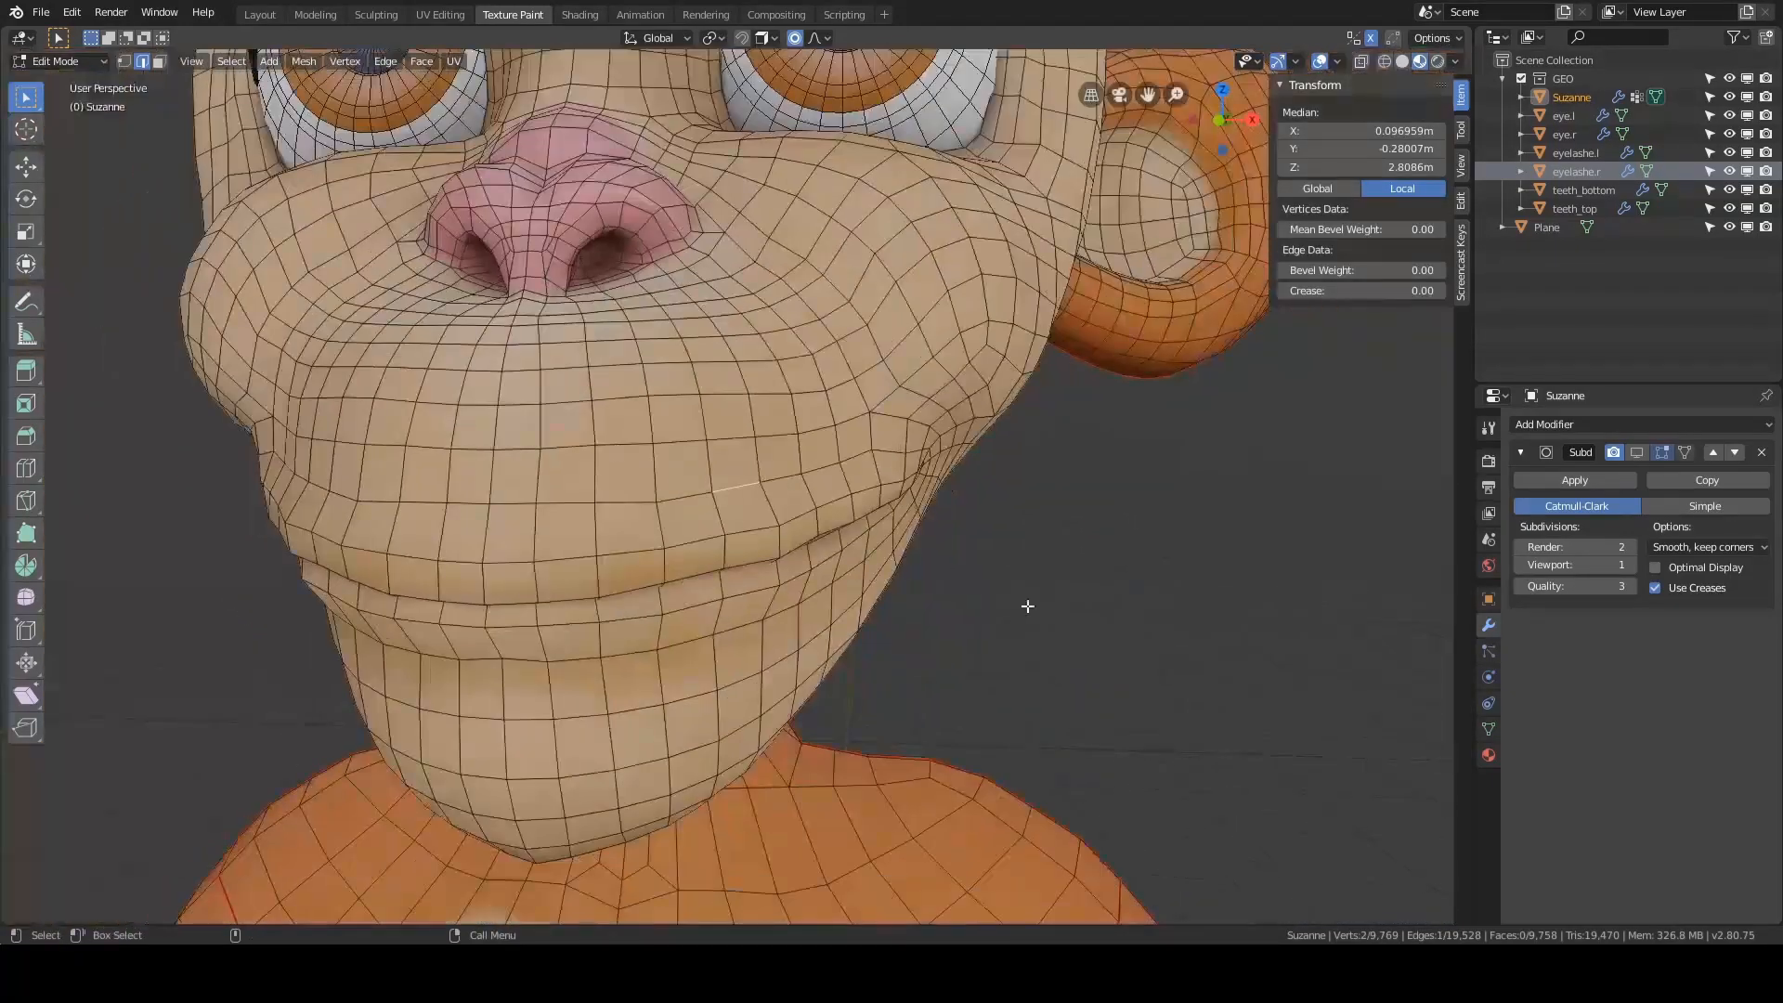
pyautogui.click(1026, 605)
pyautogui.keyDown('alt'); pyautogui.moveTo(1027, 604); pyautogui.dragTo(946, 500); pyautogui.keyUp('alt')
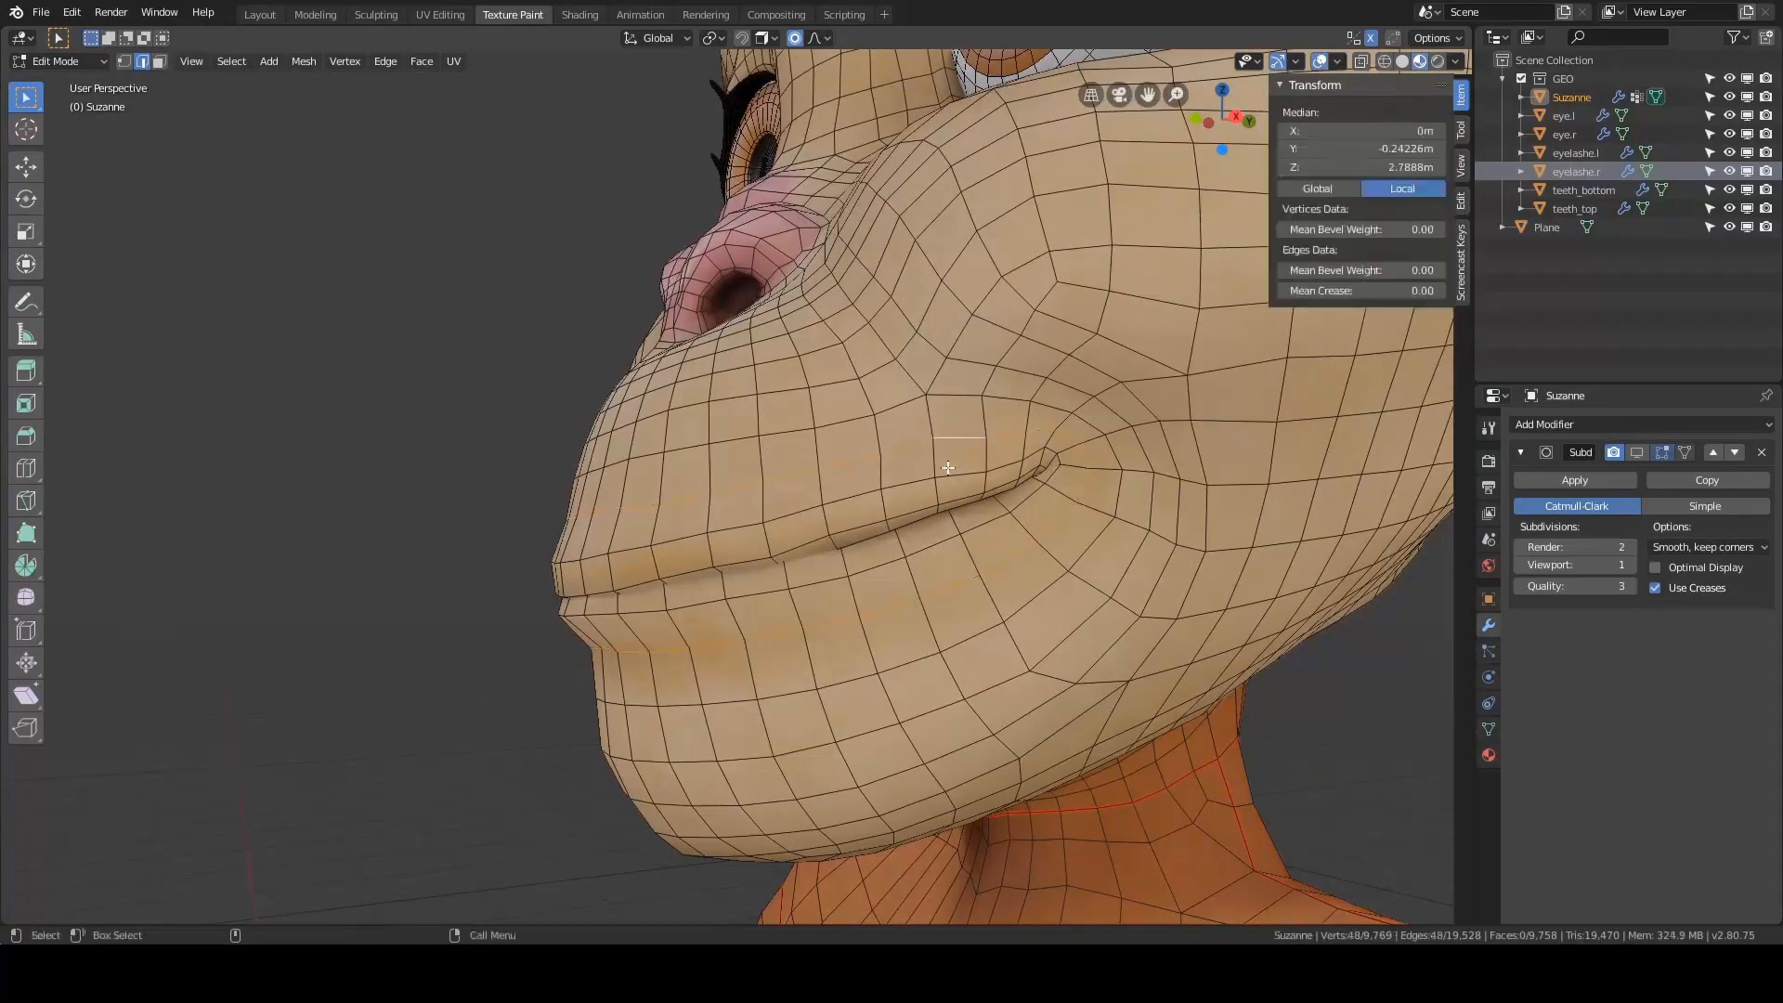
pyautogui.keyDown('alt'); pyautogui.moveTo(953, 644); pyautogui.dragTo(923, 452); pyautogui.keyUp('alt')
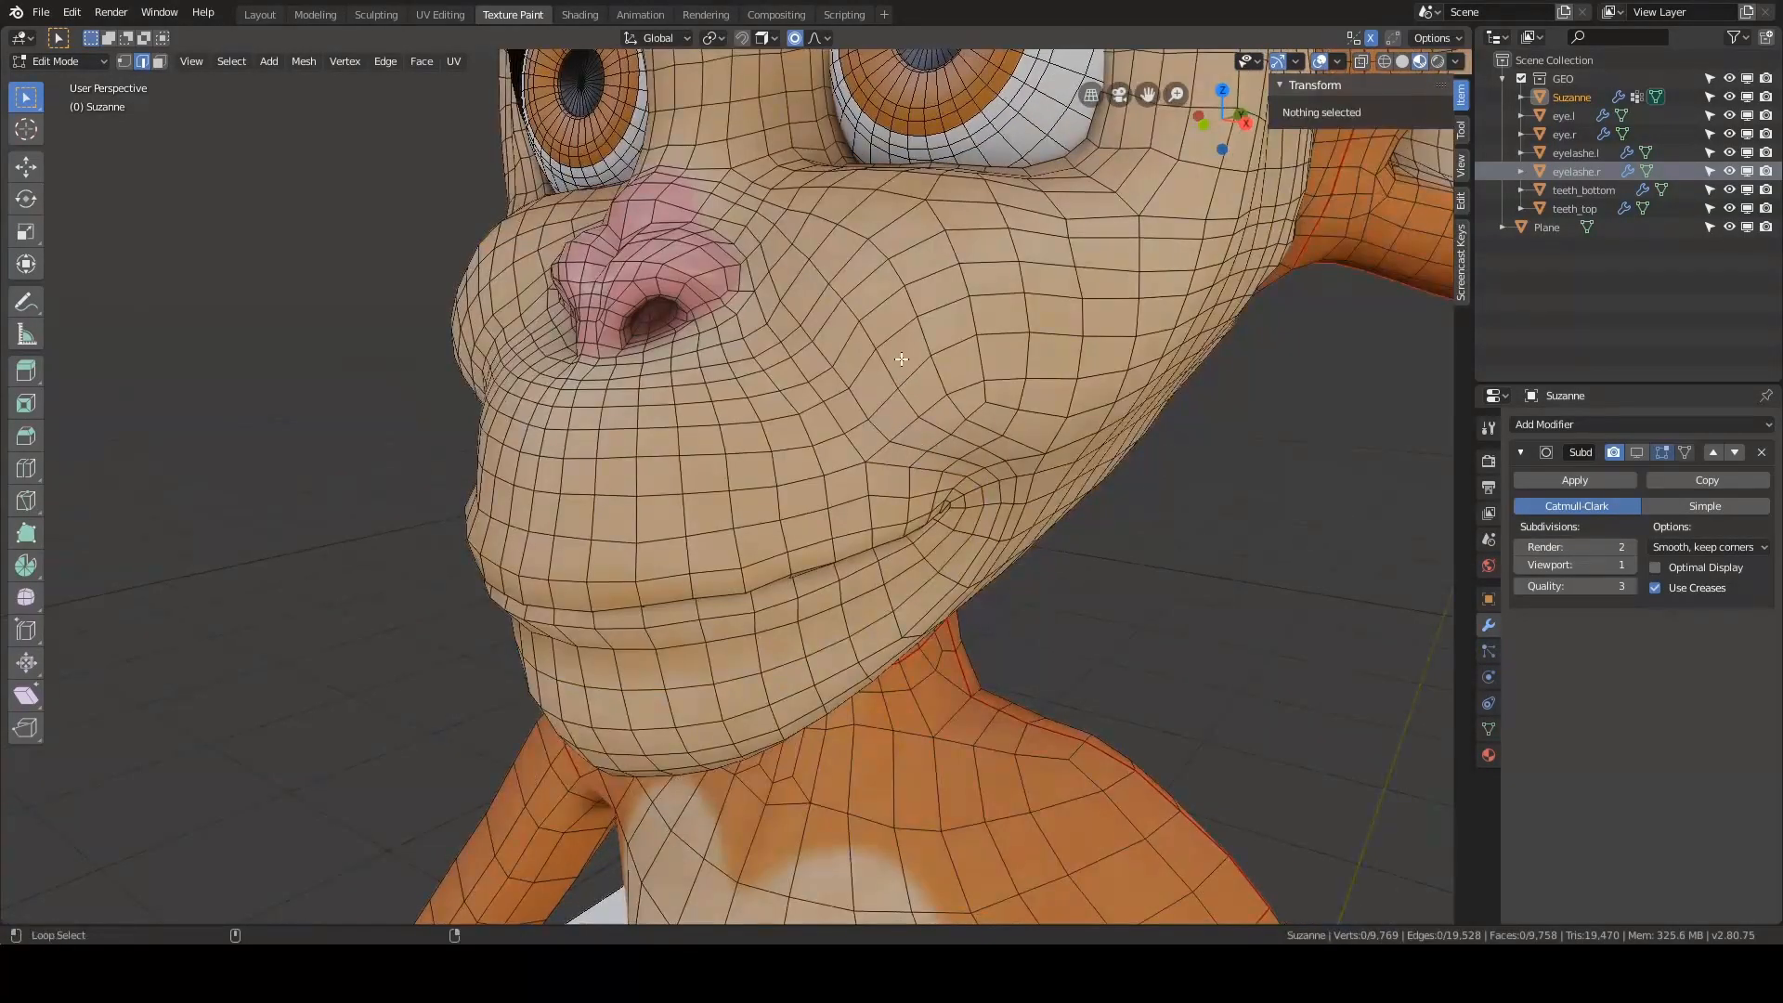
pyautogui.scroll(-3, 911, 379)
# - Dissolve one of the dense vertical edge loops across the side of the face and slide the neighbouring loop to even the spacing
pyautogui.moveTo(1031, 398); pyautogui.dragTo(823, 379, button='middle')
pyautogui.hotkey('alt', 'a')
pyautogui.hotkey('alt', 'a')
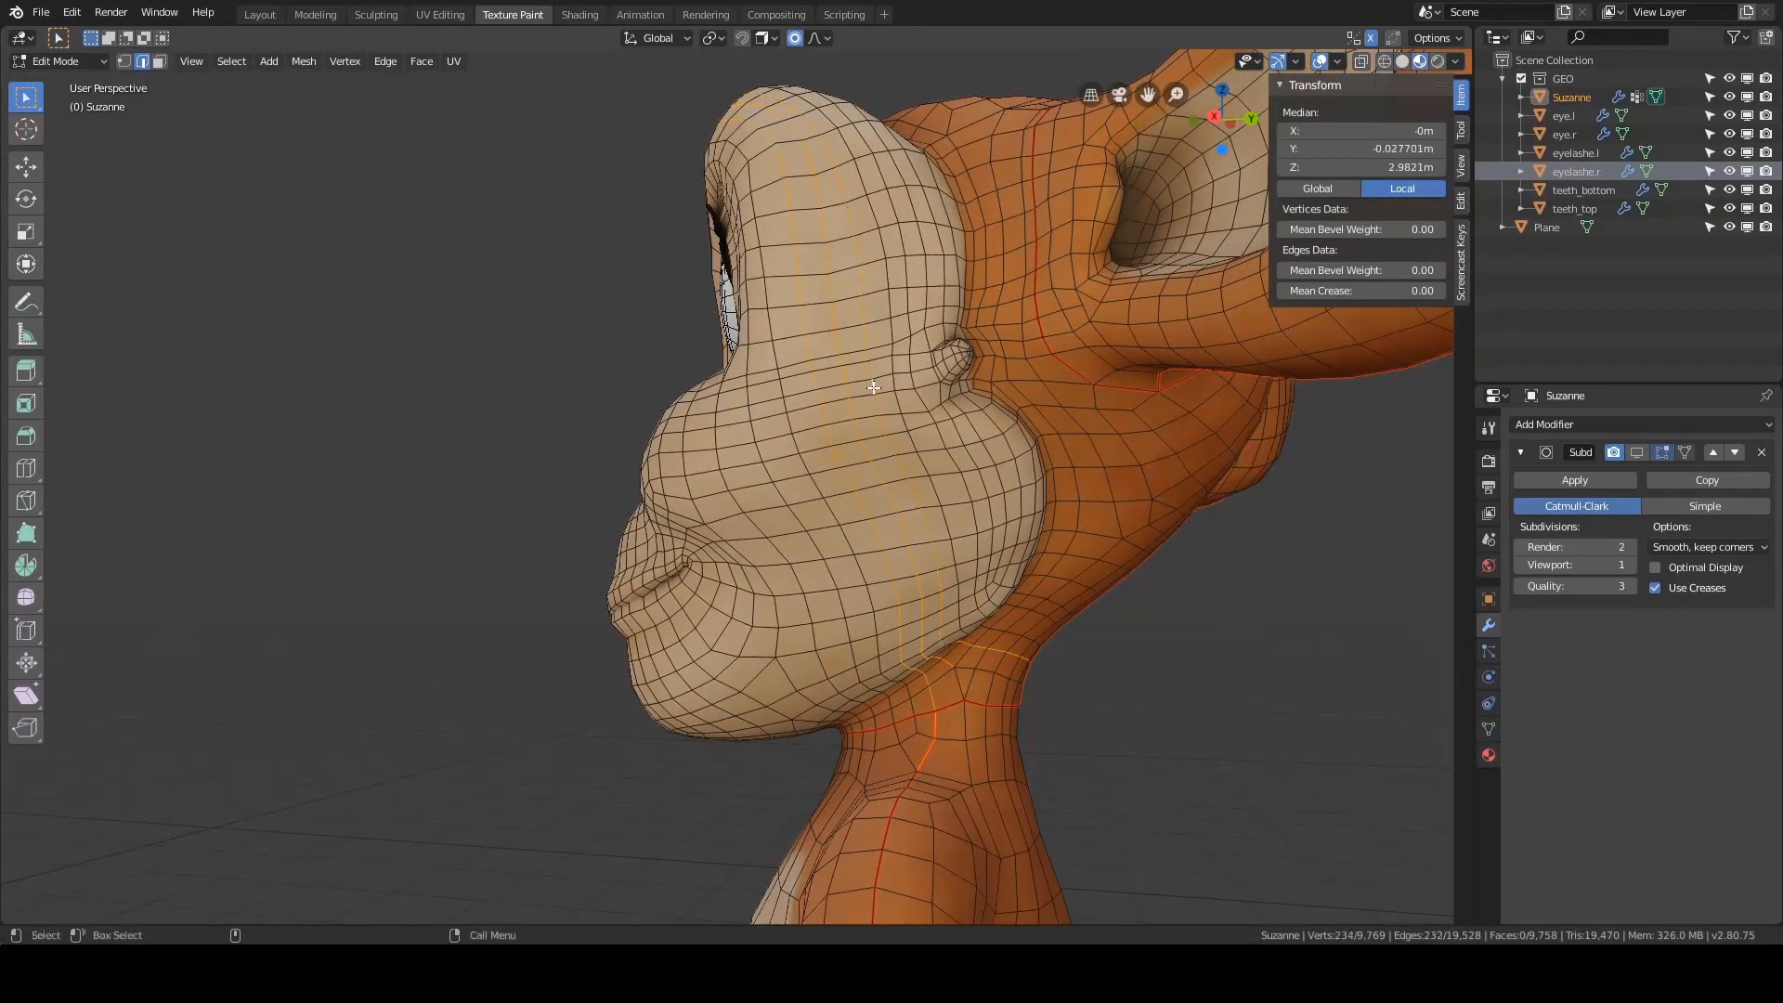
pyautogui.moveTo(950, 458); pyautogui.dragTo(950, 411, button='middle')
pyautogui.hotkey('alt', 'a')
pyautogui.press('x')
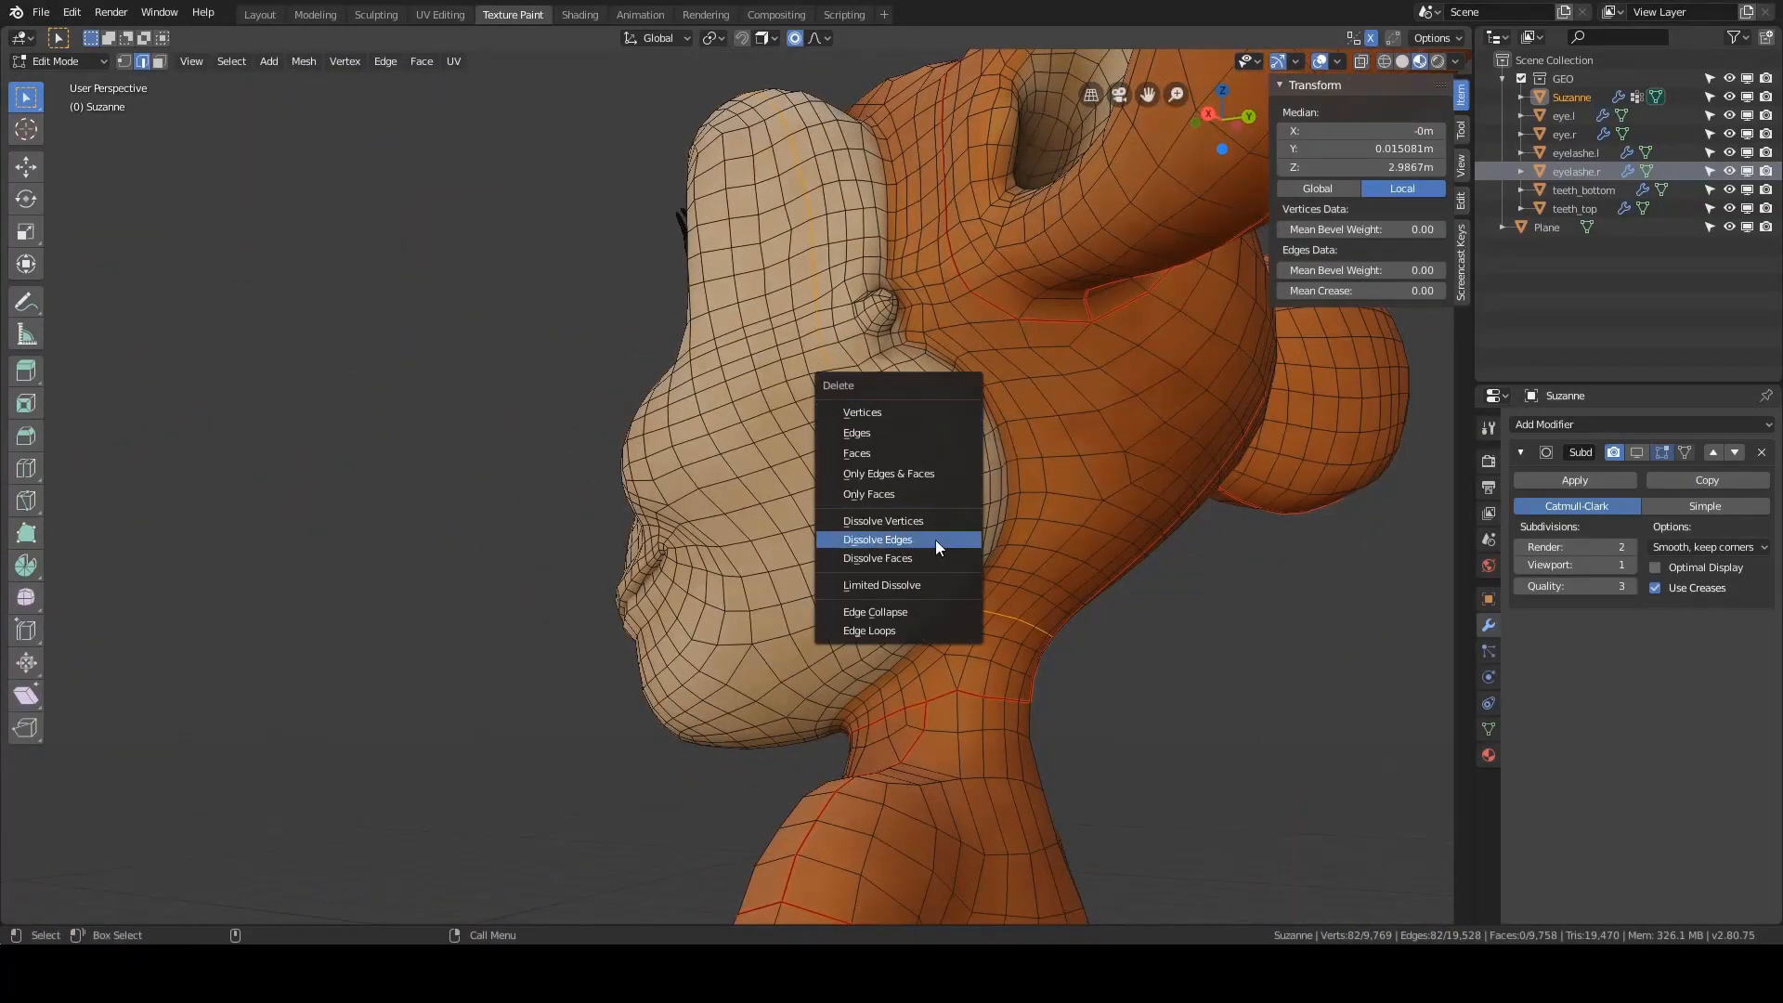
pyautogui.click(934, 538)
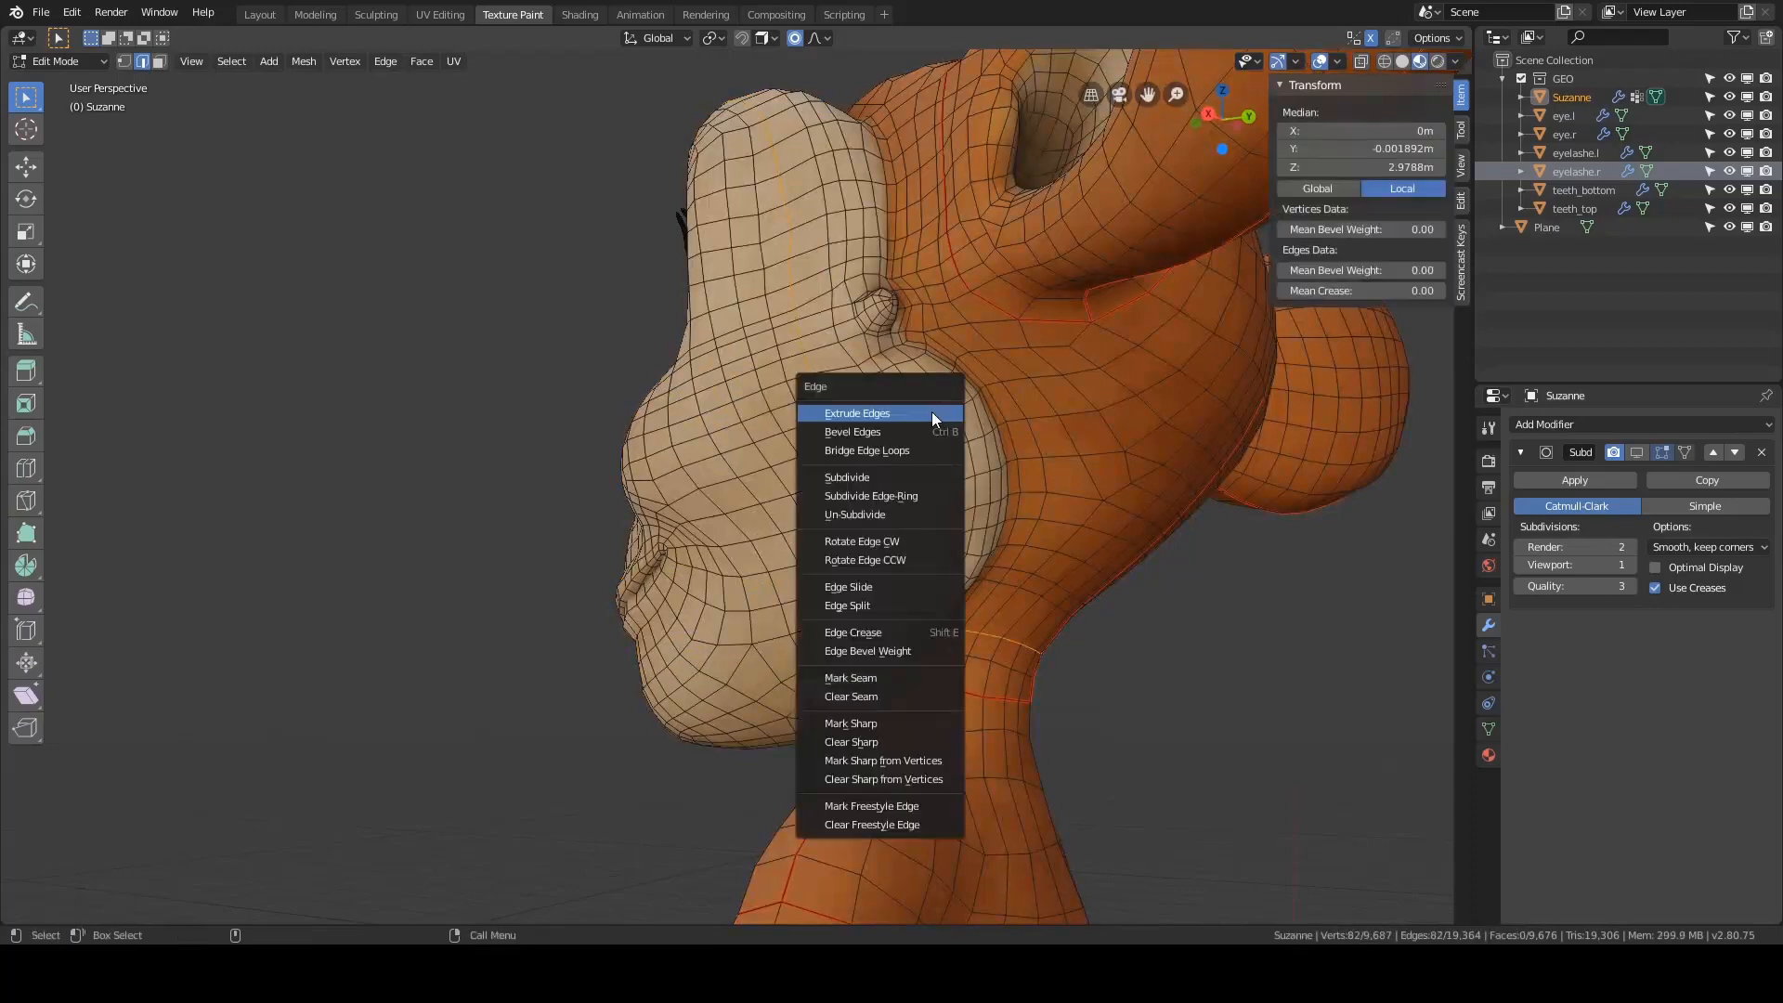
pyautogui.click(910, 583)
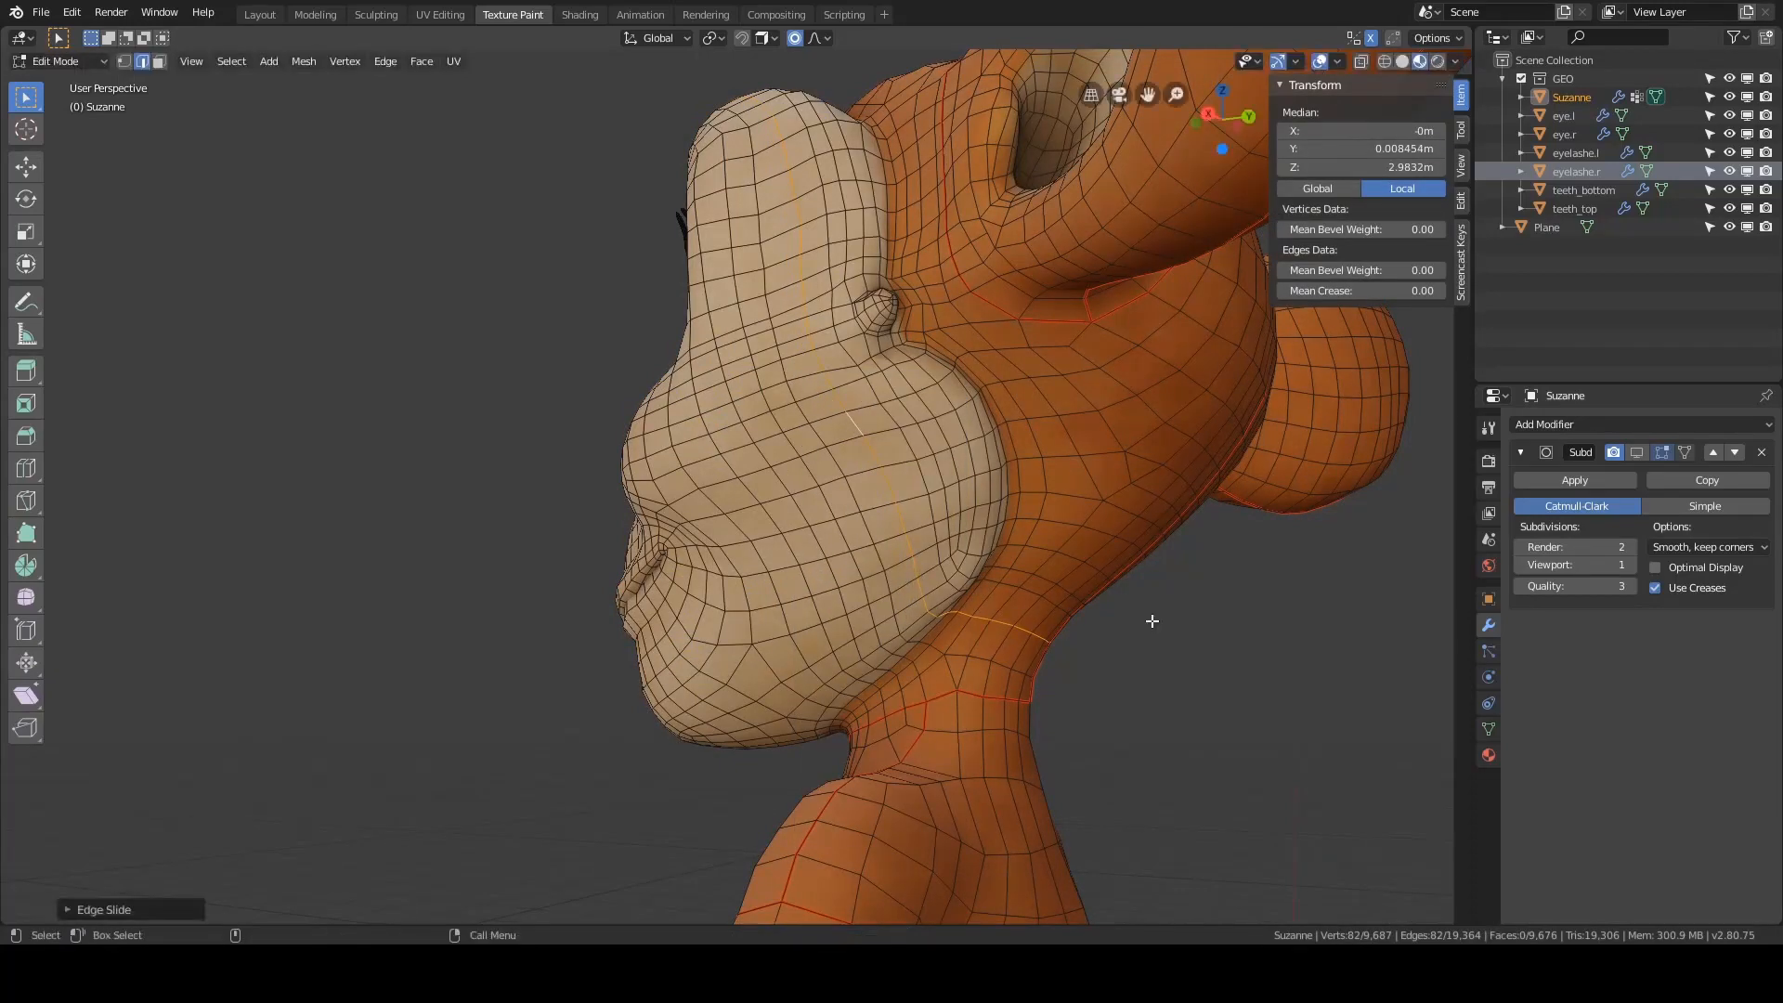
pyautogui.click(1152, 620)
# - Examine the edge flow on the side and back of the head and where it runs into the neck
pyautogui.moveTo(1152, 620); pyautogui.dragTo(828, 448, button='middle')
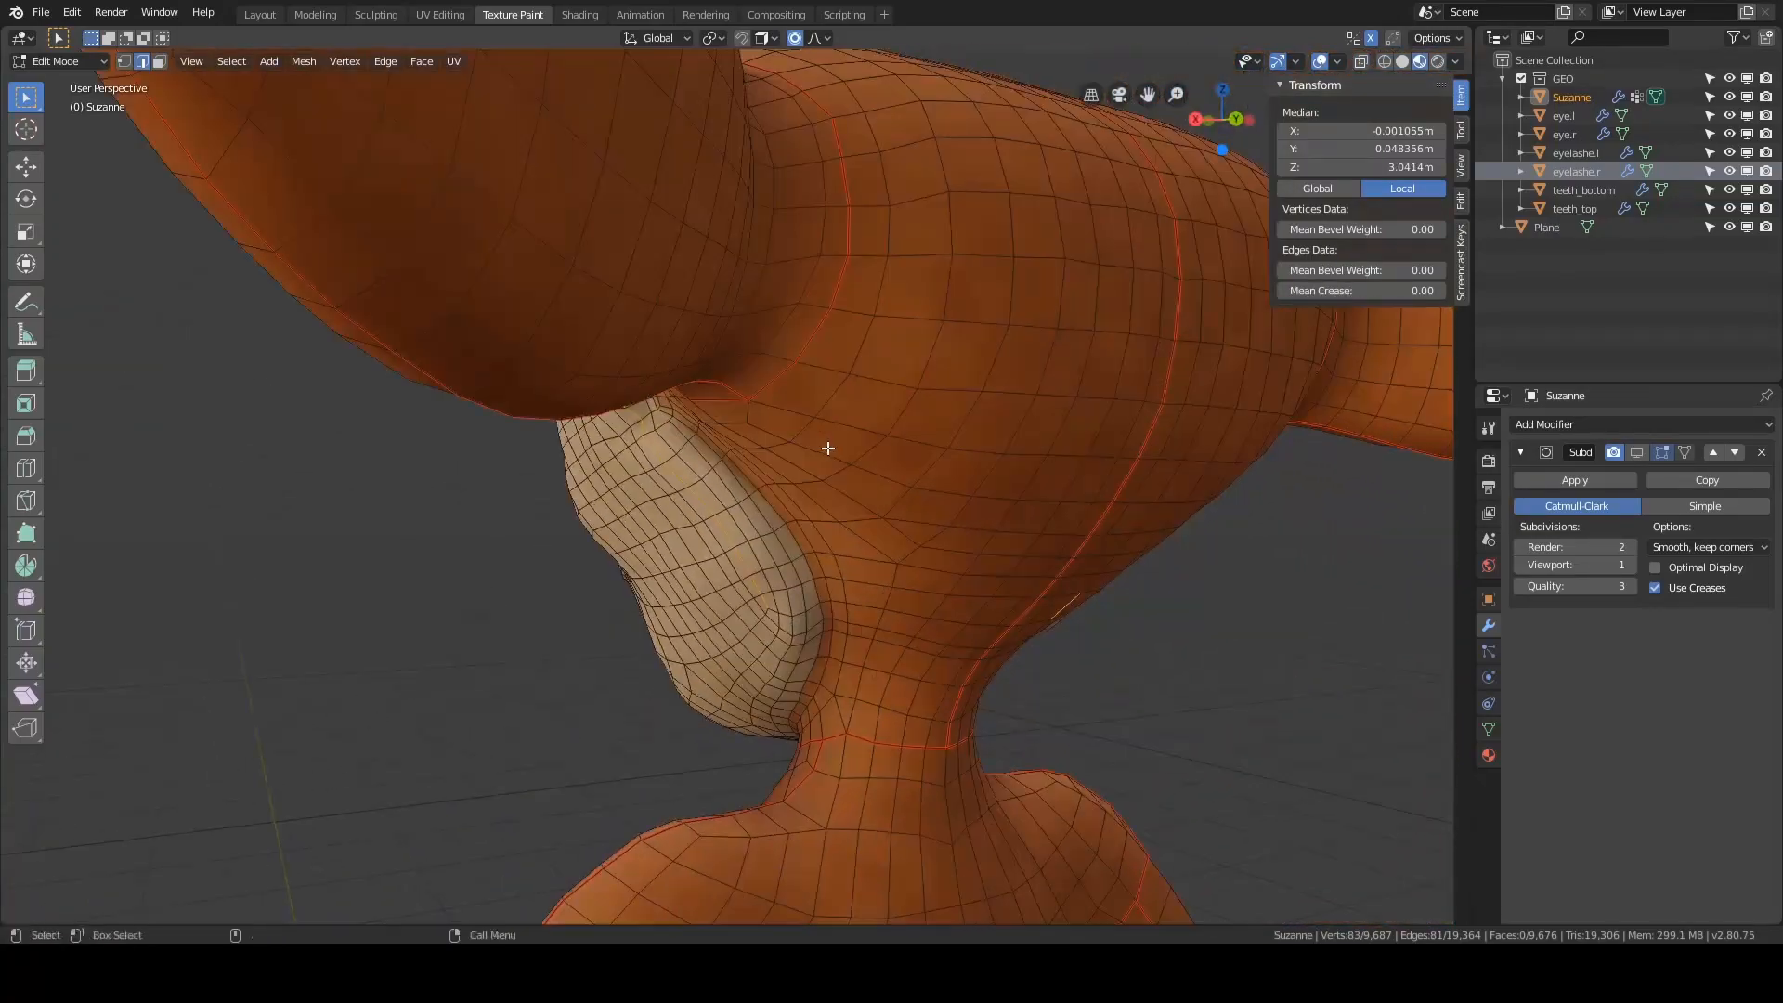
pyautogui.moveTo(966, 417); pyautogui.dragTo(867, 493, button='middle')
pyautogui.press('a')
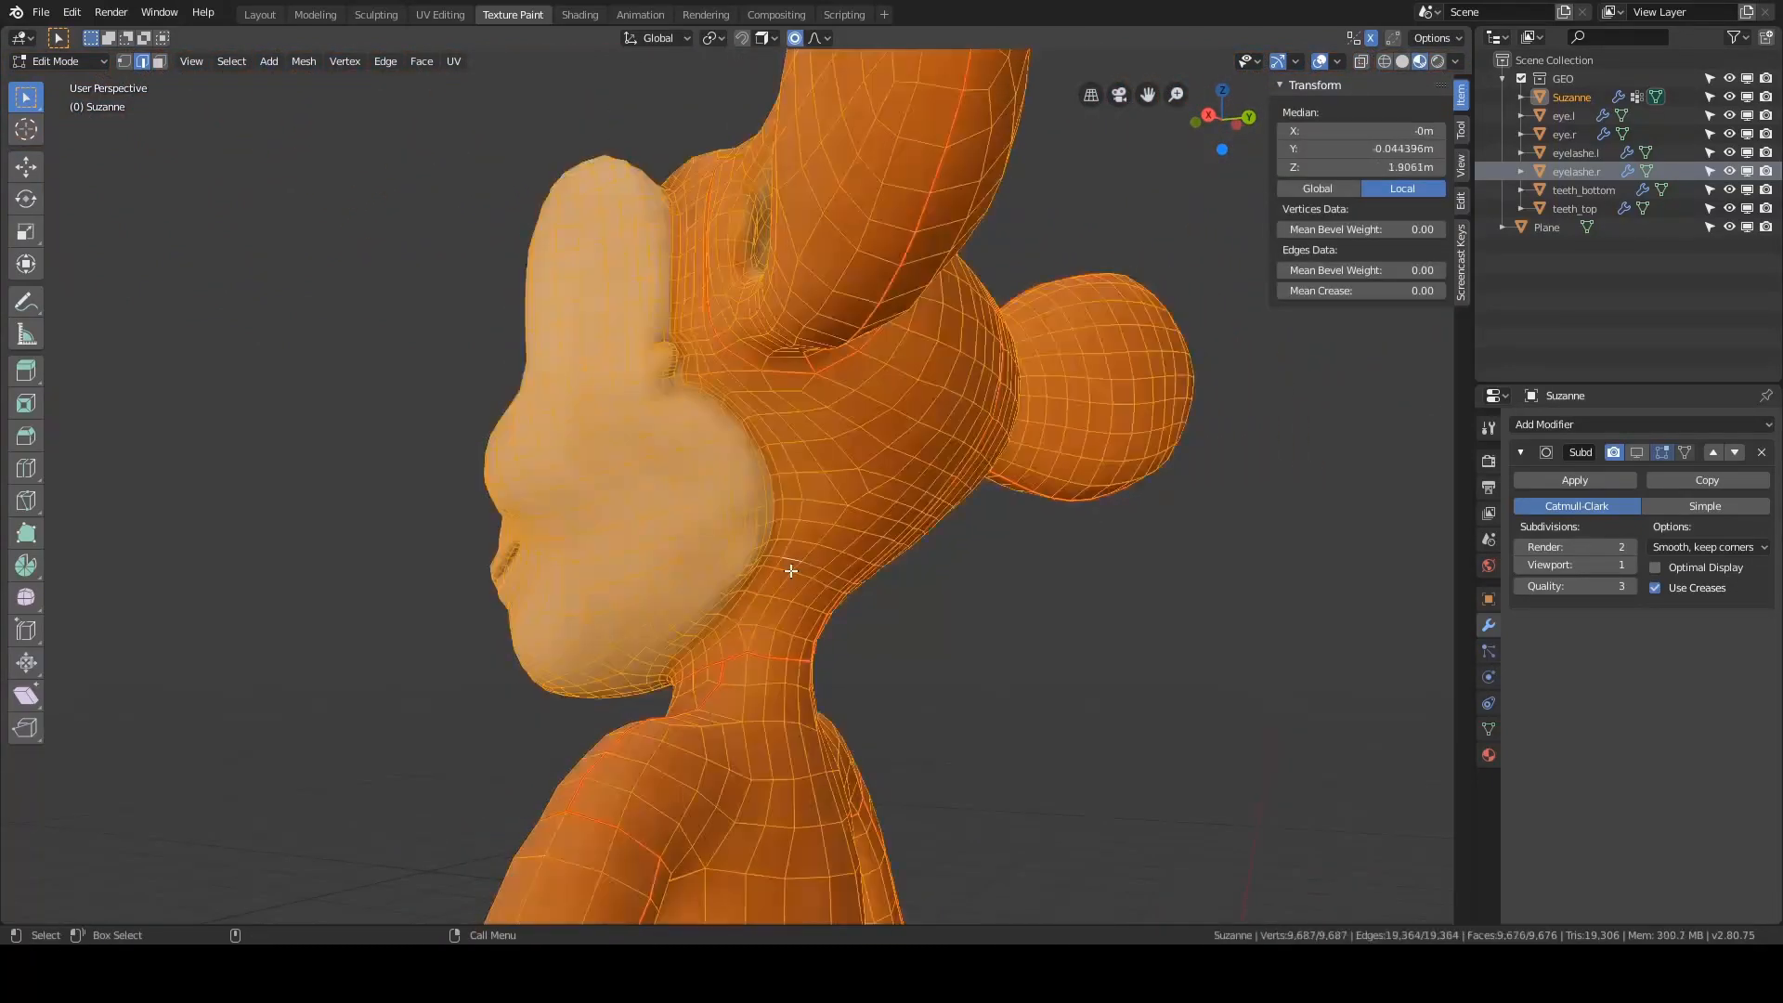
pyautogui.hotkey('alt', 'a')
pyautogui.keyDown('alt'); pyautogui.moveTo(795, 556); pyautogui.dragTo(702, 443, button='right'); pyautogui.keyUp('alt')
pyautogui.keyDown('alt'); pyautogui.moveTo(702, 444); pyautogui.dragTo(720, 444); pyautogui.keyUp('alt')
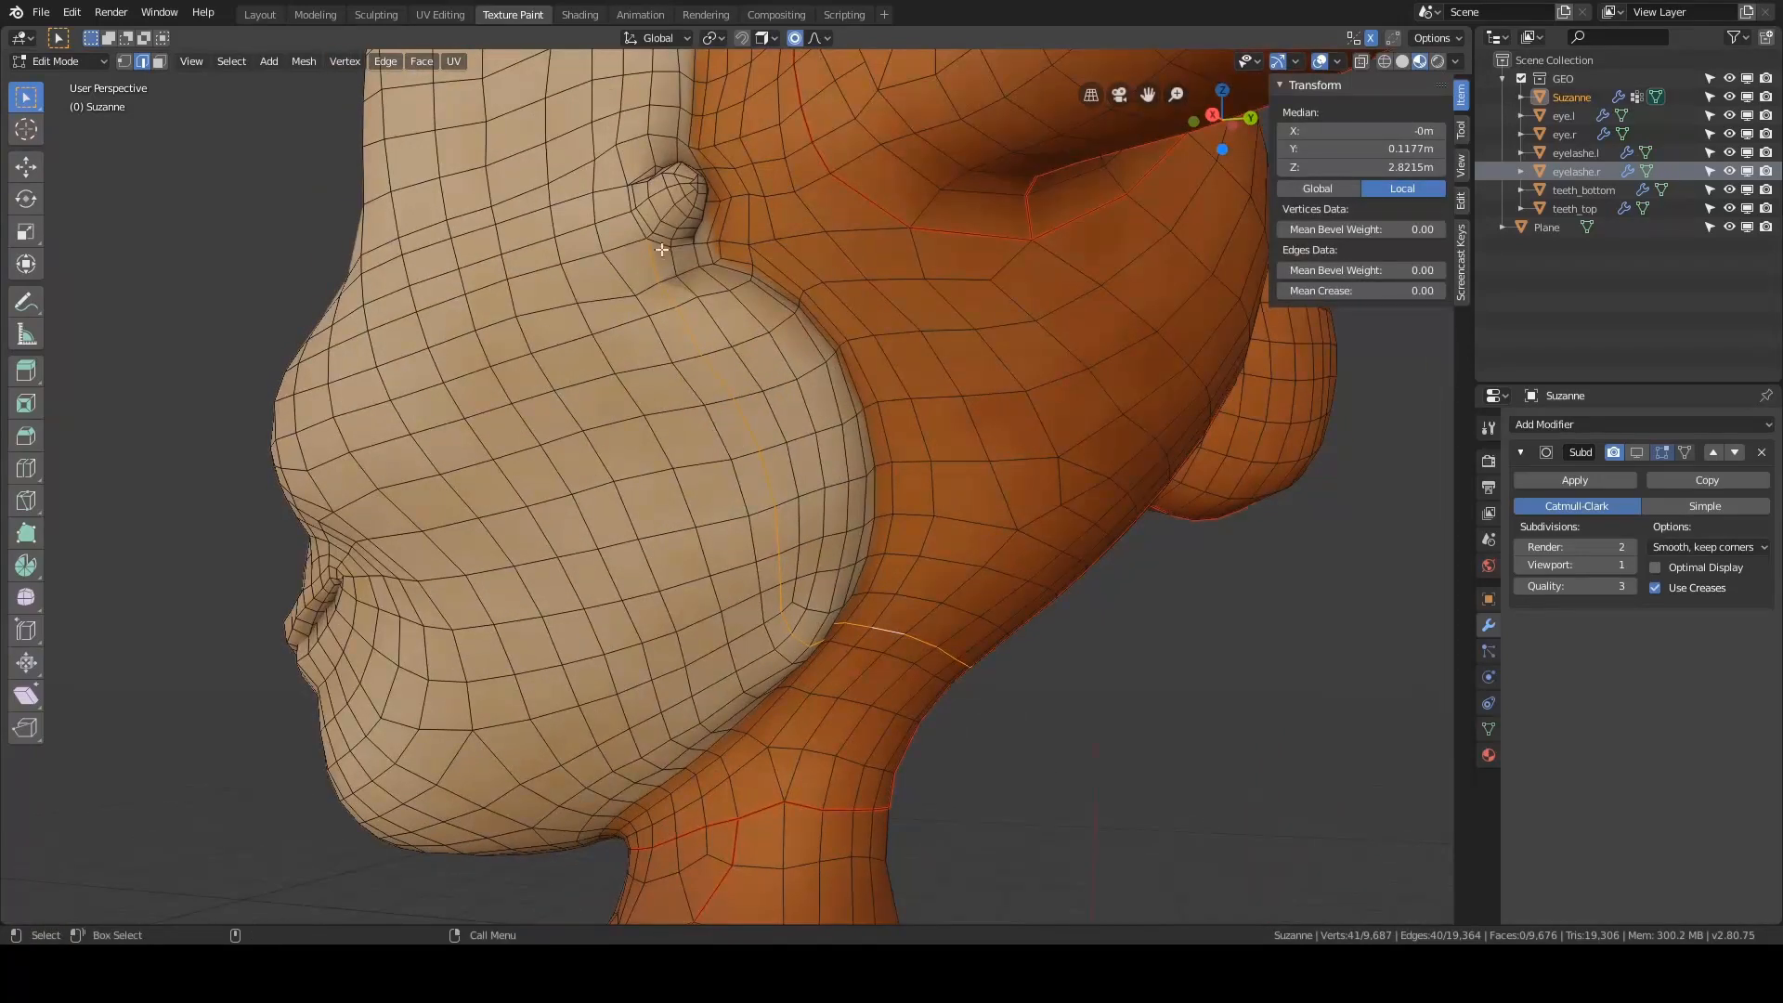
pyautogui.press('a')
pyautogui.hotkey('alt', 'a')
# - Dissolve another vertical edge loop running from the cheek into the neck and slide the adjacent loop into the gap
pyautogui.doubleClick(760, 604)
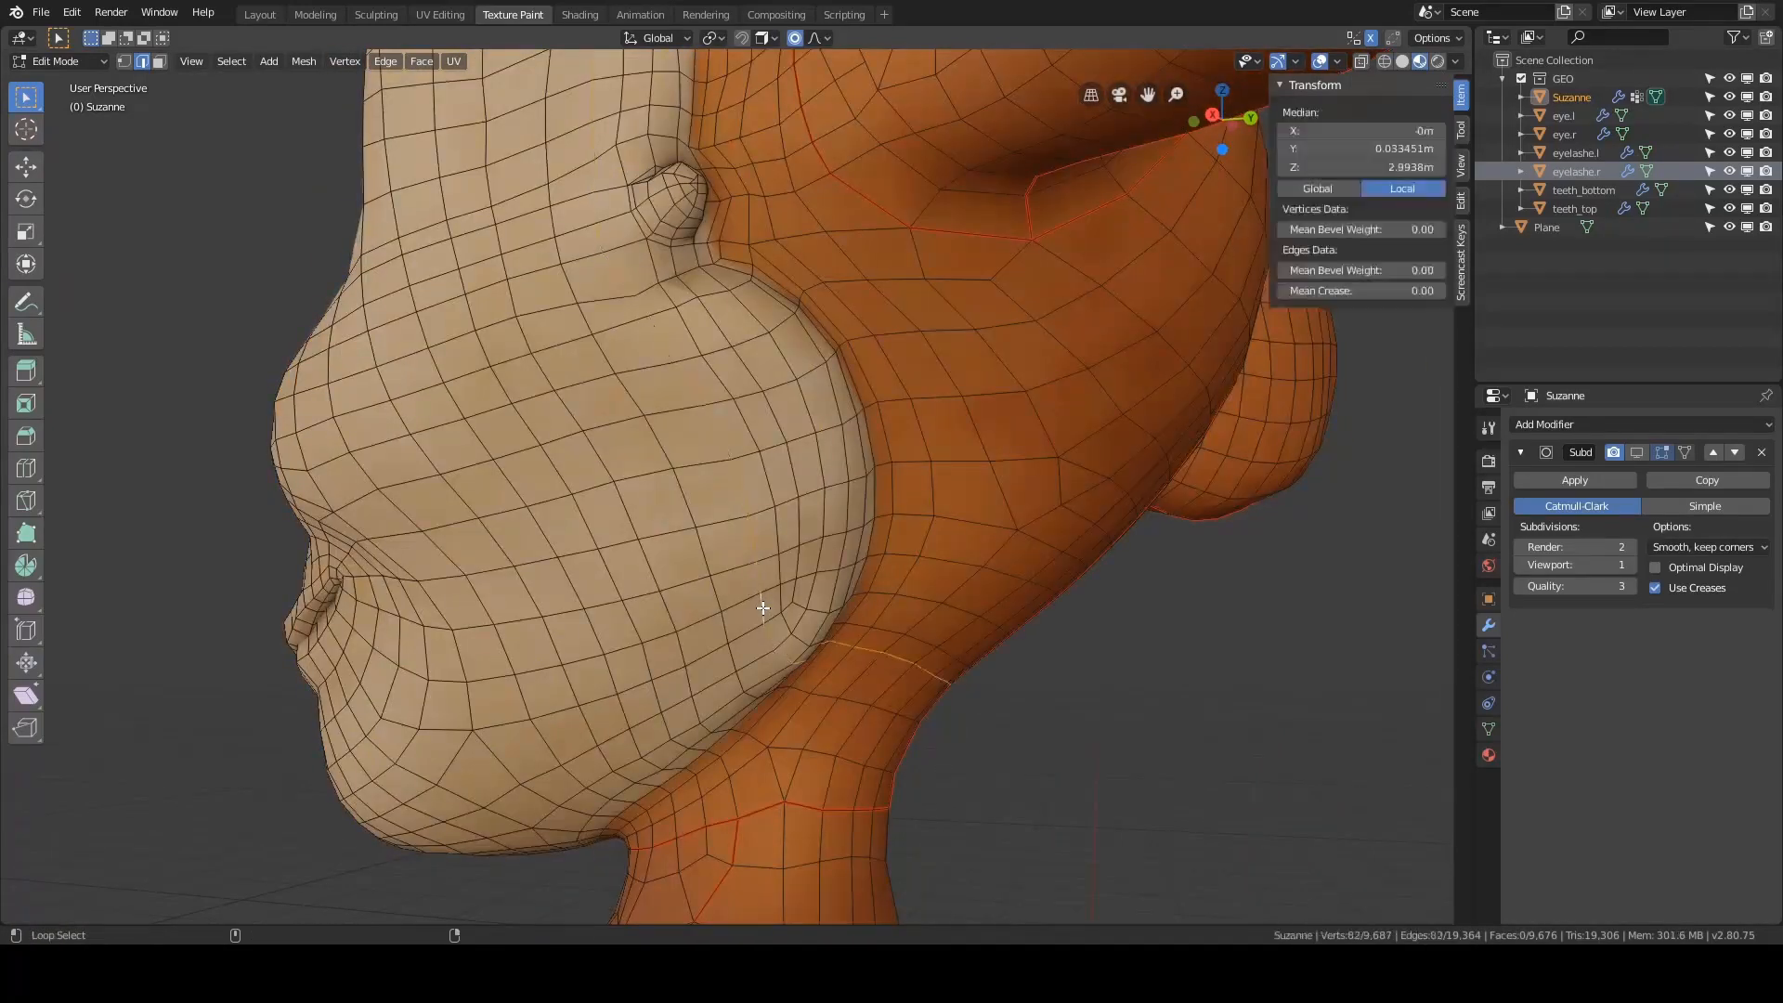
pyautogui.keyDown('alt'); pyautogui.moveTo(760, 604); pyautogui.dragTo(827, 582, button='right'); pyautogui.keyUp('alt')
pyautogui.keyDown('alt'); pyautogui.moveTo(827, 581); pyautogui.dragTo(854, 627); pyautogui.keyUp('alt')
pyautogui.keyDown('alt'); pyautogui.moveTo(817, 628); pyautogui.dragTo(864, 628, button='right'); pyautogui.keyUp('alt')
pyautogui.keyDown('alt'); pyautogui.moveTo(864, 628); pyautogui.dragTo(801, 552); pyautogui.keyUp('alt')
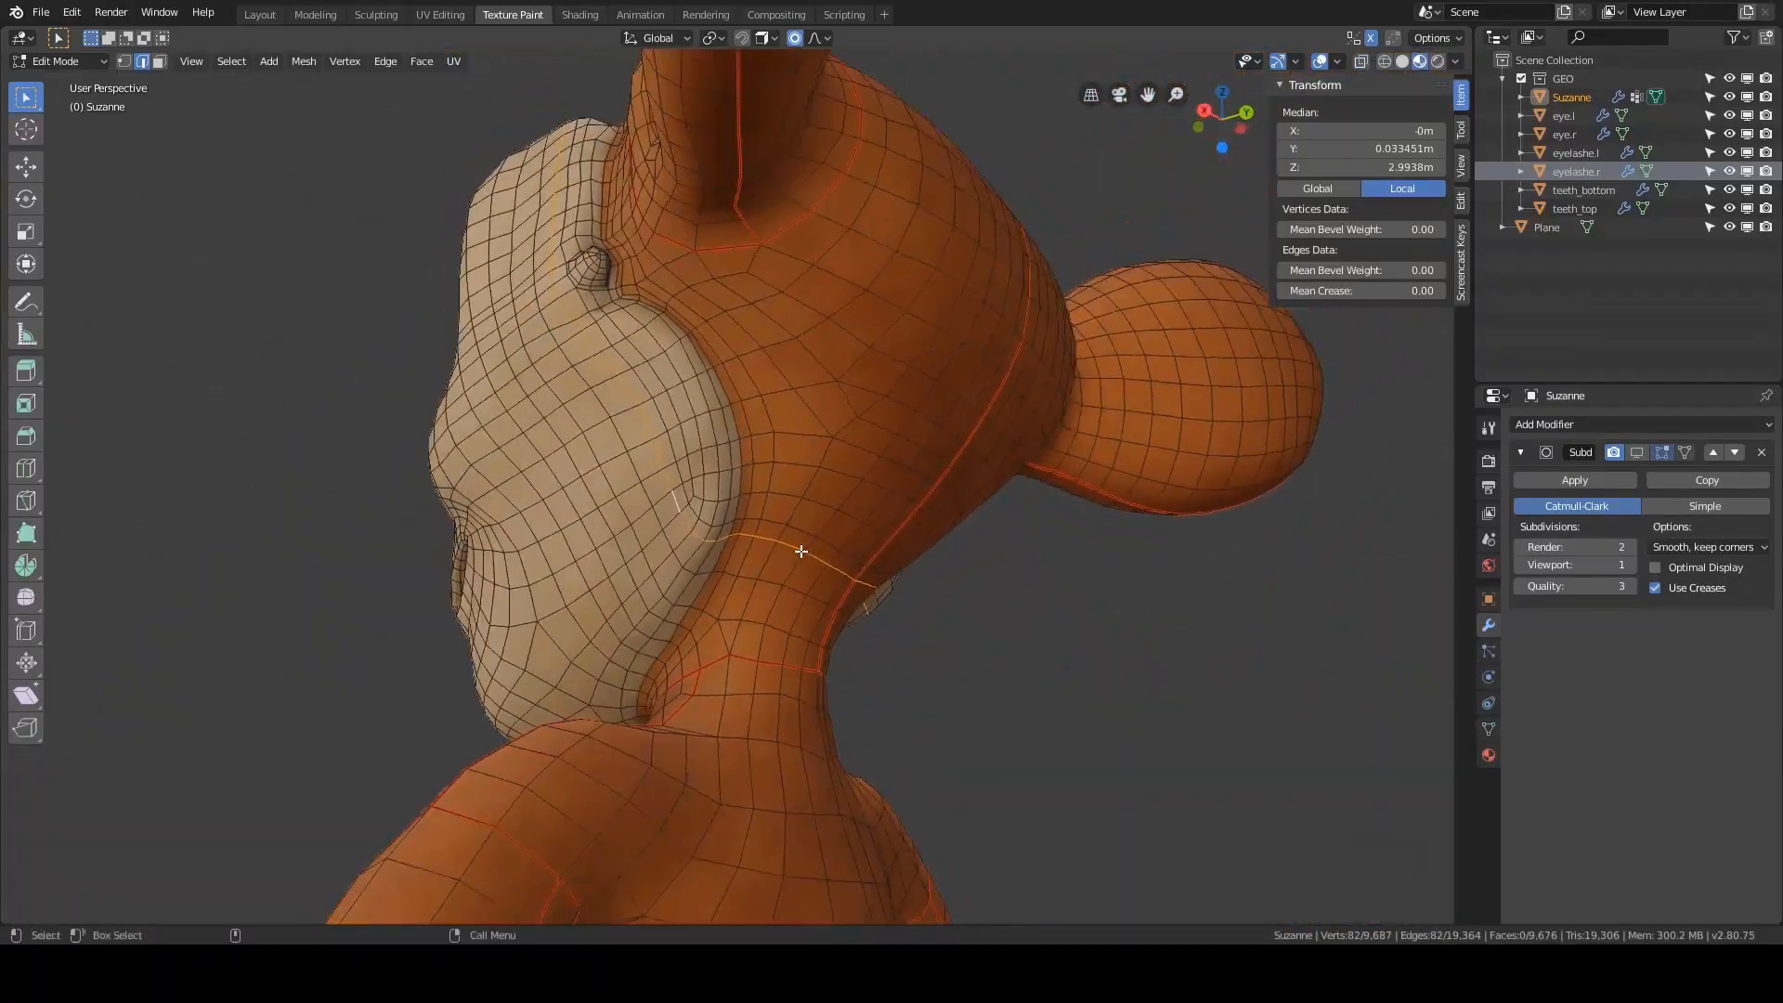
pyautogui.click(800, 549)
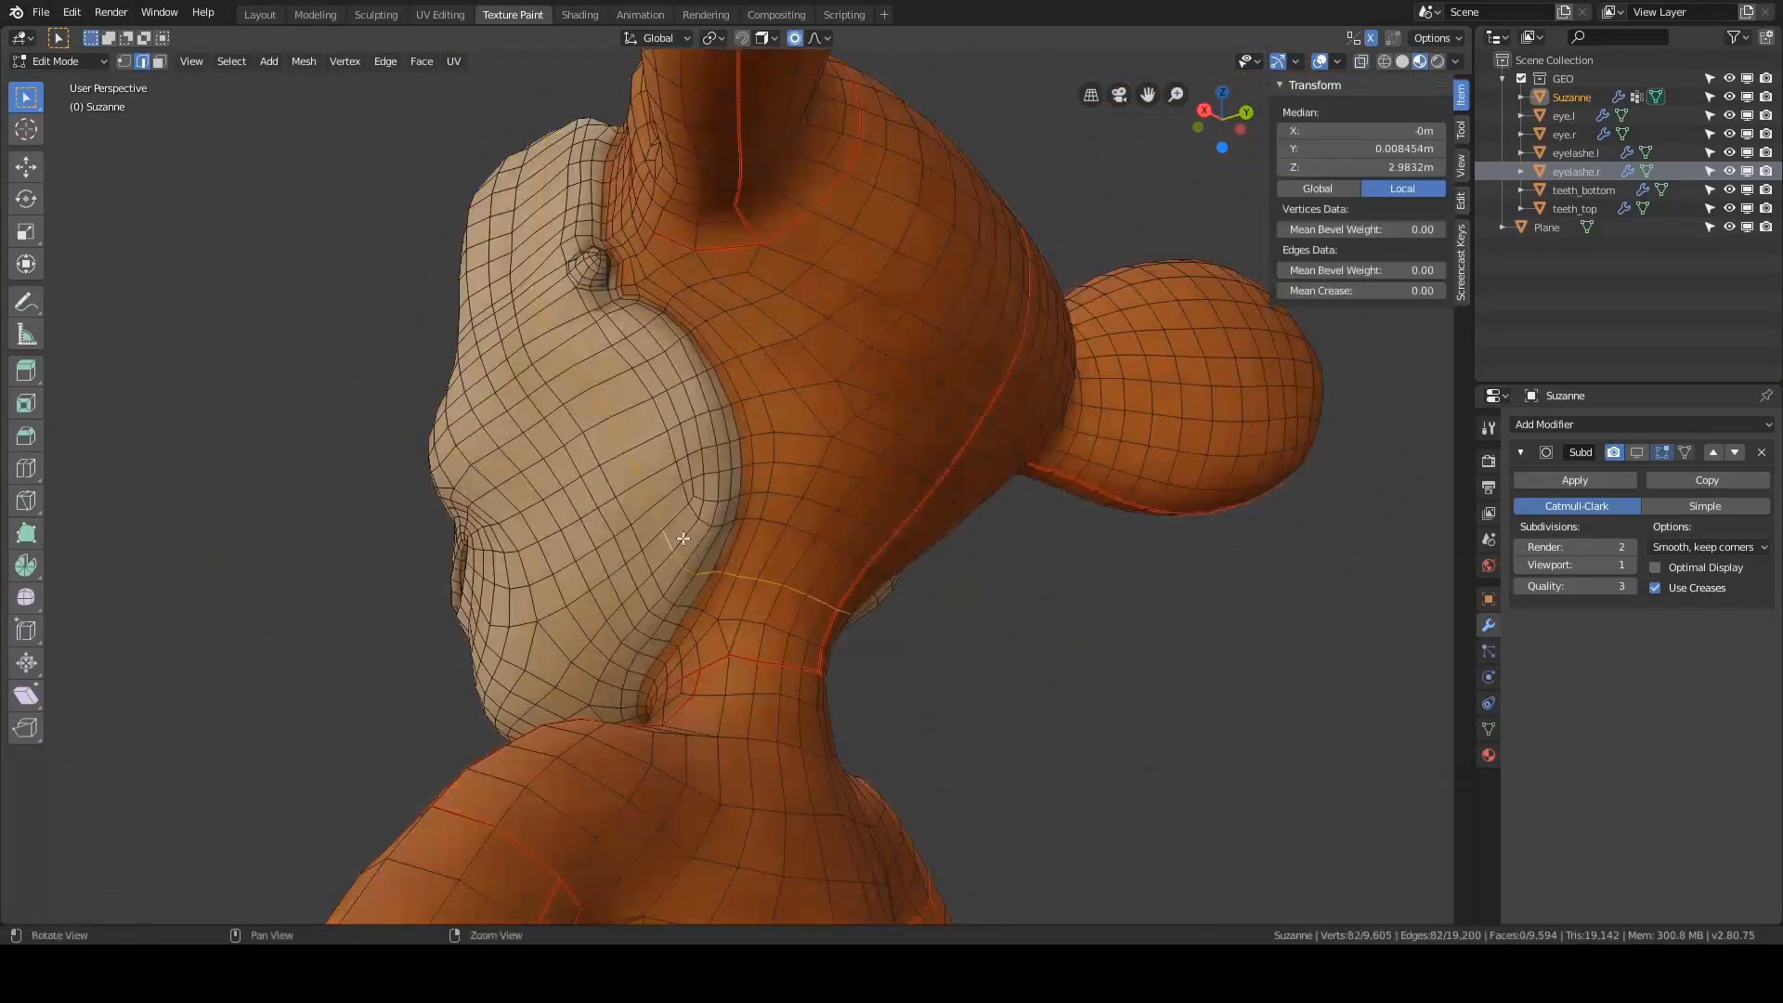
pyautogui.click(737, 490)
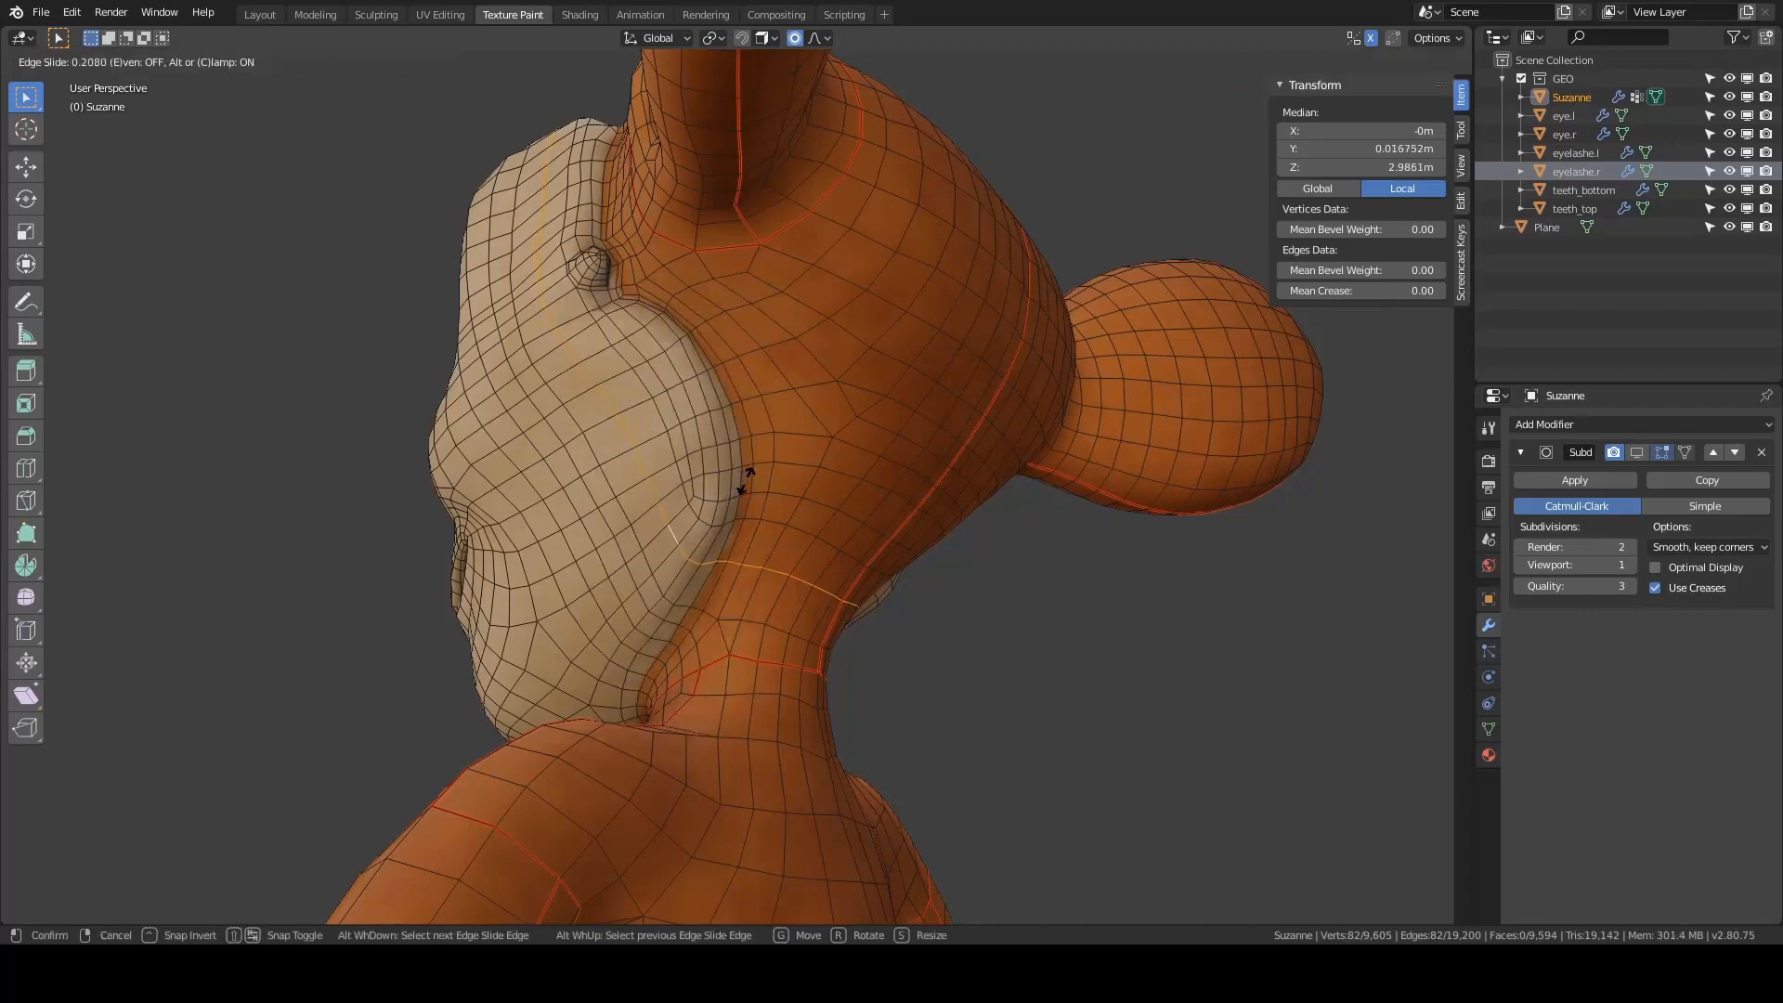
pyautogui.keyDown('alt'); pyautogui.moveTo(829, 466); pyautogui.dragTo(857, 465); pyautogui.keyUp('alt')
pyautogui.hotkey('alt', 'a')
# - Slide the next vertical edge loop on the cheek slightly toward the back of the head
pyautogui.moveTo(786, 480); pyautogui.dragTo(811, 540, button='middle')
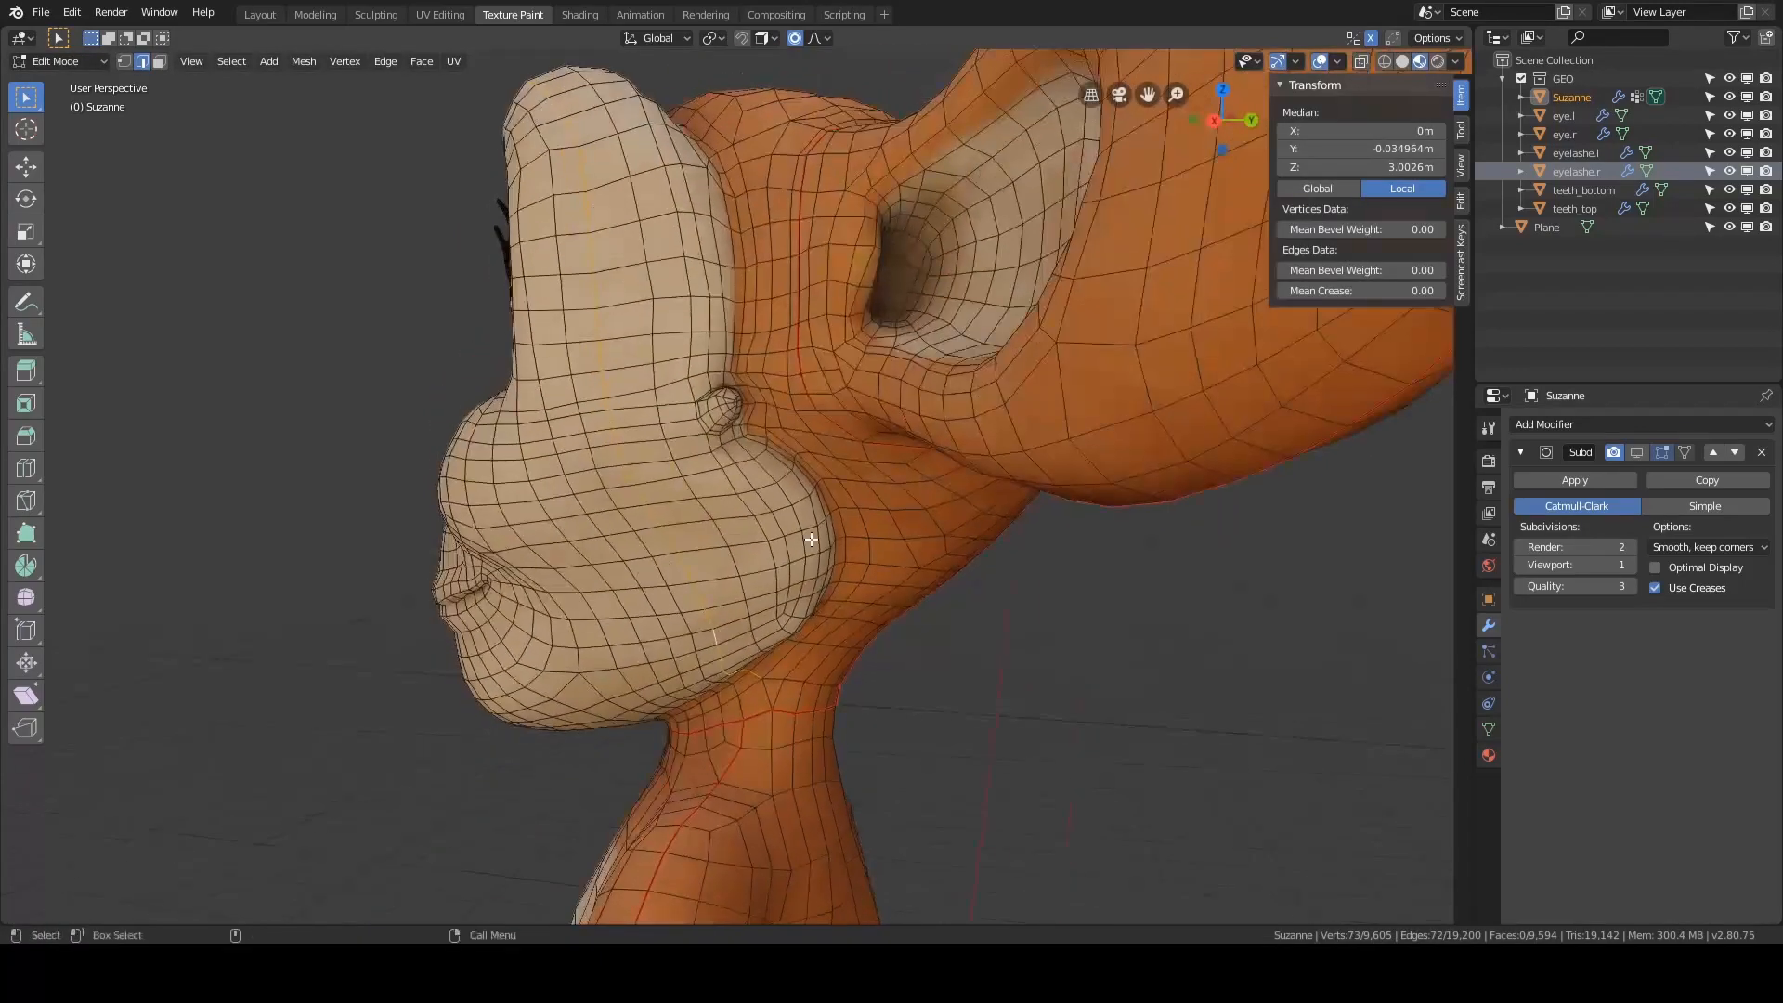
pyautogui.click(811, 541)
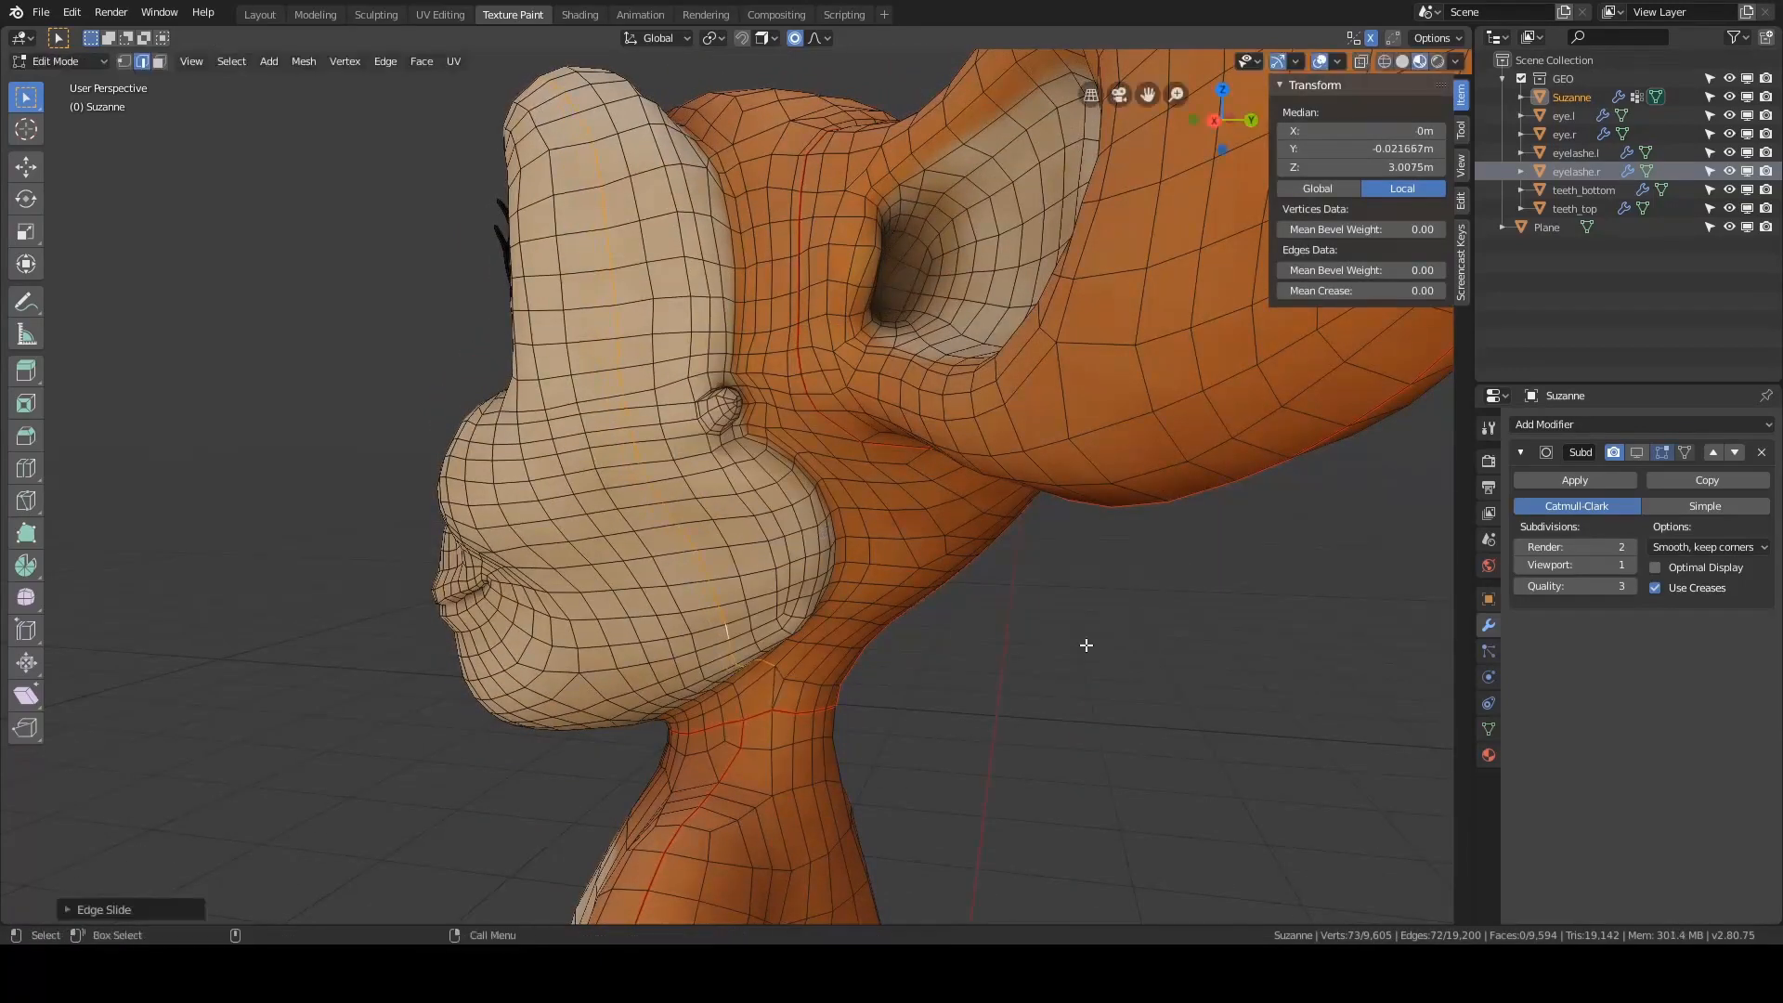
pyautogui.hotkey('alt', 'a')
# - Inspect the concentric edge loops around the character's right eye socket
pyautogui.moveTo(1085, 645); pyautogui.dragTo(687, 455, button='middle')
pyautogui.moveTo(722, 373); pyautogui.dragTo(747, 380, button='middle')
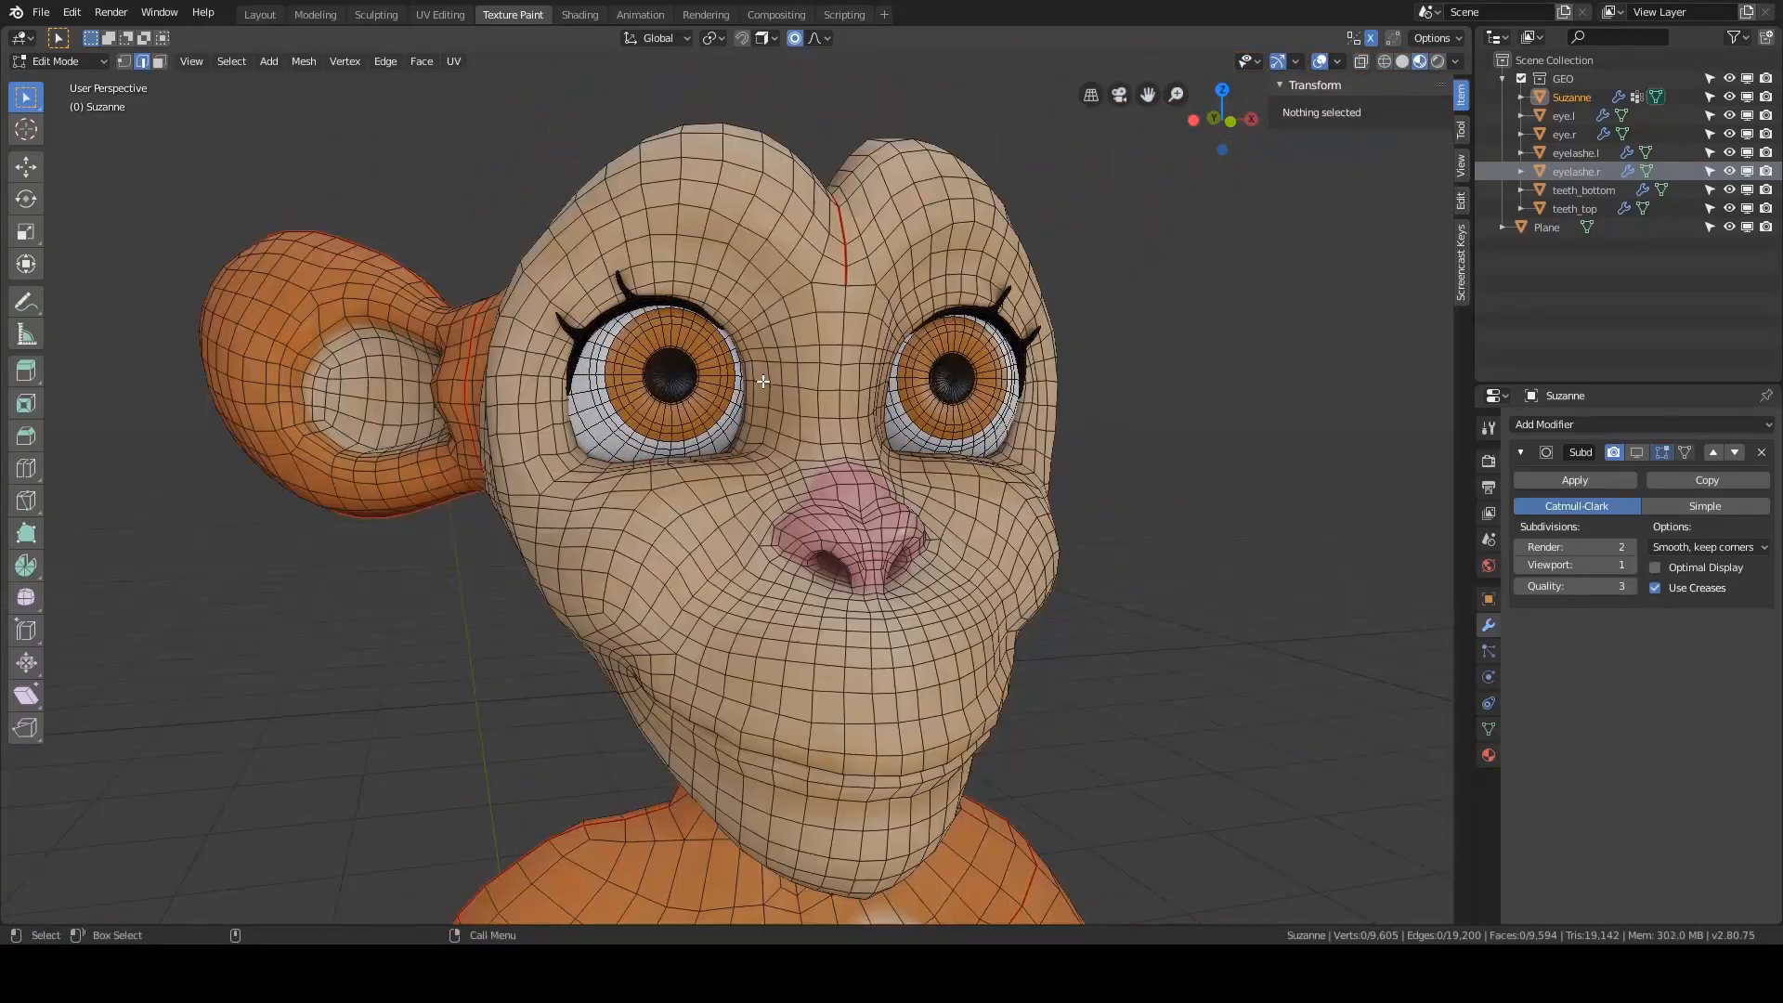
pyautogui.scroll(5, 767, 383)
pyautogui.keyDown('alt'); pyautogui.click(764, 379); pyautogui.keyUp('alt')
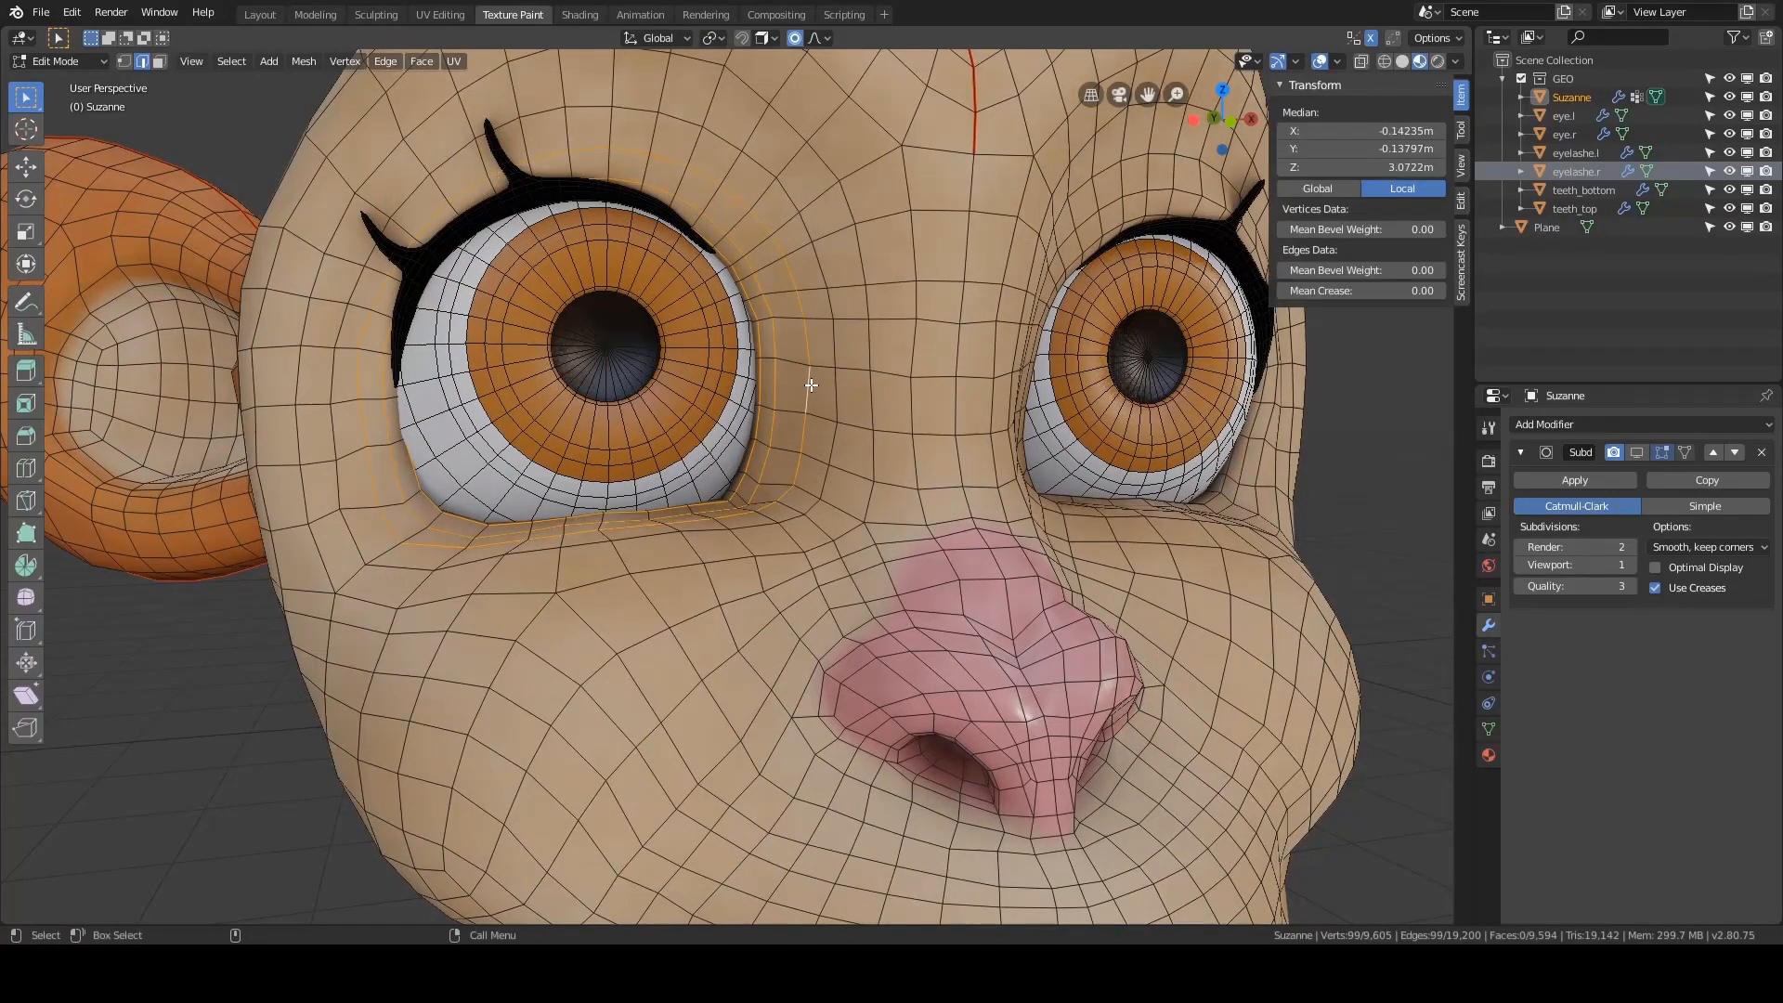
pyautogui.scroll(-8, 815, 356)
pyautogui.hotkey('alt', 'a')
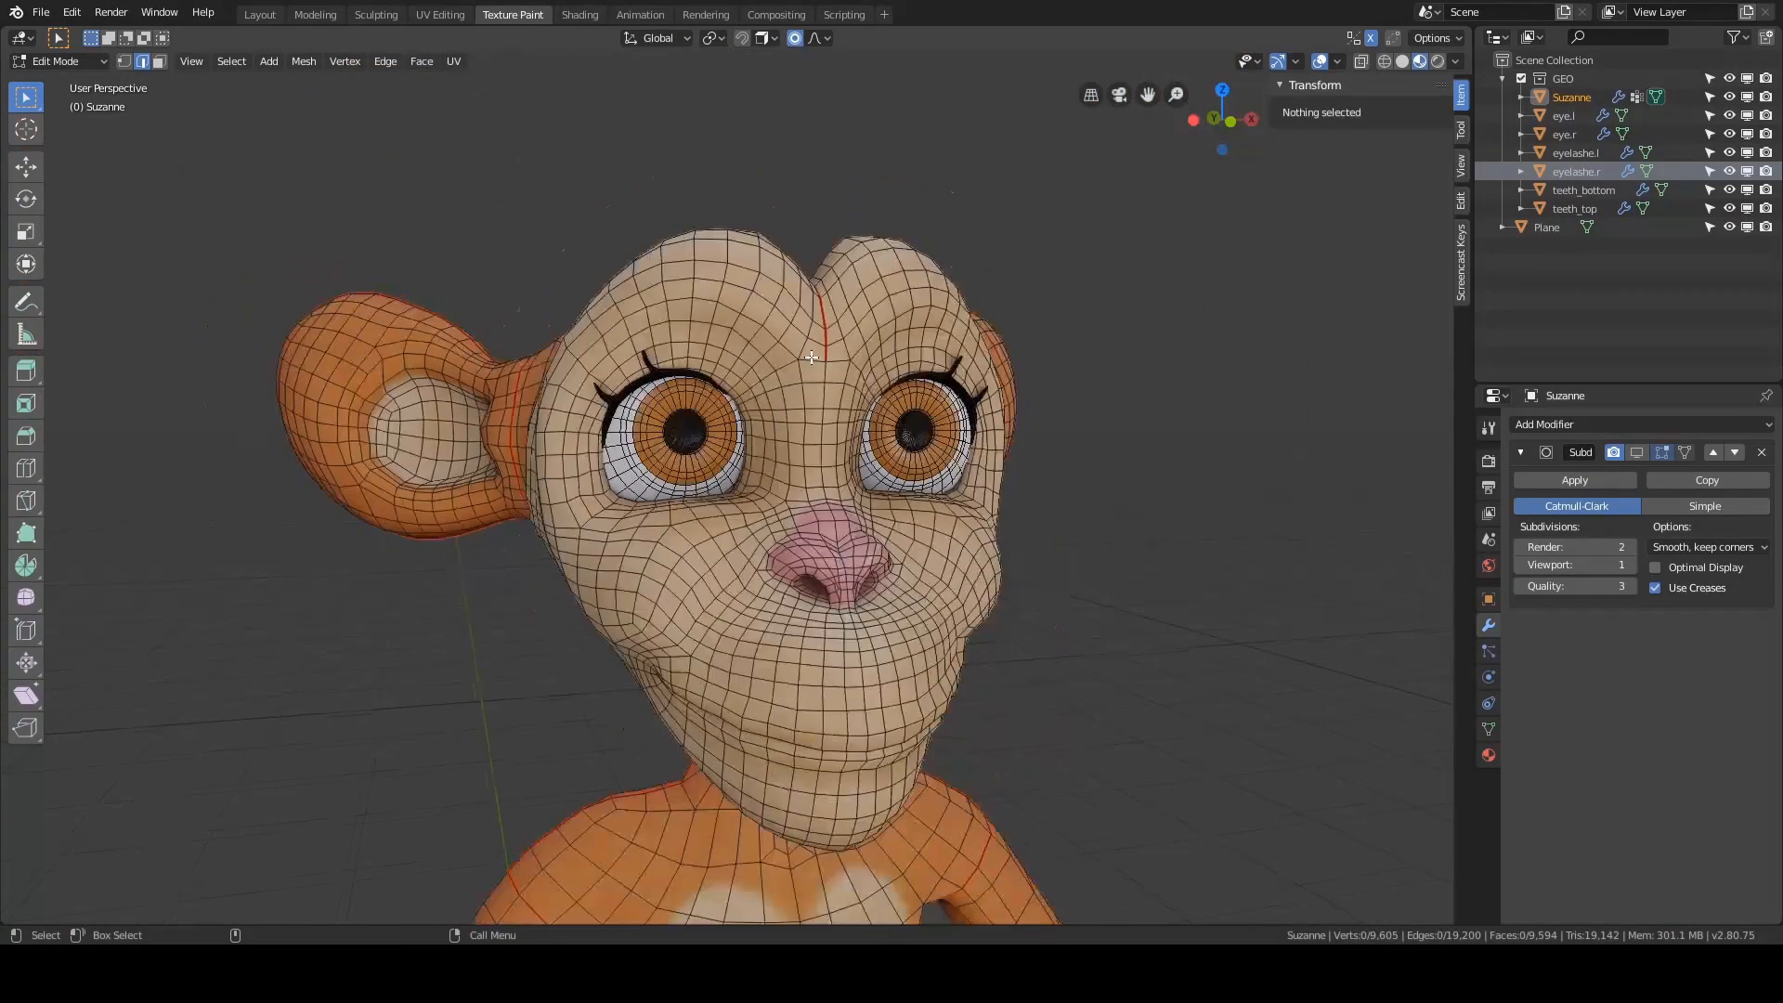
# - Dissolve the edge loop that runs from under one eye, around the muzzle below the nose, to the other eye
pyautogui.keyDown('alt'); pyautogui.click(784, 630); pyautogui.keyUp('alt')
pyautogui.moveTo(784, 630); pyautogui.dragTo(740, 606, button='middle')
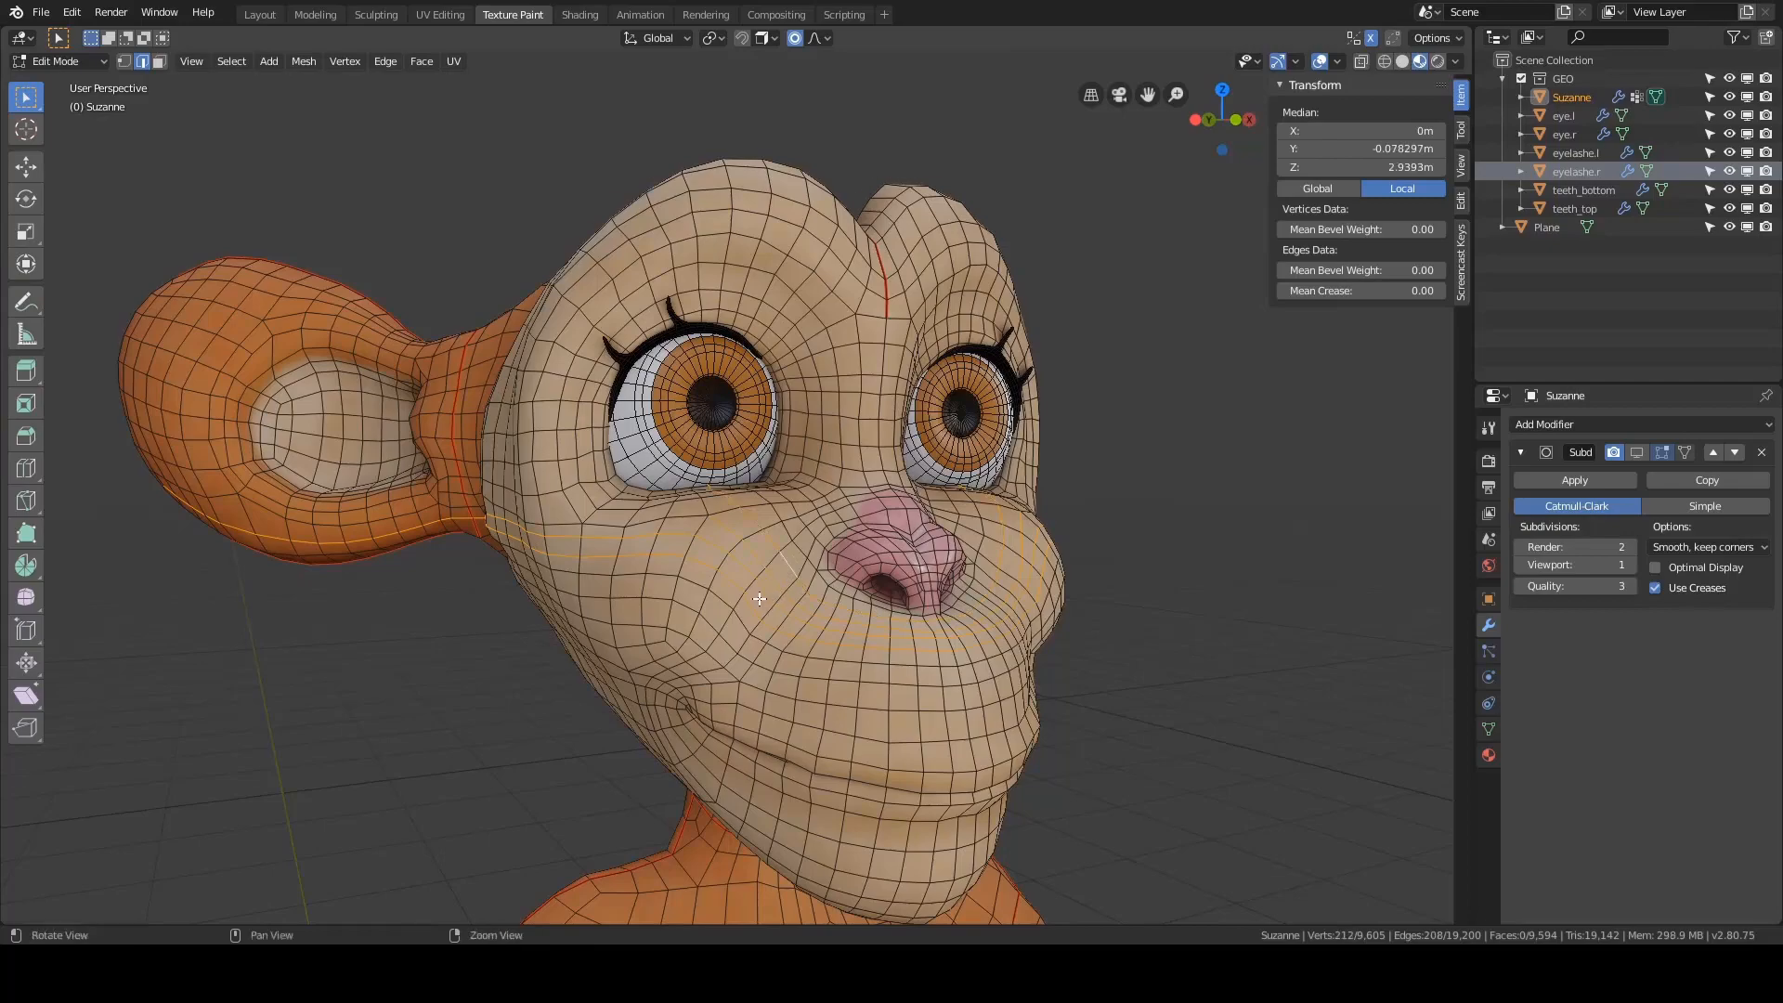
pyautogui.keyDown('alt'); pyautogui.moveTo(759, 599); pyautogui.dragTo(718, 610); pyautogui.keyUp('alt')
pyautogui.hotkey('ctrl', 'a')
pyautogui.hotkey('ctrl', 'shift', 'a')
pyautogui.doubleClick(710, 614)
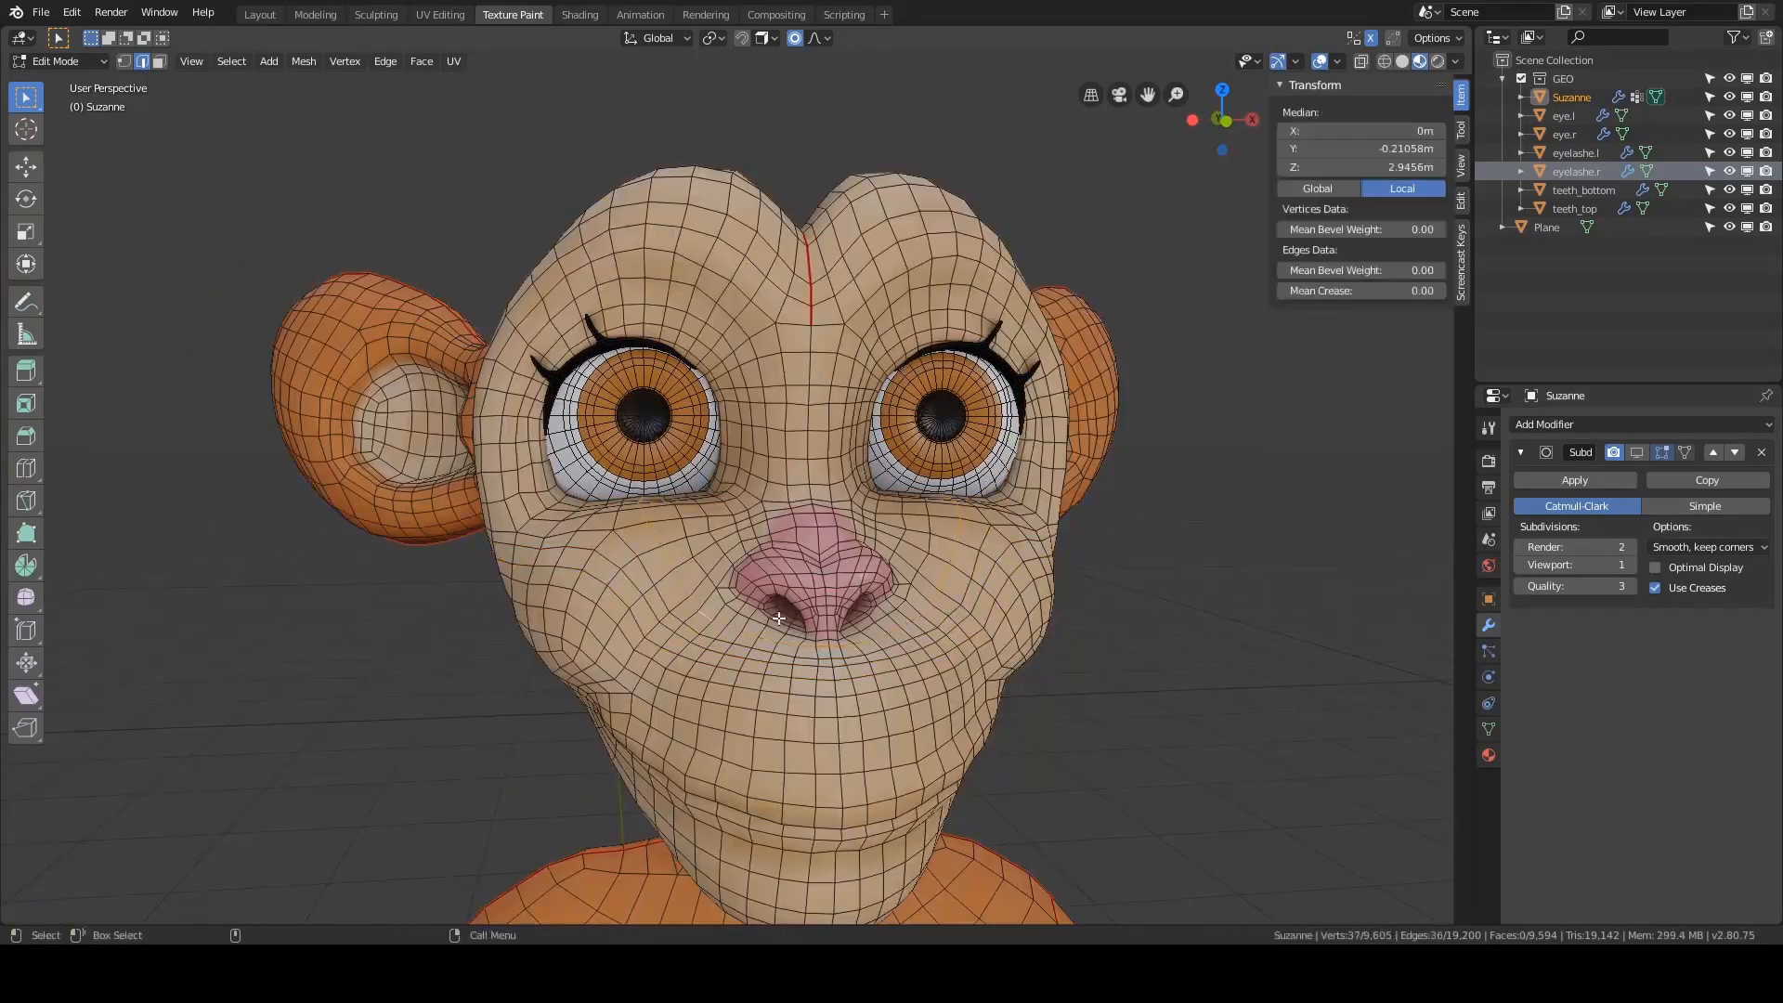
pyautogui.scroll(4, 778, 617)
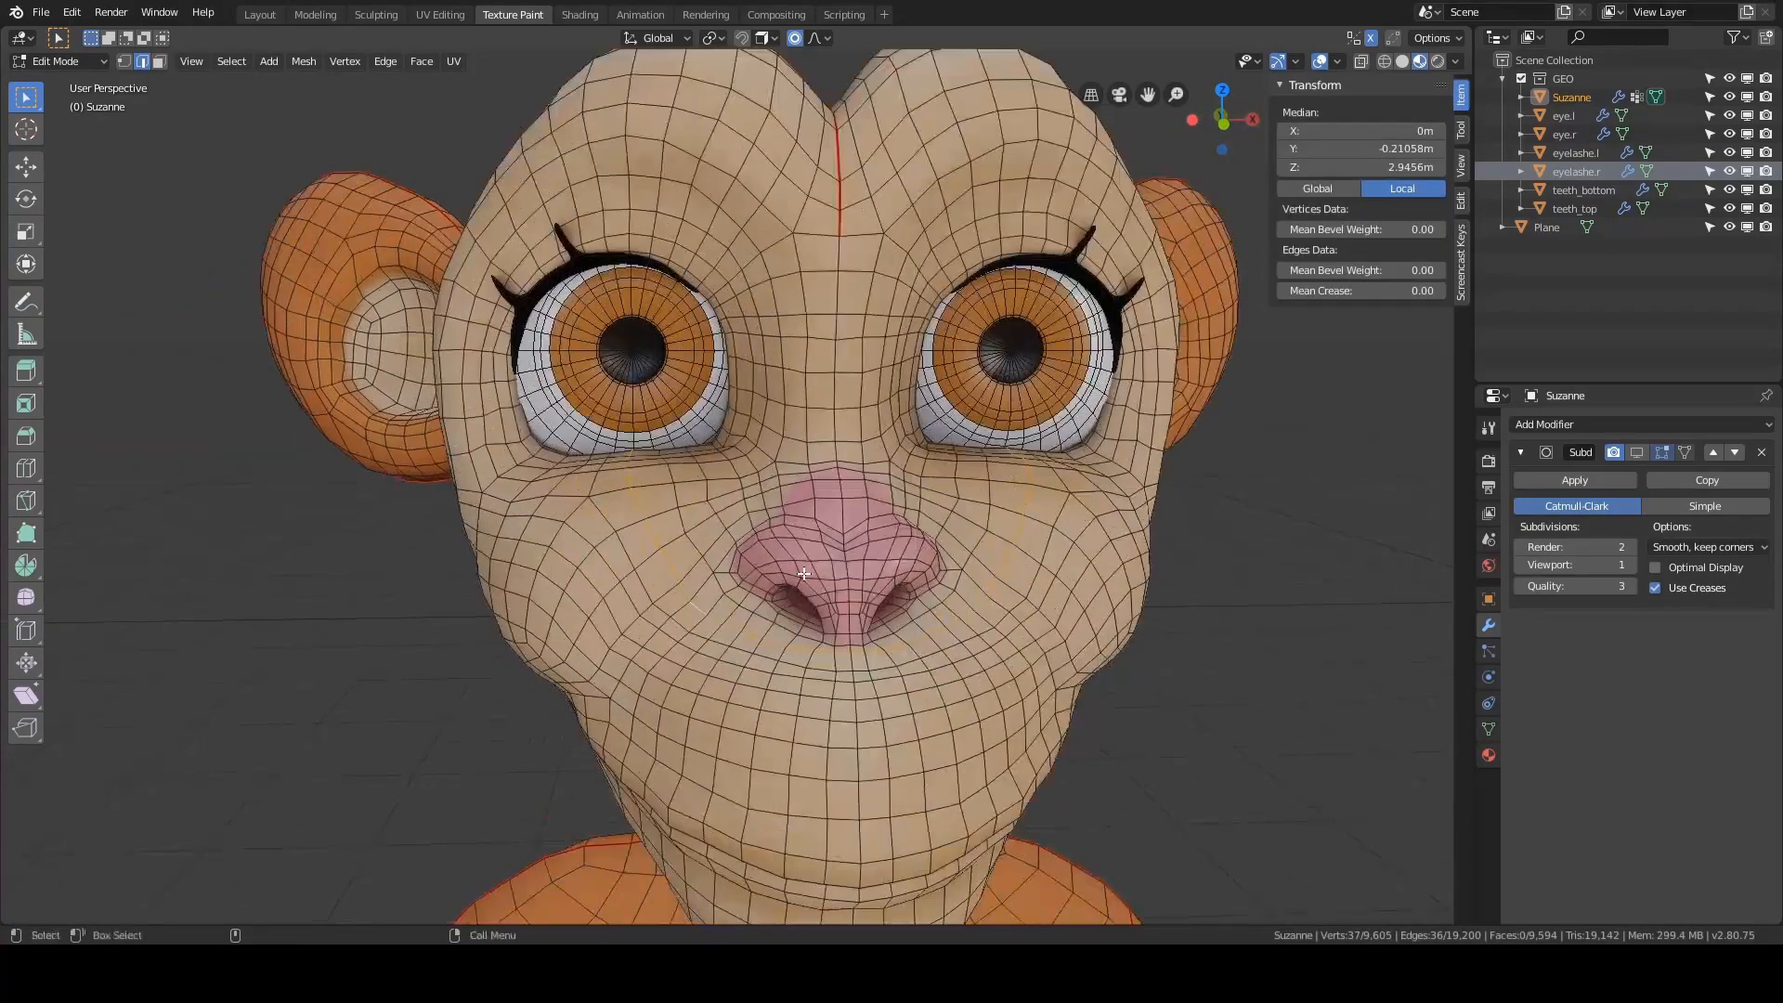
pyautogui.moveTo(803, 574); pyautogui.dragTo(740, 576, button='middle')
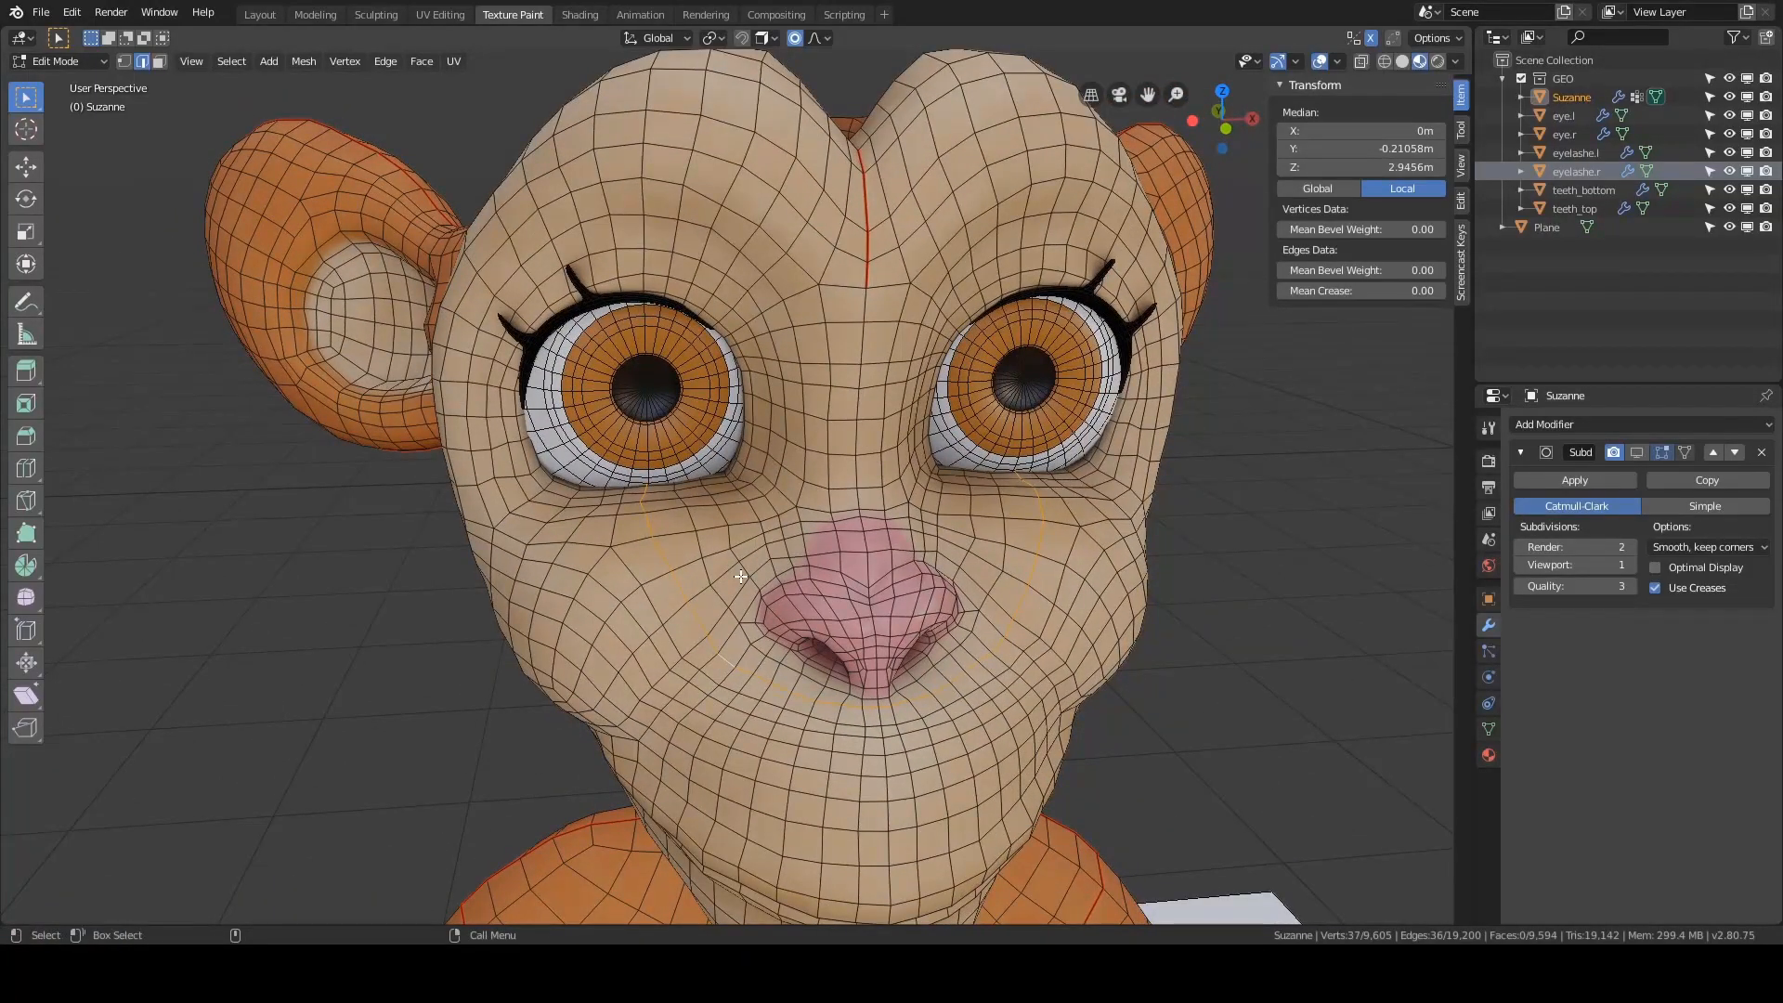
pyautogui.press('x')
pyautogui.click(739, 576)
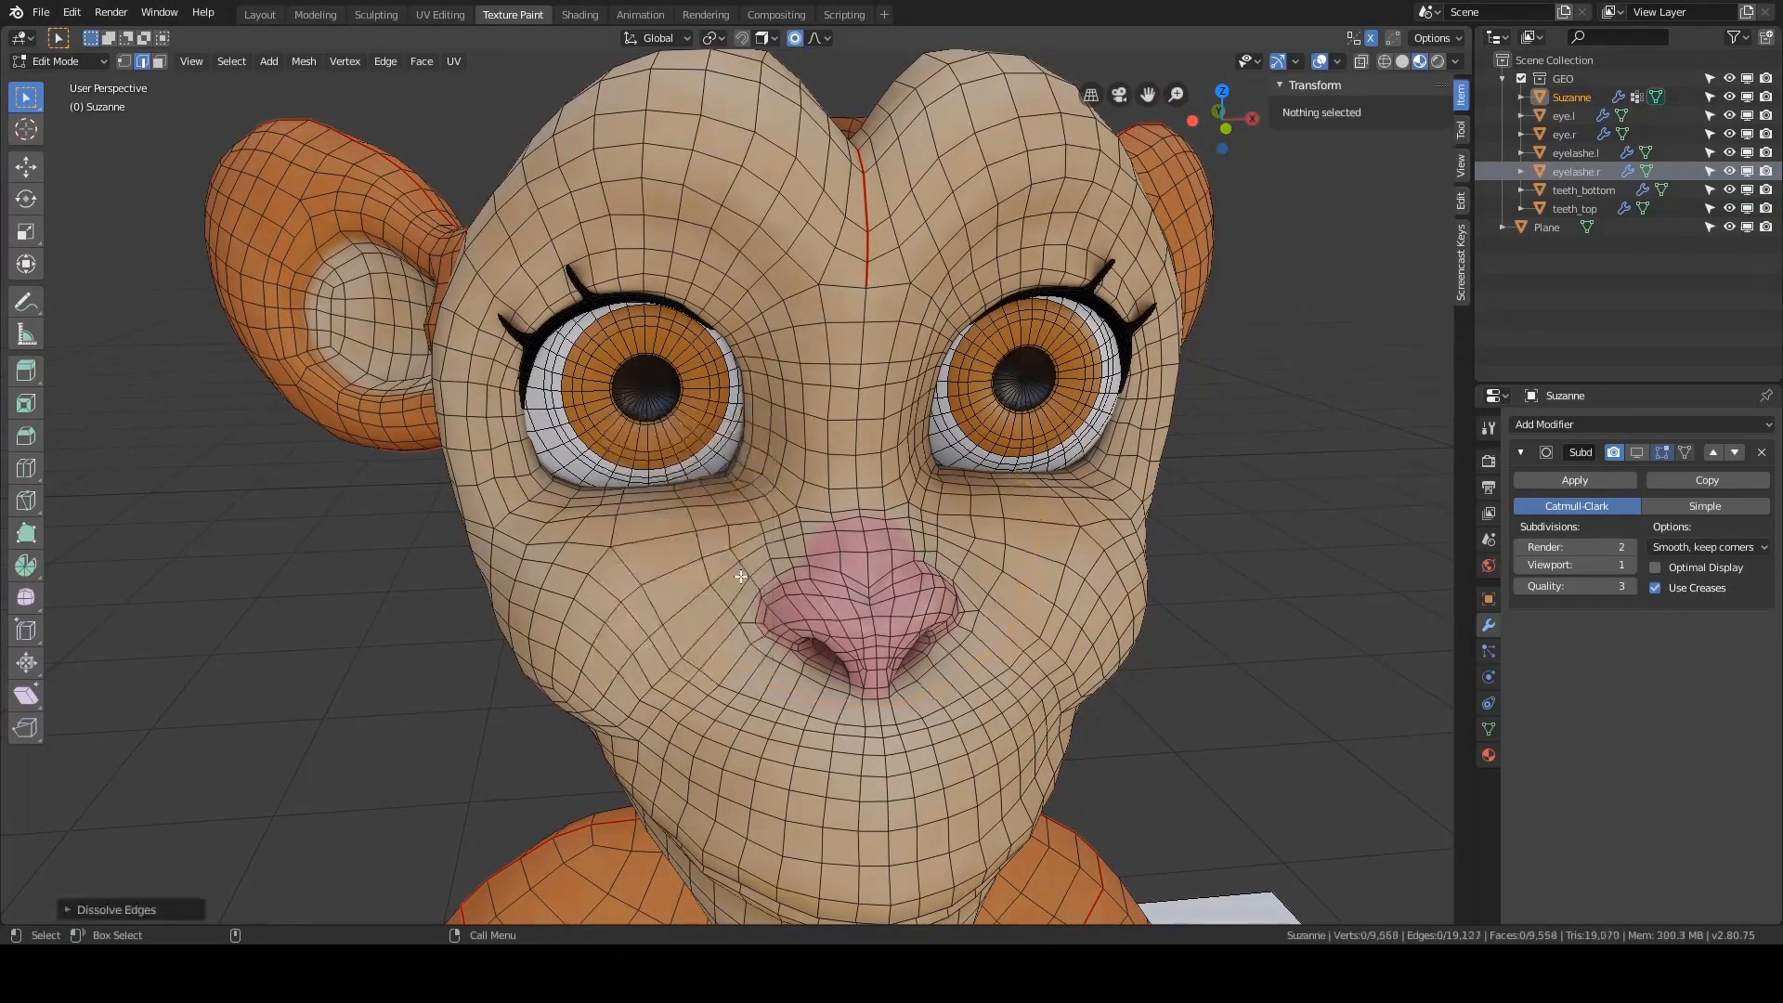
# - Slide the adjacent edge loop around the muzzle inward into the gap to even out the spacing
pyautogui.press('a')
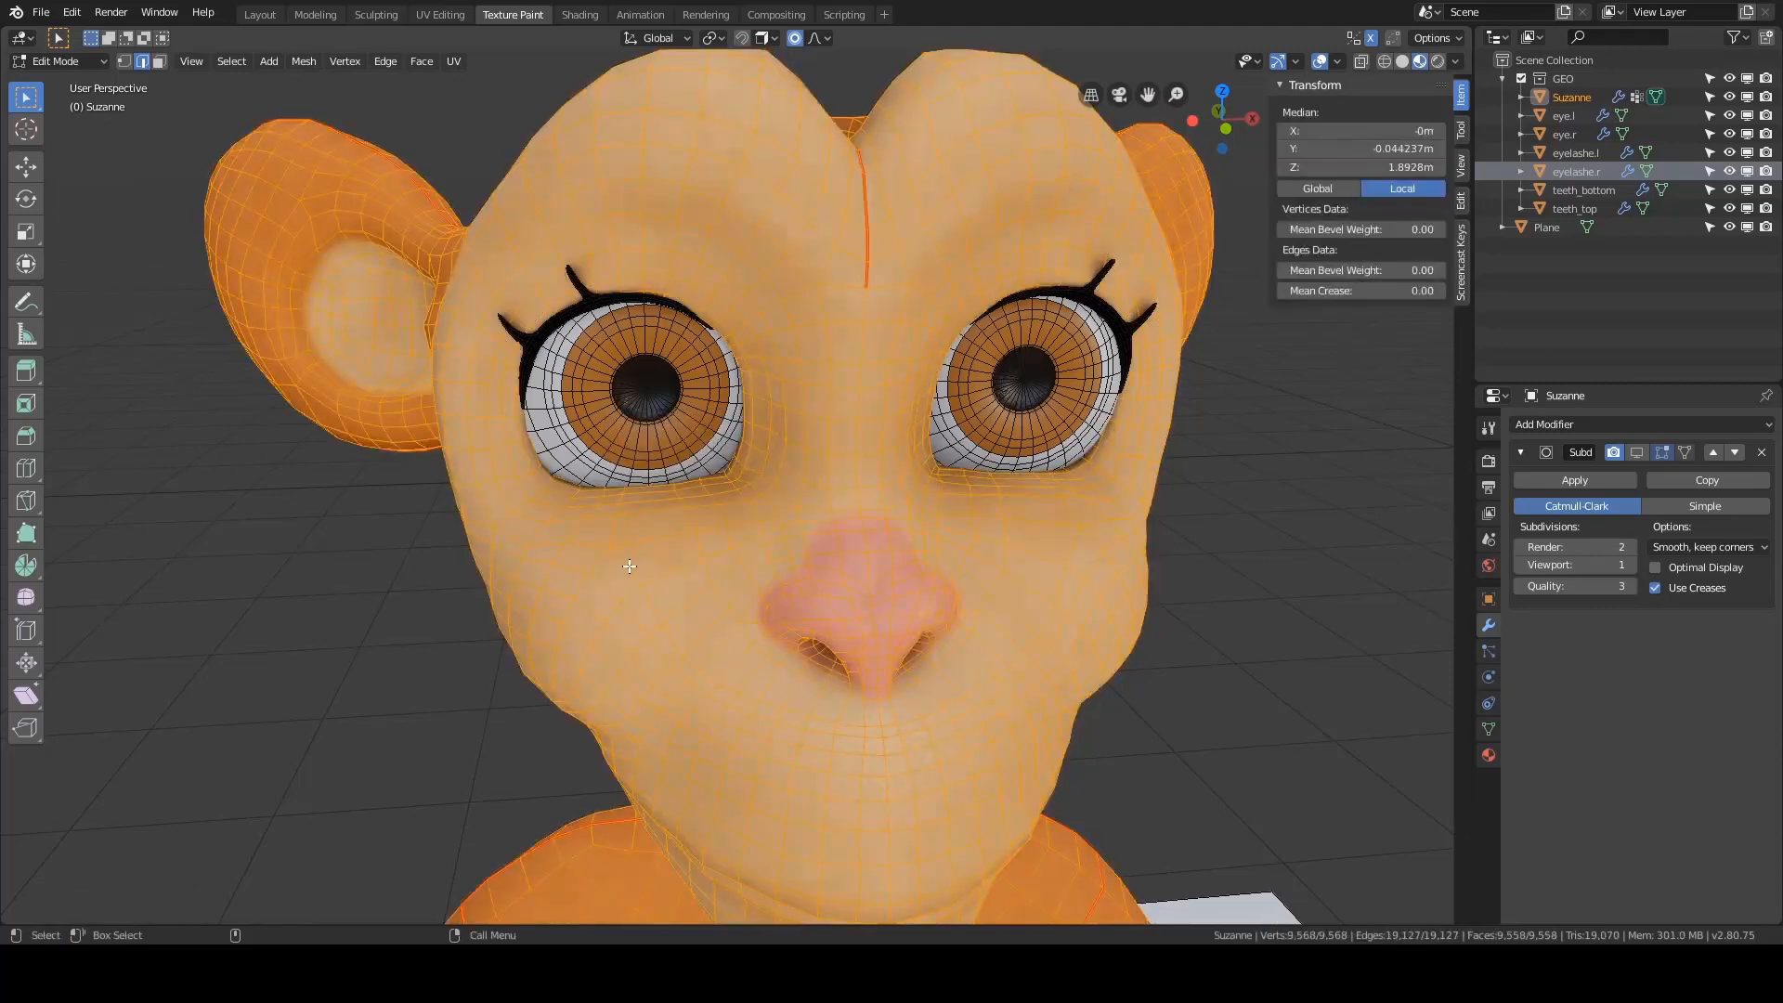
pyautogui.keyDown('alt'); pyautogui.click(629, 563); pyautogui.keyUp('alt')
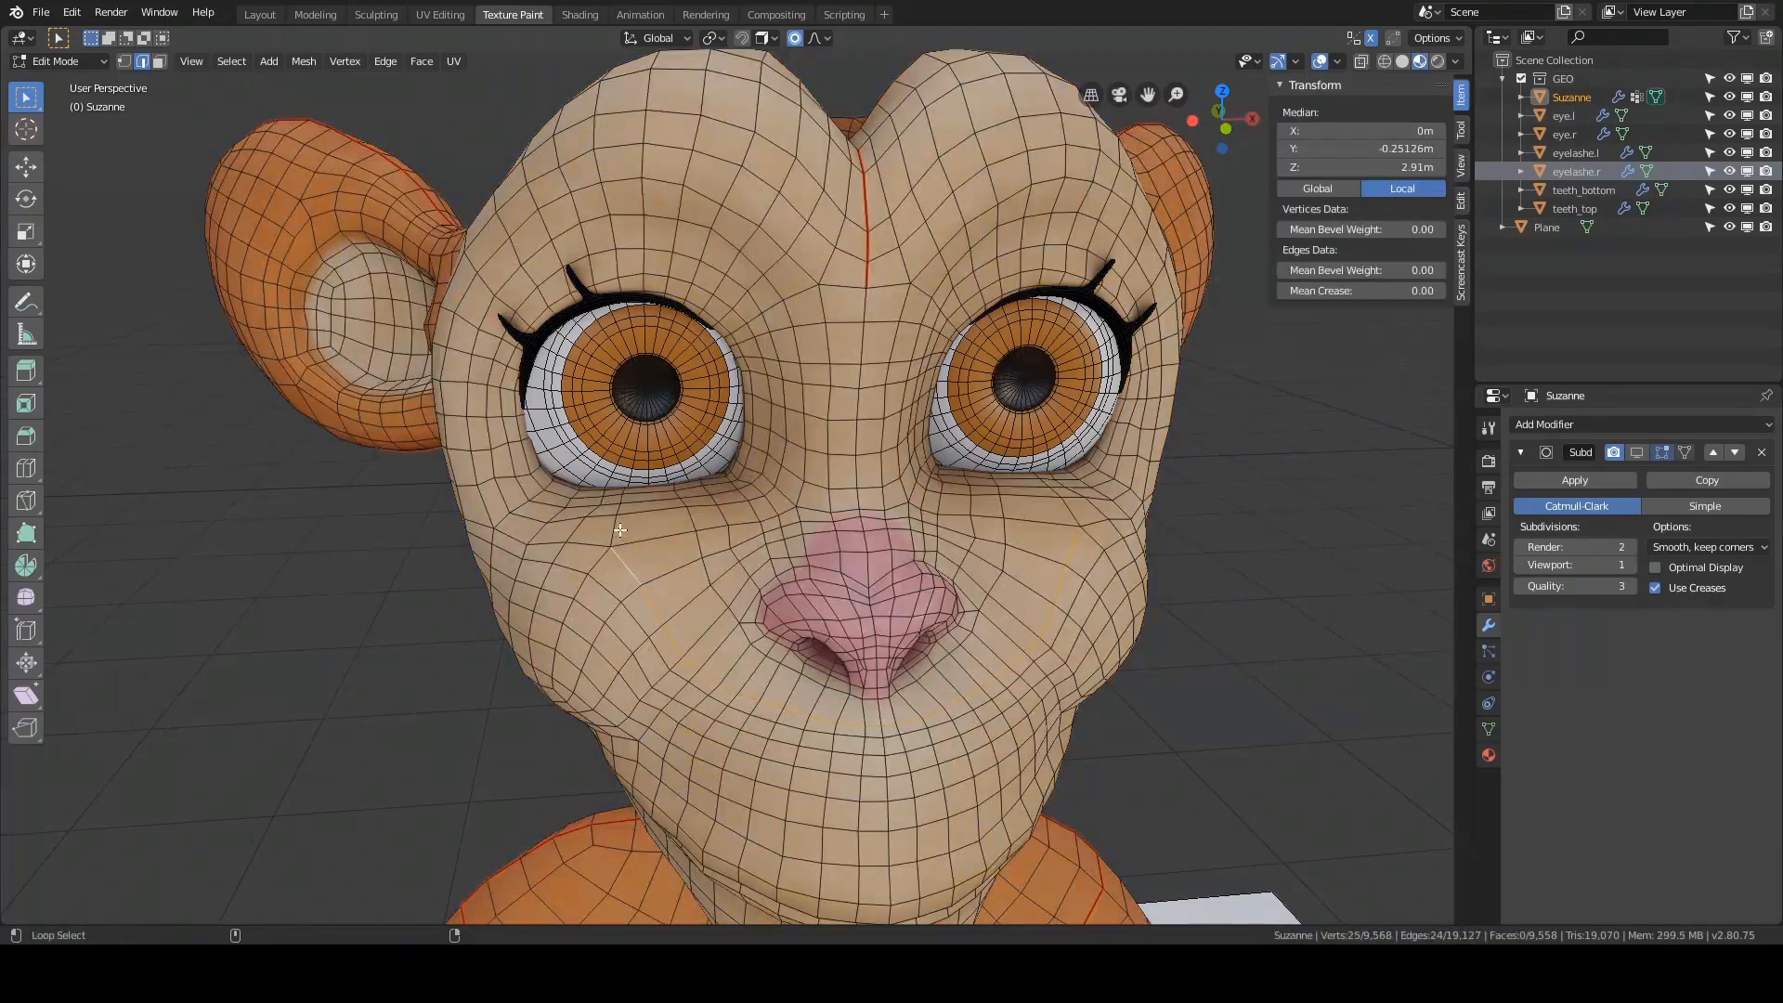
pyautogui.hotkey('ctrl', 'e')
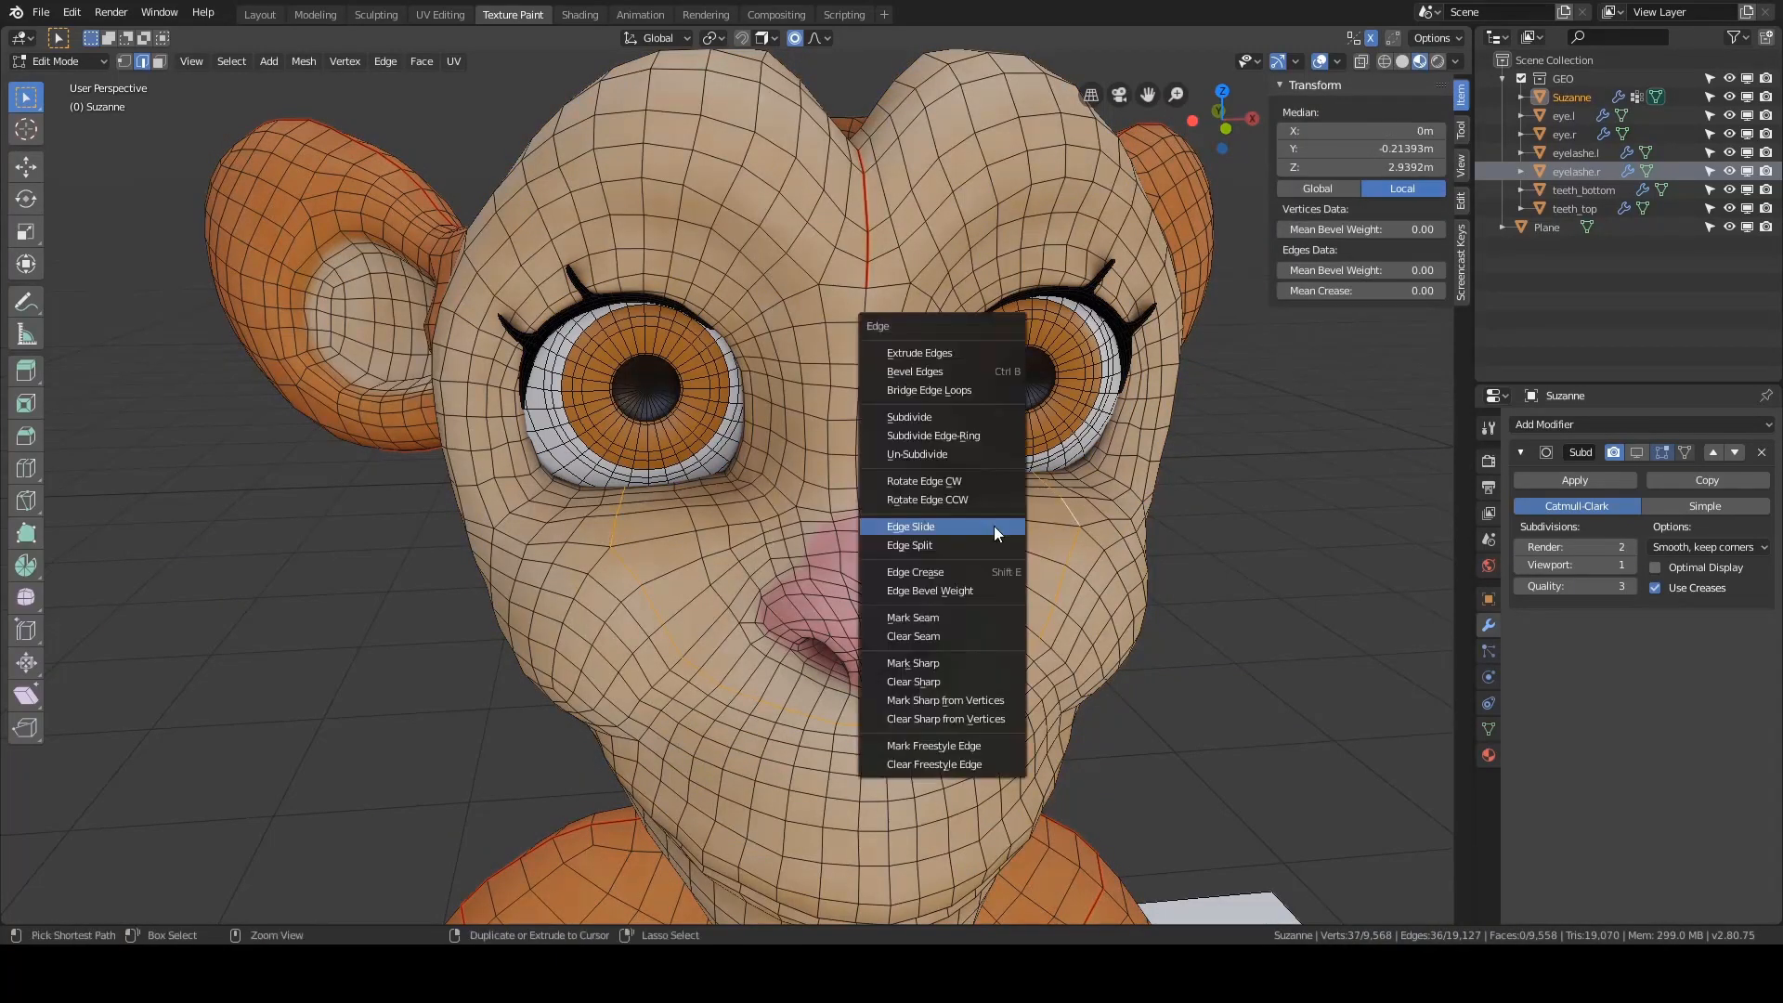
pyautogui.click(993, 525)
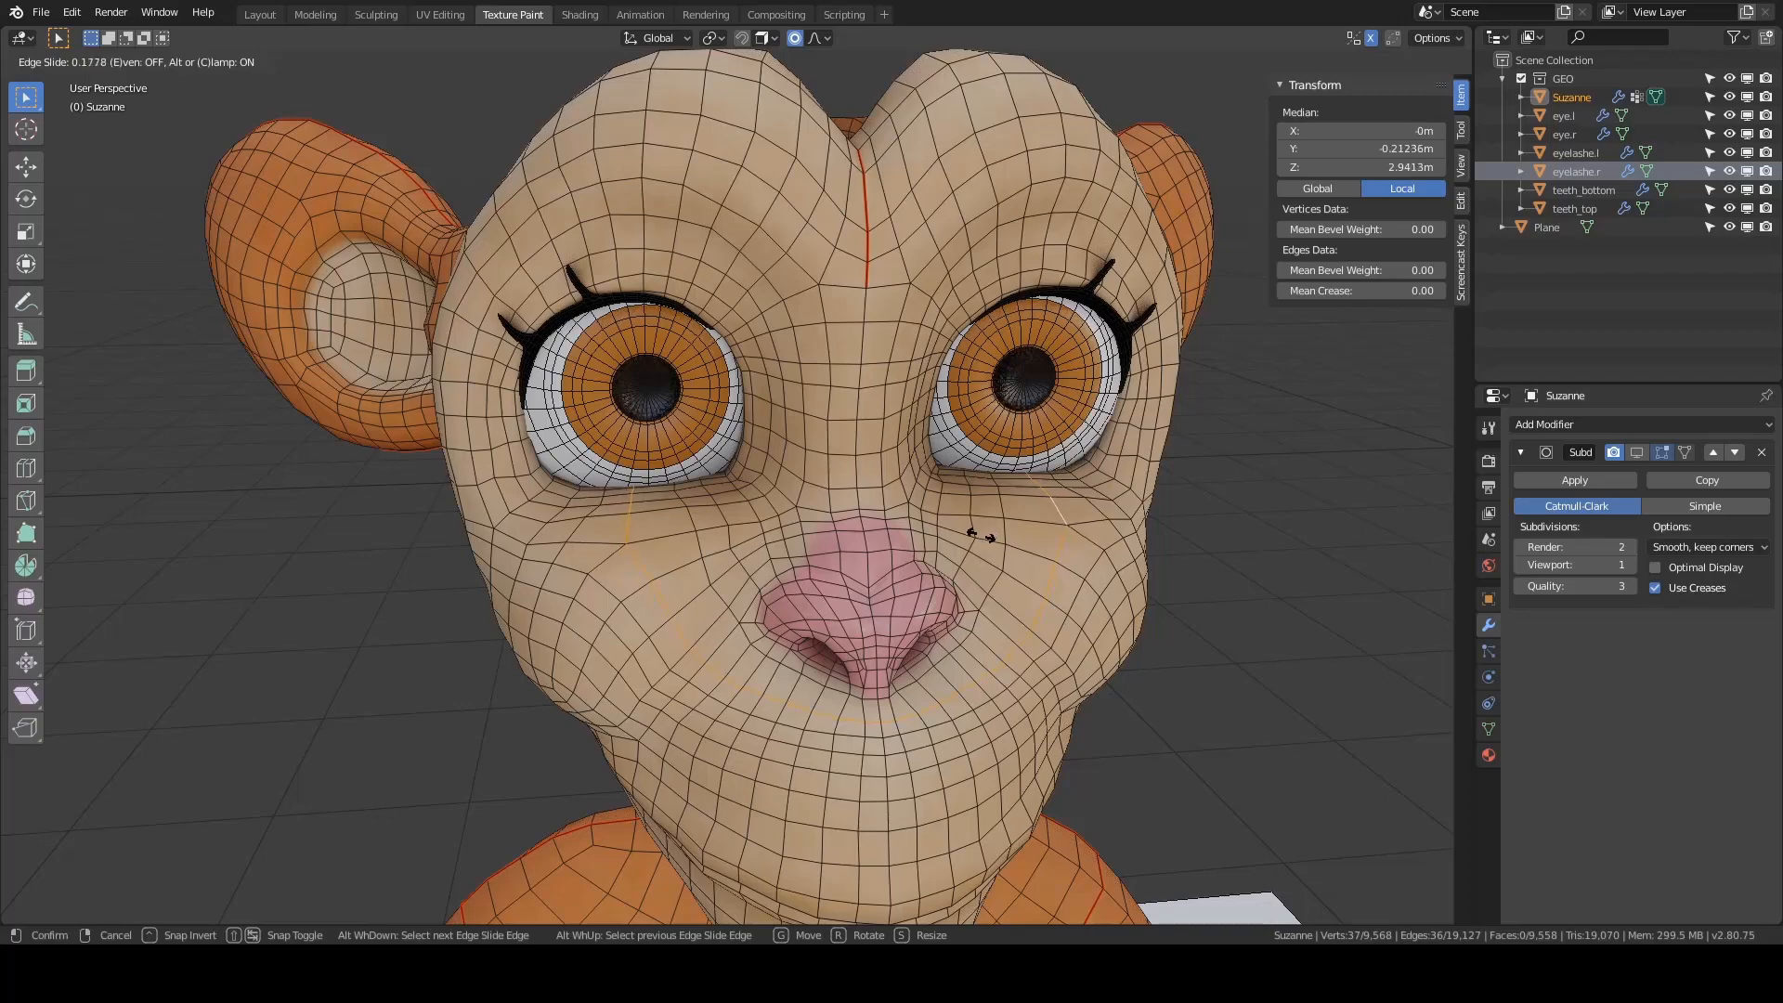
pyautogui.click(973, 541)
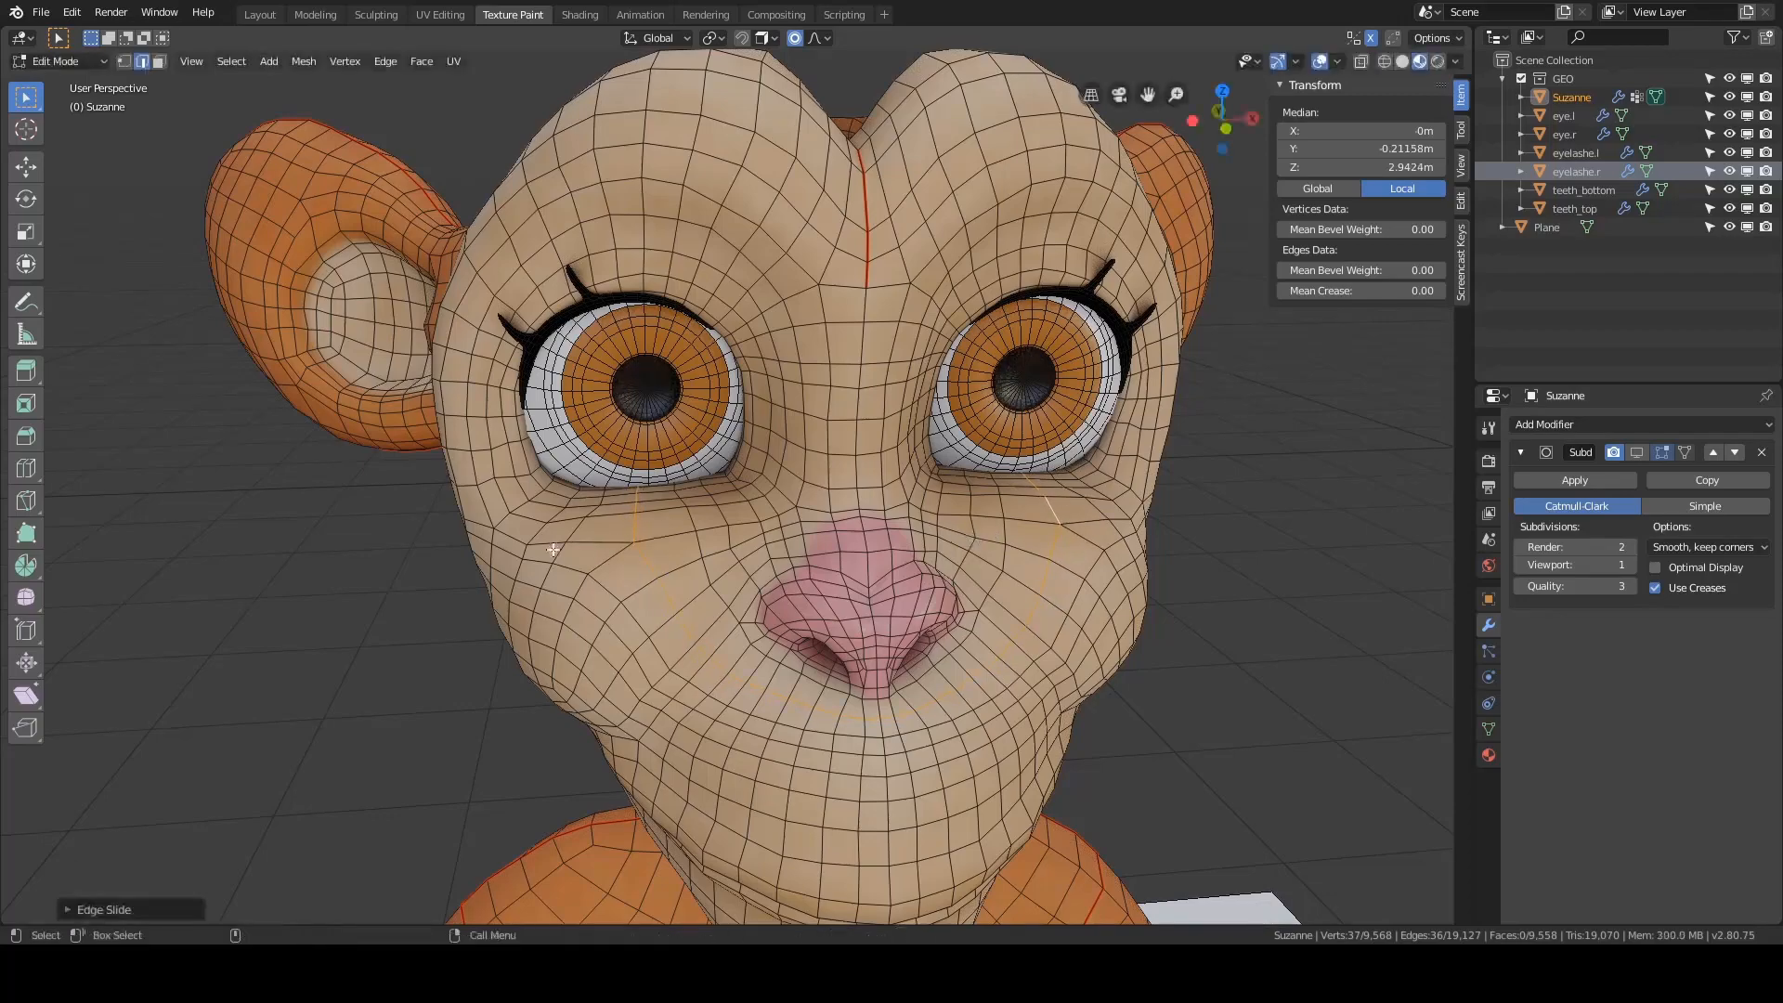
# - Slide the short edge path running from the upper cheek to the lower eyelid of the character's right eye
pyautogui.hotkey('alt', 'a')
pyautogui.keyDown('alt'); pyautogui.click(563, 556); pyautogui.keyUp('alt')
pyautogui.hotkey('alt', 'a')
pyautogui.click(577, 537)
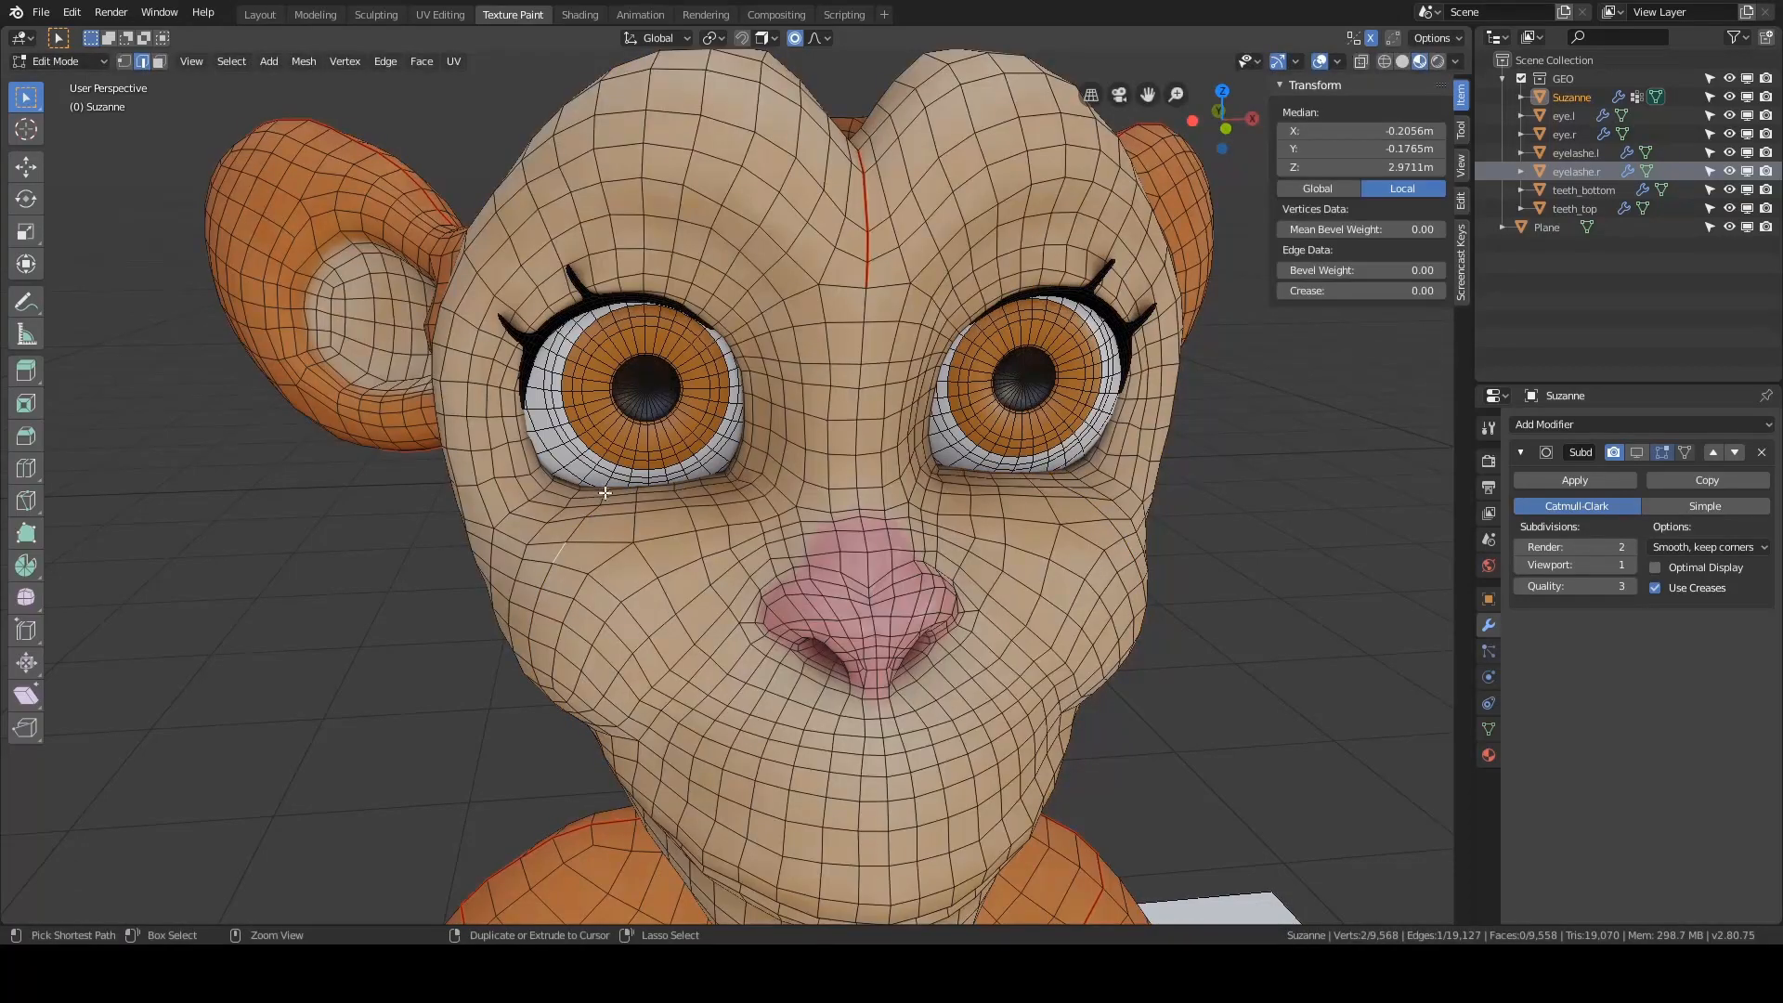
pyautogui.moveTo(604, 492); pyautogui.dragTo(595, 533, button='middle')
pyautogui.keyDown('shift'); pyautogui.moveTo(594, 534); pyautogui.dragTo(829, 508, button='middle'); pyautogui.keyUp('shift')
pyautogui.scroll(6, 740, 482)
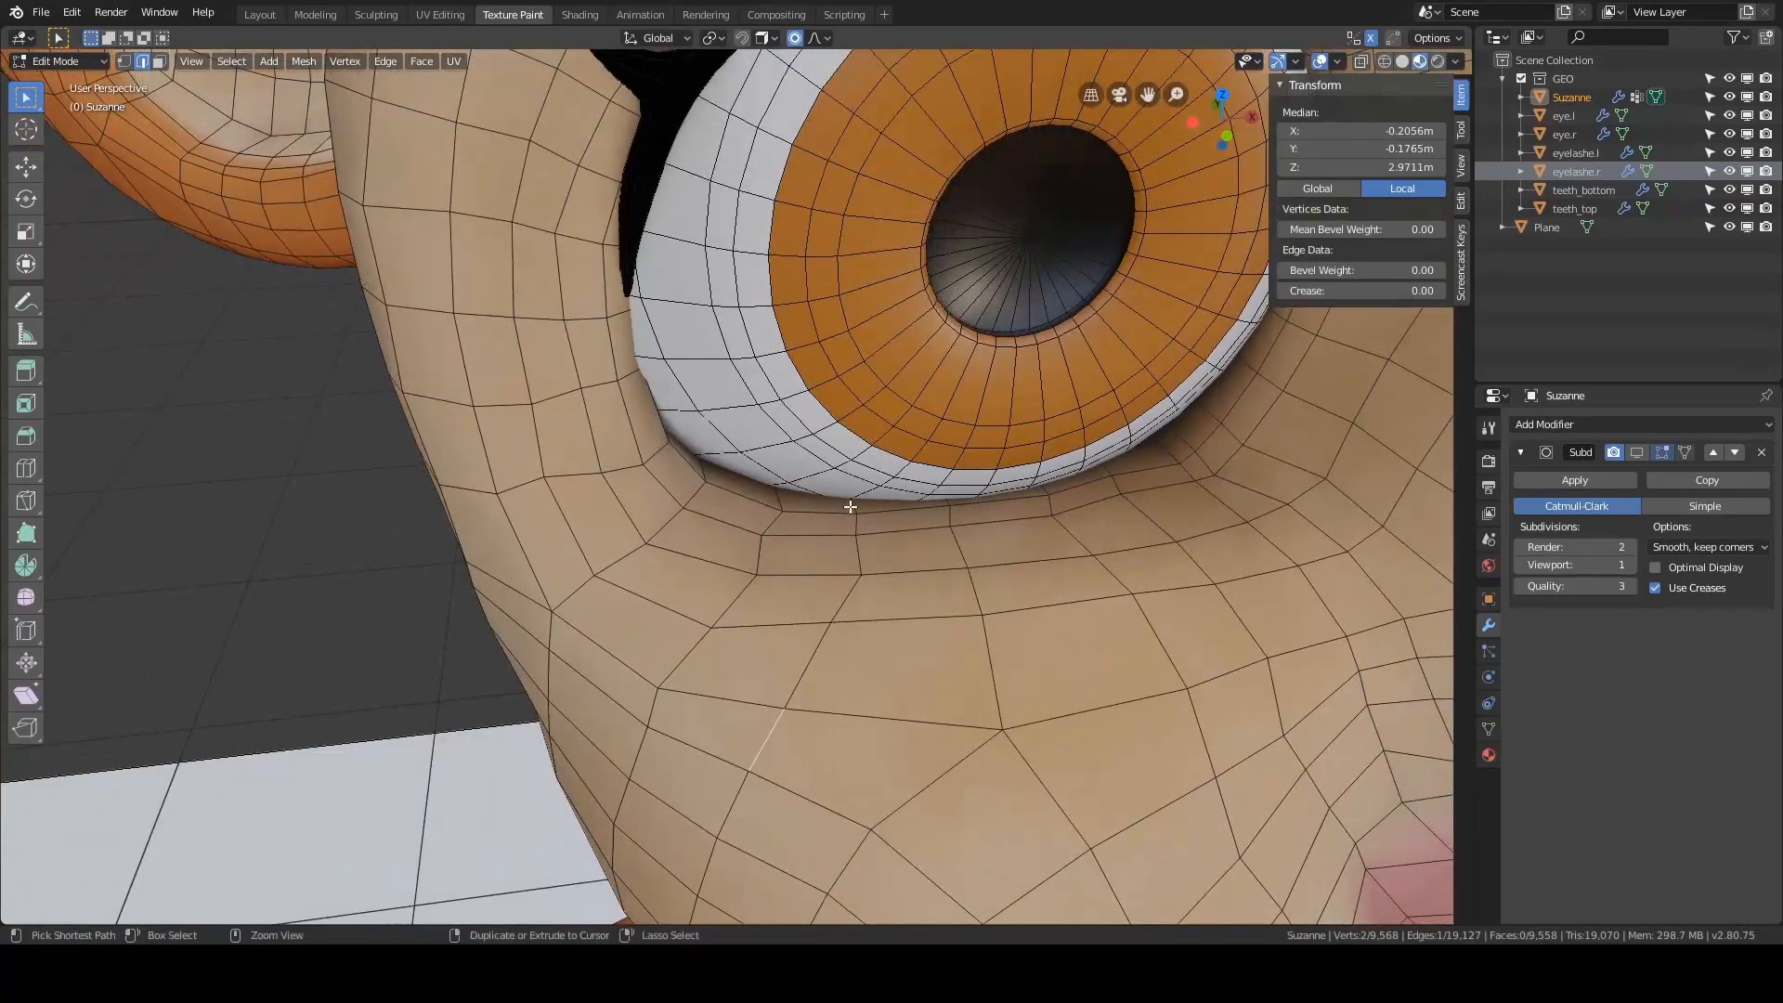
pyautogui.keyDown('ctrl'); pyautogui.click(849, 506); pyautogui.keyUp('ctrl')
pyautogui.scroll(-6, 850, 506)
pyautogui.click(1462, 130)
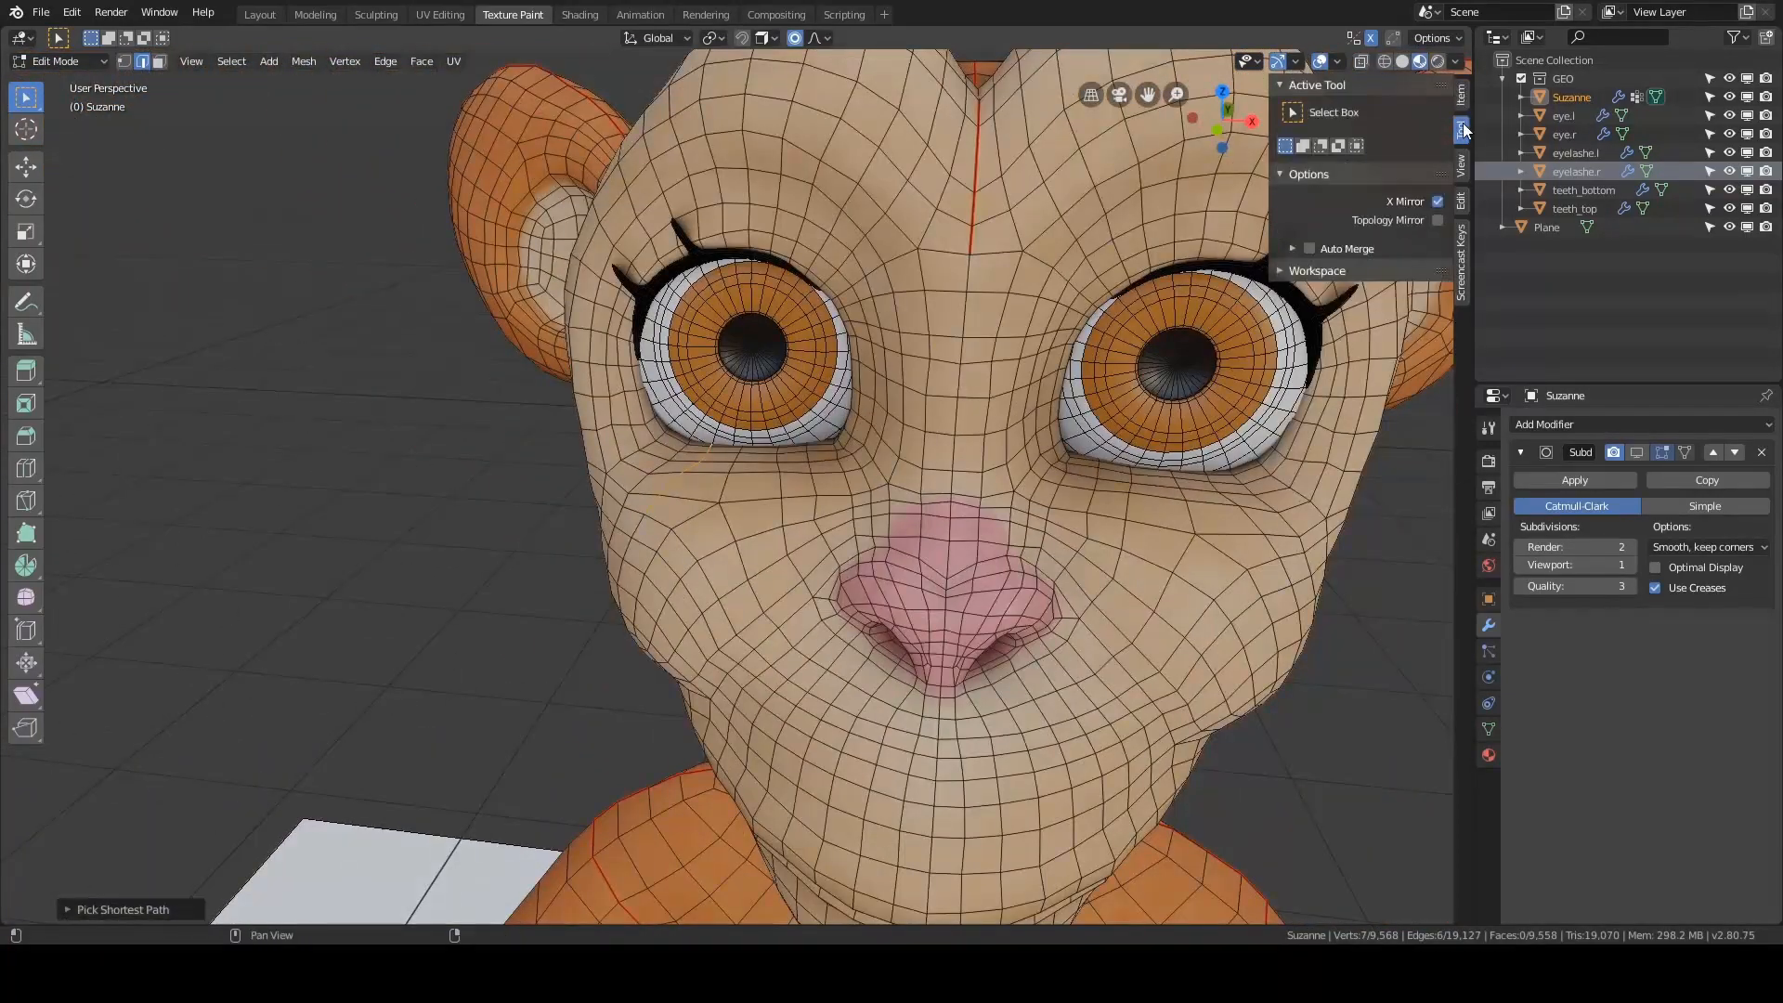
pyautogui.moveTo(921, 349); pyautogui.dragTo(817, 376, button='middle')
pyautogui.press('g')
pyautogui.press('g')
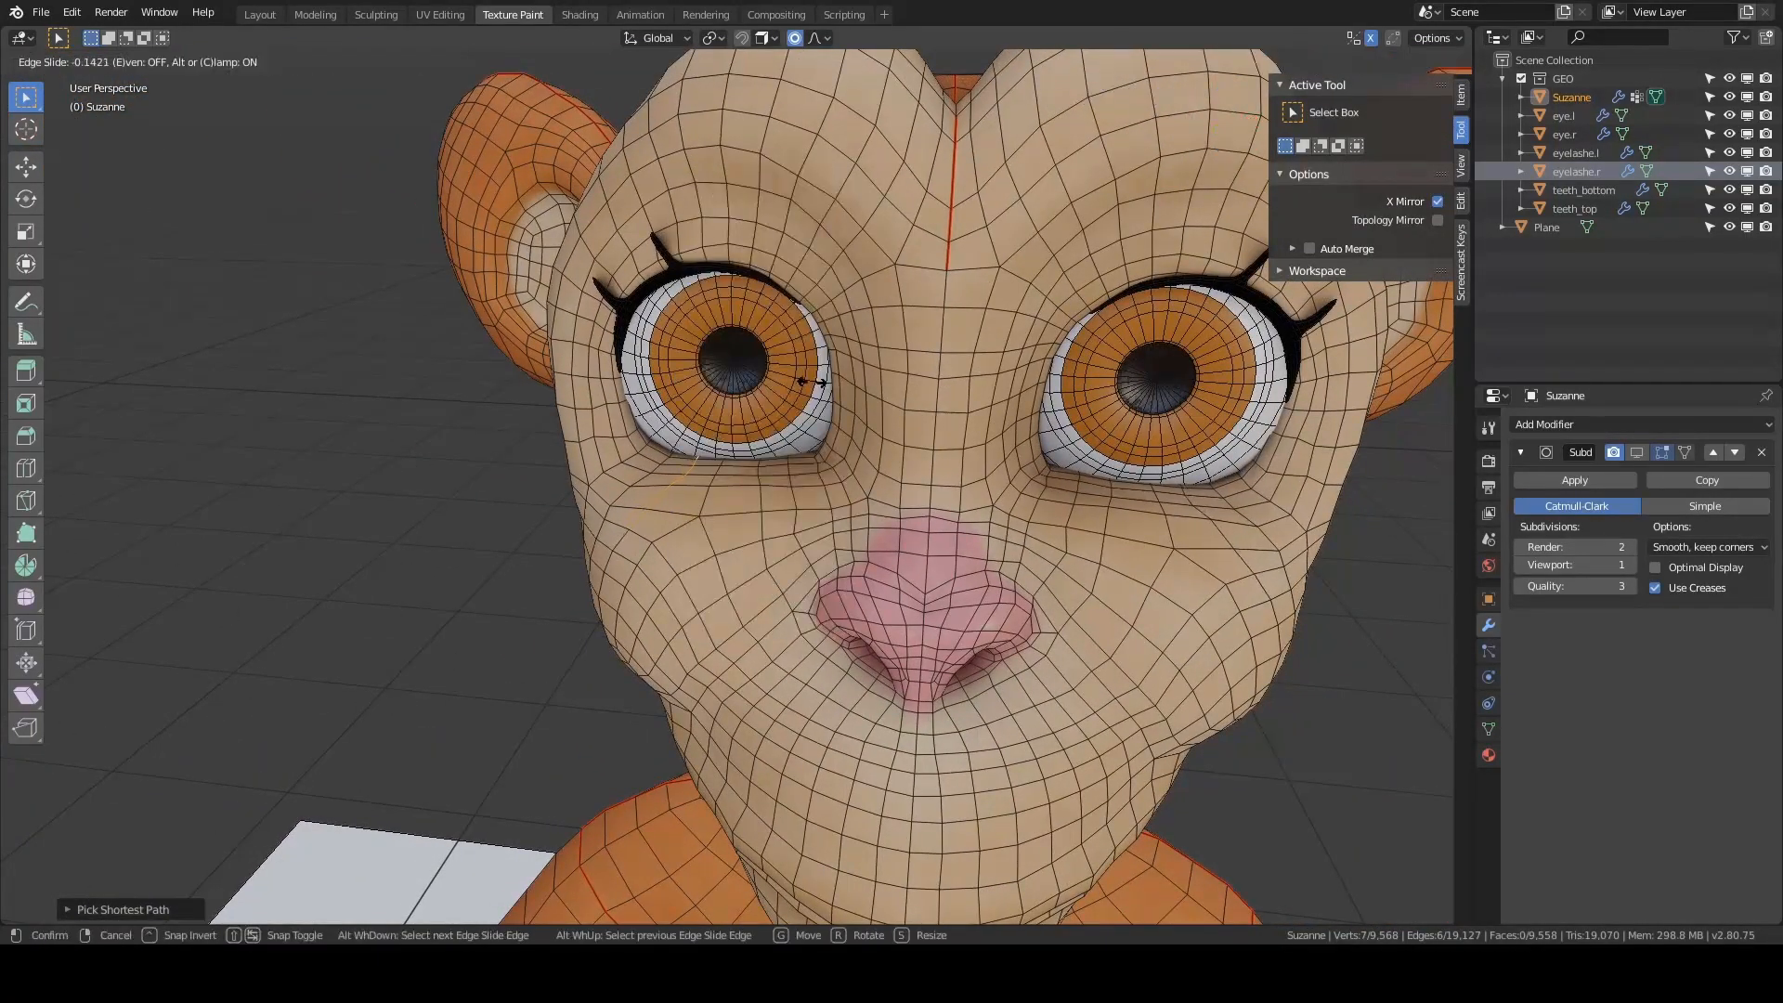
pyautogui.click(813, 383)
# - Dissolve one horizontal edge loop crossing the nose bridge between the eyes
pyautogui.press('a')
pyautogui.press('a')
pyautogui.moveTo(813, 382); pyautogui.dragTo(950, 409, button='middle')
pyautogui.scroll(-4, 859, 352)
pyautogui.scroll(2, 843, 361)
pyautogui.scroll(2, 848, 410)
pyautogui.scroll(1, 887, 426)
pyautogui.press('x')
pyautogui.click(950, 410)
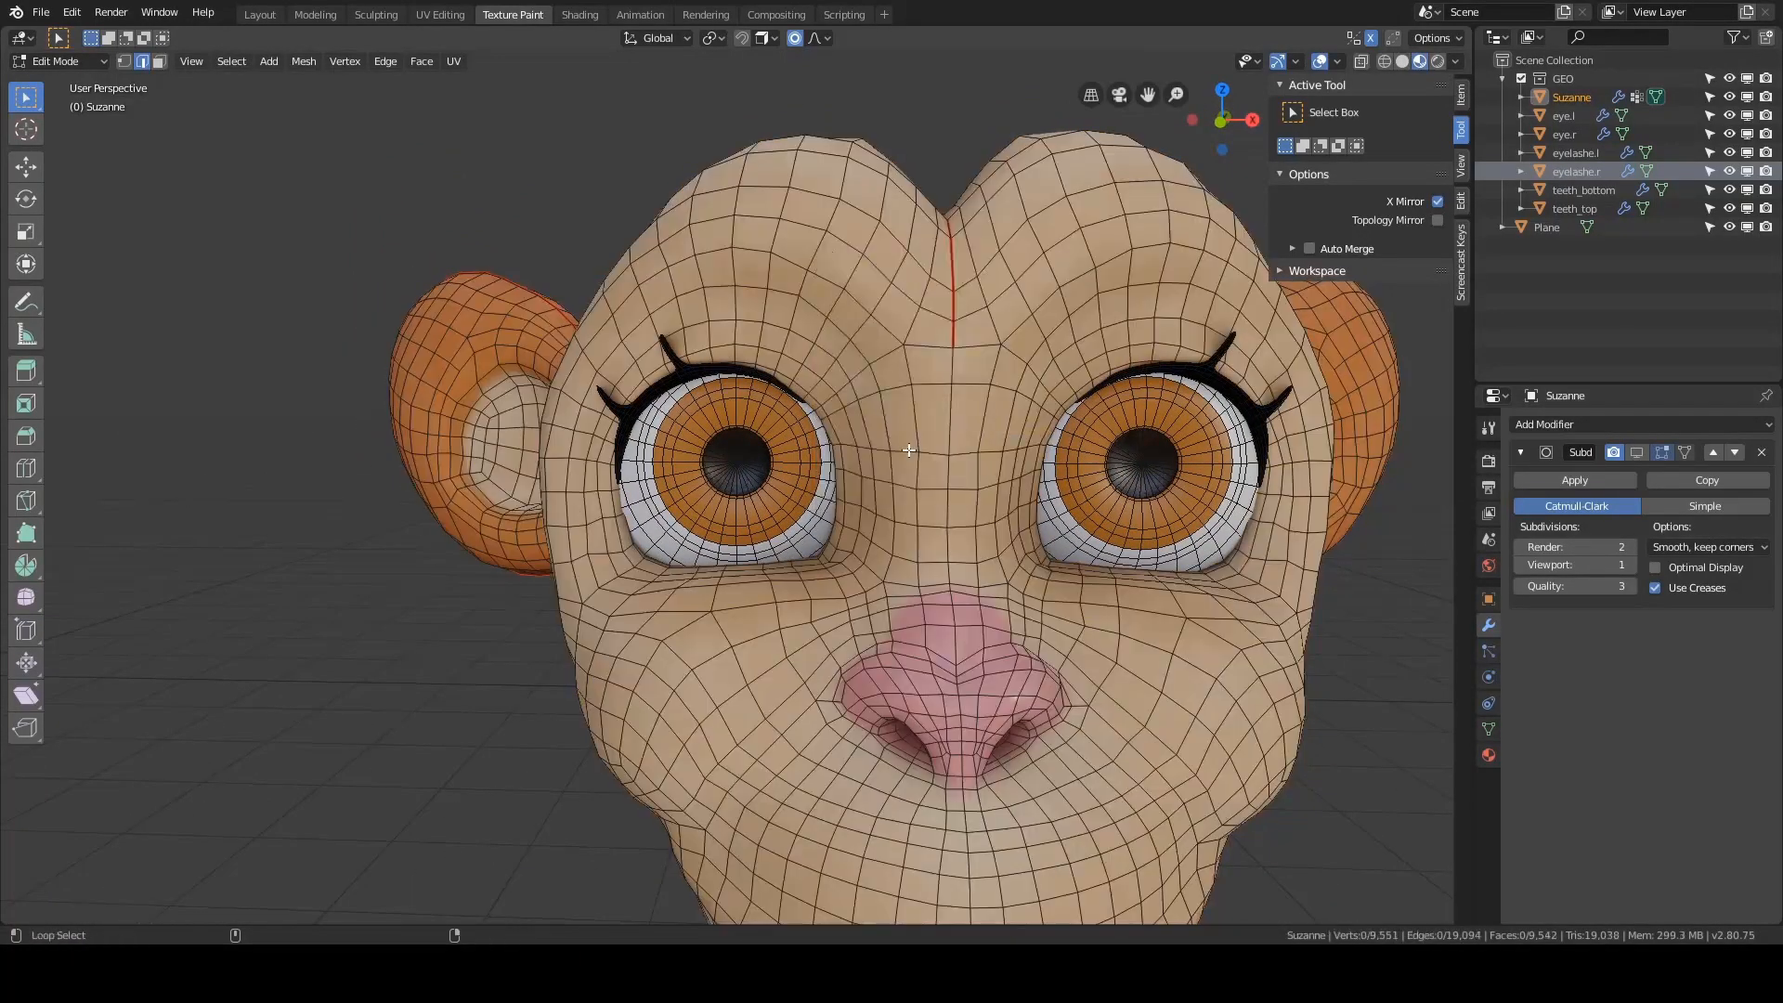
# - Slide the two neighbouring horizontal loops on the nose bridge slightly upward to close the gap
pyautogui.keyDown('alt'); pyautogui.click(908, 450); pyautogui.keyUp('alt')
pyautogui.hotkey('ctrl', 'e')
pyautogui.click(932, 374)
pyautogui.click(933, 363)
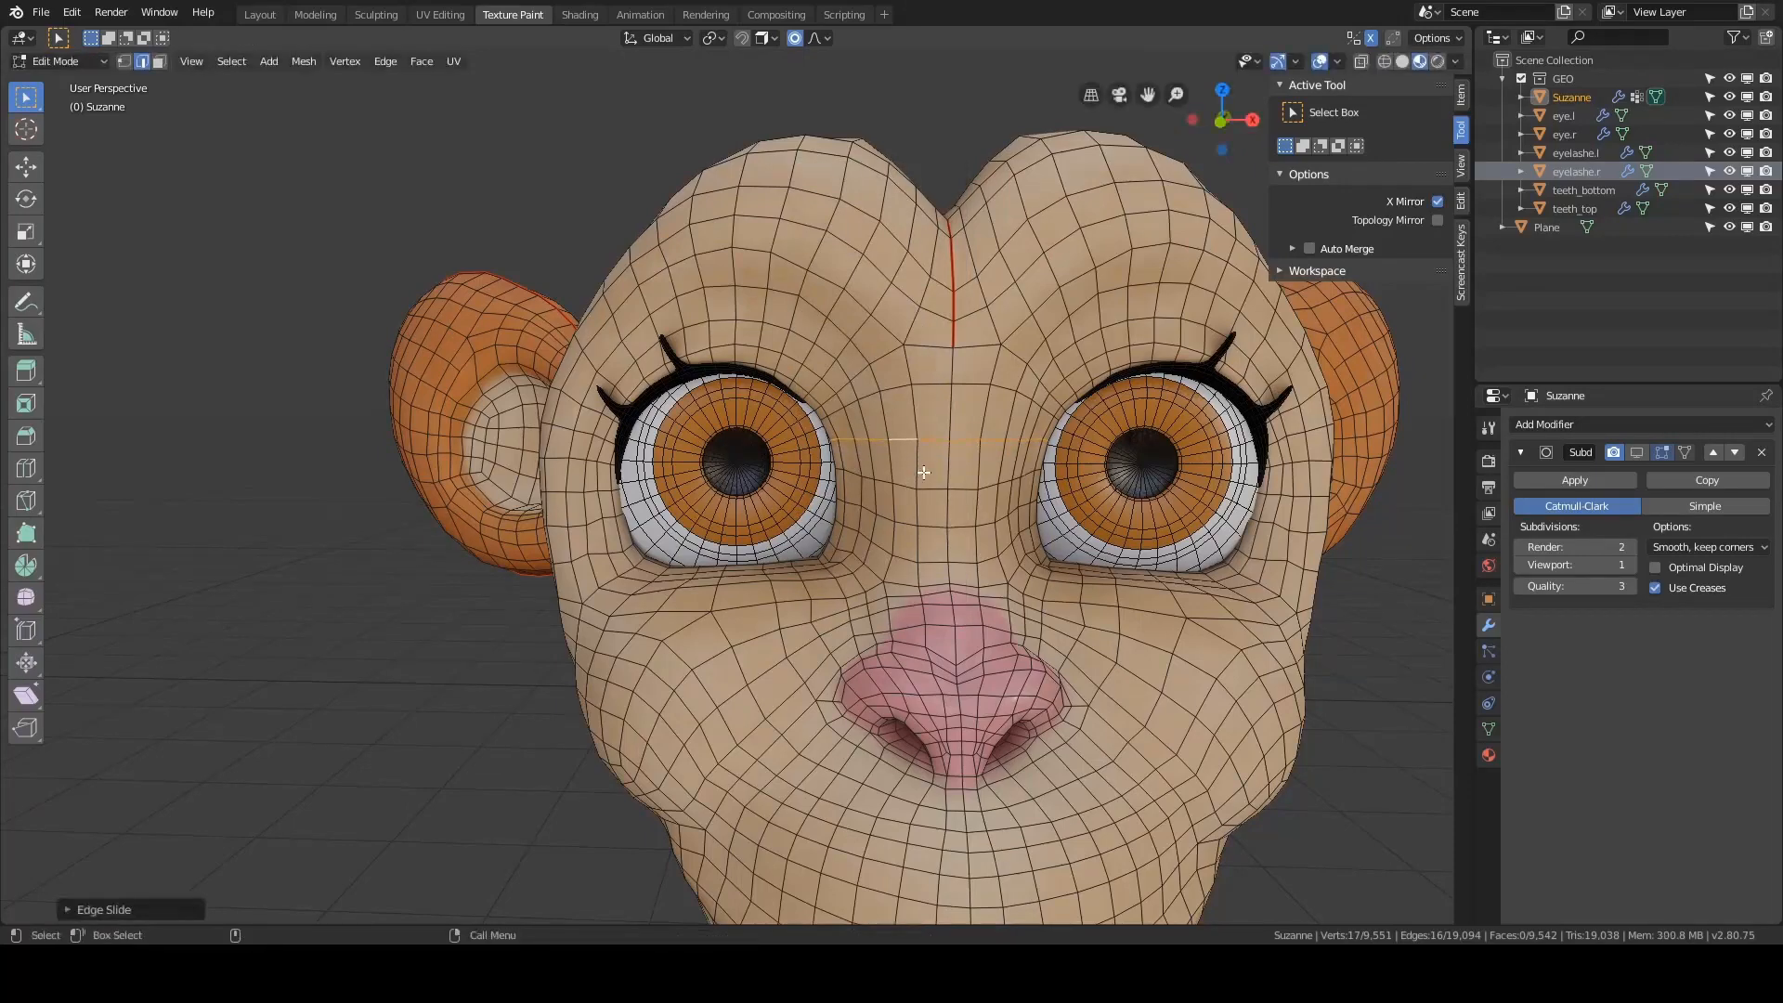
pyautogui.keyDown('alt'); pyautogui.click(929, 486); pyautogui.keyUp('alt')
pyautogui.press('g')
pyautogui.press('g')
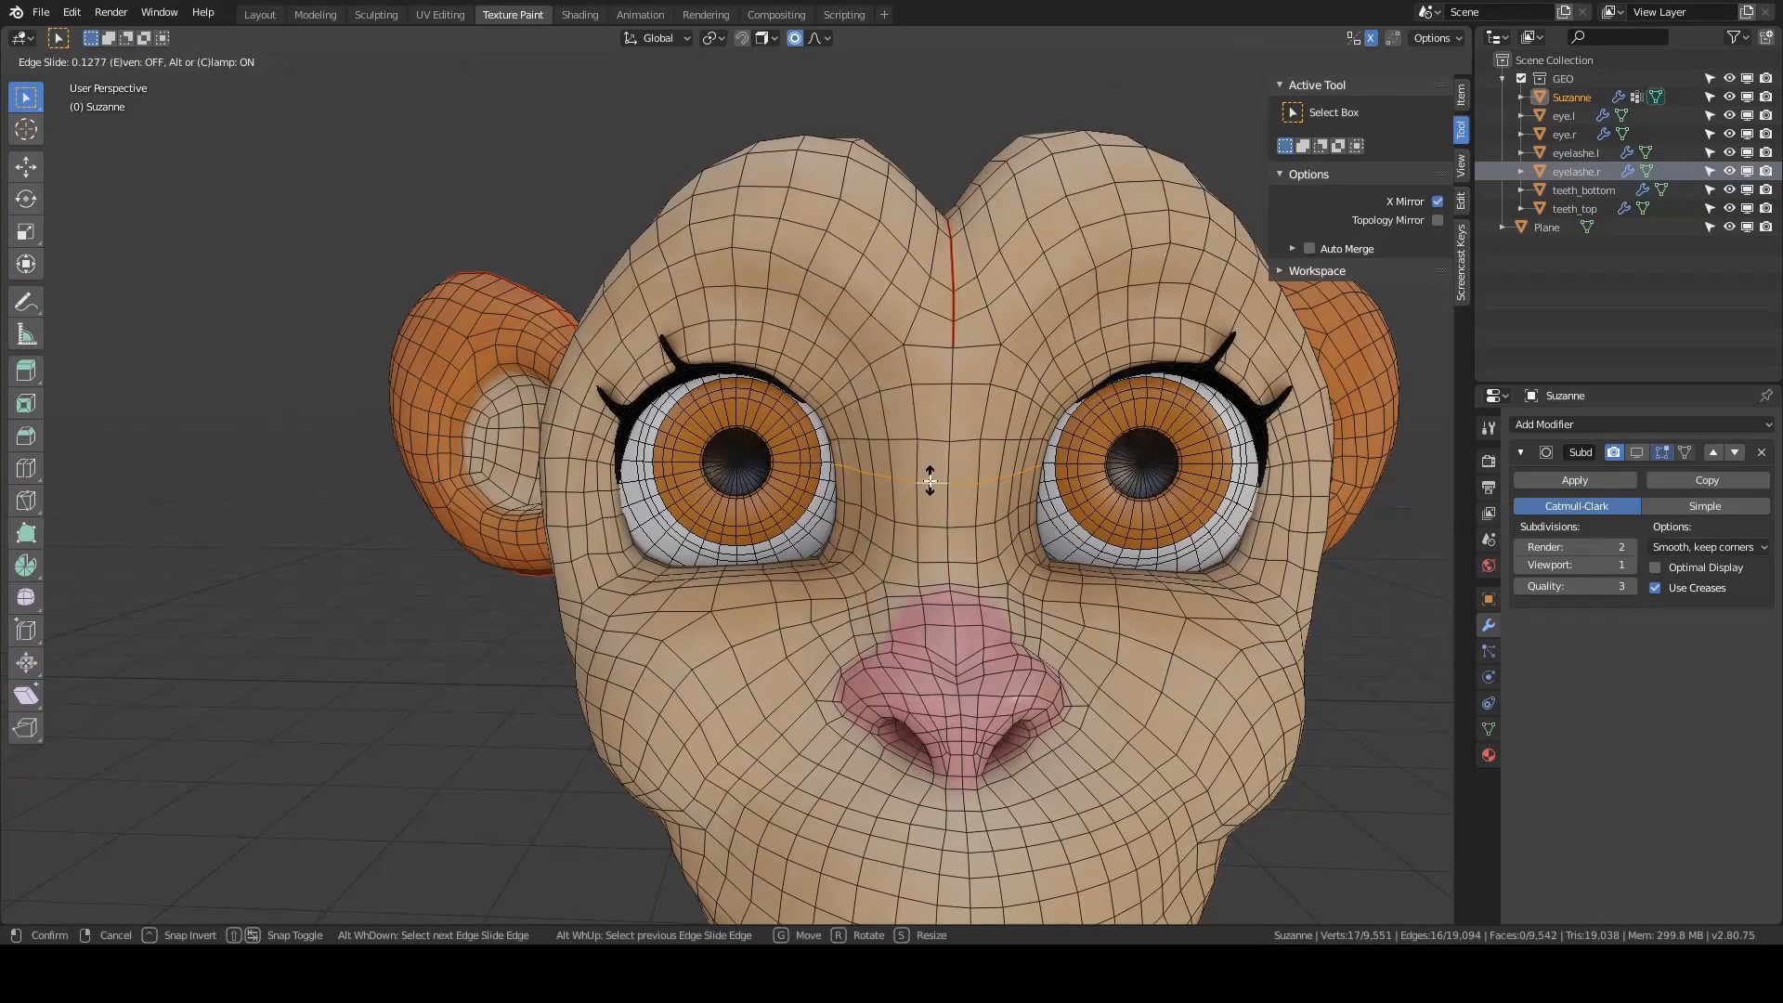
pyautogui.click(930, 480)
# - Dissolve the horizontal loop just below the brow seam on the nose bridge and slide the loop beneath it upward
pyautogui.moveTo(740, 470); pyautogui.dragTo(726, 454, button='middle')
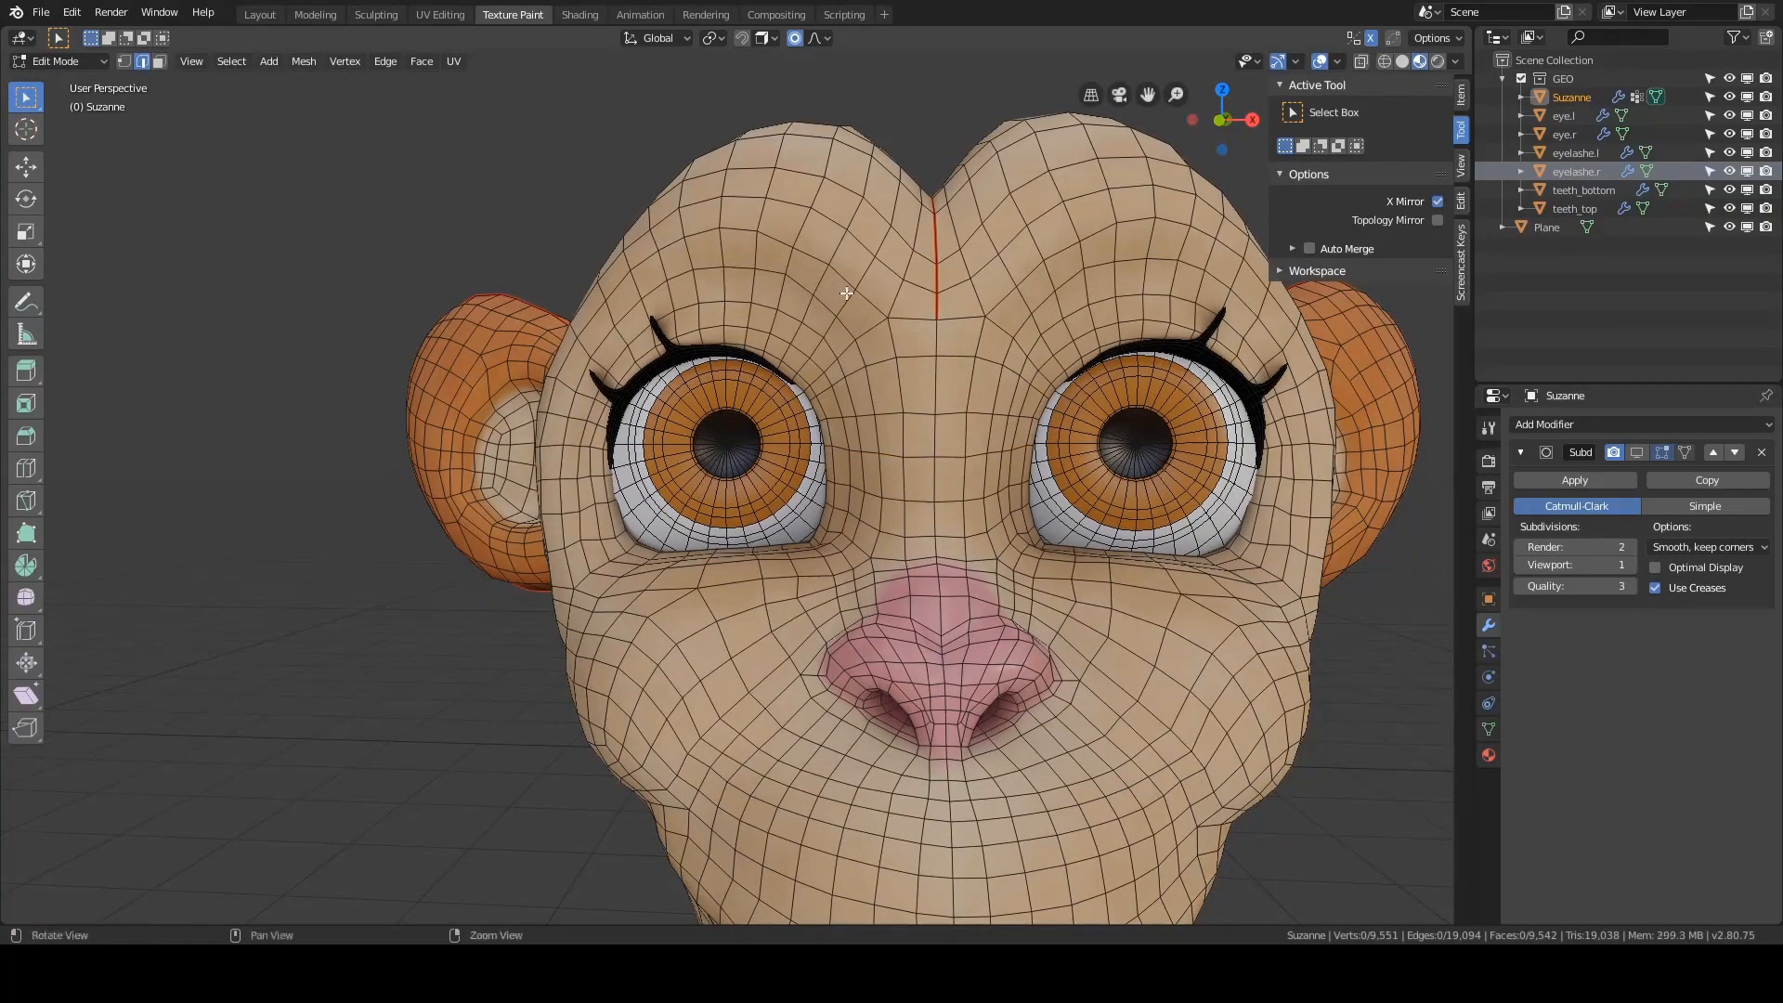
pyautogui.moveTo(846, 293); pyautogui.dragTo(863, 355, button='middle')
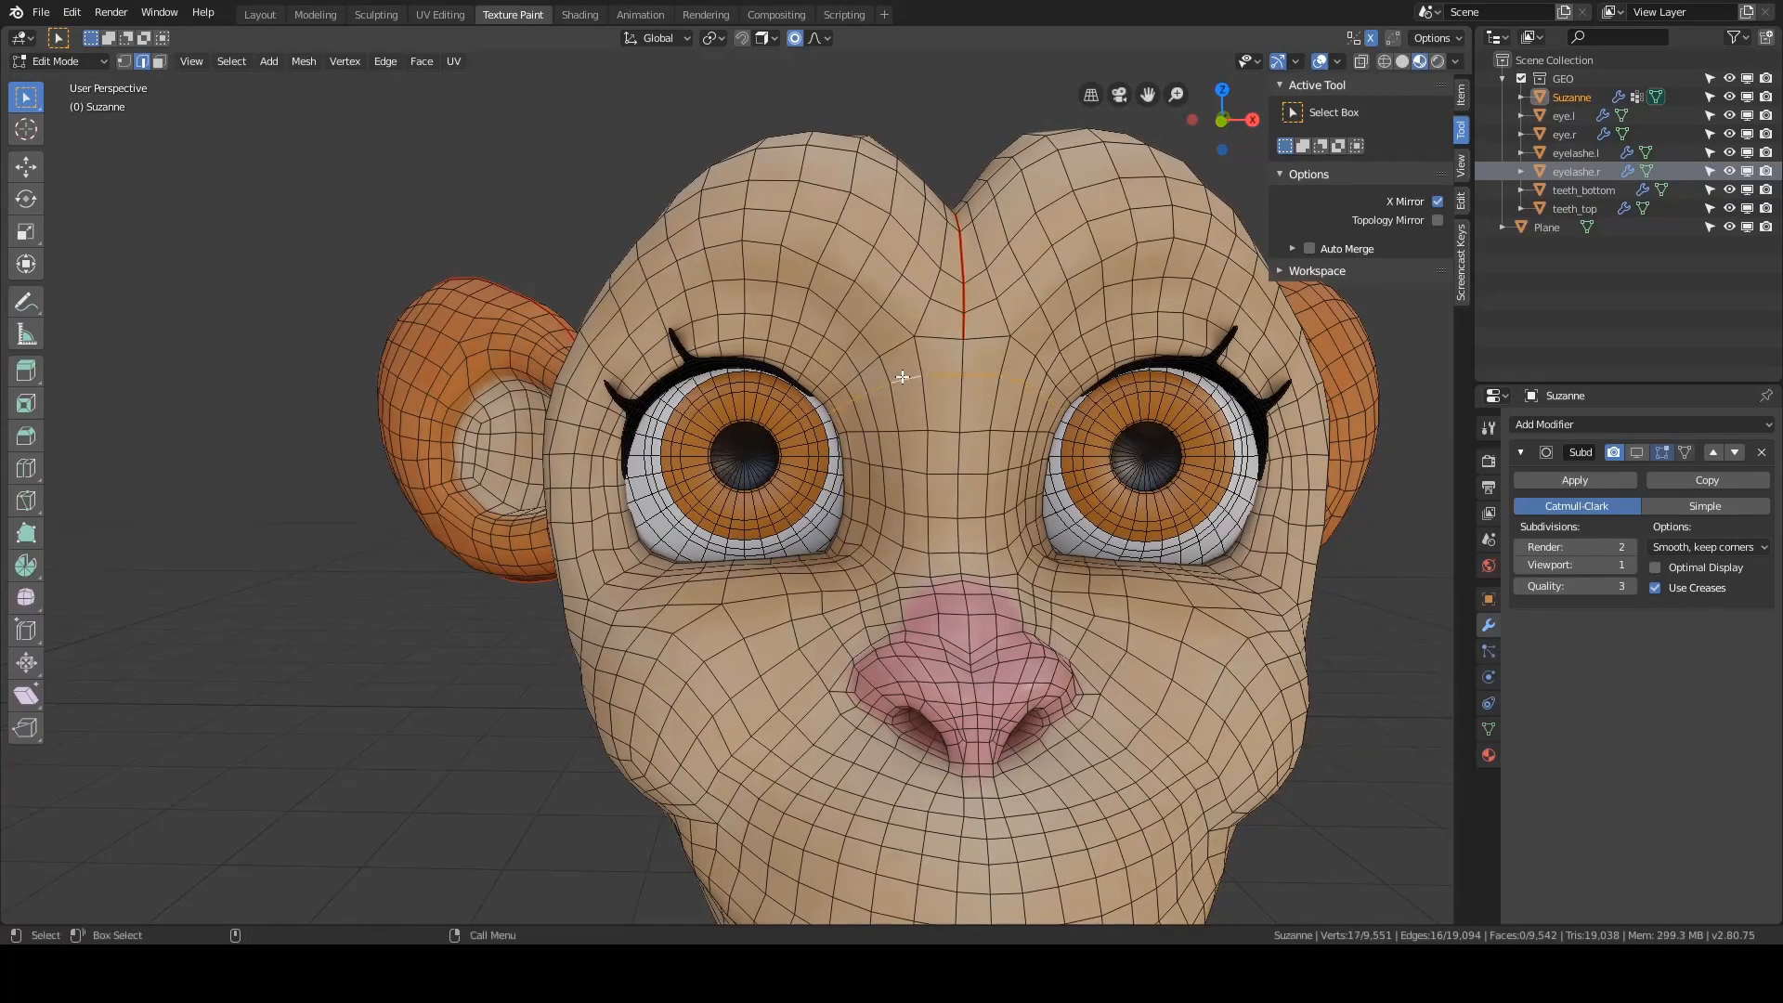
pyautogui.press('x')
pyautogui.click(914, 407)
pyautogui.keyDown('alt'); pyautogui.click(933, 429); pyautogui.keyUp('alt')
pyautogui.hotkey('ctrl', 'e')
pyautogui.click(937, 409)
pyautogui.click(938, 385)
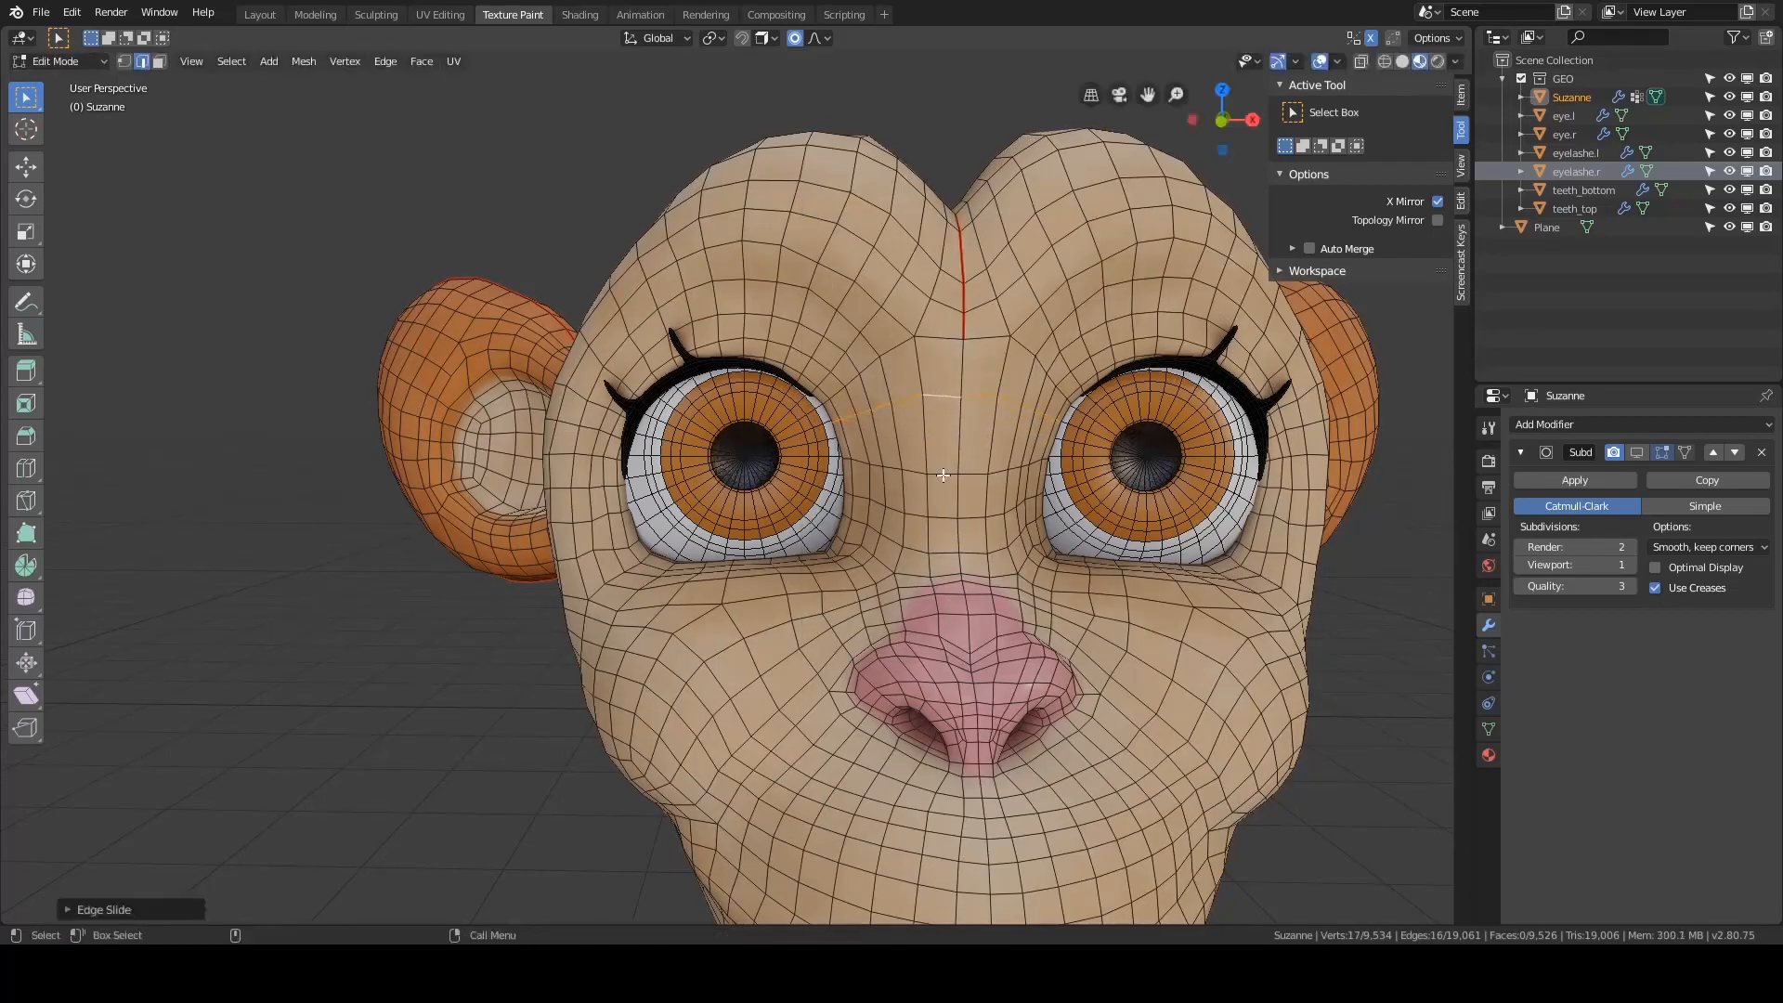
# - Slide the remaining horizontal loops between the eyes and the nose upward so the bridge is evenly spaced
pyautogui.hotkey('ctrl', 'e')
pyautogui.keyDown('alt'); pyautogui.click(984, 466); pyautogui.keyUp('alt')
pyautogui.hotkey('ctrl', 'e')
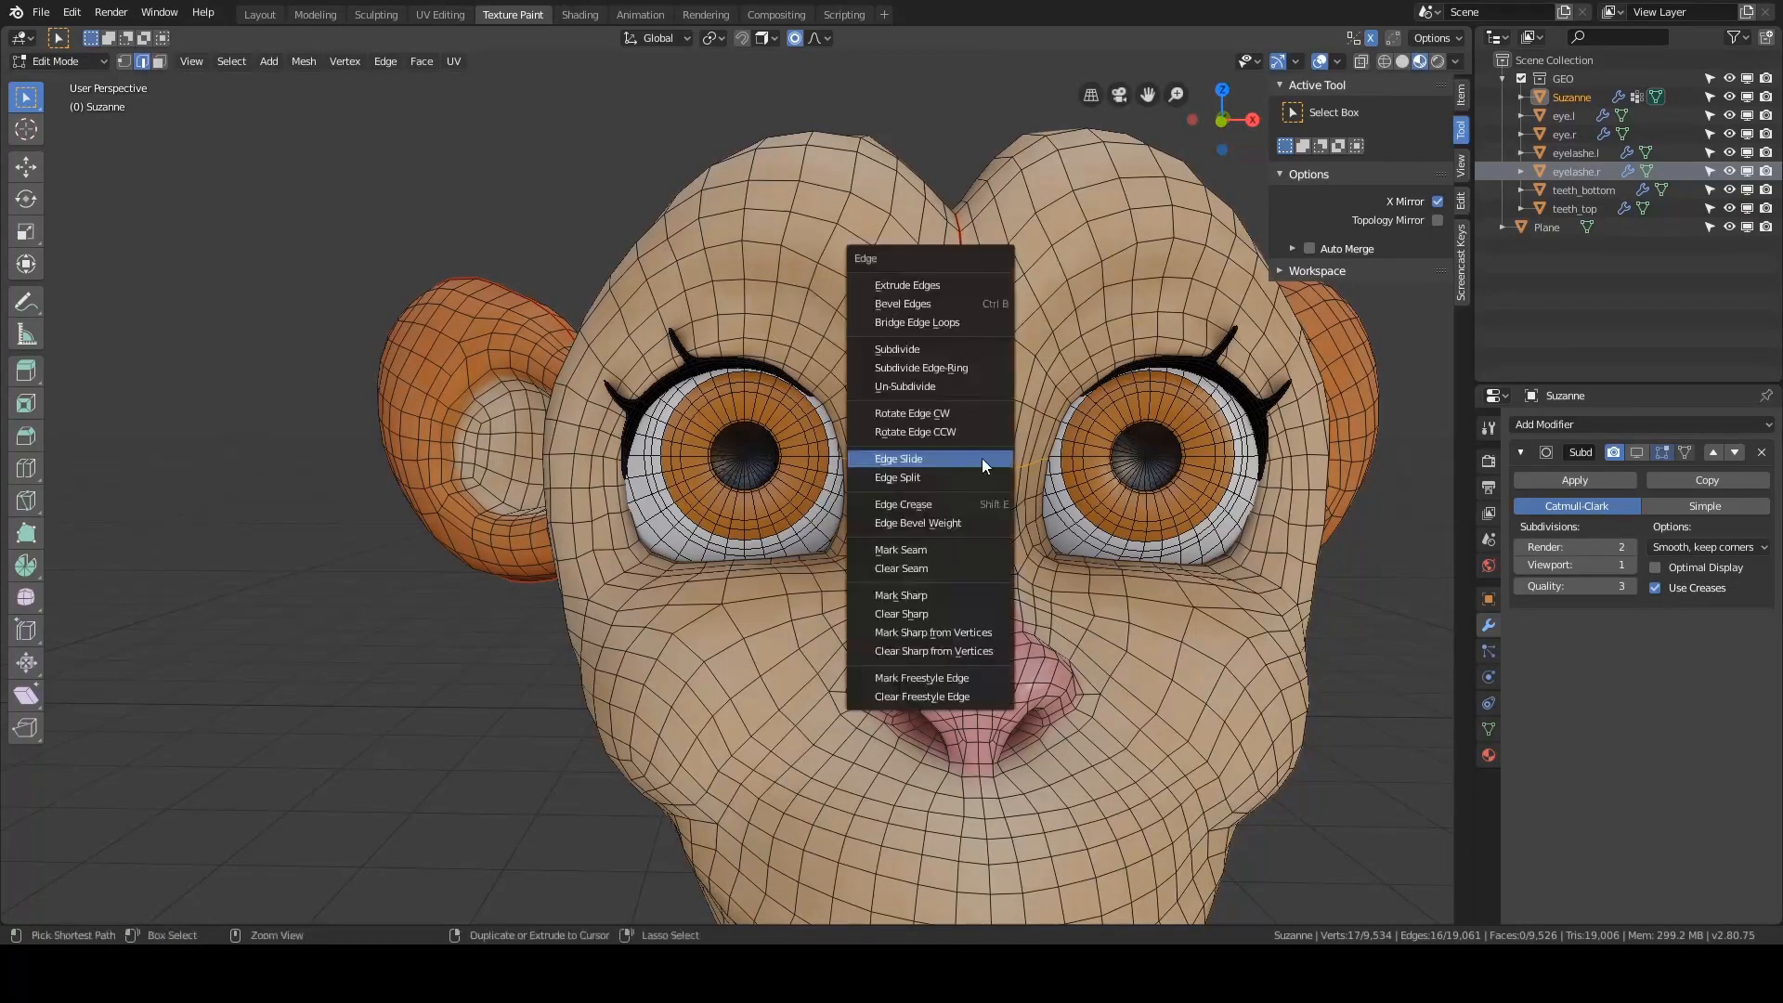
pyautogui.click(982, 459)
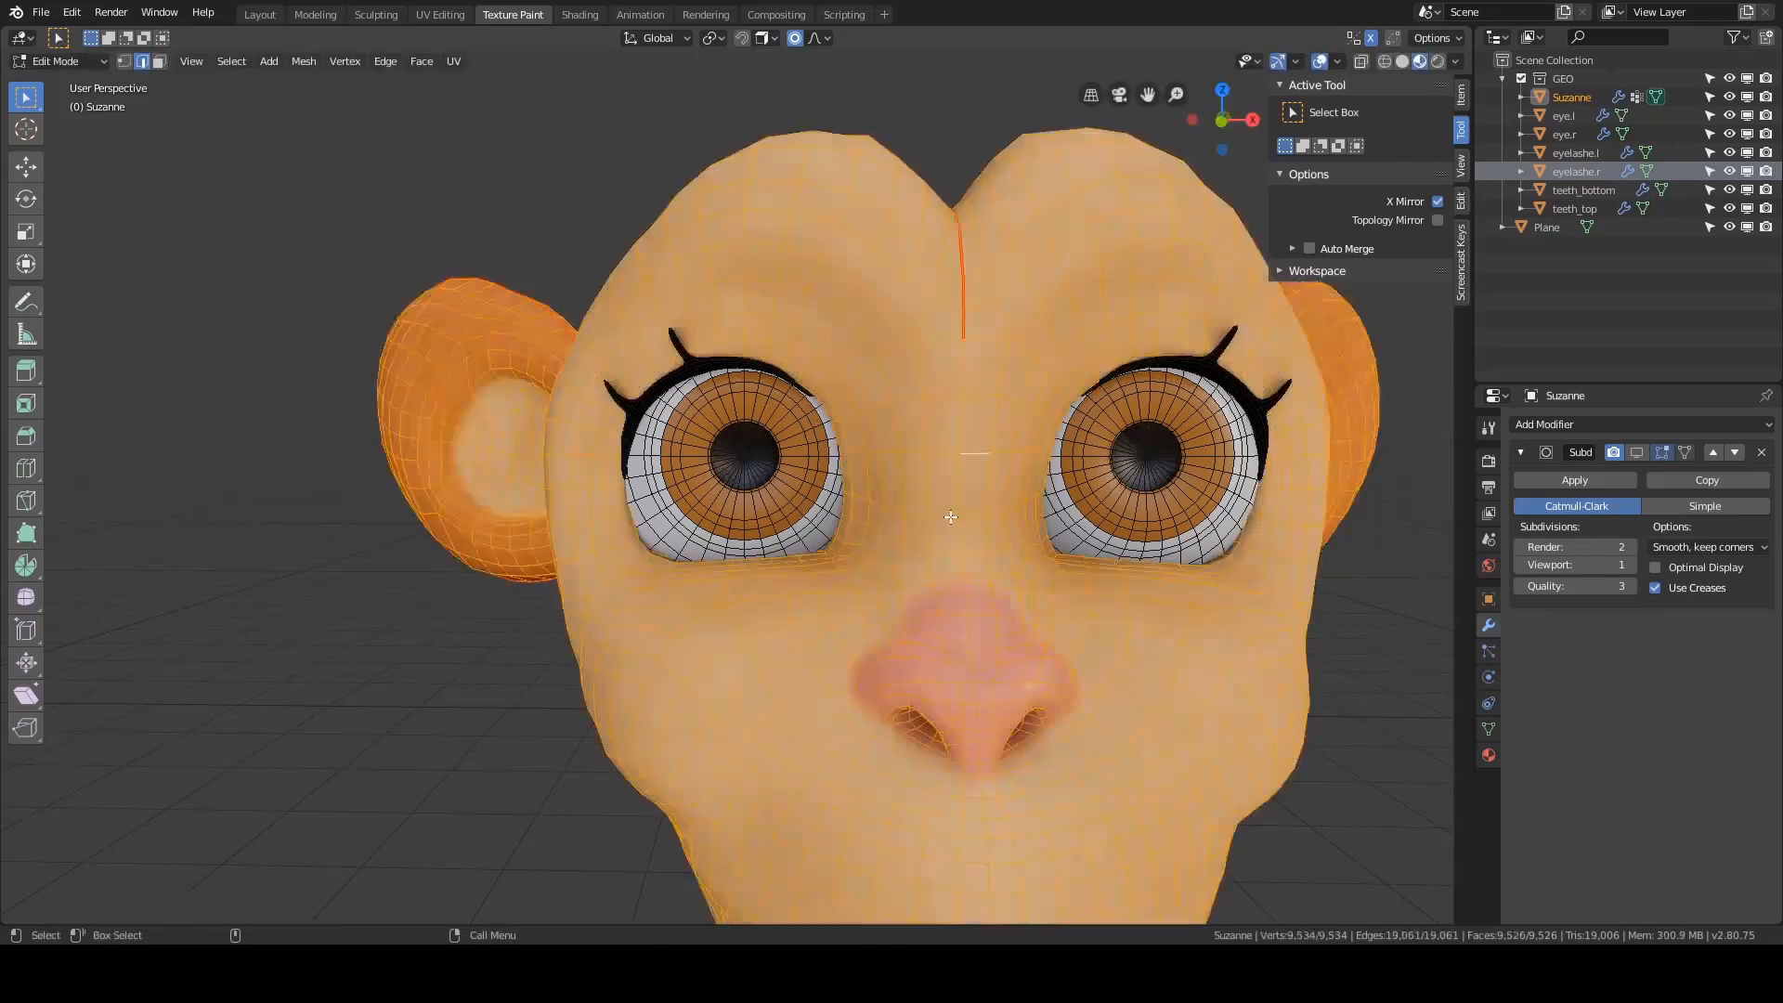
pyautogui.click(935, 515)
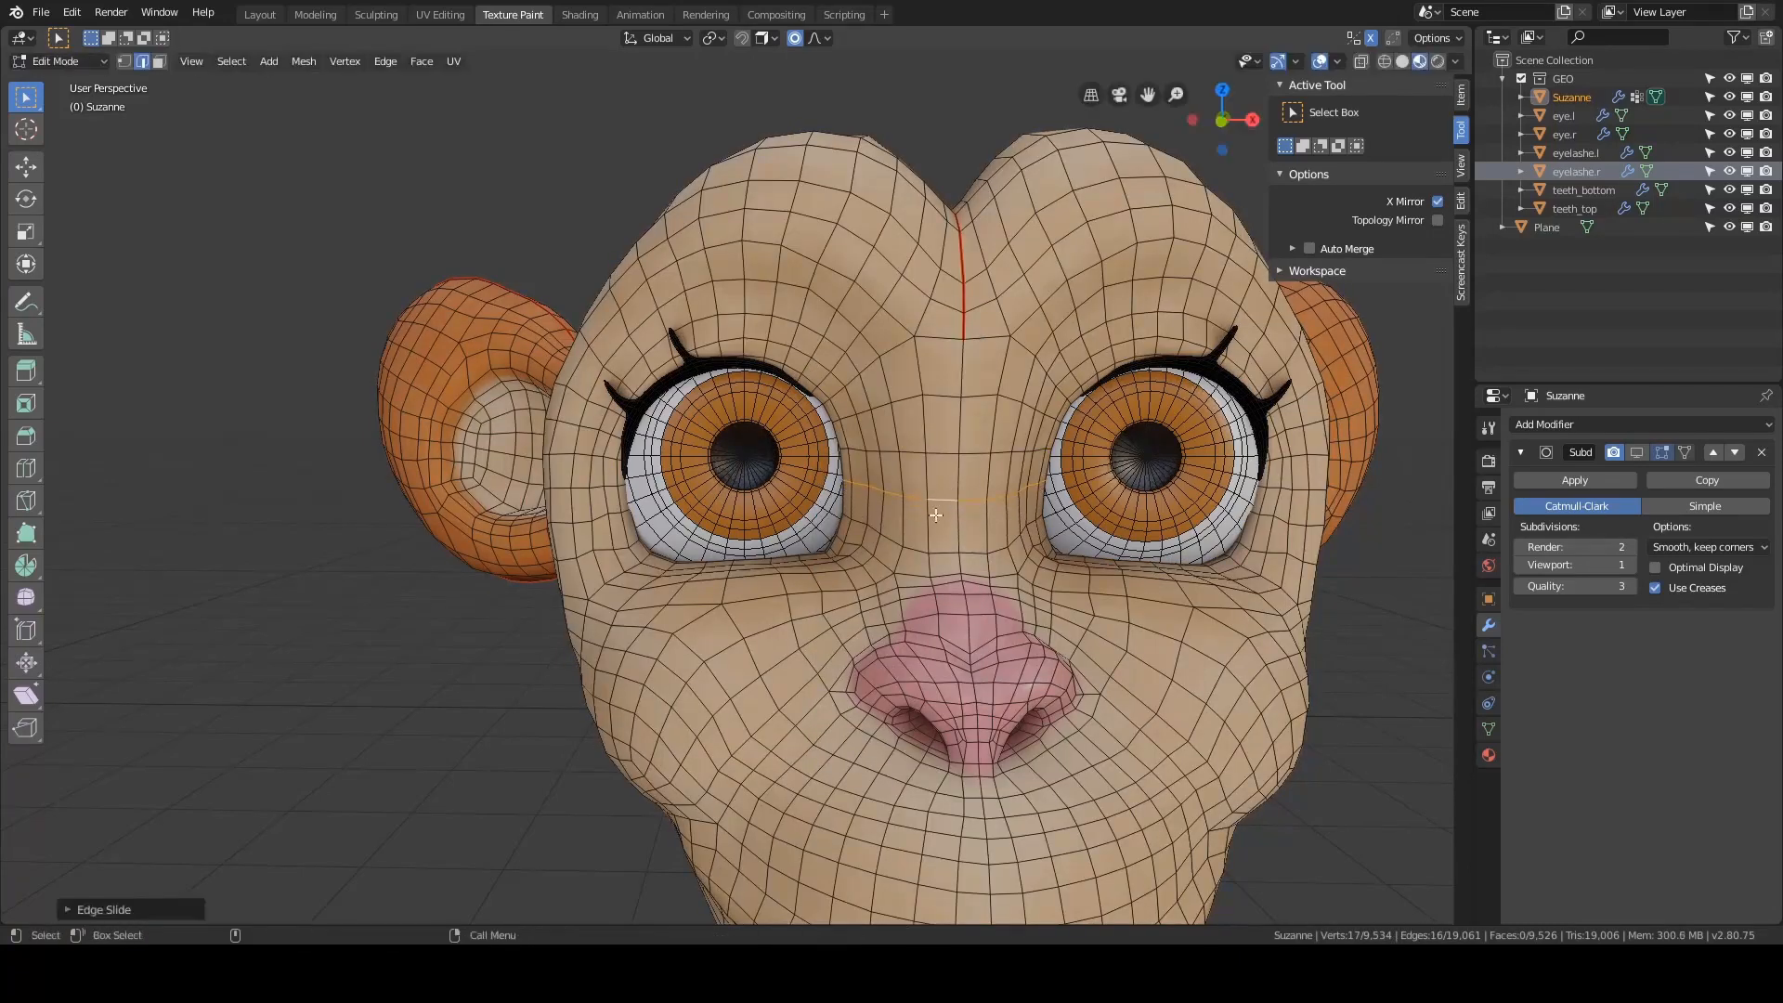
pyautogui.doubleClick(943, 553)
pyautogui.hotkey('ctrl', 'e')
pyautogui.click(962, 494)
pyautogui.click(962, 489)
# - Examine the mesh density of the whole body, especially the legs, hands and feet
pyautogui.click(589, 99)
pyautogui.keyDown('alt'); pyautogui.moveTo(588, 99); pyautogui.dragTo(795, 269, button='right'); pyautogui.keyUp('alt')
pyautogui.keyDown('alt'); pyautogui.moveTo(795, 269); pyautogui.dragTo(756, 274); pyautogui.keyUp('alt')
pyautogui.keyDown('alt'); pyautogui.moveTo(756, 274); pyautogui.dragTo(783, 402, button='right'); pyautogui.keyUp('alt')
pyautogui.keyDown('alt'); pyautogui.moveTo(783, 402); pyautogui.dragTo(754, 223, button='middle'); pyautogui.keyUp('alt')
pyautogui.moveTo(923, 298)
pyautogui.keyDown('alt'); pyautogui.mouseDown()
pyautogui.moveTo(597, 350)
pyautogui.moveTo(891, 335)
pyautogui.moveTo(557, 350)
pyautogui.moveTo(999, 362)
pyautogui.moveTo(943, 326)
pyautogui.mouseUp(); pyautogui.keyUp('alt')
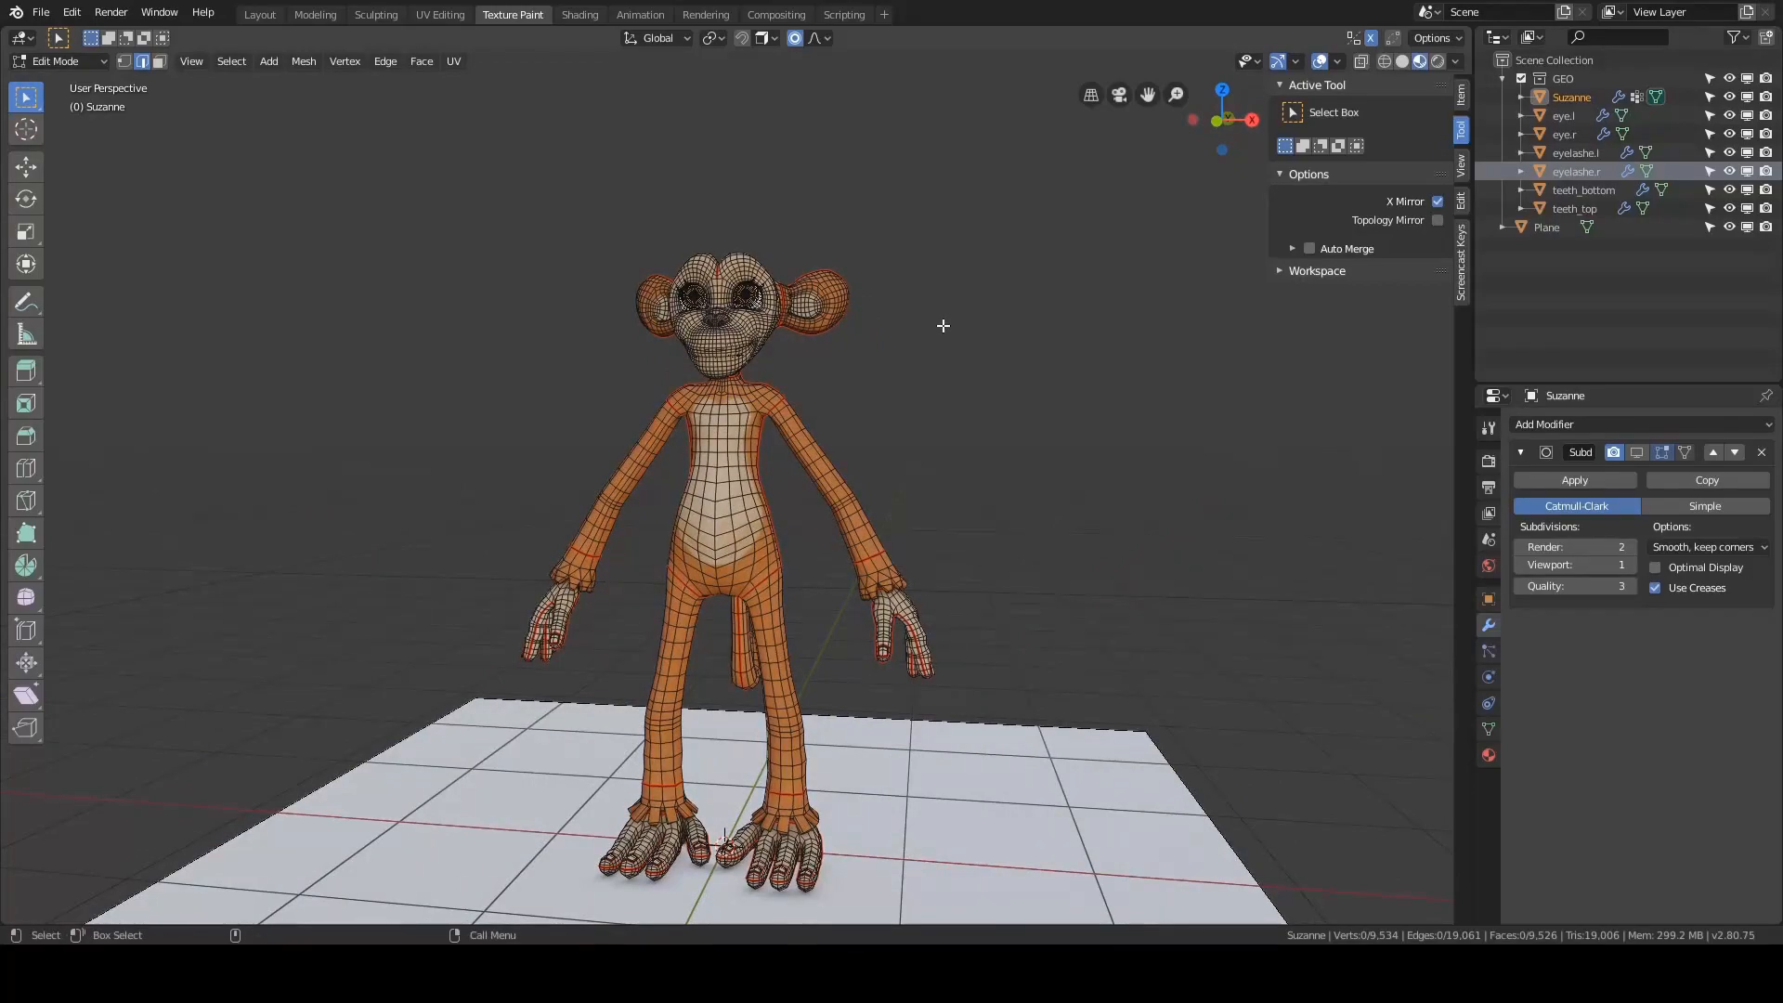
pyautogui.keyDown('alt'); pyautogui.moveTo(995, 445); pyautogui.dragTo(868, 227, button='middle'); pyautogui.keyUp('alt')
pyautogui.keyDown('alt'); pyautogui.moveTo(868, 227); pyautogui.dragTo(840, 303); pyautogui.keyUp('alt')
pyautogui.keyDown('alt'); pyautogui.moveTo(839, 303); pyautogui.dragTo(891, 223, button='right'); pyautogui.keyUp('alt')
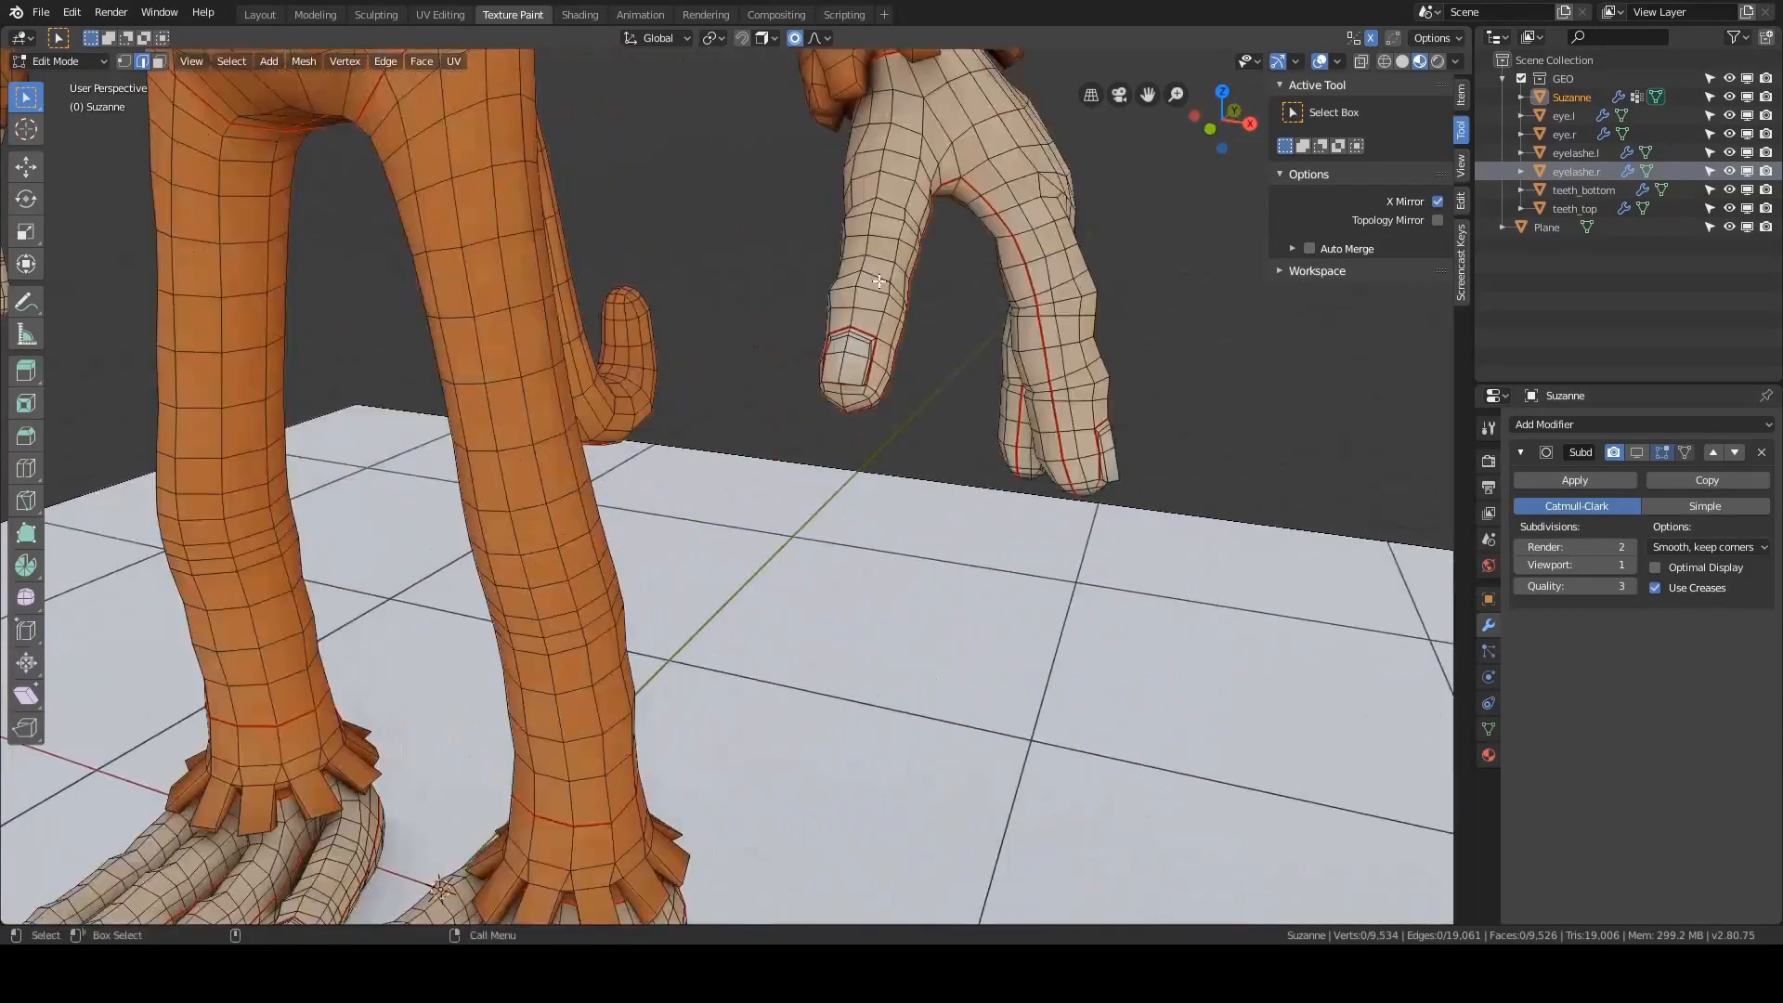
pyautogui.keyDown('alt'); pyautogui.moveTo(892, 223); pyautogui.dragTo(859, 395, button='middle'); pyautogui.keyUp('alt')
pyautogui.keyDown('alt'); pyautogui.moveTo(858, 394); pyautogui.dragTo(583, 397); pyautogui.keyUp('alt')
pyautogui.keyDown('alt'); pyautogui.moveTo(583, 396); pyautogui.dragTo(769, 259, button='middle'); pyautogui.keyUp('alt')
pyautogui.keyDown('alt'); pyautogui.moveTo(769, 259); pyautogui.dragTo(756, 326, button='right'); pyautogui.keyUp('alt')
pyautogui.keyDown('alt'); pyautogui.moveTo(756, 326); pyautogui.dragTo(860, 309); pyautogui.keyUp('alt')
pyautogui.scroll(-8, 860, 309)
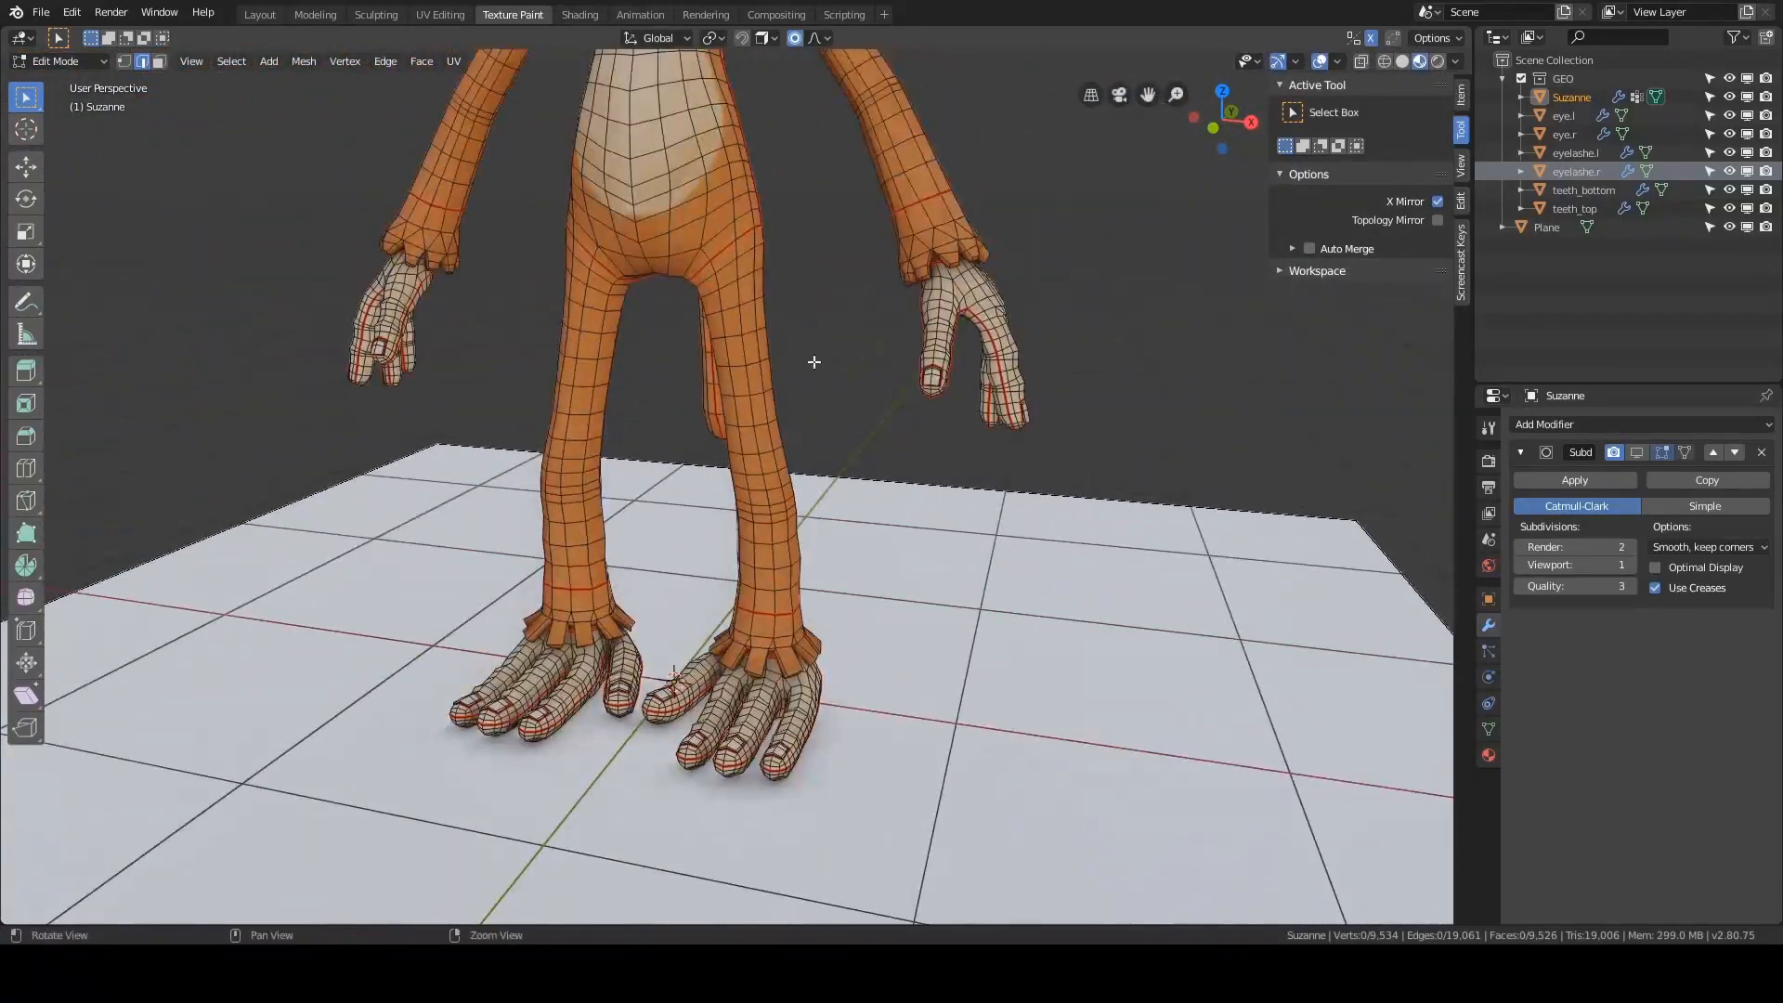
# - Return to Object Mode and enable the Subdivision modifier's viewport display on the monkey mesh
pyautogui.press('Tab')
pyautogui.scroll(-6, 894, 388)
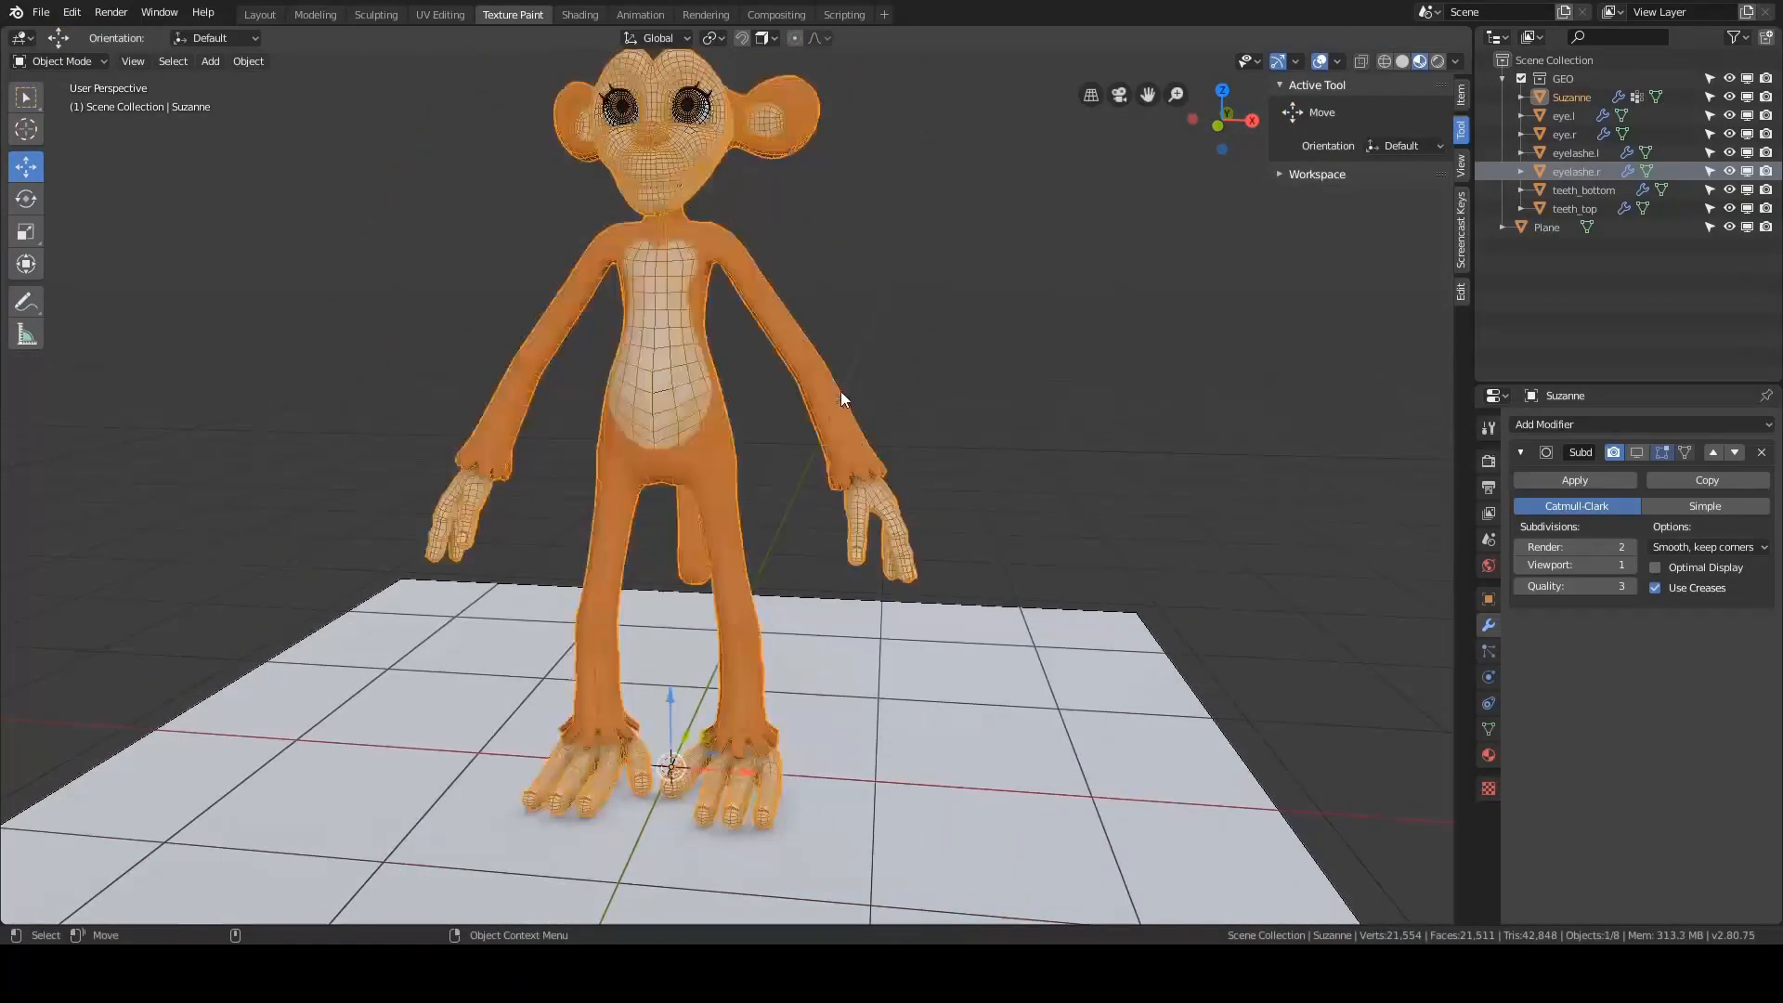
pyautogui.moveTo(839, 392)
pyautogui.keyDown('alt'); pyautogui.mouseDown()
pyautogui.moveTo(917, 412)
pyautogui.moveTo(837, 423)
pyautogui.mouseUp(); pyautogui.keyUp('alt')
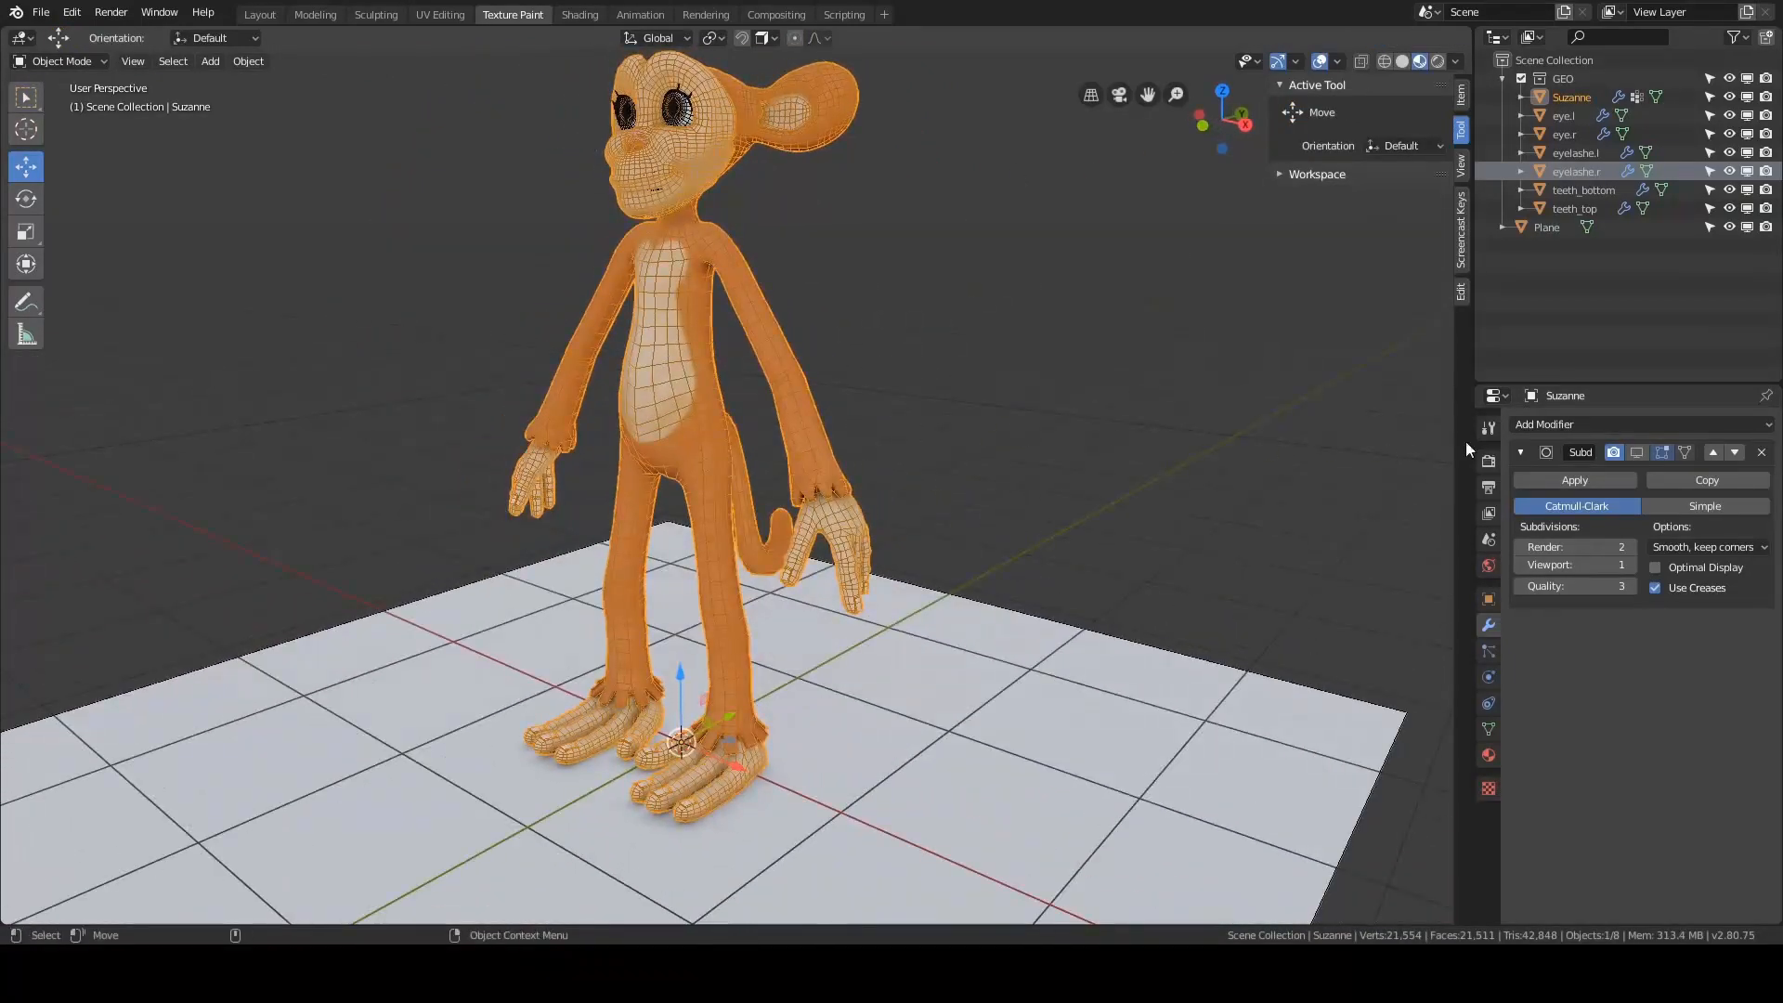
pyautogui.click(1636, 452)
pyautogui.keyDown('alt'); pyautogui.moveTo(979, 432); pyautogui.dragTo(1008, 410); pyautogui.keyUp('alt')
pyautogui.scroll(4, 917, 400)
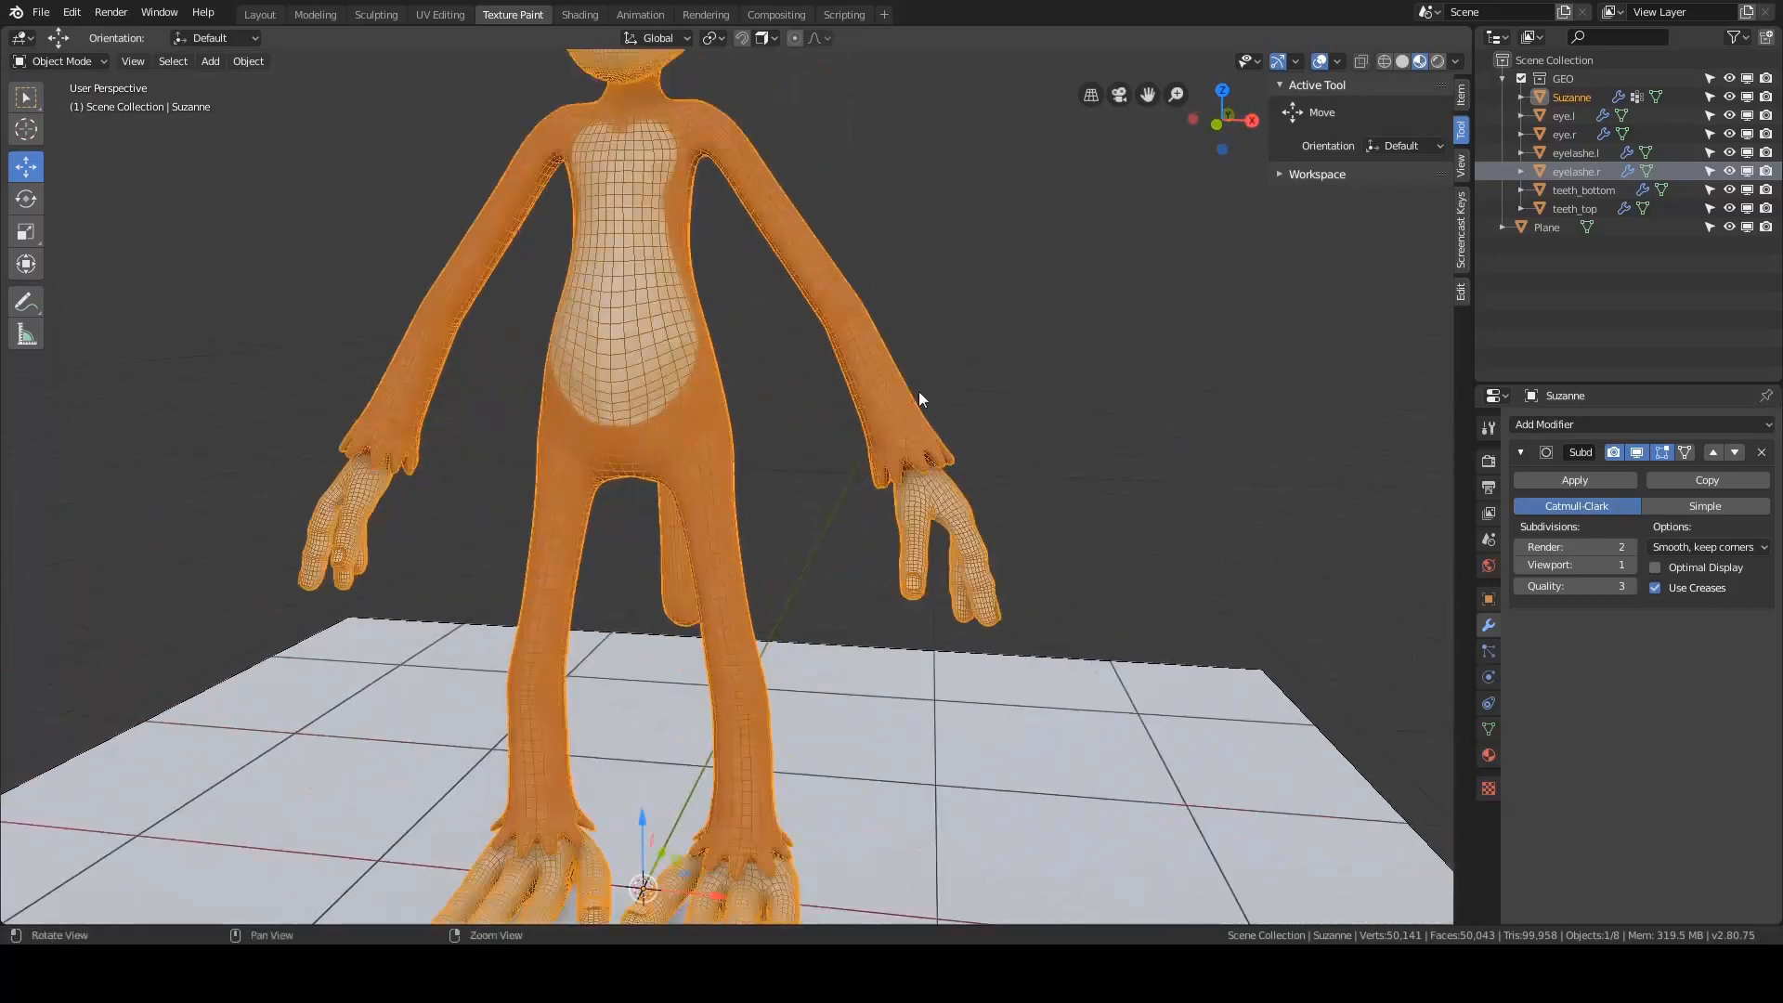
pyautogui.scroll(-5, 1068, 478)
pyautogui.scroll(3, 1074, 589)
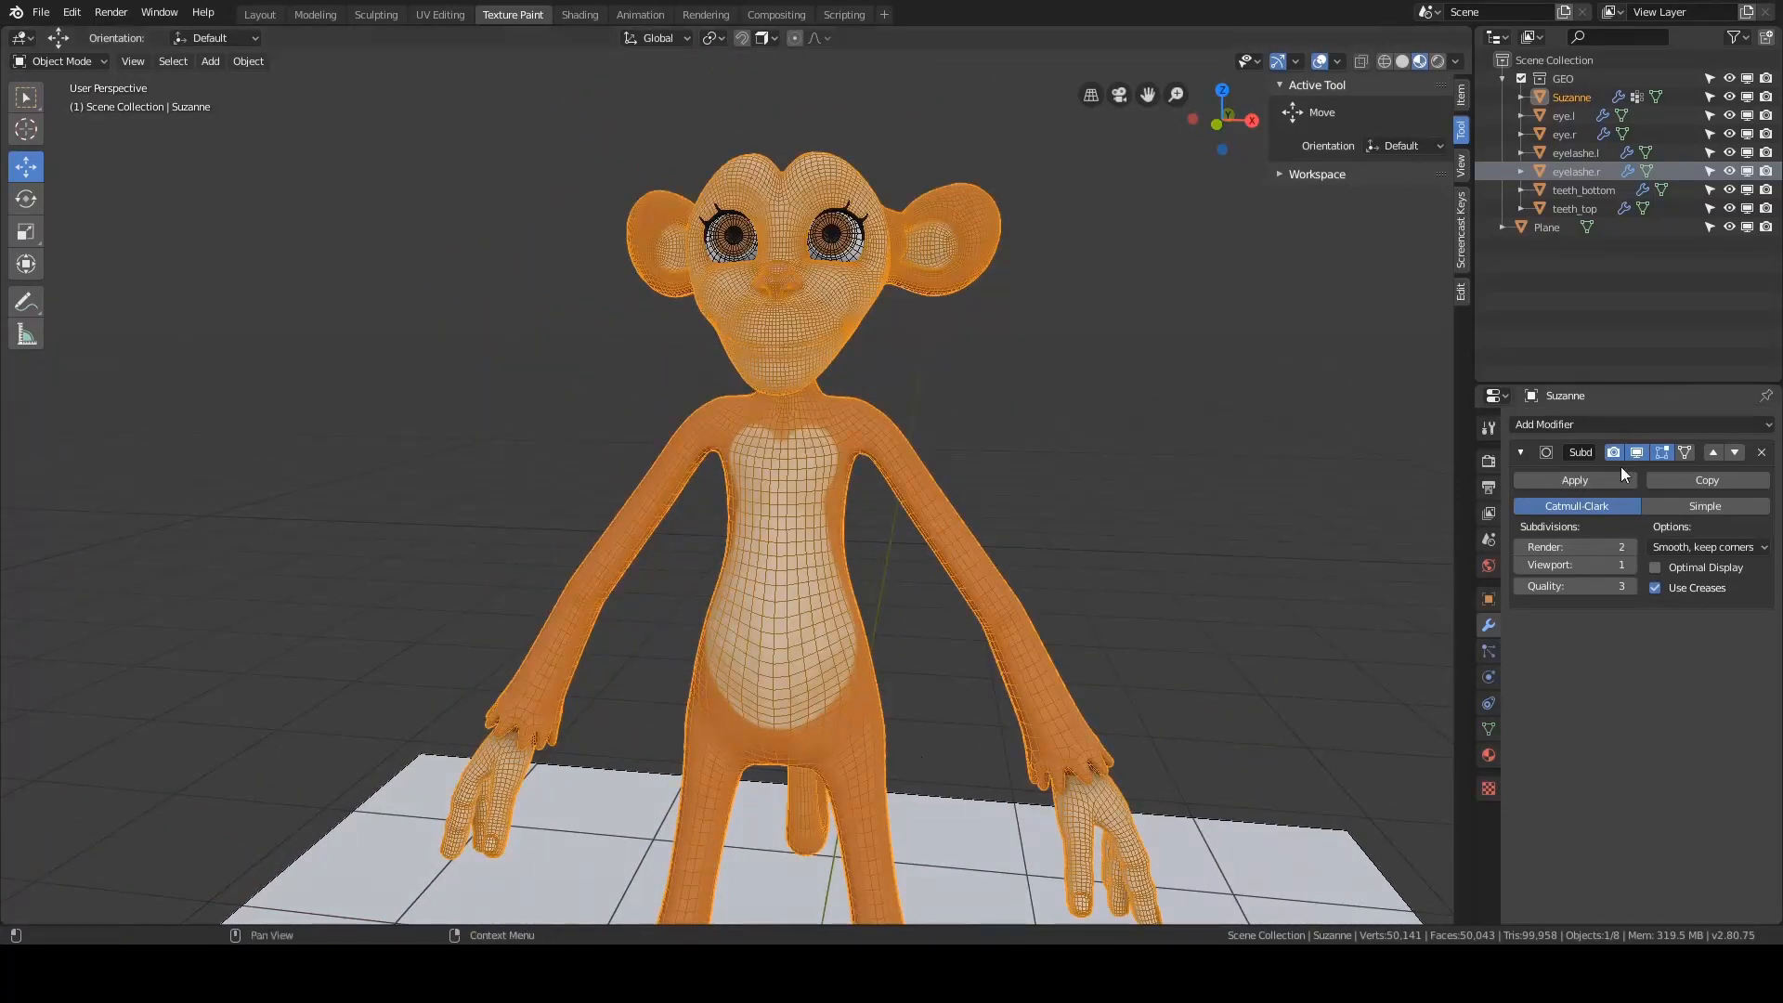
# - Apply the Subdivision modifier to the monkey mesh and inspect the density of the feet from above and from the side
pyautogui.click(1591, 477)
pyautogui.moveTo(1081, 621); pyautogui.dragTo(1067, 496, button='middle')
pyautogui.scroll(3, 1027, 371)
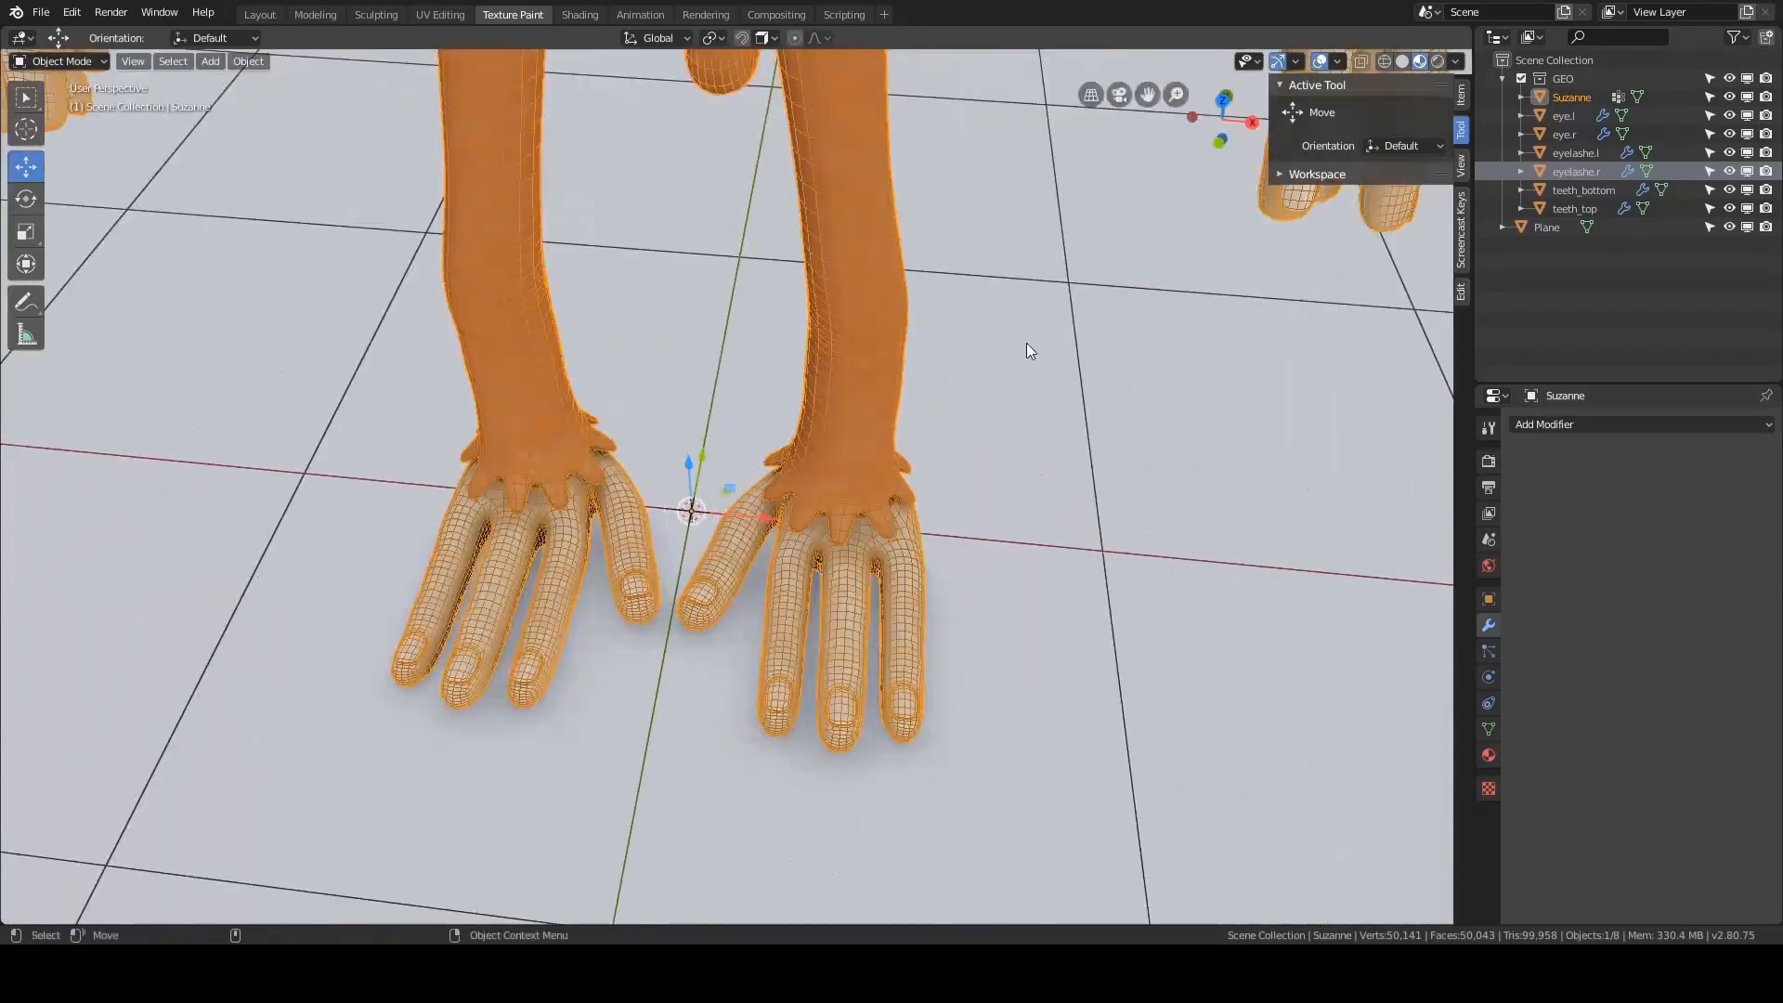
pyautogui.moveTo(1026, 342); pyautogui.dragTo(799, 533, button='middle')
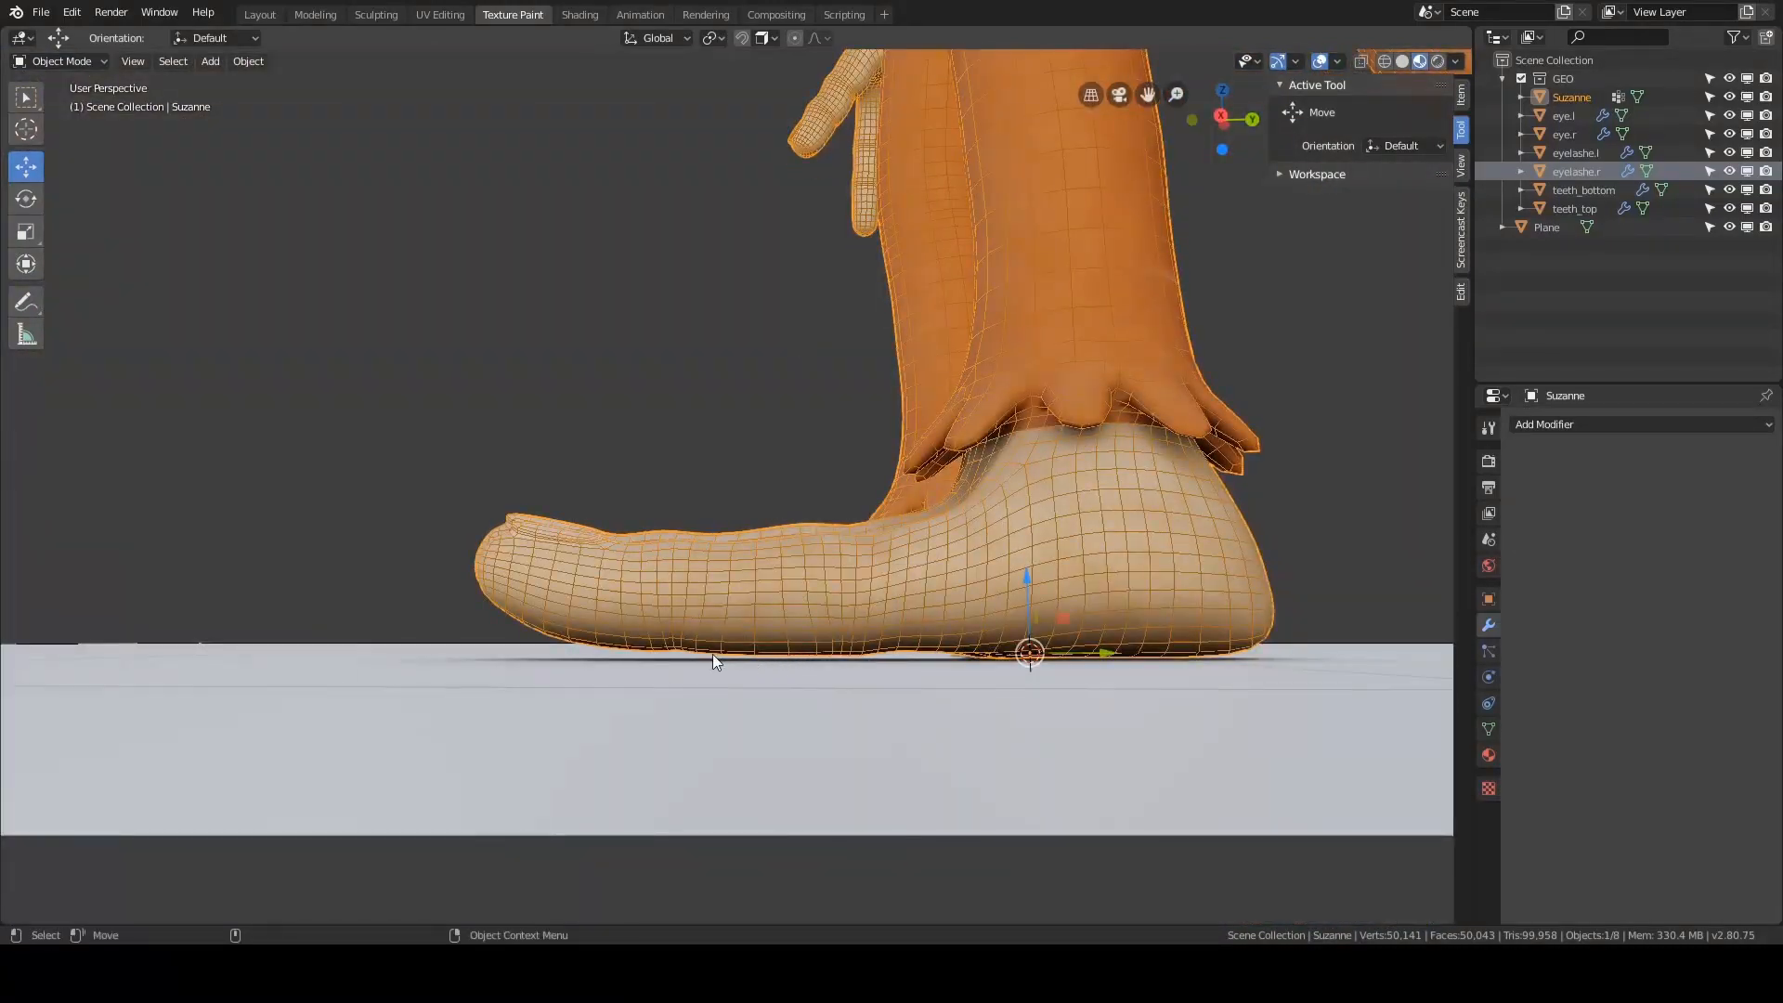
pyautogui.moveTo(805, 657); pyautogui.dragTo(833, 582, button='middle')
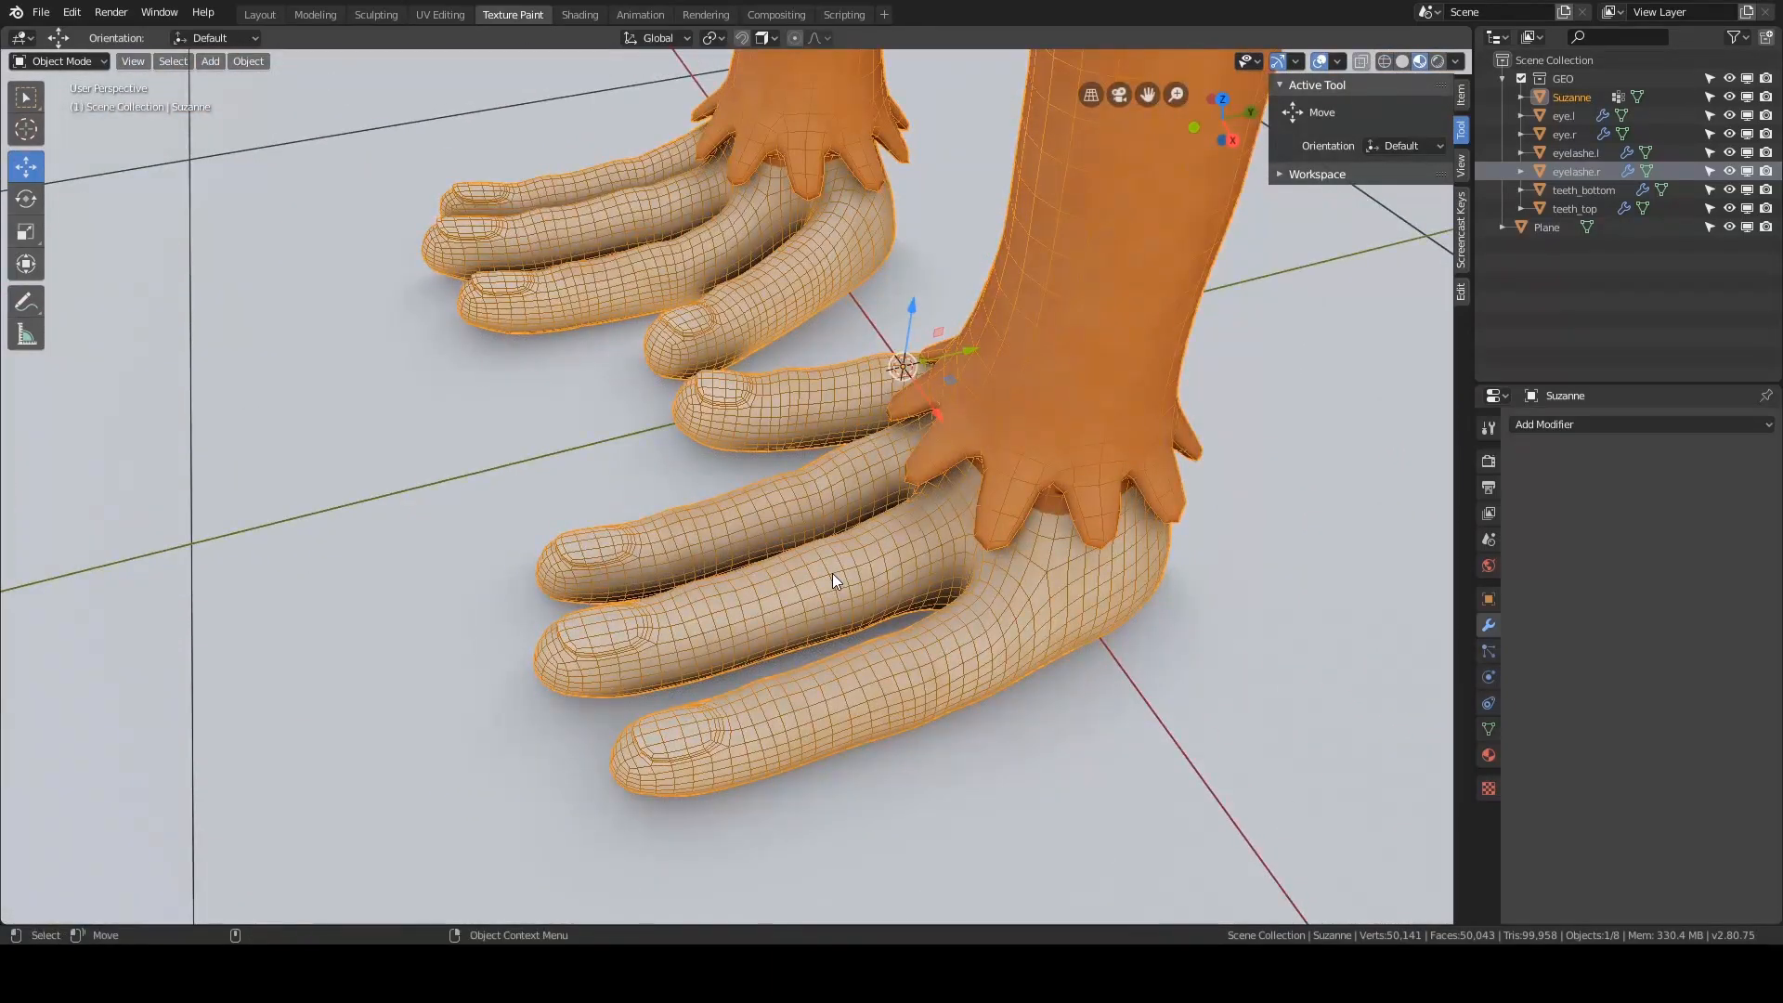
# - Enter Edit Mode on the monkey mesh and select a face loop around each of the foot's three long toes
pyautogui.hotkey('ctrl', 'Tab')
pyautogui.click(979, 573)
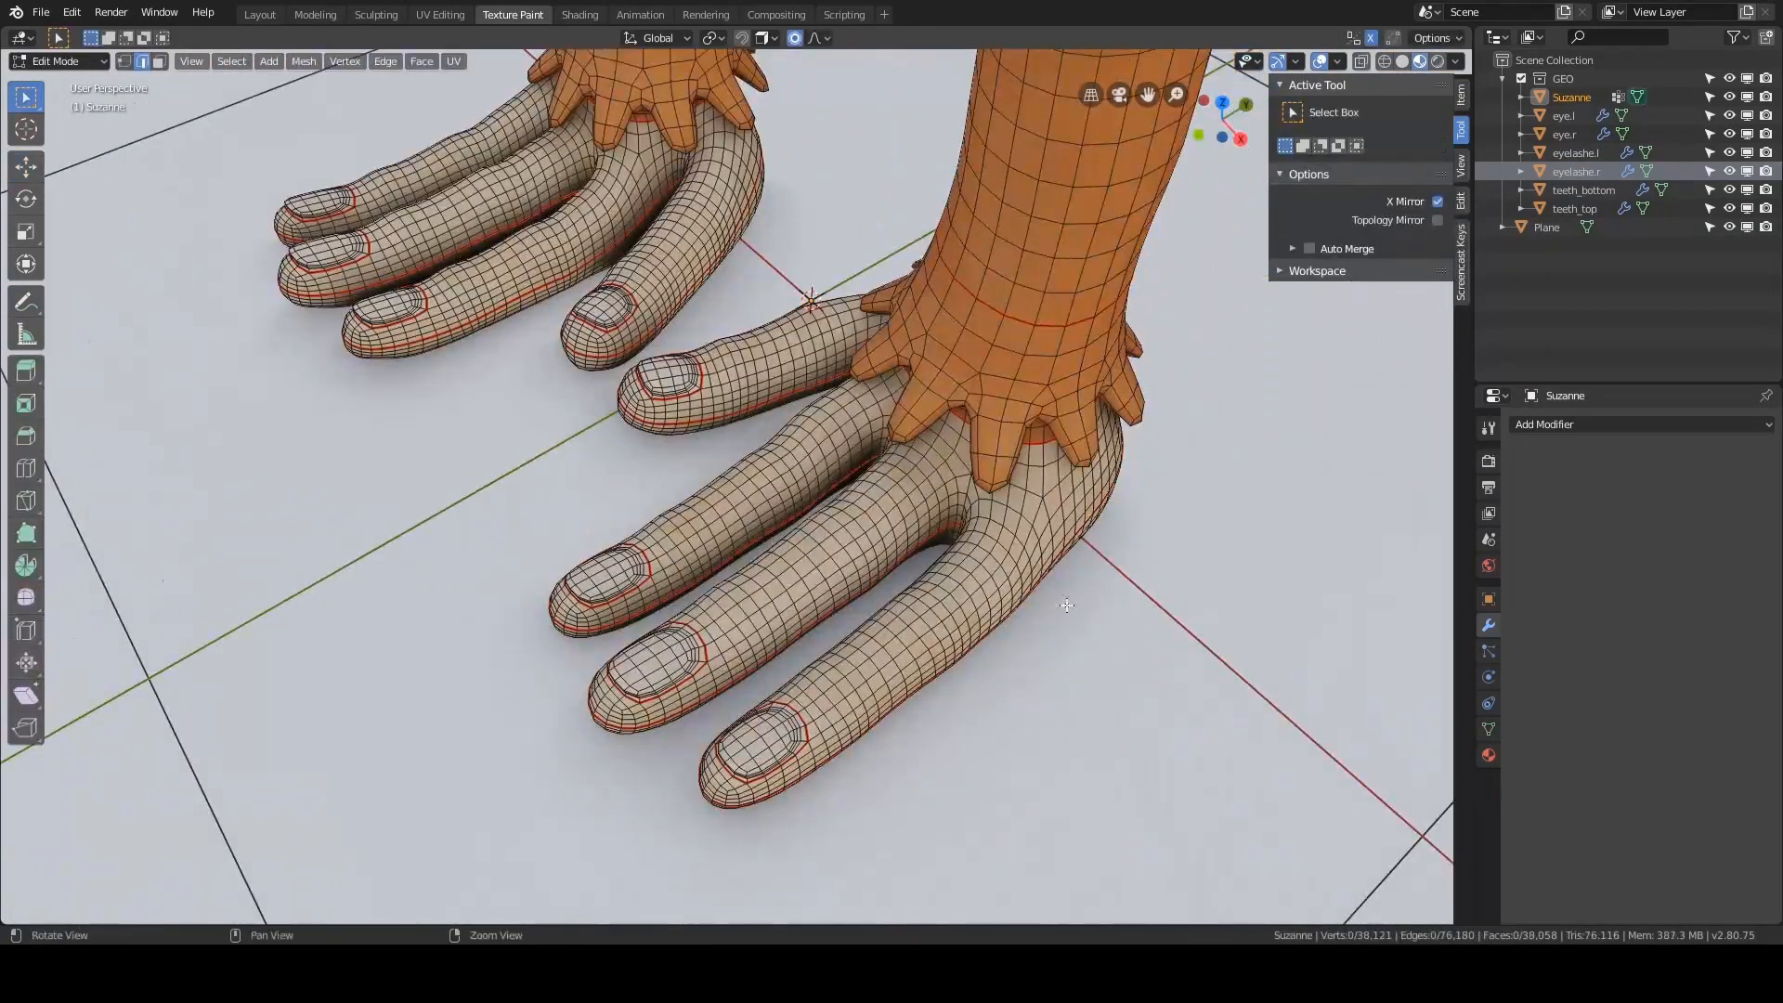
pyautogui.moveTo(941, 427); pyautogui.dragTo(916, 504, button='middle')
pyautogui.scroll(2, 737, 576)
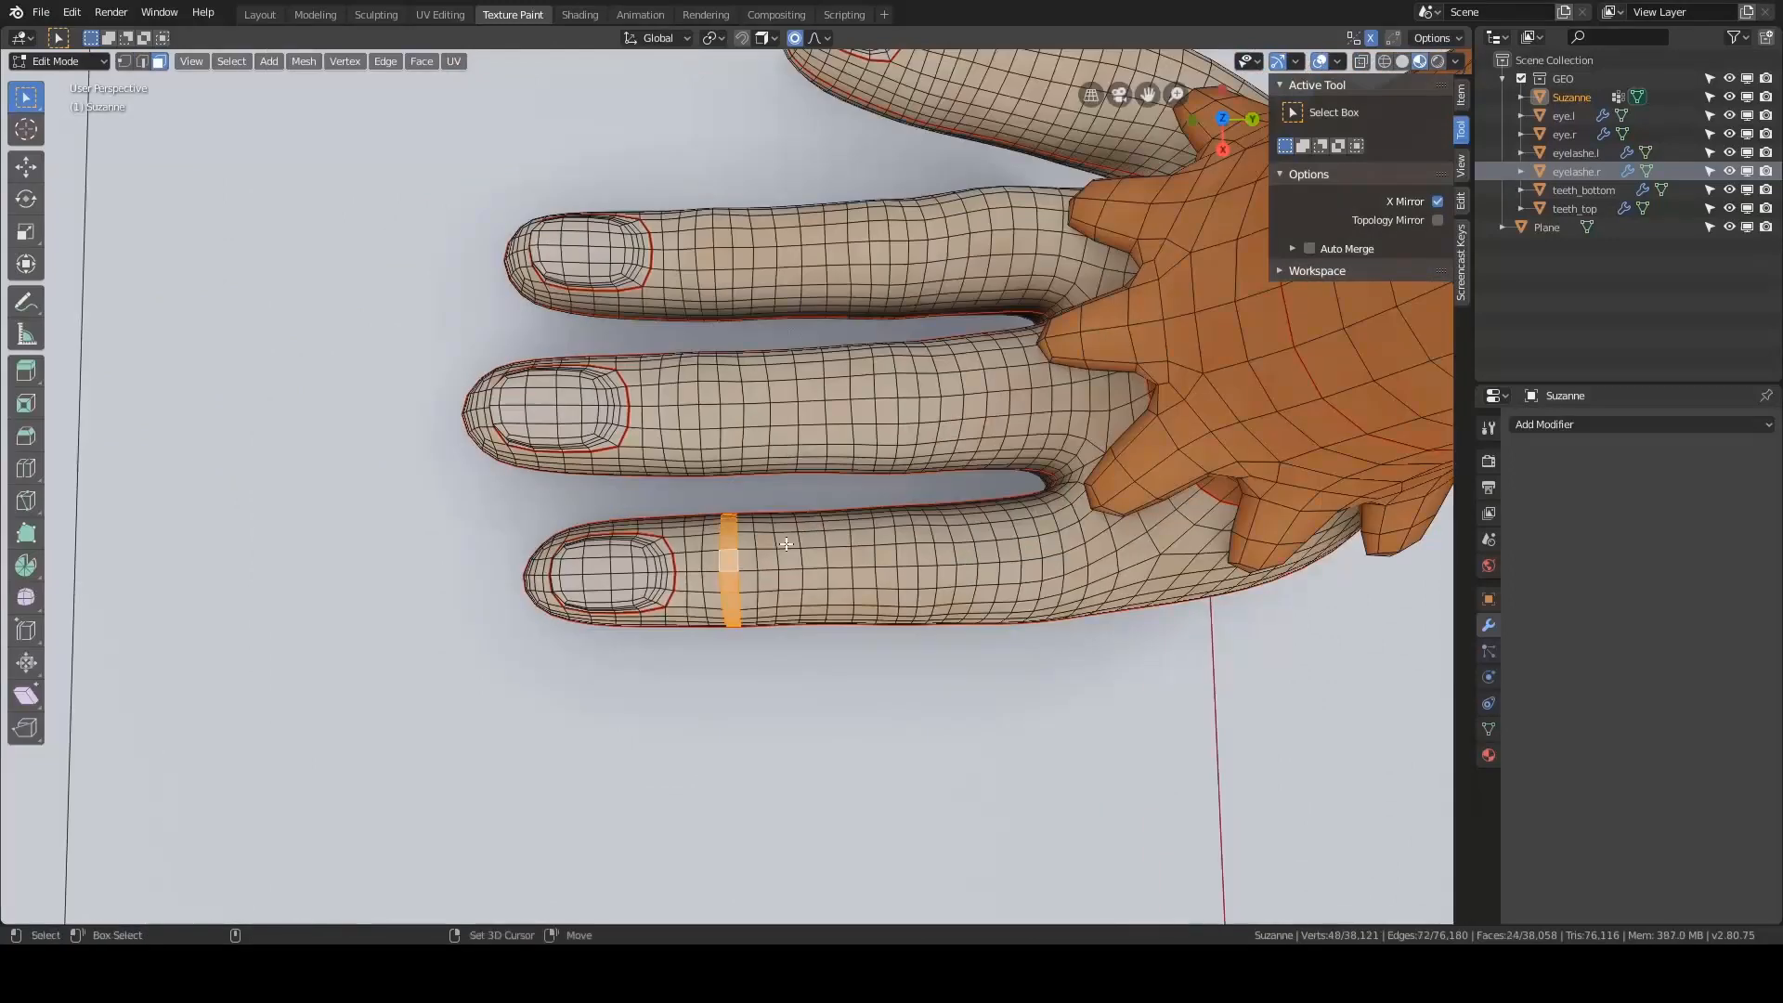
pyautogui.keyDown('alt'); pyautogui.keyDown('shift'); pyautogui.click(715, 444); pyautogui.keyUp('shift'); pyautogui.keyUp('alt')
pyautogui.moveTo(715, 444); pyautogui.dragTo(773, 419, button='middle')
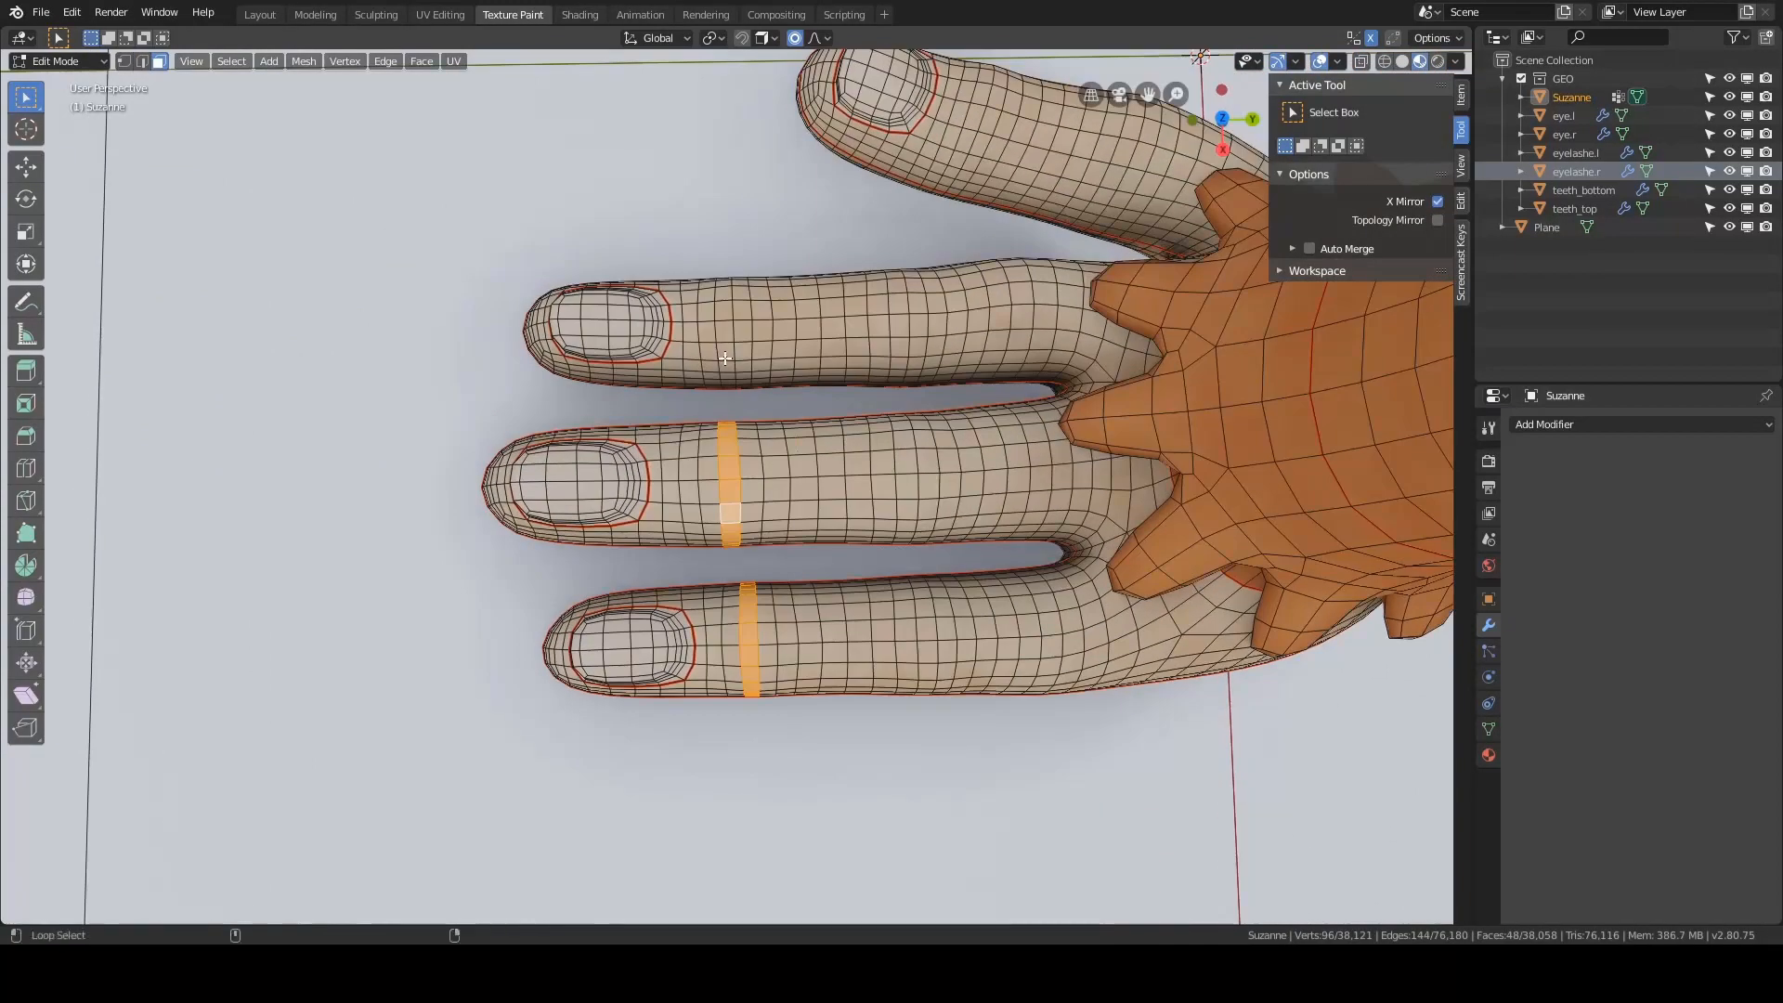
# - Grow the face selection along the three long toes, over the nails and toward the toe bases
pyautogui.press('ctrl+KP_Add')
pyautogui.press('ctrl+KP_Add')
pyautogui.press('ctrl+KP_Add')
pyautogui.press('ctrl+KP_Add')
pyautogui.press('ctrl+KP_Add')
pyautogui.press('ctrl+KP_Add')
pyautogui.press('ctrl+KP_Add')
pyautogui.press('ctrl+KP_Add')
pyautogui.press('ctrl+KP_Add')
pyautogui.press('ctrl+KP_Add')
pyautogui.press('ctrl+KP_Add')
pyautogui.press('ctrl+KP_Add')
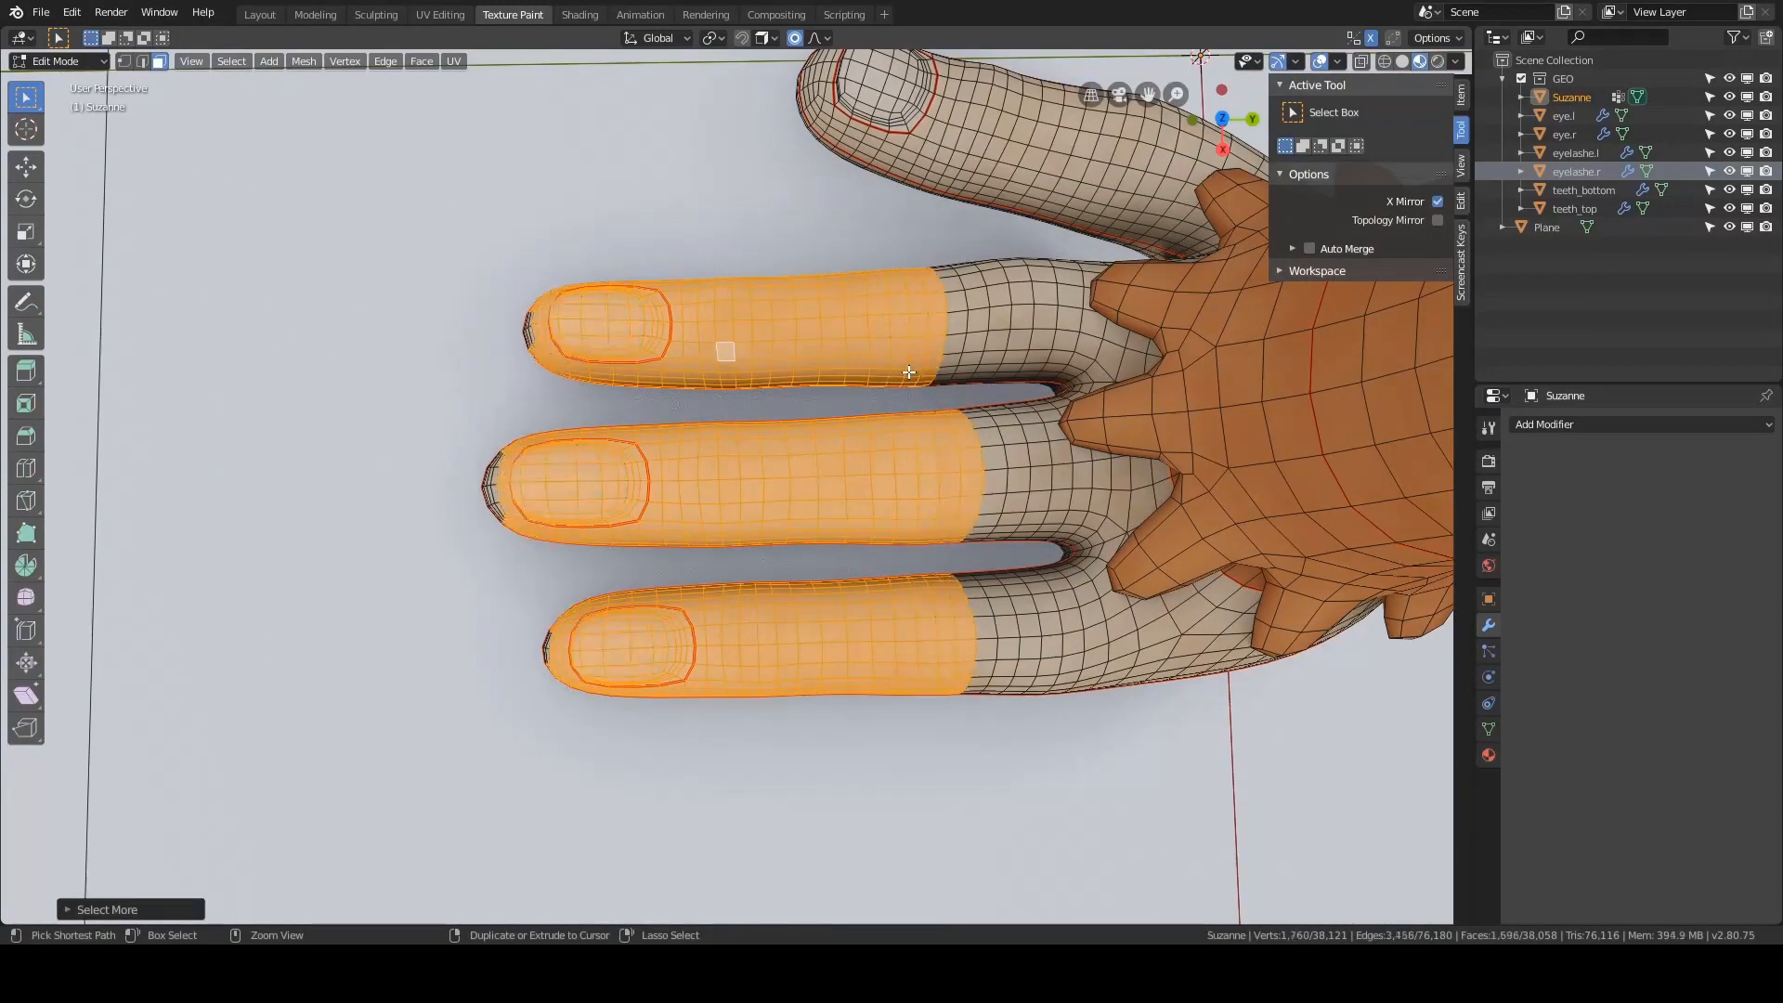
# - Extend the selection by further face loops on the three toes until it nearly reaches the fur cuff
pyautogui.keyDown('shift'); pyautogui.moveTo(908, 373); pyautogui.dragTo(644, 338, button='middle'); pyautogui.keyUp('shift')
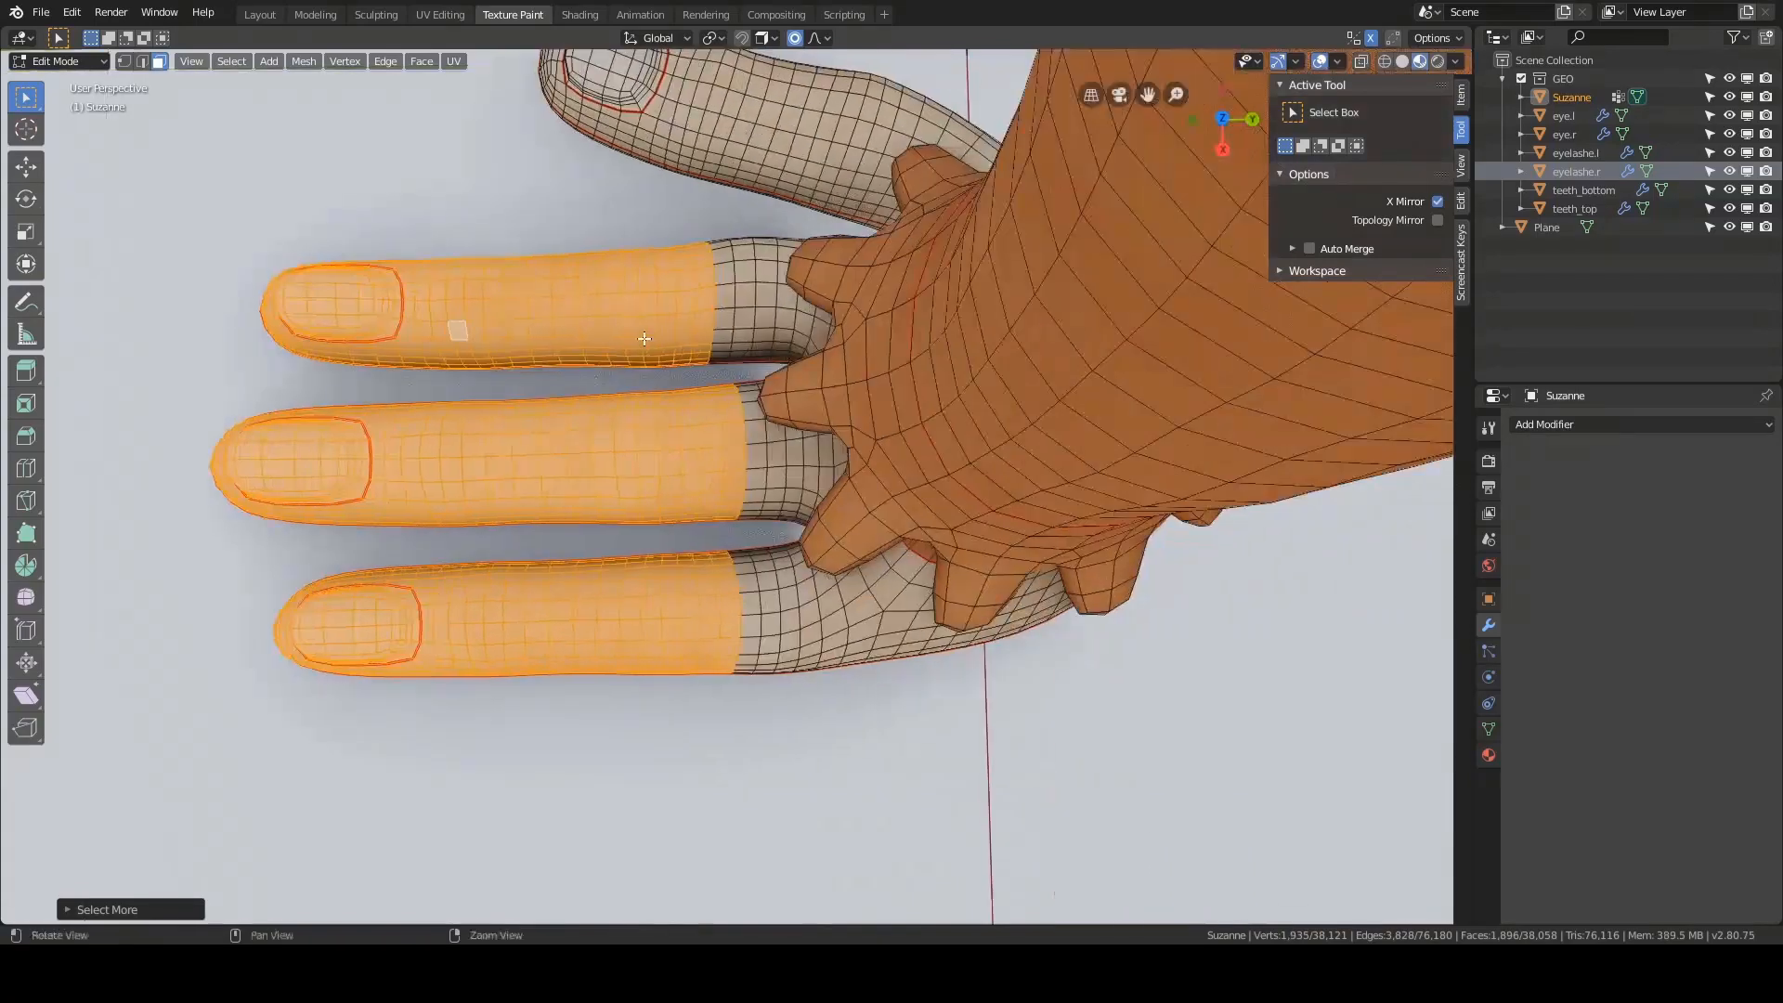
pyautogui.keyDown('alt'); pyautogui.keyDown('shift'); pyautogui.click(716, 331); pyautogui.keyUp('shift'); pyautogui.keyUp('alt')
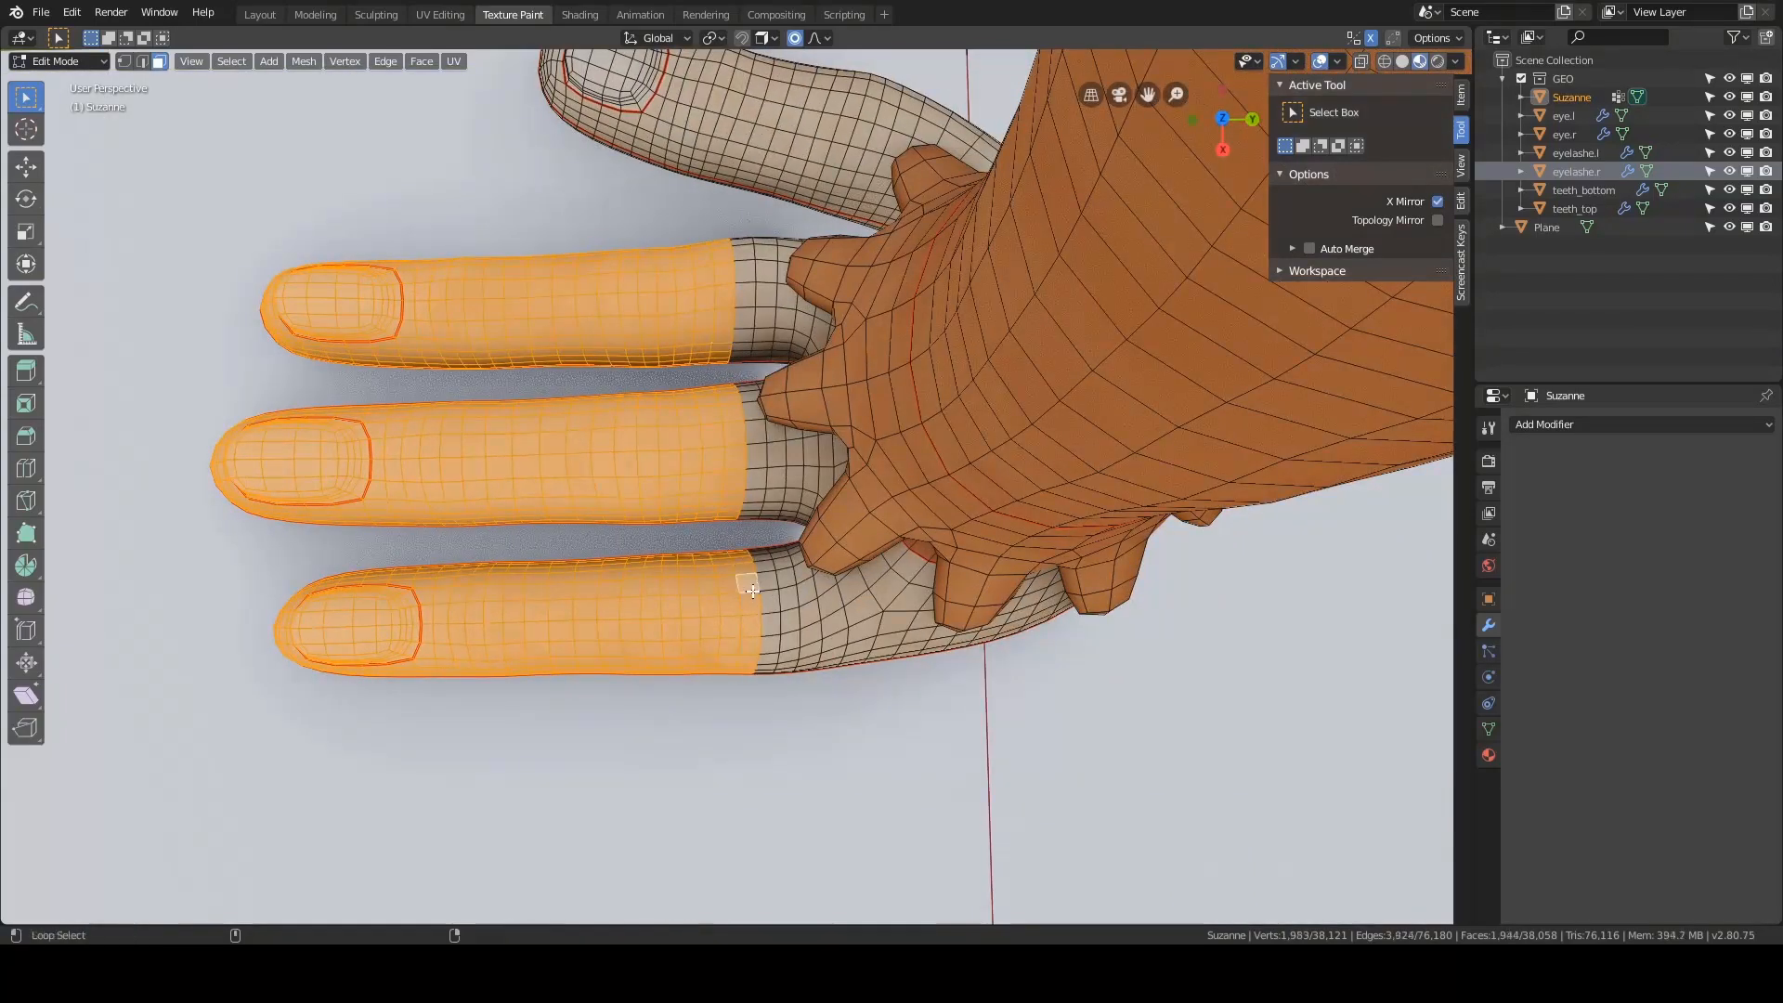
pyautogui.press('ctrl+KP_Add')
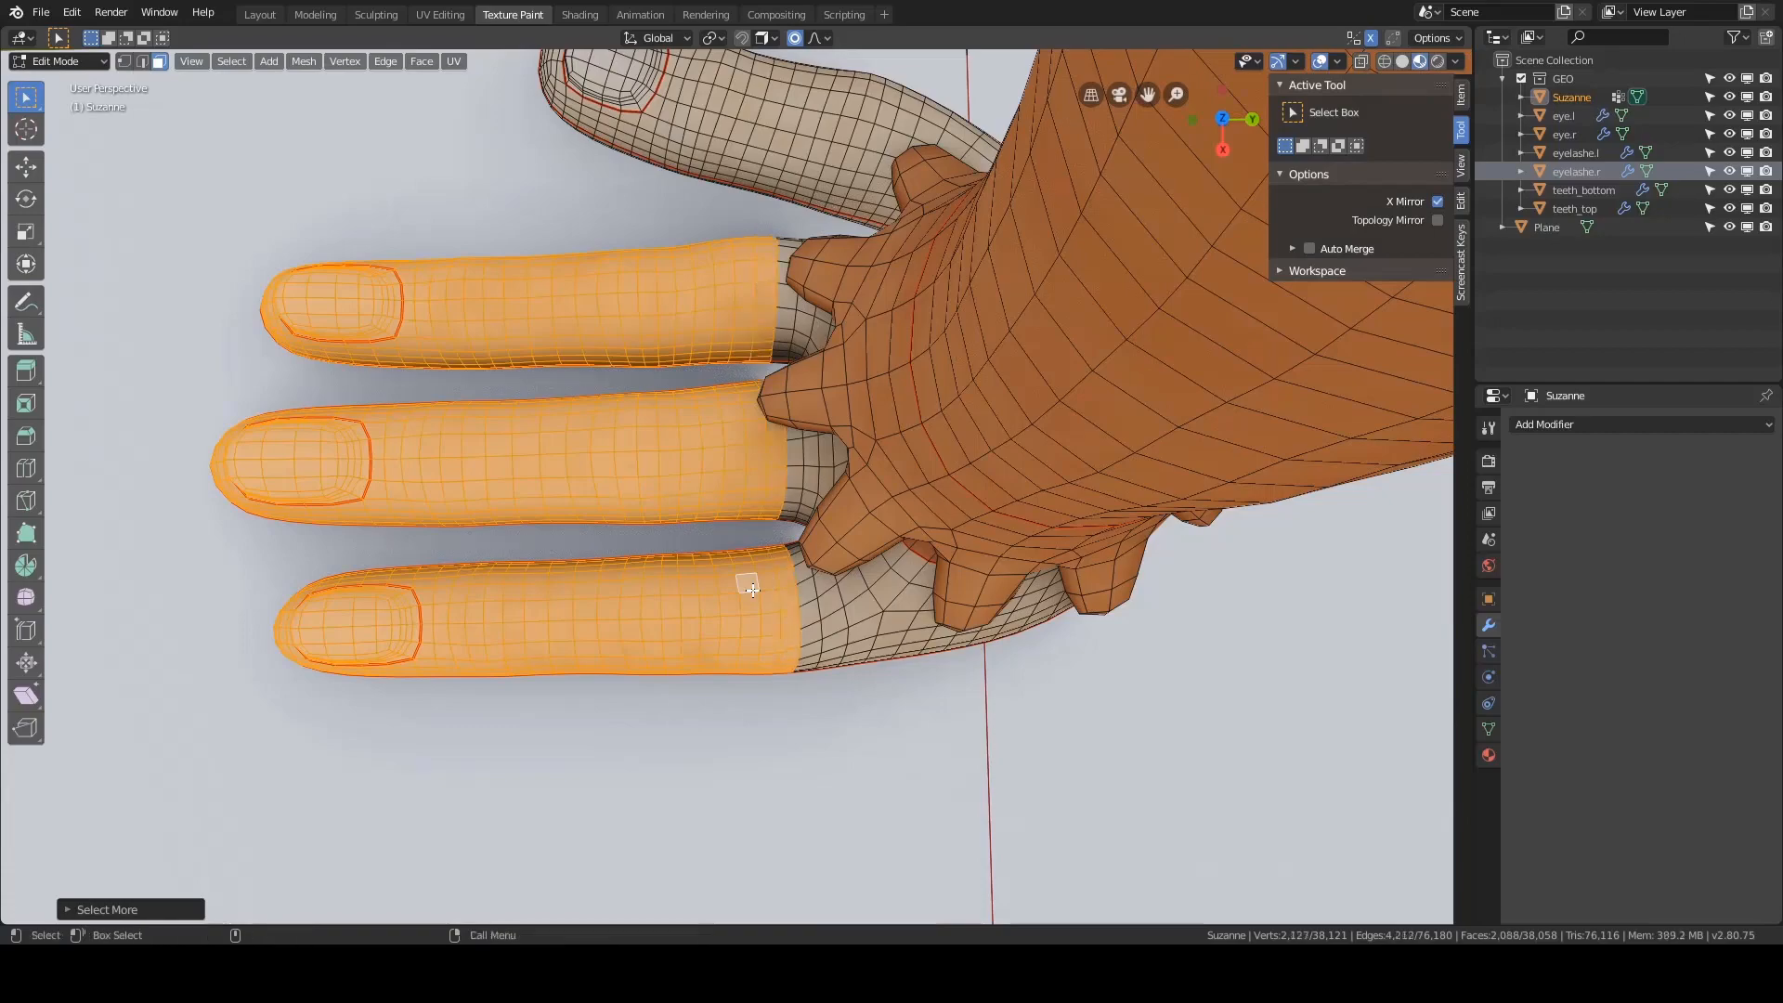
pyautogui.press('ctrl+KP_Add')
pyautogui.moveTo(752, 589); pyautogui.dragTo(812, 477, button='middle')
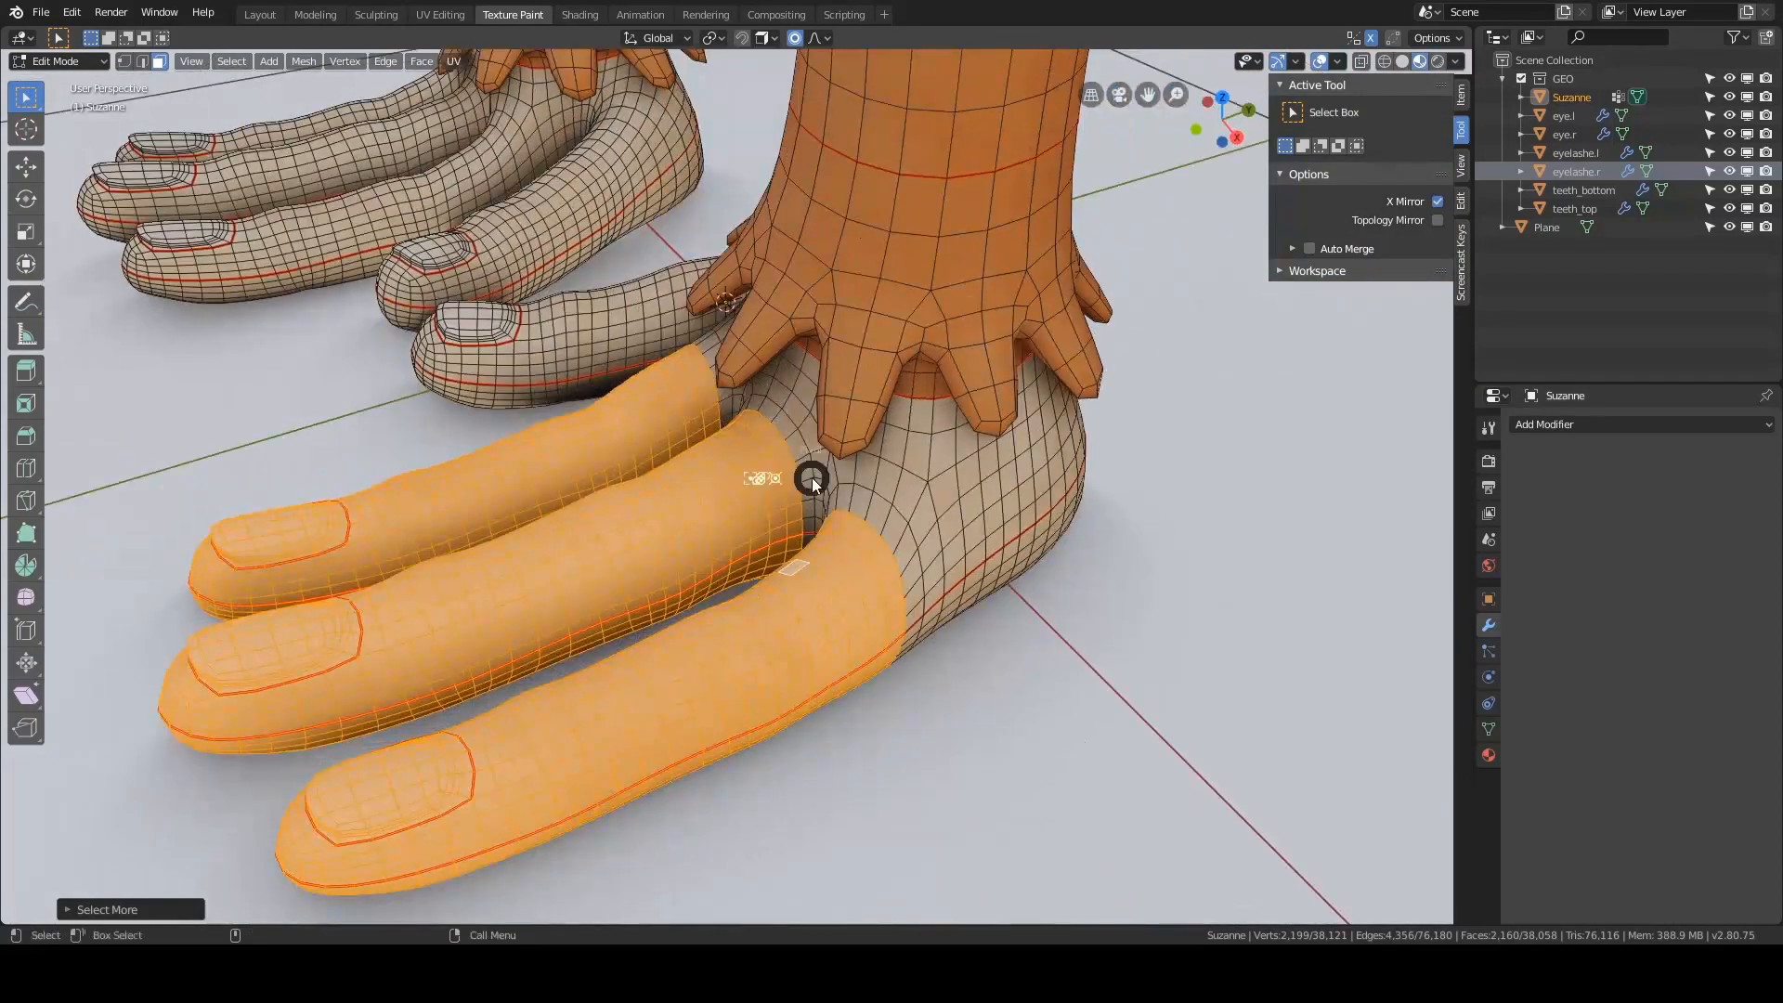
pyautogui.press('Escape')
pyautogui.scroll(-2, 812, 483)
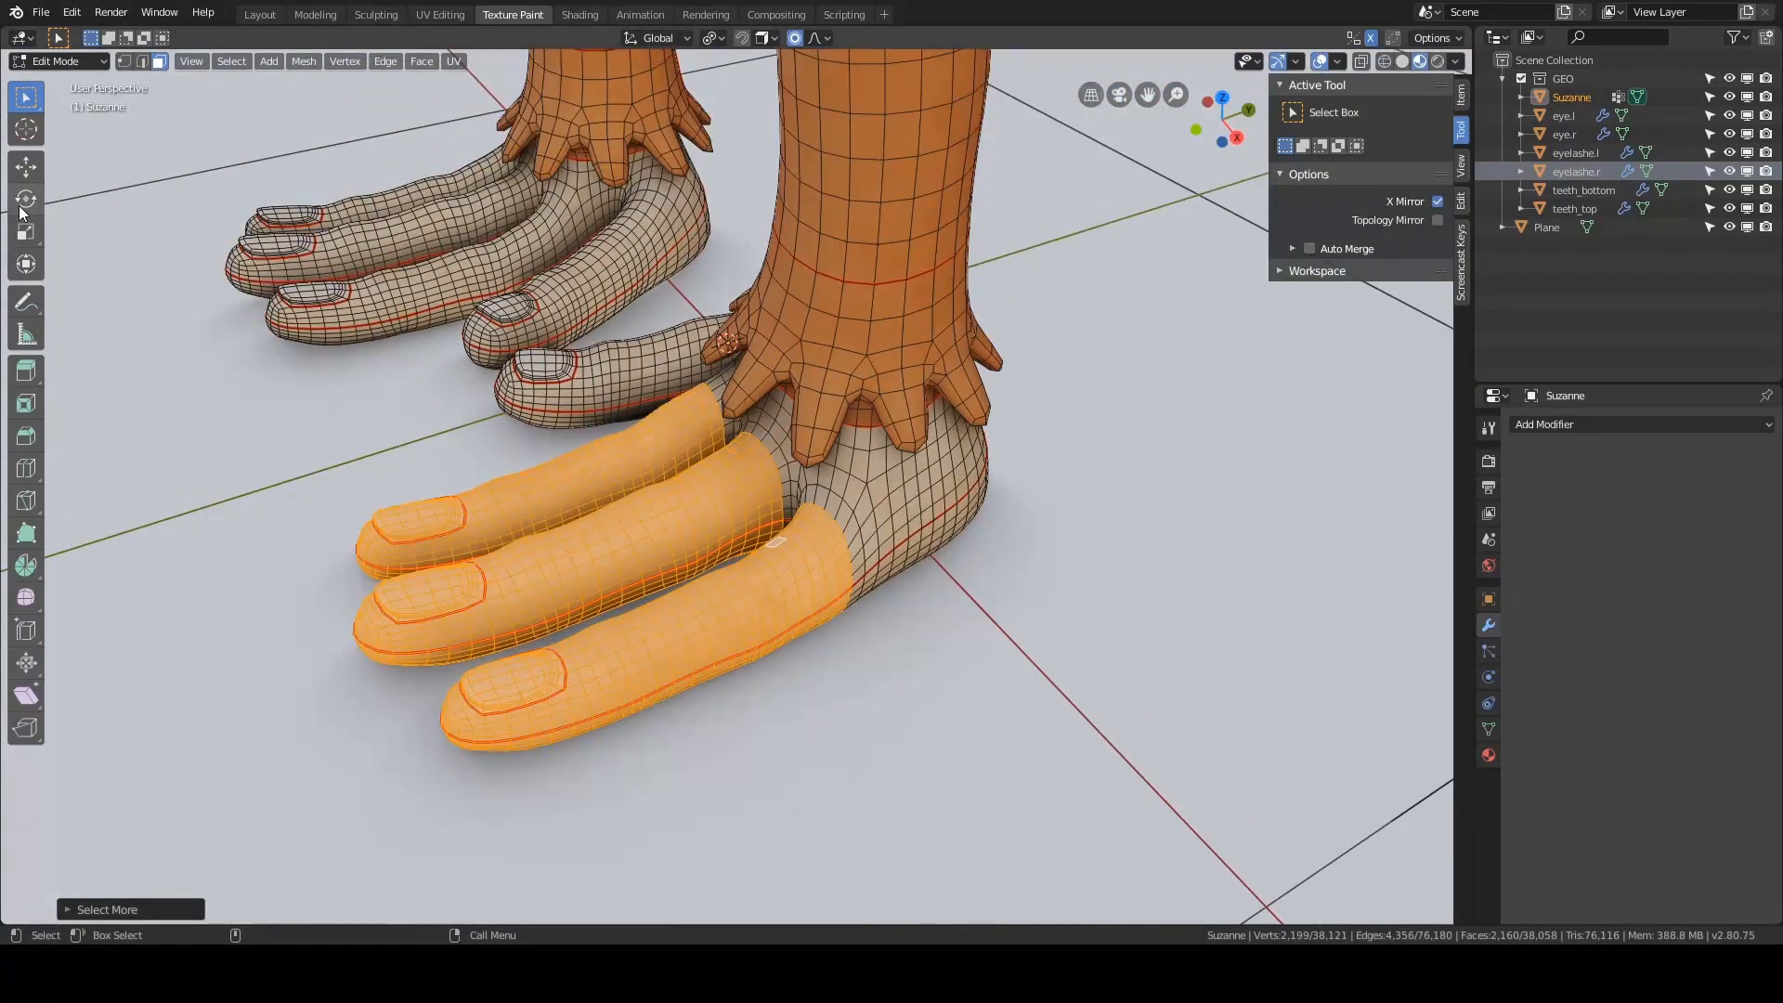
# - Try stretching the selected toes along the Y axis with the Scale tool, and undo the scaling
pyautogui.click(25, 231)
pyautogui.moveTo(889, 380); pyautogui.dragTo(822, 418, button='middle')
pyautogui.scroll(2, 852, 394)
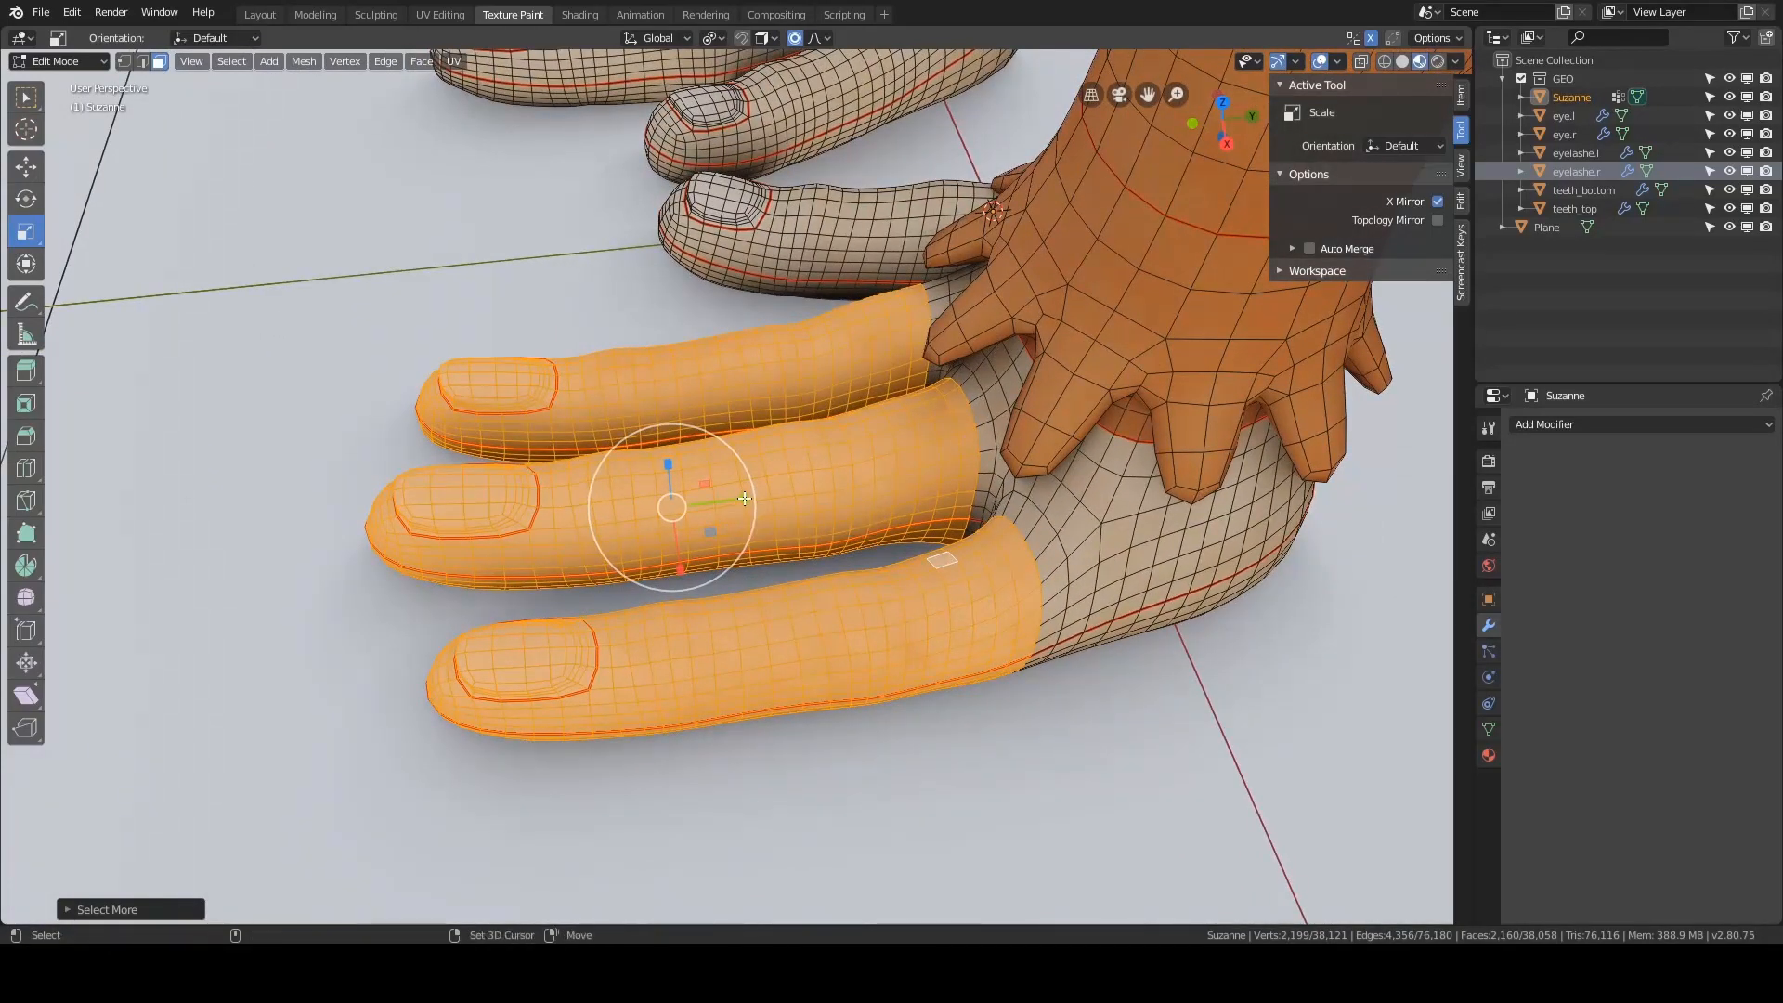
pyautogui.moveTo(744, 498); pyautogui.dragTo(804, 476)
pyautogui.scroll(-6, 743, 497)
pyautogui.scroll(8, 742, 499)
pyautogui.hotkey('ctrl', 'z')
# - Thin the three selected toes by scaling them to about 0.88 across their width and height with proportional editing
pyautogui.moveTo(944, 393); pyautogui.dragTo(873, 331, button='middle')
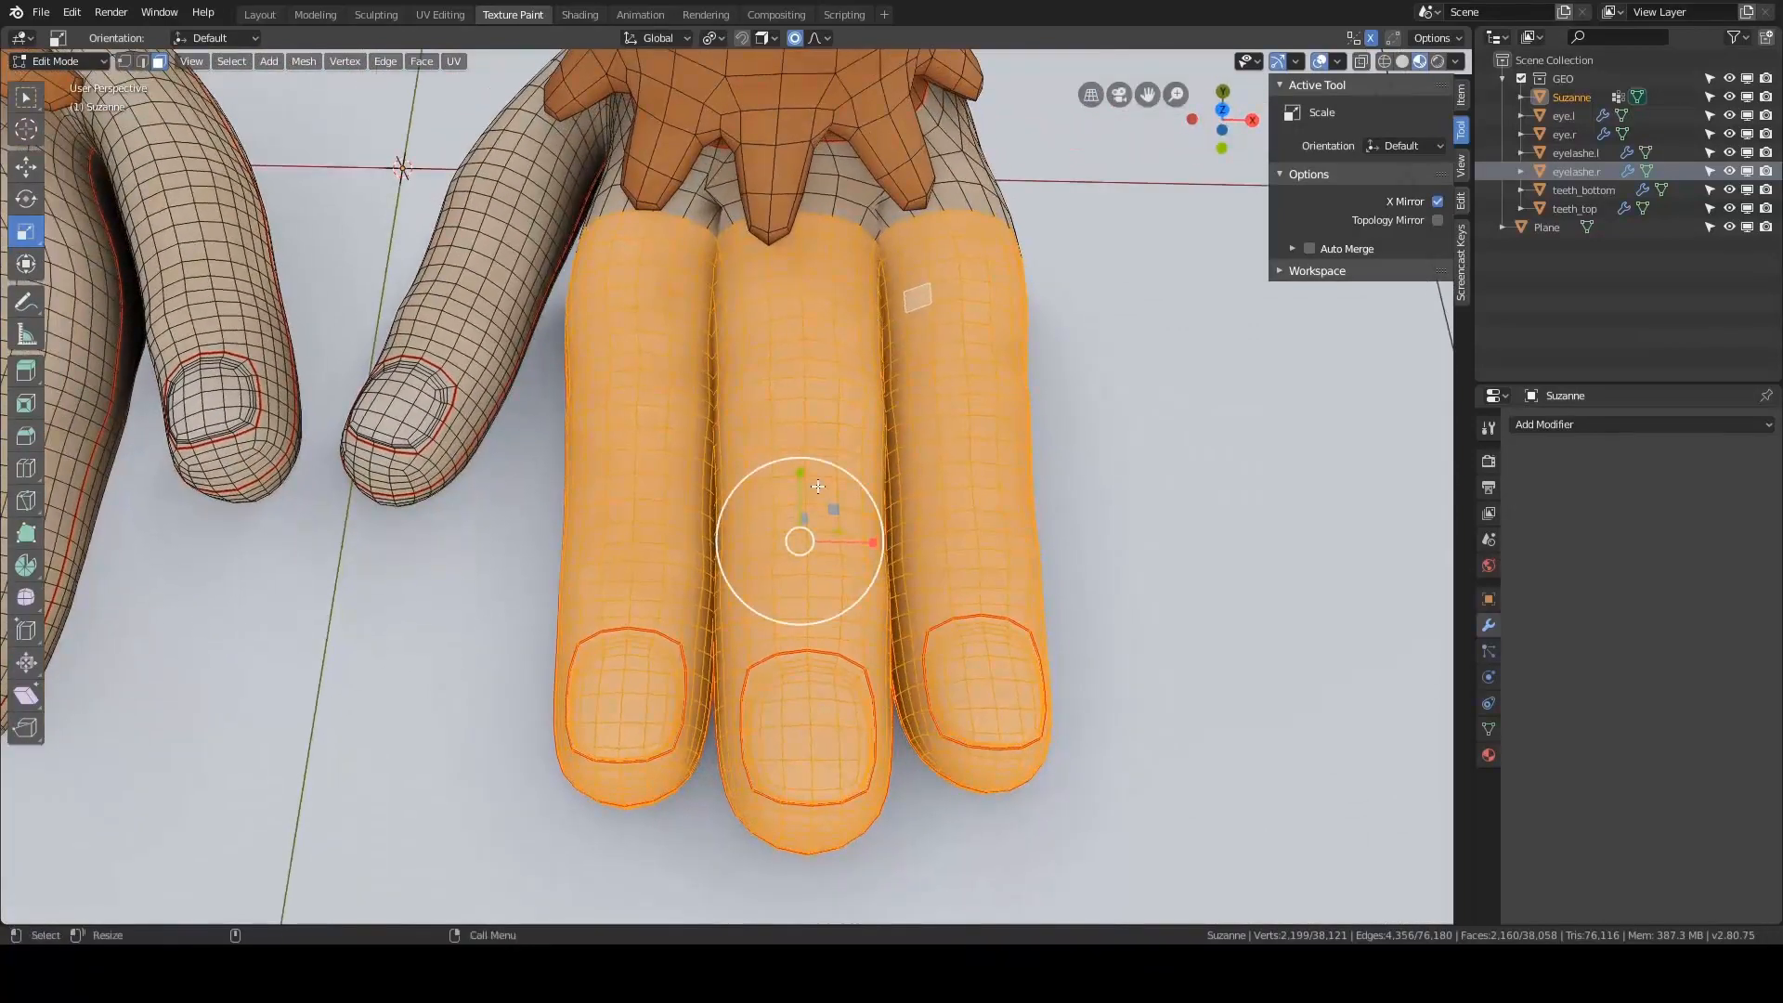
pyautogui.moveTo(862, 469); pyautogui.dragTo(821, 477, button='middle')
pyautogui.press('s')
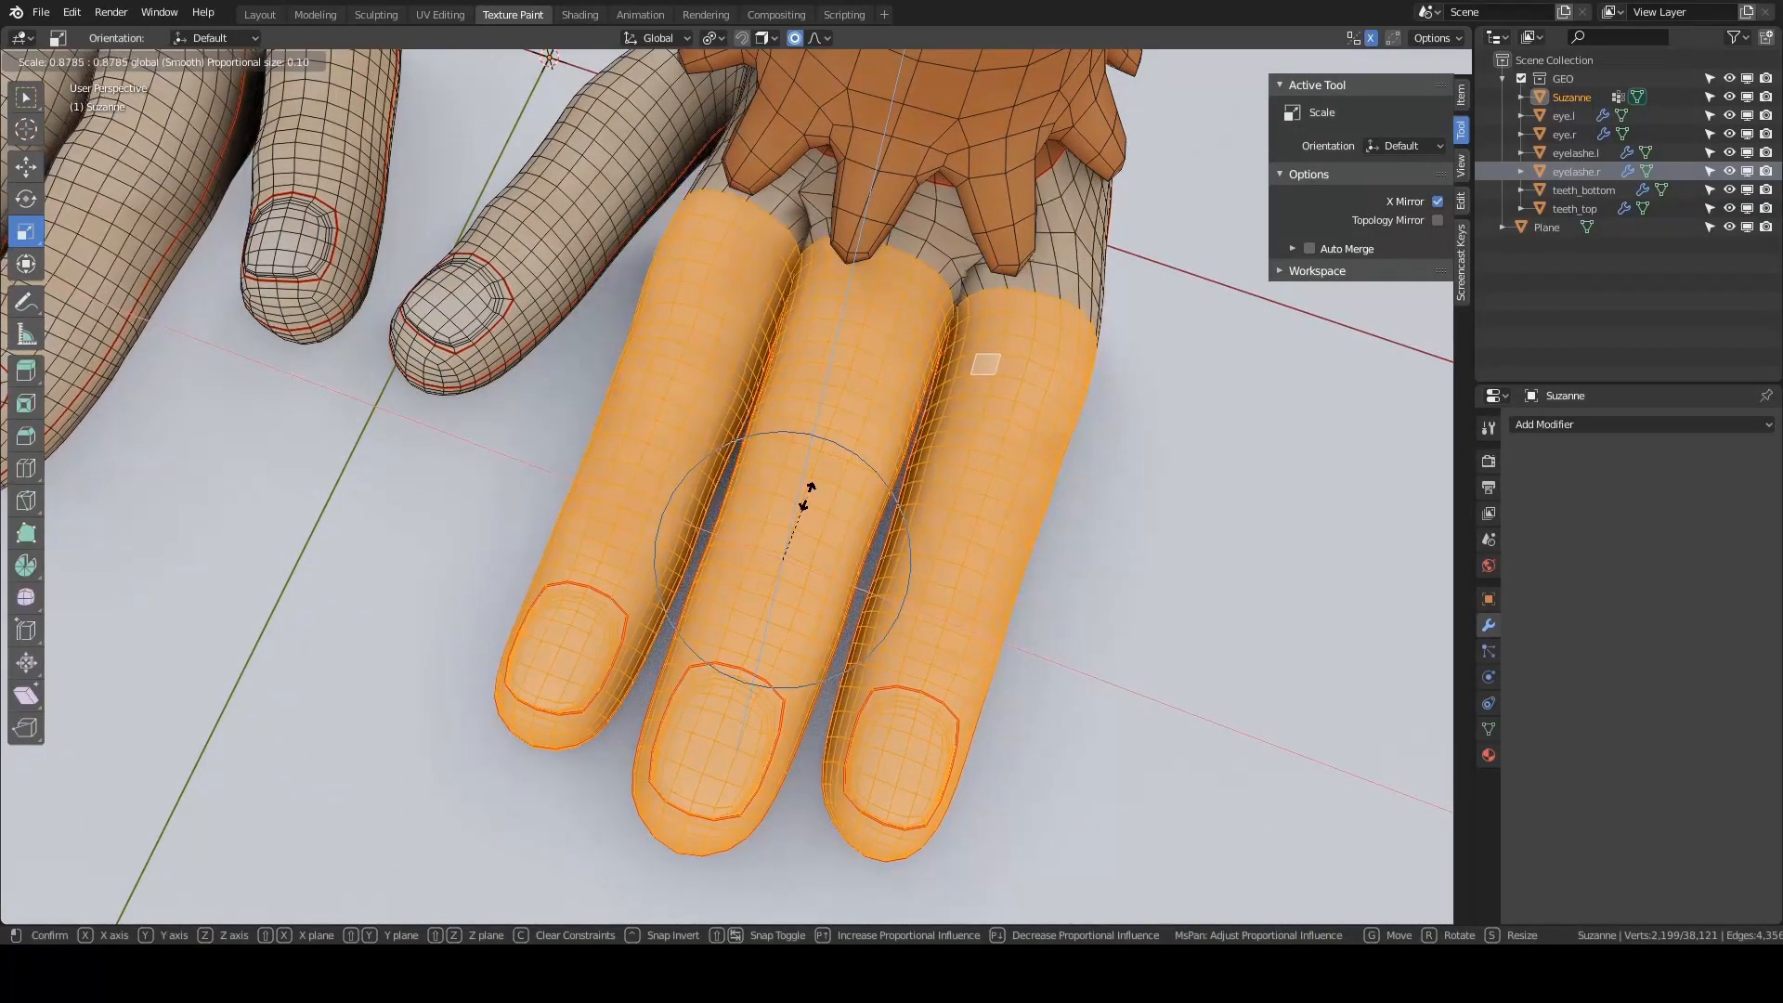
pyautogui.click(805, 490)
pyautogui.moveTo(805, 490); pyautogui.dragTo(747, 292, button='middle')
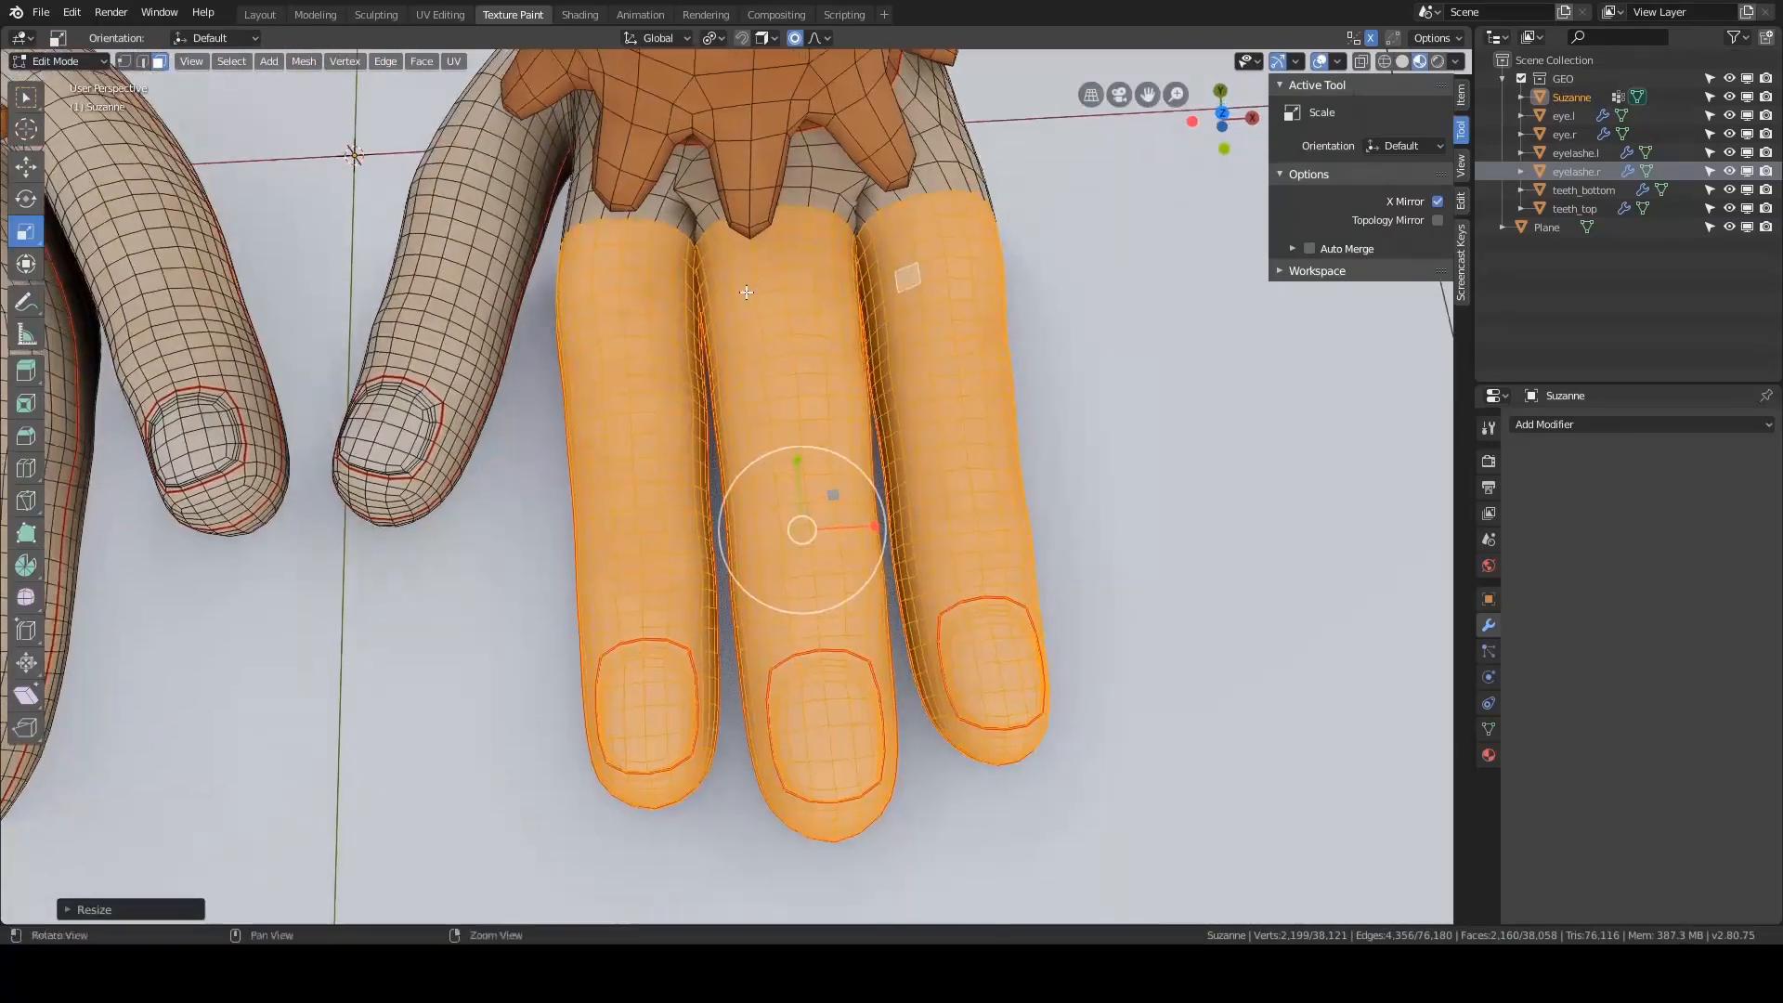
pyautogui.moveTo(798, 464); pyautogui.dragTo(817, 502)
pyautogui.moveTo(826, 520); pyautogui.dragTo(823, 560, button='middle')
# - Clear the selection, then select face loops behind the nails of the three long toes and grow them in both directions
pyautogui.press('a')
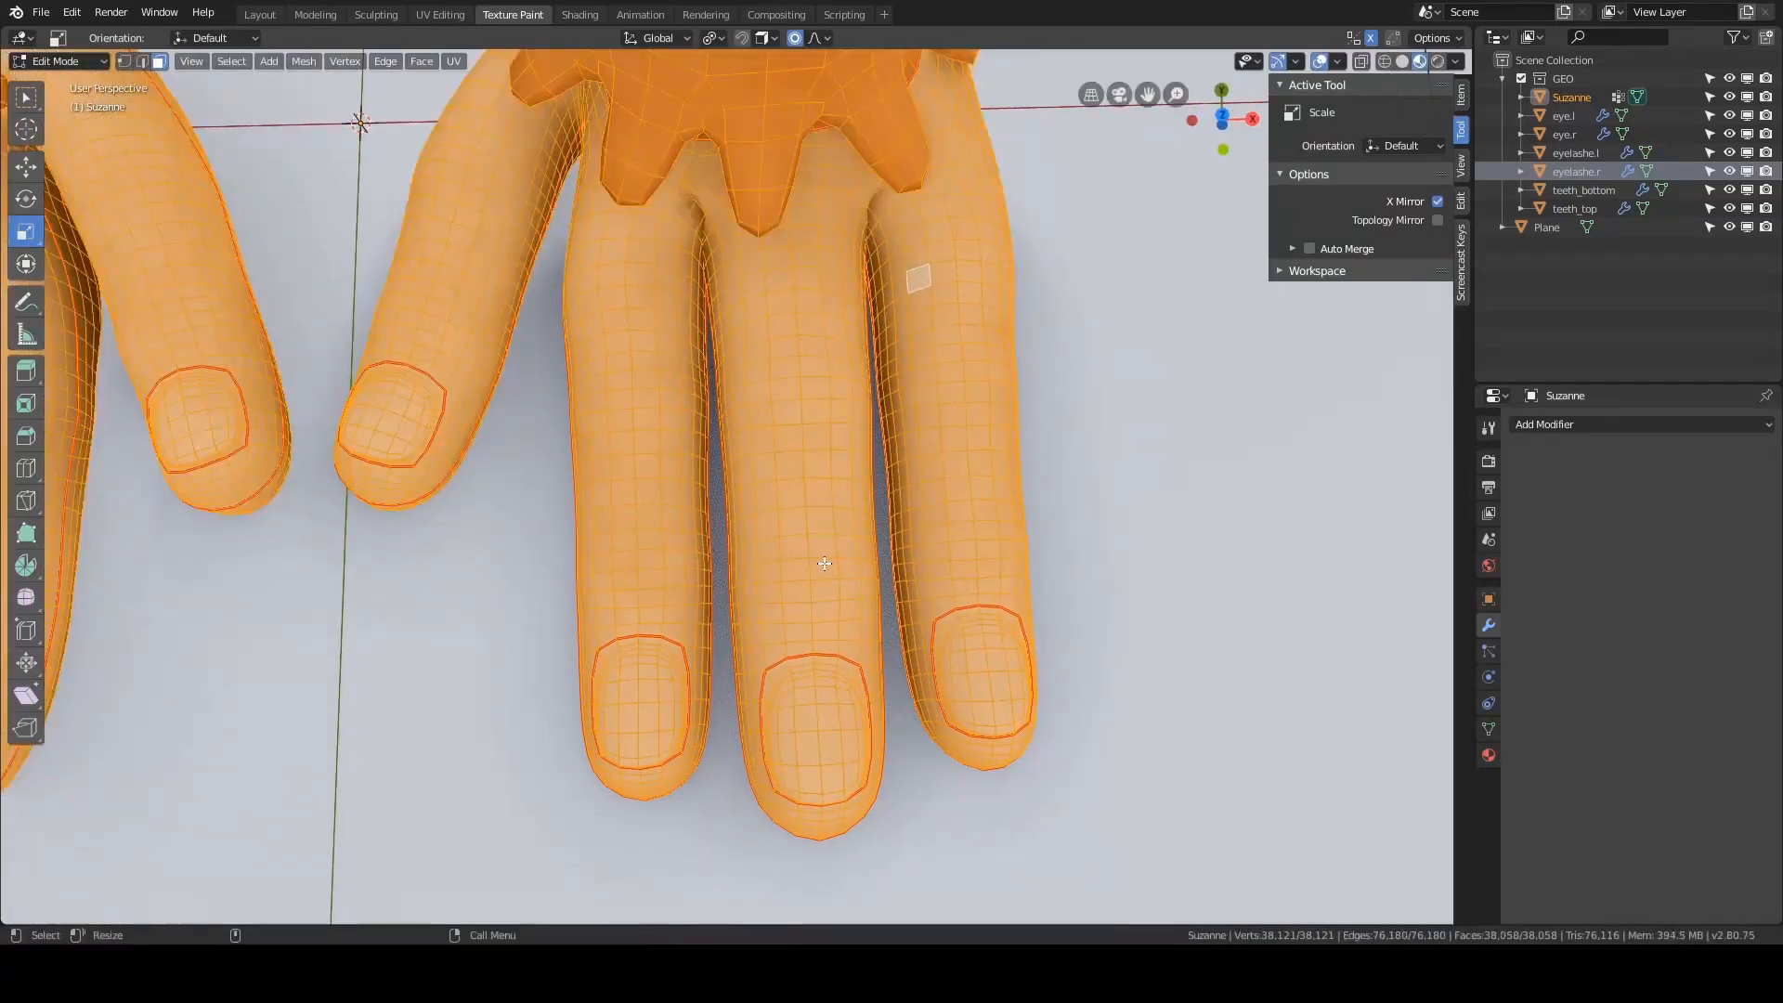
pyautogui.hotkey('alt', 'a')
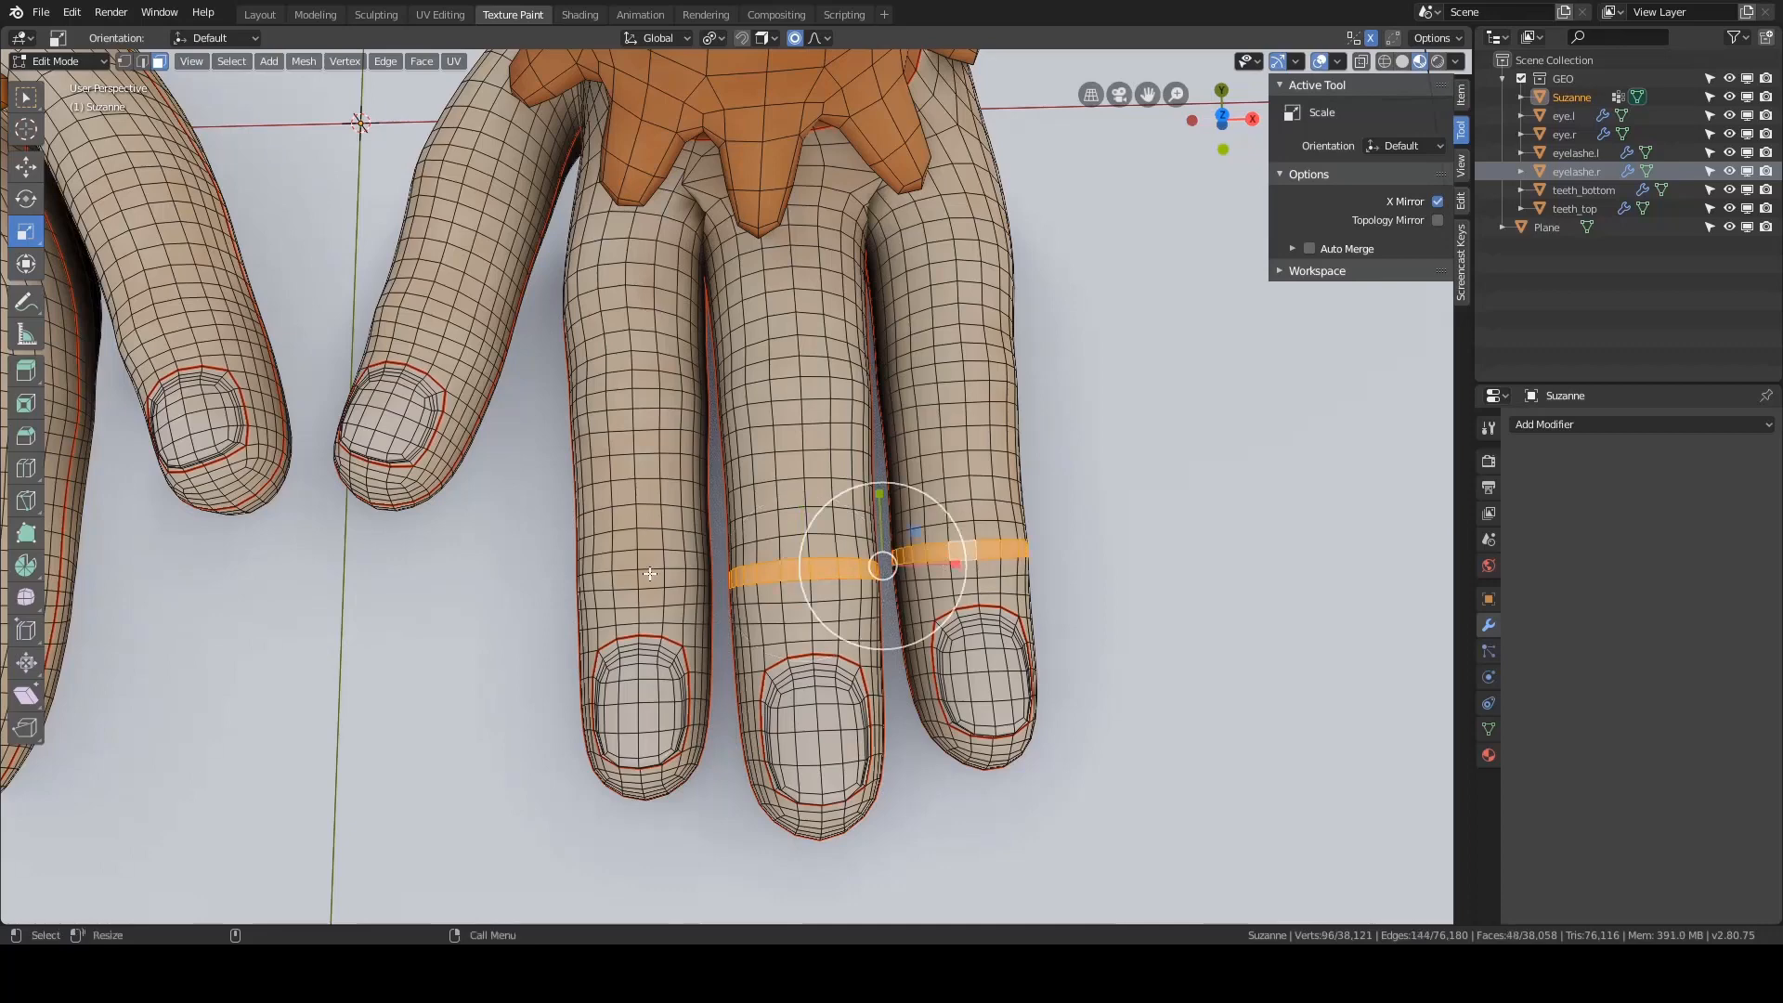
pyautogui.press('ctrl+KP_Add')
pyautogui.press('ctrl+KP_Add')
pyautogui.press('ctrl+KP_Add')
pyautogui.press('ctrl+KP_Add')
pyautogui.press('ctrl+KP_Add')
pyautogui.press('ctrl+KP_Add')
pyautogui.press('ctrl+KP_Add')
pyautogui.press('ctrl+KP_Add')
pyautogui.press('ctrl+KP_Add')
pyautogui.press('ctrl+KP_Add')
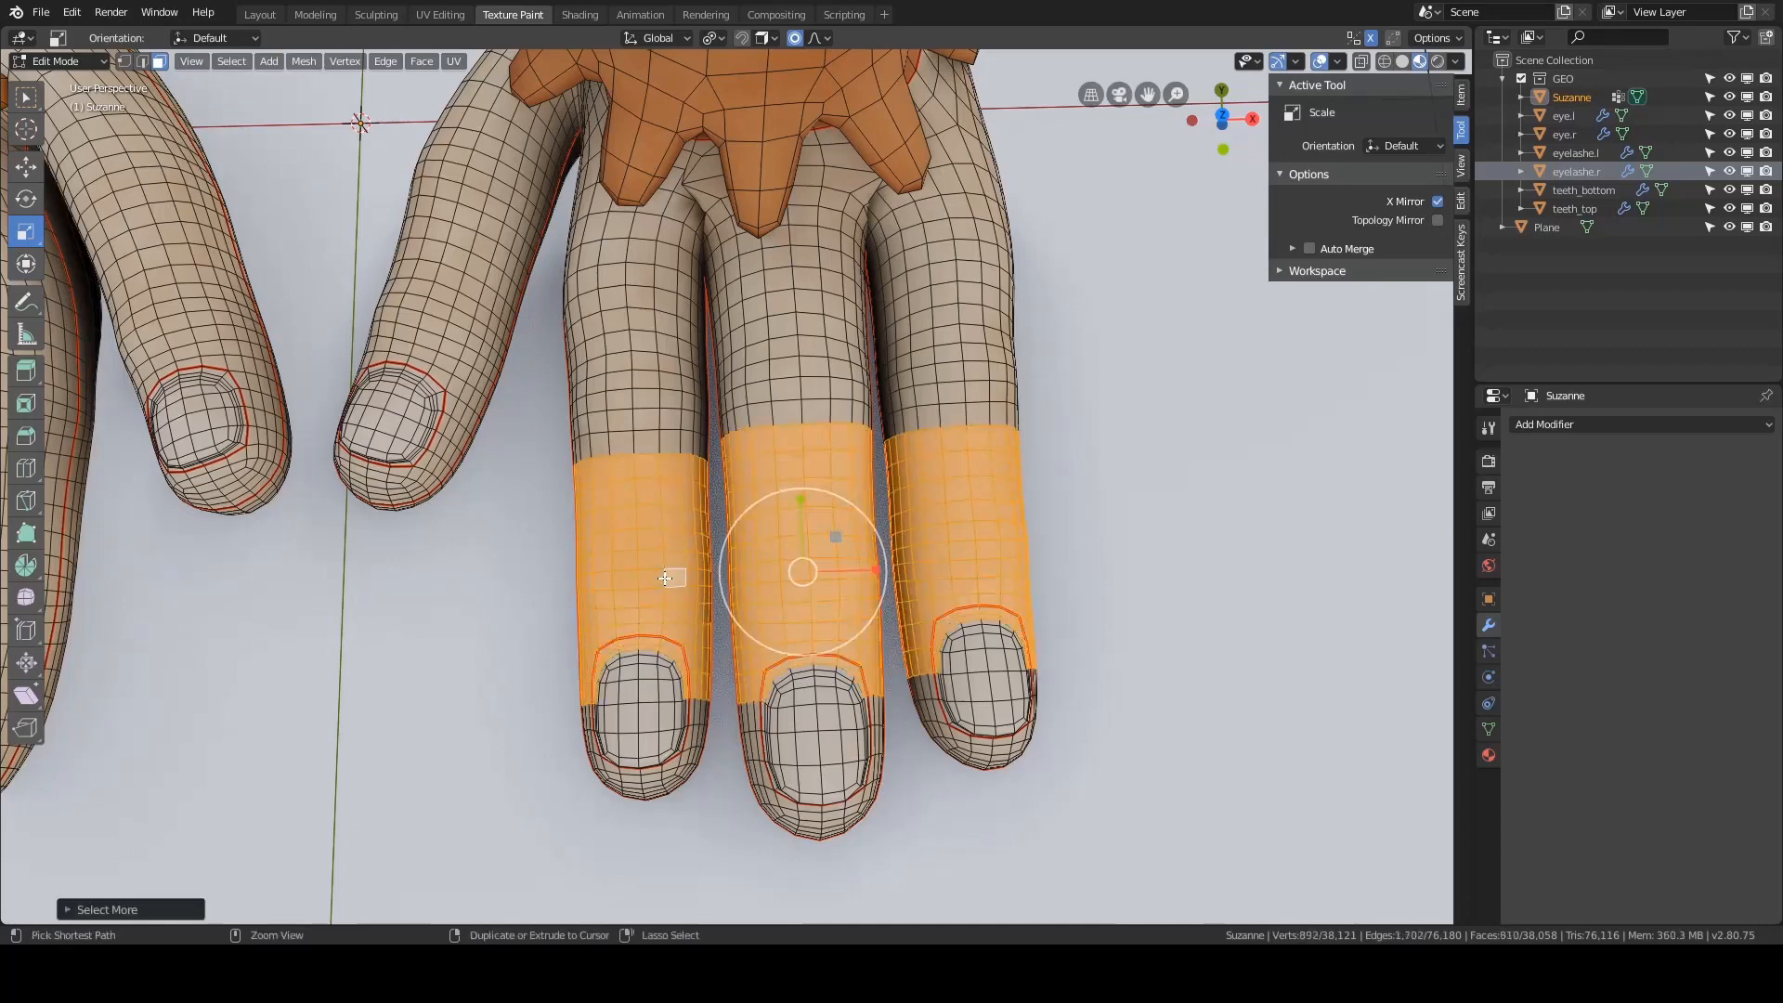
# - Add the complete toe tips to the selection in wireframe, return to solid shading and shrink the selection toward the nails
pyautogui.press('z')
pyautogui.click(474, 577)
pyautogui.moveTo(663, 566)
pyautogui.keyDown('ctrl'); pyautogui.mouseDown(button='right')
pyautogui.moveTo(461, 820)
pyautogui.moveTo(1138, 547)
pyautogui.mouseUp(button='right'); pyautogui.keyUp('ctrl')
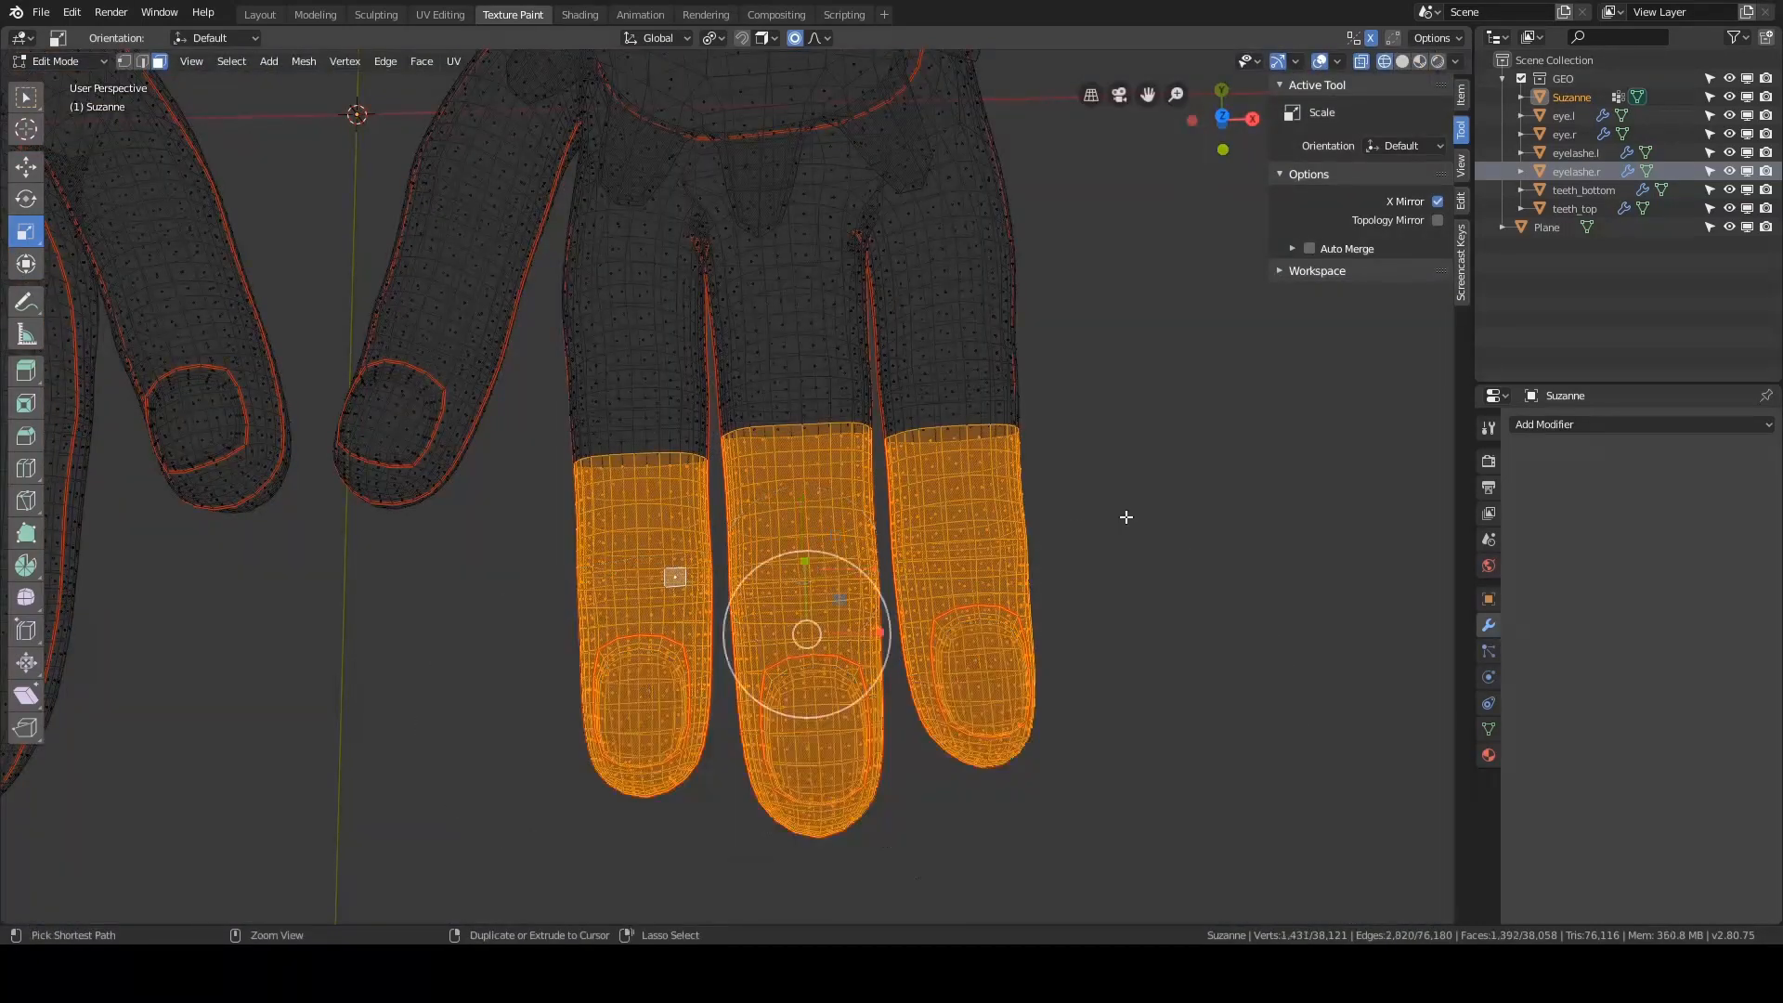
pyautogui.hotkey('shift', 'z')
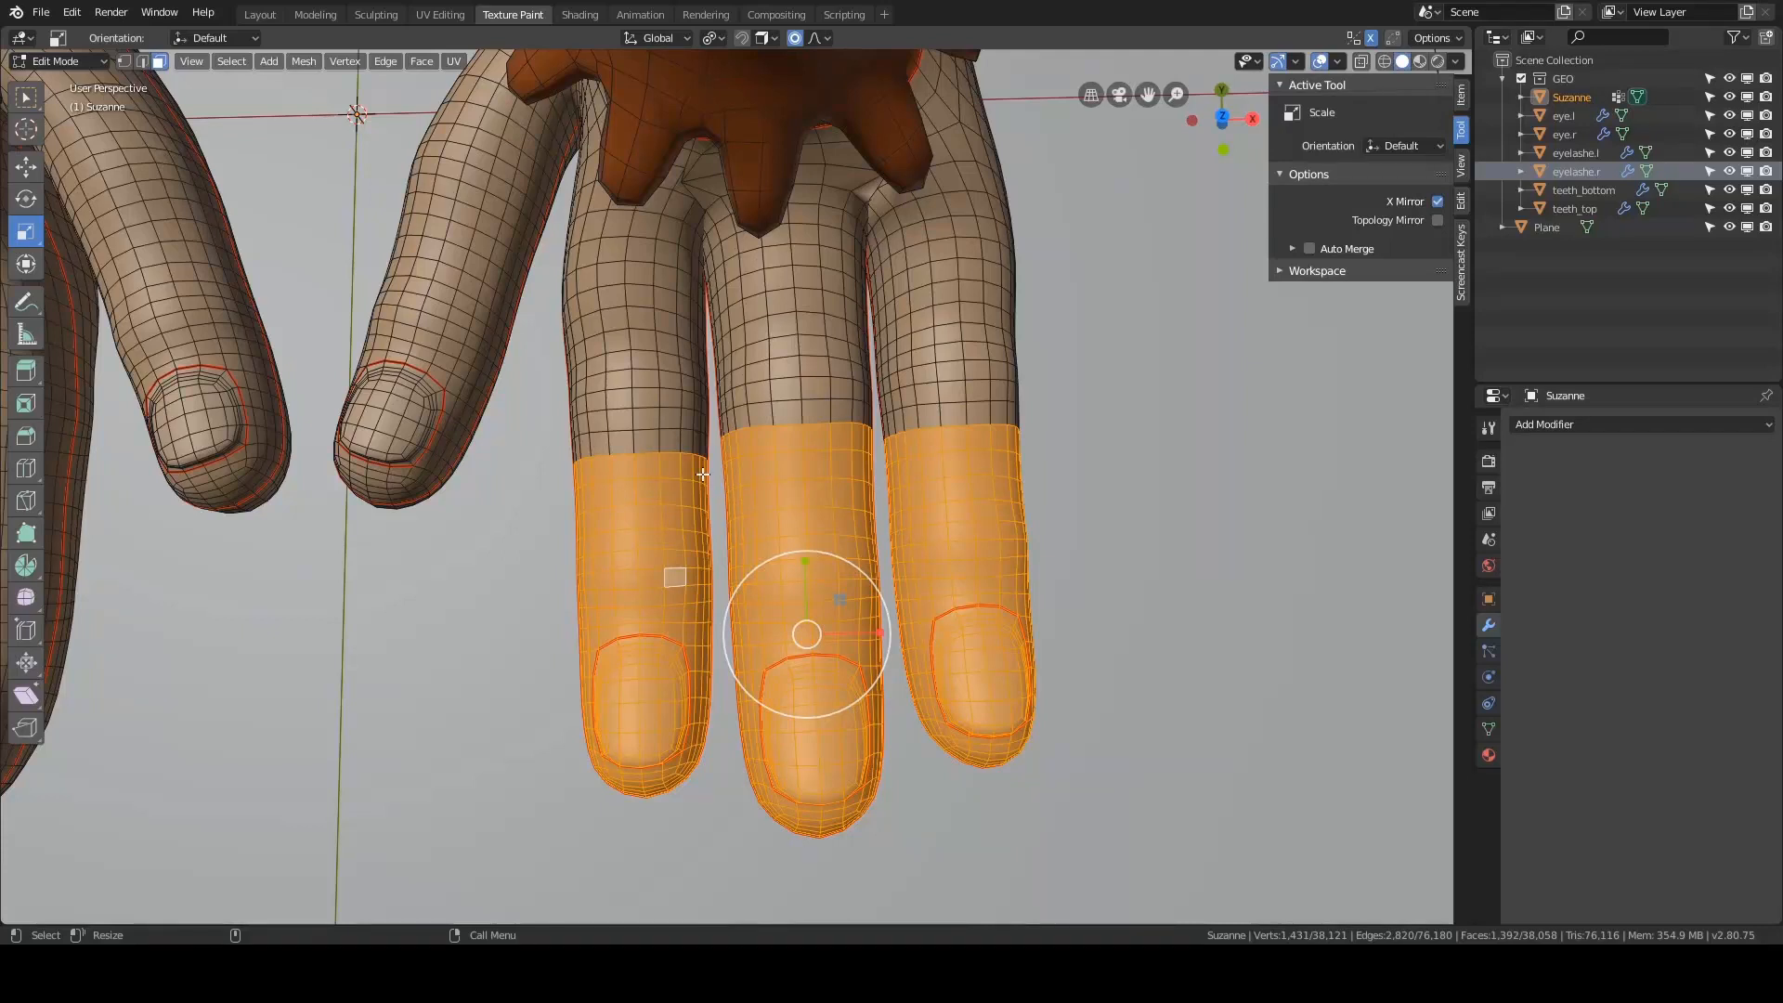
pyautogui.press('ctrl+KP_Subtract')
pyautogui.press('ctrl+KP_Subtract')
pyautogui.press('ctrl+KP_Subtract')
pyautogui.press('ctrl+KP_Subtract')
pyautogui.press('ctrl+KP_Subtract')
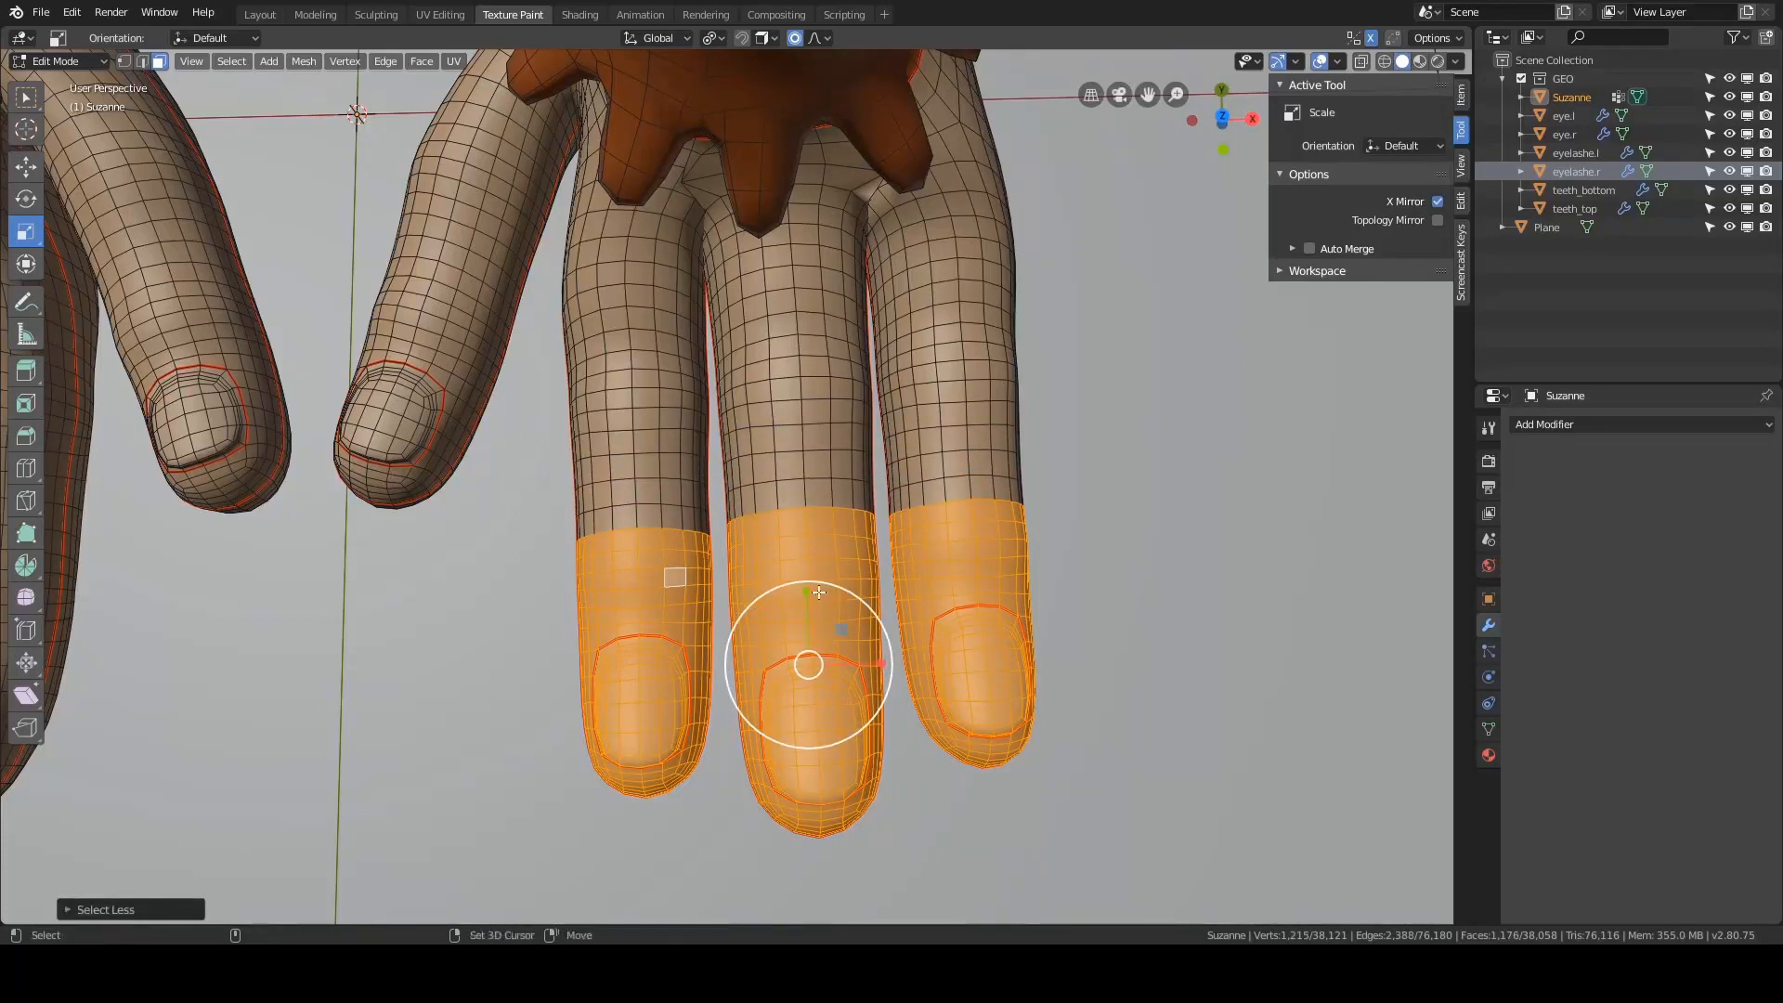
# - Scale the three toe tips slightly wider using a proportional editing size of 0.24
pyautogui.press('s')
pyautogui.scroll(-5, 810, 583)
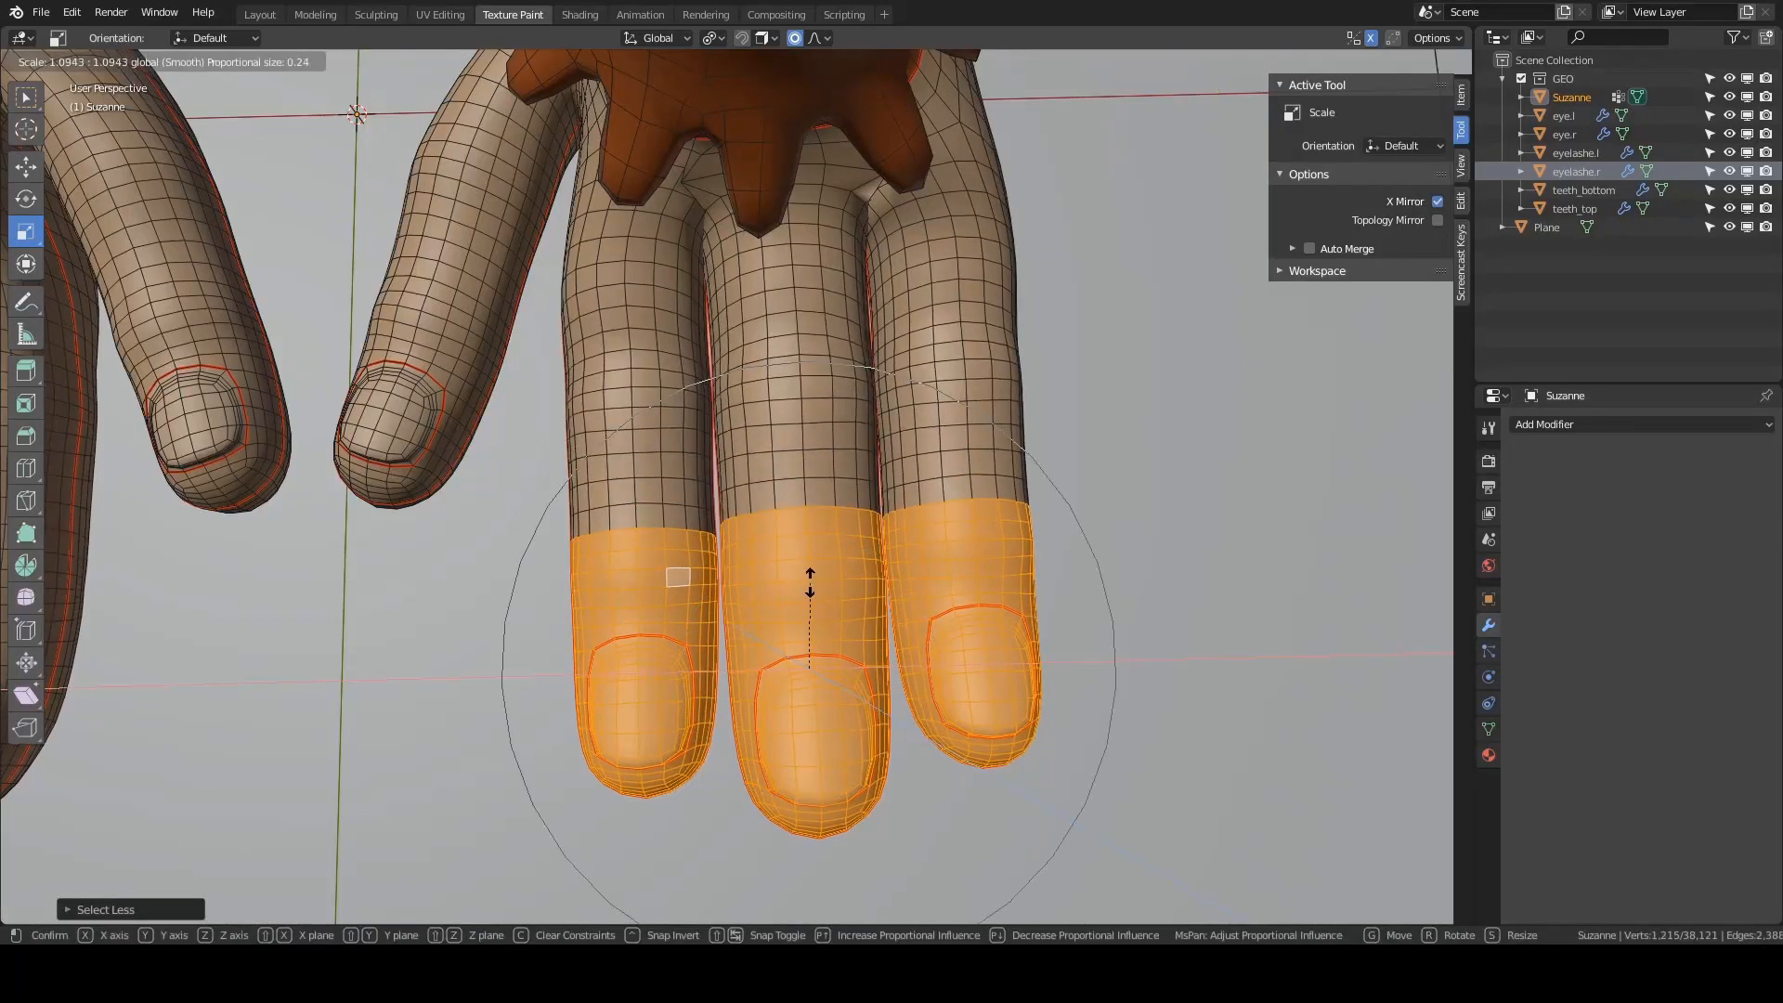
pyautogui.click(810, 581)
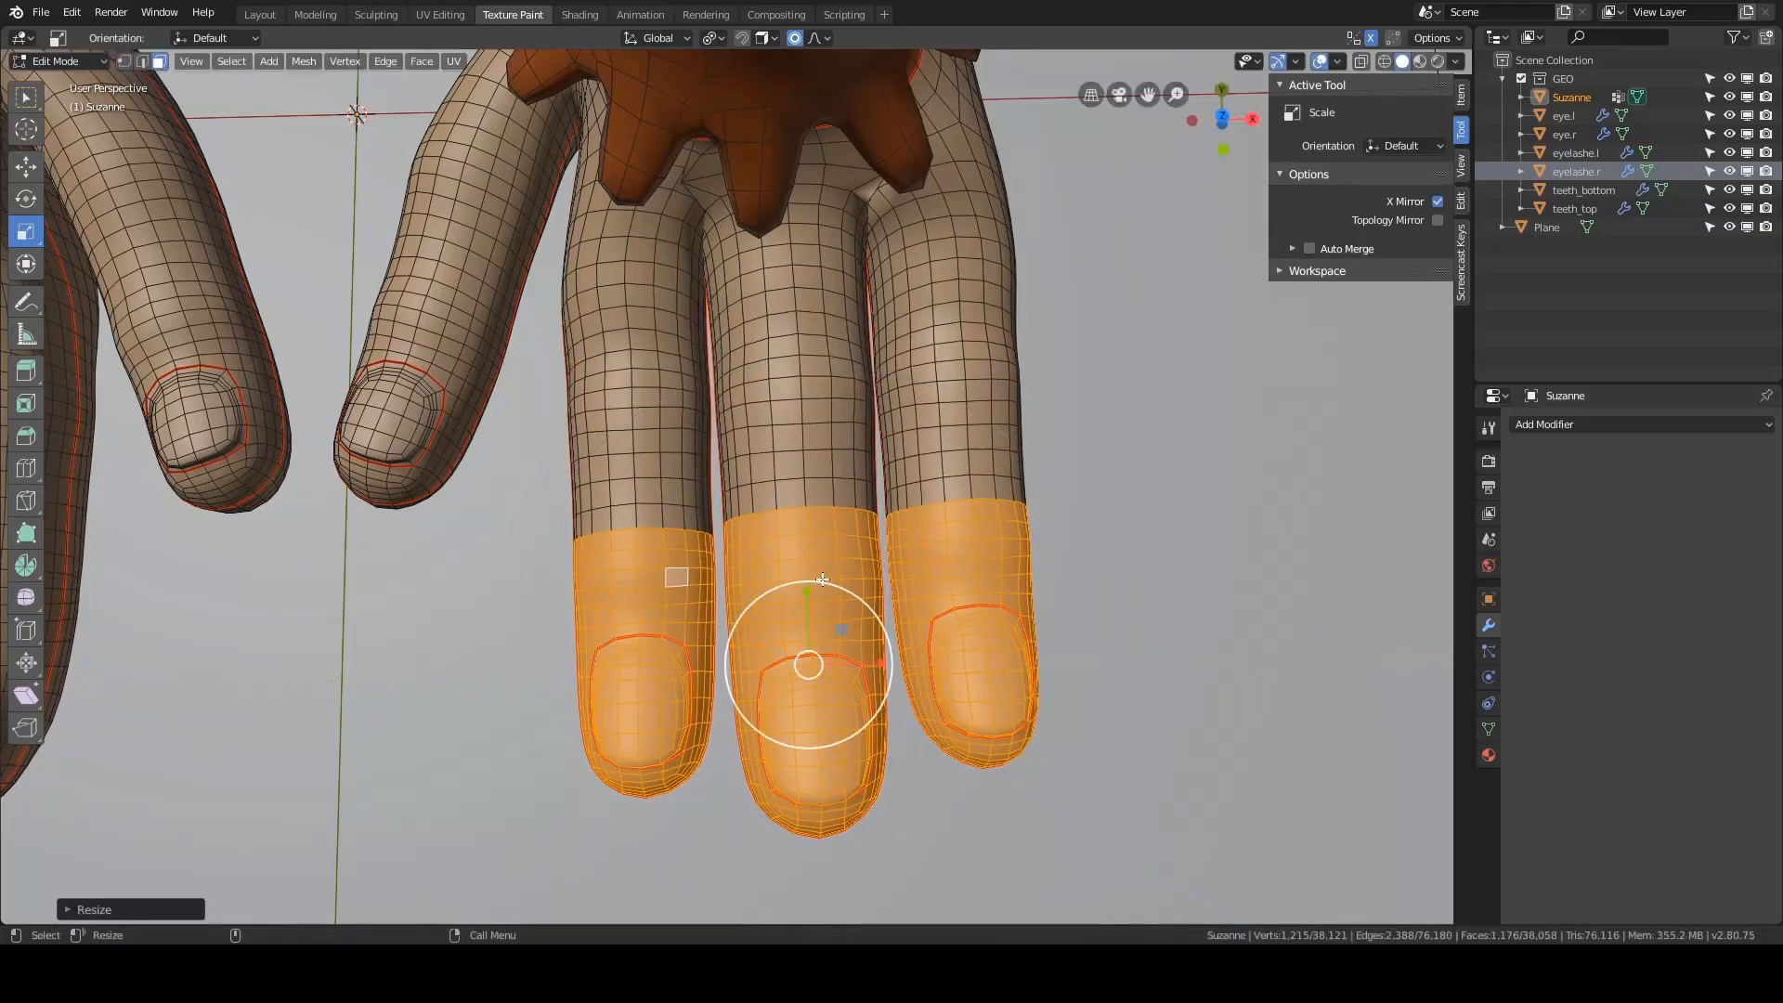
pyautogui.moveTo(881, 525); pyautogui.dragTo(810, 527, button='middle')
# - Clear the selection, select a face loop behind the inner toe's nail and grow it over the whole toe end
pyautogui.hotkey('alt', 'a')
pyautogui.scroll(2, 810, 527)
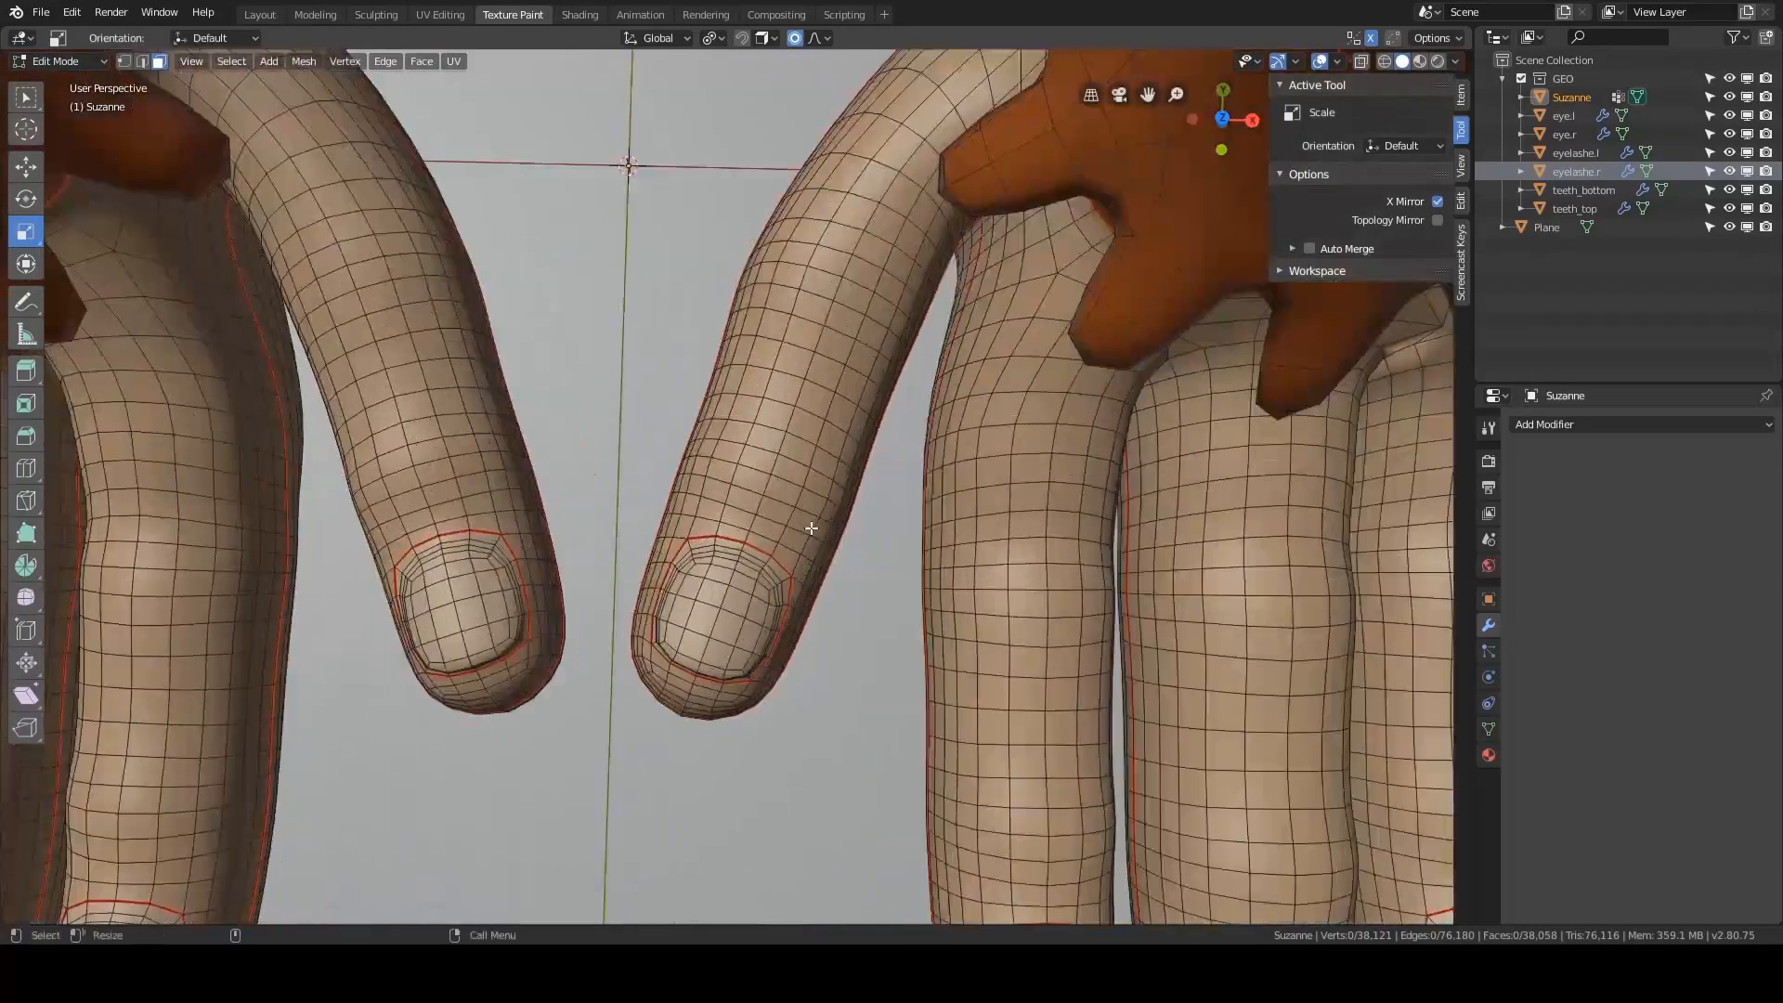
pyautogui.press('a')
pyautogui.hotkey('alt', 'a')
pyautogui.keyDown('alt'); pyautogui.click(749, 521); pyautogui.keyUp('alt')
pyautogui.press('ctrl+KP_Add')
pyautogui.press('ctrl+KP_Add')
pyautogui.press('ctrl+KP_Add')
pyautogui.press('ctrl+KP_Add')
pyautogui.press('ctrl+KP_Add')
pyautogui.press('ctrl+KP_Add')
pyautogui.press('ctrl+KP_Add')
pyautogui.press('ctrl+KP_Add')
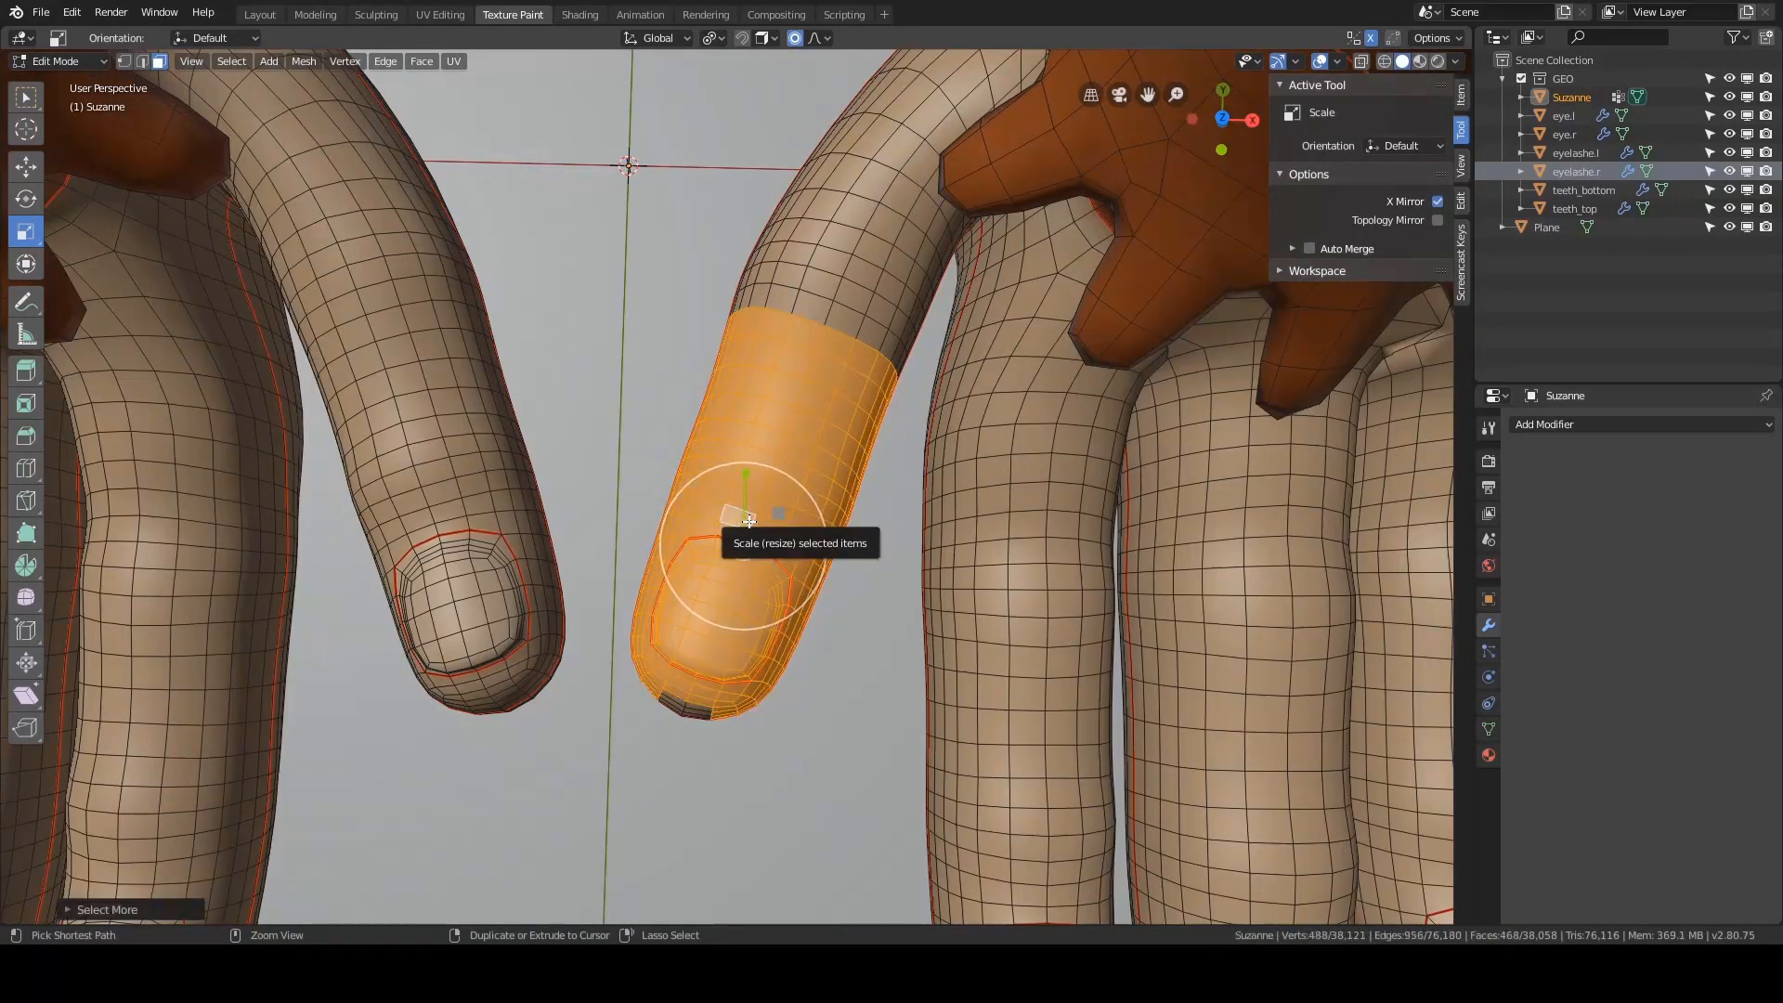
pyautogui.press('KP_Decimal')
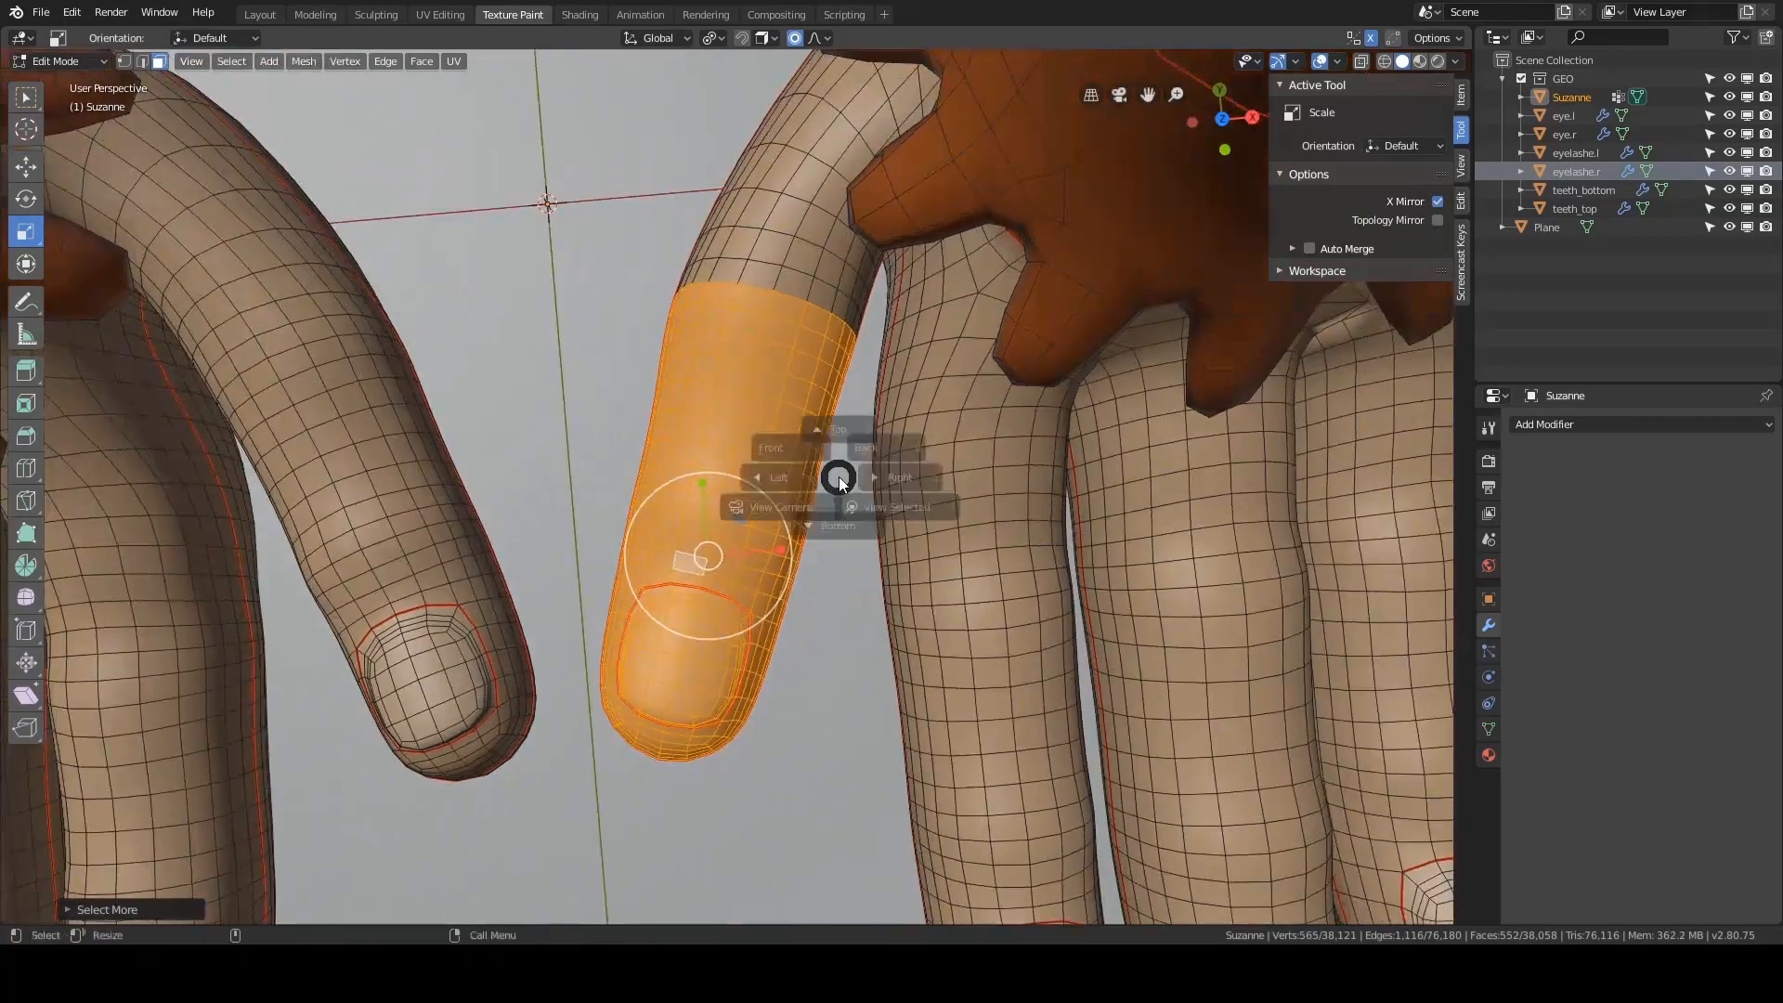
# - Switch to Object Mode in the bottom view and delete the floor plane that hides the feet
pyautogui.press('KP_7')
pyautogui.hotkey('ctrl', 'Tab')
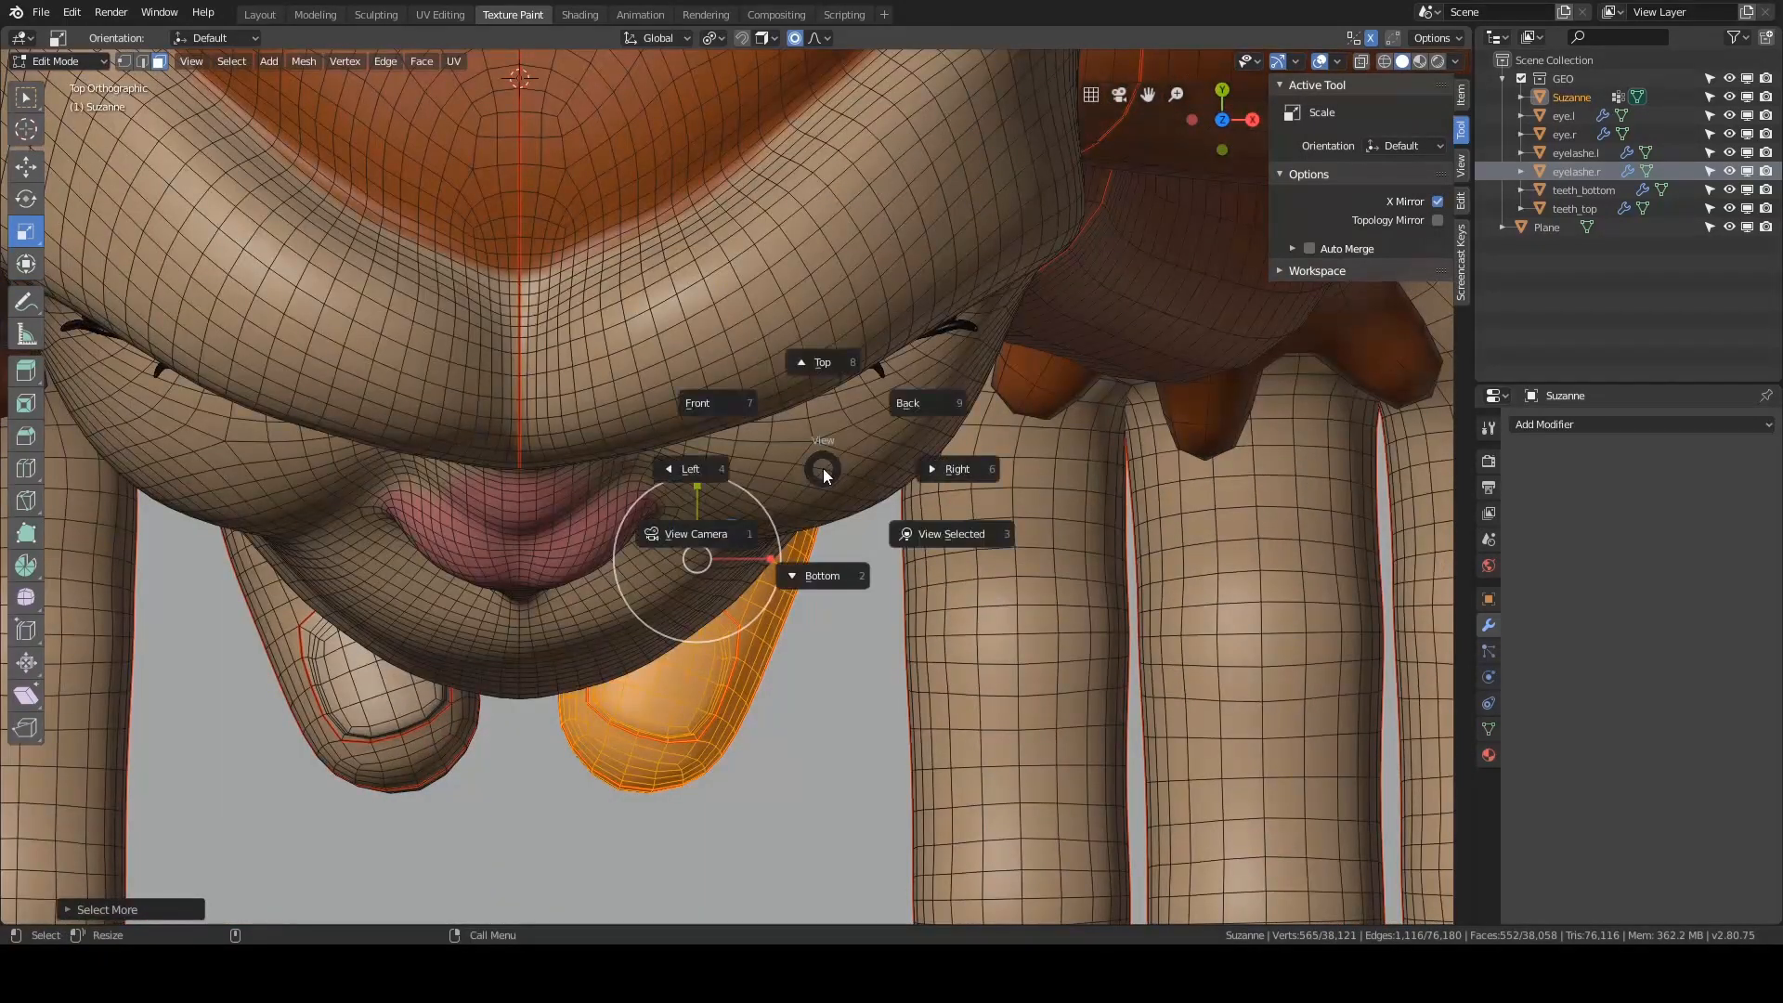
pyautogui.press('ctrl+KP_7')
pyautogui.hotkey('ctrl', 'Tab')
pyautogui.click(783, 566)
pyautogui.scroll(-6, 783, 565)
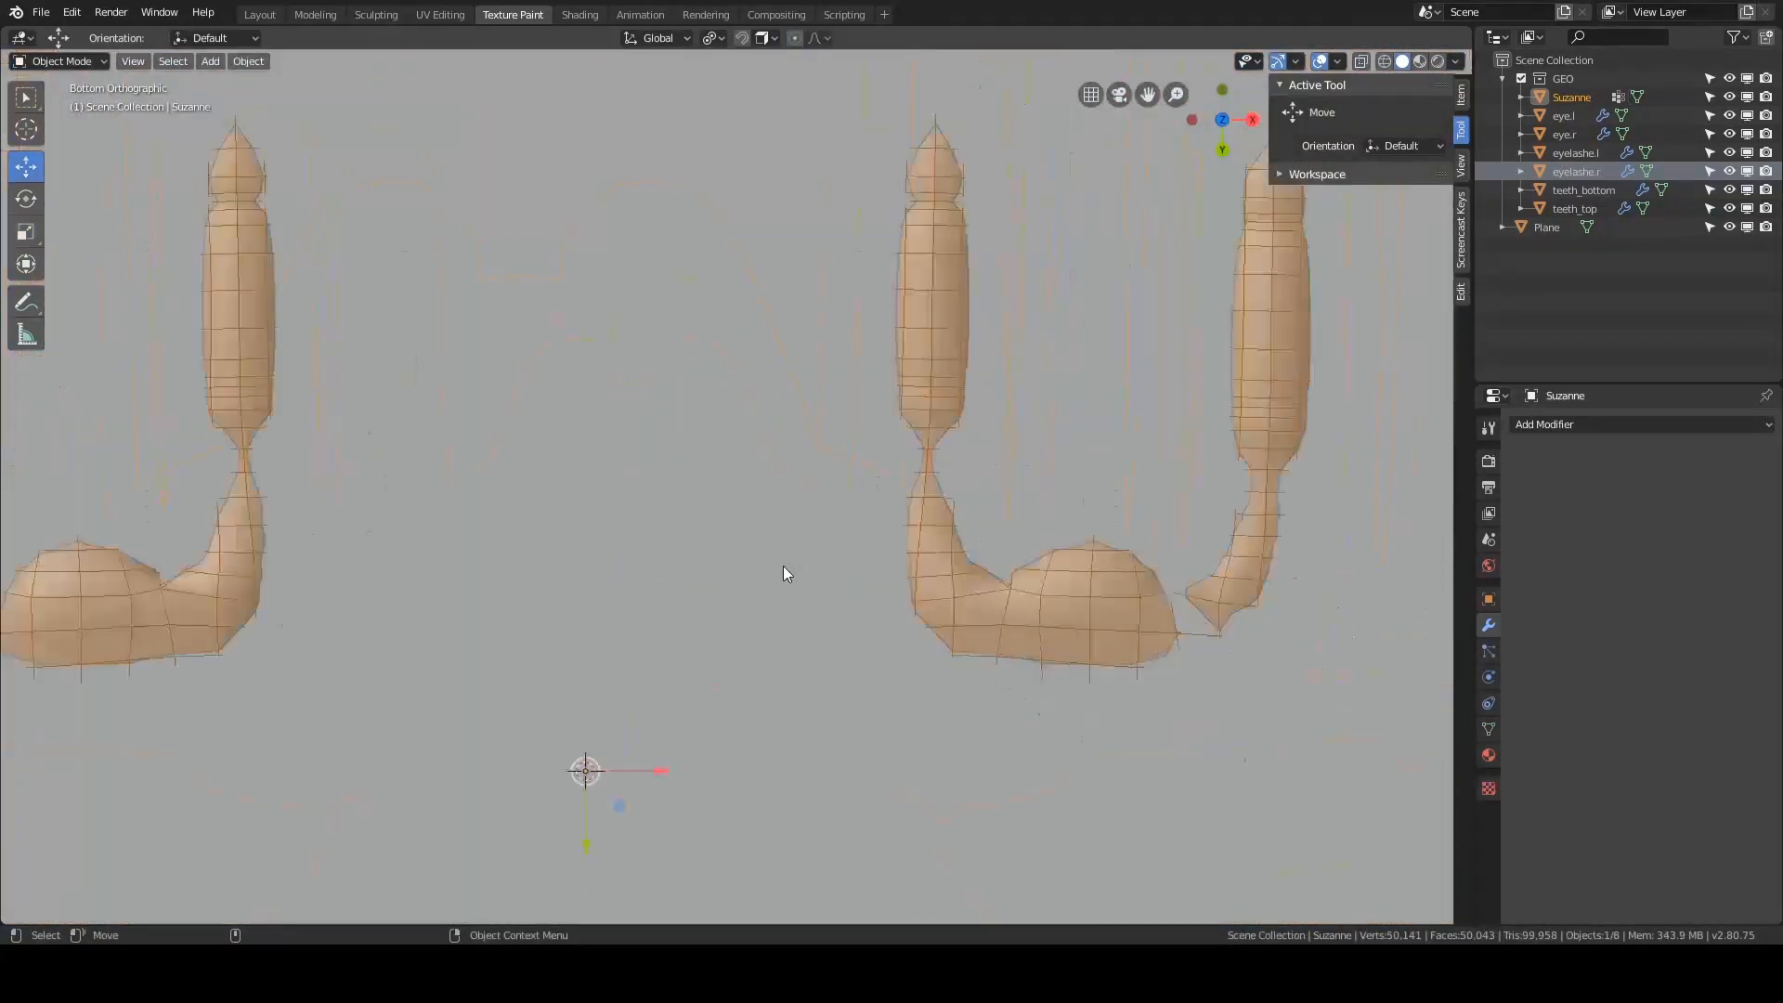
pyautogui.click(1358, 326)
pyautogui.scroll(-6, 1162, 381)
pyautogui.moveTo(1162, 380); pyautogui.dragTo(1006, 453, button='middle')
pyautogui.scroll(-5, 1005, 453)
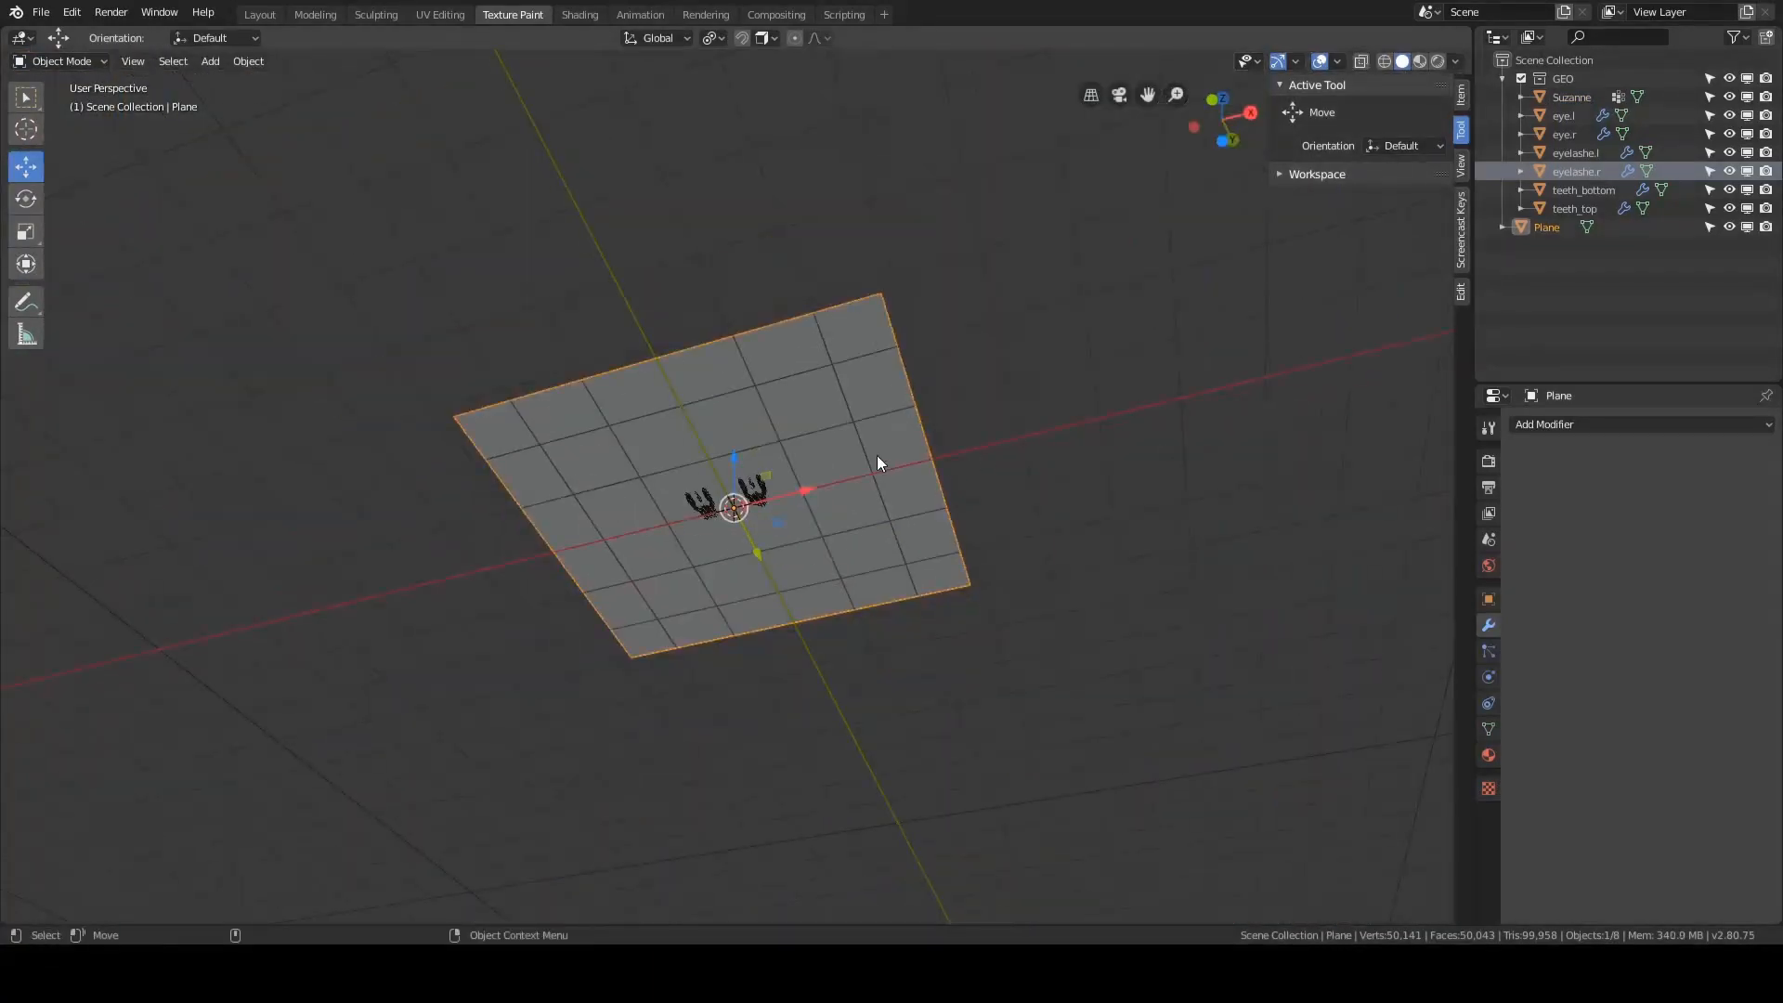
pyautogui.scroll(3, 876, 455)
pyautogui.press('Delete')
pyautogui.scroll(6, 876, 455)
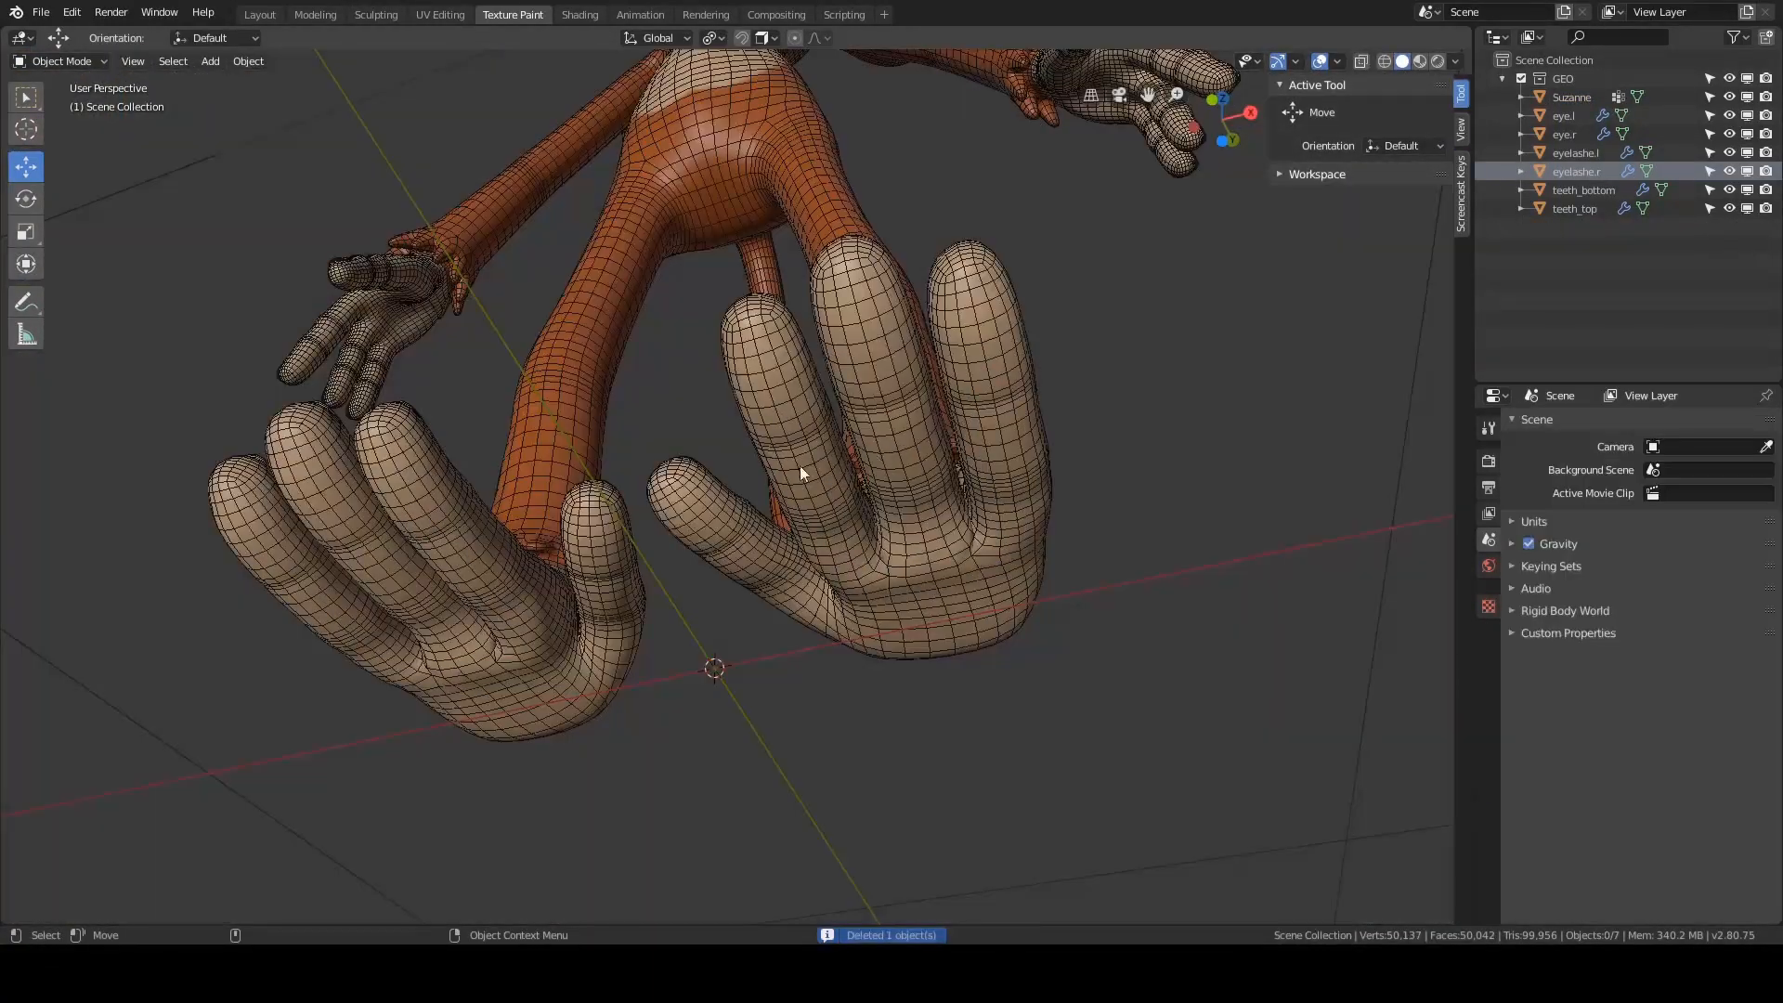
# - Select the monkey mesh, show it in the bottom view and return to Edit Mode
pyautogui.click(799, 467)
pyautogui.press('`')
pyautogui.click(762, 531)
pyautogui.hotkey('ctrl', 'Tab')
pyautogui.click(892, 504)
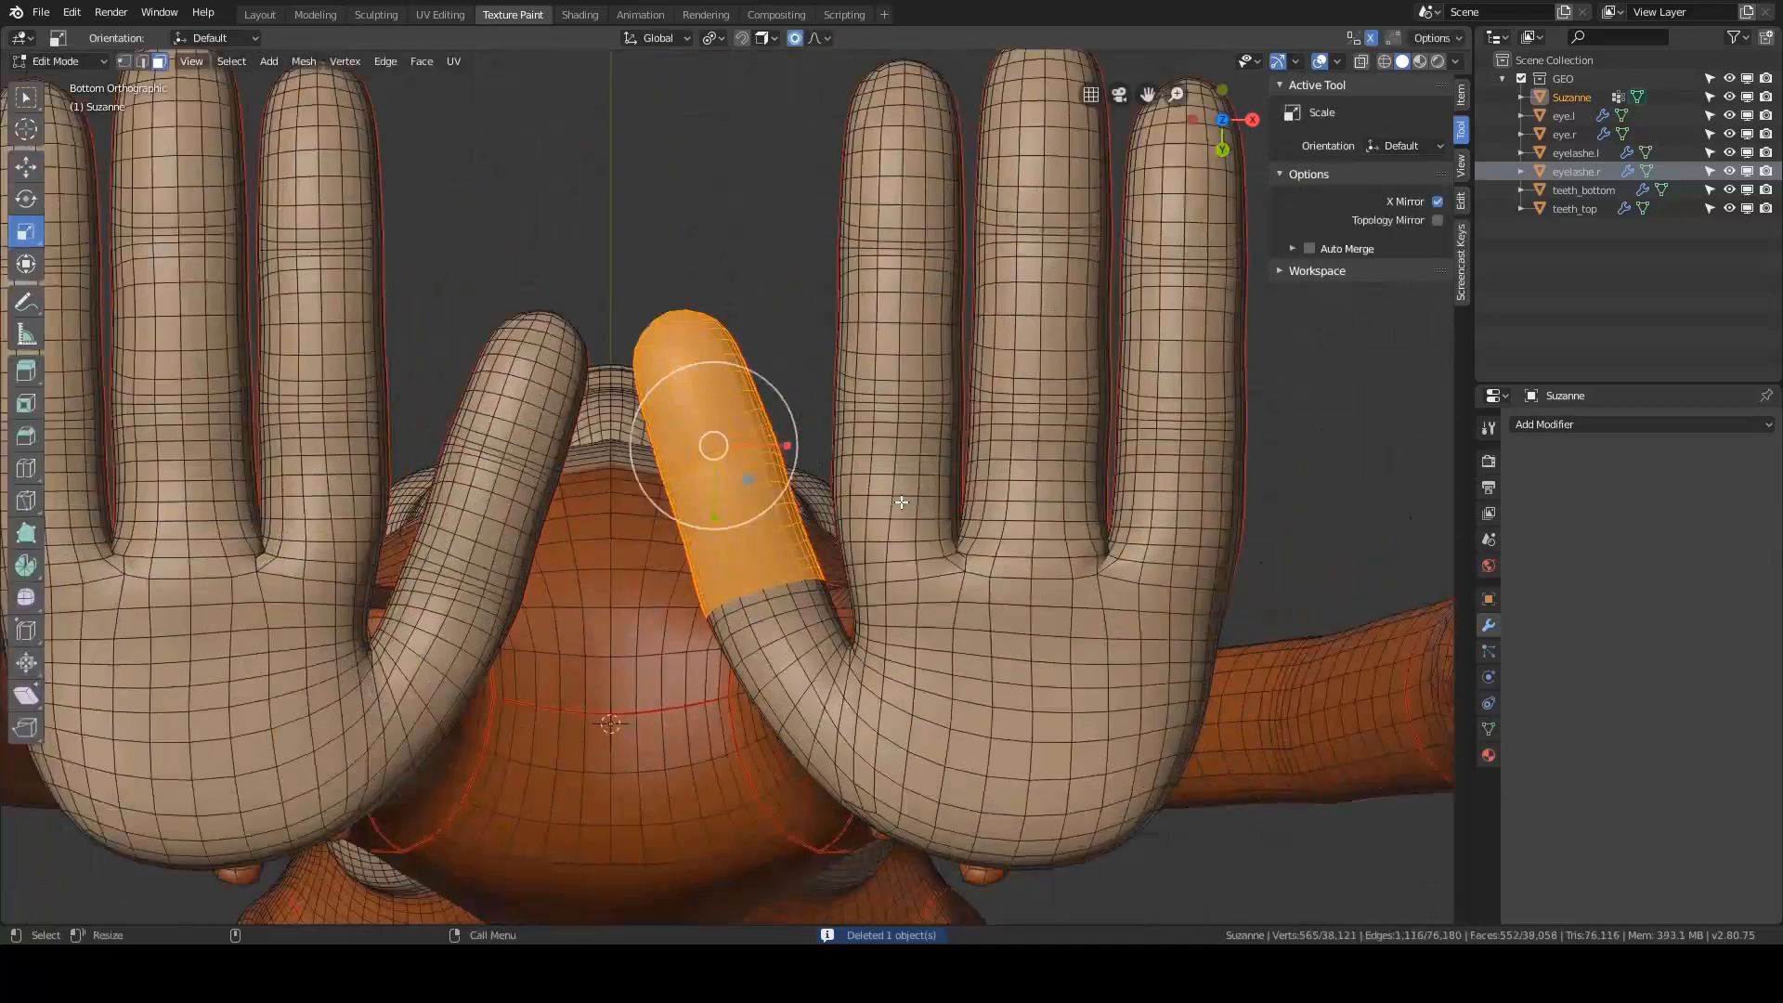
# - Set the transform orientation to Normal for the selected inner toe
pyautogui.scroll(2, 902, 501)
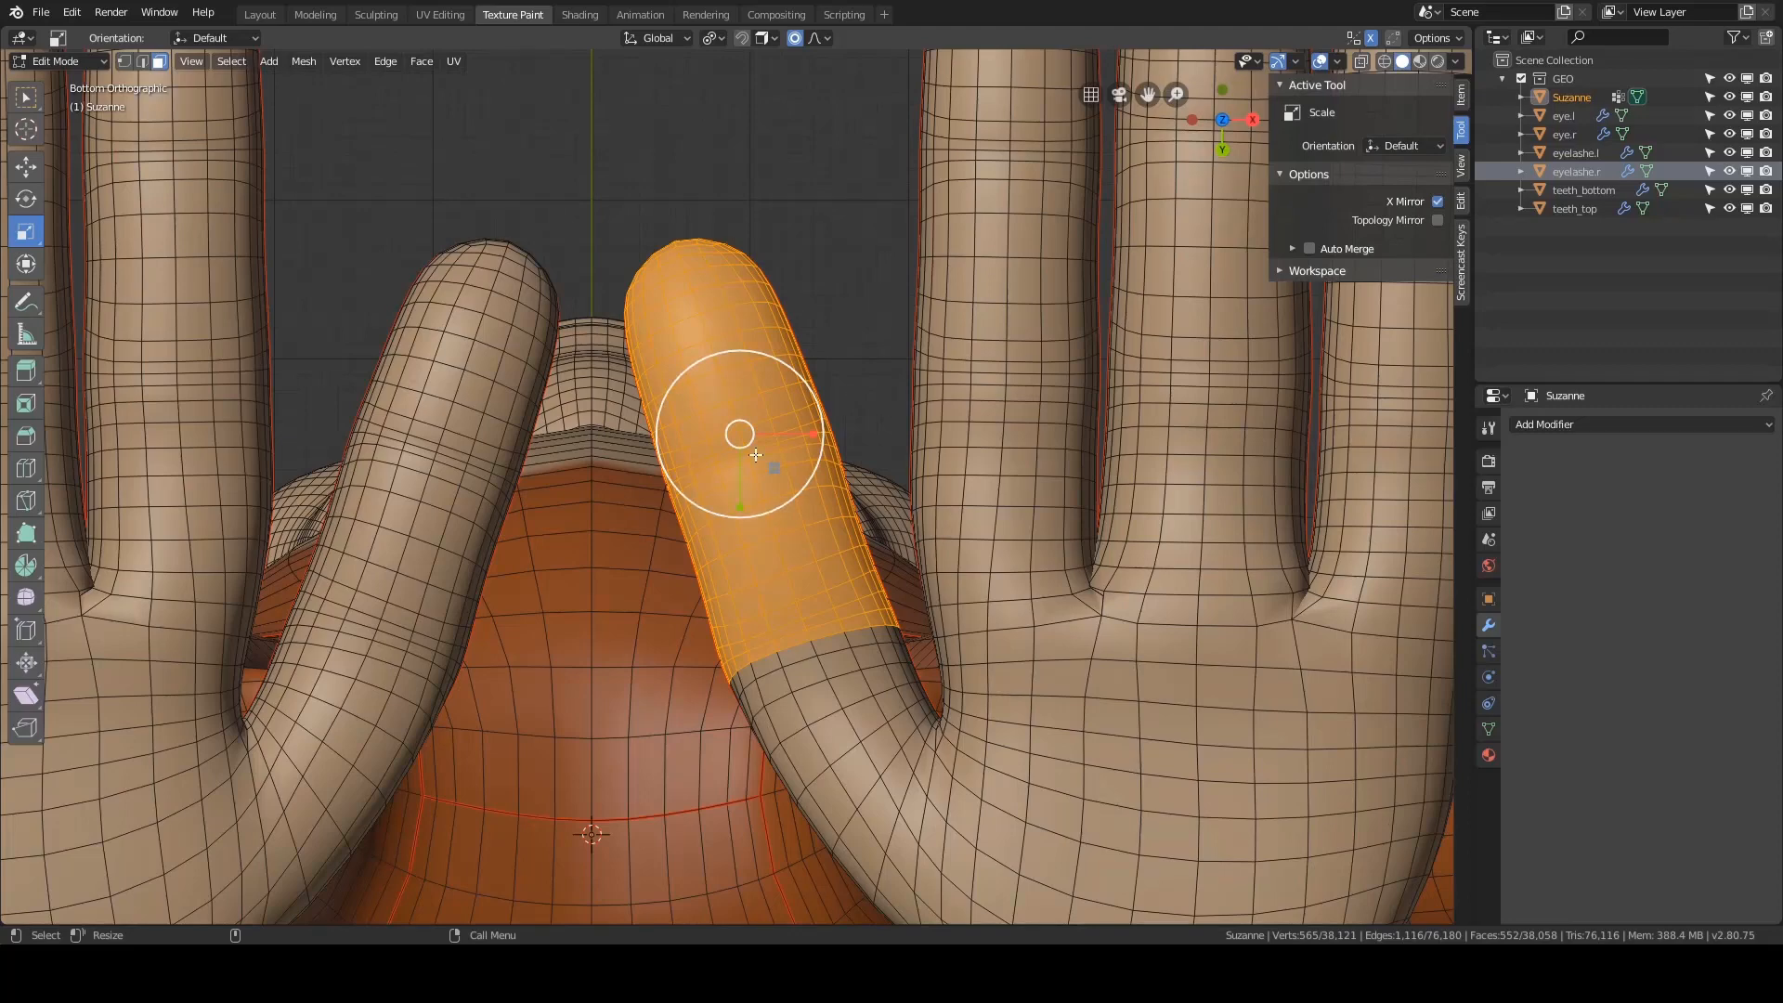
pyautogui.press('.')
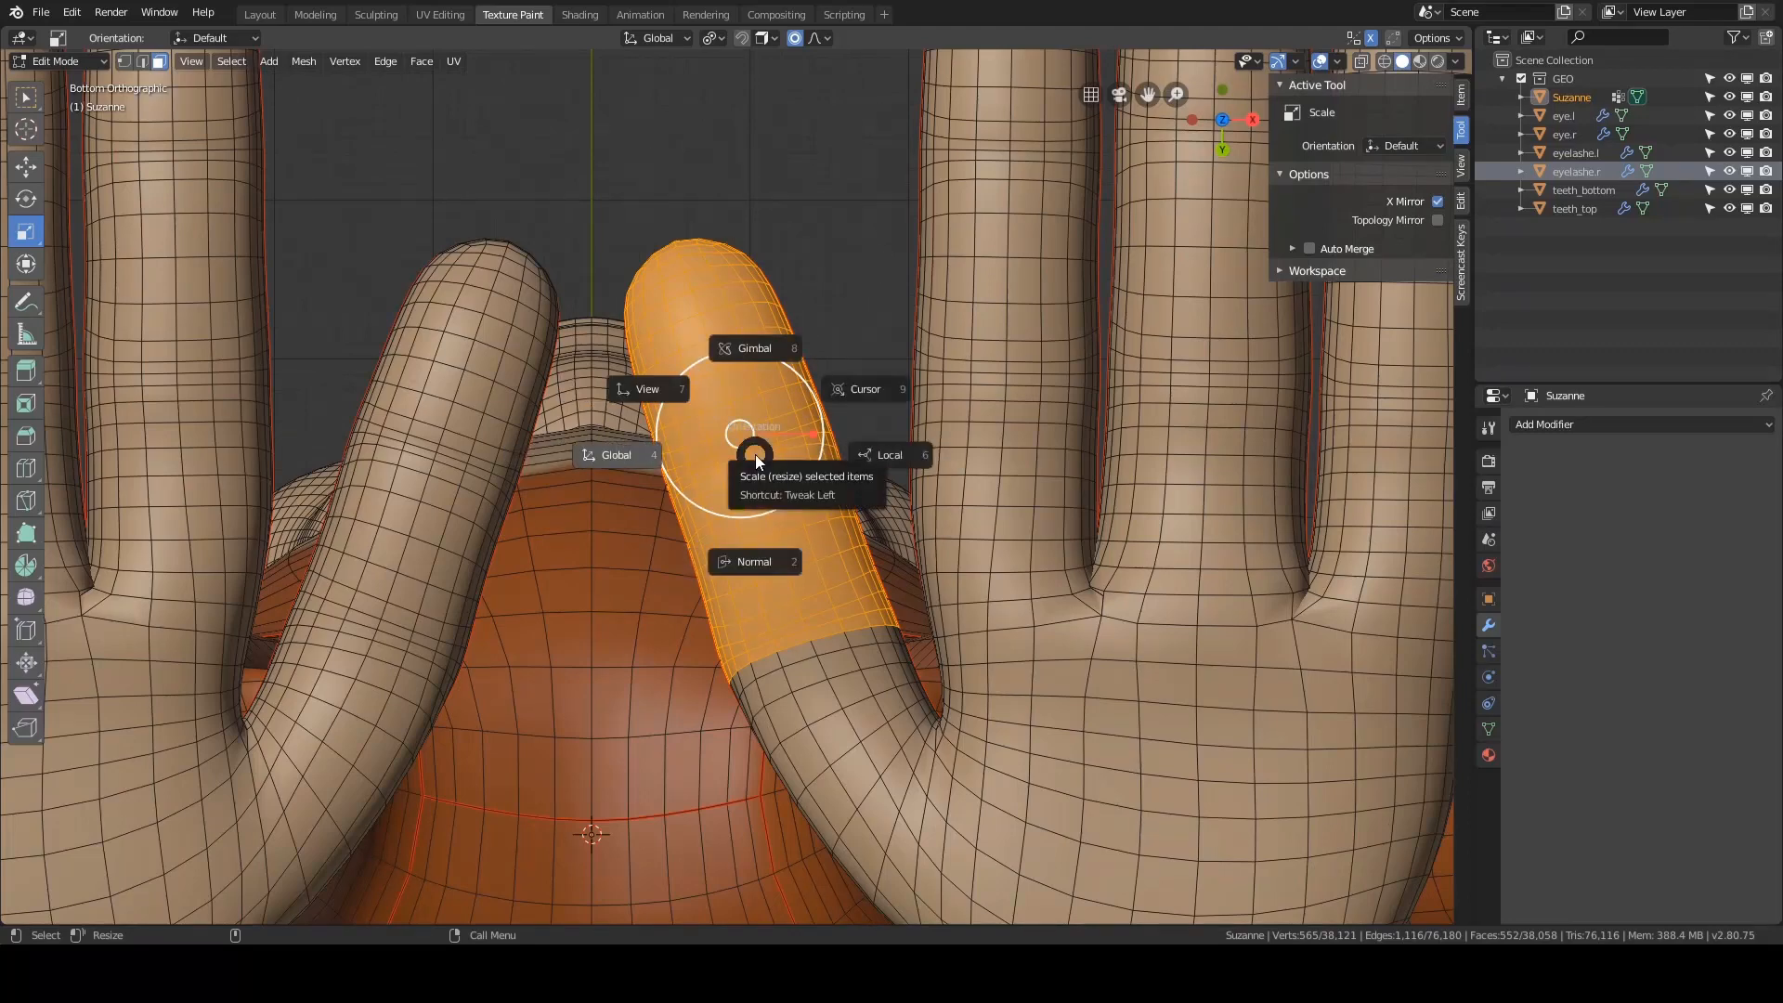
pyautogui.click(760, 554)
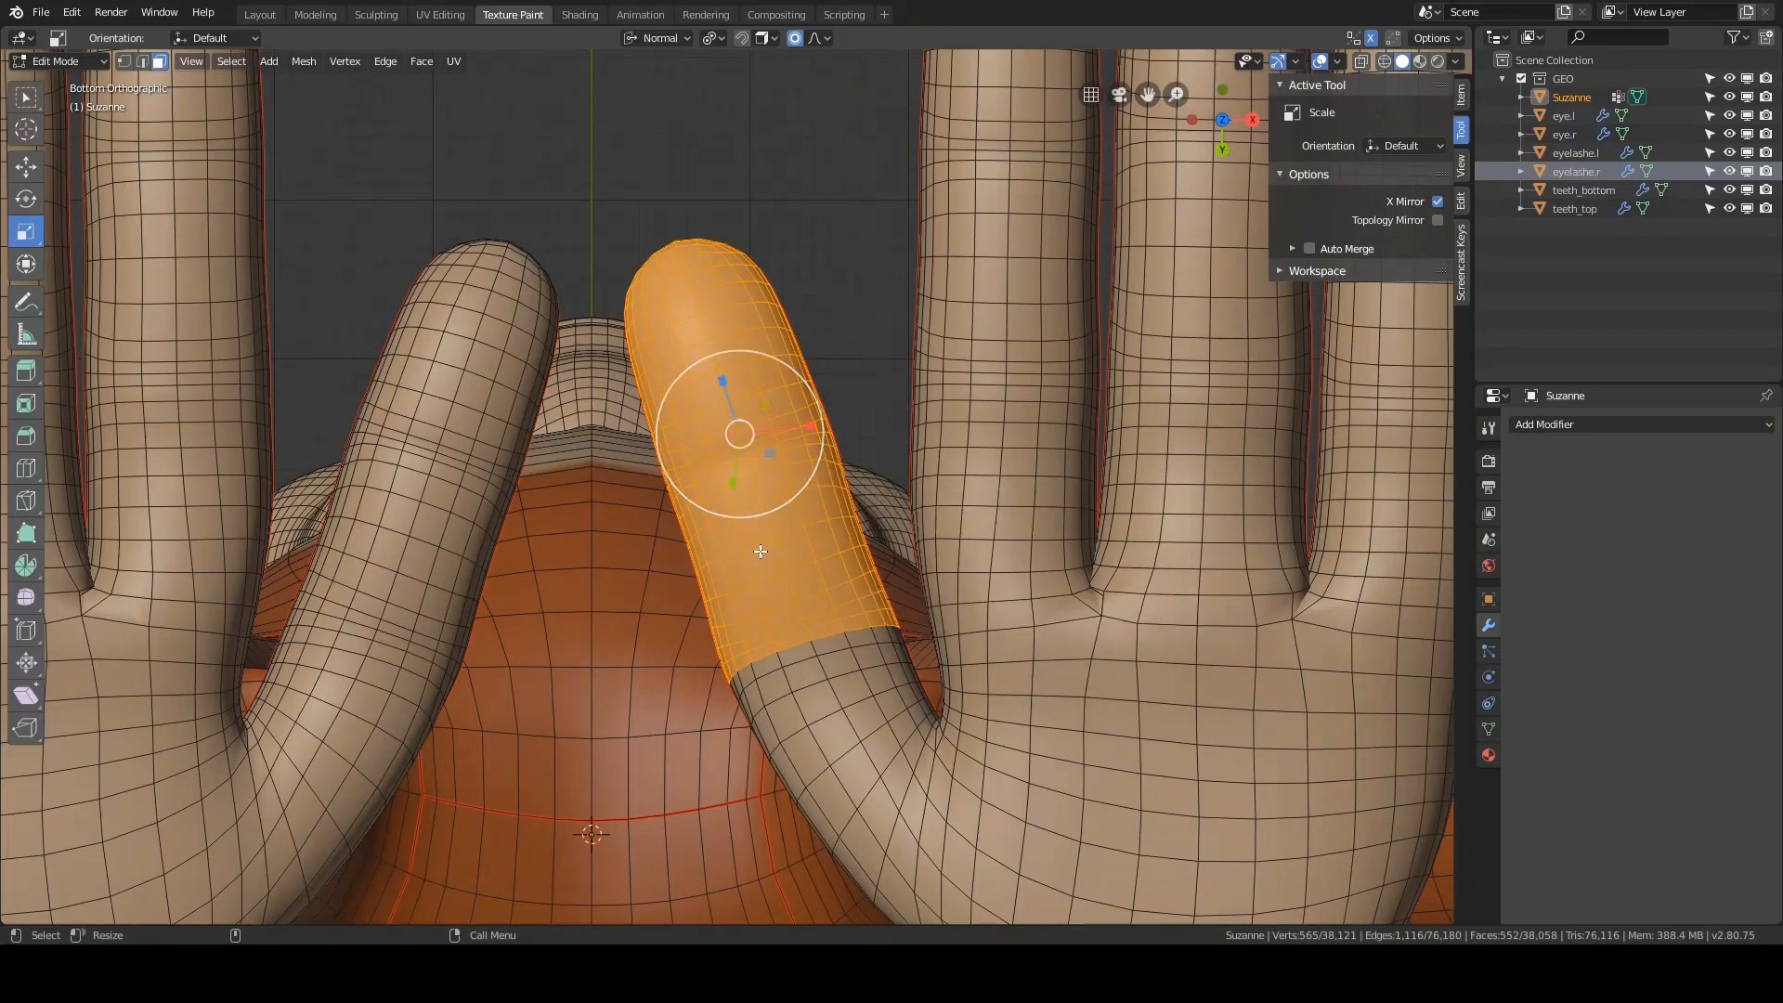
# - Set the transform orientation to Cursor for the selected inner toe
pyautogui.moveTo(755, 372); pyautogui.dragTo(692, 528, button='middle')
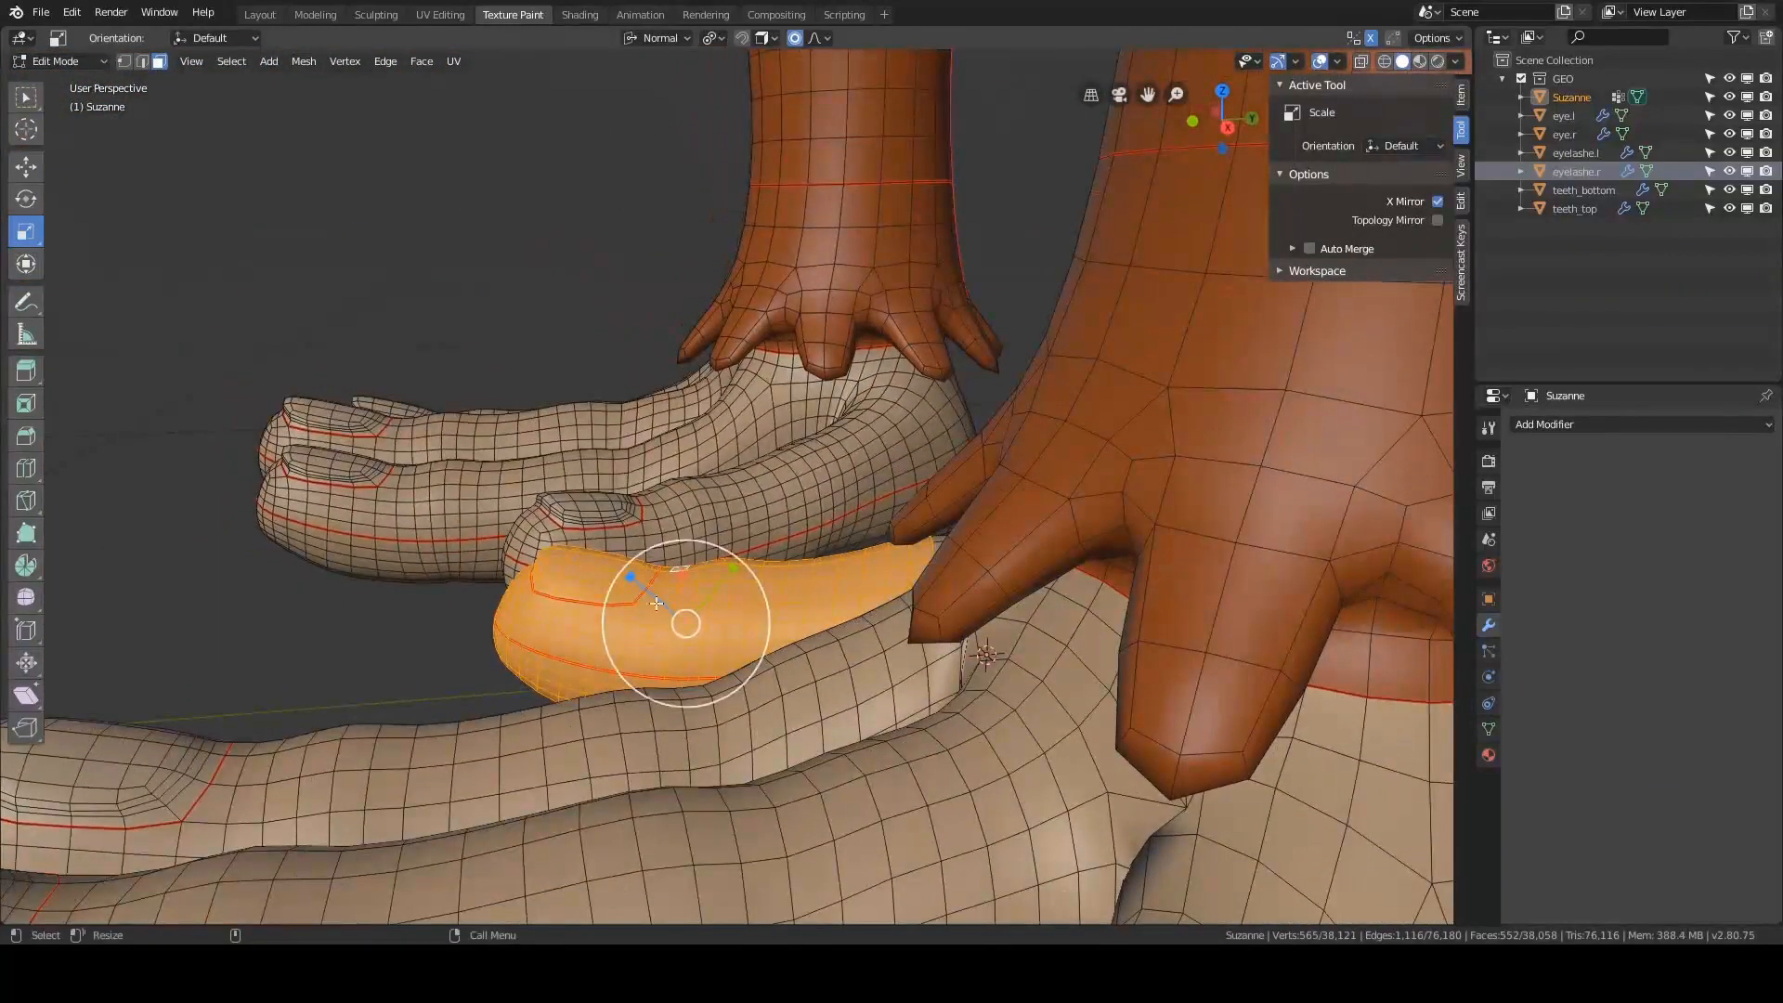
pyautogui.keyDown('alt'); pyautogui.moveTo(782, 413); pyautogui.dragTo(823, 477); pyautogui.keyUp('alt')
pyautogui.keyDown('alt'); pyautogui.moveTo(823, 477); pyautogui.dragTo(916, 346, button='middle'); pyautogui.keyUp('alt')
pyautogui.keyDown('alt'); pyautogui.moveTo(916, 345); pyautogui.dragTo(985, 377, button='right'); pyautogui.keyUp('alt')
pyautogui.keyDown('alt'); pyautogui.moveTo(986, 377); pyautogui.dragTo(961, 397); pyautogui.keyUp('alt')
pyautogui.keyDown('shift'); pyautogui.click(979, 384); pyautogui.keyUp('shift')
pyautogui.press('.')
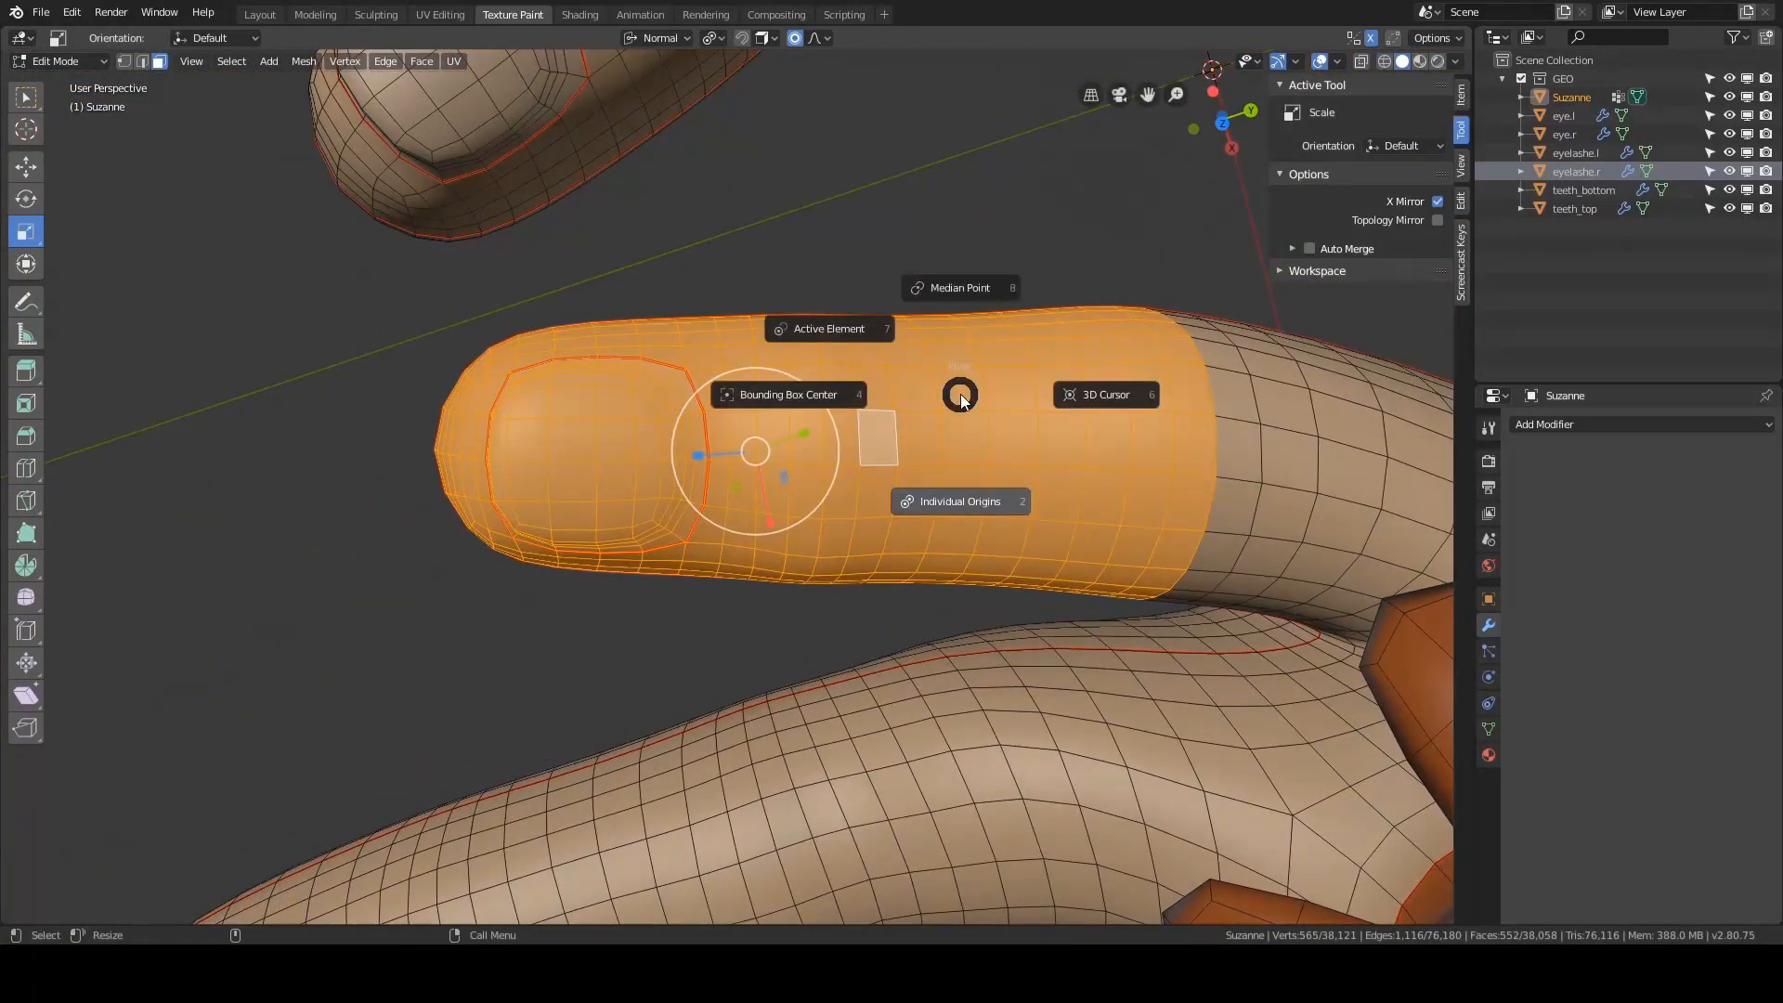
pyautogui.press('Escape')
pyautogui.press(',')
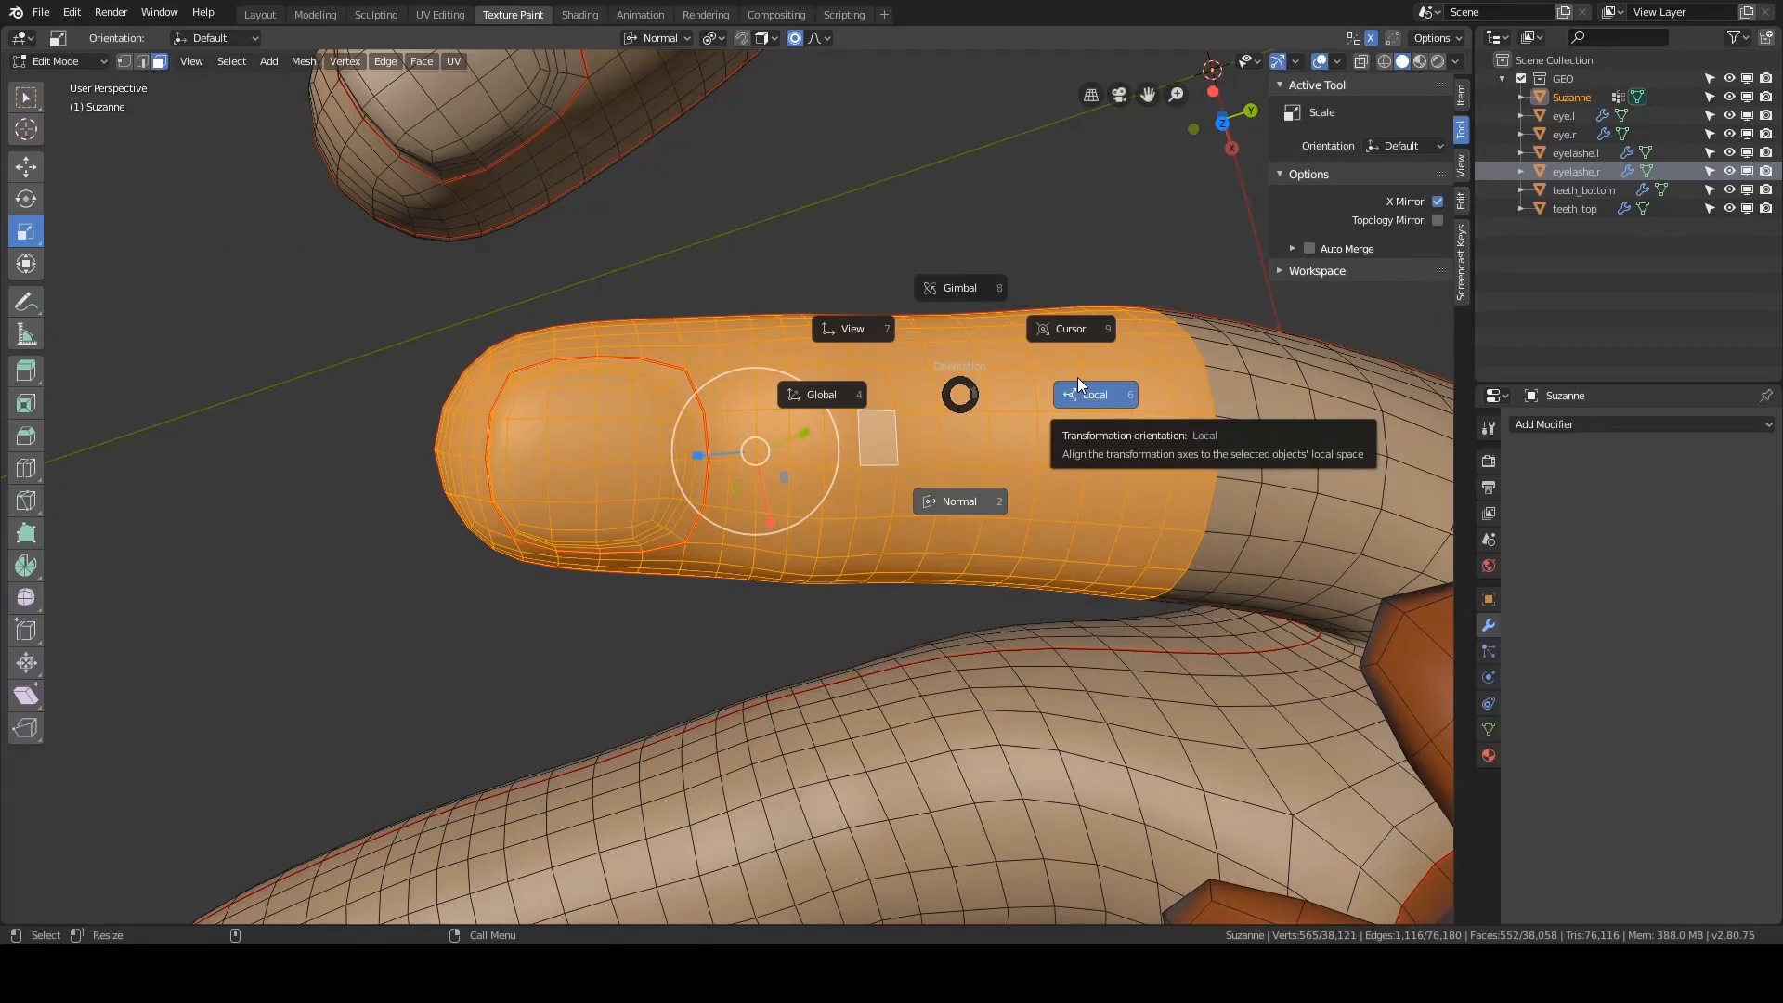
pyautogui.click(1072, 338)
pyautogui.moveTo(929, 409); pyautogui.dragTo(948, 413, button='middle')
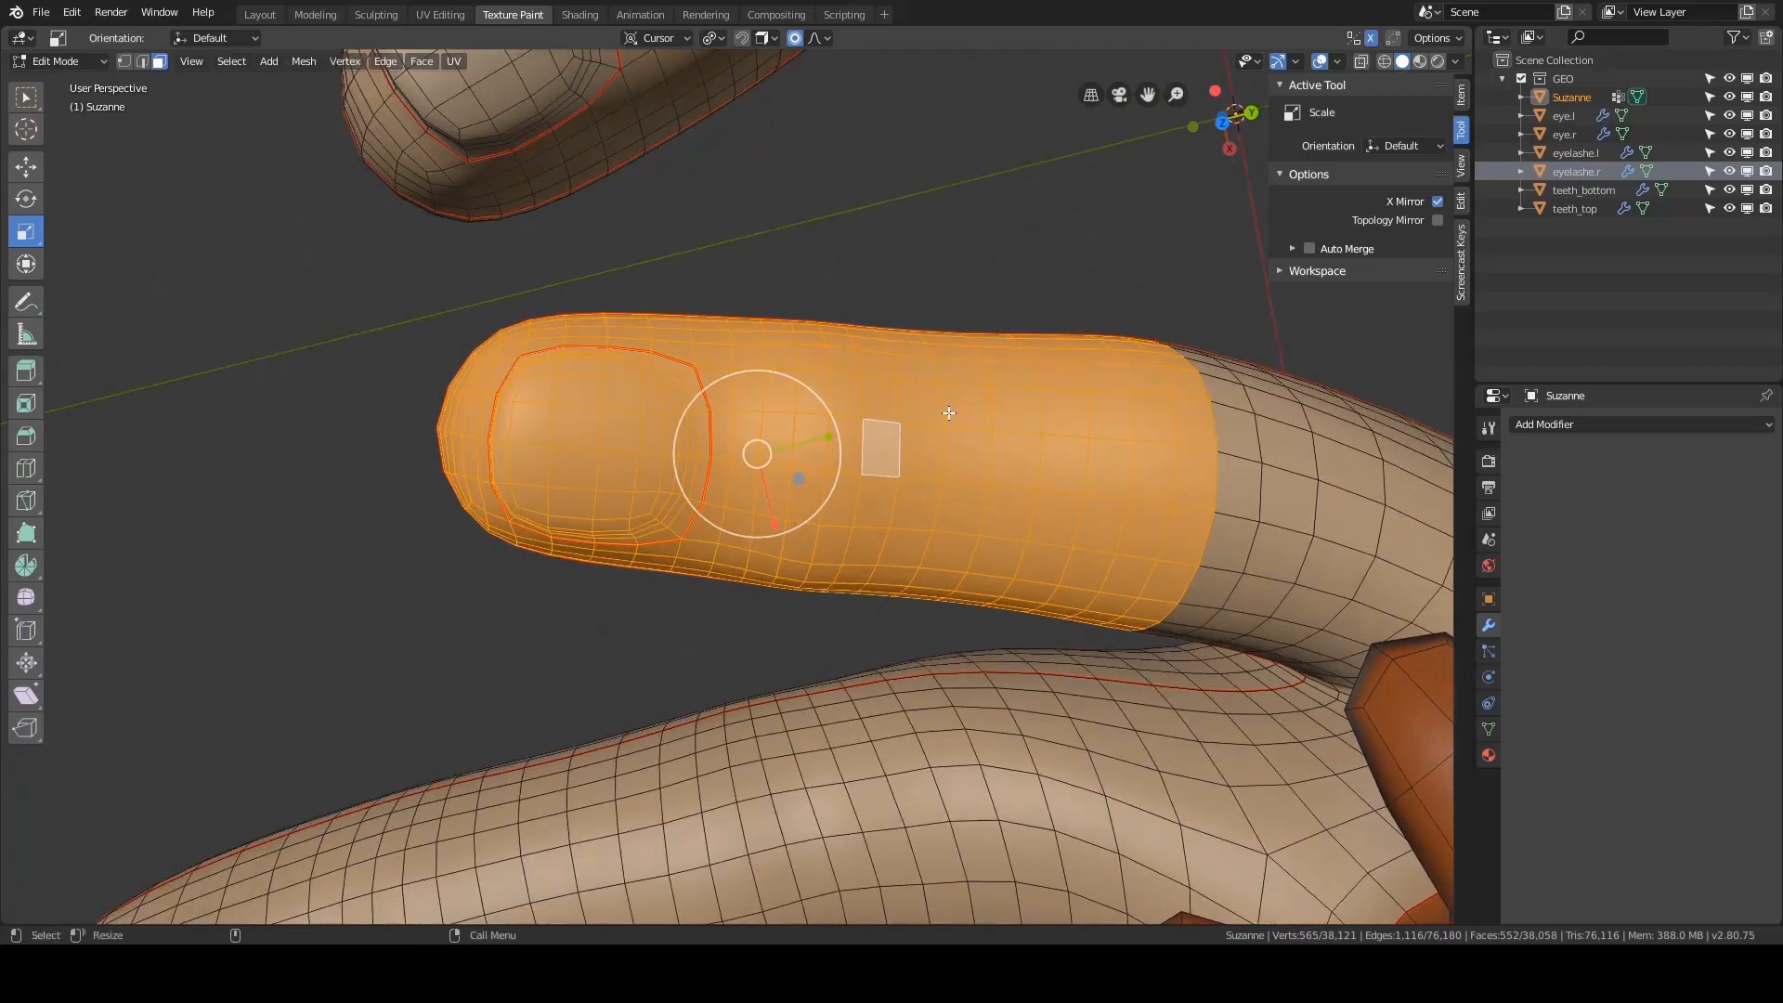
# - Snap the 3D cursor to the selected toe faces and use the 3D Cursor as pivot point with Cursor orientation
pyautogui.hotkey('shift', 's')
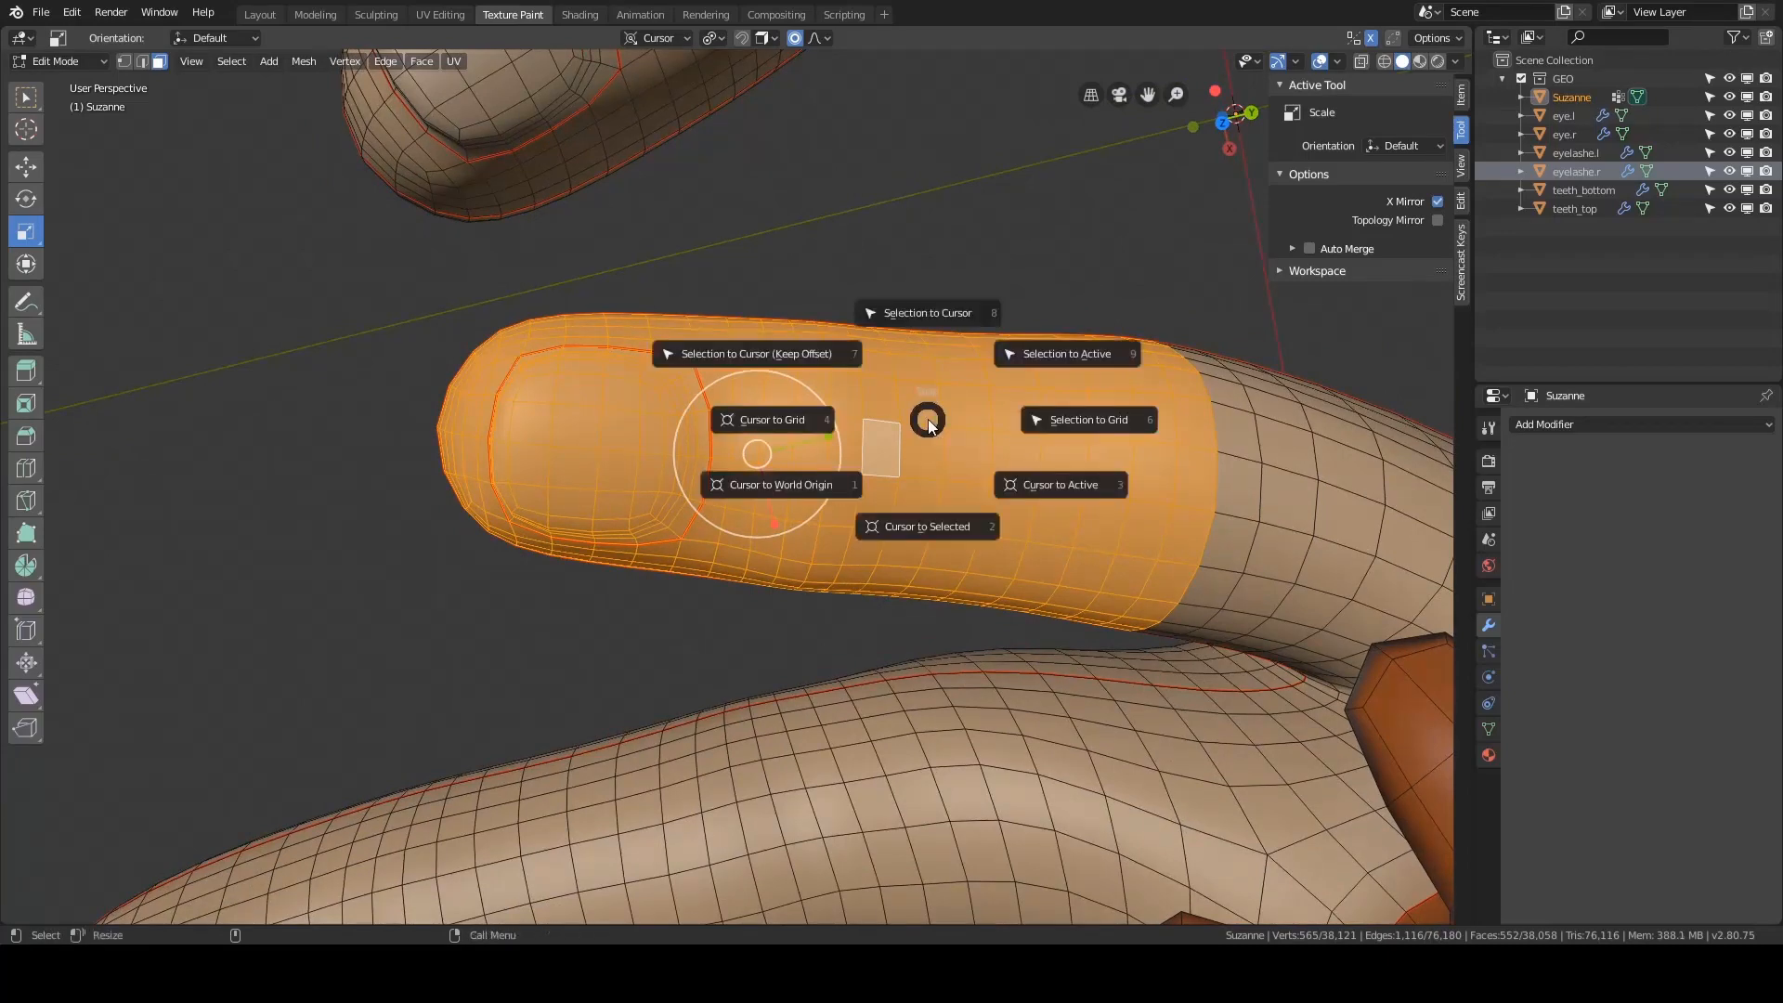
pyautogui.click(932, 520)
pyautogui.moveTo(928, 510); pyautogui.dragTo(1021, 434, button='middle')
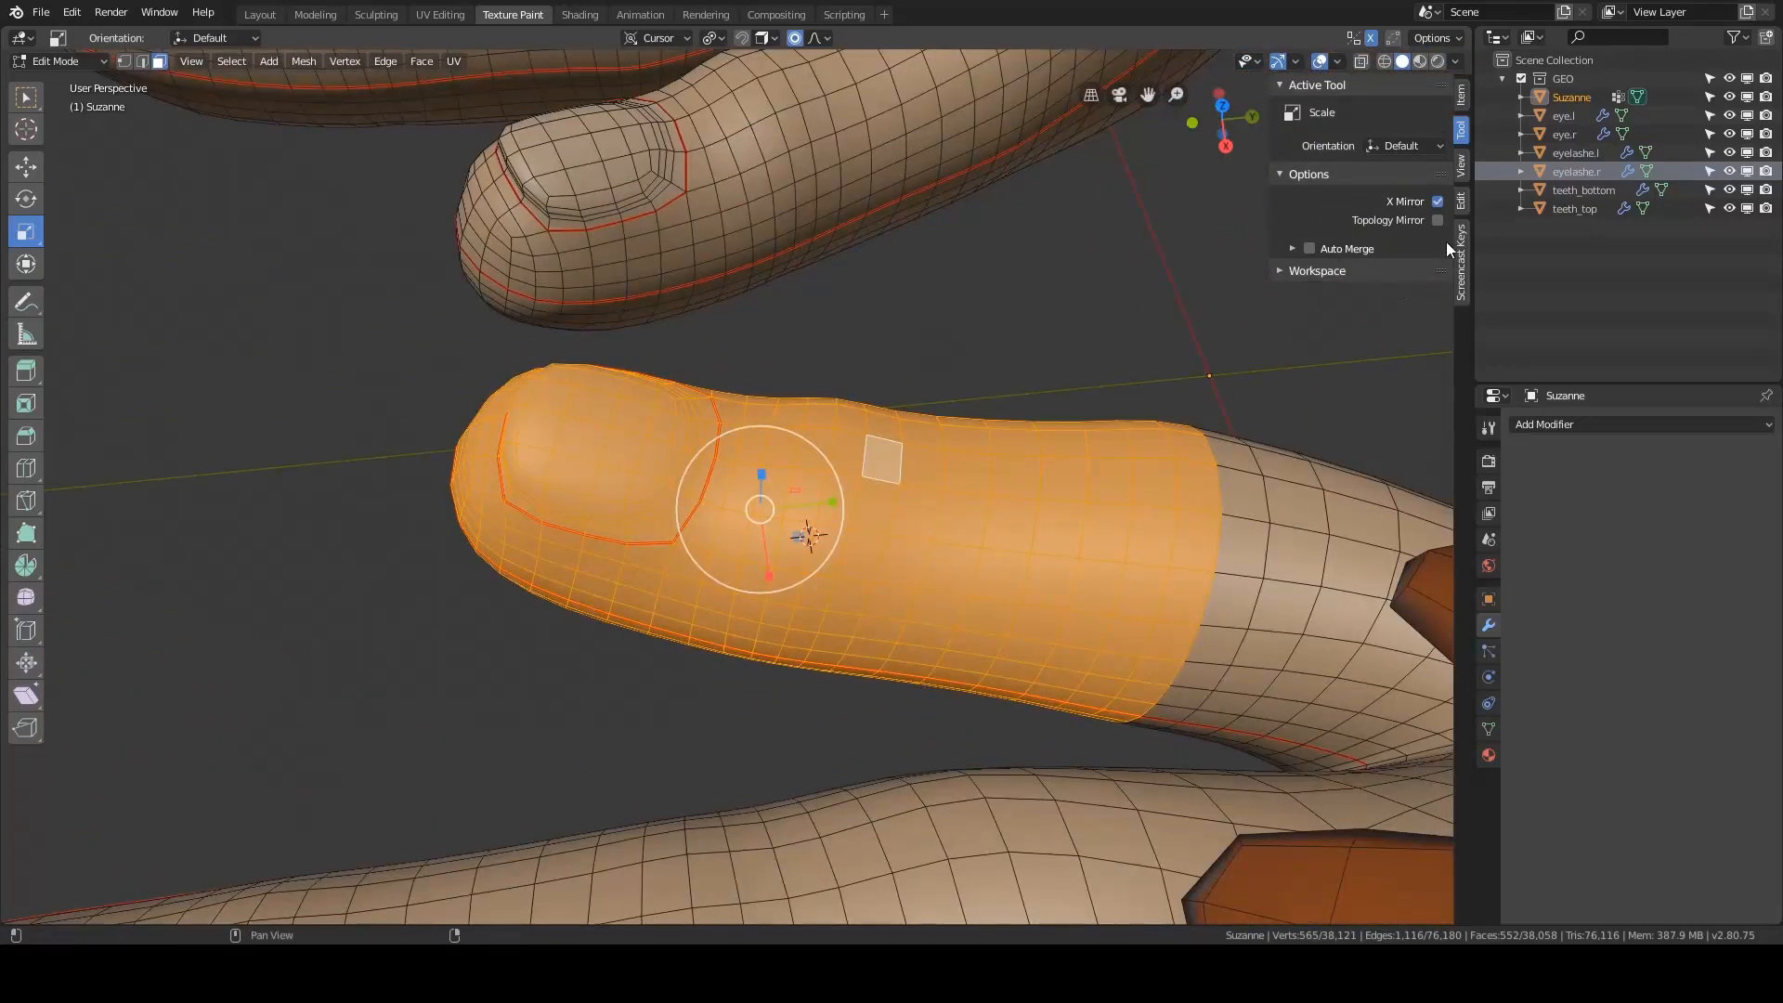
pyautogui.click(1461, 170)
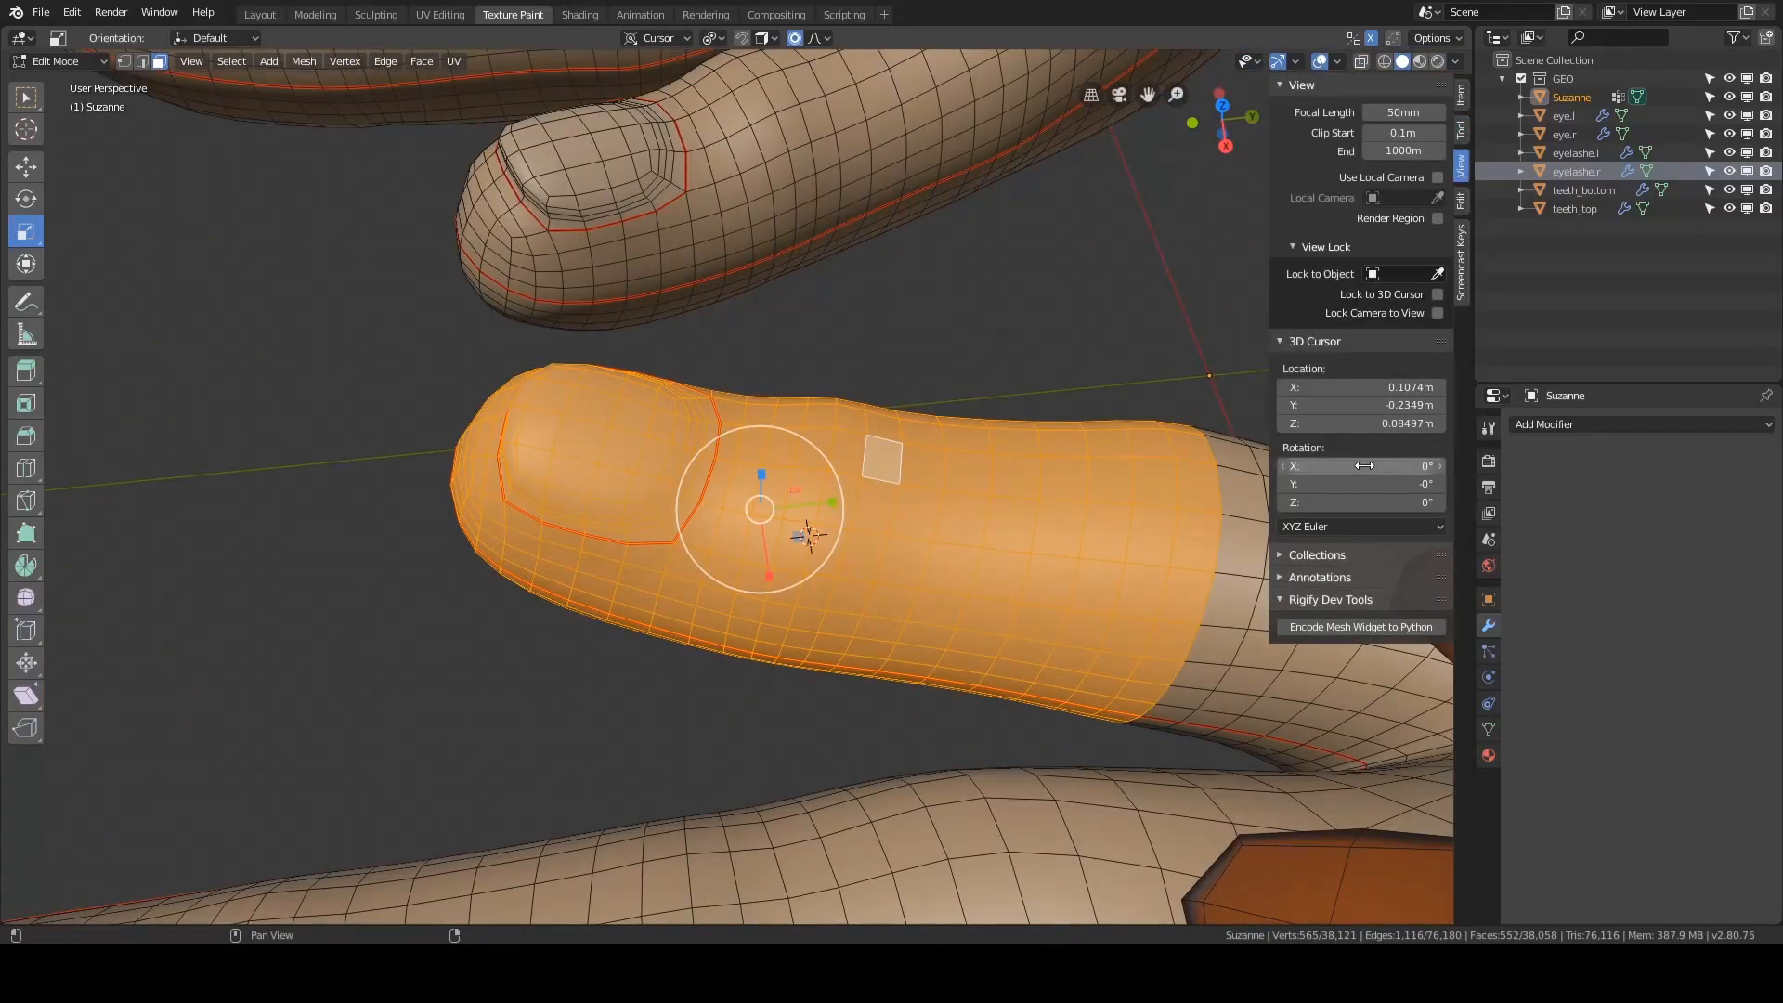
pyautogui.moveTo(958, 429); pyautogui.dragTo(1002, 460, button='middle')
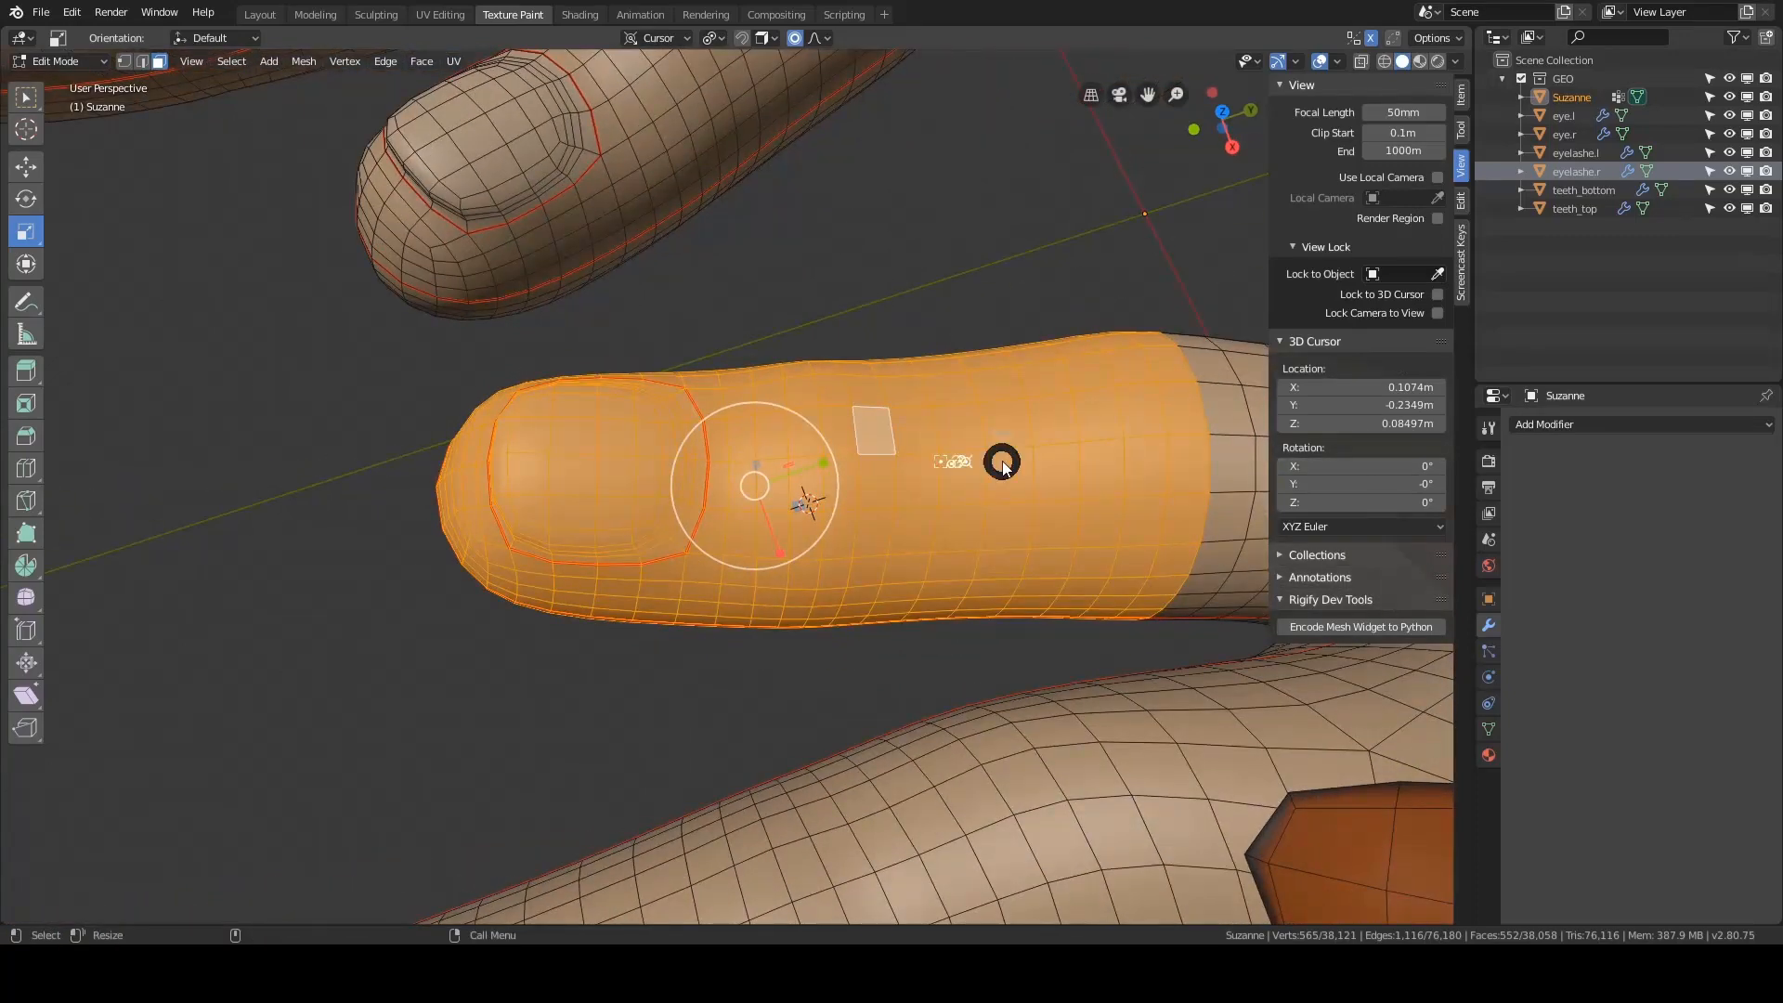
pyautogui.press('.')
pyautogui.click(1065, 467)
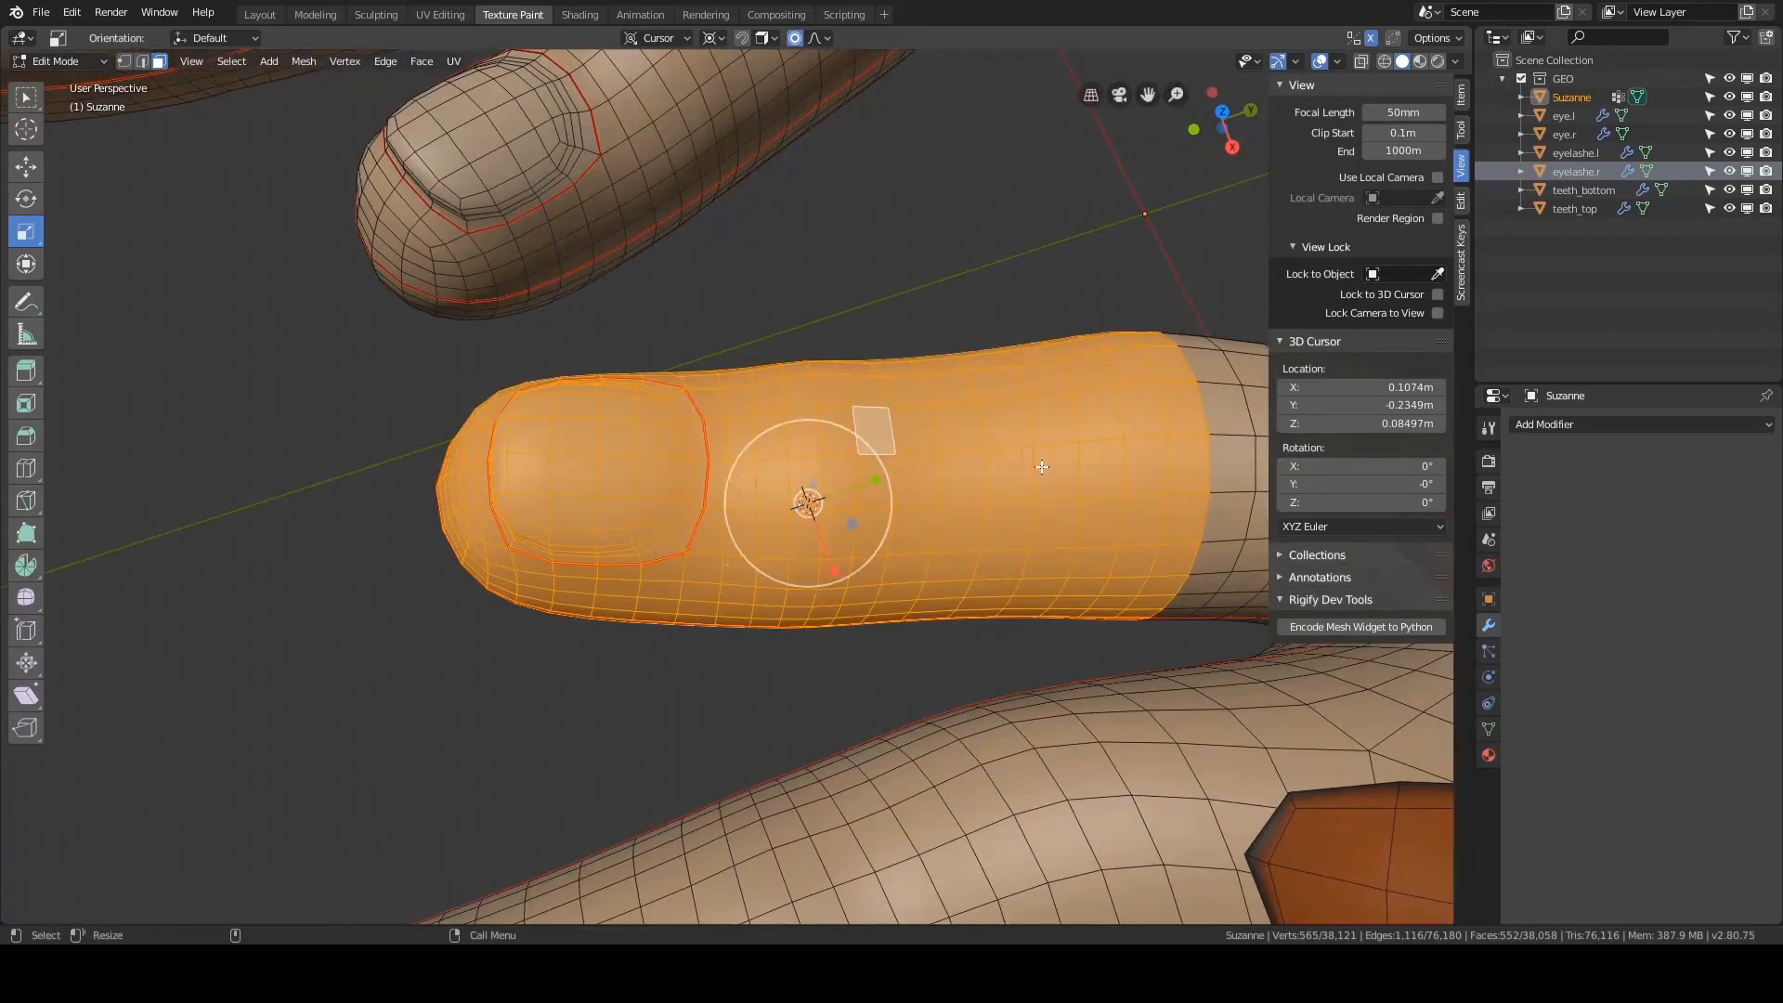
pyautogui.press(',')
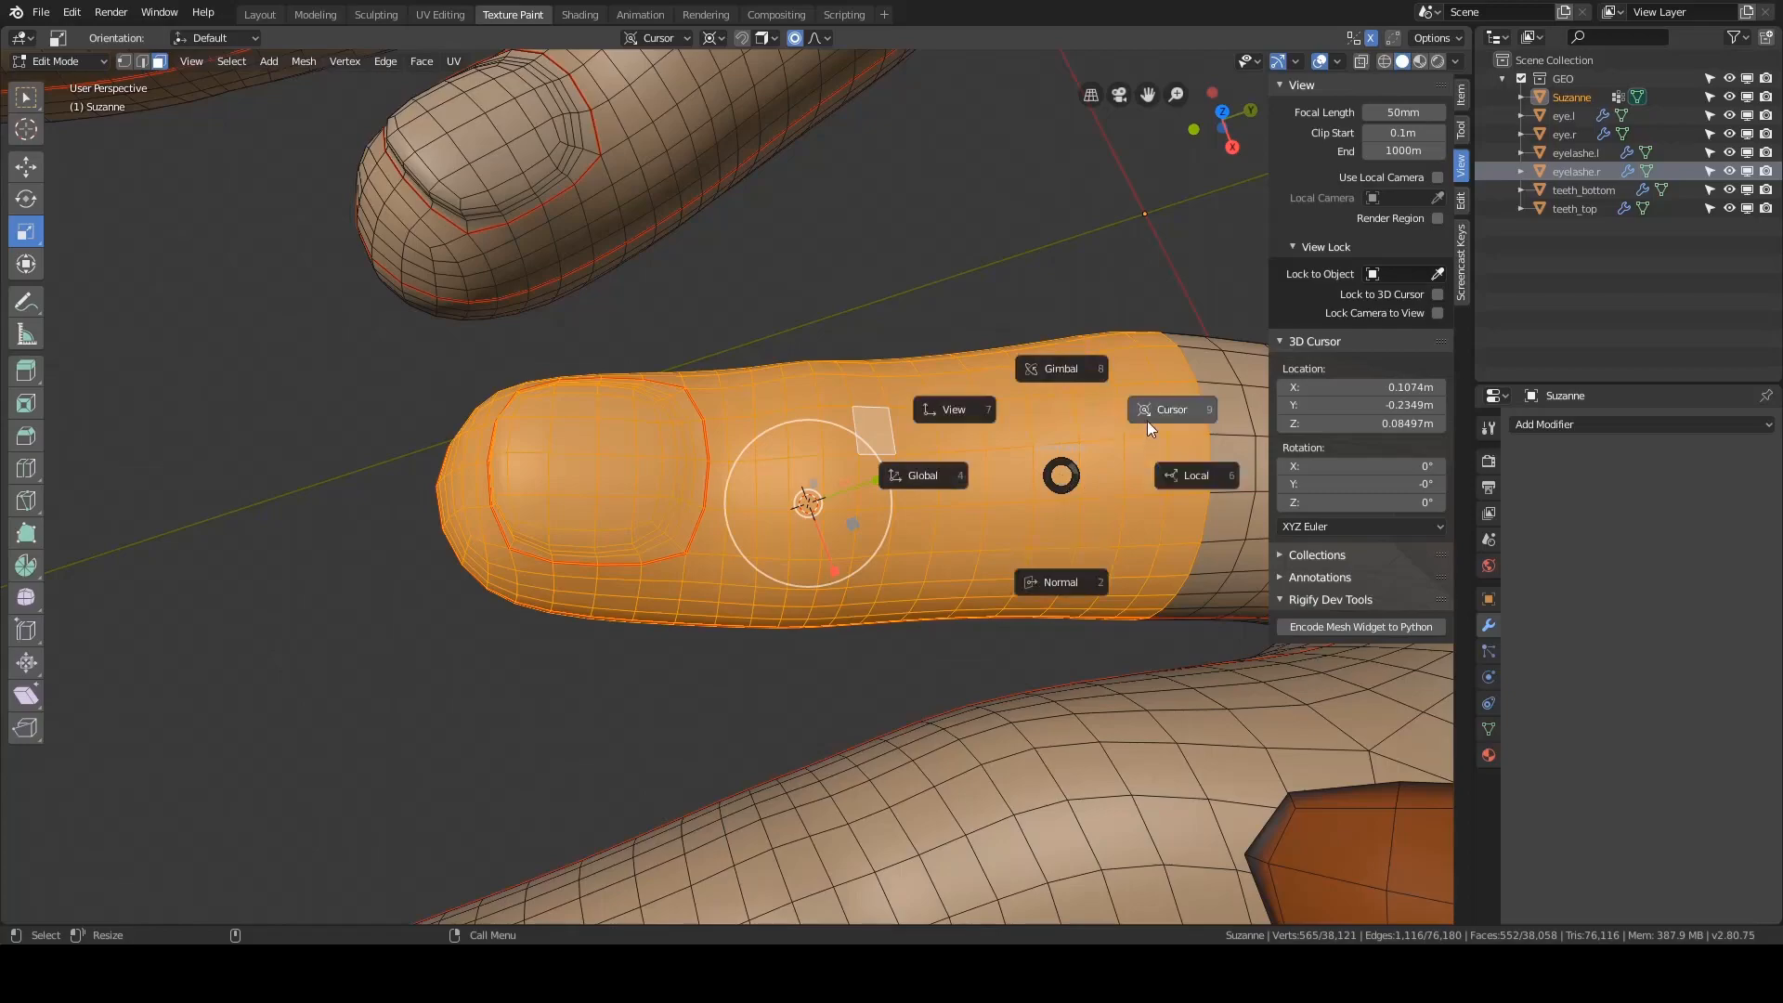
pyautogui.click(1148, 425)
# - Rotate the 3D cursor to -17.5° about Z to align it with the inner toe in the bottom view
pyautogui.press('`')
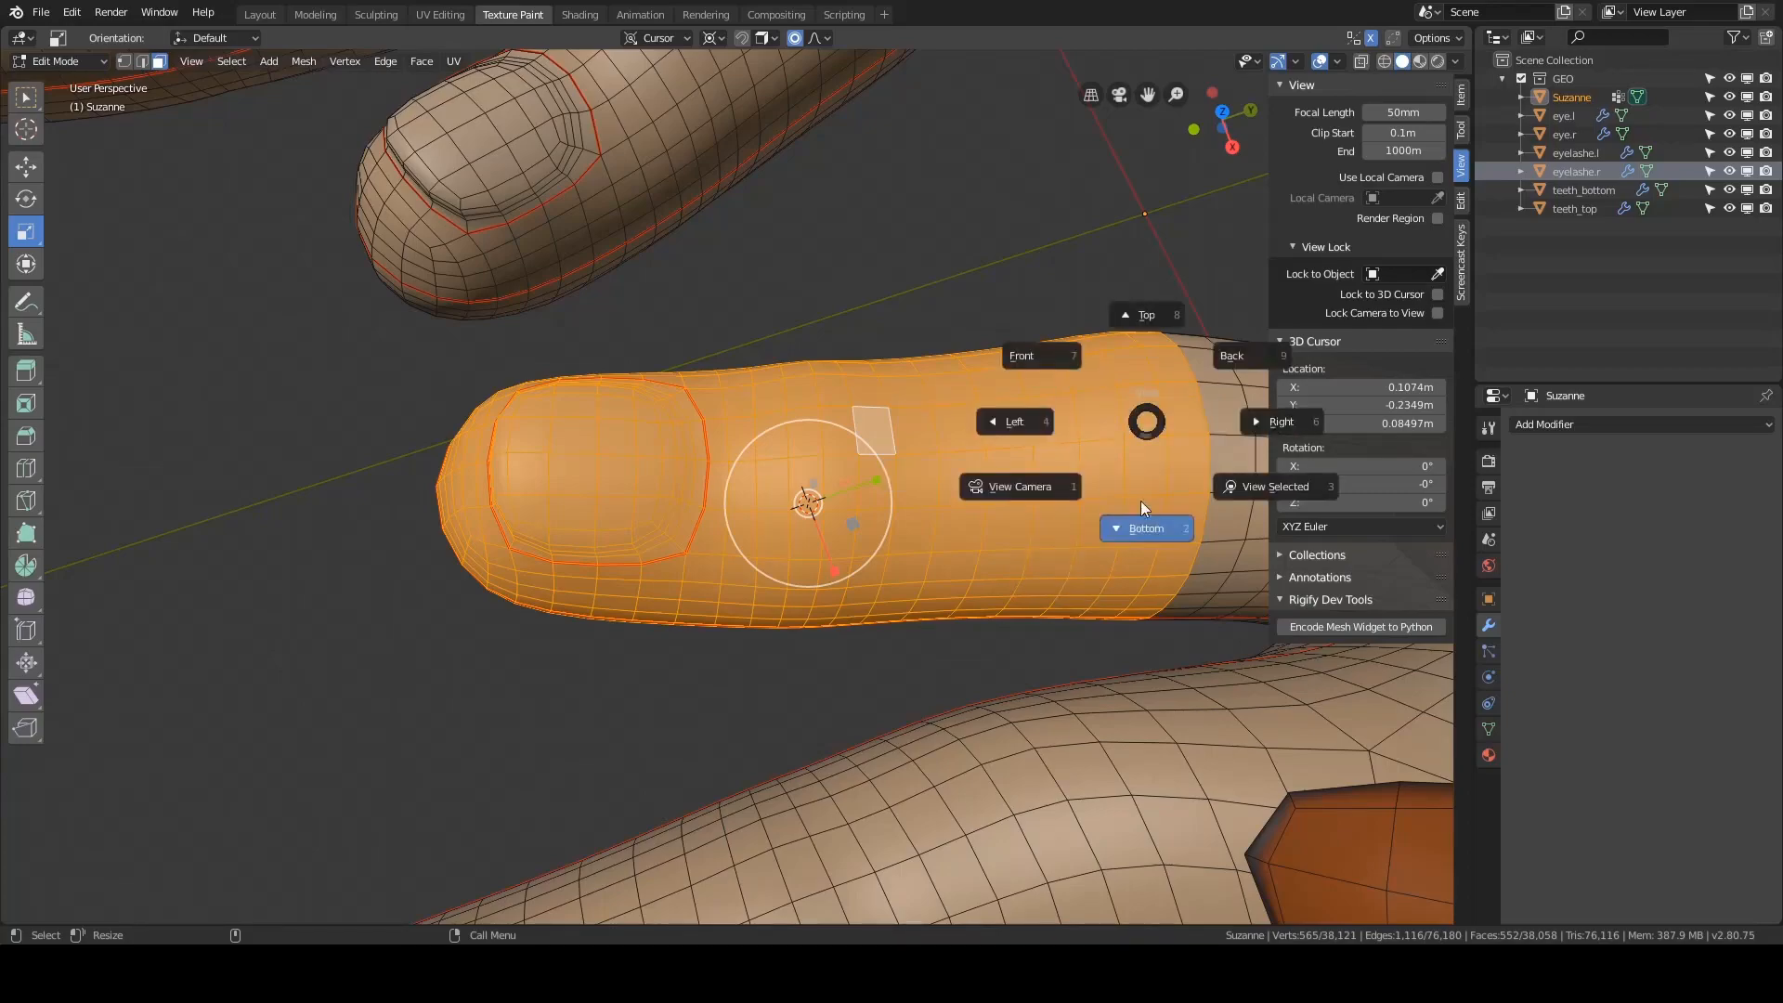
pyautogui.click(1140, 499)
pyautogui.moveTo(960, 418); pyautogui.dragTo(1224, 417, button='middle')
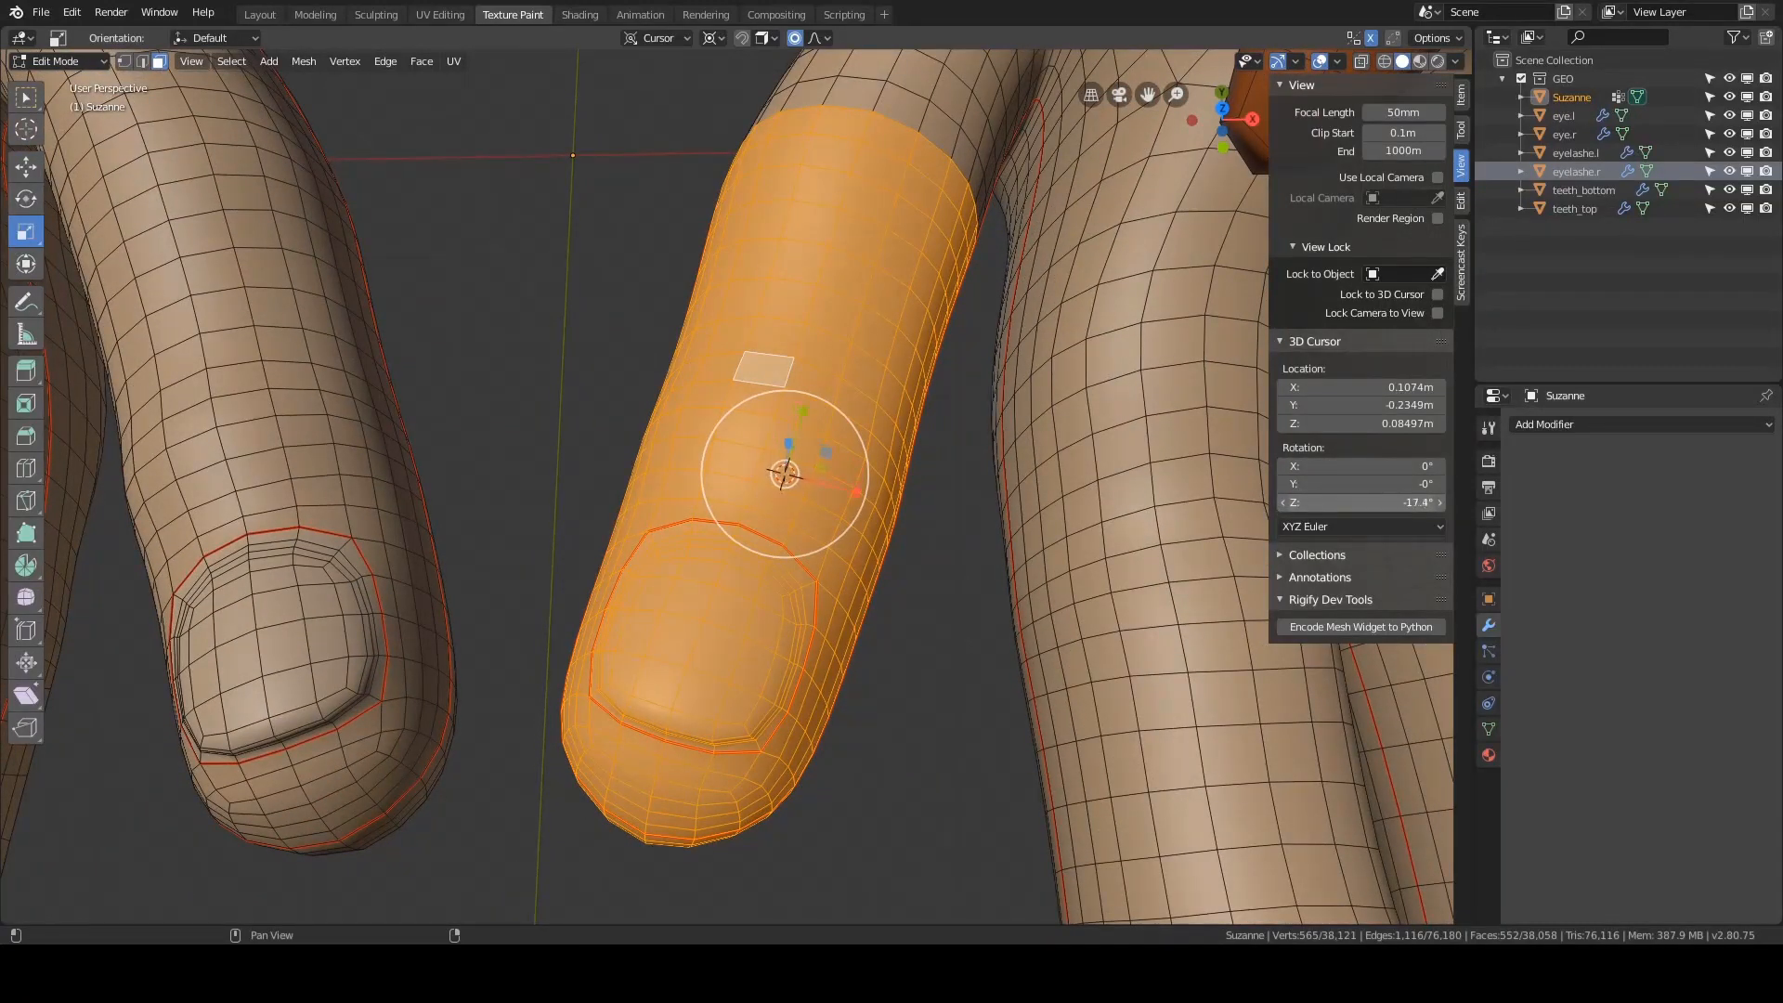
pyautogui.press('`')
pyautogui.click(1045, 543)
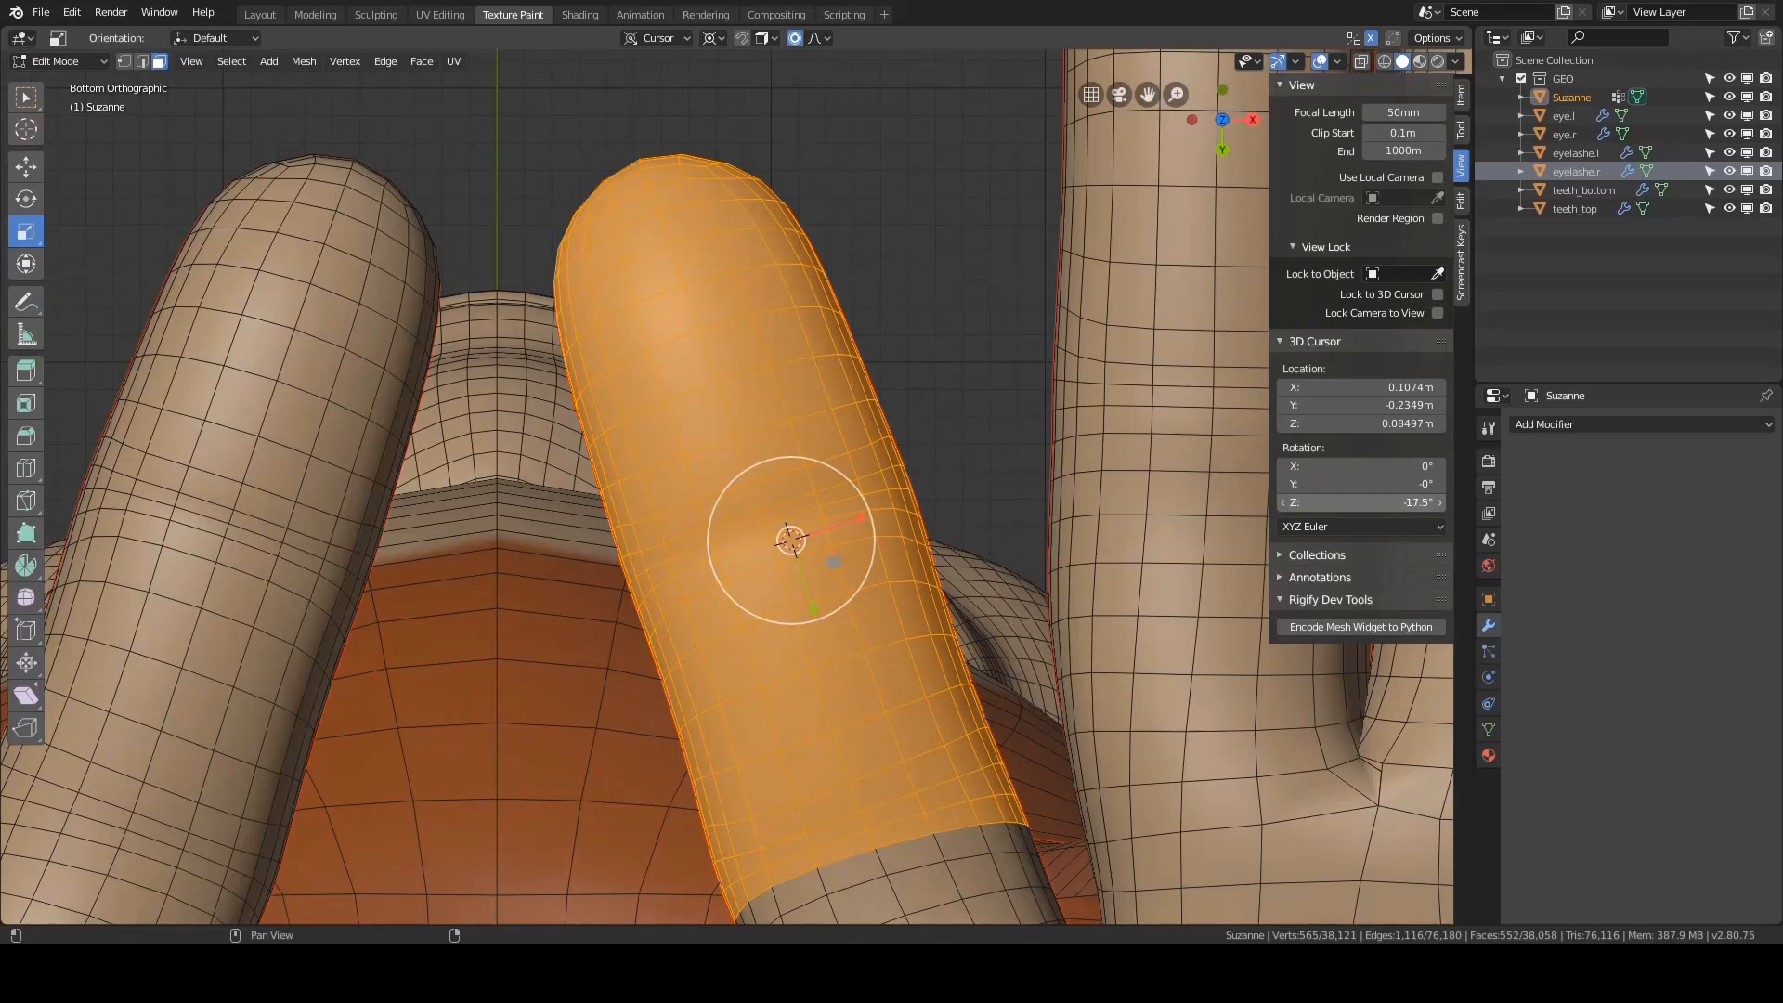
# - Place the 3D cursor on the middle of the inner toe and set its rotation to X 0° and Z -16.7°
pyautogui.keyDown('shift'); pyautogui.rightClick(773, 541); pyautogui.keyUp('shift')
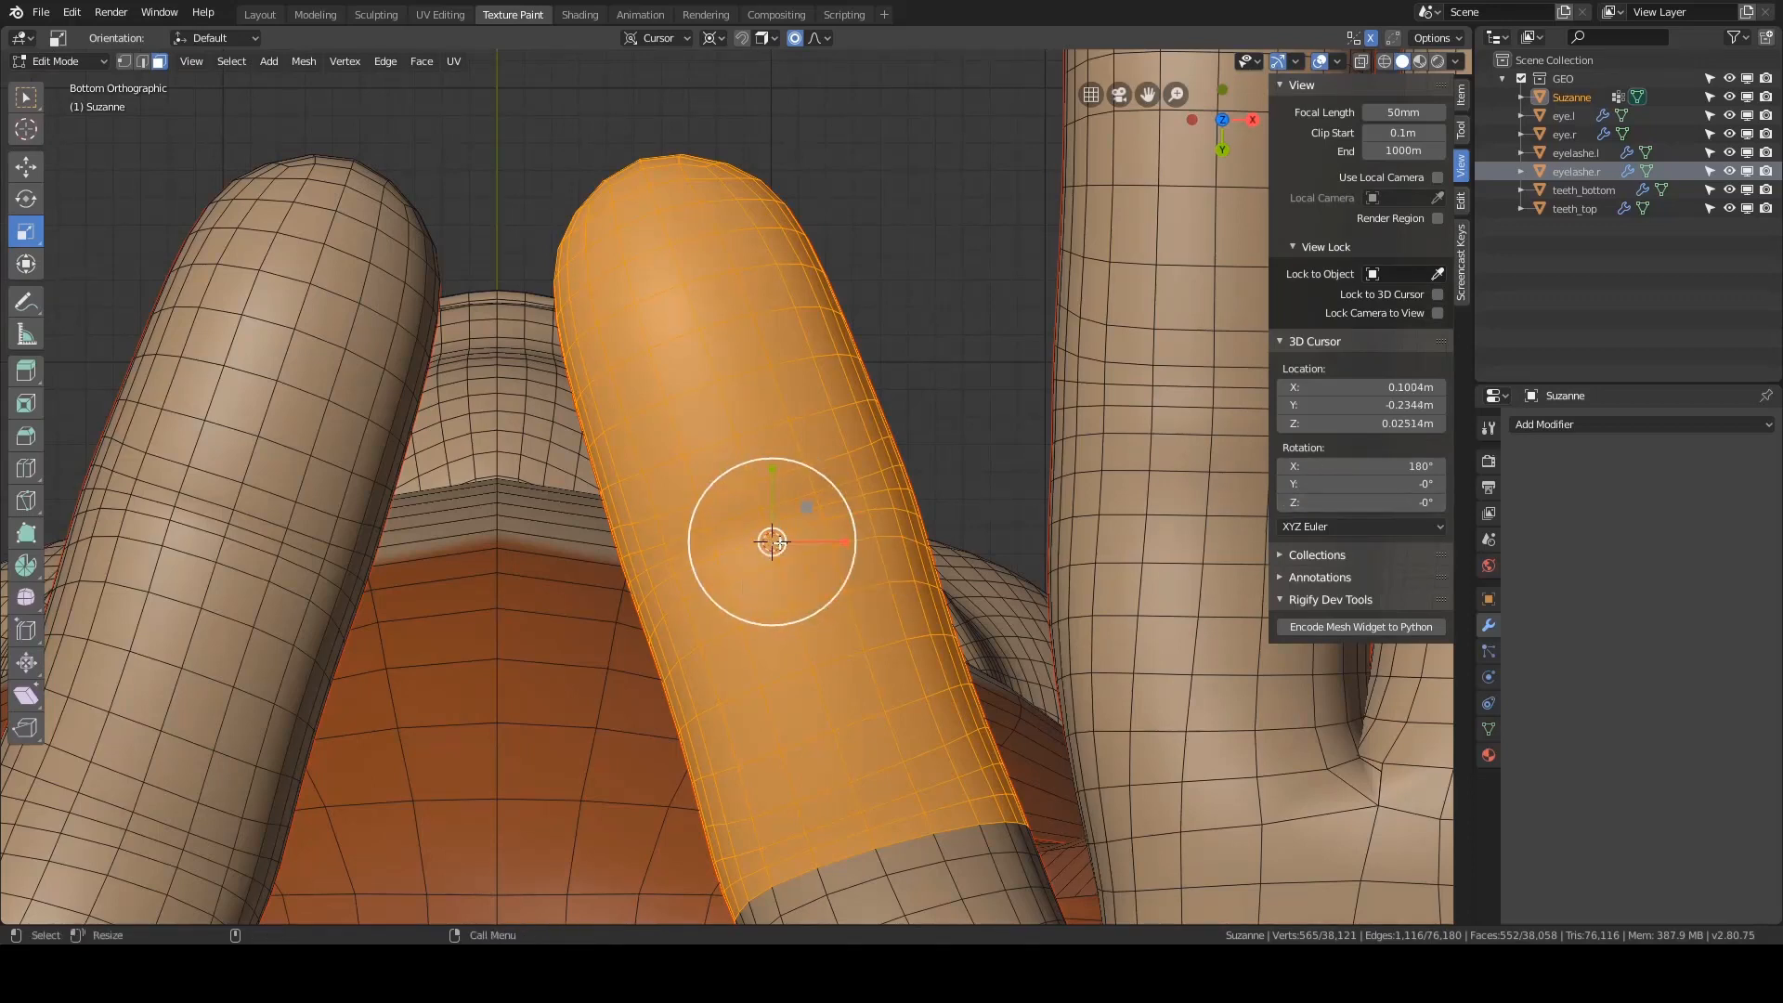
pyautogui.click(1373, 466)
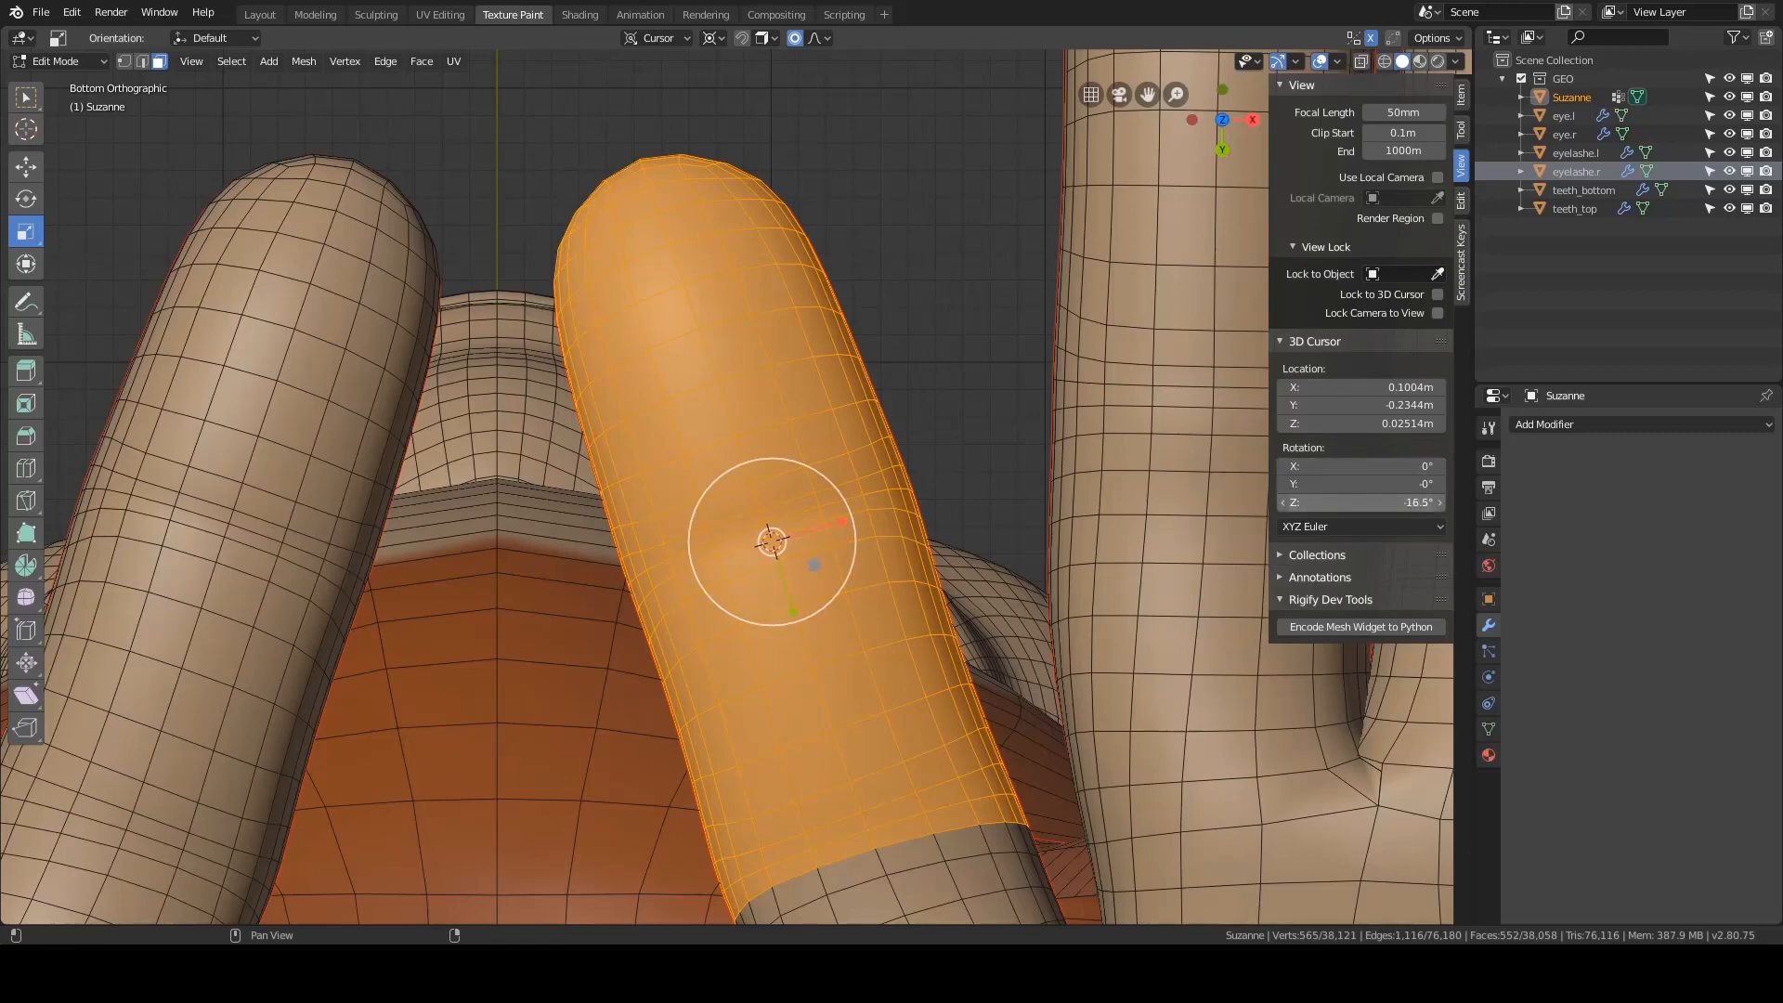
pyautogui.moveTo(1360, 503); pyautogui.dragTo(1351, 502)
# - Try to thicken the selected toe end by scaling it to about 1.06 on all cursor axes except its length
pyautogui.scroll(-2, 748, 599)
pyautogui.press('s')
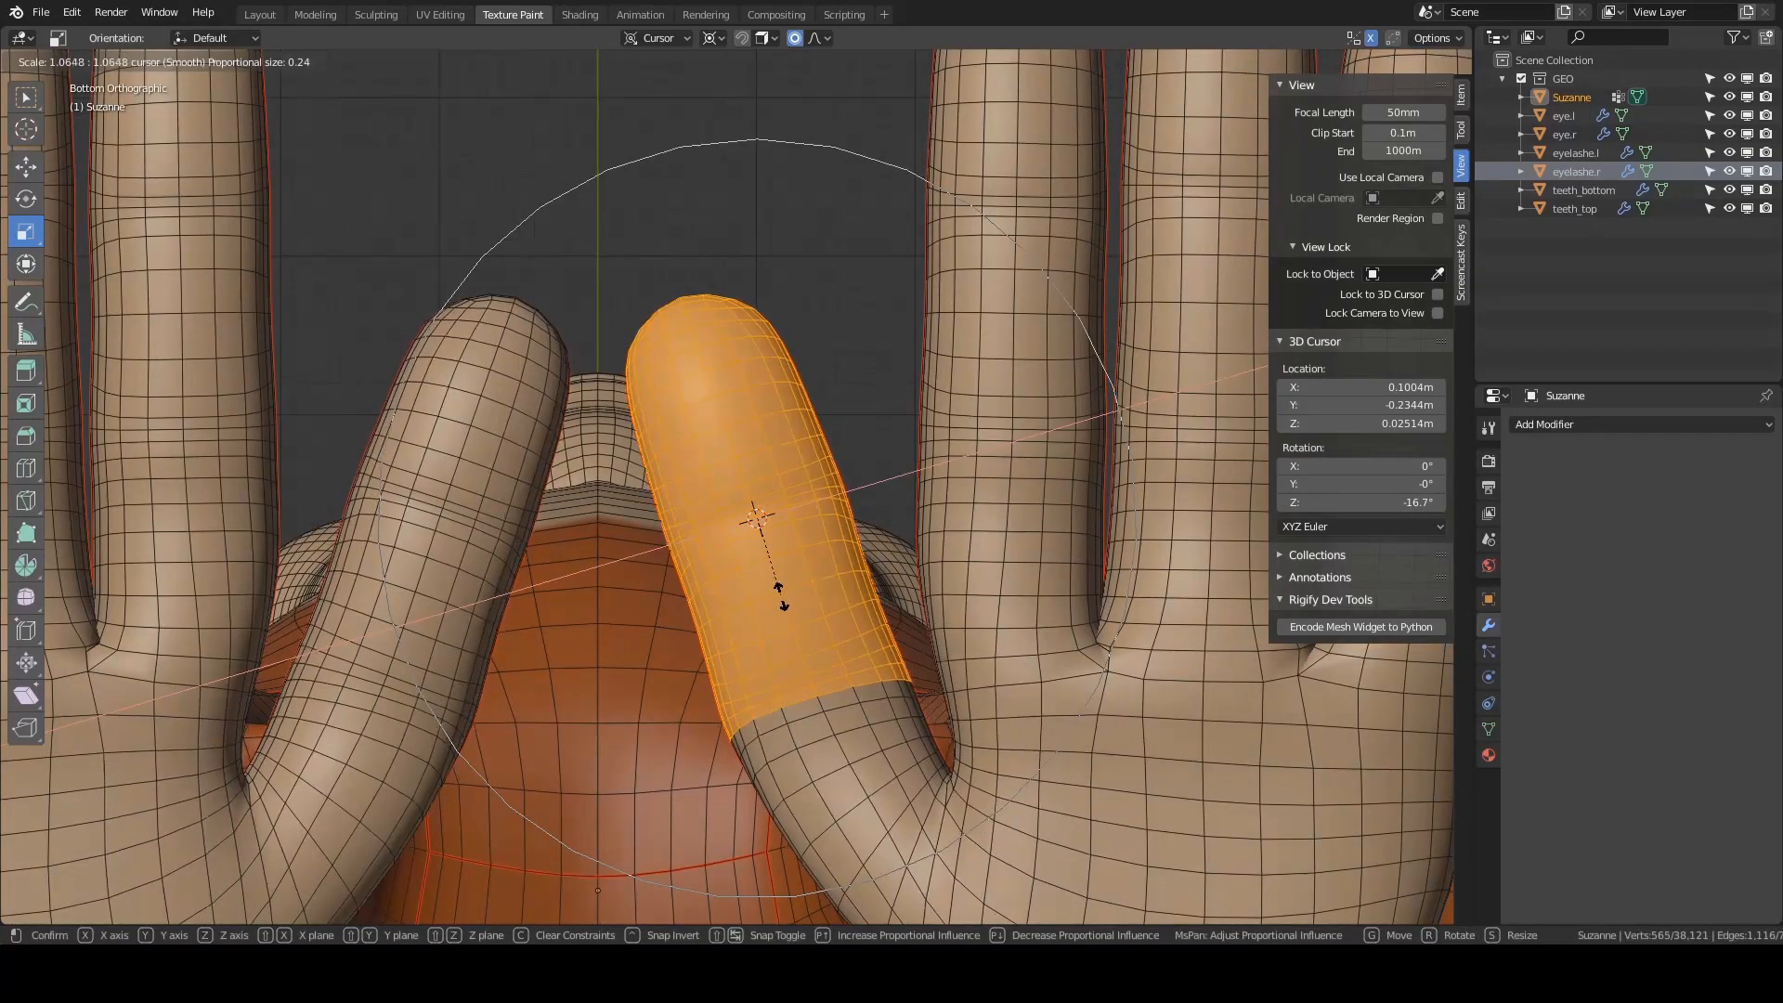
pyautogui.click(781, 596)
pyautogui.keyDown('shift'); pyautogui.moveTo(1017, 632); pyautogui.dragTo(1021, 528, button='middle'); pyautogui.keyUp('shift')
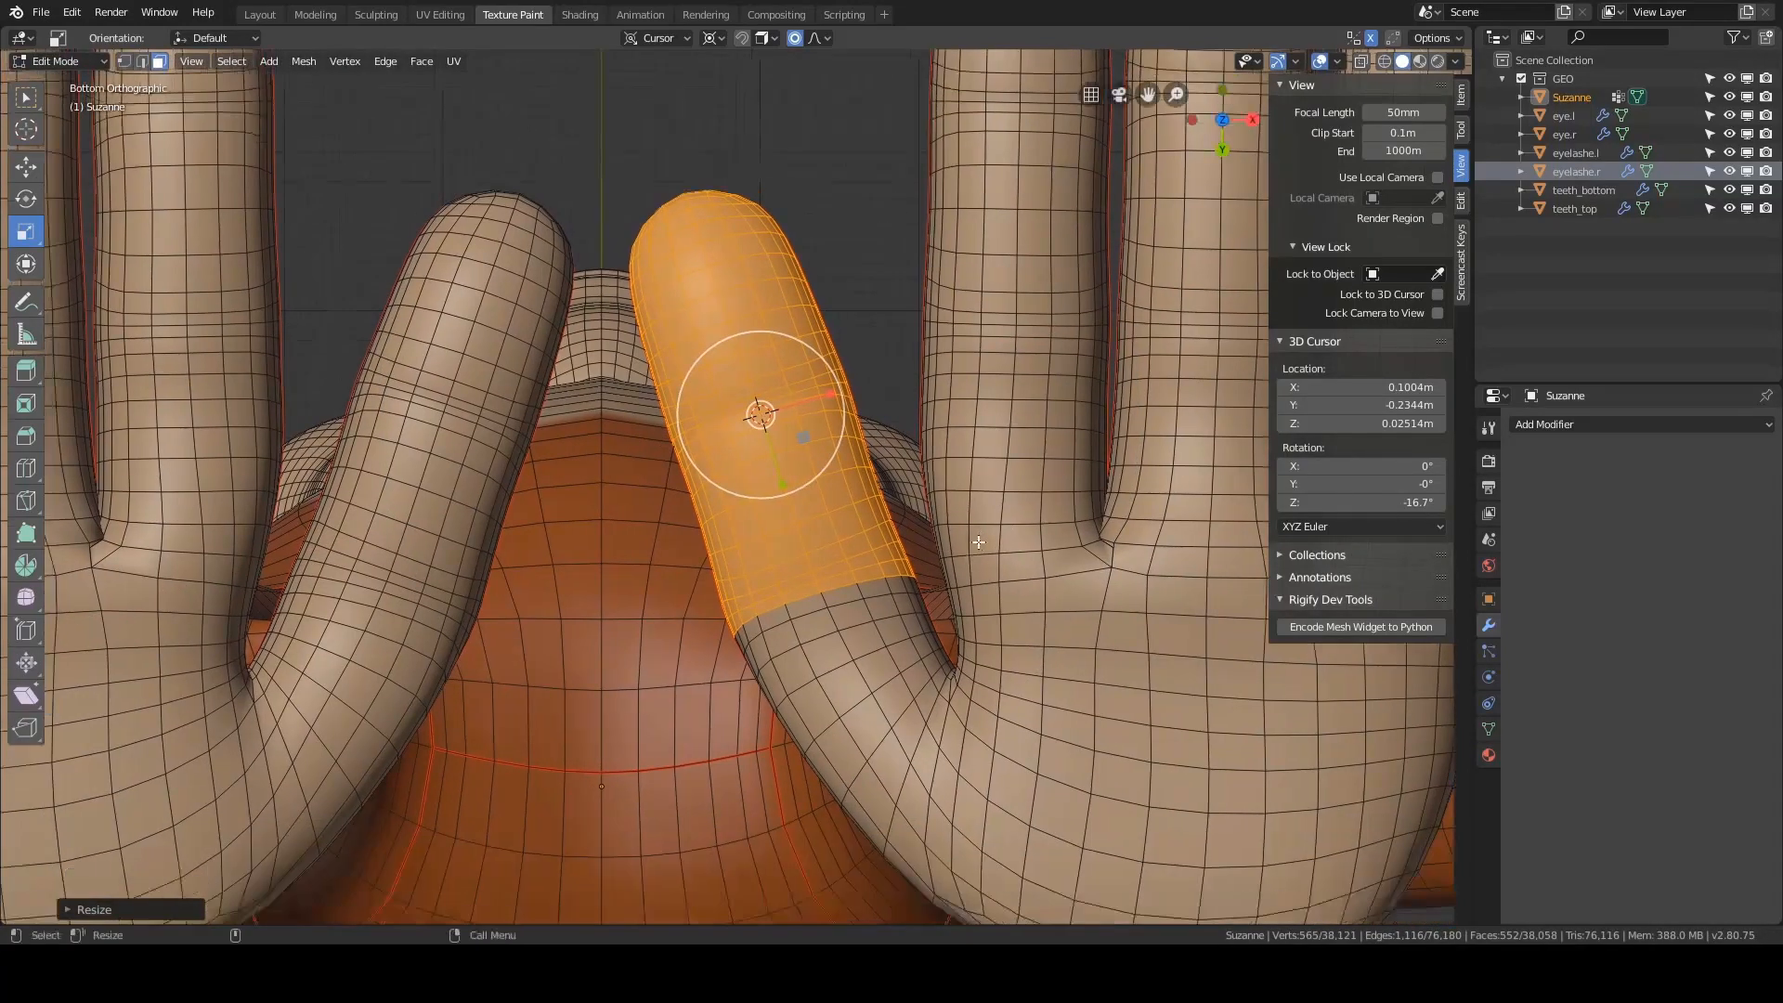
pyautogui.hotkey('ctrl', 'z')
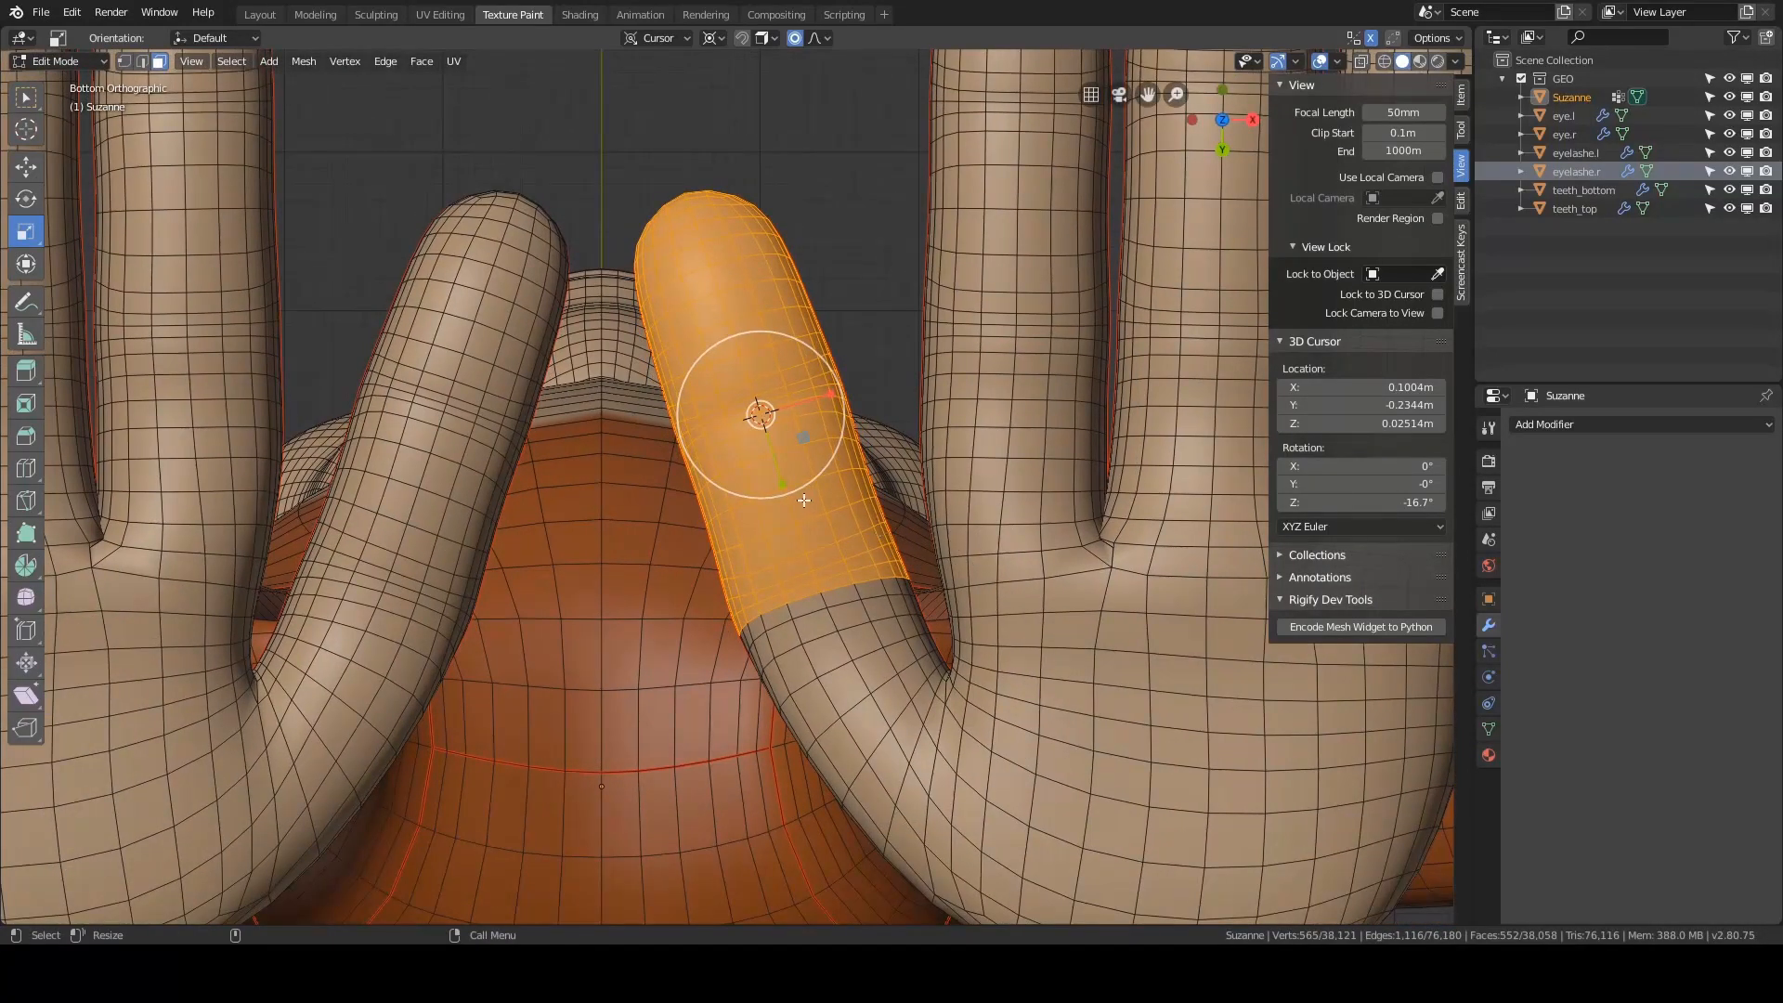
# - Add the next face loop towards the toe's base to the selection and thicken it to about 1.26, excluding the toe's length axis
pyautogui.keyDown('alt'); pyautogui.keyDown('shift'); pyautogui.click(823, 621); pyautogui.keyUp('shift'); pyautogui.keyUp('alt')
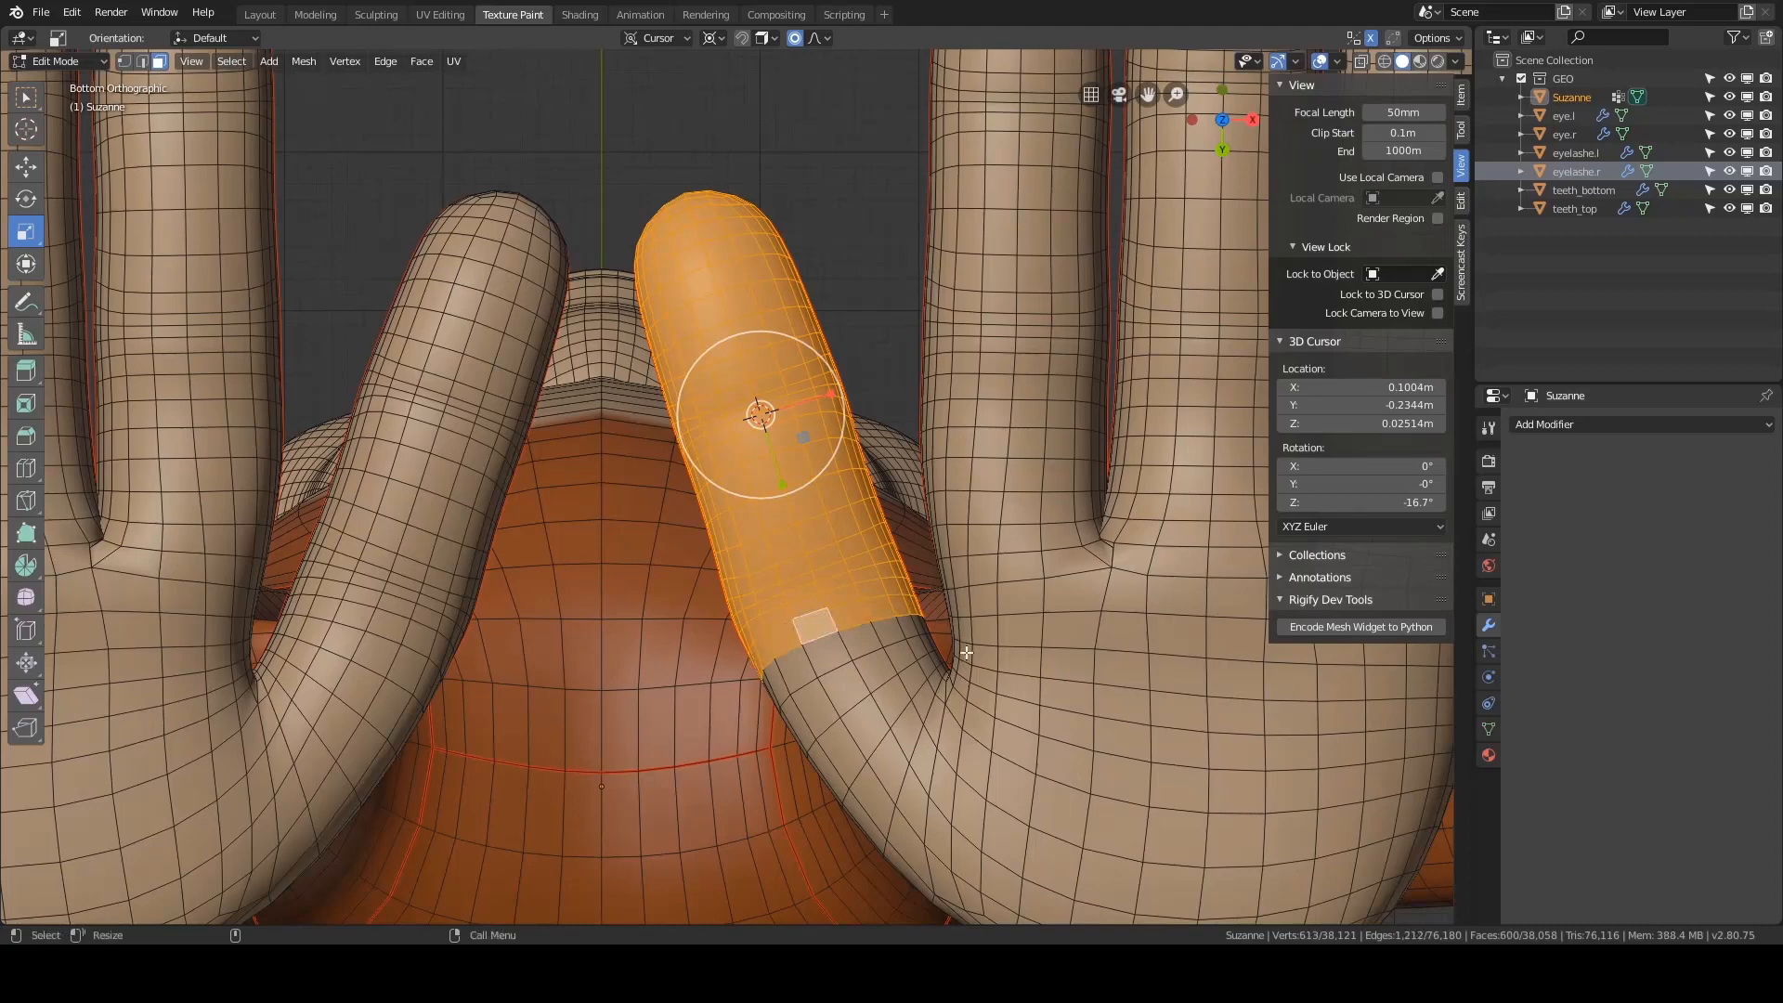
pyautogui.press('s')
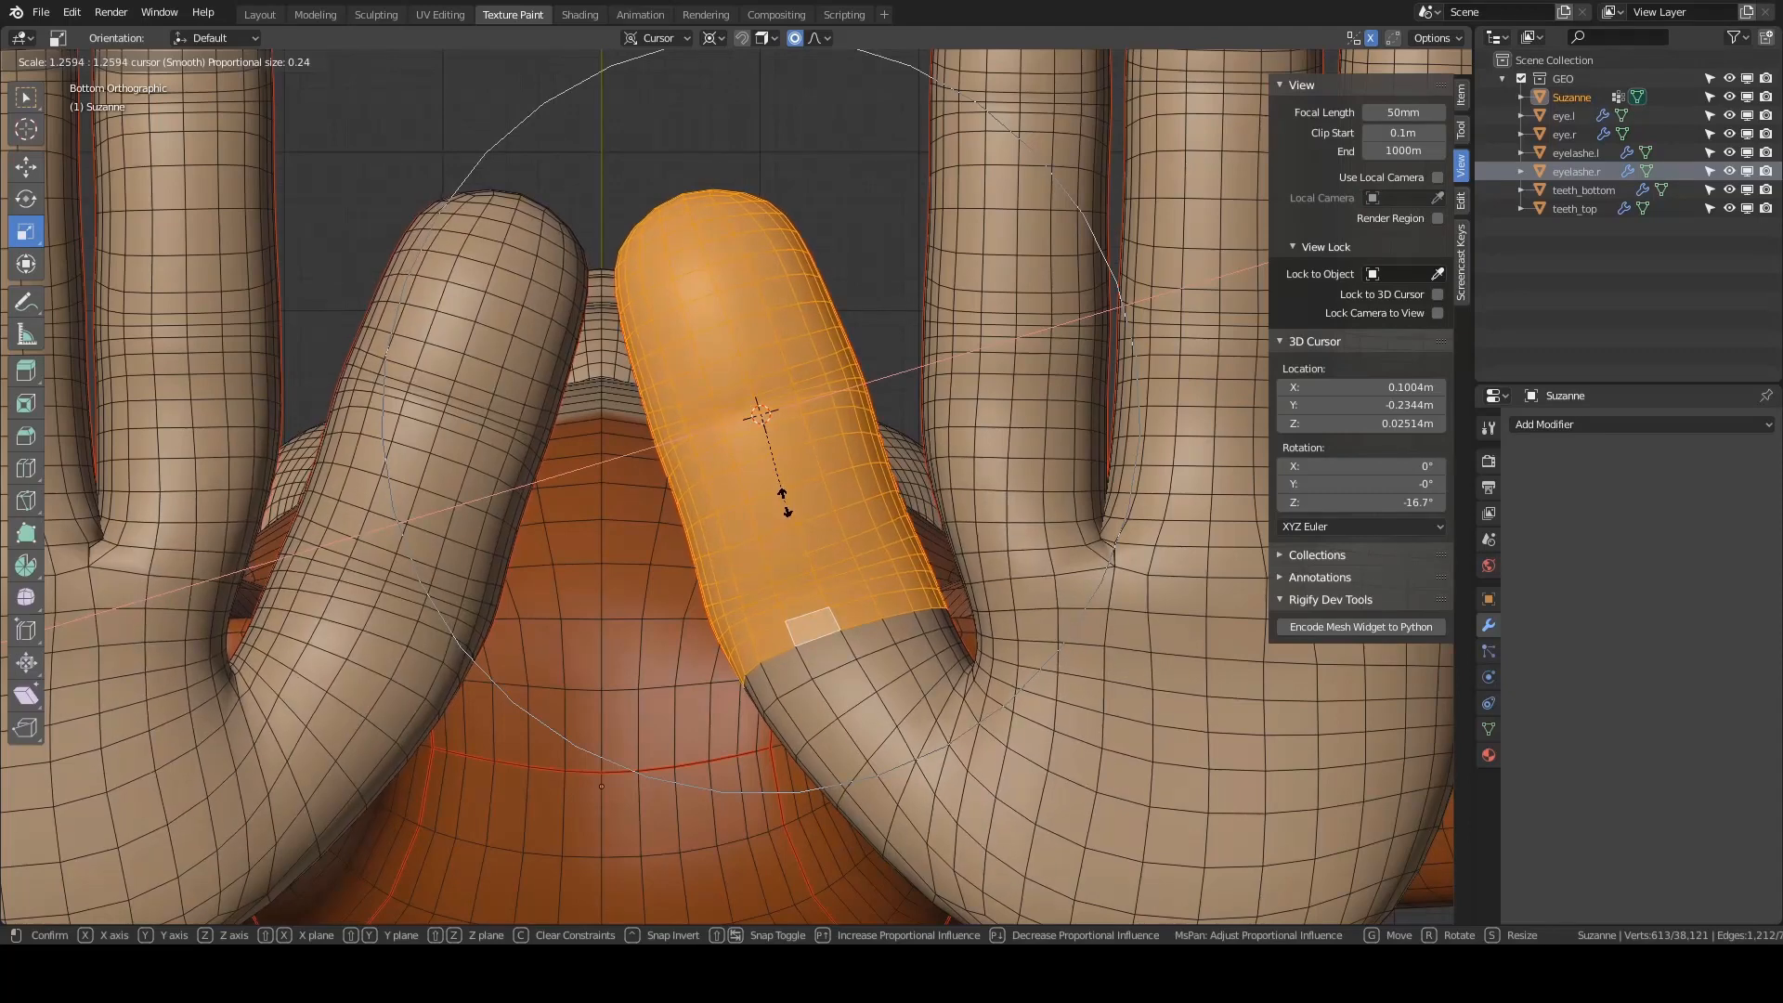
pyautogui.click(785, 498)
pyautogui.keyDown('shift'); pyautogui.moveTo(937, 550); pyautogui.dragTo(906, 486, button='middle'); pyautogui.keyUp('shift')
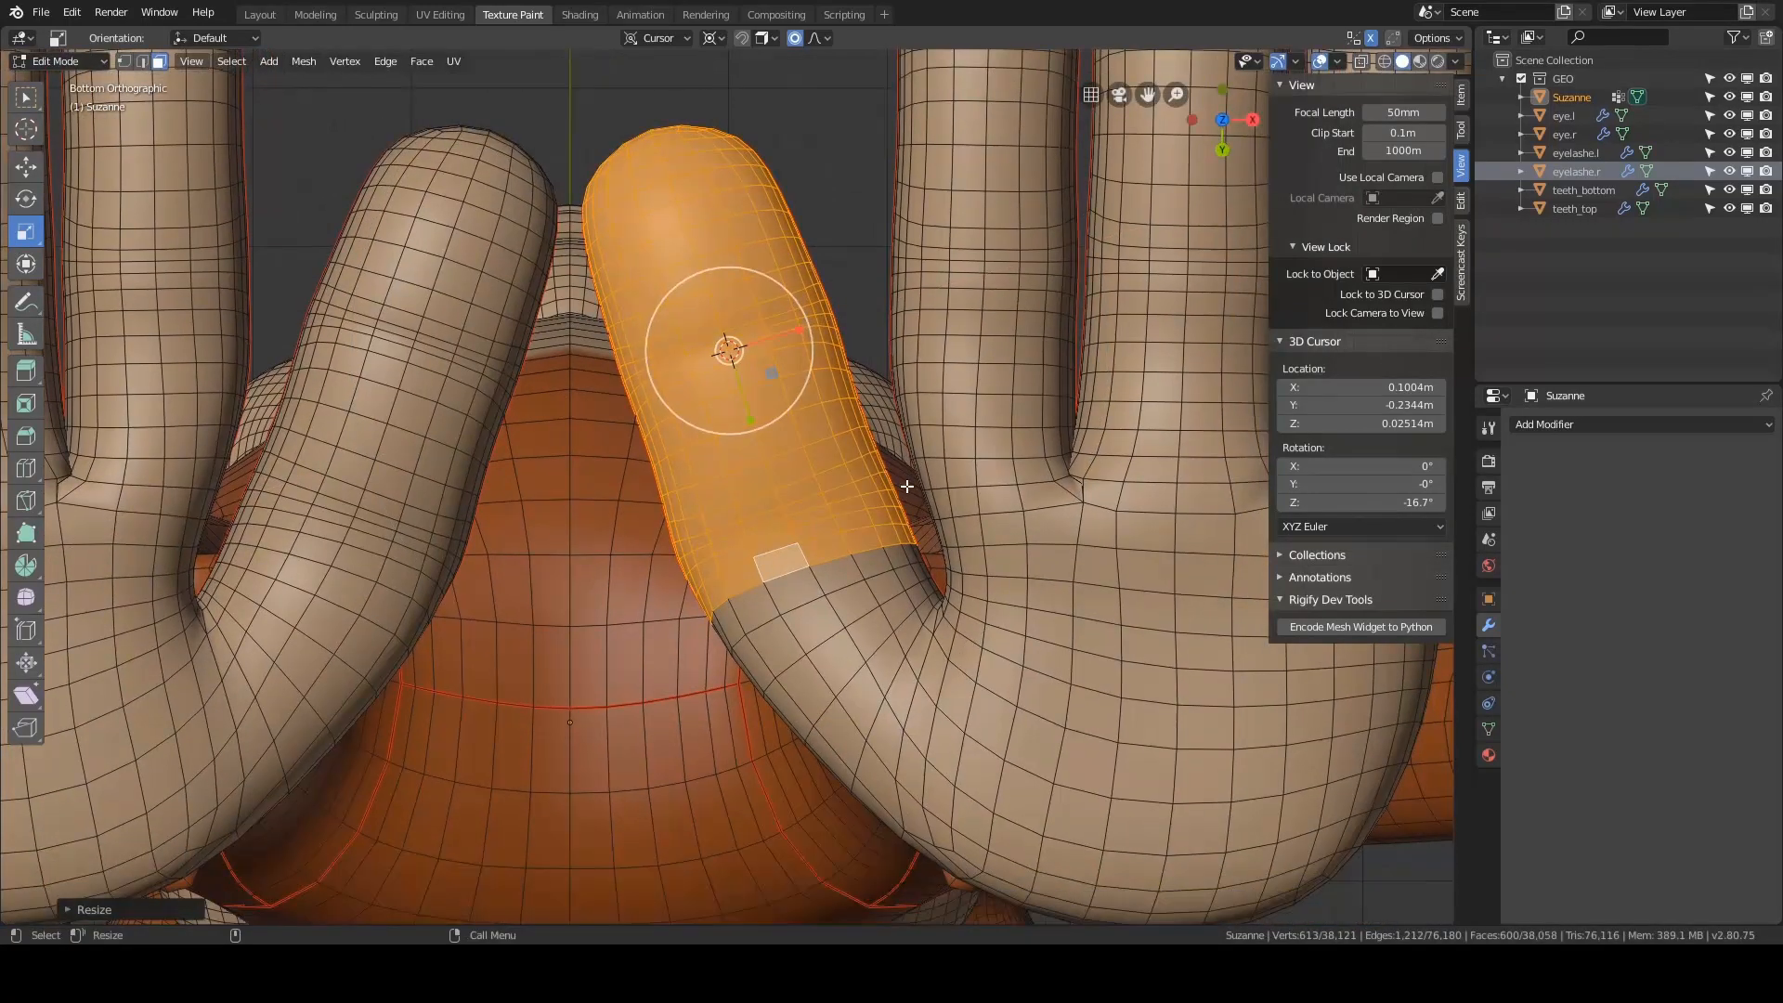
# - Select a face in the gap between the inner toe and its neighbour and set the pivot point to Median Point
pyautogui.click(945, 558)
pyautogui.scroll(3, 971, 501)
pyautogui.press('g')
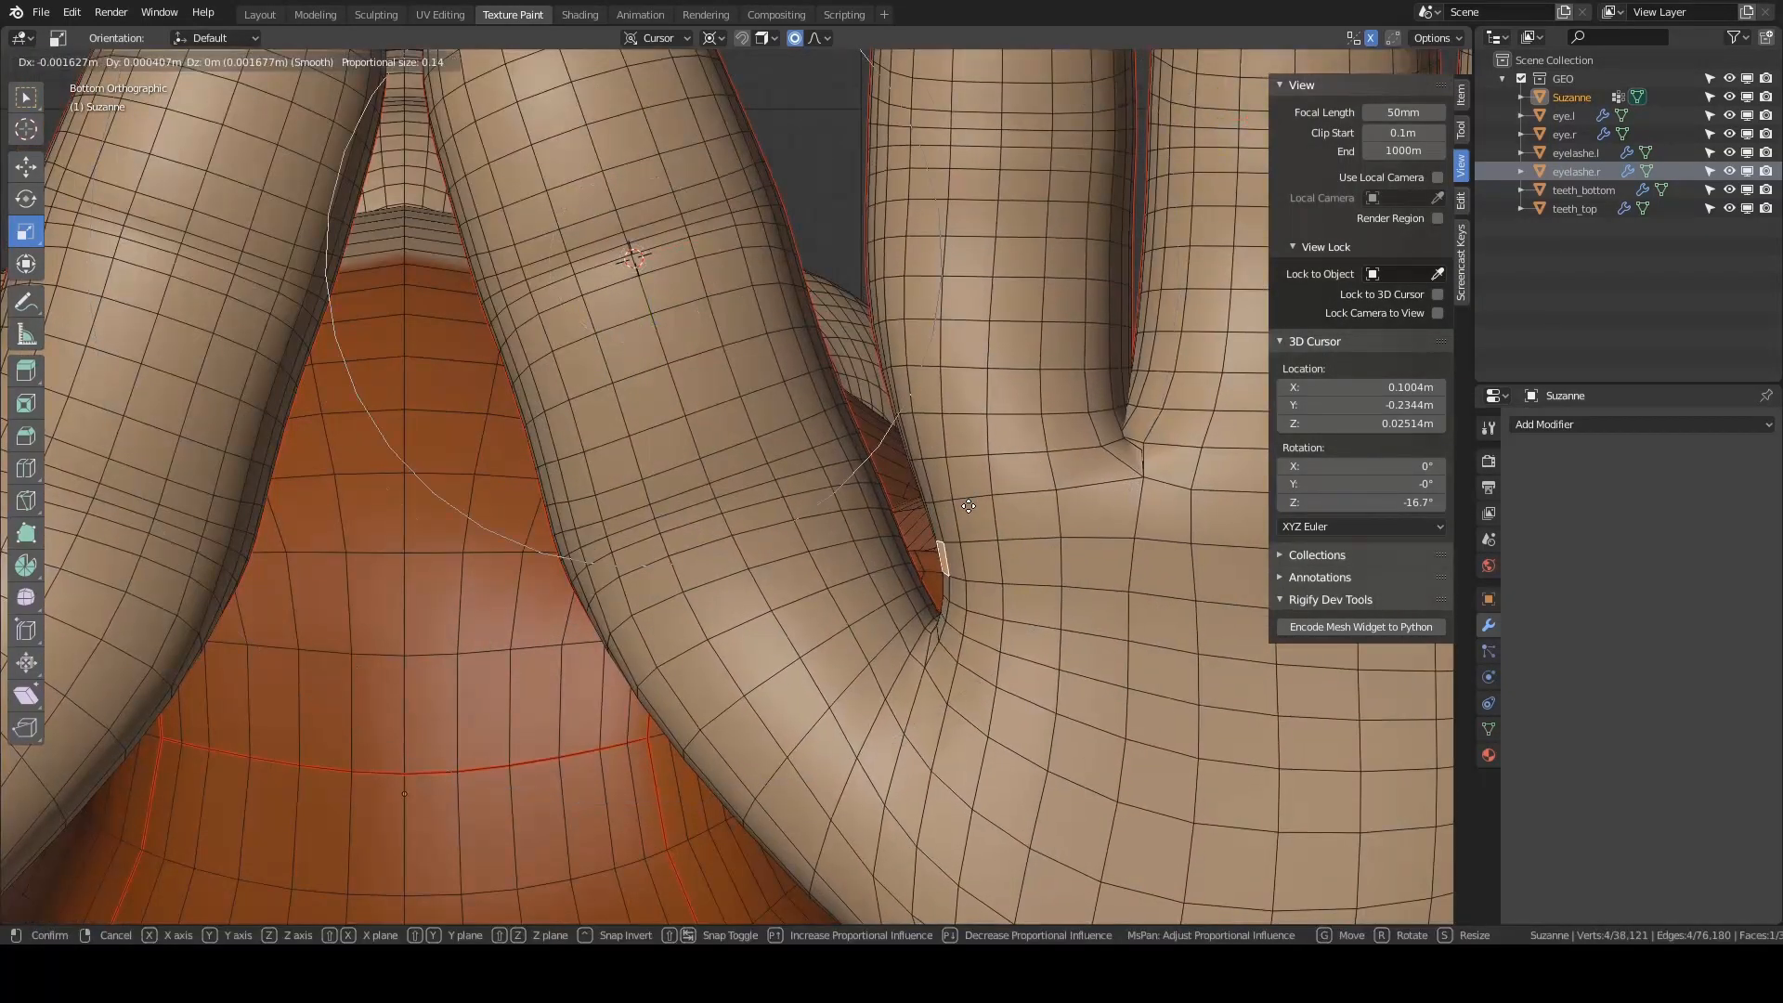
pyautogui.rightClick(983, 522)
pyautogui.press('.')
pyautogui.click(983, 415)
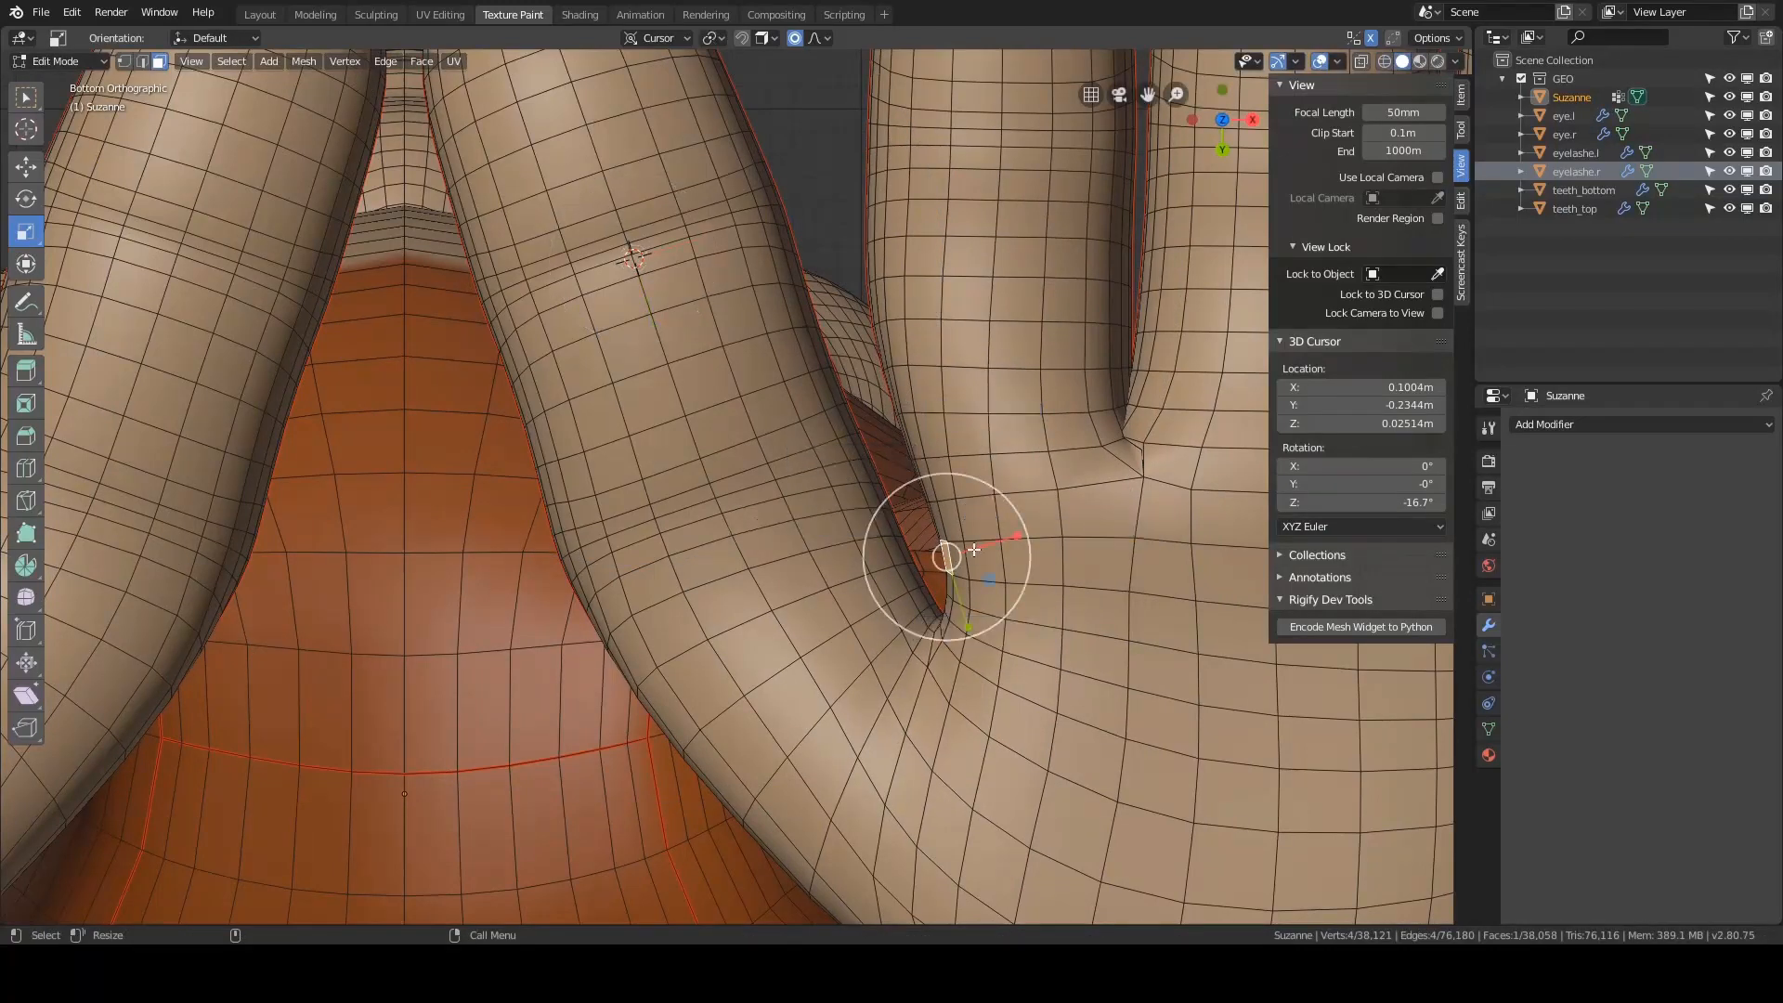
# - Move the gap face about 0.013 m towards the inner toe along X with a proportional size of 0.11
pyautogui.press('g')
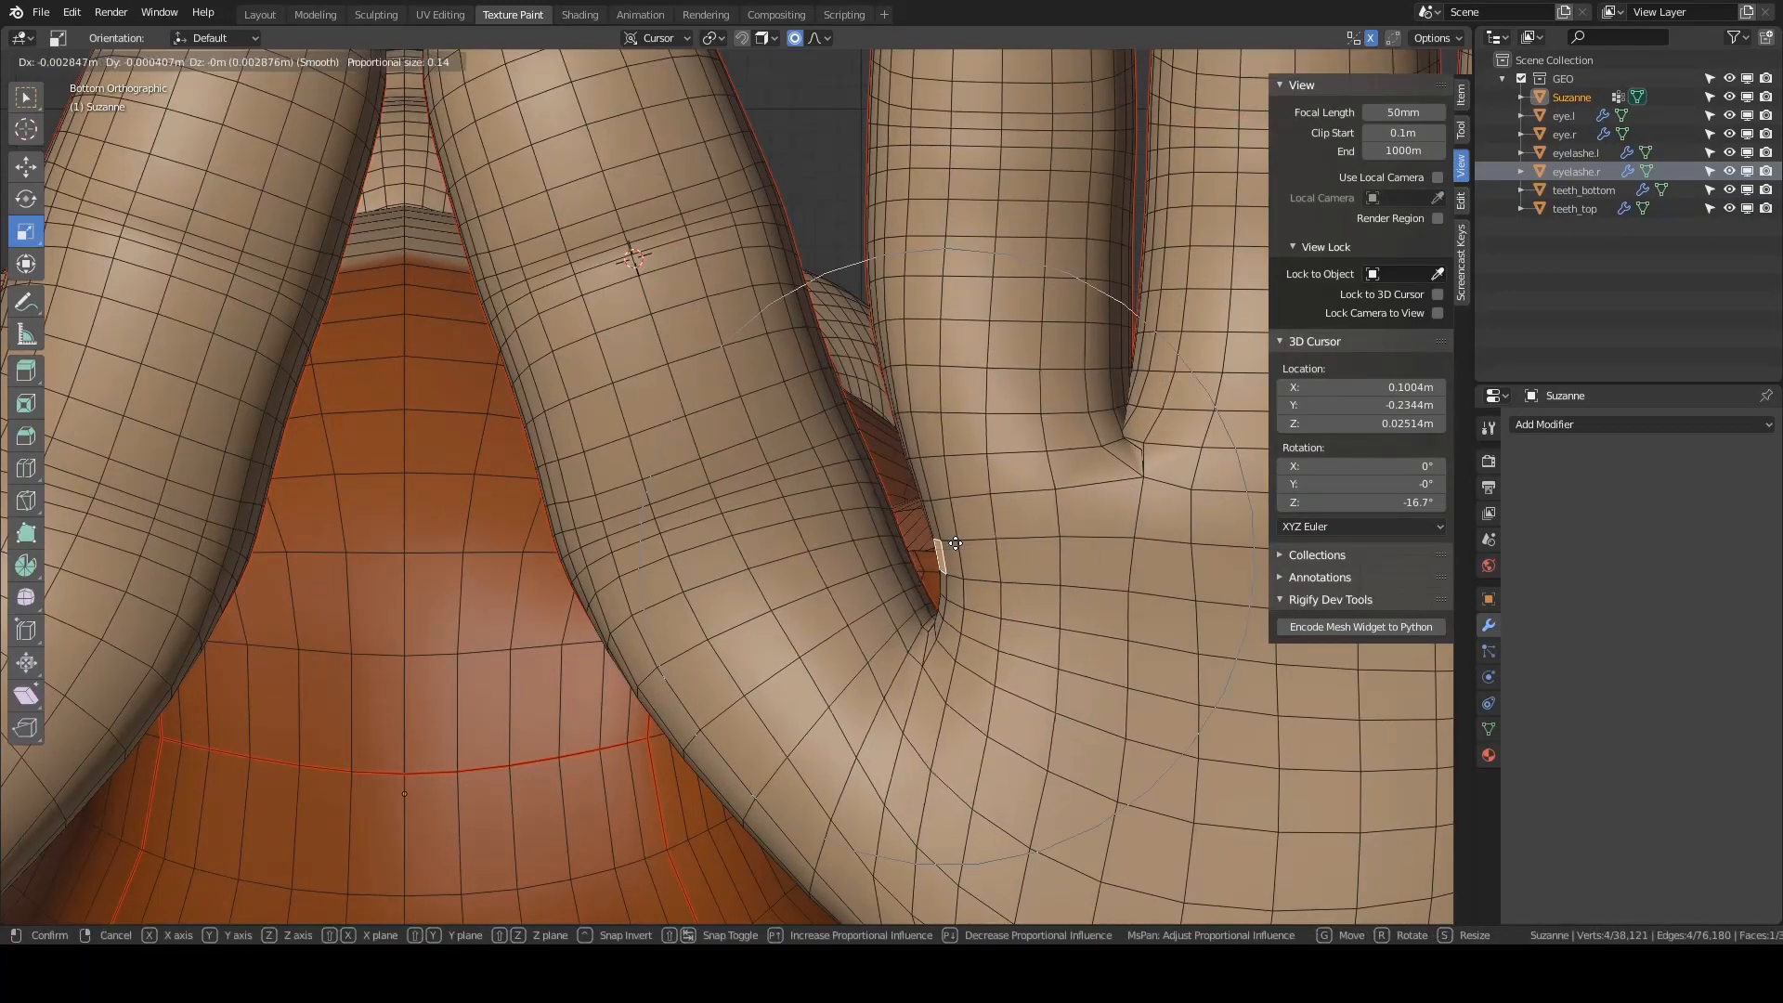
pyautogui.scroll(5, 926, 543)
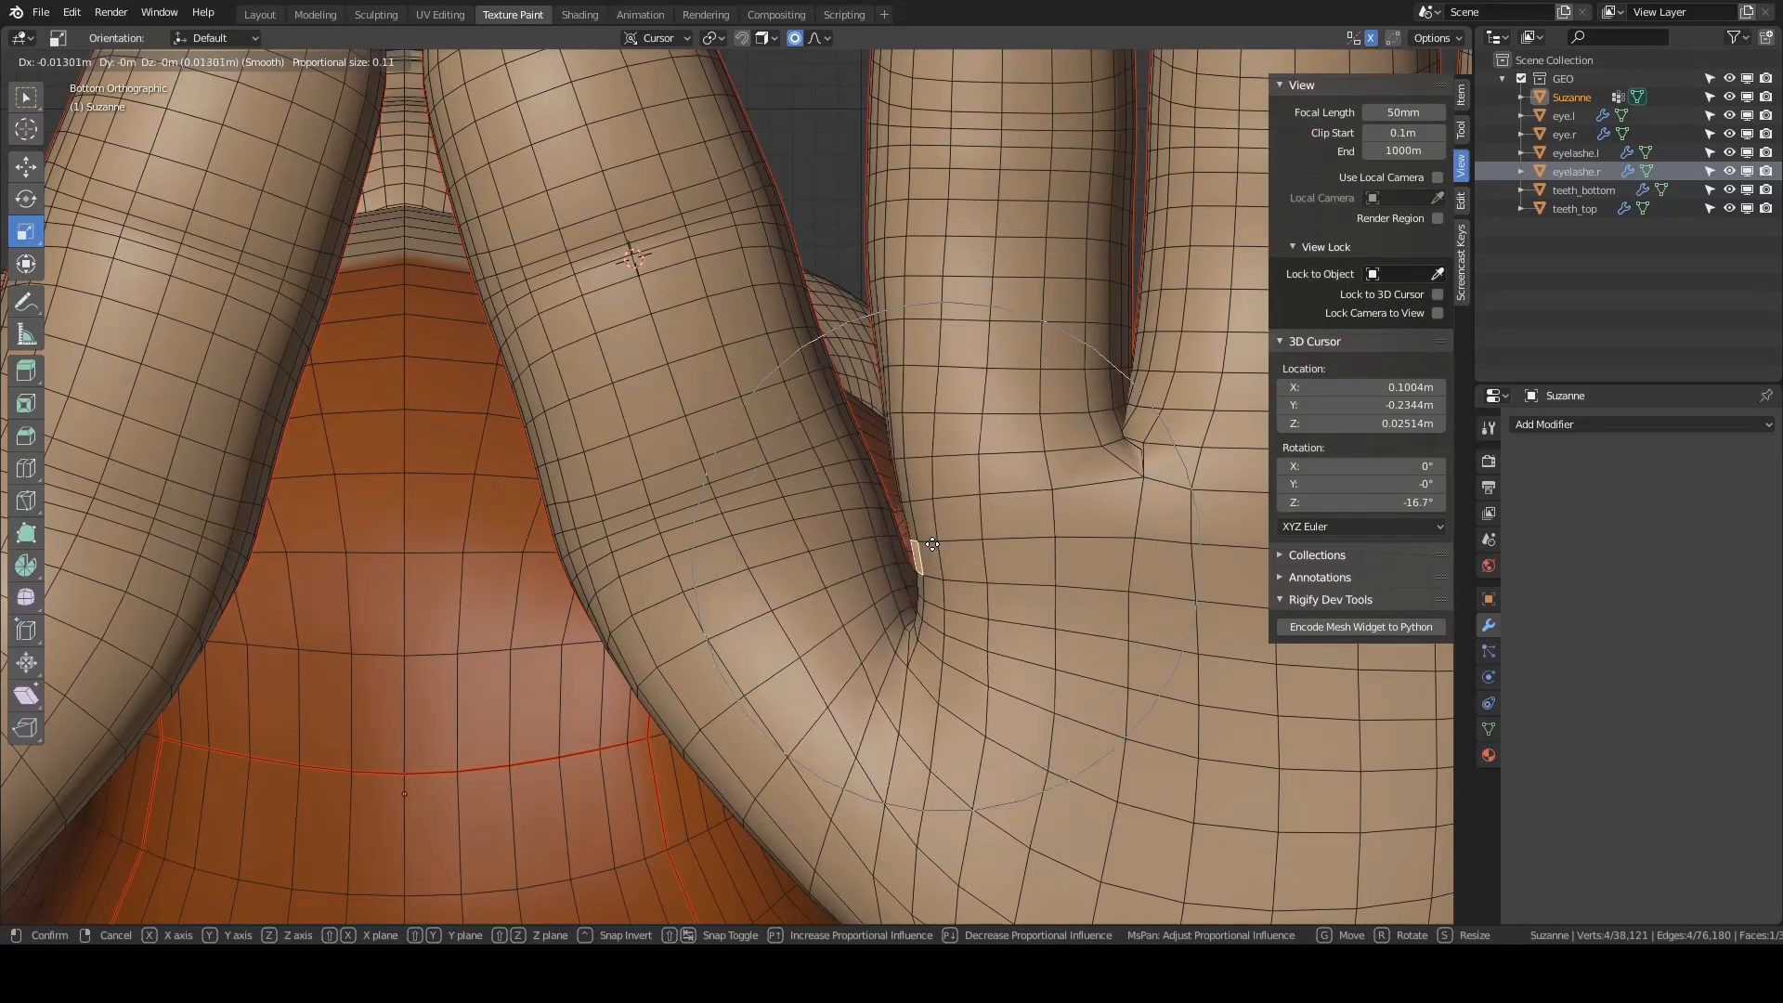
pyautogui.scroll(-2, 926, 543)
pyautogui.click(925, 544)
pyautogui.scroll(-3, 923, 548)
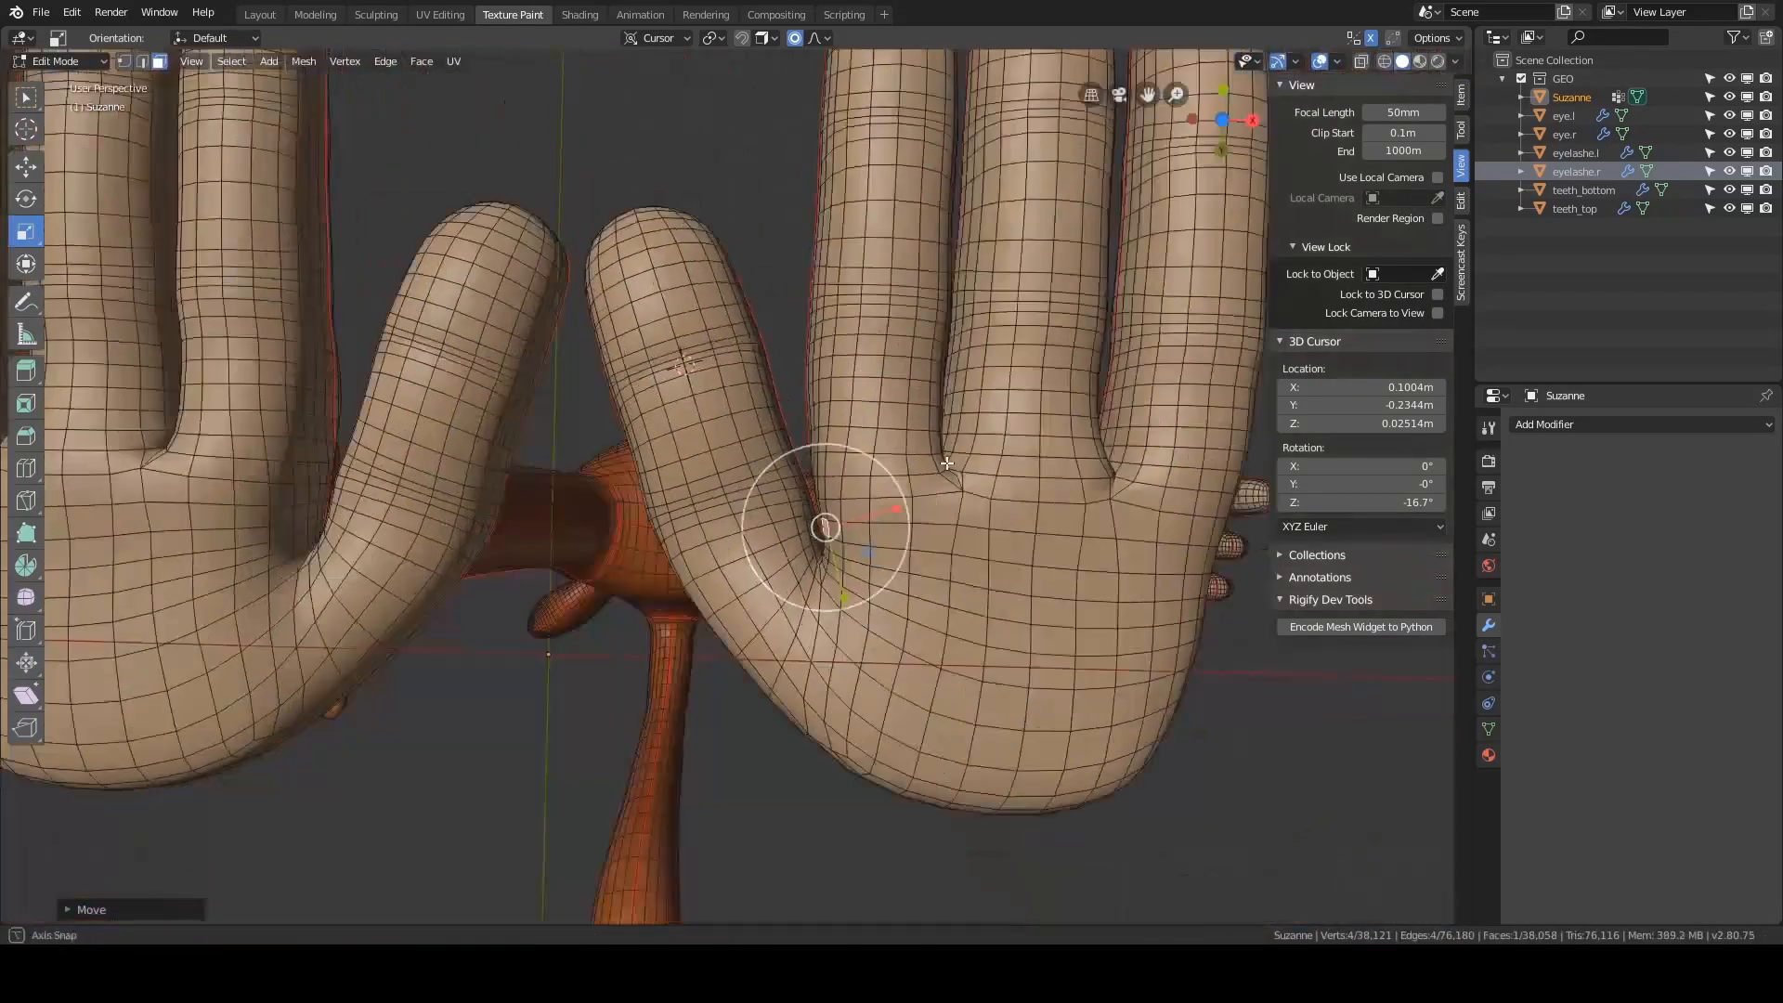
# - In vertex mode, pull together the two vertices above the gaps beside the middle toe by scaling to about 0.77 with proportional size 0.01
pyautogui.moveTo(1021, 269); pyautogui.dragTo(1025, 684, button='middle')
pyautogui.press('a')
pyautogui.hotkey('alt', 'a')
pyautogui.moveTo(764, 436); pyautogui.dragTo(817, 316, button='middle')
pyautogui.moveTo(873, 515); pyautogui.dragTo(903, 492, button='middle')
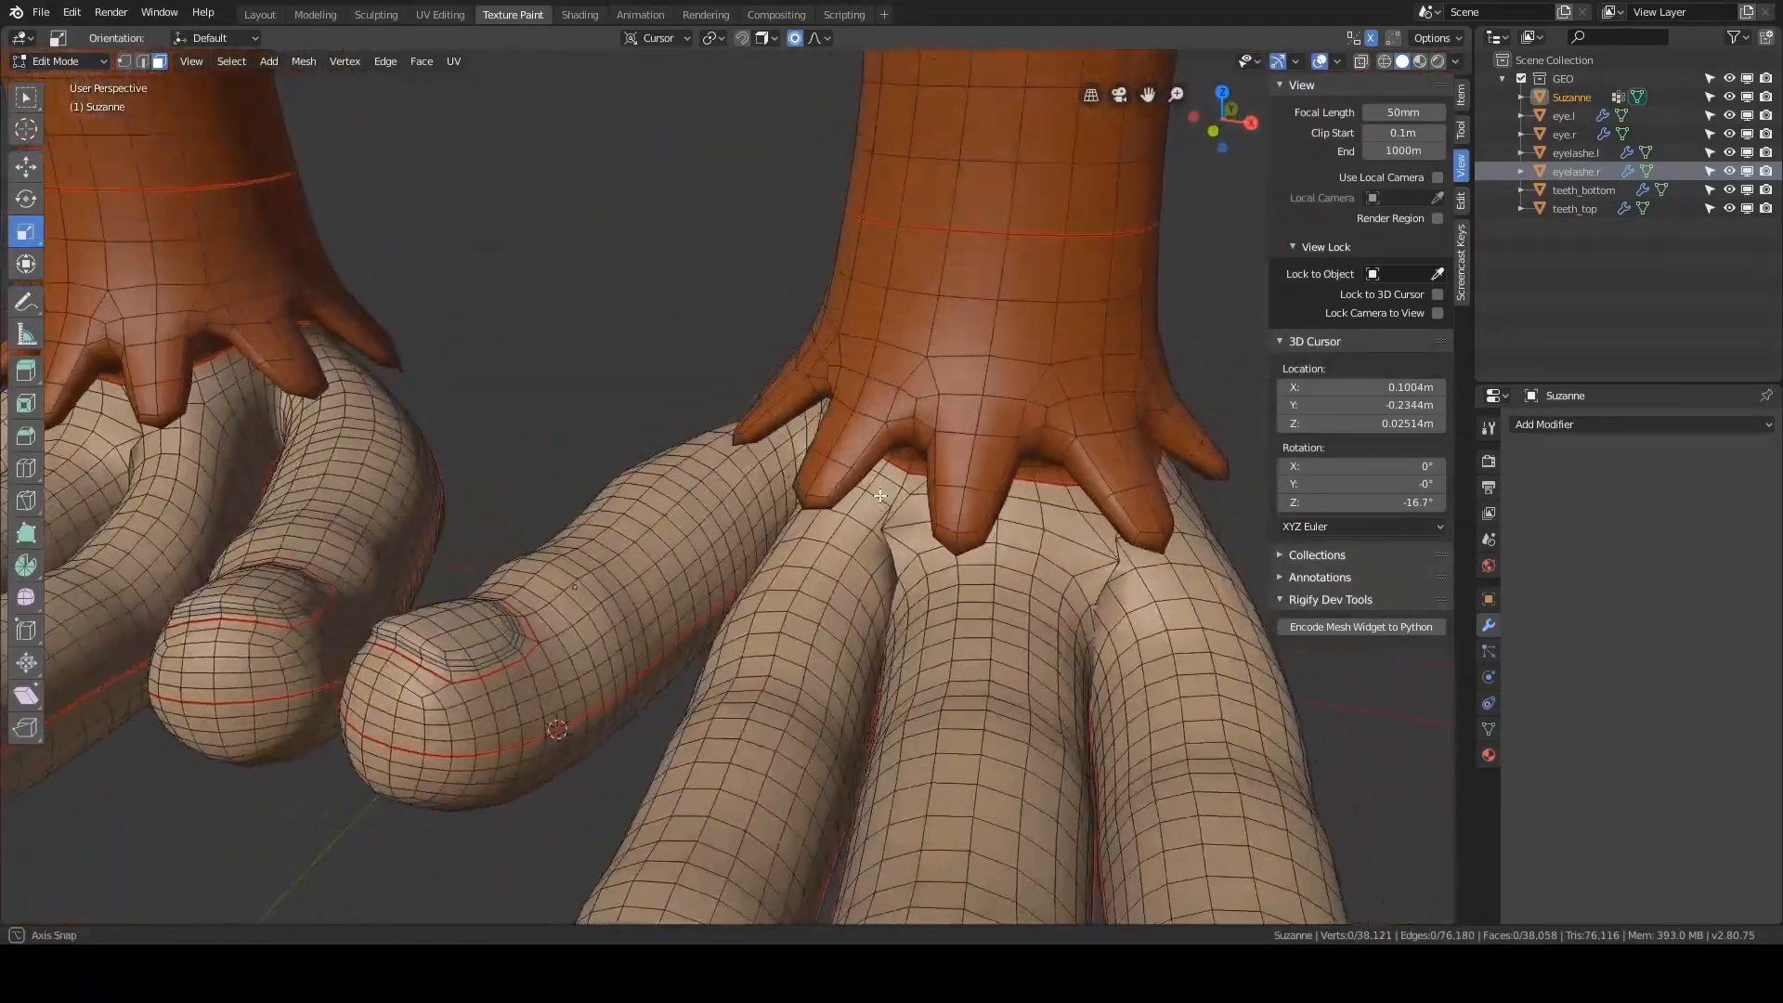
pyautogui.keyDown('shift'); pyautogui.moveTo(942, 435); pyautogui.dragTo(772, 465, button='middle'); pyautogui.keyUp('shift')
pyautogui.scroll(2, 771, 465)
pyautogui.press('1')
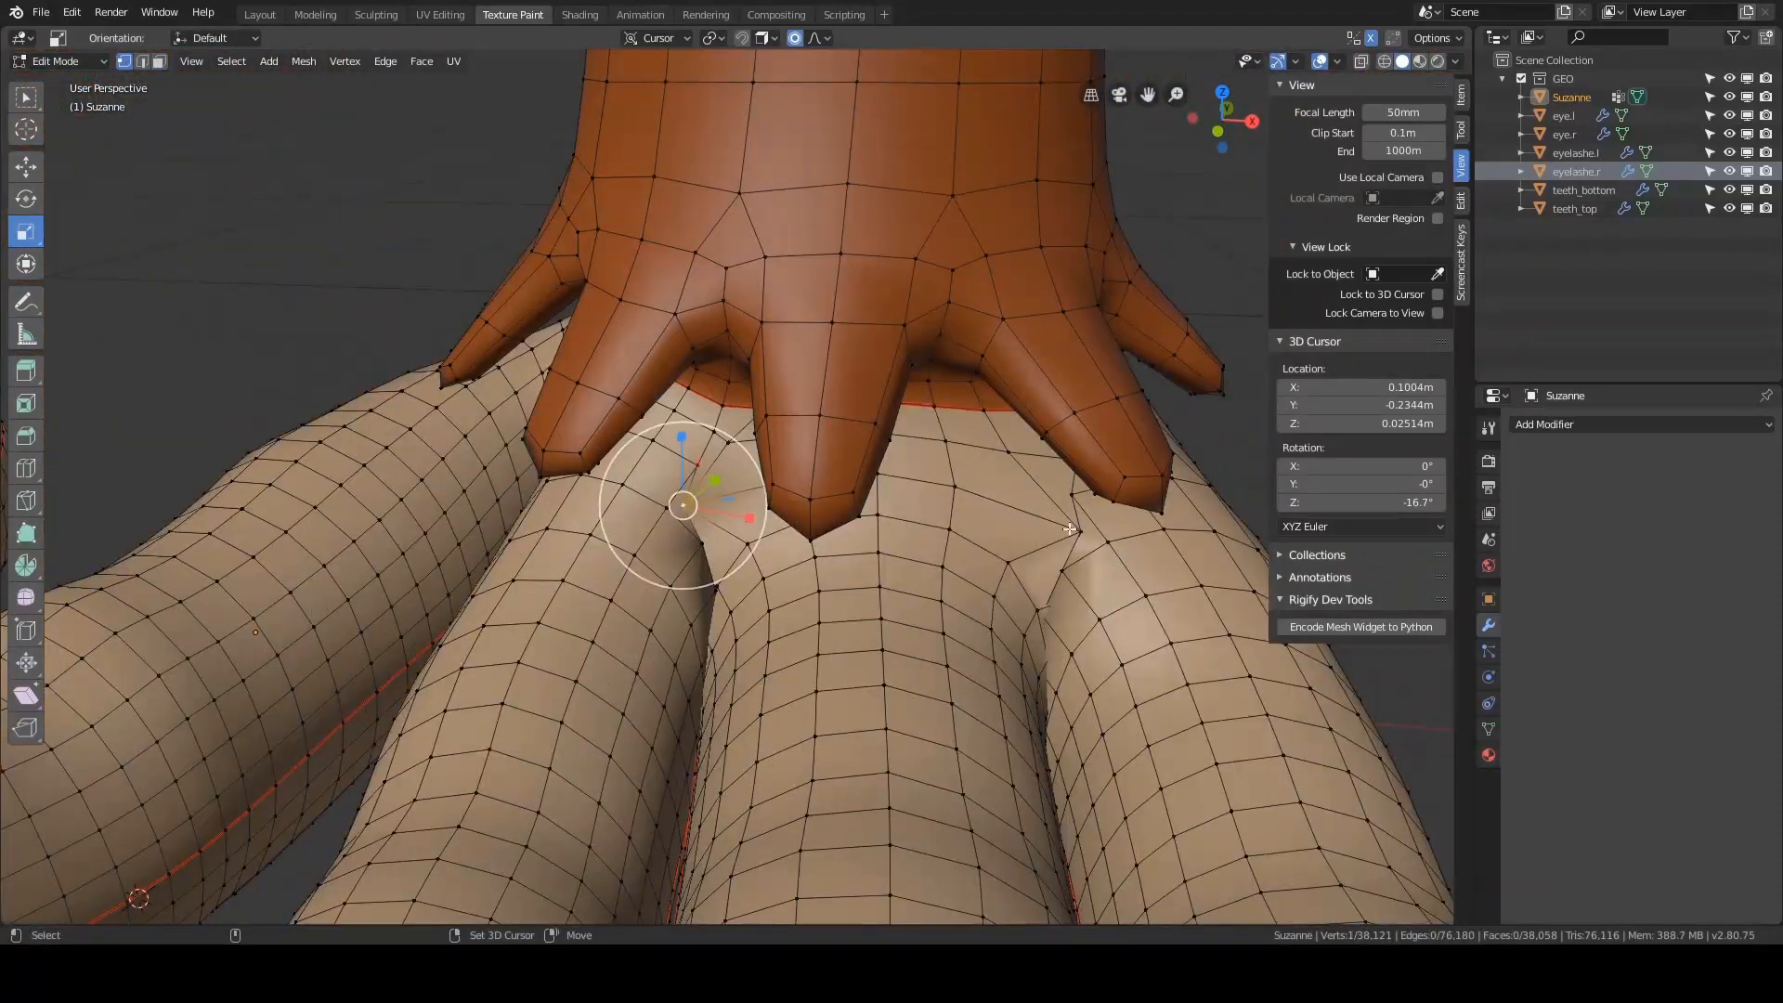
pyautogui.keyDown('shift'); pyautogui.click(1072, 529); pyautogui.keyUp('shift')
pyautogui.press('s')
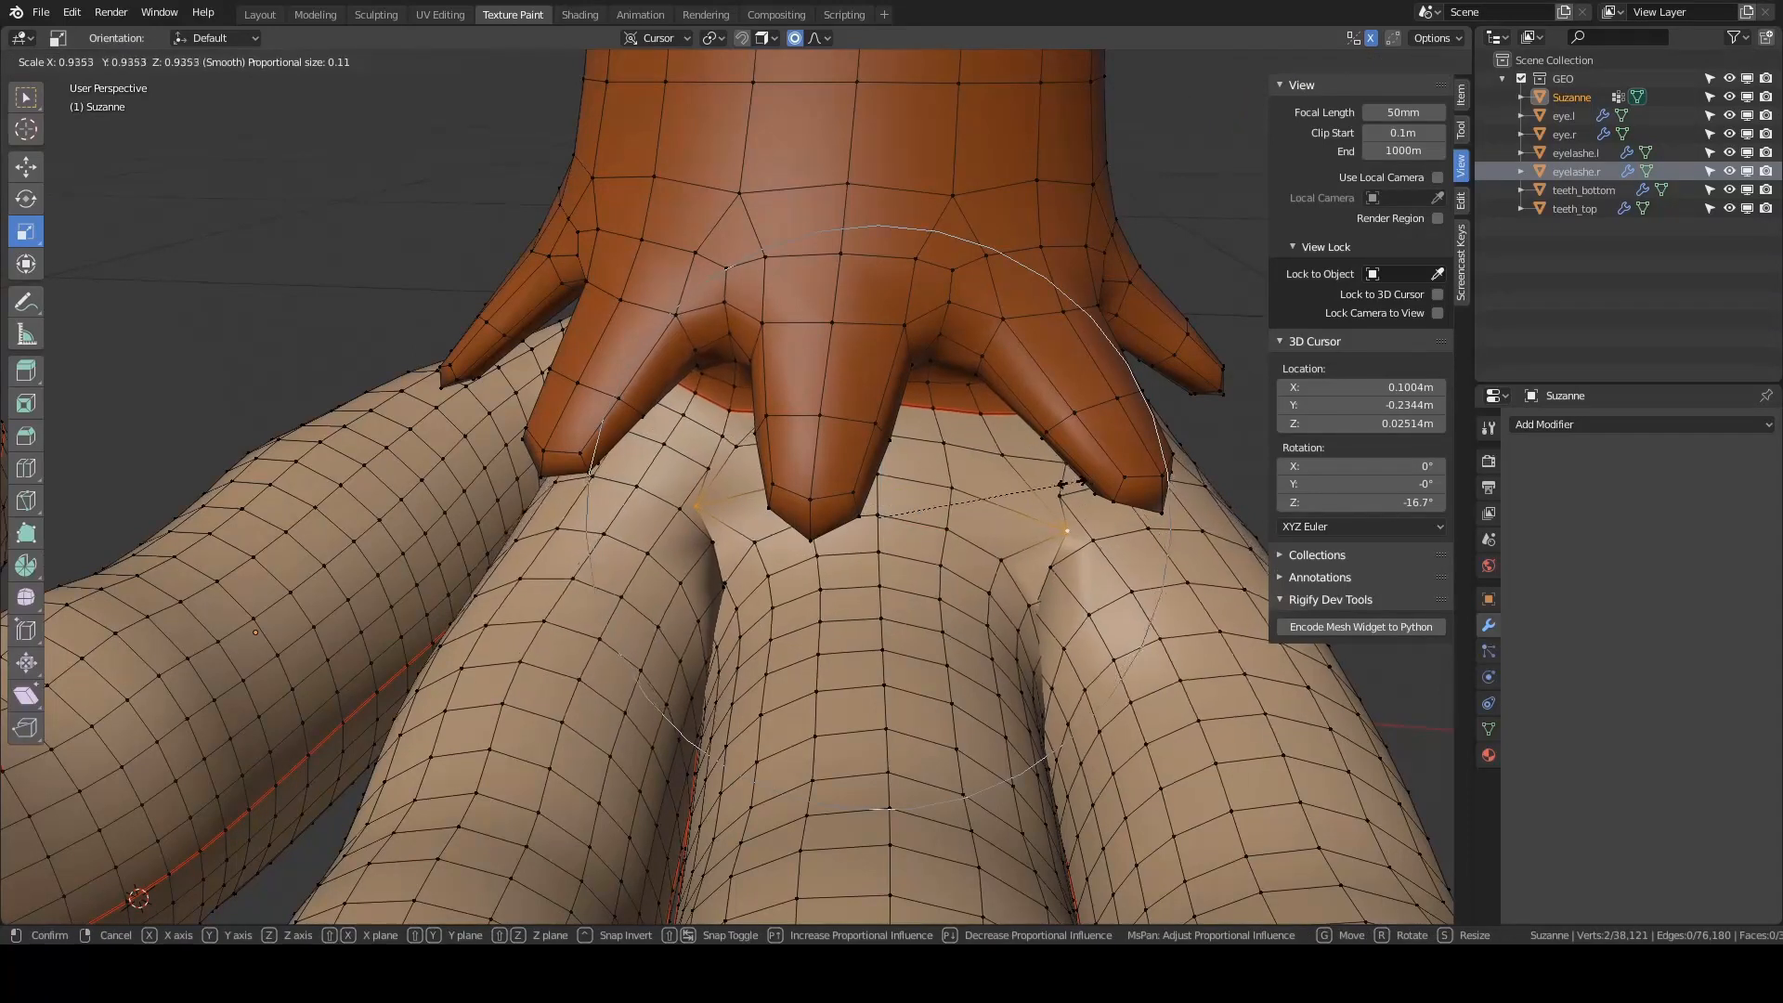
pyautogui.scroll(15, 1062, 487)
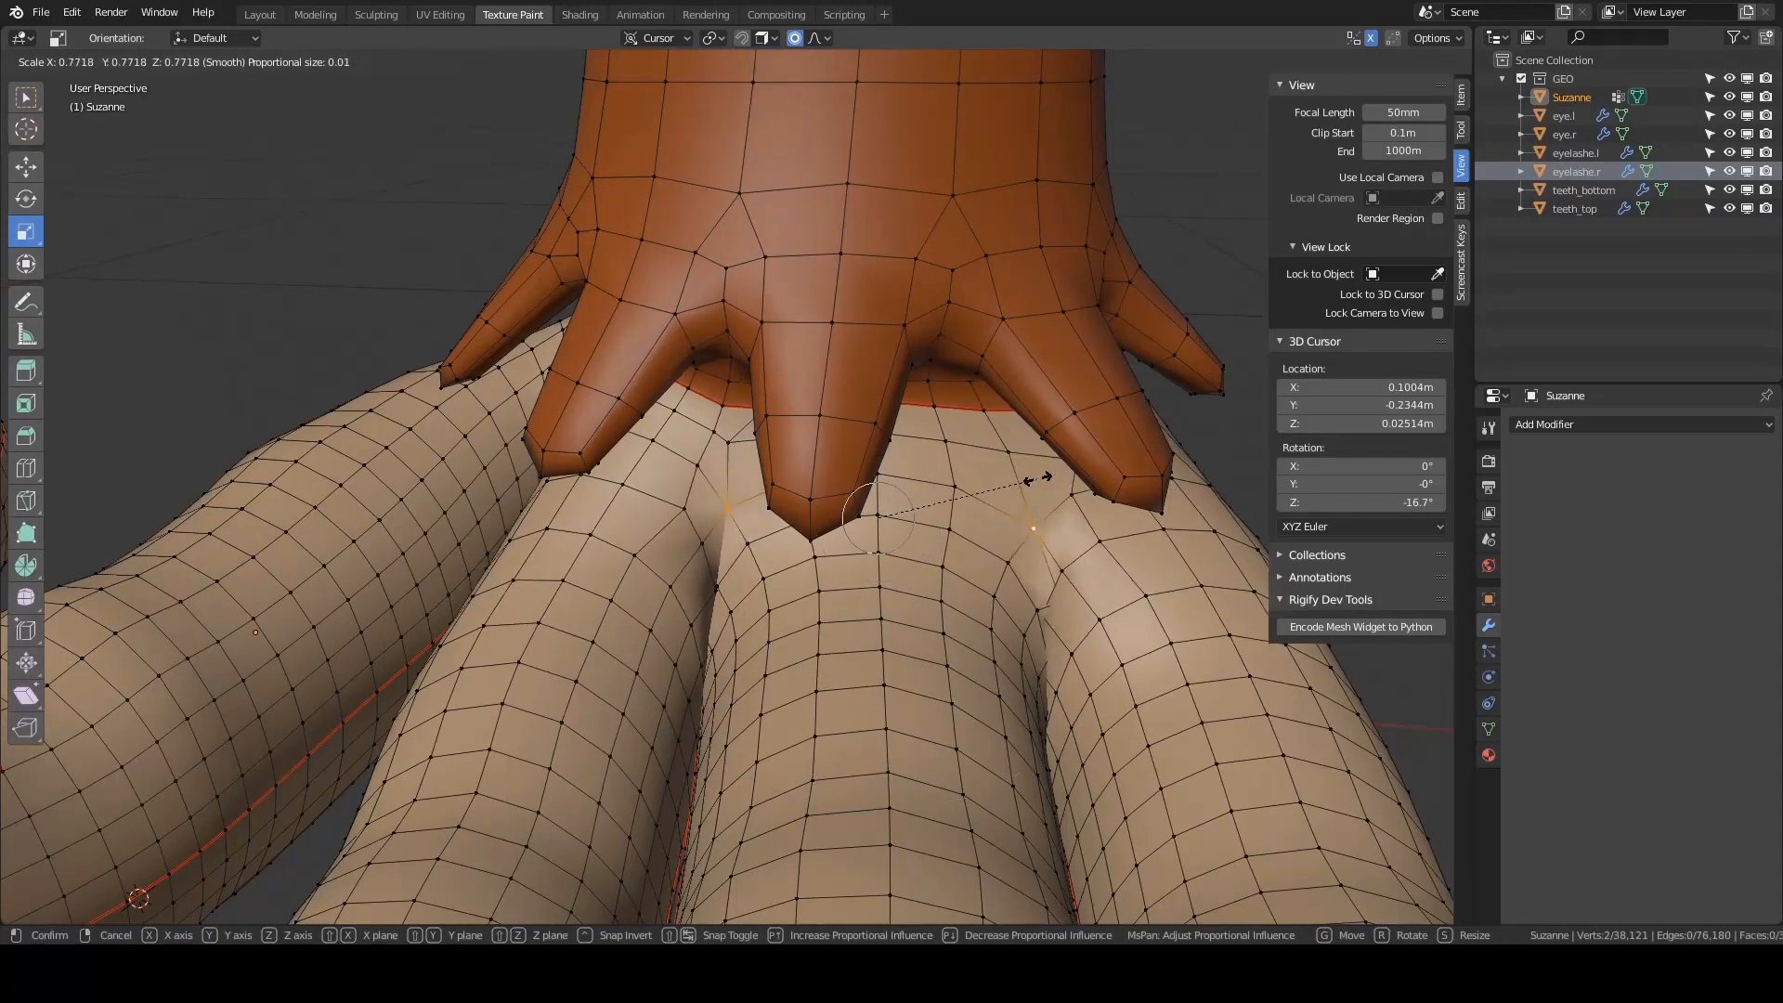
pyautogui.click(1027, 478)
pyautogui.moveTo(1028, 478)
pyautogui.mouseDown(button='middle')
pyautogui.moveTo(951, 438)
pyautogui.moveTo(1012, 503)
pyautogui.moveTo(940, 426)
pyautogui.mouseUp(button='middle')
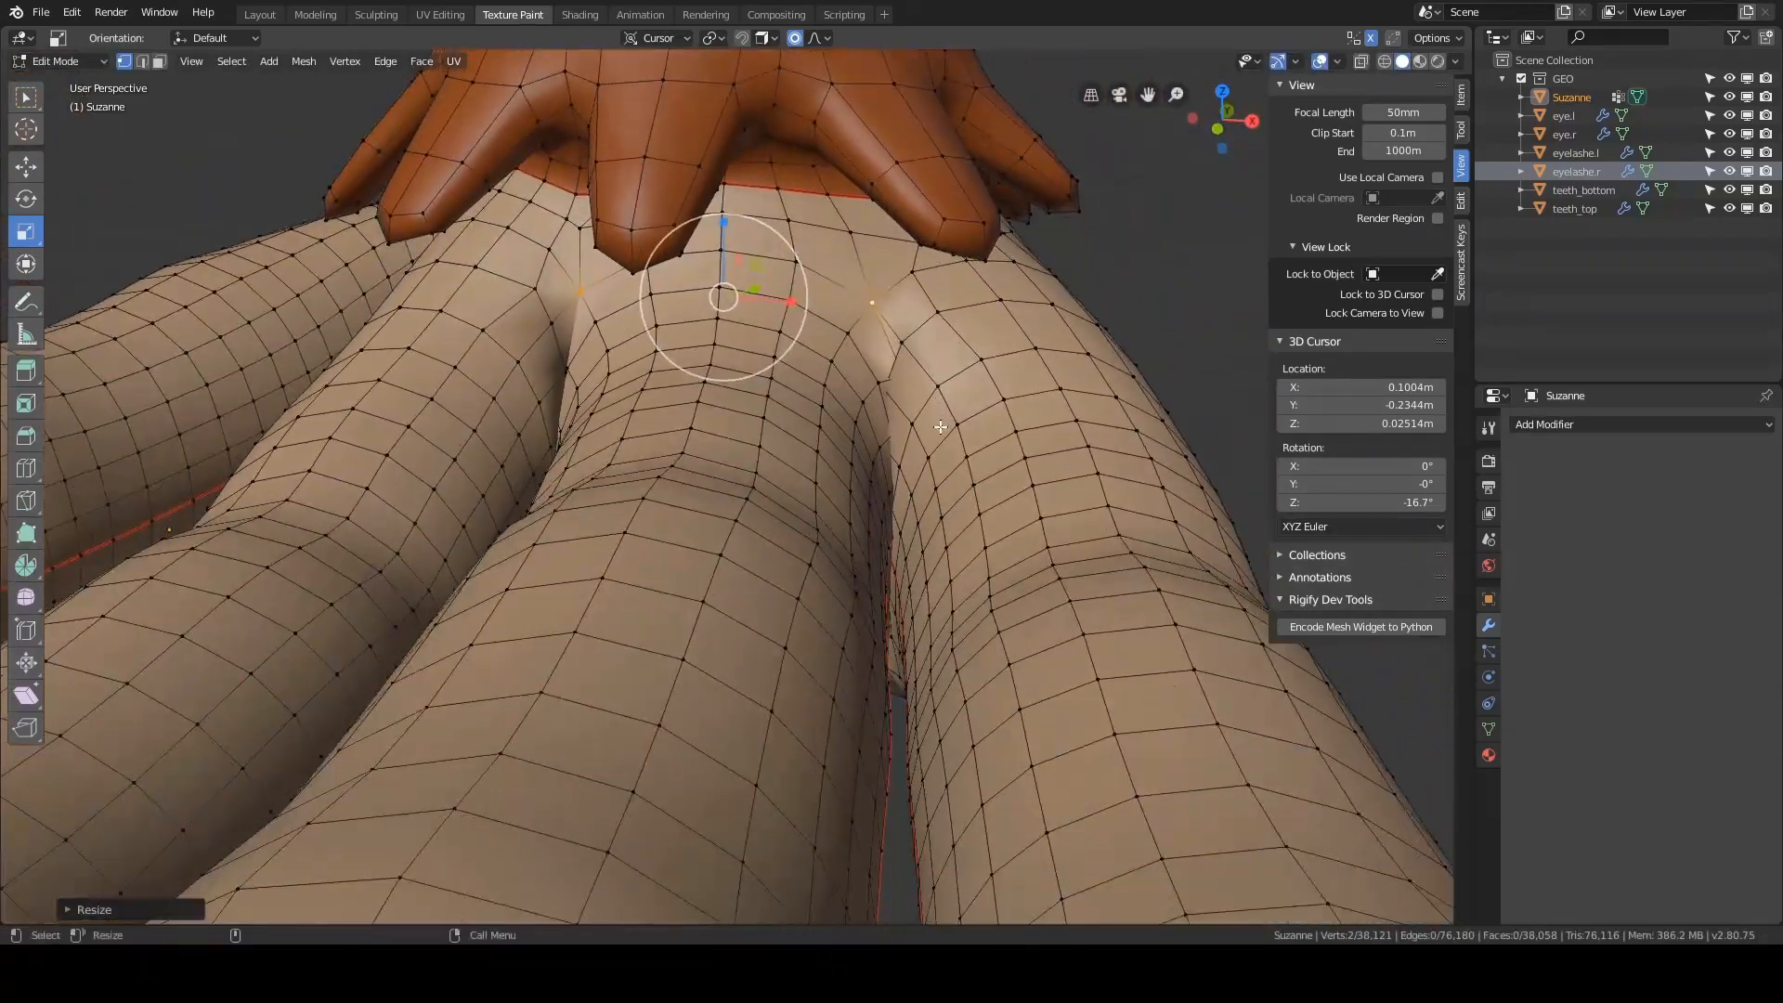
# - Switch the monkey mesh to Sculpt Mode and set the brush radius to 198 px for the gap between the toes
pyautogui.hotkey('ctrl', 'Tab')
pyautogui.click(938, 531)
pyautogui.press('f')
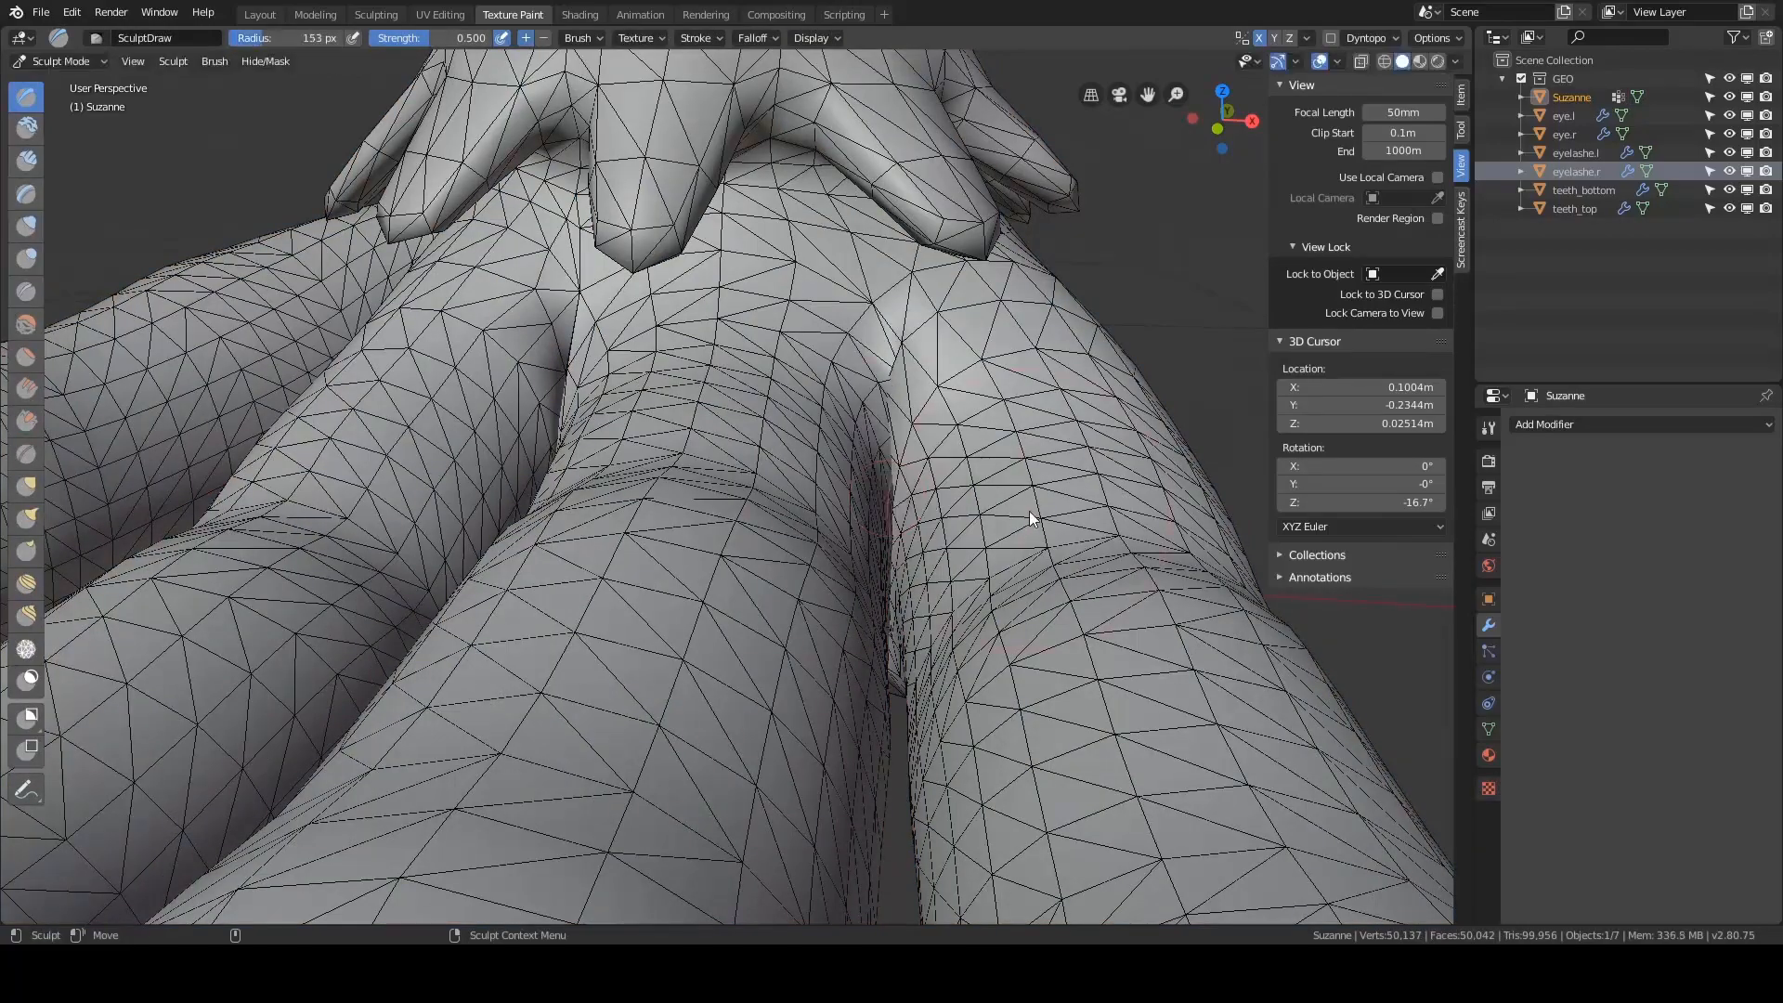
pyautogui.click(891, 425)
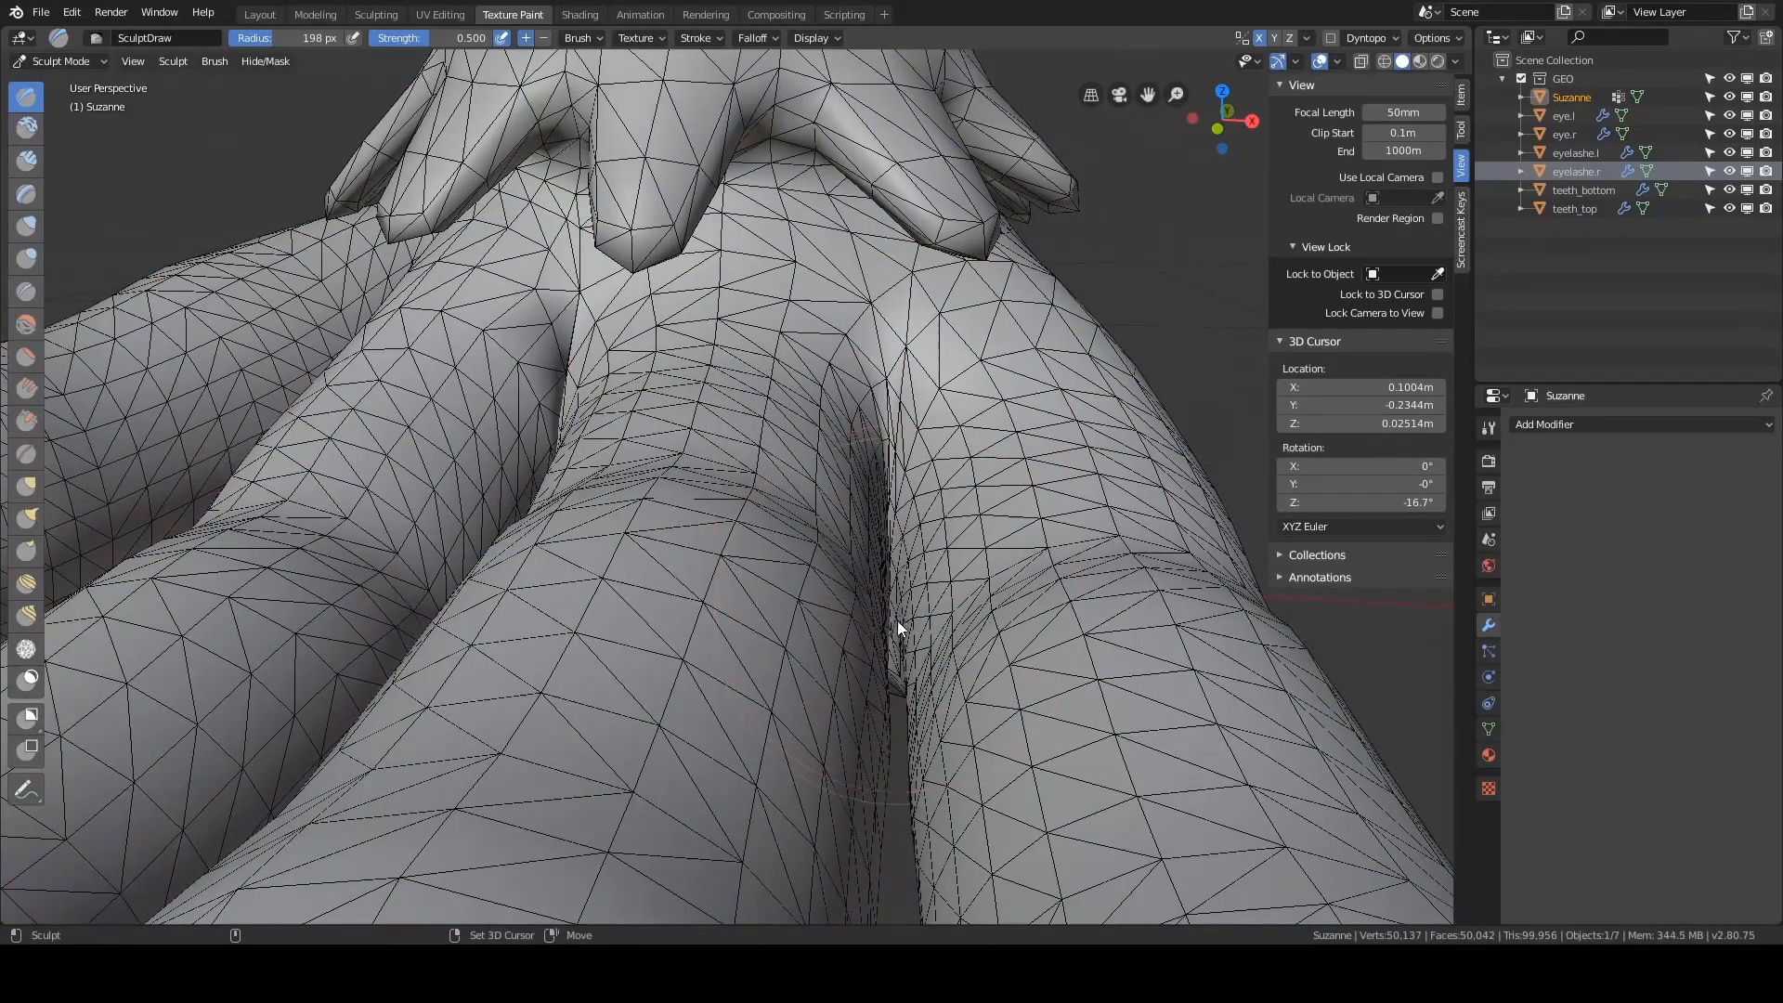
pyautogui.moveTo(897, 620); pyautogui.dragTo(839, 431, button='middle')
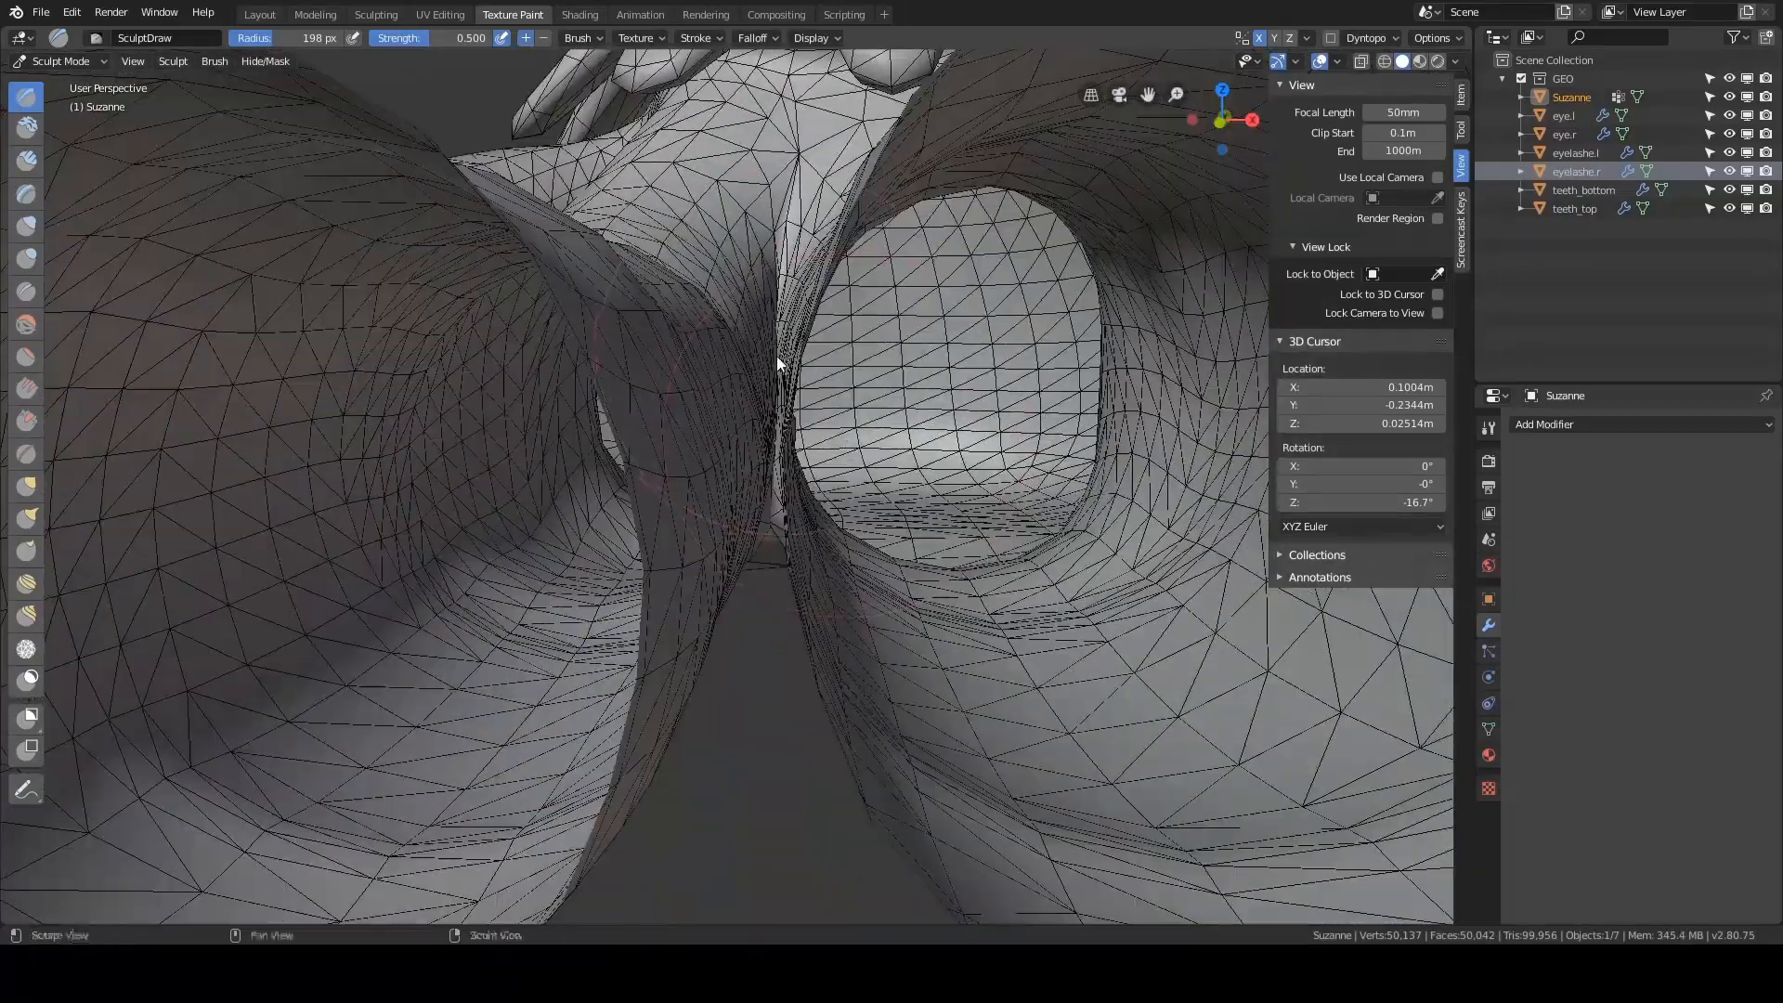
pyautogui.moveTo(777, 357)
pyautogui.mouseDown(button='middle')
pyautogui.moveTo(811, 346)
pyautogui.moveTo(786, 343)
pyautogui.mouseUp(button='middle')
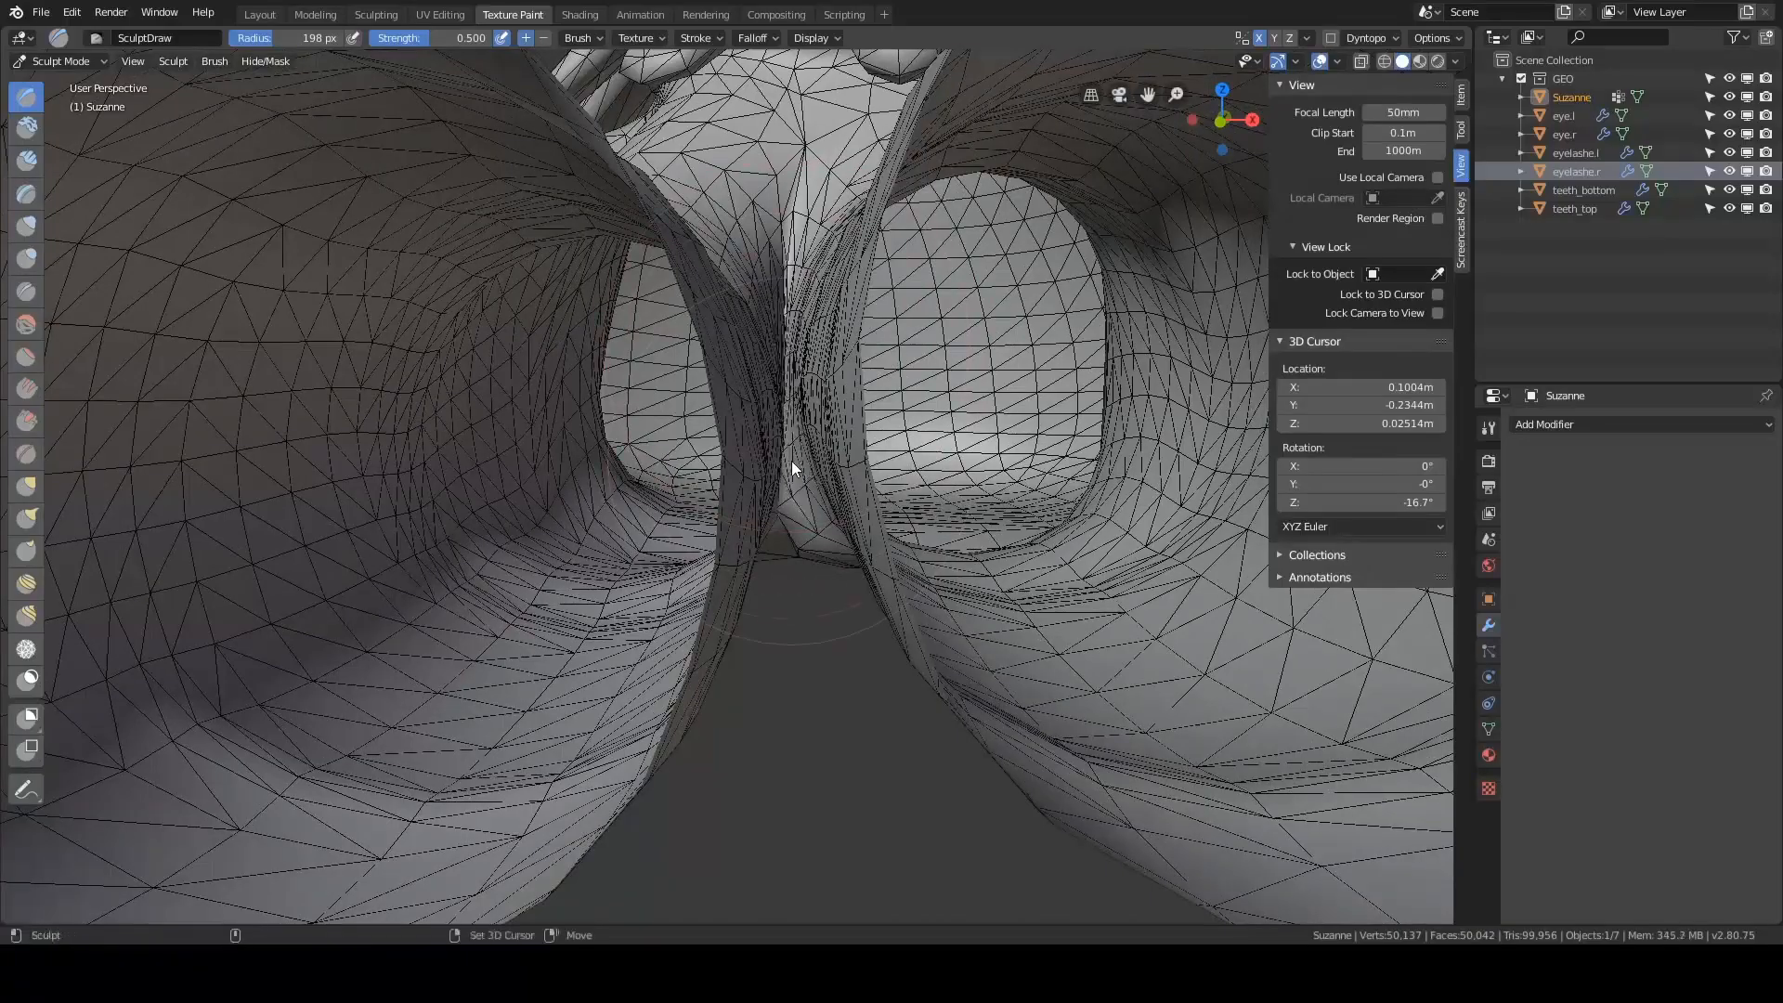
# - Set the sculpt brush radius to 171 px and try the Inflate brush at the base of the inner toe
pyautogui.moveTo(797, 529)
pyautogui.mouseDown(button='middle')
pyautogui.moveTo(843, 442)
pyautogui.moveTo(910, 477)
pyautogui.moveTo(847, 314)
pyautogui.moveTo(762, 408)
pyautogui.moveTo(784, 416)
pyautogui.moveTo(744, 376)
pyautogui.mouseUp(button='middle')
pyautogui.press('f')
pyautogui.click(756, 415)
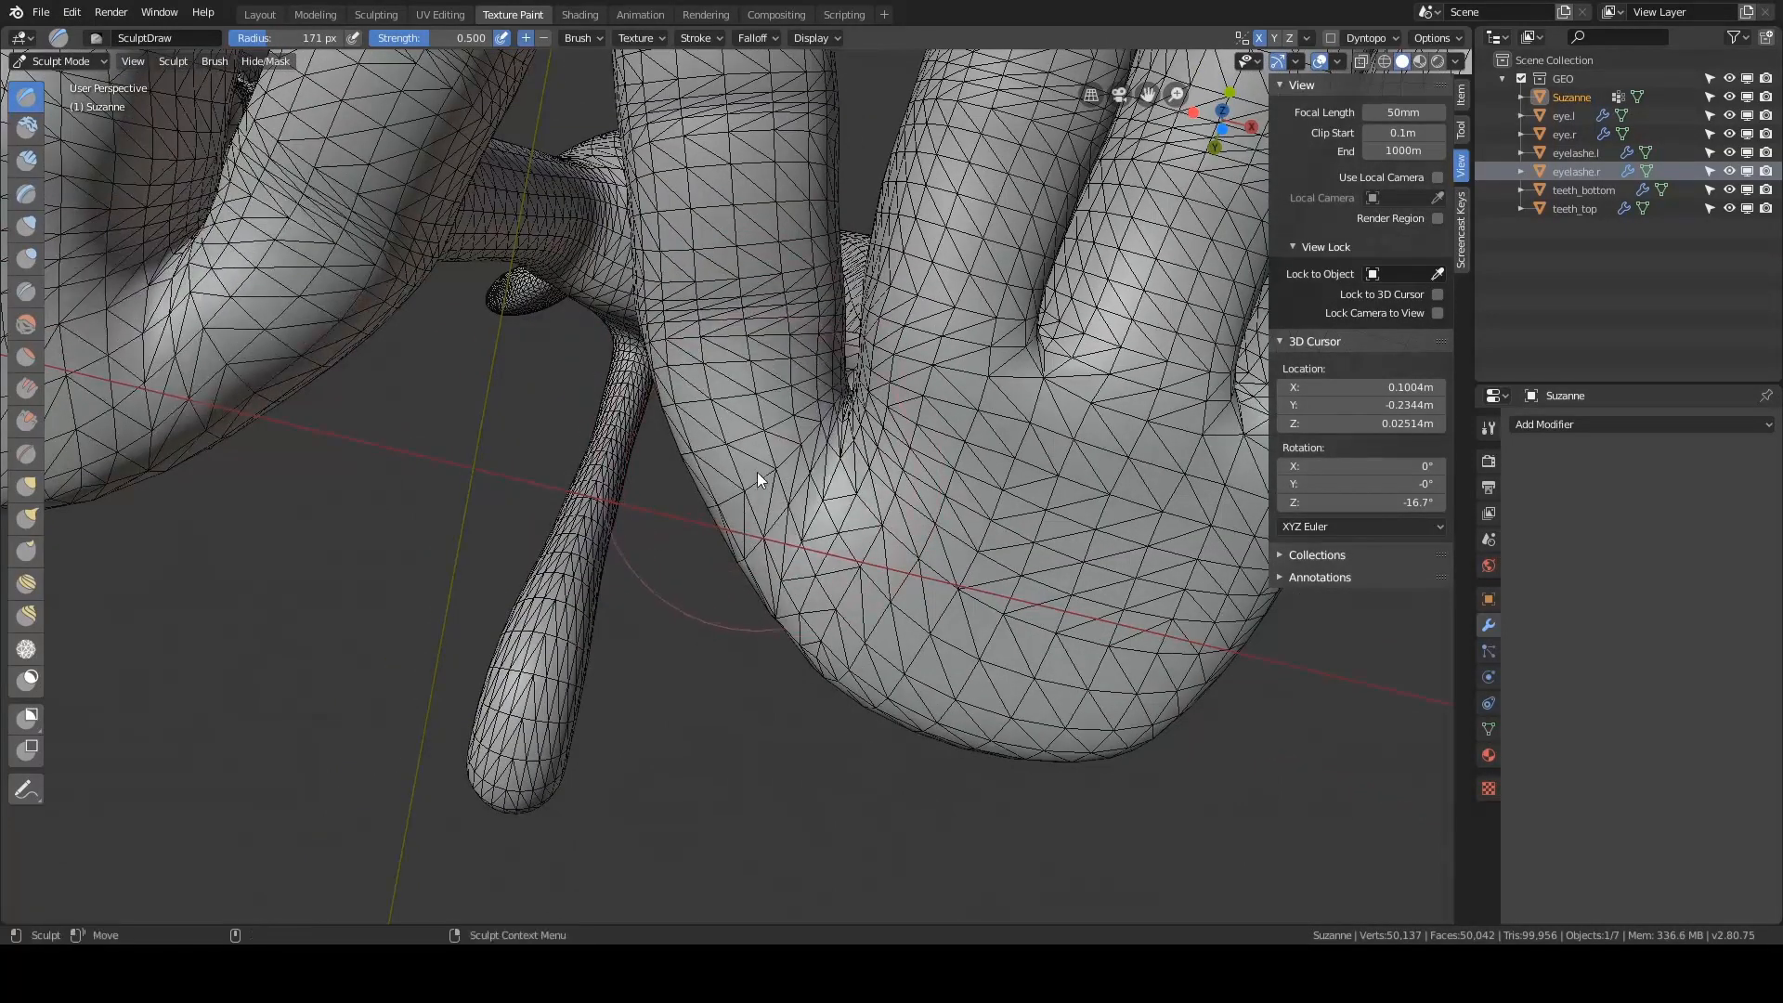
pyautogui.moveTo(770, 474); pyautogui.dragTo(812, 466, button='middle')
pyautogui.press('i')
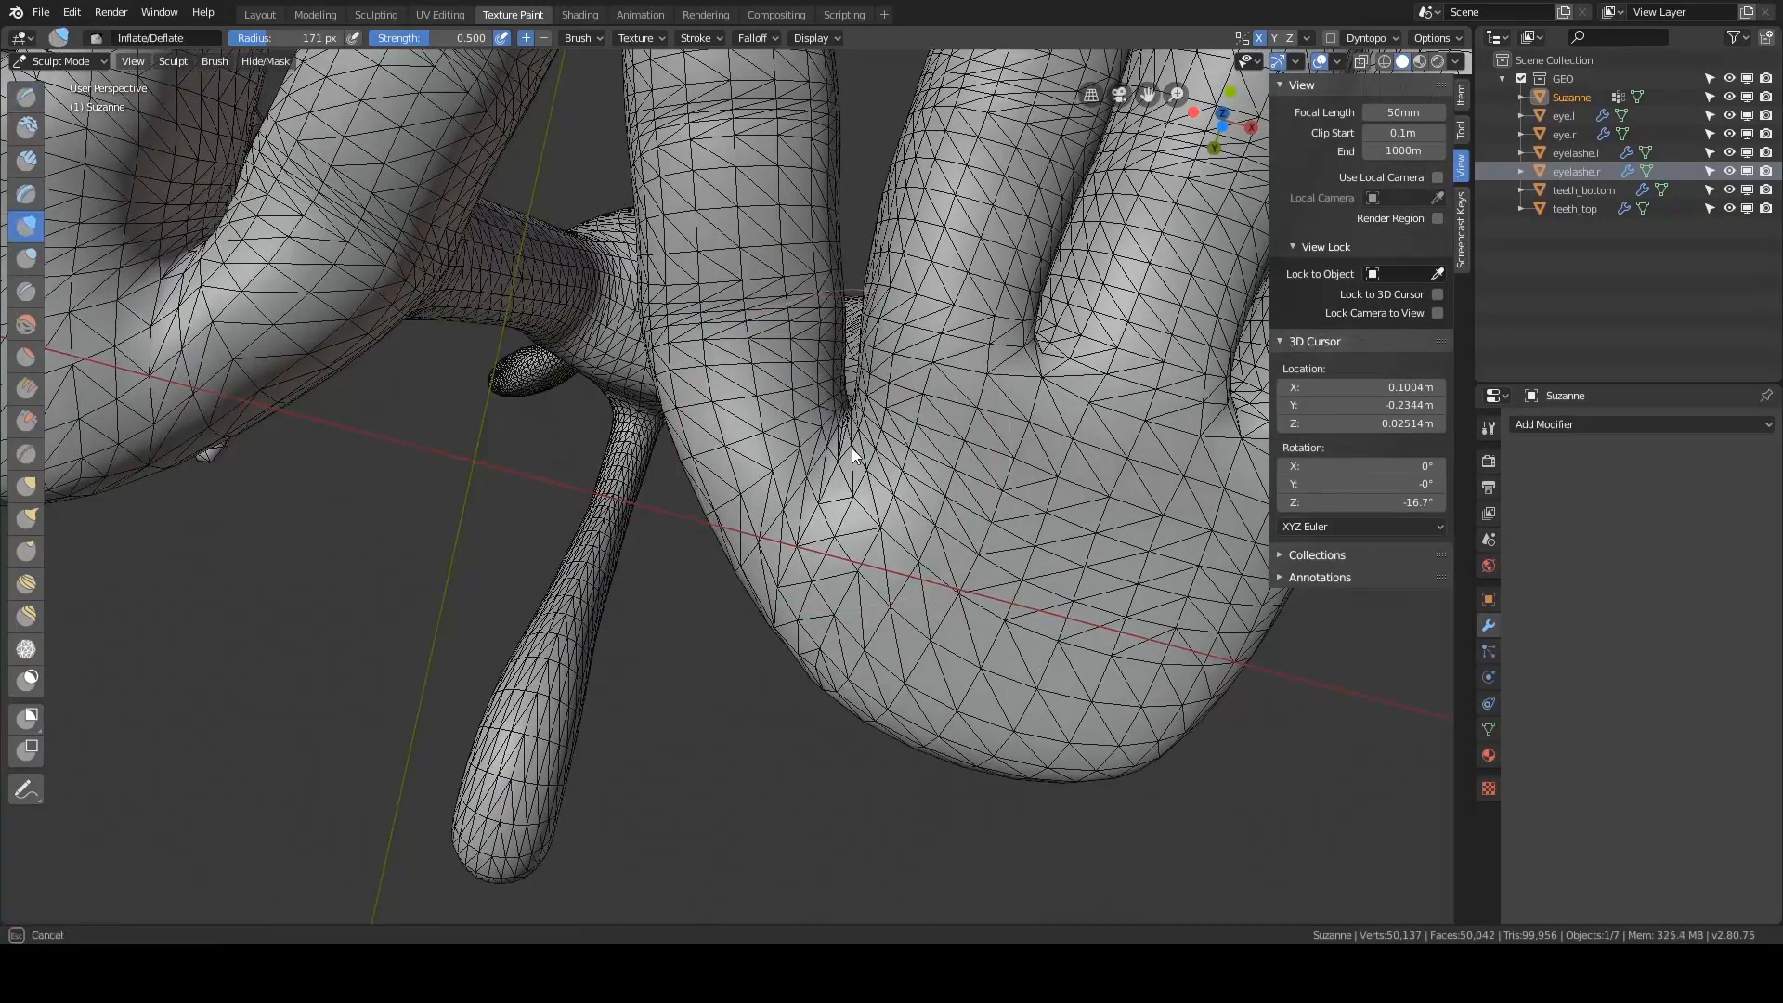
pyautogui.moveTo(740, 487); pyautogui.dragTo(739, 520, button='middle')
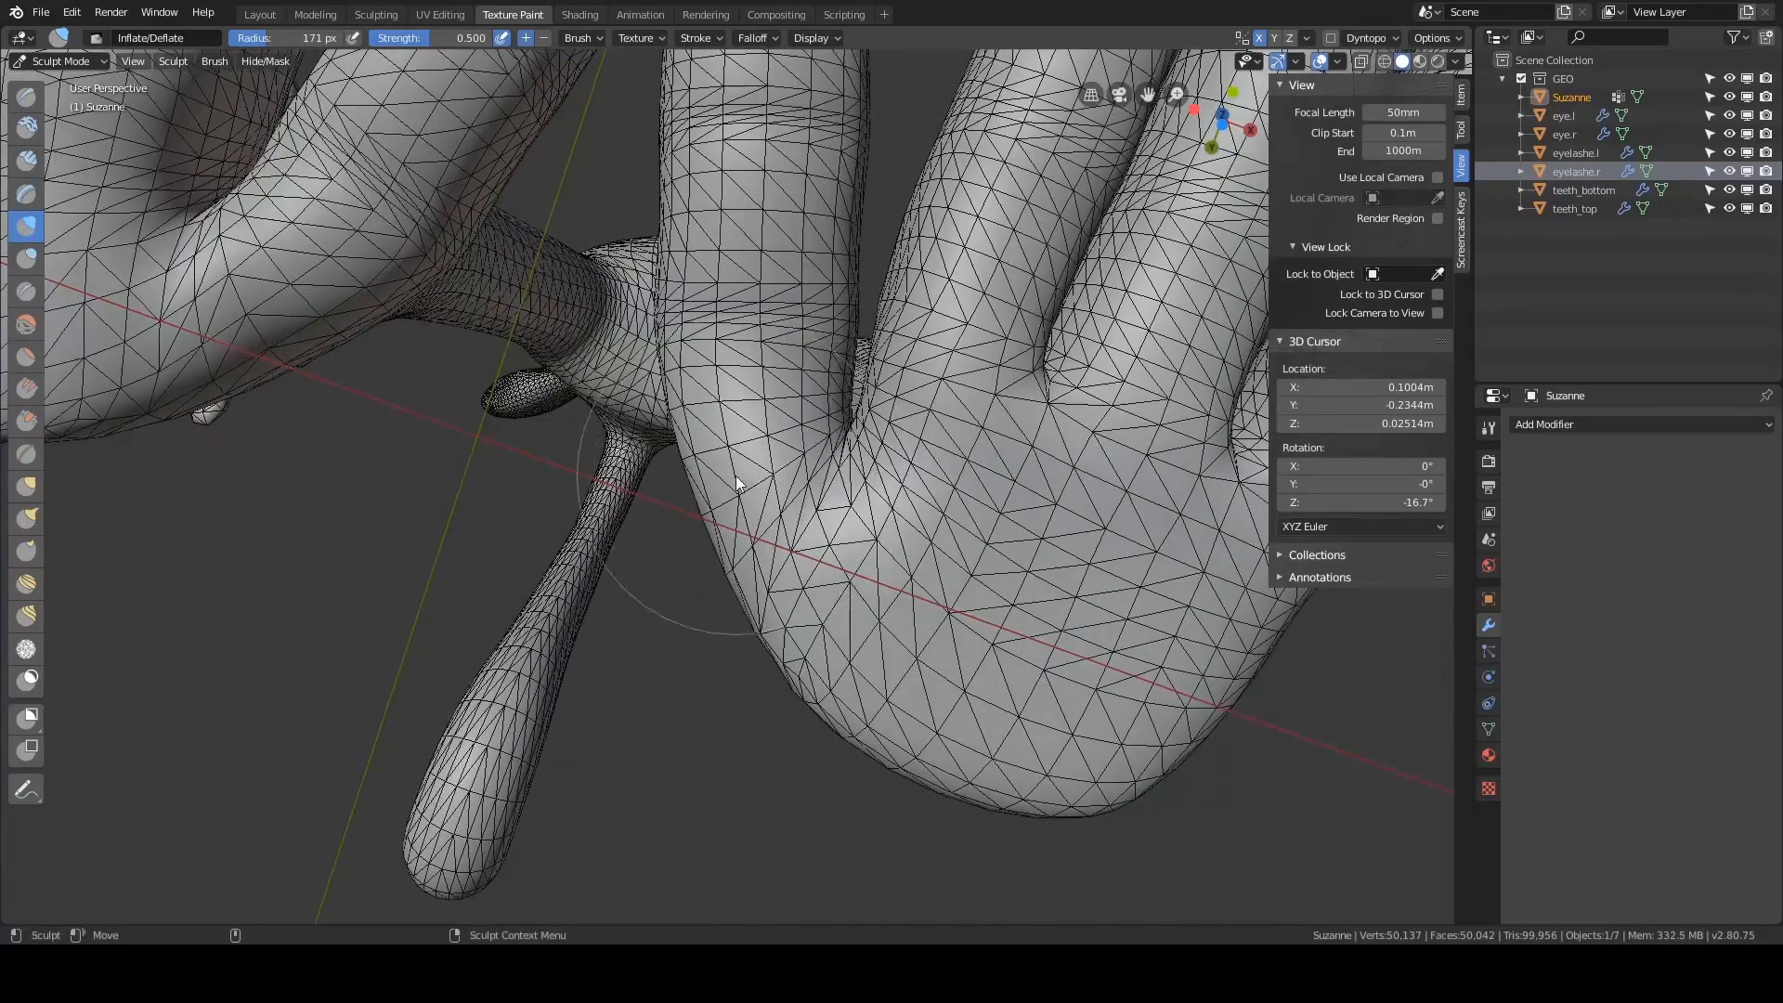
# - Reshape the base of the inner toe under the foot using the Grab brush with a radius of 278 px
pyautogui.press('g')
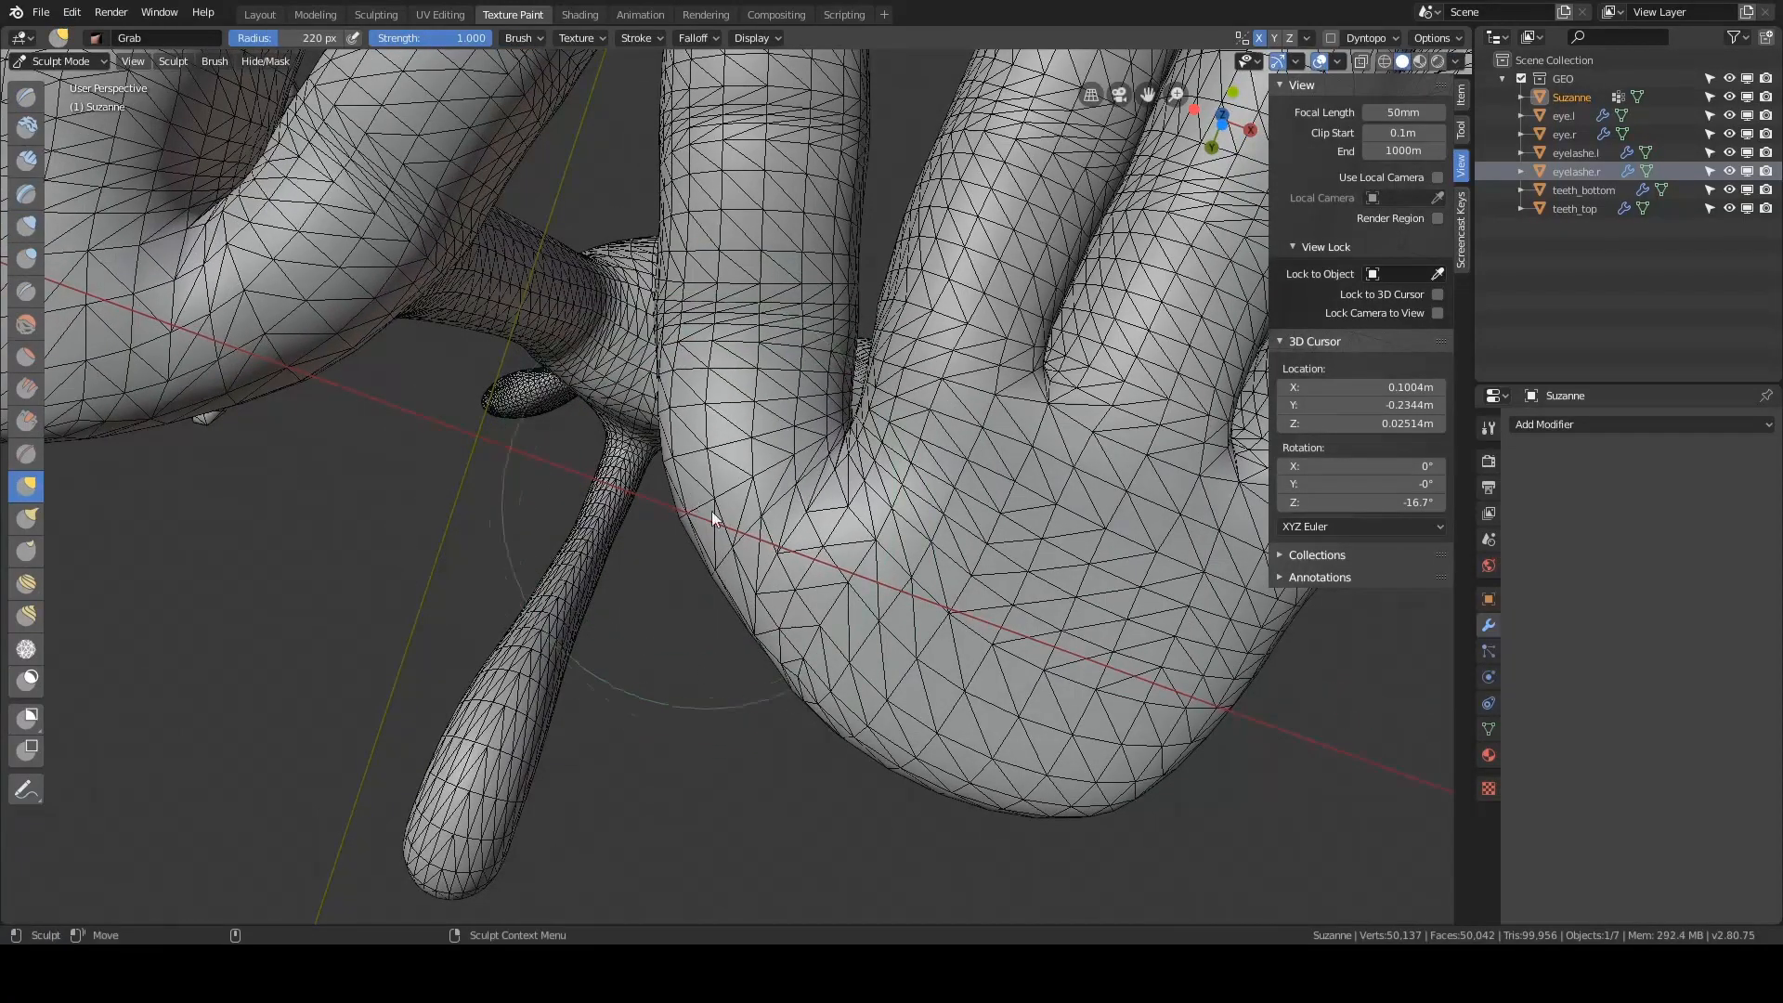
pyautogui.moveTo(768, 376)
pyautogui.mouseDown(button='middle')
pyautogui.moveTo(850, 442)
pyautogui.moveTo(761, 286)
pyautogui.moveTo(756, 410)
pyautogui.moveTo(770, 412)
pyautogui.mouseUp(button='middle')
pyautogui.press('f')
pyautogui.moveTo(738, 403); pyautogui.dragTo(839, 407)
pyautogui.moveTo(854, 612); pyautogui.dragTo(838, 600)
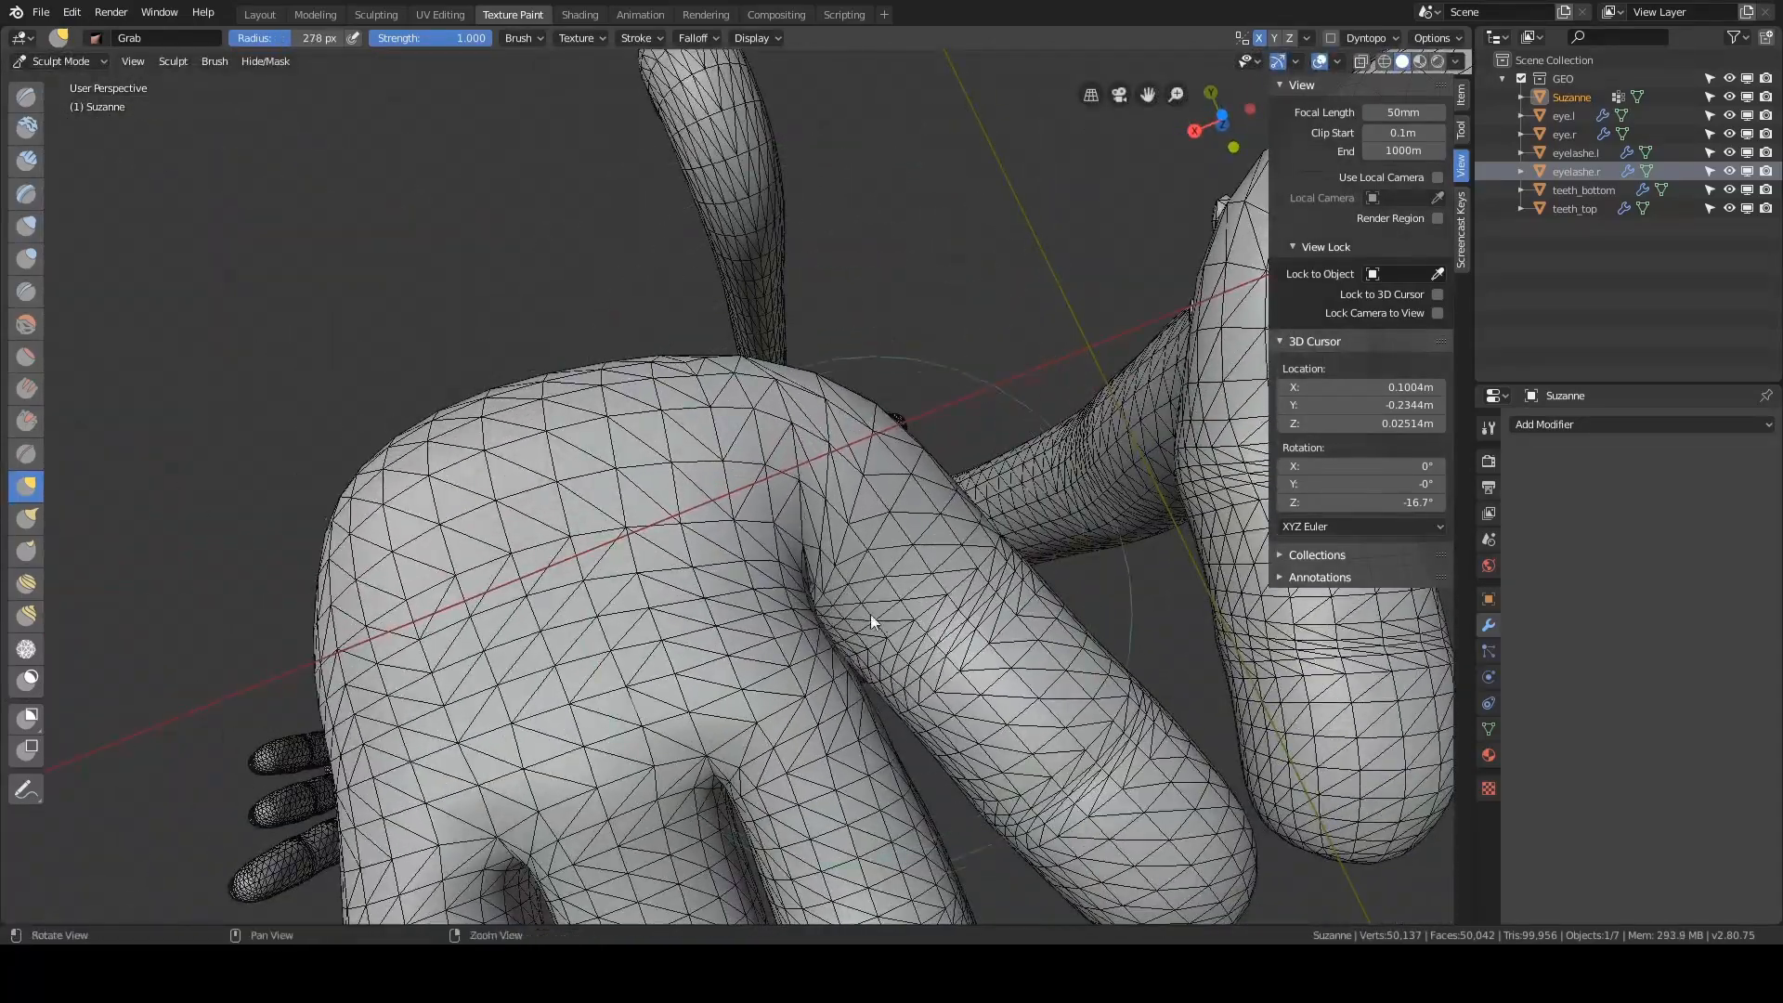
# - Pull the inner toe's base further into shape with the Grab brush, and set the brush radius to 212 px
pyautogui.moveTo(870, 615)
pyautogui.mouseDown(button='middle')
pyautogui.moveTo(854, 550)
pyautogui.moveTo(915, 481)
pyautogui.moveTo(788, 531)
pyautogui.moveTo(824, 616)
pyautogui.moveTo(977, 487)
pyautogui.moveTo(995, 440)
pyautogui.mouseUp(button='middle')
pyautogui.press('f')
pyautogui.click(955, 477)
pyautogui.moveTo(995, 442); pyautogui.dragTo(994, 475)
pyautogui.moveTo(994, 476)
pyautogui.mouseDown(button='middle')
pyautogui.moveTo(1051, 469)
pyautogui.moveTo(1052, 433)
pyautogui.moveTo(871, 381)
pyautogui.moveTo(737, 402)
pyautogui.moveTo(772, 370)
pyautogui.moveTo(885, 380)
pyautogui.moveTo(947, 526)
pyautogui.moveTo(961, 513)
pyautogui.moveTo(977, 544)
pyautogui.moveTo(822, 475)
pyautogui.mouseUp(button='middle')
pyautogui.press('f')
pyautogui.click(1141, 467)
pyautogui.scroll(4, 873, 482)
pyautogui.scroll(1, 873, 482)
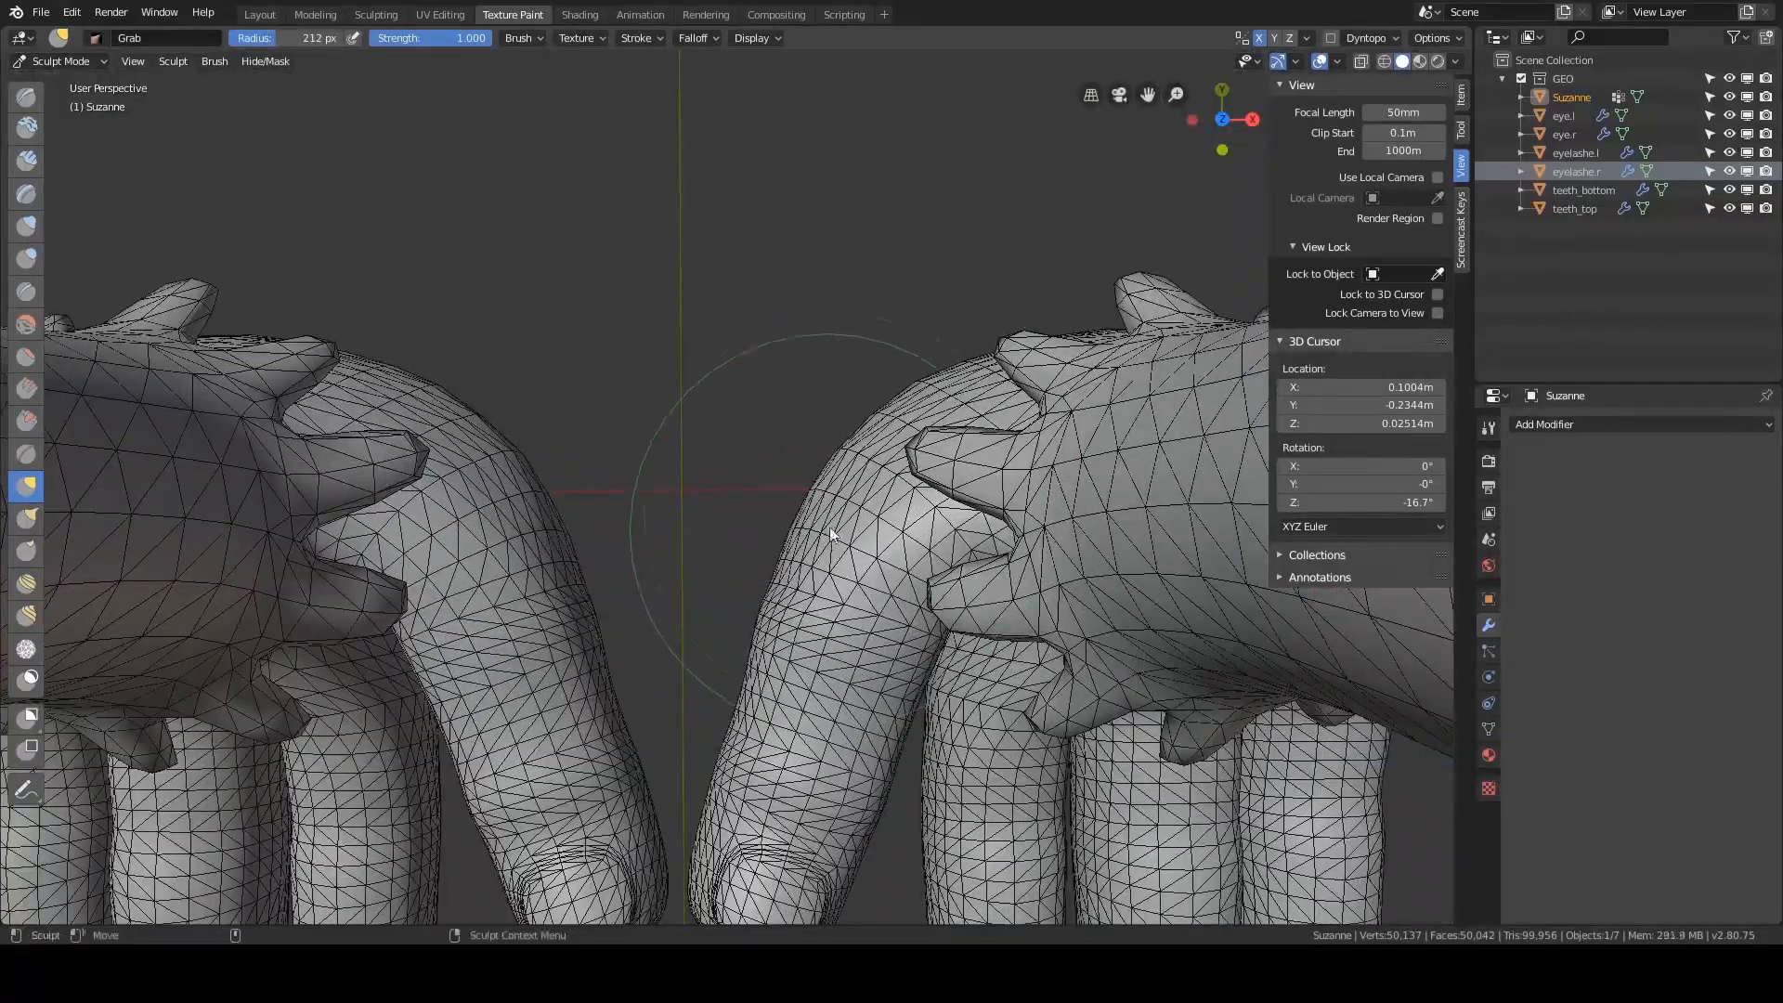
# - Switch the monkey mesh to Edit Mode at the hand and clear the selection
pyautogui.moveTo(905, 395)
pyautogui.mouseDown(button='middle')
pyautogui.moveTo(917, 427)
pyautogui.moveTo(895, 336)
pyautogui.moveTo(975, 440)
pyautogui.moveTo(1201, 425)
pyautogui.moveTo(770, 314)
pyautogui.moveTo(823, 477)
pyautogui.mouseUp(button='middle')
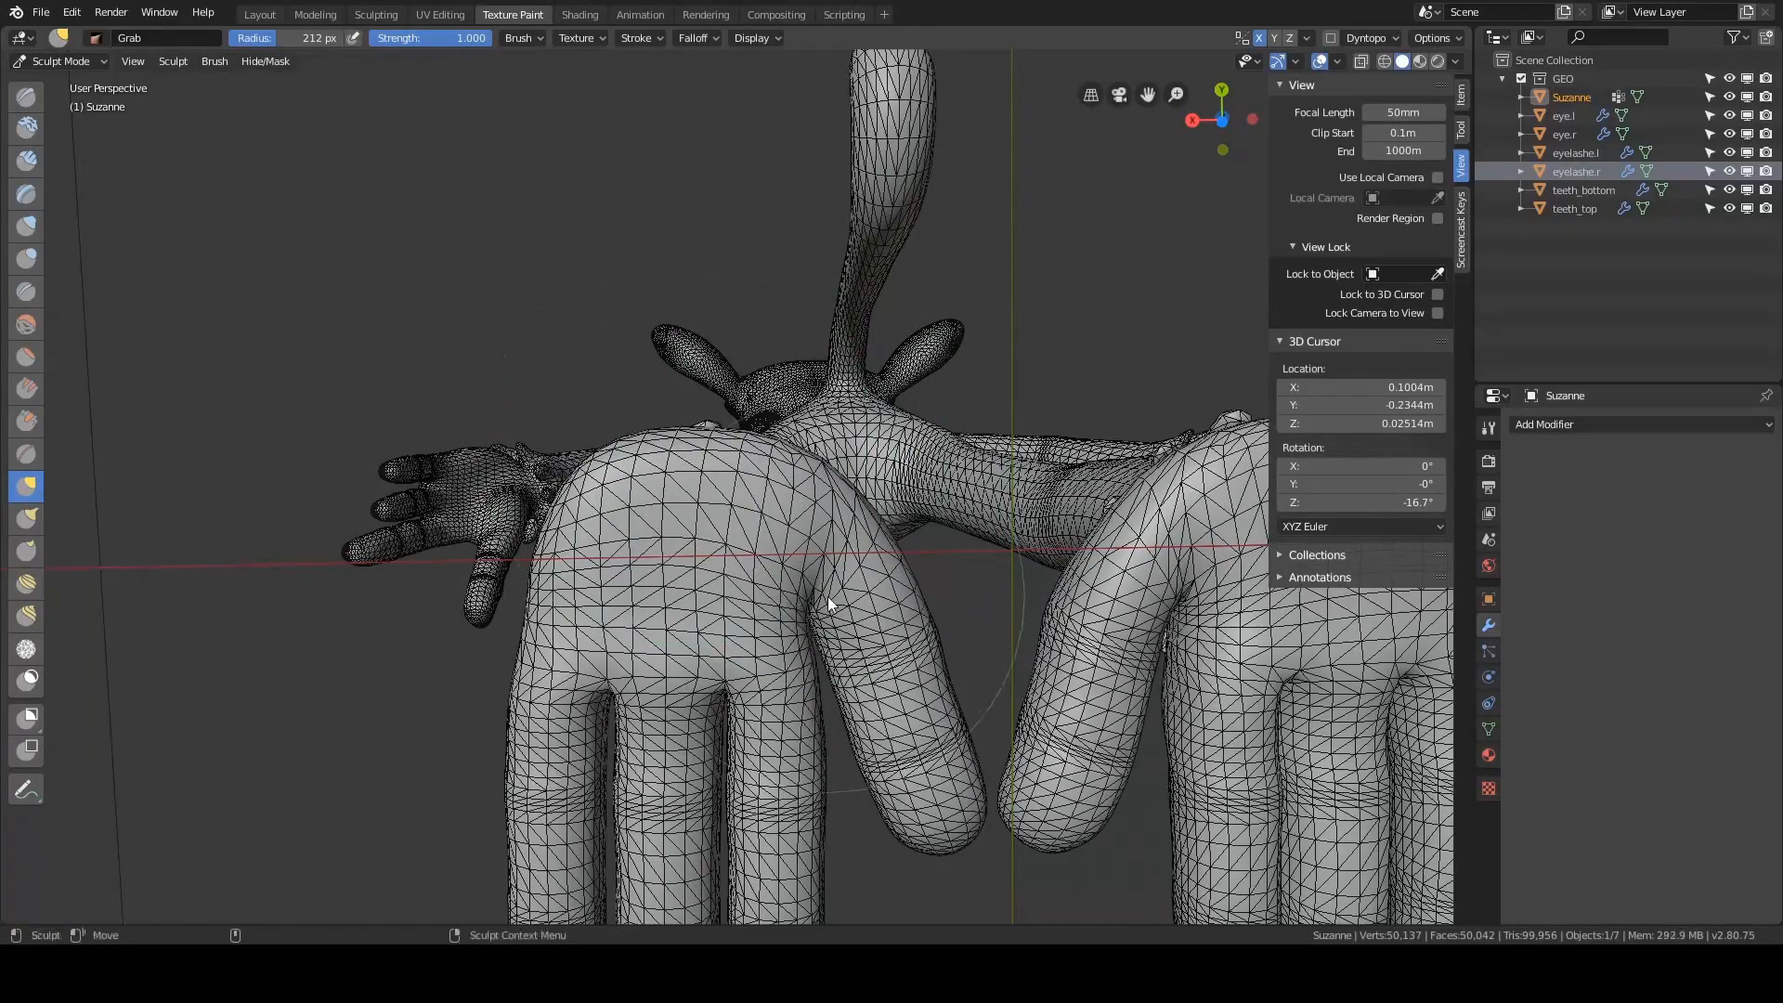
pyautogui.moveTo(828, 596); pyautogui.dragTo(790, 499, button='middle')
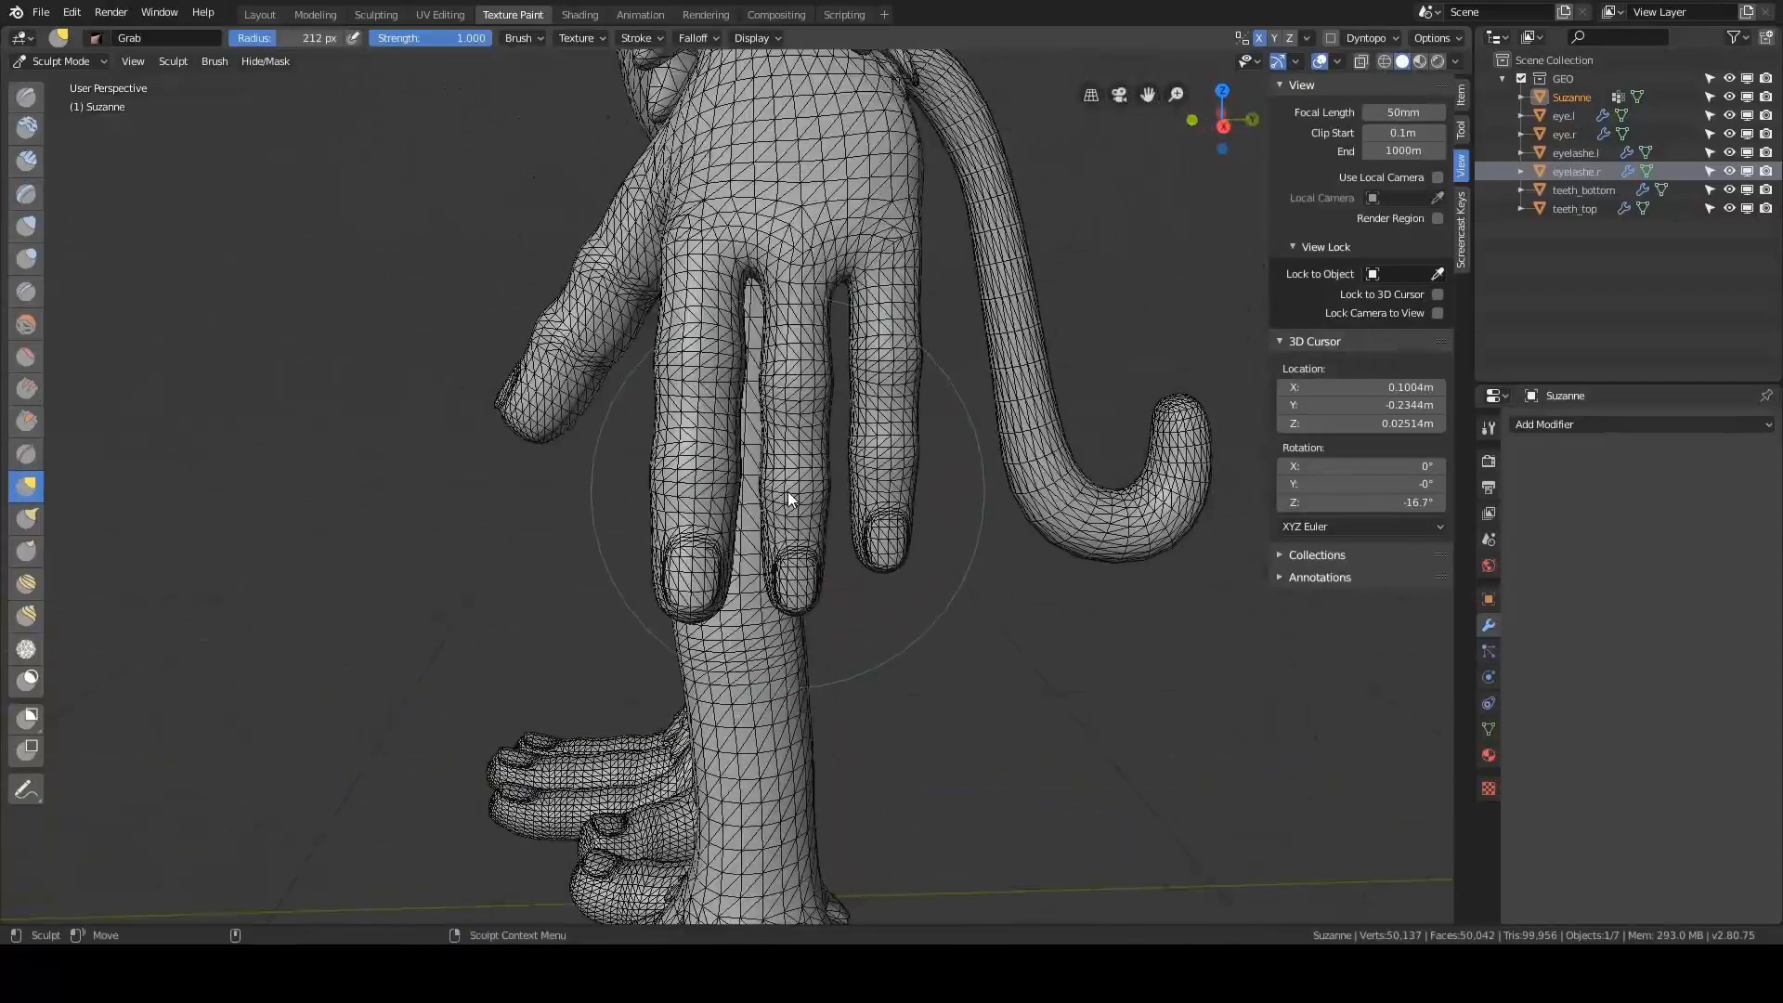
pyautogui.hotkey('ctrl', 'Tab')
pyautogui.press('a')
pyautogui.hotkey('alt', 'a')
pyautogui.press('a')
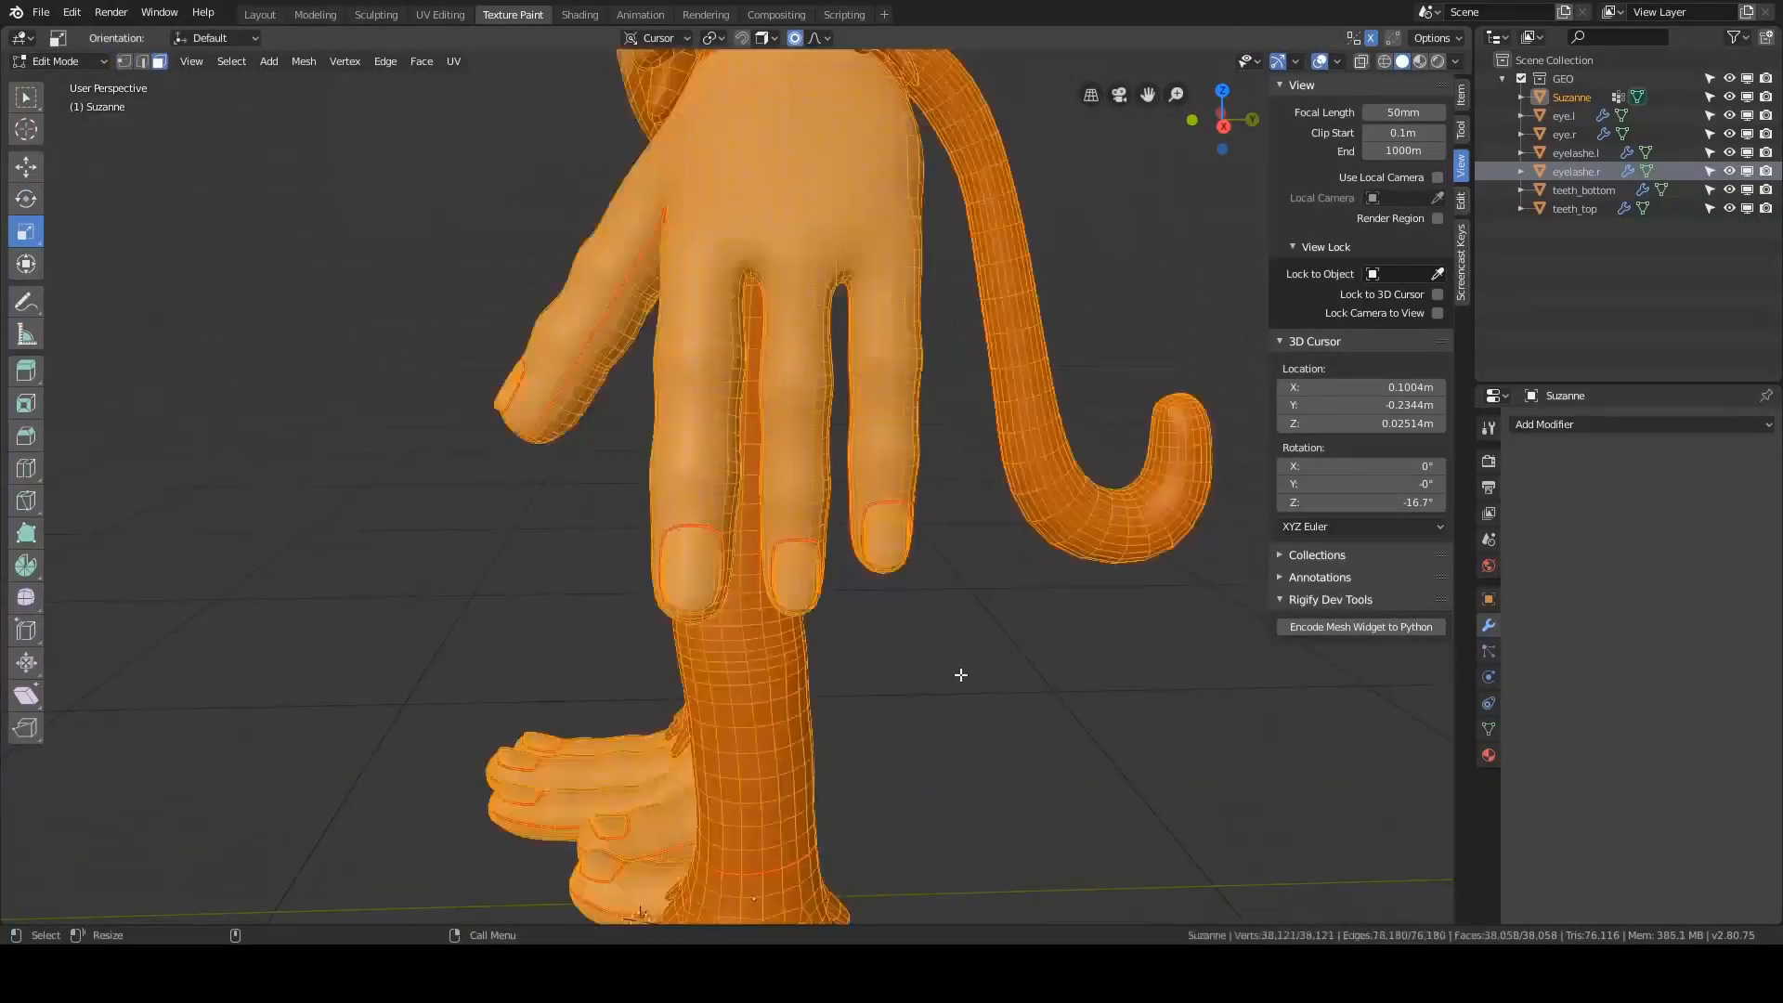
pyautogui.click(960, 674)
pyautogui.keyDown('alt'); pyautogui.moveTo(960, 674); pyautogui.dragTo(844, 600, button='right'); pyautogui.keyUp('alt')
pyautogui.keyDown('alt'); pyautogui.moveTo(844, 601); pyautogui.dragTo(704, 445); pyautogui.keyUp('alt')
pyautogui.keyDown('alt'); pyautogui.moveTo(705, 446); pyautogui.dragTo(784, 415, button='right'); pyautogui.keyUp('alt')
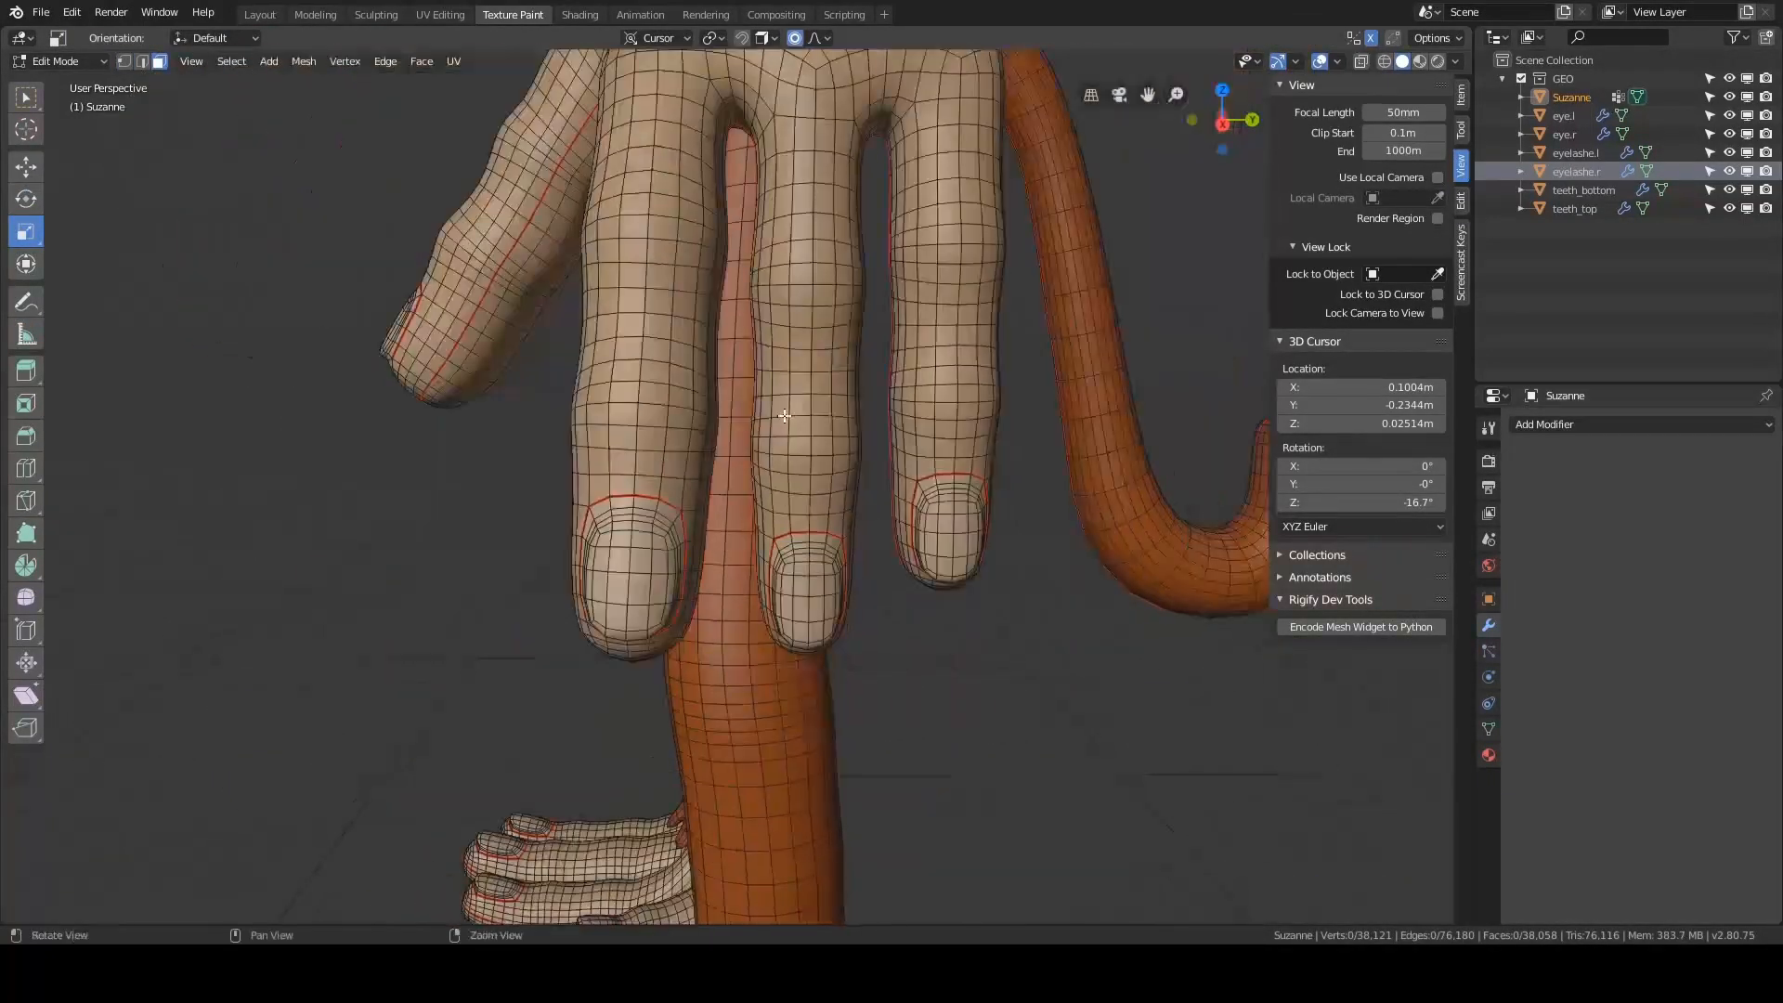
pyautogui.keyDown('alt'); pyautogui.moveTo(785, 416); pyautogui.dragTo(804, 468, button='middle'); pyautogui.keyUp('alt')
pyautogui.doubleClick(808, 521)
pyautogui.press('f')
pyautogui.scroll(-14, 810, 521)
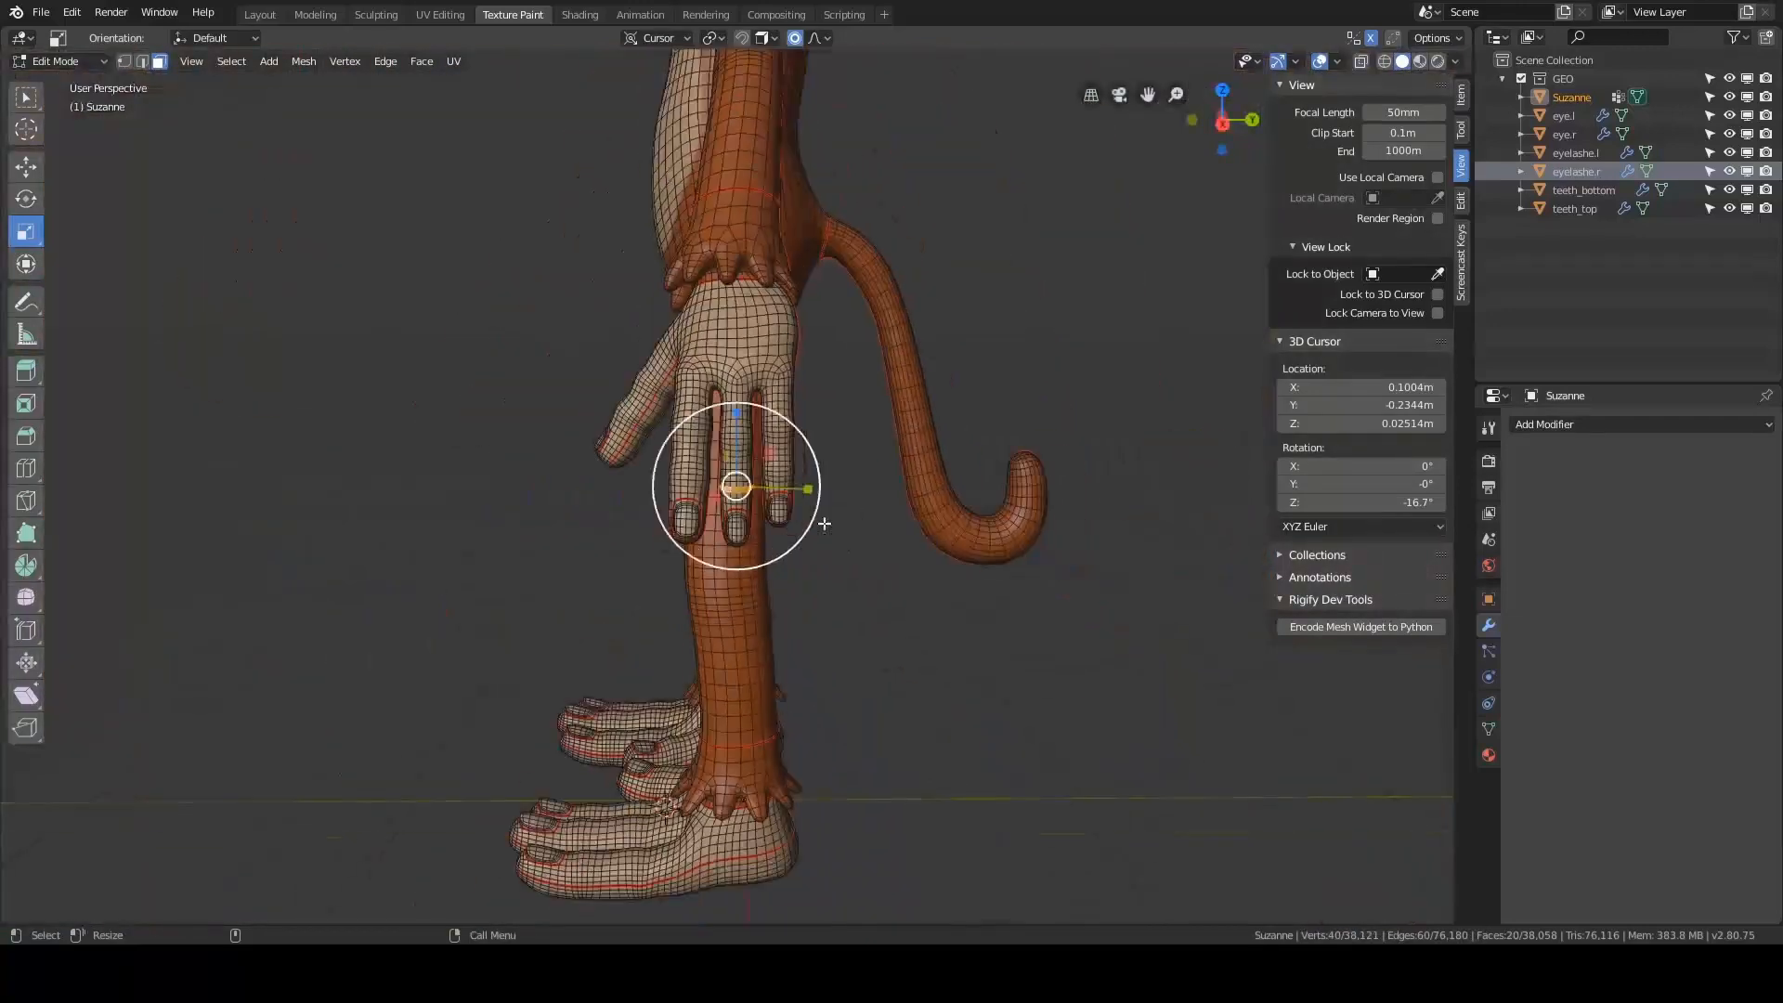
pyautogui.press('a')
pyautogui.click(911, 649)
pyautogui.scroll(4, 915, 644)
pyautogui.keyDown('alt'); pyautogui.moveTo(696, 483); pyautogui.dragTo(688, 470); pyautogui.keyUp('alt')
pyautogui.doubleClick(641, 451)
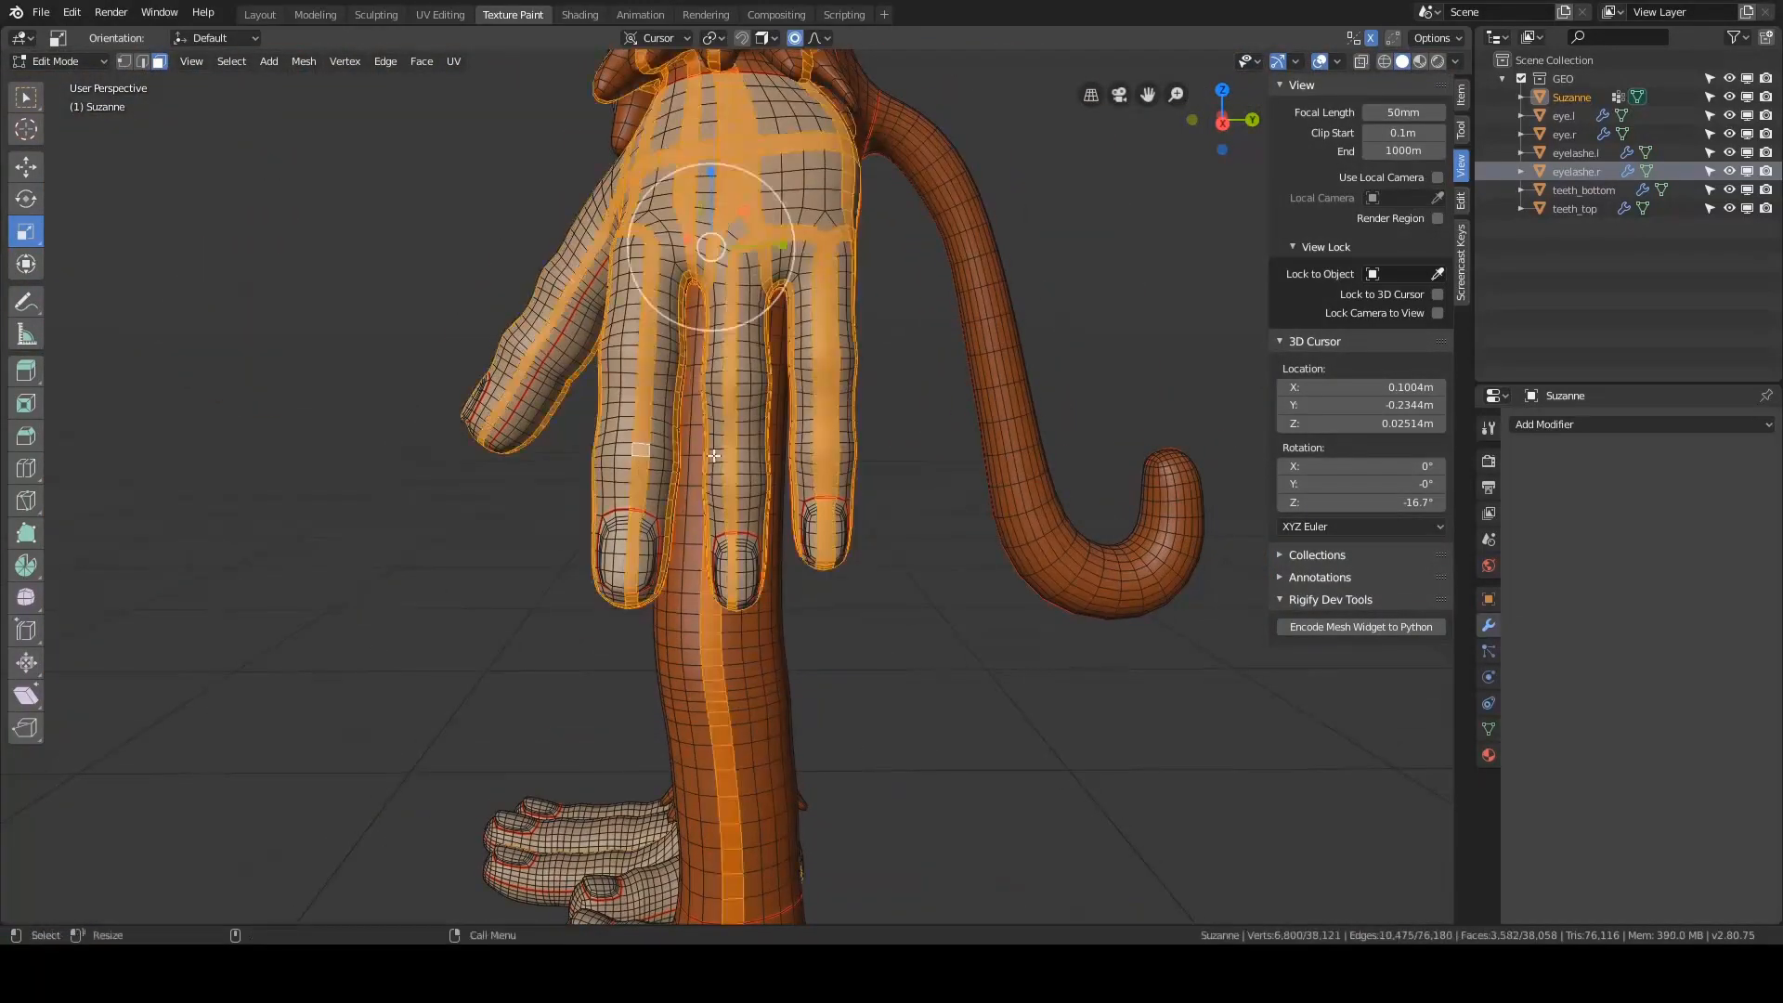
pyautogui.press('a')
pyautogui.hotkey('alt', 'a')
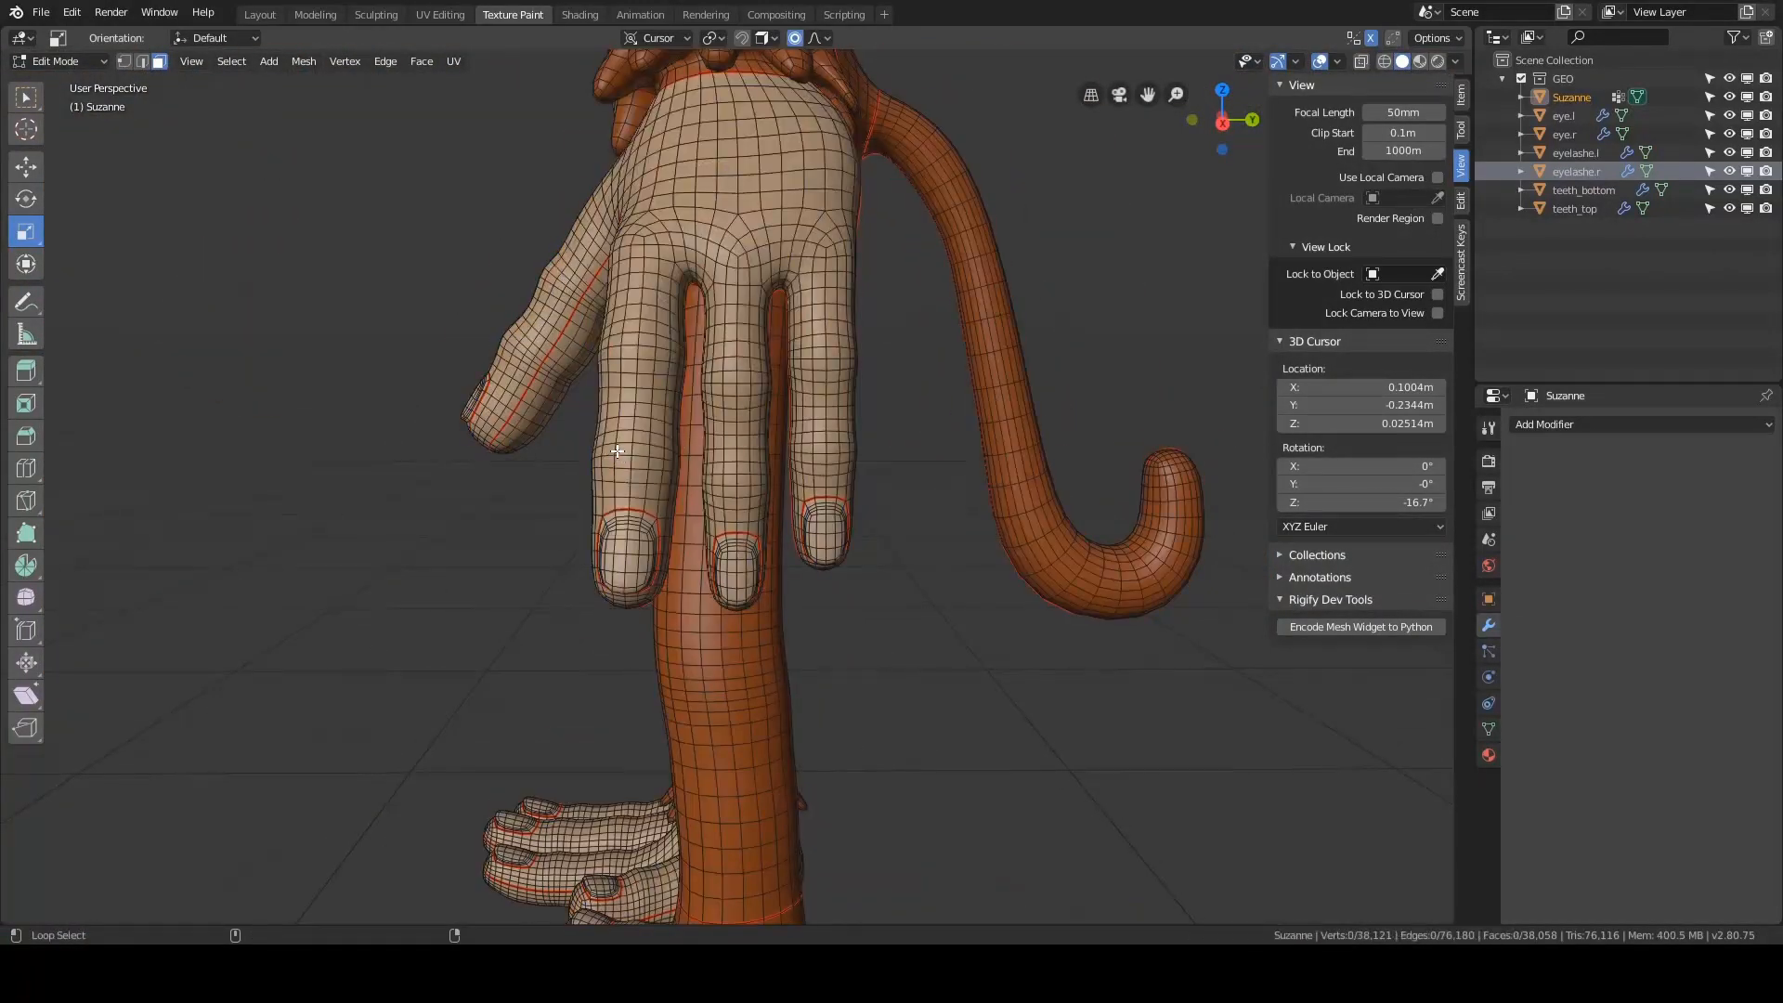
pyautogui.keyDown('alt'); pyautogui.click(635, 453); pyautogui.keyUp('alt')
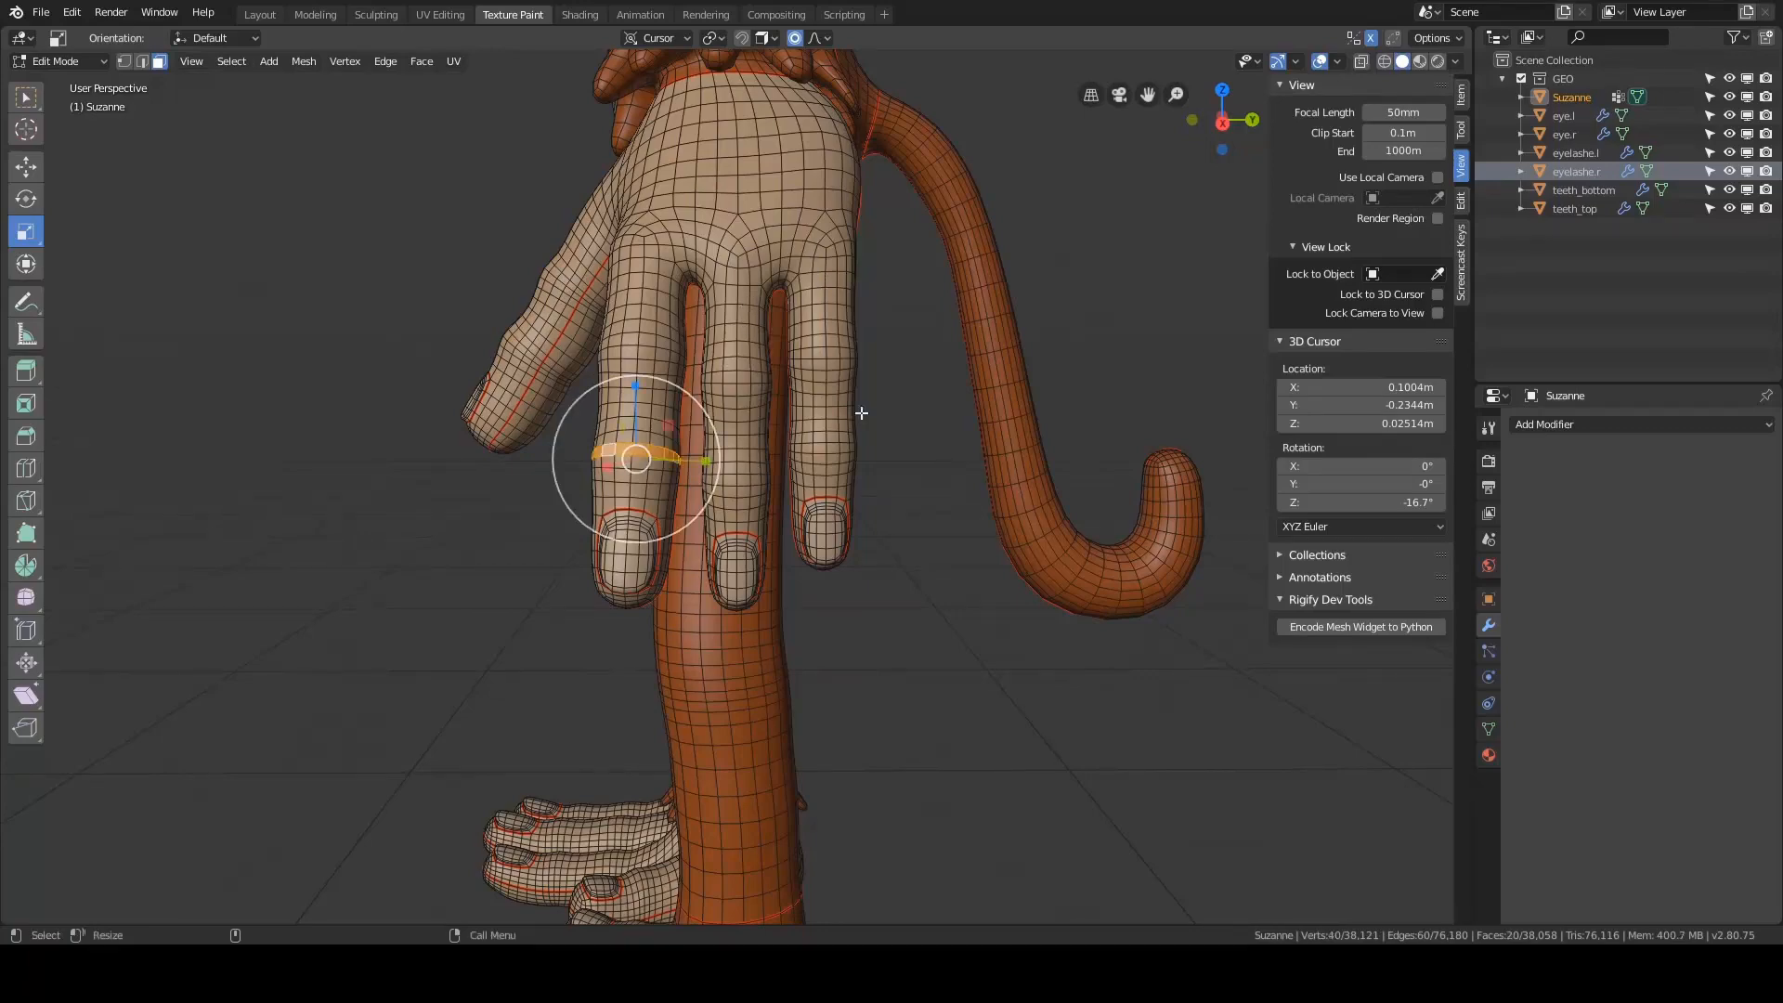
pyautogui.hotkey('alt', 'a')
pyautogui.scroll(2, 765, 462)
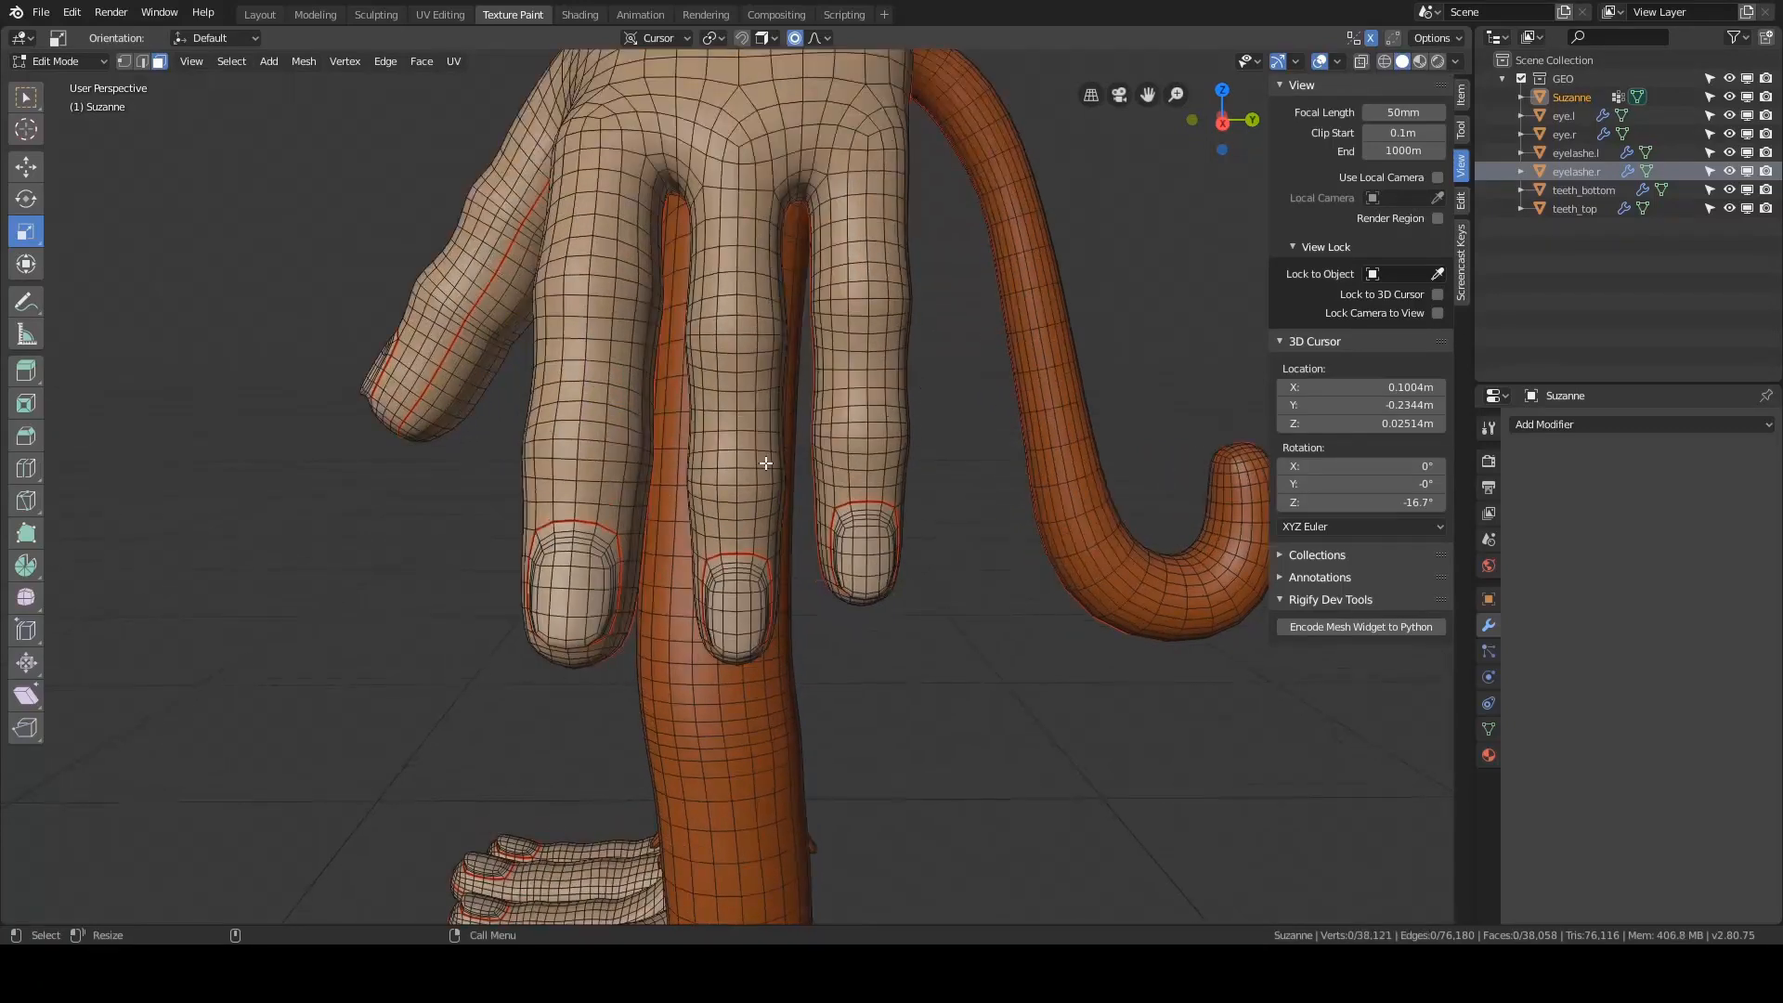
# - Select a face loop above the middle finger's nail and grow the selection to cover the whole finger
pyautogui.keyDown('alt'); pyautogui.click(753, 528); pyautogui.keyUp('alt')
pyautogui.press('ctrl+KP_Add')
pyautogui.press('ctrl+KP_Add')
pyautogui.press('ctrl+KP_Add')
pyautogui.press('ctrl+KP_Add')
pyautogui.press('ctrl+KP_Add')
pyautogui.press('ctrl+KP_Add')
pyautogui.press('ctrl+KP_Add')
pyautogui.press('ctrl+KP_Add')
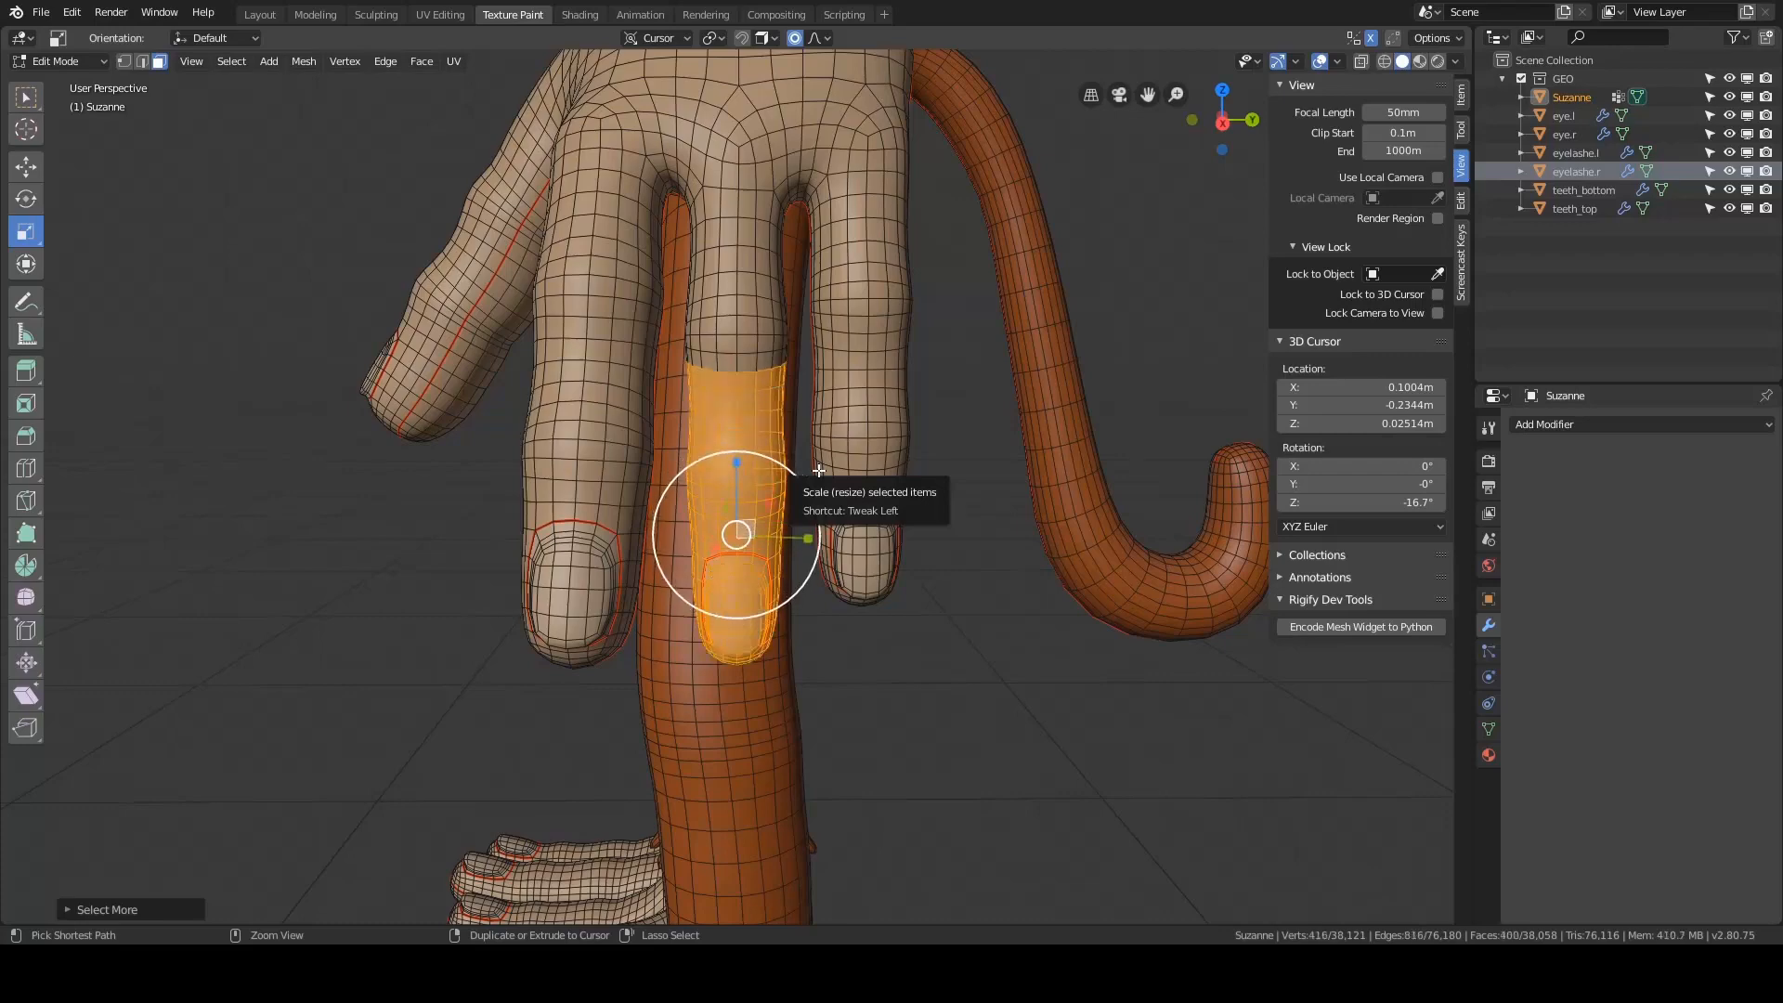
pyautogui.press('ctrl+KP_Add')
pyautogui.press('ctrl+KP_Add')
pyautogui.press('ctrl+KP_Add')
pyautogui.press('ctrl+KP_Add')
pyautogui.press('ctrl+KP_Add')
# - In the right view with Global orientation, scale the middle finger to about 1.22 excluding Z, with proportional size 0.06
pyautogui.press('`')
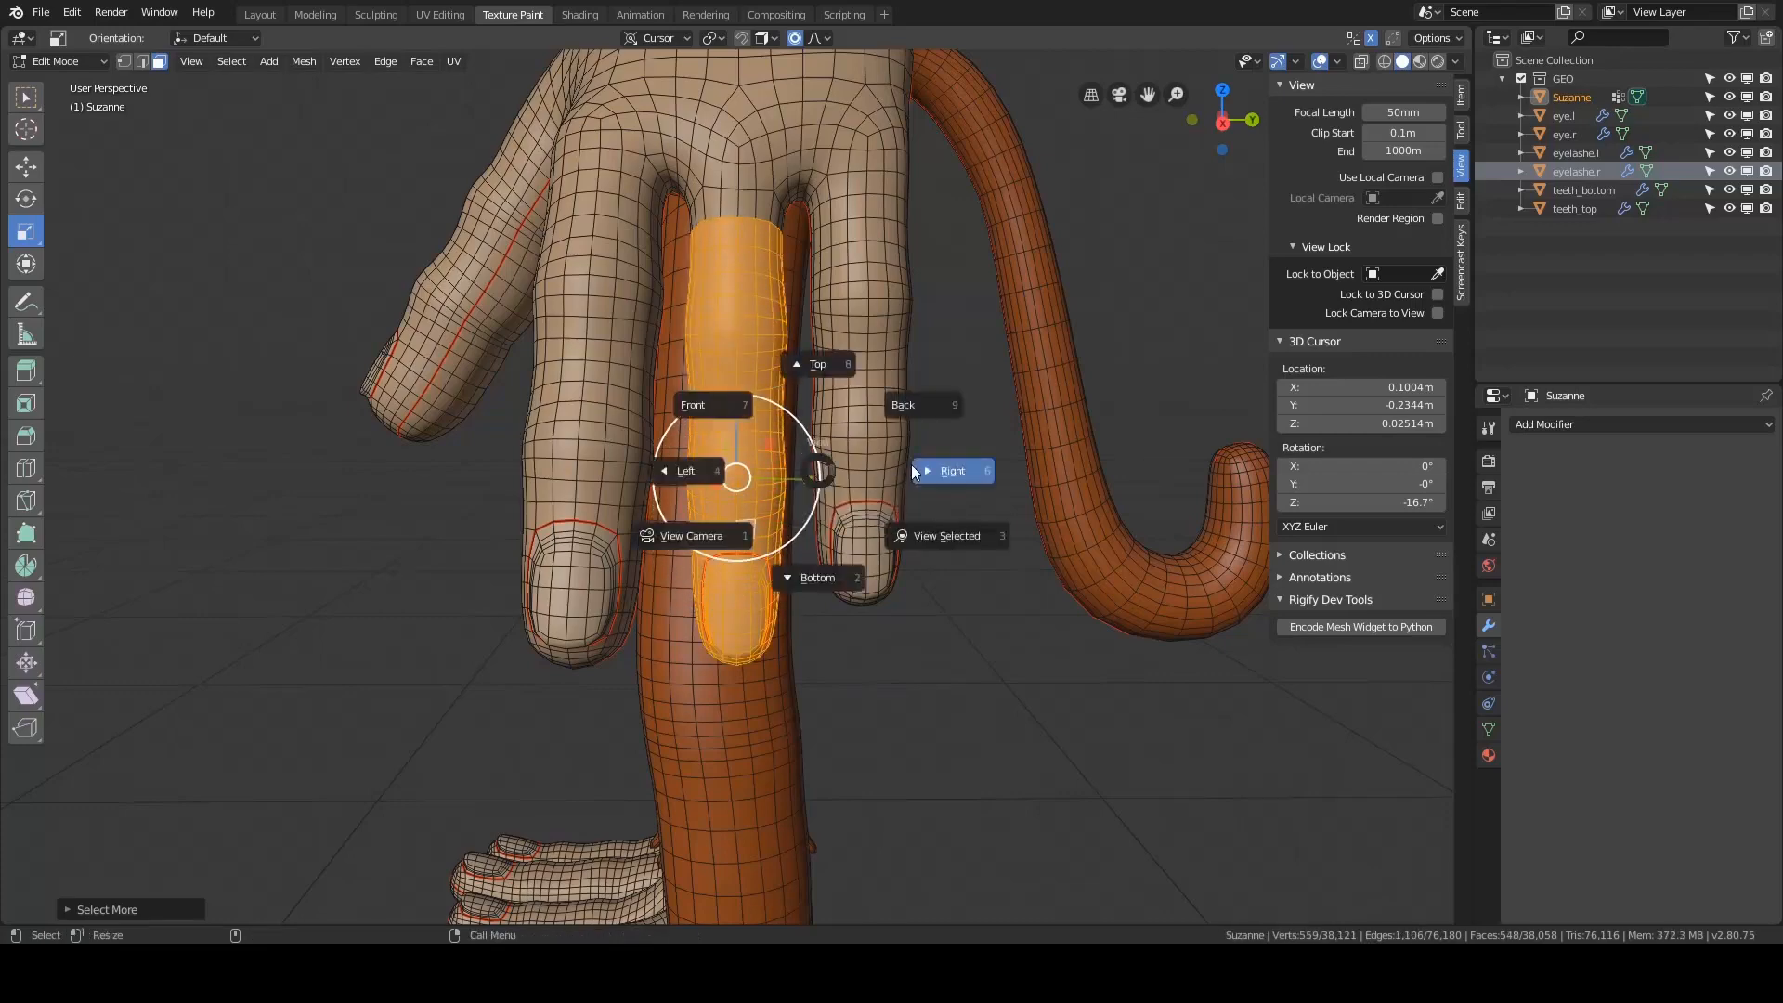
pyautogui.click(911, 464)
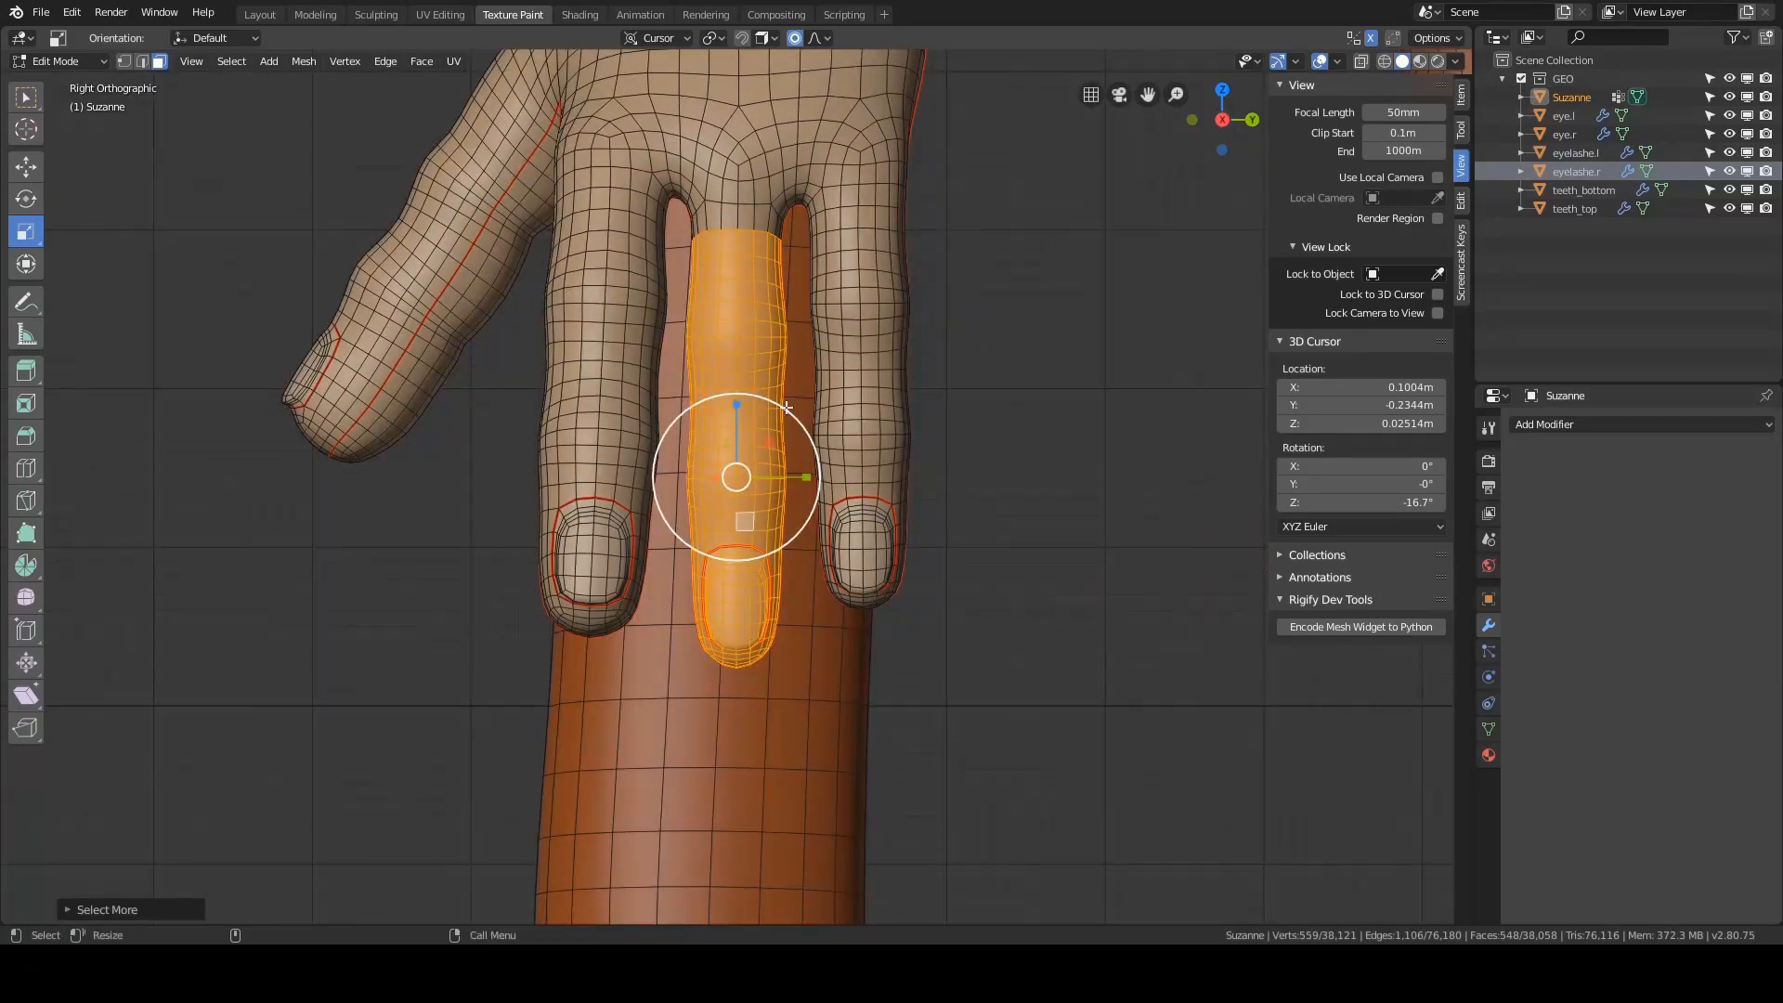
pyautogui.press(',')
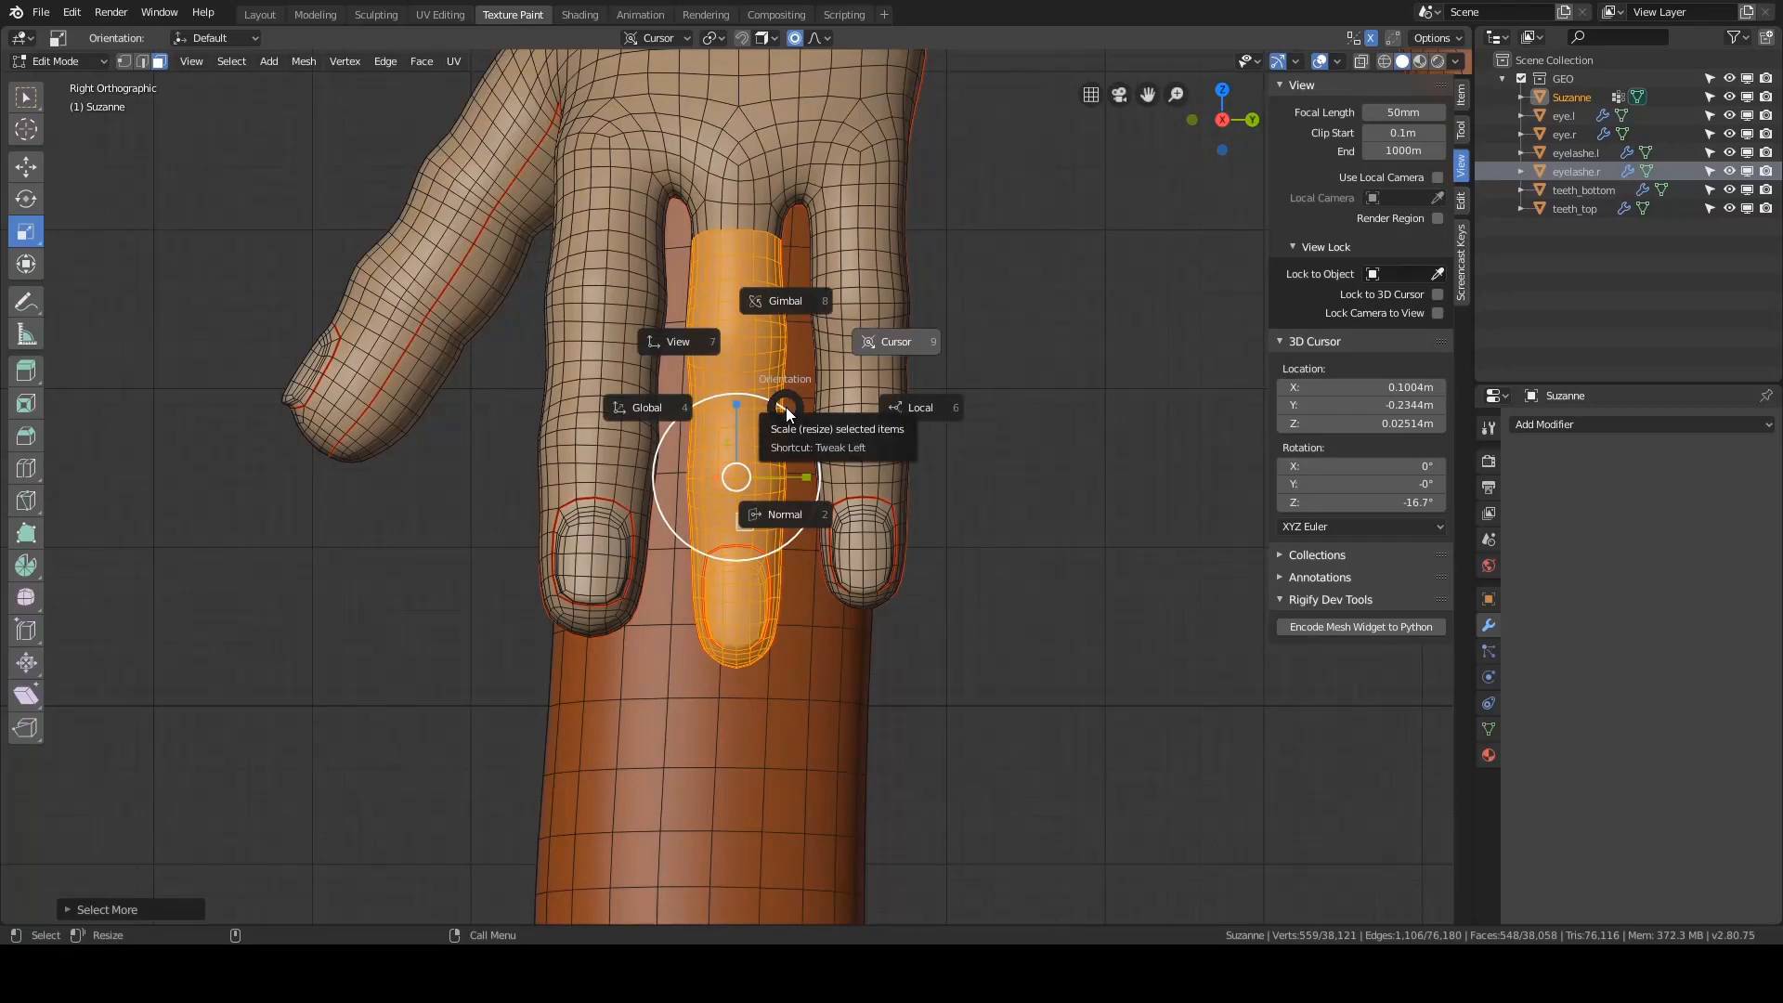
pyautogui.click(693, 402)
pyautogui.moveTo(835, 309); pyautogui.dragTo(1105, 369, button='middle')
pyautogui.press('`')
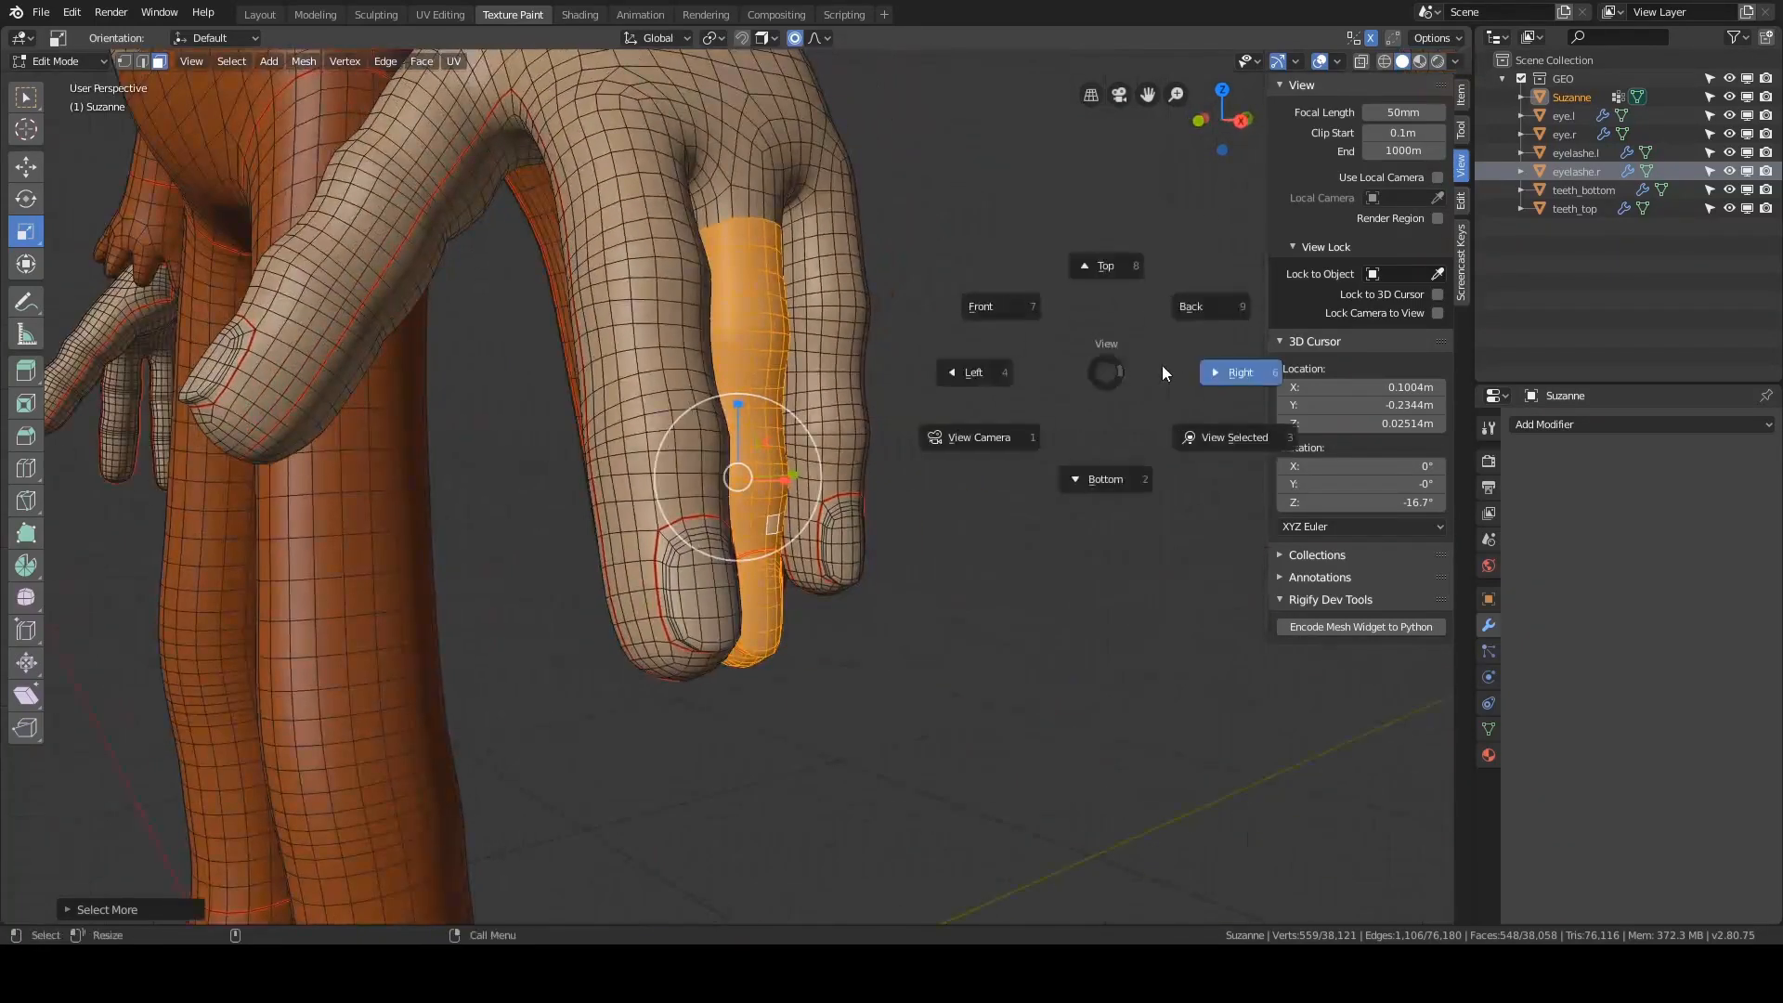
pyautogui.click(1162, 365)
pyautogui.keyDown('shift'); pyautogui.moveTo(734, 402); pyautogui.dragTo(731, 382); pyautogui.keyUp('shift')
pyautogui.scroll(-10, 732, 386)
pyautogui.scroll(3, 733, 386)
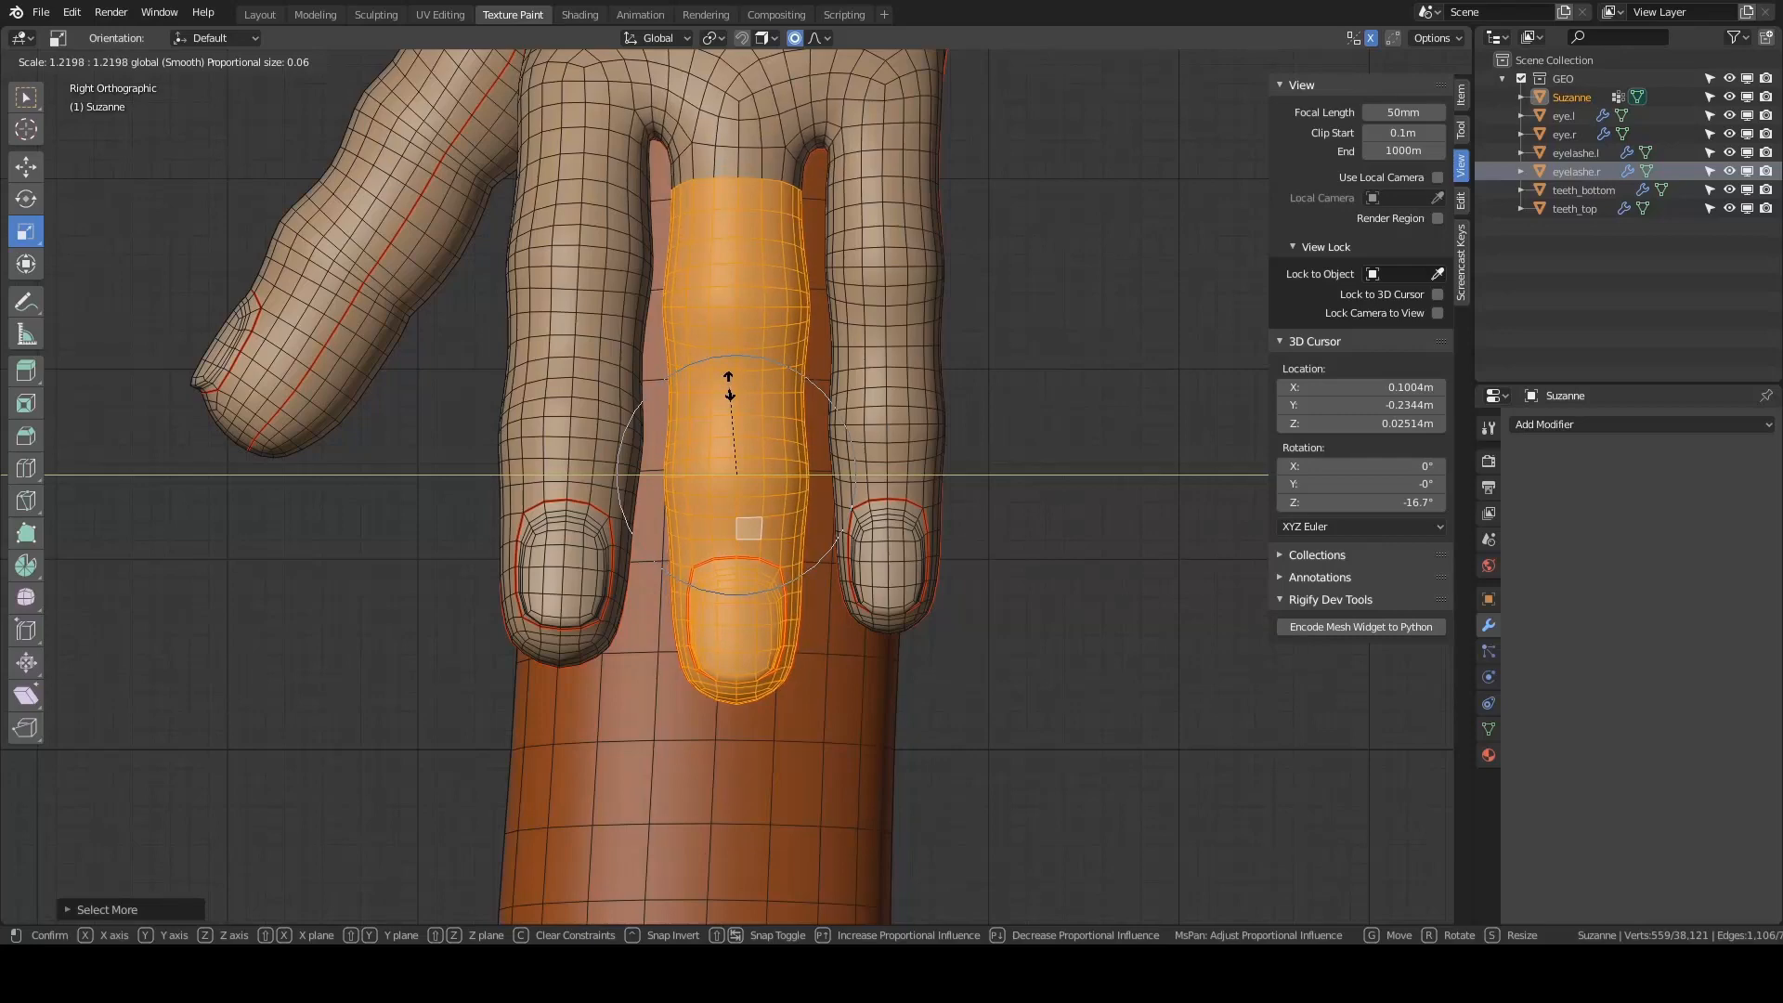
pyautogui.click(729, 385)
# - Scale the middle finger slightly thinner, excluding Z, and deselect everything
pyautogui.hotkey('alt', 'a')
pyautogui.press('l')
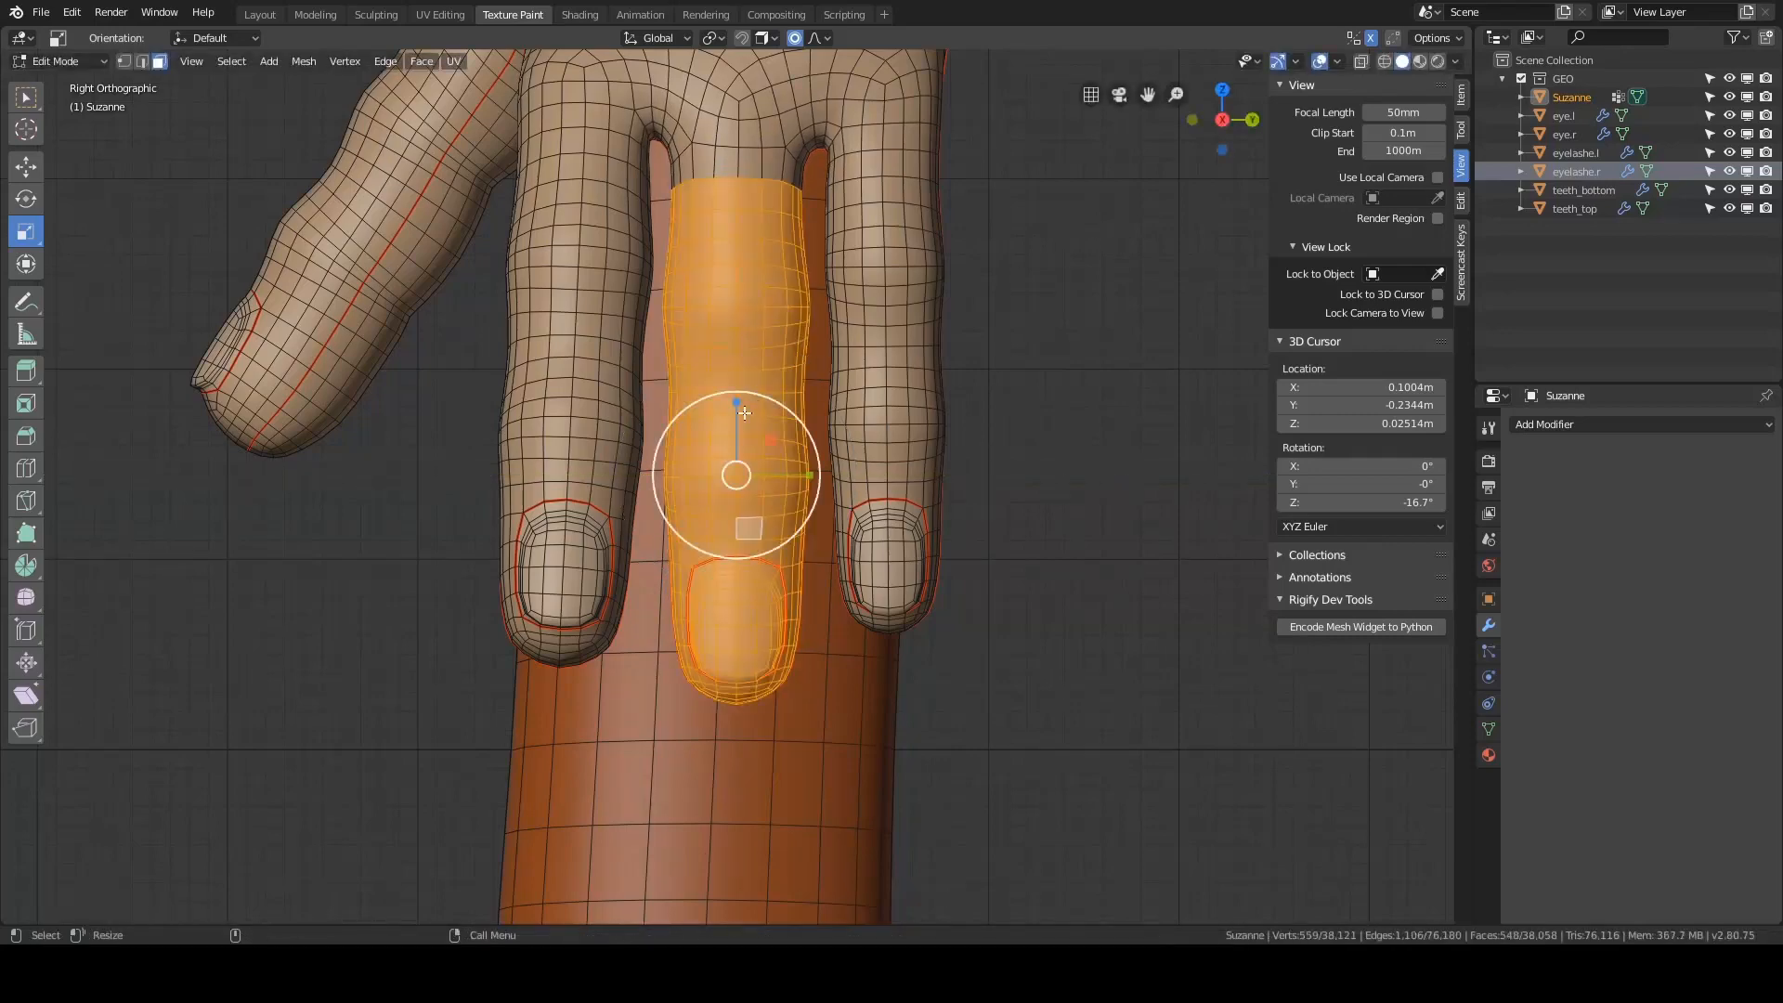
pyautogui.press('s')
pyautogui.hotkey('shift', 'z')
pyautogui.click(738, 411)
pyautogui.hotkey('alt', 'a')
pyautogui.press('a')
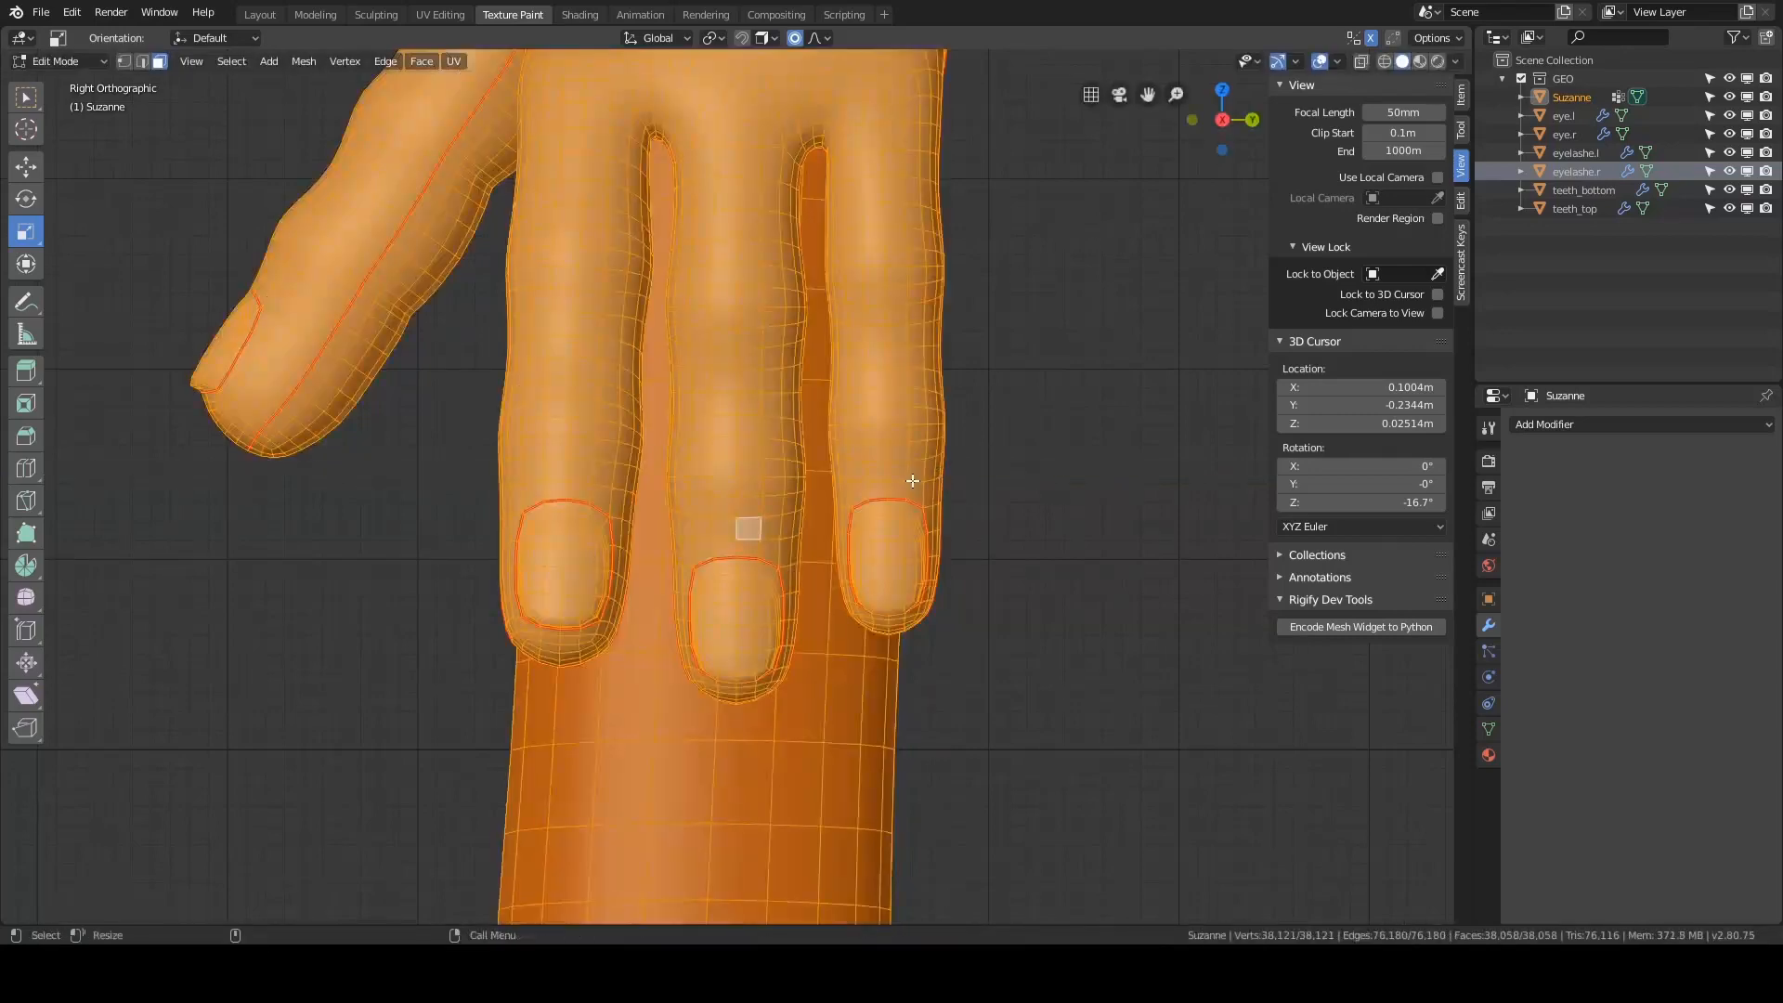
pyautogui.hotkey('alt', 'a')
# - Select a face loop above the outermost finger's nail and grow the selection to cover that finger
pyautogui.keyDown('alt'); pyautogui.click(906, 472); pyautogui.keyUp('alt')
pyautogui.press('ctrl+KP_Add')
pyautogui.press('ctrl+KP_Add')
pyautogui.press('ctrl+KP_Add')
pyautogui.press('ctrl+KP_Add')
pyautogui.press('ctrl+KP_Add')
pyautogui.press('ctrl+KP_Add')
pyautogui.press('ctrl+KP_Add')
pyautogui.press('ctrl+KP_Add')
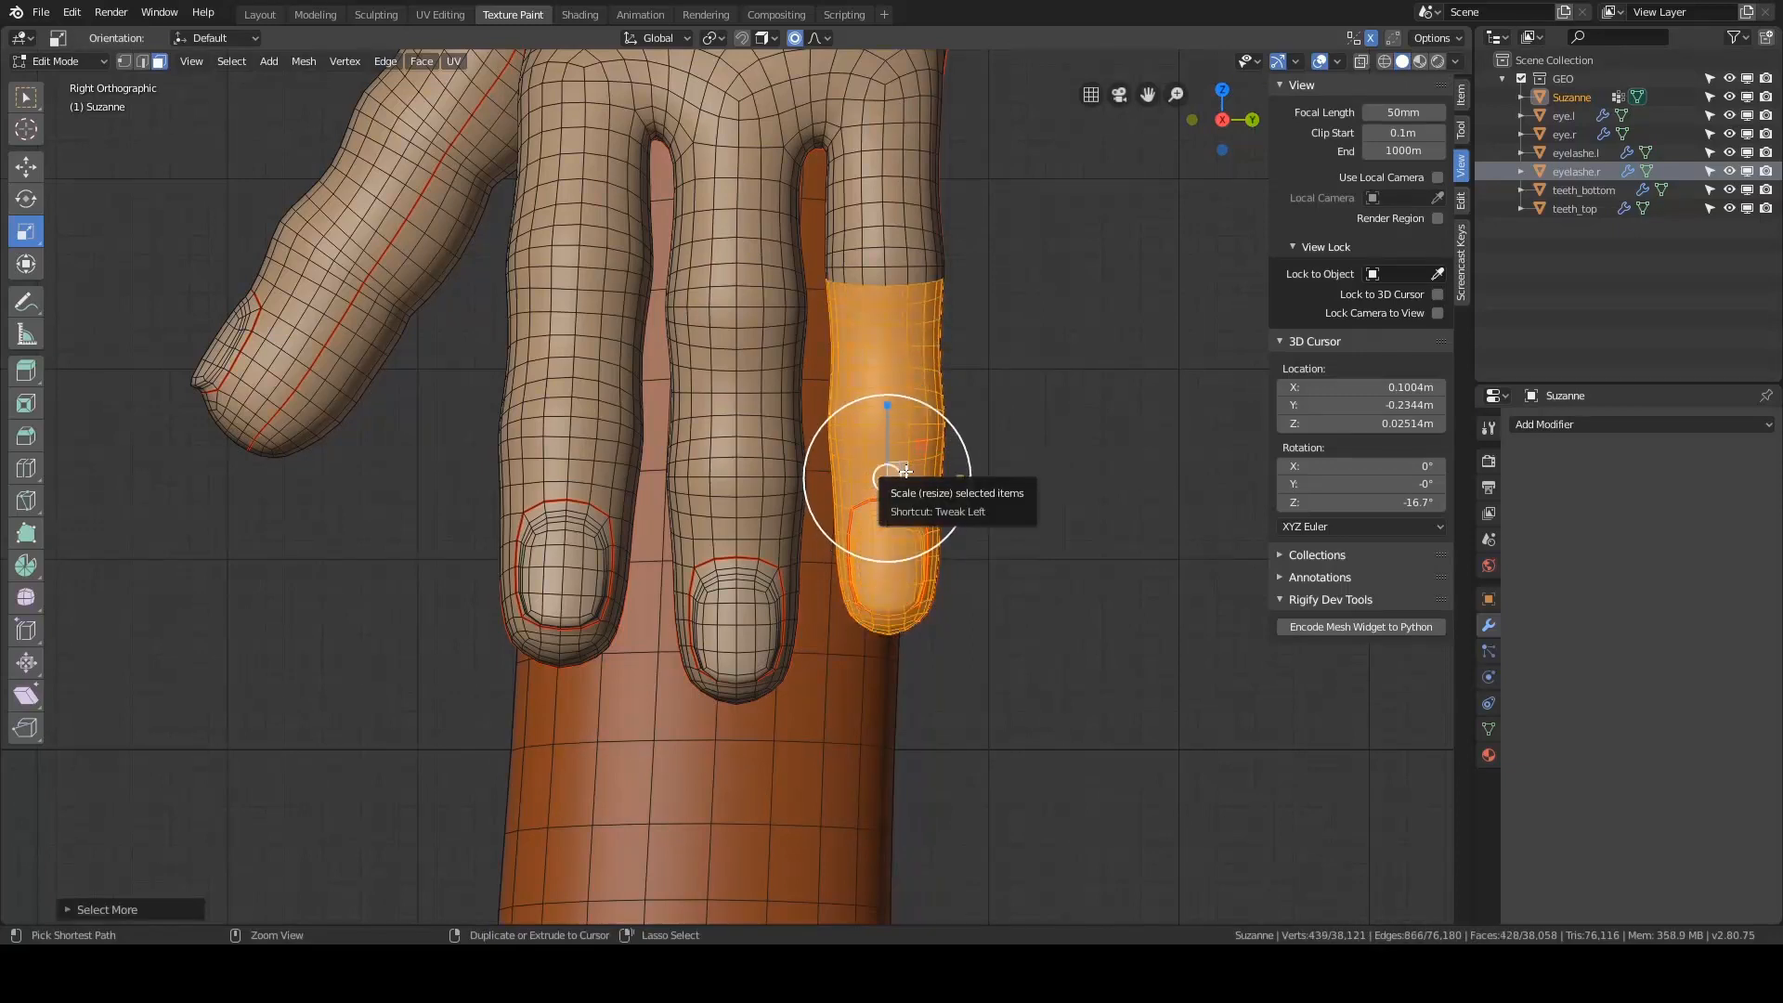
pyautogui.press('ctrl+KP_Add')
pyautogui.press('ctrl+KP_Add')
pyautogui.press('ctrl+KP_Add')
pyautogui.press('ctrl+KP_Add')
pyautogui.press('ctrl+KP_Add')
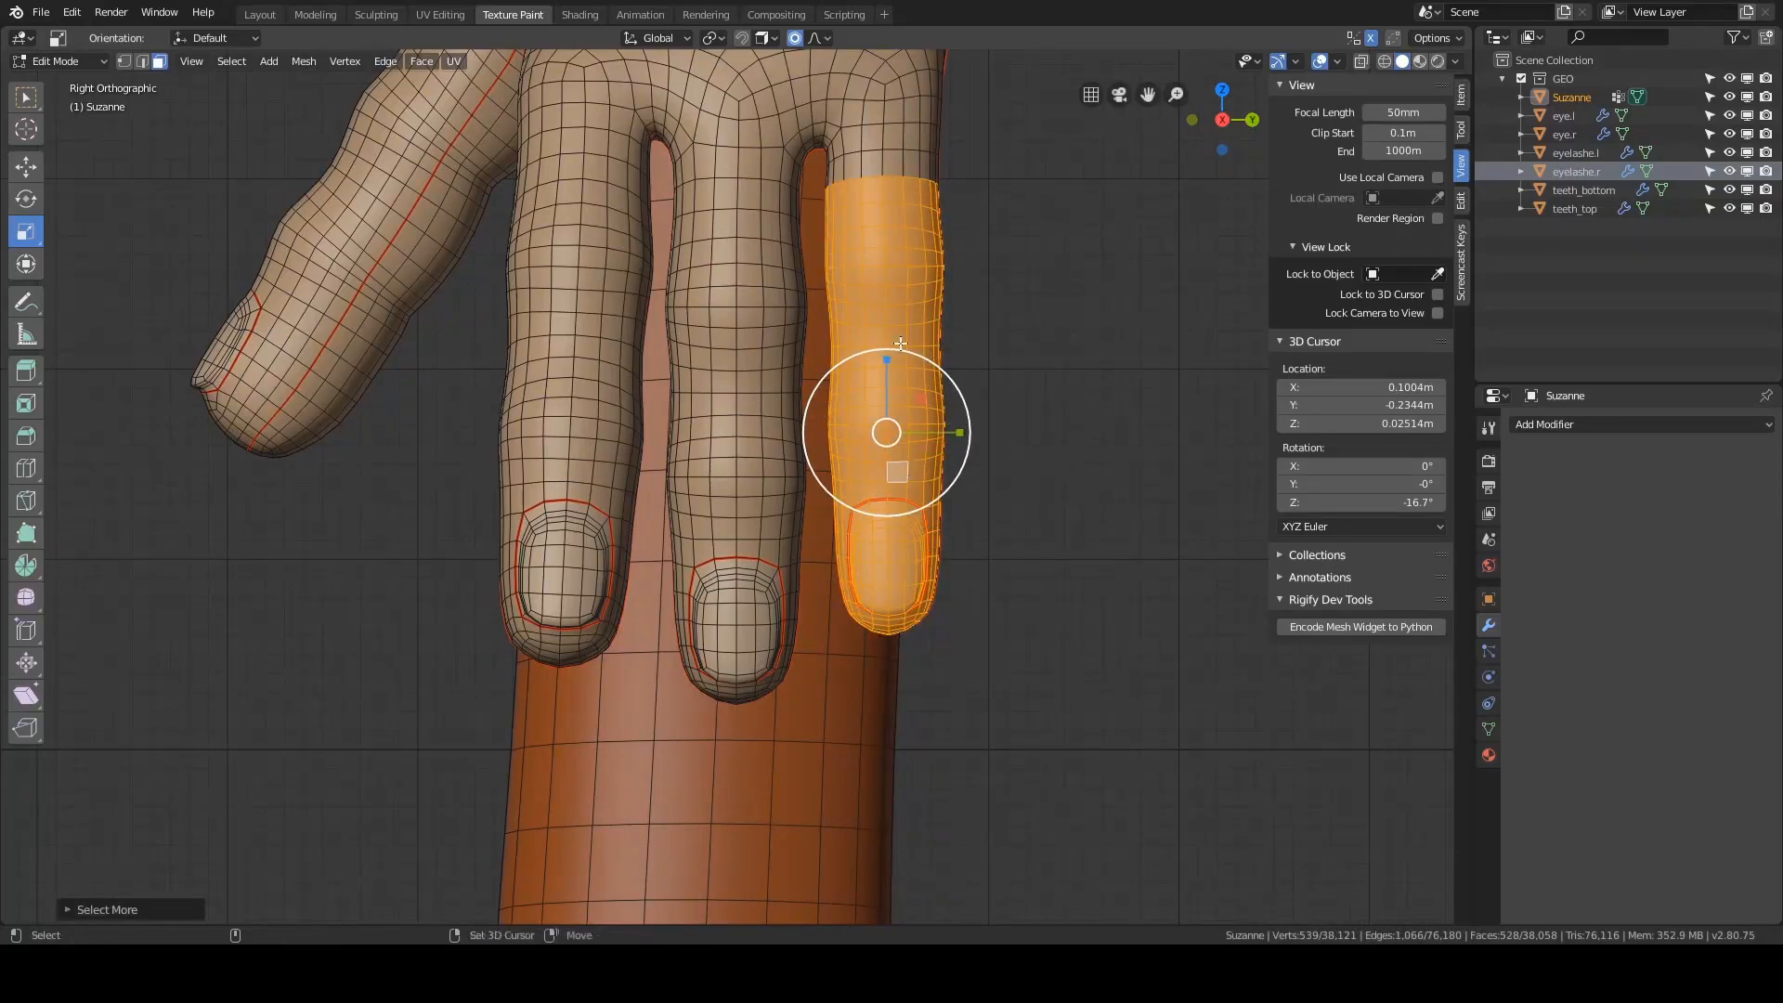
# - Scale the outermost finger to about 1.12 excluding Z with proportional size 0.06, and deselect it
pyautogui.moveTo(889, 363); pyautogui.dragTo(888, 353)
pyautogui.hotkey('shift', 'z')
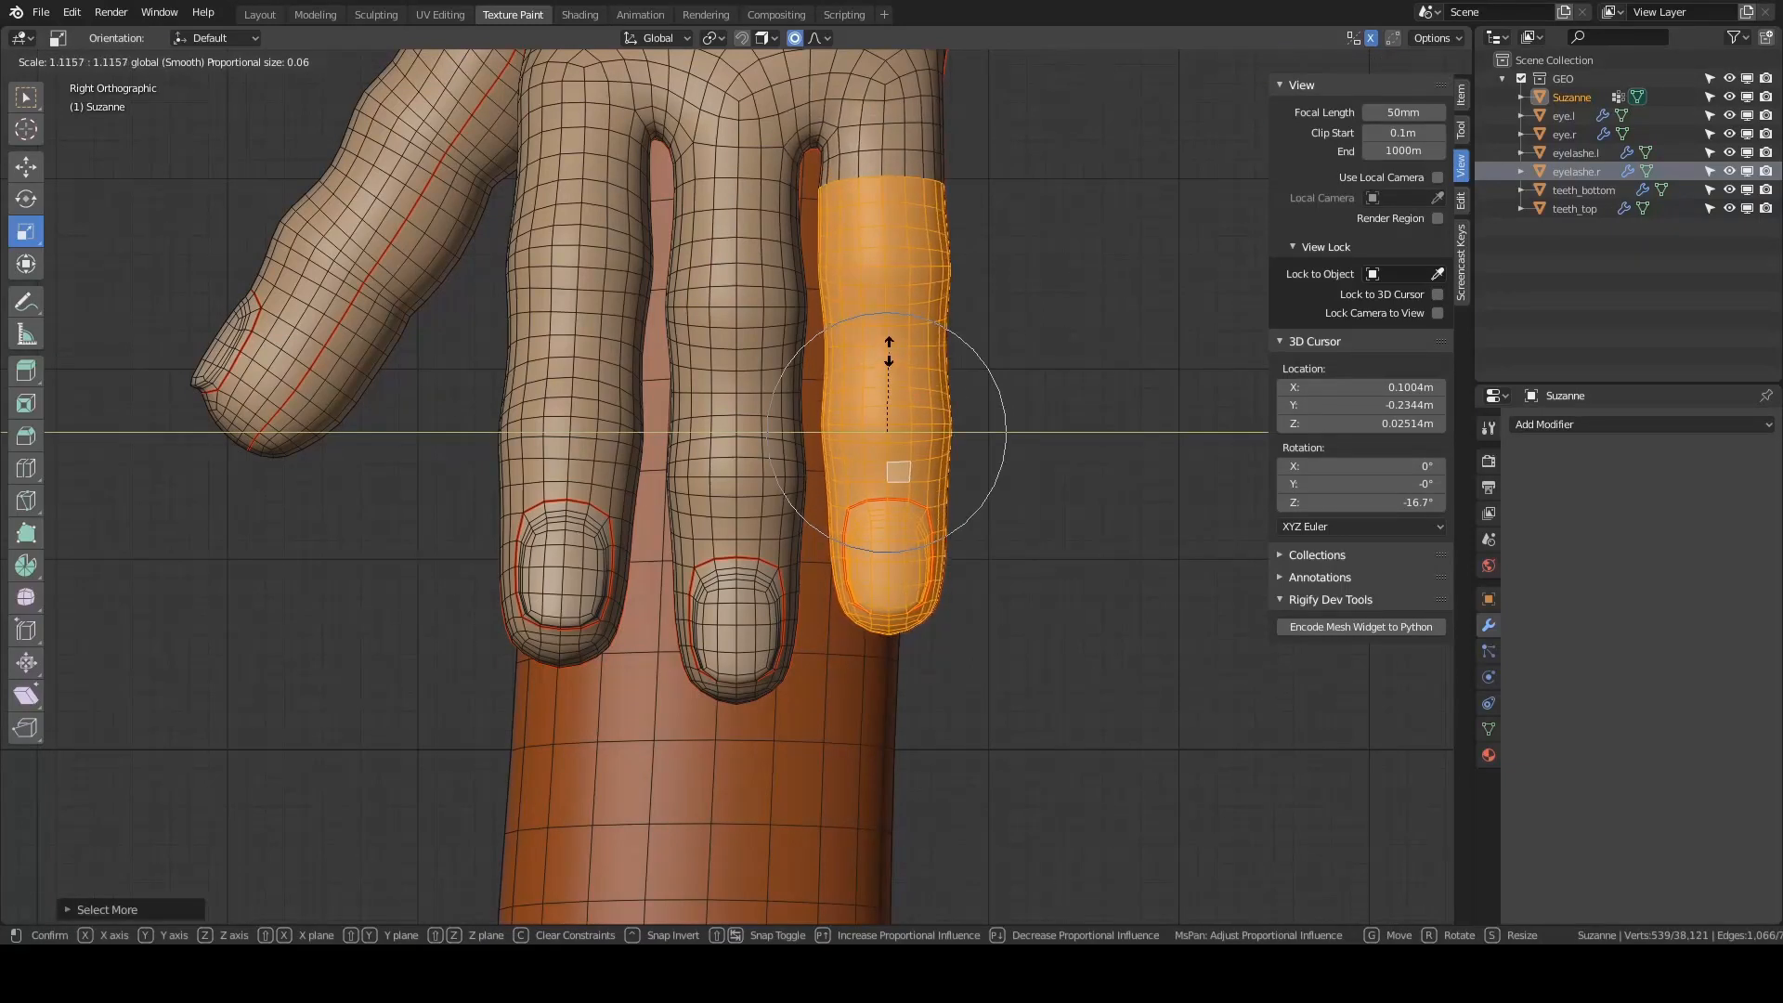
pyautogui.click(889, 350)
pyautogui.click(958, 501)
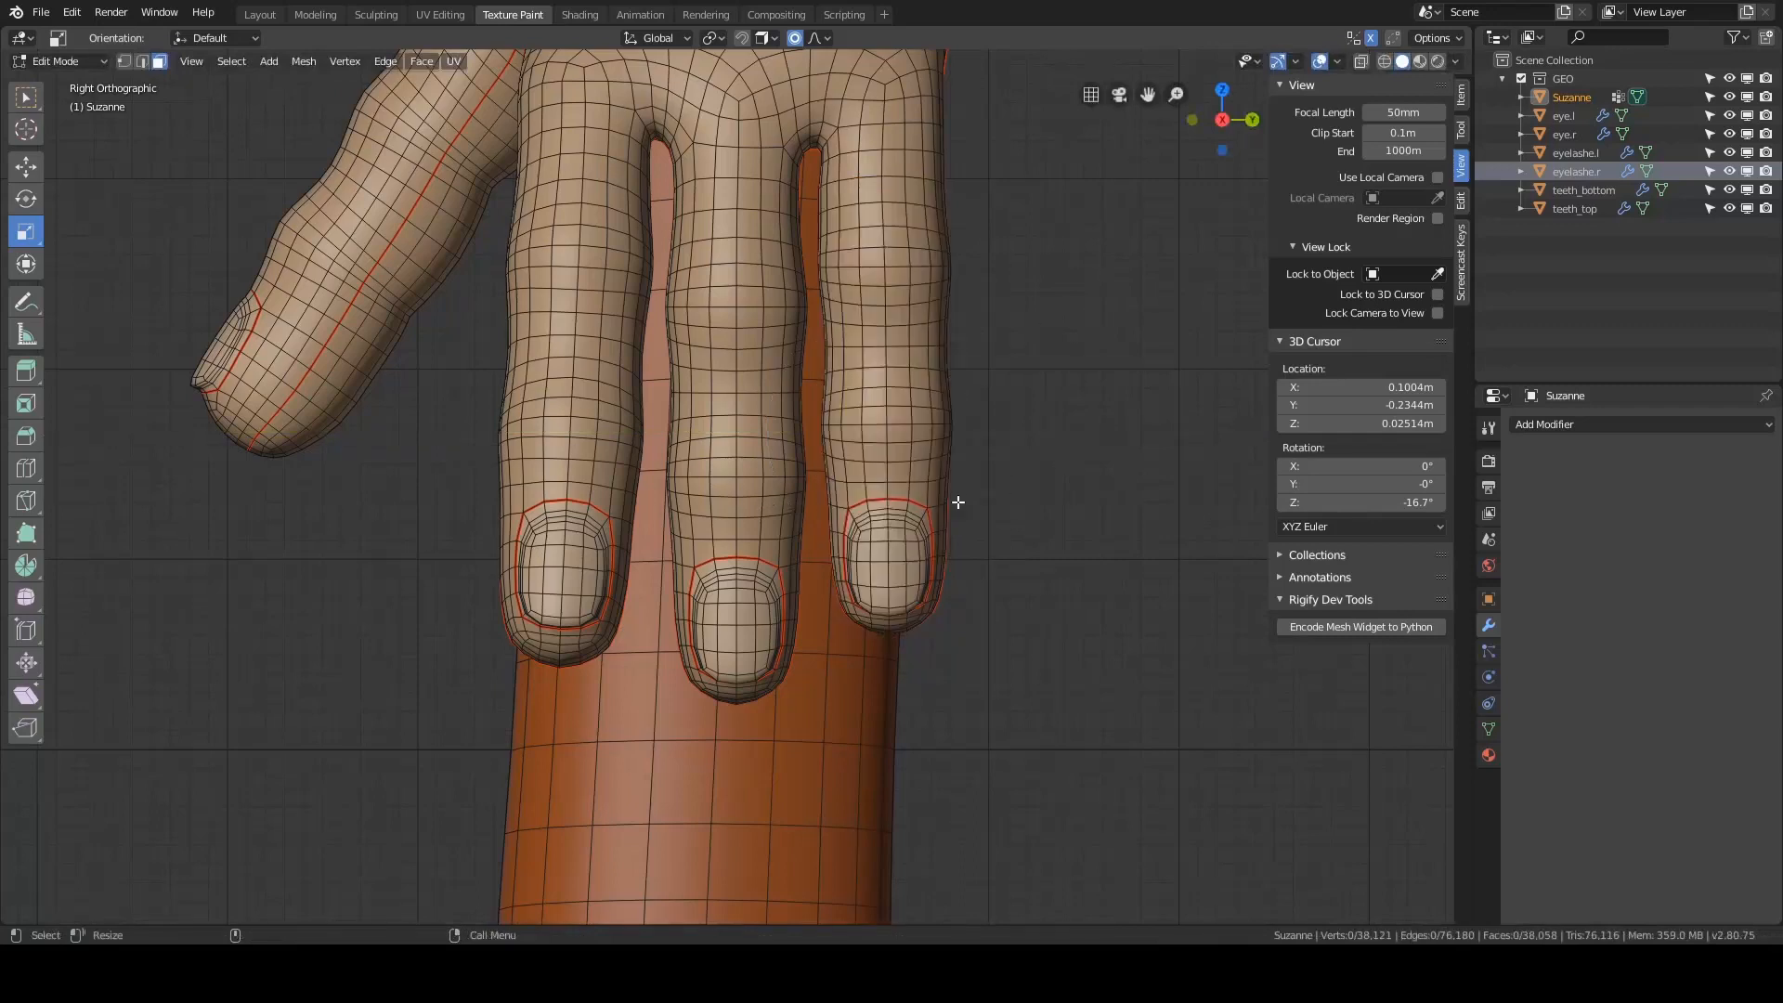
# - Select a face loop on each of the three fingers and grow the selection to cover them up to the knuckles
pyautogui.keyDown('alt'); pyautogui.click(911, 474); pyautogui.keyUp('alt')
pyautogui.keyDown('alt'); pyautogui.keyDown('shift'); pyautogui.click(780, 530); pyautogui.keyUp('shift'); pyautogui.keyUp('alt')
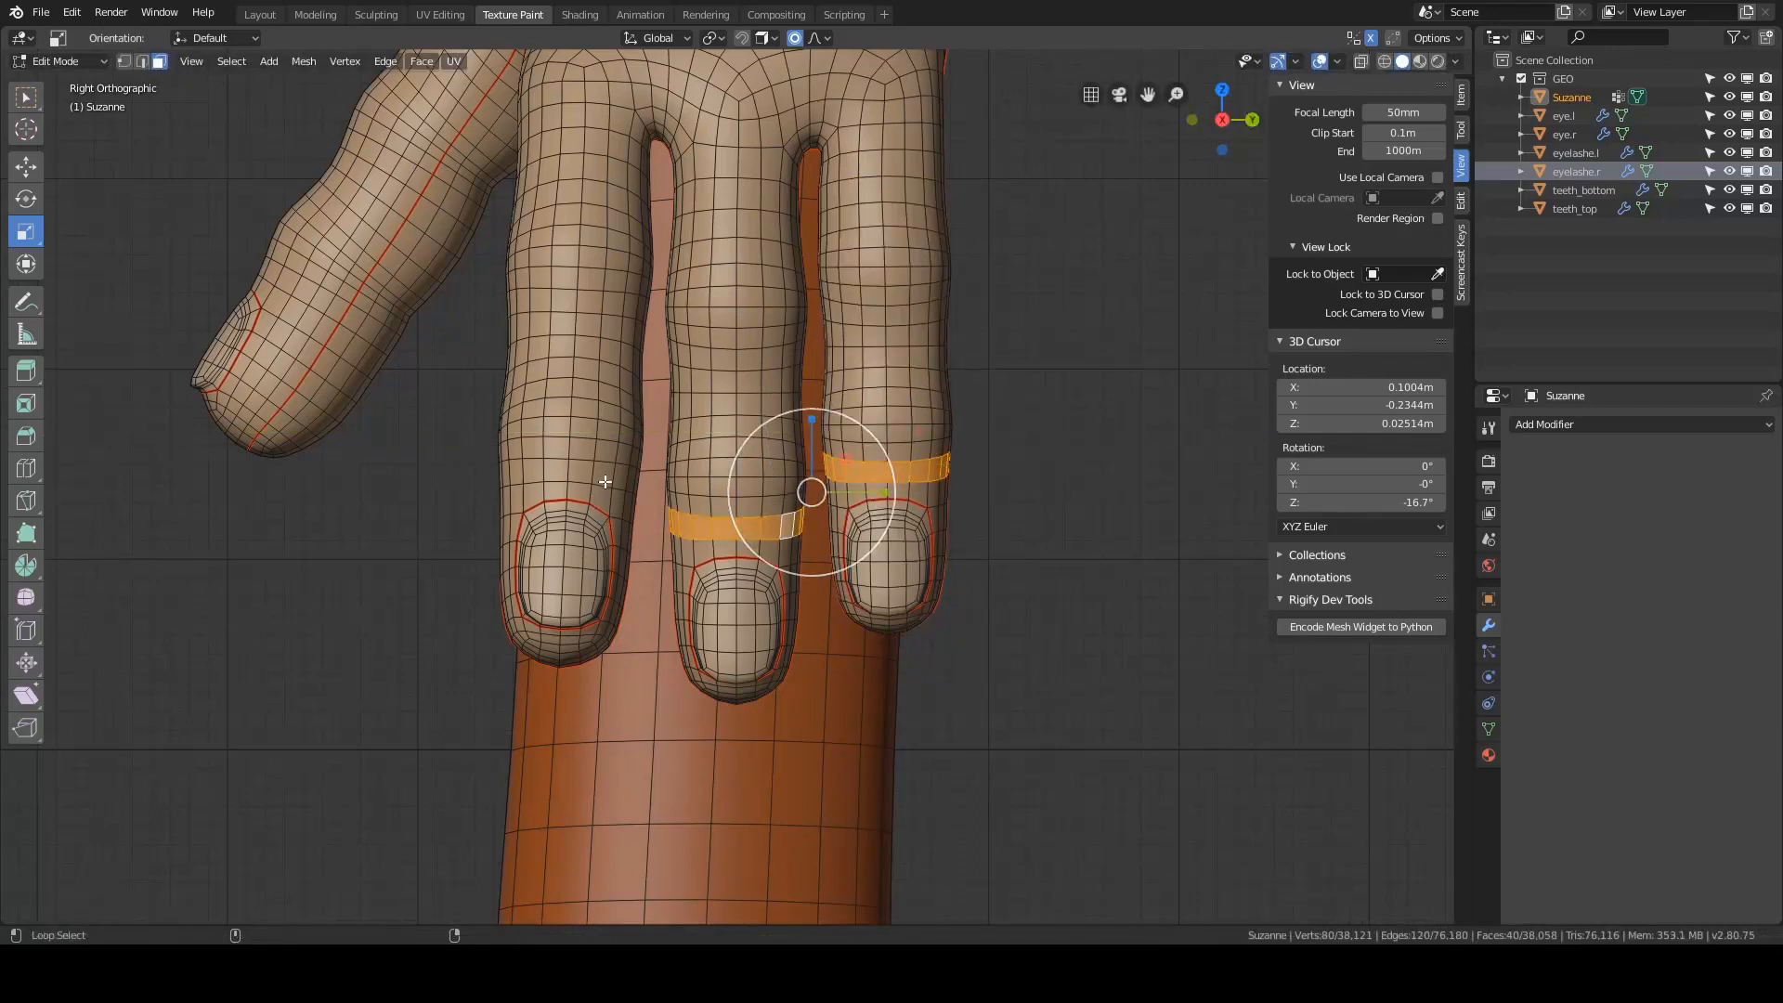
pyautogui.keyDown('alt'); pyautogui.keyDown('shift'); pyautogui.click(606, 482); pyautogui.keyUp('shift'); pyautogui.keyUp('alt')
pyautogui.press('ctrl+KP_Add')
pyautogui.press('ctrl+KP_Add')
pyautogui.press('ctrl+KP_Add')
pyautogui.press('ctrl+KP_Add')
pyautogui.press('ctrl+KP_Add')
pyautogui.press('ctrl+KP_Add')
pyautogui.press('ctrl+KP_Add')
pyautogui.press('ctrl+KP_Add')
pyautogui.press('ctrl+KP_Add')
pyautogui.press('ctrl+KP_Add')
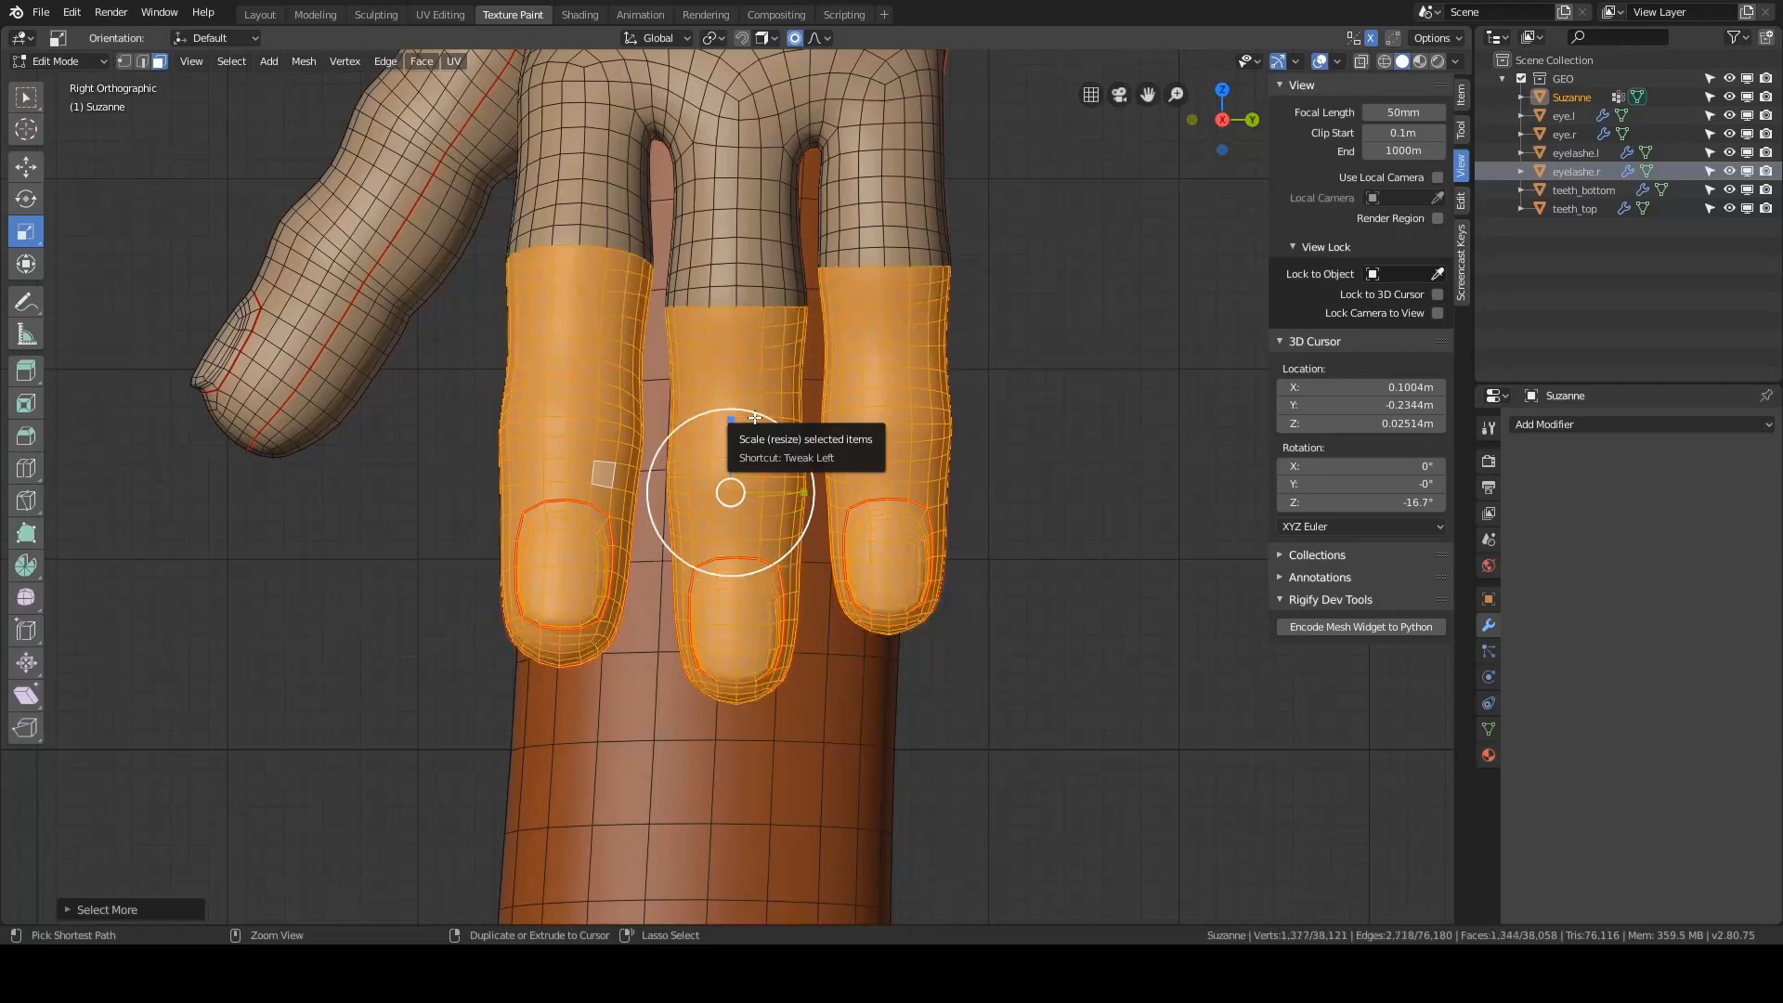
pyautogui.press('ctrl+KP_Add')
pyautogui.press('ctrl+KP_Add')
pyautogui.press('ctrl+KP_Add')
pyautogui.press('ctrl+KP_Add')
pyautogui.press('ctrl+KP_Add')
pyautogui.press('ctrl+KP_Add')
pyautogui.keyDown('shift'); pyautogui.moveTo(751, 376); pyautogui.dragTo(767, 466, button='middle'); pyautogui.keyUp('shift')
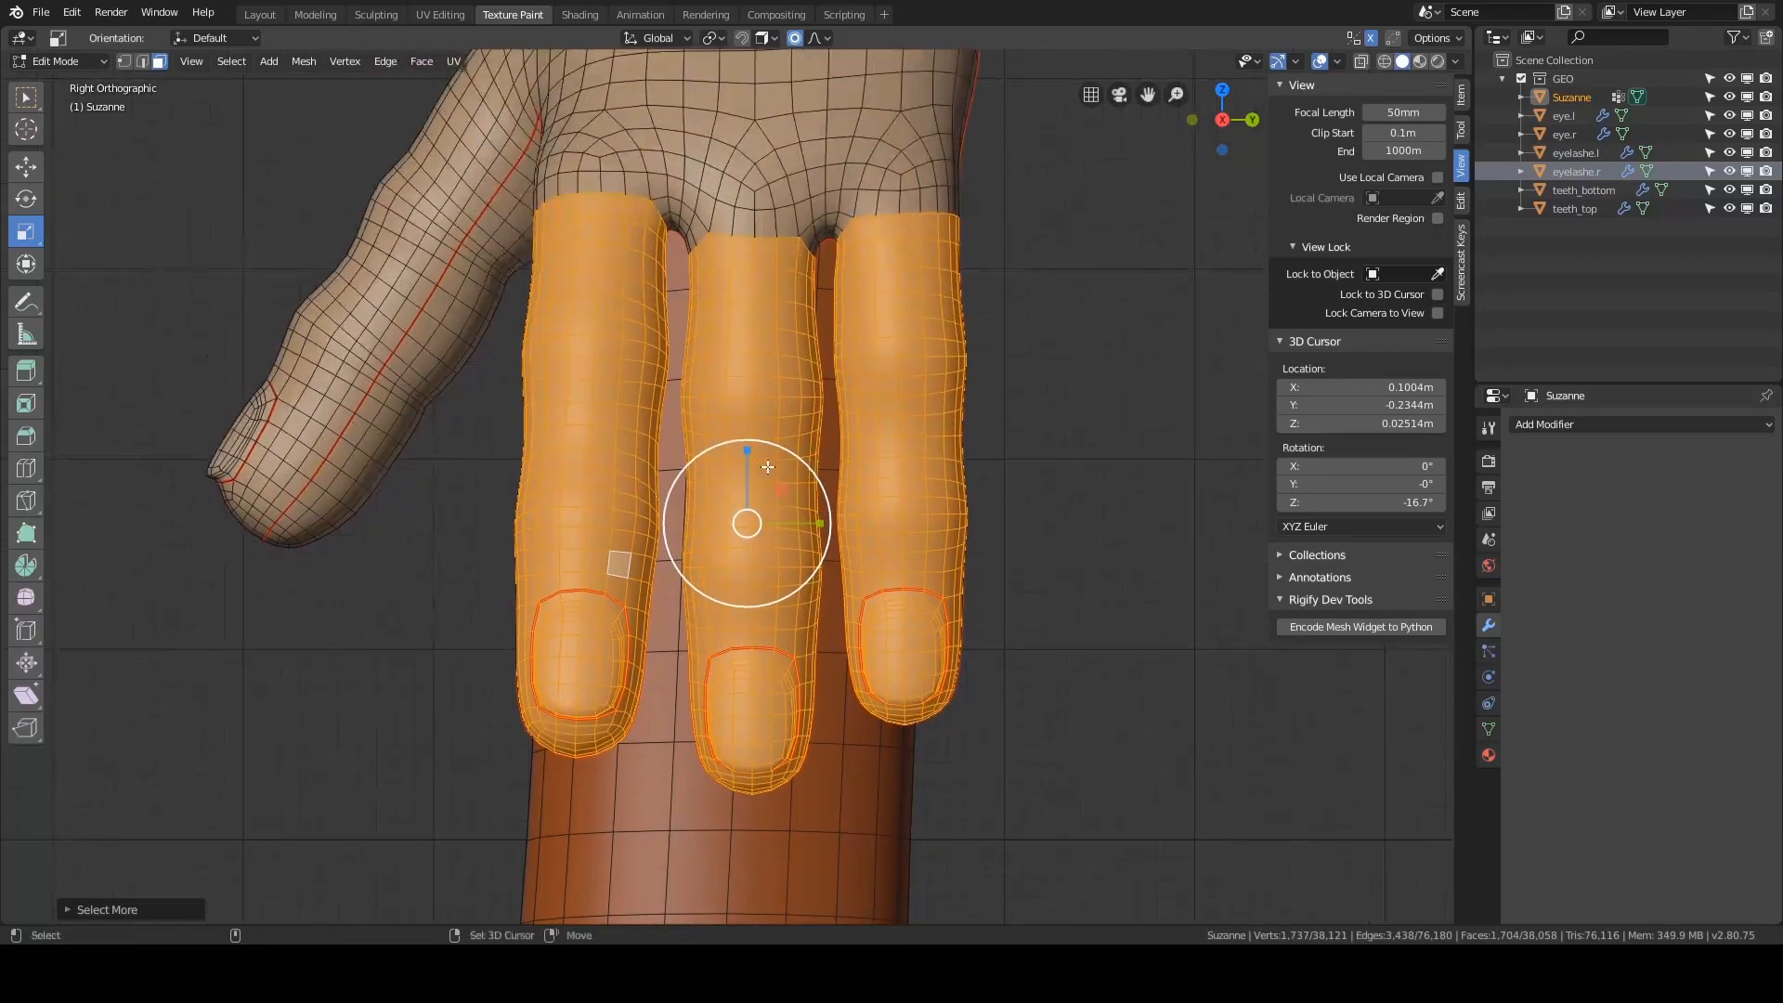
# - Set the pivot point to Individual Origins and scale the three fingers to about 1.09 excluding Z, with proportional size 0.06
pyautogui.press('s')
pyautogui.press('Escape')
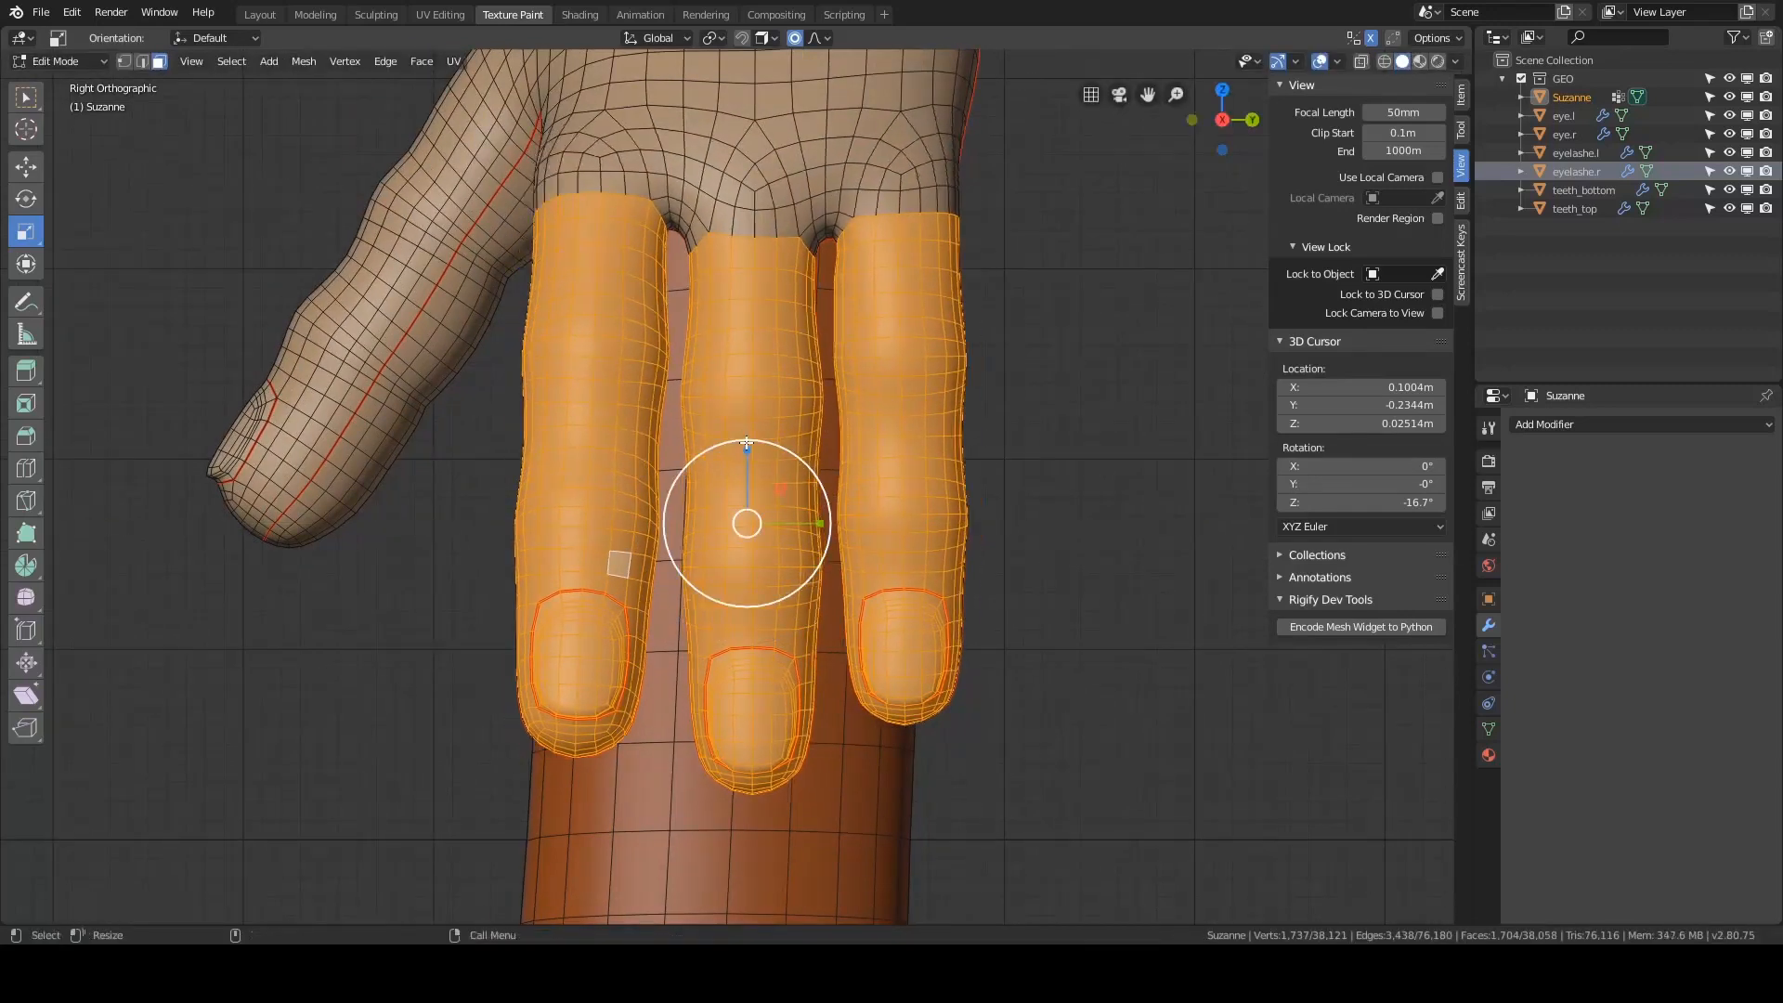
pyautogui.press('.')
pyautogui.click(746, 549)
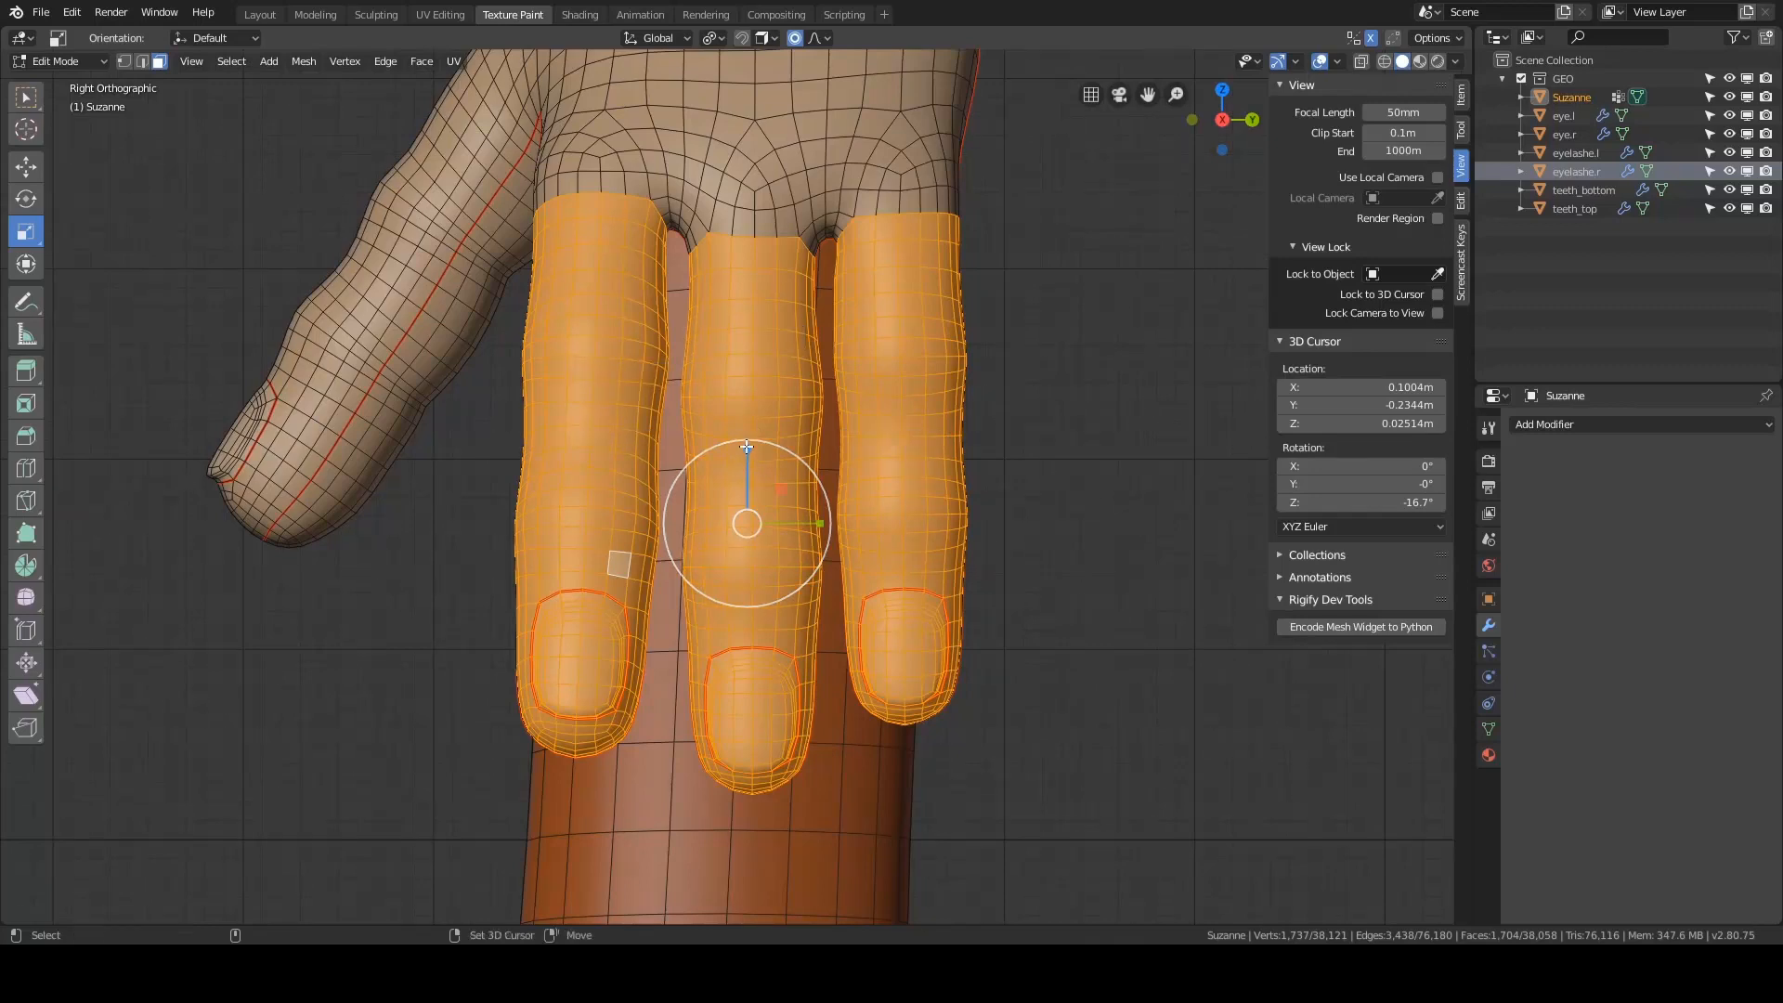
pyautogui.press('s')
pyautogui.hotkey('shift', 'z')
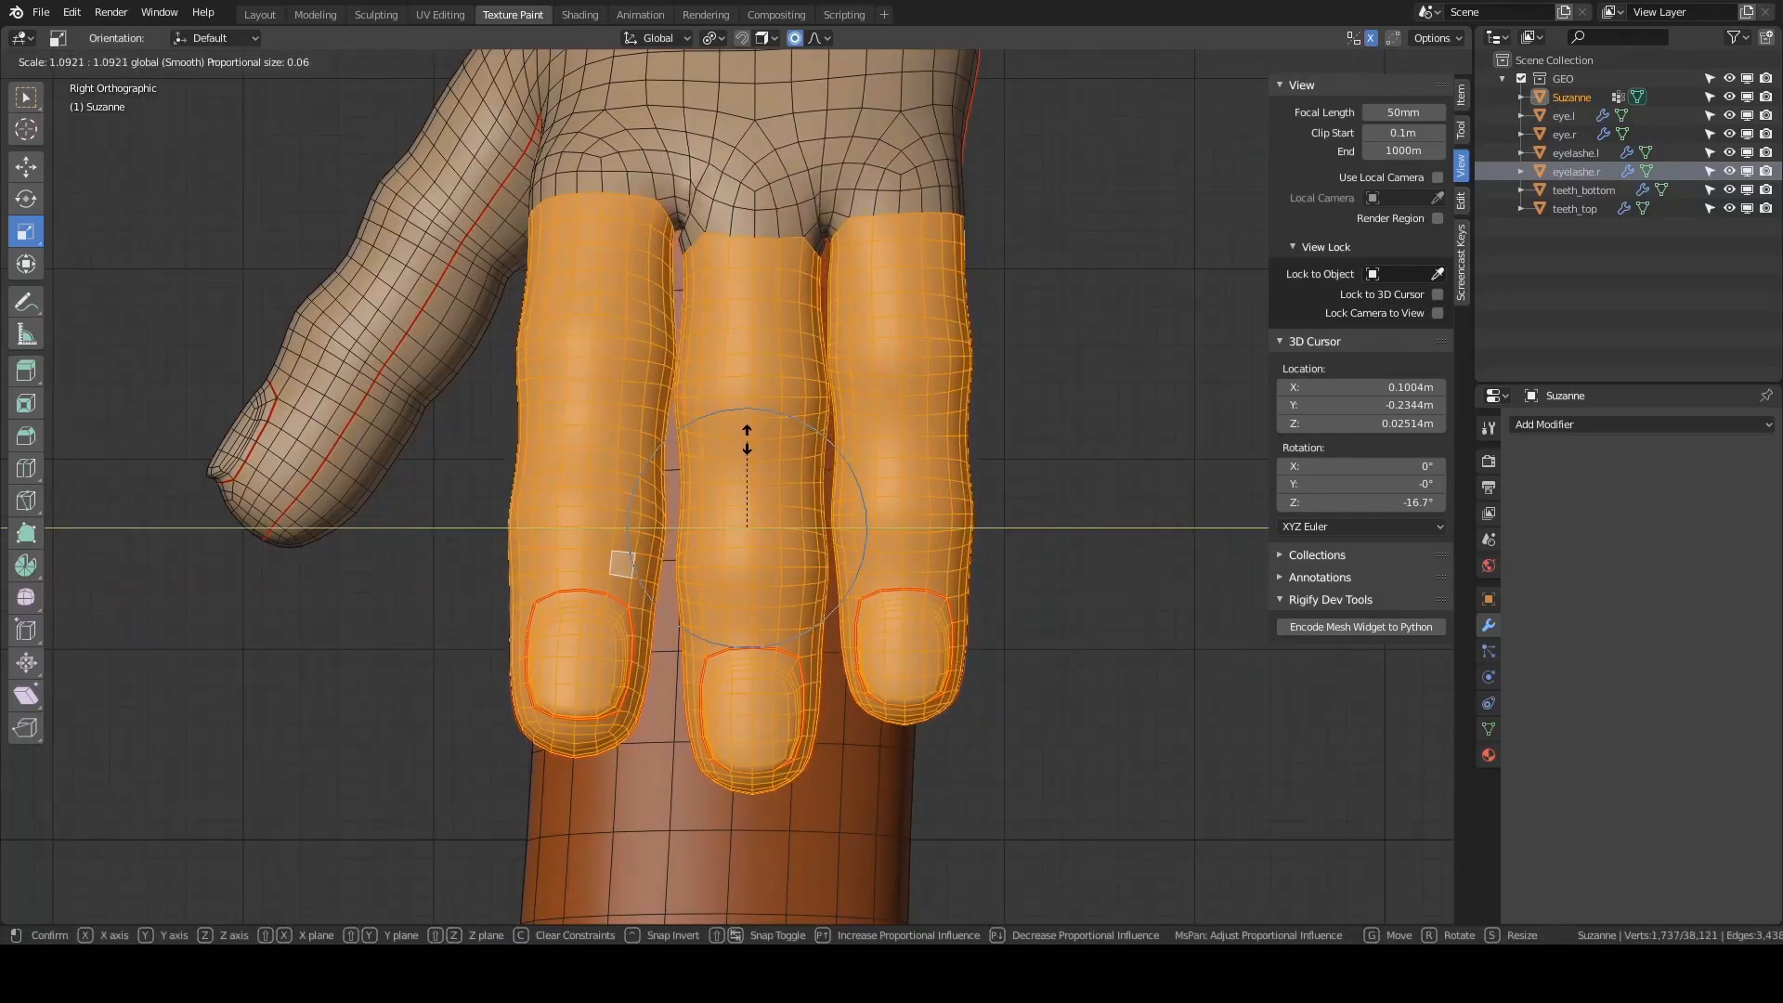
pyautogui.click(747, 439)
# - Check the thickened fingers and their knuckle gaps in Sculpt Mode, and return to Edit Mode
pyautogui.hotkey('ctrl', 'Tab')
pyautogui.keyDown('shift'); pyautogui.moveTo(815, 217); pyautogui.dragTo(812, 415, button='middle'); pyautogui.keyUp('shift')
pyautogui.scroll(3, 836, 316)
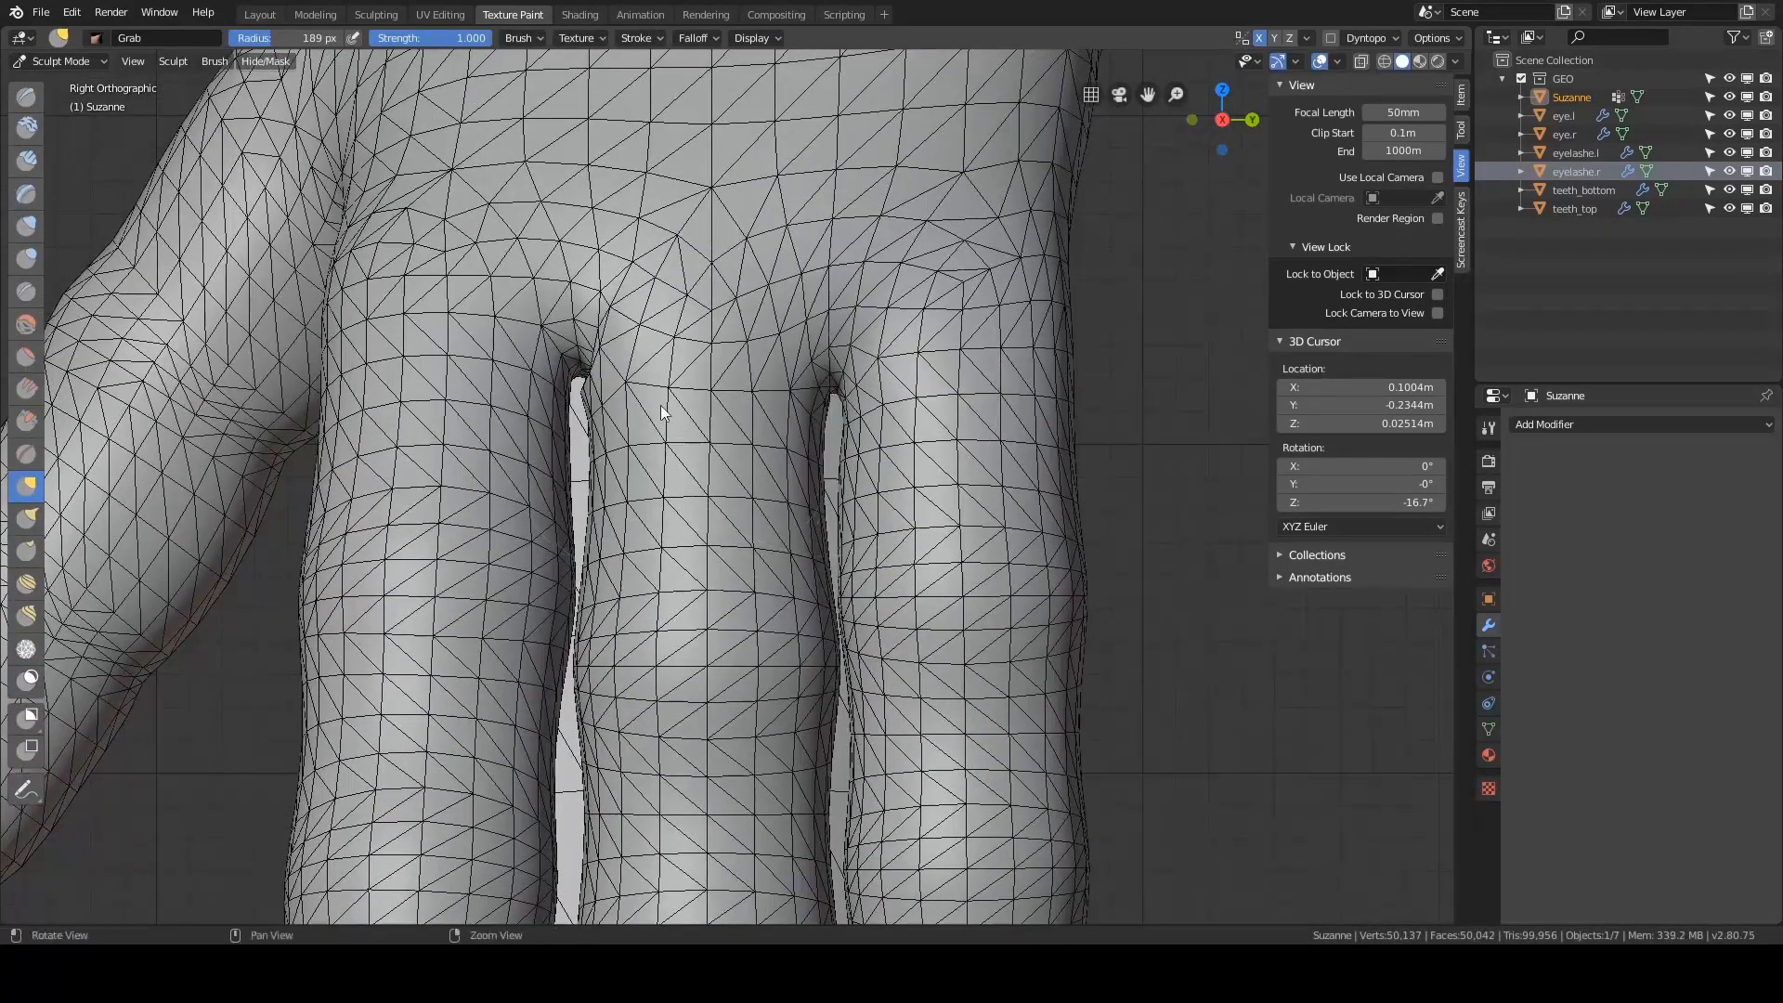
pyautogui.keyDown('alt'); pyautogui.moveTo(660, 404); pyautogui.dragTo(721, 410, button='middle'); pyautogui.keyUp('alt')
pyautogui.moveTo(637, 369); pyautogui.dragTo(896, 485)
pyautogui.hotkey('ctrl', 'Tab')
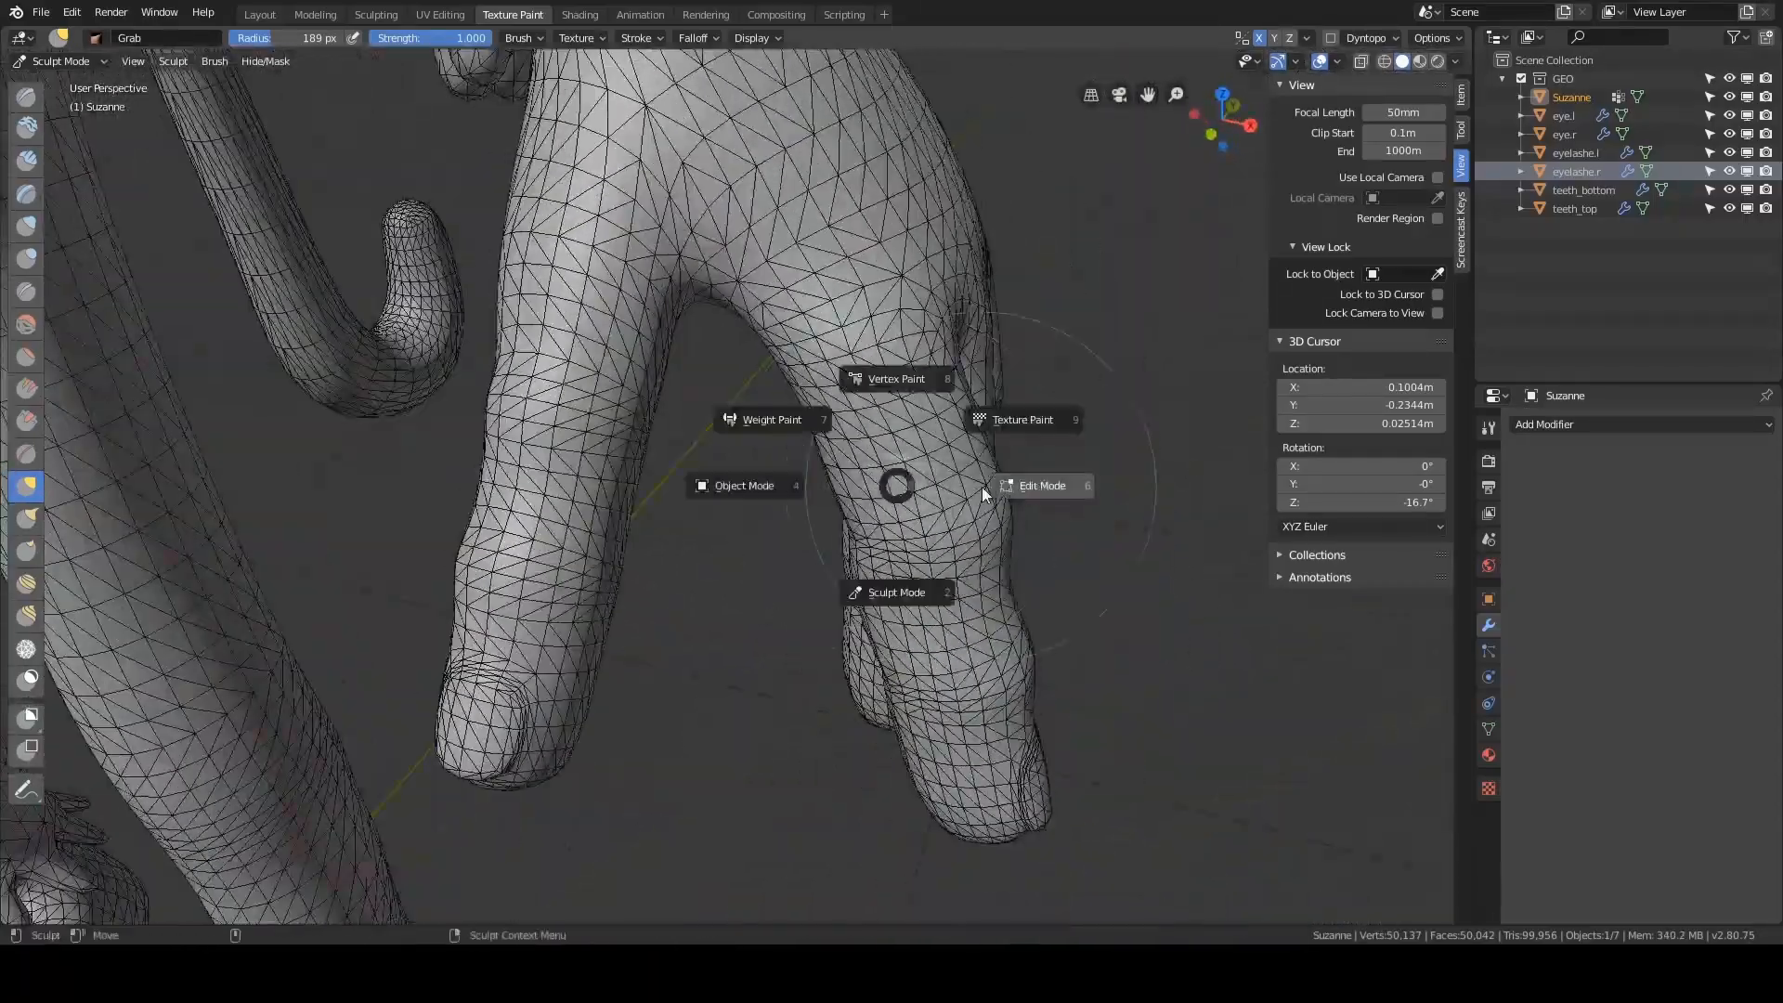
pyautogui.click(983, 486)
# - Clear the selection, select a face loop above the thumb's nail and grow it to cover the thumb up to its base
pyautogui.press('a')
pyautogui.hotkey('alt', 'a')
pyautogui.keyDown('alt'); pyautogui.moveTo(725, 405); pyautogui.dragTo(696, 641, button='right'); pyautogui.keyUp('alt')
pyautogui.keyDown('alt'); pyautogui.moveTo(696, 640); pyautogui.dragTo(745, 638); pyautogui.keyUp('alt')
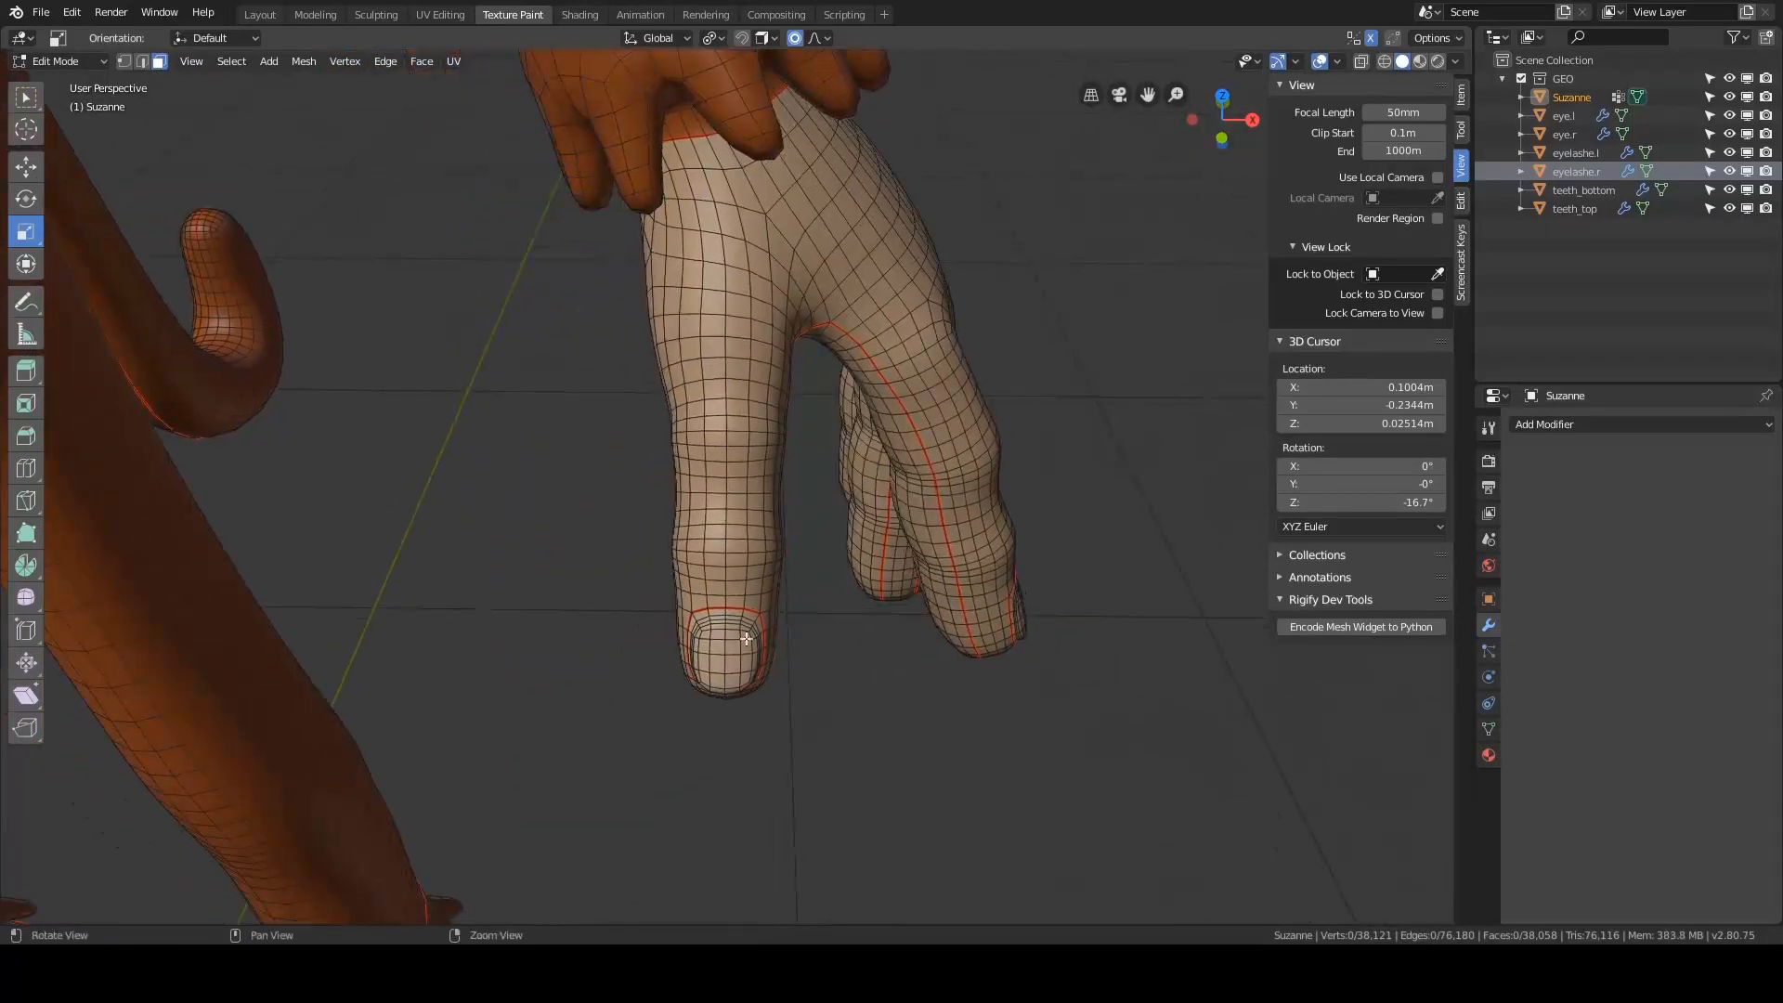
pyautogui.keyDown('alt'); pyautogui.click(757, 585); pyautogui.keyUp('alt')
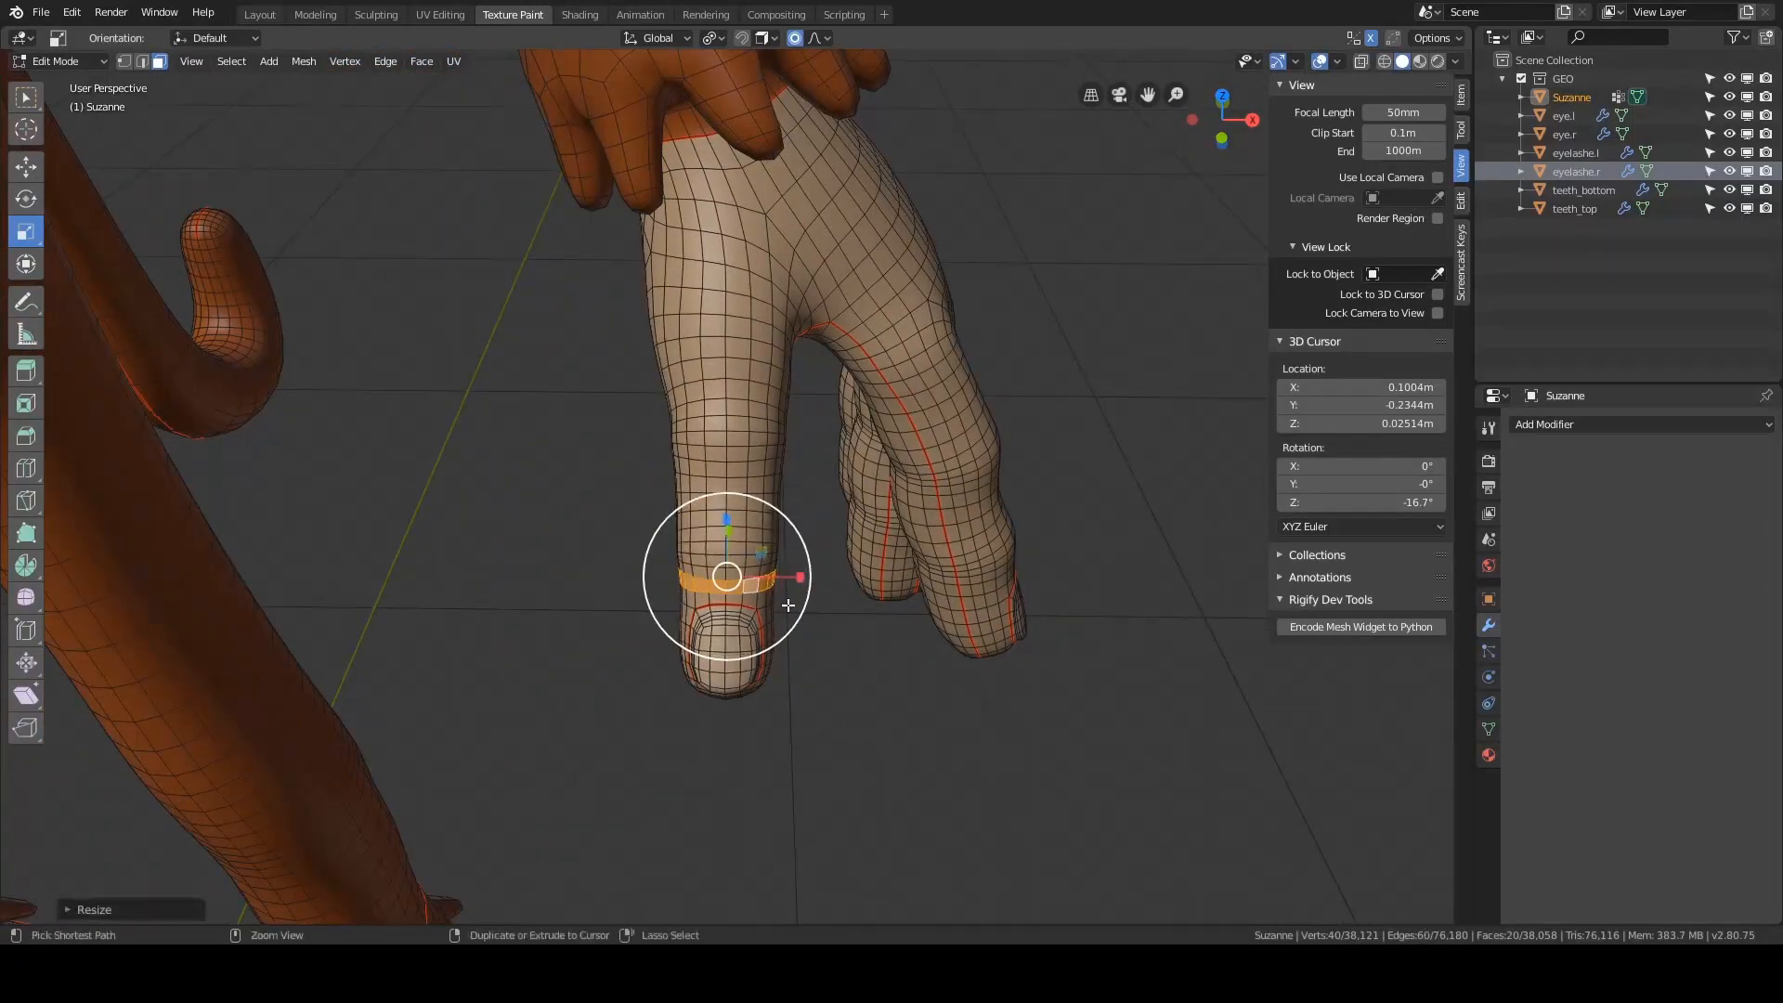
pyautogui.press('ctrl+KP_Add')
pyautogui.press('ctrl+KP_Add')
pyautogui.press('ctrl+KP_Add')
pyautogui.press('ctrl+KP_Add')
pyautogui.press('ctrl+KP_Add')
pyautogui.press('ctrl+KP_Add')
pyautogui.press('ctrl+KP_Add')
pyautogui.press('ctrl+KP_Add')
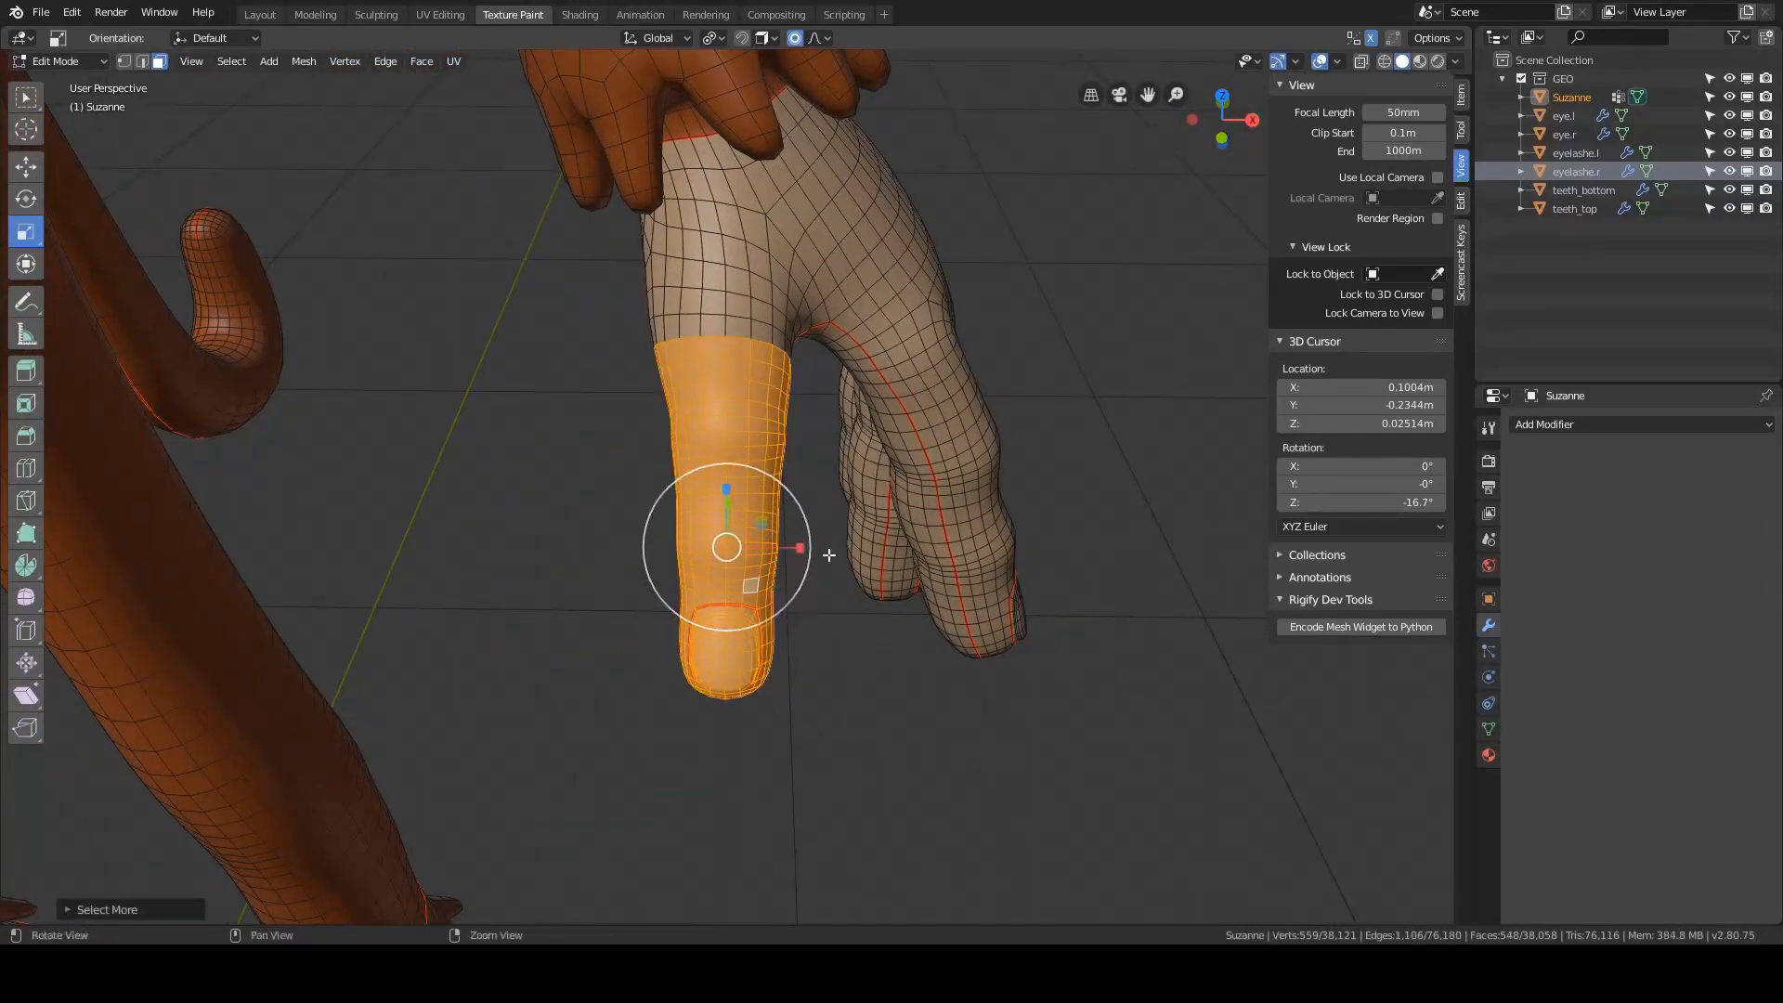
# - Try the Normal transform orientation on the selected thumb in the right orthographic view
pyautogui.keyDown('alt'); pyautogui.moveTo(789, 557); pyautogui.dragTo(666, 496); pyautogui.keyUp('alt')
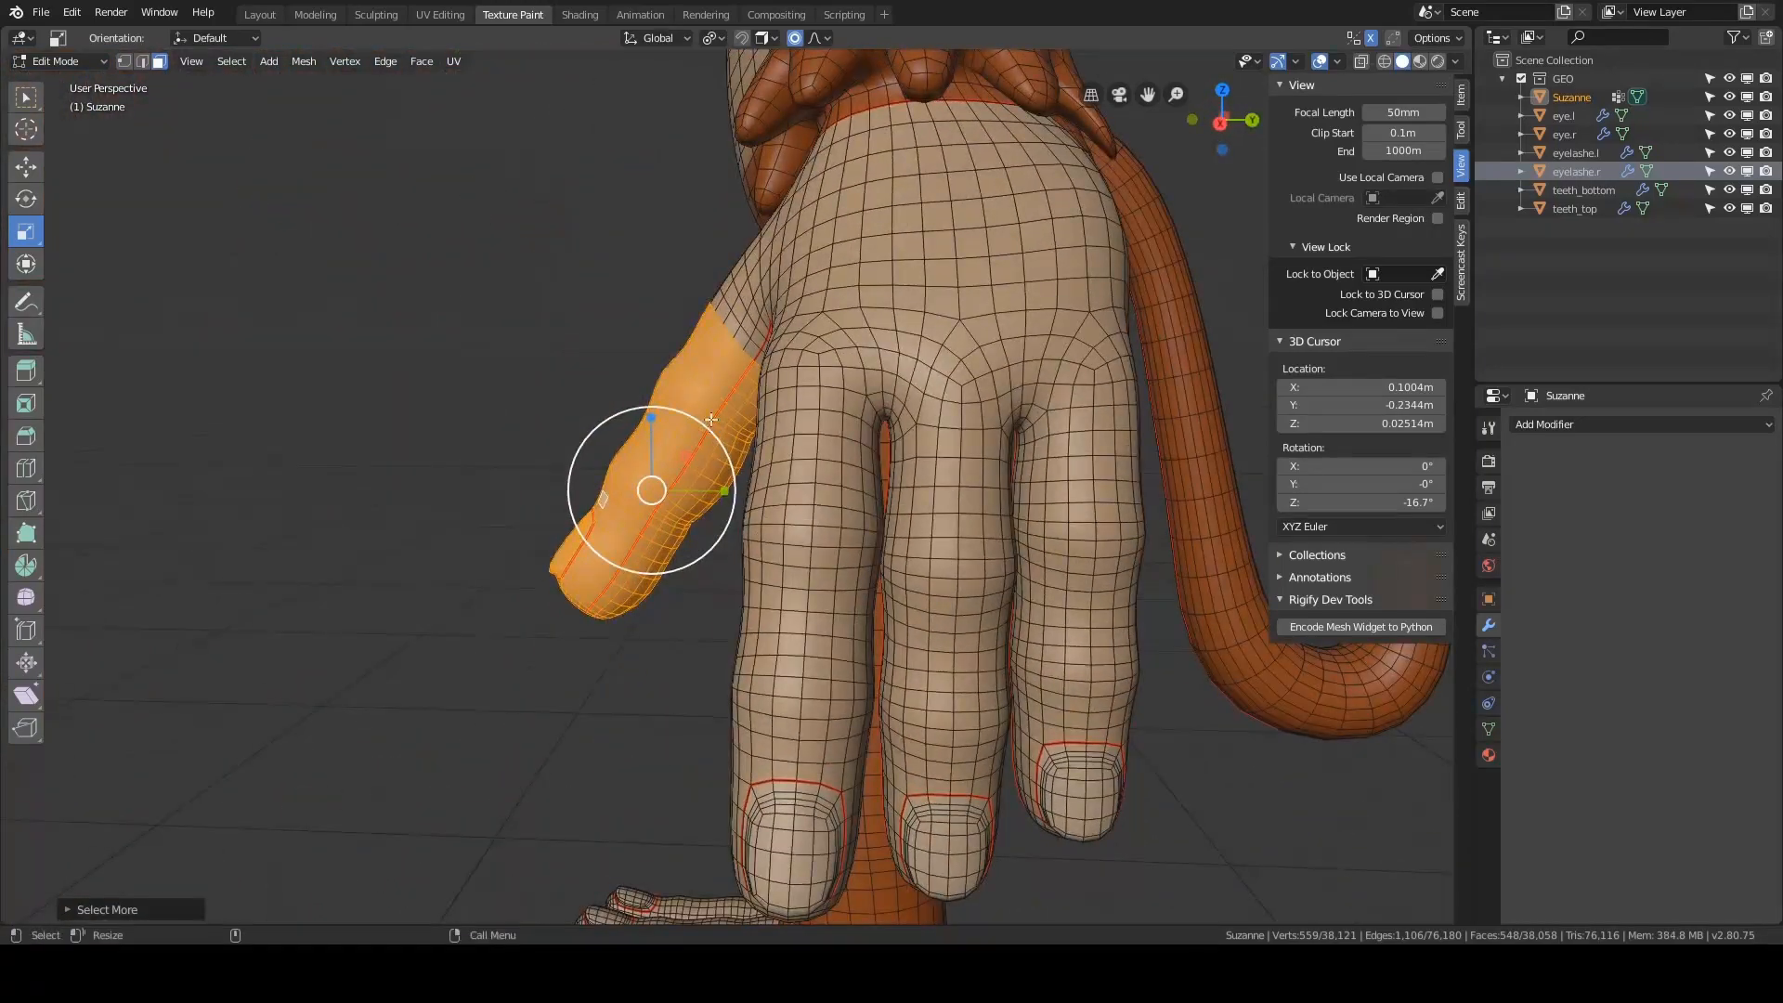
pyautogui.keyDown('alt'); pyautogui.moveTo(710, 420); pyautogui.dragTo(731, 373); pyautogui.keyUp('alt')
pyautogui.moveTo(735, 429); pyautogui.dragTo(928, 405, button='middle')
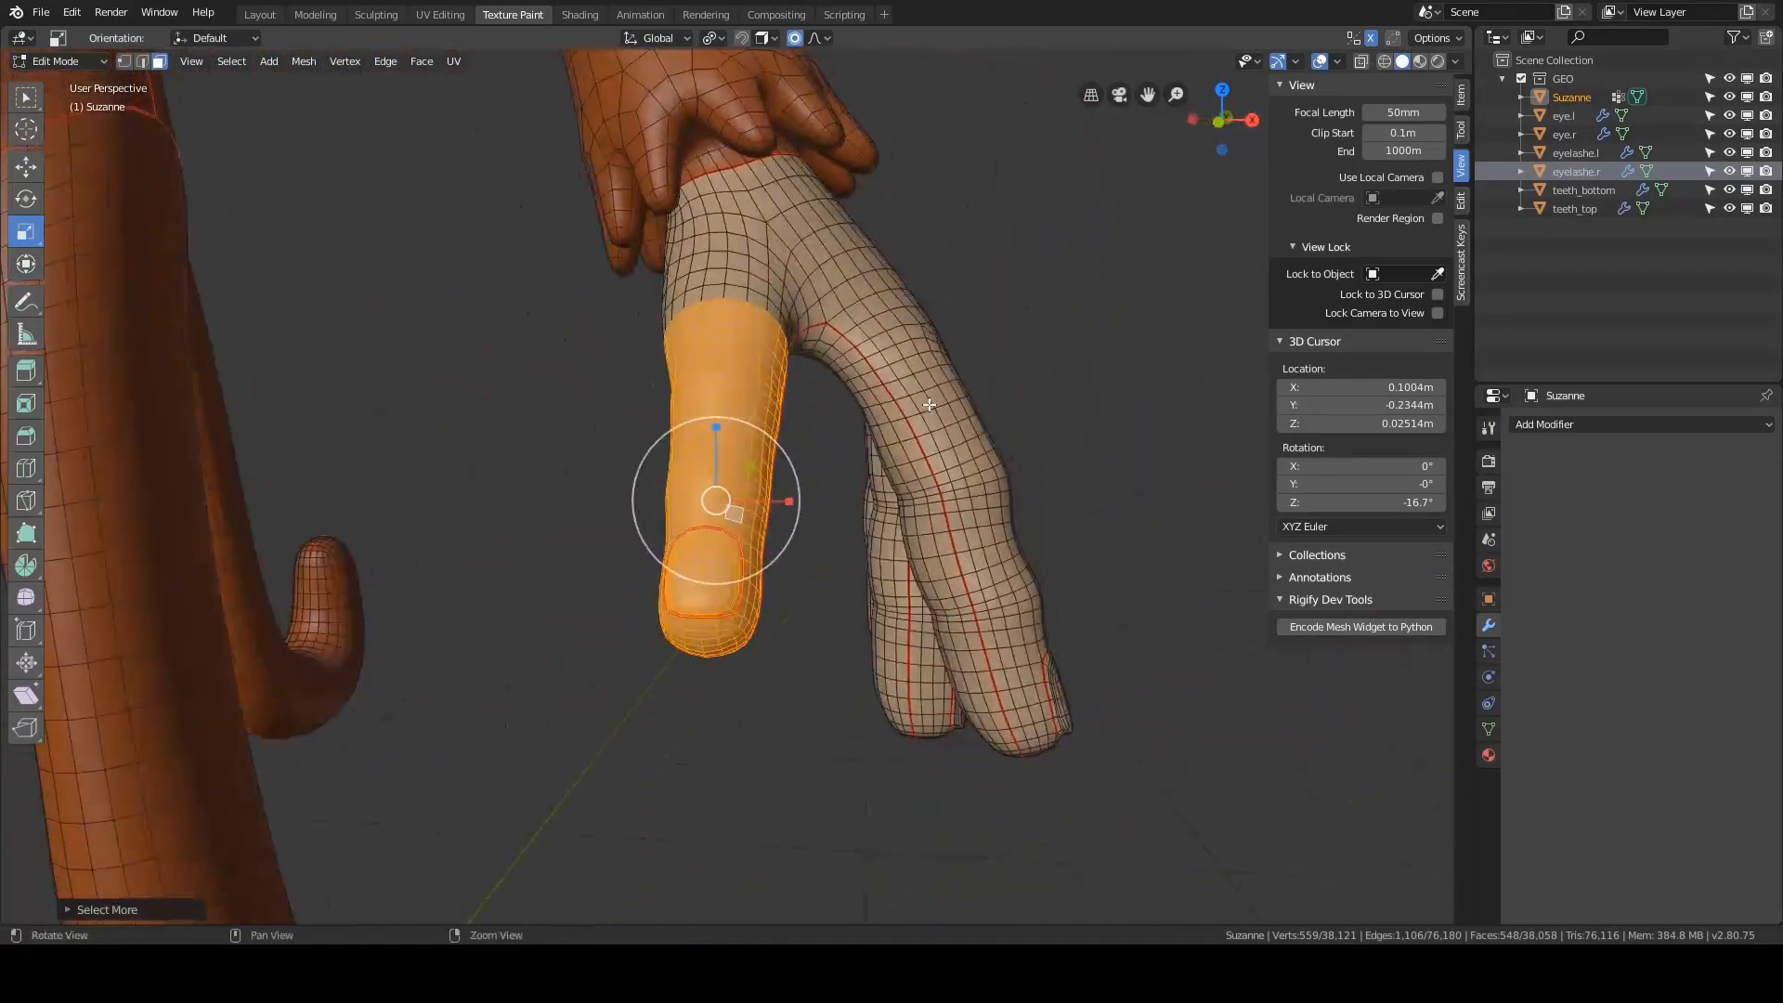
pyautogui.press('`')
pyautogui.click(1049, 406)
pyautogui.scroll(3, 722, 411)
pyautogui.keyDown('shift'); pyautogui.moveTo(722, 410); pyautogui.dragTo(898, 380, button='middle'); pyautogui.keyUp('shift')
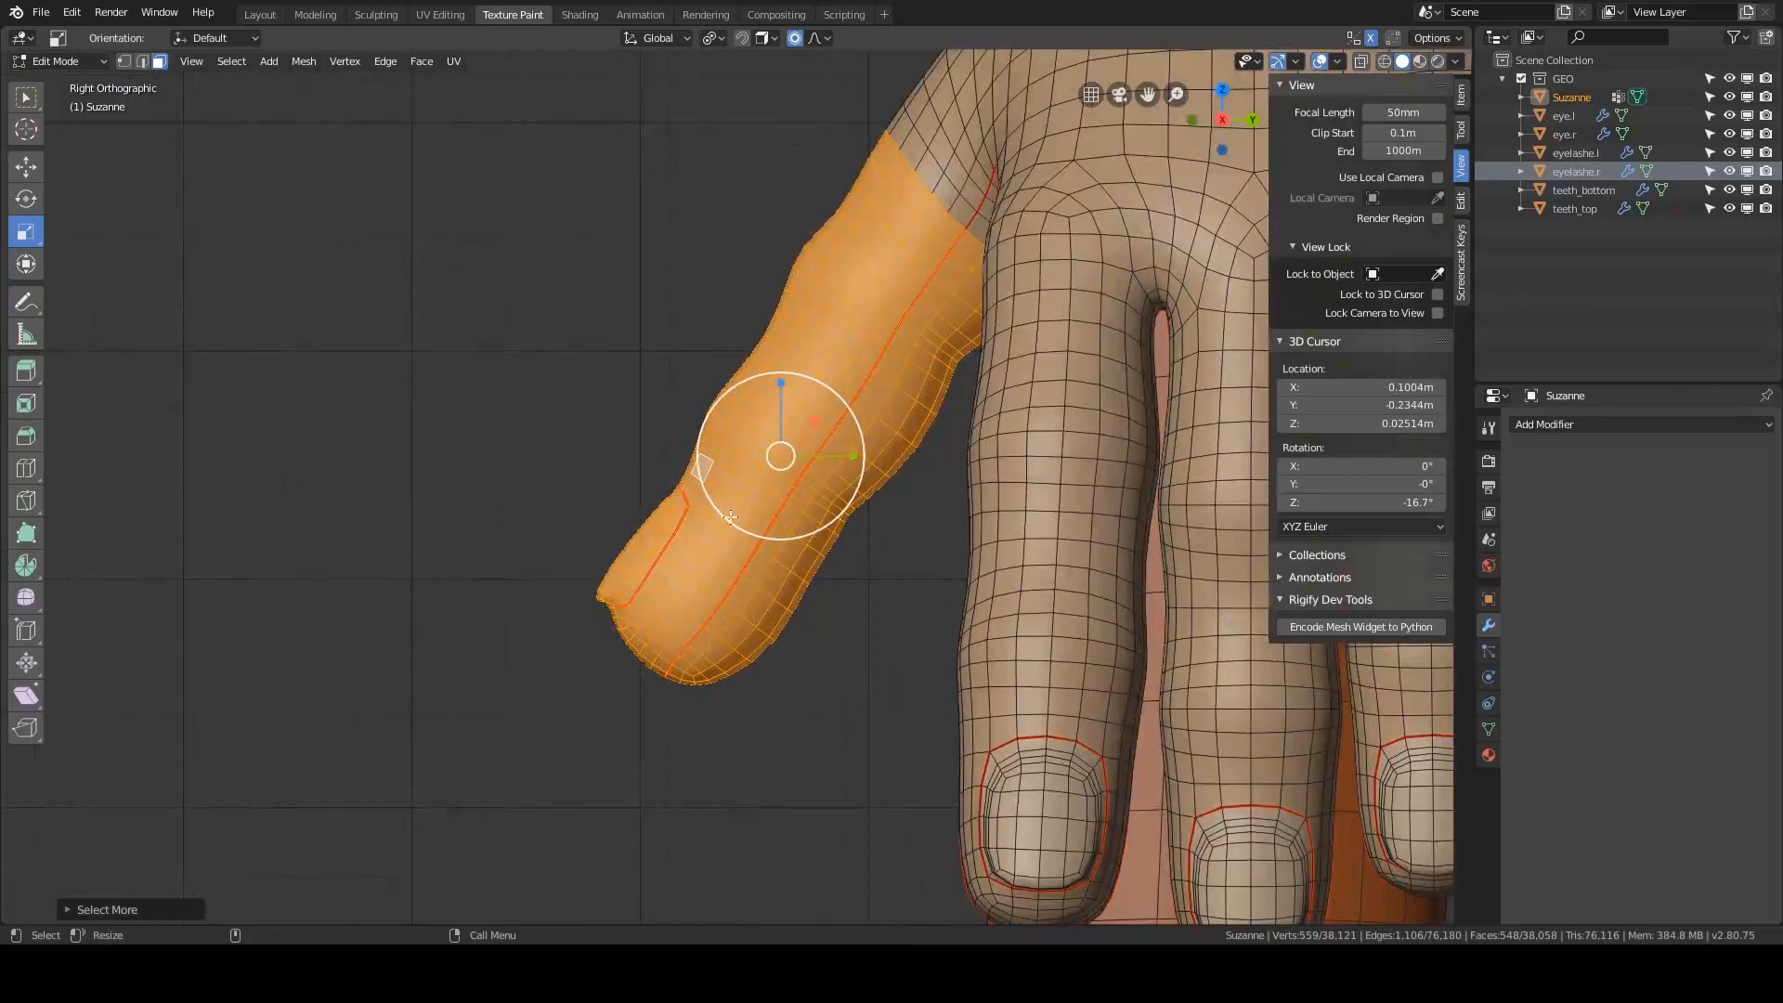
pyautogui.press('.')
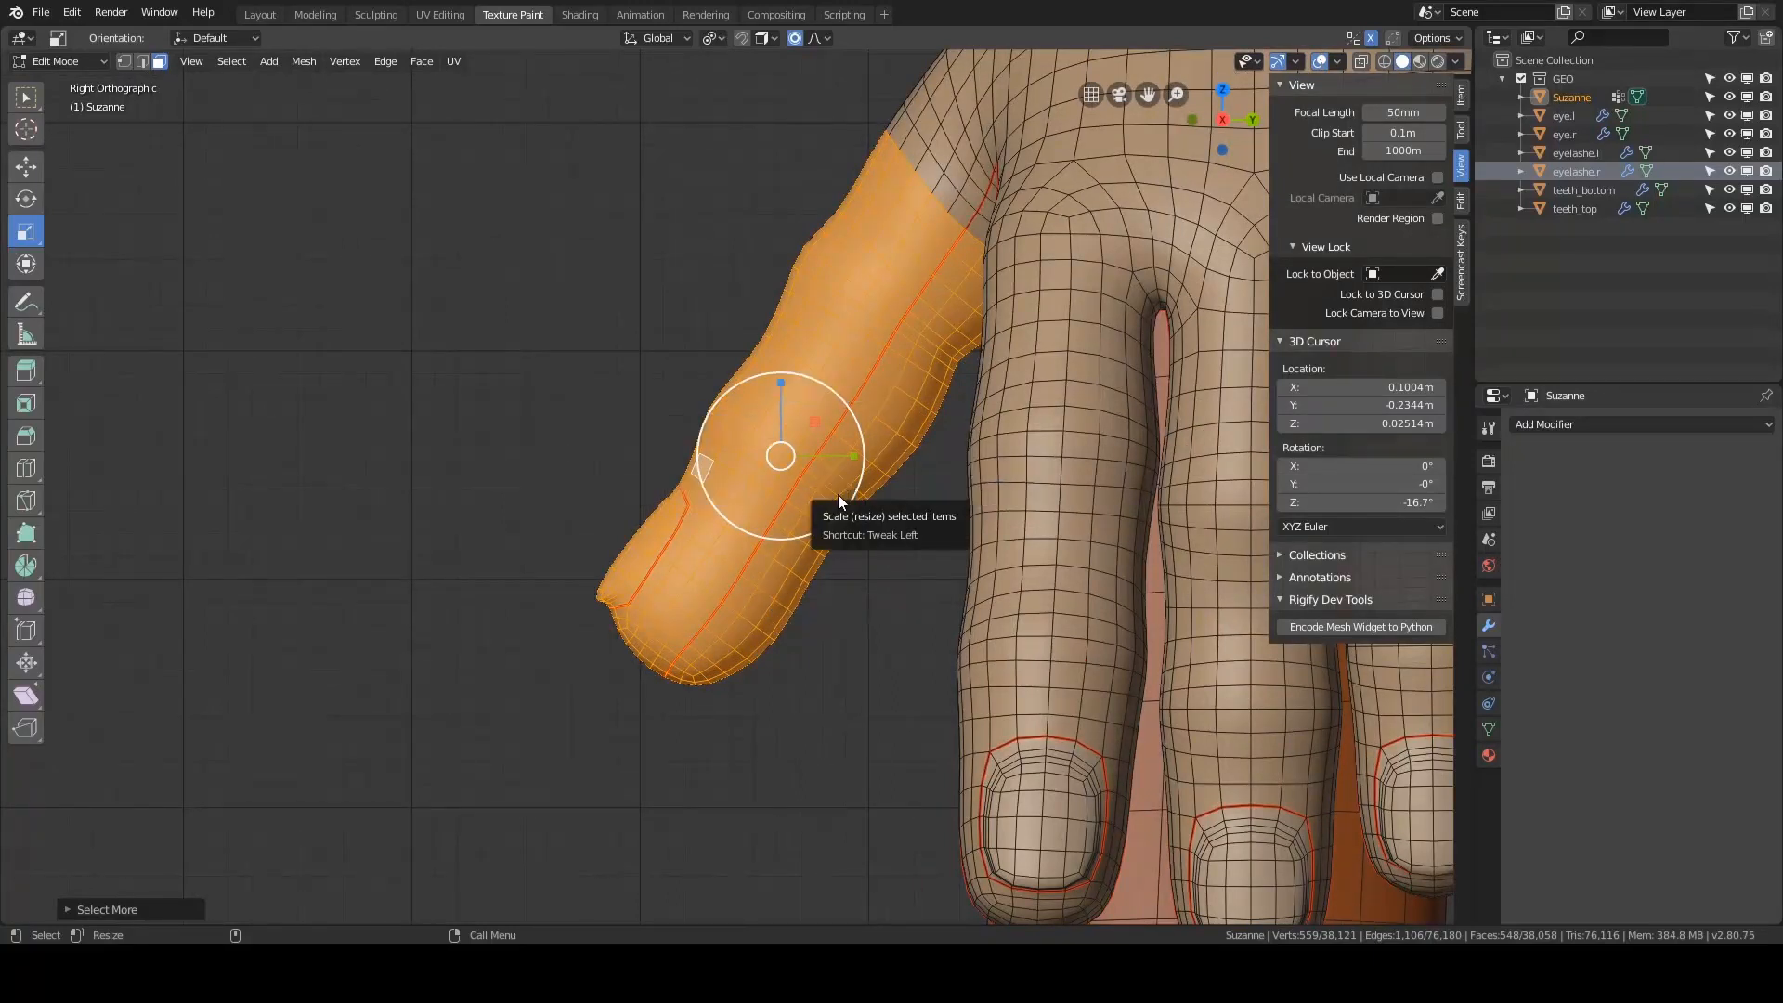
pyautogui.press(',')
pyautogui.click(838, 582)
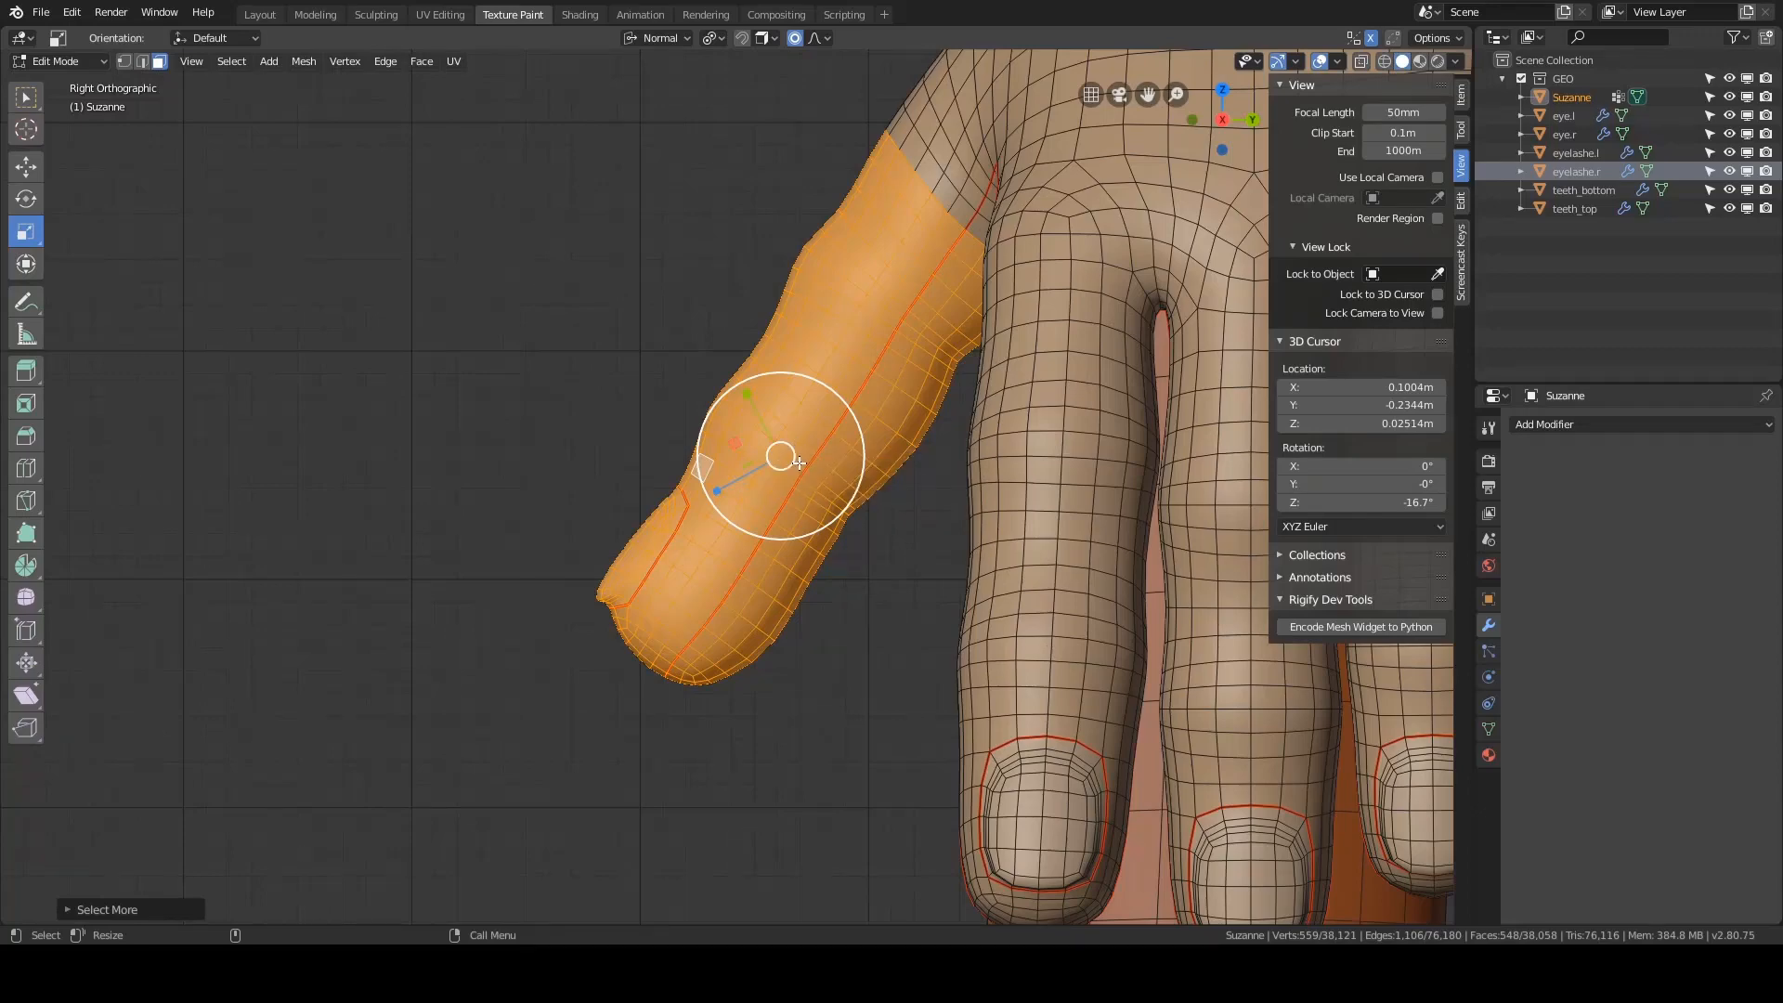
# - Snap the 3D cursor to the selected thumb, and set the pivot point to 3D Cursor and the transform orientation to Cursor
pyautogui.hotkey('shift', 's')
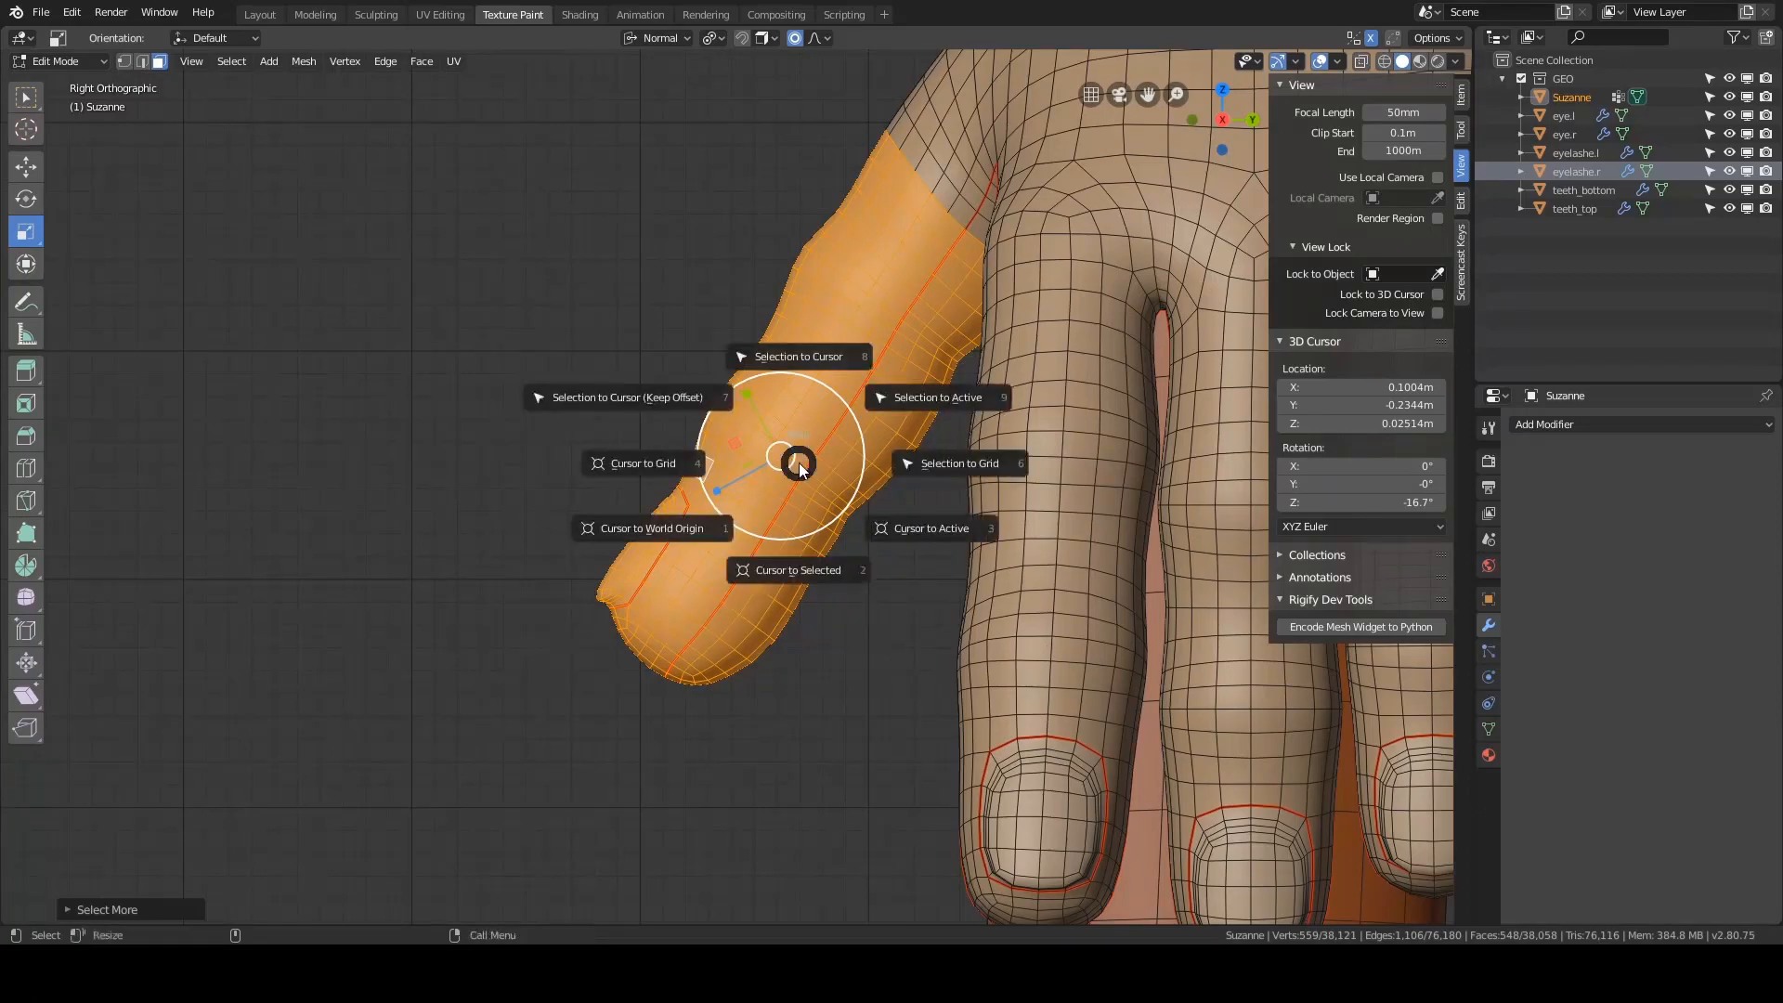
pyautogui.click(806, 557)
pyautogui.moveTo(806, 557); pyautogui.dragTo(548, 444, button='middle')
pyautogui.press('`')
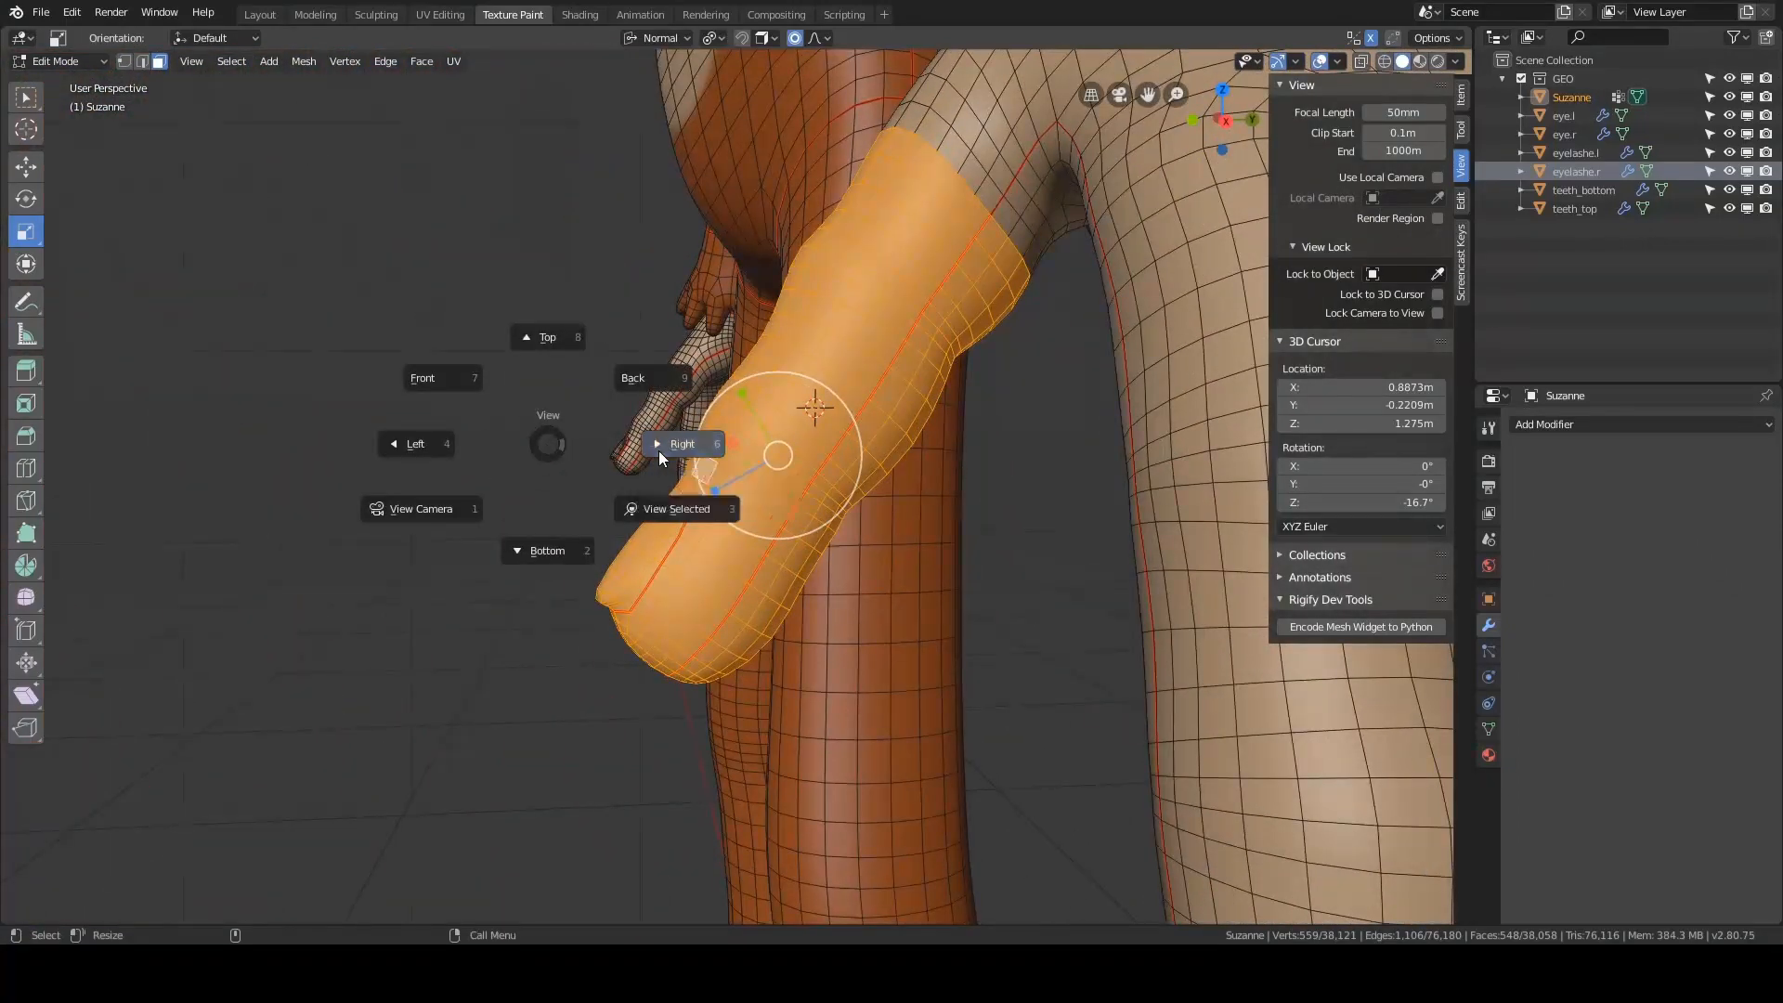
pyautogui.click(659, 449)
pyautogui.press('.')
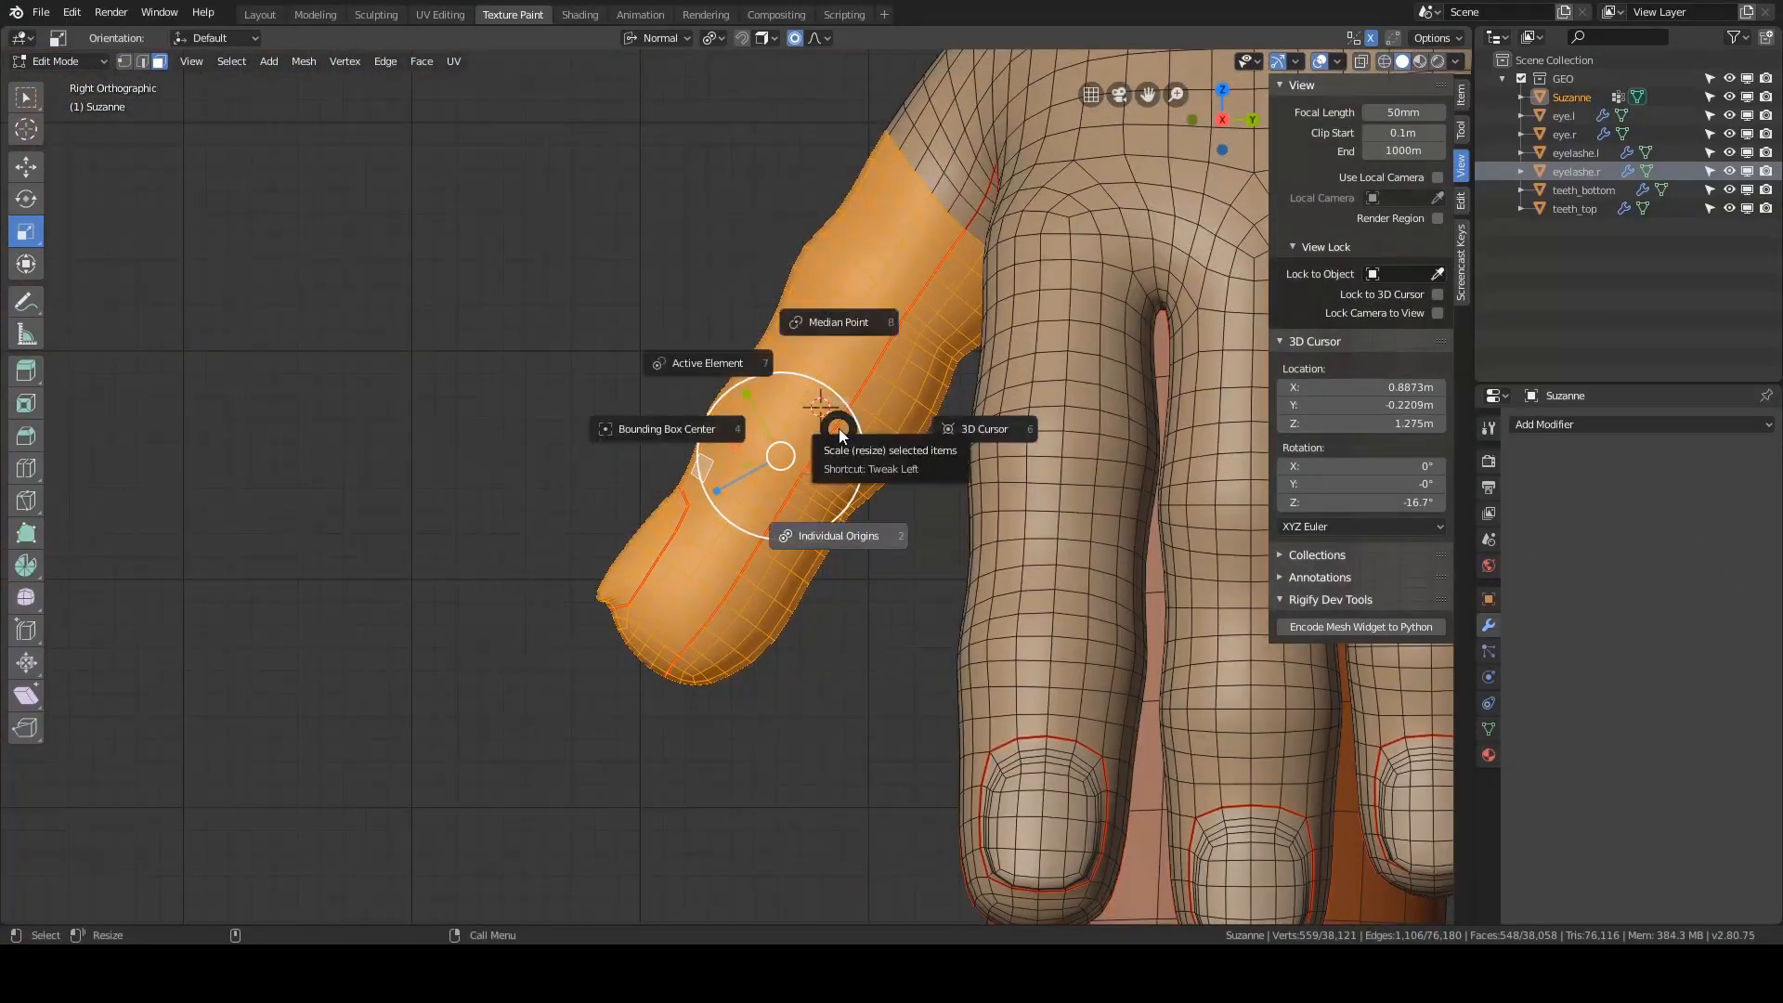
pyautogui.click(971, 435)
pyautogui.press(',')
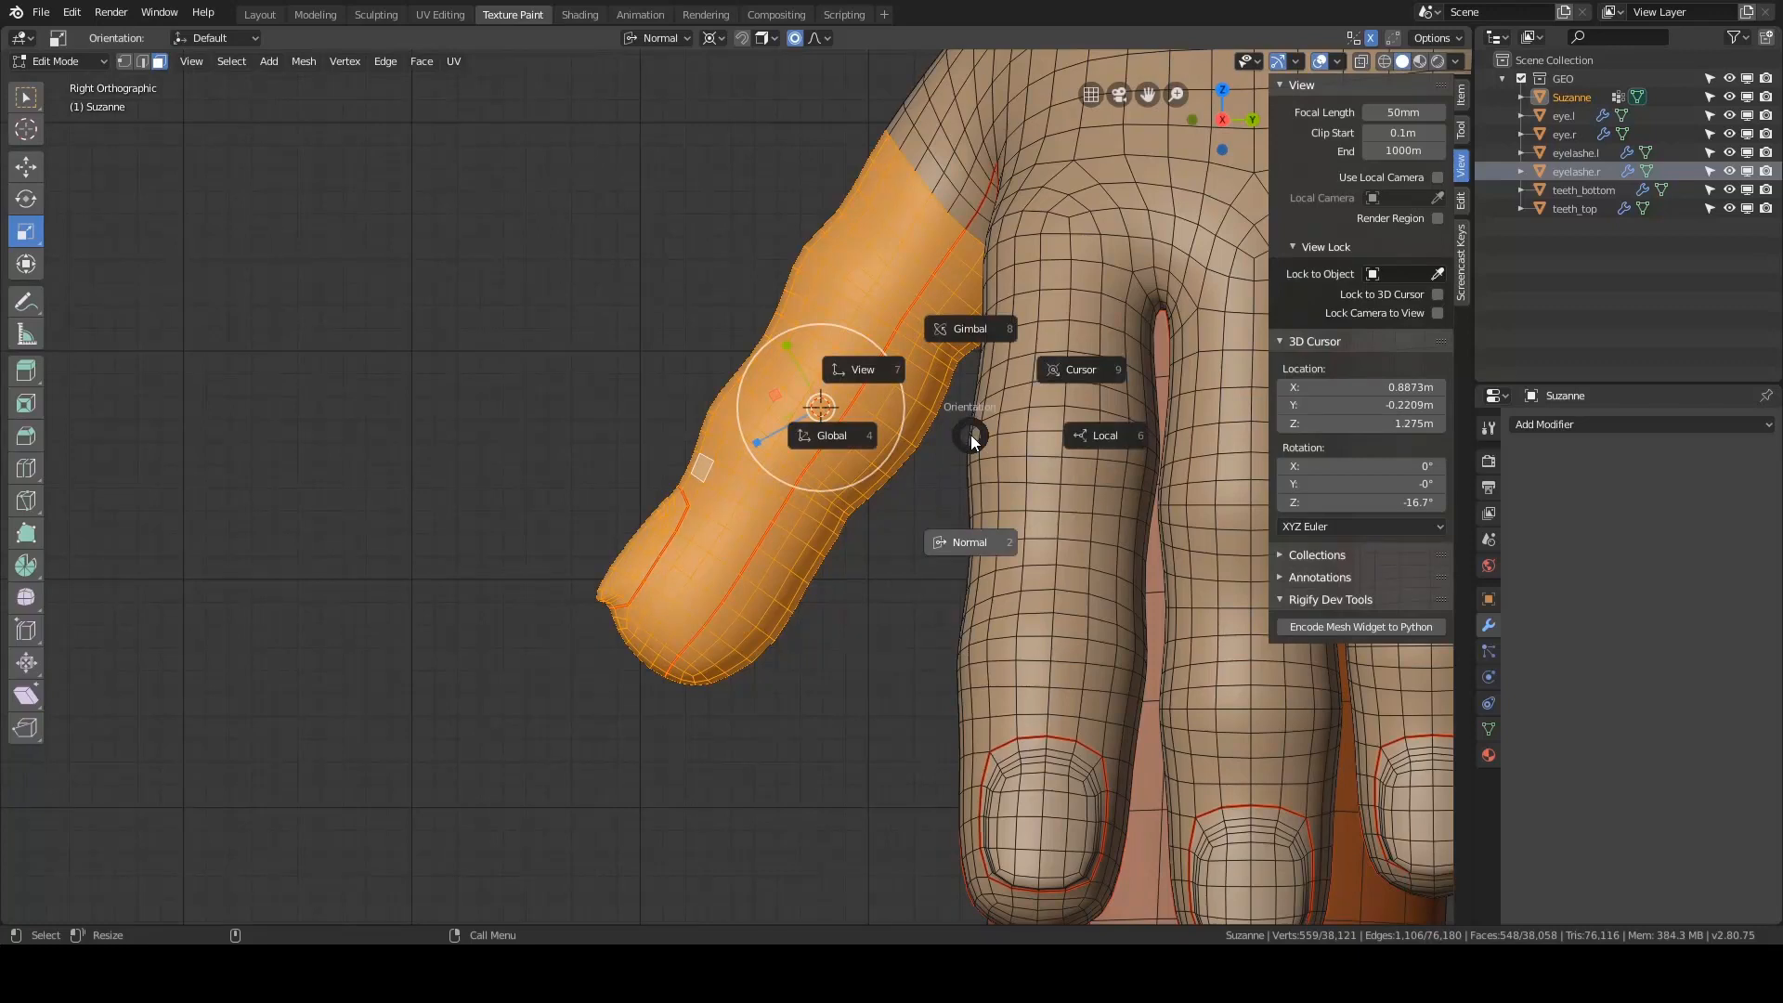
pyautogui.click(1080, 370)
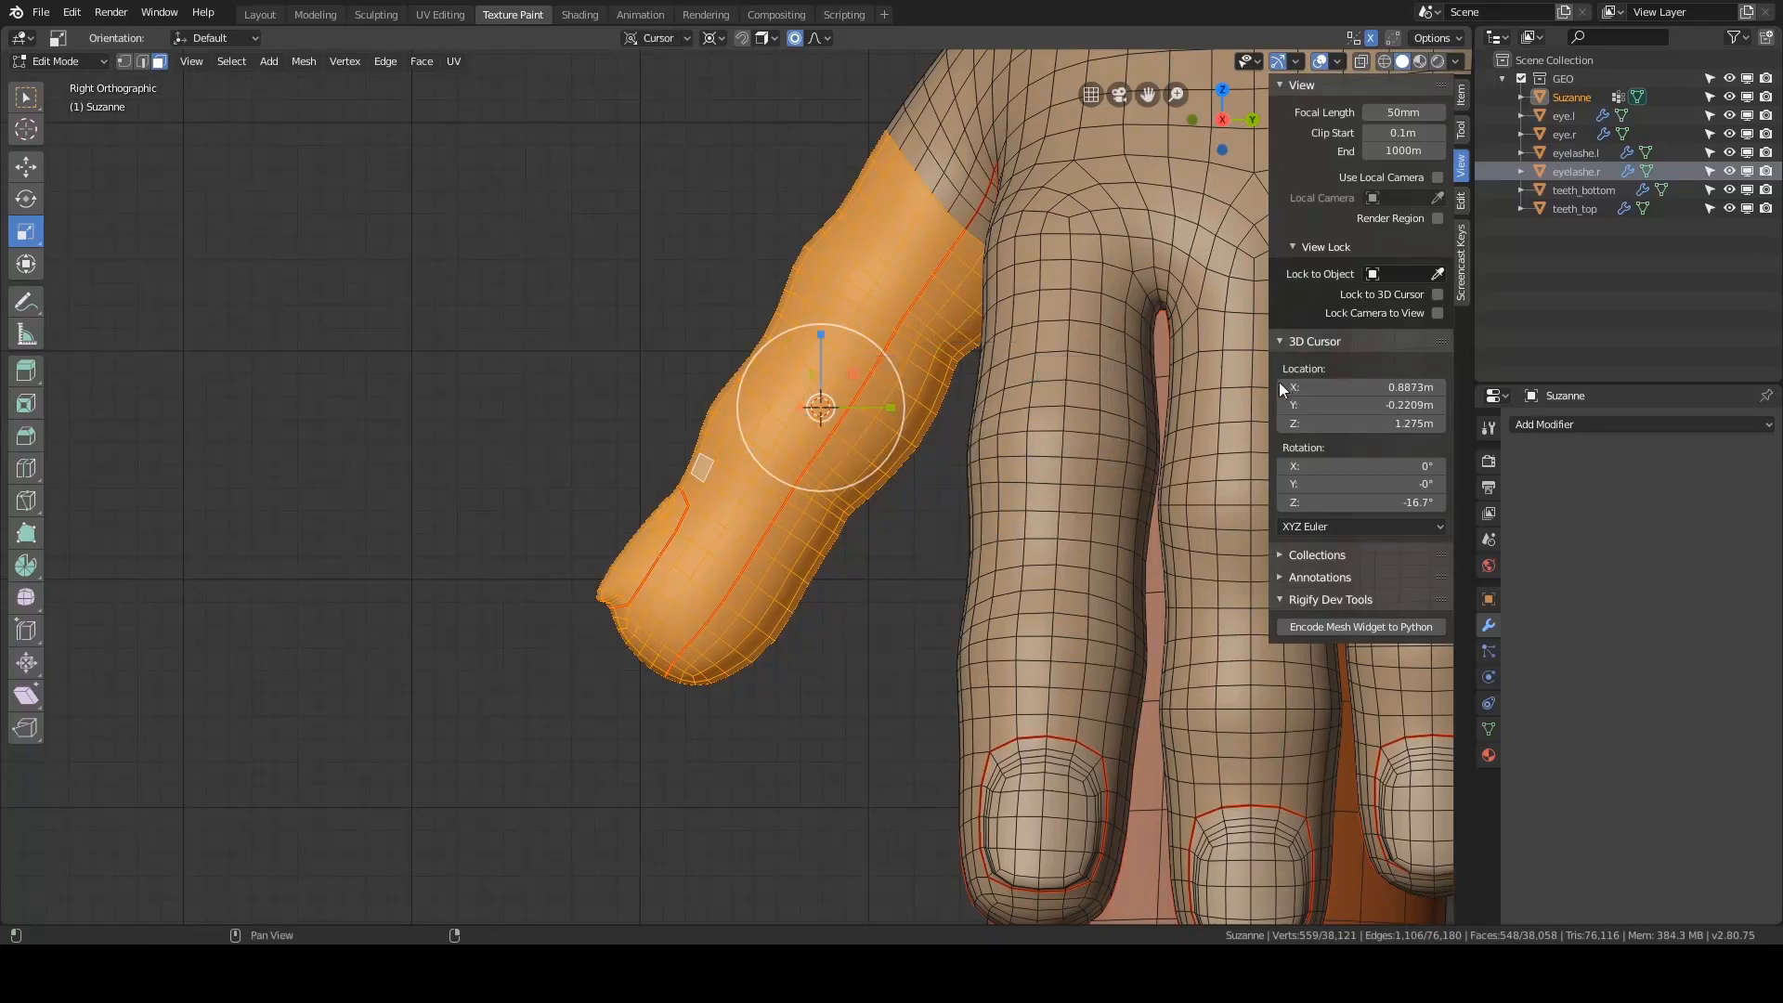
# - Reset the 3D cursor's rotation to 0° and set its X rotation to -34.1° to align it with the thumb
pyautogui.moveTo(1358, 466); pyautogui.dragTo(1358, 502)
pyautogui.write('0')
pyautogui.press('Return')
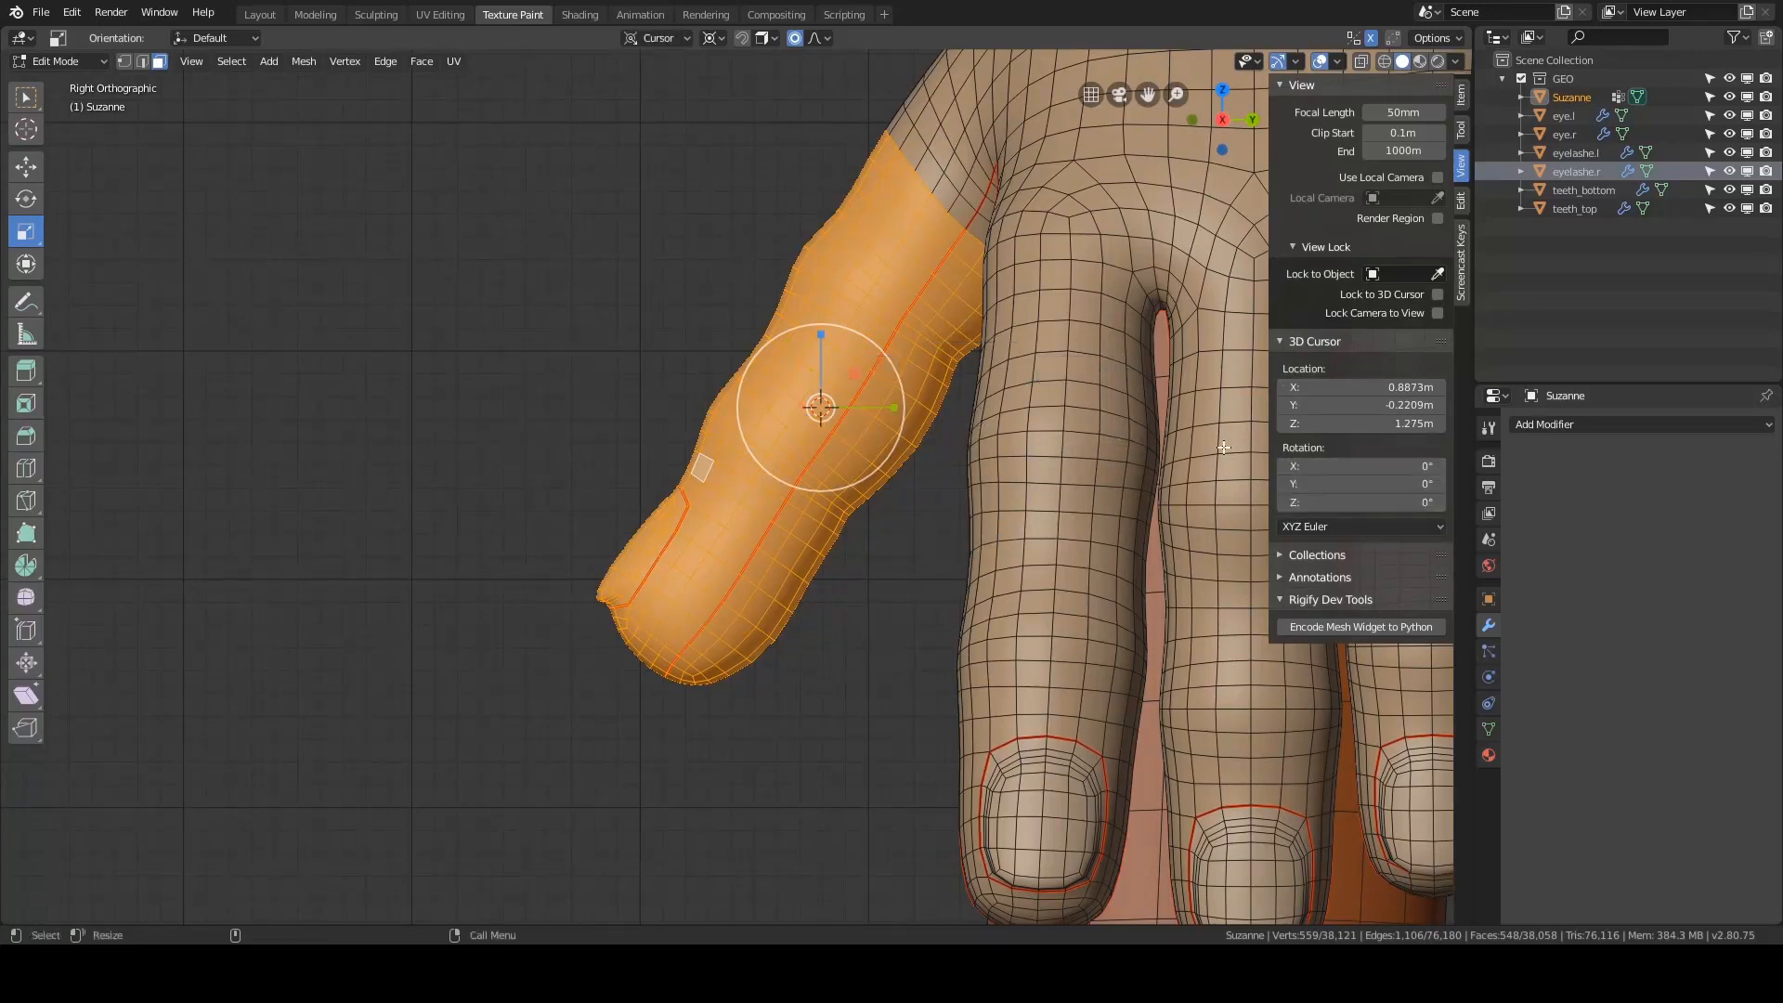
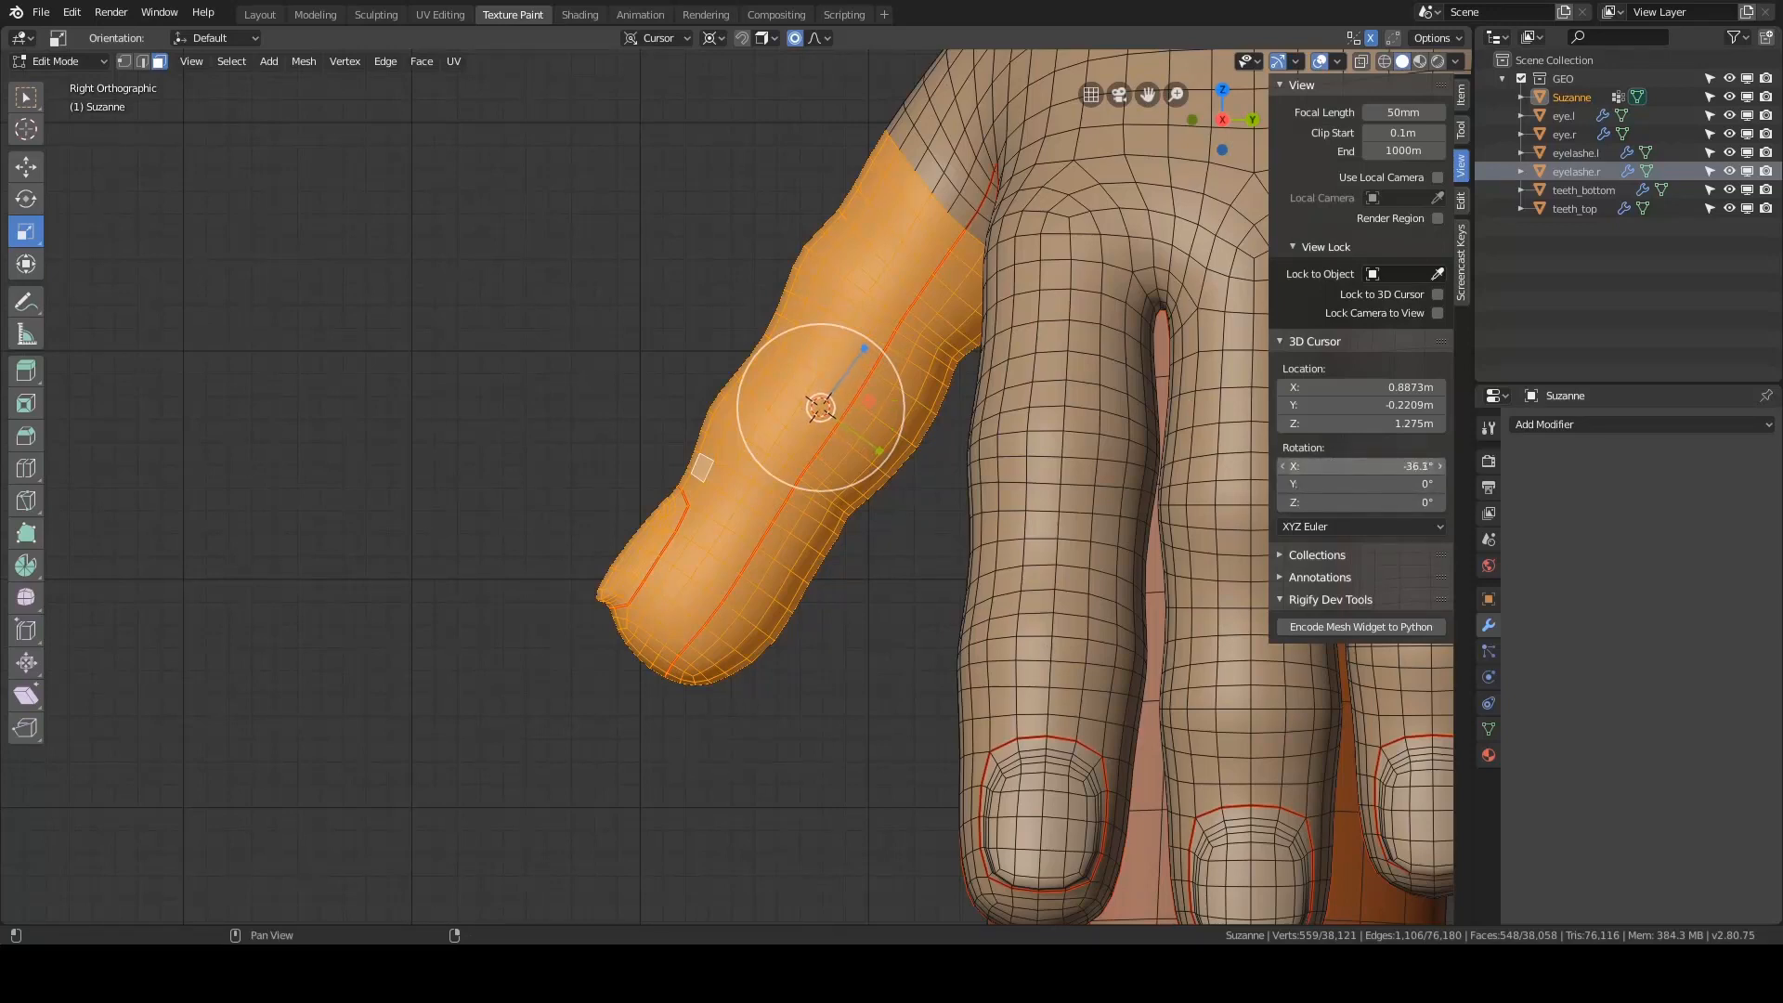
pyautogui.moveTo(1360, 465); pyautogui.dragTo(1365, 465)
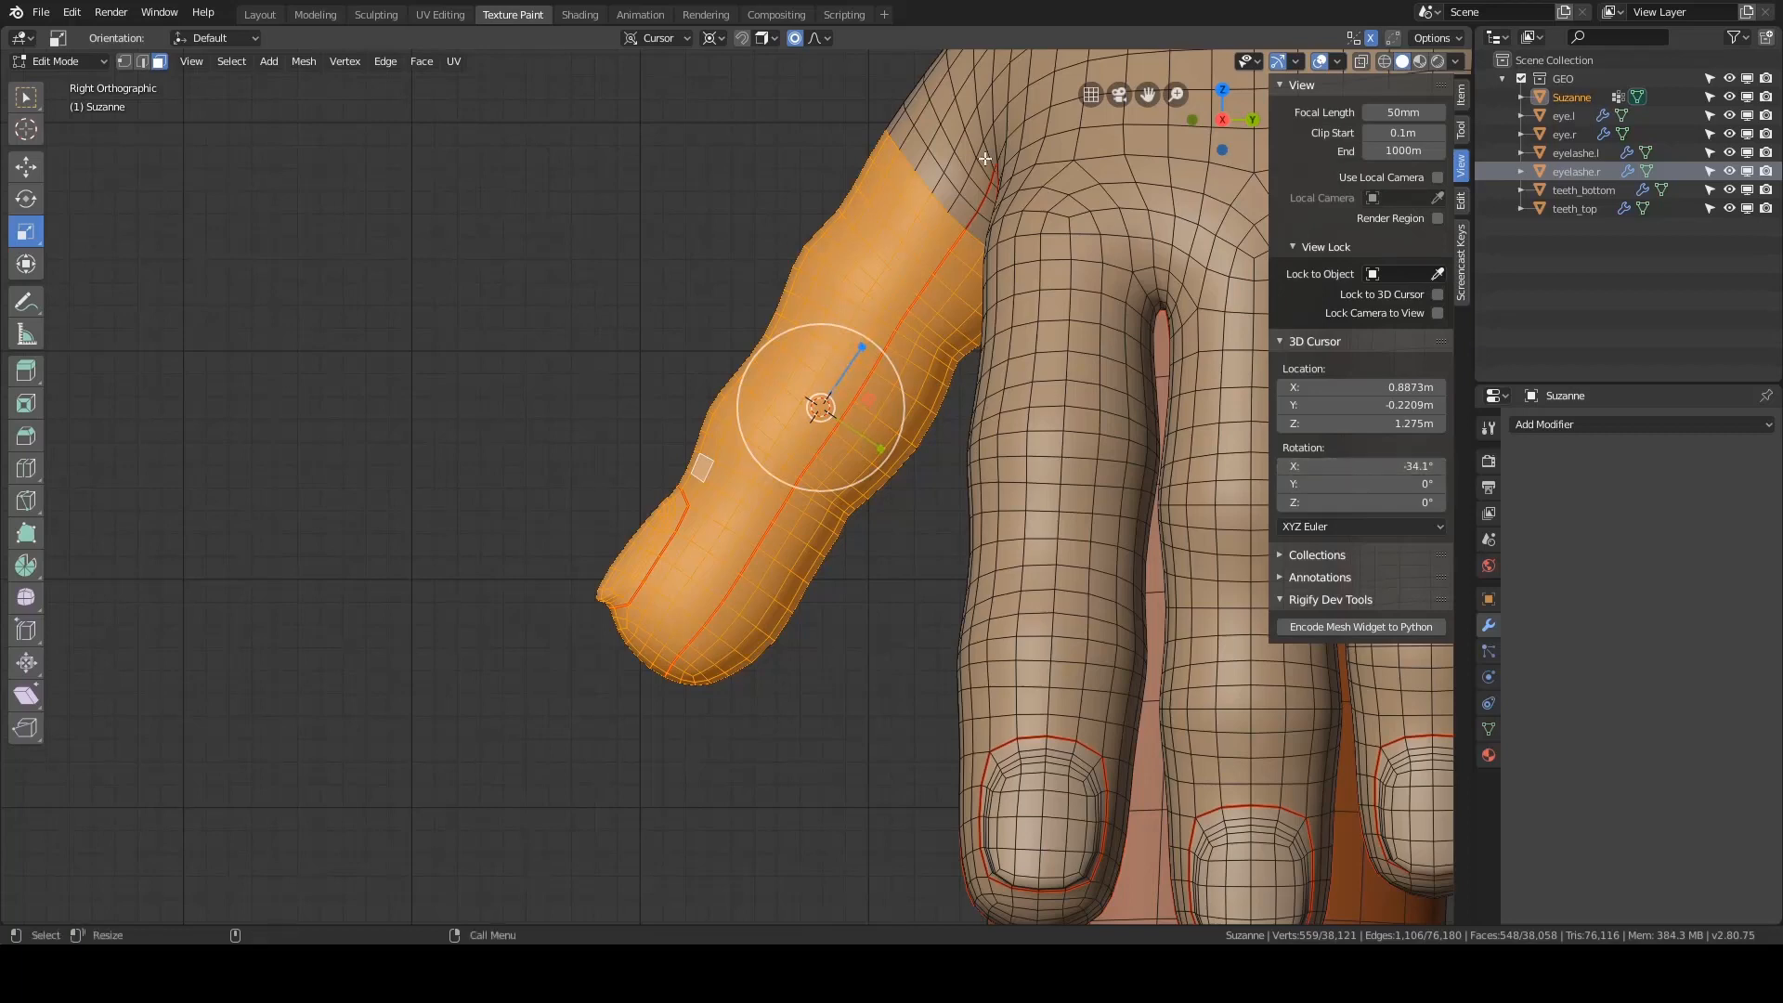
# - Thicken the thumb by scaling it excluding the cursor's Z axis with proportional editing, and deselect it
pyautogui.keyDown('shift'); pyautogui.moveTo(985, 159); pyautogui.dragTo(954, 317, button='middle'); pyautogui.keyUp('shift')
pyautogui.keyDown('shift'); pyautogui.moveTo(839, 426); pyautogui.dragTo(853, 413); pyautogui.keyUp('shift')
pyautogui.scroll(-3, 852, 419)
pyautogui.scroll(-4, 852, 418)
pyautogui.moveTo(853, 413); pyautogui.dragTo(826, 379, button='middle')
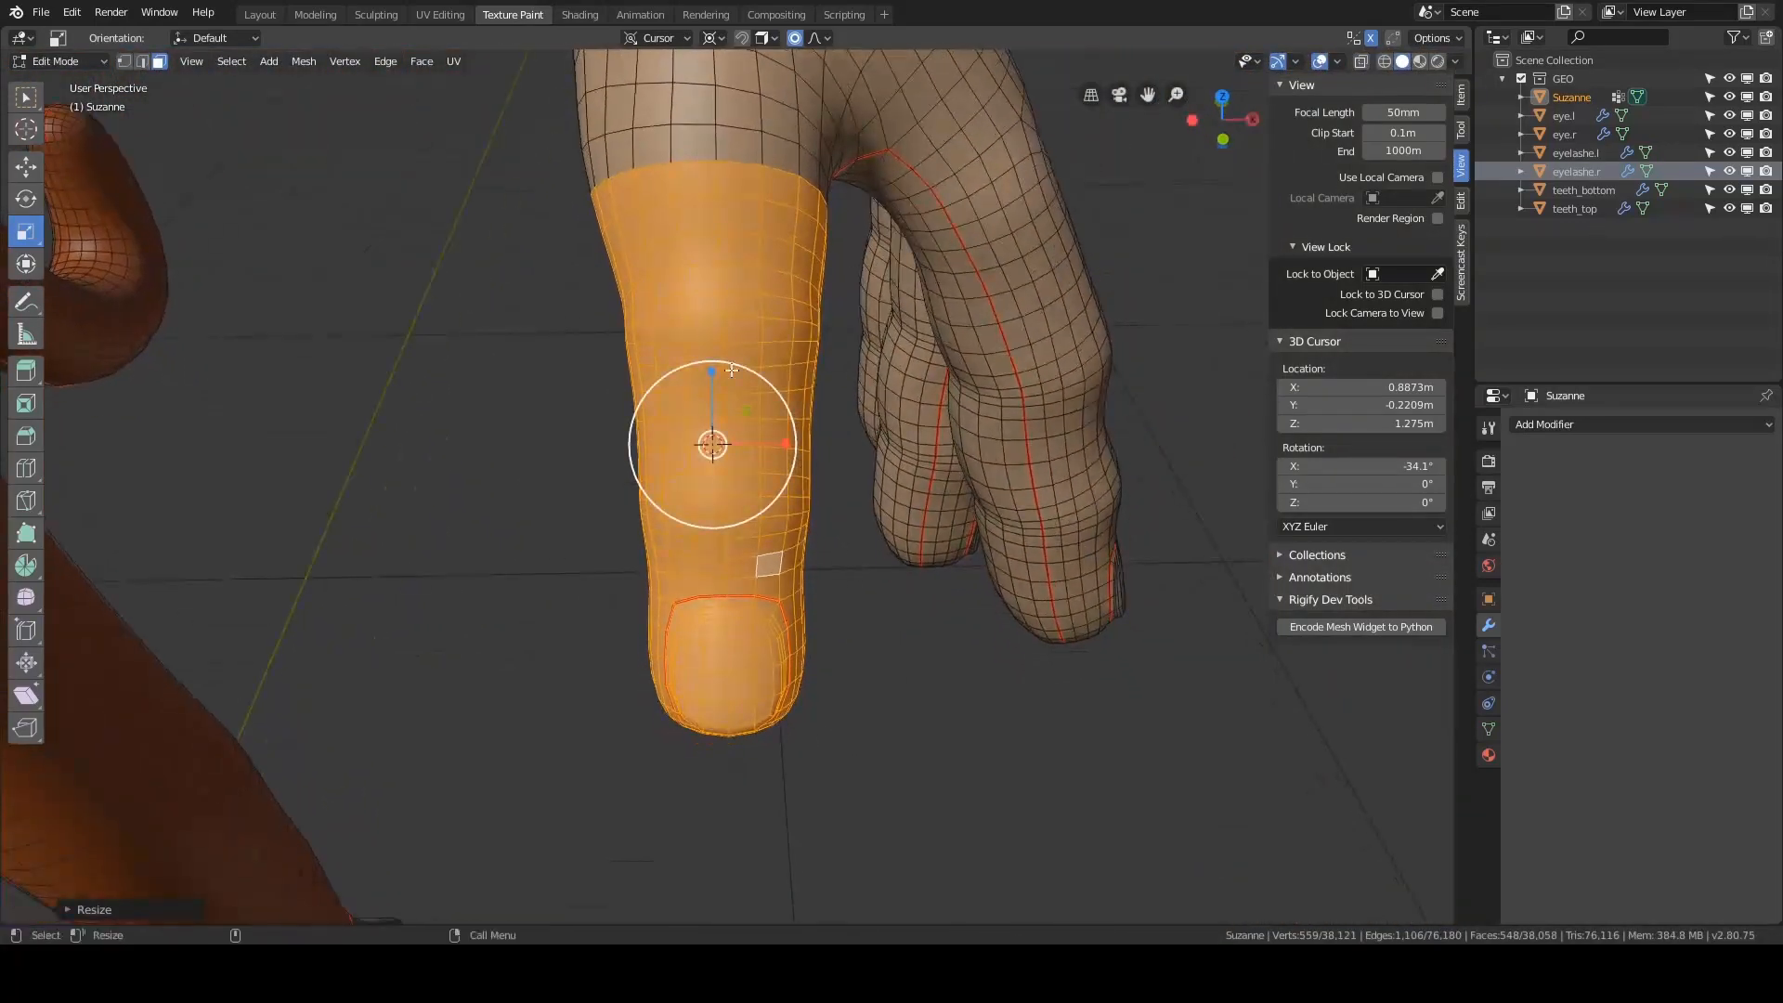
pyautogui.keyDown('shift'); pyautogui.moveTo(715, 371); pyautogui.dragTo(712, 367); pyautogui.keyUp('shift')
pyautogui.scroll(4, 712, 366)
pyautogui.click(822, 588)
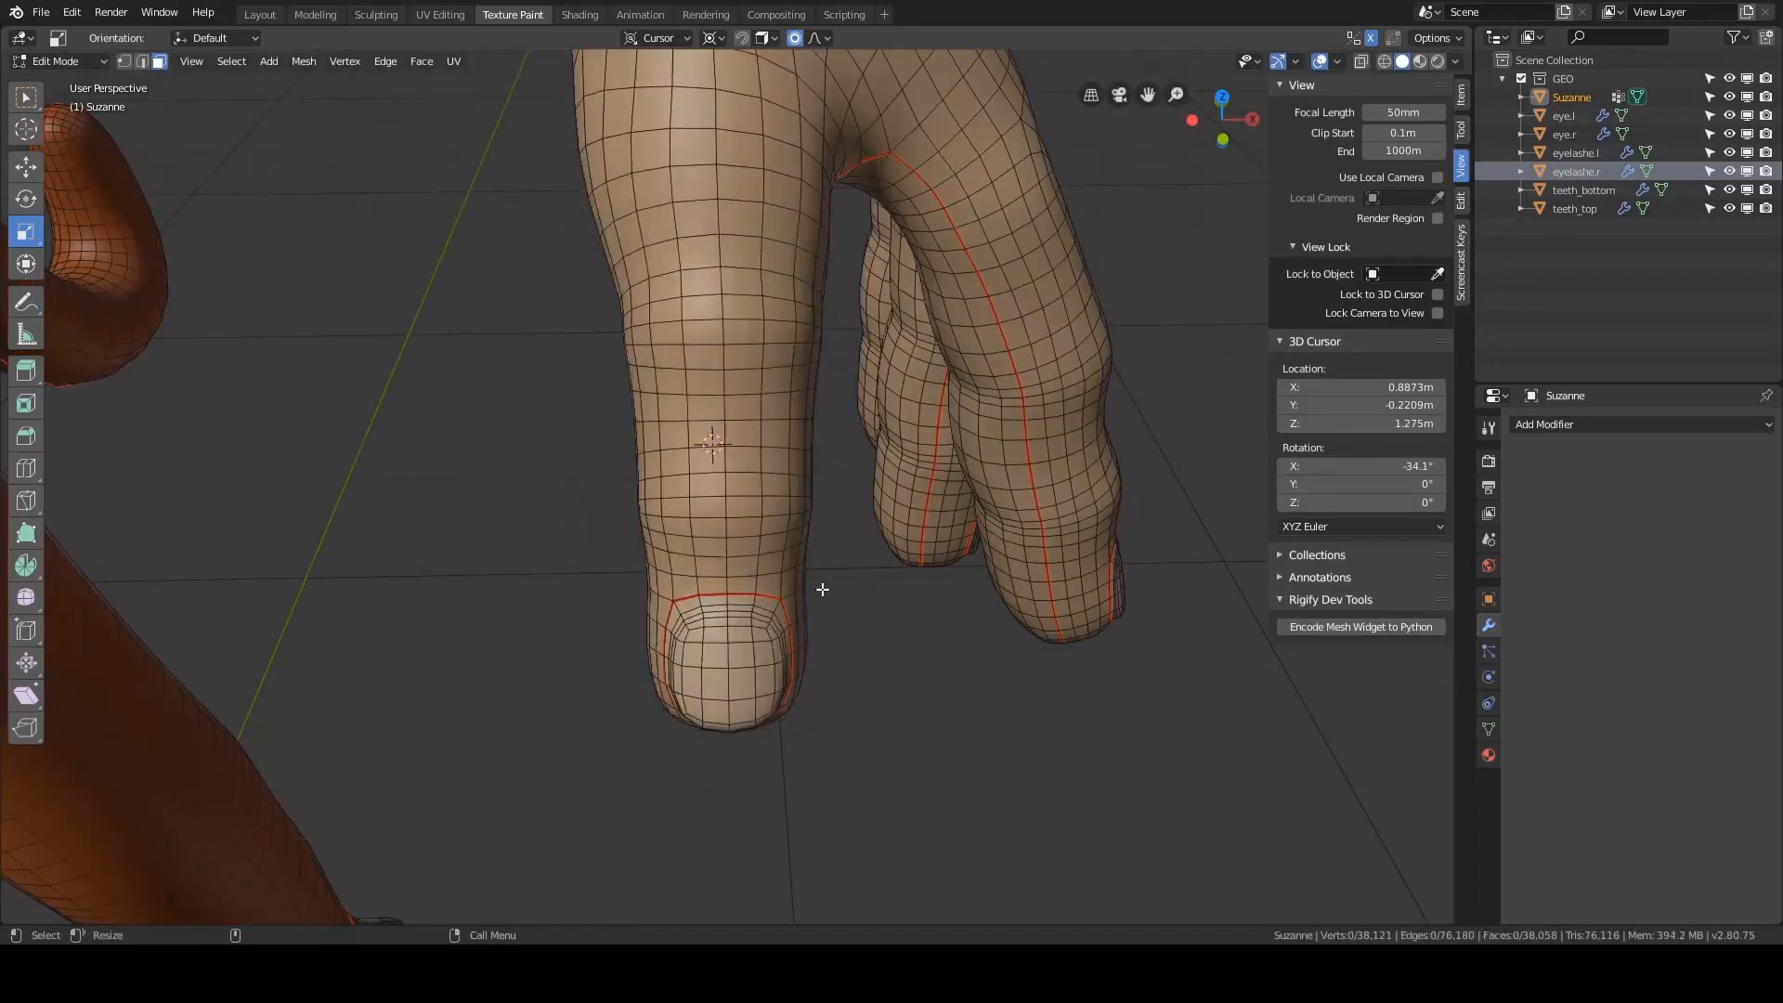
# - Select the end half of the thumb from a face loop above its nail, scale it slightly excluding Z, and deselect it
pyautogui.keyDown('alt'); pyautogui.click(755, 563); pyautogui.keyUp('alt')
pyautogui.press('ctrl+KP_Add')
pyautogui.press('ctrl+KP_Add')
pyautogui.press('ctrl+KP_Add')
pyautogui.press('ctrl+KP_Add')
pyautogui.press('ctrl+KP_Add')
pyautogui.press('ctrl+KP_Add')
pyautogui.press('ctrl+KP_Add')
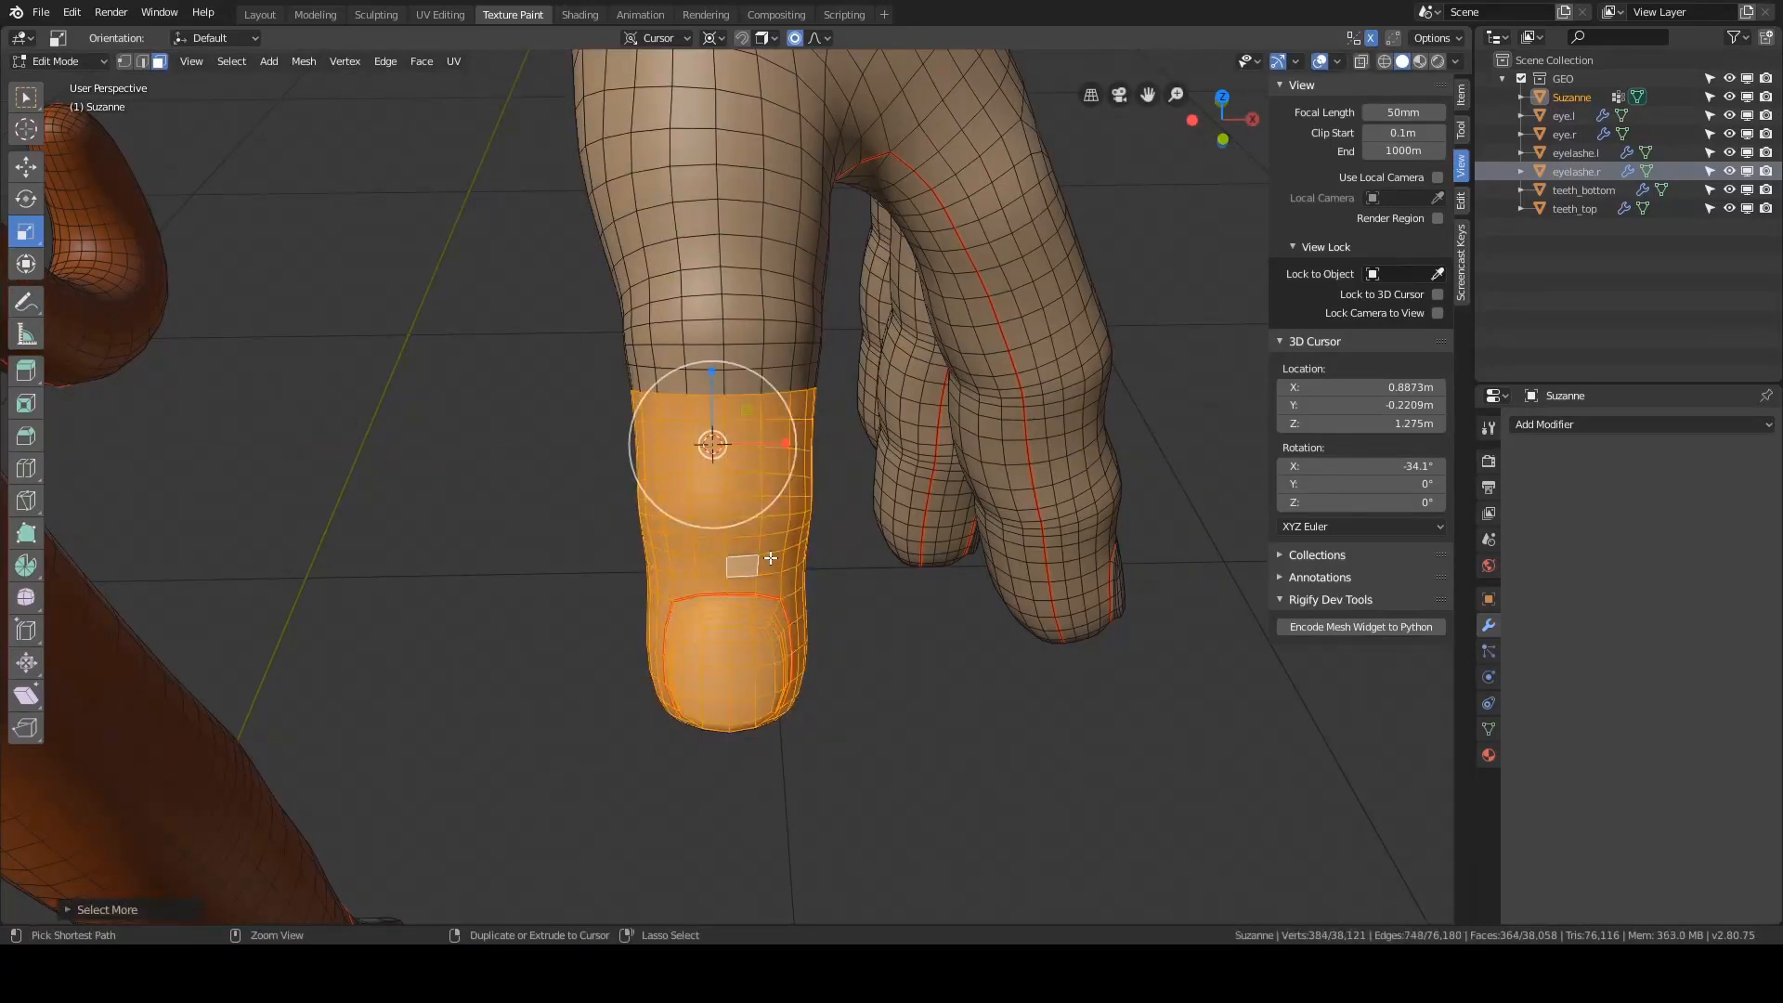
pyautogui.keyDown('shift'); pyautogui.moveTo(715, 371); pyautogui.dragTo(715, 364); pyautogui.keyUp('shift')
pyautogui.hotkey('alt', 'a')
# - Switch to vertex selection and select the tip vertices of the fur spikes at the front of the ankle
pyautogui.moveTo(757, 422); pyautogui.dragTo(794, 379, button='middle')
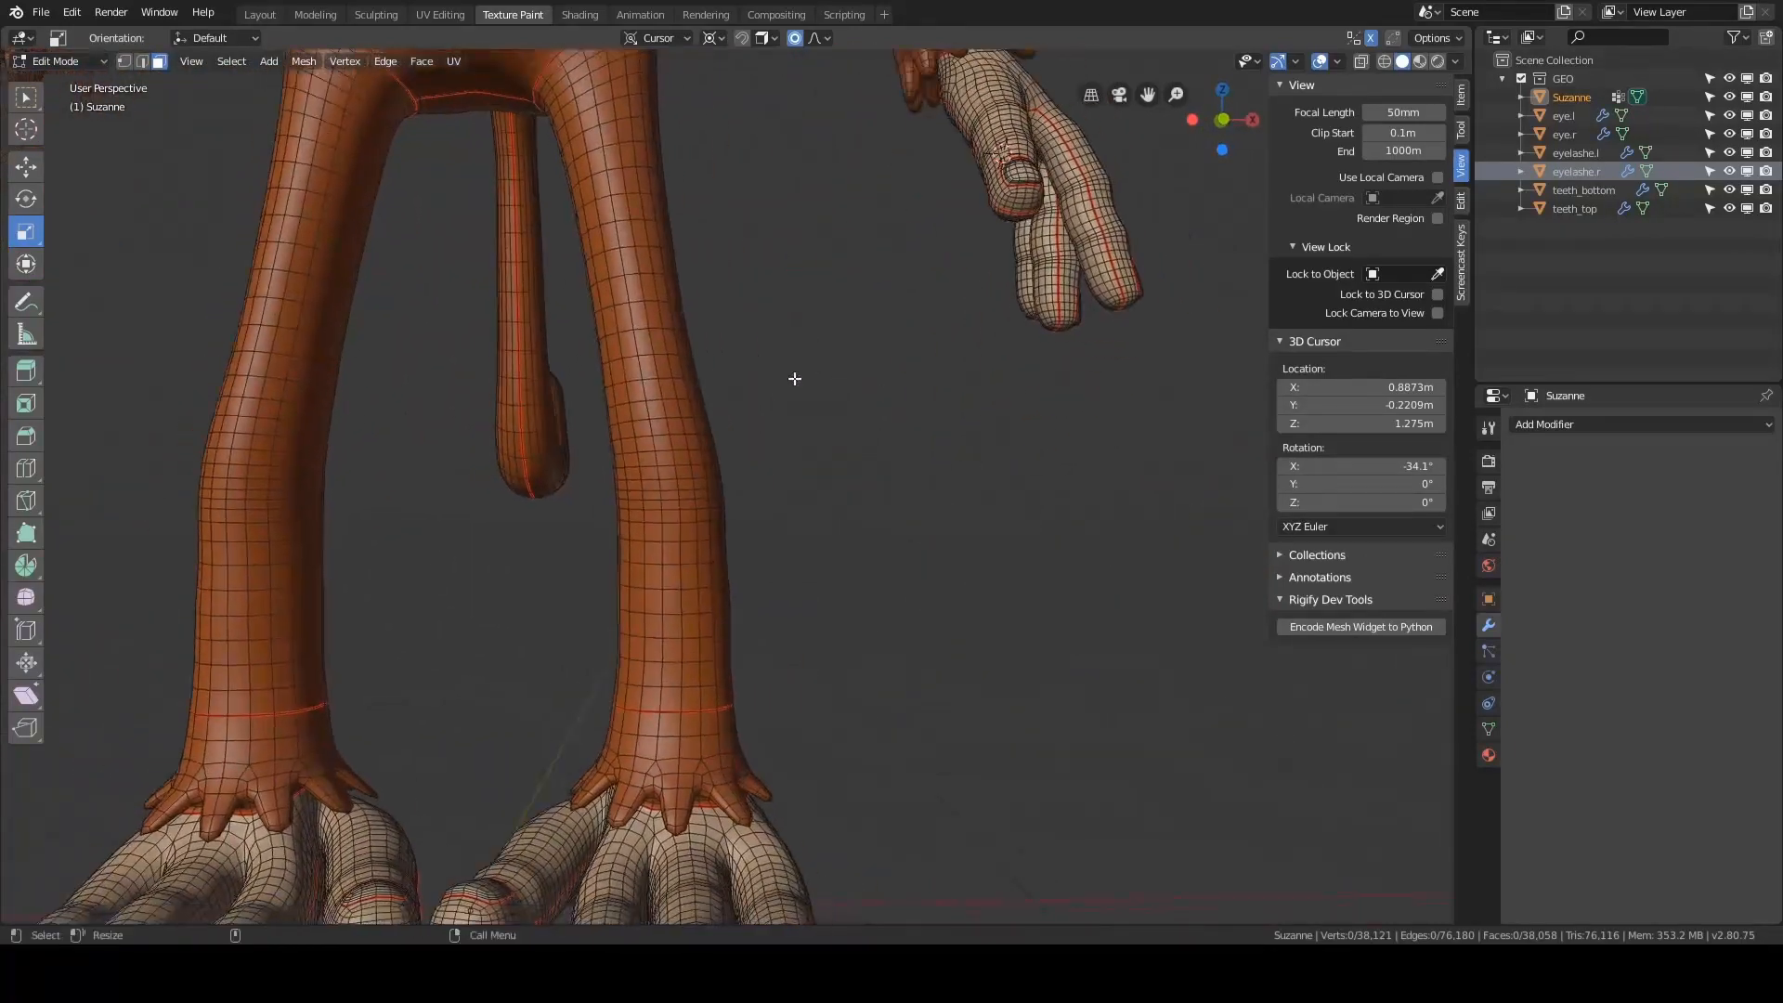
pyautogui.keyDown('alt'); pyautogui.moveTo(841, 641); pyautogui.dragTo(837, 460, button='middle'); pyautogui.keyUp('alt')
pyautogui.scroll(3, 838, 461)
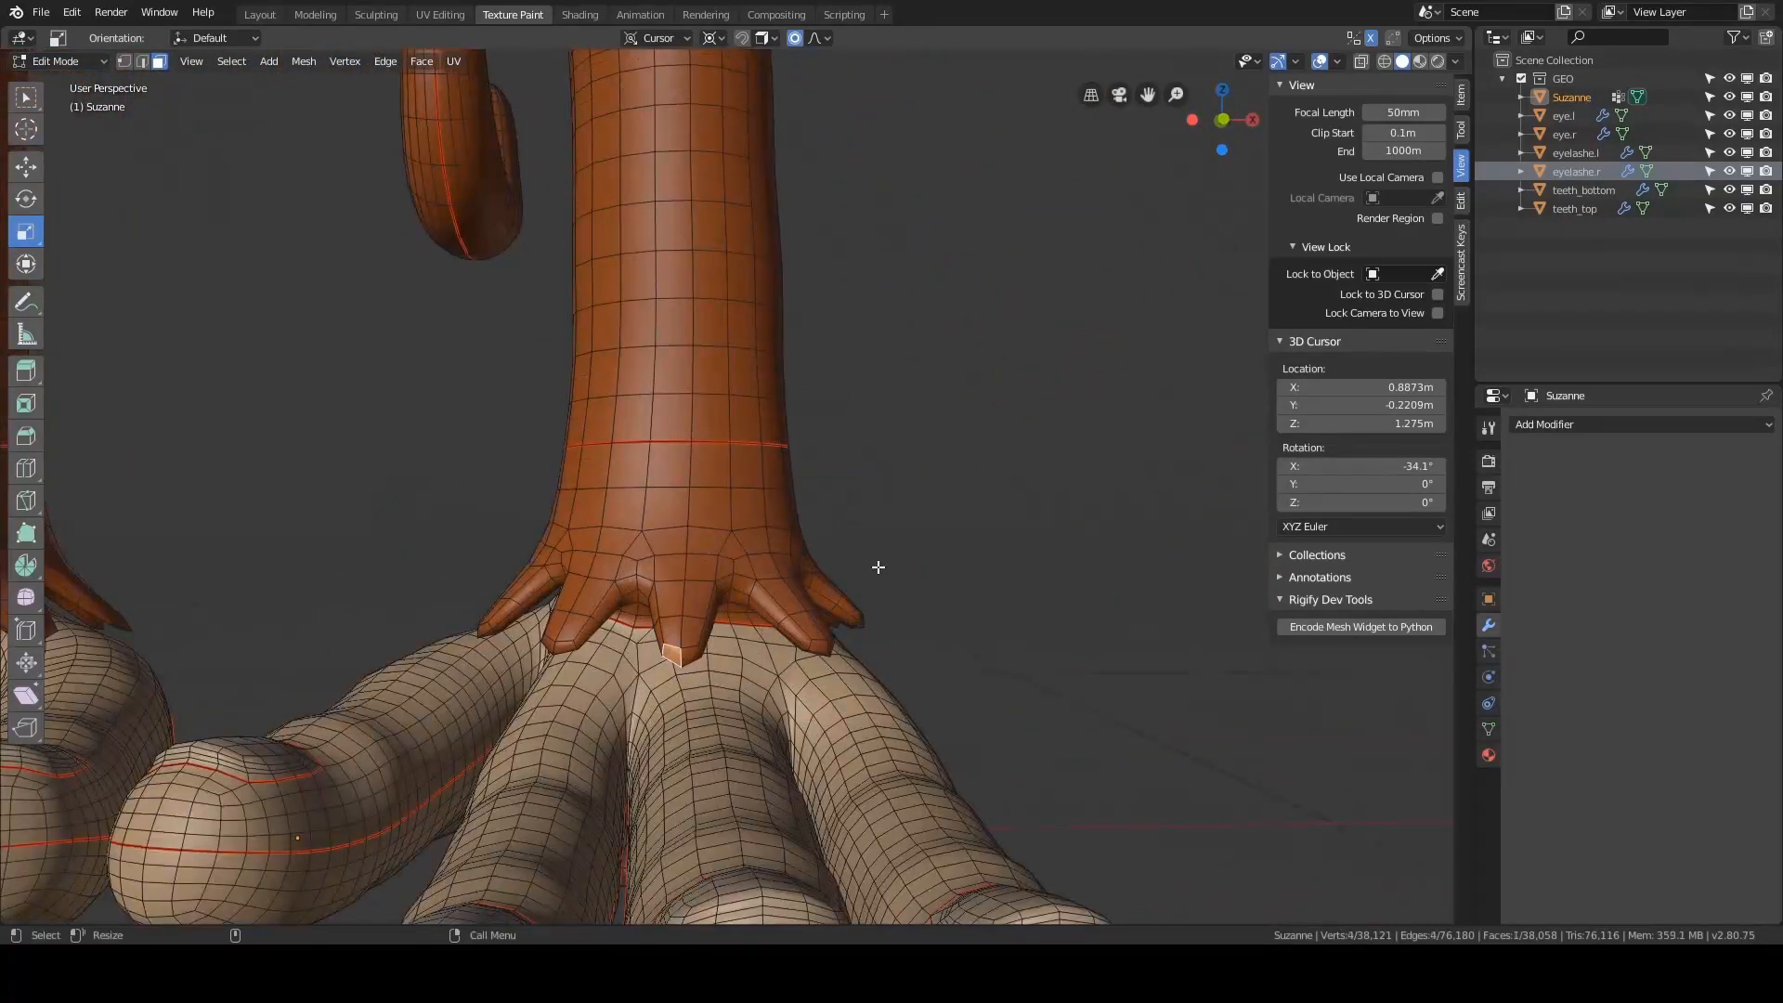
pyautogui.moveTo(877, 567); pyautogui.dragTo(852, 565, button='middle')
pyautogui.press('KP_Decimal')
pyautogui.scroll(-6, 760, 531)
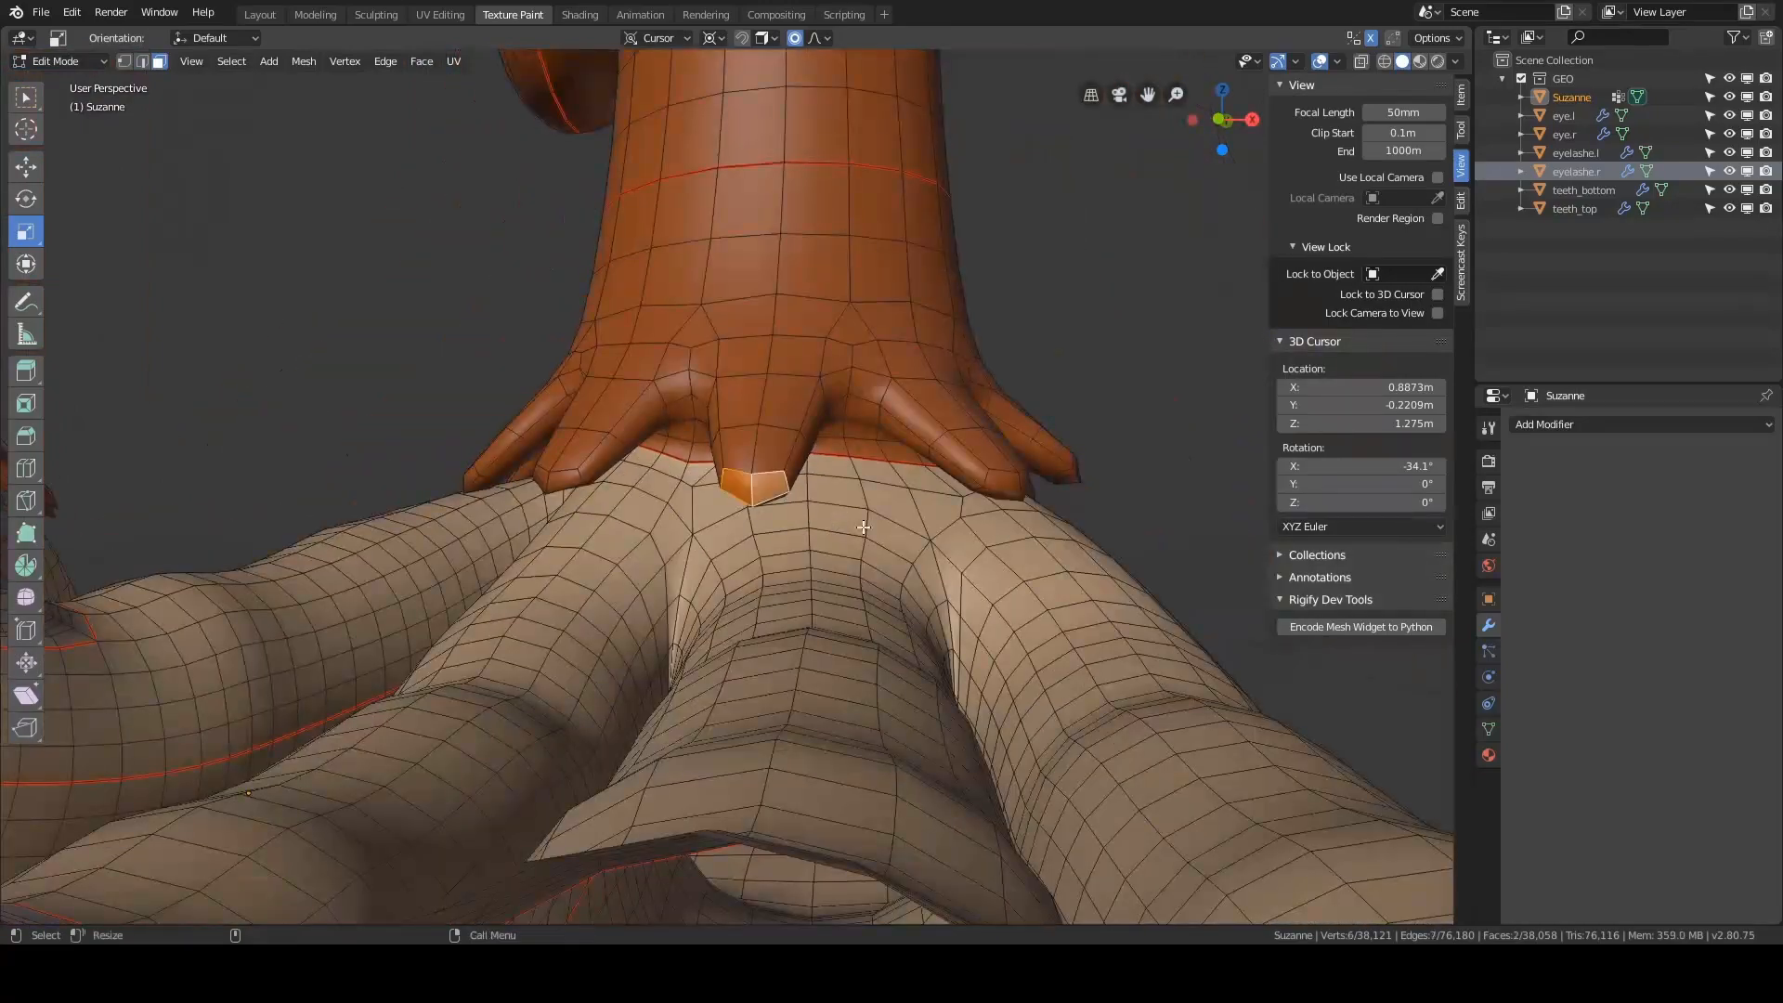
pyautogui.scroll(4, 864, 527)
pyautogui.keyDown('alt'); pyautogui.moveTo(808, 561); pyautogui.dragTo(809, 527); pyautogui.keyUp('alt')
pyautogui.press('1')
pyautogui.click(774, 521)
pyautogui.keyDown('alt'); pyautogui.moveTo(1092, 496); pyautogui.dragTo(740, 529, button='middle'); pyautogui.keyUp('alt')
pyautogui.keyDown('shift'); pyautogui.click(747, 534); pyautogui.keyUp('shift')
pyautogui.keyDown('alt'); pyautogui.moveTo(758, 540); pyautogui.dragTo(620, 539); pyautogui.keyUp('alt')
pyautogui.keyDown('alt'); pyautogui.moveTo(898, 514); pyautogui.dragTo(651, 501, button='middle'); pyautogui.keyUp('alt')
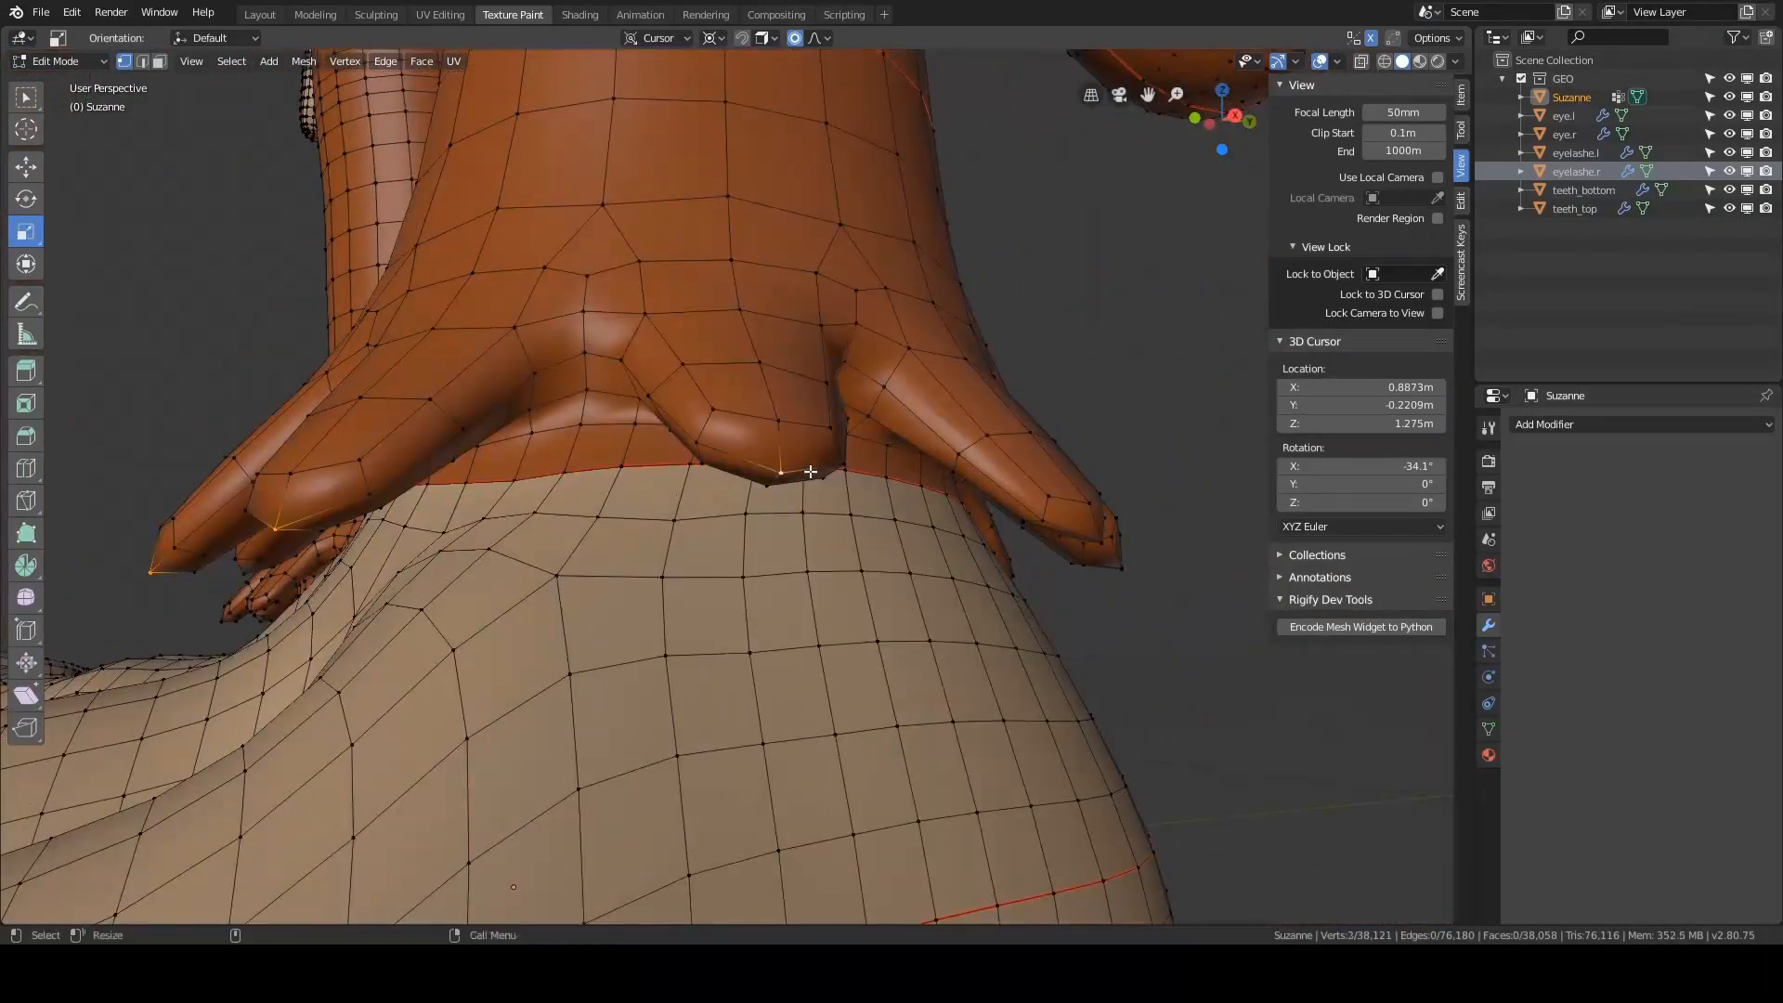
# - Add the tip vertices of the remaining fur spikes around the sides and back of the ankle to the selection
pyautogui.scroll(-4, 810, 472)
pyautogui.keyDown('shift'); pyautogui.click(1002, 503); pyautogui.keyUp('shift')
pyautogui.keyDown('alt'); pyautogui.moveTo(1002, 503); pyautogui.dragTo(971, 488); pyautogui.keyUp('alt')
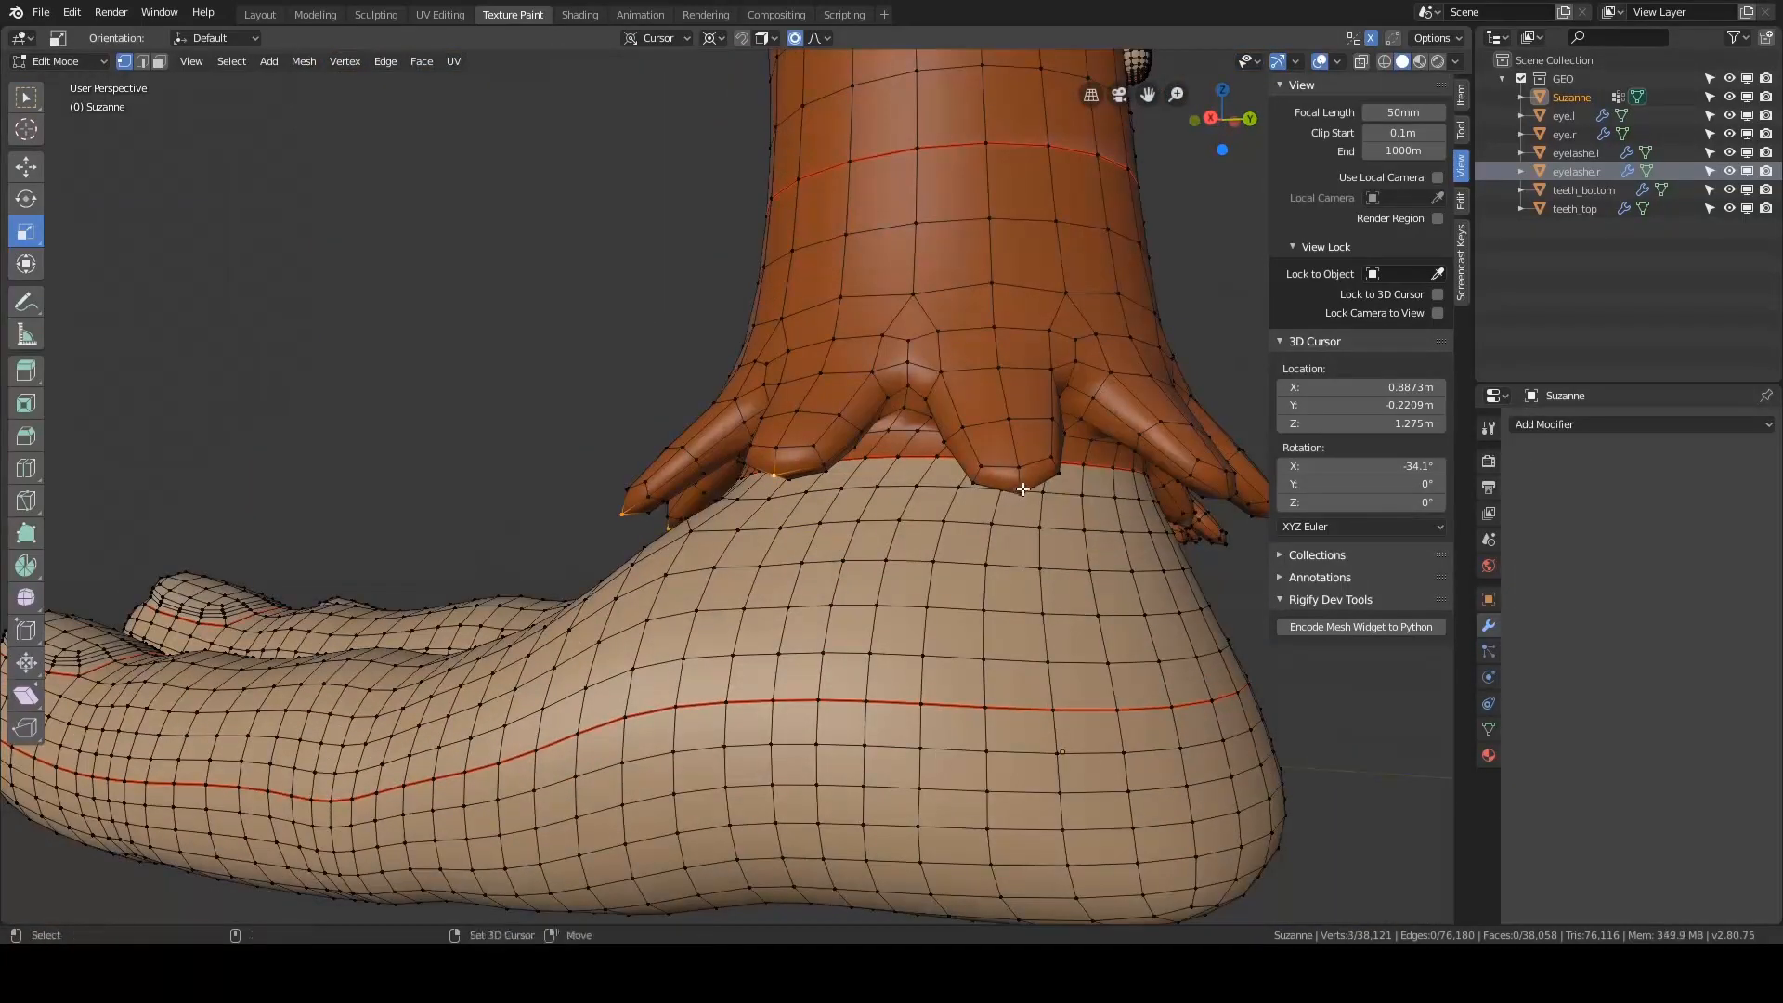
pyautogui.keyDown('shift'); pyautogui.click(1023, 489); pyautogui.keyUp('shift')
pyautogui.moveTo(1023, 489); pyautogui.dragTo(973, 505, button='middle')
pyautogui.moveTo(854, 563); pyautogui.dragTo(941, 597, button='middle')
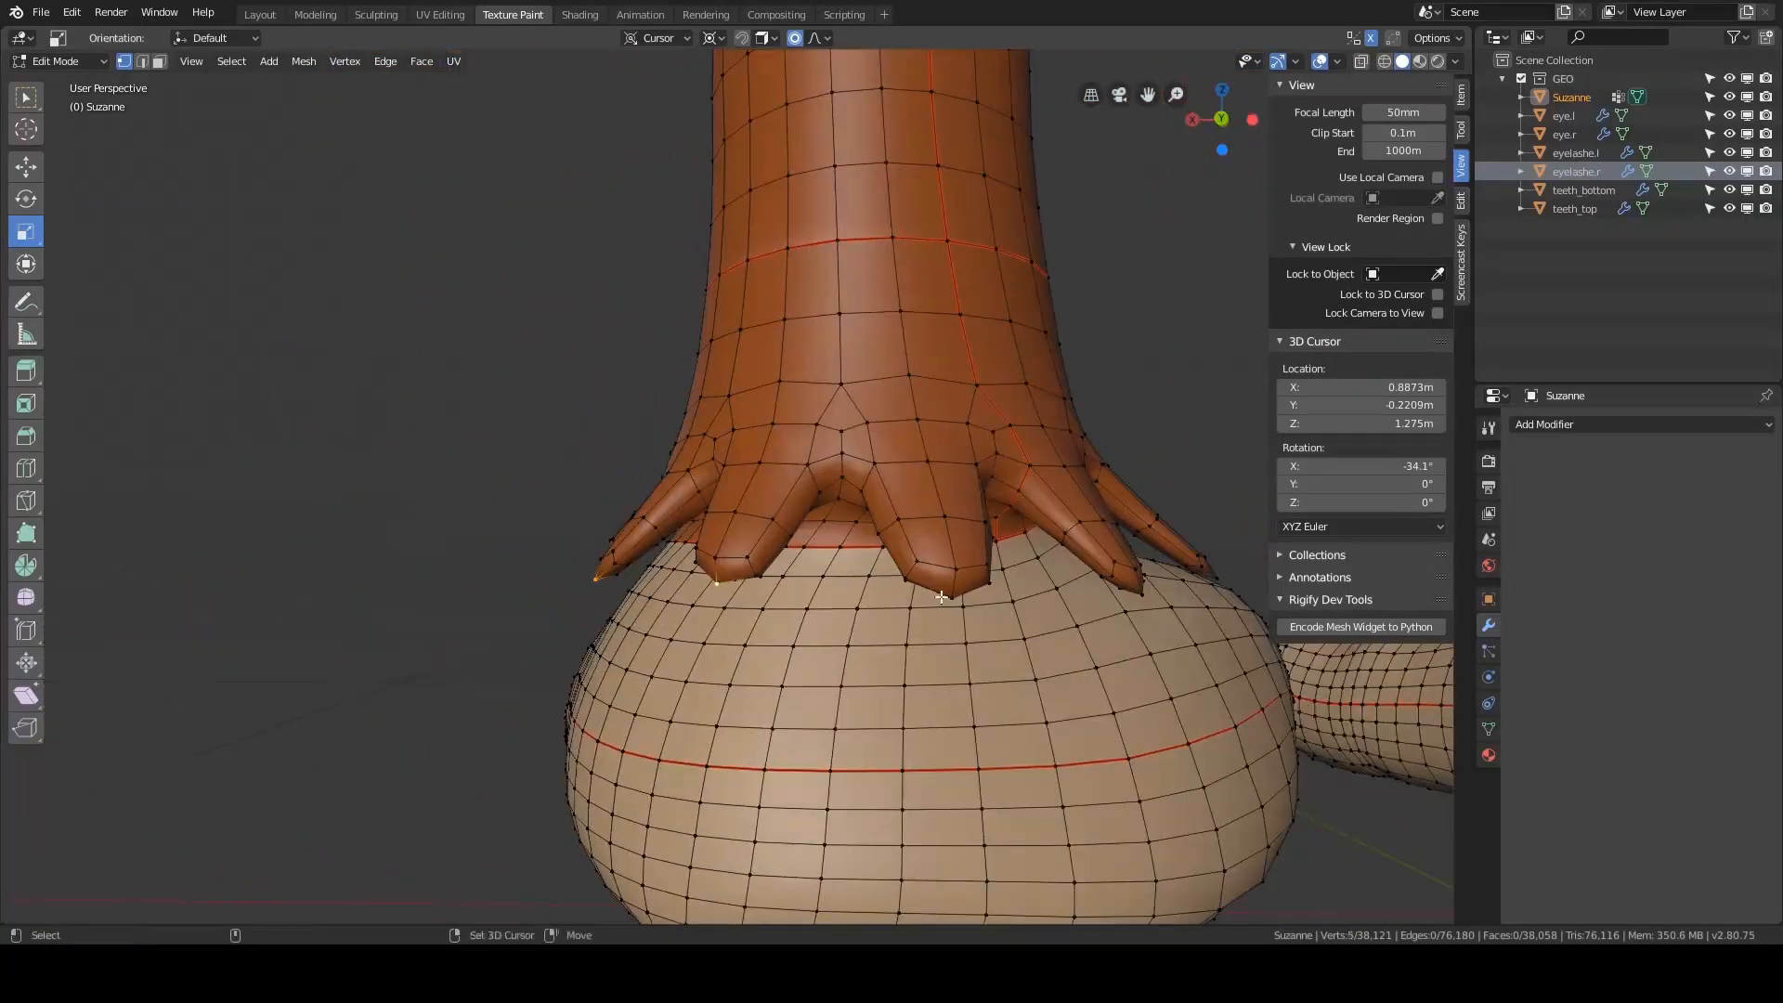
pyautogui.keyDown('shift'); pyautogui.click(1141, 594); pyautogui.keyUp('shift')
pyautogui.moveTo(1141, 594); pyautogui.dragTo(649, 557, button='middle')
pyautogui.keyDown('shift'); pyautogui.click(1008, 588); pyautogui.keyUp('shift')
pyautogui.keyDown('shift'); pyautogui.click(914, 597); pyautogui.keyUp('shift')
pyautogui.scroll(-3, 914, 597)
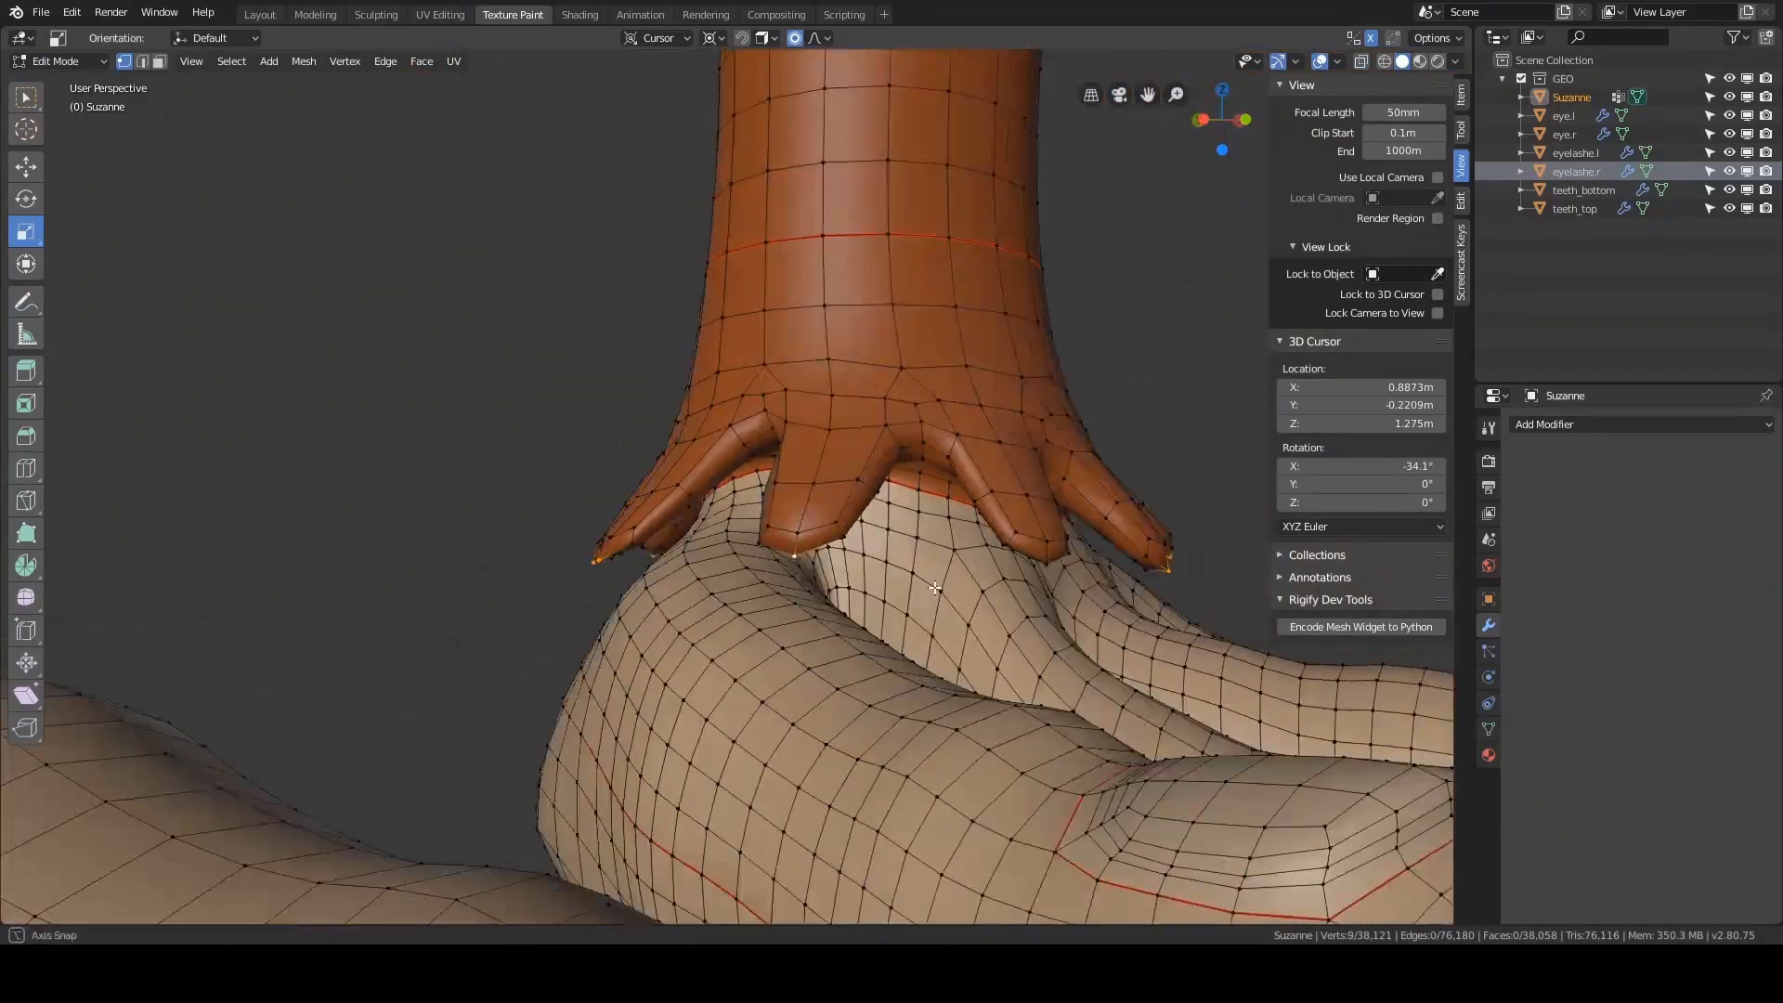
# - Grow the selection three times from the spike tips to cover the lower part of every ankle fur spike
pyautogui.moveTo(915, 597); pyautogui.dragTo(849, 580, button='middle')
pyautogui.moveTo(969, 551); pyautogui.dragTo(914, 561, button='middle')
pyautogui.press('ctrl+KP_Add')
pyautogui.press('ctrl+KP_Add')
pyautogui.press('ctrl+KP_Add')
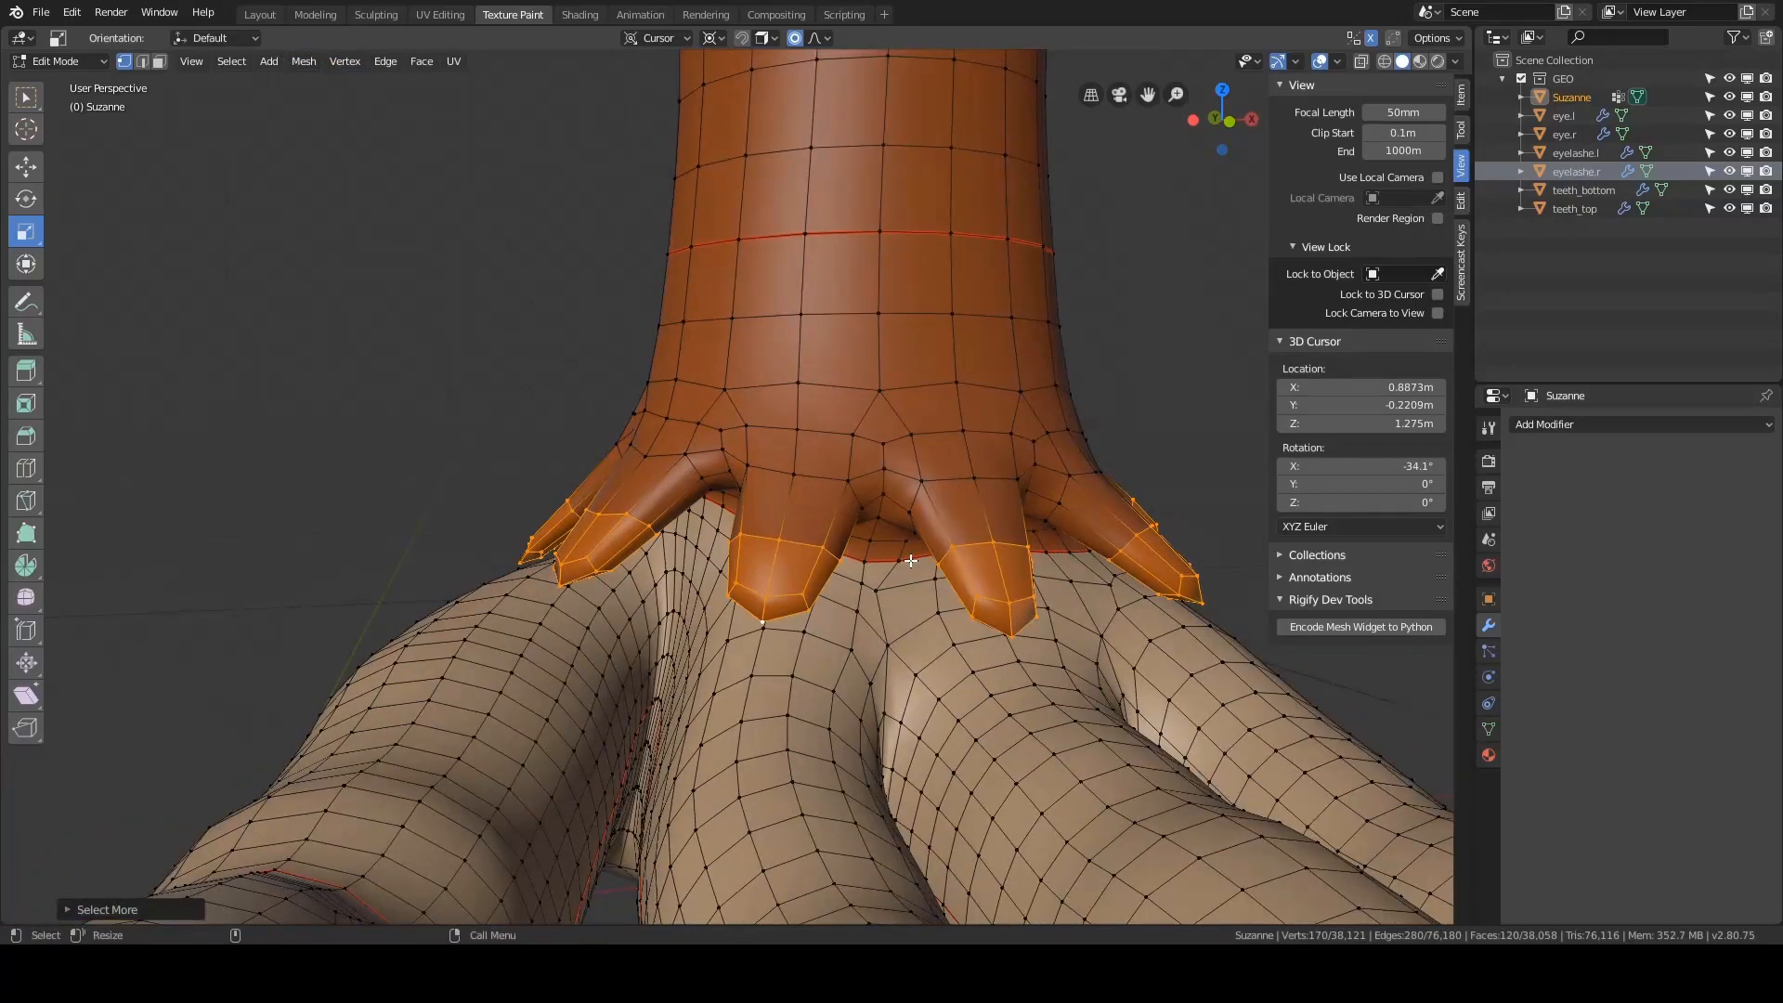
# - Set the pivot point to Individual Origins and the transform orientation to Global
pyautogui.press('.')
pyautogui.click(919, 647)
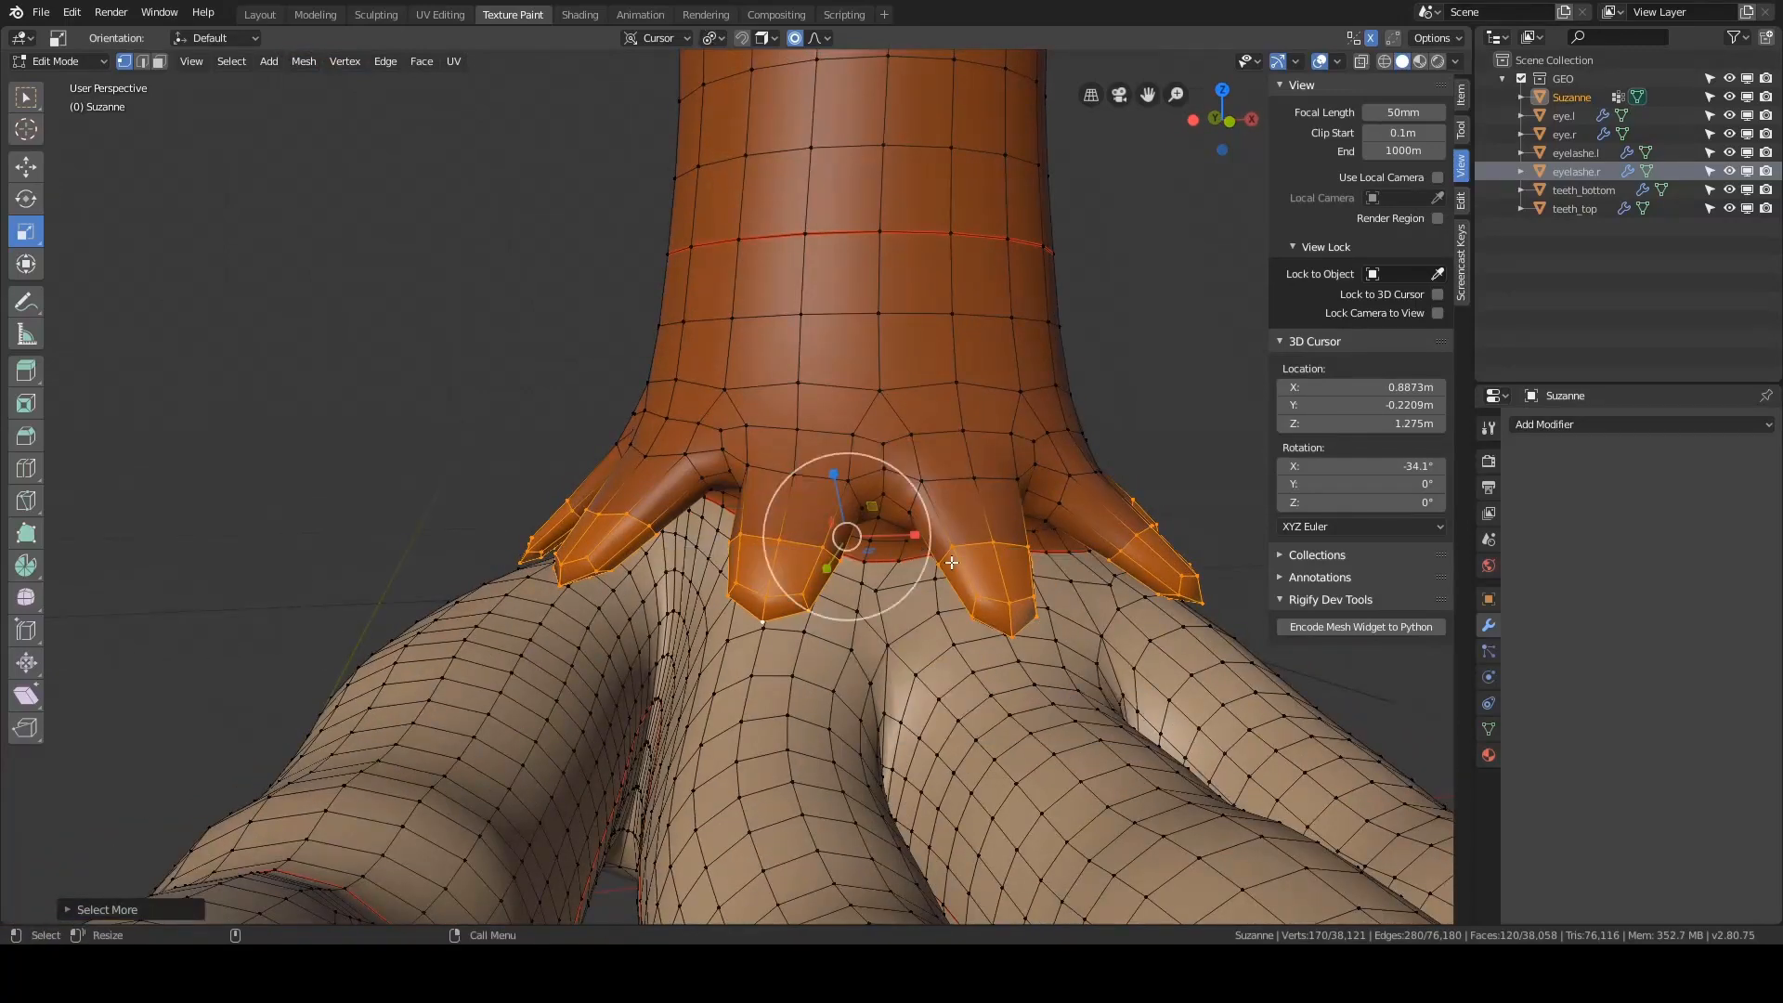
pyautogui.press(',')
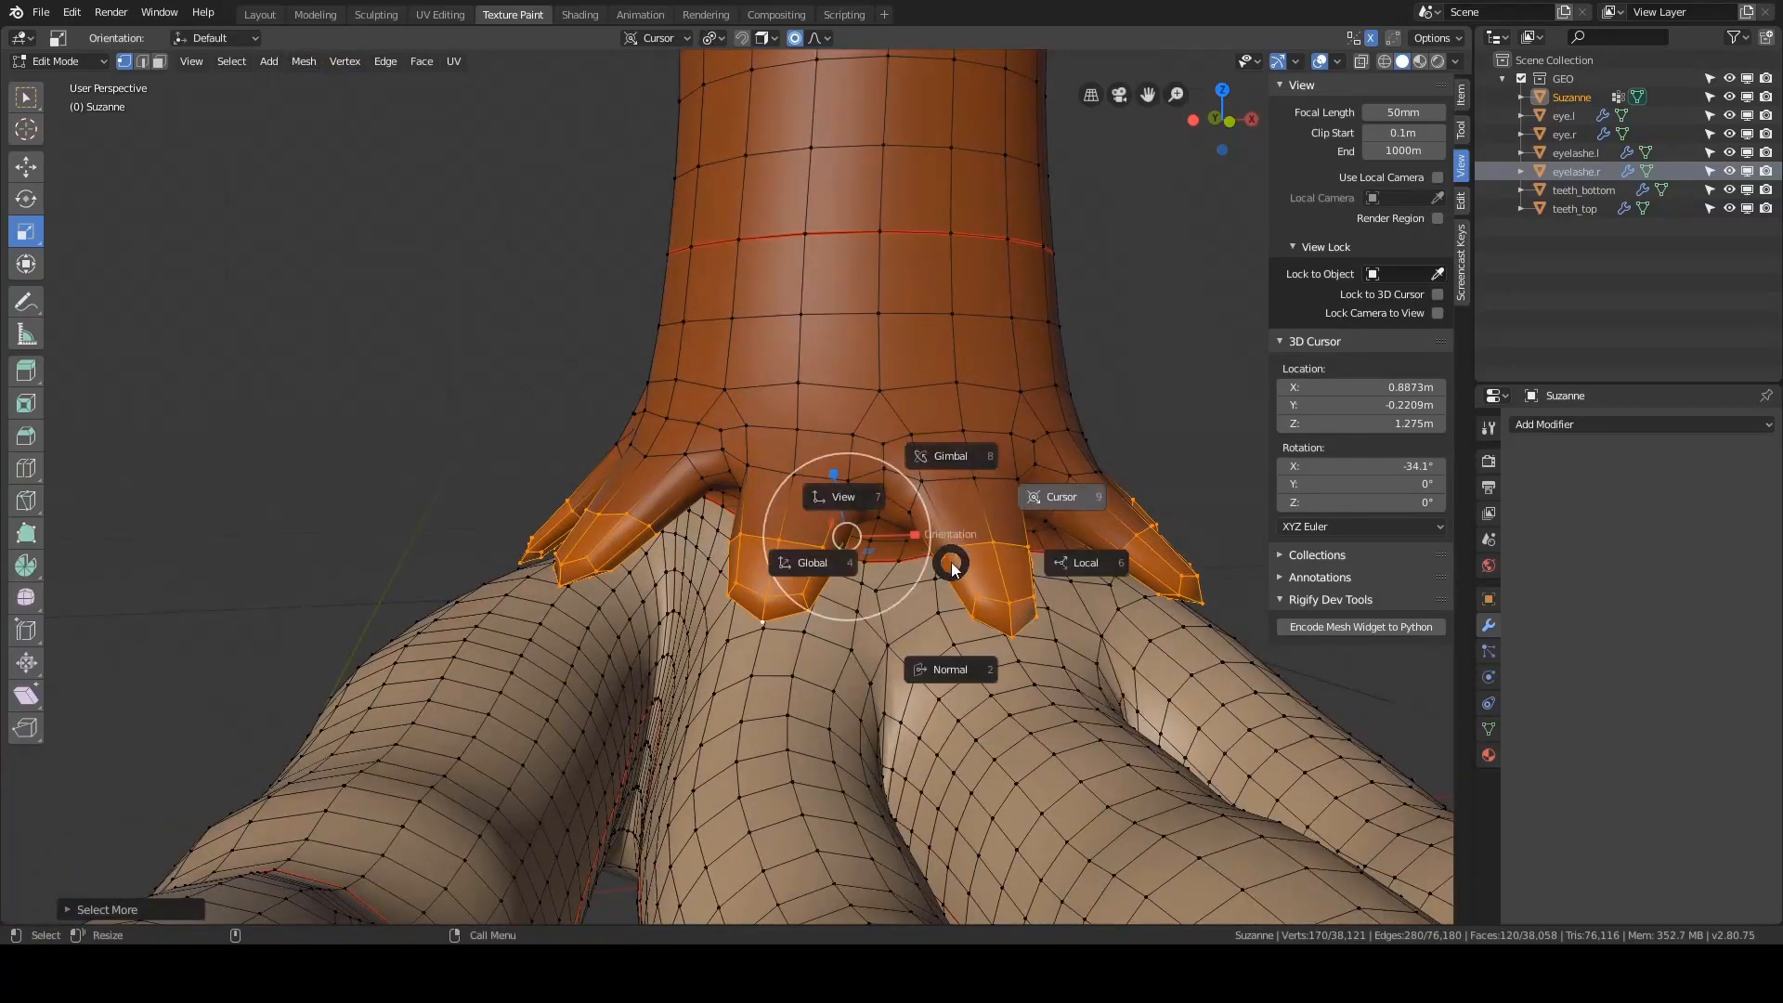
pyautogui.click(800, 564)
# - Scale up the lower parts of the ankle fur spikes by about 1.24 with a proportional size of 0.08
pyautogui.moveTo(800, 582); pyautogui.dragTo(1037, 474, button='middle')
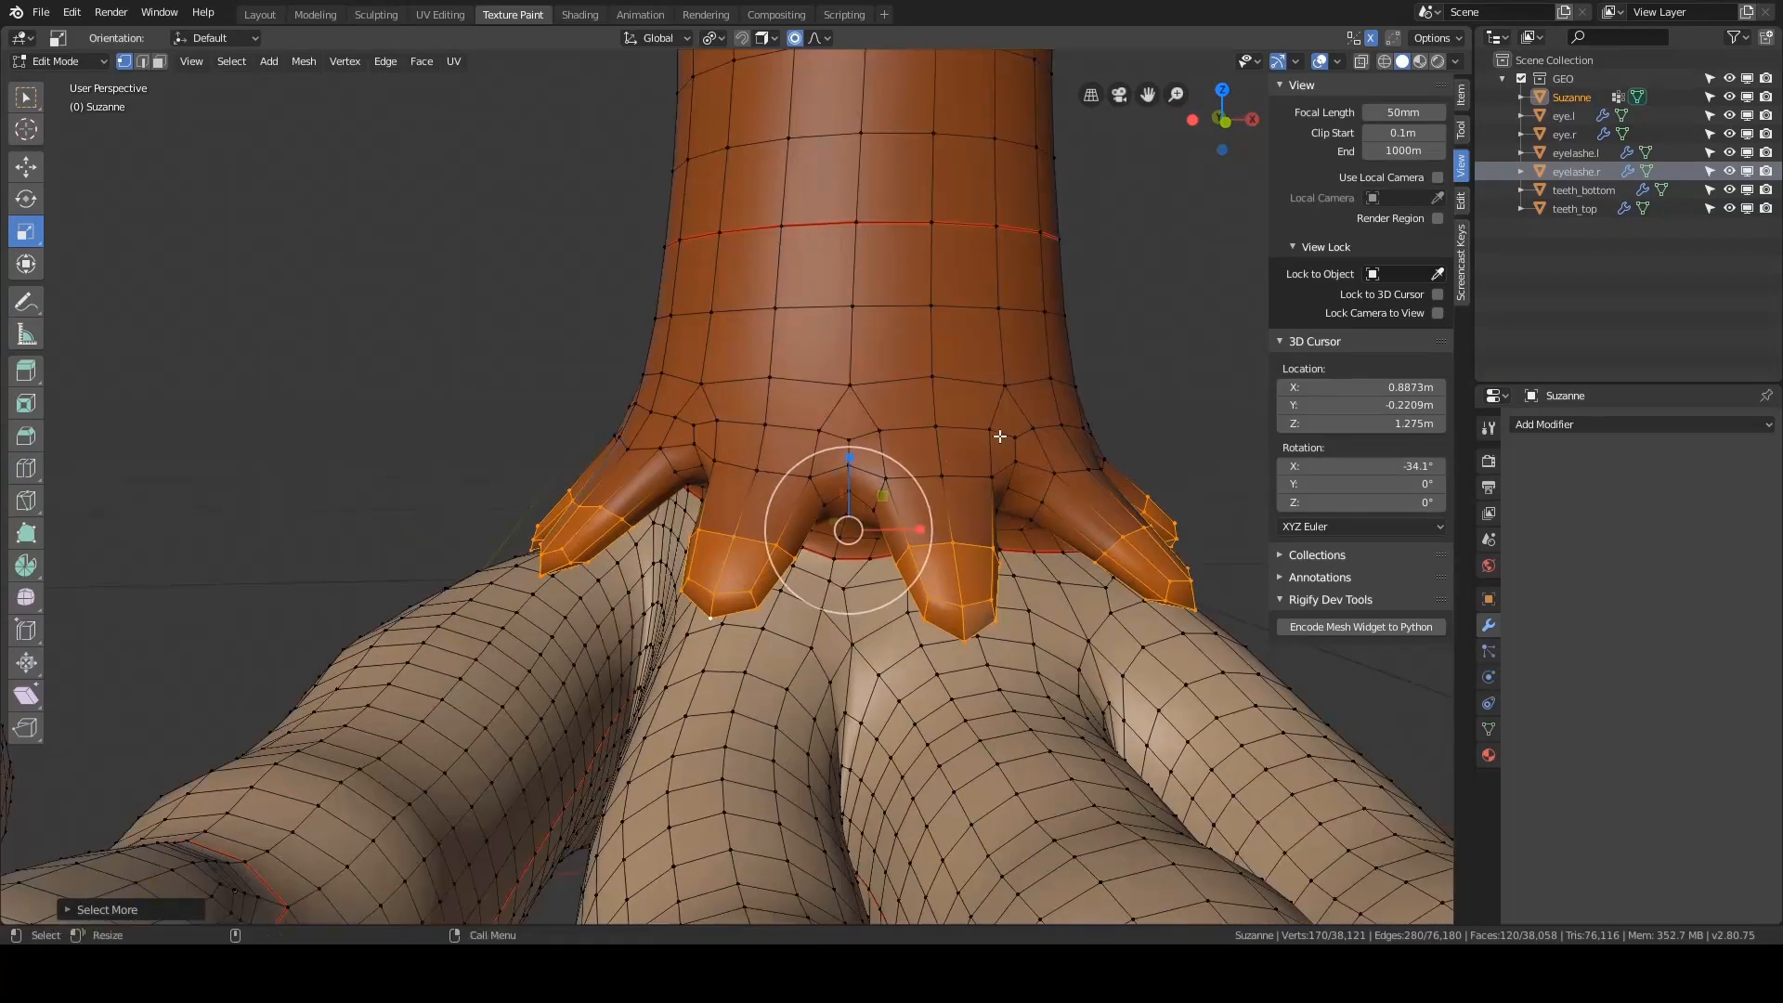
pyautogui.press('s')
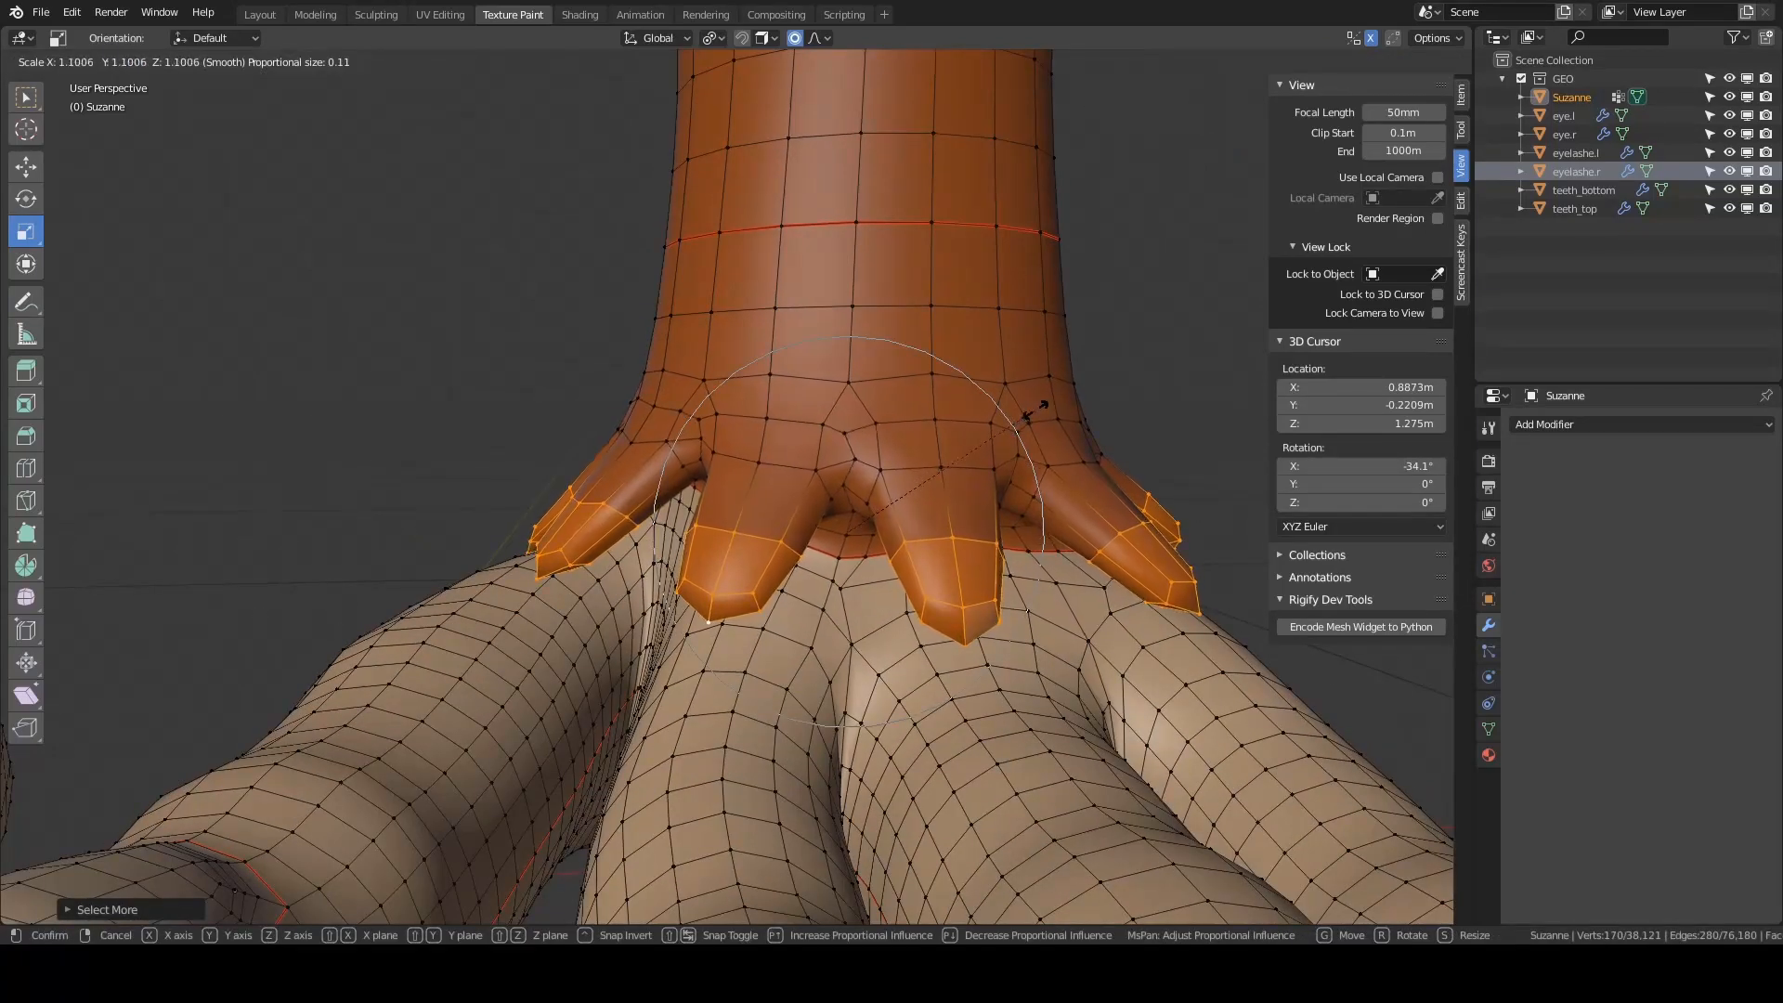
pyautogui.scroll(5, 1038, 408)
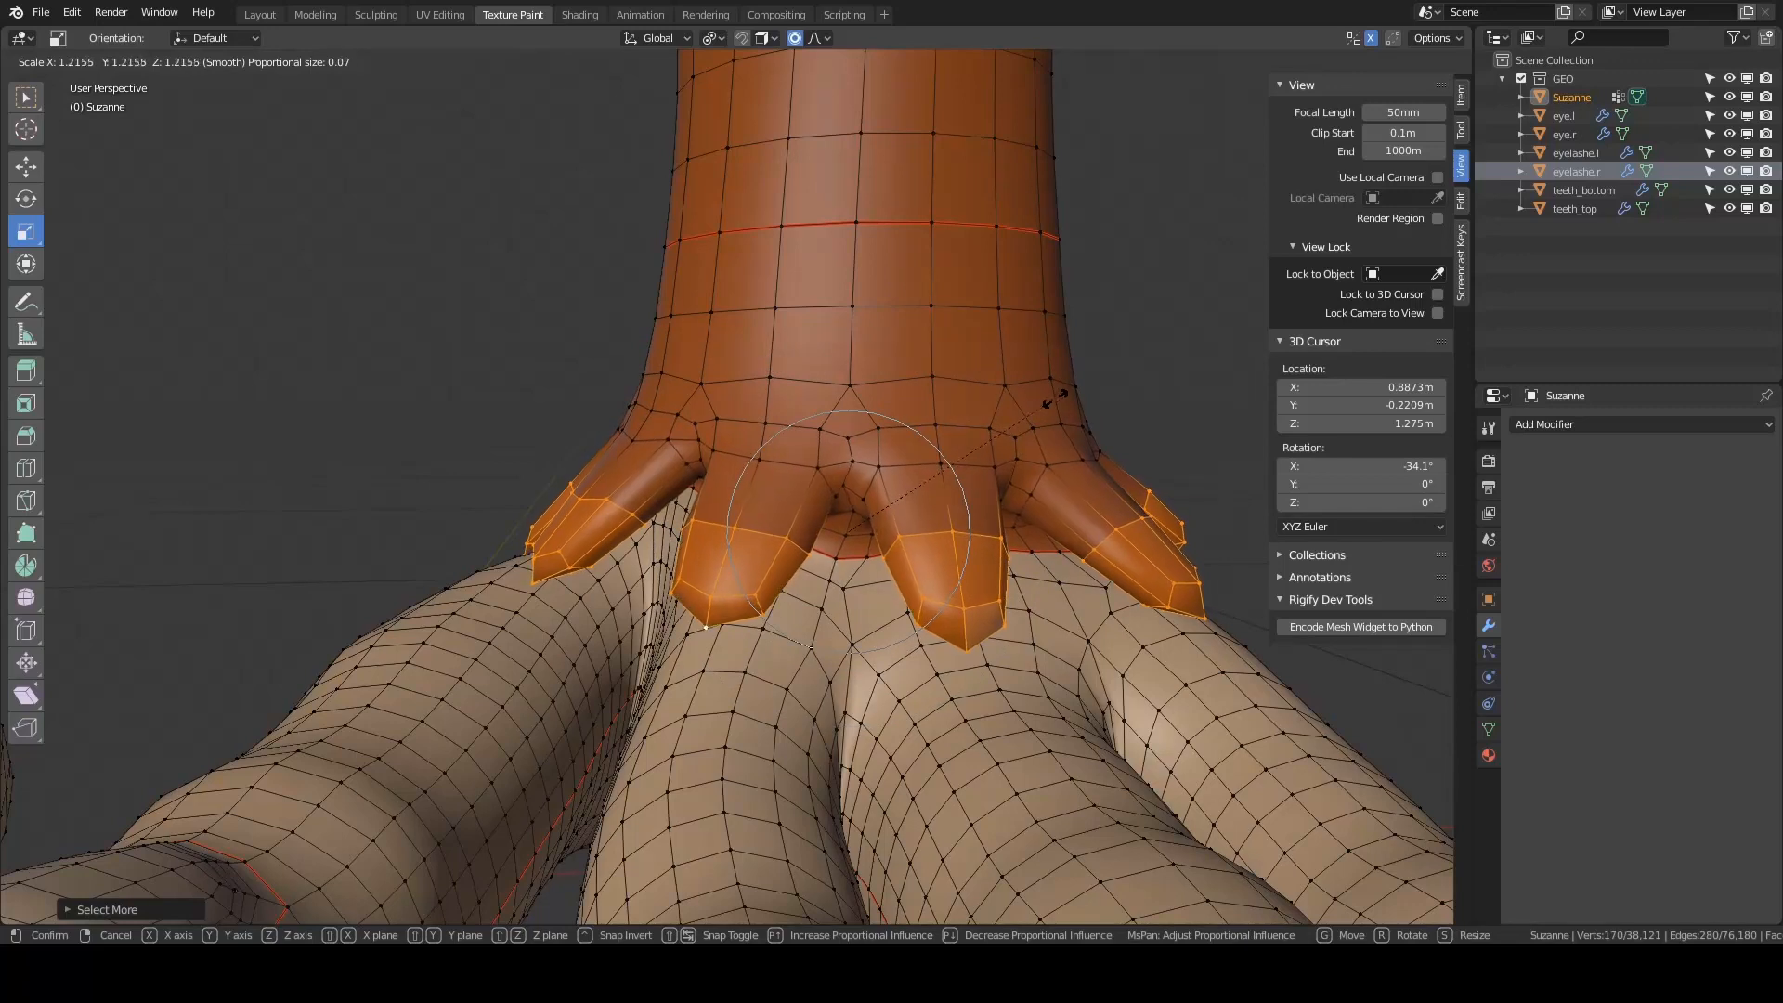
pyautogui.scroll(-3, 1051, 400)
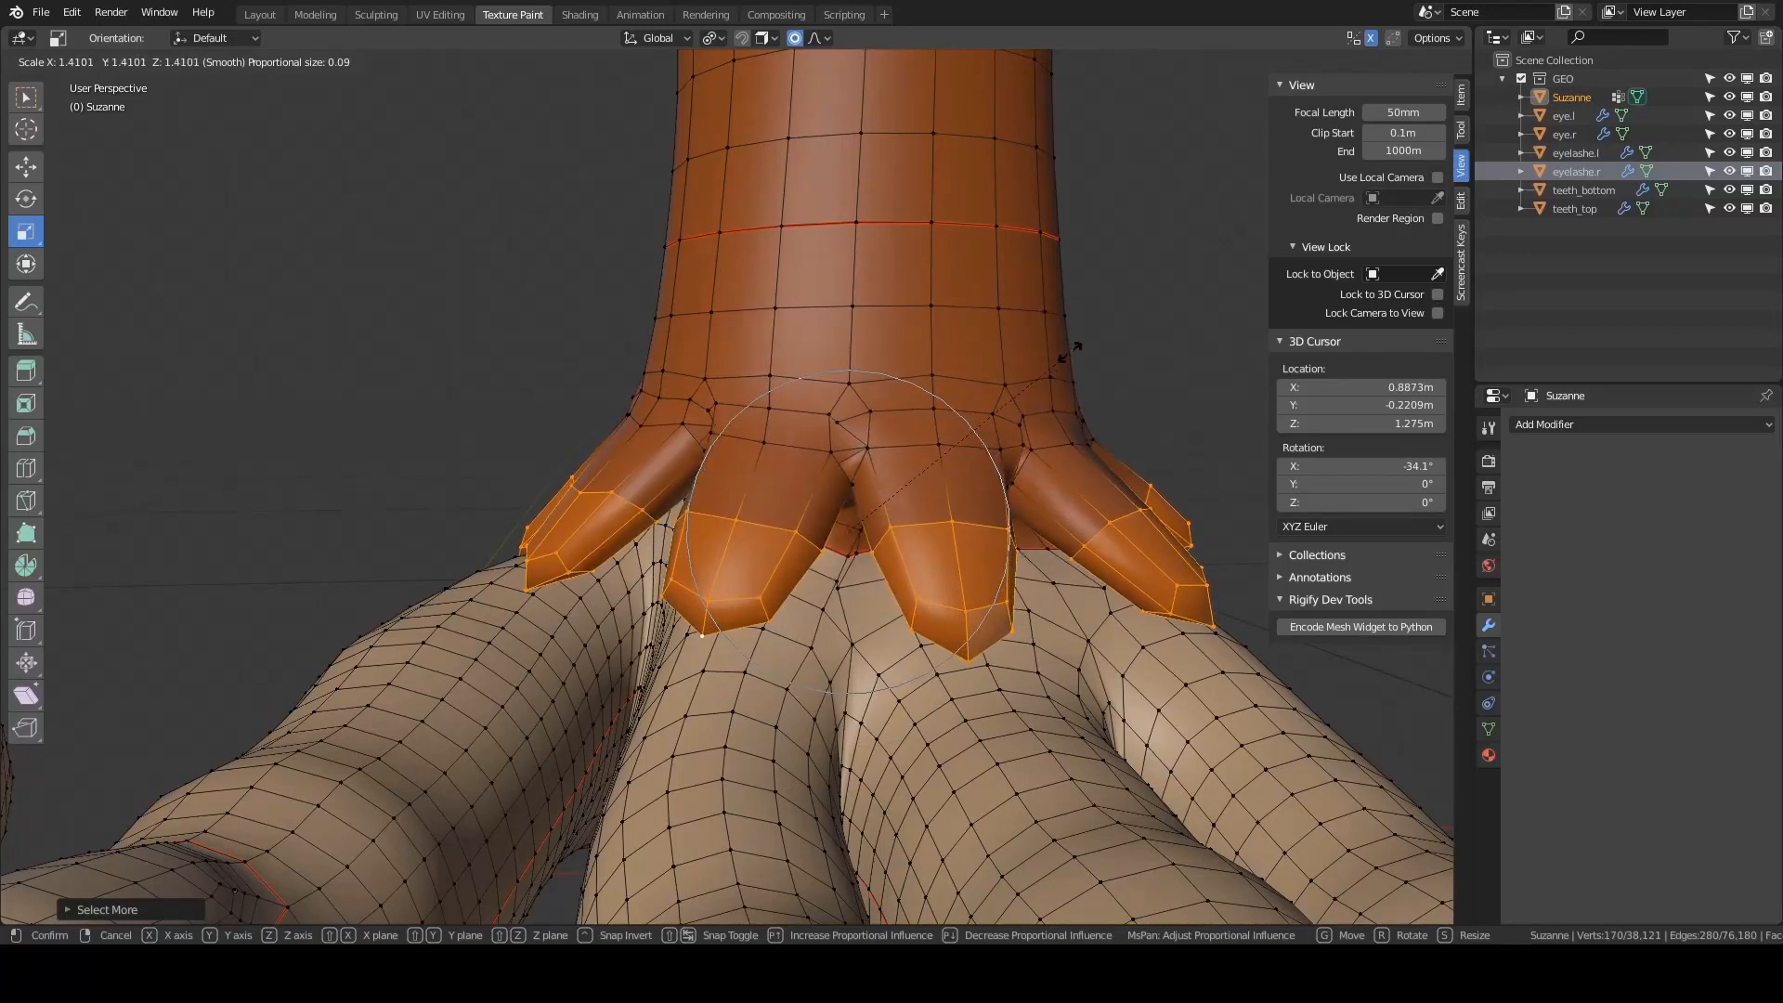
pyautogui.scroll(3, 1052, 385)
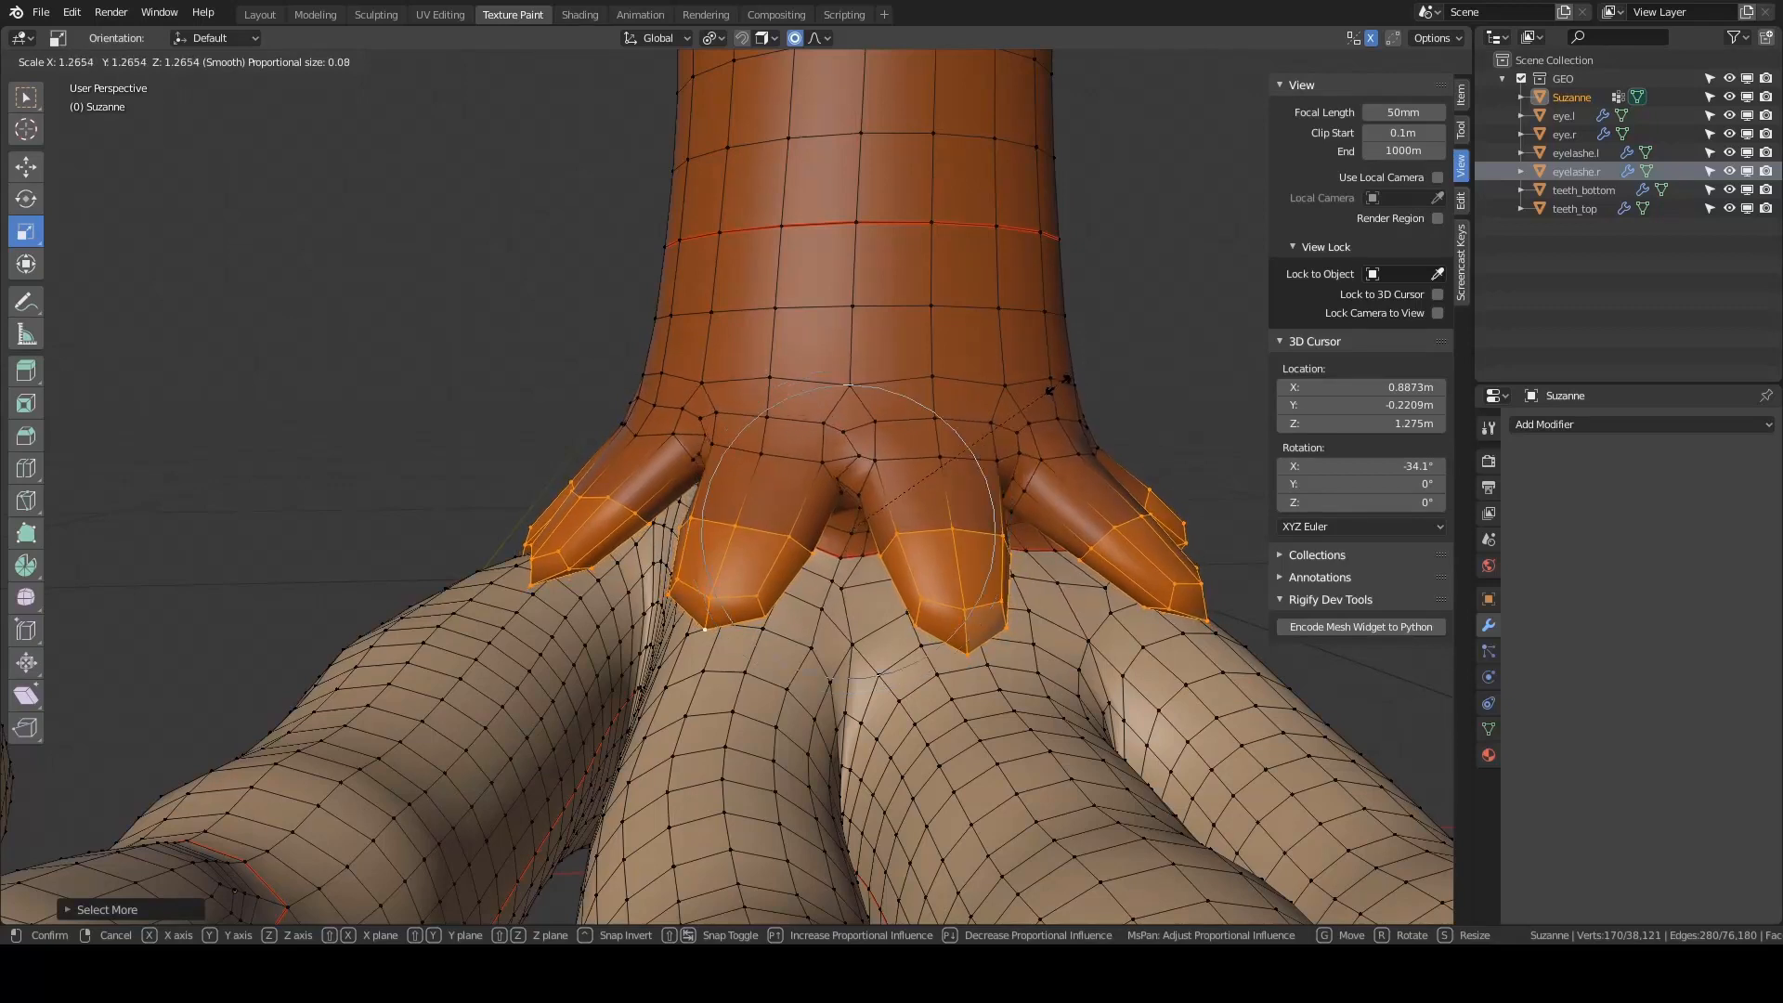
pyautogui.scroll(1, 1054, 386)
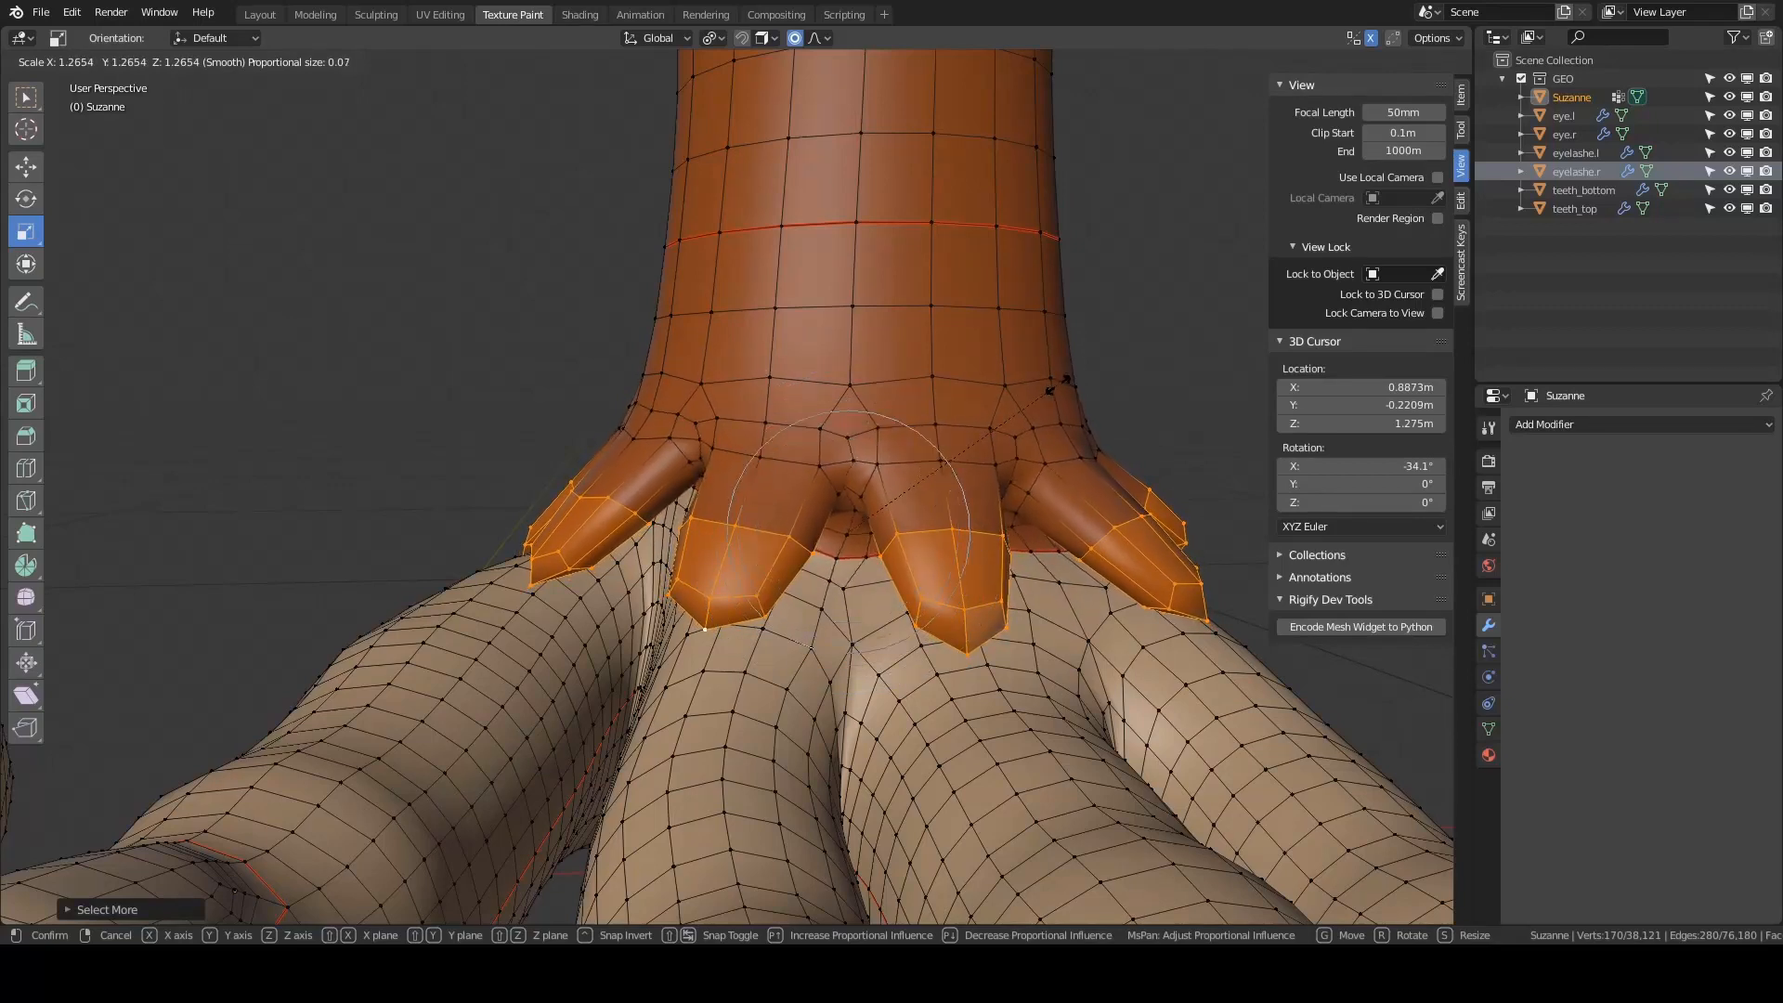
pyautogui.scroll(-2, 1055, 386)
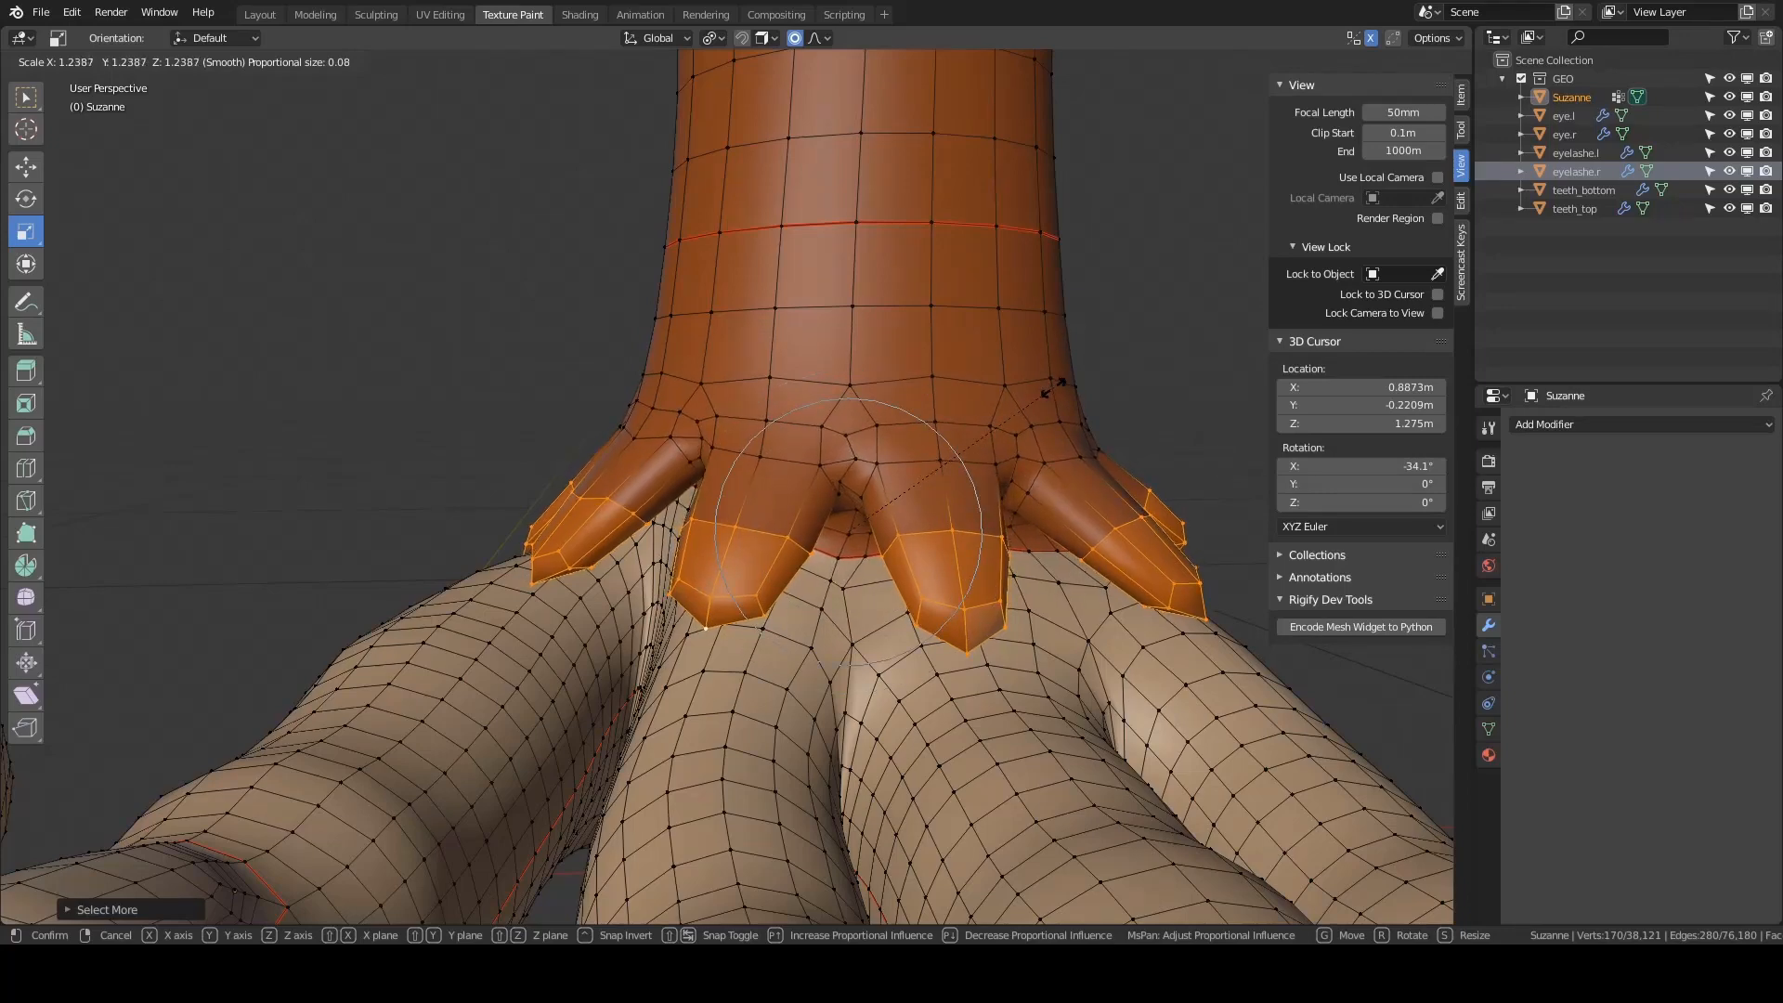
pyautogui.click(1061, 384)
# - Switch to Sculpt Mode and adjust the gaps between the ankle fur spikes with a 169 px Grab brush, undoing the last stroke
pyautogui.hotkey('ctrl', 'Tab')
pyautogui.click(888, 477)
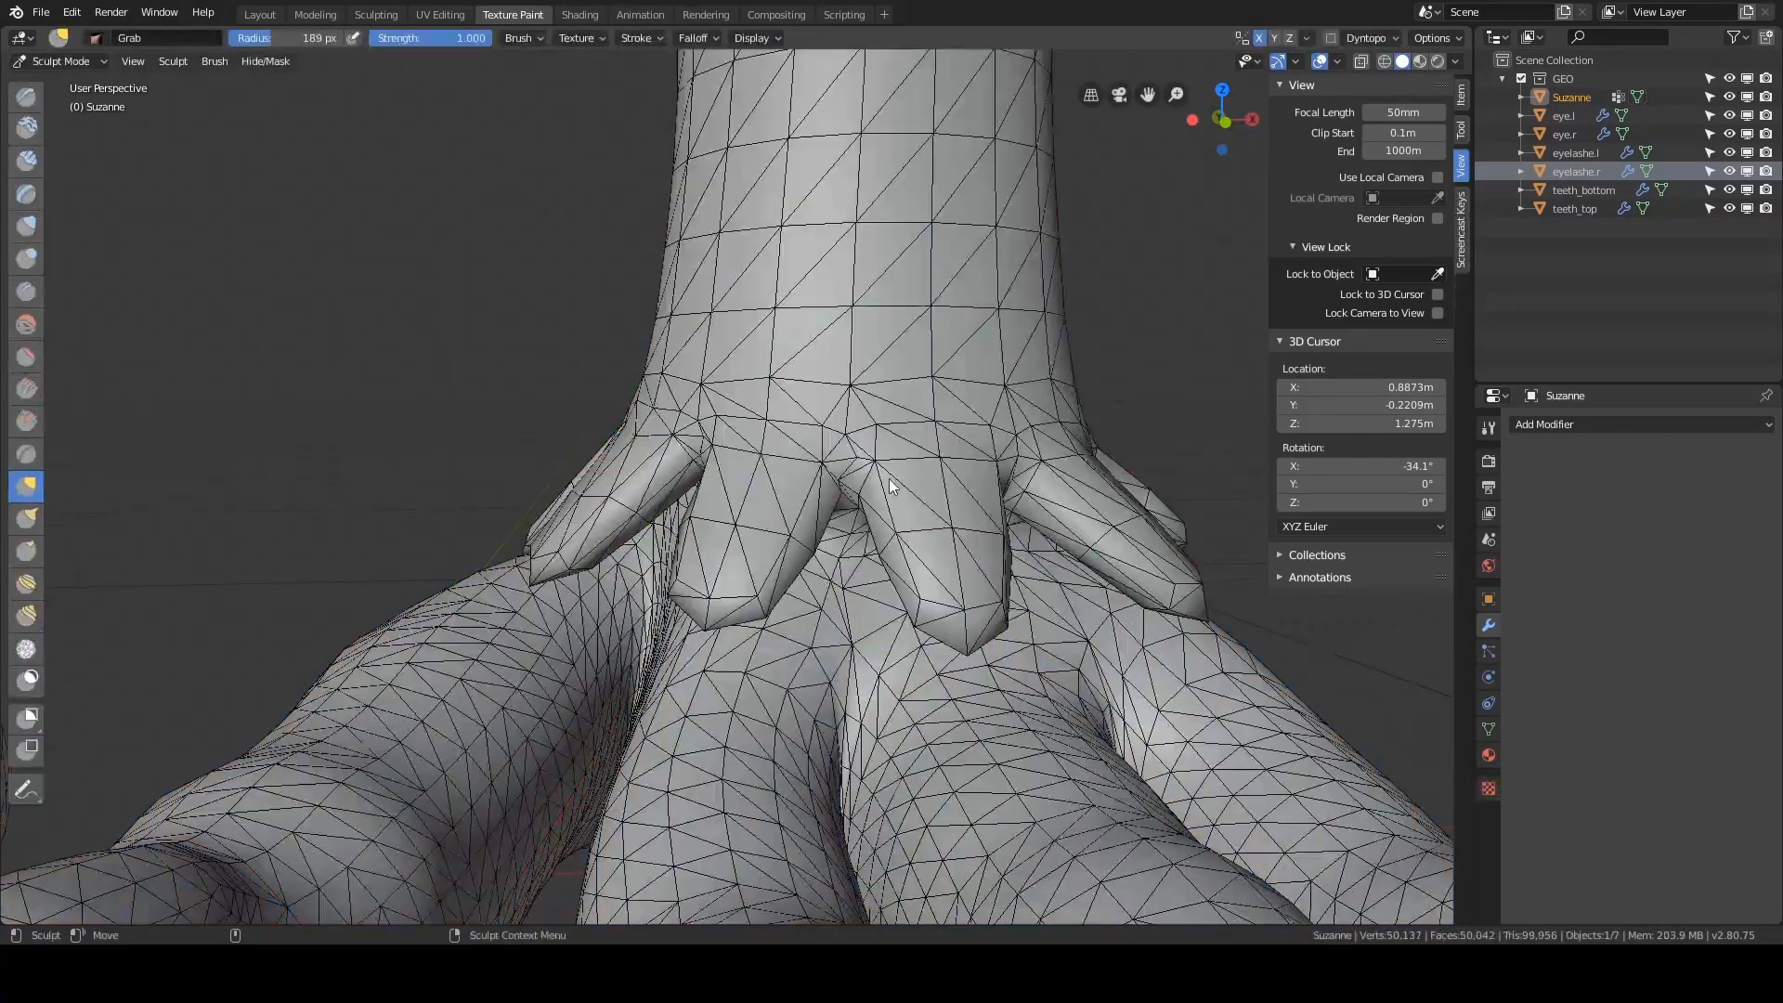
pyautogui.press('f')
pyautogui.click(872, 477)
pyautogui.moveTo(880, 481); pyautogui.dragTo(799, 479, button='middle')
pyautogui.moveTo(879, 479); pyautogui.dragTo(868, 501)
pyautogui.moveTo(868, 501); pyautogui.dragTo(756, 483, button='middle')
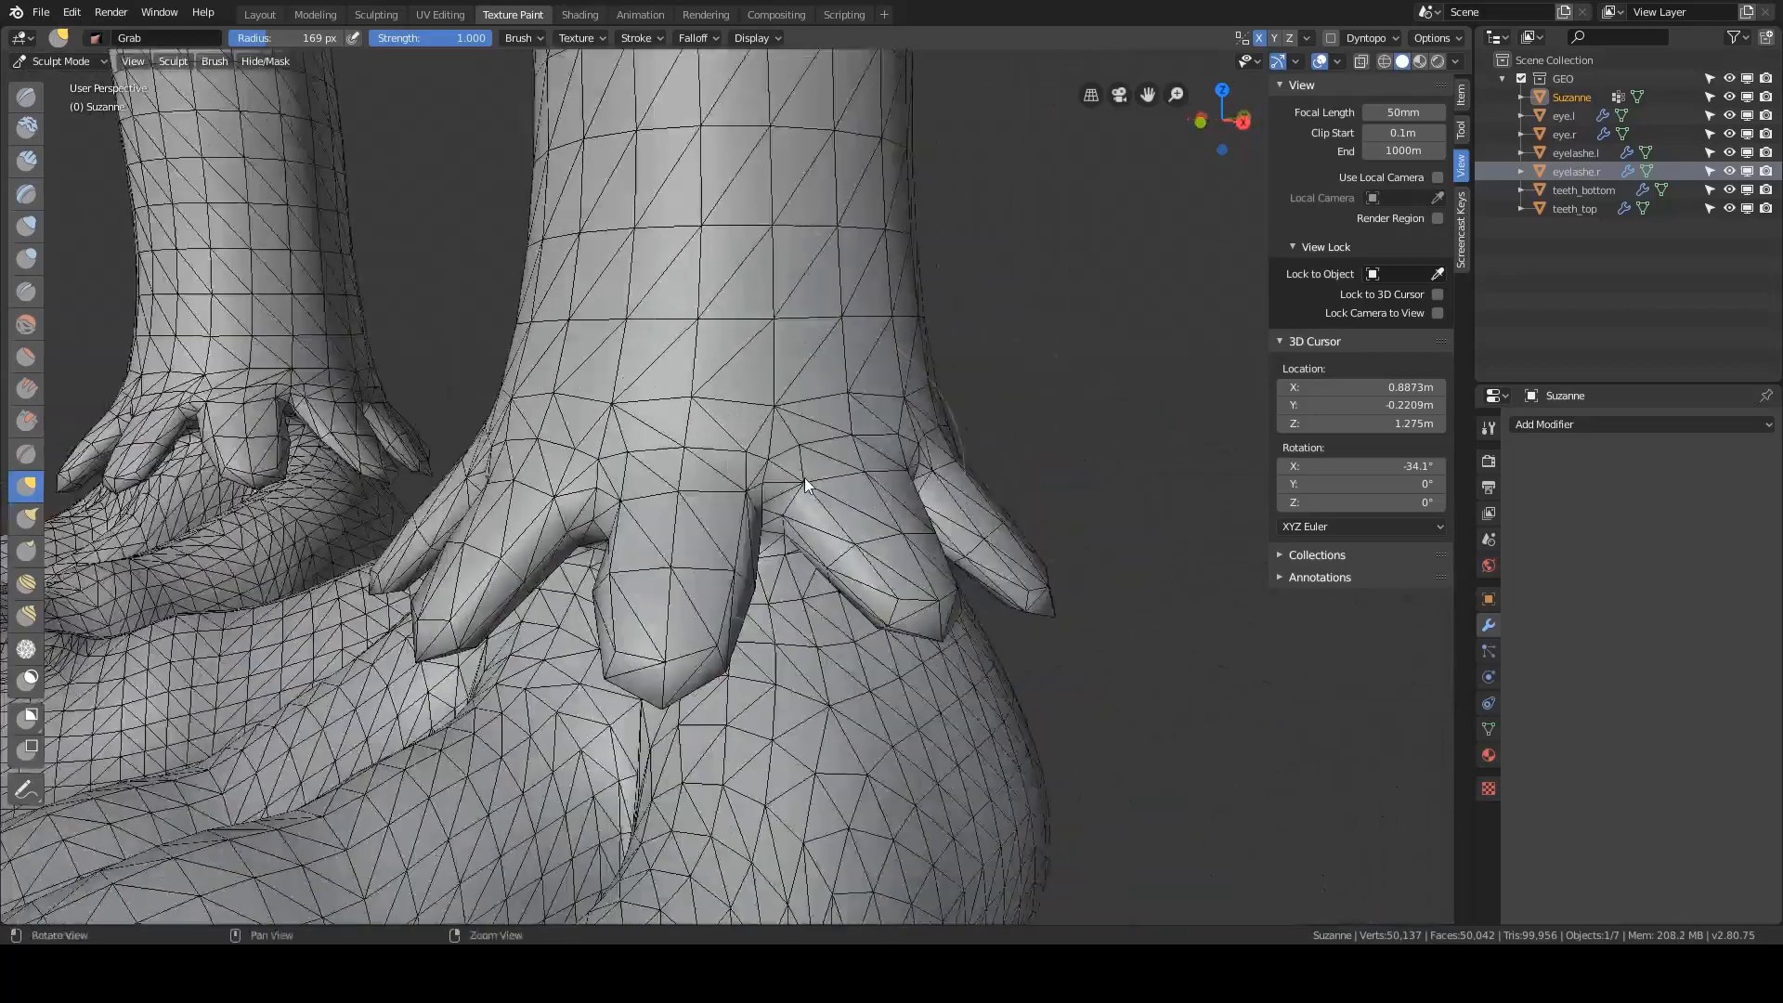
pyautogui.moveTo(757, 483); pyautogui.dragTo(770, 502)
pyautogui.moveTo(771, 501)
pyautogui.mouseDown(button='middle')
pyautogui.moveTo(665, 477)
pyautogui.moveTo(603, 489)
pyautogui.mouseUp(button='middle')
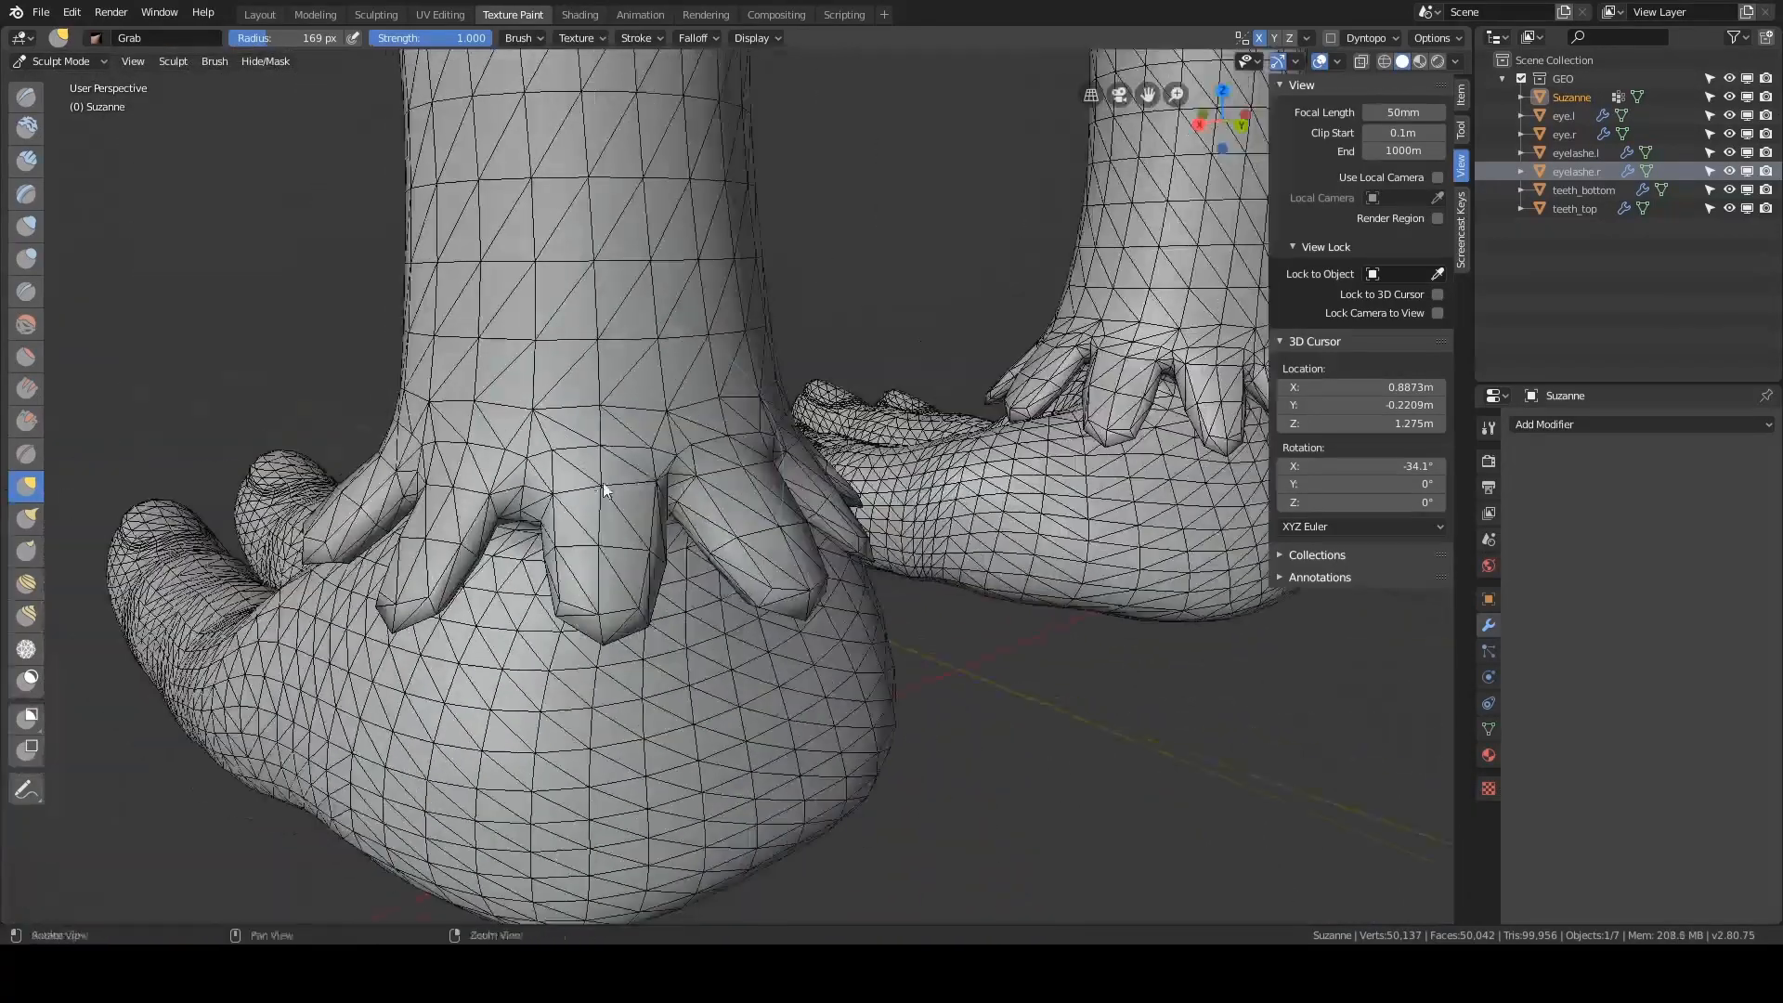
pyautogui.hotkey('ctrl', 'z')
pyautogui.moveTo(835, 454); pyautogui.dragTo(692, 470, button='middle')
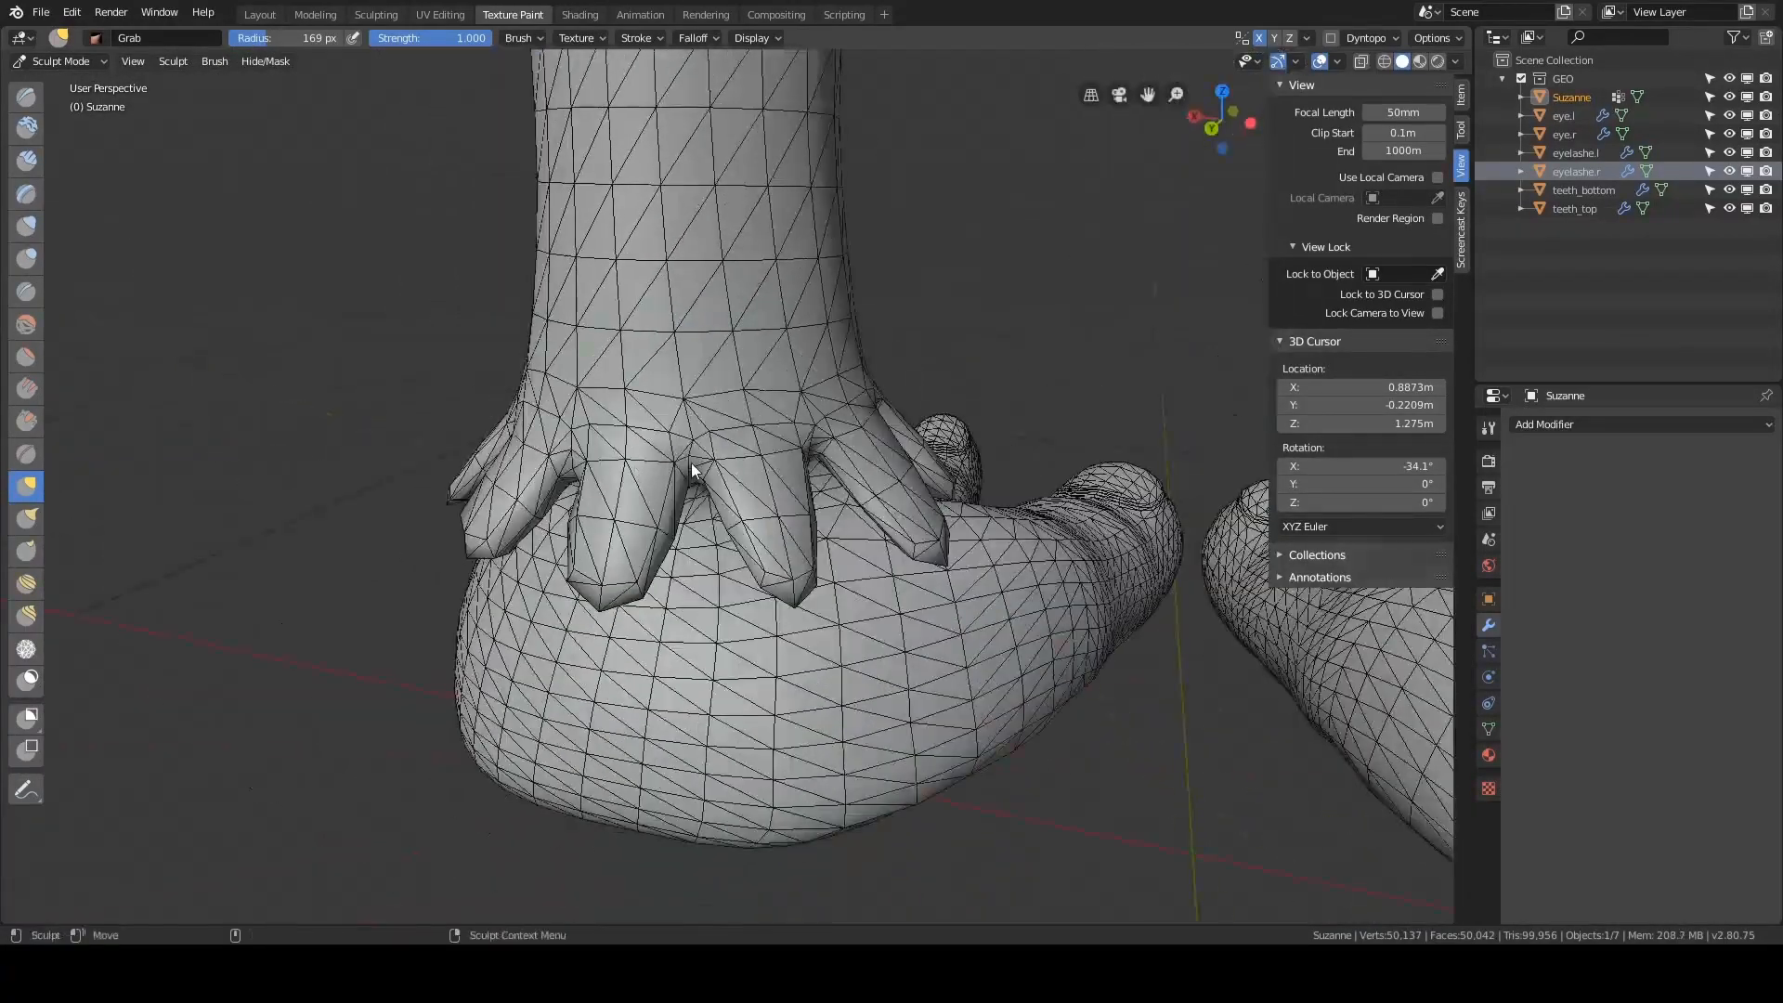
pyautogui.moveTo(838, 448)
pyautogui.mouseDown(button='middle')
pyautogui.moveTo(785, 442)
pyautogui.moveTo(744, 520)
pyautogui.mouseUp(button='middle')
# - Thicken the thinner fur spikes around the ankle with the Inflate/Deflate brush at 169 px radius and 0.500 strength
pyautogui.press('i')
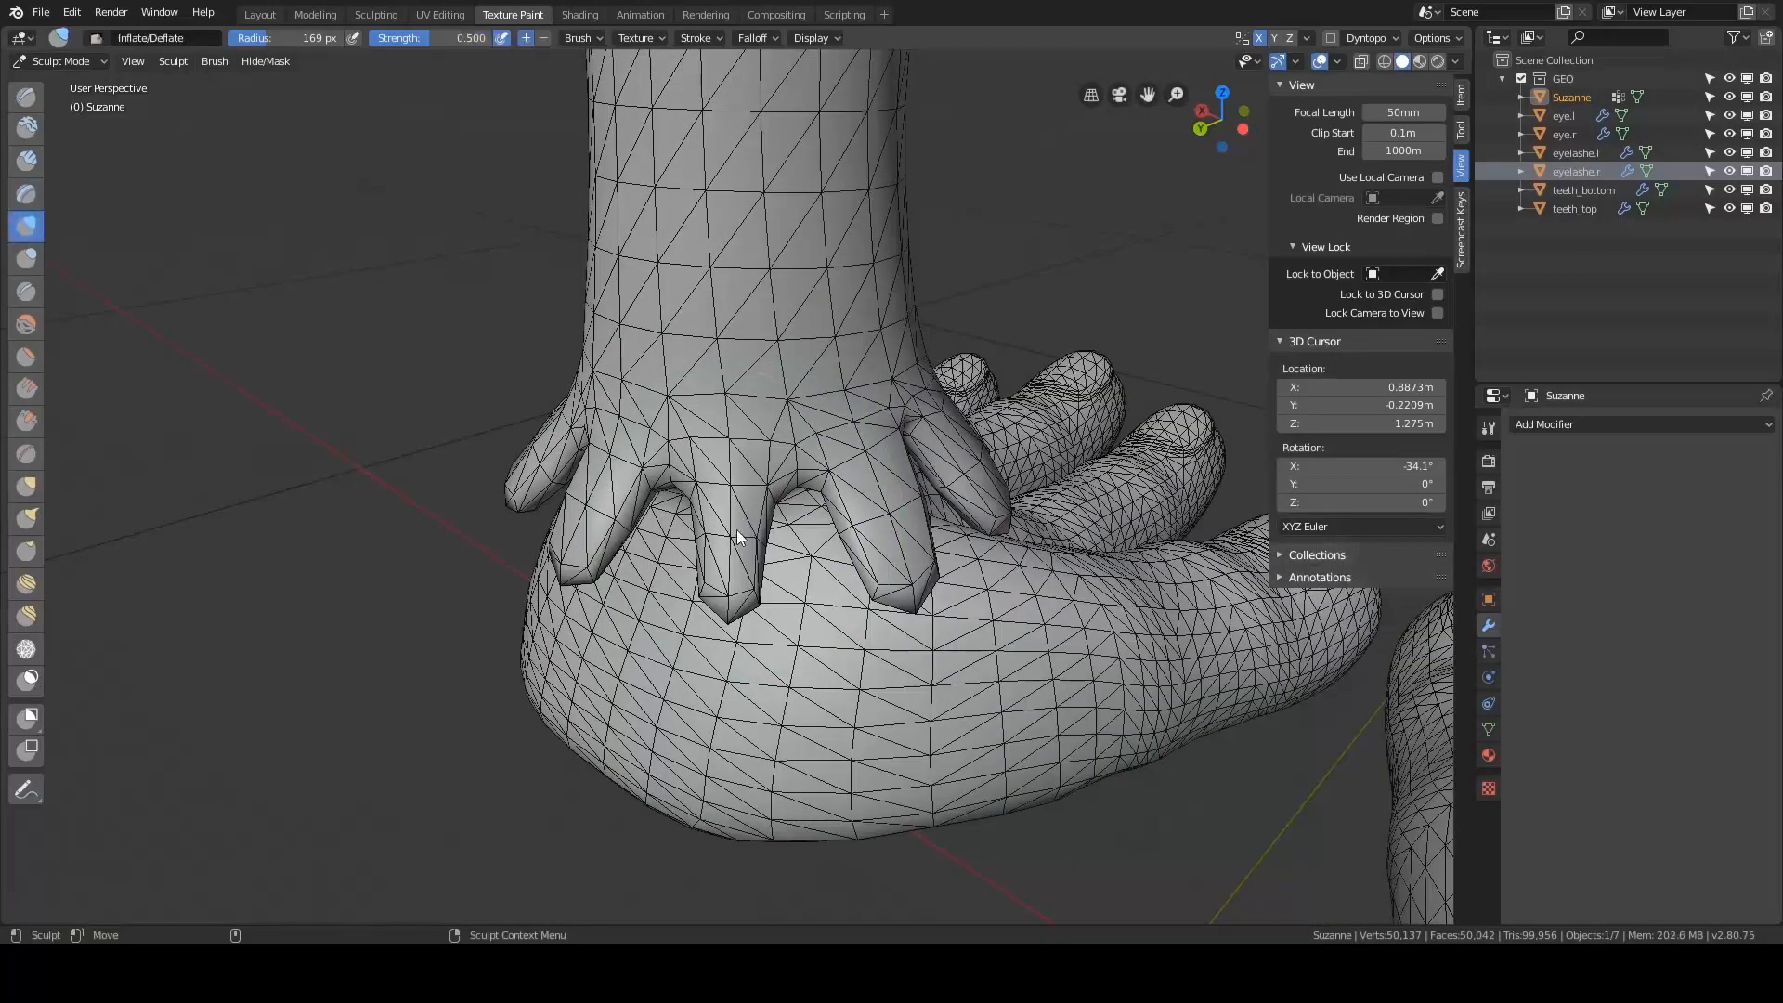
pyautogui.moveTo(737, 529); pyautogui.dragTo(726, 564)
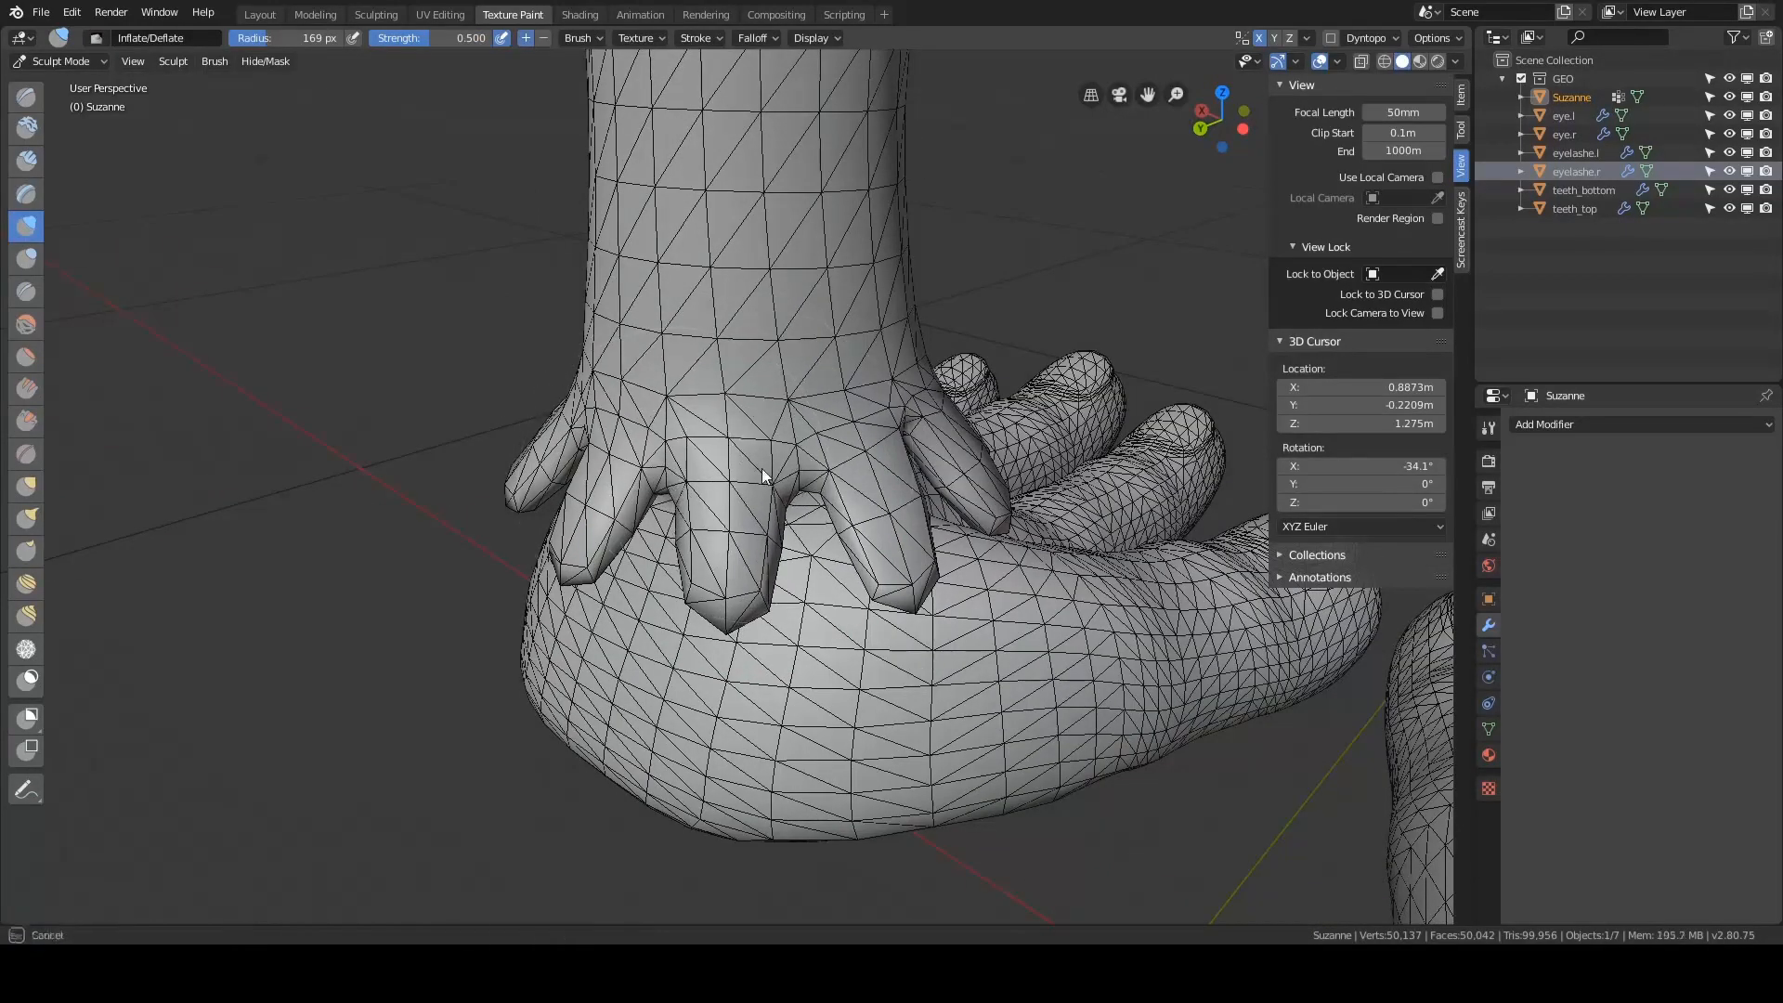
pyautogui.moveTo(843, 471)
pyautogui.mouseDown(button='middle')
pyautogui.moveTo(848, 605)
pyautogui.moveTo(895, 544)
pyautogui.mouseUp(button='middle')
pyautogui.moveTo(896, 546); pyautogui.dragTo(920, 630)
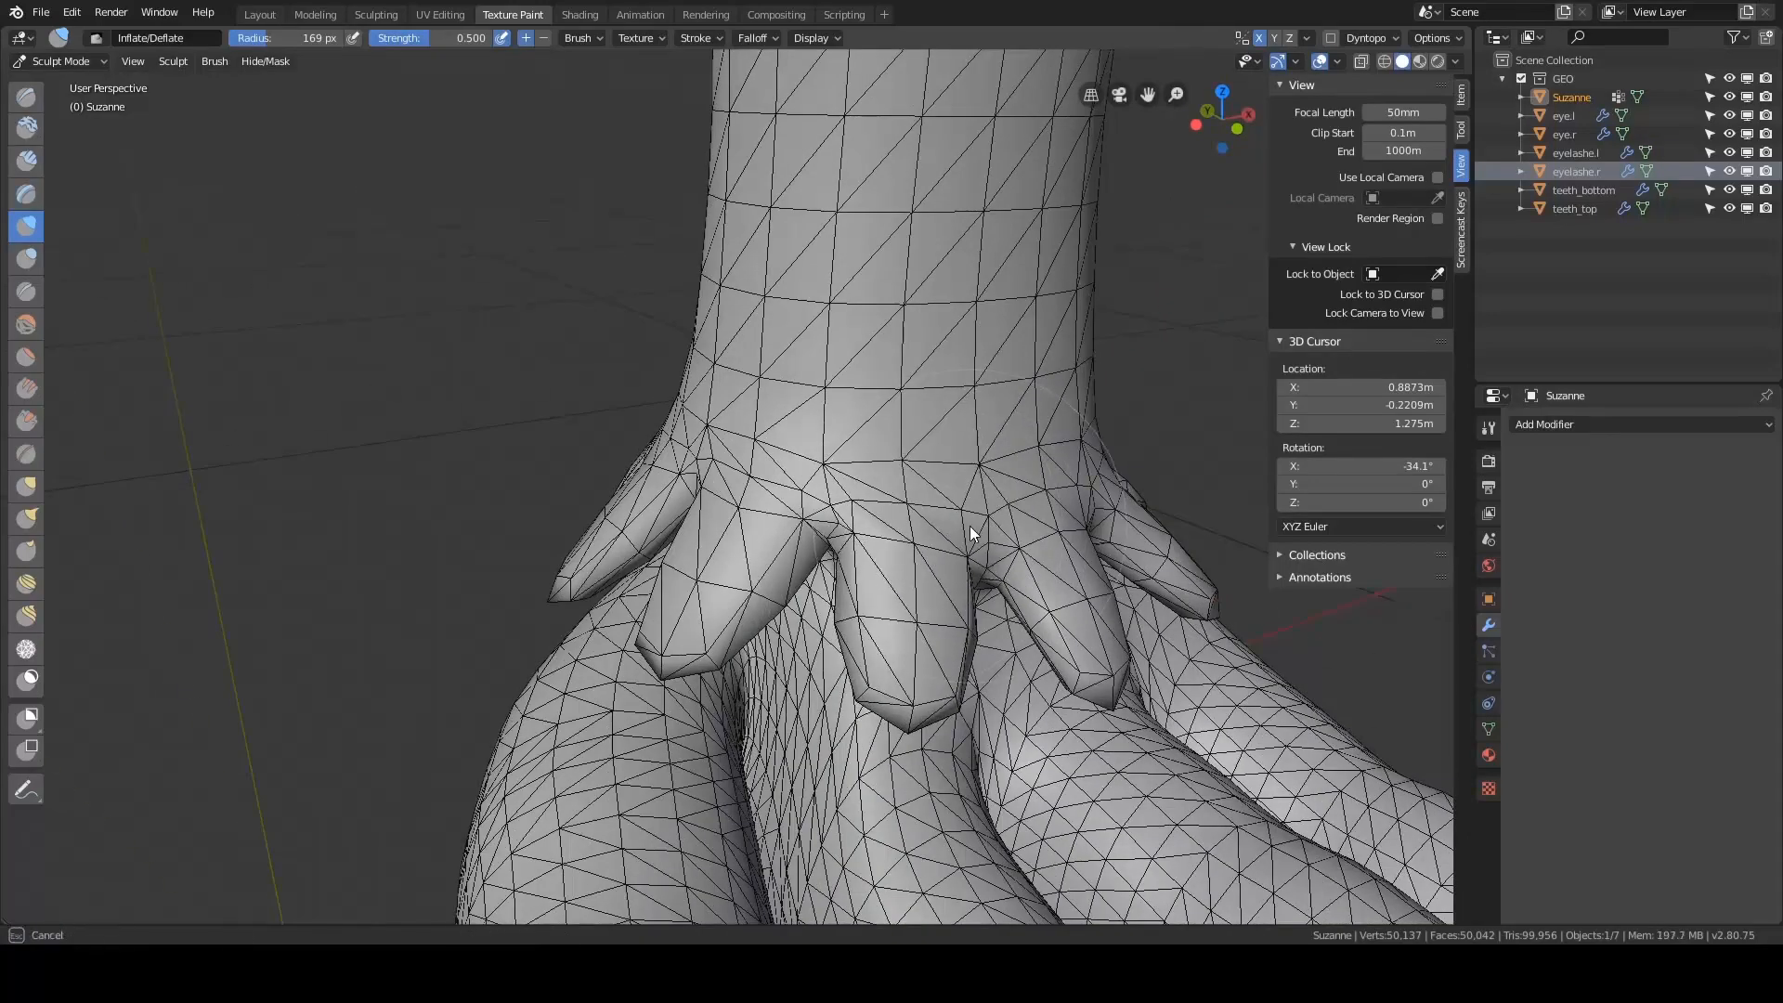
pyautogui.moveTo(969, 526); pyautogui.dragTo(932, 572, button='middle')
pyautogui.moveTo(1038, 541); pyautogui.dragTo(908, 559, button='middle')
pyautogui.moveTo(833, 557); pyautogui.dragTo(862, 578)
pyautogui.moveTo(861, 572)
pyautogui.mouseDown(button='middle')
pyautogui.moveTo(715, 589)
pyautogui.moveTo(815, 538)
pyautogui.moveTo(829, 549)
pyautogui.mouseUp(button='middle')
pyautogui.moveTo(832, 562); pyautogui.dragTo(838, 594)
# - Resize the Grab brush and nudge the fur spike at the side of the ankle into shape
pyautogui.moveTo(767, 522)
pyautogui.mouseDown(button='middle')
pyautogui.moveTo(845, 503)
pyautogui.moveTo(821, 517)
pyautogui.moveTo(732, 494)
pyautogui.moveTo(744, 468)
pyautogui.moveTo(805, 468)
pyautogui.moveTo(600, 419)
pyautogui.moveTo(837, 446)
pyautogui.moveTo(656, 521)
pyautogui.moveTo(547, 492)
pyautogui.mouseUp(button='middle')
pyautogui.press('g')
pyautogui.press('f')
pyautogui.click(651, 516)
pyautogui.moveTo(539, 485); pyautogui.dragTo(517, 484)
pyautogui.moveTo(526, 484)
pyautogui.mouseDown(button='middle')
pyautogui.moveTo(648, 509)
pyautogui.moveTo(574, 504)
pyautogui.mouseUp(button='middle')
# - Return to Edit Mode and move the tip vertex of the thin side ankle spike with a proportional size of 0.08
pyautogui.hotkey('ctrl', 'Tab')
pyautogui.click(710, 506)
pyautogui.scroll(4, 700, 513)
pyautogui.click(569, 617)
pyautogui.scroll(-3, 573, 504)
pyautogui.press('g')
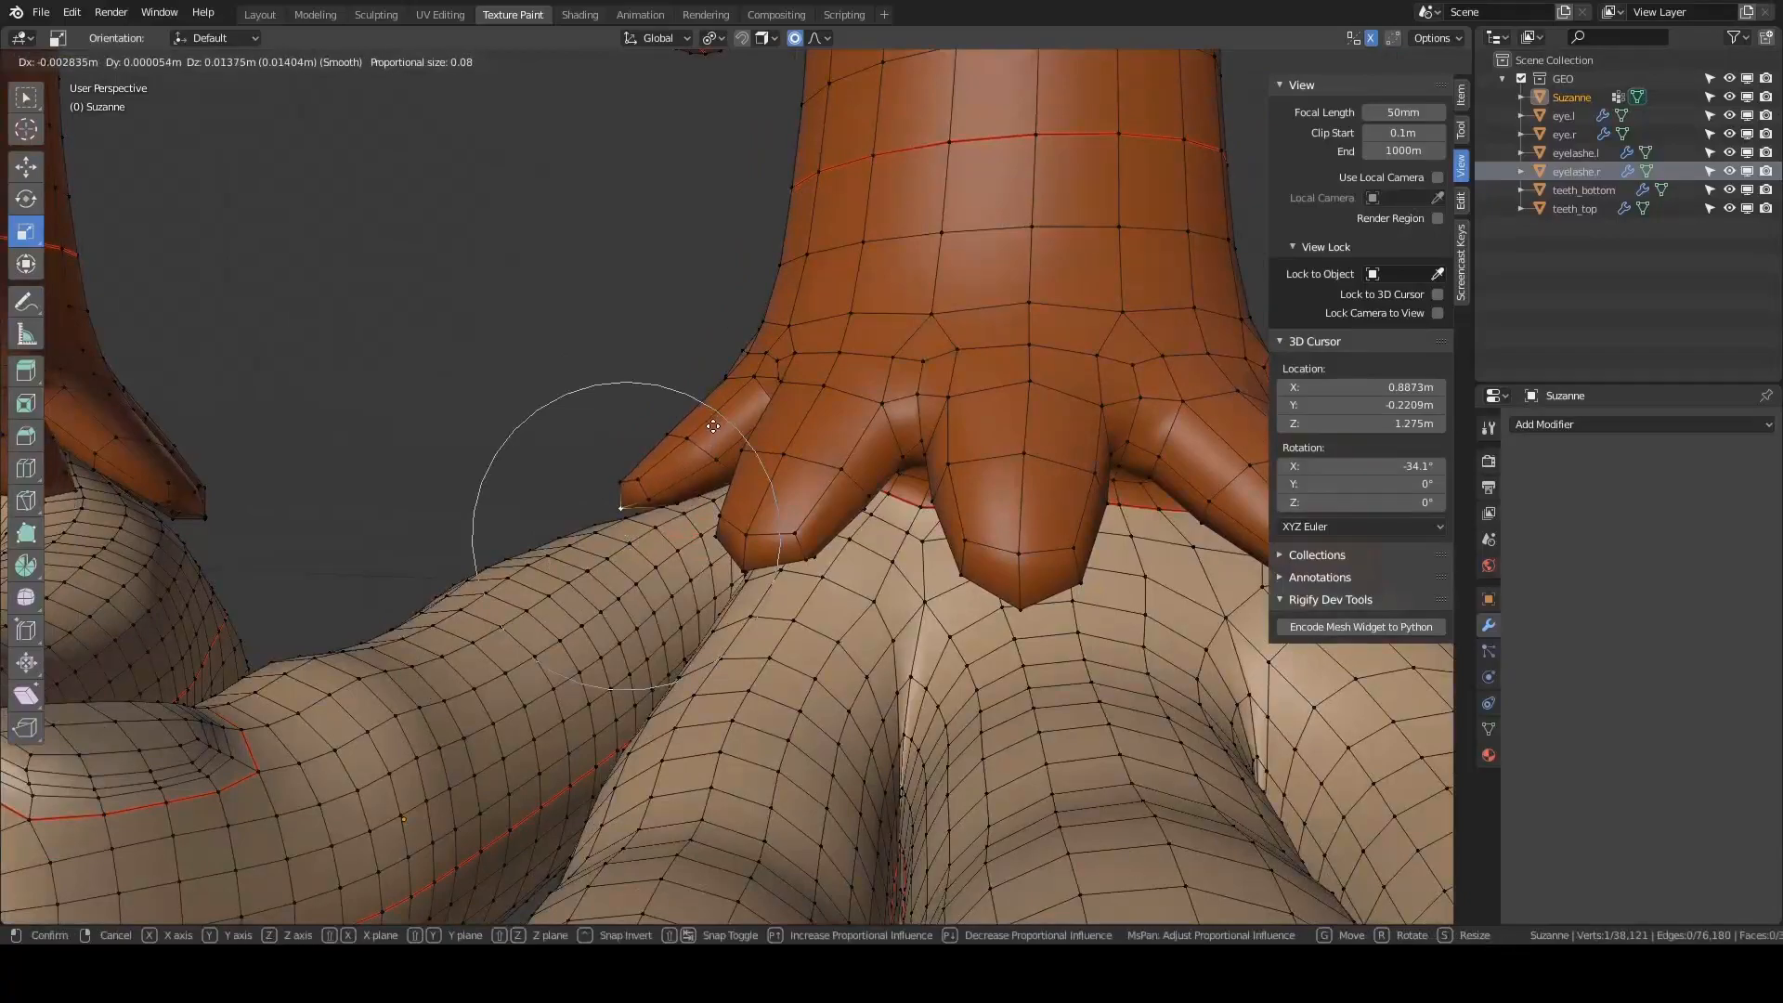
pyautogui.click(711, 418)
pyautogui.moveTo(711, 417); pyautogui.dragTo(935, 371, button='middle')
pyautogui.press('s')
pyautogui.click(923, 393)
pyautogui.hotkey('ctrl', 'z')
# - Lasso-select part of the wrist fur to center the view on it, and clear the selection
pyautogui.keyDown('alt'); pyautogui.moveTo(922, 393); pyautogui.dragTo(1244, 374); pyautogui.keyUp('alt')
pyautogui.click(966, 278)
pyautogui.moveTo(1244, 374); pyautogui.dragTo(1207, 376, button='middle')
pyautogui.scroll(-4, 1022, 239)
pyautogui.keyDown('shift'); pyautogui.moveTo(1022, 239); pyautogui.dragTo(764, 510, button='middle'); pyautogui.keyUp('shift')
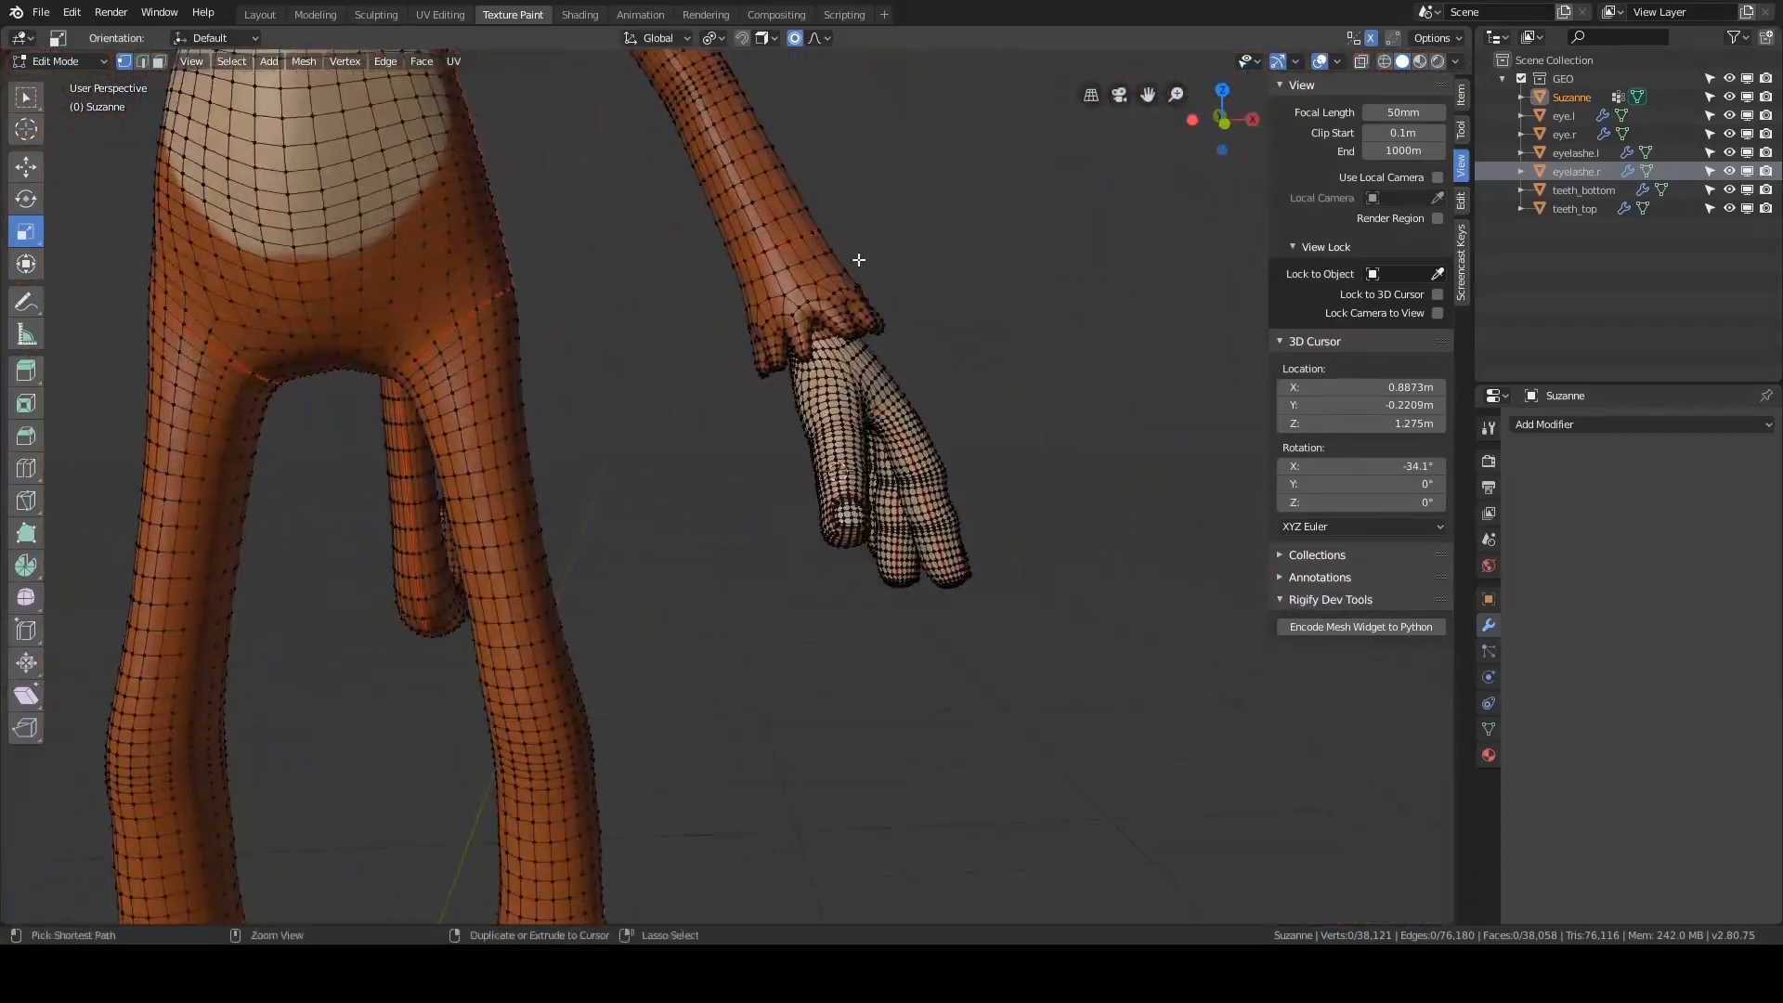
pyautogui.keyDown('ctrl'); pyautogui.moveTo(855, 259); pyautogui.dragTo(860, 373, button='right'); pyautogui.keyUp('ctrl')
pyautogui.press('KP_Decimal')
pyautogui.hotkey('alt', 'a')
# - Select the tip vertices of the first fur spikes around the wrist cuff
pyautogui.moveTo(944, 340); pyautogui.dragTo(653, 521, button='middle')
pyautogui.keyDown('alt'); pyautogui.moveTo(756, 538); pyautogui.dragTo(743, 531); pyautogui.keyUp('alt')
pyautogui.keyDown('shift'); pyautogui.click(896, 357); pyautogui.keyUp('shift')
pyautogui.keyDown('alt'); pyautogui.moveTo(1095, 426); pyautogui.dragTo(986, 423); pyautogui.keyUp('alt')
pyautogui.keyDown('shift'); pyautogui.click(928, 355); pyautogui.keyUp('shift')
pyautogui.moveTo(986, 422); pyautogui.dragTo(871, 414, button='middle')
pyautogui.keyDown('shift'); pyautogui.click(872, 414); pyautogui.keyUp('shift')
# - Add the tip vertices of the remaining fur spikes around the wrist to the selection
pyautogui.moveTo(1068, 434); pyautogui.dragTo(1001, 452, button='middle')
pyautogui.moveTo(1077, 506); pyautogui.dragTo(975, 450, button='middle')
pyautogui.keyDown('shift'); pyautogui.click(780, 491); pyautogui.keyUp('shift')
pyautogui.moveTo(780, 491); pyautogui.dragTo(724, 425, button='middle')
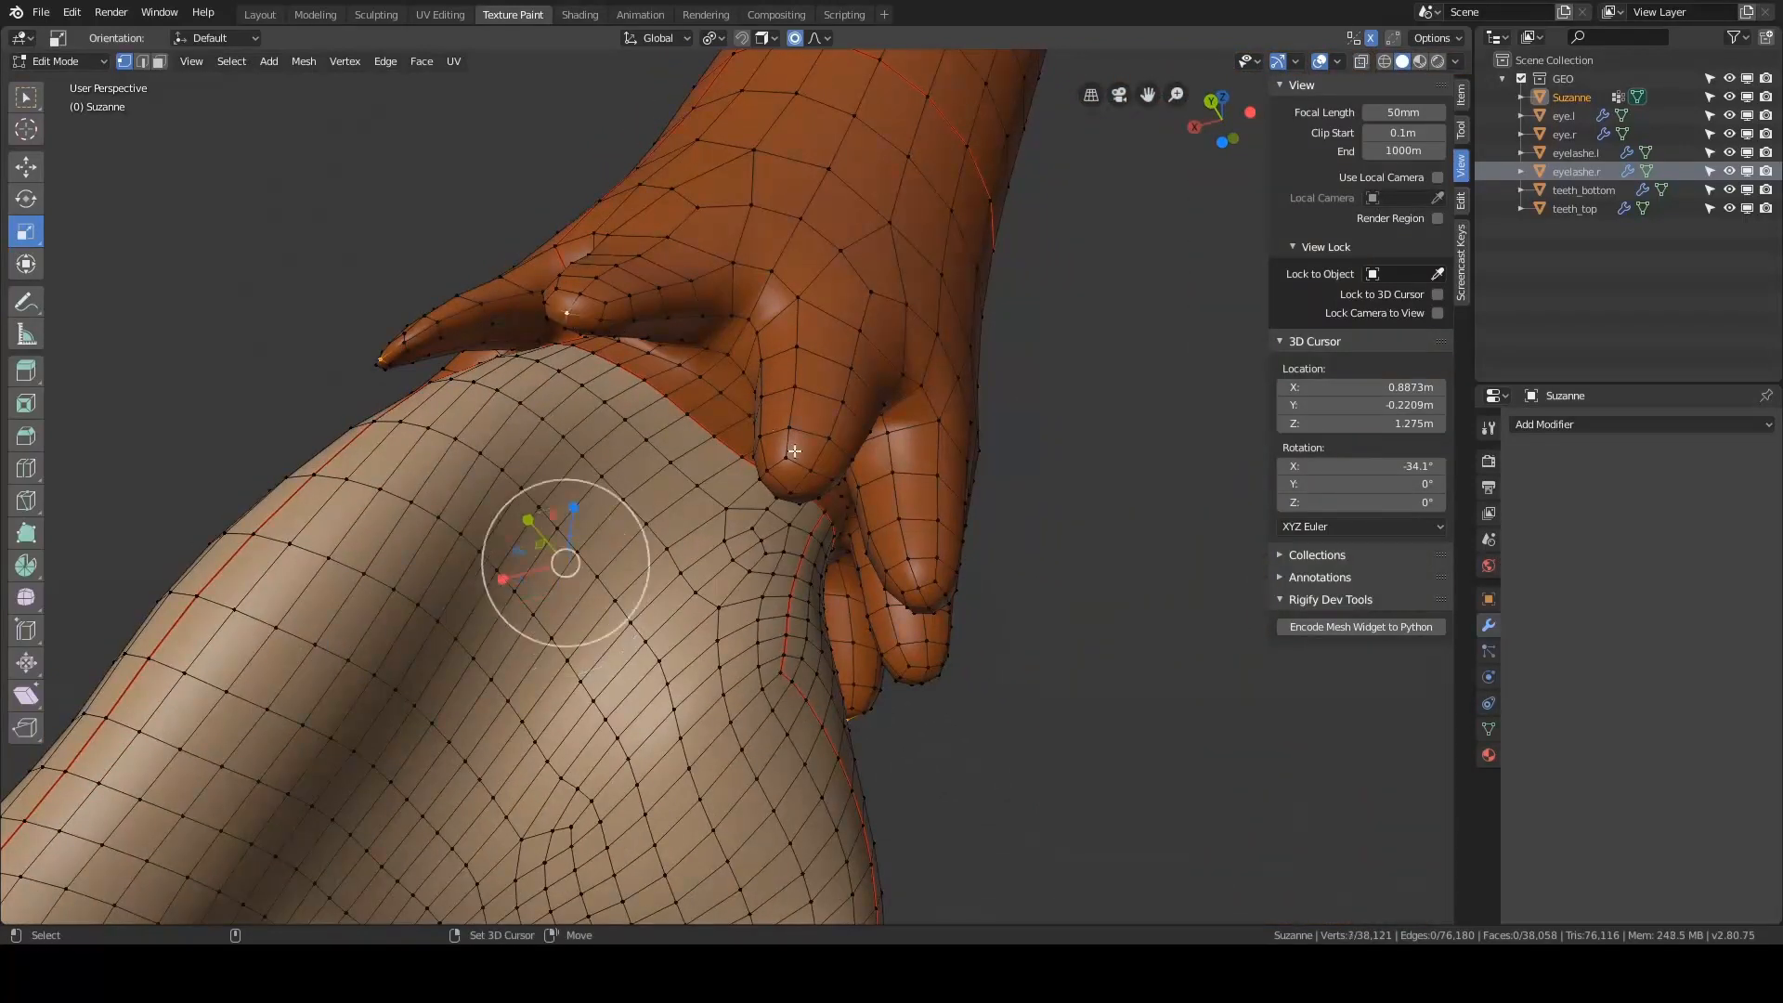
pyautogui.keyDown('shift'); pyautogui.click(796, 492); pyautogui.keyUp('shift')
pyautogui.moveTo(797, 492); pyautogui.dragTo(929, 412, button='middle')
pyautogui.keyDown('shift'); pyautogui.click(840, 446); pyautogui.keyUp('shift')
# - Grow the wrist spike selection three times and scale it up in Global orientation with a proportional size of 0.08
pyautogui.press('ctrl+KP_Add')
pyautogui.press('ctrl+KP_Add')
pyautogui.press('ctrl+KP_Add')
pyautogui.press('.')
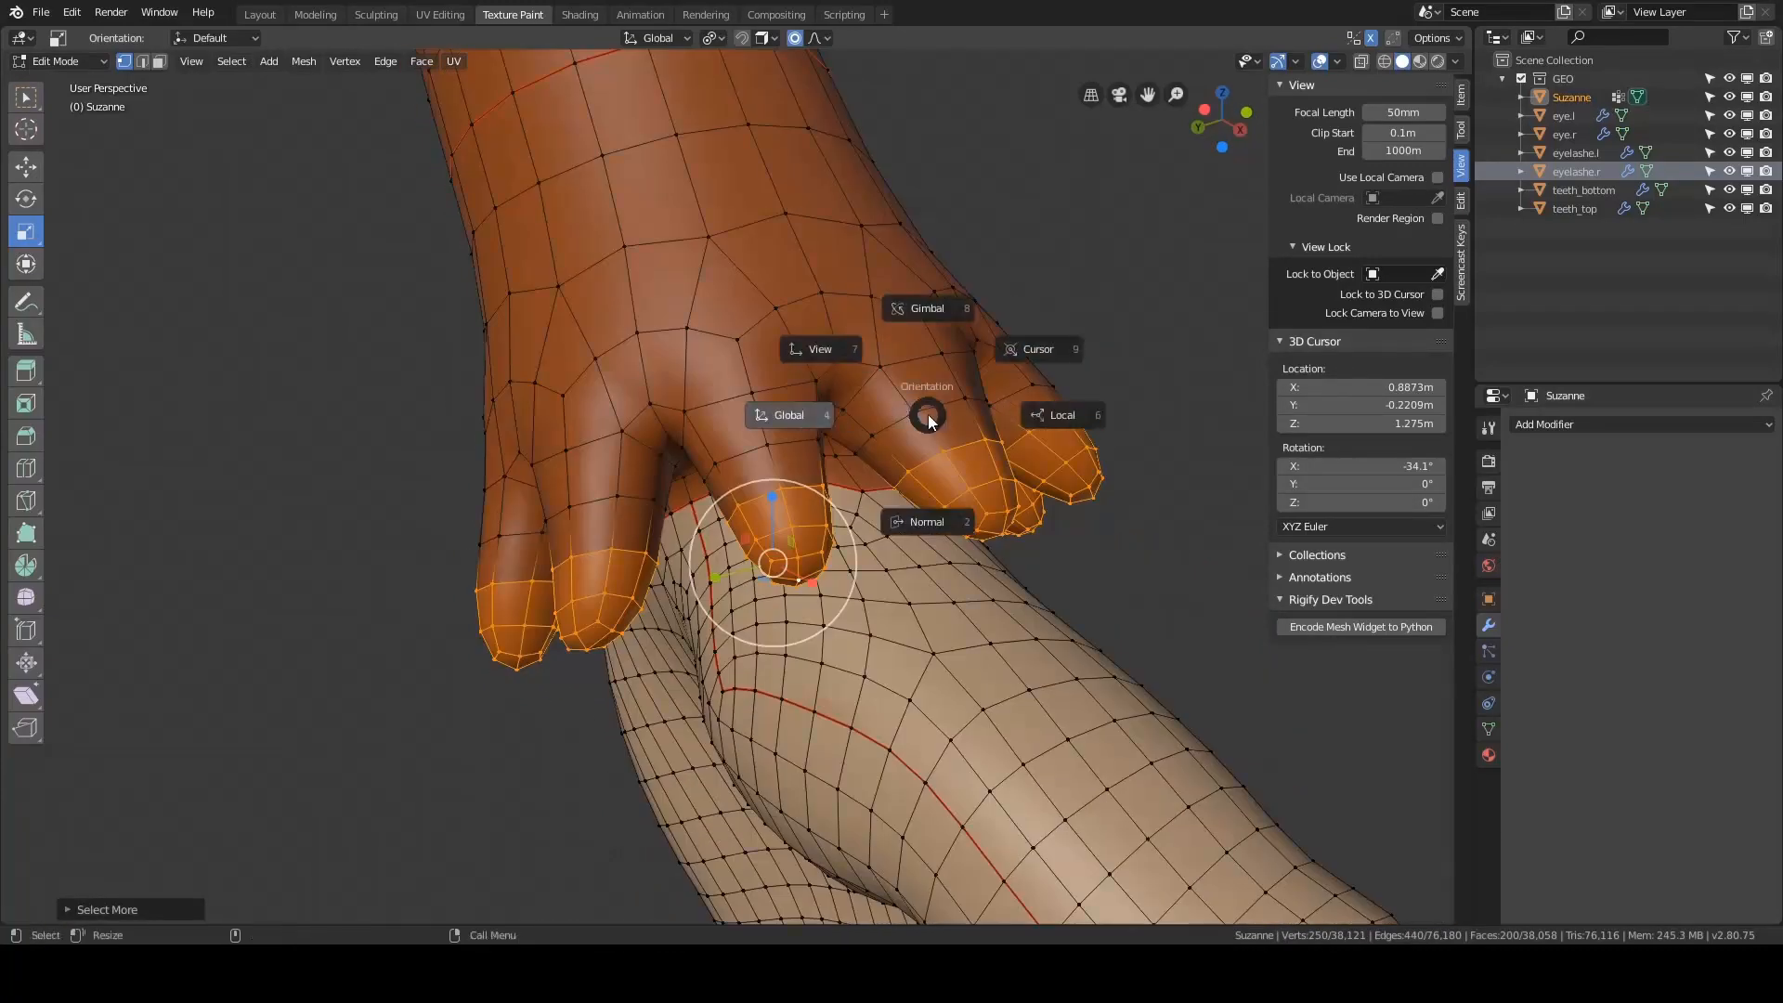
pyautogui.click(940, 526)
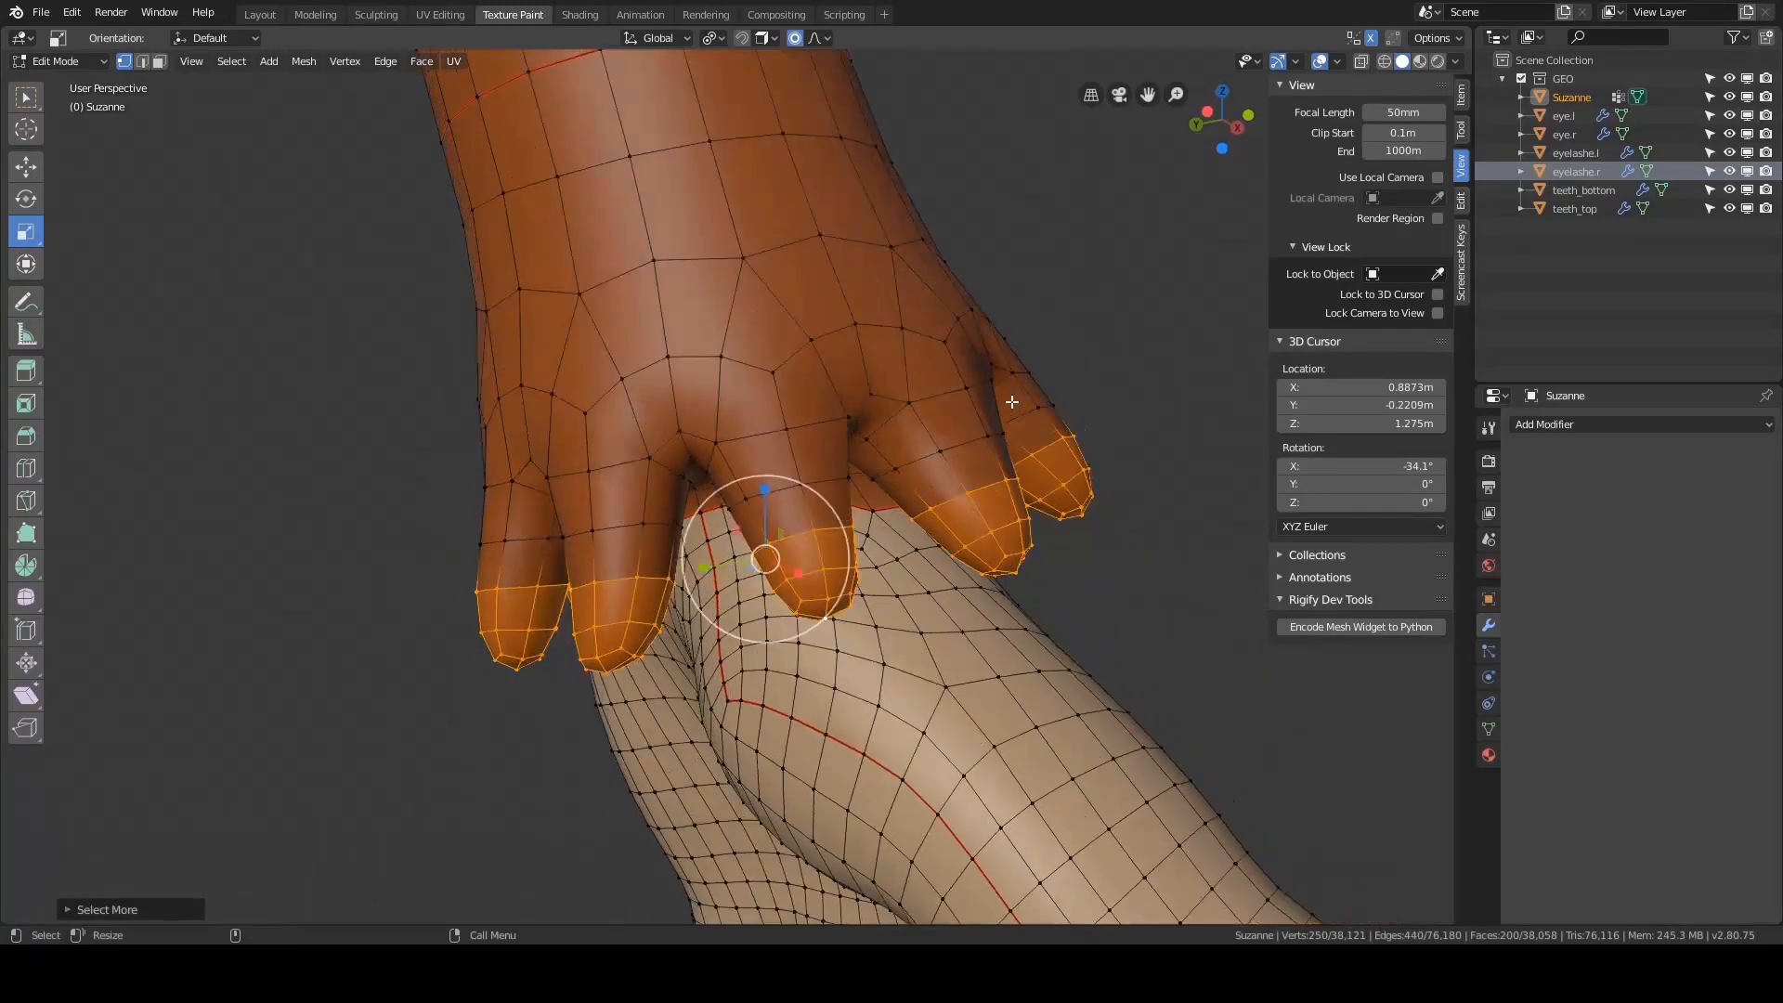
pyautogui.press('s')
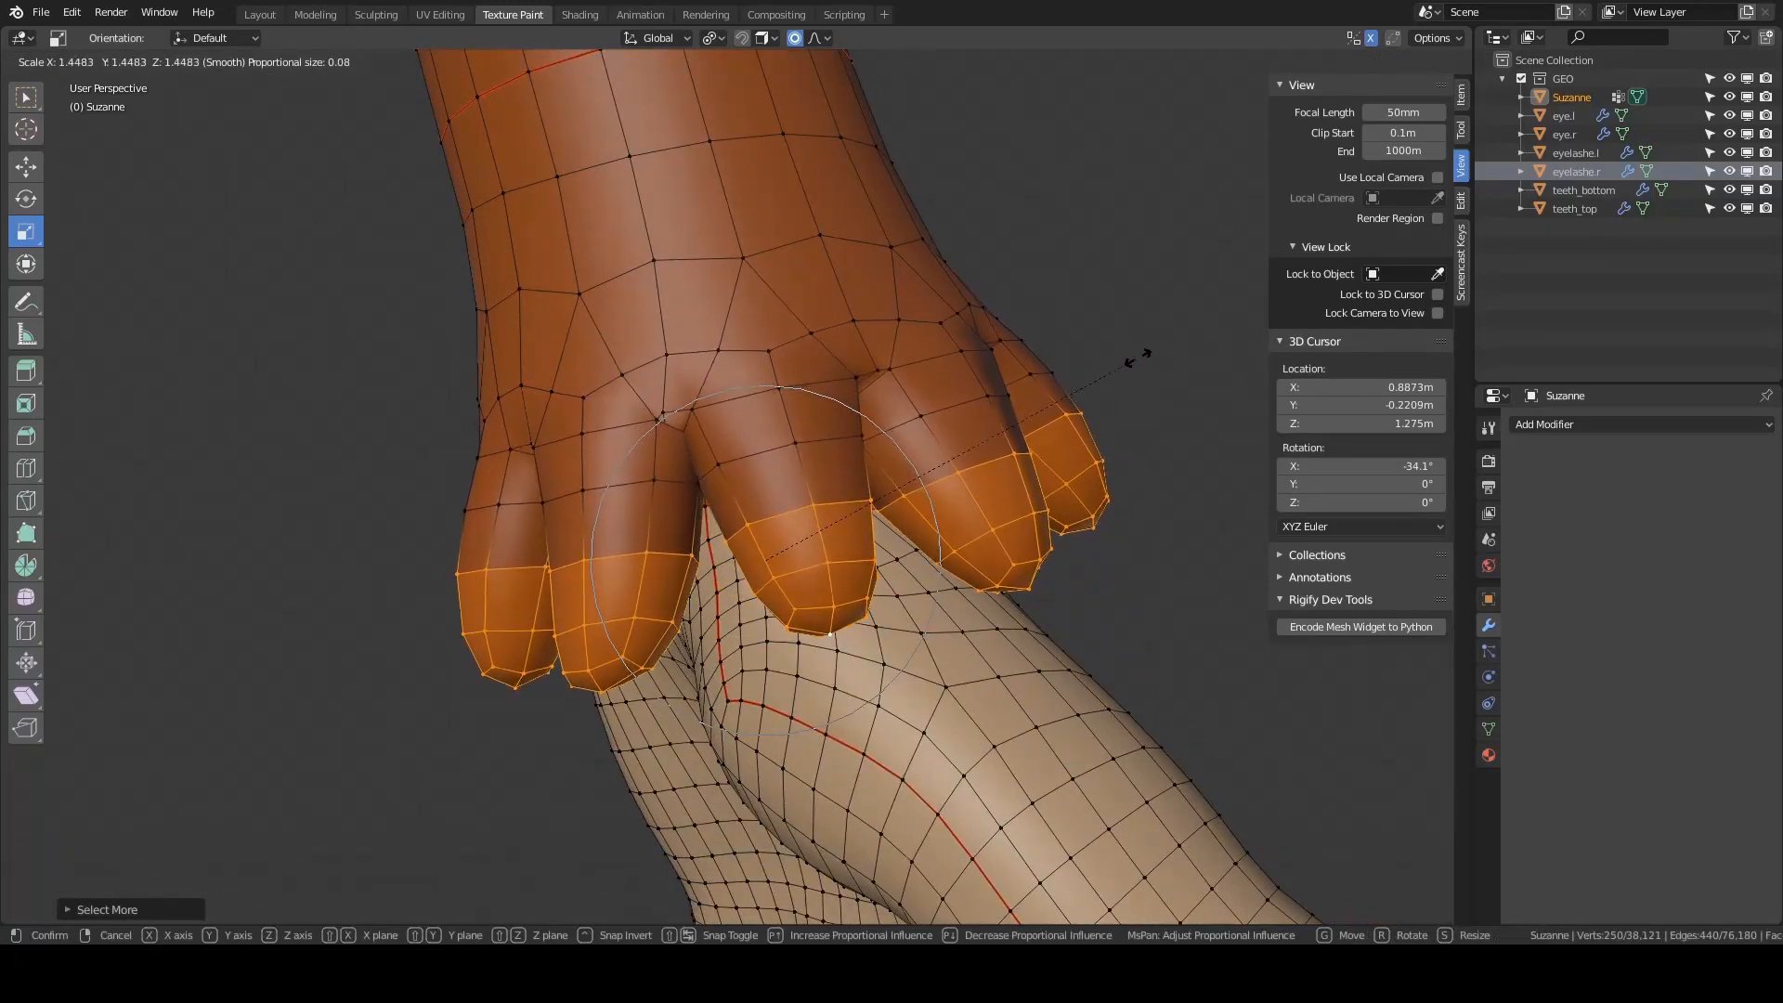
pyautogui.click(1078, 378)
# - Switch to Sculpt Mode and reshape the gap between the wrist fur spikes with a 194 px Grab brush
pyautogui.hotkey('ctrl', 'Tab')
pyautogui.click(676, 432)
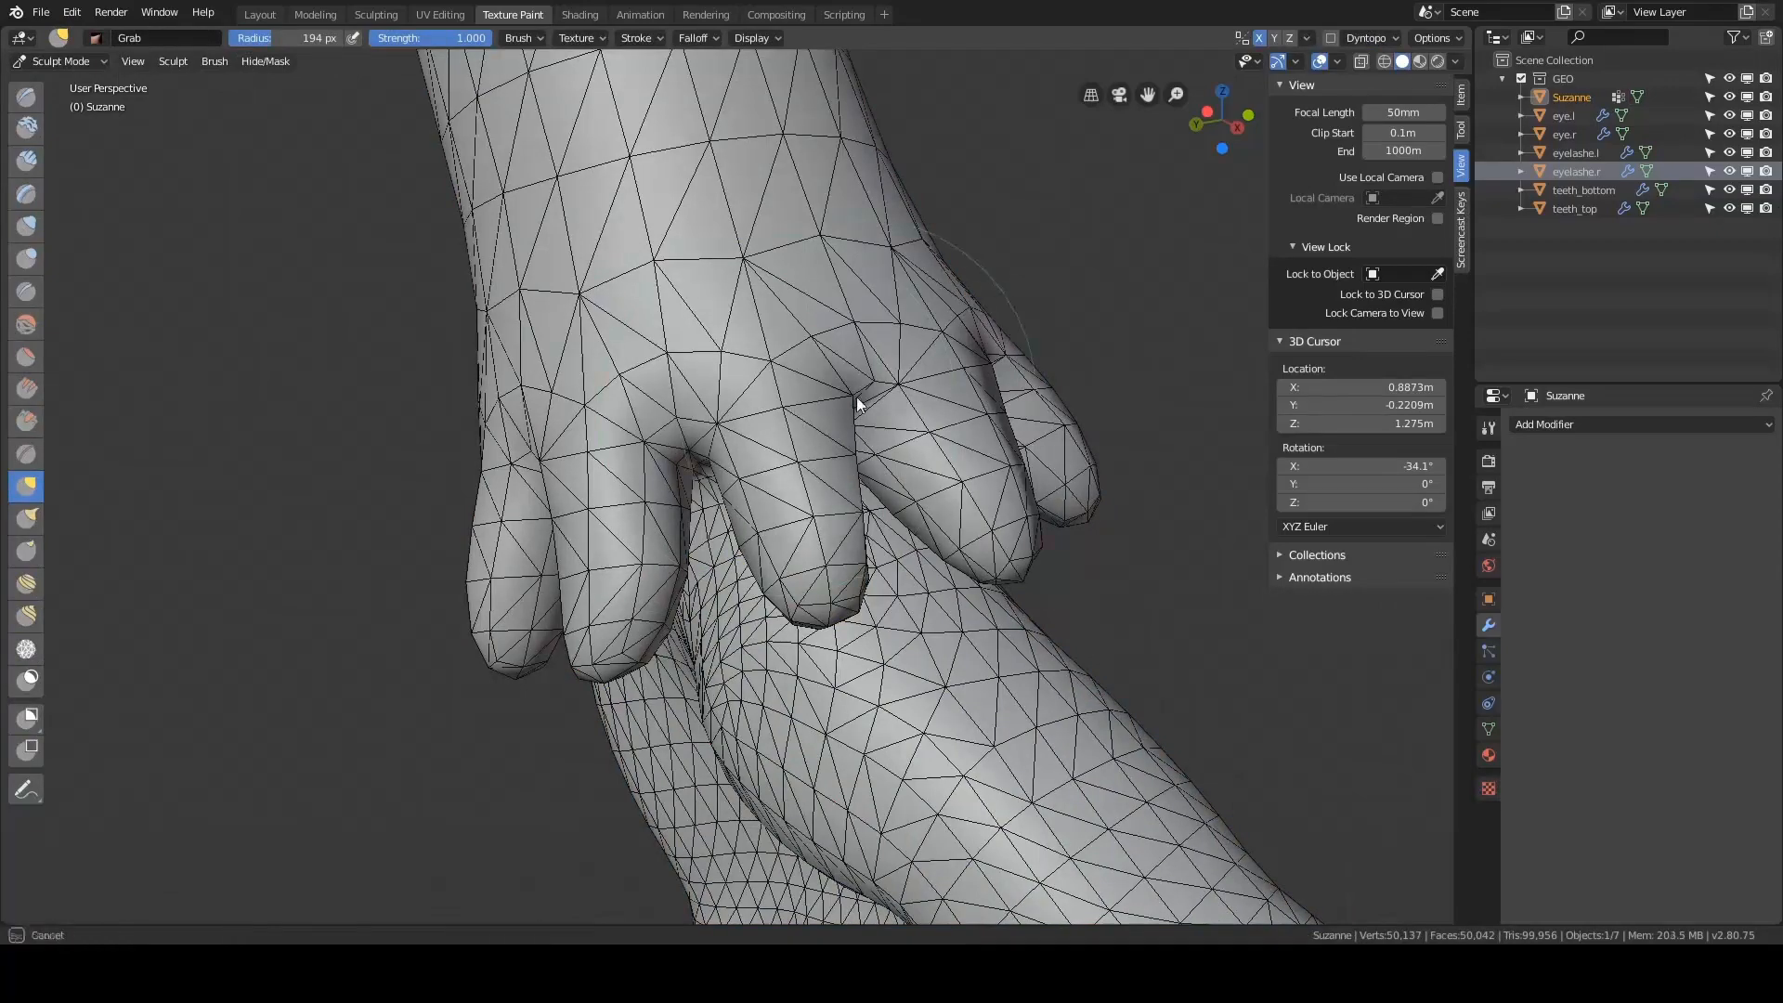
pyautogui.moveTo(845, 408)
pyautogui.mouseDown(button='middle')
pyautogui.moveTo(734, 425)
pyautogui.moveTo(834, 380)
pyautogui.moveTo(789, 382)
pyautogui.moveTo(859, 420)
pyautogui.moveTo(811, 432)
pyautogui.moveTo(815, 449)
pyautogui.moveTo(876, 418)
pyautogui.moveTo(646, 449)
pyautogui.moveTo(725, 466)
pyautogui.mouseUp(button='middle')
# - Thicken the fur spikes on the body-facing side of the wrist with the Inflate/Deflate brush at 221 px radius and 0.500 strength
pyautogui.press('i')
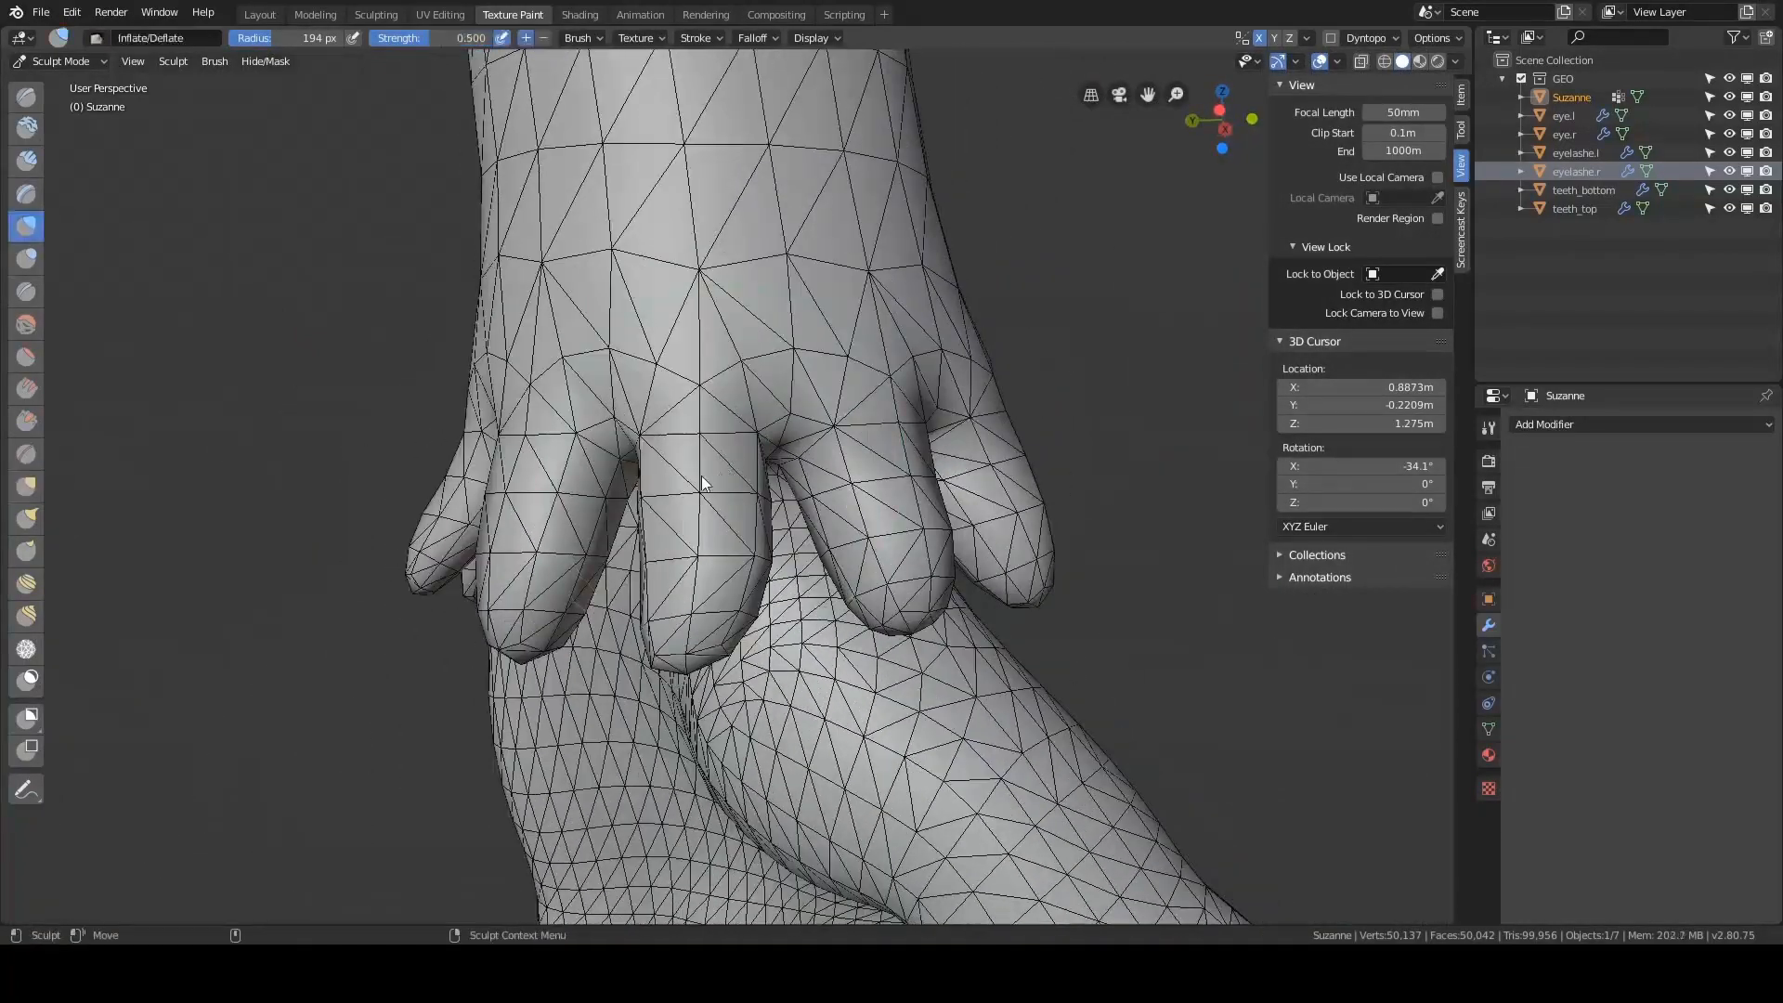
pyautogui.moveTo(703, 483); pyautogui.dragTo(681, 522)
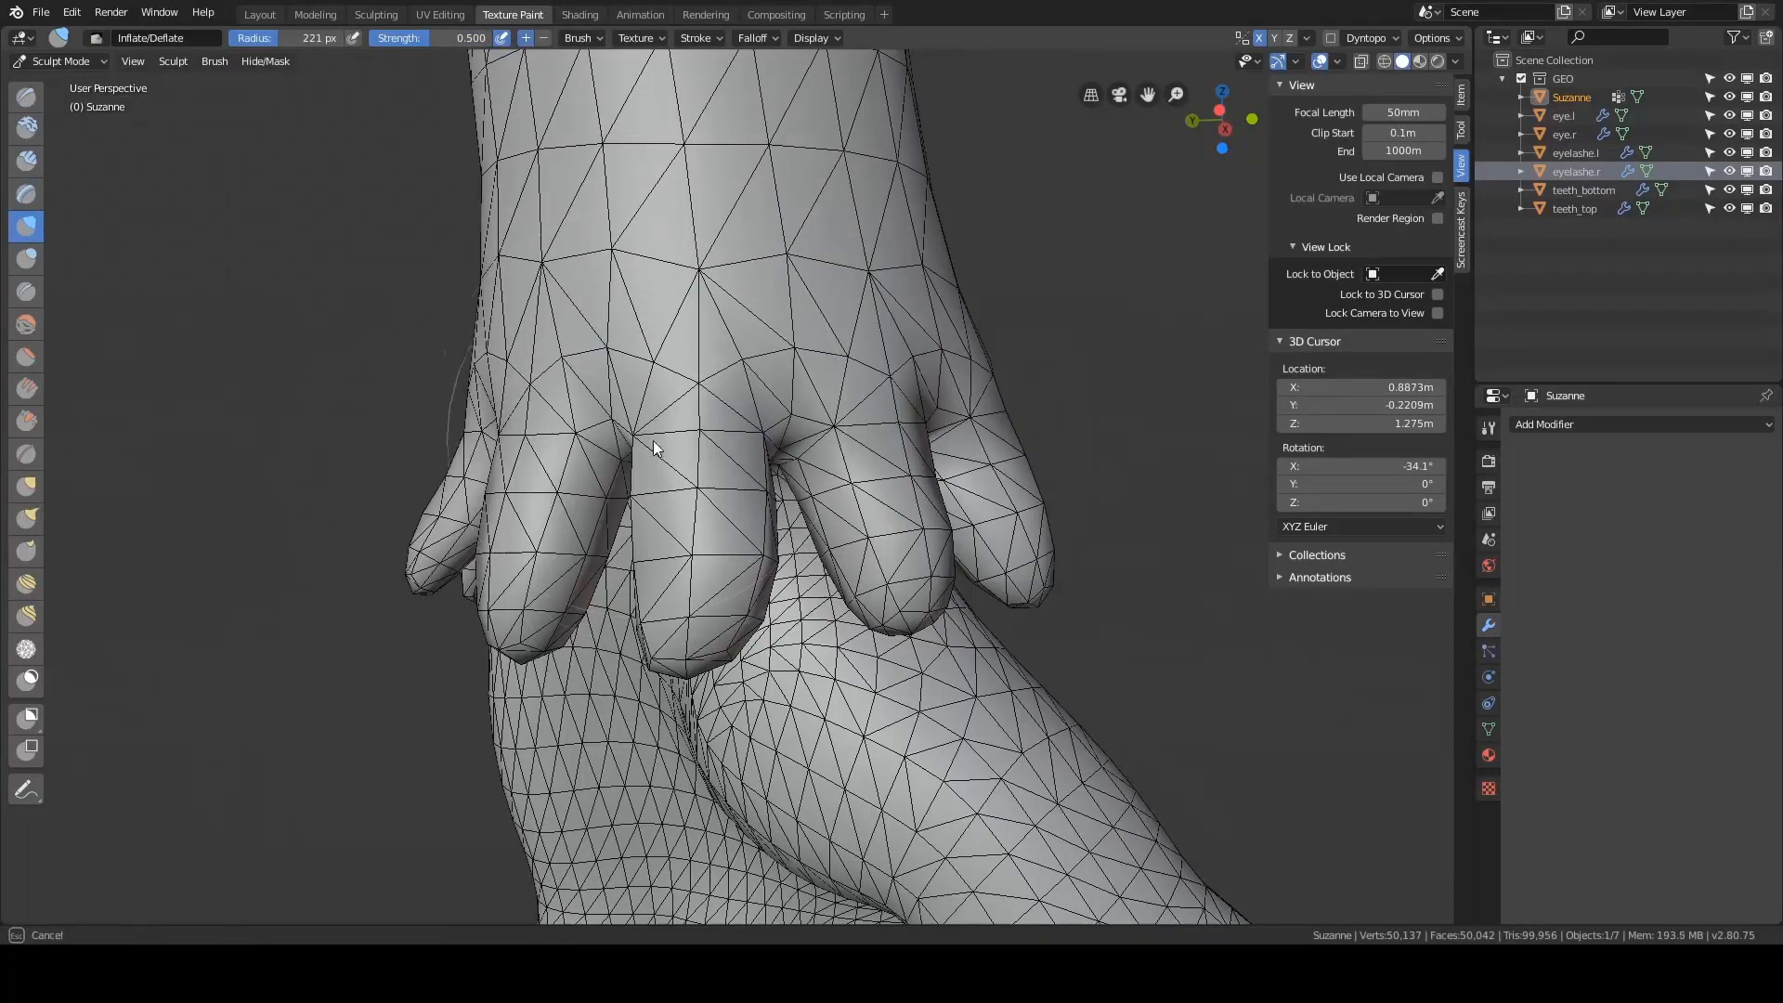
pyautogui.moveTo(749, 410)
pyautogui.mouseDown(button='middle')
pyautogui.moveTo(776, 420)
pyautogui.moveTo(671, 442)
pyautogui.mouseUp(button='middle')
pyautogui.moveTo(770, 482); pyautogui.dragTo(800, 539)
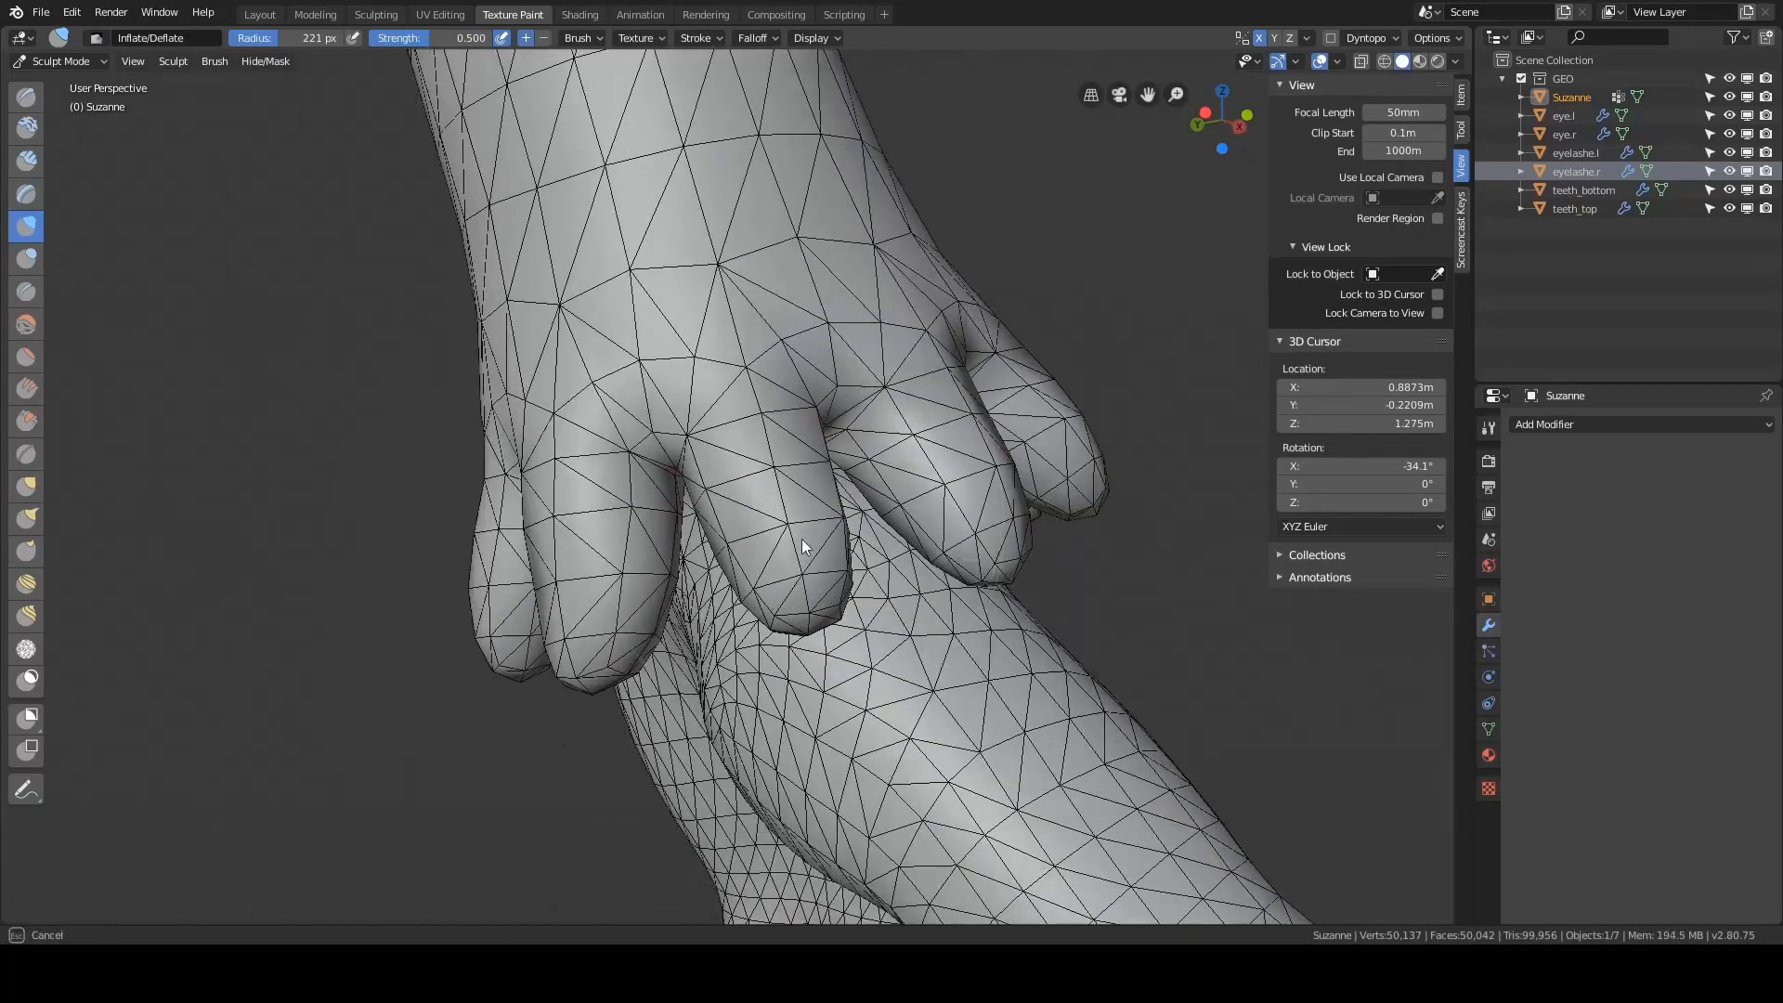
pyautogui.moveTo(770, 448); pyautogui.dragTo(704, 453, button='middle')
pyautogui.moveTo(817, 483); pyautogui.dragTo(886, 539)
# - Inflate the fur spikes at the front of the wrist with the same brush settings
pyautogui.moveTo(841, 413); pyautogui.dragTo(743, 442, button='middle')
pyautogui.moveTo(711, 483)
pyautogui.mouseDown()
pyautogui.moveTo(697, 533)
pyautogui.moveTo(750, 519)
pyautogui.moveTo(819, 444)
pyautogui.mouseUp()
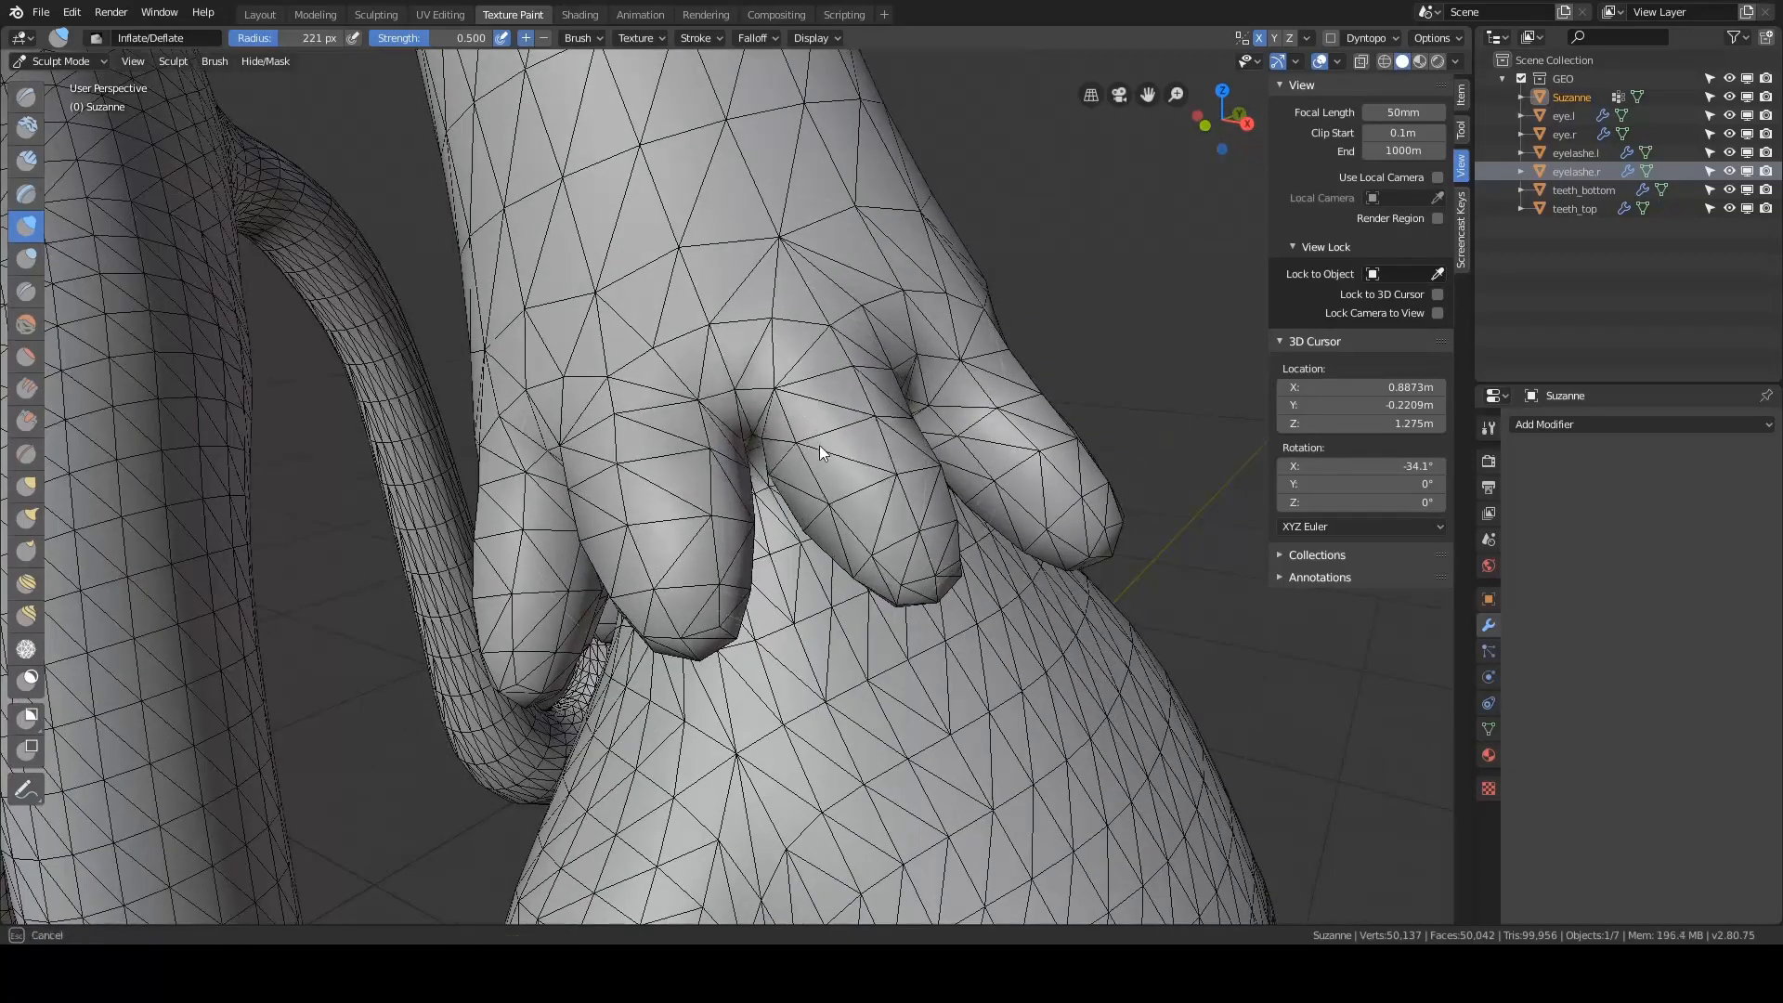
pyautogui.moveTo(819, 444); pyautogui.dragTo(761, 440, button='middle')
pyautogui.moveTo(659, 436); pyautogui.dragTo(637, 436)
pyautogui.moveTo(637, 436); pyautogui.dragTo(682, 431, button='middle')
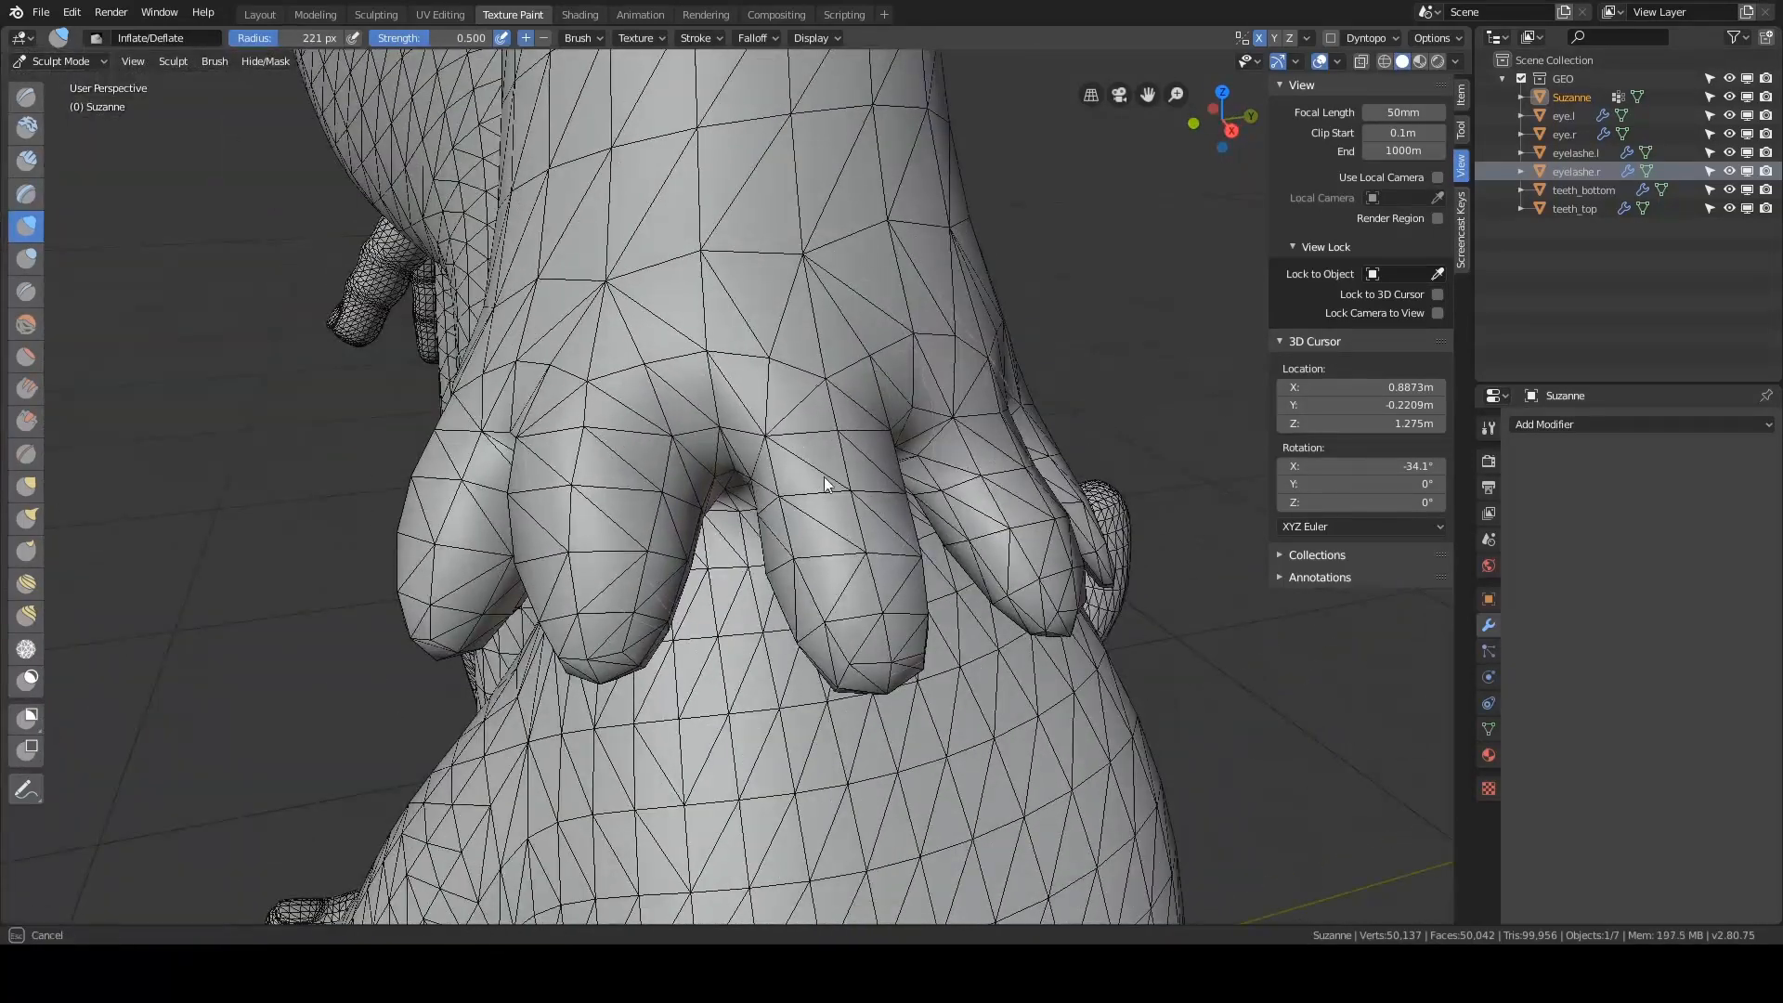
# - Inflate the fur spikes along the outer side of the wrist to even out their thickness
pyautogui.moveTo(823, 477); pyautogui.dragTo(692, 492, button='middle')
pyautogui.moveTo(693, 492); pyautogui.dragTo(641, 481)
pyautogui.moveTo(637, 427)
pyautogui.mouseDown(button='middle')
pyautogui.moveTo(728, 418)
pyautogui.moveTo(668, 442)
pyautogui.mouseUp(button='middle')
pyautogui.moveTo(668, 442); pyautogui.dragTo(733, 448)
pyautogui.moveTo(734, 448); pyautogui.dragTo(747, 438, button='middle')
pyautogui.moveTo(746, 438); pyautogui.dragTo(650, 477)
pyautogui.moveTo(806, 399); pyautogui.dragTo(754, 431)
# - Inflate the remaining fur spikes at the back of the wrist and check the cuff all around
pyautogui.moveTo(755, 431); pyautogui.dragTo(821, 420, button='middle')
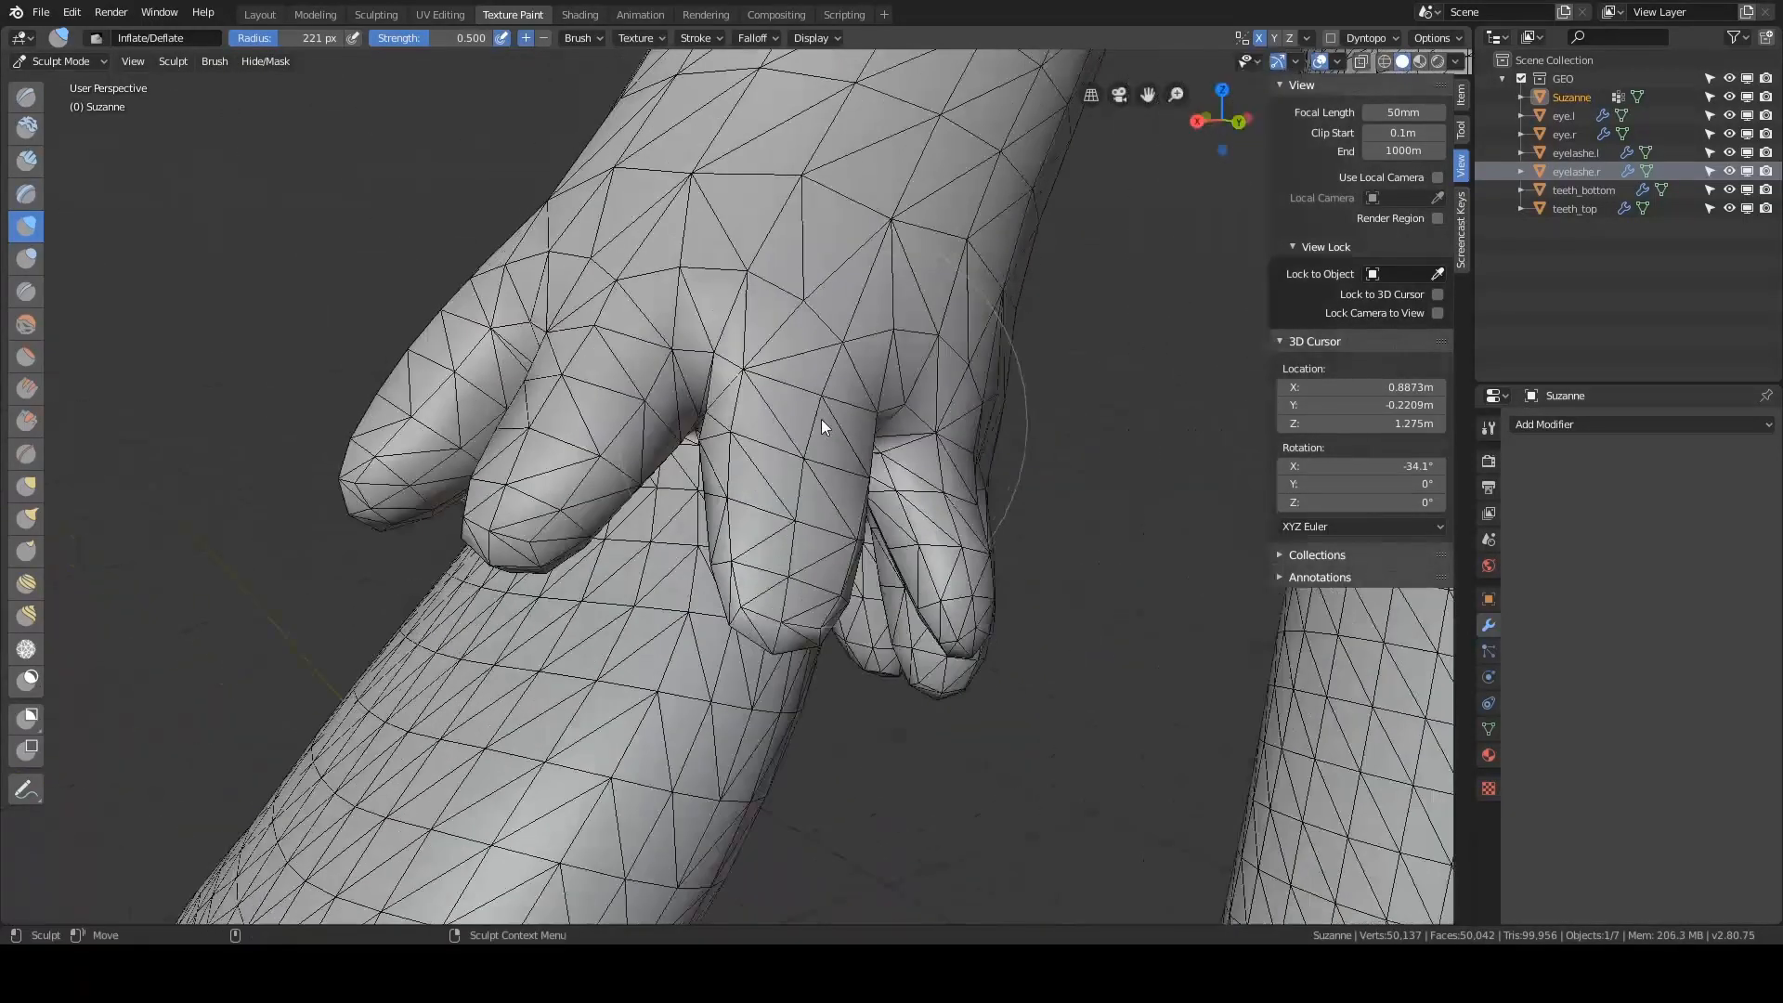
pyautogui.moveTo(821, 420); pyautogui.dragTo(788, 514)
pyautogui.moveTo(789, 514); pyautogui.dragTo(759, 455, button='middle')
pyautogui.moveTo(760, 455); pyautogui.dragTo(833, 500)
pyautogui.moveTo(833, 500)
pyautogui.mouseDown(button='middle')
pyautogui.moveTo(811, 482)
pyautogui.moveTo(797, 513)
pyautogui.moveTo(834, 480)
pyautogui.moveTo(674, 414)
pyautogui.mouseUp(button='middle')
pyautogui.moveTo(674, 414); pyautogui.dragTo(655, 430)
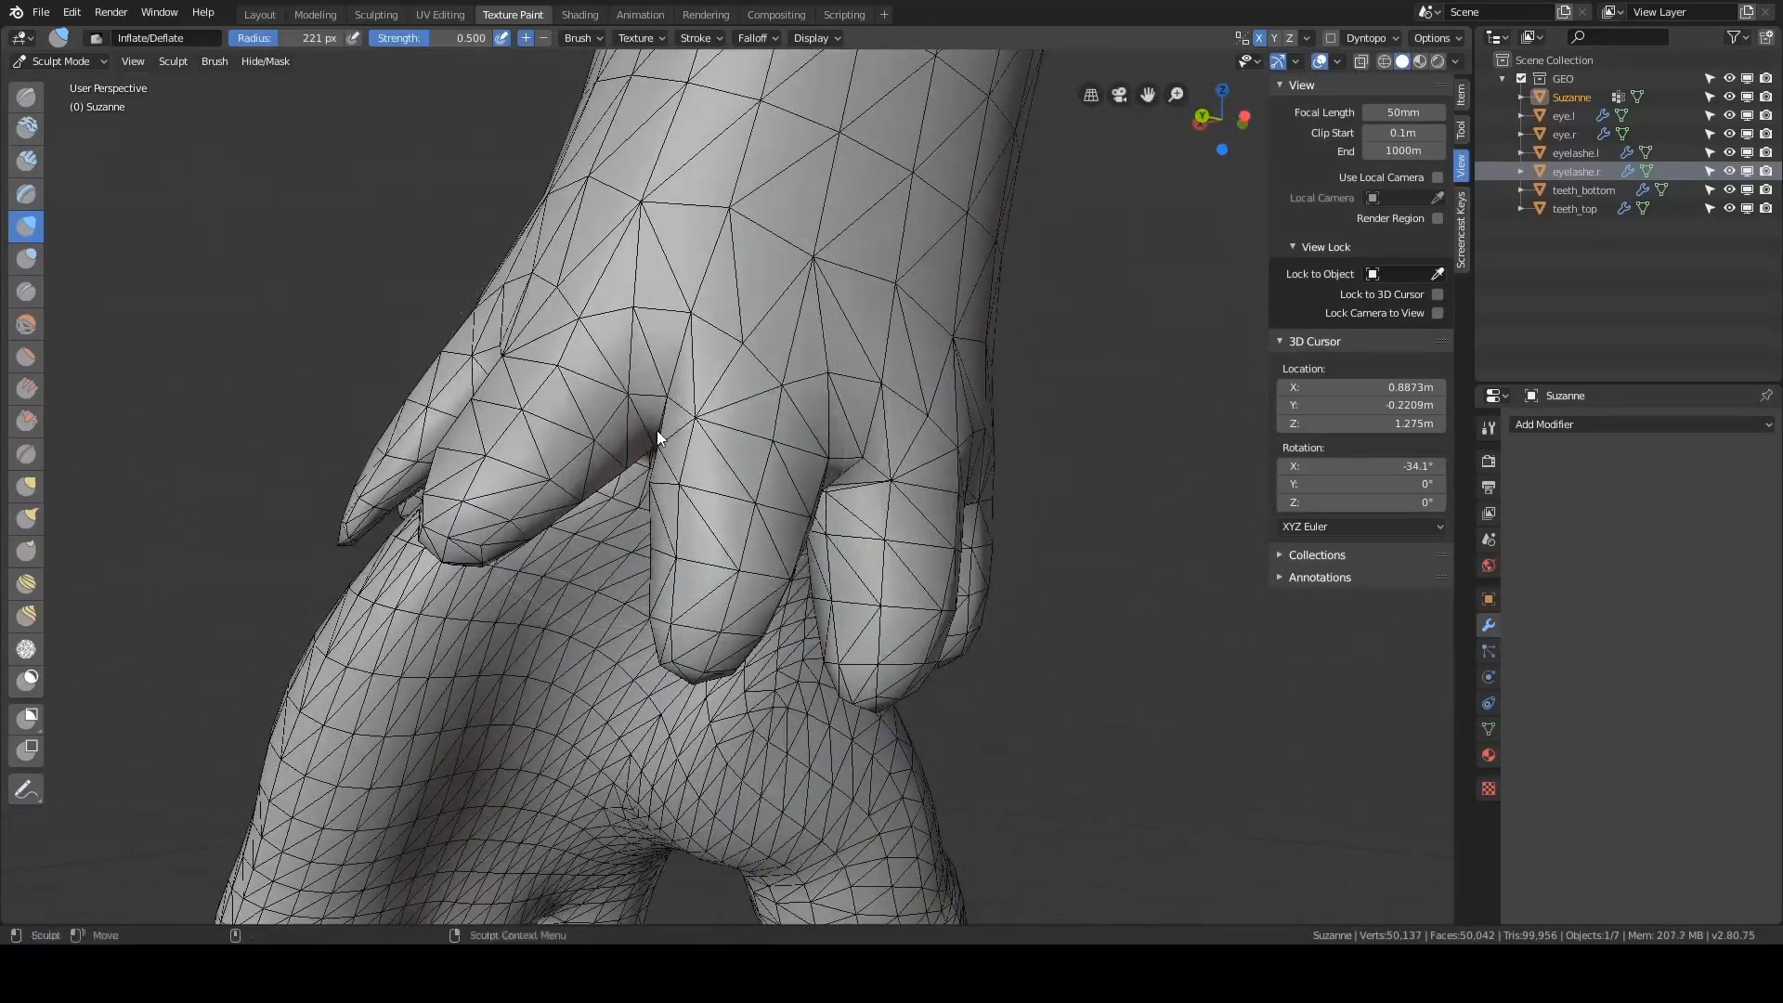
pyautogui.moveTo(655, 431); pyautogui.dragTo(672, 427, button='middle')
pyautogui.moveTo(771, 486)
pyautogui.mouseDown(button='middle')
pyautogui.moveTo(782, 442)
pyautogui.moveTo(815, 460)
pyautogui.mouseUp(button='middle')
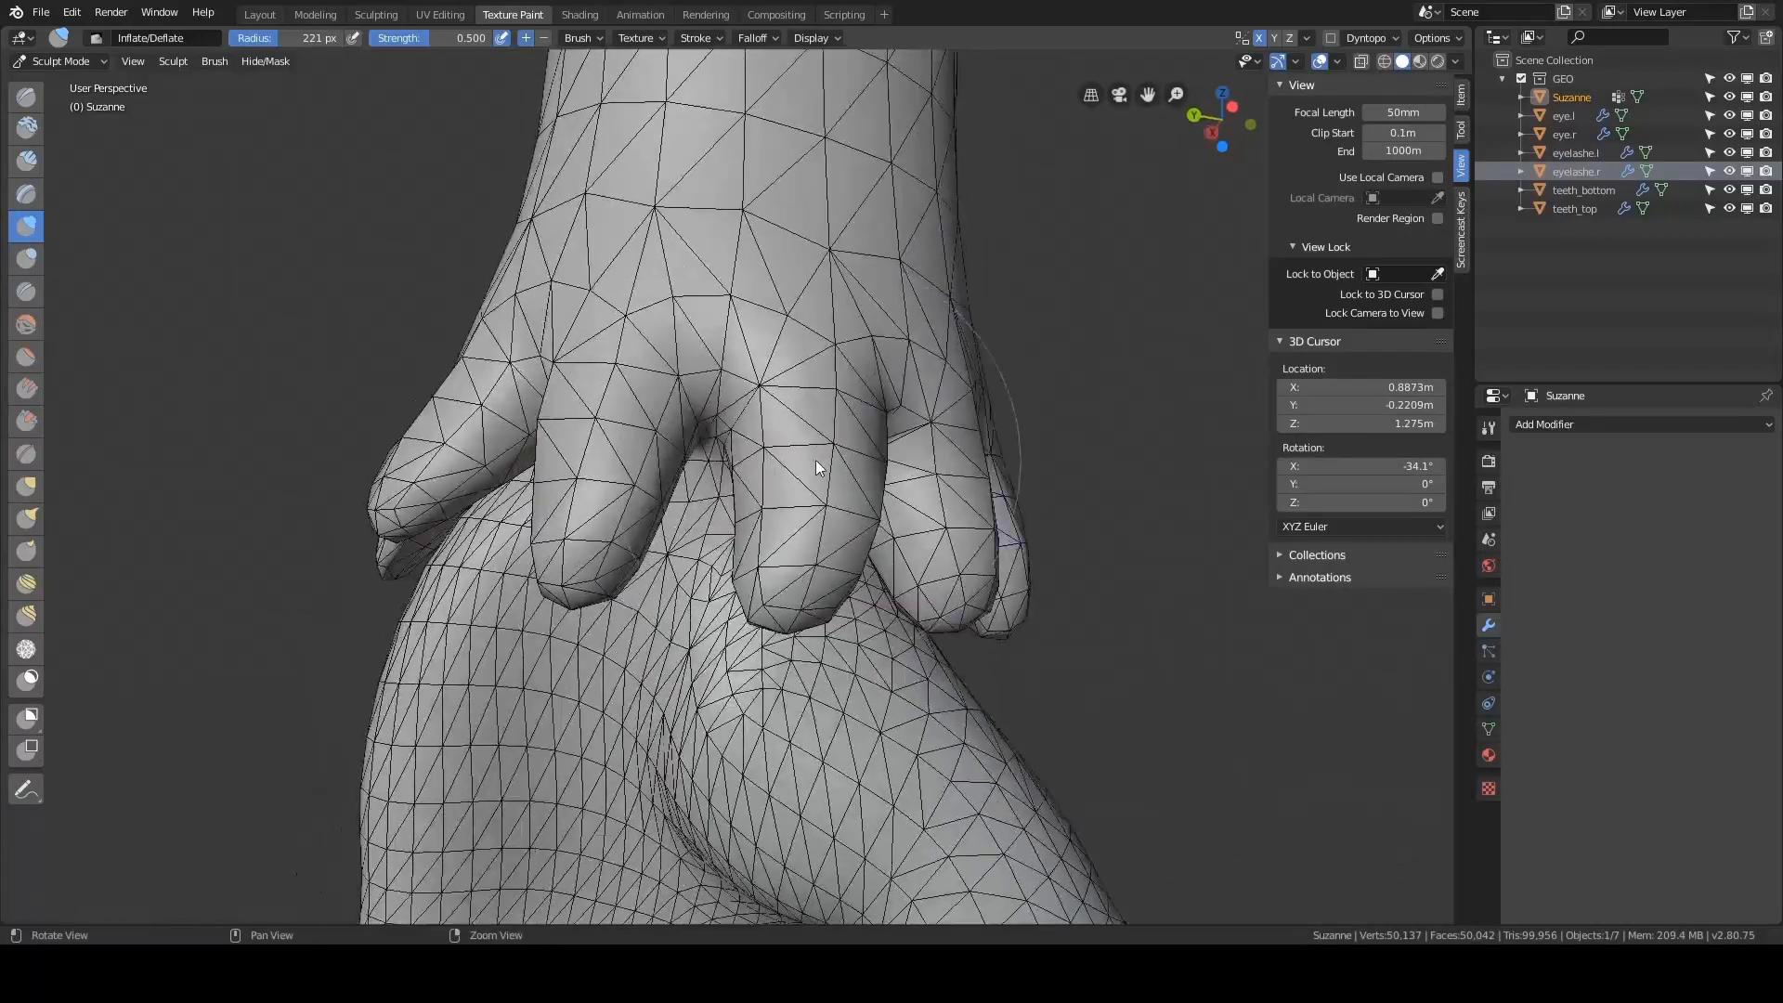
pyautogui.moveTo(796, 528)
pyautogui.mouseDown(button='middle')
pyautogui.moveTo(712, 533)
pyautogui.moveTo(867, 477)
pyautogui.mouseUp(button='middle')
# - Switch to Object Mode and examine the whole monkey from the front
pyautogui.scroll(-3, 715, 533)
pyautogui.hotkey('ctrl', 'Tab')
pyautogui.click(1033, 406)
pyautogui.scroll(-5, 1042, 405)
pyautogui.keyDown('alt'); pyautogui.moveTo(1042, 405); pyautogui.dragTo(988, 401); pyautogui.keyUp('alt')
pyautogui.scroll(-5, 860, 444)
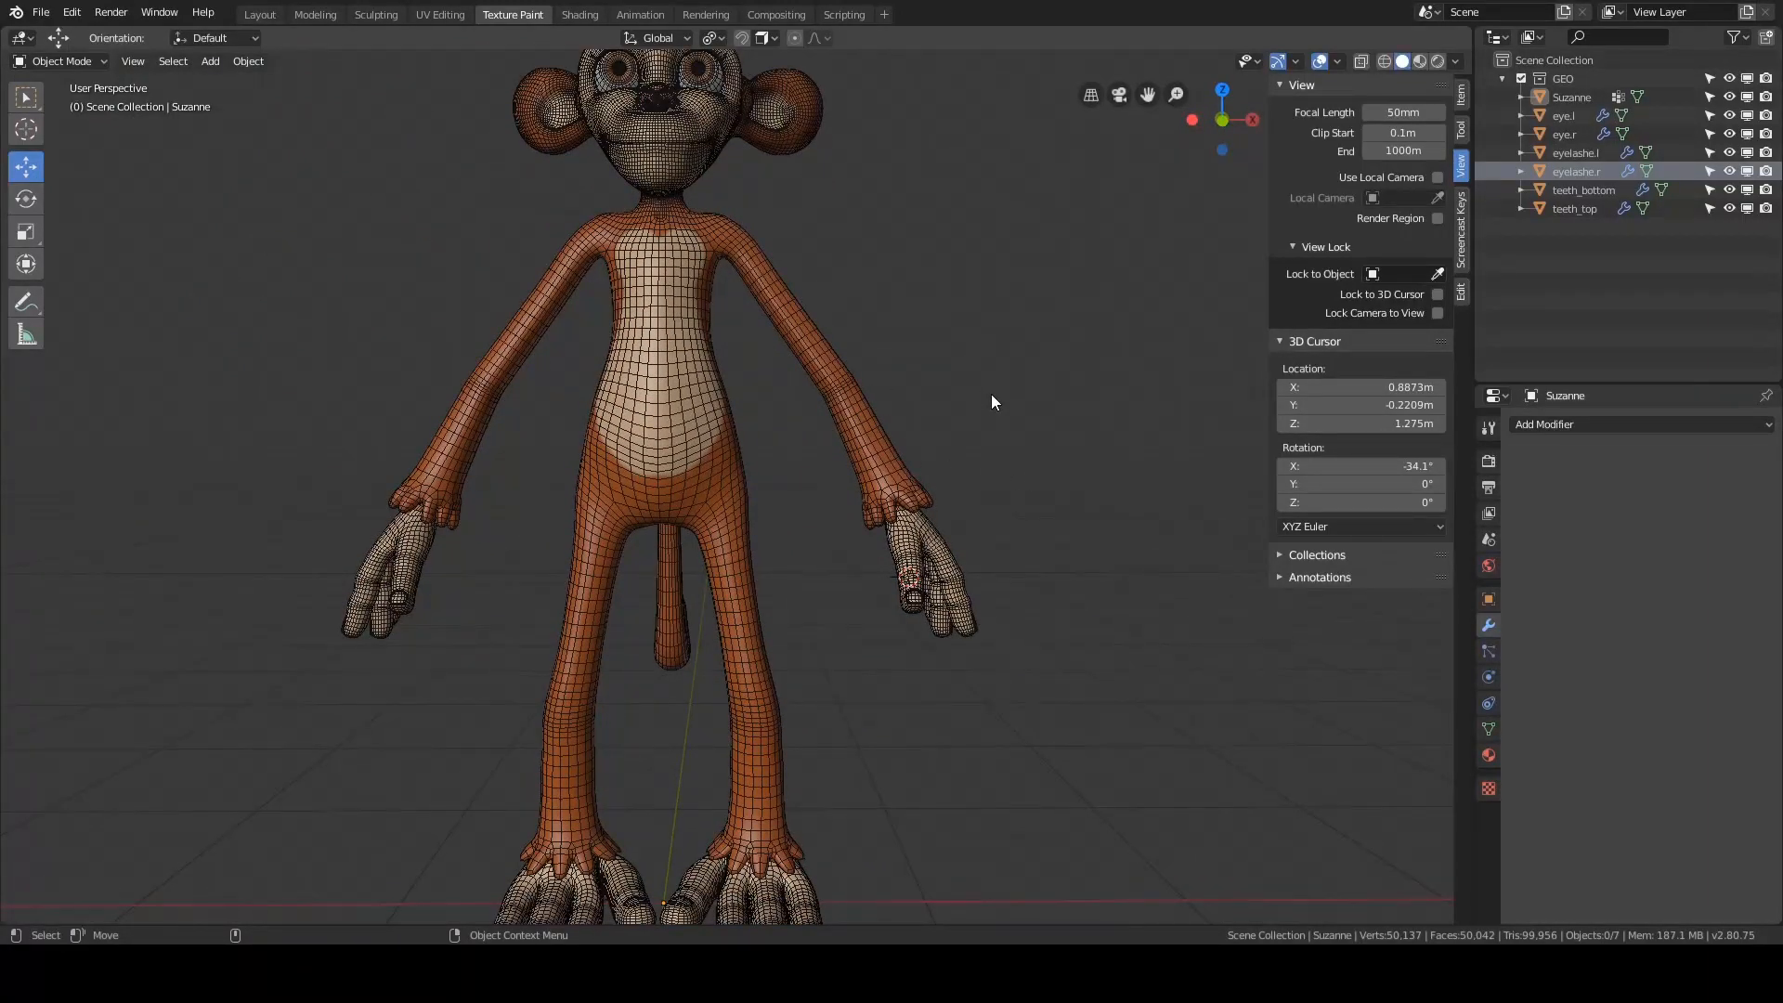
pyautogui.keyDown('alt'); pyautogui.moveTo(990, 402); pyautogui.dragTo(1010, 360); pyautogui.keyUp('alt')
pyautogui.keyDown('alt'); pyautogui.moveTo(880, 243); pyautogui.dragTo(922, 447); pyautogui.keyUp('alt')
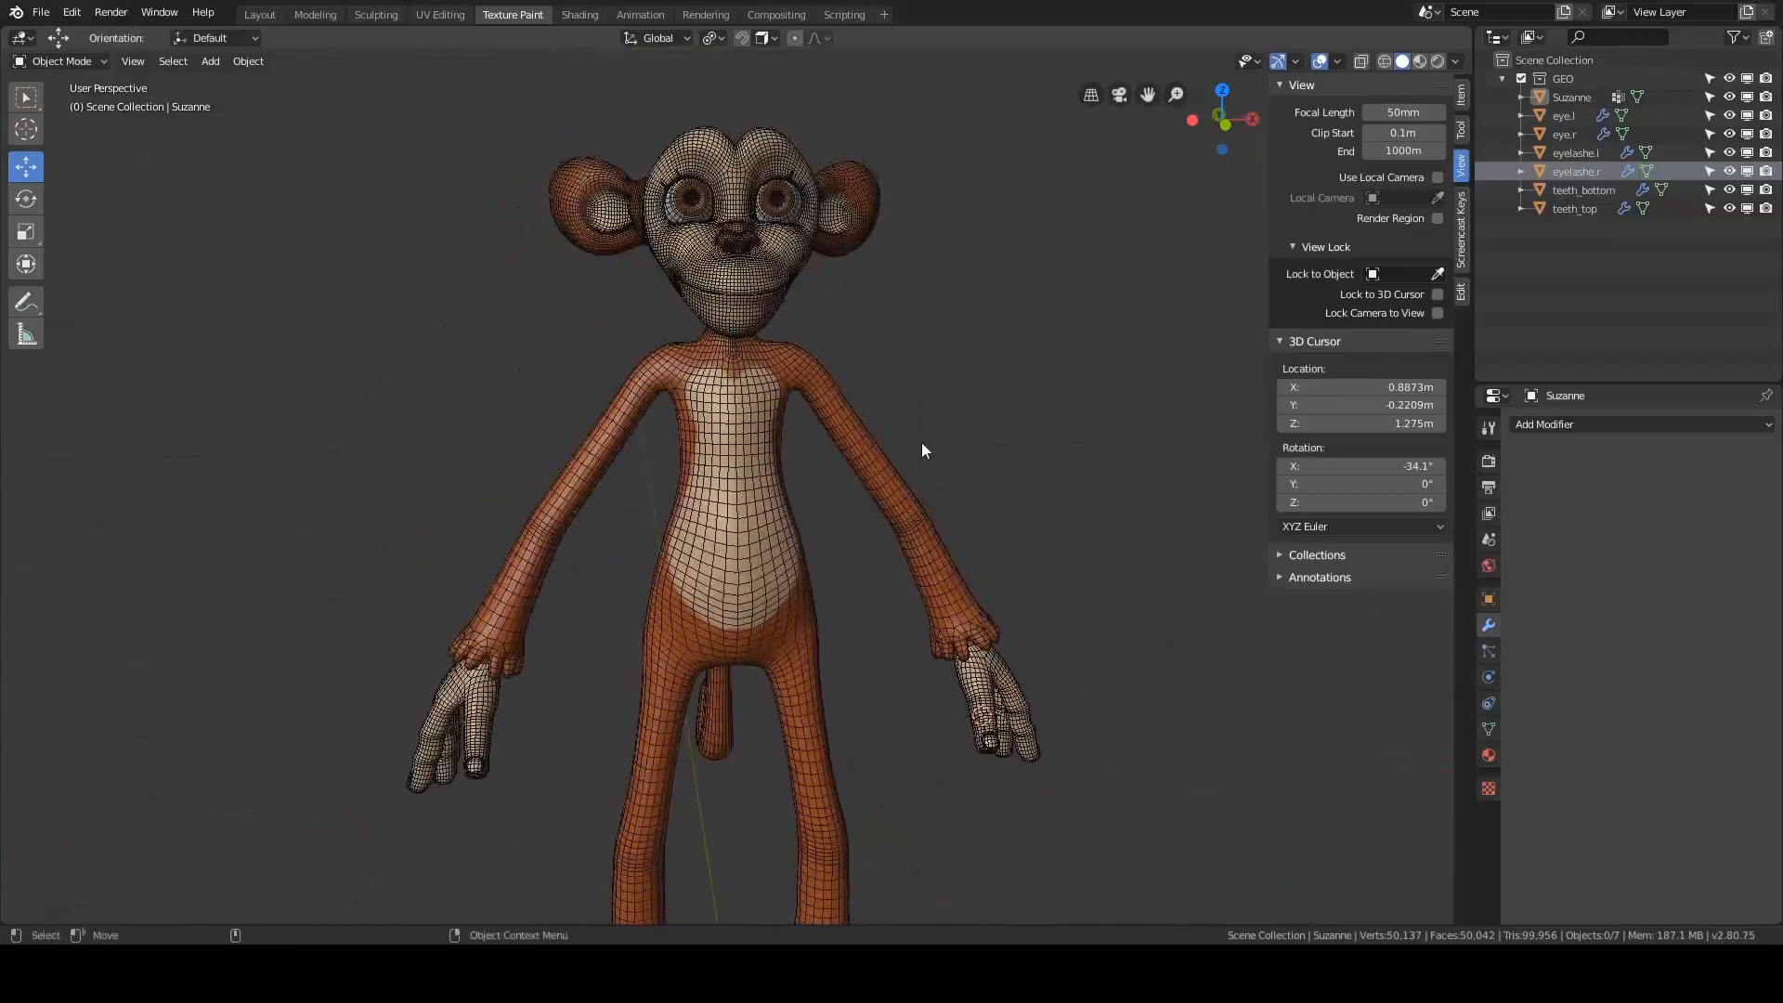
# - Select the eye.l object and examine the eye and its surrounding lids up close
pyautogui.click(779, 209)
pyautogui.press('KP_Decimal')
pyautogui.scroll(-4, 988, 403)
pyautogui.moveTo(1040, 427); pyautogui.dragTo(983, 368, button='middle')
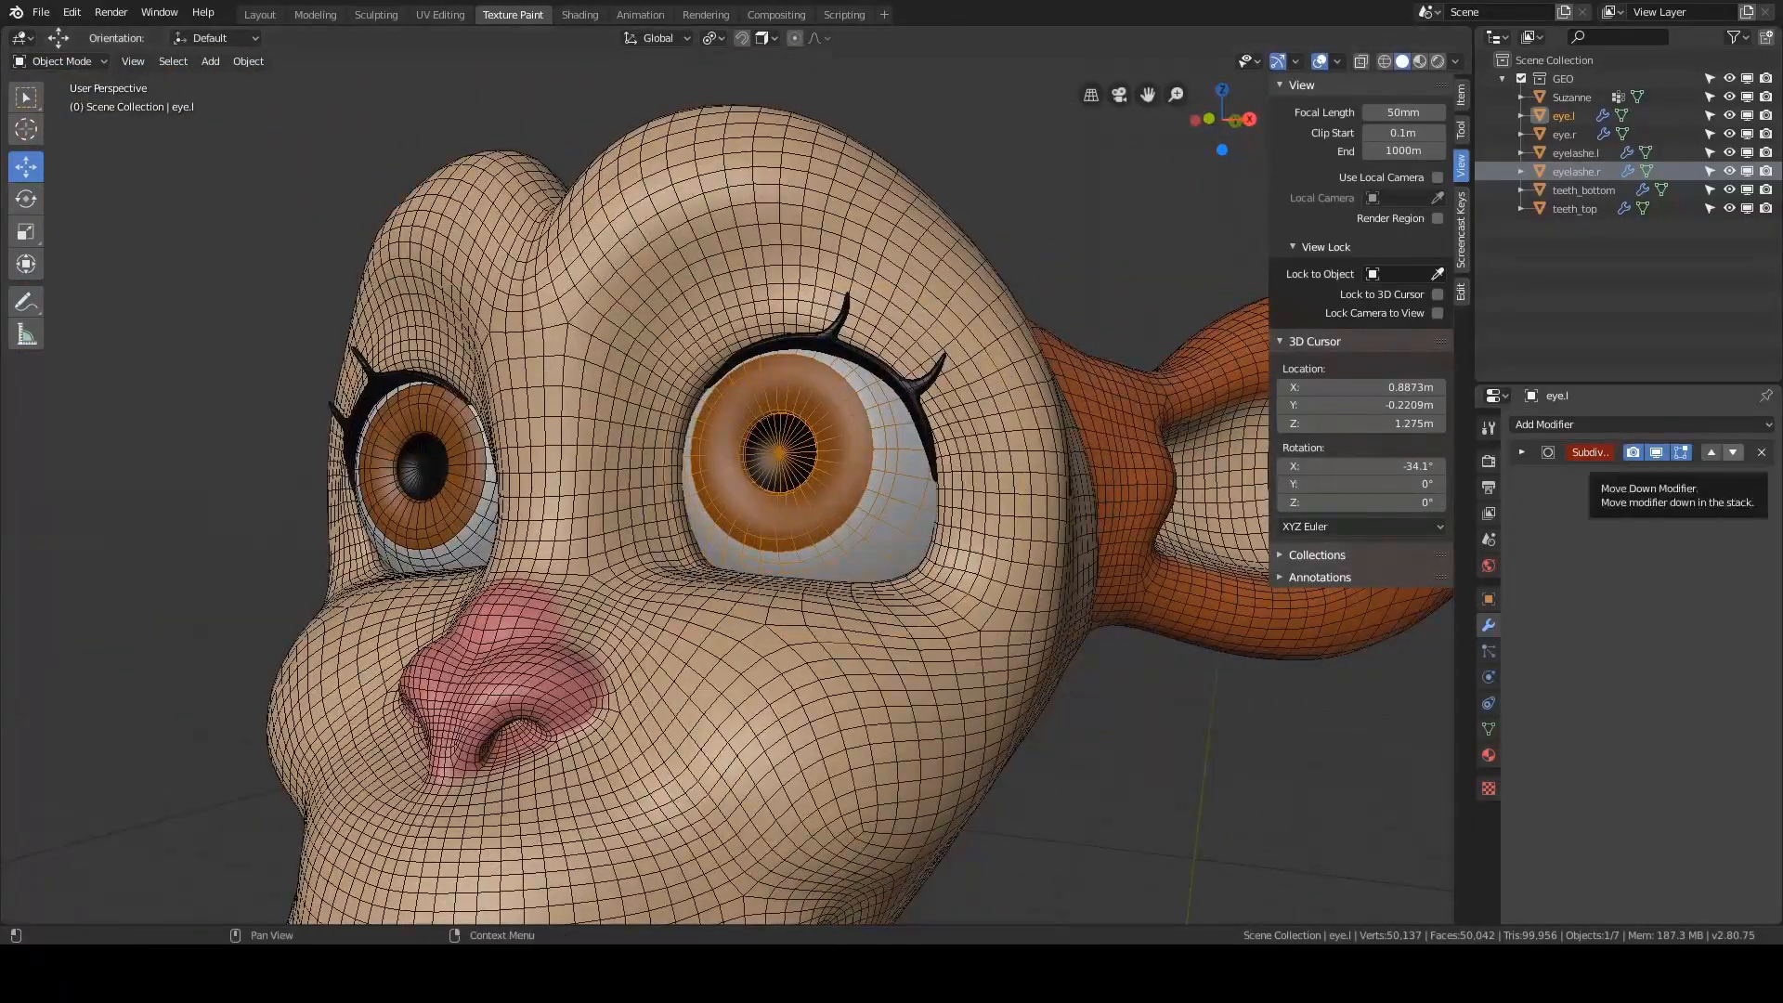
pyautogui.scroll(4, 766, 536)
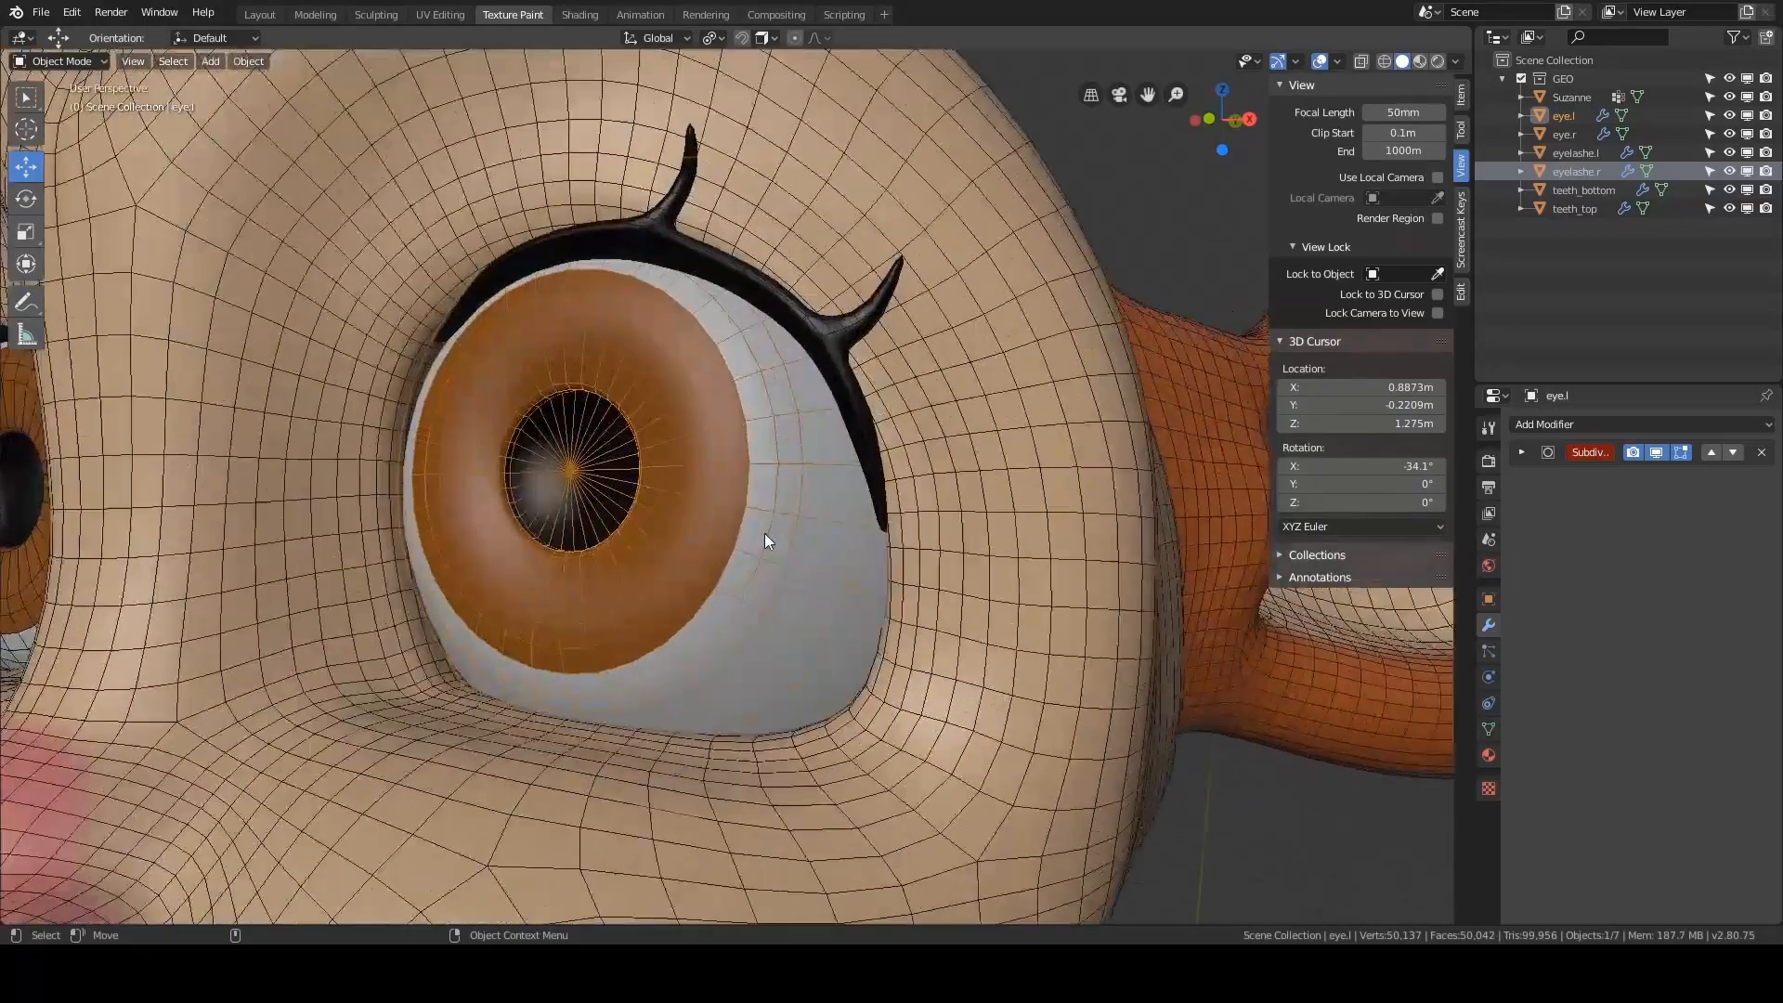
pyautogui.moveTo(765, 533); pyautogui.dragTo(986, 435, button='middle')
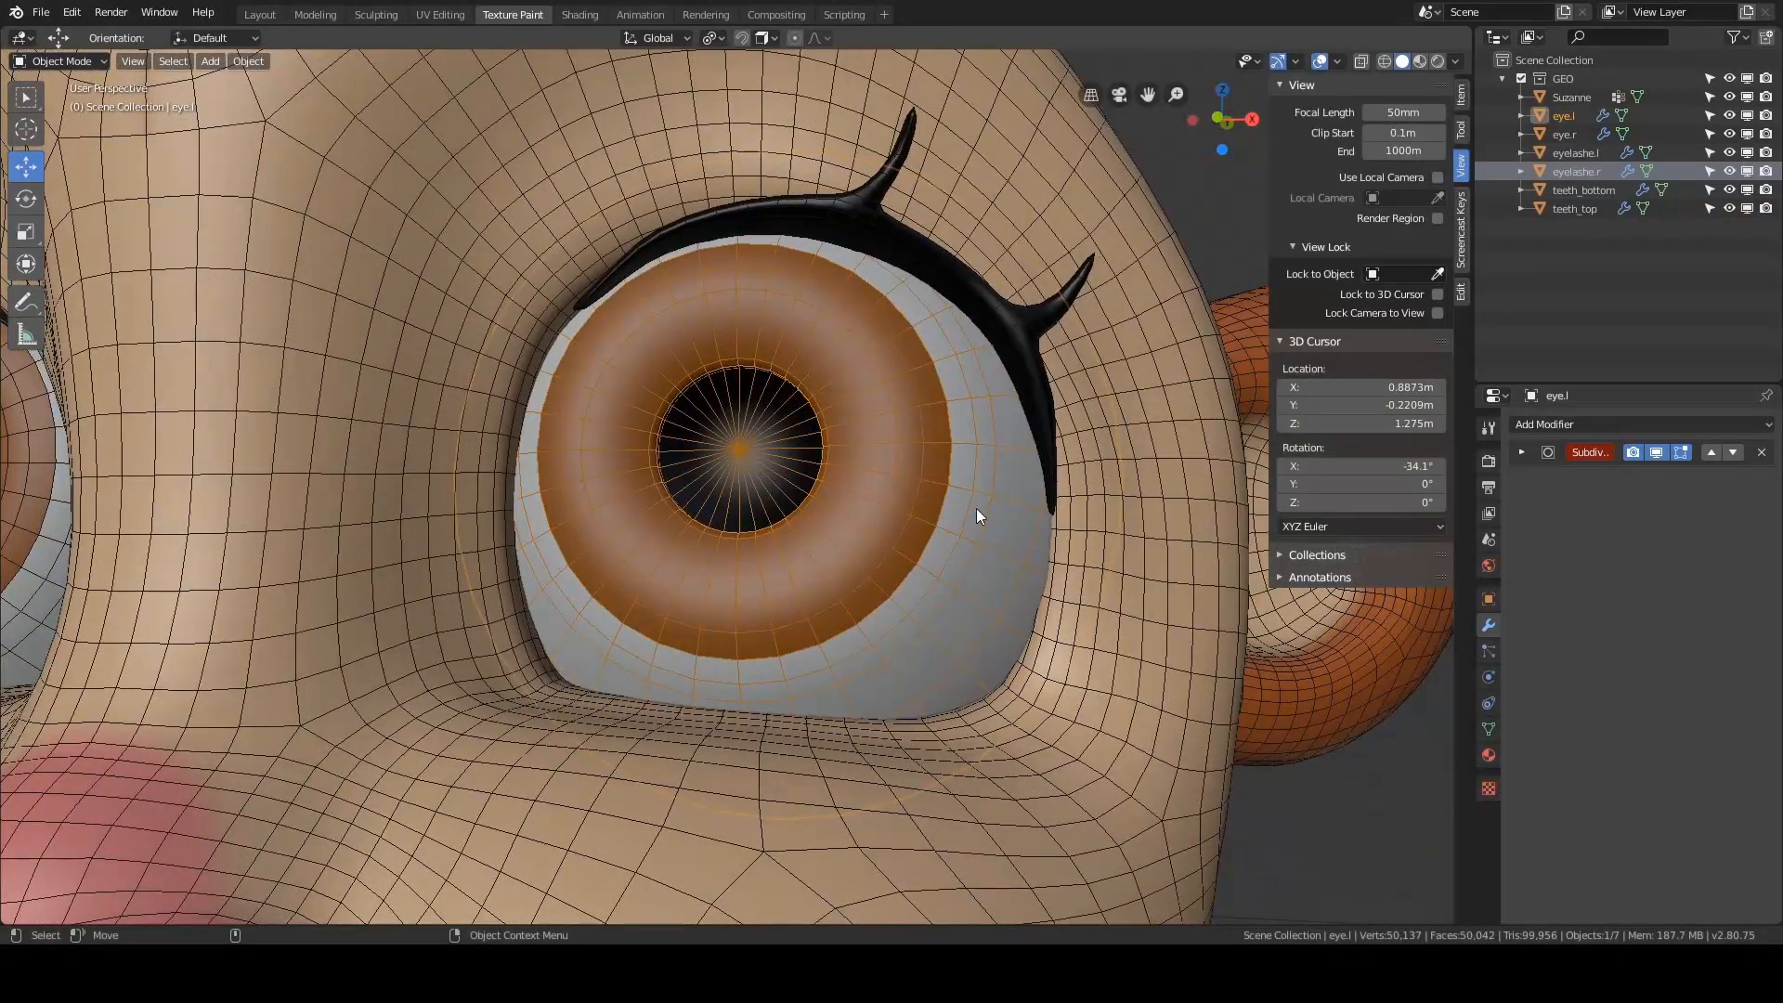
pyautogui.moveTo(979, 509); pyautogui.dragTo(949, 527, button='middle')
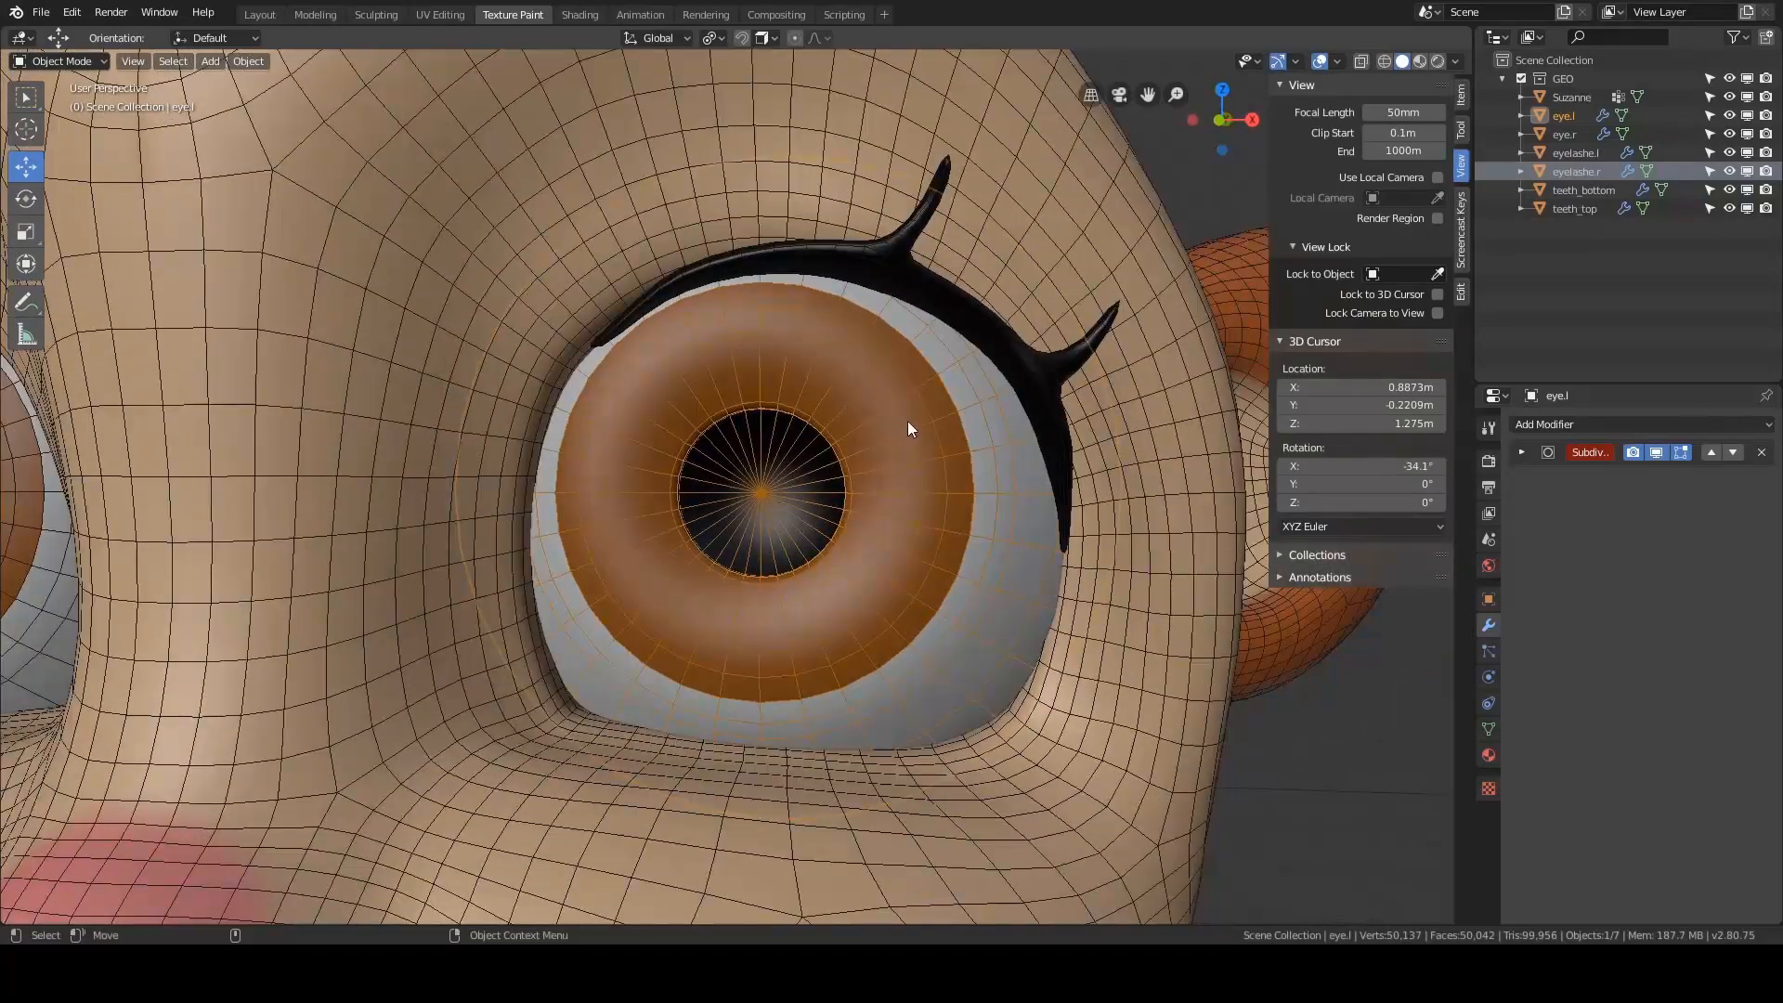
# - Examine how the left eye sits behind its eyelid and lashes from the side, front and three-quarter angles
pyautogui.moveTo(871, 572); pyautogui.dragTo(699, 436, button='middle')
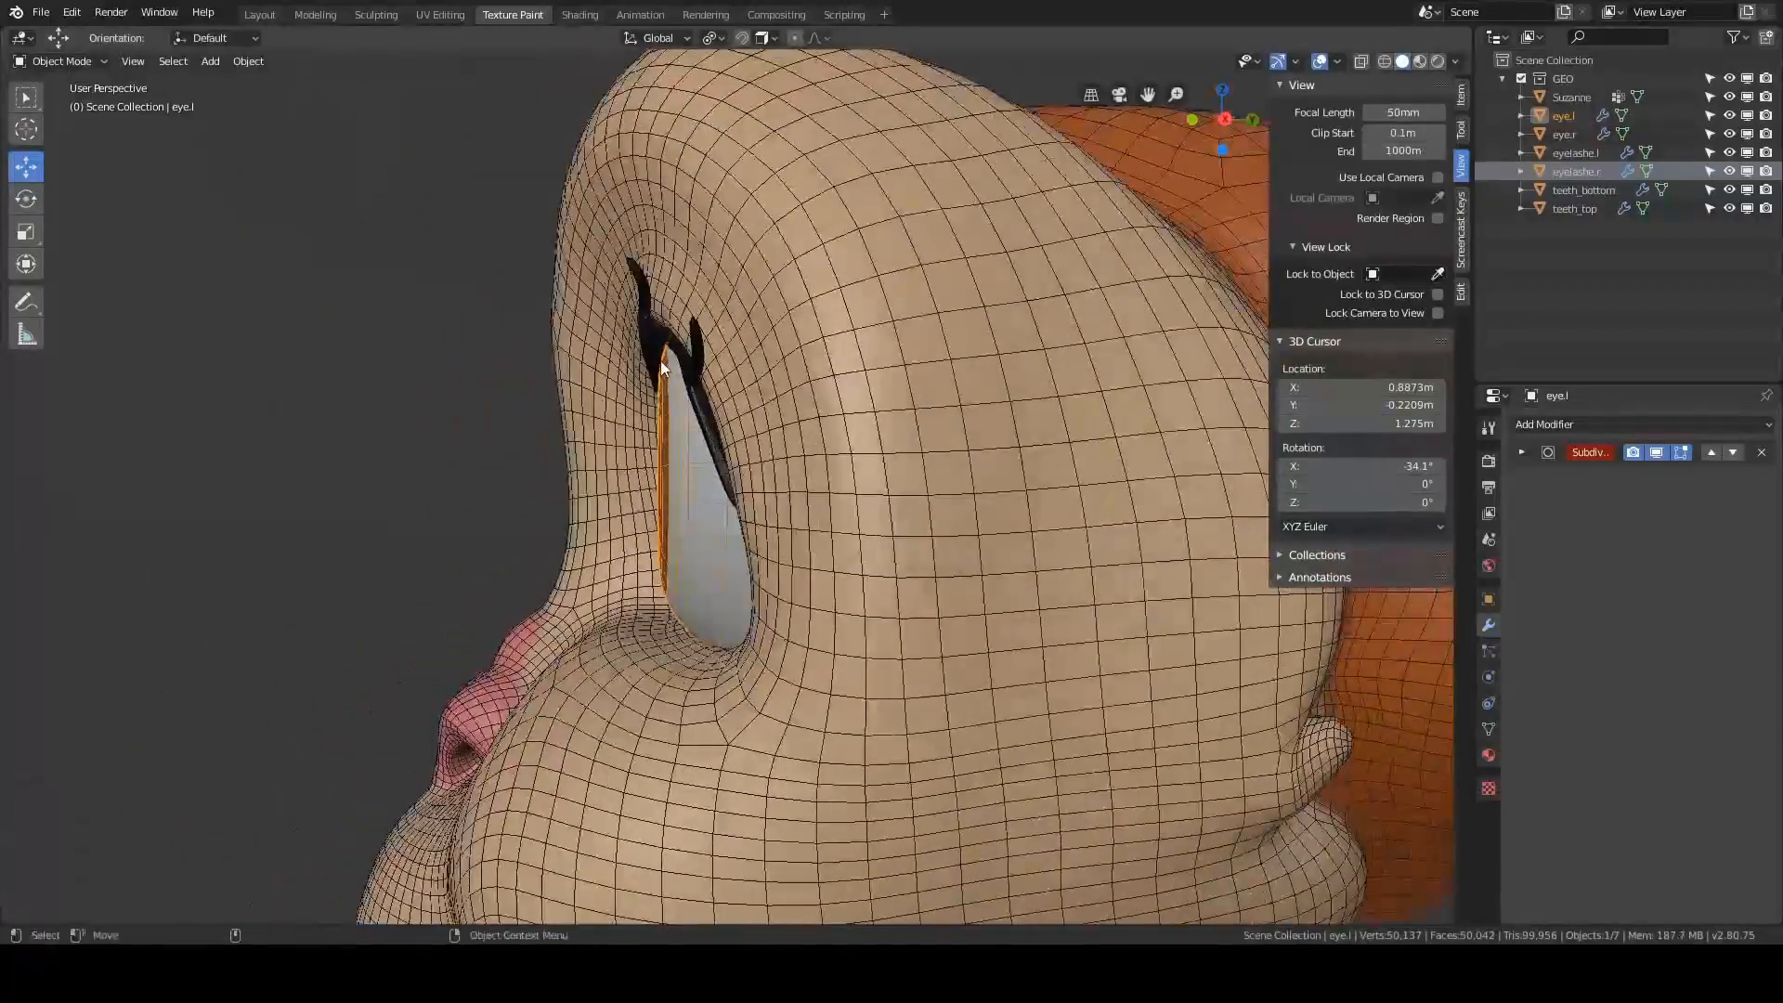
pyautogui.moveTo(655, 583); pyautogui.dragTo(840, 395, button='middle')
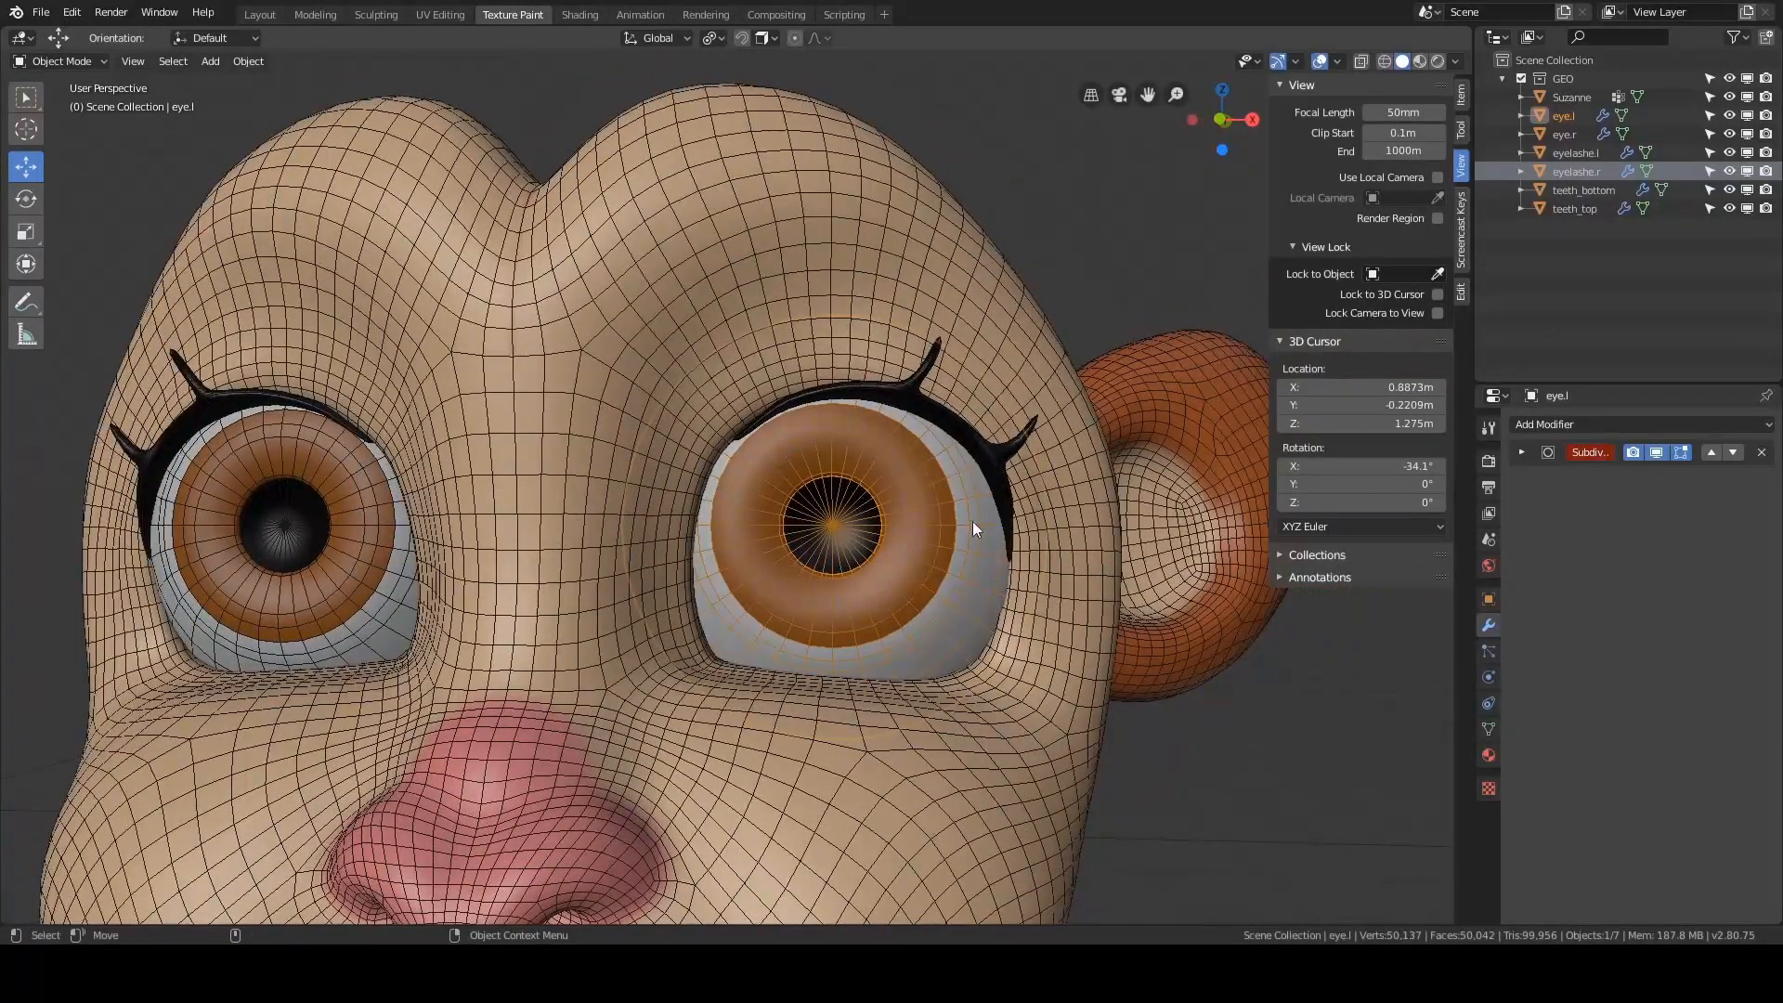
pyautogui.moveTo(932, 583); pyautogui.dragTo(883, 575, button='middle')
pyautogui.moveTo(1034, 737); pyautogui.dragTo(835, 437, button='middle')
pyautogui.moveTo(856, 531); pyautogui.dragTo(703, 446, button='middle')
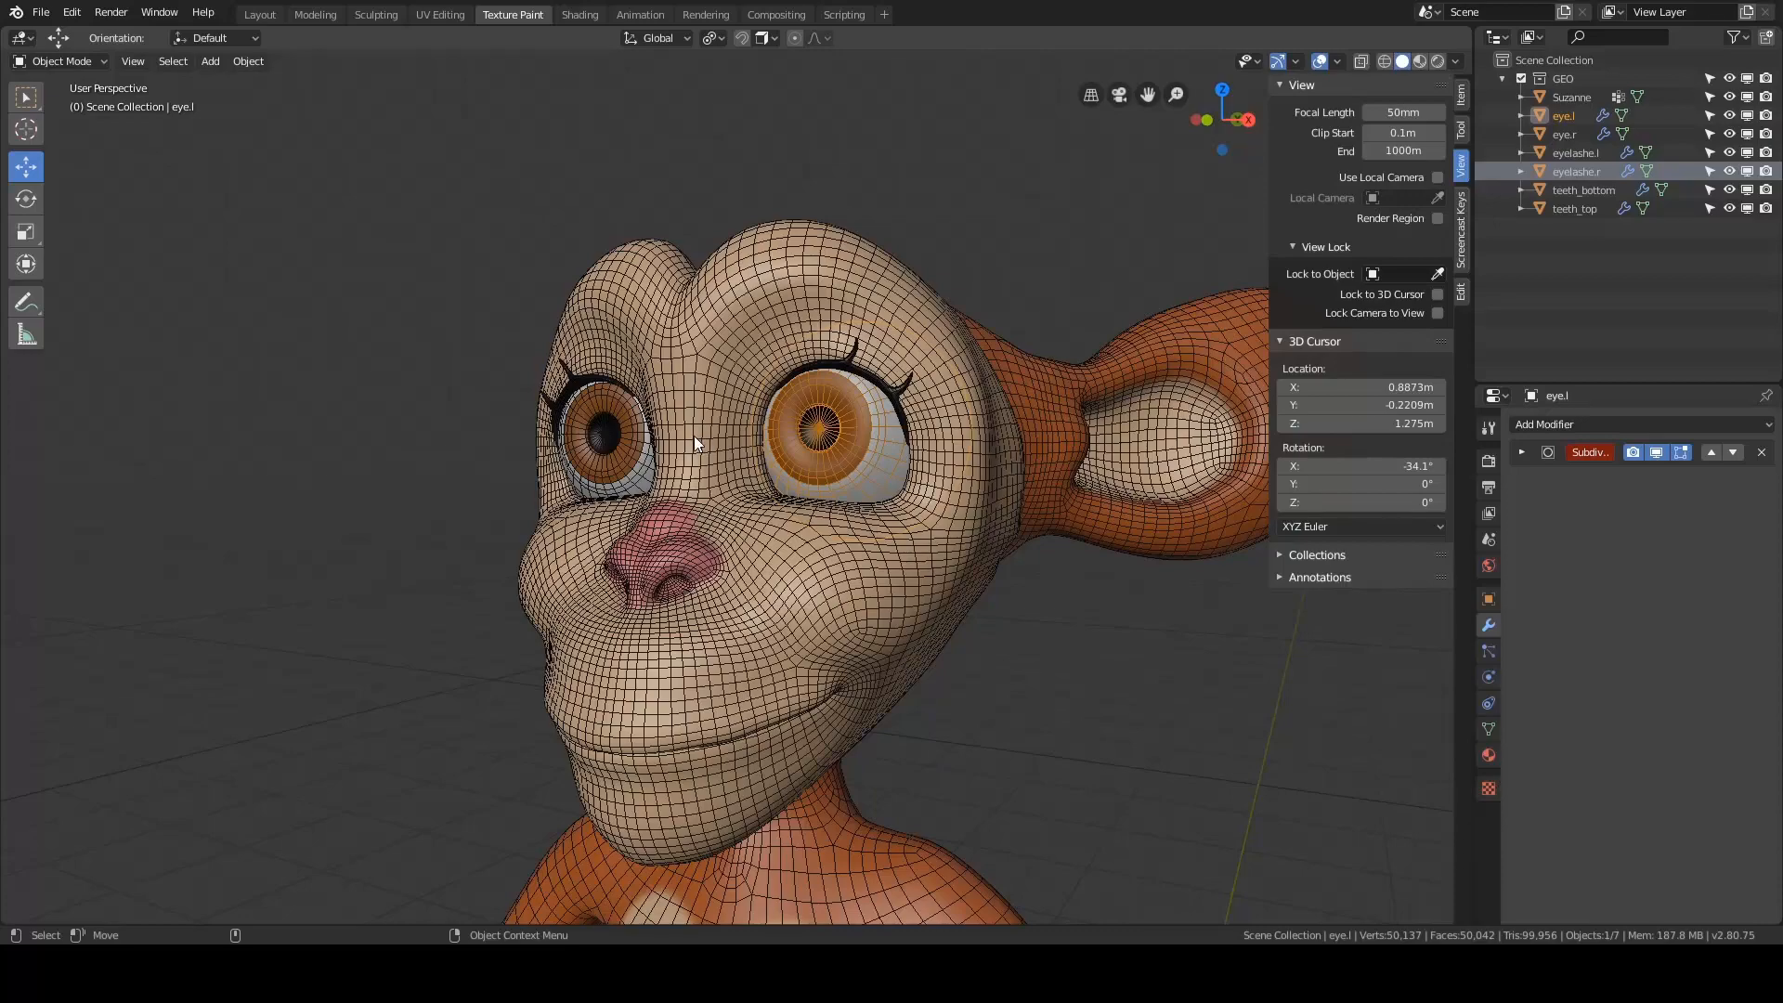
pyautogui.moveTo(827, 320); pyautogui.dragTo(808, 418, button='middle')
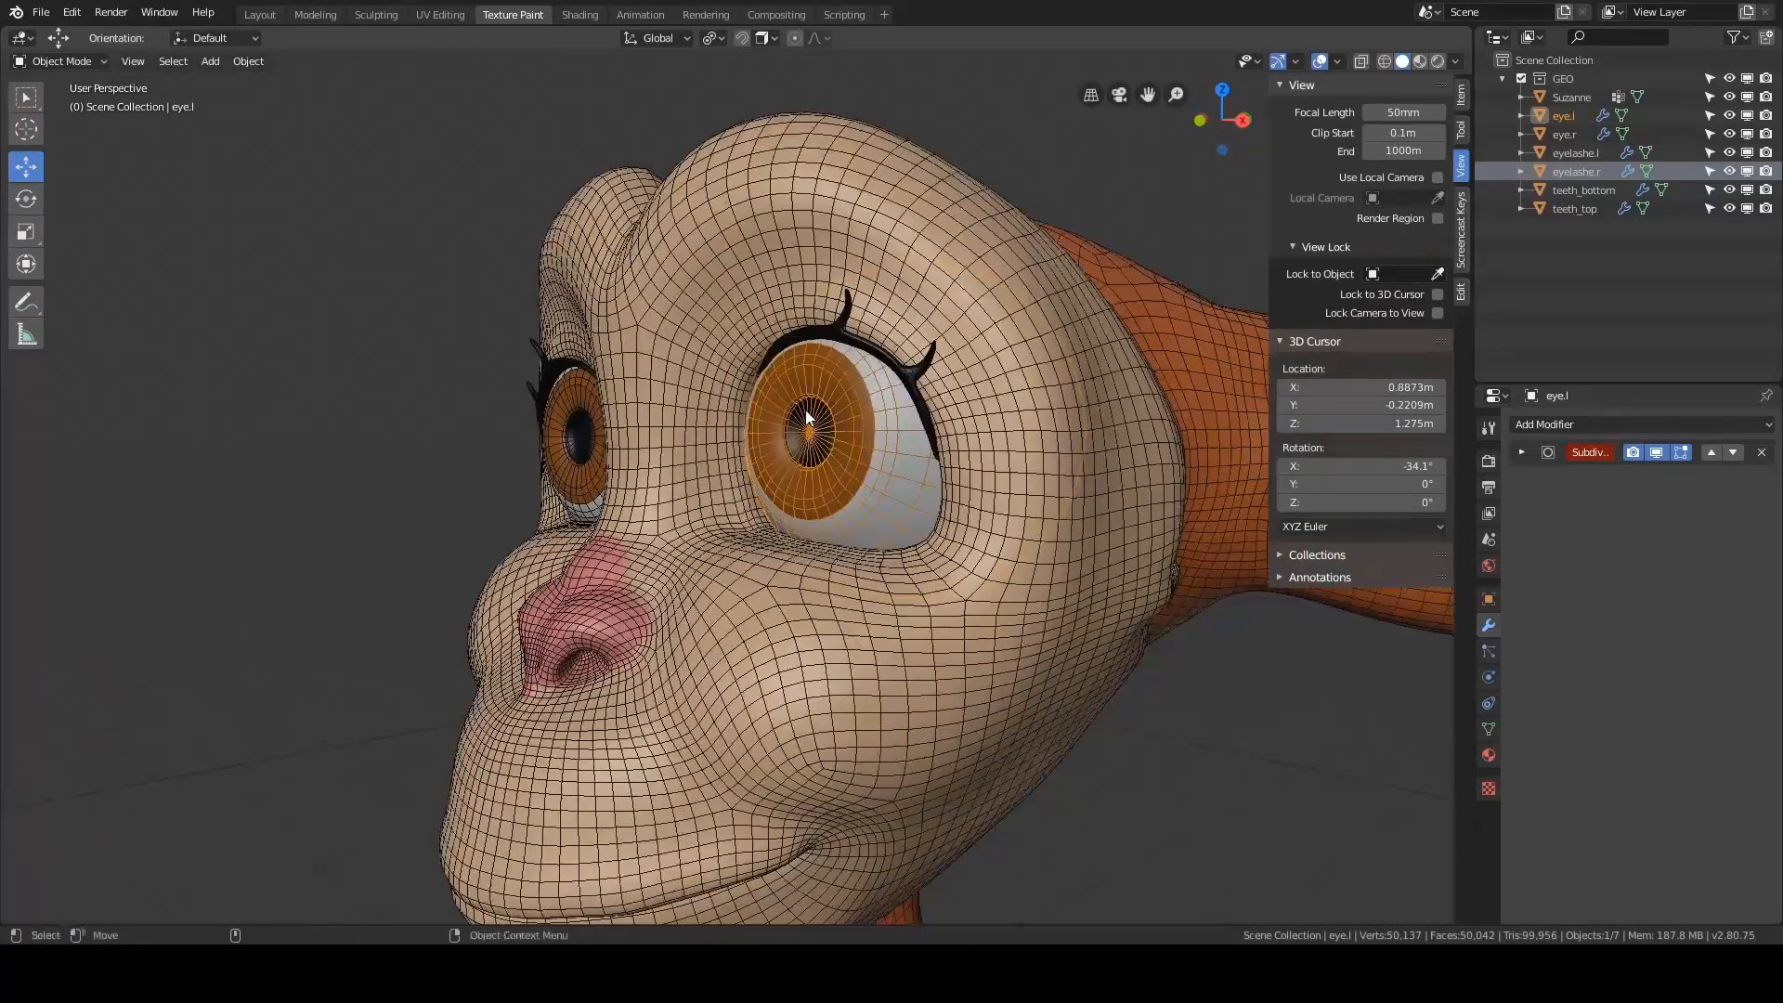
# - Snap the 3D cursor to the origin of eye.l and show the object's transform values
pyautogui.hotkey('shift', 's')
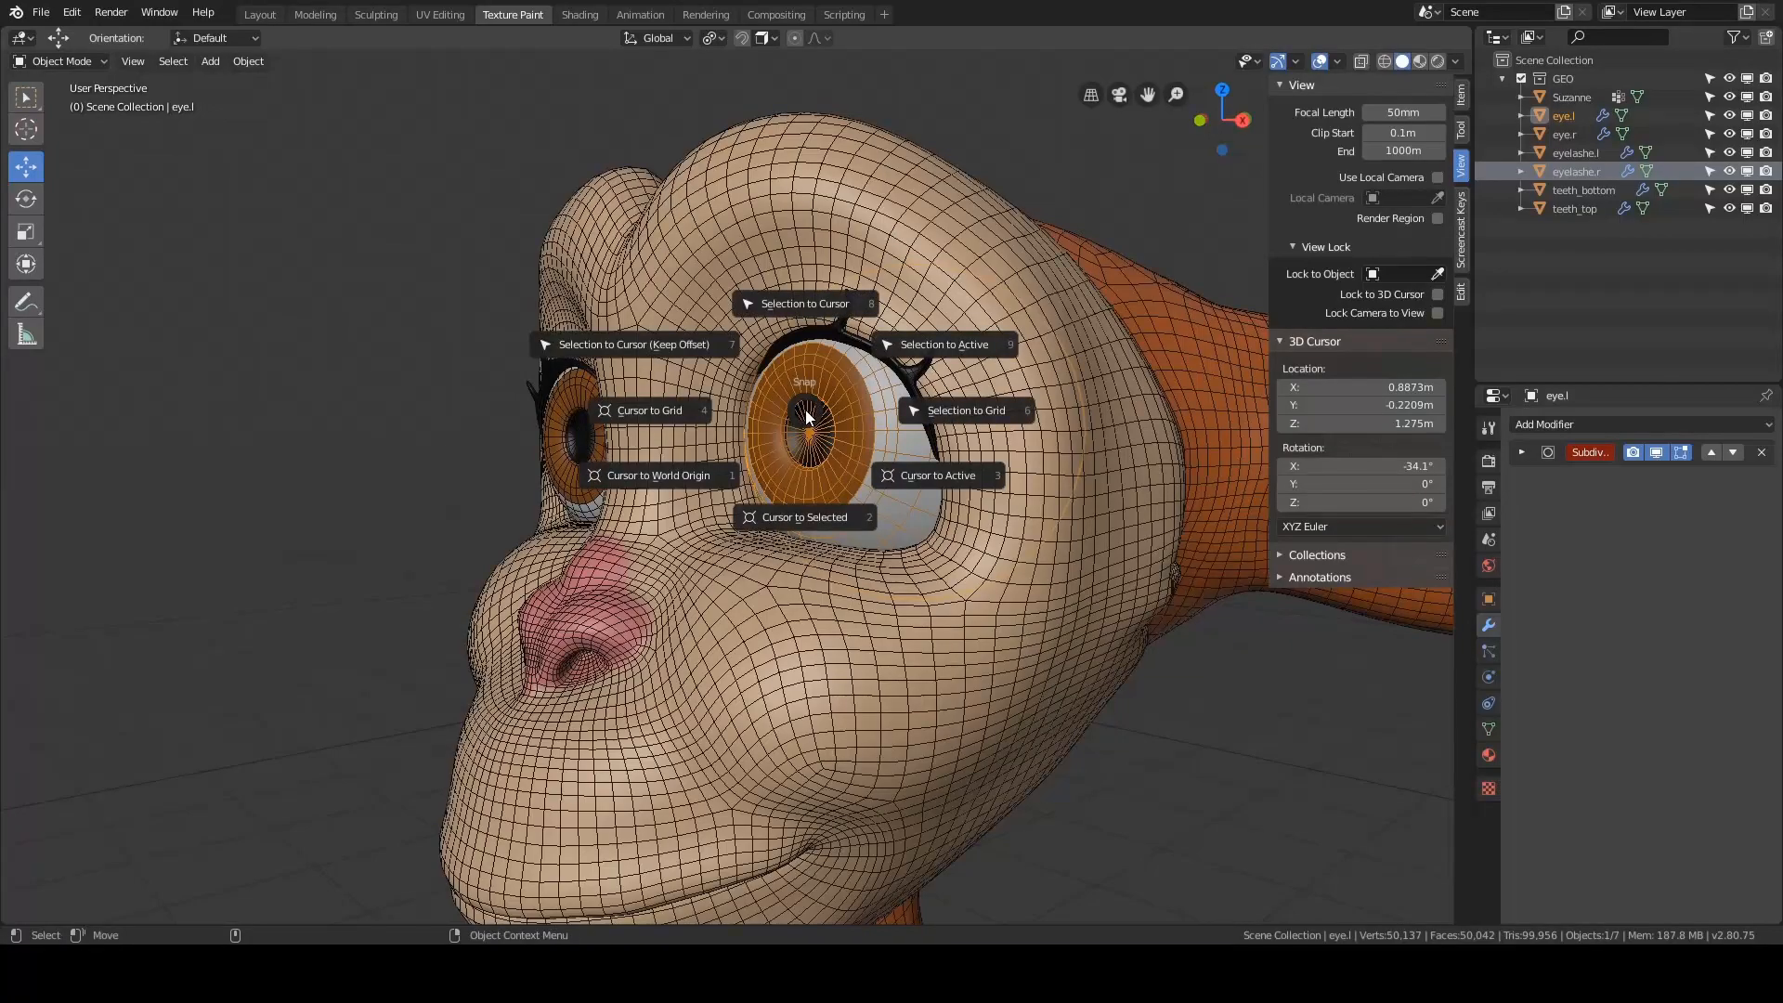
pyautogui.click(806, 499)
pyautogui.moveTo(806, 499); pyautogui.dragTo(928, 451, button='middle')
pyautogui.hotkey('shift', 's')
pyautogui.click(1032, 453)
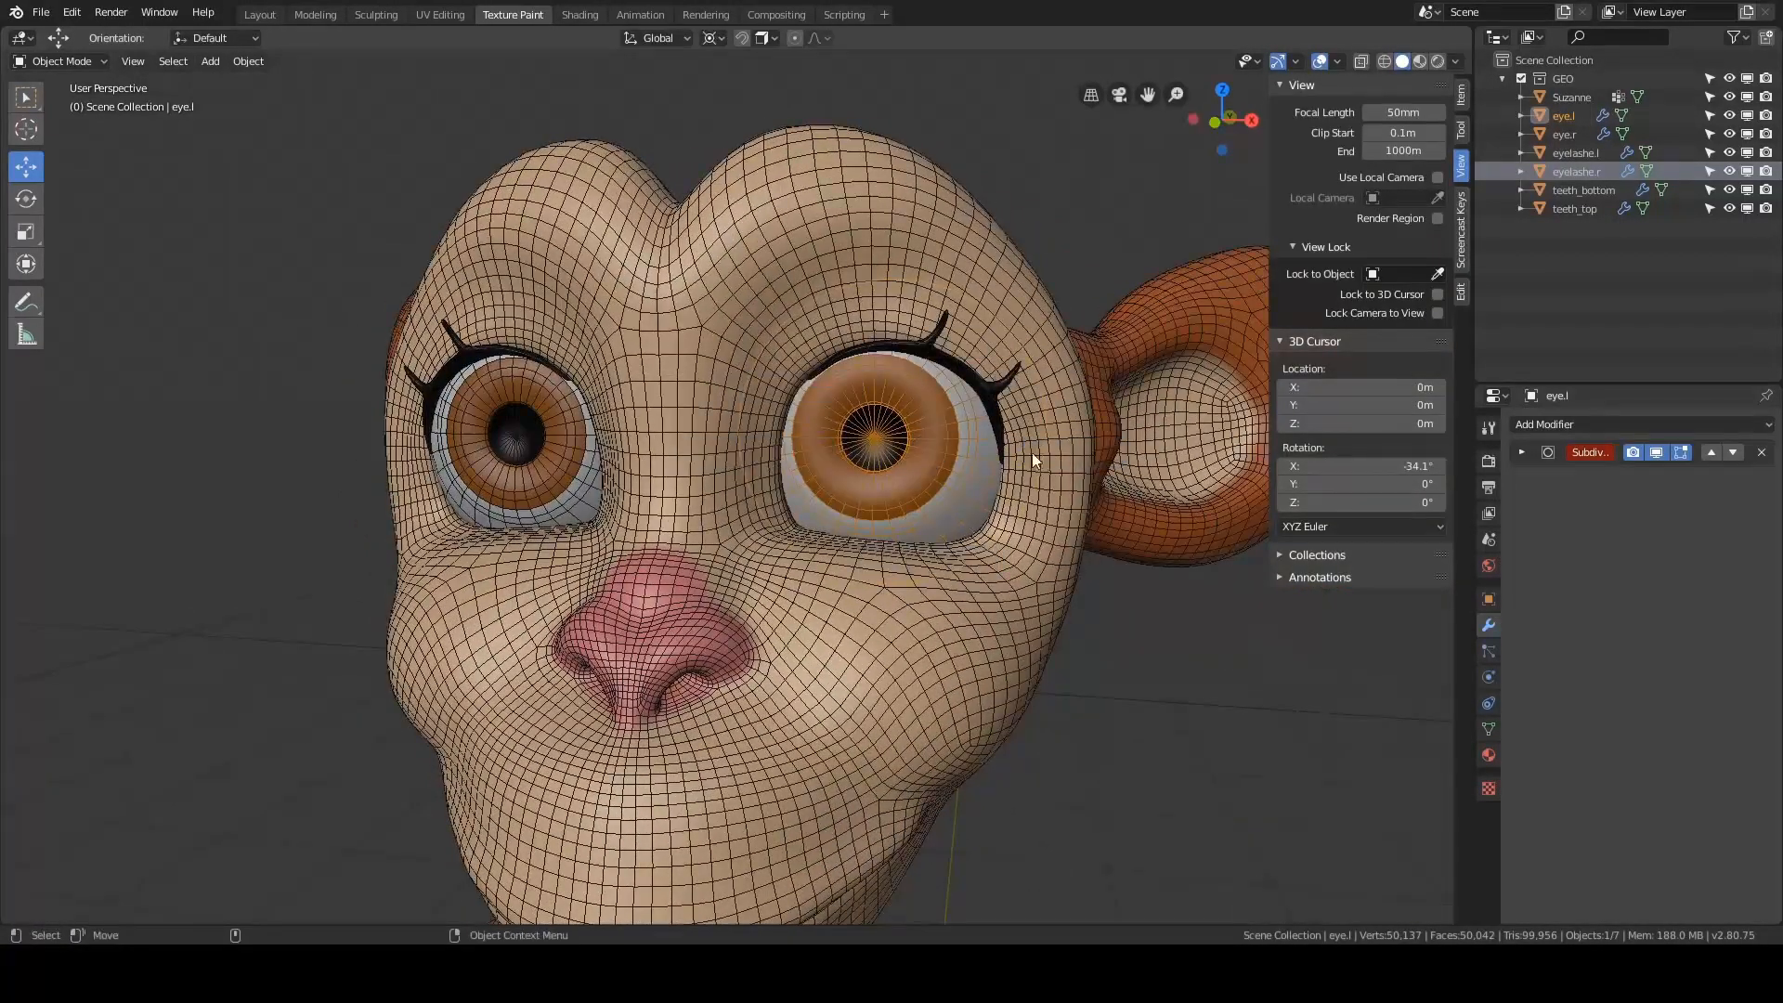
pyautogui.scroll(-10, 984, 440)
pyautogui.moveTo(937, 522); pyautogui.dragTo(753, 805, button='middle')
pyautogui.moveTo(740, 871); pyautogui.dragTo(958, 521, button='middle')
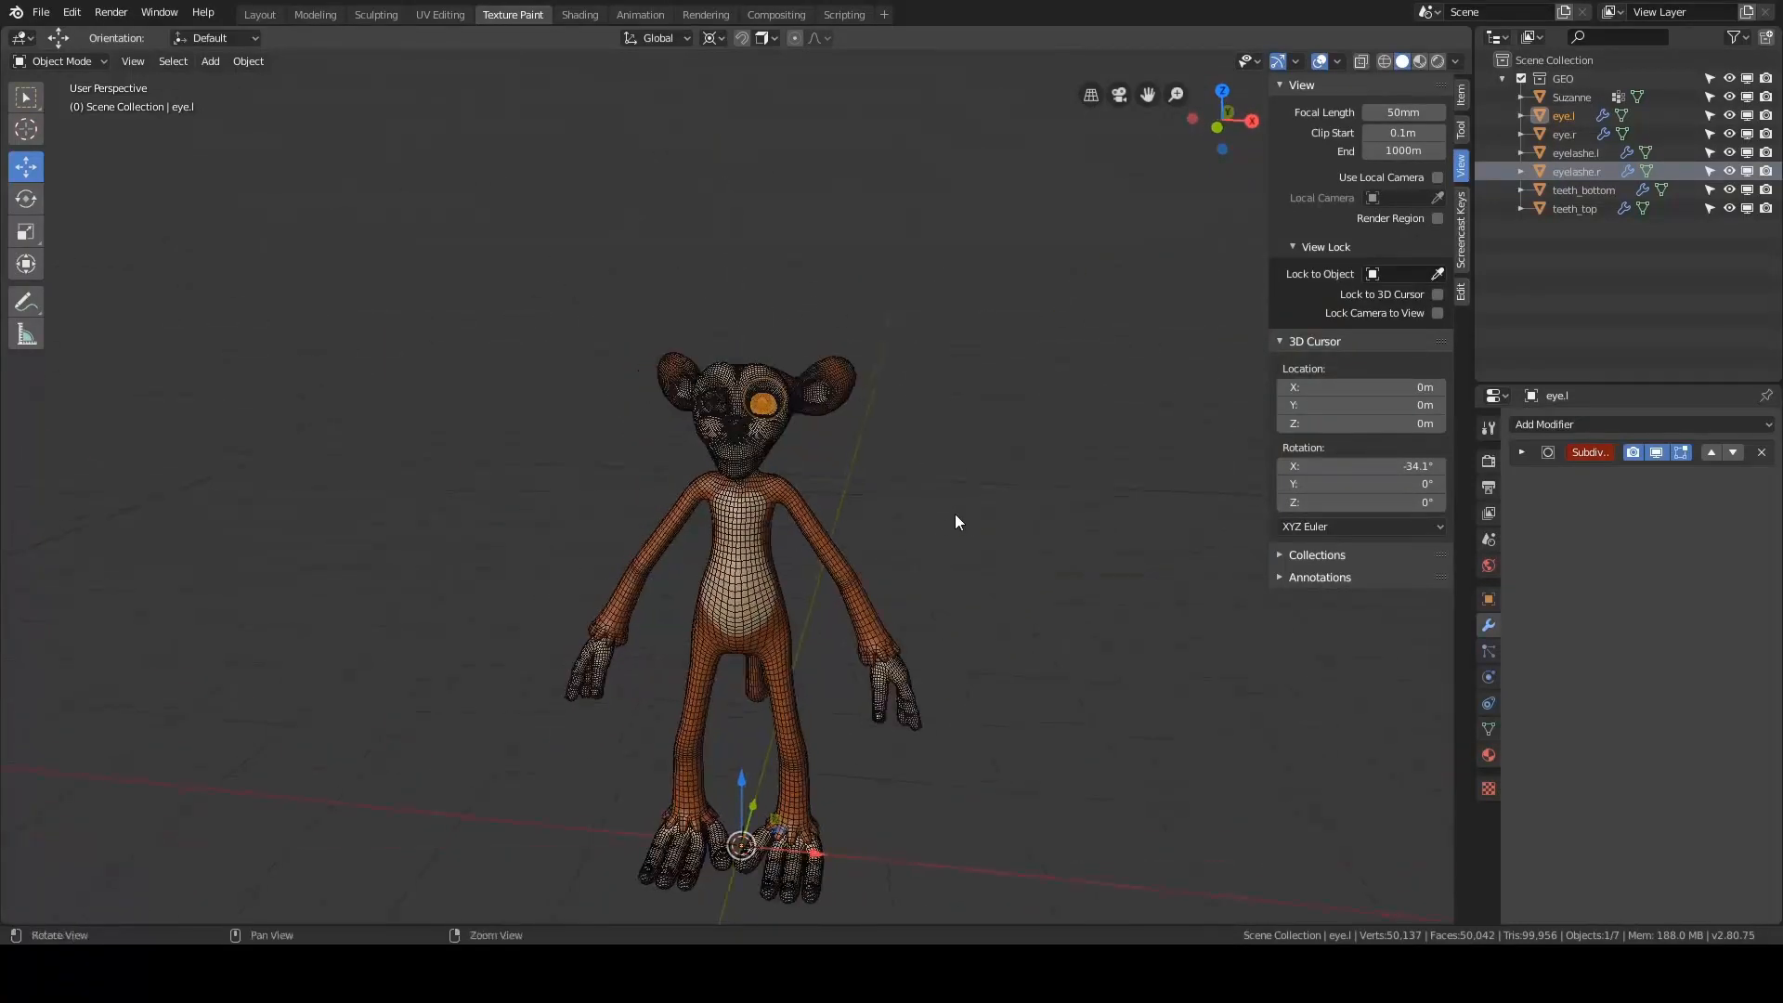
pyautogui.click(1462, 97)
pyautogui.moveTo(1021, 413); pyautogui.dragTo(1001, 432, button='middle')
pyautogui.scroll(5, 1001, 432)
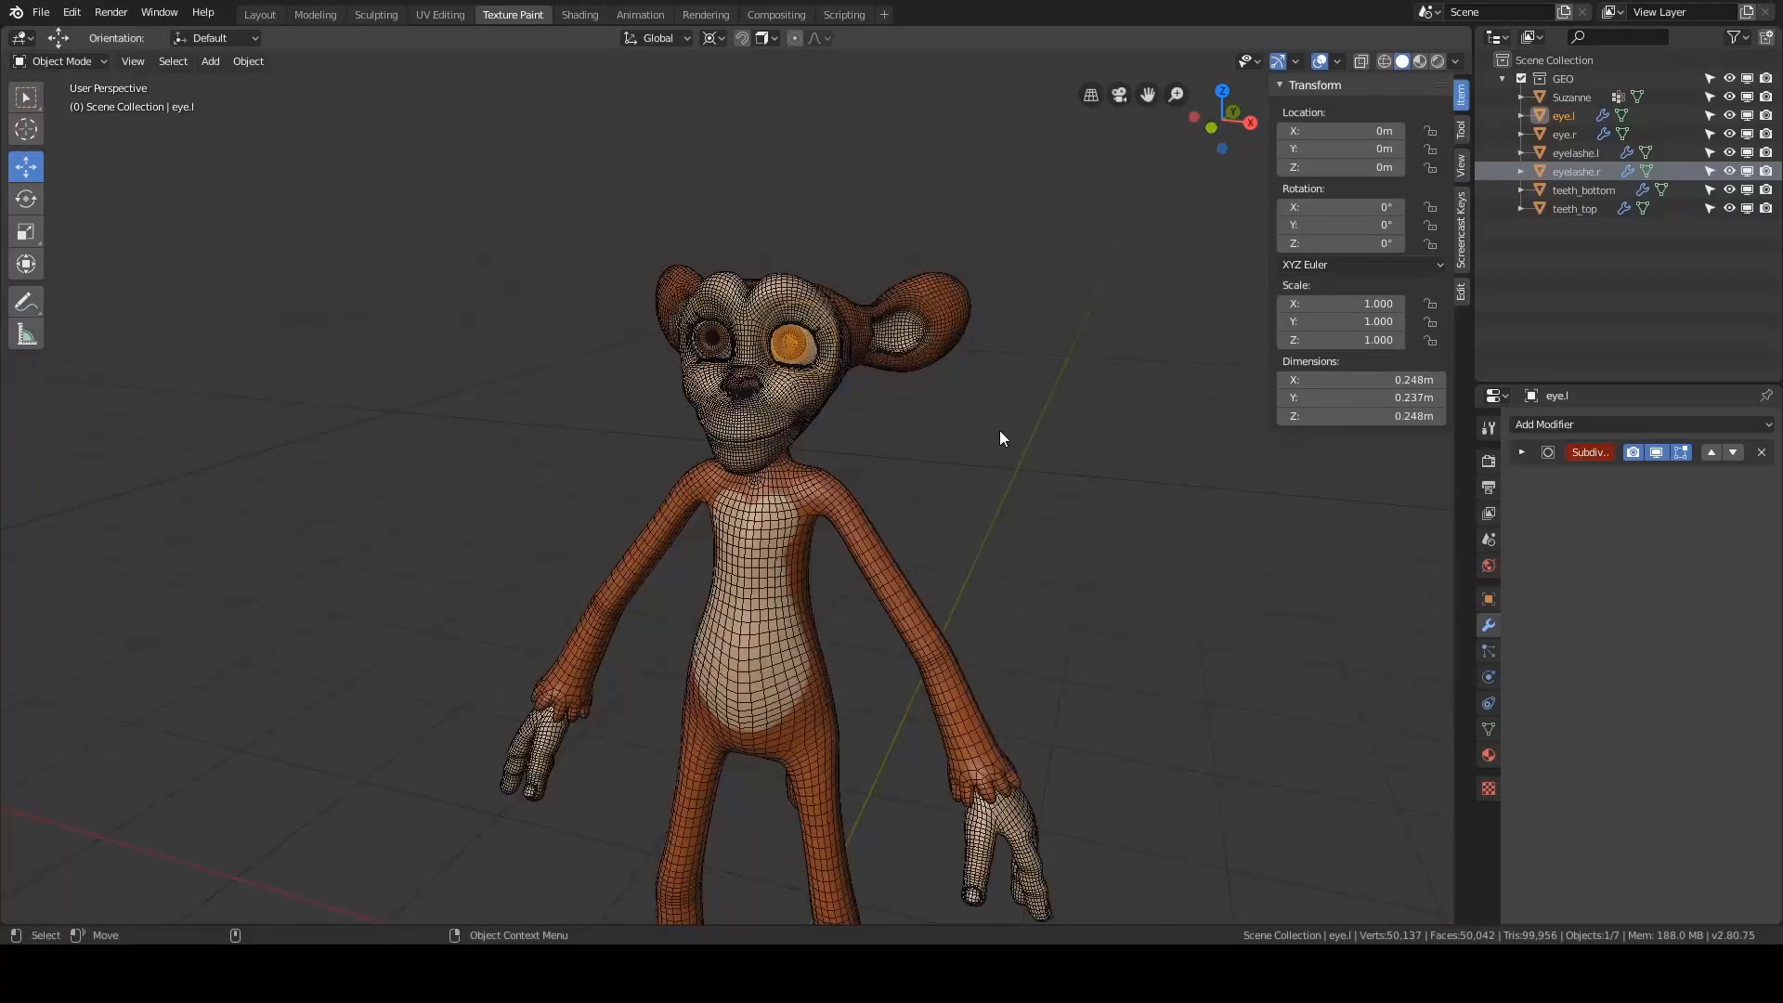
# - Set the origin of eye.l to its center of mass by volume
pyautogui.hotkey('ctrl', 'a')
pyautogui.moveTo(1155, 394); pyautogui.dragTo(943, 404, button='middle')
pyautogui.rightClick(938, 403)
pyautogui.moveTo(915, 450)
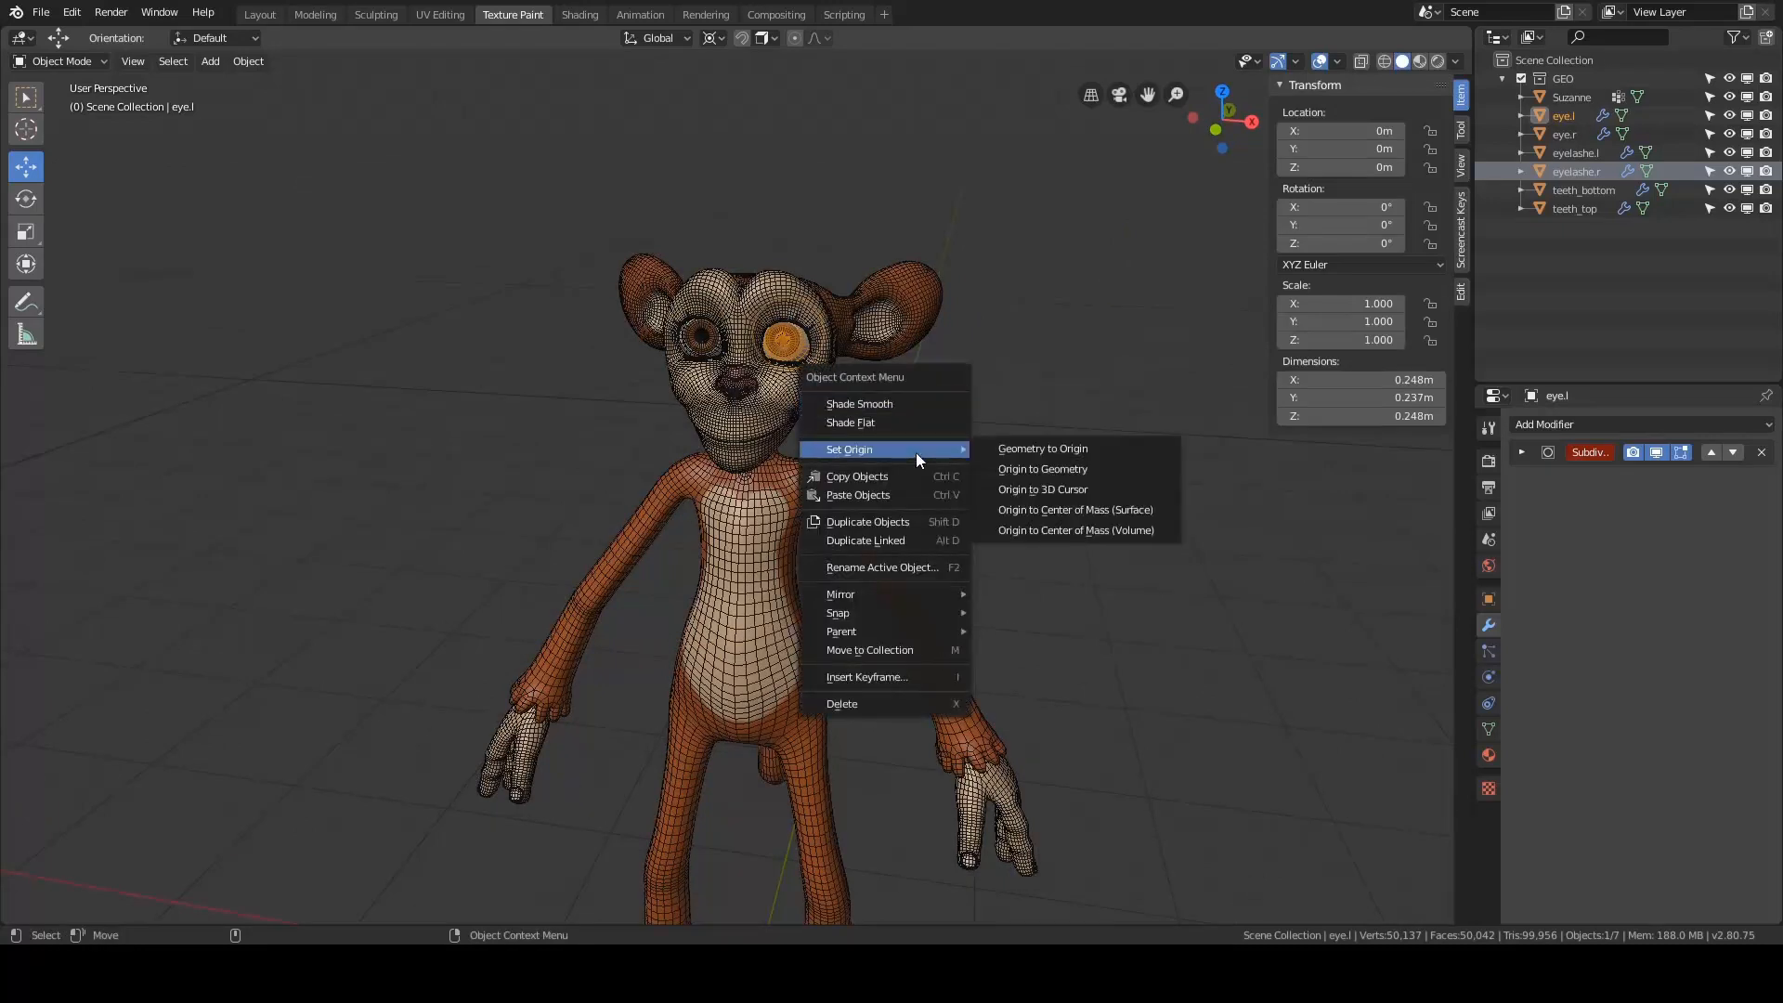
pyautogui.click(1027, 529)
# - Isolate eye.l in local view and examine its origin against the middle edge loop in the right orthographic view
pyautogui.press('KP_Decimal')
pyautogui.scroll(-4, 917, 387)
pyautogui.moveTo(943, 422); pyautogui.dragTo(729, 409, button='middle')
pyautogui.press('KP_Divide')
pyautogui.press('`')
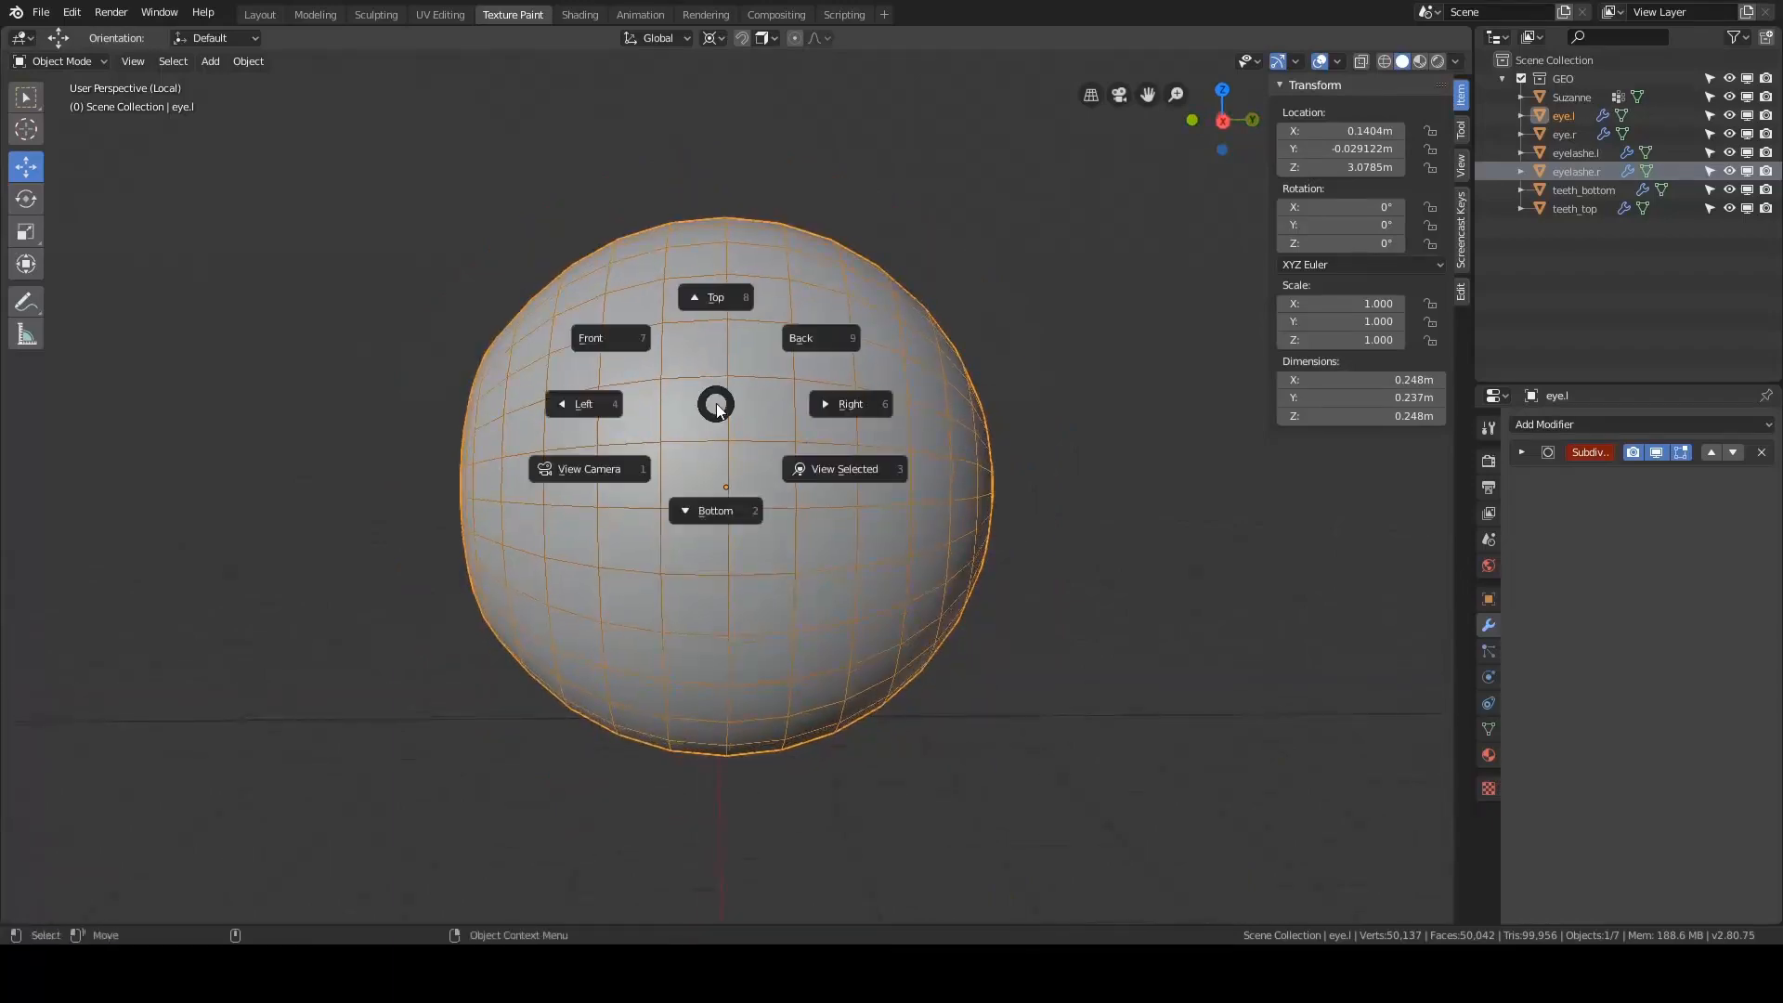
pyautogui.click(783, 404)
pyautogui.scroll(3, 783, 404)
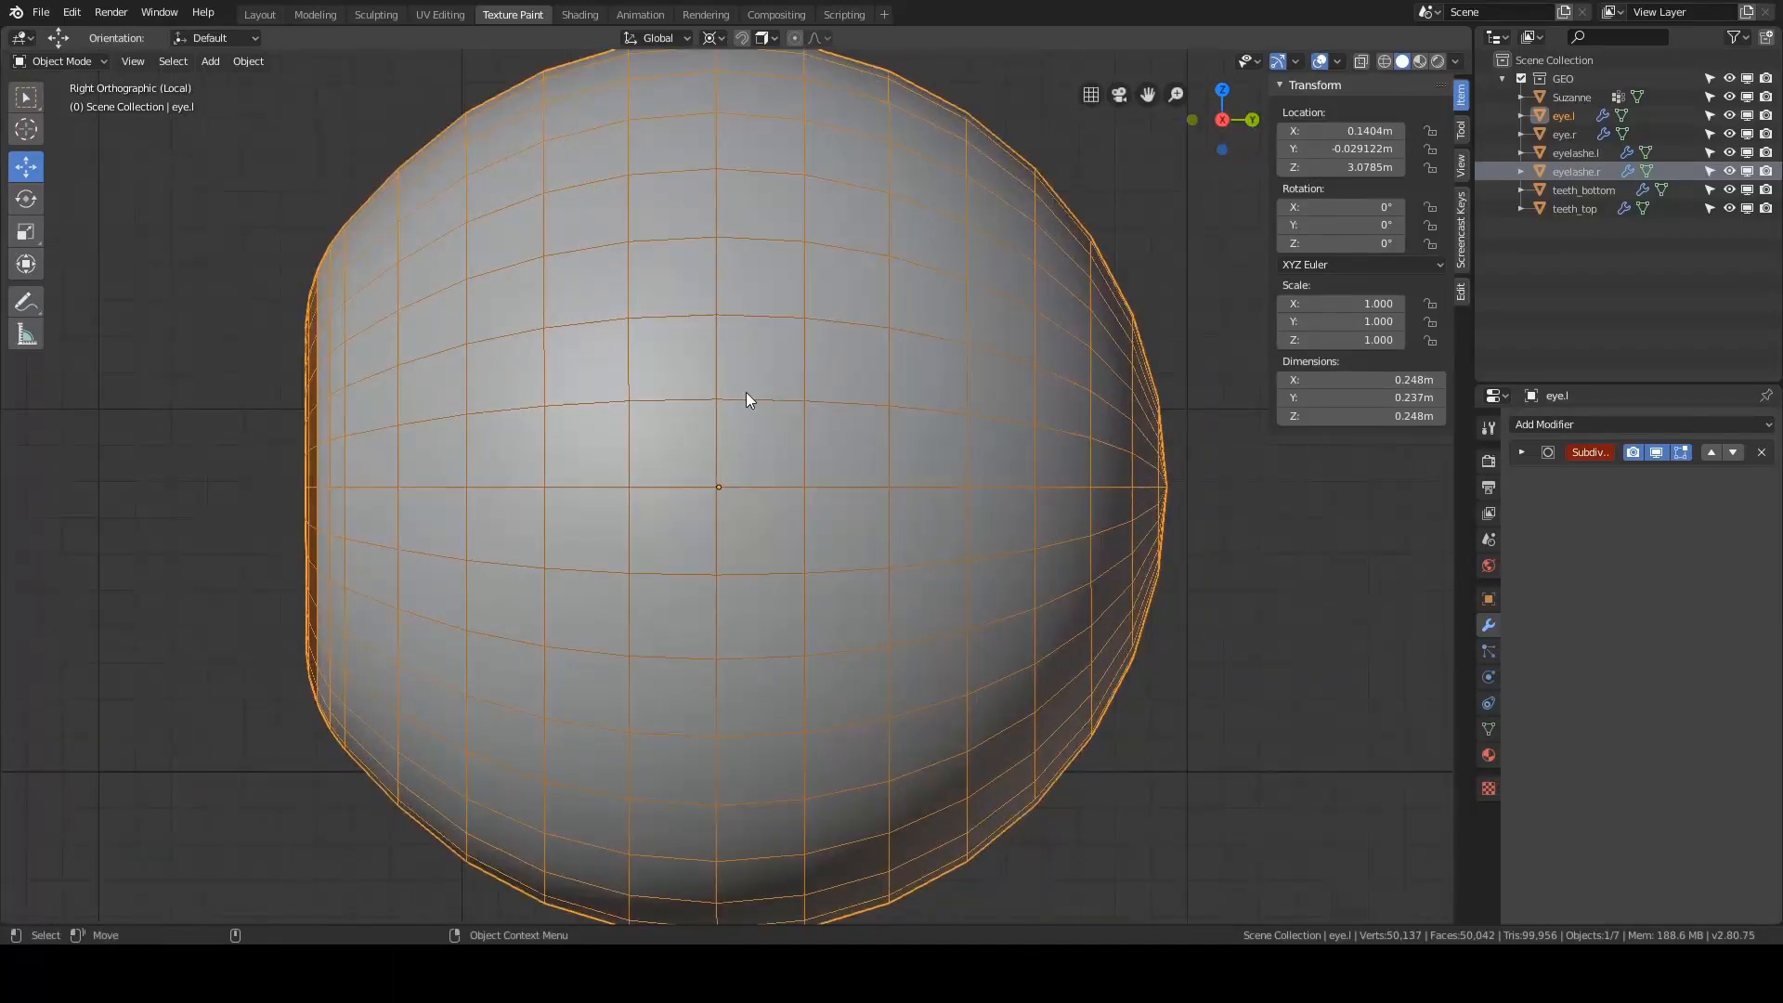
pyautogui.scroll(-3, 737, 388)
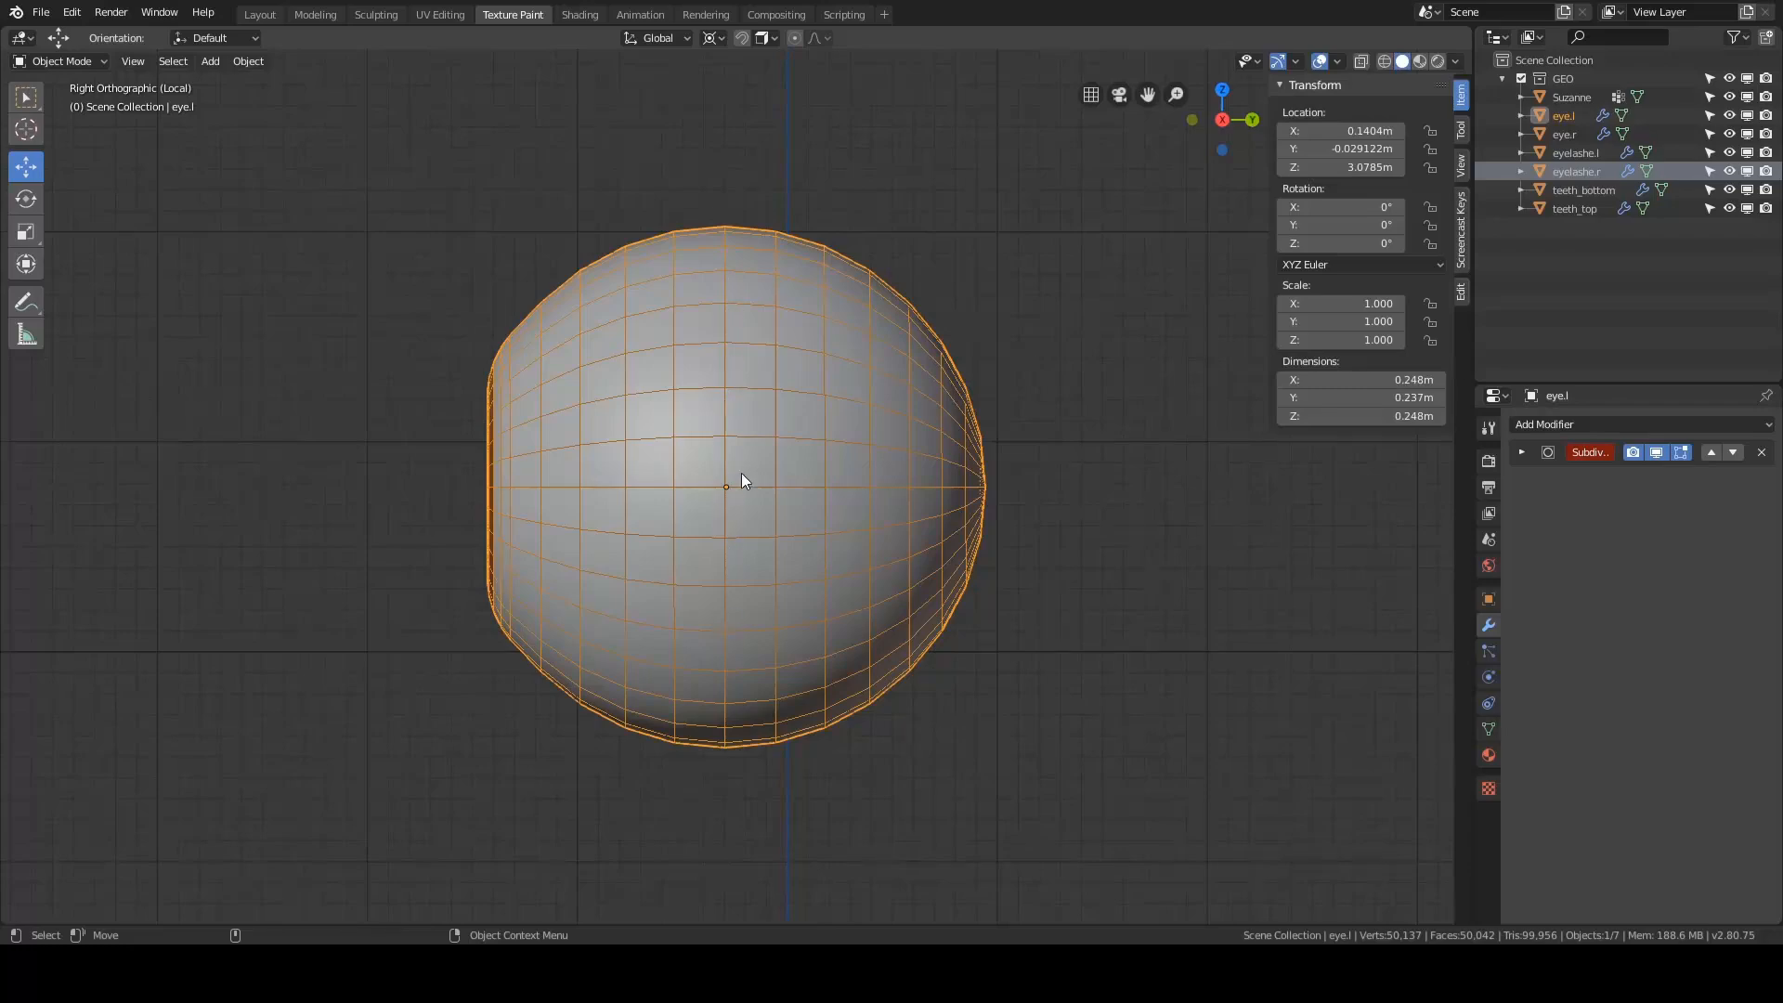
pyautogui.scroll(8, 741, 475)
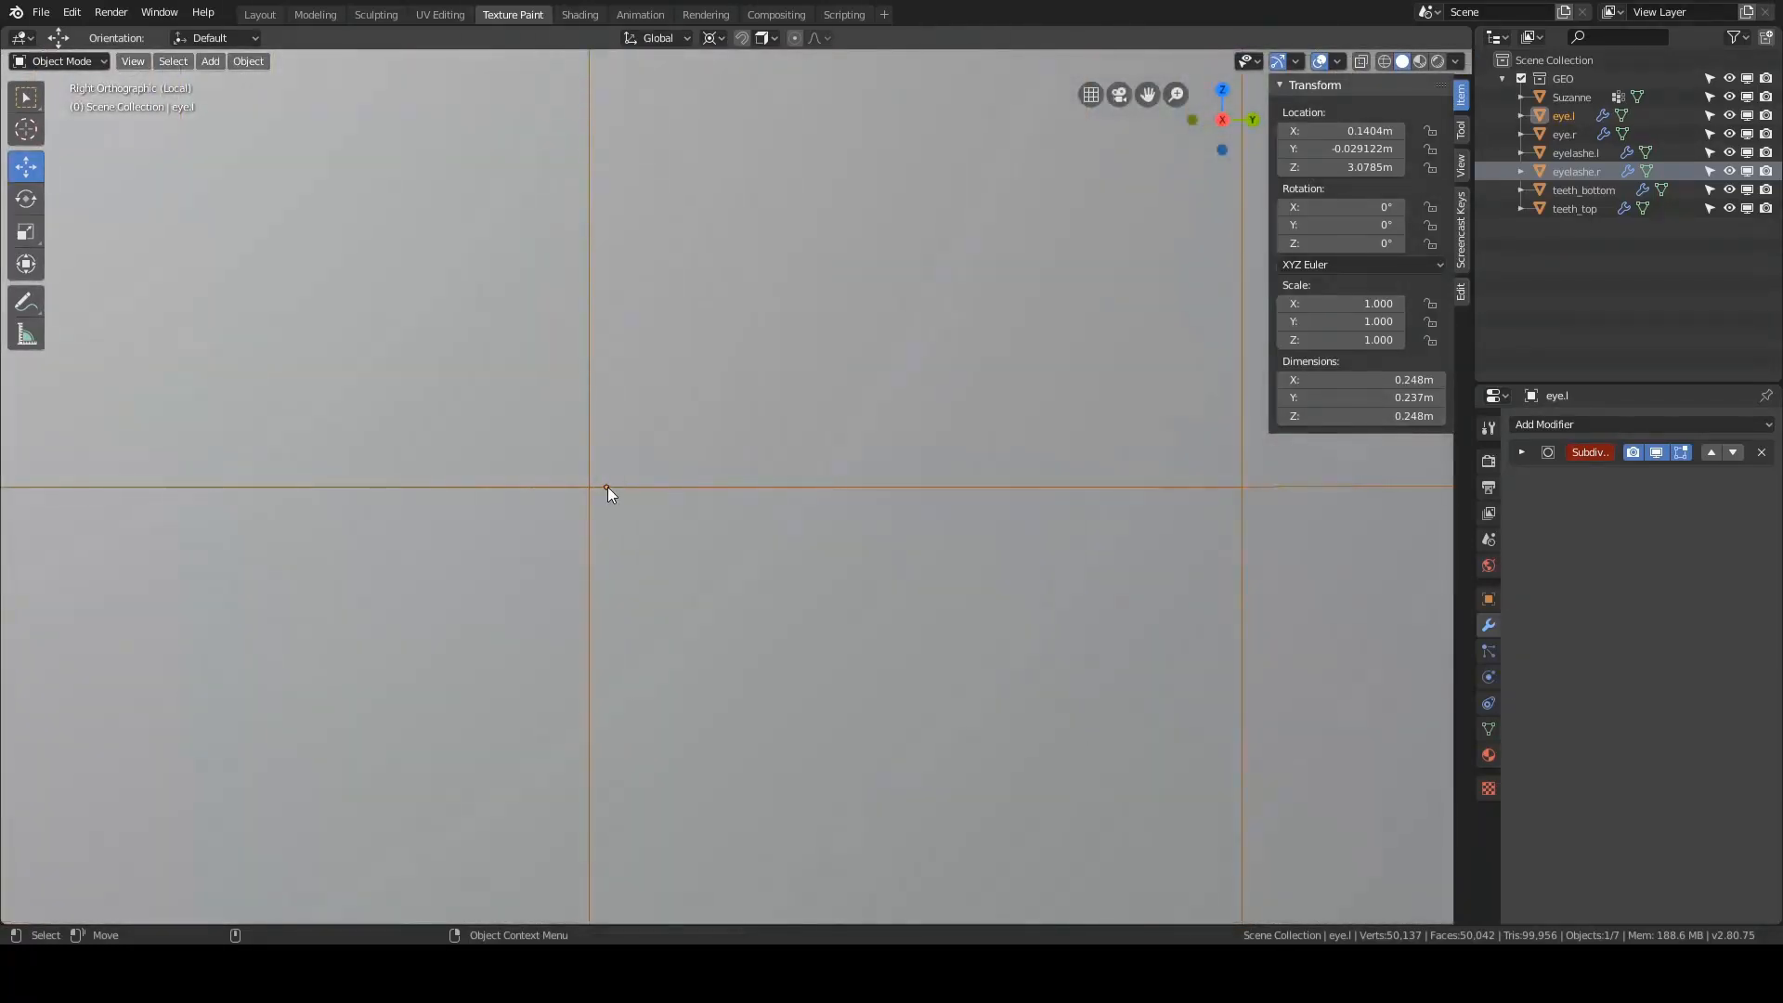
pyautogui.scroll(-10, 604, 486)
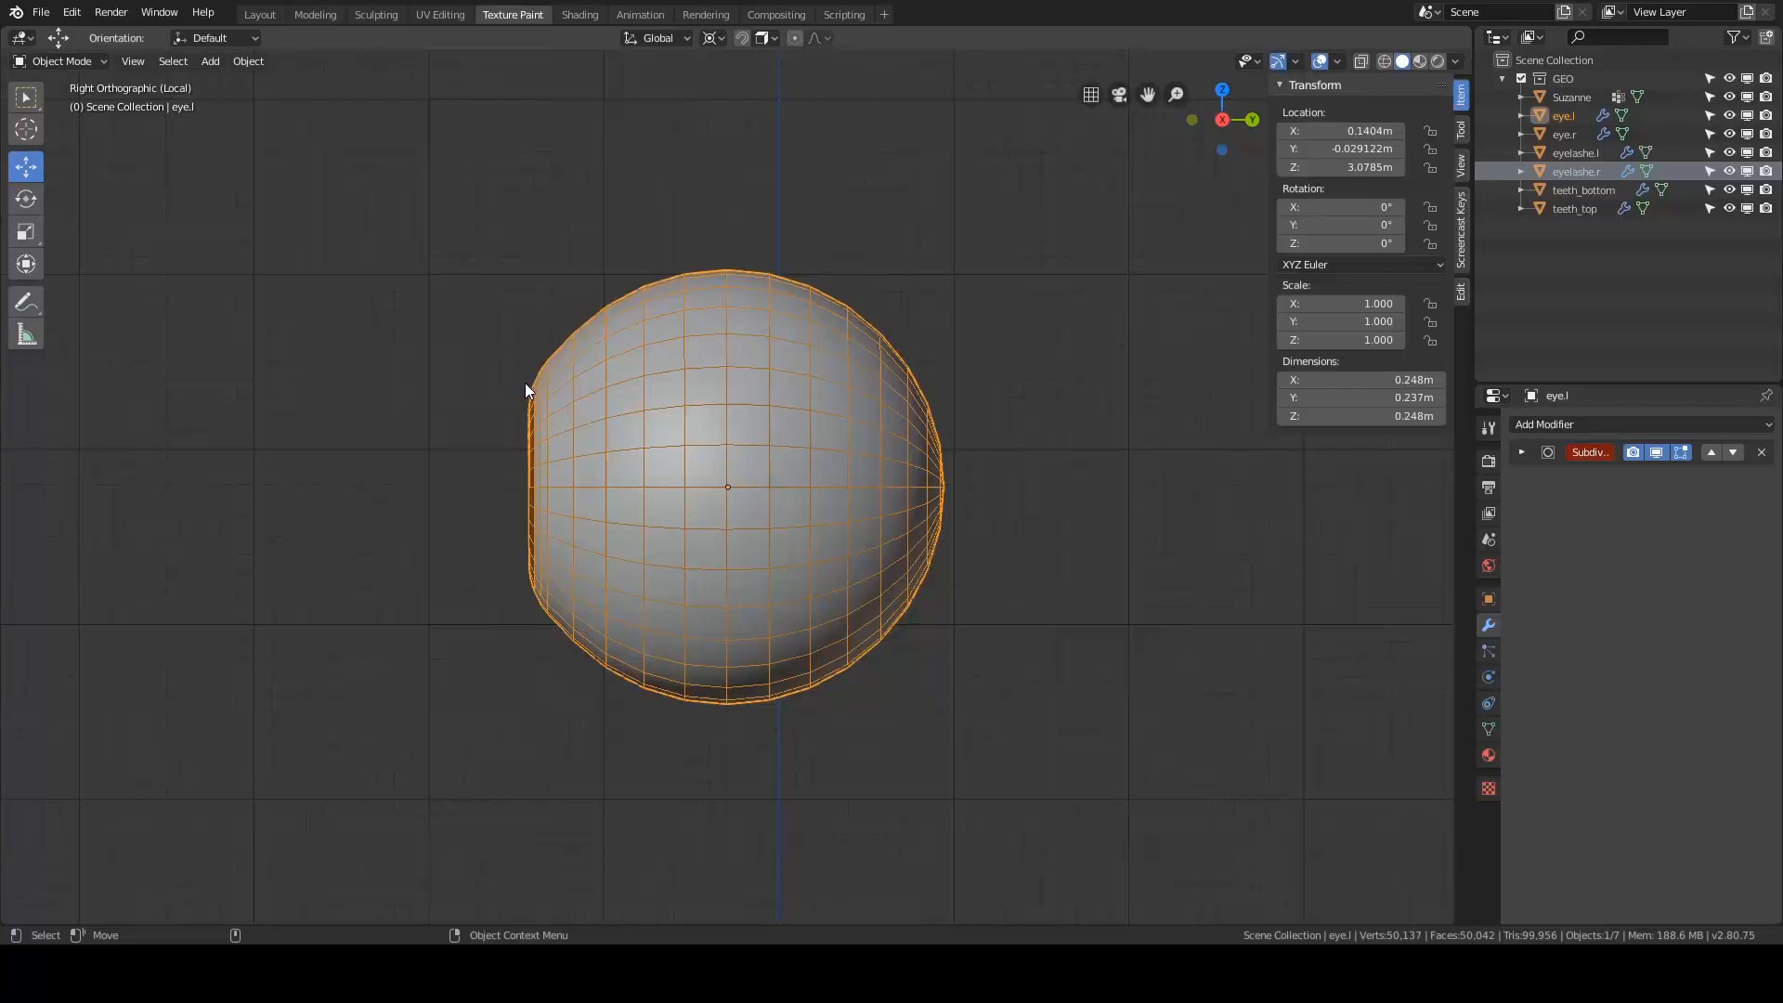
# - In Edit Mode, select the eye's middle vertical edge loop and snap the 3D cursor to its center
pyautogui.press('Tab')
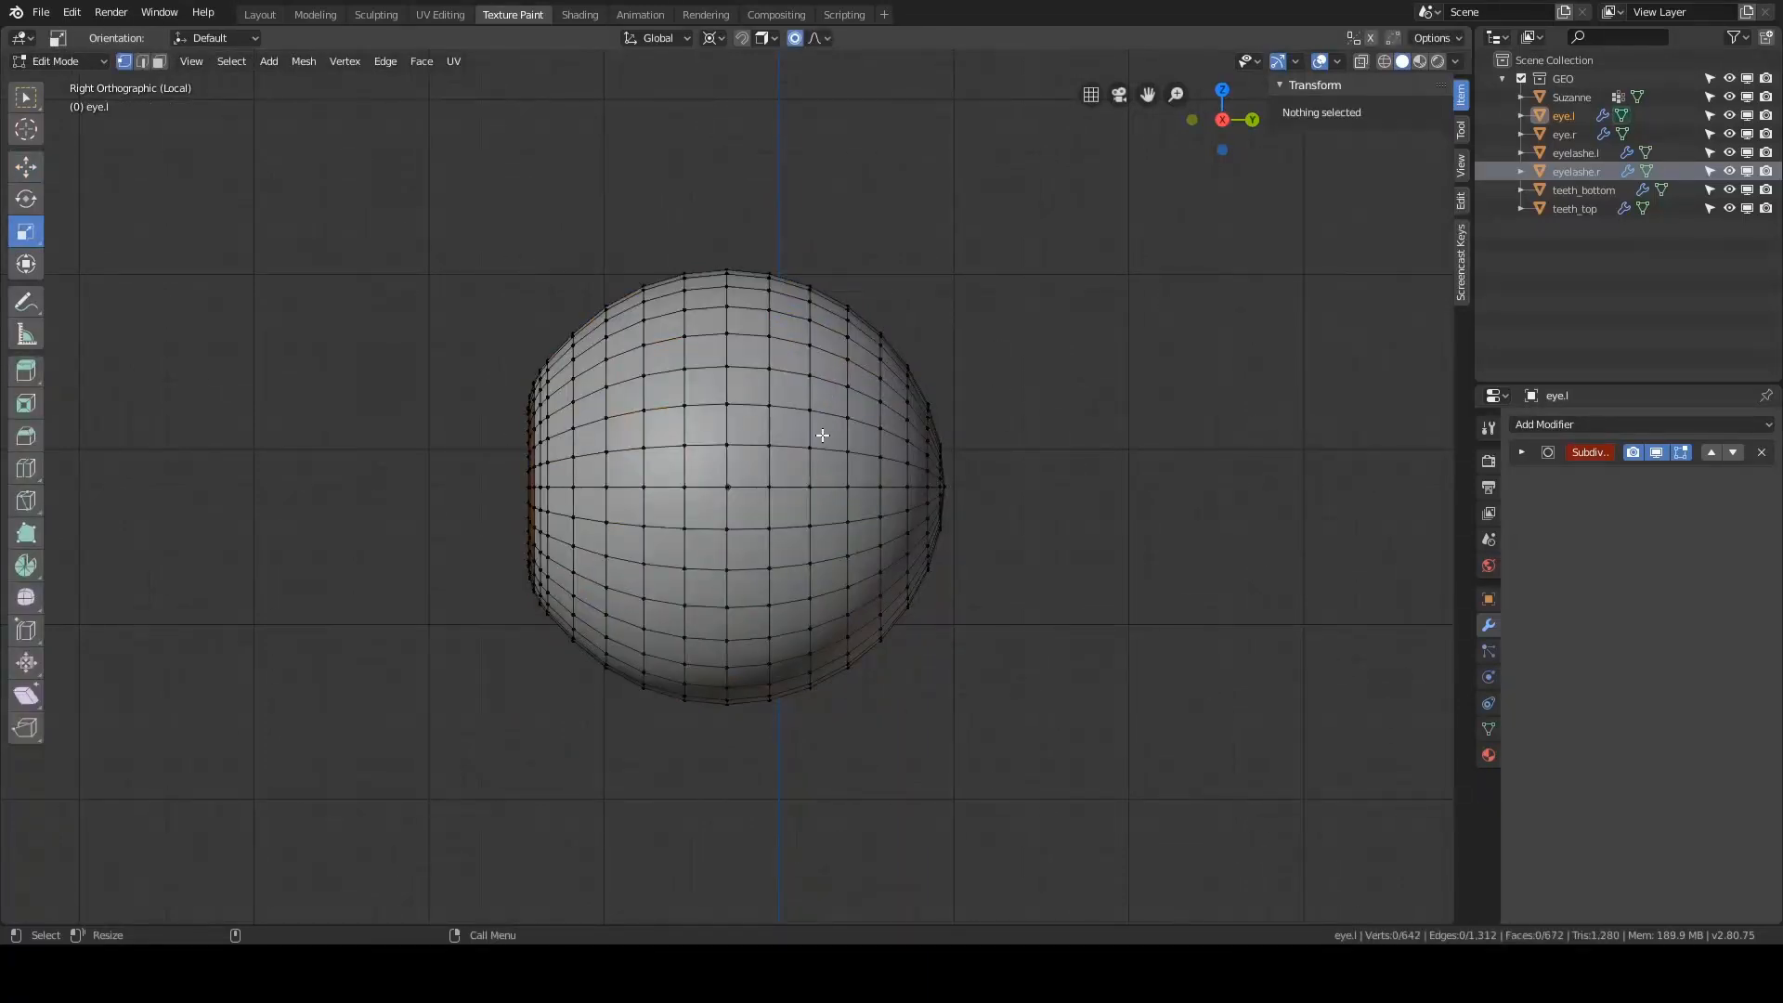
pyautogui.keyDown('alt'); pyautogui.click(722, 467); pyautogui.keyUp('alt')
pyautogui.hotkey('shift', 's')
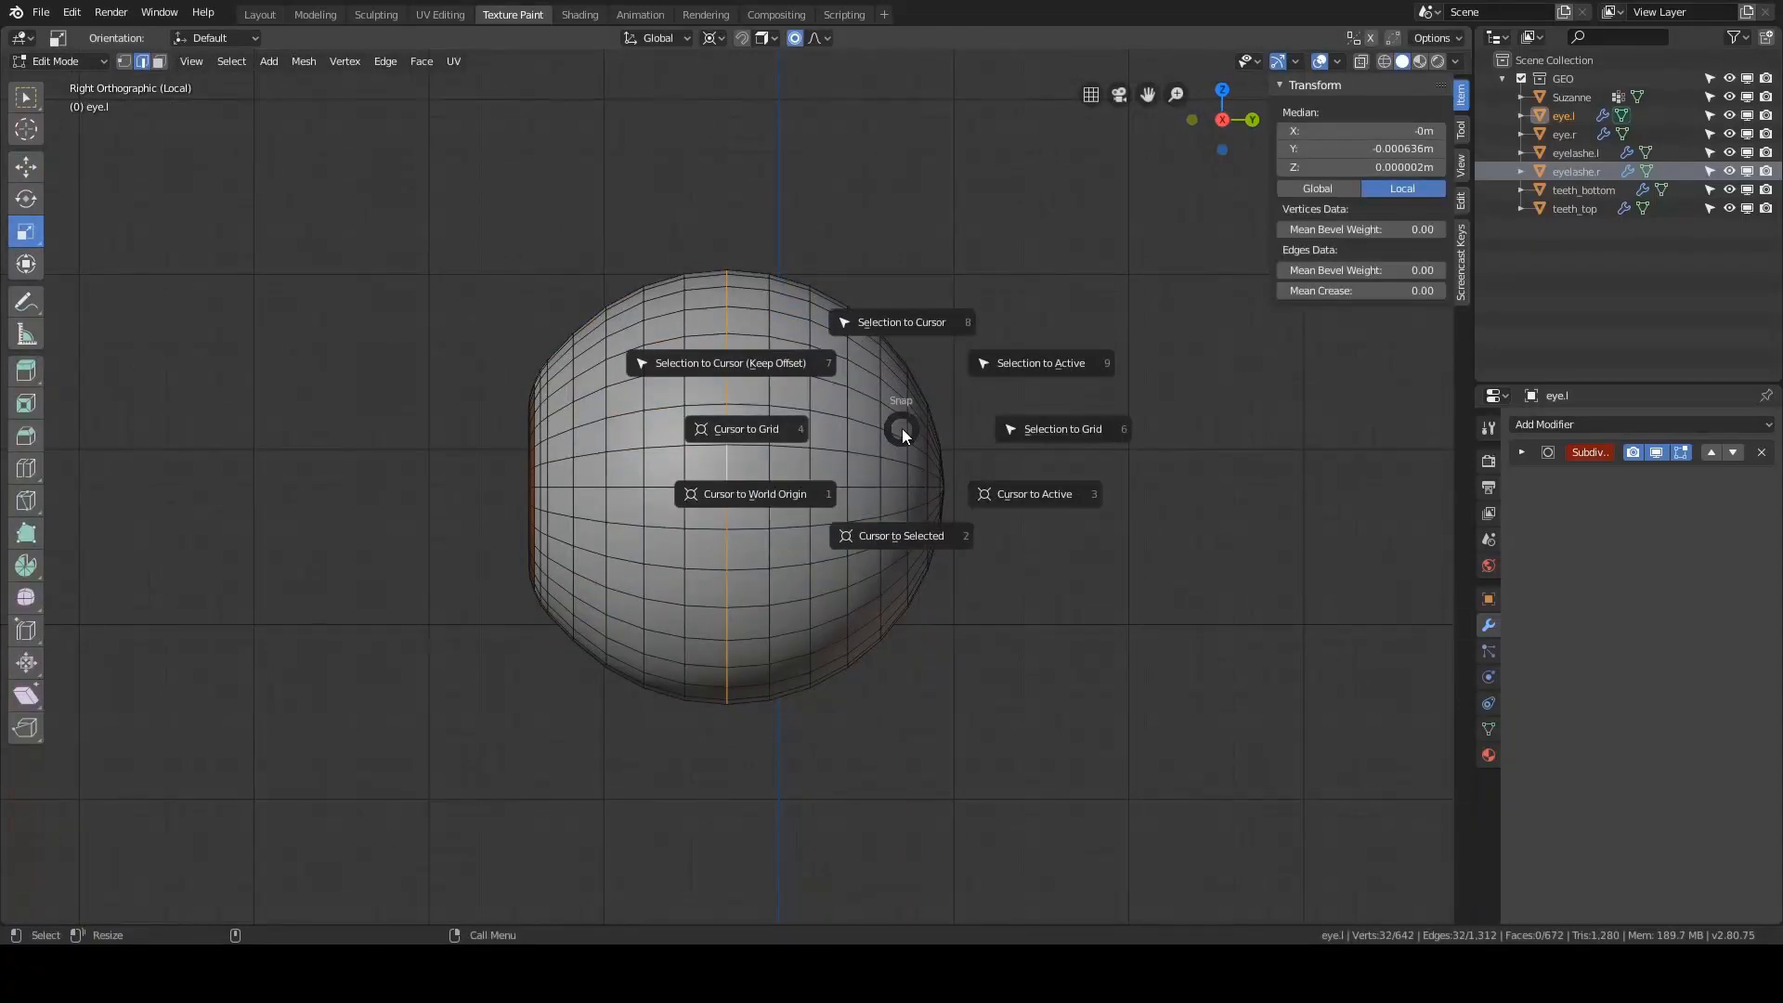
pyautogui.click(887, 520)
pyautogui.scroll(6, 807, 527)
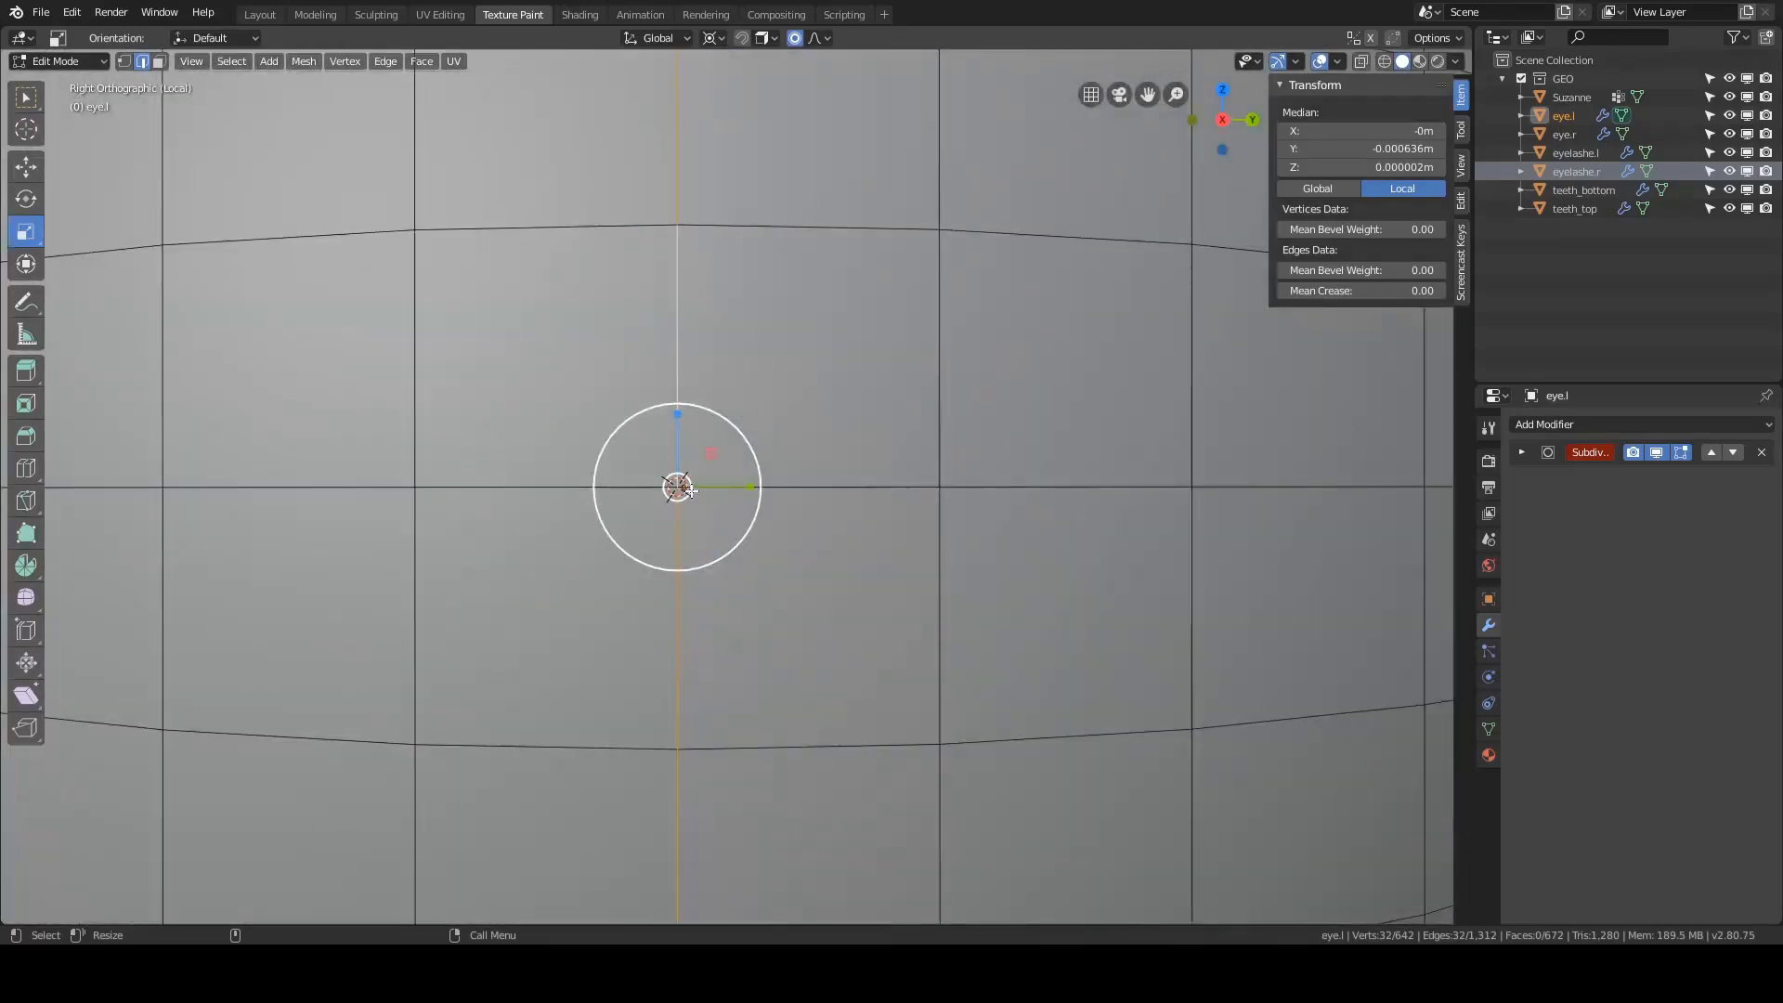
pyautogui.scroll(-5, 807, 528)
# - Return to Object Mode, set the origin of eye.l to the 3D cursor and check its placement
pyautogui.press('Tab')
pyautogui.moveTo(771, 453); pyautogui.dragTo(938, 407, button='middle')
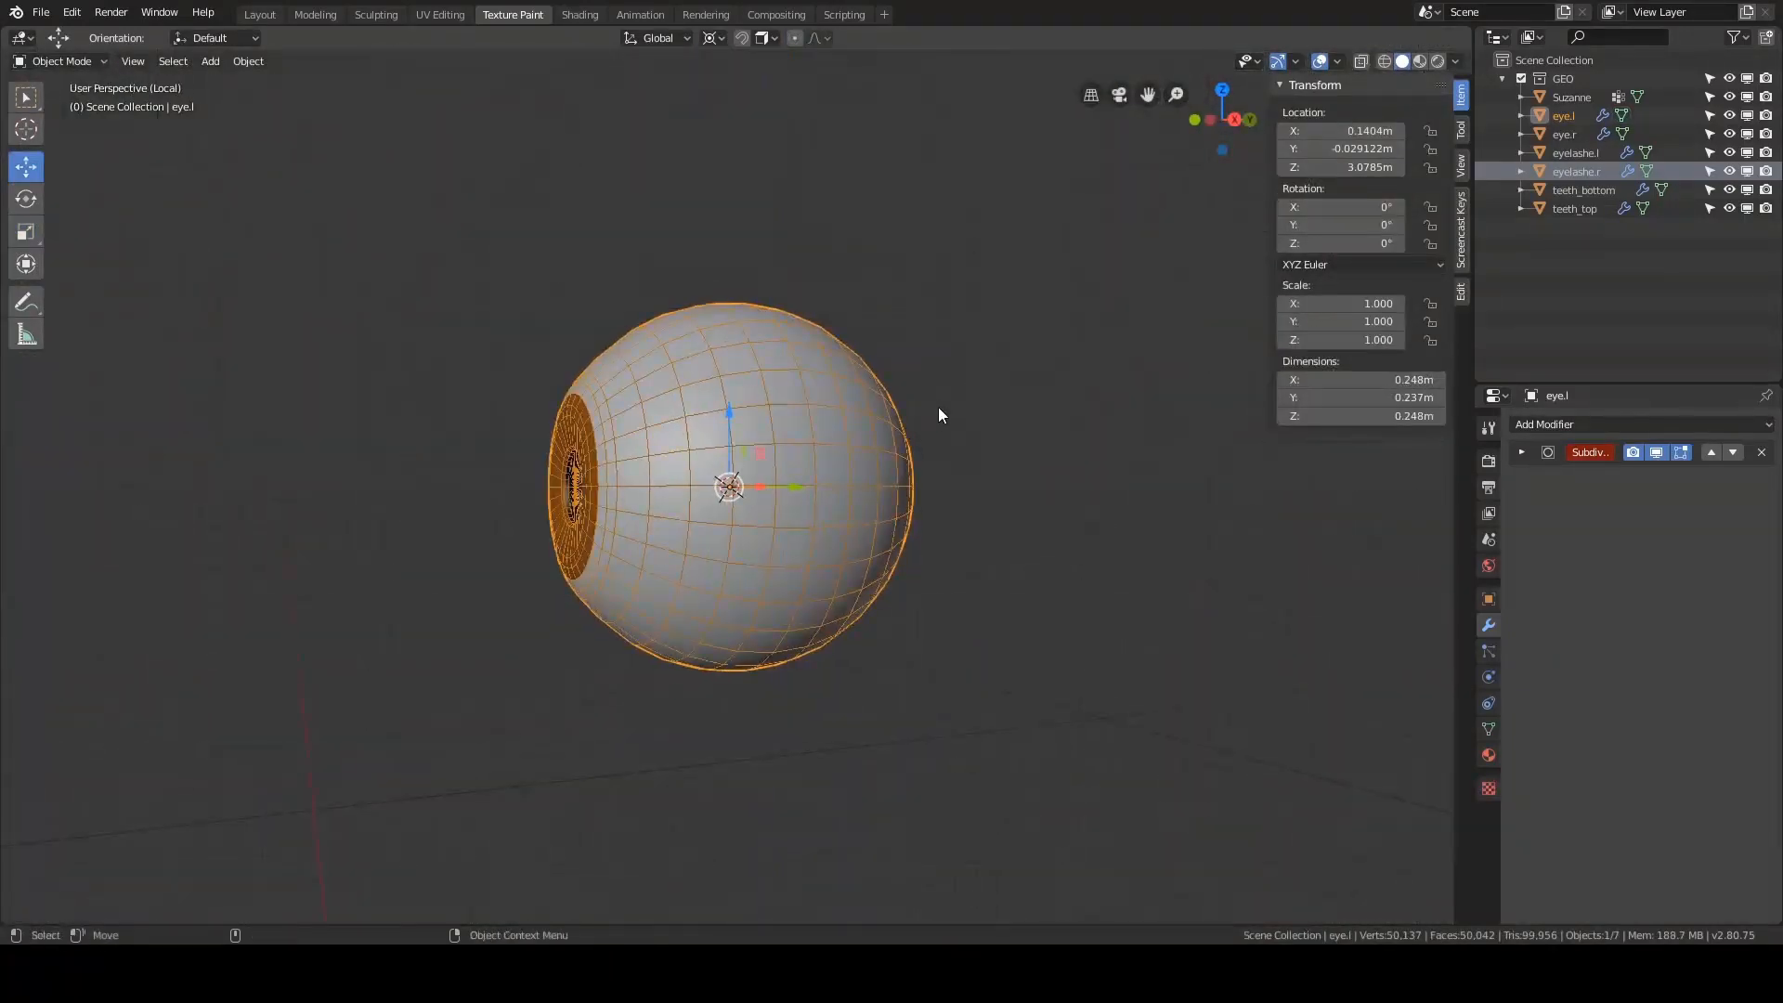
pyautogui.rightClick(938, 407)
pyautogui.moveTo(983, 403)
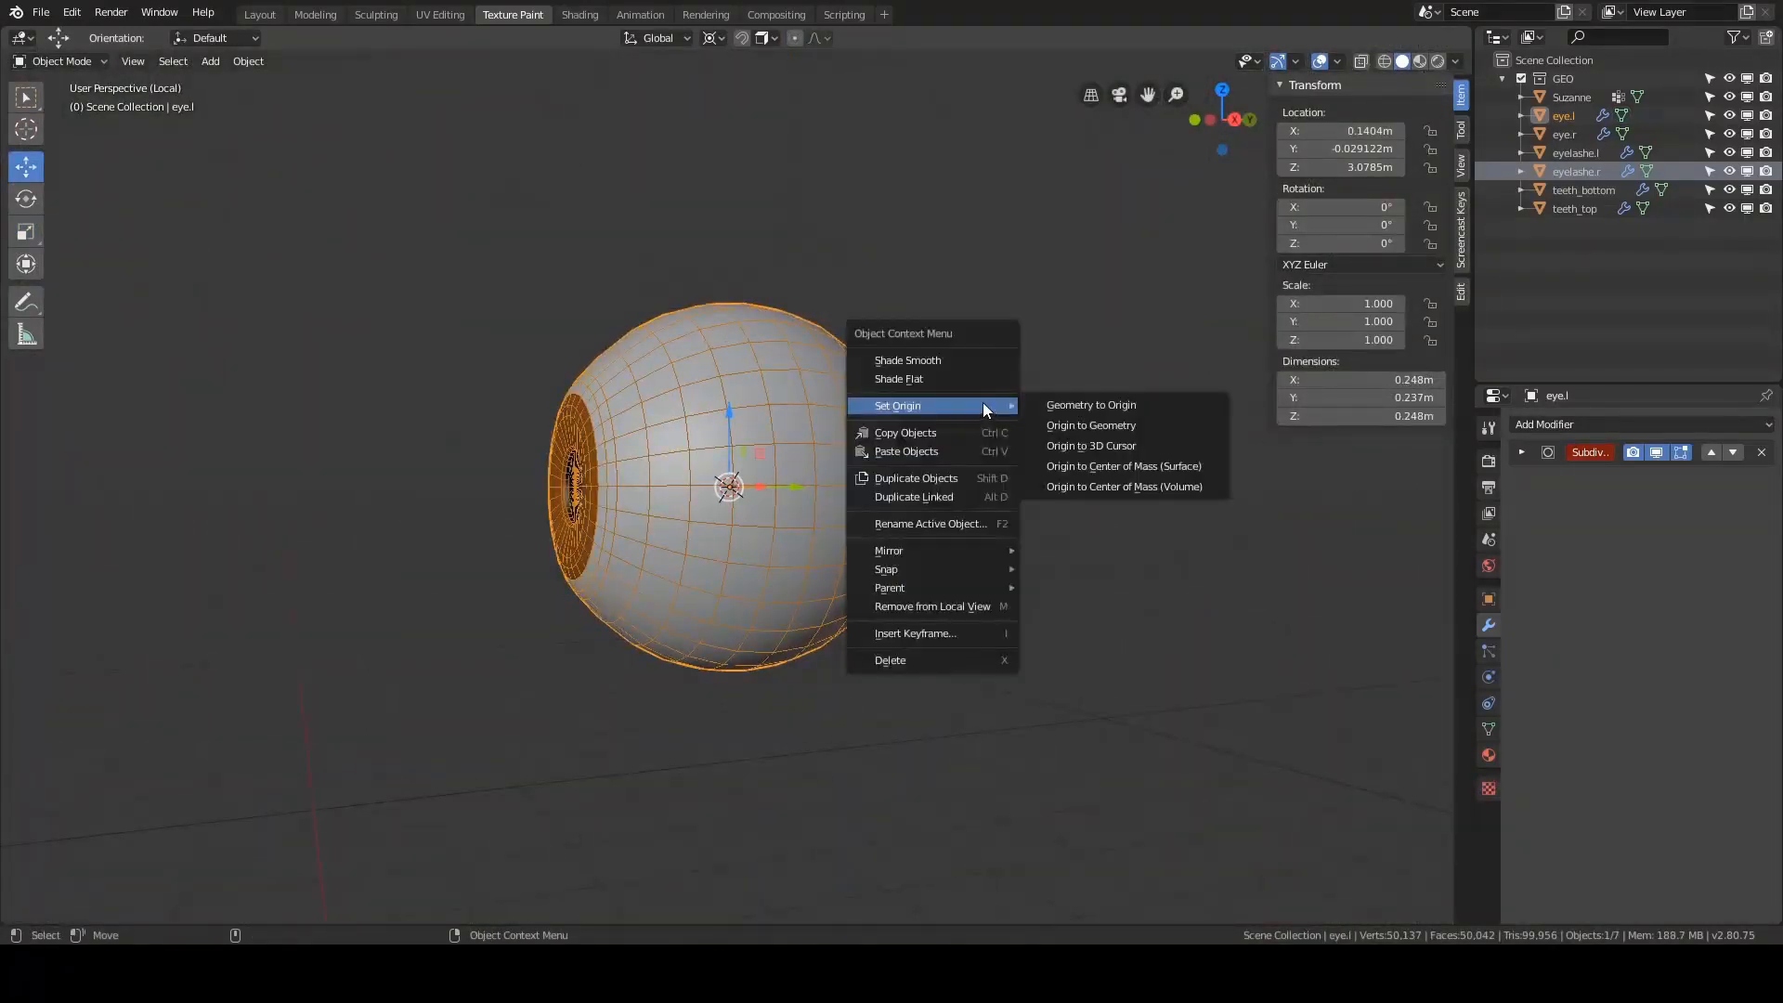
pyautogui.click(1116, 448)
pyautogui.scroll(4, 1006, 438)
pyautogui.moveTo(1007, 437); pyautogui.dragTo(1125, 414, button='middle')
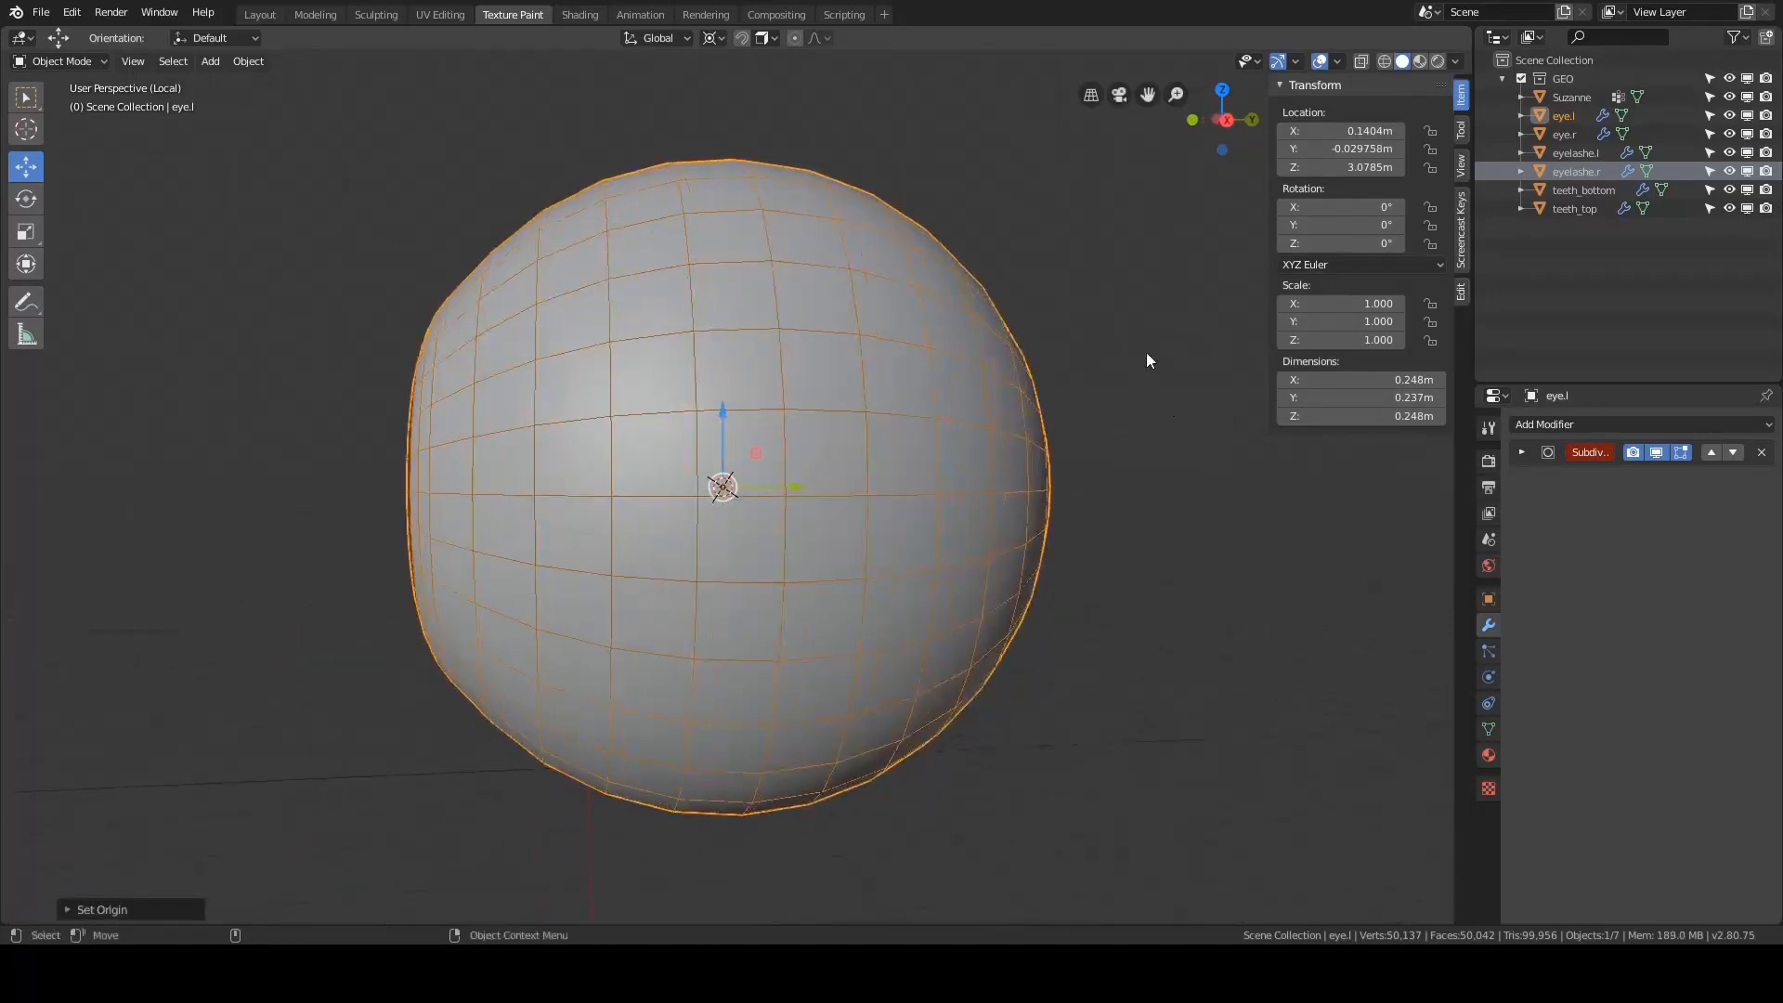
pyautogui.moveTo(1145, 353); pyautogui.dragTo(1112, 365, button='middle')
pyautogui.scroll(1, 778, 465)
pyautogui.scroll(1, 778, 464)
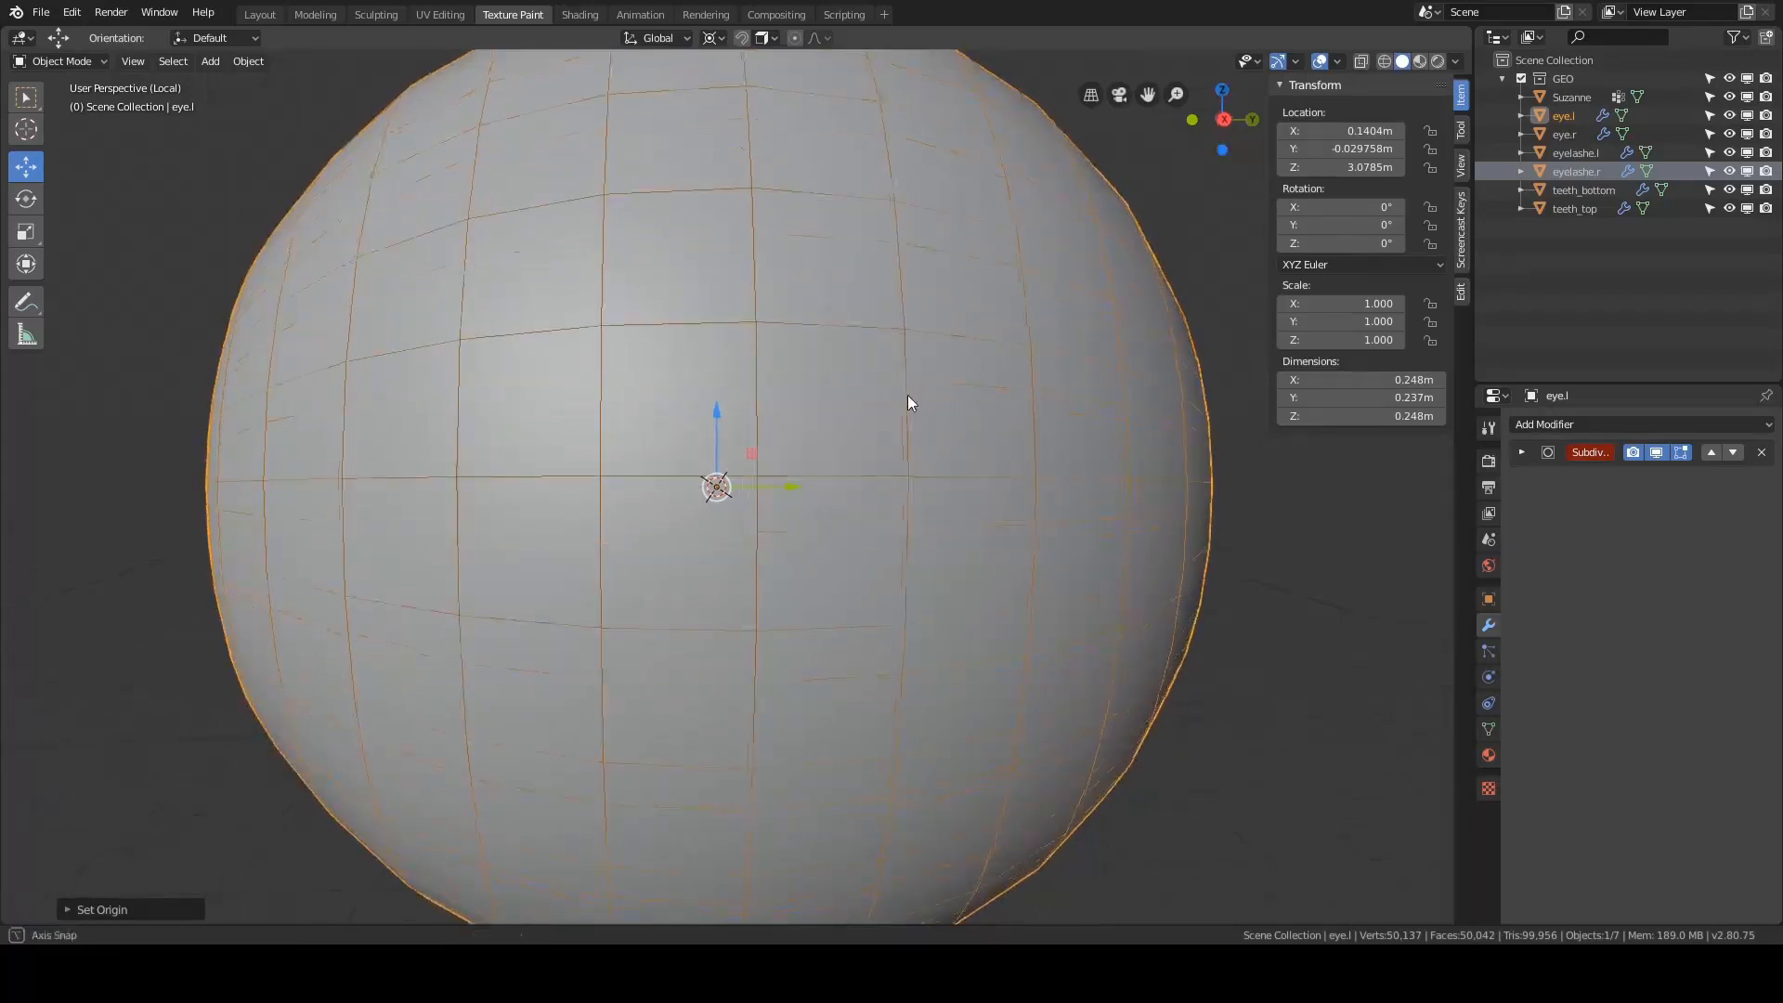
# - Set the 3D cursor's X rotation to 0°
pyautogui.click(1462, 166)
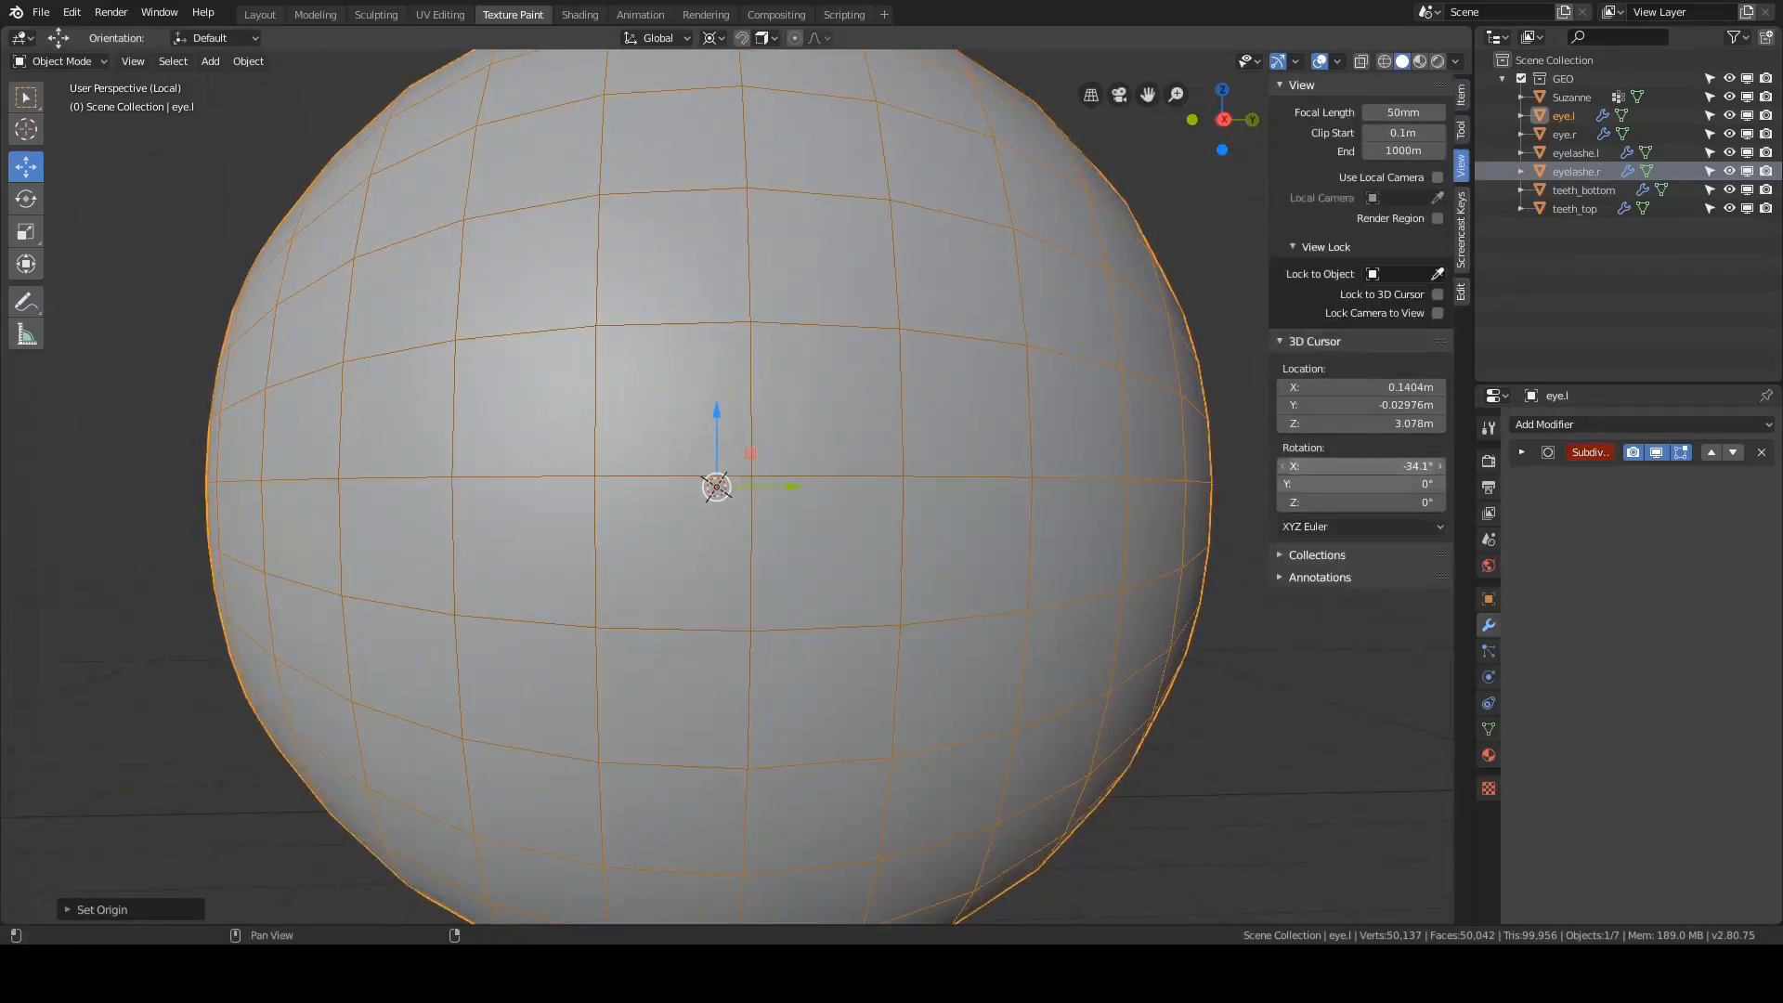
pyautogui.write('0')
pyautogui.press('Return')
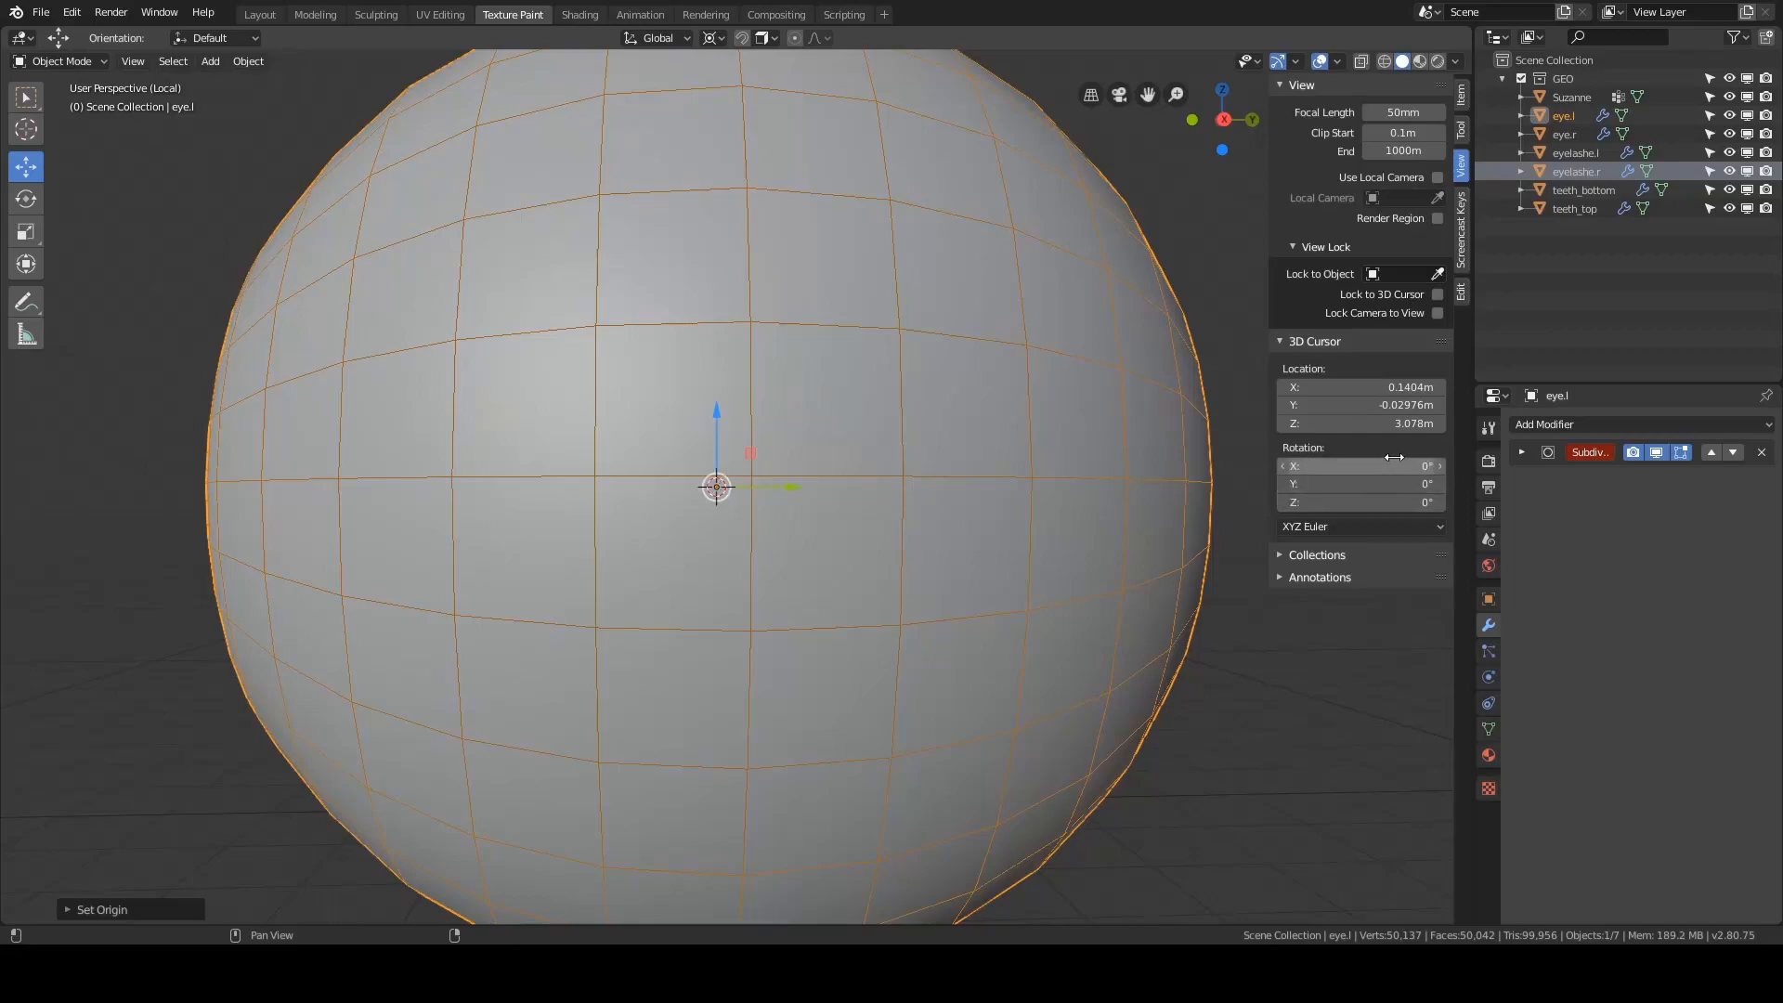
# - Leave local view and add a UV sphere at the 3D cursor in the center of the left eye
pyautogui.scroll(-5, 1027, 464)
pyautogui.moveTo(1027, 464); pyautogui.dragTo(1108, 450, button='middle')
pyautogui.press('KP_Divide')
pyautogui.scroll(2, 797, 529)
pyautogui.moveTo(1235, 508); pyautogui.dragTo(1192, 488, button='middle')
pyautogui.hotkey('shift', 'a')
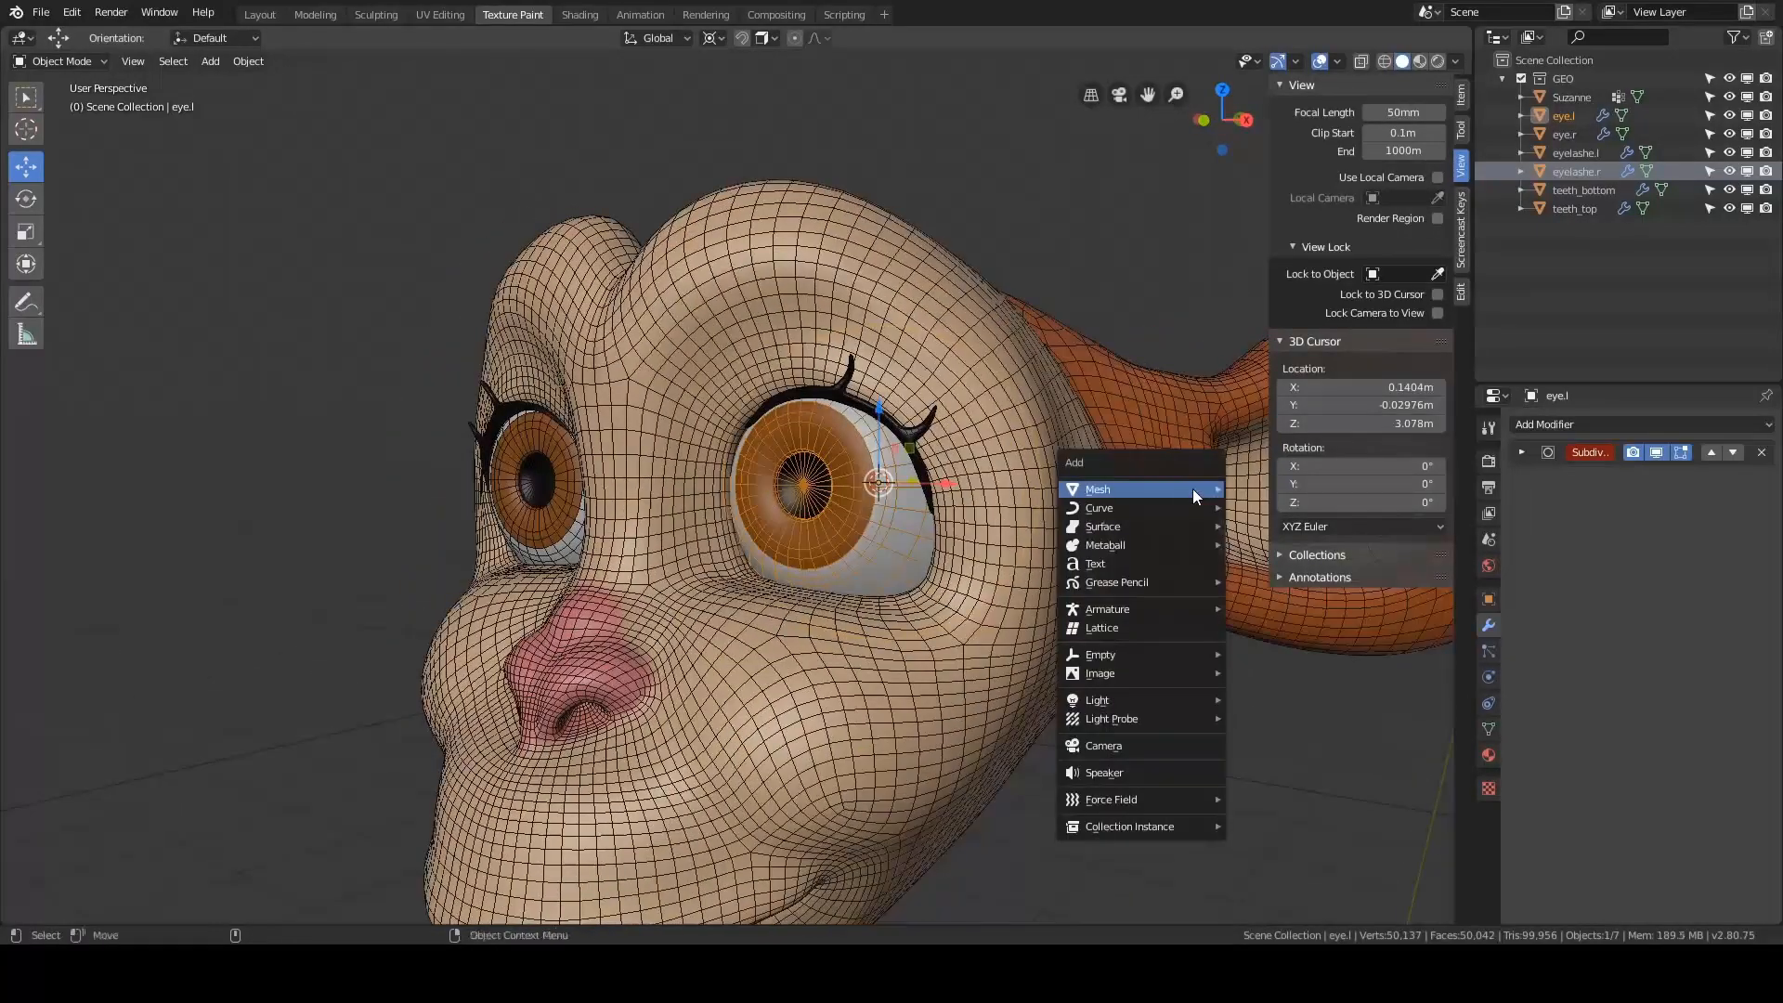
pyautogui.moveTo(1192, 489)
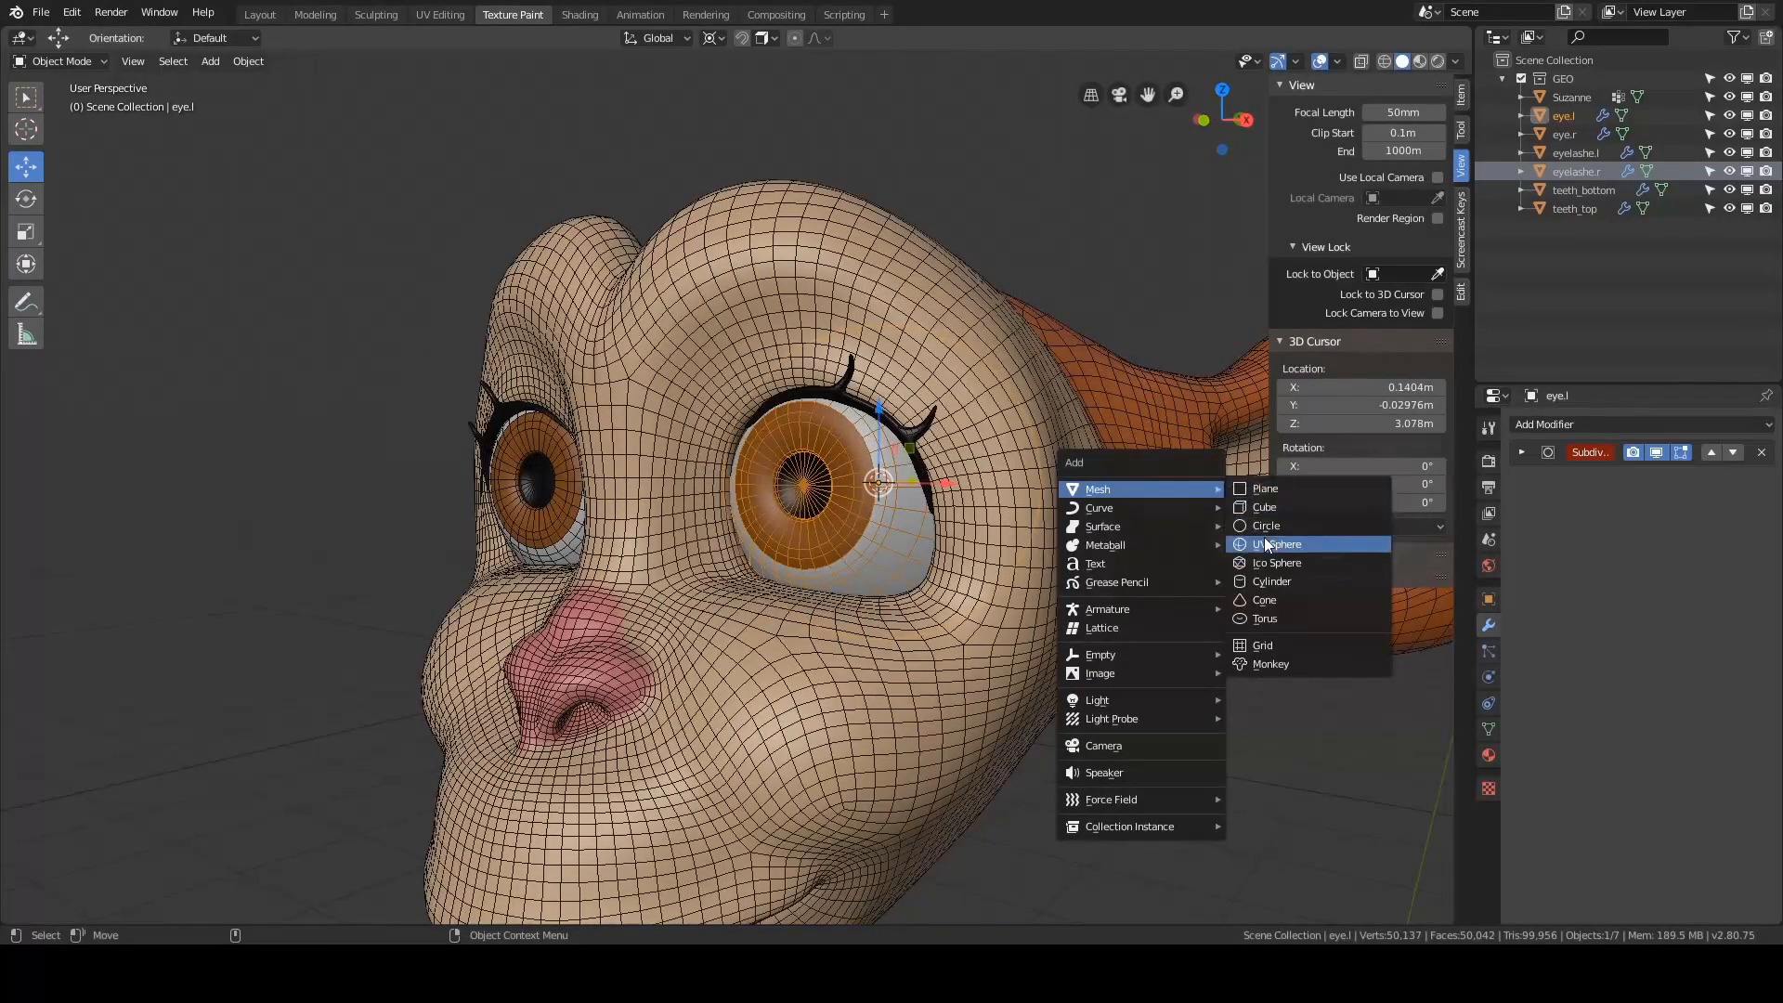
pyautogui.scroll(-8, 1090, 442)
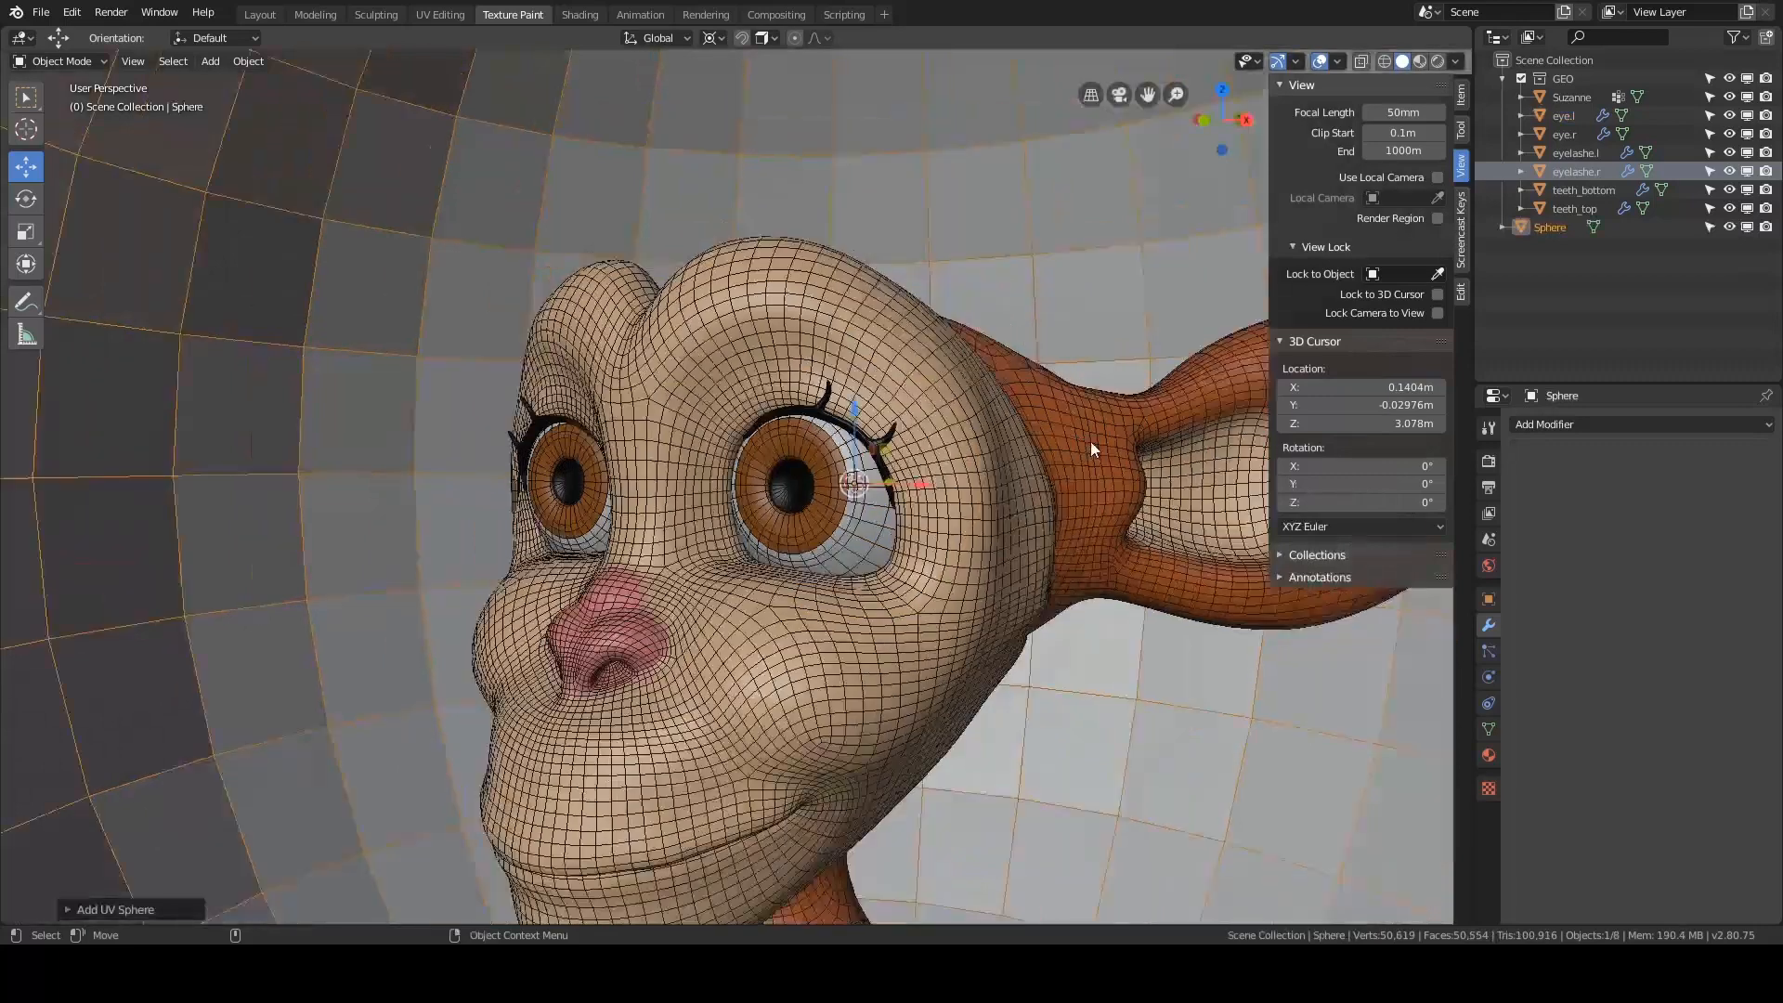
pyautogui.scroll(4, 949, 420)
# - In Edit Mode, scale the whole sphere mesh down until it fits the left eye socket
pyautogui.press('Tab')
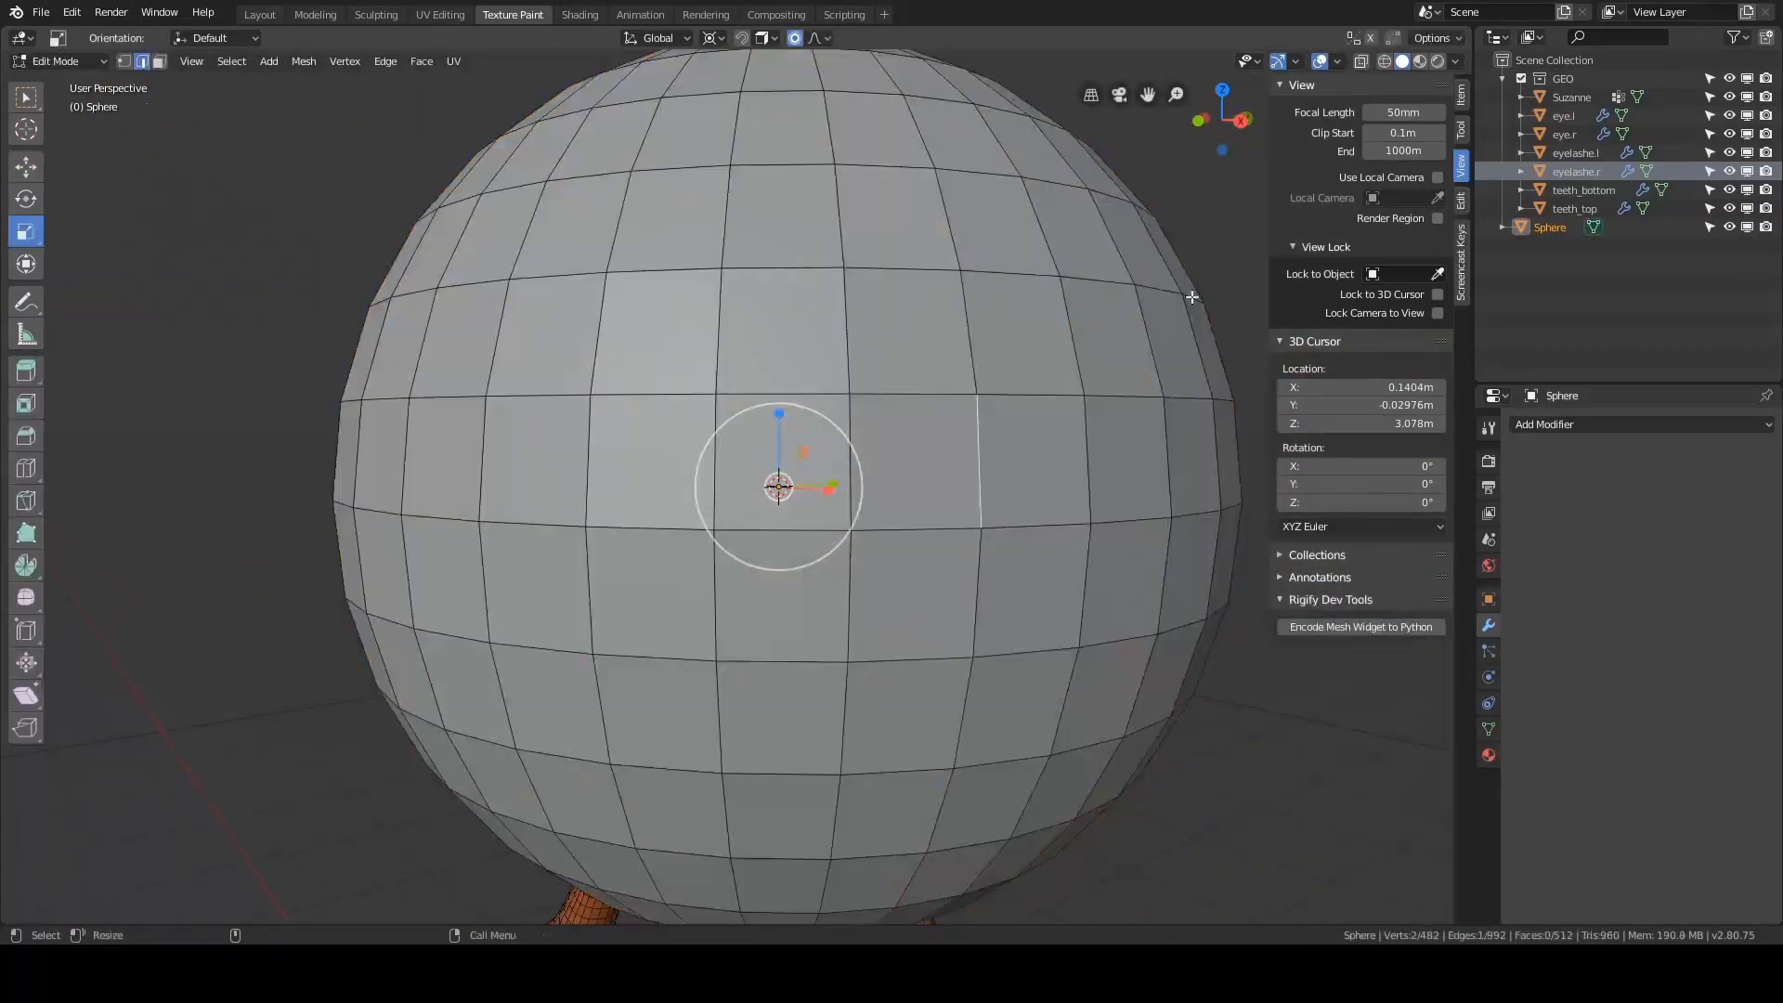
pyautogui.press('a')
pyautogui.press('s')
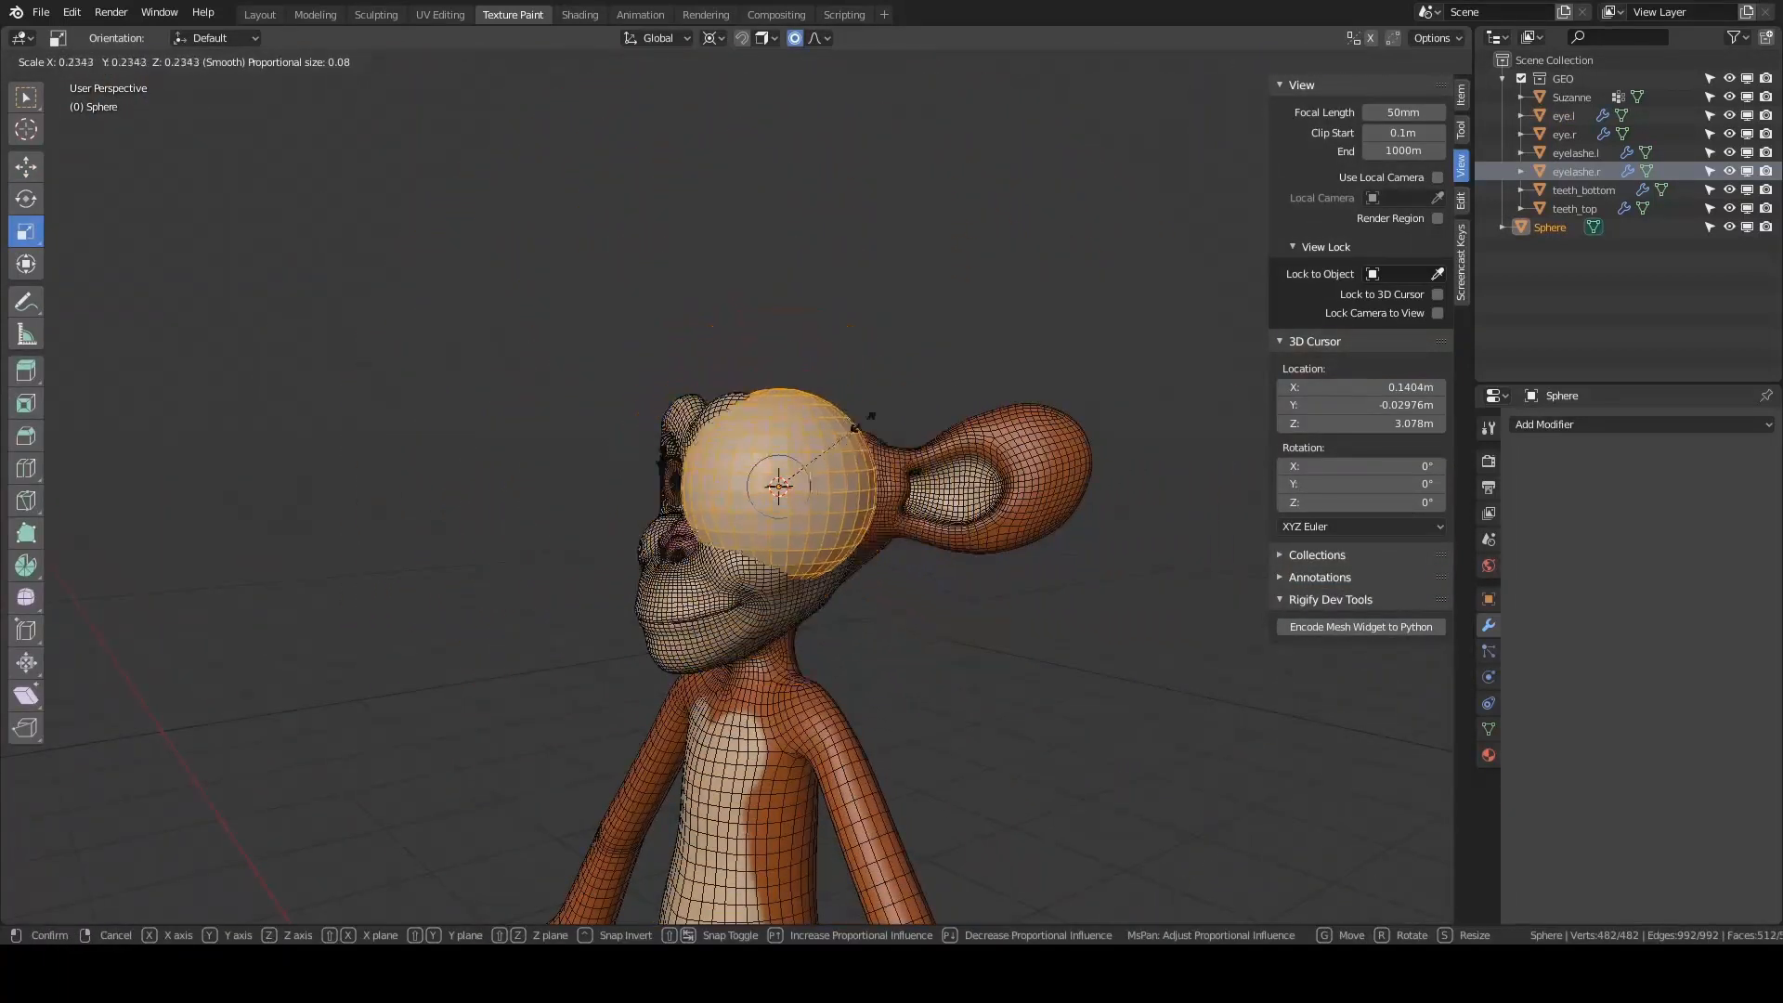
pyautogui.click(824, 439)
pyautogui.scroll(8, 823, 438)
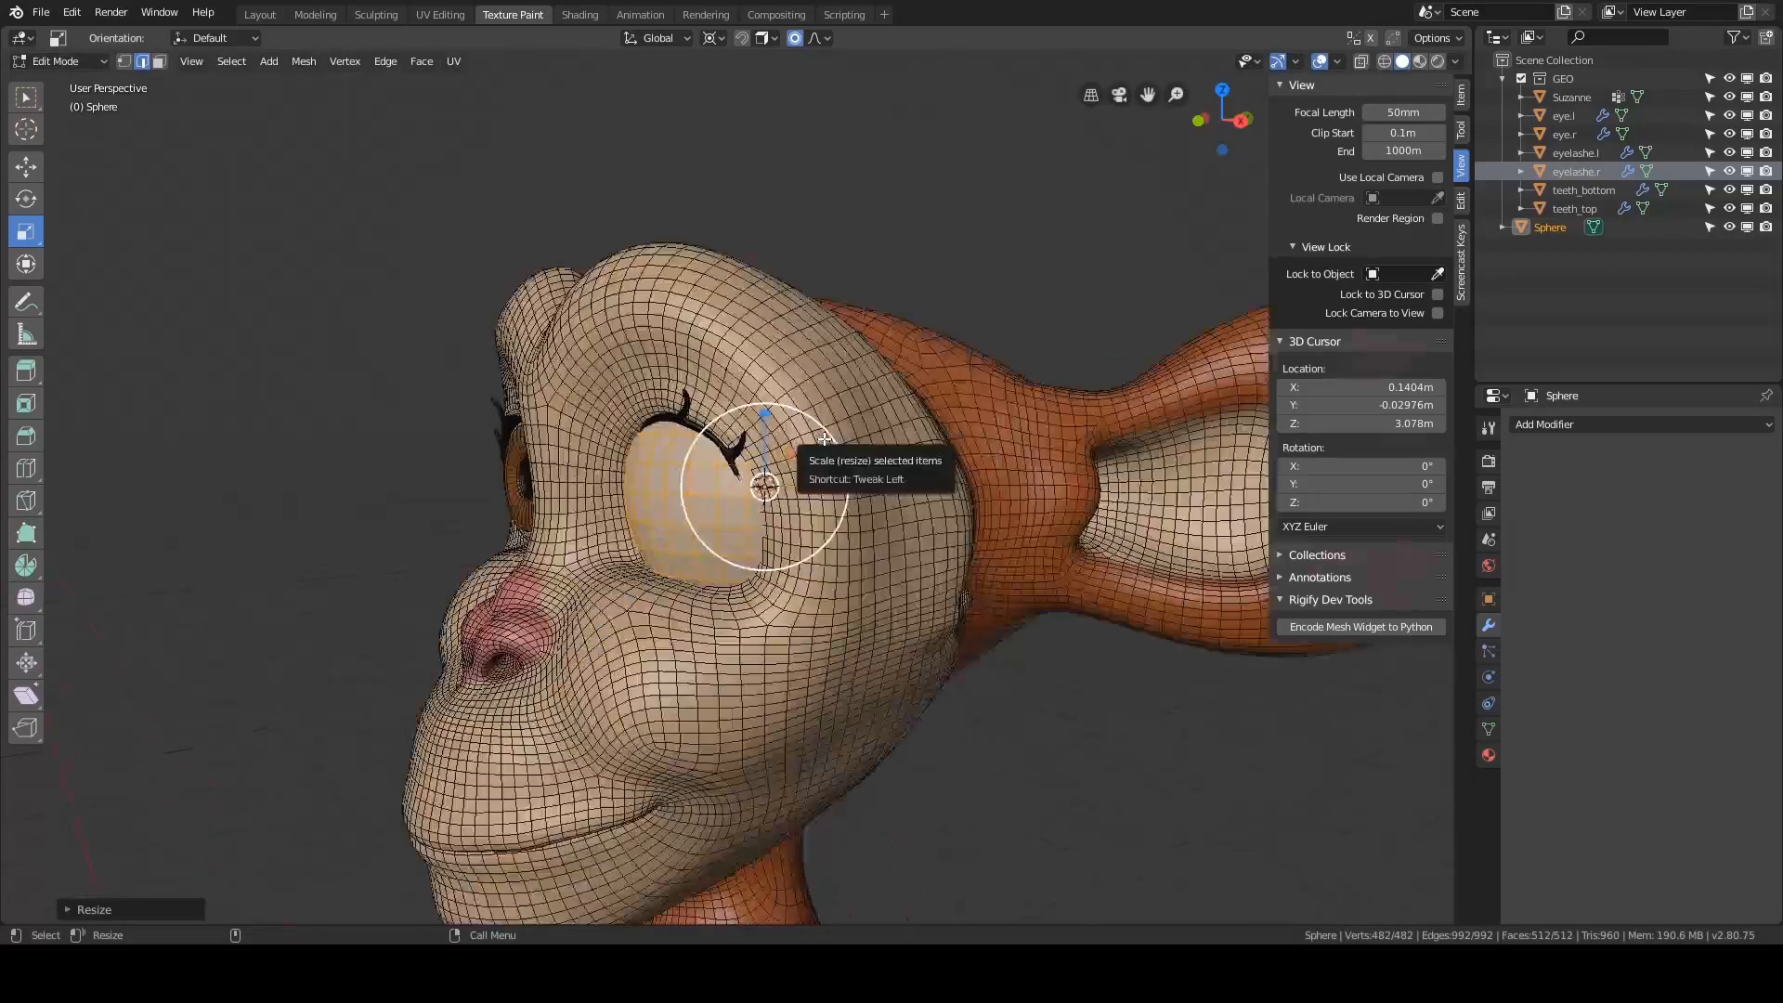
pyautogui.press('s')
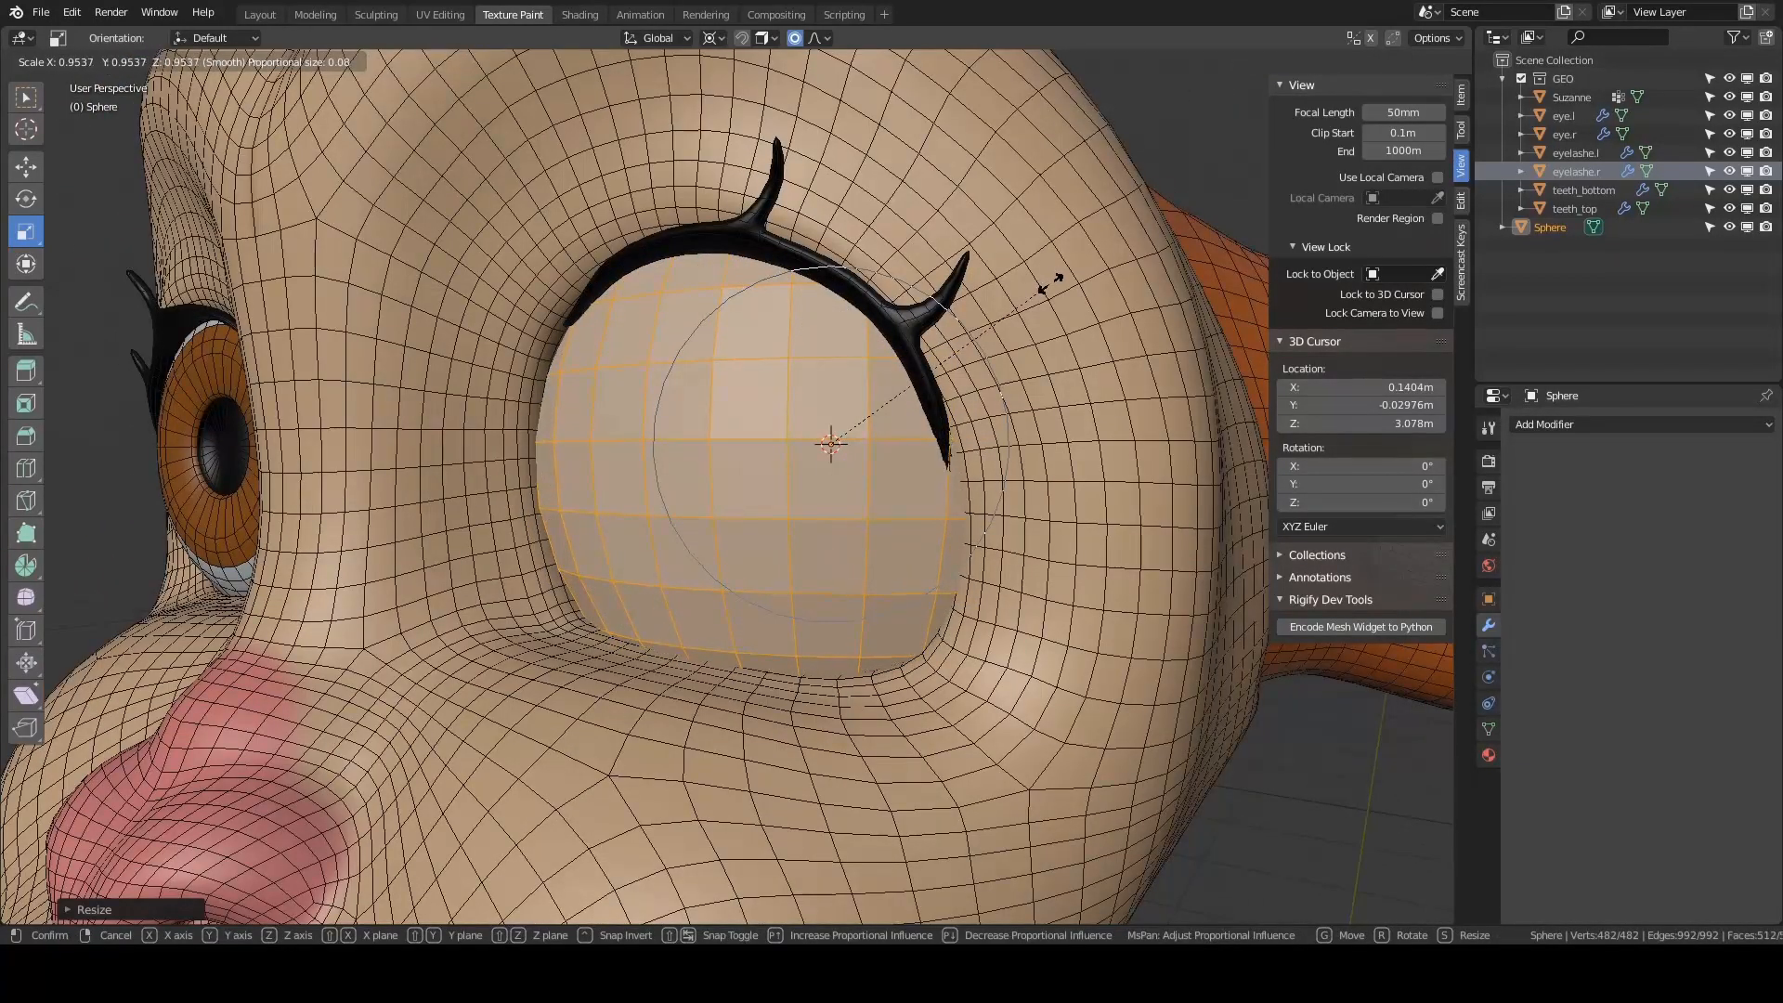
pyautogui.click(1050, 283)
pyautogui.moveTo(1050, 283)
pyautogui.mouseDown(button='middle')
pyautogui.moveTo(1081, 314)
pyautogui.moveTo(1056, 293)
pyautogui.mouseUp(button='middle')
pyautogui.press('r')
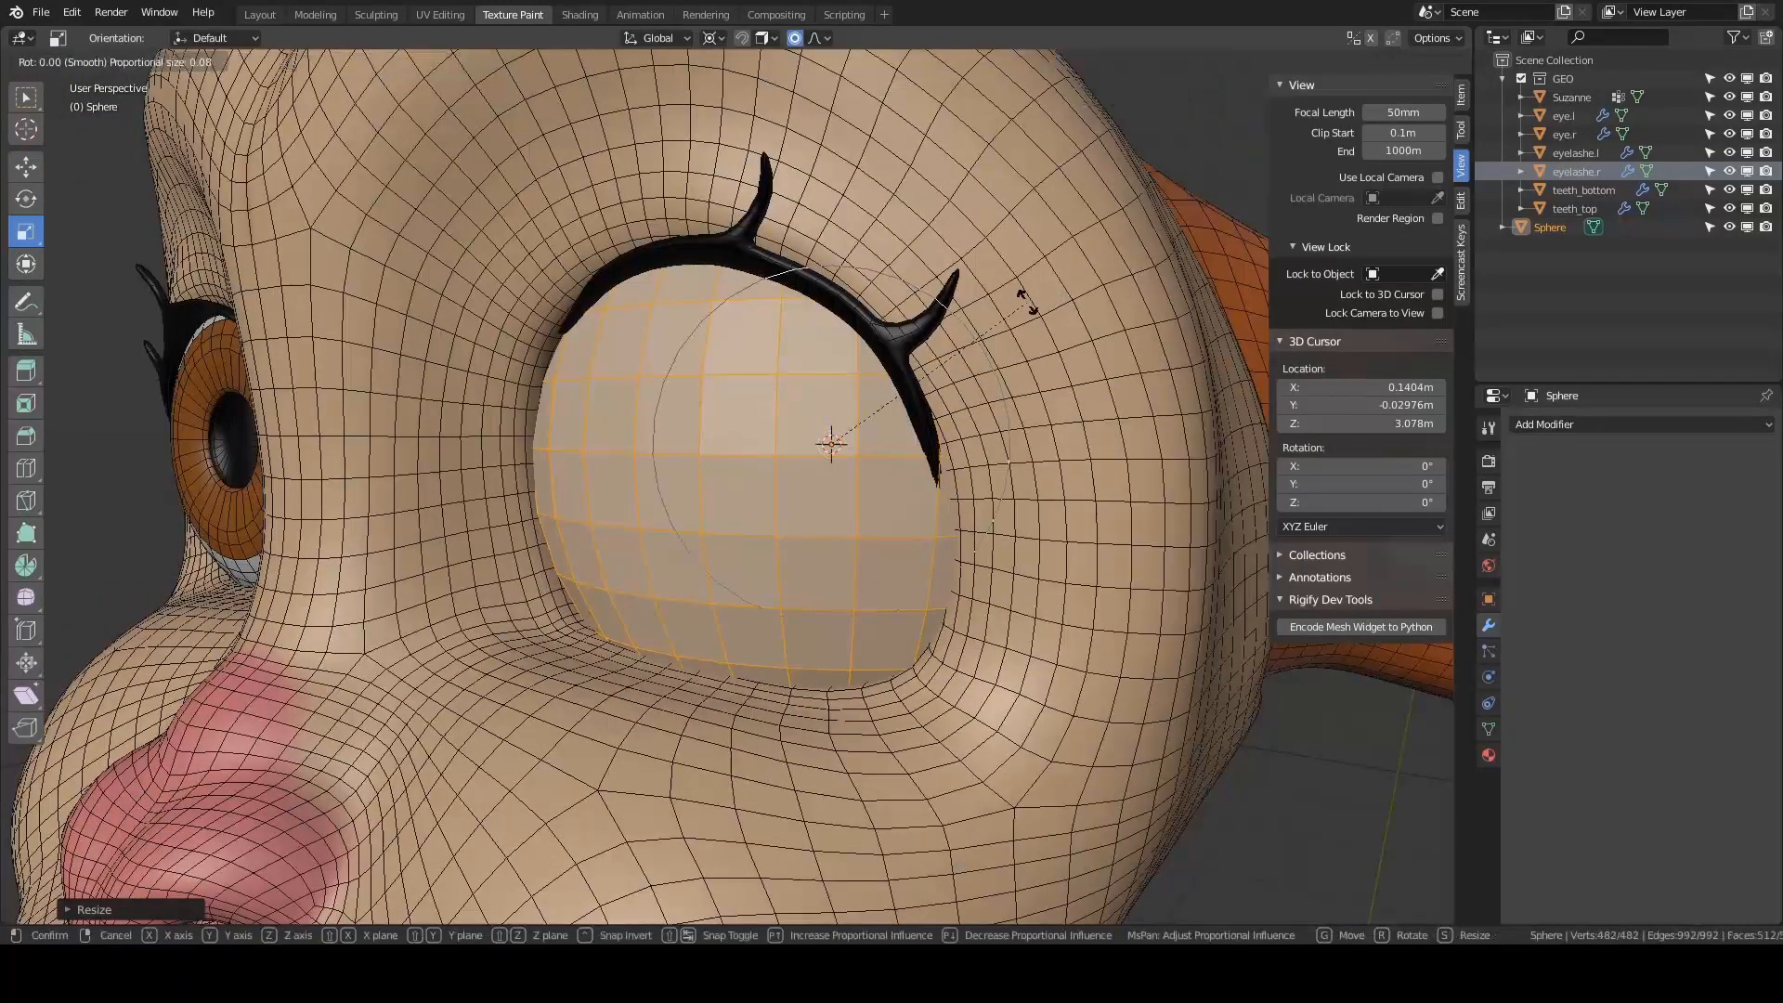
pyautogui.press('z')
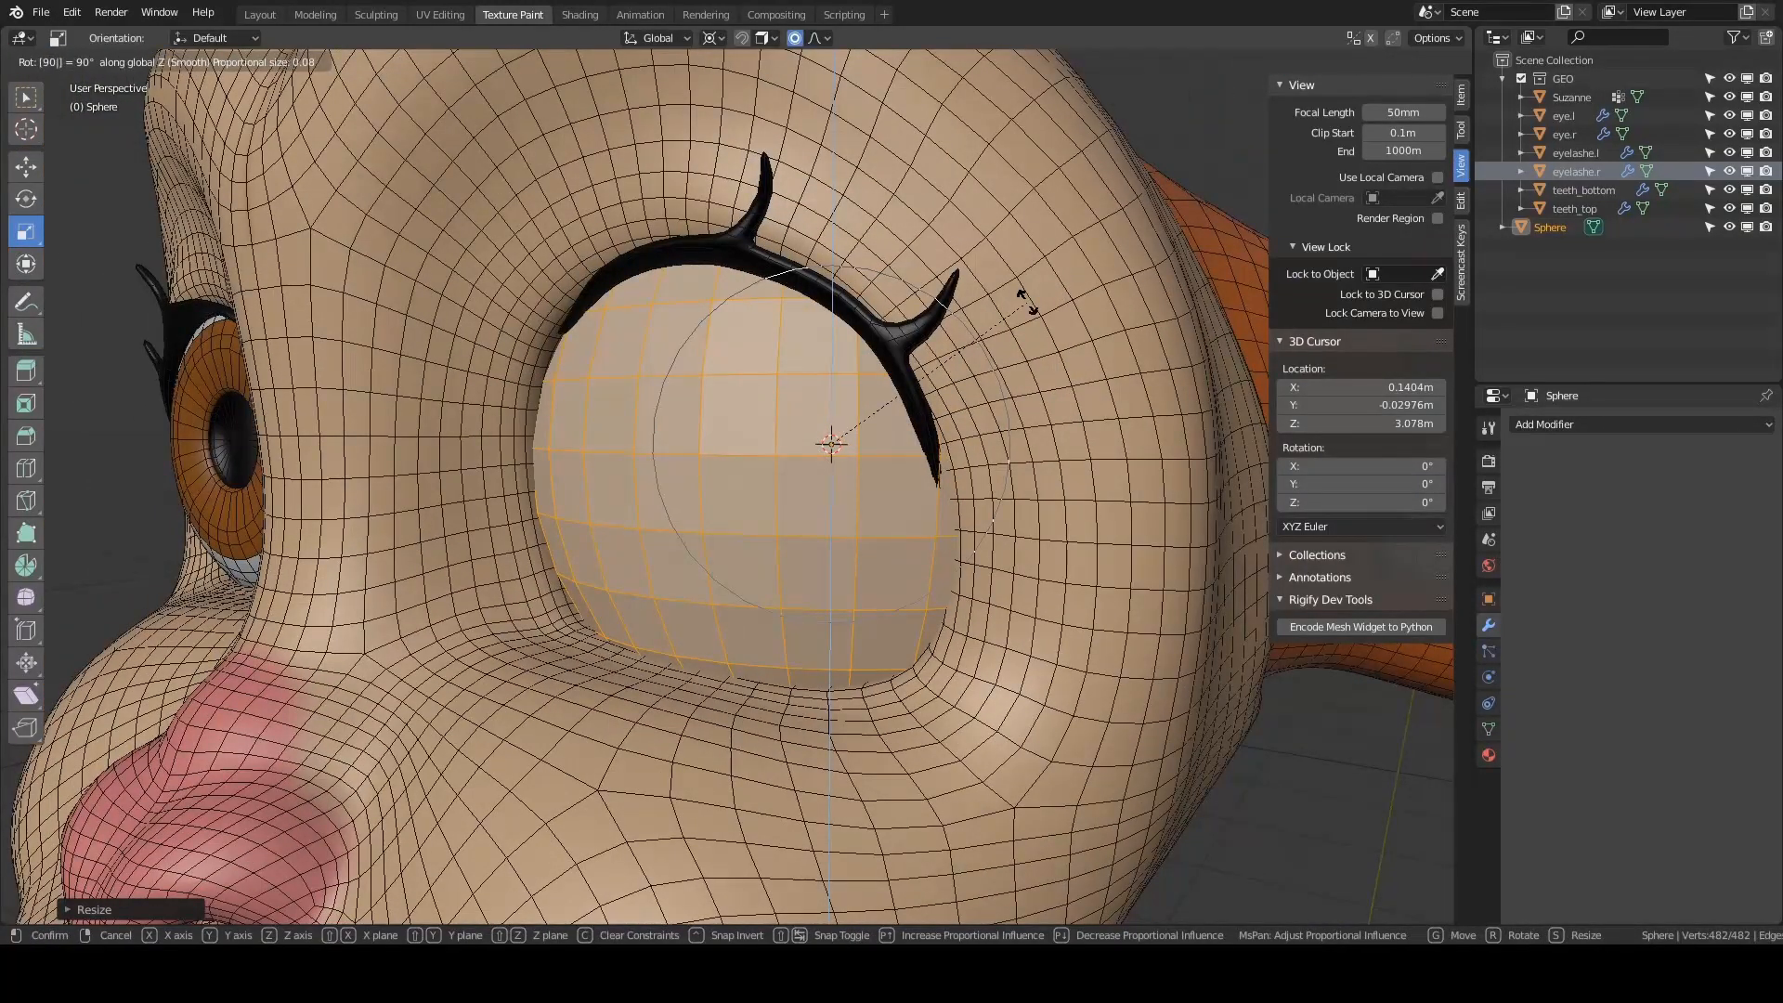
pyautogui.press('r')
pyautogui.click(1027, 302)
pyautogui.moveTo(1027, 302); pyautogui.dragTo(1034, 305, button='middle')
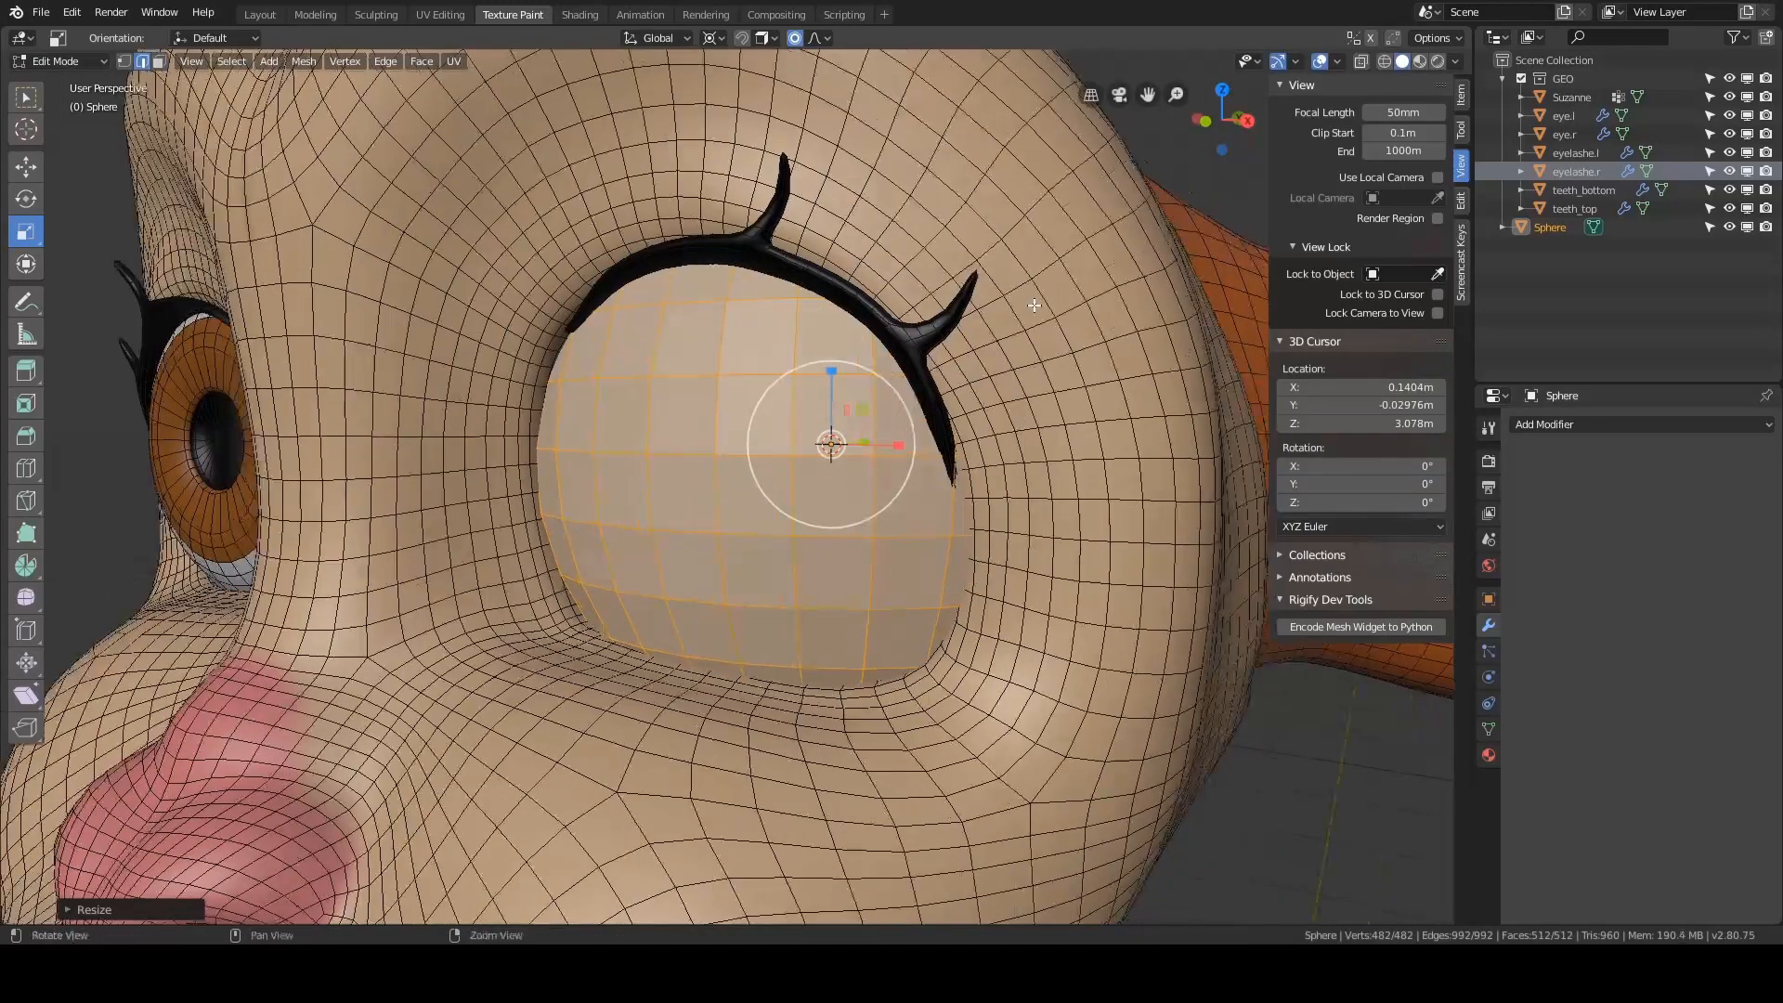
# - Rotate the whole sphere mesh 90° about the X axis and look at it from the right side
pyautogui.write('rx90')
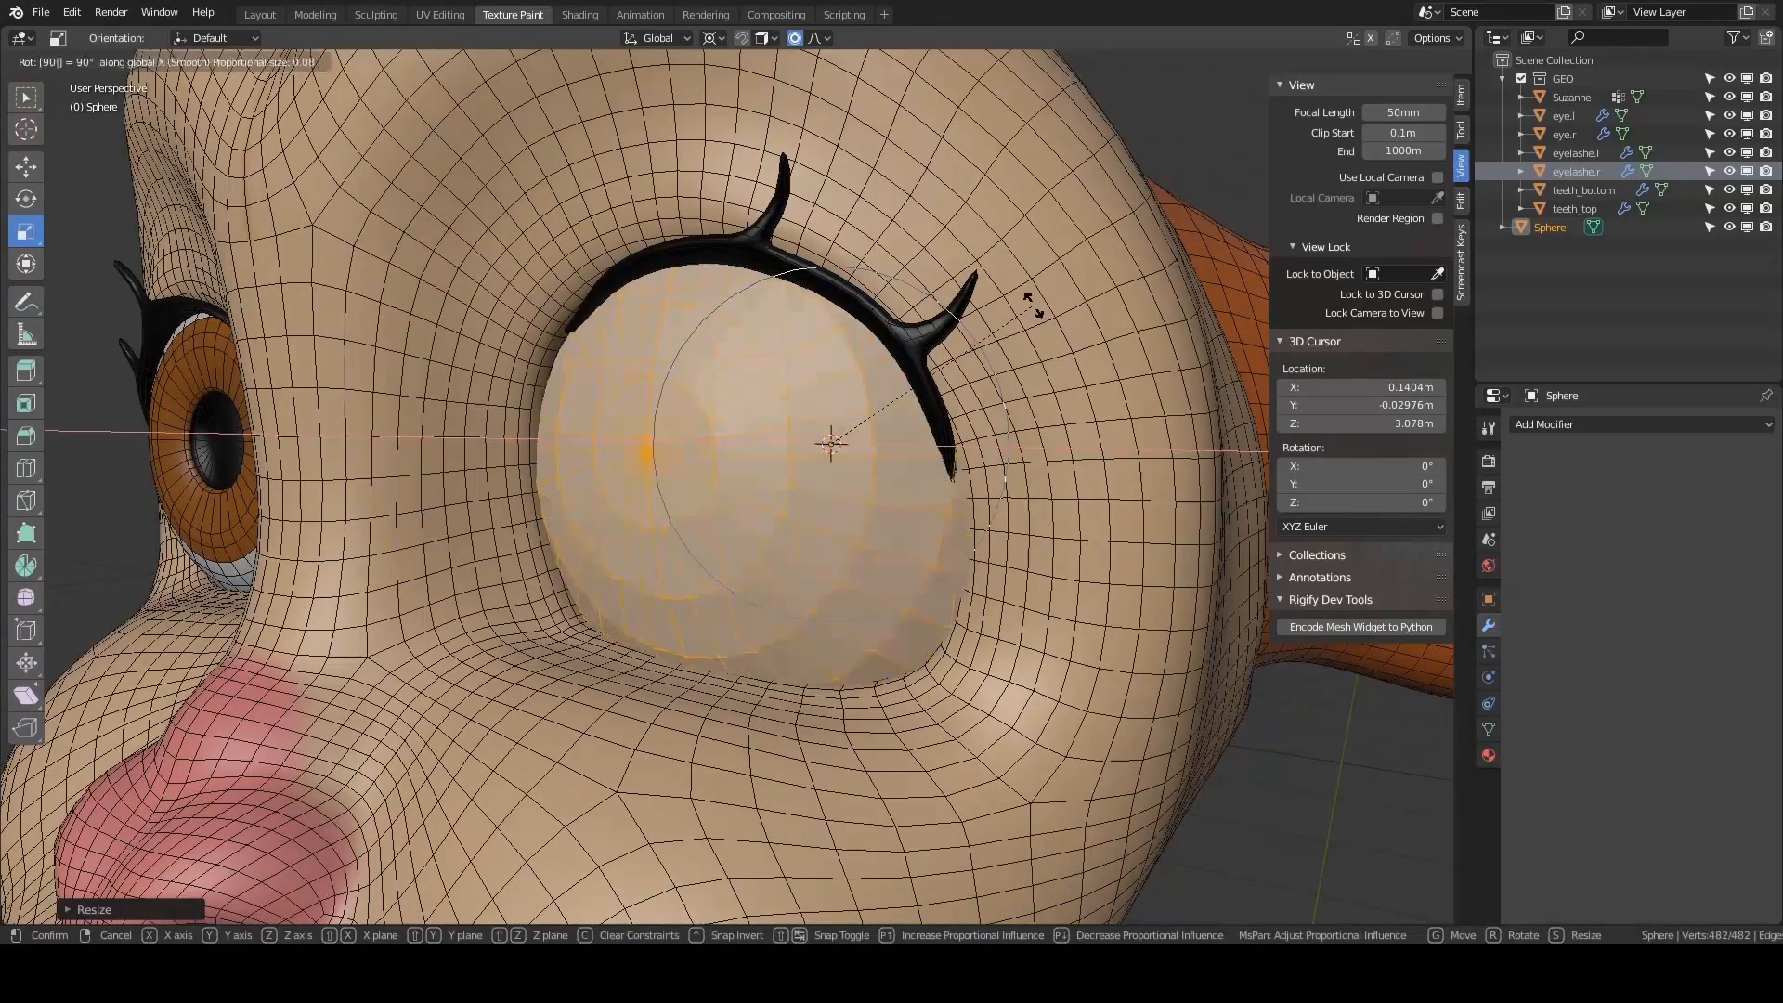
pyautogui.press('Return')
pyautogui.moveTo(1033, 304); pyautogui.dragTo(798, 283, button='middle')
pyautogui.press('`')
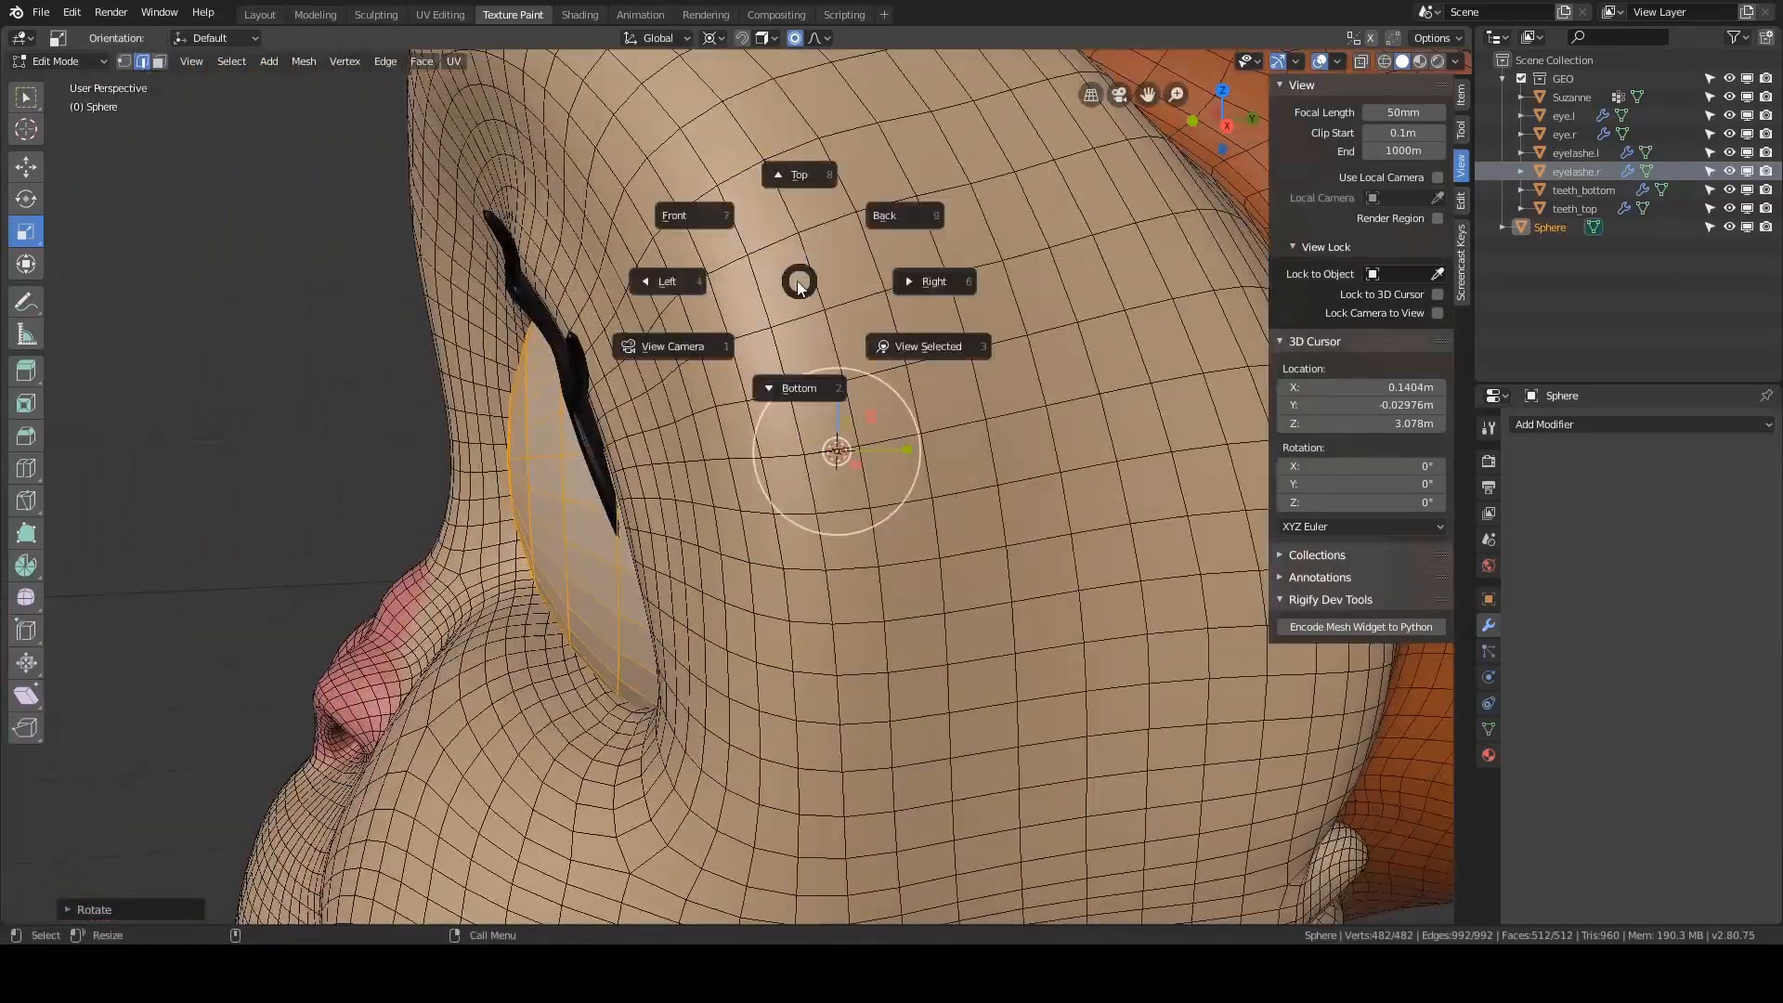
pyautogui.click(880, 288)
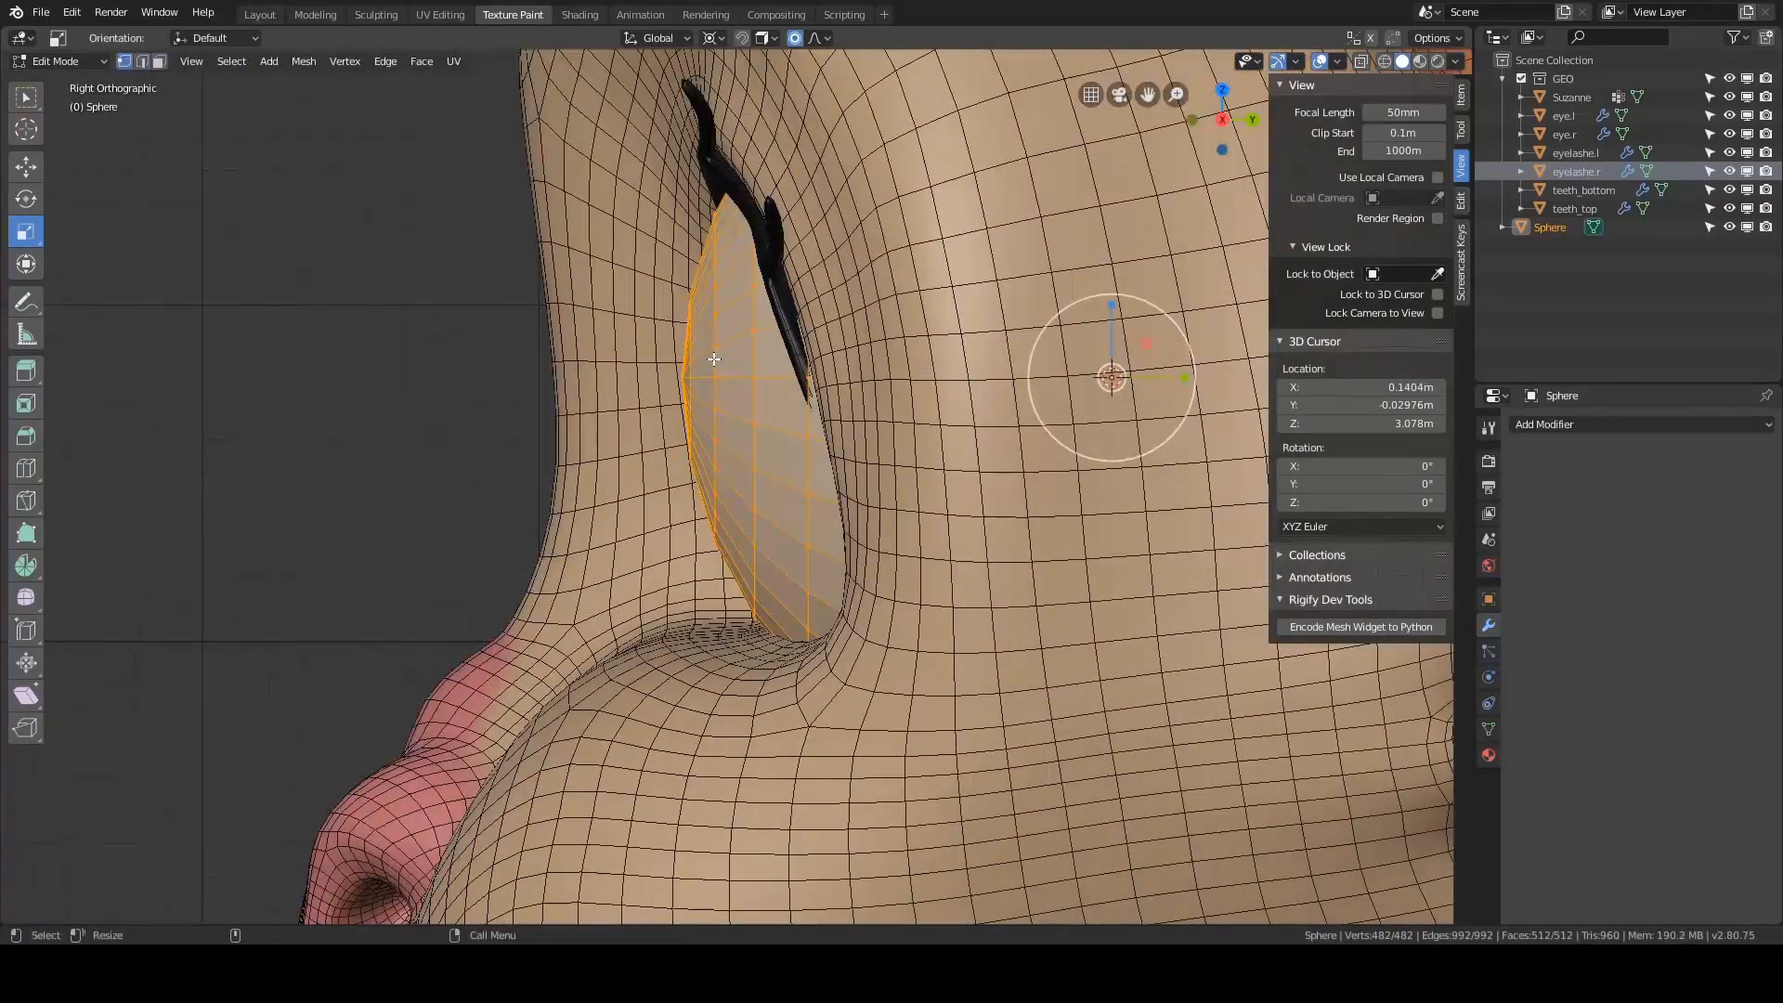
# - Select the sphere's front pole vertex, grow the selection by one ring and set the pivot point to the selection instead of the 3D cursor
pyautogui.click(681, 375)
pyautogui.moveTo(681, 375); pyautogui.dragTo(638, 422, button='middle')
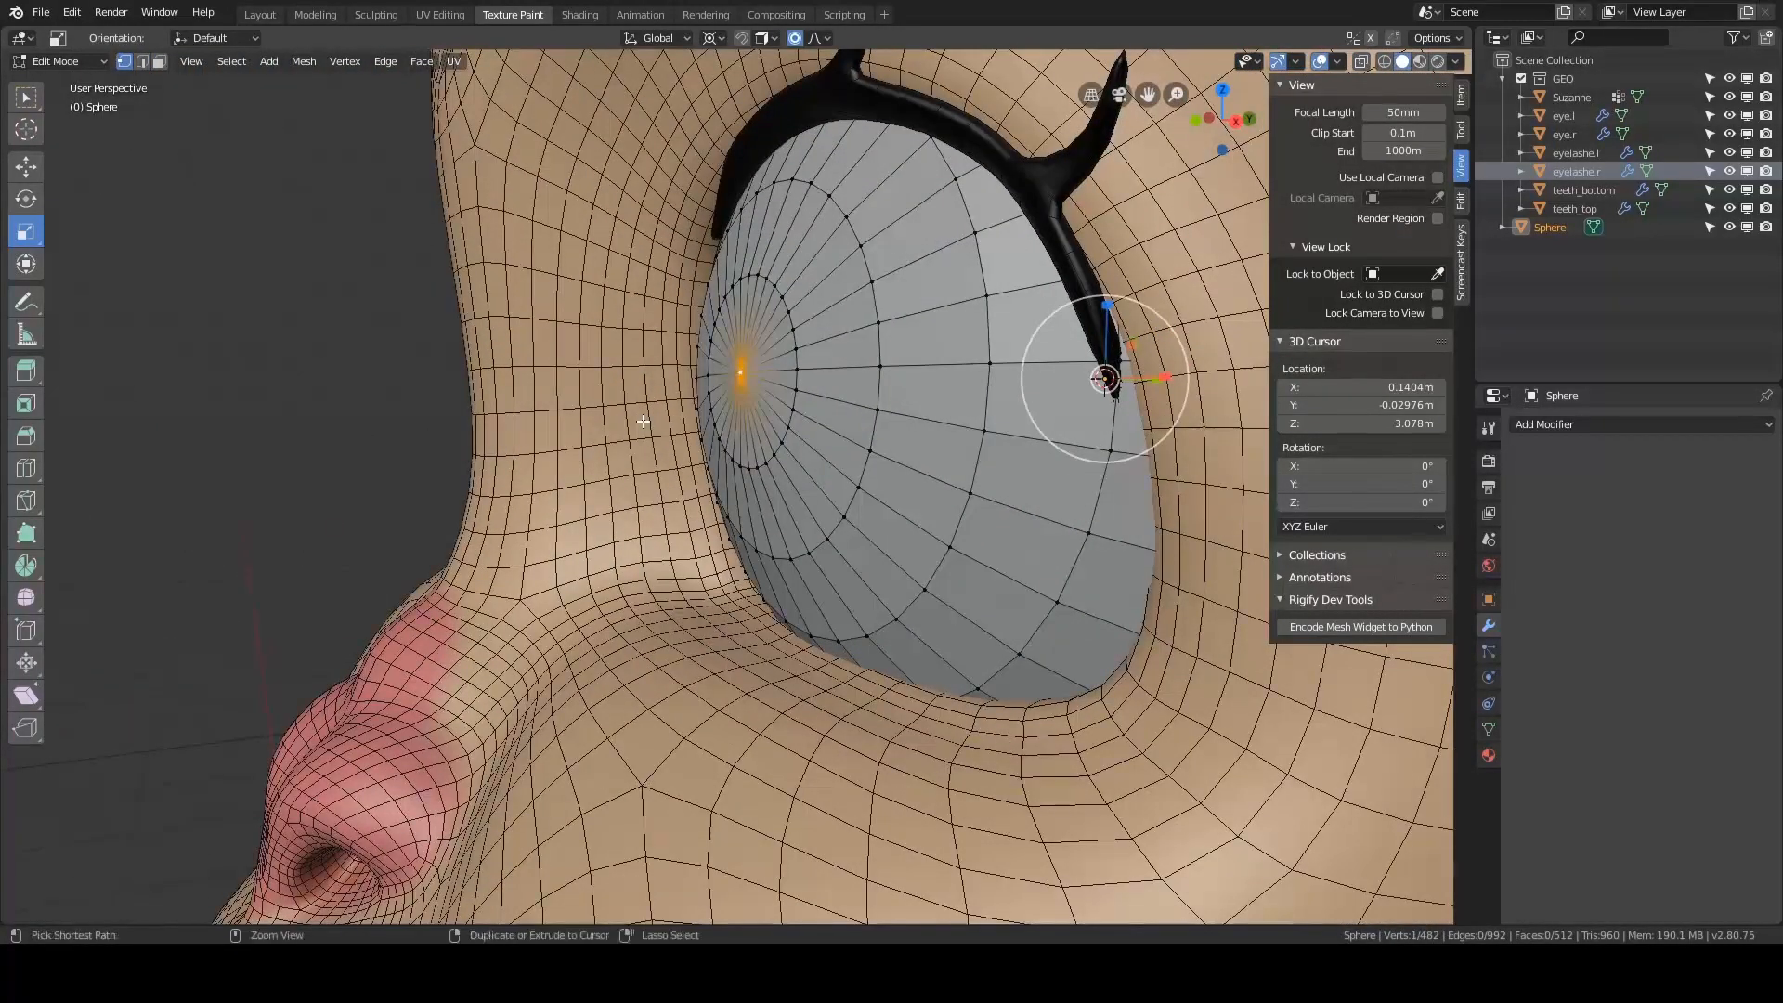
pyautogui.press('ctrl+KP_Add')
pyautogui.press('`')
pyautogui.click(731, 415)
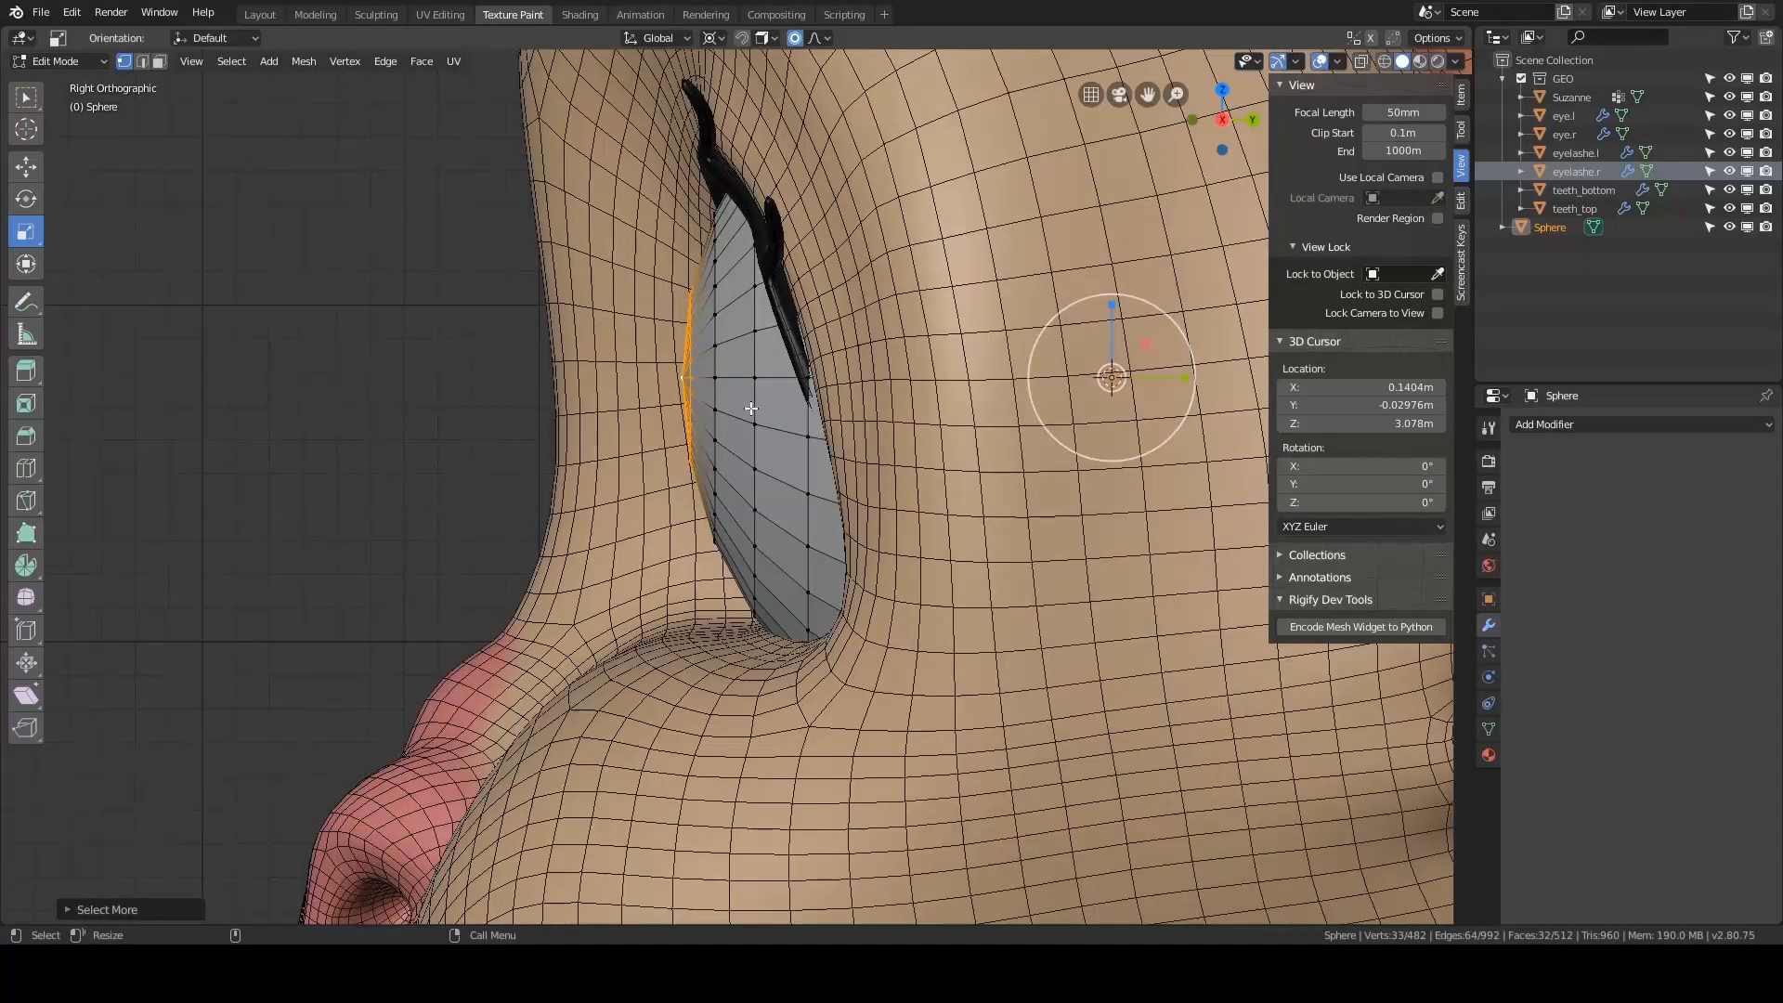
pyautogui.click(760, 302)
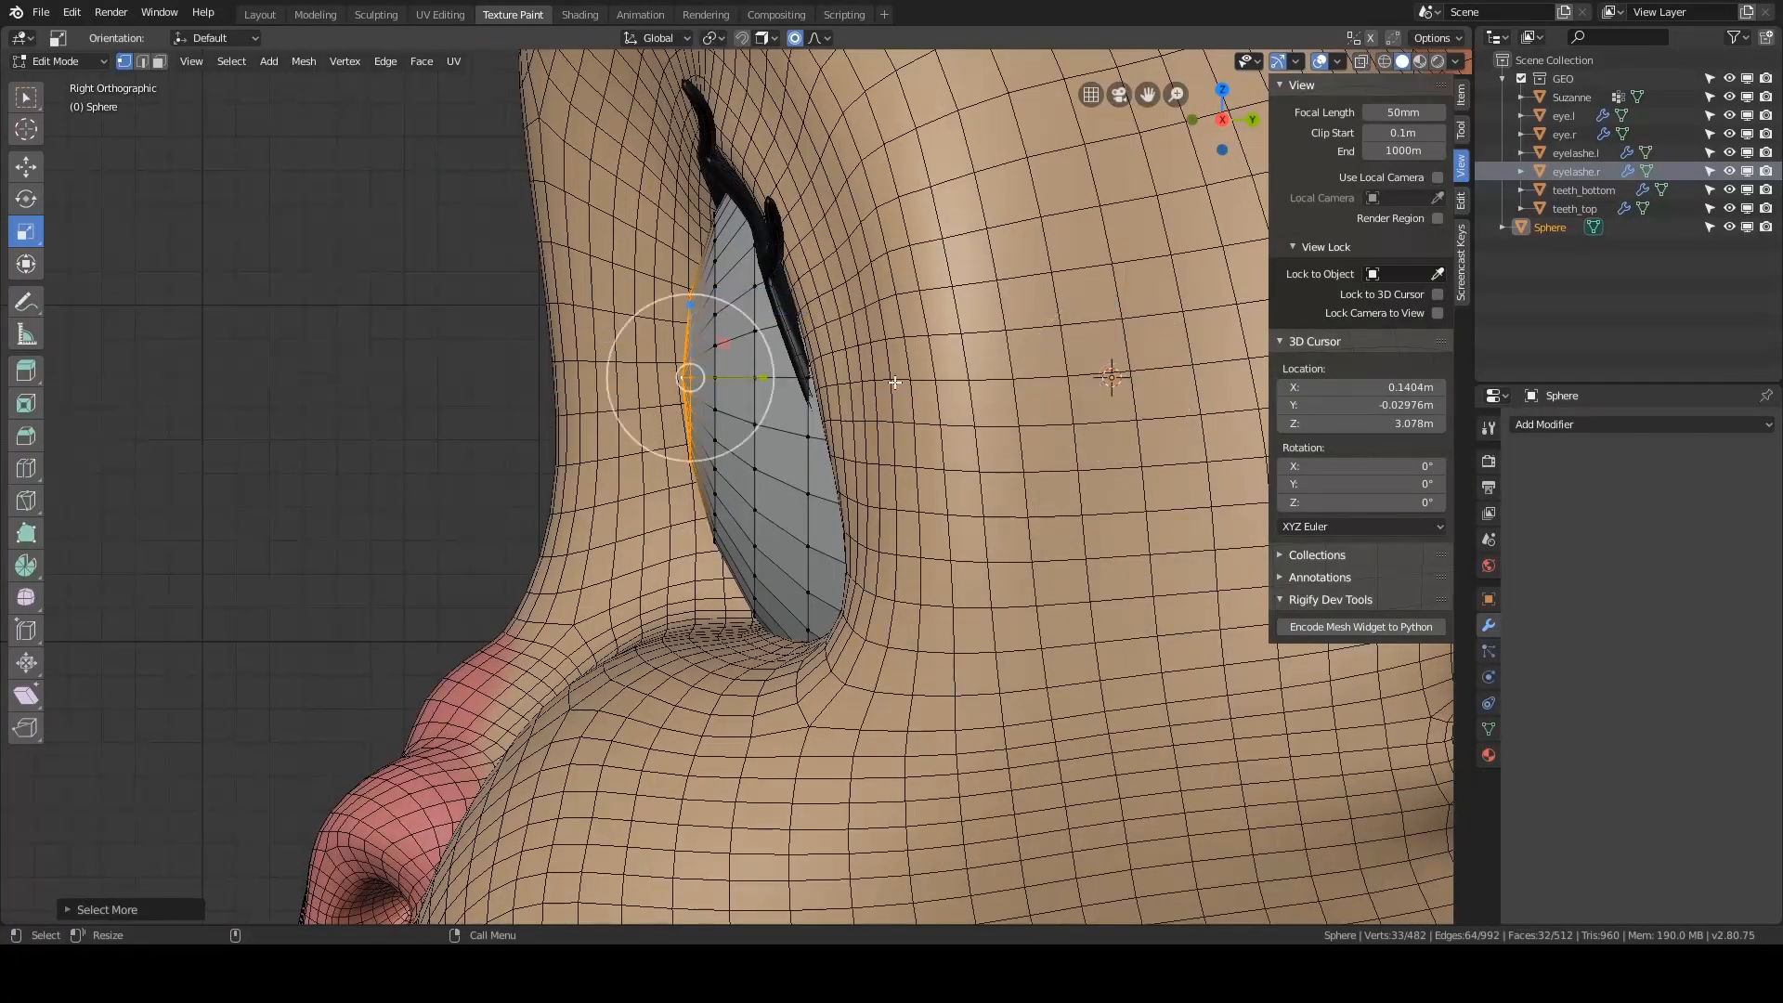
# - Move the pole and its first ring about 0.0087 m forward along Y, using proportional editing with a size of 0.03
pyautogui.moveTo(895, 382)
pyautogui.keyDown('shift'); pyautogui.mouseDown(button='middle')
pyautogui.moveTo(956, 433)
pyautogui.moveTo(891, 396)
pyautogui.mouseUp(button='middle'); pyautogui.keyUp('shift')
pyautogui.scroll(1, 958, 413)
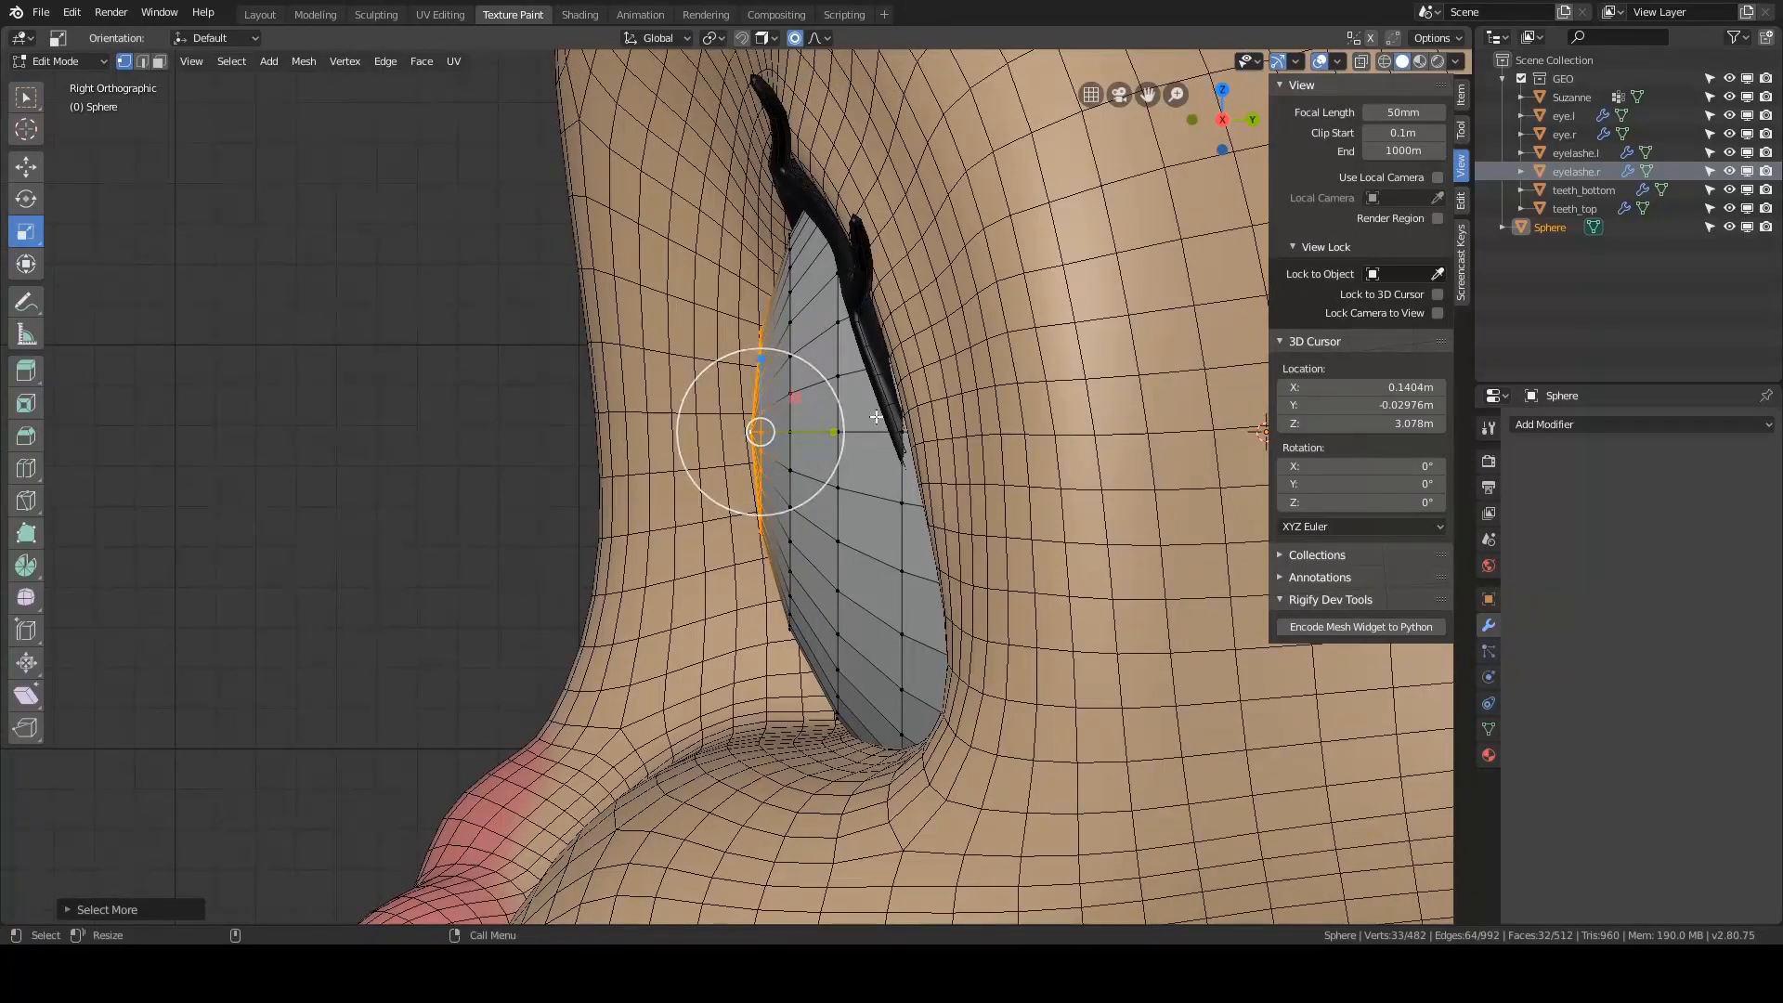
pyautogui.press('g')
pyautogui.press('y')
pyautogui.scroll(2, 868, 415)
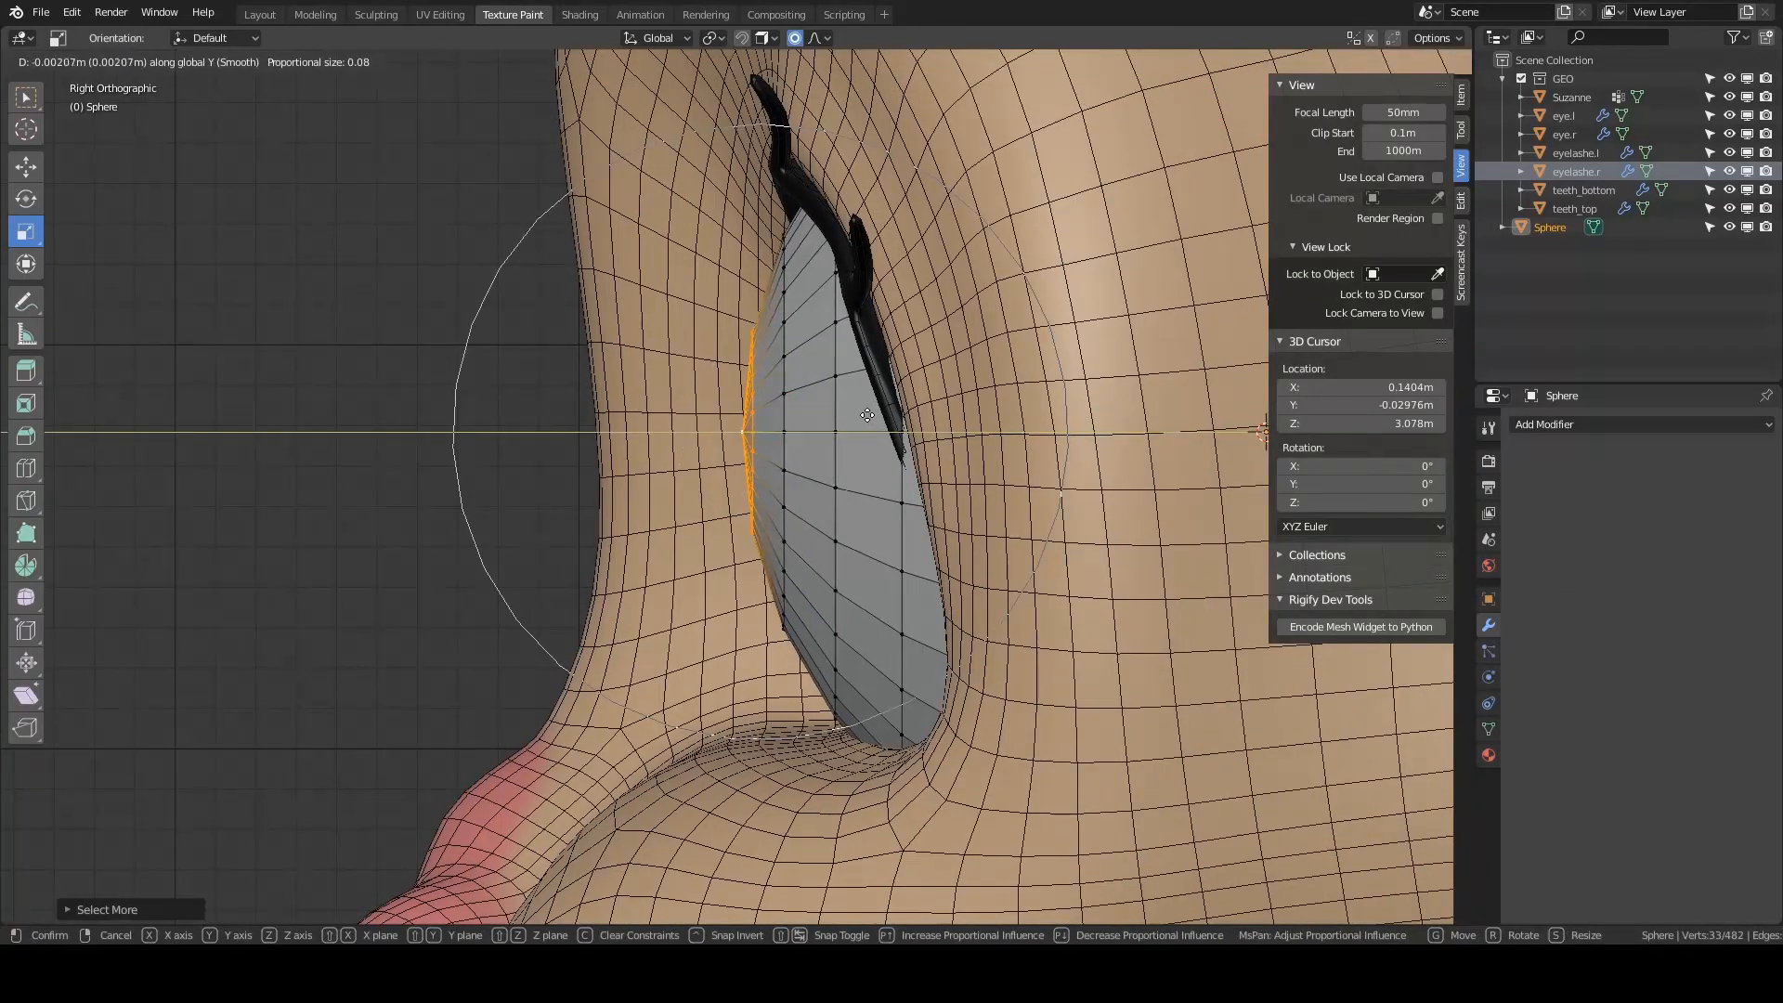
pyautogui.scroll(5, 868, 415)
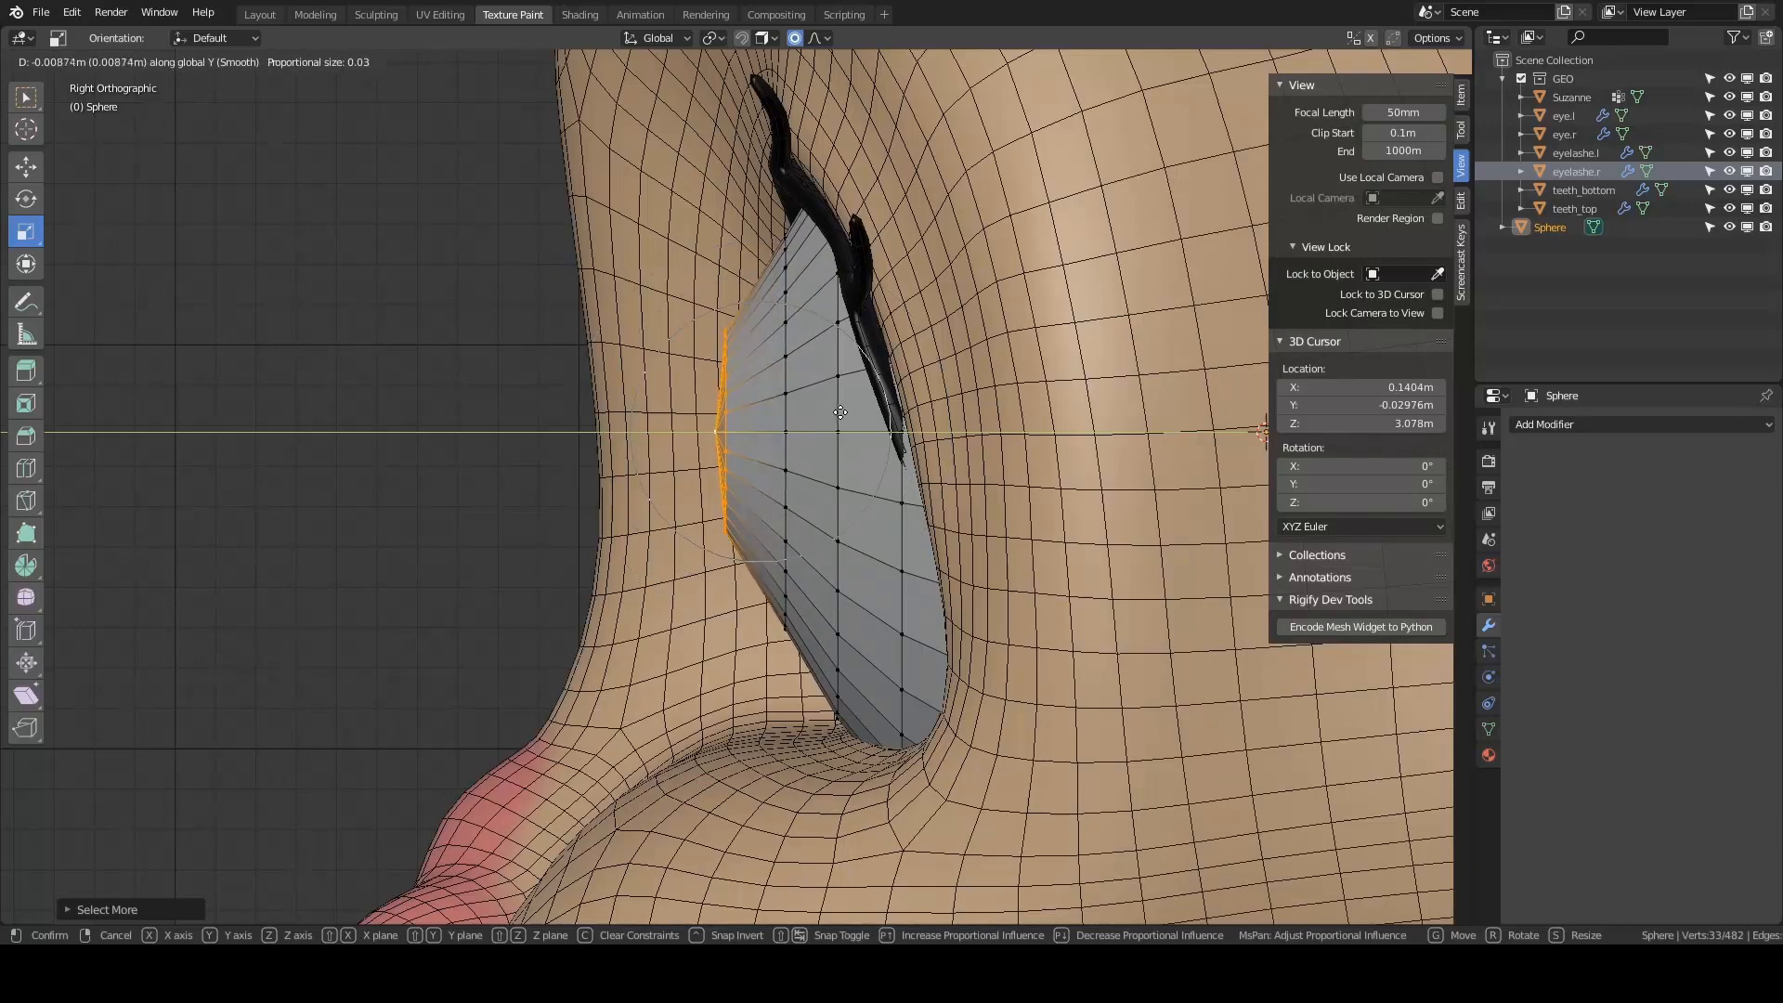
pyautogui.click(840, 412)
# - Add one centered loop cut between the bulge's front ring and the next ring behind it
pyautogui.hotkey('alt', 'a')
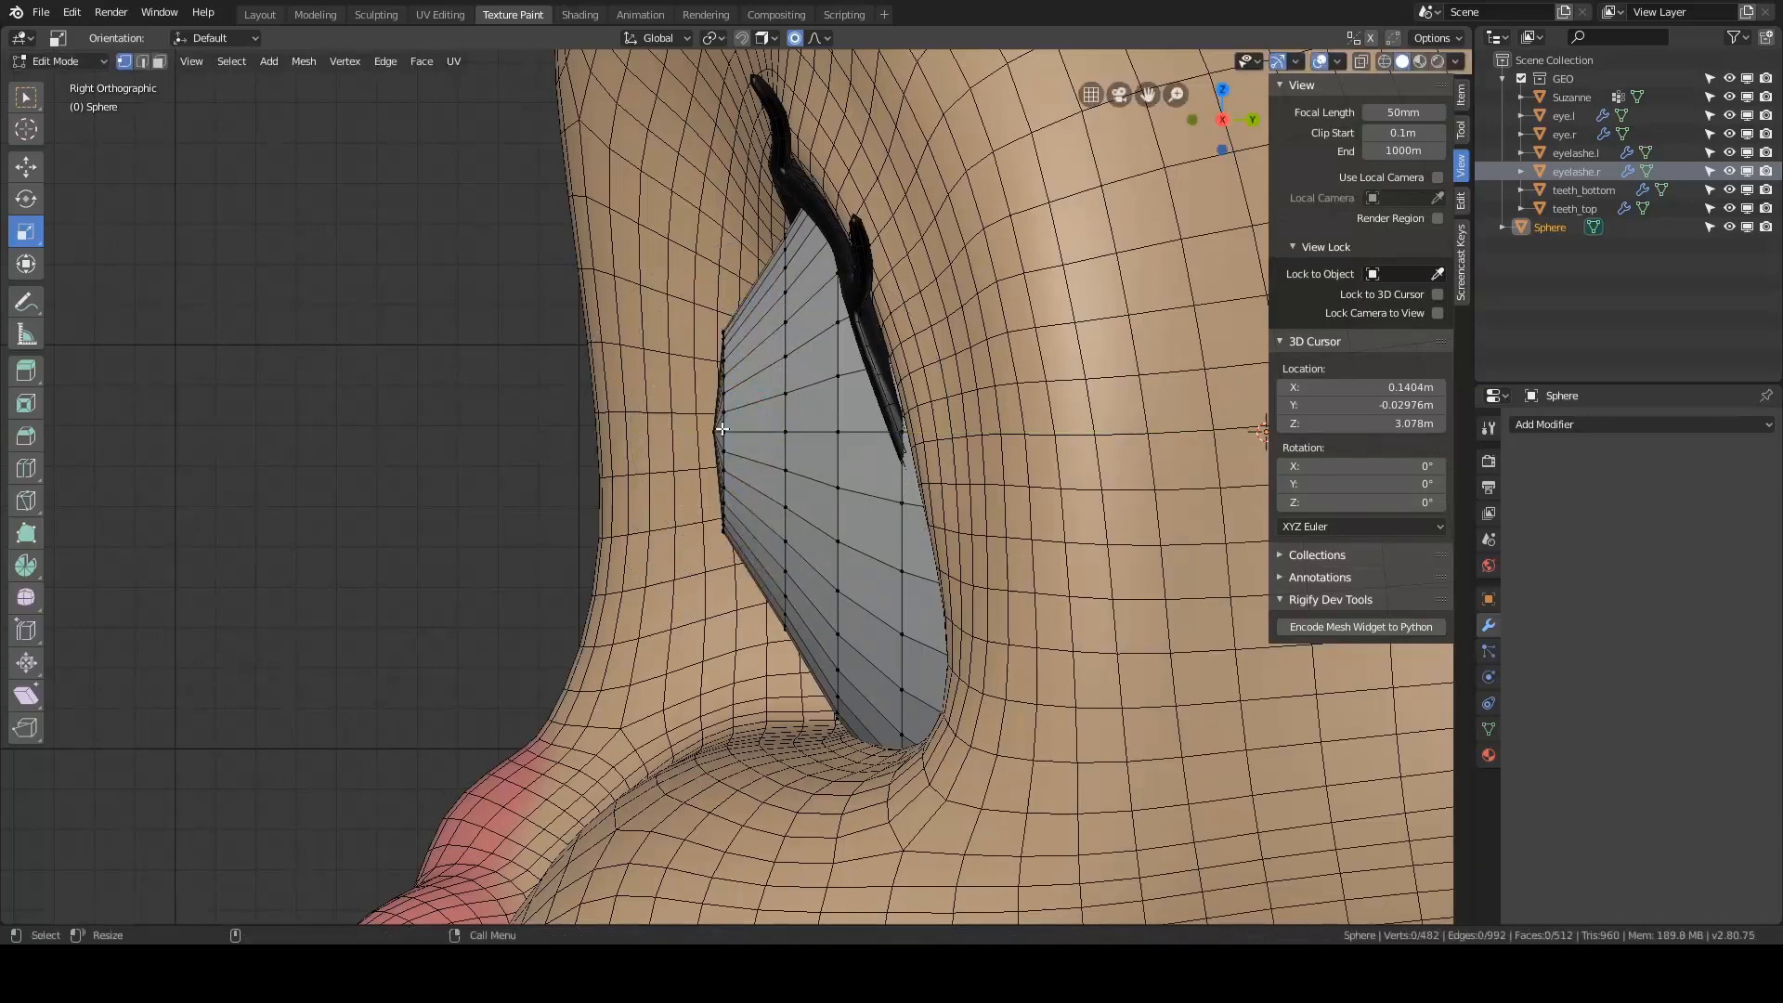
pyautogui.hotkey('ctrl', 'r')
pyautogui.click(752, 427)
pyautogui.rightClick(752, 427)
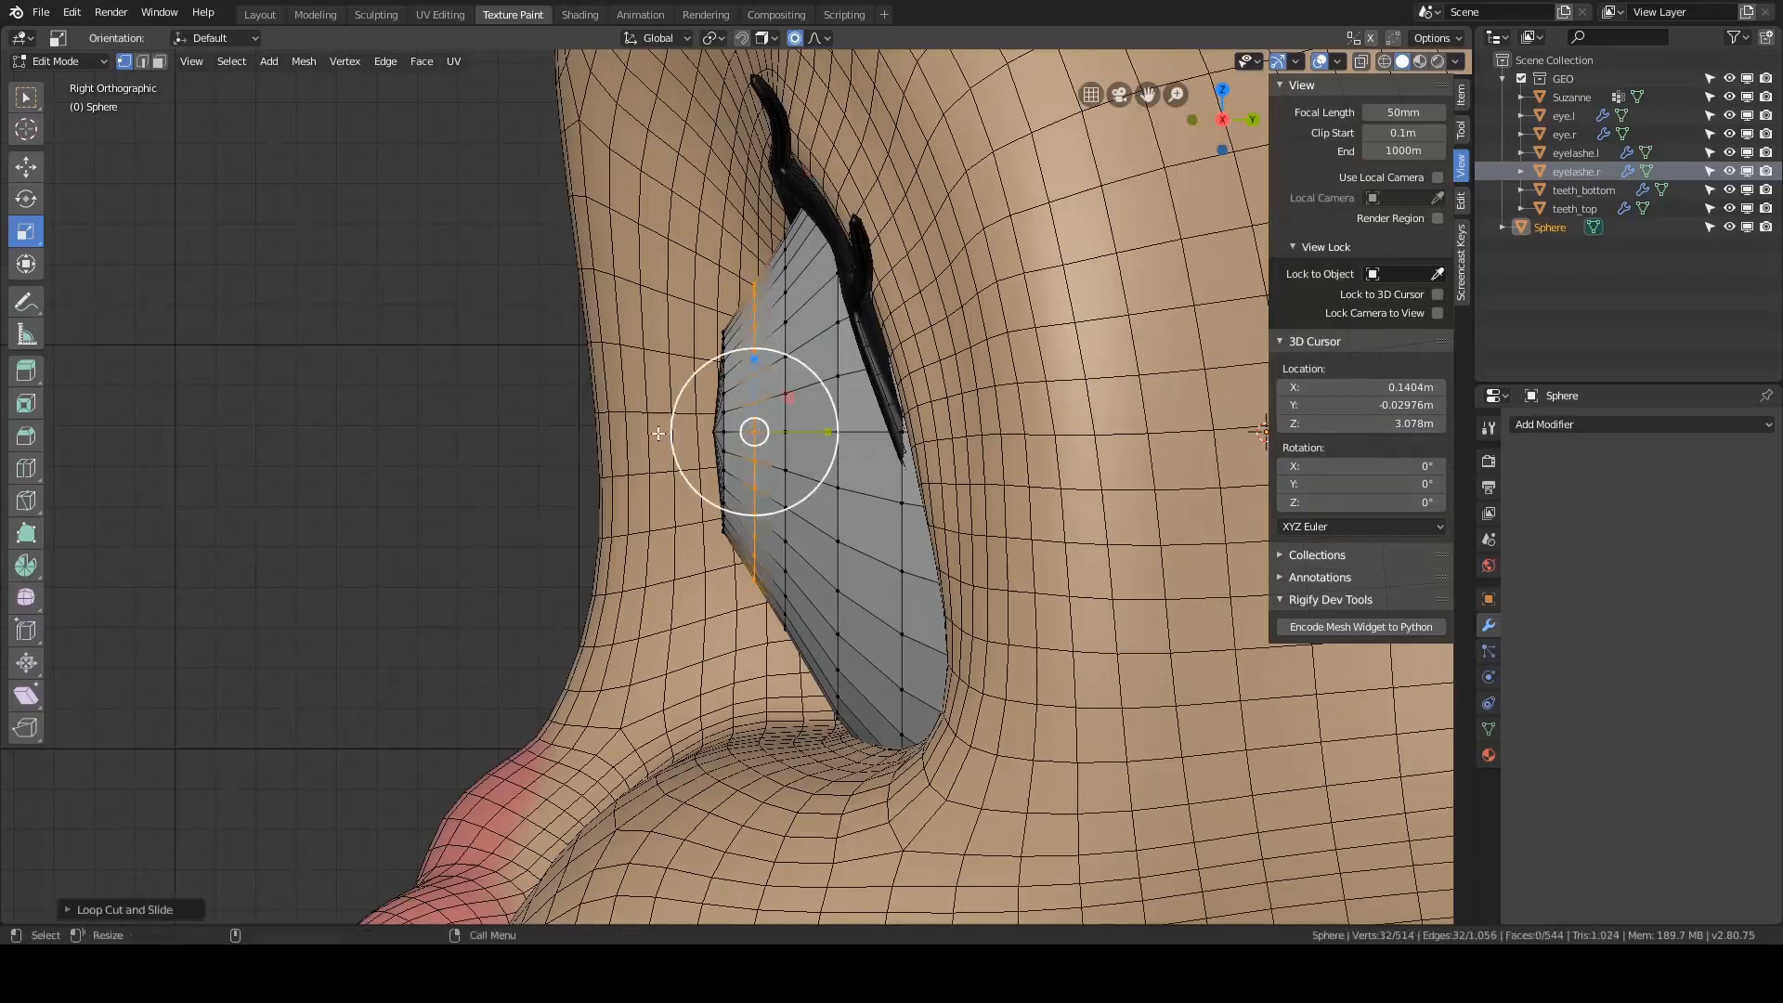
# - Edge-slide the bulge's front ring toward the pole to round off the tip
pyautogui.hotkey('alt', 'a')
pyautogui.scroll(3, 518, 421)
pyautogui.keyDown('alt'); pyautogui.click(712, 414); pyautogui.keyUp('alt')
pyautogui.hotkey('ctrl', 'e')
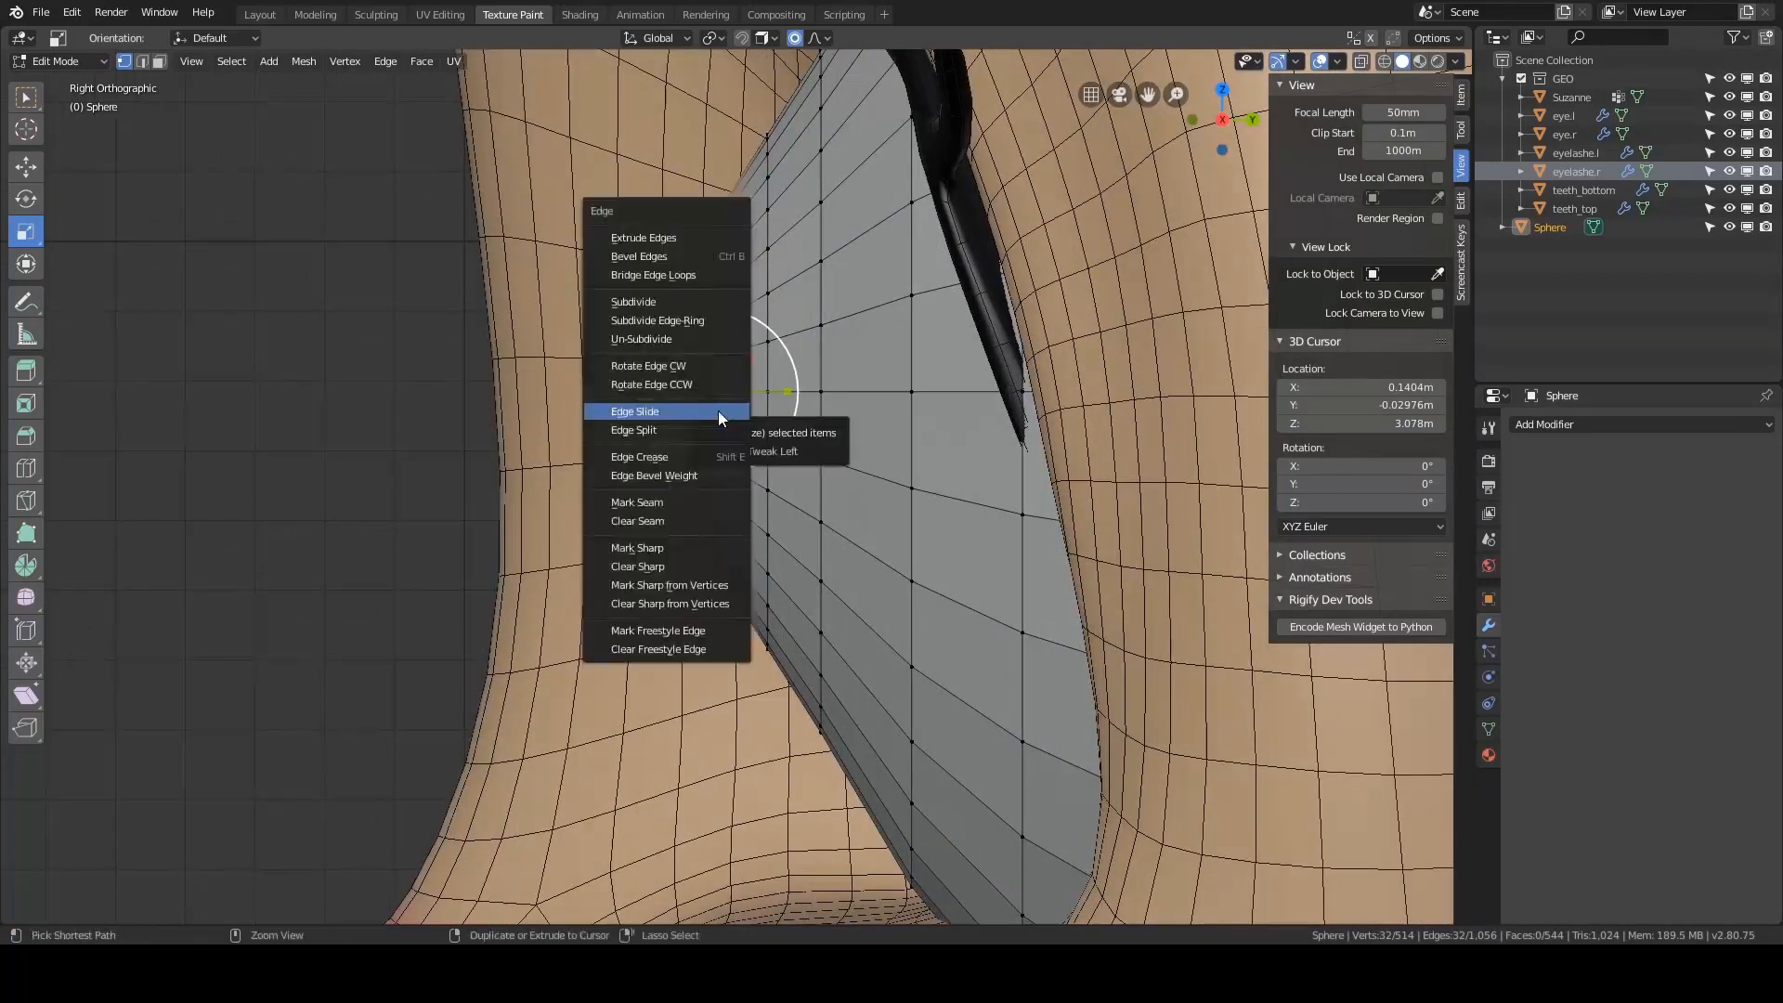
pyautogui.click(716, 410)
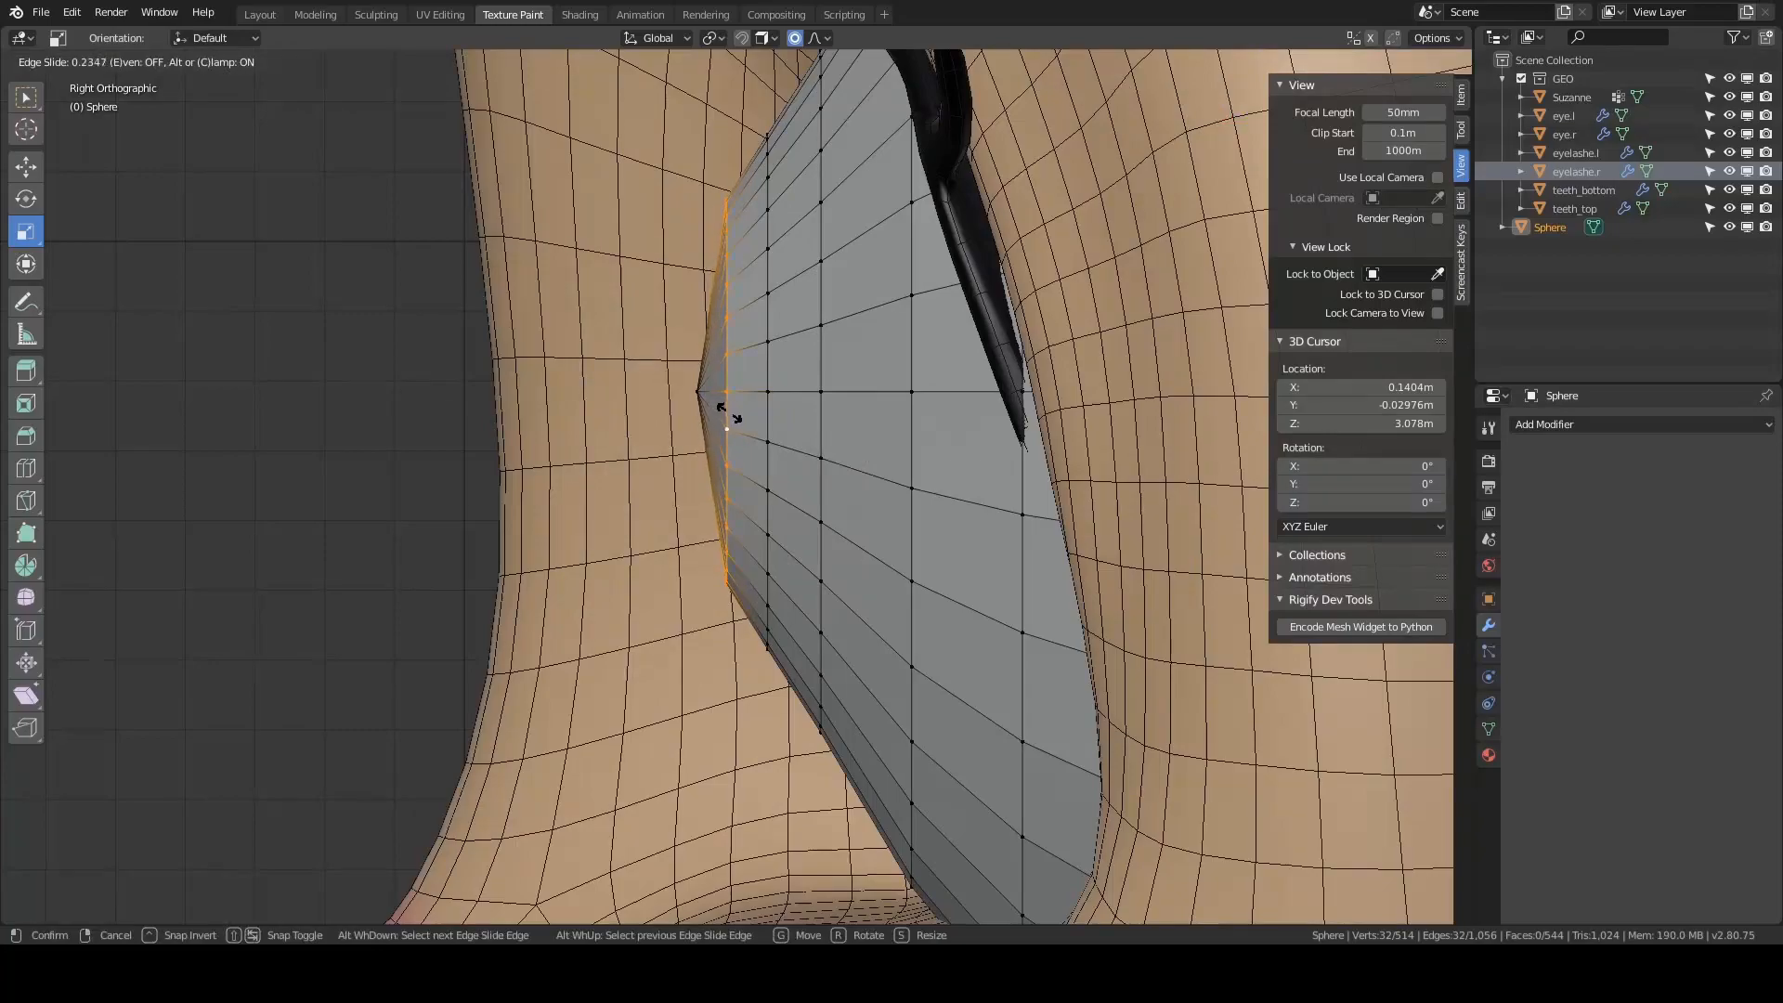
pyautogui.click(728, 386)
# - Edge-slide the loop behind the new loop cut to even out the bulge's side profile, and deselect everything
pyautogui.keyDown('alt'); pyautogui.click(821, 390); pyautogui.keyUp('alt')
pyautogui.press('g')
pyautogui.press('g')
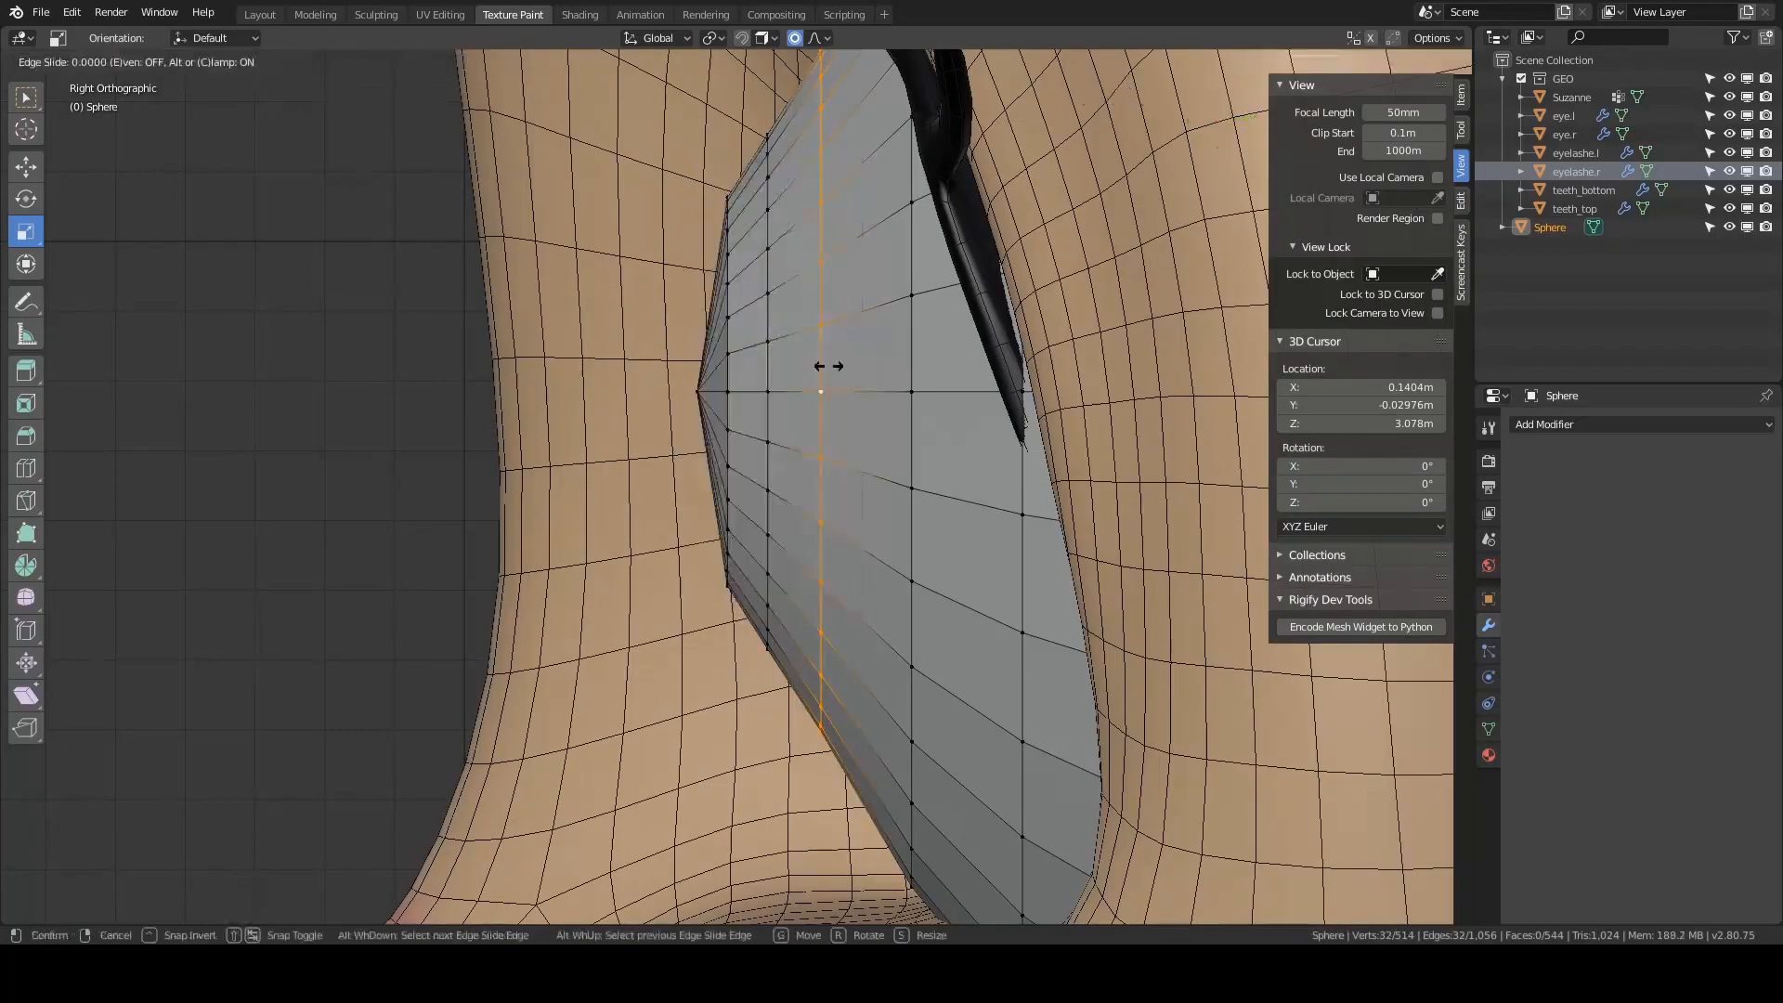
pyautogui.click(835, 367)
pyautogui.click(409, 447)
# - Select a loop around the front of the bulge and edge-slide it to even the ring spacing
pyautogui.moveTo(478, 438); pyautogui.dragTo(795, 420, button='middle')
pyautogui.scroll(-4, 715, 426)
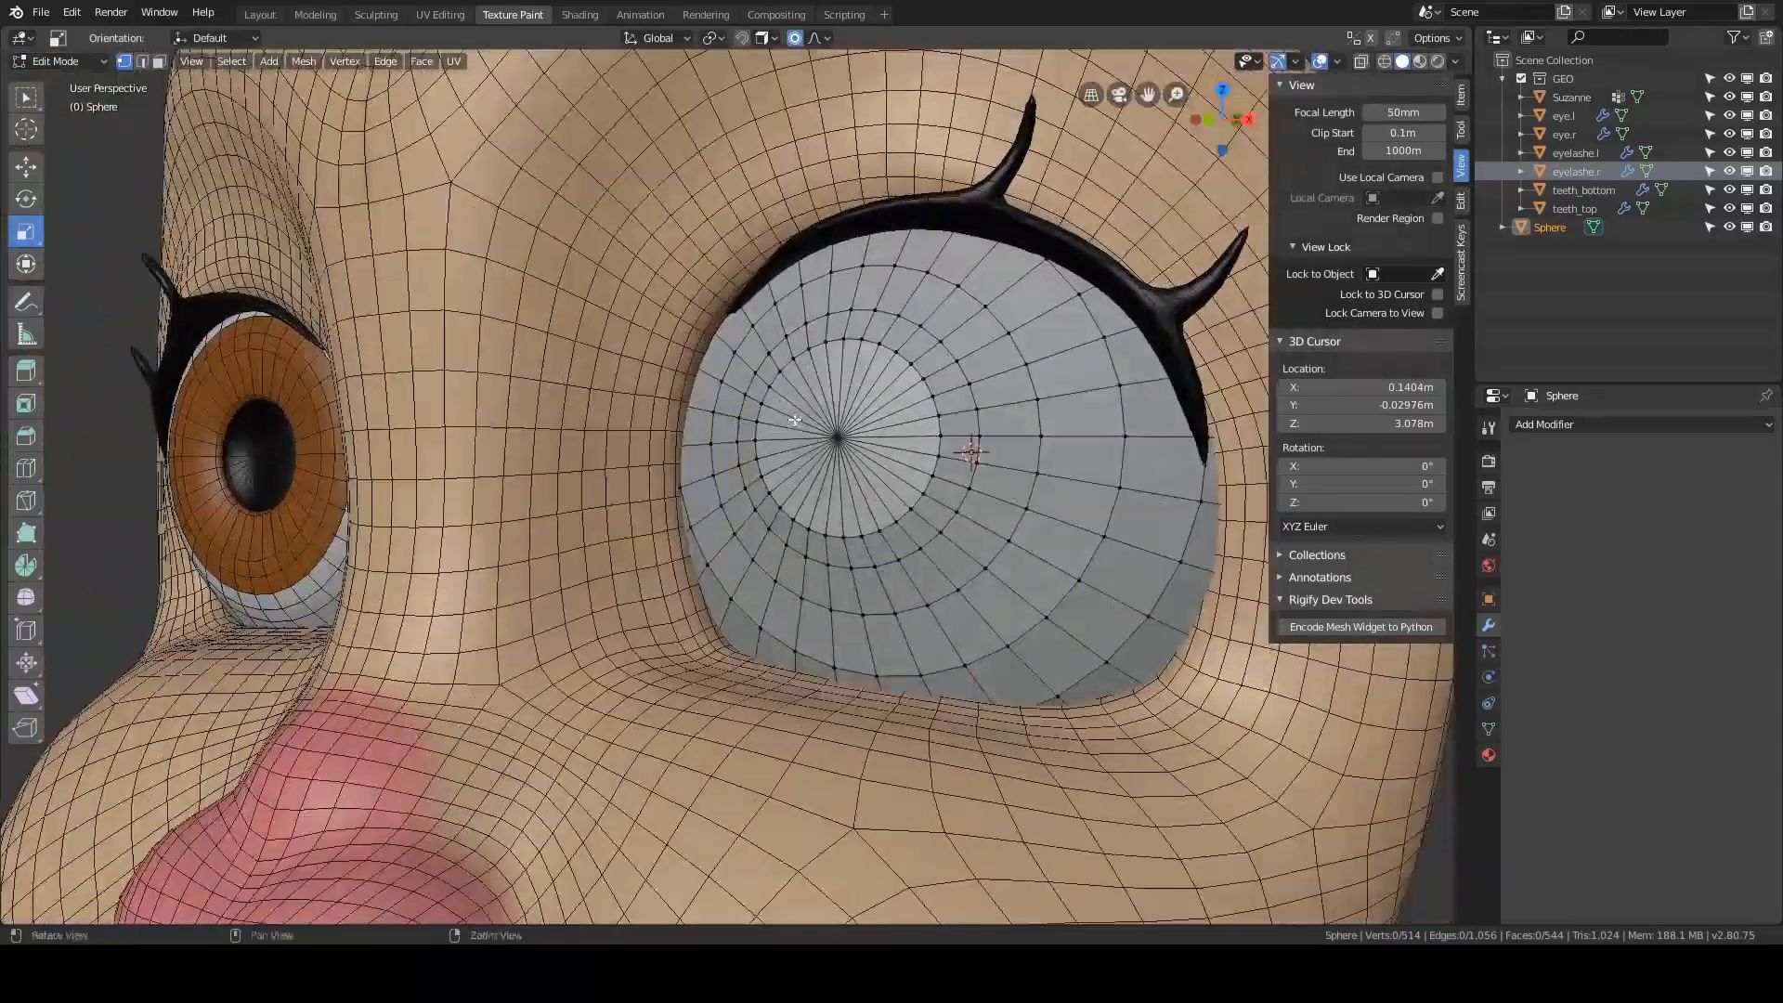
pyautogui.keyDown('alt'); pyautogui.click(881, 528); pyautogui.keyUp('alt')
pyautogui.hotkey('ctrl', 'e')
pyautogui.click(914, 449)
pyautogui.click(904, 449)
# - Select the loop around the base of the bulge and scale it to smooth the transition into the eyeball
pyautogui.moveTo(995, 382); pyautogui.dragTo(880, 364, button='middle')
pyautogui.click(1150, 223)
pyautogui.keyDown('alt'); pyautogui.click(795, 417); pyautogui.keyUp('alt')
pyautogui.press('s')
pyautogui.click(1020, 338)
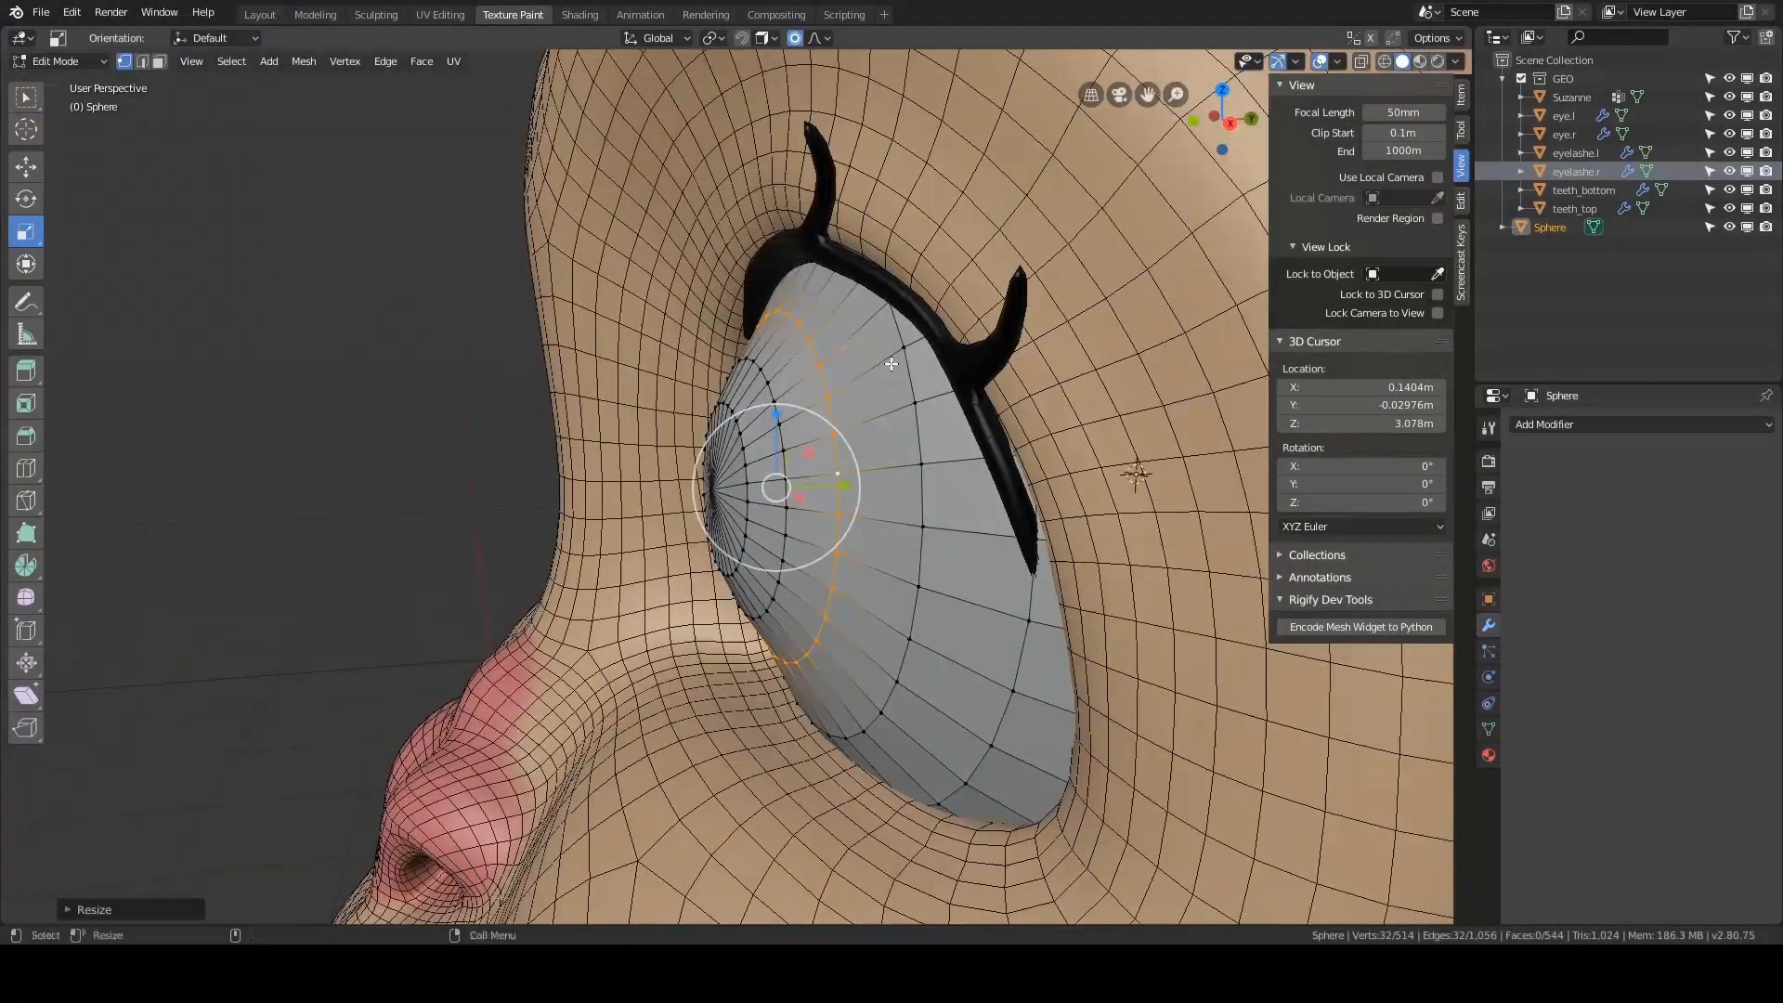
# - In Object Mode, give the sphere a Subdivision Surface modifier with 2 render and 1 viewport subdivisions
pyautogui.hotkey('ctrl', 'Tab')
pyautogui.click(424, 369)
pyautogui.hotkey('alt', 'a')
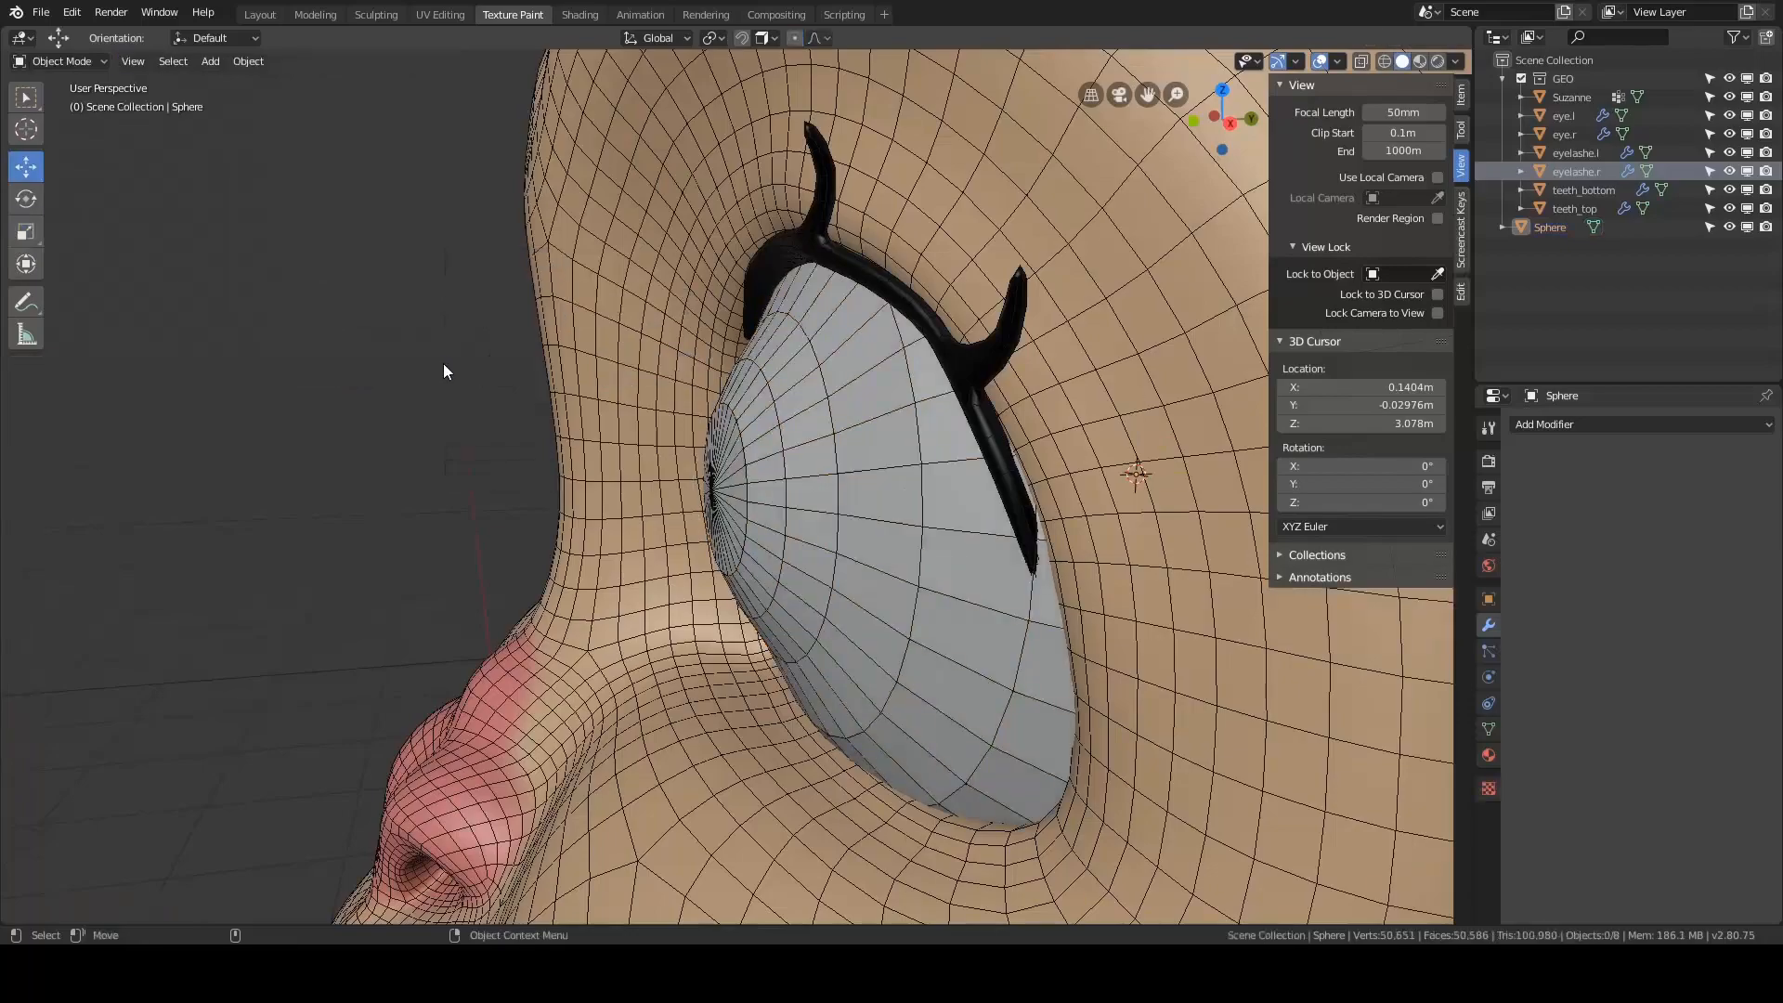
pyautogui.click(763, 409)
pyautogui.hotkey('ctrl', '2')
pyautogui.hotkey('alt', 'a')
pyautogui.moveTo(614, 378); pyautogui.dragTo(650, 399, button='middle')
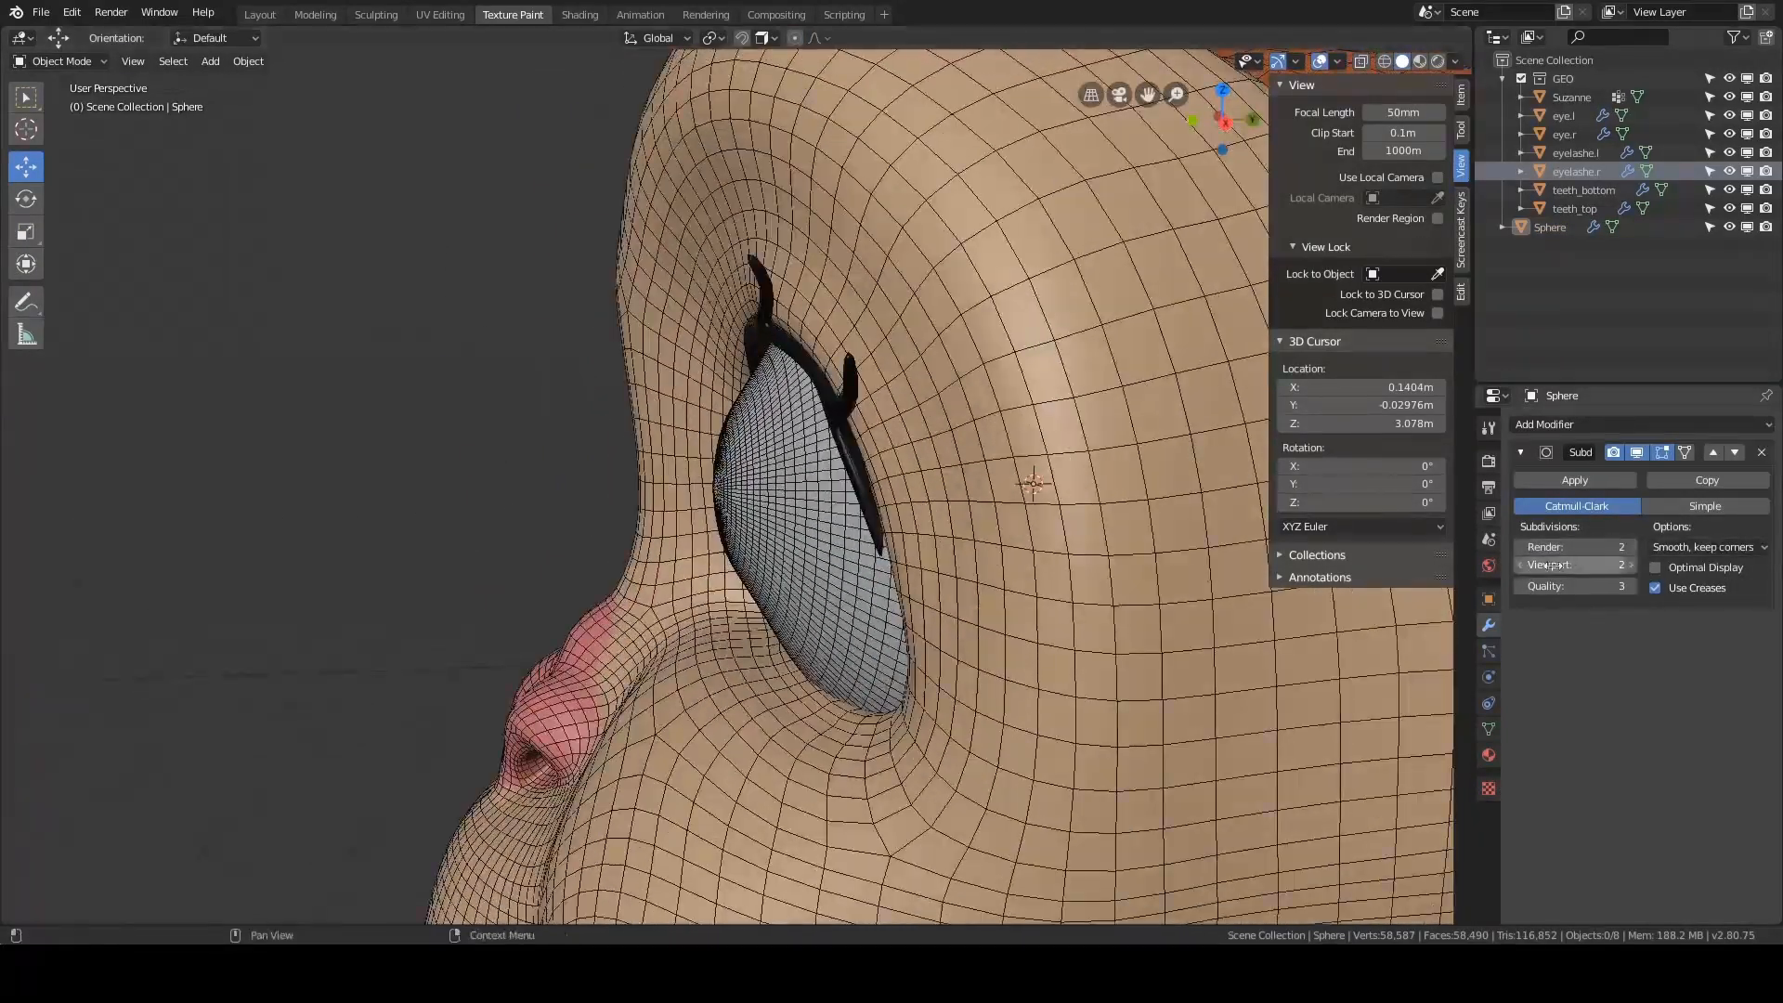
pyautogui.click(1520, 565)
# - Isolate eye.r in local view and select its middle vertical edge loop in Edit Mode
pyautogui.moveTo(1160, 557); pyautogui.dragTo(704, 493, button='middle')
pyautogui.click(516, 515)
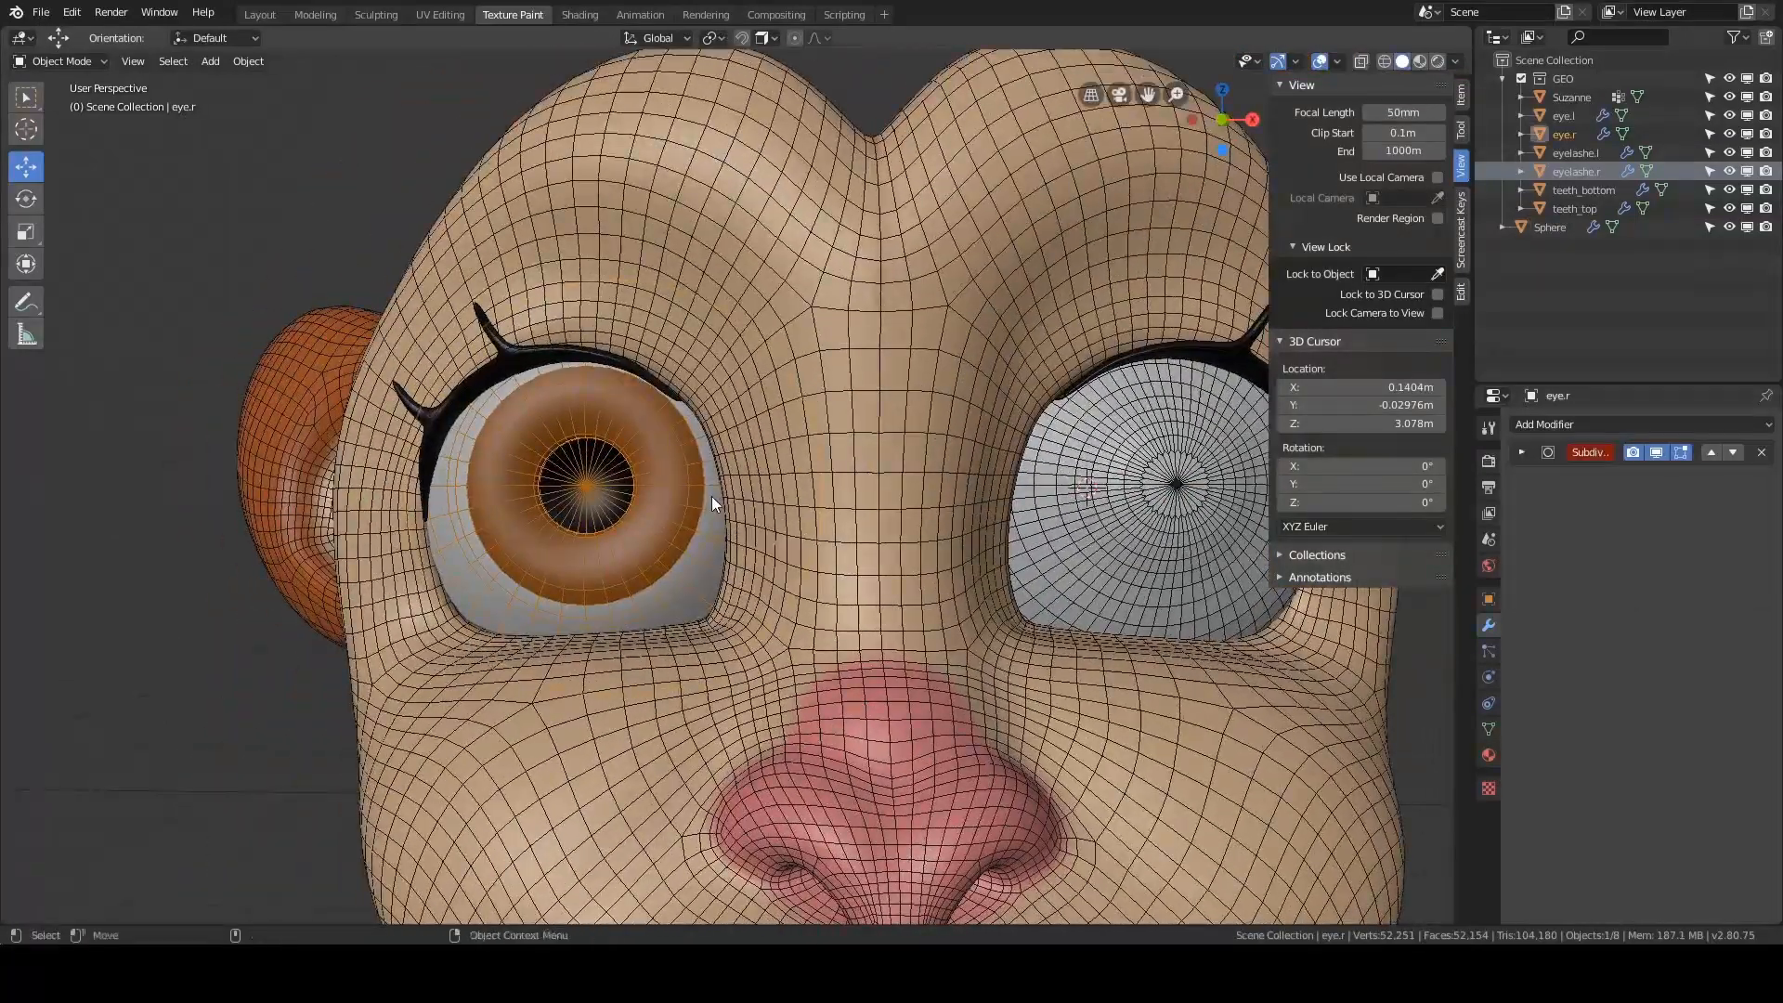
pyautogui.press('KP_Divide')
pyautogui.press('Tab')
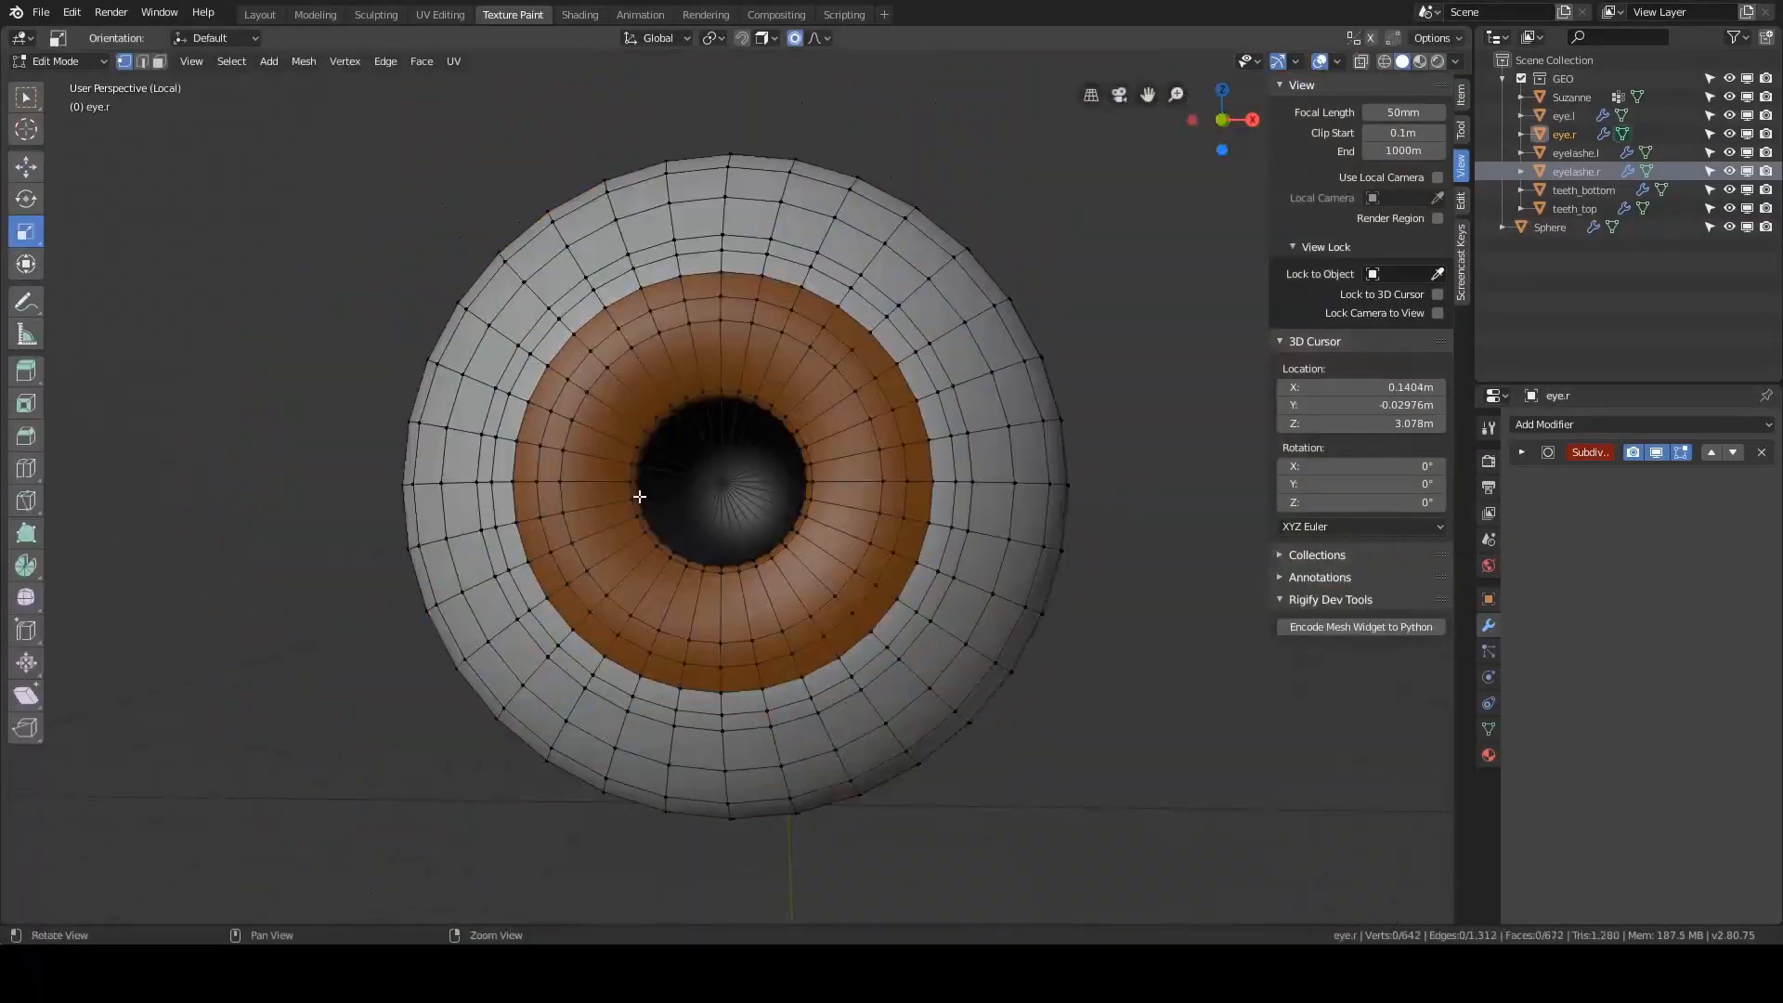
pyautogui.moveTo(637, 493); pyautogui.dragTo(706, 485, button='middle')
pyautogui.keyDown('alt'); pyautogui.click(756, 423); pyautogui.keyUp('alt')
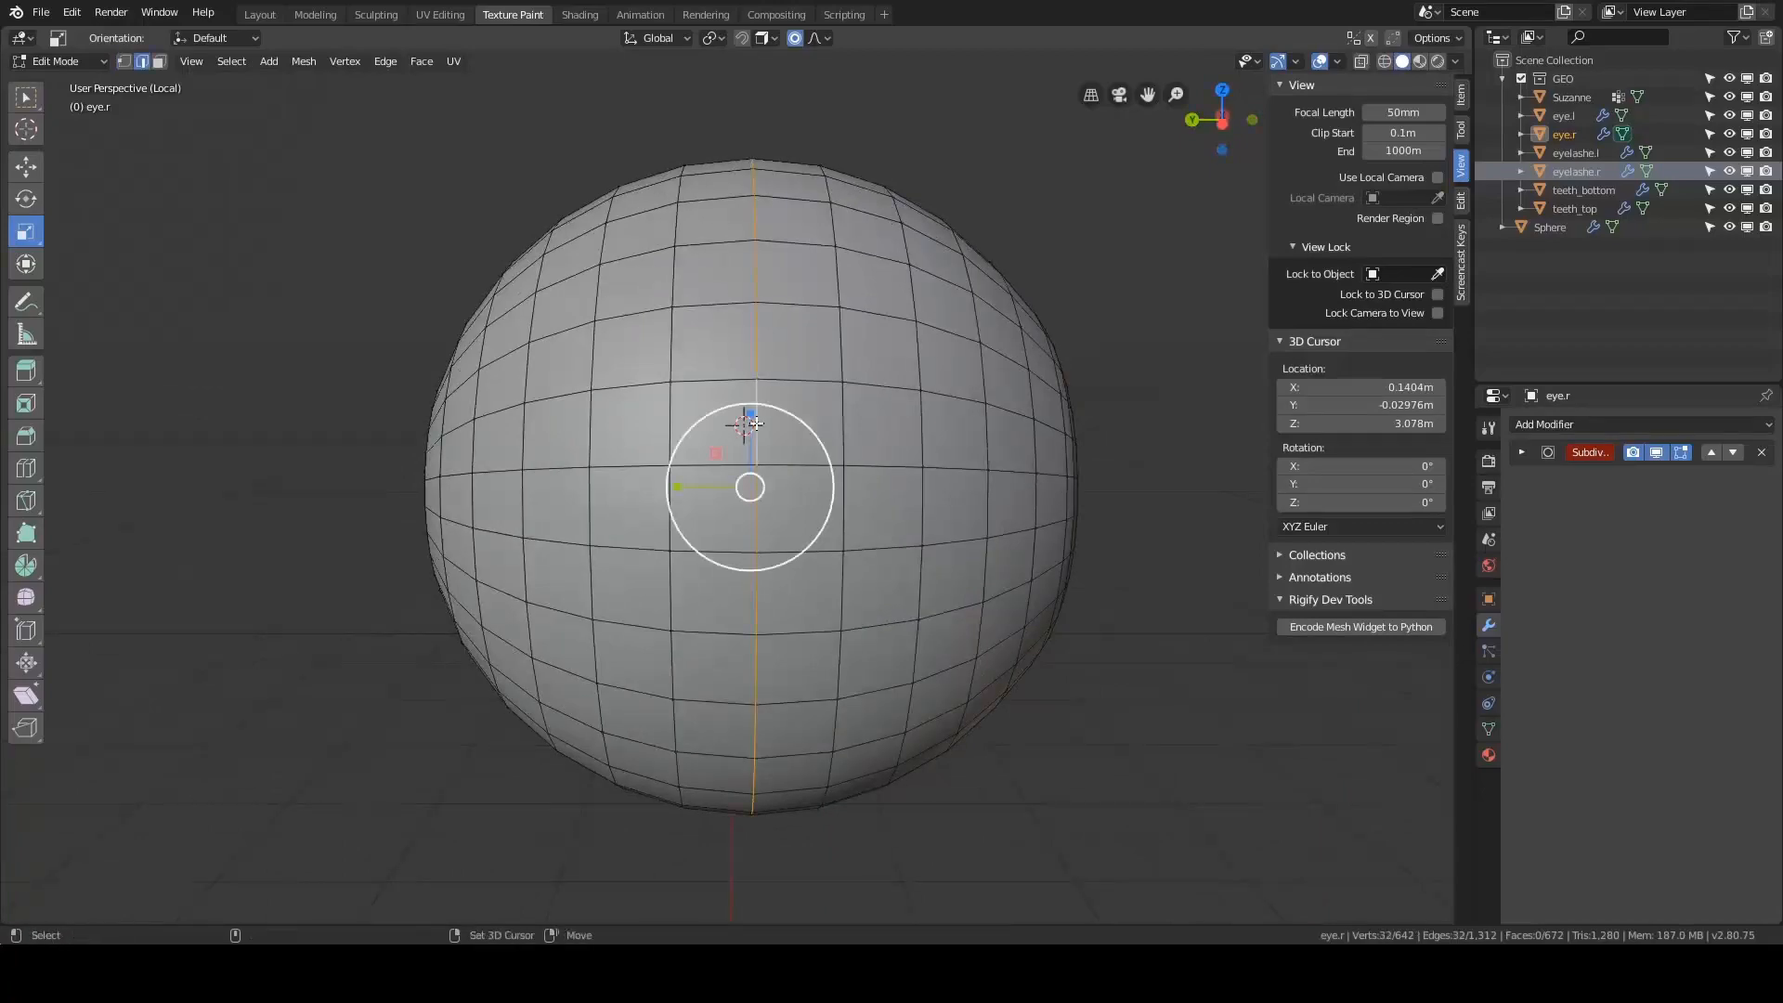
# - Snap the 3D cursor to the selected loop, return to Object Mode and leave local view
pyautogui.hotkey('shift', 's')
pyautogui.click(756, 525)
pyautogui.moveTo(1012, 405); pyautogui.dragTo(742, 420, button='middle')
pyautogui.press('Tab')
pyautogui.scroll(-4, 939, 388)
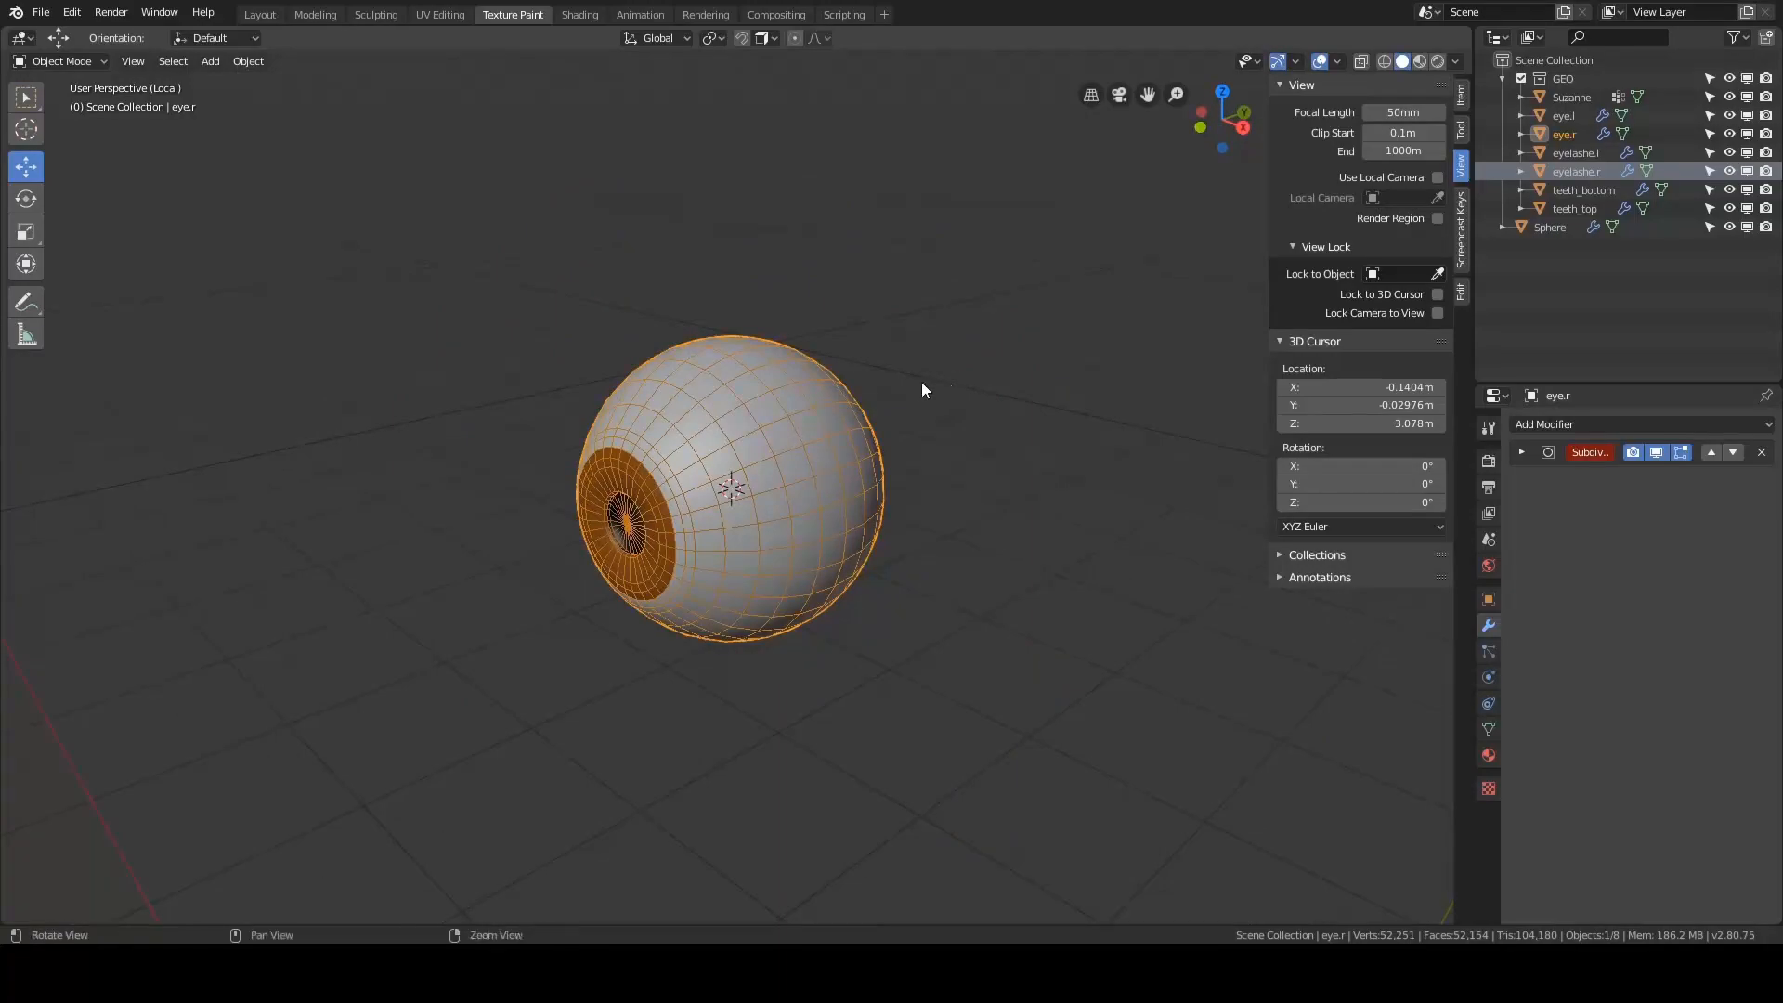
pyautogui.press('KP_Divide')
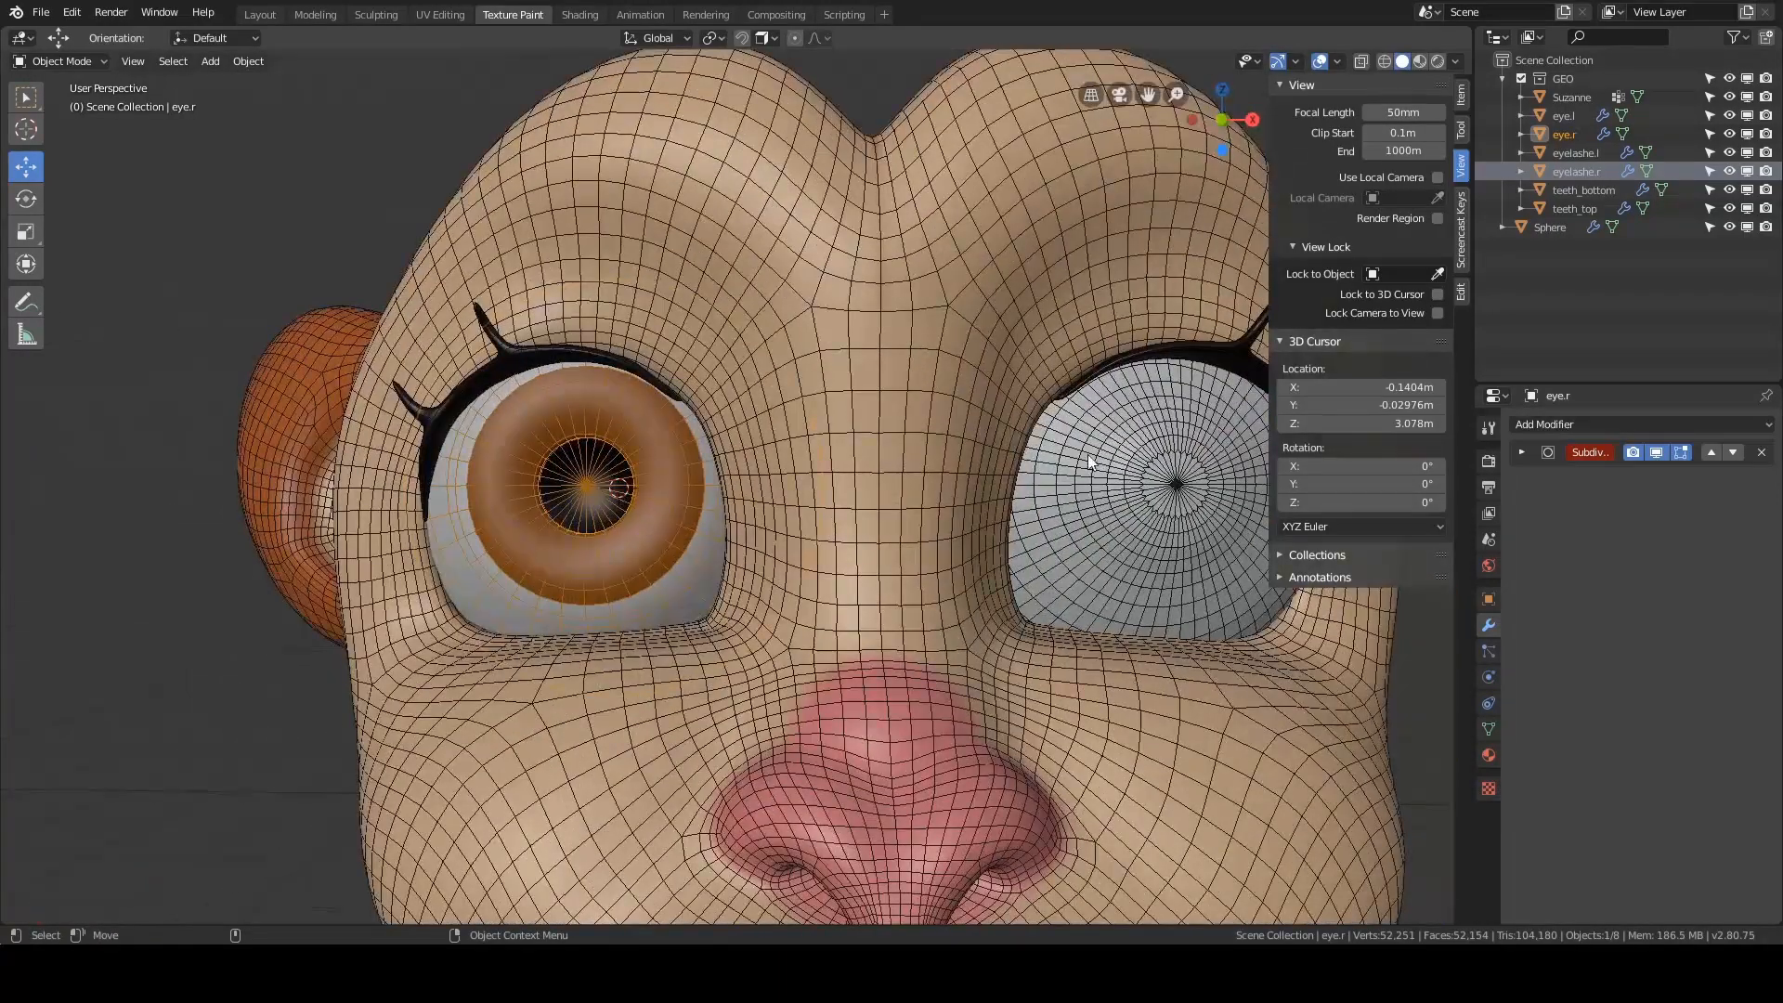
# - Duplicate the left eye's outer sphere and snap the copy to the 3D cursor in the right eye
pyautogui.click(1088, 455)
pyautogui.moveTo(1088, 455); pyautogui.dragTo(858, 453, button='middle')
pyautogui.hotkey('shift', 'd')
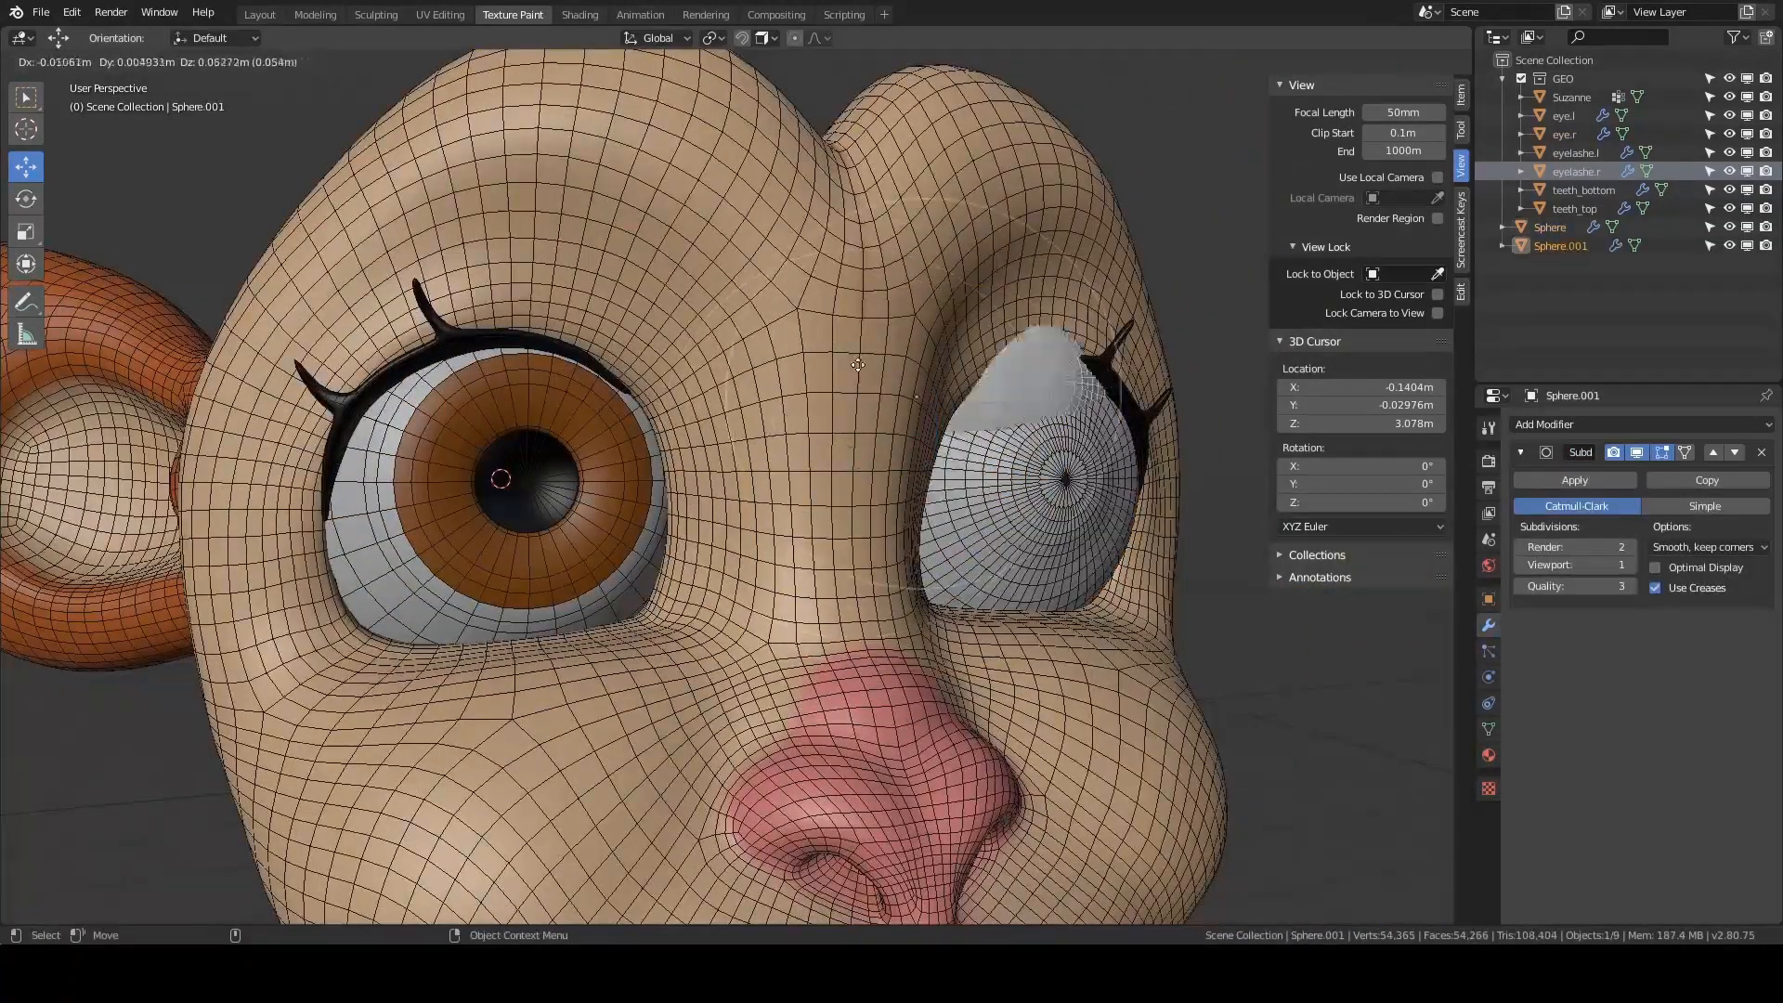
pyautogui.click(1088, 280)
pyautogui.keyDown('shift'); pyautogui.moveTo(931, 347); pyautogui.dragTo(876, 359, button='middle'); pyautogui.keyUp('shift')
pyautogui.hotkey('shift', 's')
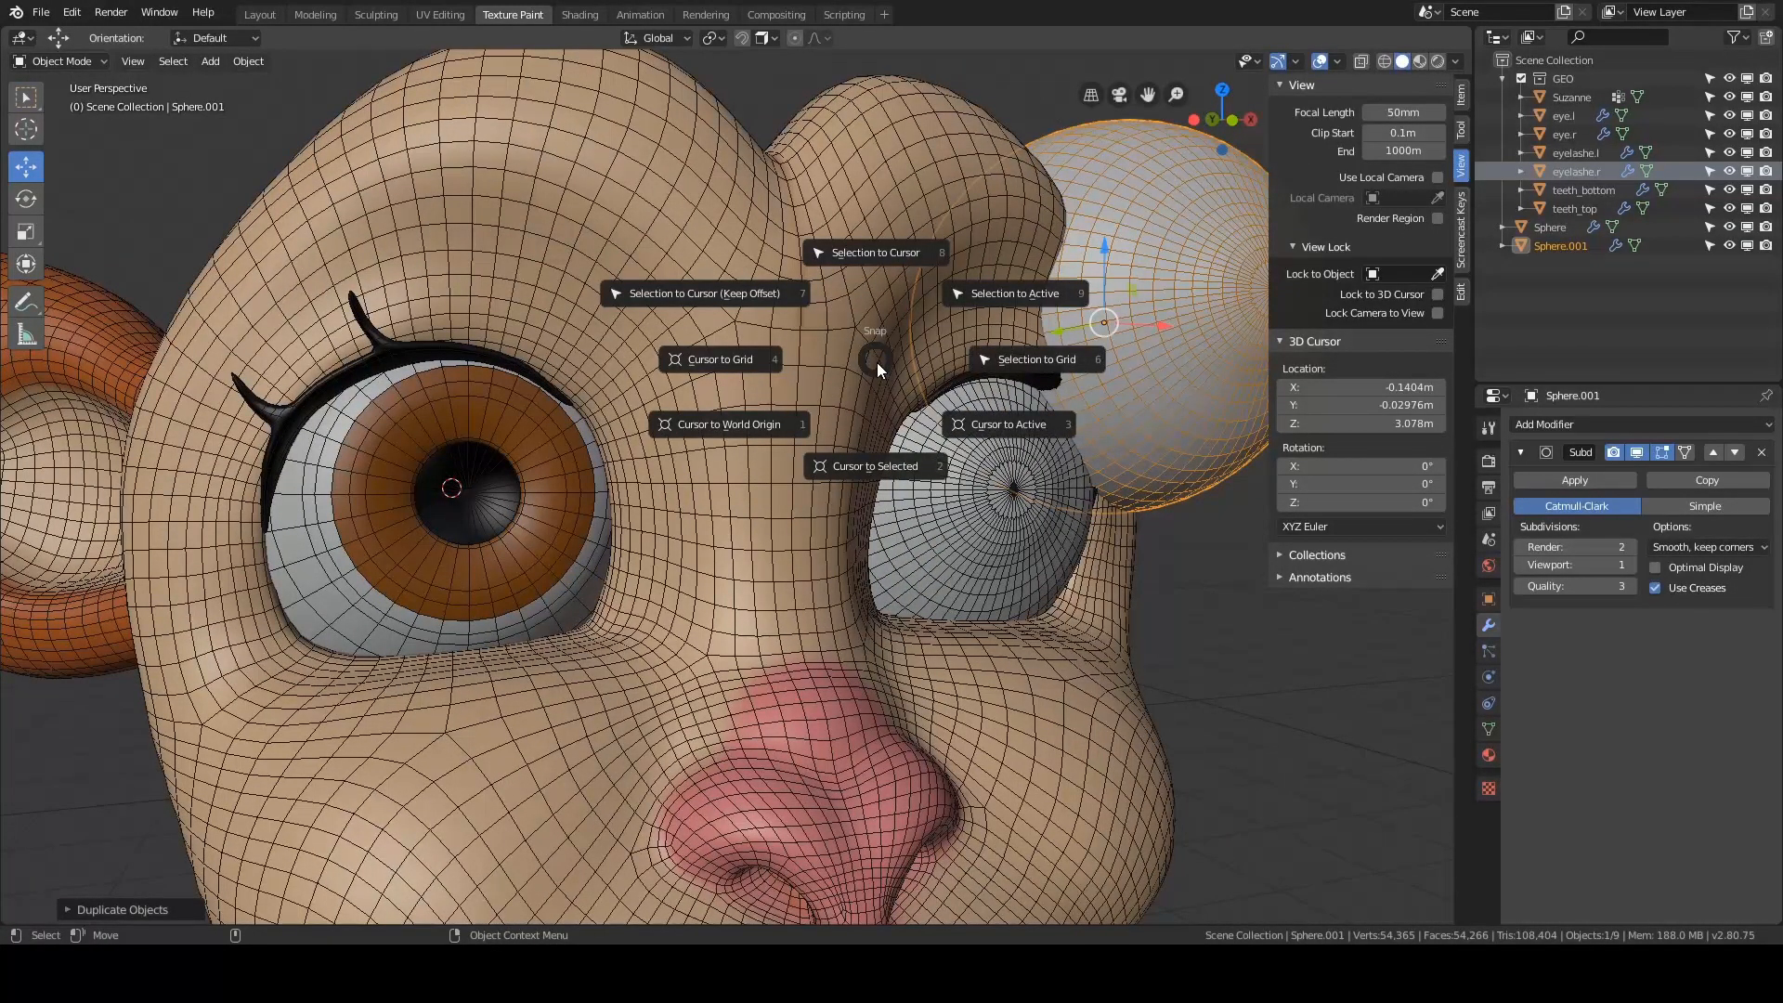
pyautogui.click(873, 276)
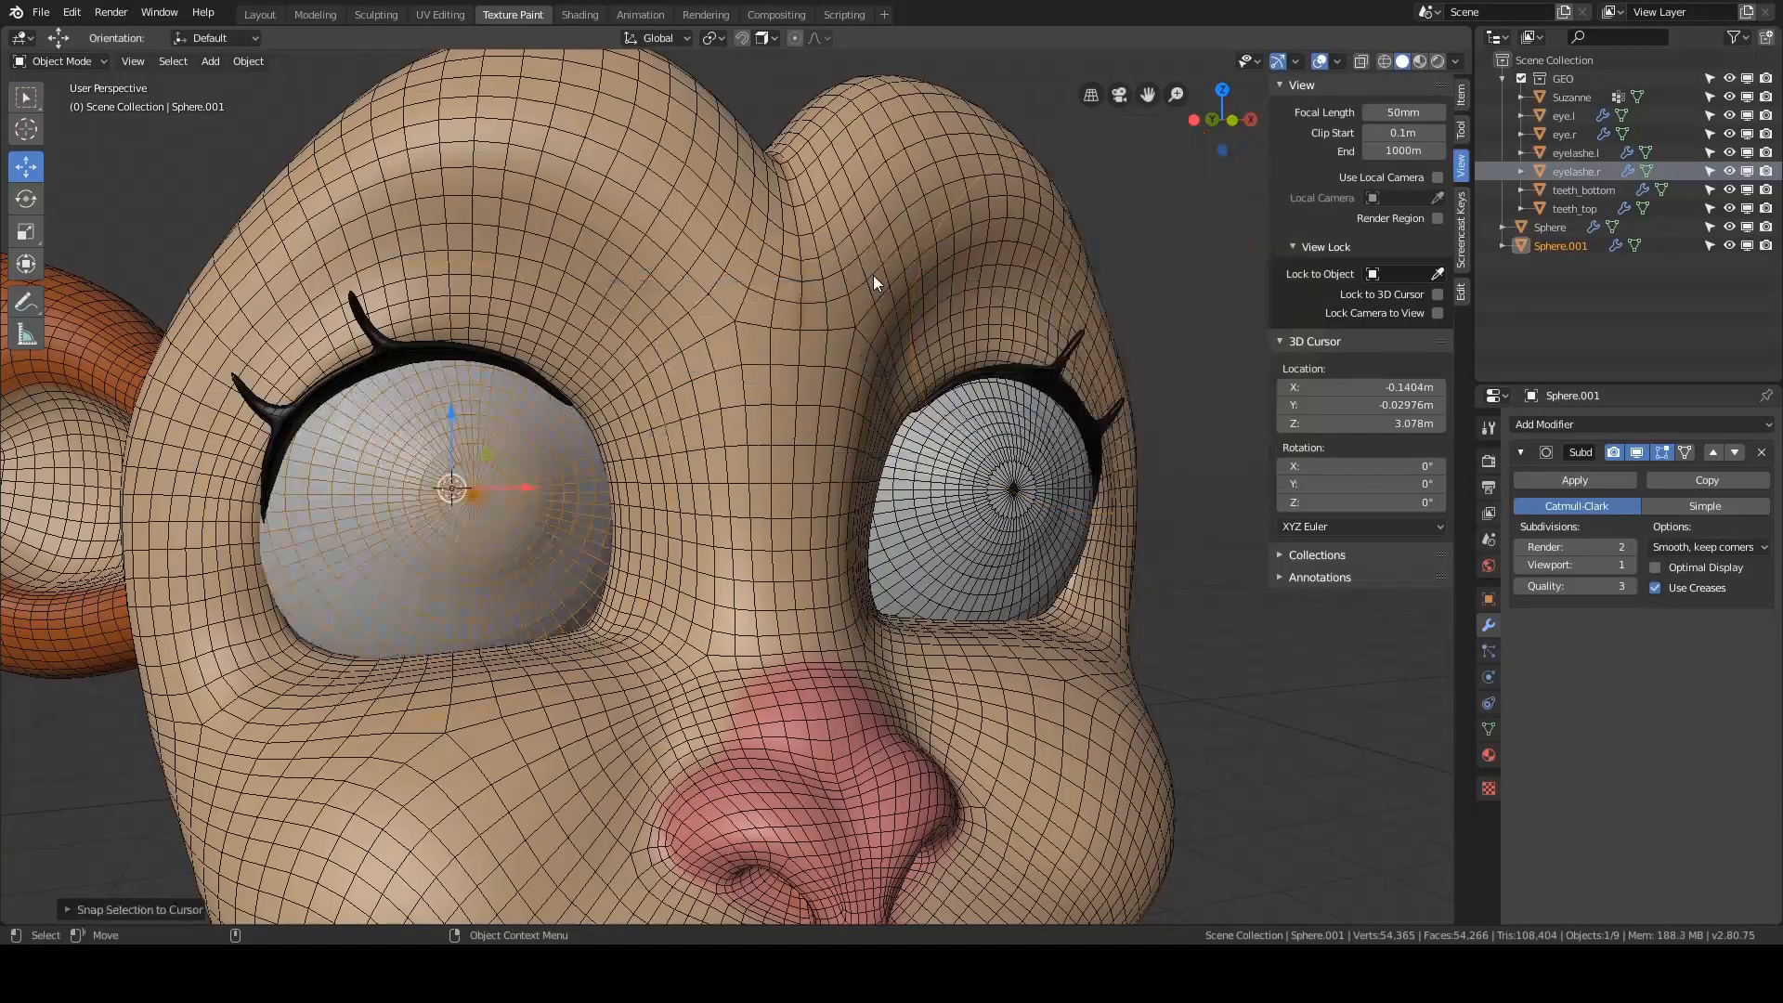
# - Check the copy's fit in the right socket, and rename Sphere.001 to cornea.r and Sphere to cornea.l
pyautogui.moveTo(580, 364); pyautogui.dragTo(517, 370, button='middle')
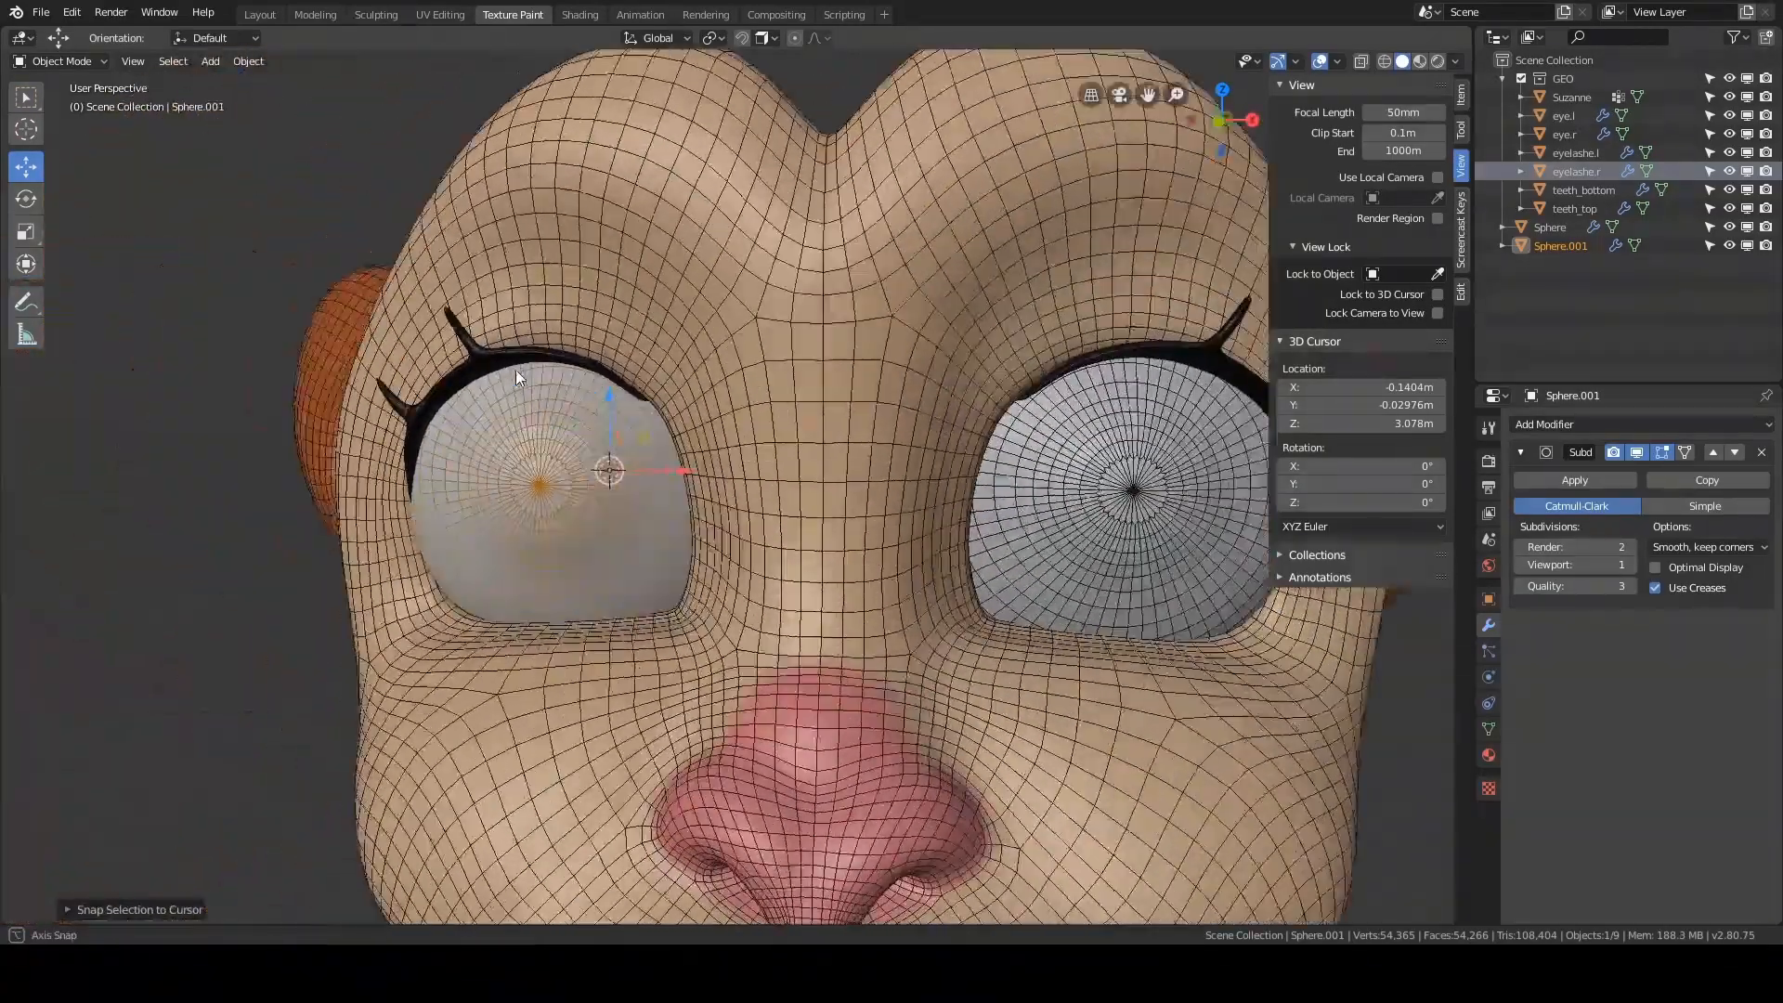
pyautogui.scroll(-3, 676, 379)
pyautogui.scroll(5, 882, 333)
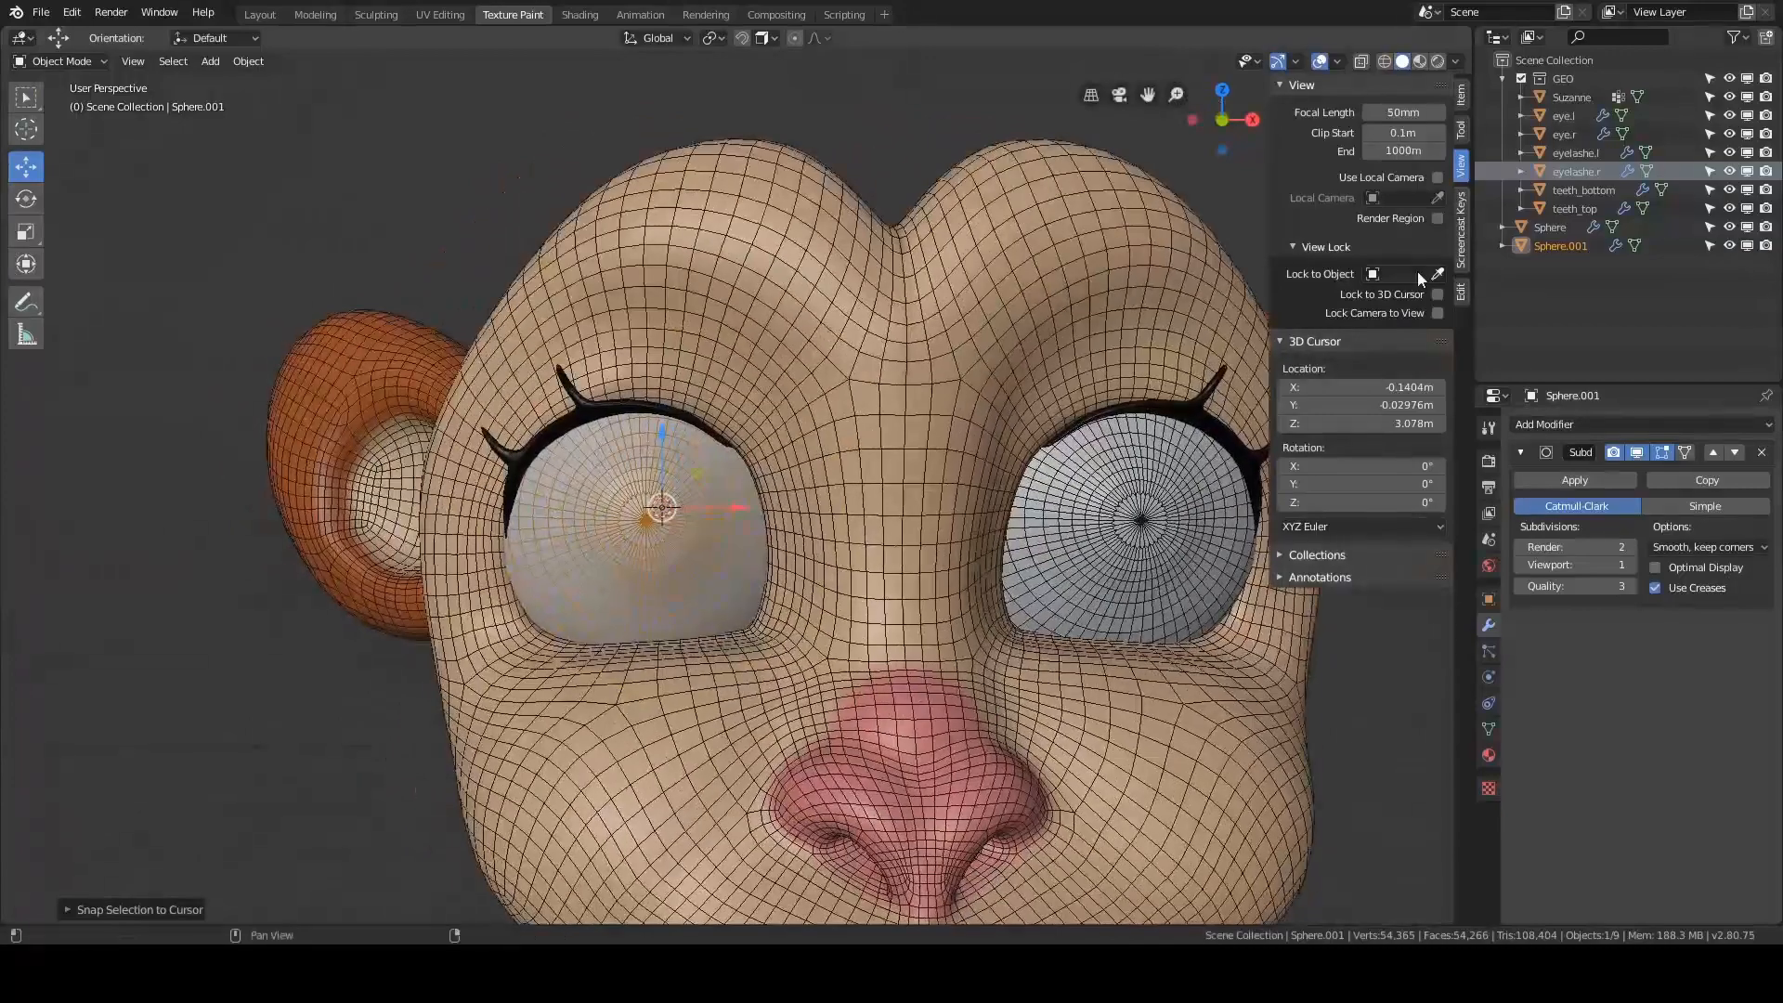
pyautogui.moveTo(1021, 433); pyautogui.dragTo(683, 599, button='middle')
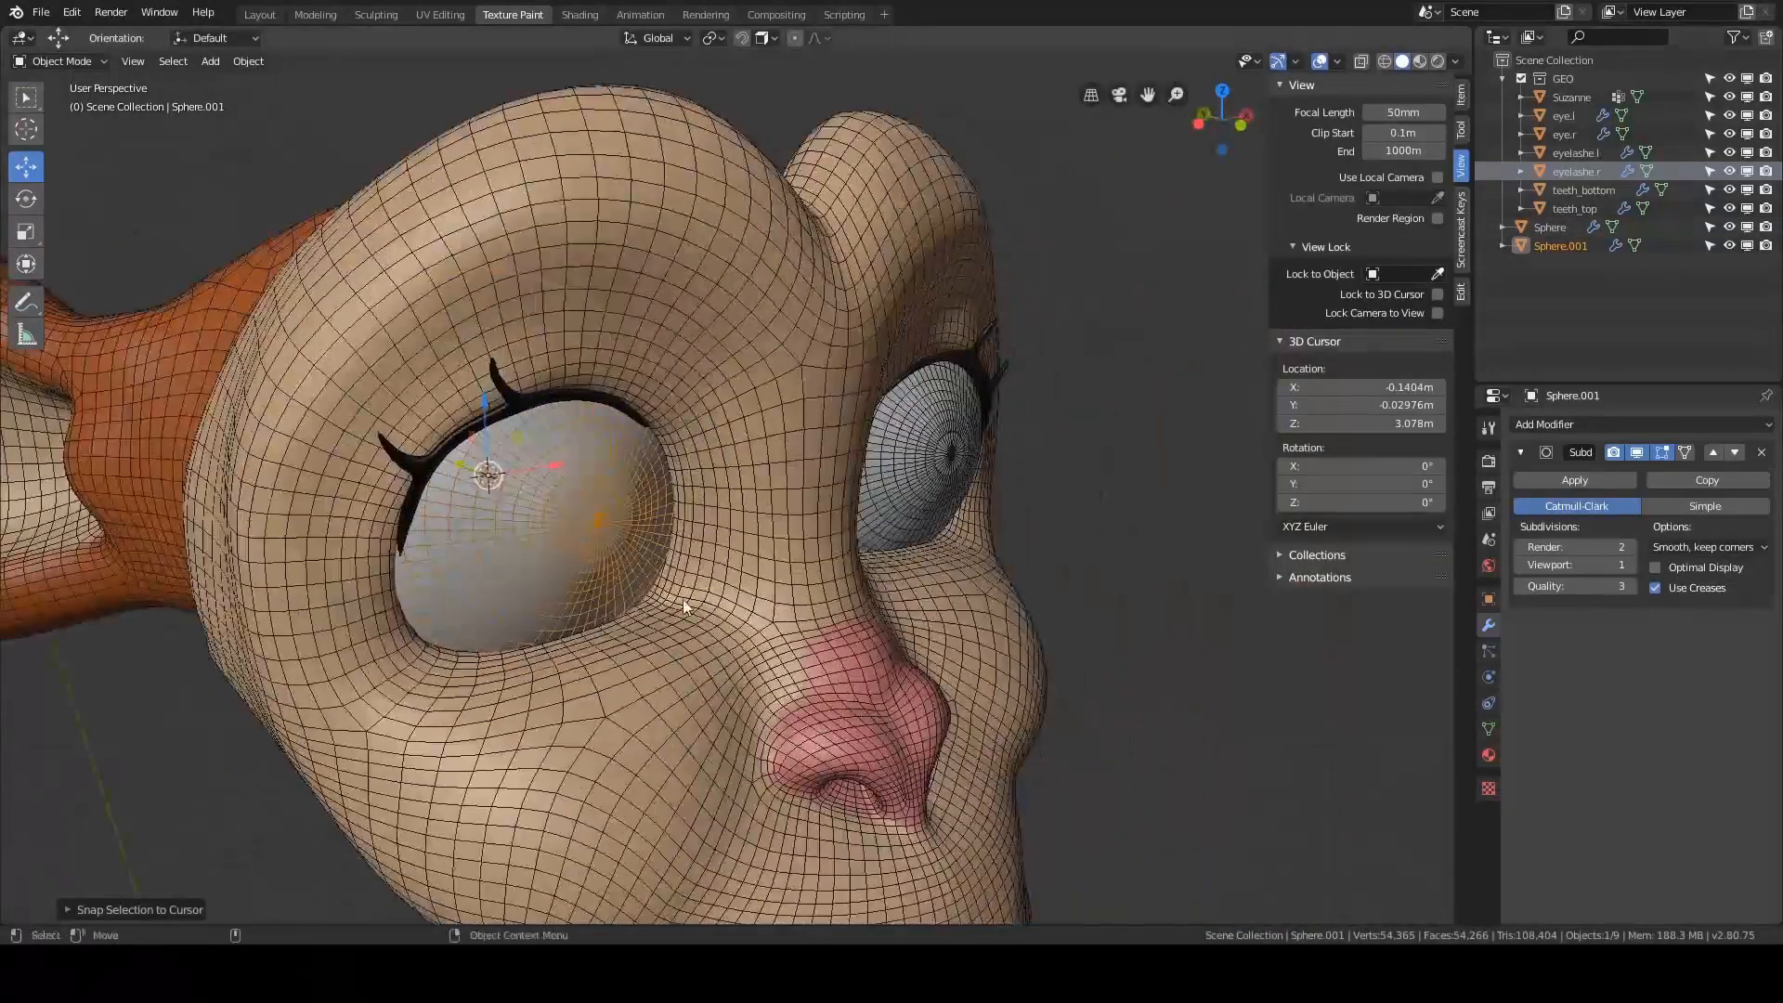
pyautogui.moveTo(921, 486); pyautogui.dragTo(1099, 452, button='middle')
pyautogui.keyDown('alt'); pyautogui.moveTo(1099, 451); pyautogui.dragTo(1002, 451); pyautogui.keyUp('alt')
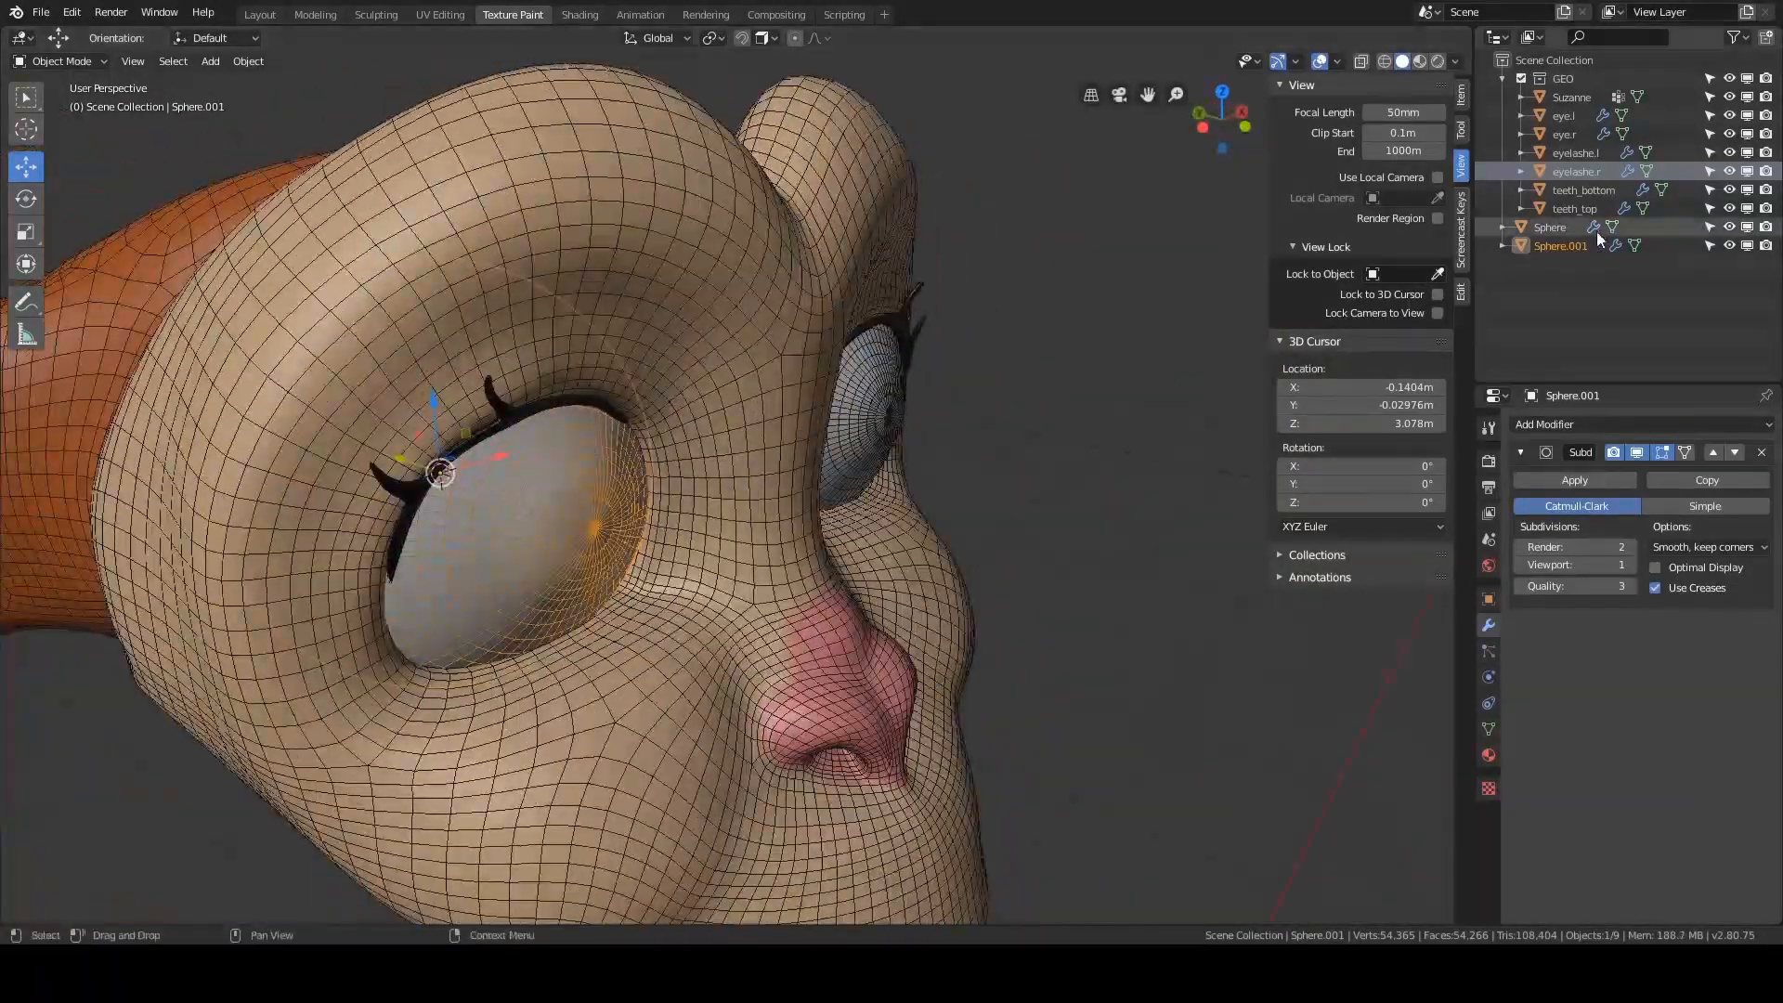
pyautogui.doubleClick(1557, 246)
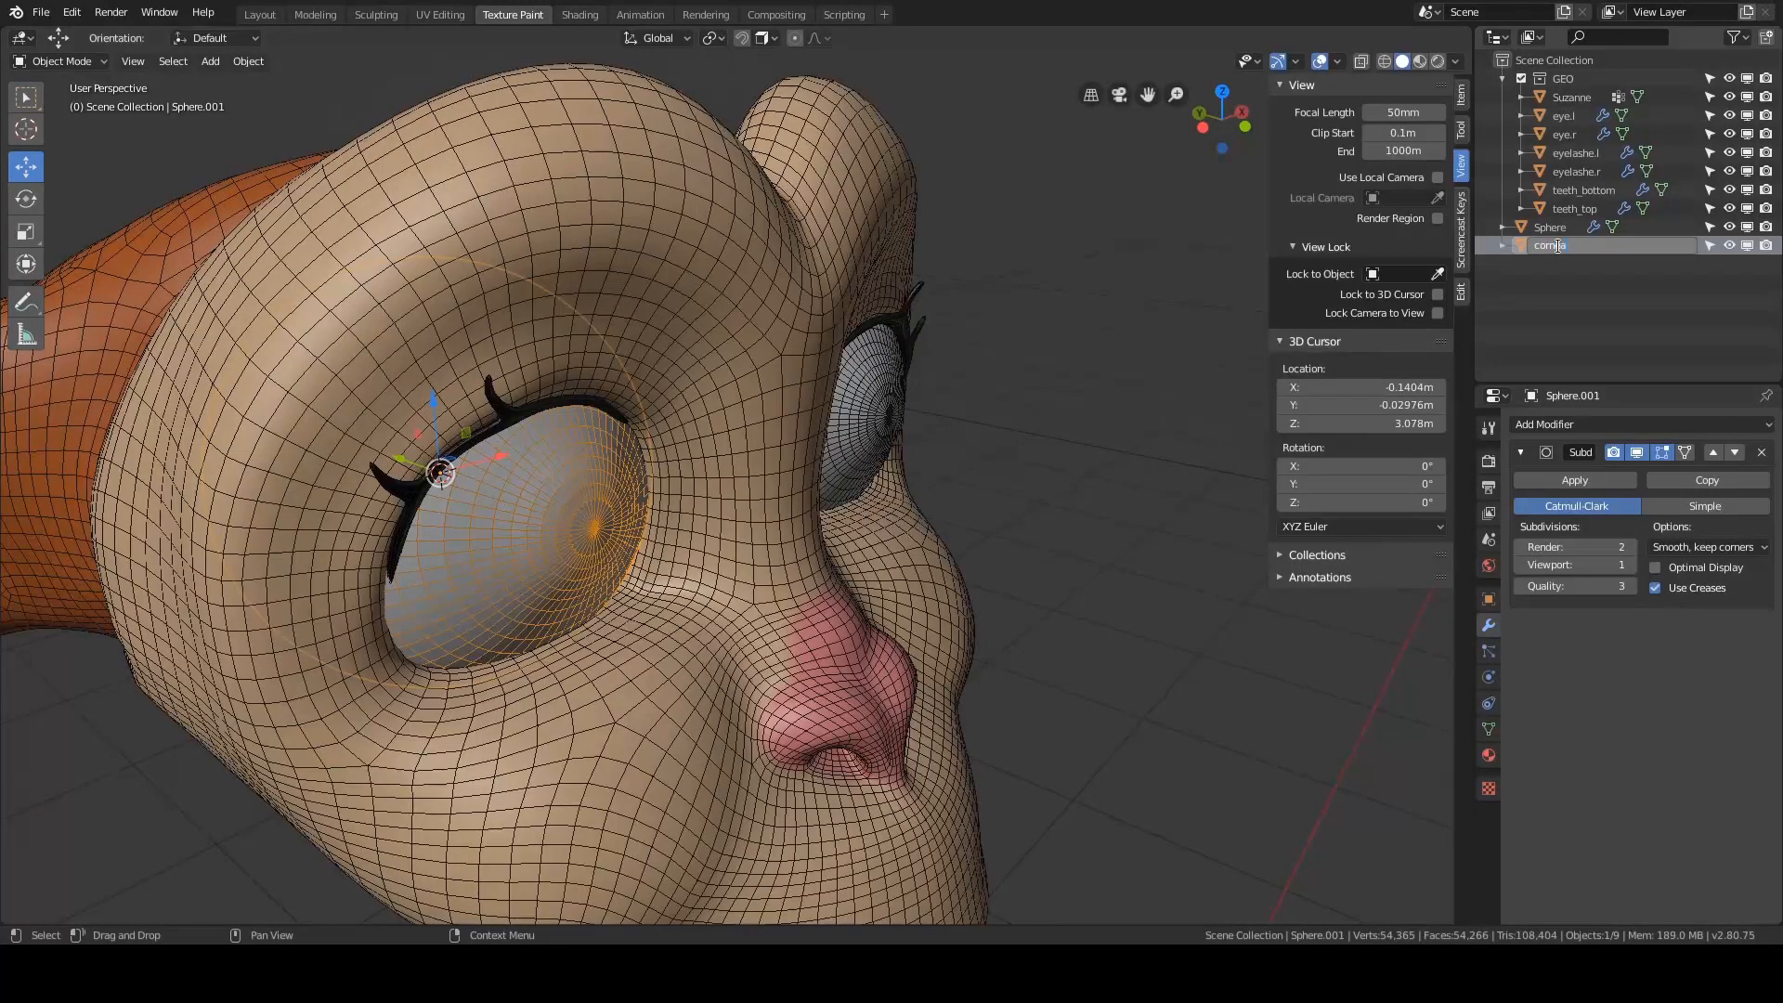
pyautogui.doubleClick(1551, 229)
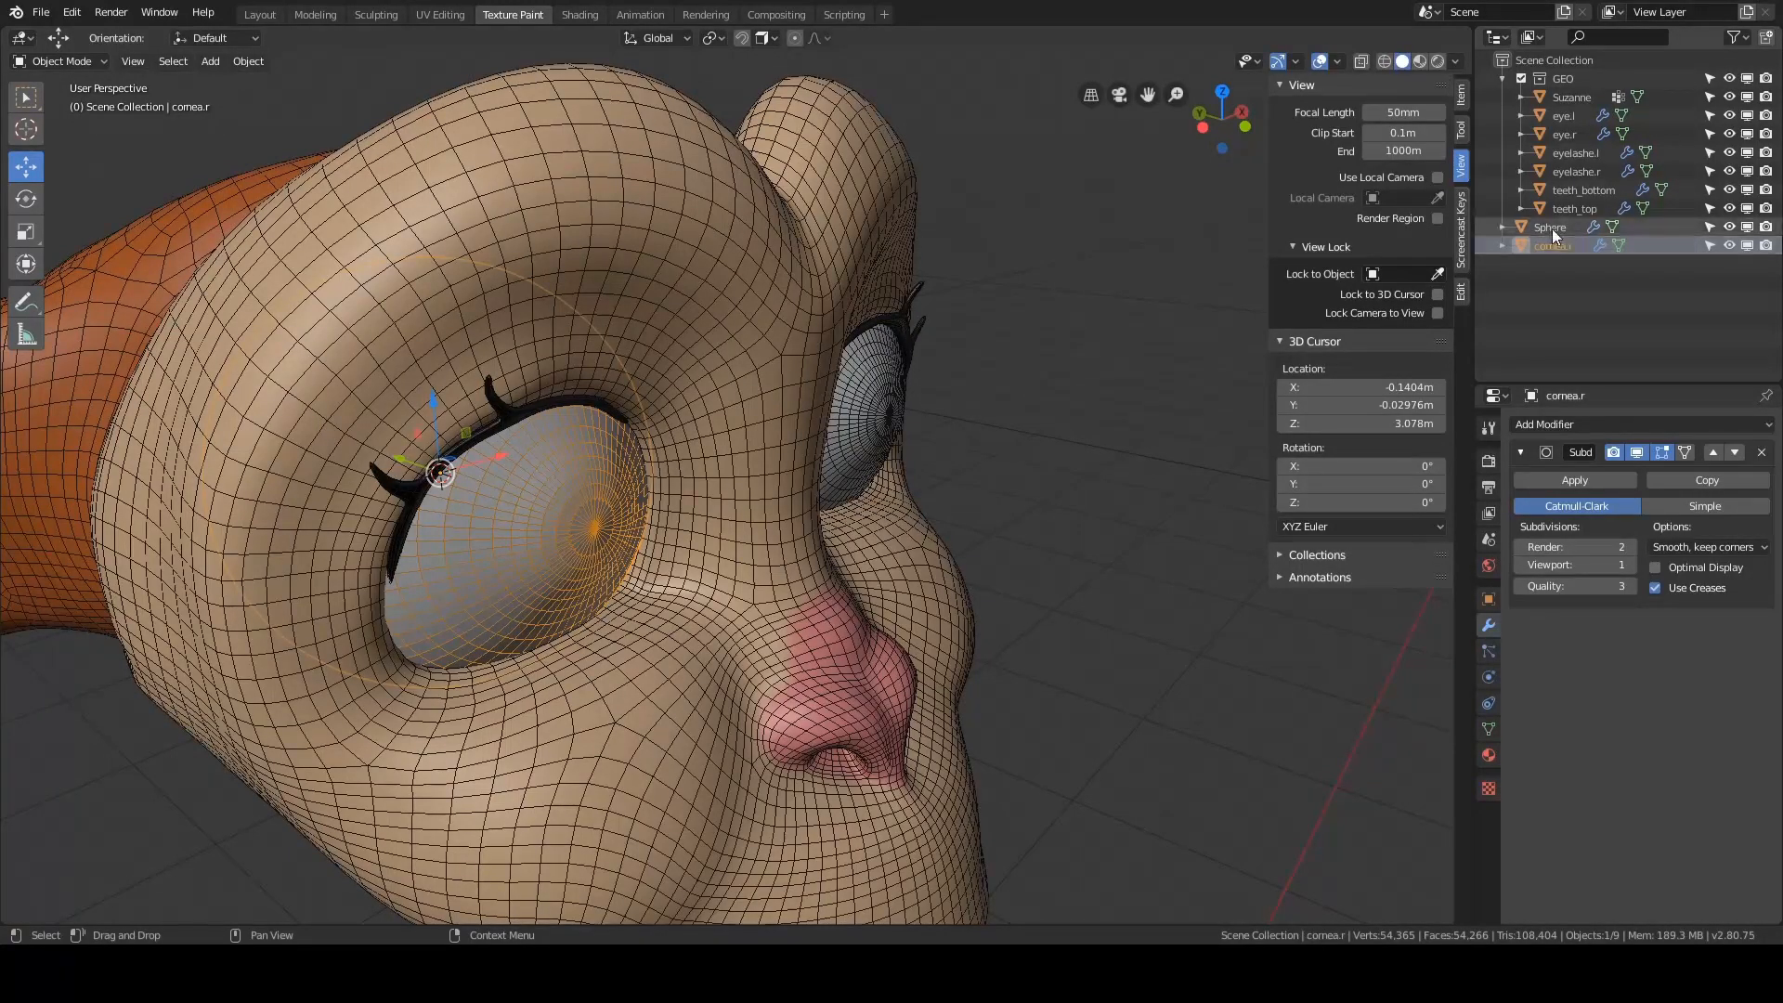
pyautogui.write('cornea.l')
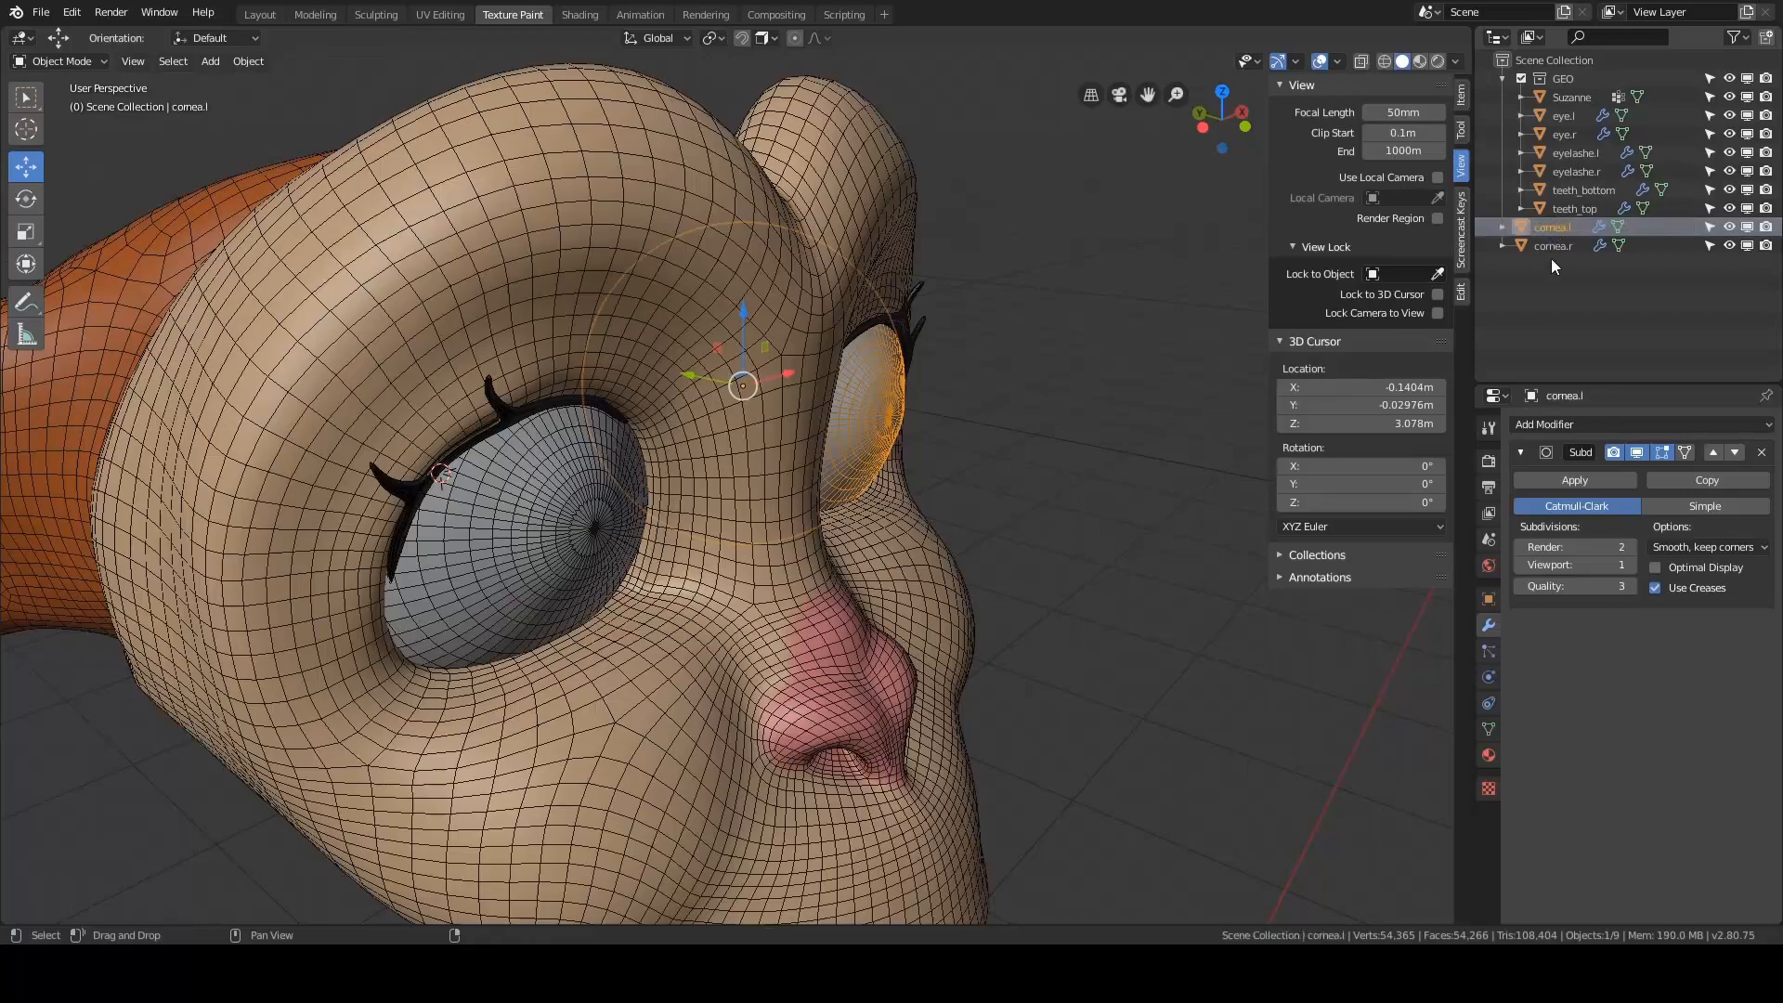
# - Move cornea.l and cornea.r into the GEO collection and frame them in front view
pyautogui.keyDown('ctrl'); pyautogui.click(1551, 246); pyautogui.keyUp('ctrl')
pyautogui.moveTo(1551, 244); pyautogui.dragTo(1575, 81)
pyautogui.press('KP_Decimal')
pyautogui.press('KP_1')
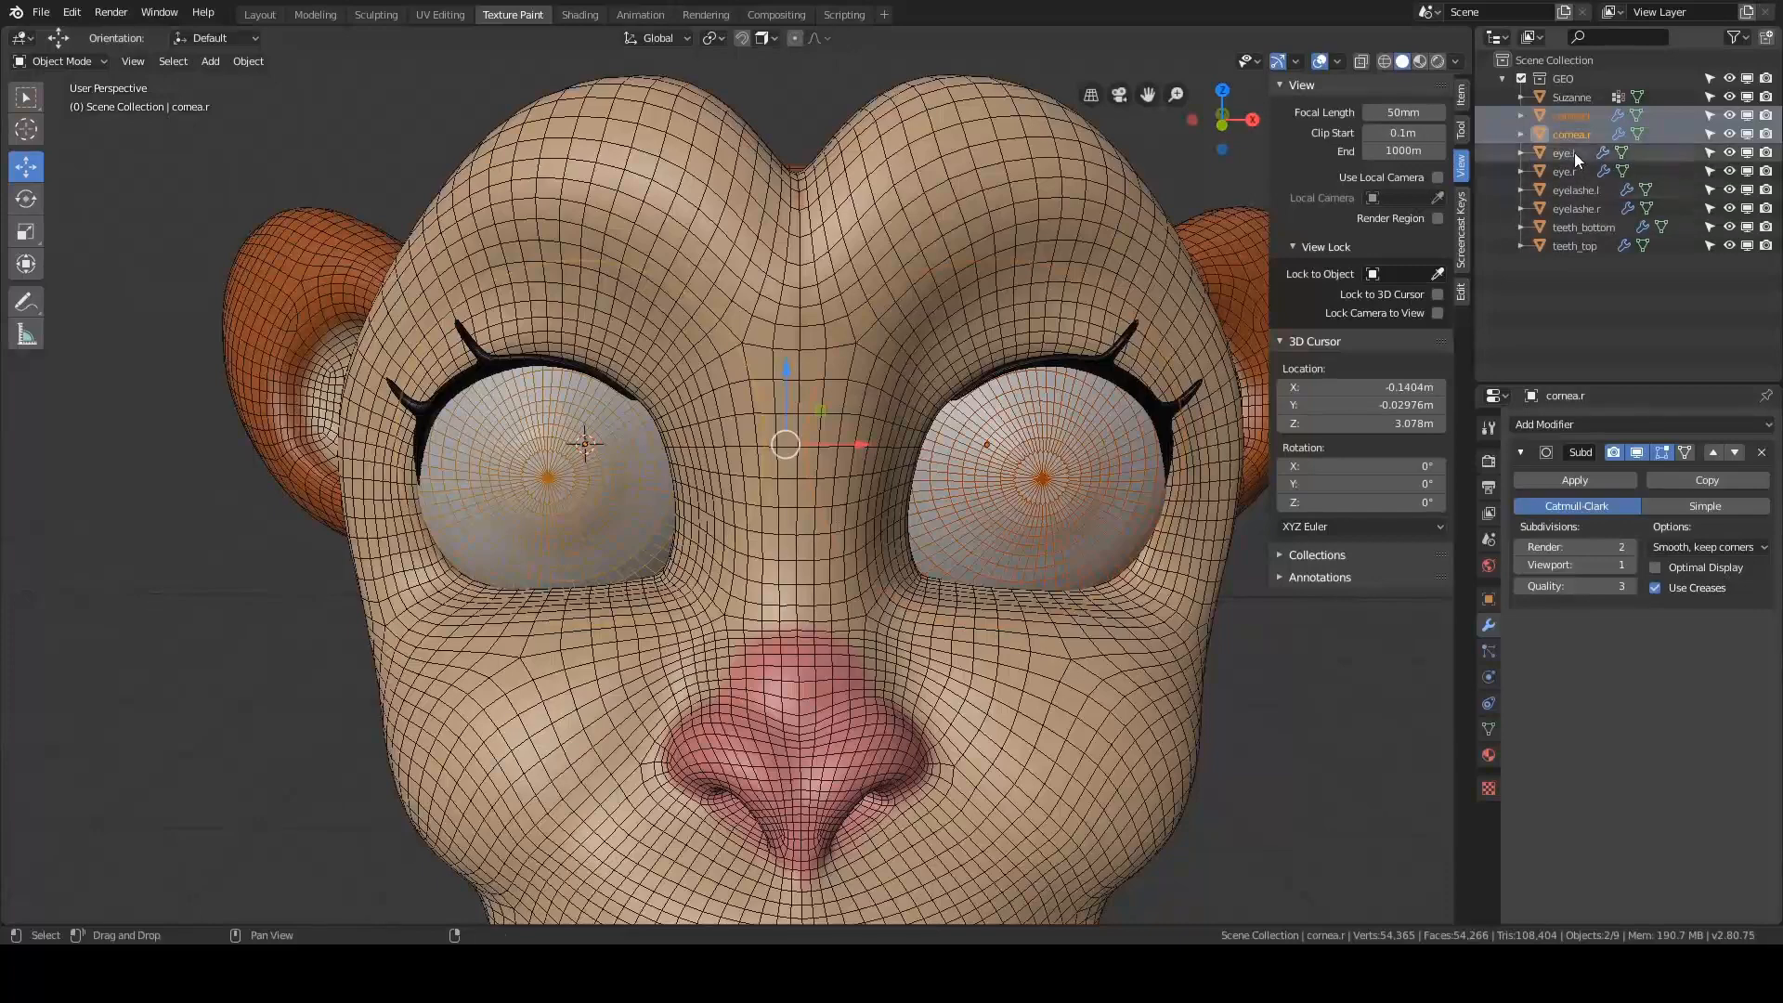
# - Select eye.l and eye.r along with both corneas and apply their location, rotation and scale transforms
pyautogui.keyDown('ctrl'); pyautogui.click(1574, 152); pyautogui.keyUp('ctrl')
pyautogui.keyDown('ctrl'); pyautogui.click(1572, 171); pyautogui.keyUp('ctrl')
pyautogui.moveTo(891, 334); pyautogui.dragTo(1027, 321, button='middle')
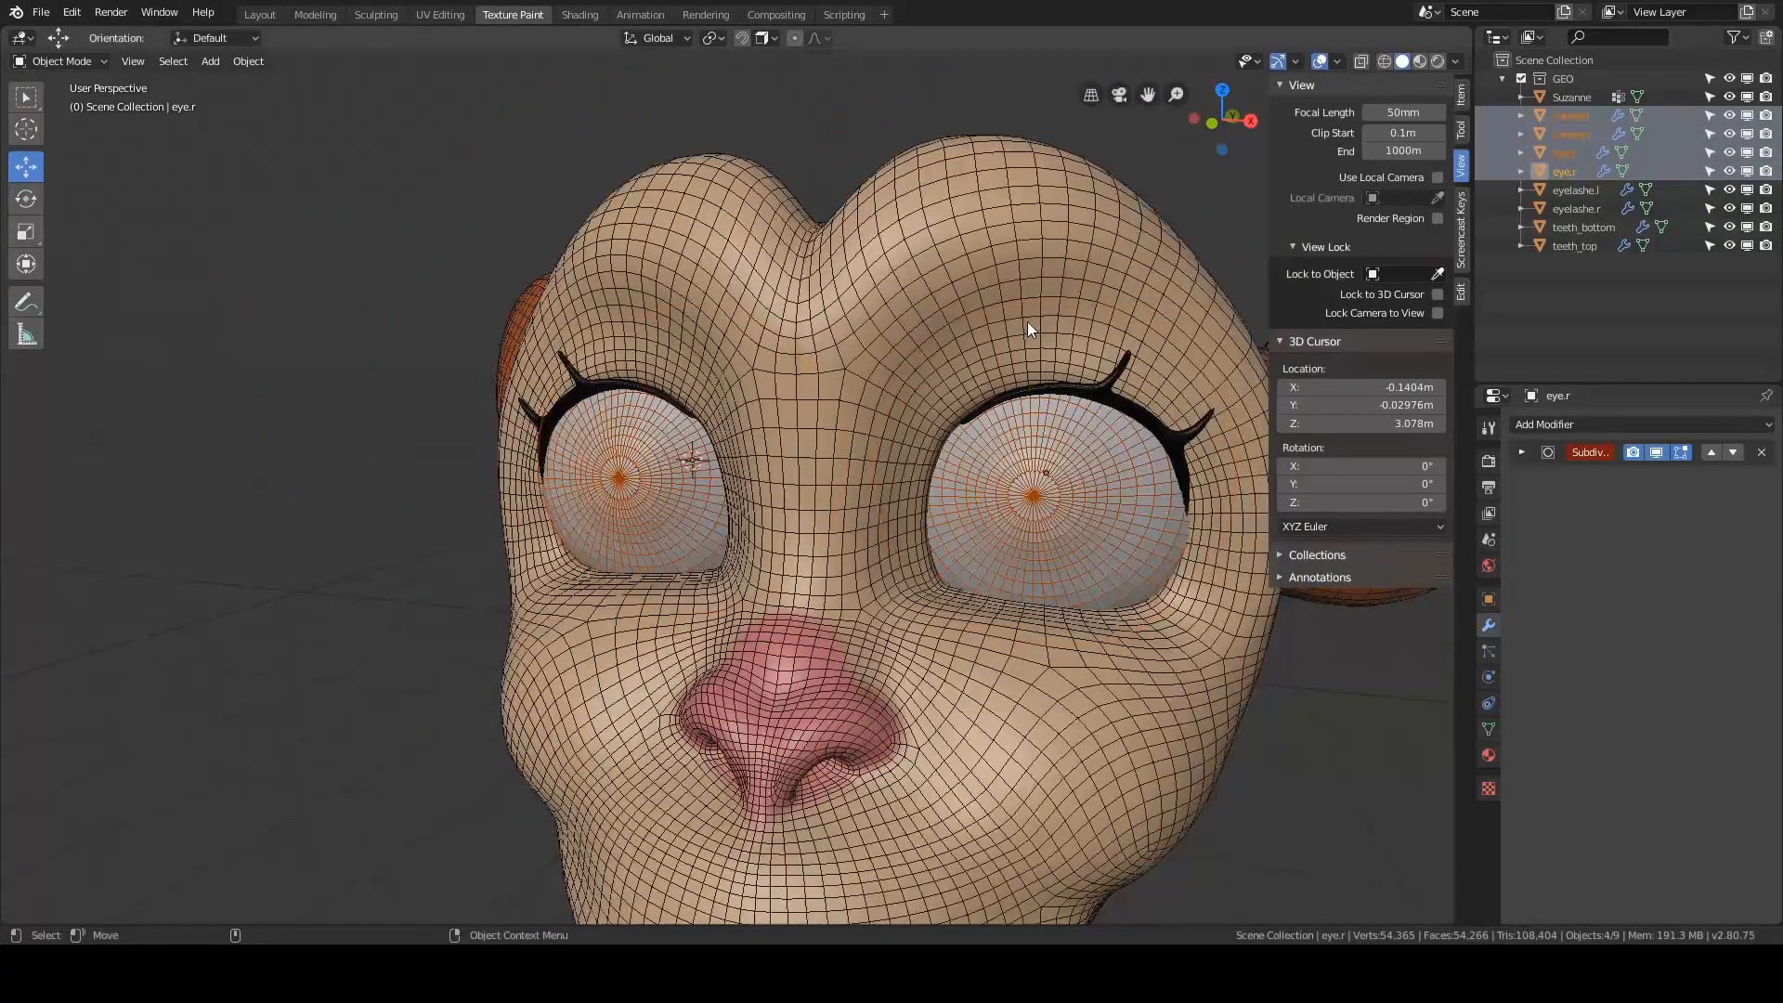
pyautogui.rightClick(1027, 321)
pyautogui.hotkey('ctrl', 'a')
pyautogui.click(985, 333)
pyautogui.scroll(-4, 977, 405)
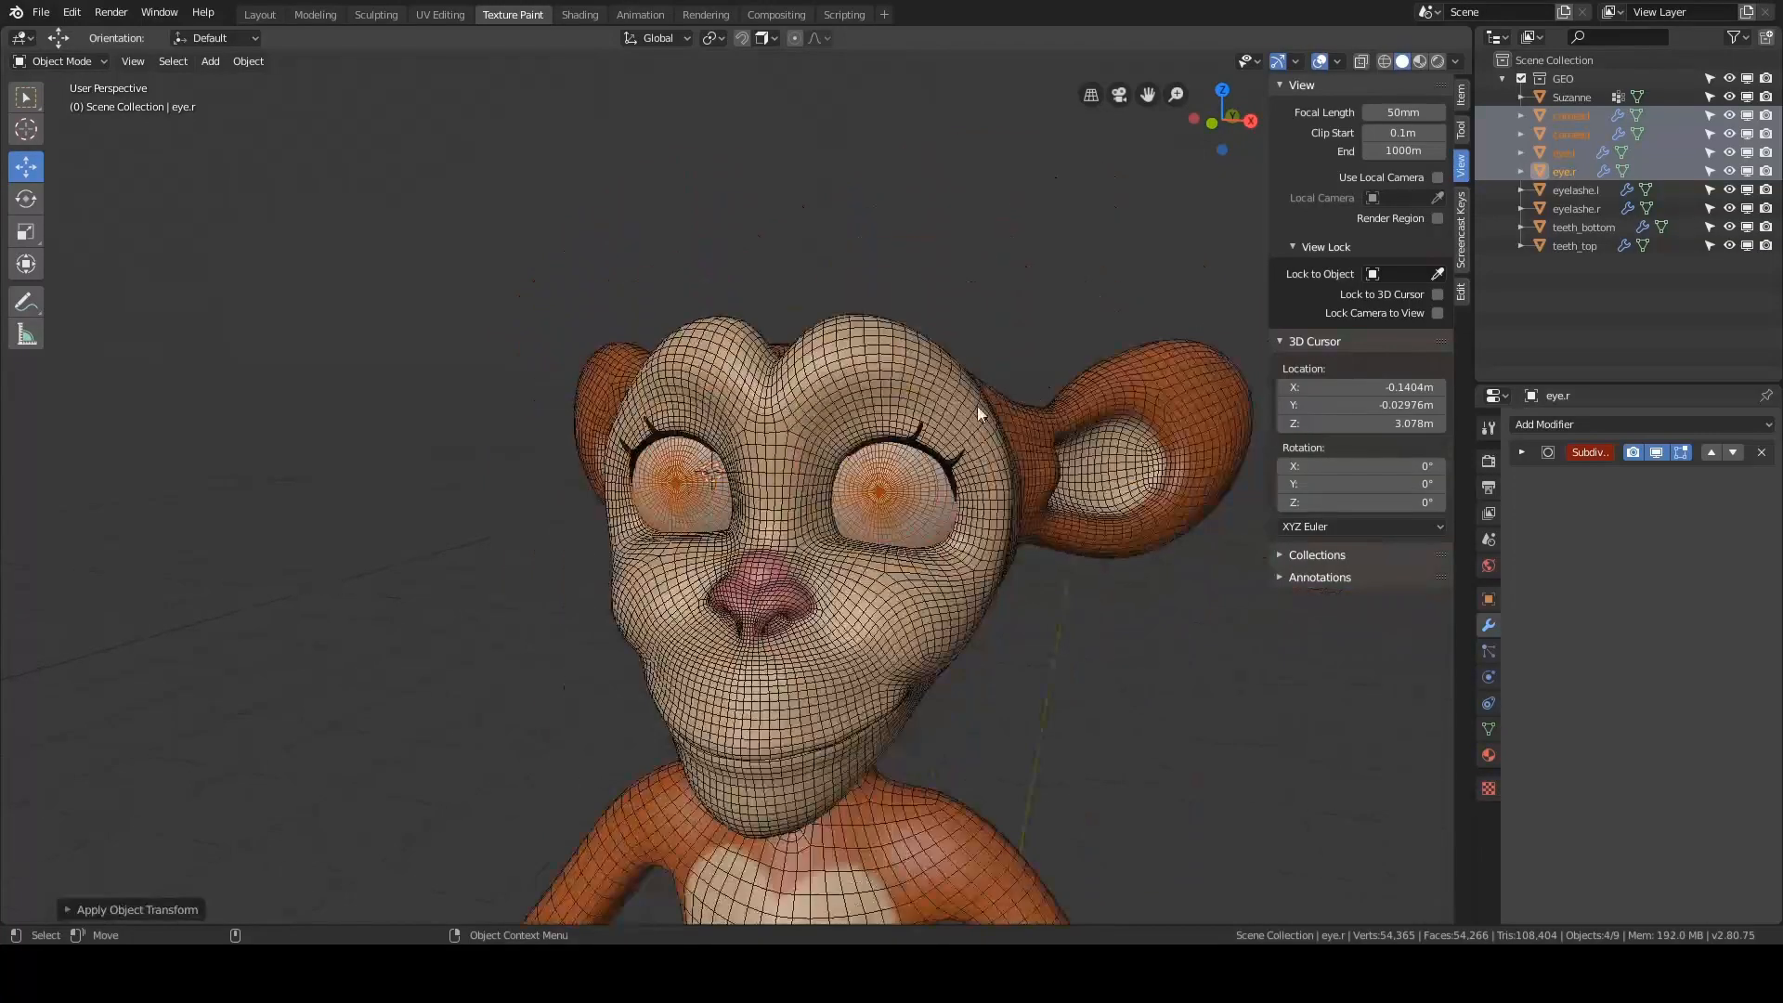
# - Examine the transform values and dimensions of the left and right corneas
pyautogui.click(938, 487)
pyautogui.scroll(-8, 949, 477)
pyautogui.scroll(8, 948, 479)
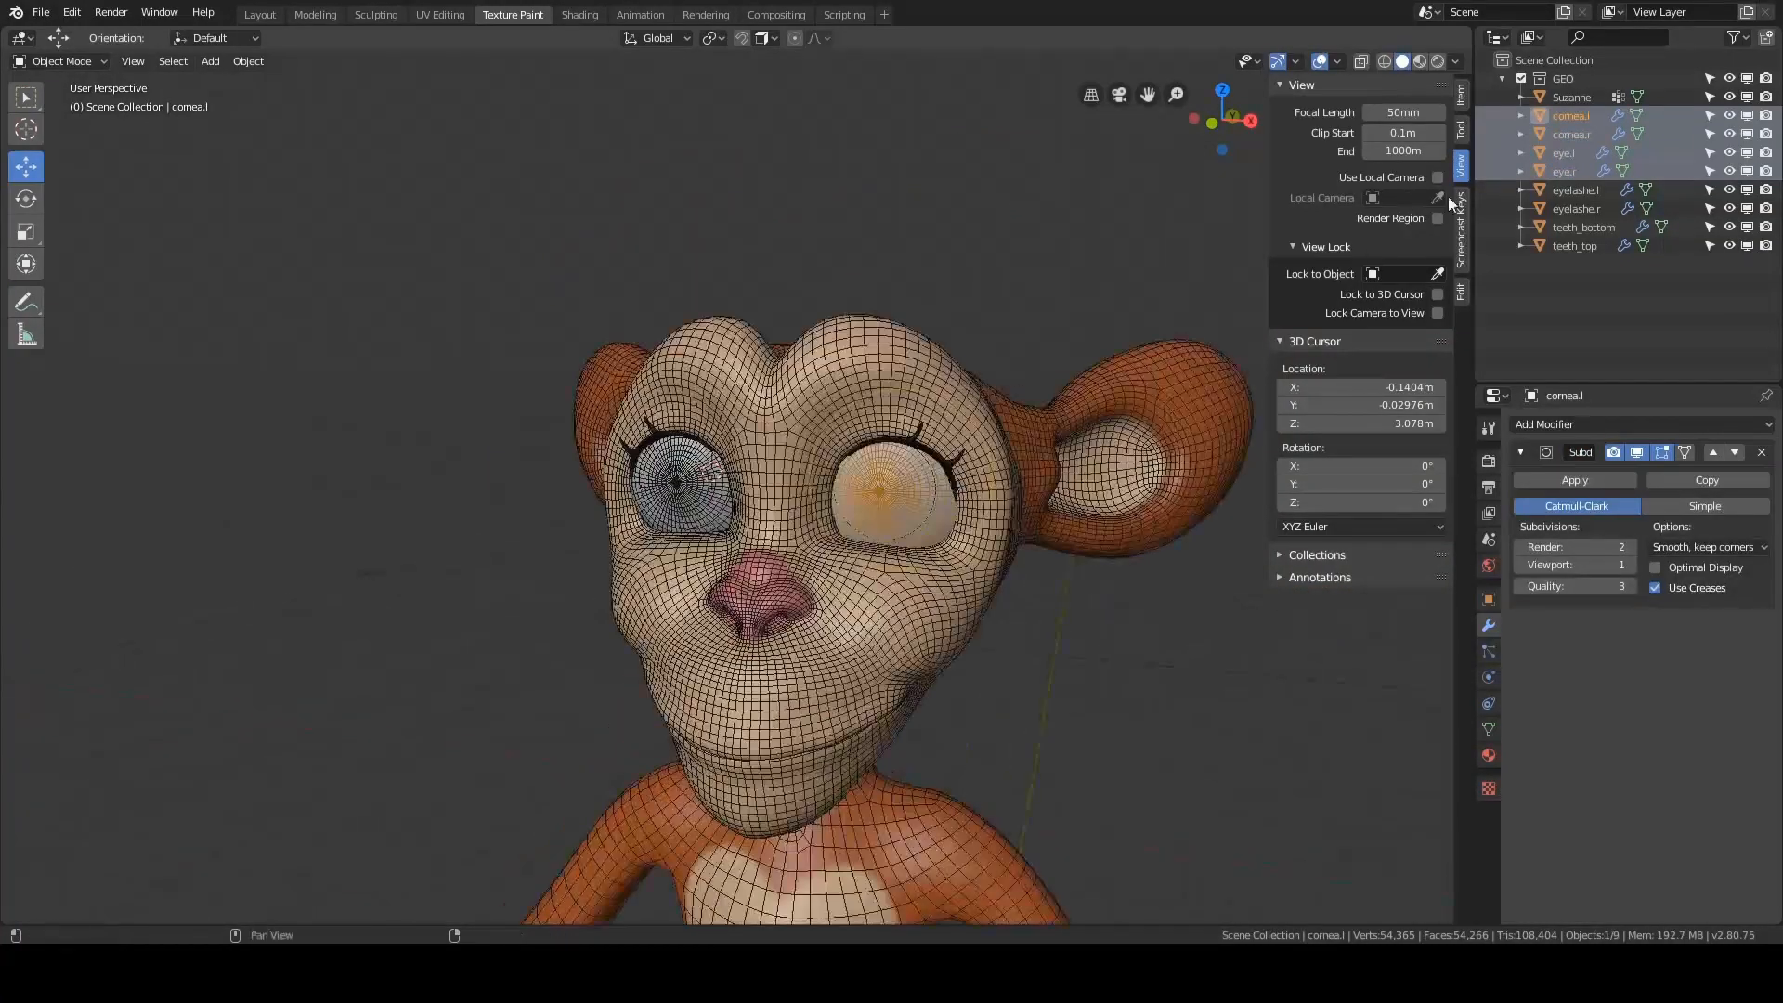
pyautogui.click(1461, 96)
pyautogui.scroll(3, 728, 554)
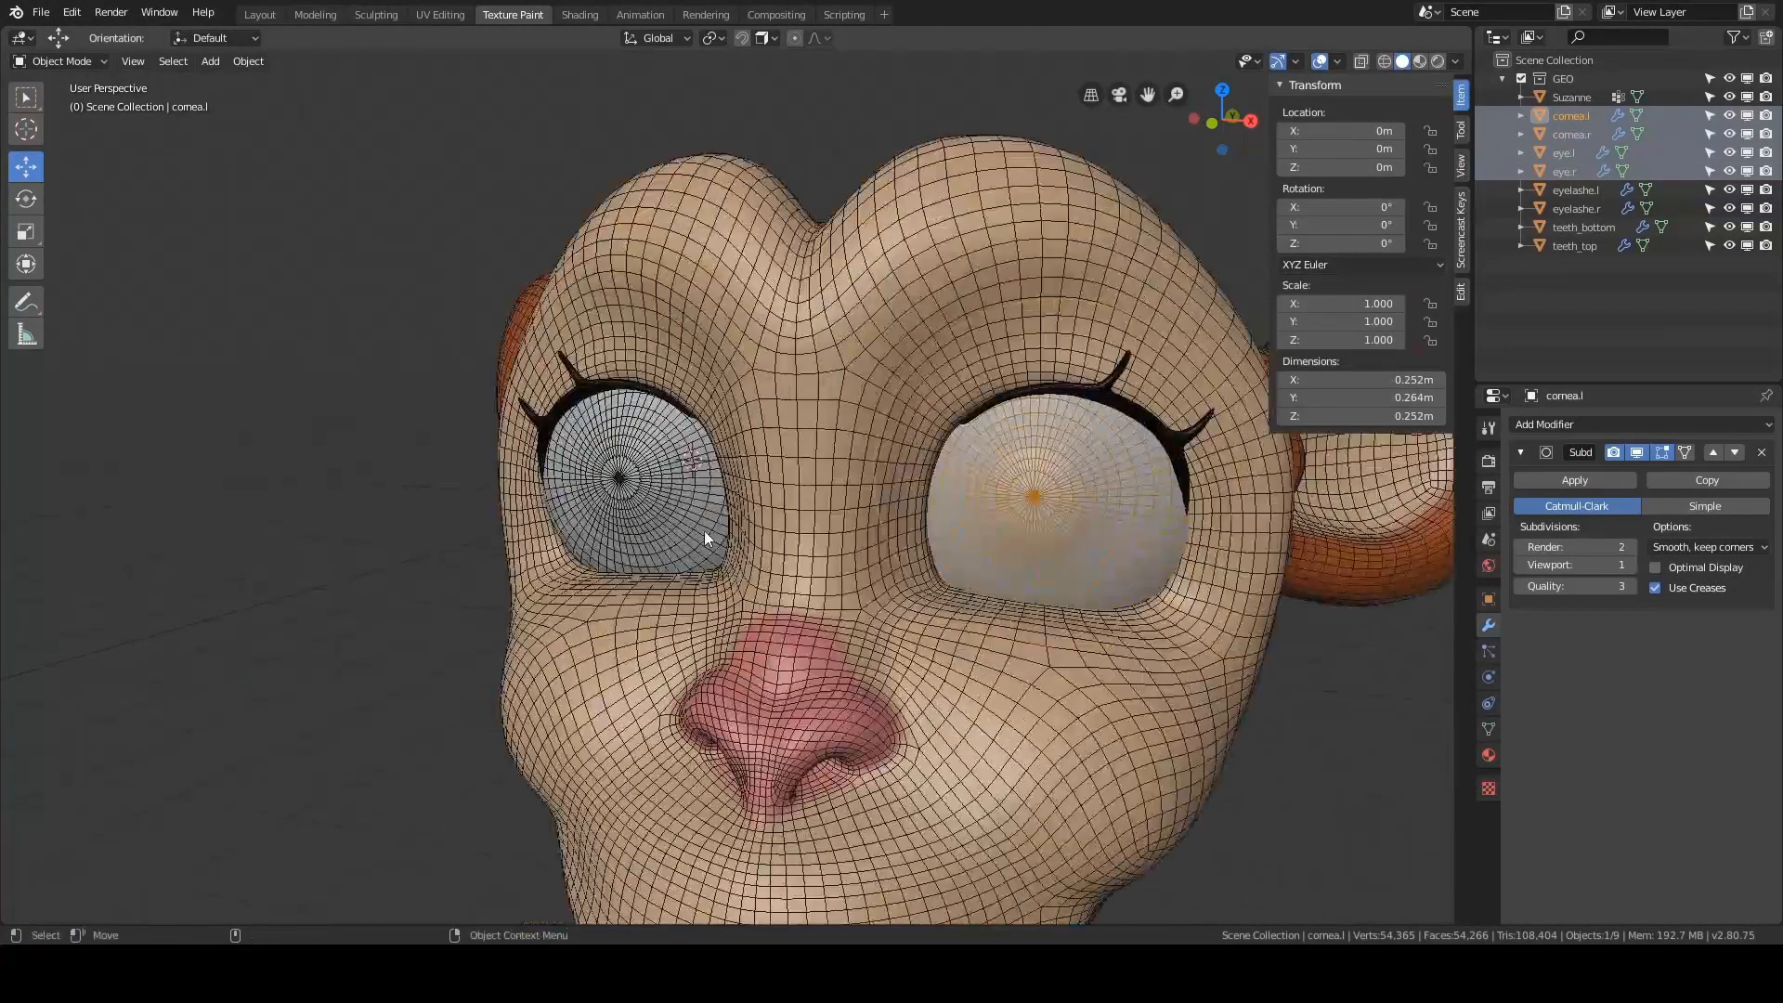
pyautogui.click(703, 531)
pyautogui.click(1023, 528)
pyautogui.scroll(3, 1179, 488)
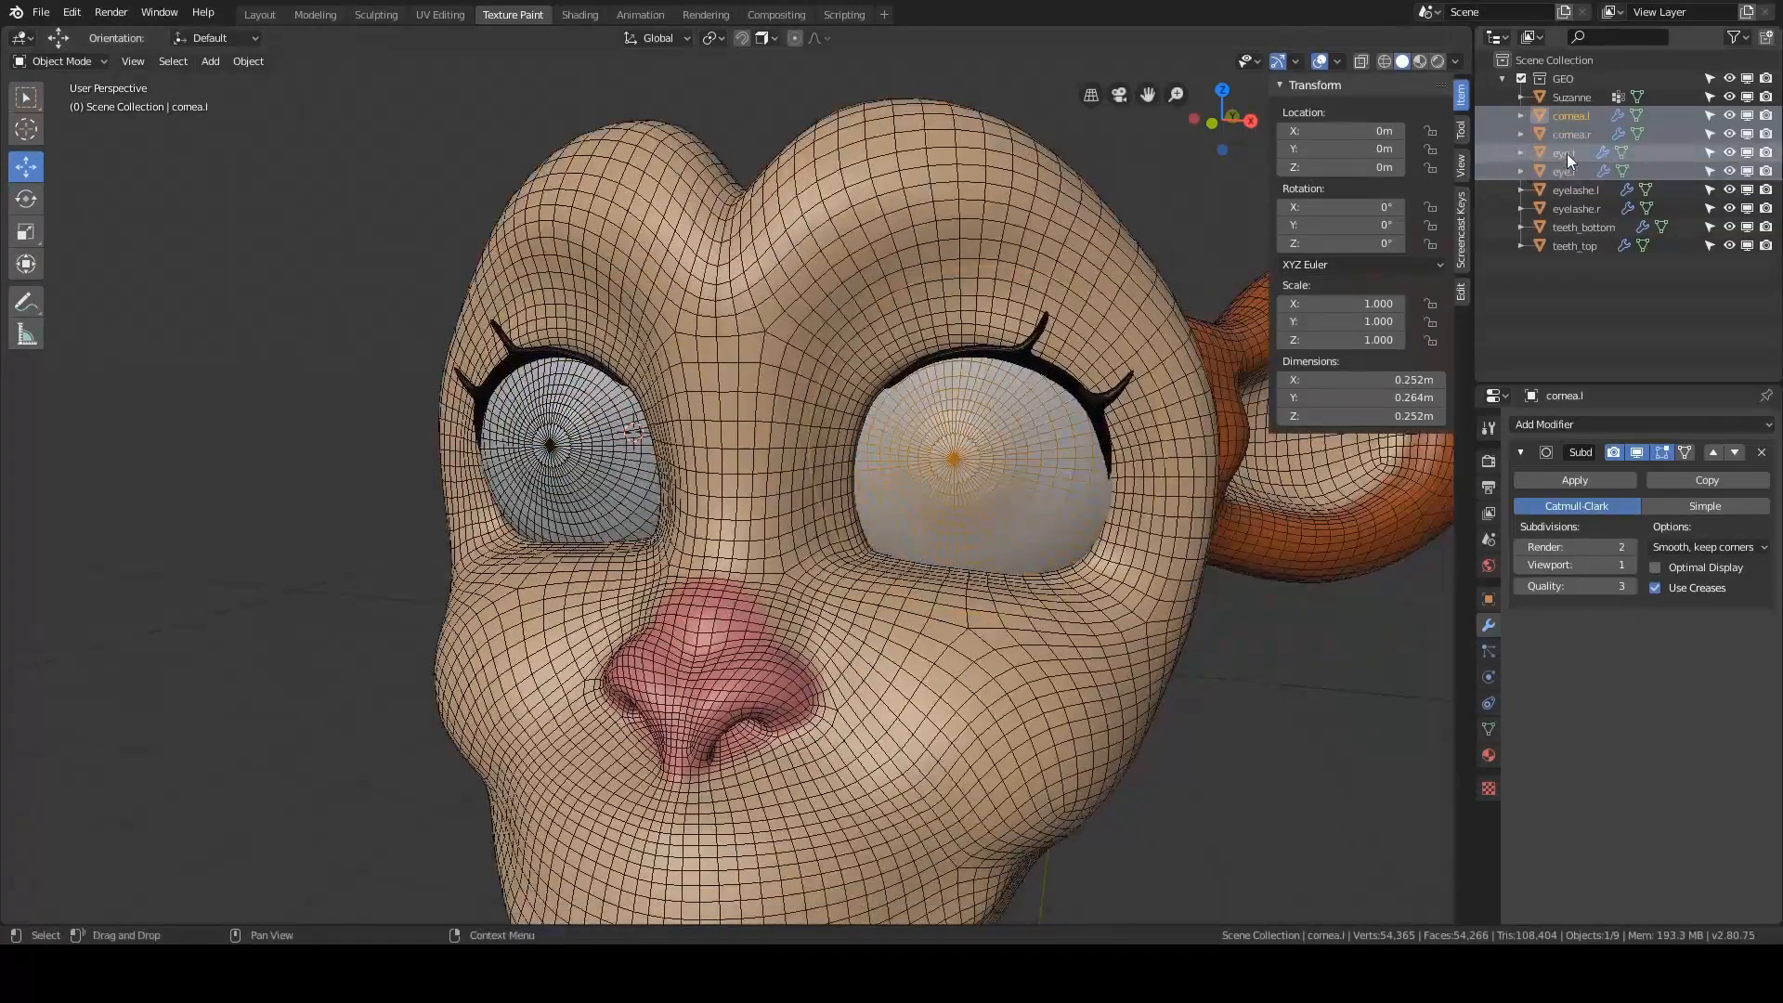
pyautogui.click(1564, 171)
pyautogui.moveTo(1095, 334)
pyautogui.mouseDown(button='middle')
pyautogui.moveTo(1014, 353)
pyautogui.moveTo(1068, 340)
pyautogui.mouseUp(button='middle')
pyautogui.click(965, 446)
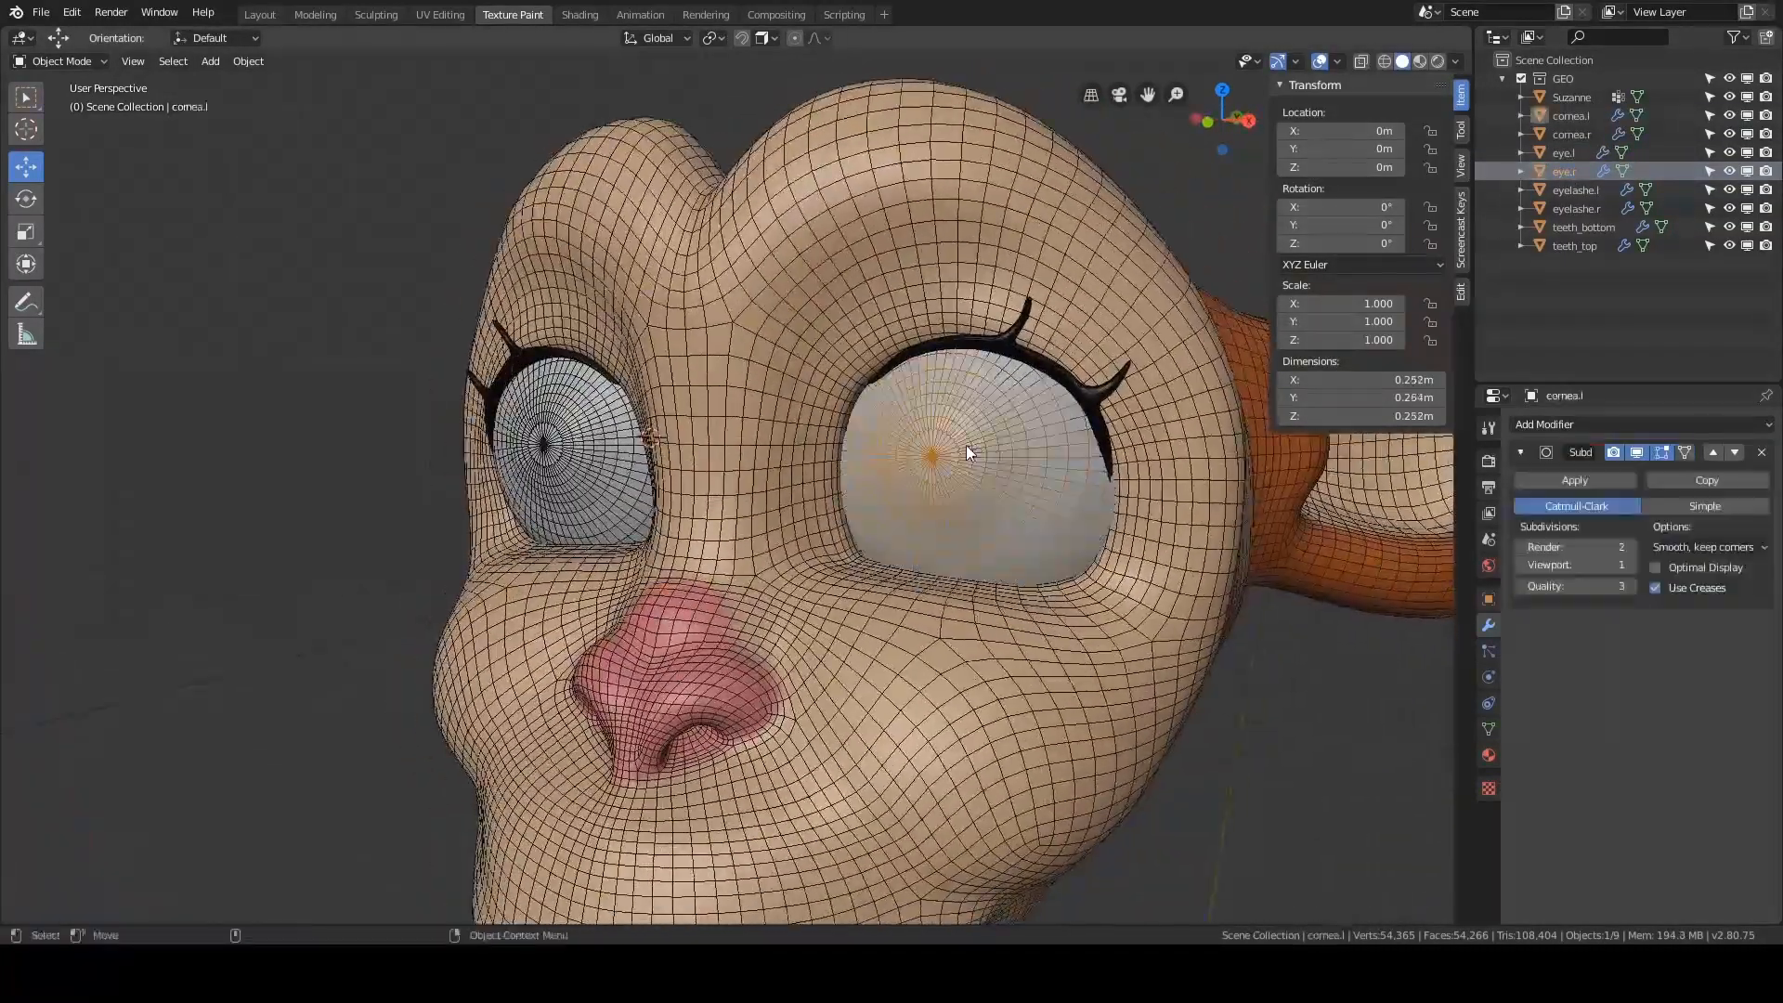
pyautogui.moveTo(965, 445); pyautogui.dragTo(1027, 361, button='middle')
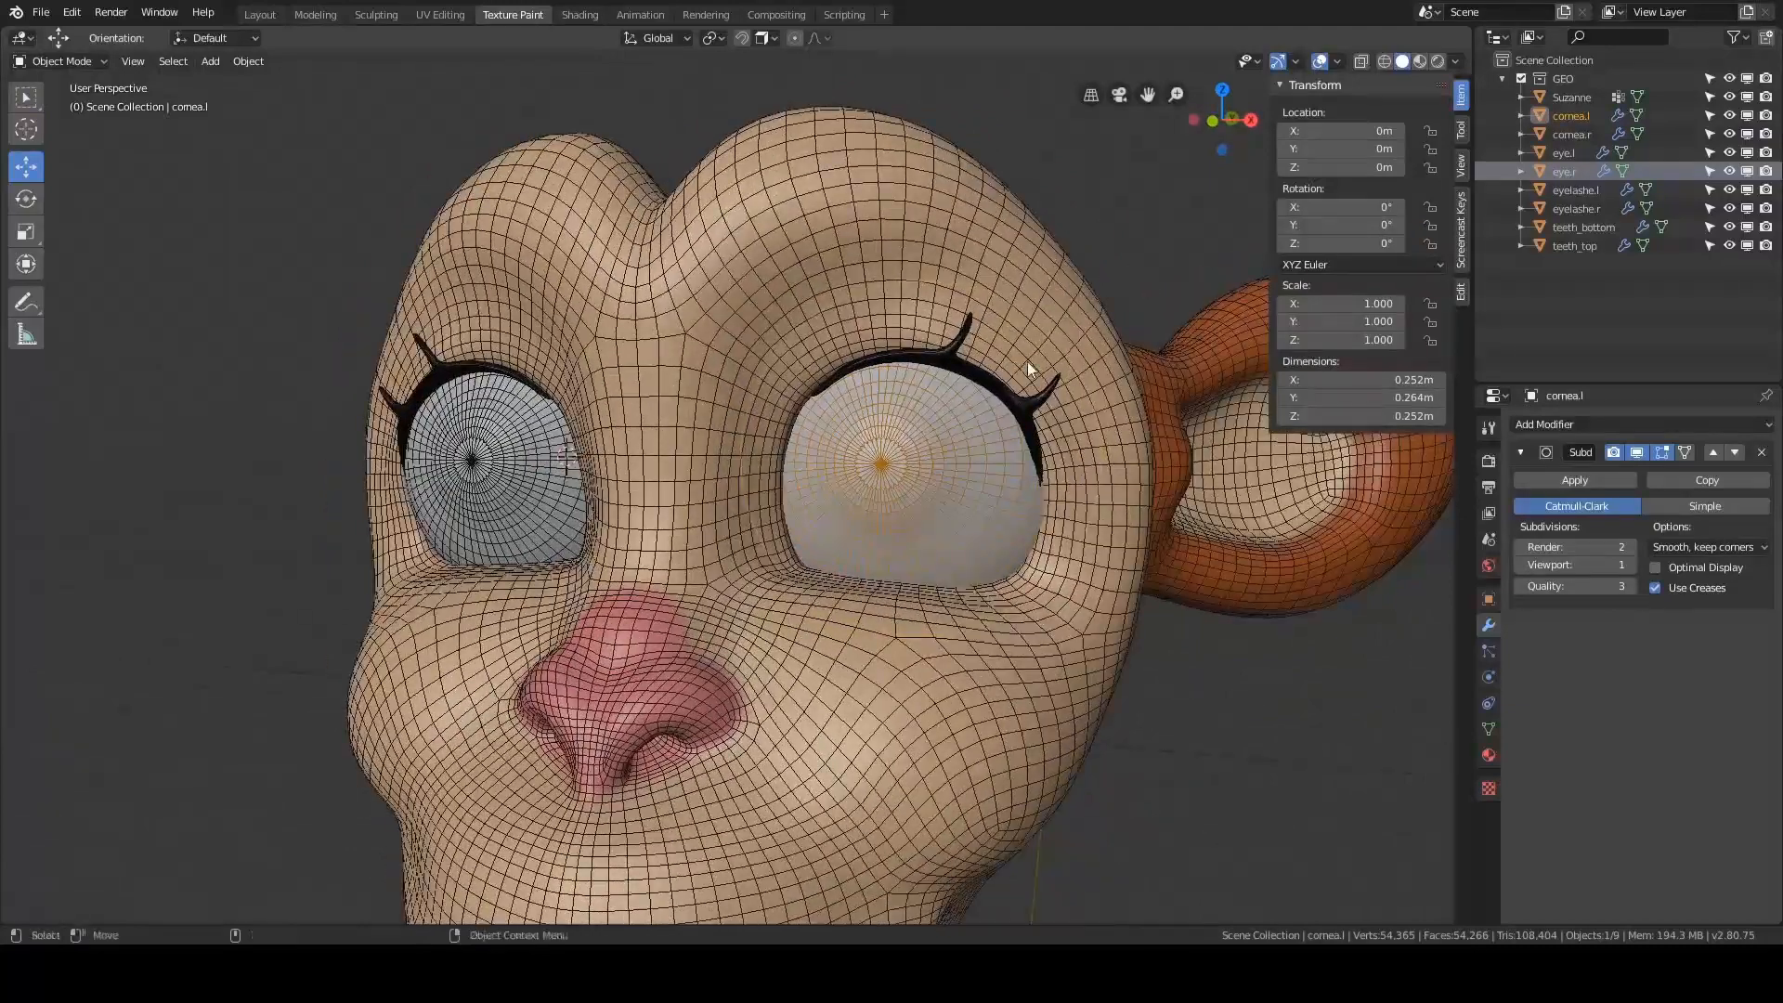
pyautogui.moveTo(1062, 270); pyautogui.dragTo(1057, 271, button='middle')
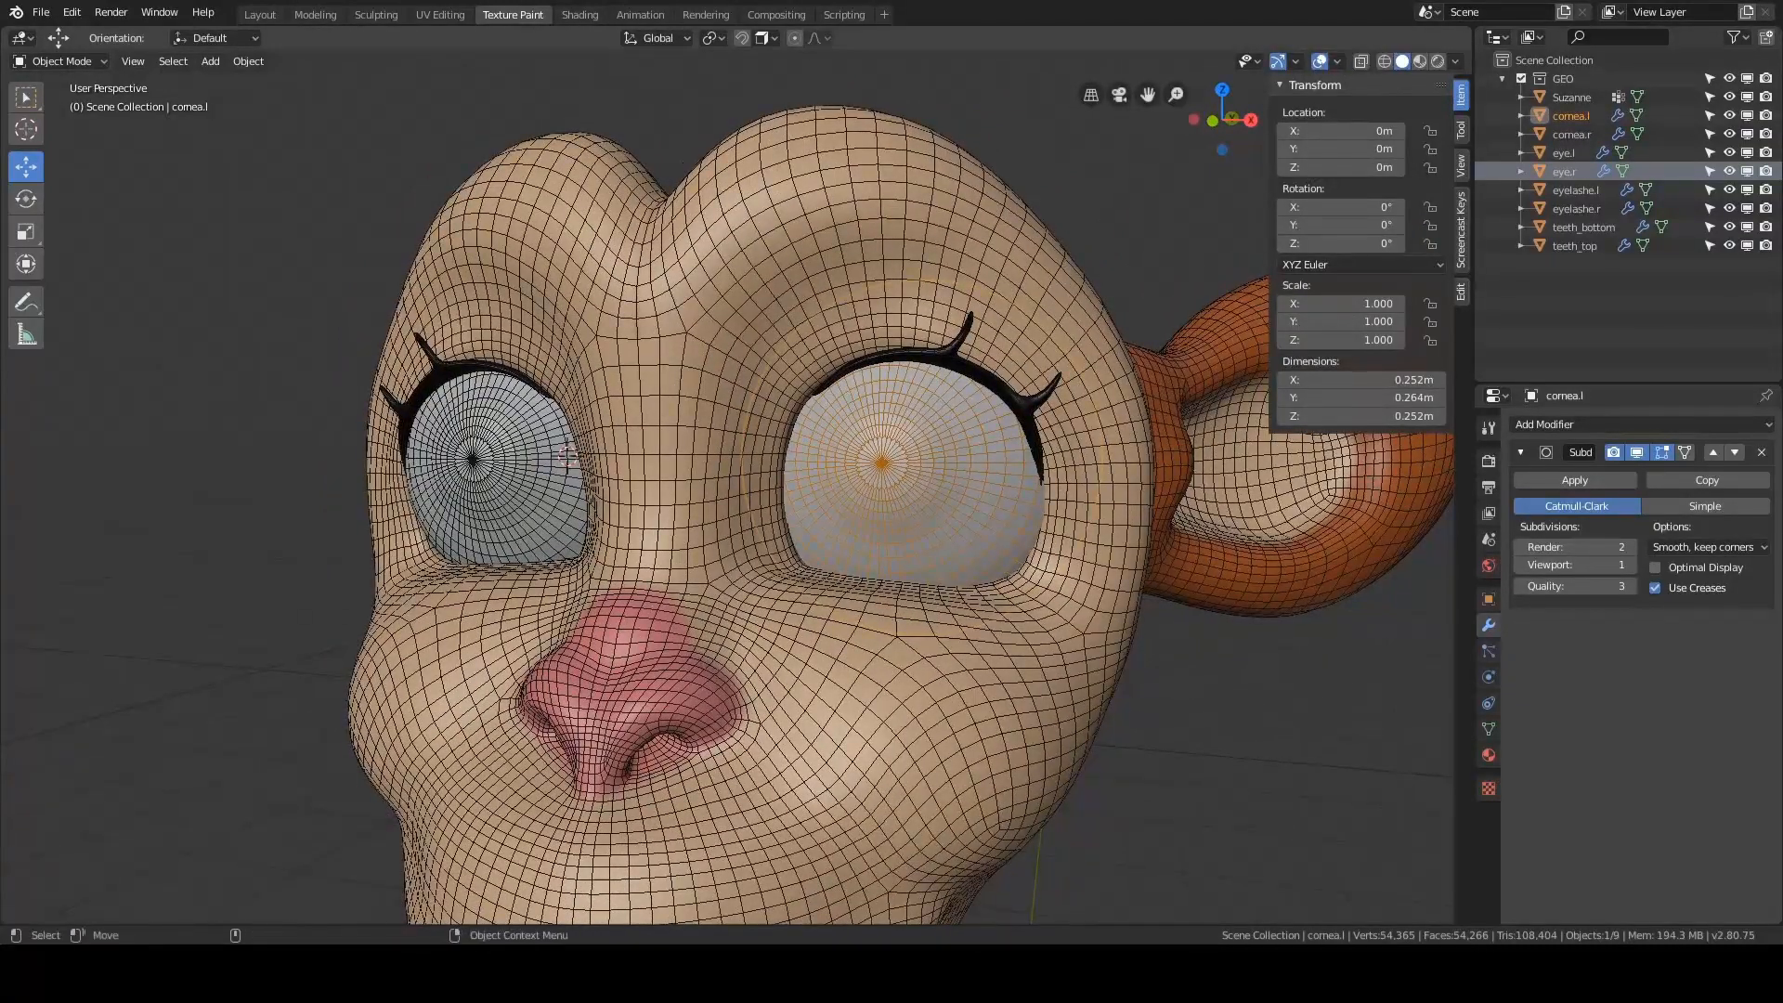
pyautogui.click(1446, 581)
pyautogui.click(1007, 493)
pyautogui.moveTo(1216, 524); pyautogui.dragTo(1205, 518, button='middle')
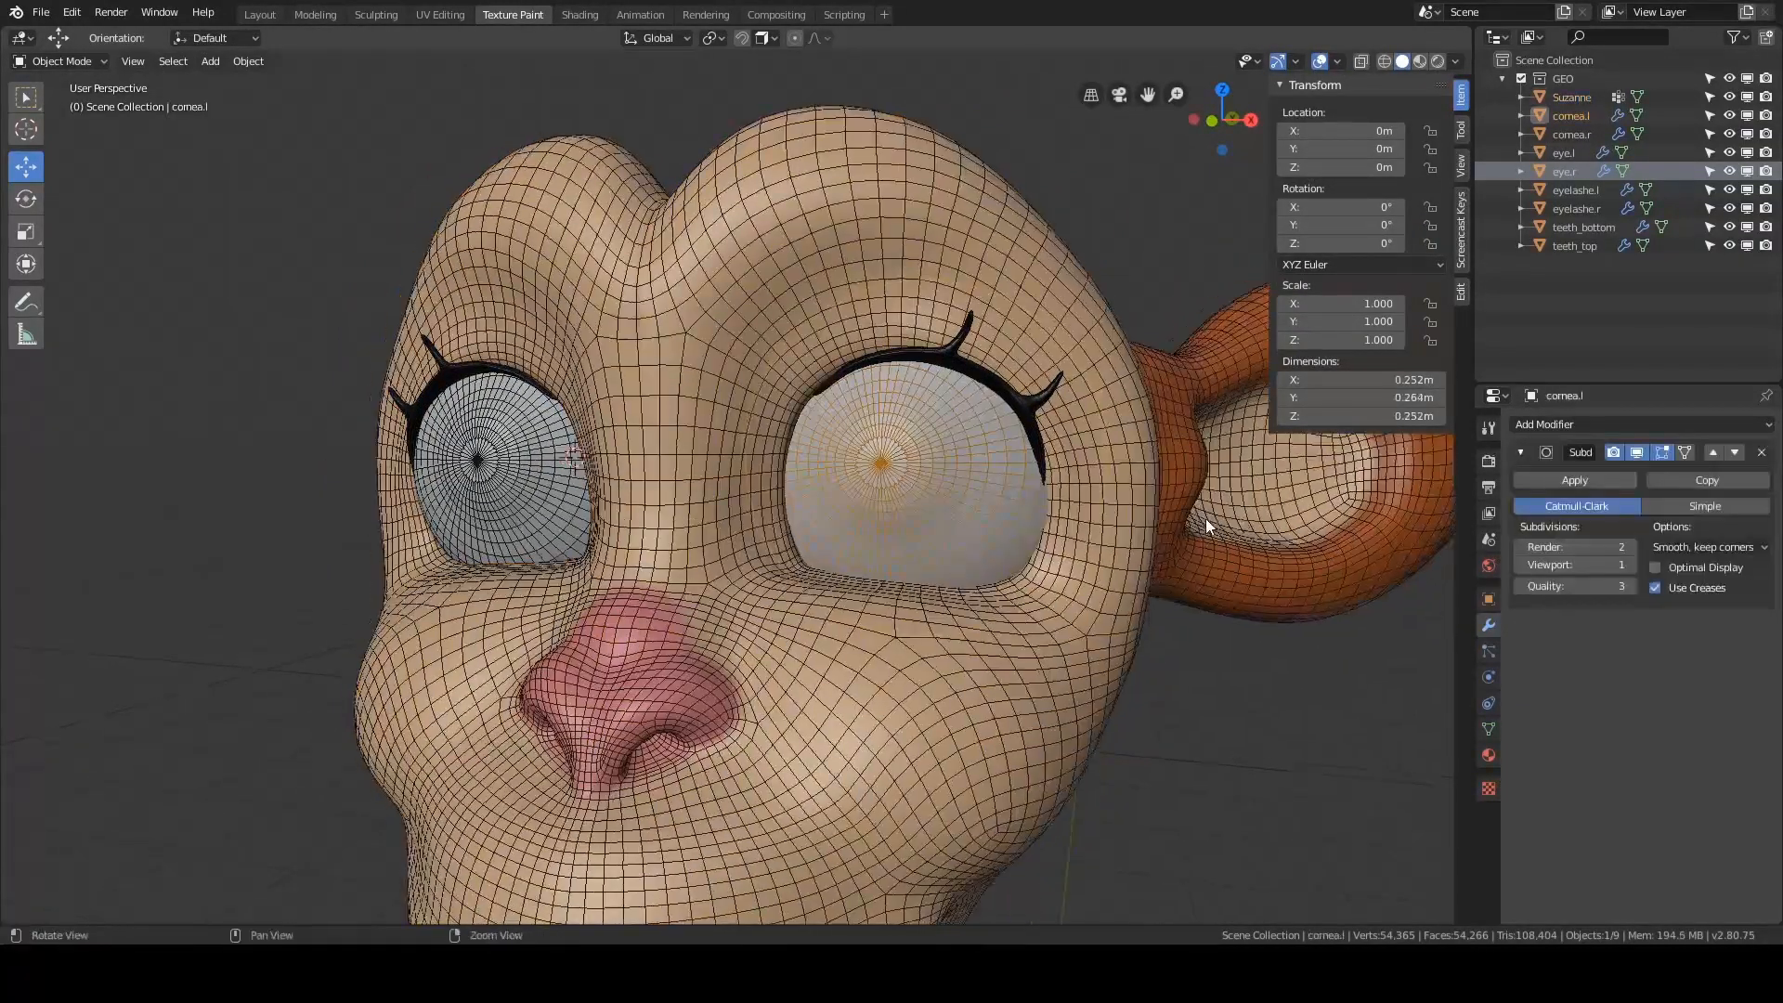
# - Show the render settings, split the 3D viewport into two areas and turn the new area into a Shader Editor
pyautogui.click(1488, 429)
pyautogui.click(1488, 462)
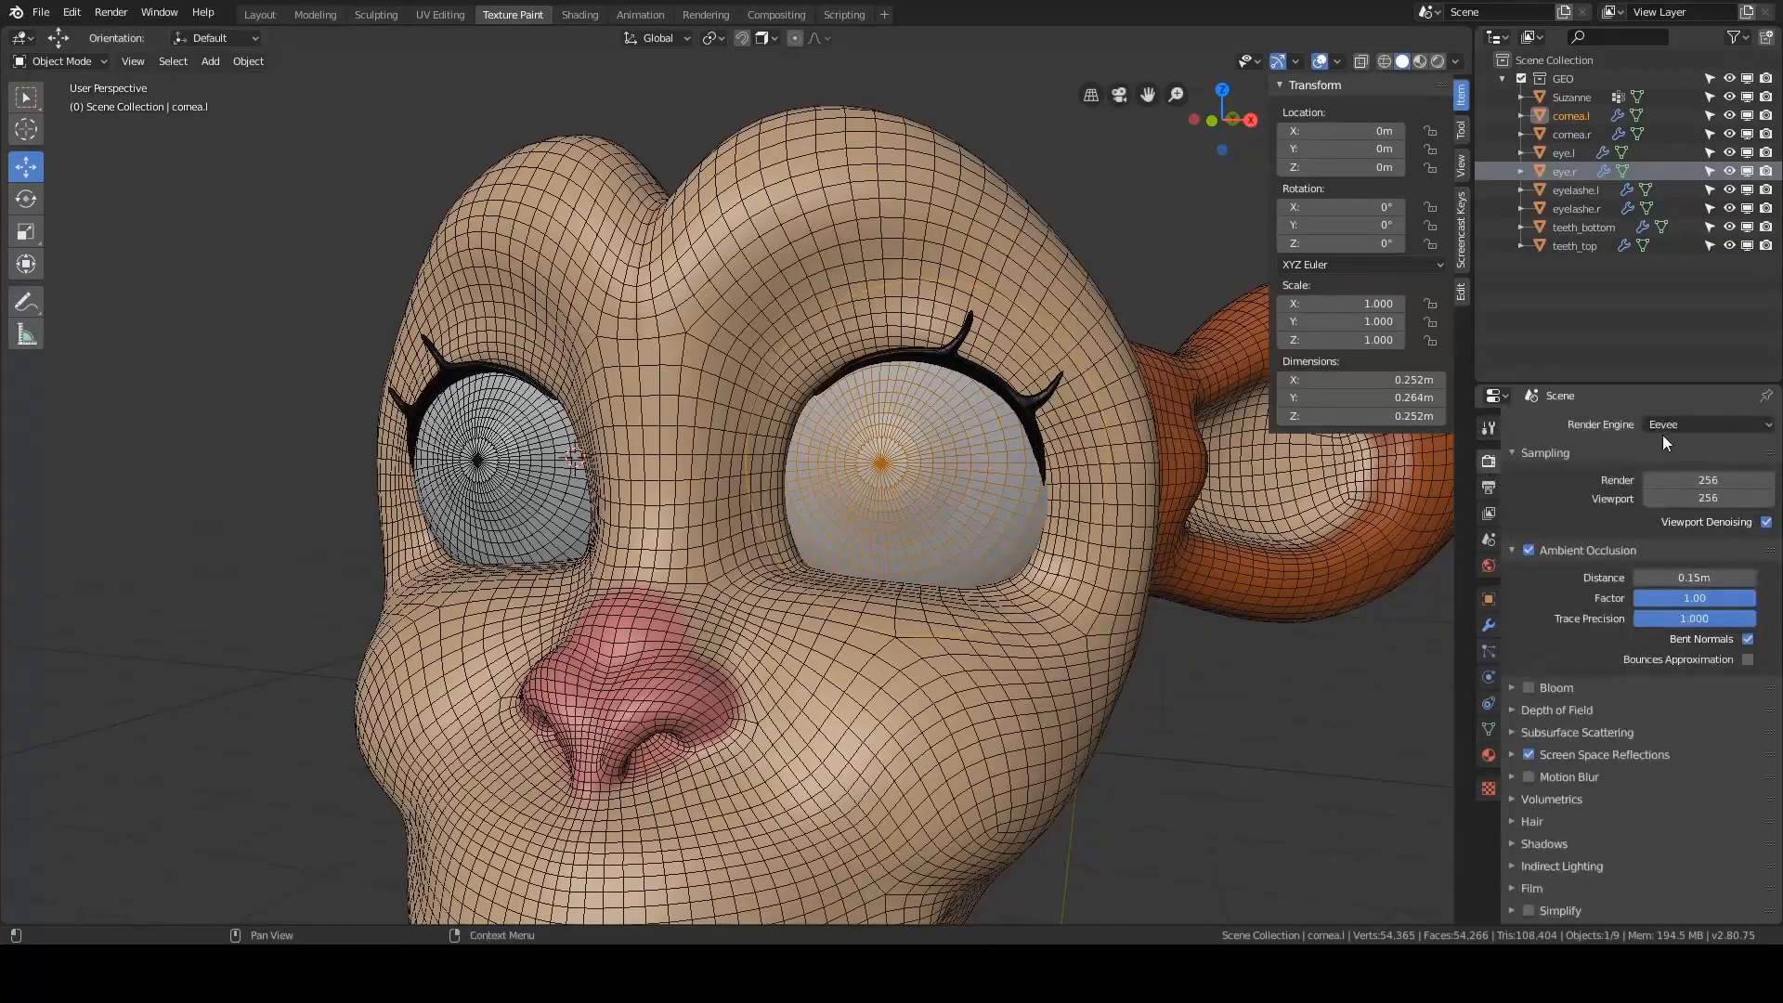
pyautogui.moveTo(808, 472); pyautogui.dragTo(928, 483, button='middle')
pyautogui.moveTo(1036, 145); pyautogui.dragTo(1175, 149, button='middle')
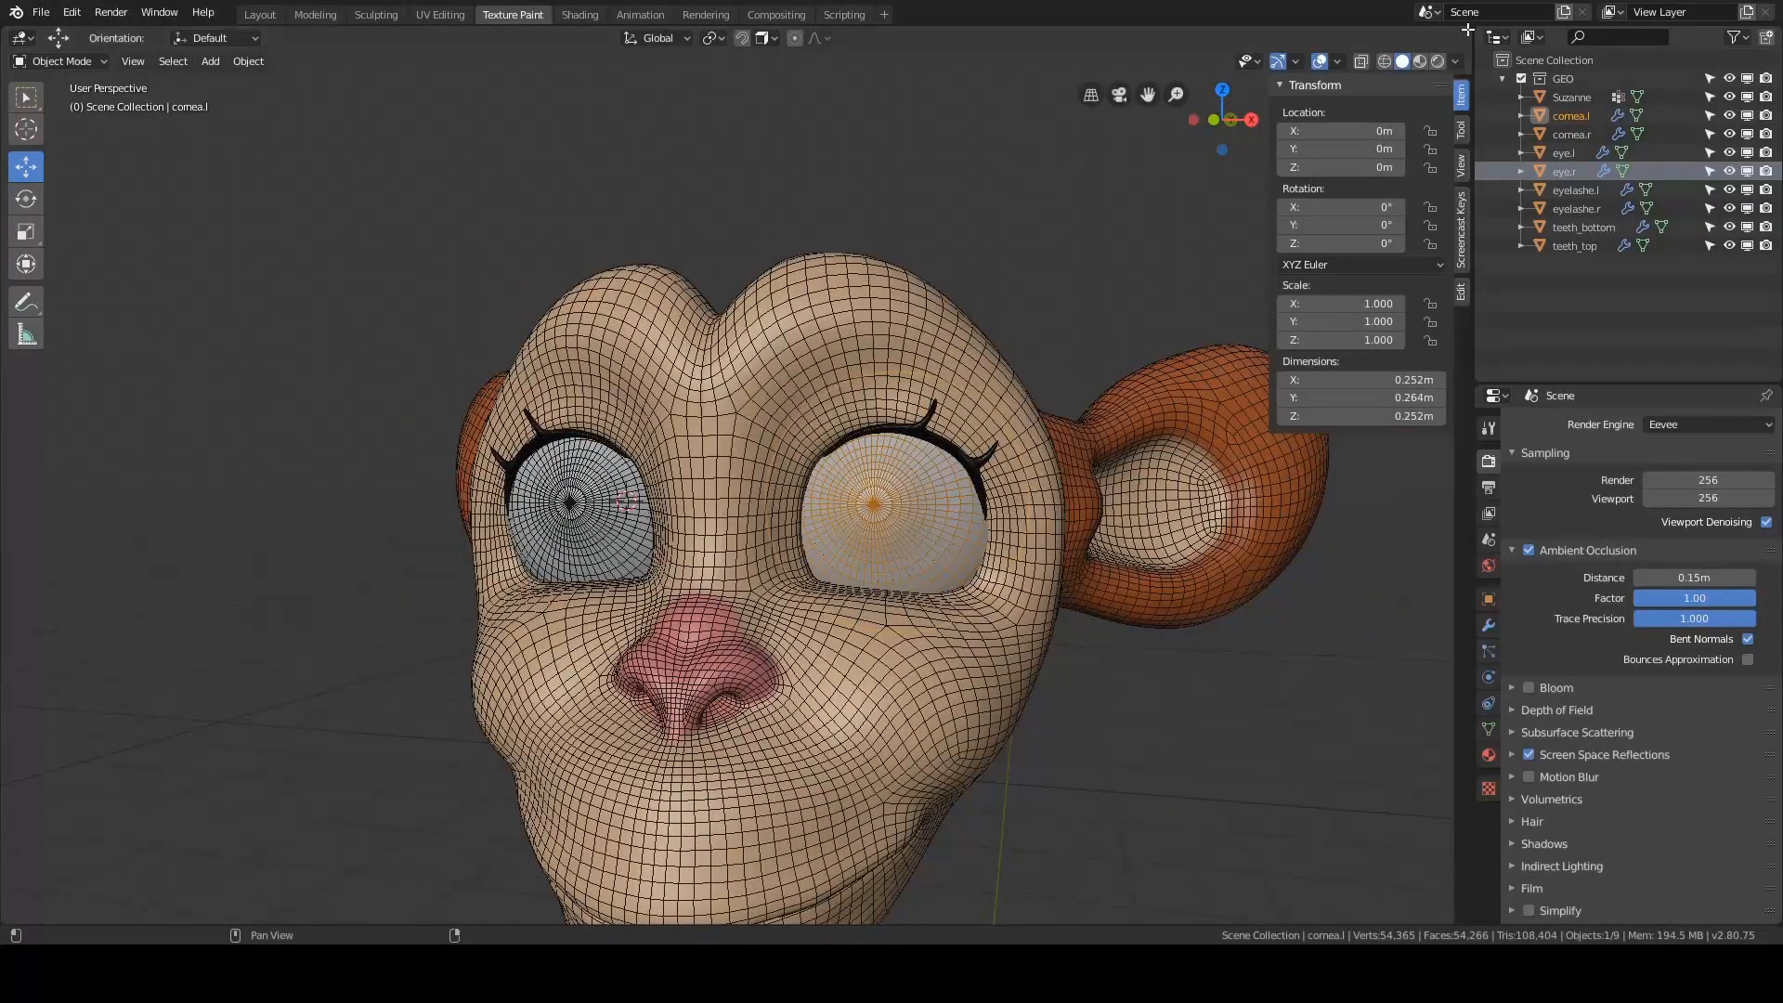
pyautogui.moveTo(1467, 31); pyautogui.dragTo(868, 35)
pyautogui.hotkey('shift', 'F3')
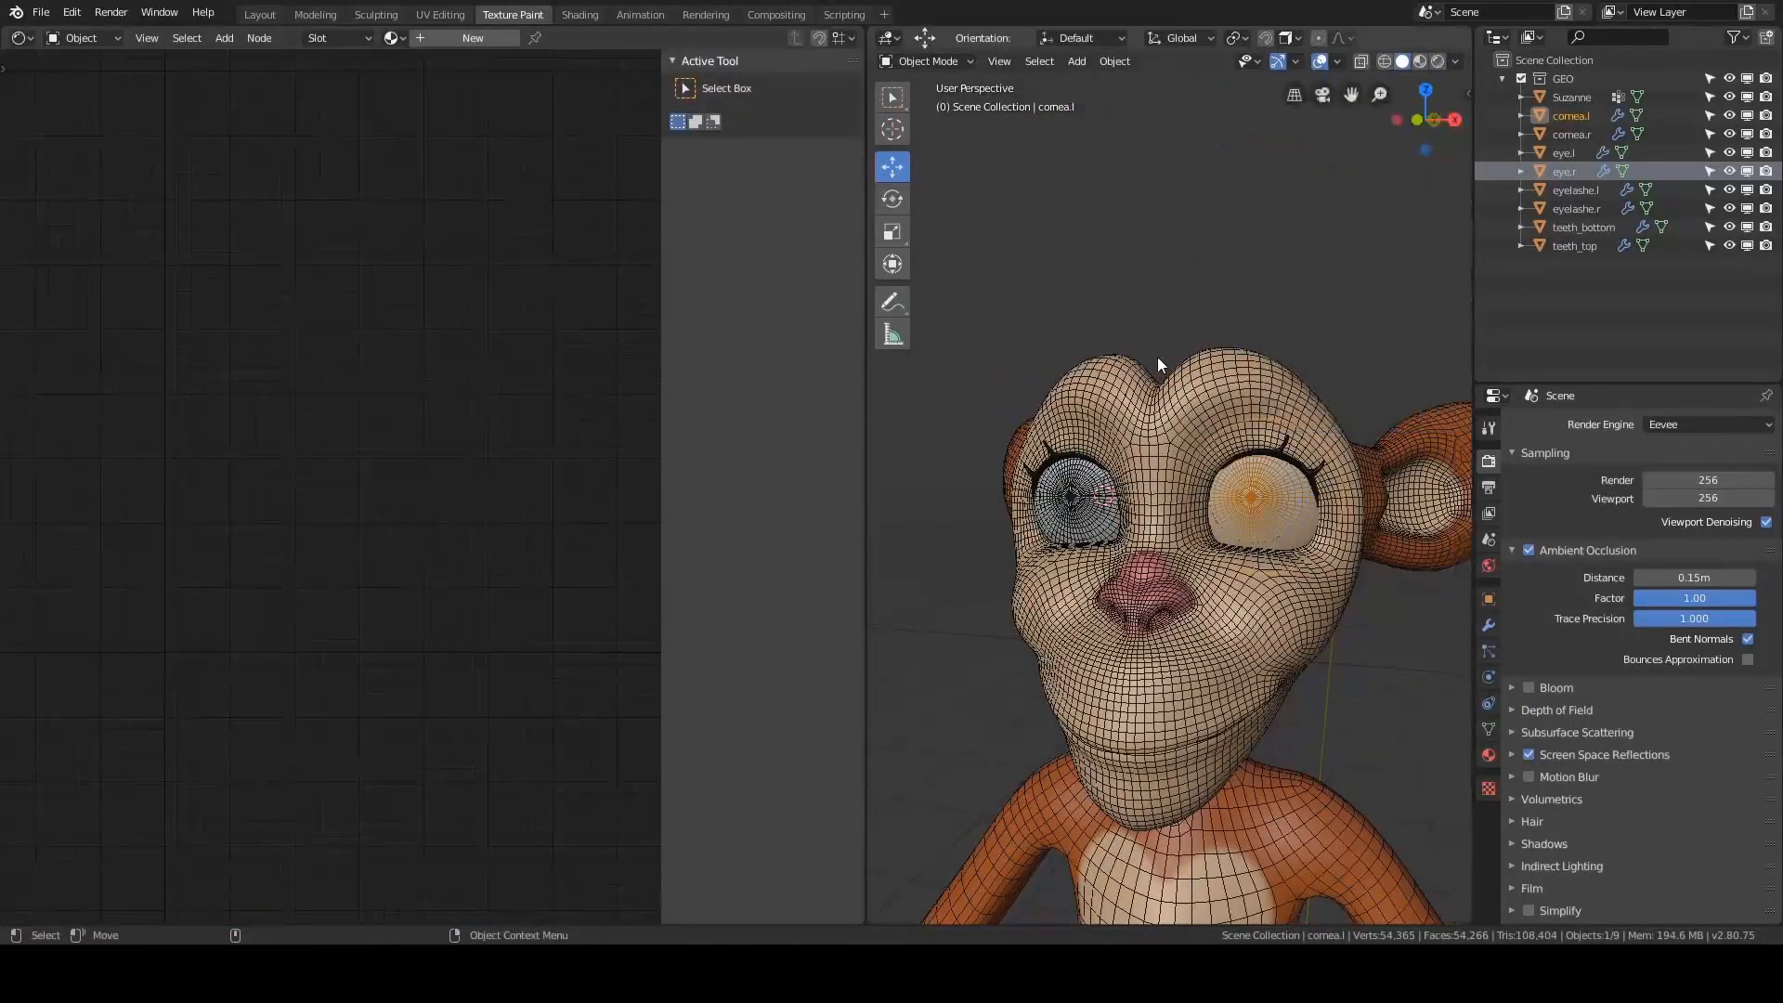
pyautogui.keyDown('shift'); pyautogui.moveTo(1157, 357); pyautogui.dragTo(1059, 359, button='middle'); pyautogui.keyUp('shift')
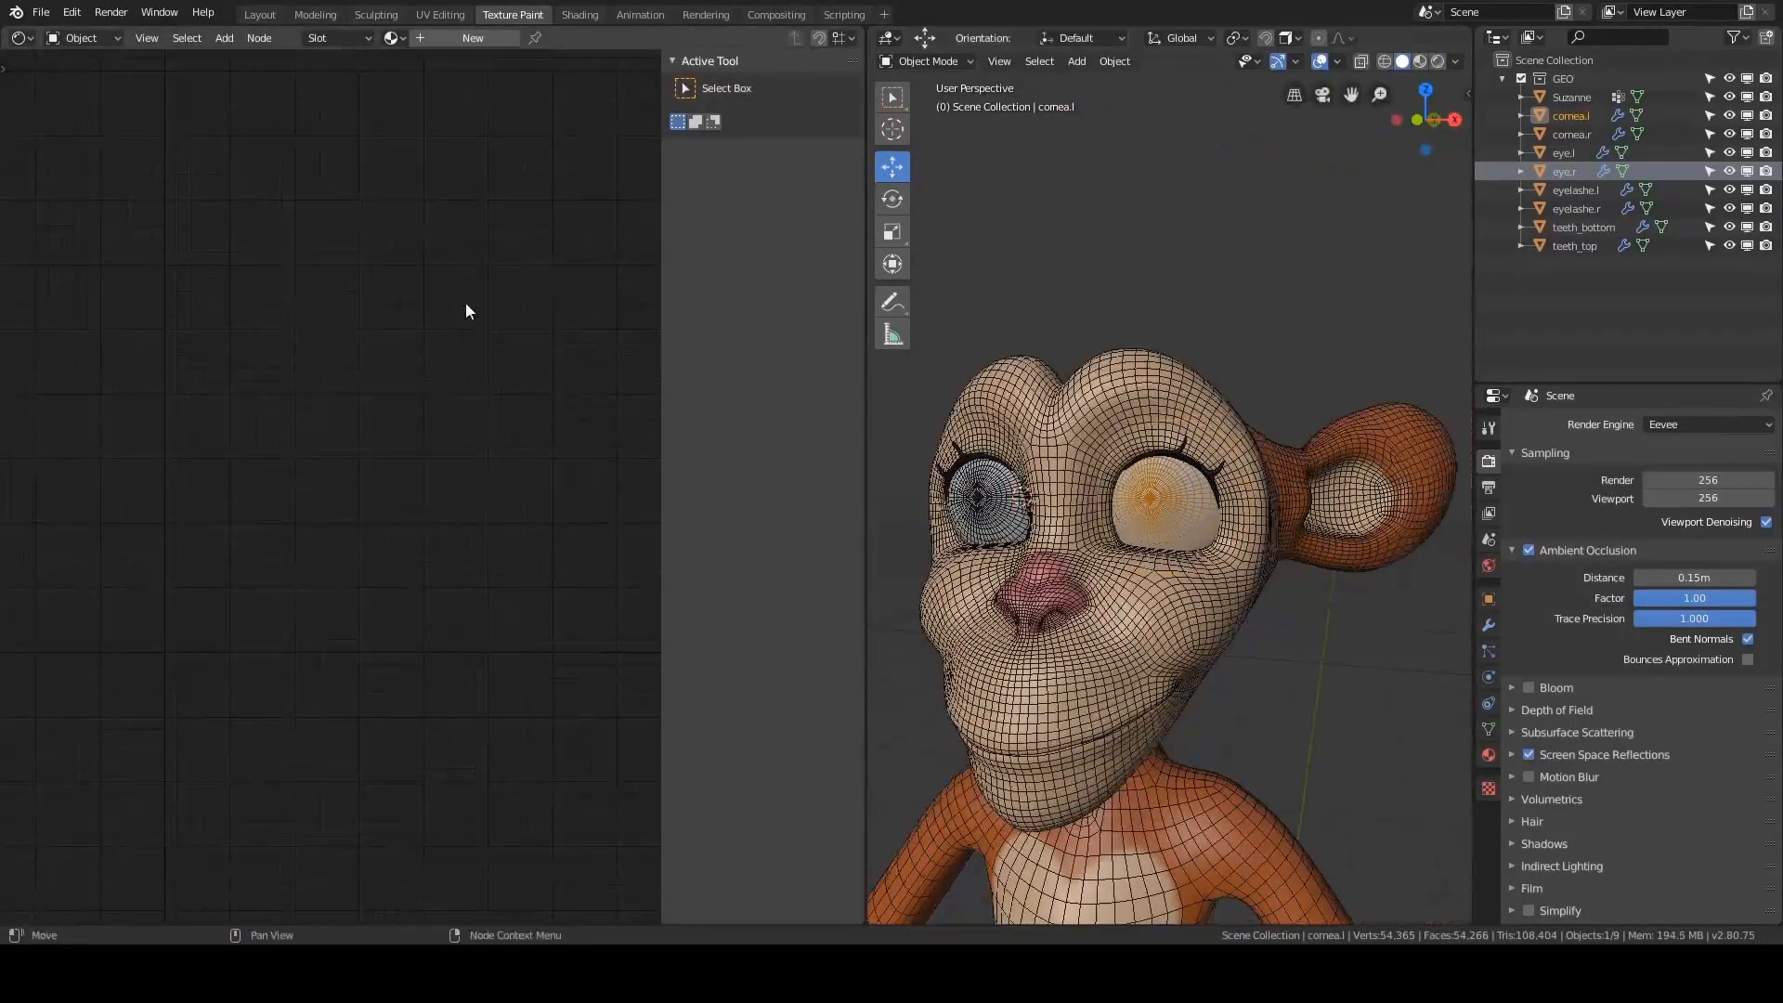
# - Create a new material for cornea.l, hide the node editor's sidebar and set the Principled BSDF's Roughness to 0
pyautogui.click(449, 44)
pyautogui.press('n')
pyautogui.moveTo(553, 344); pyautogui.dragTo(648, 251, button='middle')
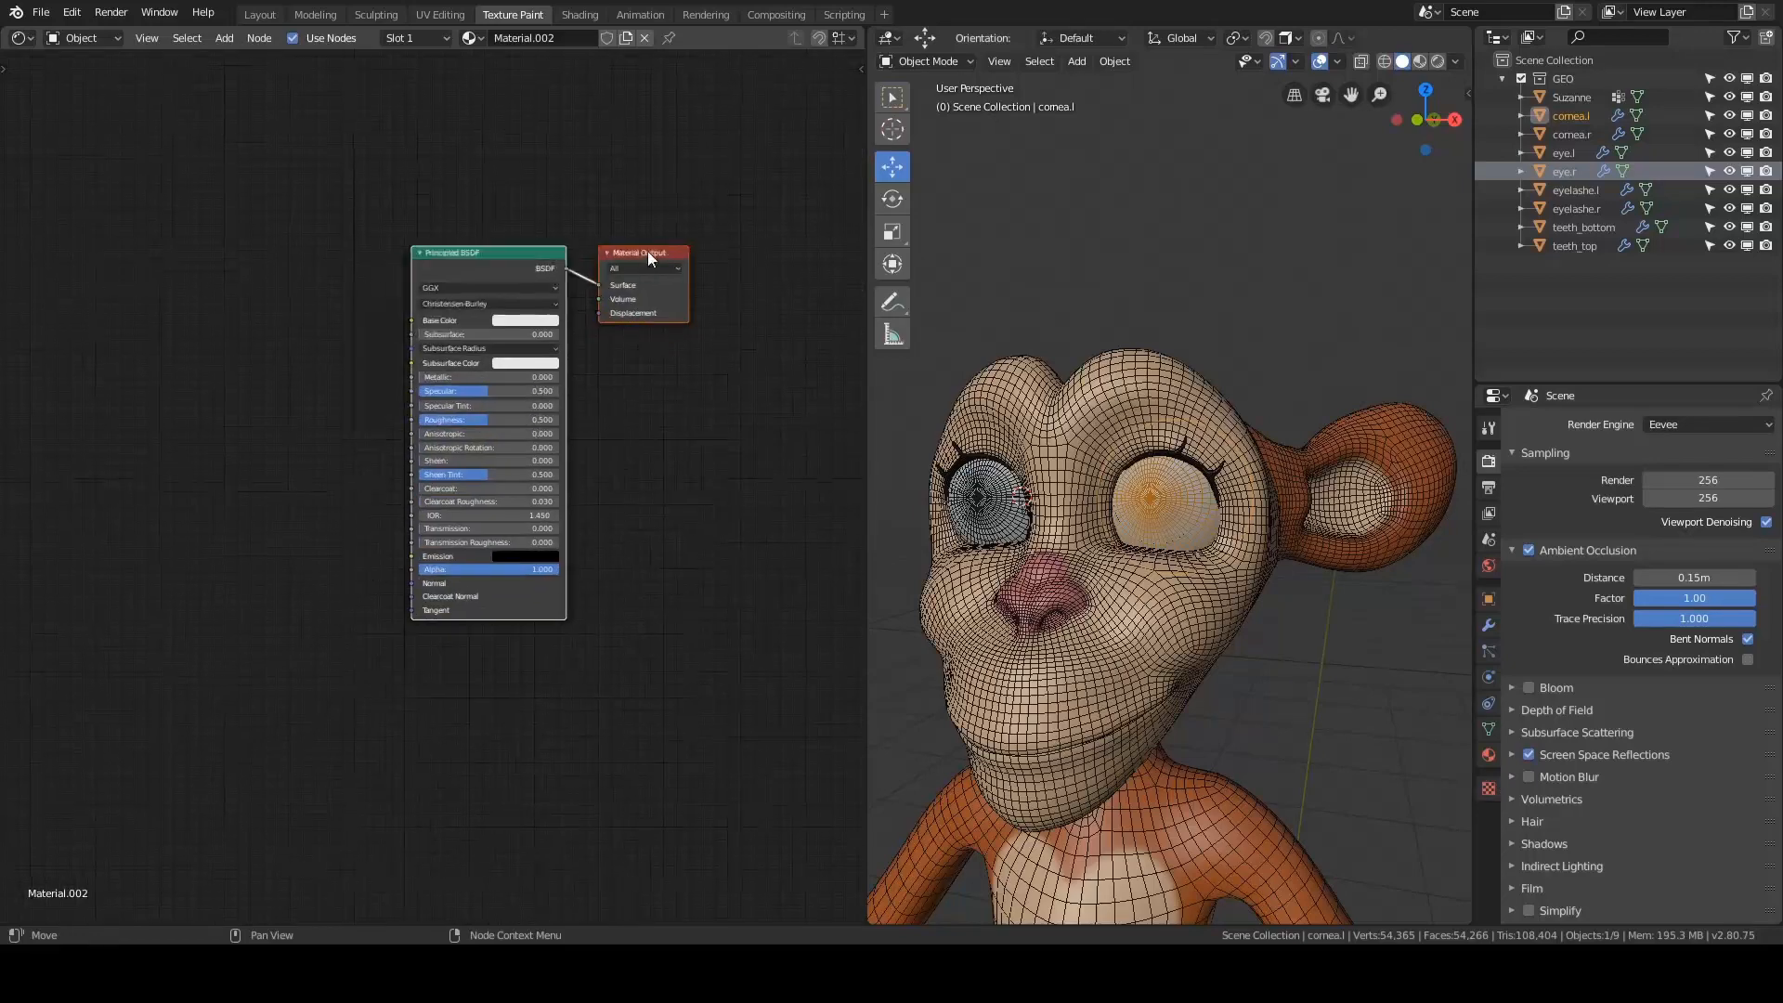
pyautogui.scroll(2, 654, 352)
pyautogui.moveTo(599, 383); pyautogui.dragTo(594, 387, button='middle')
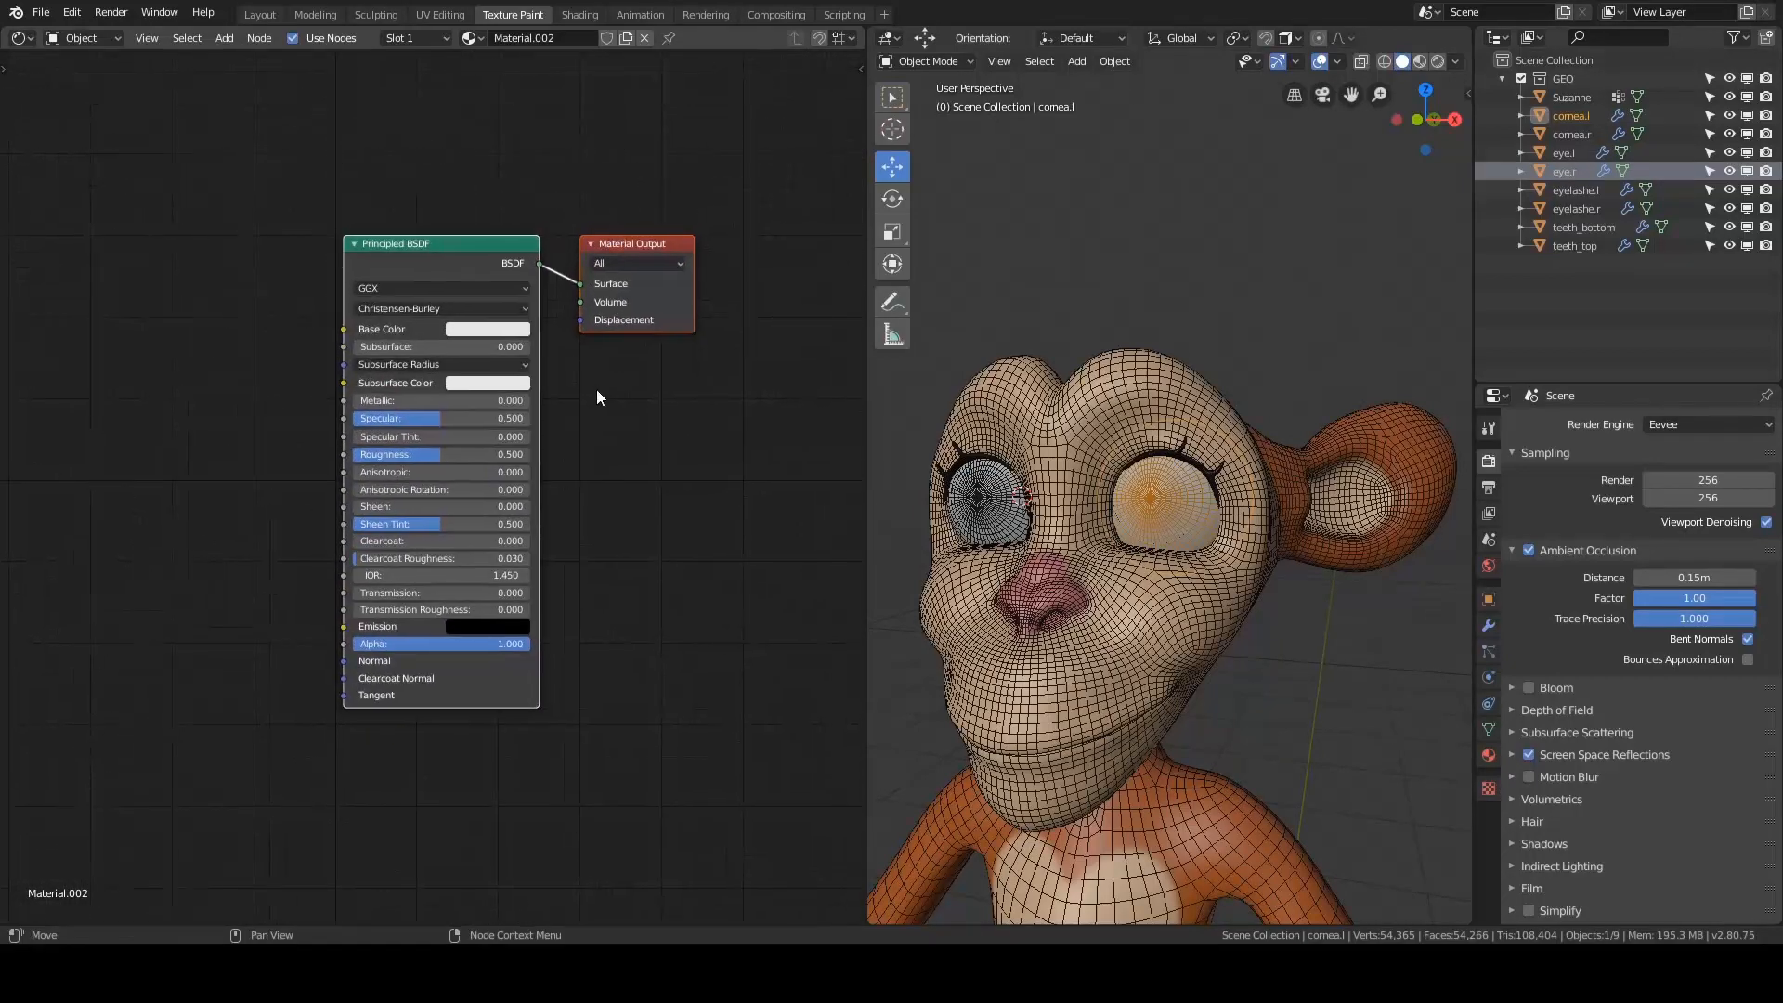
pyautogui.scroll(1, 594, 388)
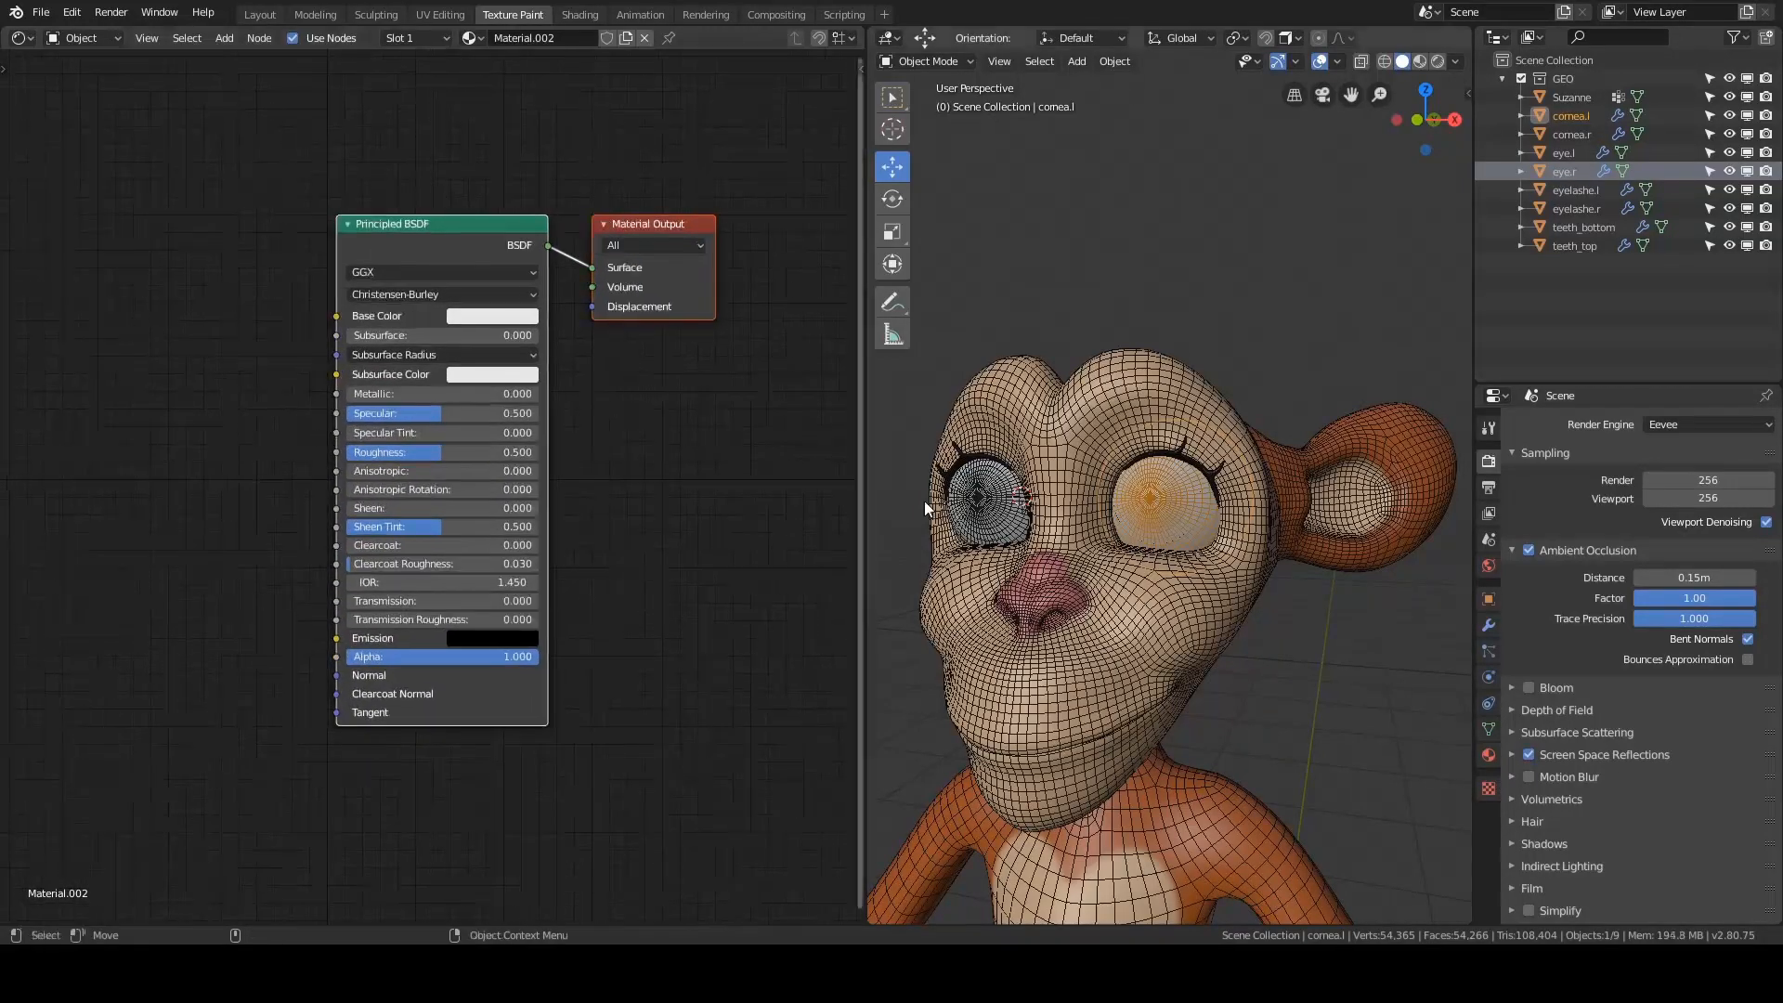
pyautogui.scroll(5, 1176, 505)
pyautogui.moveTo(1161, 492); pyautogui.dragTo(1233, 424, button='middle')
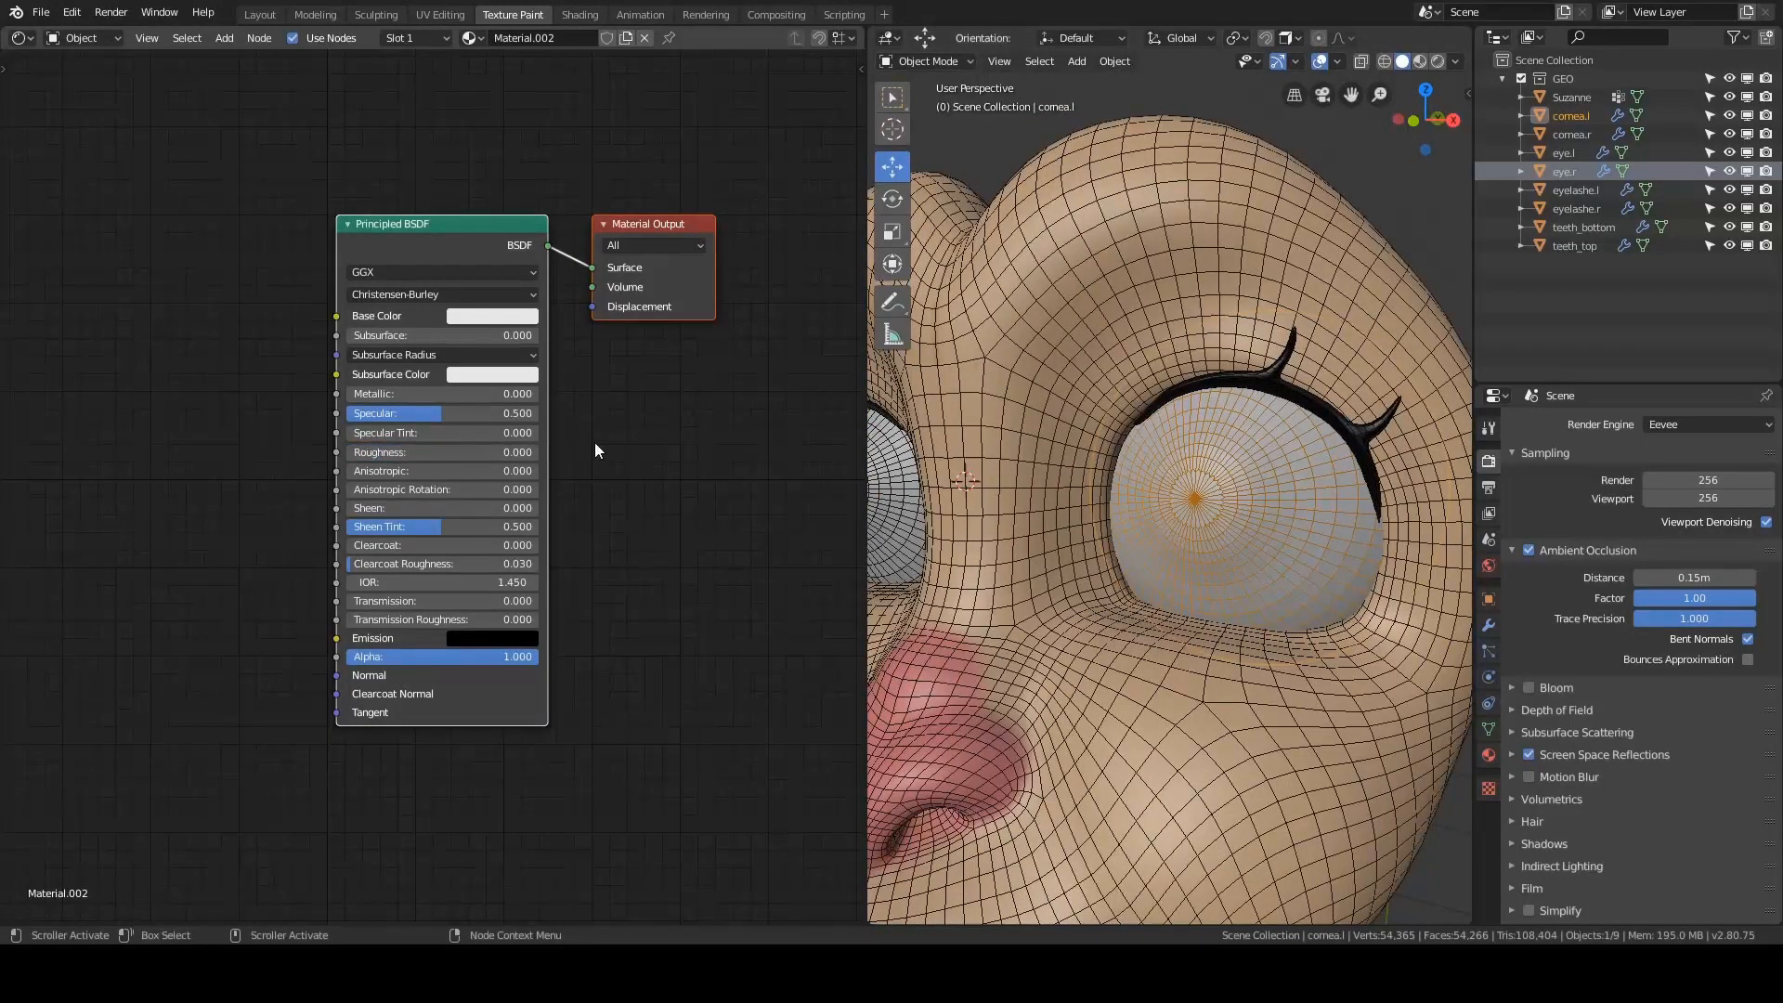
# - Switch the 3D viewport to Rendered shading and inspect the highlights on the left cornea
pyautogui.moveTo(1114, 427); pyautogui.dragTo(1138, 426, button='middle')
pyautogui.press('z')
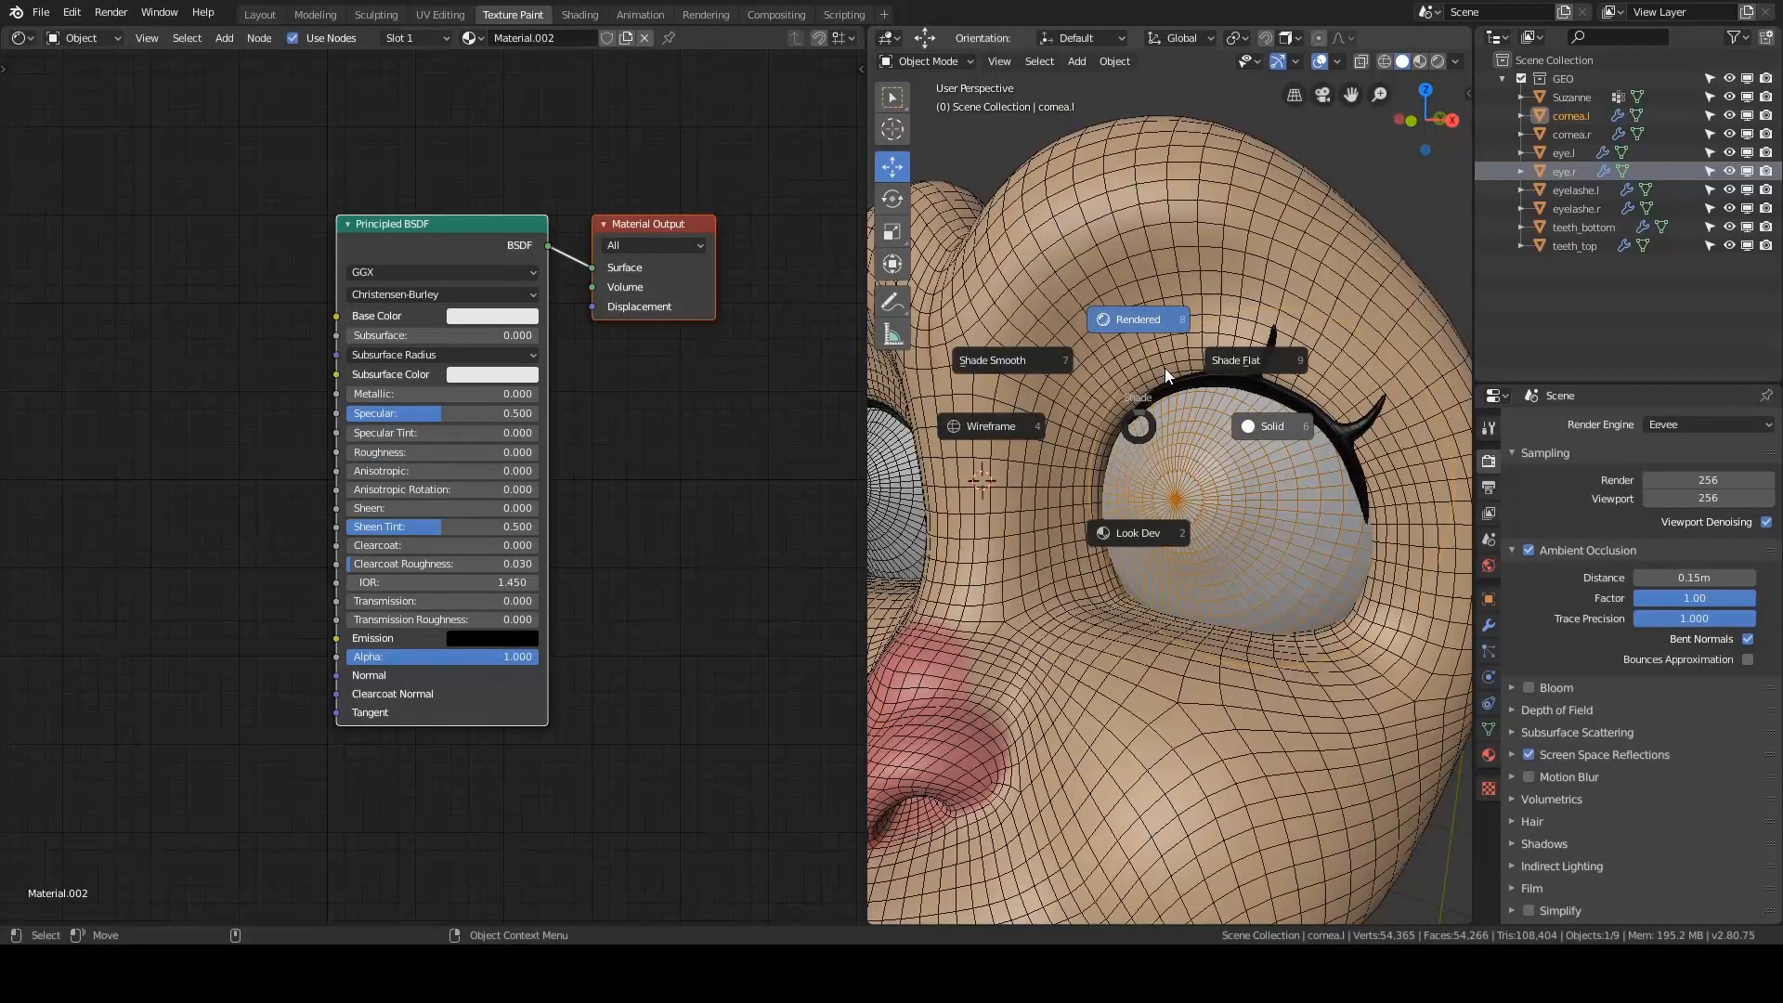
pyautogui.click(1164, 368)
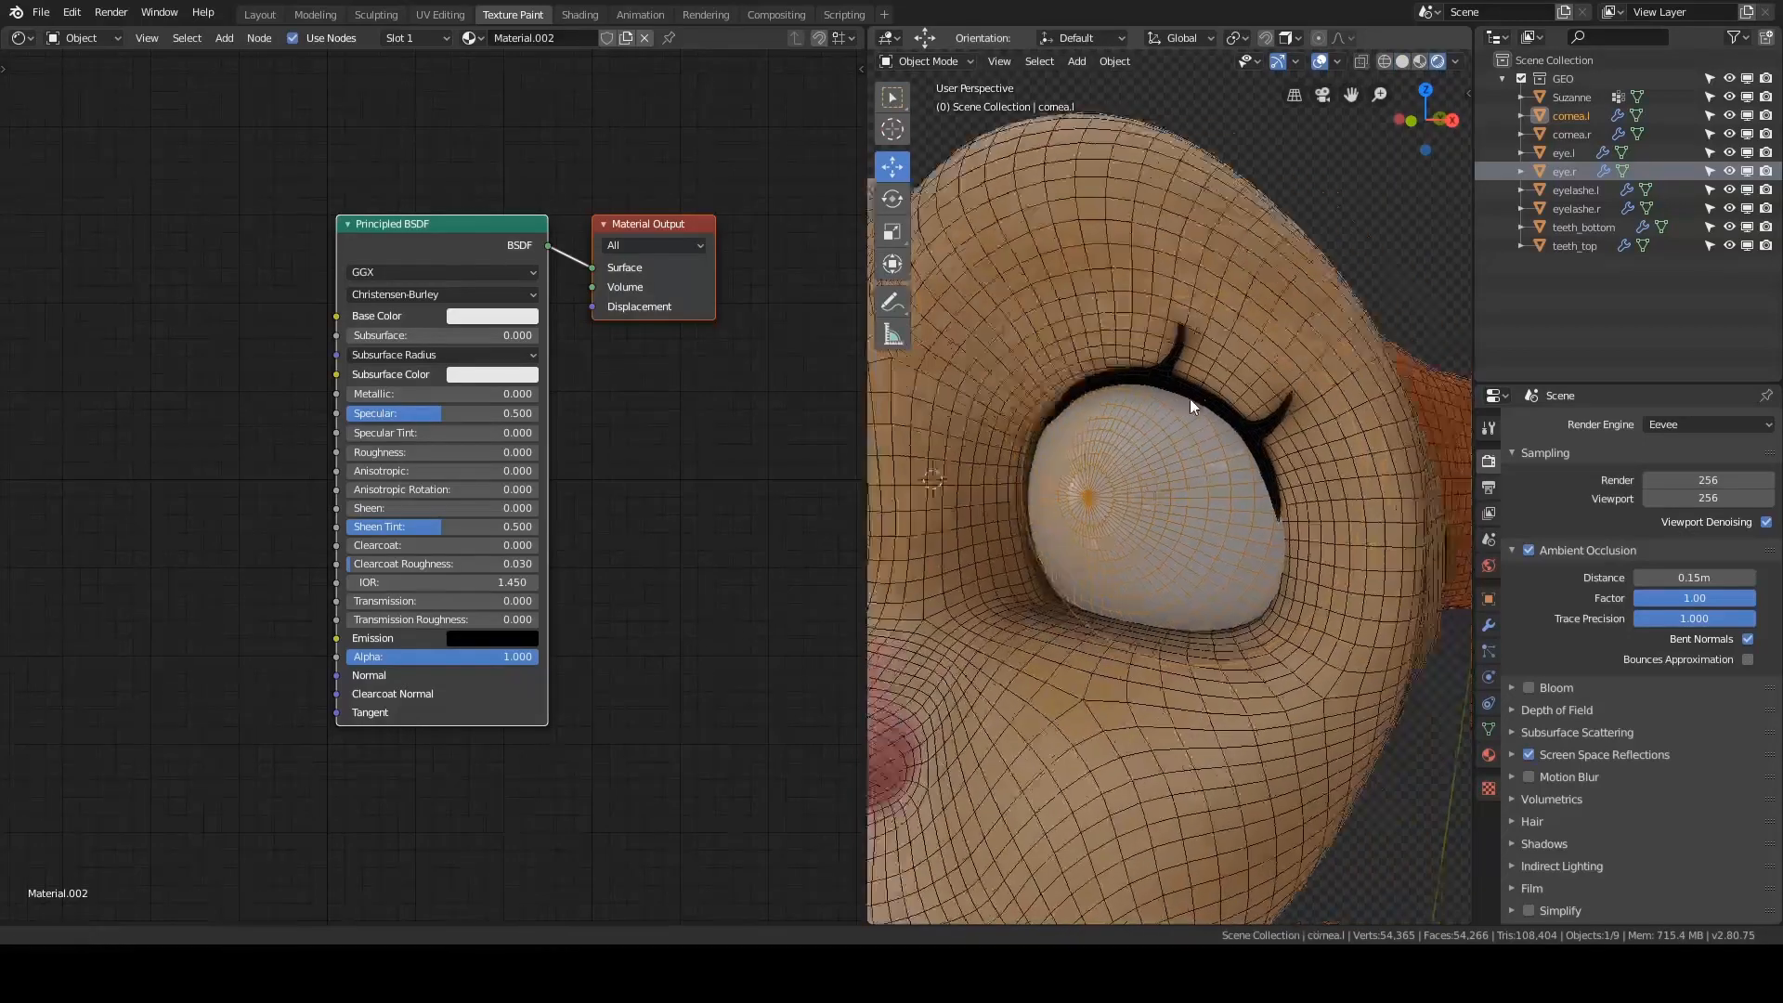
pyautogui.scroll(3, 1189, 398)
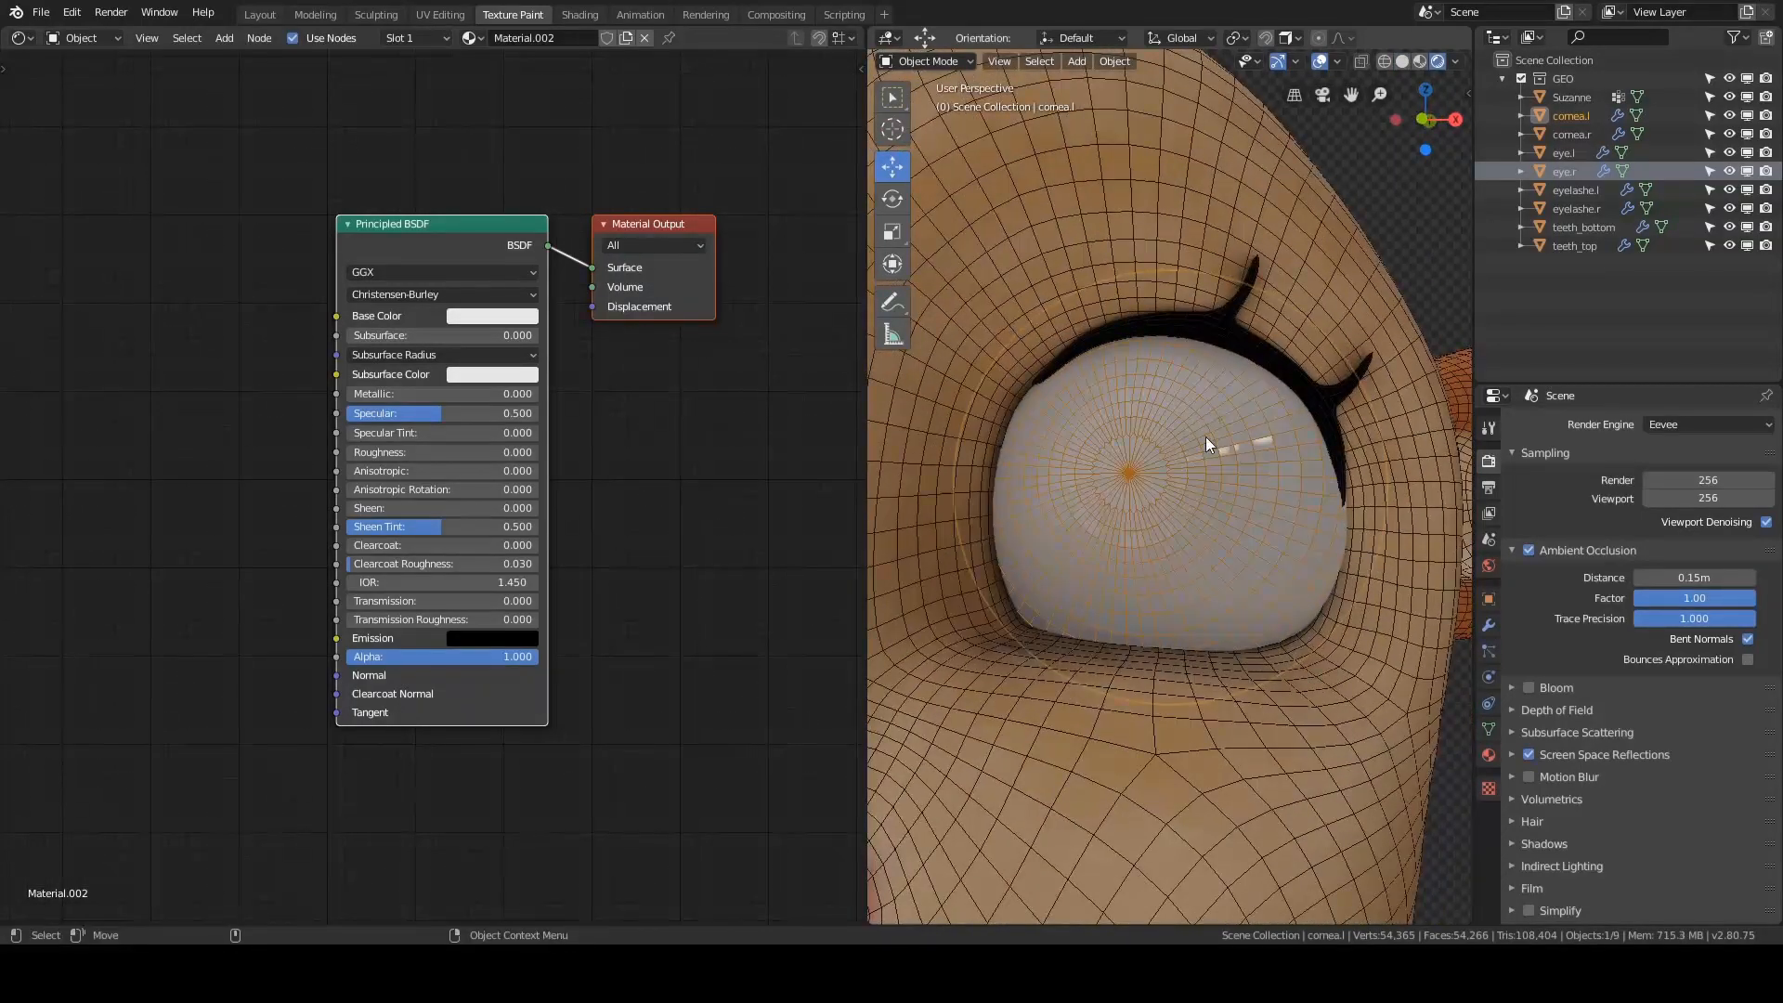
pyautogui.press('z')
pyautogui.click(1113, 382)
pyautogui.scroll(-5, 1112, 382)
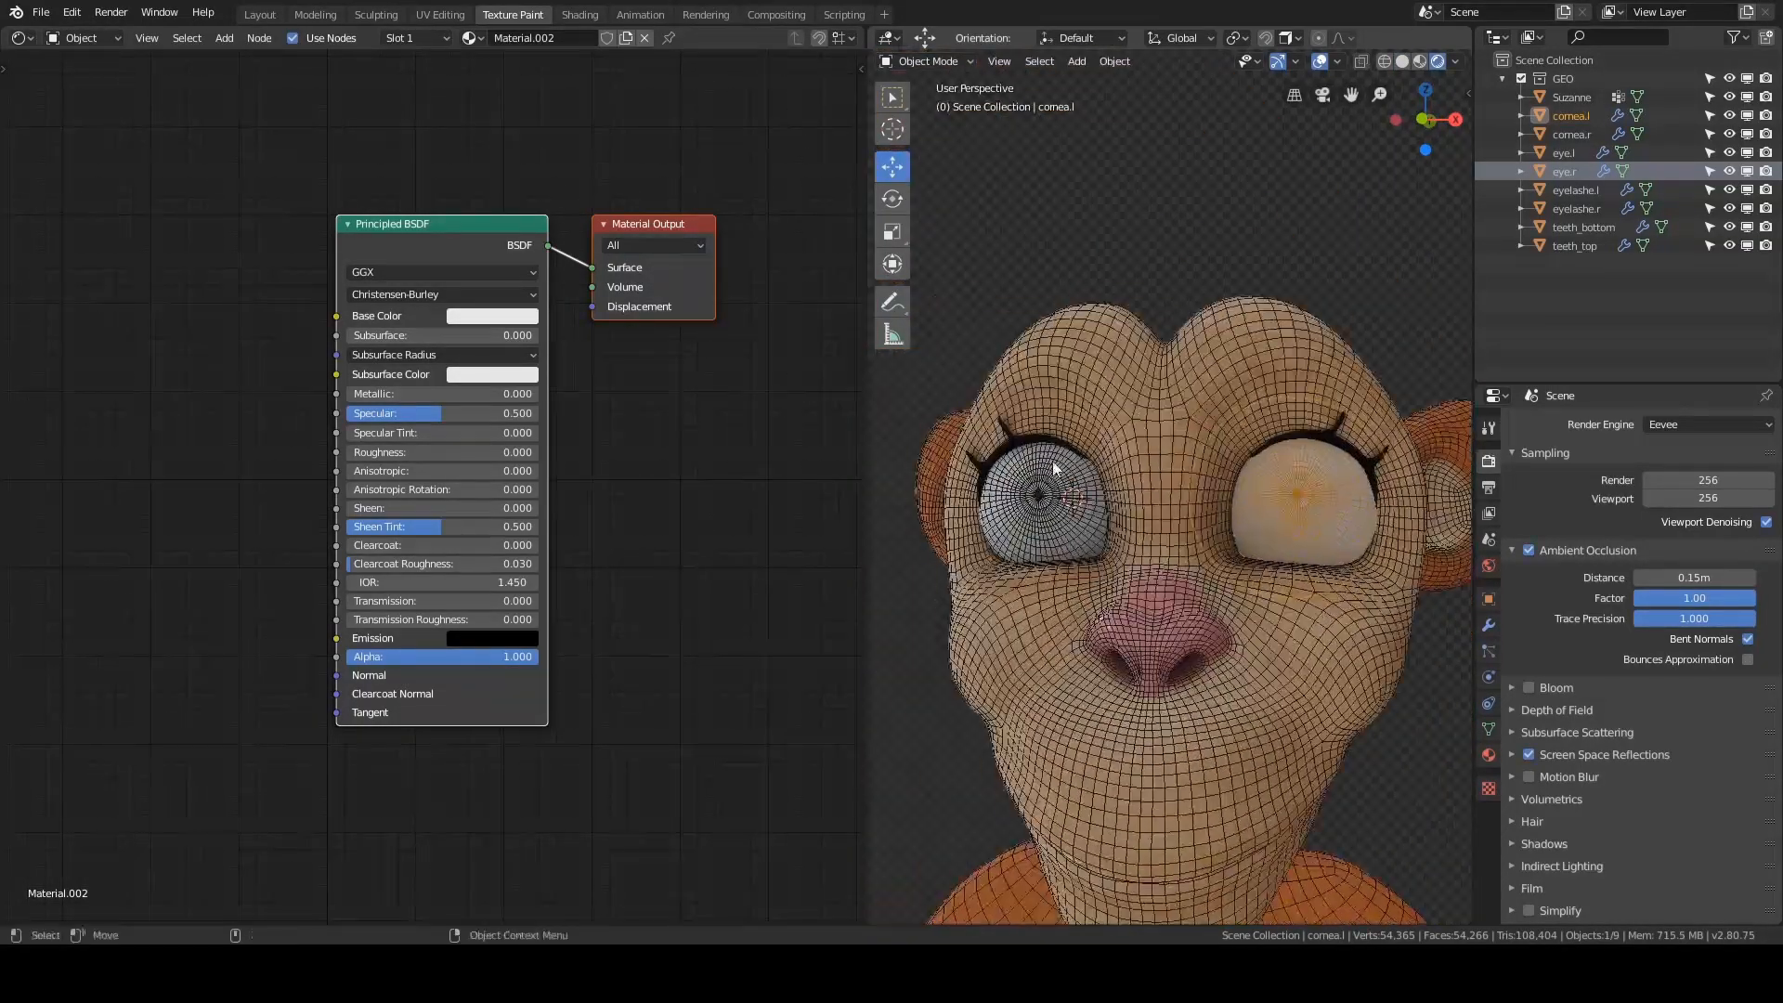
# - Link the material of cornea.l to cornea.r, with cornea.l as the active object
pyautogui.click(1051, 474)
pyautogui.press('z')
pyautogui.click(945, 414)
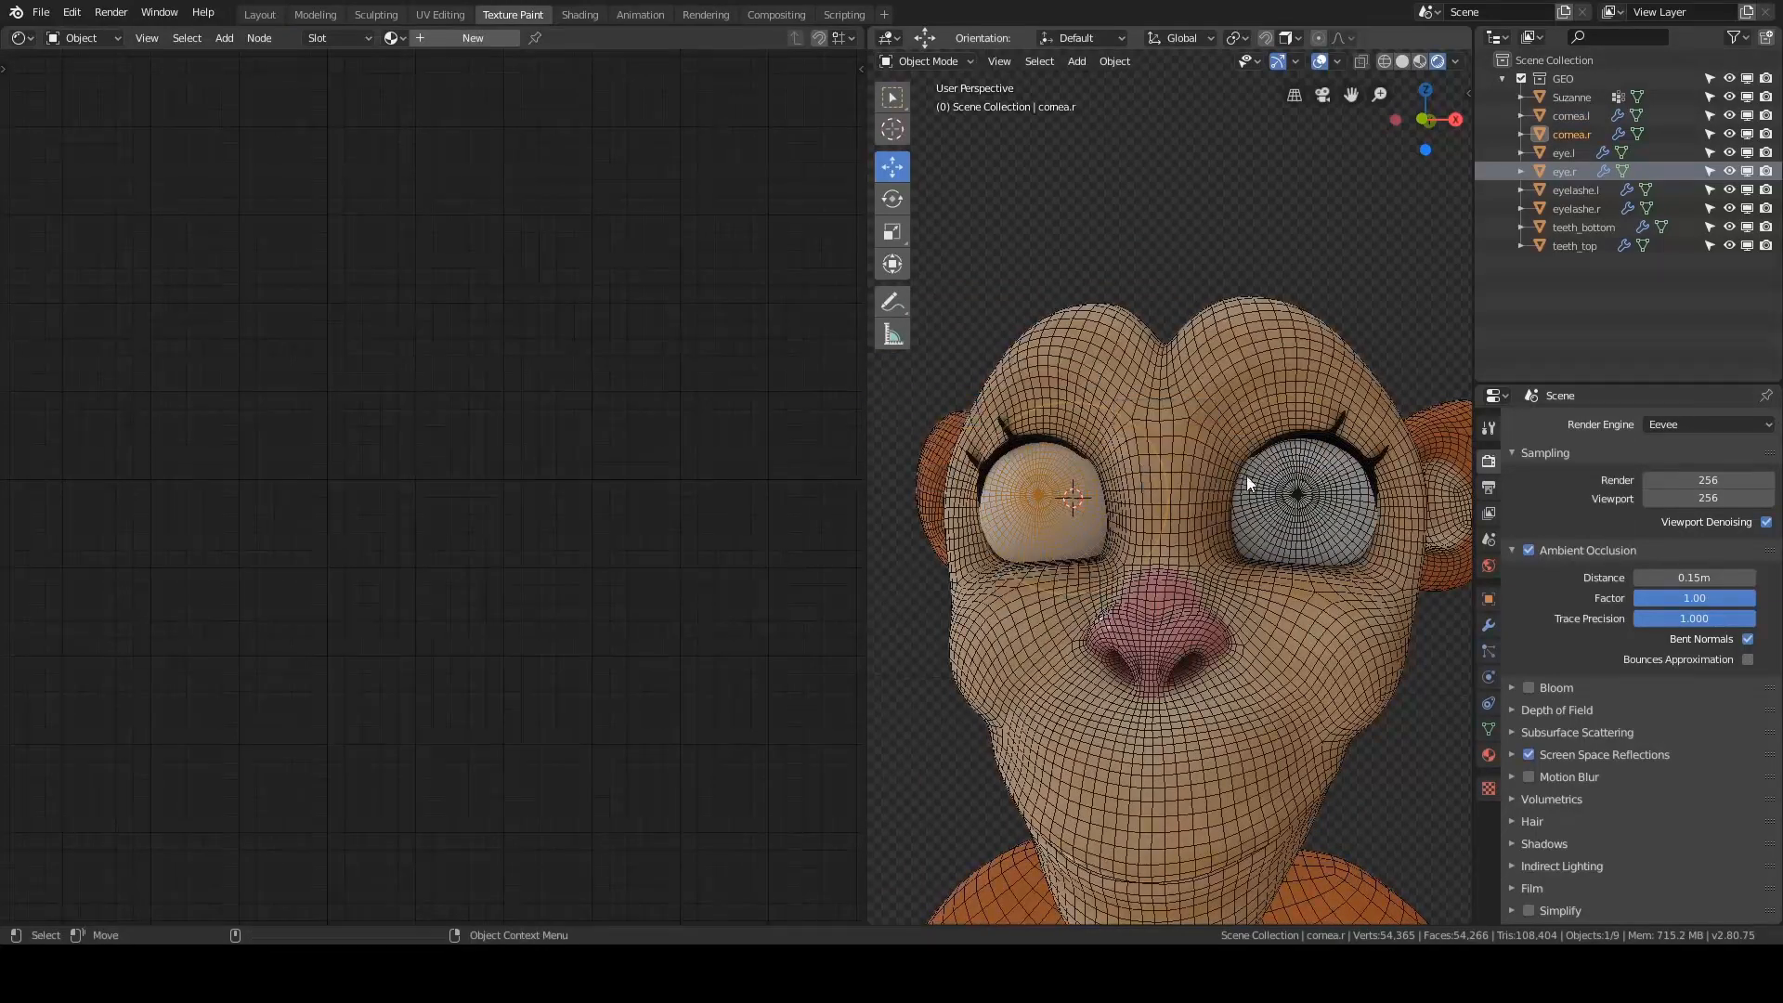
pyautogui.click(1246, 475)
pyautogui.moveTo(1246, 475); pyautogui.dragTo(1223, 431, button='middle')
pyautogui.scroll(2, 1224, 430)
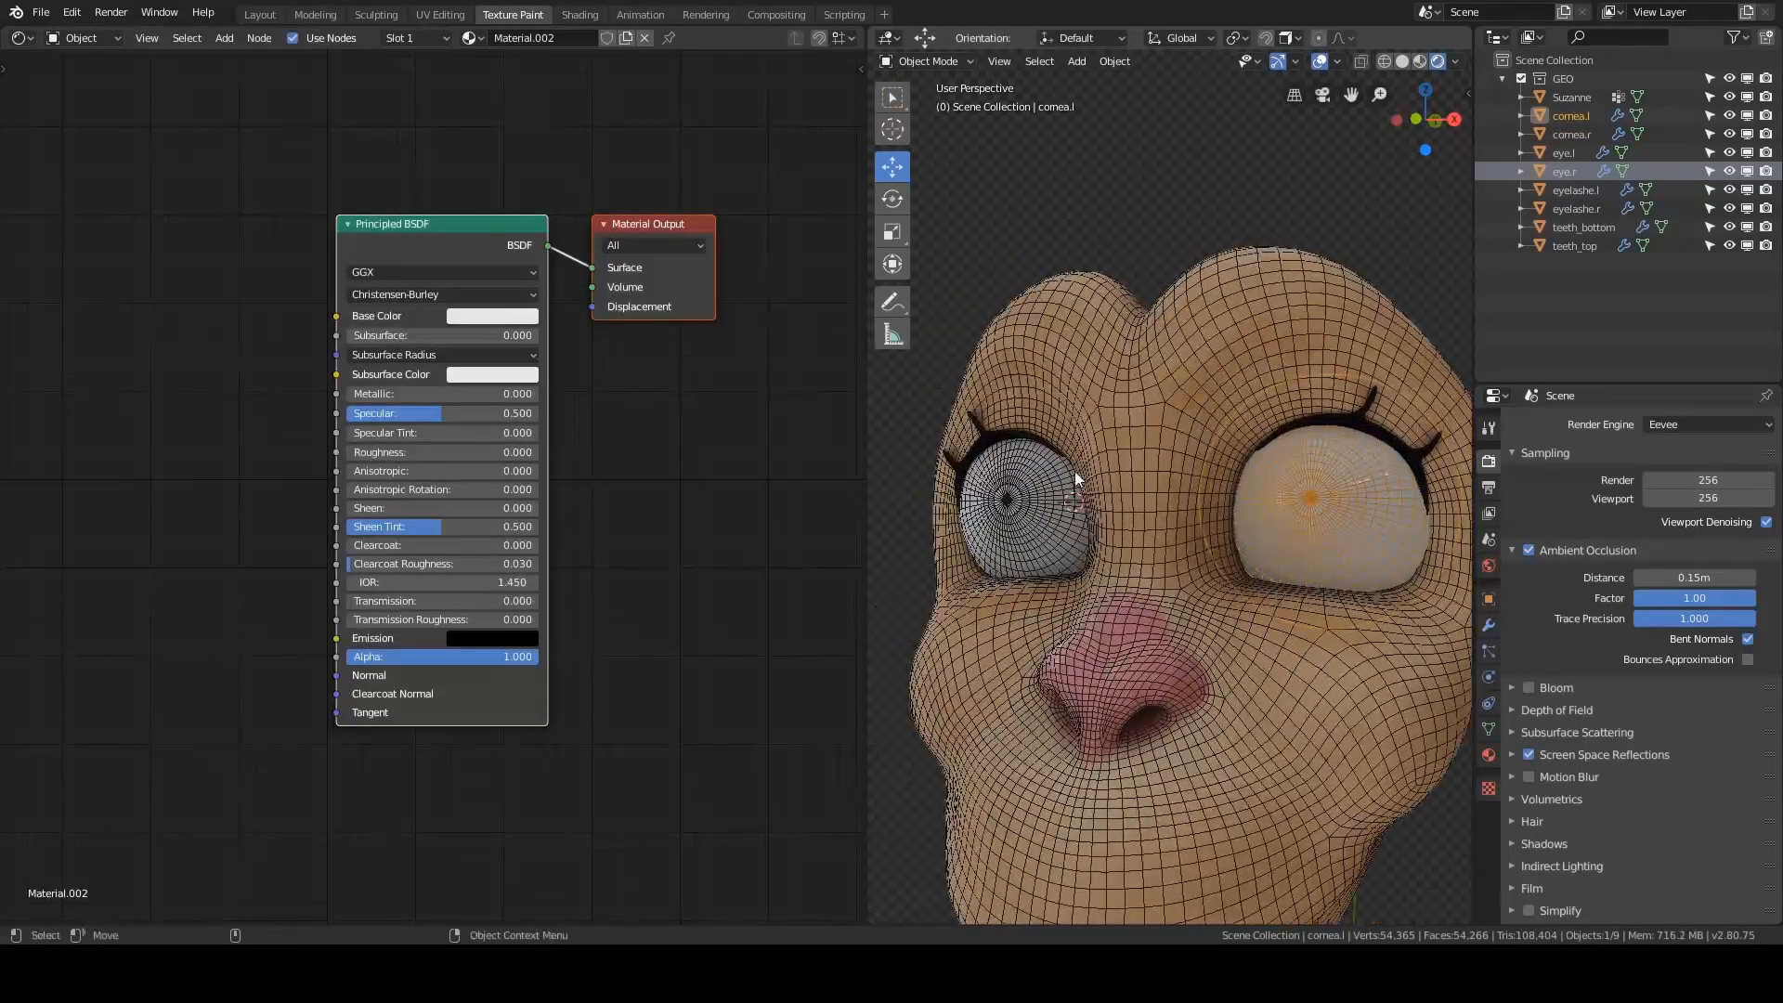
pyautogui.keyDown('shift'); pyautogui.click(1074, 471); pyautogui.keyUp('shift')
pyautogui.keyDown('shift'); pyautogui.click(1291, 492); pyautogui.keyUp('shift')
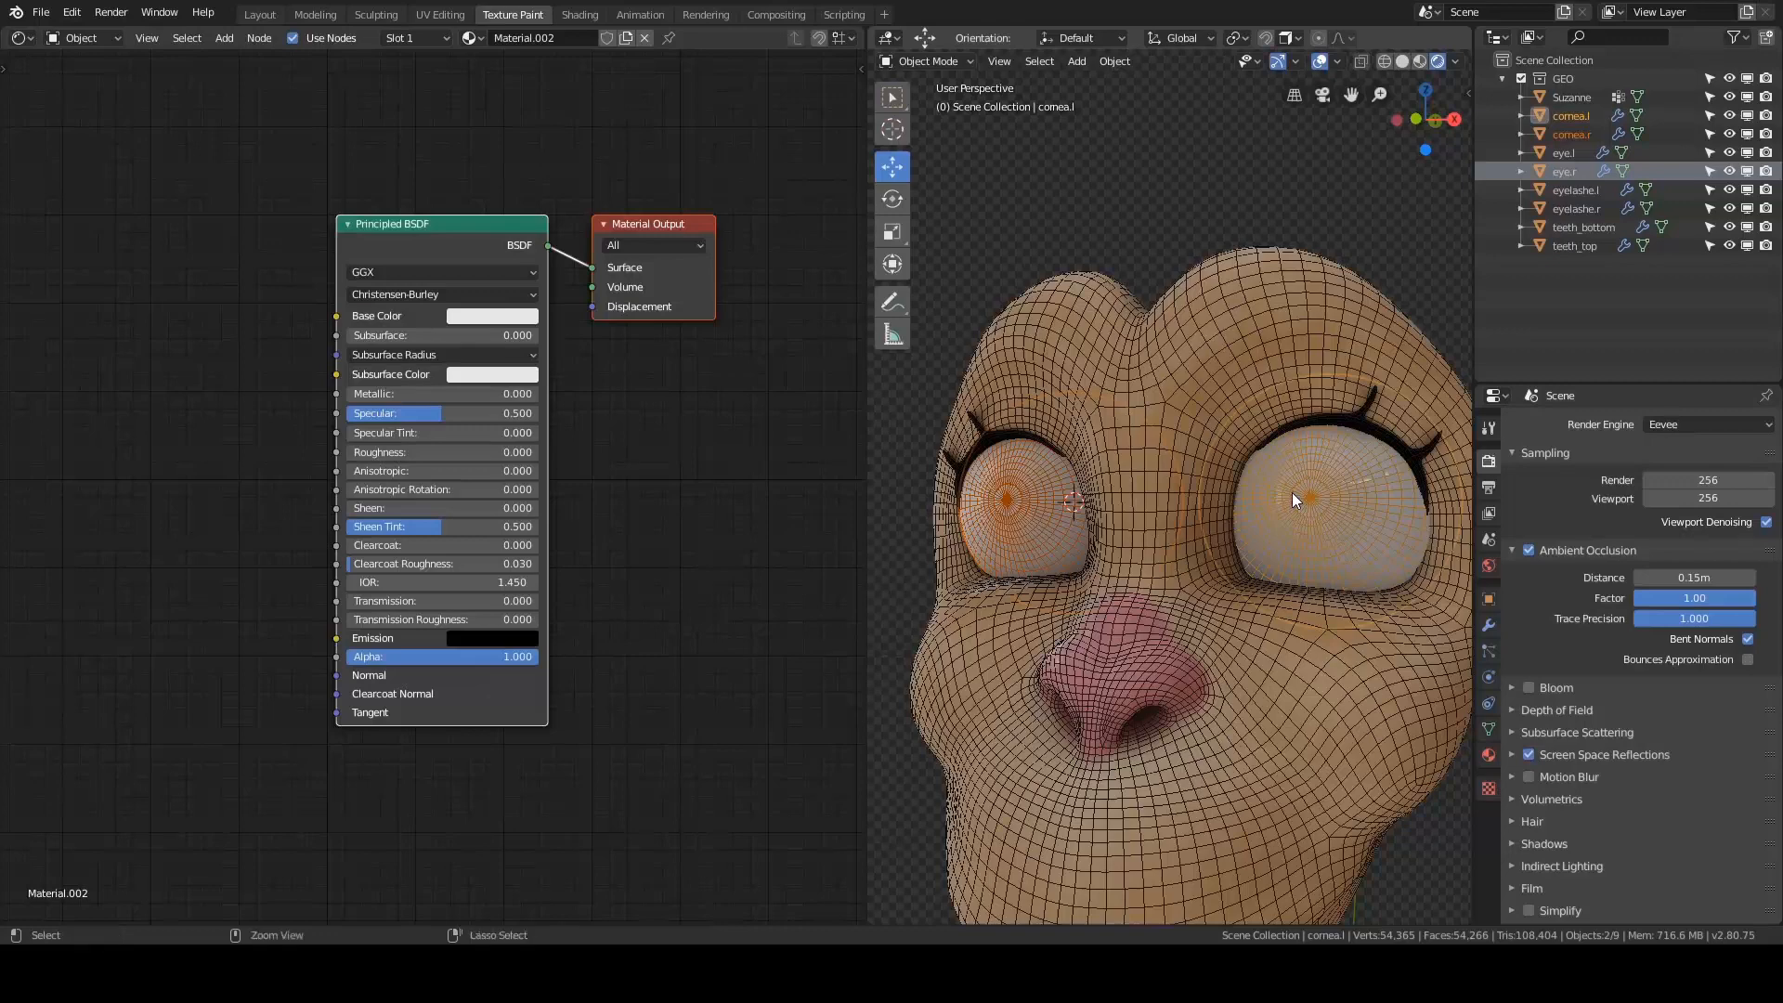
pyautogui.hotkey('ctrl', 'l')
pyautogui.click(1251, 540)
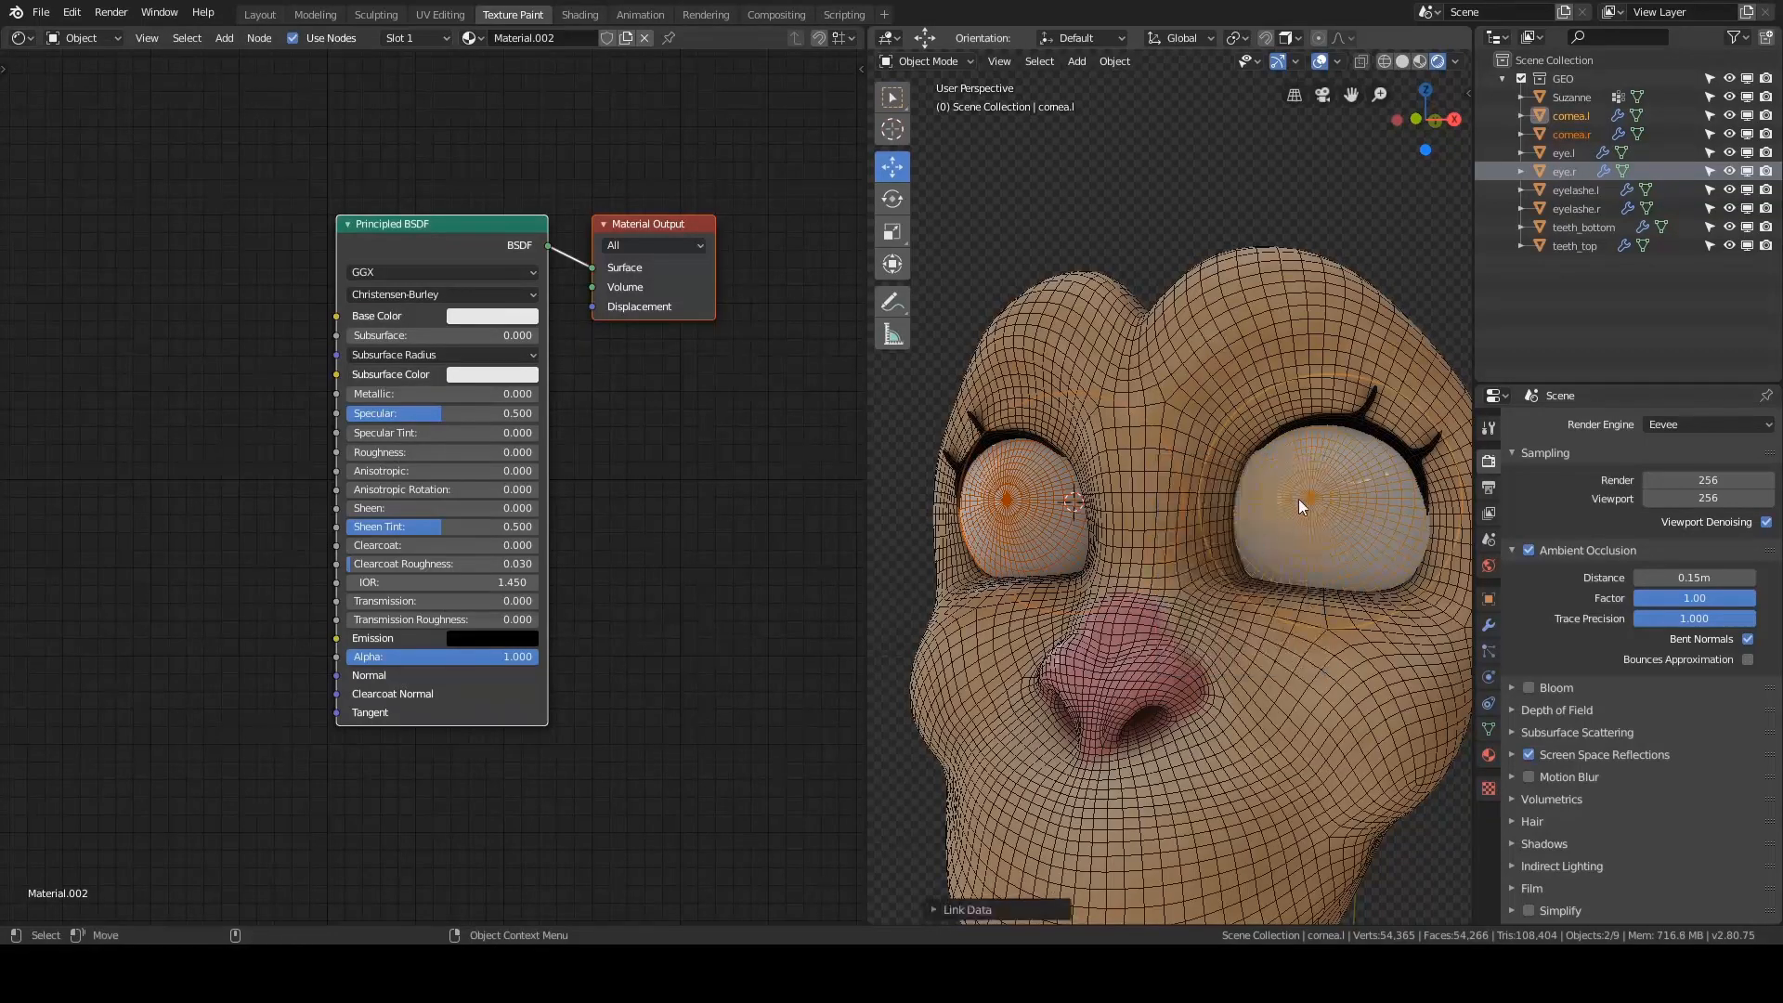
# - Check the material on both corneas, and set the Principled BSDF's Specular to 1 with cornea.l selected
pyautogui.click(1298, 499)
pyautogui.click(975, 534)
pyautogui.click(1309, 514)
pyautogui.click(1053, 520)
pyautogui.click(1326, 514)
pyautogui.keyDown('shift'); pyautogui.moveTo(1355, 512); pyautogui.dragTo(1214, 455, button='middle'); pyautogui.keyUp('shift')
pyautogui.scroll(2, 1147, 509)
pyautogui.scroll(1, 1215, 455)
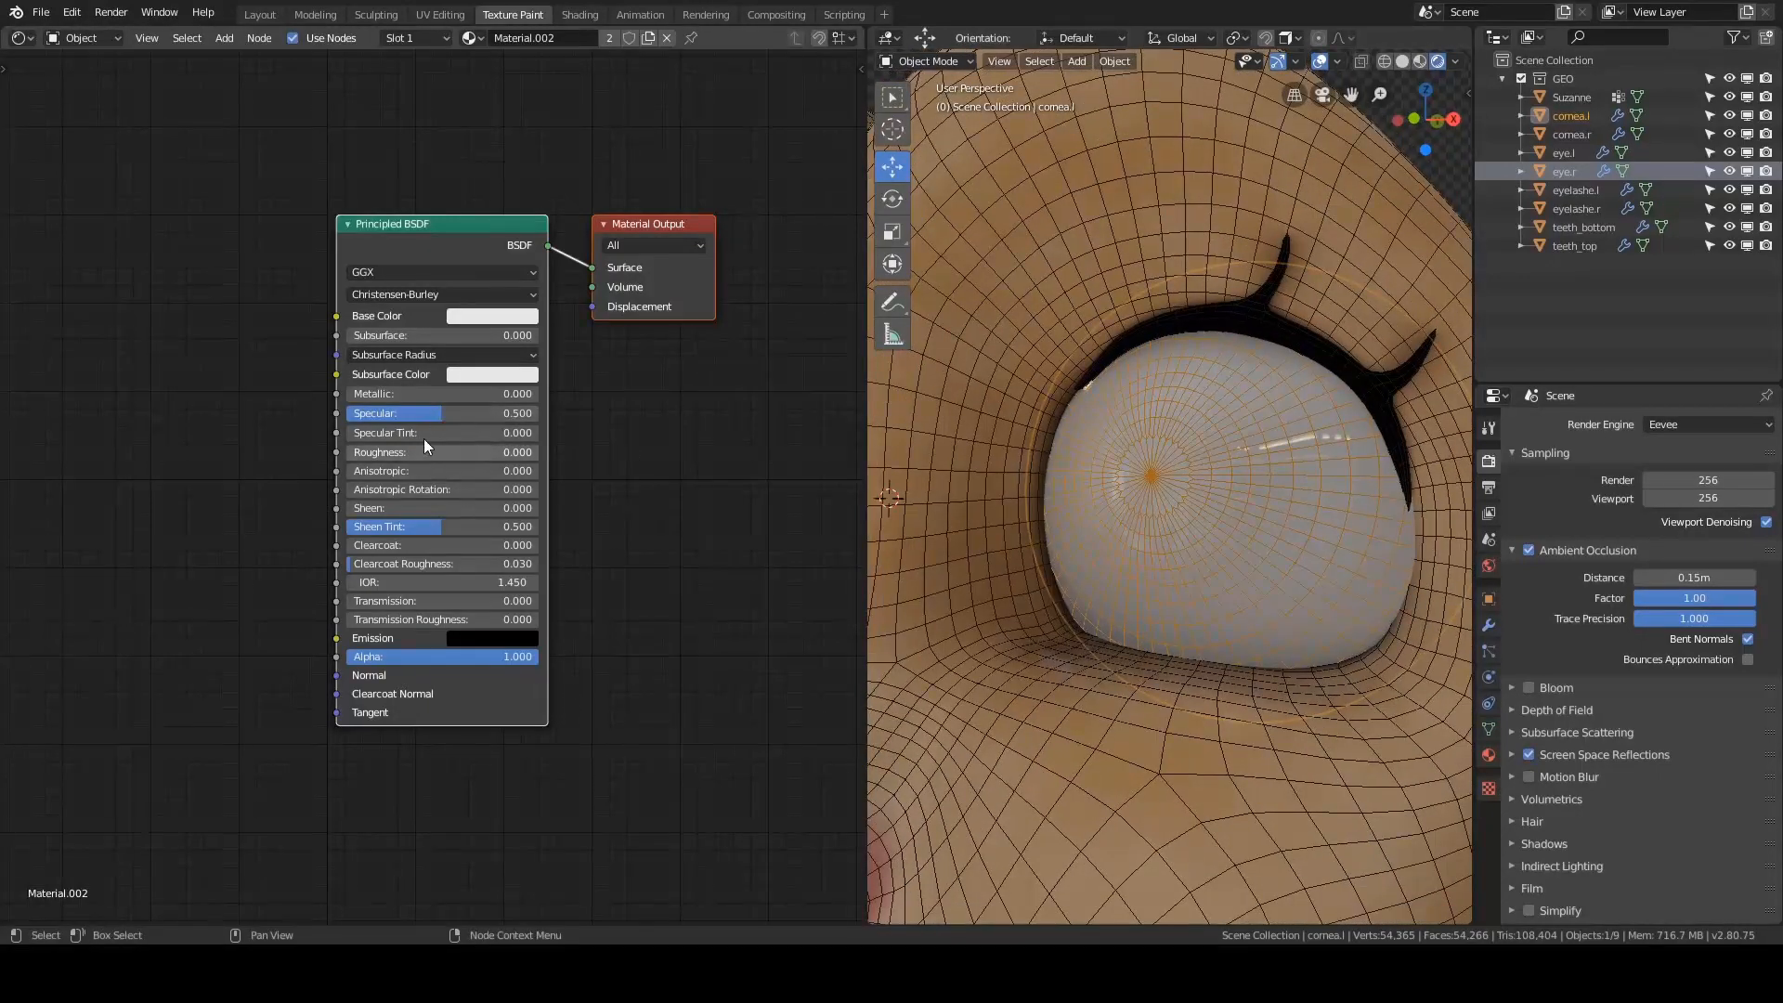
pyautogui.moveTo(439, 421); pyautogui.dragTo(465, 421)
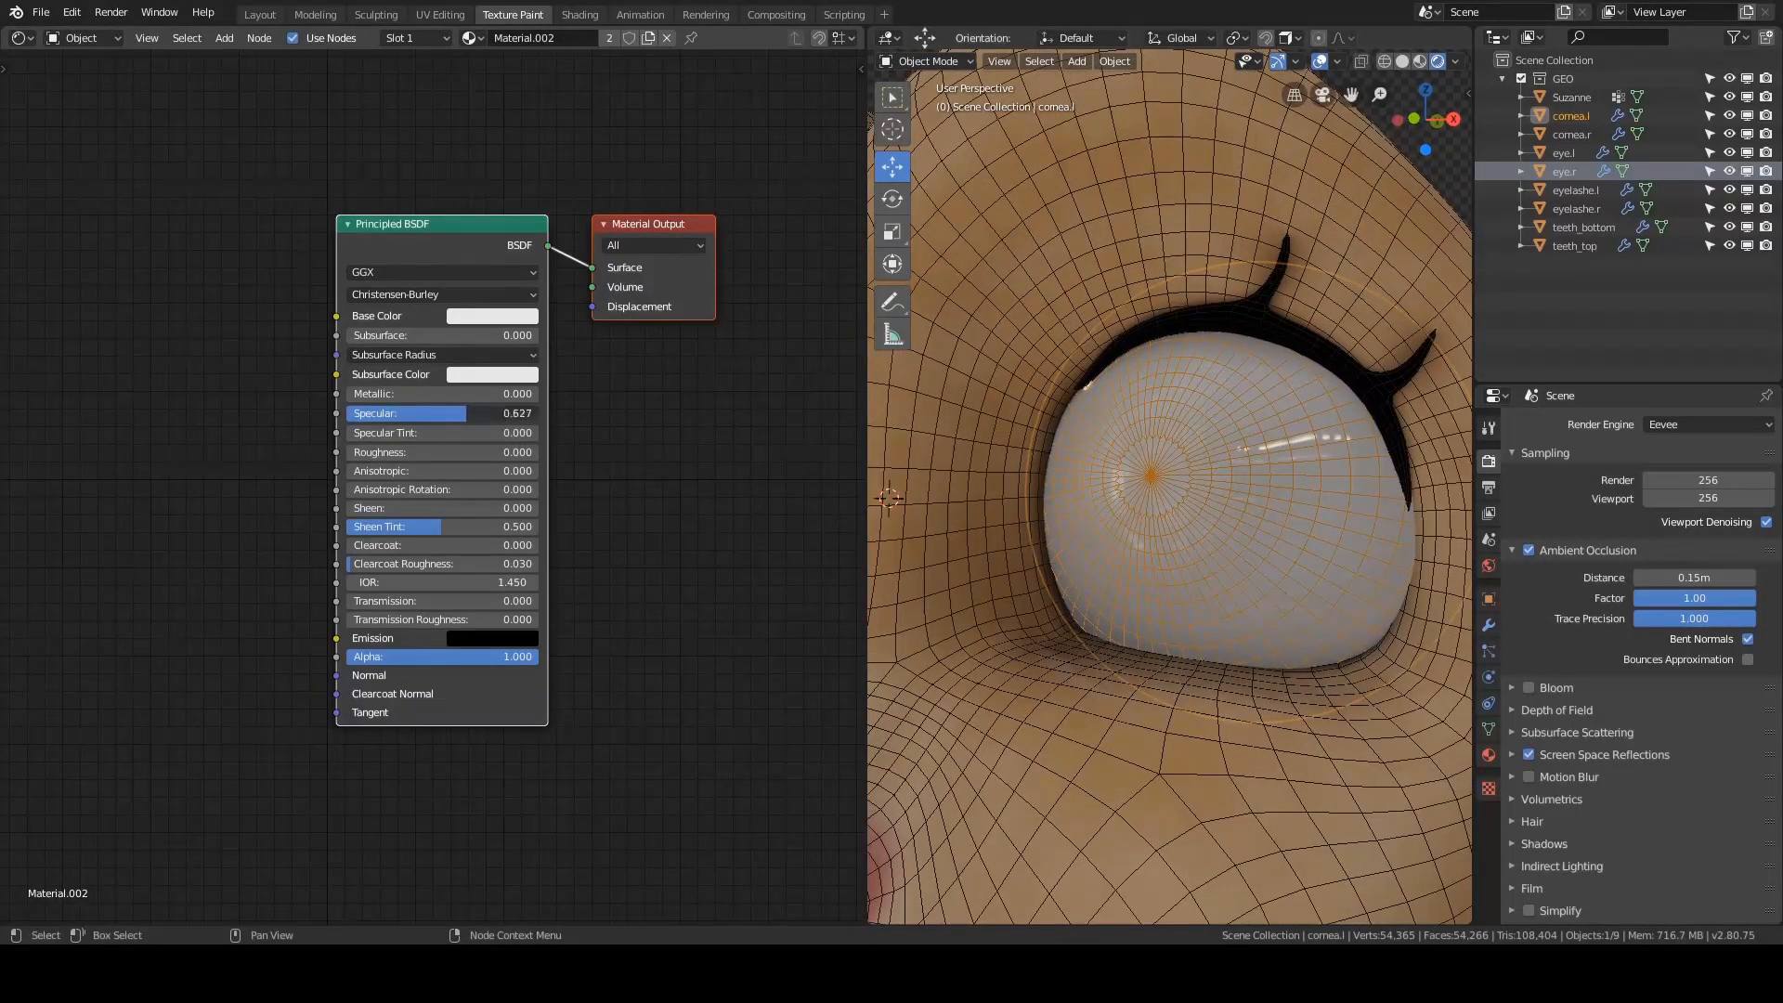
pyautogui.moveTo(1068, 409)
pyautogui.mouseDown(button='middle')
pyautogui.moveTo(1041, 401)
pyautogui.moveTo(1058, 399)
pyautogui.mouseUp(button='middle')
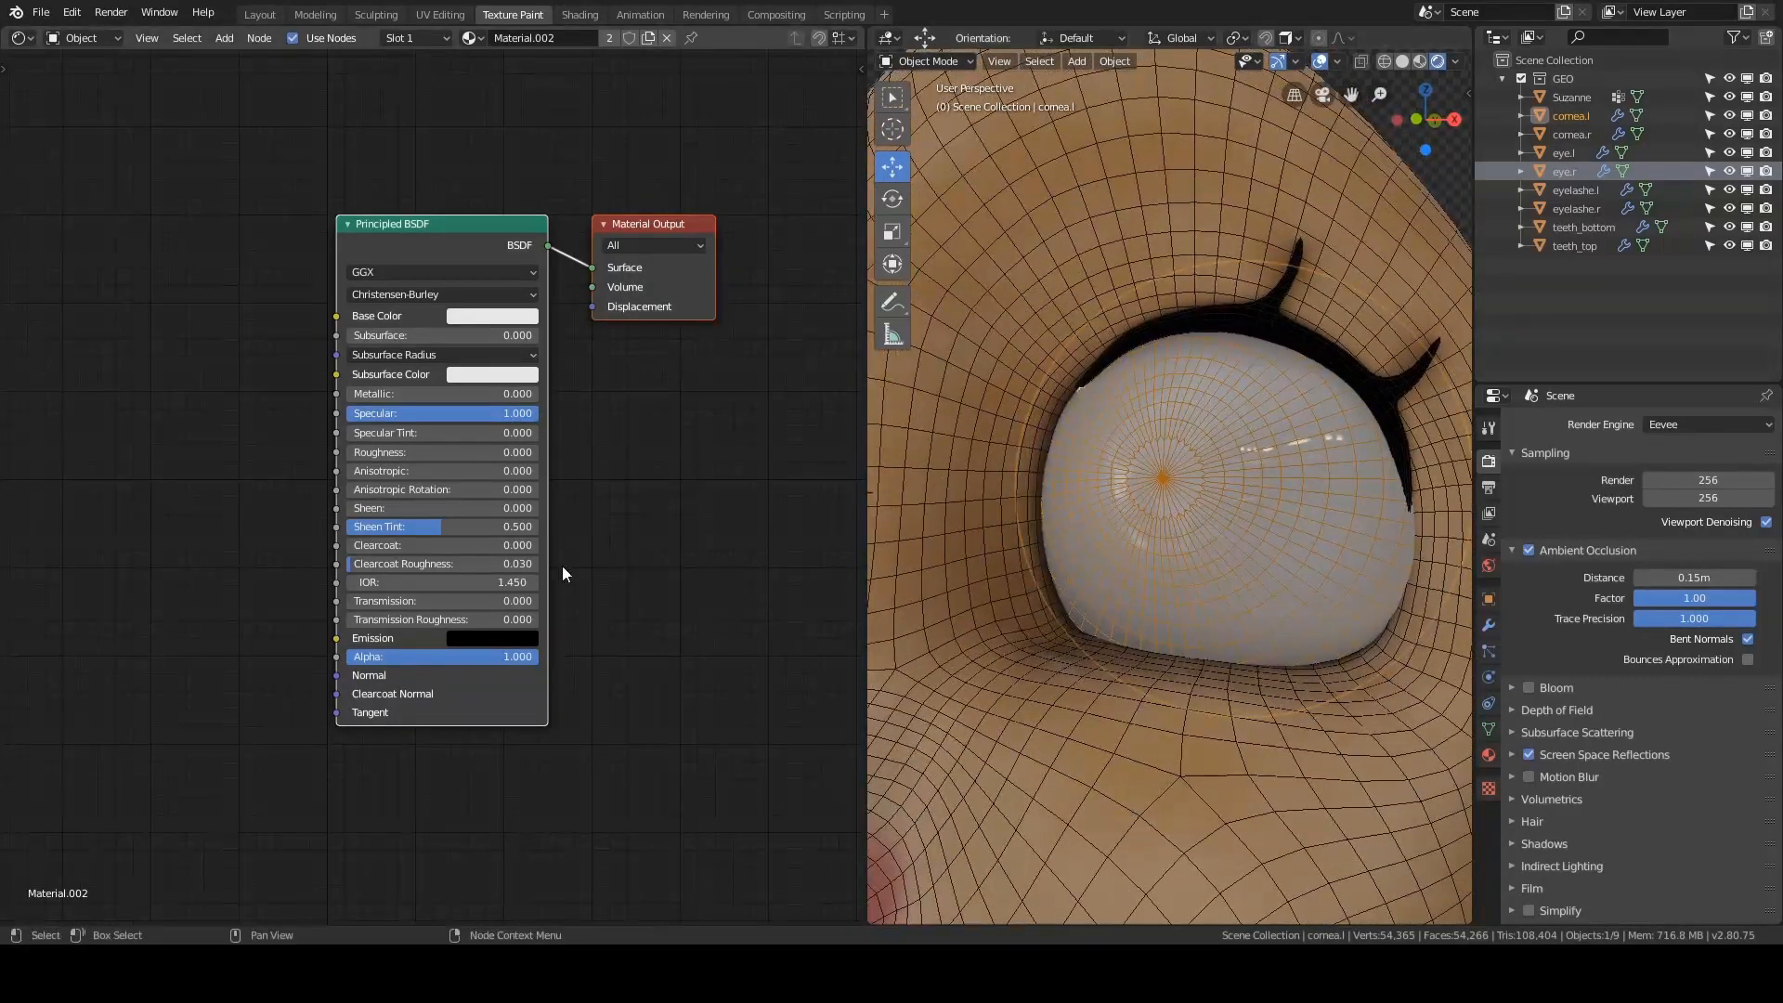
# - Set the cornea material's Transmission to 1 and view the left eye from different angles
pyautogui.moveTo(366, 604); pyautogui.dragTo(520, 604)
pyautogui.moveTo(1194, 502)
pyautogui.mouseDown(button='middle')
pyautogui.moveTo(1168, 525)
pyautogui.moveTo(1267, 542)
pyautogui.moveTo(1263, 492)
pyautogui.moveTo(1195, 495)
pyautogui.moveTo(1231, 467)
pyautogui.moveTo(1279, 516)
pyautogui.moveTo(1333, 531)
pyautogui.moveTo(1221, 520)
pyautogui.mouseUp(button='middle')
pyautogui.moveTo(1150, 514); pyautogui.dragTo(1207, 513, button='middle')
# - Review the World surface settings and the left cornea's reflections, and bring up the file commands
pyautogui.click(1488, 565)
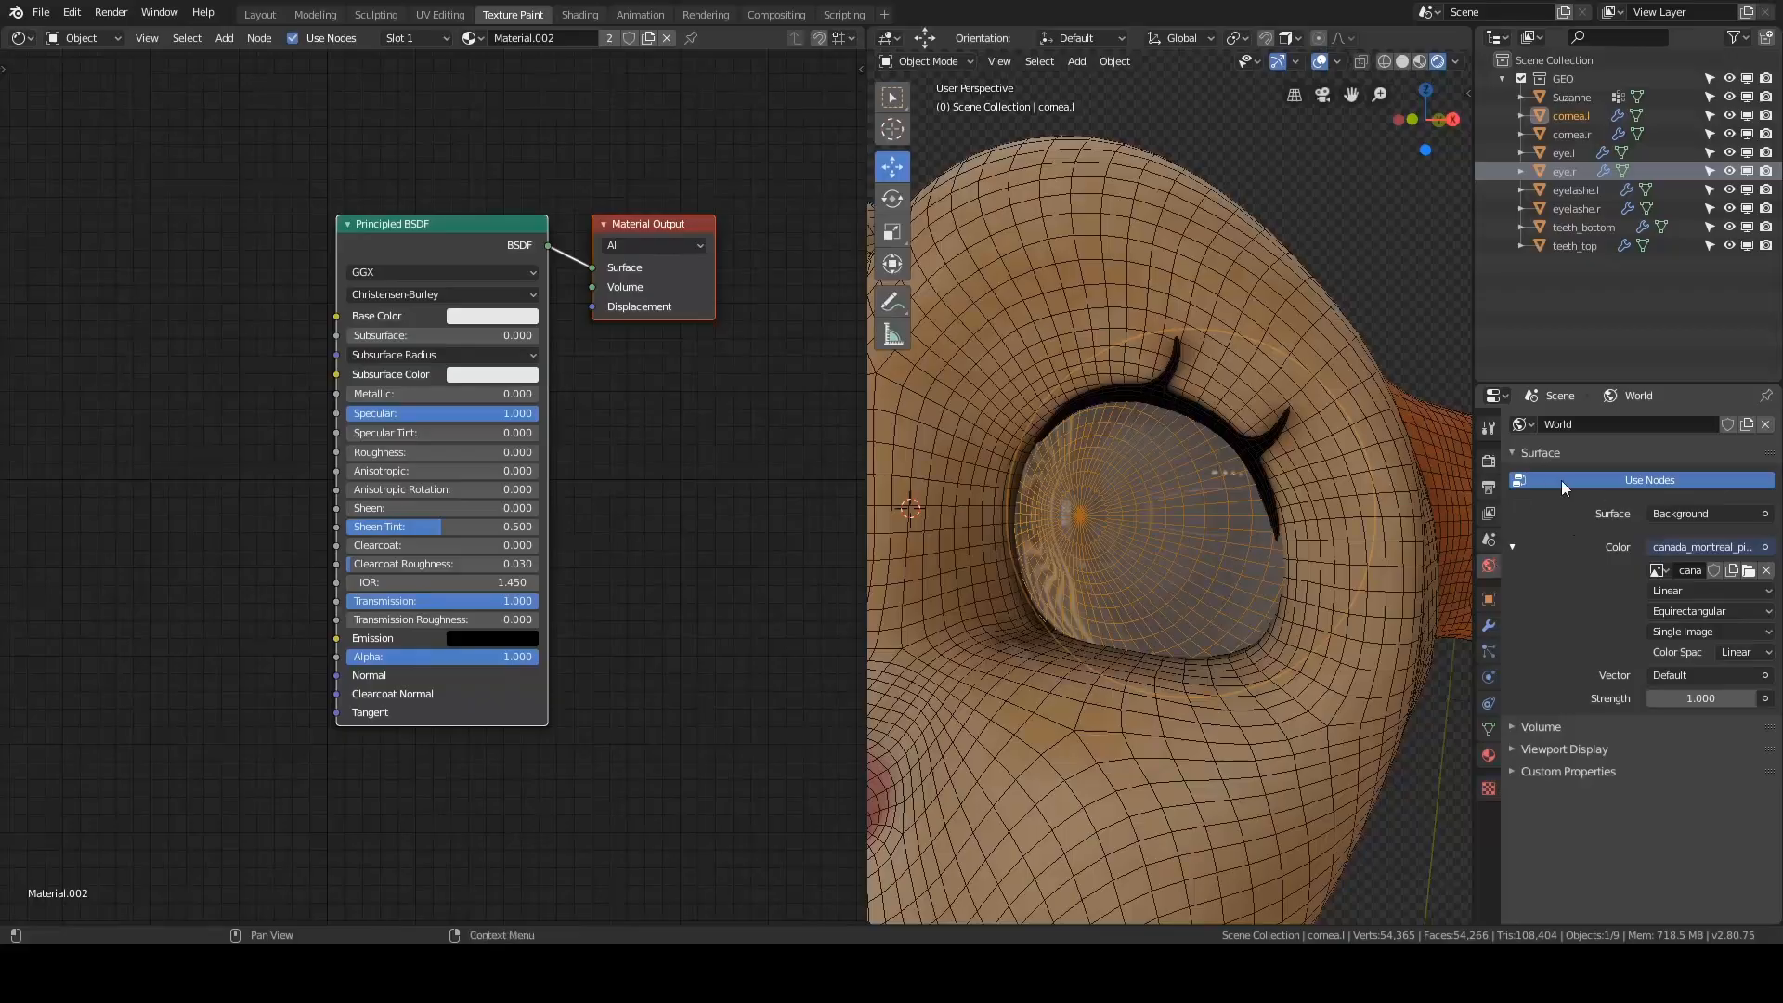
pyautogui.moveTo(1328, 486)
pyautogui.mouseDown(button='middle')
pyautogui.moveTo(1216, 500)
pyautogui.moveTo(1219, 537)
pyautogui.moveTo(1376, 538)
pyautogui.moveTo(1412, 498)
pyautogui.moveTo(1387, 465)
pyautogui.moveTo(1235, 478)
pyautogui.mouseUp(button='middle')
pyautogui.click(41, 12)
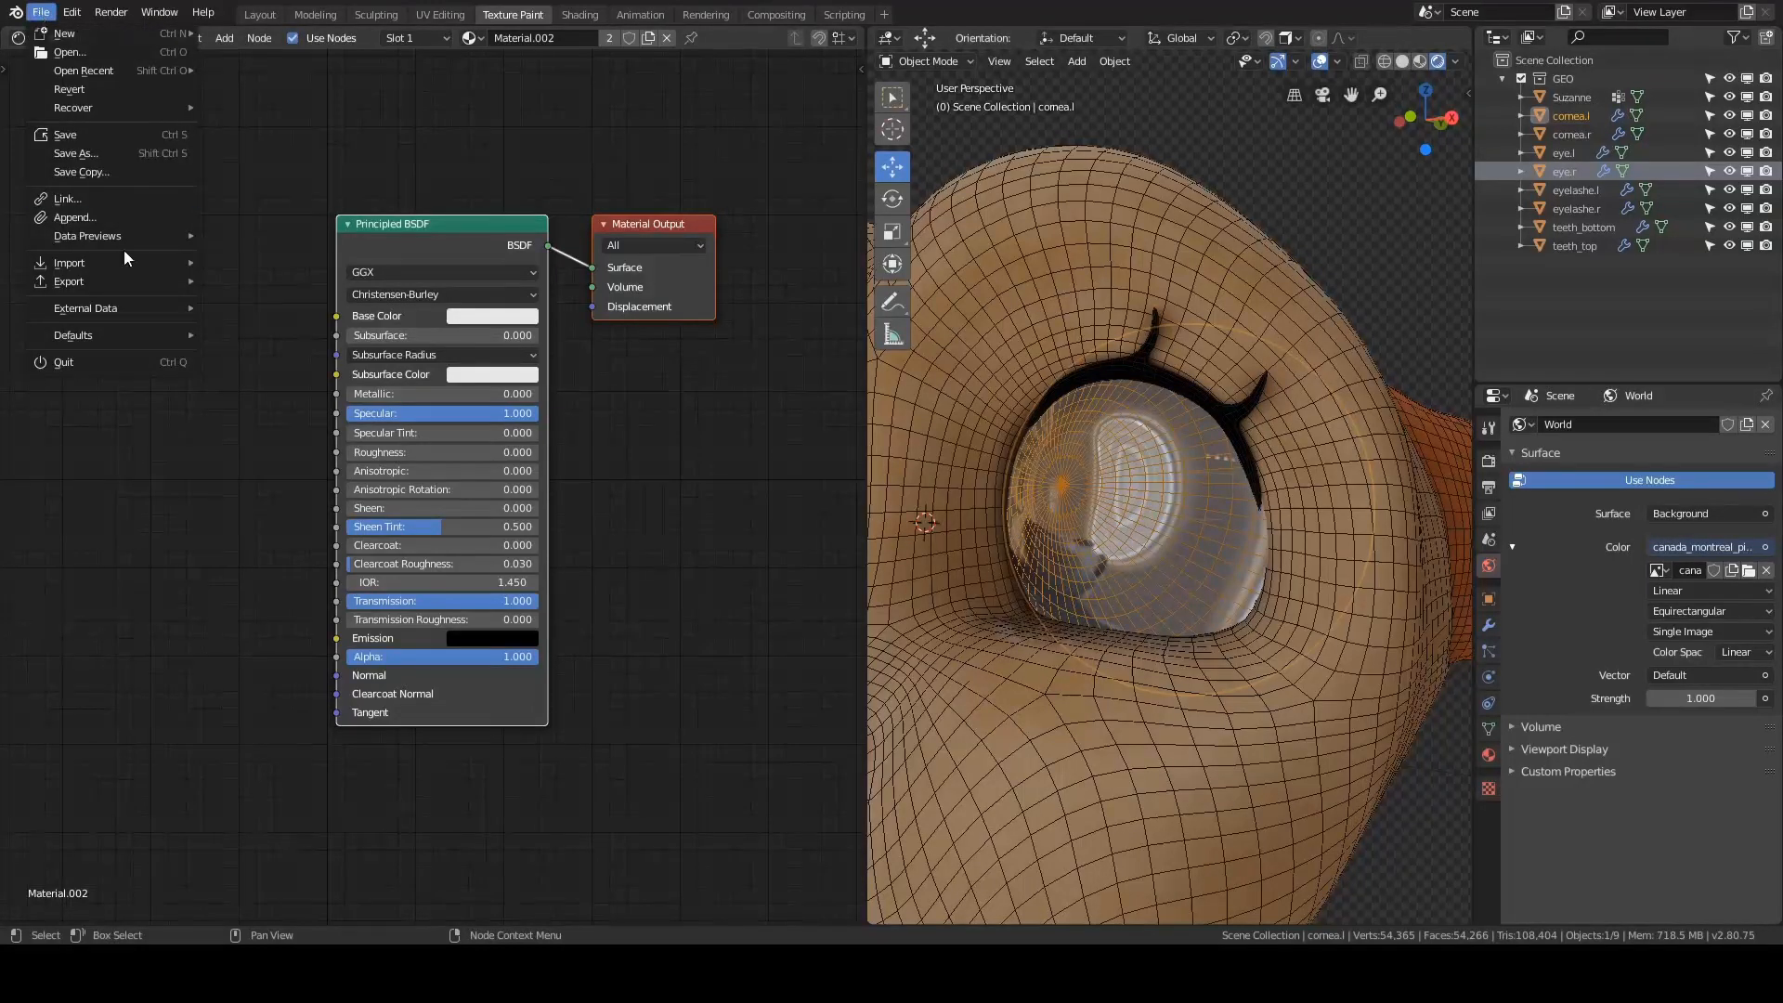
pyautogui.moveTo(103, 336)
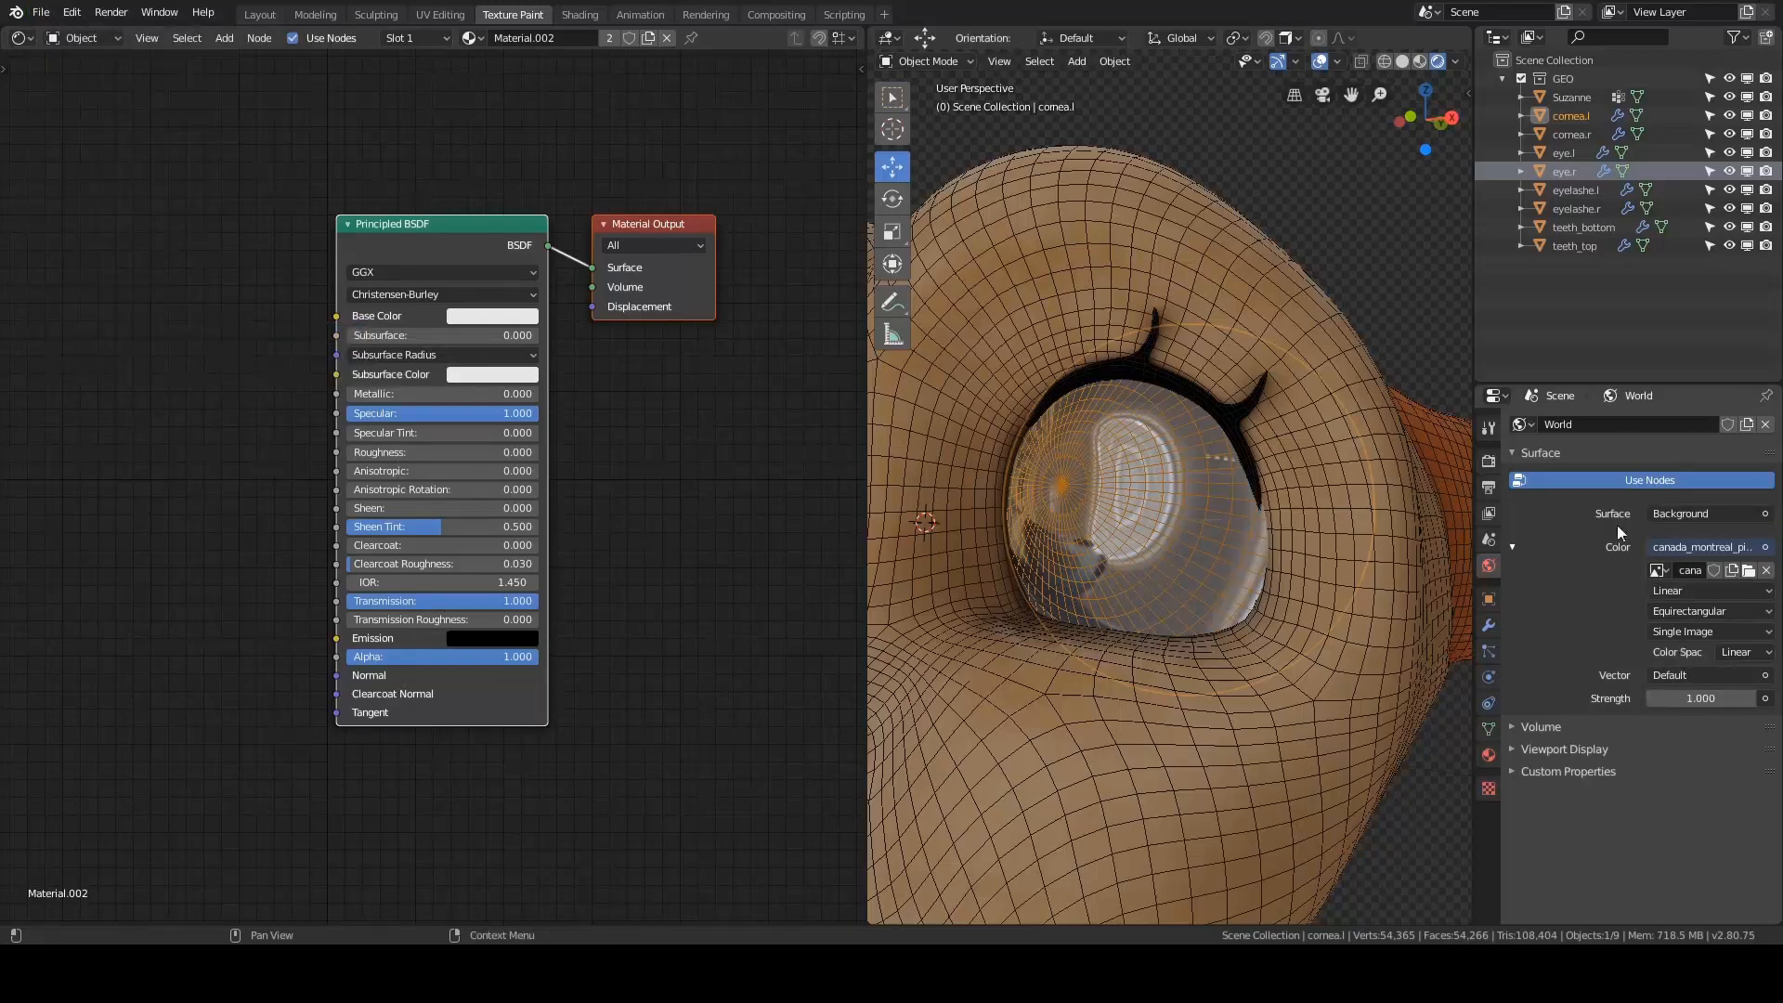
pyautogui.click(20, 13)
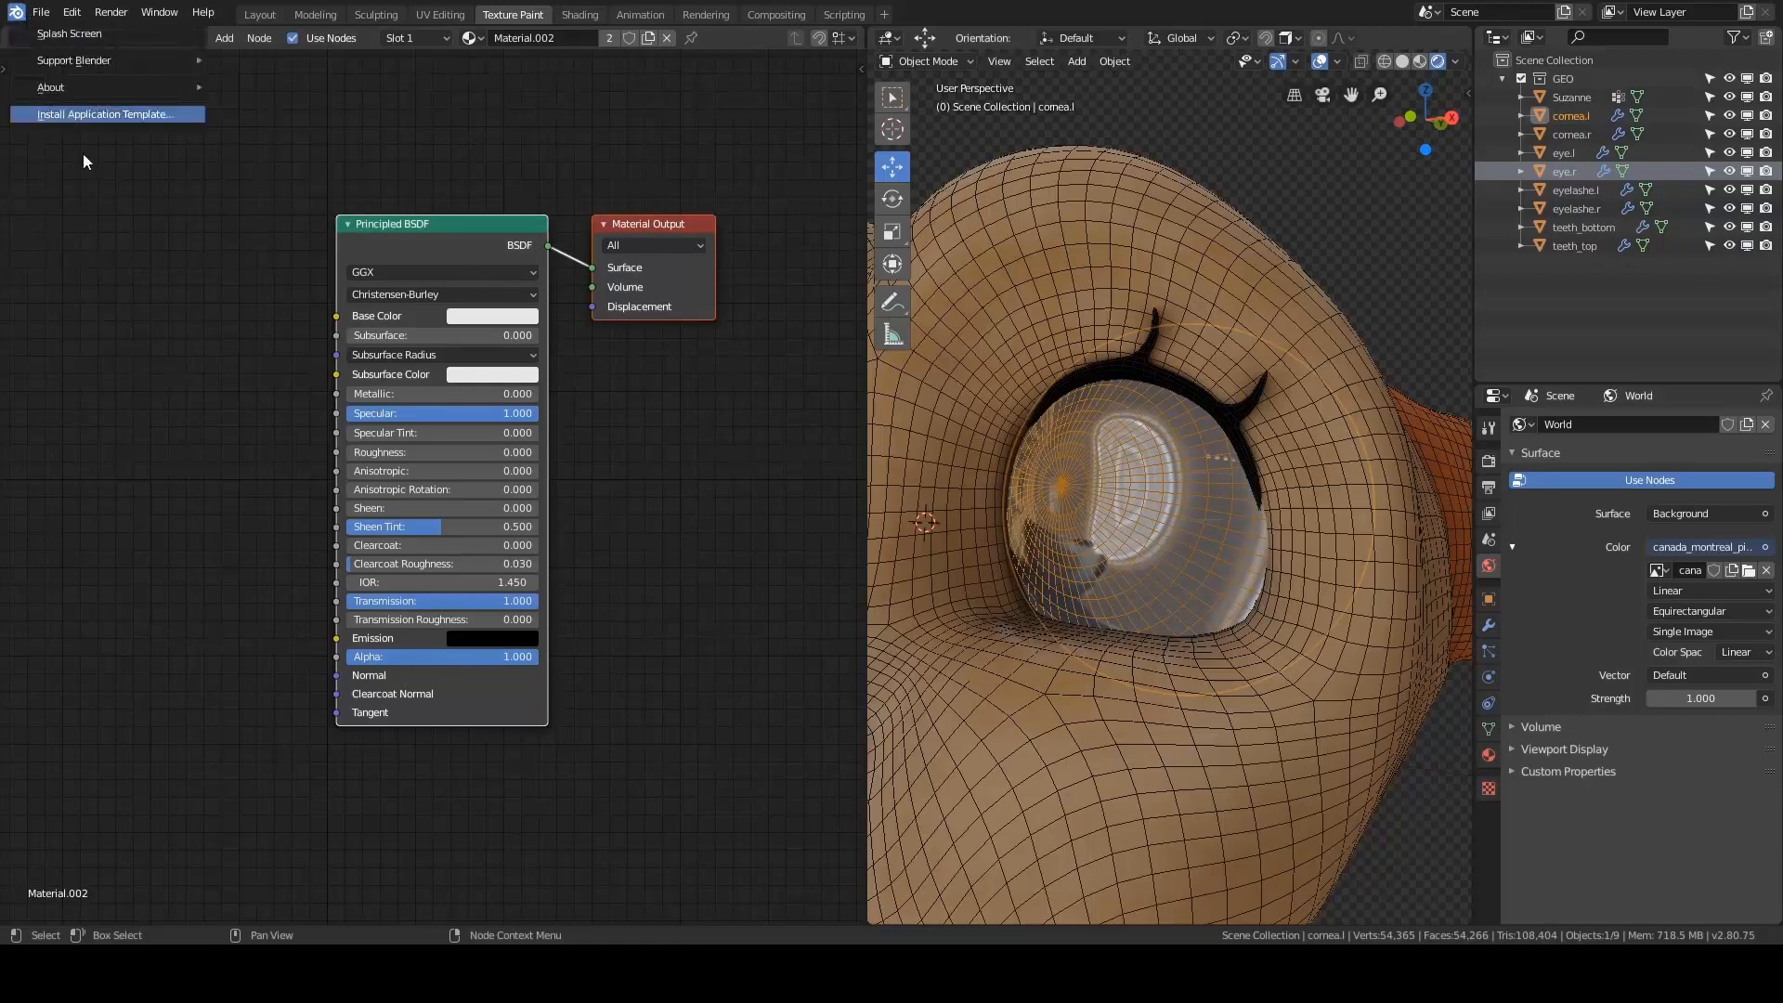
pyautogui.moveTo(41, 12)
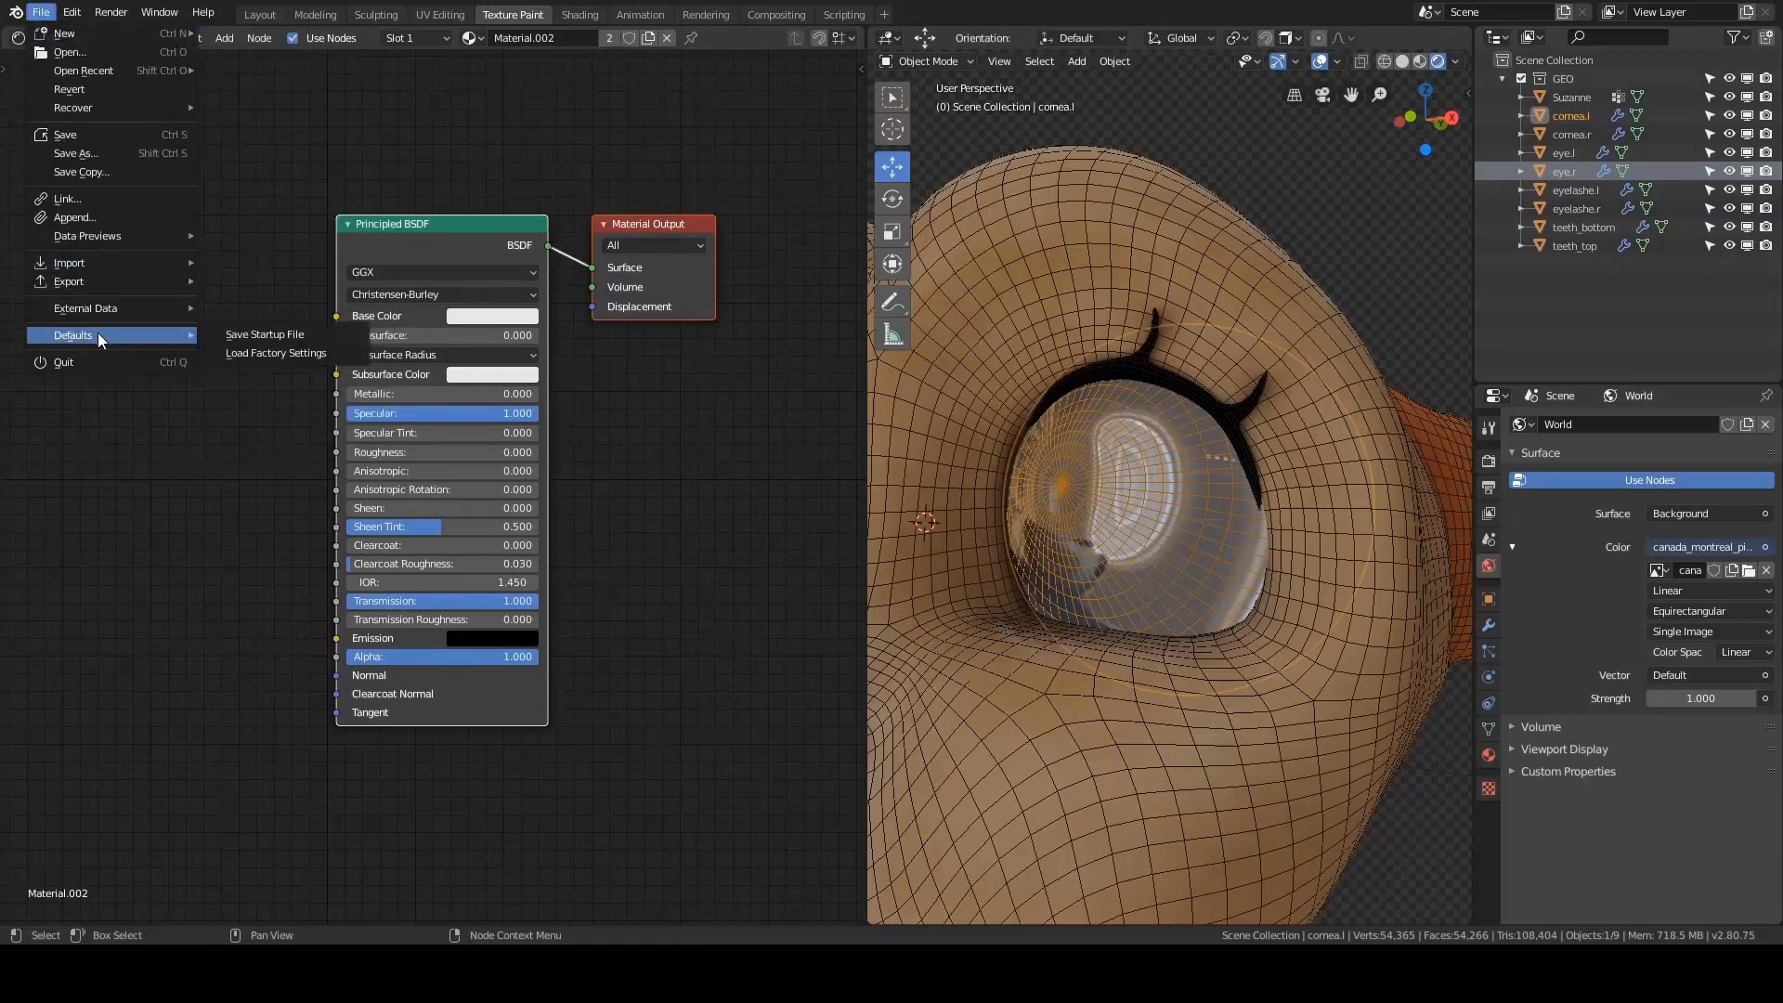
pyautogui.click(286, 332)
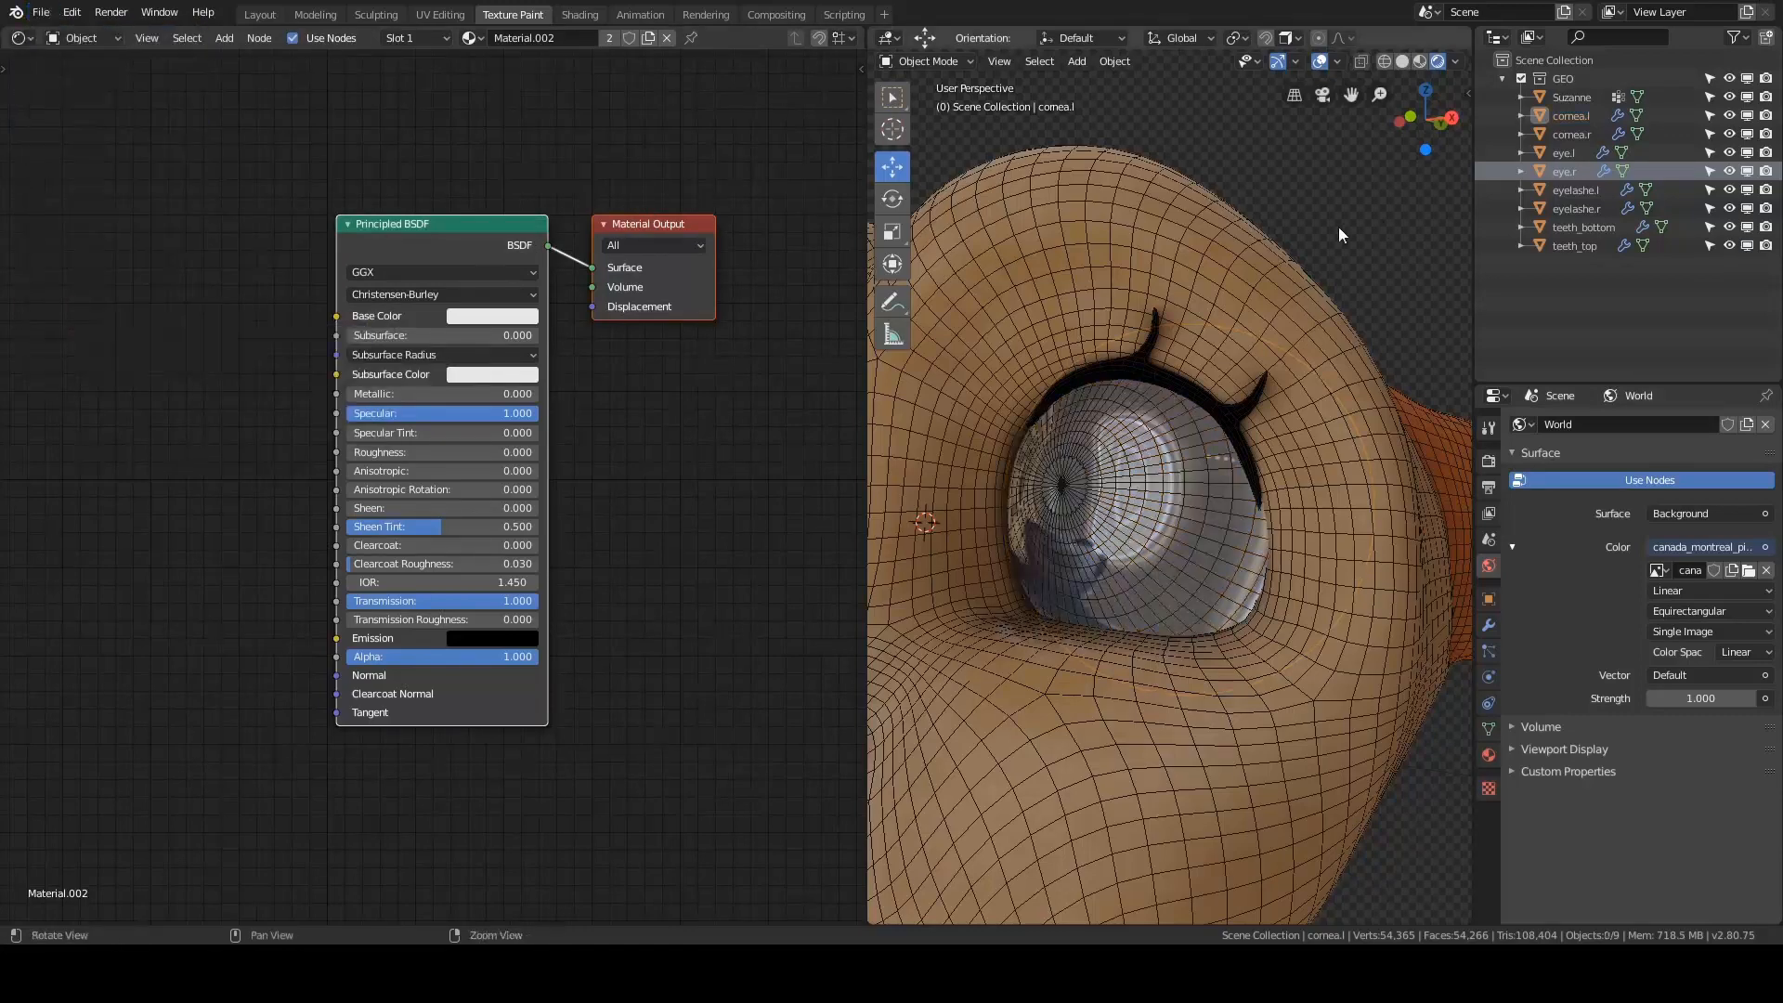
# - Examine the eye from several angles and review the scene's Screen Space Reflections settings for refraction
pyautogui.moveTo(1339, 227); pyautogui.dragTo(1212, 369, button='middle')
pyautogui.scroll(-5, 1190, 382)
pyautogui.scroll(2, 1144, 377)
pyautogui.scroll(3, 1225, 371)
pyautogui.click(1487, 427)
pyautogui.moveTo(1359, 482); pyautogui.dragTo(1290, 475, button='middle')
pyautogui.click(1487, 461)
pyautogui.click(1509, 754)
pyautogui.scroll(-2, 1508, 752)
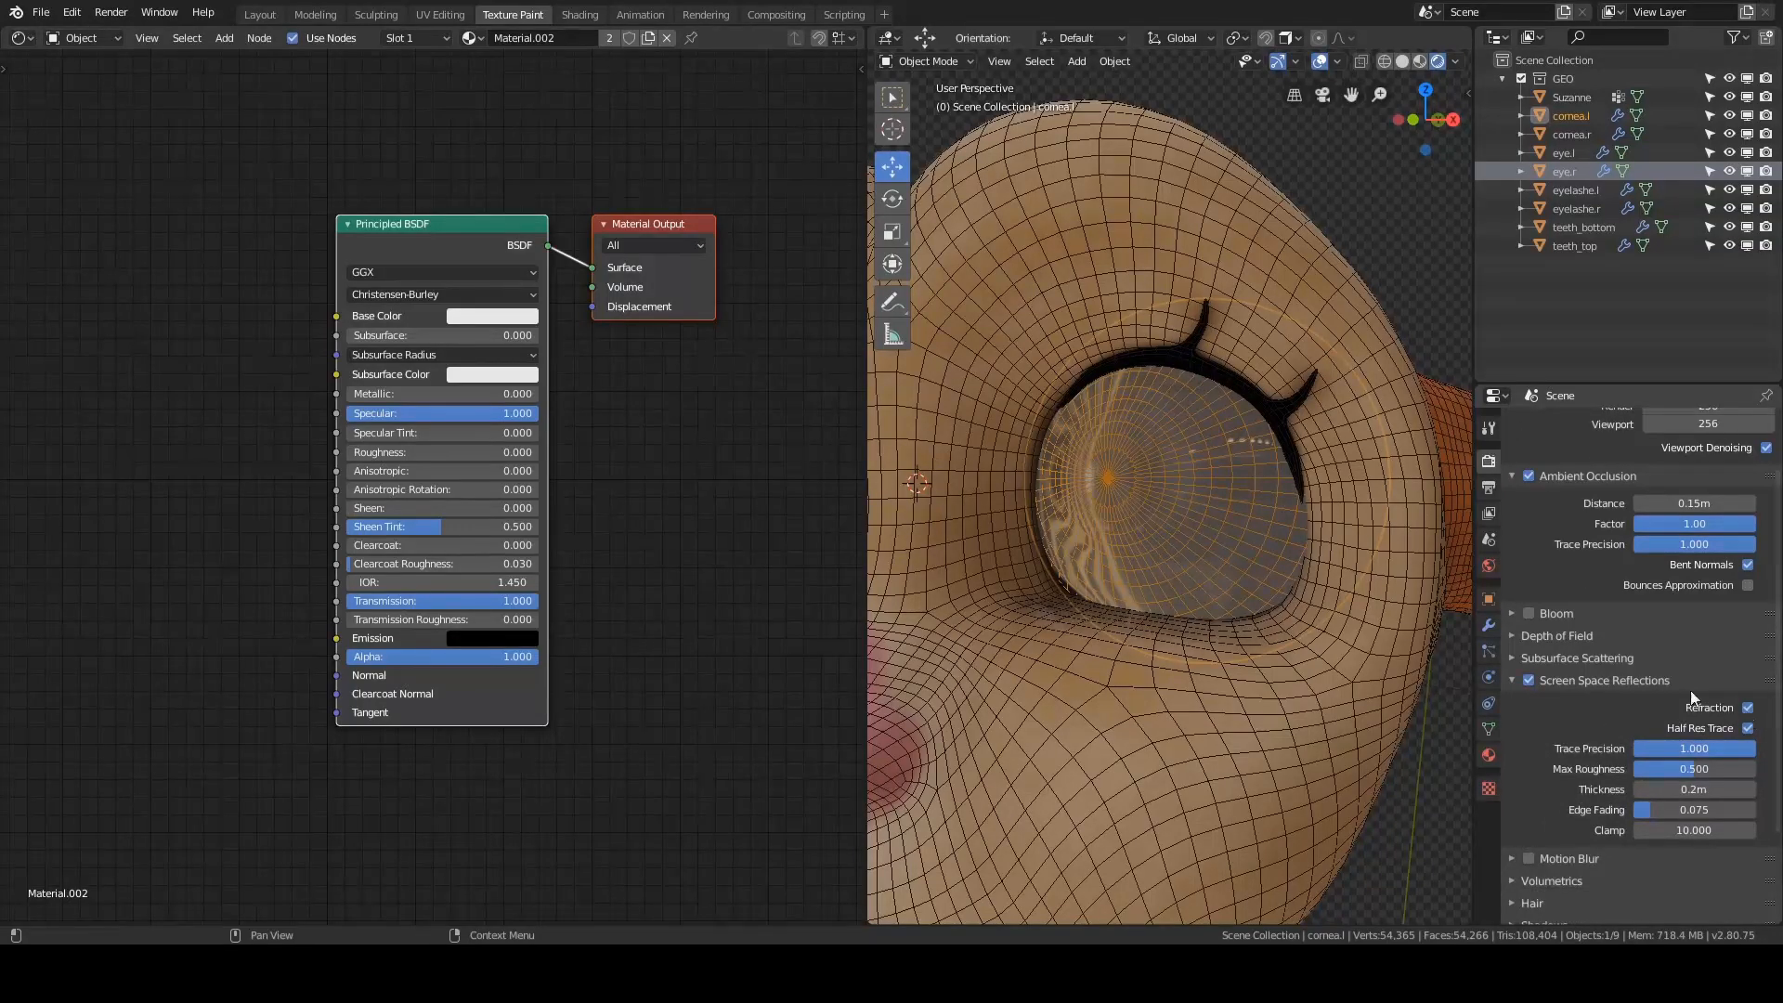
pyautogui.click(1591, 682)
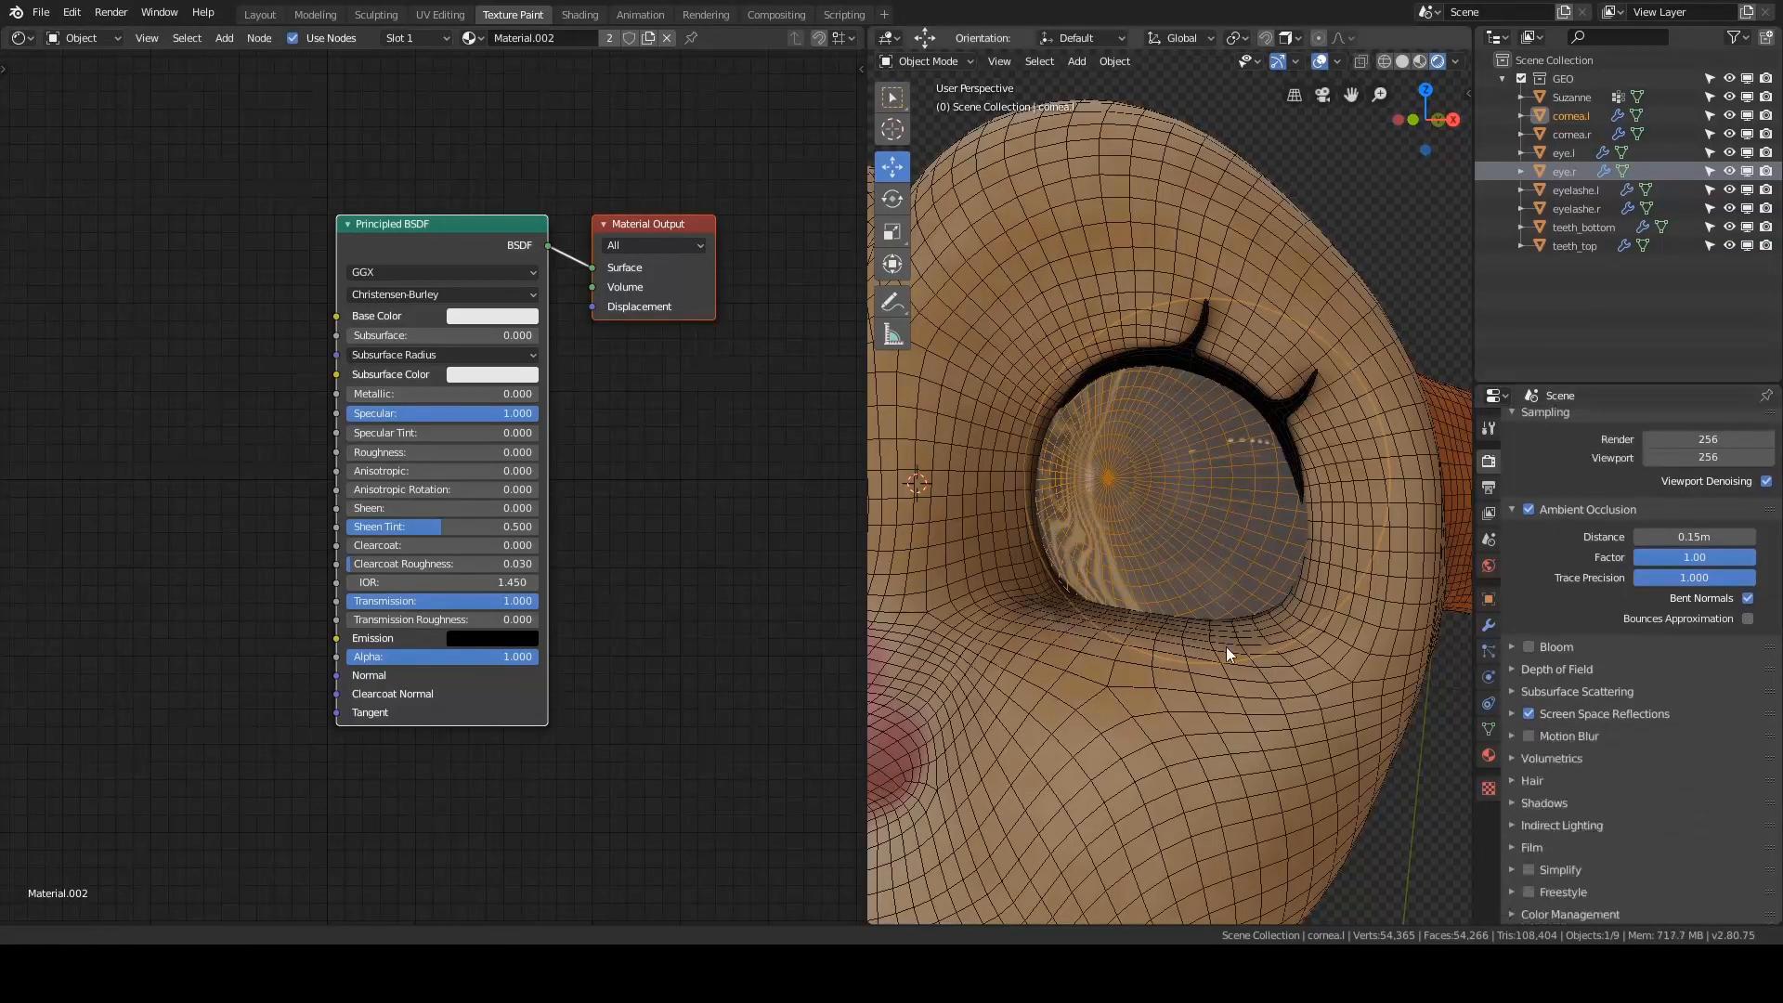
pyautogui.moveTo(1226, 646); pyautogui.dragTo(1216, 650, button='middle')
pyautogui.scroll(1, 1591, 446)
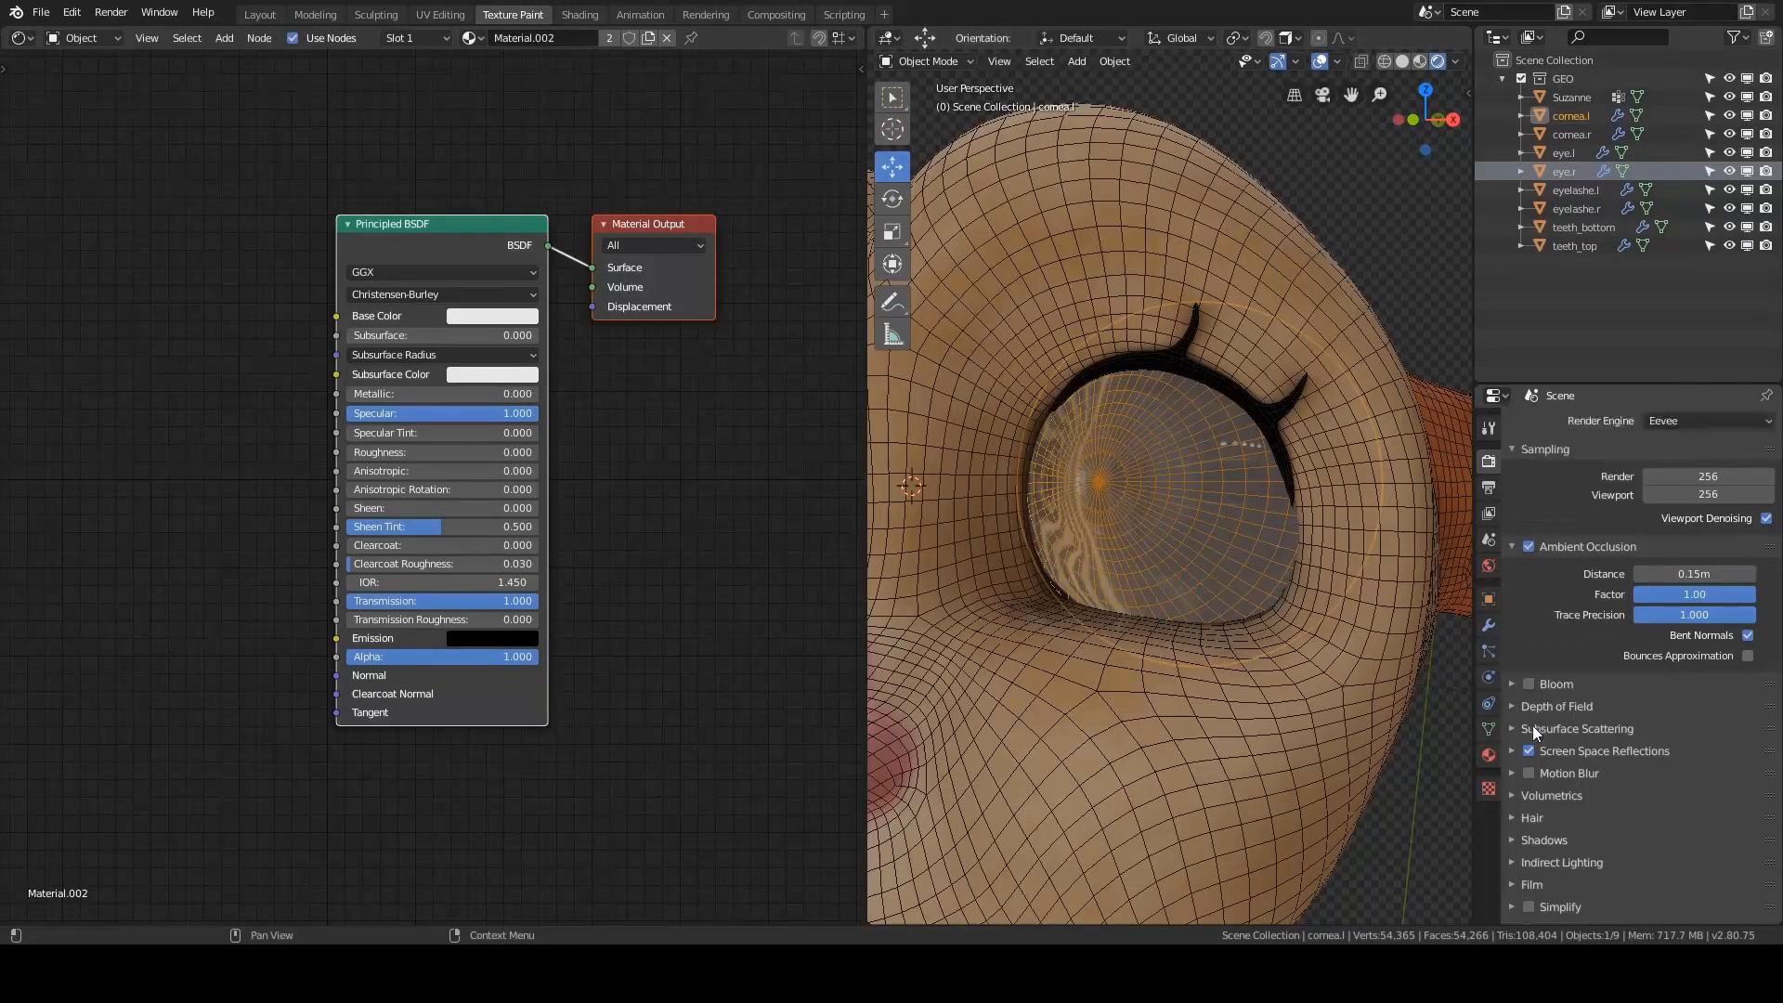
# - Switch the render engine to Cycles and inspect the eye in the path-traced preview
pyautogui.click(1685, 420)
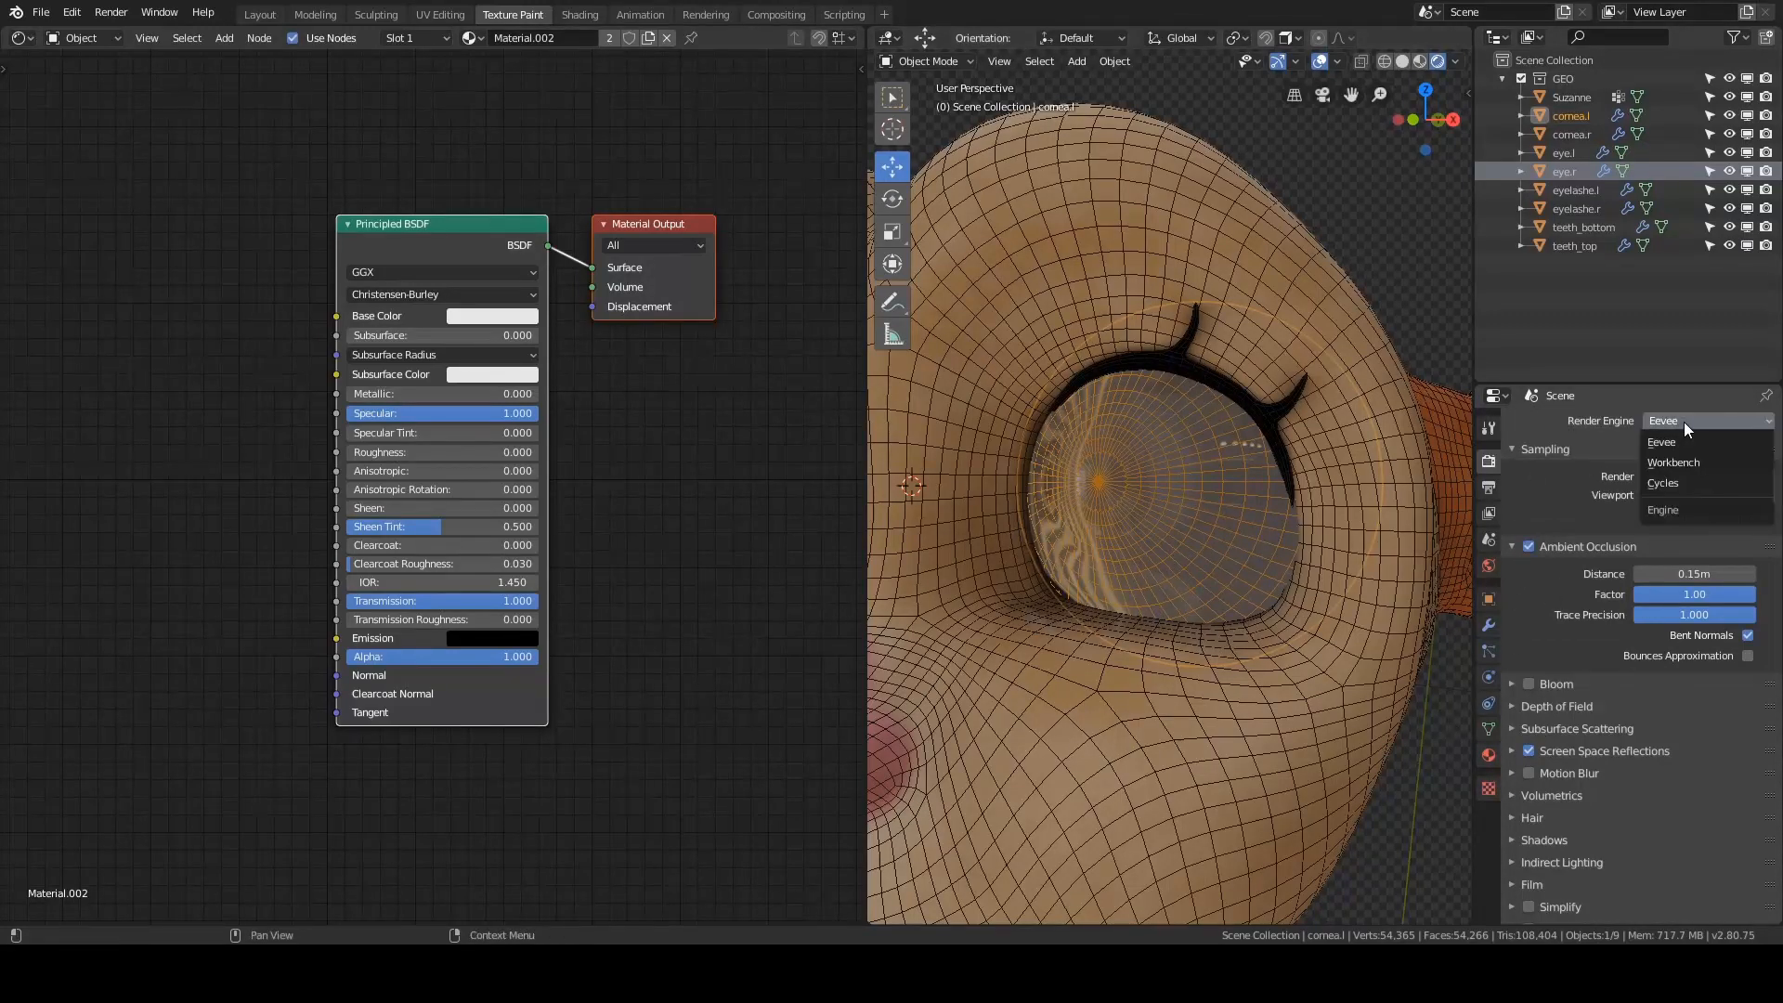
pyautogui.click(1674, 482)
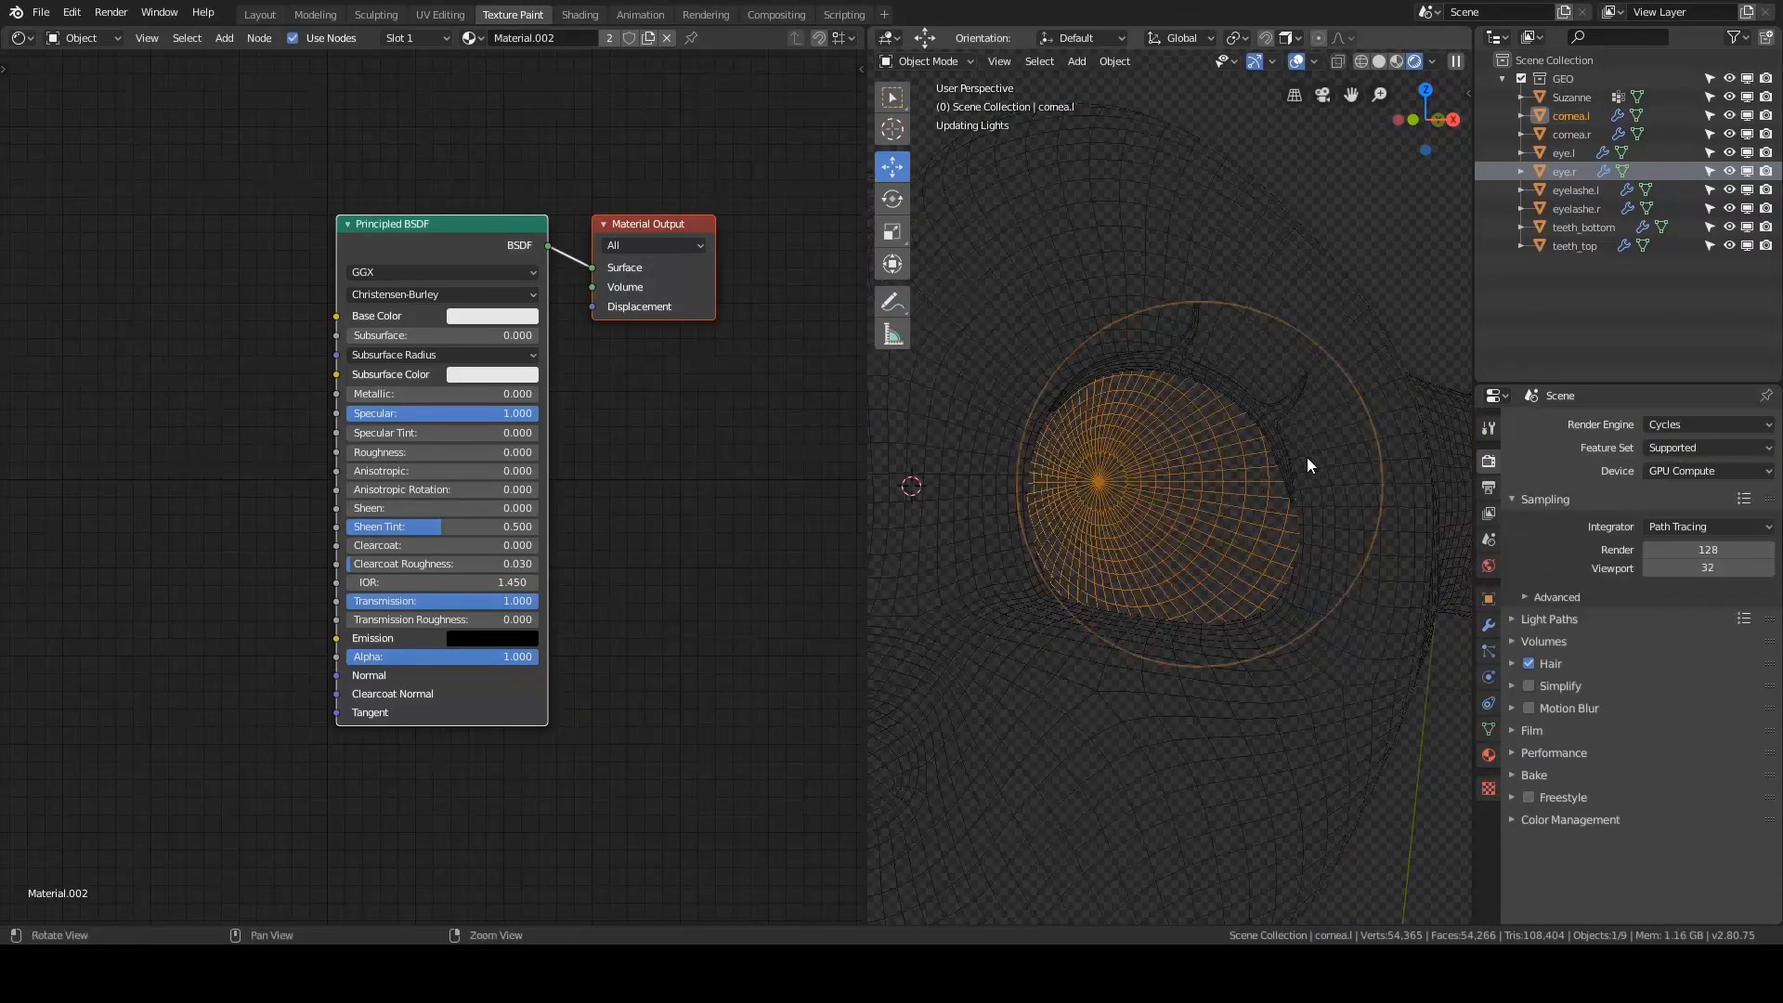
pyautogui.scroll(2, 1289, 465)
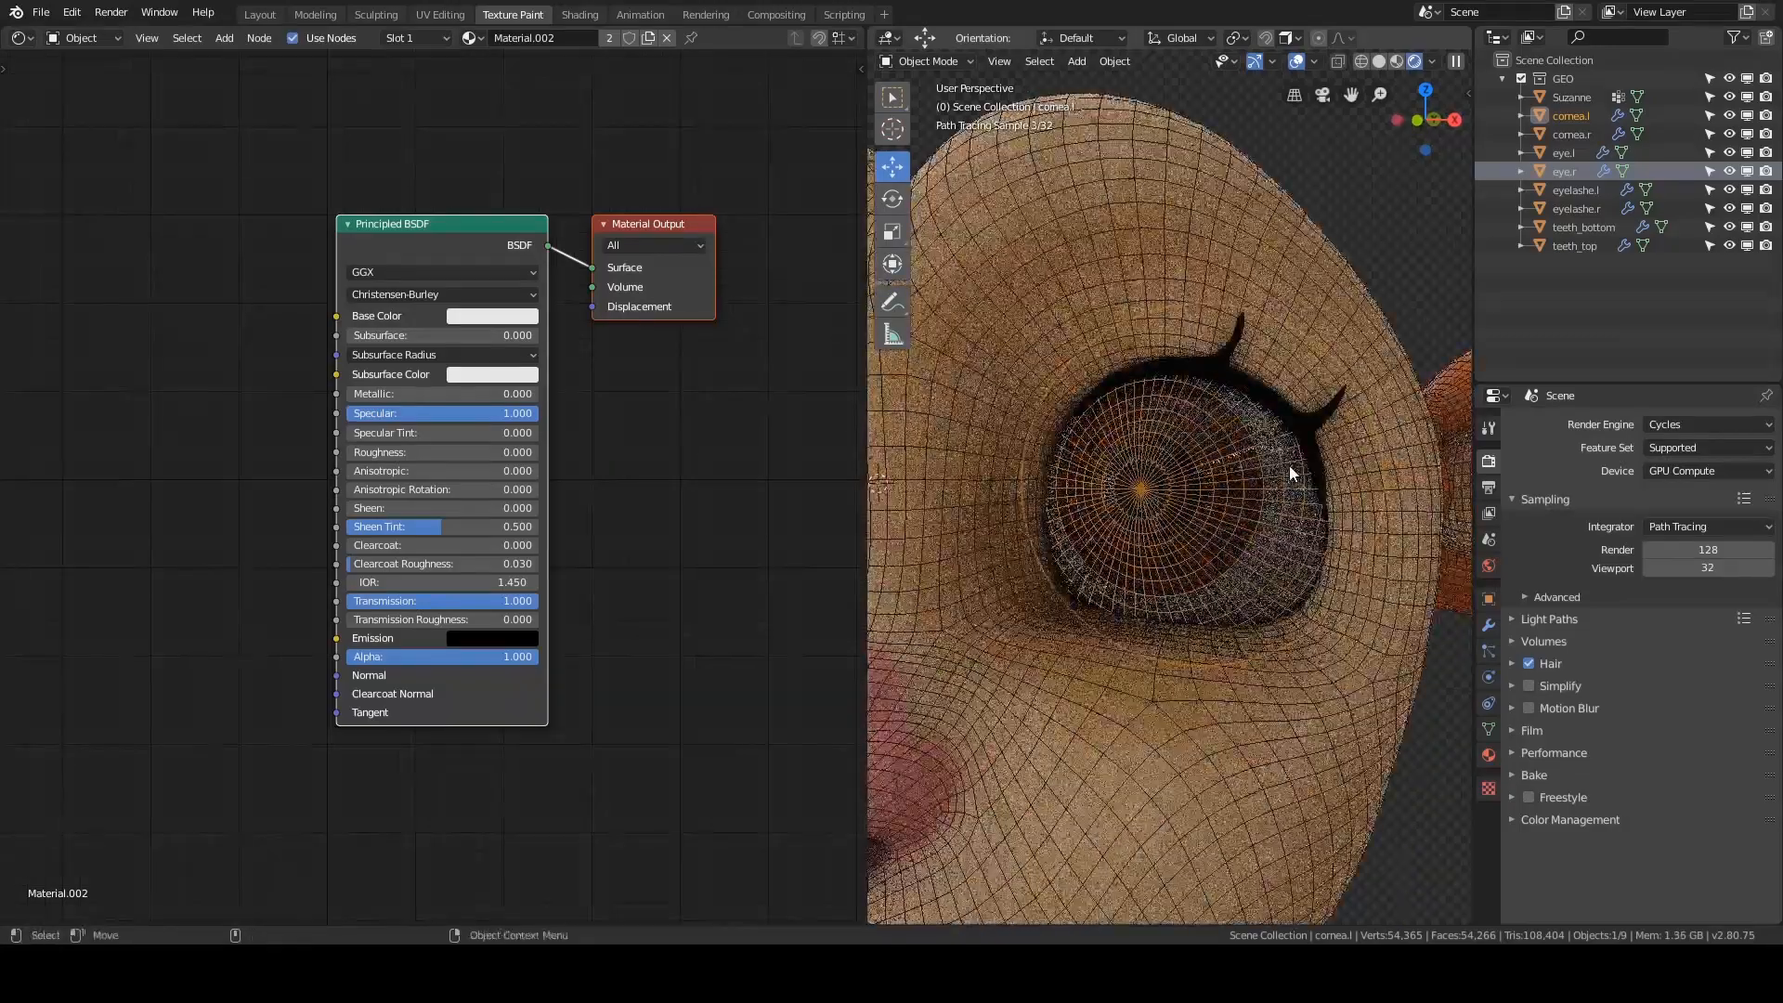
pyautogui.moveTo(1300, 448); pyautogui.dragTo(1292, 448, button='middle')
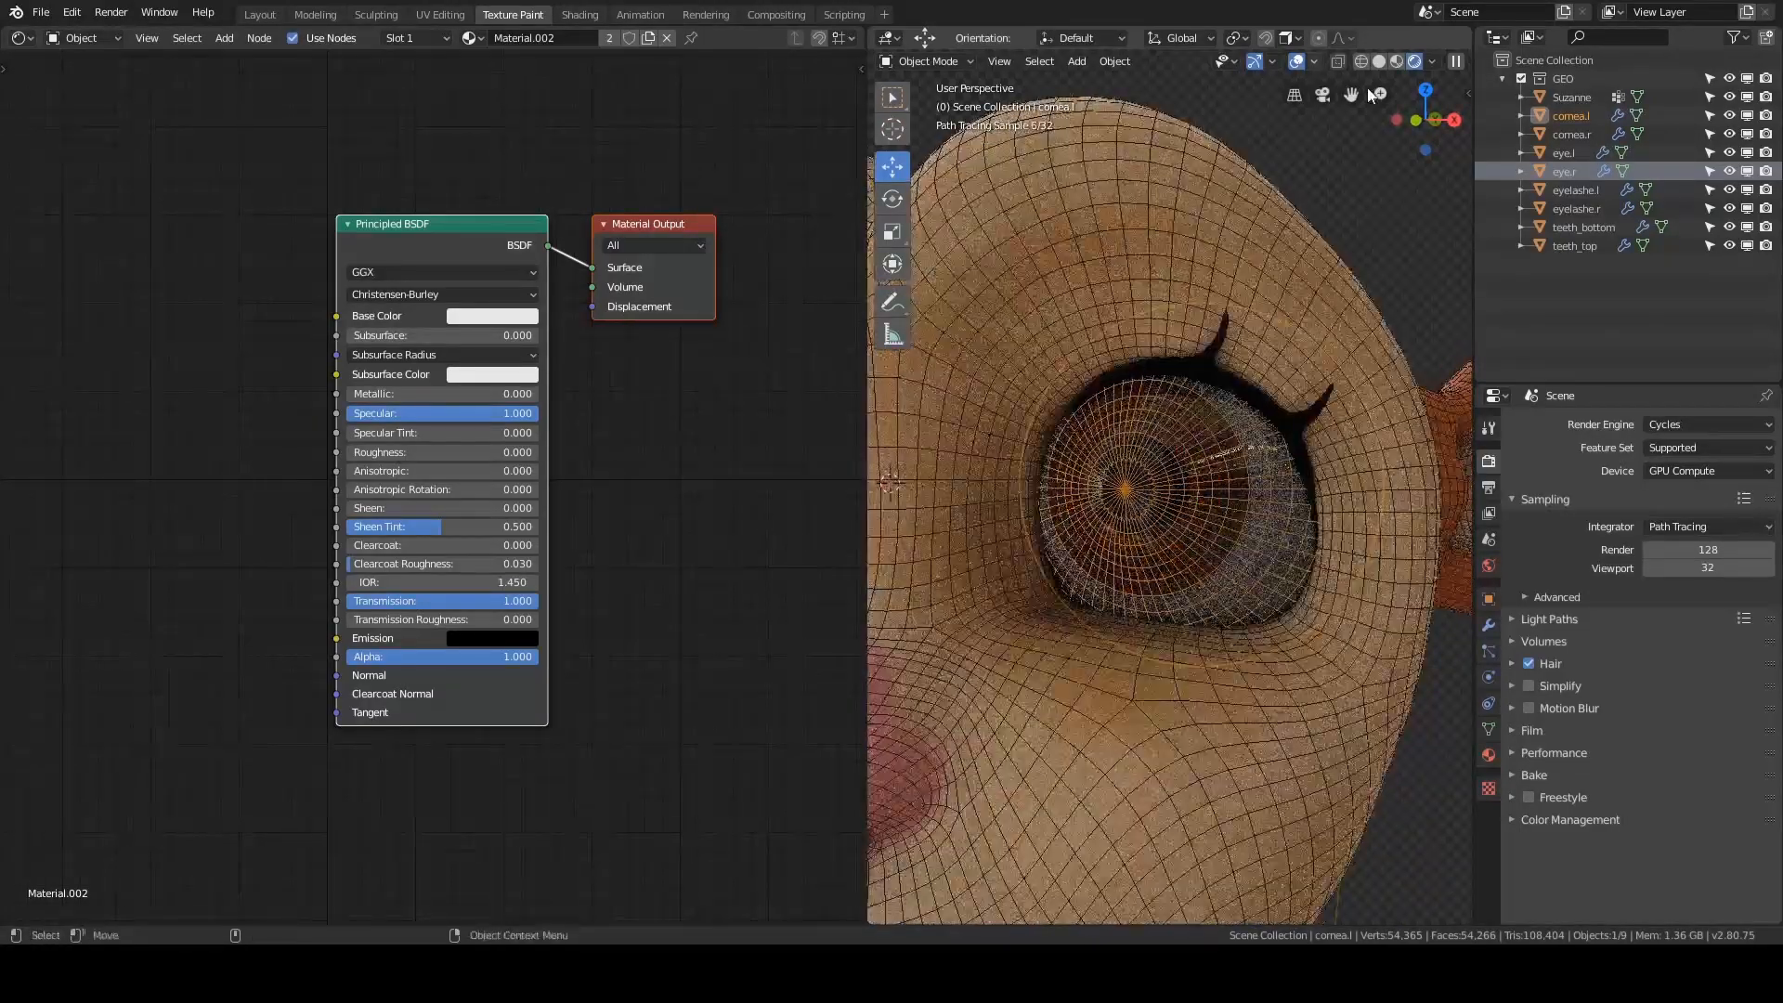
# - Turn off the wireframe overlay so the rendered eye can be viewed without mesh lines
pyautogui.click(1314, 62)
pyautogui.click(1203, 375)
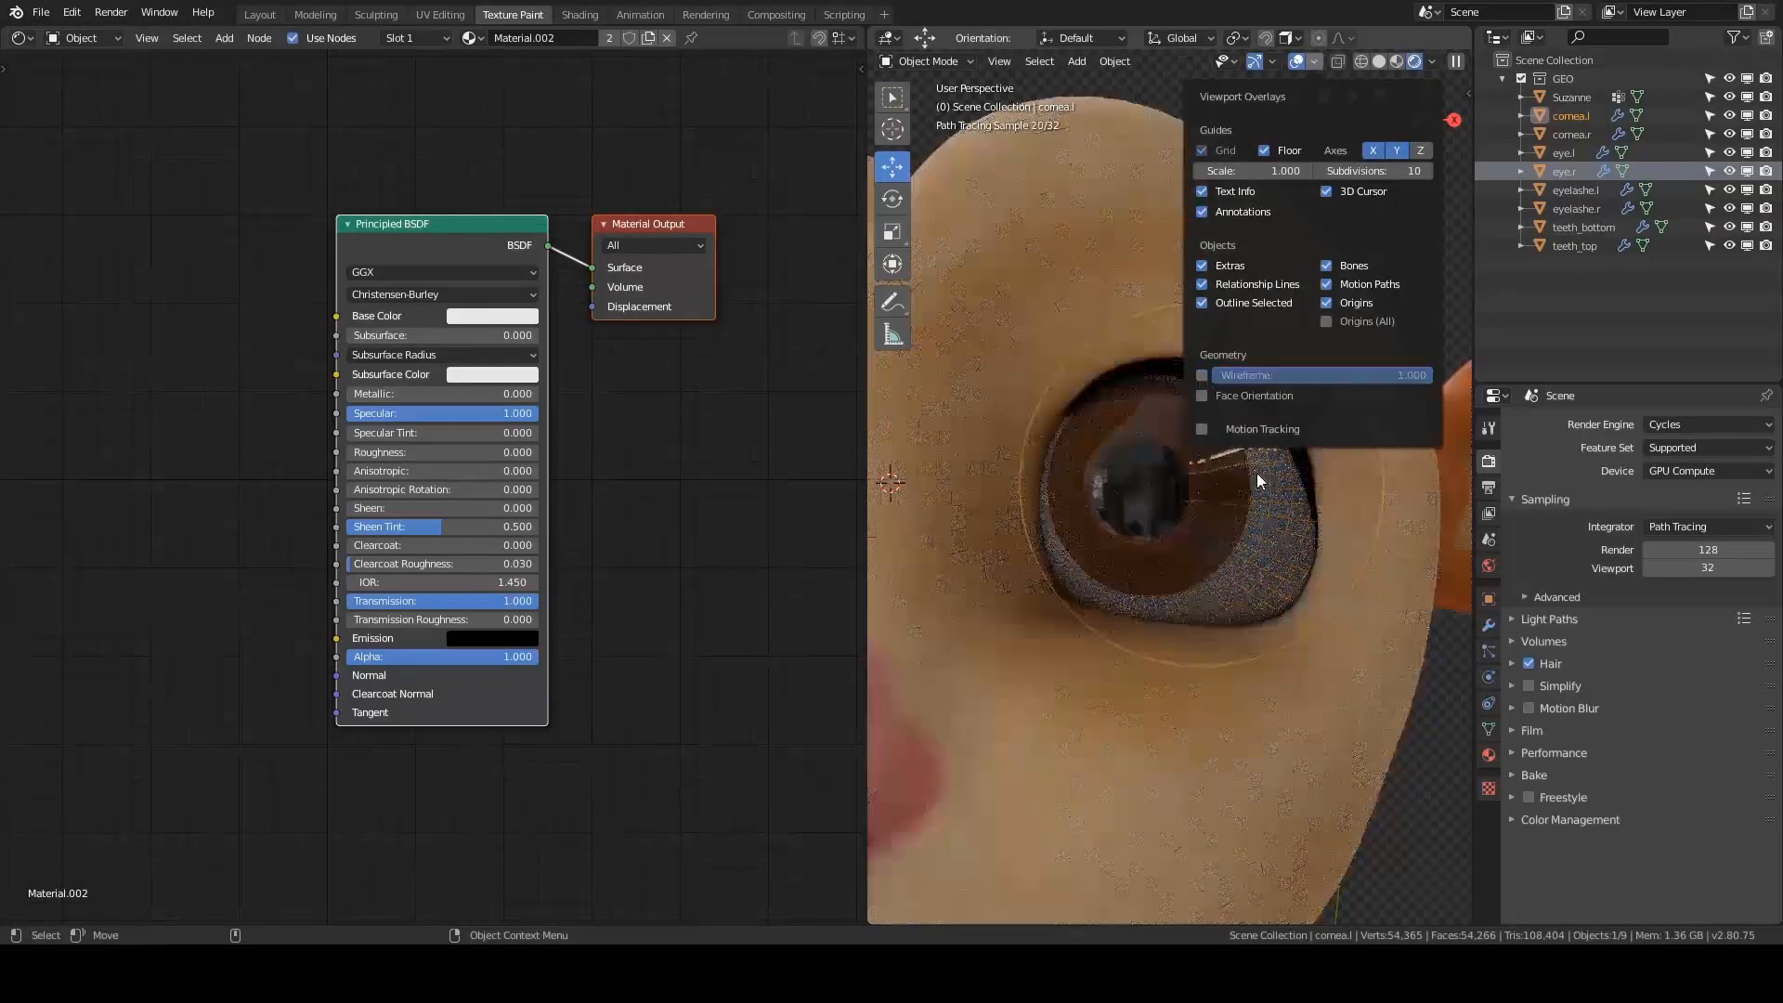
pyautogui.moveTo(1306, 498); pyautogui.dragTo(1323, 481, button='middle')
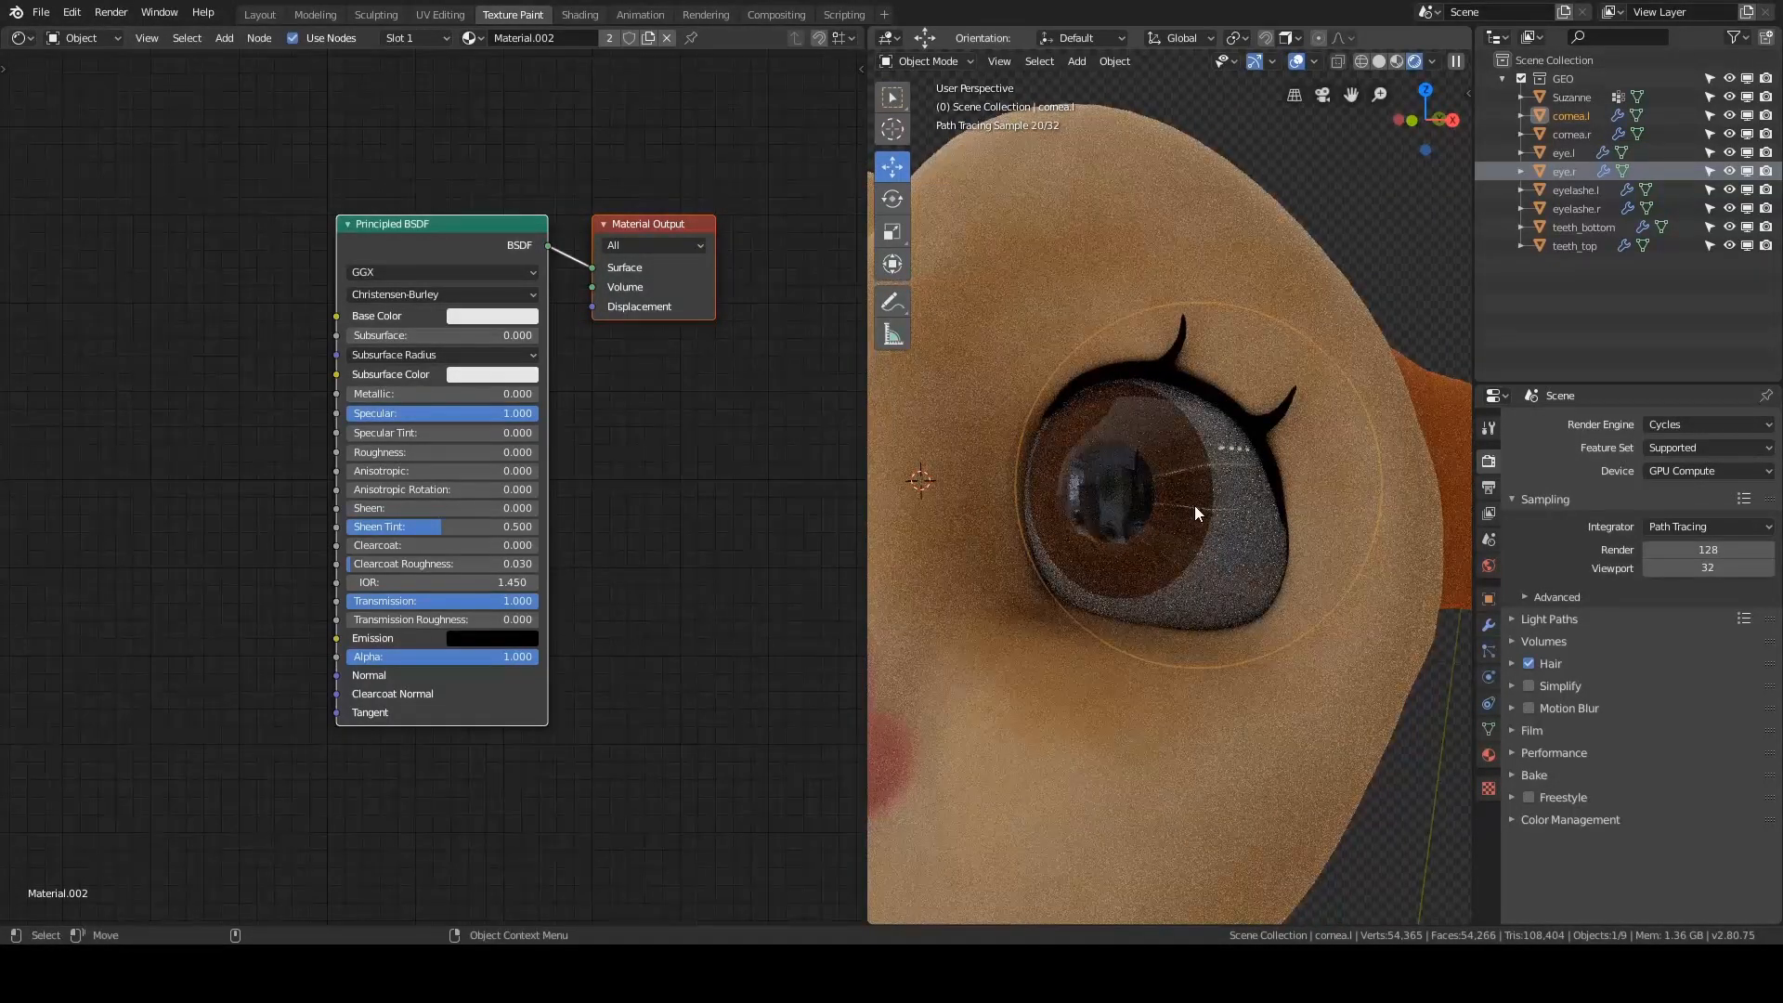
# - Temporarily hide the left cornea to compare the eye without it, and unhide it again
pyautogui.press('h')
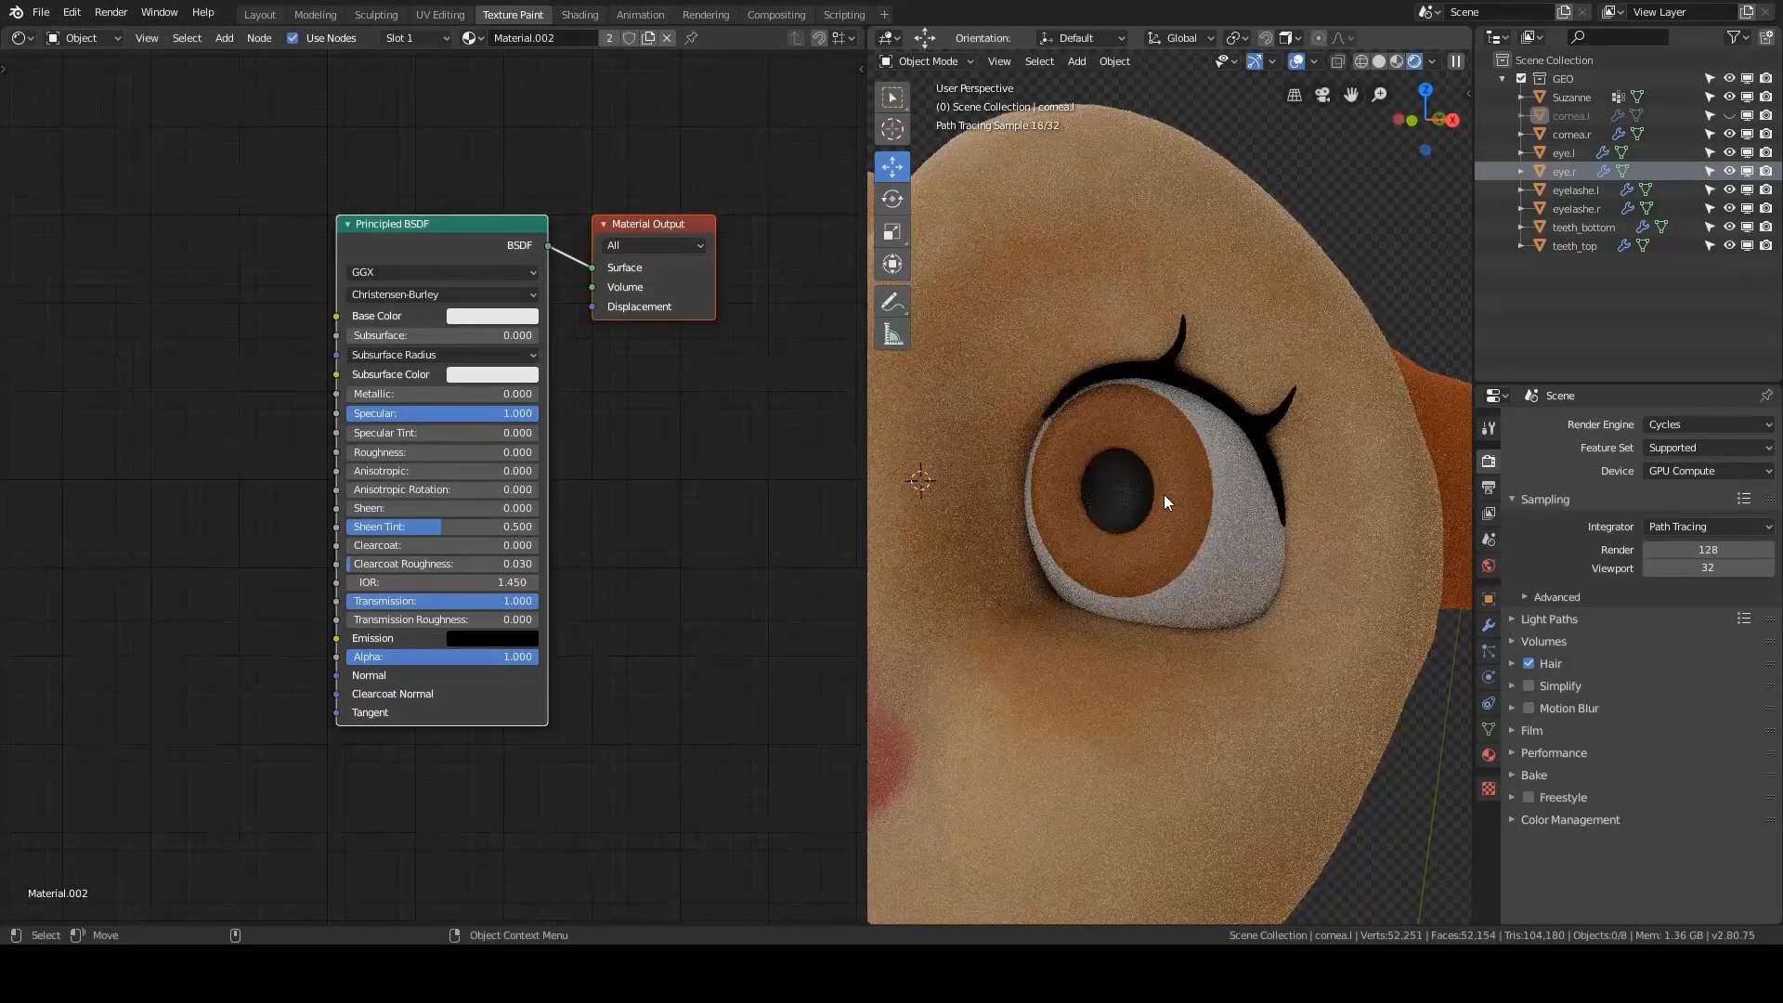
pyautogui.hotkey('alt', 'h')
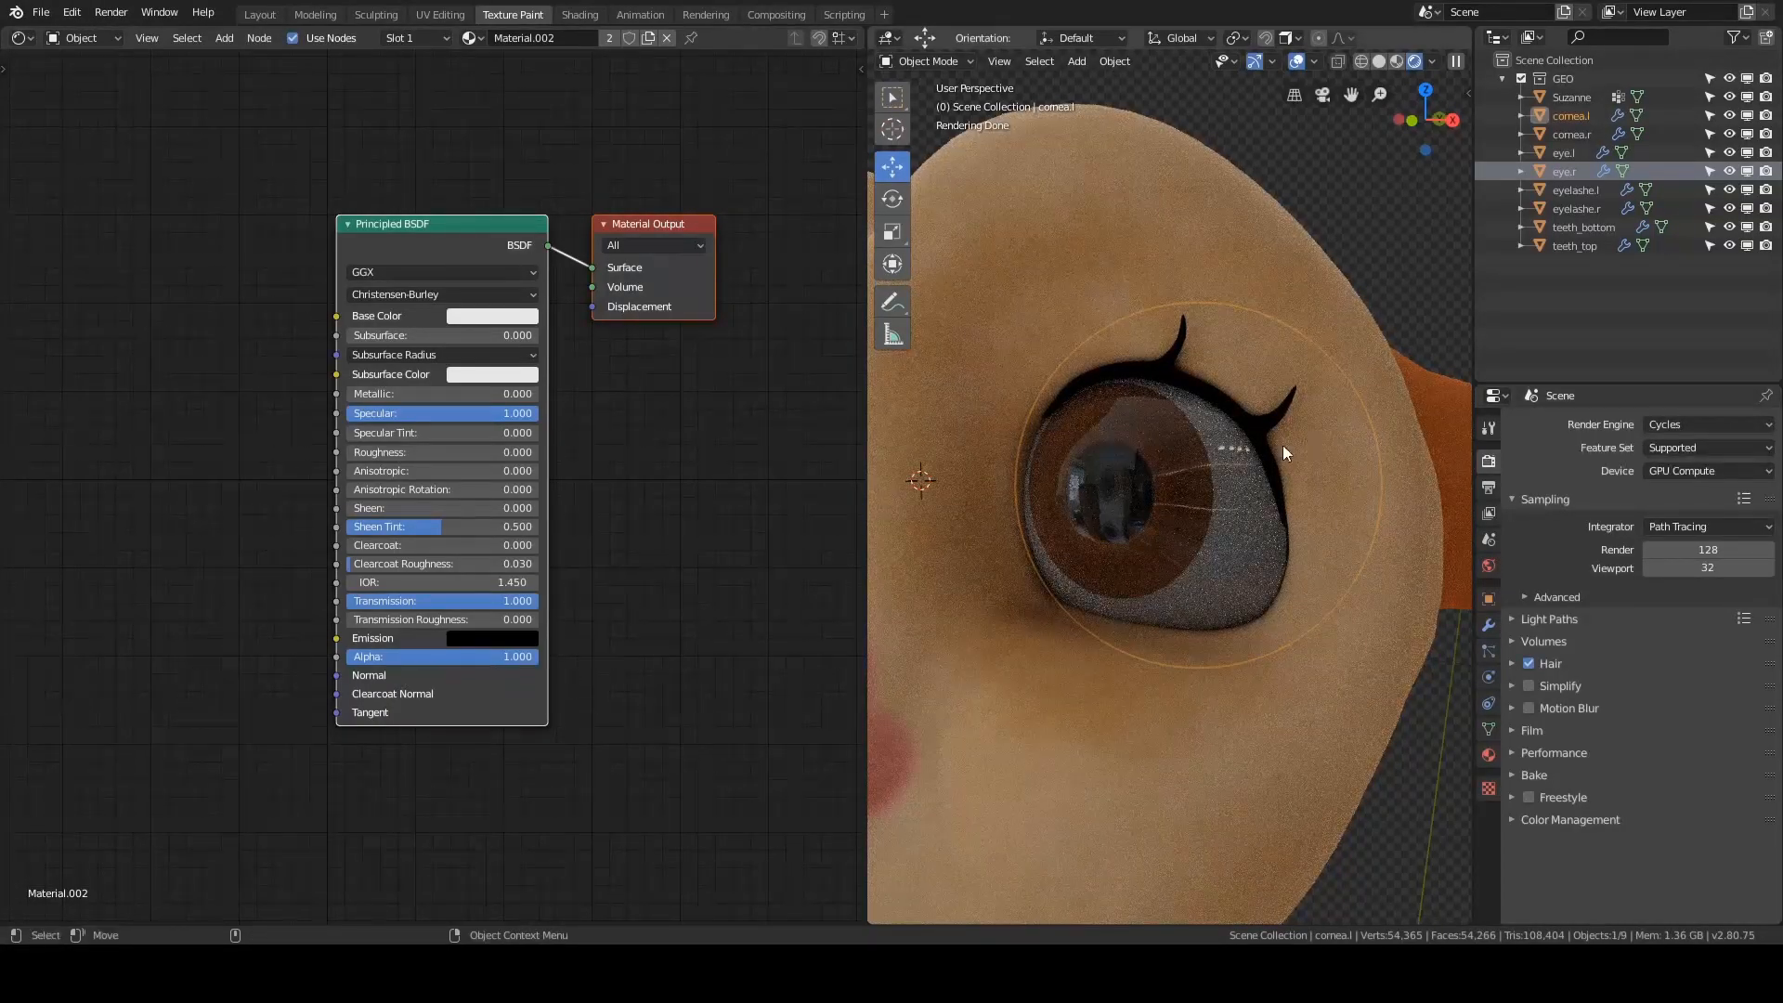
pyautogui.keyDown('shift'); pyautogui.moveTo(1283, 444); pyautogui.dragTo(1290, 449, button='middle'); pyautogui.keyUp('shift')
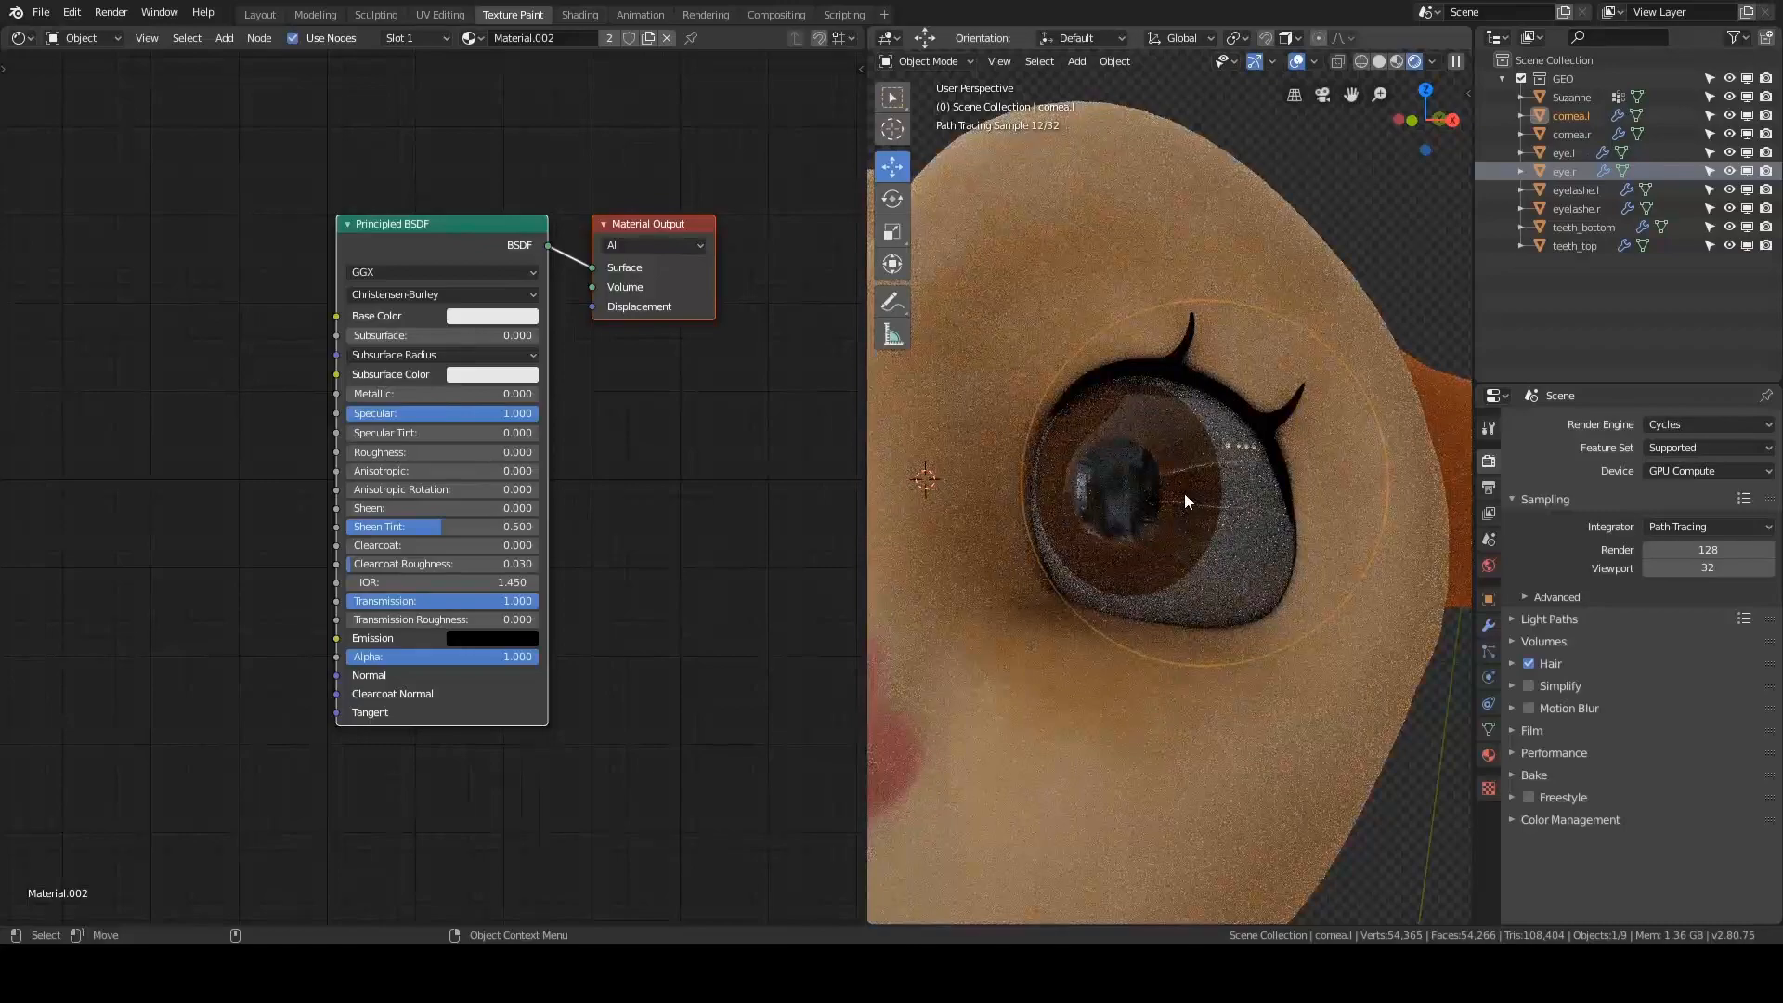
pyautogui.scroll(2, 1184, 493)
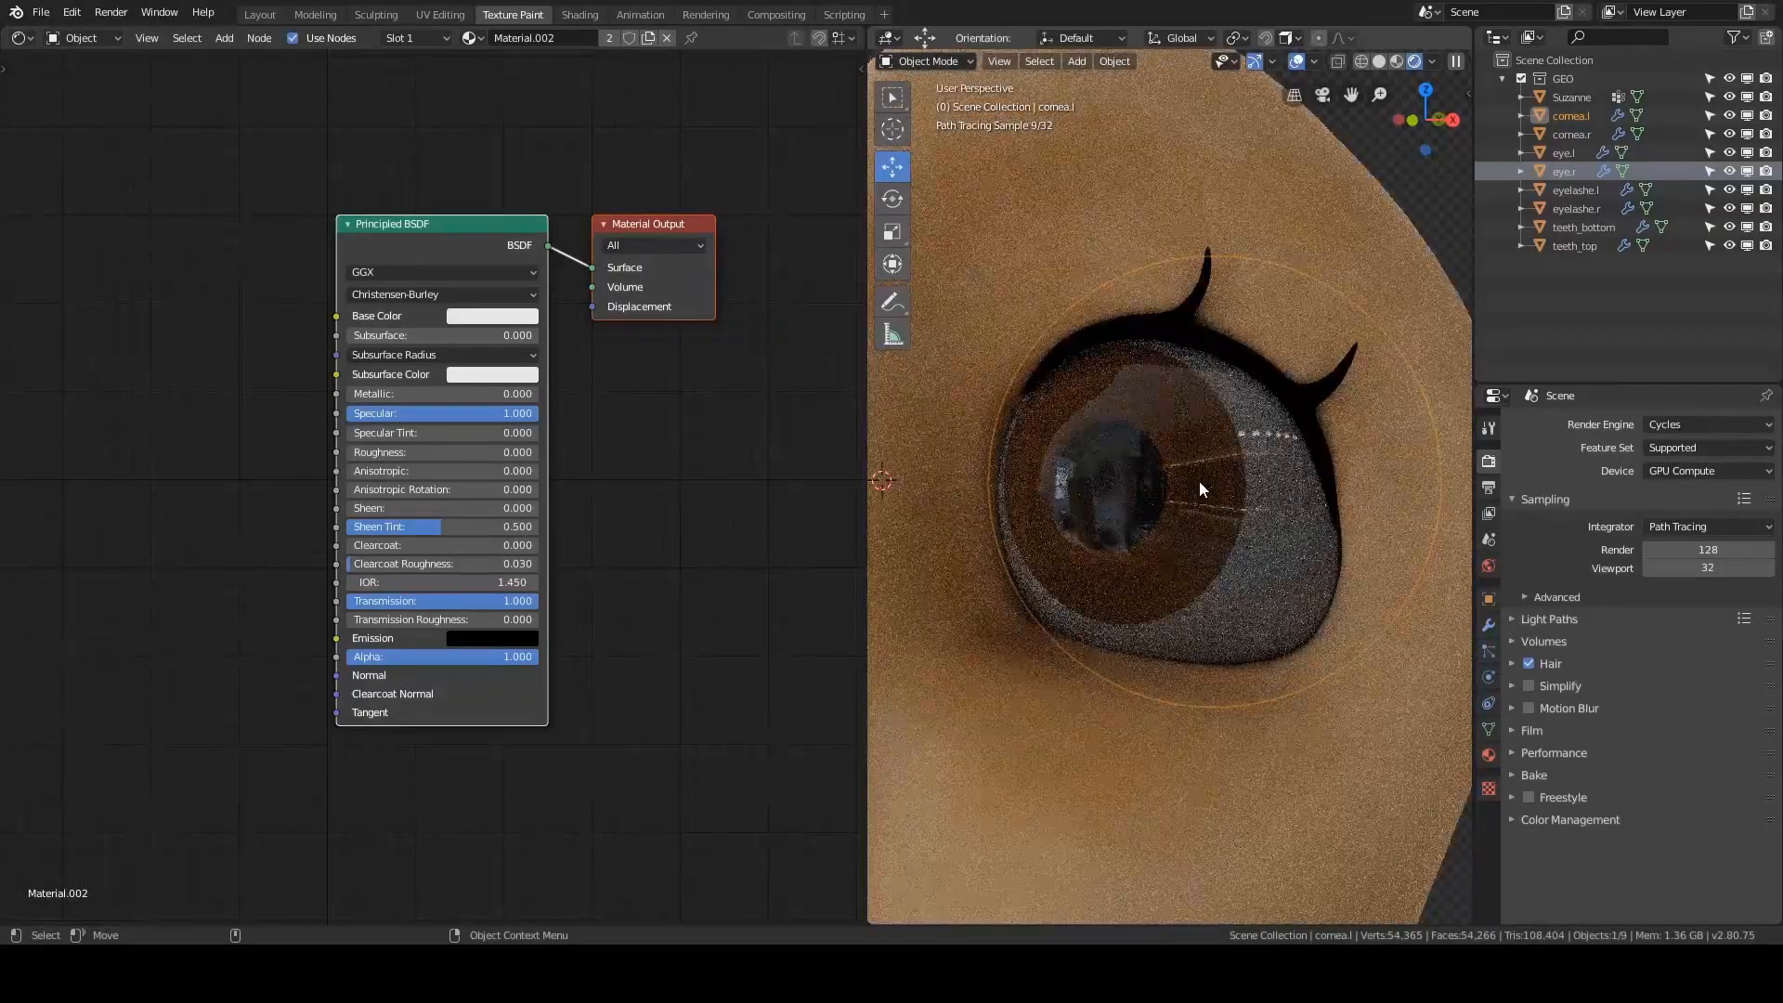
pyautogui.scroll(-2, 1198, 491)
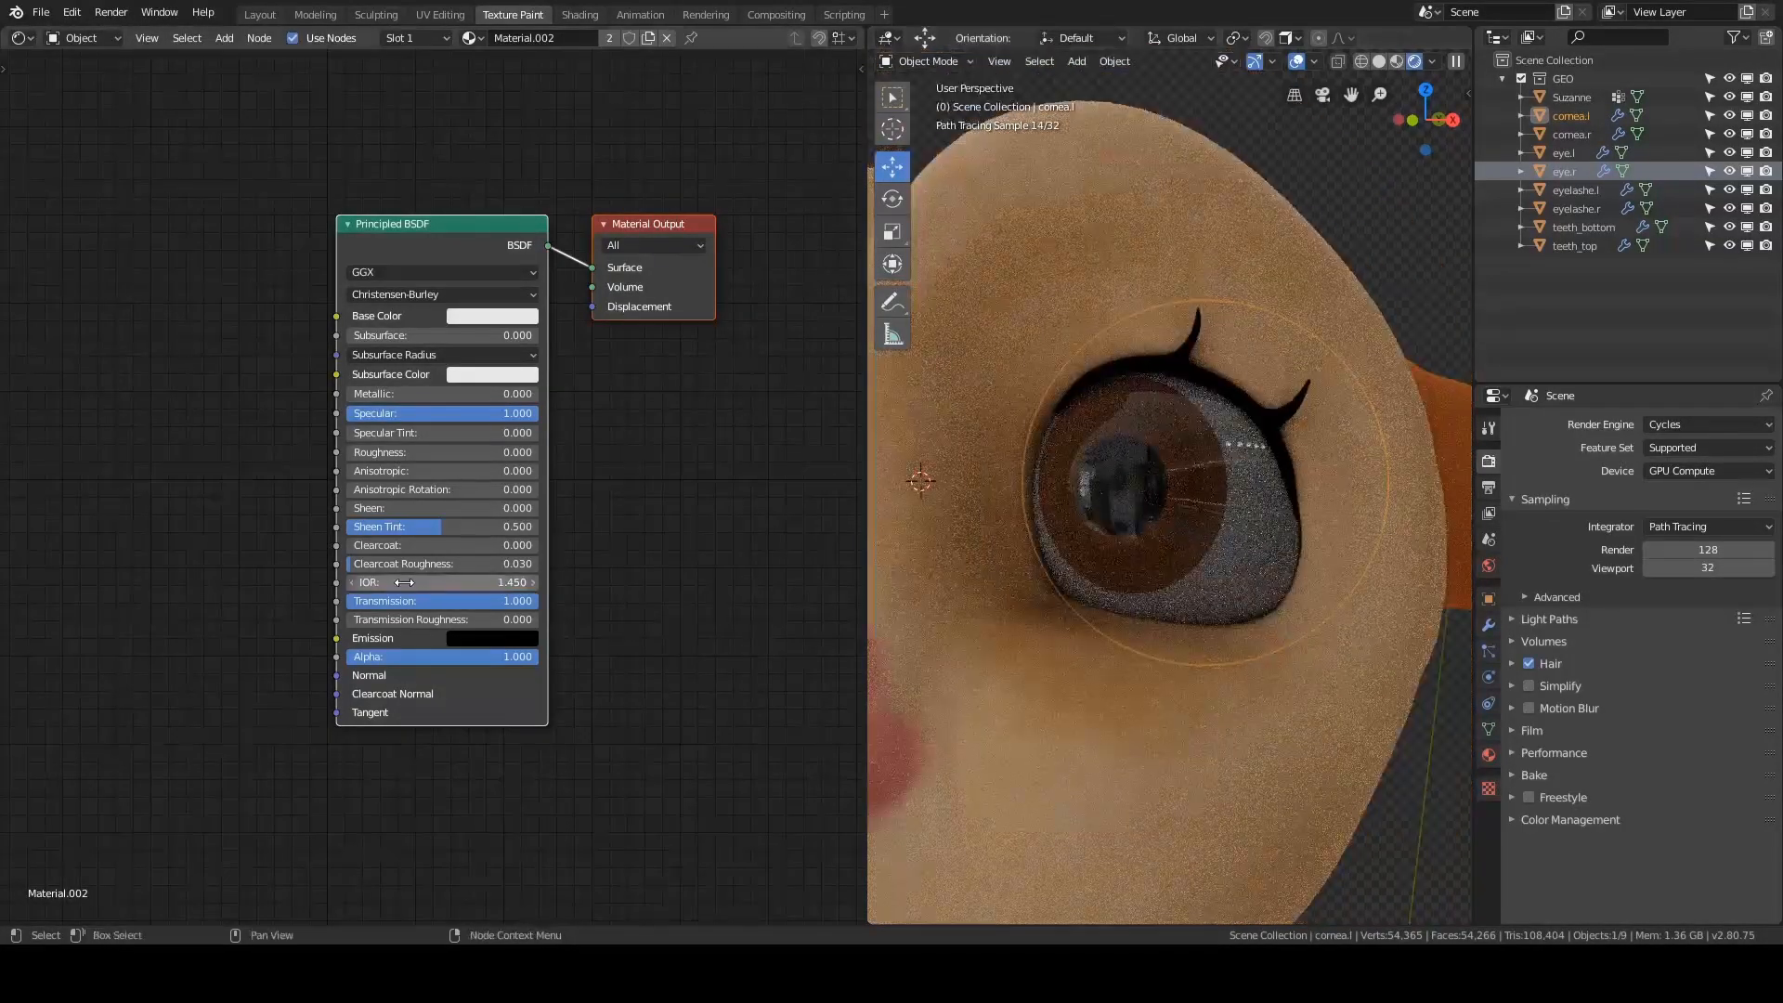
# - Try an Alpha of 0.5 on the cornea's Principled BSDF and restore it to 1
pyautogui.click(411, 656)
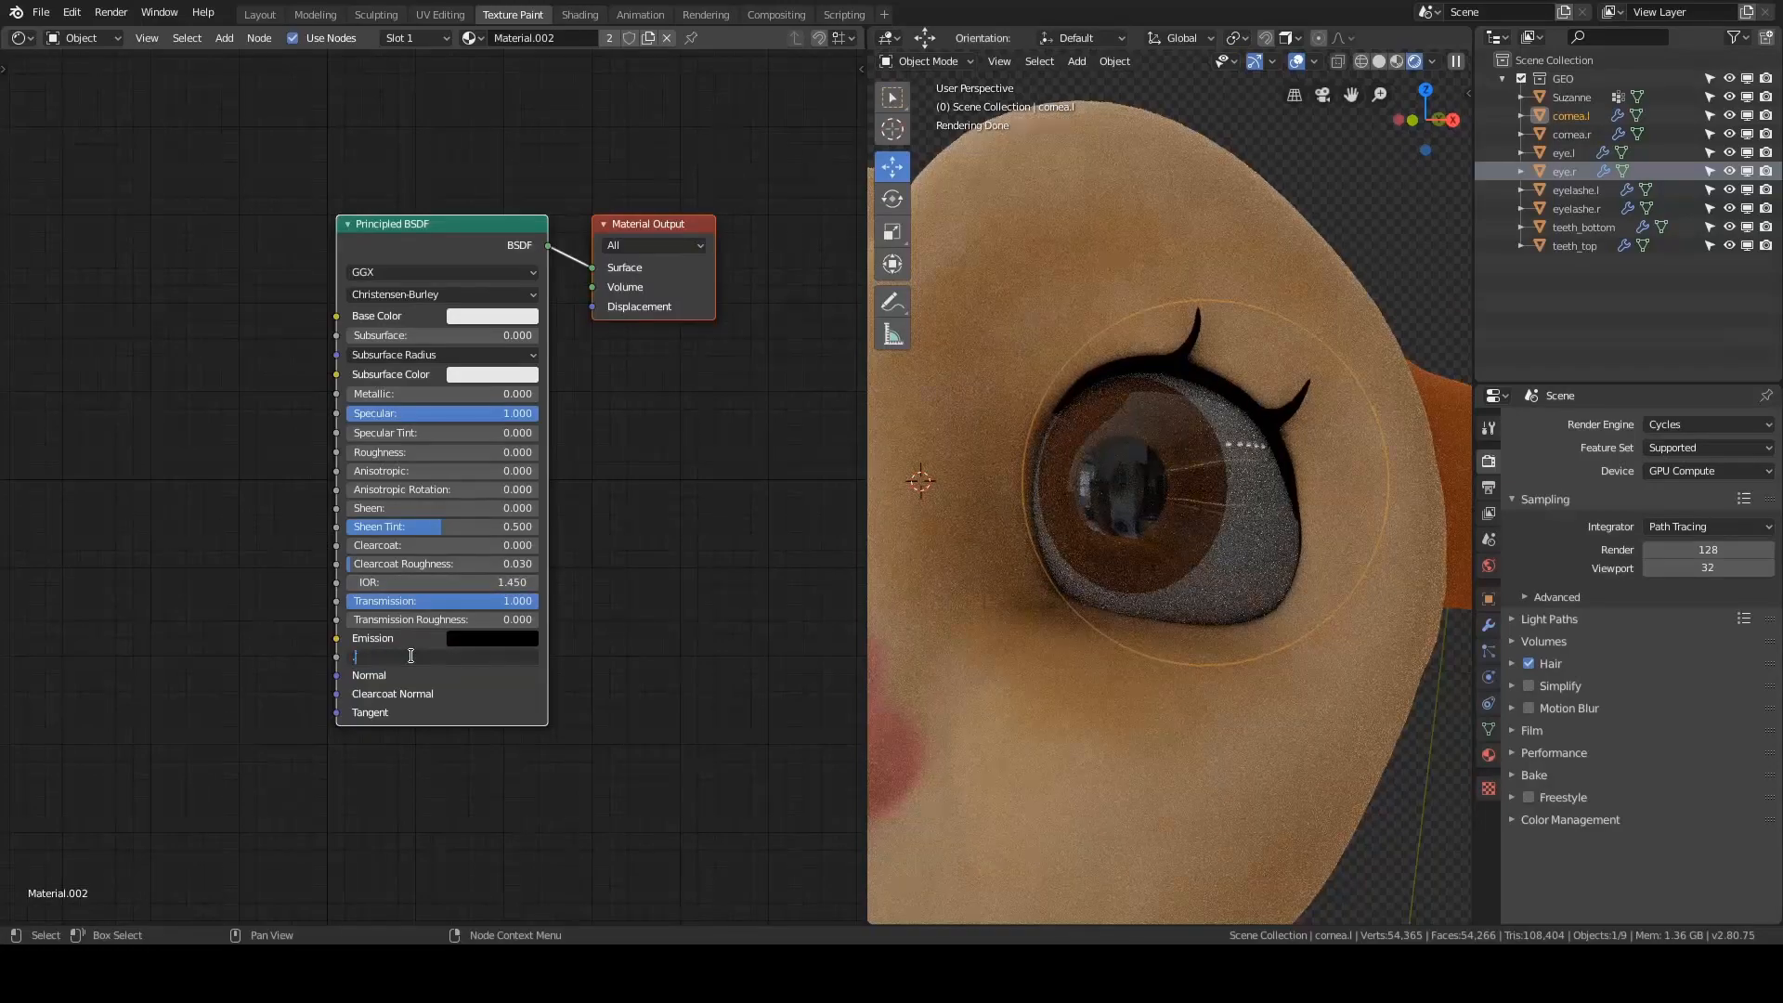
pyautogui.write('.5')
pyautogui.press('Return')
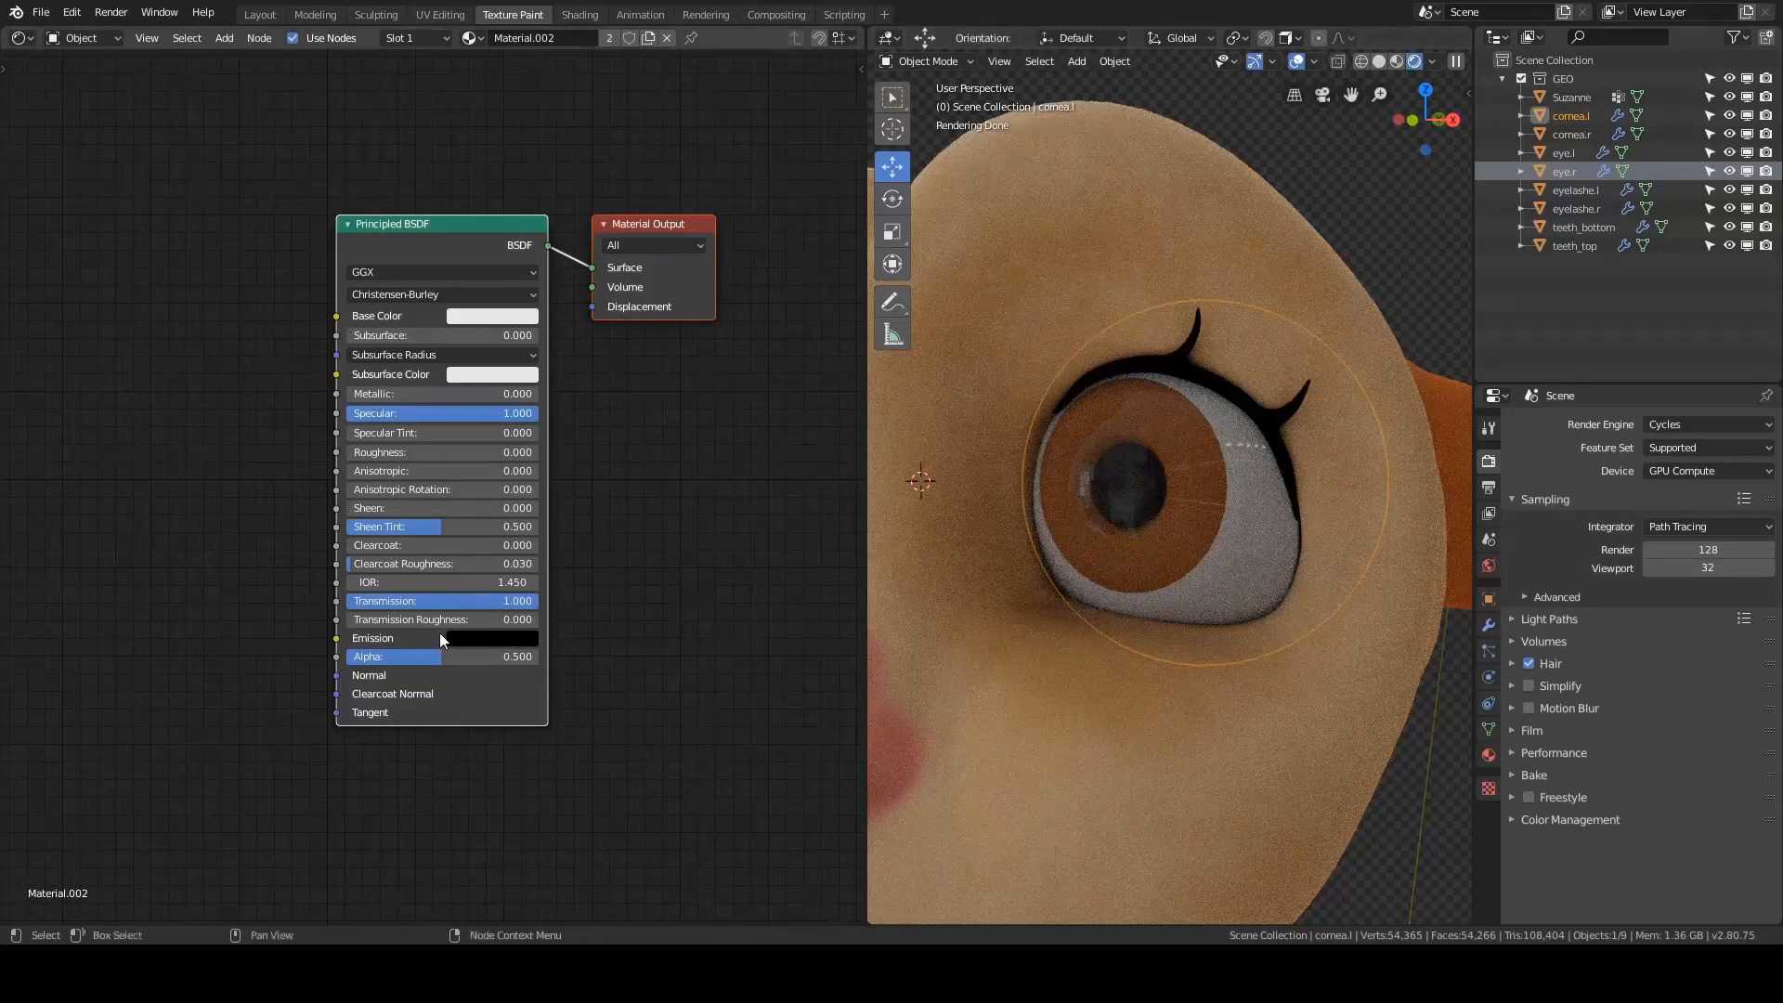
pyautogui.moveTo(444, 656); pyautogui.dragTo(537, 656)
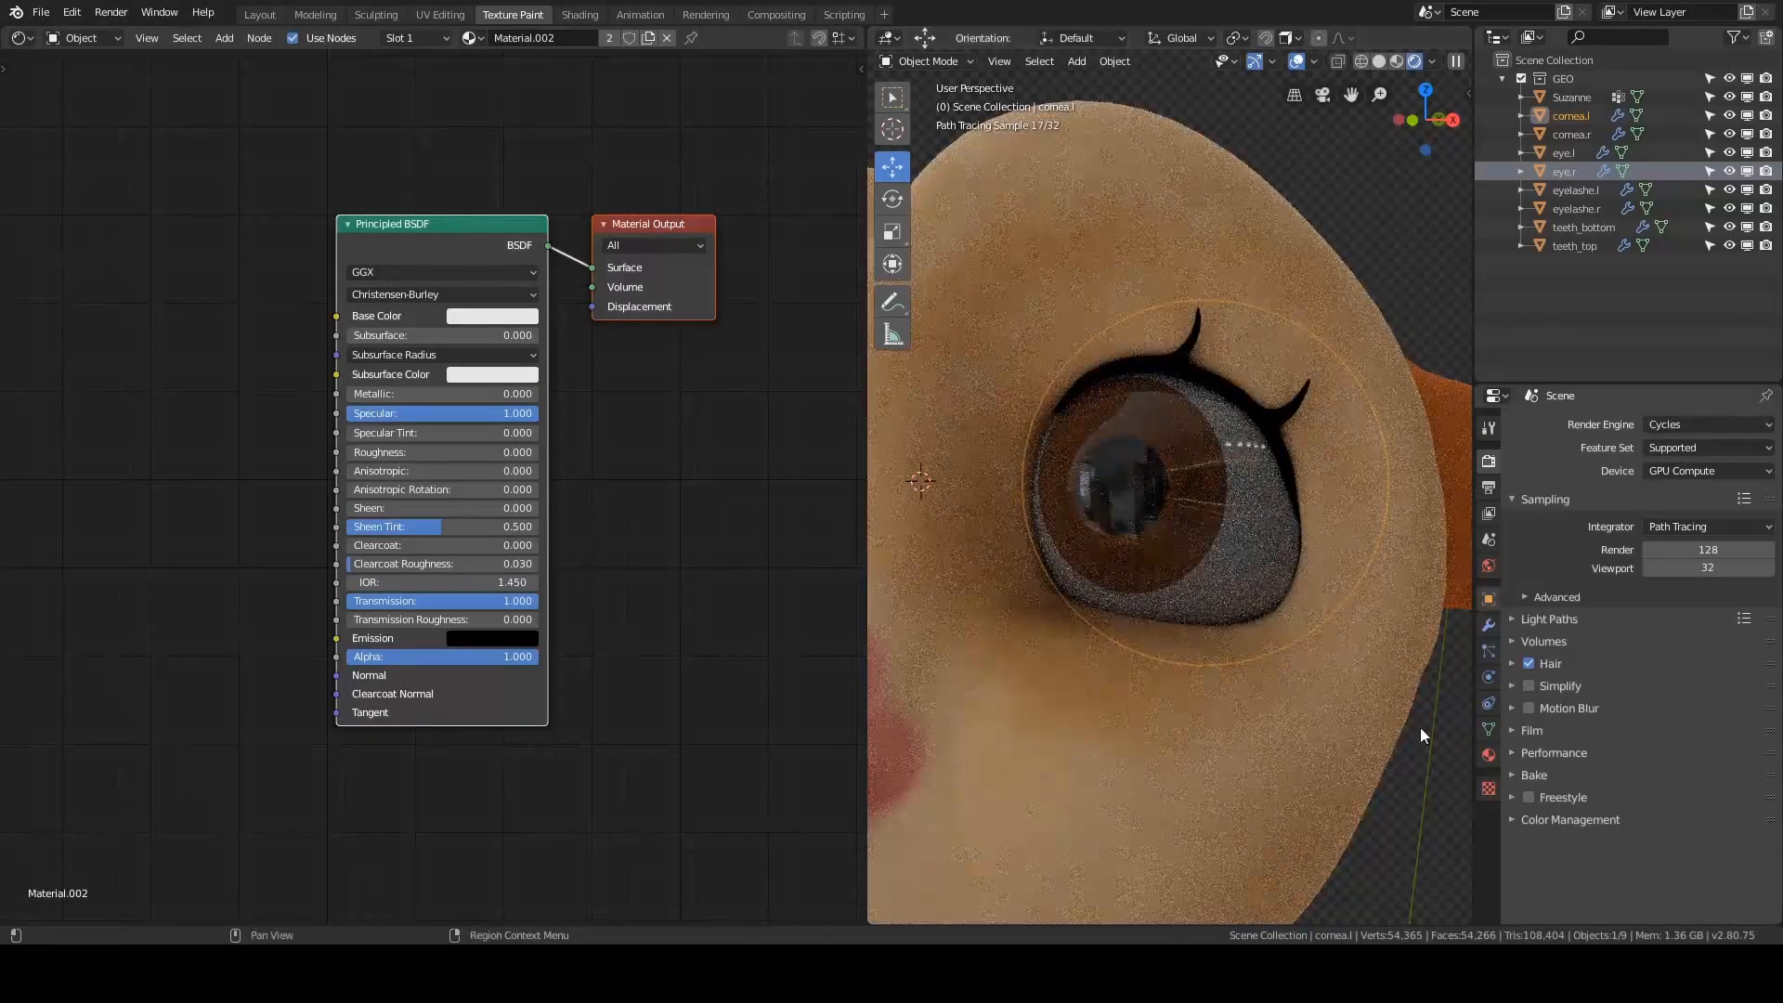
# - Disable Shadow in the ray visibility of the left cornea, cornea.l, comparing the eye with it on and off
pyautogui.click(1488, 600)
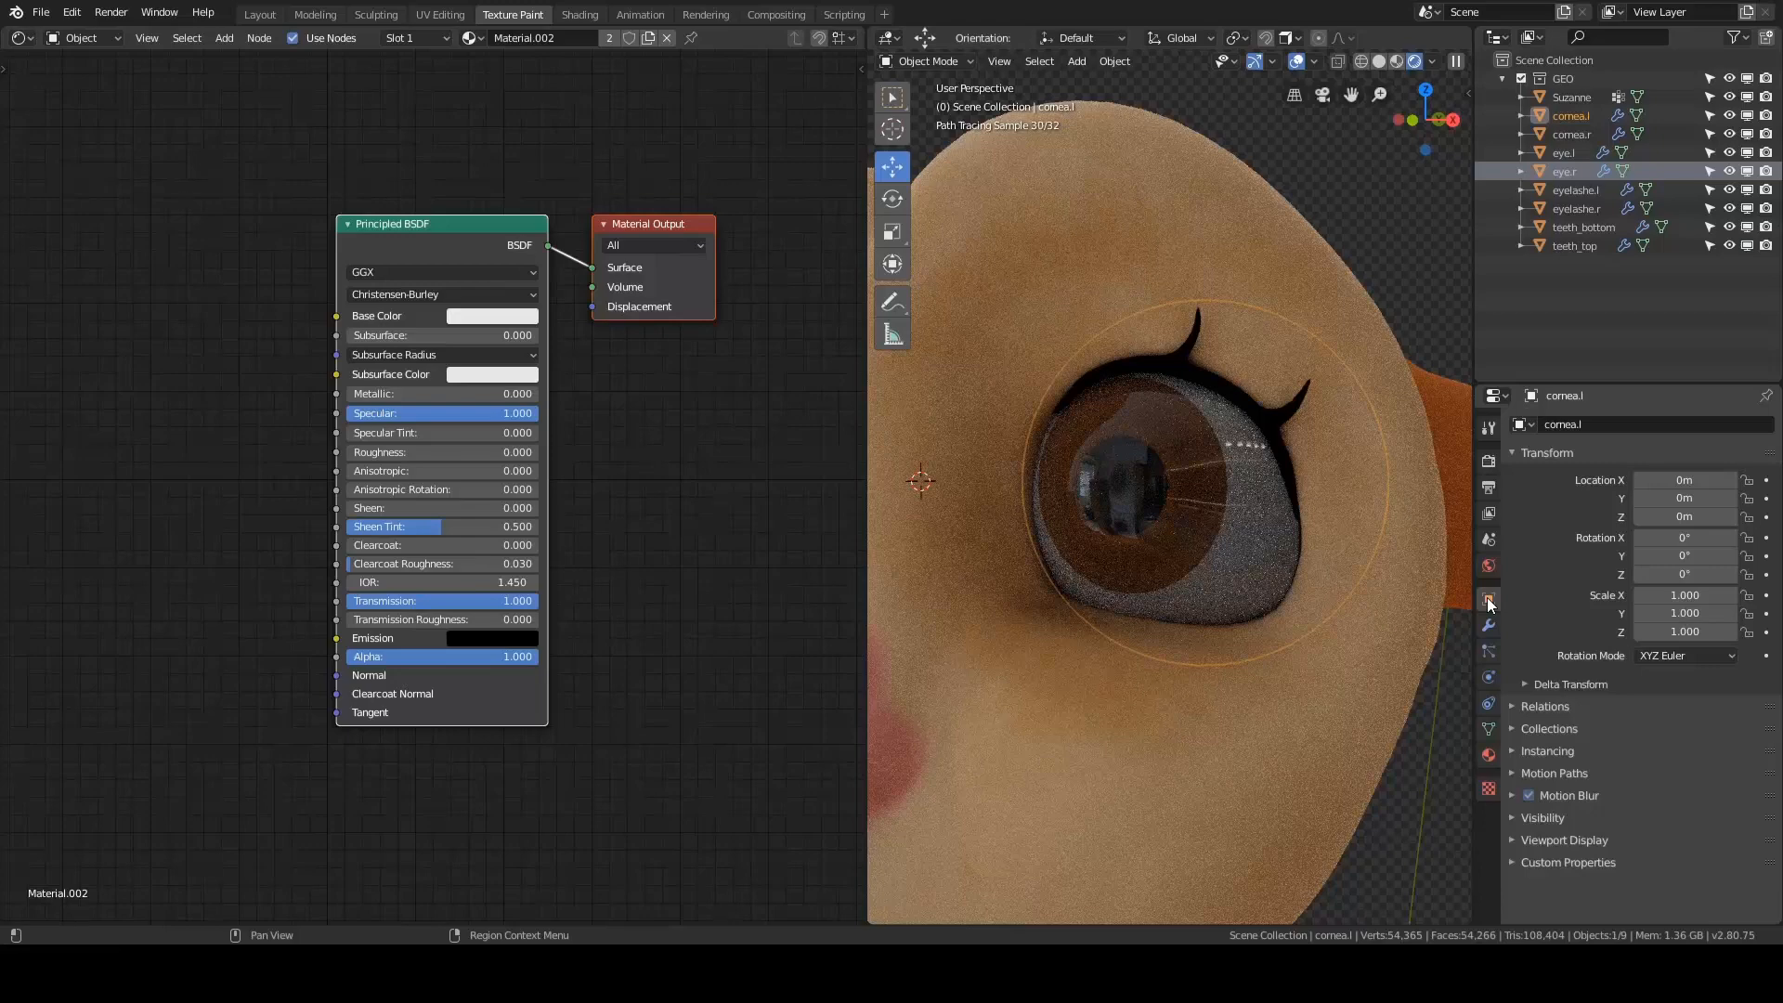
pyautogui.click(1545, 816)
pyautogui.scroll(-2, 1580, 787)
pyautogui.scroll(-2, 1580, 787)
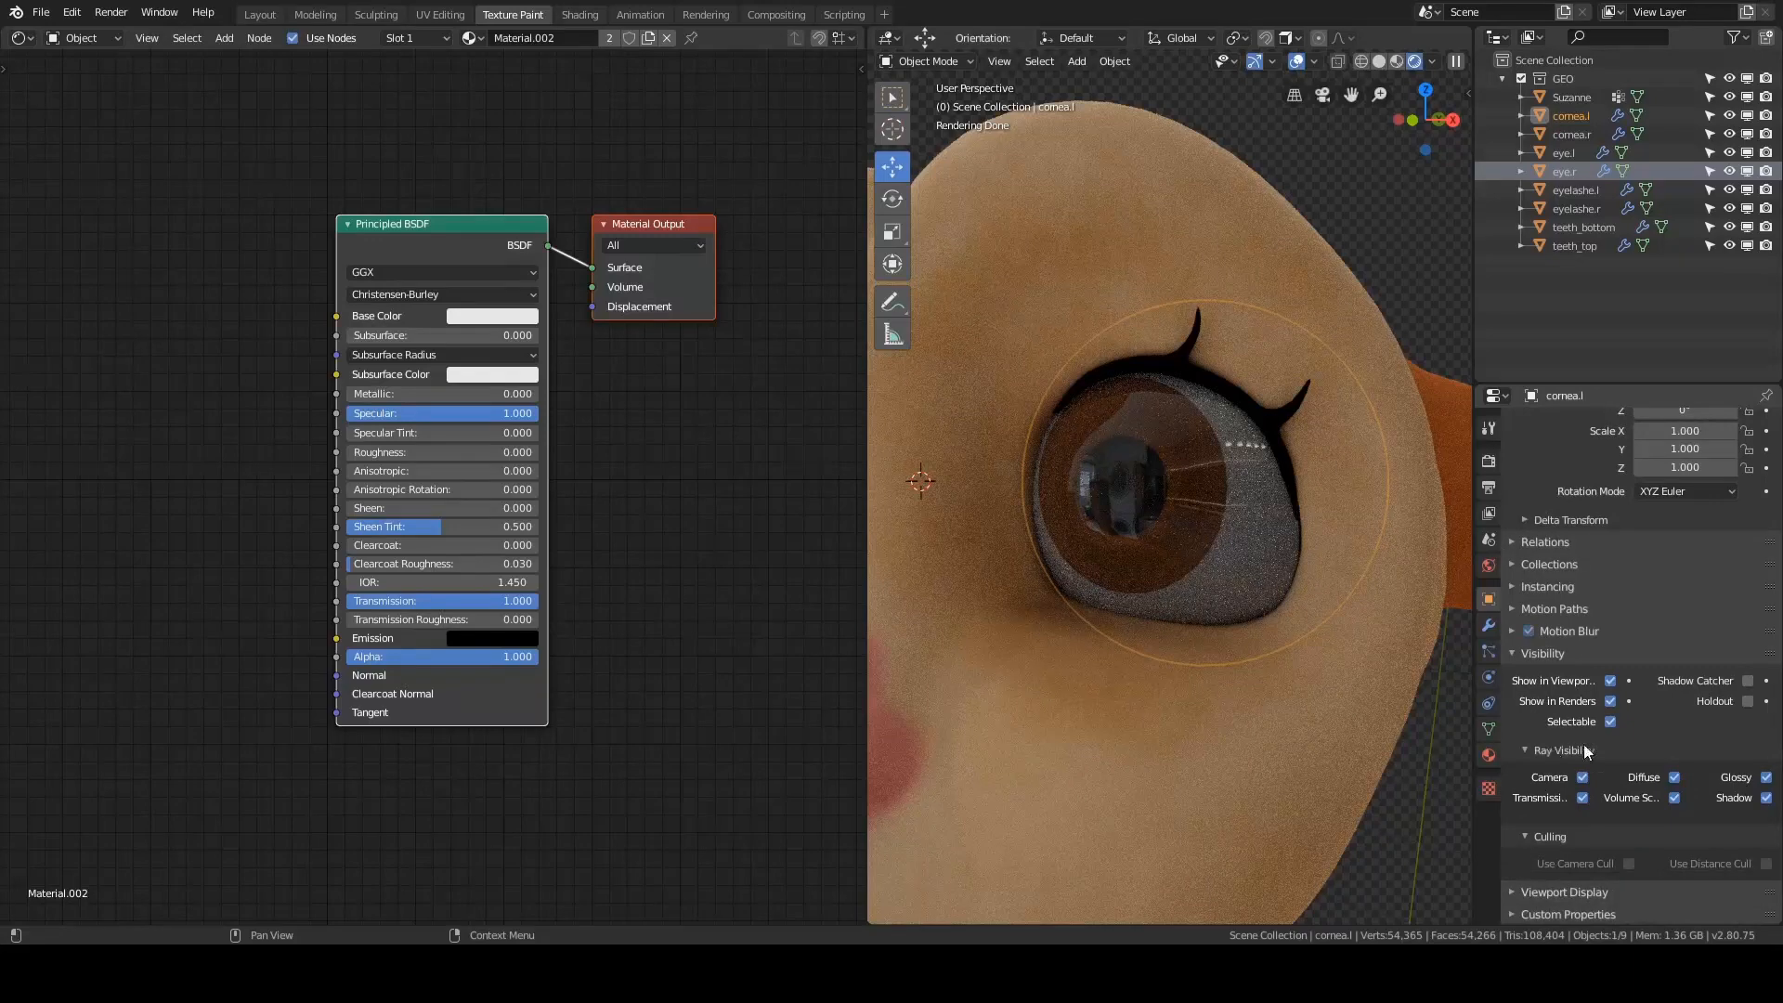
pyautogui.click(1766, 798)
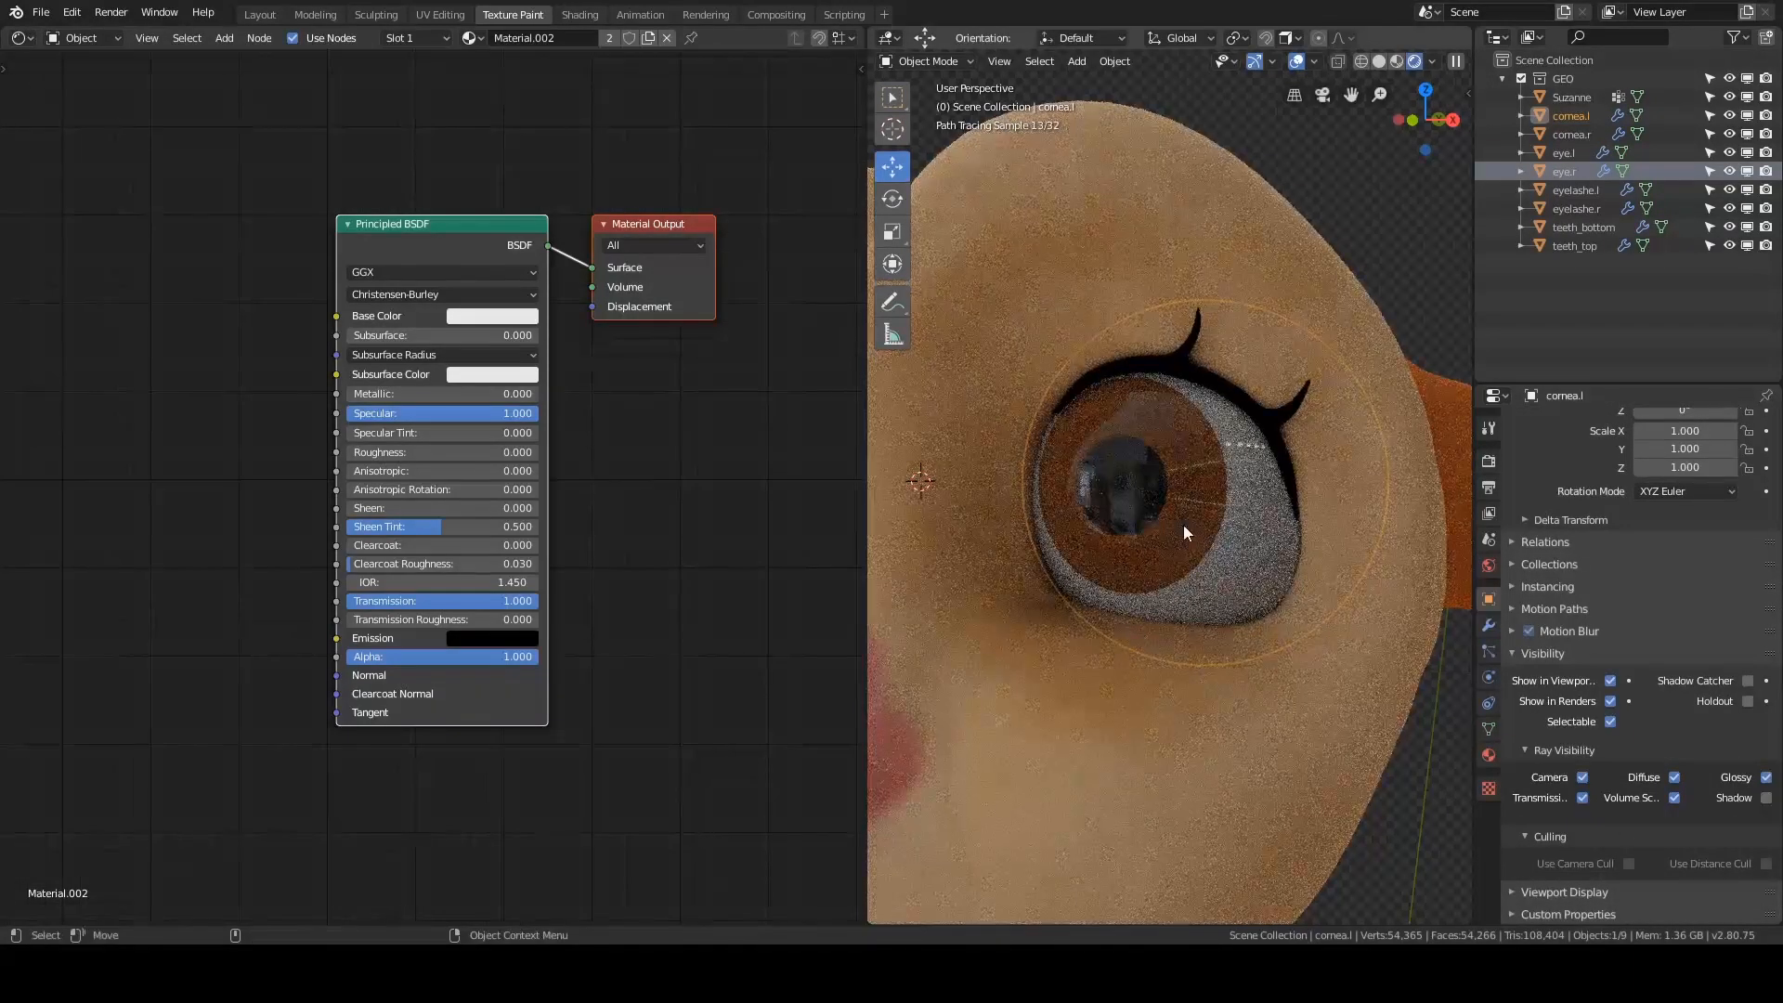
pyautogui.click(1766, 799)
pyautogui.click(1766, 797)
# - Disable Shadow in the ray visibility of the other cornea, cornea.r, and check both eyes
pyautogui.scroll(-5, 1253, 562)
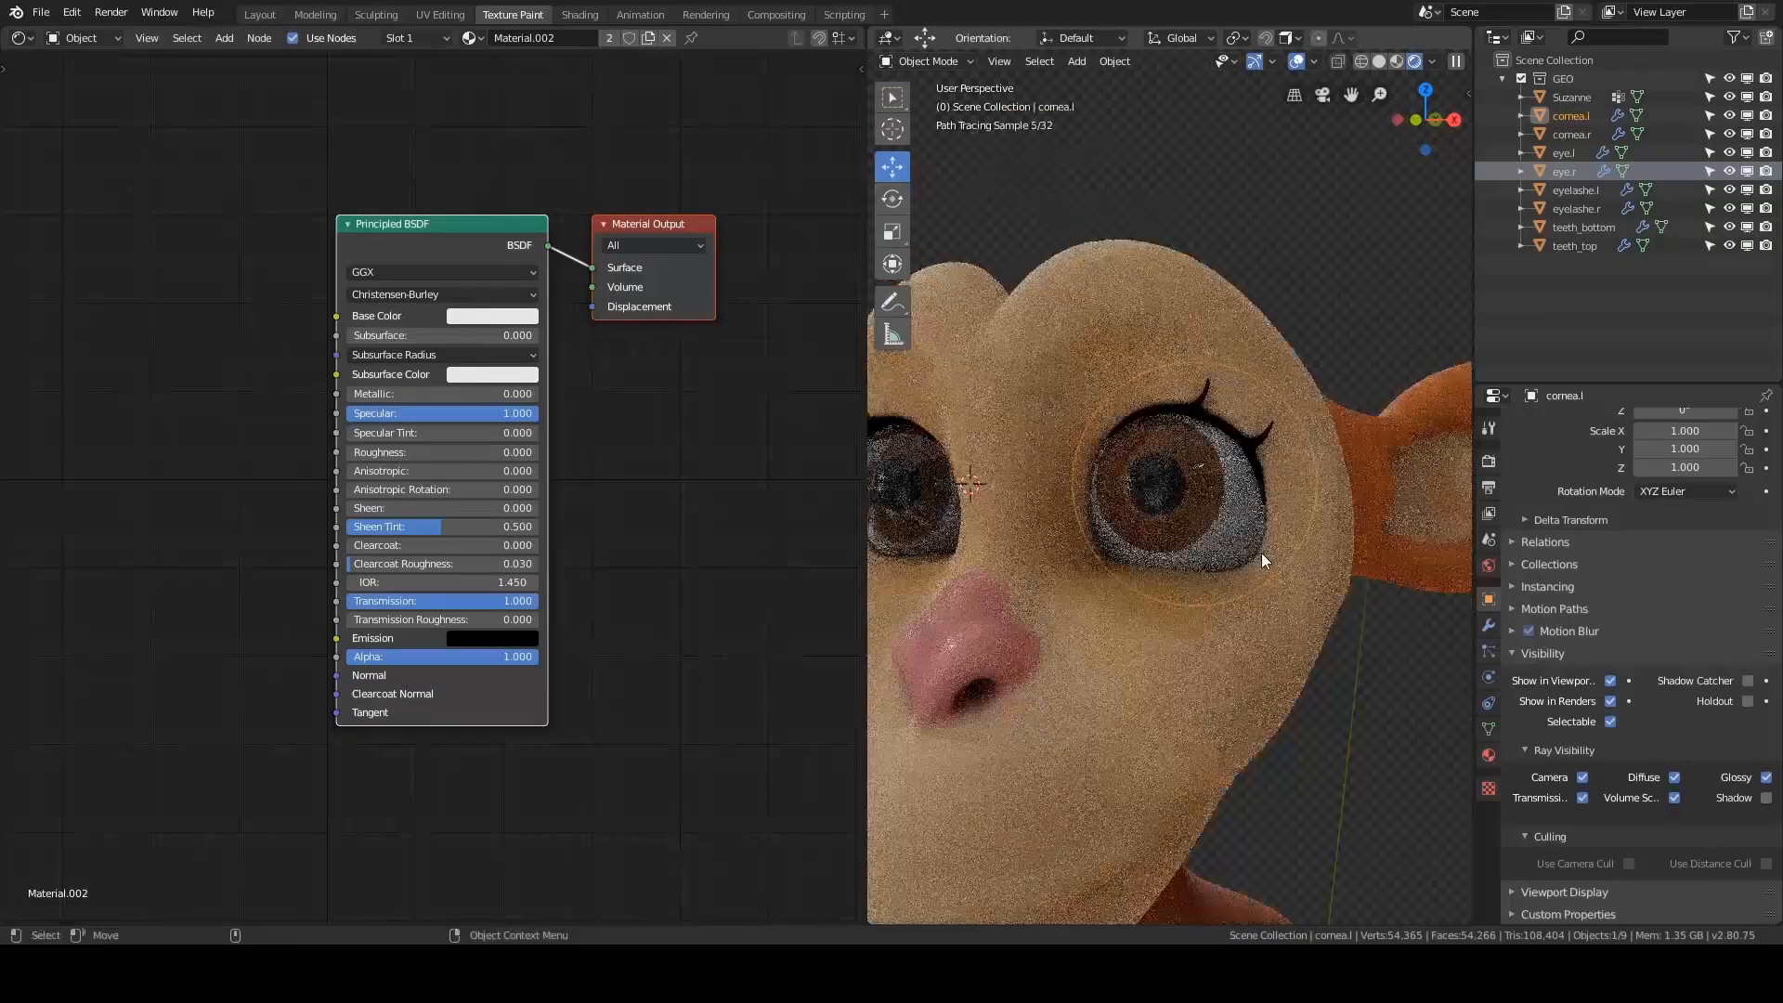
pyautogui.moveTo(1260, 552); pyautogui.dragTo(1062, 531, button='middle')
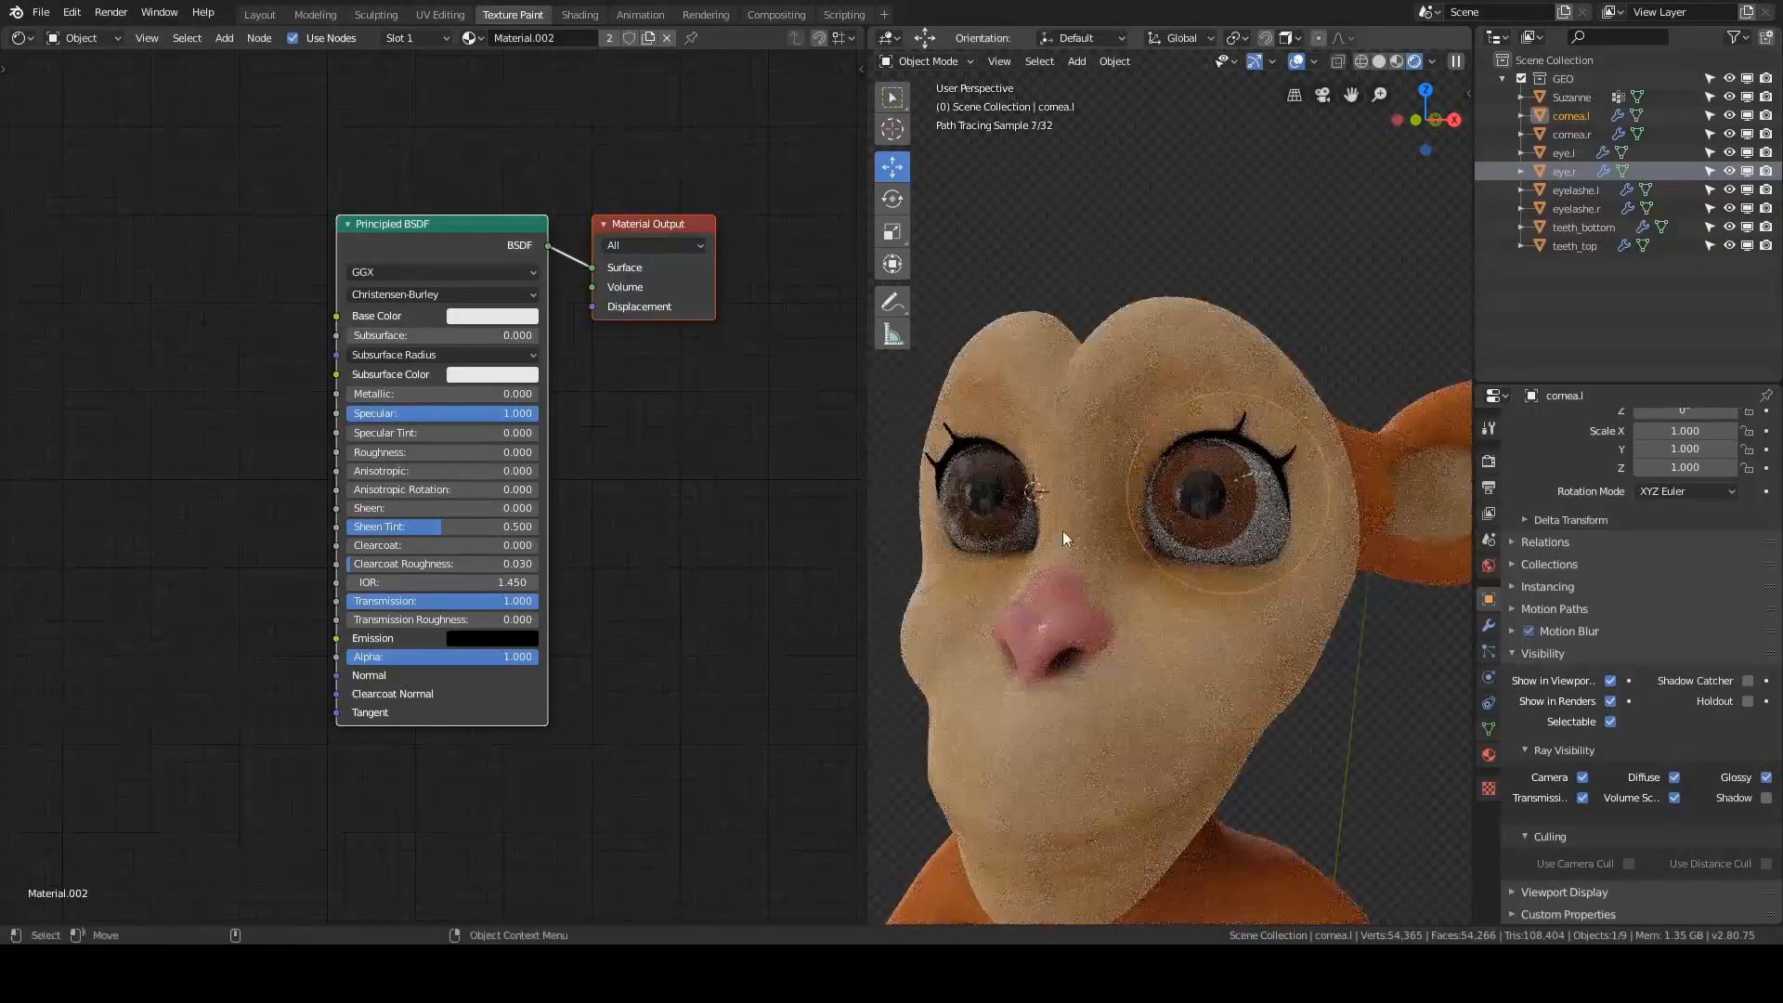
pyautogui.click(984, 511)
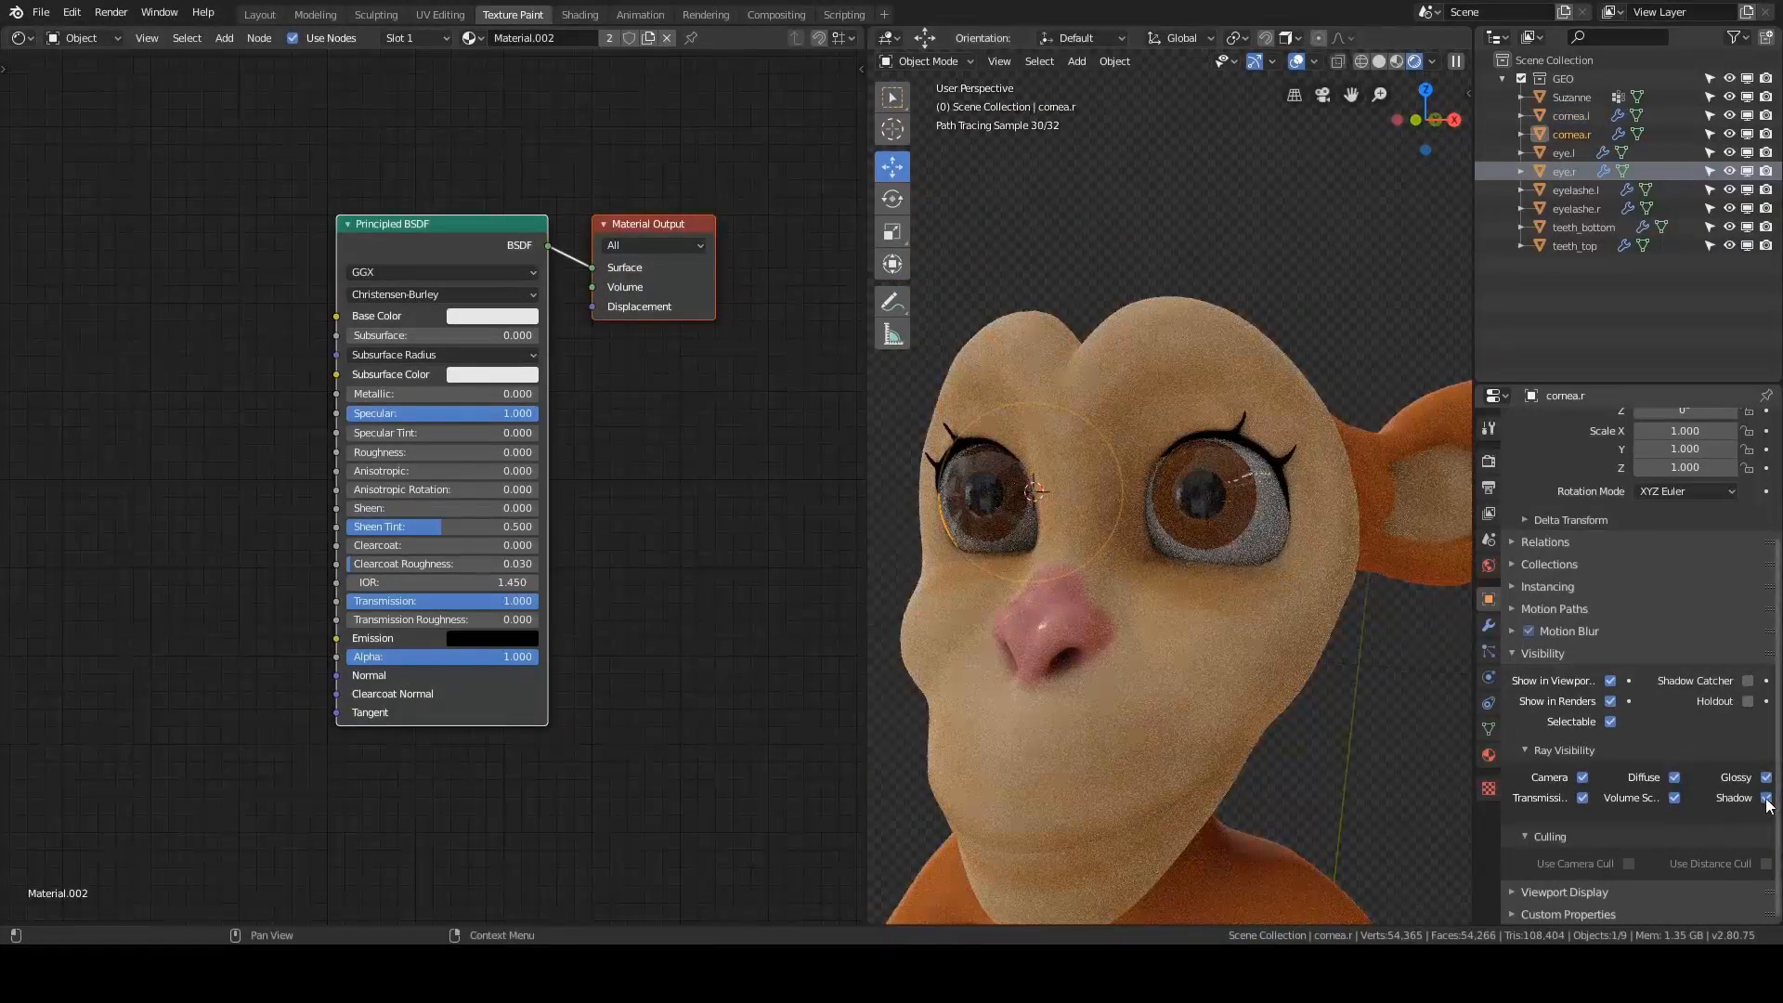
pyautogui.moveTo(1118, 626)
pyautogui.mouseDown(button='middle')
pyautogui.moveTo(1324, 626)
pyautogui.moveTo(1274, 618)
pyautogui.mouseUp(button='middle')
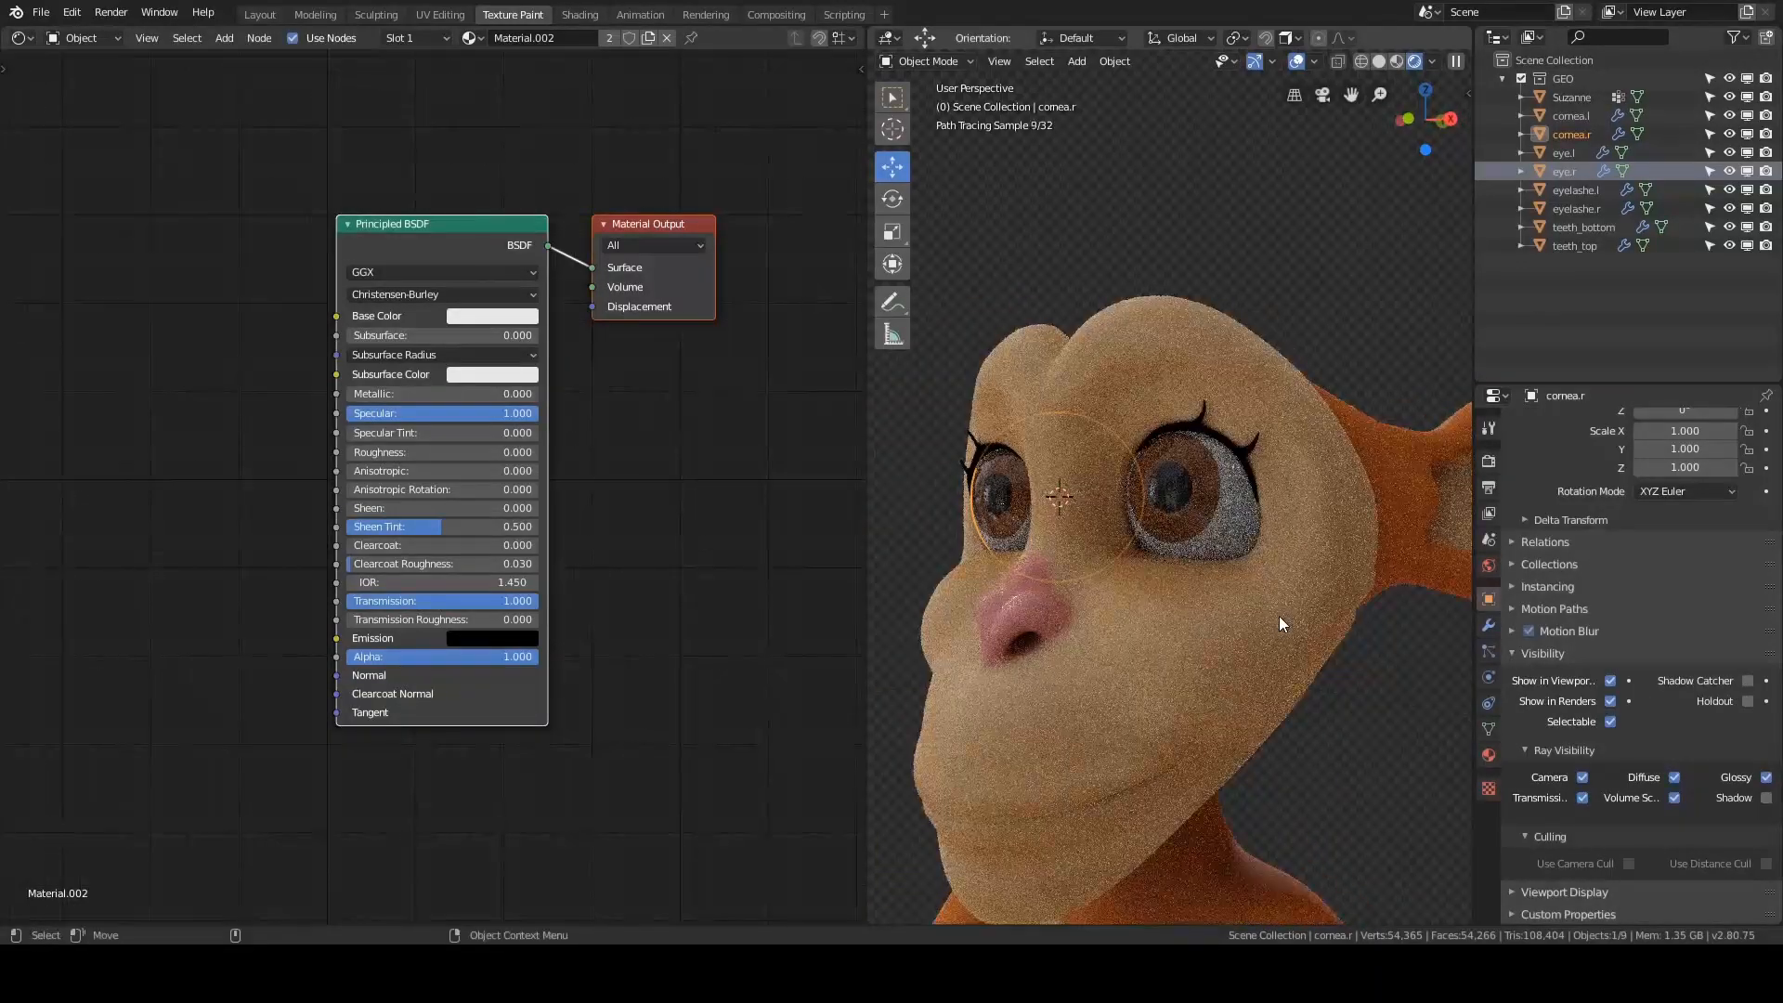
# - Switch the render engine back to Eevee, frame the left cornea and check the Screen Space Reflections settings
pyautogui.click(1490, 426)
pyautogui.click(1488, 461)
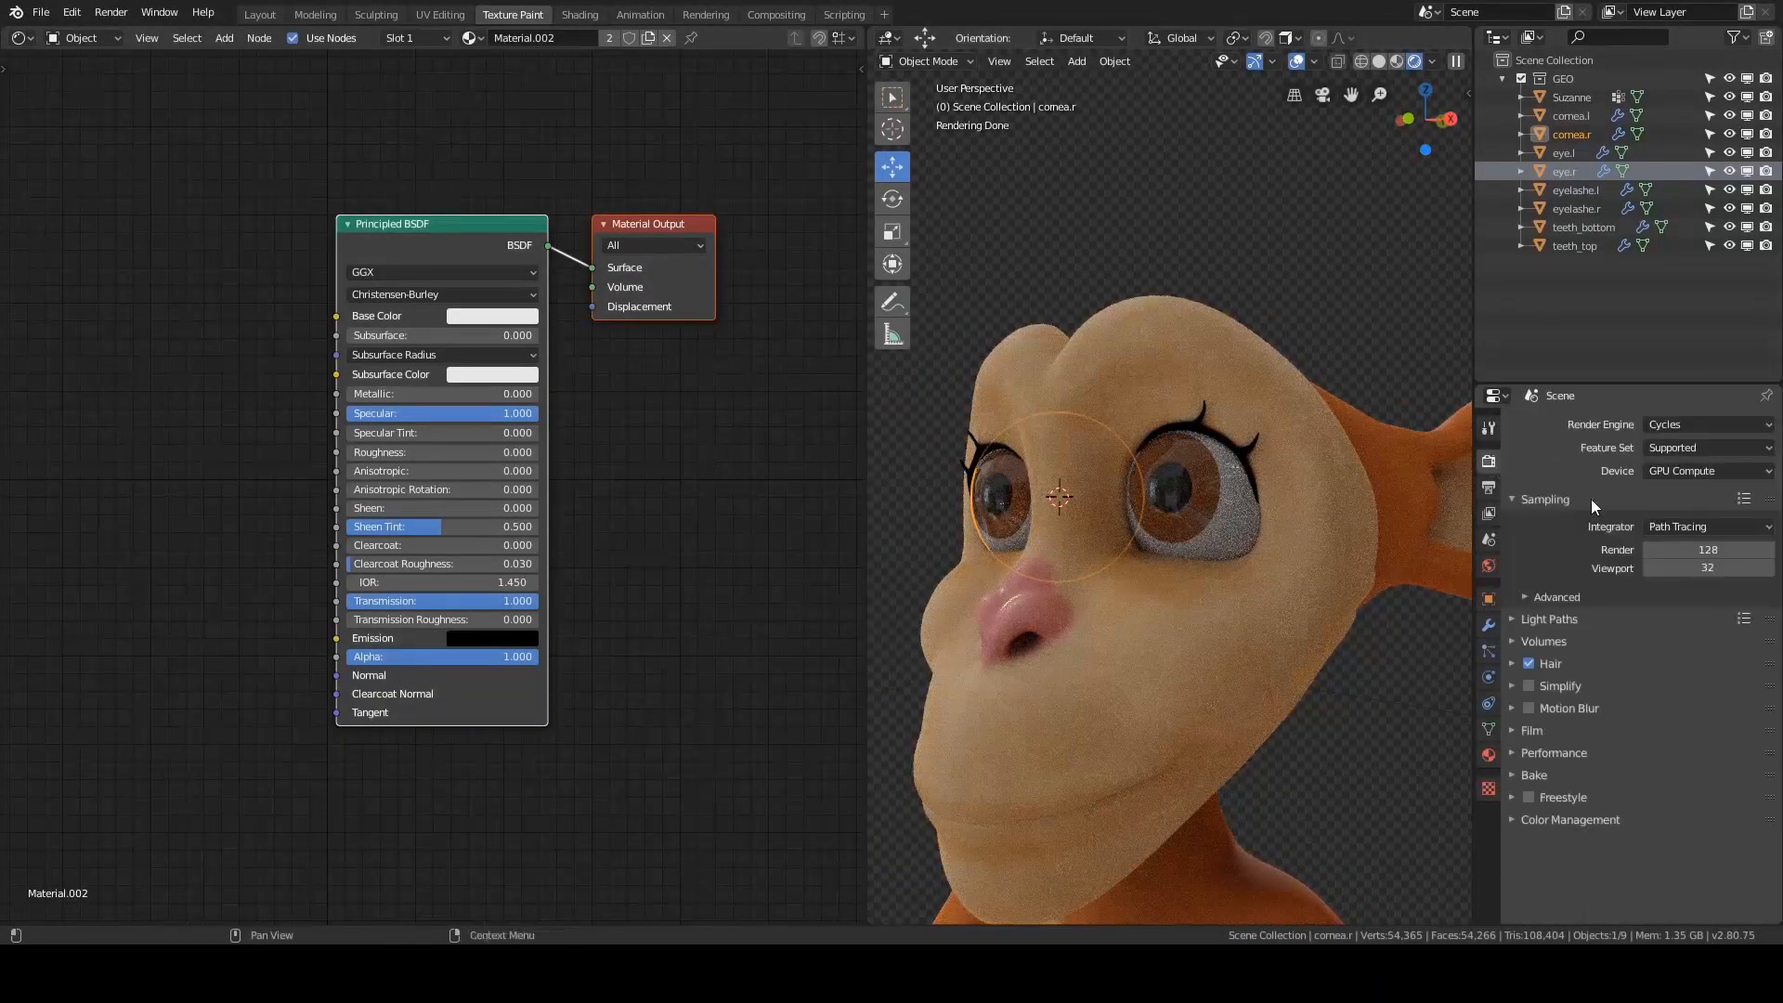
pyautogui.click(1673, 423)
pyautogui.click(1669, 448)
pyautogui.click(1228, 571)
pyautogui.press('KP_Decimal')
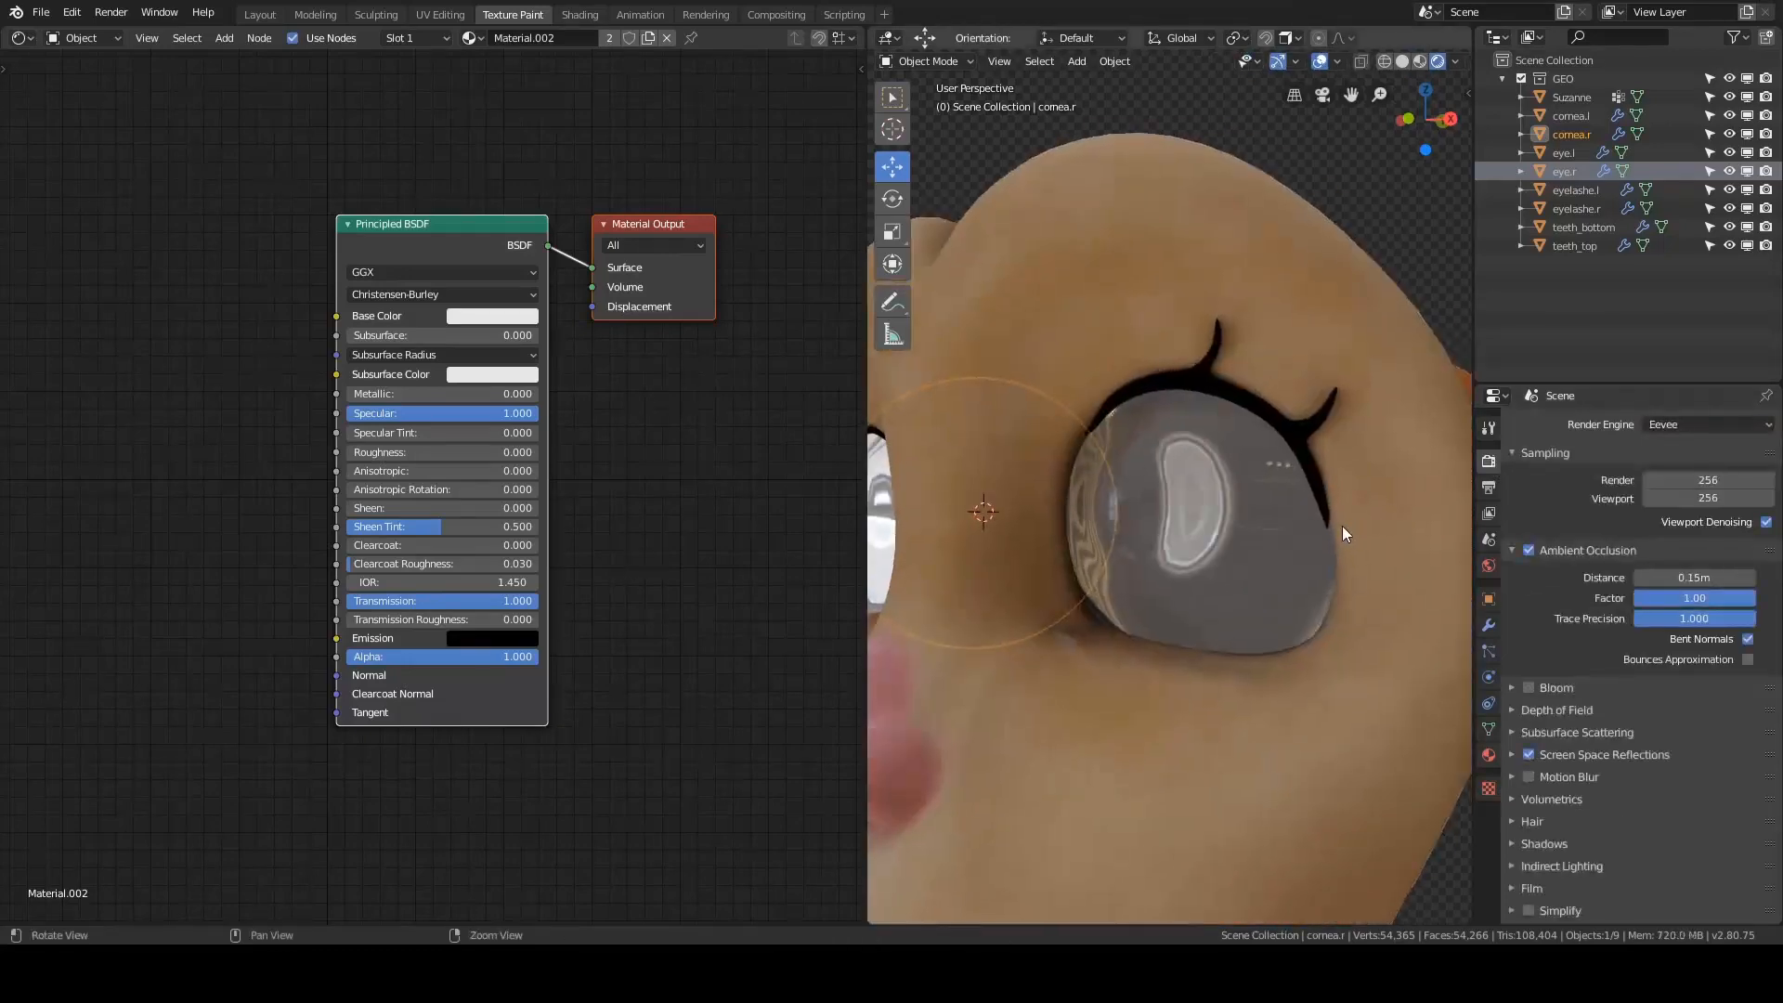
pyautogui.click(1564, 758)
pyautogui.scroll(-2, 1563, 762)
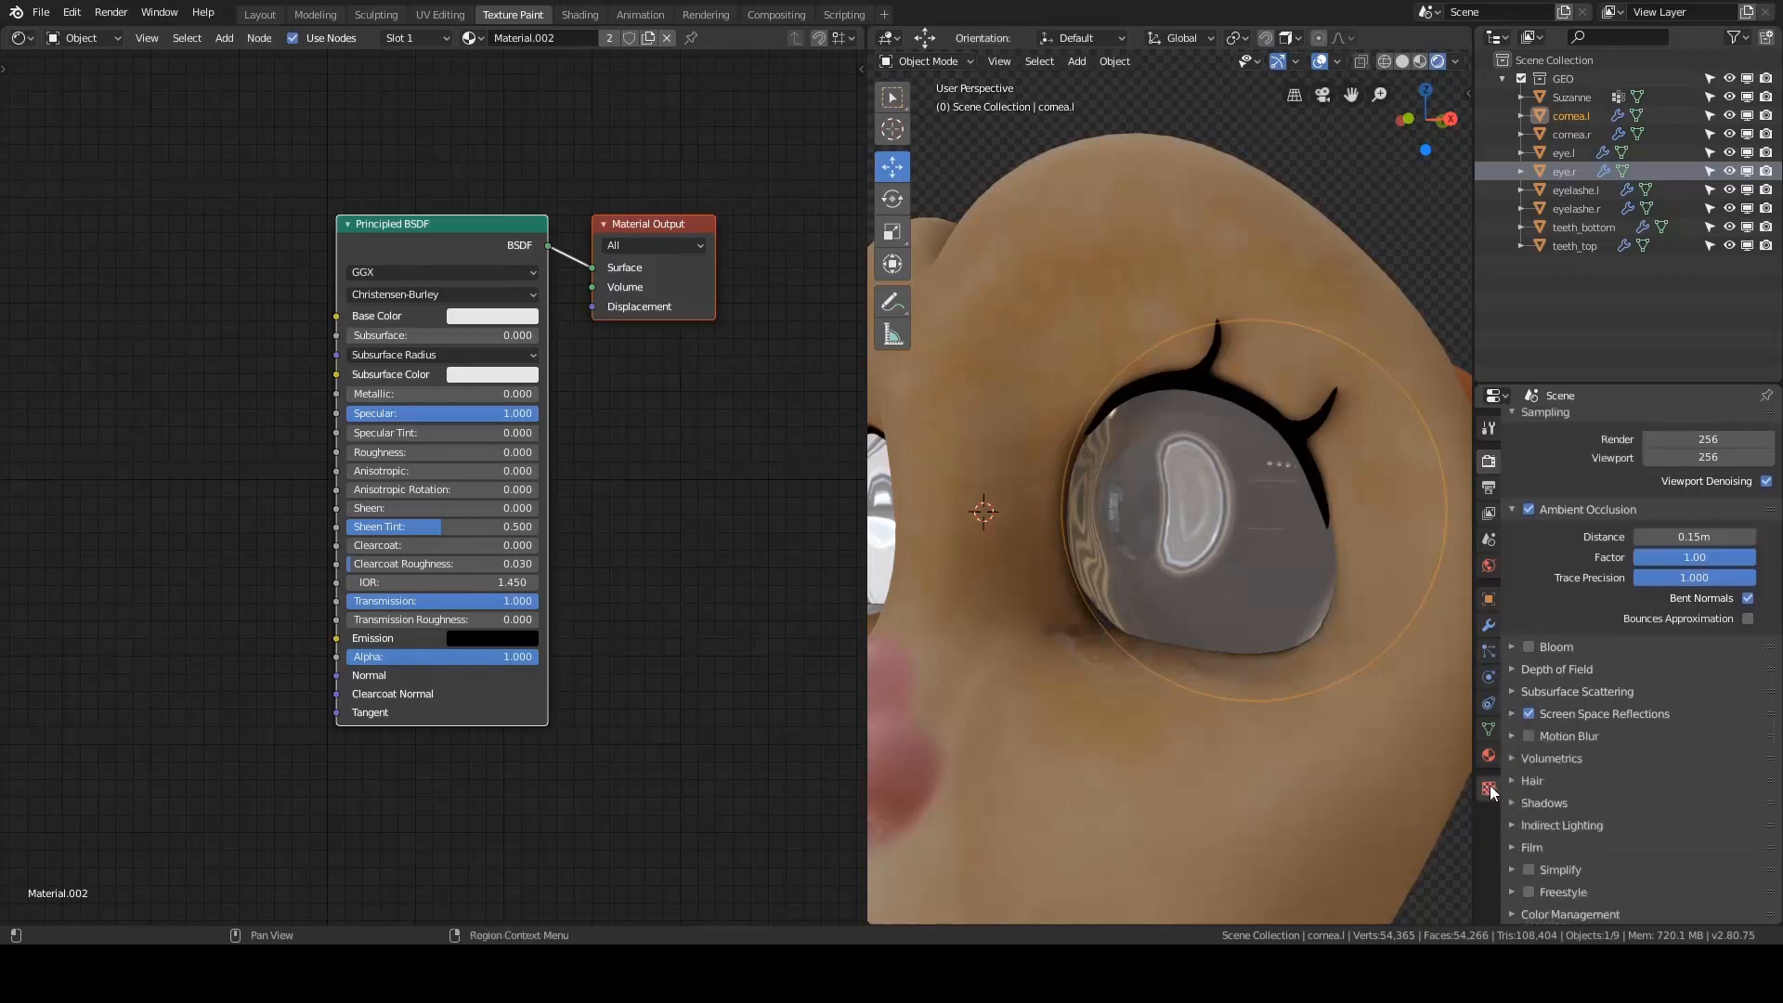
# - Set the Blend Mode of the cornea material, Material.002, to Alpha Blend and inspect the eye
pyautogui.click(1488, 755)
pyautogui.scroll(-15, 1569, 631)
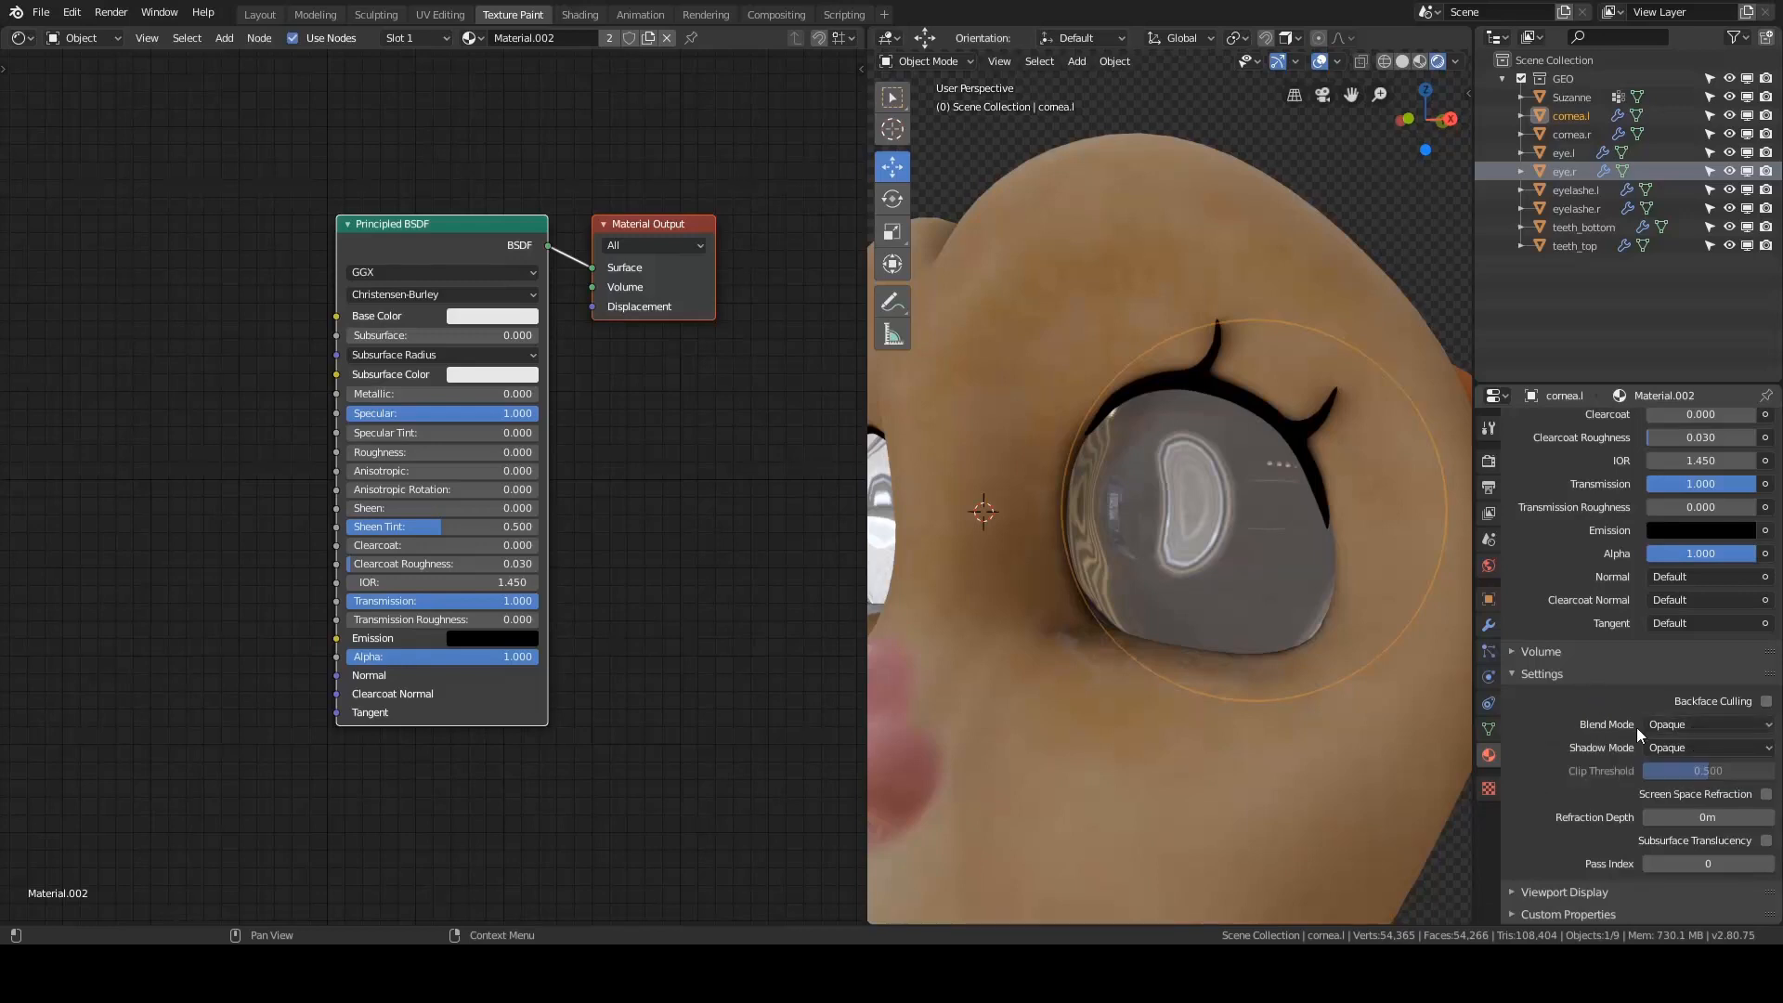
pyautogui.click(1659, 725)
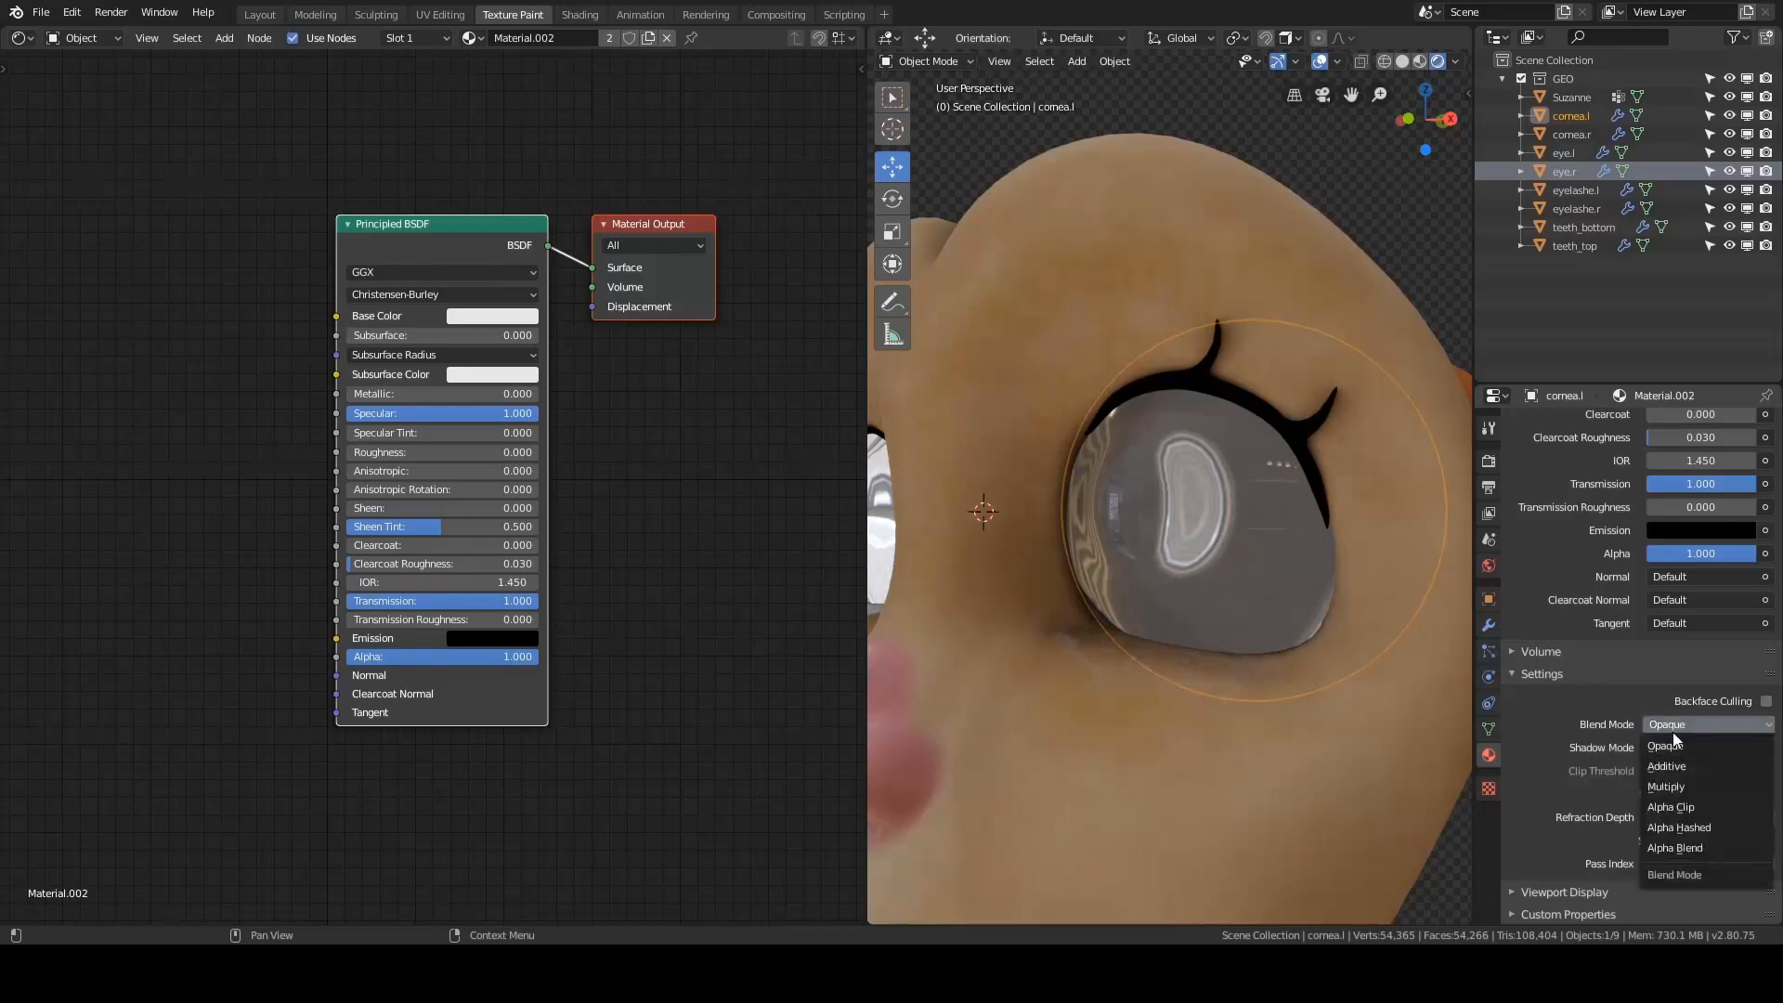
pyautogui.click(1708, 844)
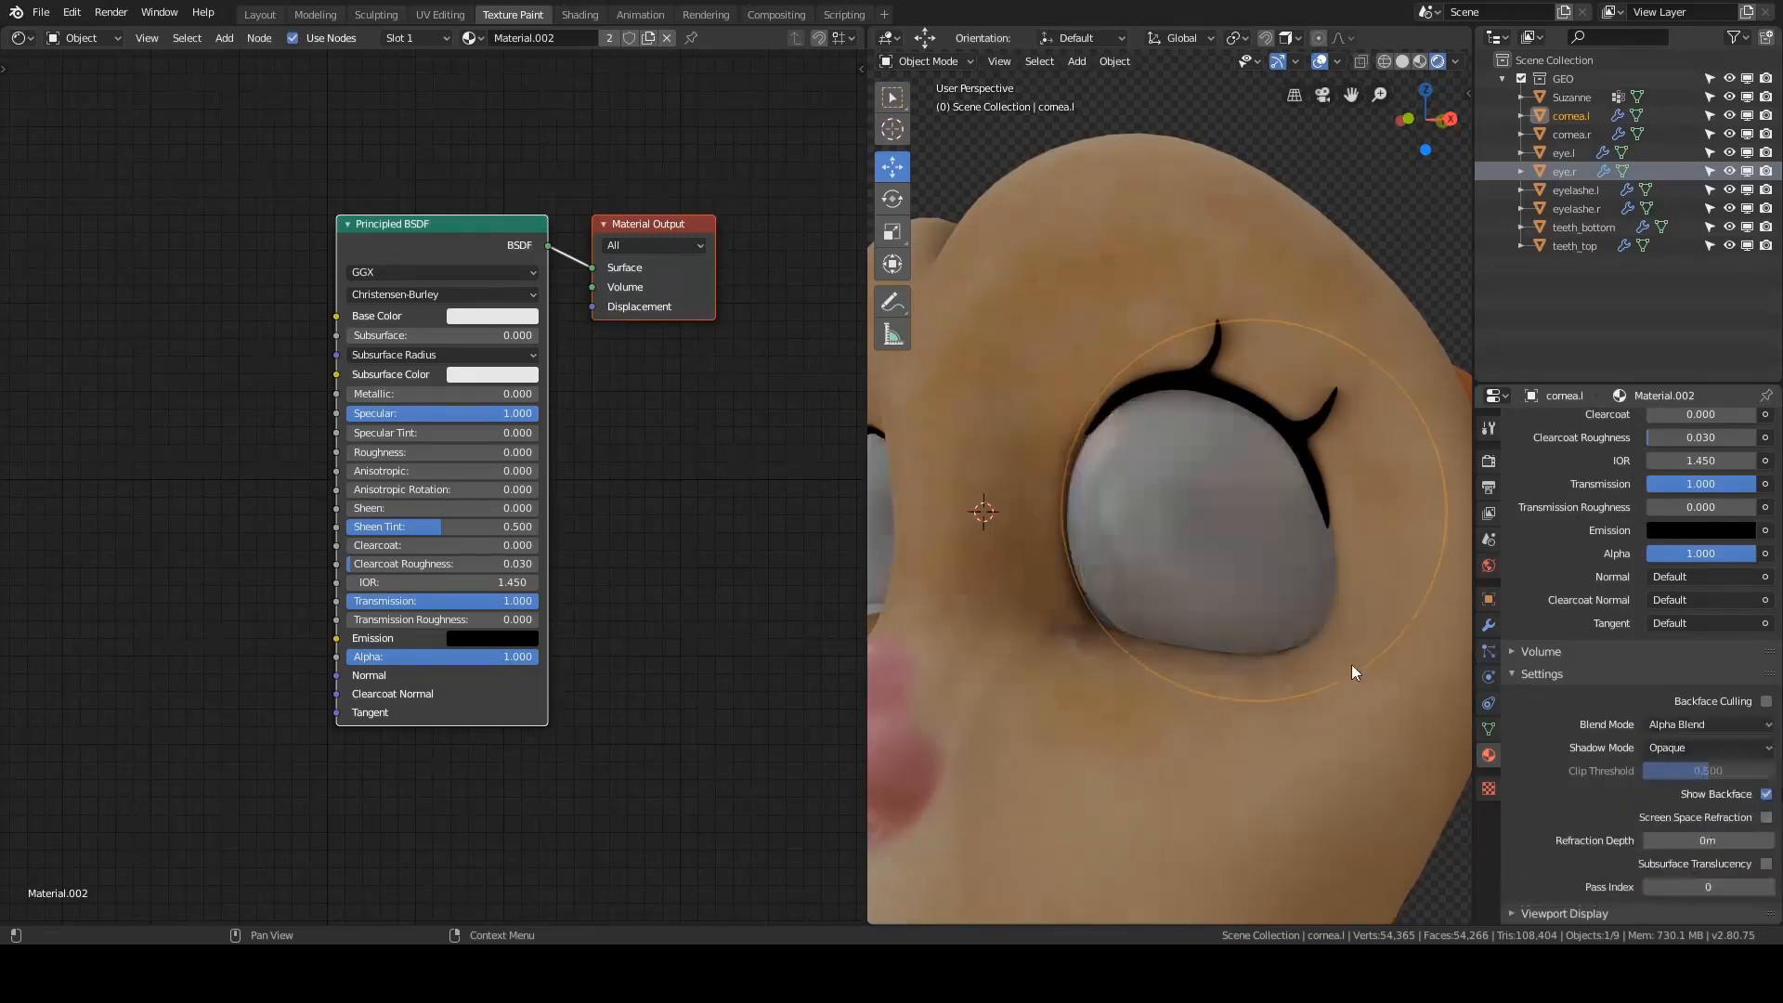
pyautogui.moveTo(1295, 631); pyautogui.dragTo(1309, 630, button='middle')
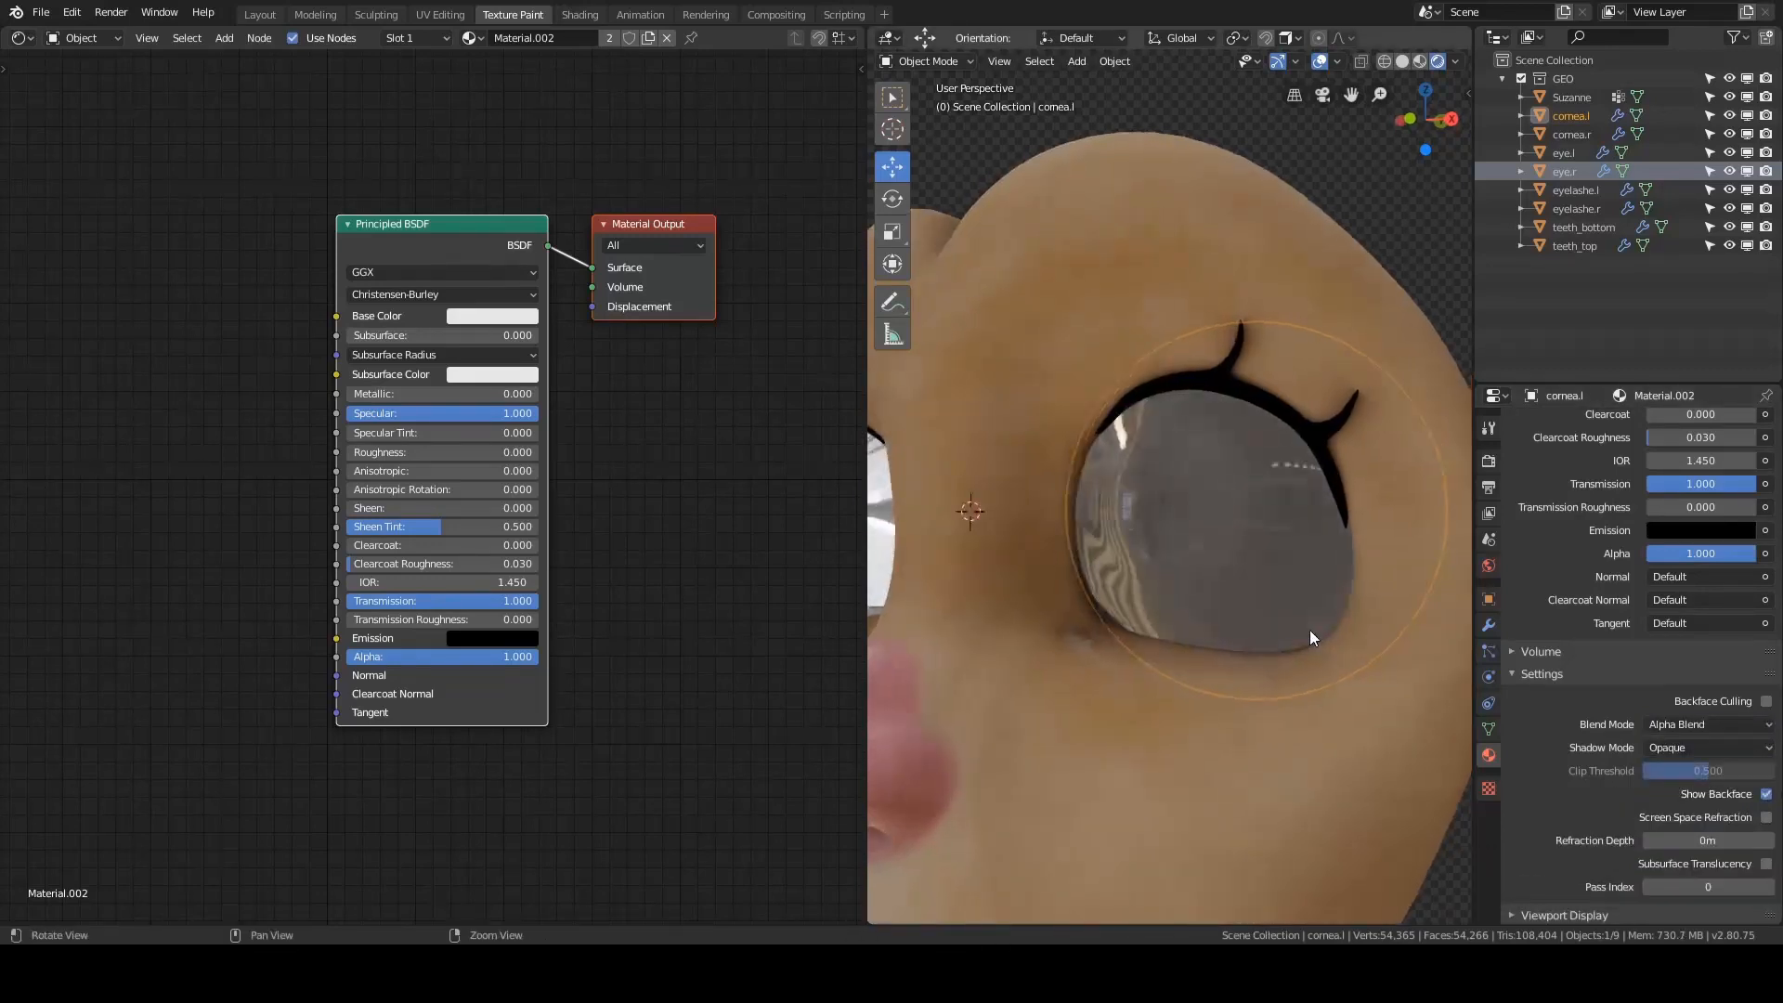
# - Set the Blend Mode of the cornea material, Material.002, back to Opaque and enable Screen Space Refraction
pyautogui.click(1699, 722)
pyautogui.click(1664, 731)
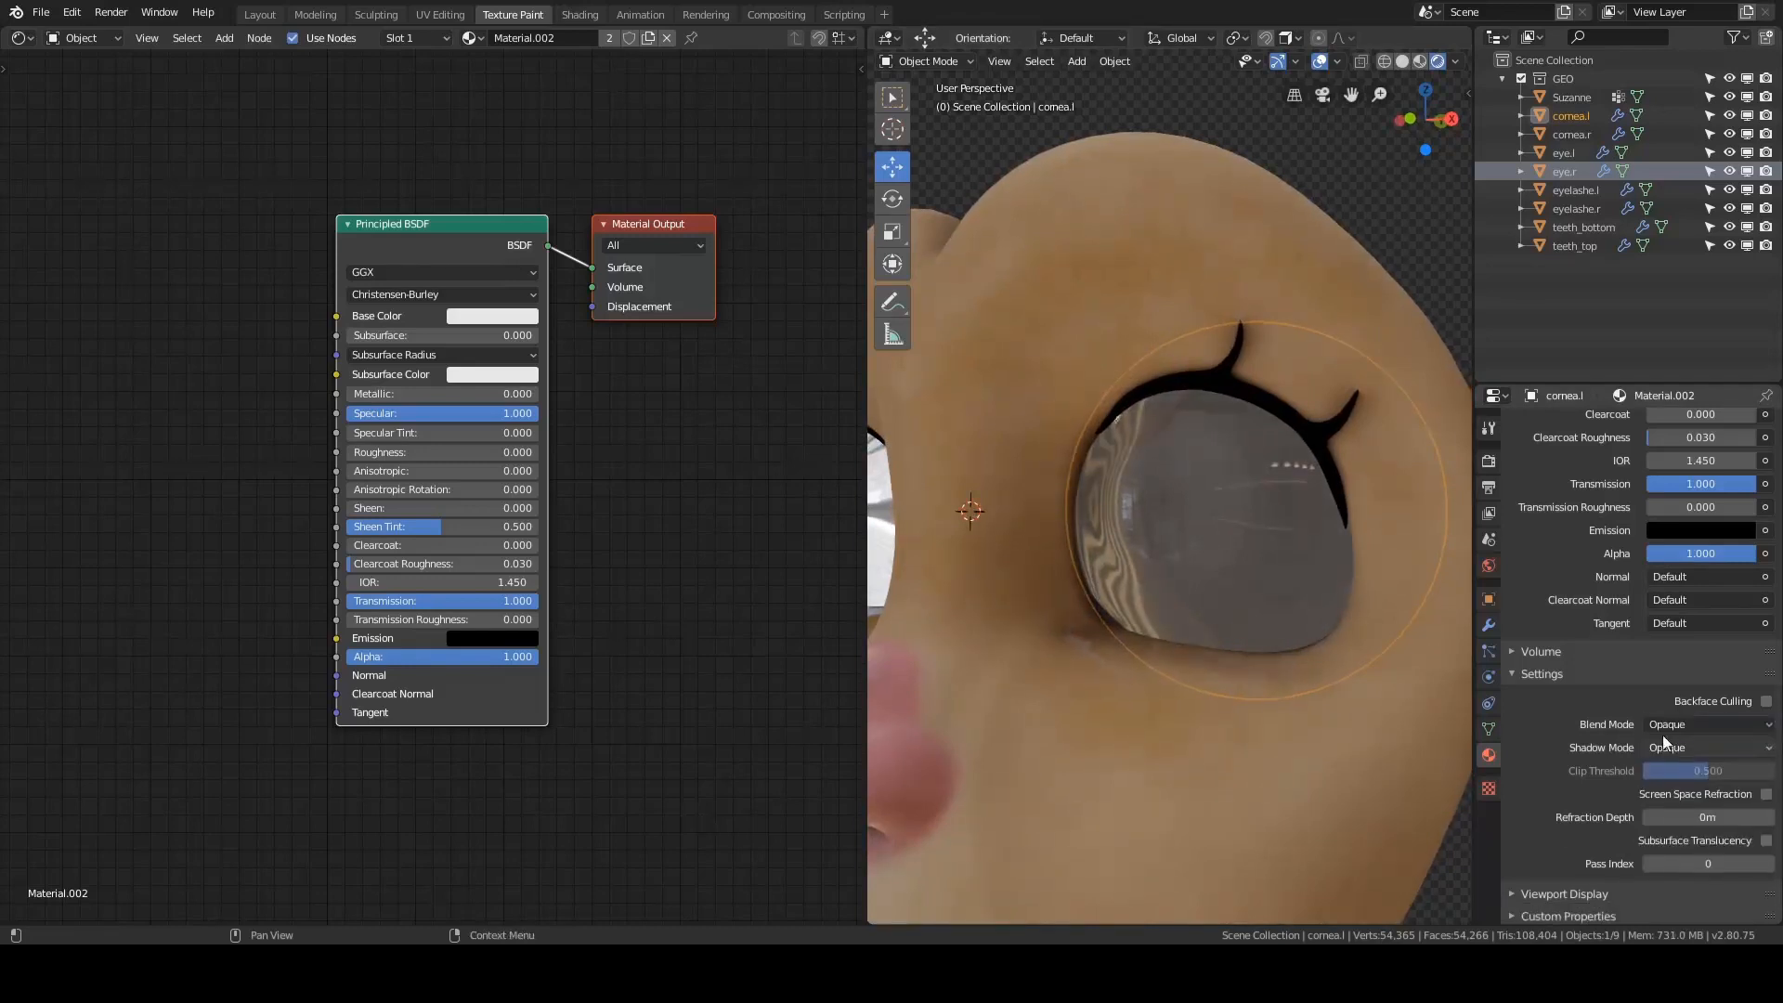
pyautogui.moveTo(1385, 667); pyautogui.dragTo(1357, 664, button='middle')
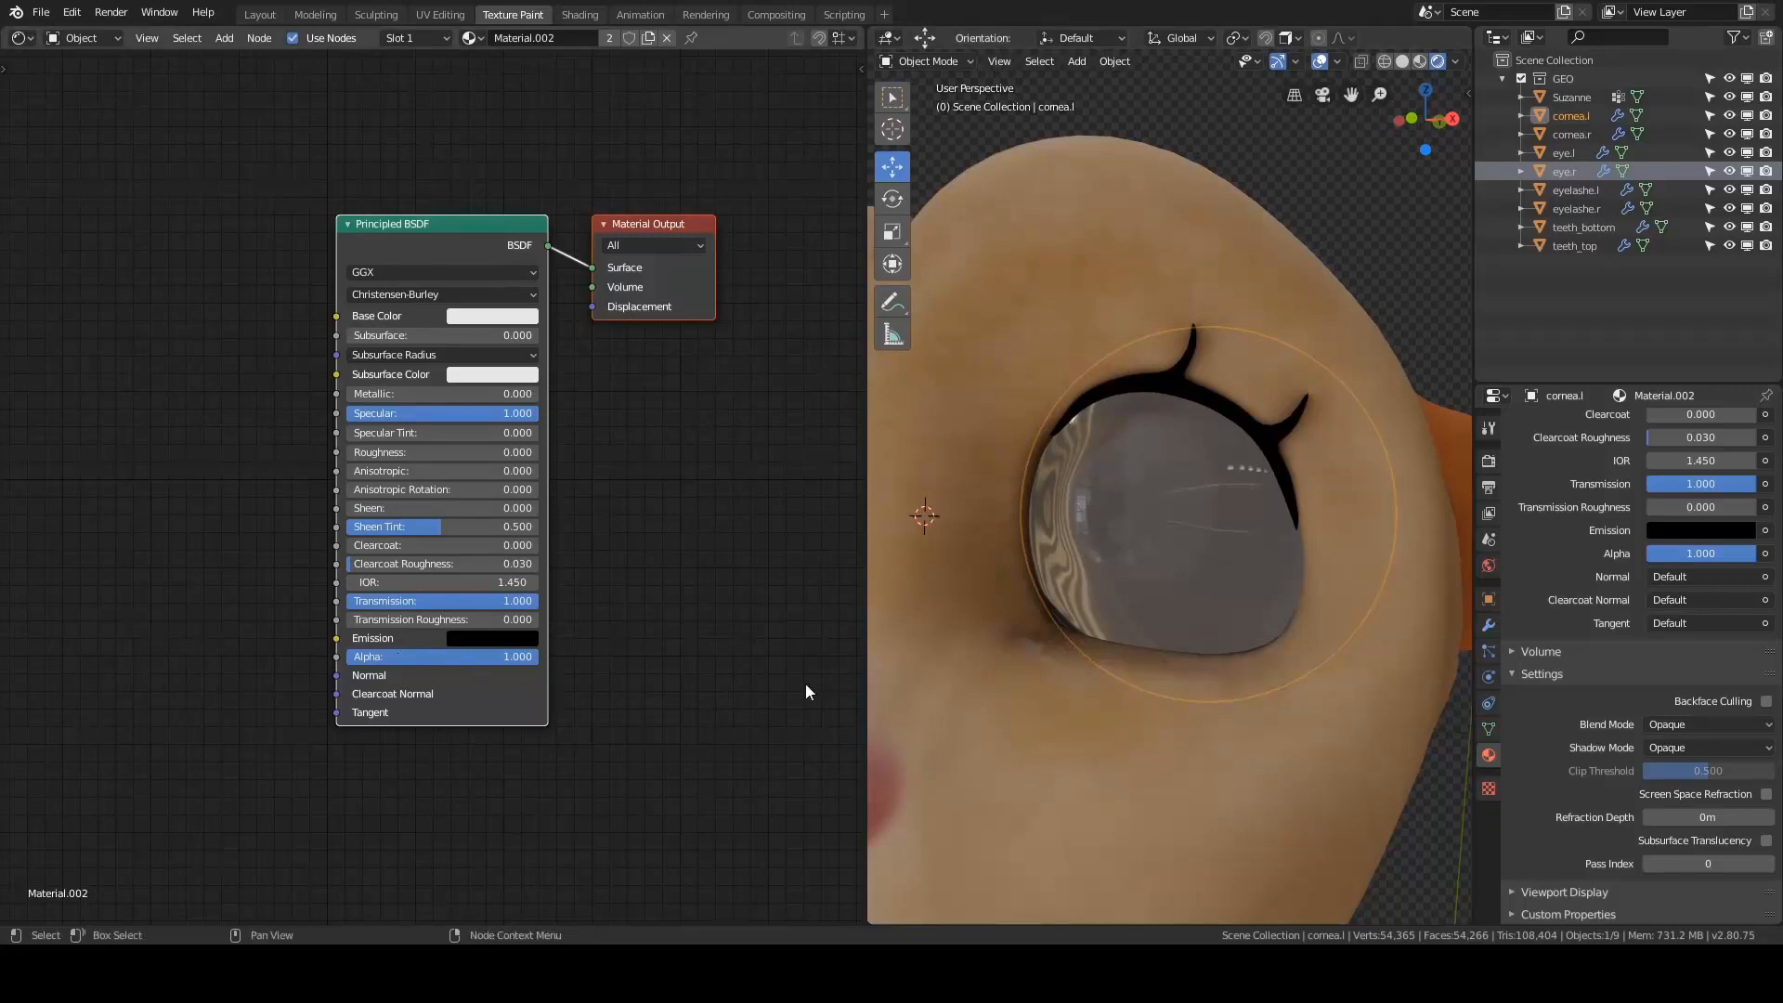
pyautogui.click(1765, 794)
pyautogui.moveTo(1246, 676); pyautogui.dragTo(1294, 621, button='middle')
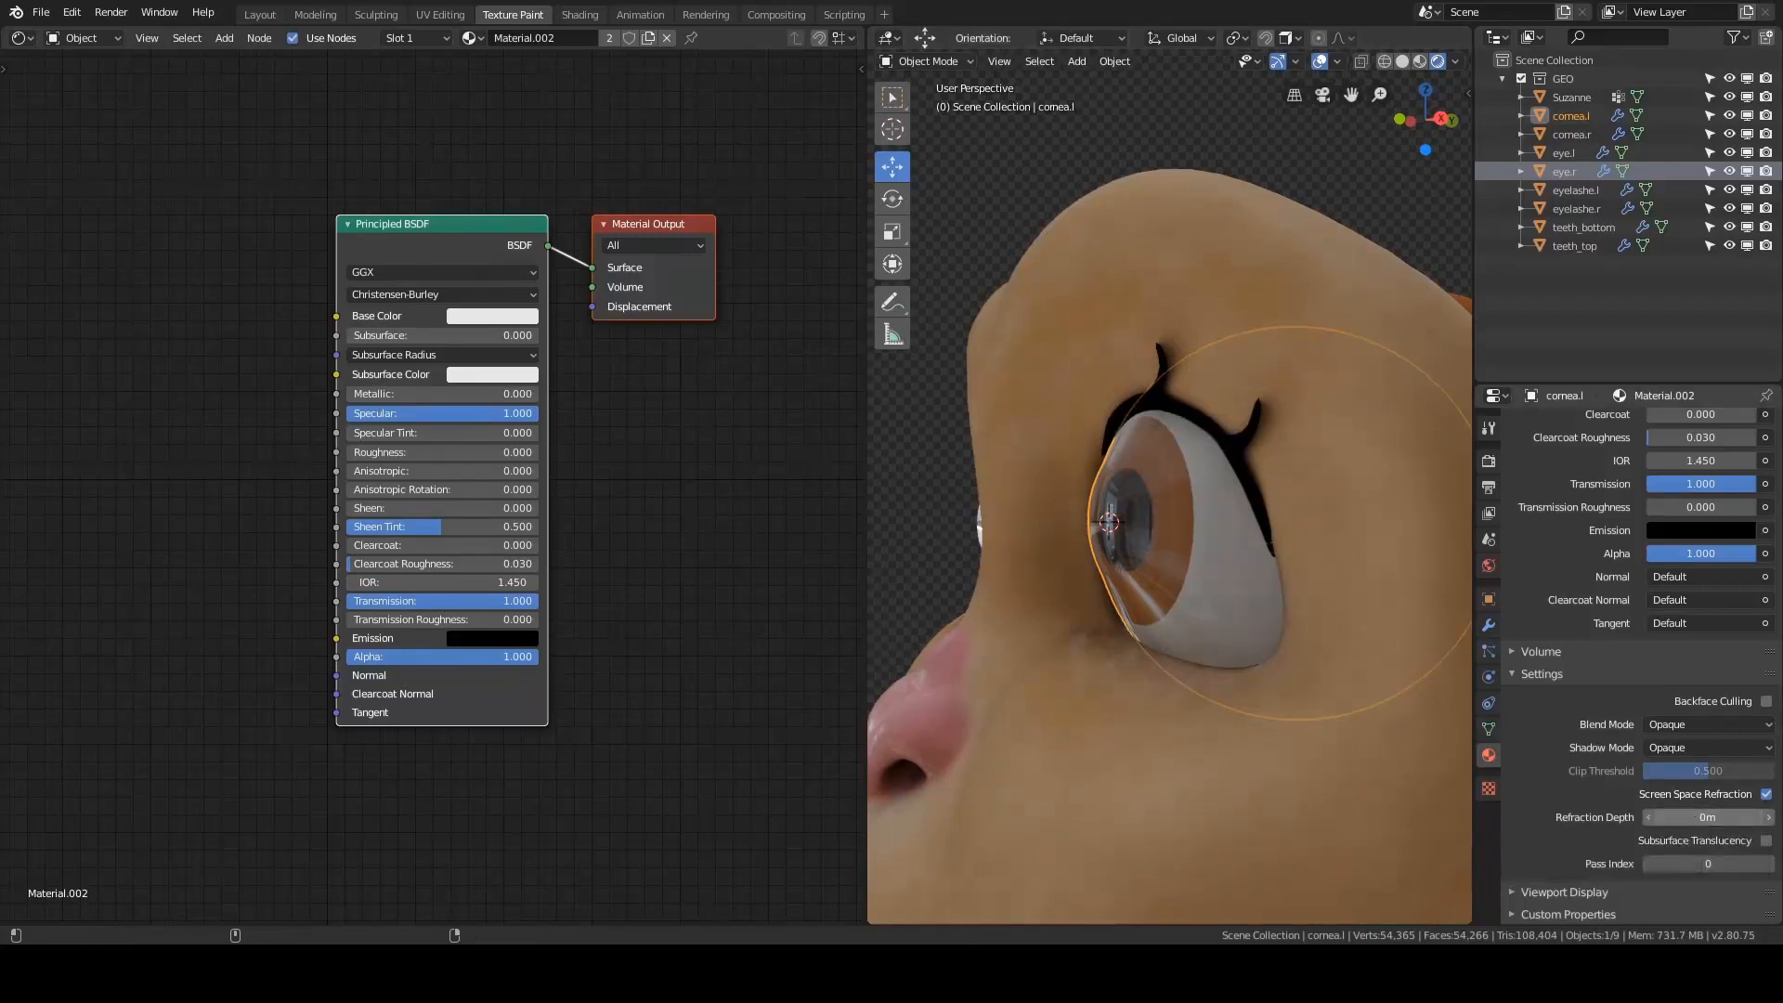
# - Set the cornea material's Refraction Depth to 0.01 m and check the eyes from several angles
pyautogui.moveTo(1707, 816); pyautogui.dragTo(1718, 817)
pyautogui.moveTo(1718, 817); pyautogui.dragTo(1718, 817)
pyautogui.click(1649, 816)
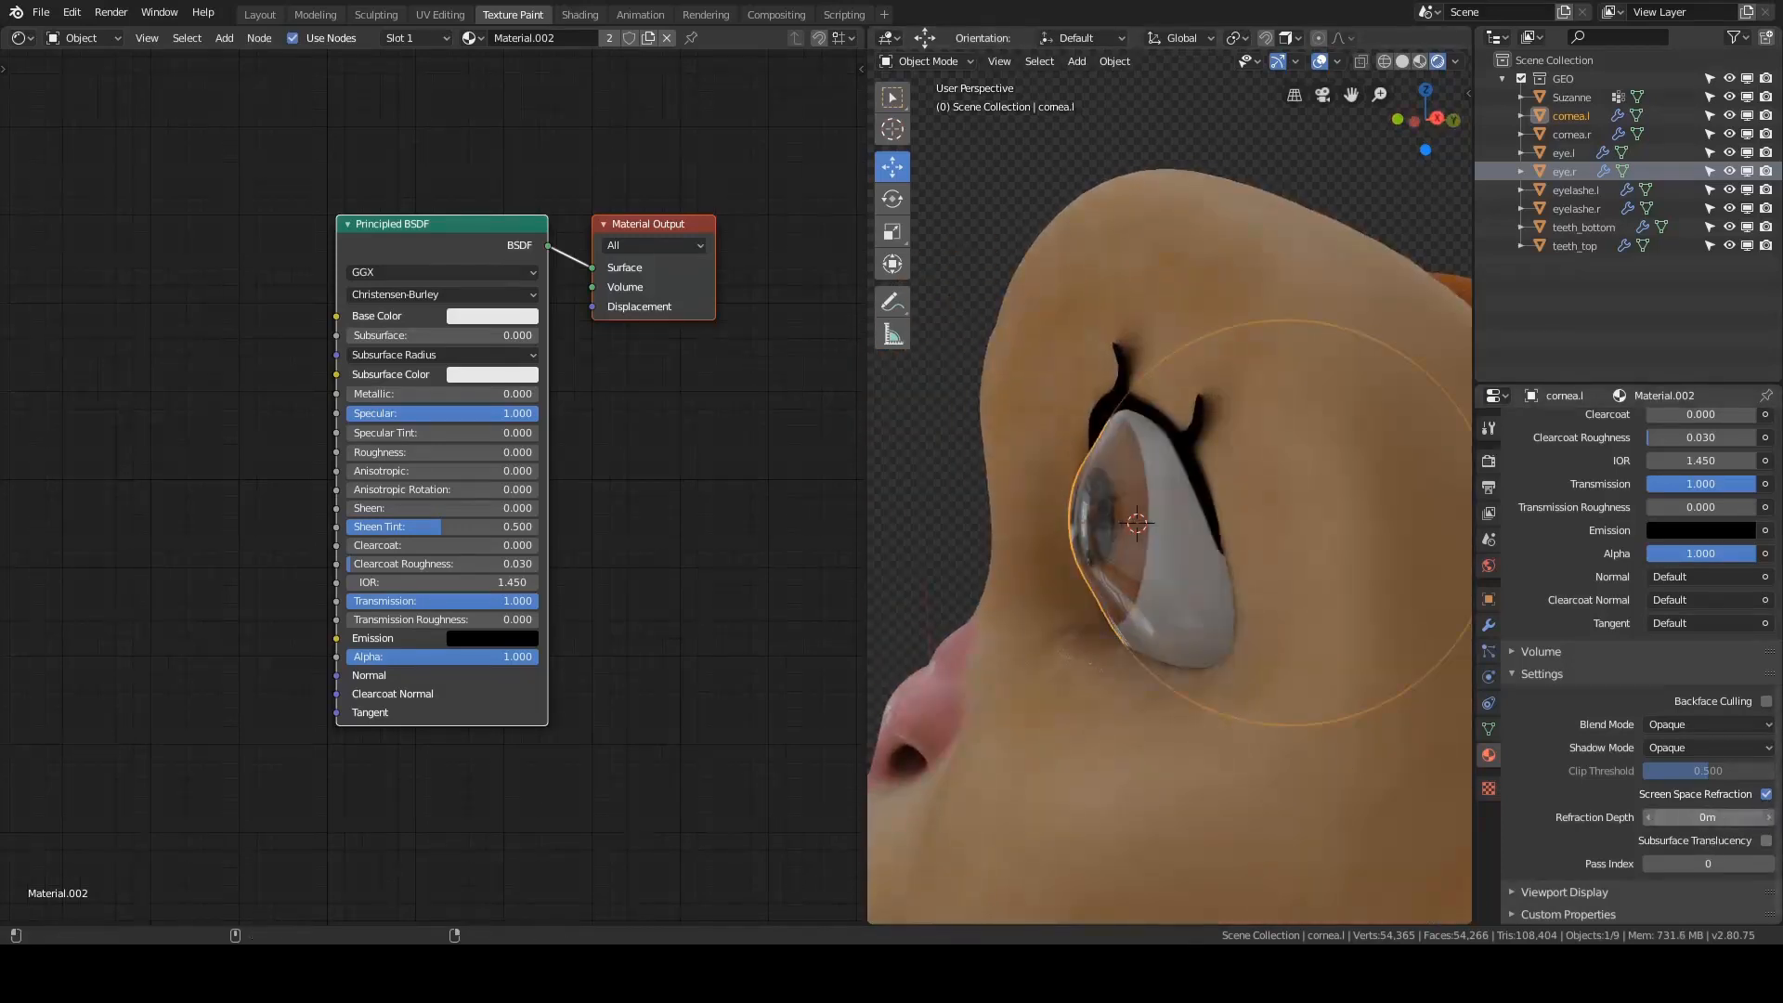
pyautogui.moveTo(1207, 740); pyautogui.dragTo(1333, 738, button='middle')
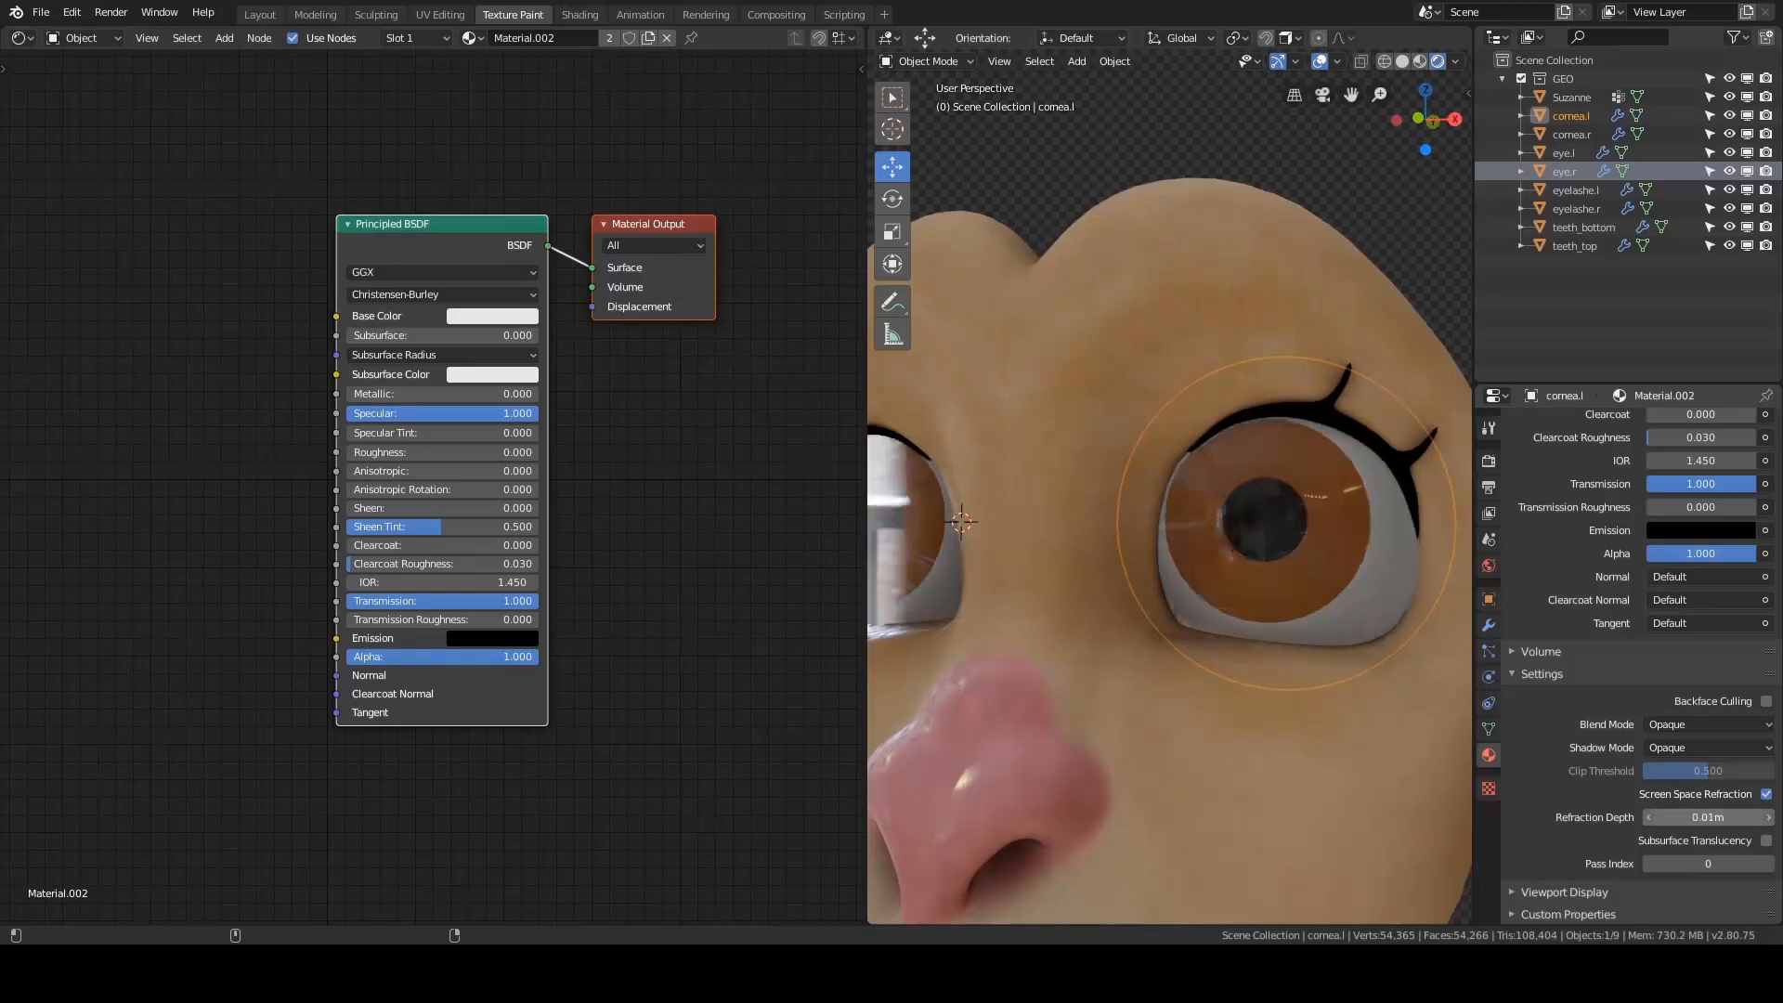
pyautogui.moveTo(1701, 818); pyautogui.dragTo(1705, 819)
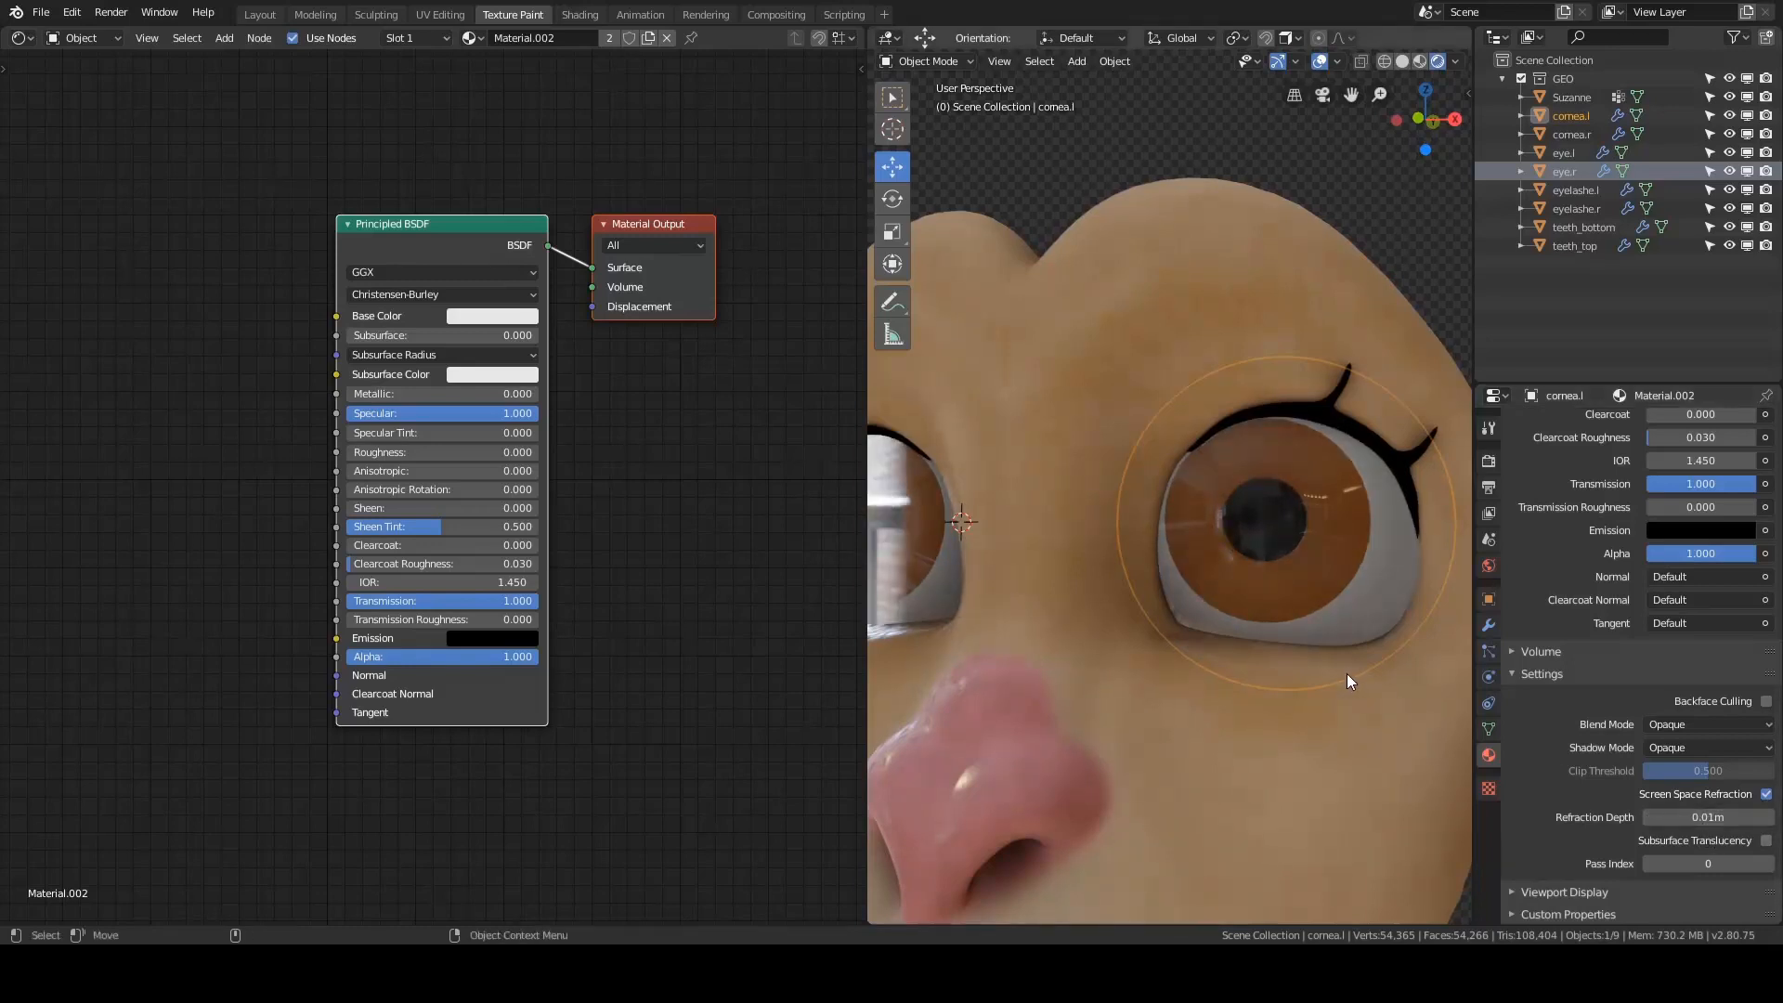
pyautogui.scroll(-6, 1346, 672)
pyautogui.moveTo(1218, 677); pyautogui.dragTo(1360, 670, button='middle')
pyautogui.scroll(6, 1337, 664)
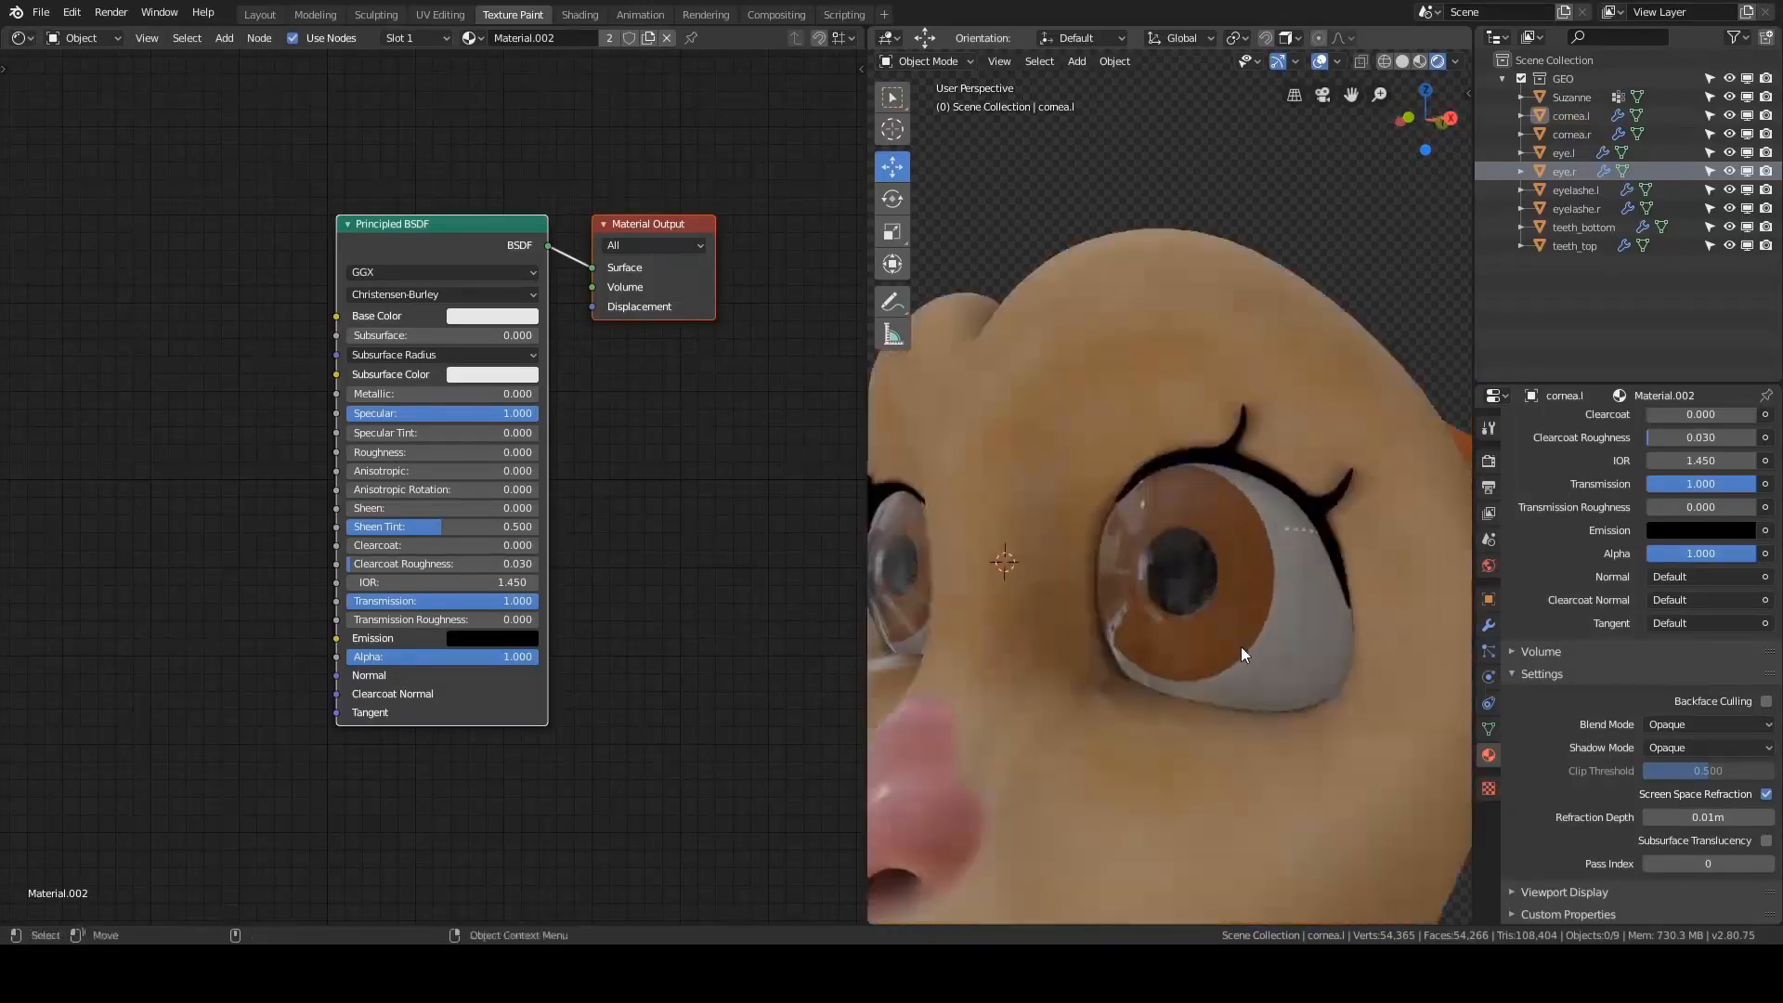
# - Reselect the left cornea, cornea.l, and try its material's Specular between 0 and 1 while comparing the eye reflections
pyautogui.moveTo(1240, 646); pyautogui.dragTo(1155, 587, button='middle')
pyautogui.click(1272, 510)
pyautogui.moveTo(1272, 510); pyautogui.dragTo(1319, 583, button='middle')
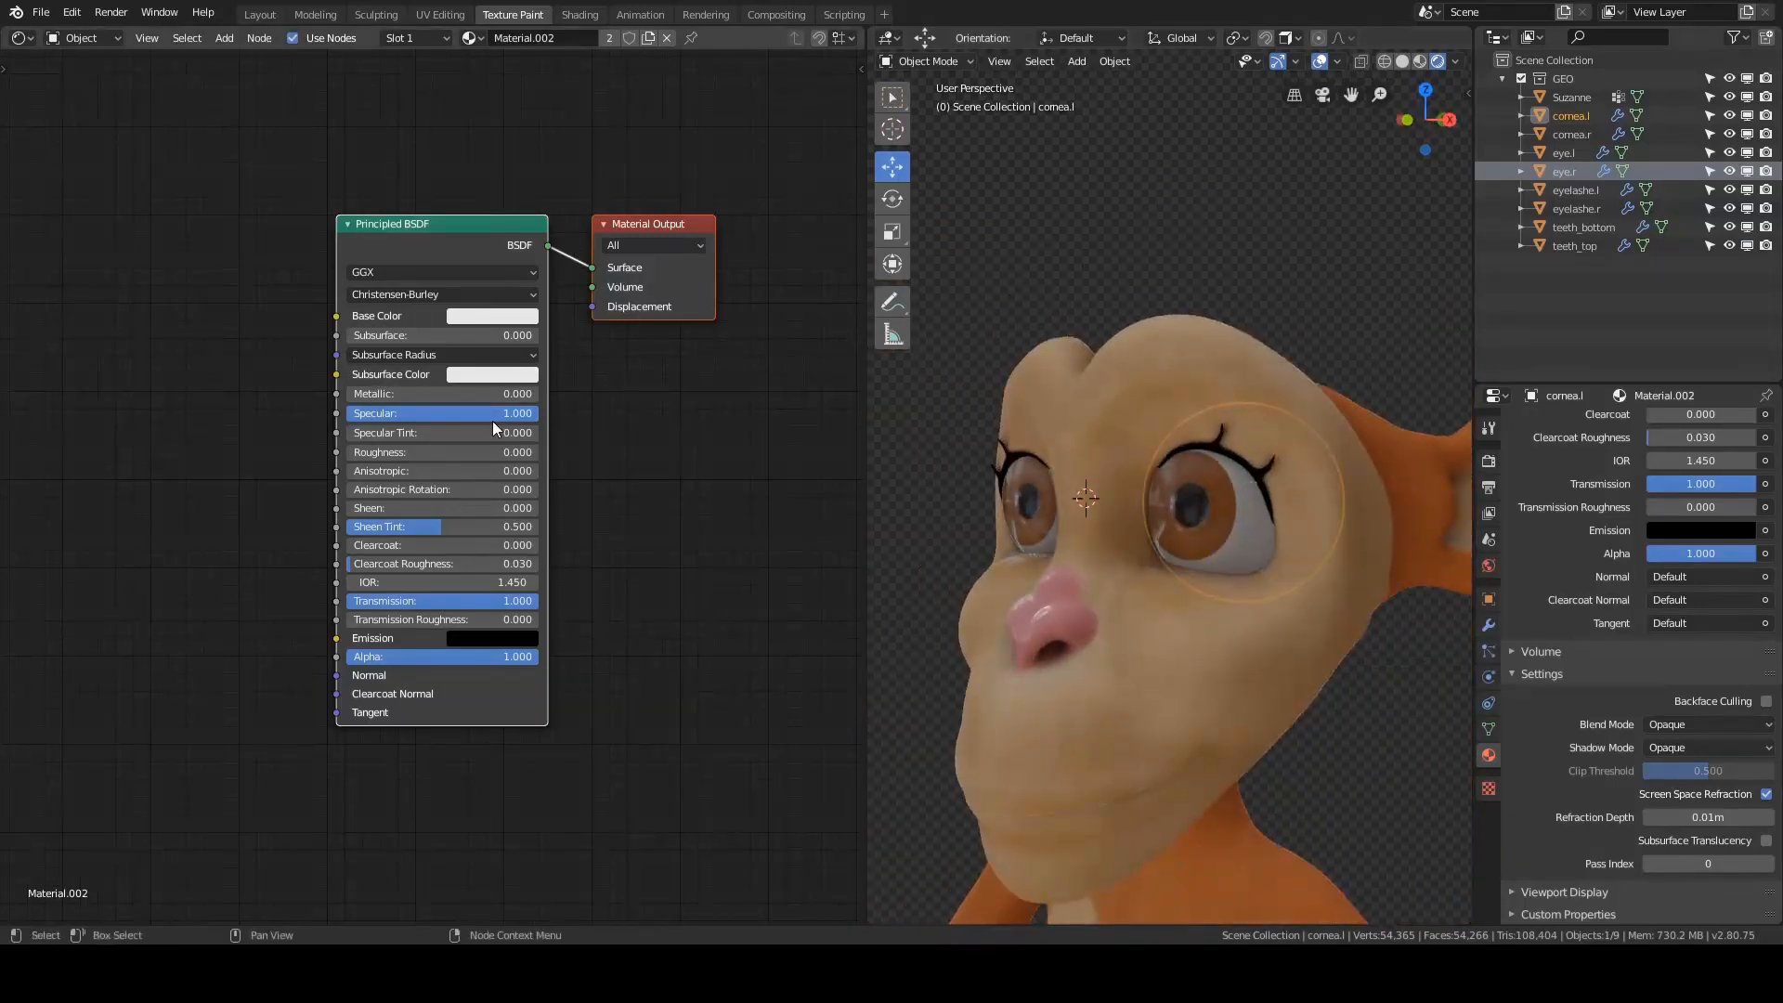
pyautogui.moveTo(509, 414); pyautogui.dragTo(345, 414)
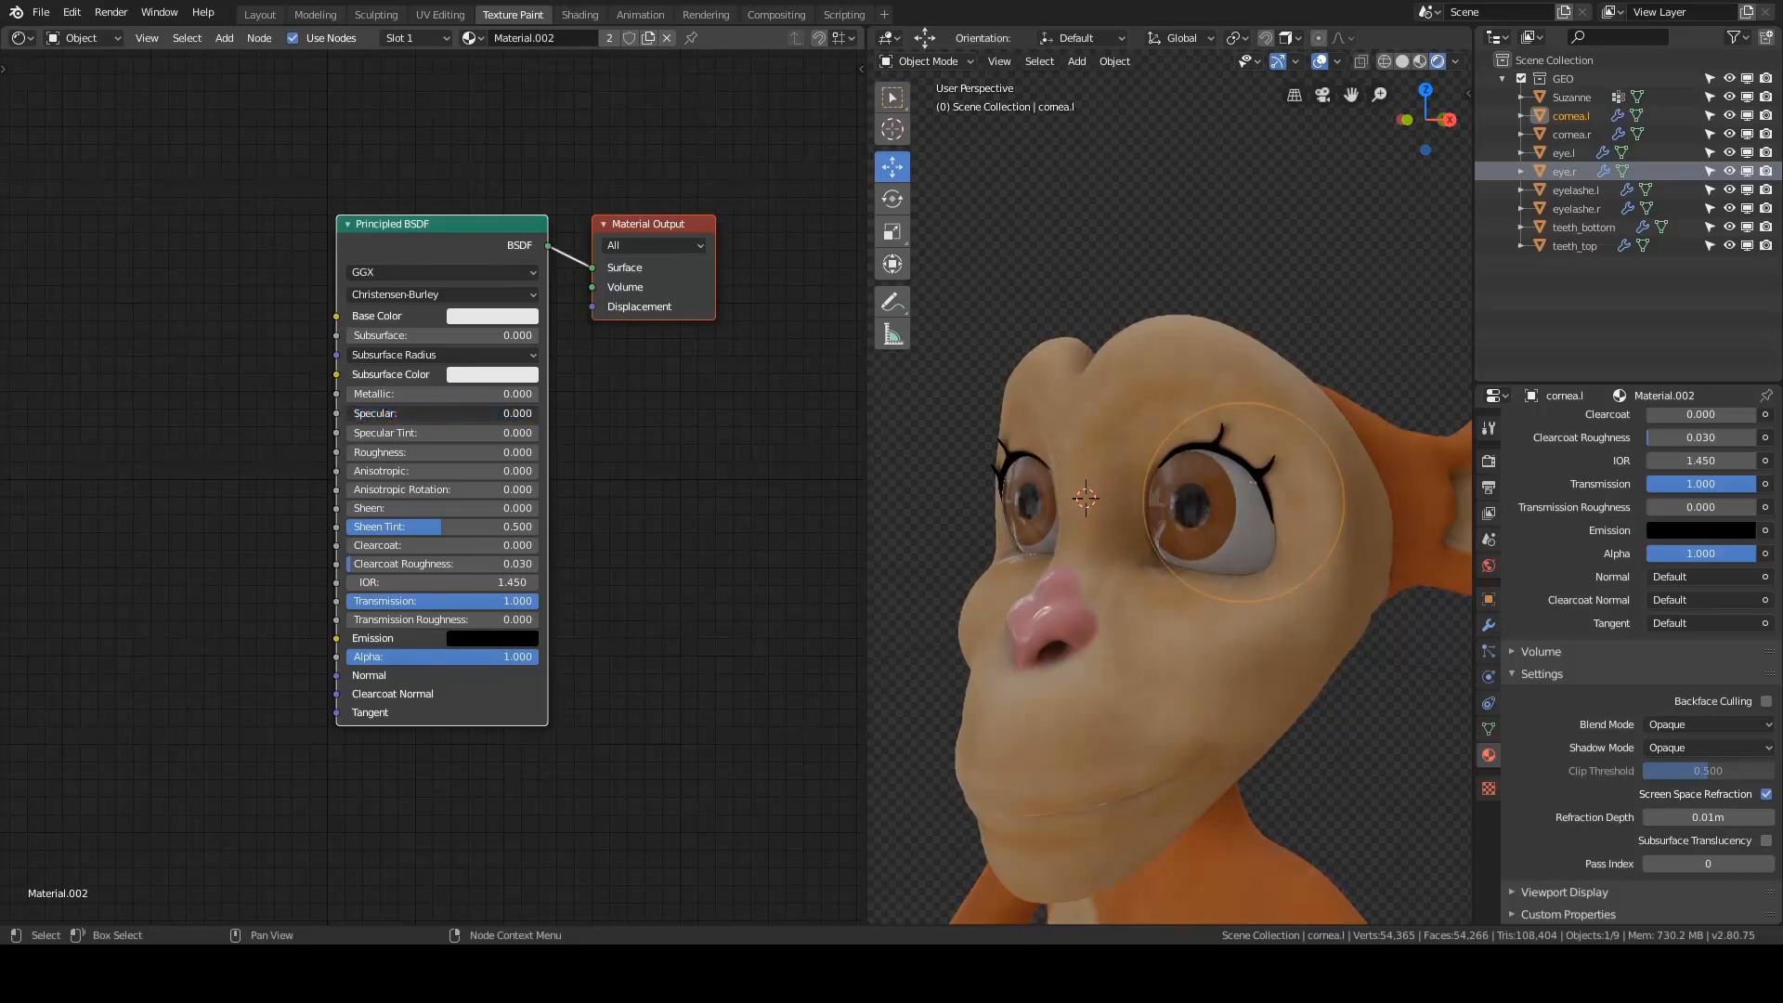
pyautogui.click(370, 413)
pyautogui.press('Return')
pyautogui.moveTo(451, 414); pyautogui.dragTo(521, 414)
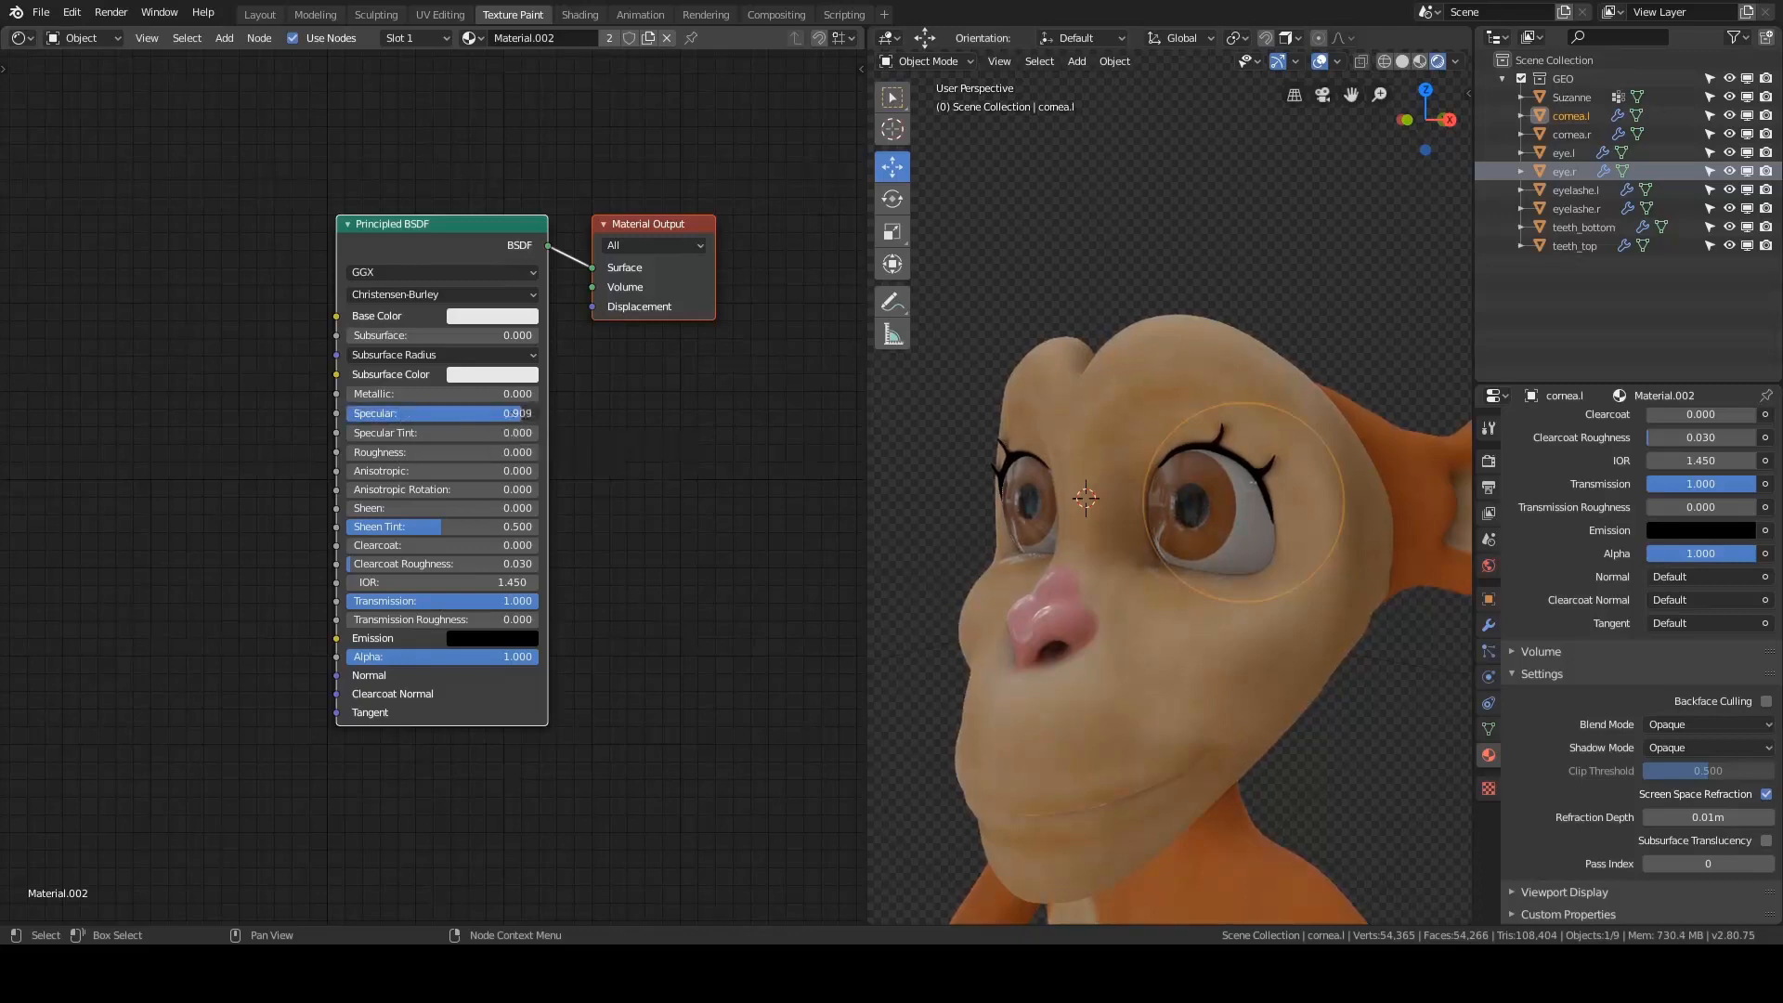
pyautogui.moveTo(1174, 404)
pyautogui.mouseDown(button='middle')
pyautogui.moveTo(1254, 405)
pyautogui.moveTo(1155, 394)
pyautogui.mouseUp(button='middle')
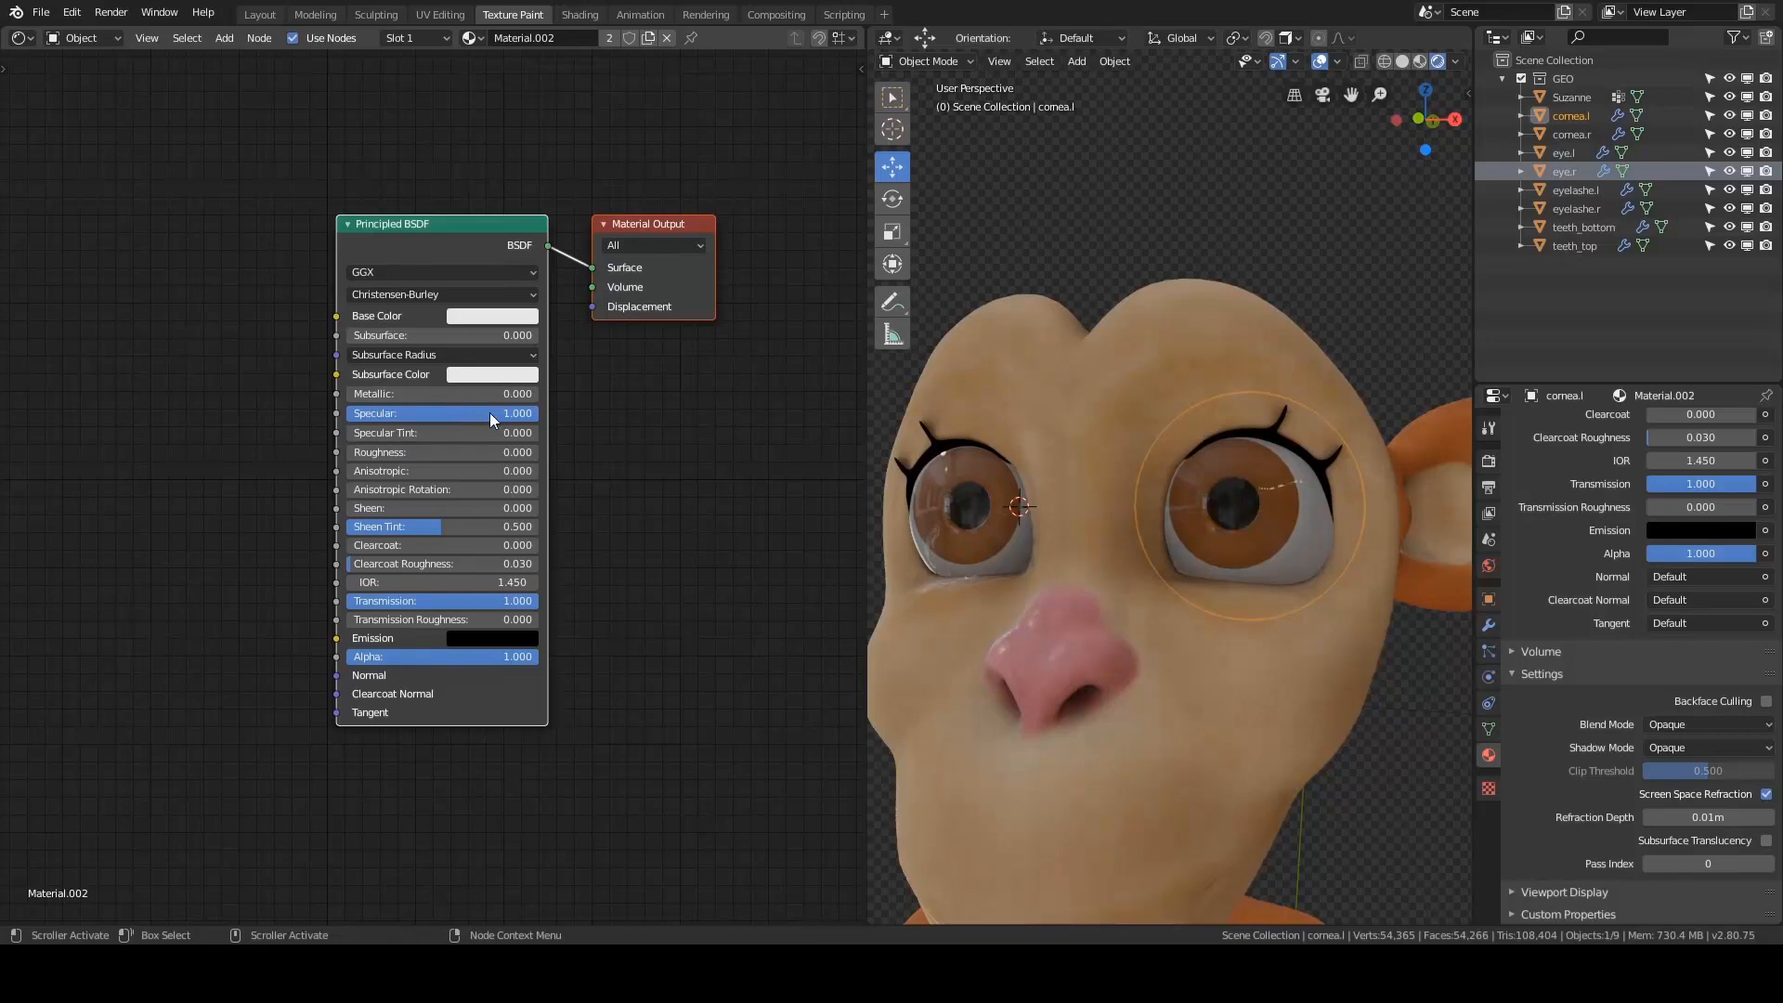
pyautogui.moveTo(508, 413); pyautogui.dragTo(559, 415)
pyautogui.click(1571, 115)
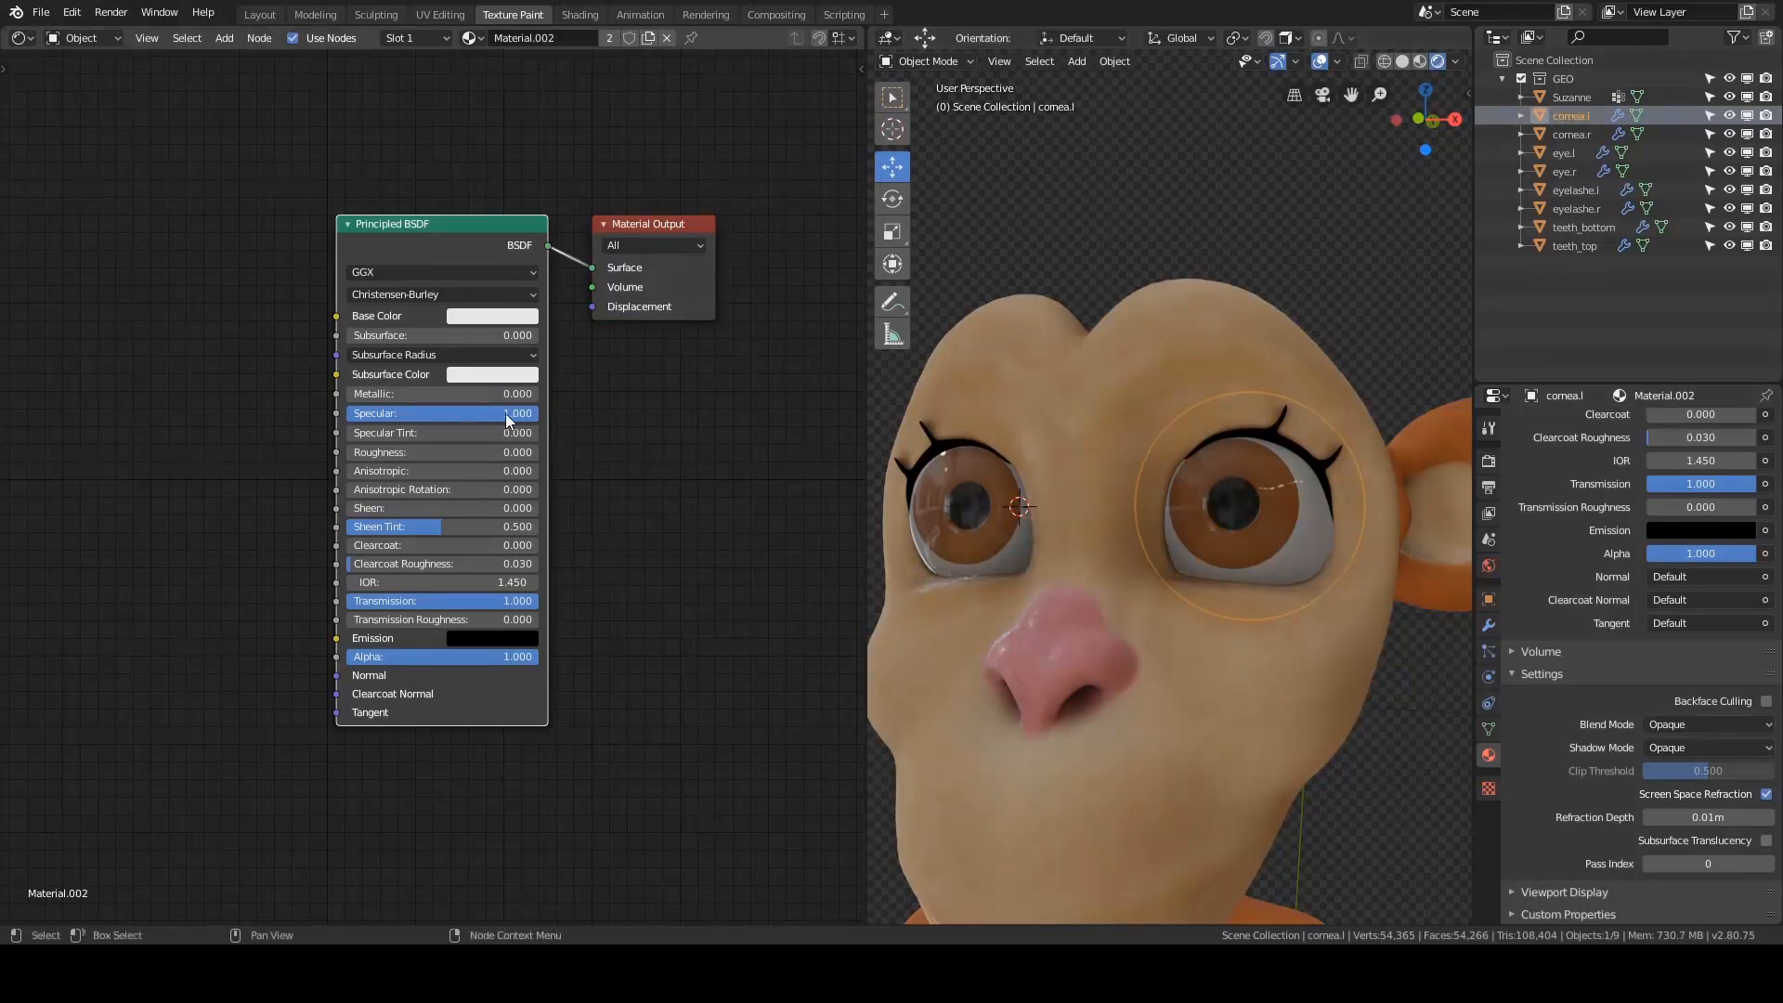
pyautogui.moveTo(508, 419)
pyautogui.mouseDown()
pyautogui.moveTo(388, 420)
pyautogui.moveTo(534, 420)
pyautogui.moveTo(390, 413)
pyautogui.moveTo(500, 413)
pyautogui.mouseUp()
pyautogui.moveTo(520, 413)
pyautogui.mouseDown()
pyautogui.moveTo(398, 413)
pyautogui.moveTo(538, 413)
pyautogui.moveTo(351, 413)
pyautogui.moveTo(495, 414)
pyautogui.mouseUp()
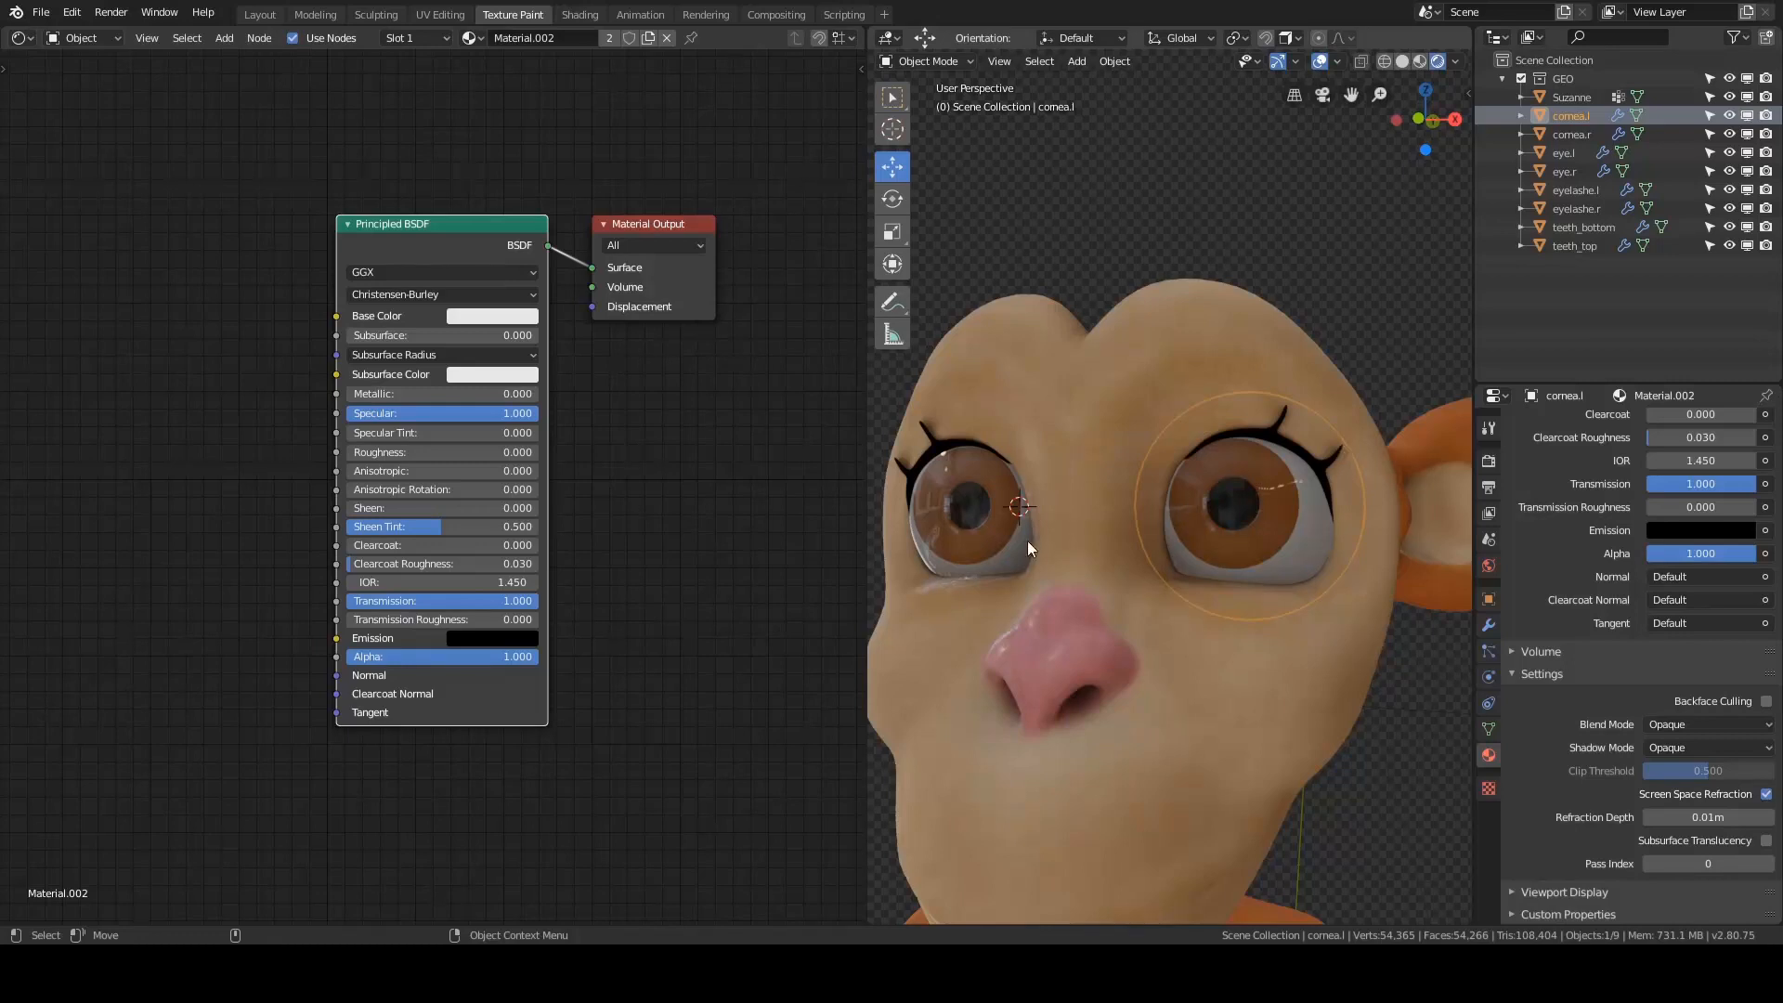
pyautogui.moveTo(515, 416)
pyautogui.mouseDown()
pyautogui.moveTo(360, 414)
pyautogui.moveTo(534, 415)
pyautogui.moveTo(353, 415)
pyautogui.moveTo(534, 414)
pyautogui.mouseUp()
# - Set the cornea material's Specular to 0, then try a Roughness of 0.532 and return it to 0
pyautogui.moveTo(359, 449); pyautogui.dragTo(347, 414)
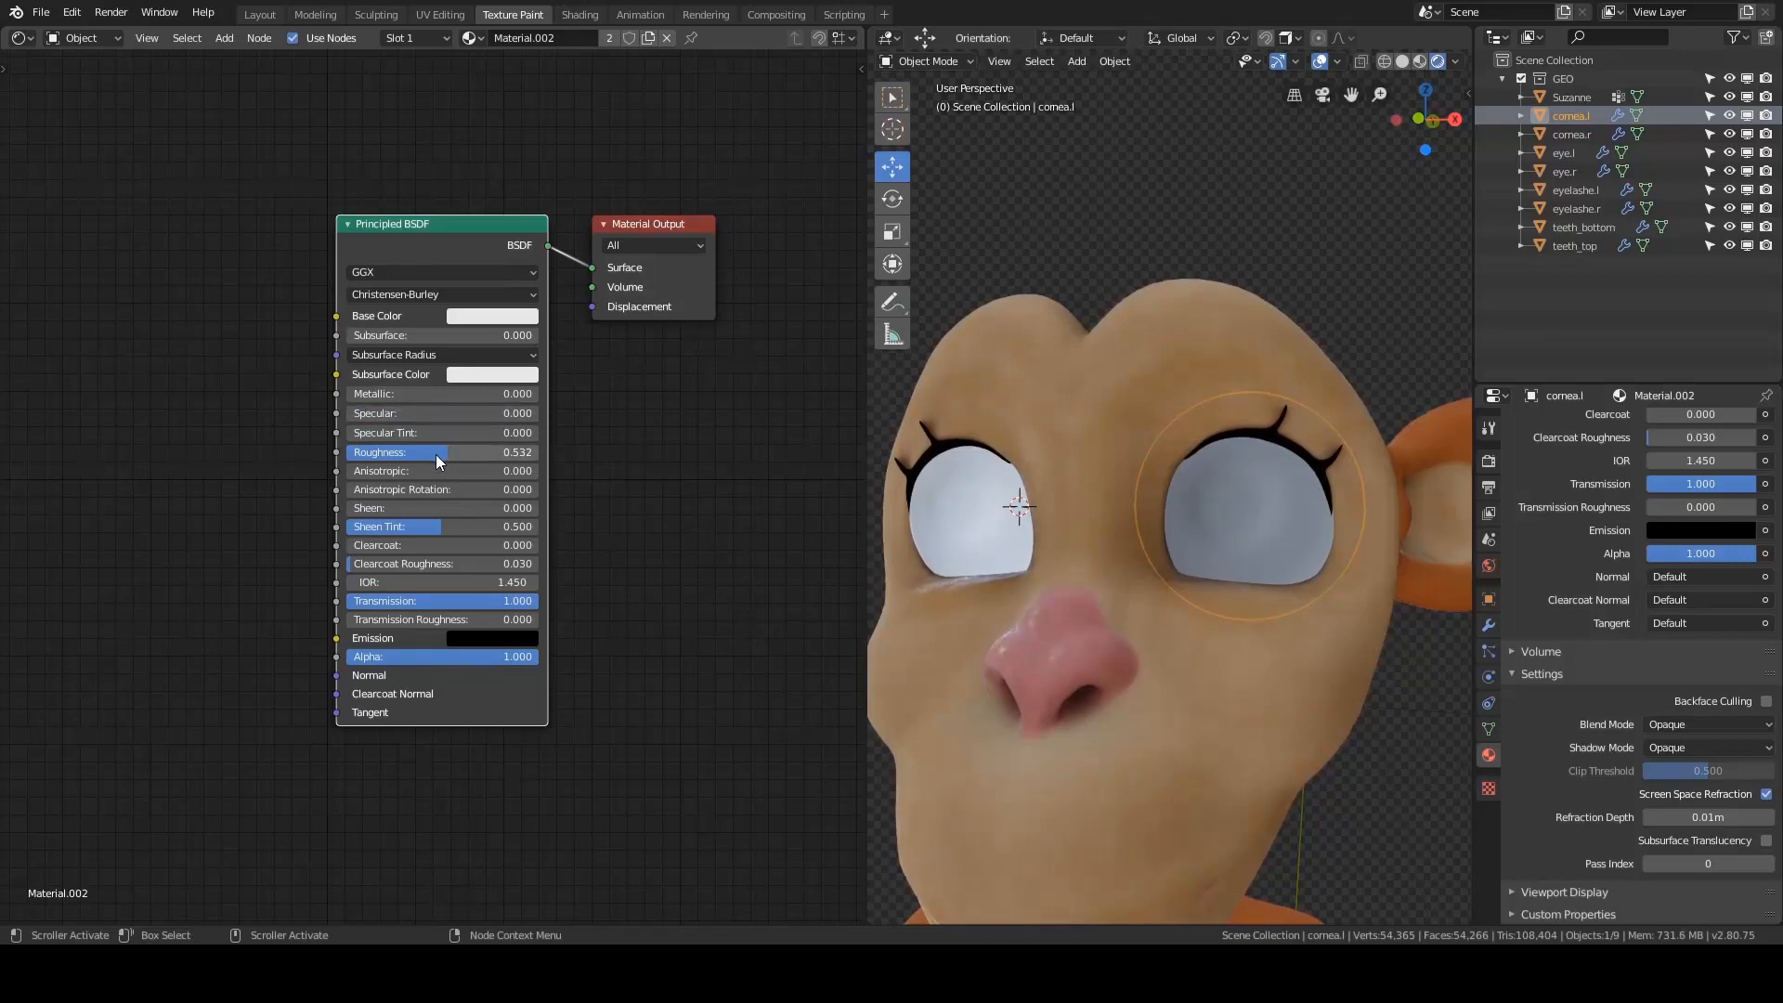
pyautogui.moveTo(437, 454); pyautogui.dragTo(343, 453)
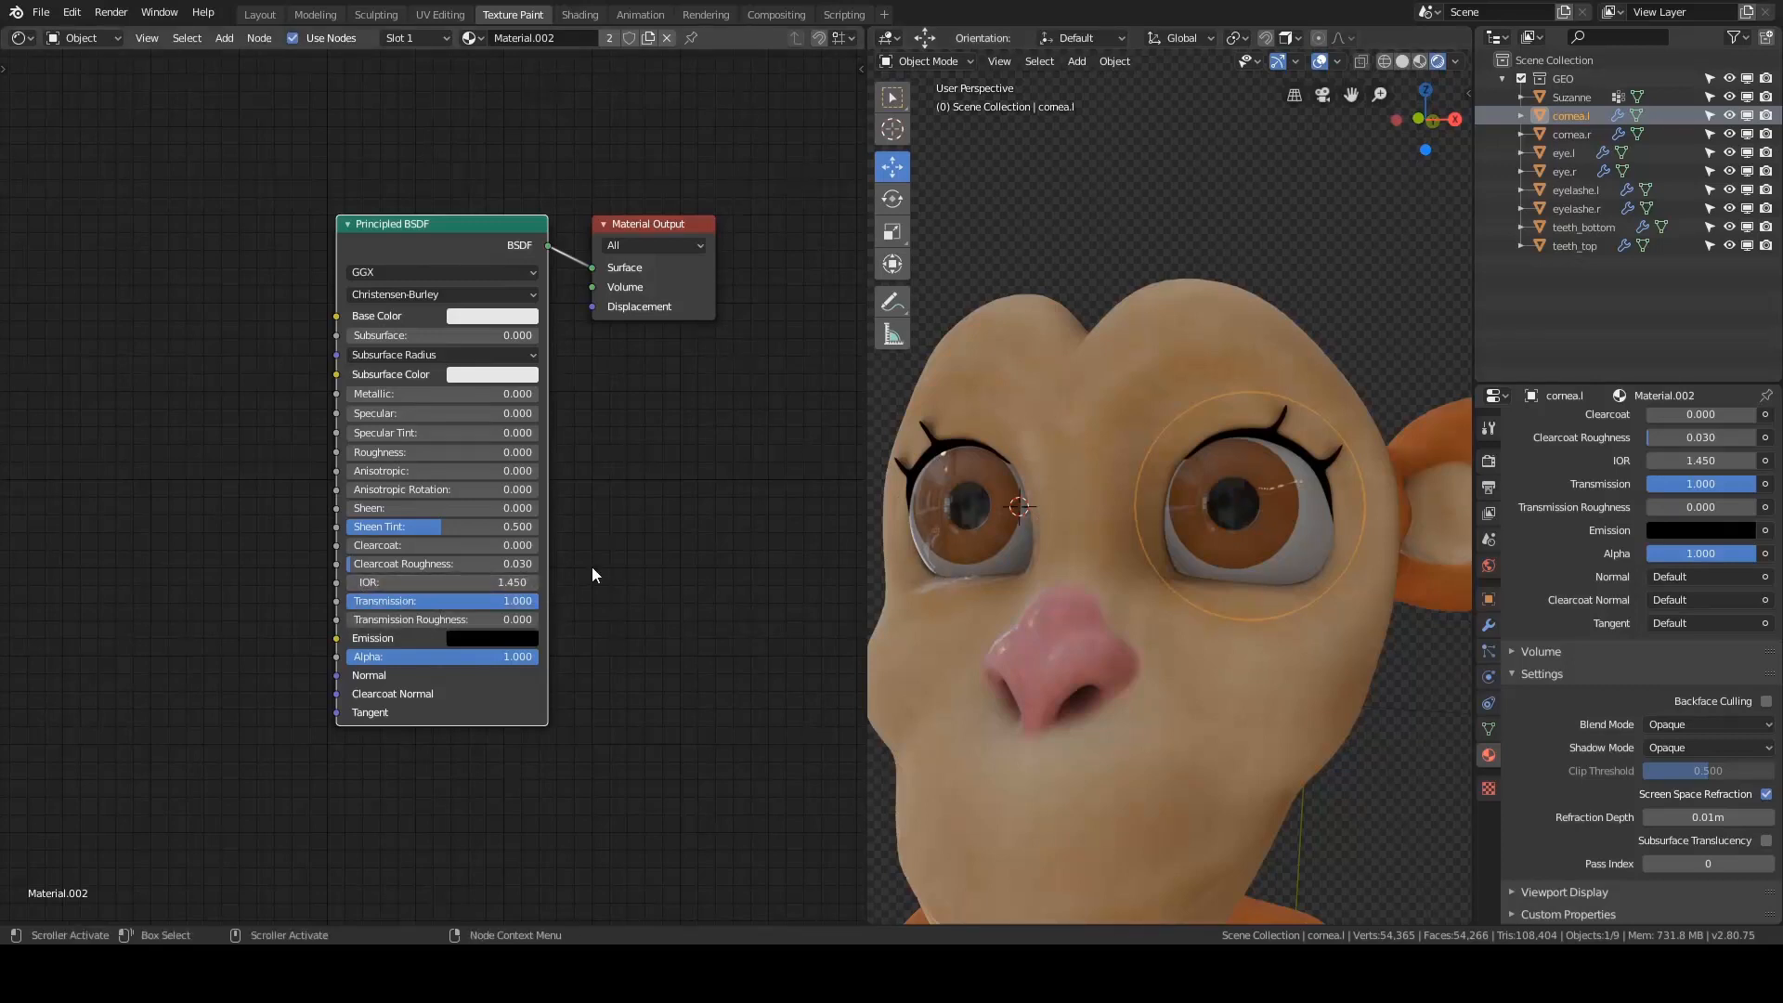
# - Set the cornea material's IOR to 1.2, comparing the refraction in the eyes
pyautogui.scroll(3, 593, 566)
pyautogui.scroll(-2, 603, 526)
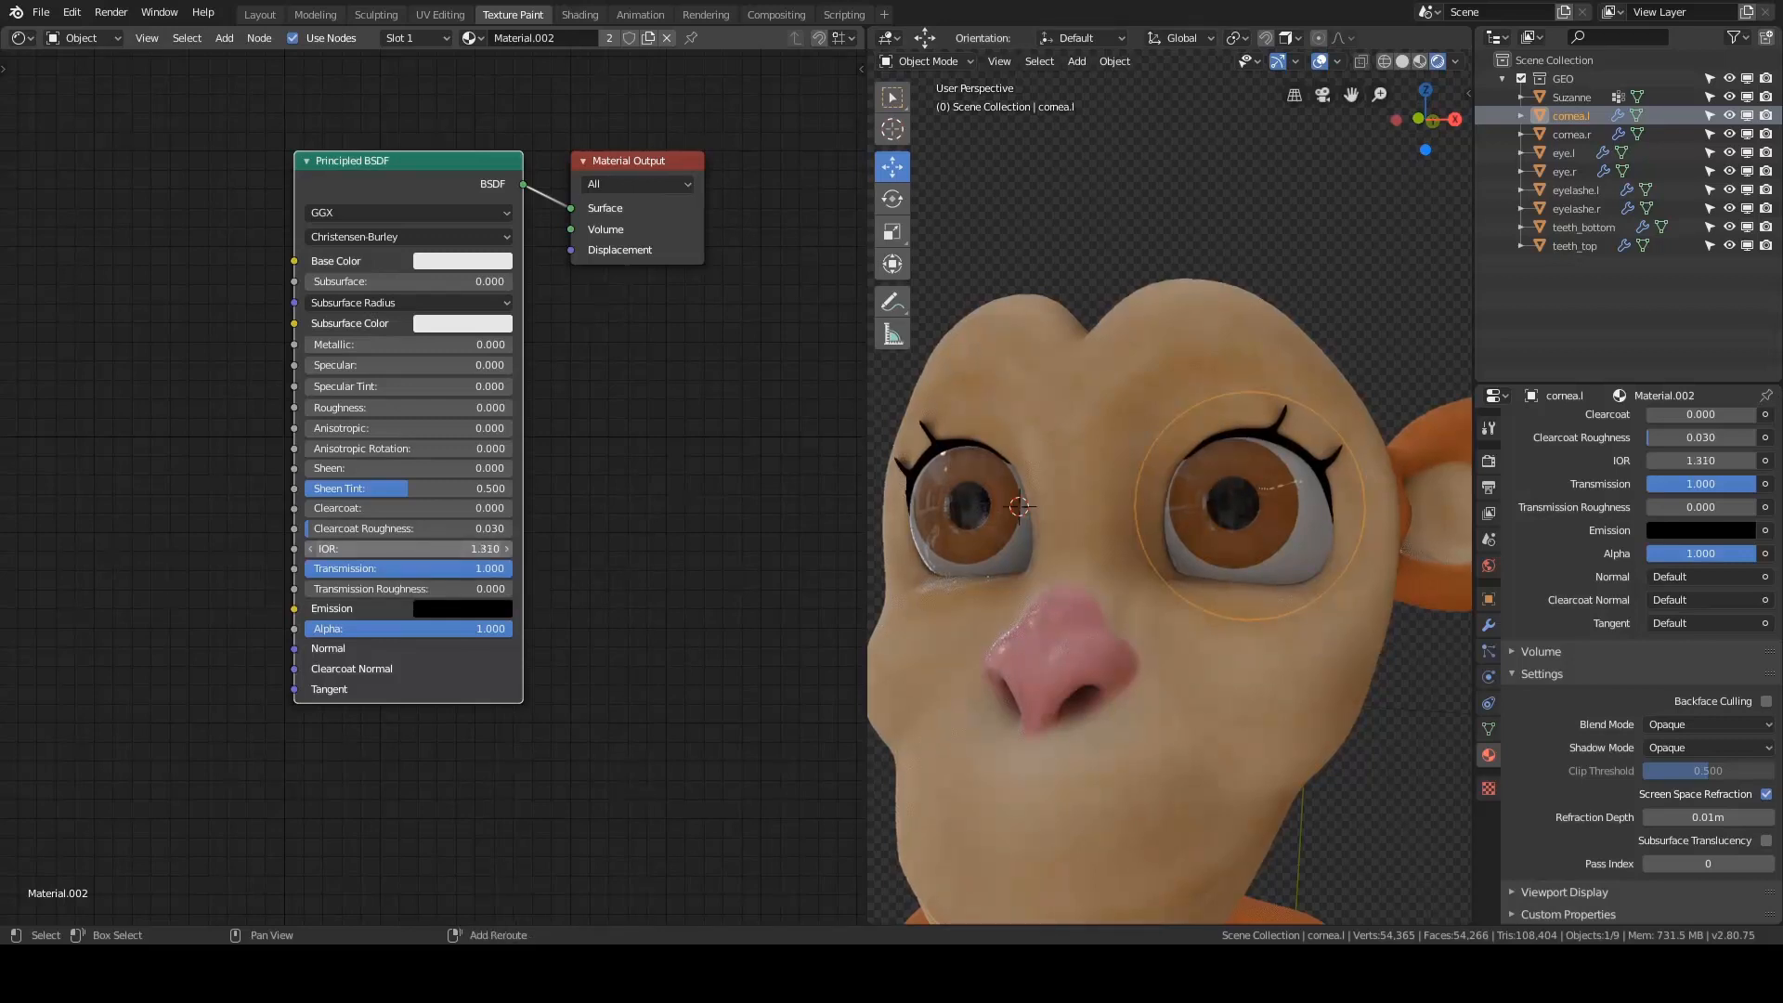
pyautogui.moveTo(409, 548); pyautogui.dragTo(371, 547)
pyautogui.click(454, 544)
pyautogui.write('1.2')
pyautogui.press('Return')
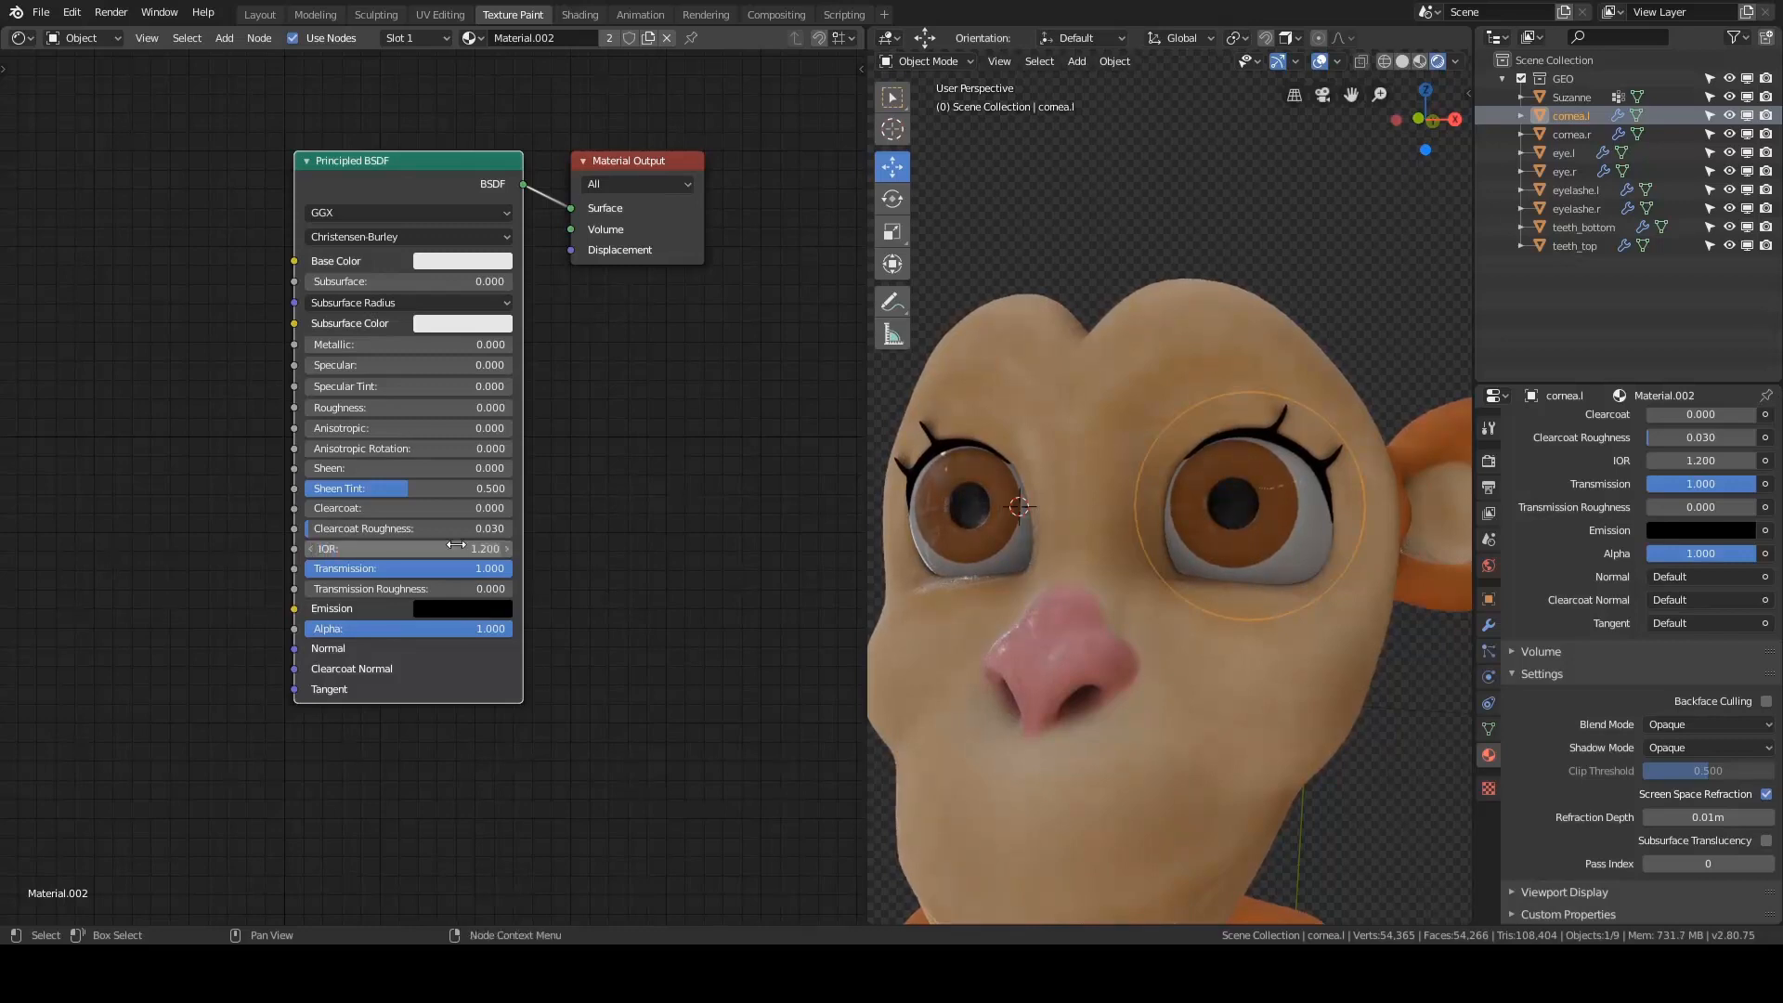
pyautogui.moveTo(454, 548); pyautogui.dragTo(422, 548)
pyautogui.write('2')
pyautogui.press('Return')
# - Show the whole character and snap the 3D cursor to the world origin
pyautogui.moveTo(1099, 477); pyautogui.dragTo(1202, 293, button='middle')
pyautogui.scroll(-3, 1290, 476)
pyautogui.scroll(-2, 1200, 548)
pyautogui.moveTo(1269, 432)
pyautogui.mouseDown(button='middle')
pyautogui.moveTo(1241, 433)
pyautogui.moveTo(1267, 432)
pyautogui.mouseUp(button='middle')
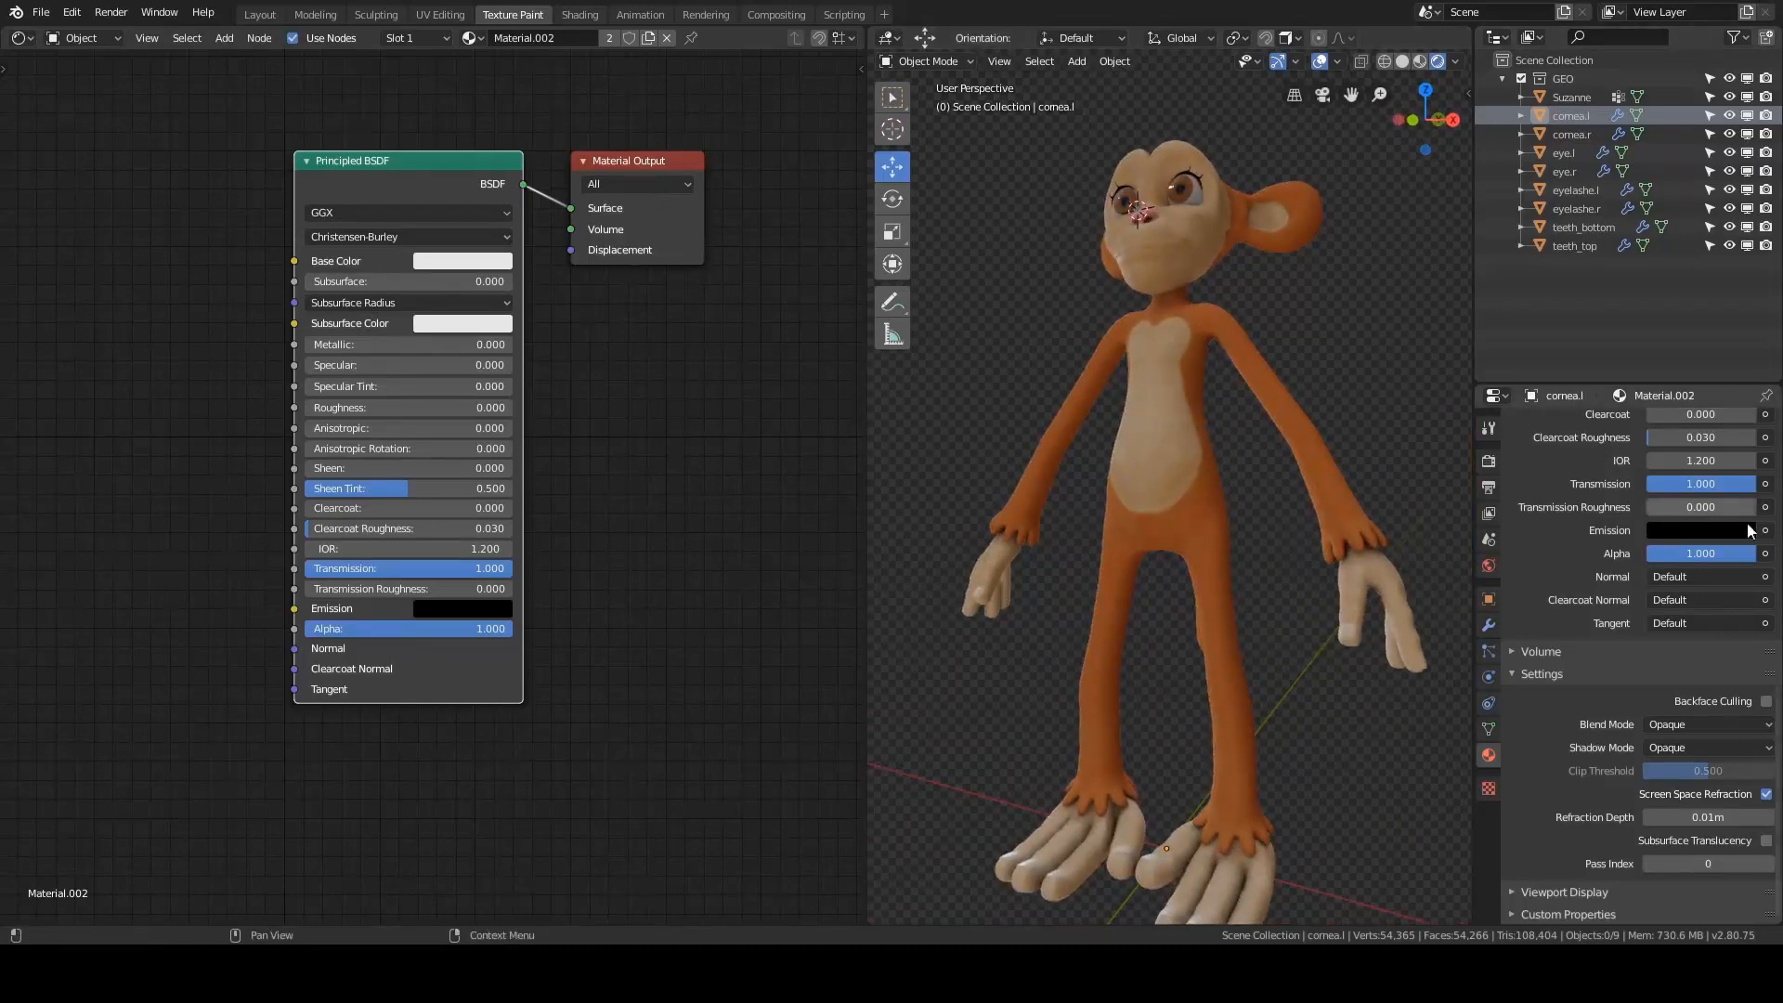
pyautogui.moveTo(1245, 362); pyautogui.dragTo(1280, 401, button='middle')
pyautogui.hotkey('shift', 's')
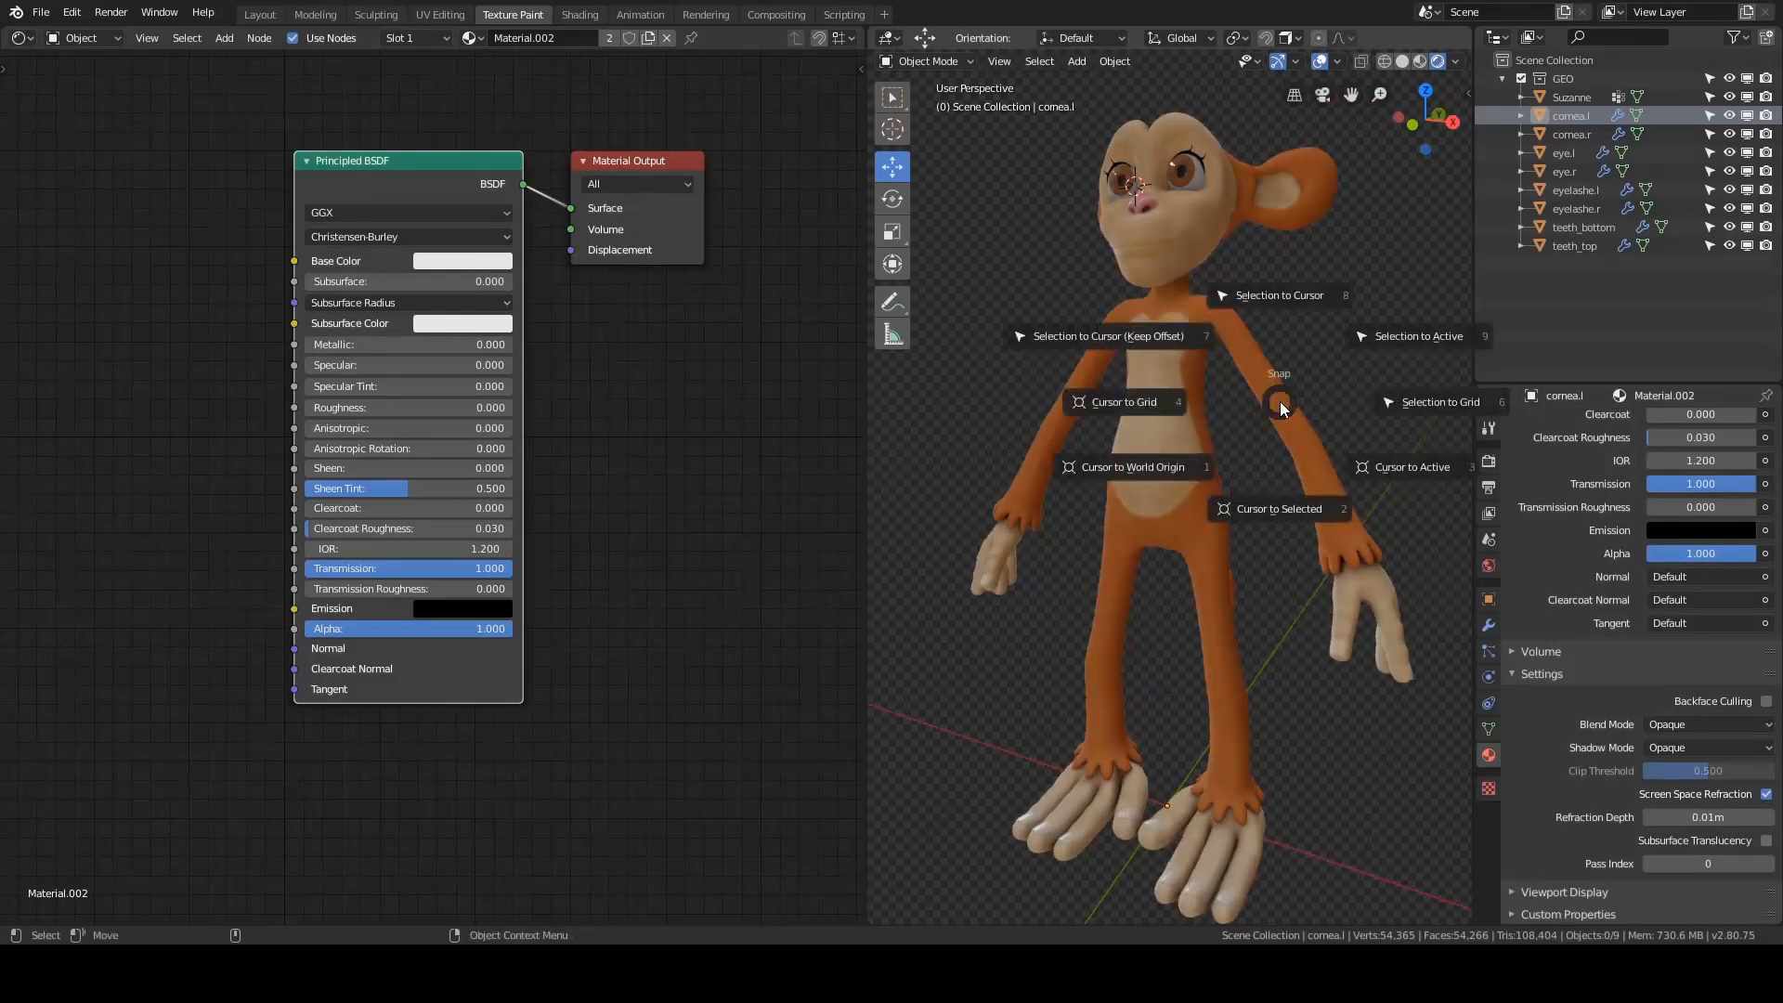
pyautogui.click(1183, 454)
# - Add a plane at the world origin, scale it up in Edit Mode into a large floor and return to Object Mode
pyautogui.scroll(-2, 1192, 511)
pyautogui.moveTo(1192, 511); pyautogui.dragTo(1052, 384, button='middle')
pyautogui.hotkey('shift', 'a')
pyautogui.moveTo(1051, 381)
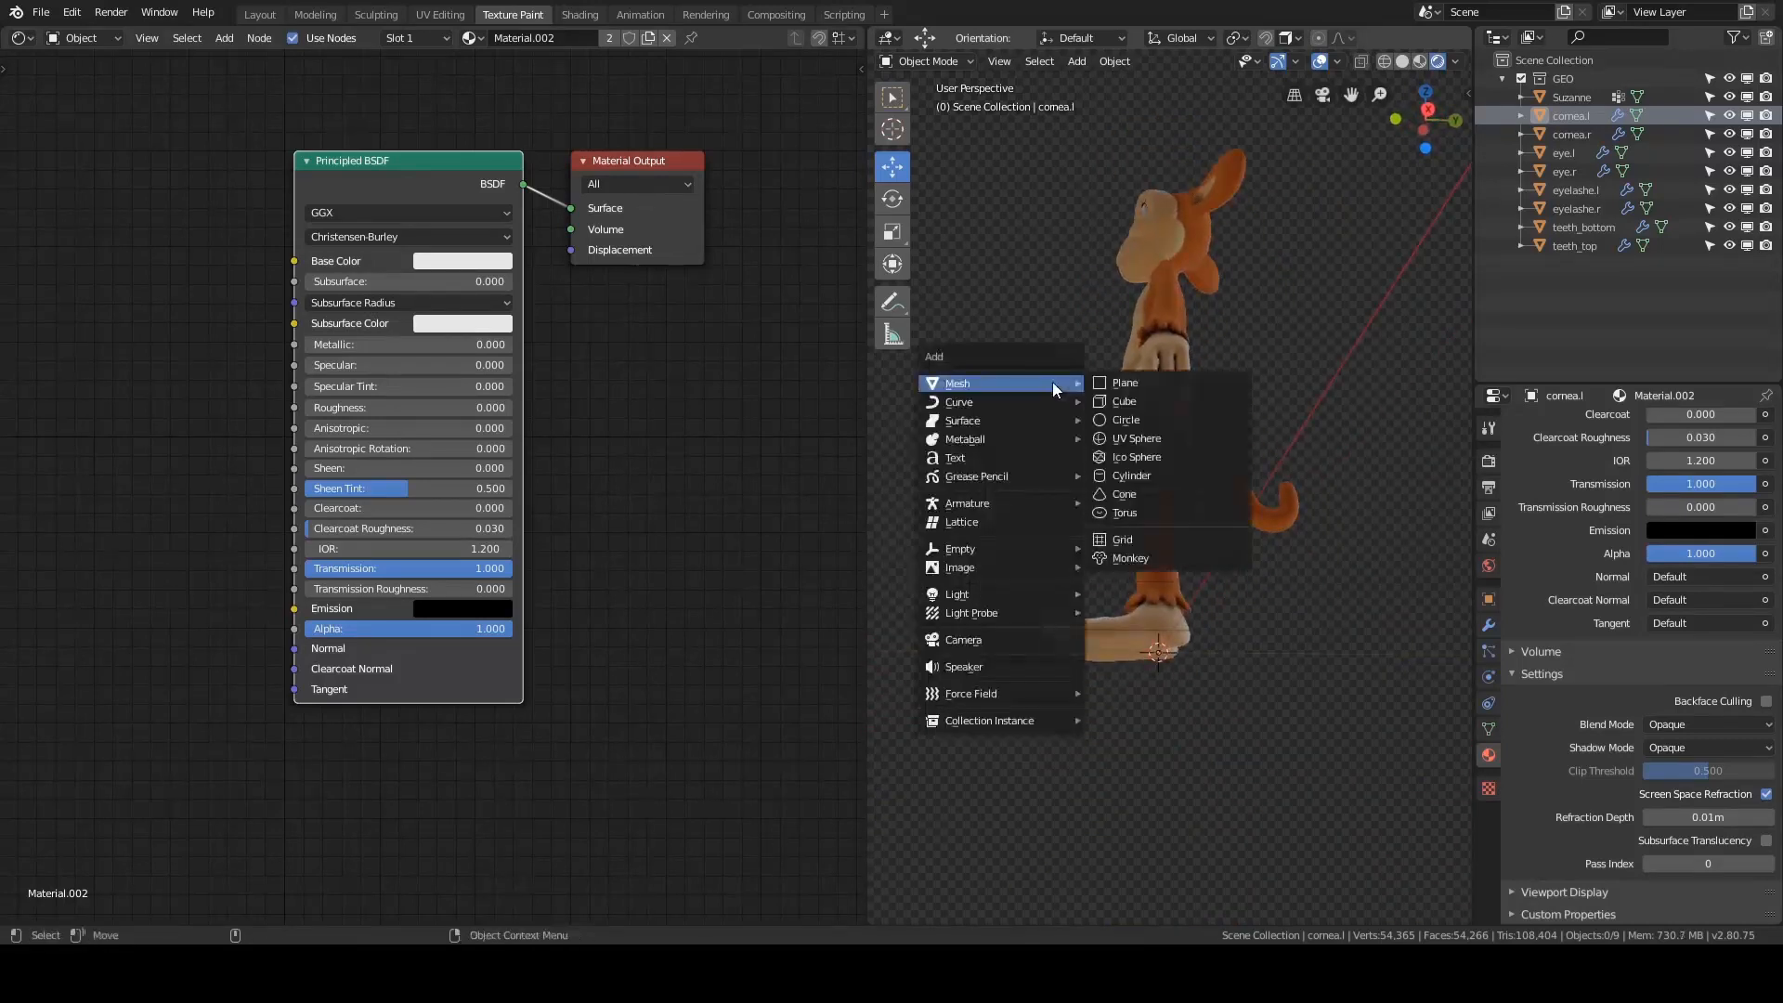
pyautogui.click(1116, 386)
pyautogui.moveTo(1076, 485); pyautogui.dragTo(1084, 499, button='middle')
pyautogui.hotkey('ctrl', 'Tab')
pyautogui.click(1182, 502)
pyautogui.press('s')
pyautogui.click(1200, 540)
pyautogui.moveTo(1201, 540); pyautogui.dragTo(1189, 454, button='middle')
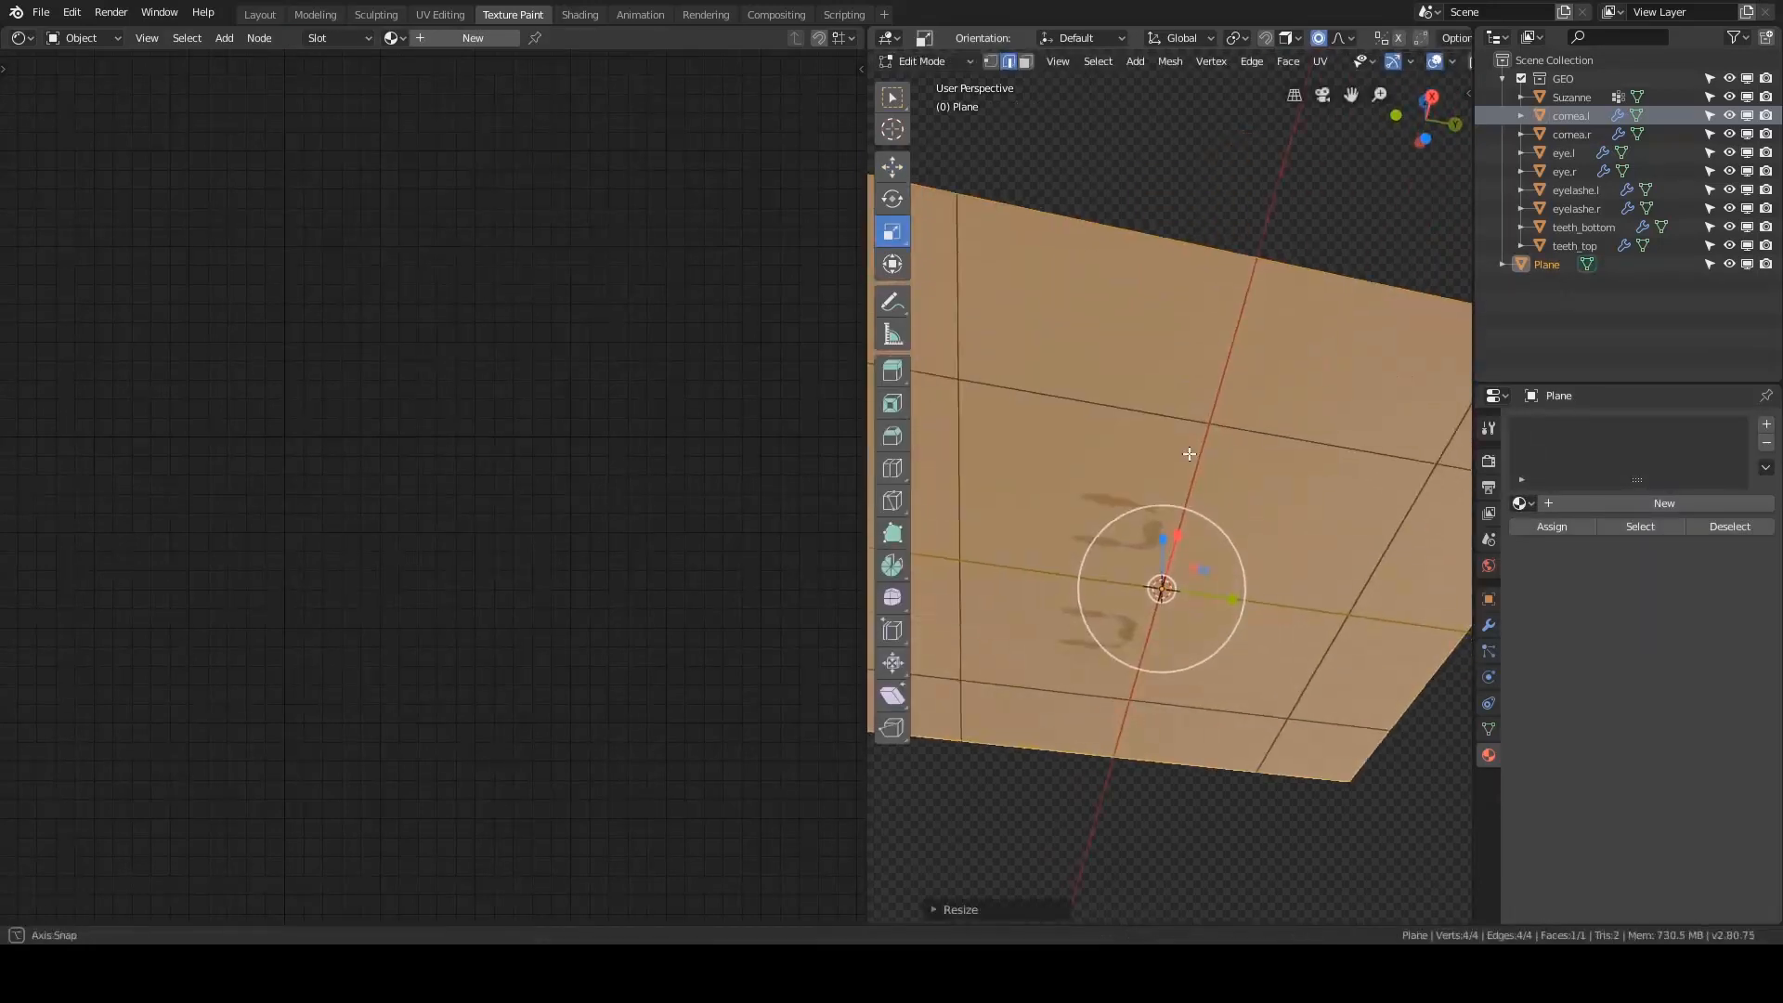
pyautogui.hotkey('ctrl', 'Tab')
pyautogui.click(1146, 458)
# - Select Suzanne and examine how the feet meet the floor level in right and front orthographic views
pyautogui.scroll(6, 1151, 462)
pyautogui.keyDown('shift'); pyautogui.moveTo(1155, 641); pyautogui.dragTo(1155, 343, button='middle'); pyautogui.keyUp('shift')
pyautogui.click(1155, 343)
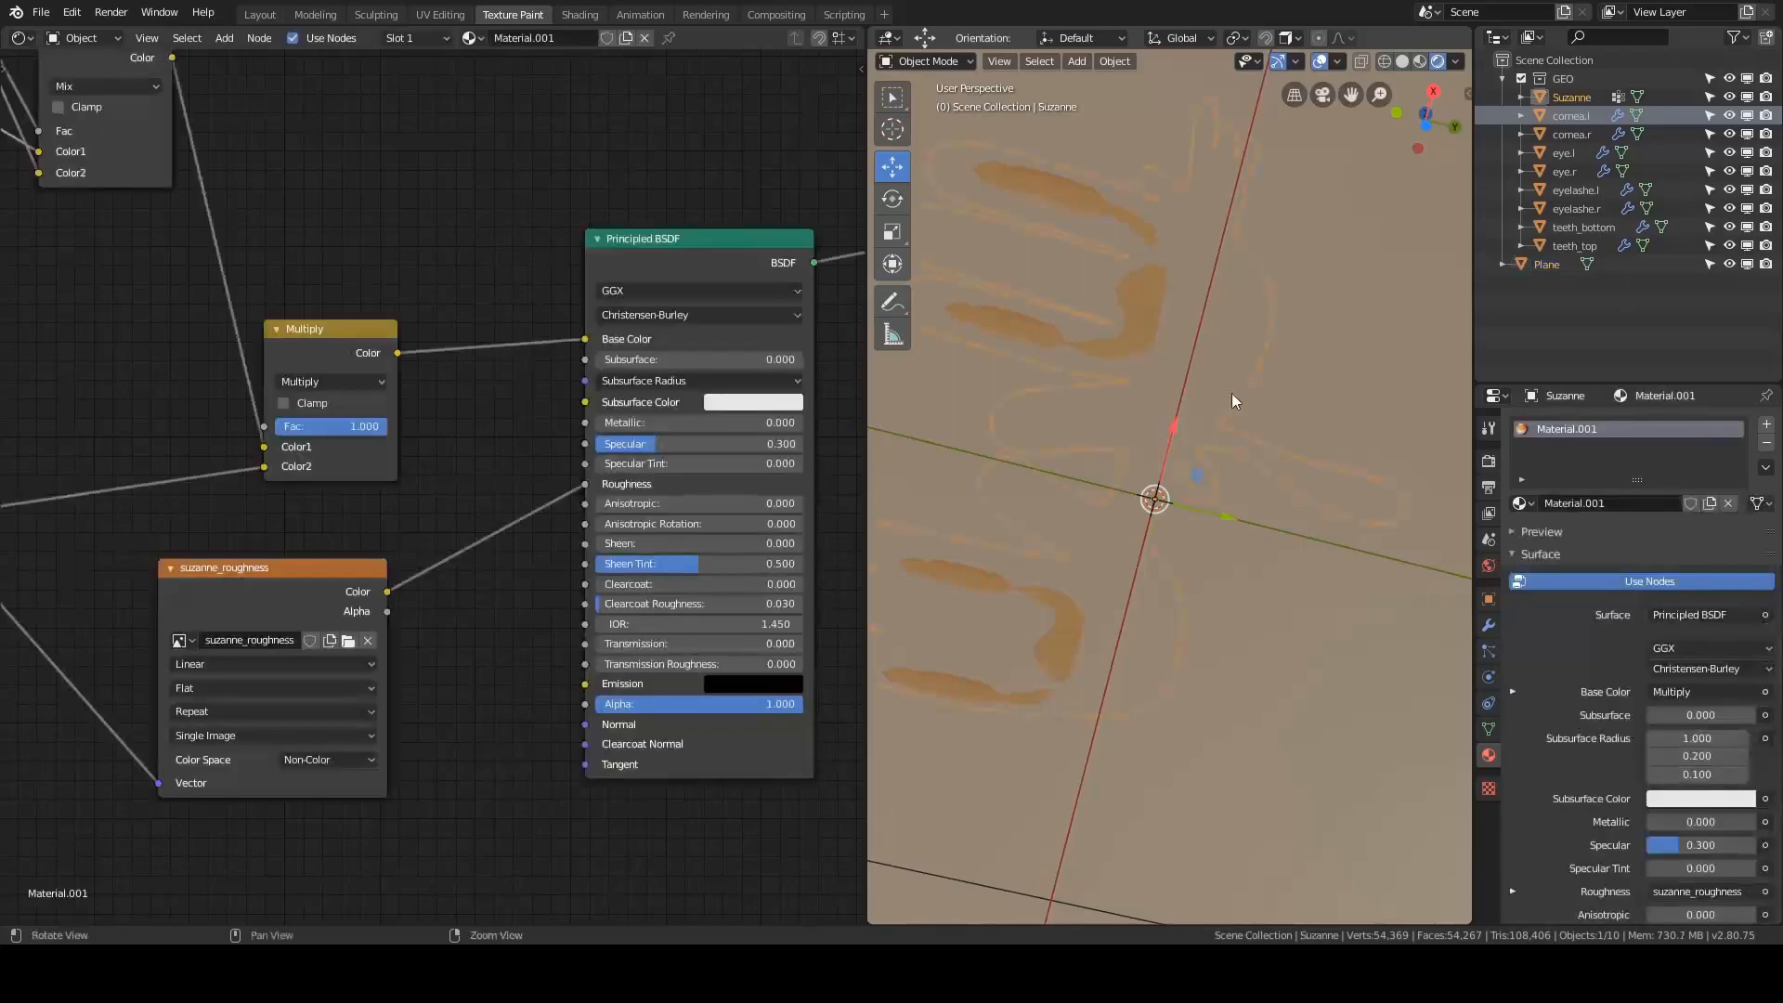
pyautogui.moveTo(1231, 393); pyautogui.dragTo(1156, 492, button='middle')
pyautogui.press('`')
pyautogui.click(1296, 472)
pyautogui.keyDown('shift'); pyautogui.moveTo(1255, 565); pyautogui.dragTo(1166, 348, button='middle'); pyautogui.keyUp('shift')
pyautogui.scroll(6, 1166, 347)
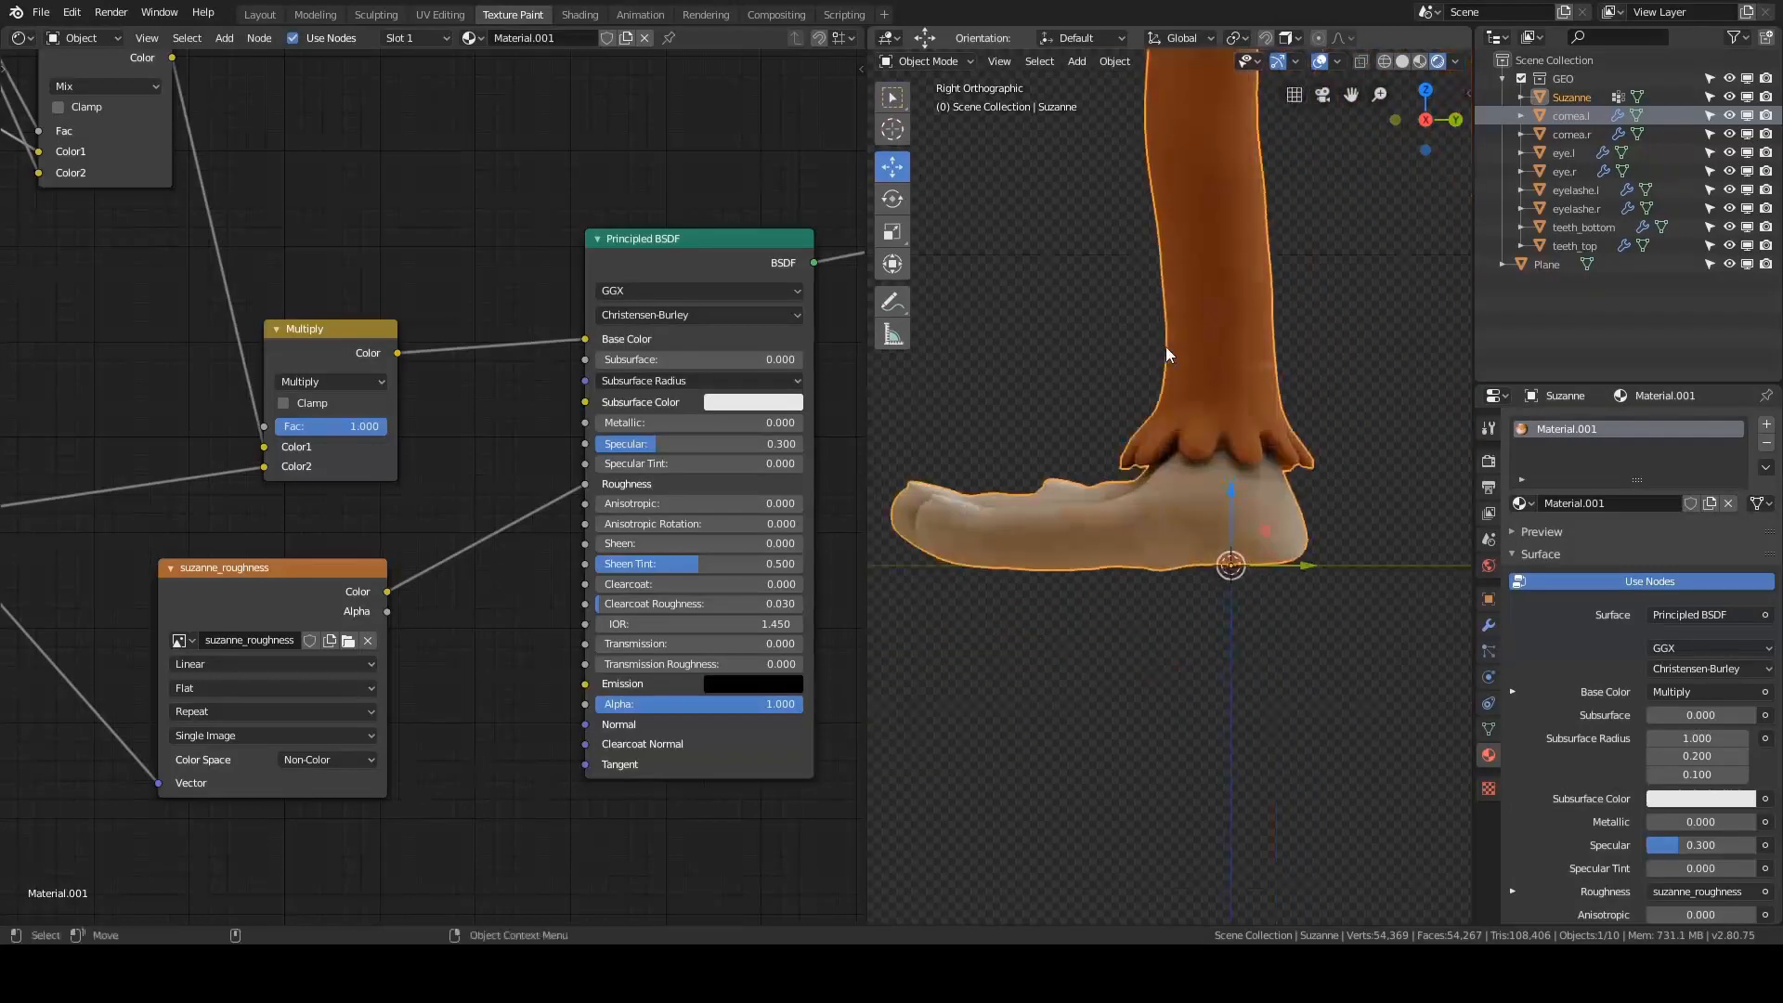
pyautogui.keyDown('shift'); pyautogui.moveTo(1169, 419); pyautogui.dragTo(1149, 299, button='middle'); pyautogui.keyUp('shift')
pyautogui.scroll(-2, 1154, 306)
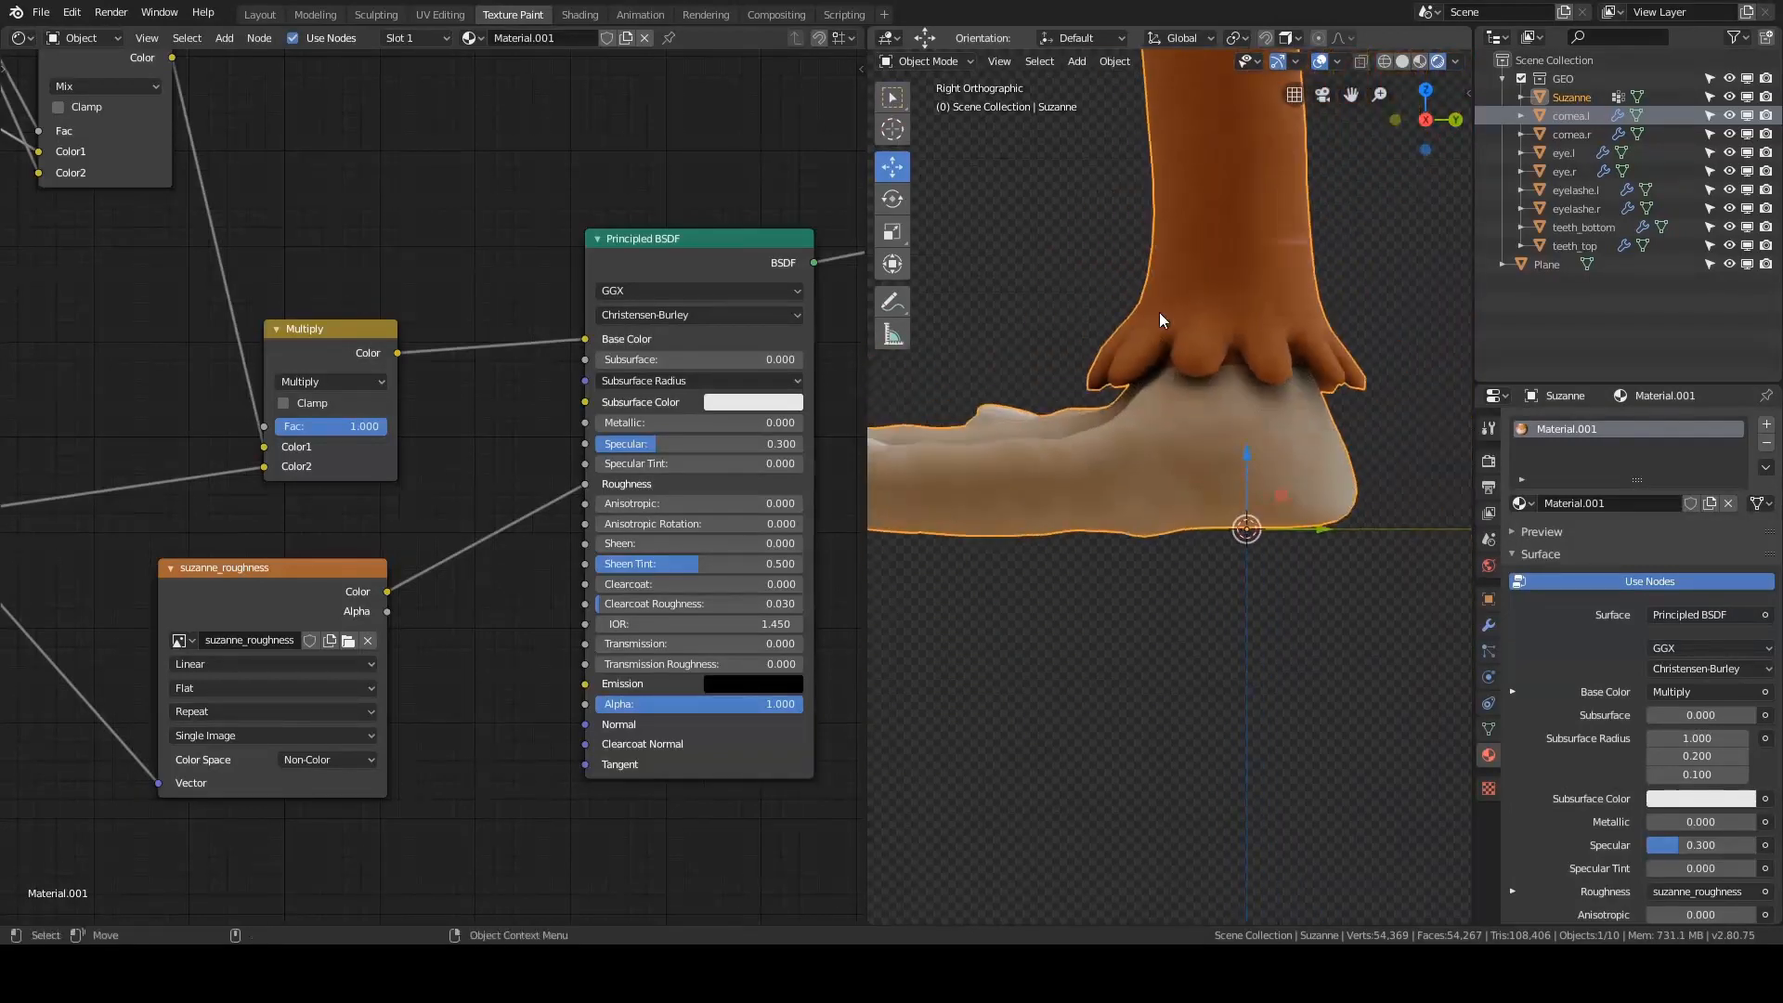
pyautogui.press('`')
pyautogui.click(1144, 286)
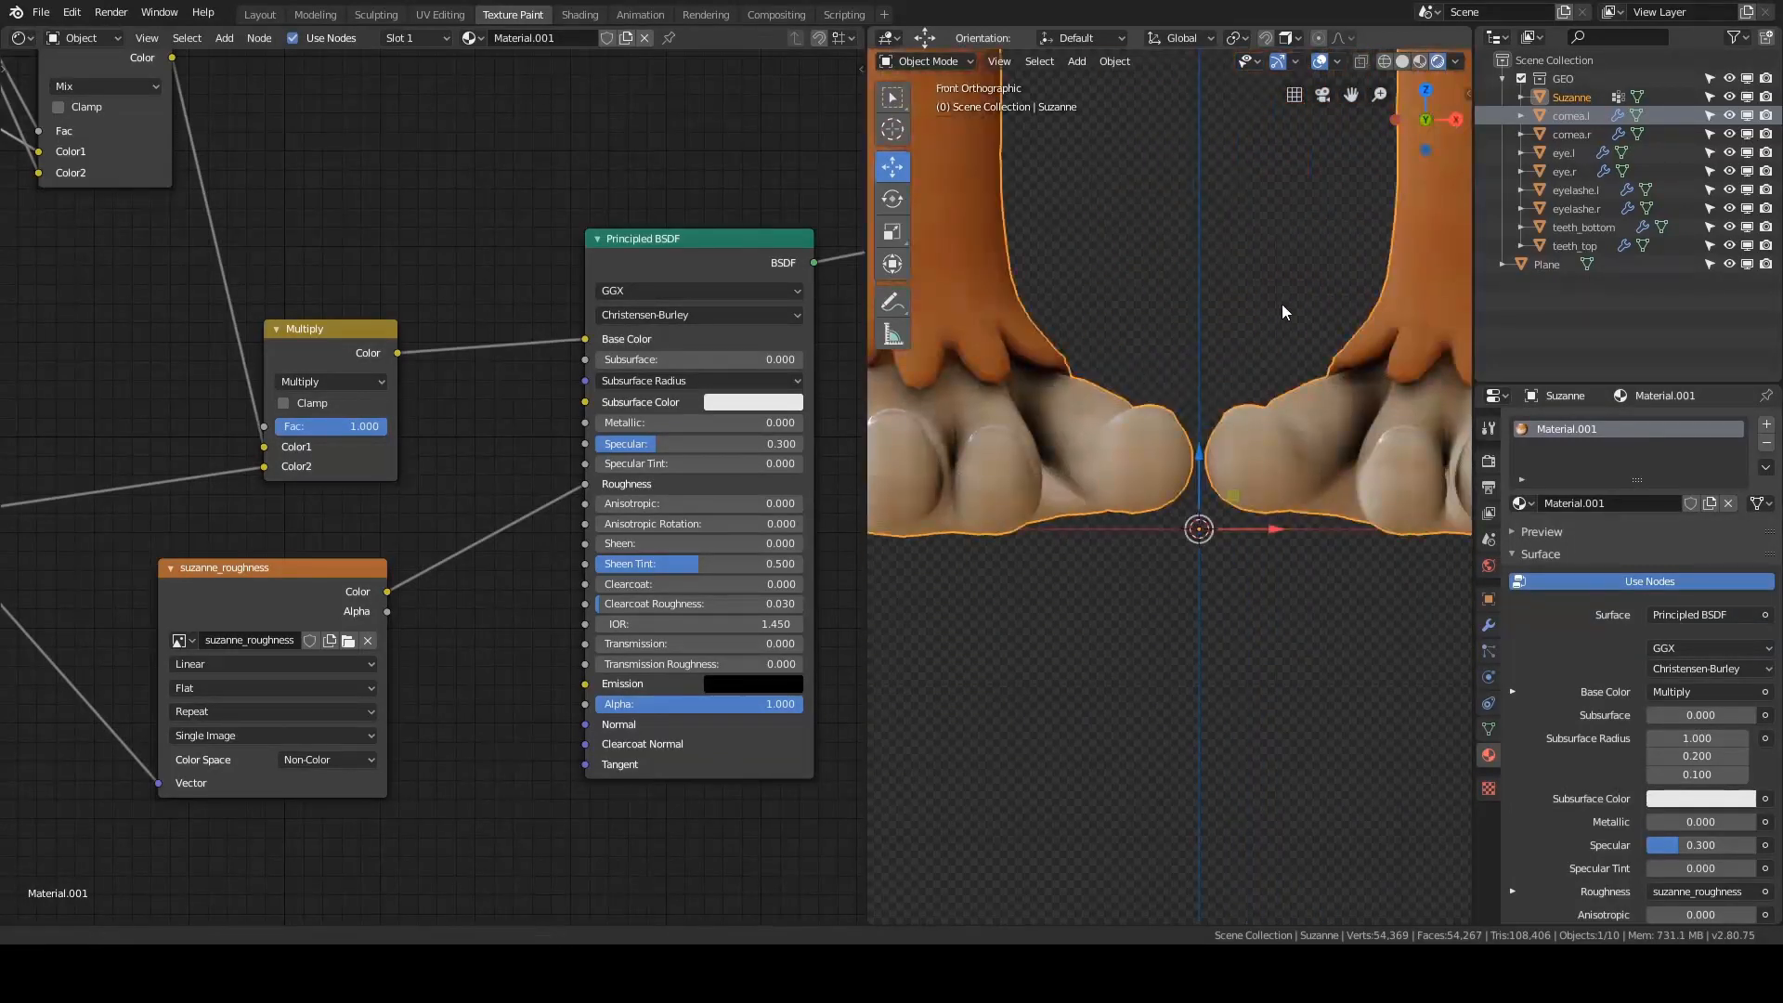
pyautogui.keyDown('shift'); pyautogui.moveTo(1281, 308); pyautogui.dragTo(1122, 282, button='middle'); pyautogui.keyUp('shift')
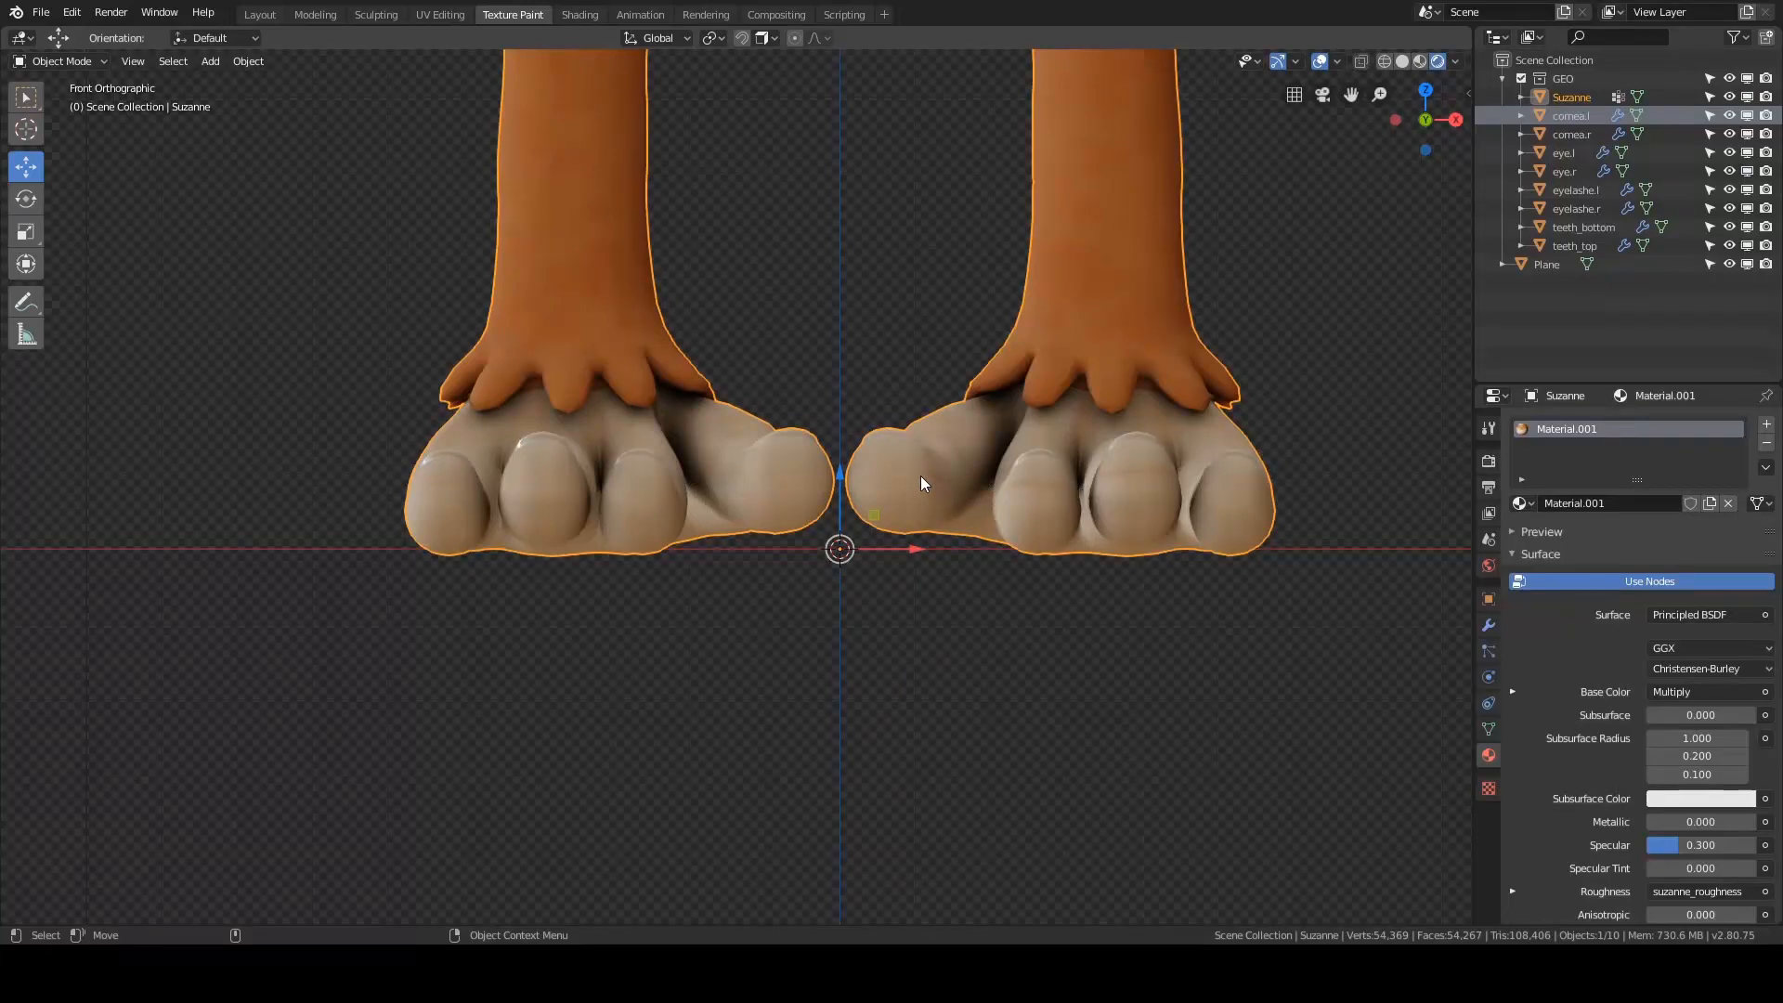
# - Enter Edit Mode on Suzanne and, with face selection, select a face loop on the big toe of the character's left foot
pyautogui.press('Tab')
pyautogui.click(922, 423)
pyautogui.hotkey('alt', 'a')
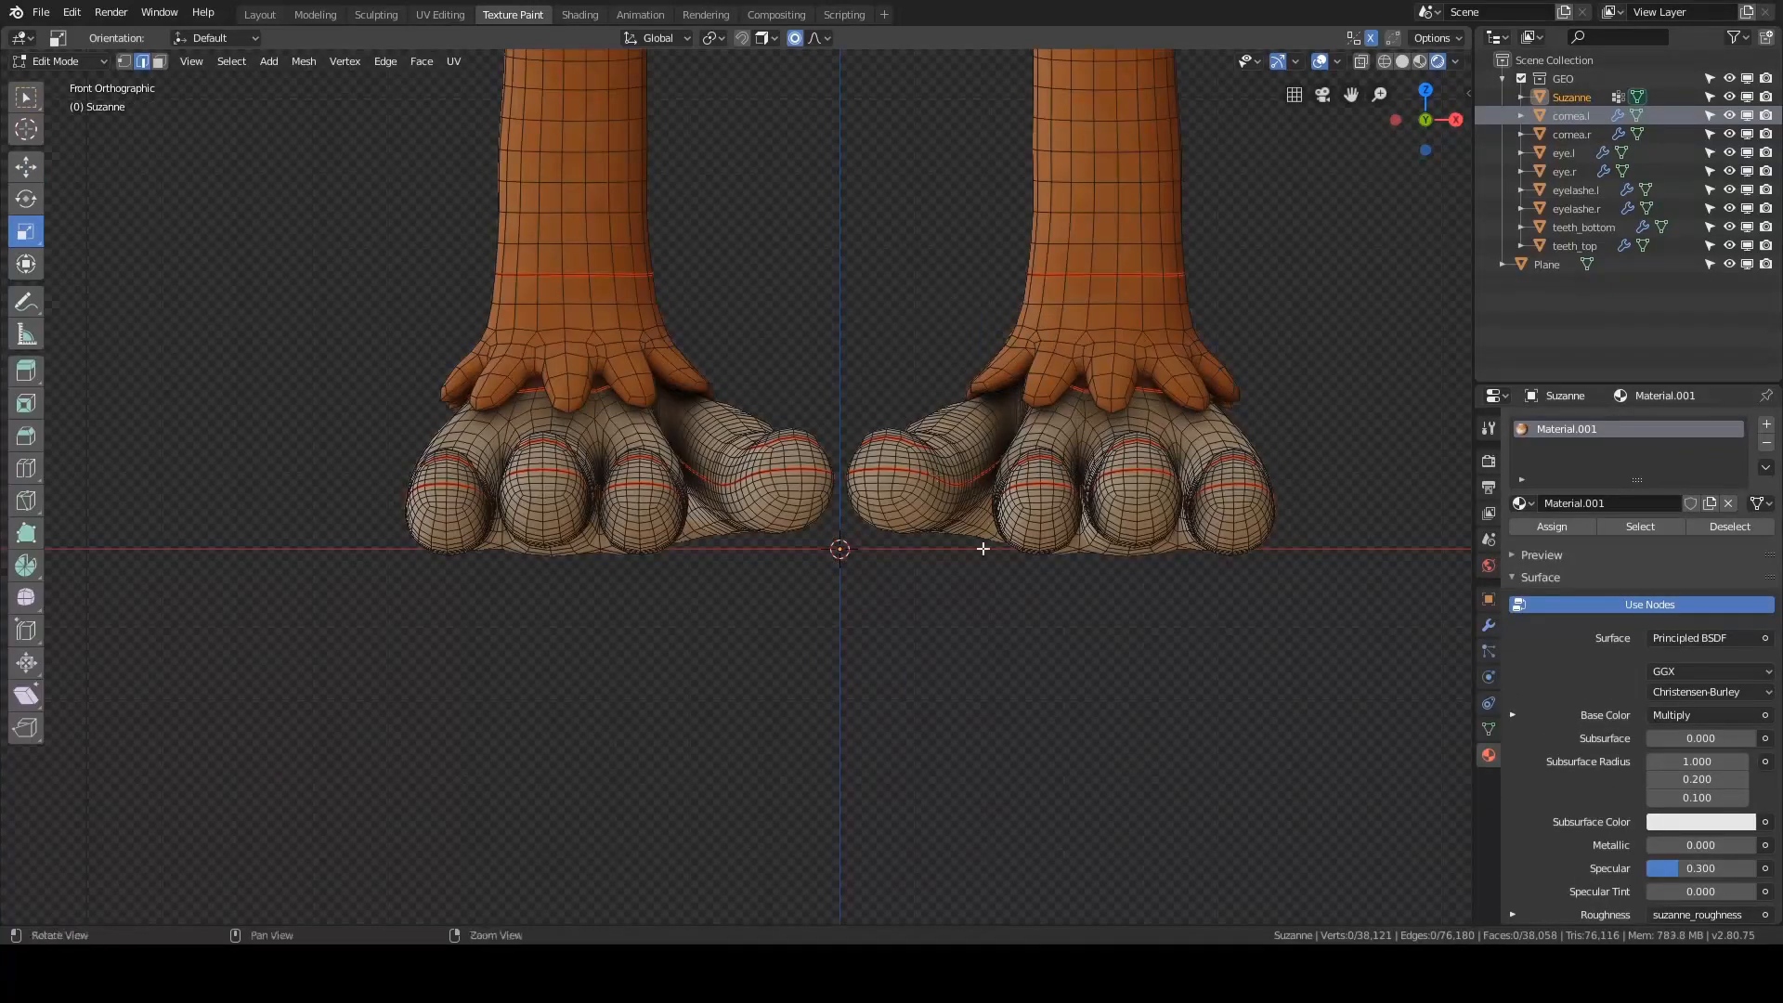
pyautogui.press('3')
pyautogui.moveTo(982, 548); pyautogui.dragTo(983, 711, button='middle')
pyautogui.press('a')
pyautogui.hotkey('alt', 'a')
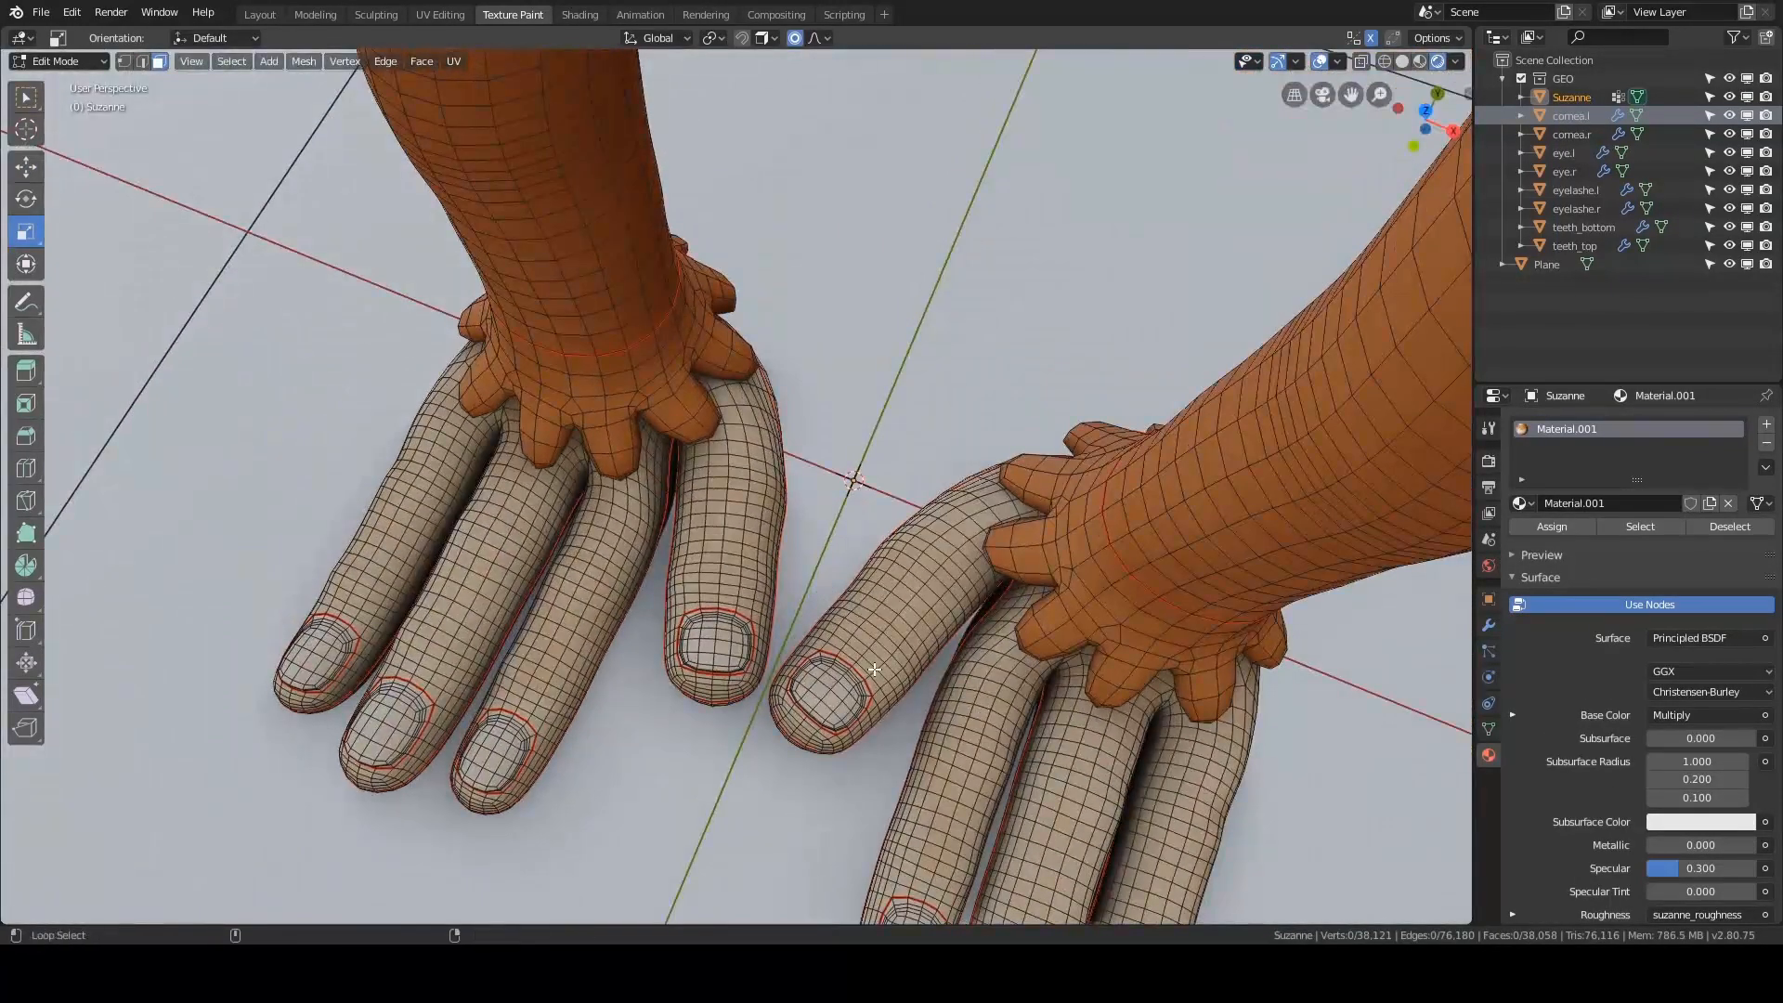
pyautogui.keyDown('alt'); pyautogui.click(874, 668); pyautogui.keyUp('alt')
pyautogui.press('a')
pyautogui.hotkey('alt', 'a')
pyautogui.keyDown('alt'); pyautogui.click(873, 671); pyautogui.keyUp('alt')
# - Grow the face selection repeatedly until it covers most of the big toe, and frame the feet in front view
pyautogui.keyDown('shift'); pyautogui.moveTo(1054, 647); pyautogui.dragTo(1069, 563, button='middle'); pyautogui.keyUp('shift')
pyautogui.press('ctrl+KP_Add')
pyautogui.press('ctrl+KP_Add')
pyautogui.press('ctrl+KP_Add')
pyautogui.press('ctrl+KP_Add')
pyautogui.press('ctrl+KP_Add')
pyautogui.press('ctrl+KP_Add')
pyautogui.press('ctrl+KP_Add')
pyautogui.press('ctrl+KP_Add')
pyautogui.press('ctrl+KP_Add')
pyautogui.press('ctrl+KP_Add')
pyautogui.press('ctrl+KP_Add')
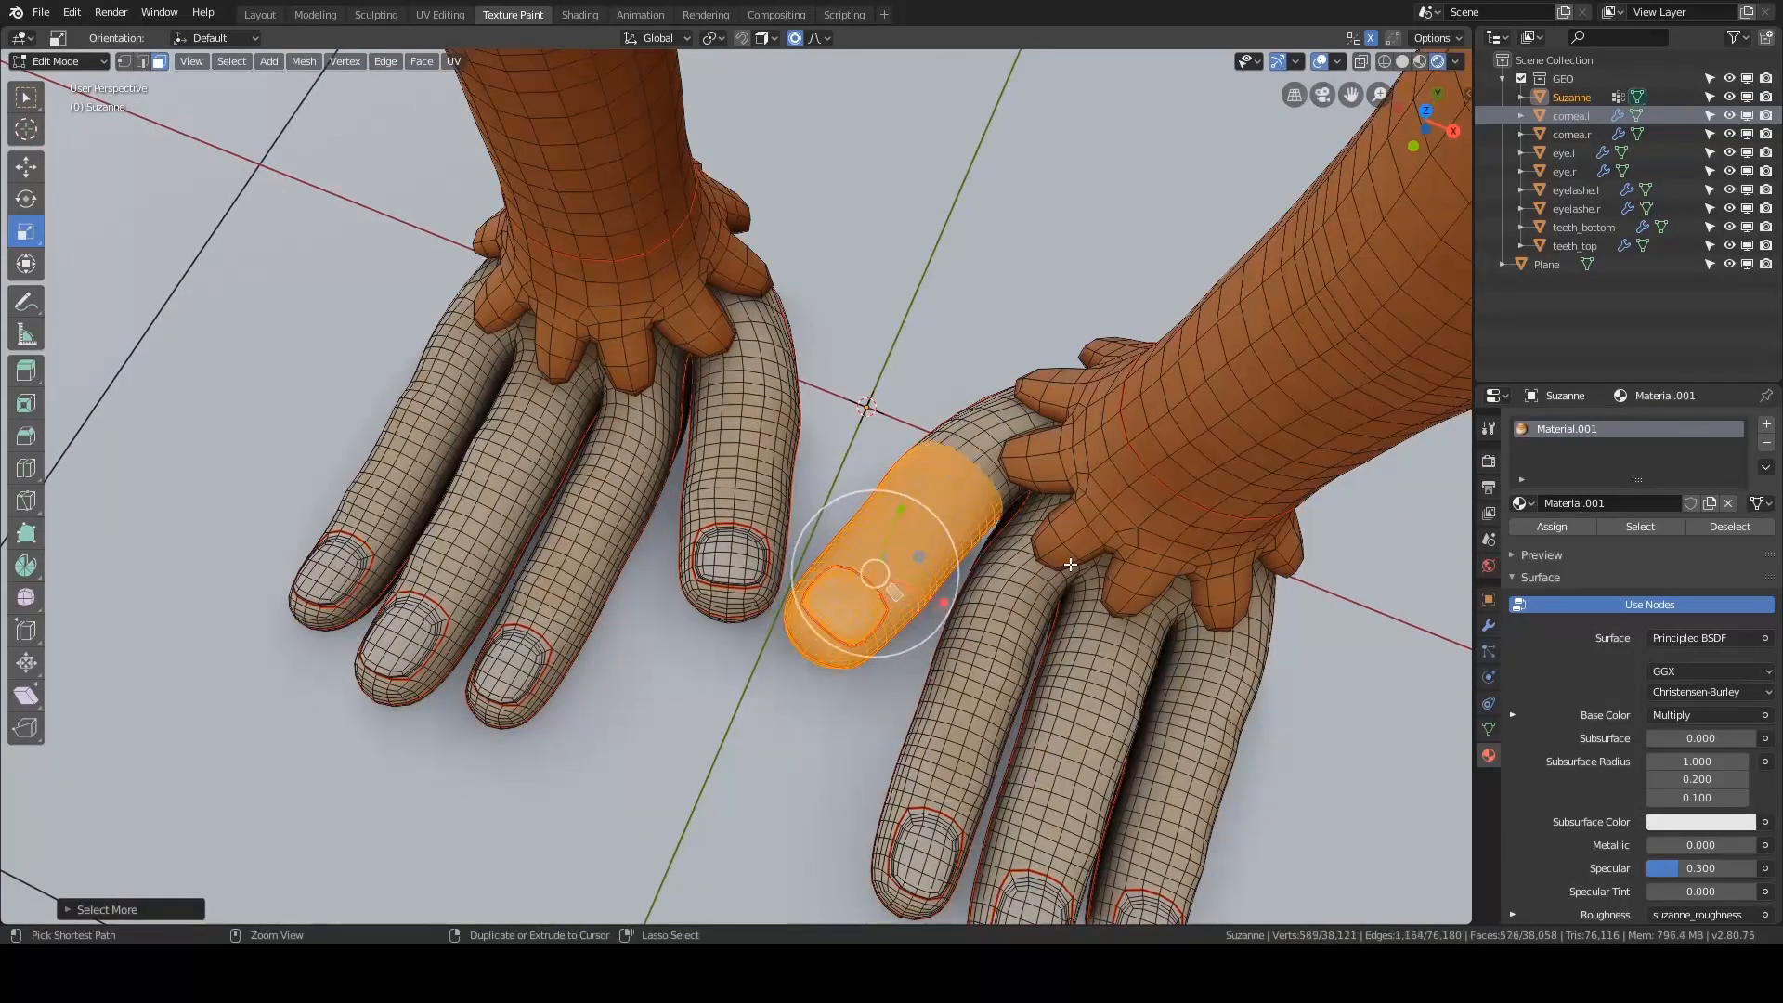
pyautogui.press('ctrl+KP_Add')
pyautogui.moveTo(1071, 561); pyautogui.dragTo(1087, 477, button='middle')
pyautogui.click(977, 429)
pyautogui.scroll(2, 1030, 478)
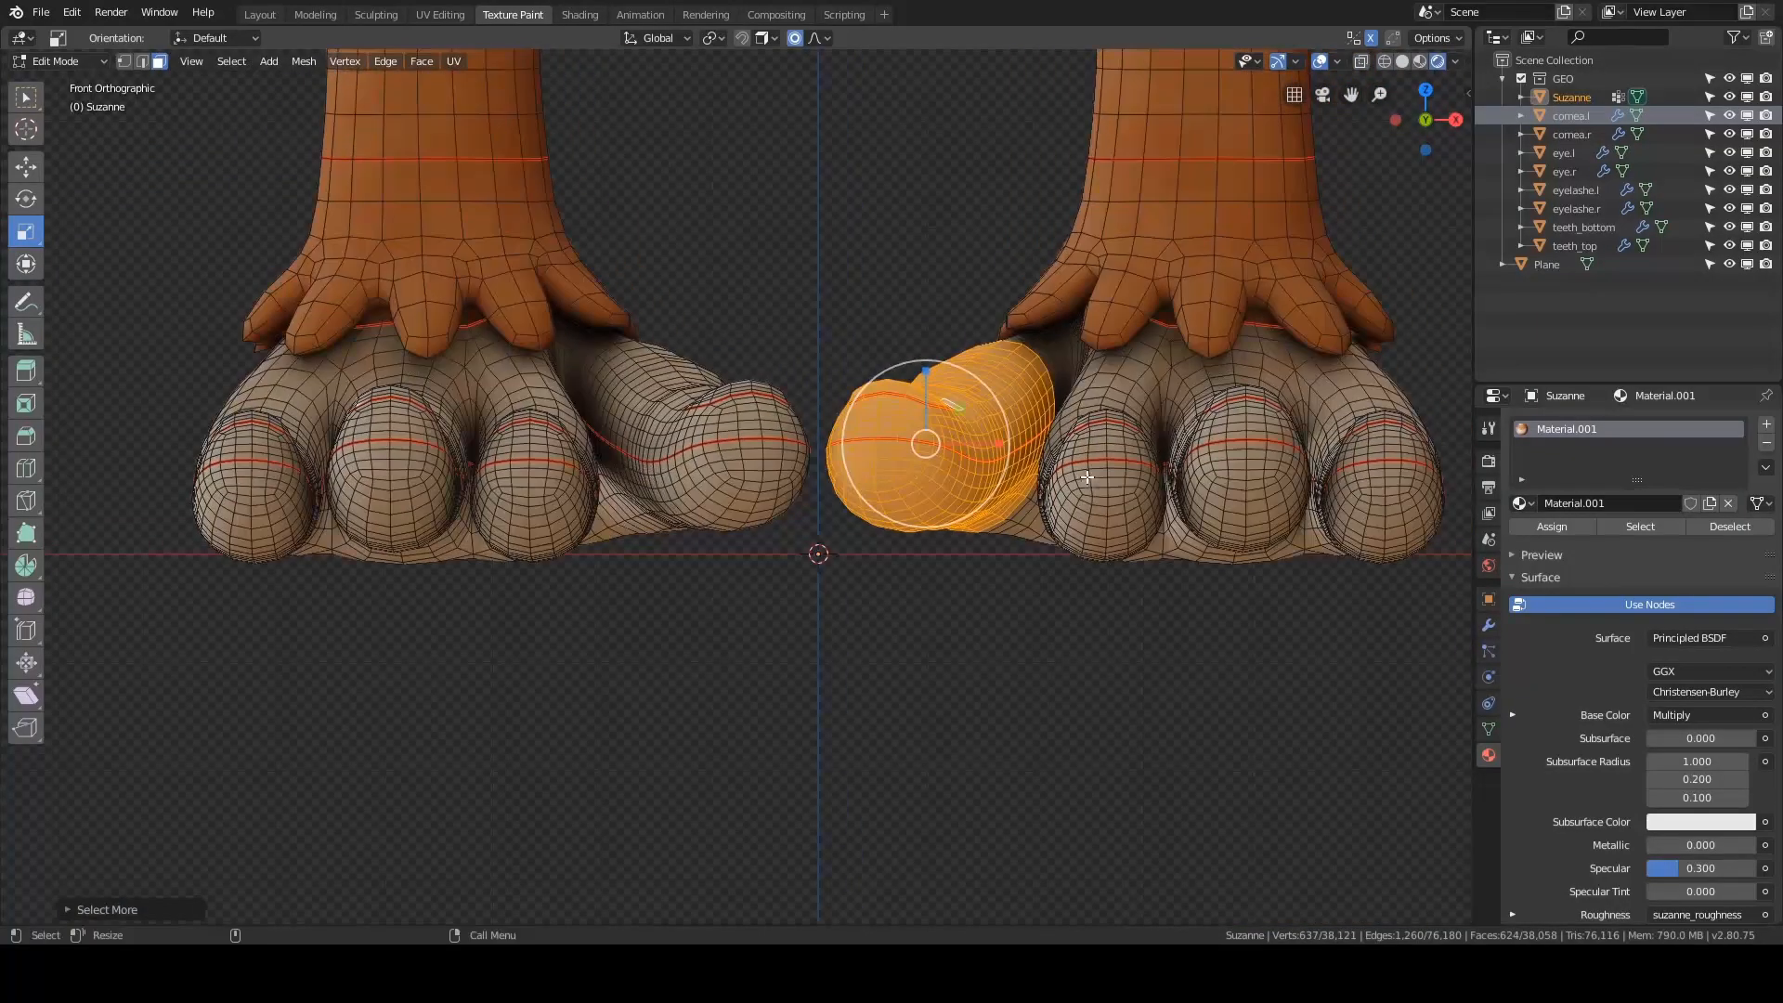
pyautogui.press('g')
pyautogui.press('z')
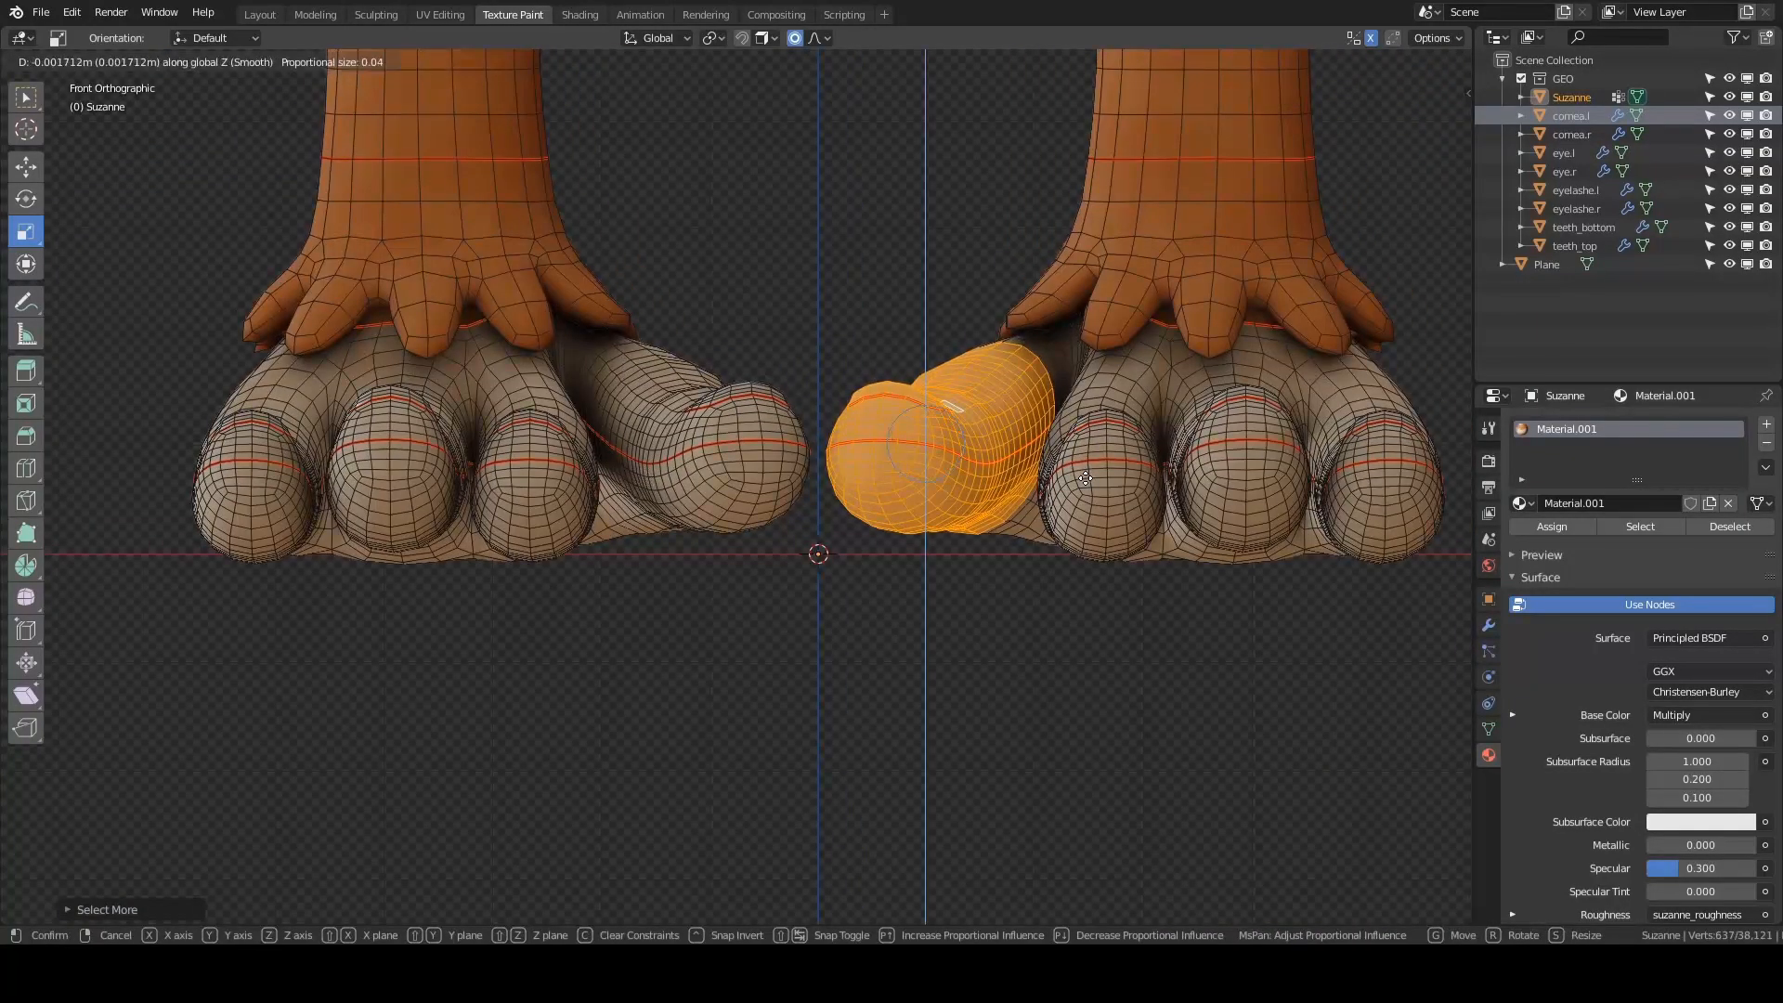
pyautogui.scroll(-7, 1085, 478)
pyautogui.scroll(-4, 1082, 487)
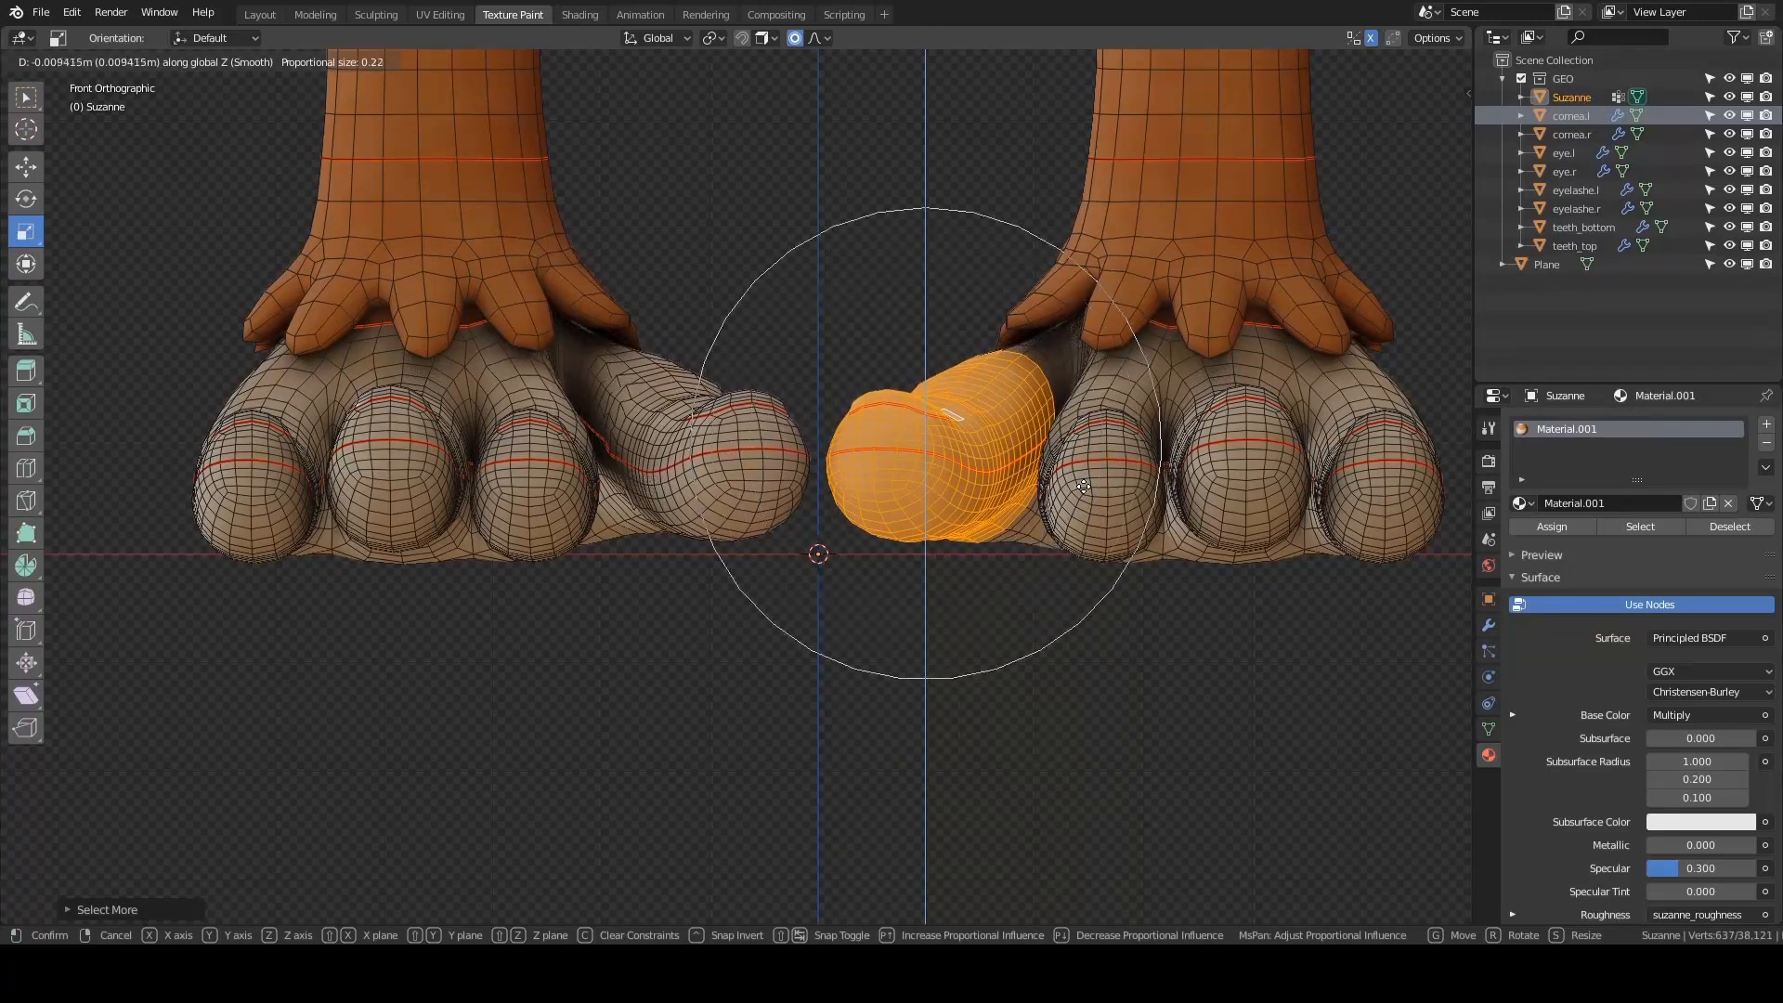
pyautogui.scroll(-1, 1080, 495)
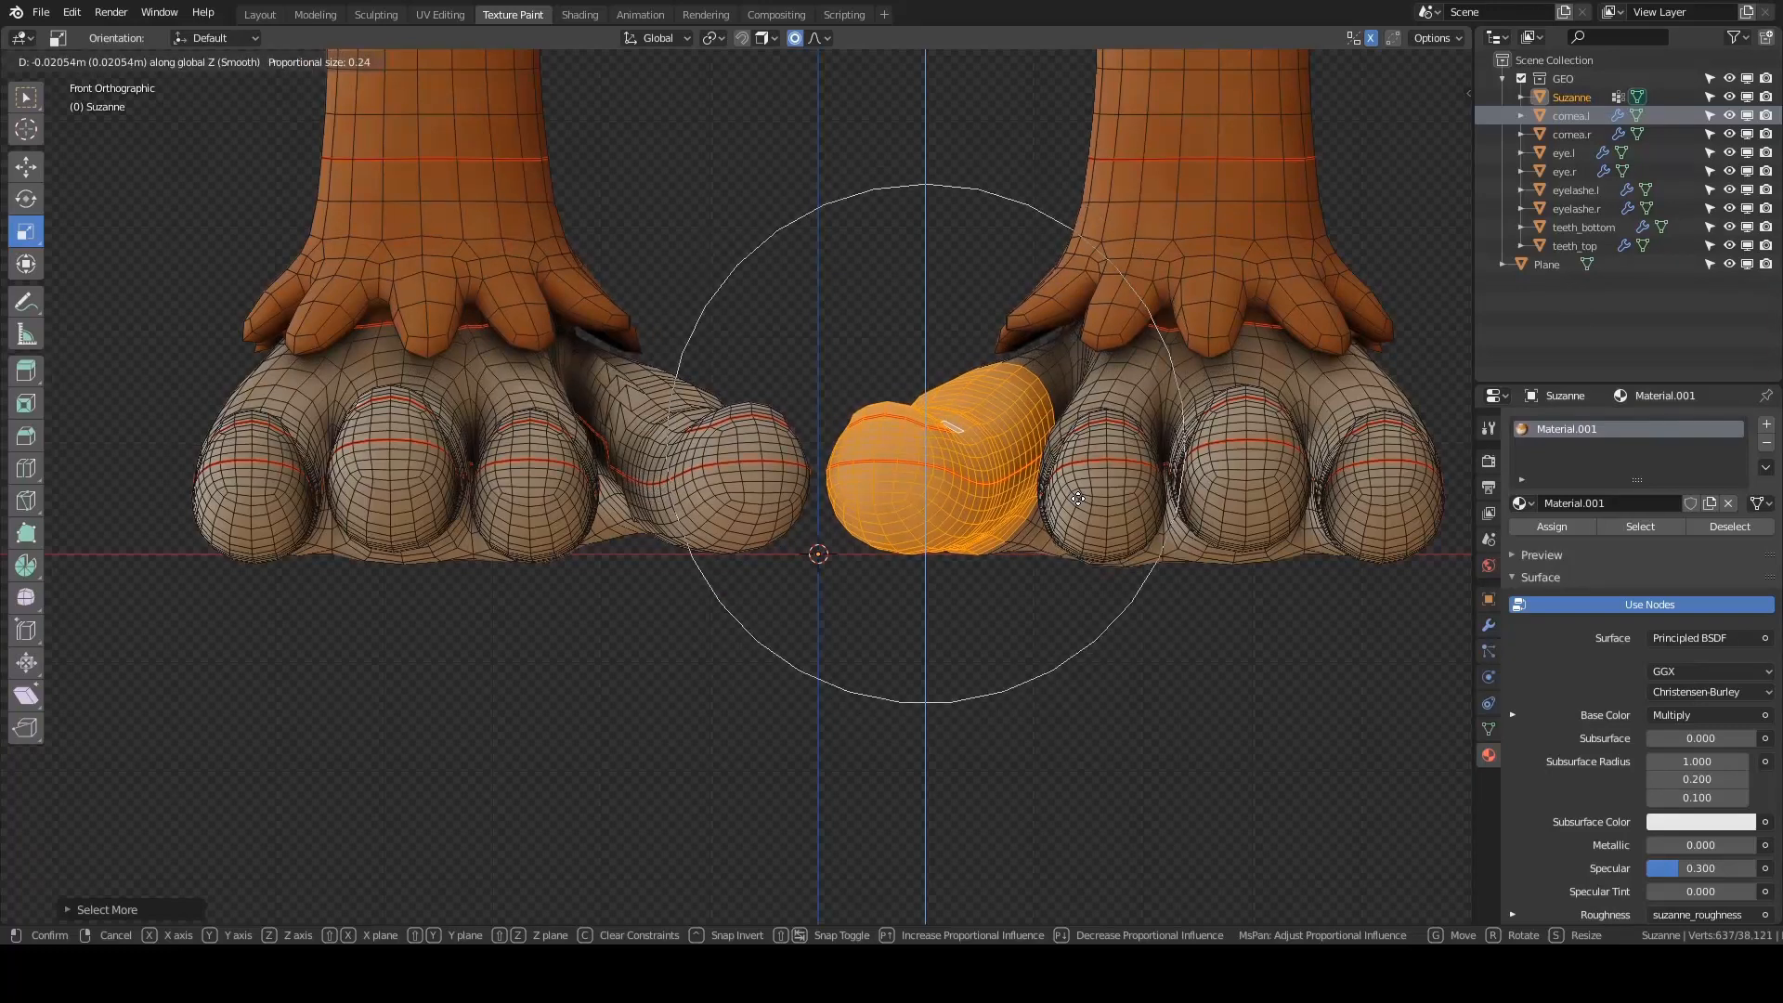
pyautogui.scroll(3, 1076, 492)
pyautogui.rightClick(1076, 492)
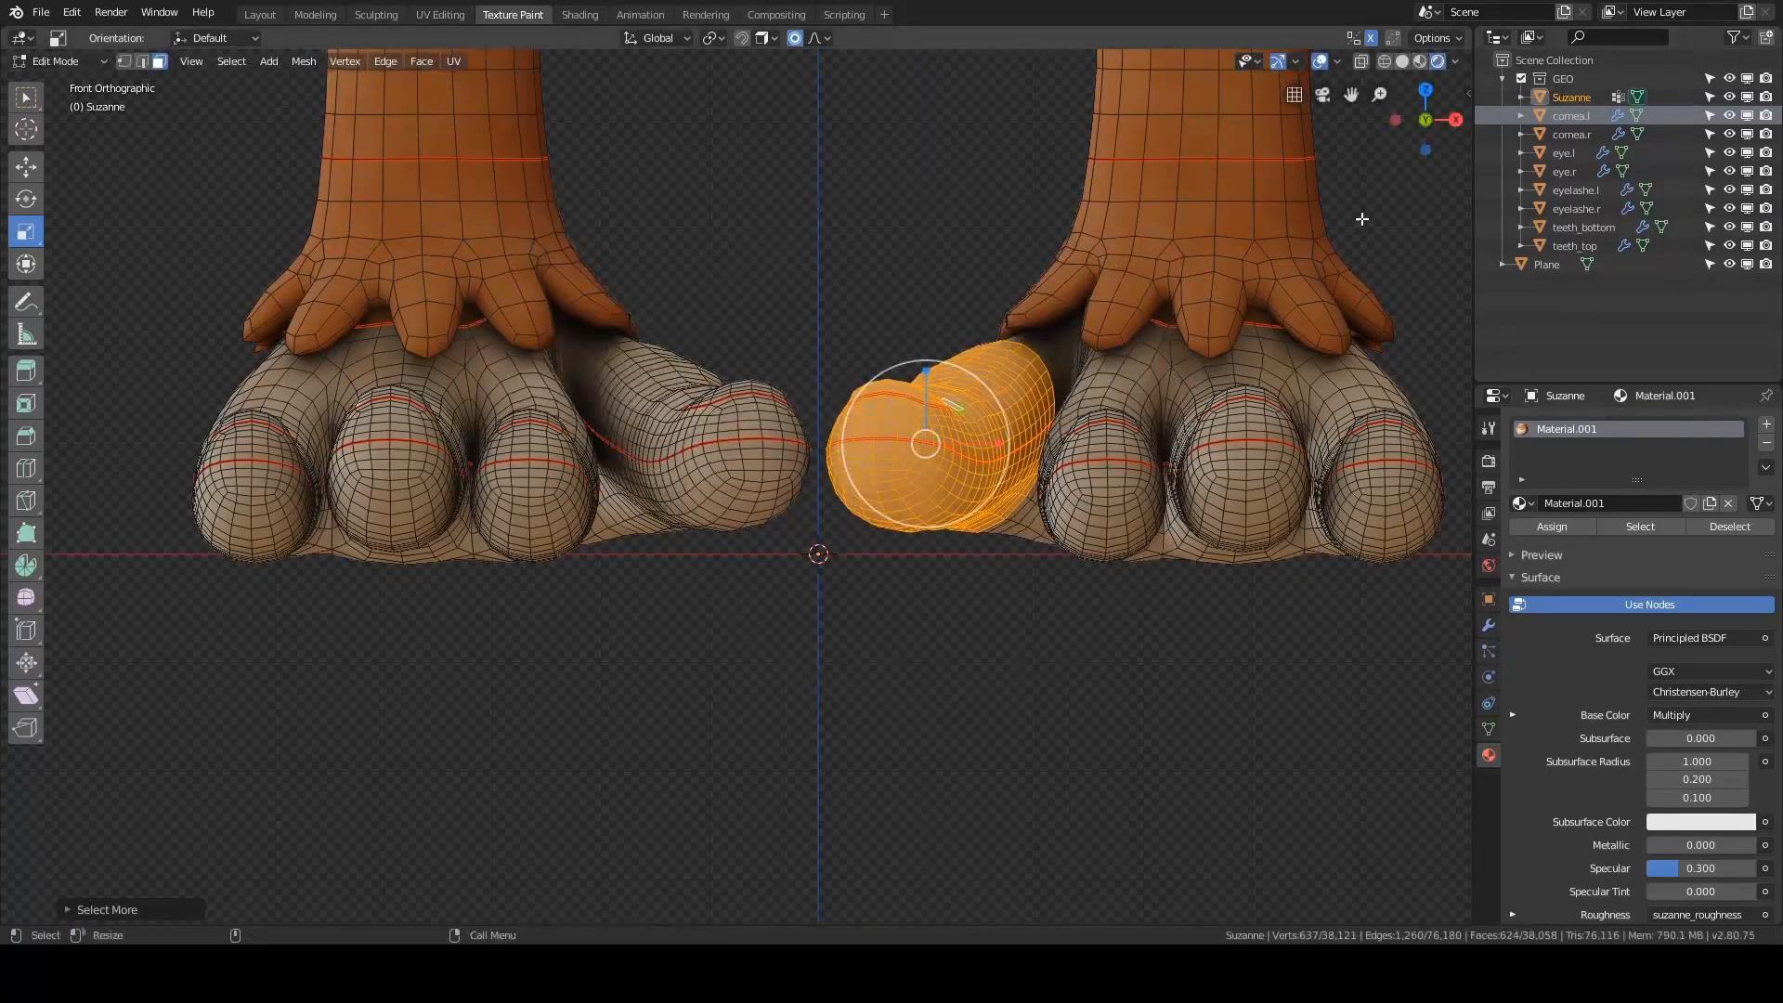
# - Show the sidebar's tool settings containing the mesh mirror options
pyautogui.press('n')
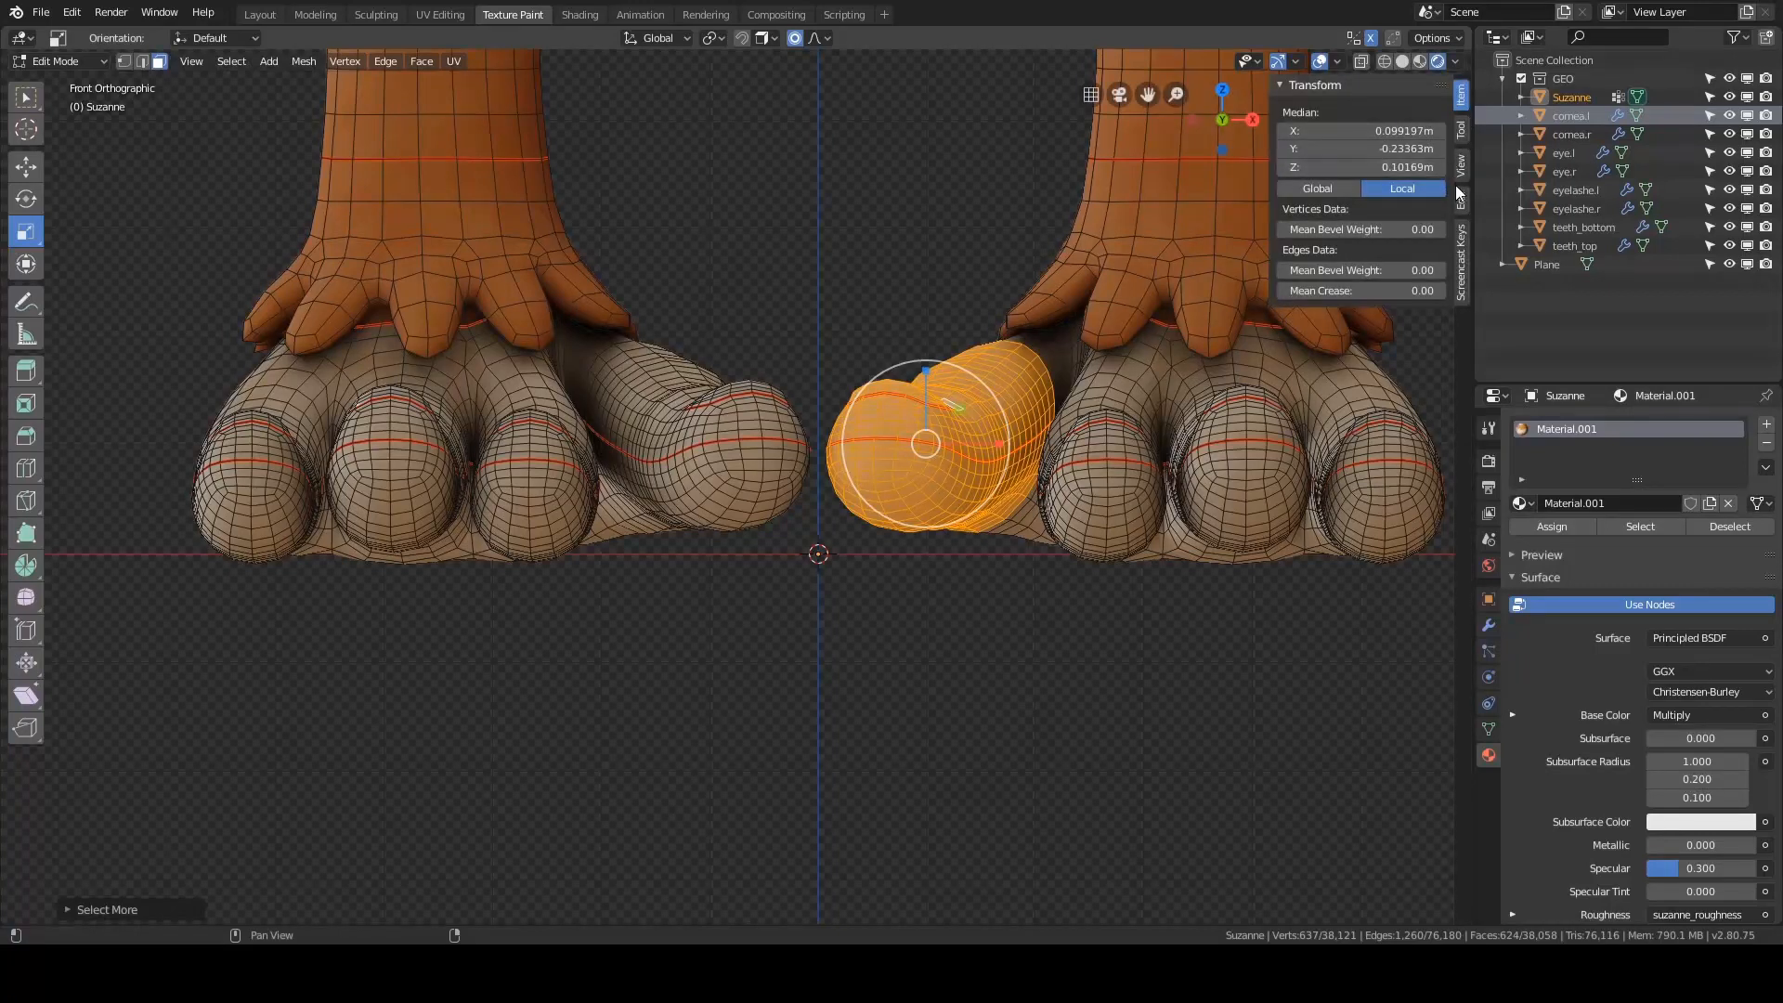
pyautogui.click(1461, 130)
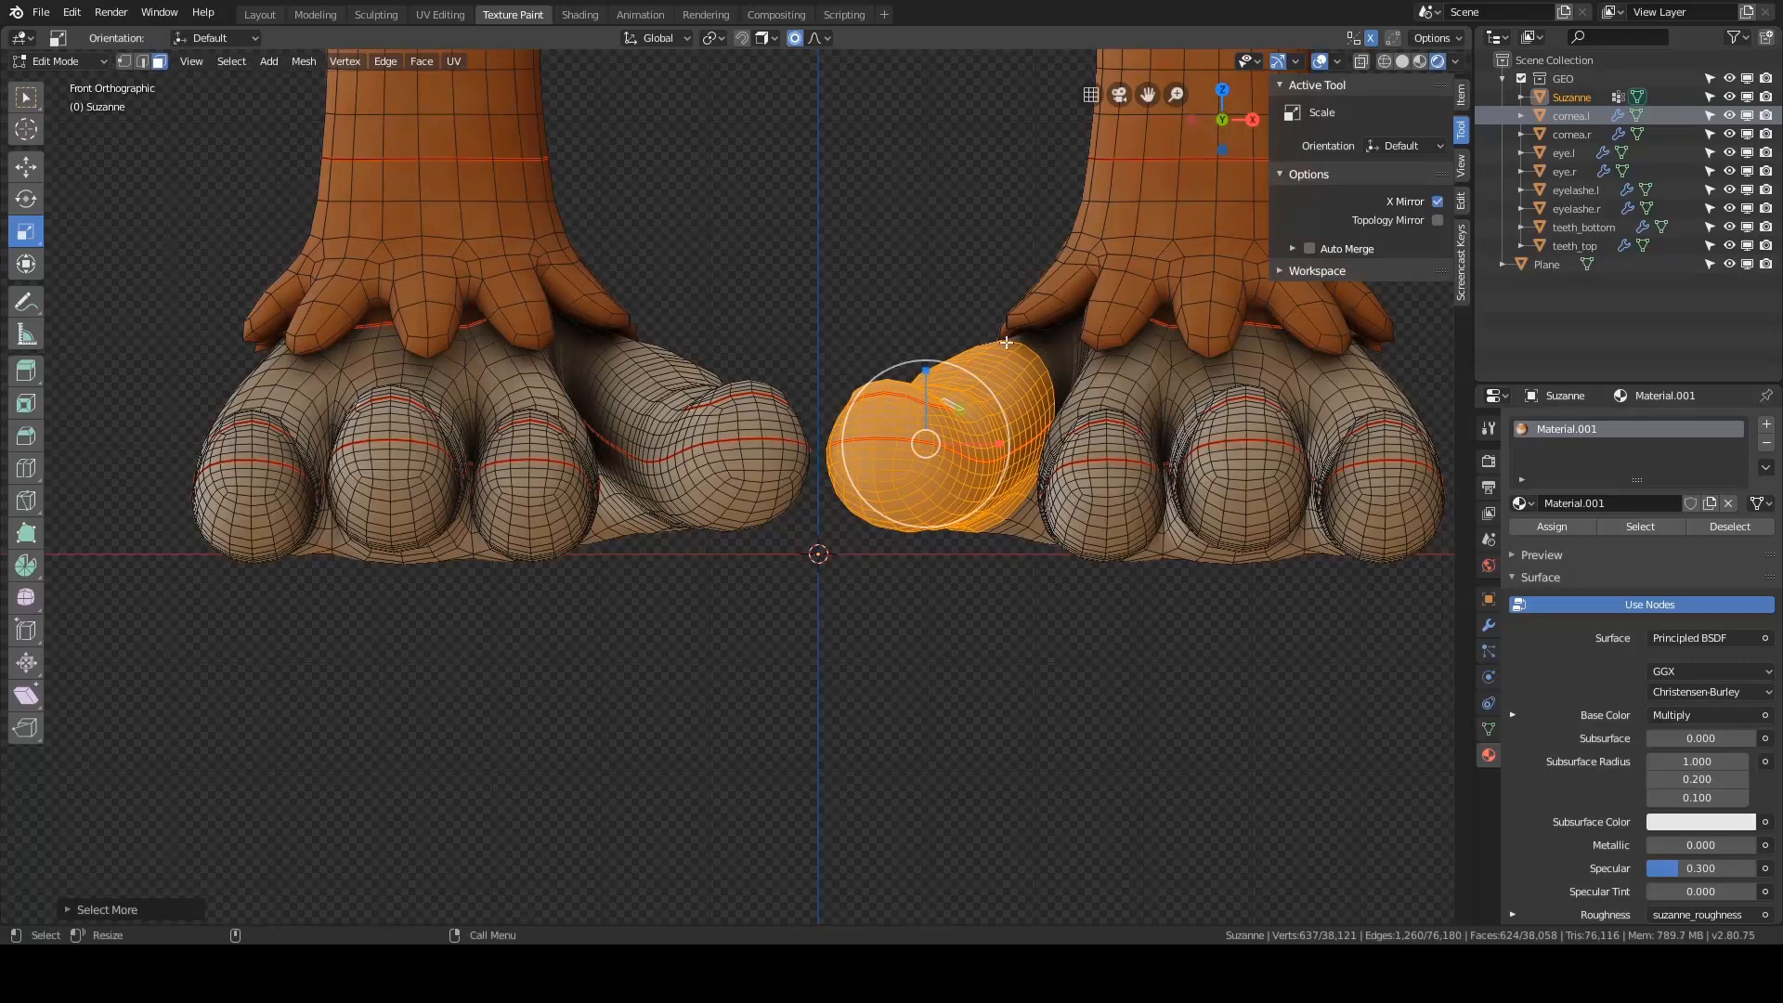
pyautogui.press('g')
pyautogui.press('z')
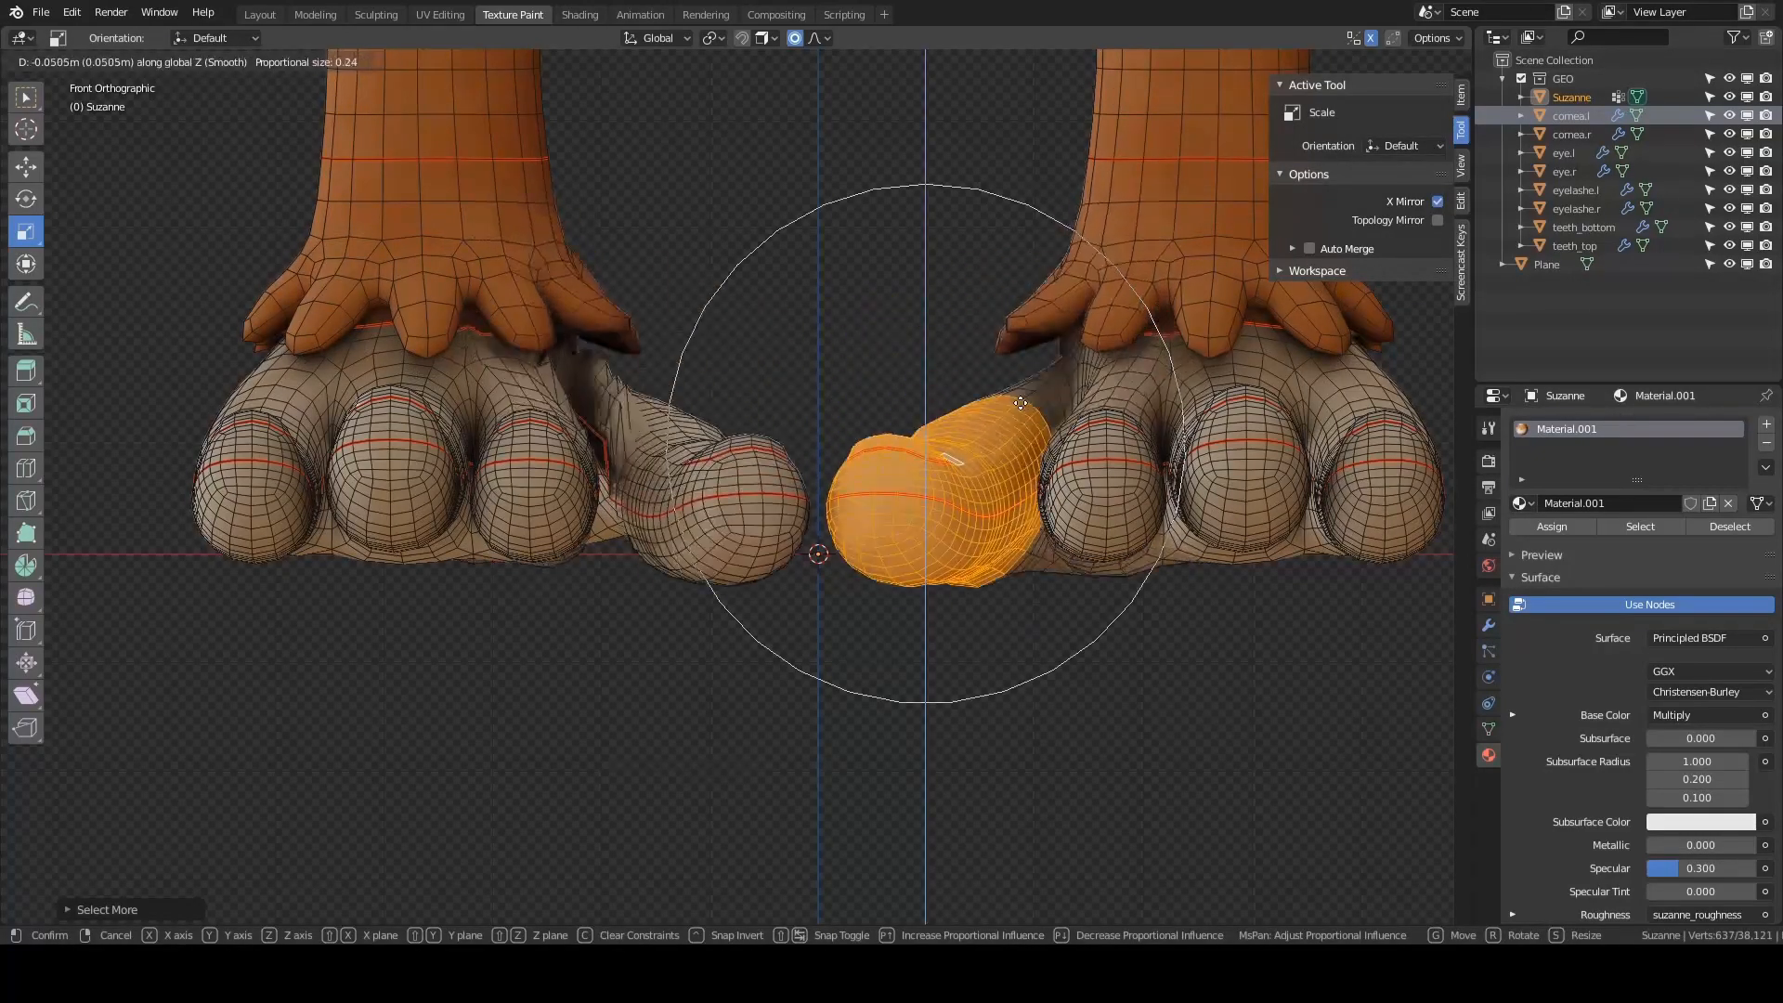
pyautogui.rightClick(1016, 350)
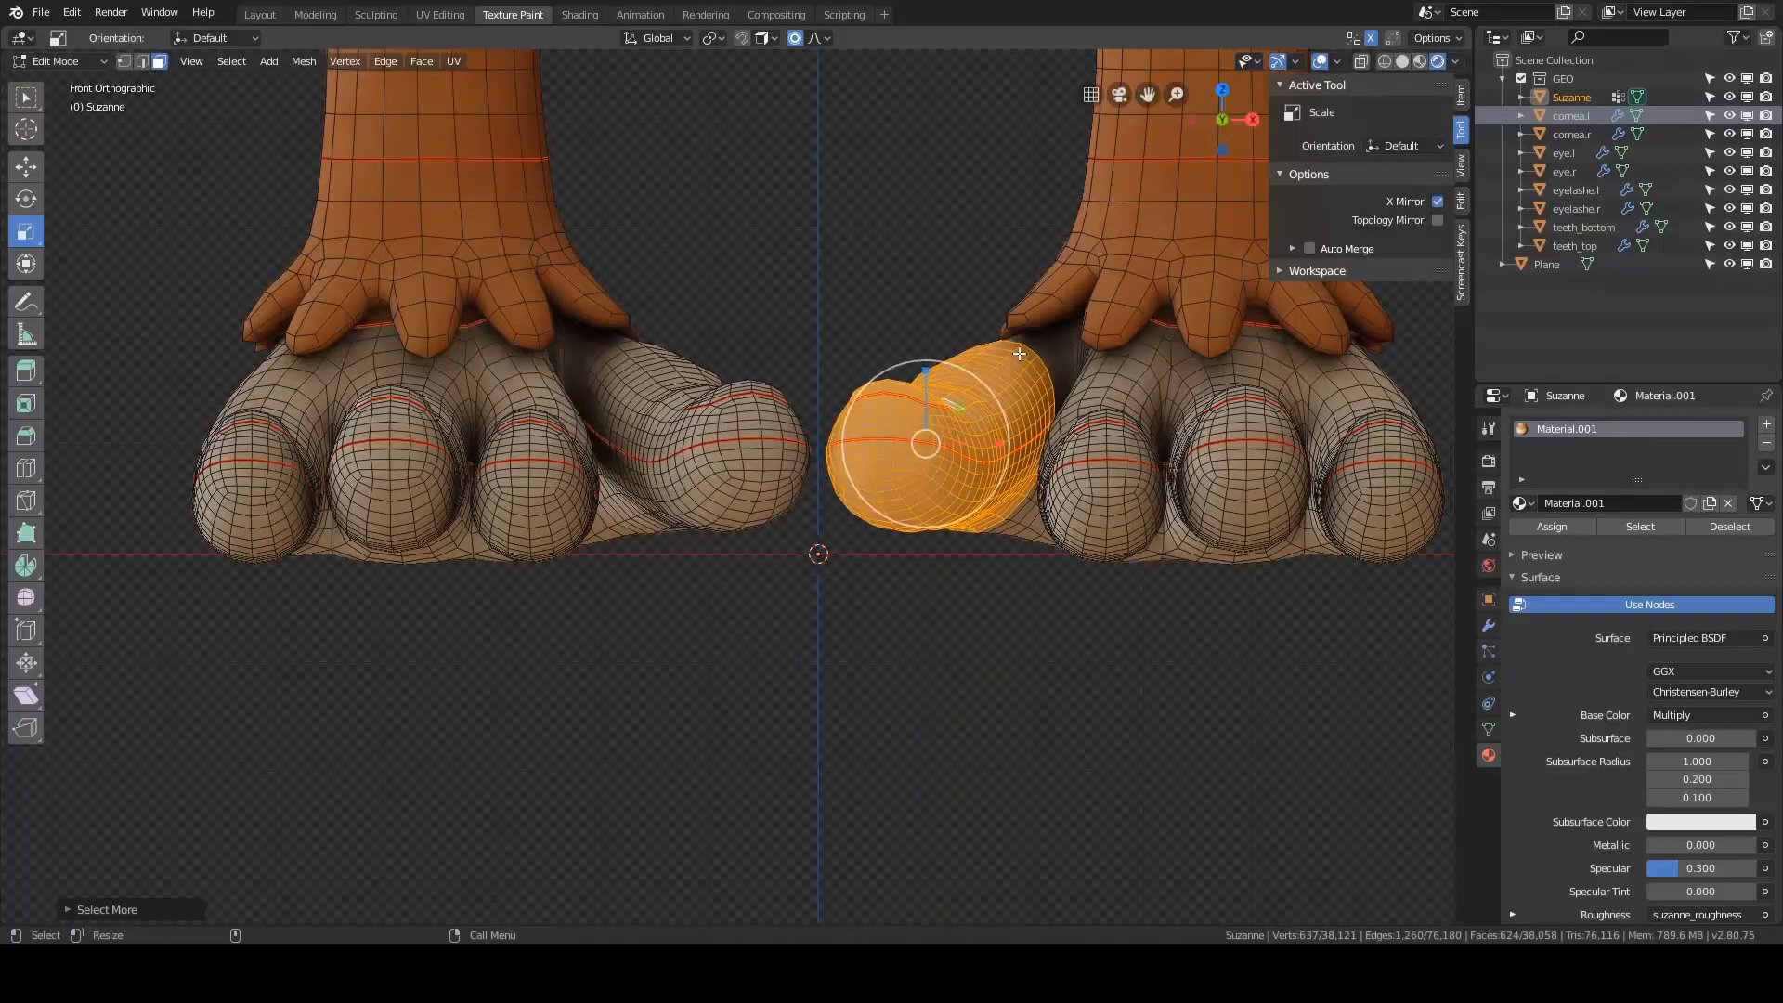
pyautogui.hotkey('alt', 'a')
pyautogui.click(794, 39)
pyautogui.hotkey('ctrl', 'z')
pyautogui.press('g')
pyautogui.press('z')
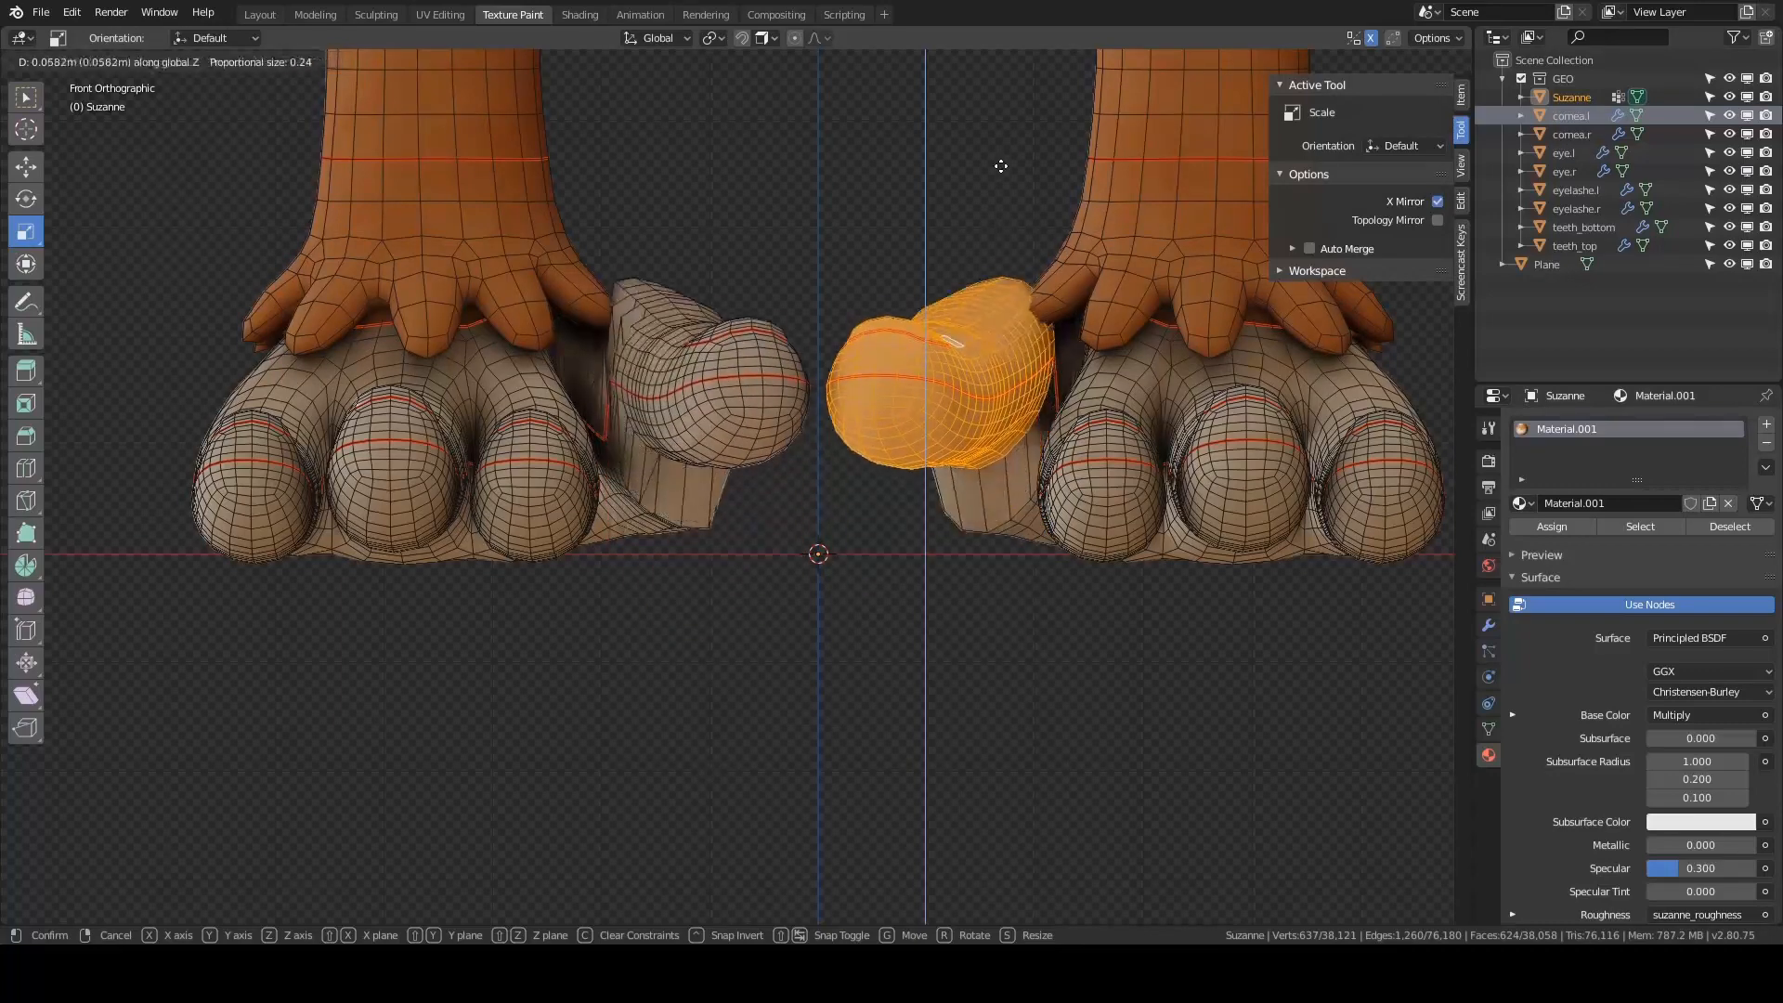
pyautogui.rightClick(1099, 286)
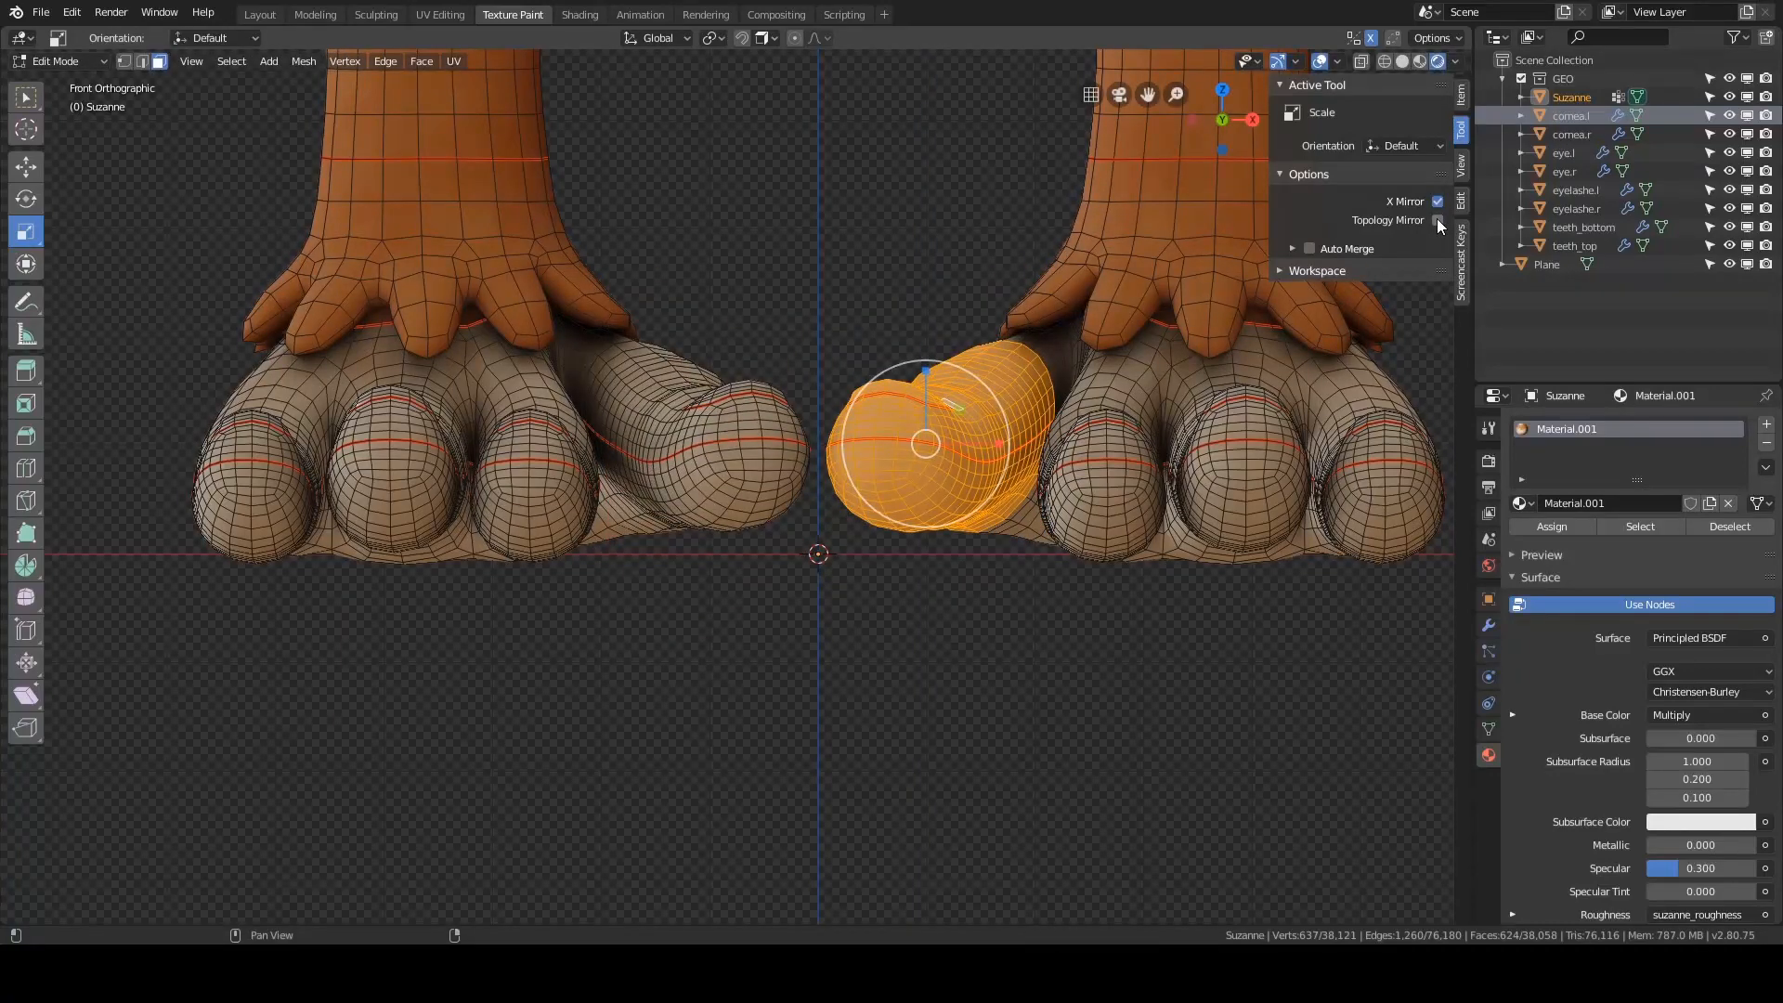
# - Enable Topology Mirror and lower the selected big toe about 0.018 m along Z with smooth proportional editing
pyautogui.keyDown('shift'); pyautogui.moveTo(1003, 231); pyautogui.dragTo(994, 261, button='middle'); pyautogui.keyUp('shift')
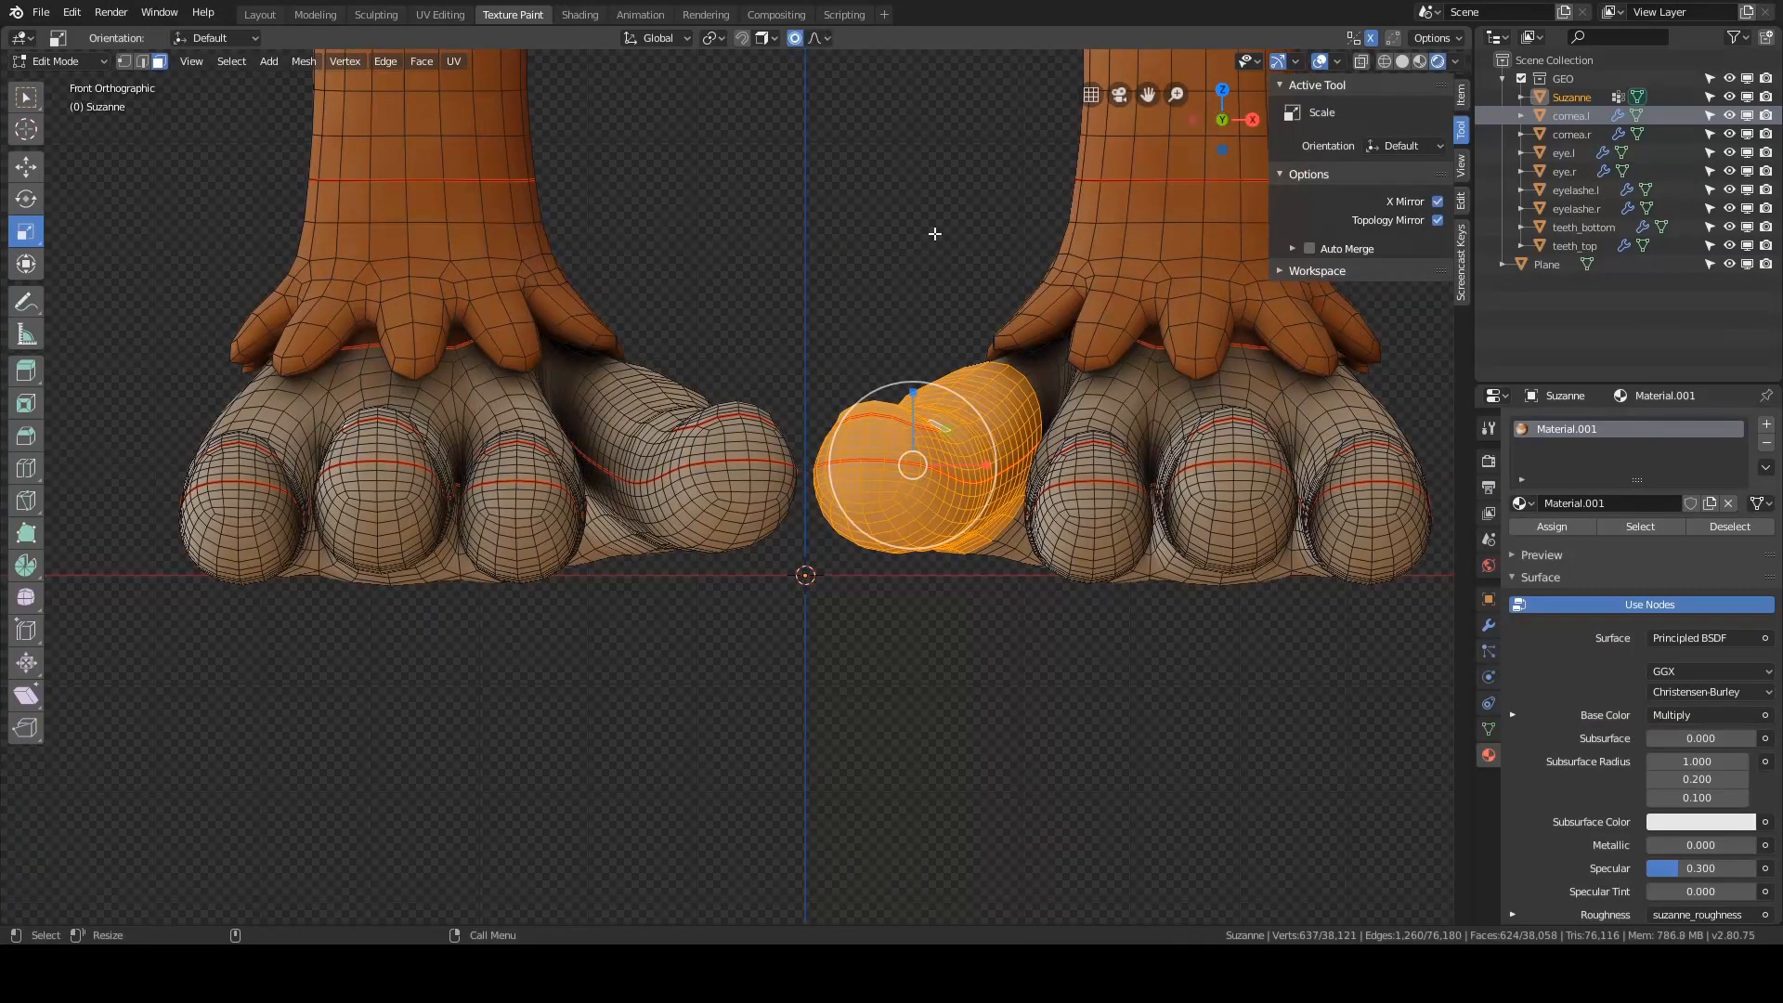
pyautogui.press('g')
pyautogui.press('z')
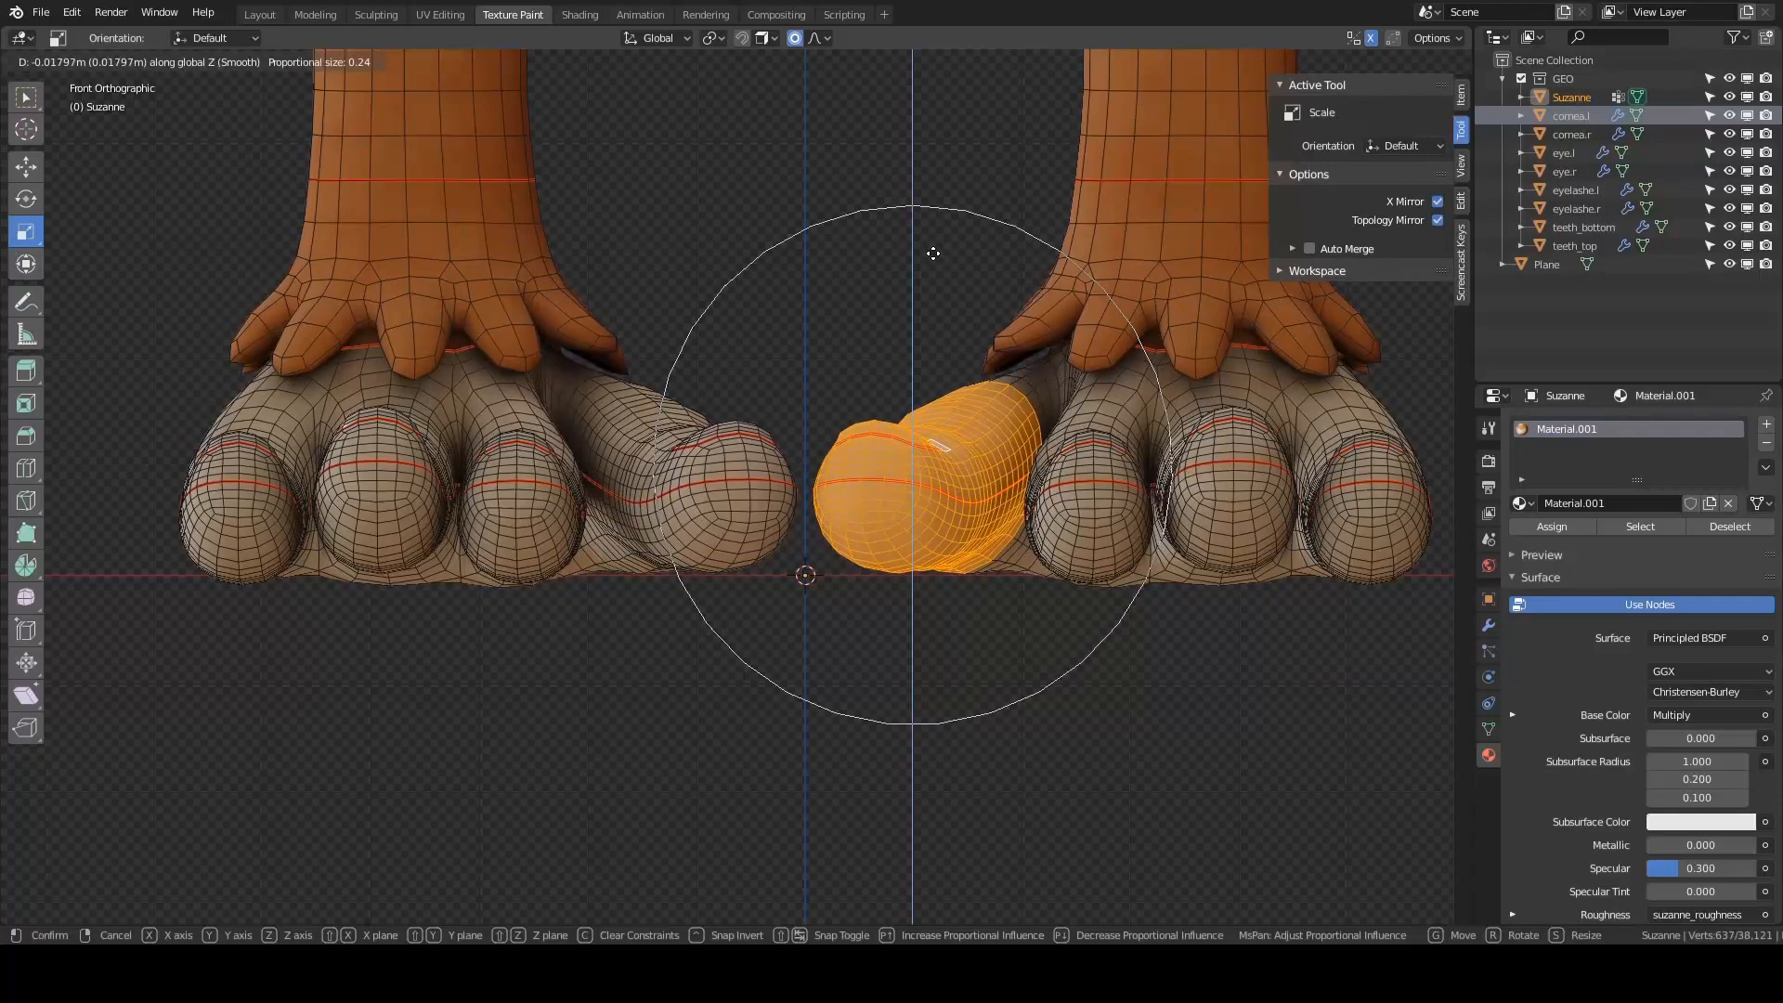
pyautogui.click(934, 254)
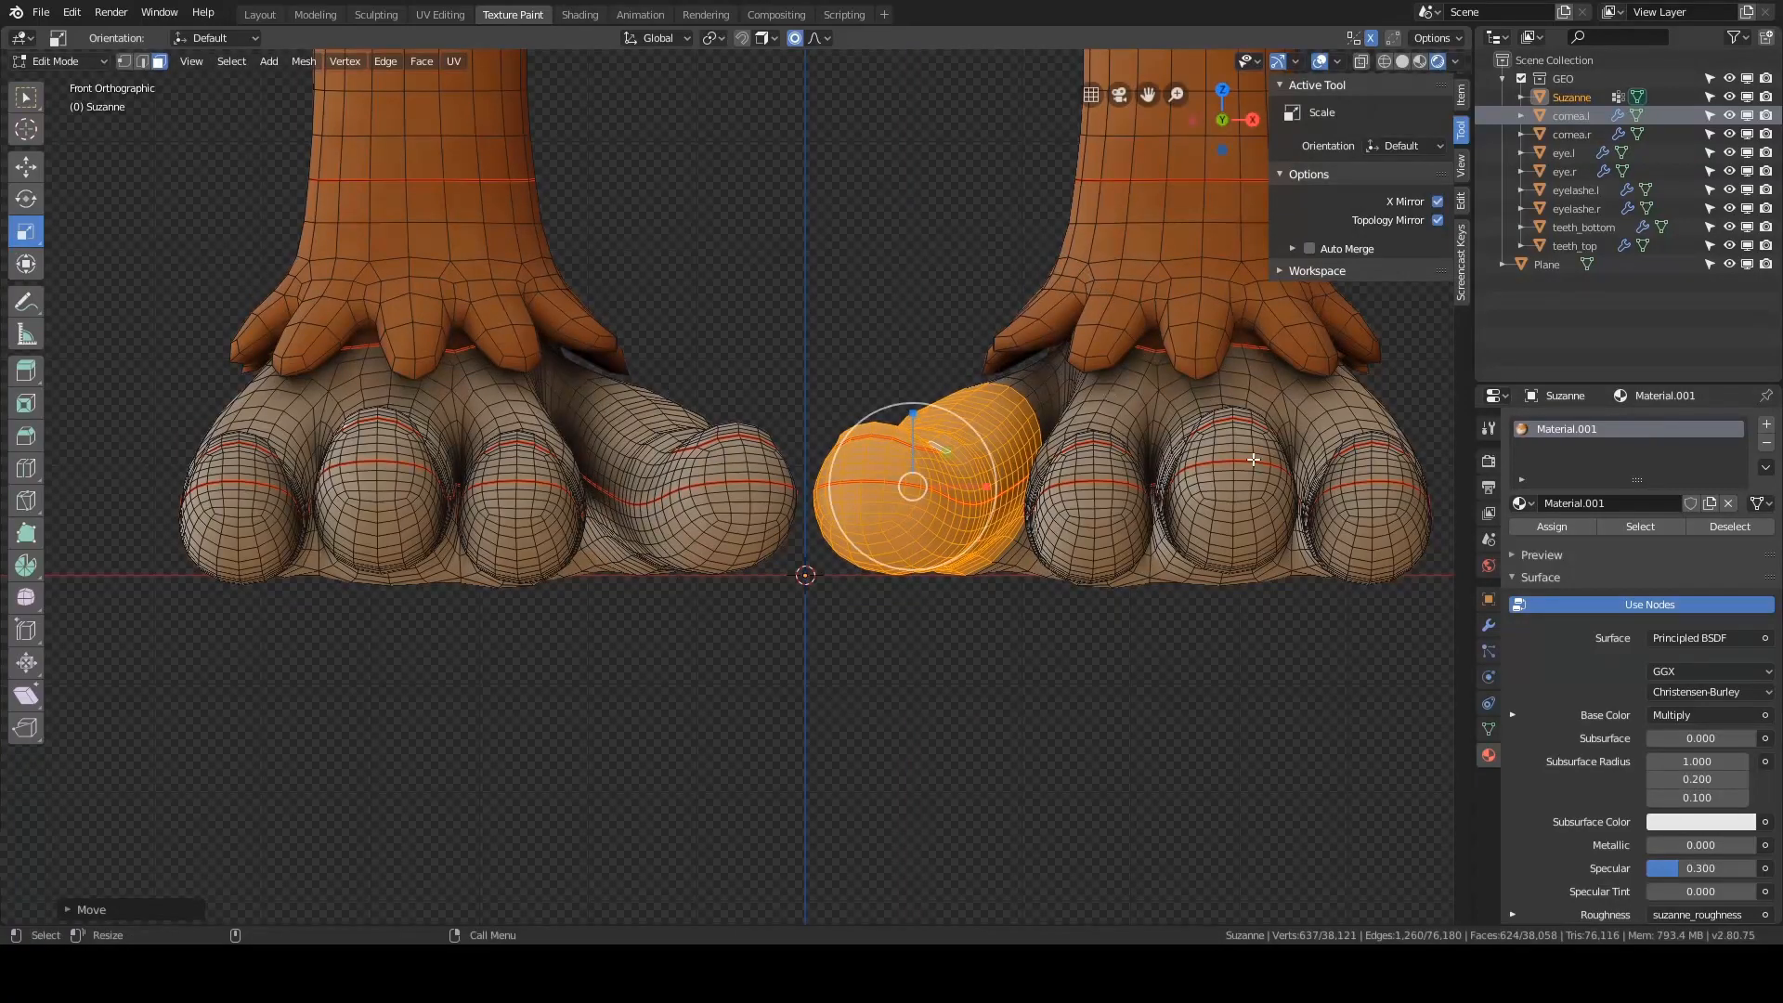
# - Select a short row of faces low on the back of the left heel and lower them about 0.015 m along Z
pyautogui.moveTo(1283, 581); pyautogui.dragTo(1088, 464, button='middle')
pyautogui.click(692, 494)
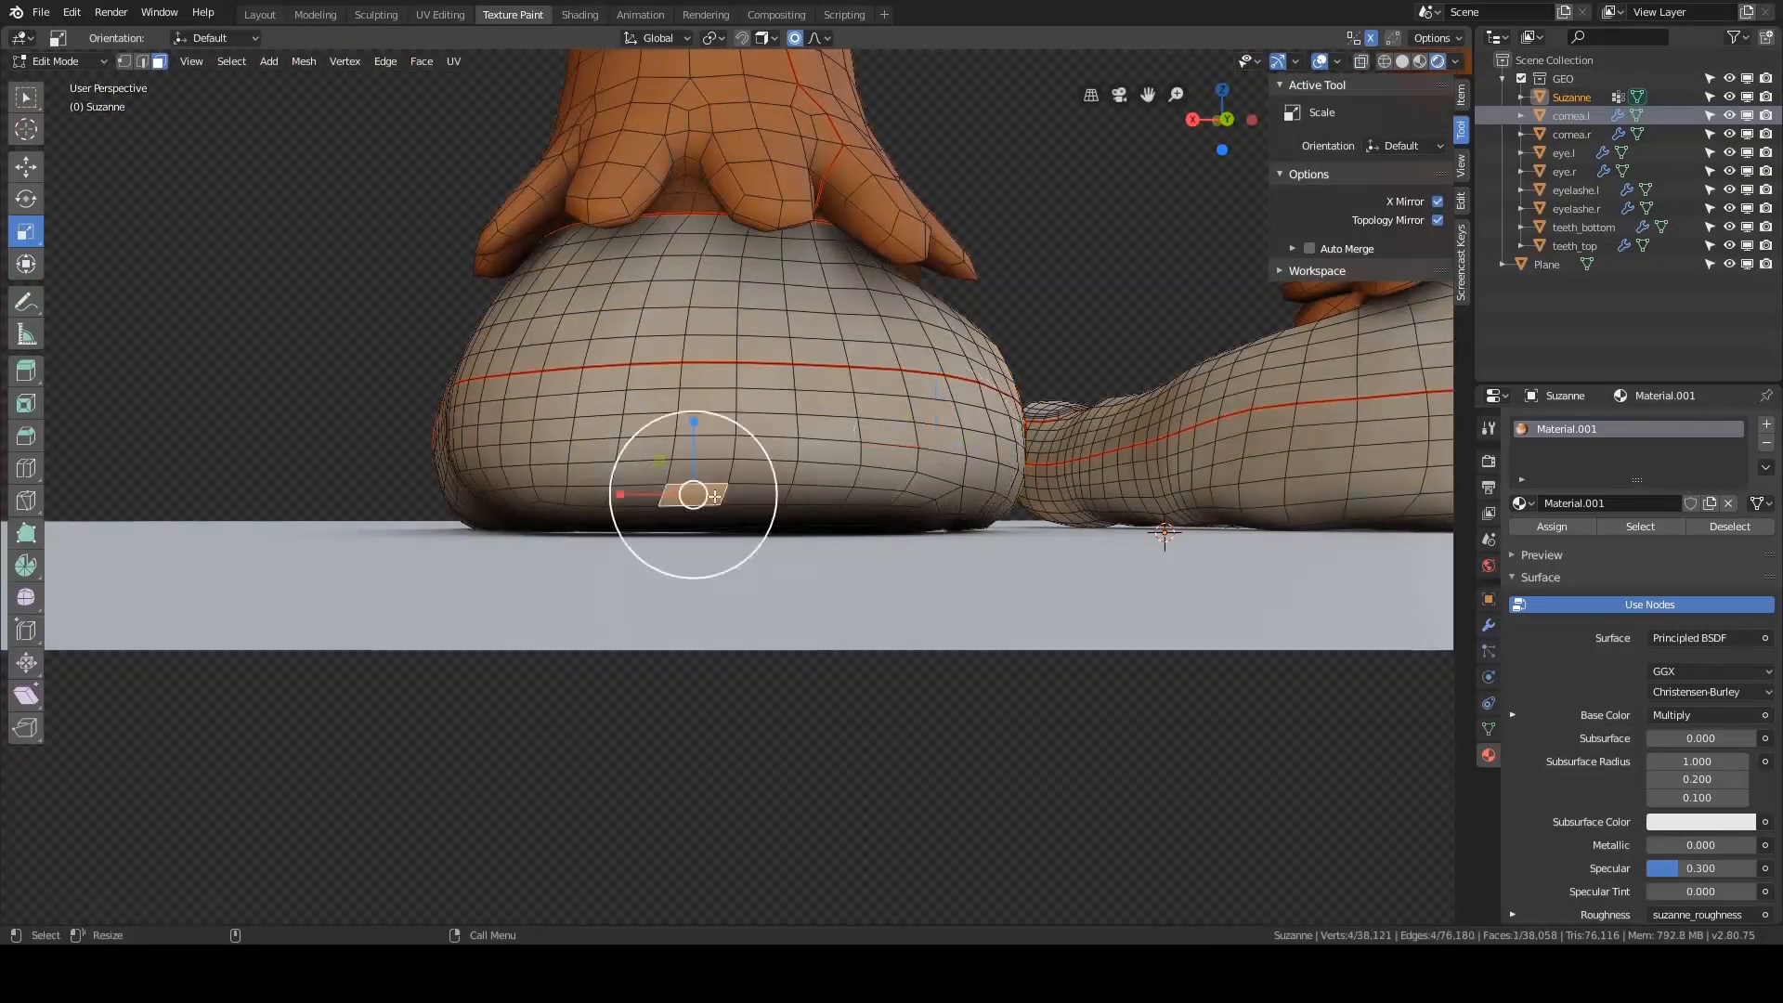
pyautogui.scroll(2, 744, 497)
pyautogui.press('w')
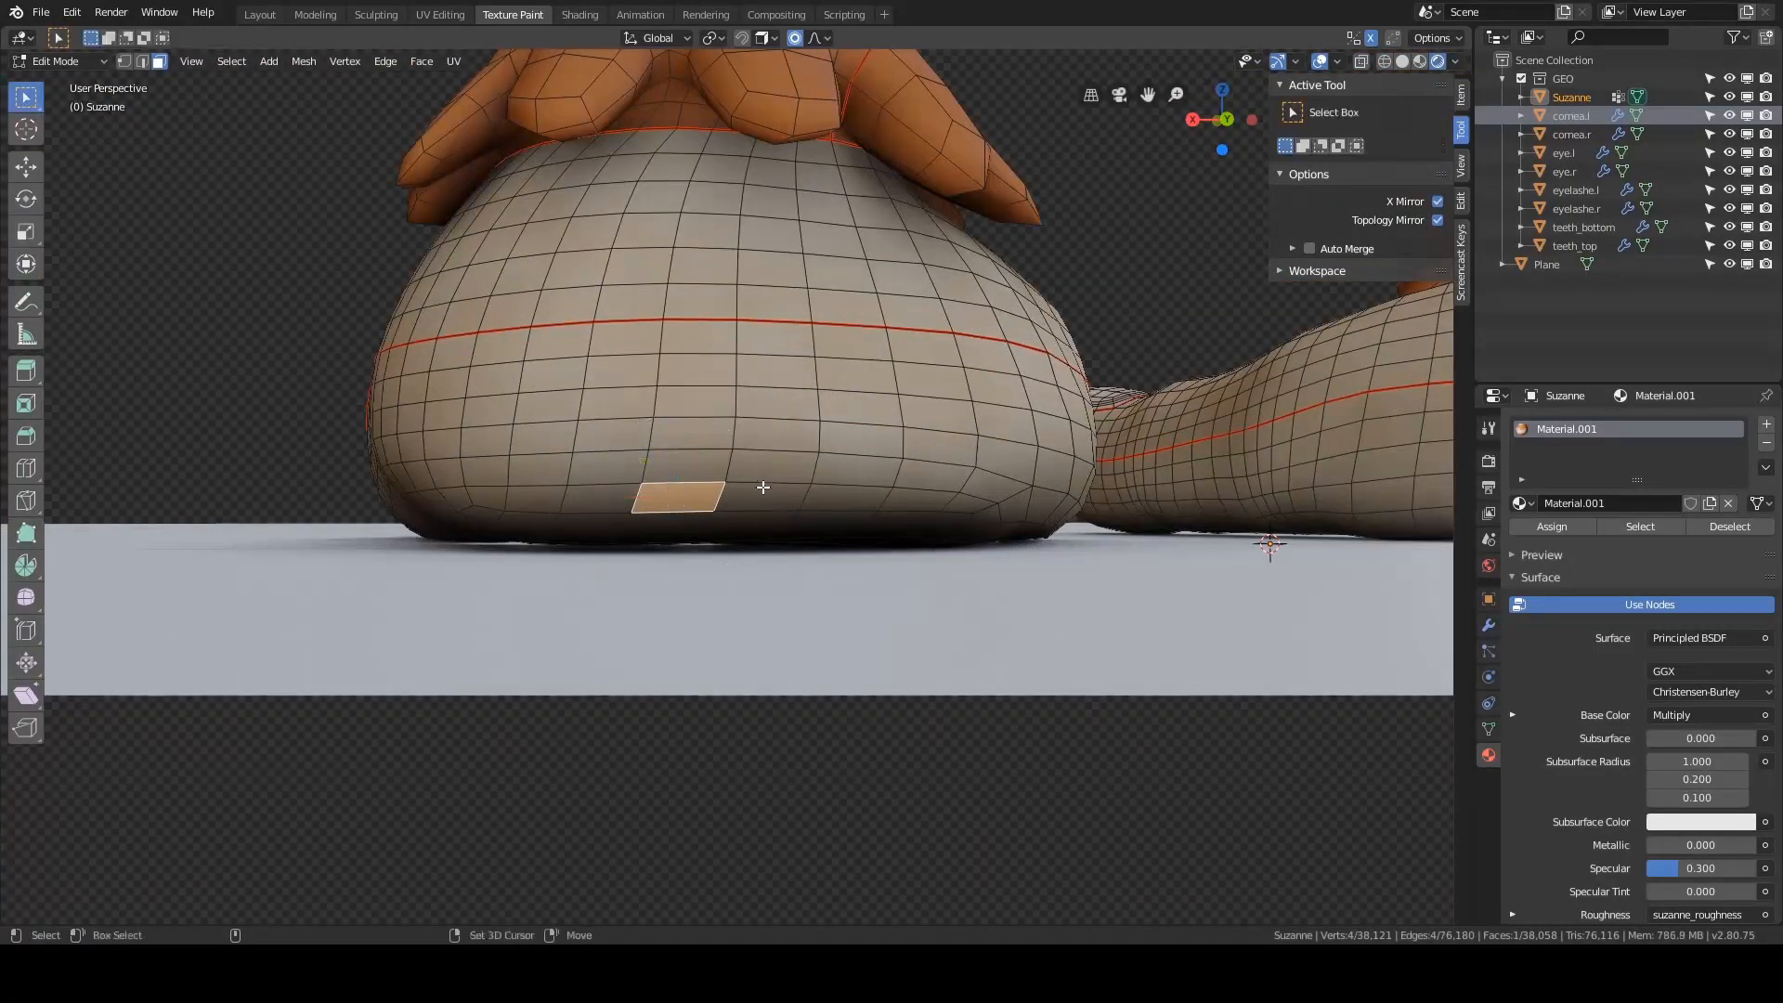
pyautogui.keyDown('ctrl'); pyautogui.click(850, 497); pyautogui.keyUp('ctrl')
pyautogui.scroll(-3, 850, 498)
pyautogui.press('g')
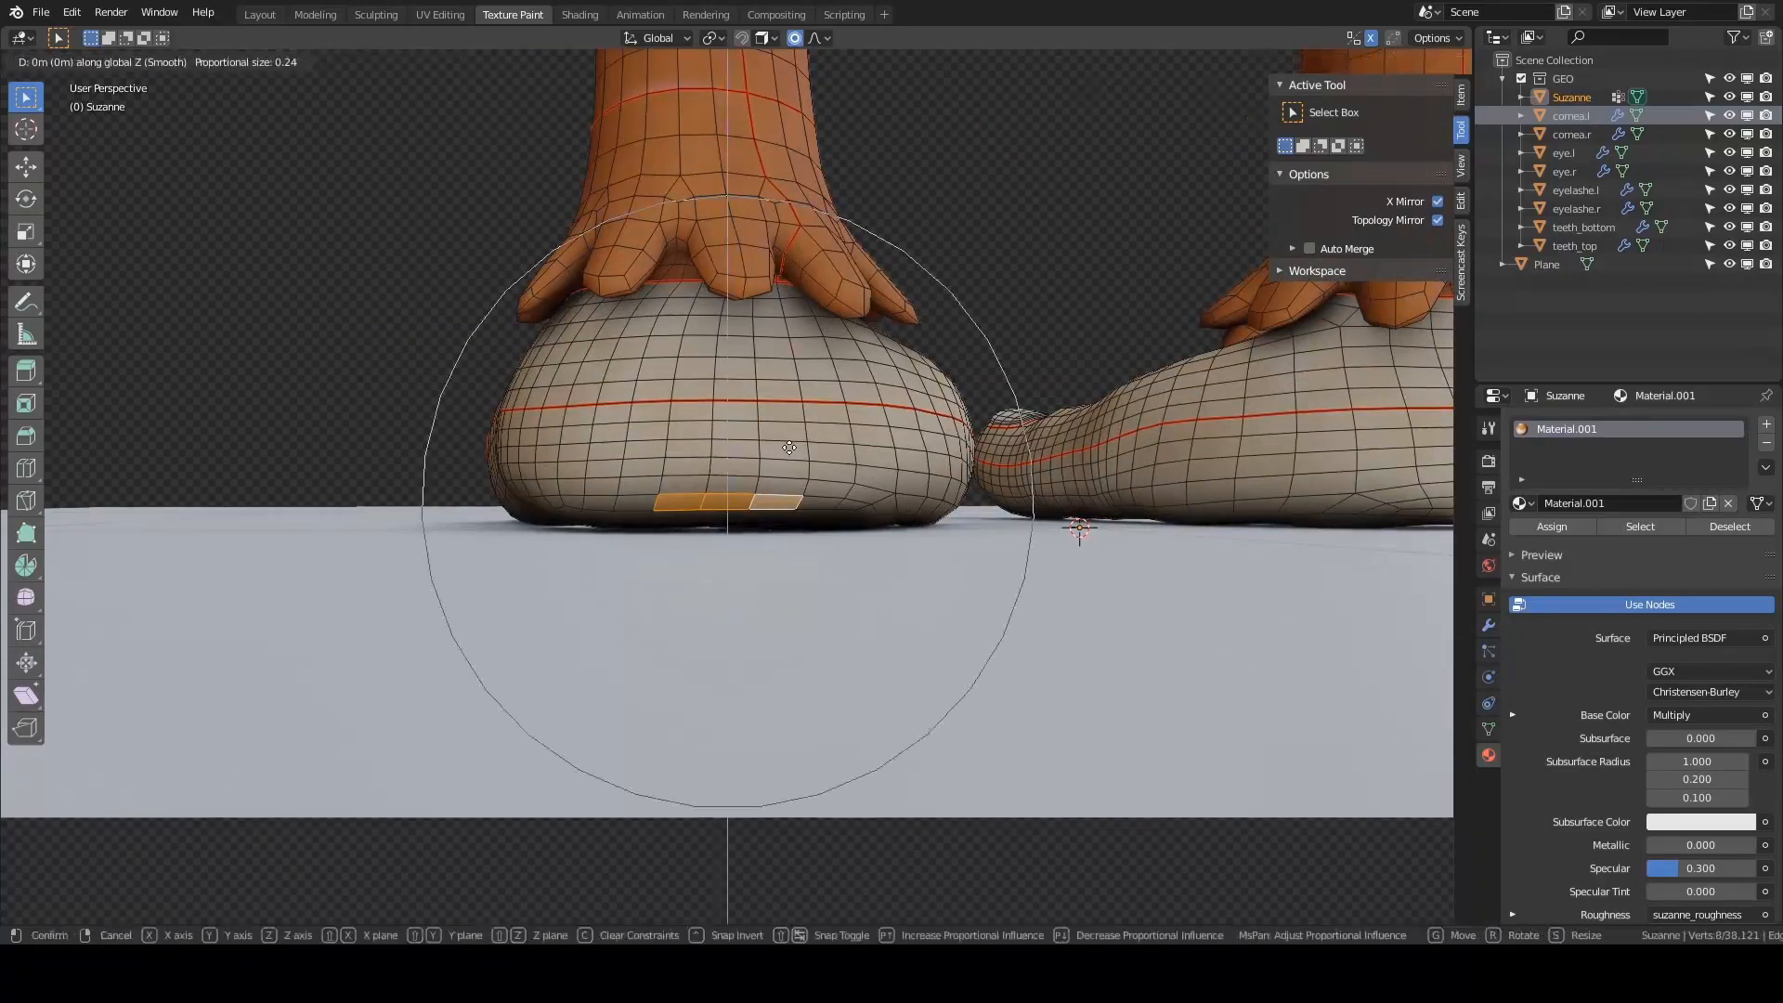
pyautogui.press('z')
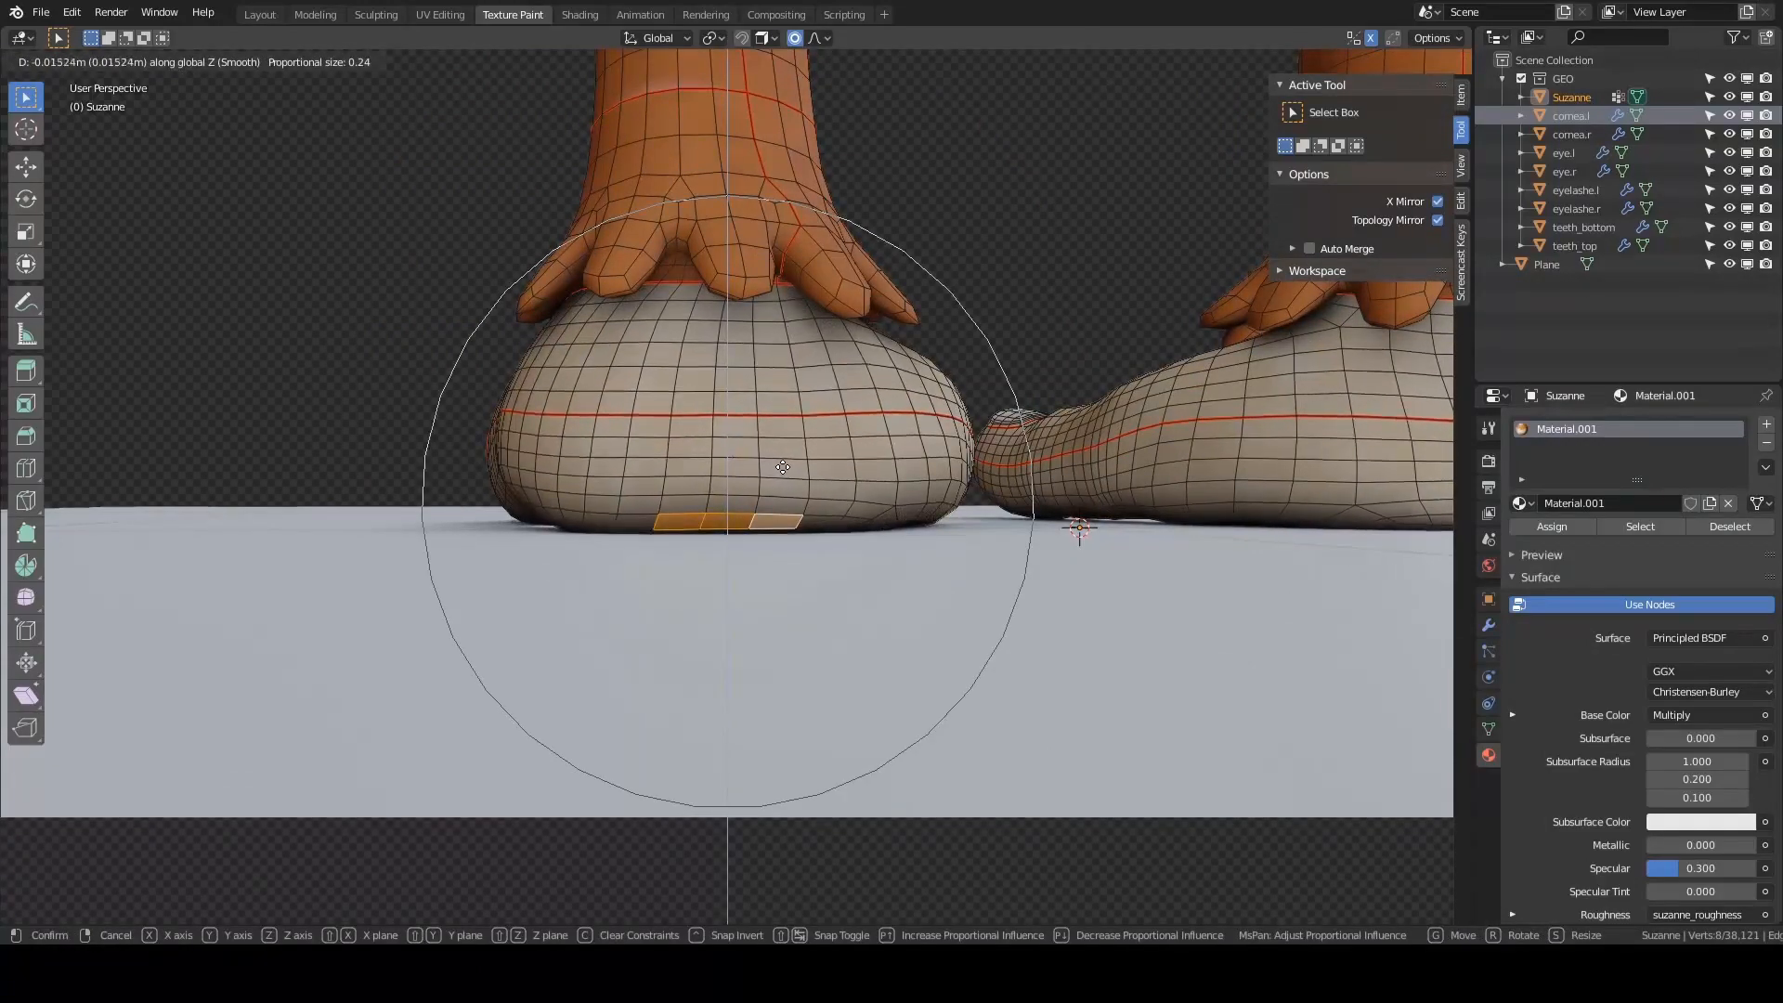
pyautogui.click(699, 451)
# - Select two adjacent faces low on the heel's side and lower them about 0.006 m along Z with proportional size 0.16
pyautogui.moveTo(699, 451); pyautogui.dragTo(860, 497, button='middle')
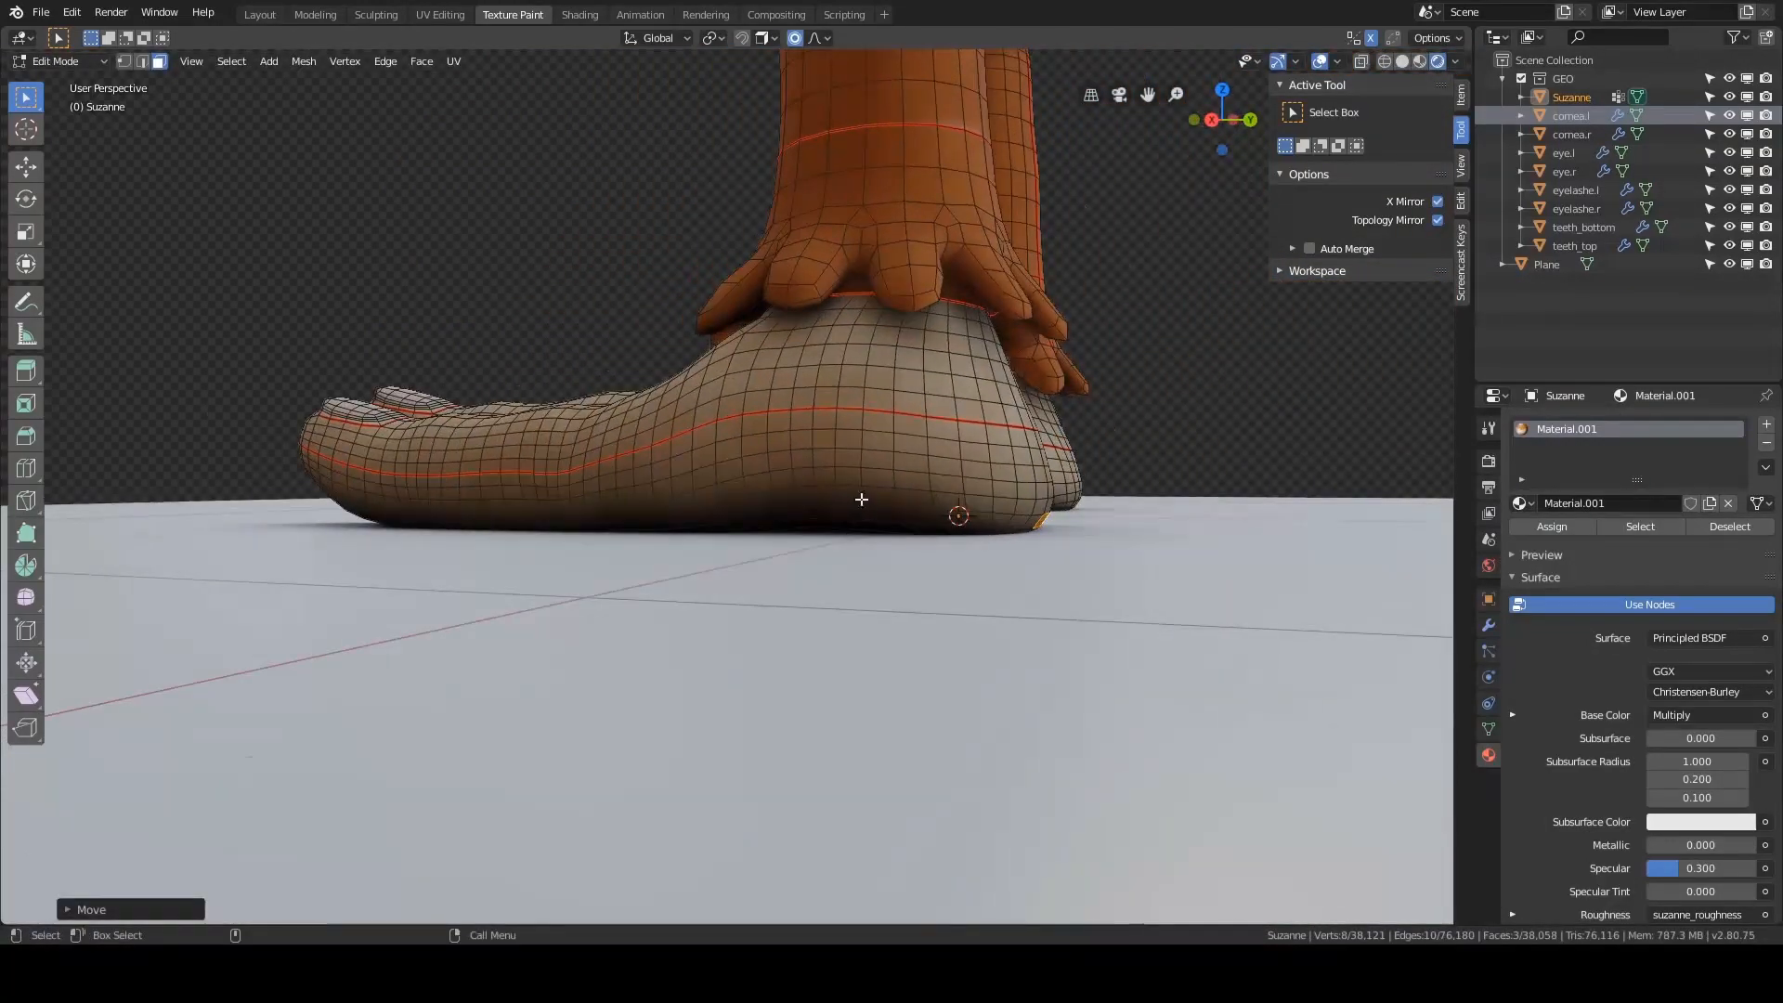
pyautogui.scroll(3, 785, 446)
pyautogui.moveTo(786, 446); pyautogui.dragTo(873, 465, button='middle')
pyautogui.click(916, 480)
pyautogui.keyDown('shift'); pyautogui.click(940, 476); pyautogui.keyUp('shift')
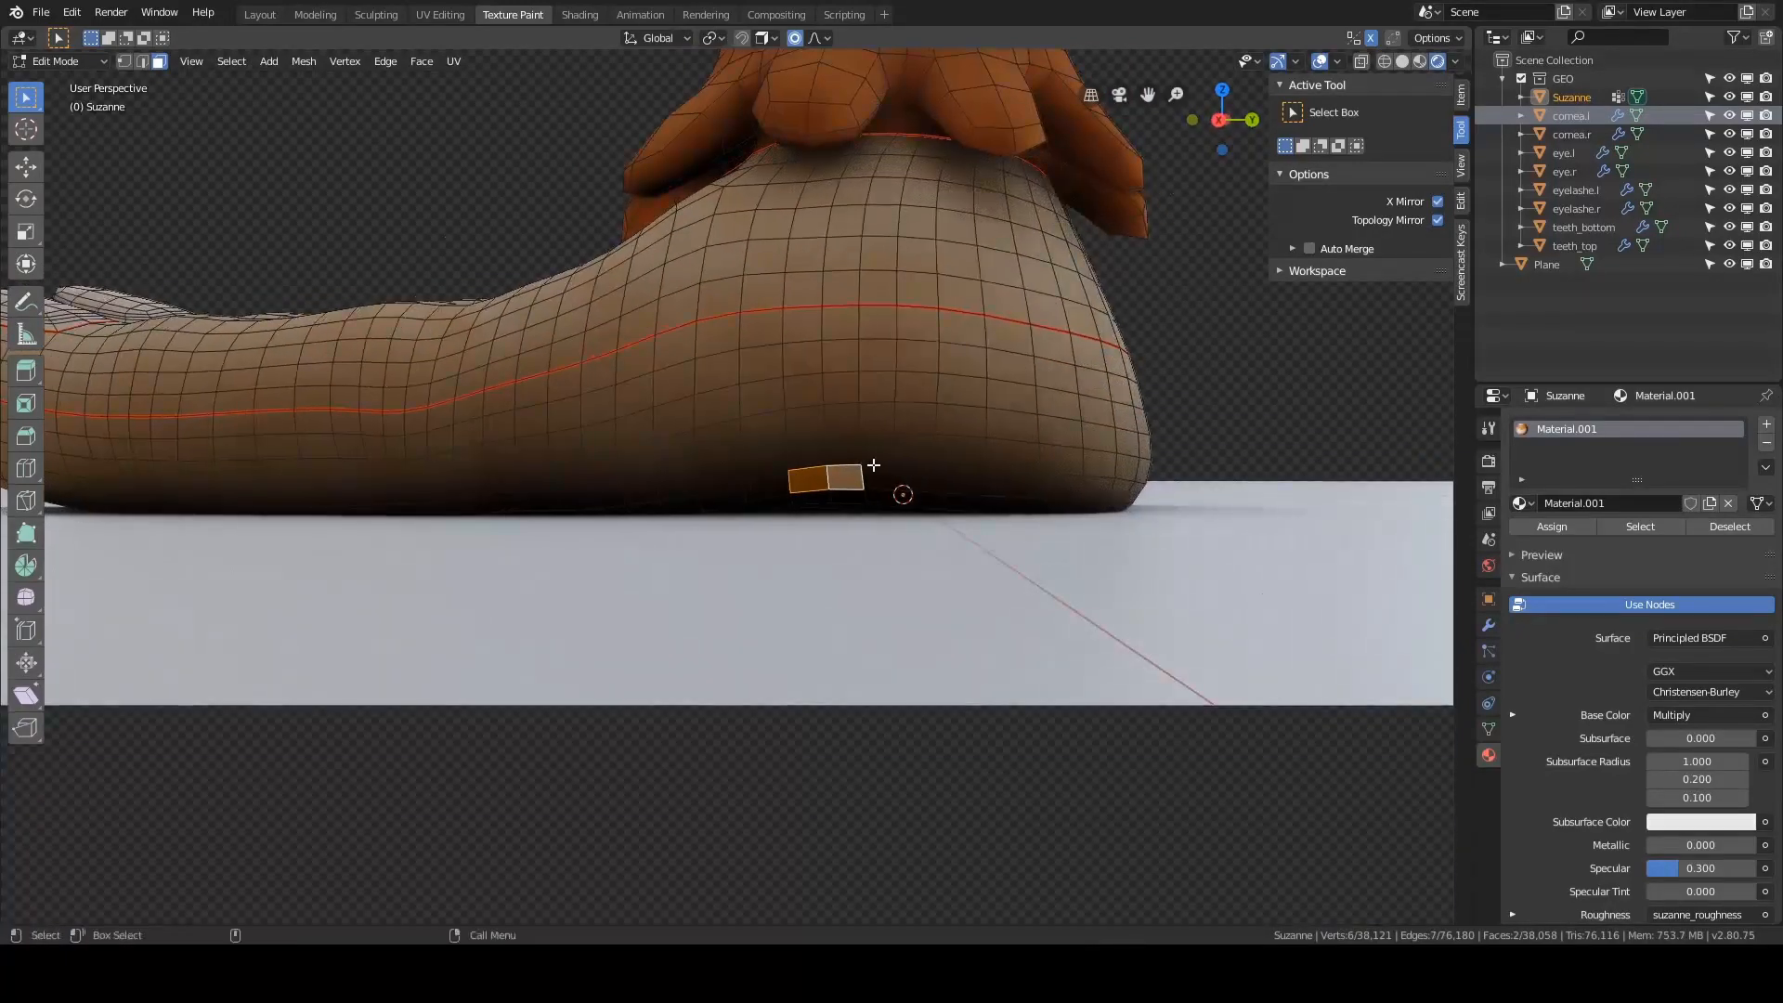
pyautogui.press('g')
pyautogui.press('z')
pyautogui.scroll(4, 870, 473)
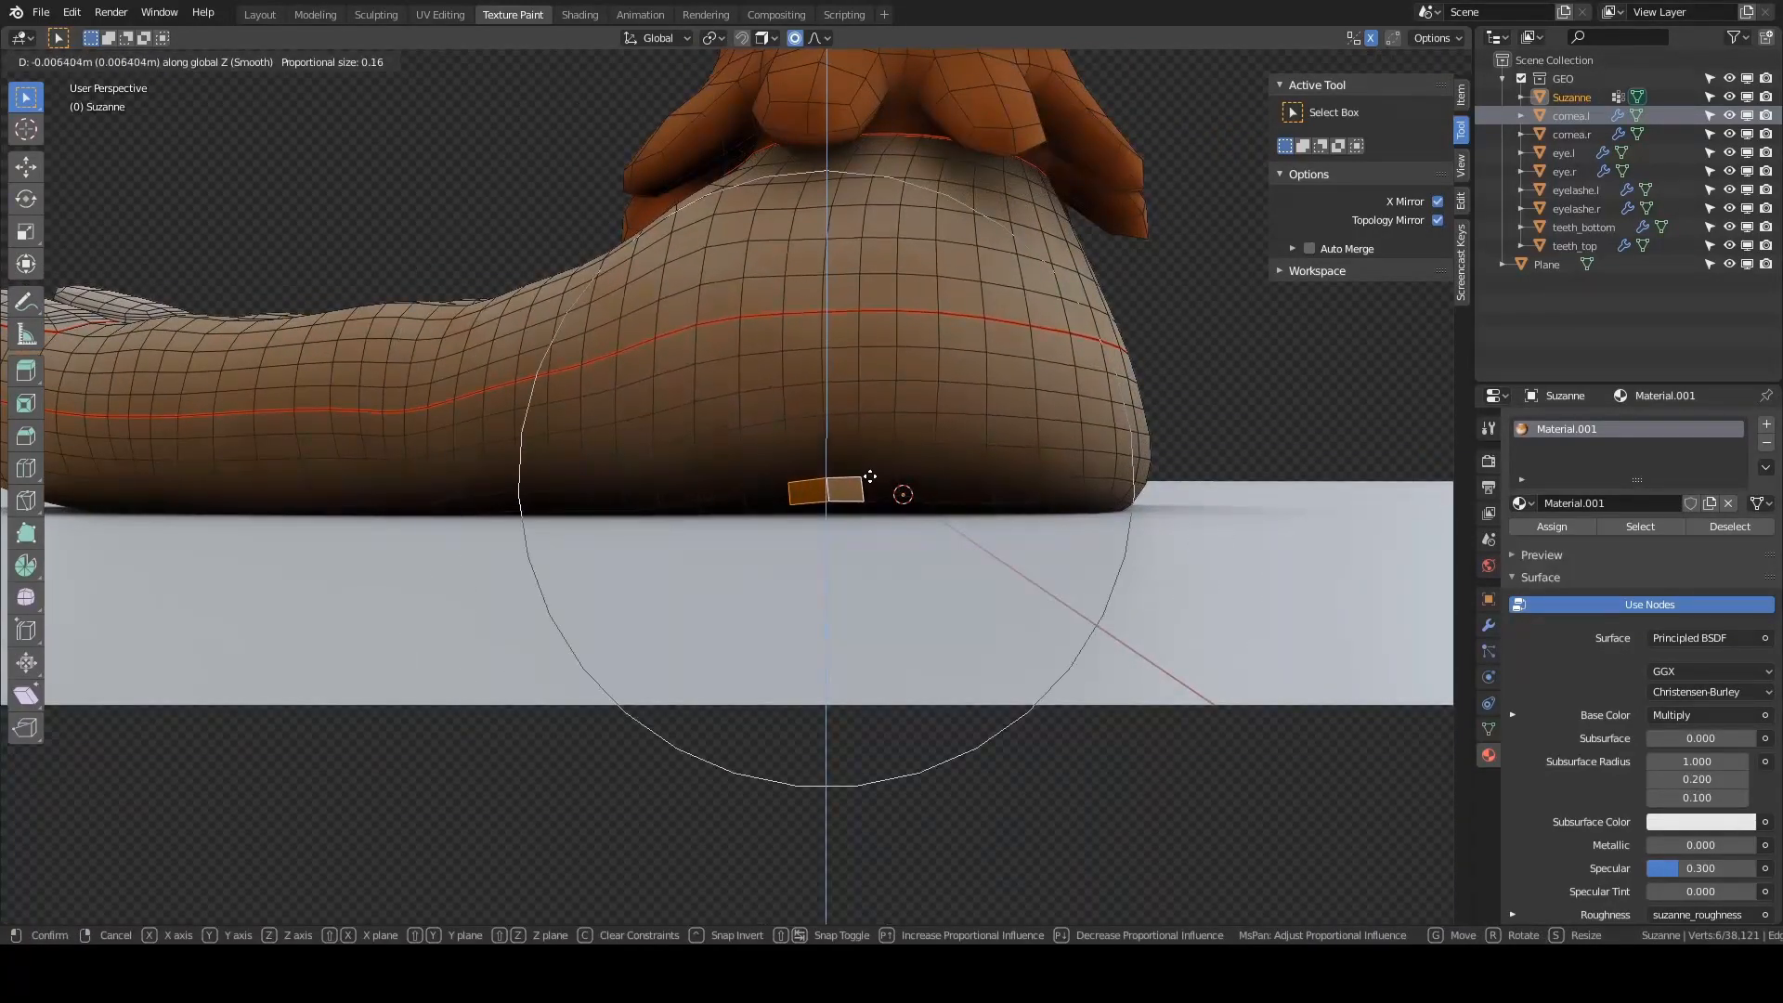
pyautogui.click(870, 477)
# - Enter Sculpt Mode and smooth the heel's underside protruding below the floor, using a 315 px brush
pyautogui.moveTo(870, 476)
pyautogui.mouseDown(button='middle')
pyautogui.moveTo(915, 427)
pyautogui.moveTo(848, 402)
pyautogui.moveTo(638, 444)
pyautogui.moveTo(925, 367)
pyautogui.mouseUp(button='middle')
pyautogui.hotkey('ctrl', 'Tab')
pyautogui.click(927, 466)
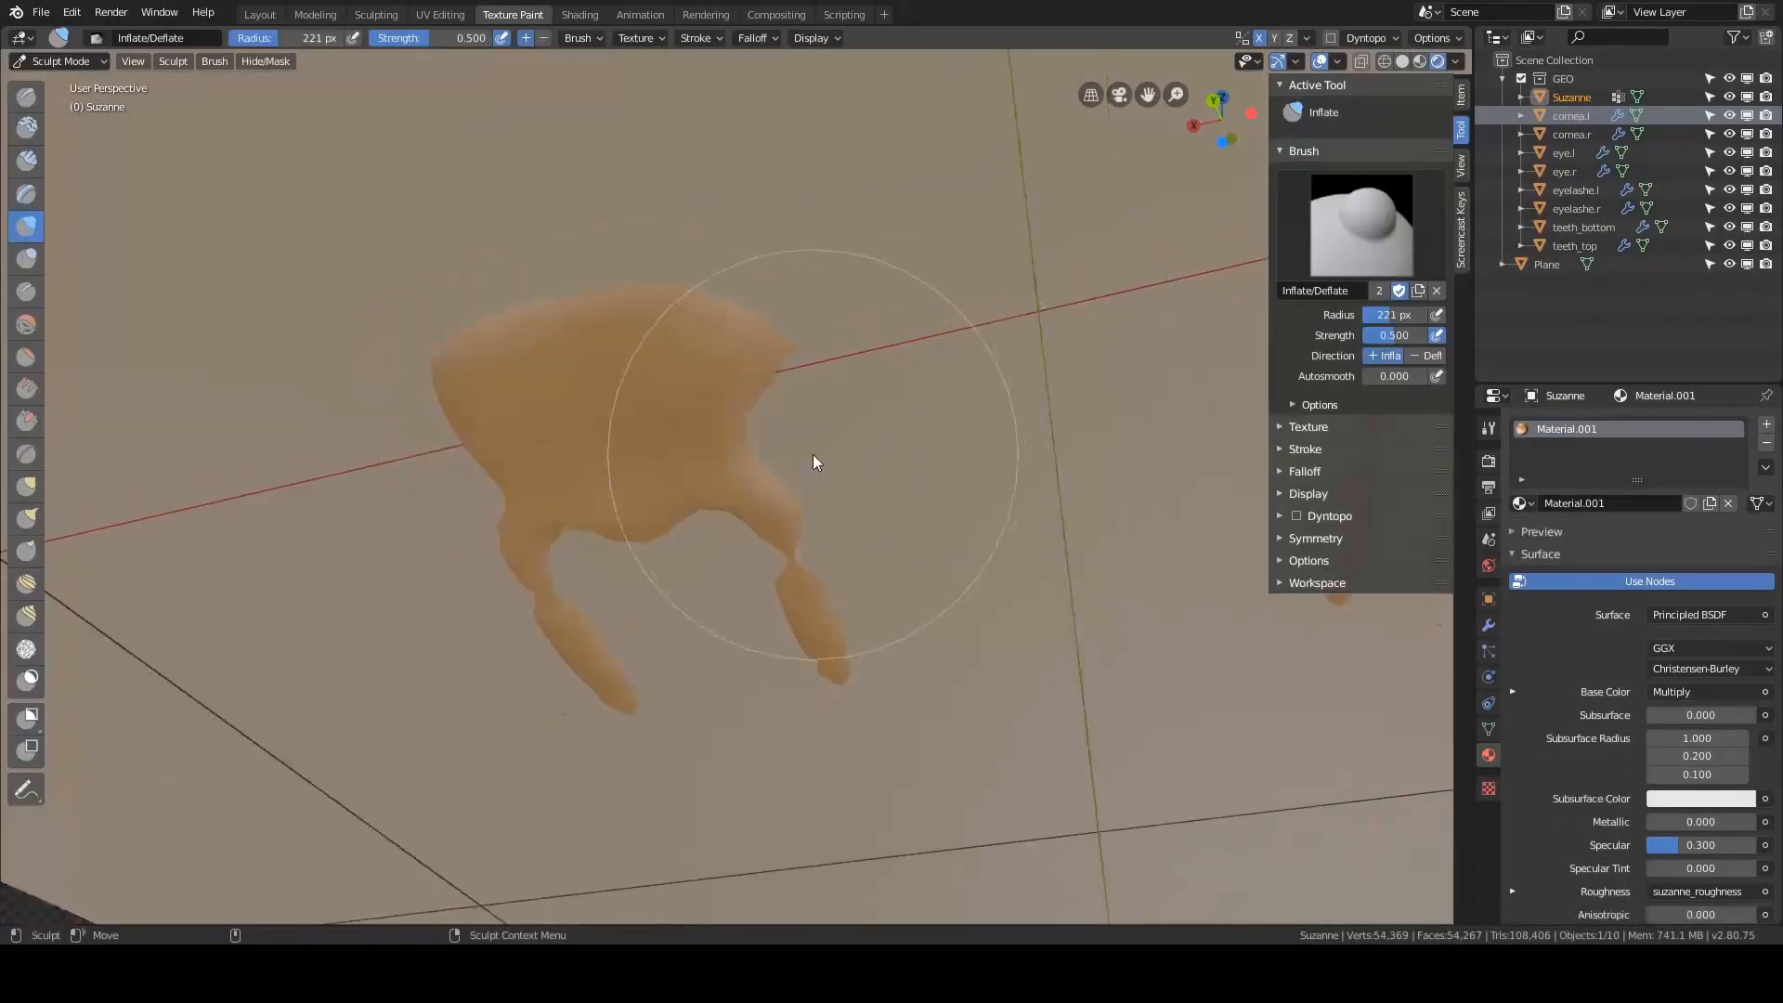
pyautogui.moveTo(812, 455); pyautogui.dragTo(724, 364, button='middle')
pyautogui.press('f')
pyautogui.click(806, 368)
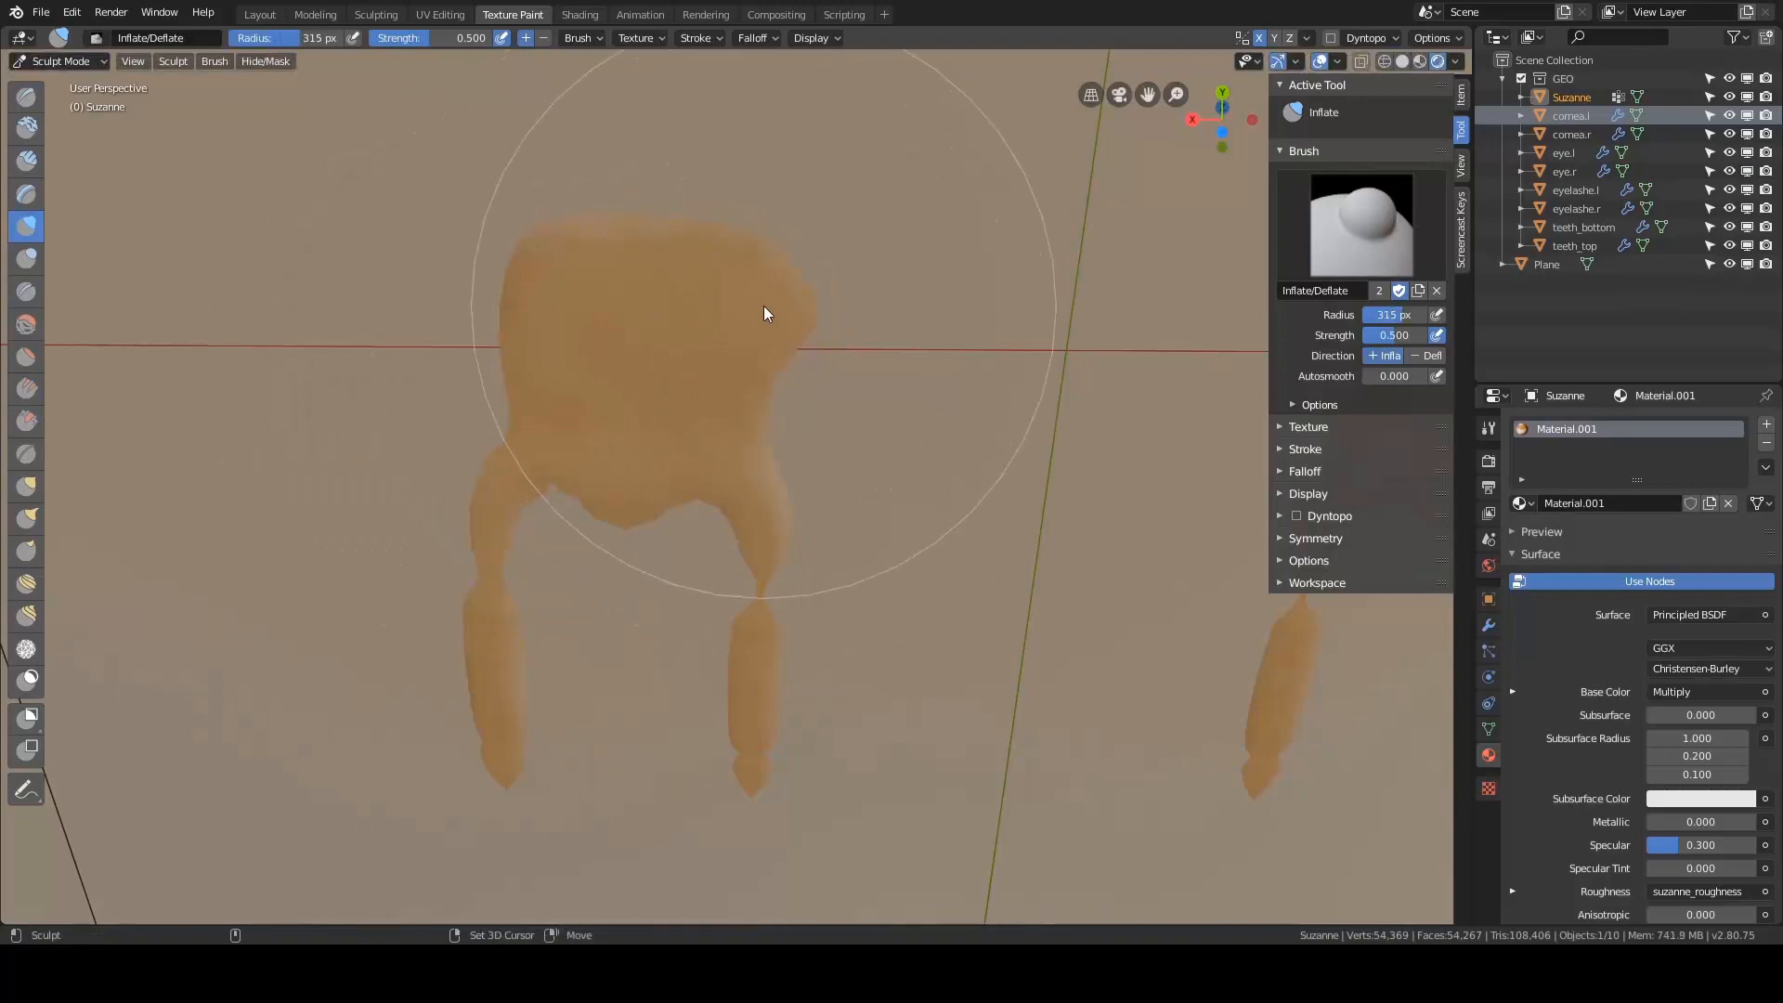
pyautogui.keyDown('shift'); pyautogui.moveTo(763, 306); pyautogui.dragTo(637, 448); pyautogui.keyUp('shift')
# - Reduce the brush radius to 138 px and smooth the narrow strips and heel area of the sole poking through the floor
pyautogui.press('f')
pyautogui.click(566, 494)
pyautogui.press('f')
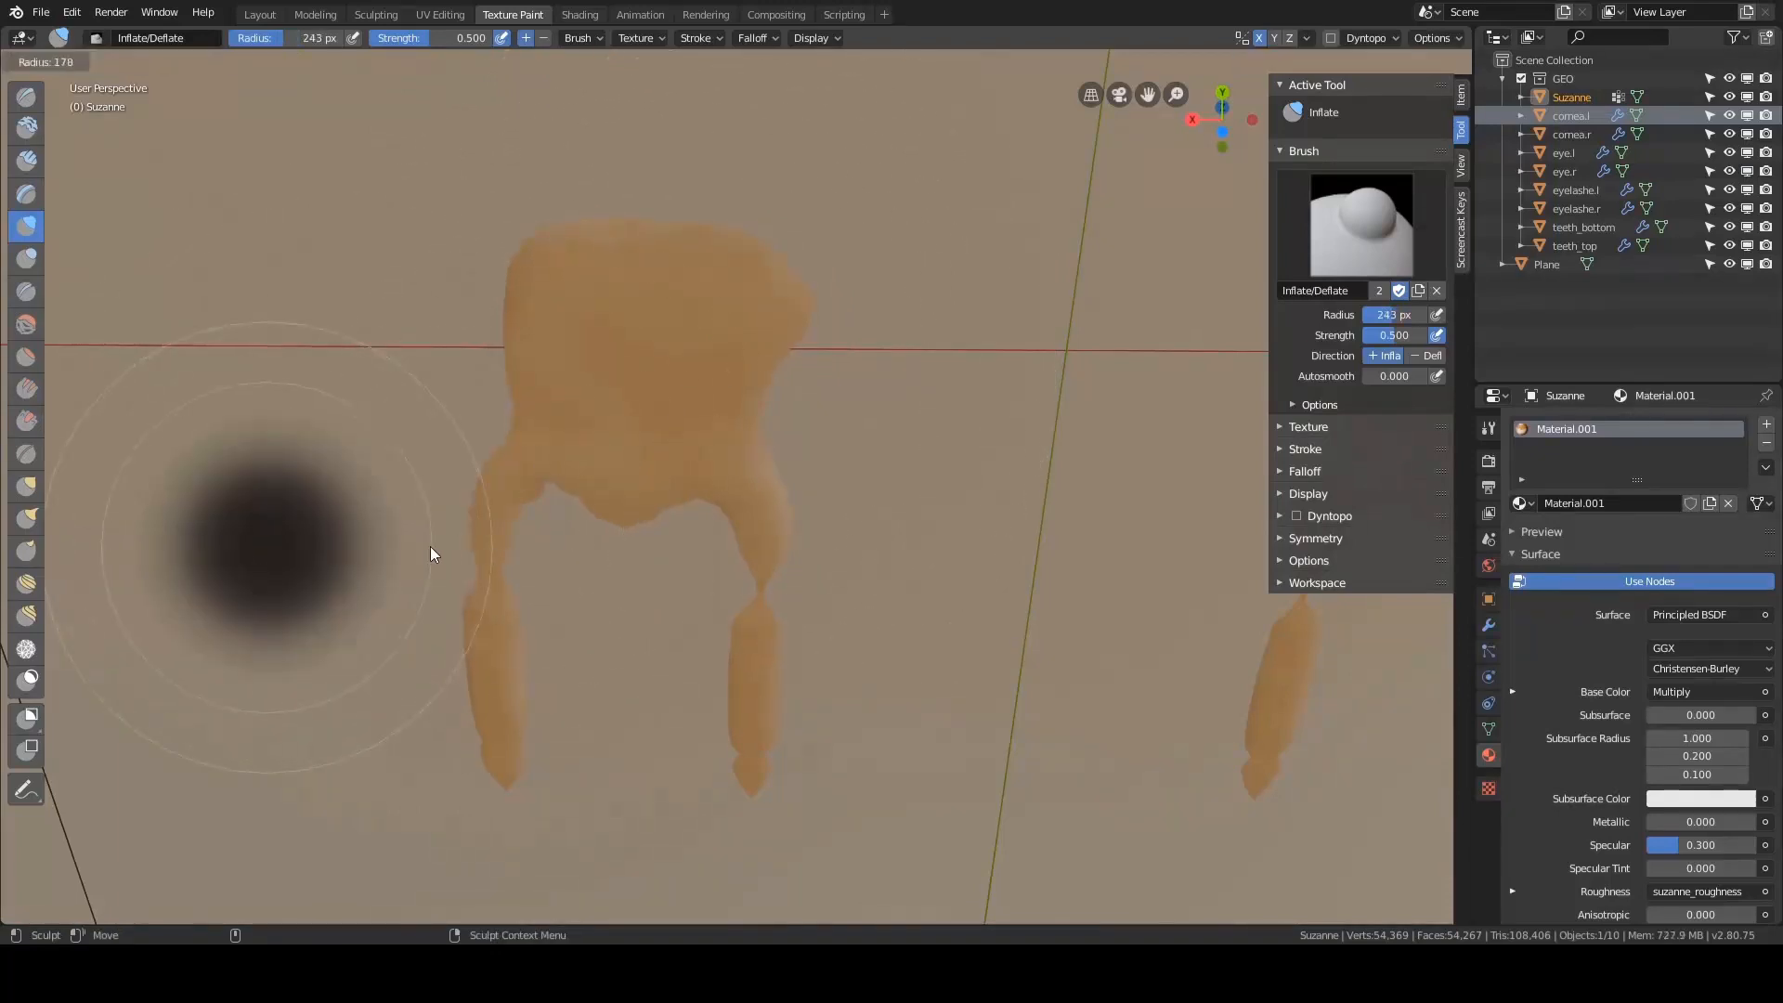
pyautogui.click(431, 545)
pyautogui.press('f')
pyautogui.click(476, 542)
pyautogui.moveTo(475, 542)
pyautogui.keyDown('shift'); pyautogui.mouseDown()
pyautogui.moveTo(510, 755)
pyautogui.moveTo(501, 681)
pyautogui.moveTo(752, 650)
pyautogui.moveTo(750, 766)
pyautogui.moveTo(756, 635)
pyautogui.mouseUp(); pyautogui.keyUp('shift')
pyautogui.moveTo(756, 635); pyautogui.dragTo(791, 619, button='middle')
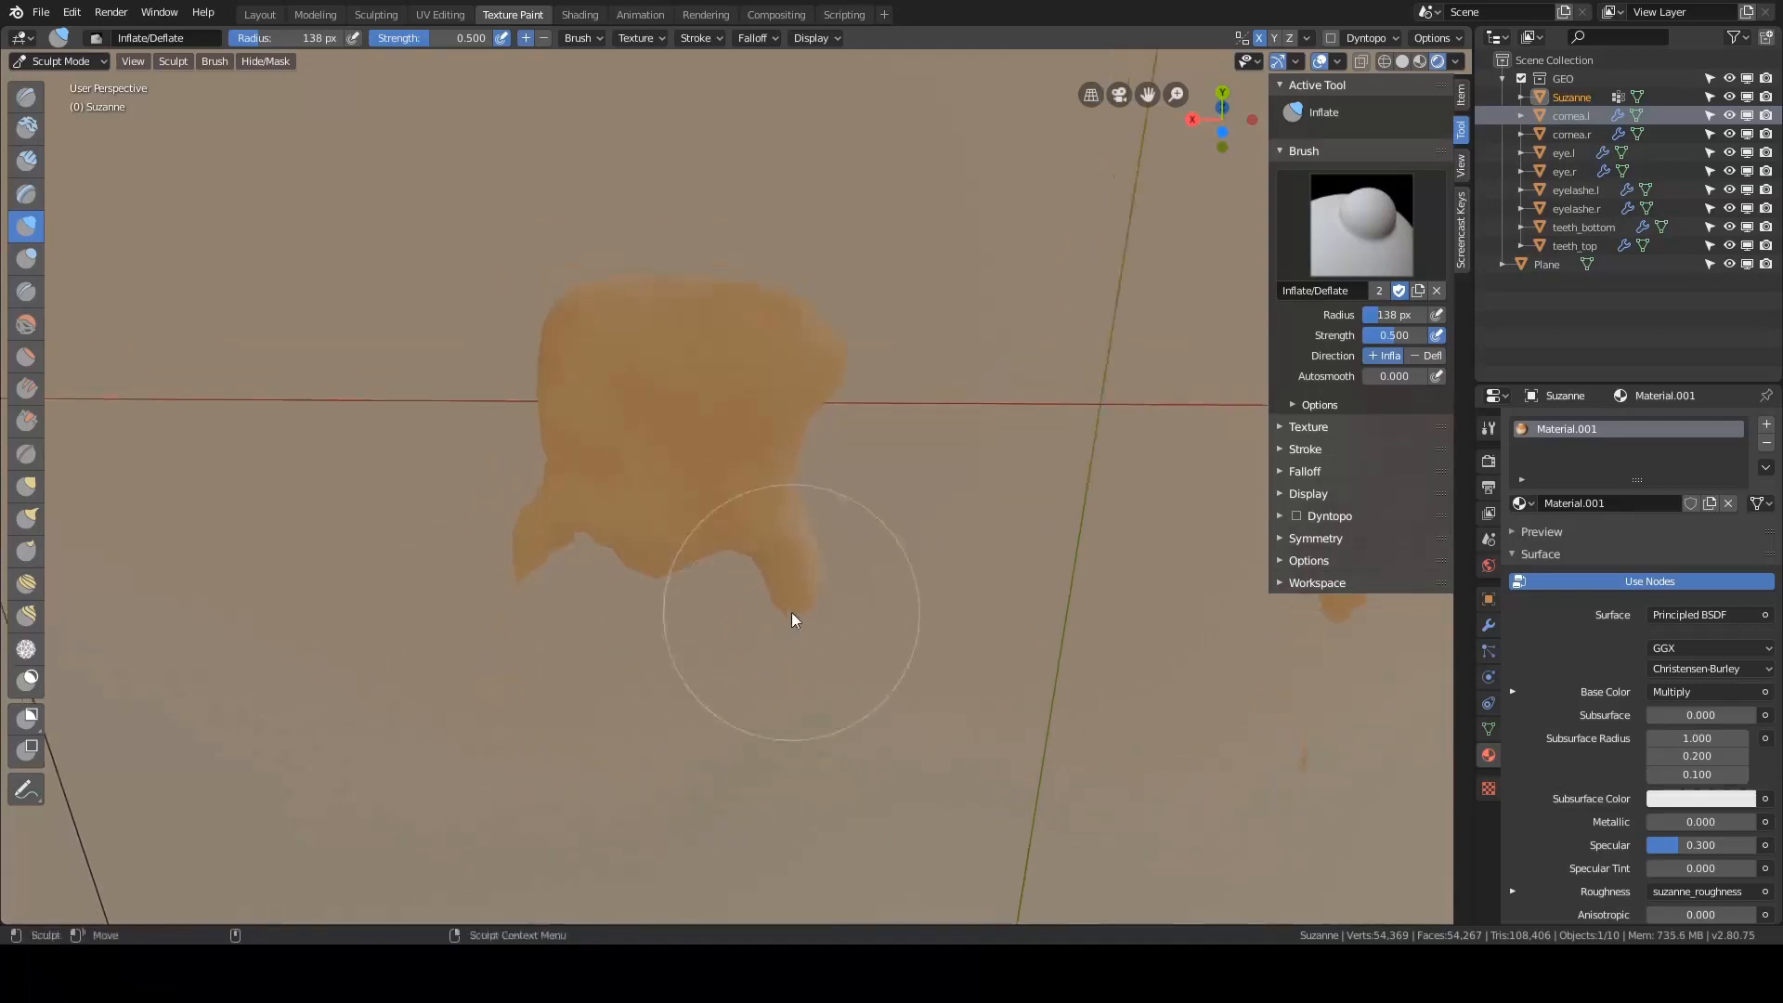
pyautogui.moveTo(791, 613)
pyautogui.keyDown('shift'); pyautogui.mouseDown()
pyautogui.moveTo(778, 533)
pyautogui.moveTo(554, 526)
pyautogui.moveTo(660, 517)
pyautogui.moveTo(783, 554)
pyautogui.moveTo(641, 447)
pyautogui.moveTo(637, 358)
pyautogui.moveTo(740, 366)
pyautogui.moveTo(684, 393)
pyautogui.mouseUp(); pyautogui.keyUp('shift')
pyautogui.moveTo(684, 394)
pyautogui.keyDown('shift'); pyautogui.mouseDown(button='middle')
pyautogui.moveTo(732, 517)
pyautogui.moveTo(831, 651)
pyautogui.moveTo(856, 571)
pyautogui.moveTo(748, 436)
pyautogui.mouseUp(button='middle'); pyautogui.keyUp('shift')
# - Carve away the remaining heel area below the floor with the Clay brush, and return to Object Mode
pyautogui.press('c')
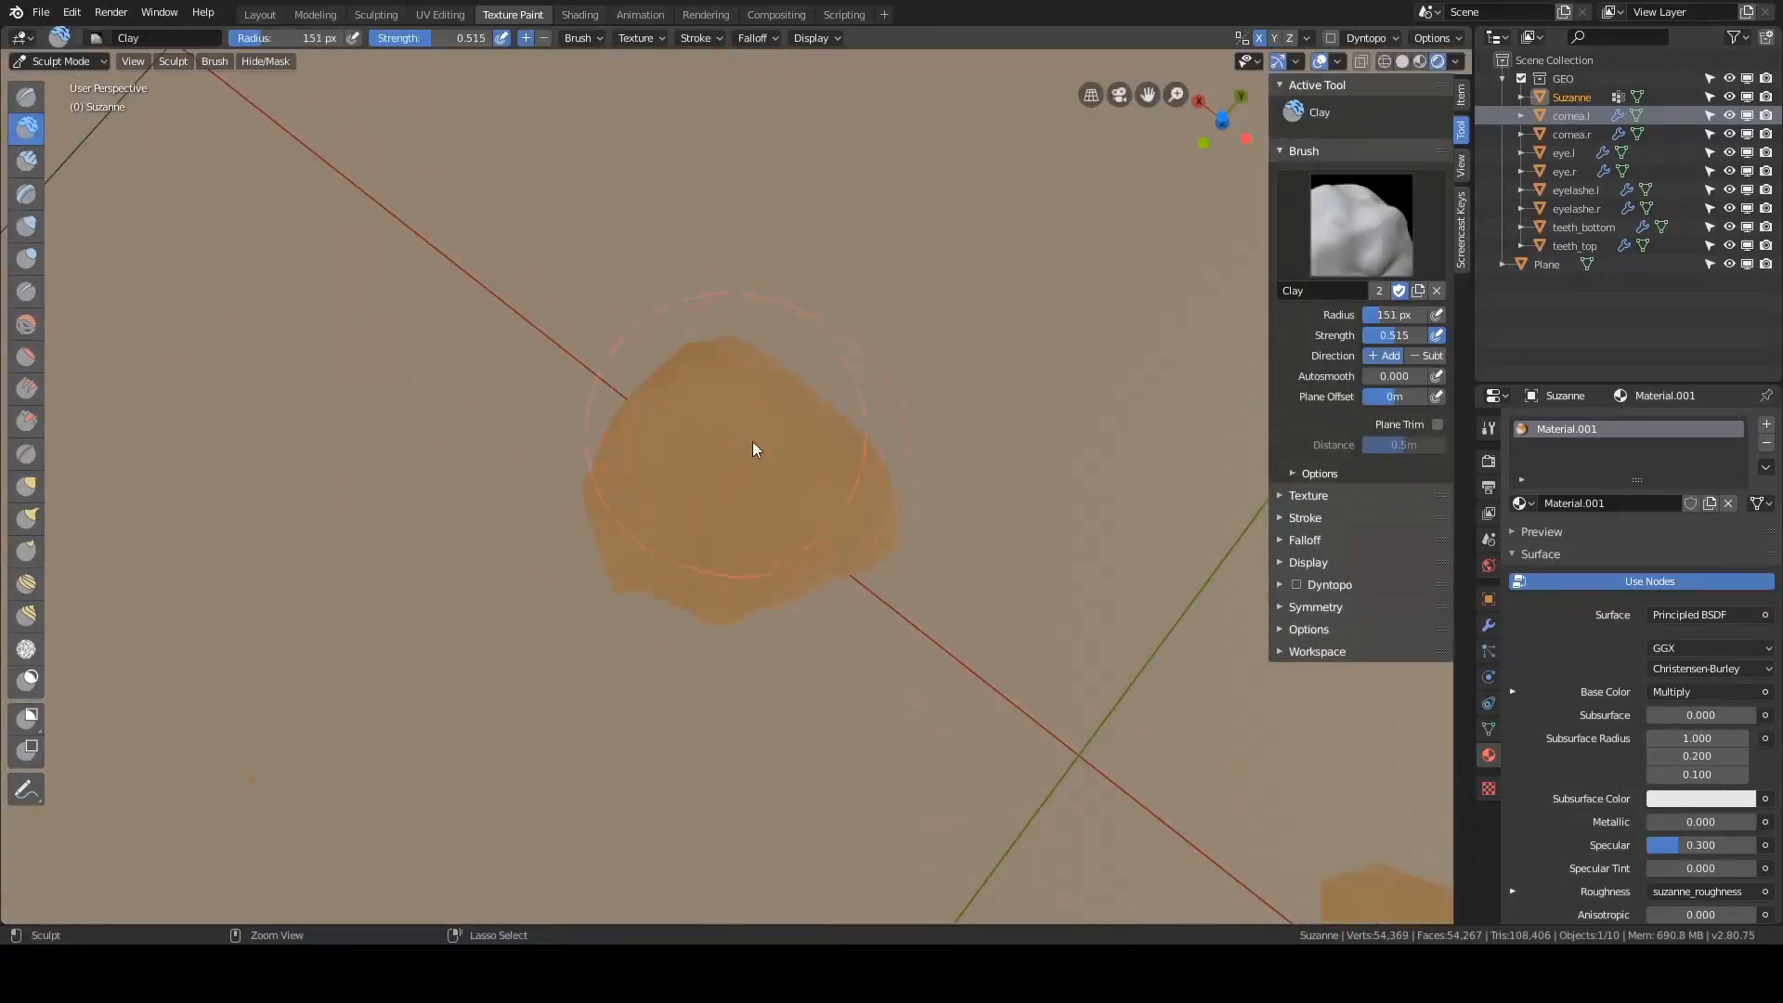
pyautogui.moveTo(740, 514)
pyautogui.mouseDown()
pyautogui.moveTo(709, 517)
pyautogui.moveTo(684, 449)
pyautogui.moveTo(729, 387)
pyautogui.moveTo(833, 454)
pyautogui.mouseUp()
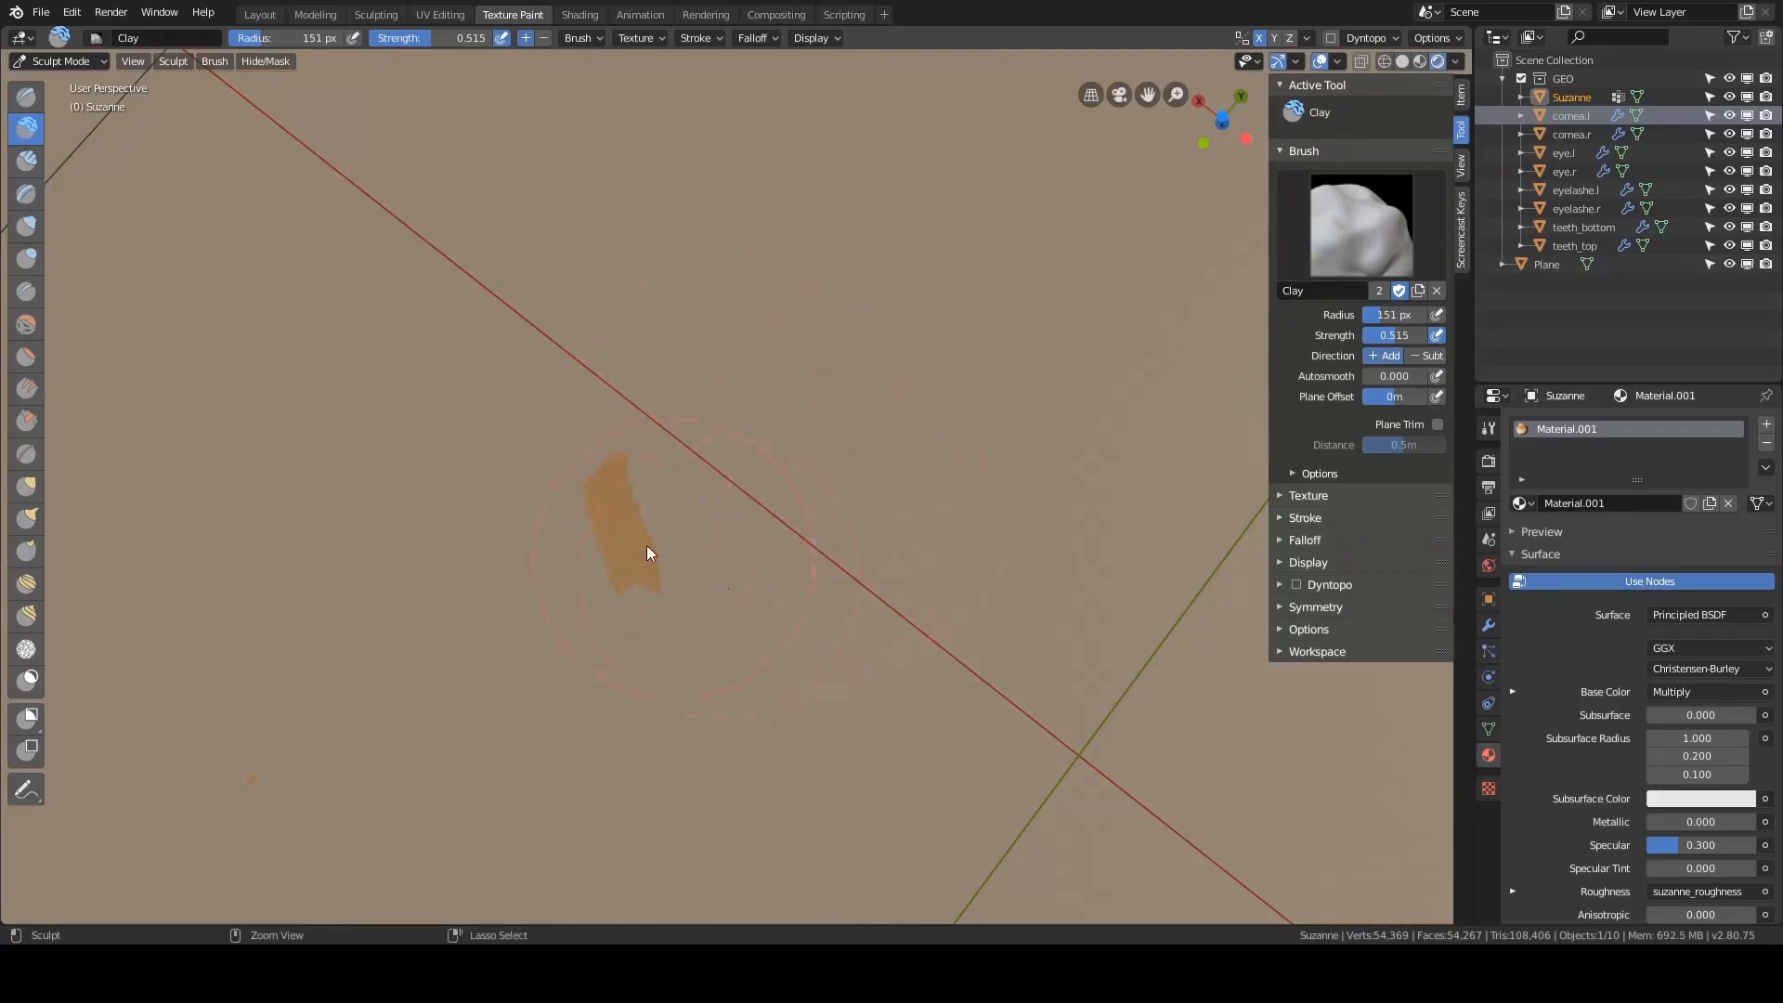
pyautogui.keyDown('alt'); pyautogui.moveTo(703, 488); pyautogui.dragTo(966, 566); pyautogui.keyUp('alt')
pyautogui.moveTo(510, 398)
pyautogui.keyDown('alt'); pyautogui.mouseDown()
pyautogui.moveTo(625, 422)
pyautogui.moveTo(560, 394)
pyautogui.moveTo(810, 371)
pyautogui.moveTo(542, 369)
pyautogui.moveTo(1178, 311)
pyautogui.moveTo(914, 336)
pyautogui.moveTo(778, 327)
pyautogui.mouseUp(); pyautogui.keyUp('alt')
pyautogui.hotkey('ctrl', 'Tab')
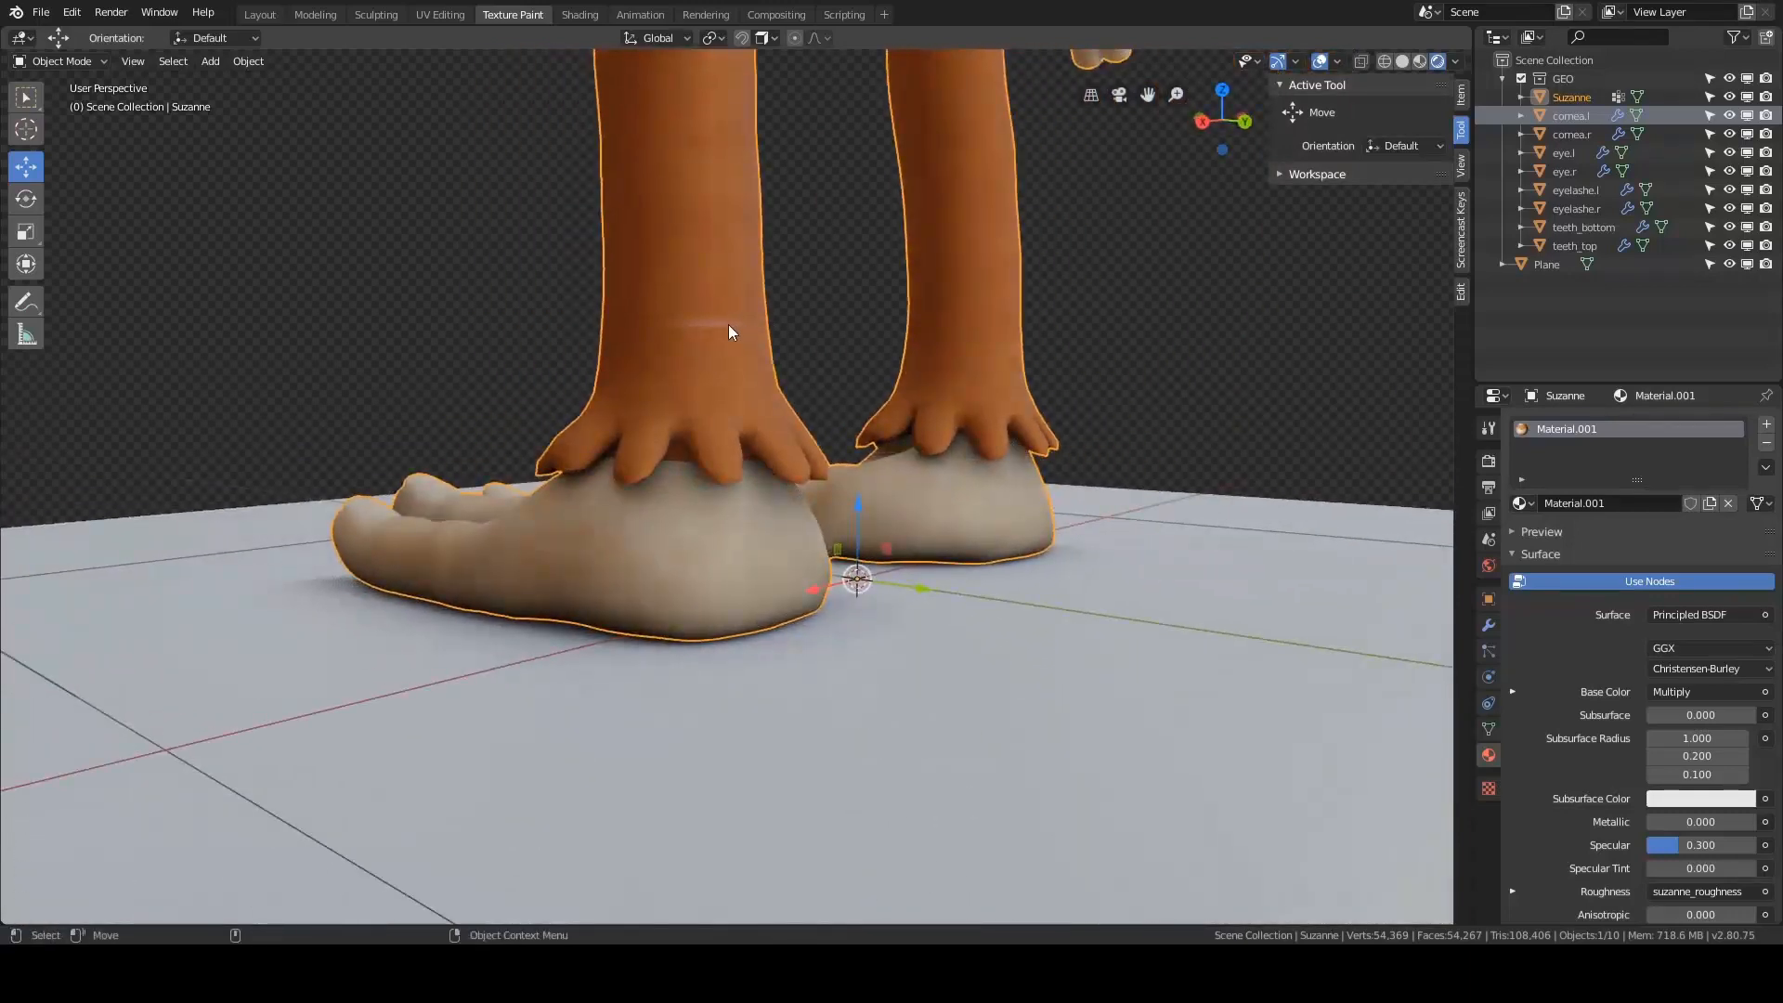
# - Delete the floor plane, keeping Suzanne visible in the scene
pyautogui.moveTo(728, 325); pyautogui.dragTo(777, 290, button='middle')
pyautogui.press('h')
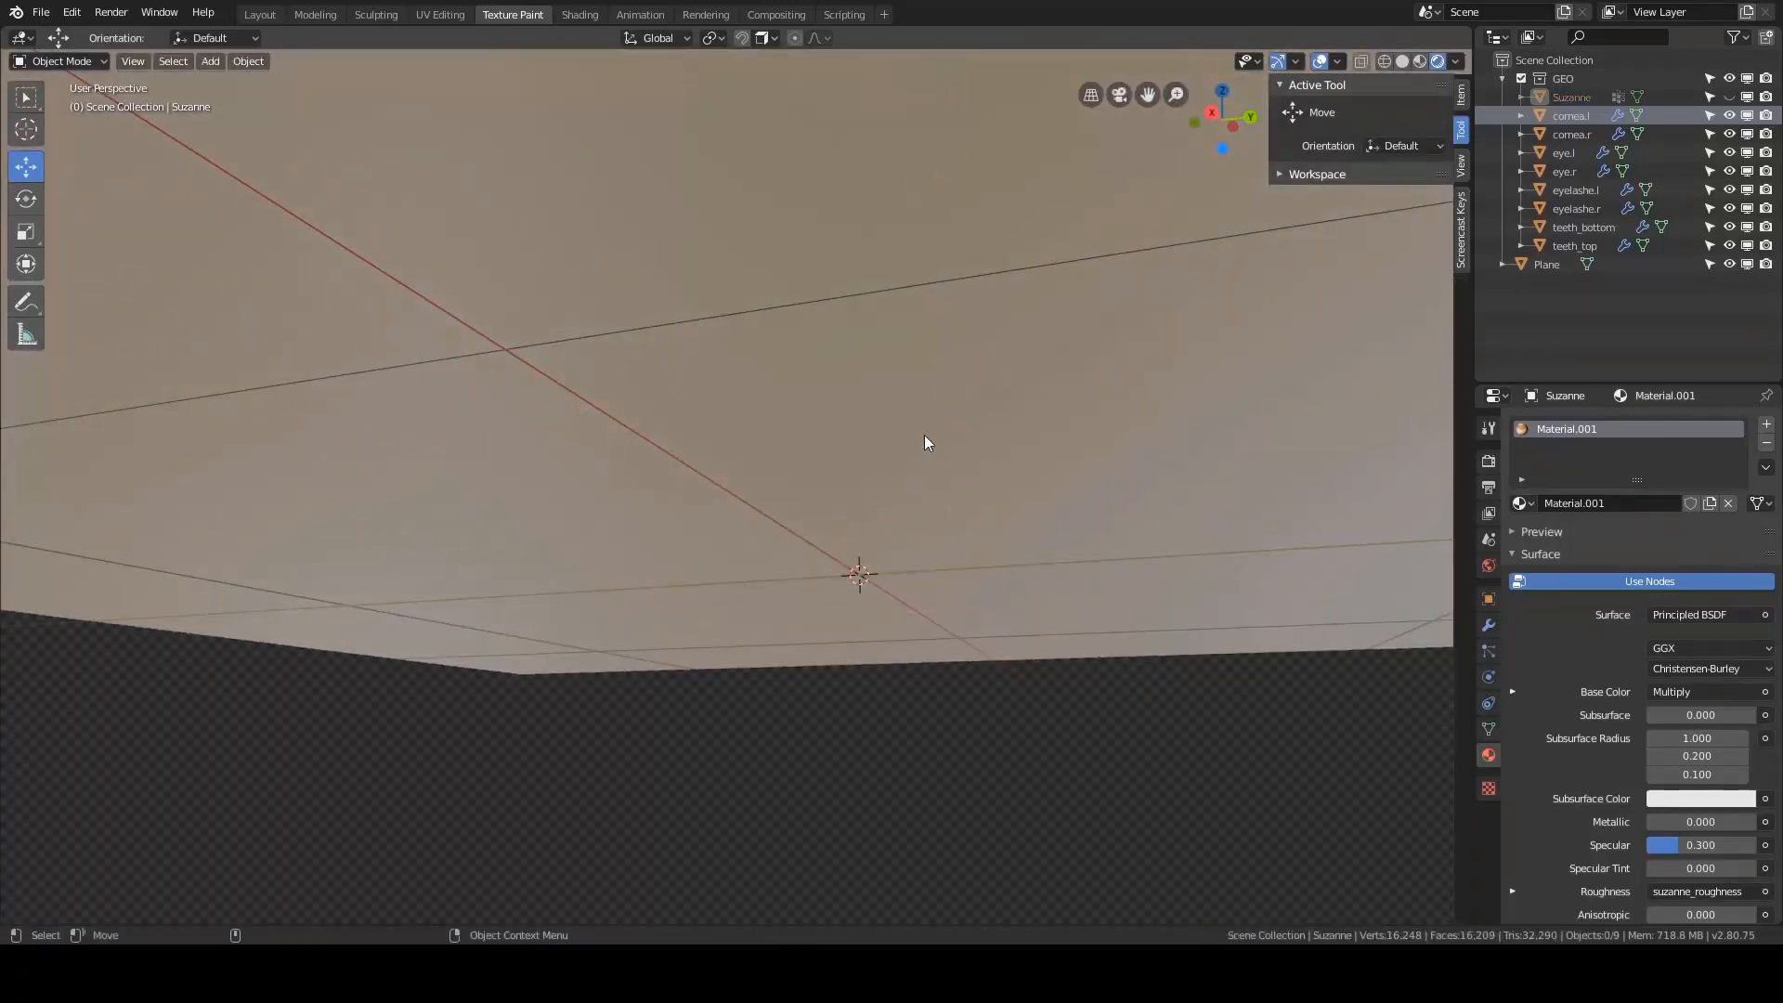
pyautogui.keyDown('alt'); pyautogui.moveTo(923, 434); pyautogui.dragTo(1100, 437); pyautogui.keyUp('alt')
pyautogui.click(1049, 574)
pyautogui.press('h')
pyautogui.hotkey('alt', 'h')
pyautogui.press('Delete')
# - Select Suzanne, enter Texture Paint mode and reduce the TexDraw brush radius to 90 px for the ankle seam
pyautogui.click(734, 453)
pyautogui.keyDown('alt'); pyautogui.moveTo(835, 449); pyautogui.dragTo(947, 442); pyautogui.keyUp('alt')
pyautogui.hotkey('ctrl', 'Tab')
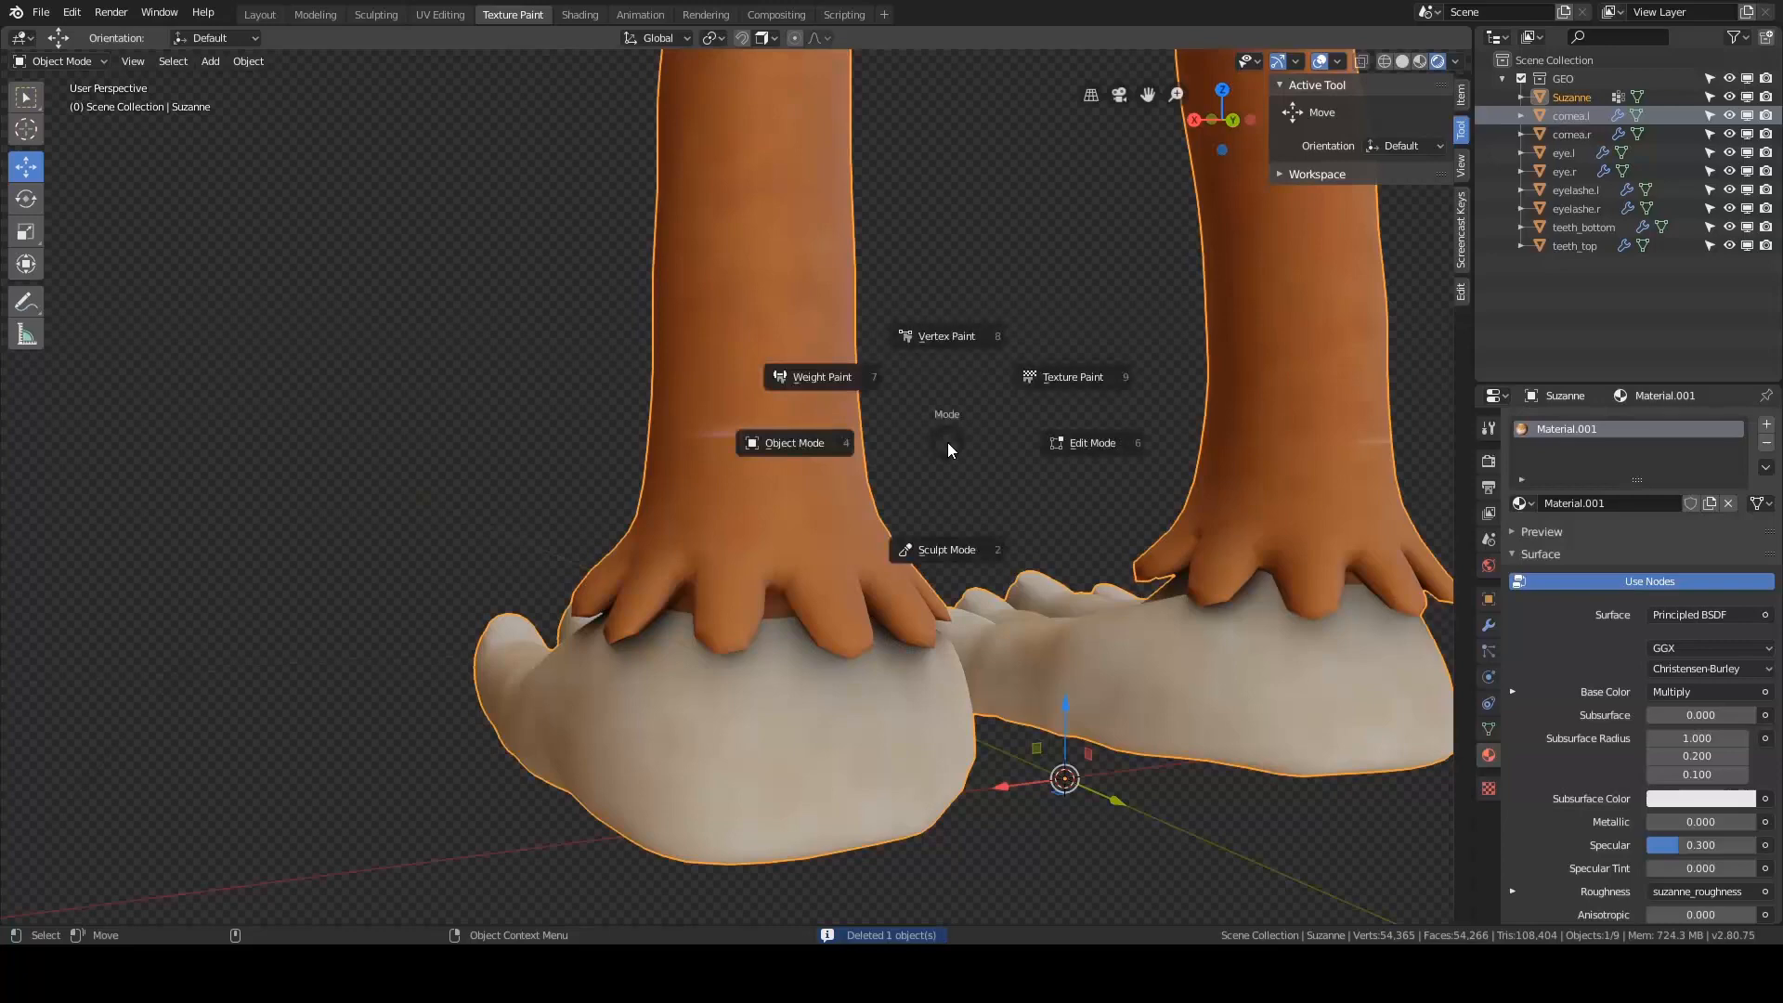
pyautogui.click(1063, 383)
pyautogui.press('f')
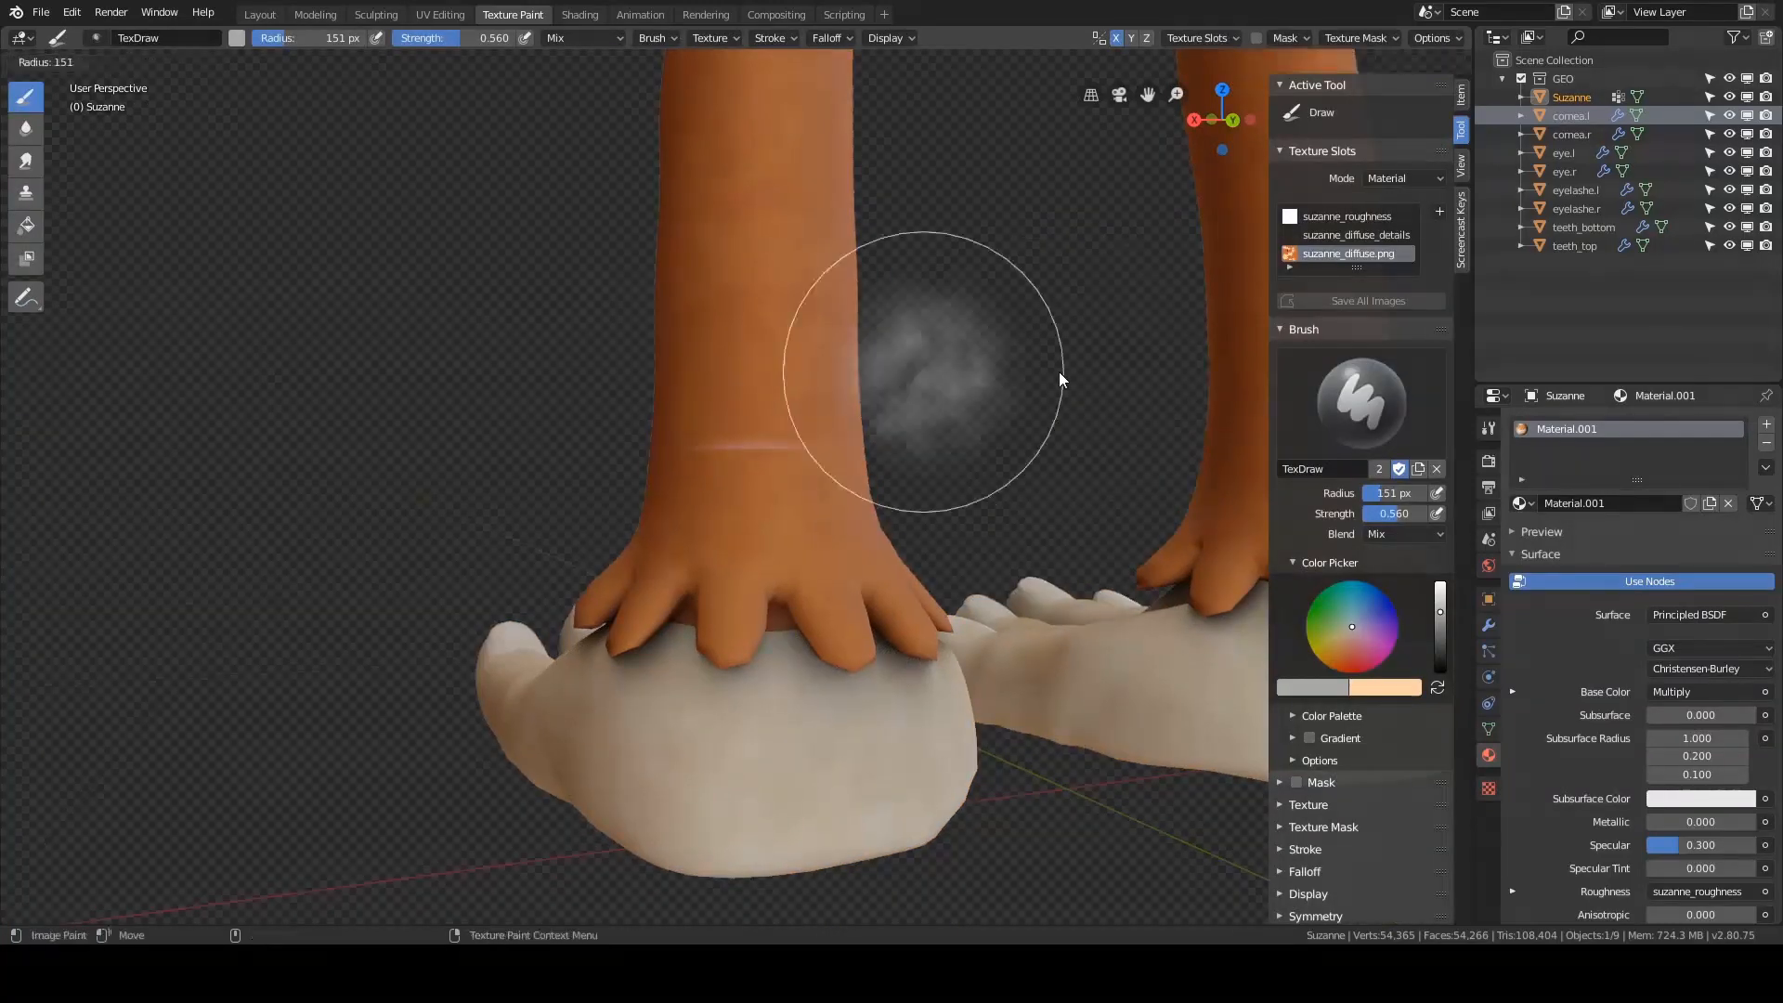
pyautogui.click(1041, 373)
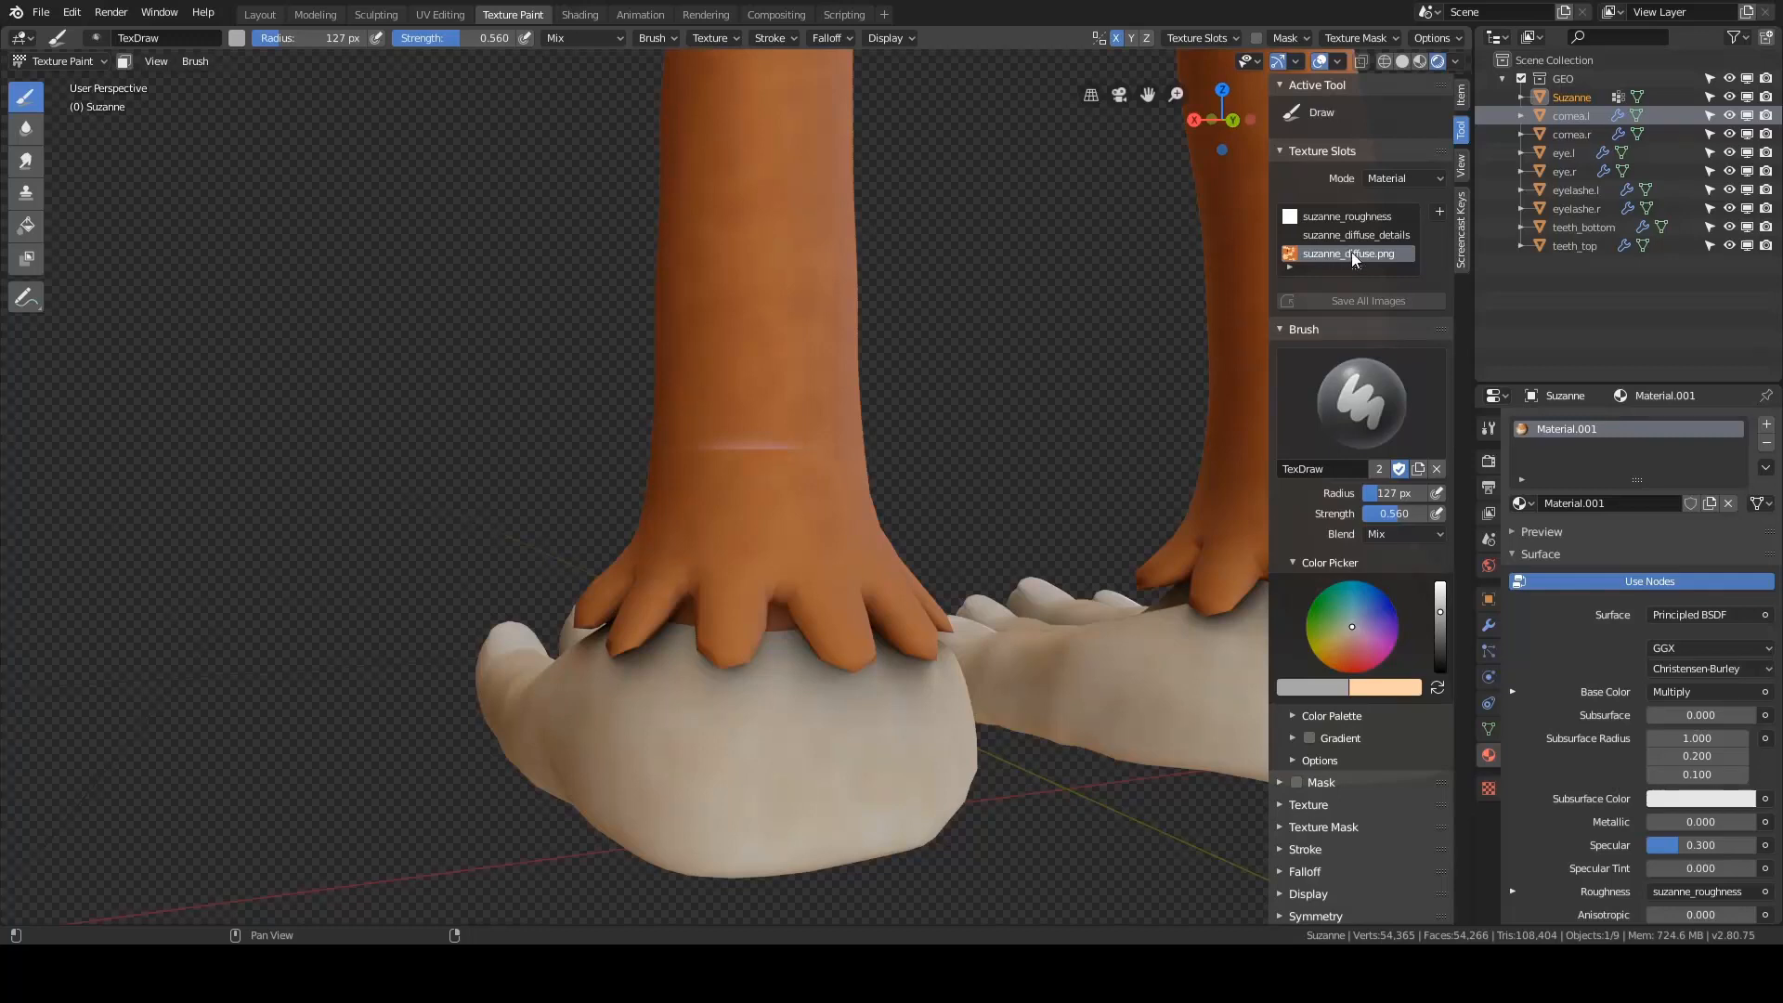
pyautogui.scroll(2, 844, 457)
pyautogui.press('f')
pyautogui.click(811, 457)
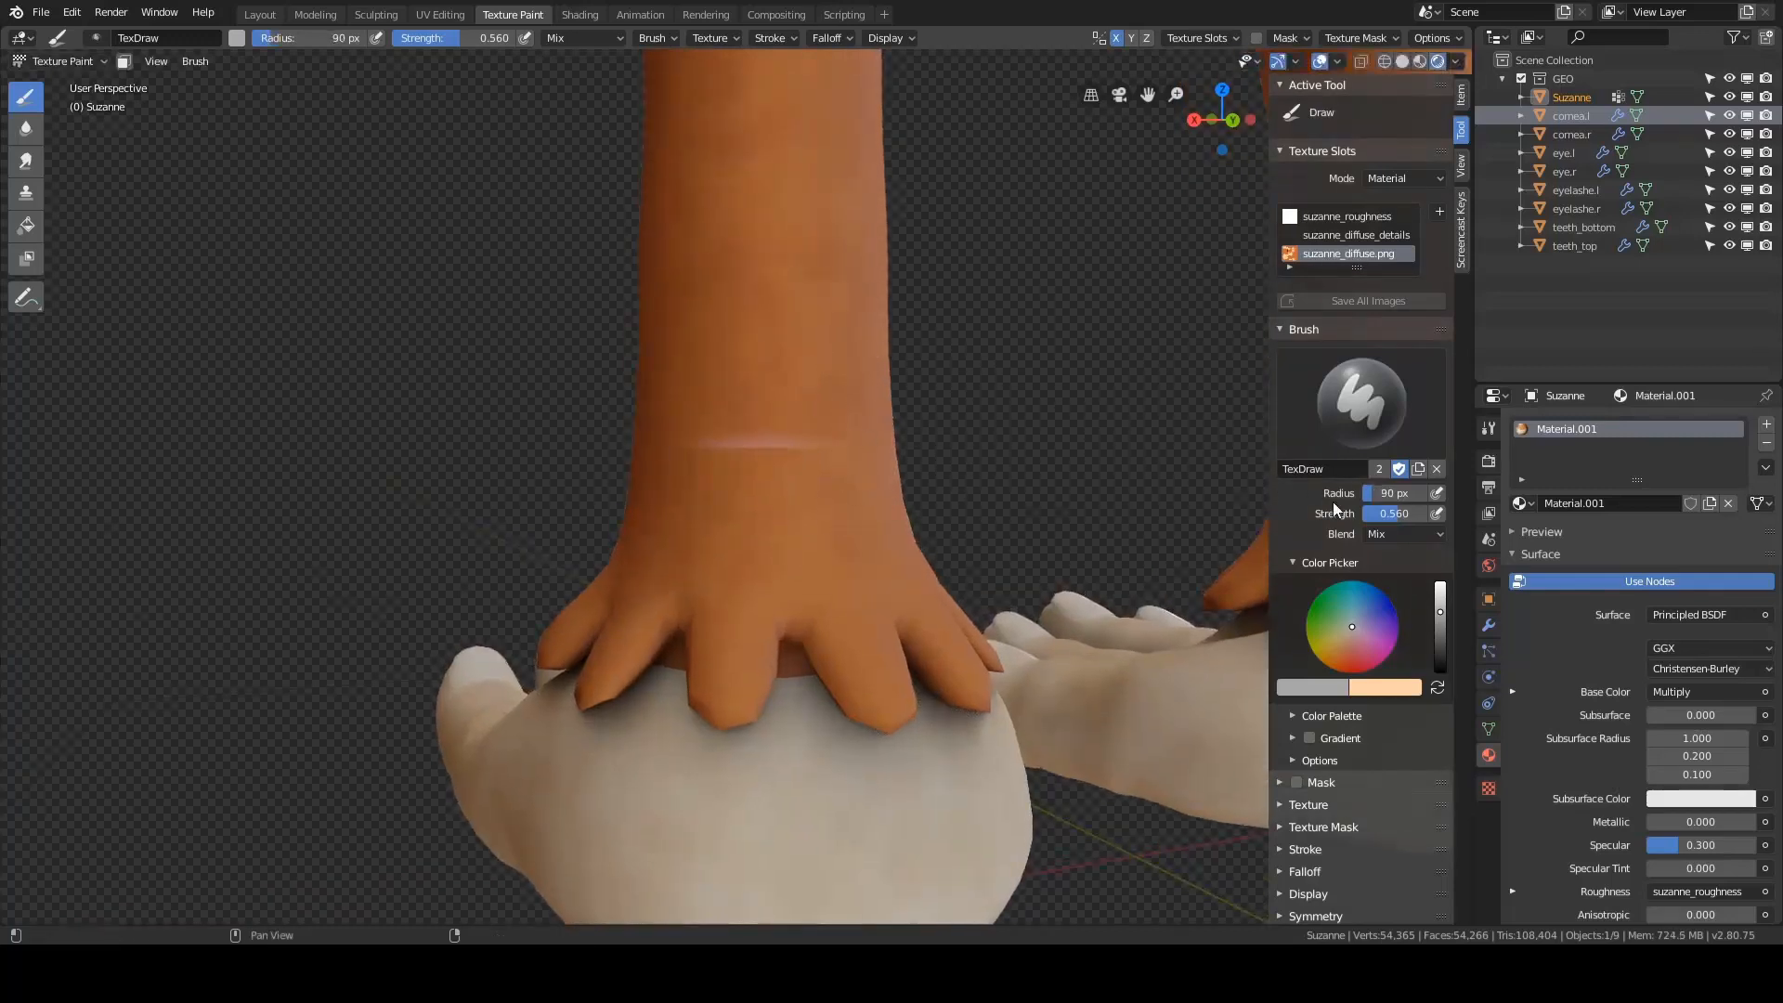
# - Show the brush's color palette and set the brush radius to 60 px
pyautogui.scroll(-2, 1334, 509)
pyautogui.click(1328, 668)
pyautogui.scroll(2, 967, 494)
pyautogui.press('f')
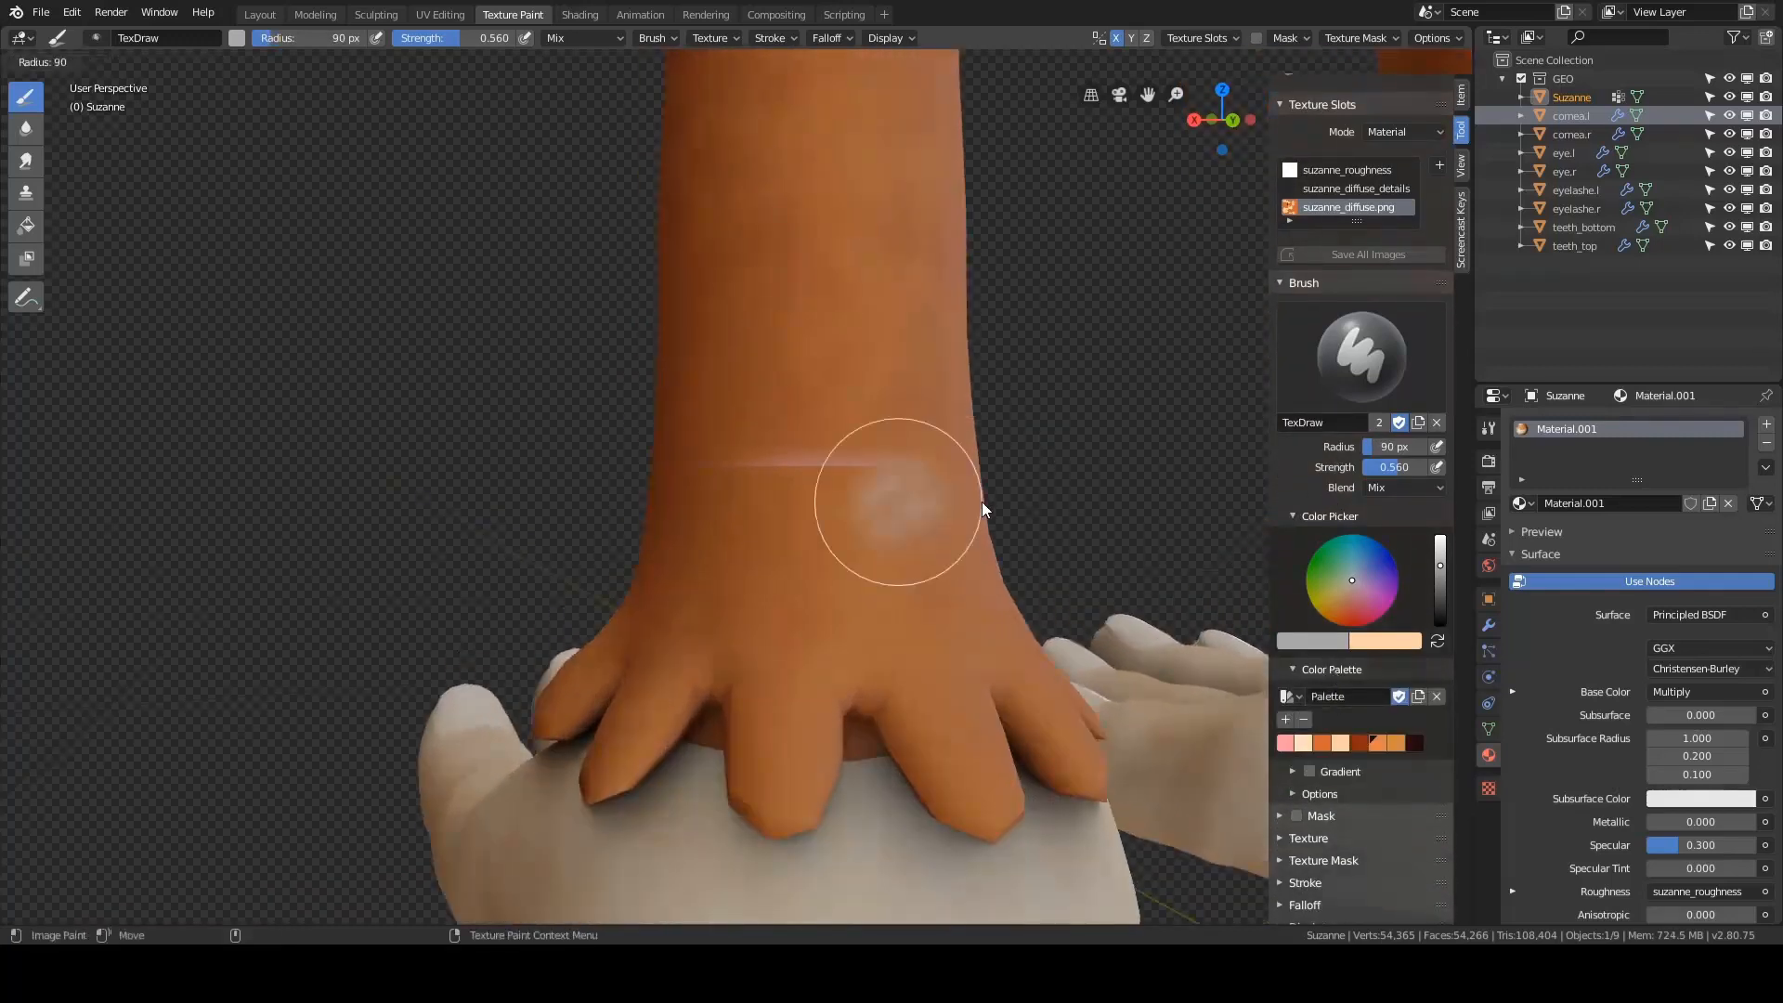
pyautogui.click(954, 505)
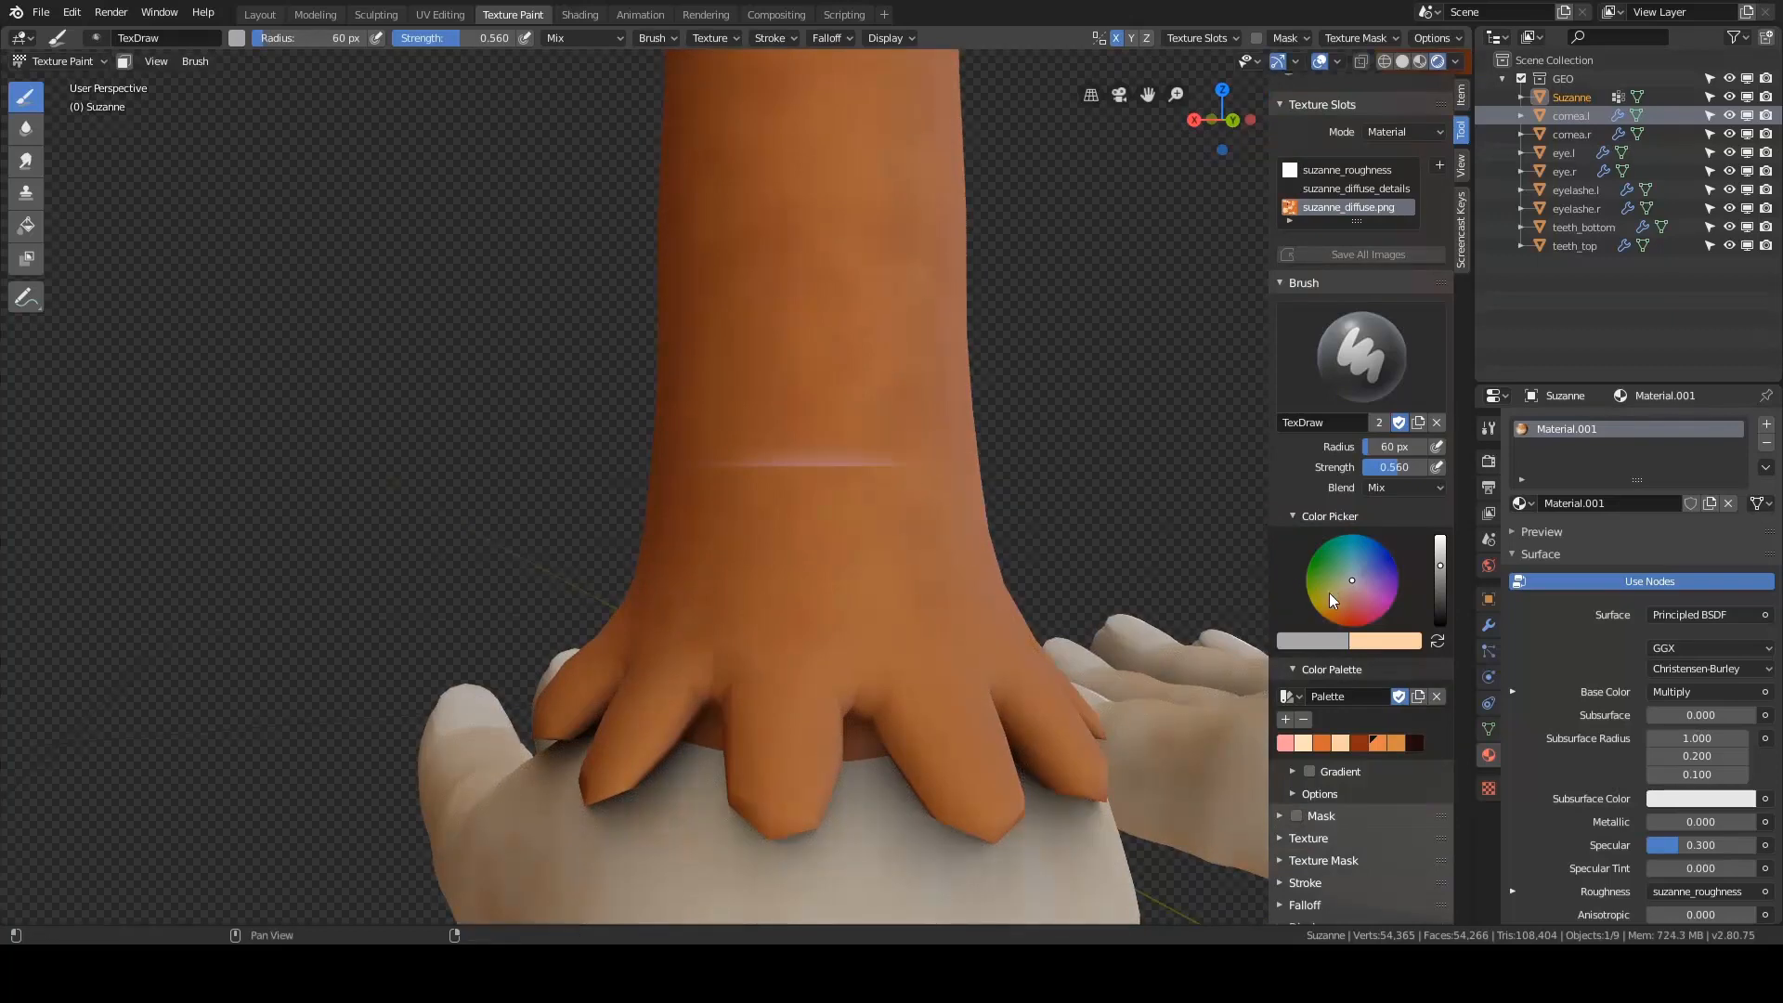
# - Check the brush's texture mask and stroke settings, and pick the orange fur color from the palette
pyautogui.scroll(-2, 1337, 594)
pyautogui.click(1325, 784)
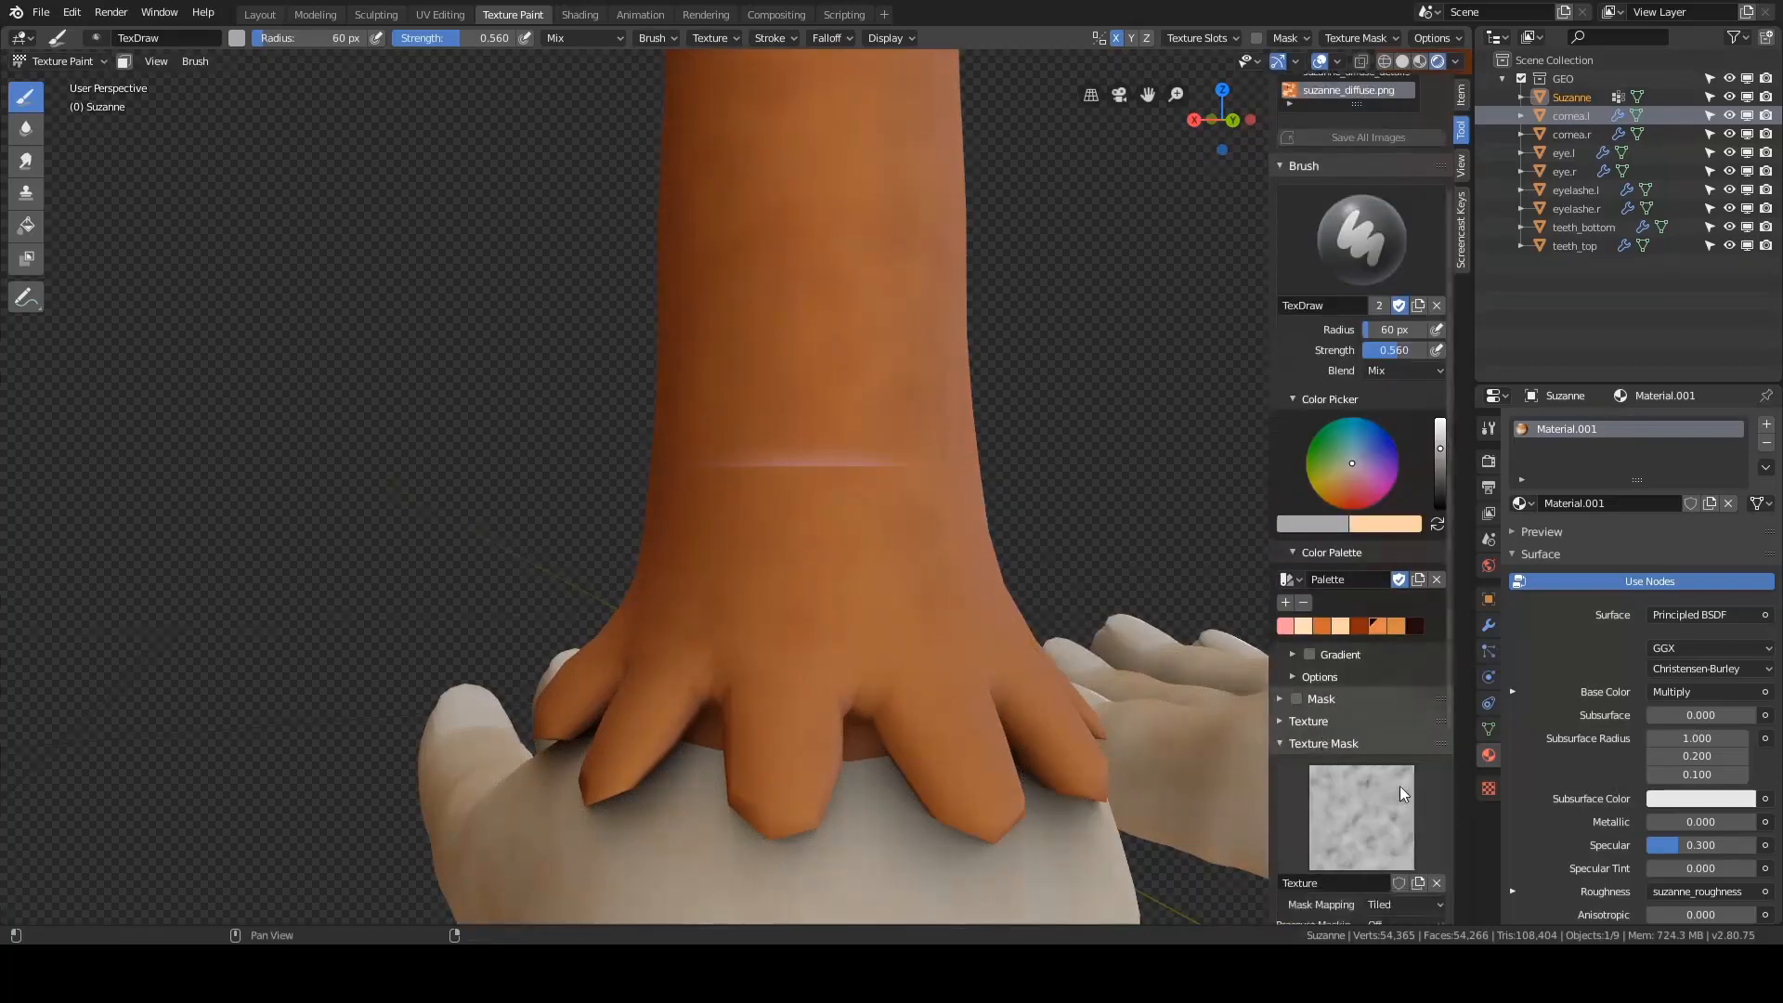
pyautogui.click(1333, 741)
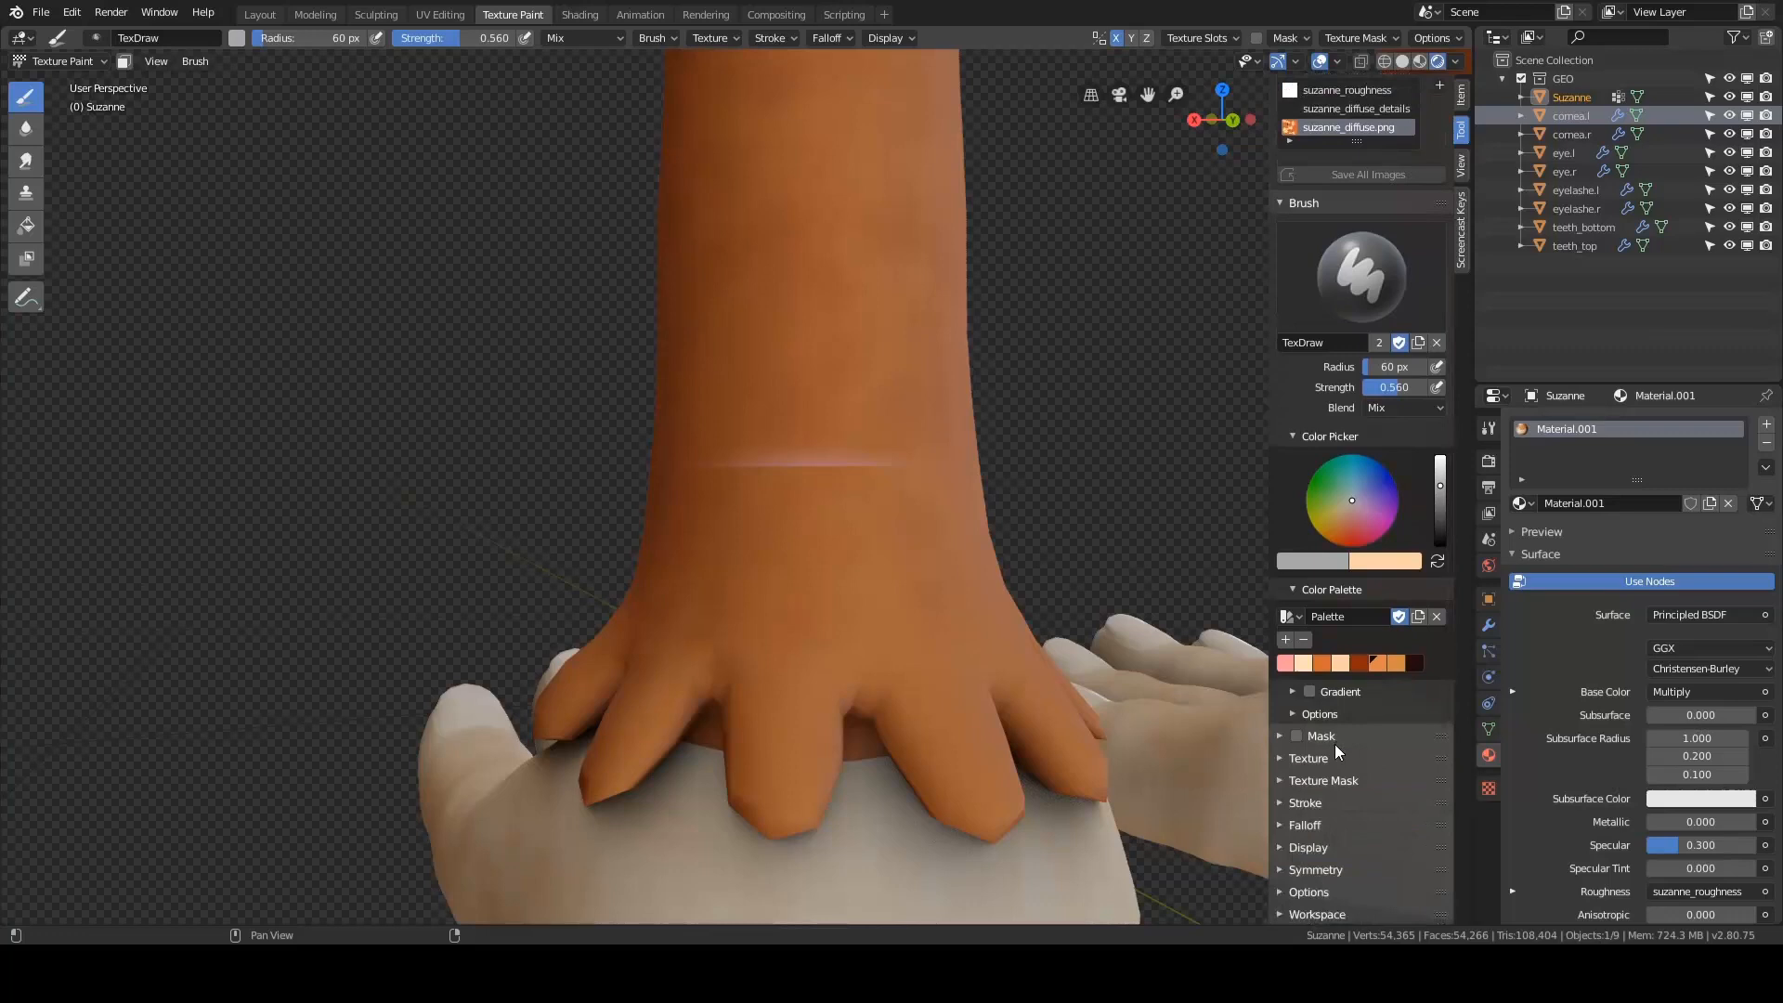
pyautogui.click(1322, 806)
pyautogui.scroll(-2, 1378, 787)
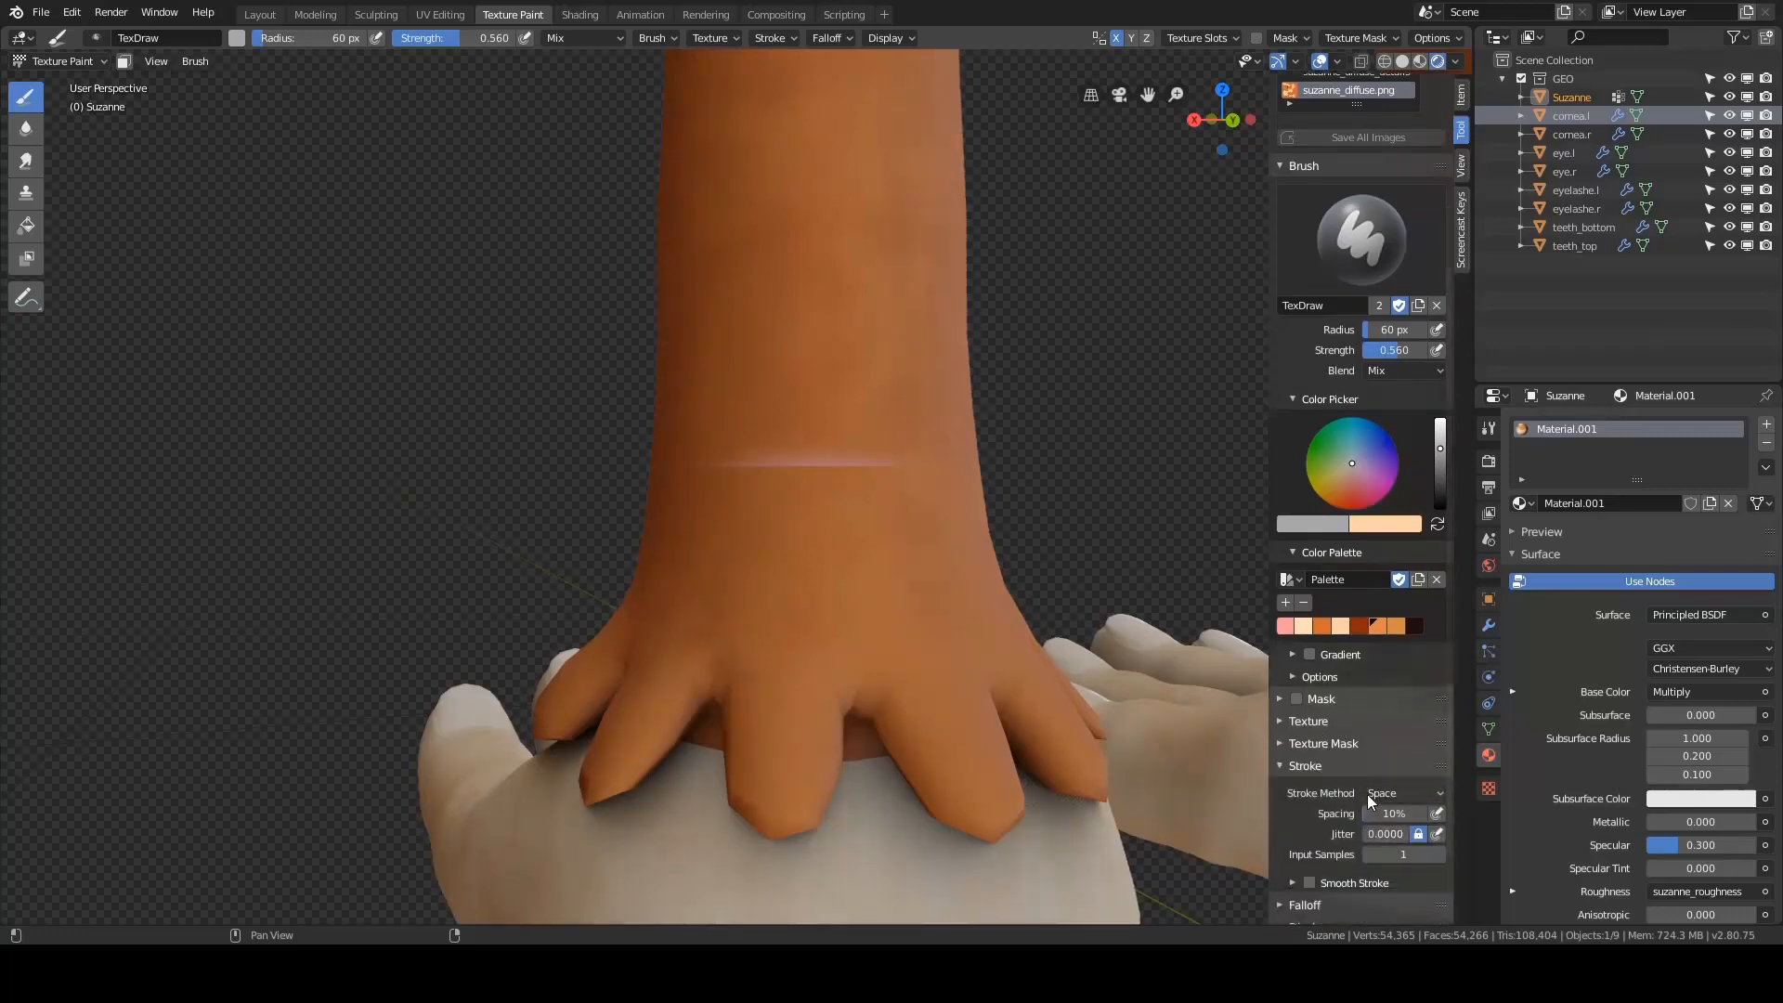
pyautogui.click(1367, 791)
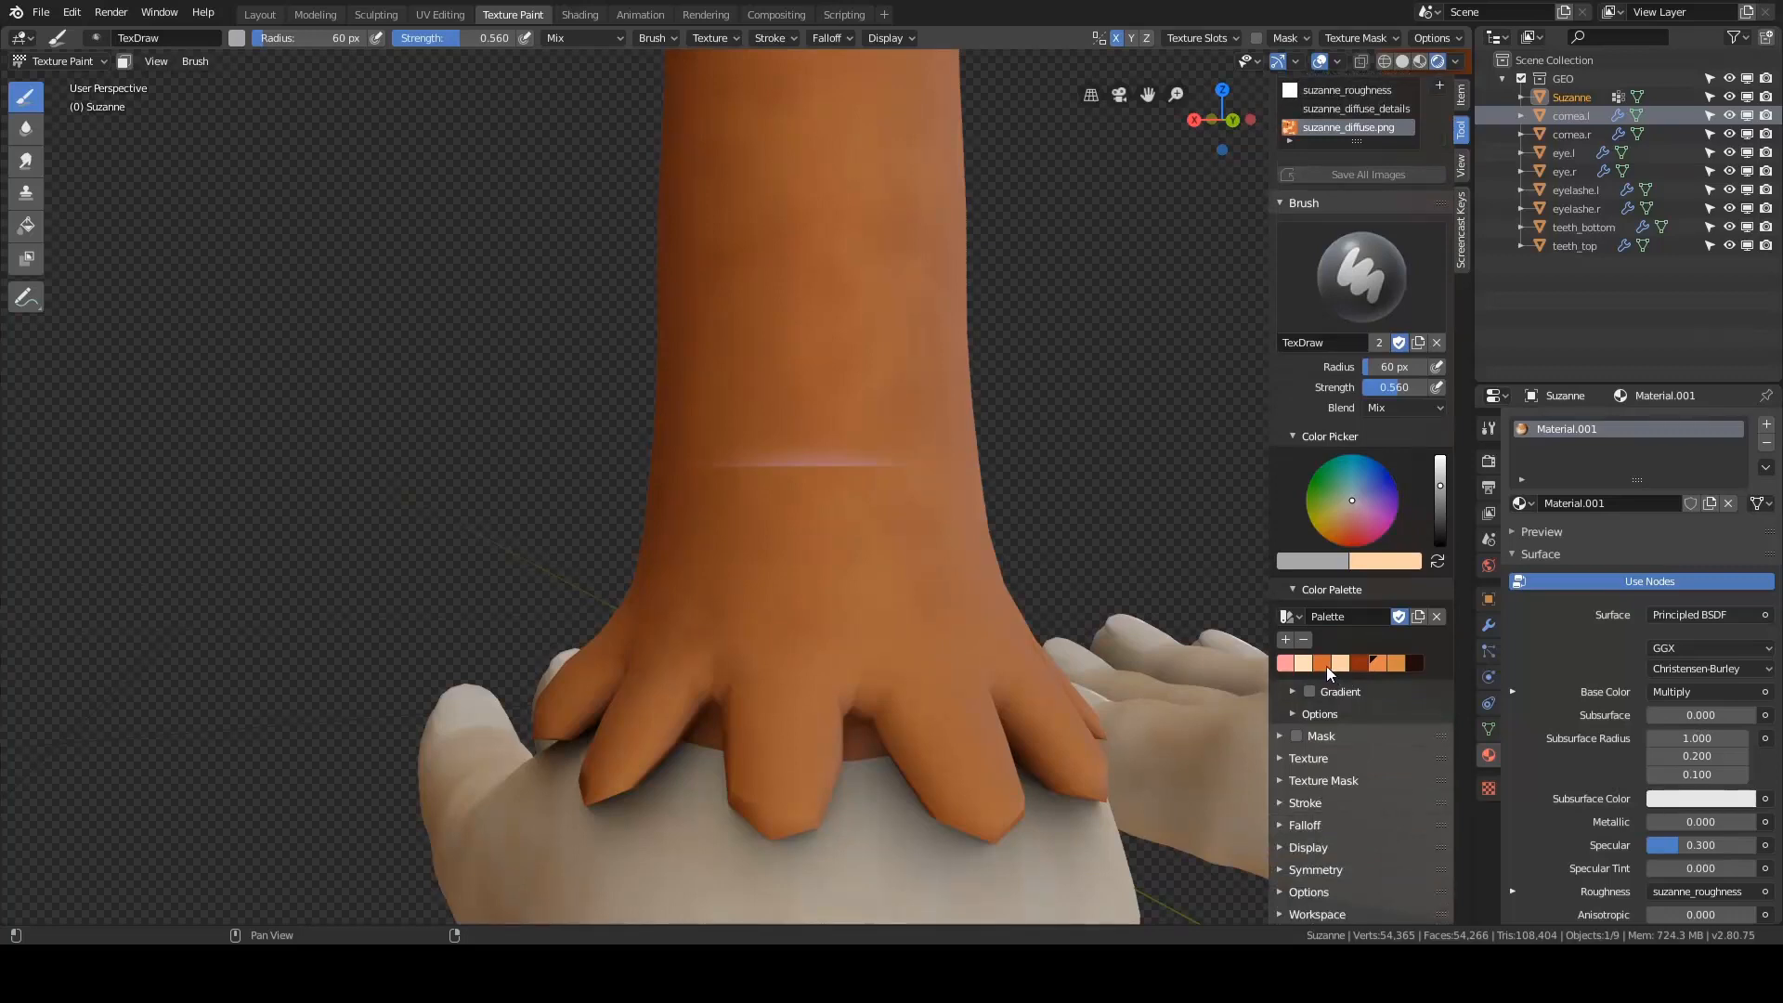
pyautogui.click(1325, 666)
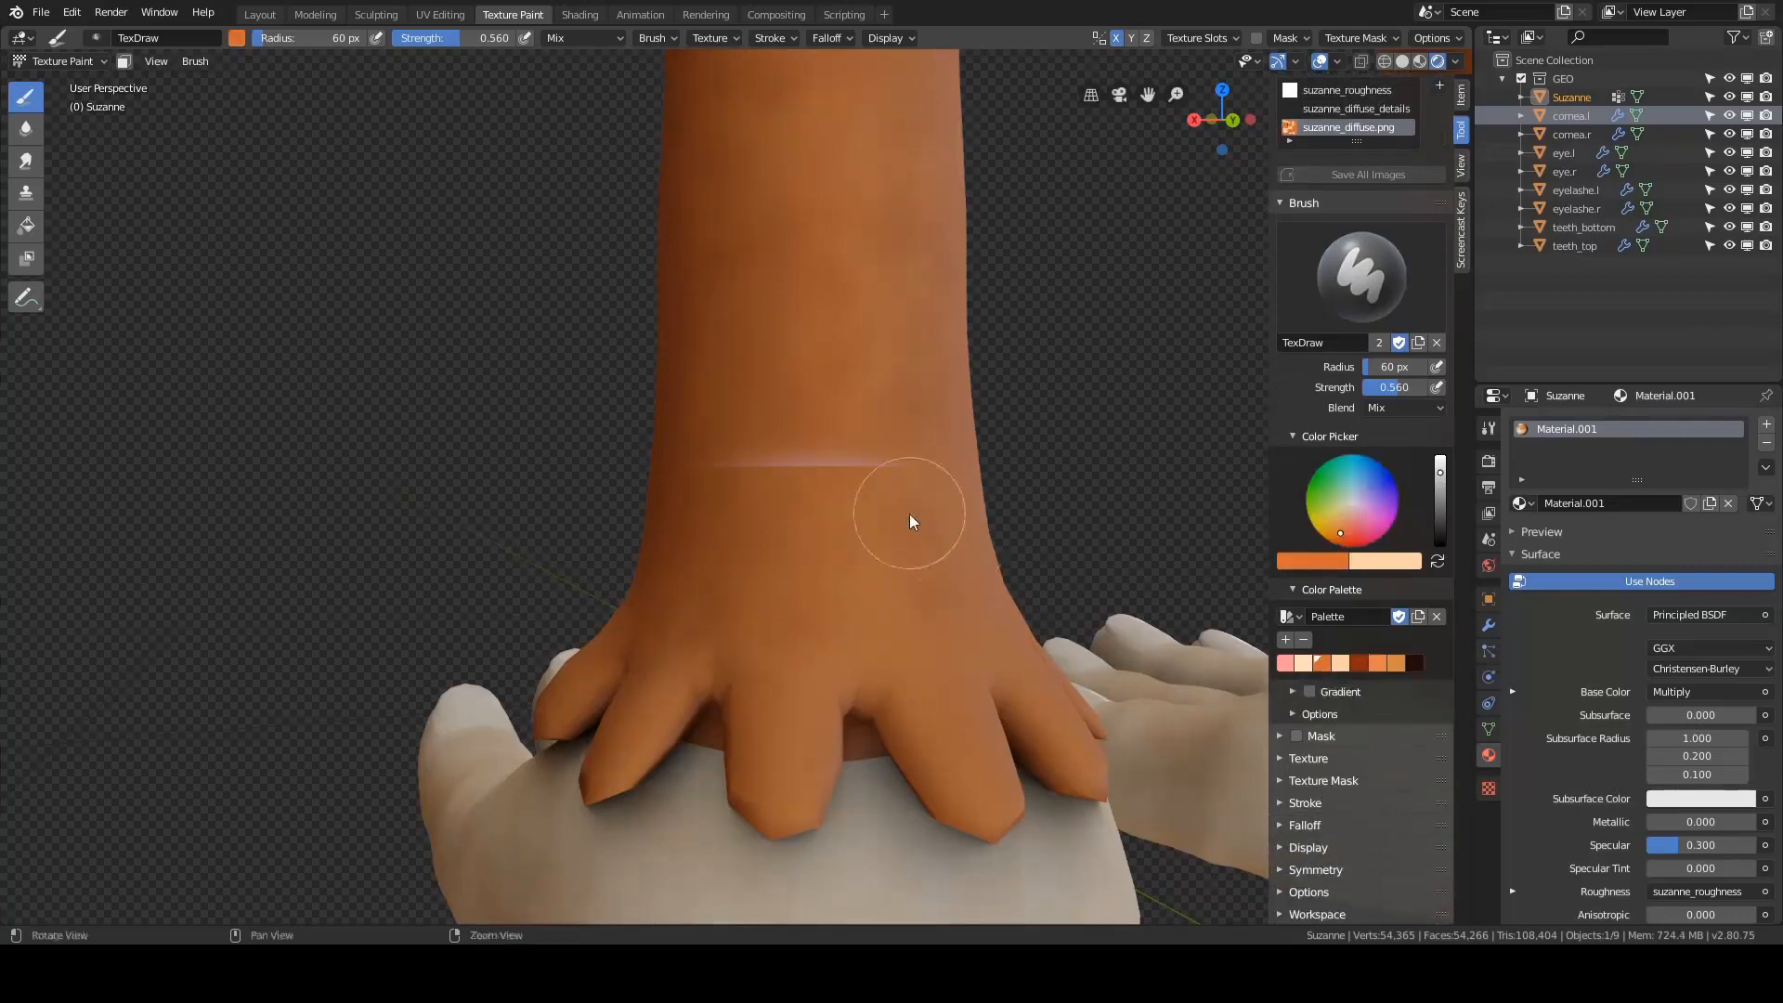
# - Paint orange over the pale seam across the ankle until it blends with the surrounding fur
pyautogui.moveTo(792, 470); pyautogui.dragTo(924, 477)
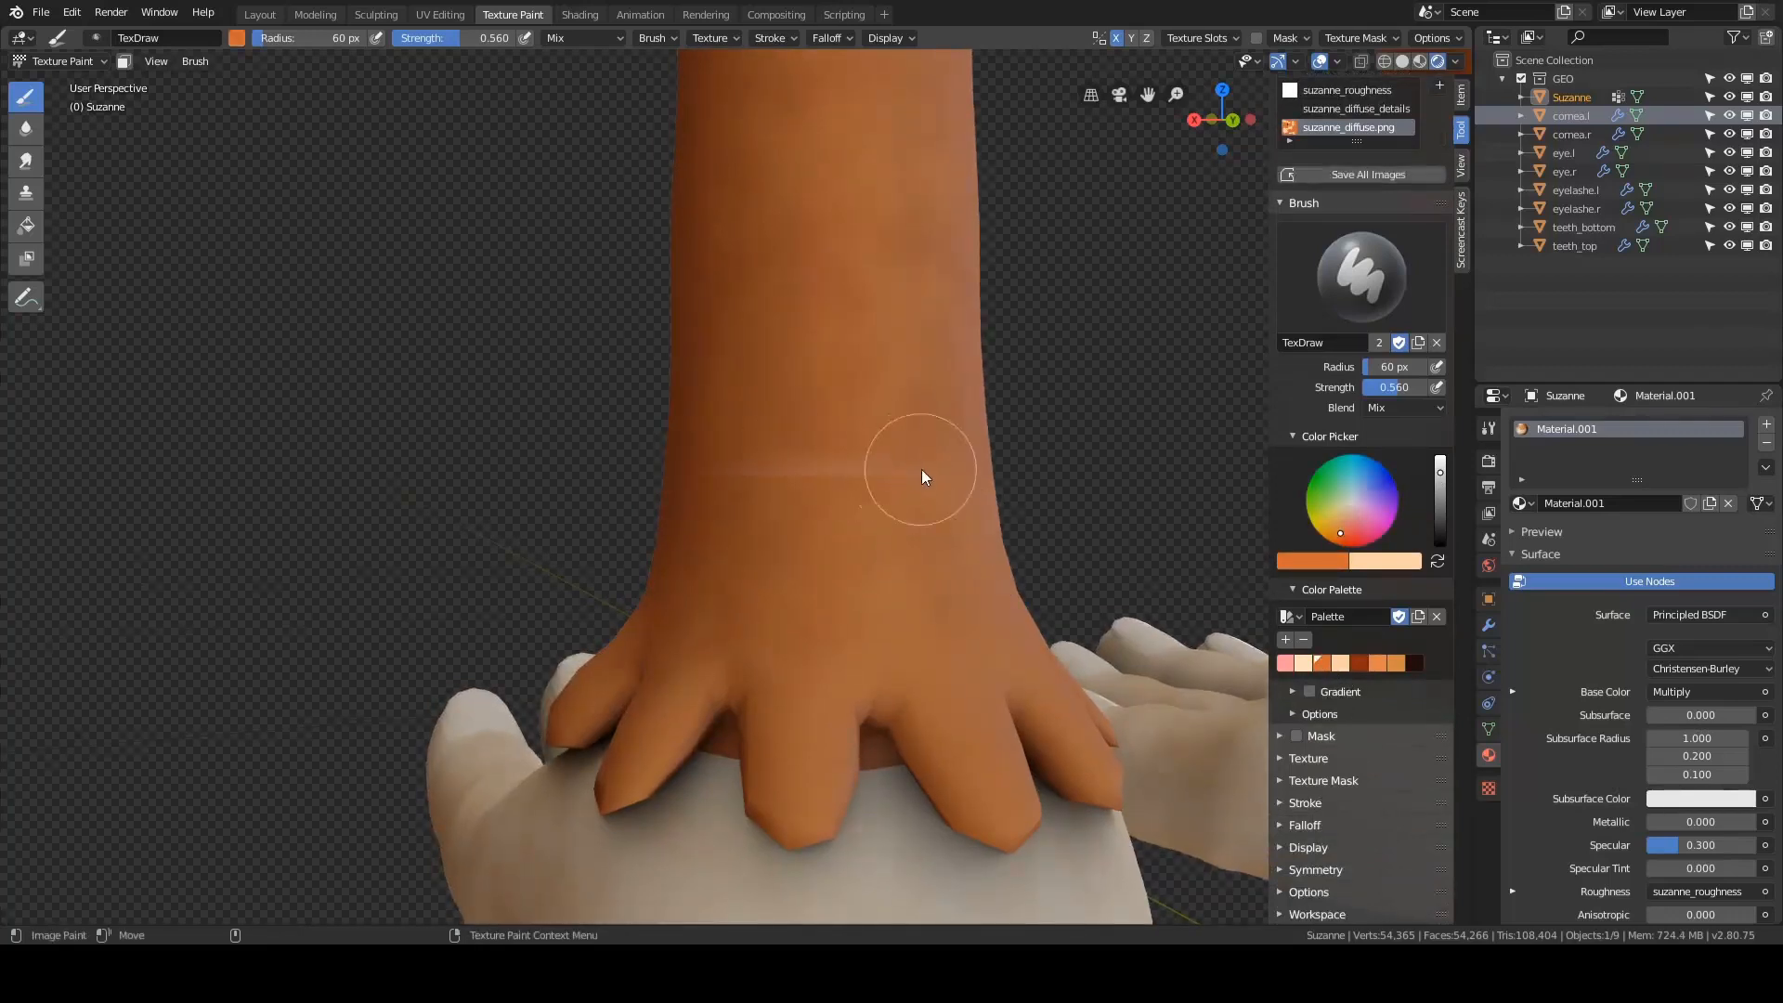
pyautogui.moveTo(861, 471); pyautogui.dragTo(952, 526, button='middle')
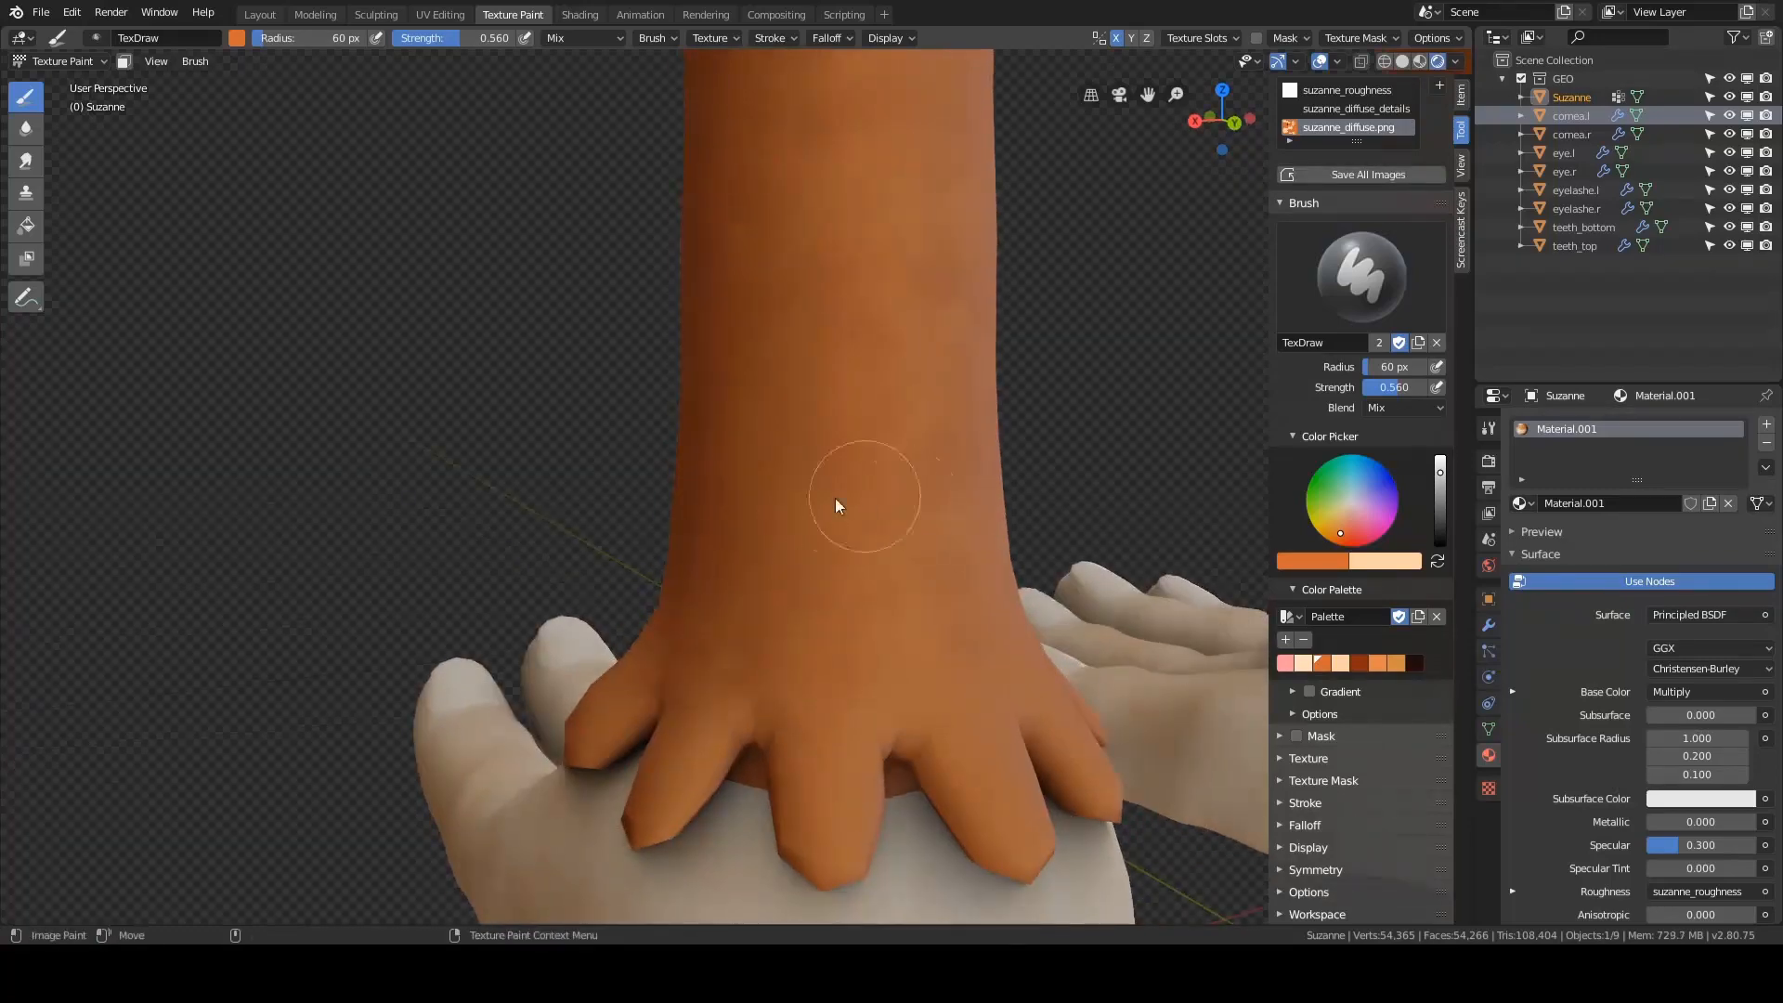
pyautogui.moveTo(835, 502)
pyautogui.mouseDown(button='middle')
pyautogui.moveTo(795, 490)
pyautogui.moveTo(1026, 477)
pyautogui.moveTo(660, 430)
pyautogui.moveTo(915, 438)
pyautogui.moveTo(748, 447)
pyautogui.moveTo(840, 508)
pyautogui.moveTo(883, 474)
pyautogui.moveTo(774, 481)
pyautogui.mouseUp(button='middle')
# - Return Suzanne to Object Mode, deselect everything, and switch the viewport to LookDev shading with the whole monkey in view
pyautogui.hotkey('ctrl', 'Tab')
pyautogui.click(364, 470)
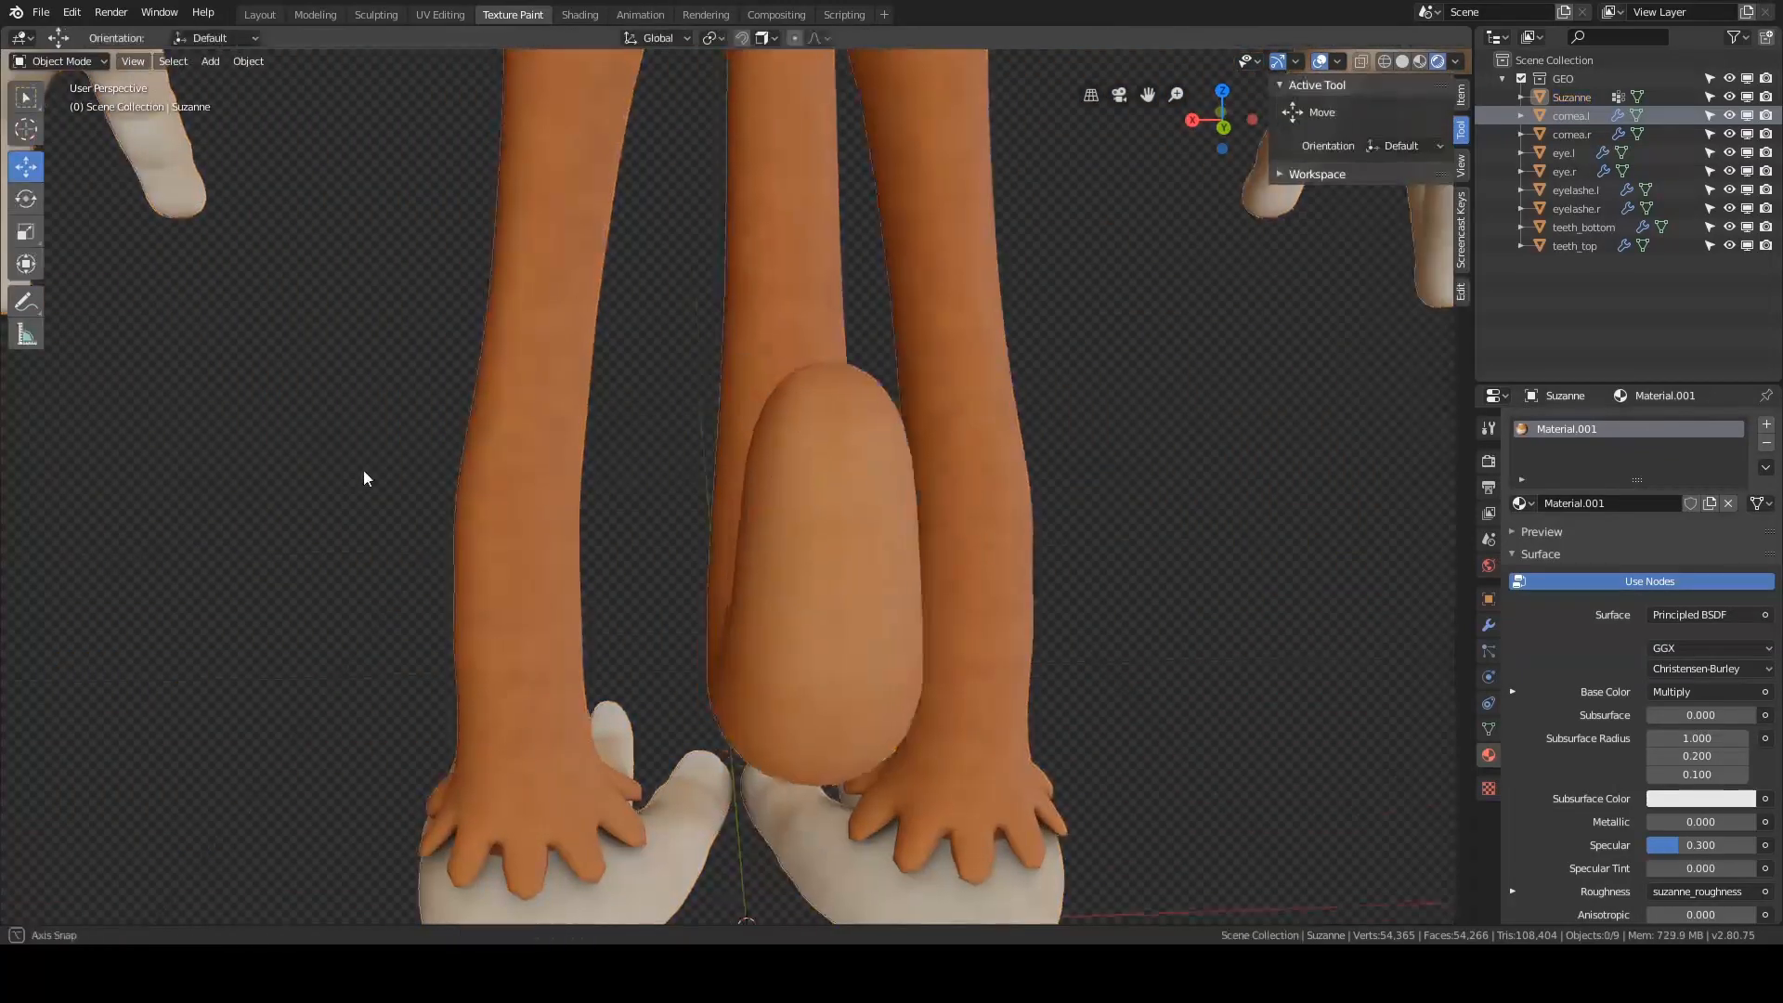
pyautogui.moveTo(364, 469); pyautogui.dragTo(596, 458, button='middle')
pyautogui.scroll(-4, 669, 421)
pyautogui.moveTo(741, 383)
pyautogui.mouseDown(button='middle')
pyautogui.moveTo(843, 364)
pyautogui.moveTo(938, 490)
pyautogui.moveTo(863, 505)
pyautogui.moveTo(1059, 493)
pyautogui.moveTo(782, 488)
pyautogui.moveTo(1086, 470)
pyautogui.moveTo(987, 465)
pyautogui.moveTo(1011, 450)
pyautogui.moveTo(994, 450)
pyautogui.mouseUp(button='middle')
pyautogui.press('z')
pyautogui.click(1014, 527)
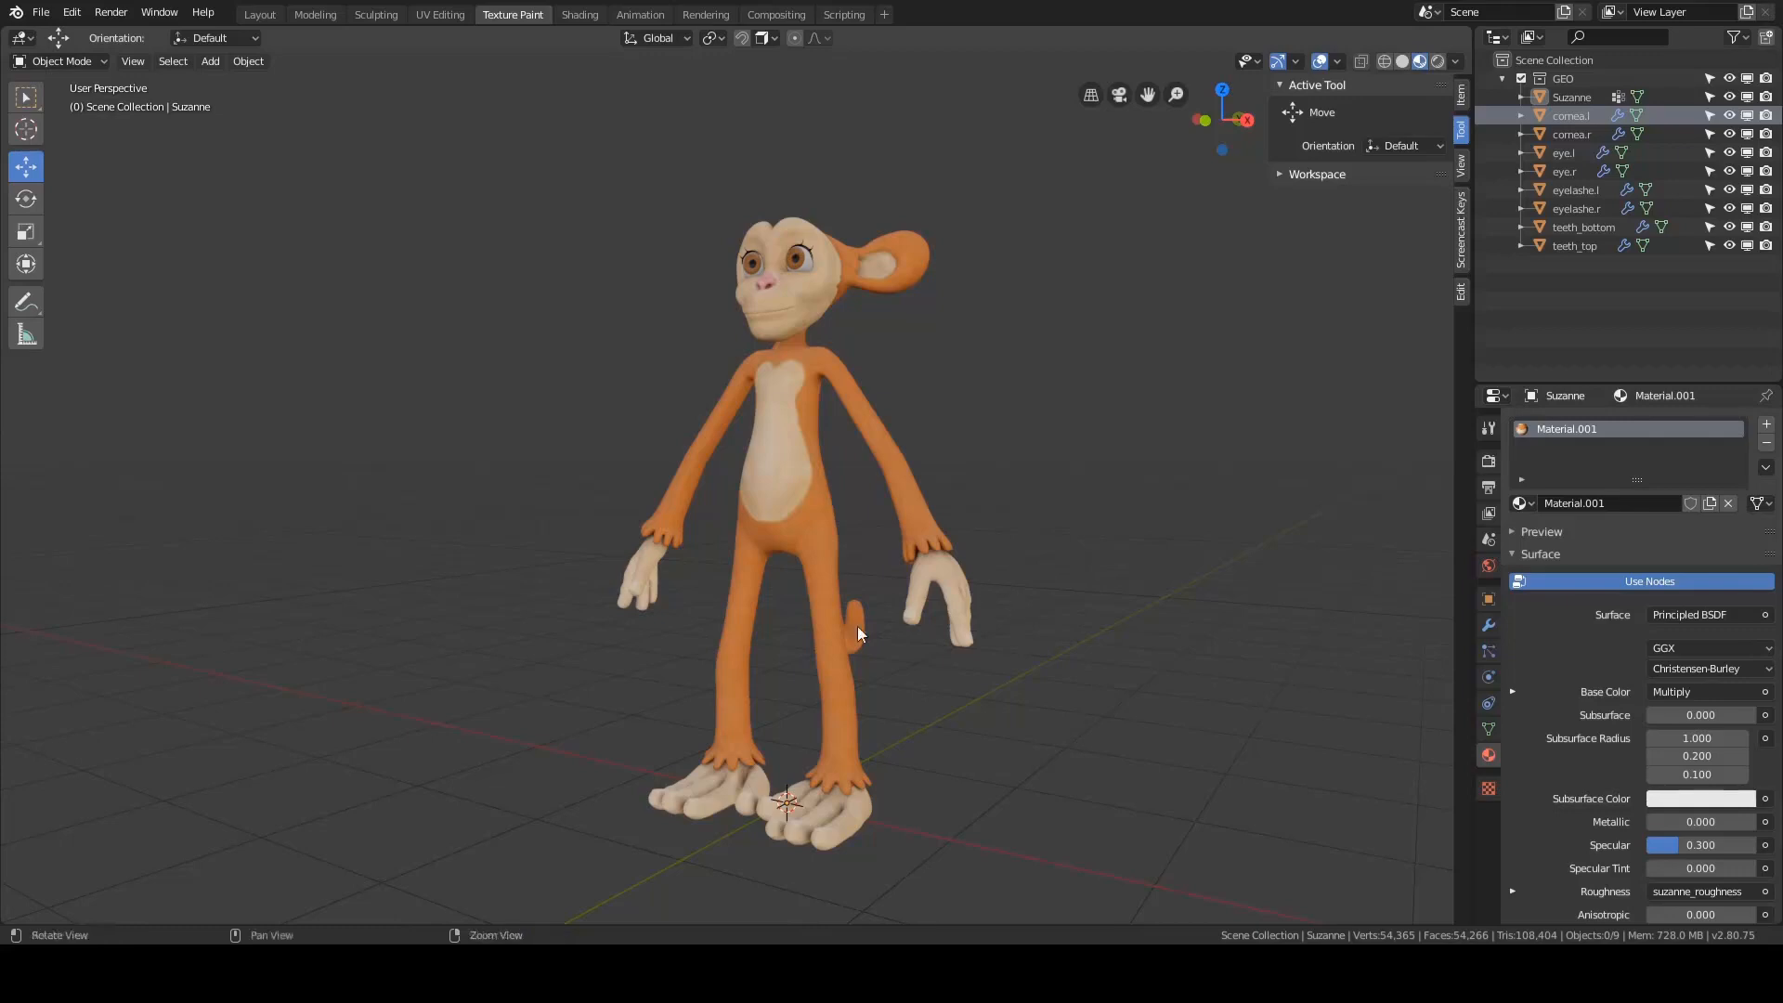
# - Examine the whole textured monkey from the front and three-quarter angles
pyautogui.moveTo(856, 626); pyautogui.dragTo(916, 609, button='middle')
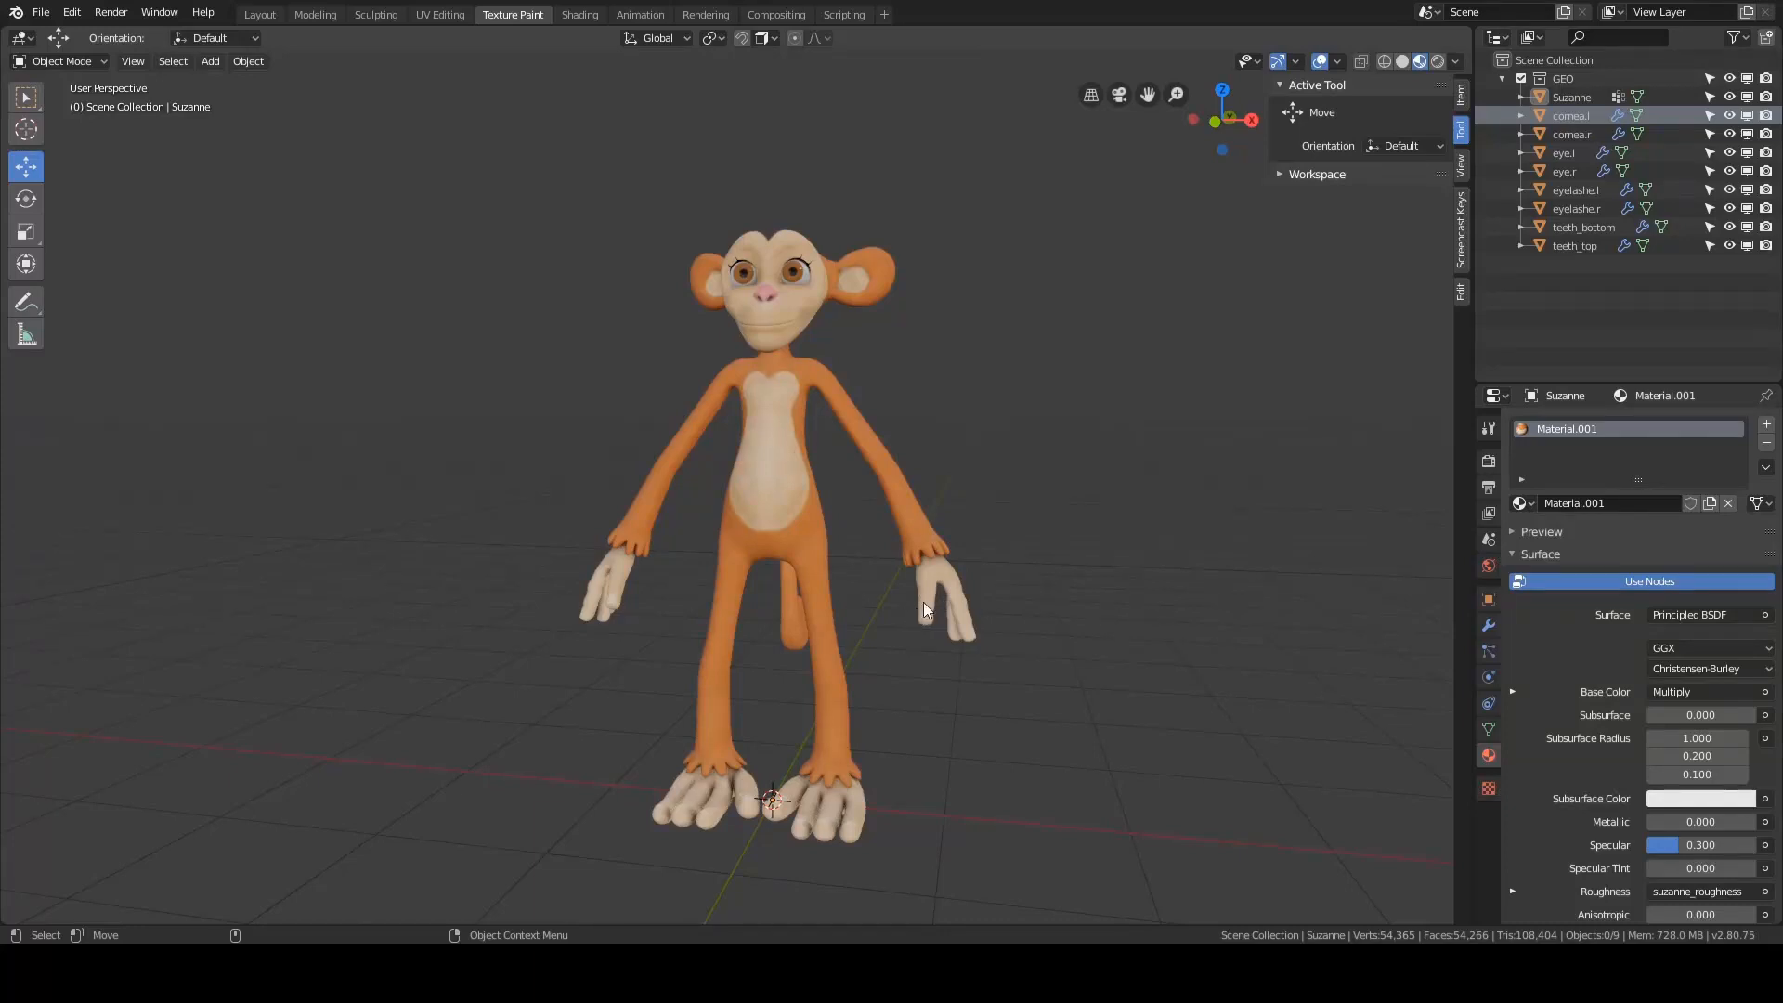
pyautogui.moveTo(1029, 556); pyautogui.dragTo(897, 439, button='middle')
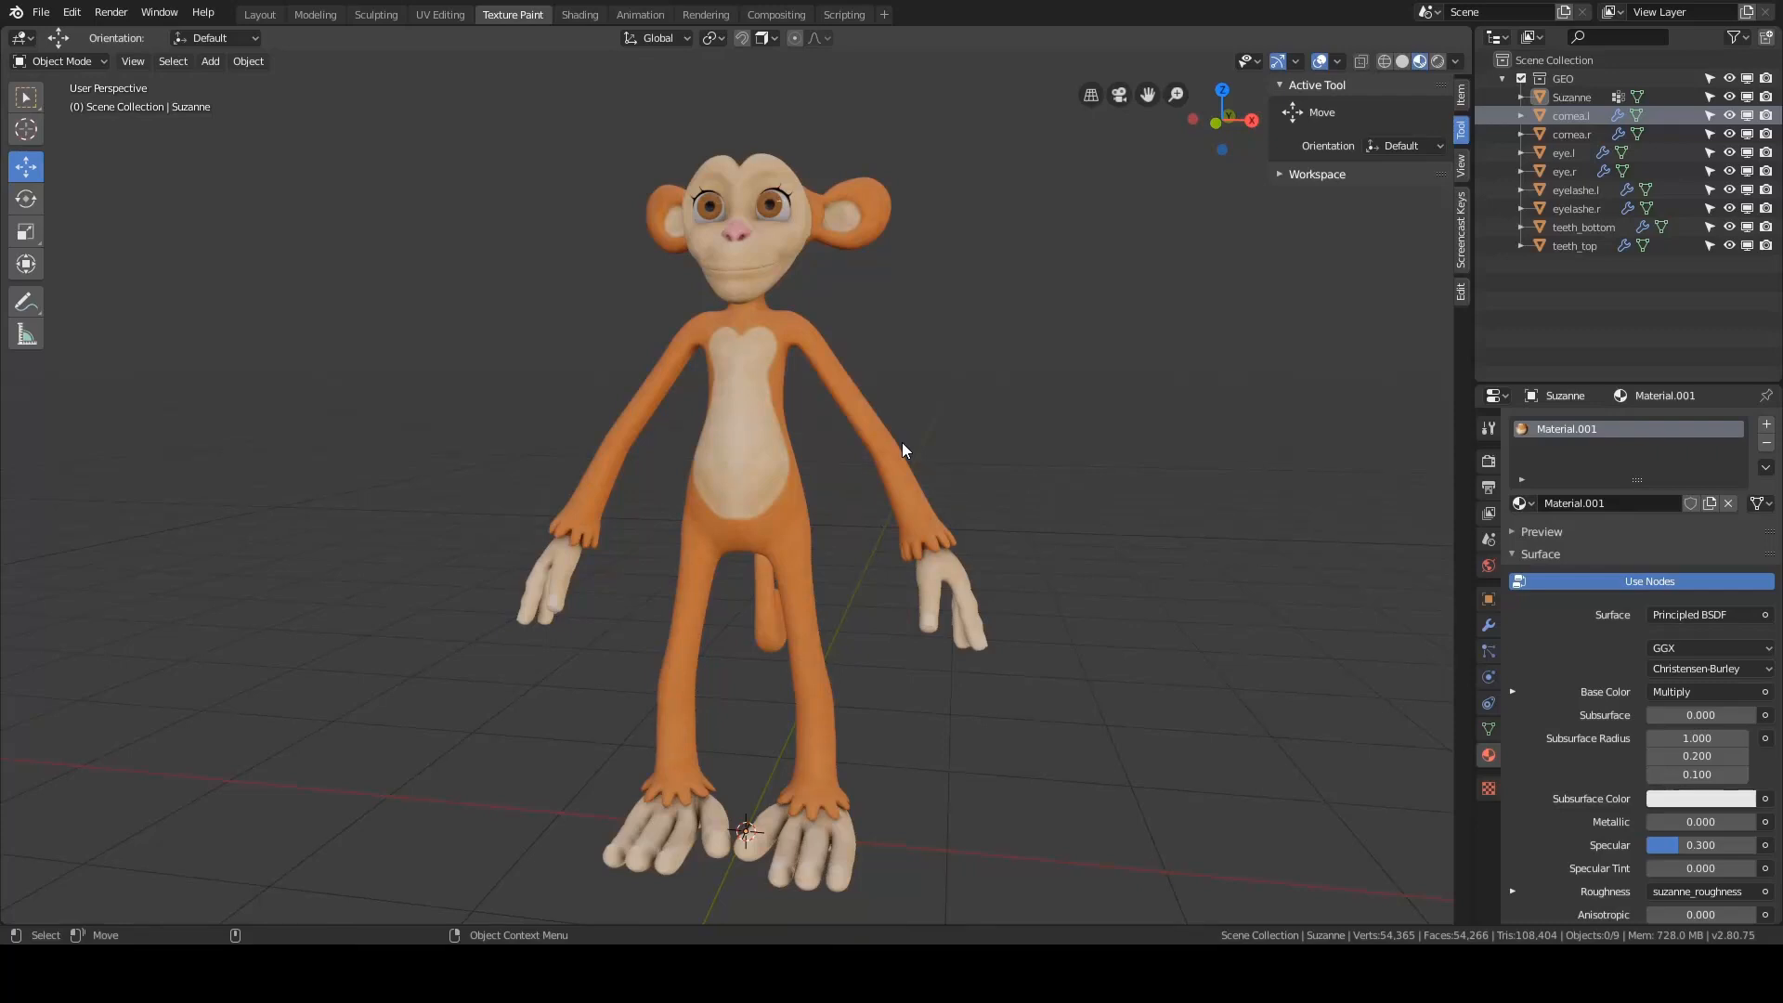
pyautogui.moveTo(900, 442)
pyautogui.mouseDown(button='middle')
pyautogui.moveTo(654, 449)
pyautogui.moveTo(931, 443)
pyautogui.mouseUp(button='middle')
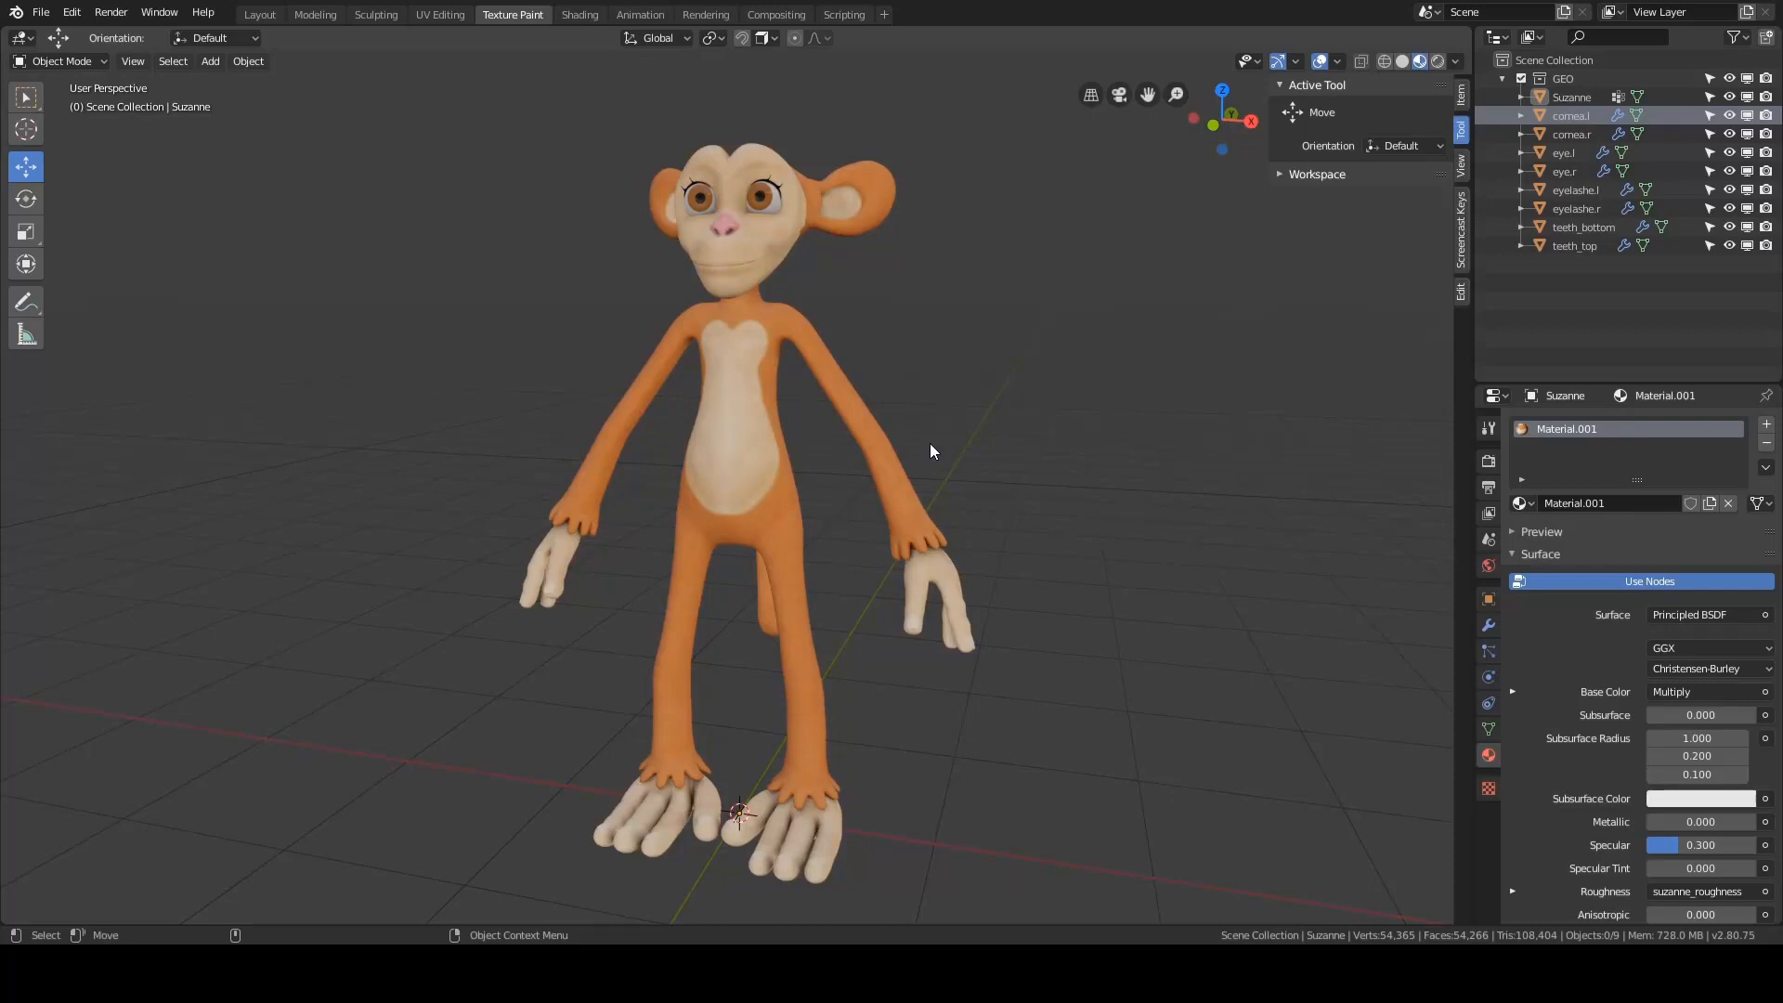
pyautogui.moveTo(930, 445); pyautogui.dragTo(975, 464, button='middle')
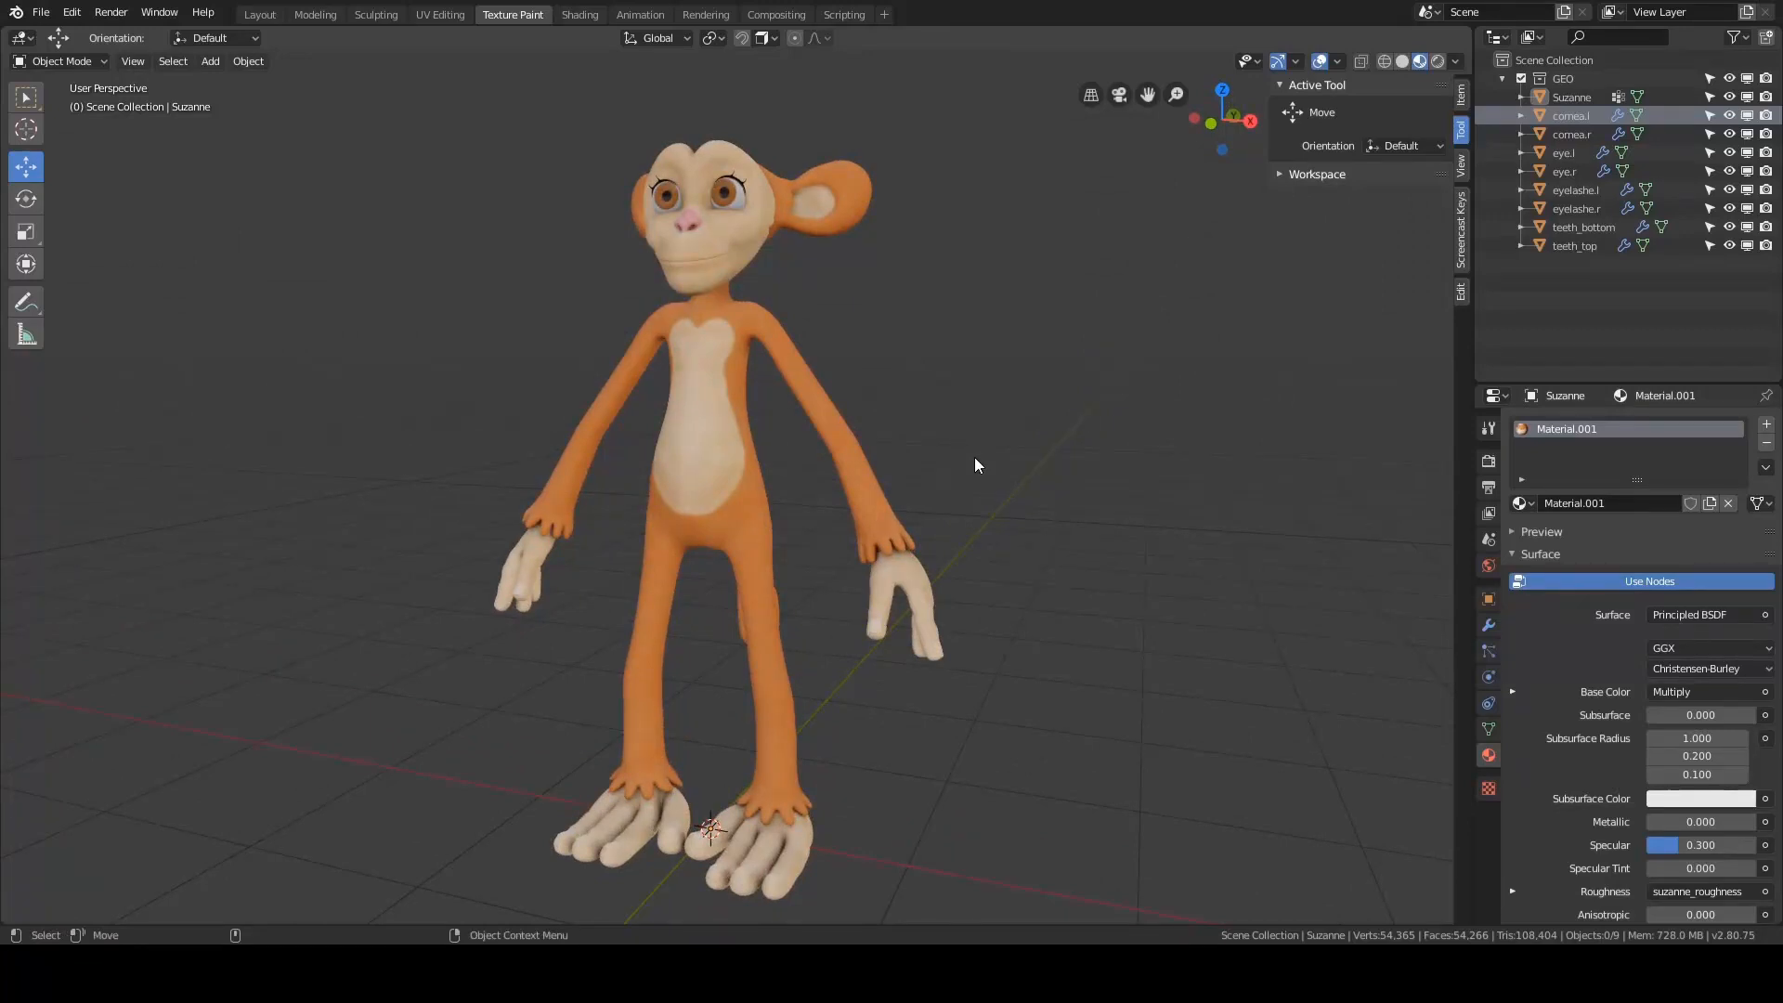
pyautogui.moveTo(973, 459)
pyautogui.mouseDown(button='middle')
pyautogui.moveTo(773, 465)
pyautogui.moveTo(990, 466)
pyautogui.mouseUp(button='middle')
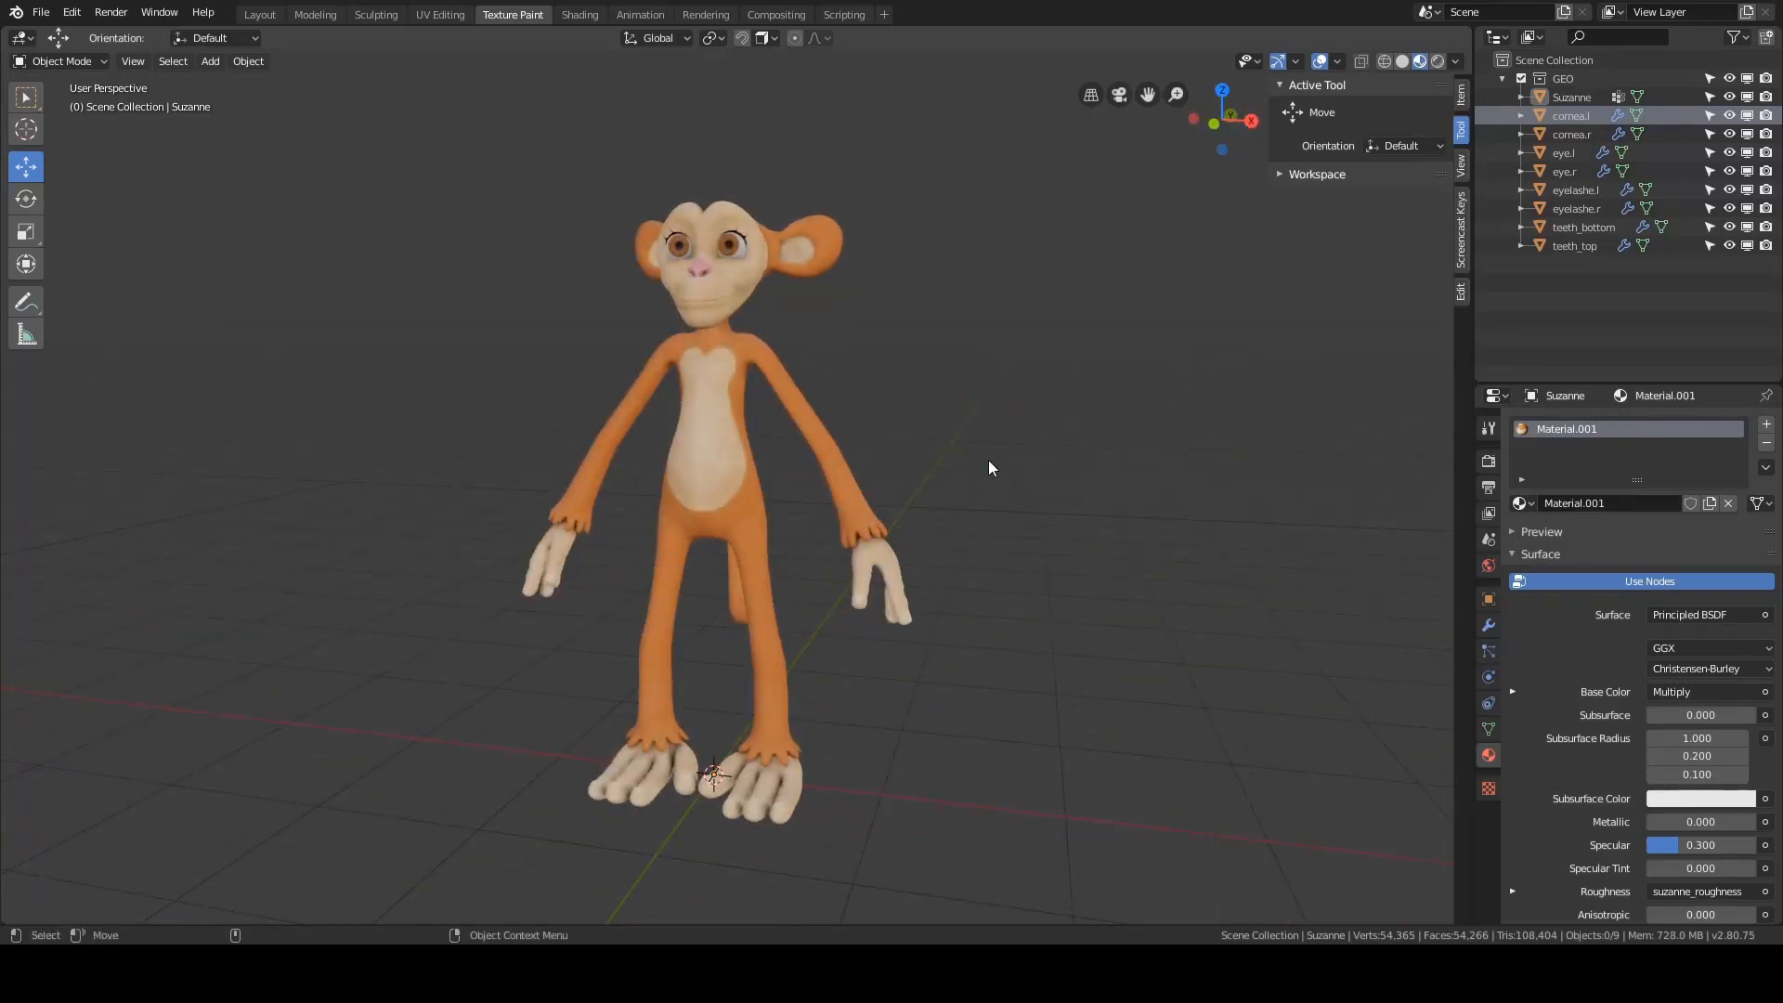
pyautogui.moveTo(988, 460); pyautogui.dragTo(861, 499, button='middle')
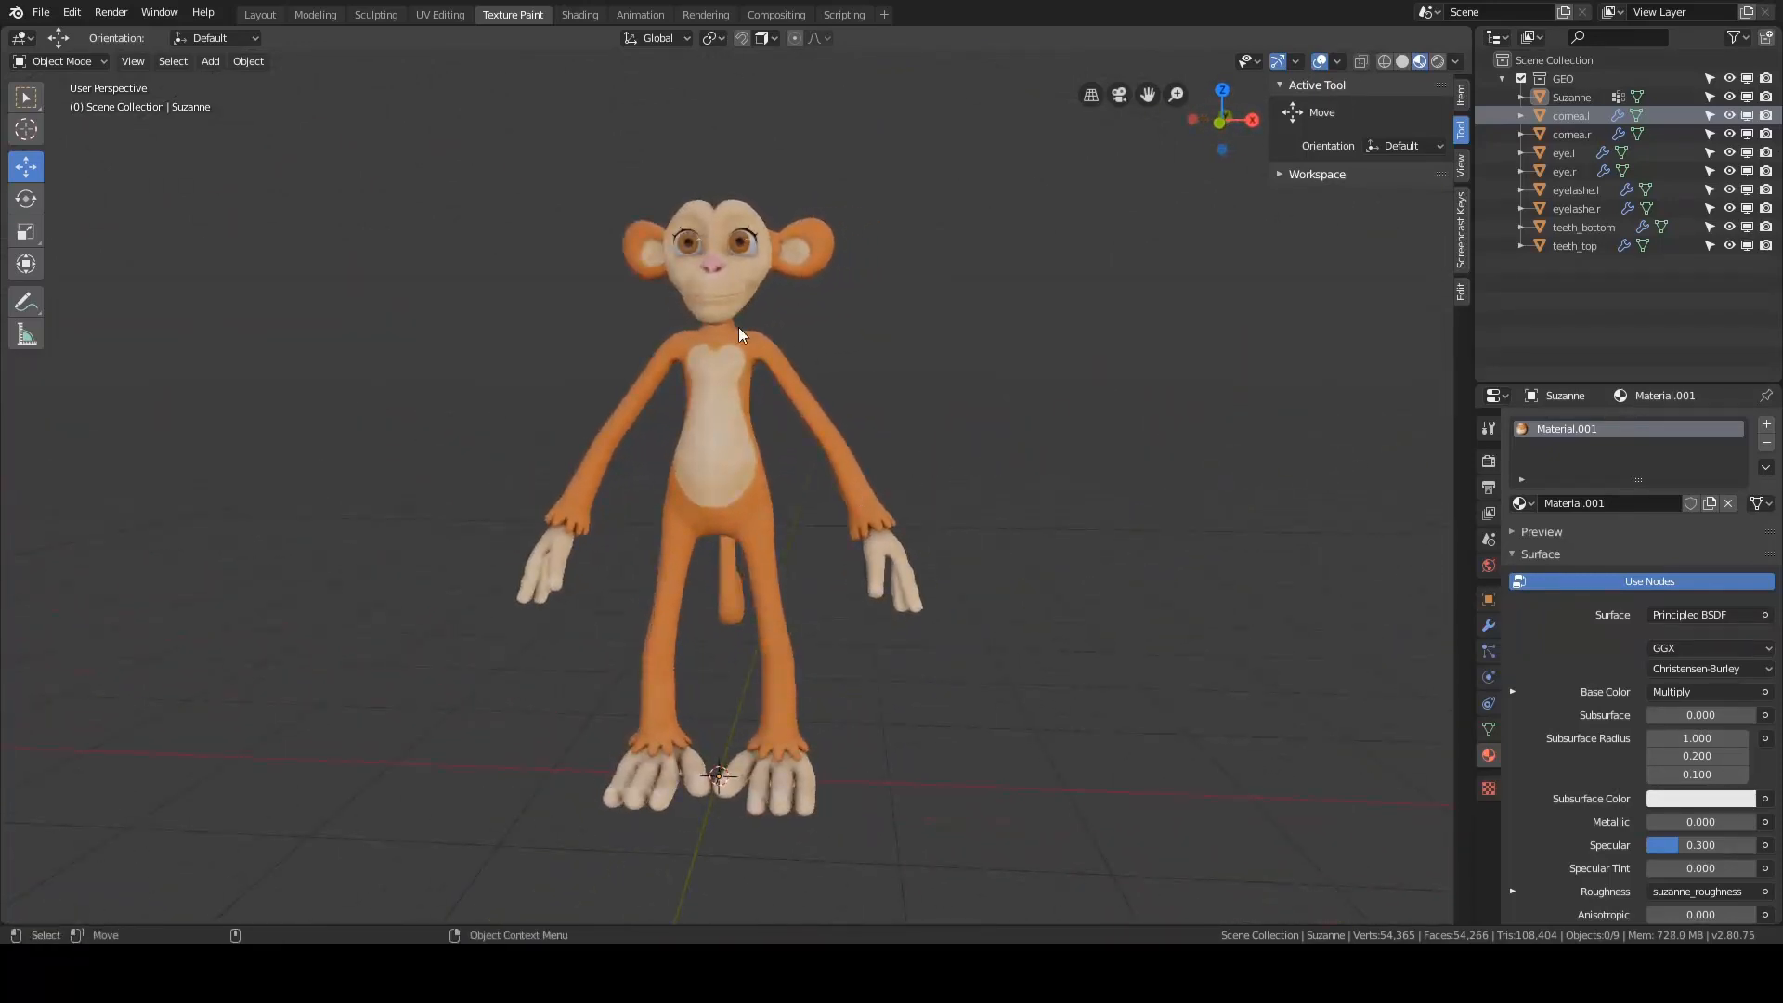
pyautogui.moveTo(738, 326); pyautogui.dragTo(765, 509, button='middle')
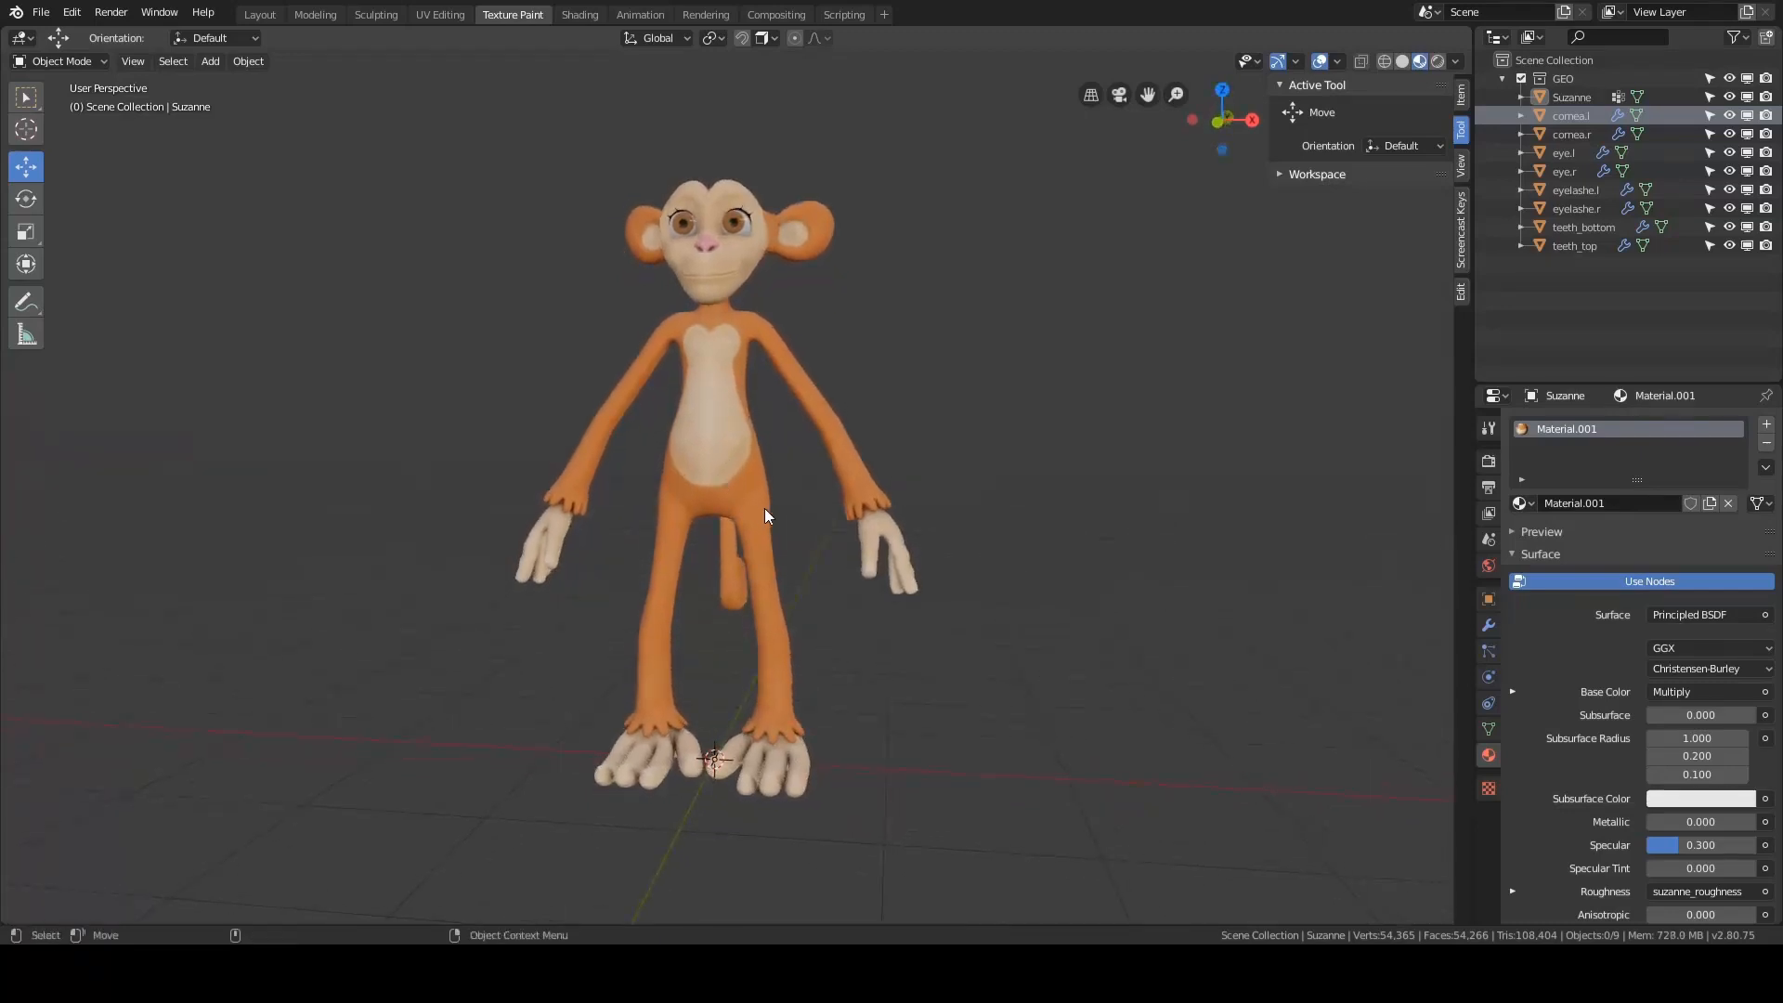
pyautogui.moveTo(796, 432); pyautogui.dragTo(883, 452, button='middle')
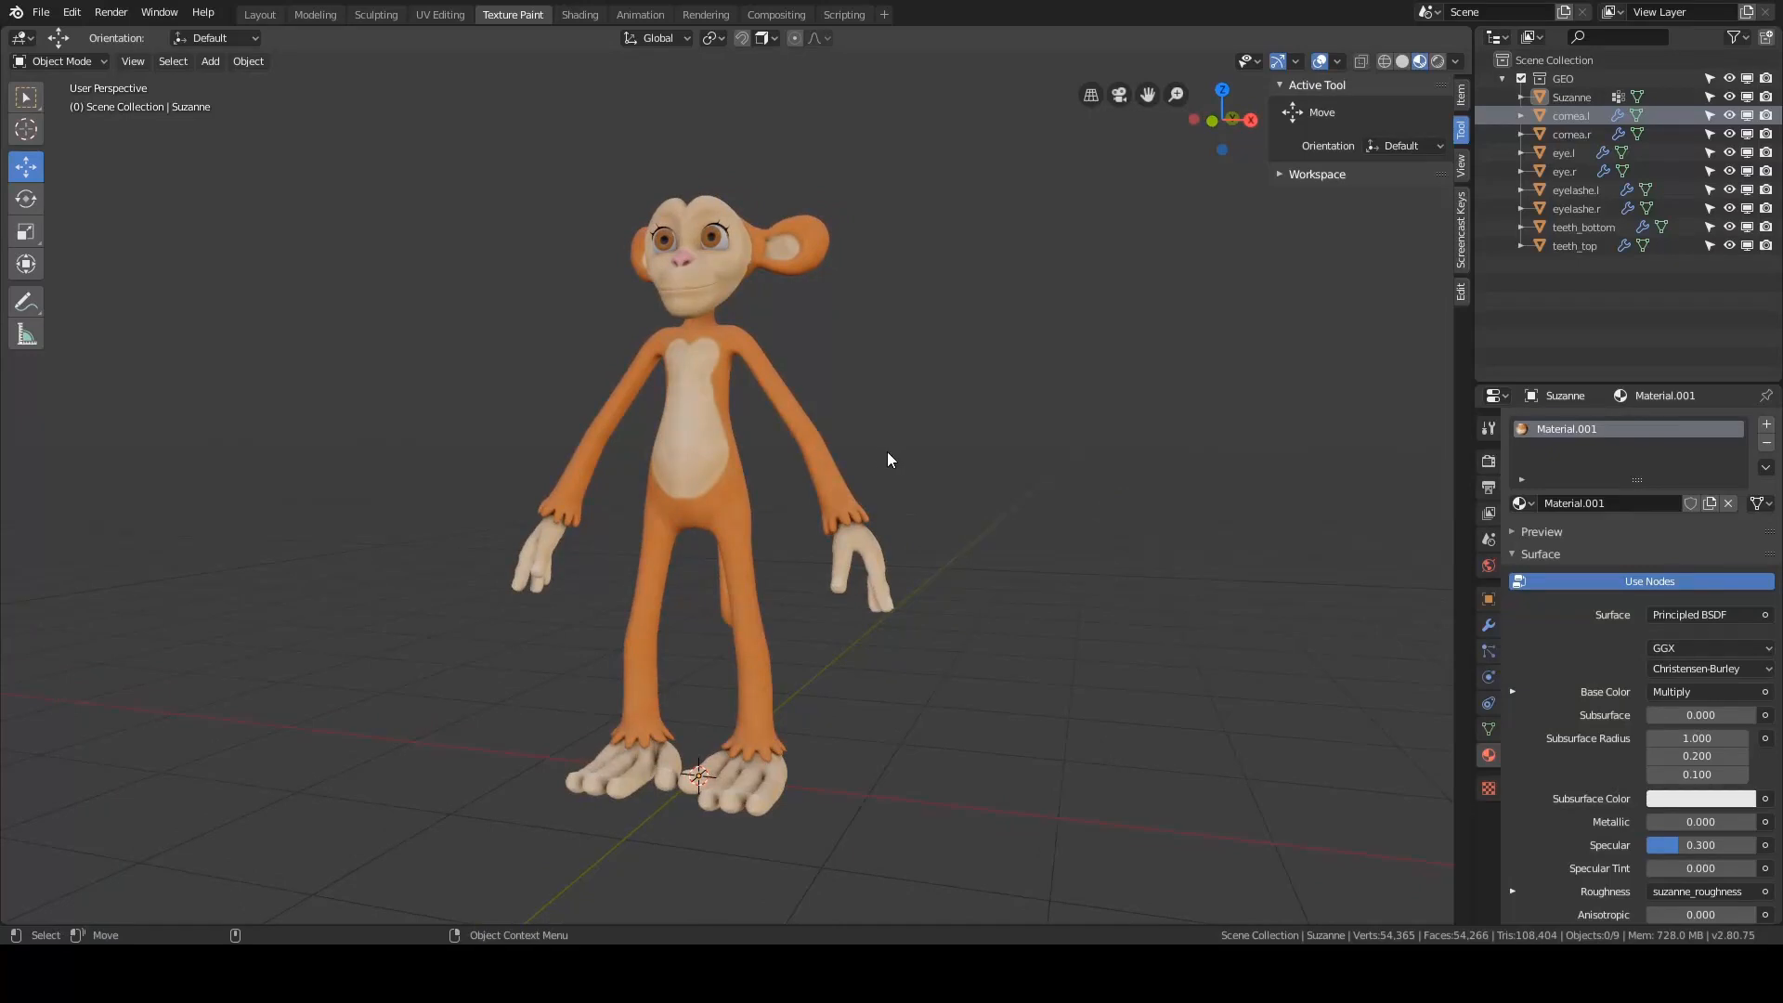
pyautogui.moveTo(887, 461)
pyautogui.mouseDown(button='middle')
pyautogui.moveTo(716, 453)
pyautogui.moveTo(944, 474)
pyautogui.moveTo(853, 468)
pyautogui.mouseUp(button='middle')
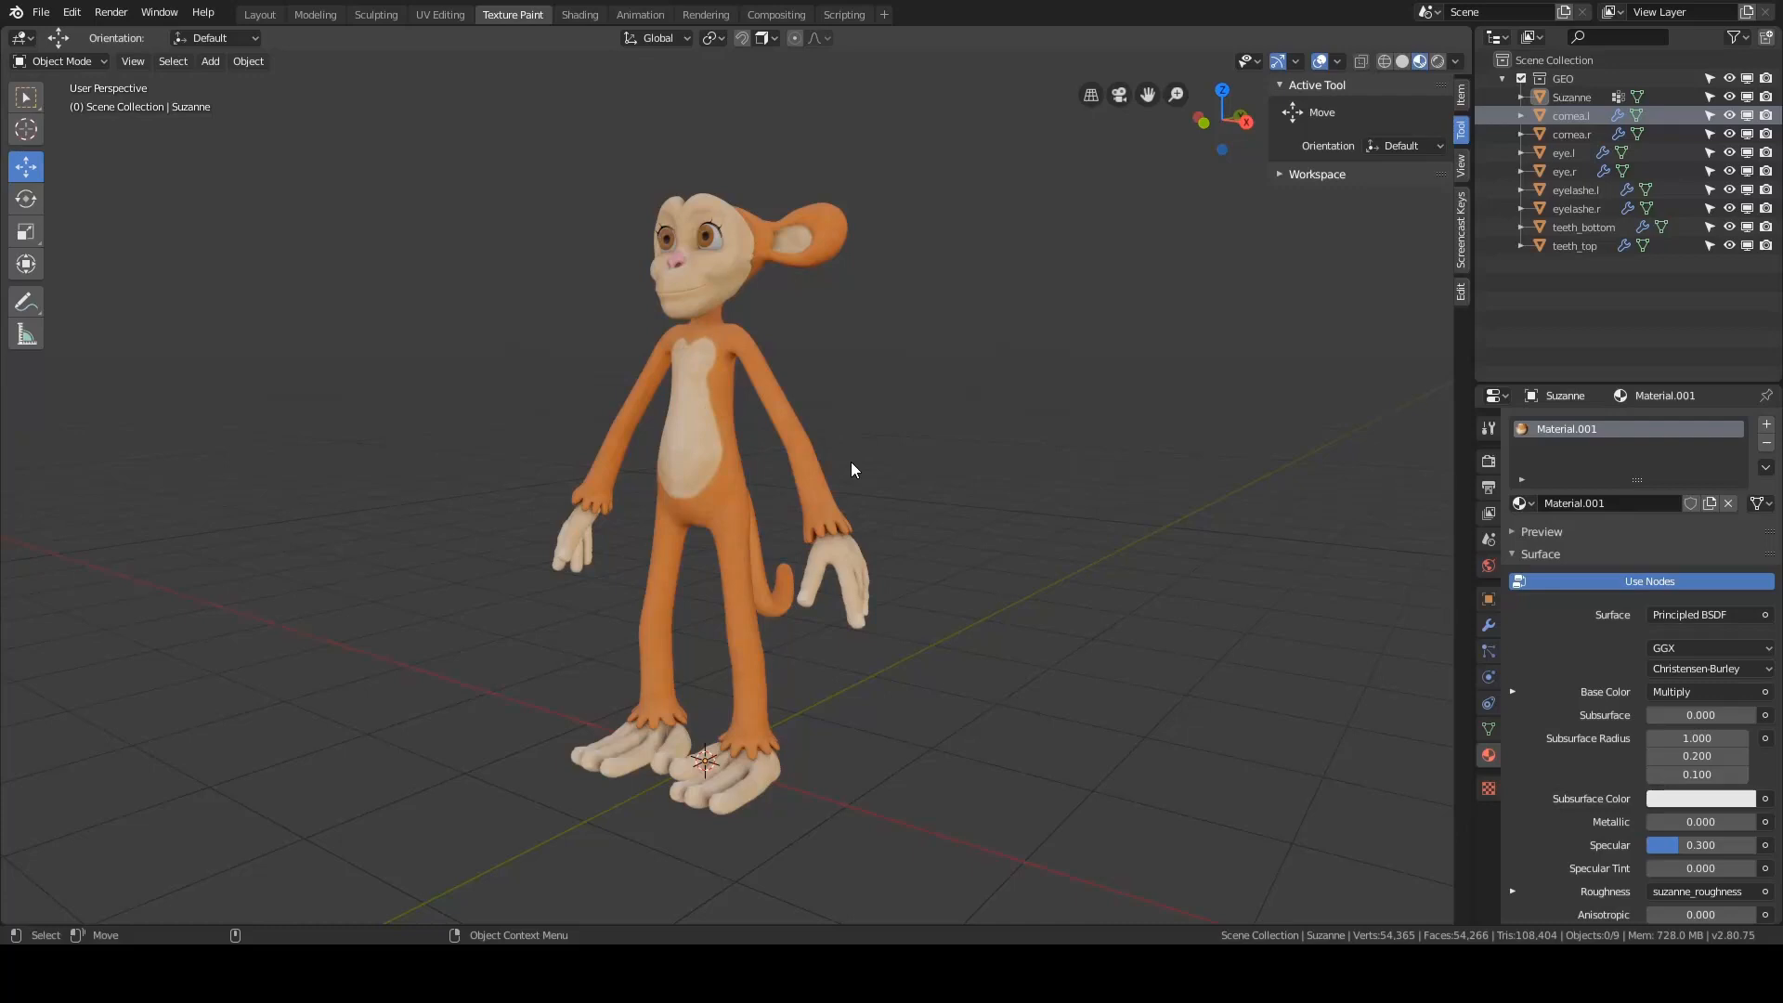
pyautogui.moveTo(850, 460)
pyautogui.mouseDown(button='middle')
pyautogui.moveTo(914, 457)
pyautogui.moveTo(862, 469)
pyautogui.mouseUp(button='middle')
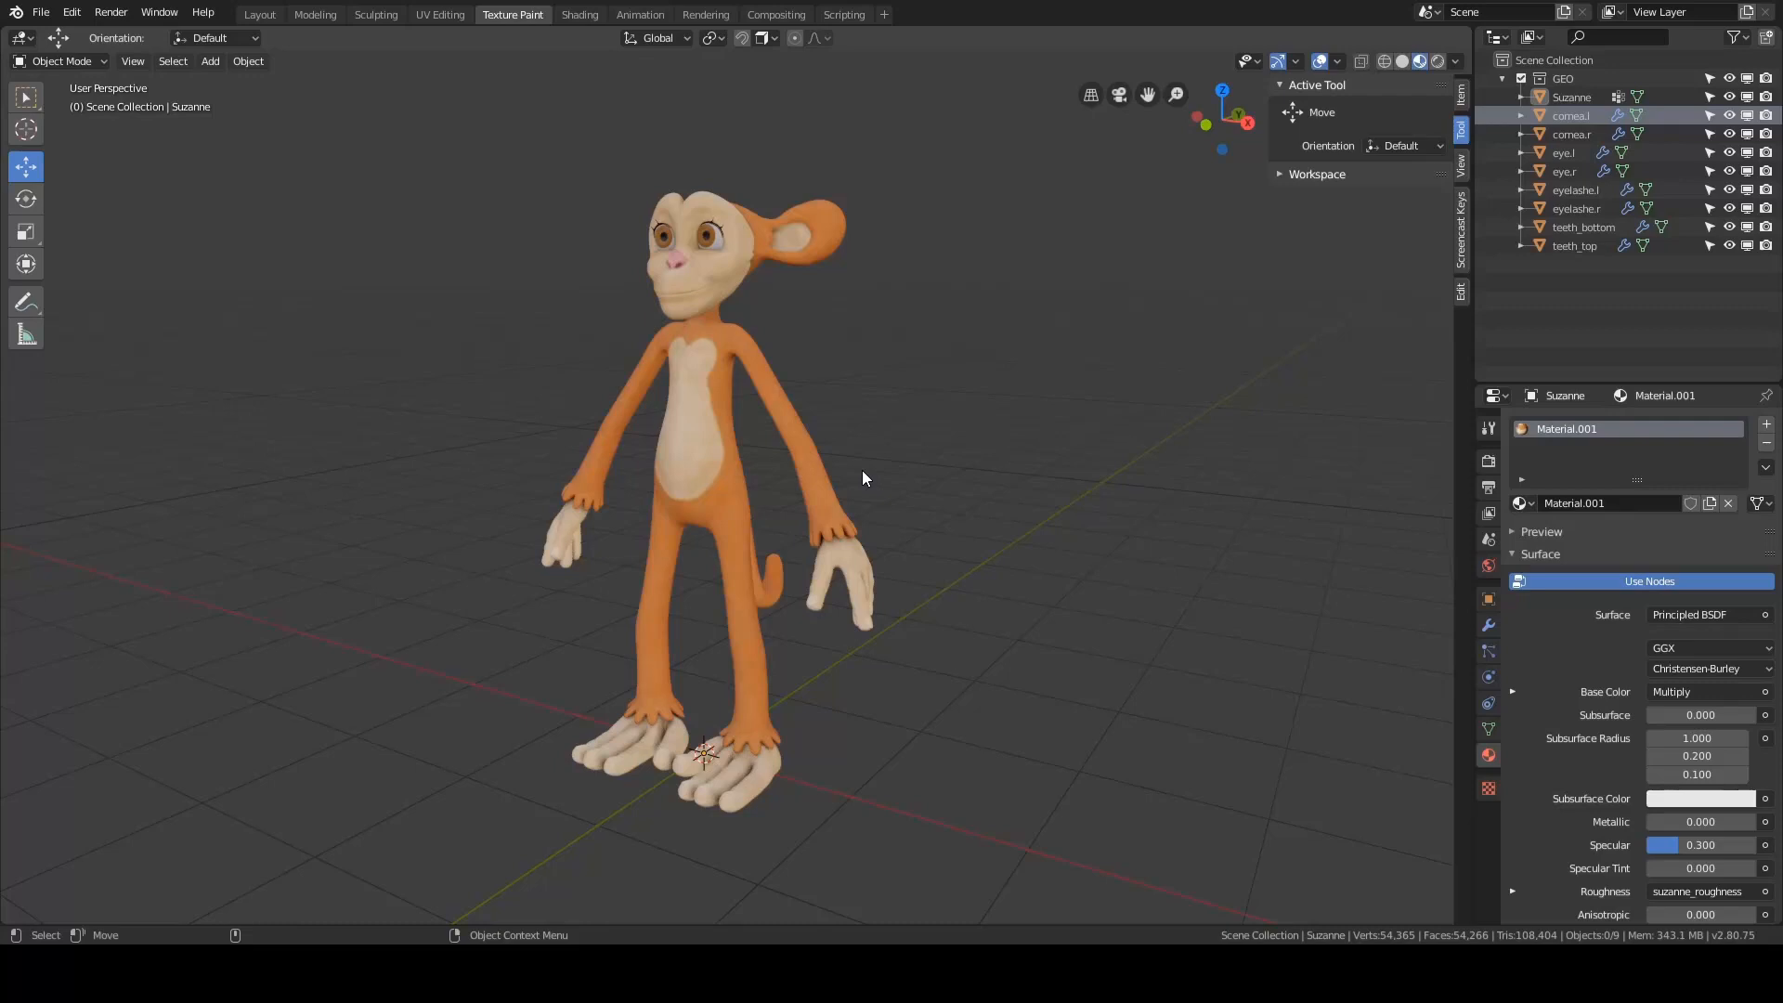
pyautogui.moveTo(862, 478)
pyautogui.mouseDown(button='middle')
pyautogui.moveTo(944, 478)
pyautogui.moveTo(776, 479)
pyautogui.moveTo(978, 458)
pyautogui.moveTo(862, 461)
pyautogui.moveTo(937, 465)
pyautogui.moveTo(939, 525)
pyautogui.moveTo(926, 470)
pyautogui.moveTo(810, 475)
pyautogui.moveTo(874, 476)
pyautogui.mouseUp(button='middle')
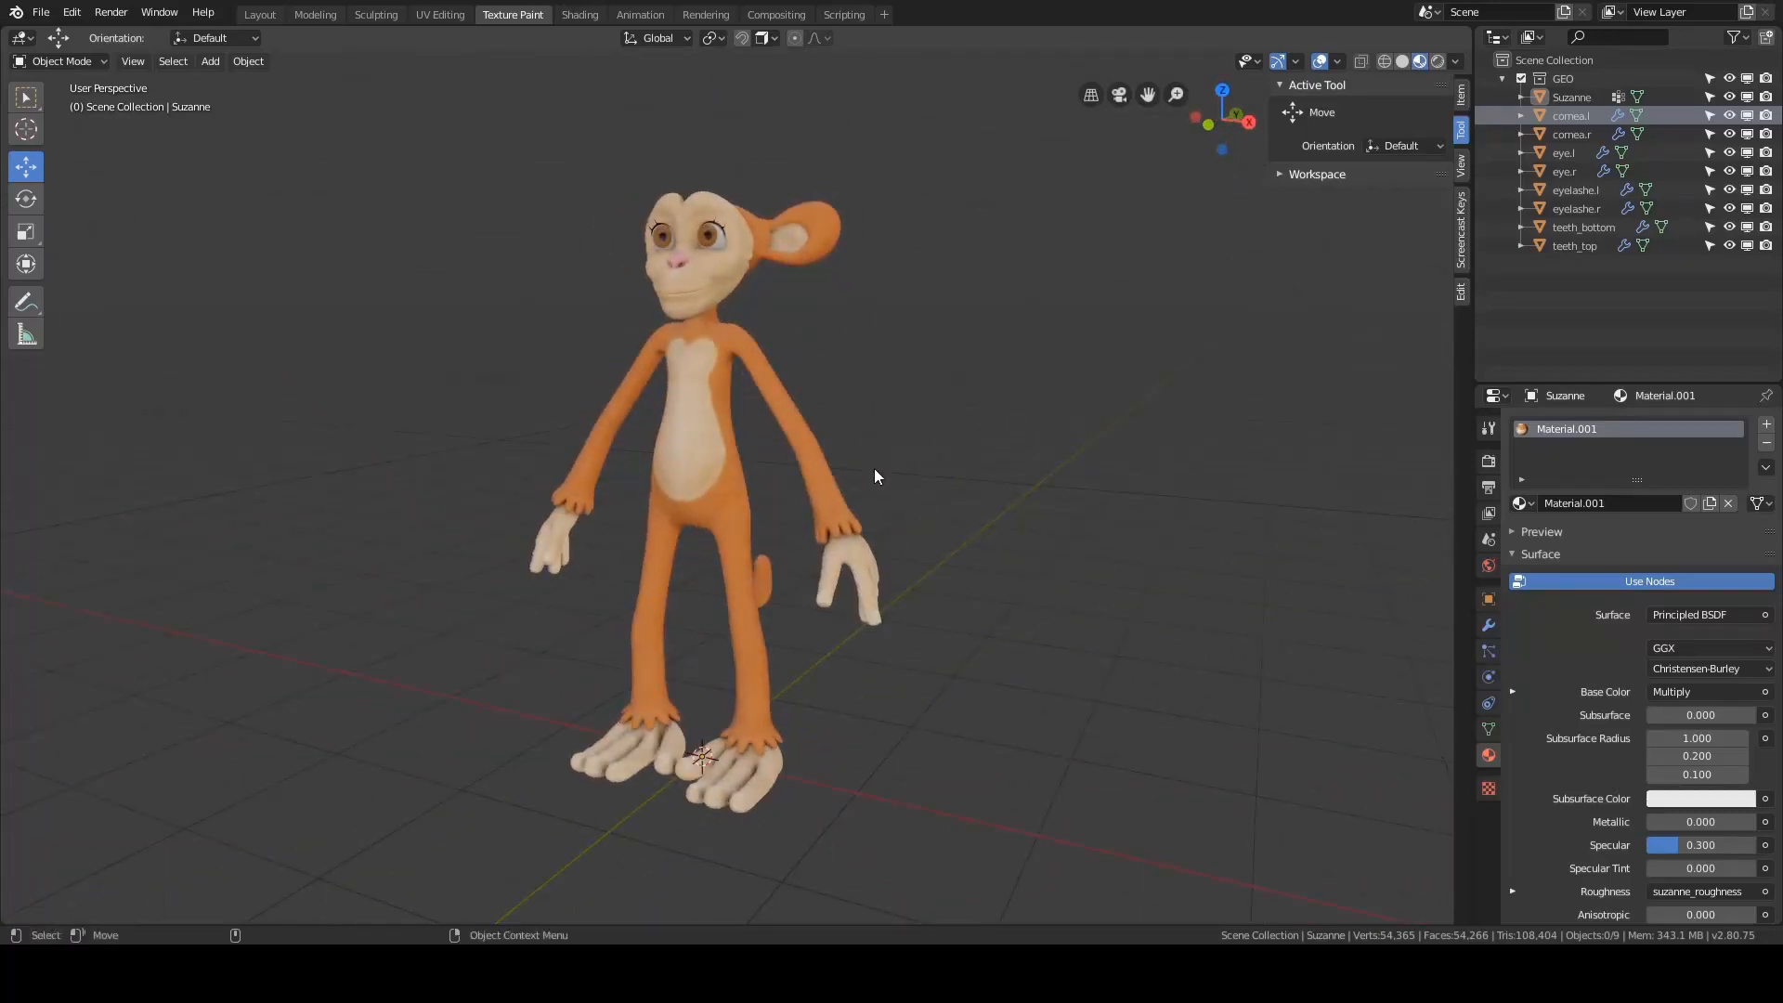
pyautogui.moveTo(873, 475); pyautogui.dragTo(895, 476, button='middle')
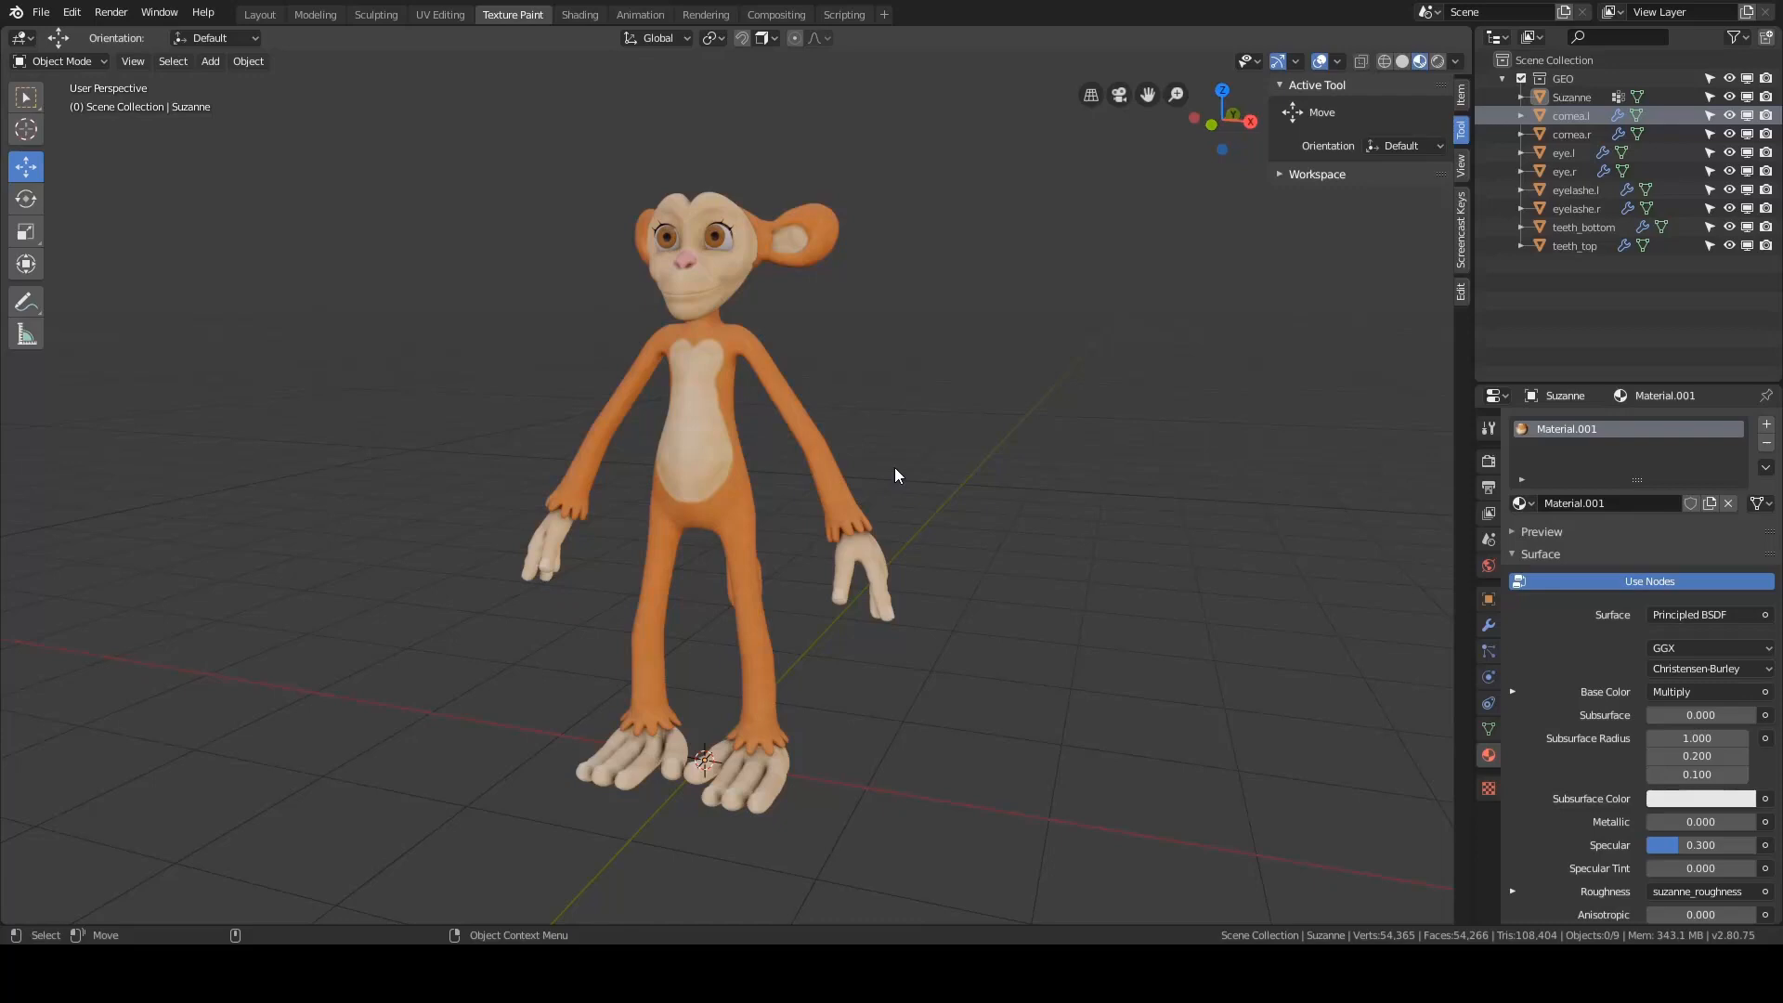
pyautogui.moveTo(894, 475); pyautogui.dragTo(908, 478, button='middle')
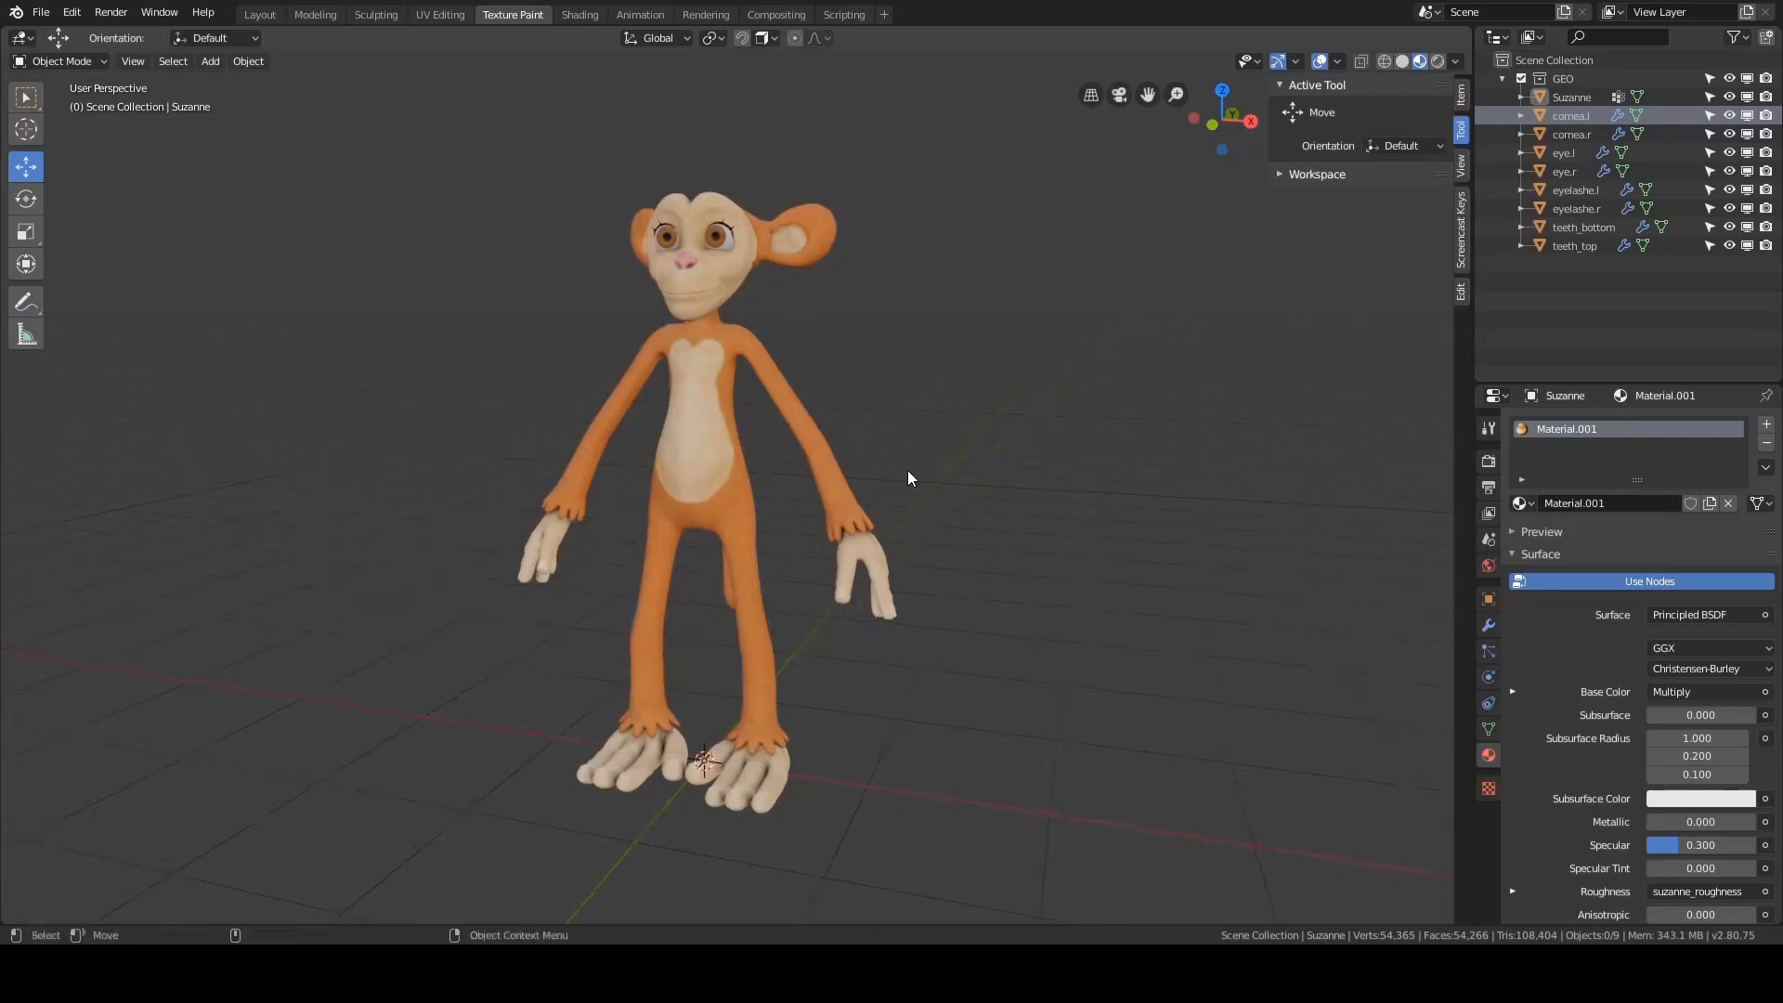
# - Open the program preferences
pyautogui.click(72, 12)
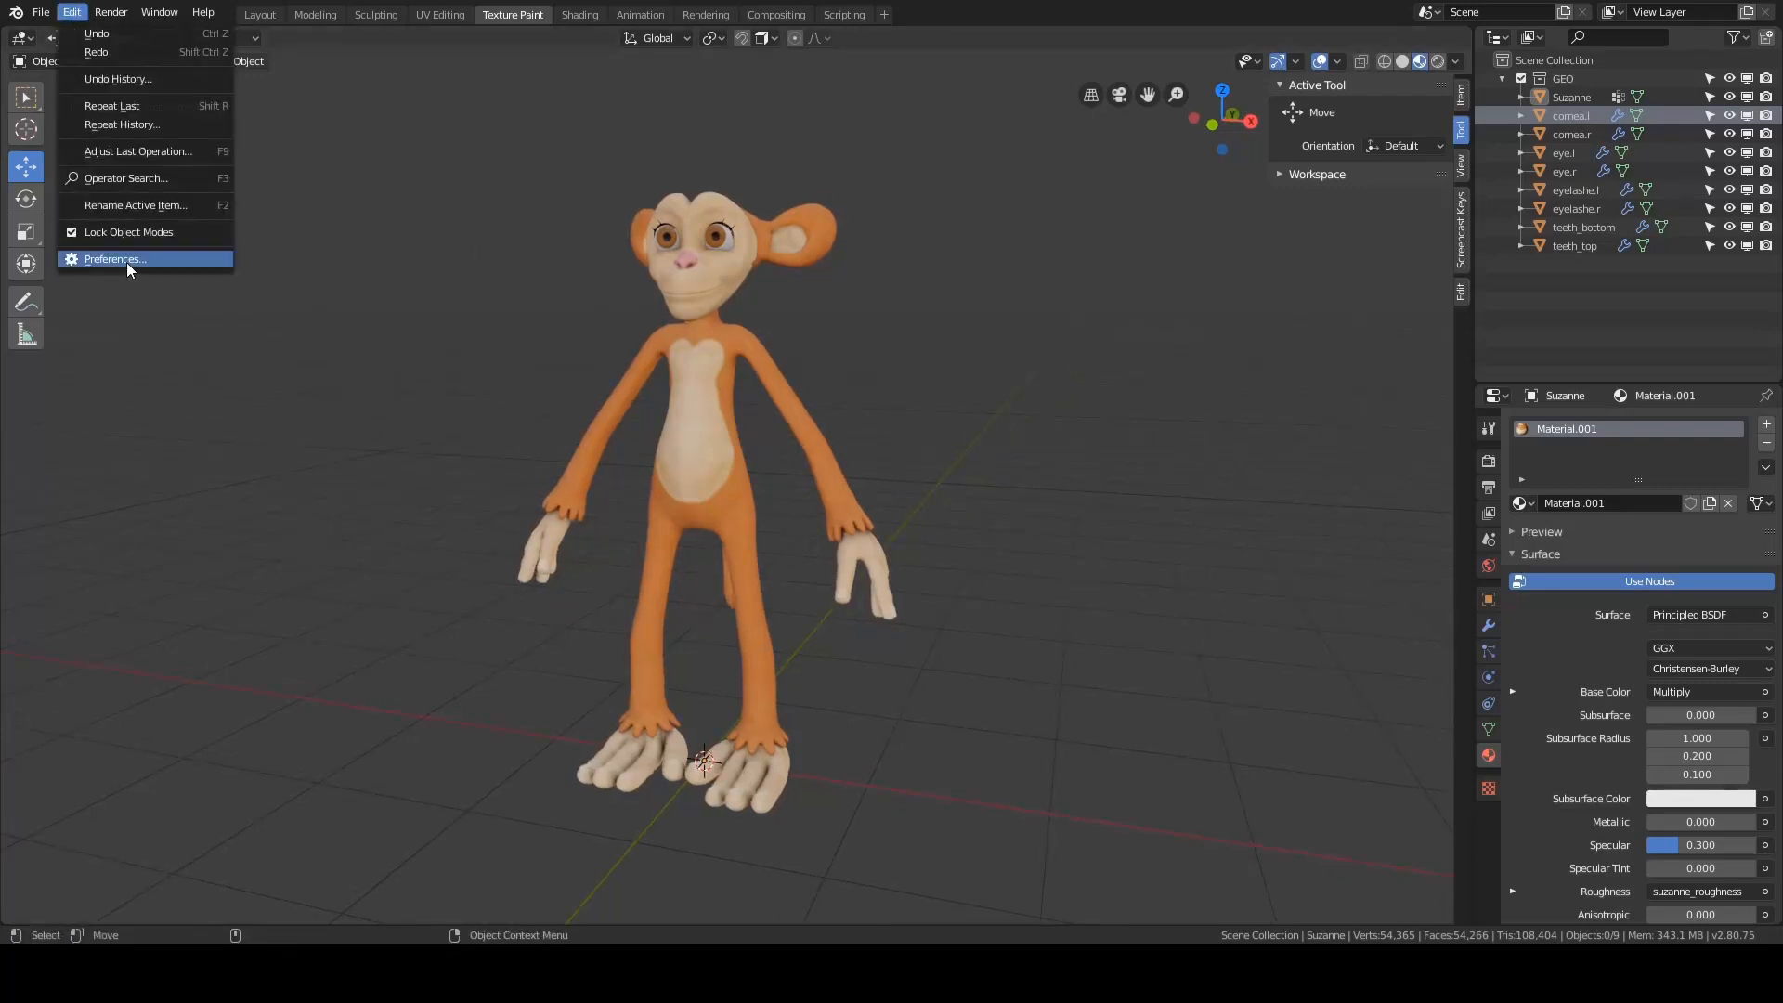
pyautogui.click(127, 262)
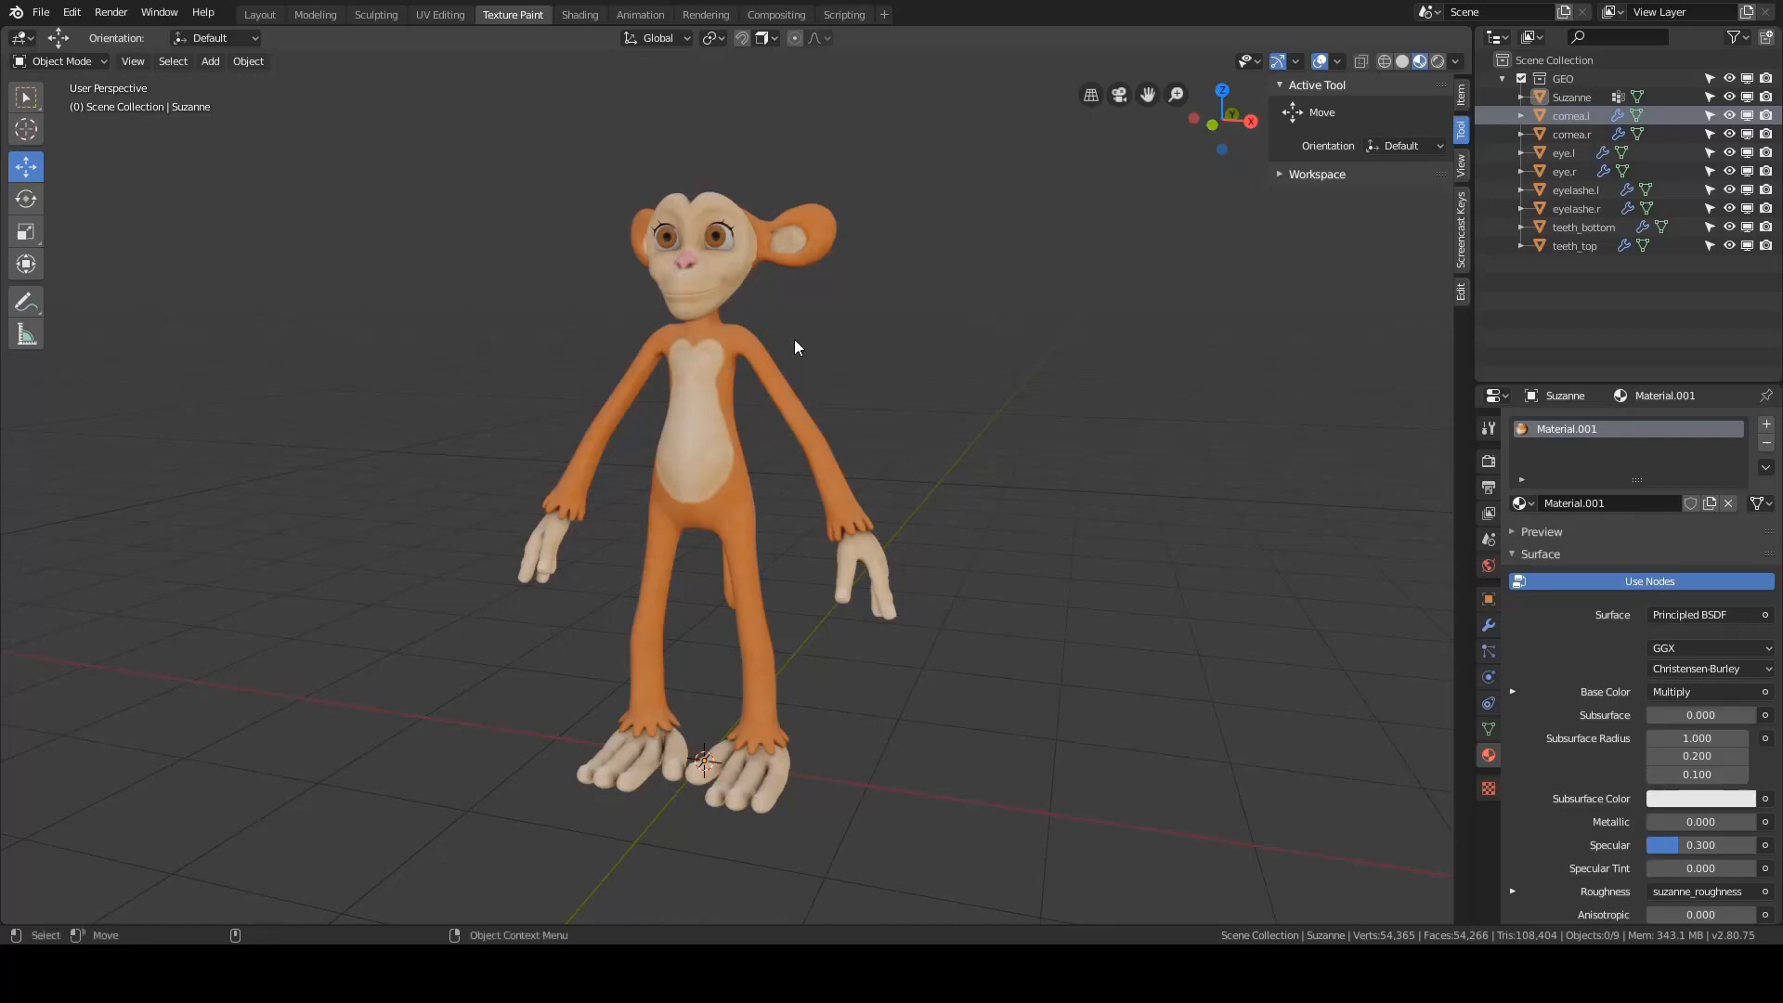
# - Add a Basic Human (Meta-Rig) armature and isolate it in local view to examine its bones
pyautogui.moveTo(866, 344); pyautogui.dragTo(912, 348, button='middle')
pyautogui.hotkey('shift', 'a')
pyautogui.moveTo(915, 342)
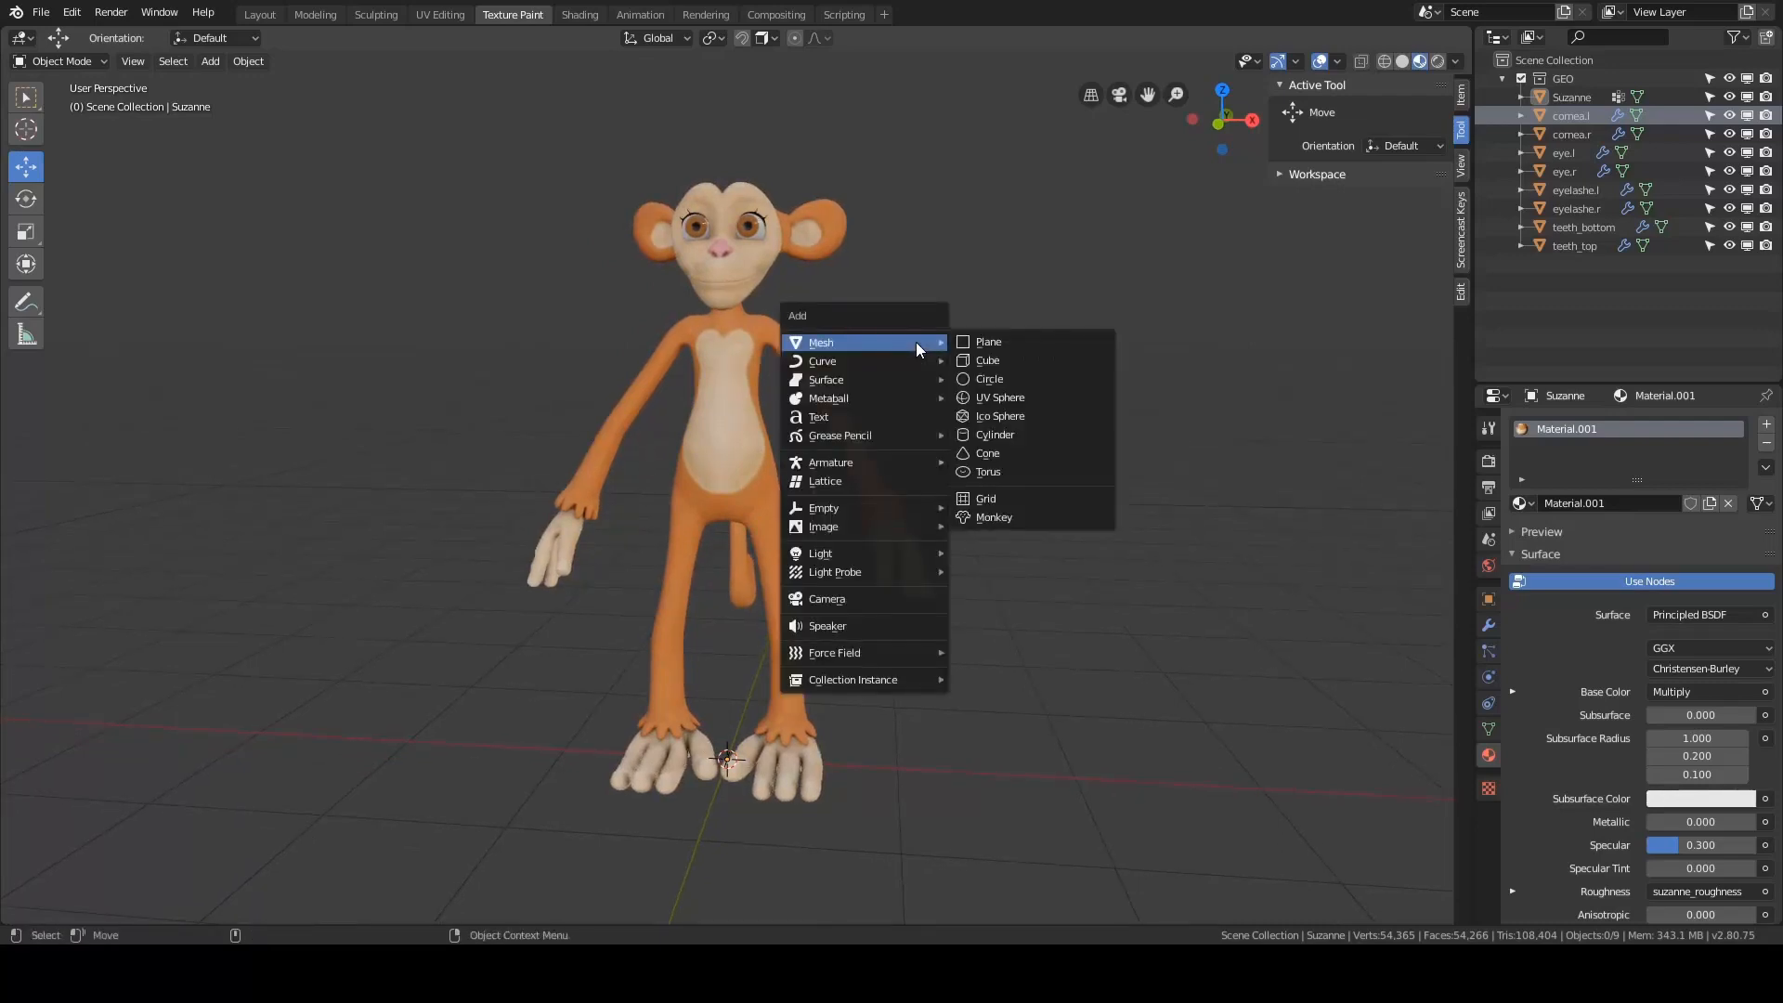
pyautogui.moveTo(877, 460)
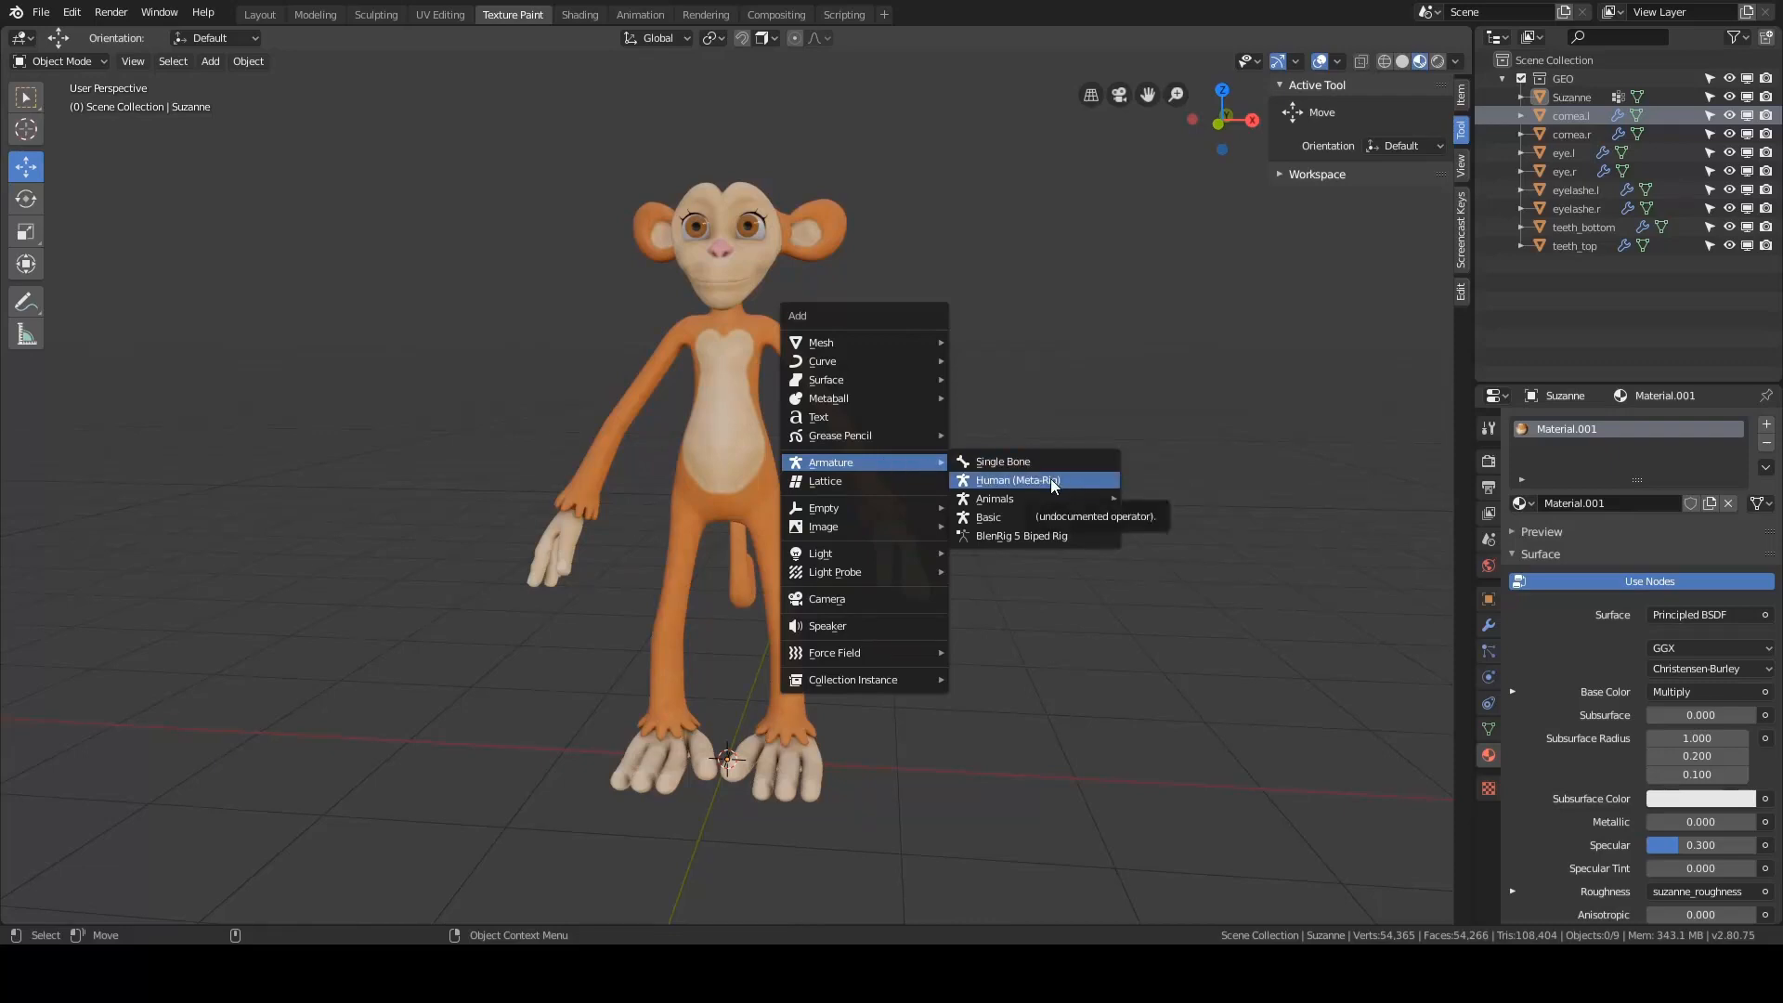
pyautogui.moveTo(1040, 527)
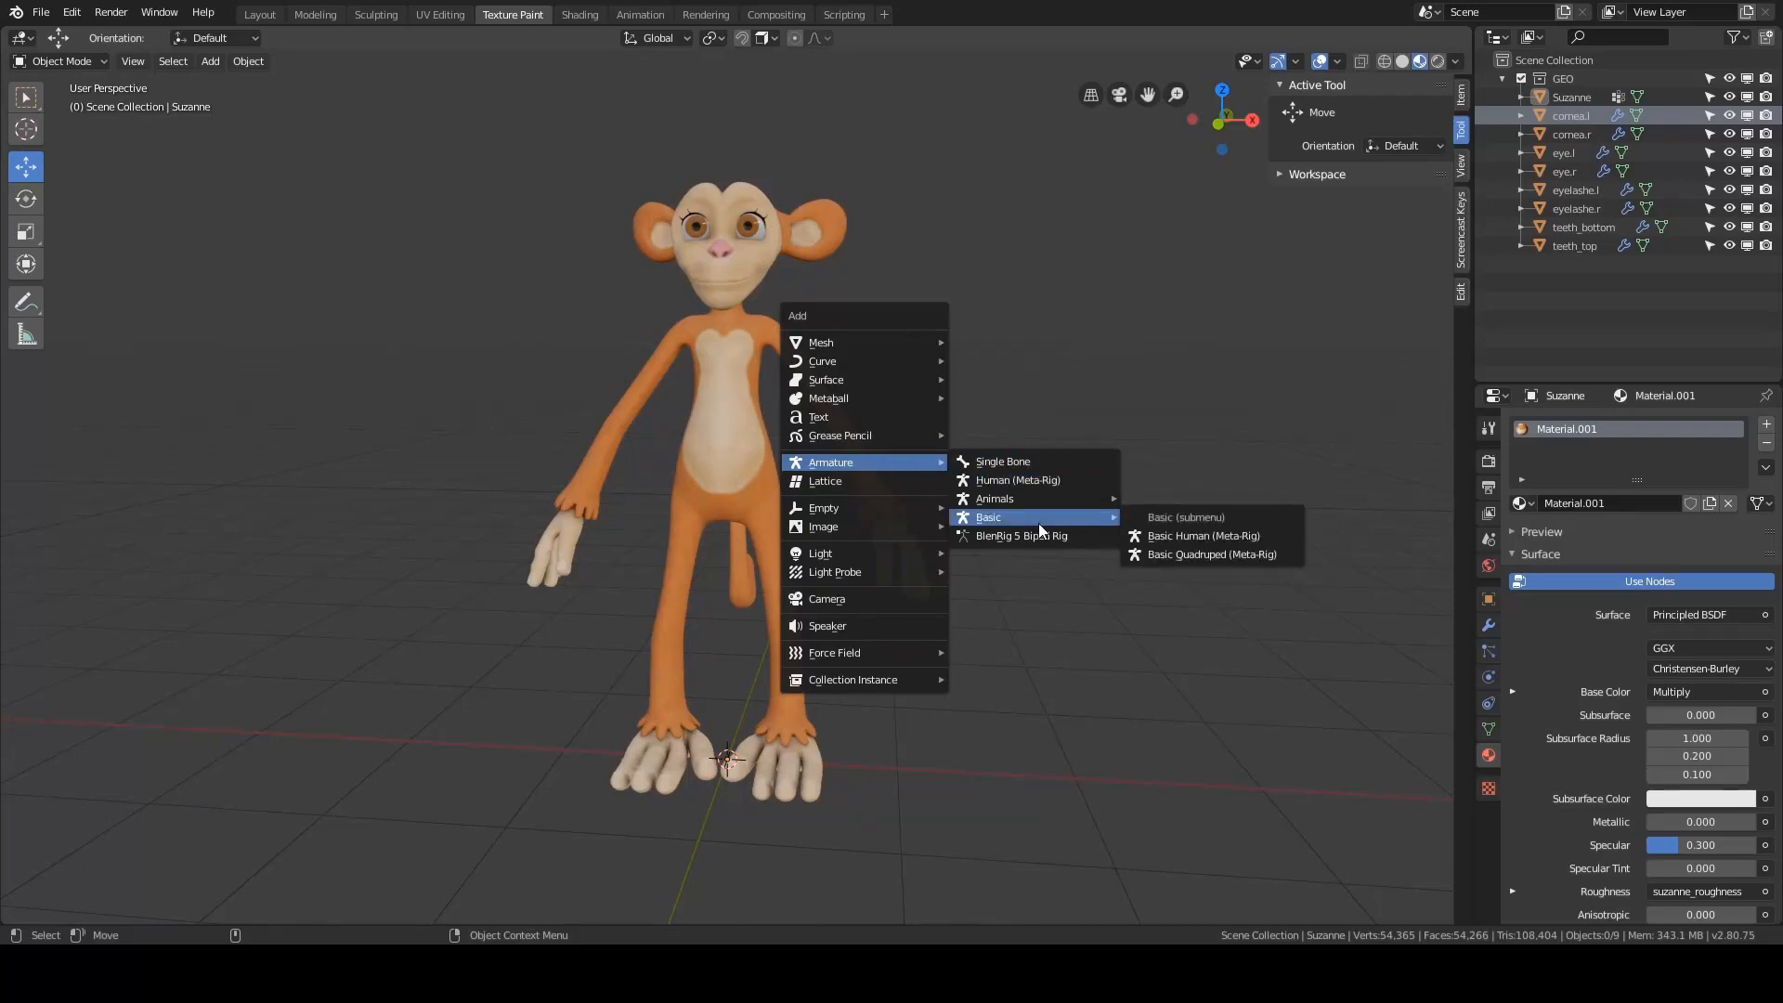
pyautogui.click(1218, 539)
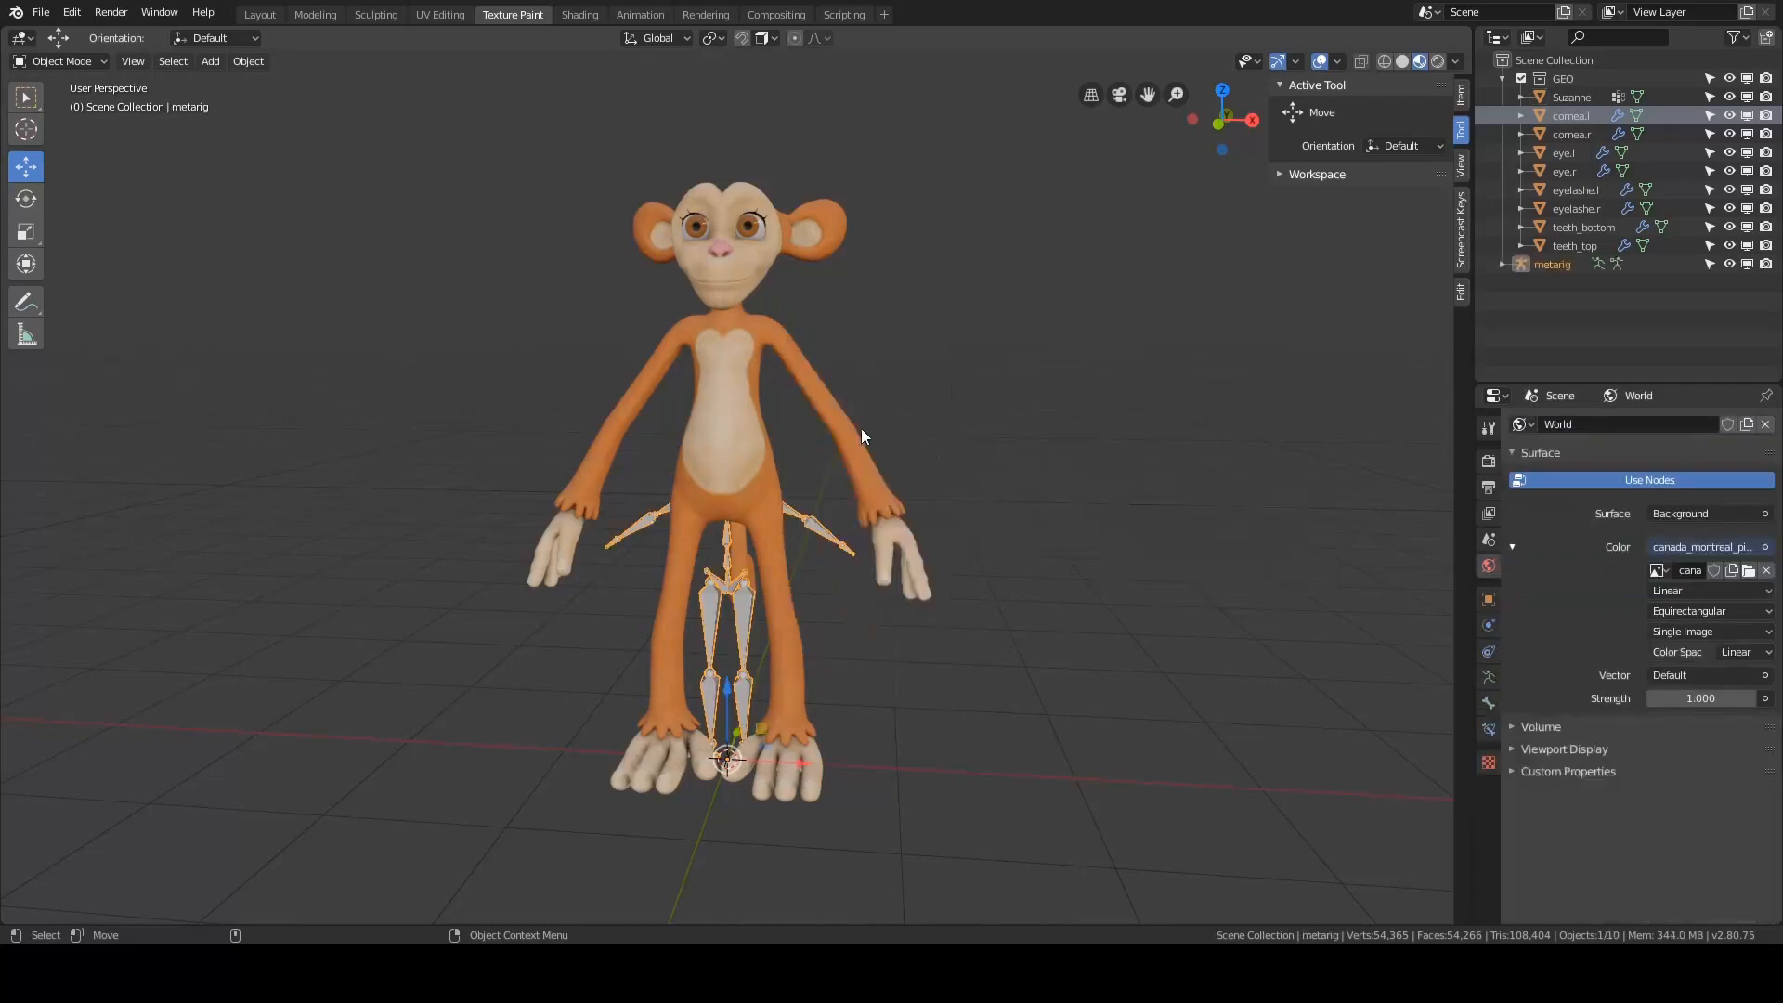
pyautogui.press('KP_Divide')
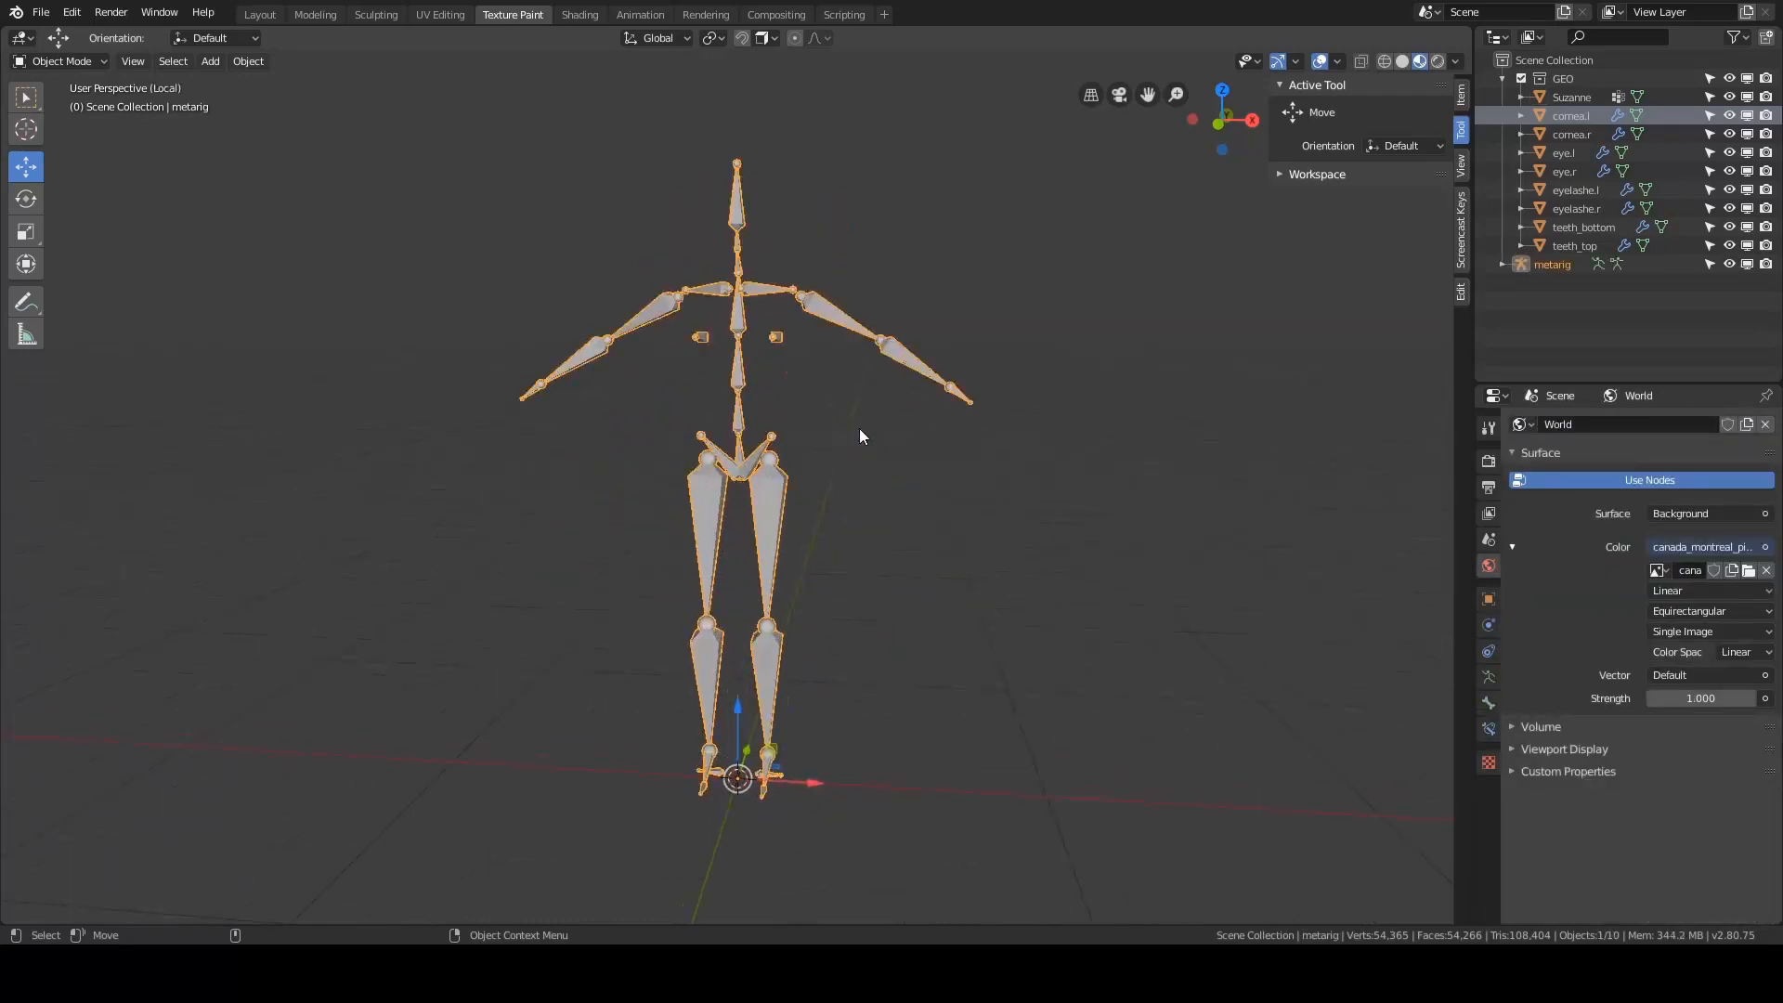
pyautogui.moveTo(859, 427)
pyautogui.mouseDown(button='middle')
pyautogui.moveTo(727, 422)
pyautogui.moveTo(1043, 422)
pyautogui.moveTo(966, 393)
pyautogui.moveTo(678, 429)
pyautogui.moveTo(832, 412)
pyautogui.moveTo(791, 392)
pyautogui.moveTo(772, 416)
pyautogui.moveTo(834, 305)
pyautogui.moveTo(871, 372)
pyautogui.moveTo(804, 538)
pyautogui.moveTo(835, 446)
pyautogui.moveTo(859, 497)
pyautogui.moveTo(972, 466)
pyautogui.moveTo(910, 479)
pyautogui.moveTo(951, 459)
pyautogui.moveTo(866, 459)
pyautogui.mouseUp(button='middle')
pyautogui.scroll(5, 851, 498)
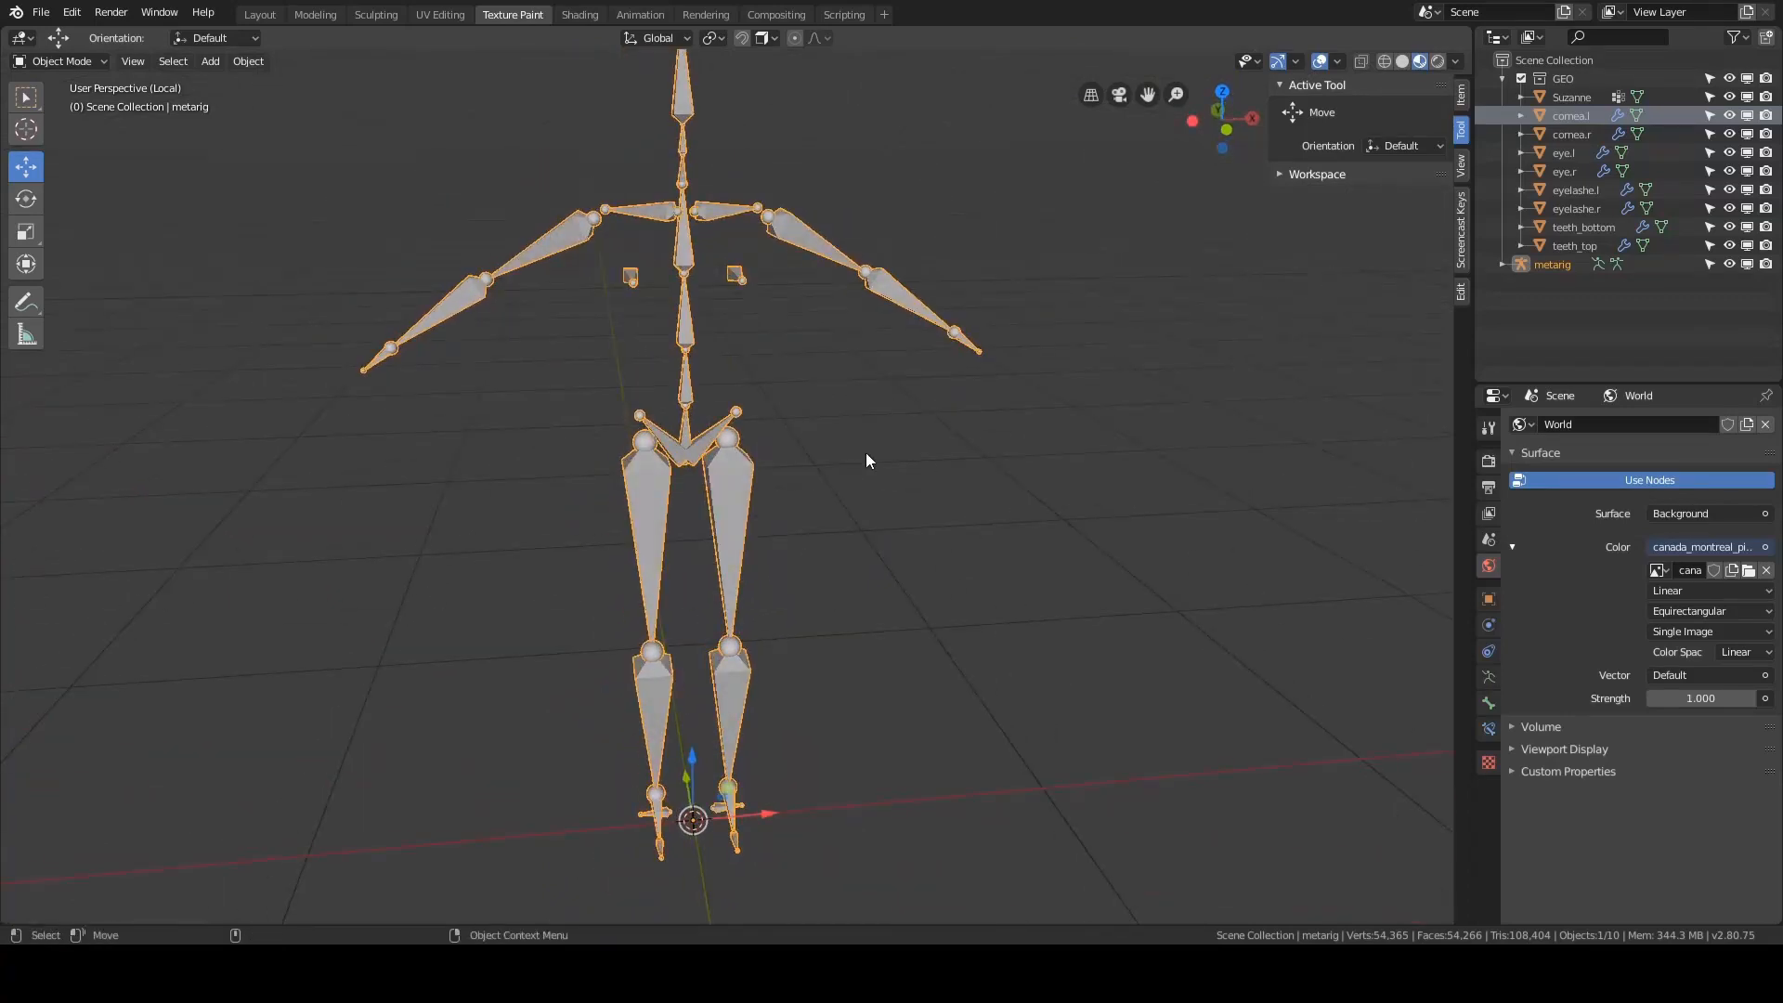
# - Delete the basic metarig, exiting local view, and add a Human (Meta-Rig) armature in its place
pyautogui.press('Delete')
pyautogui.press('KP_Divide')
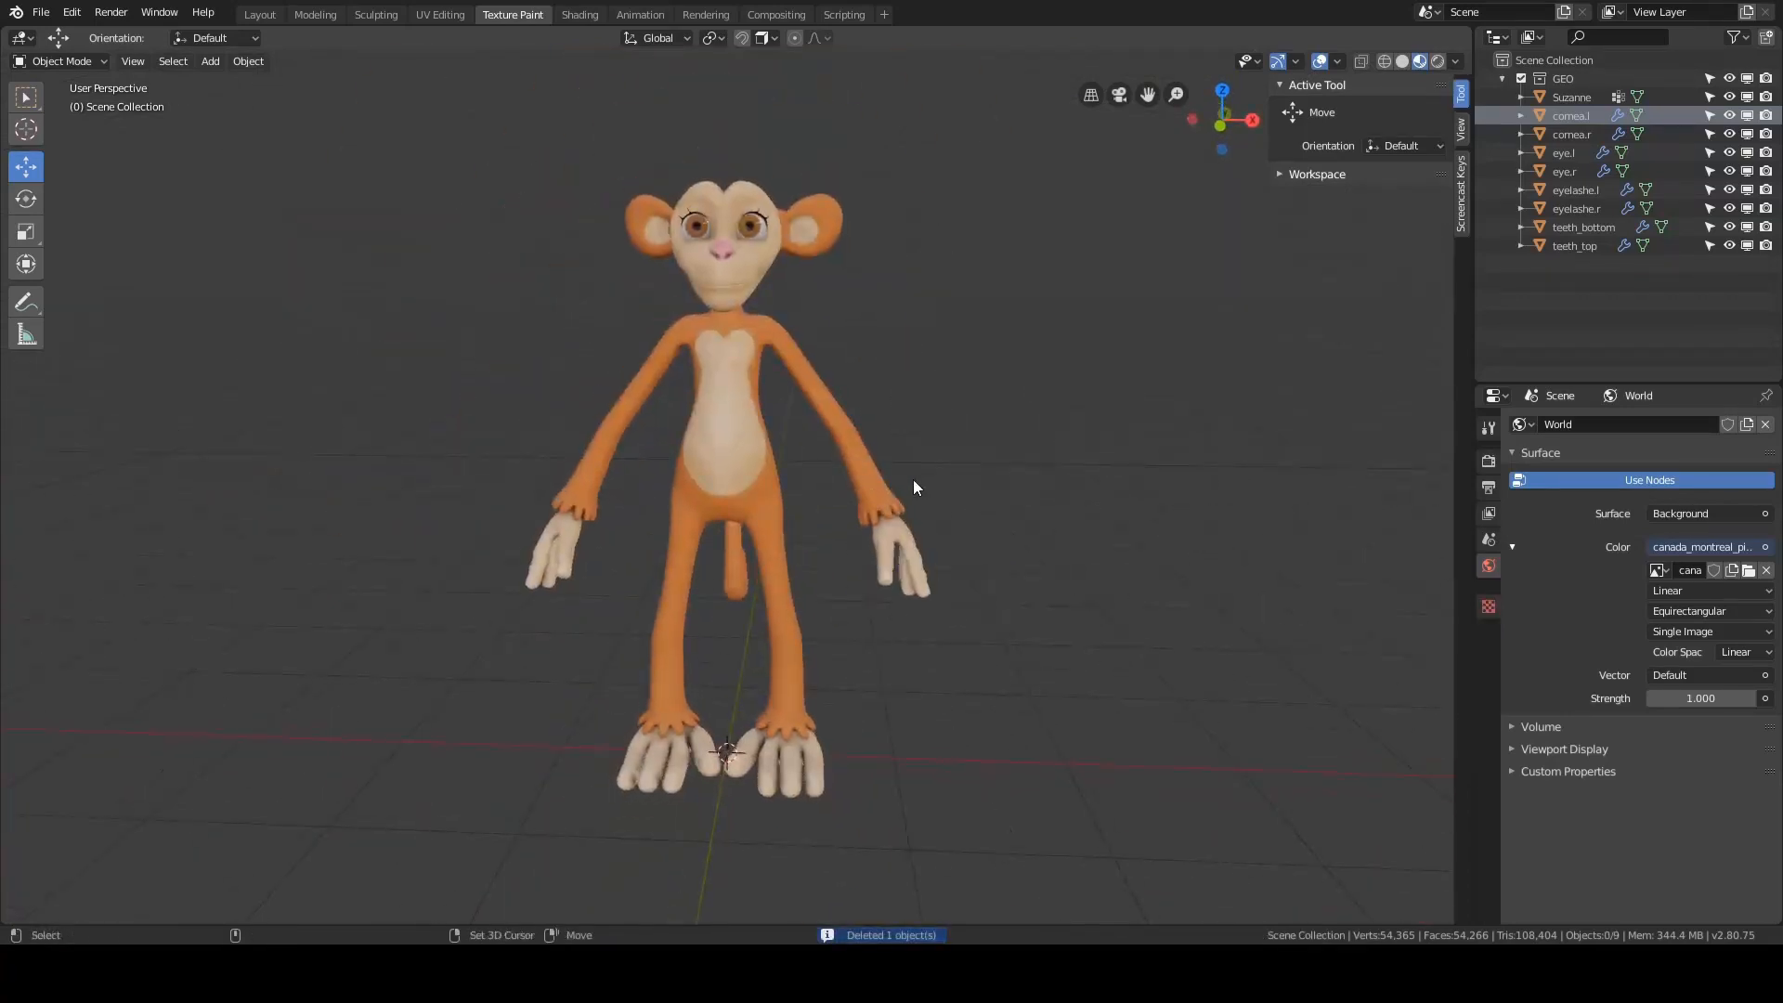
pyautogui.hotkey('shift', 'a')
pyautogui.moveTo(914, 481)
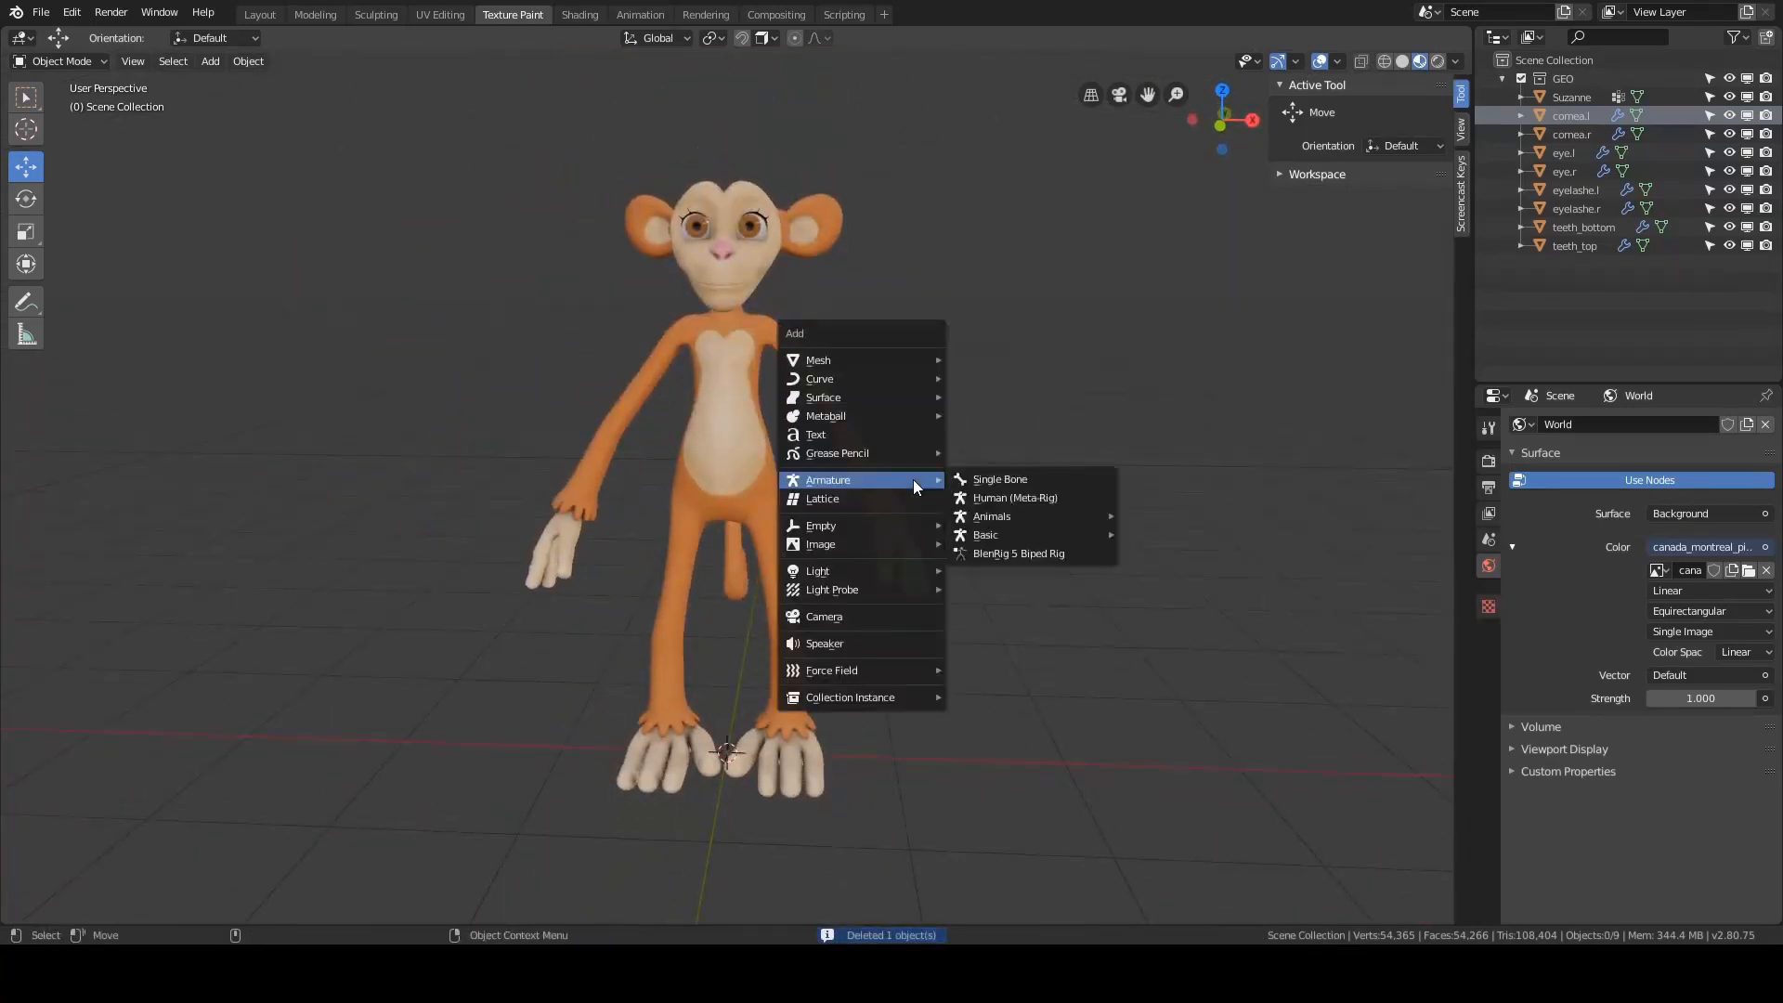
pyautogui.click(1027, 498)
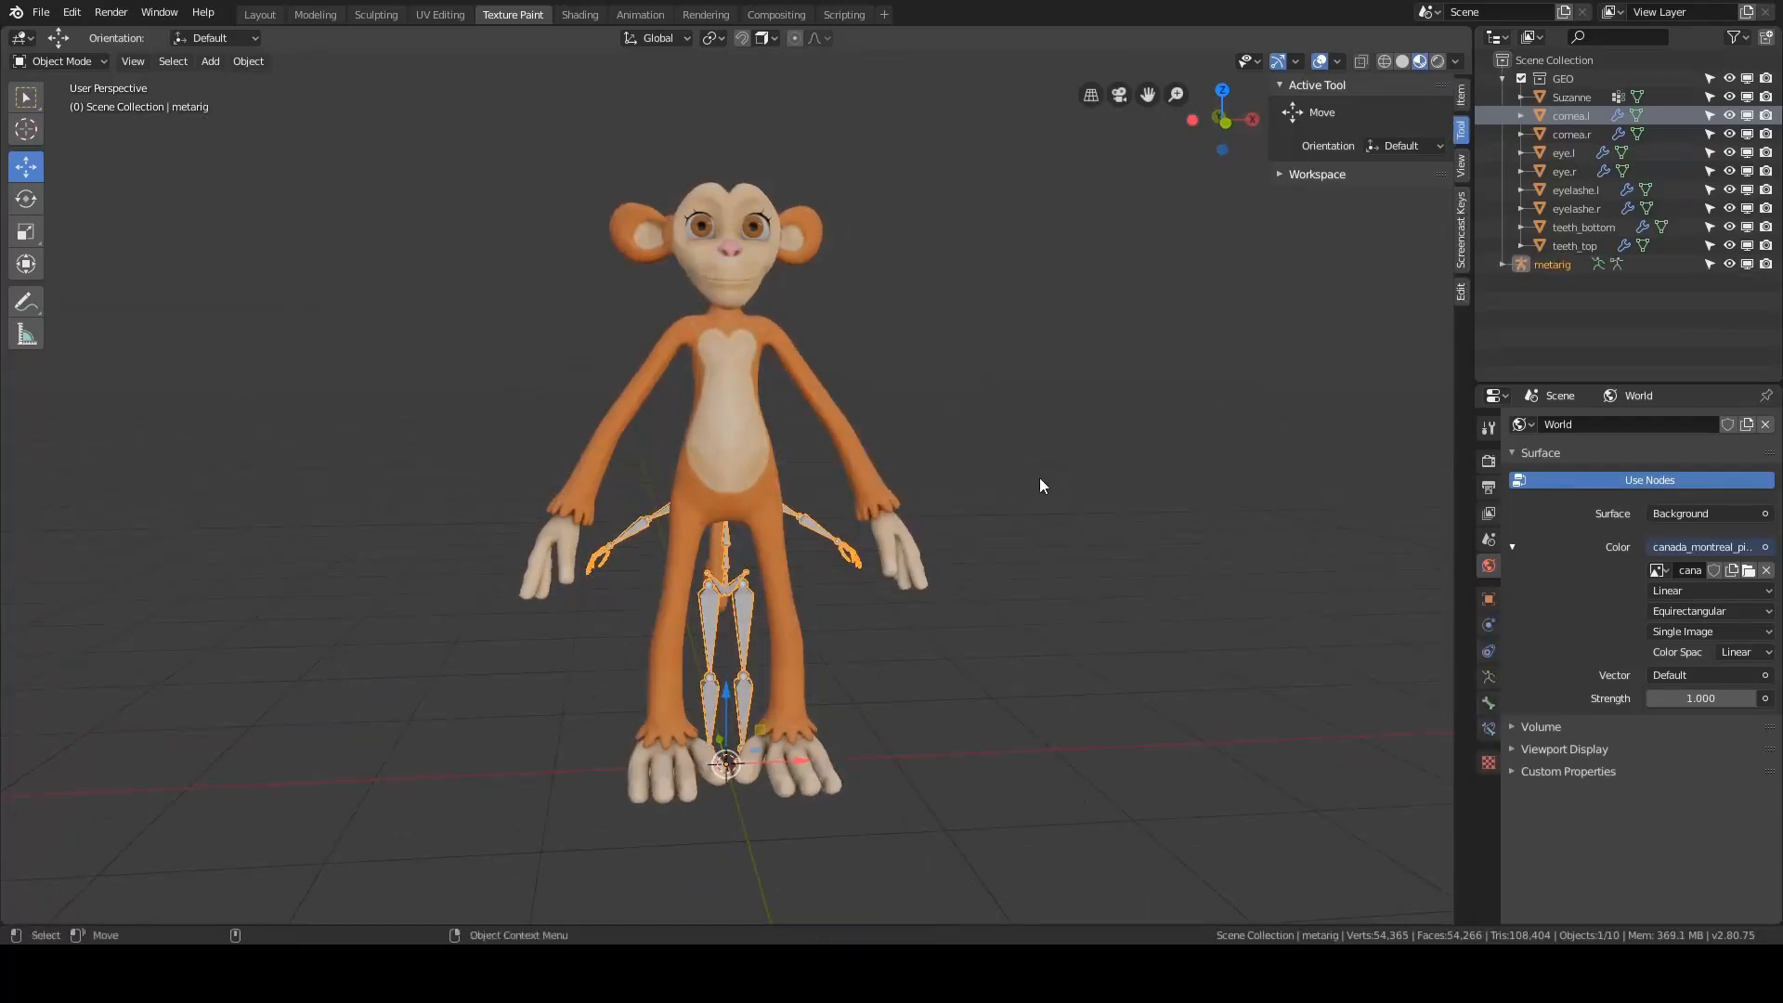
# - Compare the dimensions of the metarig with those of Suzanne
pyautogui.click(1463, 100)
pyautogui.moveTo(1111, 515); pyautogui.dragTo(1141, 436, button='middle')
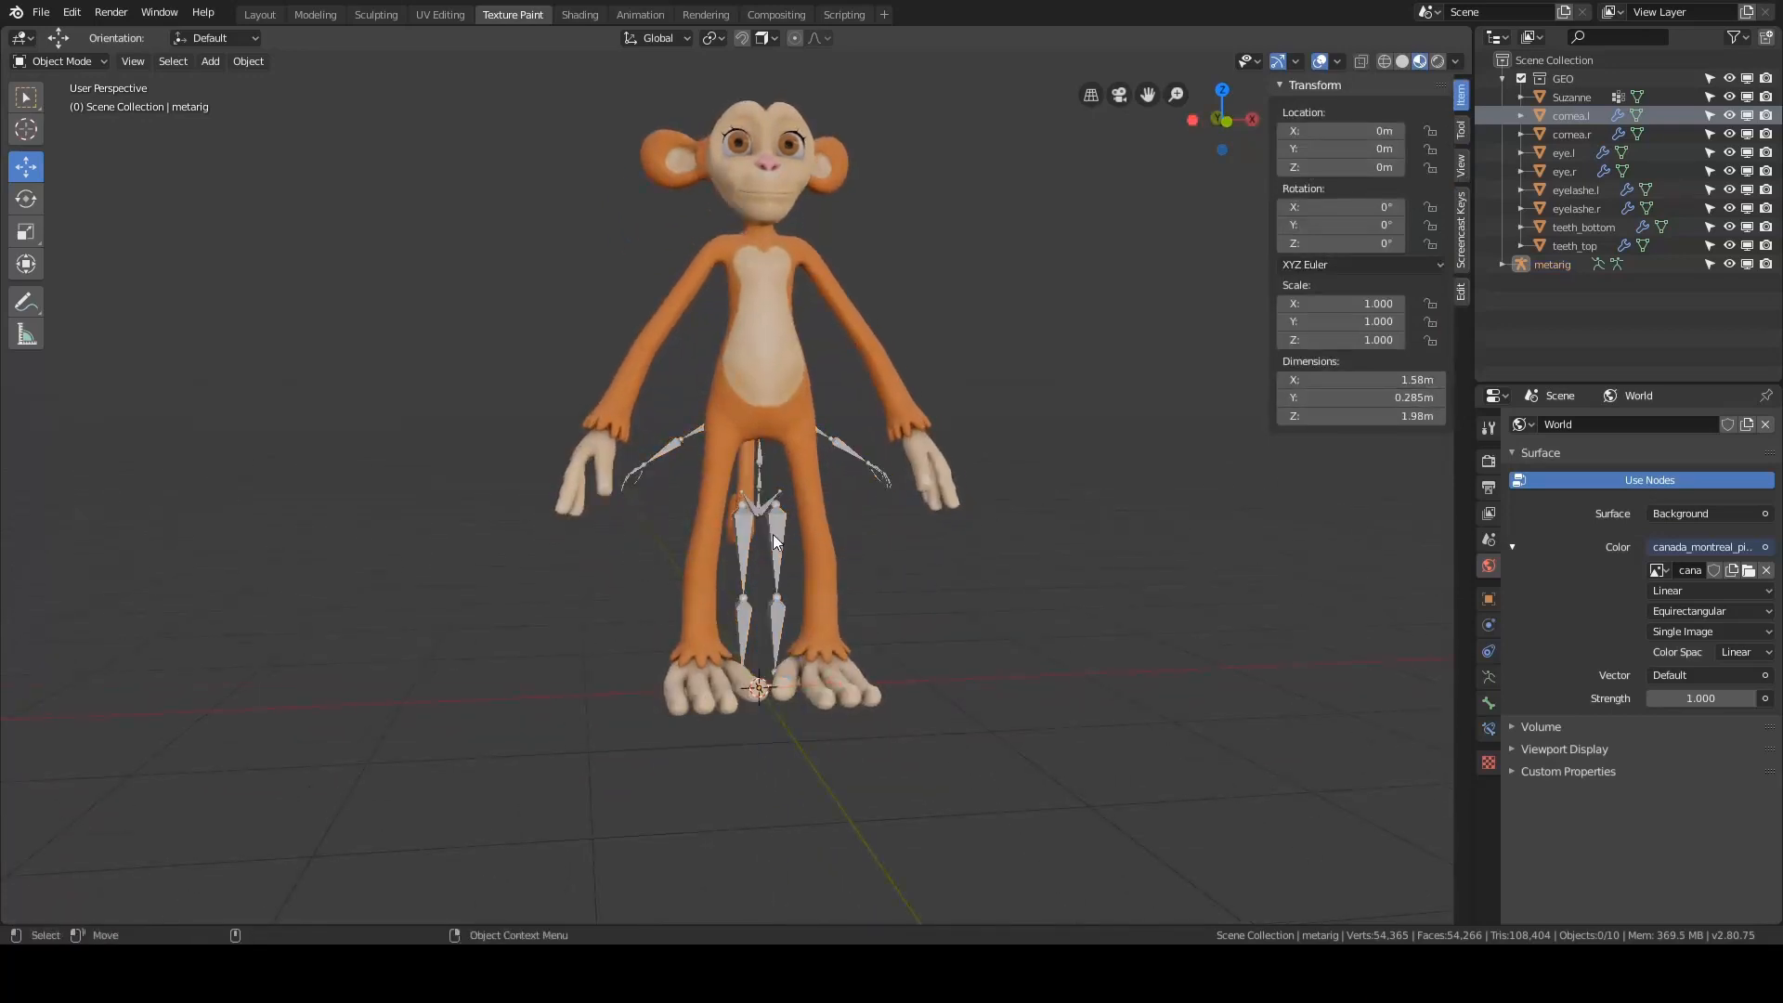
pyautogui.scroll(2, 1005, 494)
pyautogui.hotkey('alt', 'a')
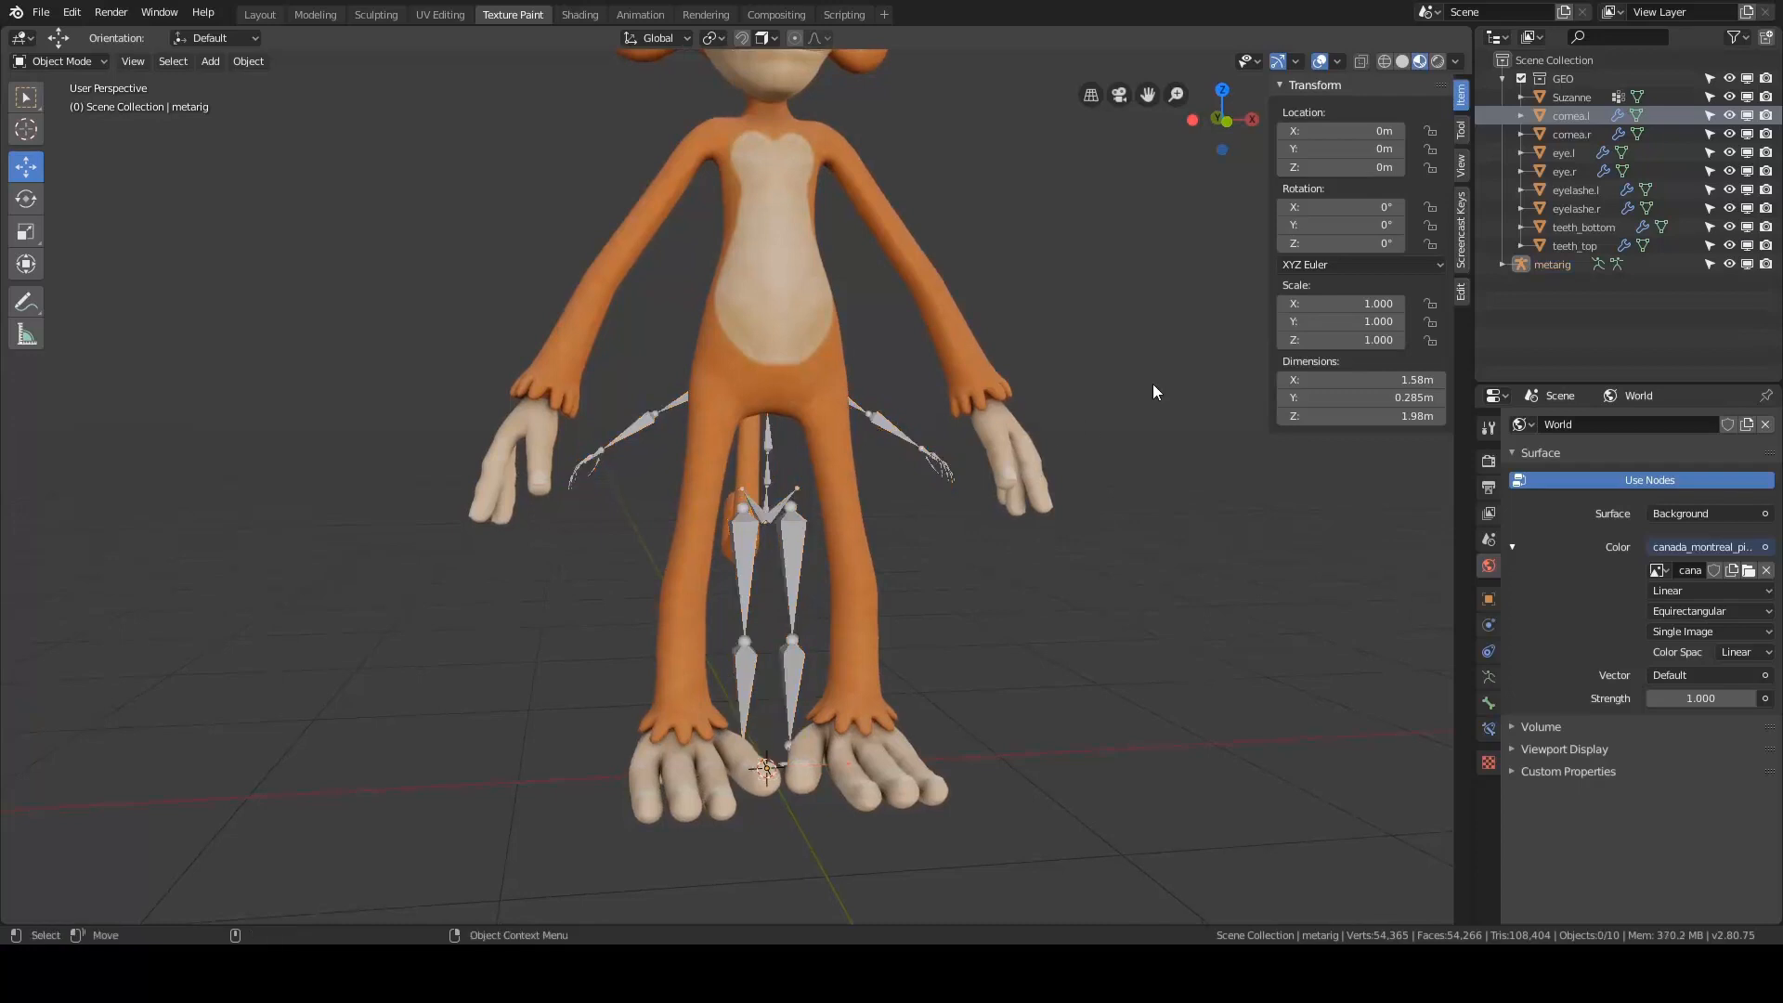
pyautogui.click(797, 536)
pyautogui.moveTo(1033, 500); pyautogui.dragTo(1008, 498, button='middle')
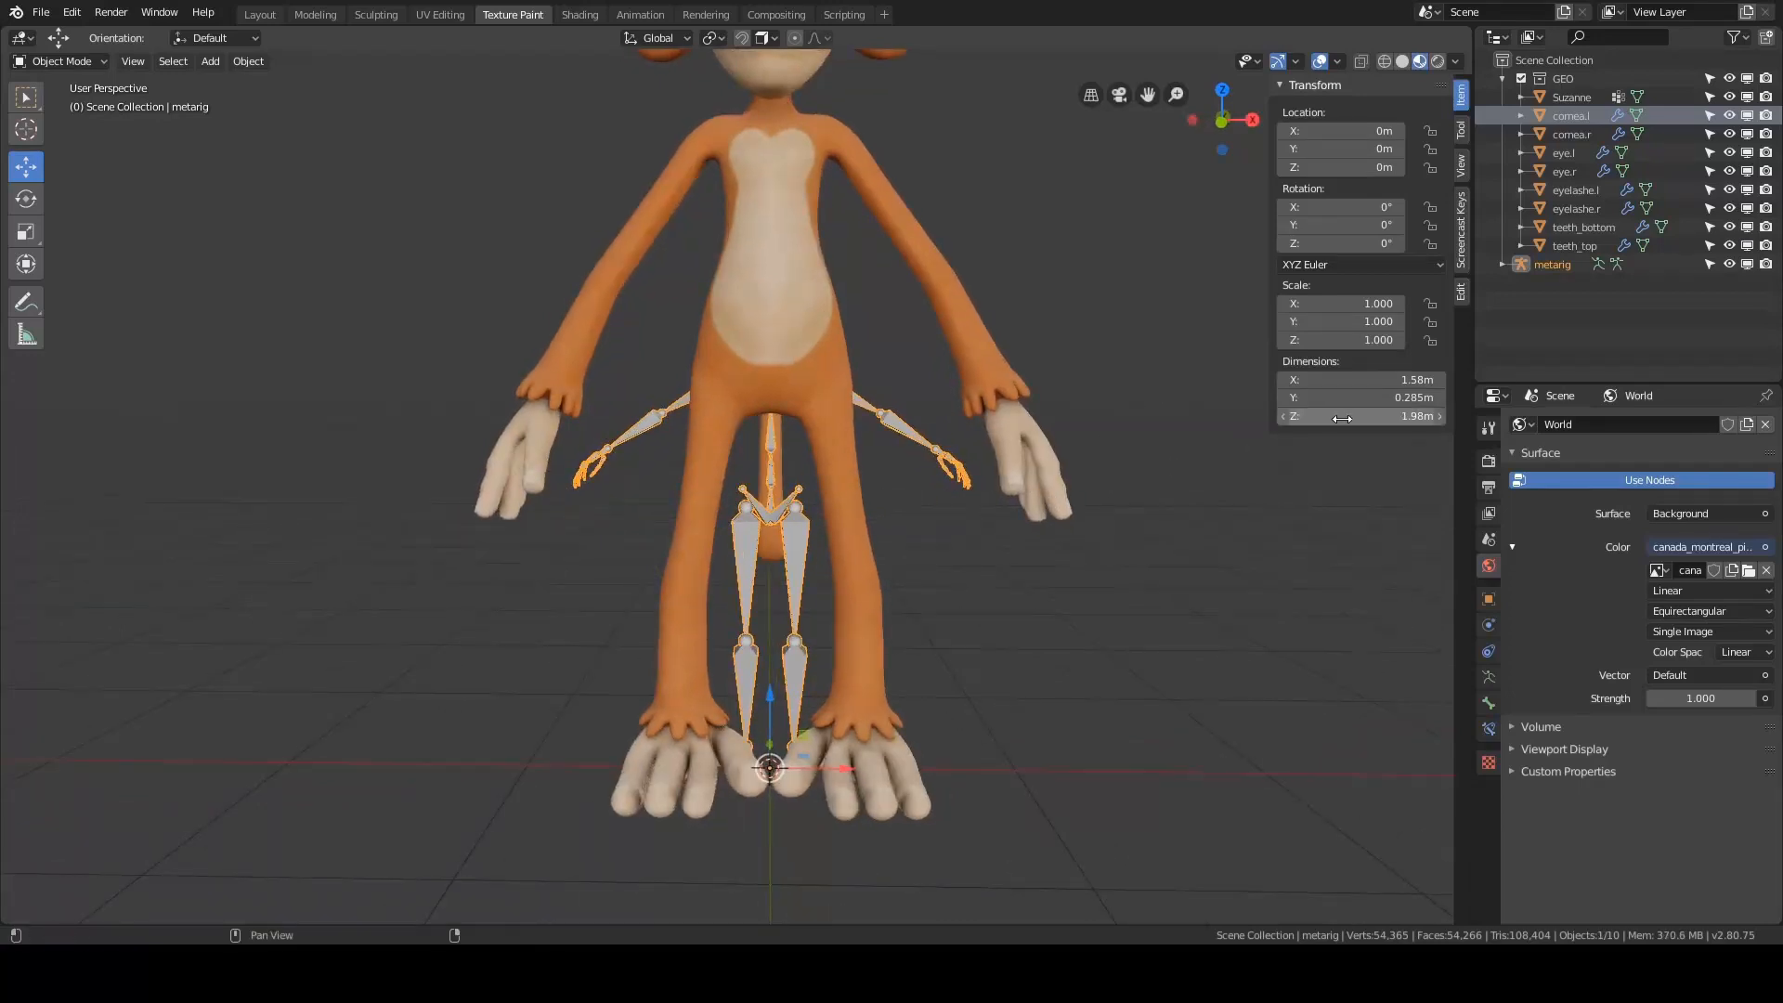
pyautogui.click(964, 315)
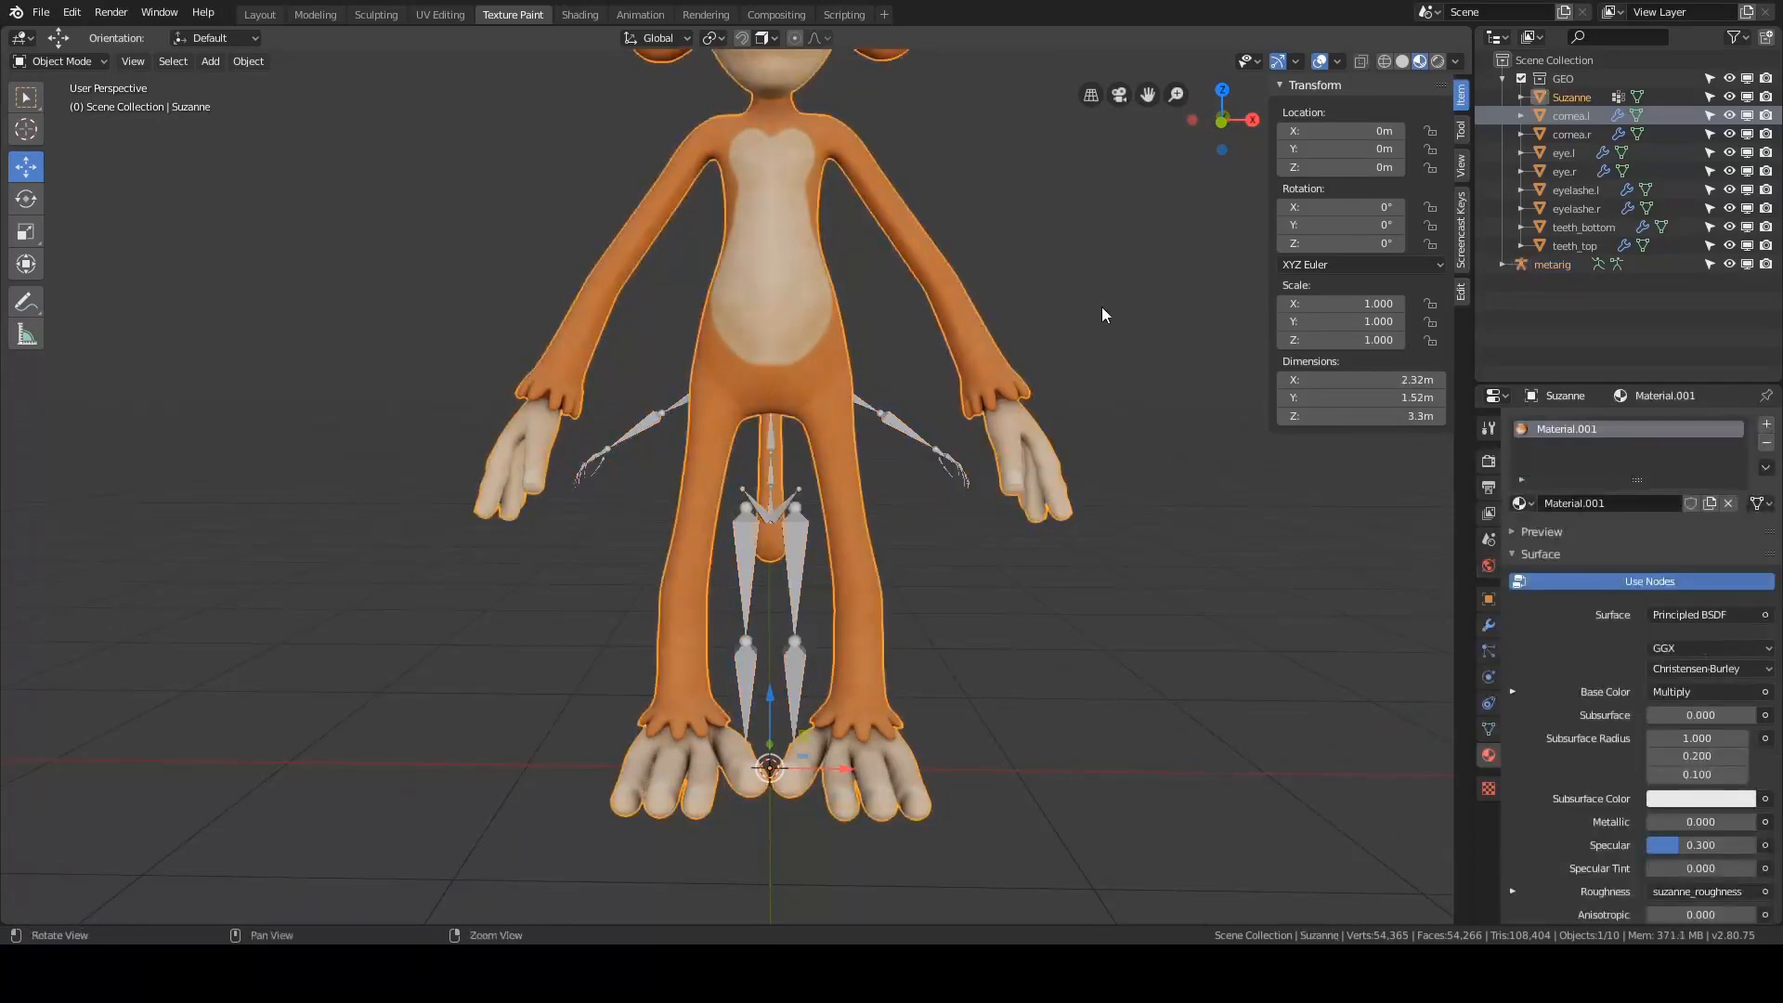
pyautogui.scroll(-2, 1081, 351)
pyautogui.moveTo(1081, 351); pyautogui.dragTo(1033, 327, button='middle')
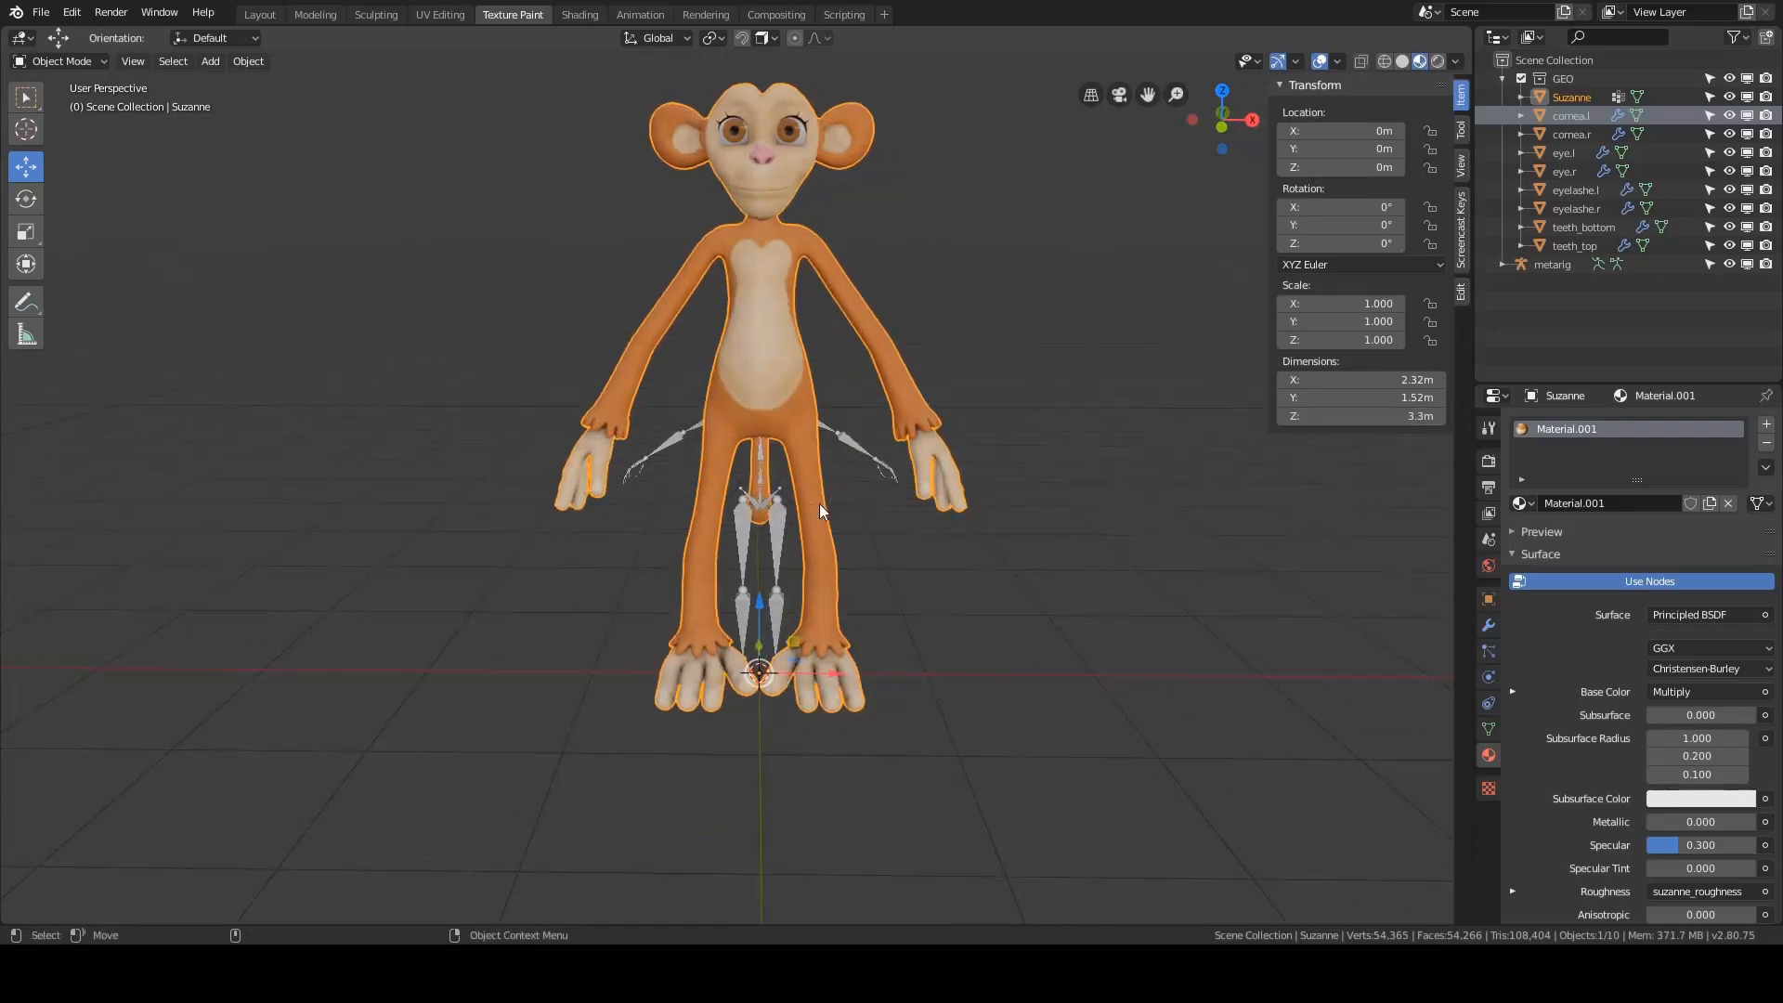
# - Delete the metarig and select all of the monkey's objects
pyautogui.click(886, 473)
pyautogui.press('Delete')
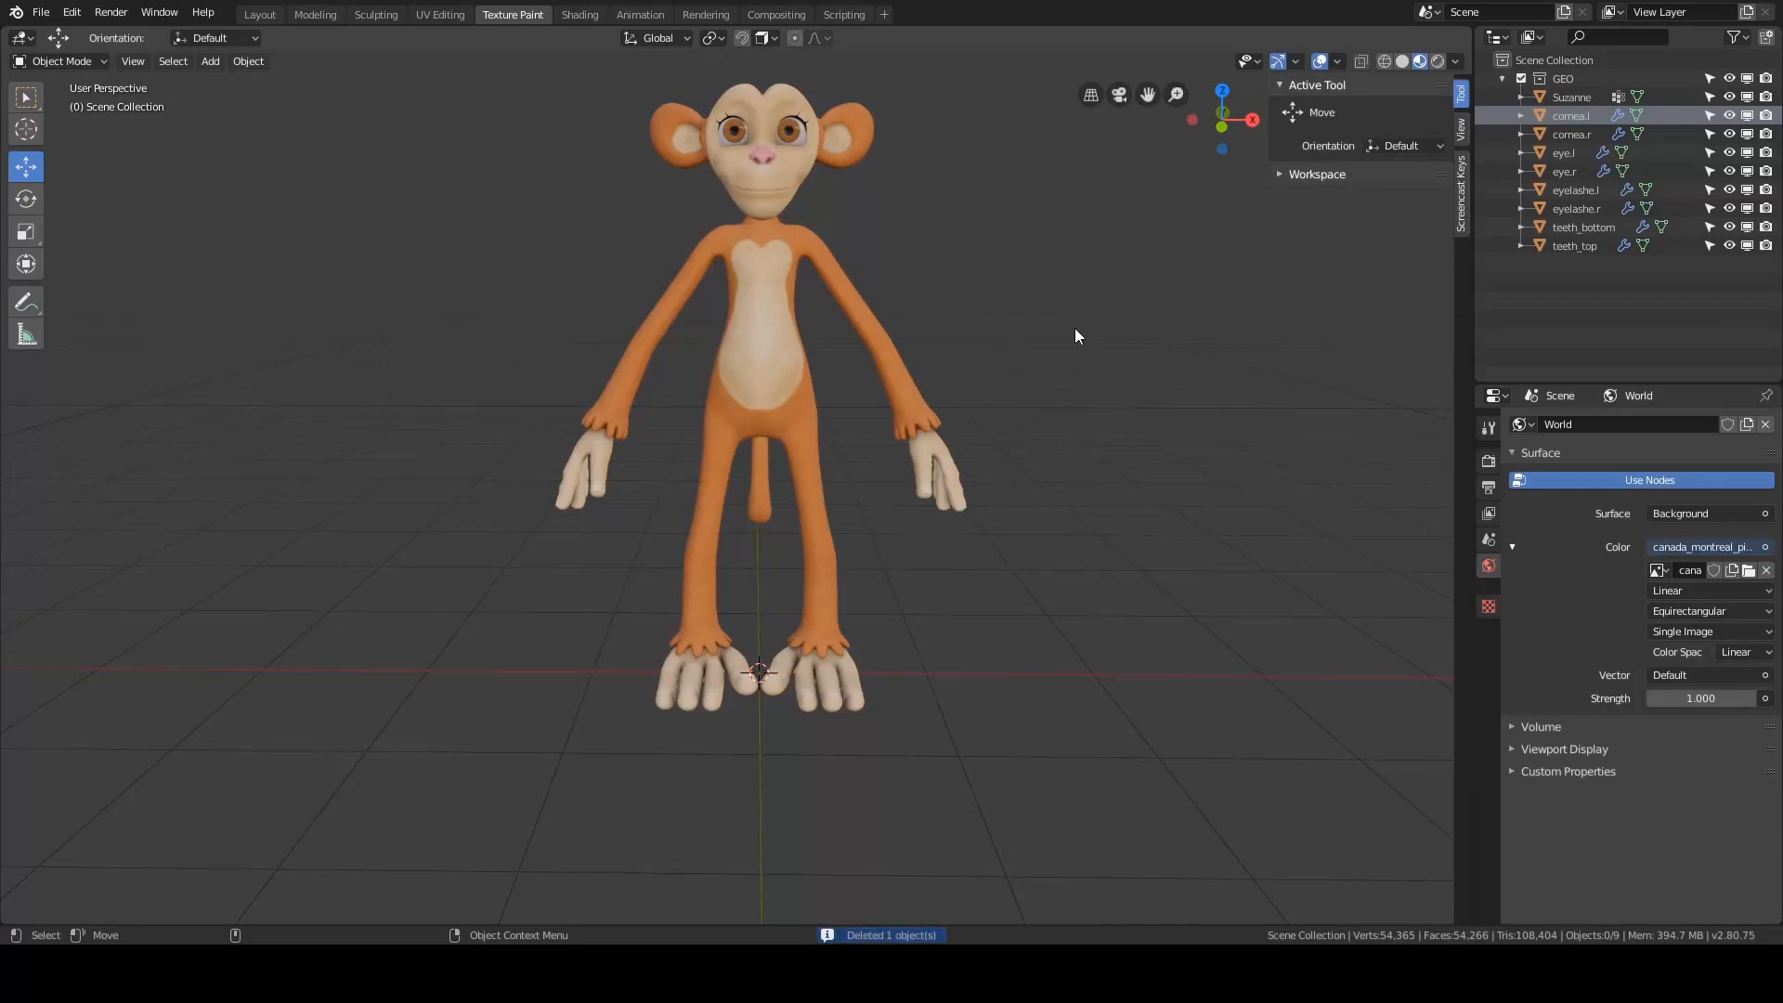
pyautogui.press('a')
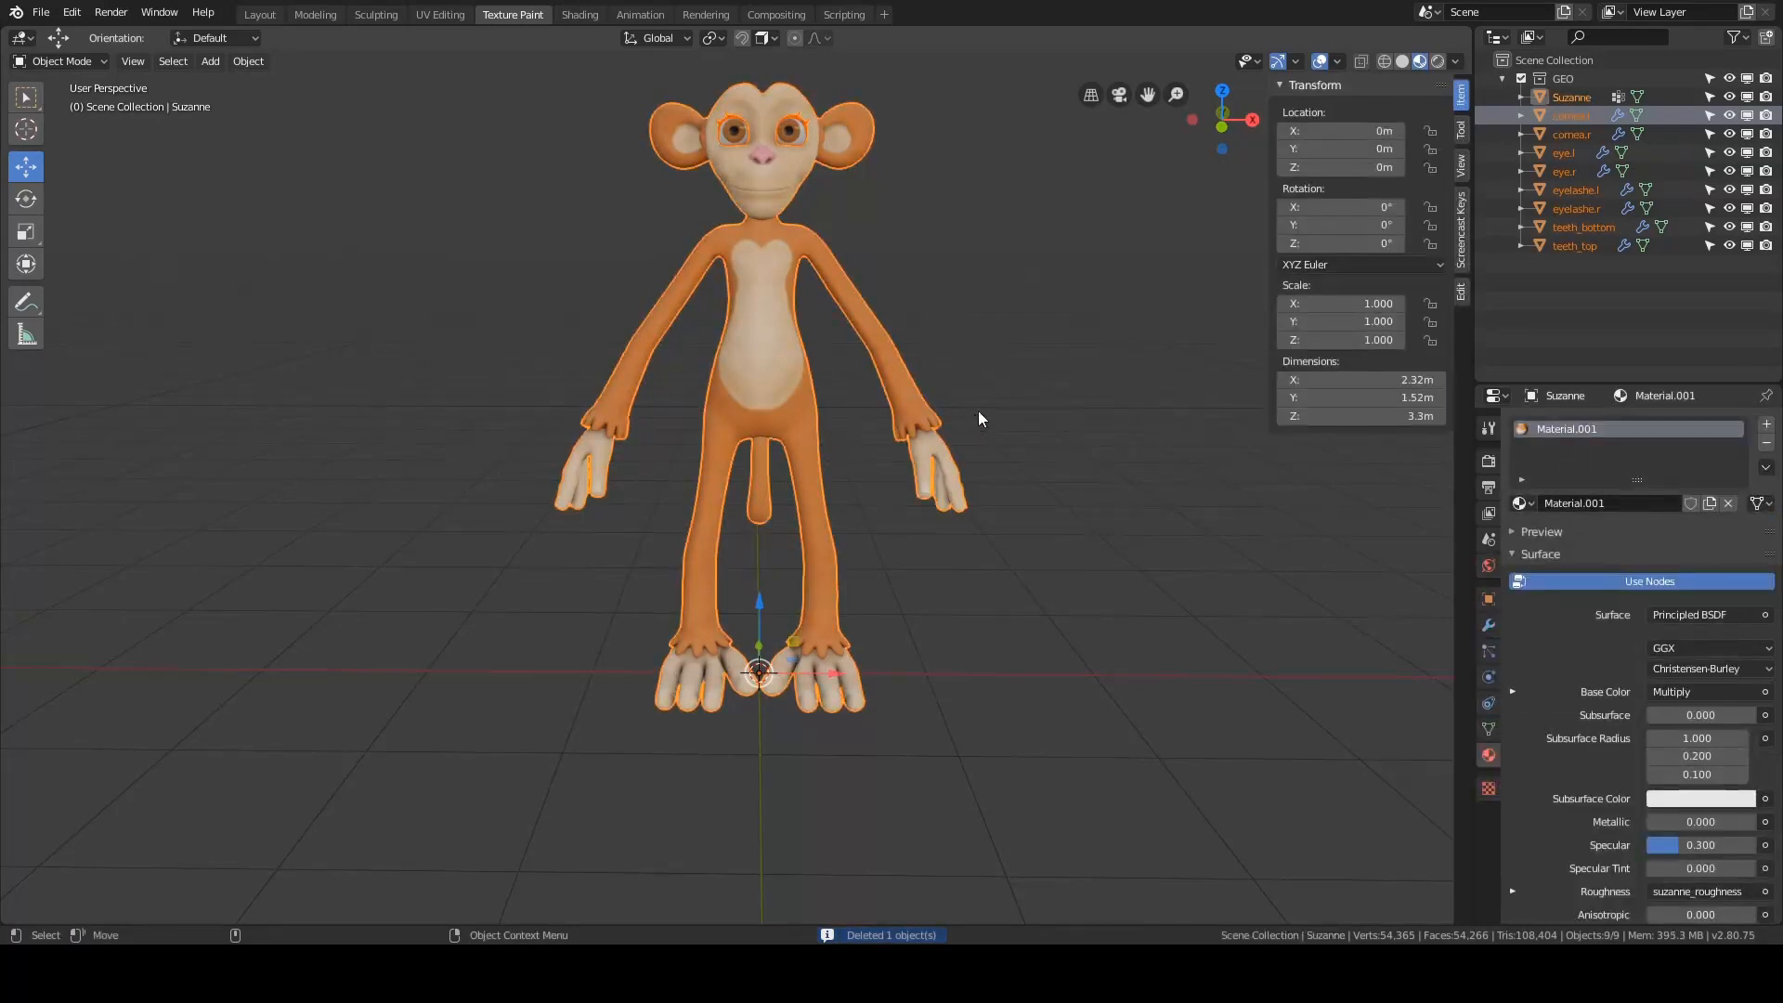
# - Set the transform pivot and scale all of the monkey's objects uniformly by 0.5 with the Scale tool
pyautogui.moveTo(978, 410); pyautogui.dragTo(1040, 366, button='middle')
pyautogui.press('.')
pyautogui.click(1171, 357)
pyautogui.hotkey('shift', 'space')
pyautogui.press('s')
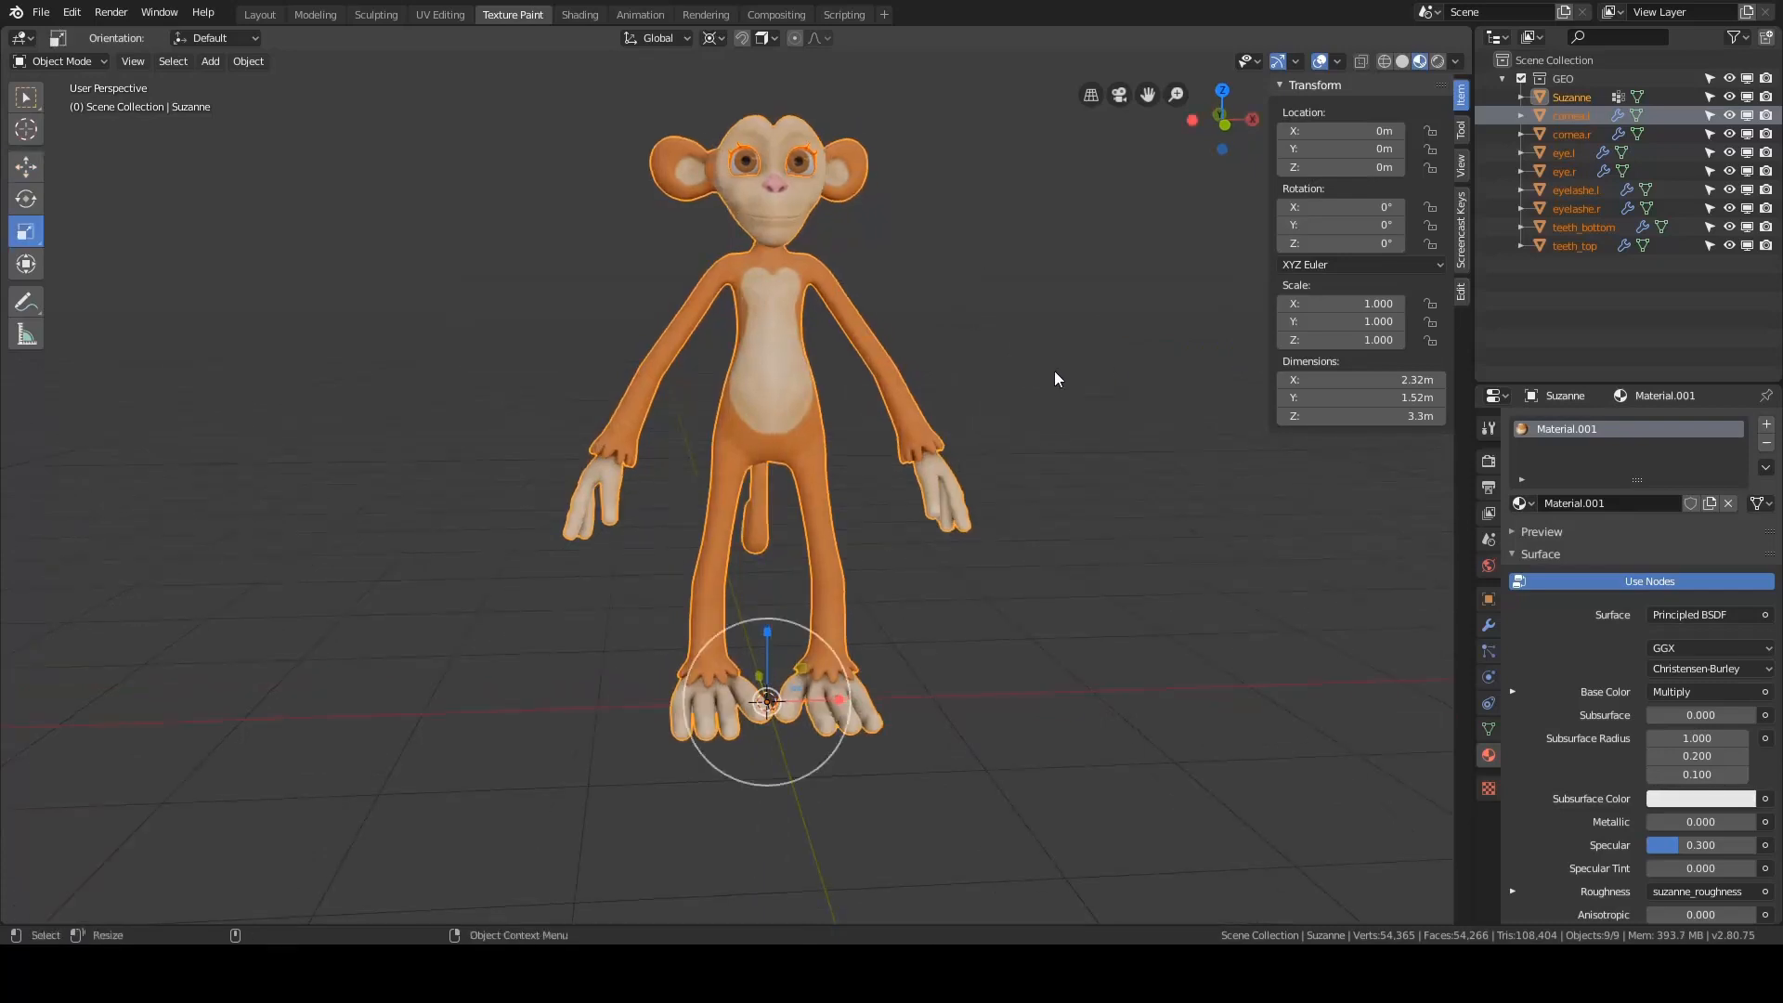
pyautogui.keyDown('shift'); pyautogui.scroll(-2, 938, 554); pyautogui.keyUp('shift')
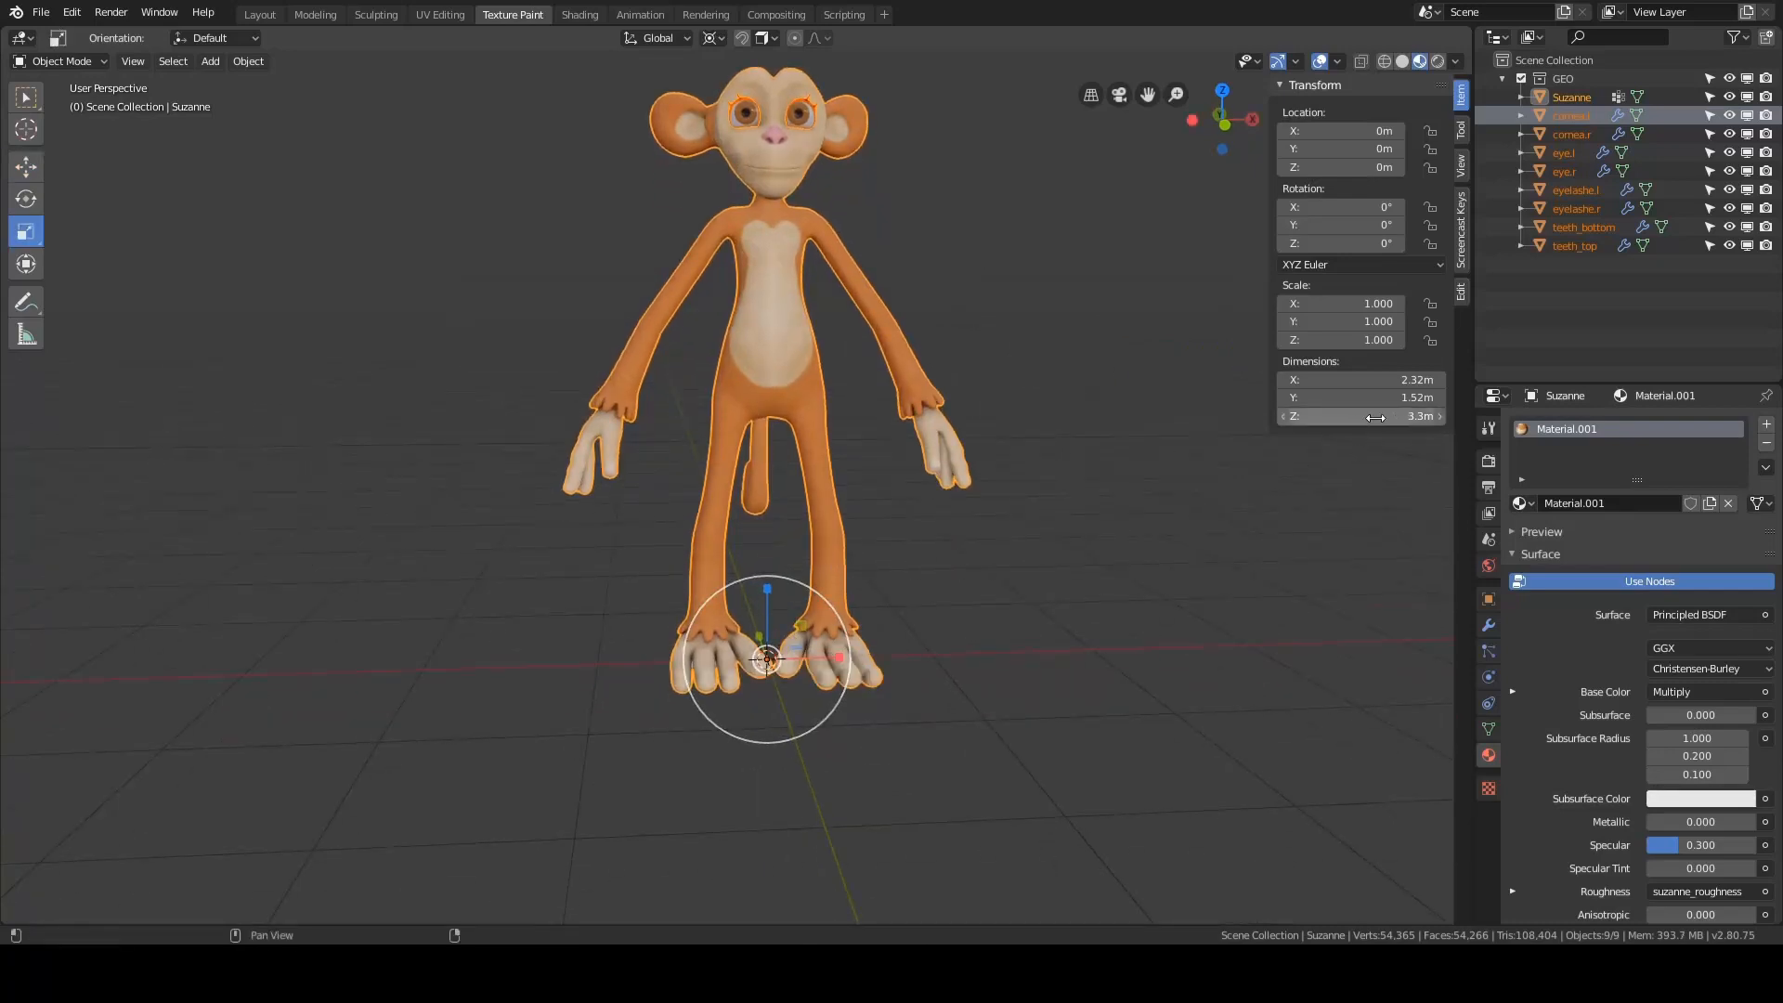
pyautogui.moveTo(777, 651); pyautogui.dragTo(774, 653)
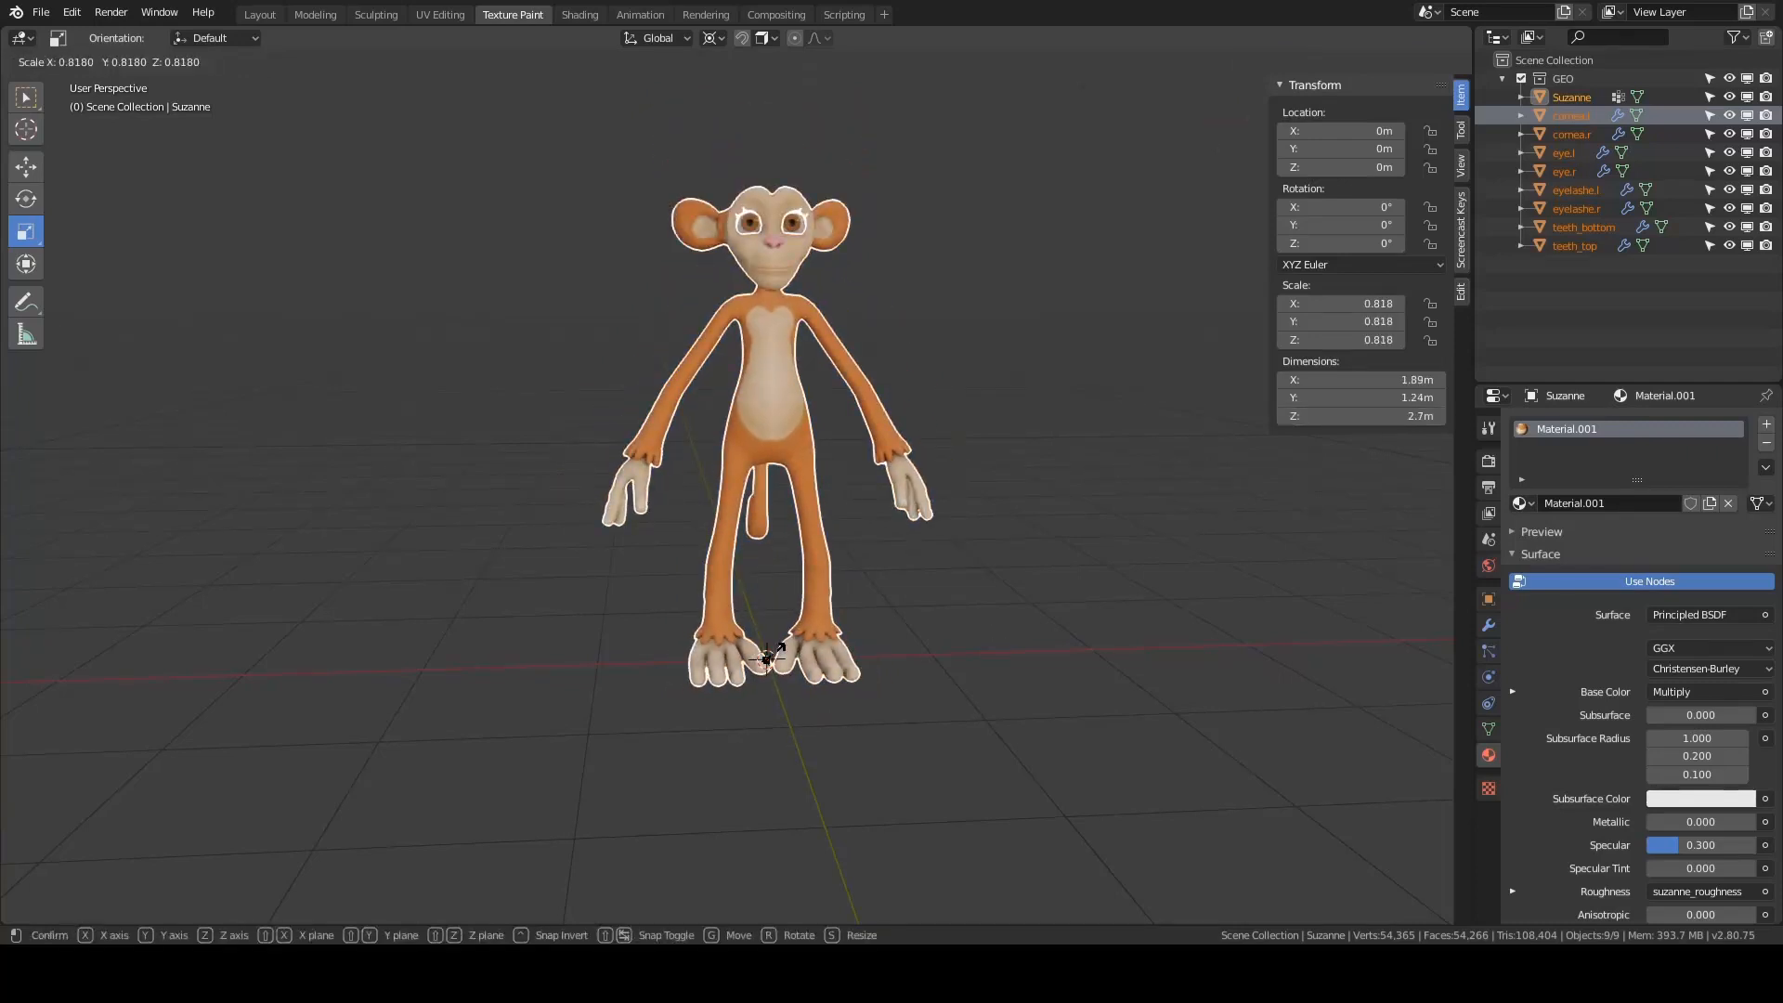
pyautogui.write('.')
pyautogui.write('5')
pyautogui.press('Return')
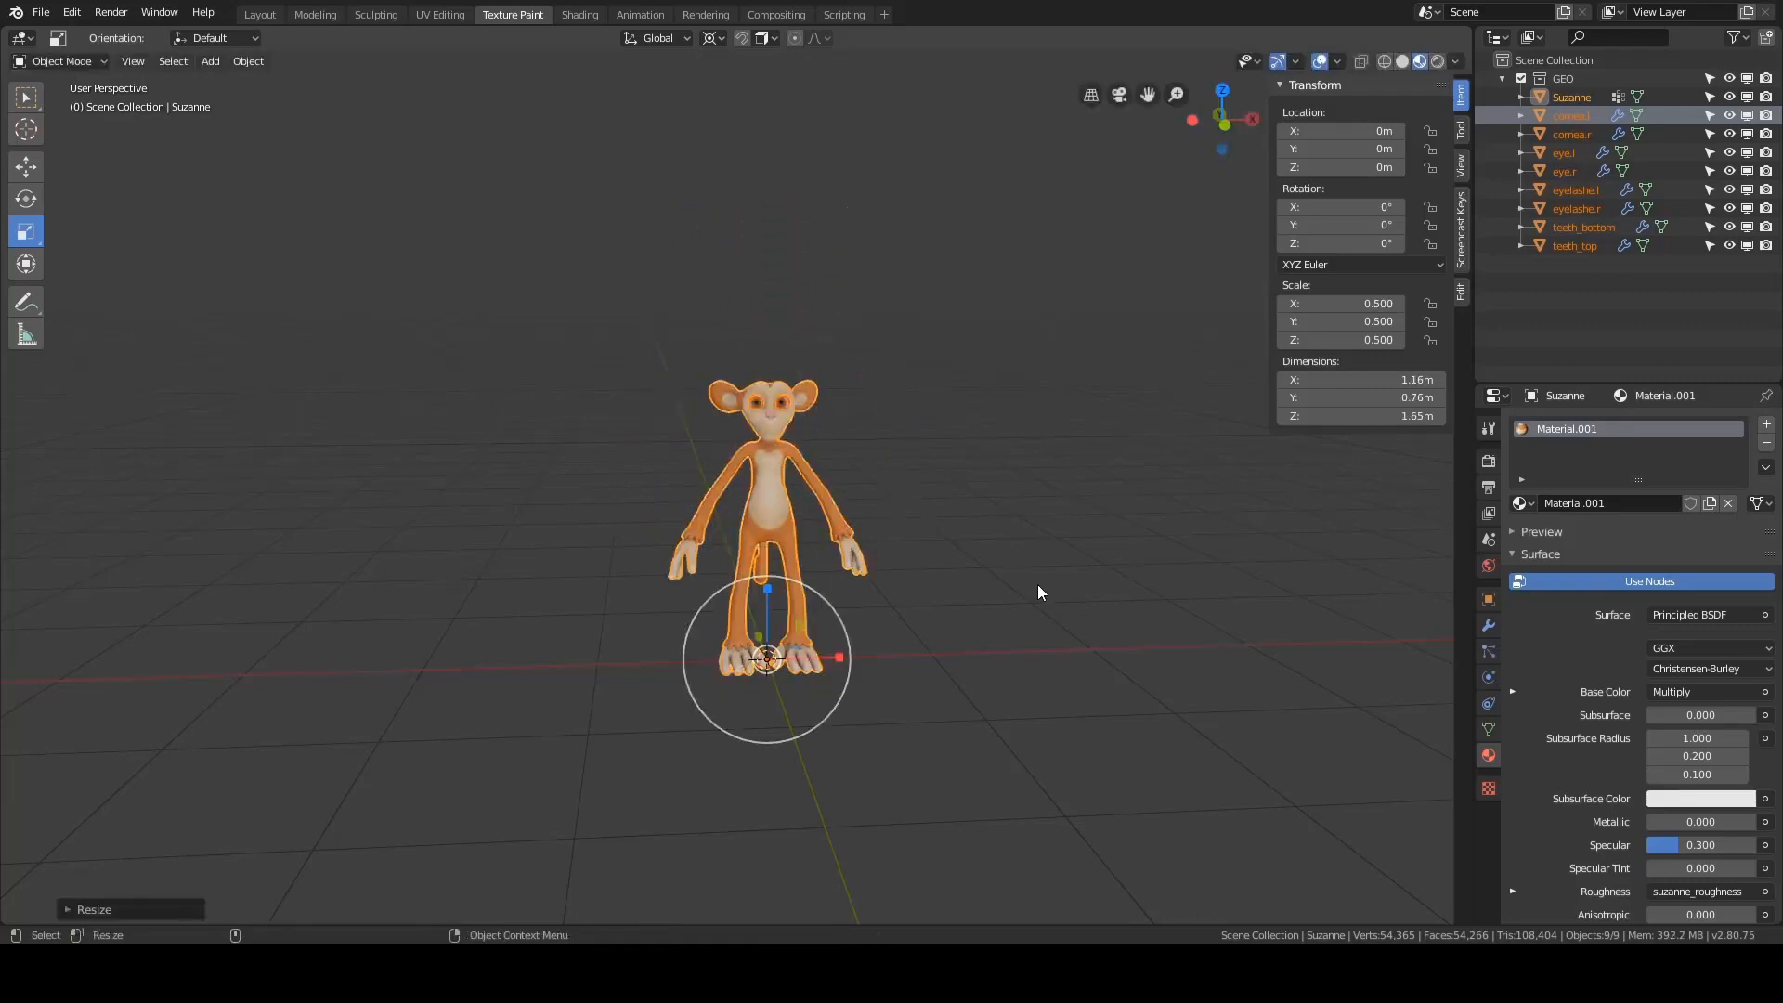
# - Scale the monkey's objects down a little further, to a scale of about 0.457, and deselect everything
pyautogui.scroll(4, 1038, 583)
pyautogui.moveTo(1137, 501); pyautogui.dragTo(1181, 456, button='middle')
pyautogui.hotkey('ctrl', 'a')
pyautogui.keyDown('alt'); pyautogui.moveTo(1101, 466); pyautogui.dragTo(938, 671); pyautogui.keyUp('alt')
pyautogui.scroll(2, 938, 671)
pyautogui.press('s')
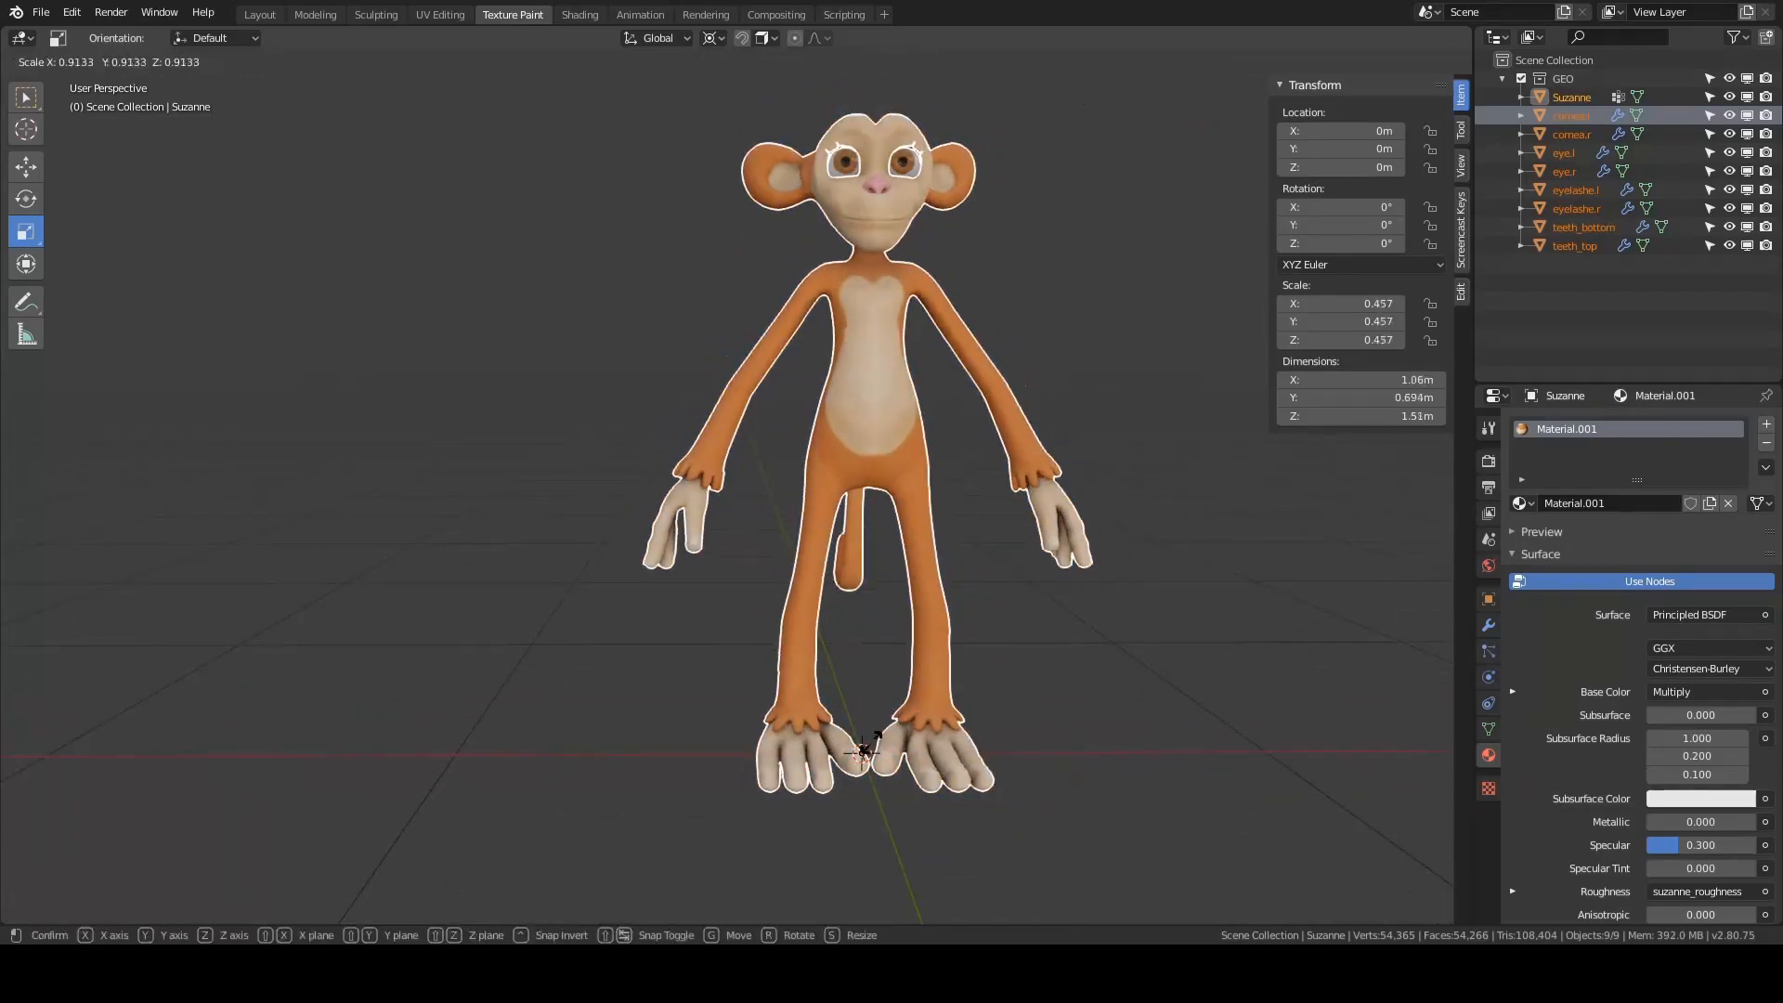
pyautogui.click(840, 754)
pyautogui.hotkey('alt', 'a')
pyautogui.keyDown('alt'); pyautogui.moveTo(1301, 441); pyautogui.dragTo(1146, 454, button='middle'); pyautogui.keyUp('alt')
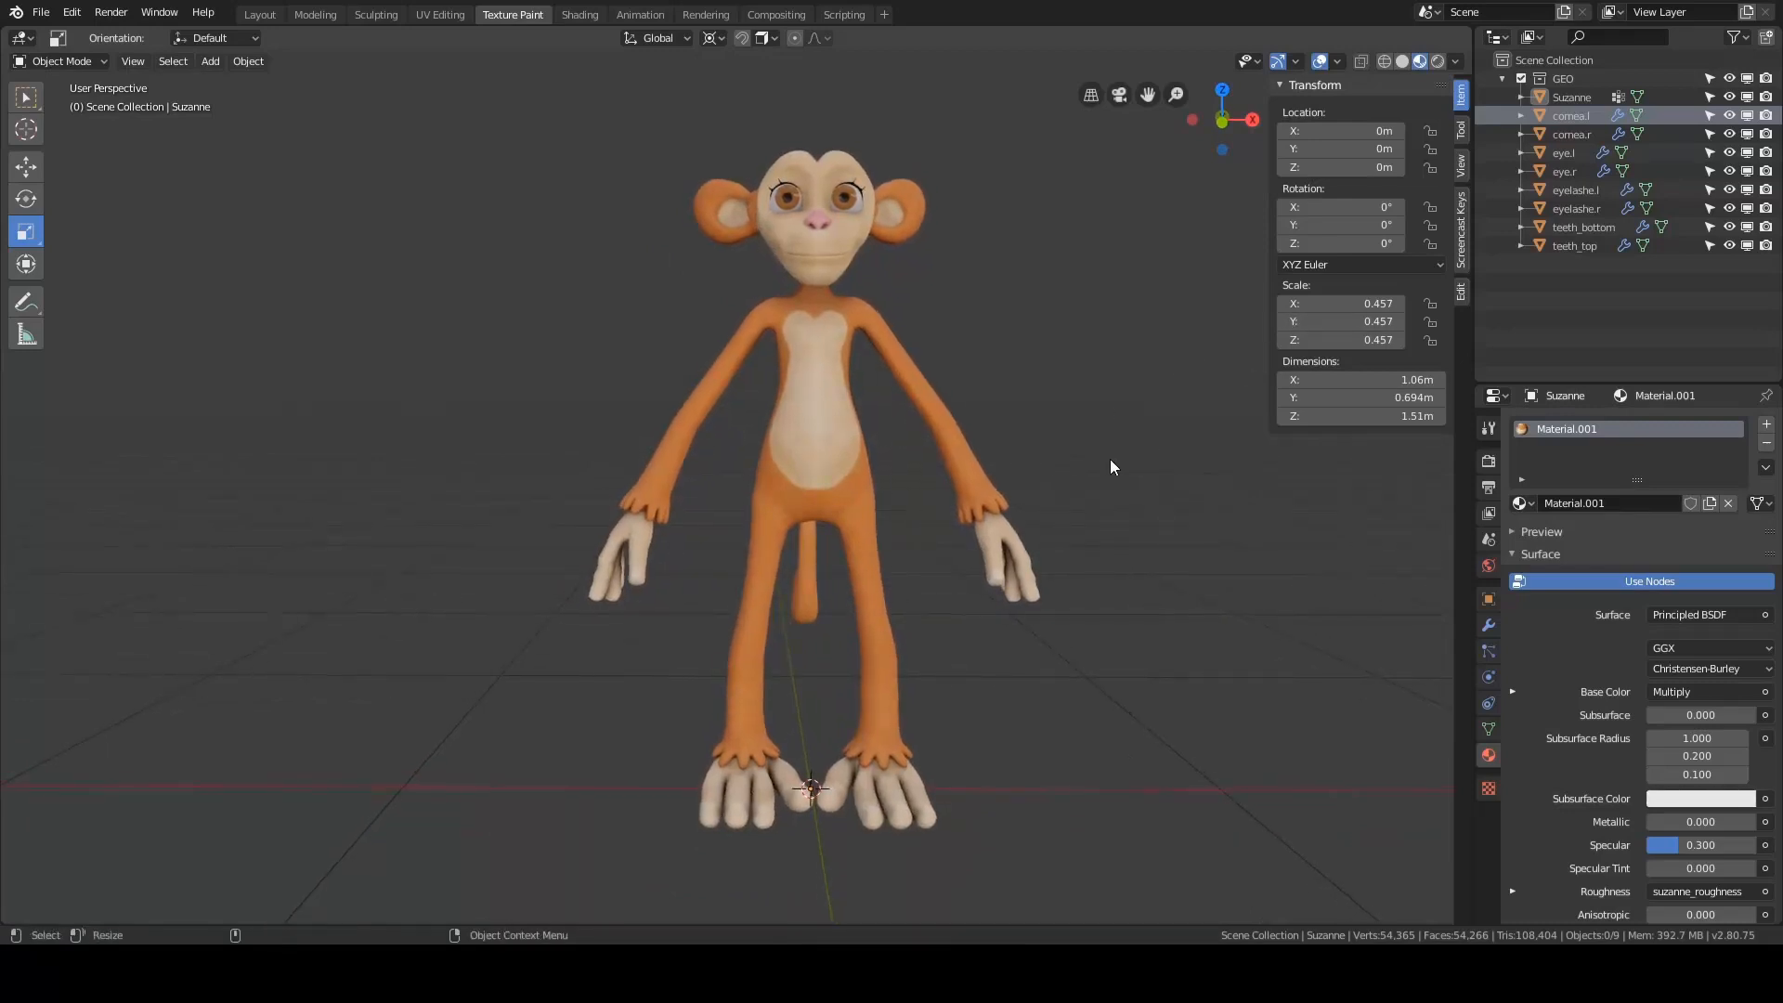
# - Add a Human (Meta-Rig) armature and compare its size with the scaled monkey
pyautogui.hotkey('shift', 'a')
pyautogui.moveTo(1107, 457)
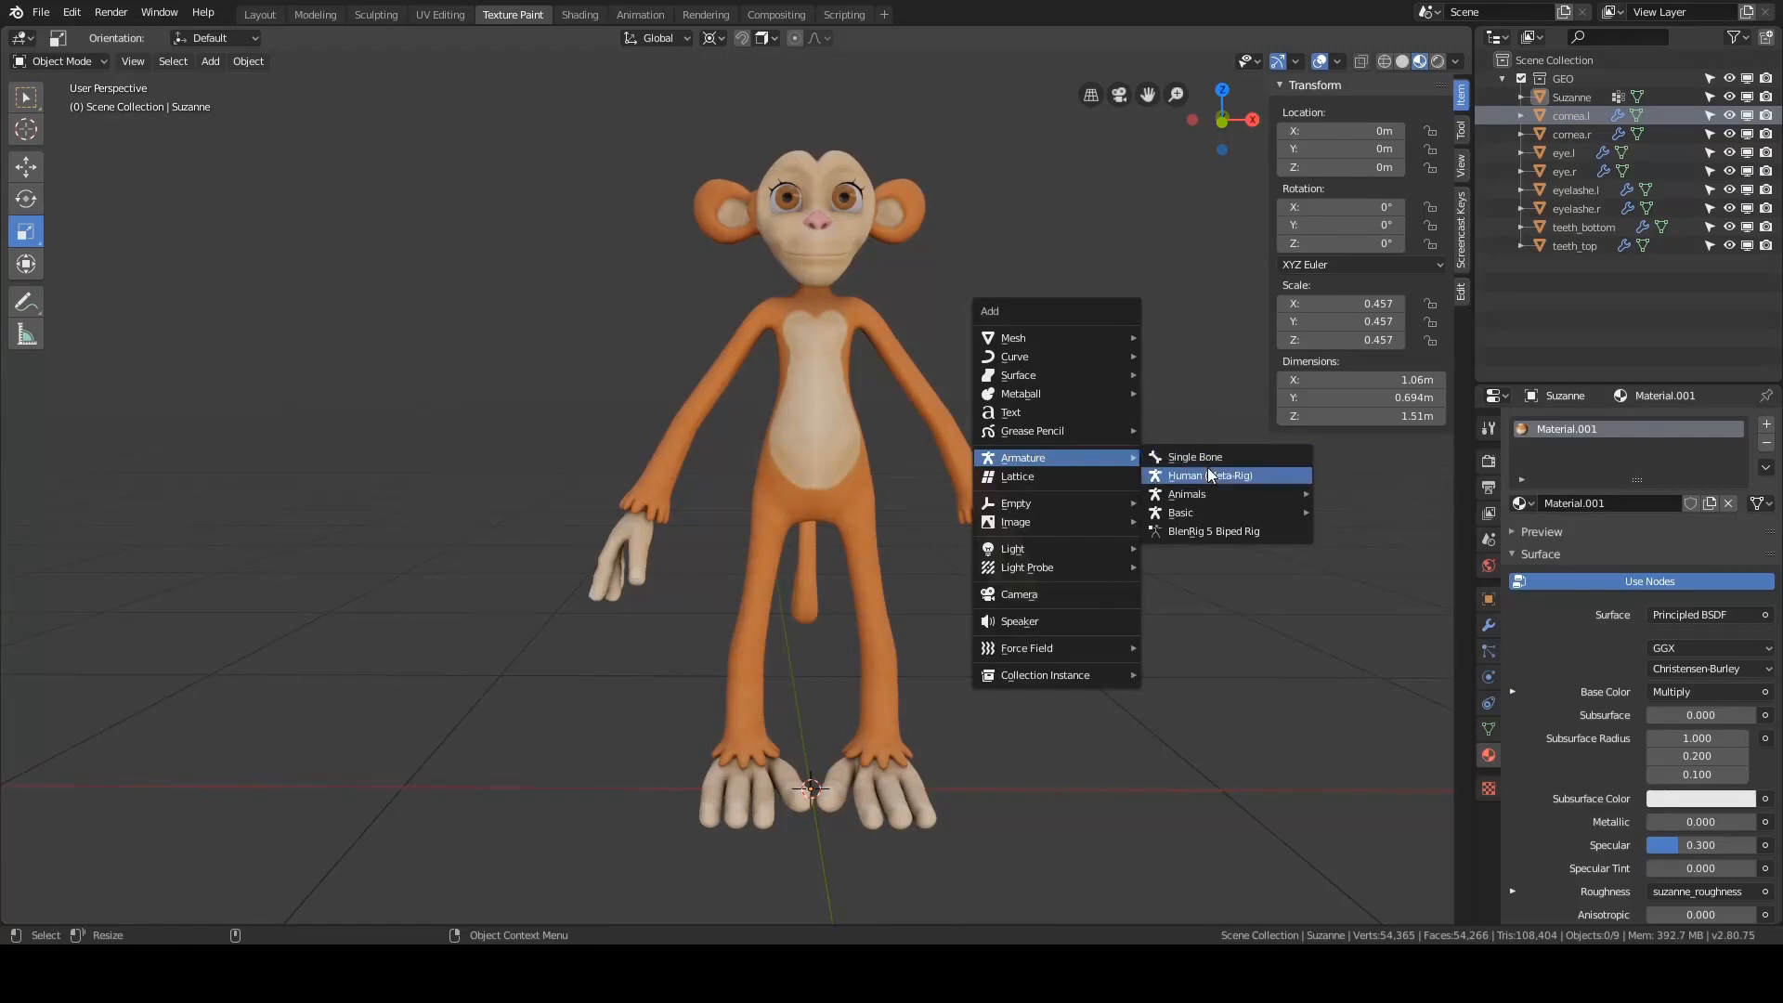
pyautogui.click(1202, 473)
pyautogui.moveTo(1064, 458); pyautogui.dragTo(911, 393, button='middle')
pyautogui.click(1123, 498)
pyautogui.click(905, 327)
pyautogui.keyDown('alt'); pyautogui.moveTo(905, 327); pyautogui.dragTo(961, 339); pyautogui.keyUp('alt')
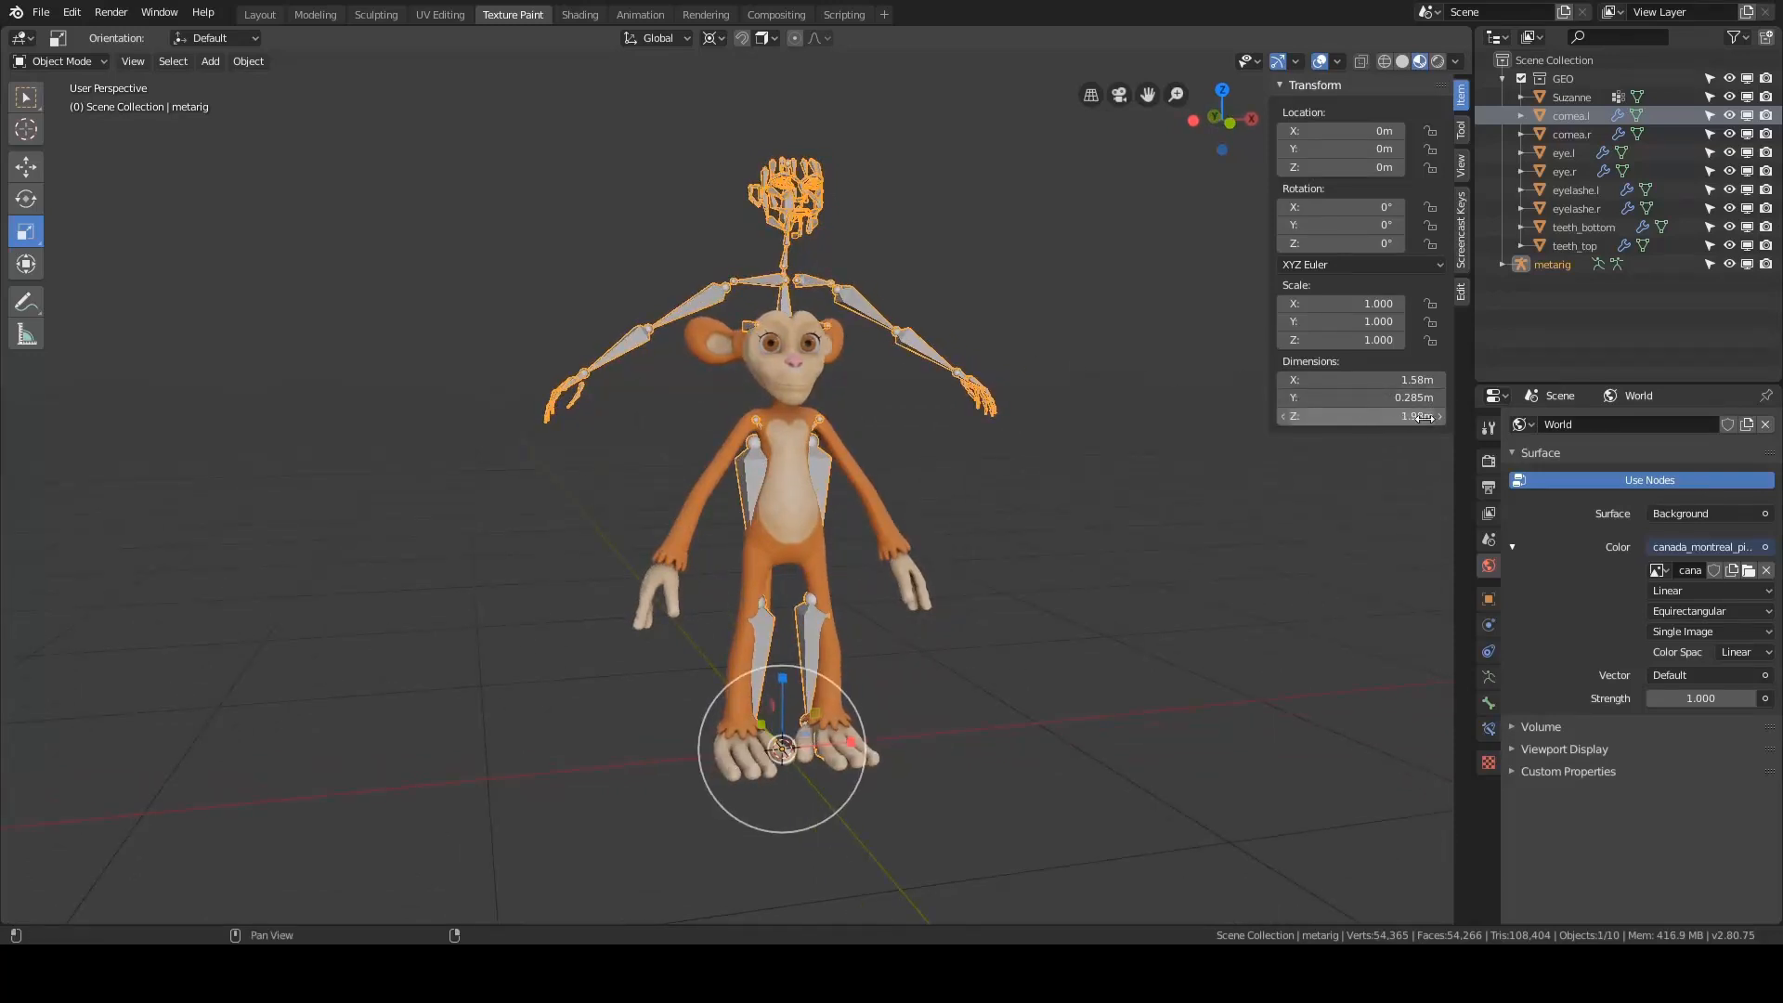
pyautogui.moveTo(1189, 425)
pyautogui.mouseDown(button='middle')
pyautogui.moveTo(1025, 428)
pyautogui.moveTo(1164, 431)
pyautogui.mouseUp(button='middle')
pyautogui.moveTo(913, 466); pyautogui.dragTo(974, 473, button='middle')
# - Hide the metarig, apply the scale of all the monkey's objects and deselect them
pyautogui.press('h')
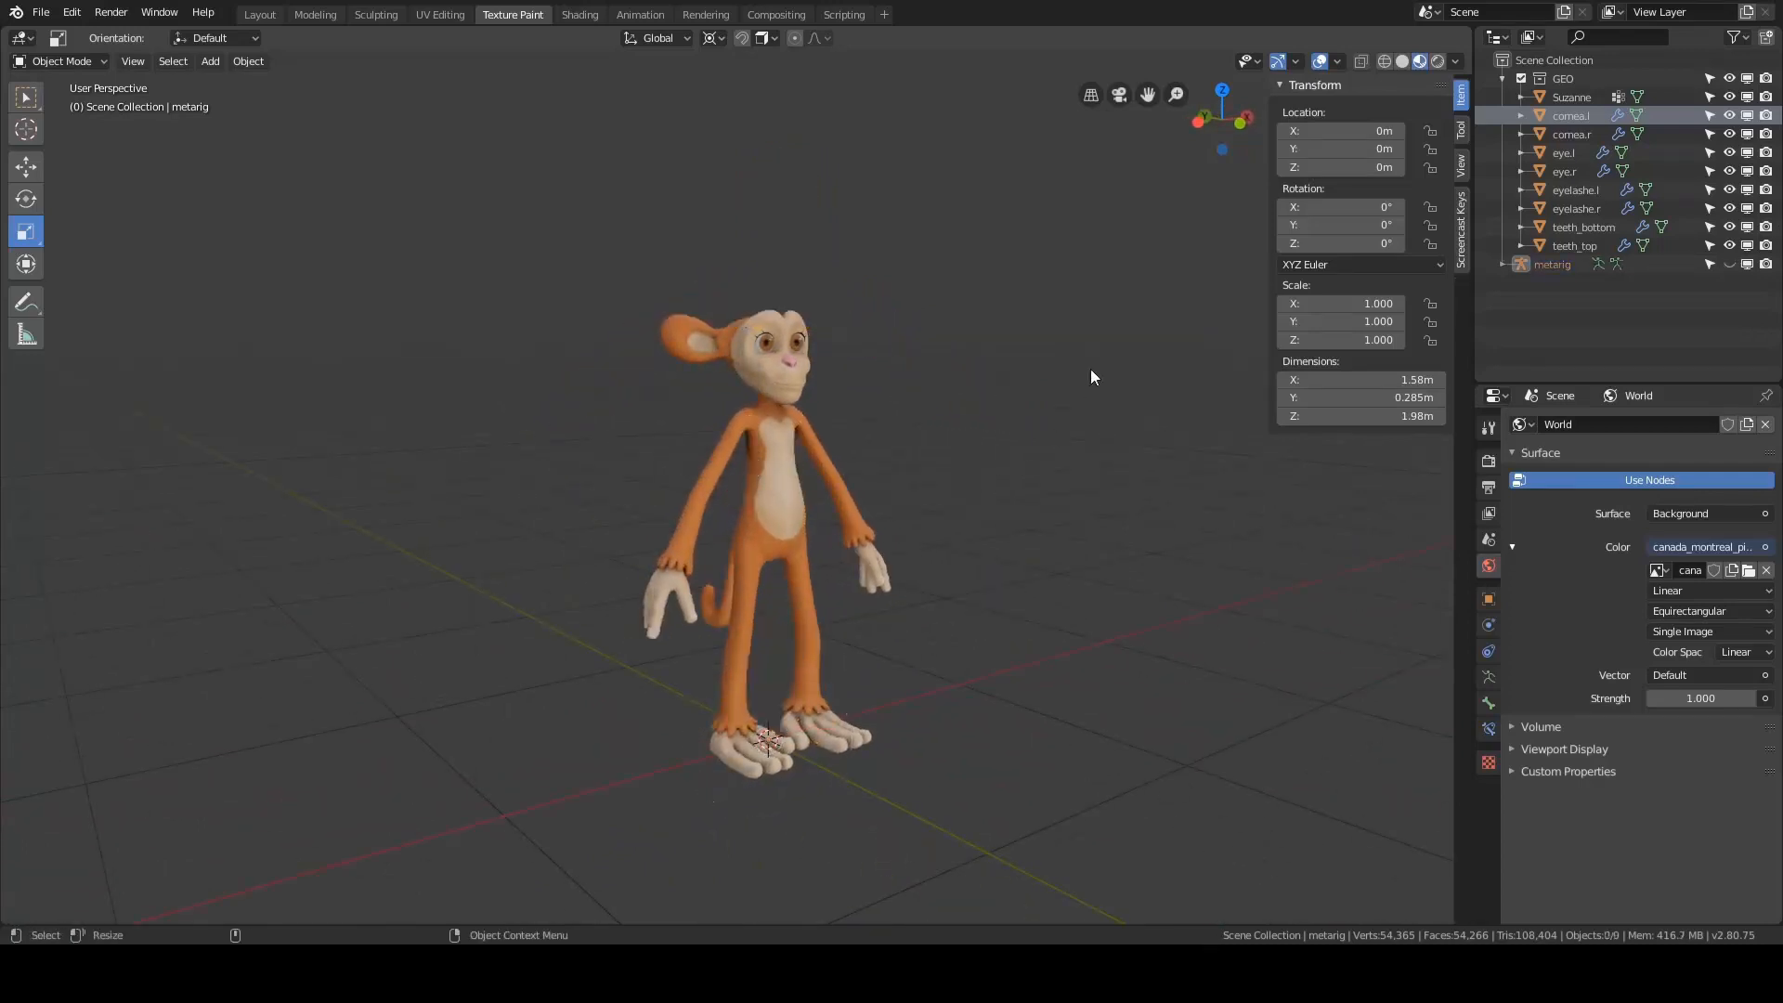
pyautogui.moveTo(1090, 372); pyautogui.dragTo(1012, 367, button='middle')
pyautogui.press('a')
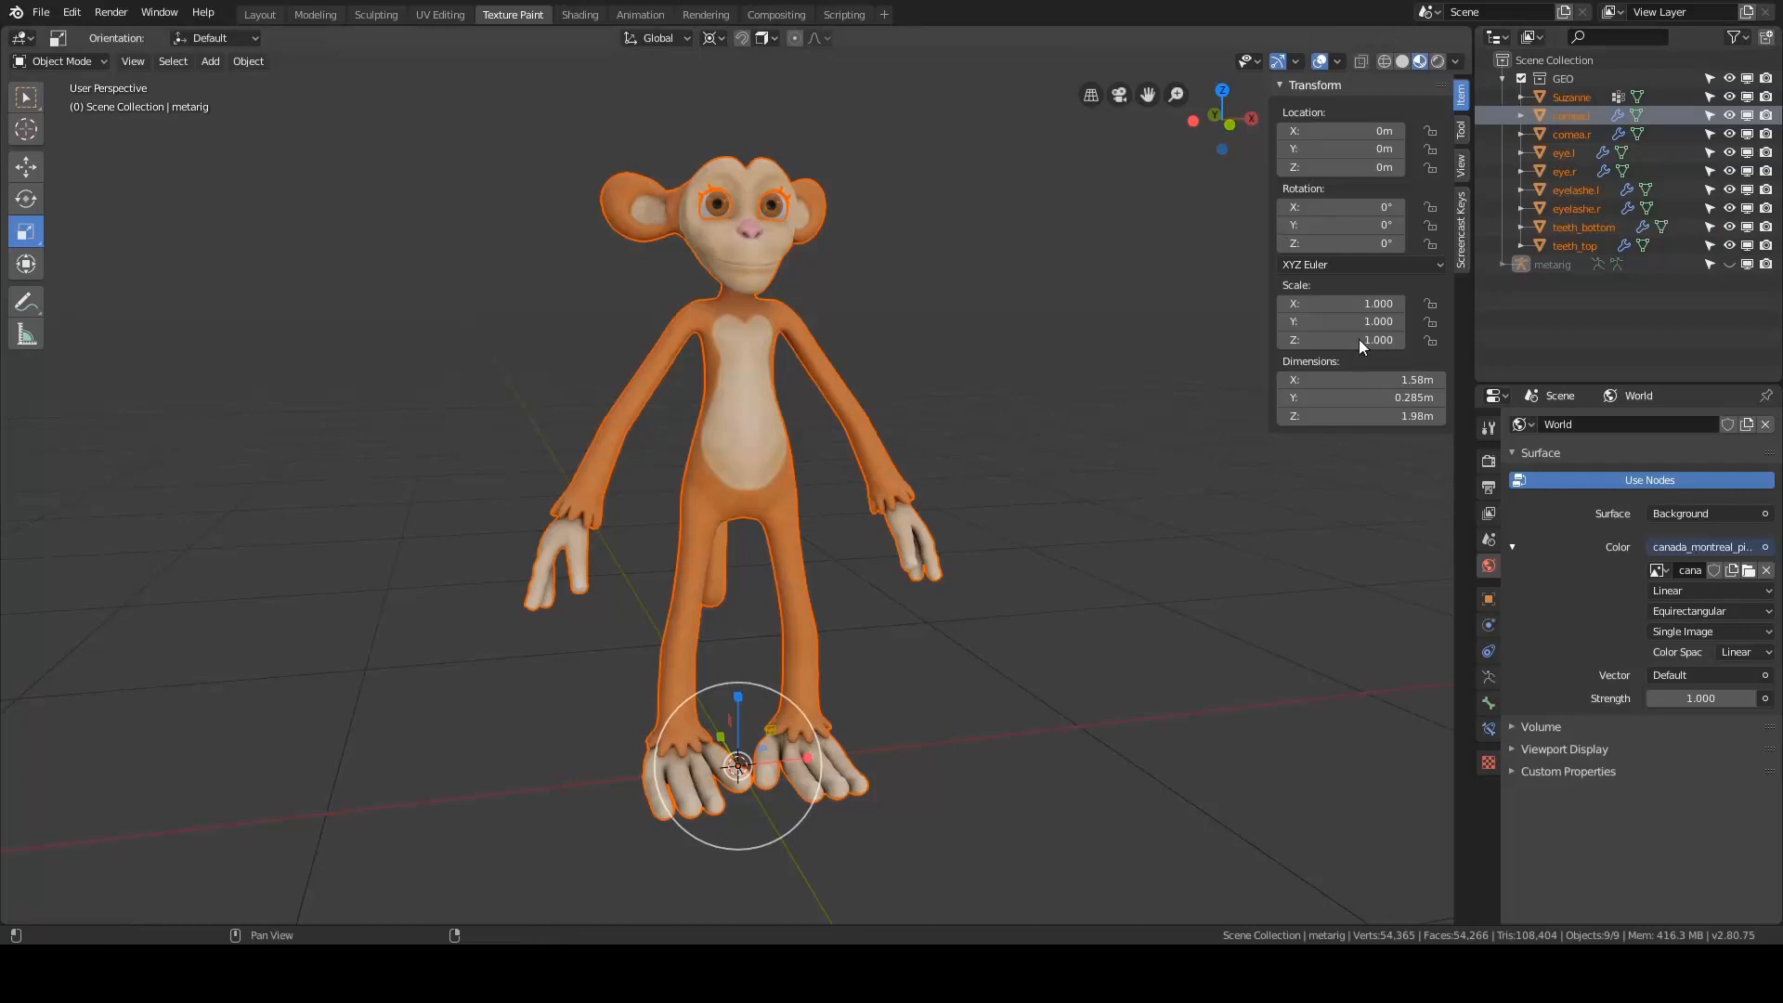
pyautogui.hotkey('ctrl', 'a')
pyautogui.click(1056, 372)
pyautogui.click(1055, 371)
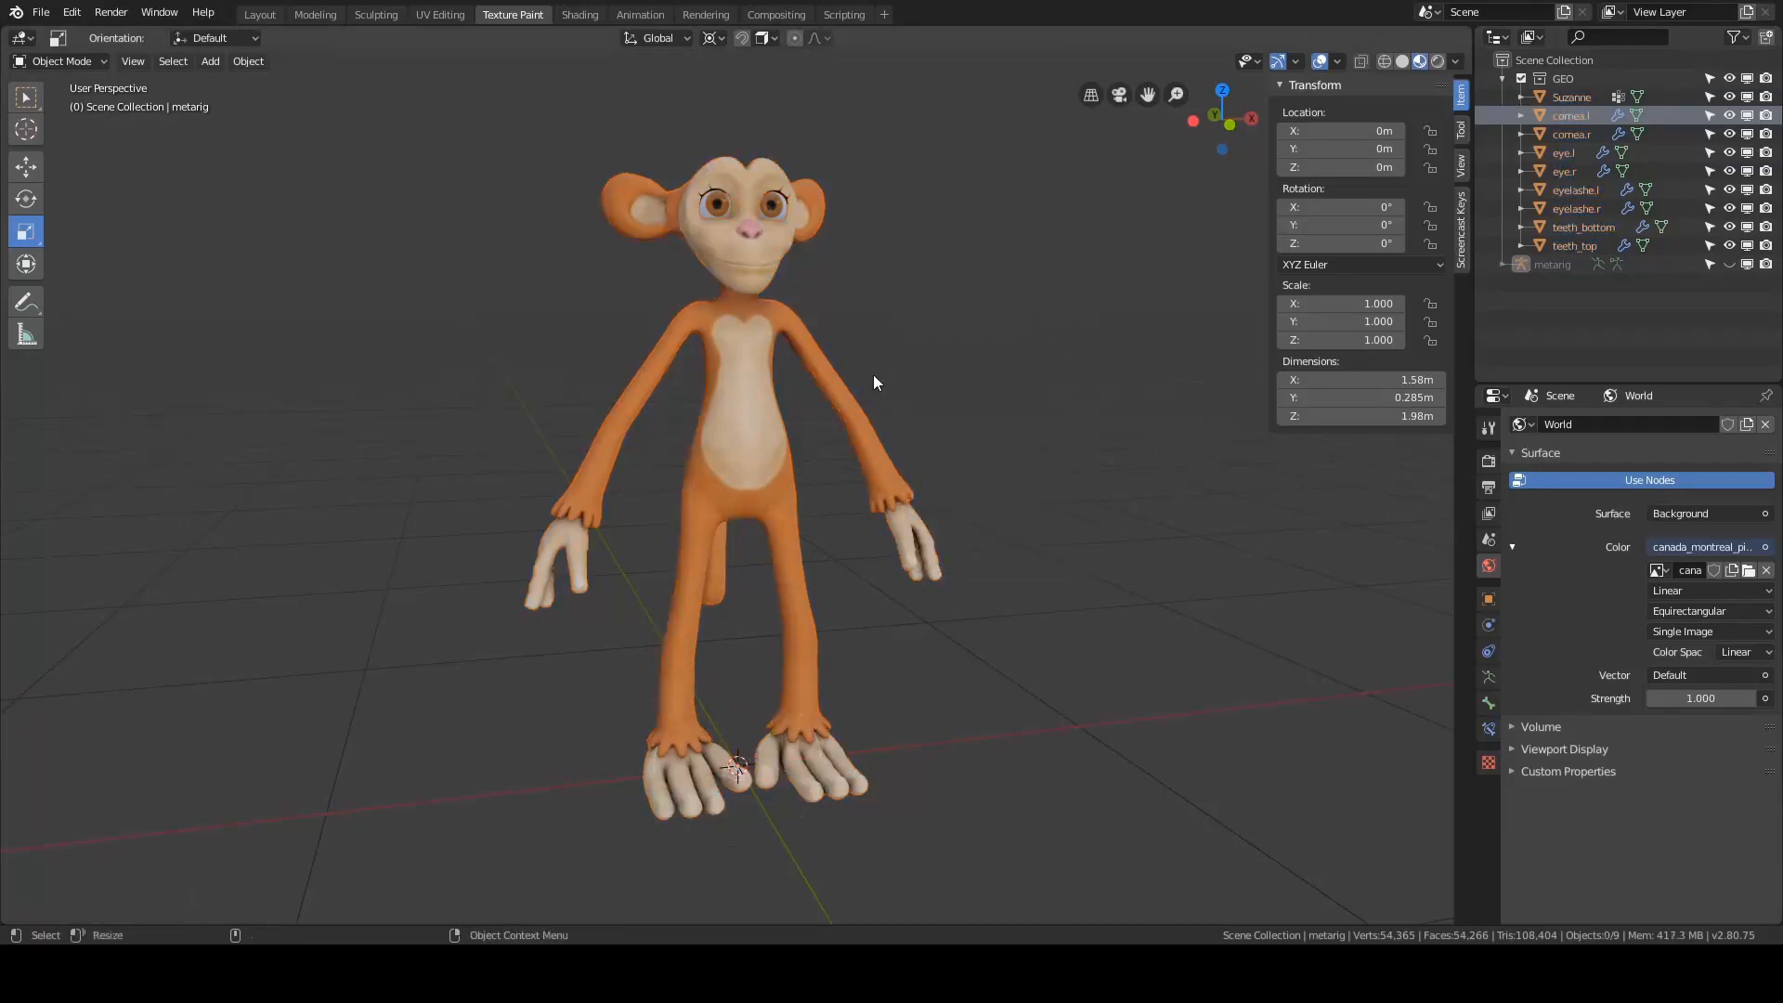
# - Check the scale and dimensions of the two corneas and the Suzanne body mesh
pyautogui.click(834, 379)
pyautogui.keyDown('alt'); pyautogui.moveTo(1083, 337); pyautogui.dragTo(1018, 334); pyautogui.keyUp('alt')
pyautogui.click(801, 198)
pyautogui.keyDown('alt'); pyautogui.moveTo(1003, 216); pyautogui.dragTo(988, 360, button='middle'); pyautogui.keyUp('alt')
pyautogui.scroll(3, 988, 360)
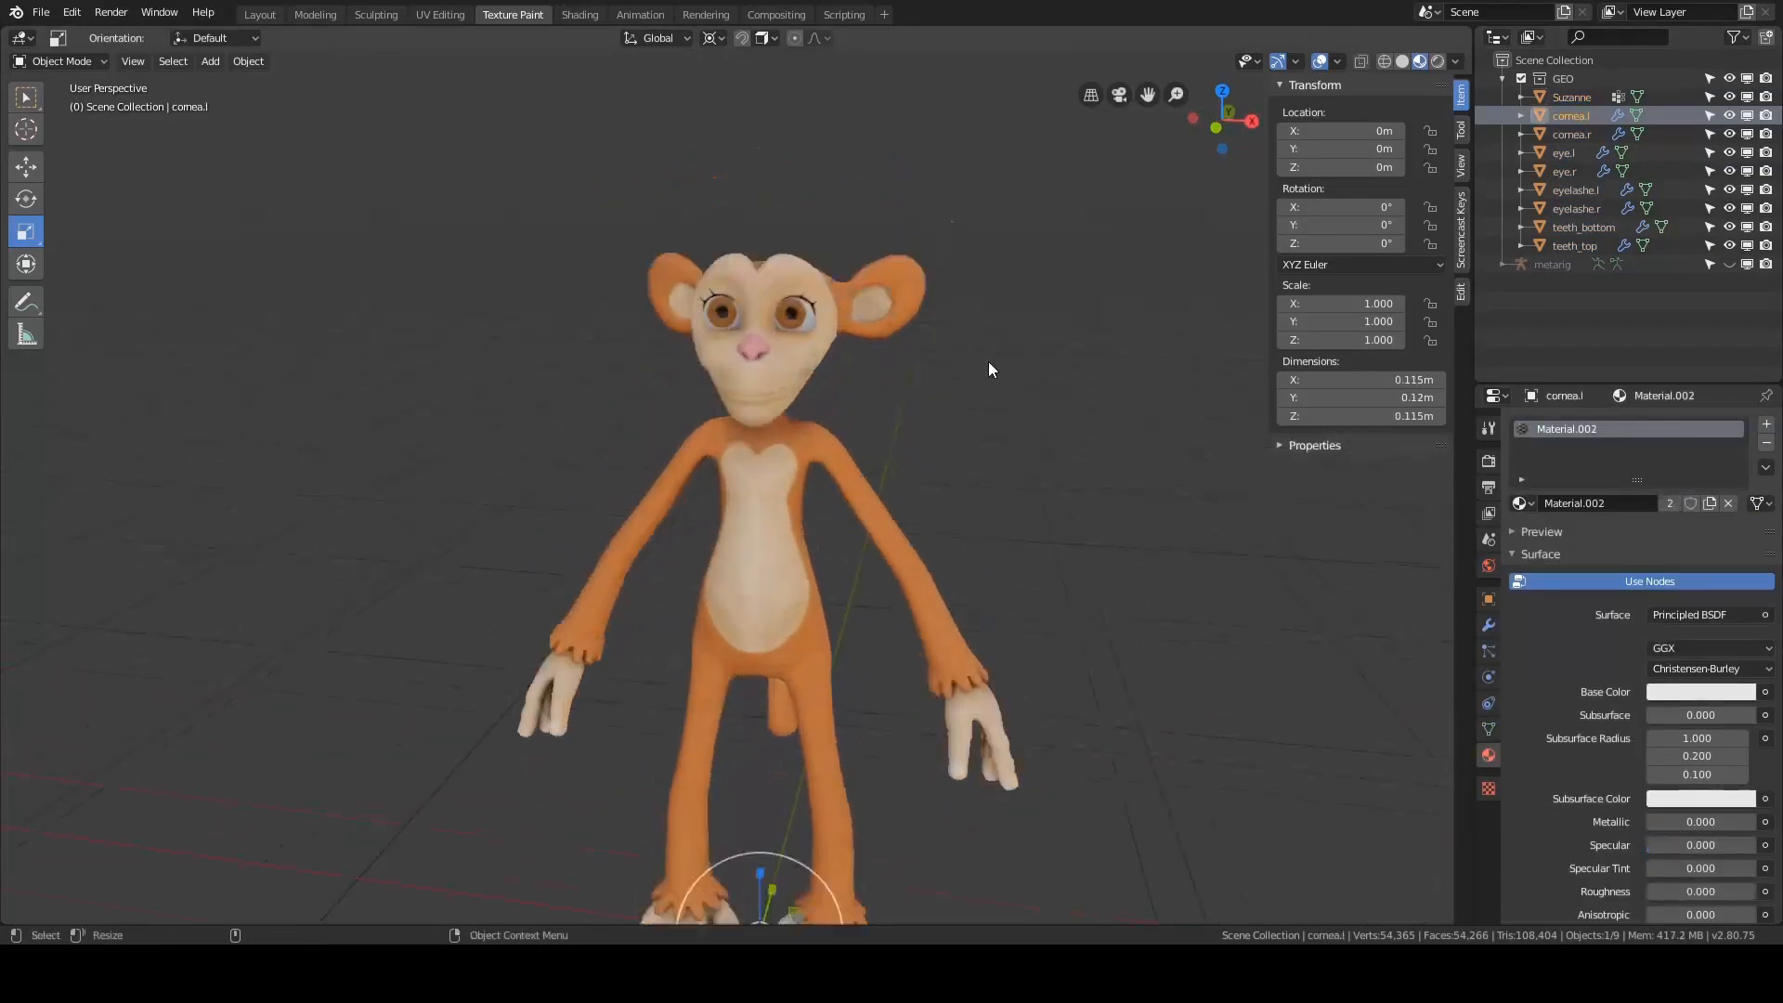
pyautogui.click(721, 231)
pyautogui.scroll(-2, 989, 405)
pyautogui.scroll(-2, 991, 413)
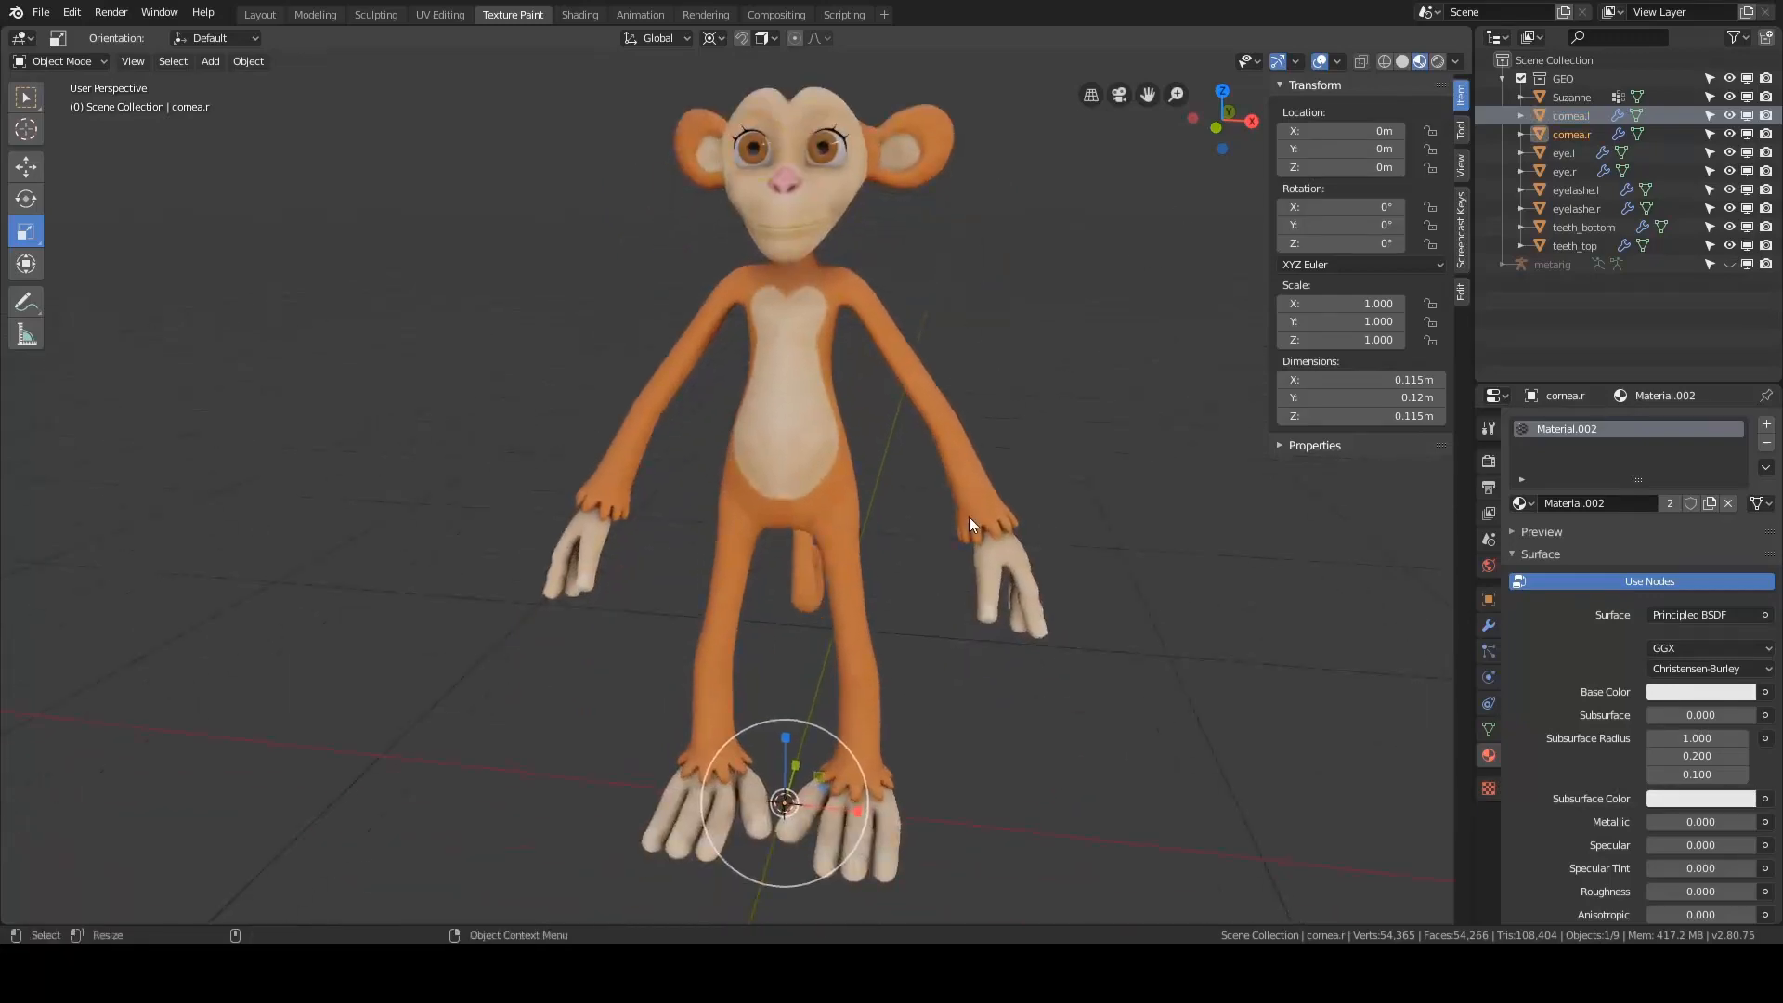
pyautogui.click(967, 517)
pyautogui.click(1095, 387)
# - Unhide the metarig and select it
pyautogui.click(1728, 265)
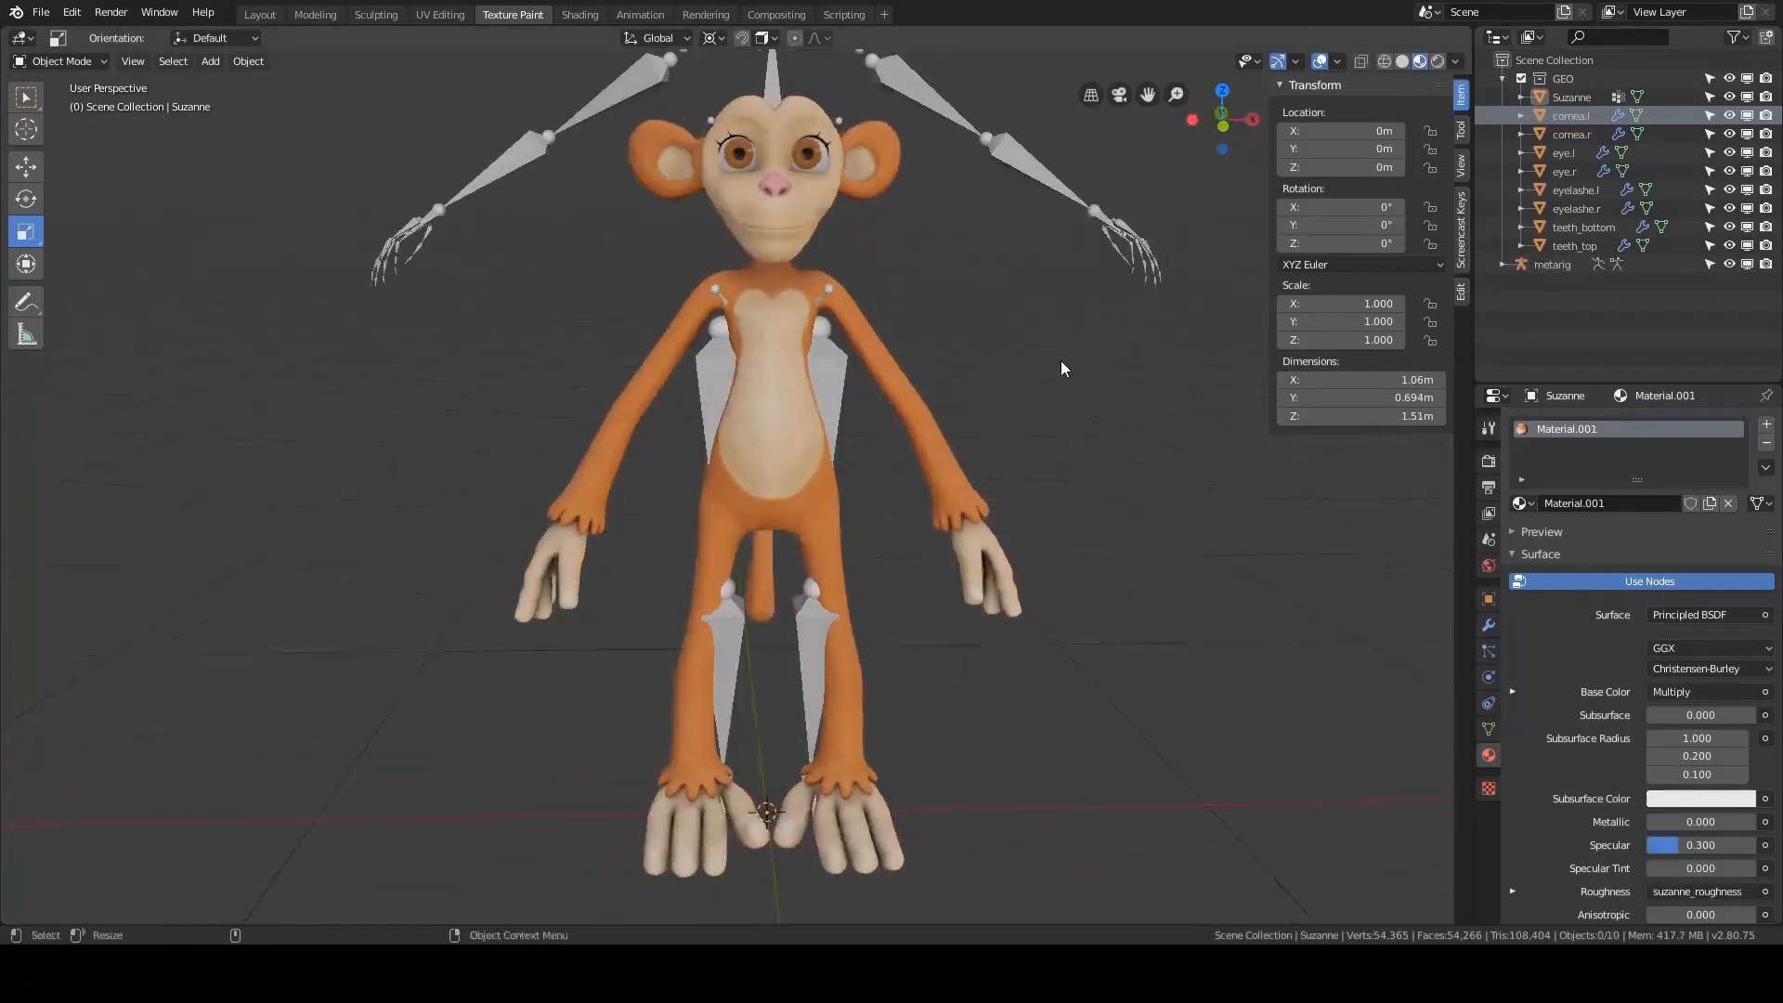
pyautogui.scroll(-3, 1060, 360)
pyautogui.moveTo(1054, 338); pyautogui.dragTo(826, 314, button='middle')
pyautogui.keyDown('alt'); pyautogui.moveTo(826, 315); pyautogui.dragTo(717, 327); pyautogui.keyUp('alt')
pyautogui.scroll(3, 804, 353)
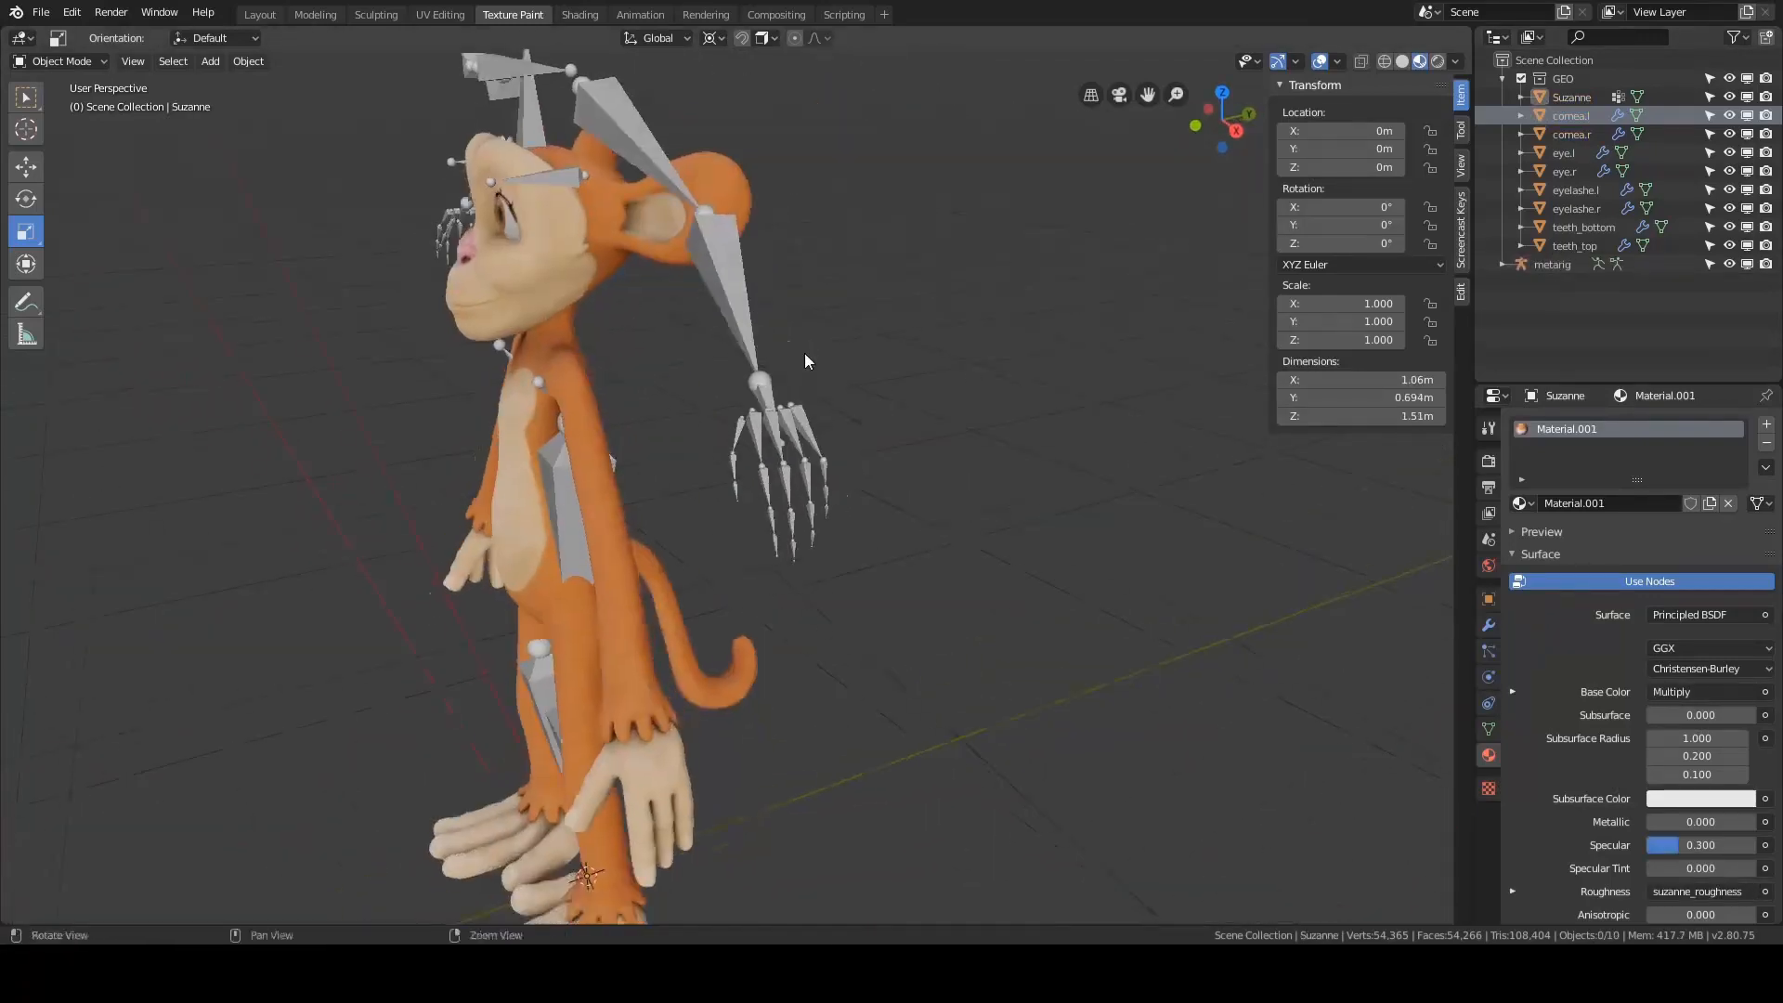
pyautogui.keyDown('alt'); pyautogui.moveTo(787, 458); pyautogui.dragTo(900, 392); pyautogui.keyUp('alt')
pyautogui.click(1093, 220)
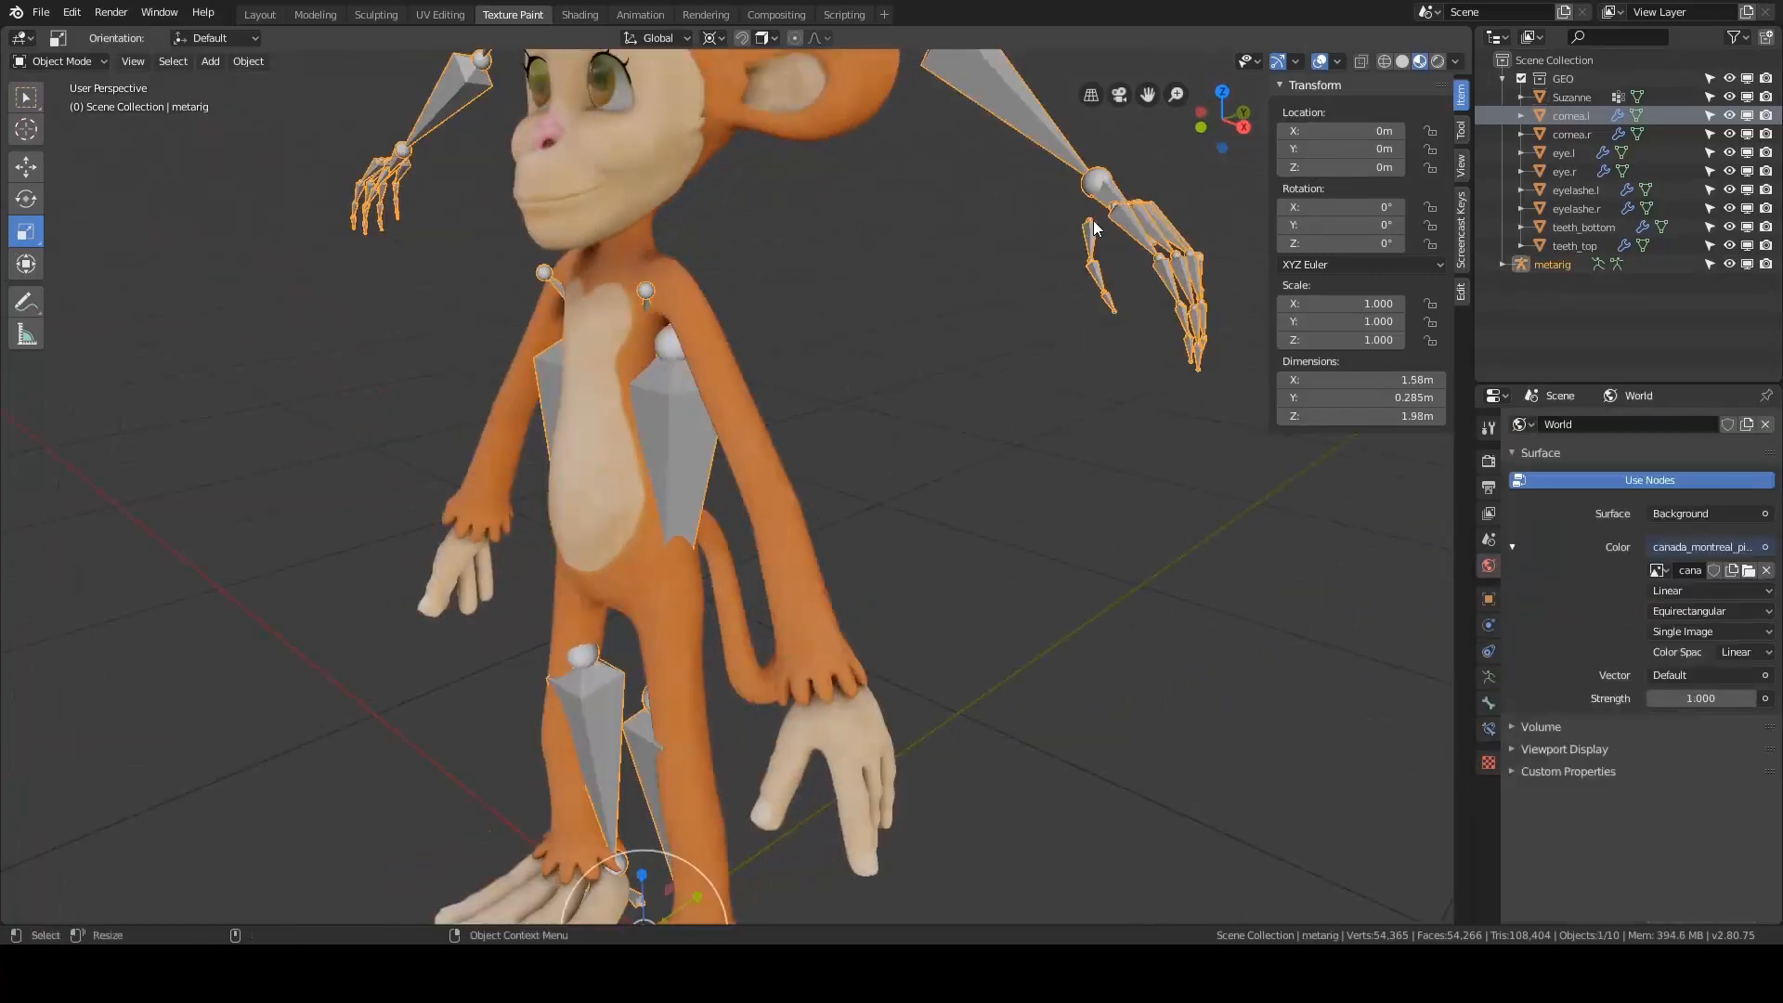
# - Isolate the metarig in local view, examine its bones from head to legs and exit local view
pyautogui.press('/')
pyautogui.click(1090, 221)
pyautogui.keyDown('alt'); pyautogui.moveTo(1090, 221); pyautogui.dragTo(990, 310); pyautogui.keyUp('alt')
pyautogui.keyDown('alt'); pyautogui.moveTo(919, 215); pyautogui.dragTo(900, 350, button='middle'); pyautogui.keyUp('alt')
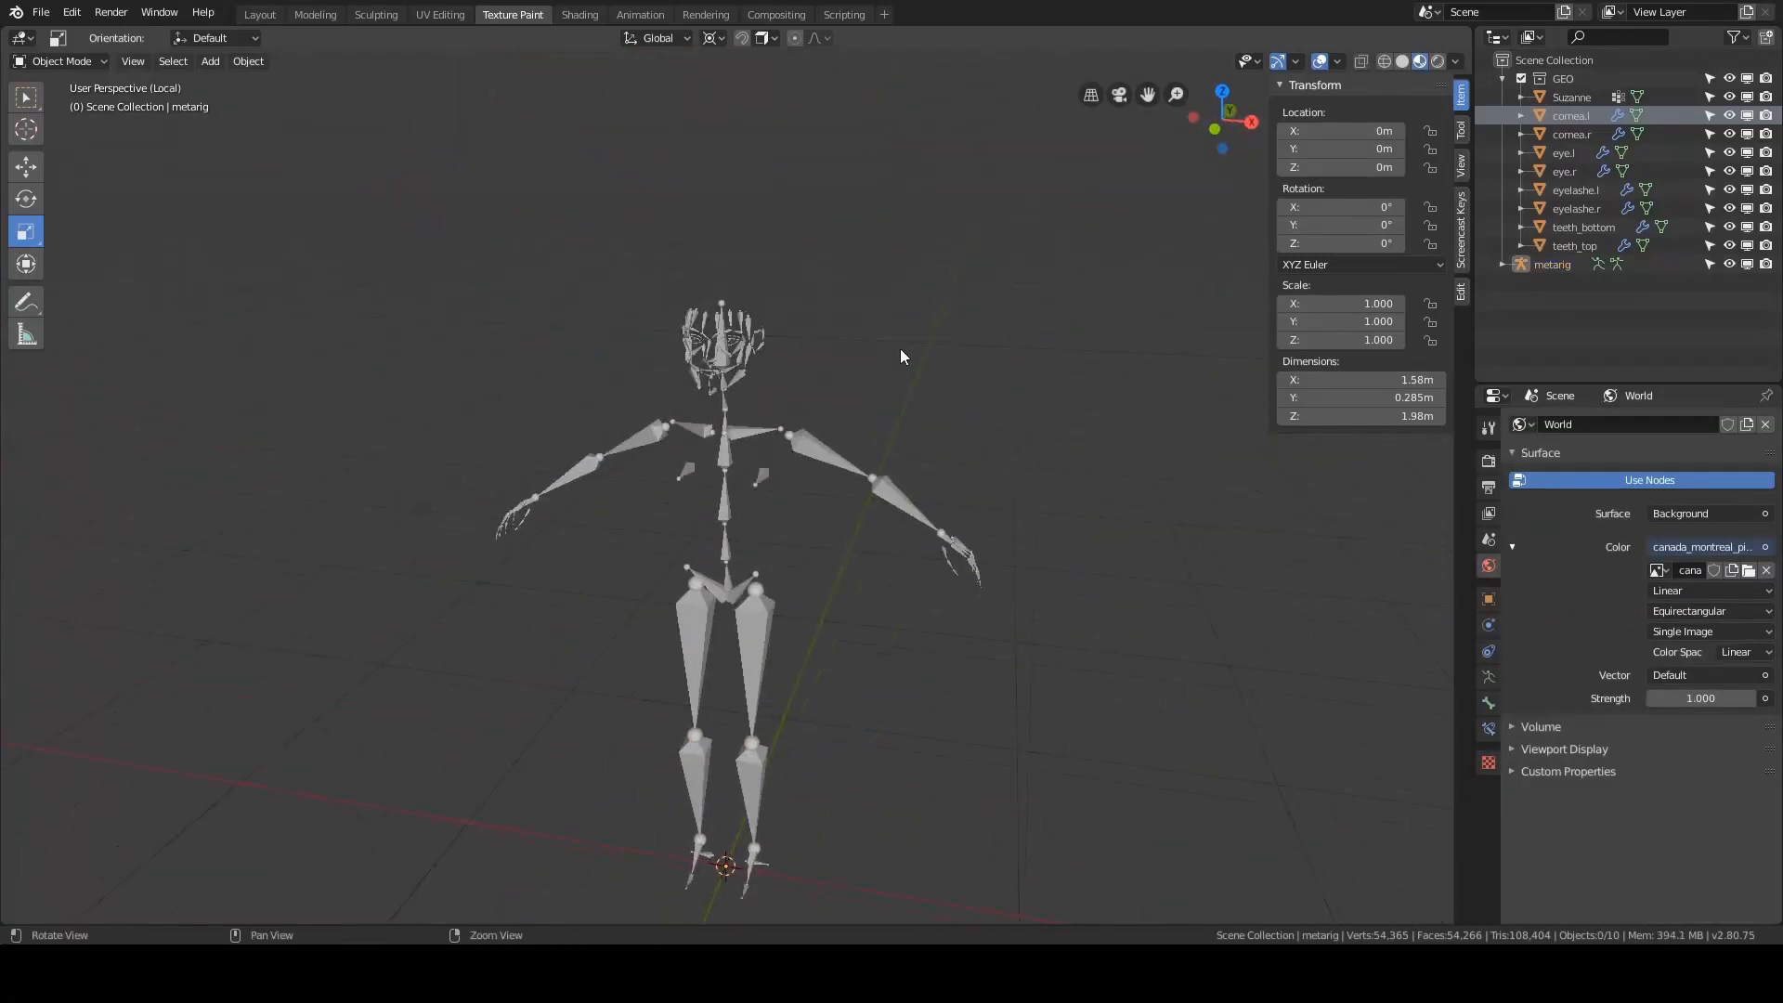
pyautogui.keyDown('alt'); pyautogui.moveTo(900, 350); pyautogui.dragTo(873, 340); pyautogui.keyUp('alt')
pyautogui.scroll(3, 993, 602)
pyautogui.keyDown('alt'); pyautogui.moveTo(929, 566); pyautogui.dragTo(889, 544); pyautogui.keyUp('alt')
pyautogui.click(715, 252)
pyautogui.moveTo(905, 279); pyautogui.dragTo(966, 288, button='middle')
pyautogui.keyDown('shift'); pyautogui.moveTo(958, 510); pyautogui.dragTo(912, 327, button='middle'); pyautogui.keyUp('shift')
pyautogui.moveTo(911, 327); pyautogui.dragTo(871, 327, button='middle')
pyautogui.scroll(-4, 832, 370)
pyautogui.keyDown('alt'); pyautogui.moveTo(870, 327); pyautogui.dragTo(943, 371); pyautogui.keyUp('alt')
pyautogui.scroll(4, 807, 386)
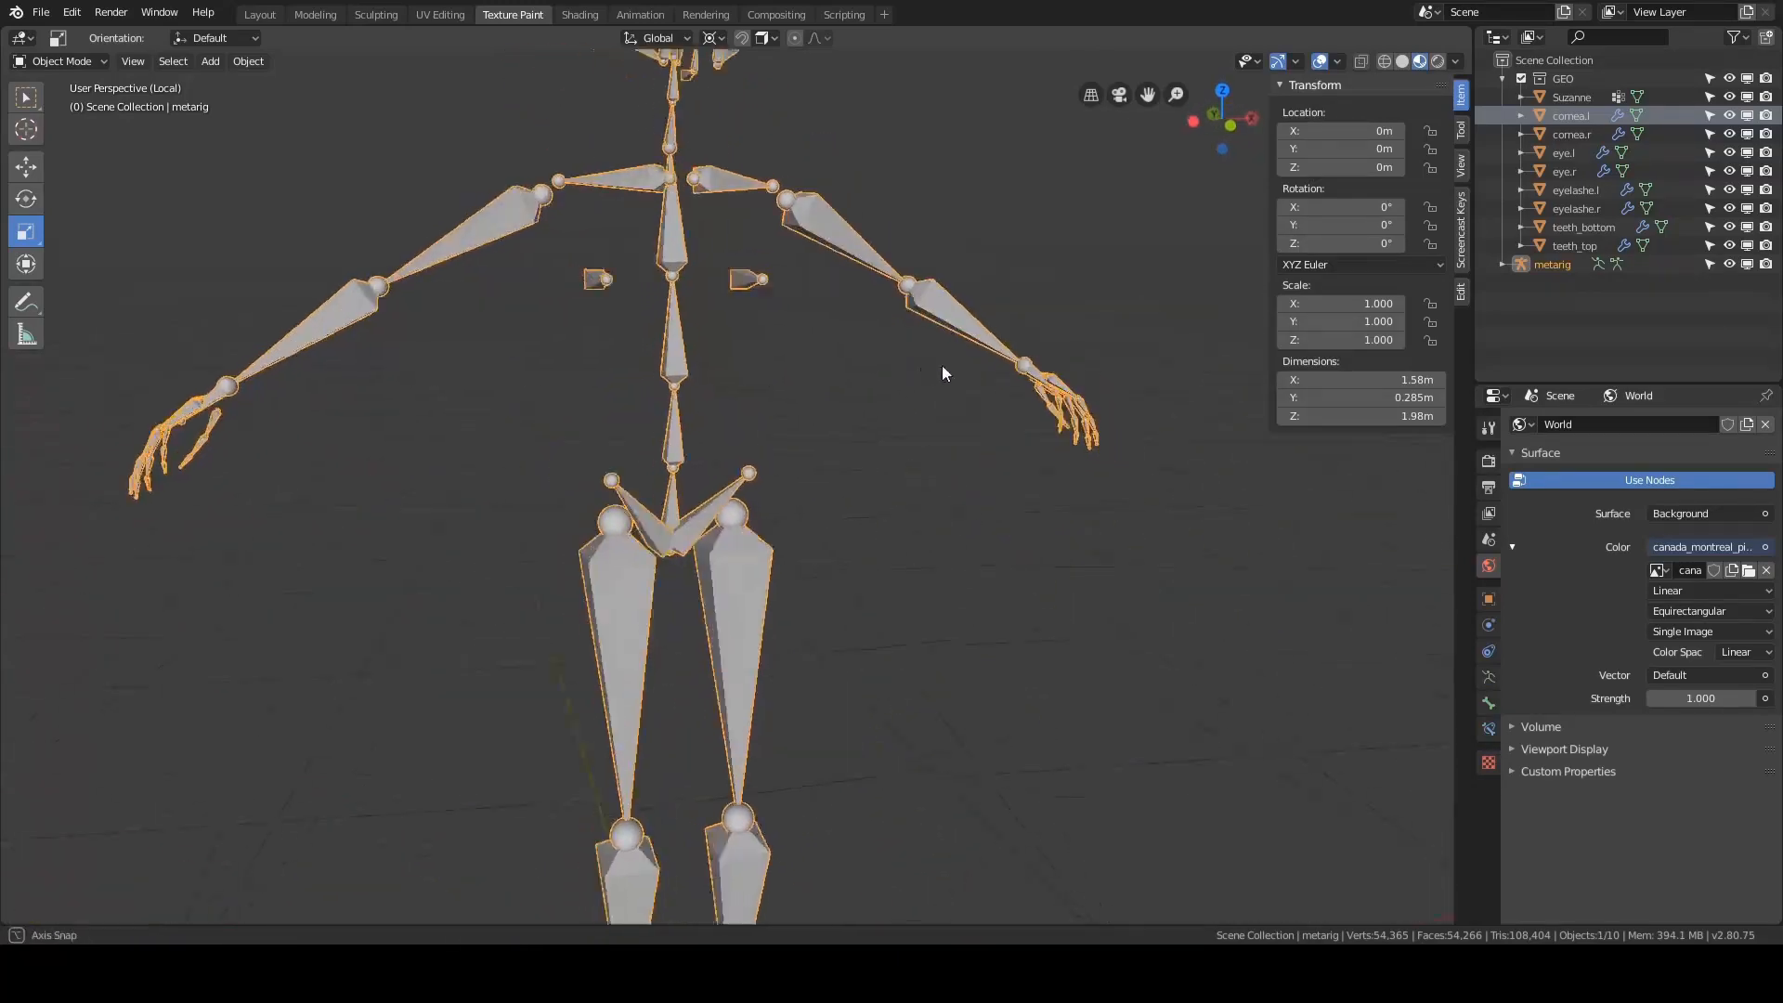
pyautogui.scroll(-3, 848, 358)
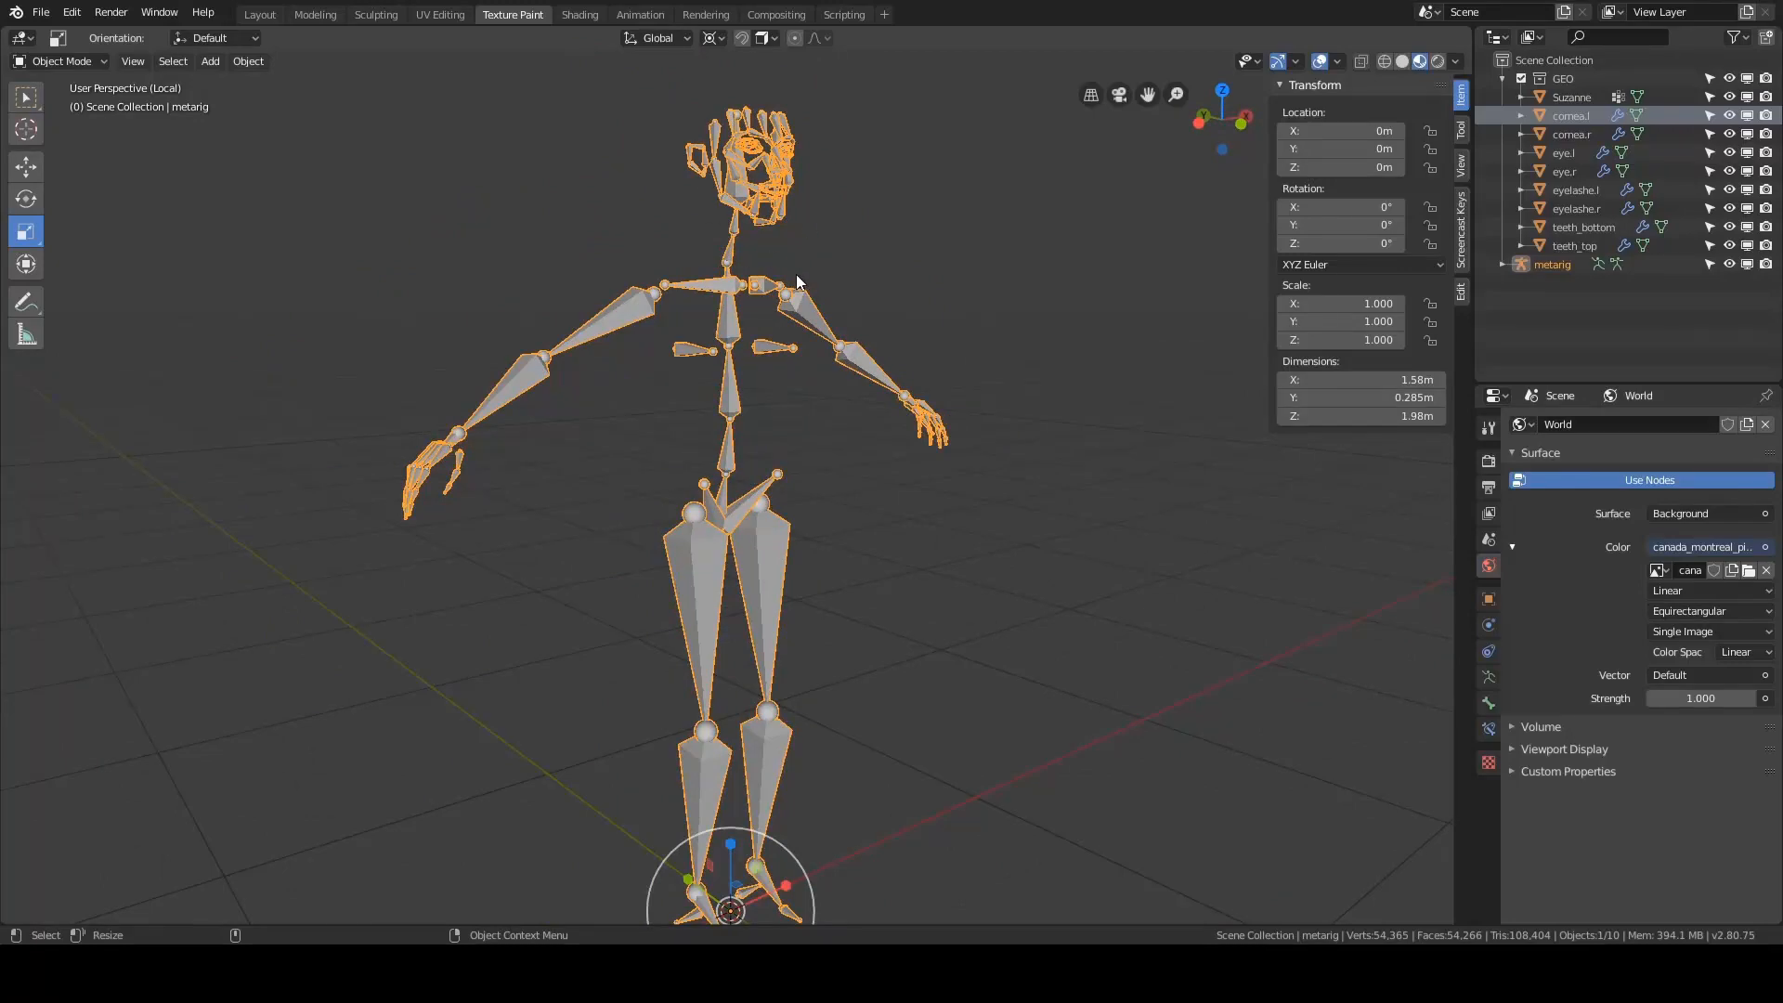
pyautogui.press('KP_Divide')
# - Enable In Front in the metarig's viewport display so its bones show through the monkey
pyautogui.scroll(-3, 817, 320)
pyautogui.moveTo(817, 319); pyautogui.dragTo(930, 302, button='middle')
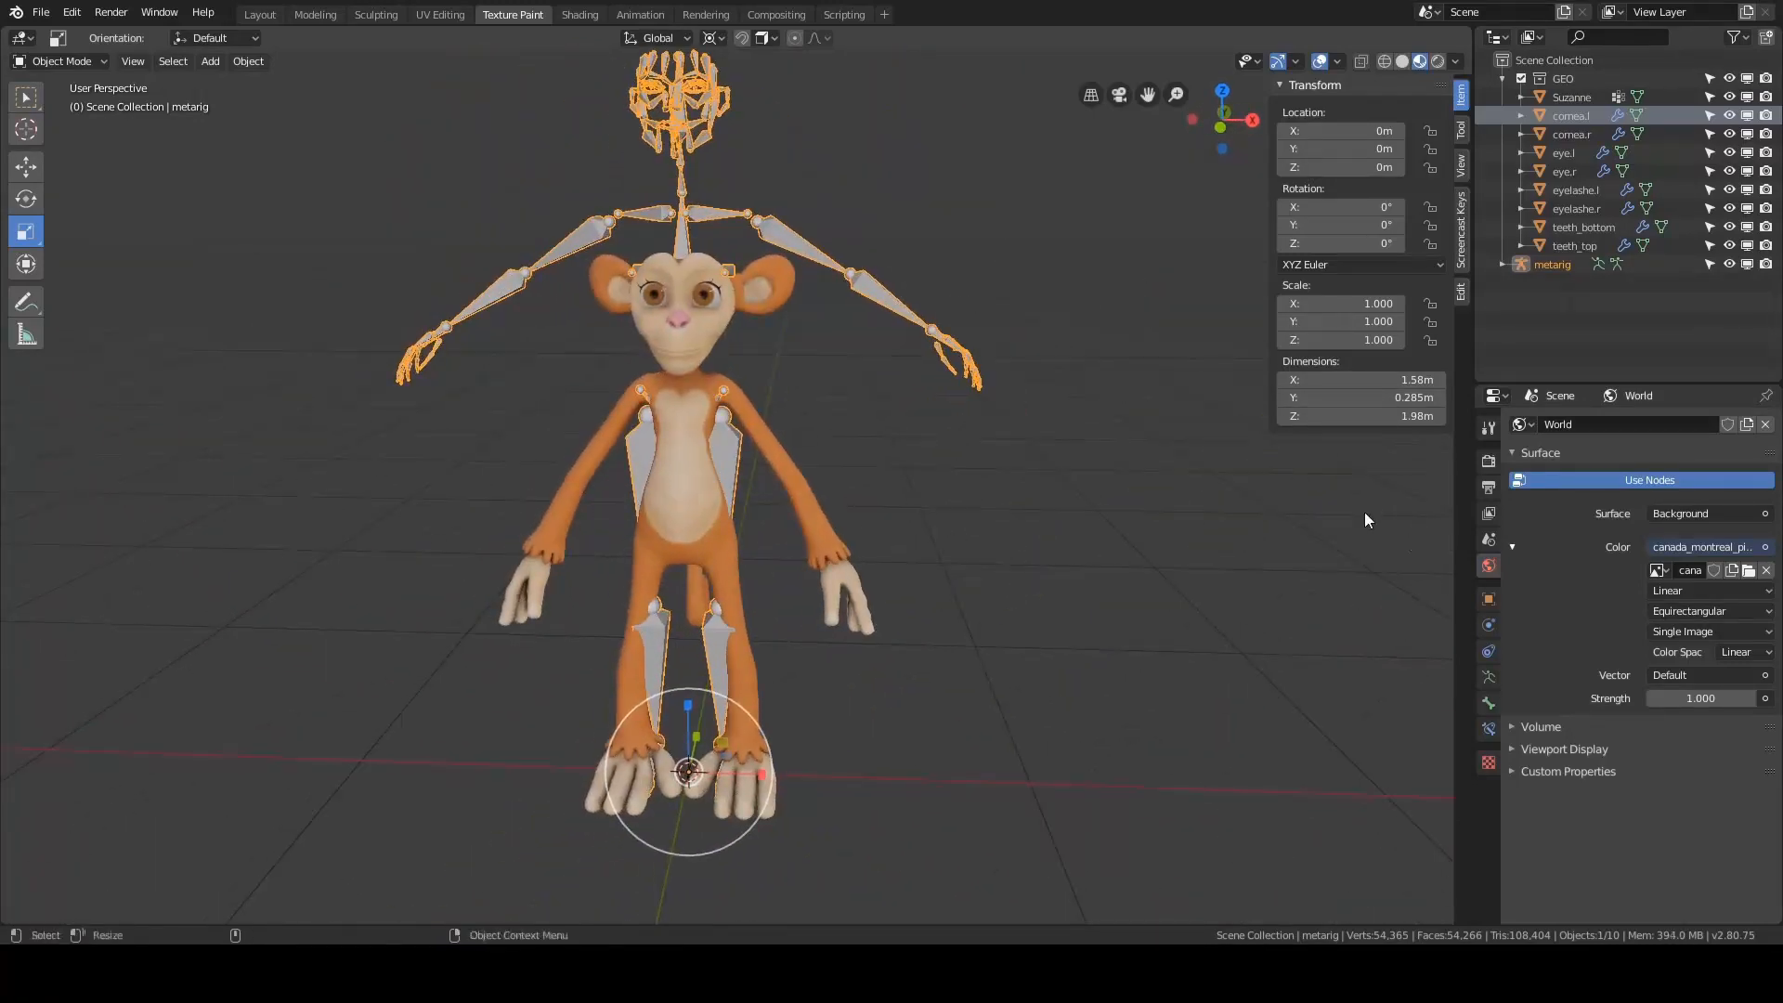
pyautogui.click(1489, 679)
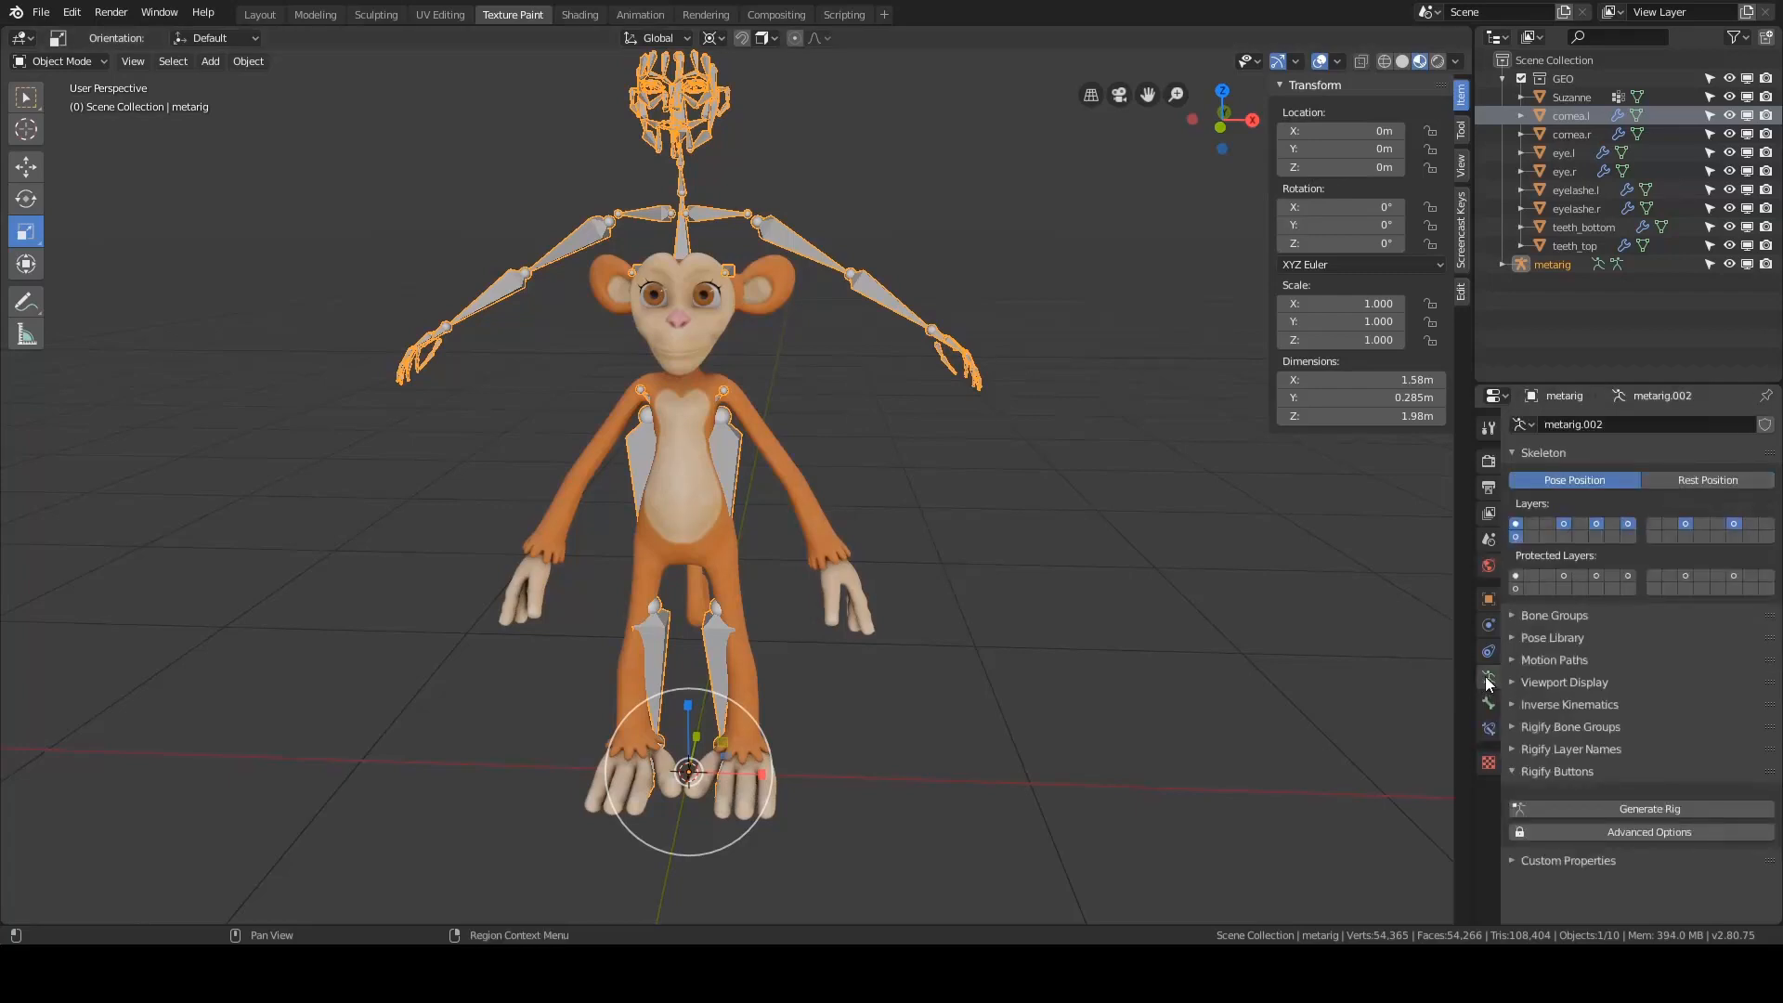
pyautogui.click(1571, 681)
pyautogui.click(1747, 733)
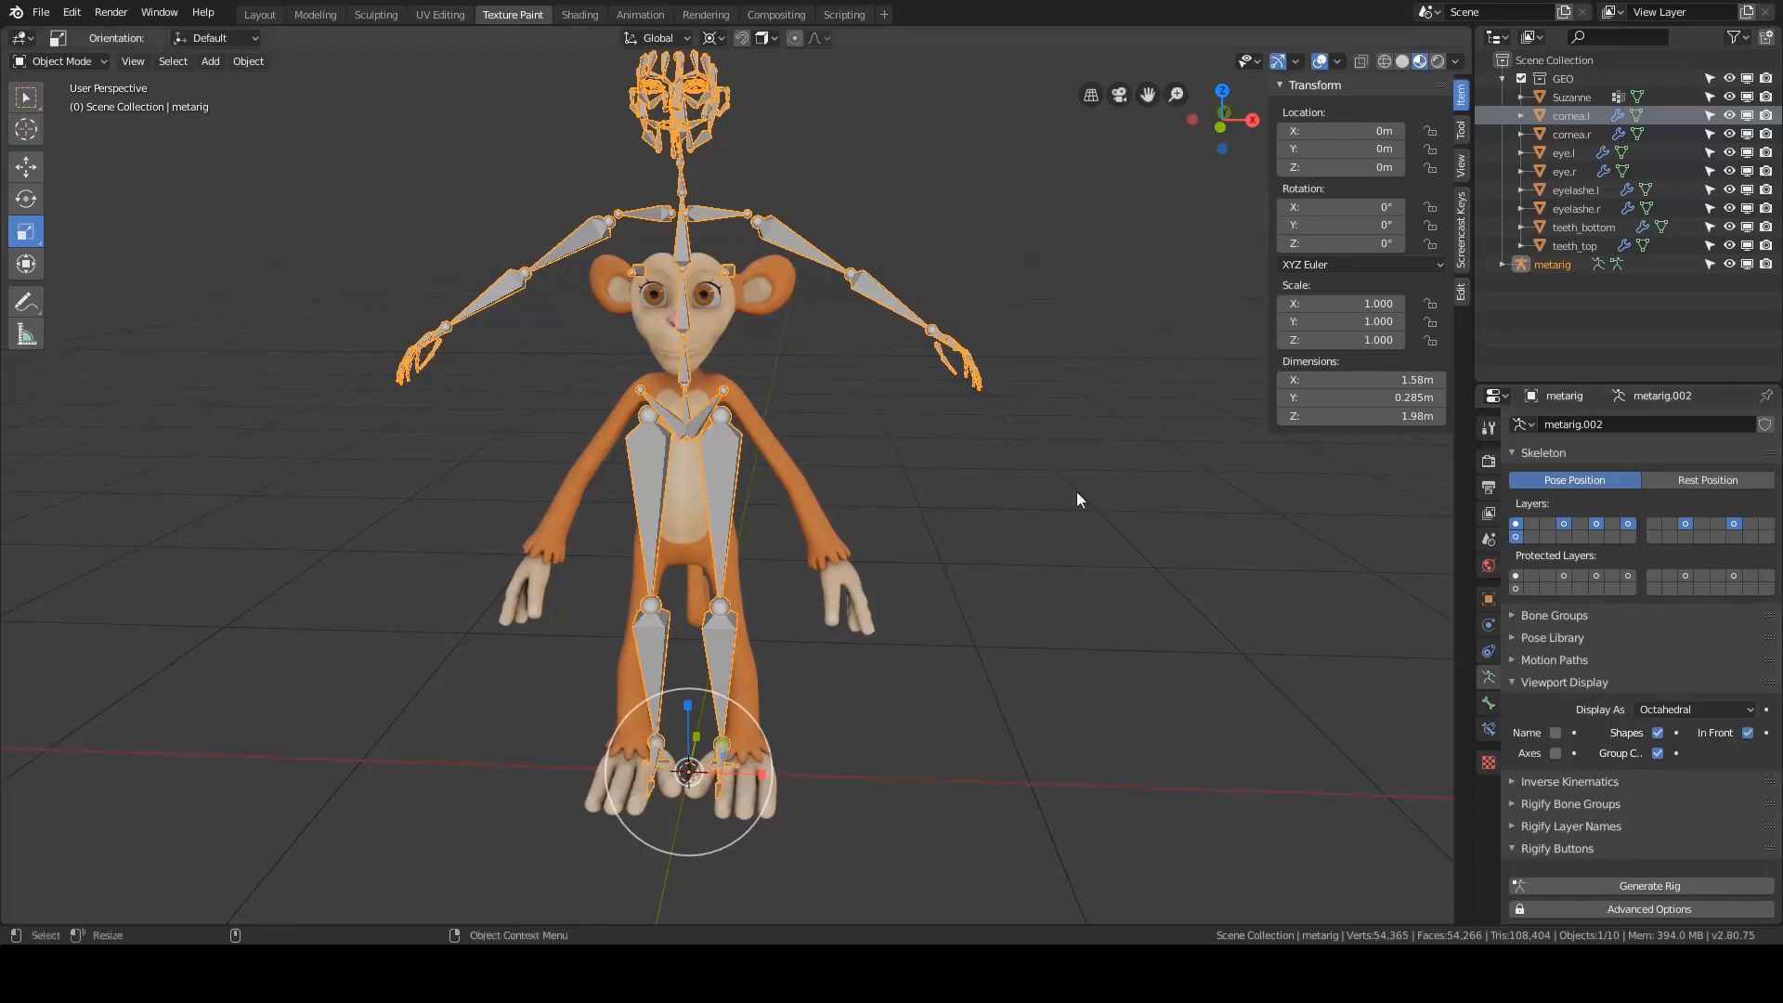
# - Examine the metarig's finger, face and torso bones against the monkey's body from several angles
pyautogui.moveTo(817, 395)
pyautogui.mouseDown(button='middle')
pyautogui.moveTo(784, 386)
pyautogui.moveTo(995, 415)
pyautogui.moveTo(1166, 398)
pyautogui.moveTo(861, 363)
pyautogui.moveTo(883, 278)
pyautogui.moveTo(872, 387)
pyautogui.moveTo(882, 338)
pyautogui.moveTo(823, 406)
pyautogui.moveTo(789, 390)
pyautogui.moveTo(833, 277)
pyautogui.moveTo(947, 366)
pyautogui.mouseUp(button='middle')
pyautogui.scroll(4, 872, 386)
pyautogui.scroll(-3, 885, 344)
pyautogui.scroll(3, 823, 407)
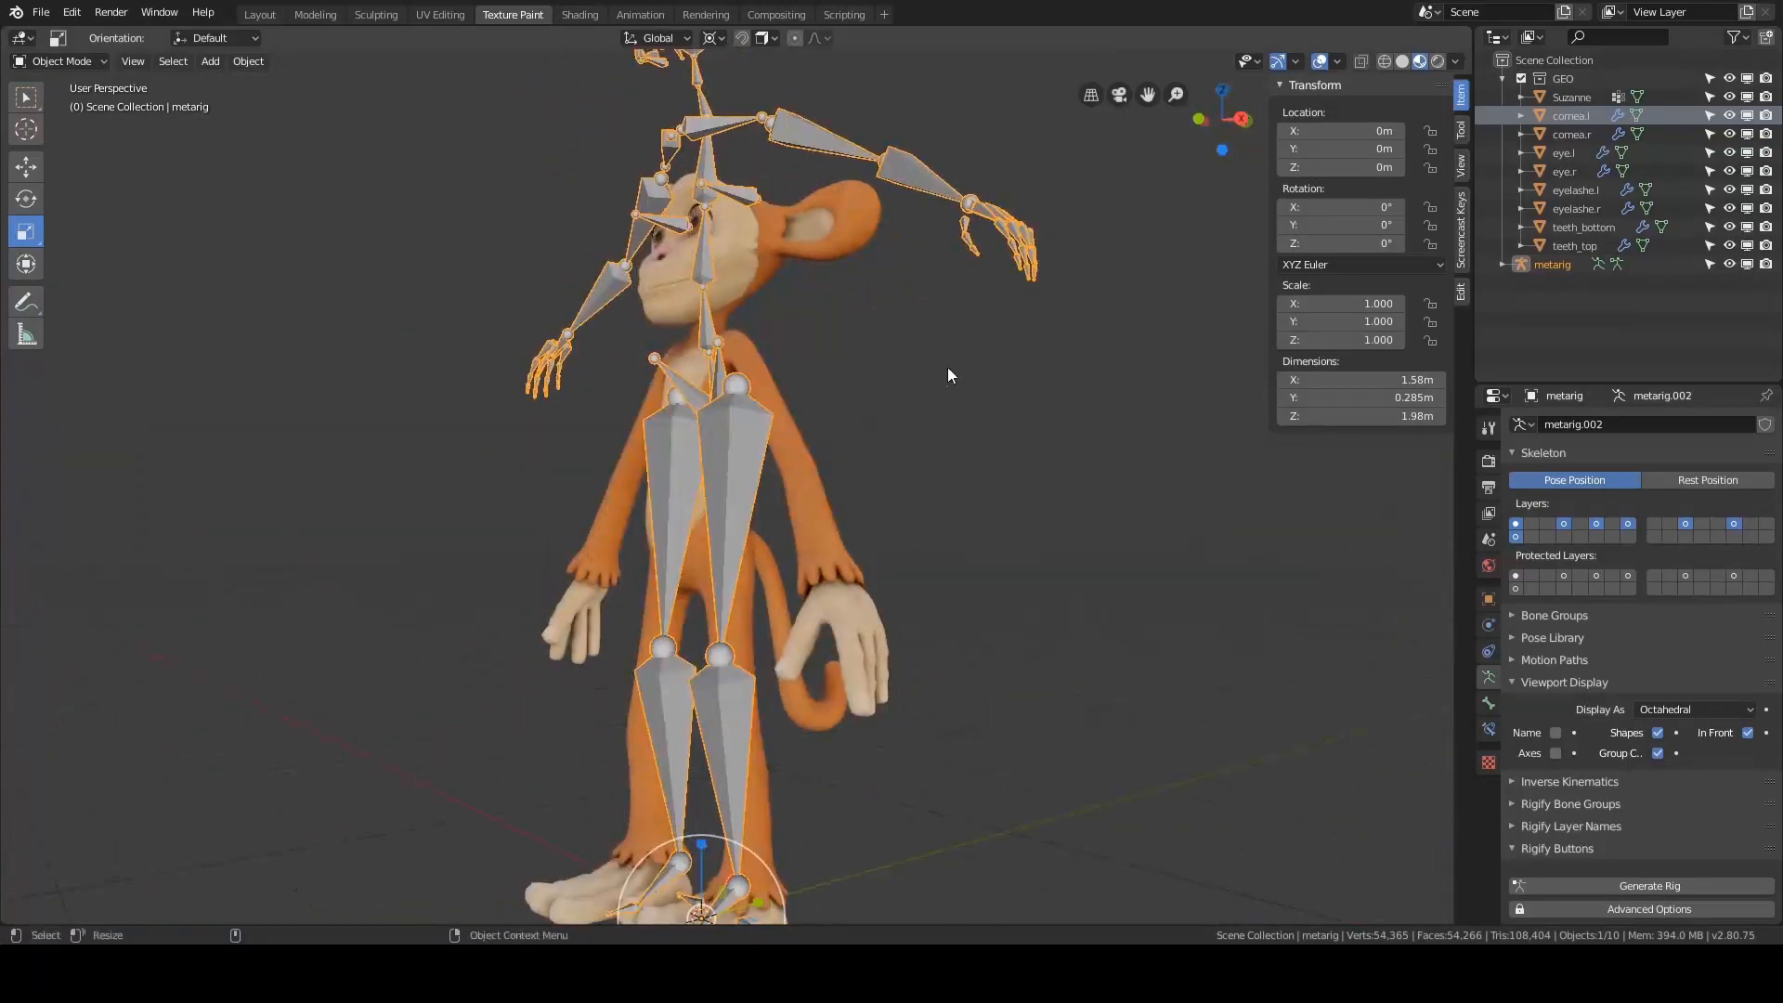
pyautogui.moveTo(908, 302); pyautogui.dragTo(907, 527, button='middle')
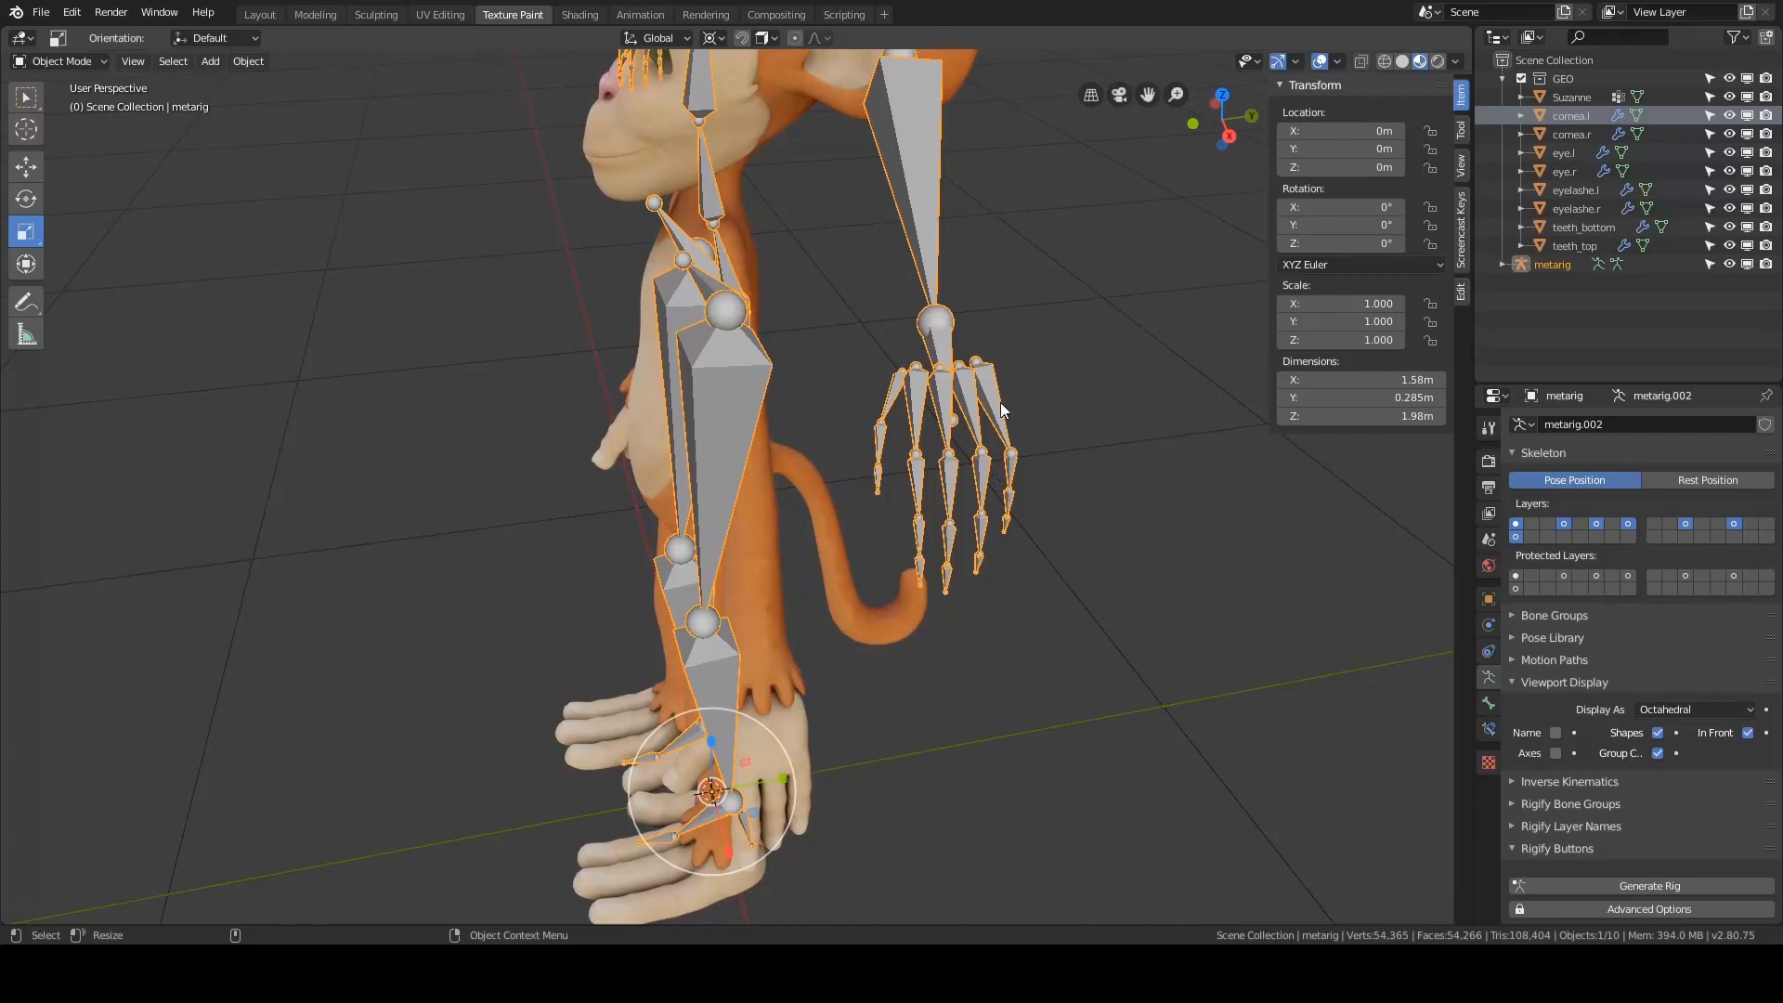
pyautogui.moveTo(1003, 415); pyautogui.dragTo(719, 468, button='middle')
pyautogui.scroll(2, 860, 449)
pyautogui.scroll(1, 819, 525)
pyautogui.scroll(1, 750, 510)
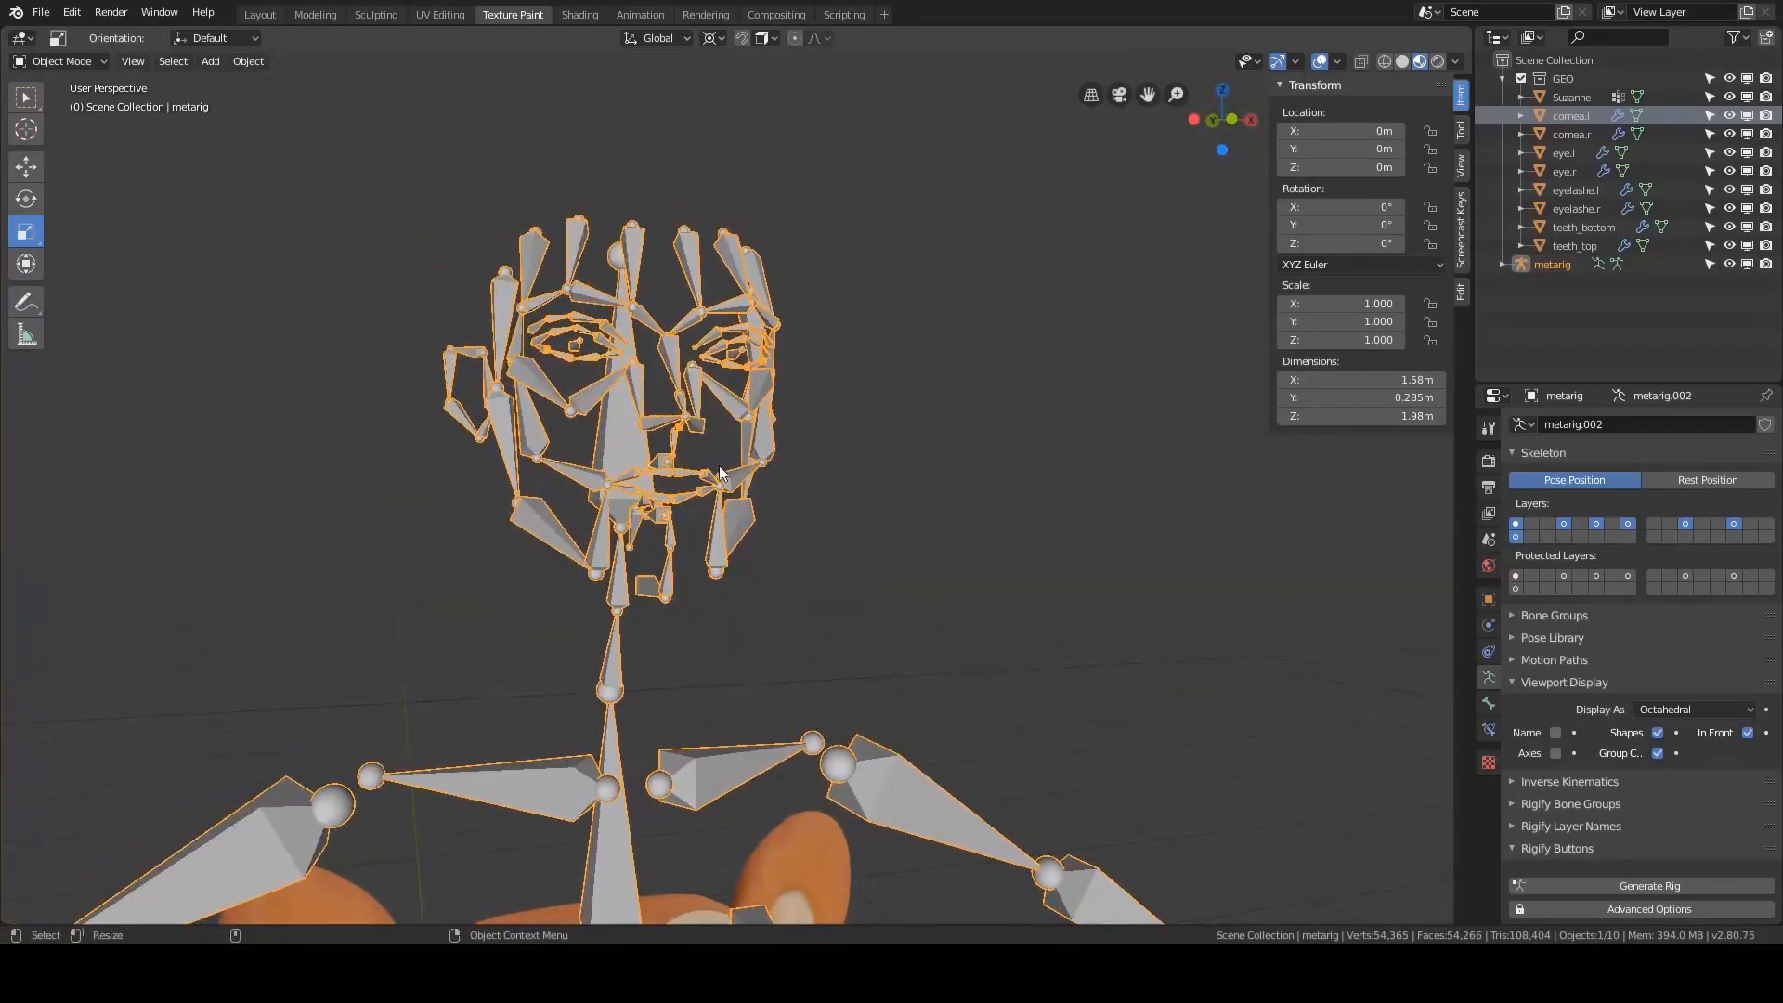
pyautogui.scroll(-4, 637, 487)
pyautogui.moveTo(764, 535); pyautogui.dragTo(892, 421, button='middle')
pyautogui.moveTo(804, 344); pyautogui.dragTo(819, 379, button='middle')
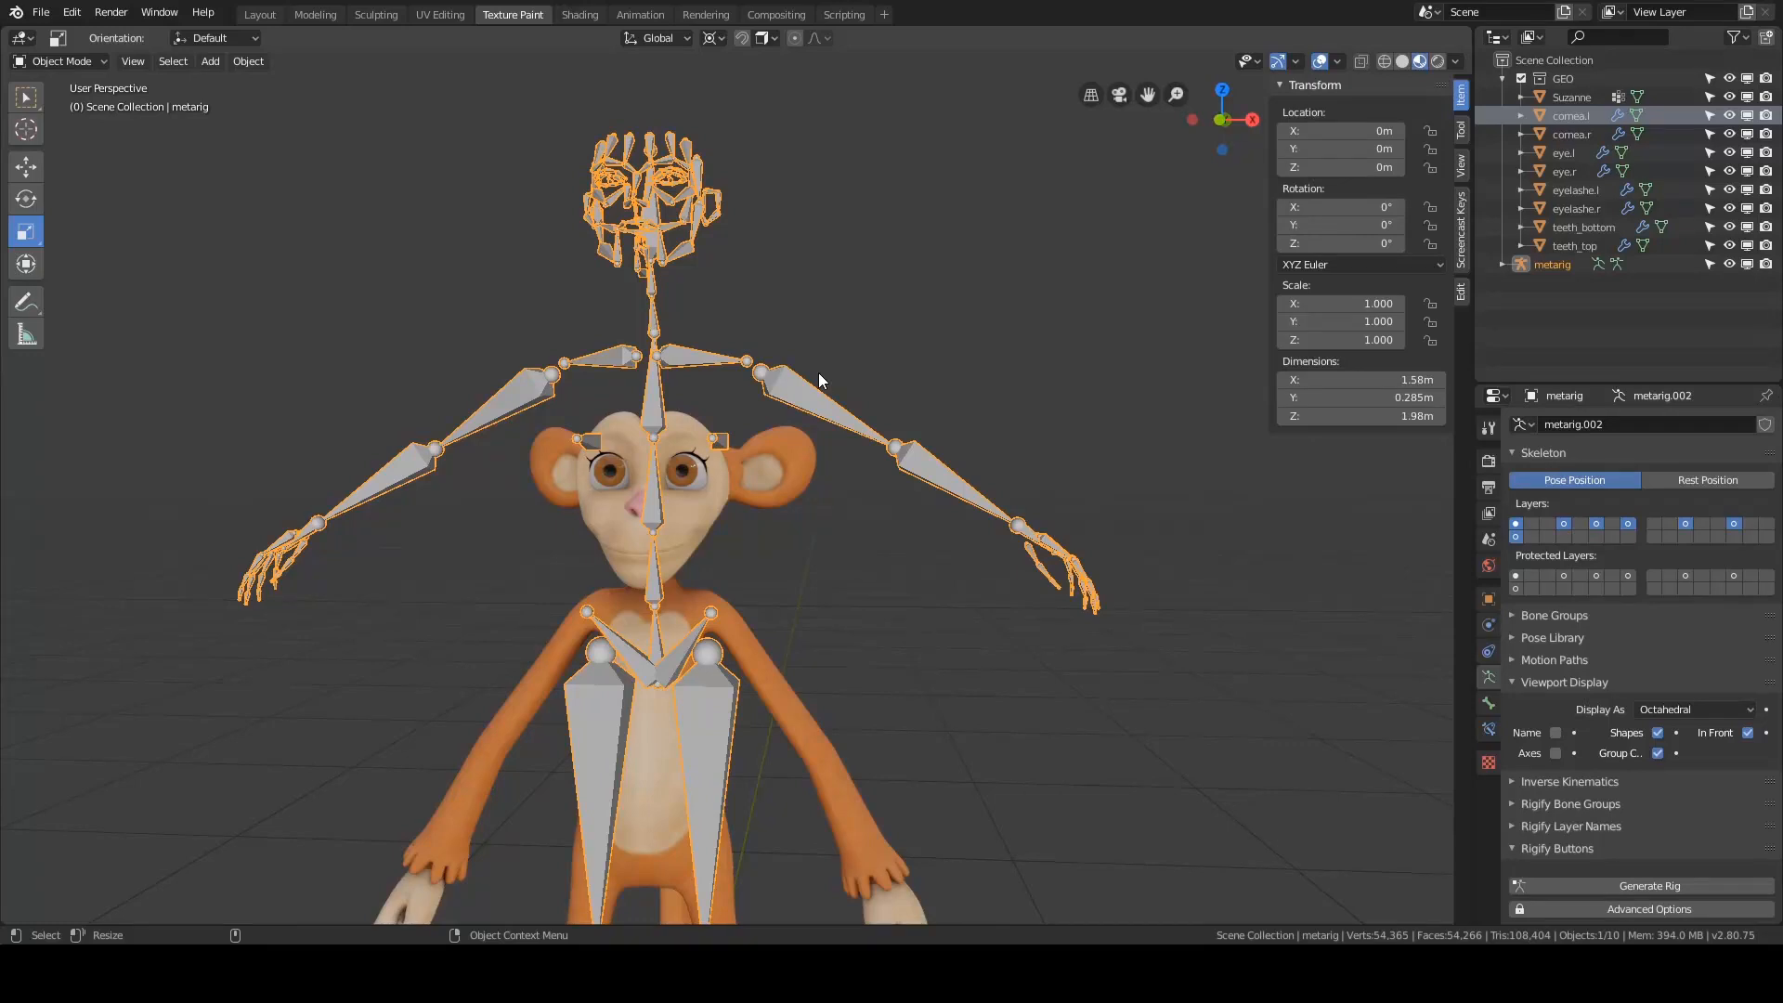
pyautogui.scroll(-2, 816, 372)
pyautogui.keyDown('shift'); pyautogui.moveTo(753, 450); pyautogui.dragTo(833, 390, button='middle'); pyautogui.keyUp('shift')
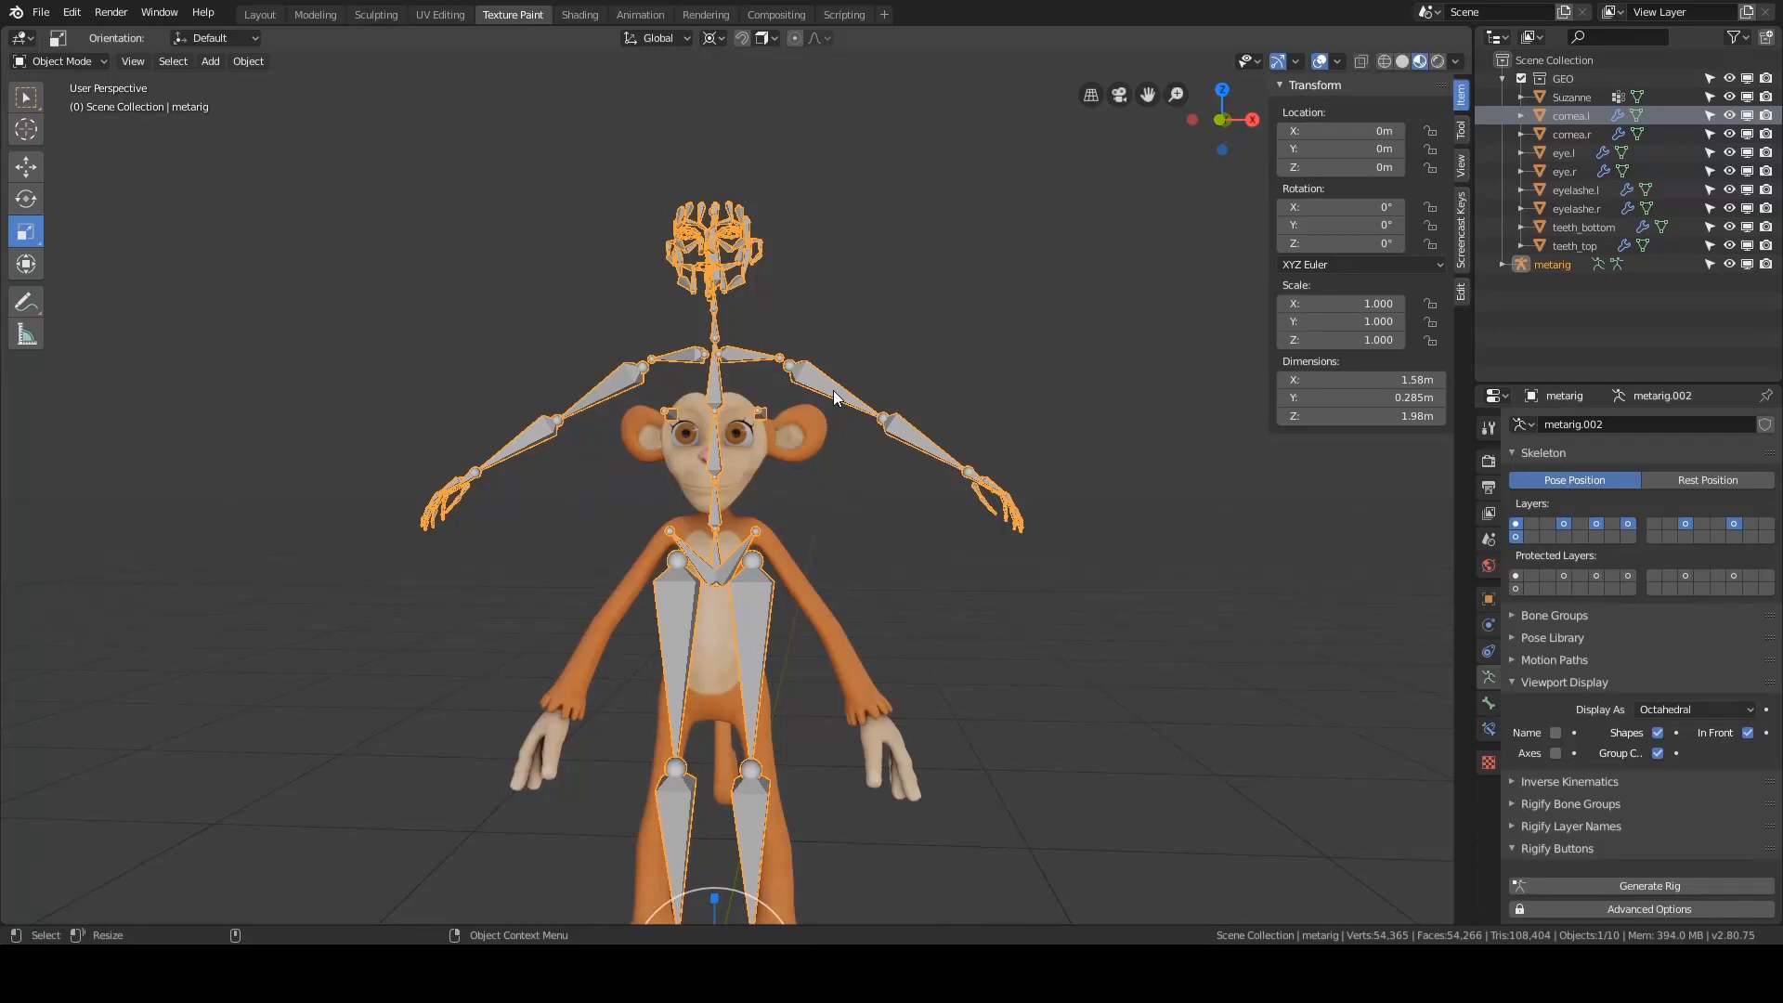
pyautogui.moveTo(833, 390); pyautogui.dragTo(871, 387, button='middle')
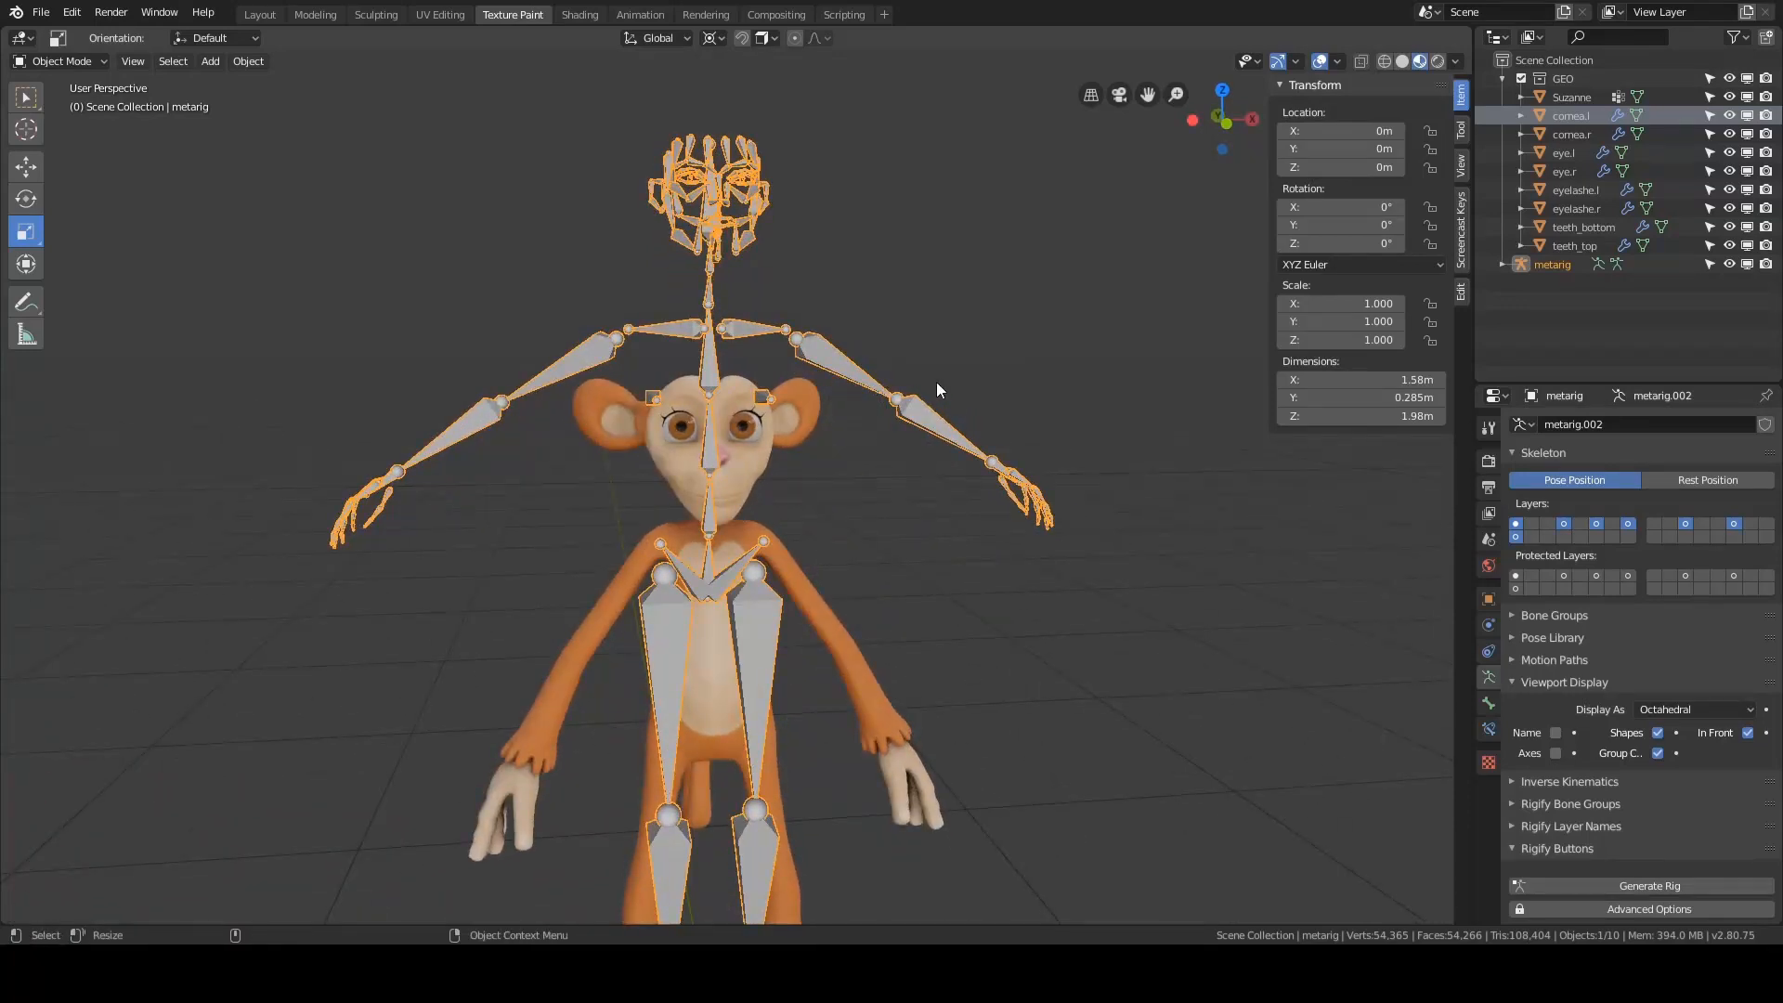
# - Enter Edit Mode on the metarig and select the left hand's whole pinky chain, including palm.04.L and f_pinky.01.L
pyautogui.press('Tab')
pyautogui.click(1100, 376)
pyautogui.click(1126, 346)
pyautogui.moveTo(1040, 363); pyautogui.dragTo(772, 366, button='middle')
pyautogui.scroll(3, 789, 358)
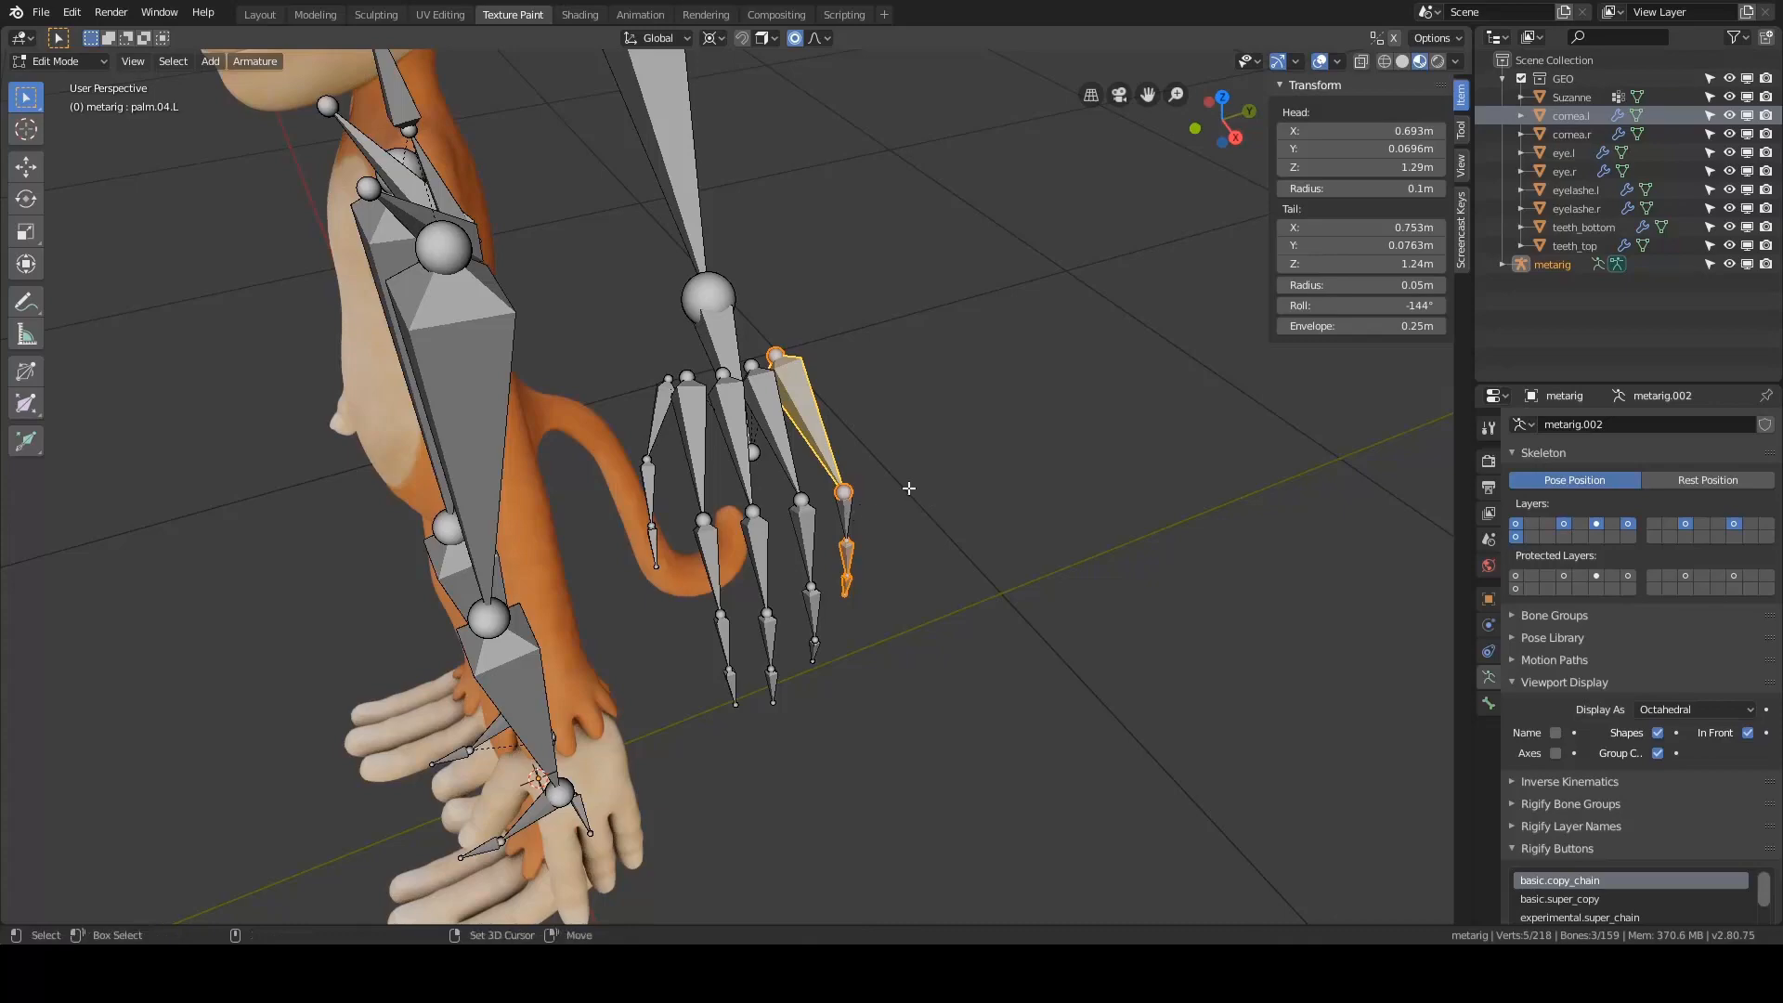
pyautogui.keyDown('shift'); pyautogui.click(845, 516); pyautogui.keyUp('shift')
pyautogui.scroll(-2, 845, 516)
pyautogui.moveTo(641, 437); pyautogui.dragTo(873, 397, button='middle')
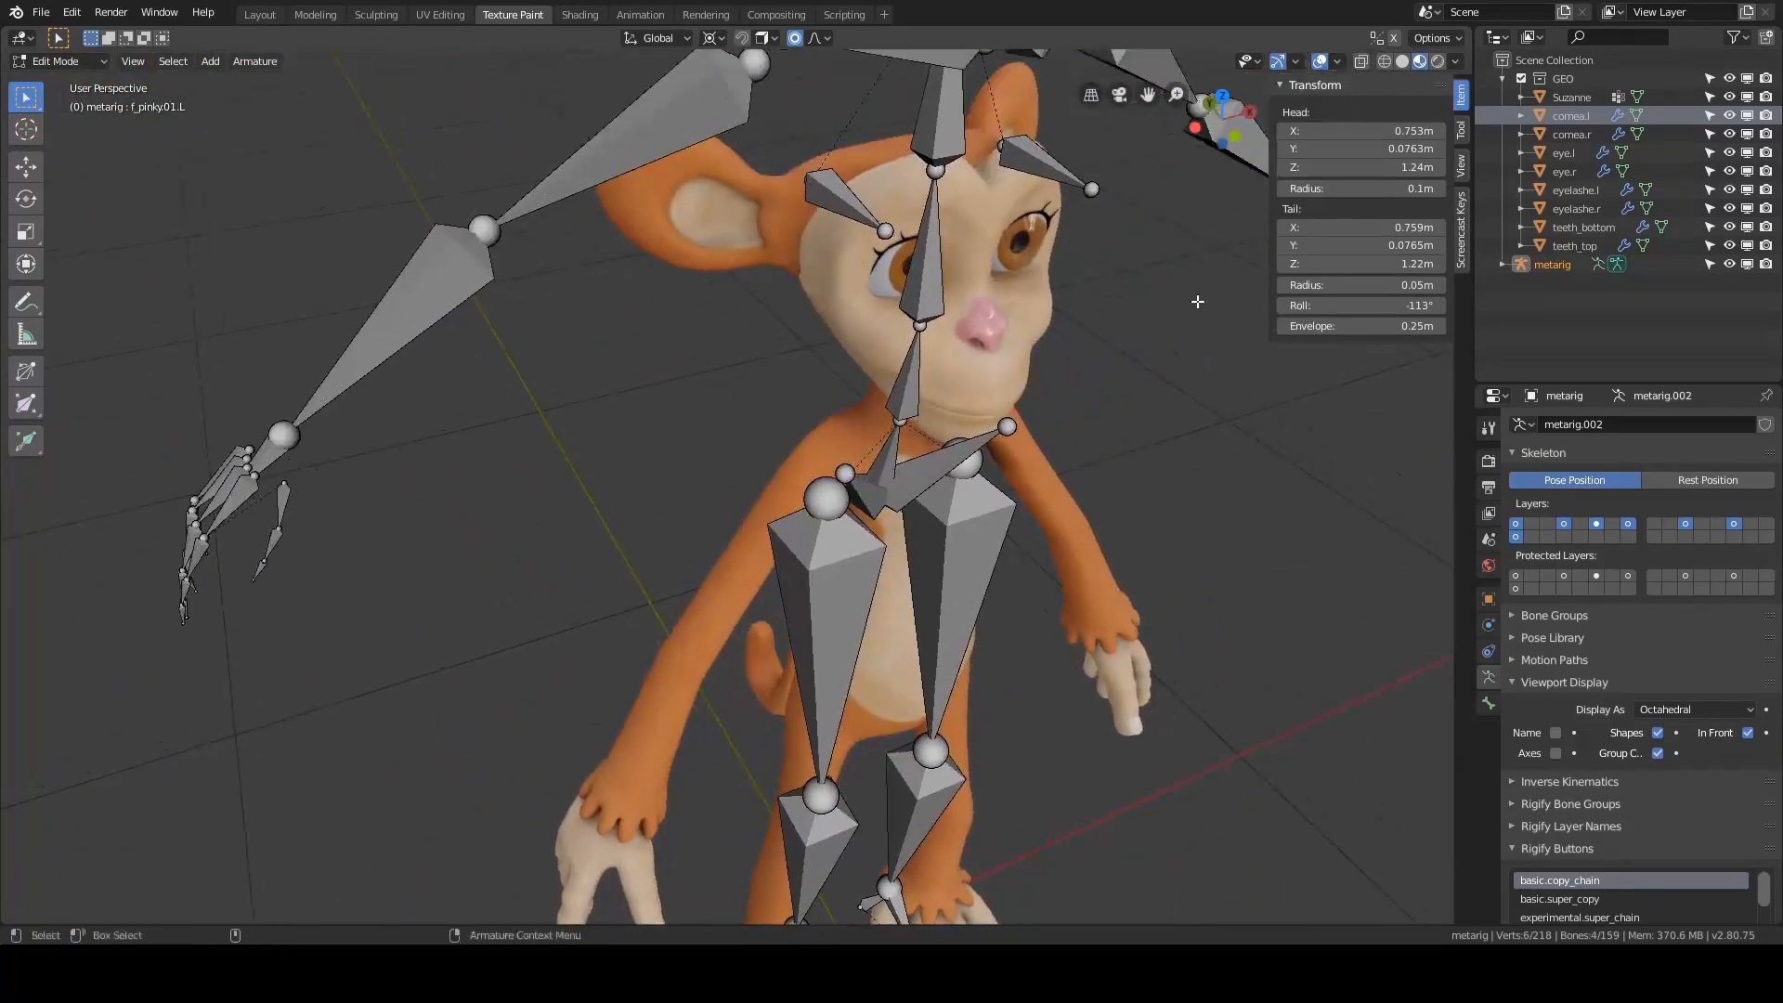
# - Enable X-Axis Mirror and delete the selected pinky and palm bones on both hands
pyautogui.click(1462, 137)
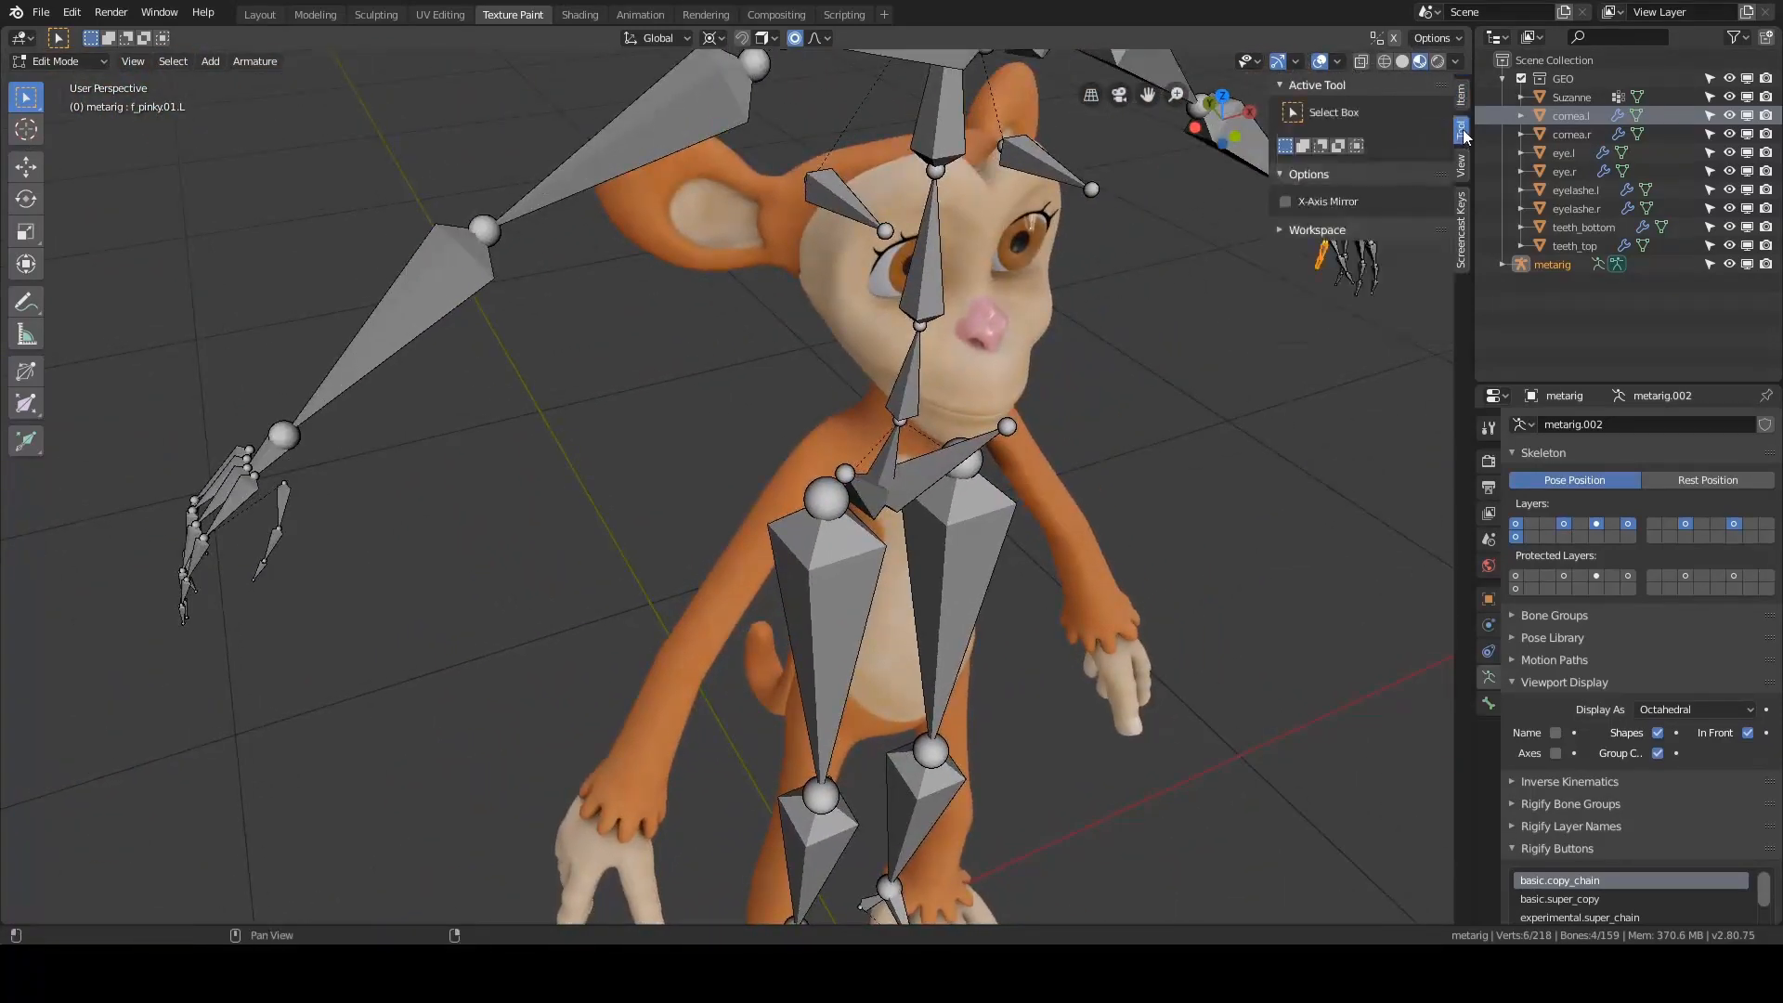
pyautogui.click(1284, 201)
pyautogui.scroll(-3, 937, 362)
pyautogui.moveTo(938, 362); pyautogui.dragTo(903, 365, button='middle')
pyautogui.press('x')
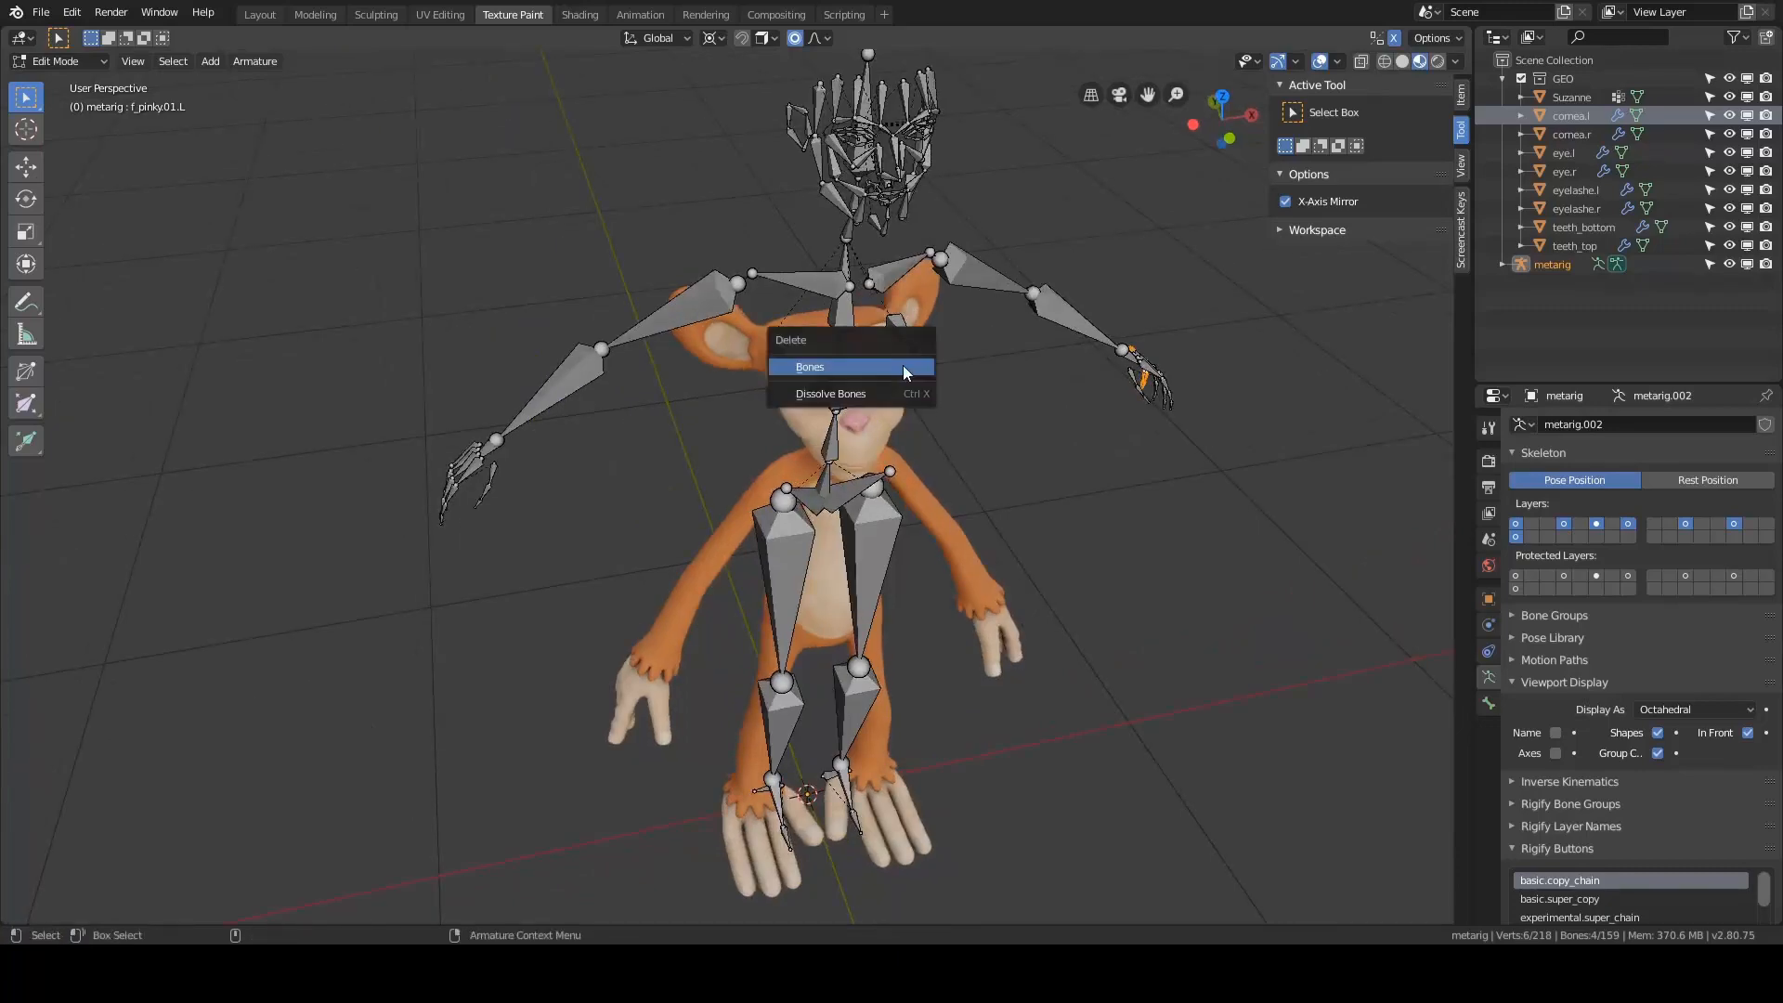
pyautogui.click(877, 362)
# - Lasso-select all the face bones around the metarig's head, leaving out the central spine bones, and delete them
pyautogui.moveTo(645, 398); pyautogui.dragTo(522, 346, button='middle')
pyautogui.keyDown('shift'); pyautogui.moveTo(809, 247); pyautogui.dragTo(745, 435, button='middle'); pyautogui.keyUp('shift')
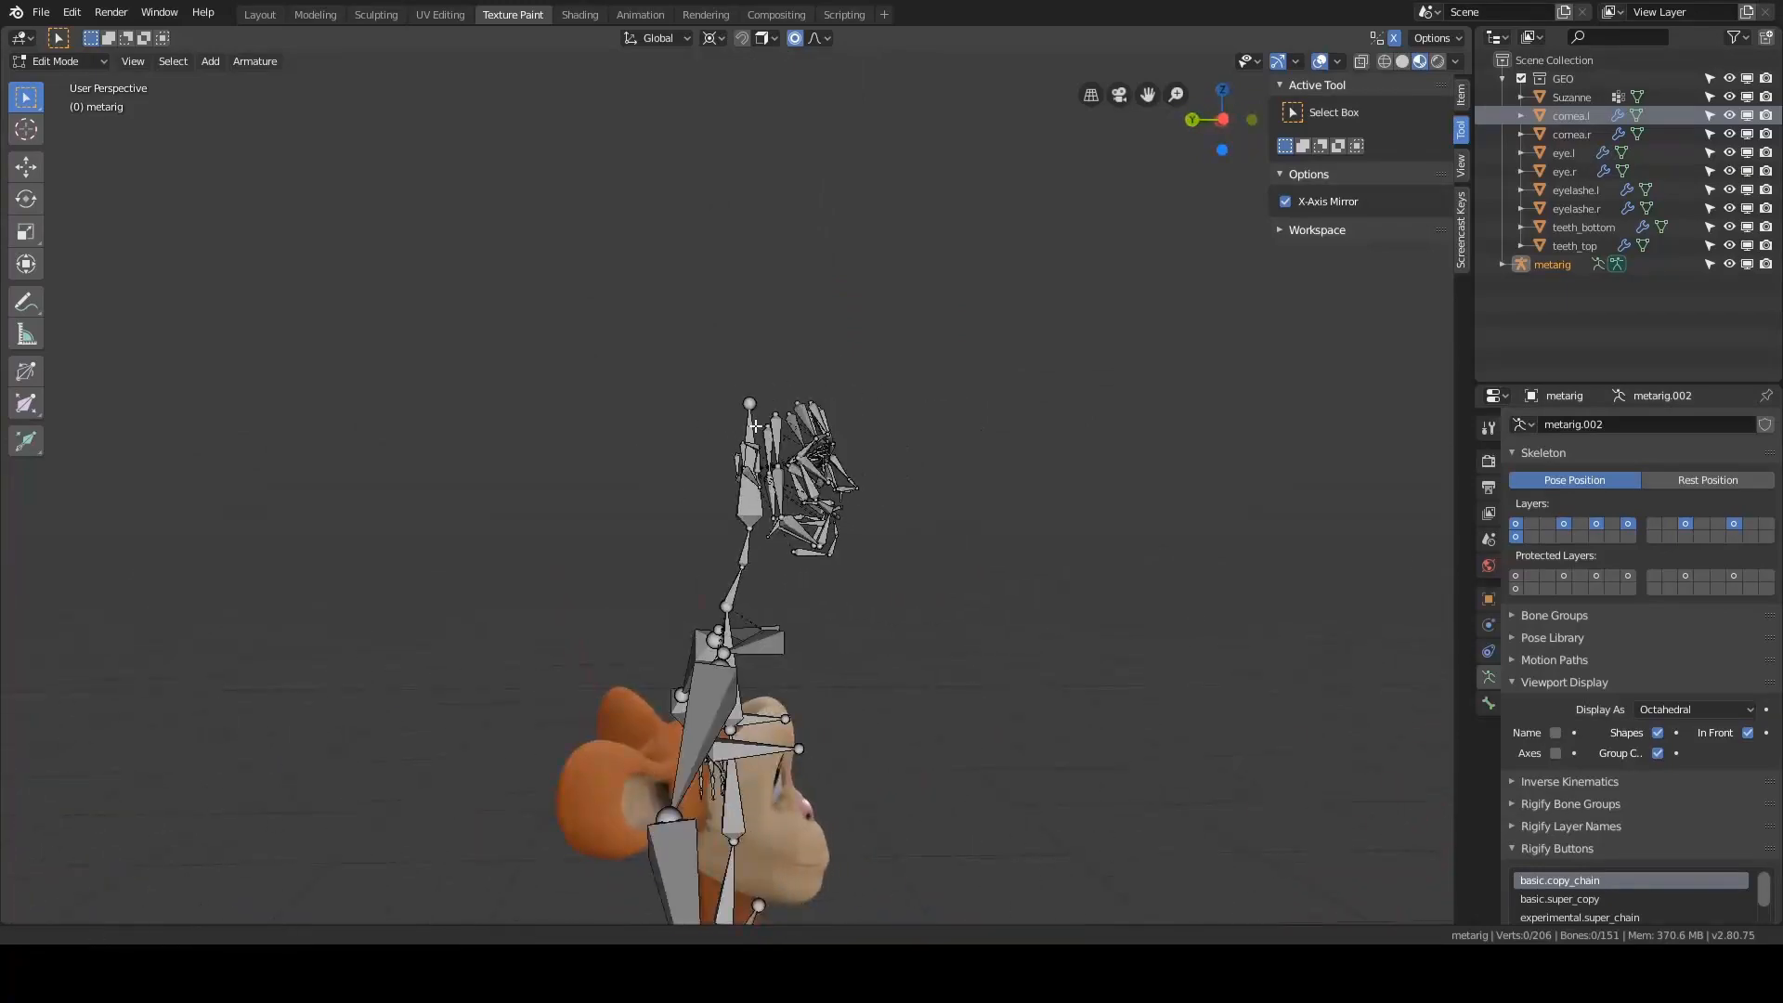
pyautogui.scroll(3, 749, 460)
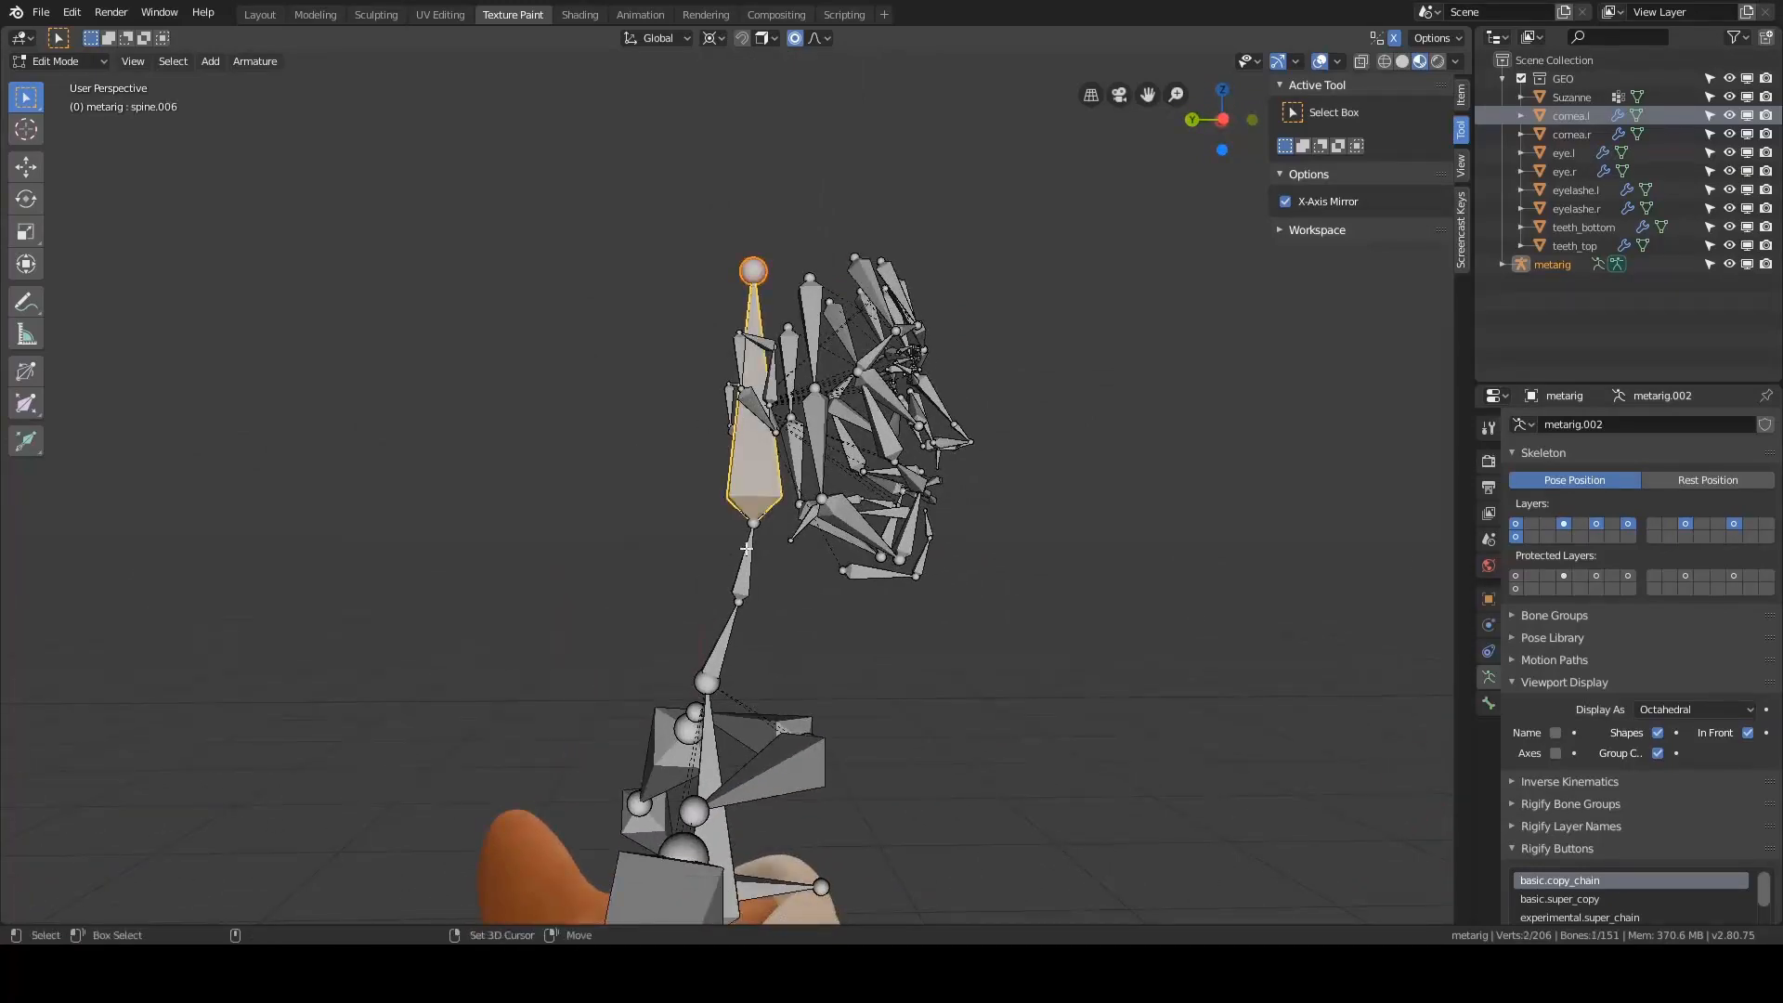
pyautogui.moveTo(598, 509); pyautogui.dragTo(743, 488, button='middle')
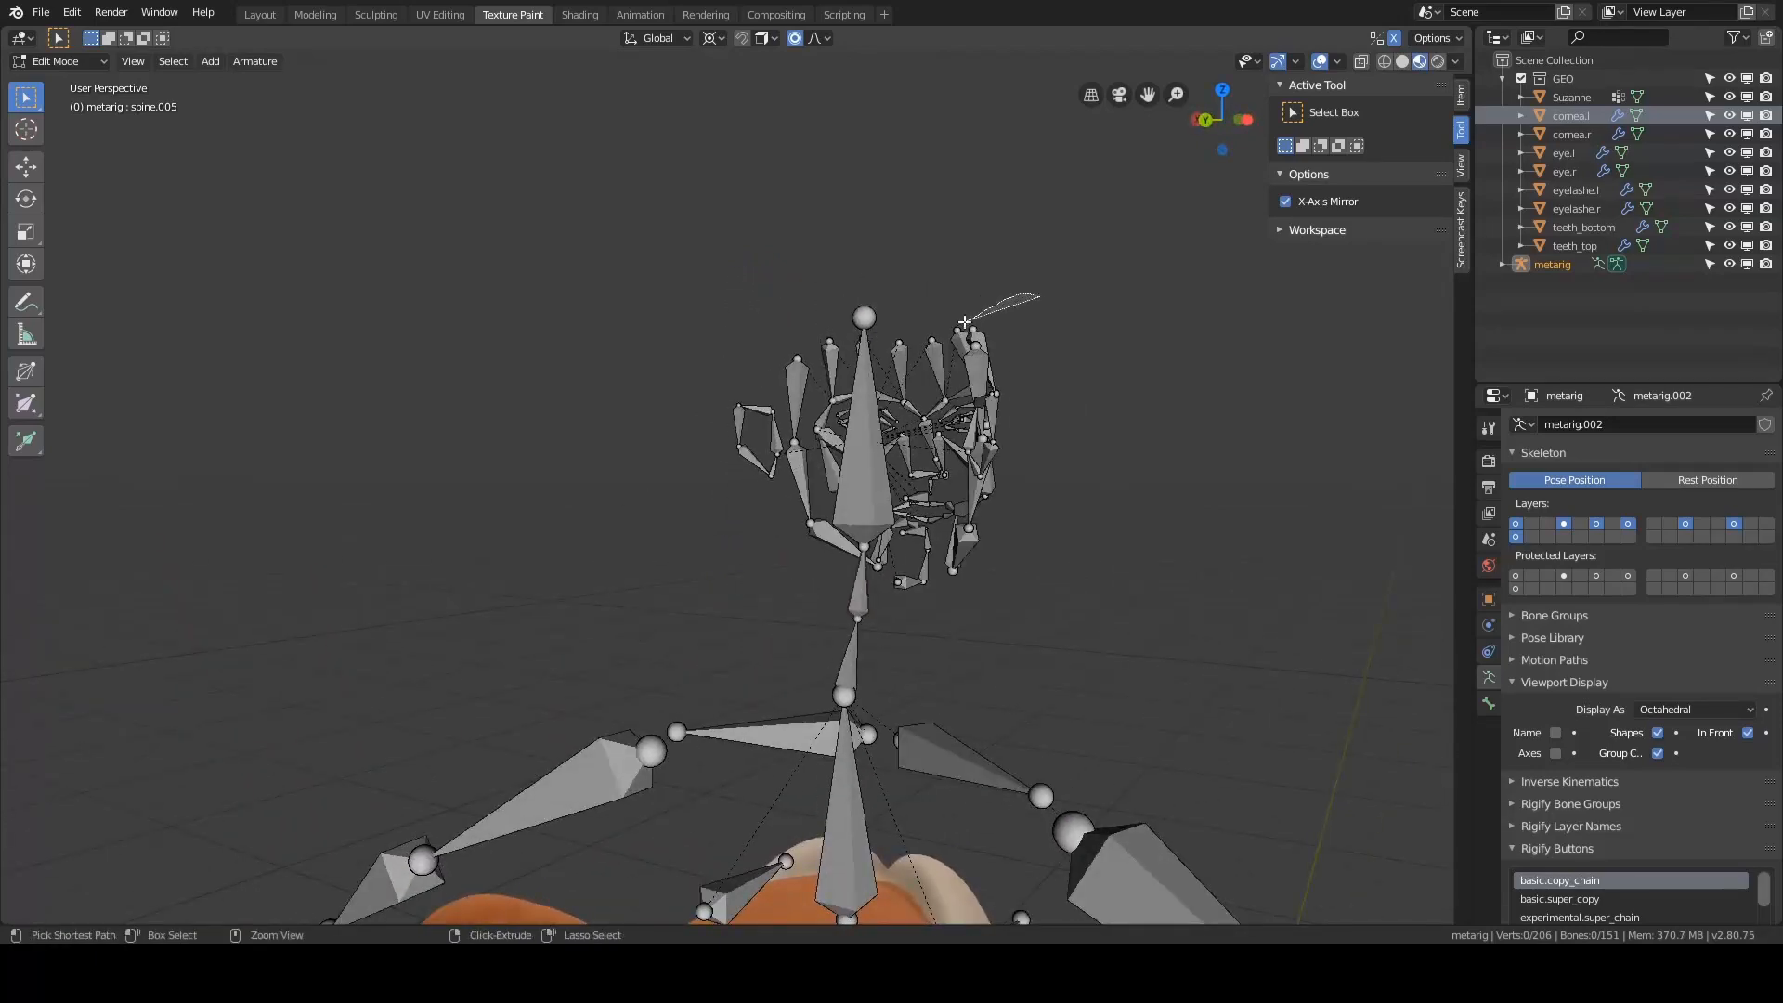
pyautogui.keyDown('ctrl'); pyautogui.moveTo(922, 514); pyautogui.dragTo(922, 513, button='right'); pyautogui.keyUp('ctrl')
pyautogui.moveTo(922, 513); pyautogui.dragTo(1117, 449, button='middle')
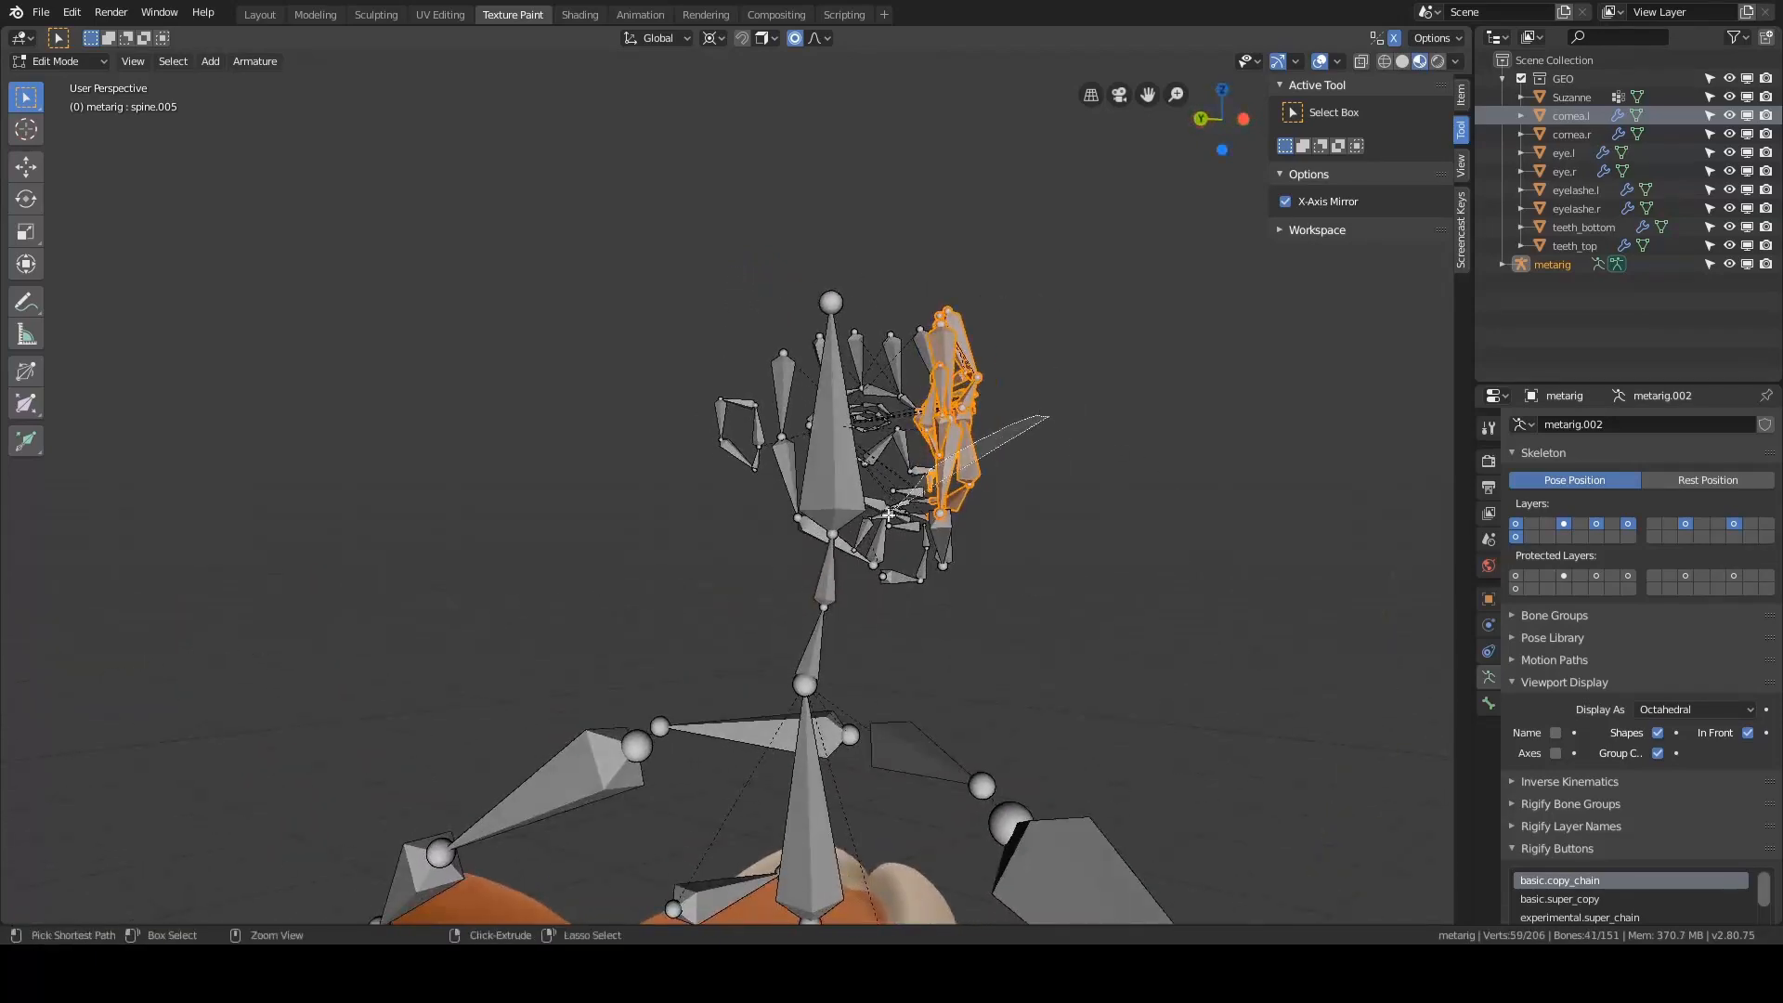
pyautogui.keyDown('ctrl'); pyautogui.moveTo(889, 515); pyautogui.dragTo(1035, 581, button='right'); pyautogui.keyUp('ctrl')
pyautogui.moveTo(1068, 474); pyautogui.dragTo(982, 465, button='middle')
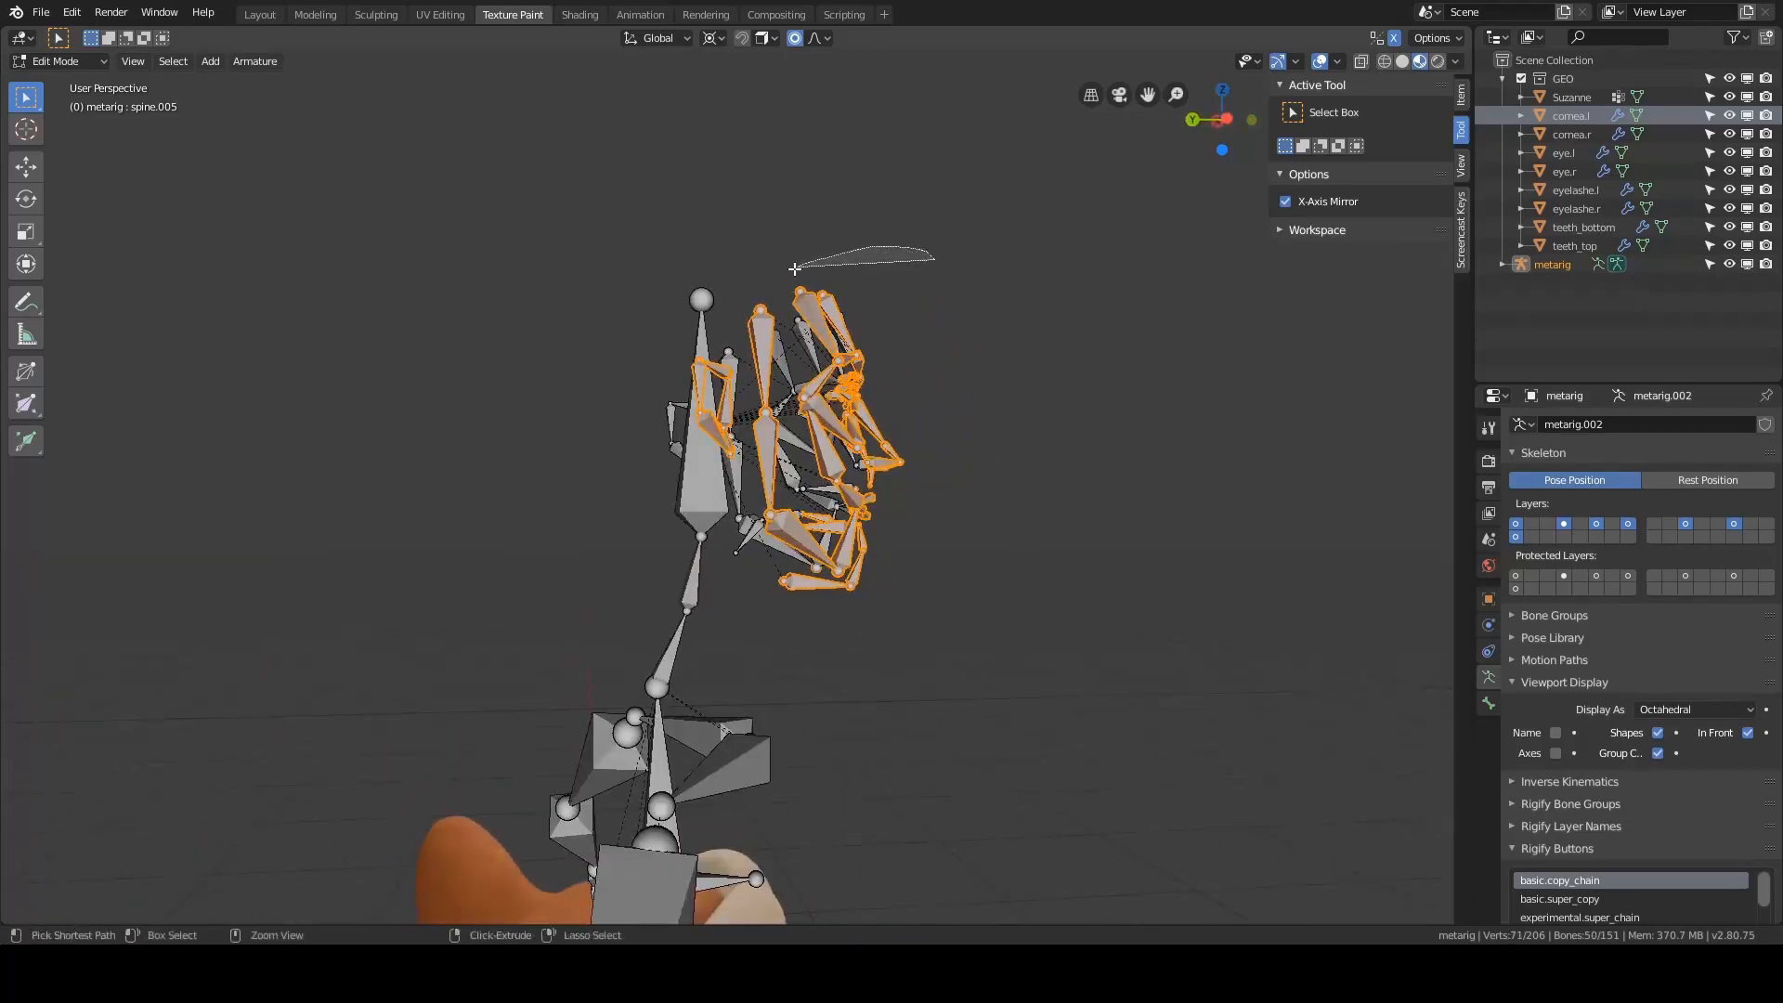
pyautogui.moveTo(794, 268)
pyautogui.keyDown('ctrl'); pyautogui.mouseDown(button='right')
pyautogui.moveTo(933, 436)
pyautogui.moveTo(771, 557)
pyautogui.moveTo(785, 307)
pyautogui.mouseUp(button='right'); pyautogui.keyUp('ctrl')
pyautogui.moveTo(922, 525)
pyautogui.mouseDown(button='middle')
pyautogui.moveTo(369, 530)
pyautogui.moveTo(688, 477)
pyautogui.moveTo(600, 504)
pyautogui.mouseUp(button='middle')
pyautogui.moveTo(642, 316)
pyautogui.keyDown('ctrl'); pyautogui.mouseDown(button='right')
pyautogui.moveTo(562, 698)
pyautogui.moveTo(698, 685)
pyautogui.mouseUp(button='right'); pyautogui.keyUp('ctrl')
pyautogui.moveTo(632, 492); pyautogui.dragTo(682, 444, button='middle')
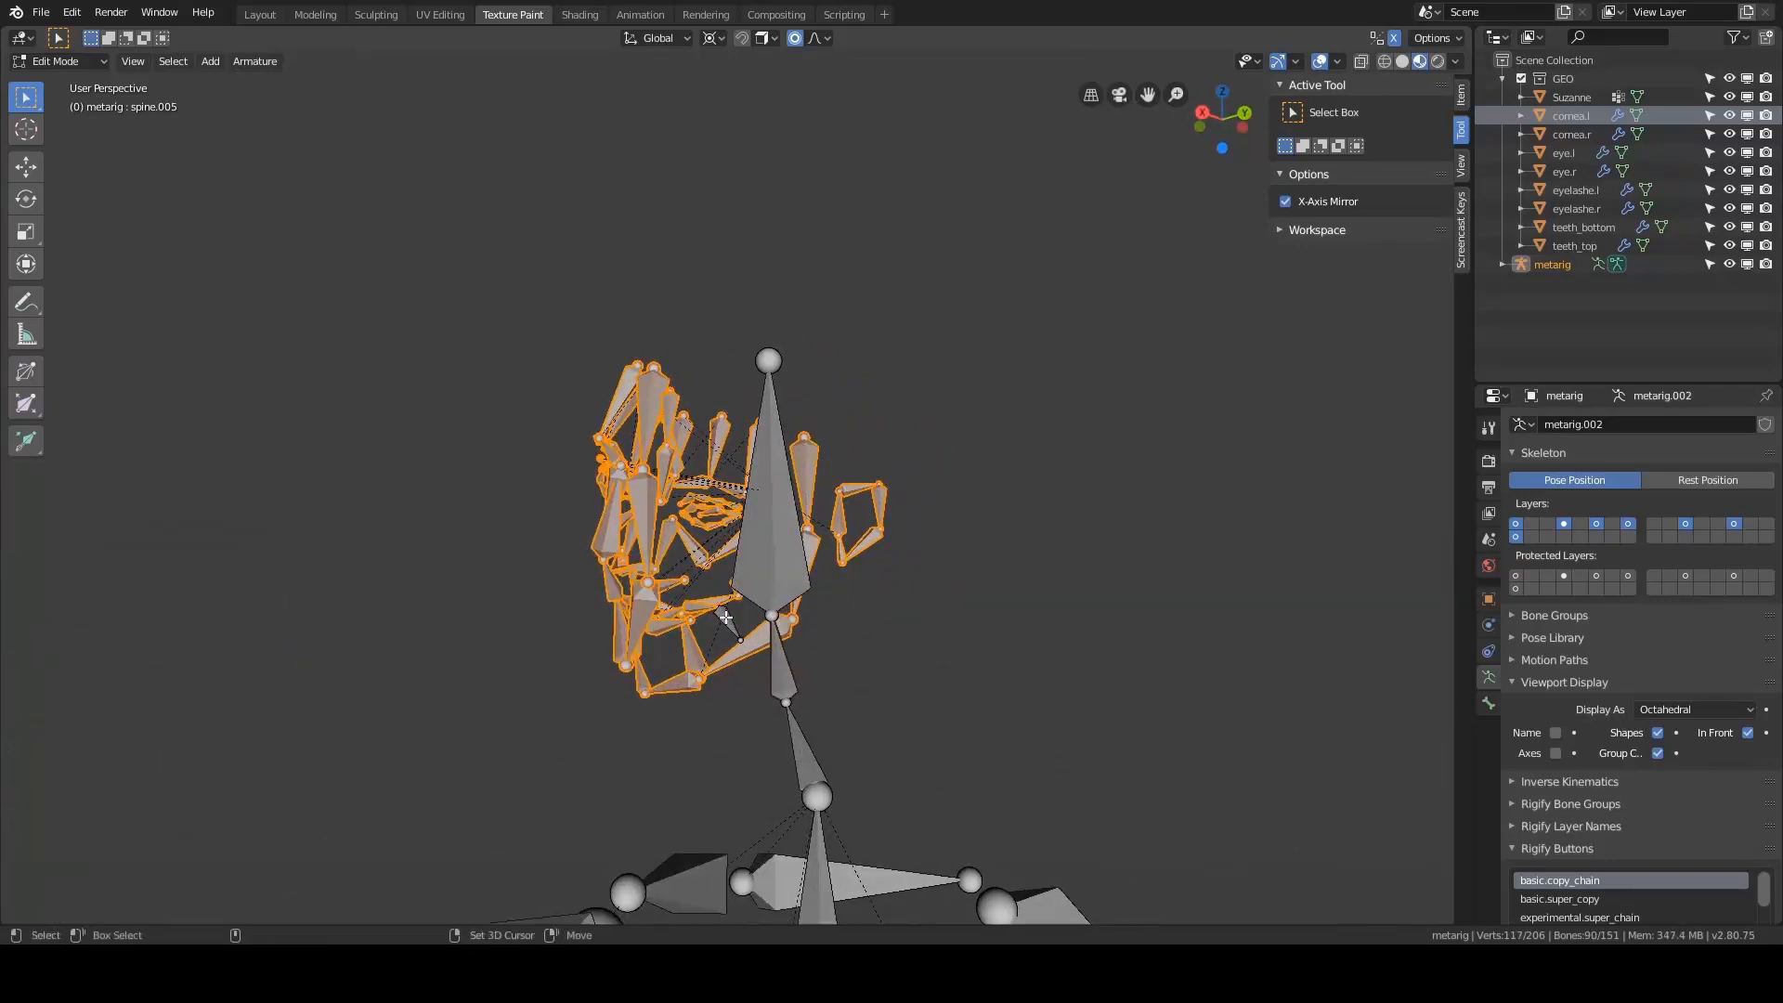
pyautogui.moveTo(725, 616); pyautogui.dragTo(672, 364, button='middle')
pyautogui.press('x')
pyautogui.click(982, 554)
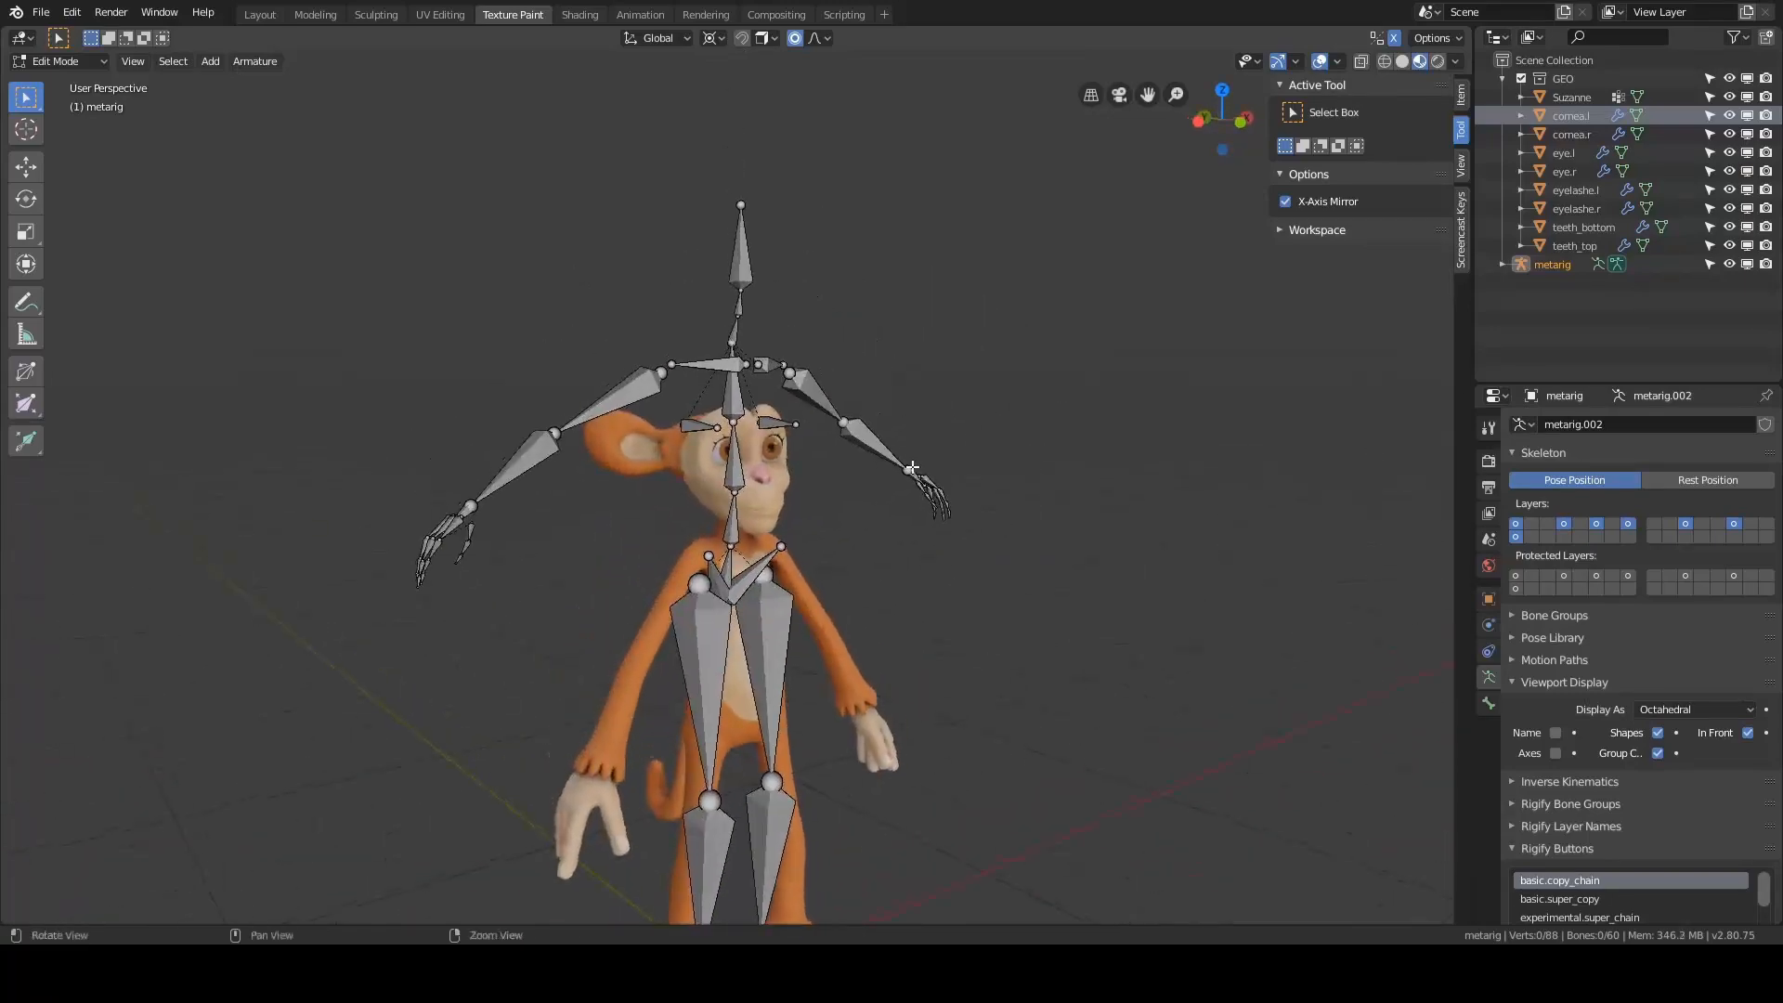
# - Select the metarig's two breast bones and delete them
pyautogui.scroll(3, 787, 373)
pyautogui.scroll(6, 773, 399)
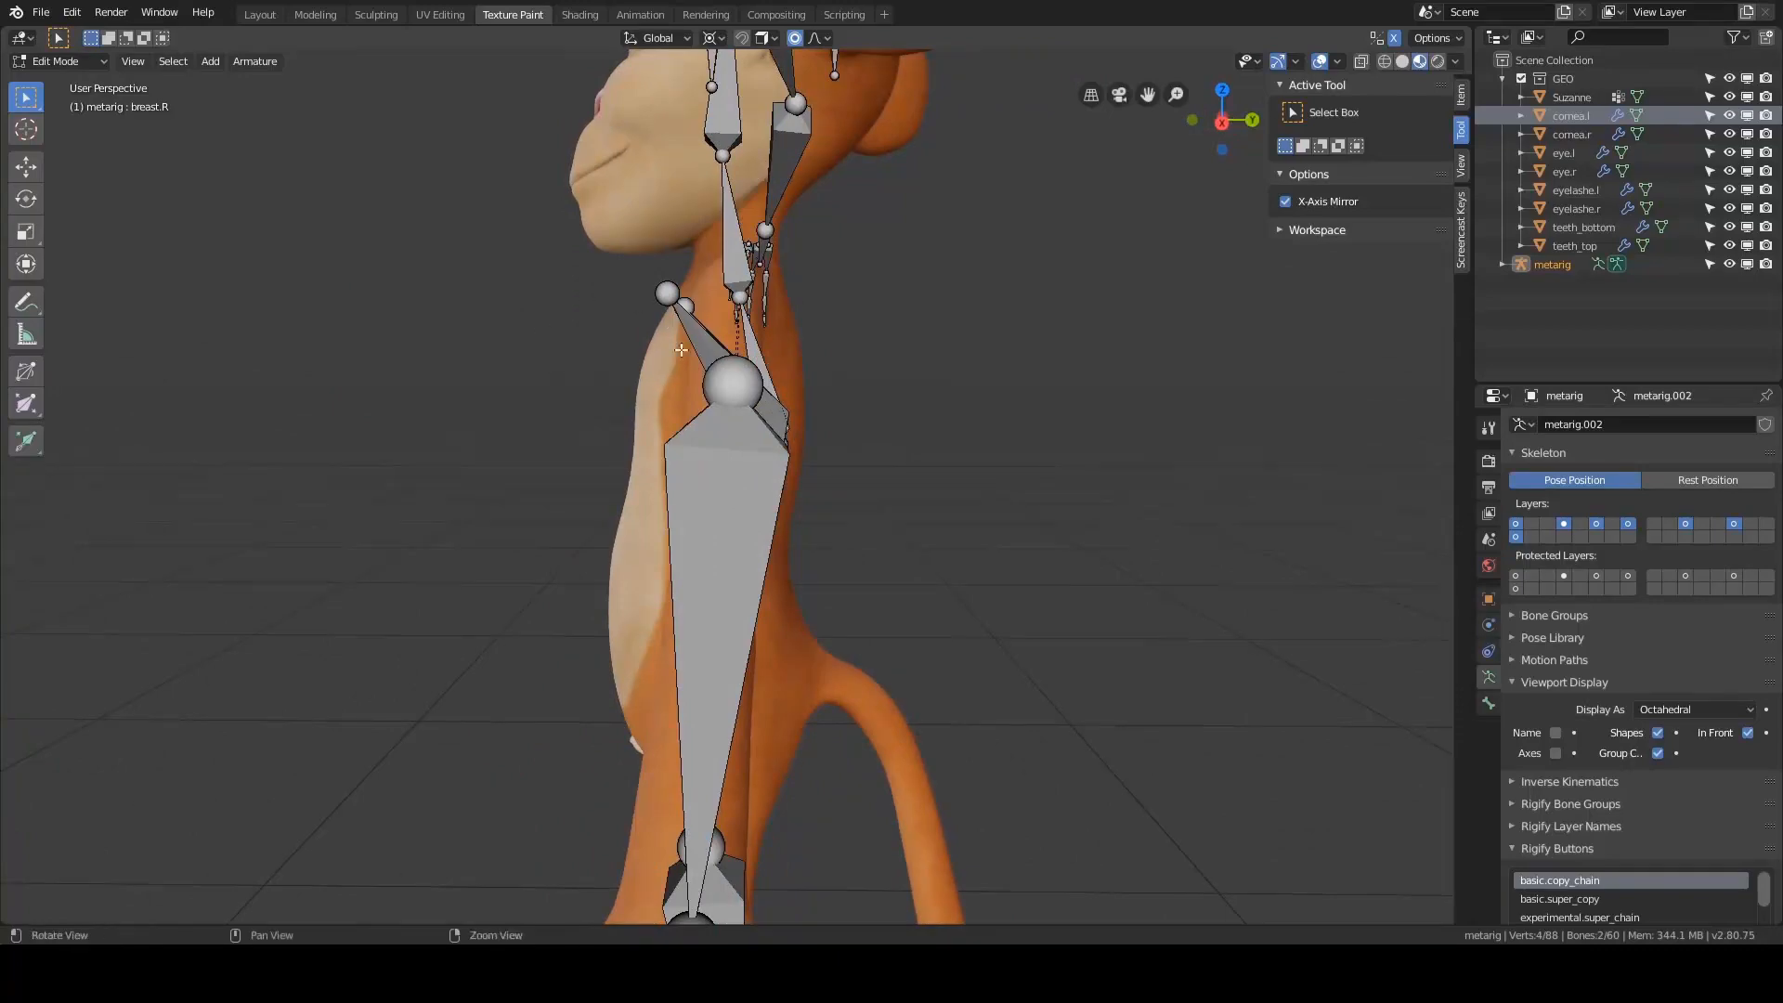
pyautogui.scroll(-3, 880, 353)
pyautogui.keyDown('alt'); pyautogui.moveTo(681, 349); pyautogui.dragTo(947, 358); pyautogui.keyUp('alt')
pyautogui.press('x')
pyautogui.click(947, 358)
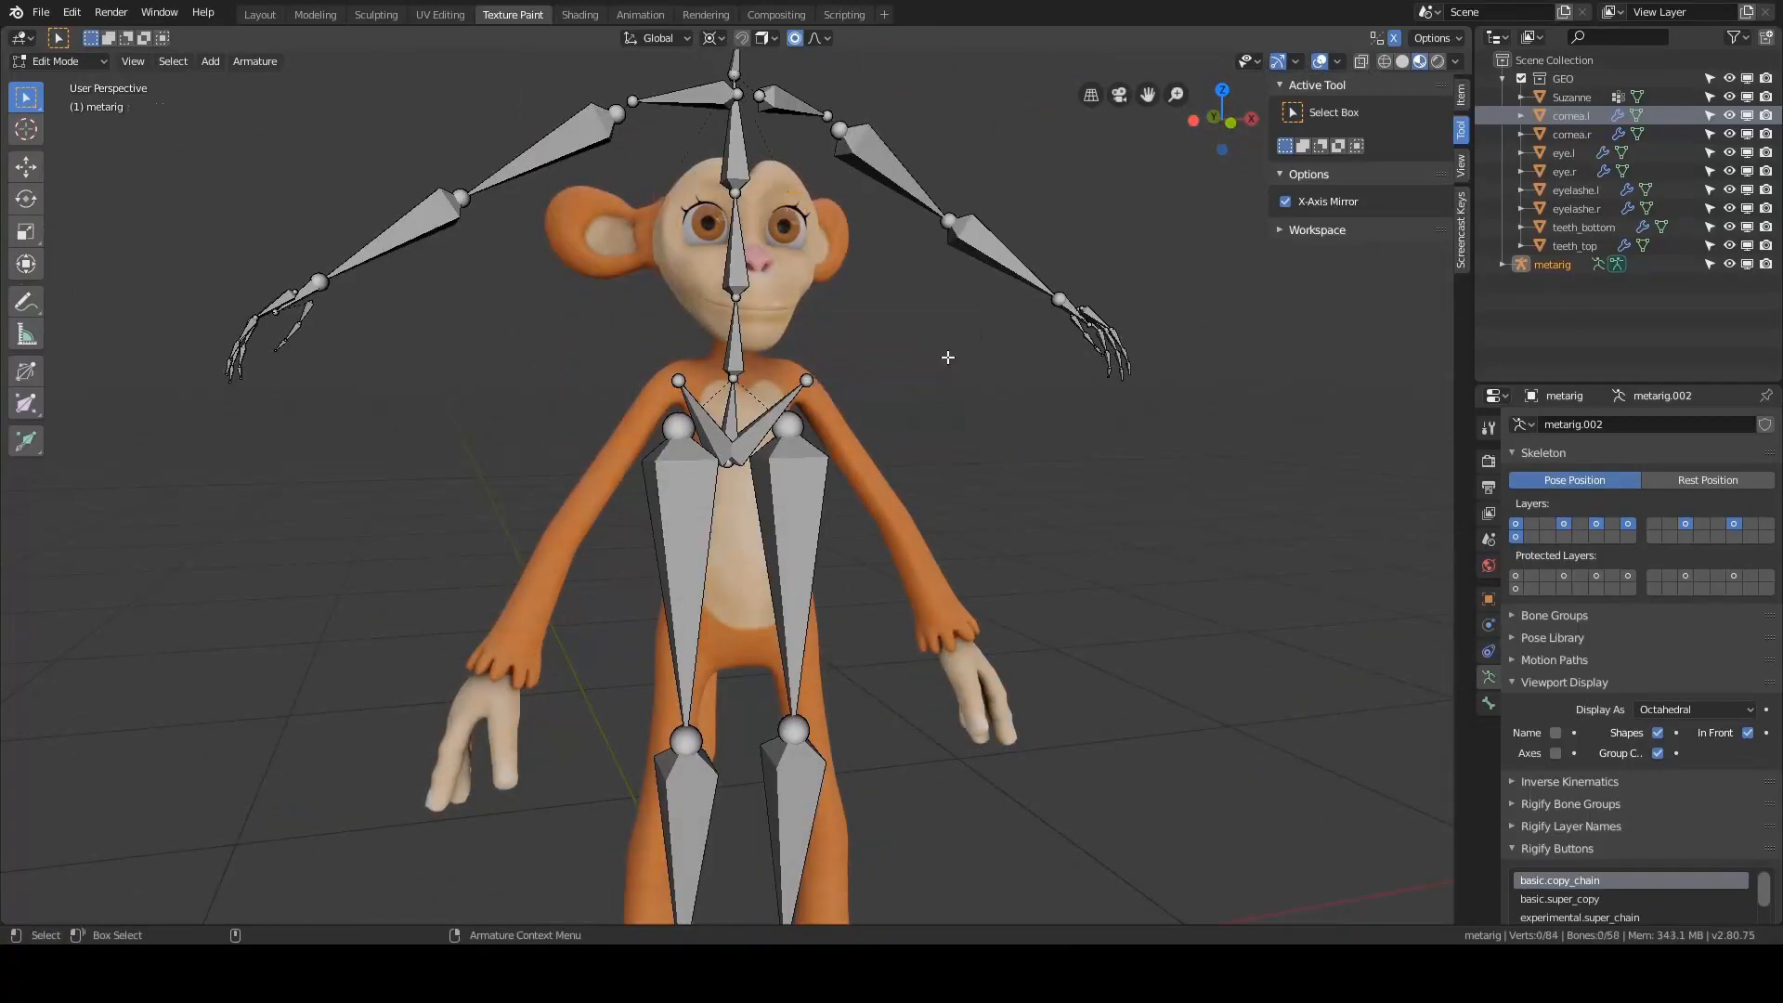
# - Select all metarig bones and scale them down about the 3D cursor until the shoulders line up with the monkey's shoulders
pyautogui.scroll(-4, 947, 359)
pyautogui.keyDown('shift'); pyautogui.moveTo(935, 449); pyautogui.dragTo(908, 338, button='middle'); pyautogui.keyUp('shift')
pyautogui.moveTo(907, 338); pyautogui.dragTo(865, 320, button='middle')
pyautogui.scroll(2, 817, 341)
pyautogui.keyDown('shift'); pyautogui.moveTo(866, 306); pyautogui.dragTo(817, 383, button='middle'); pyautogui.keyUp('shift')
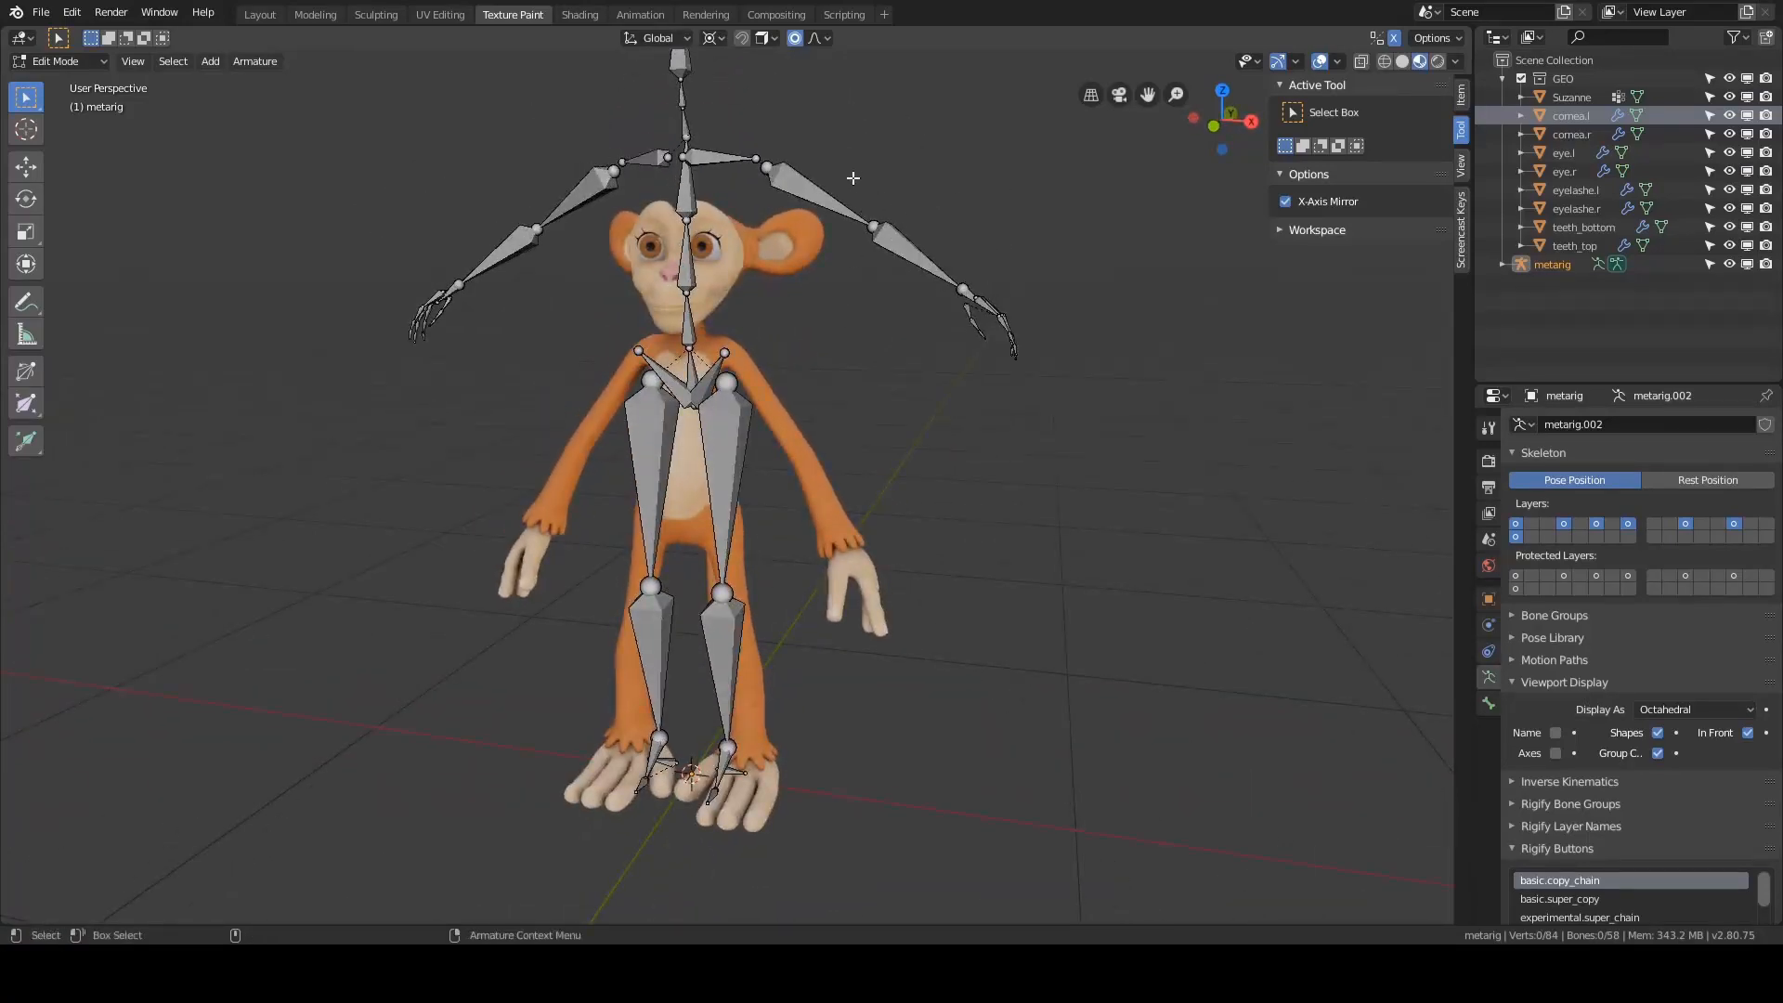
pyautogui.moveTo(853, 177); pyautogui.dragTo(756, 513, button='middle')
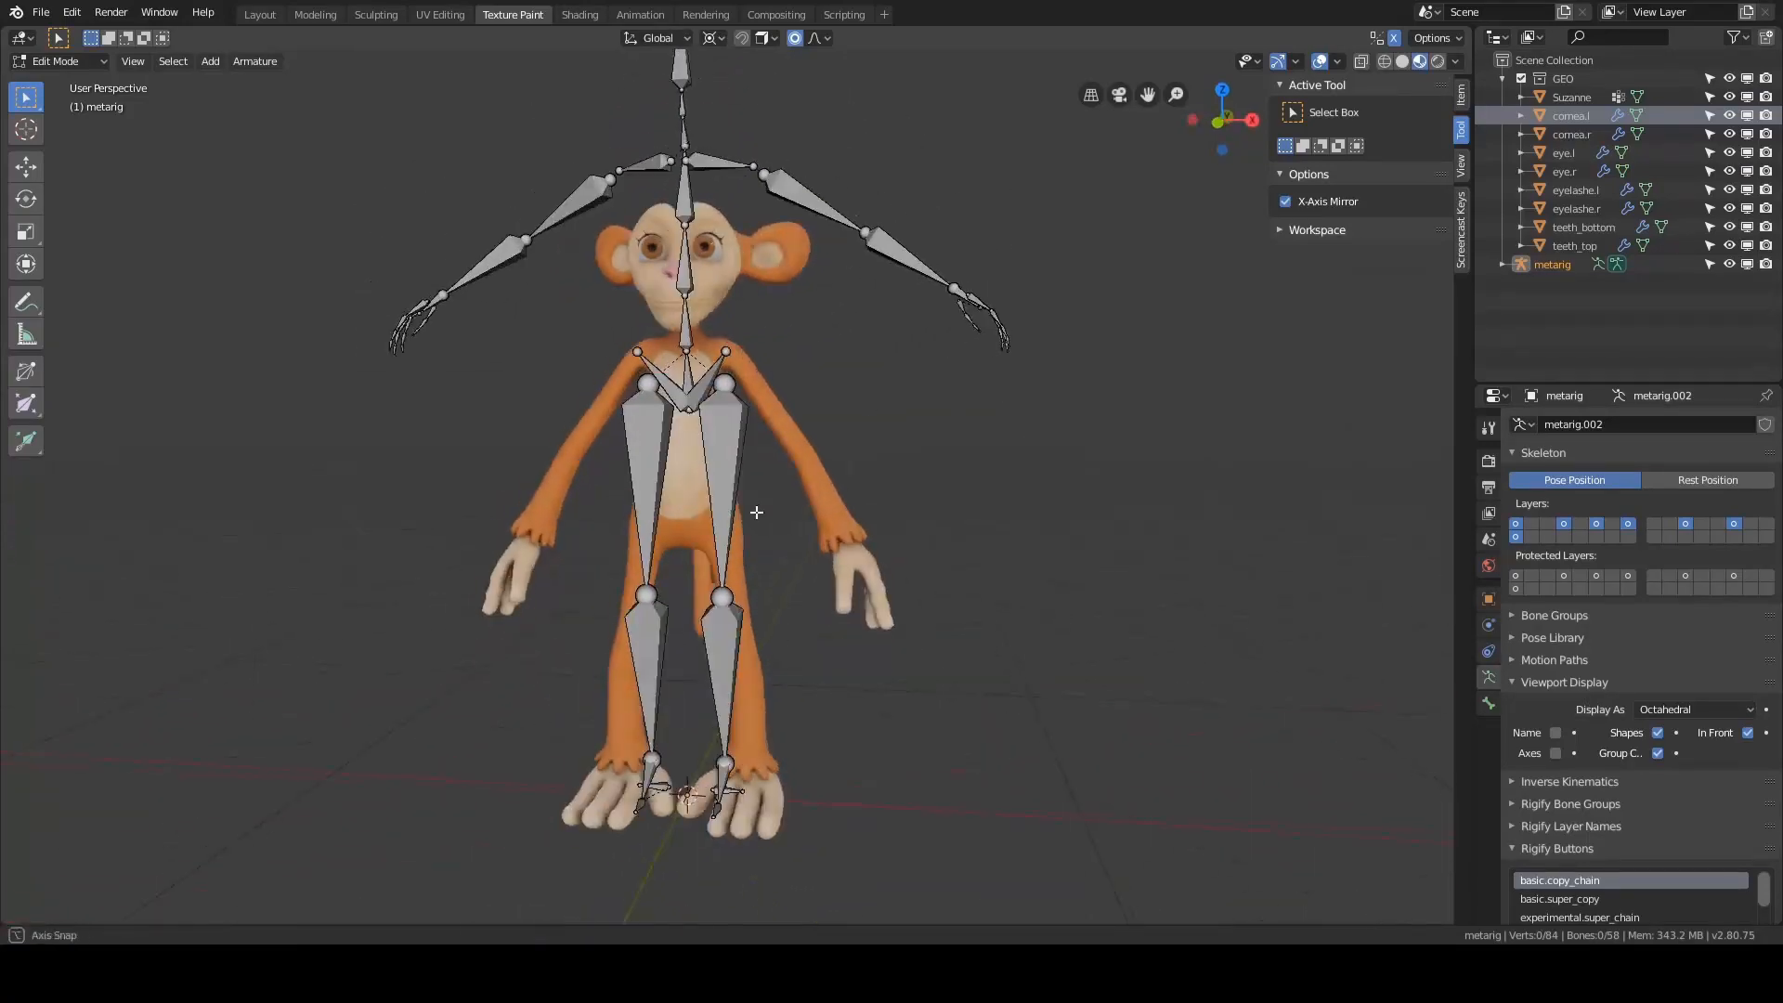
pyautogui.press('a')
pyautogui.keyDown('shift'); pyautogui.moveTo(899, 498); pyautogui.dragTo(907, 465, button='middle'); pyautogui.keyUp('shift')
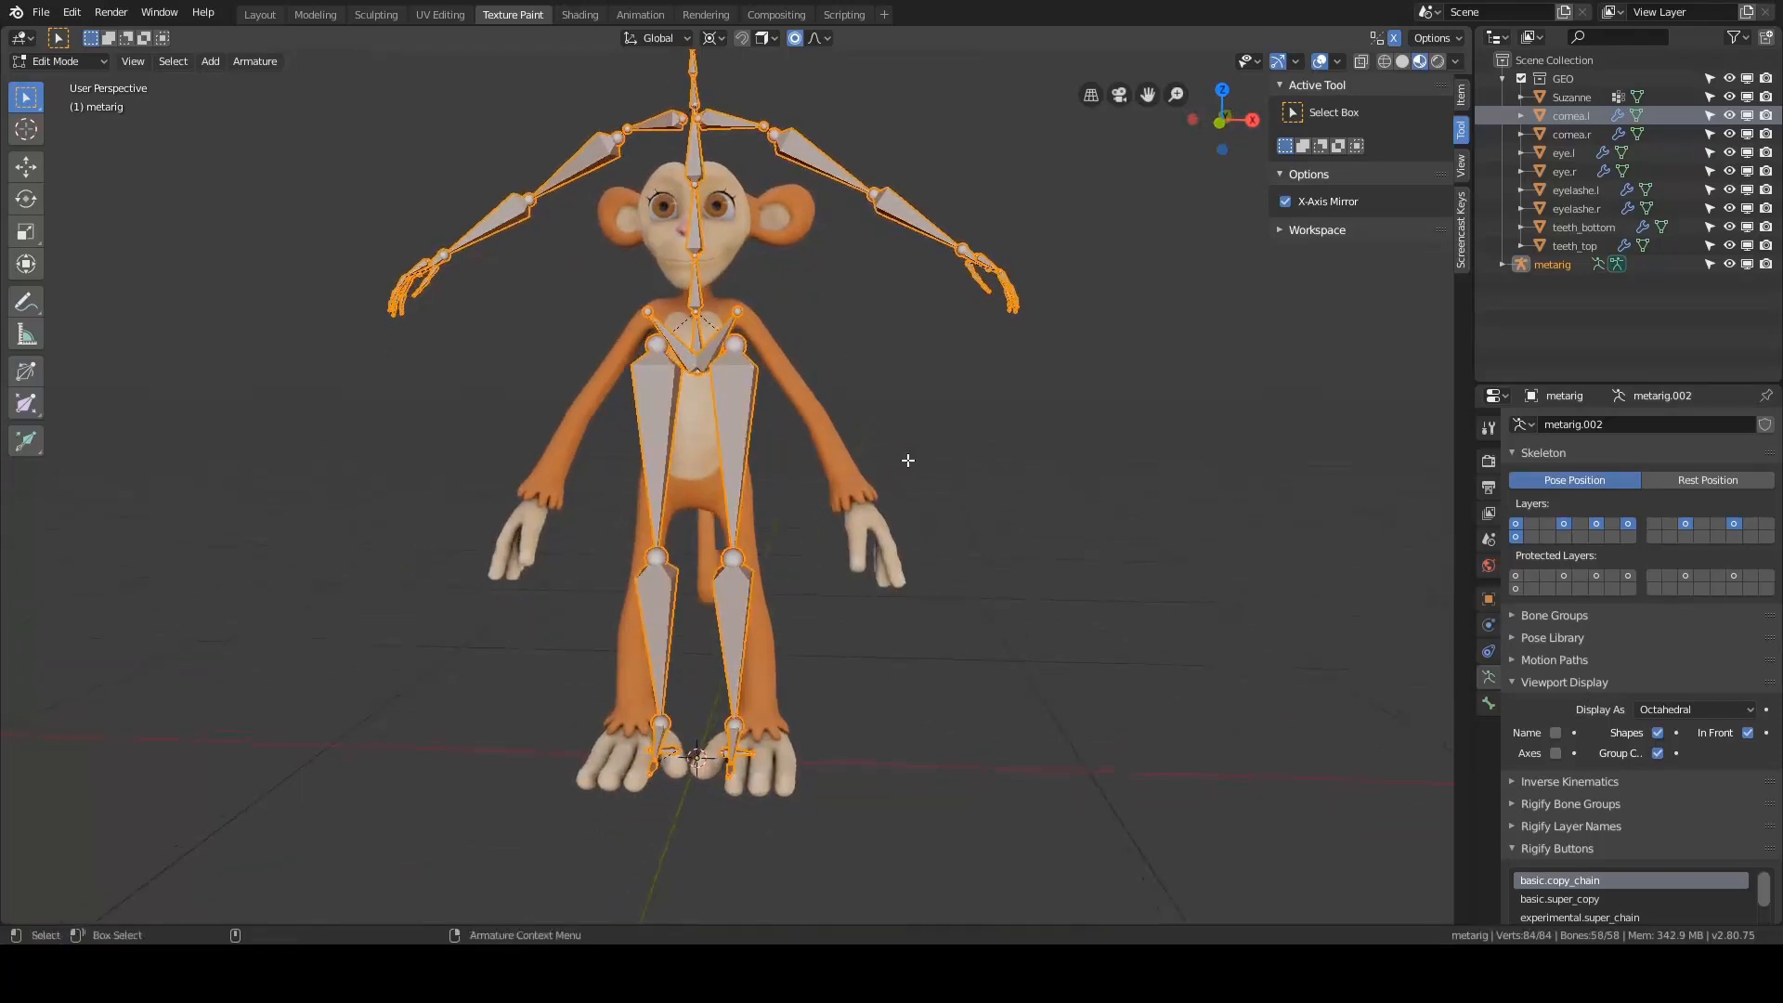
pyautogui.press('.')
pyautogui.click(1016, 461)
pyautogui.press('s')
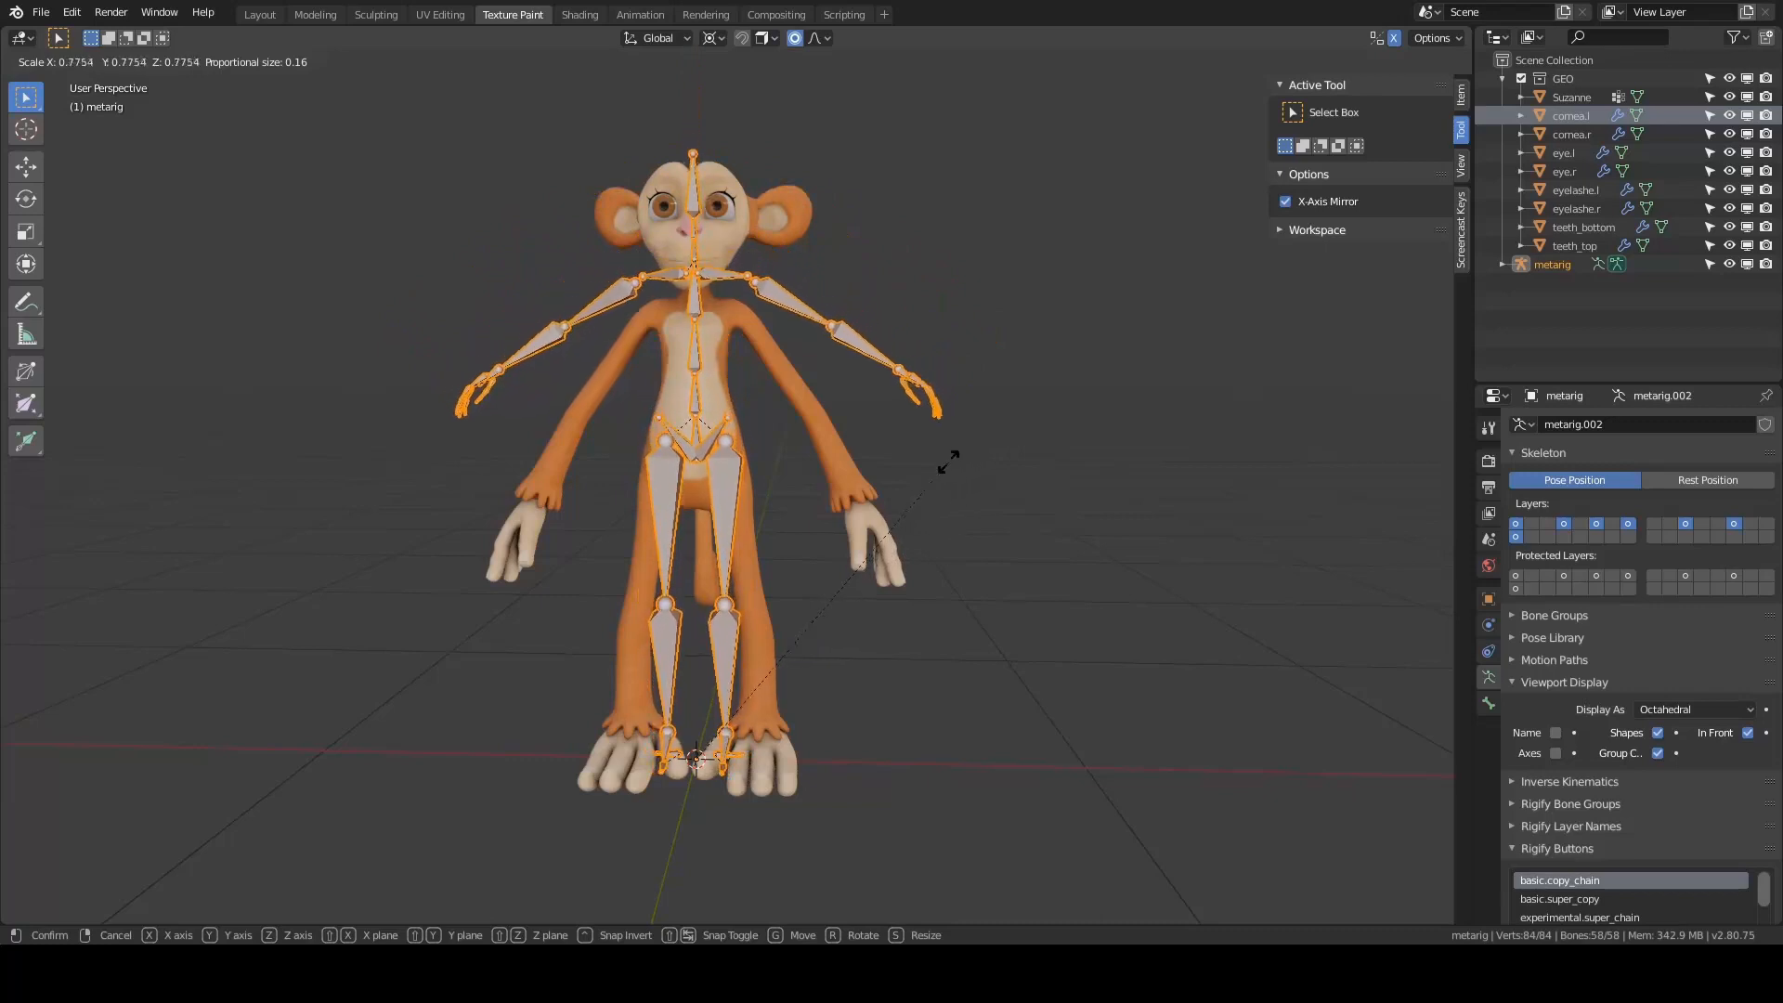
pyautogui.click(919, 476)
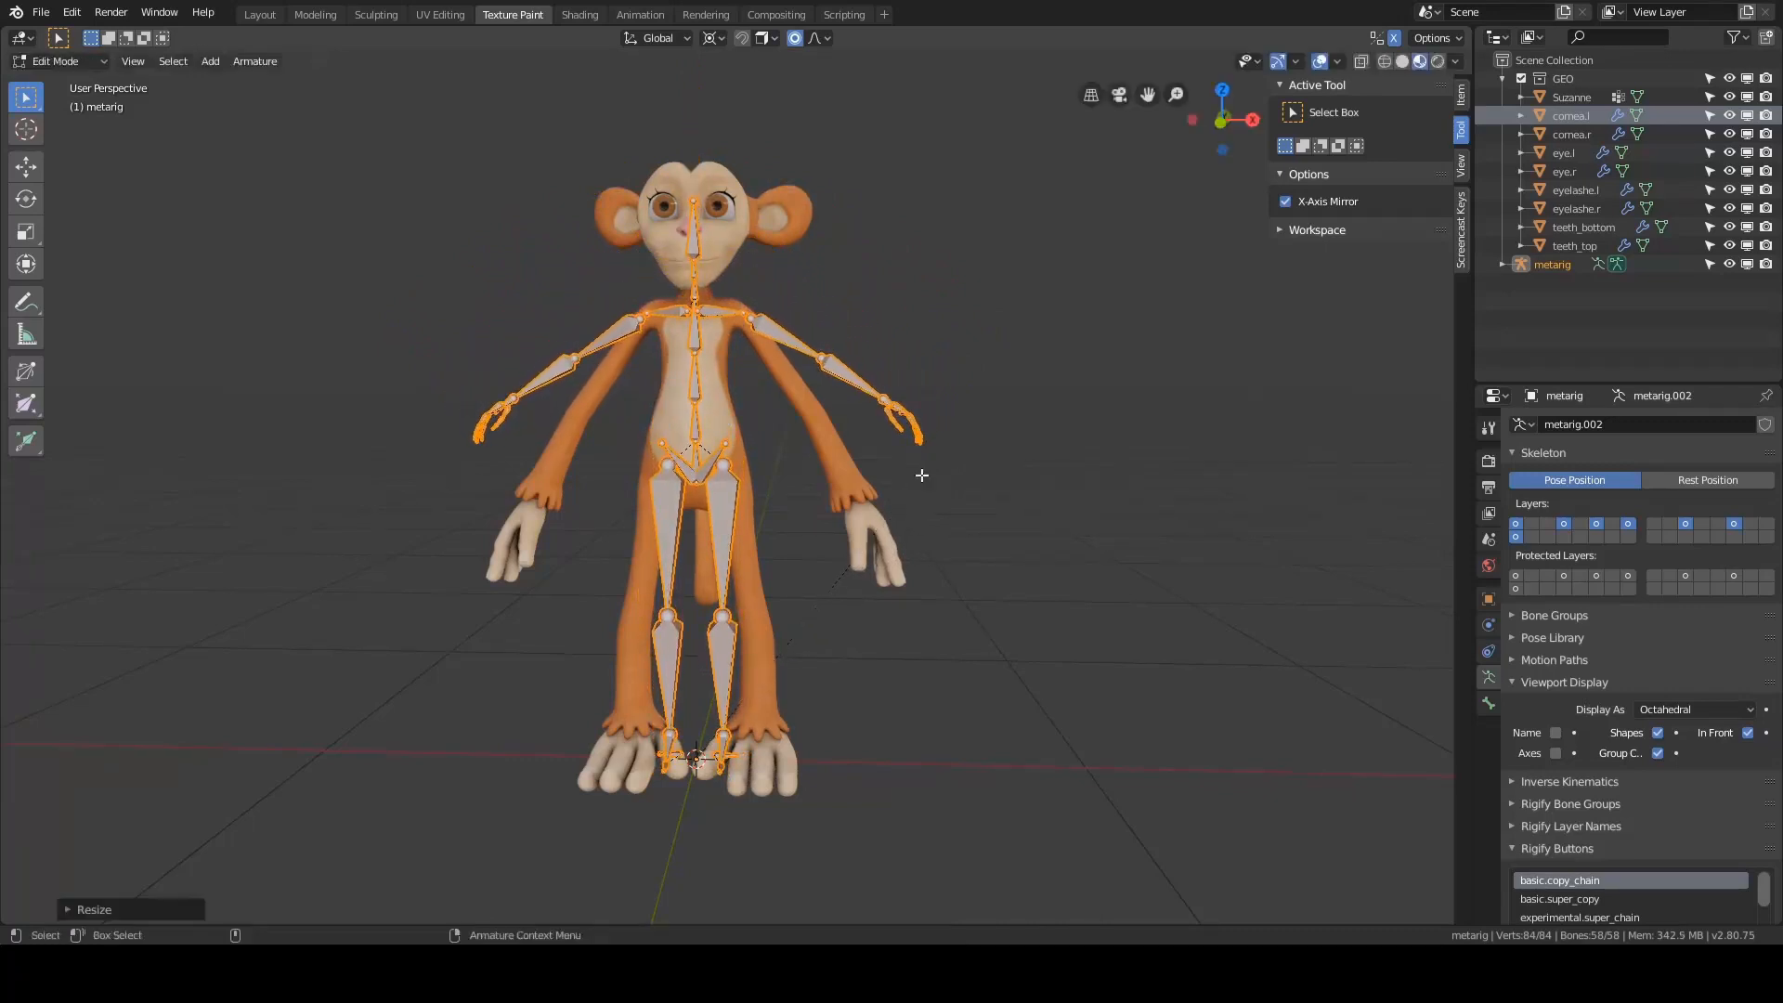
# - Examine how the scaled metarig's legs, torso and arms fit the monkey in front orthographic view and at an angle
pyautogui.press('KP_1')
pyautogui.keyDown('alt'); pyautogui.moveTo(827, 487); pyautogui.dragTo(823, 366, button='middle'); pyautogui.keyUp('alt')
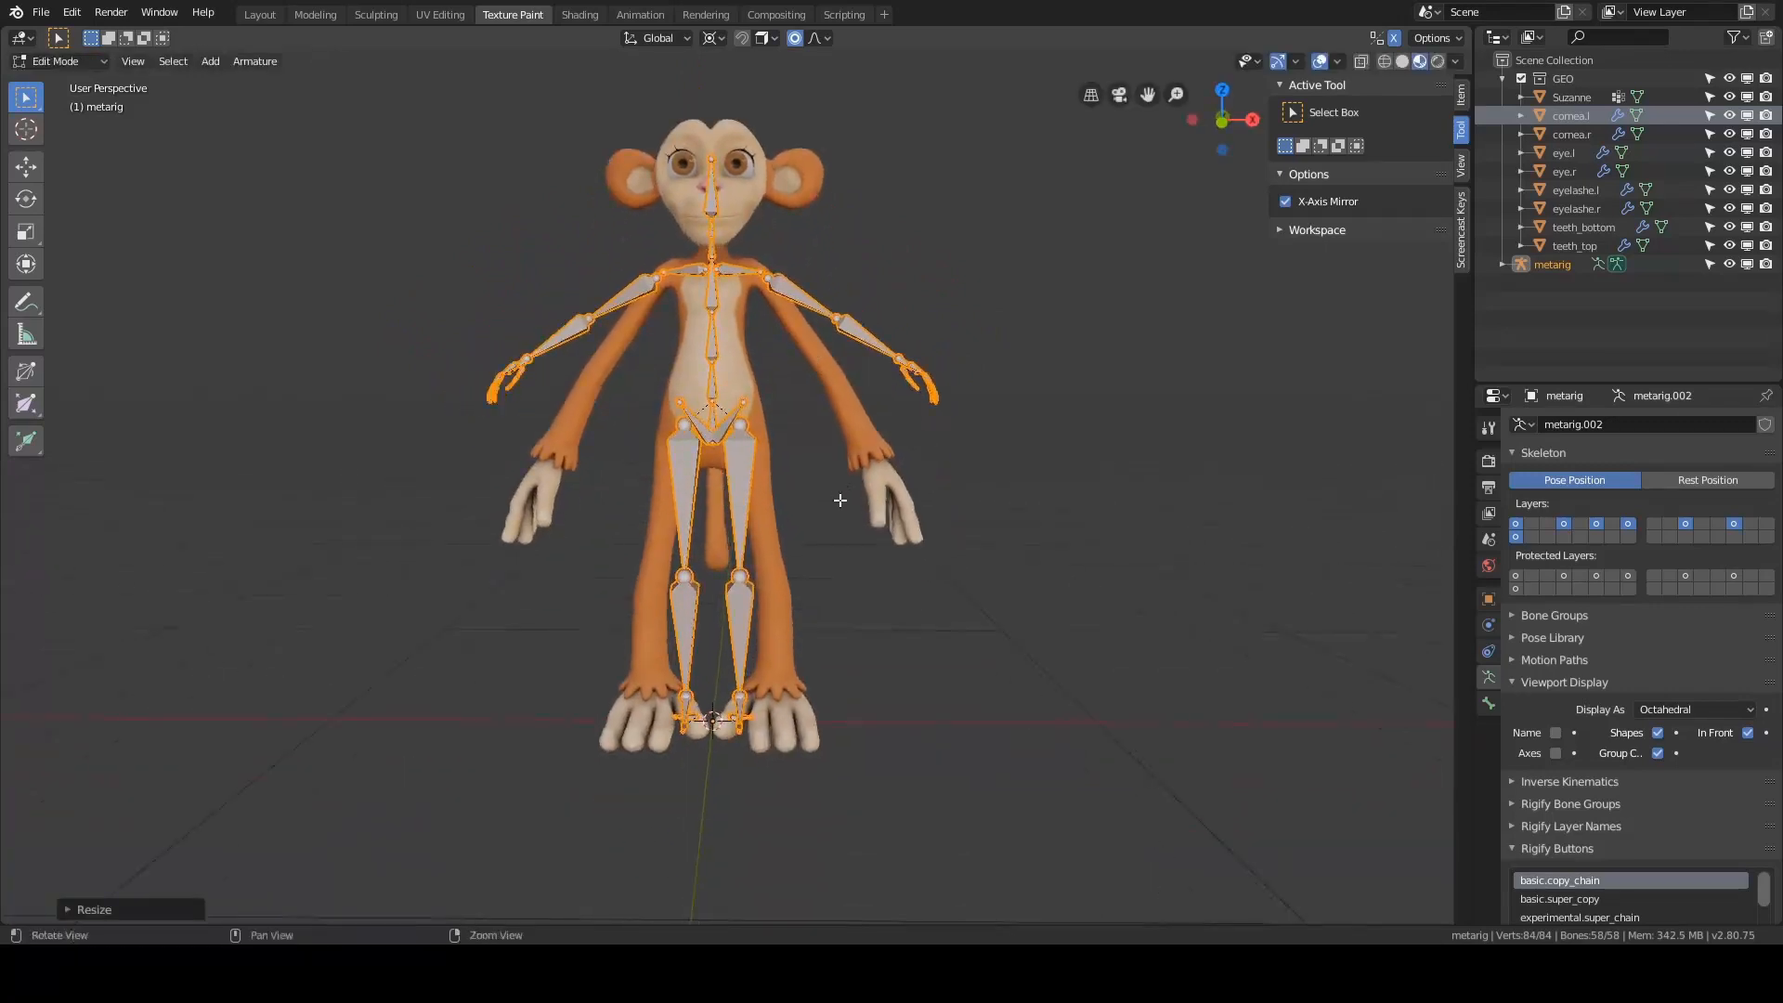
pyautogui.keyDown('alt'); pyautogui.moveTo(839, 498); pyautogui.dragTo(834, 479); pyautogui.keyUp('alt')
pyautogui.keyDown('alt'); pyautogui.moveTo(819, 536); pyautogui.dragTo(808, 433, button='middle'); pyautogui.keyUp('alt')
pyautogui.press('`')
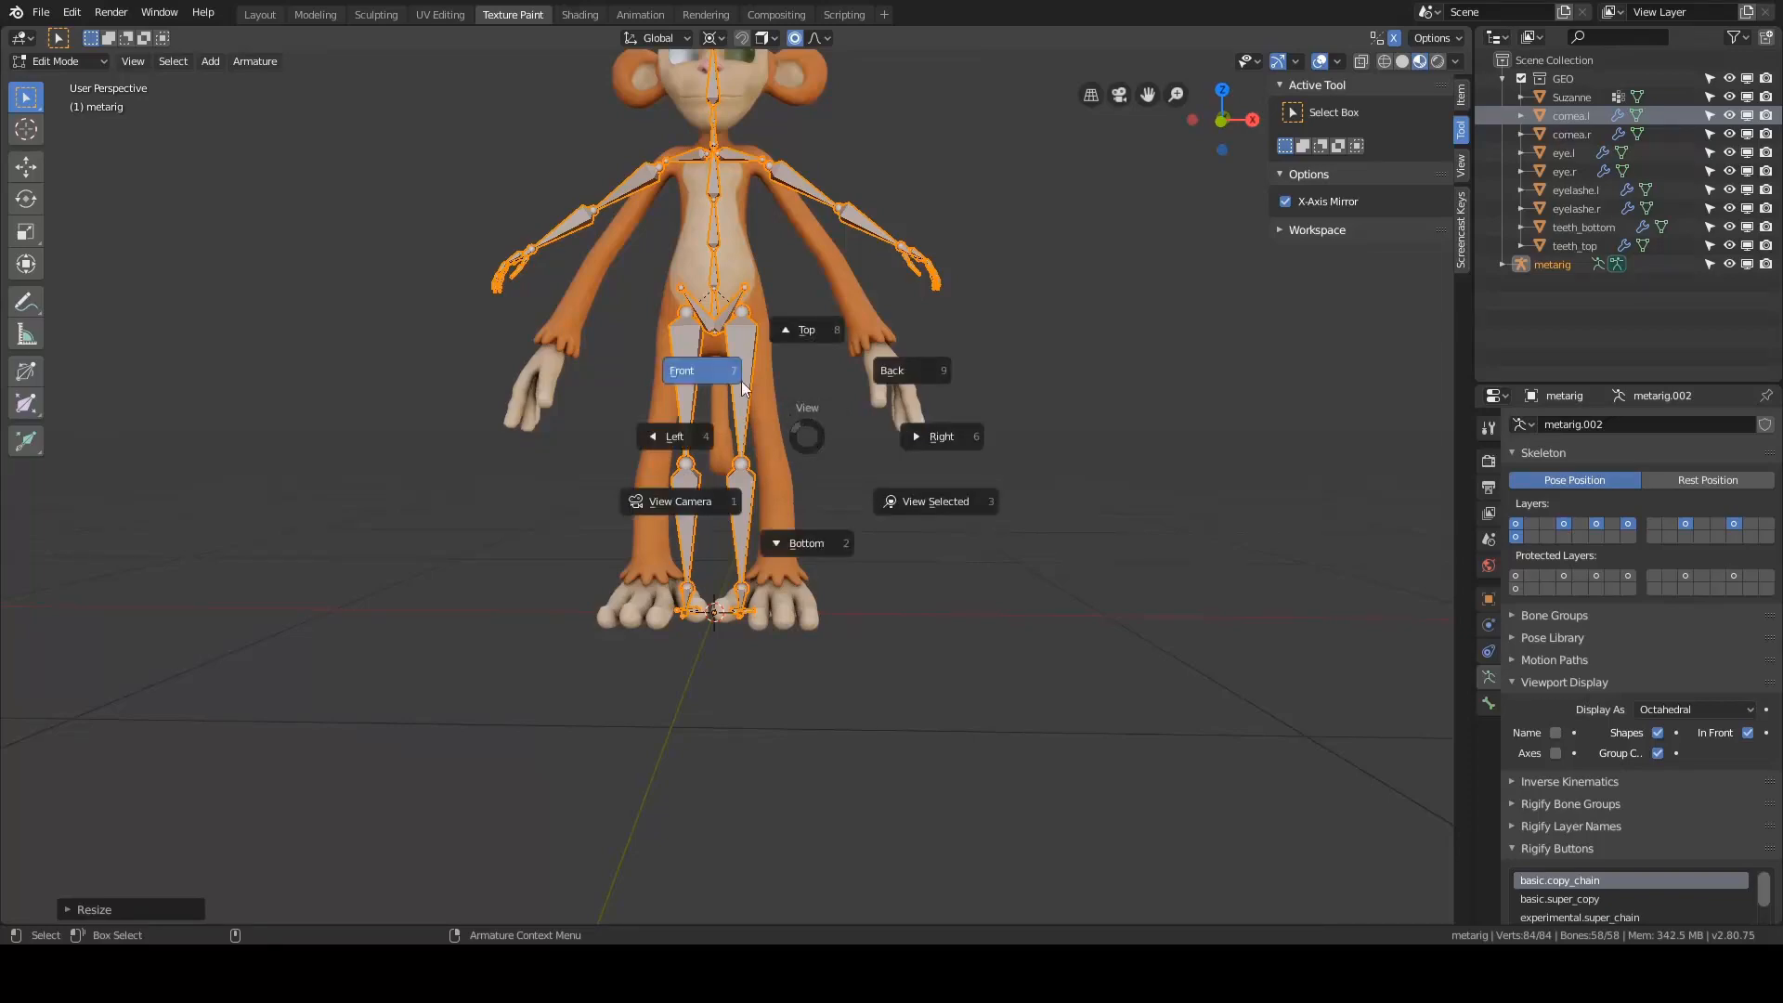
pyautogui.click(685, 370)
pyautogui.scroll(4, 891, 436)
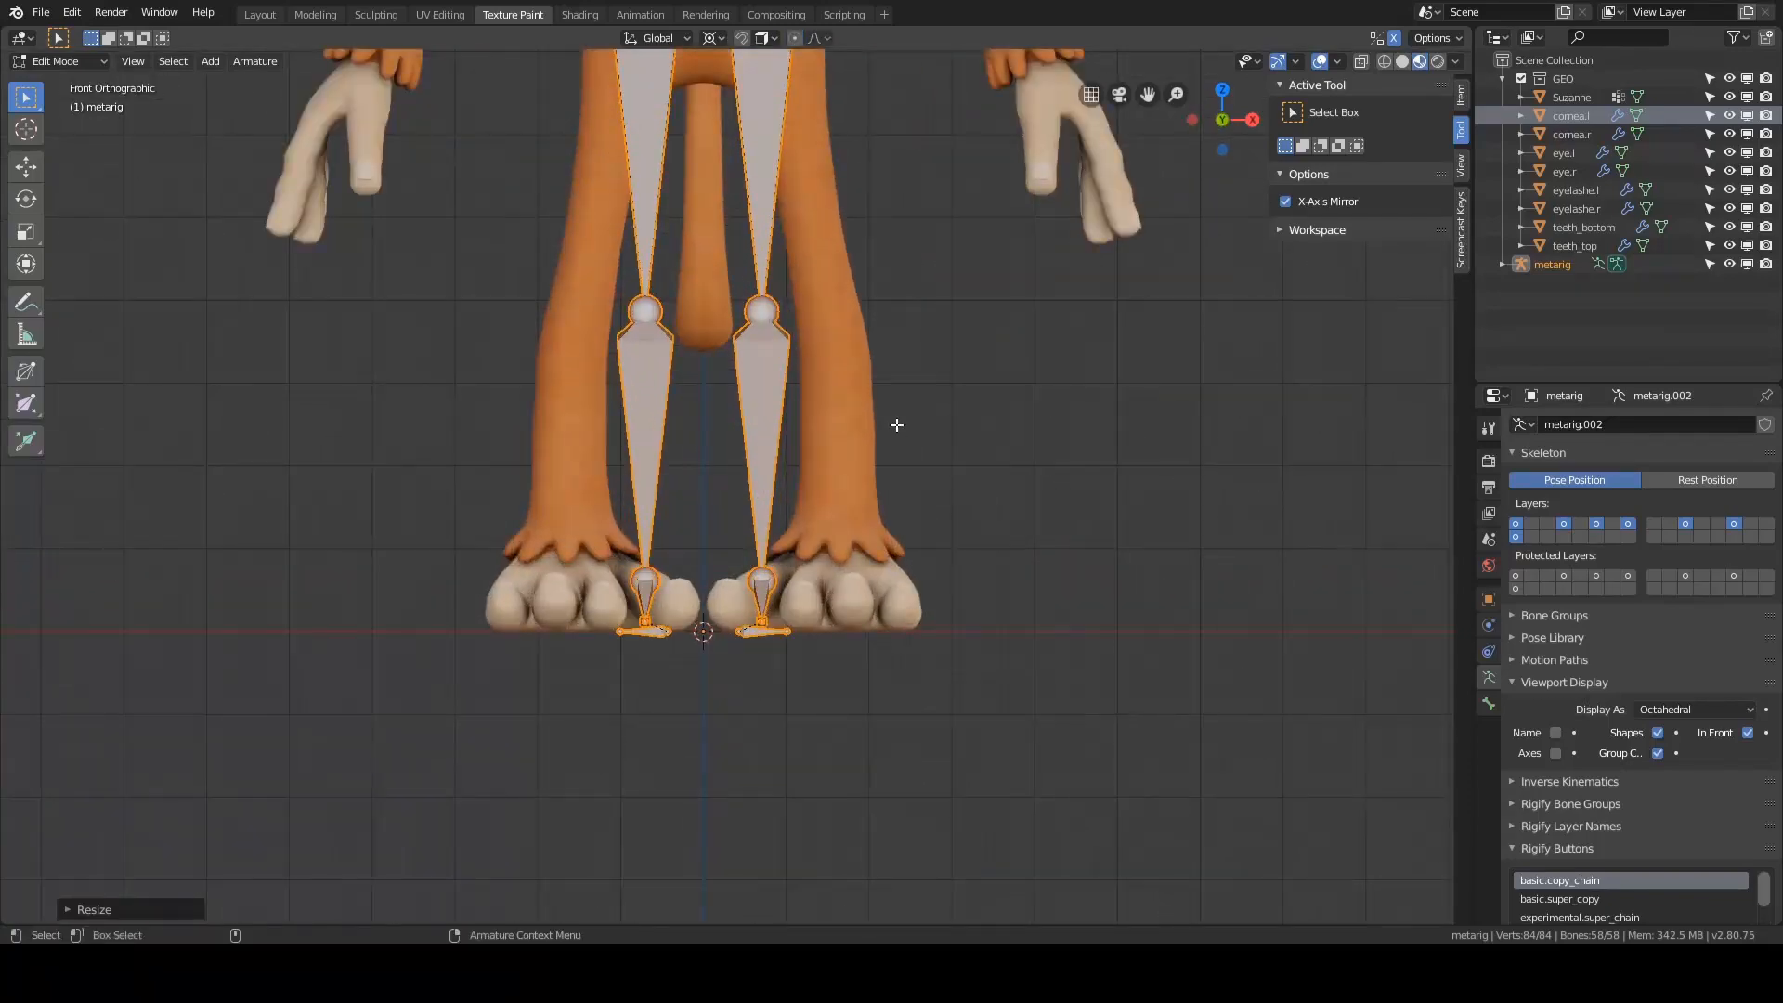
pyautogui.keyDown('alt'); pyautogui.moveTo(885, 235); pyautogui.dragTo(842, 440, button='middle'); pyautogui.keyUp('alt')
pyautogui.scroll(-2, 821, 437)
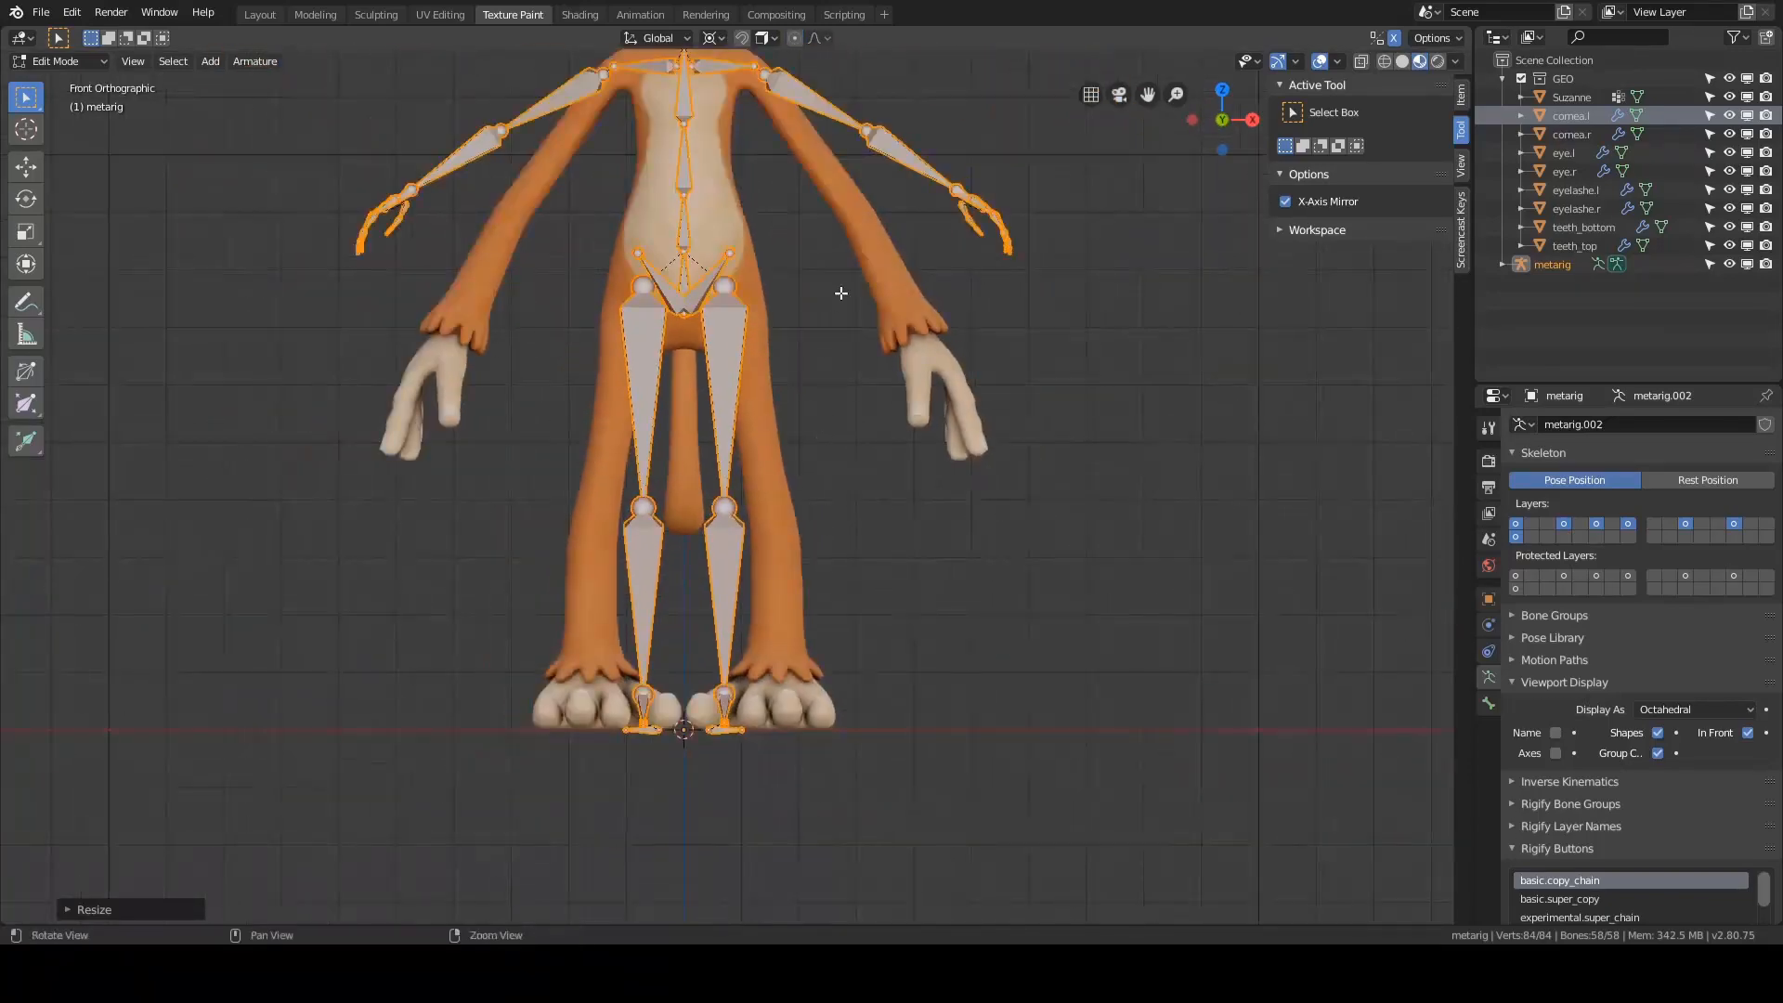
pyautogui.keyDown('alt'); pyautogui.moveTo(840, 291); pyautogui.dragTo(828, 426, button='middle'); pyautogui.keyUp('alt')
pyautogui.keyDown('alt'); pyautogui.moveTo(1077, 247); pyautogui.dragTo(971, 350); pyautogui.keyUp('alt')
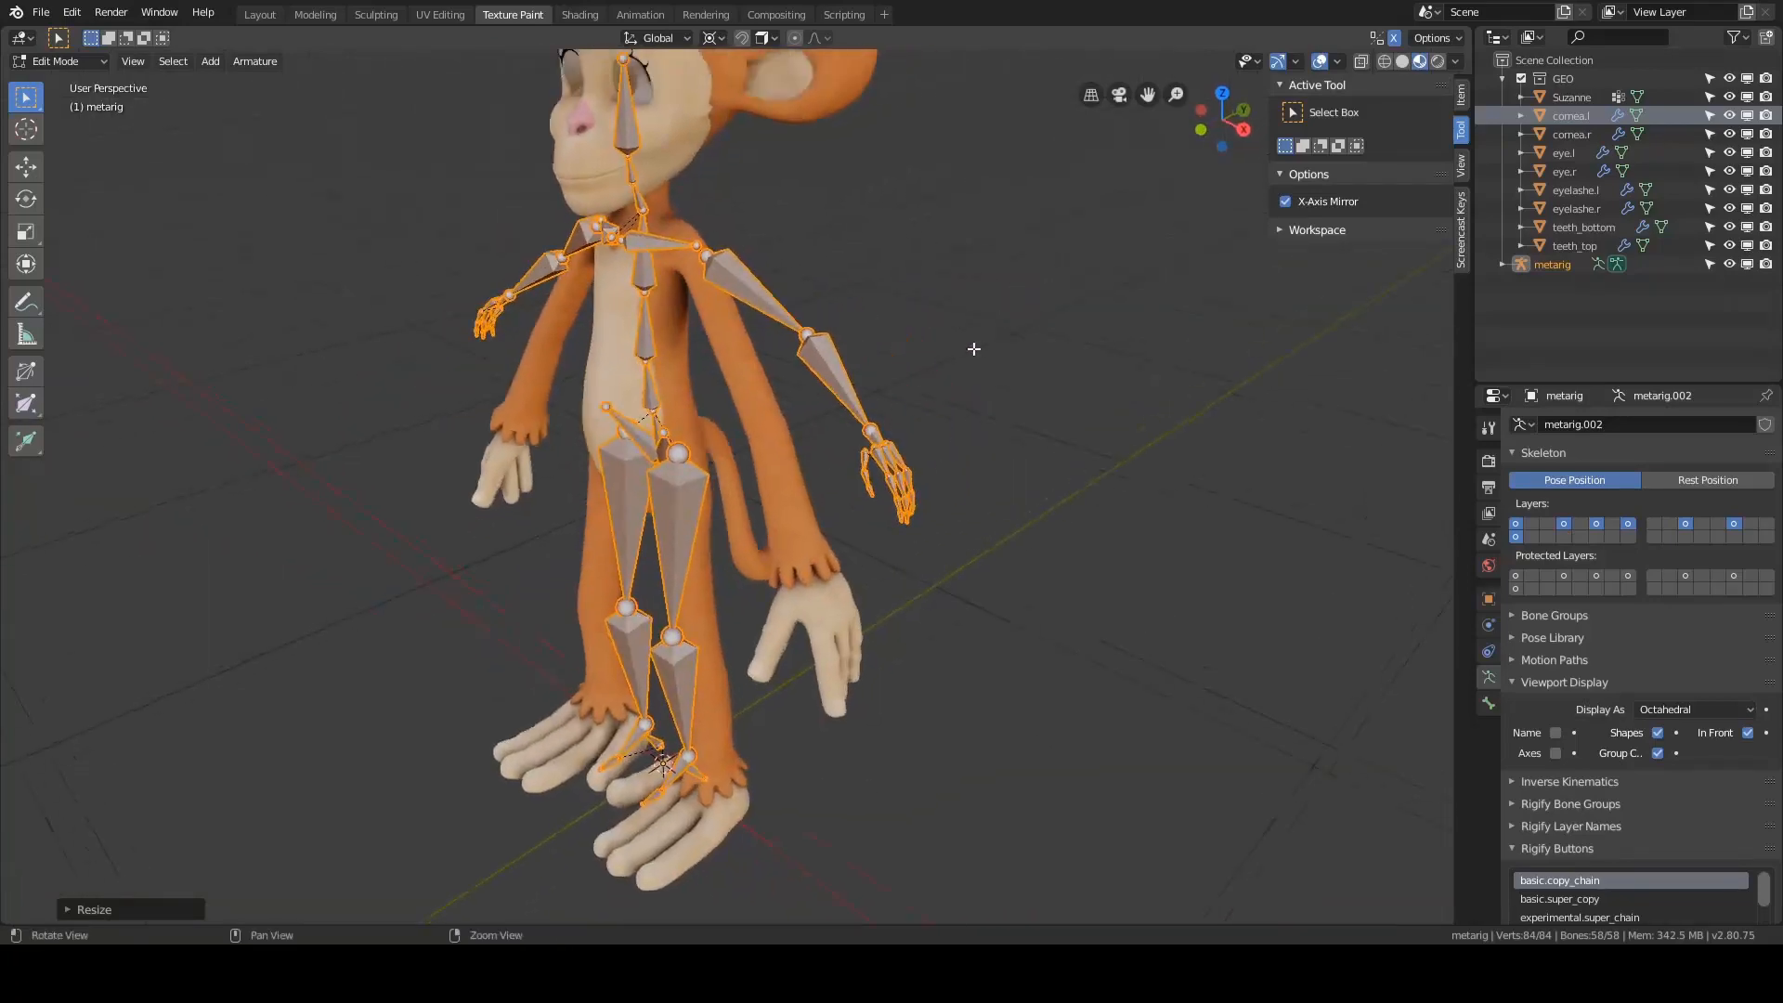
# - Frame the left hand's bones and try moving the joint between palm.01.L and the index finger
pyautogui.hotkey('alt', 'a')
pyautogui.scroll(2, 980, 360)
pyautogui.moveTo(980, 359)
pyautogui.keyDown('shift'); pyautogui.mouseDown(button='middle')
pyautogui.moveTo(907, 370)
pyautogui.moveTo(952, 368)
pyautogui.mouseUp(button='middle'); pyautogui.keyUp('shift')
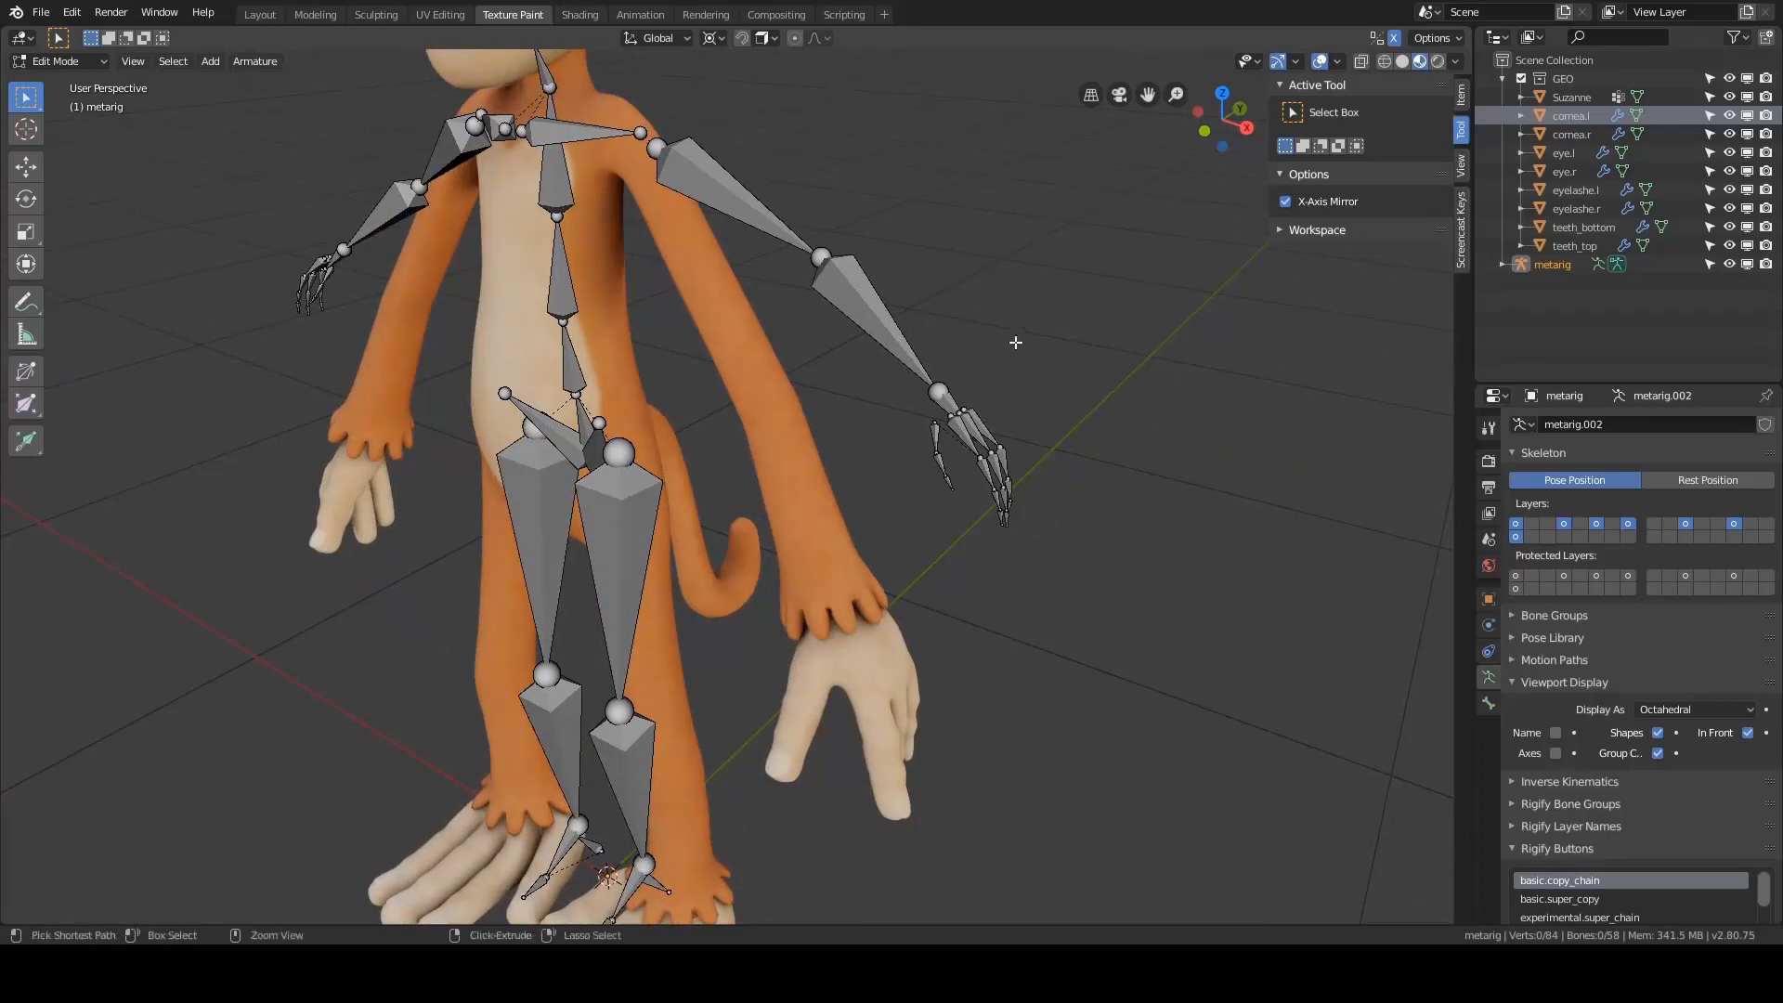
pyautogui.moveTo(1015, 342); pyautogui.dragTo(850, 529)
pyautogui.press('KP_Decimal')
pyautogui.scroll(-6, 1161, 404)
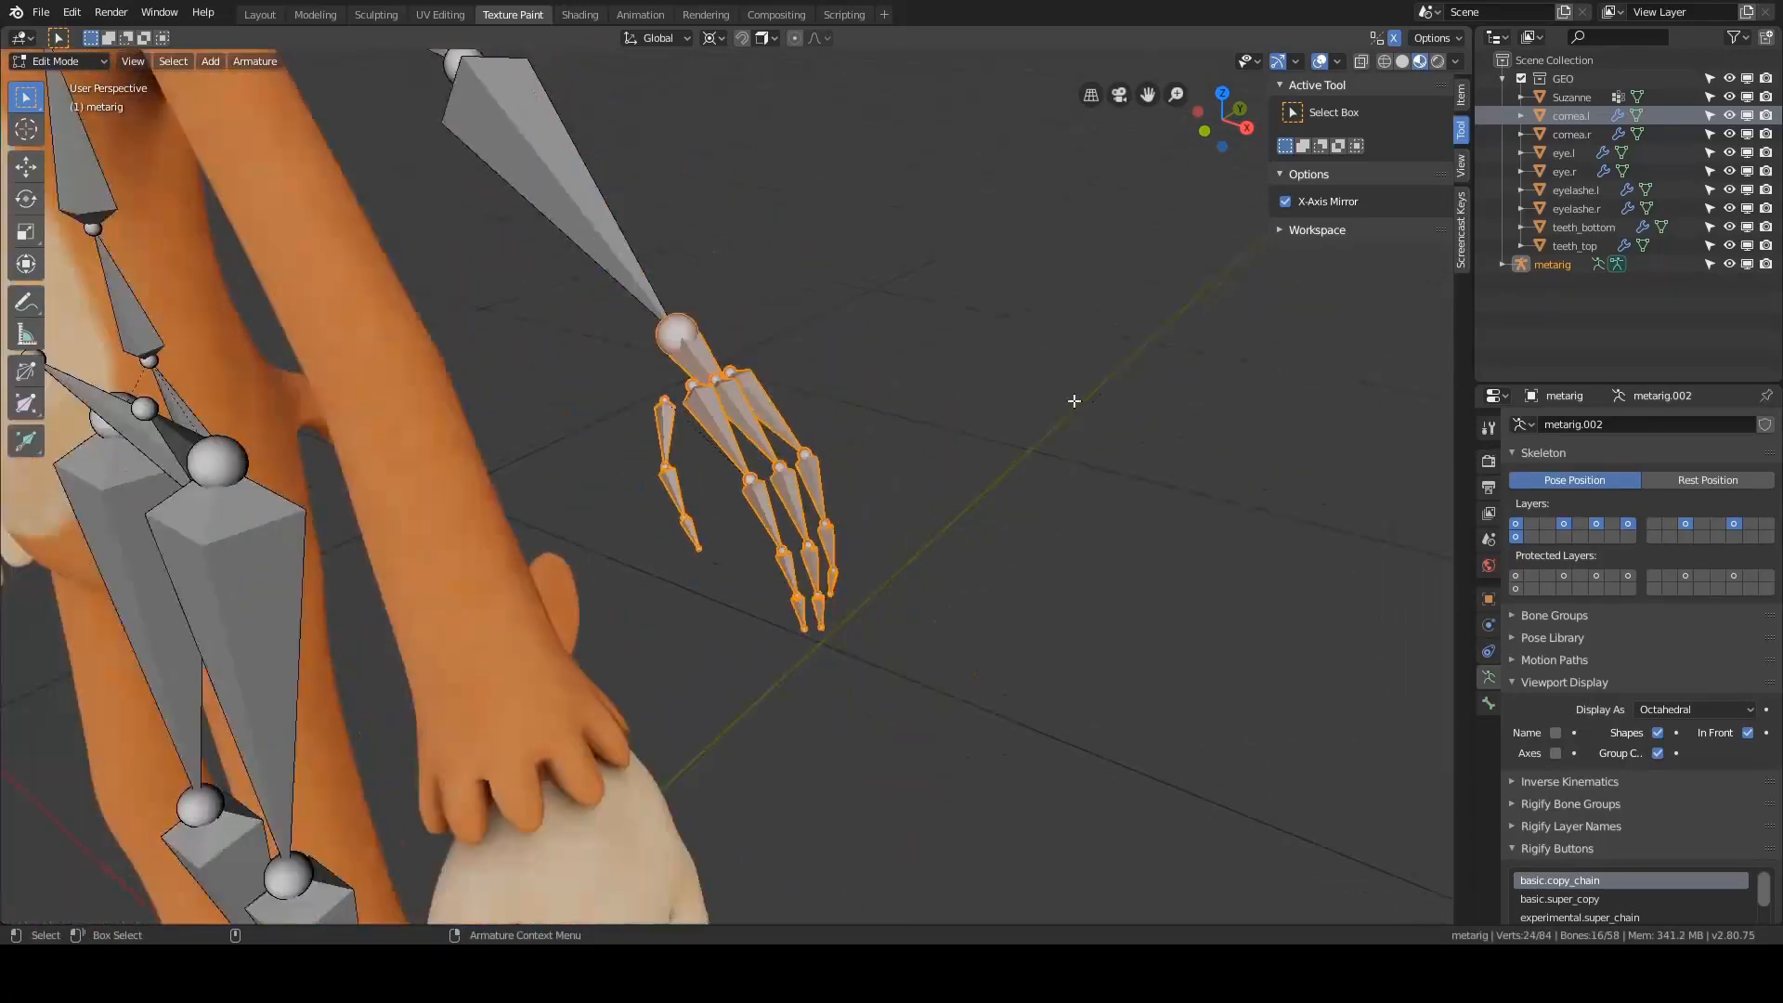
pyautogui.moveTo(1070, 402); pyautogui.dragTo(1029, 403, button='middle')
pyautogui.click(742, 482)
pyautogui.moveTo(741, 483); pyautogui.dragTo(980, 442, button='middle')
pyautogui.press('g')
pyautogui.rightClick(852, 439)
pyautogui.hotkey('alt', 'a')
# - Try moving the joint between the first and second bones of the left index finger on its own
pyautogui.scroll(2, 940, 457)
pyautogui.moveTo(822, 544); pyautogui.dragTo(833, 521, button='middle')
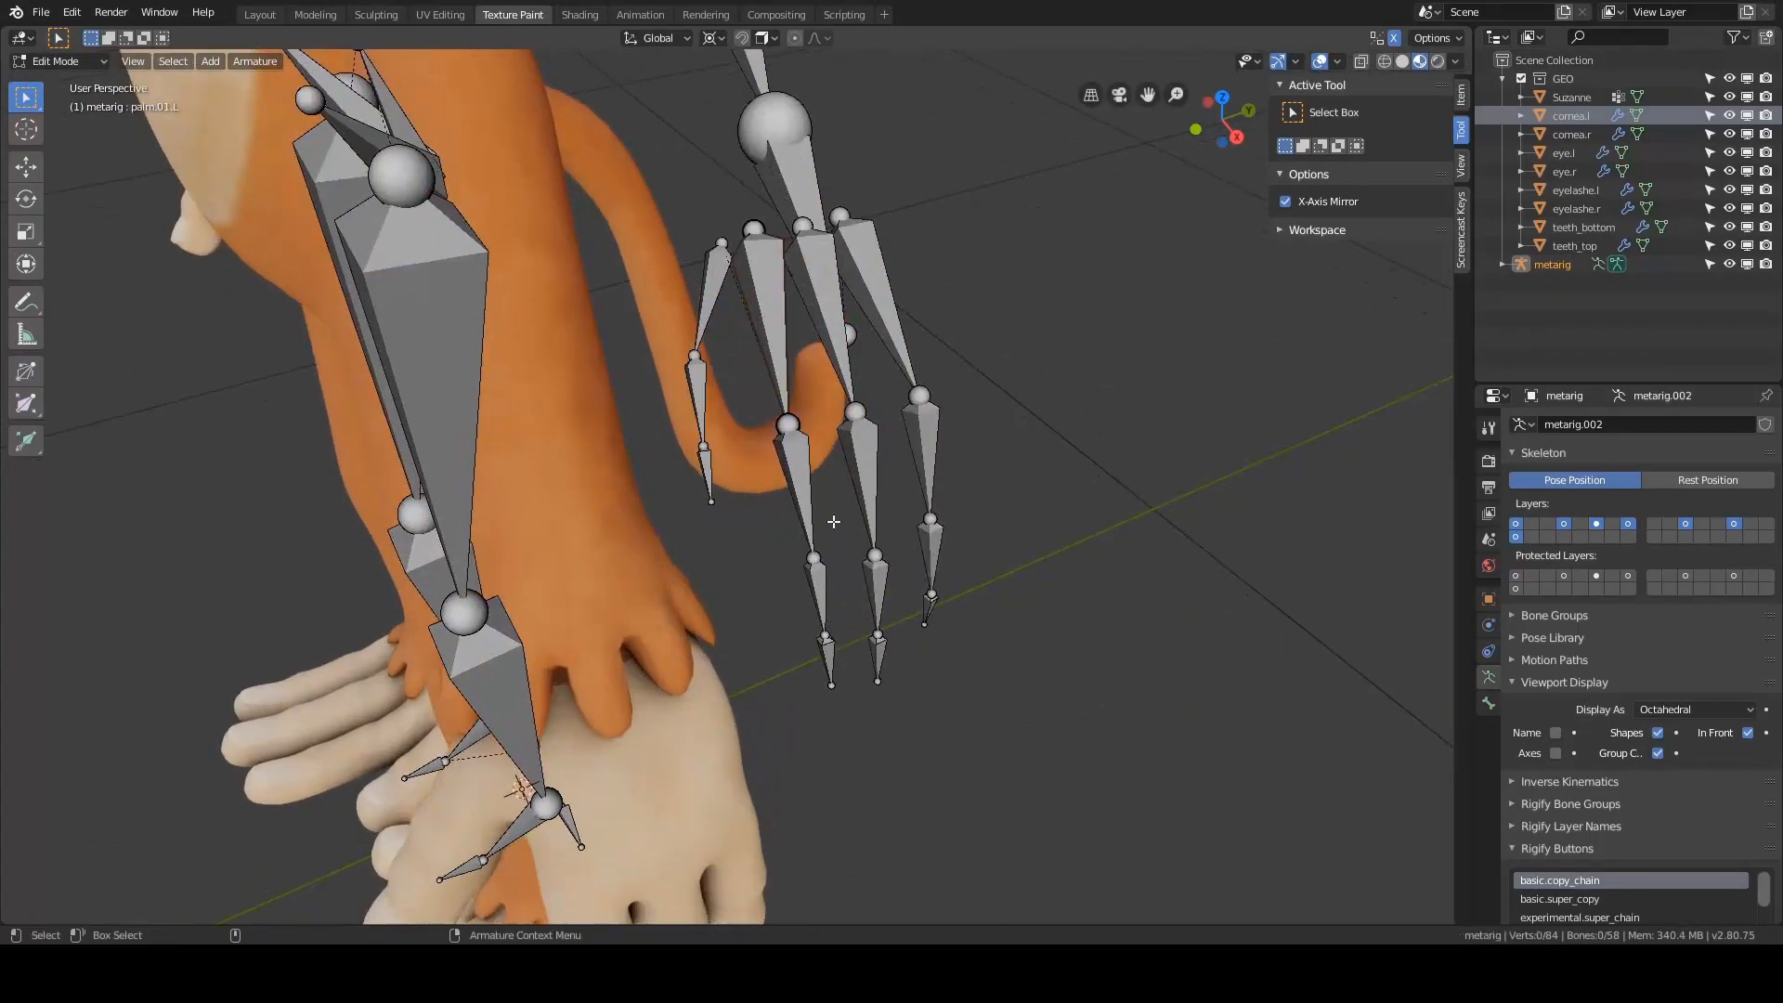
pyautogui.keyDown('alt'); pyautogui.moveTo(855, 537); pyautogui.dragTo(857, 515); pyautogui.keyUp('alt')
pyautogui.press('g')
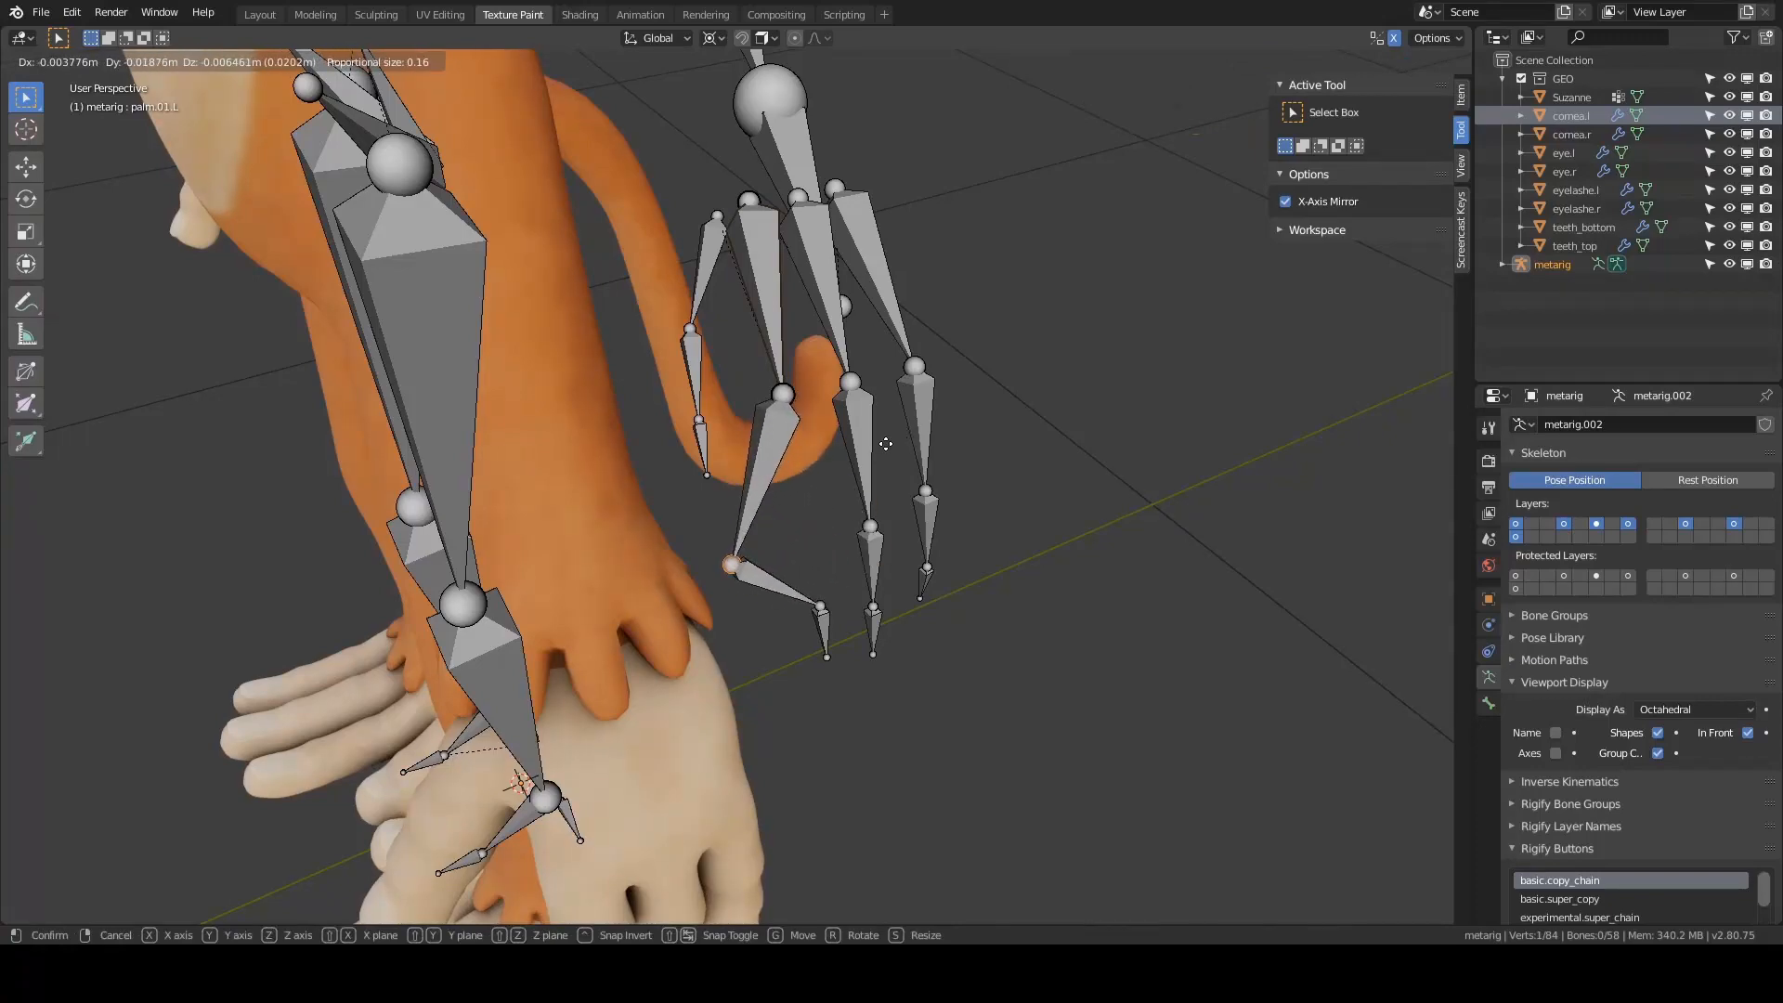
pyautogui.click(885, 444)
pyautogui.moveTo(886, 443); pyautogui.dragTo(911, 499, button='middle')
pyautogui.scroll(2, 920, 382)
pyautogui.moveTo(915, 400); pyautogui.dragTo(1241, 559, button='middle')
pyautogui.scroll(-9, 999, 501)
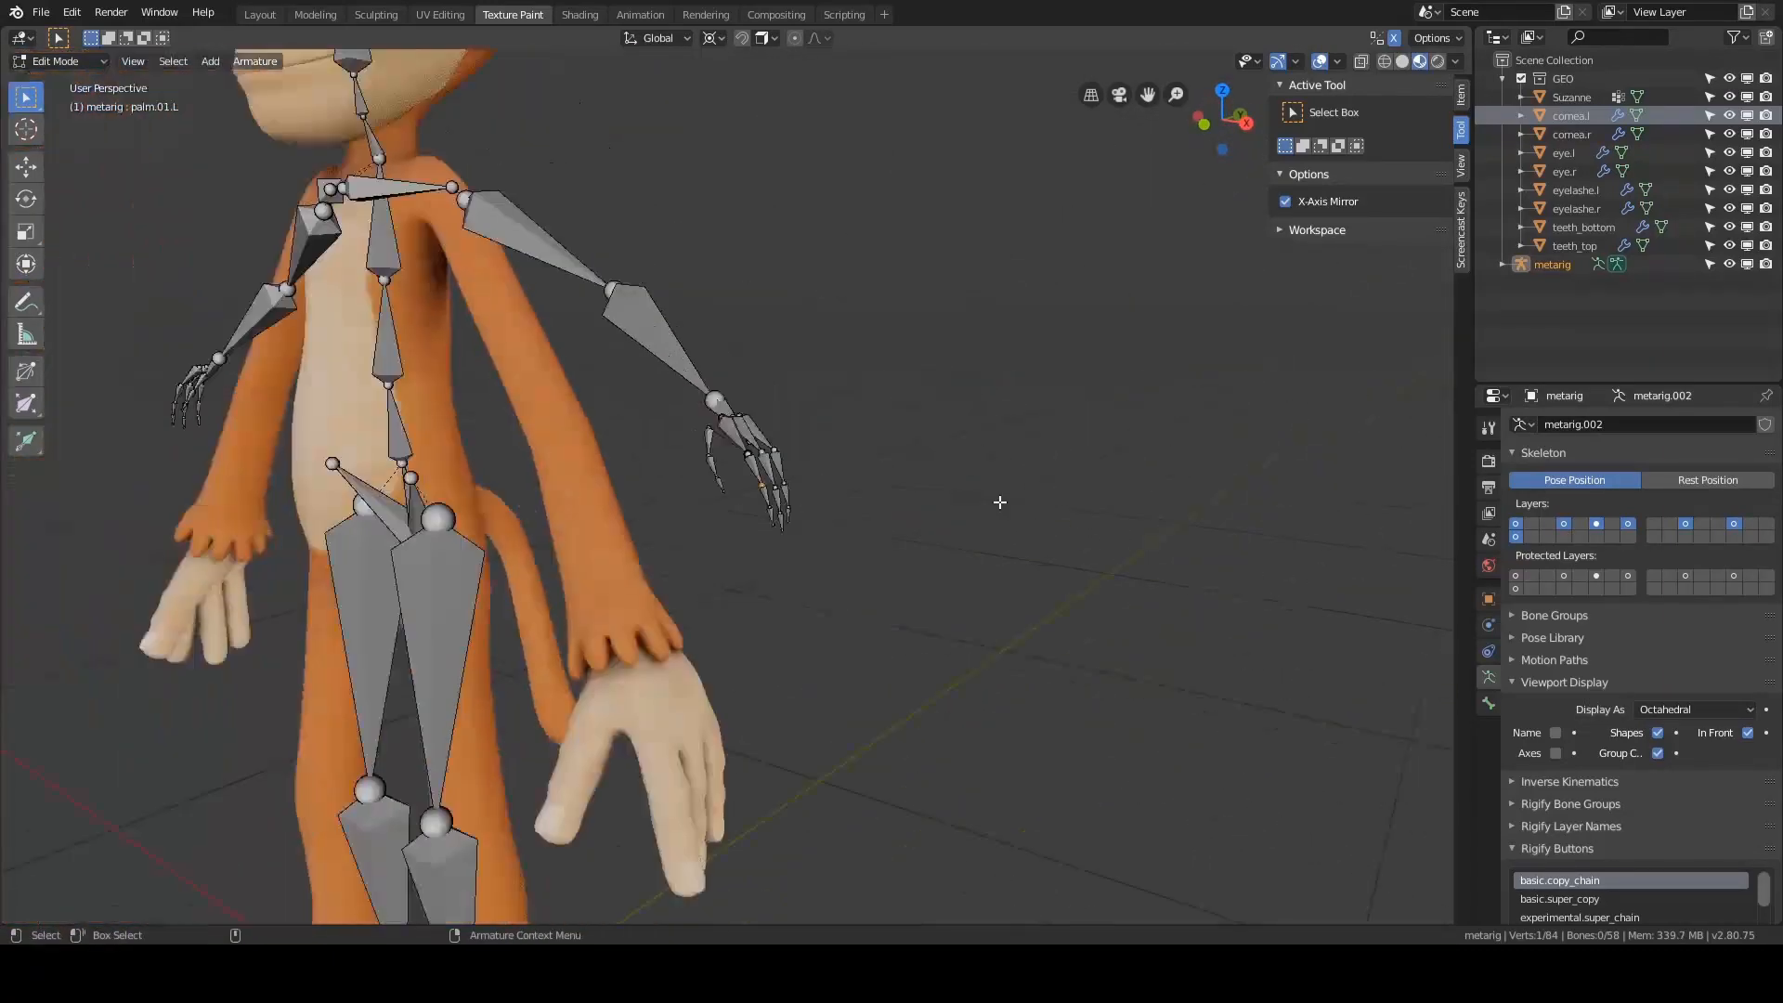
# - Select the three bones of the left index finger, f_index.01.L to f_index.03.L, and try moving them together
pyautogui.moveTo(445, 381); pyautogui.dragTo(535, 323, button='middle')
pyautogui.scroll(-4, 743, 393)
pyautogui.keyDown('alt'); pyautogui.moveTo(933, 422); pyautogui.dragTo(761, 437); pyautogui.keyUp('alt')
pyautogui.scroll(4, 847, 434)
pyautogui.scroll(2, 880, 425)
pyautogui.moveTo(880, 424)
pyautogui.keyDown('alt'); pyautogui.mouseDown()
pyautogui.moveTo(851, 447)
pyautogui.moveTo(886, 453)
pyautogui.mouseUp(); pyautogui.keyUp('alt')
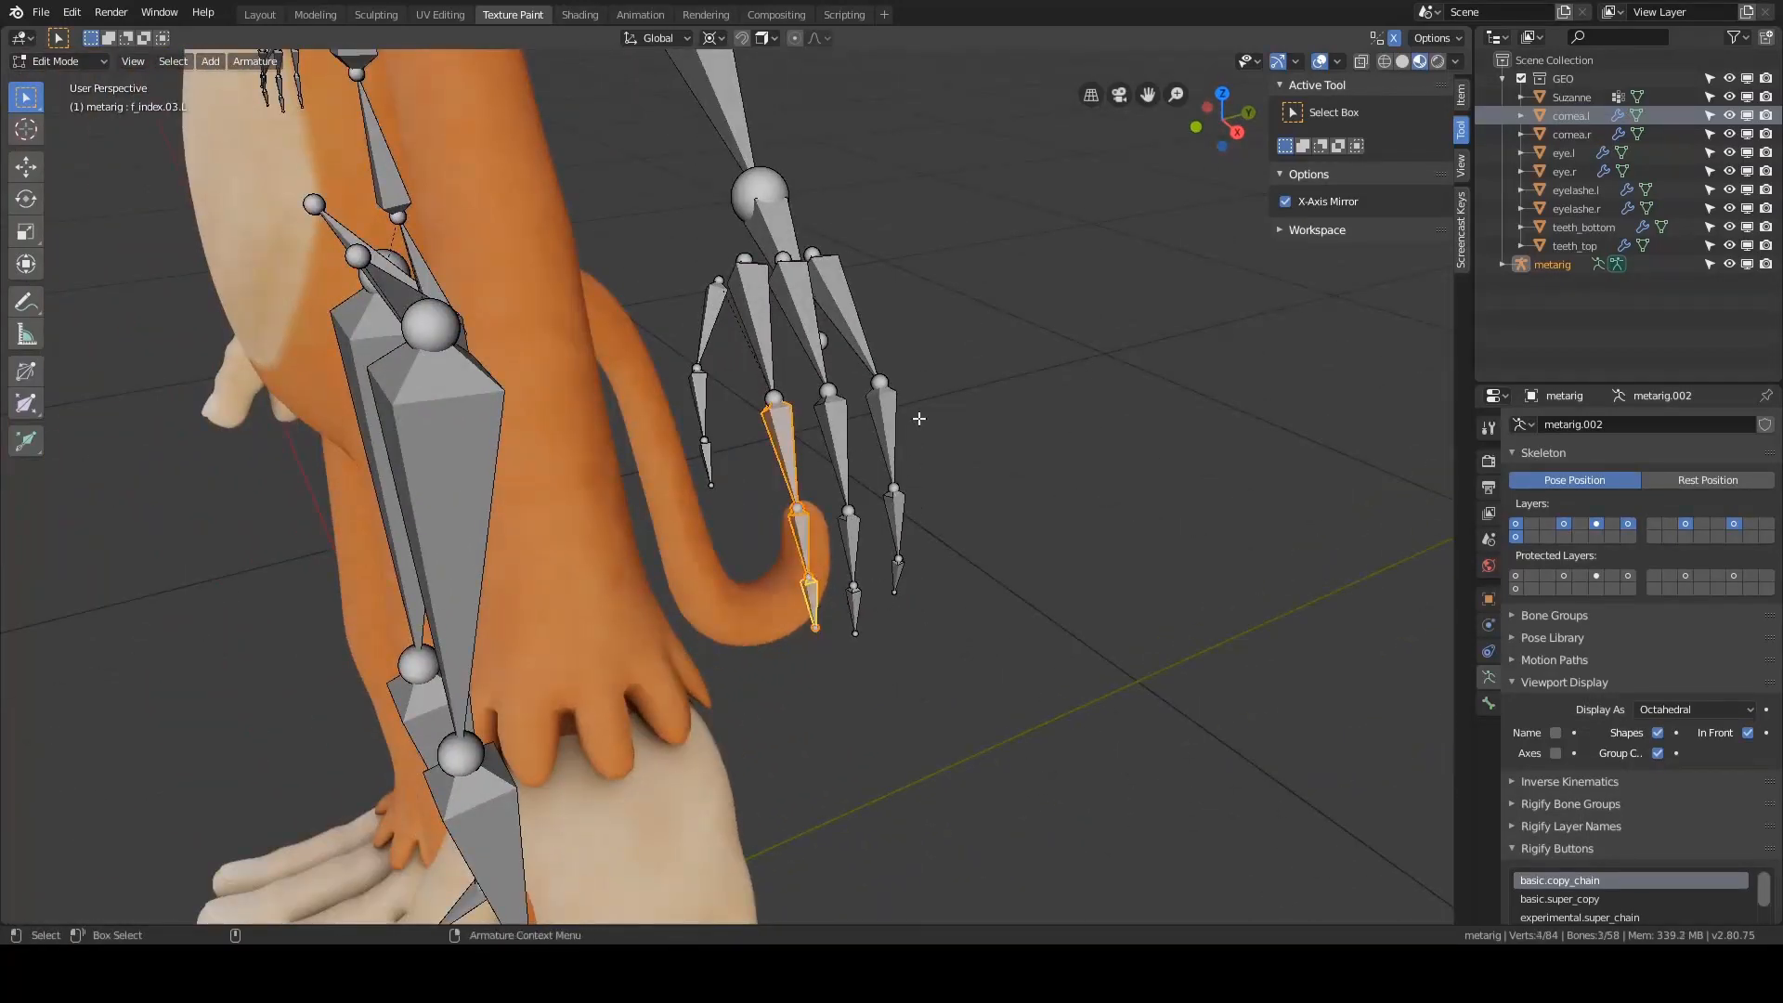
pyautogui.press('g')
pyautogui.rightClick(916, 427)
# - Set the pivot point to Individual Origins and try rotating the selected left index finger bones
pyautogui.scroll(-1, 915, 426)
pyautogui.press(',')
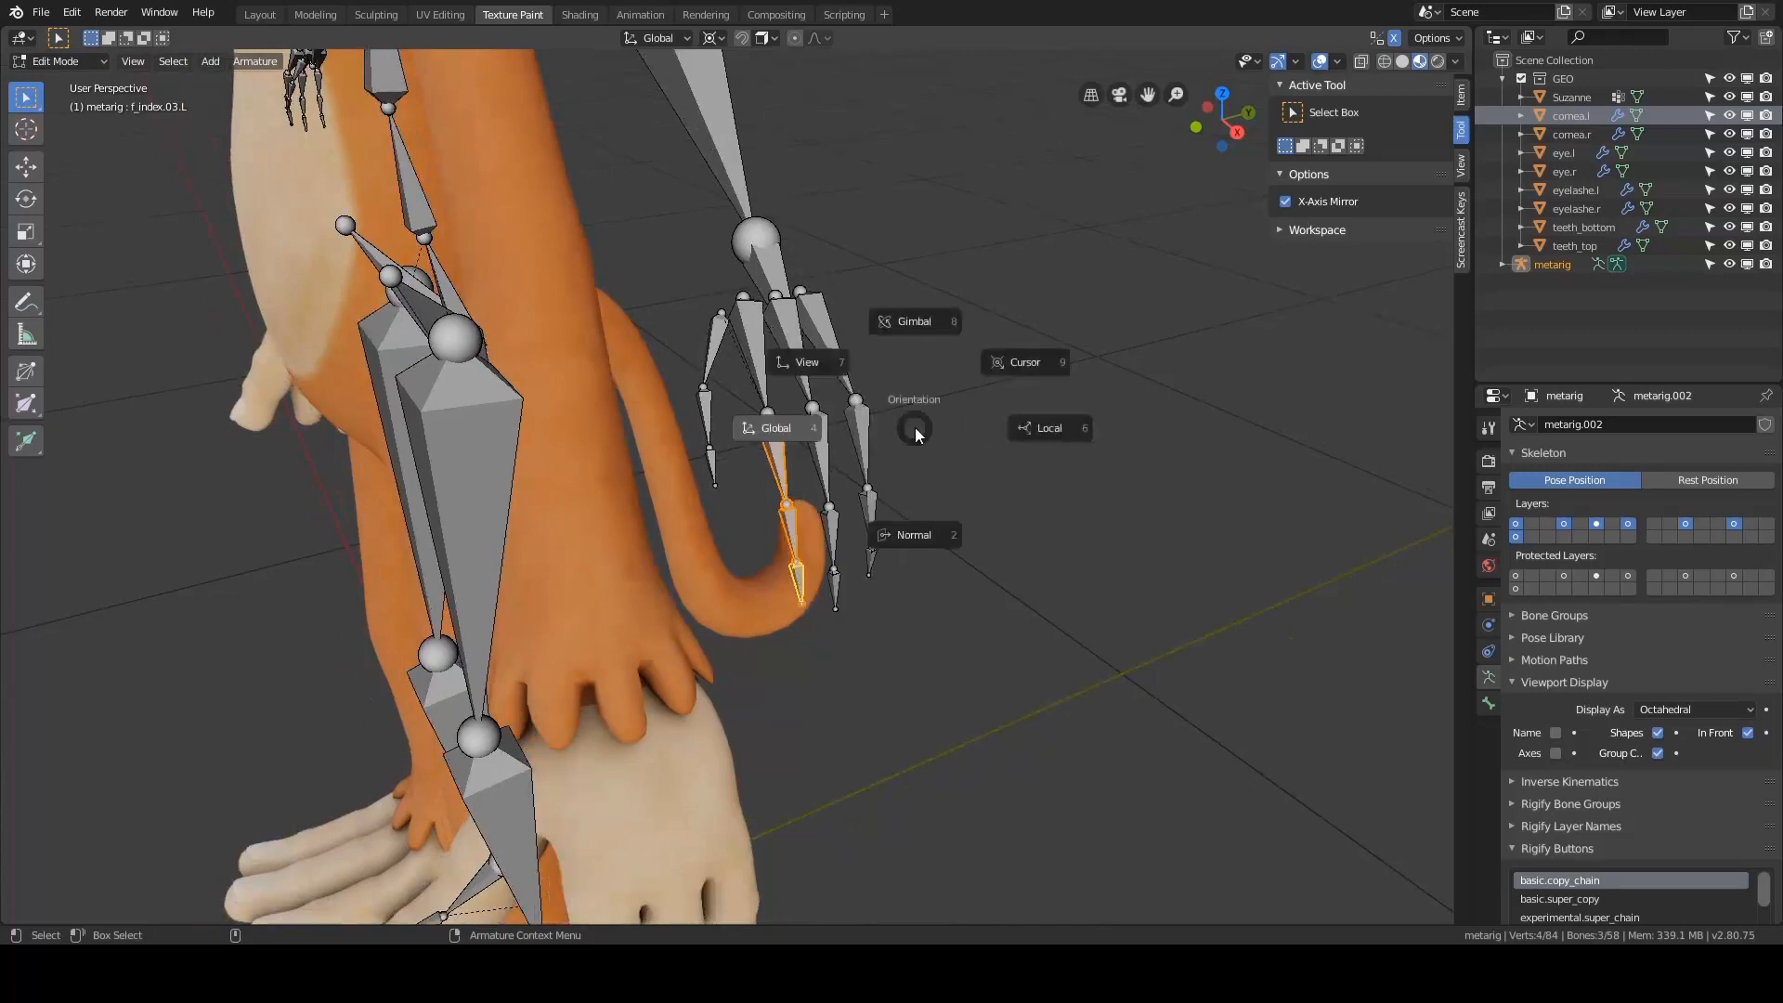
pyautogui.press('Escape')
pyautogui.press('.')
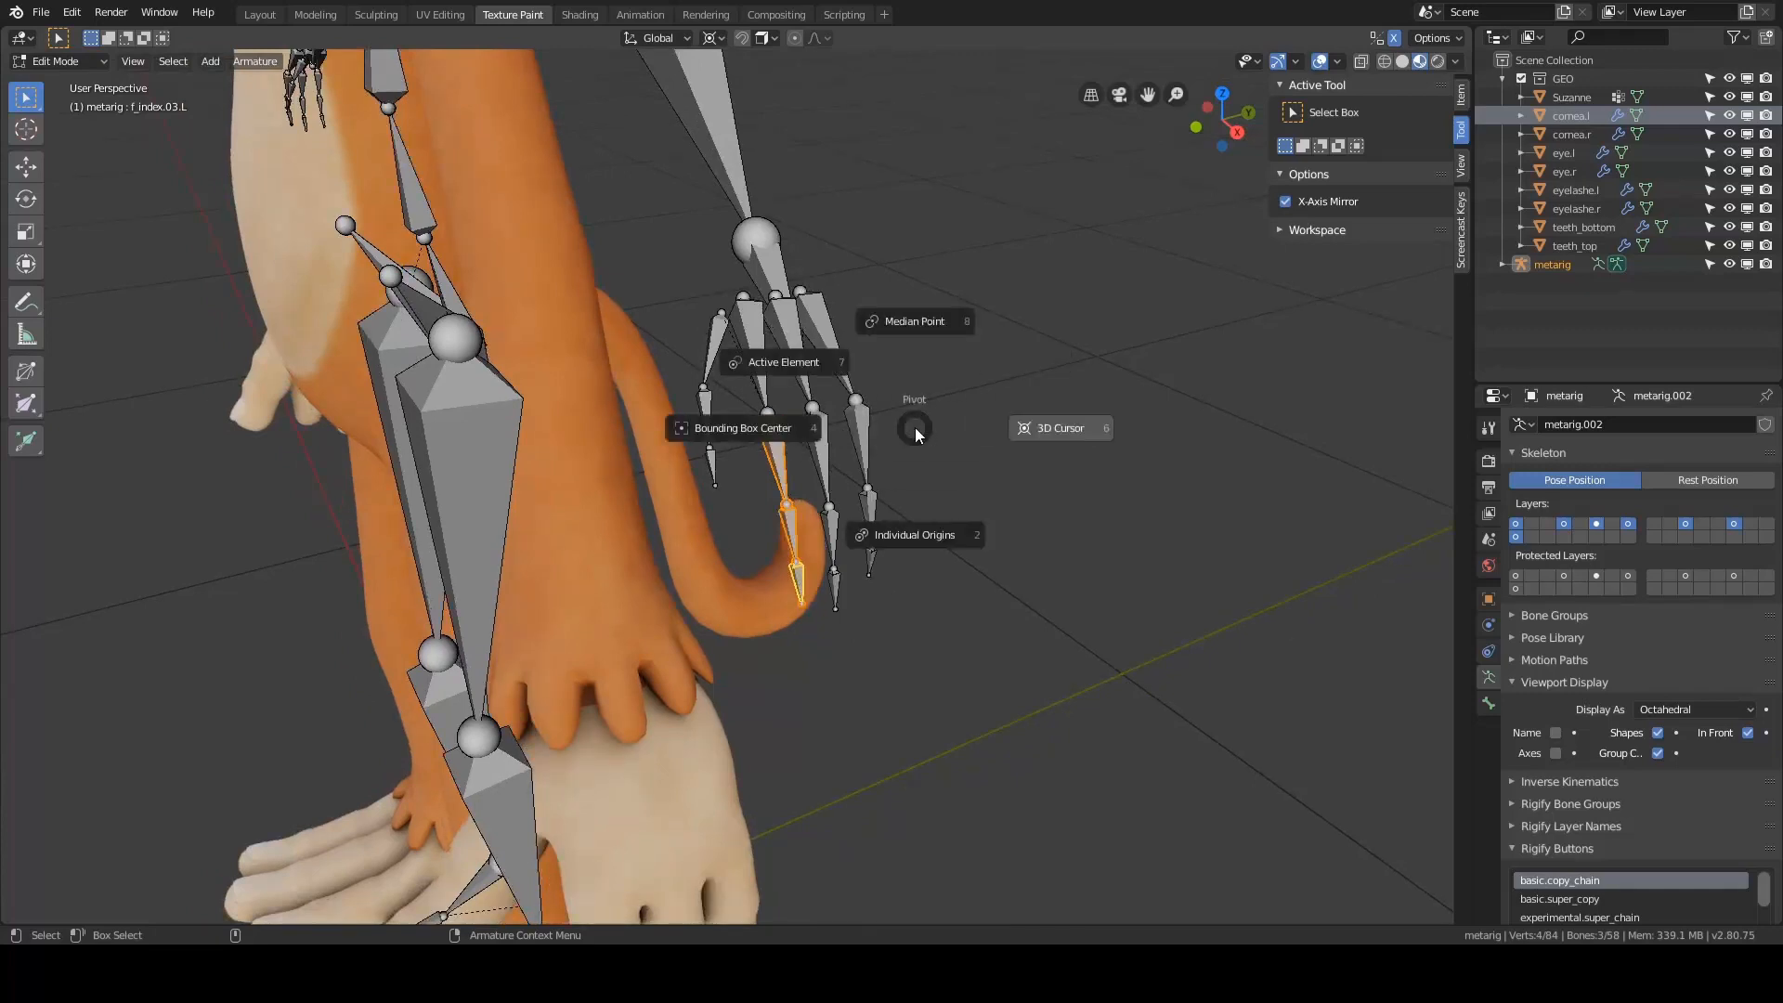
pyautogui.click(888, 546)
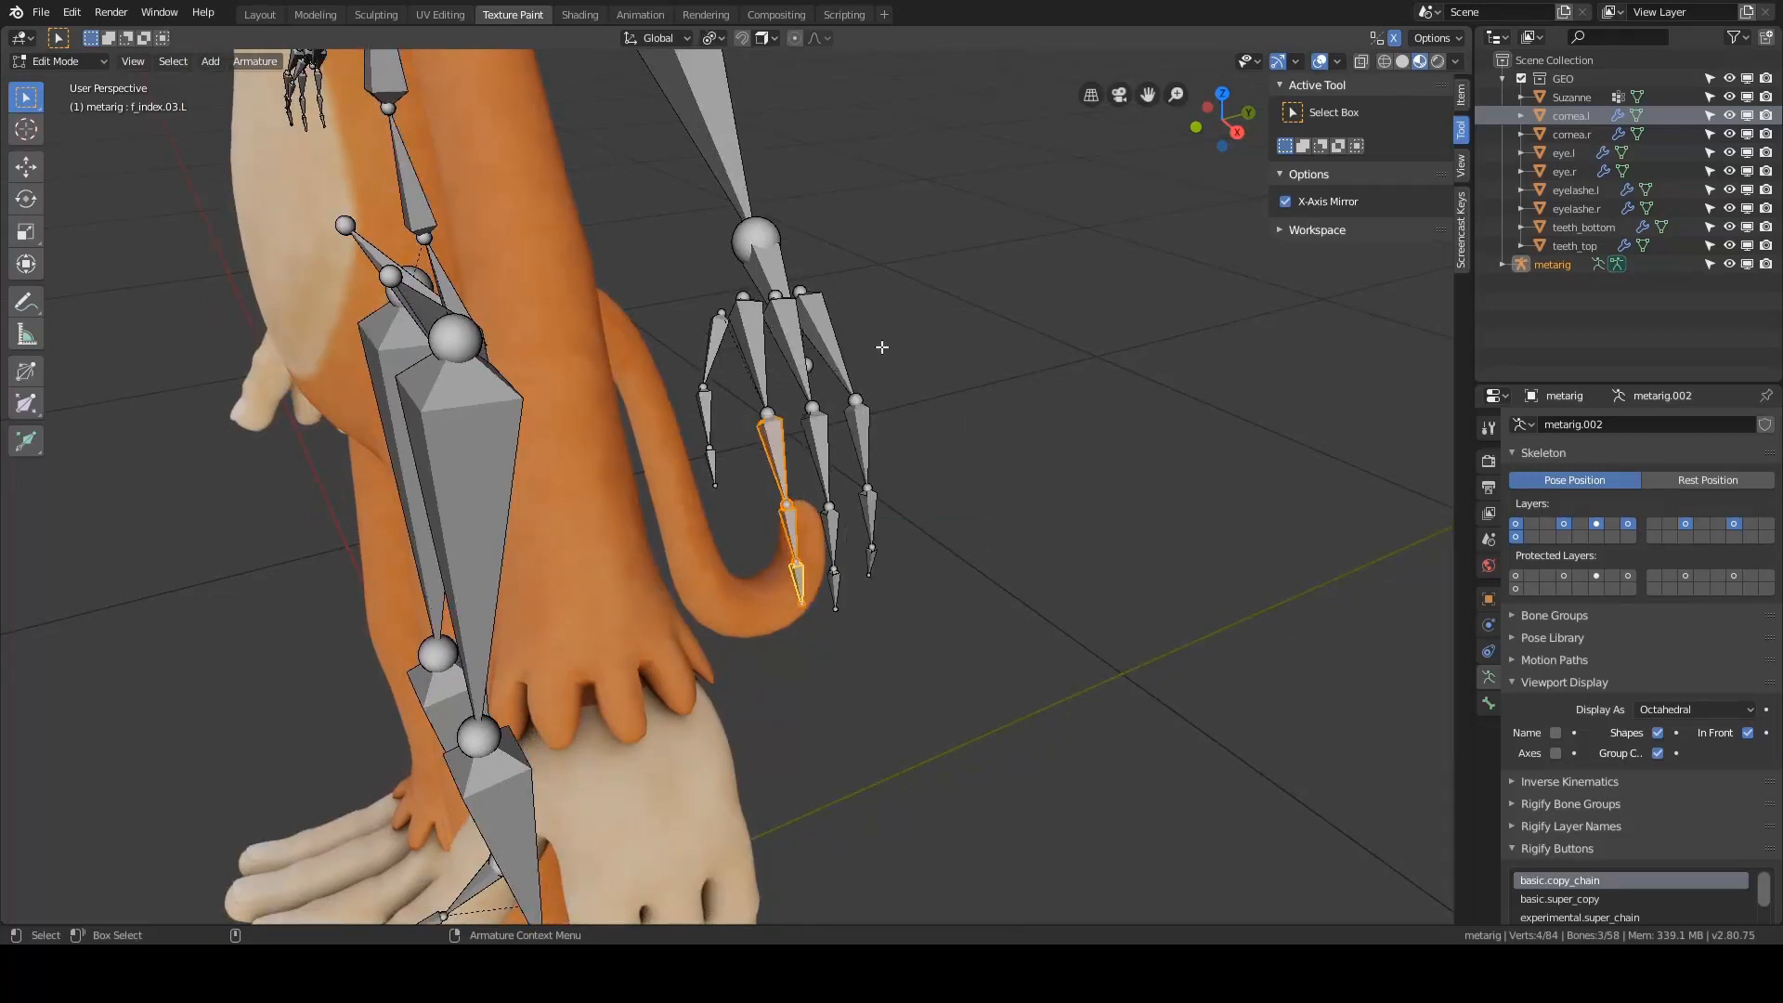
pyautogui.press('r')
pyautogui.rightClick(891, 390)
# - Compare the monkey's left hand with the rig's hand, and rotate only the f_index.01.L bone slightly
pyautogui.moveTo(882, 427); pyautogui.dragTo(970, 367, button='middle')
pyautogui.moveTo(801, 409); pyautogui.dragTo(730, 474, button='middle')
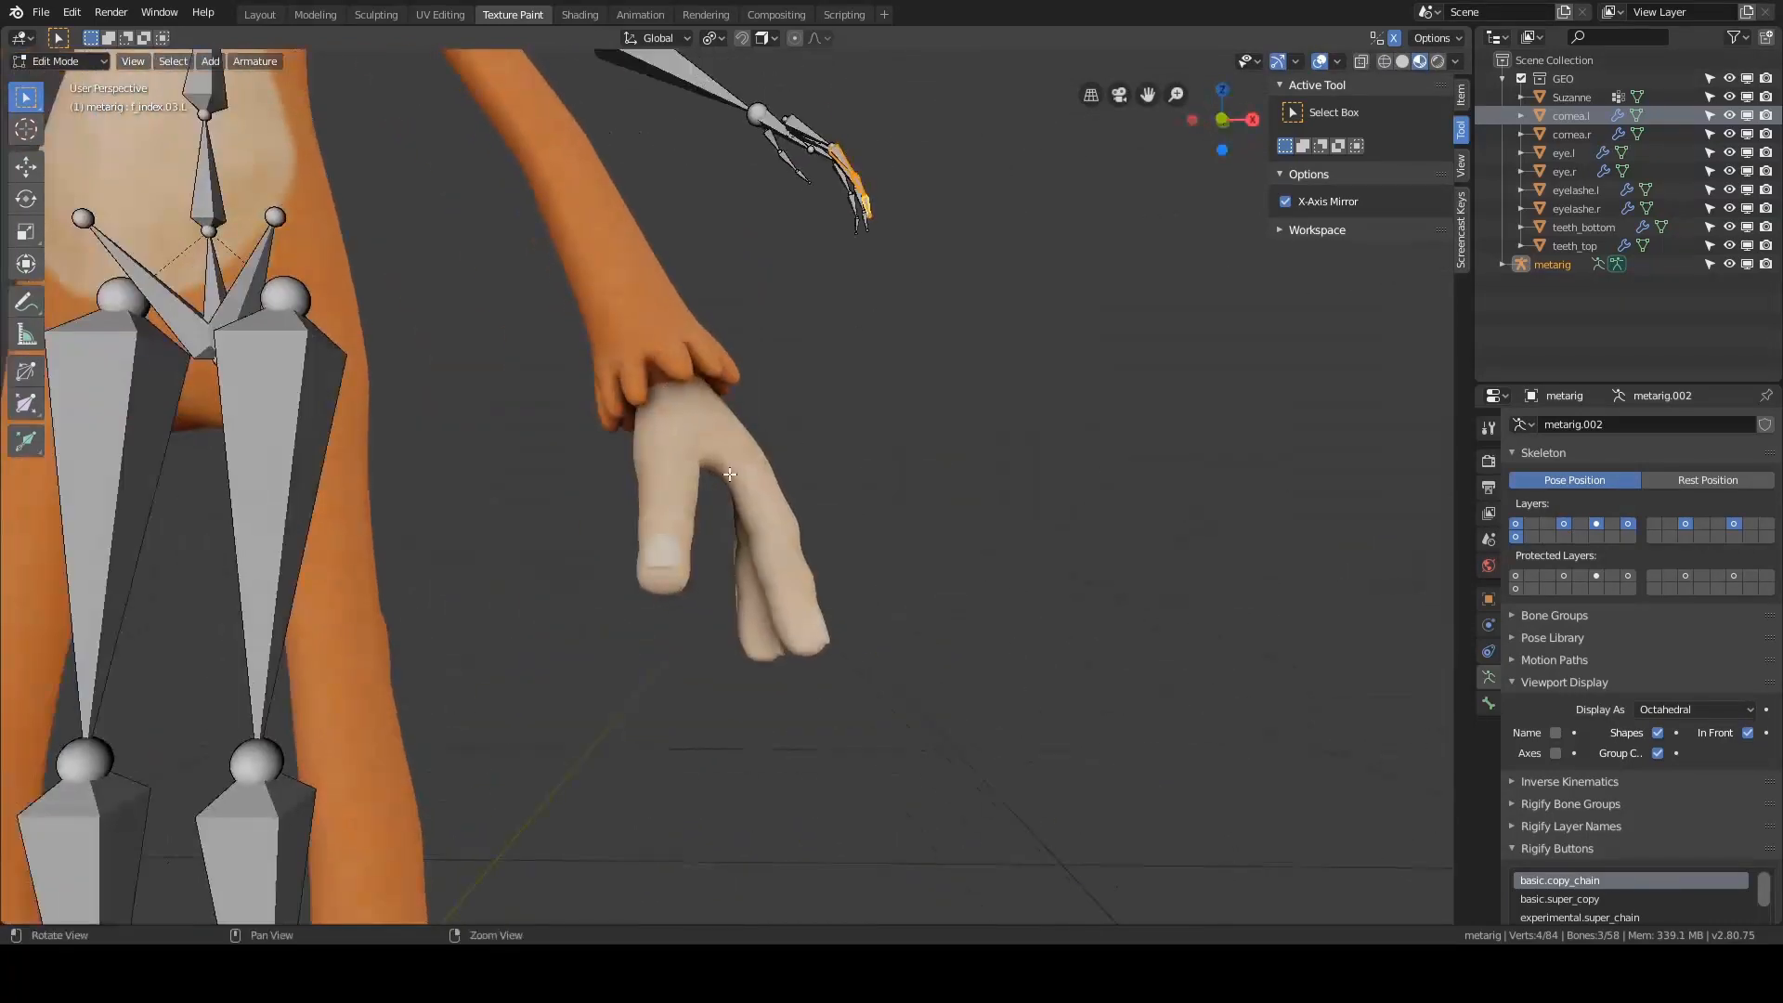
pyautogui.moveTo(658, 591); pyautogui.dragTo(732, 509, button='middle')
pyautogui.moveTo(586, 519); pyautogui.dragTo(826, 444, button='middle')
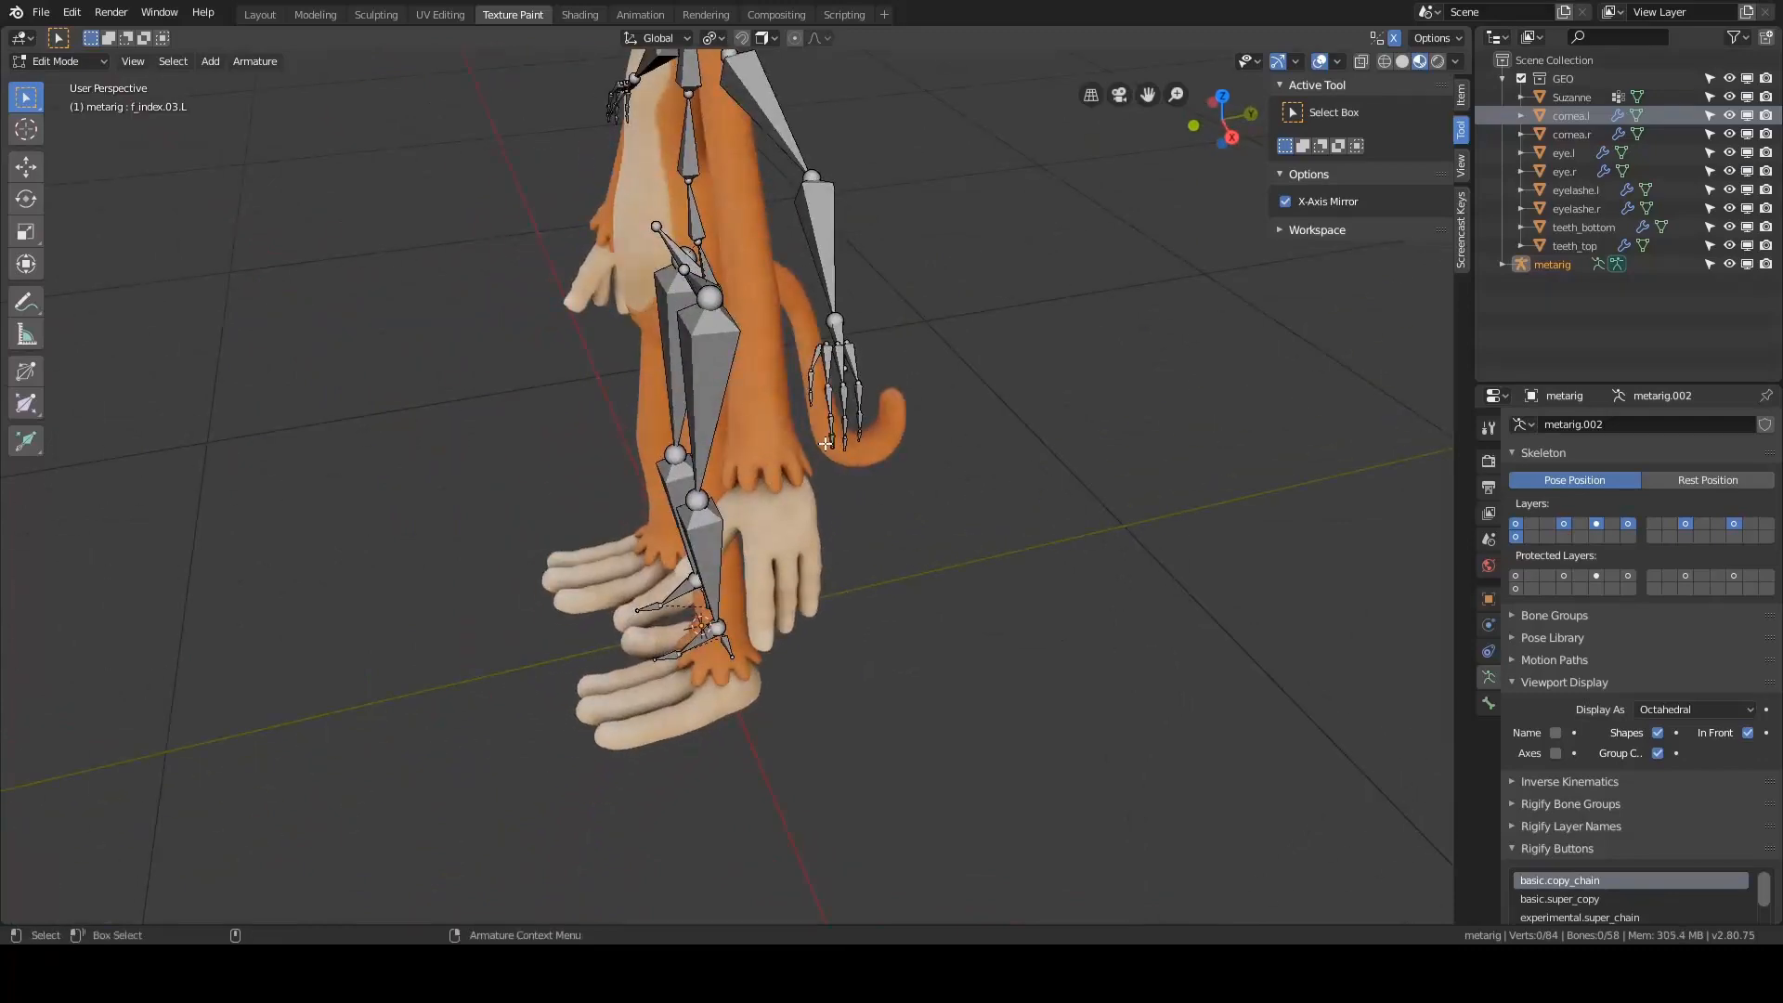
pyautogui.keyDown('alt'); pyautogui.moveTo(706, 456); pyautogui.dragTo(768, 472); pyautogui.keyUp('alt')
pyautogui.keyDown('alt'); pyautogui.moveTo(768, 472); pyautogui.dragTo(849, 479, button='right'); pyautogui.keyUp('alt')
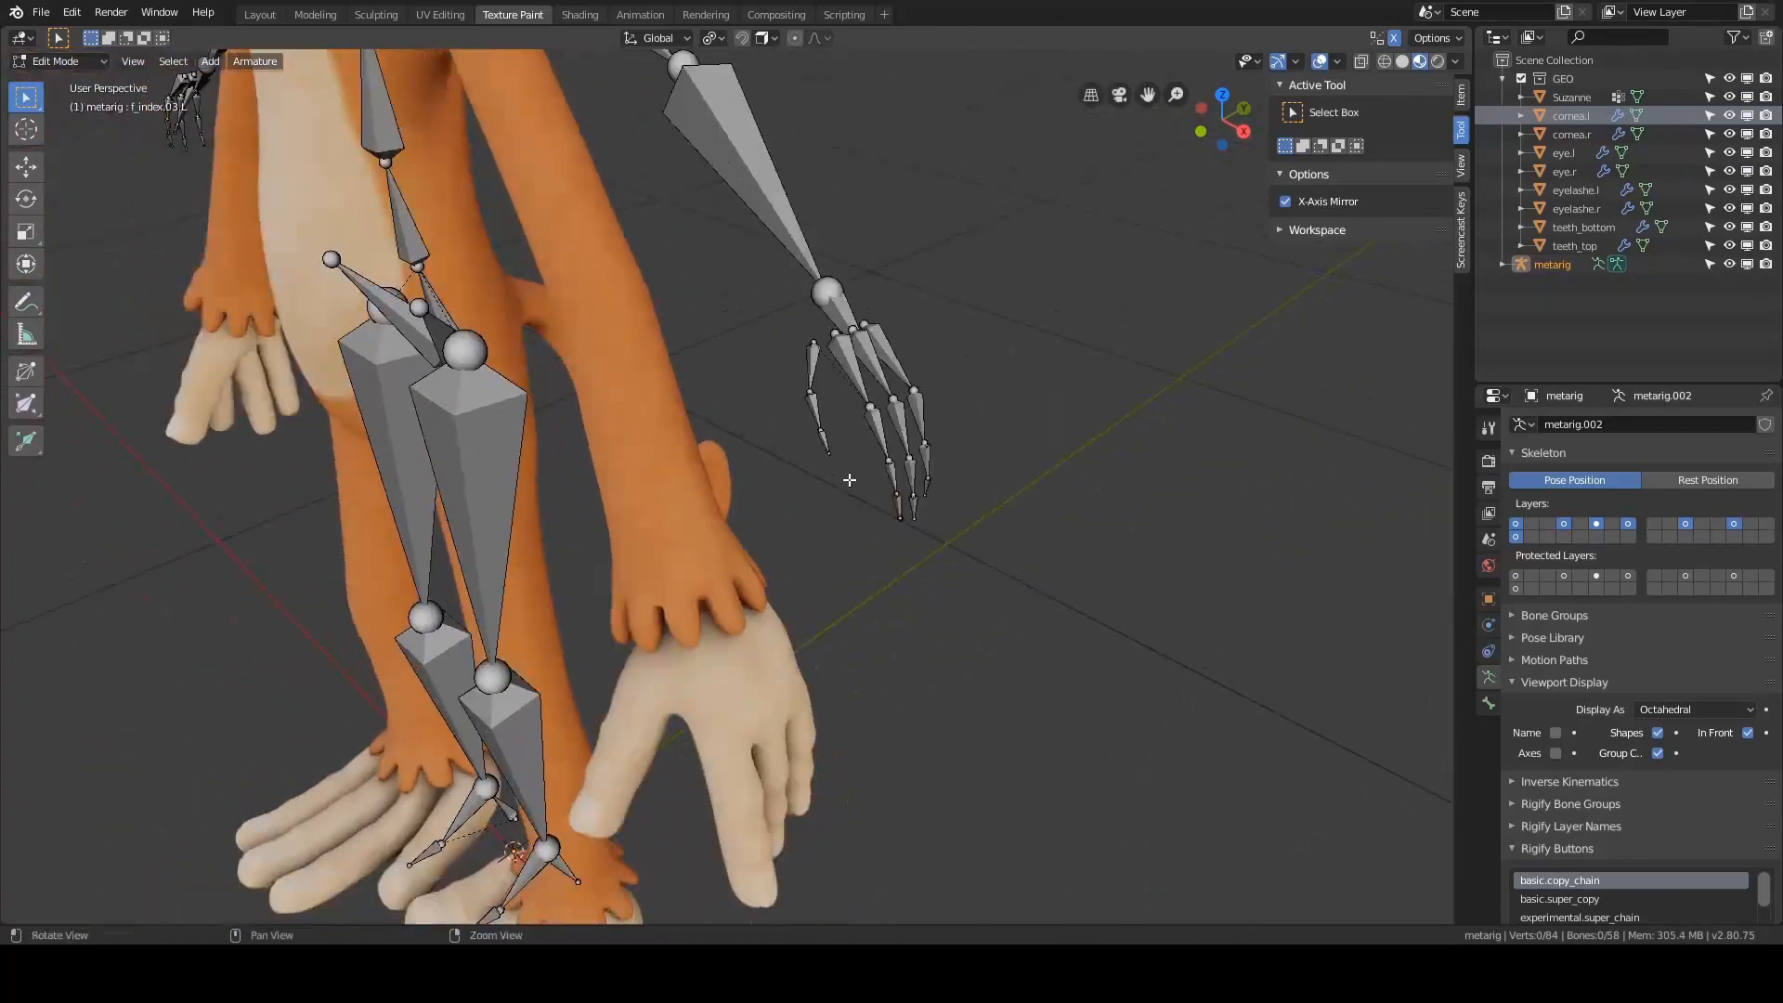
pyautogui.moveTo(971, 405); pyautogui.dragTo(956, 433, button='middle')
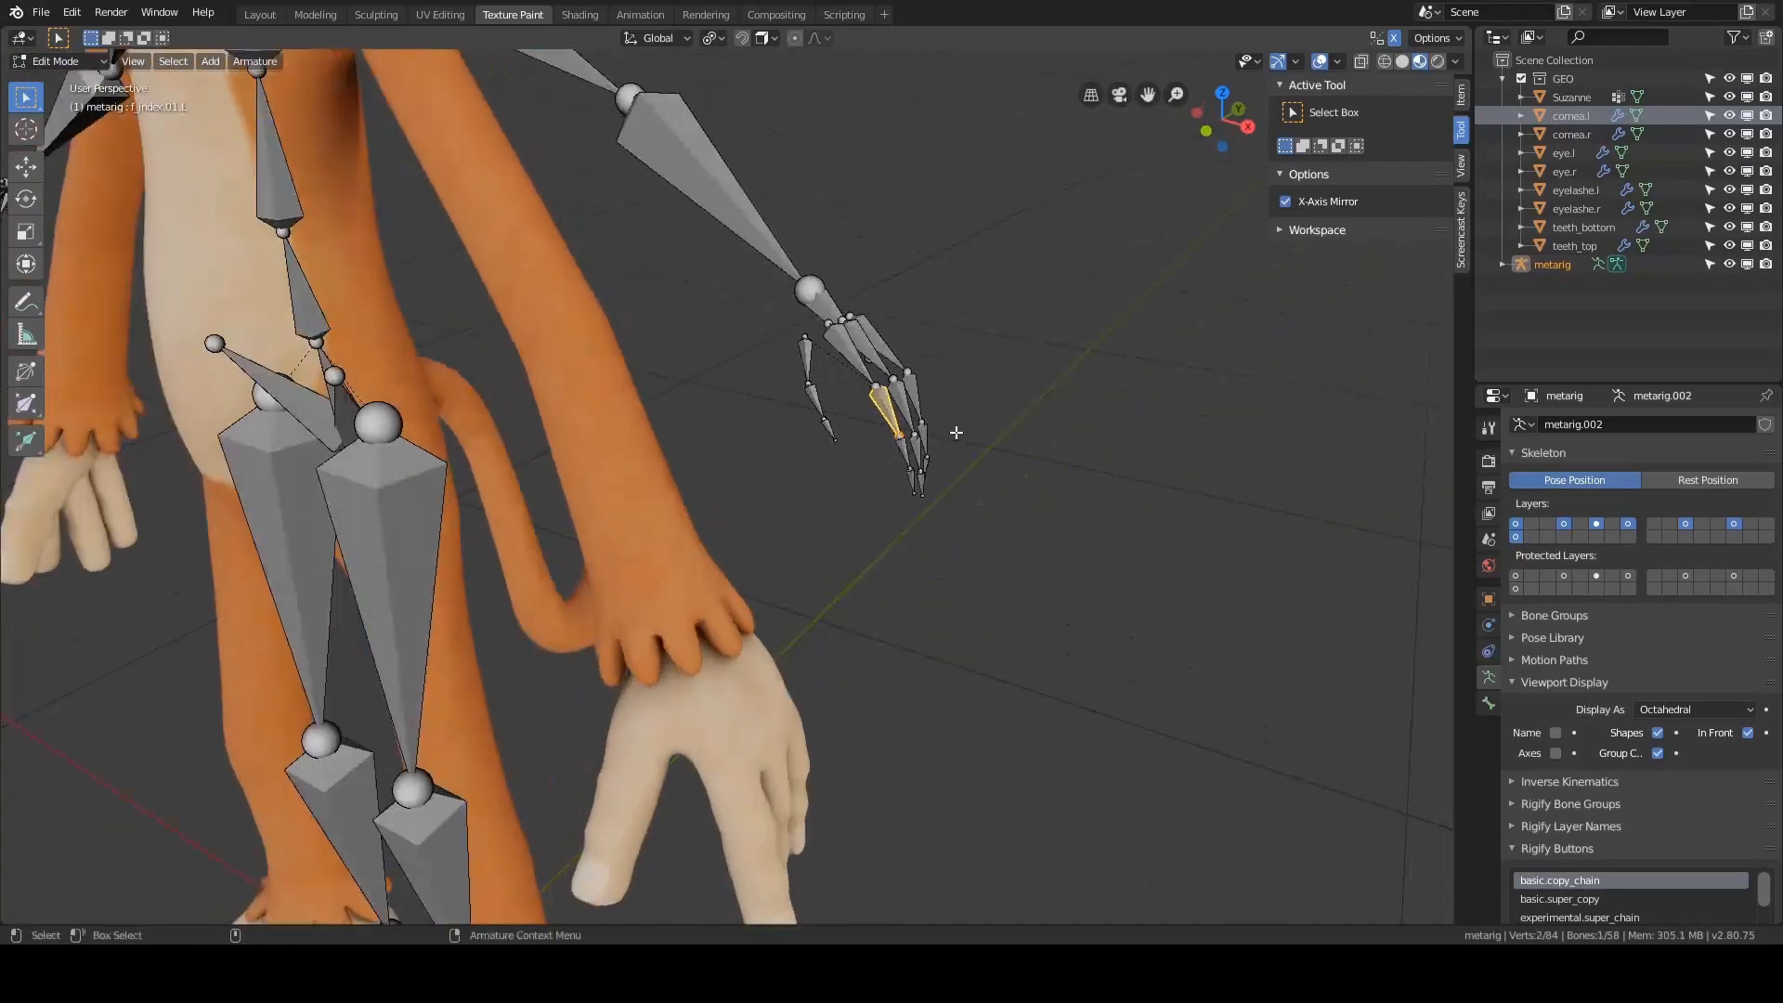
pyautogui.press('g')
pyautogui.rightClick(984, 412)
pyautogui.press('r')
pyautogui.click(1026, 342)
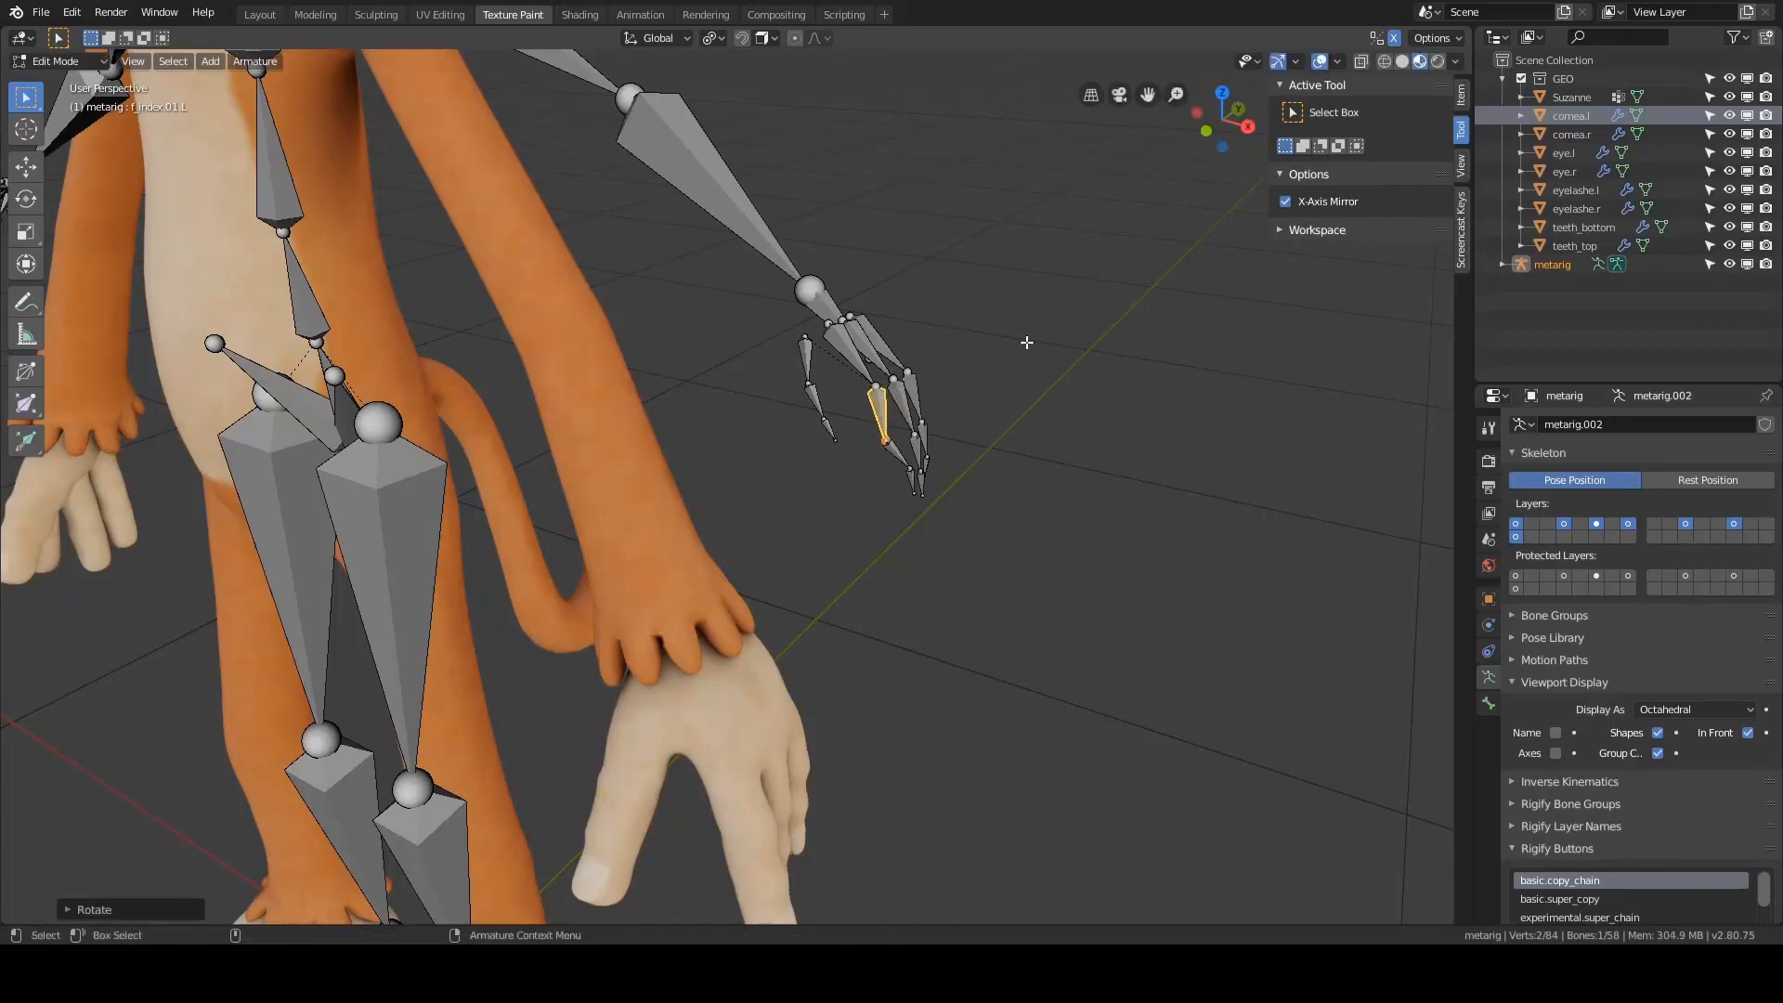
pyautogui.click(1033, 348)
# - In front view, select the left leg's bones from thigh to foot and move them outward along X by about 0.03 m
pyautogui.scroll(-6, 956, 360)
pyautogui.moveTo(887, 370); pyautogui.dragTo(836, 371, button='middle')
pyautogui.keyDown('shift'); pyautogui.moveTo(676, 556); pyautogui.dragTo(759, 403, button='middle'); pyautogui.keyUp('shift')
pyautogui.press('`')
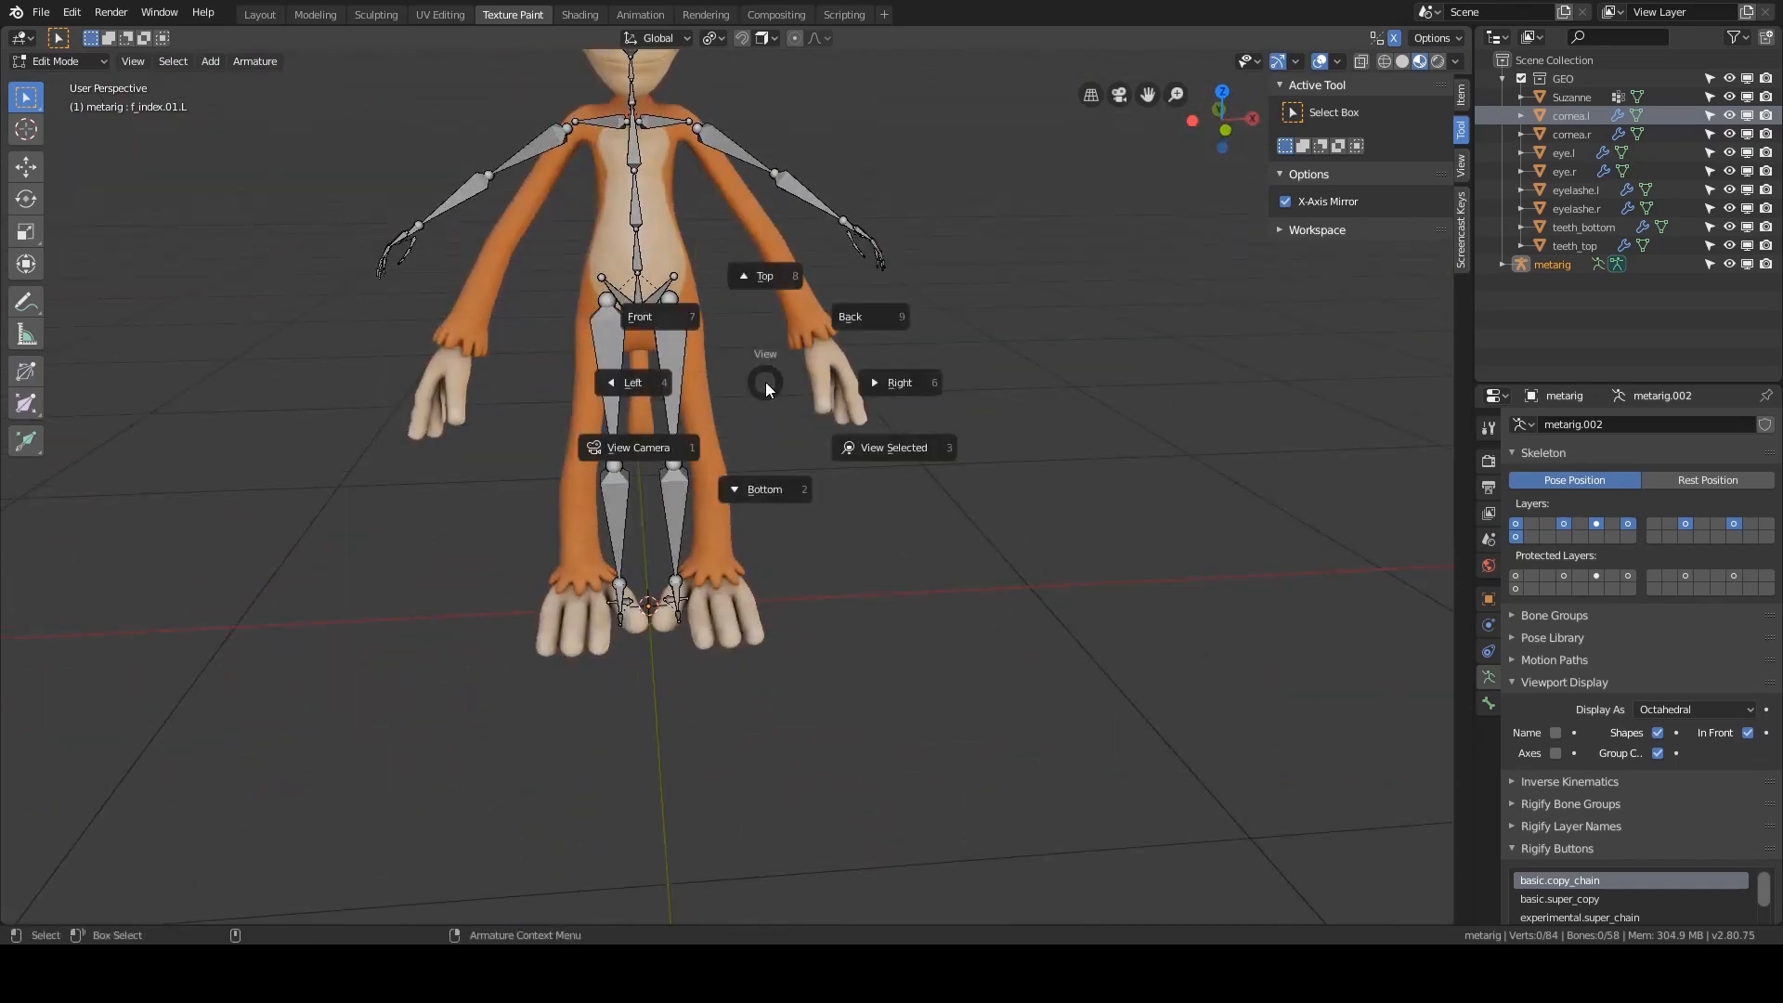
pyautogui.scroll(4, 692, 319)
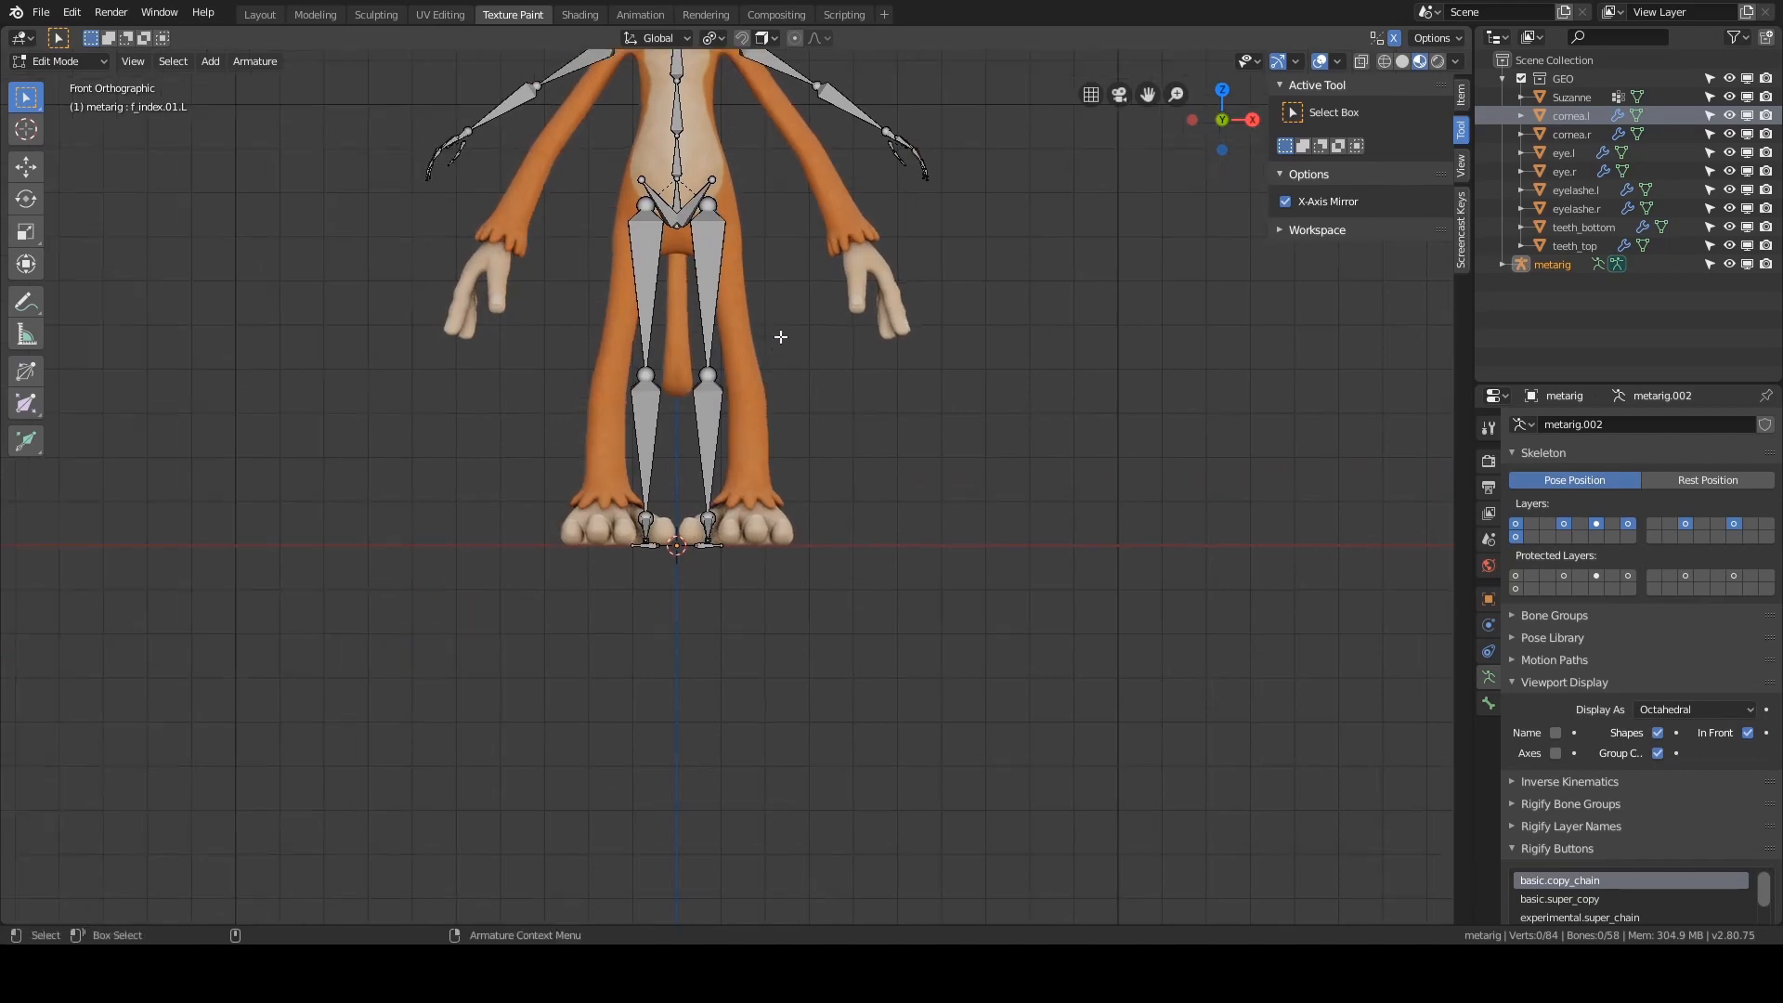
pyautogui.scroll(-2, 770, 384)
pyautogui.moveTo(801, 450)
pyautogui.mouseDown(button='middle')
pyautogui.moveTo(891, 455)
pyautogui.moveTo(770, 453)
pyautogui.mouseUp(button='middle')
pyautogui.press('`')
pyautogui.press('7')
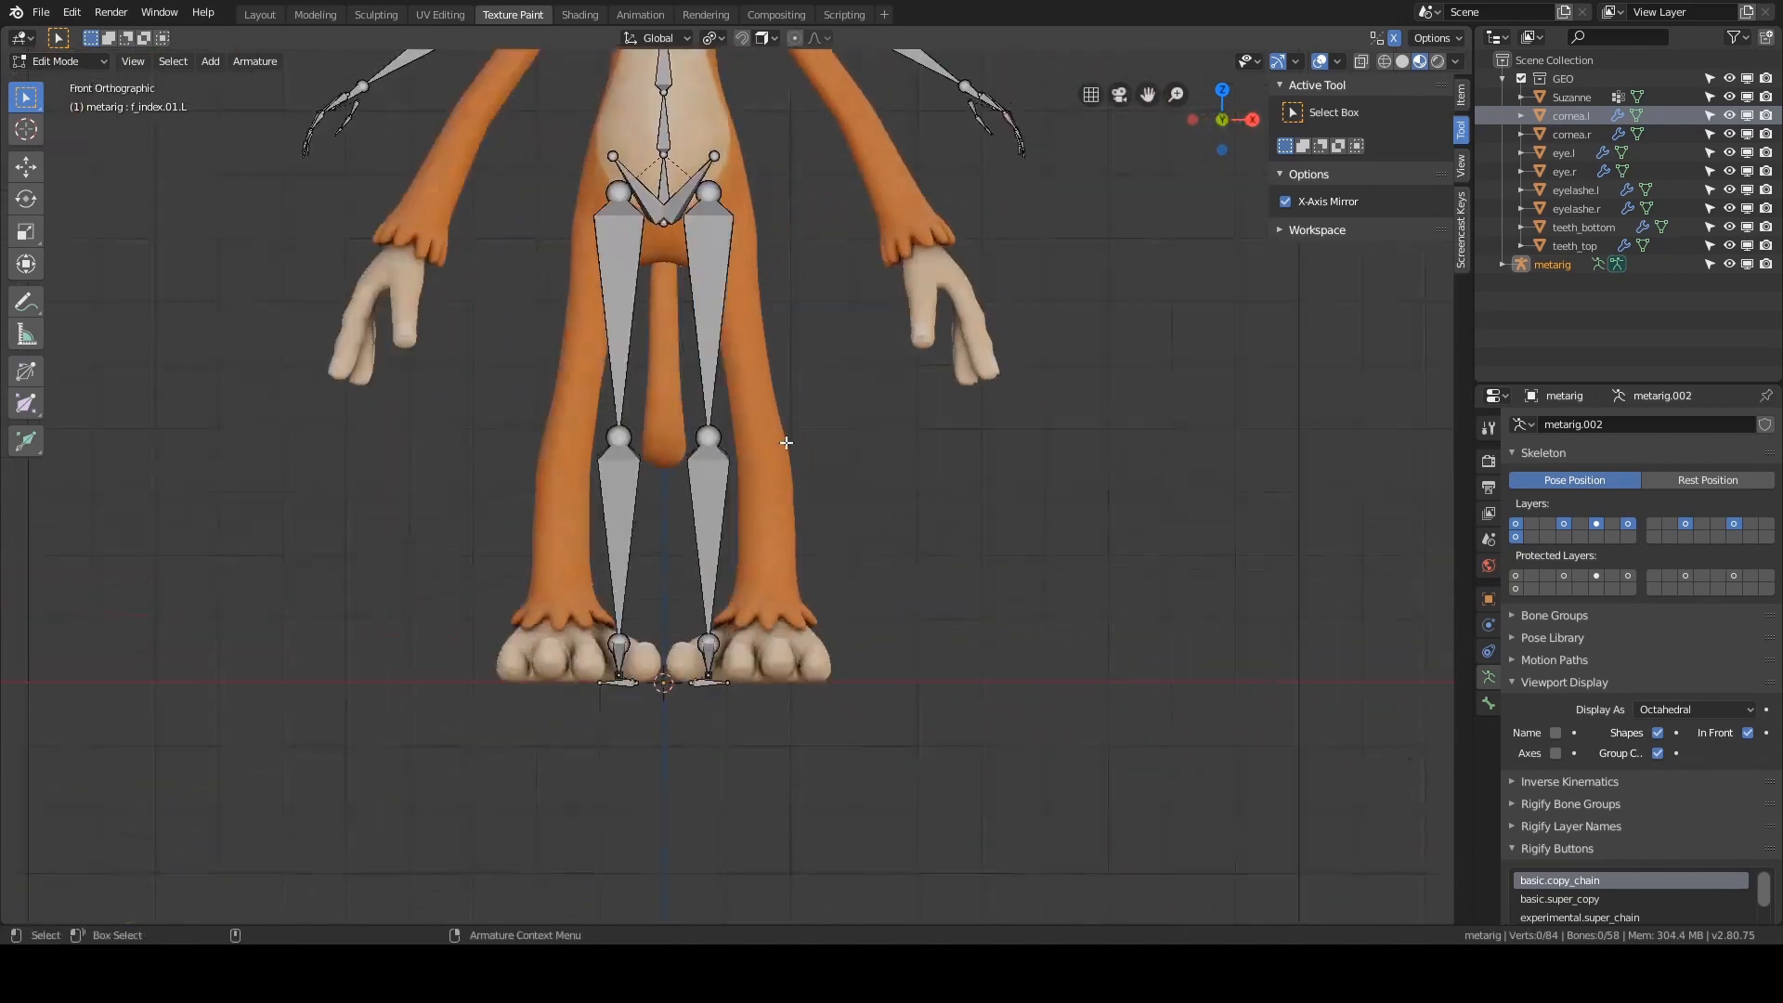
pyautogui.keyDown('shift'); pyautogui.moveTo(747, 276); pyautogui.dragTo(764, 359, button='middle'); pyautogui.keyUp('shift')
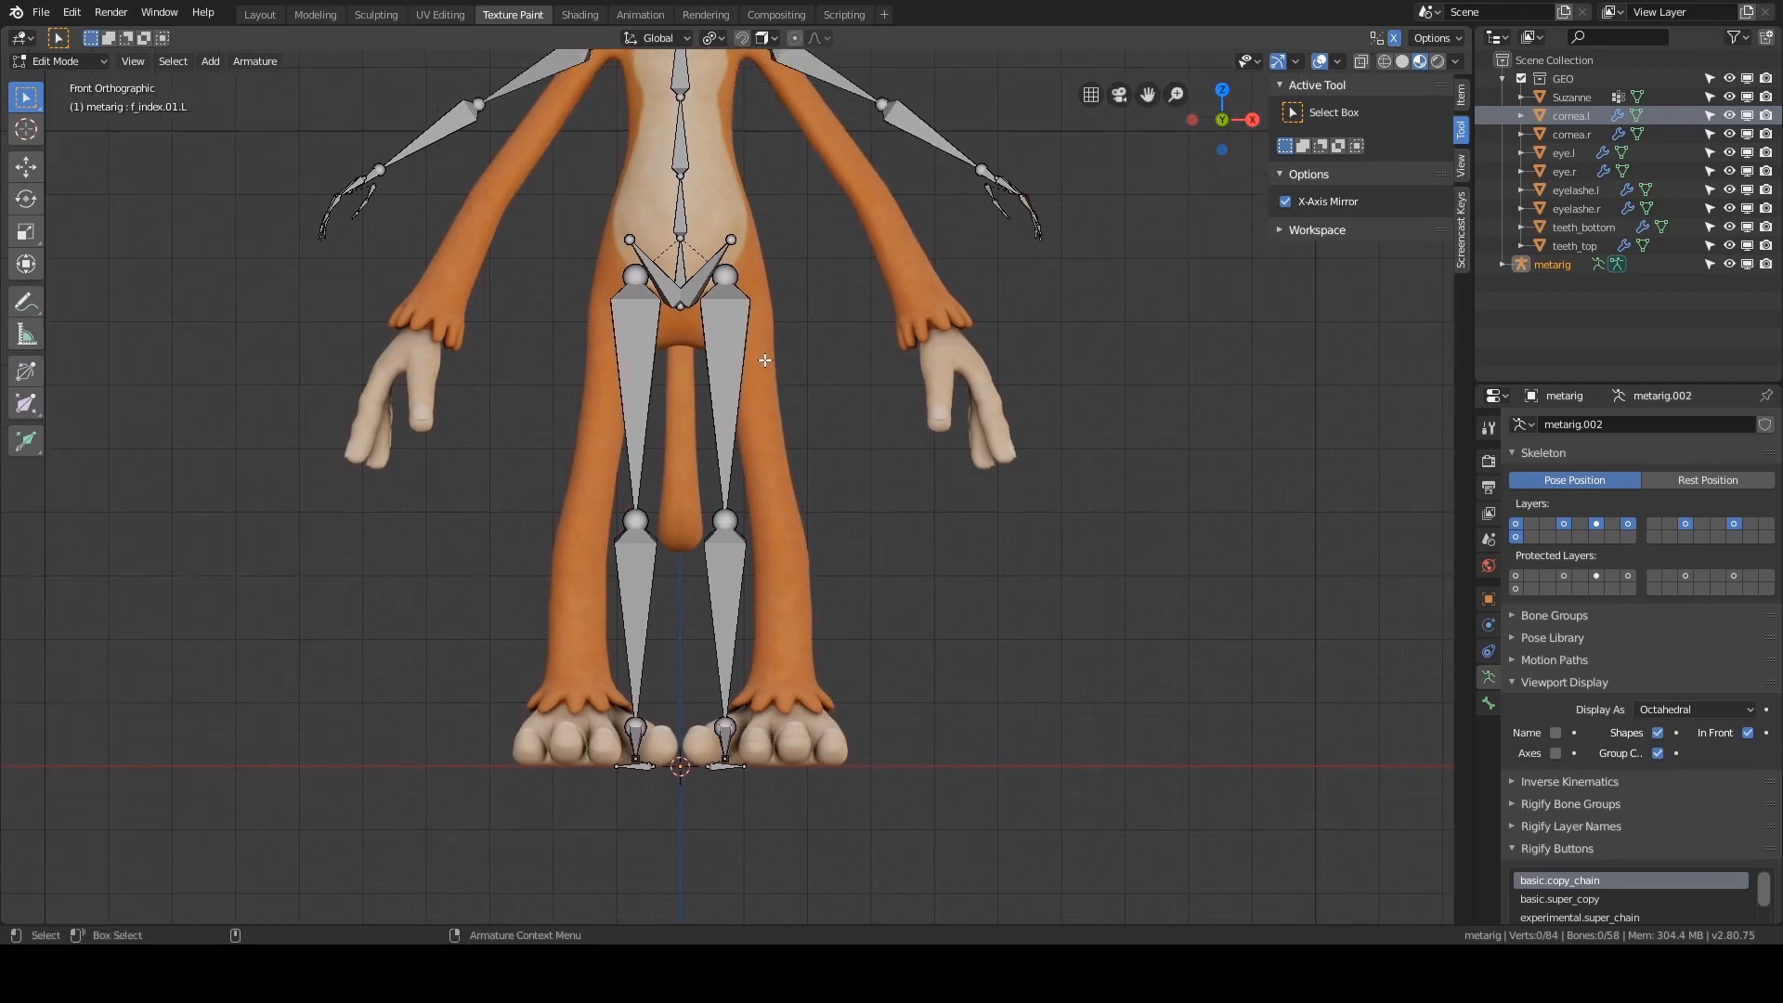
pyautogui.moveTo(697, 668); pyautogui.dragTo(804, 850)
pyautogui.keyDown('shift'); pyautogui.moveTo(762, 599); pyautogui.dragTo(759, 572, button='middle'); pyautogui.keyUp('shift')
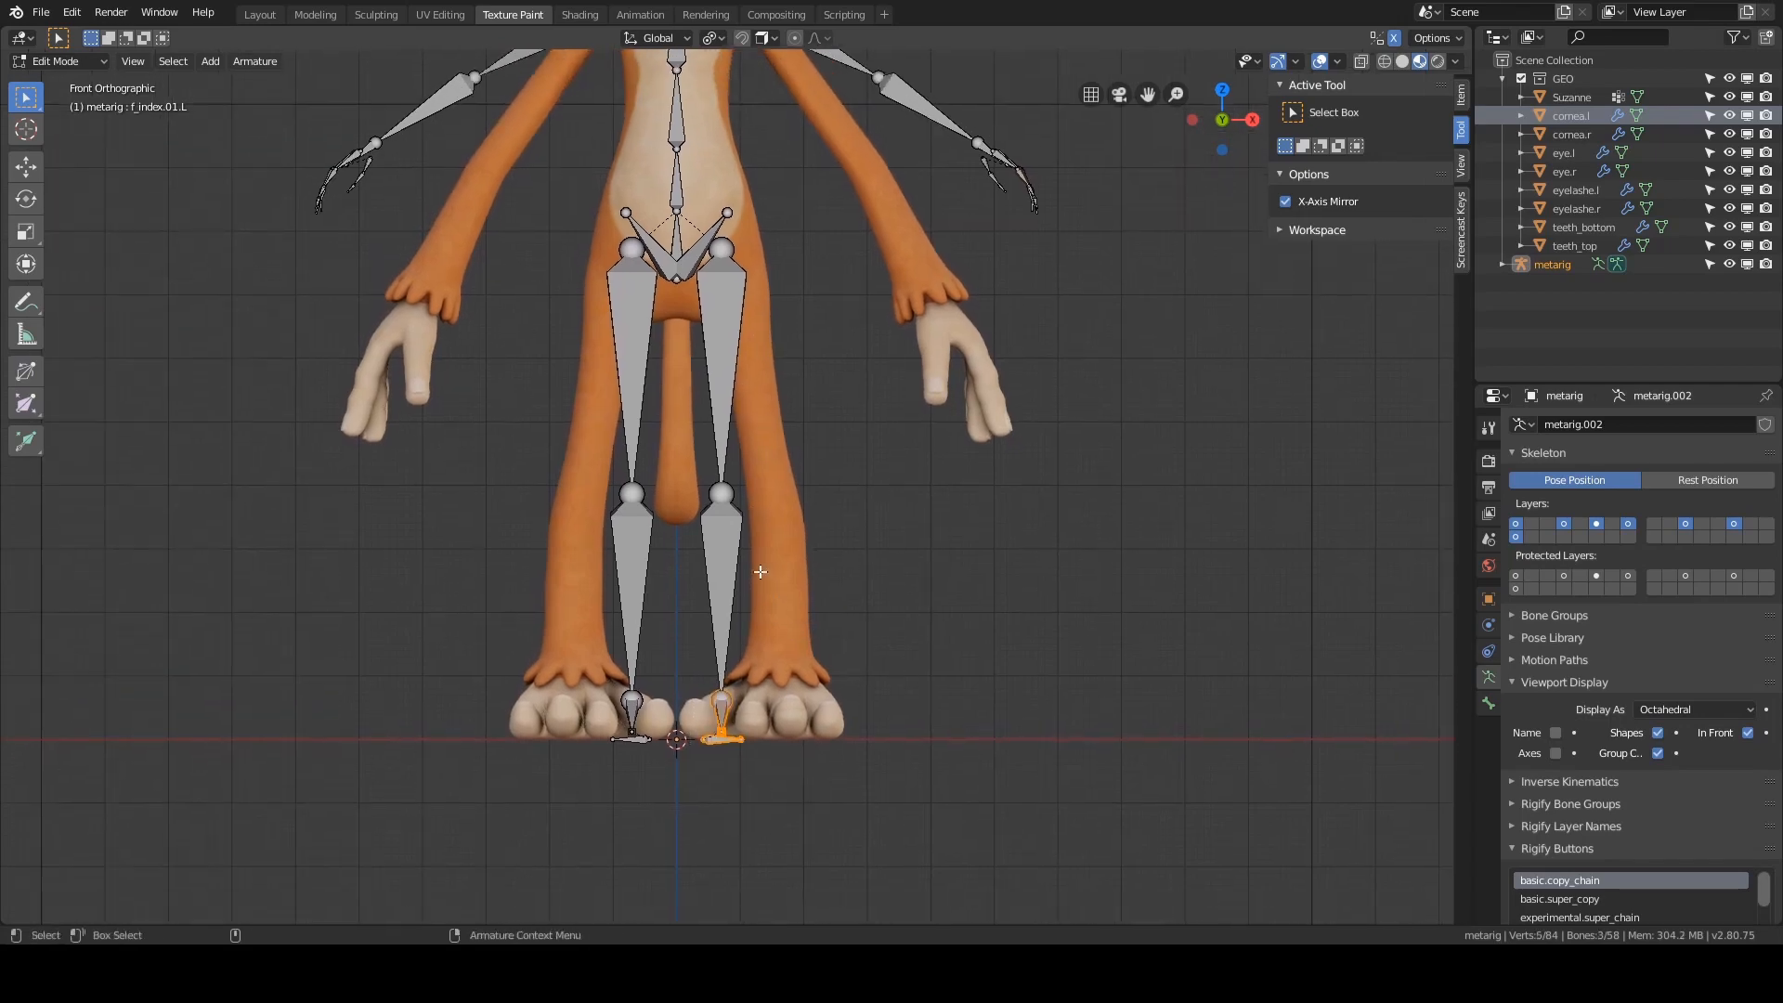
pyautogui.keyDown('shift'); pyautogui.click(737, 439); pyautogui.keyUp('shift')
pyautogui.keyDown('shift'); pyautogui.moveTo(741, 444); pyautogui.dragTo(745, 469, button='middle'); pyautogui.keyUp('shift')
pyautogui.press('g')
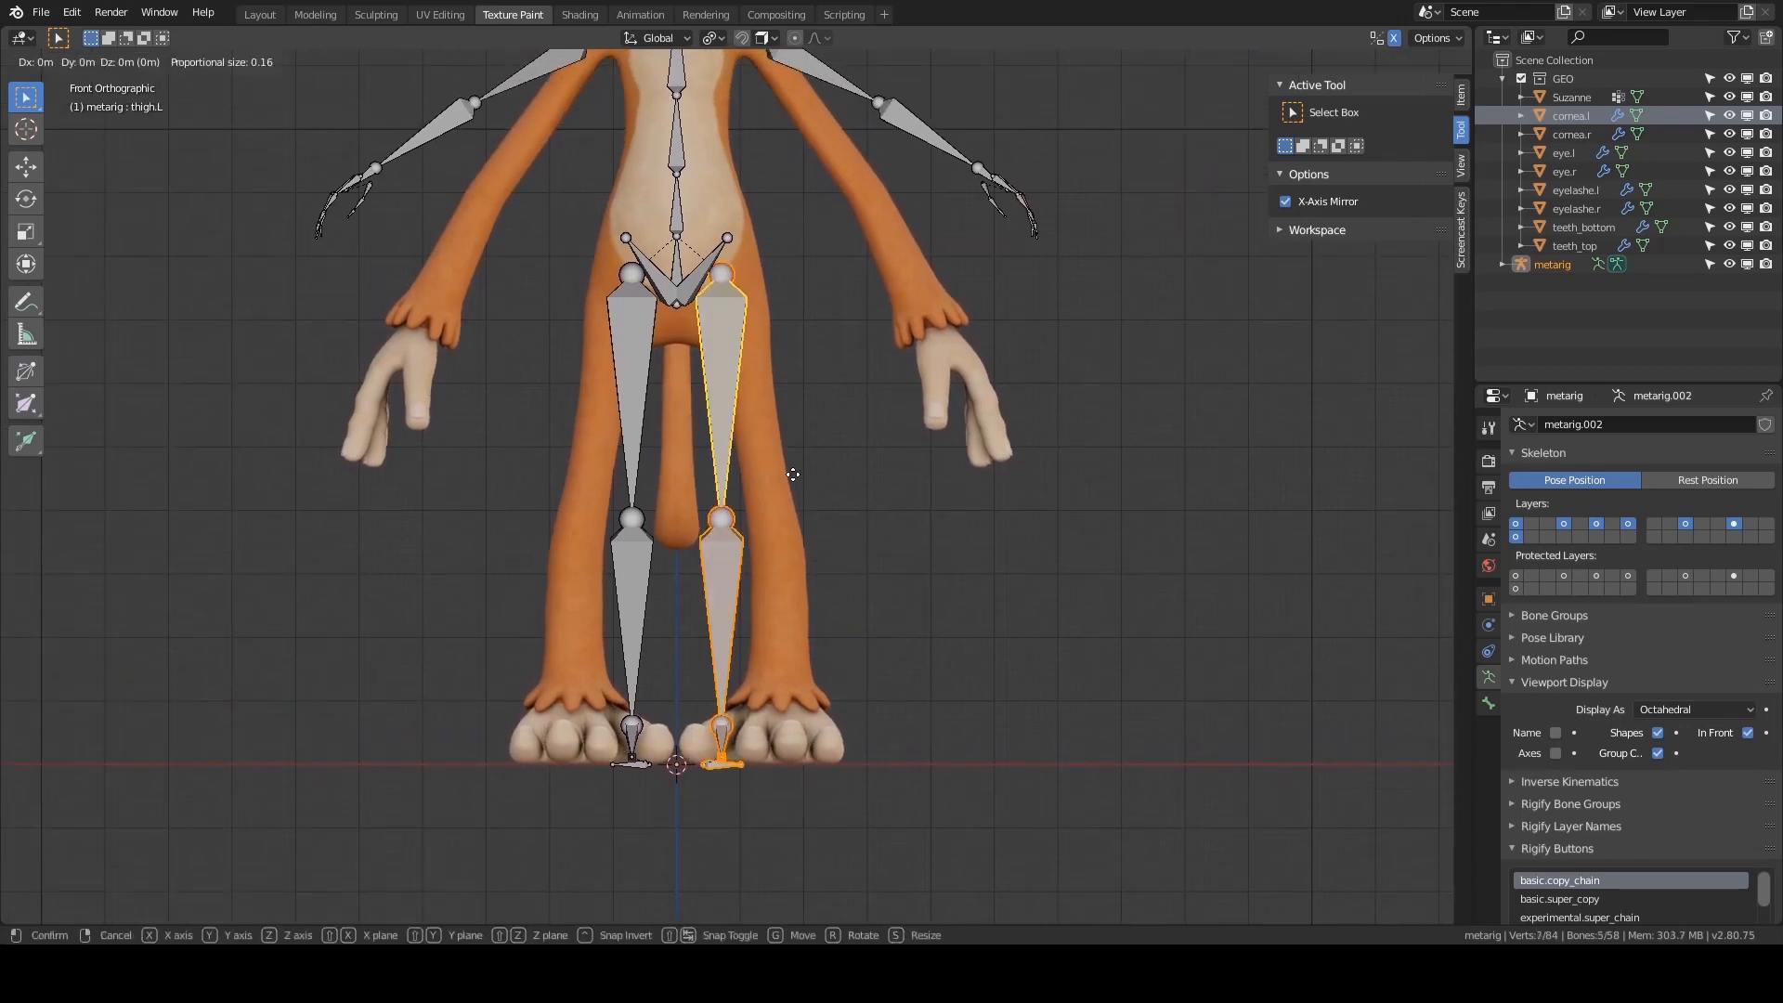
pyautogui.press('x')
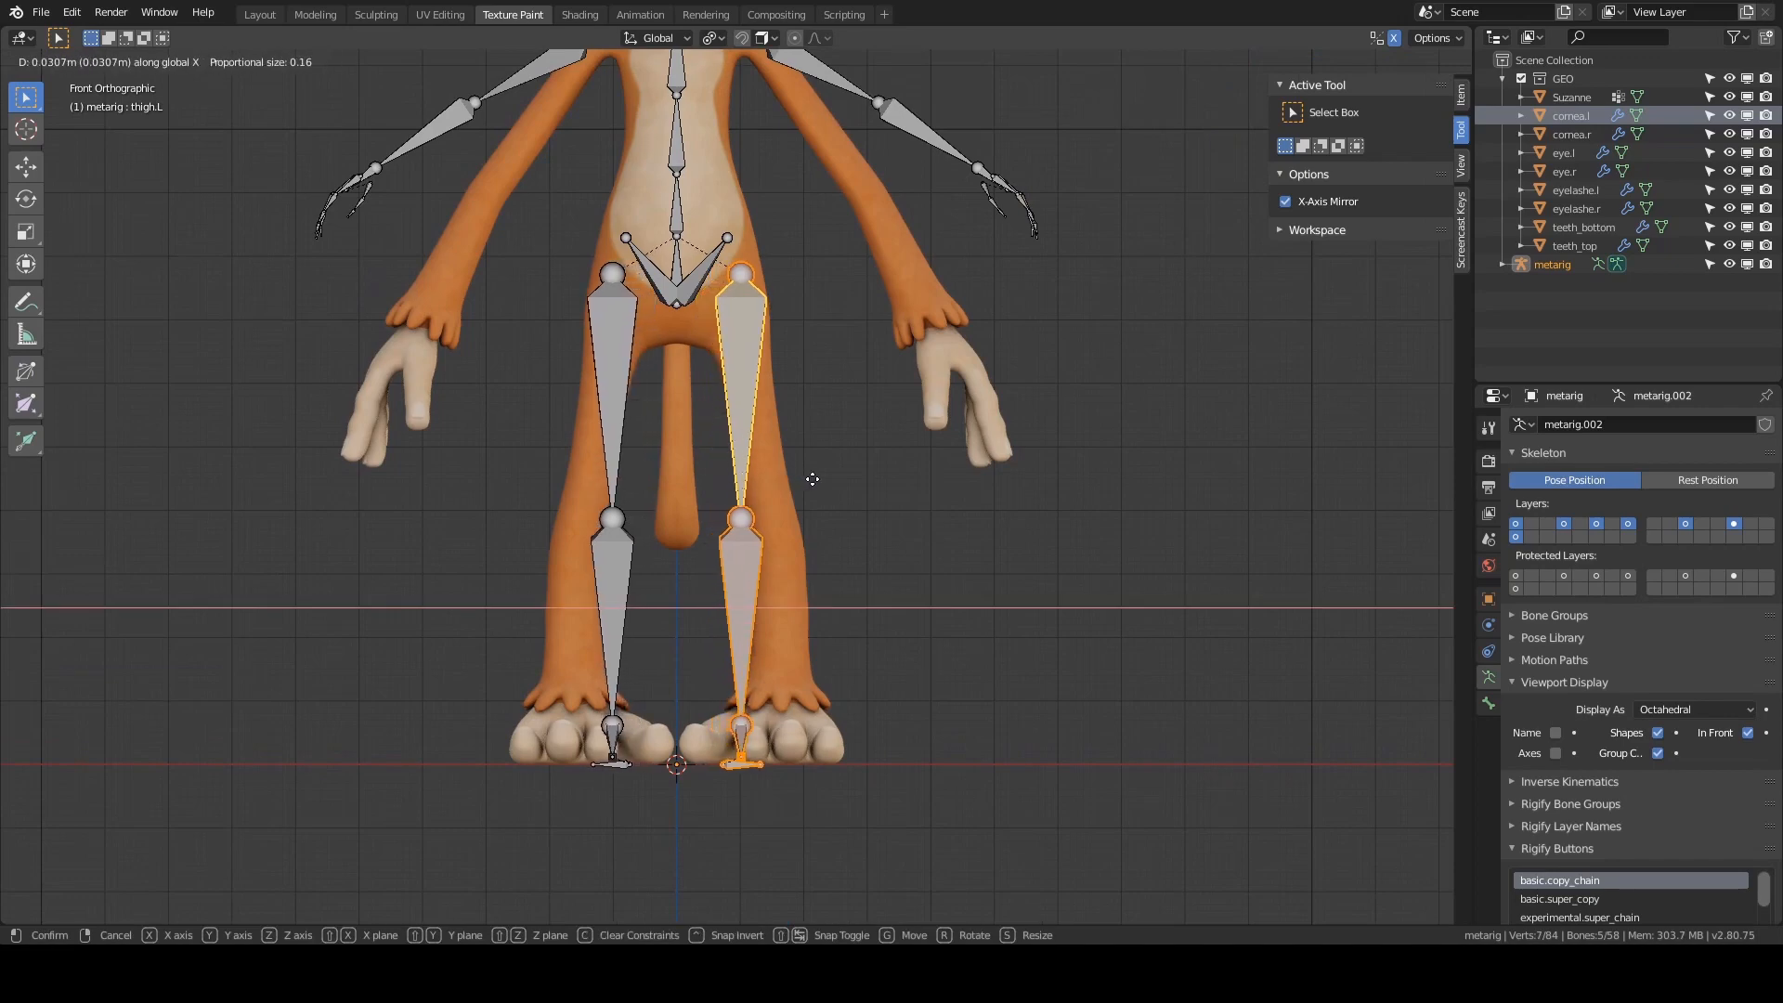
pyautogui.click(813, 479)
# - Select only the left shin and foot bones and move them outward along X to the middle of the monkey's lower leg
pyautogui.keyDown('shift'); pyautogui.moveTo(793, 549); pyautogui.dragTo(795, 502, button='middle'); pyautogui.keyUp('shift')
pyautogui.press('a')
pyautogui.press('a')
pyautogui.moveTo(738, 416)
pyautogui.keyDown('ctrl'); pyautogui.mouseDown(button='right')
pyautogui.moveTo(684, 517)
pyautogui.moveTo(914, 669)
pyautogui.mouseUp(button='right'); pyautogui.keyUp('ctrl')
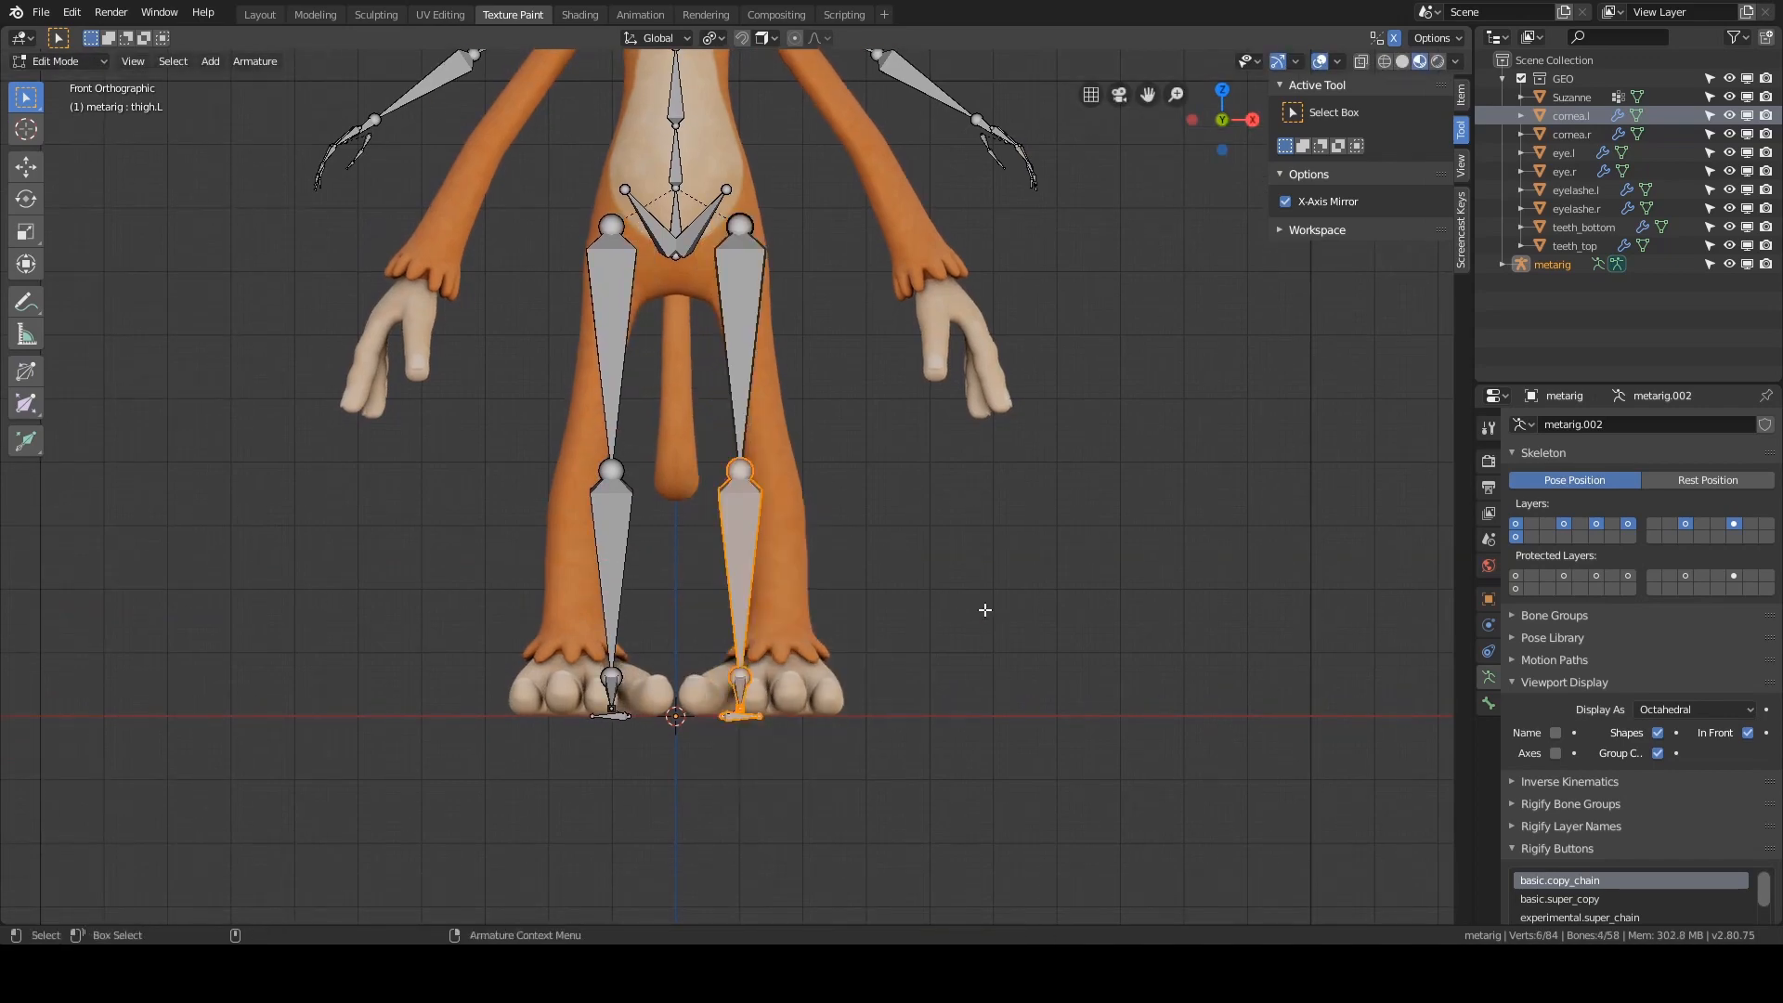
pyautogui.keyDown('shift'); pyautogui.moveTo(841, 551); pyautogui.dragTo(839, 558, button='middle'); pyautogui.keyUp('shift')
pyautogui.press('g')
pyautogui.press('x')
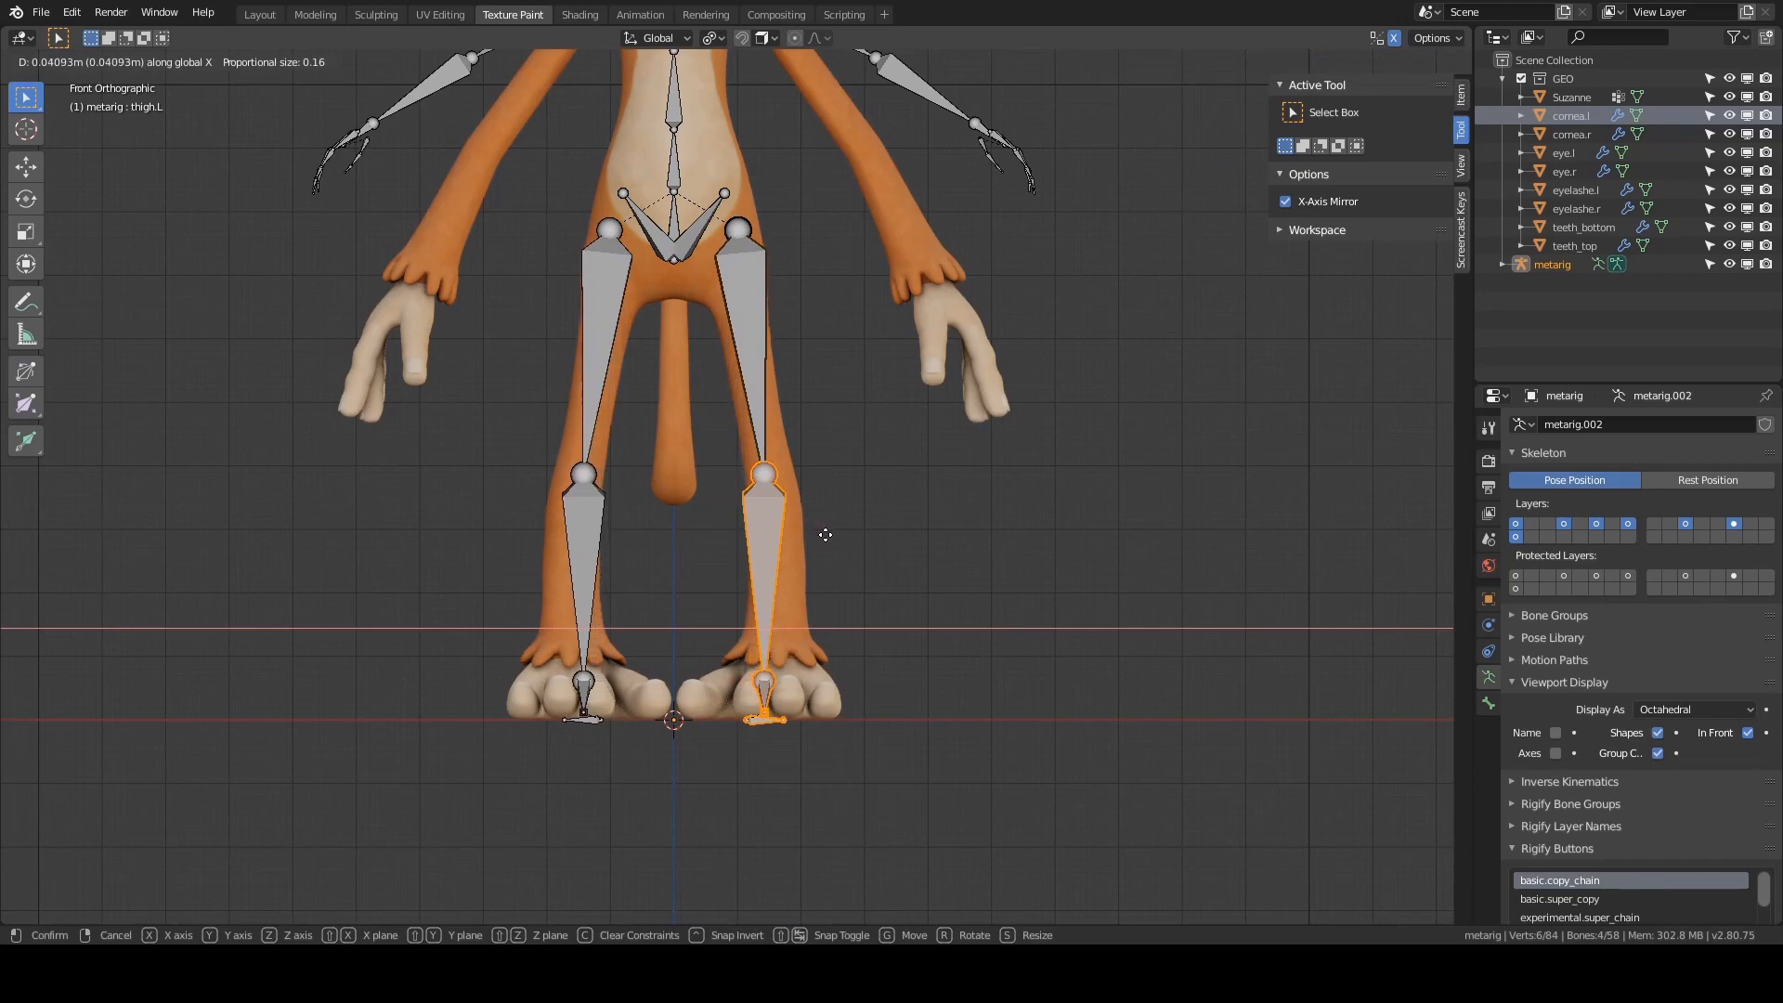
pyautogui.click(833, 535)
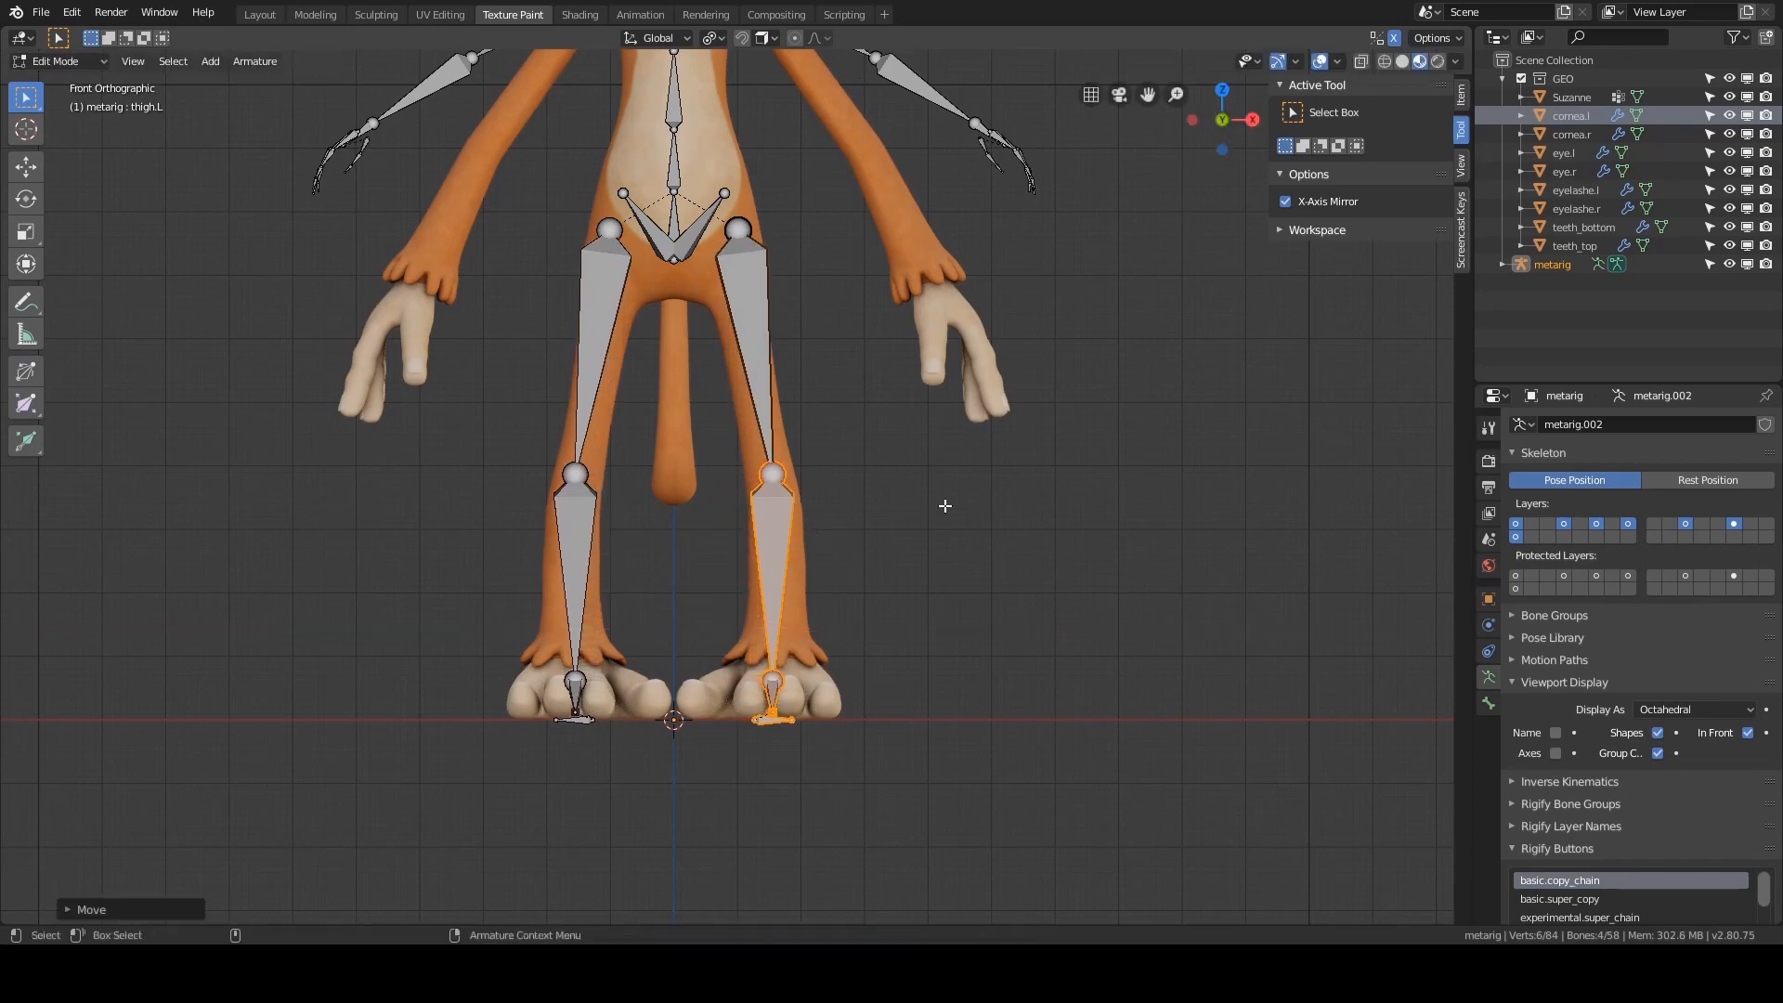
pyautogui.hotkey('alt', 'a')
# - Move the left thigh's hip joint slightly inward and lower the tip of the pelvis.L bone to fit the monkey's hips
pyautogui.keyDown('shift'); pyautogui.moveTo(940, 500); pyautogui.dragTo(859, 636, button='middle'); pyautogui.keyUp('shift')
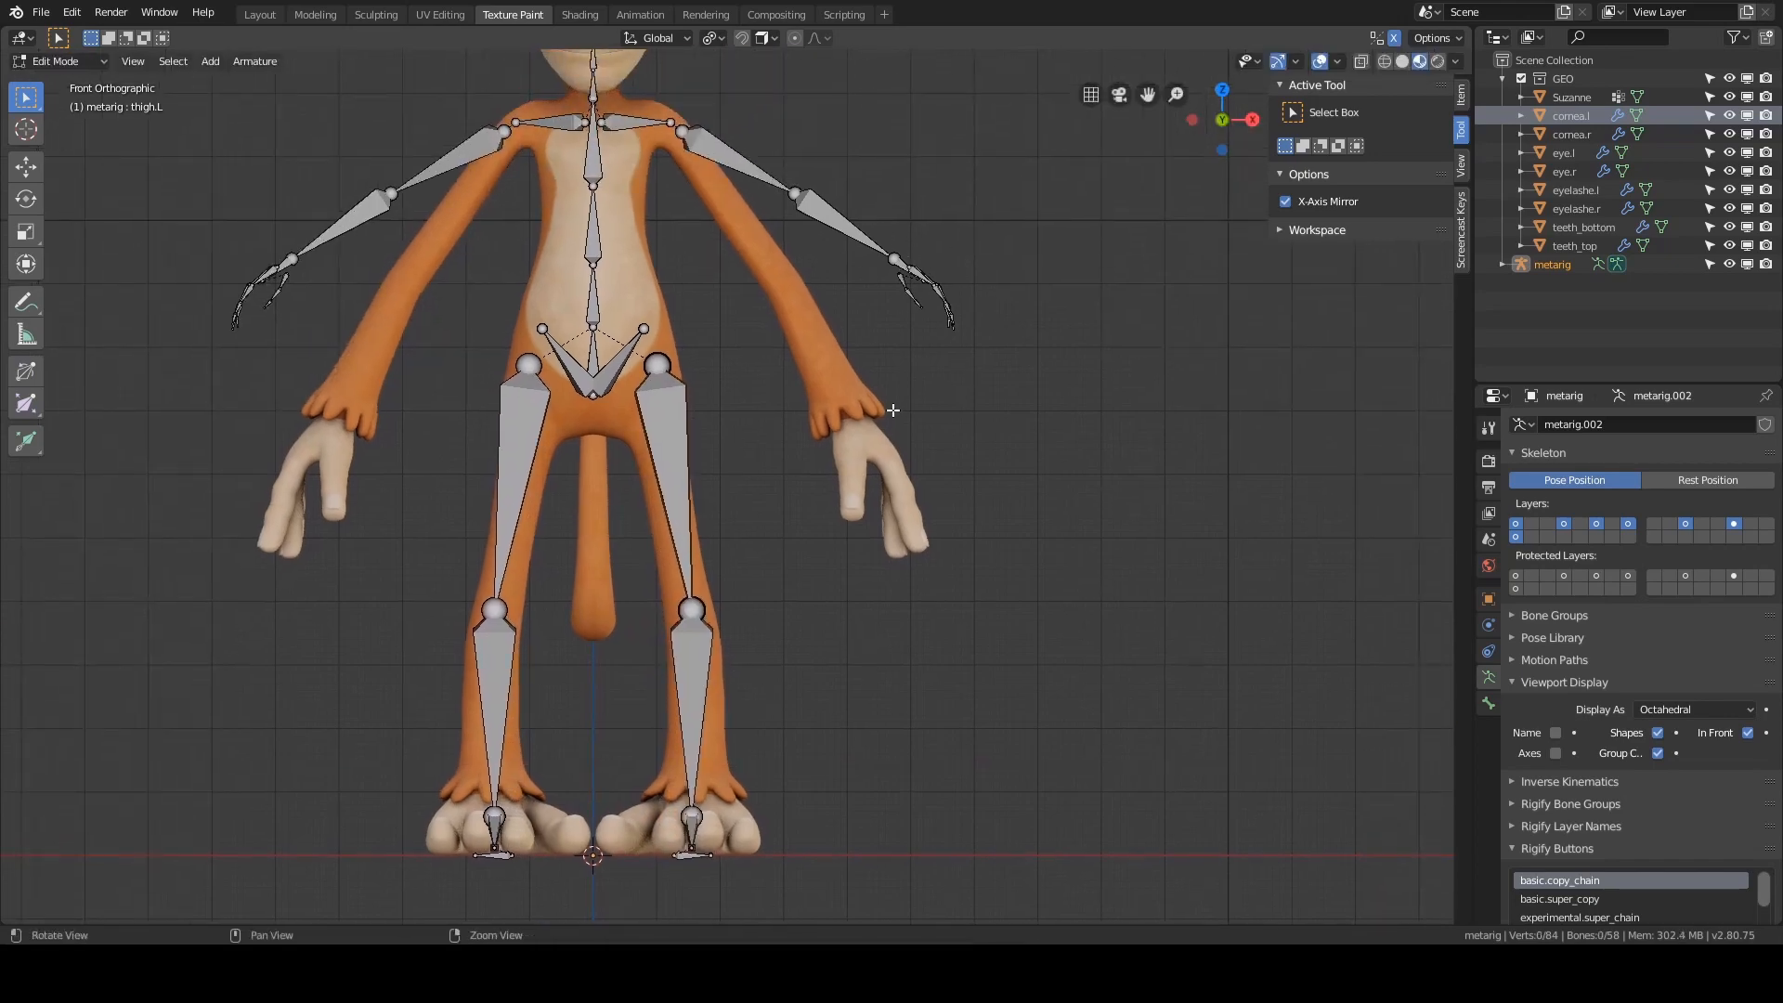
pyautogui.keyDown('shift'); pyautogui.moveTo(893, 409); pyautogui.dragTo(833, 398, button='middle'); pyautogui.keyUp('shift')
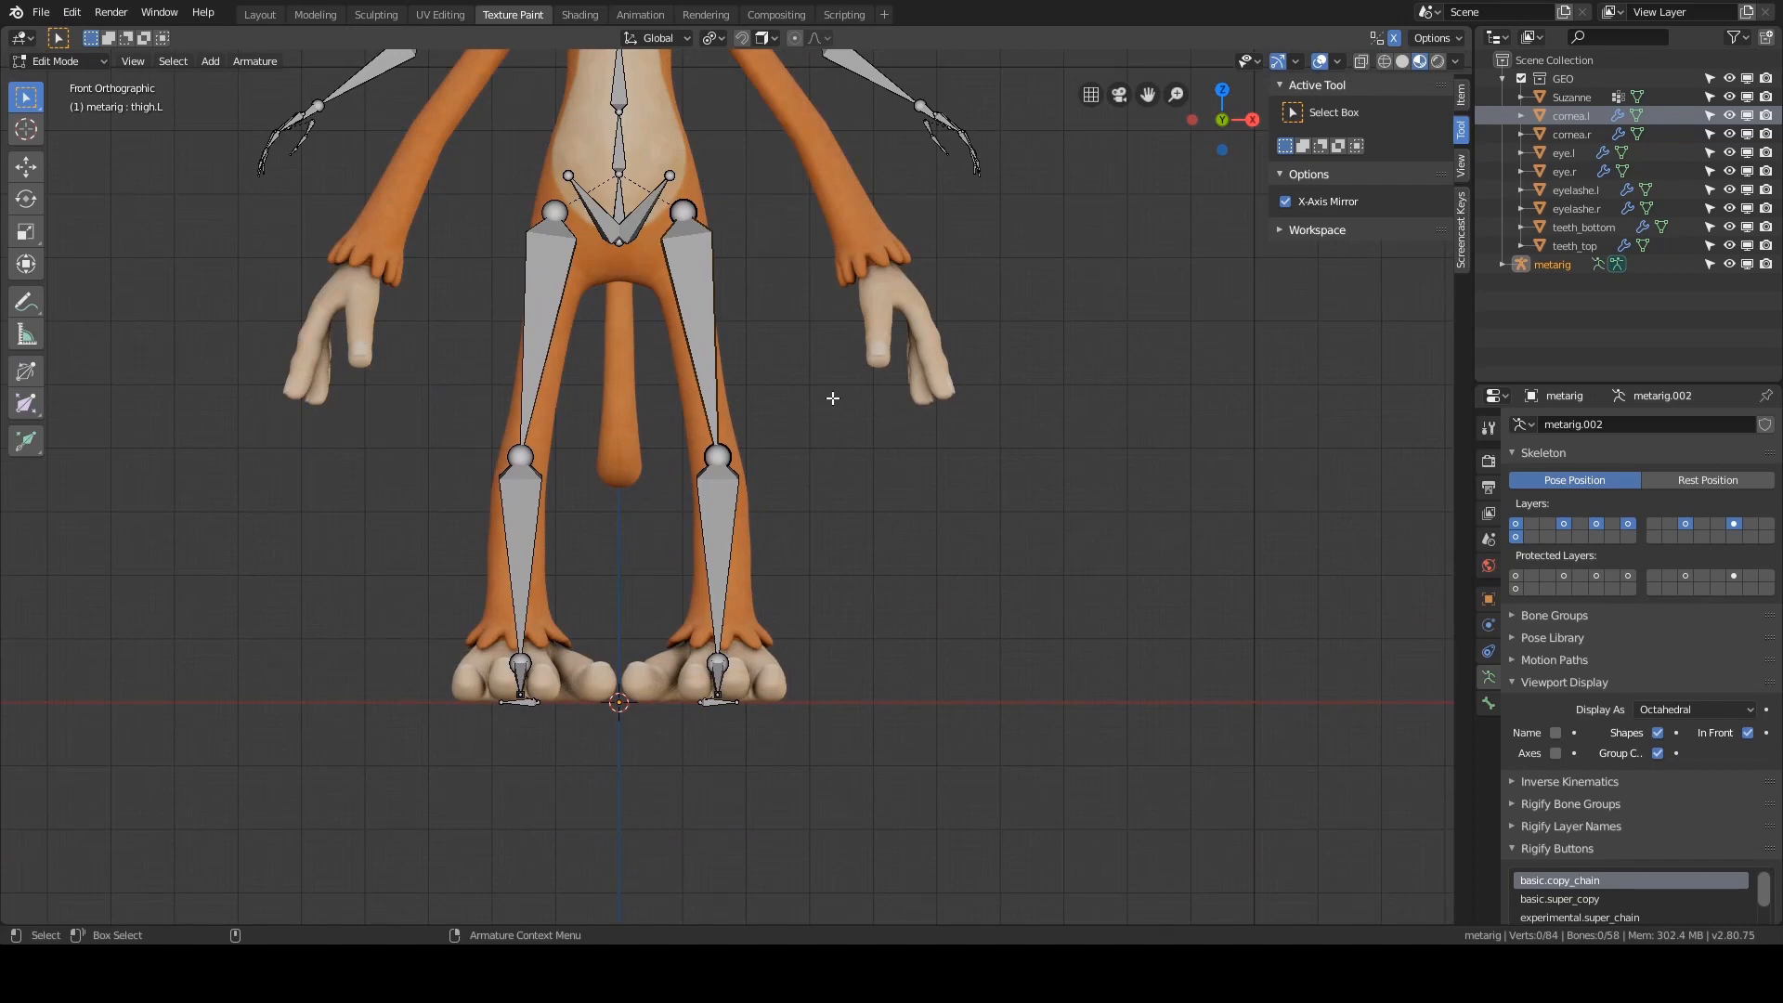
pyautogui.scroll(4, 832, 397)
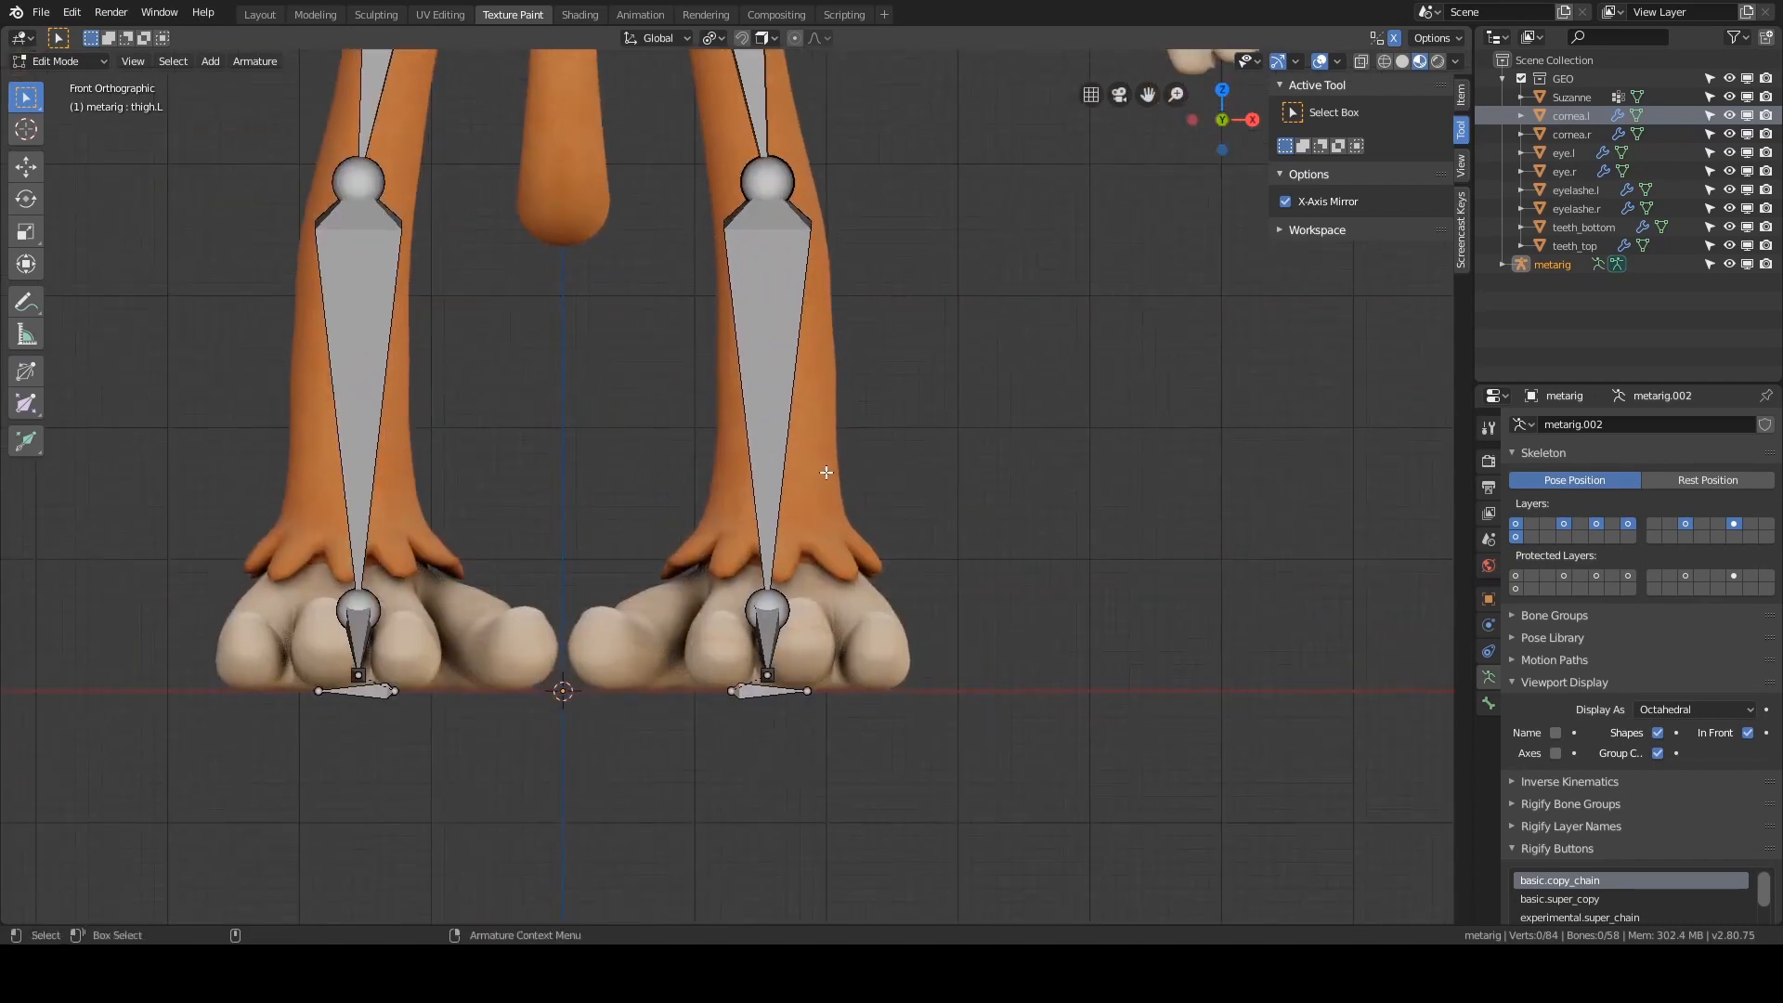
pyautogui.moveTo(787, 292); pyautogui.dragTo(773, 546, button='middle')
pyautogui.press('`')
pyautogui.click(702, 495)
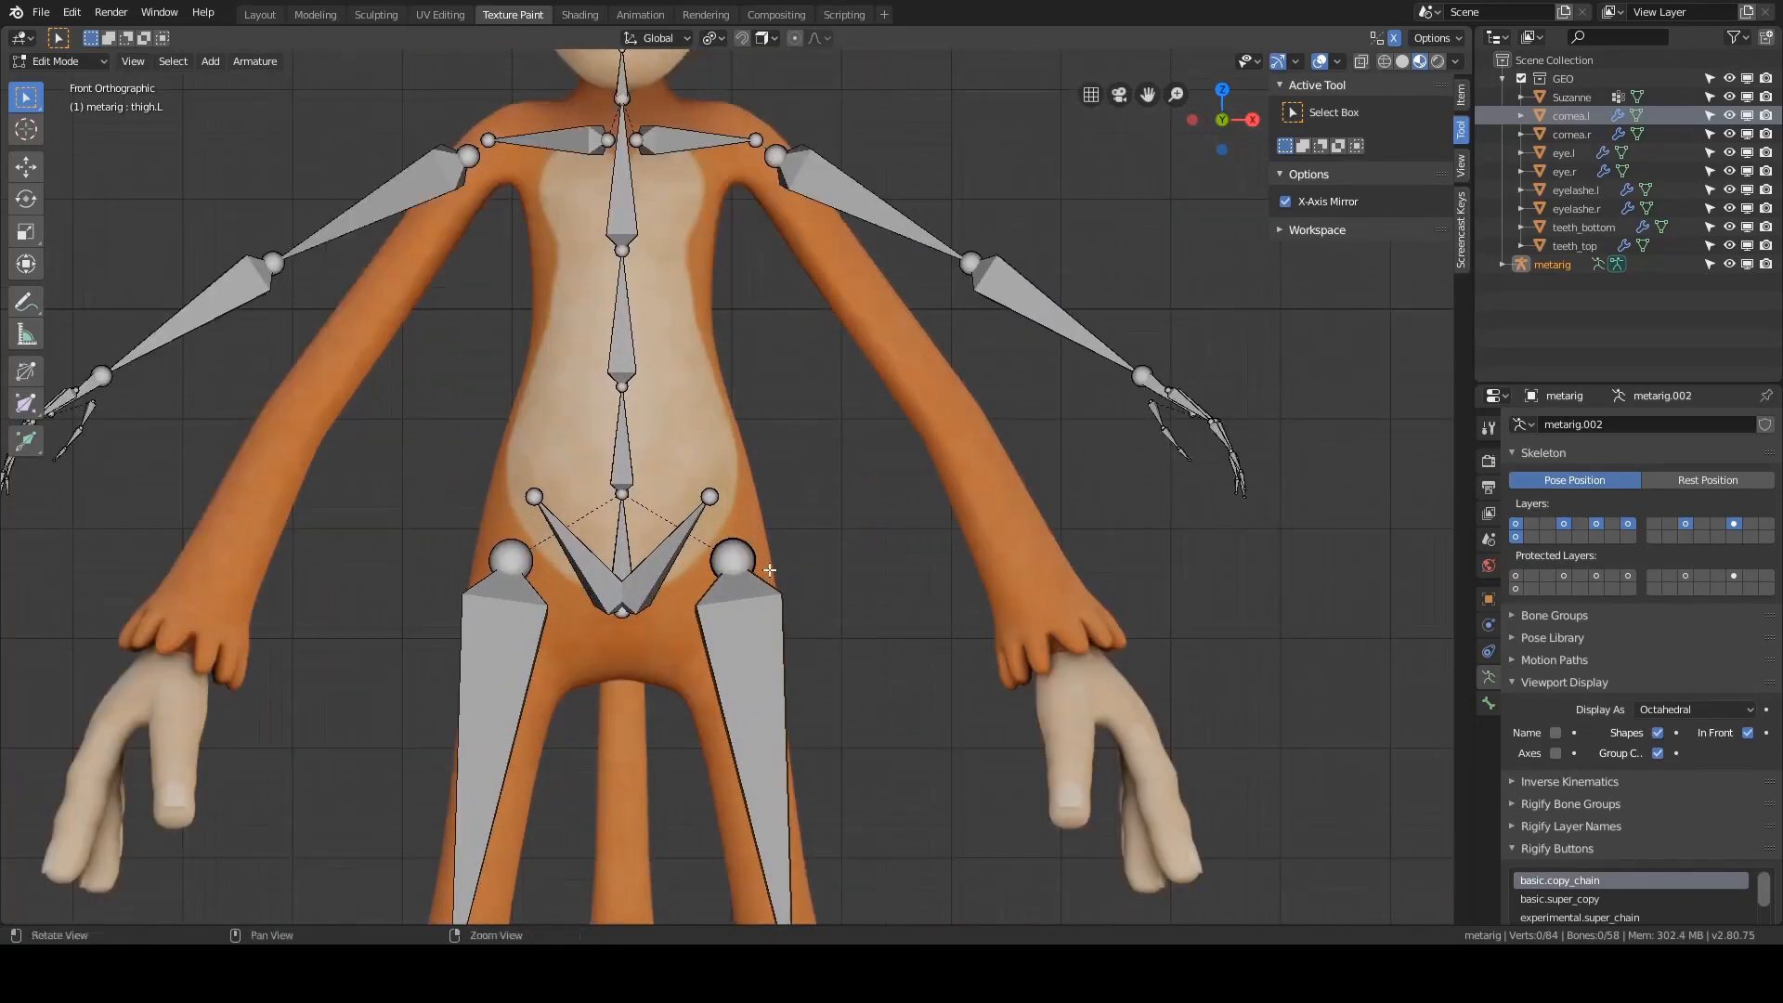
pyautogui.keyDown('shift'); pyautogui.moveTo(784, 727); pyautogui.dragTo(756, 420, button='middle'); pyautogui.keyUp('shift')
pyautogui.click(724, 260)
pyautogui.press('g')
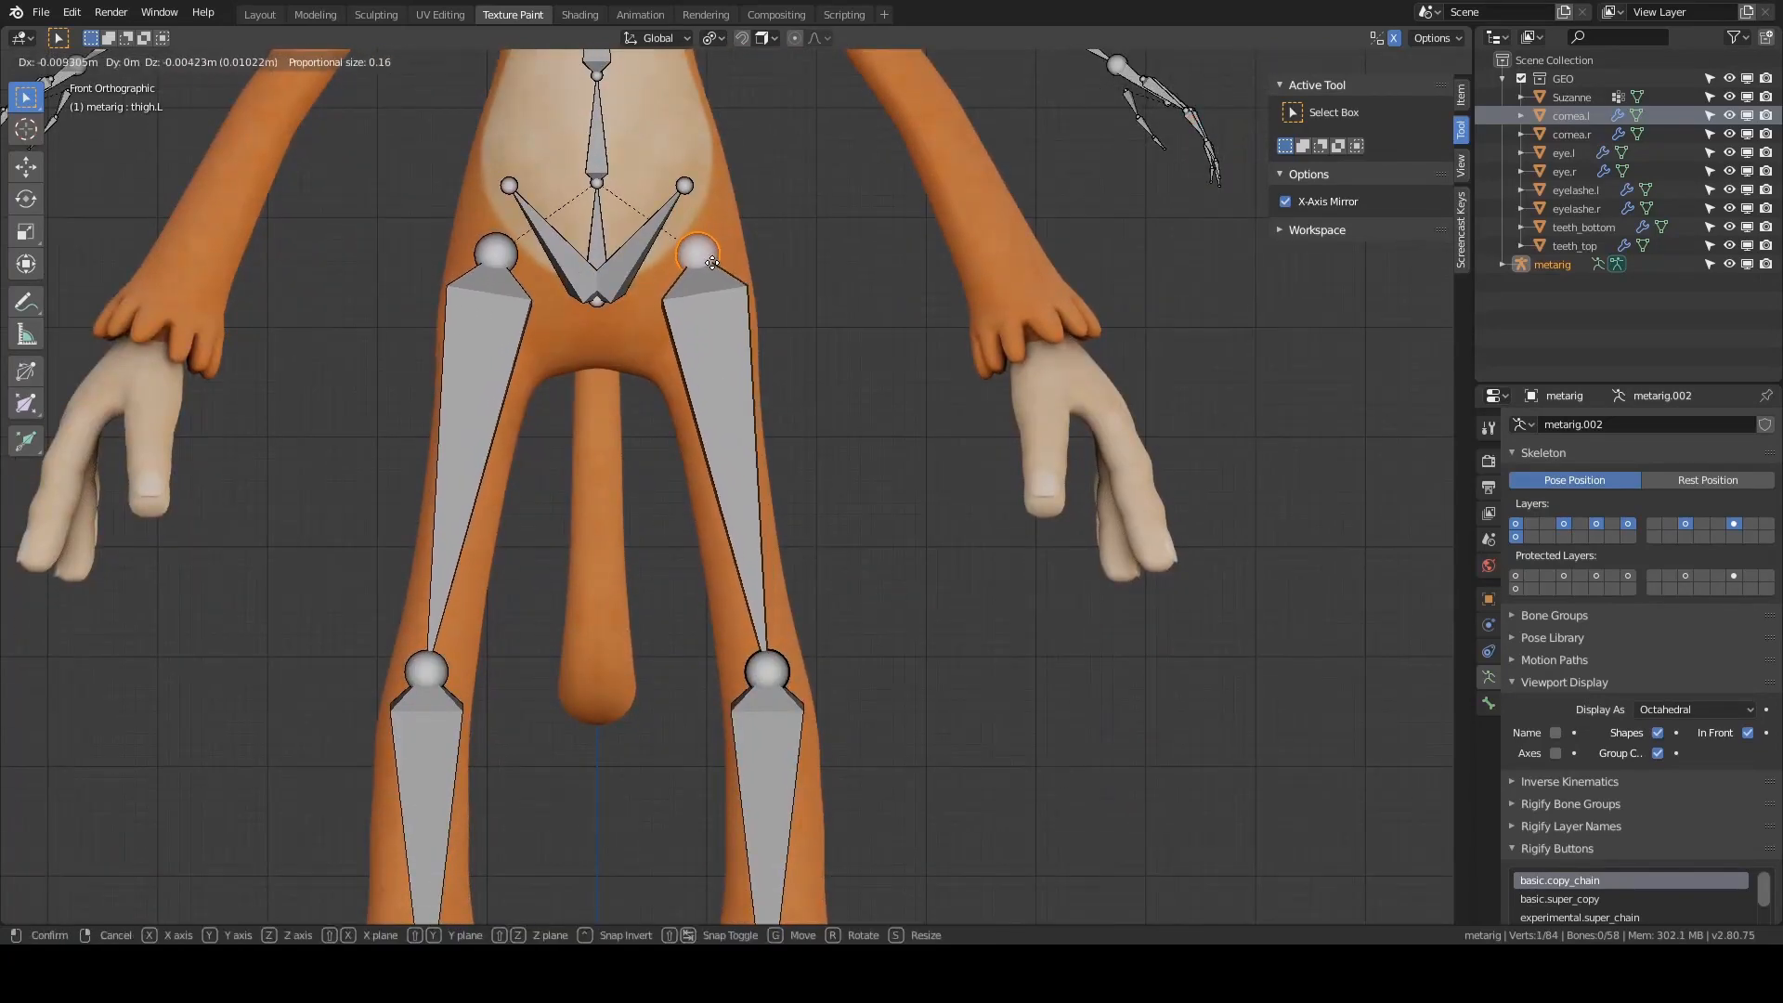
pyautogui.click(707, 252)
pyautogui.press('g')
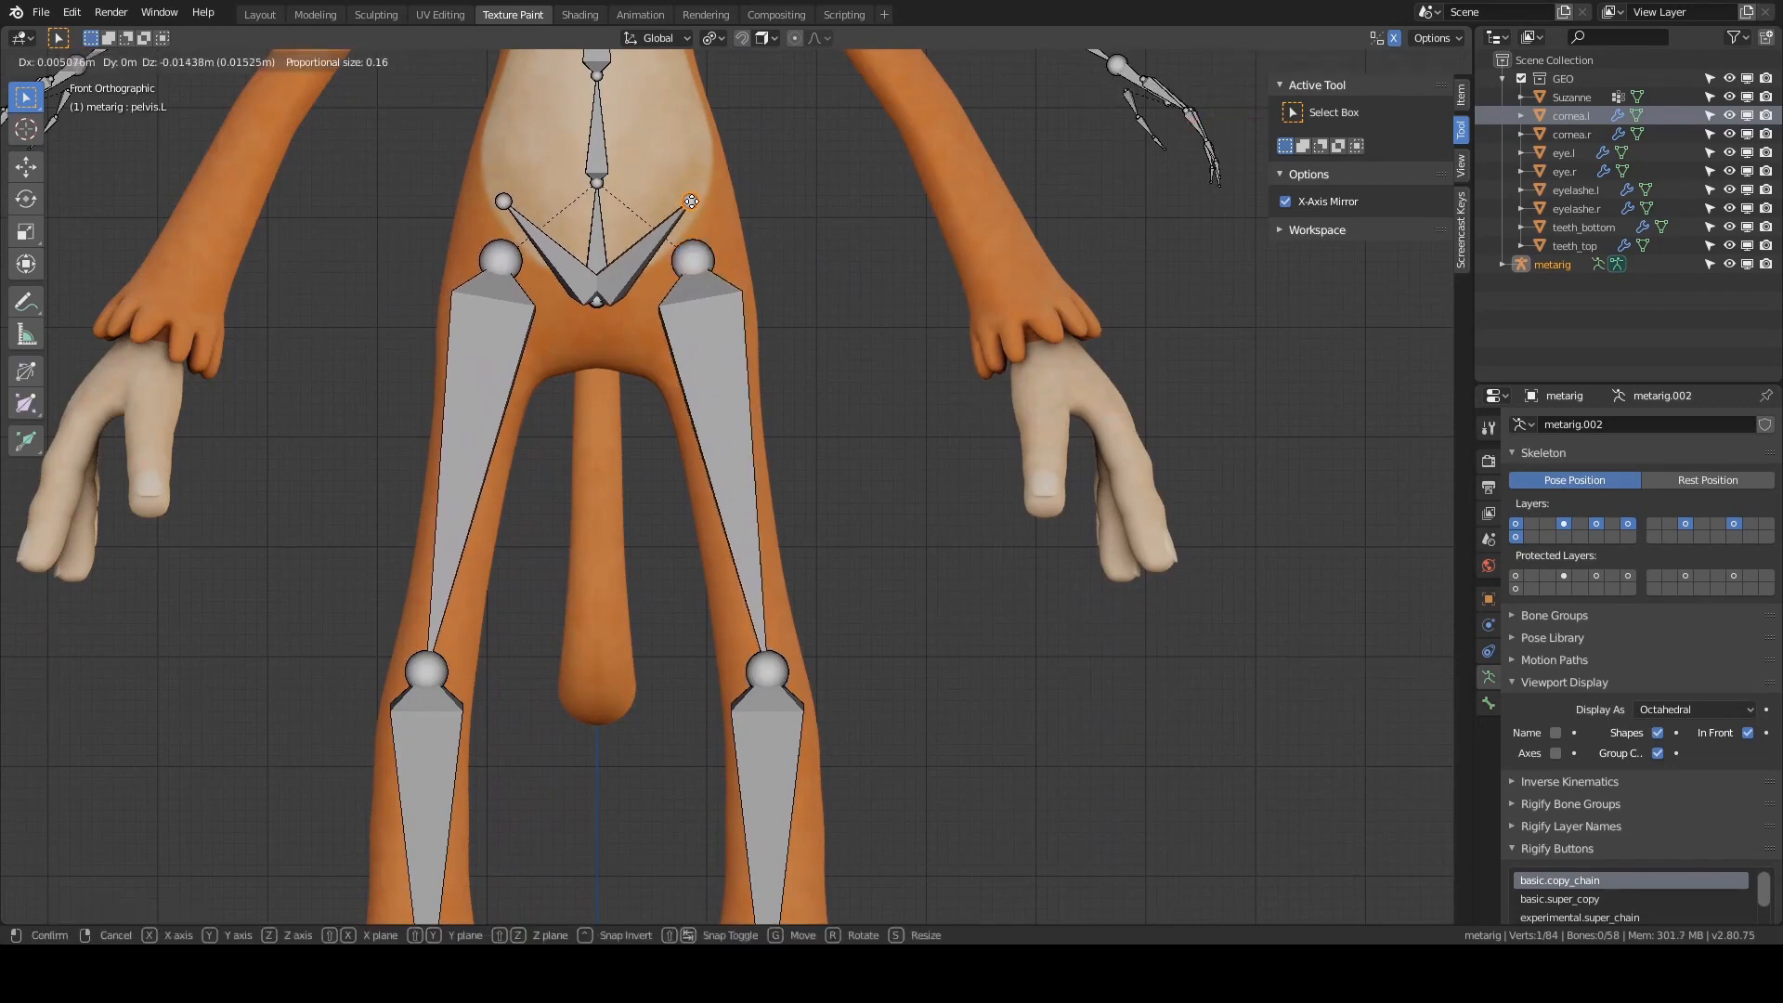
pyautogui.click(695, 210)
# - Nudge the left knee joint to centre it in the monkey's leg, and deselect all bones
pyautogui.keyDown('shift'); pyautogui.moveTo(708, 510); pyautogui.dragTo(740, 342, button='middle'); pyautogui.keyUp('shift')
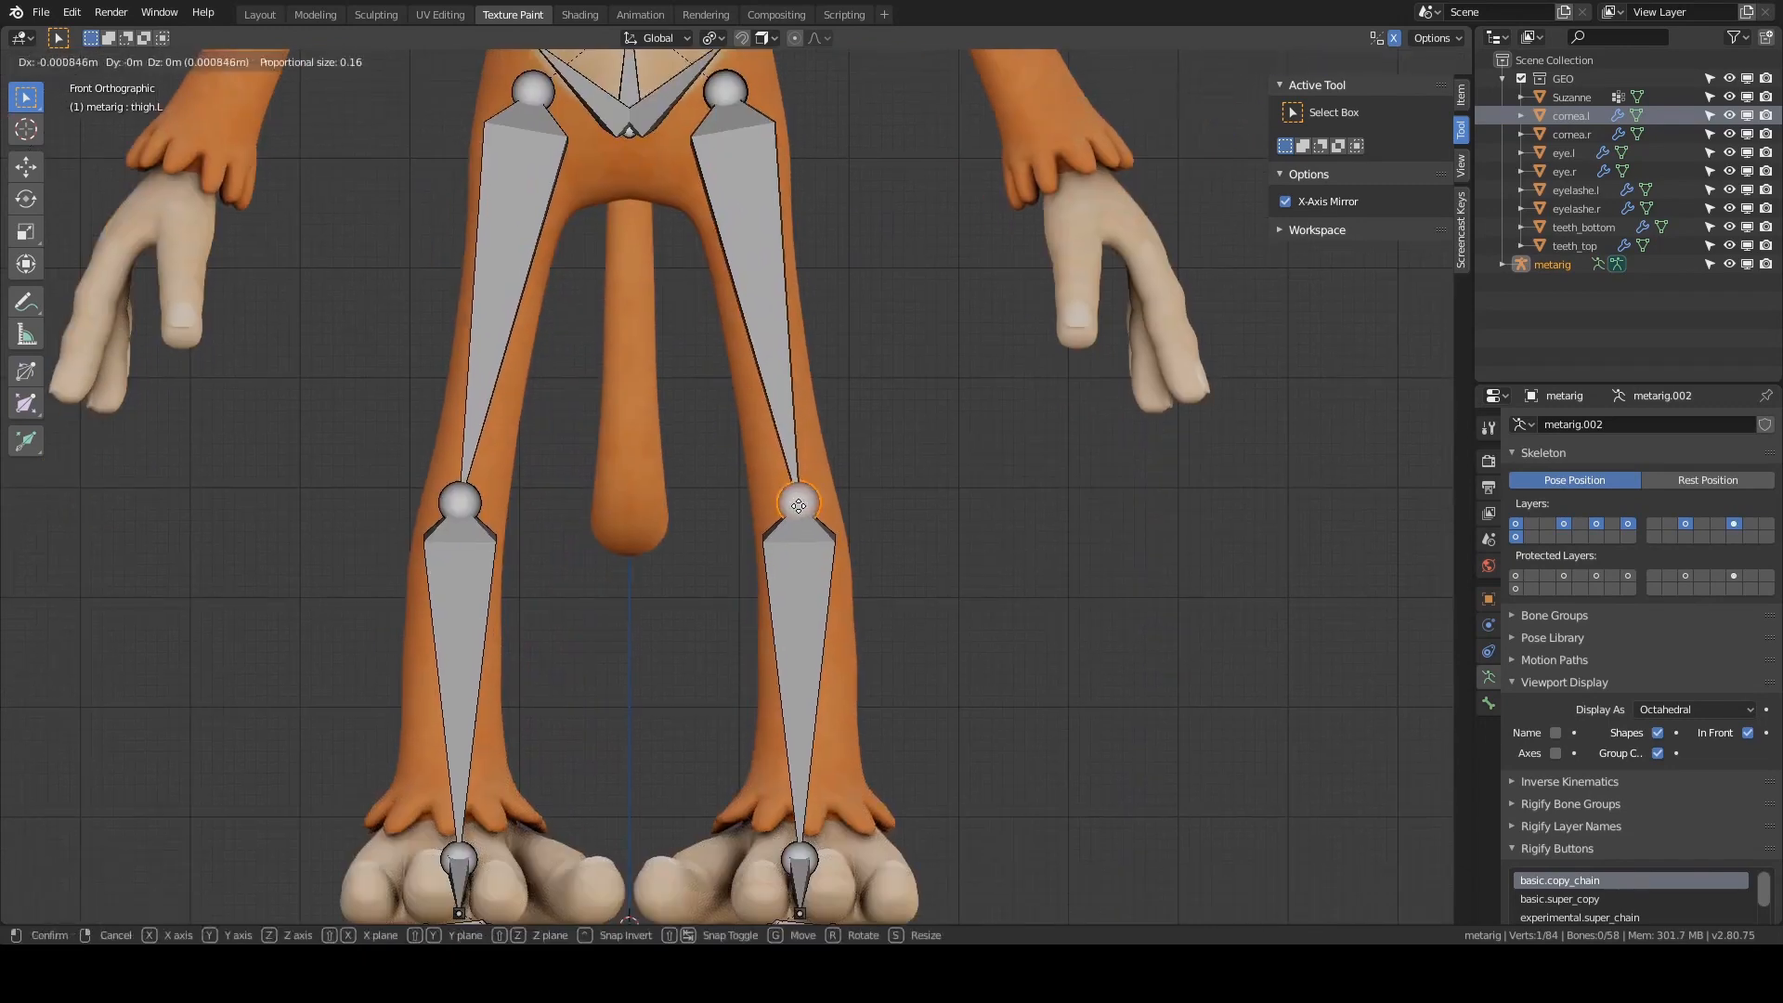
pyautogui.click(801, 506)
pyautogui.keyDown('shift'); pyautogui.moveTo(829, 636); pyautogui.dragTo(869, 459, button='middle'); pyautogui.keyUp('shift')
pyautogui.click(703, 522)
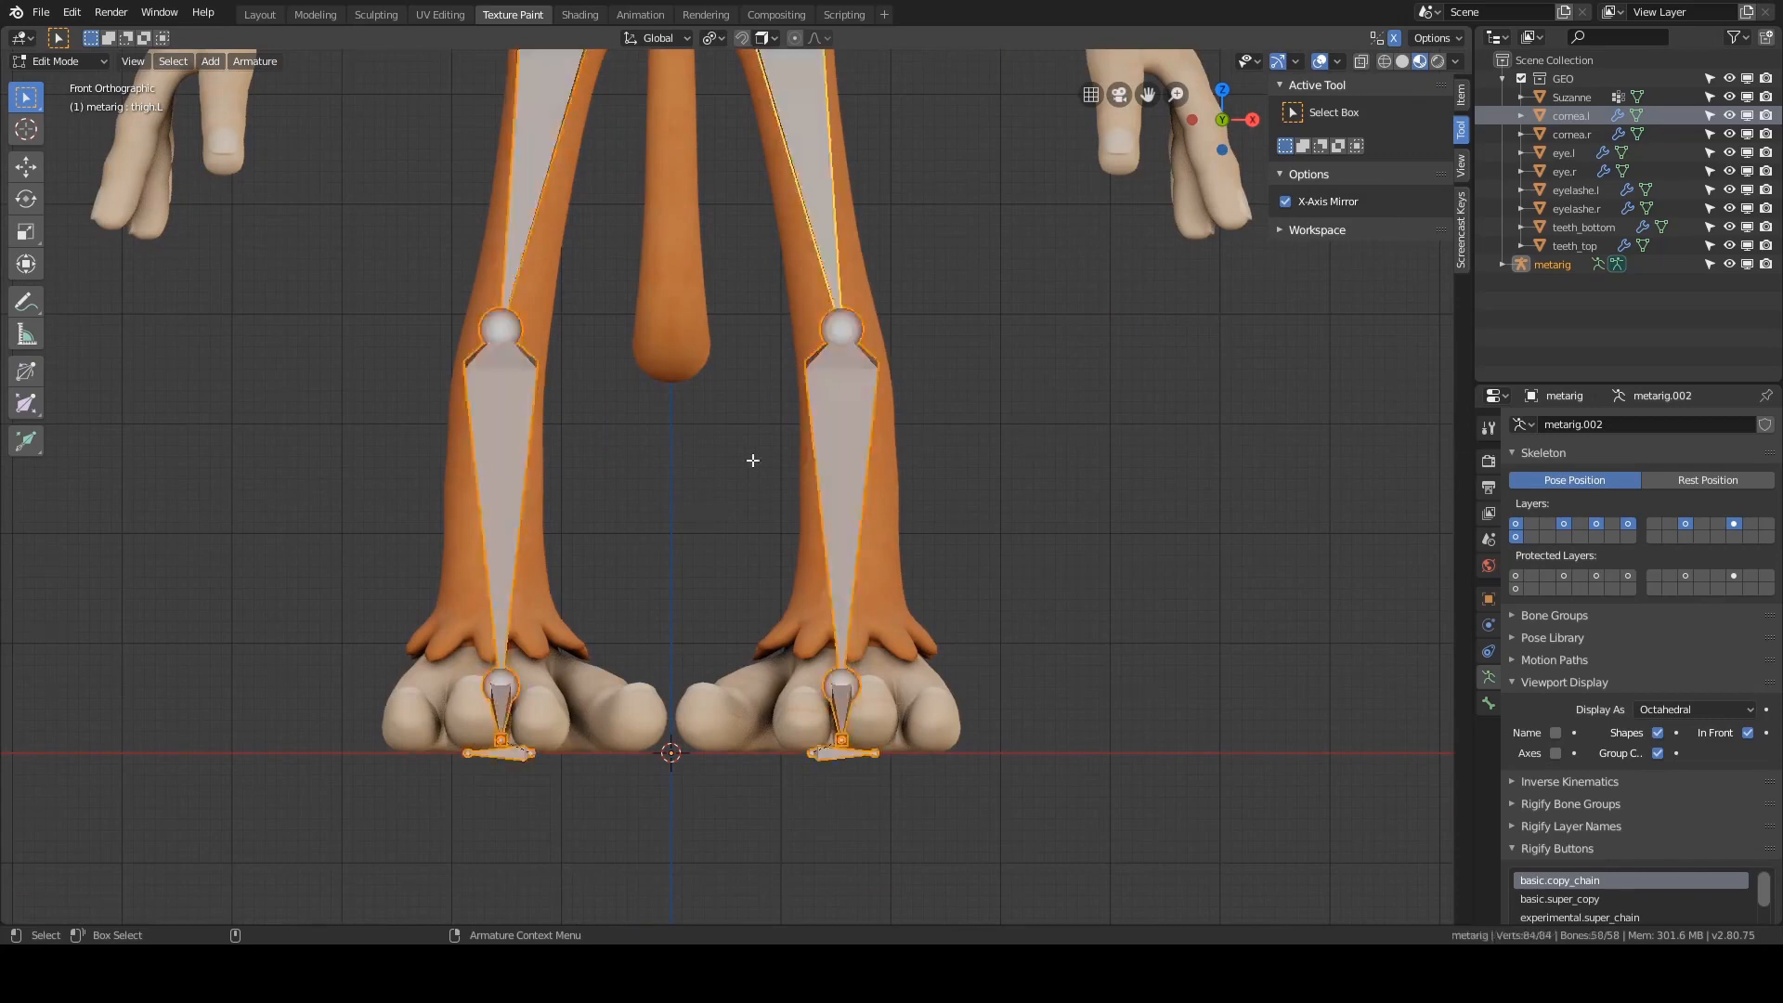
pyautogui.scroll(-4, 785, 461)
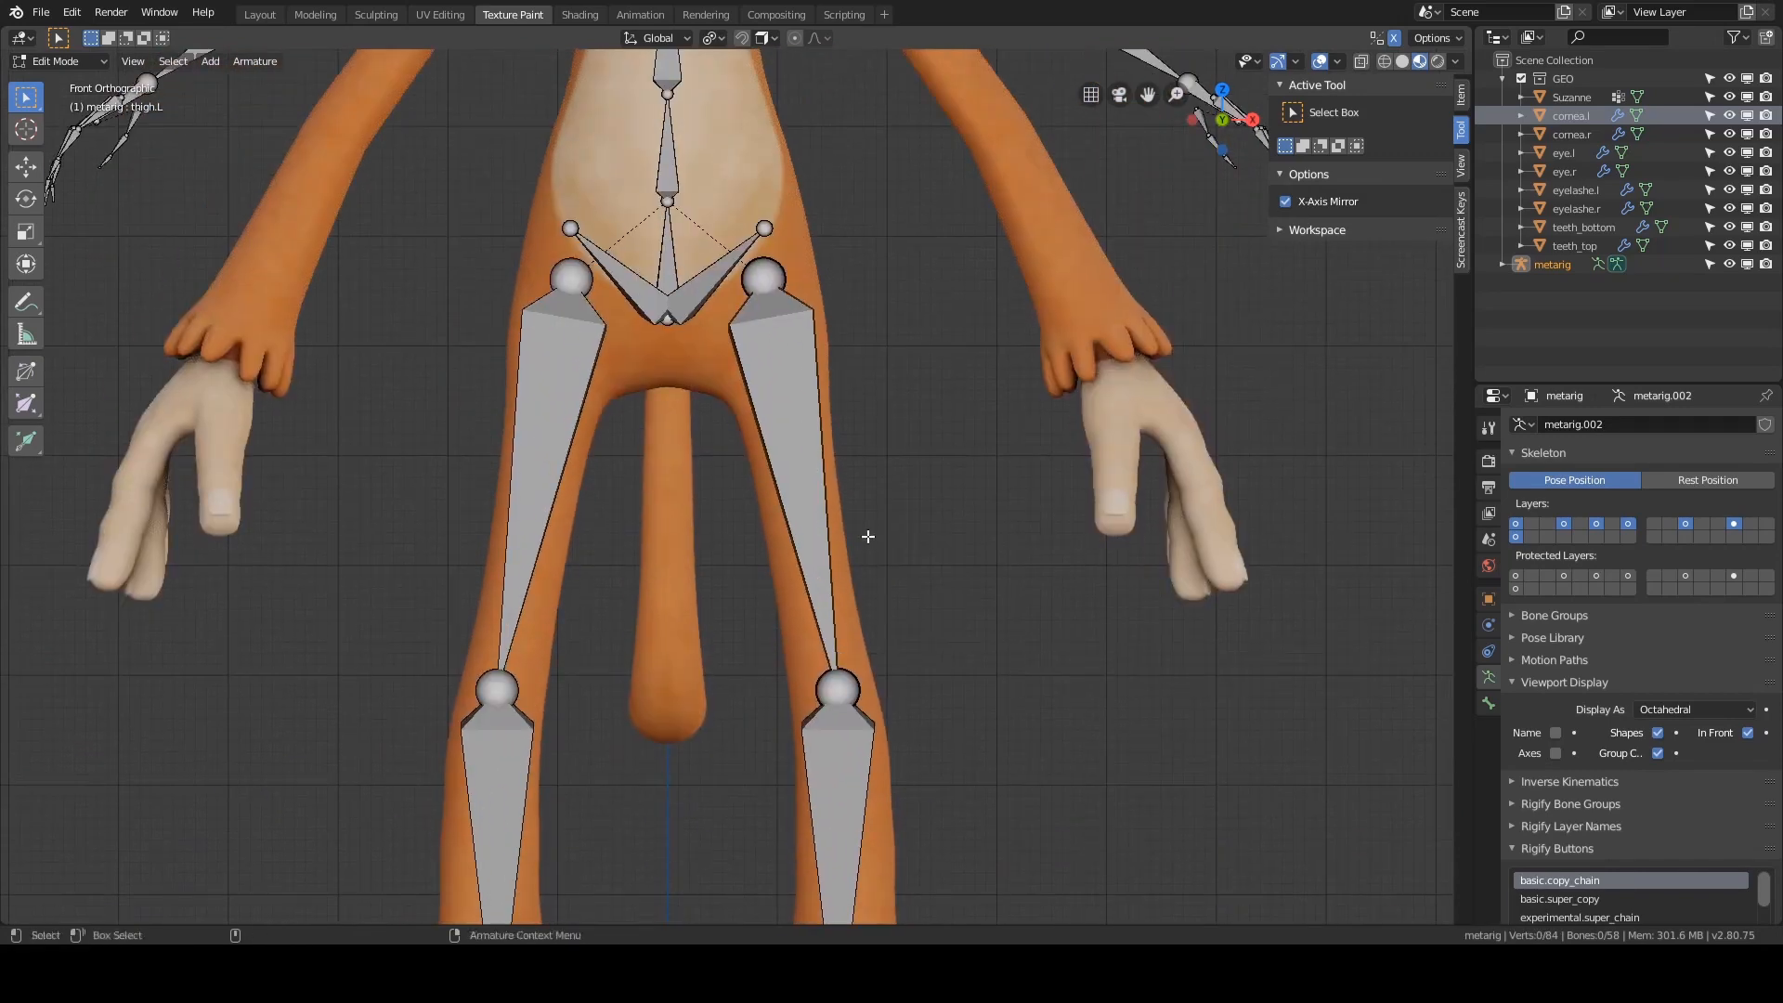
pyautogui.keyDown('shift'); pyautogui.moveTo(835, 414); pyautogui.dragTo(818, 303, button='middle'); pyautogui.keyUp('shift')
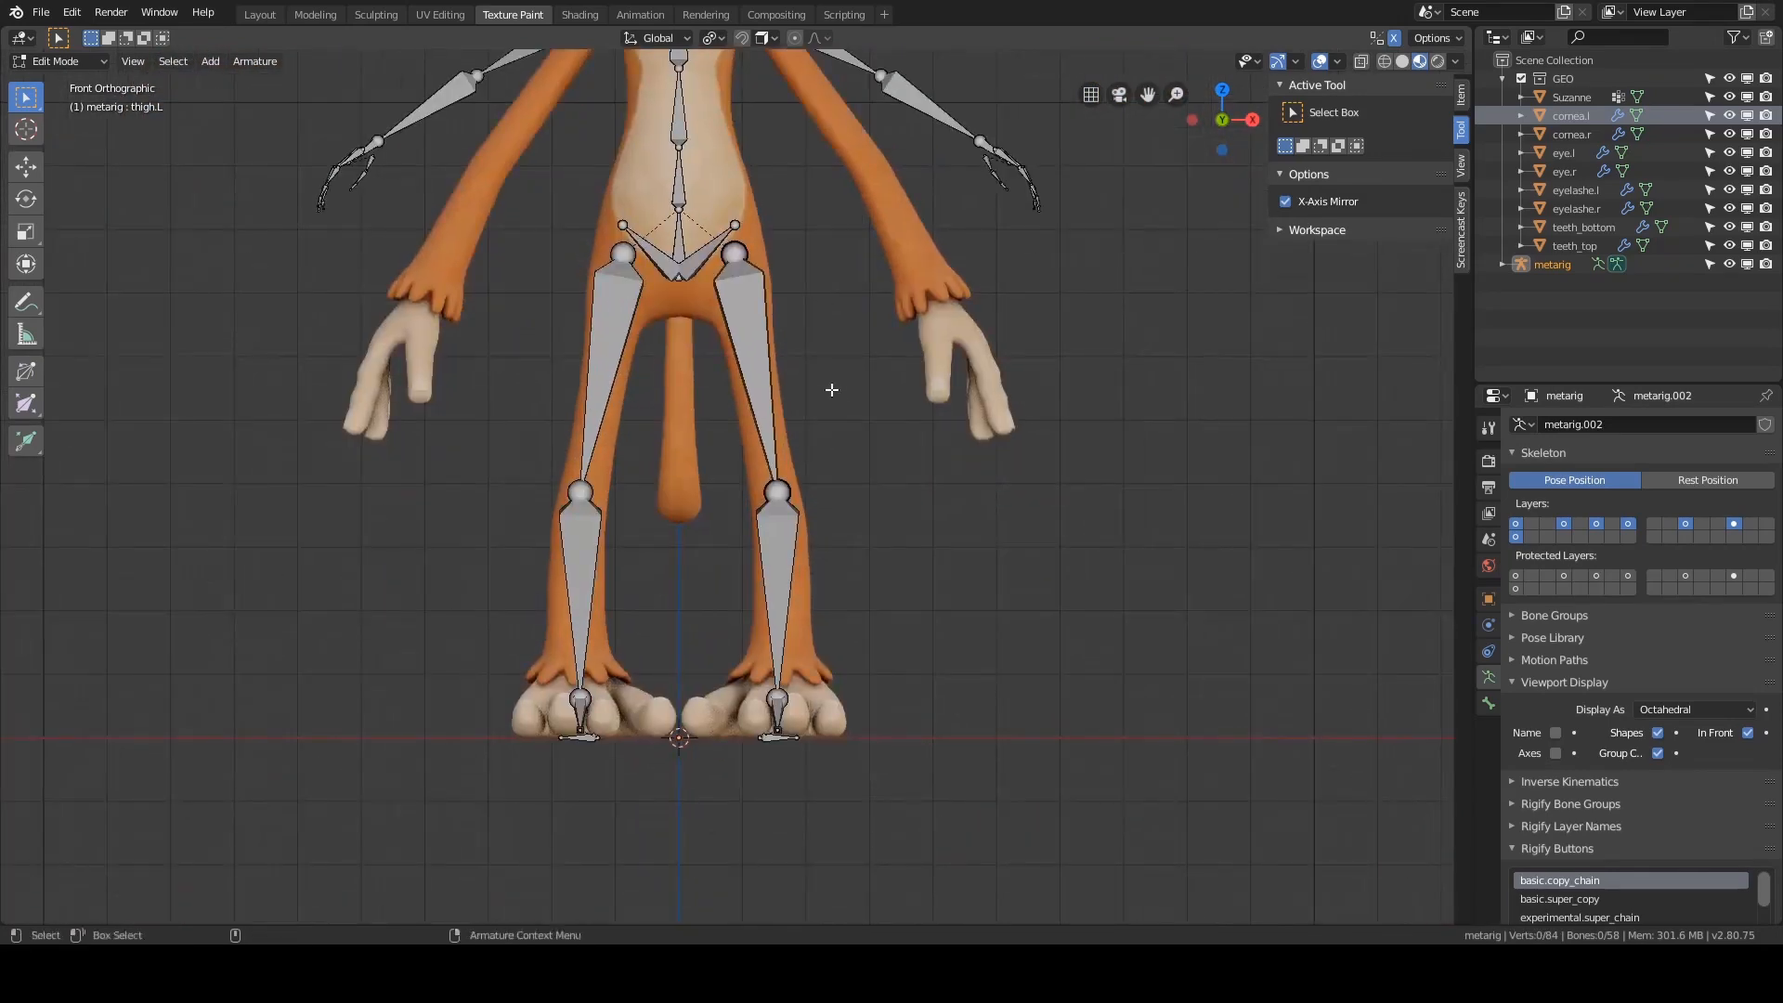
# - Select the left arm's bones from the upper arm to the fingers, leaving the thigh bones out of the selection
pyautogui.keyDown('shift'); pyautogui.moveTo(851, 198); pyautogui.dragTo(811, 342, button='middle'); pyautogui.keyUp('shift')
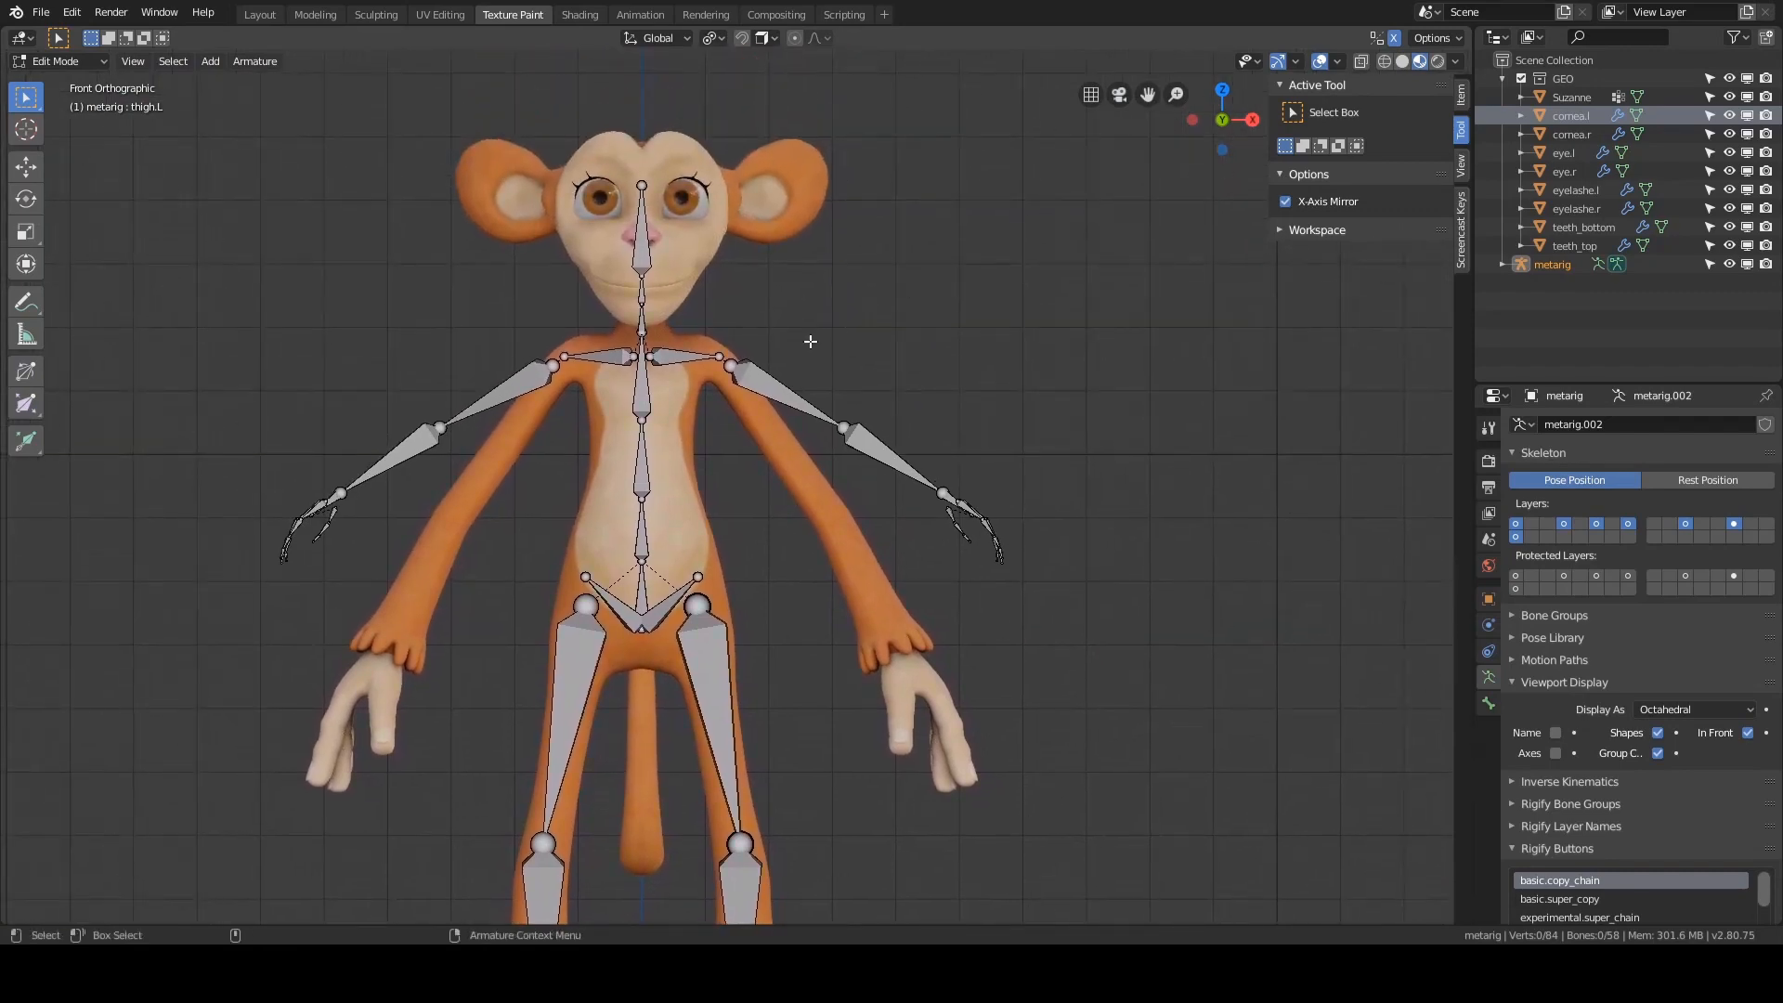
pyautogui.scroll(4, 810, 342)
pyautogui.scroll(-2, 811, 342)
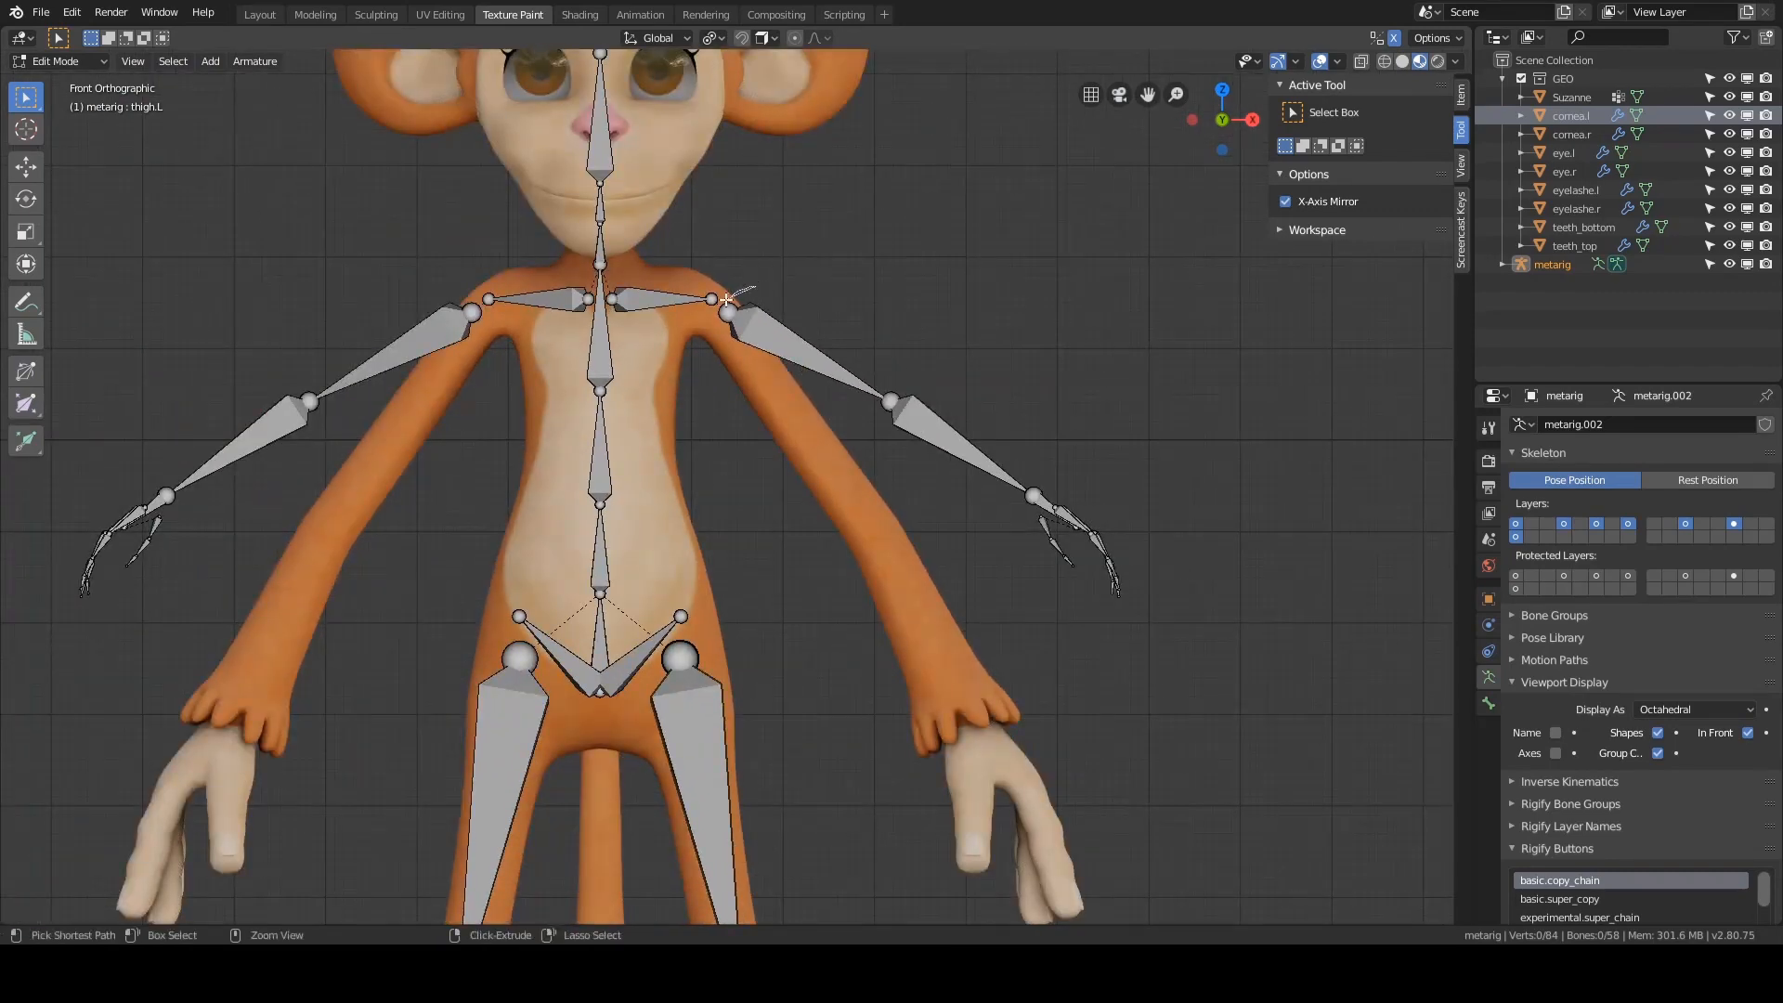
pyautogui.moveTo(726, 299)
pyautogui.keyDown('ctrl'); pyautogui.mouseDown(button='right')
pyautogui.moveTo(795, 548)
pyautogui.moveTo(1330, 431)
pyautogui.moveTo(1253, 400)
pyautogui.mouseUp(button='right'); pyautogui.keyUp('ctrl')
pyautogui.keyDown('shift'); pyautogui.moveTo(1124, 440); pyautogui.dragTo(1093, 416, button='middle'); pyautogui.keyUp('shift')
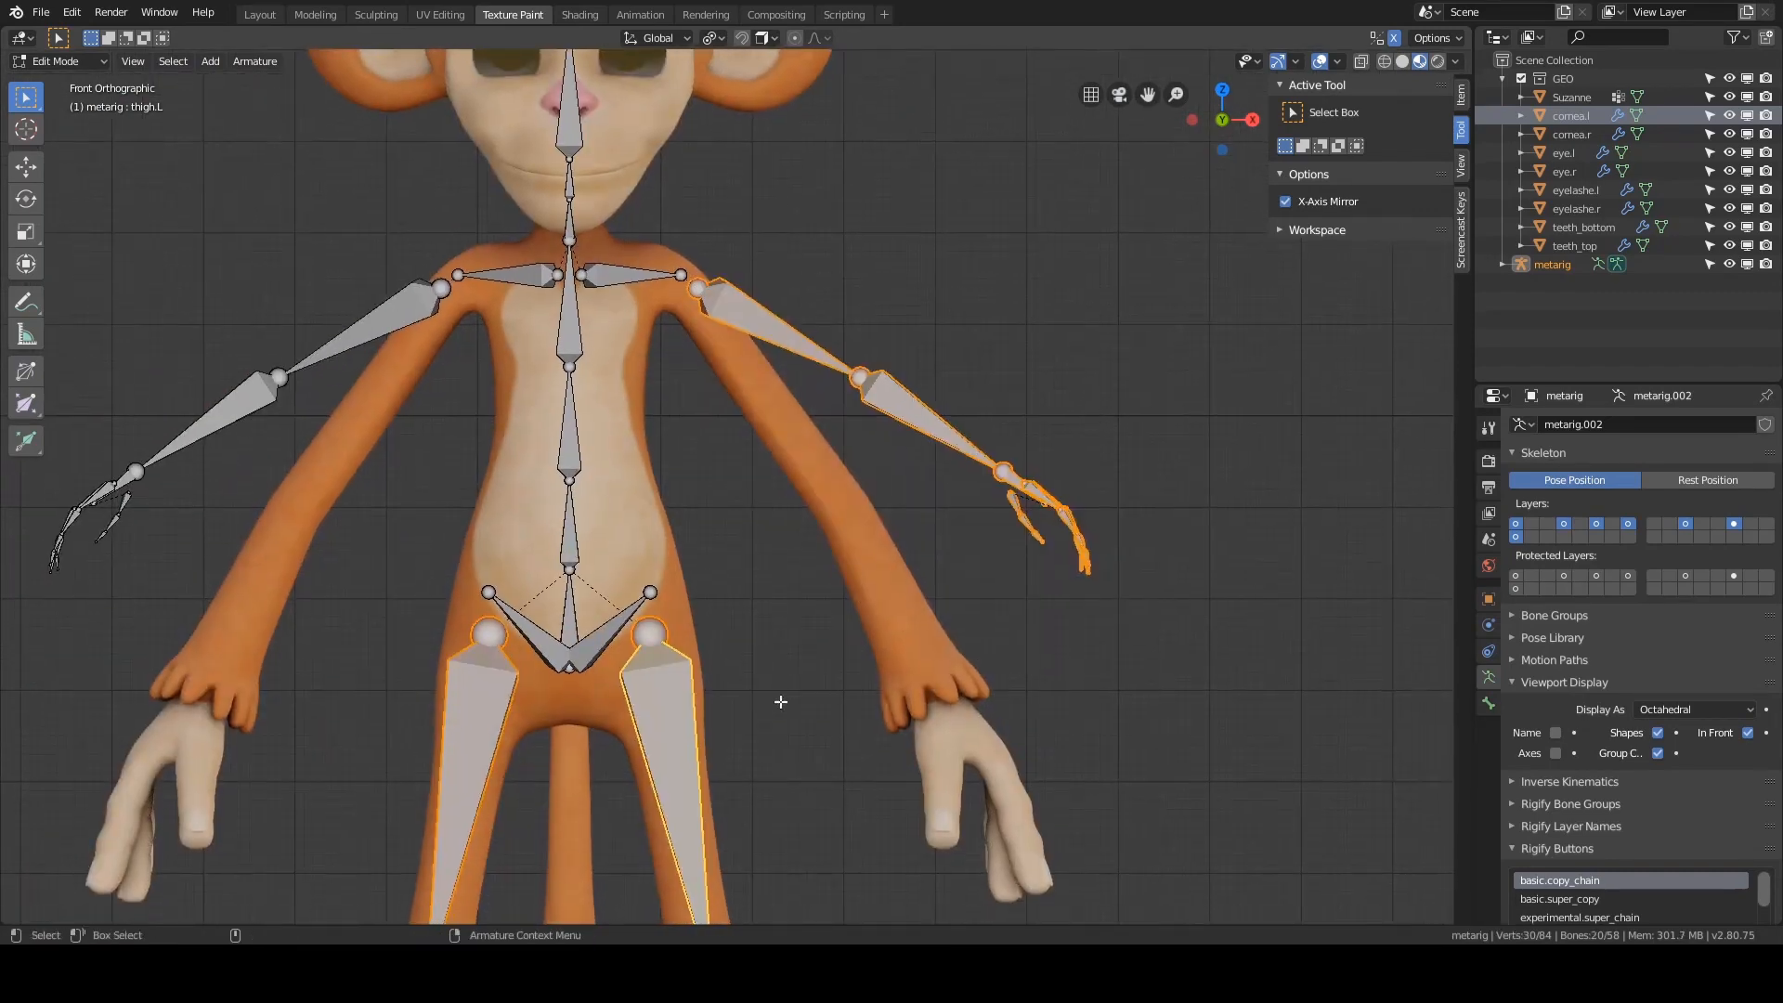
pyautogui.scroll(-4, 781, 701)
pyautogui.keyDown('ctrl'); pyautogui.keyDown('shift'); pyautogui.moveTo(729, 572); pyautogui.dragTo(733, 663, button='right'); pyautogui.keyUp('shift'); pyautogui.keyUp('ctrl')
pyautogui.scroll(3, 865, 663)
pyautogui.keyDown('shift'); pyautogui.moveTo(947, 601); pyautogui.dragTo(947, 606, button='middle'); pyautogui.keyUp('shift')
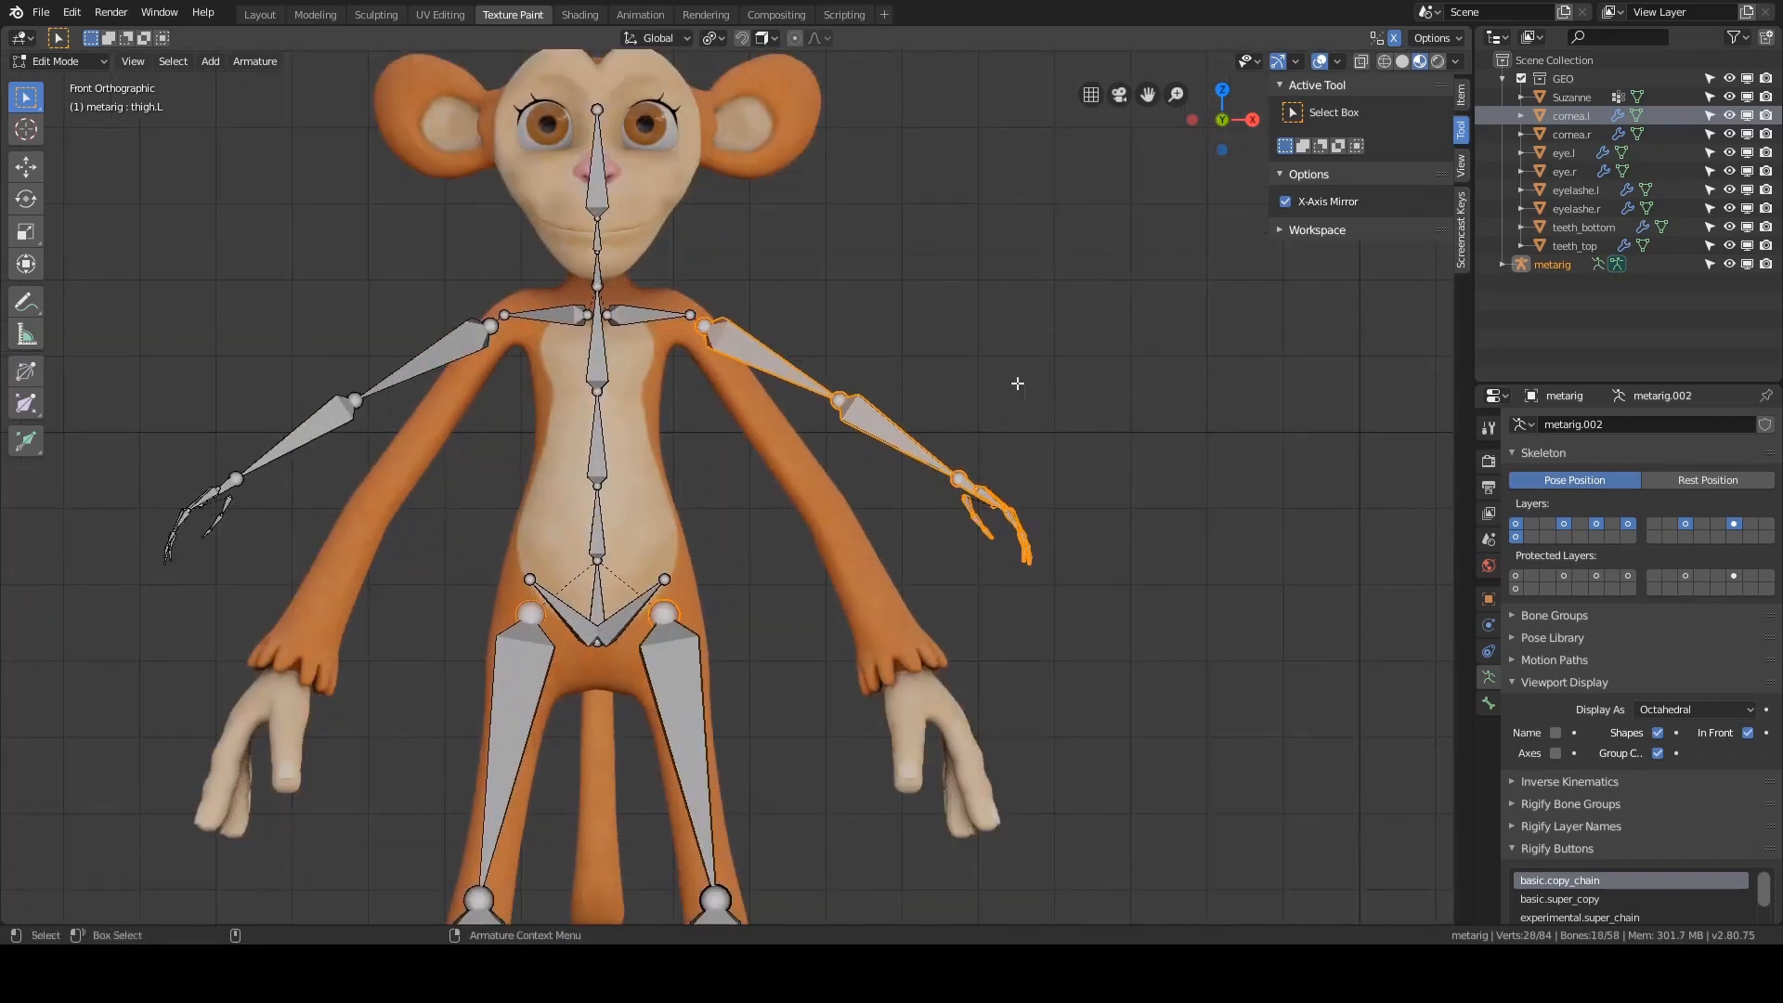
# - Set the pivot point to Active Element, make upper_arm.L the active bone and try rotating the selected arm
pyautogui.press('r')
pyautogui.press('Escape')
pyautogui.press('.')
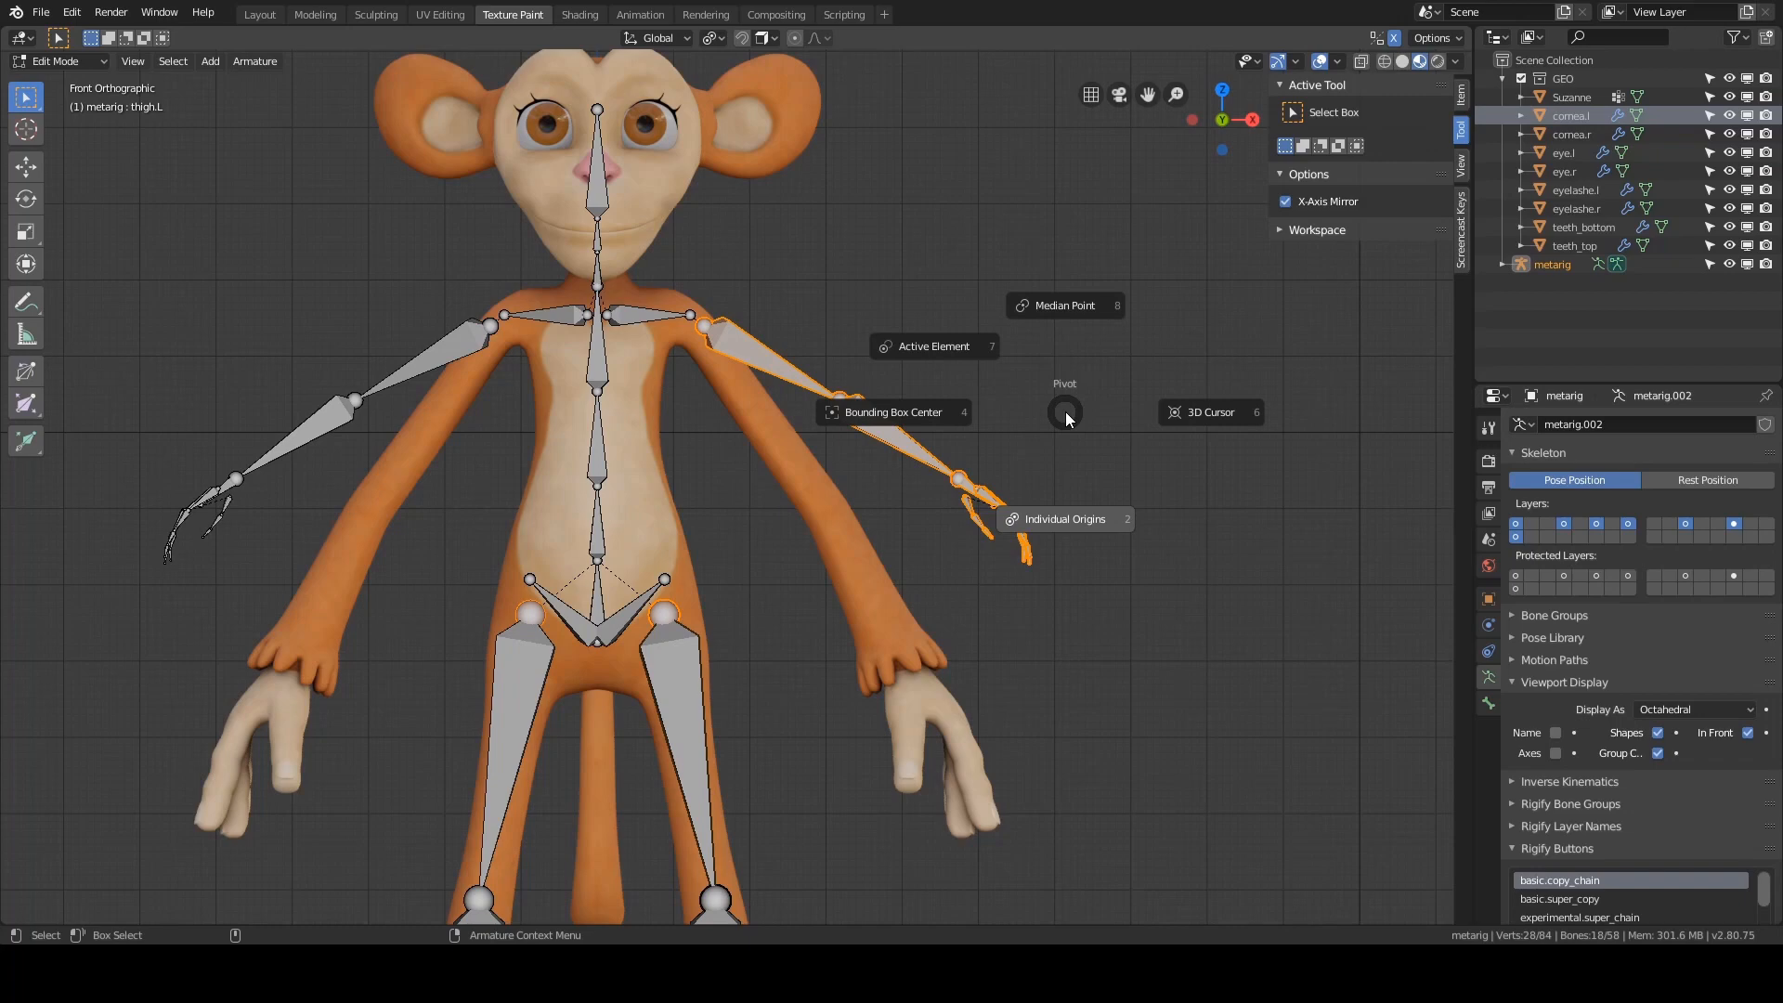
pyautogui.click(936, 346)
pyautogui.scroll(2, 968, 317)
pyautogui.keyDown('shift'); pyautogui.click(751, 302); pyautogui.keyUp('shift')
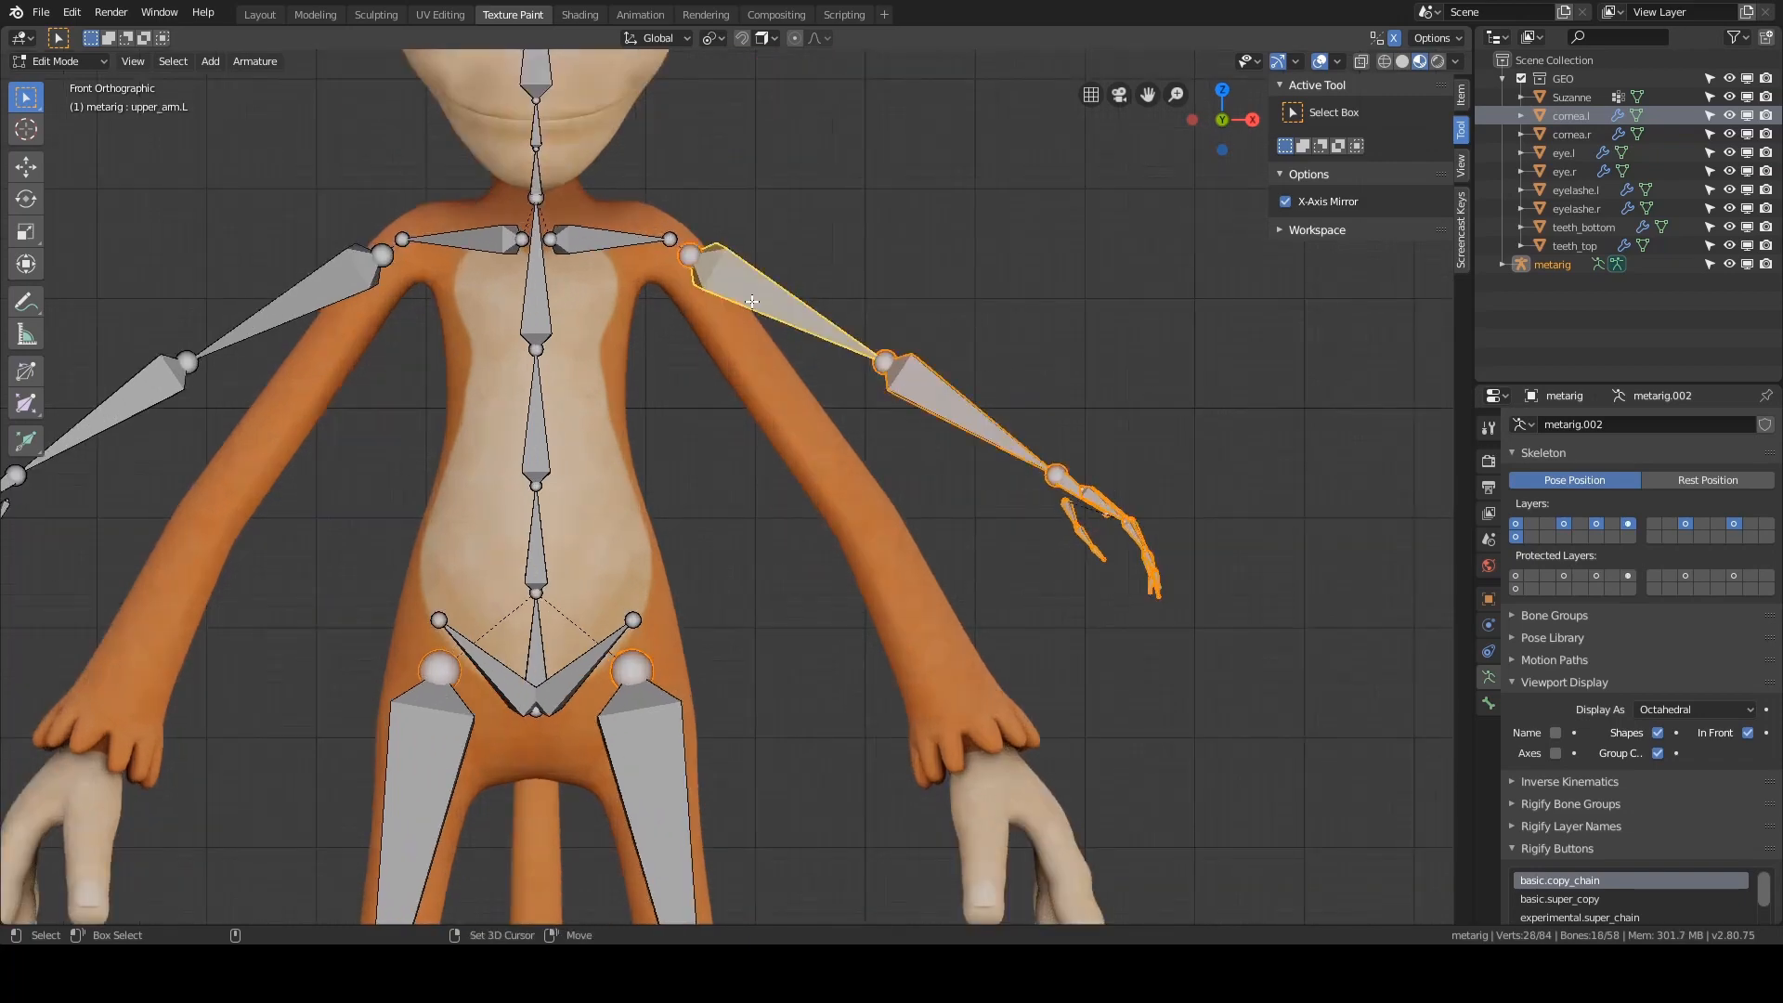
pyautogui.keyDown('shift'); pyautogui.moveTo(808, 333); pyautogui.dragTo(798, 310, button='middle'); pyautogui.keyUp('shift')
pyautogui.press('r')
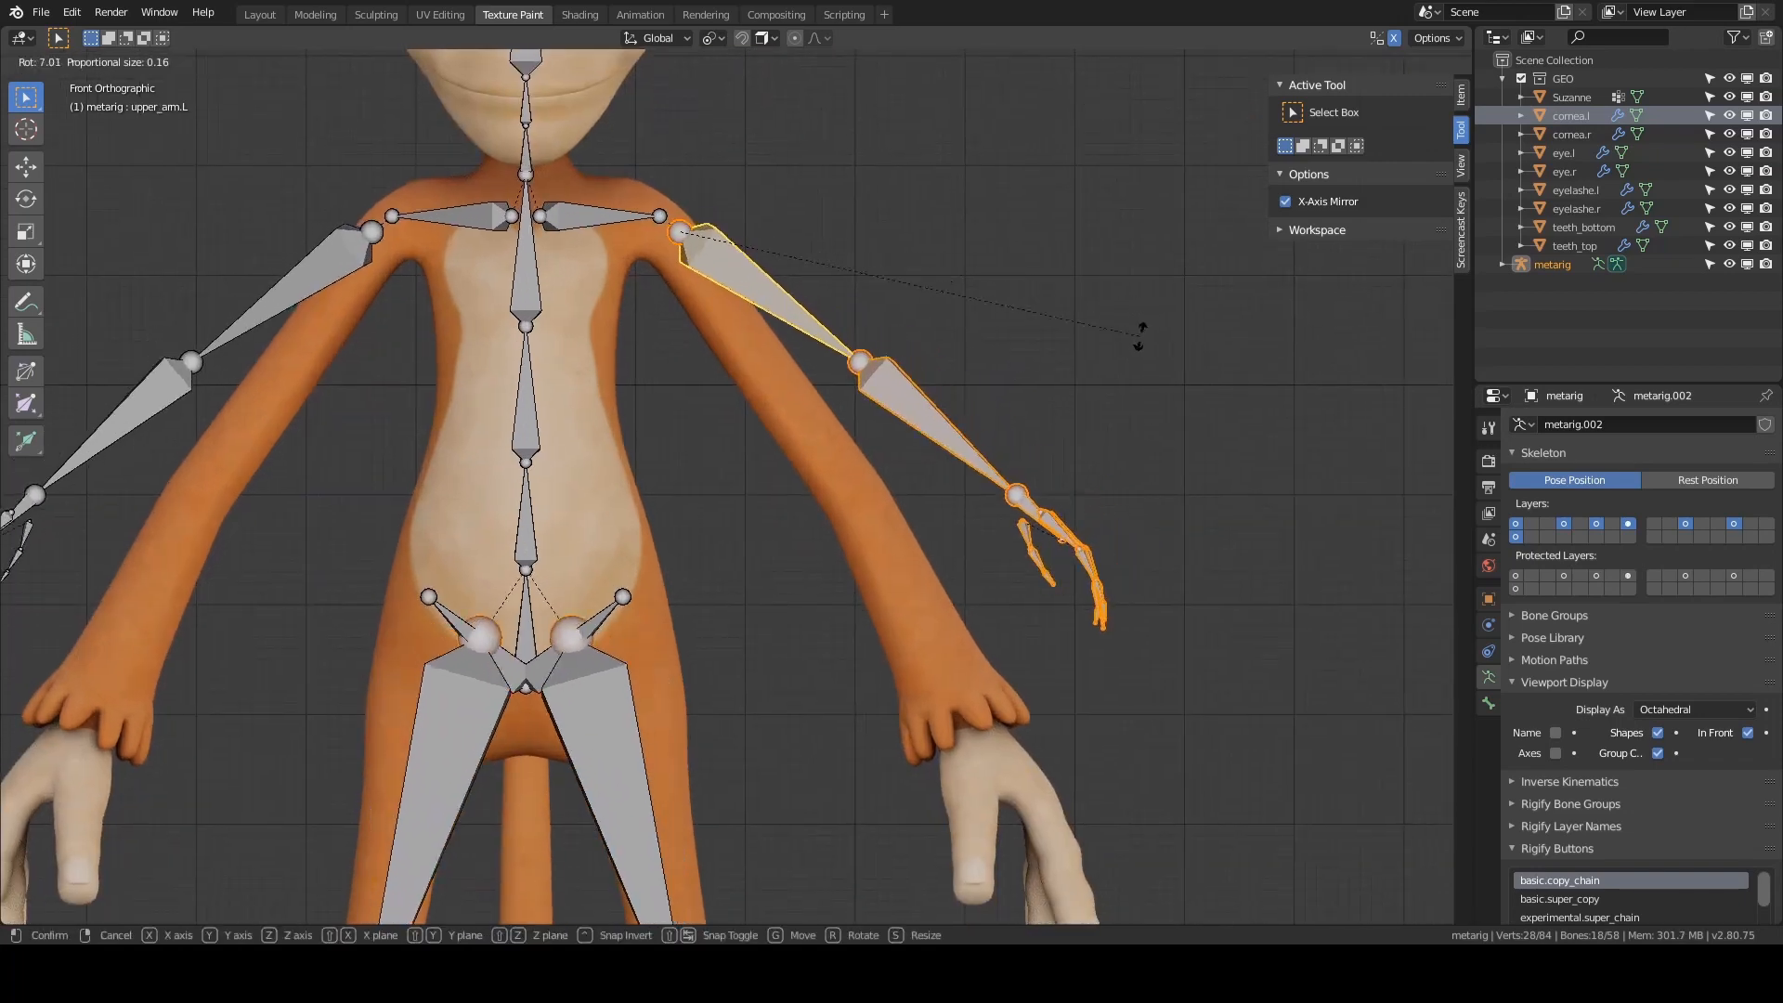
pyautogui.rightClick(1138, 338)
# - Remove the thigh joints from the selection and rotate the left arm chain downward to follow the monkey's arm
pyautogui.keyDown('ctrl'); pyautogui.moveTo(462, 756); pyautogui.dragTo(781, 563); pyautogui.keyUp('ctrl')
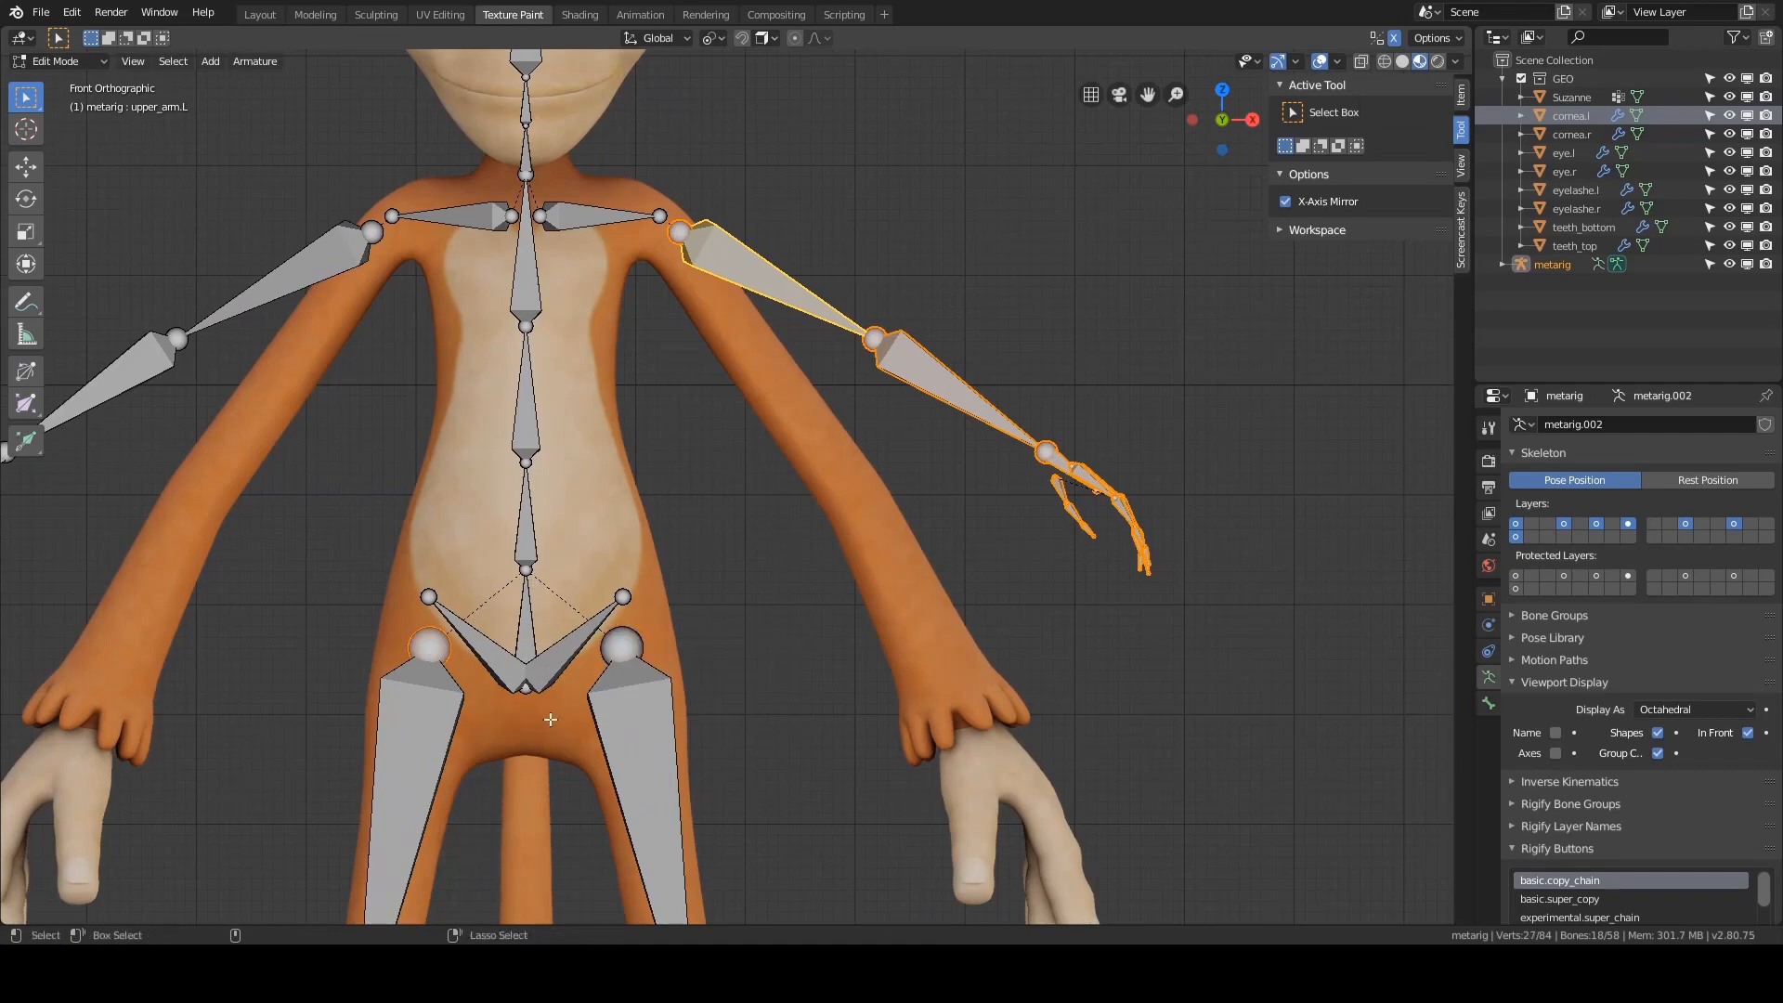
pyautogui.keyDown('ctrl'); pyautogui.keyDown('shift'); pyautogui.moveTo(255, 642); pyautogui.dragTo(520, 696, button='right'); pyautogui.keyUp('shift'); pyautogui.keyUp('ctrl')
pyautogui.scroll(-3, 780, 632)
pyautogui.scroll(3, 1031, 350)
pyautogui.press('r')
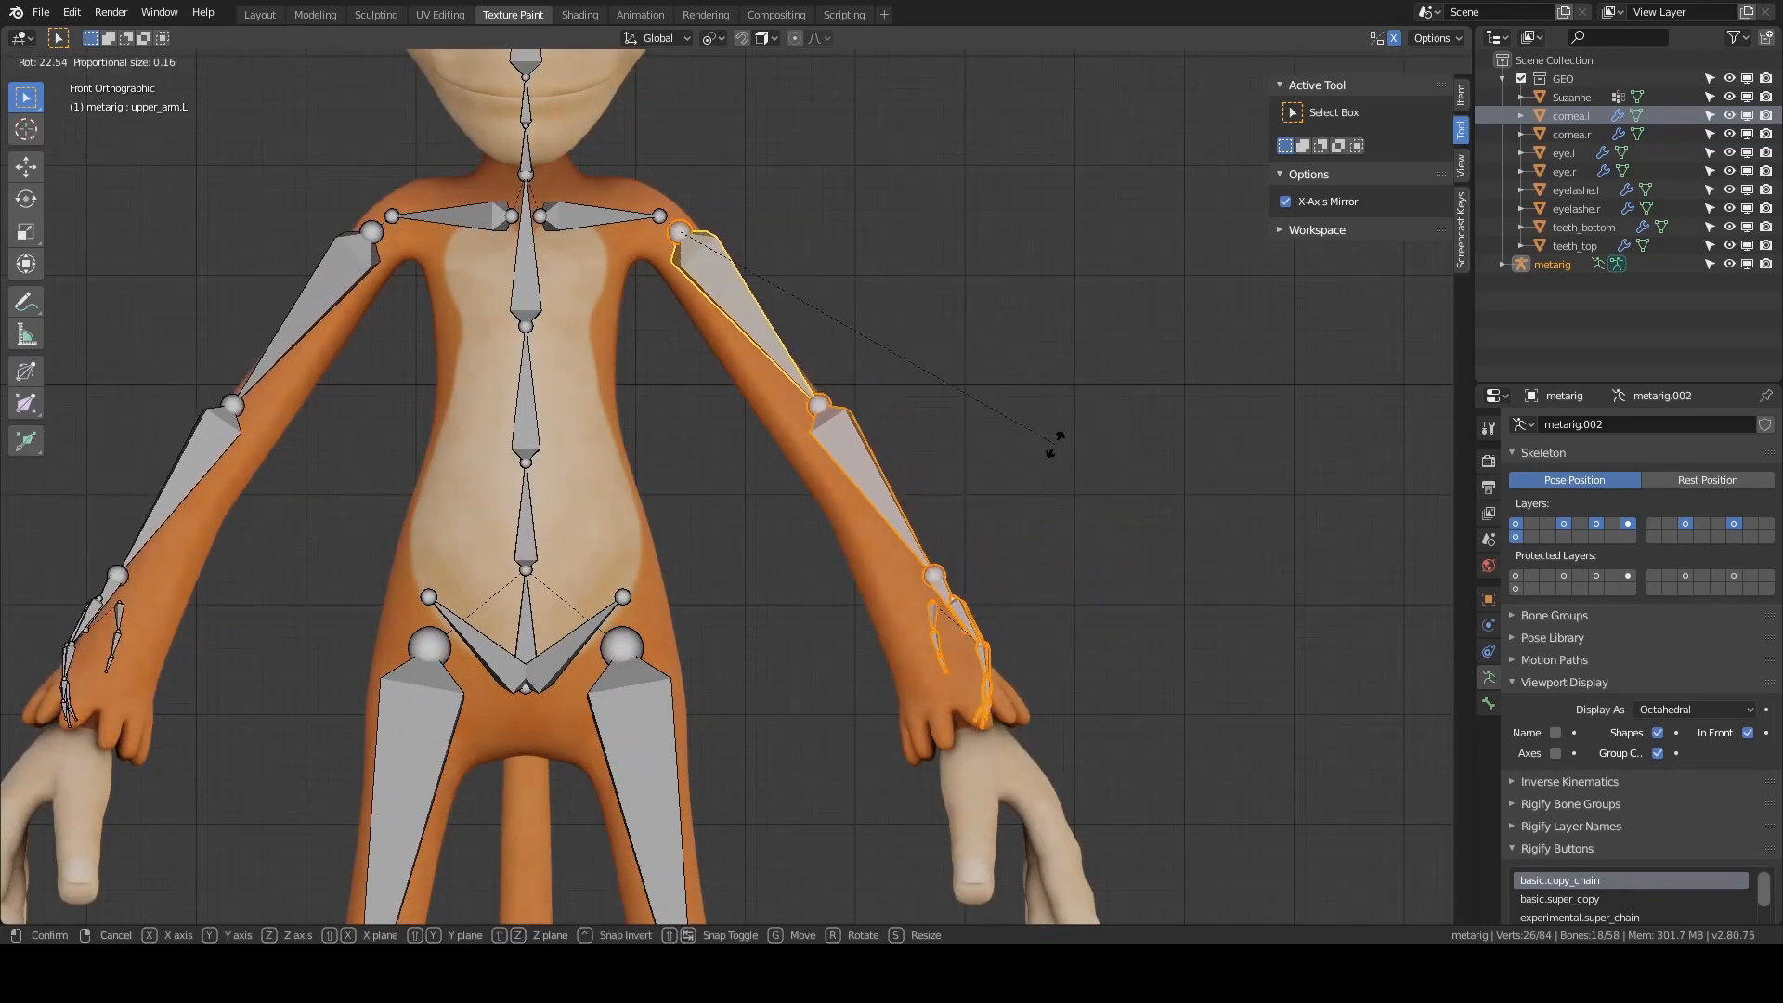
pyautogui.click(1034, 464)
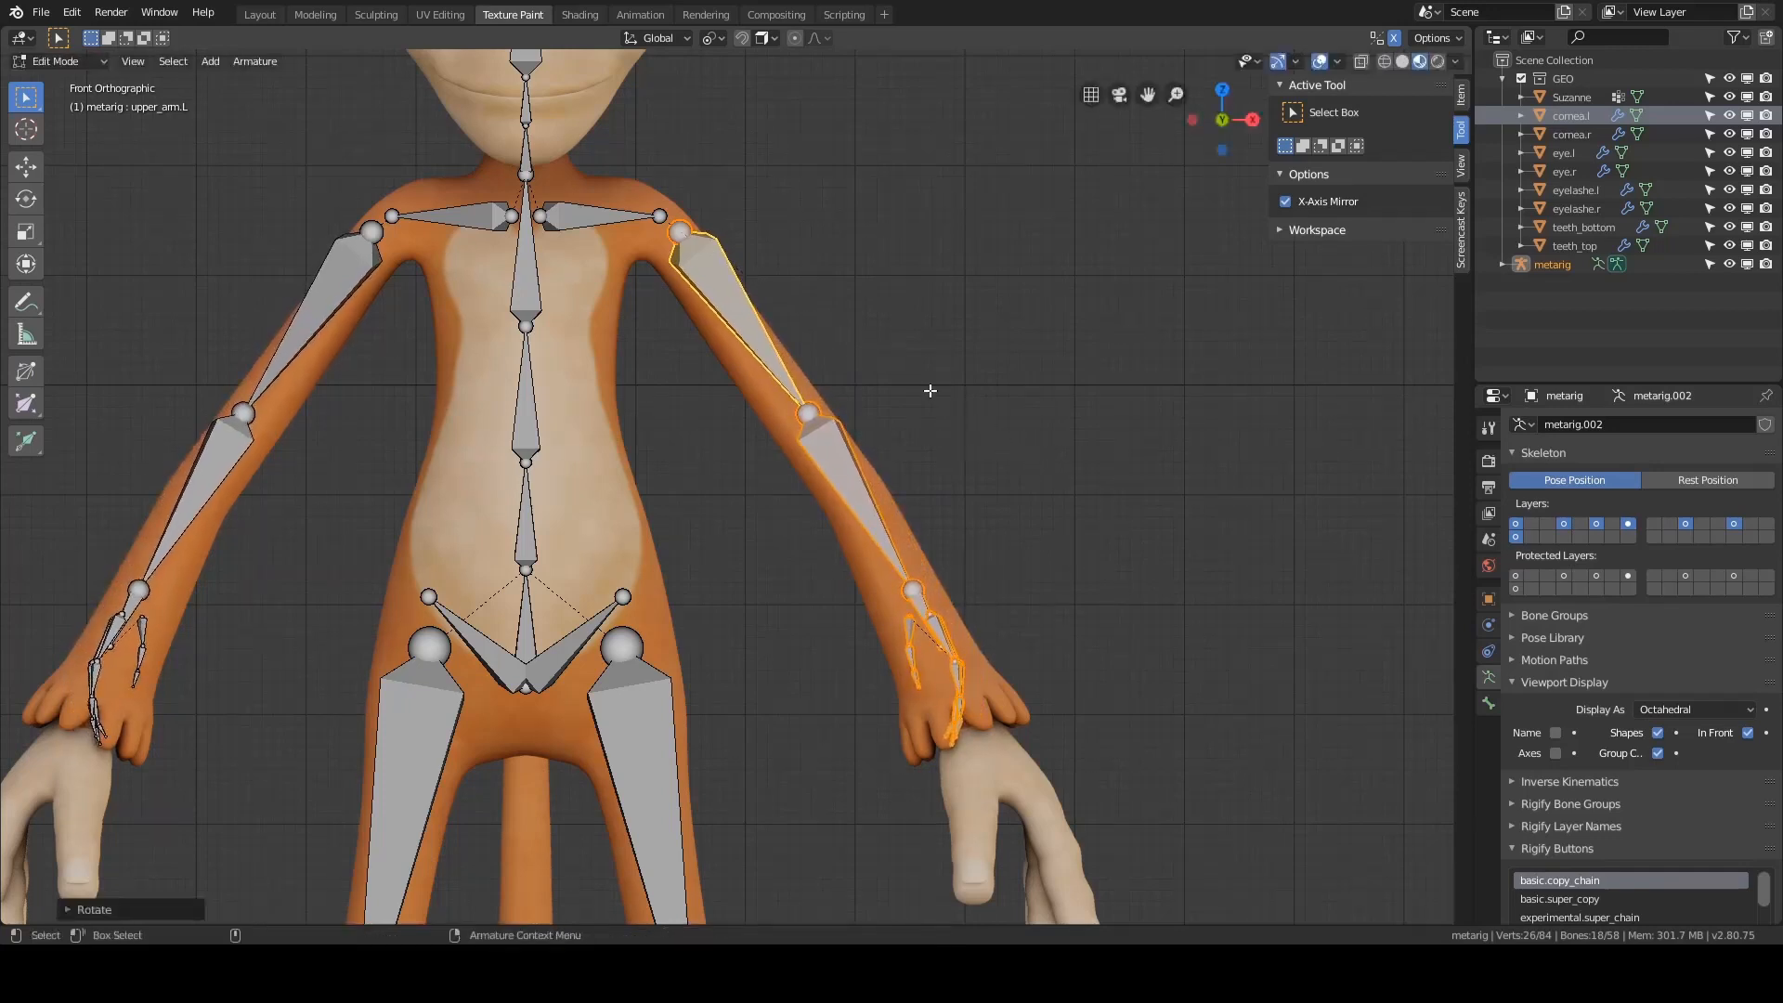
# - Select the left forearm and hand bones without the upper arm, and move them down the arm to the monkey's elbow and wrist
pyautogui.keyDown('shift'); pyautogui.click(752, 297); pyautogui.keyUp('shift')
pyautogui.hotkey('ctrl', 'z')
pyautogui.keyDown('shift'); pyautogui.moveTo(813, 329); pyautogui.dragTo(794, 284, button='middle'); pyautogui.keyUp('shift')
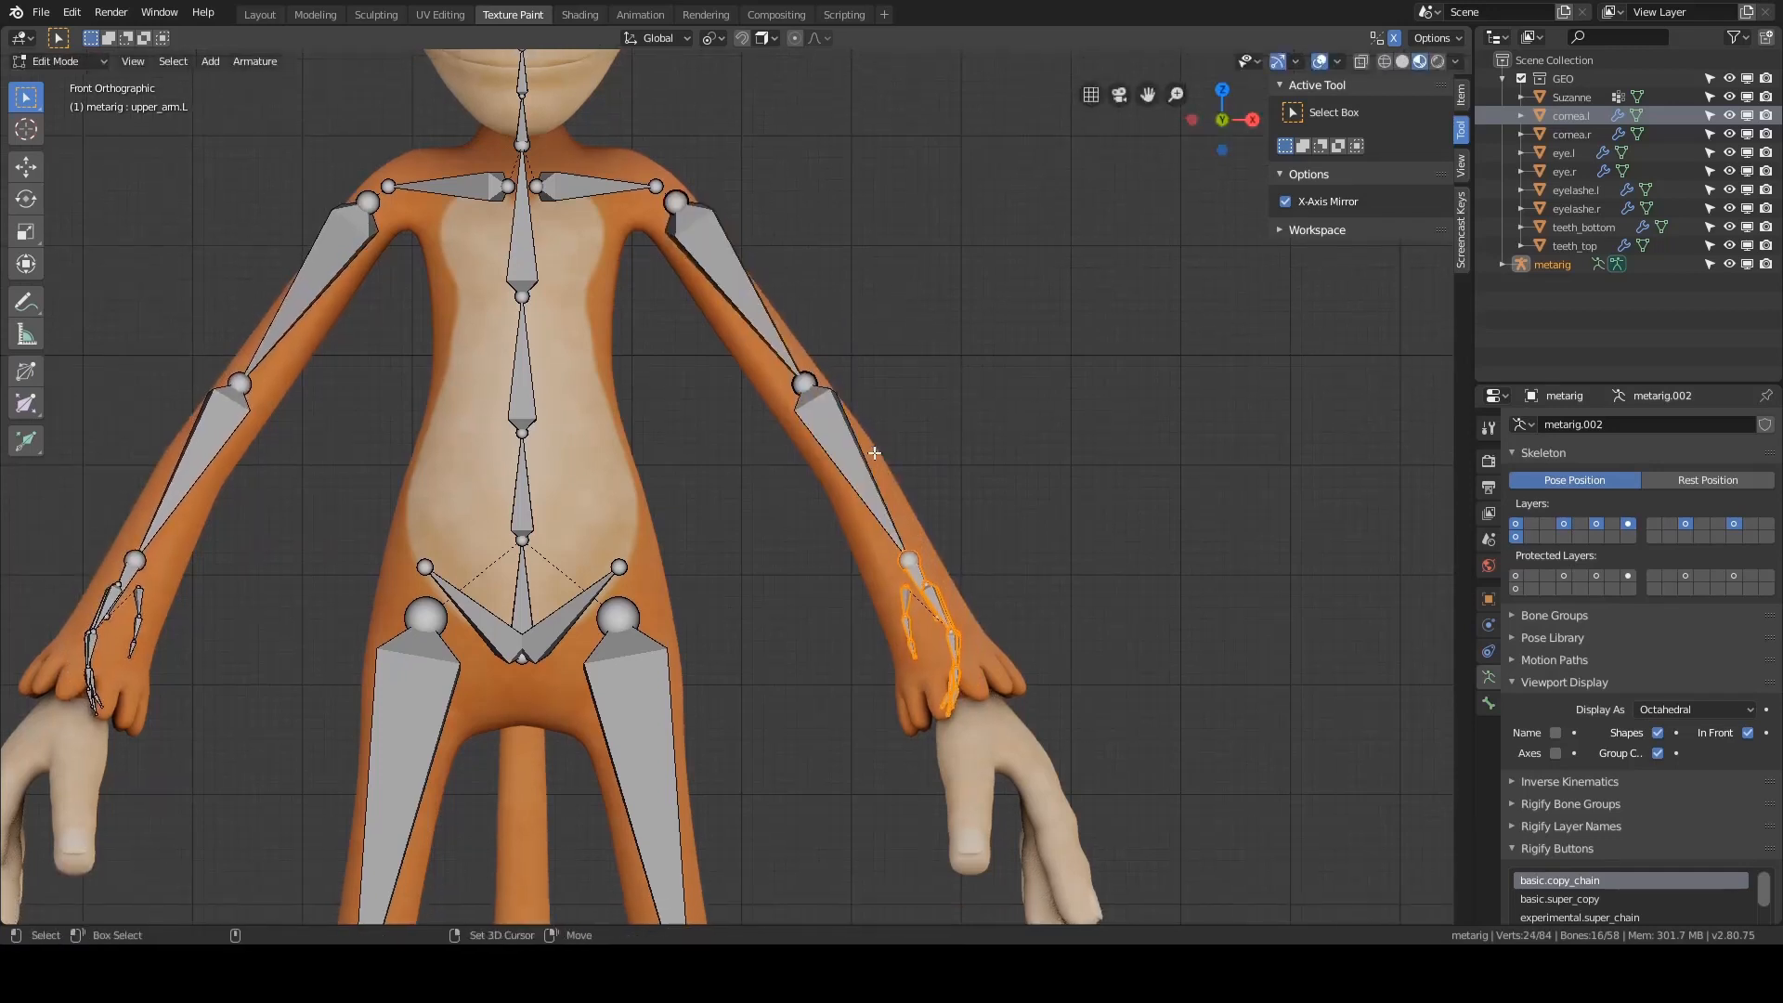
pyautogui.keyDown('shift'); pyautogui.click(826, 429); pyautogui.keyUp('shift')
pyautogui.keyDown('shift'); pyautogui.moveTo(978, 349); pyautogui.dragTo(962, 259, button='middle'); pyautogui.keyUp('shift')
pyautogui.keyDown('shift'); pyautogui.moveTo(891, 326); pyautogui.dragTo(814, 297, button='middle'); pyautogui.keyUp('shift')
pyautogui.press('g')
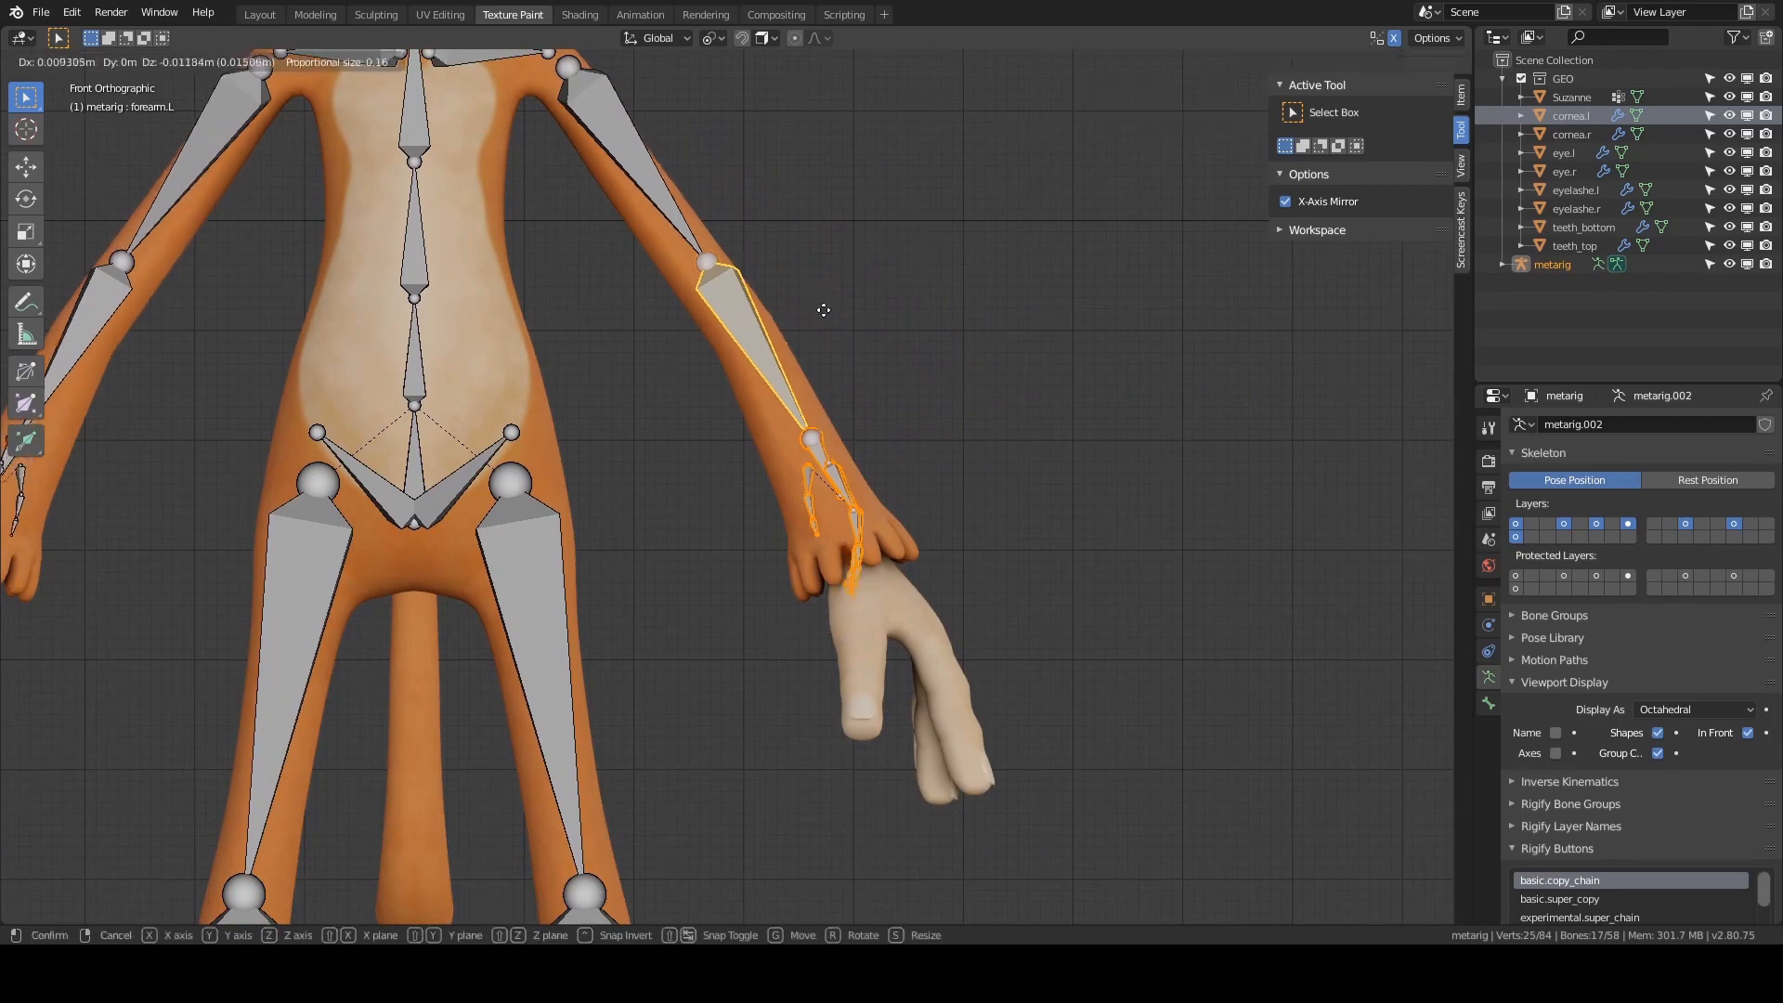
pyautogui.click(859, 381)
# - Enable the Wireframe overlay and shift the left forearm and hand bones slightly to line up with the mesh's elbow loops
pyautogui.click(1338, 61)
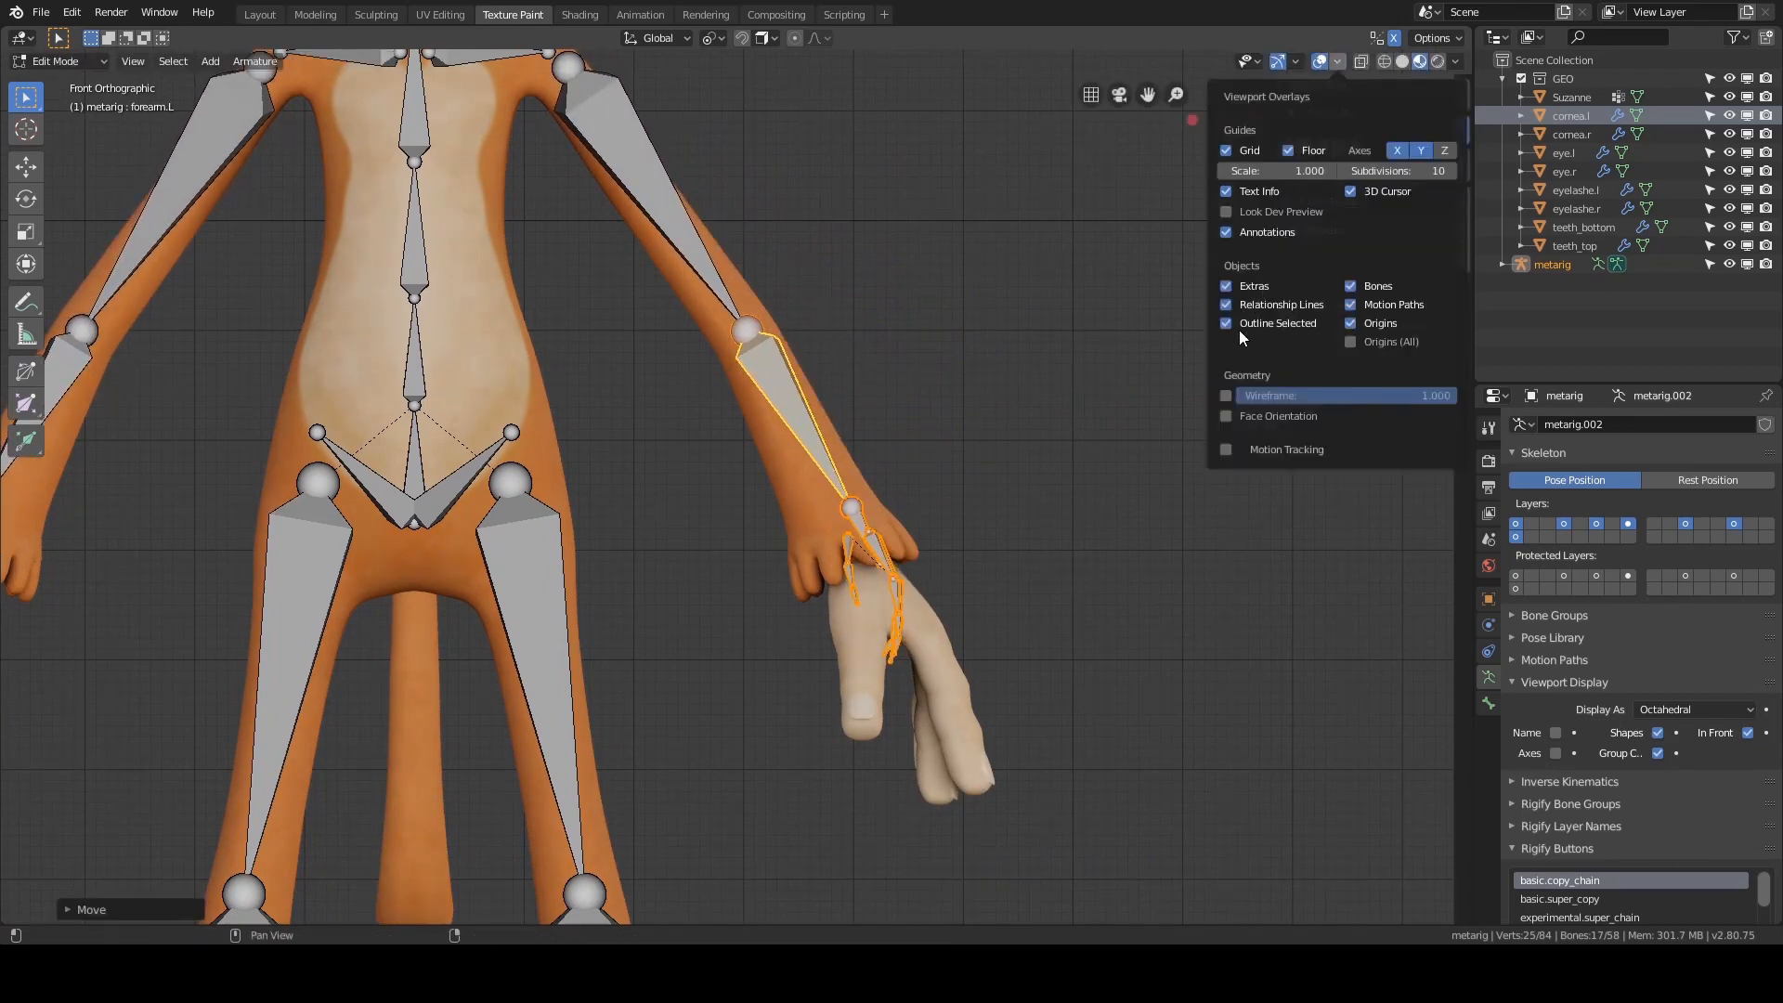
pyautogui.click(1225, 390)
pyautogui.scroll(6, 929, 246)
pyautogui.keyDown('shift'); pyautogui.moveTo(914, 251); pyautogui.dragTo(916, 279, button='middle'); pyautogui.keyUp('shift')
pyautogui.press('g')
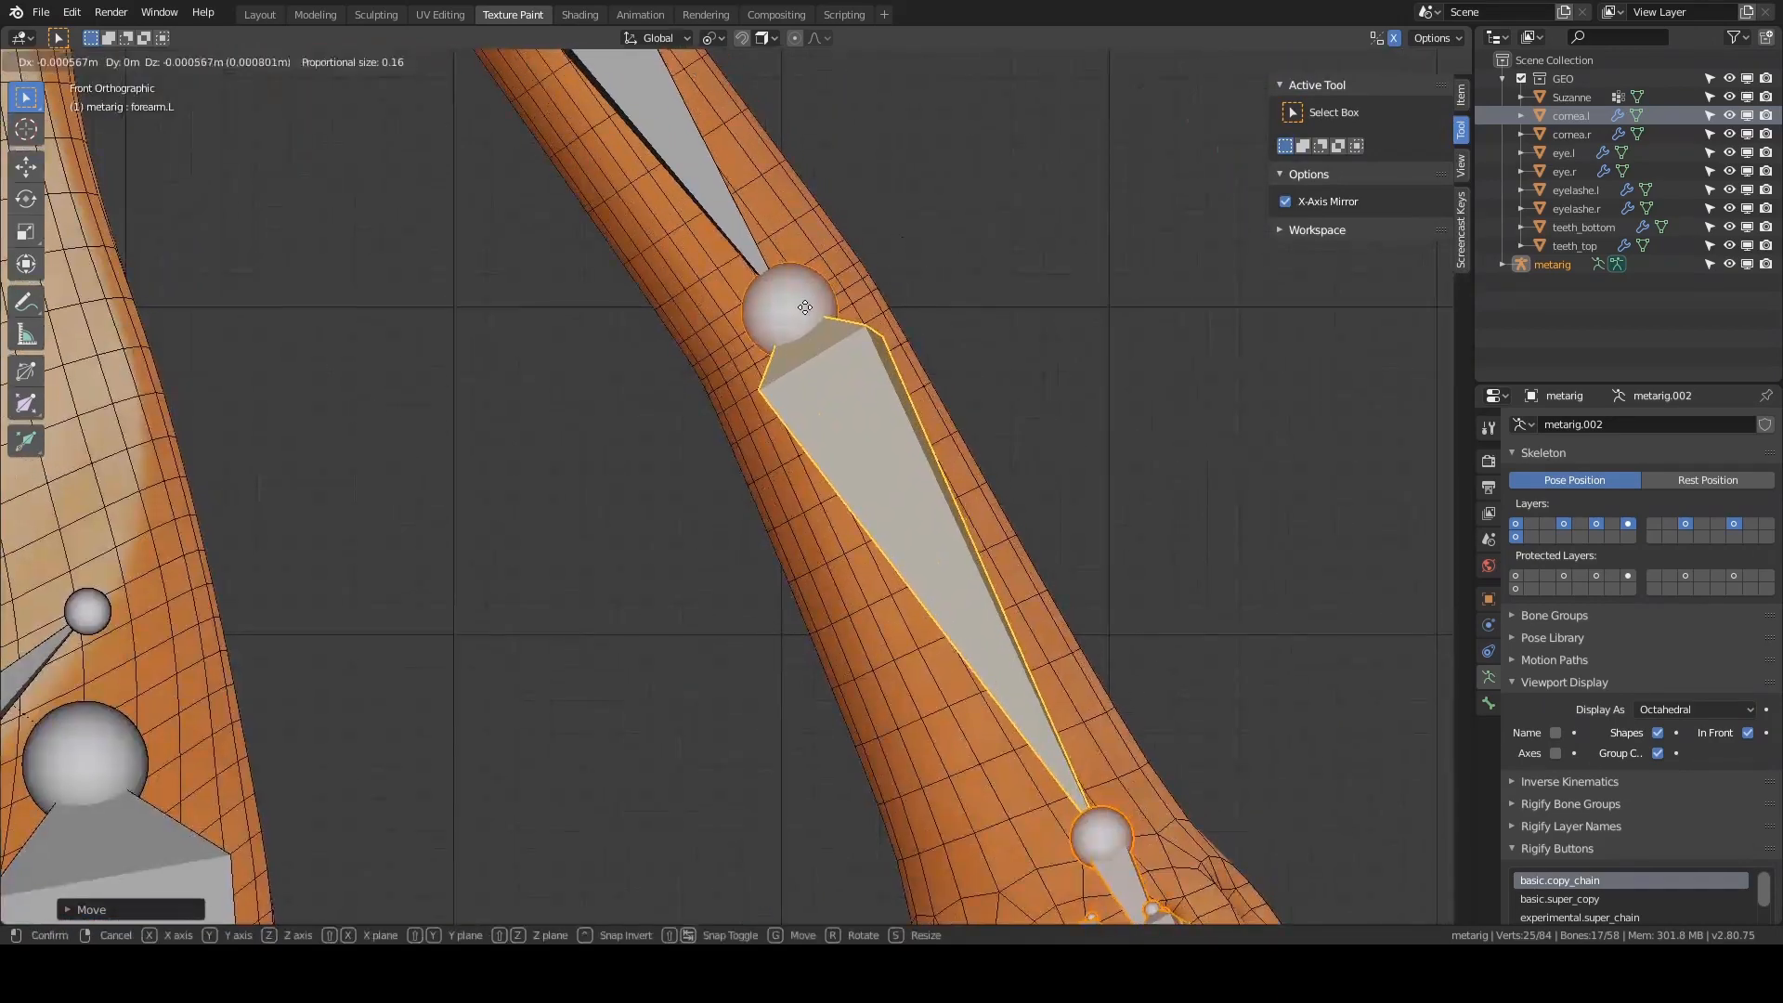
pyautogui.click(802, 331)
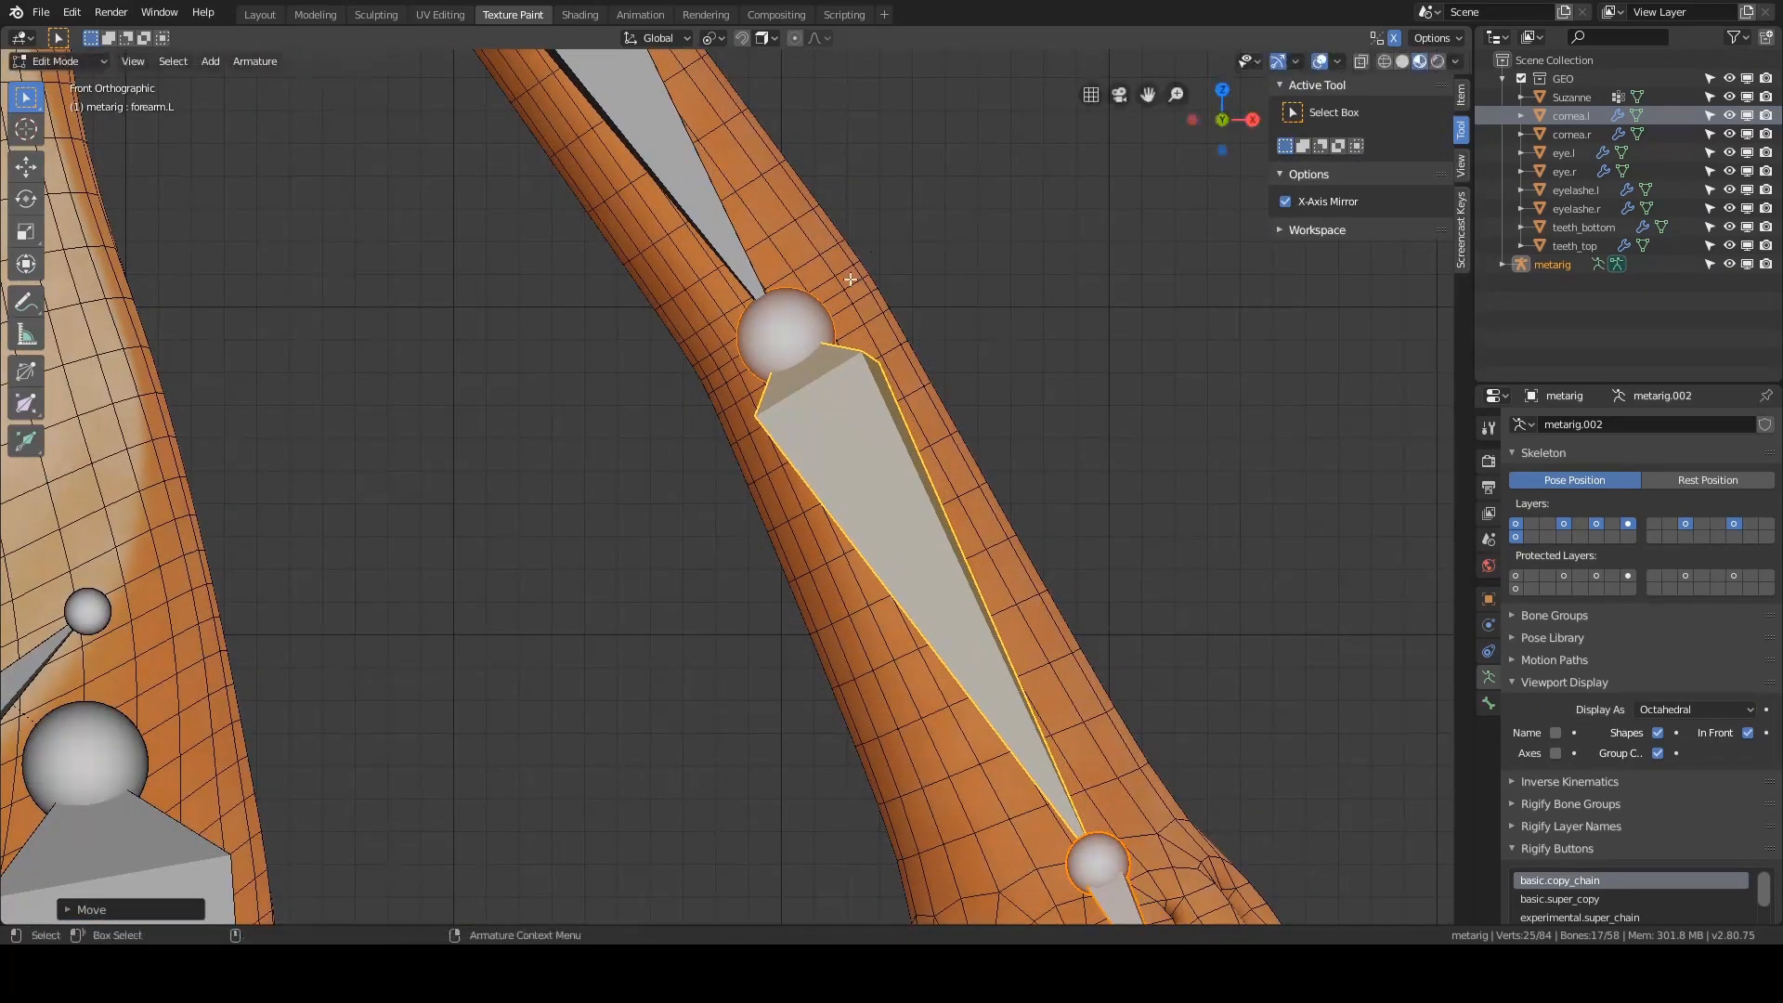
# - Nudge the left forearm chain at the elbow, and move only the left hand and finger bones down to the monkey's wrist
pyautogui.press('g')
pyautogui.click(819, 318)
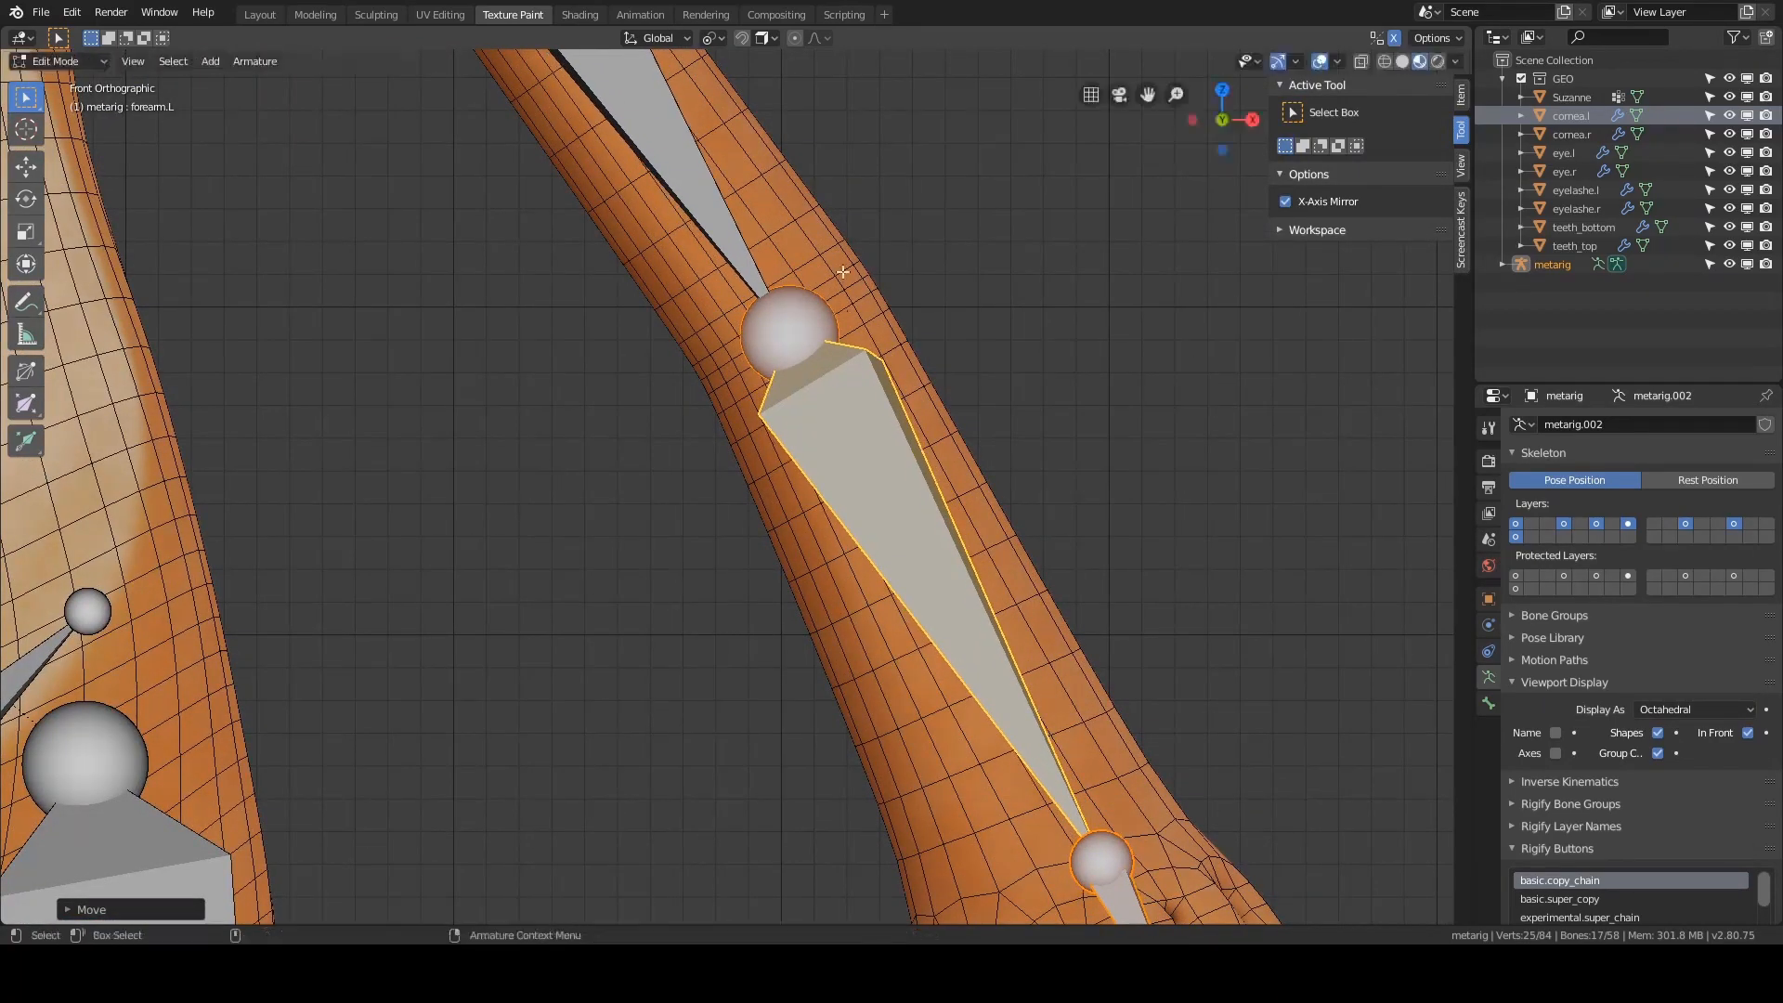
pyautogui.scroll(-7, 799, 249)
pyautogui.keyDown('shift'); pyautogui.moveTo(807, 242); pyautogui.dragTo(908, 407, button='middle'); pyautogui.keyUp('shift')
pyautogui.scroll(2, 907, 303)
pyautogui.moveTo(1131, 540)
pyautogui.keyDown('shift'); pyautogui.mouseDown(button='middle')
pyautogui.moveTo(855, 251)
pyautogui.moveTo(847, 79)
pyautogui.mouseUp(button='middle'); pyautogui.keyUp('shift')
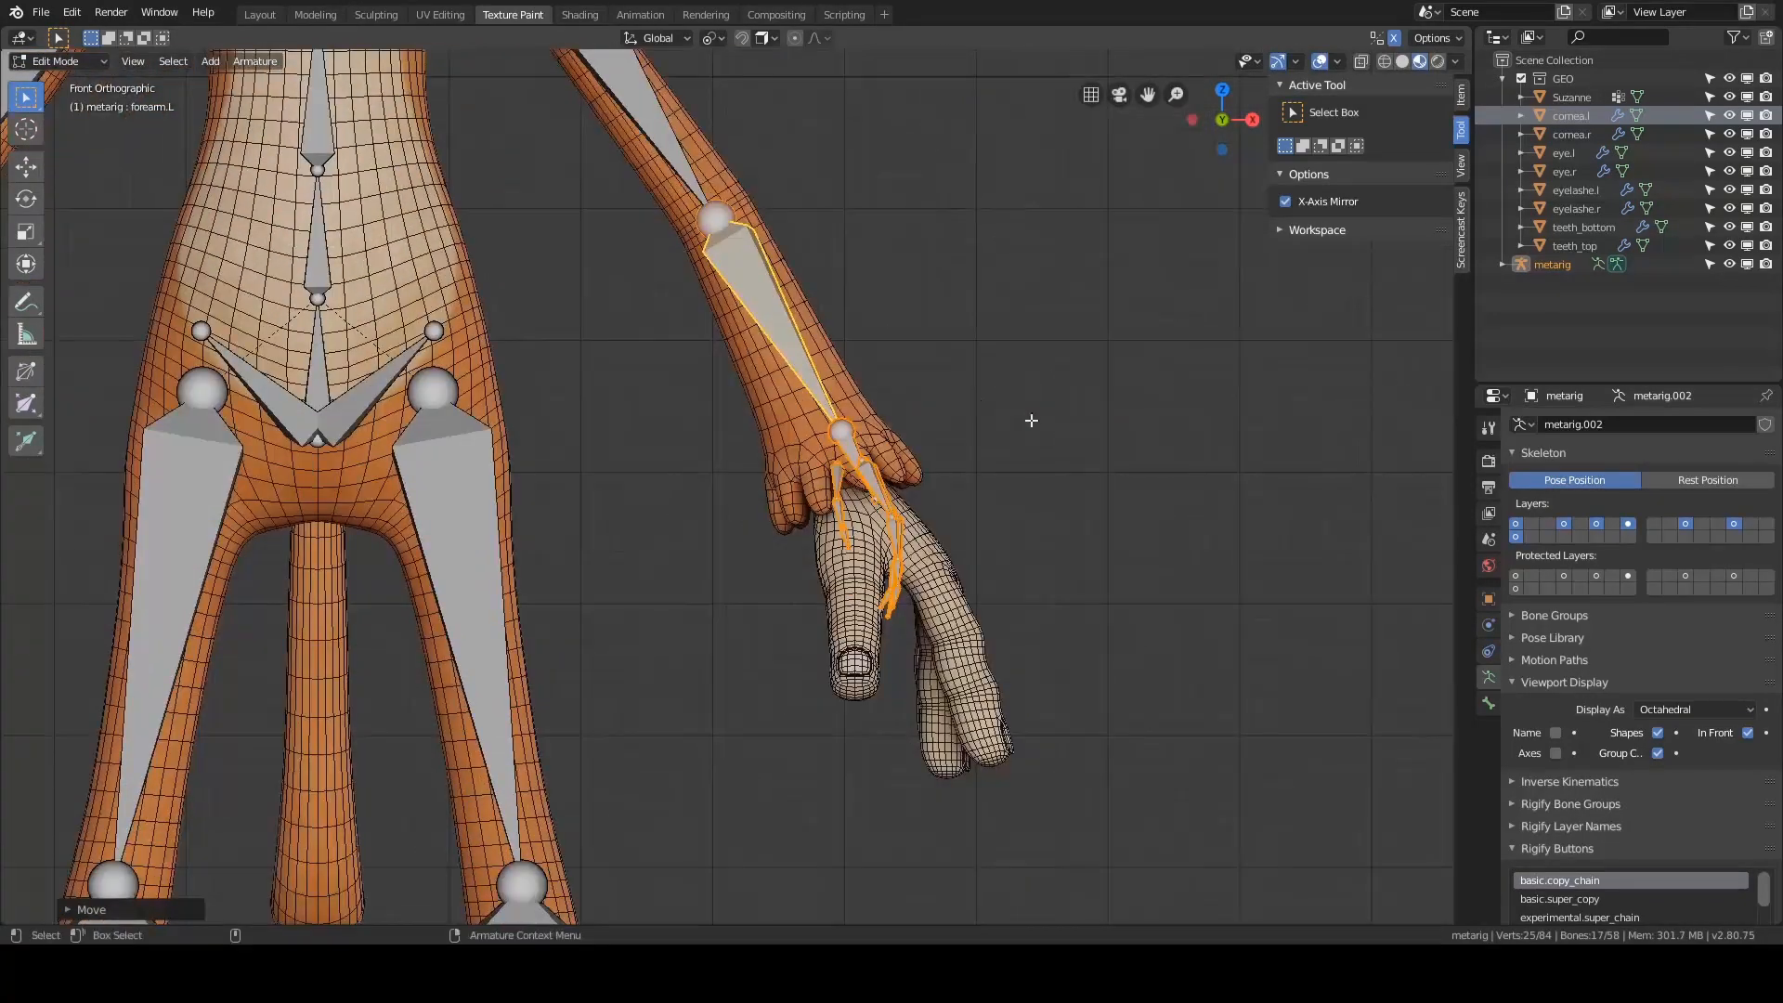
pyautogui.click(941, 396)
pyautogui.moveTo(930, 352)
pyautogui.keyDown('ctrl'); pyautogui.mouseDown(button='right')
pyautogui.moveTo(1080, 587)
pyautogui.moveTo(1003, 365)
pyautogui.mouseUp(button='right'); pyautogui.keyUp('ctrl')
pyautogui.scroll(3, 998, 358)
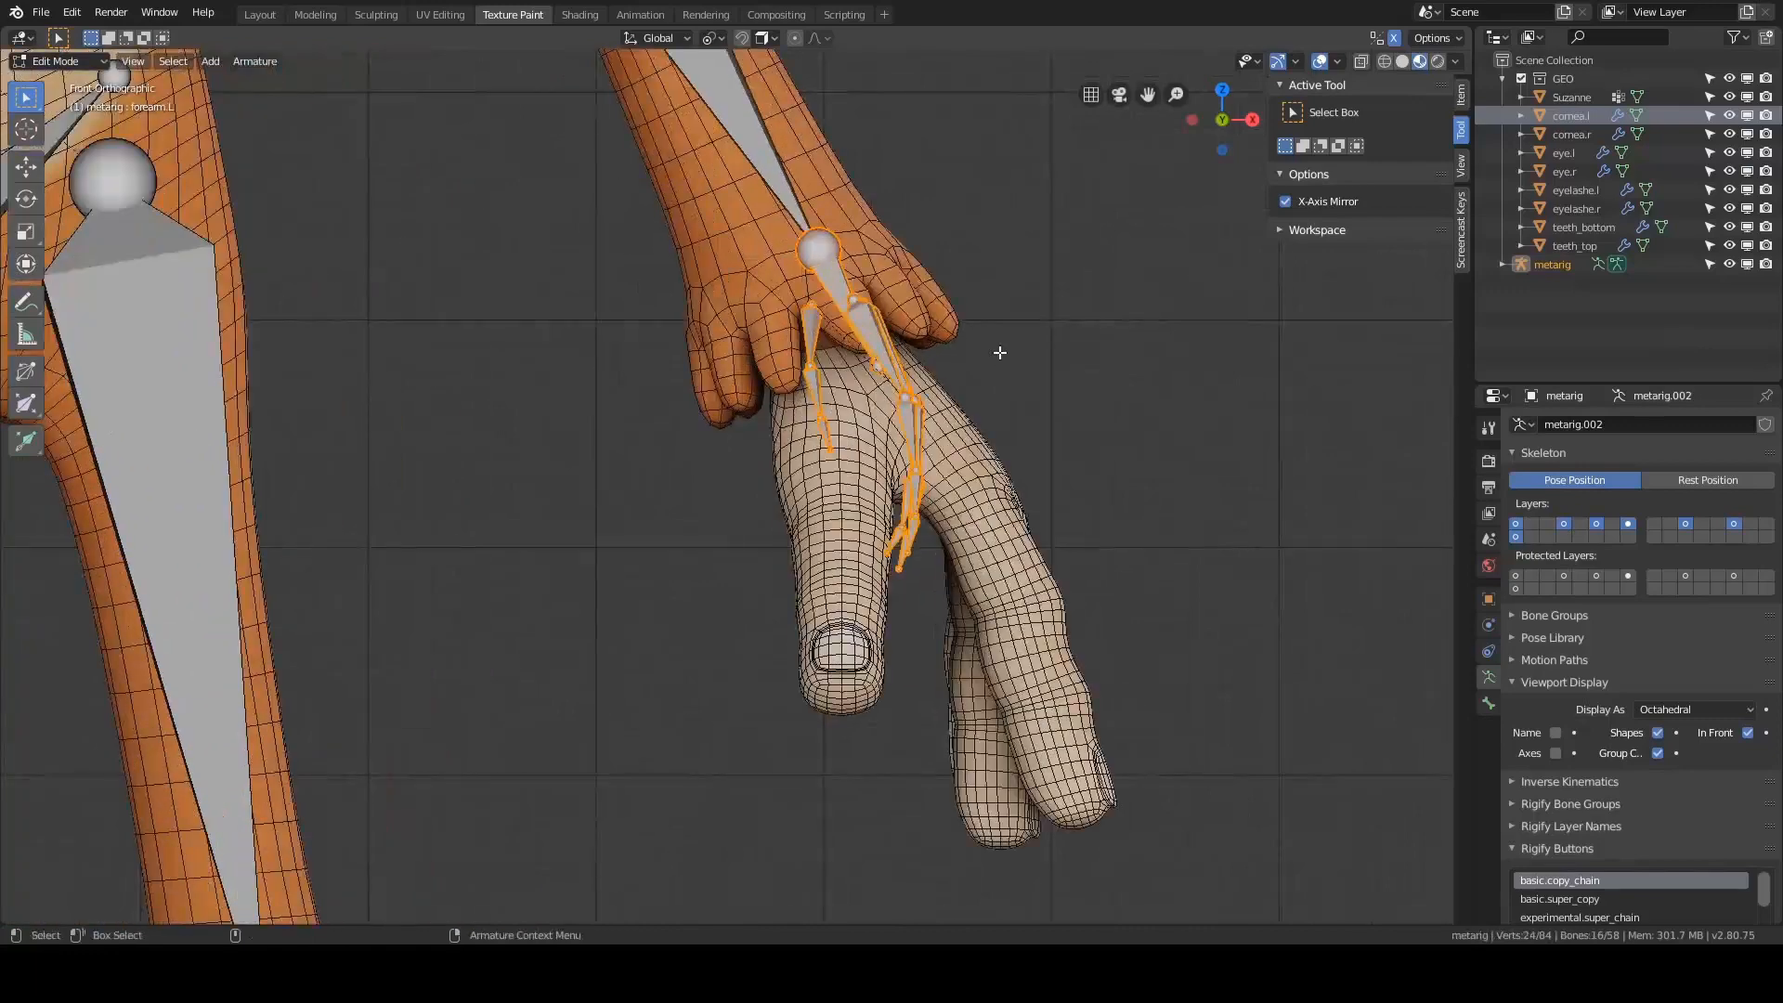
pyautogui.press('g')
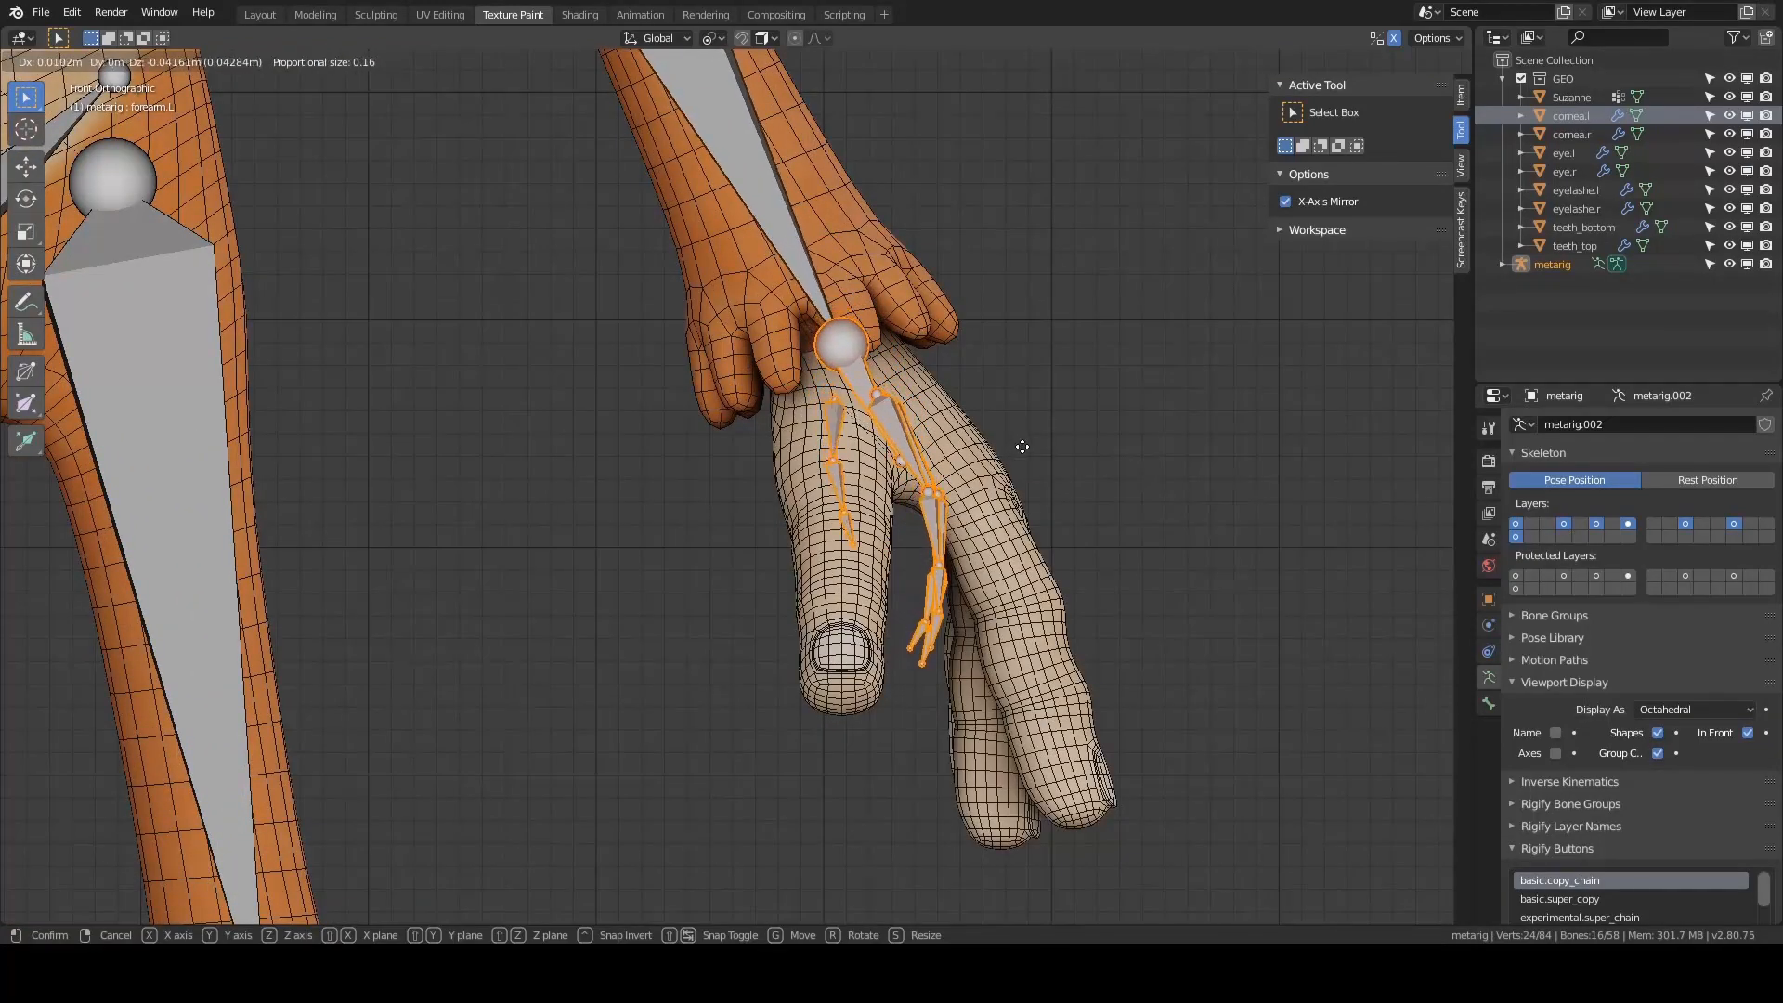
pyautogui.click(1022, 446)
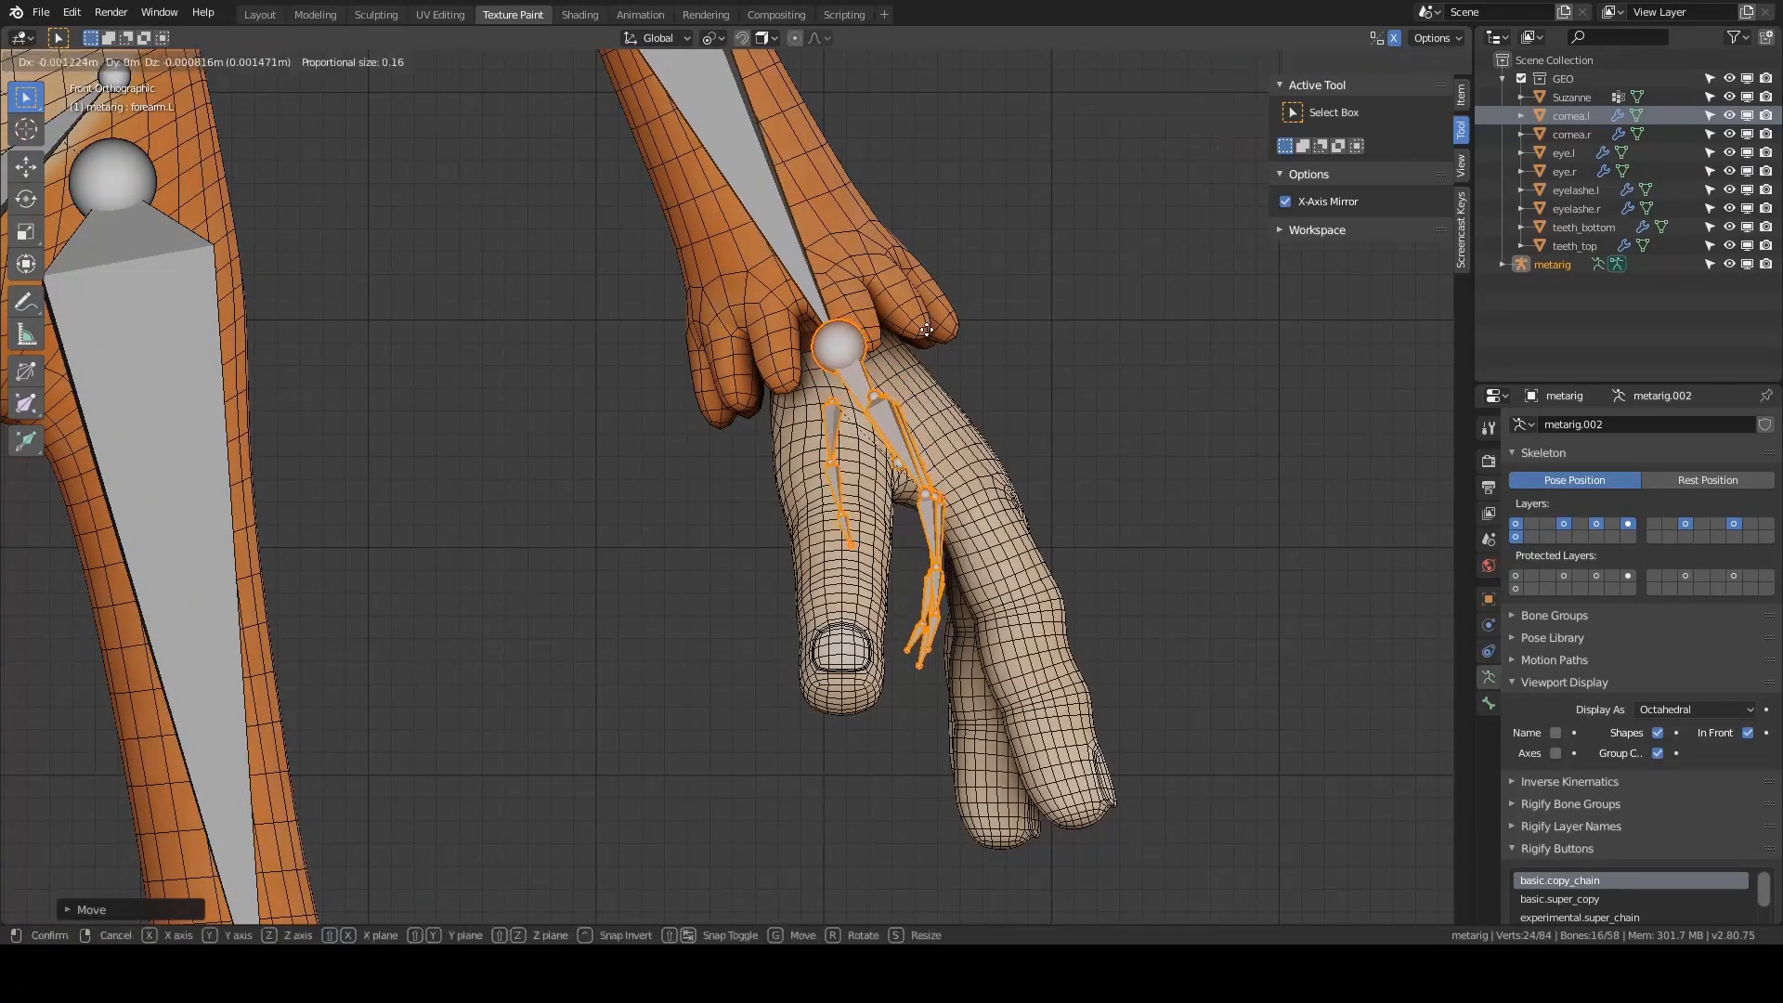
pyautogui.click(1075, 343)
# - Select the left forearm, hand and finger bones and shift them about 0.06 m forward in the right side view, into the arm
pyautogui.moveTo(1103, 378); pyautogui.dragTo(910, 388, button='middle')
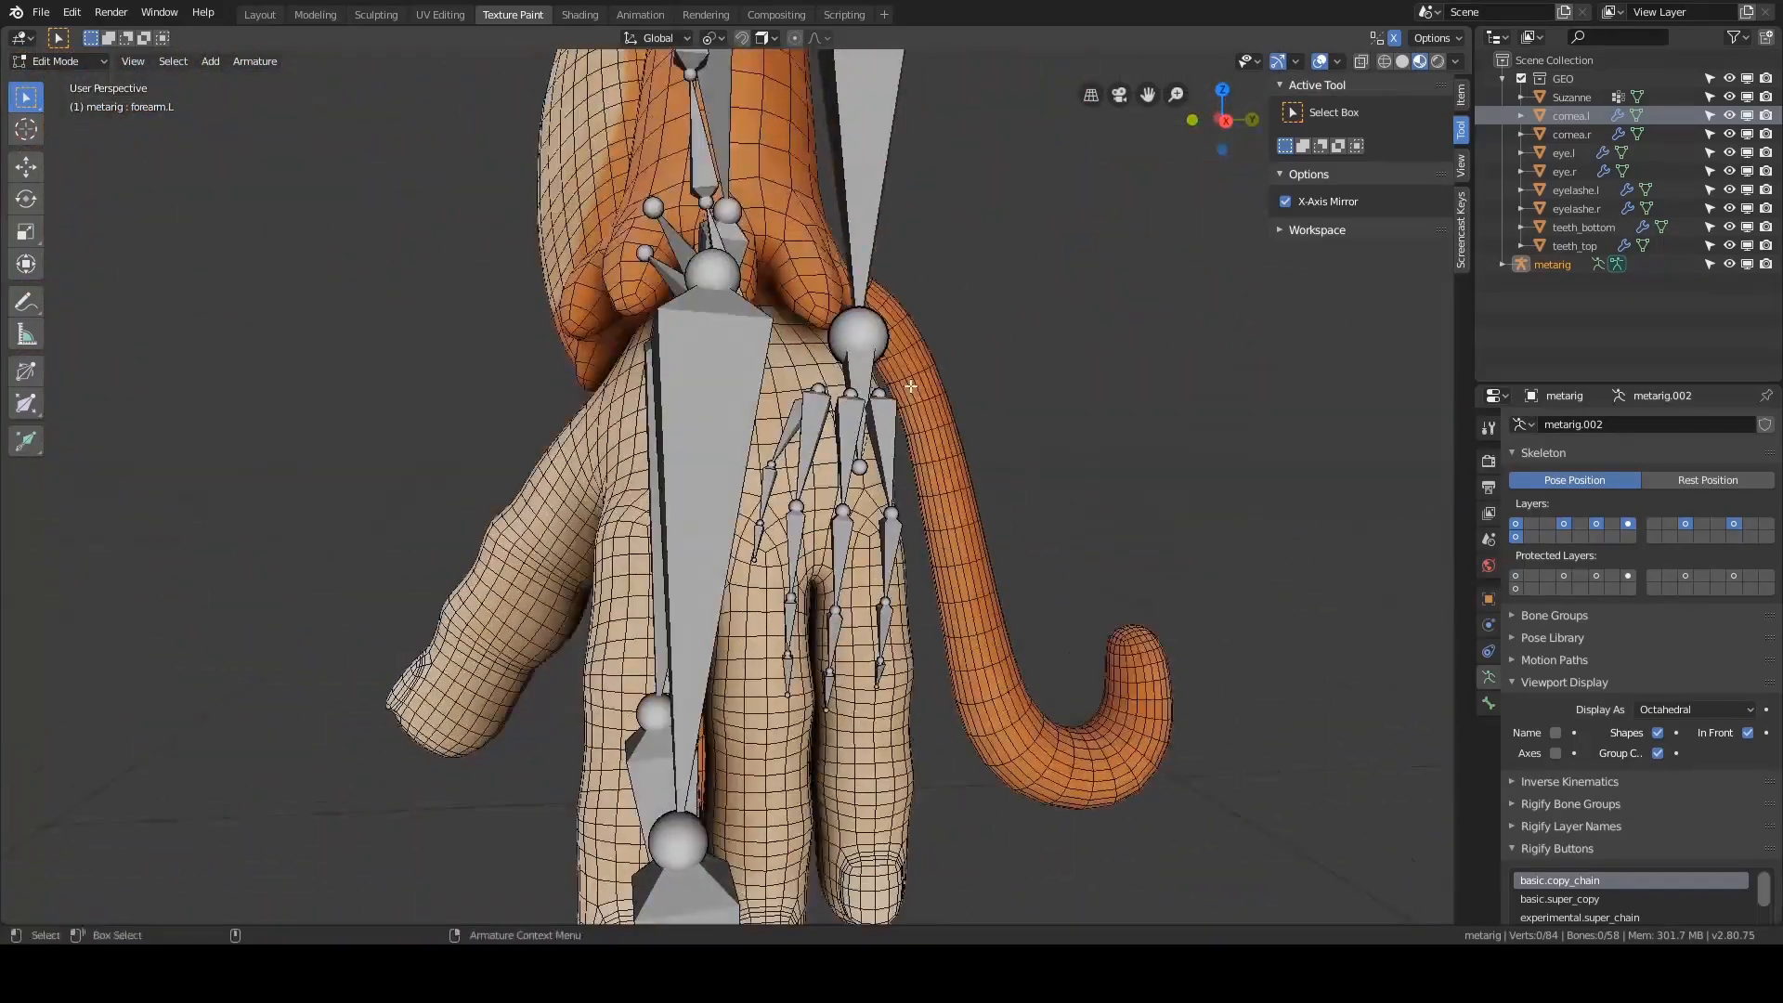
pyautogui.press('`')
pyautogui.click(1012, 386)
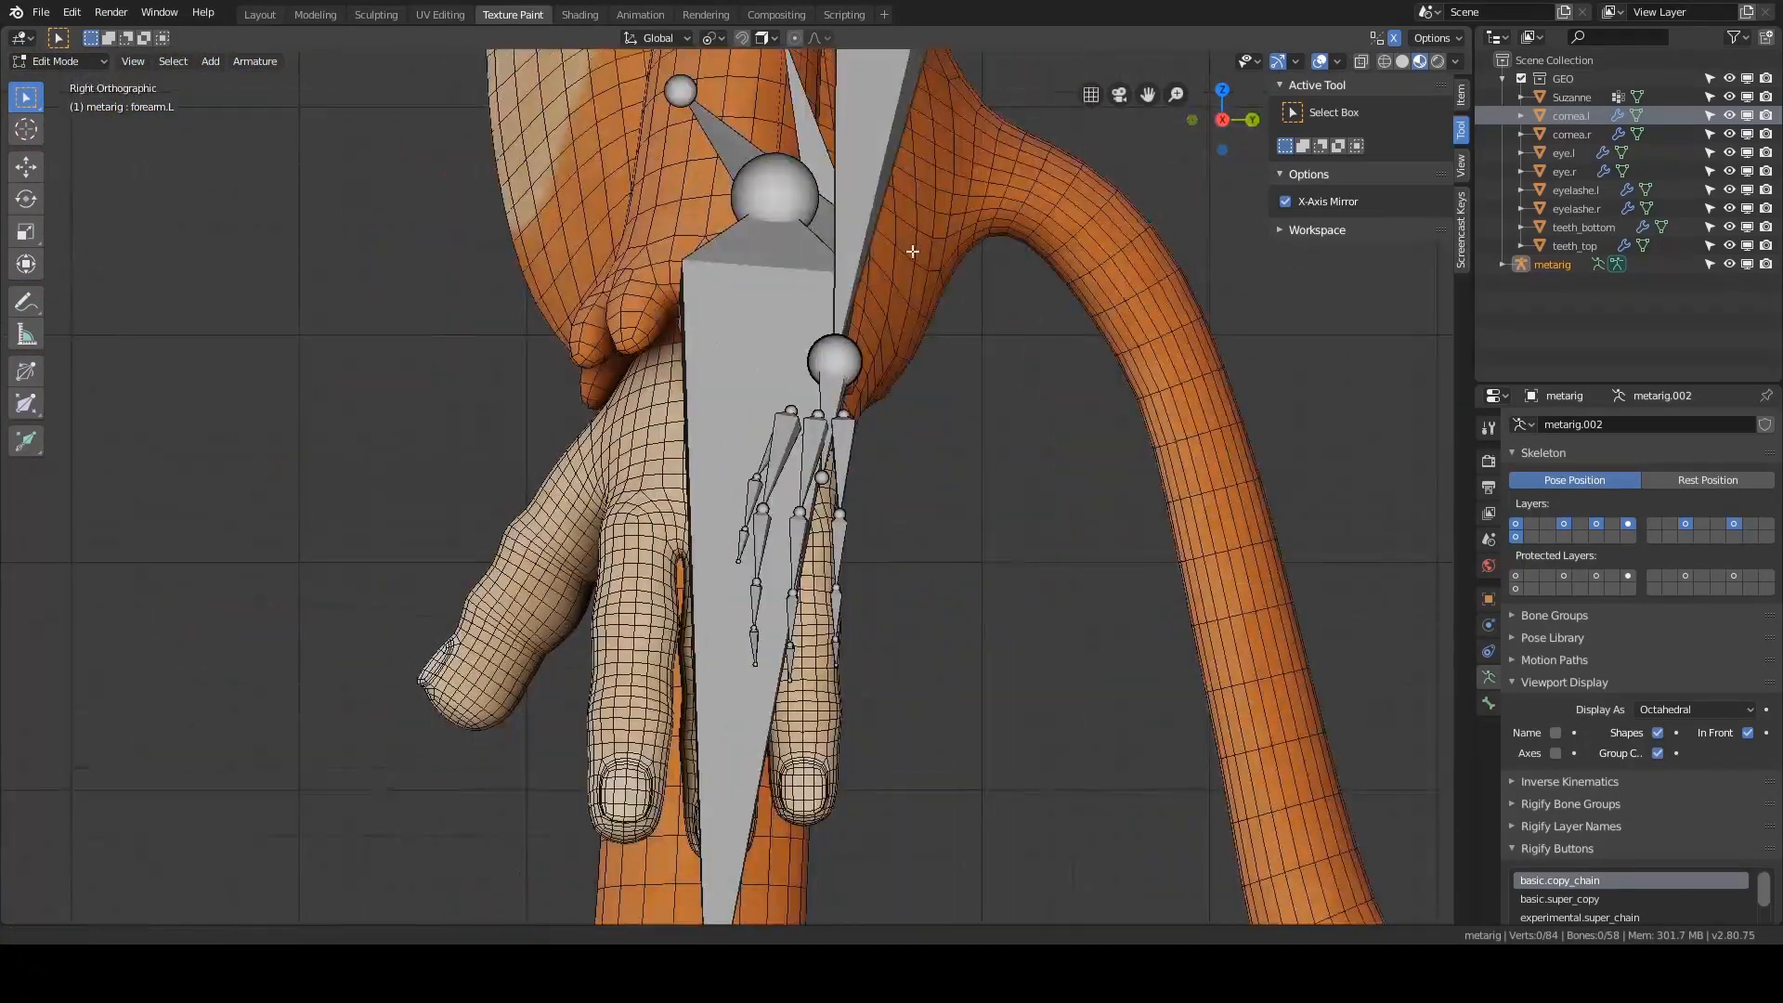
pyautogui.moveTo(867, 478); pyautogui.dragTo(1120, 436, button='middle')
pyautogui.keyDown('ctrl'); pyautogui.moveTo(704, 477); pyautogui.dragTo(1233, 531, button='right'); pyautogui.keyUp('ctrl')
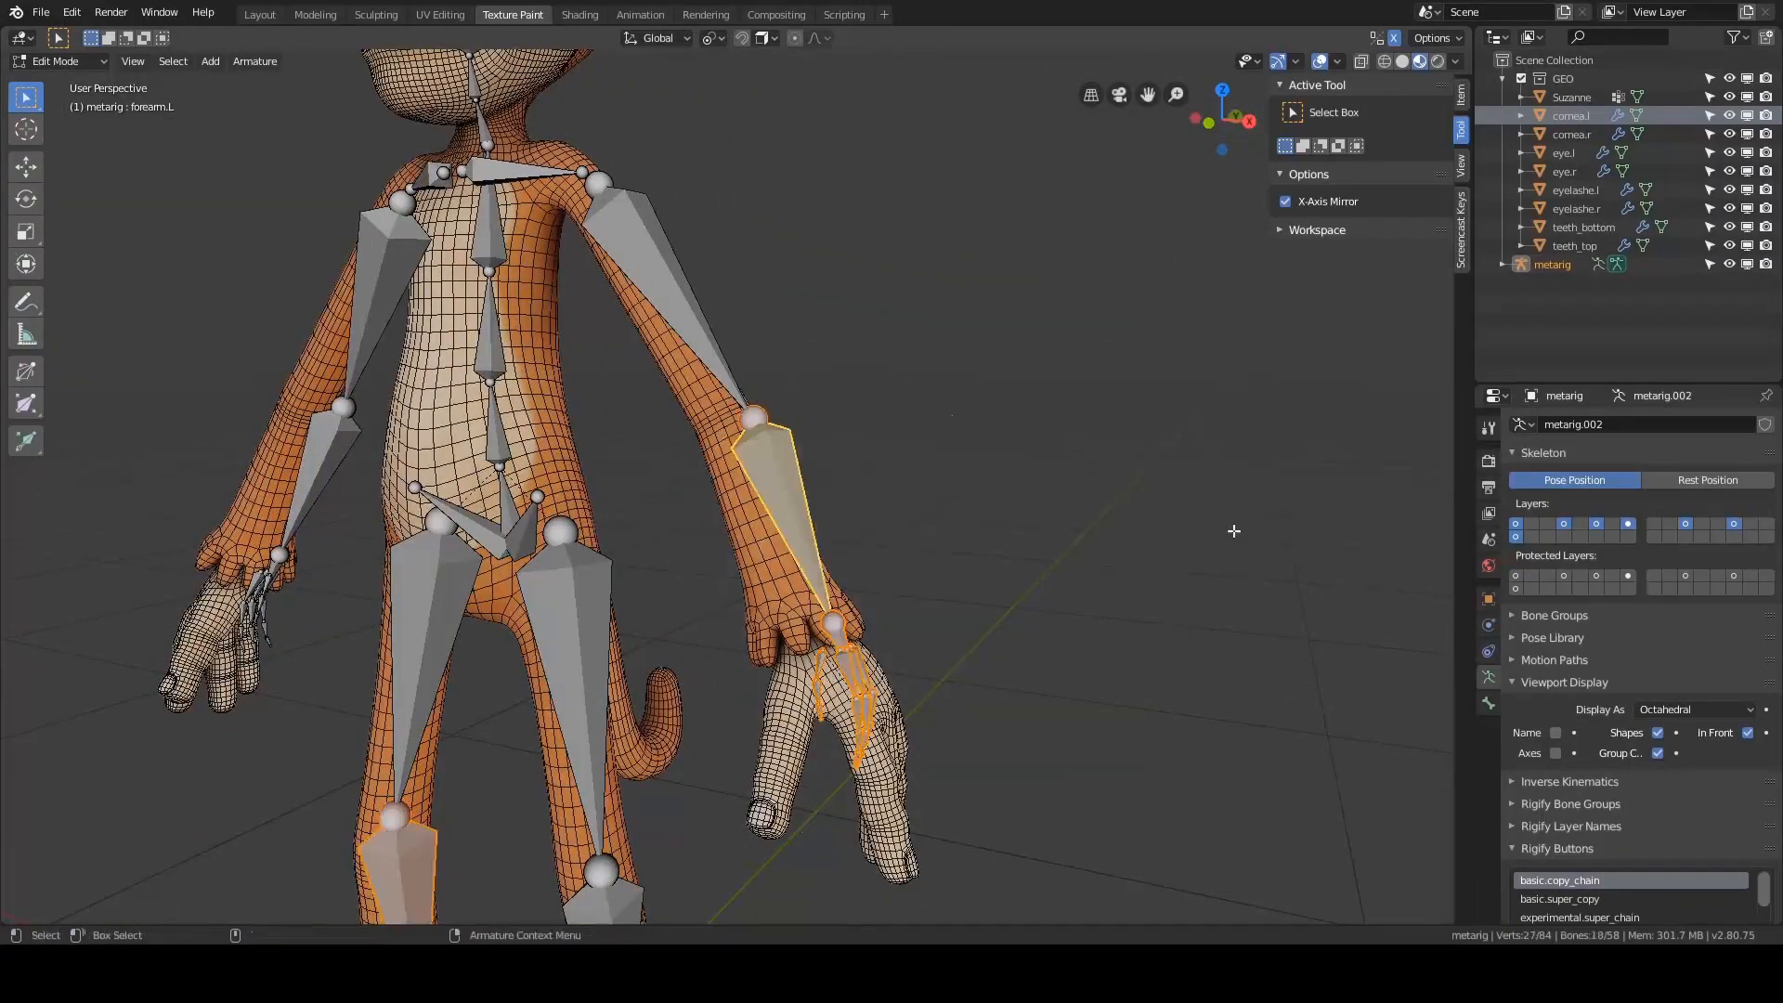
pyautogui.scroll(-4, 557, 720)
pyautogui.press('`')
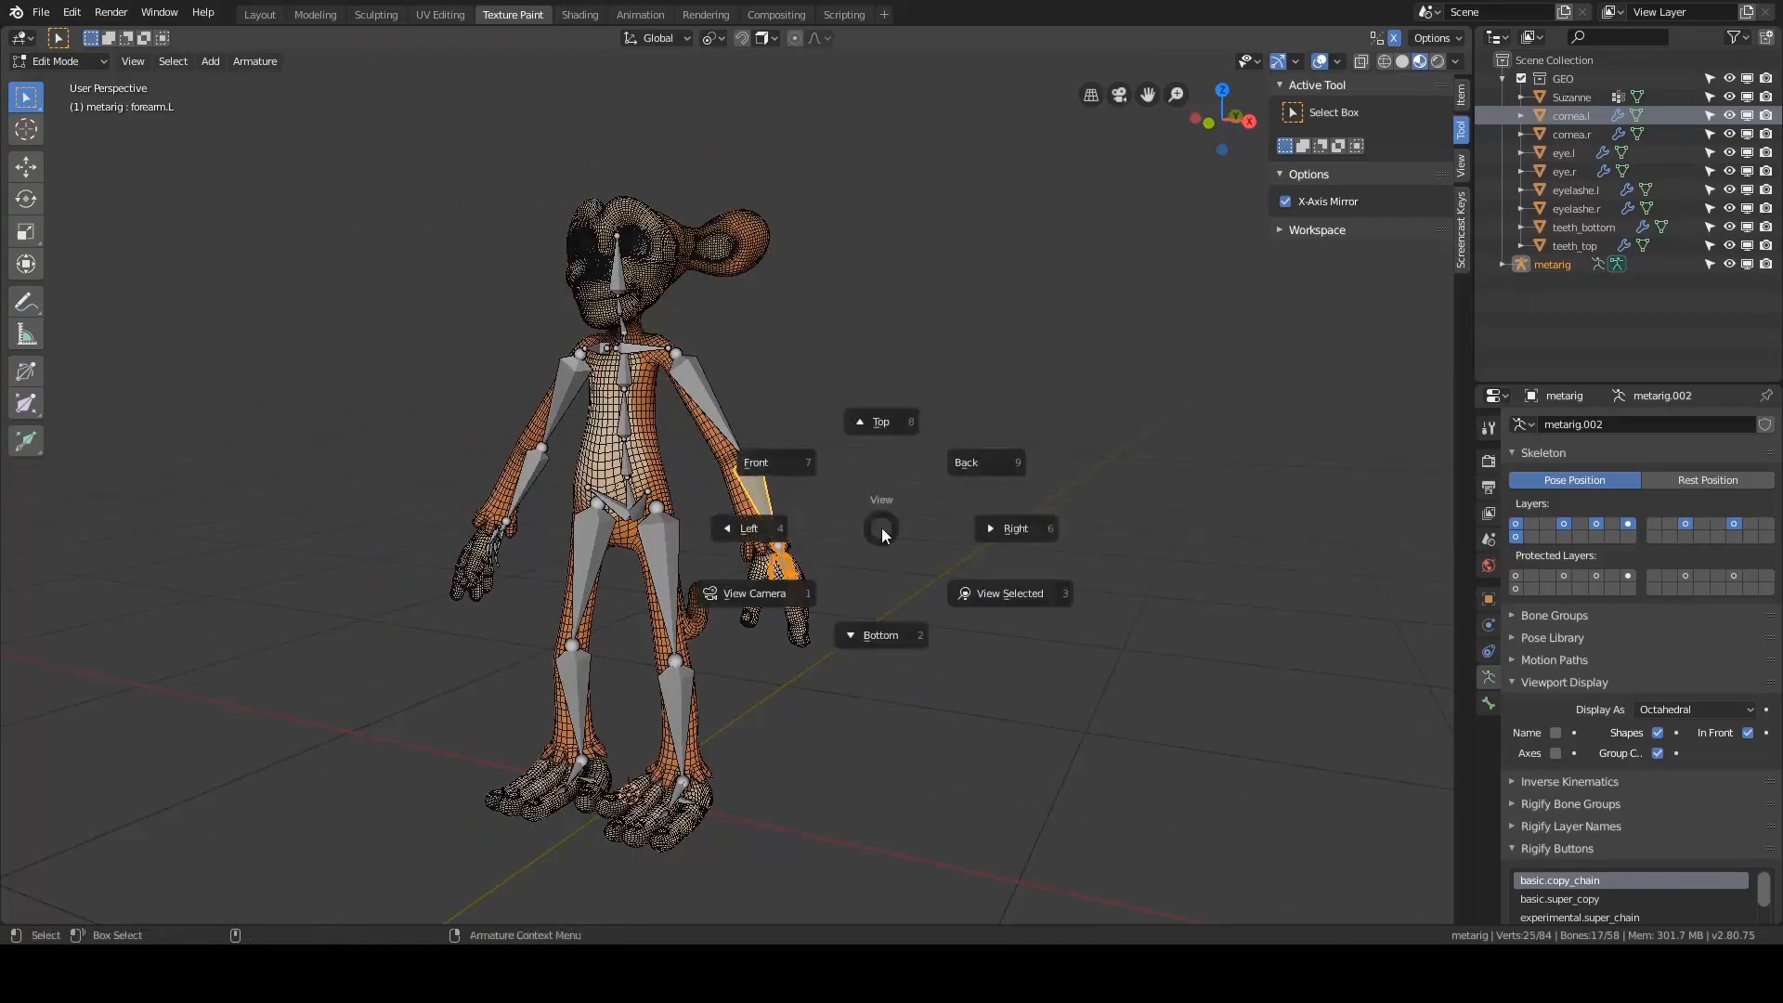
pyautogui.click(930, 528)
pyautogui.scroll(6, 921, 526)
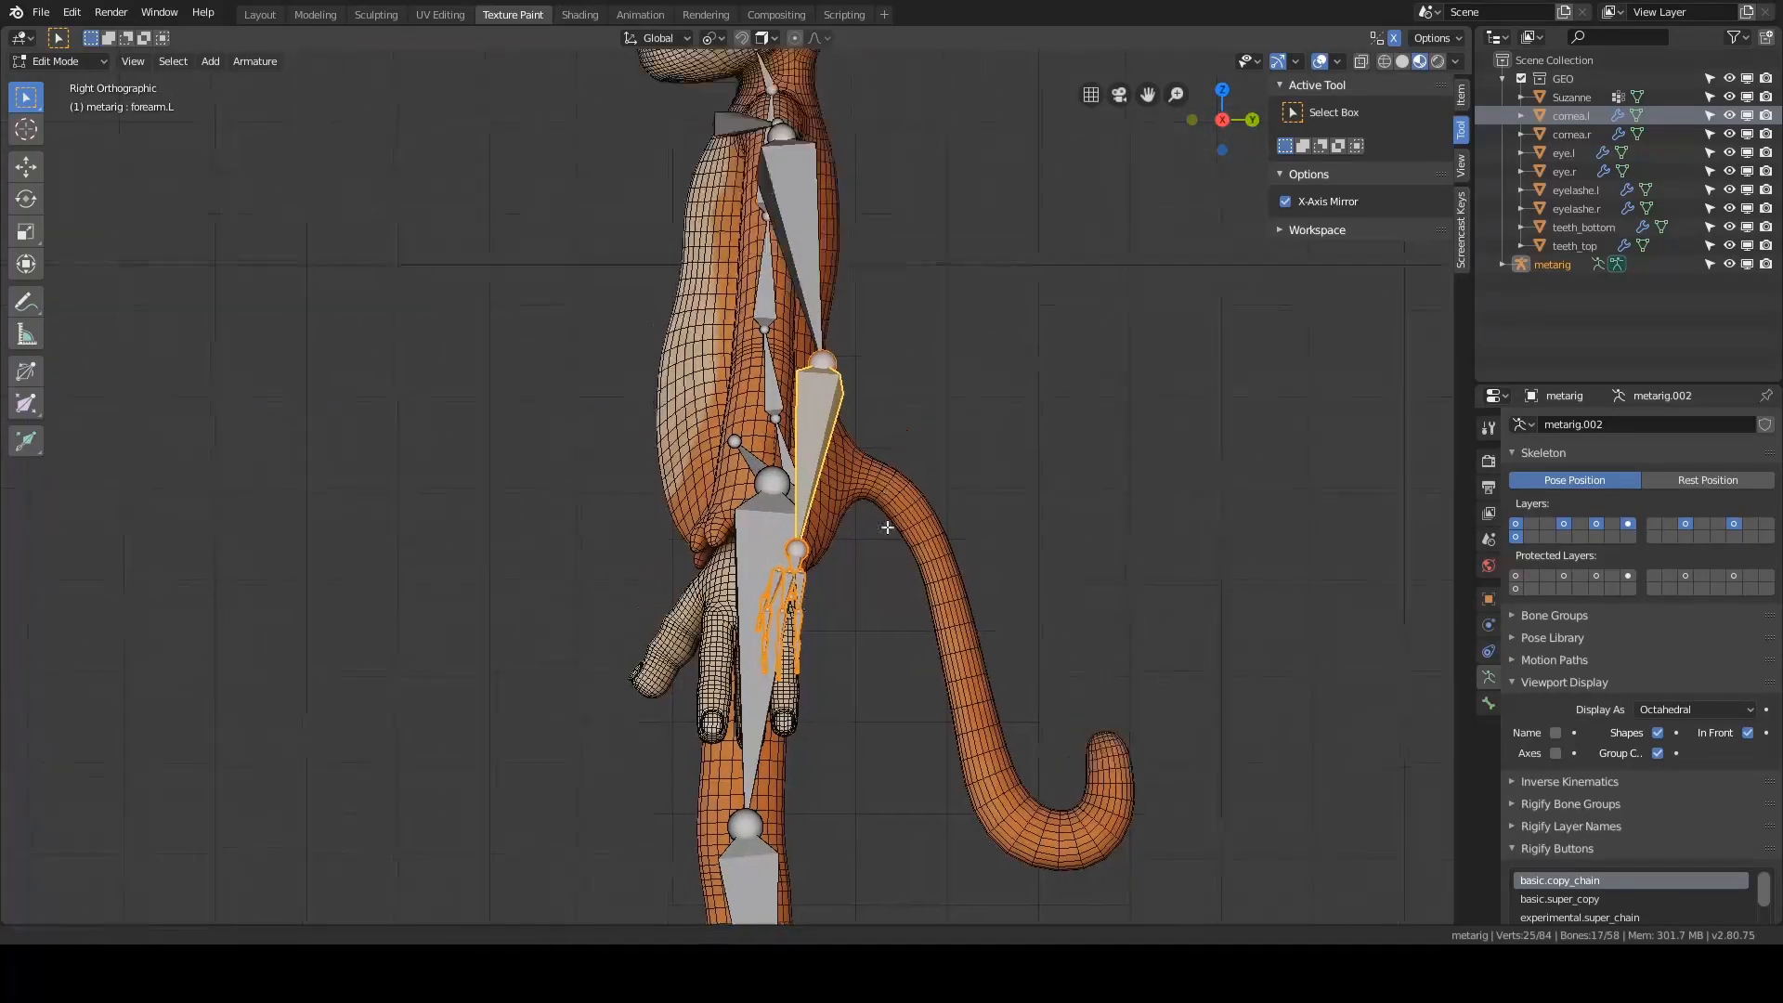
pyautogui.press('g')
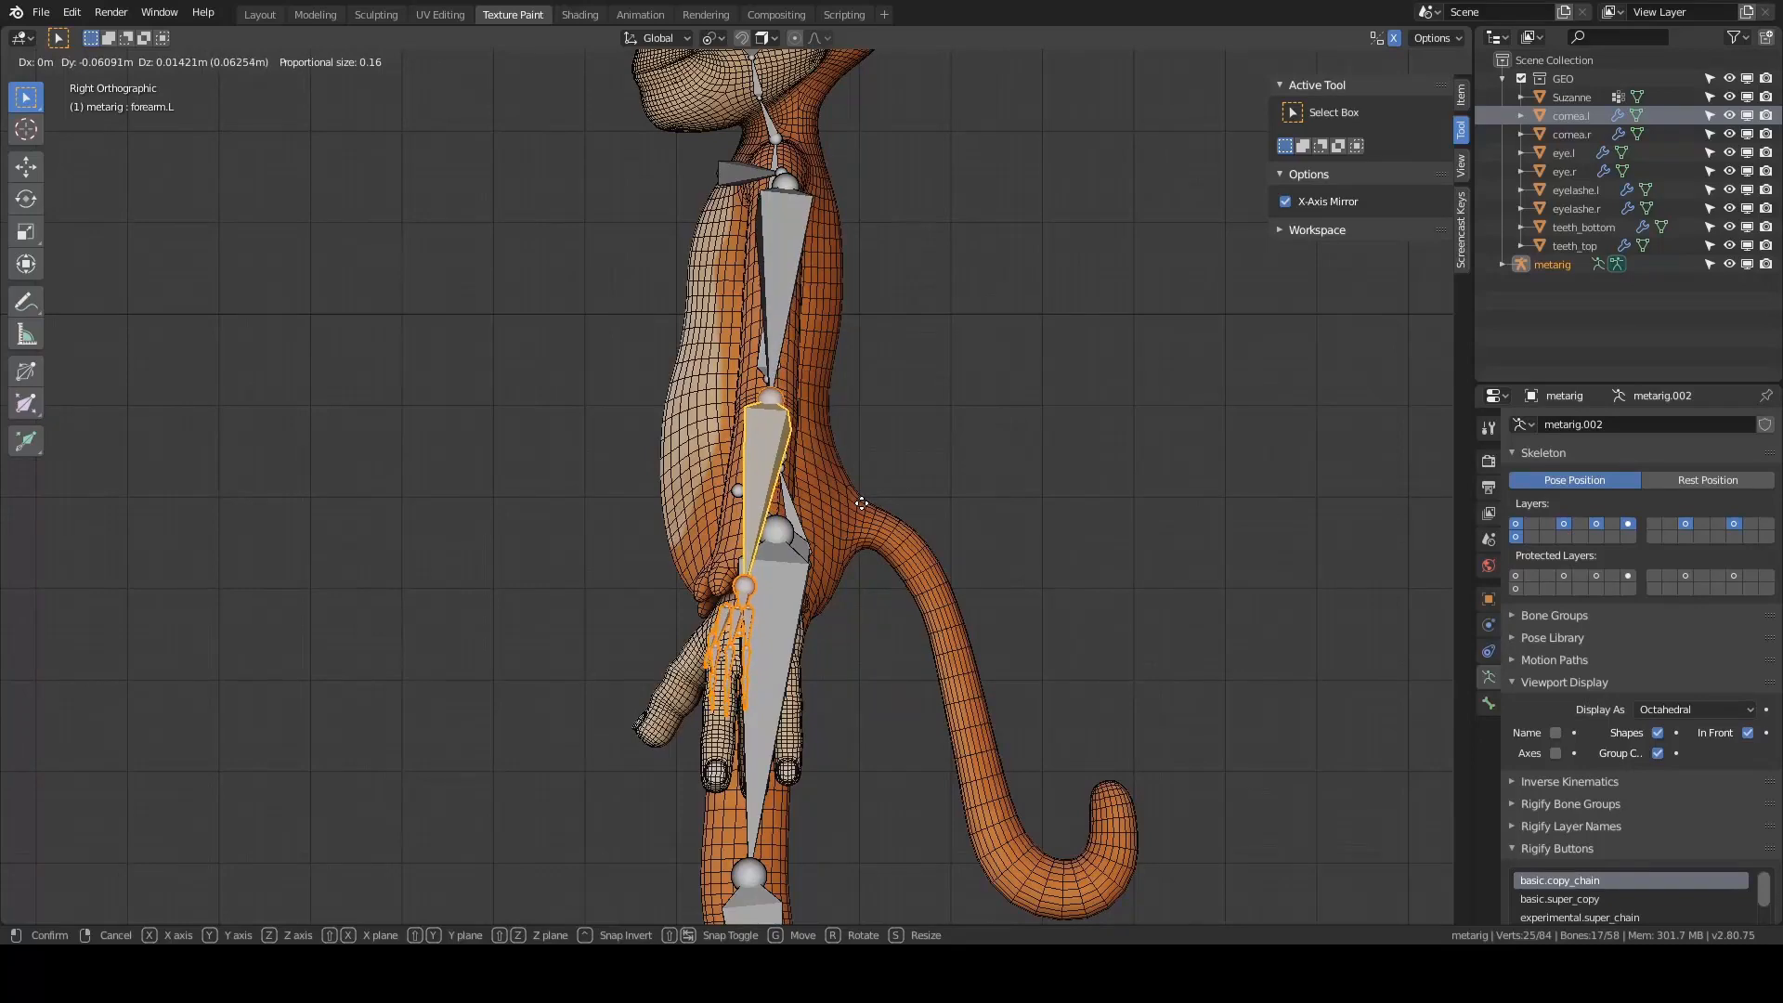
pyautogui.click(862, 503)
# - Select the left upper arm's shoulder joint and the tip of shoulder.L, and move both slightly in the right side view to fit the shoulder
pyautogui.keyDown('shift'); pyautogui.moveTo(853, 240); pyautogui.dragTo(967, 371, button='middle'); pyautogui.keyUp('shift')
pyautogui.scroll(6, 879, 576)
pyautogui.click(962, 566)
pyautogui.press('g')
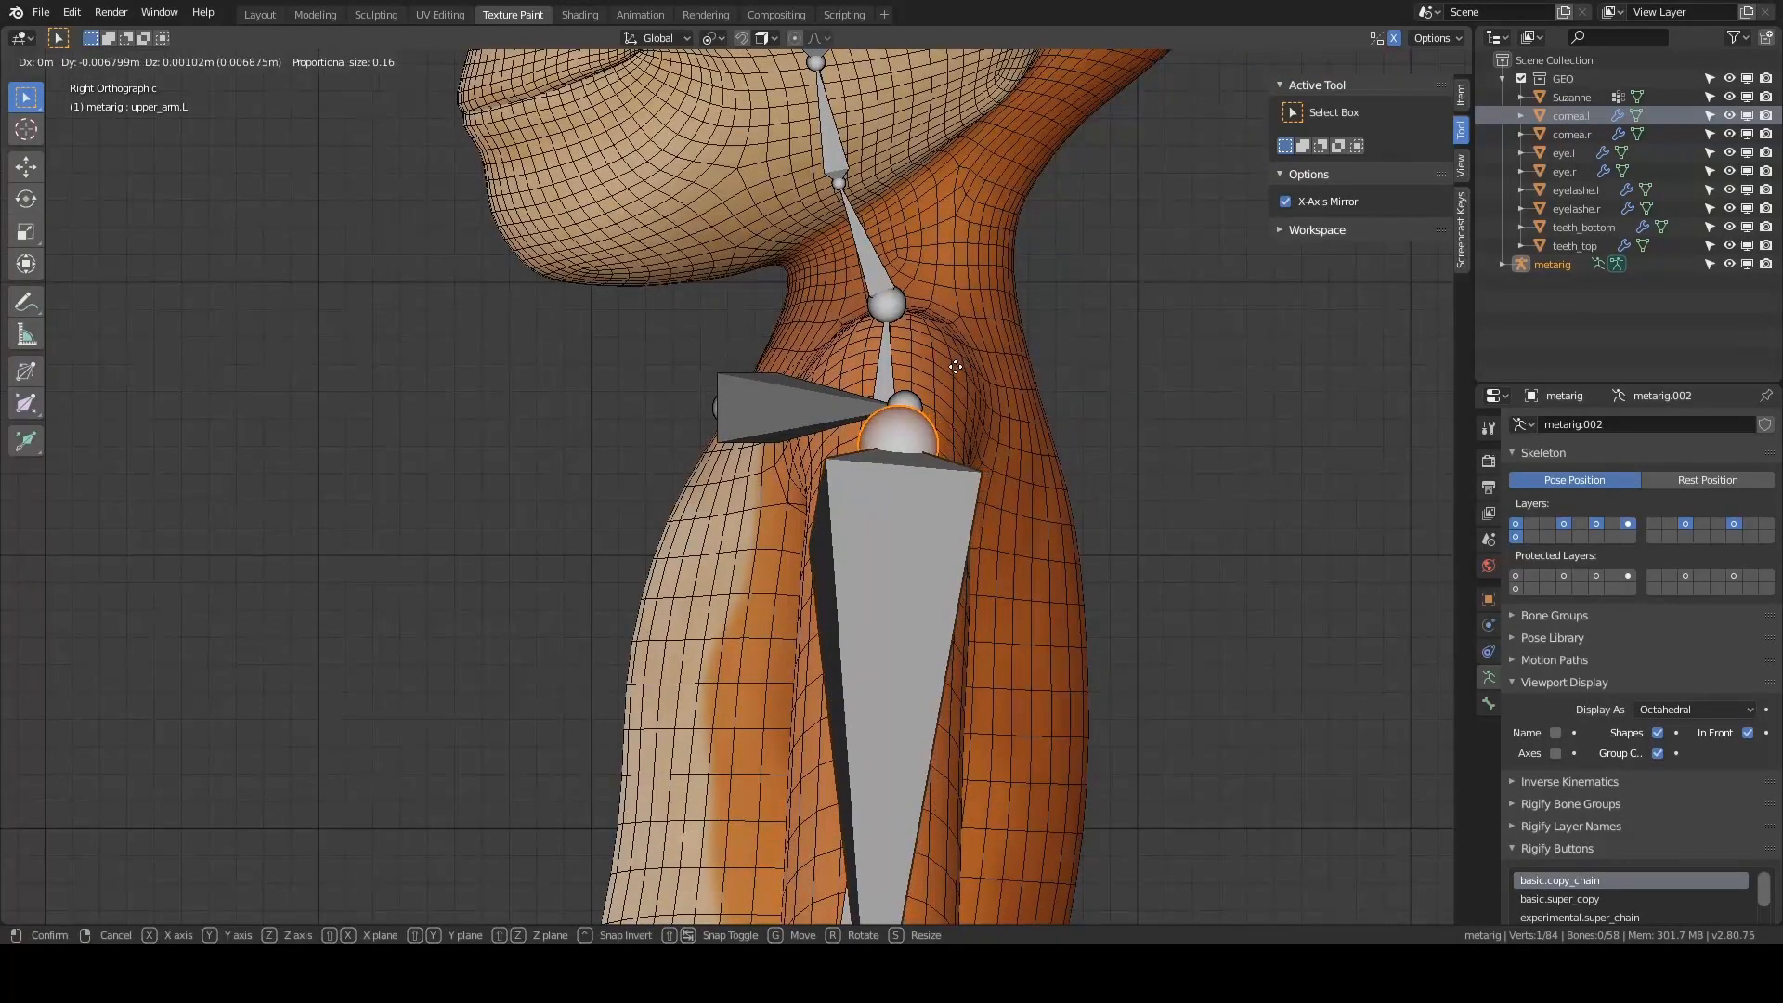
pyautogui.rightClick(956, 366)
pyautogui.keyDown('shift'); pyautogui.click(914, 401); pyautogui.keyUp('shift')
pyautogui.press('g')
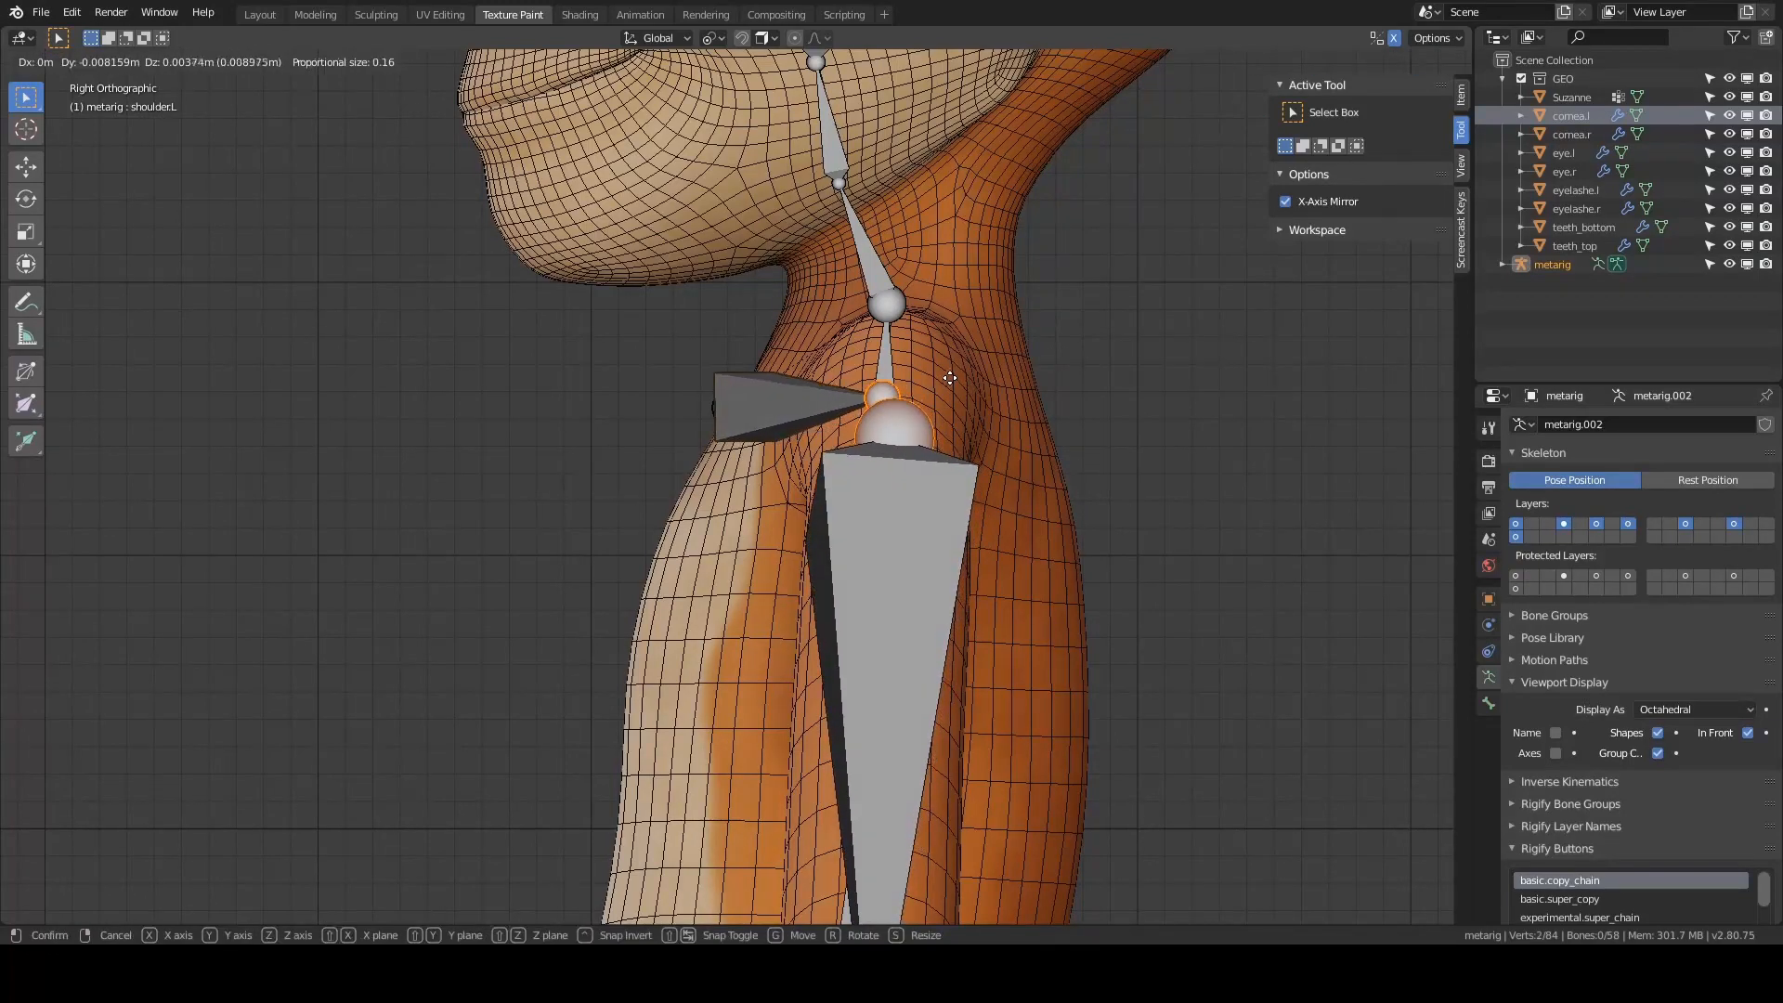
pyautogui.click(945, 352)
# - Move the selected left shoulder joints inward in the front view to sit inside the monkey's shoulder
pyautogui.press('`')
pyautogui.click(907, 323)
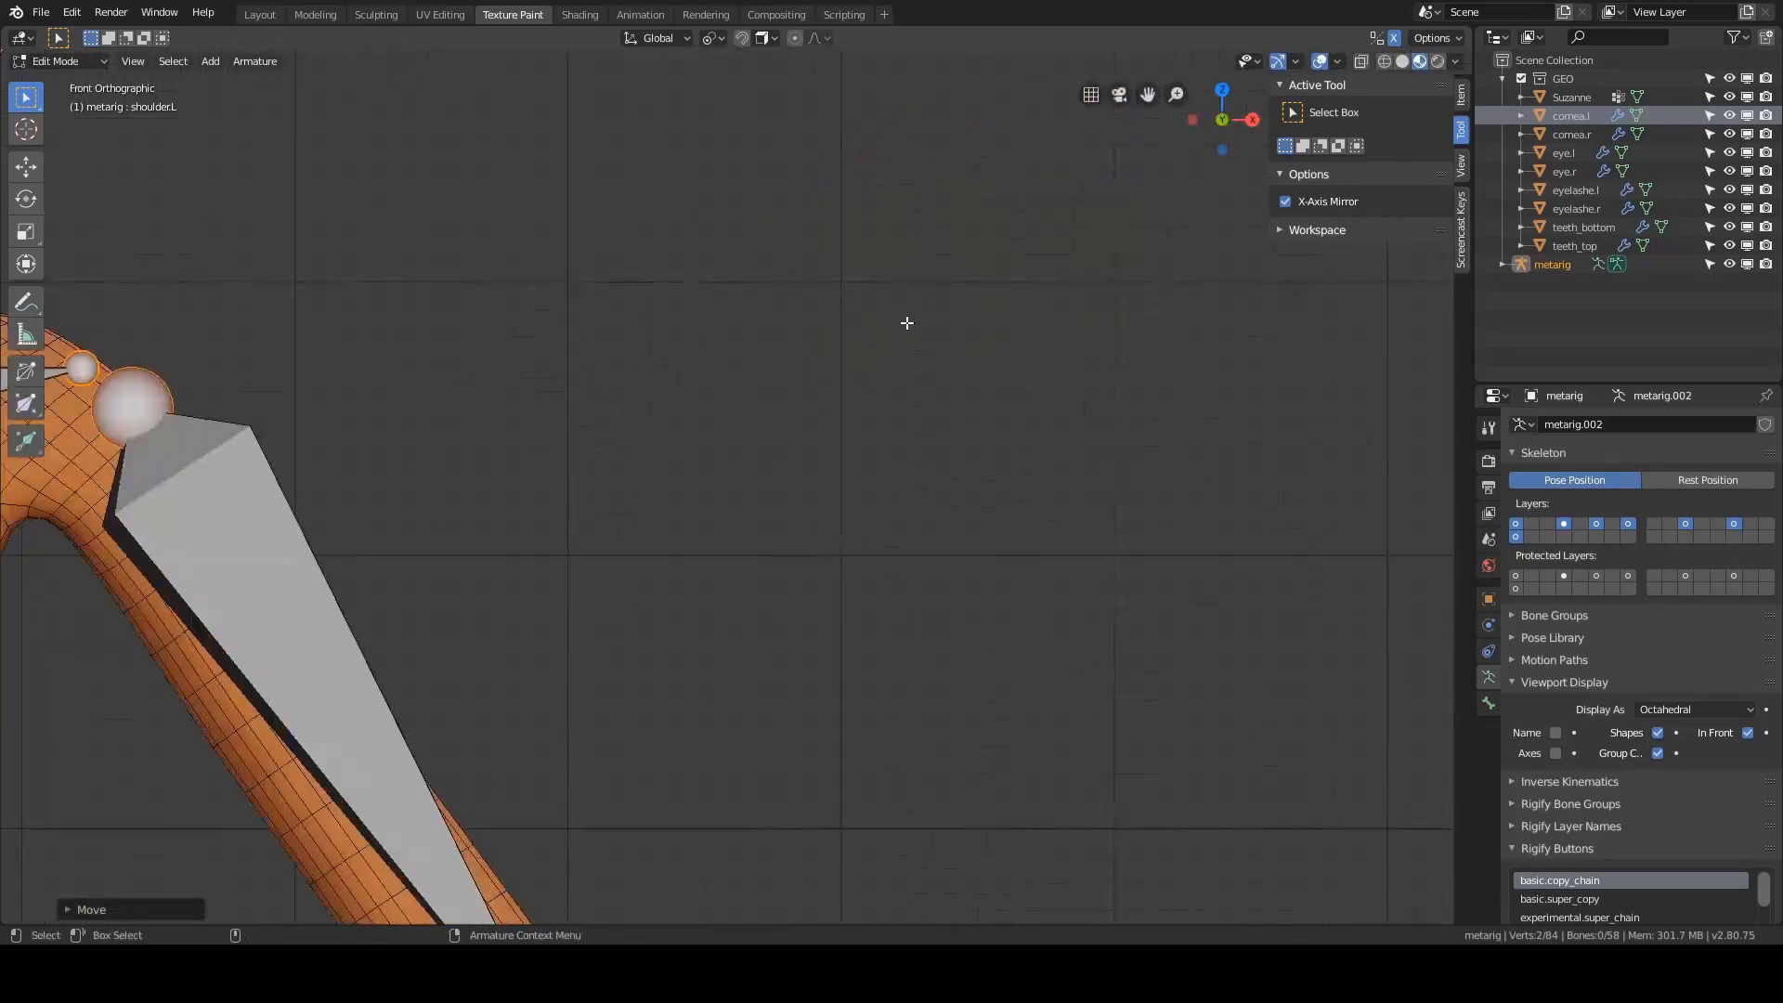
pyautogui.keyDown('shift'); pyautogui.moveTo(376, 339); pyautogui.dragTo(1421, 282, button='middle'); pyautogui.keyUp('shift')
pyautogui.press('g')
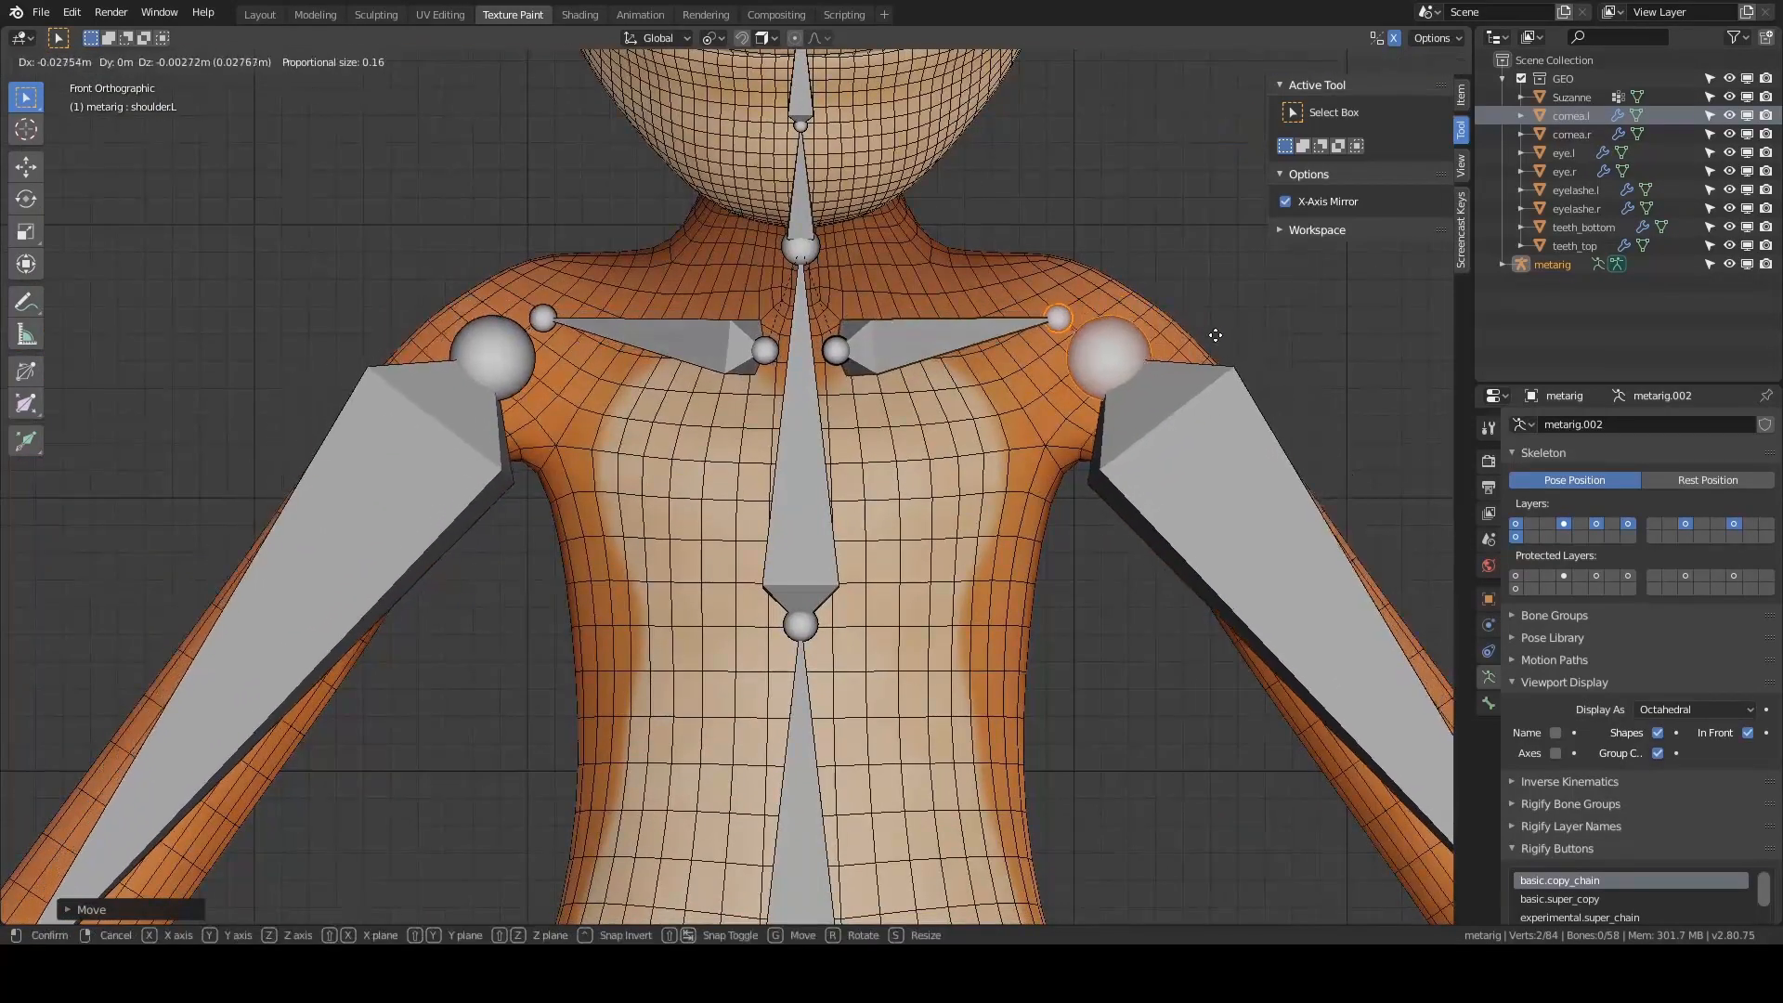
pyautogui.click(1160, 373)
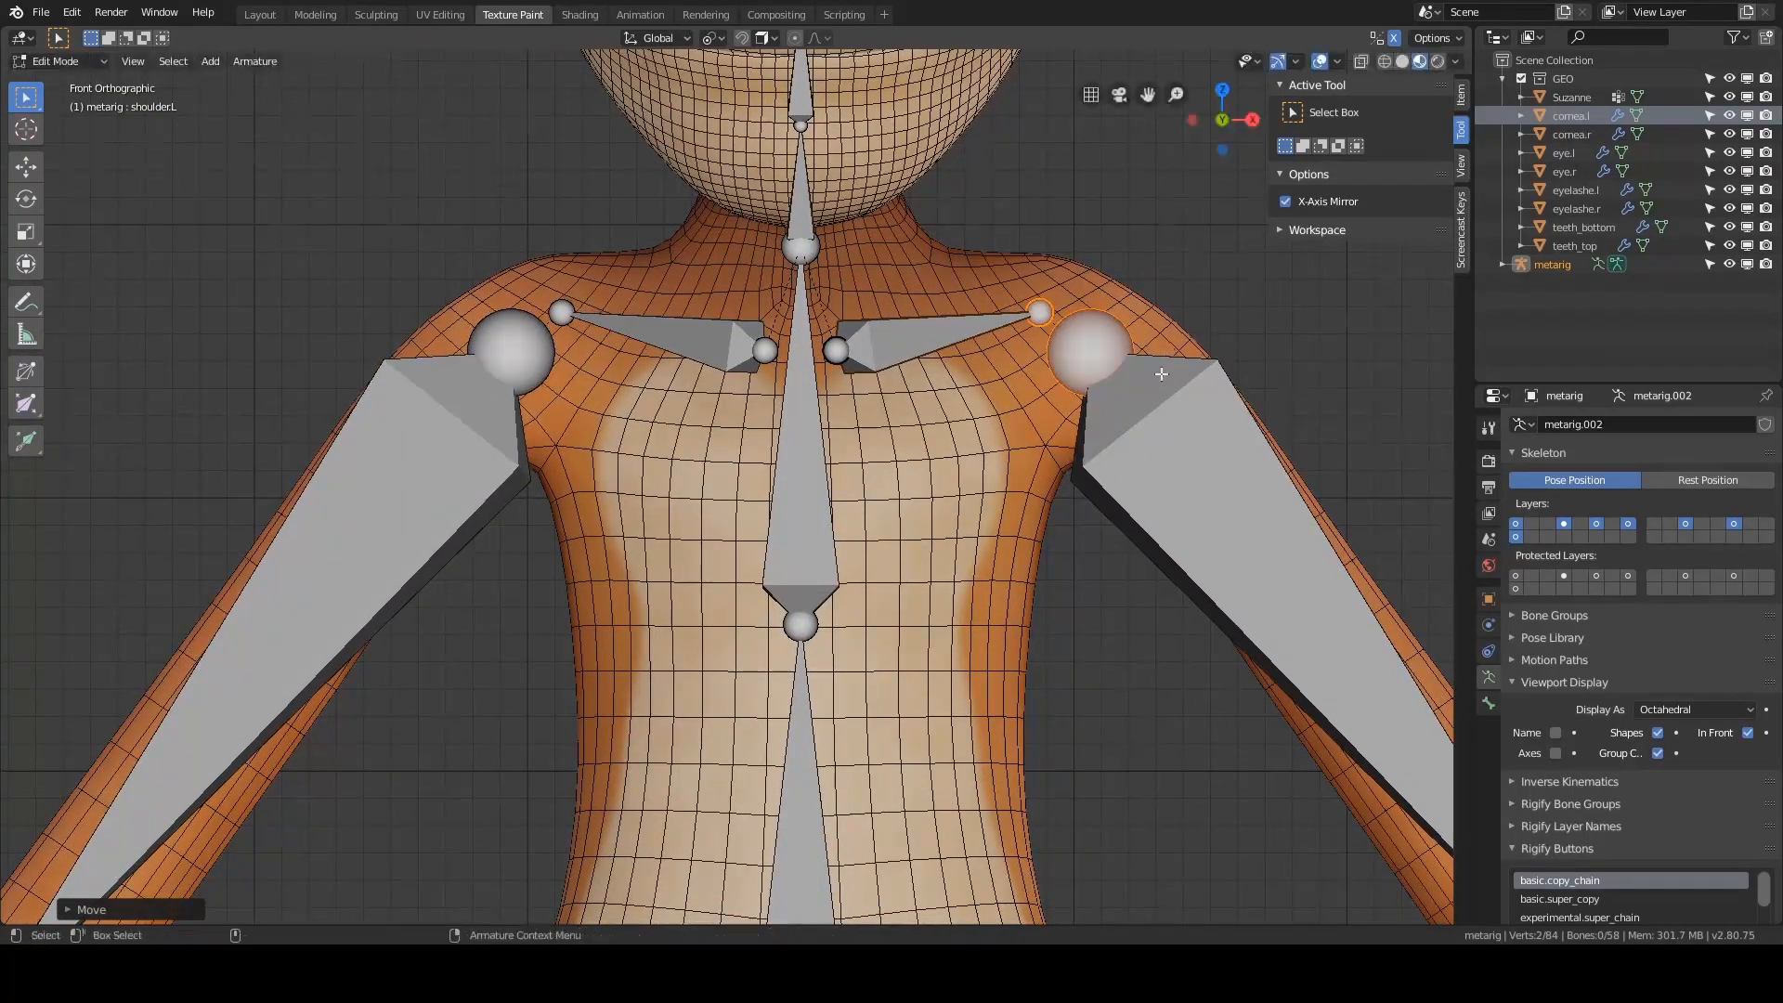
# - Select the left hand and finger bones and shift them slightly in the right side view to center them on the wrist
pyautogui.scroll(-5, 928, 236)
pyautogui.moveTo(929, 237); pyautogui.dragTo(1025, 517, button='middle')
pyautogui.scroll(6, 998, 315)
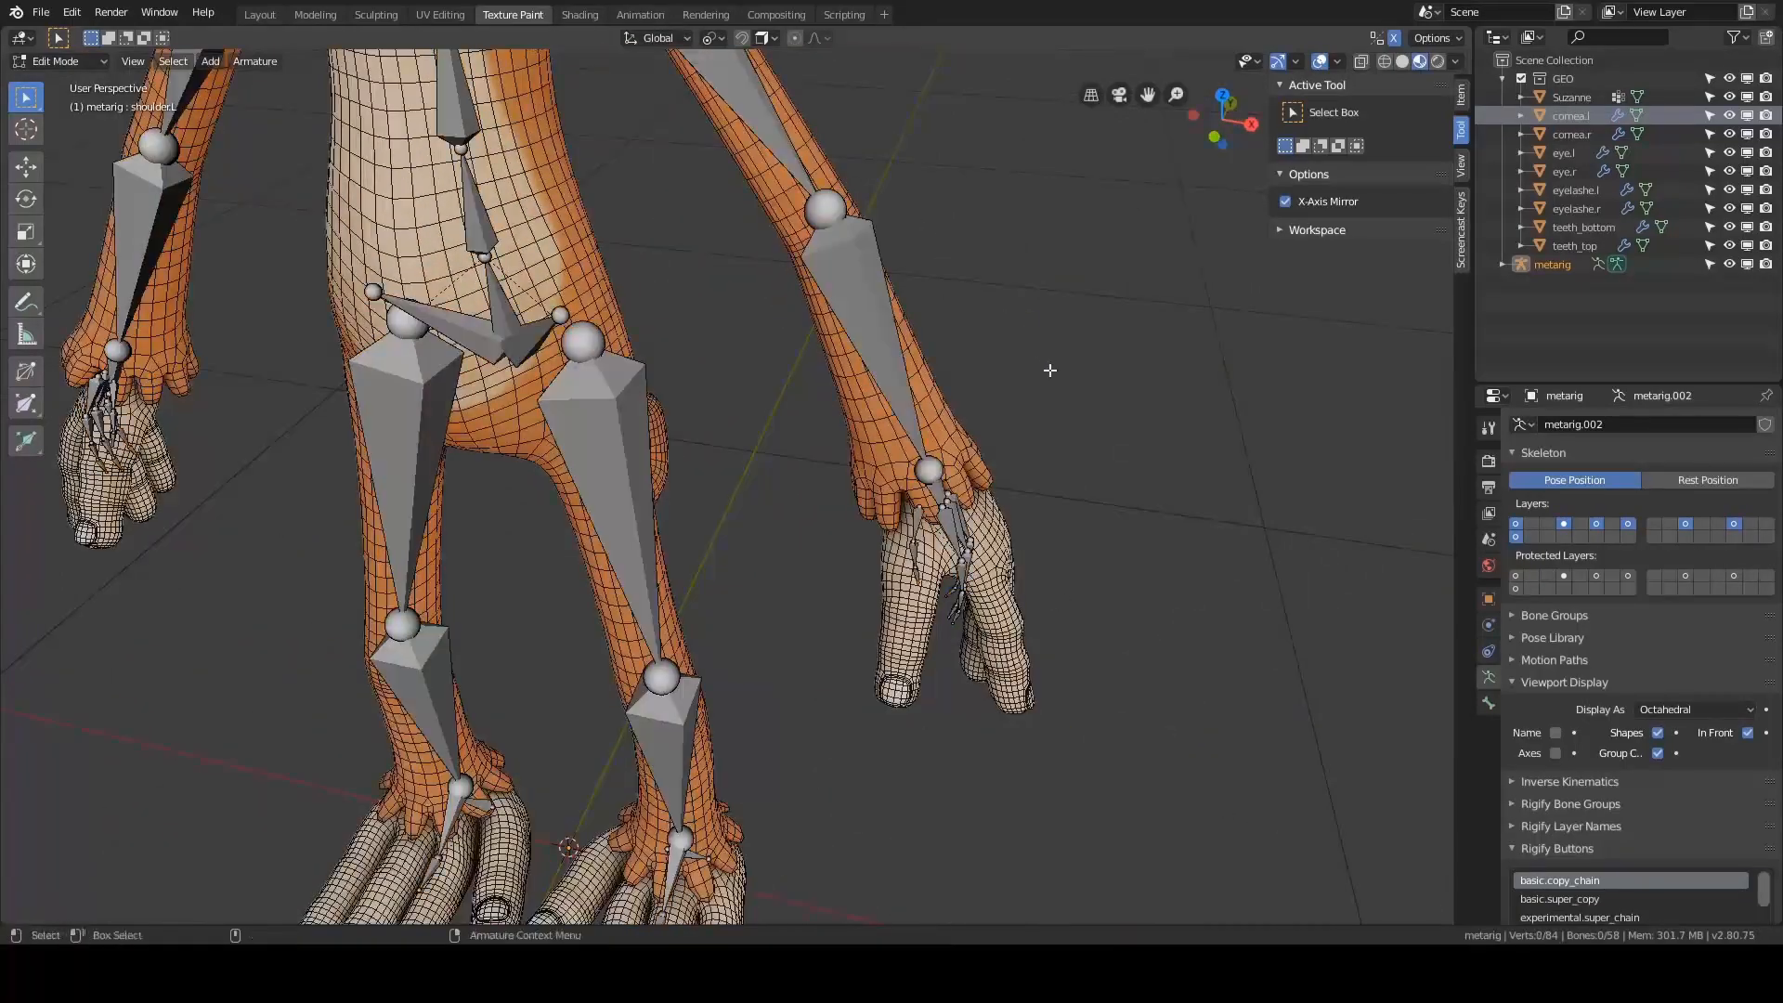
pyautogui.moveTo(1184, 508); pyautogui.dragTo(1104, 437, button='middle')
pyautogui.press('`')
pyautogui.click(1192, 440)
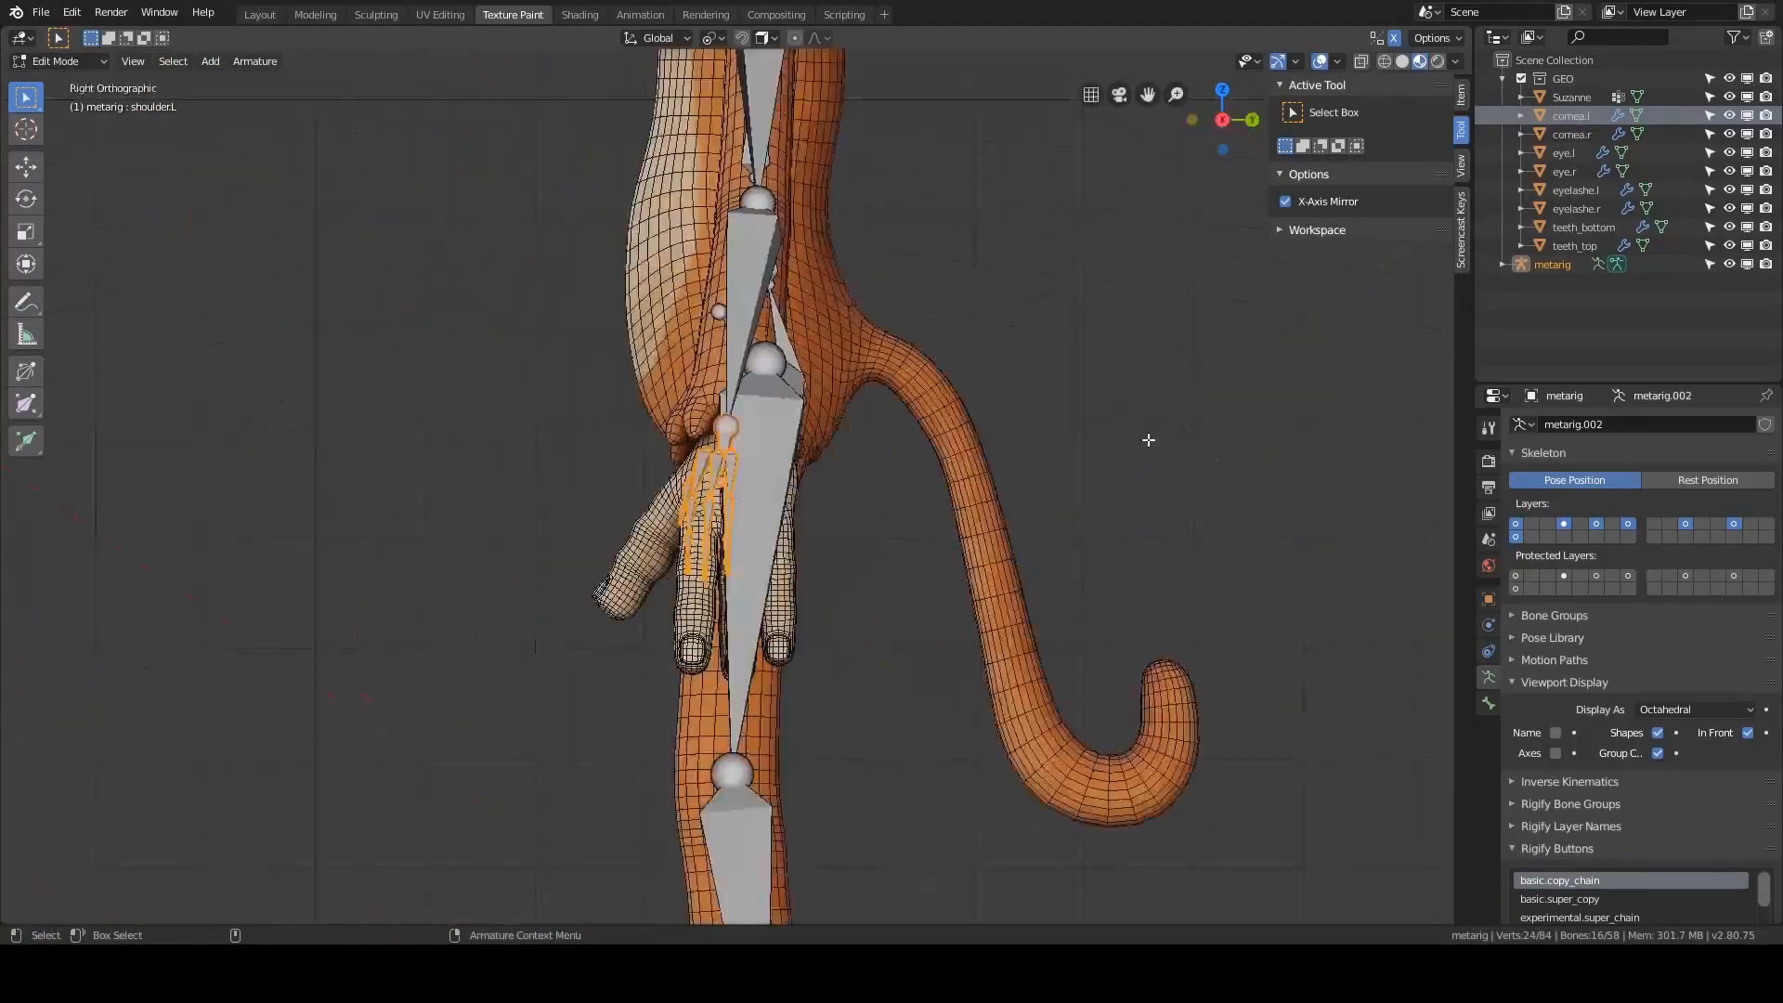
pyautogui.scroll(5, 1055, 422)
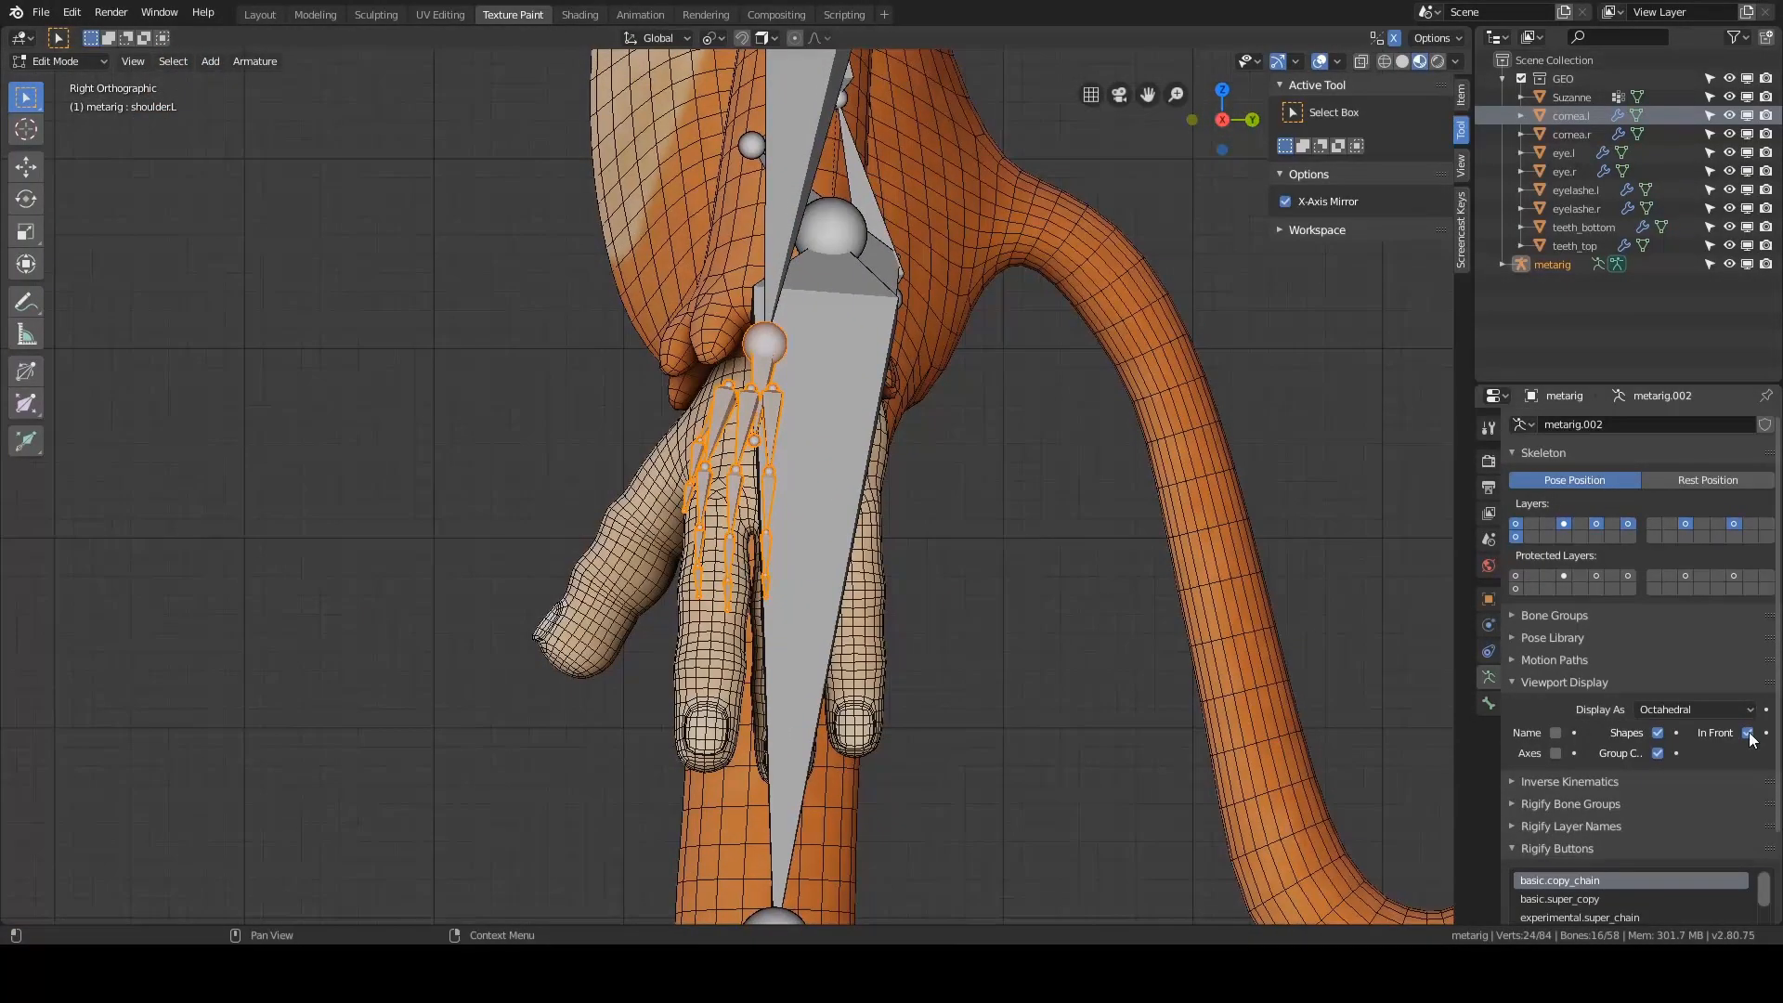
pyautogui.press('g')
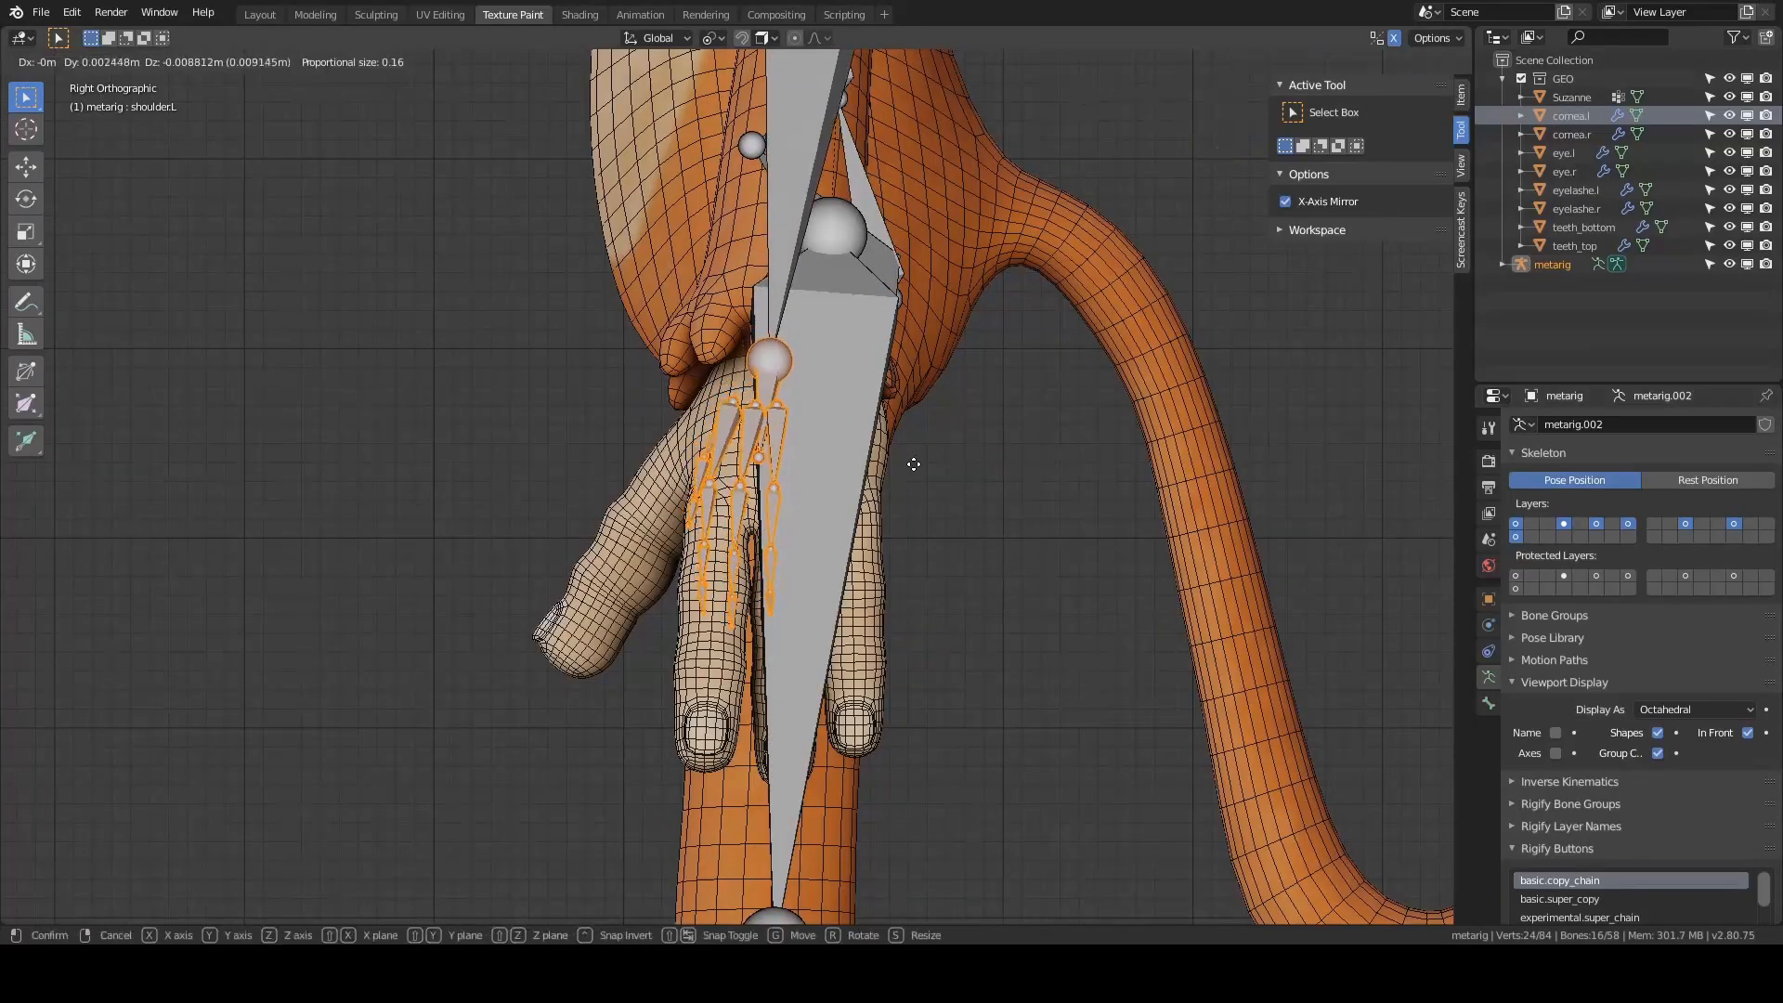
pyautogui.click(924, 465)
# - Make hand.L the active bone and scale the left hand and finger bones up by about 1.63 to match the monkey's hand
pyautogui.moveTo(1022, 480); pyautogui.dragTo(1038, 420, button='middle')
pyautogui.click(1170, 482)
pyautogui.moveTo(1024, 316)
pyautogui.keyDown('ctrl'); pyautogui.mouseDown(button='right')
pyautogui.moveTo(1154, 629)
pyautogui.moveTo(1142, 594)
pyautogui.mouseUp(button='right'); pyautogui.keyUp('ctrl')
pyautogui.moveTo(1142, 594)
pyautogui.mouseDown(button='middle')
pyautogui.moveTo(1118, 541)
pyautogui.moveTo(1133, 490)
pyautogui.mouseUp(button='middle')
pyautogui.press('s')
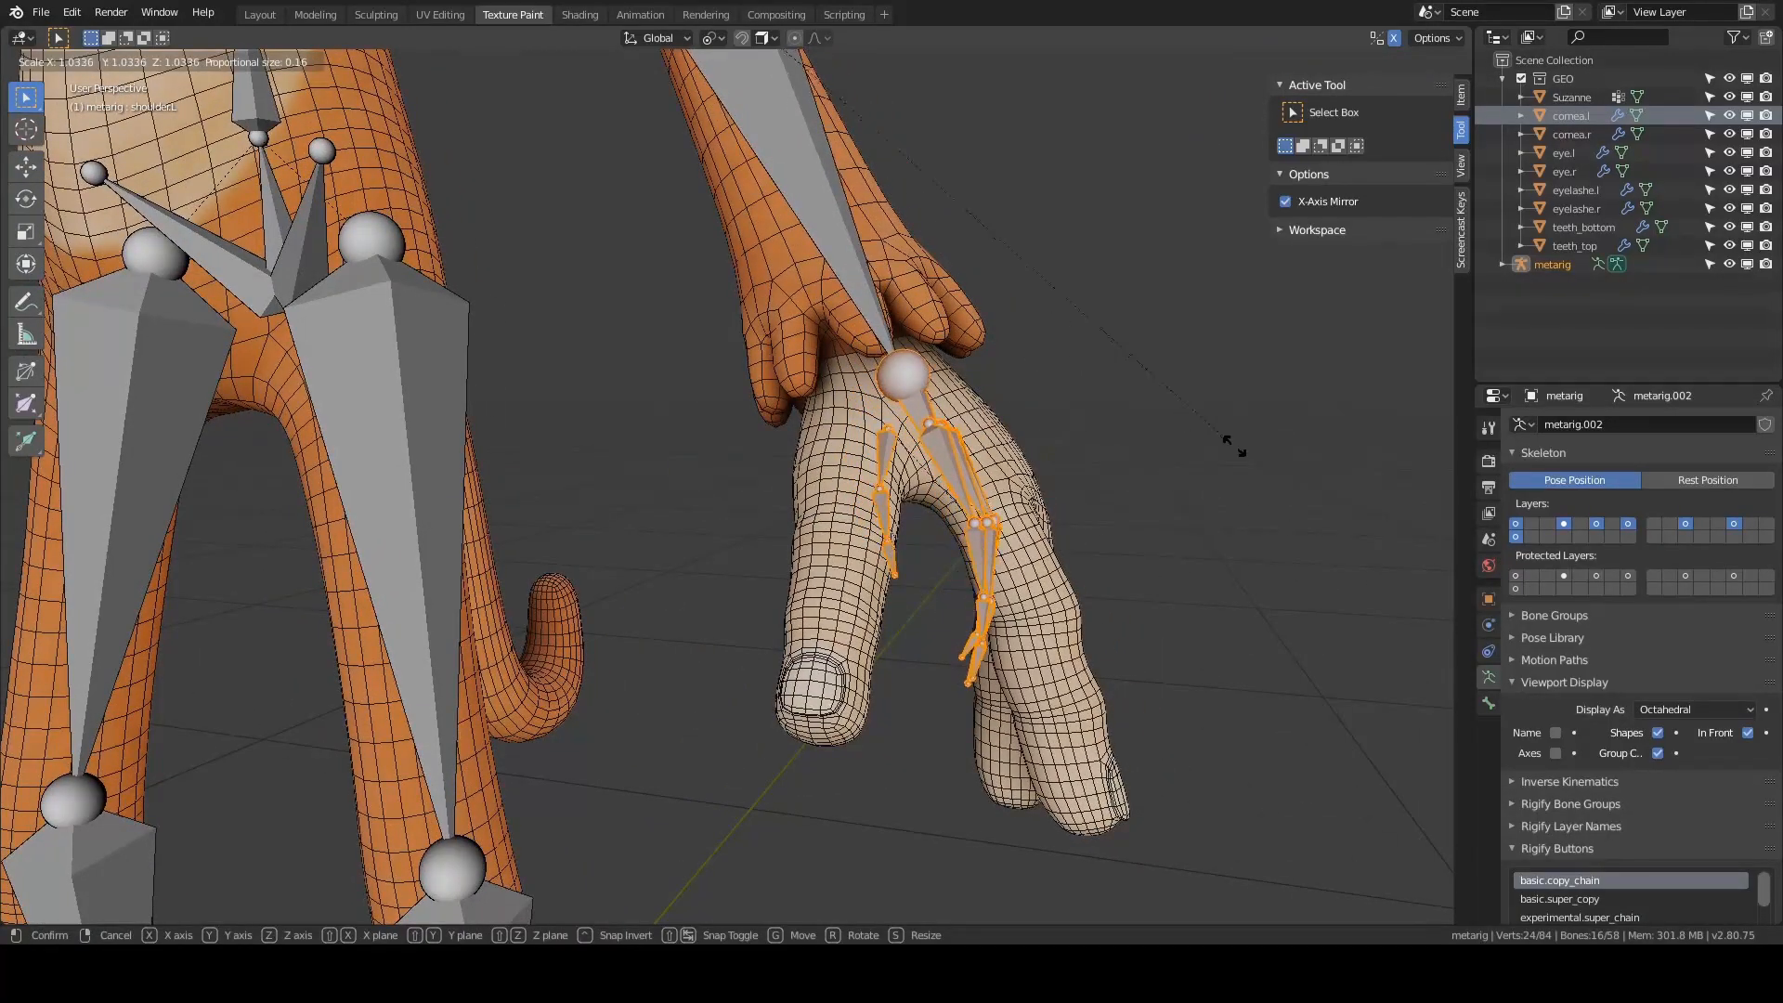
pyautogui.rightClick(1237, 446)
pyautogui.scroll(-4, 1115, 458)
pyautogui.scroll(3, 868, 459)
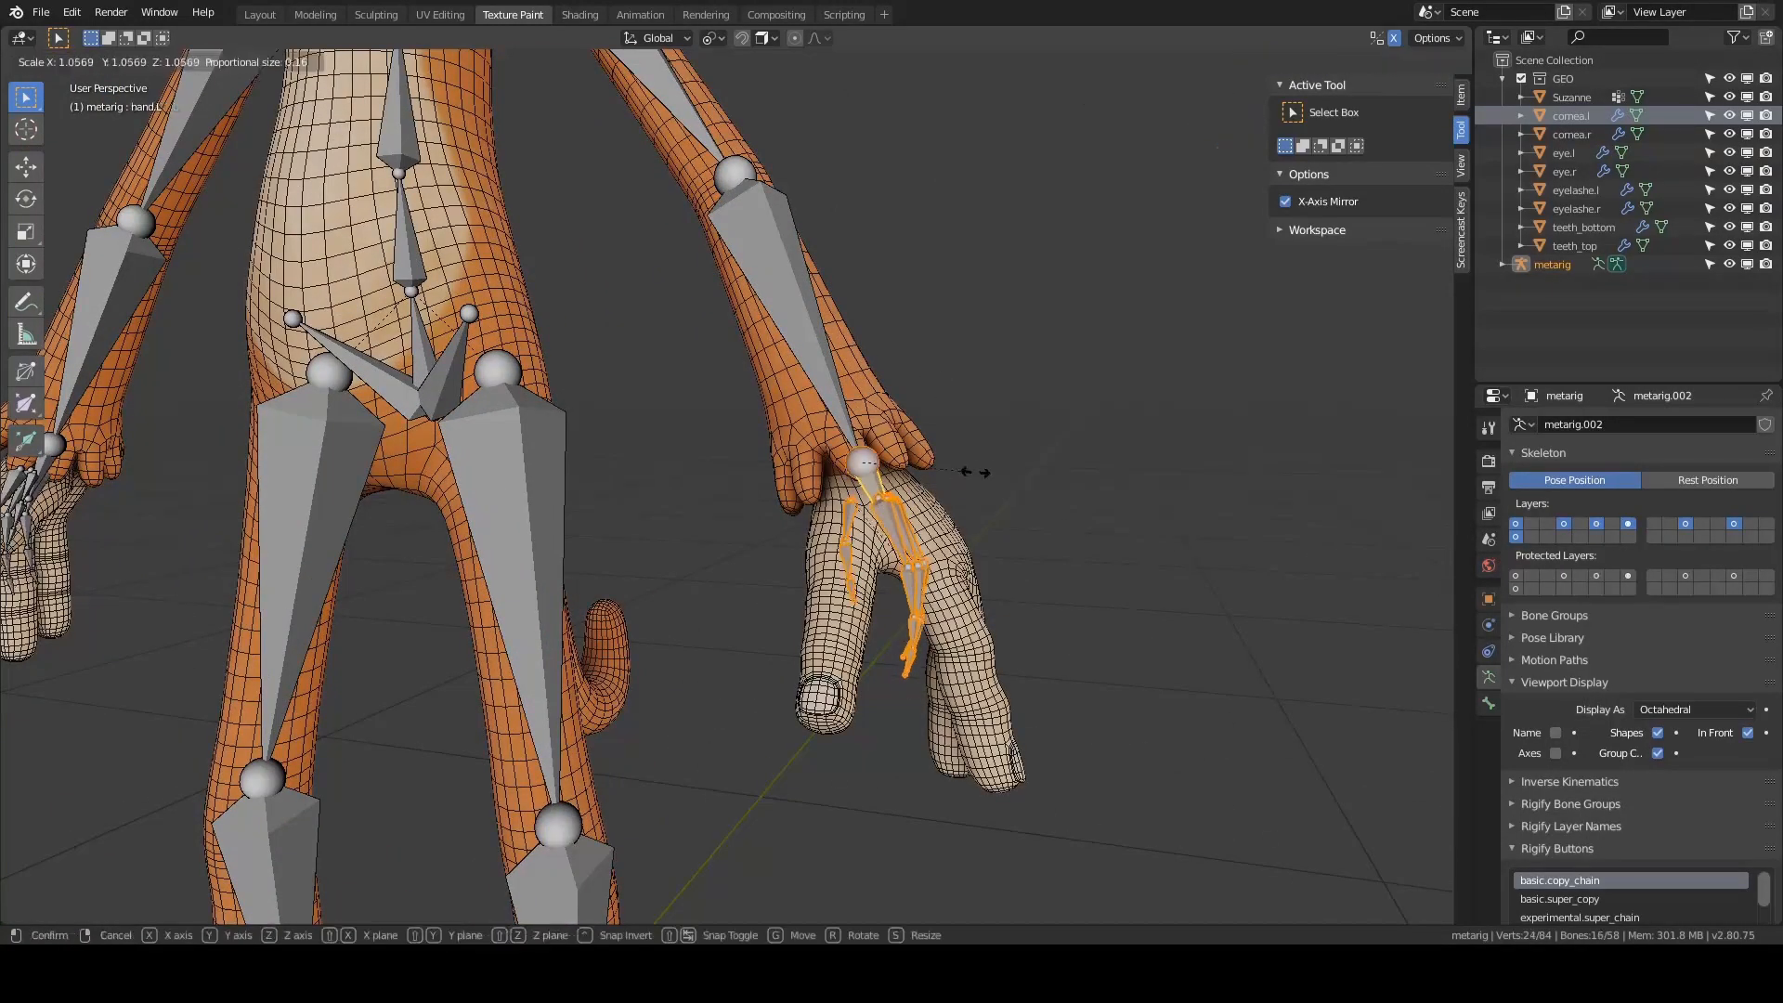
pyautogui.scroll(-4, 862, 487)
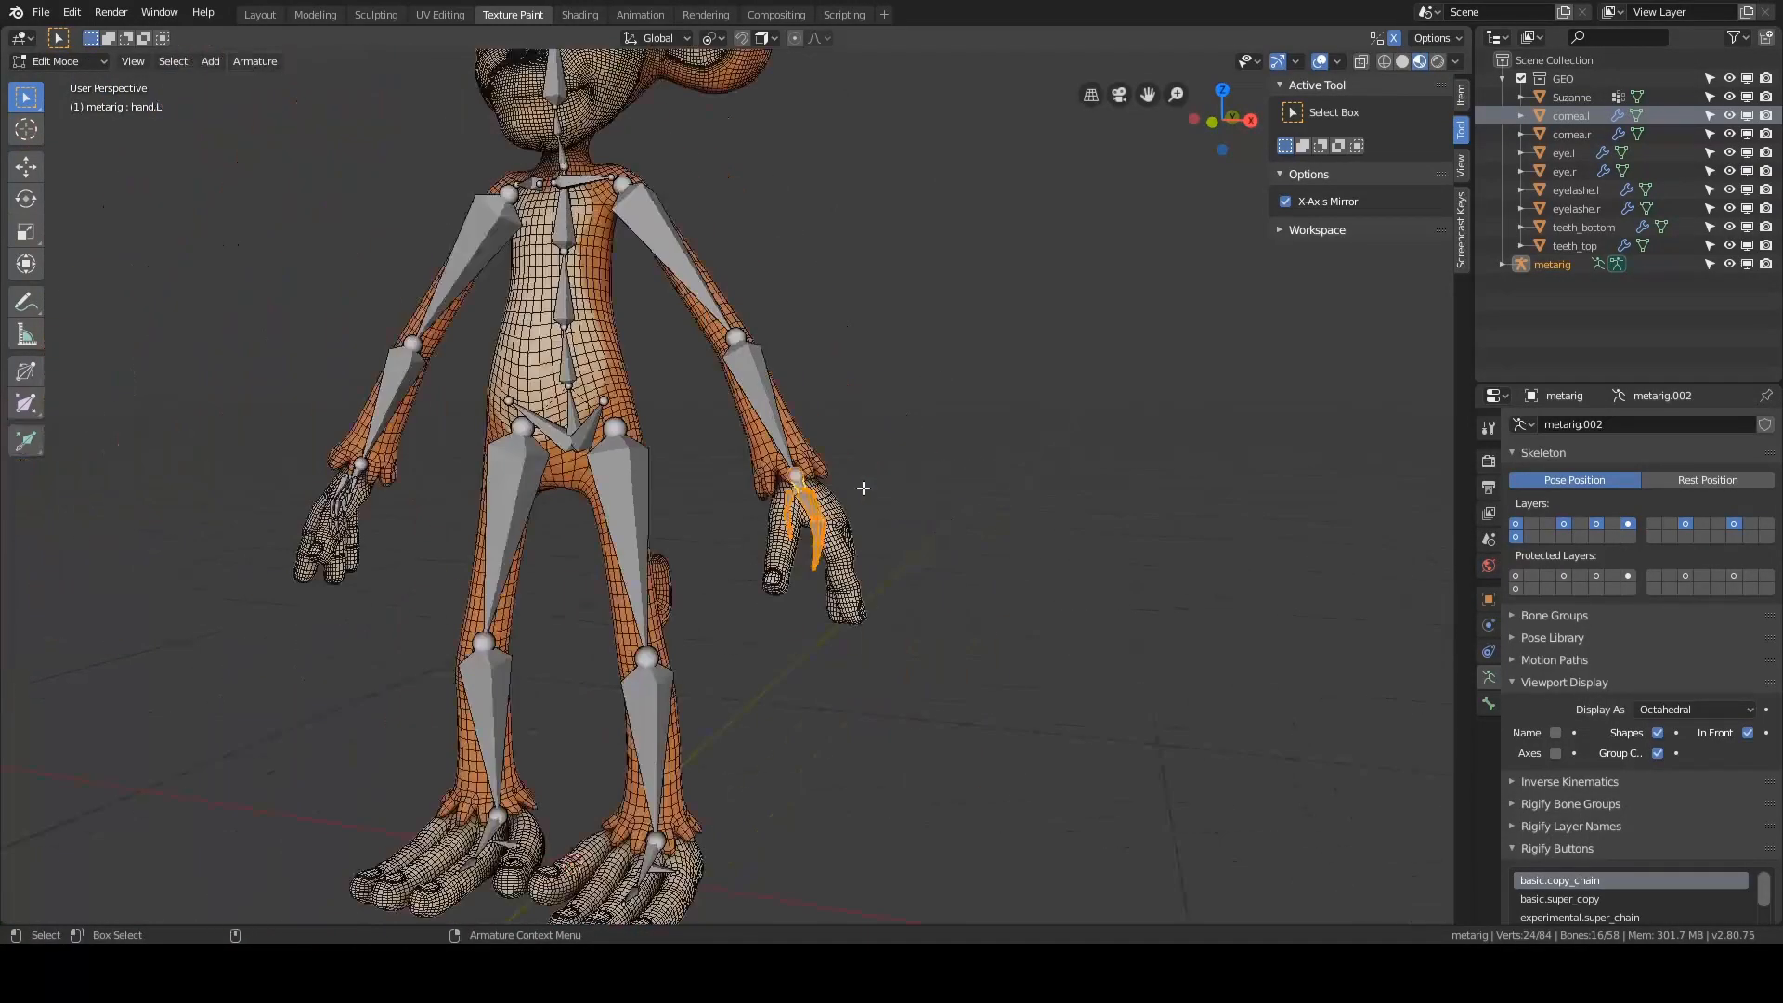
pyautogui.scroll(4, 862, 488)
pyautogui.press('s')
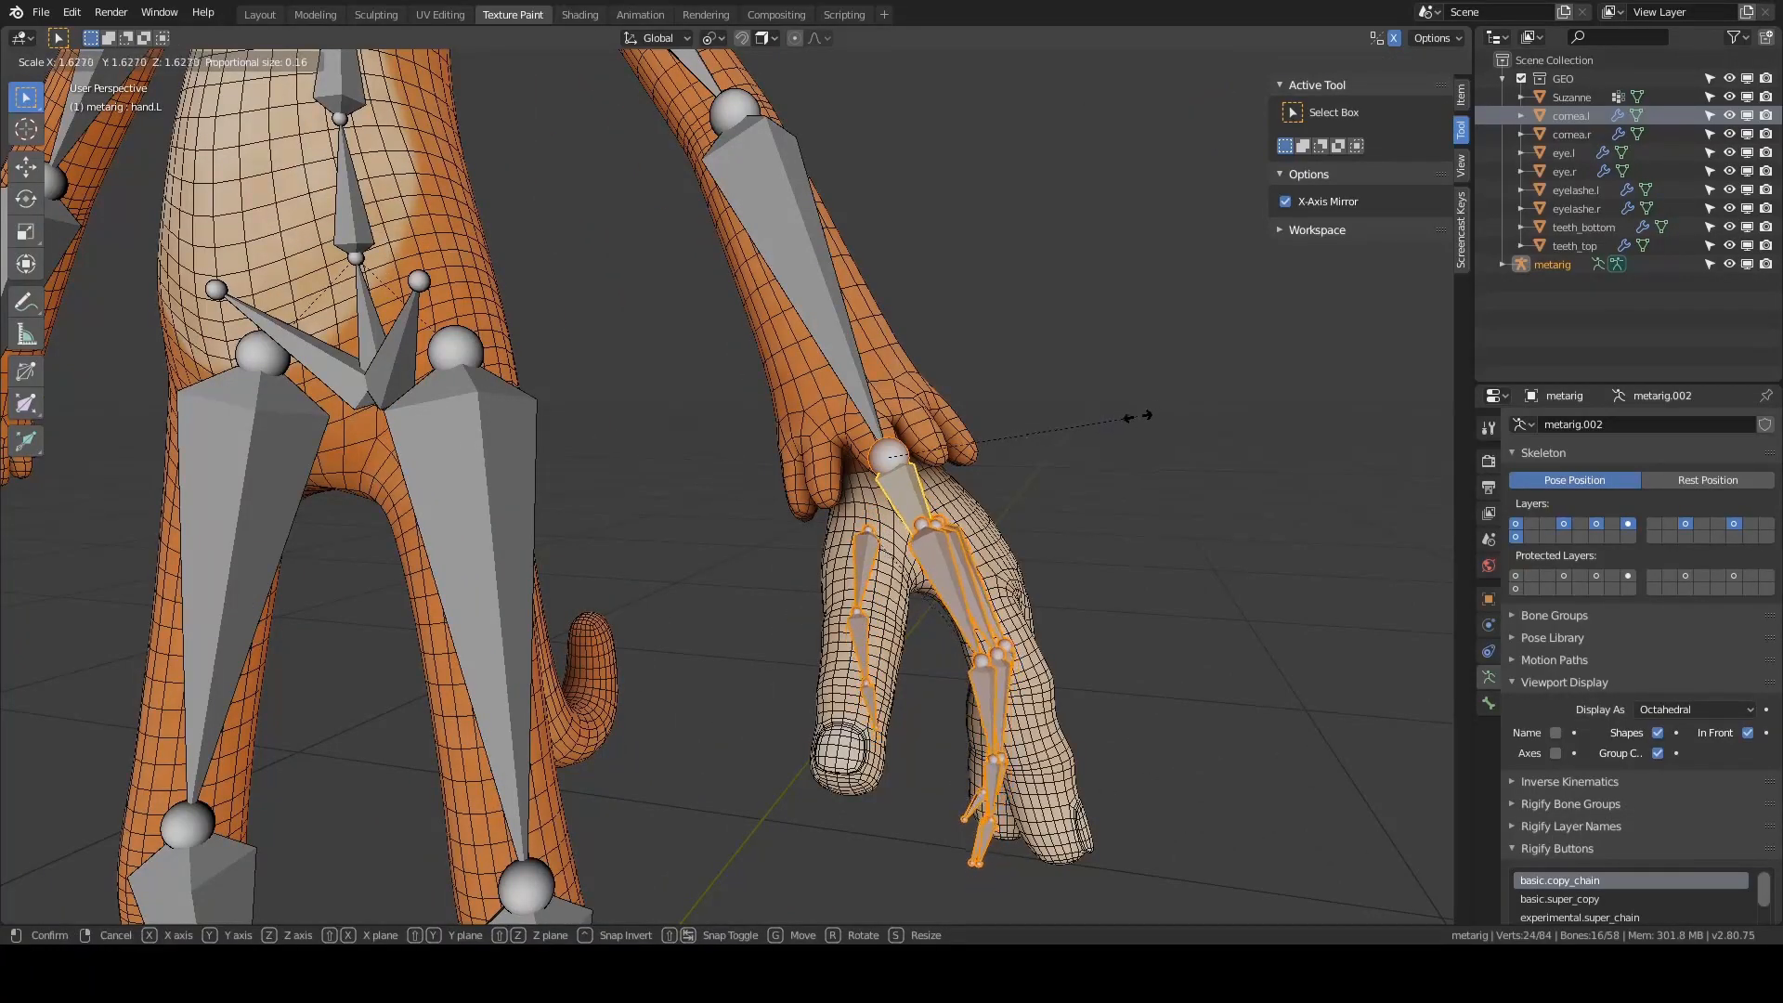
pyautogui.click(1137, 416)
# - Select the left hand's palm and f_ring bones and move them about 0.038 m in the right side view onto the rearmost finger
pyautogui.moveTo(1137, 416); pyautogui.dragTo(1062, 455, button='middle')
pyautogui.press('`')
pyautogui.click(1107, 458)
pyautogui.keyDown('shift'); pyautogui.moveTo(957, 481); pyautogui.dragTo(976, 439, button='middle'); pyautogui.keyUp('shift')
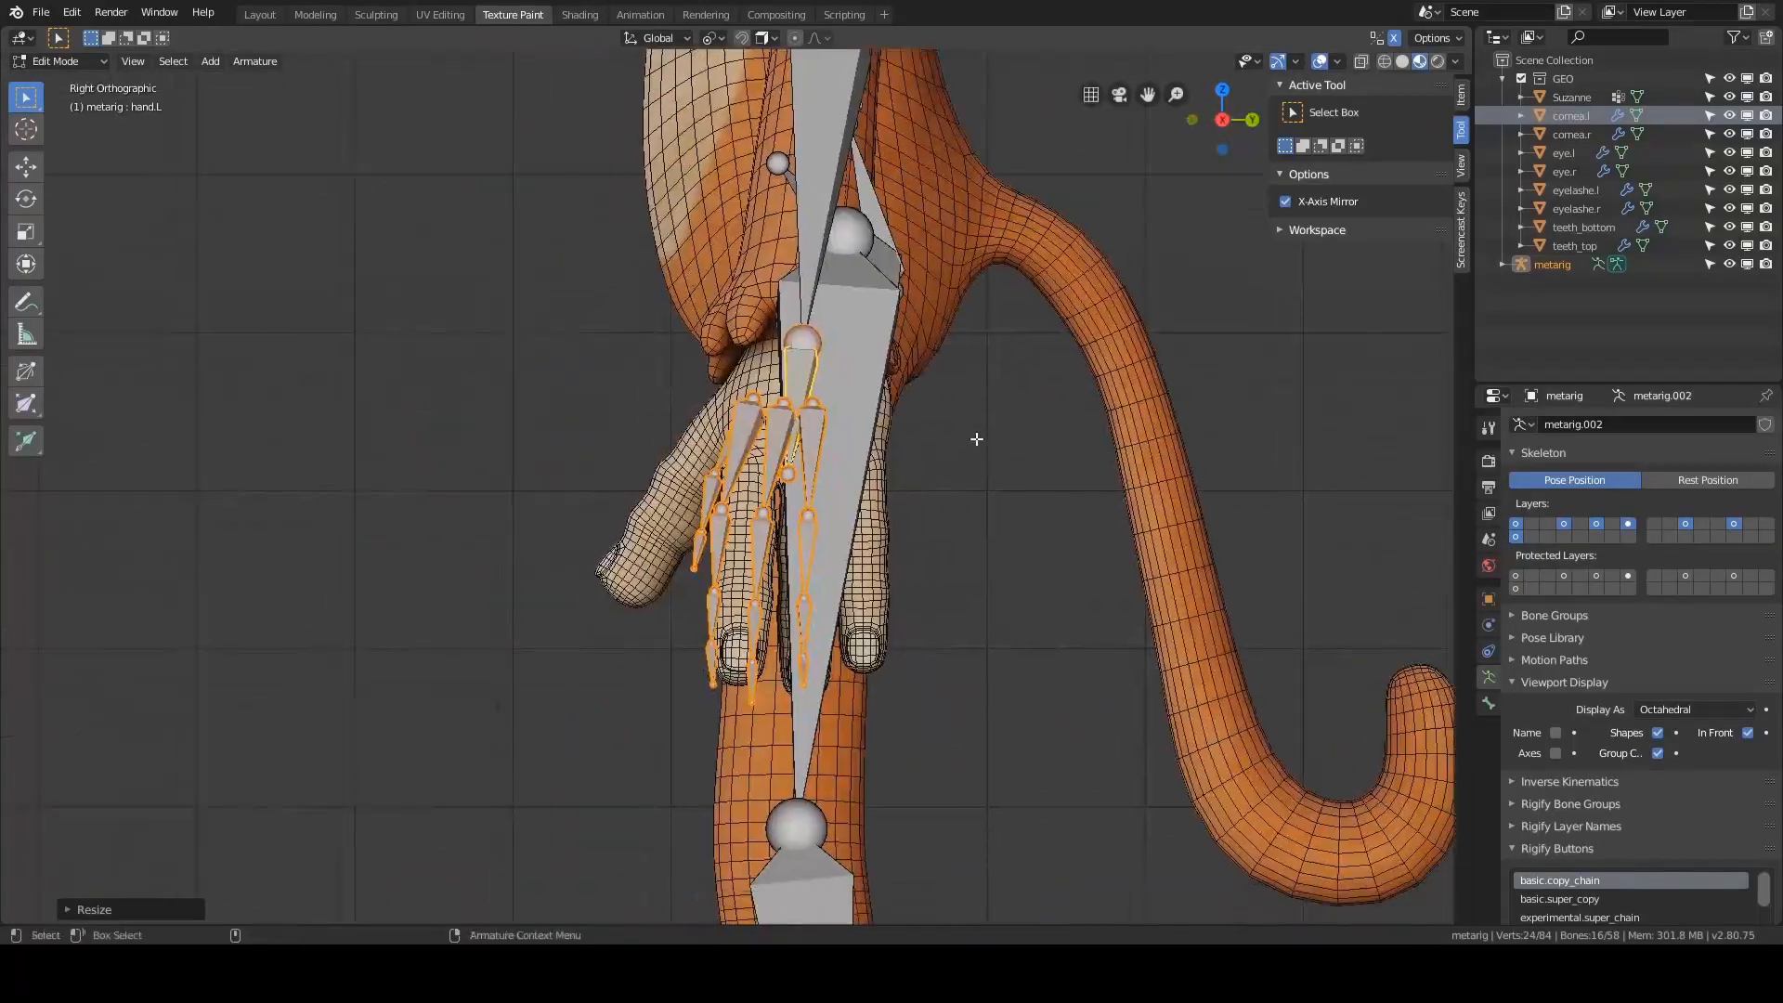
pyautogui.scroll(2, 976, 438)
pyautogui.click(843, 429)
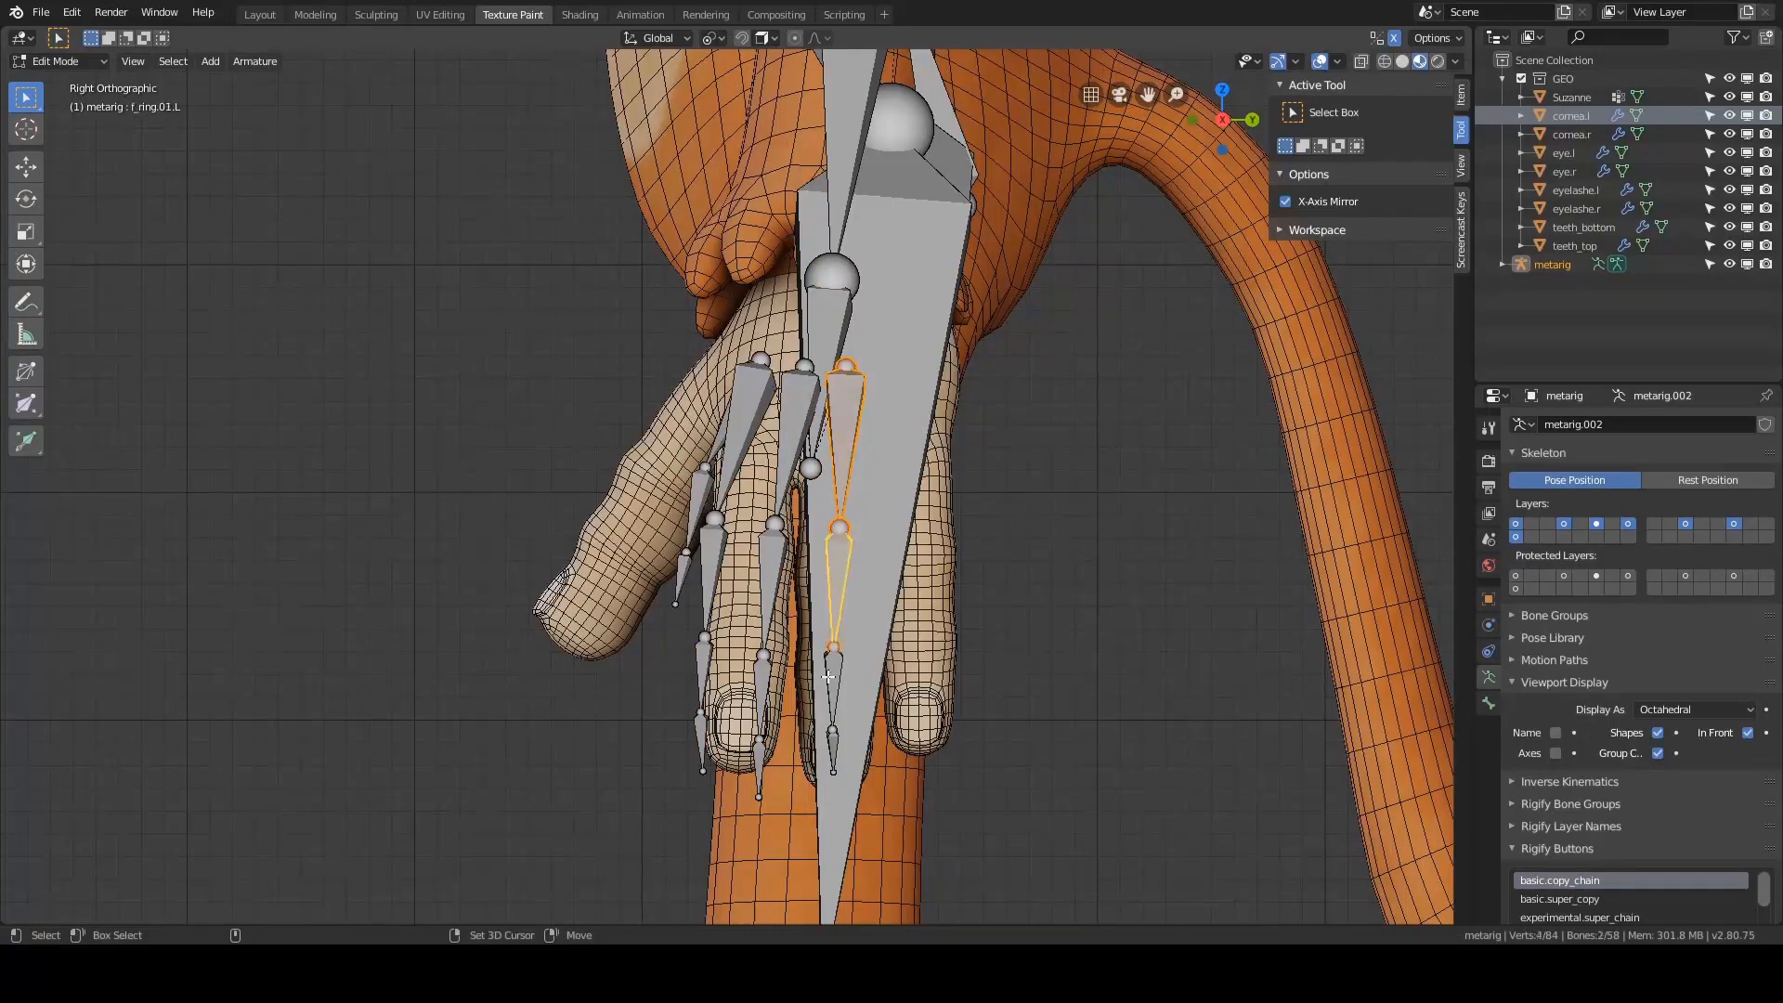
pyautogui.keyDown('shift'); pyautogui.moveTo(917, 549); pyautogui.dragTo(889, 558, button='middle'); pyautogui.keyUp('shift')
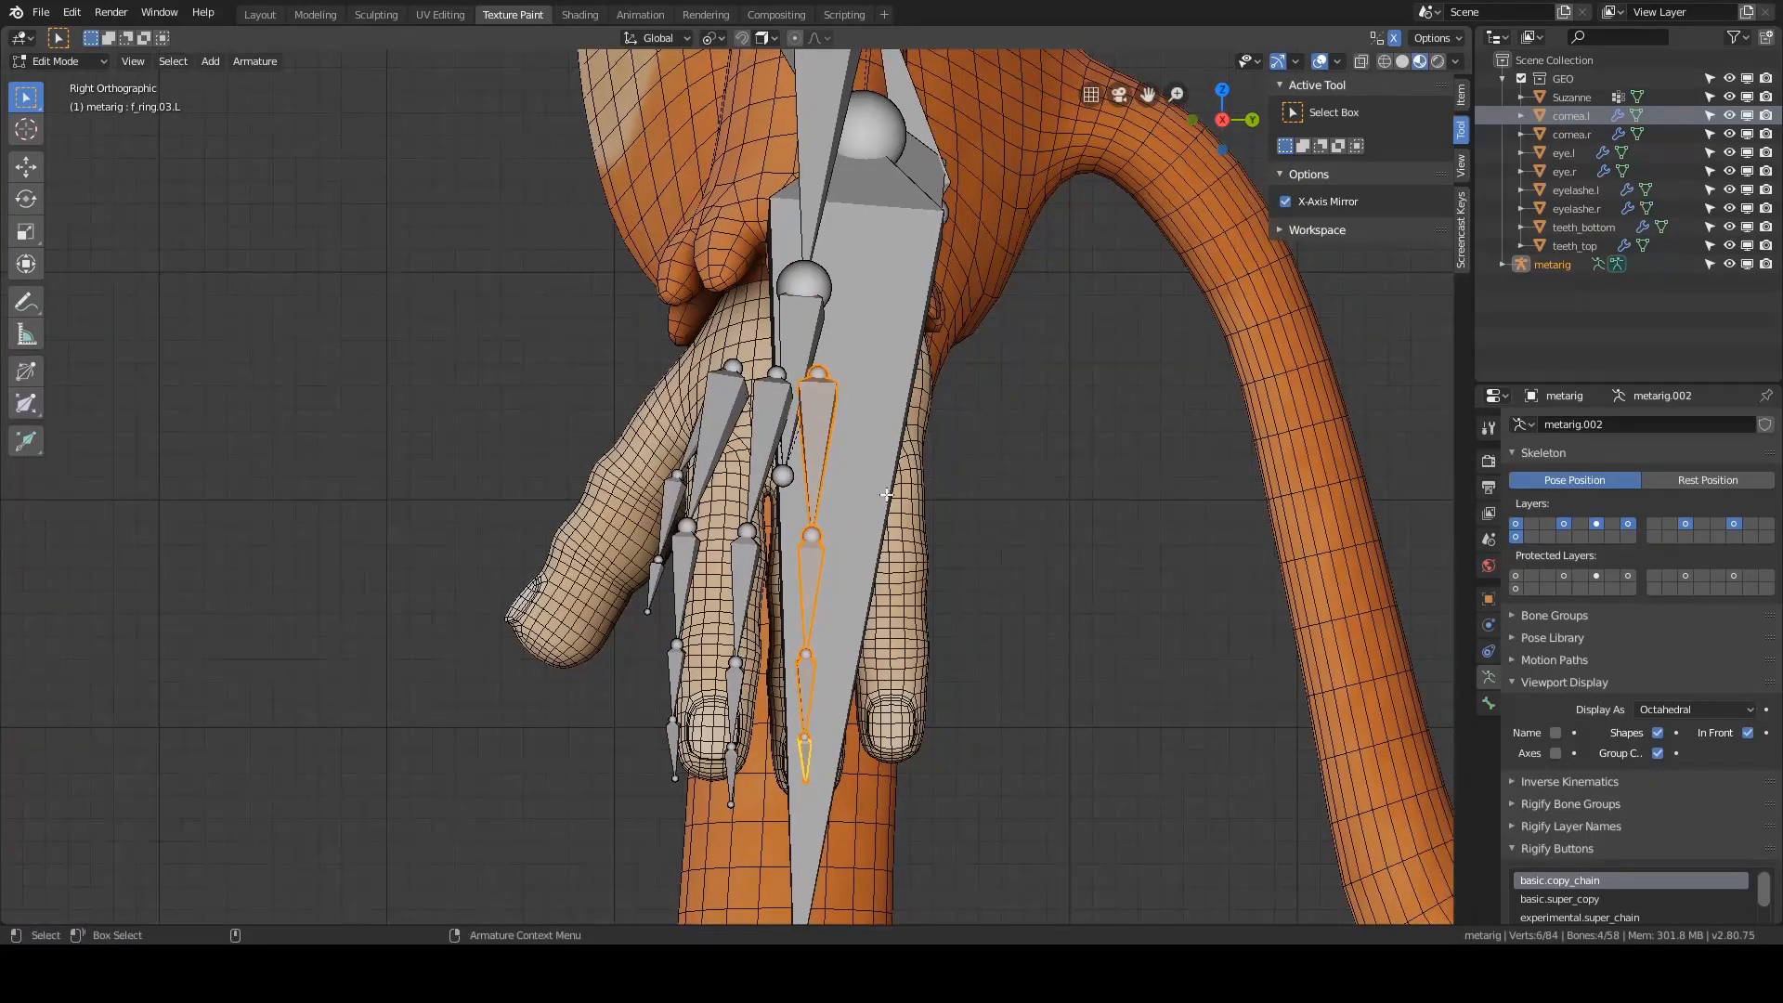
pyautogui.press('g')
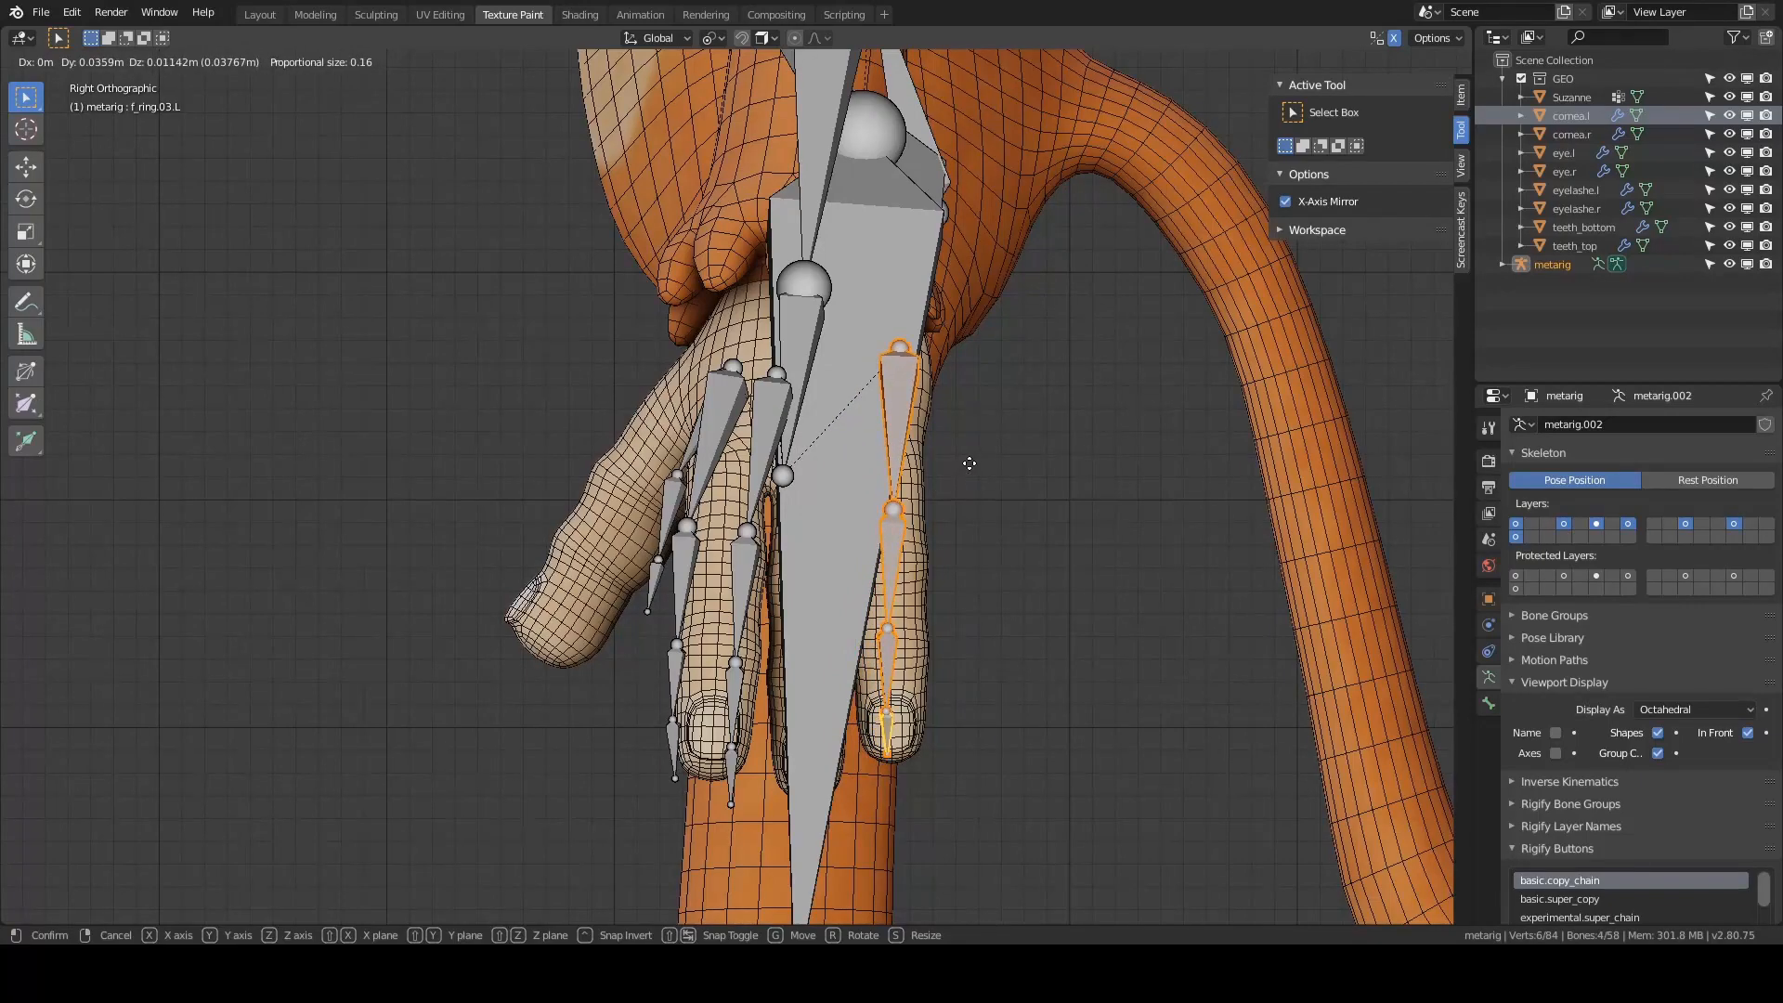
pyautogui.click(970, 464)
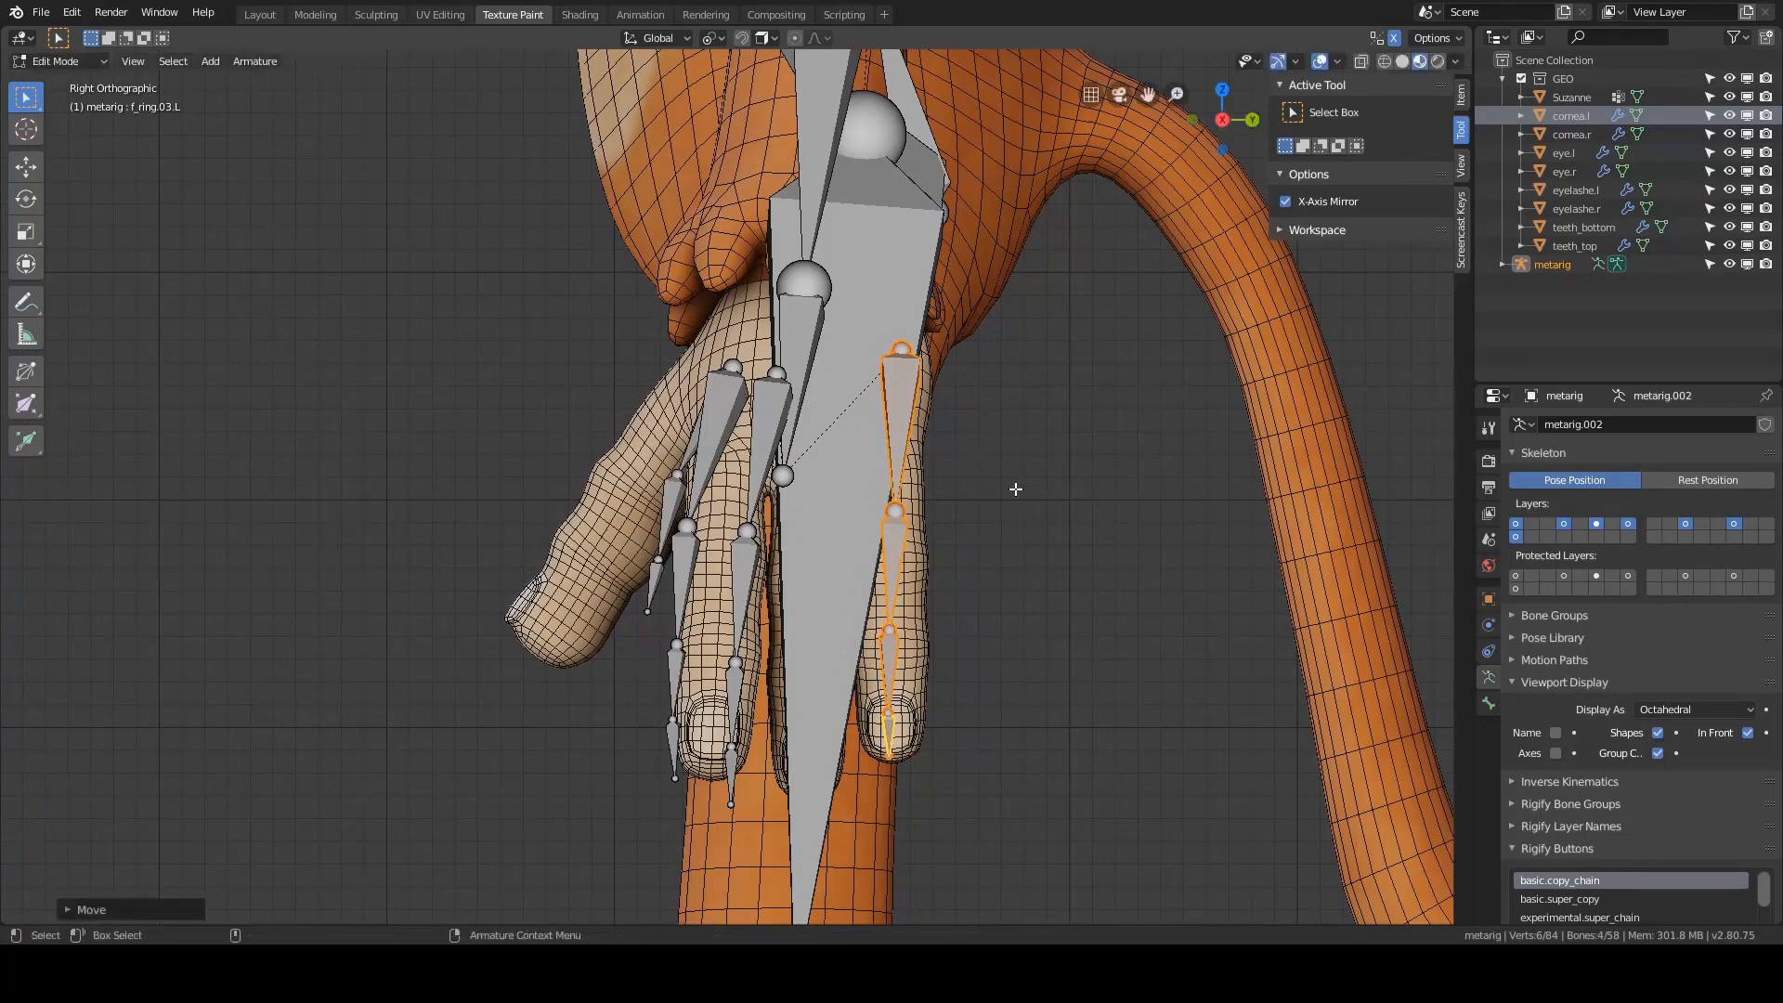
# - Hide the thigh.L and hand.L bones to leave the left hand's finger bones unobstructed
pyautogui.click(766, 452)
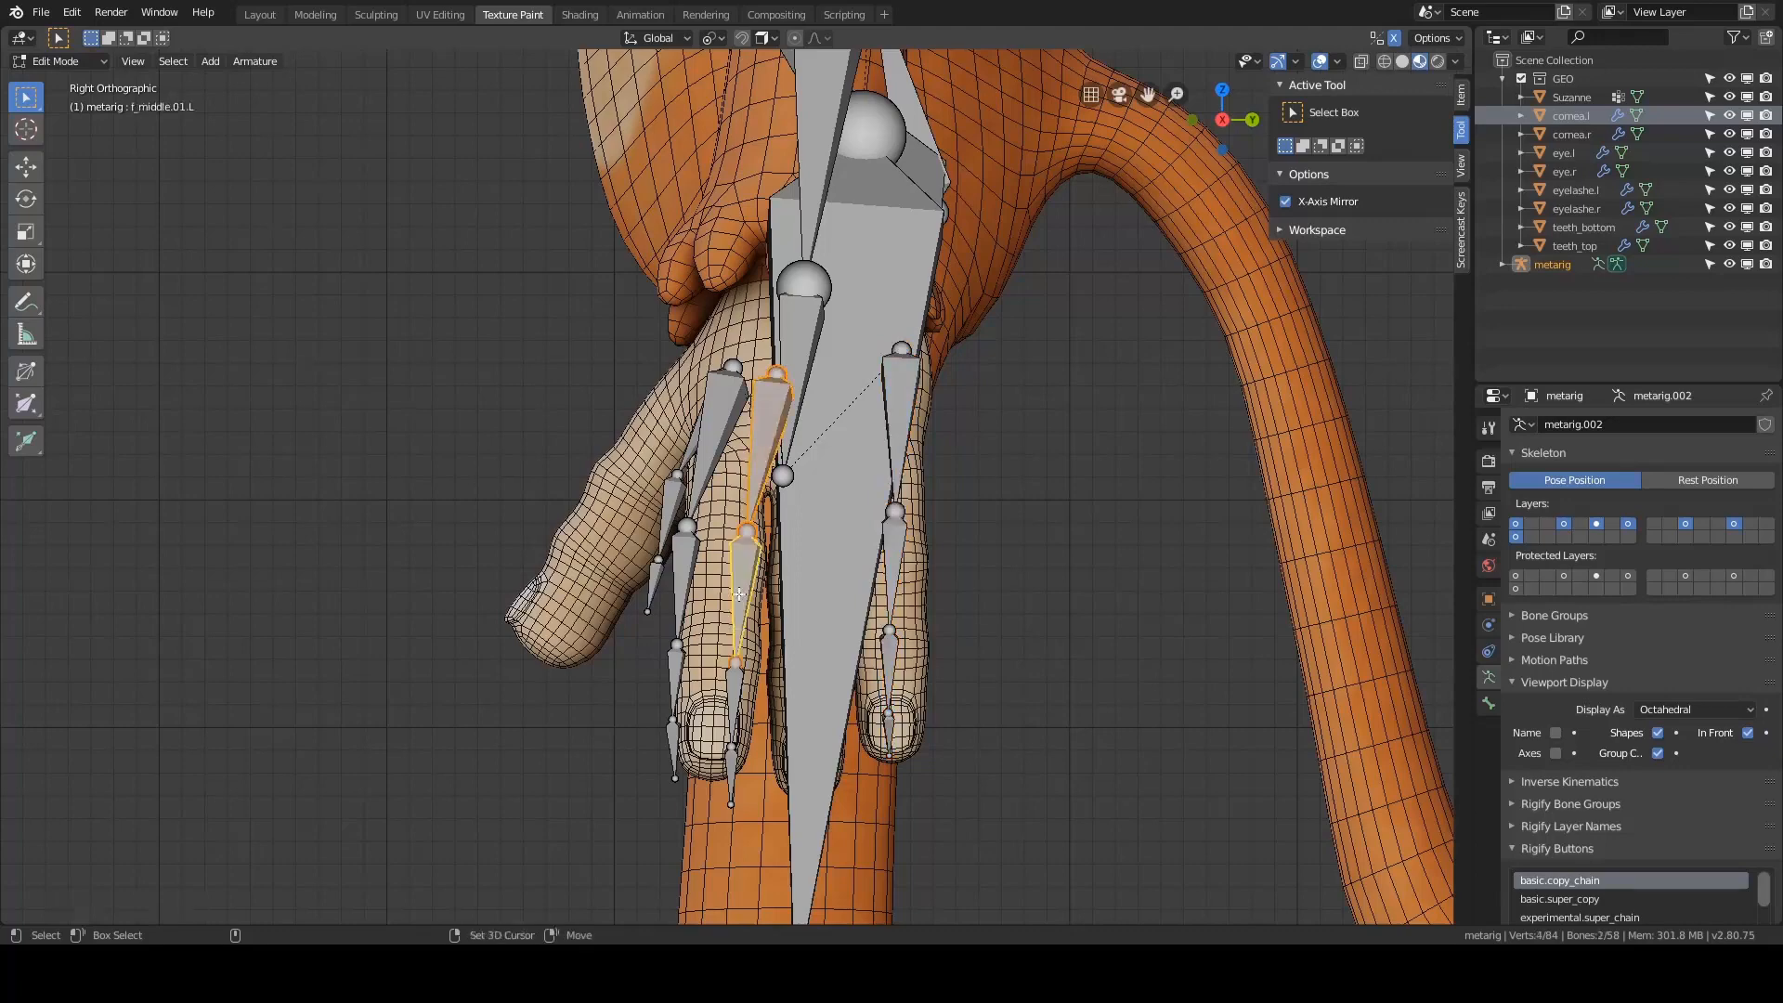
pyautogui.scroll(-6, 819, 640)
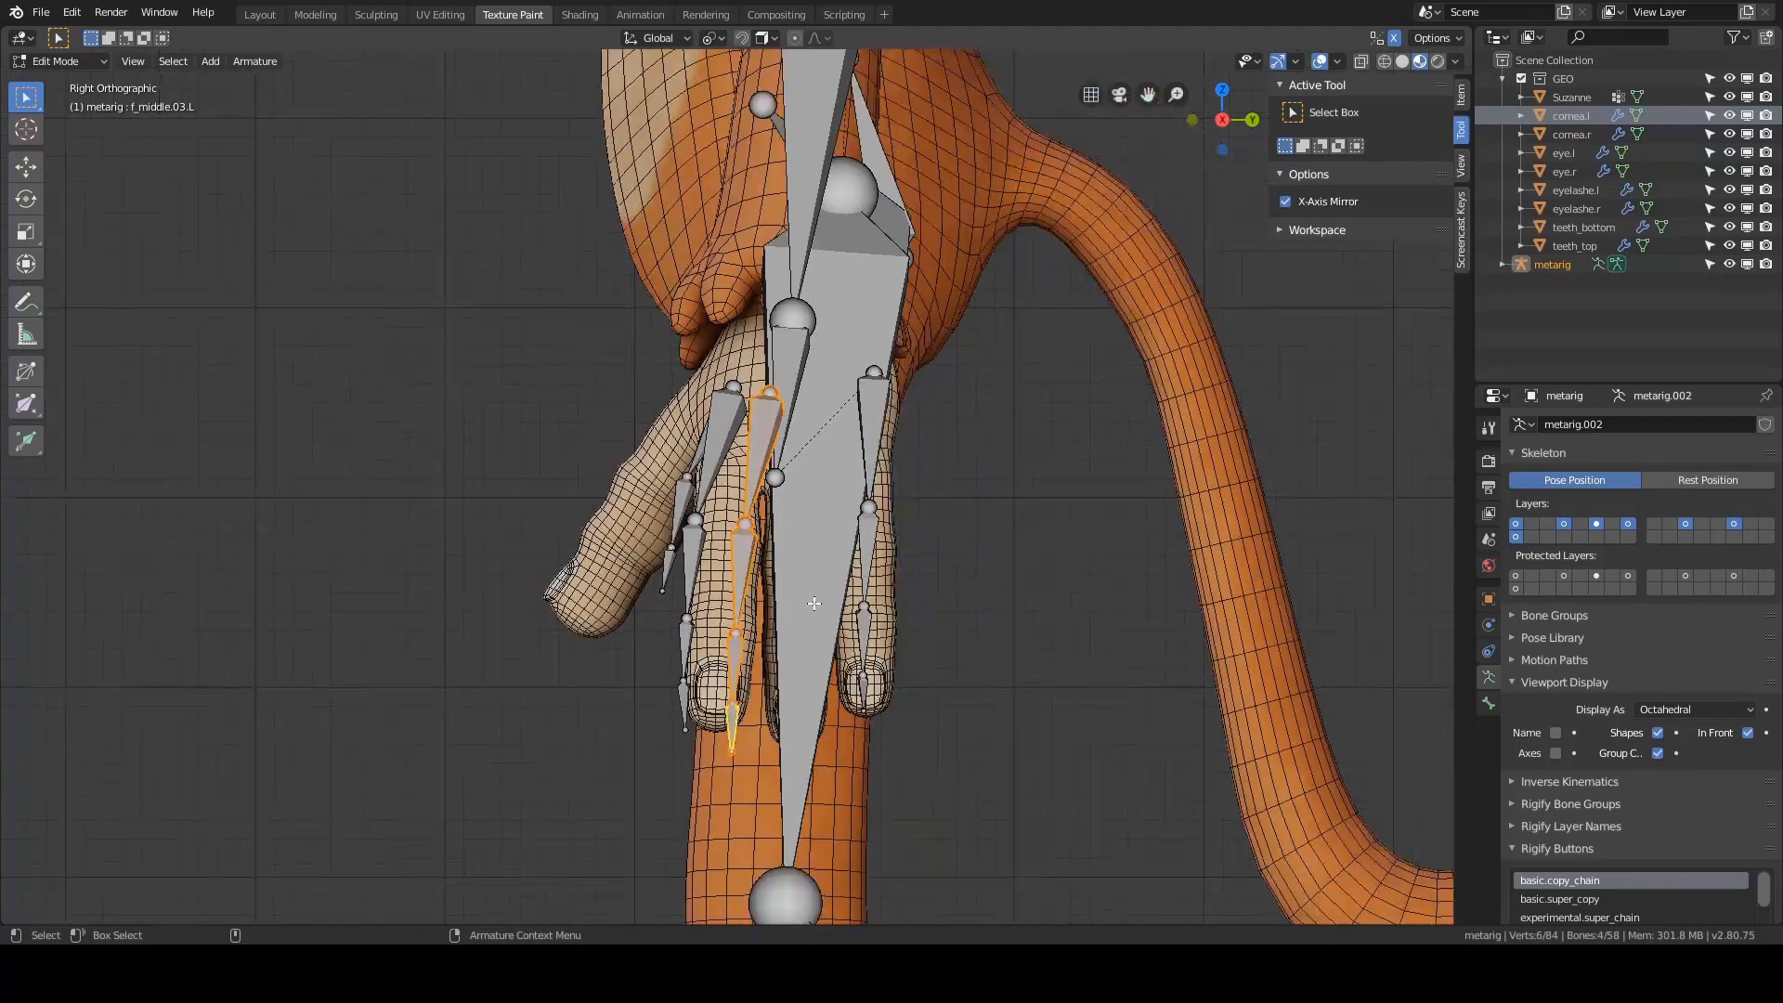
pyautogui.scroll(2, 801, 564)
pyautogui.click(785, 560)
pyautogui.scroll(2, 869, 579)
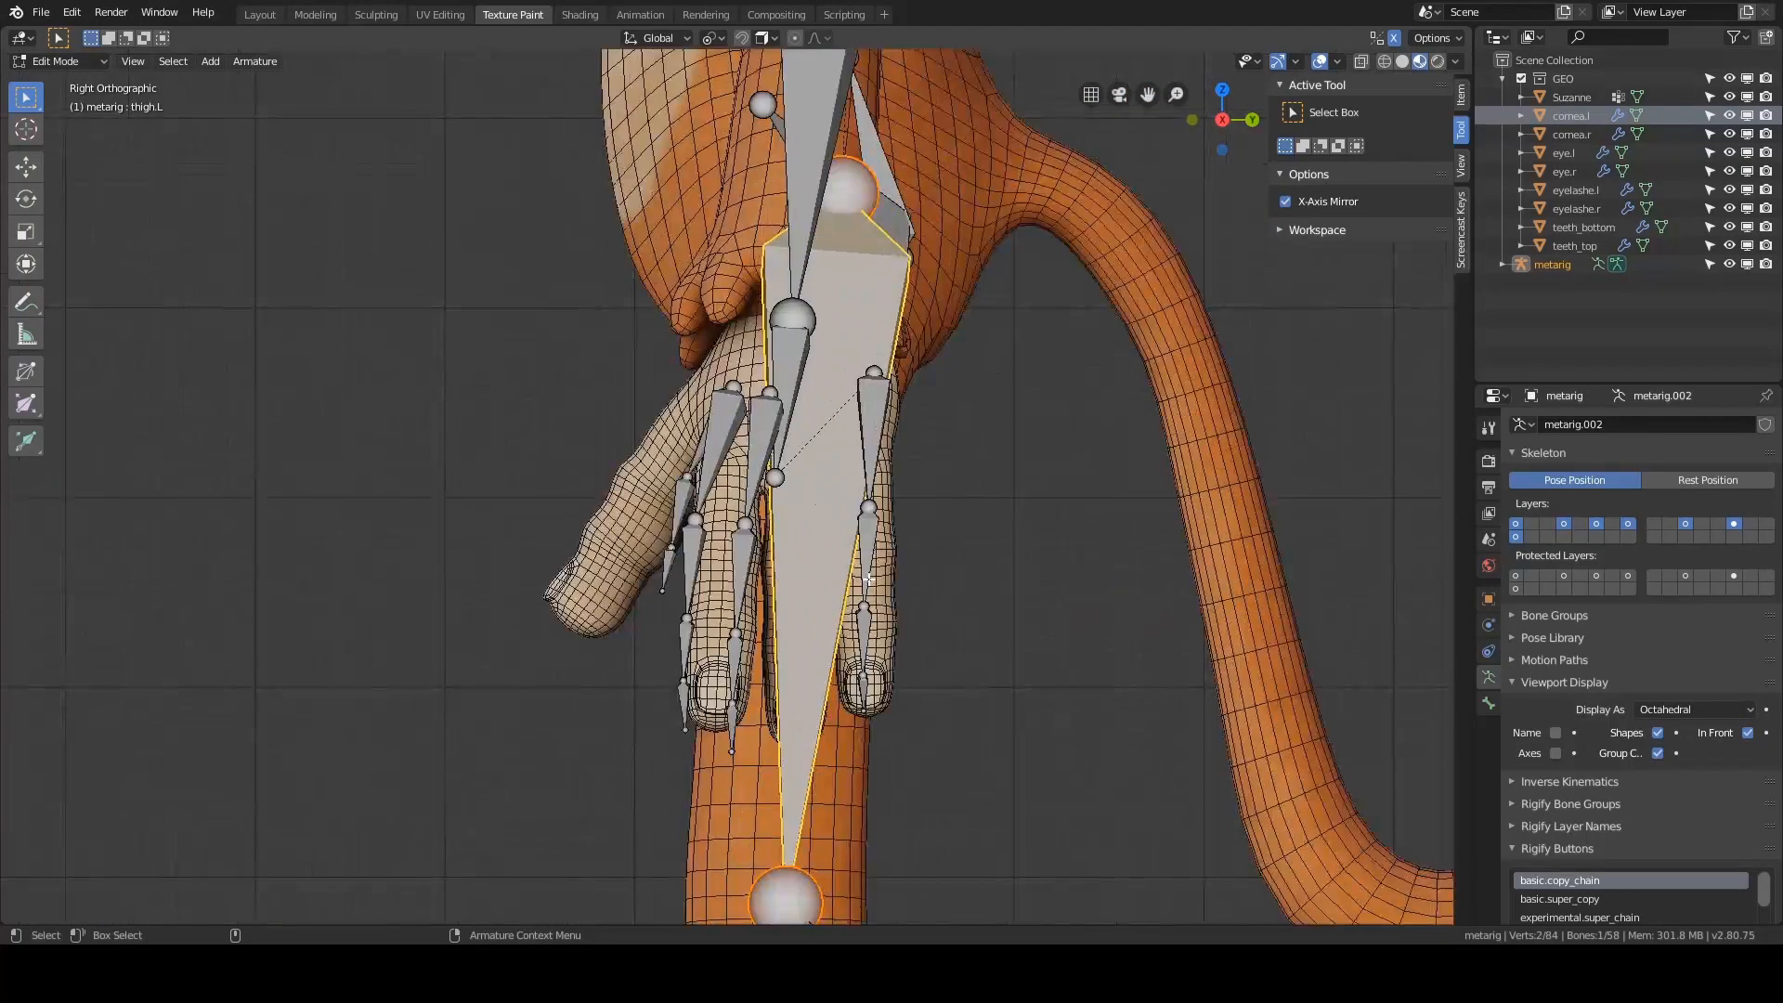
pyautogui.press('h')
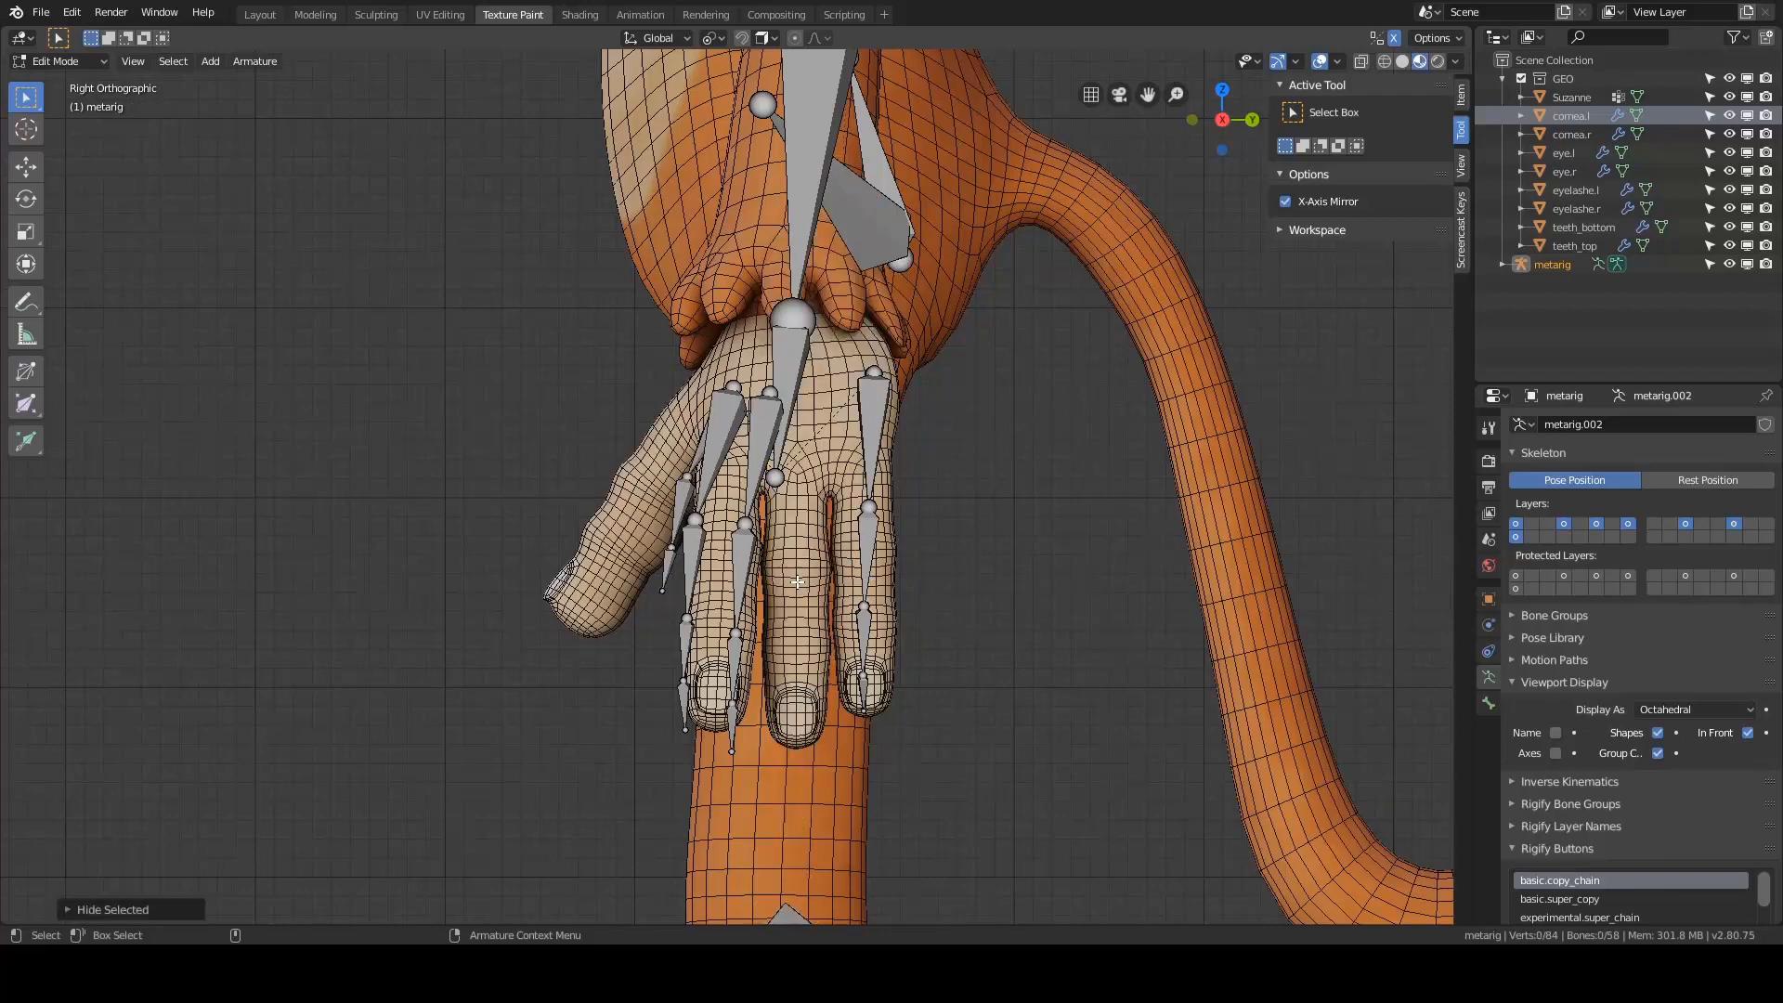
pyautogui.scroll(2, 798, 536)
pyautogui.click(829, 368)
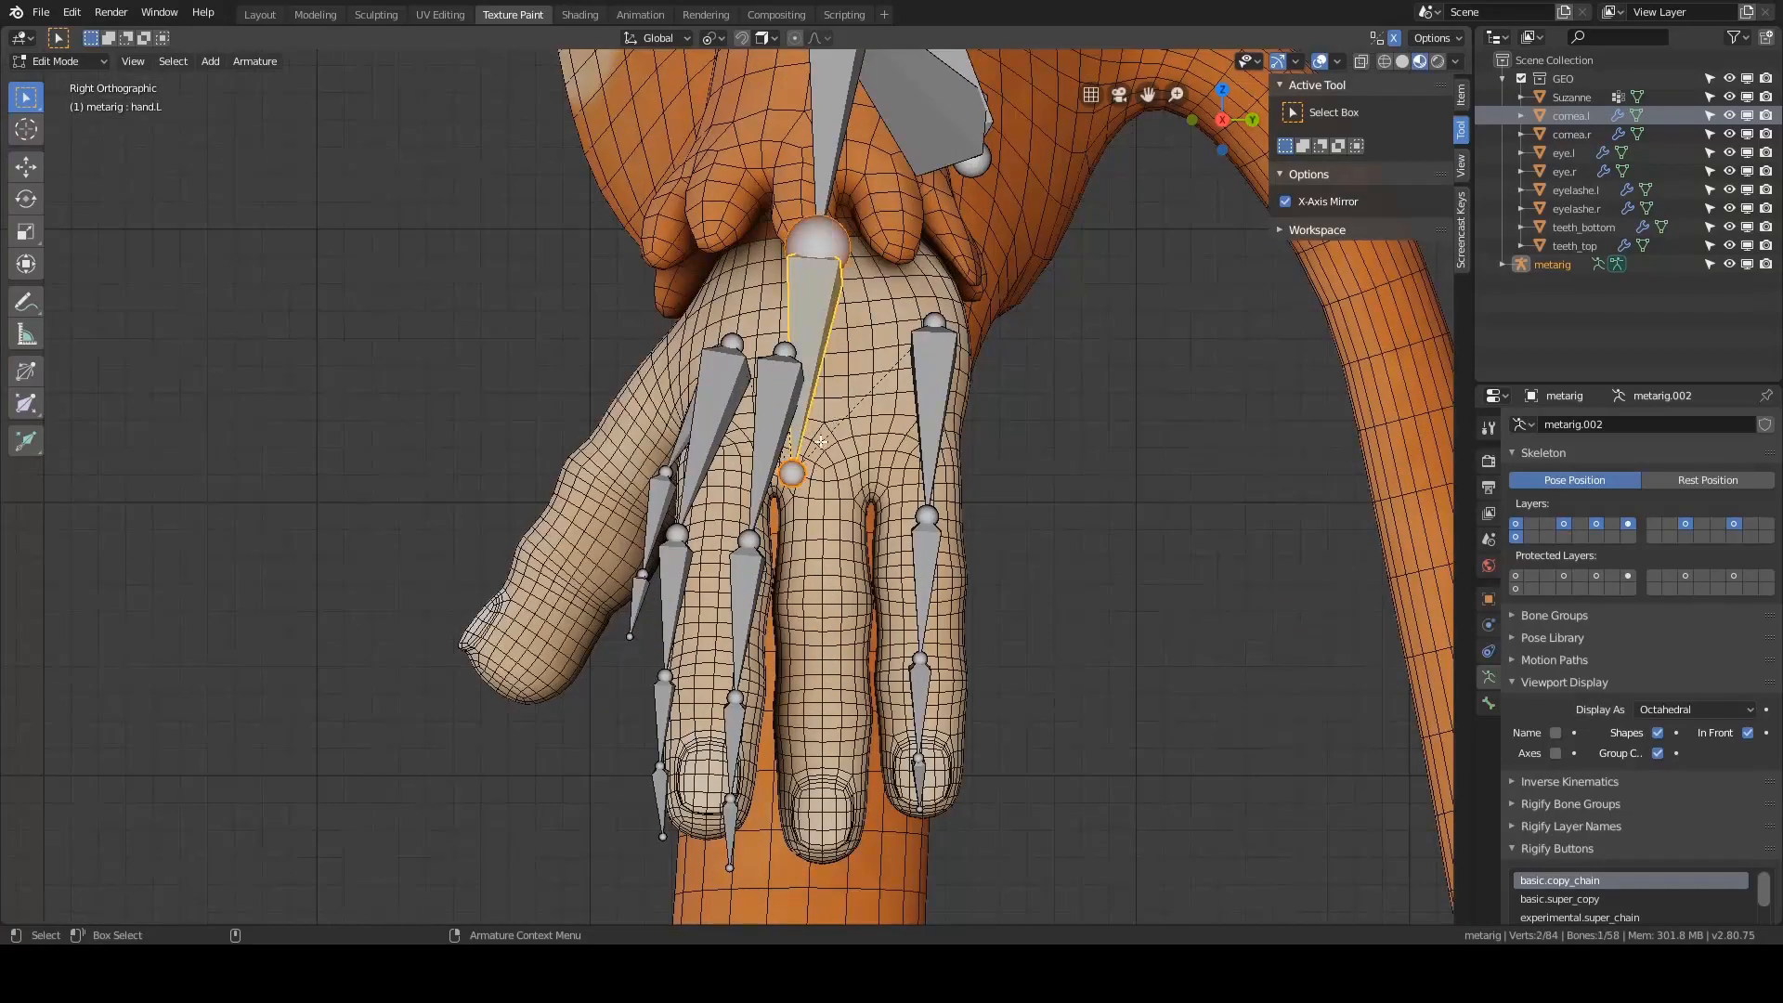
pyautogui.press('h')
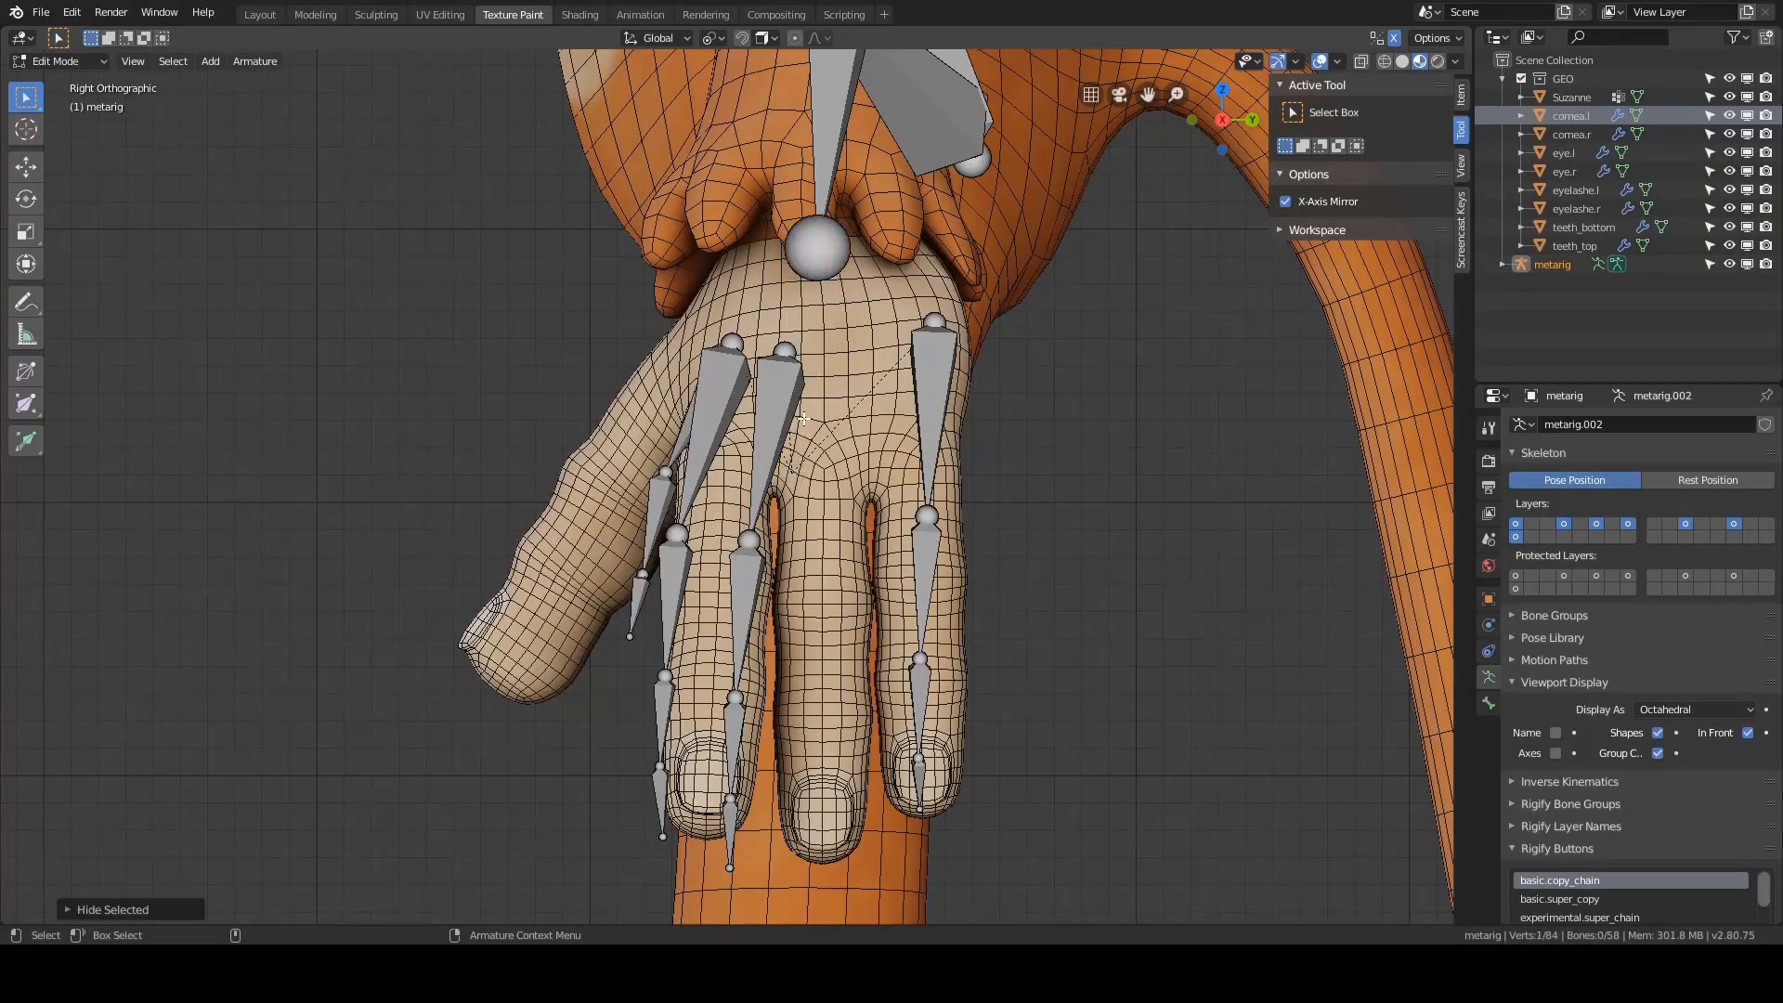
# - Select the left hand's palm.02 and f_middle bones and move them in the right side view onto the middle finger
pyautogui.click(773, 464)
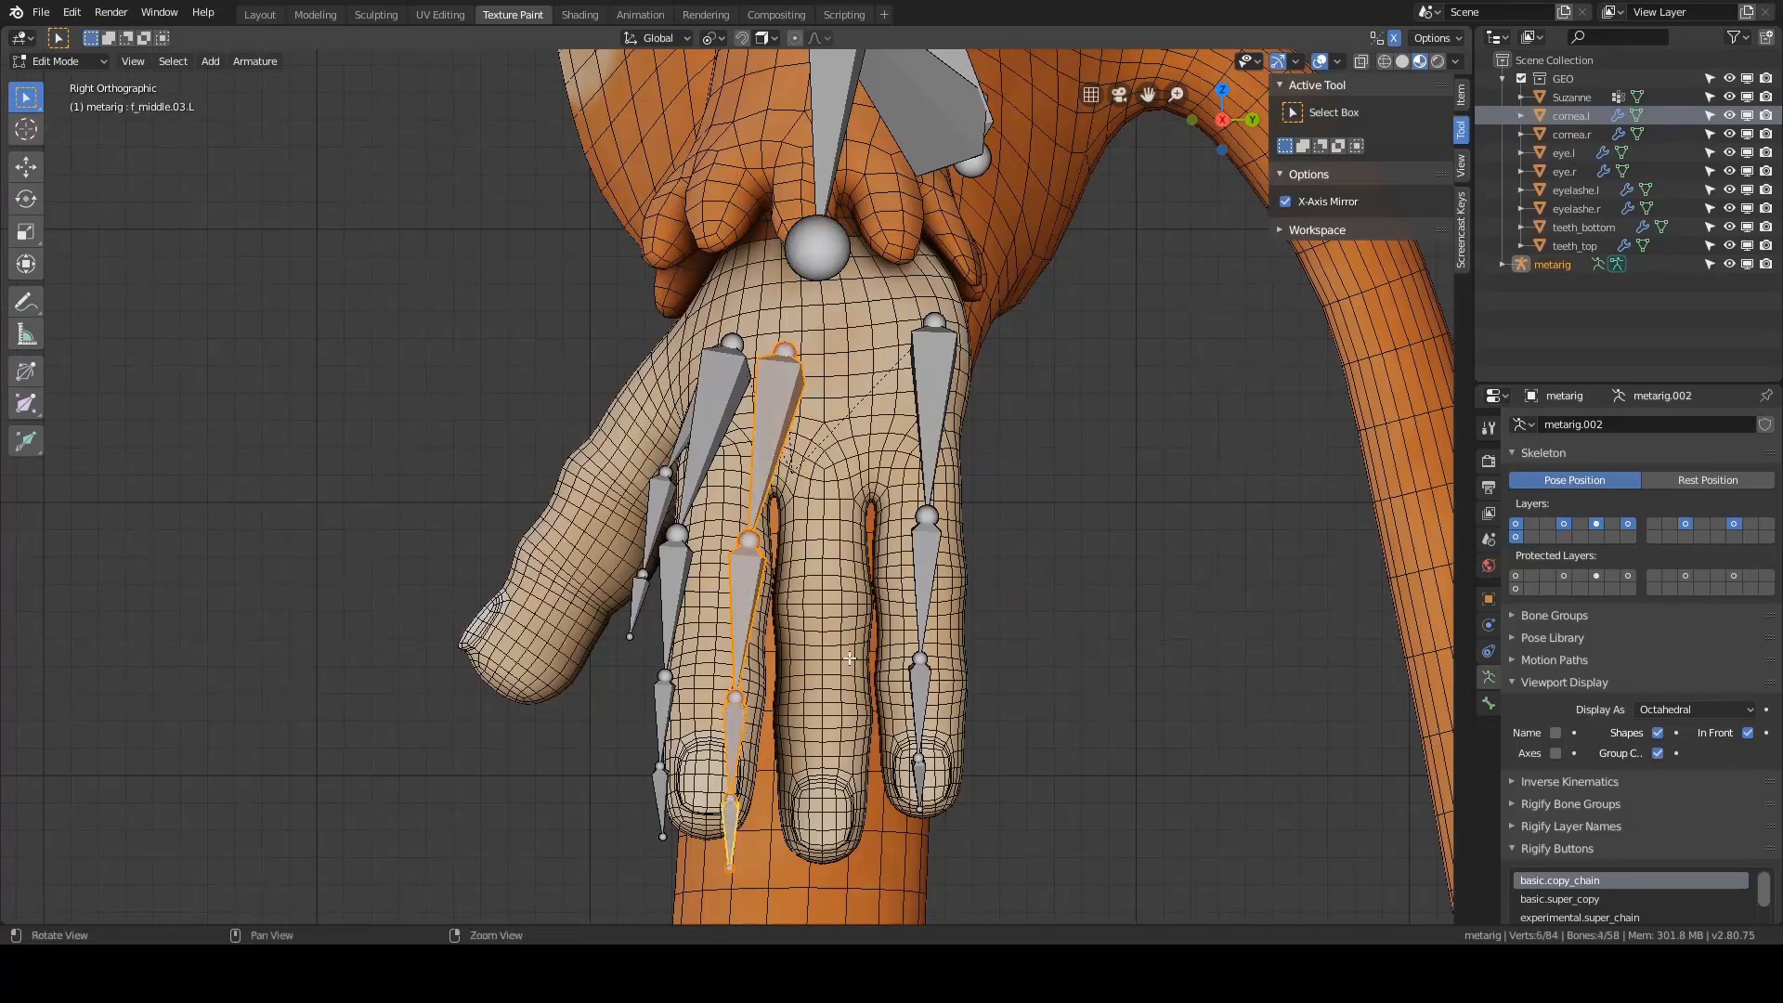
pyautogui.keyDown('shift'); pyautogui.moveTo(849, 658); pyautogui.dragTo(833, 605, button='middle'); pyautogui.keyUp('shift')
pyautogui.press('g')
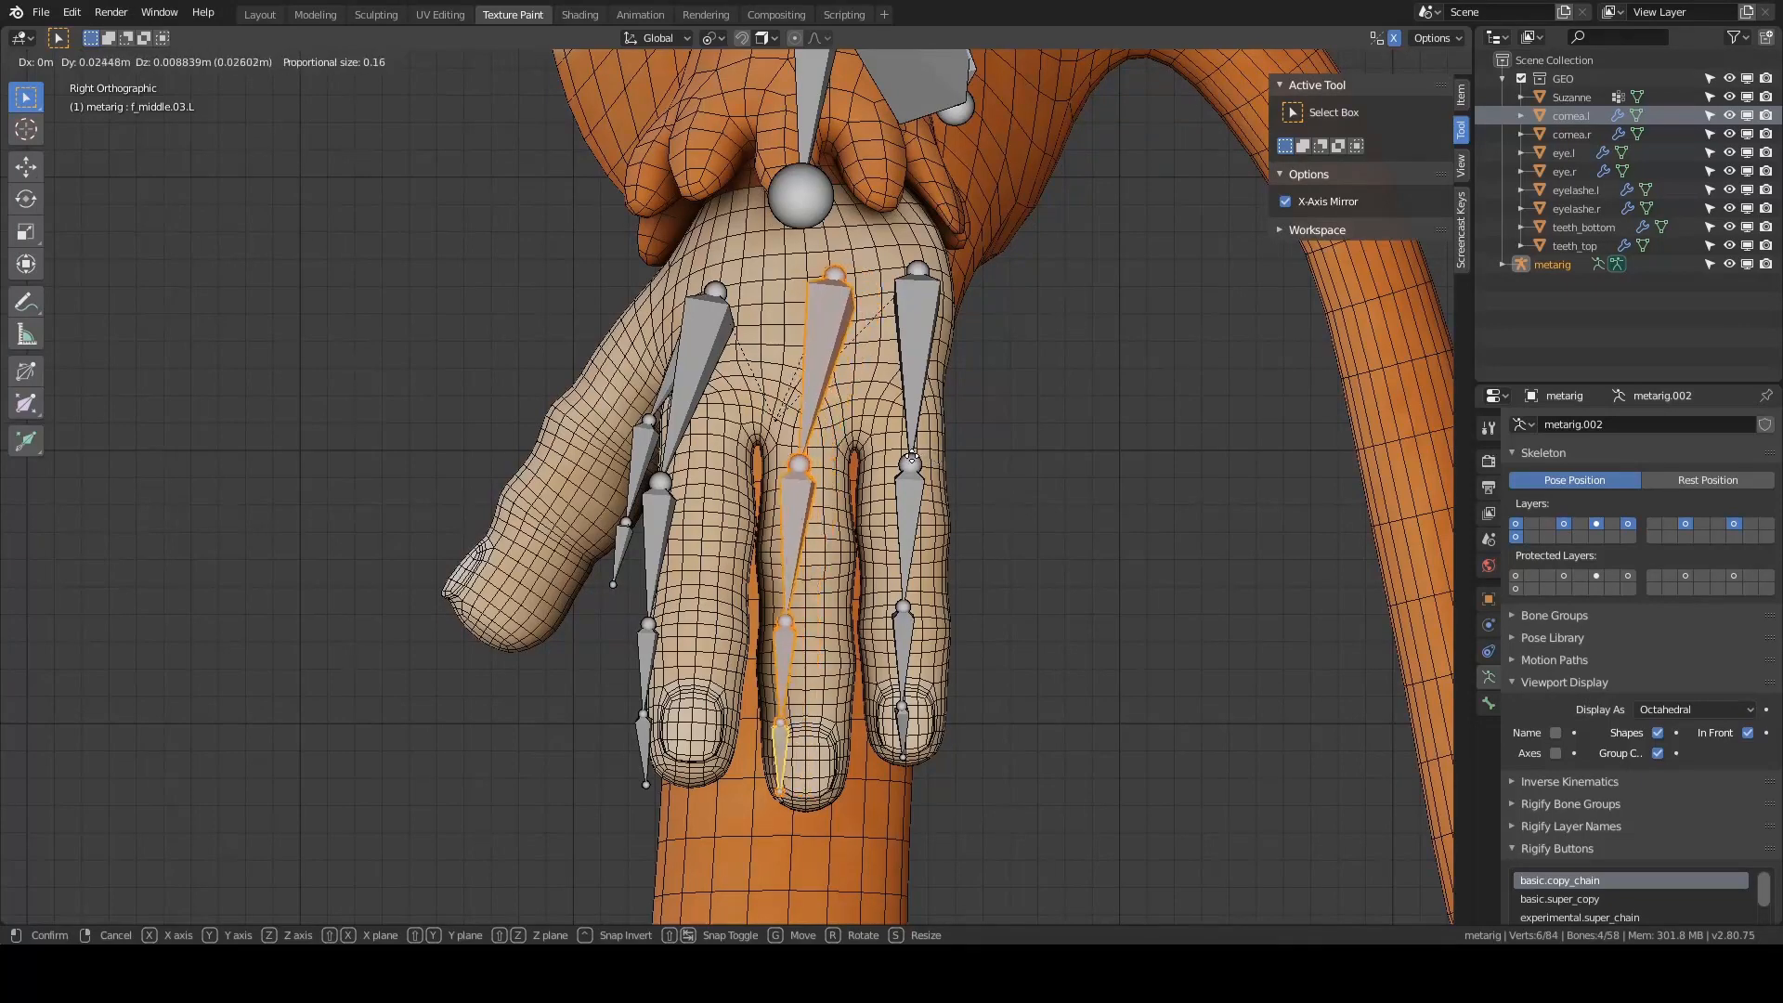
pyautogui.click(890, 459)
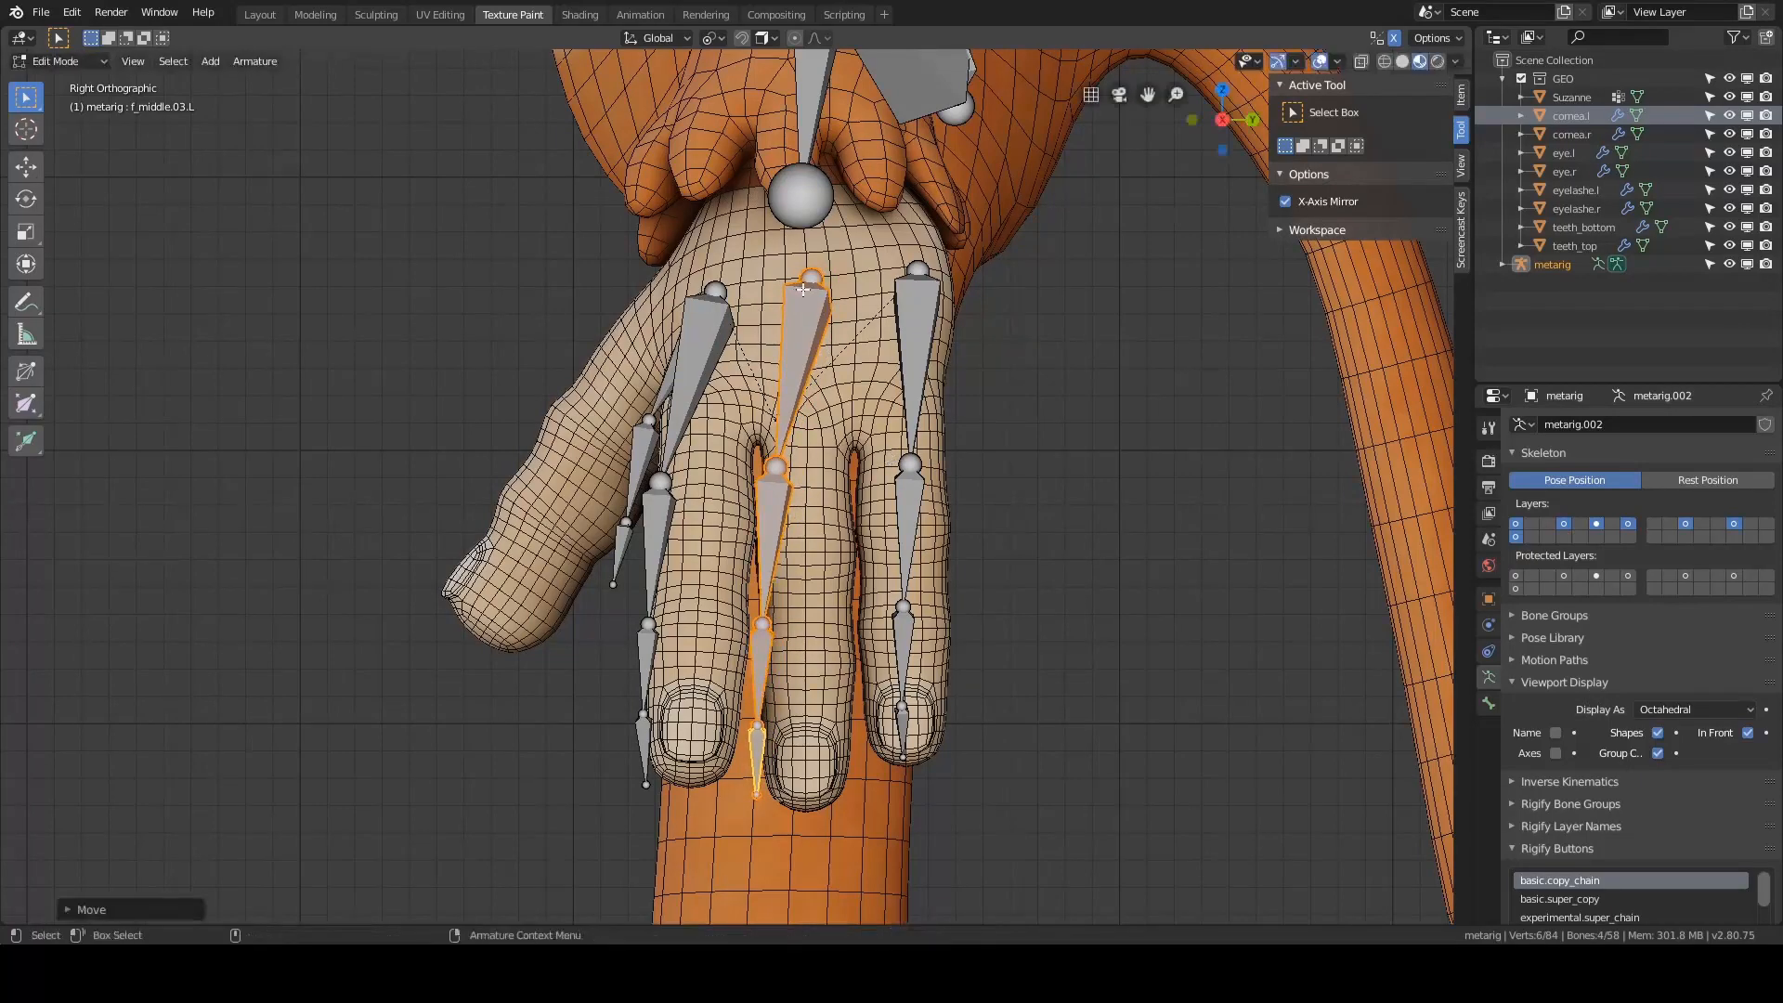
# - Make palm.02.L the active bone and rotate it with the f_middle bones until the palm bone lines up with the middle finger
pyautogui.keyDown('shift'); pyautogui.click(804, 381); pyautogui.keyUp('shift')
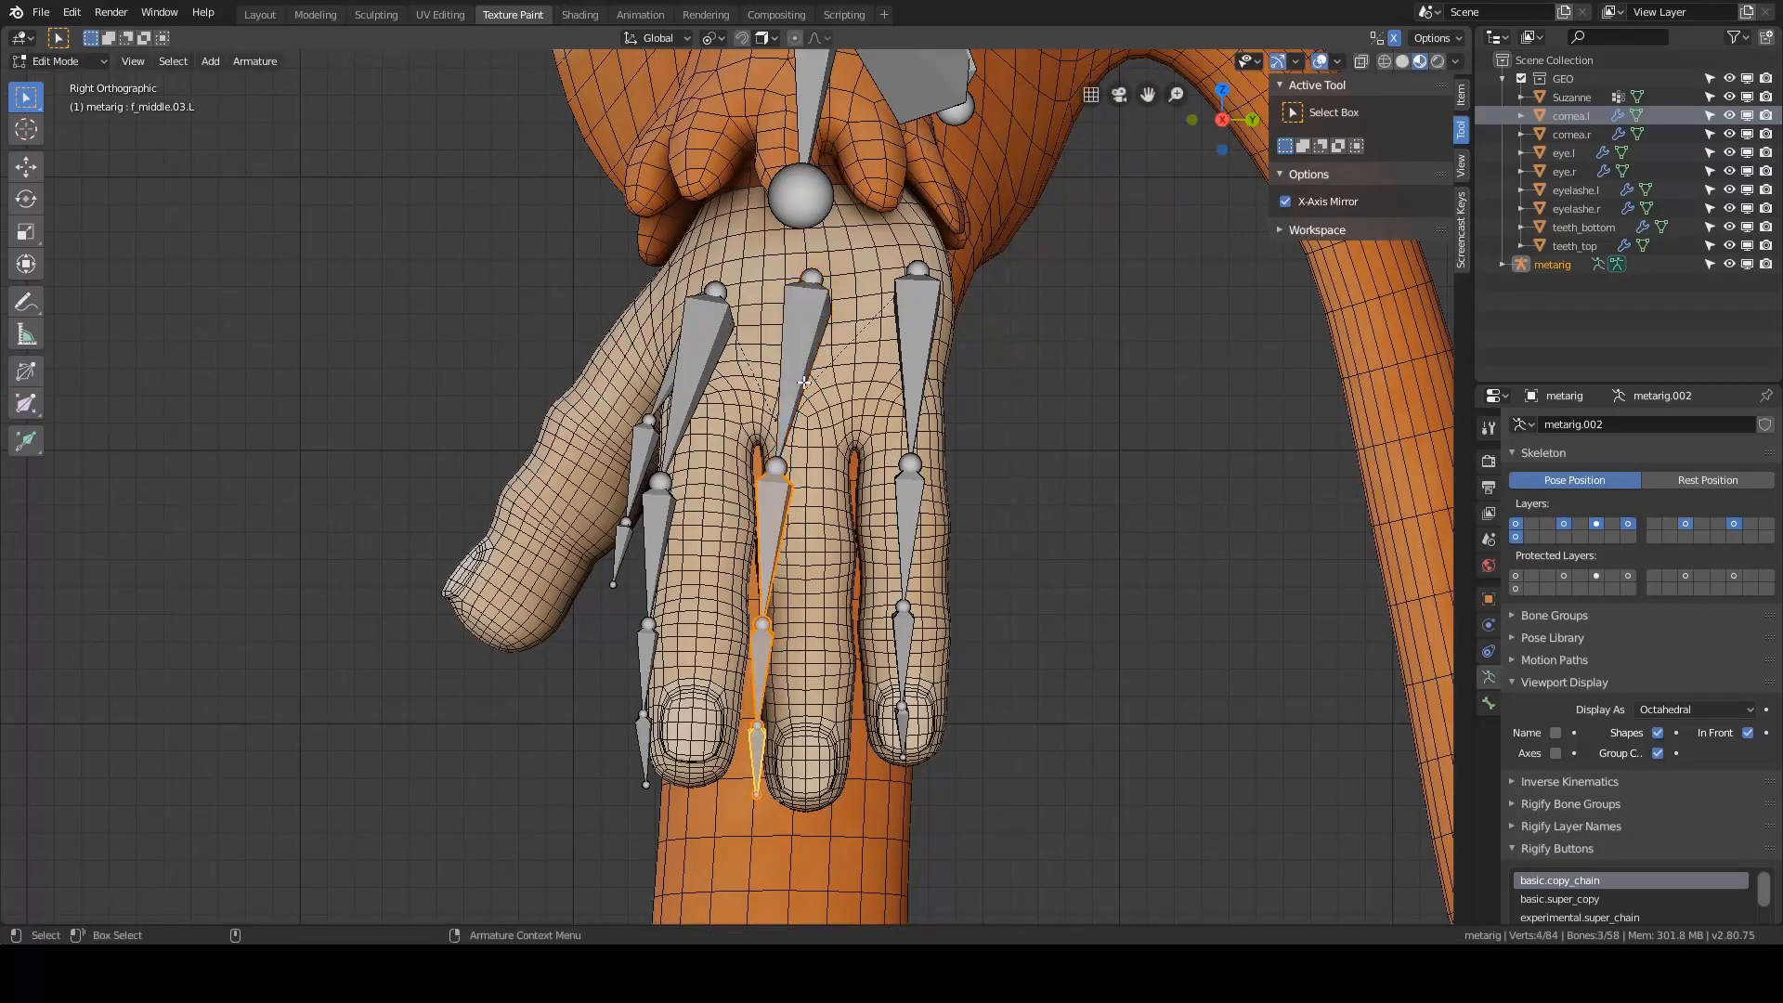
pyautogui.keyDown('shift'); pyautogui.click(820, 391); pyautogui.keyUp('shift')
pyautogui.press('r')
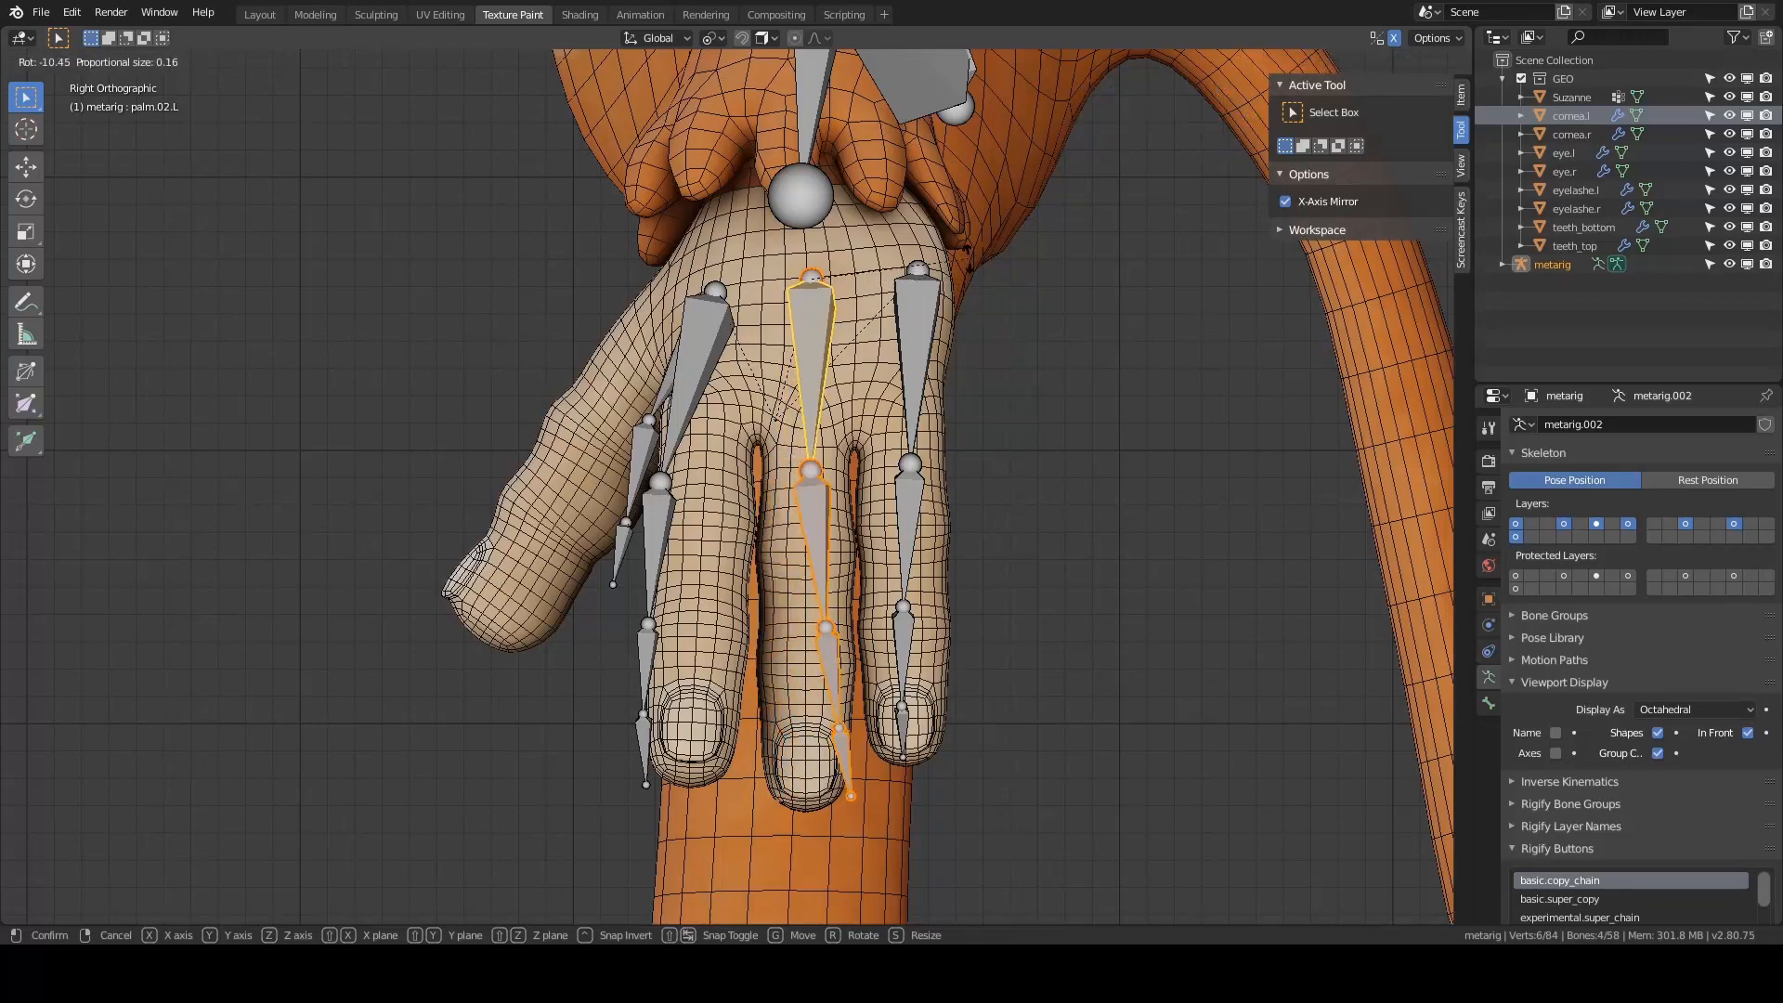
pyautogui.click(822, 361)
# - Deselect palm.02.L and rotate the three f_middle bones about 4.6° around the base of f_middle.01.L to straighten them along the finger
pyautogui.keyDown('shift'); pyautogui.click(821, 361); pyautogui.keyUp('shift')
pyautogui.press('r')
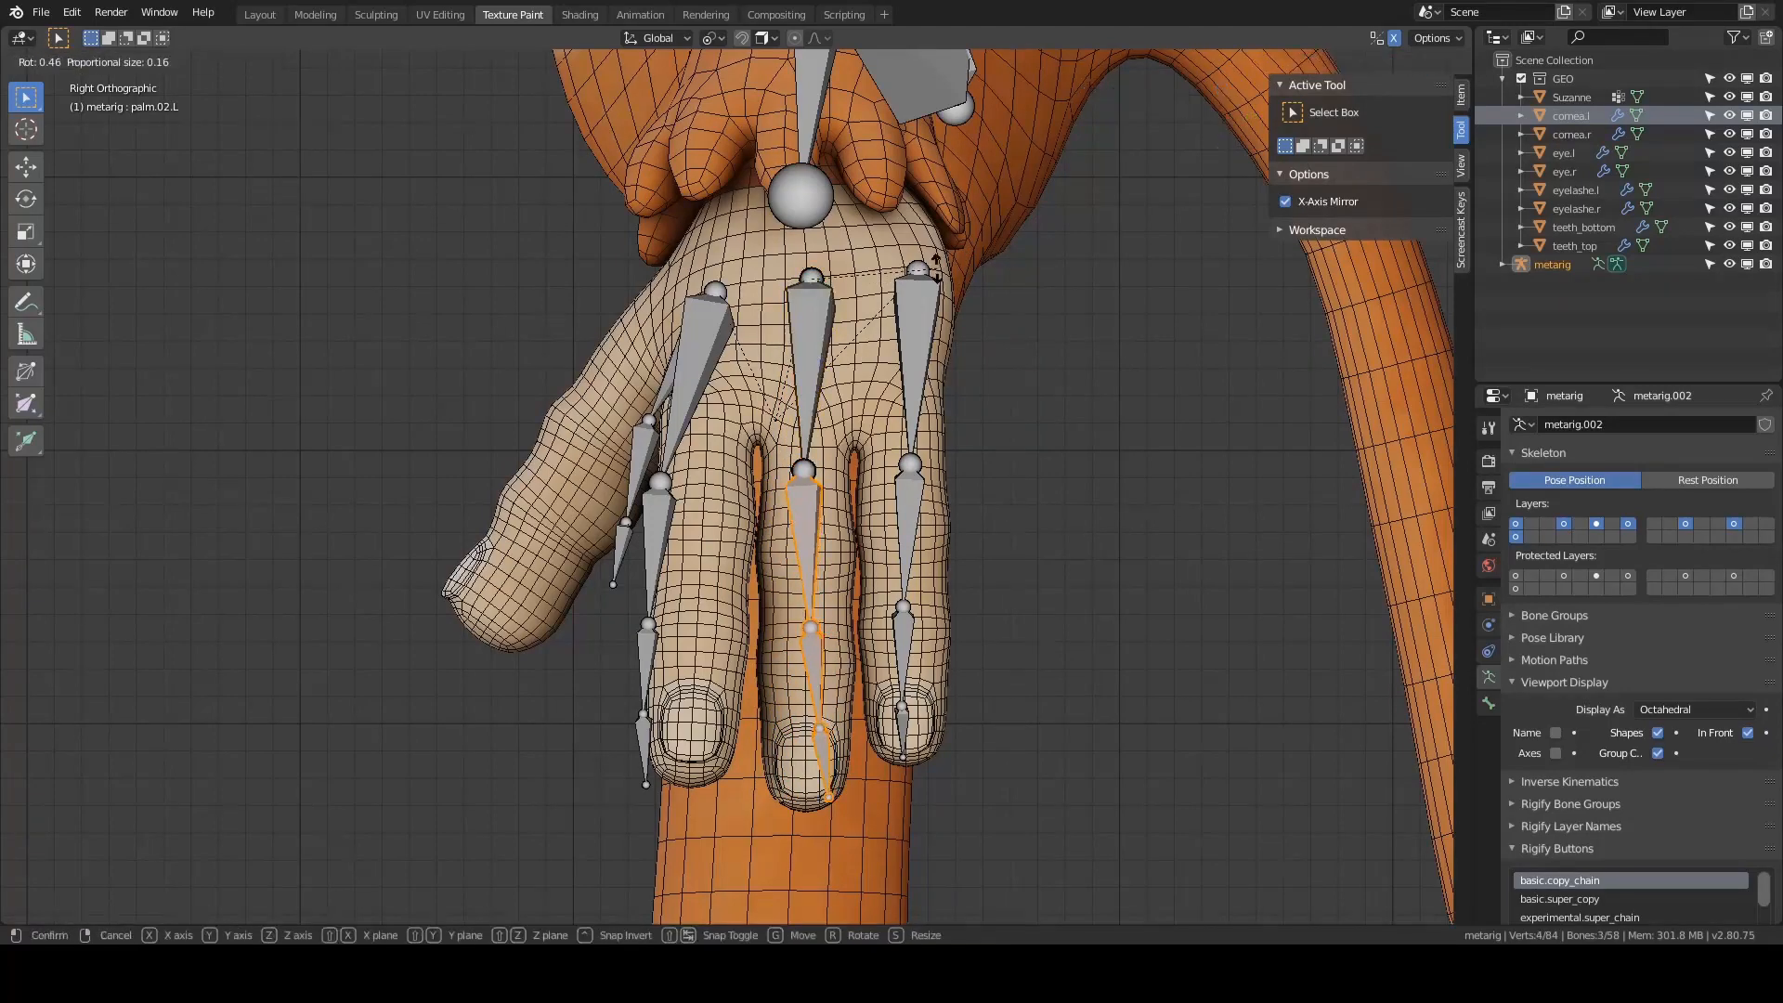
pyautogui.rightClick(878, 406)
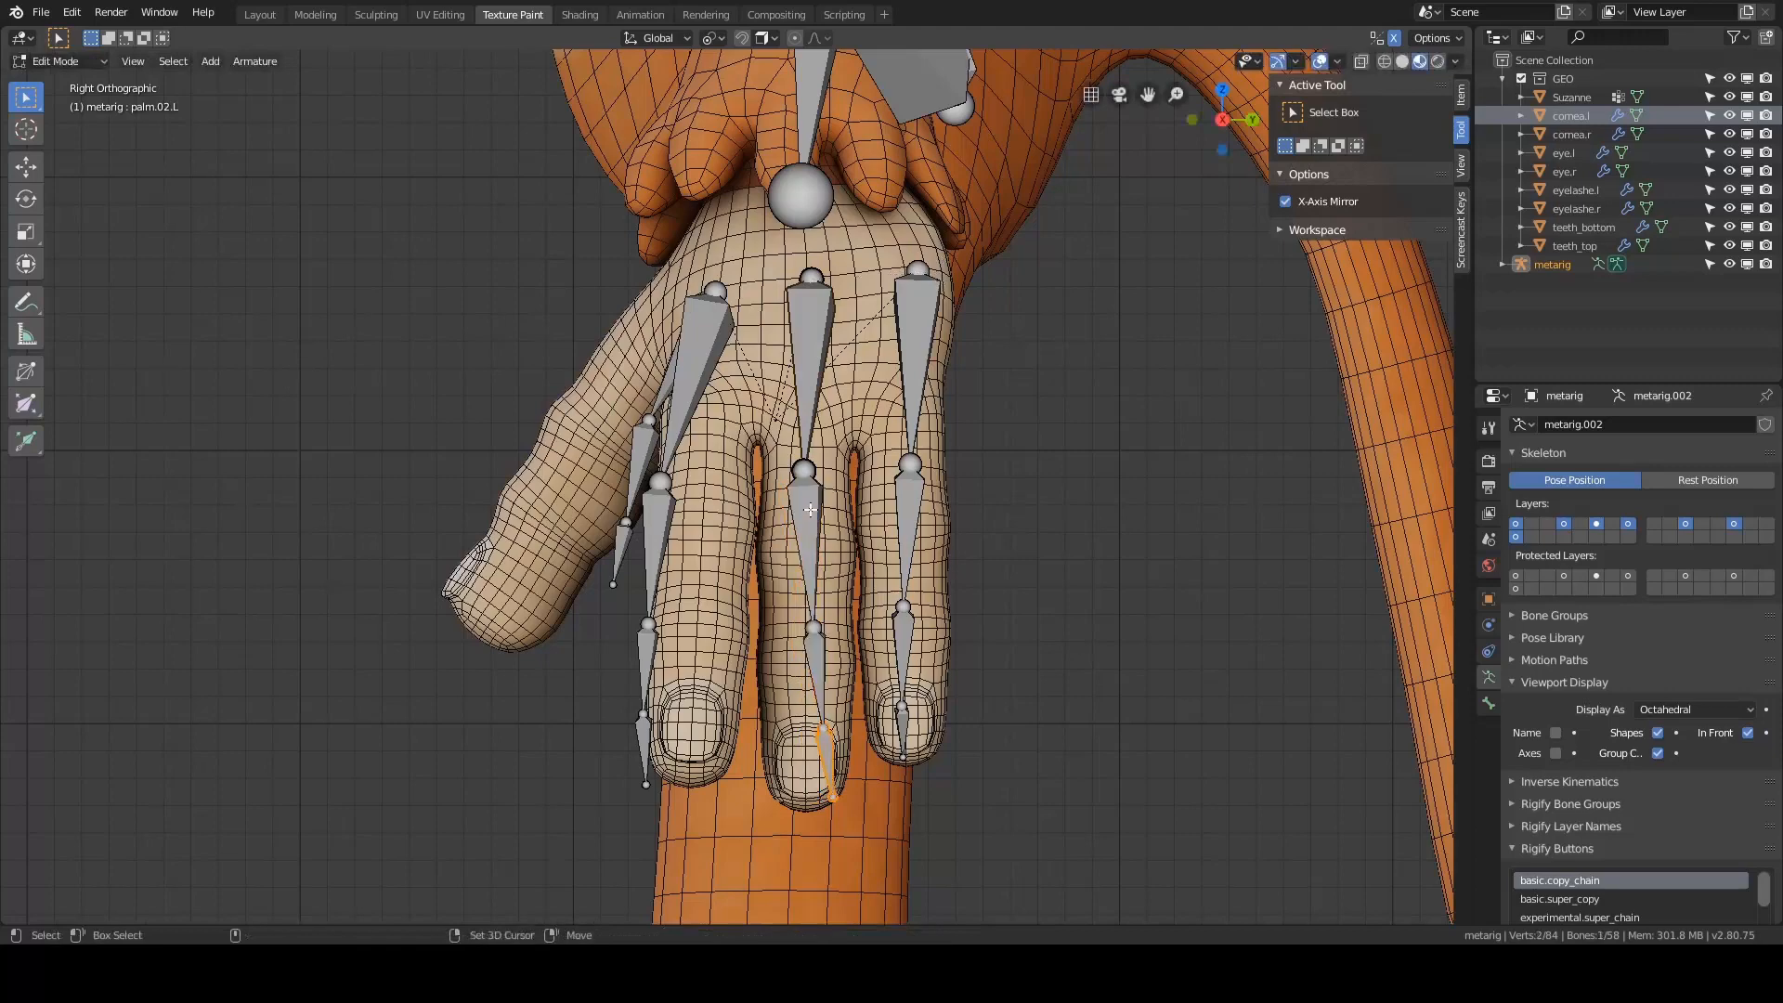
pyautogui.press('r')
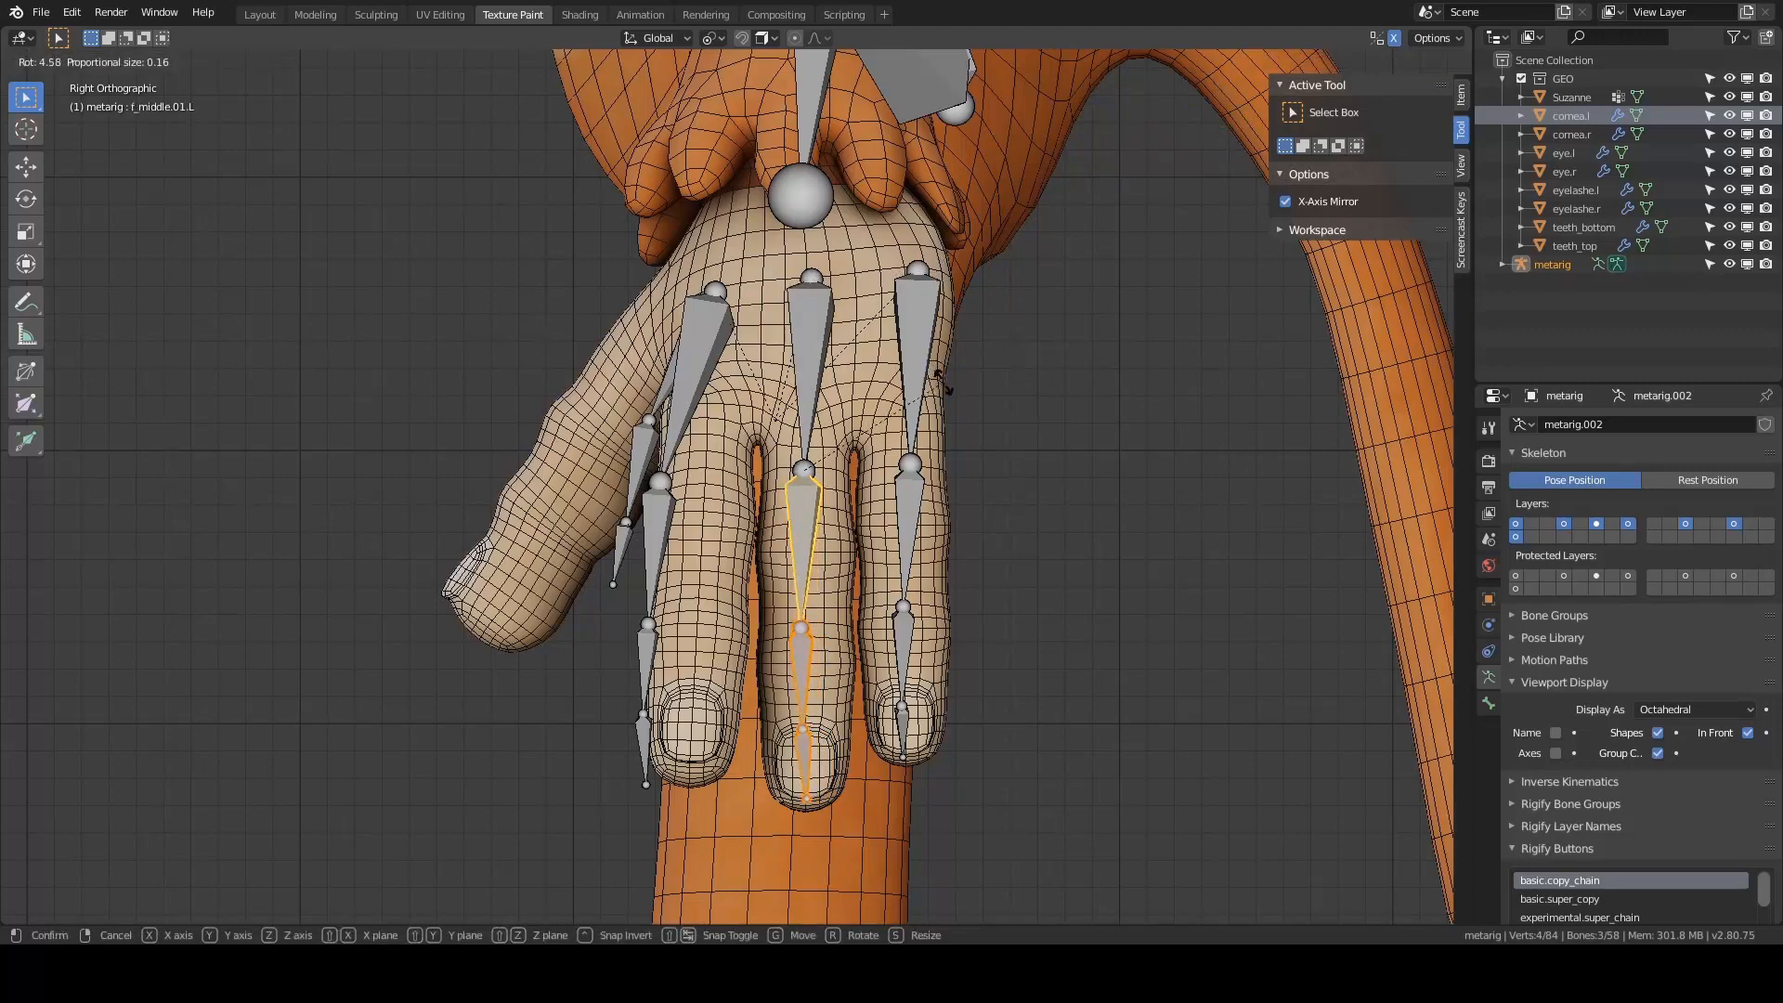
pyautogui.click(942, 381)
# - Rotate only f_middle.02.L and f_middle.03.L by about 1° to center them in the middle finger, and clear the selection
pyautogui.keyDown('shift'); pyautogui.scroll(-2, 833, 487); pyautogui.keyUp('shift')
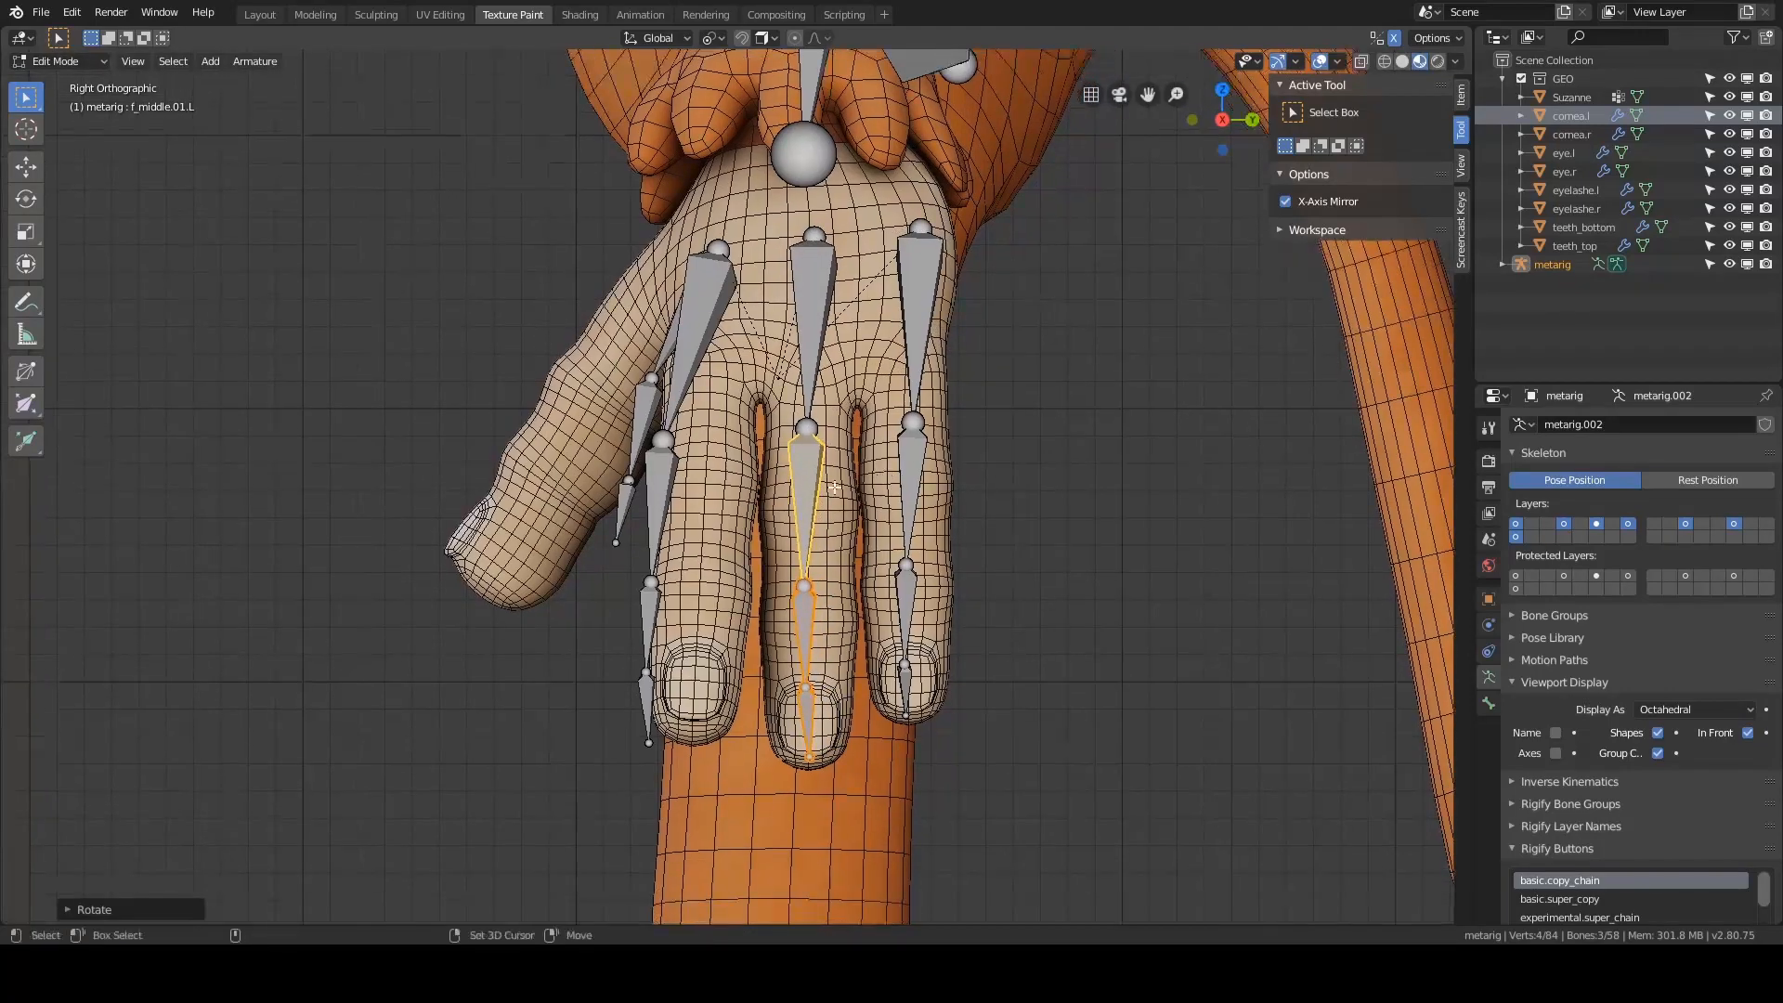
pyautogui.click(807, 506)
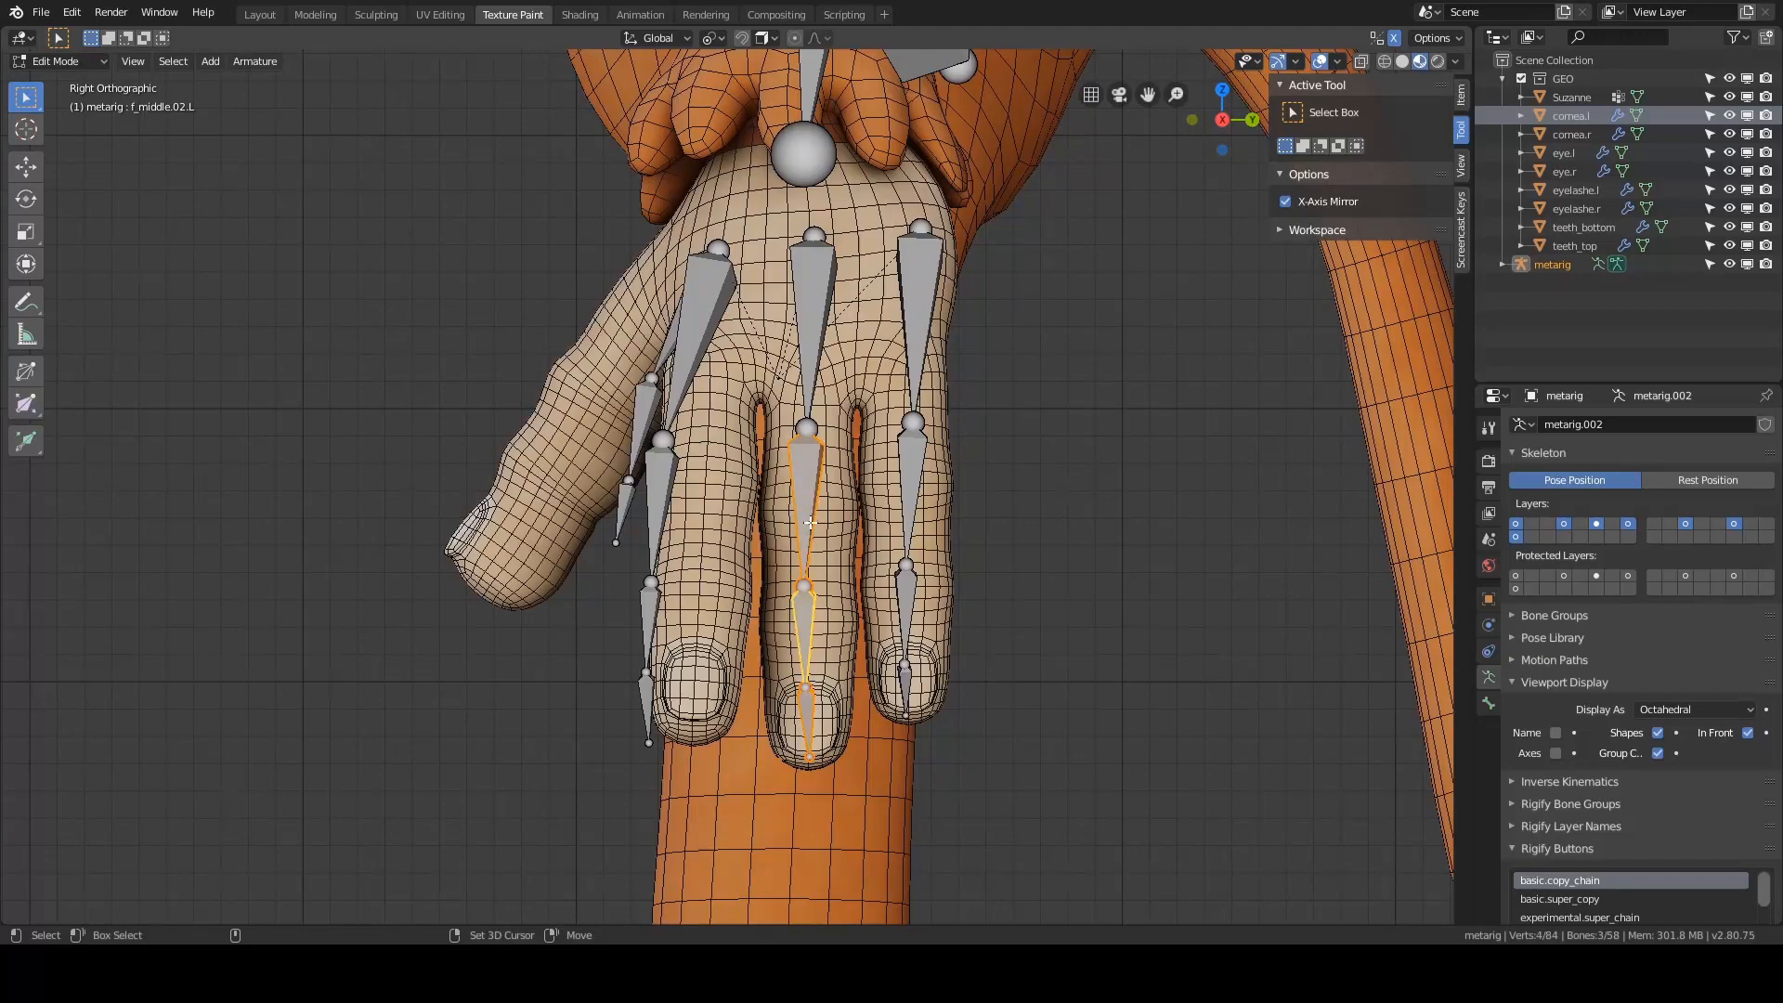
pyautogui.keyDown('shift'); pyautogui.click(810, 523); pyautogui.keyUp('shift')
pyautogui.press('r')
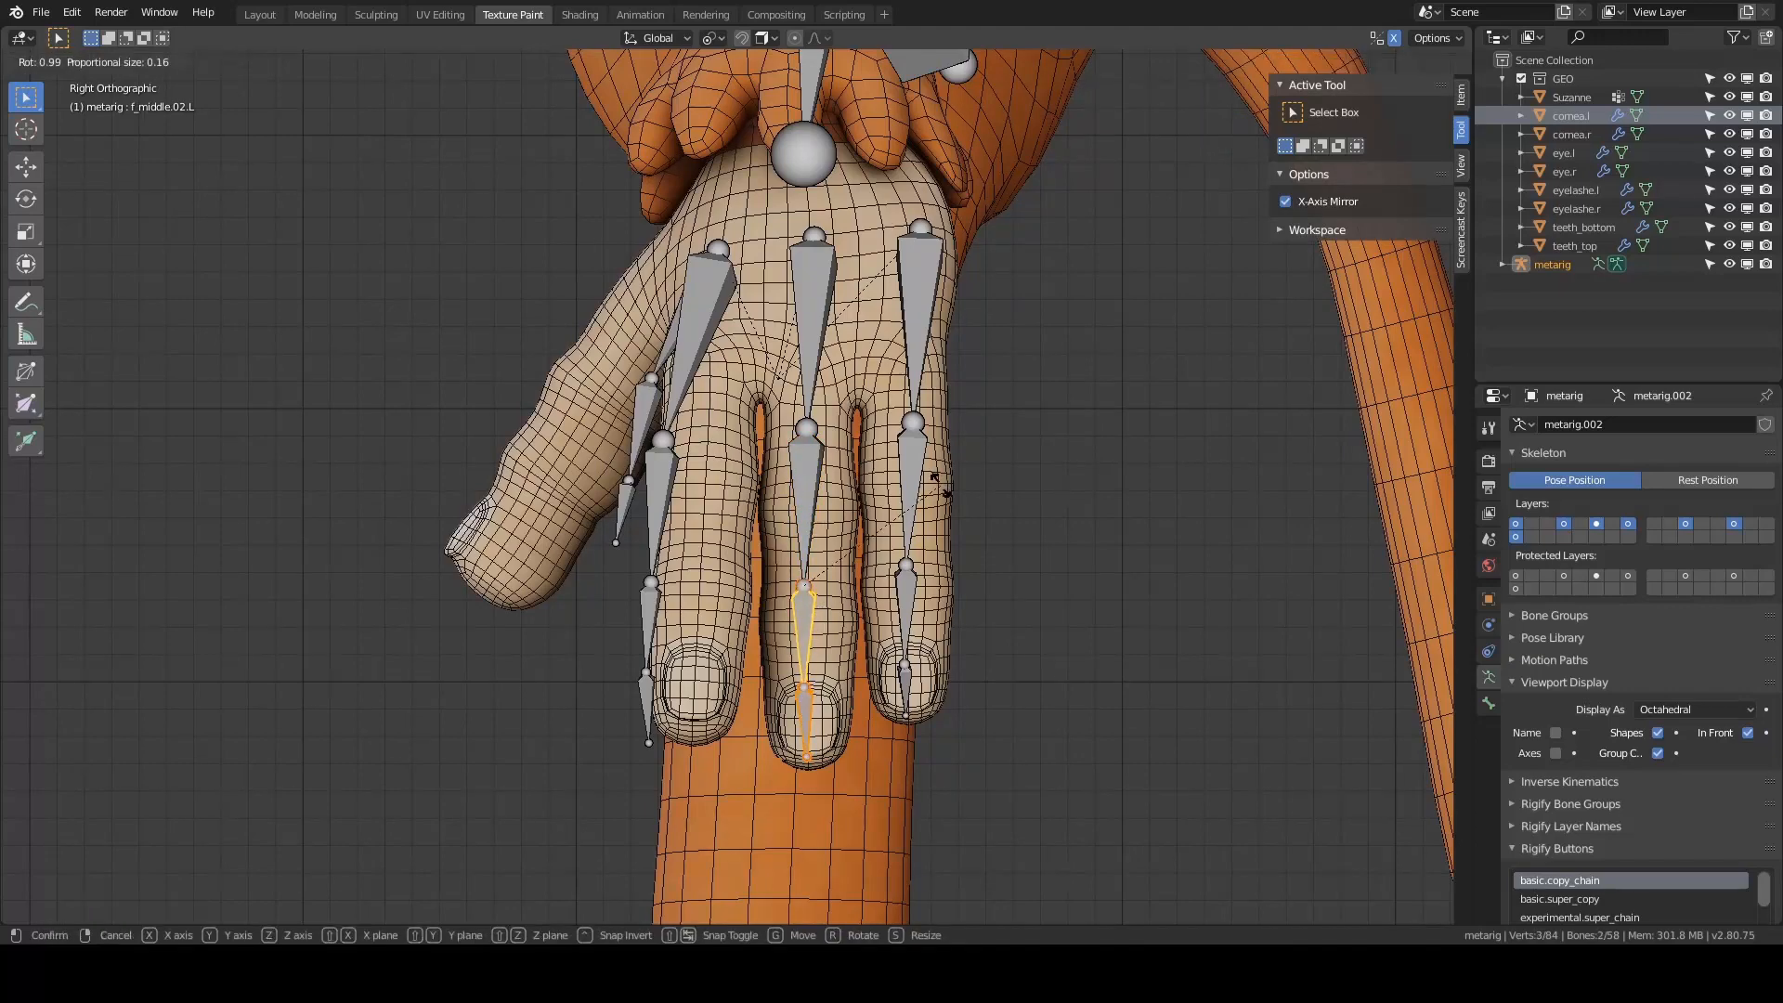
pyautogui.click(947, 482)
pyautogui.click(1050, 407)
# - Move the base joint of palm.03.L about 0.009 m toward the middle of the hand
pyautogui.keyDown('shift'); pyautogui.moveTo(910, 423); pyautogui.dragTo(944, 437, button='middle'); pyautogui.keyUp('shift')
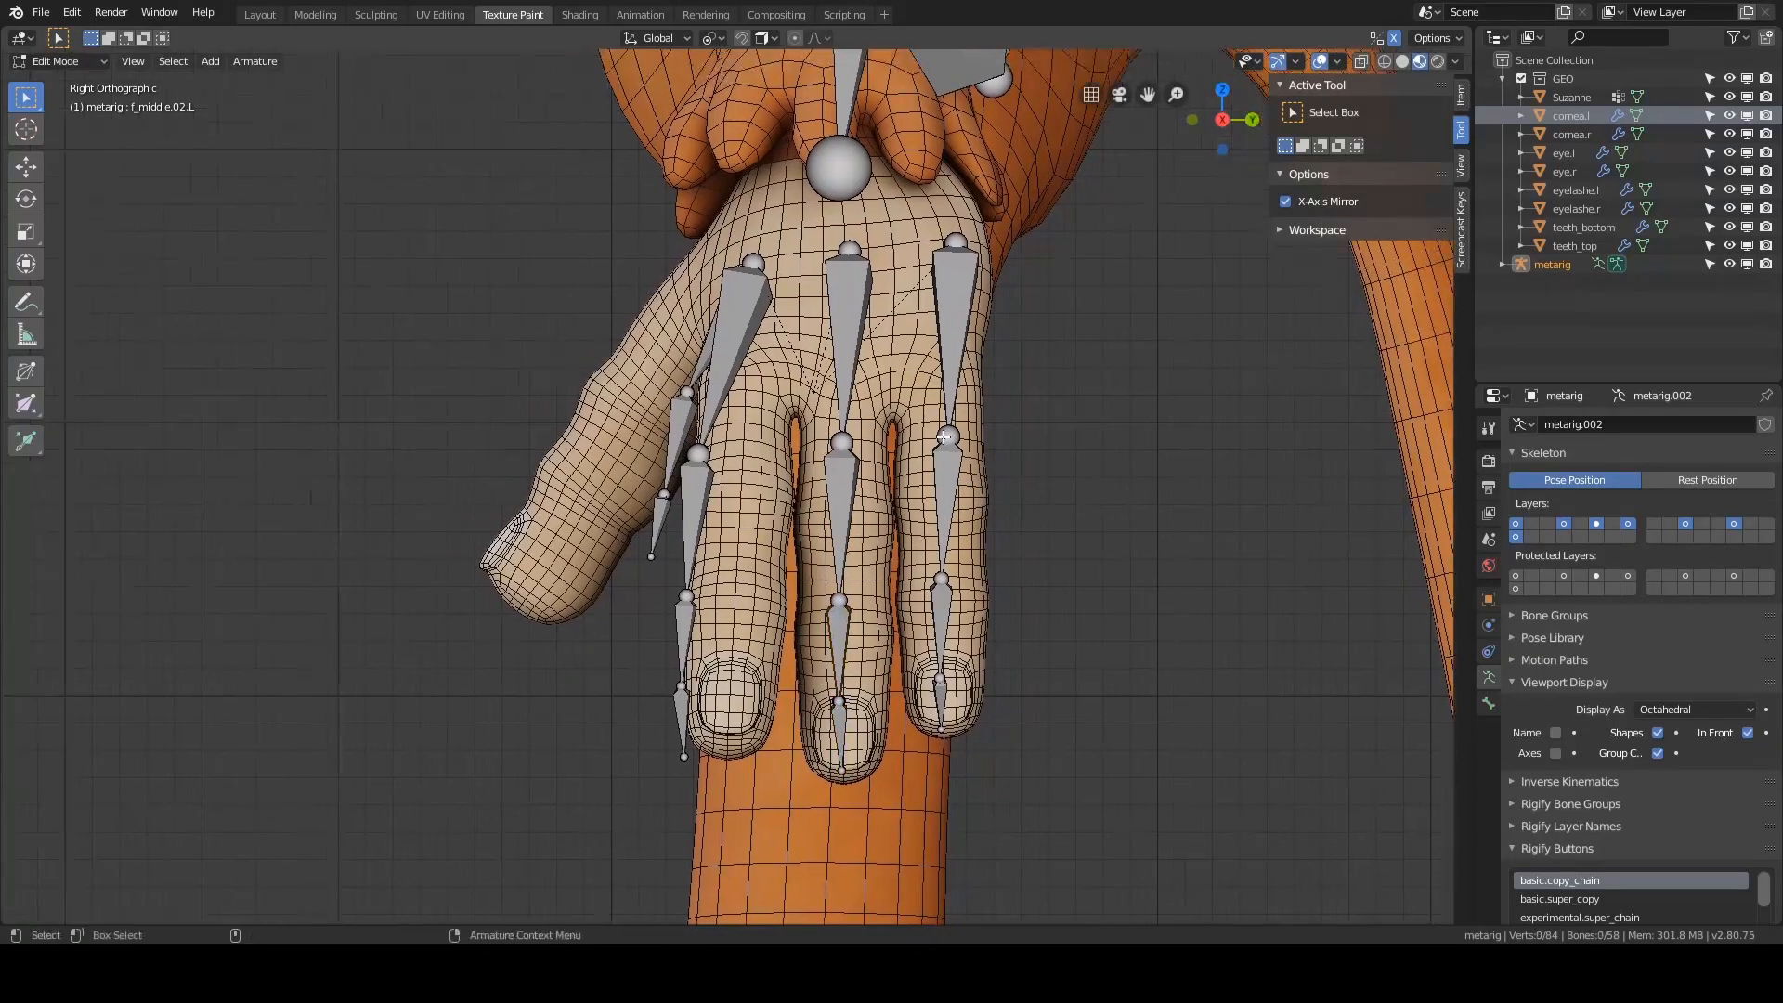
pyautogui.keyDown('shift'); pyautogui.moveTo(953, 376); pyautogui.dragTo(950, 390, button='middle'); pyautogui.keyUp('shift')
pyautogui.click(952, 258)
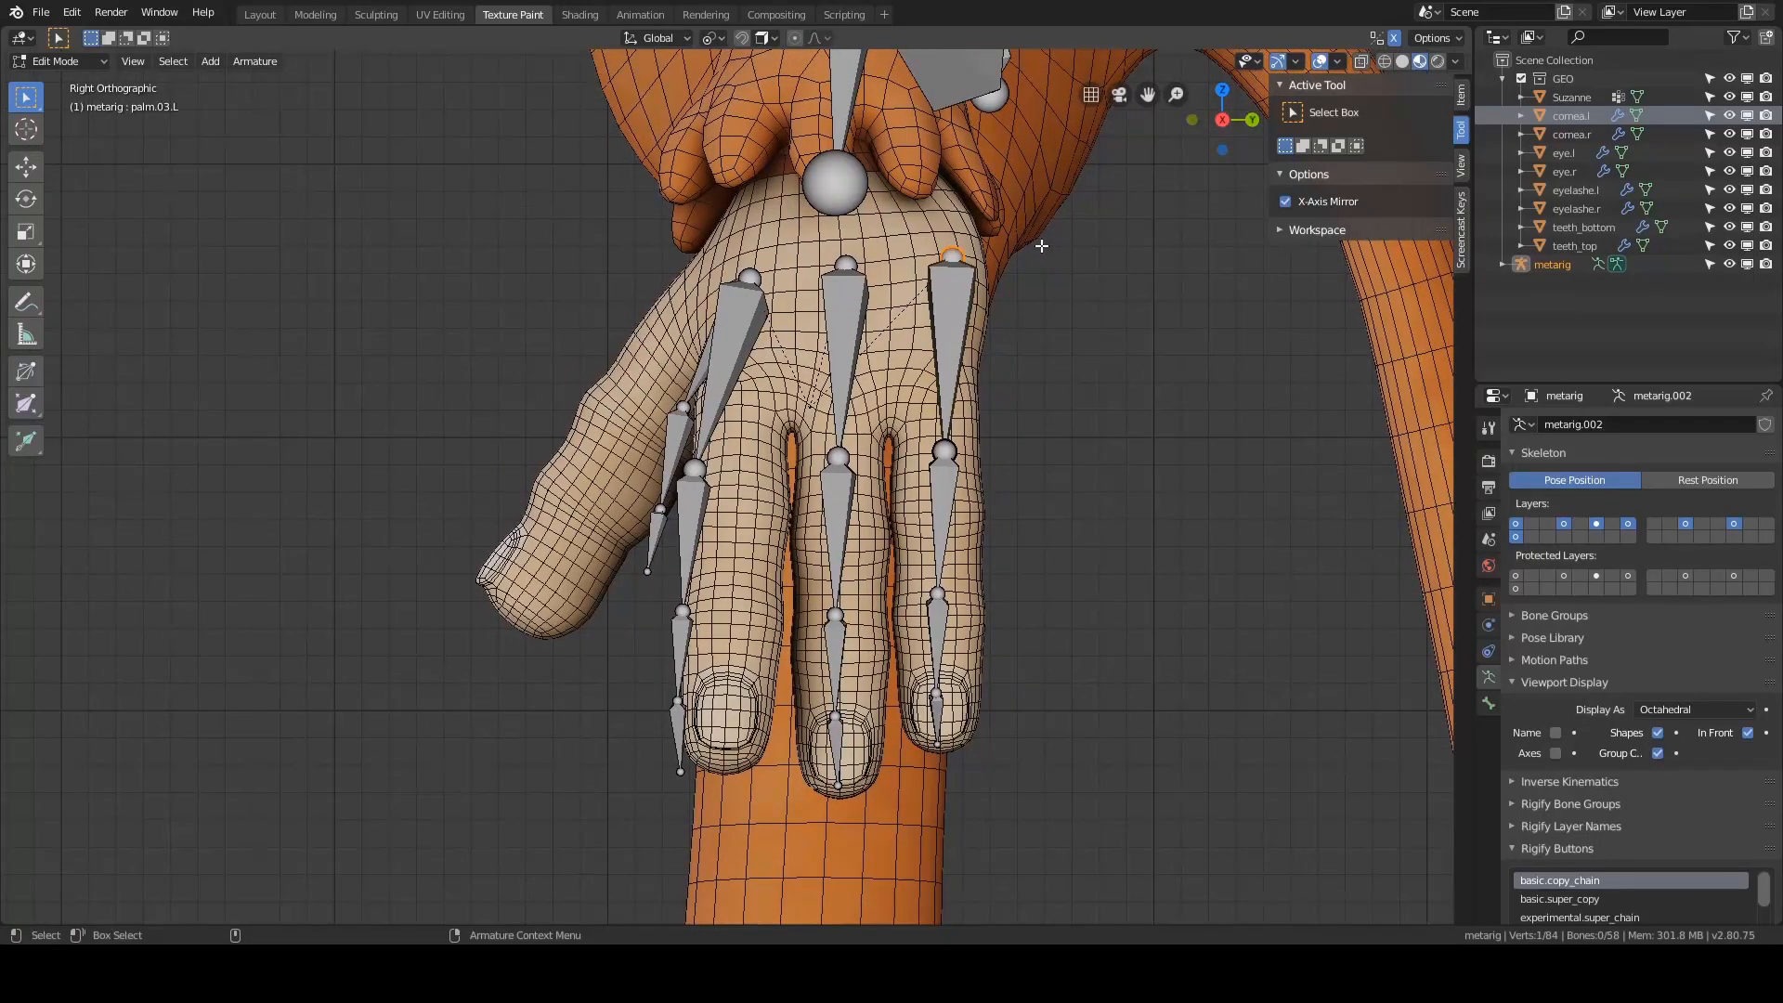
pyautogui.press('g')
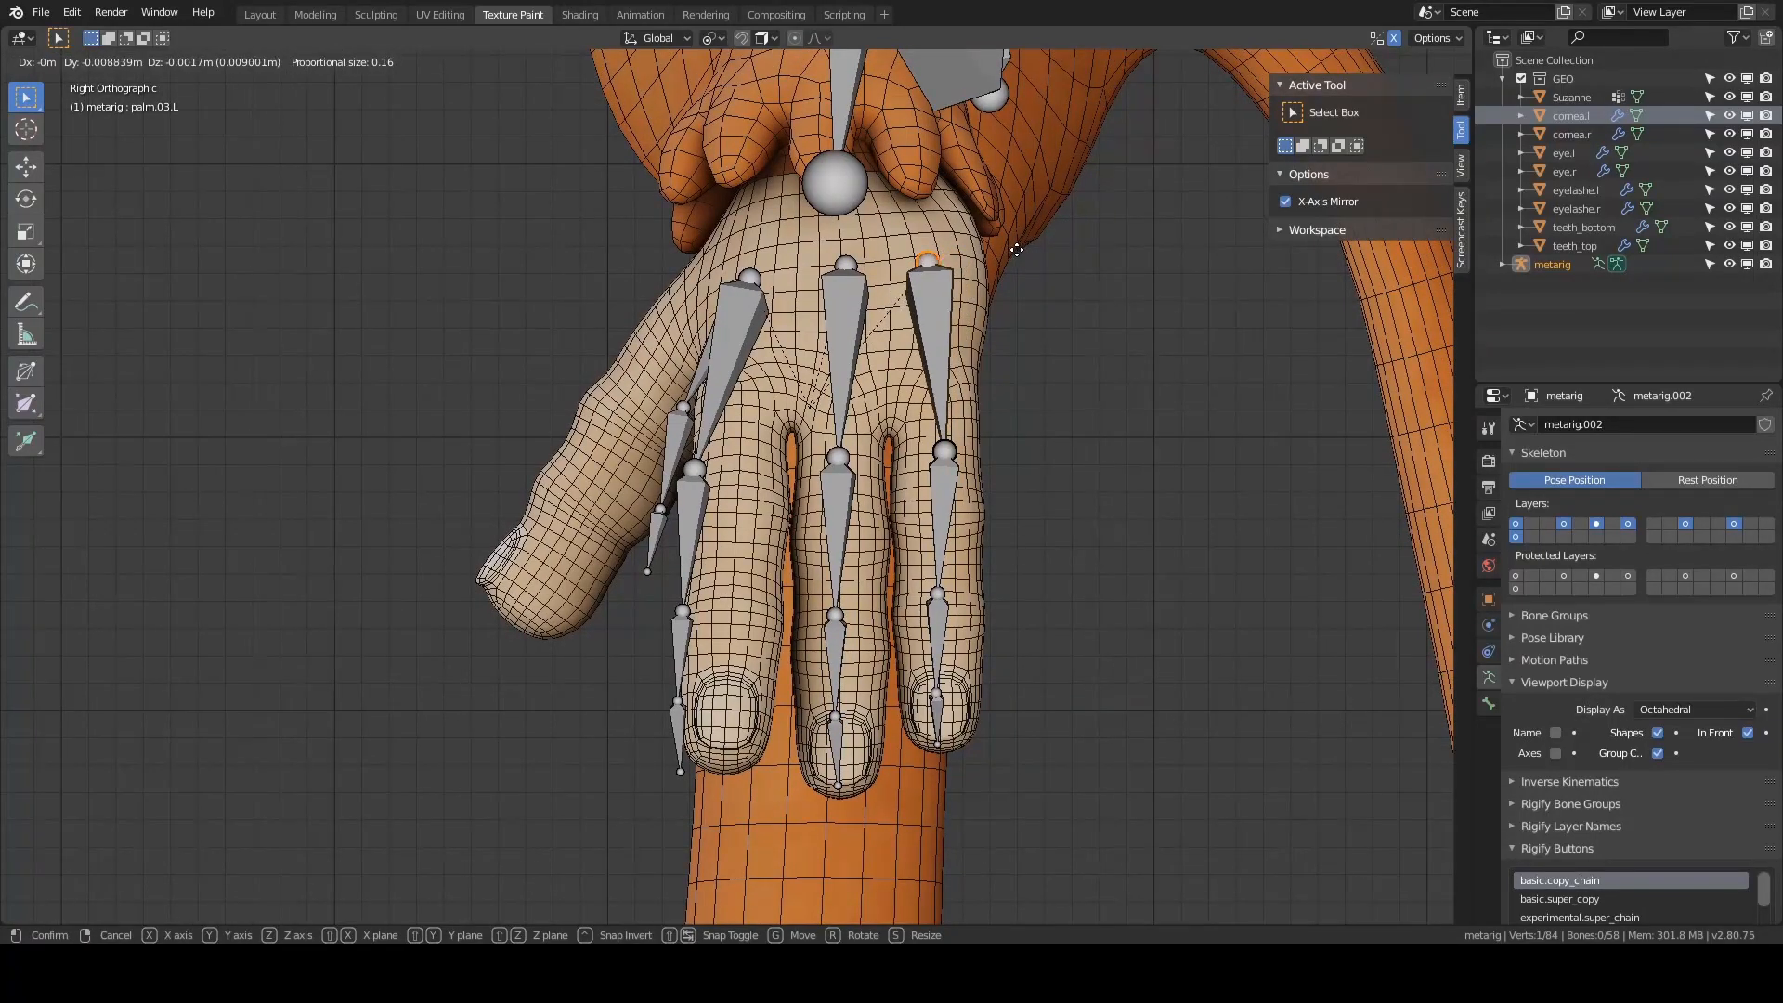
pyautogui.click(1016, 249)
# - Nudge the two inner joints of the f_ring.L chain slightly to center them in the rearmost finger
pyautogui.scroll(3, 961, 567)
pyautogui.click(932, 532)
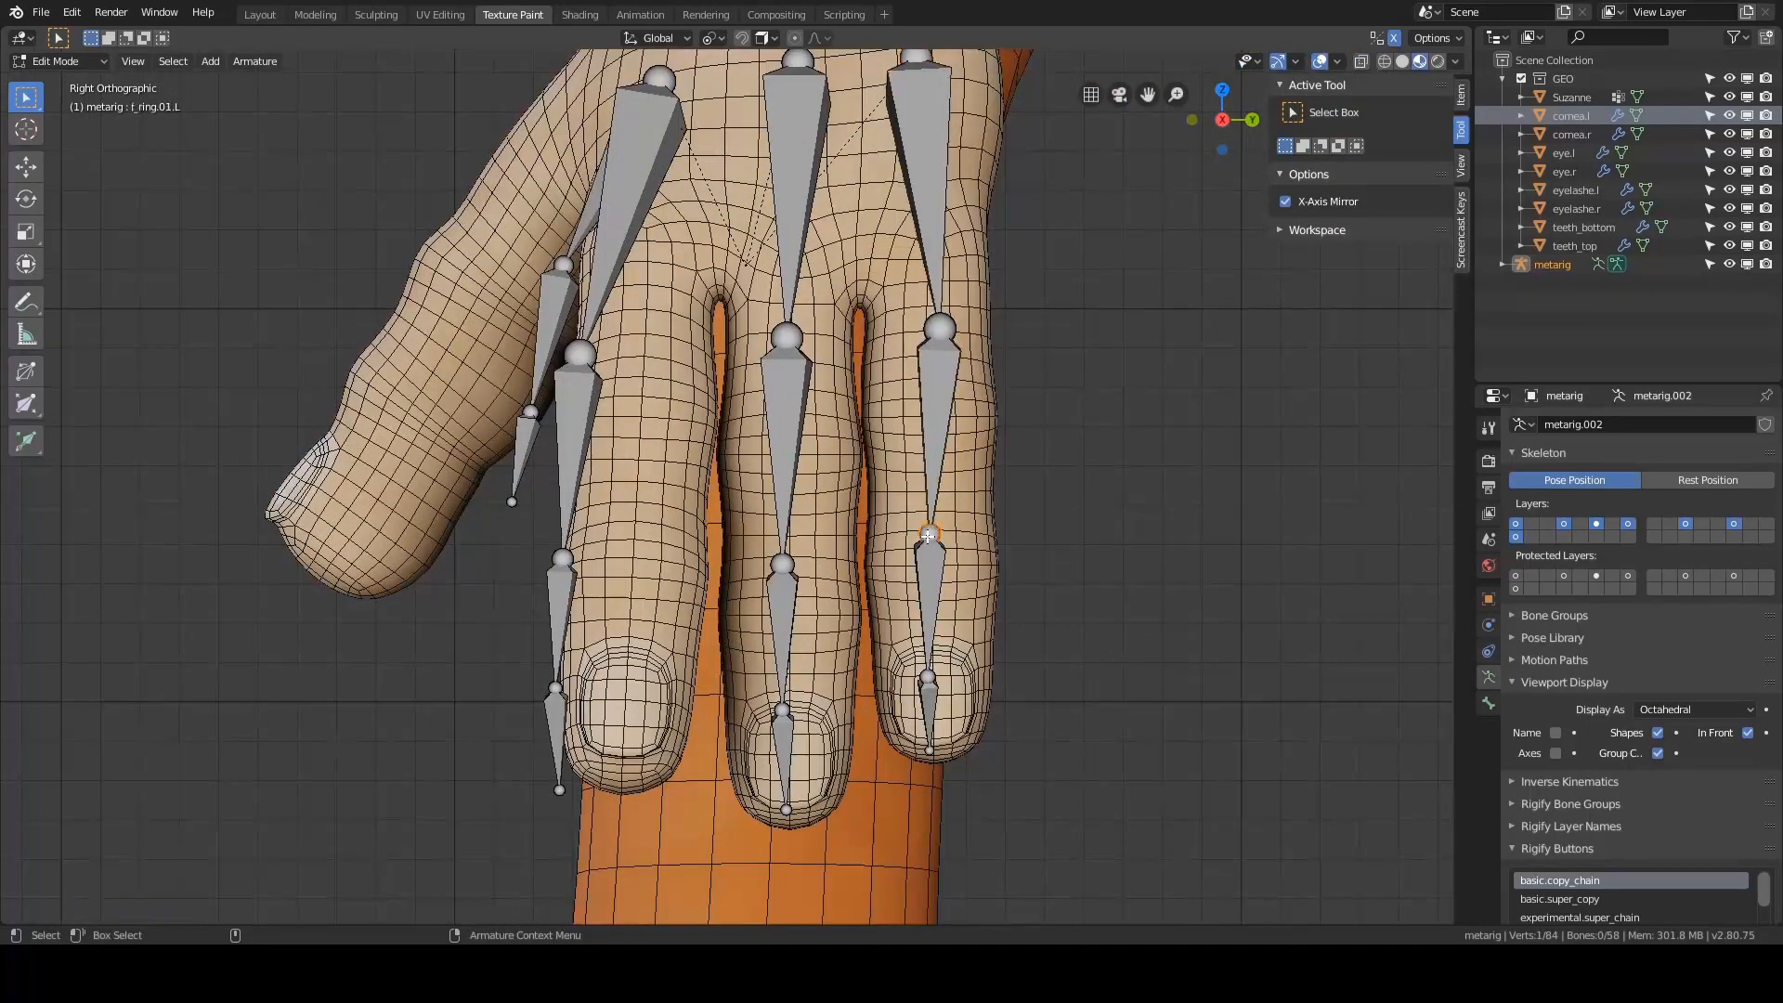
pyautogui.press('g')
pyautogui.click(940, 686)
pyautogui.click(926, 675)
pyautogui.press('g')
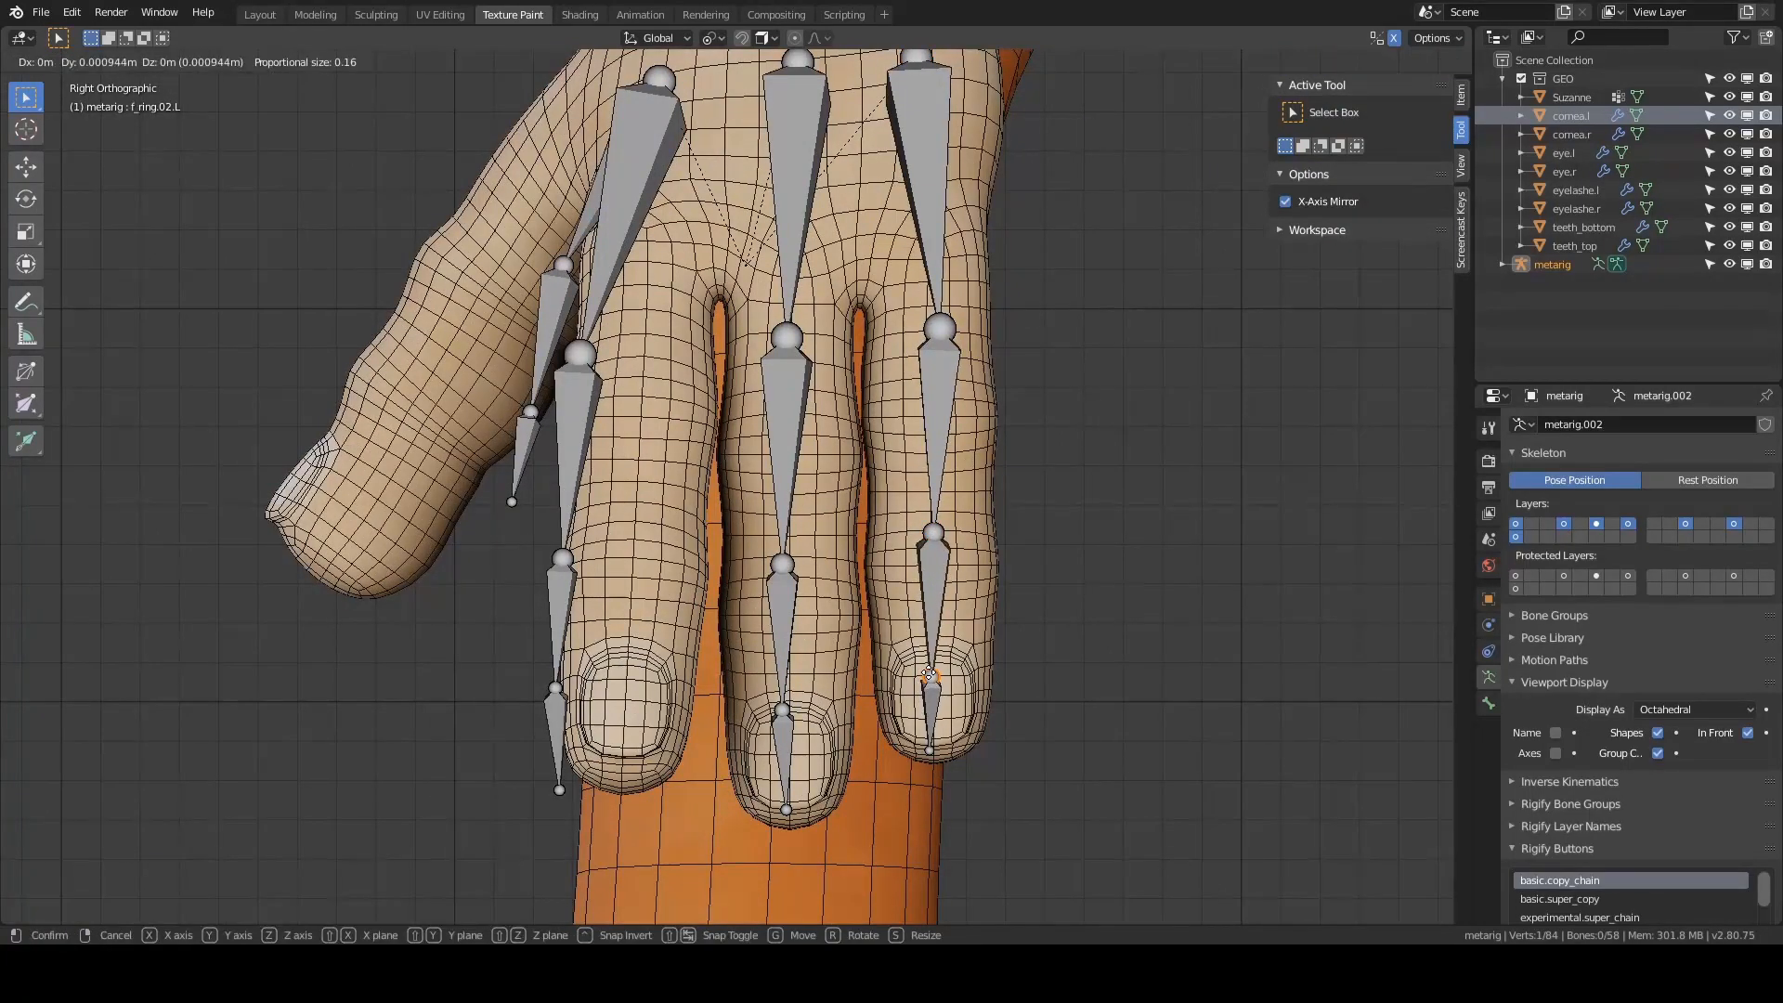
pyautogui.click(933, 740)
# - Select palm.01.L and the three f_index.L bones and move them about 0.002 m toward the front finger's center line
pyautogui.keyDown('shift'); pyautogui.moveTo(710, 466); pyautogui.dragTo(836, 520, button='middle'); pyautogui.keyUp('shift')
pyautogui.scroll(-1, 777, 358)
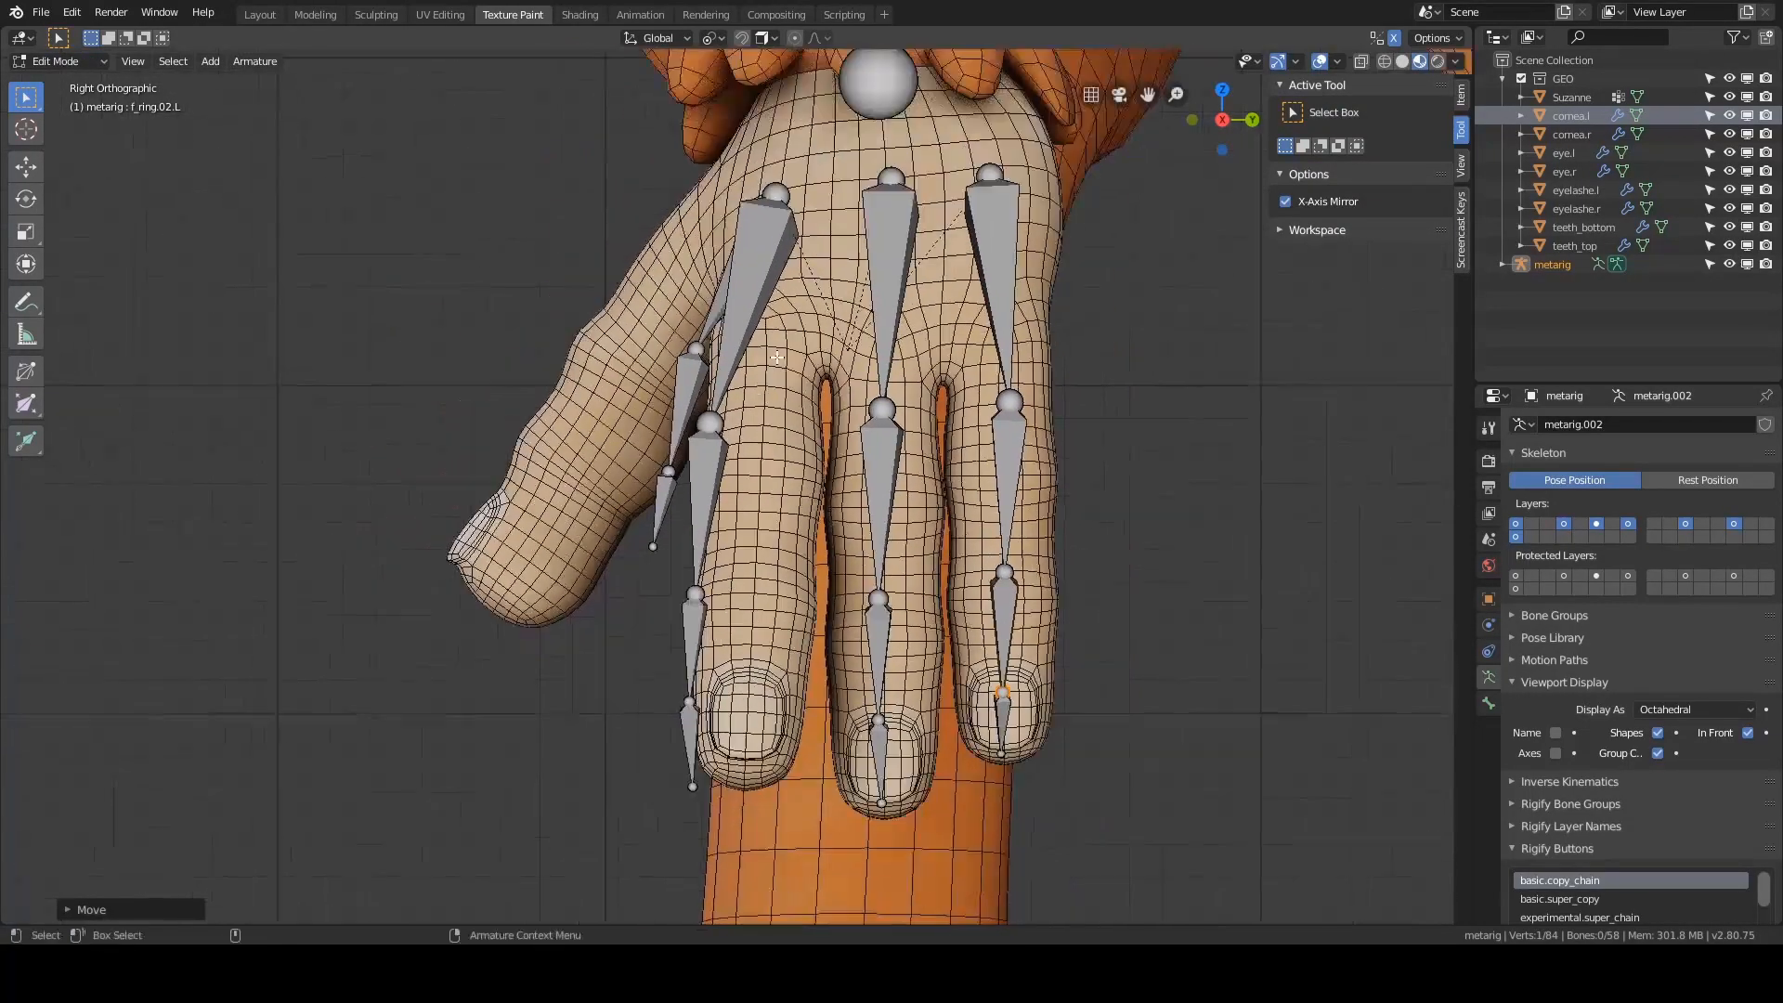
pyautogui.click(758, 323)
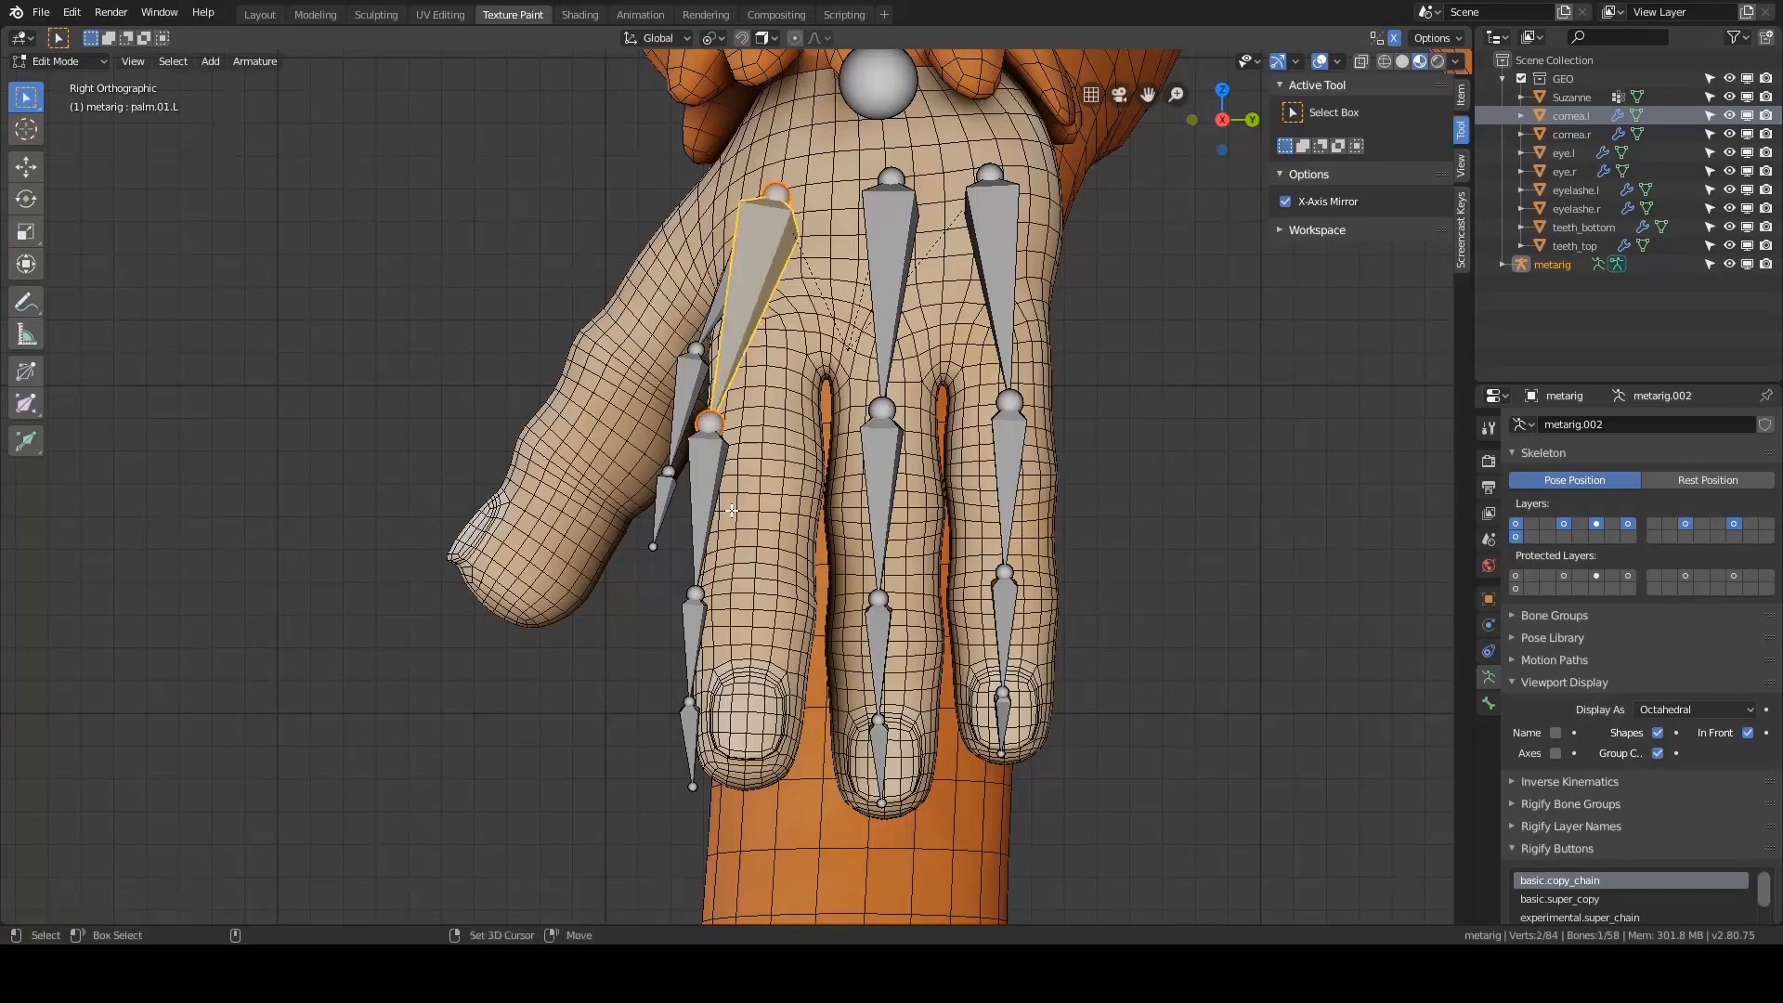
pyautogui.keyDown('shift'); pyautogui.click(703, 511); pyautogui.keyUp('shift')
pyautogui.keyDown('shift'); pyautogui.click(695, 650); pyautogui.keyUp('shift')
pyautogui.keyDown('shift'); pyautogui.click(706, 743); pyautogui.keyUp('shift')
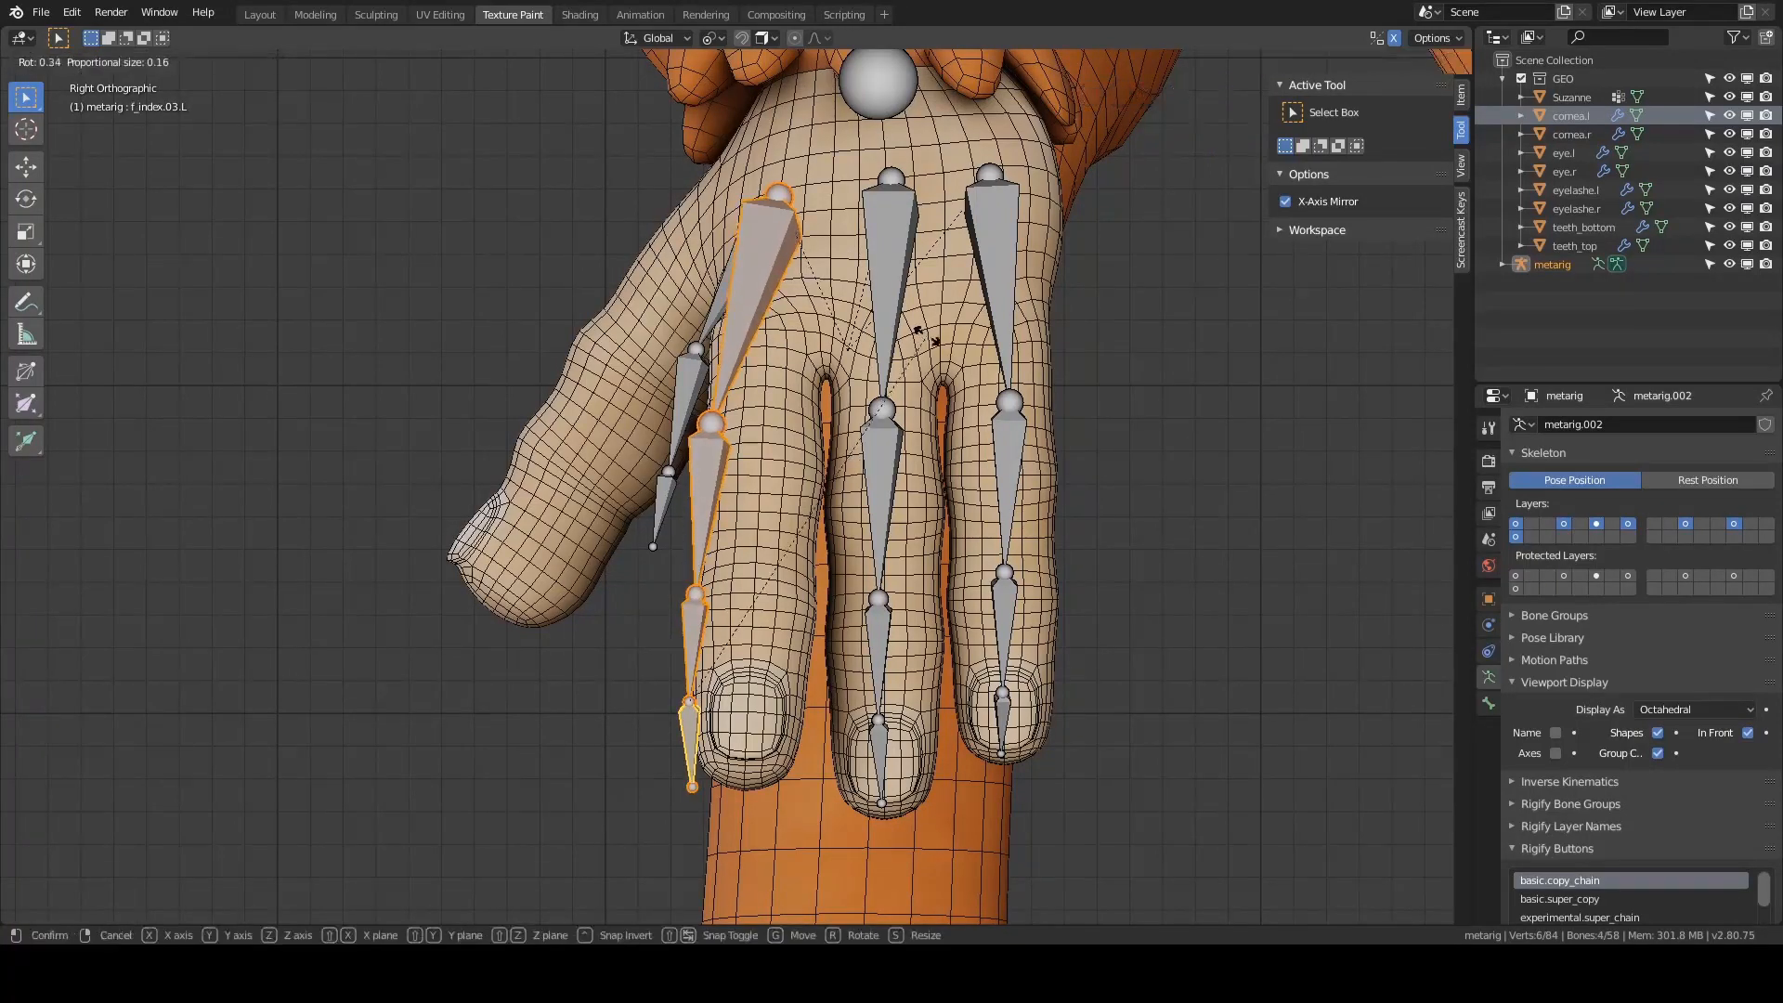
pyautogui.press('g')
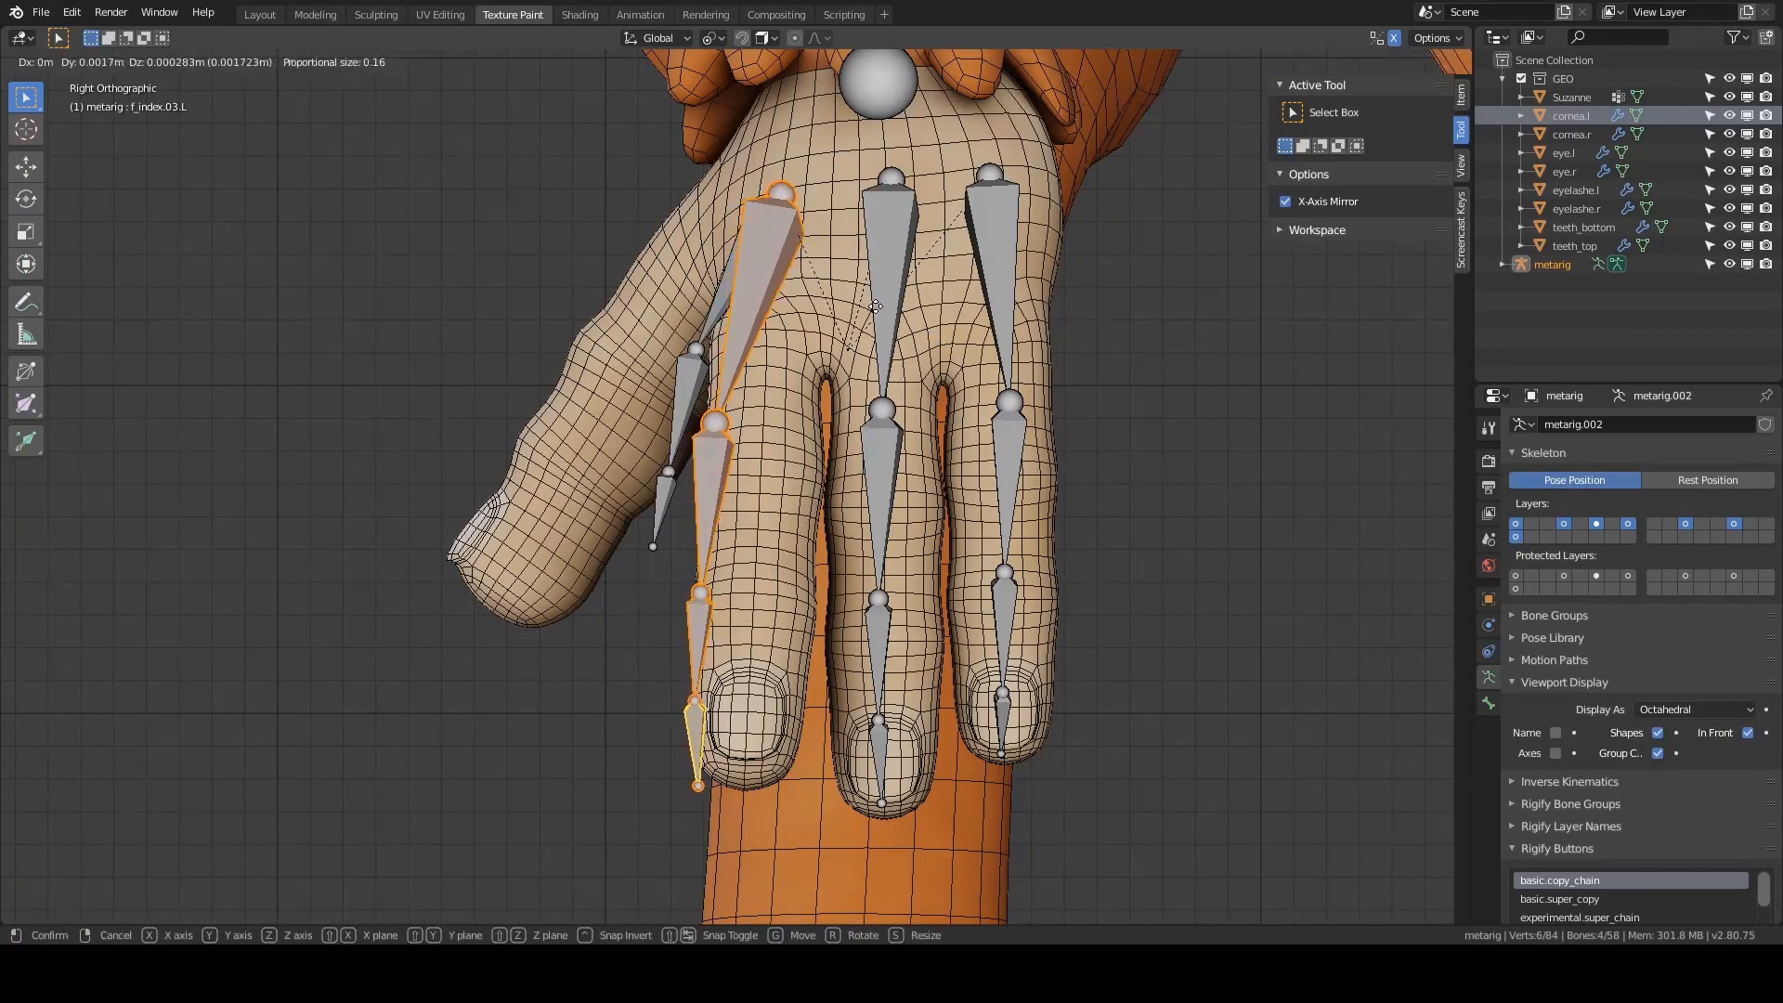
pyautogui.click(1005, 205)
# - Make palm.01.L the active bone and rotate it with the f_index bones by about -7° into the front finger
pyautogui.press('r')
pyautogui.rightClick(1005, 202)
pyautogui.keyDown('shift'); pyautogui.click(771, 260); pyautogui.keyUp('shift')
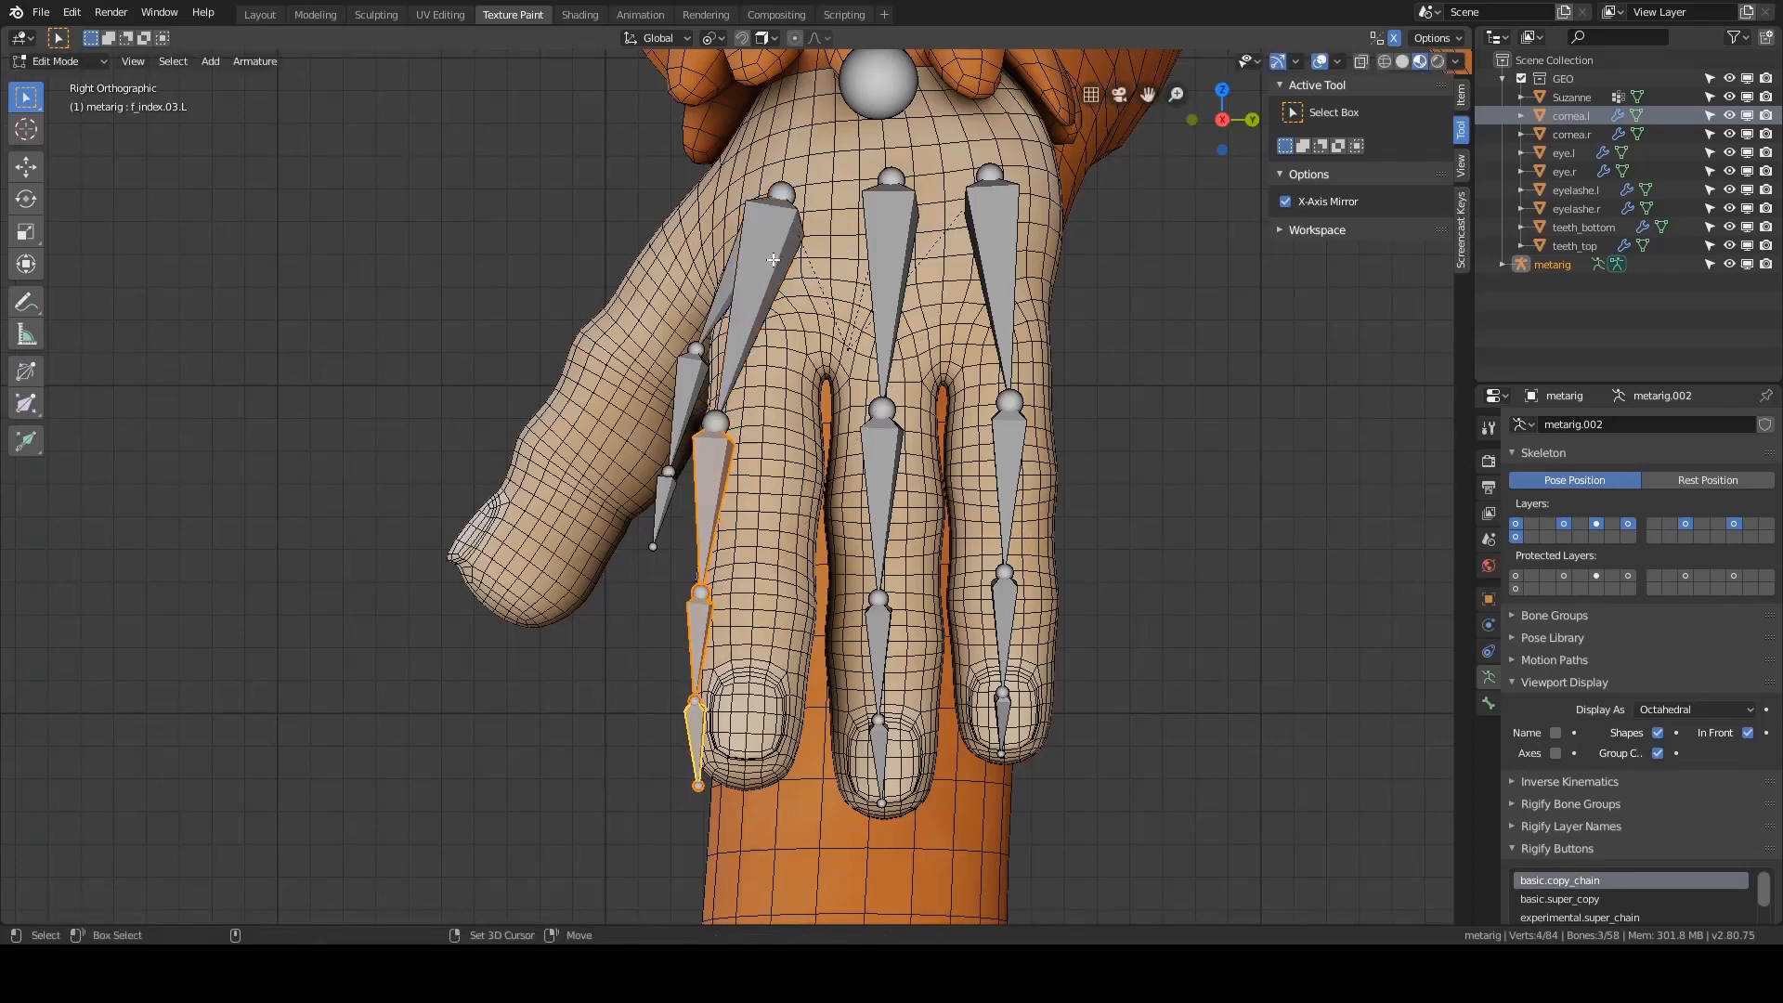
pyautogui.keyDown('shift'); pyautogui.click(771, 260); pyautogui.keyUp('shift')
pyautogui.press('r')
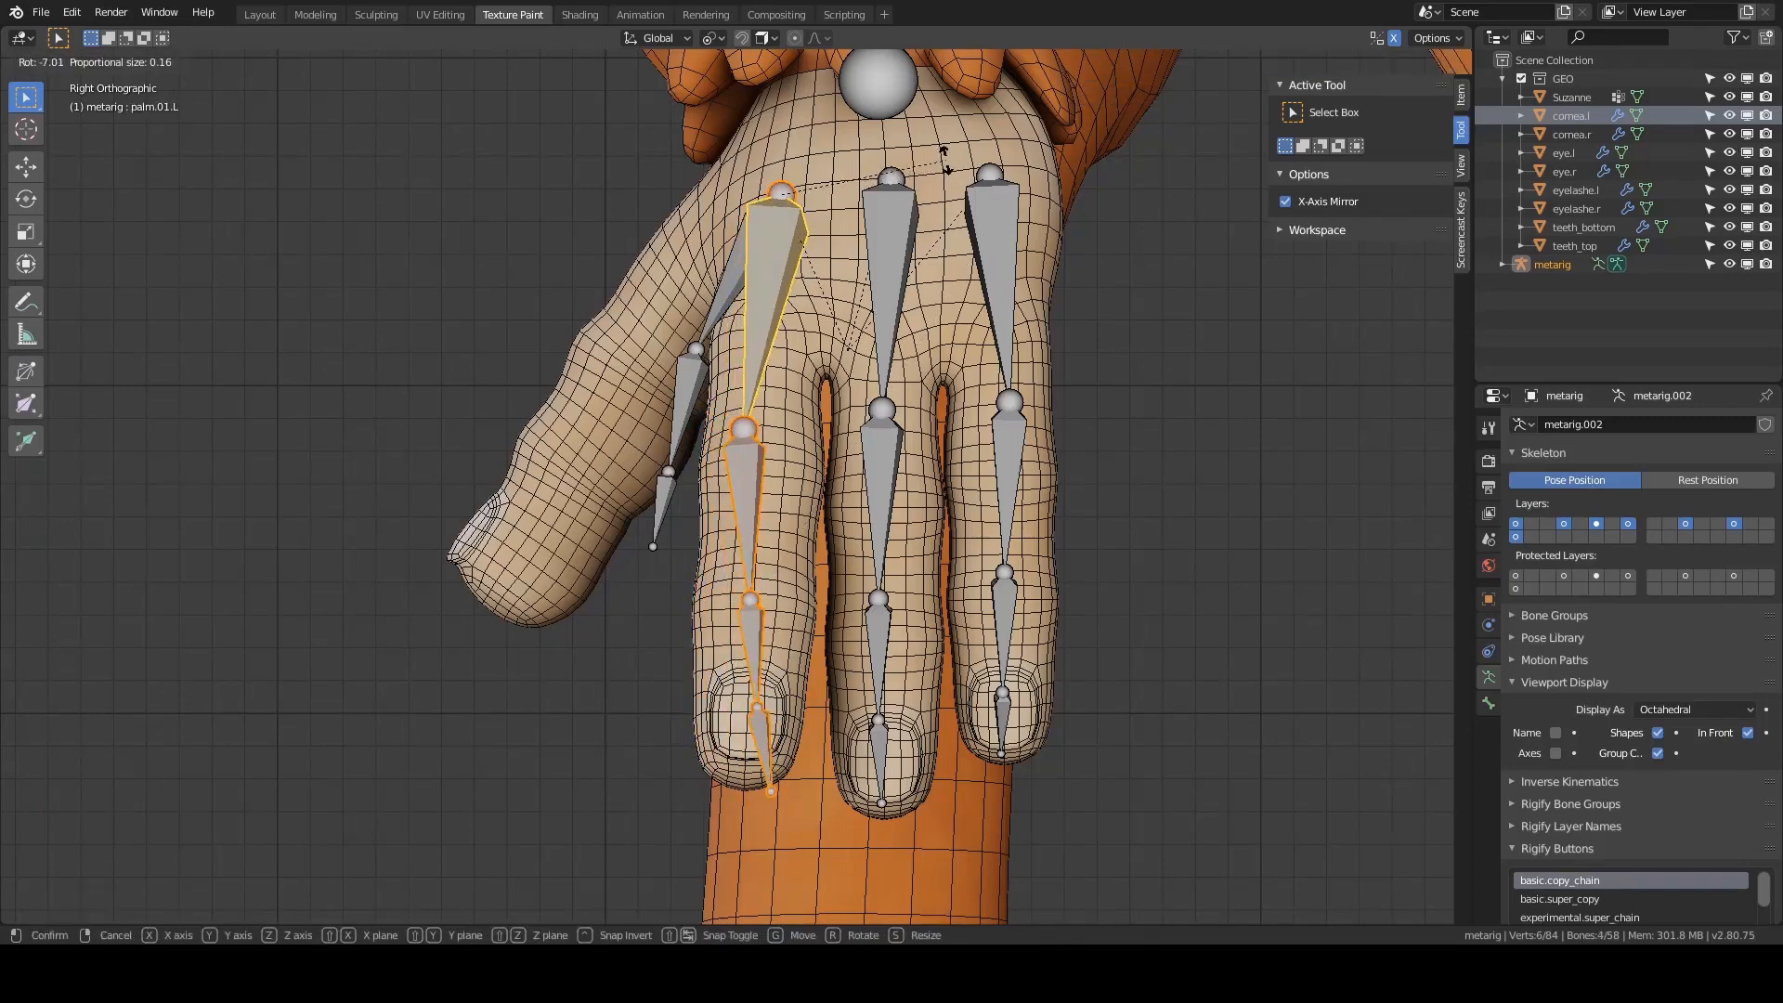
pyautogui.click(944, 156)
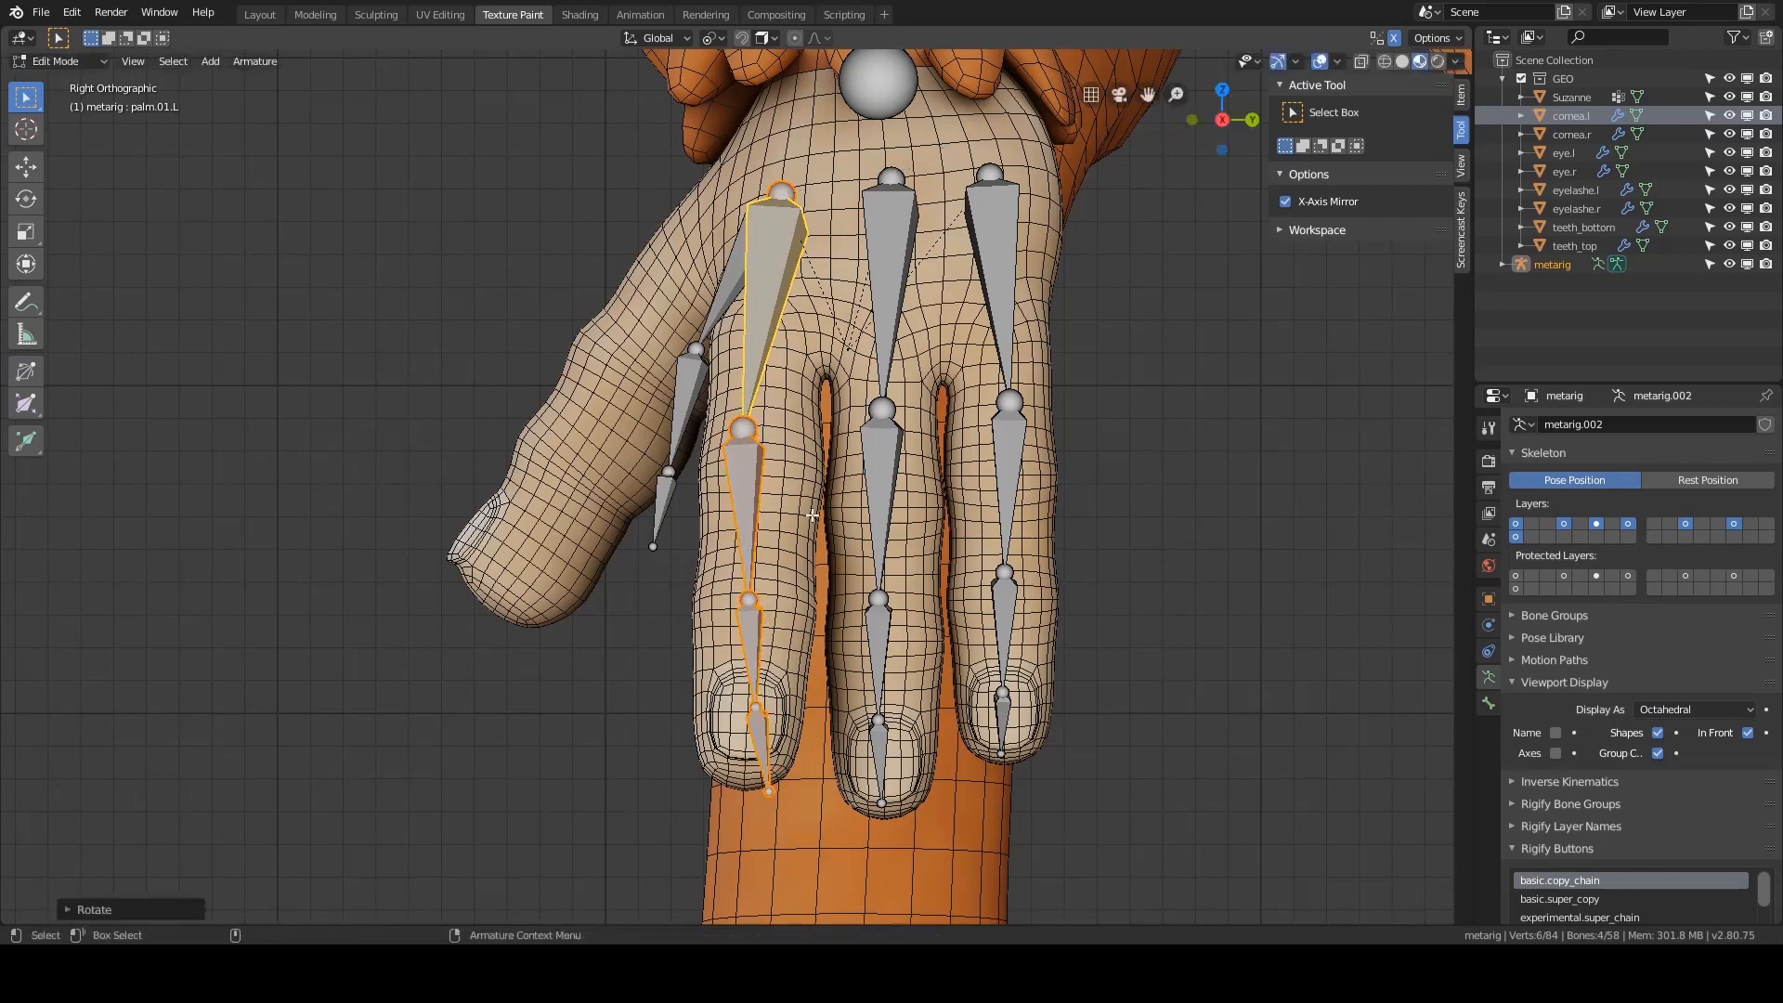
# - Deselect palm.01.L, make f_index.01.L active and rotate the three f_index bones about 6.7° to straighten them
pyautogui.keyDown('shift'); pyautogui.click(771, 338); pyautogui.keyUp('shift')
pyautogui.keyDown('shift'); pyautogui.click(748, 505); pyautogui.keyUp('shift')
pyautogui.keyDown('shift'); pyautogui.click(748, 501); pyautogui.keyUp('shift')
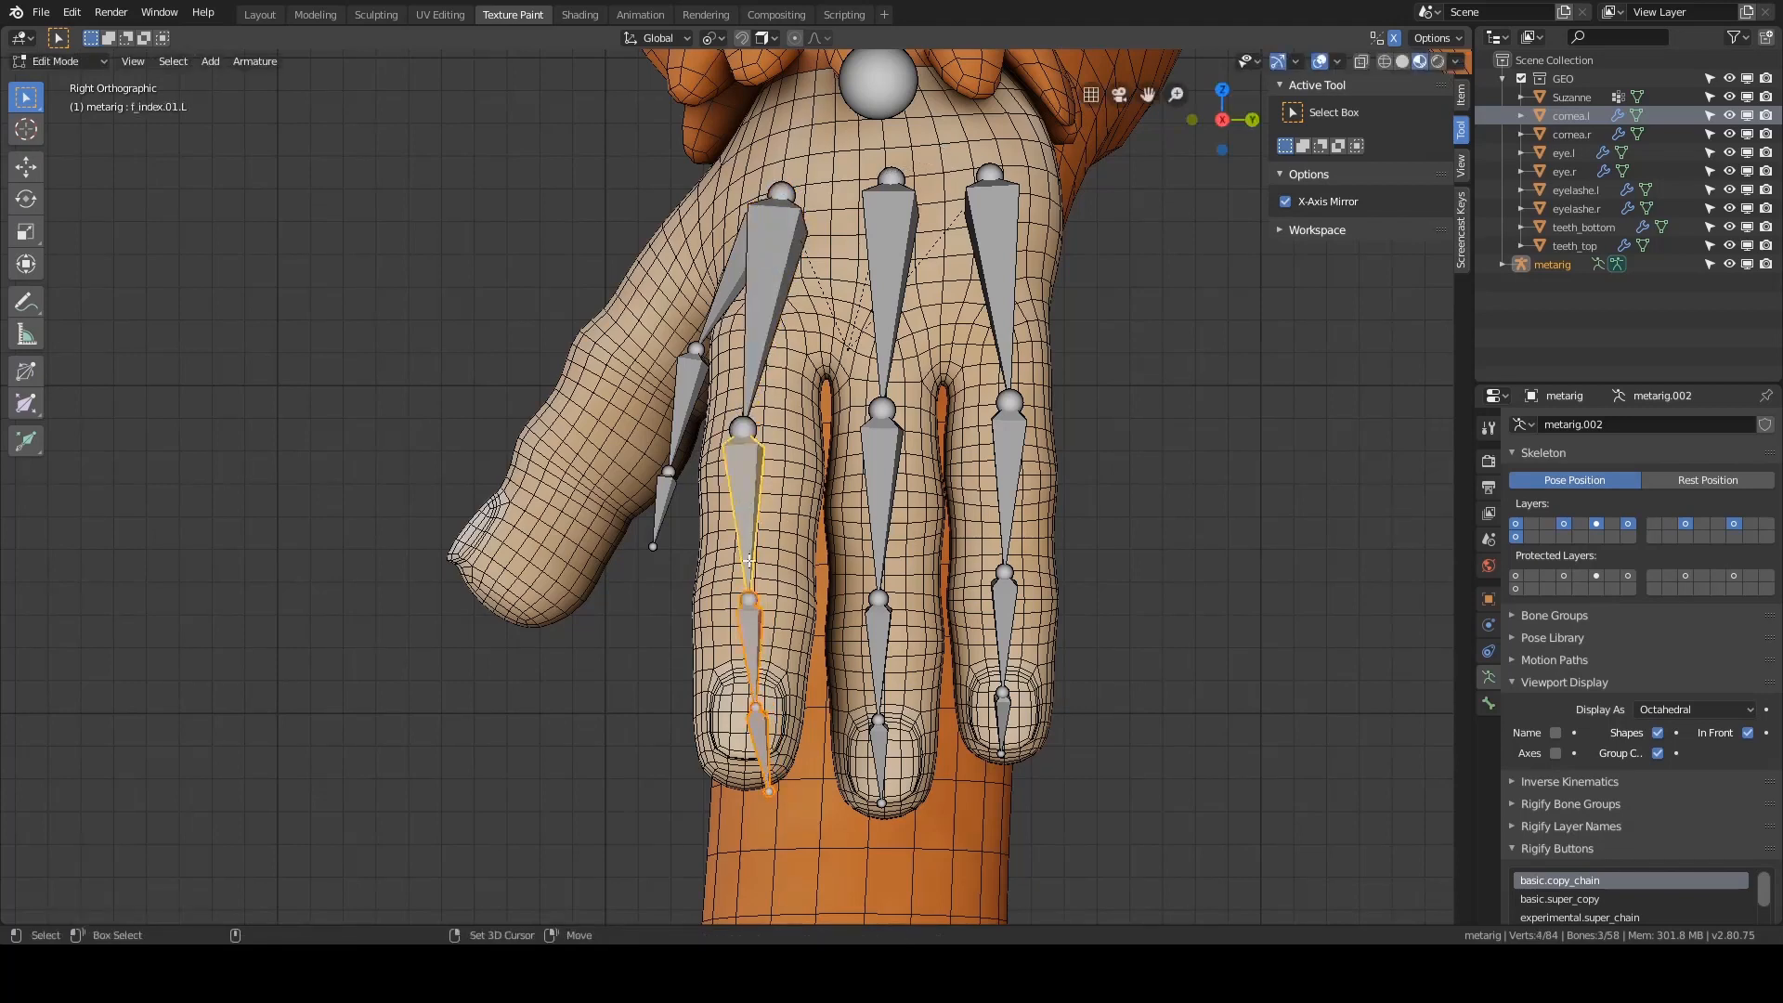
pyautogui.press('r')
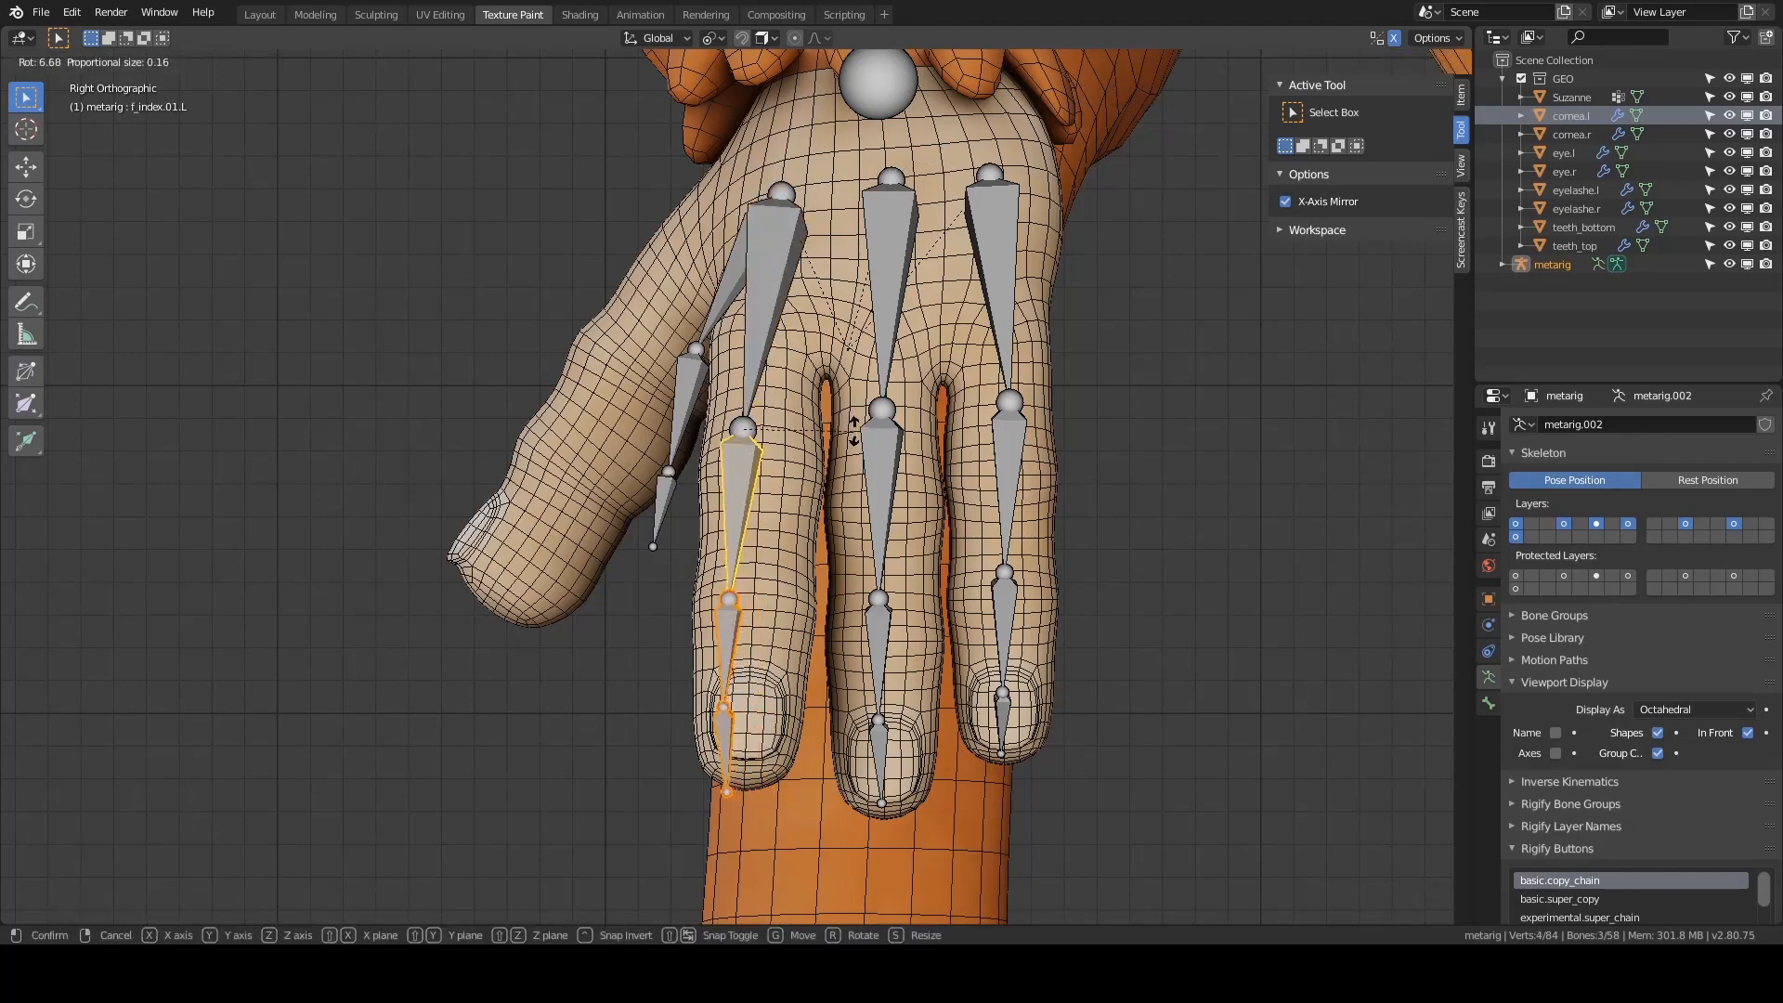
pyautogui.click(854, 431)
# - Add palm.01.L back as the active bone and rotate the whole index chain by about -4° toward the finger's center
pyautogui.keyDown('shift'); pyautogui.click(751, 358); pyautogui.keyUp('shift')
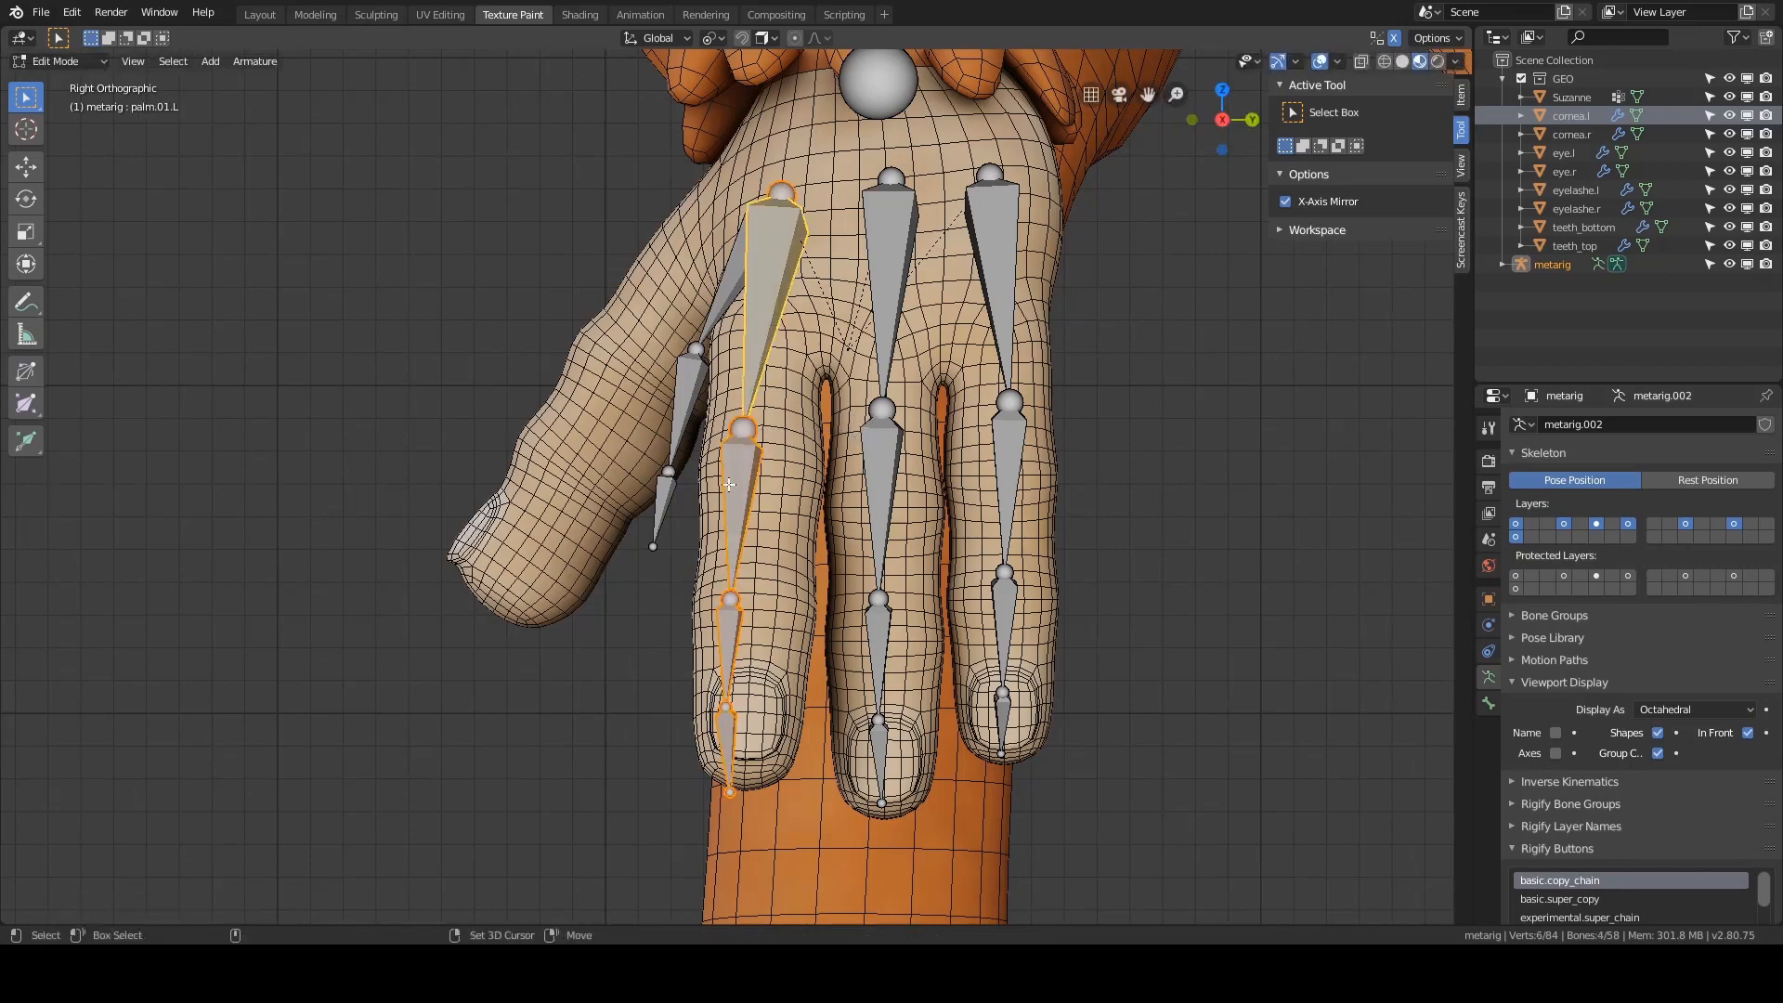
pyautogui.press('r')
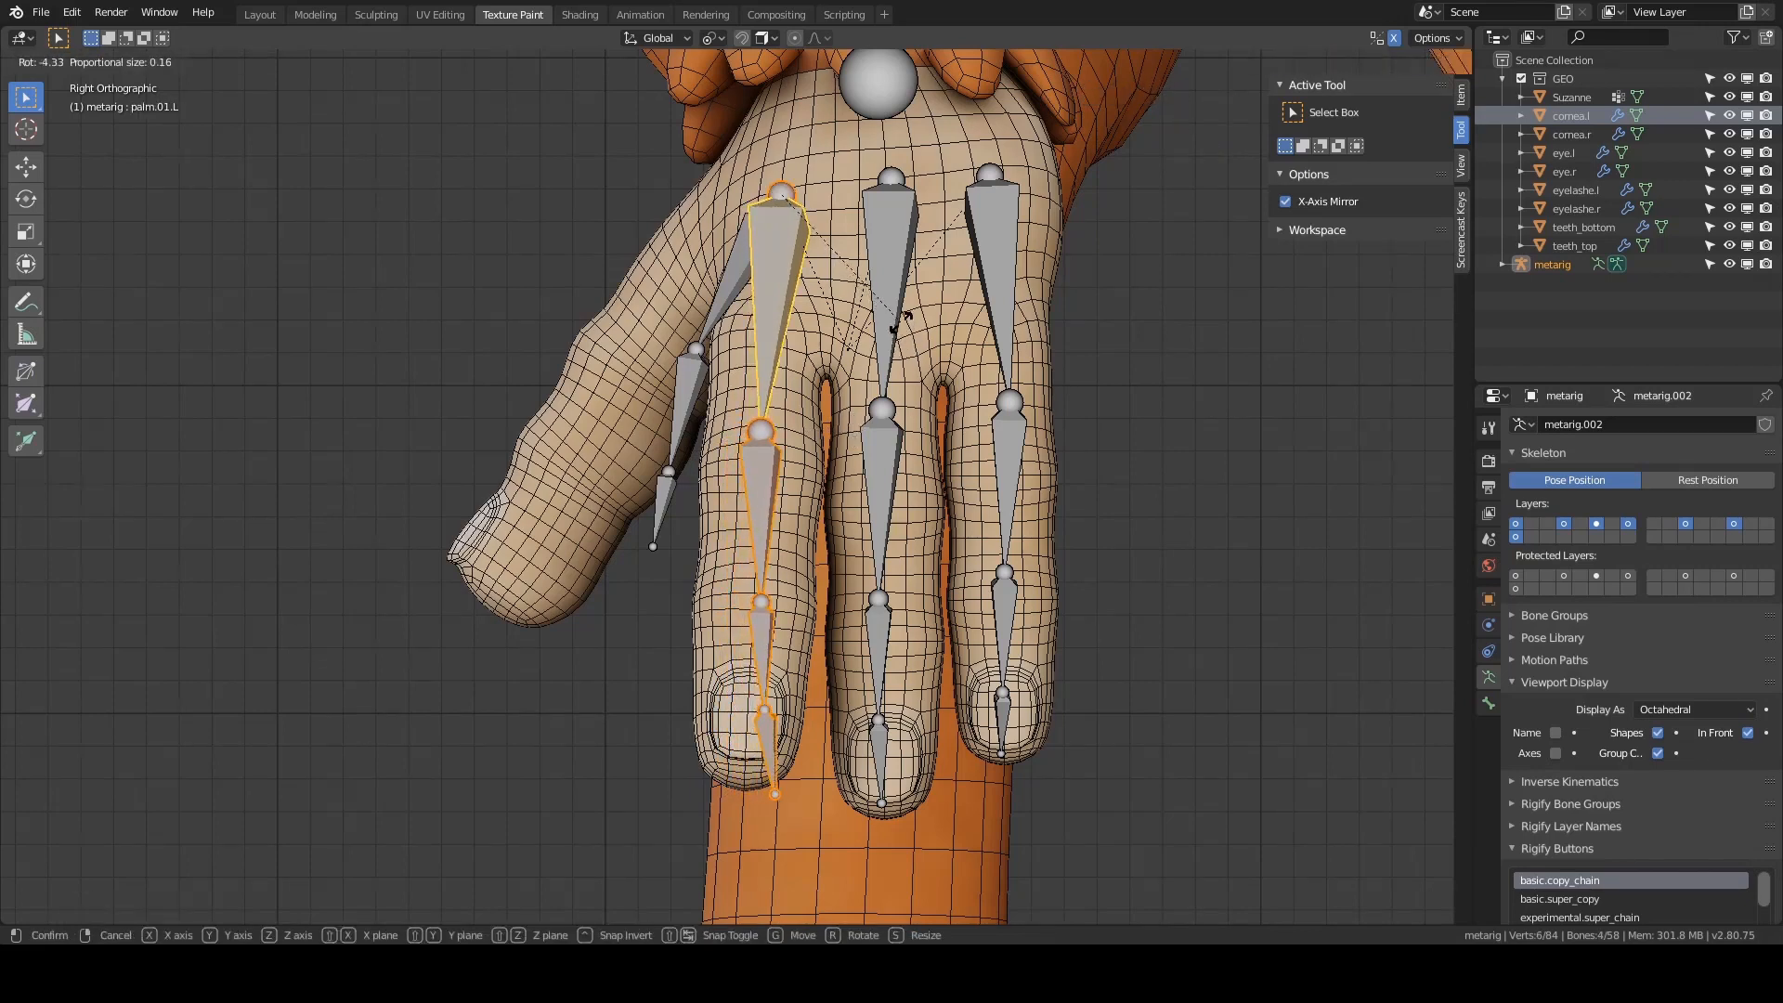
pyautogui.click(900, 325)
# - Rotate the three f_index bones, without palm.01.L, about 2.25° around the base of f_index.01.L to follow the front finger
pyautogui.keyDown('shift'); pyautogui.click(765, 390); pyautogui.keyUp('shift')
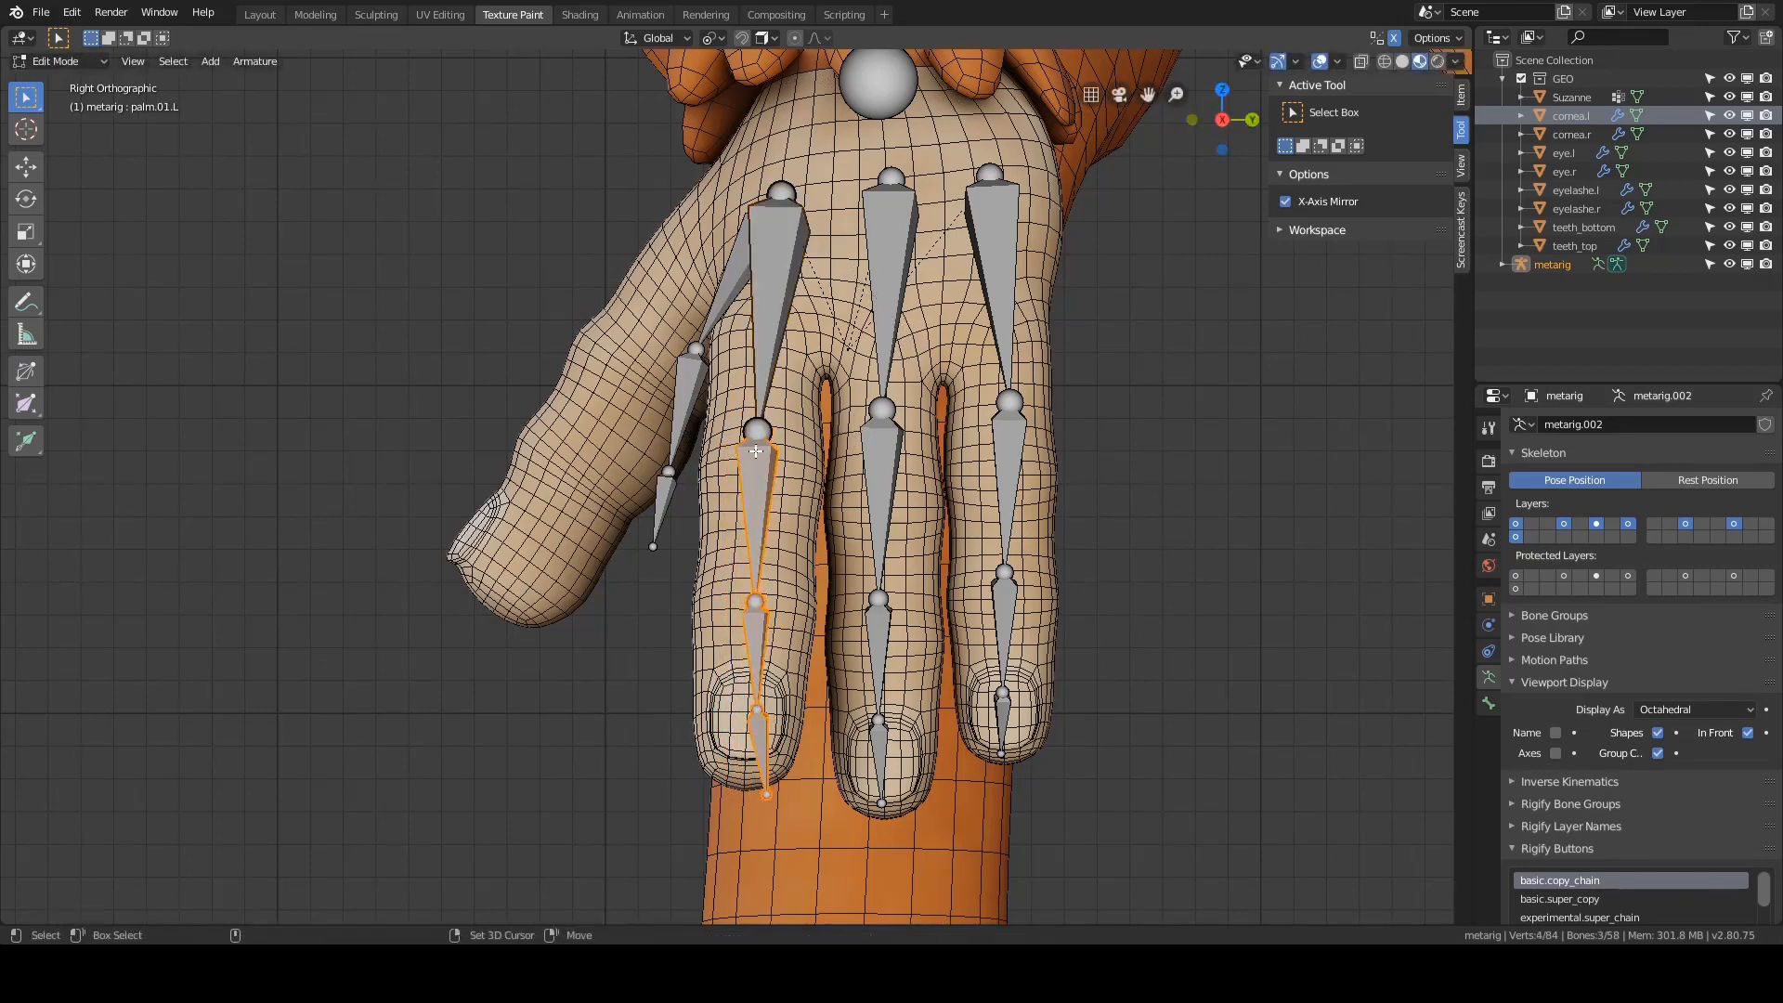
pyautogui.keyDown('shift'); pyautogui.click(752, 514); pyautogui.keyUp('shift')
pyautogui.keyDown('shift'); pyautogui.click(754, 629); pyautogui.keyUp('shift')
pyautogui.press('r')
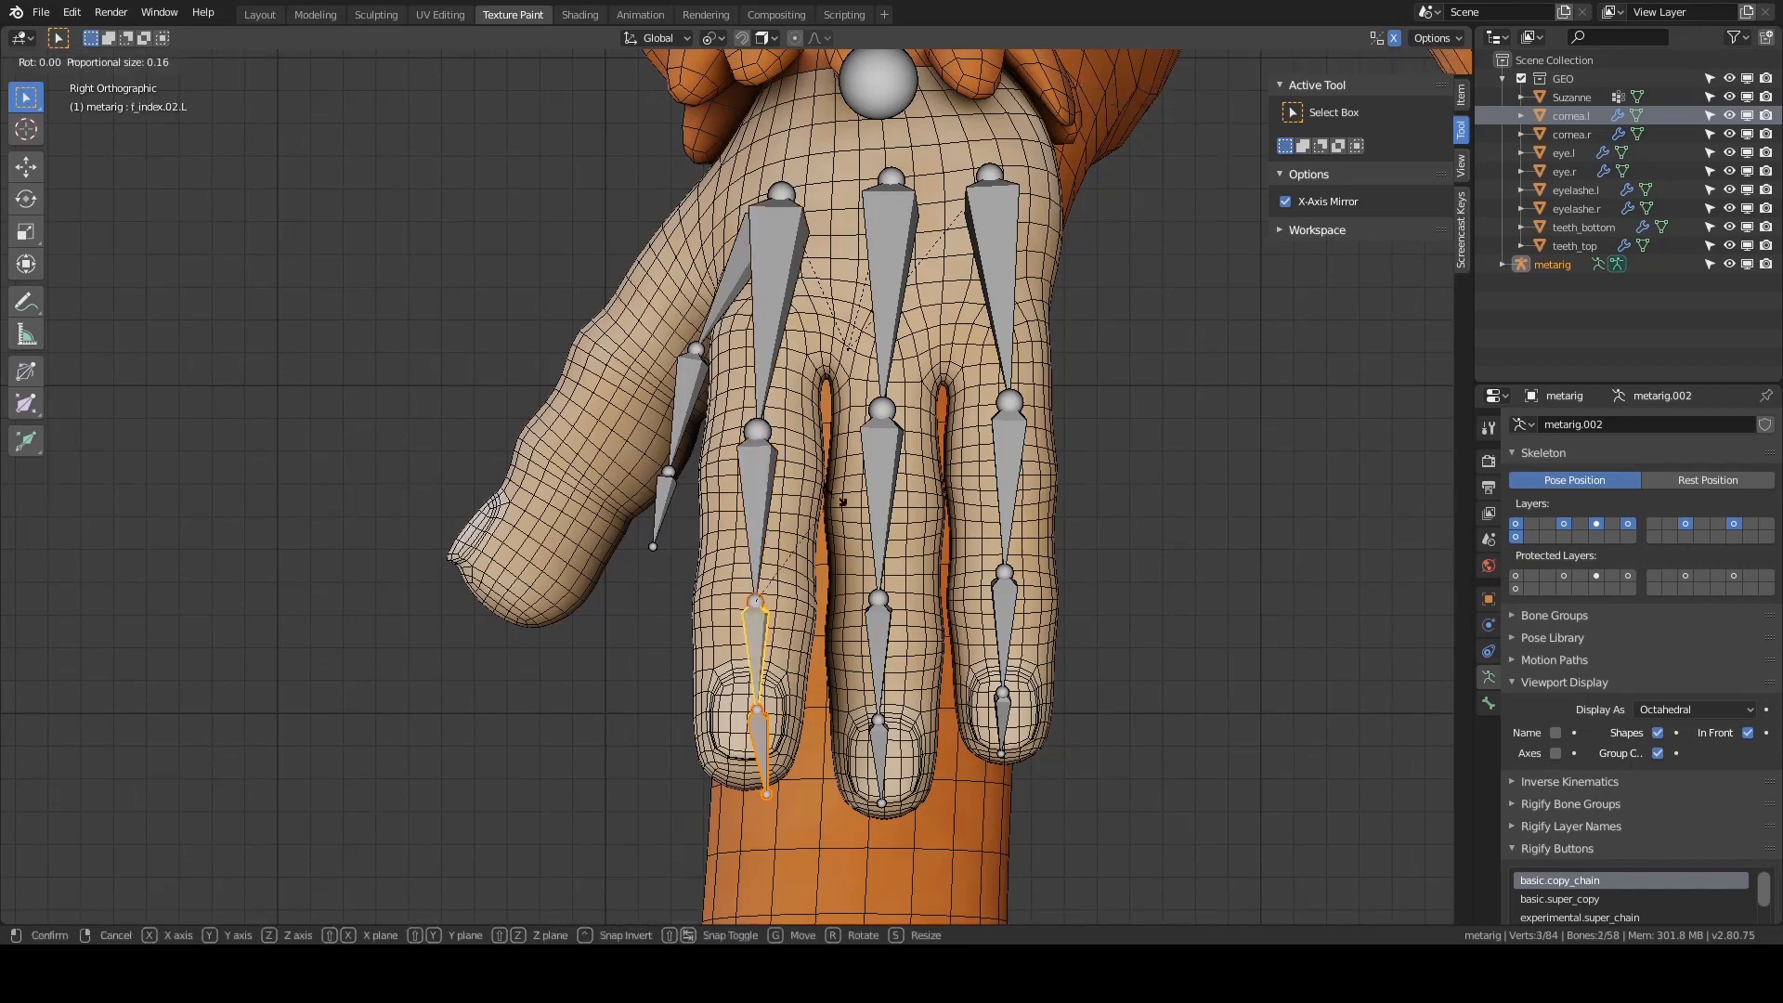
pyautogui.click(840, 515)
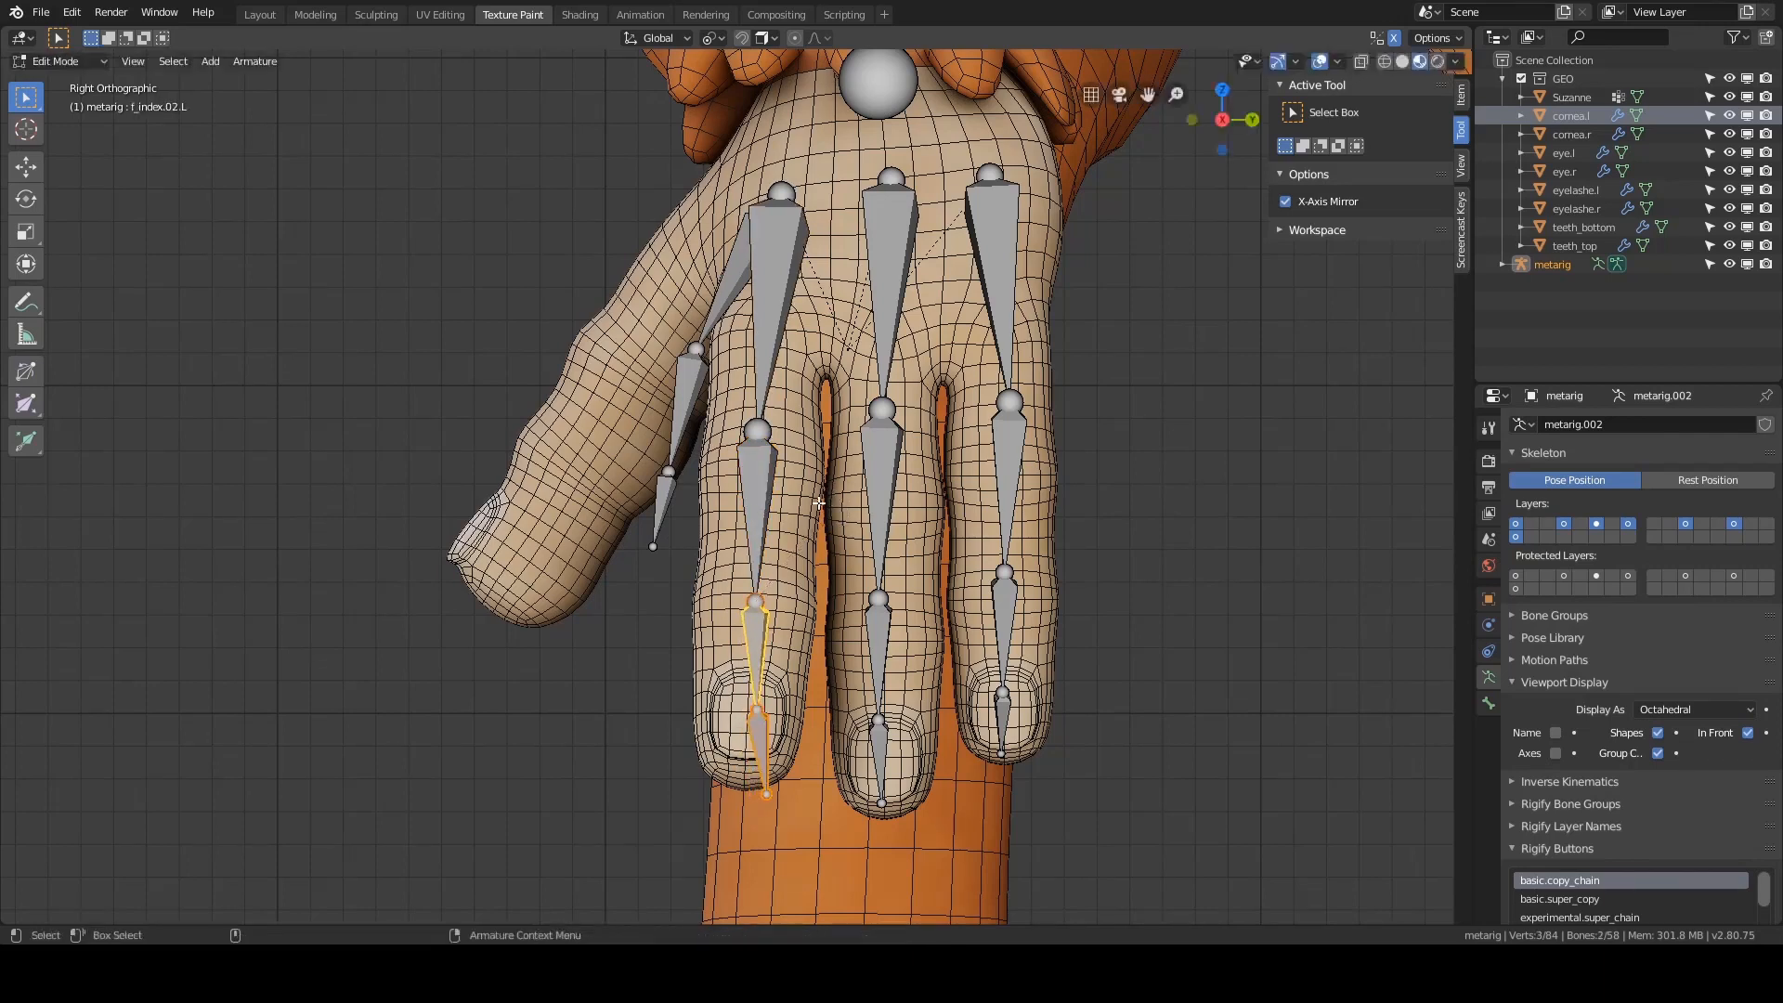
pyautogui.keyDown('shift'); pyautogui.click(764, 506); pyautogui.keyUp('shift')
pyautogui.press('r')
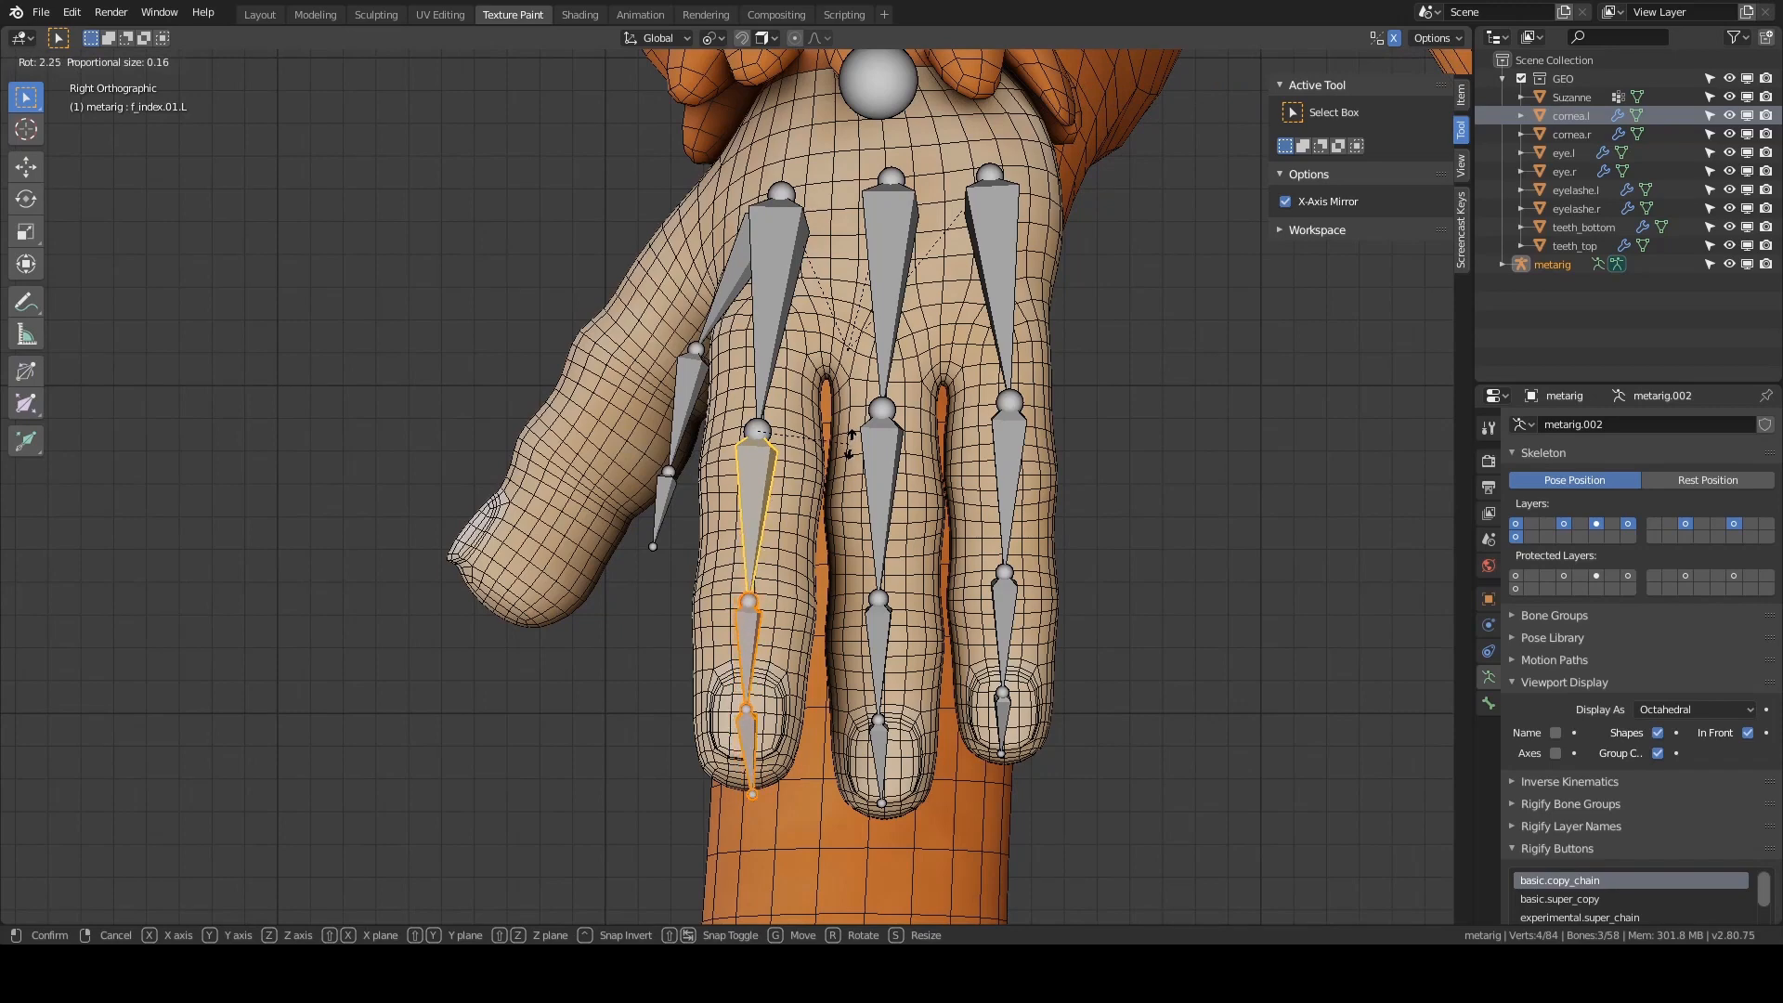
pyautogui.click(850, 450)
# - Fine-tune the rotation of f_index.03.L and of the f_index.02.L and f_index.03.L pair along the front finger
pyautogui.keyDown('shift'); pyautogui.moveTo(779, 642); pyautogui.dragTo(785, 529, button='middle'); pyautogui.keyUp('shift')
pyautogui.click(756, 631)
pyautogui.press('r')
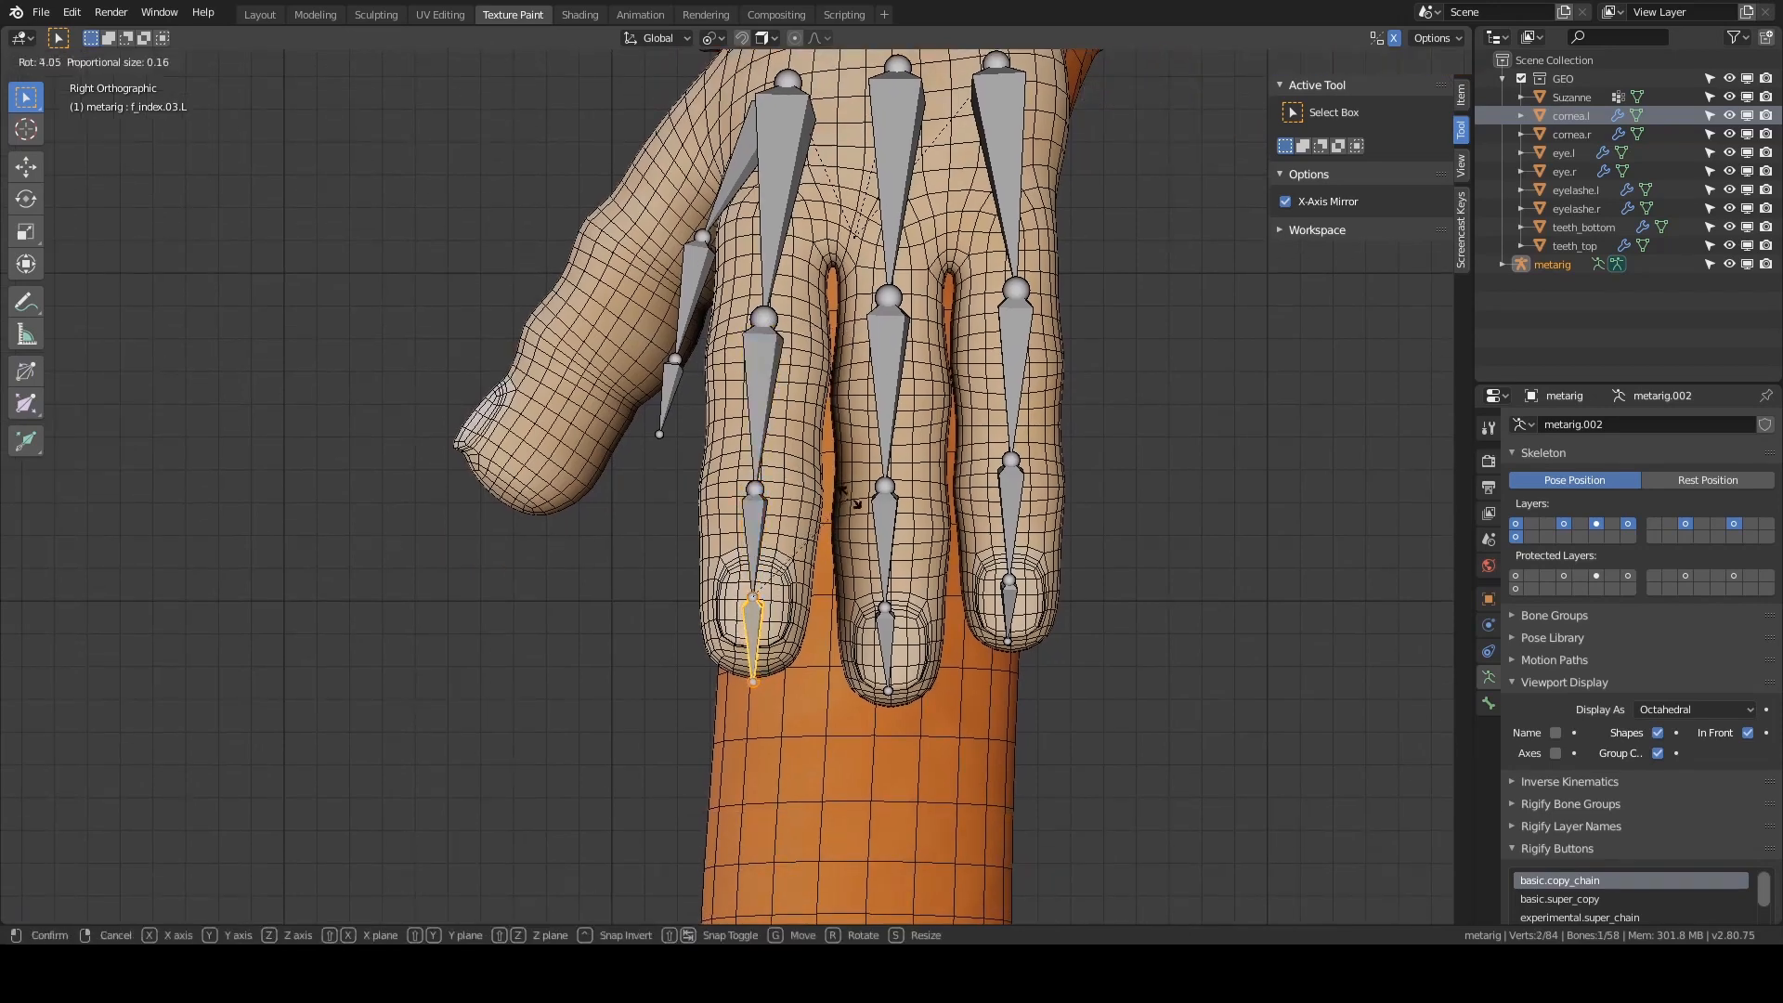
pyautogui.click(840, 508)
pyautogui.click(759, 522)
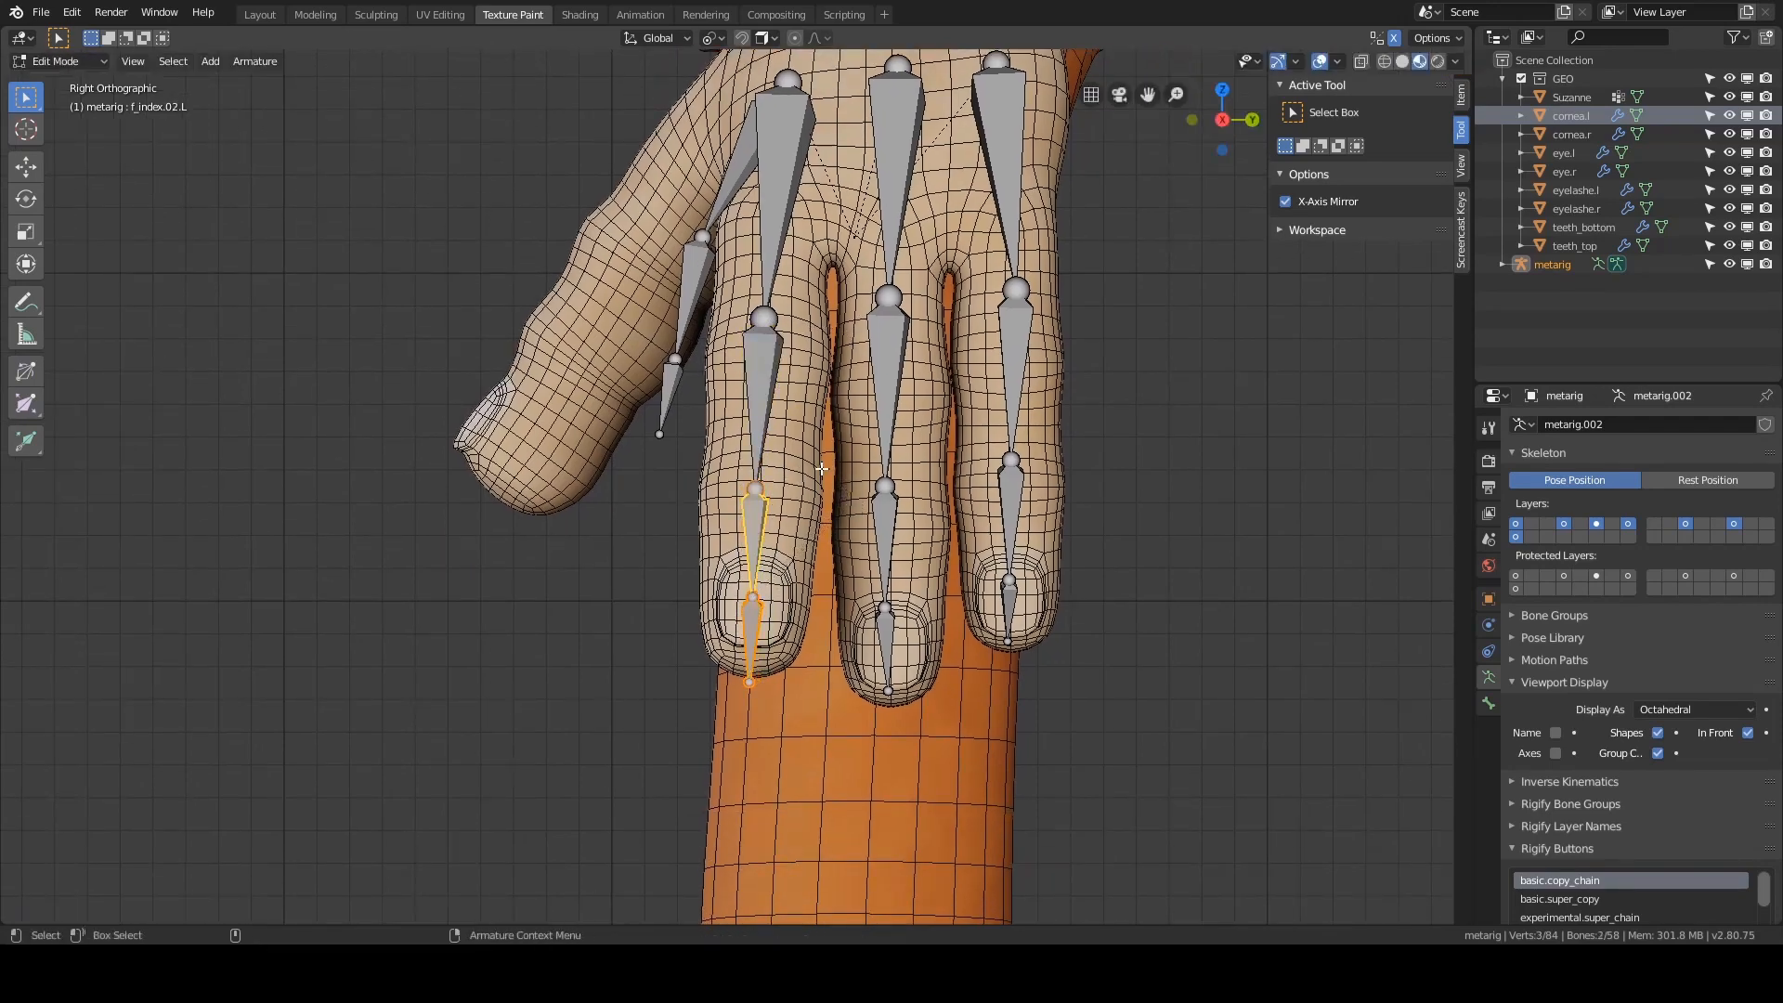
pyautogui.press('r')
pyautogui.click(827, 480)
# - Rotate f_index.03.L on its own to adjust its direction within the front fingertip
pyautogui.click(757, 617)
pyautogui.press('r')
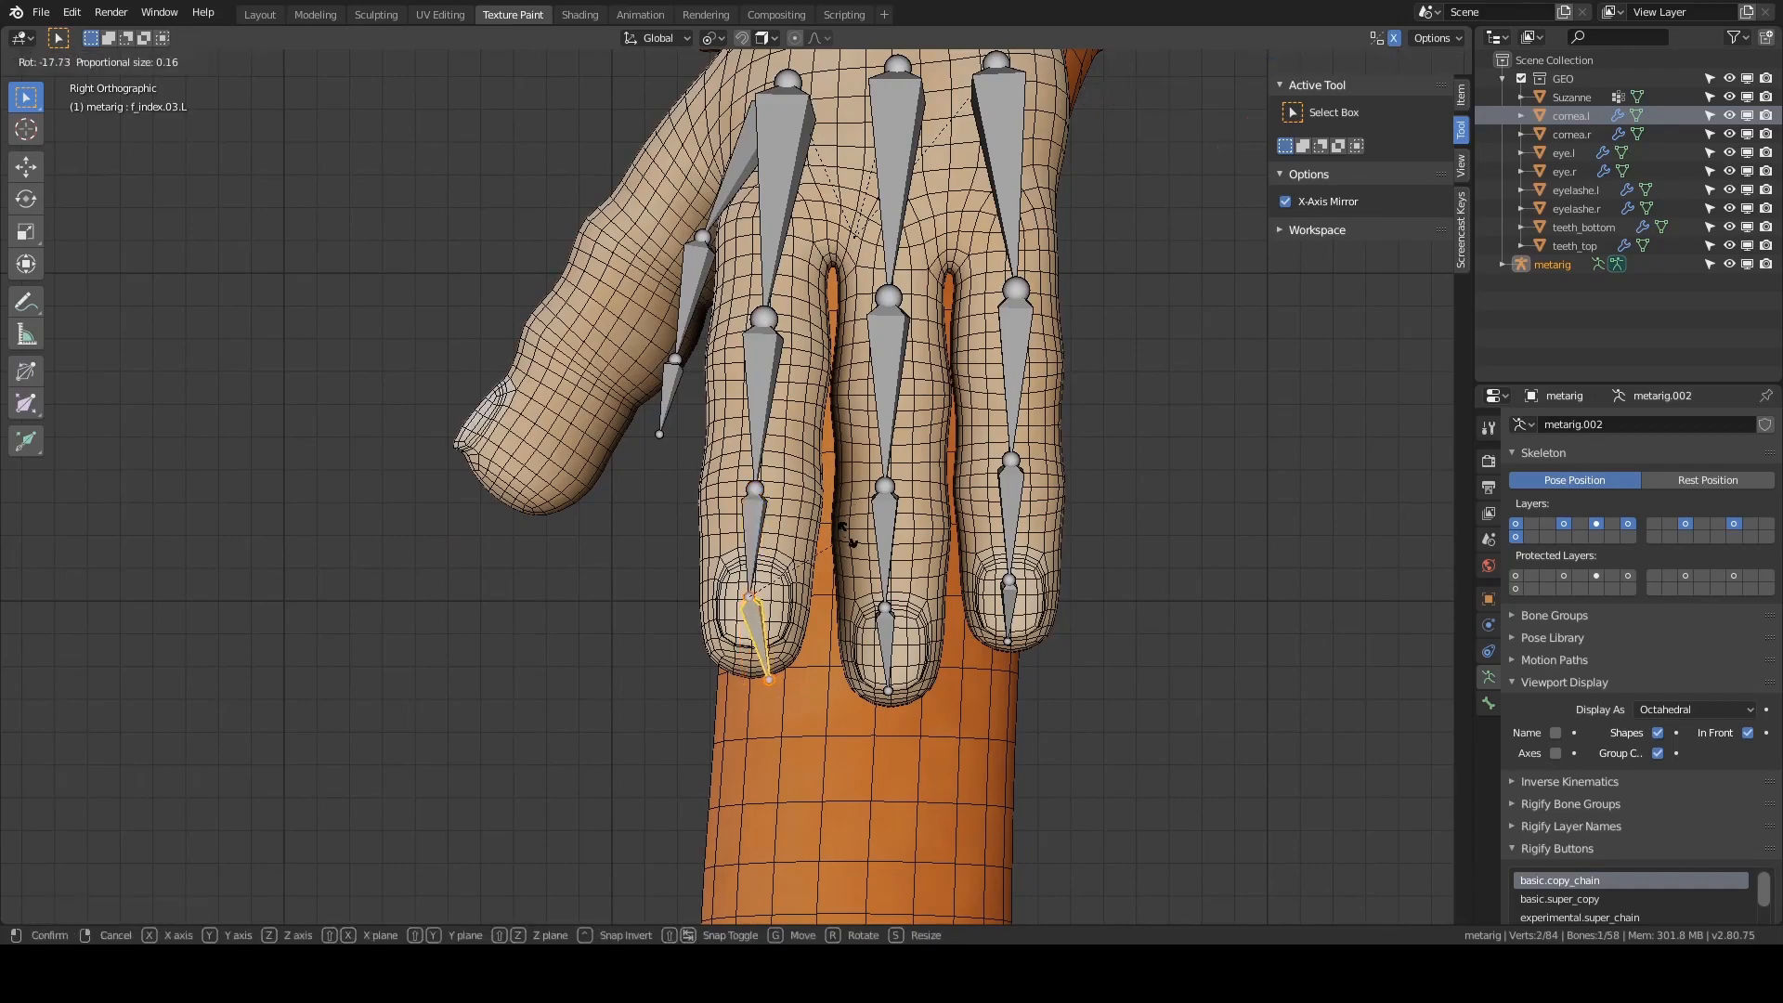
pyautogui.click(830, 577)
pyautogui.scroll(-4, 783, 398)
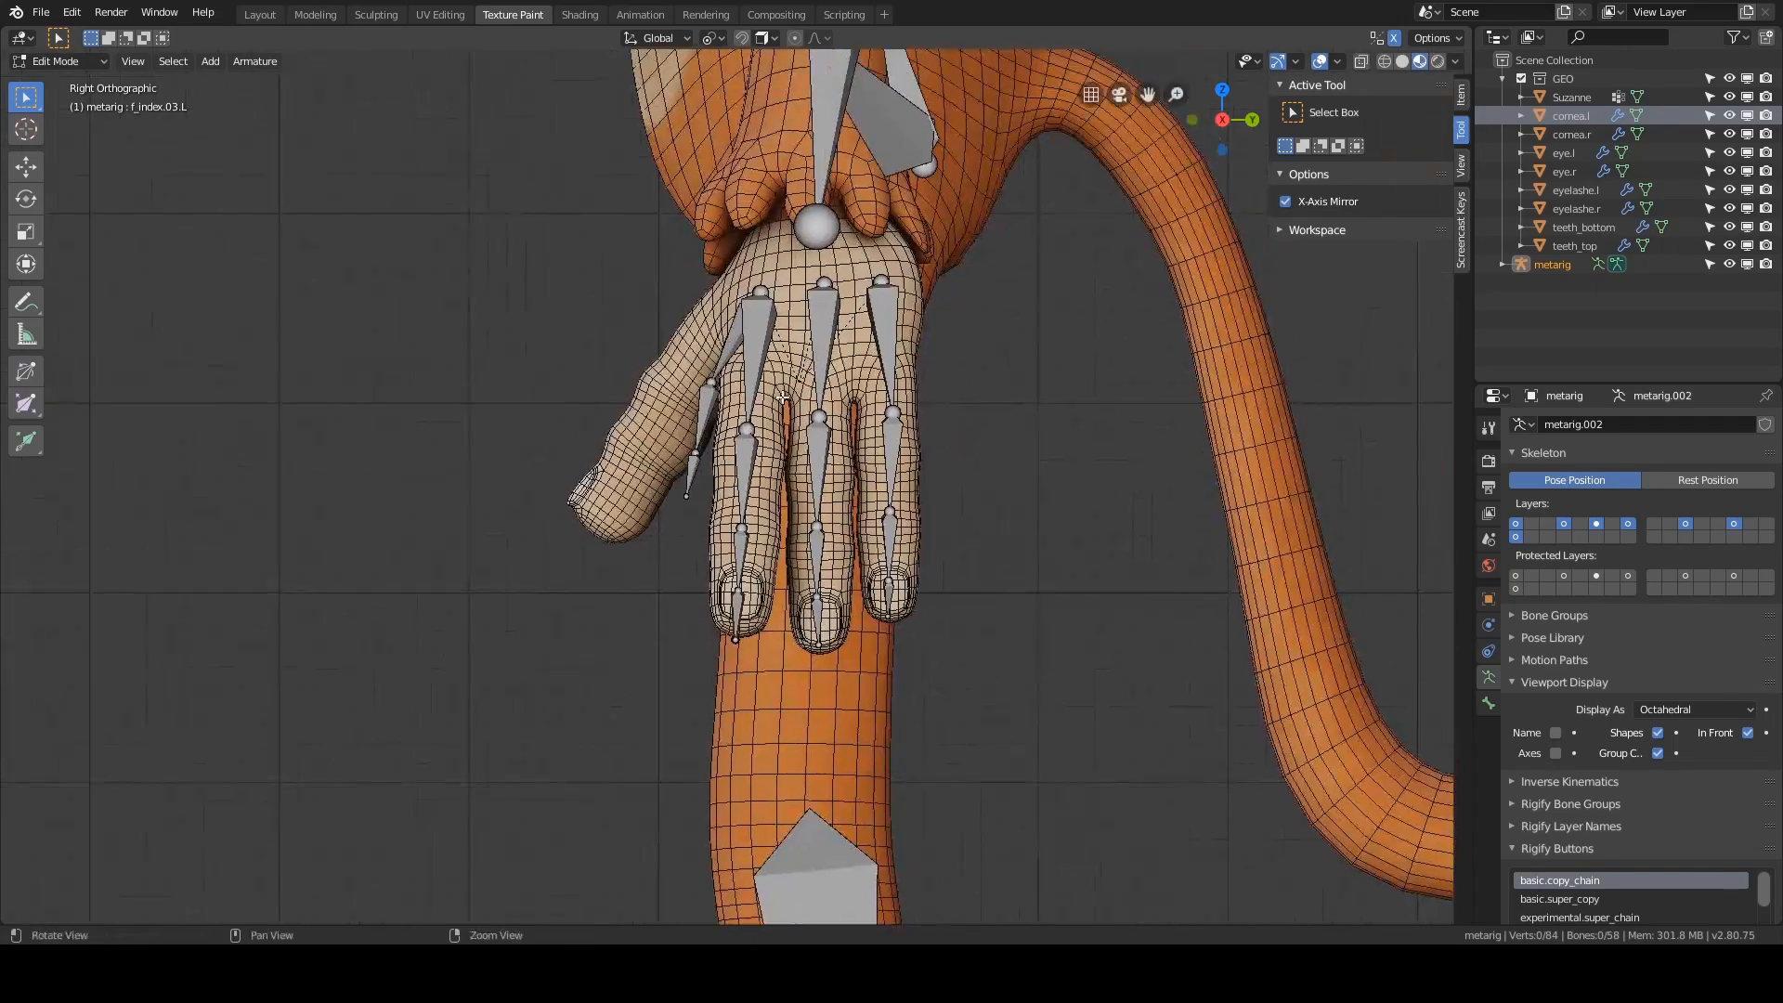
# - Hide palm.01.L, palm.02.L and the index and middle finger bones of the left hand
pyautogui.moveTo(755, 410)
pyautogui.mouseDown(button='middle')
pyautogui.moveTo(362, 386)
pyautogui.moveTo(353, 409)
pyautogui.moveTo(413, 440)
pyautogui.moveTo(529, 437)
pyautogui.moveTo(505, 462)
pyautogui.moveTo(458, 449)
pyautogui.moveTo(741, 391)
pyautogui.mouseUp(button='middle')
pyautogui.click(741, 391)
pyautogui.keyDown('shift'); pyautogui.click(809, 384); pyautogui.keyUp('shift')
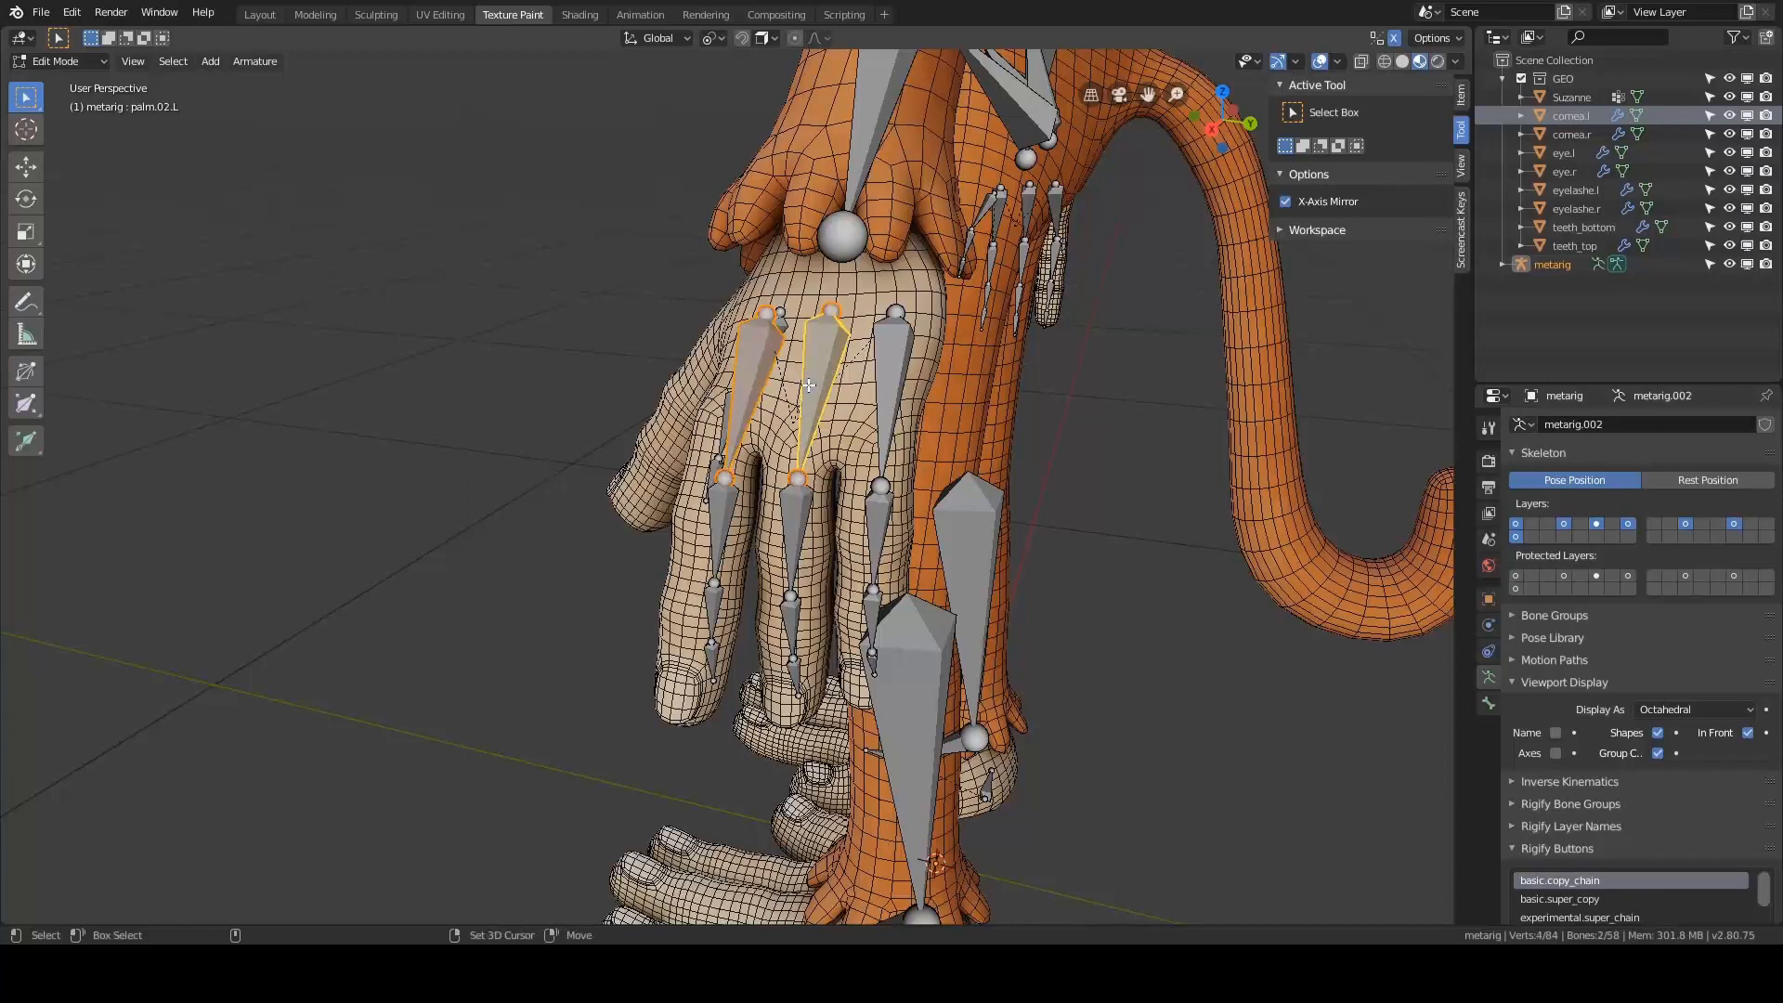
pyautogui.keyDown('shift'); pyautogui.click(791, 532); pyautogui.keyUp('shift')
pyautogui.keyDown('shift'); pyautogui.click(724, 538); pyautogui.keyUp('shift')
pyautogui.keyDown('shift'); pyautogui.click(717, 606); pyautogui.keyUp('shift')
pyautogui.keyDown('shift'); pyautogui.click(790, 629); pyautogui.keyUp('shift')
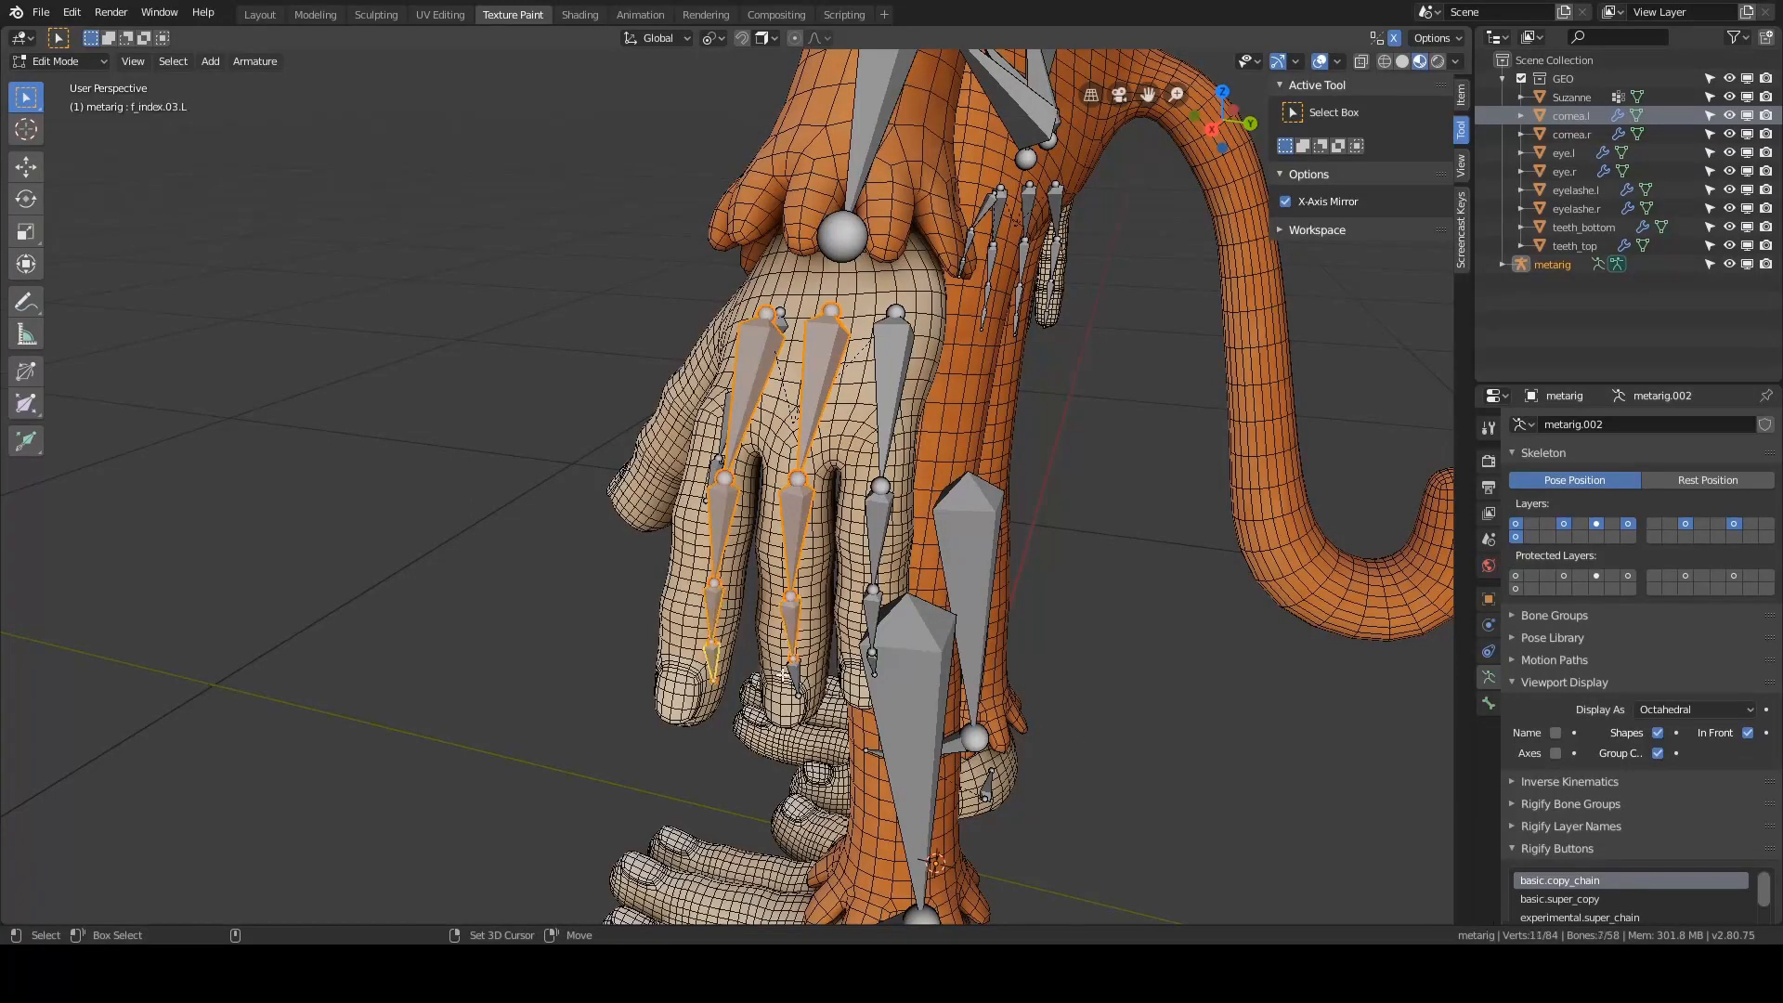
pyautogui.press('h')
# - In back orthographic view, rotate palm.03.L and its ring finger chain around the palm bone's base to follow the hand
pyautogui.moveTo(865, 574); pyautogui.dragTo(693, 510, button='middle')
pyautogui.press('`')
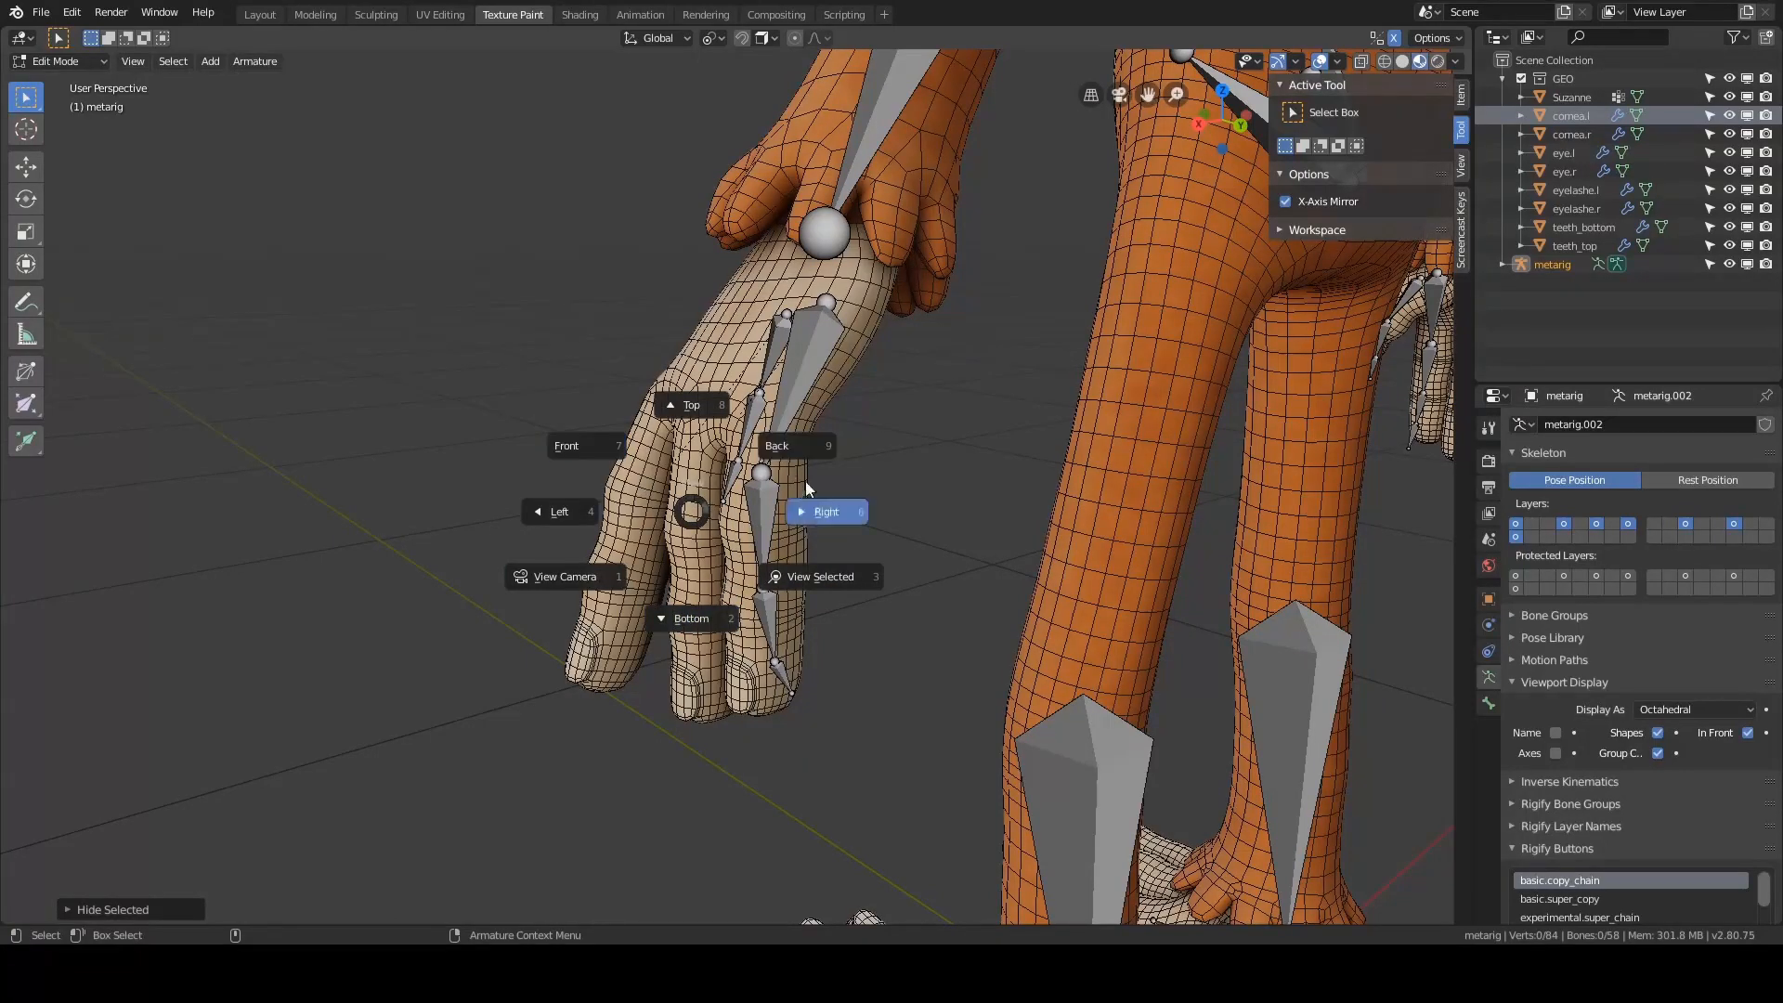
pyautogui.click(789, 446)
pyautogui.keyDown('shift'); pyautogui.moveTo(649, 406); pyautogui.dragTo(718, 412, button='middle'); pyautogui.keyUp('shift')
pyautogui.scroll(1, 718, 412)
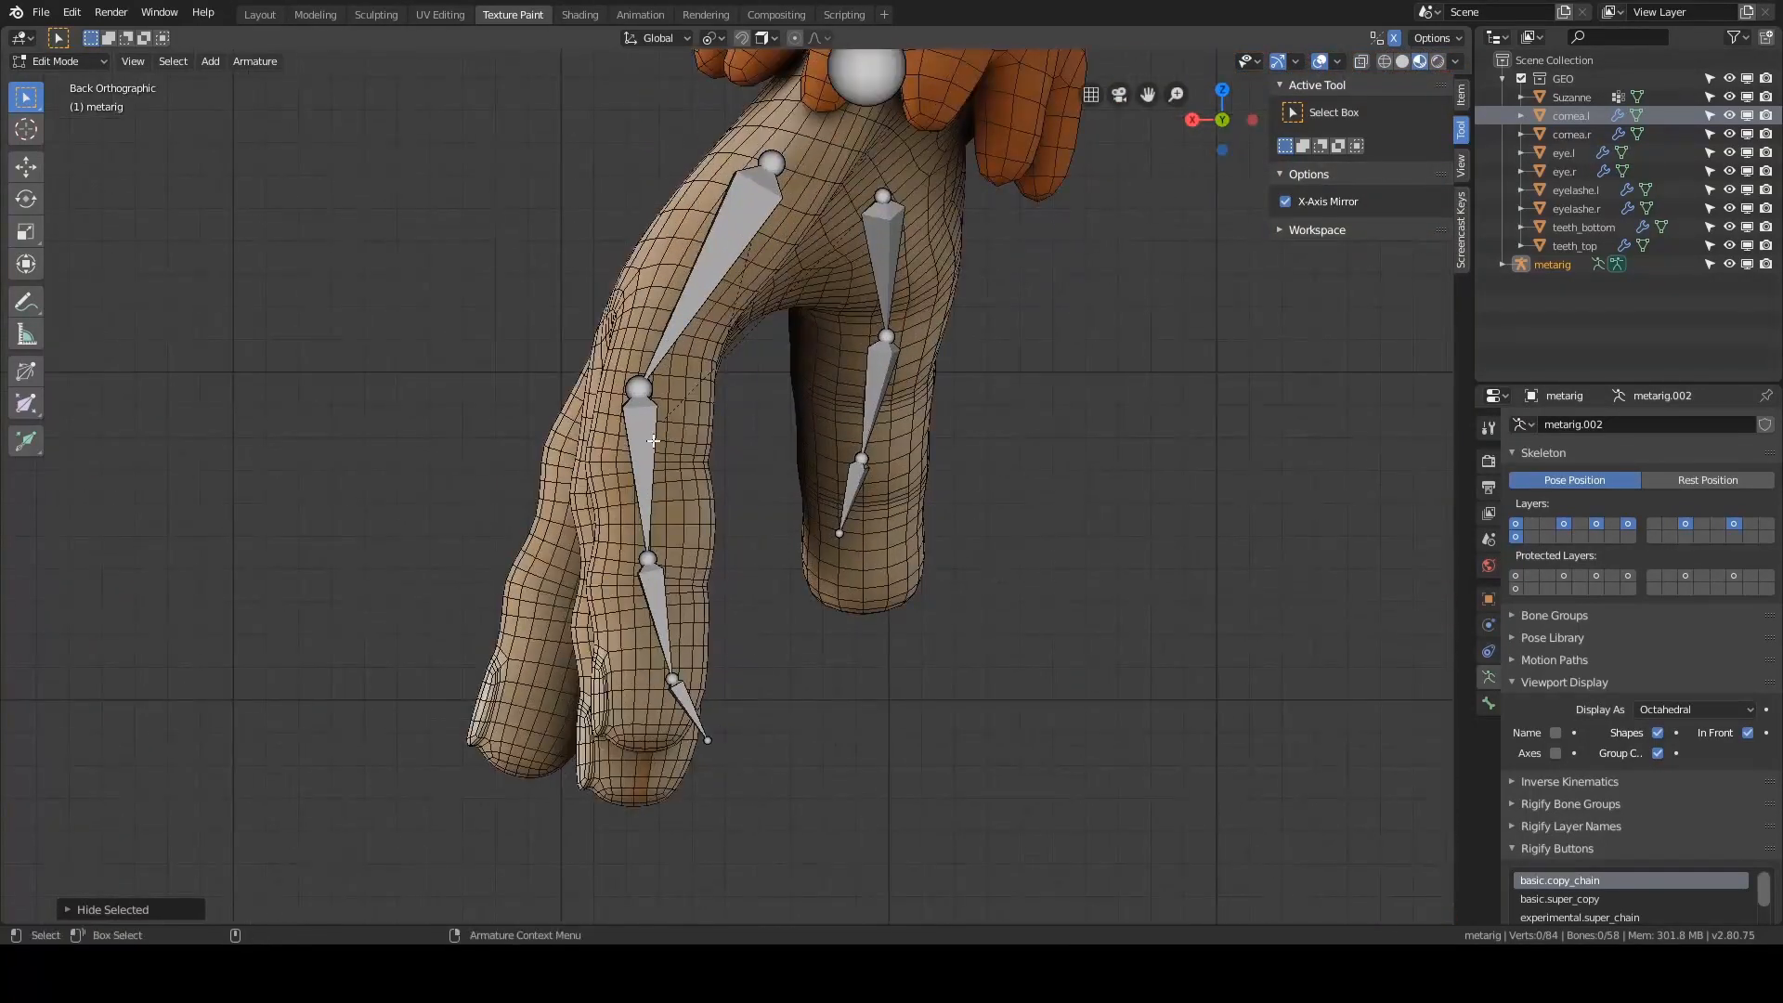
pyautogui.scroll(1, 654, 439)
pyautogui.click(678, 306)
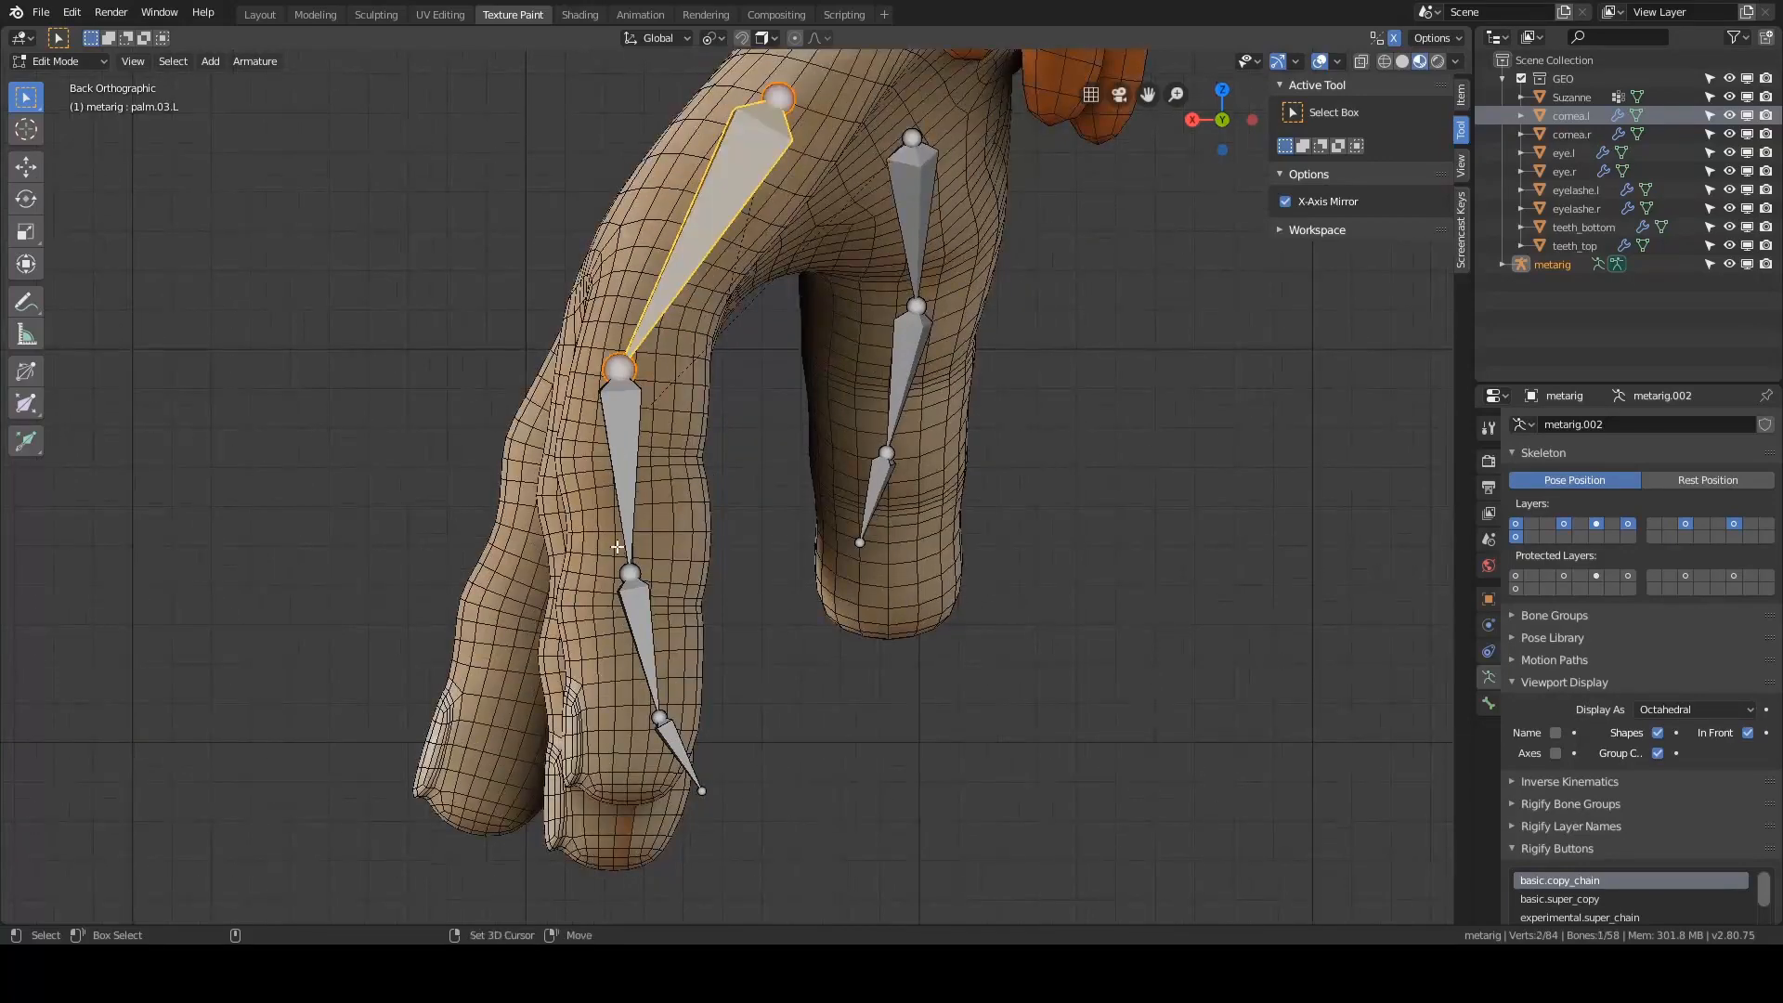
pyautogui.keyDown('shift'); pyautogui.click(643, 641); pyautogui.keyUp('shift')
pyautogui.keyDown('shift'); pyautogui.click(681, 762); pyautogui.keyUp('shift')
pyautogui.press('r')
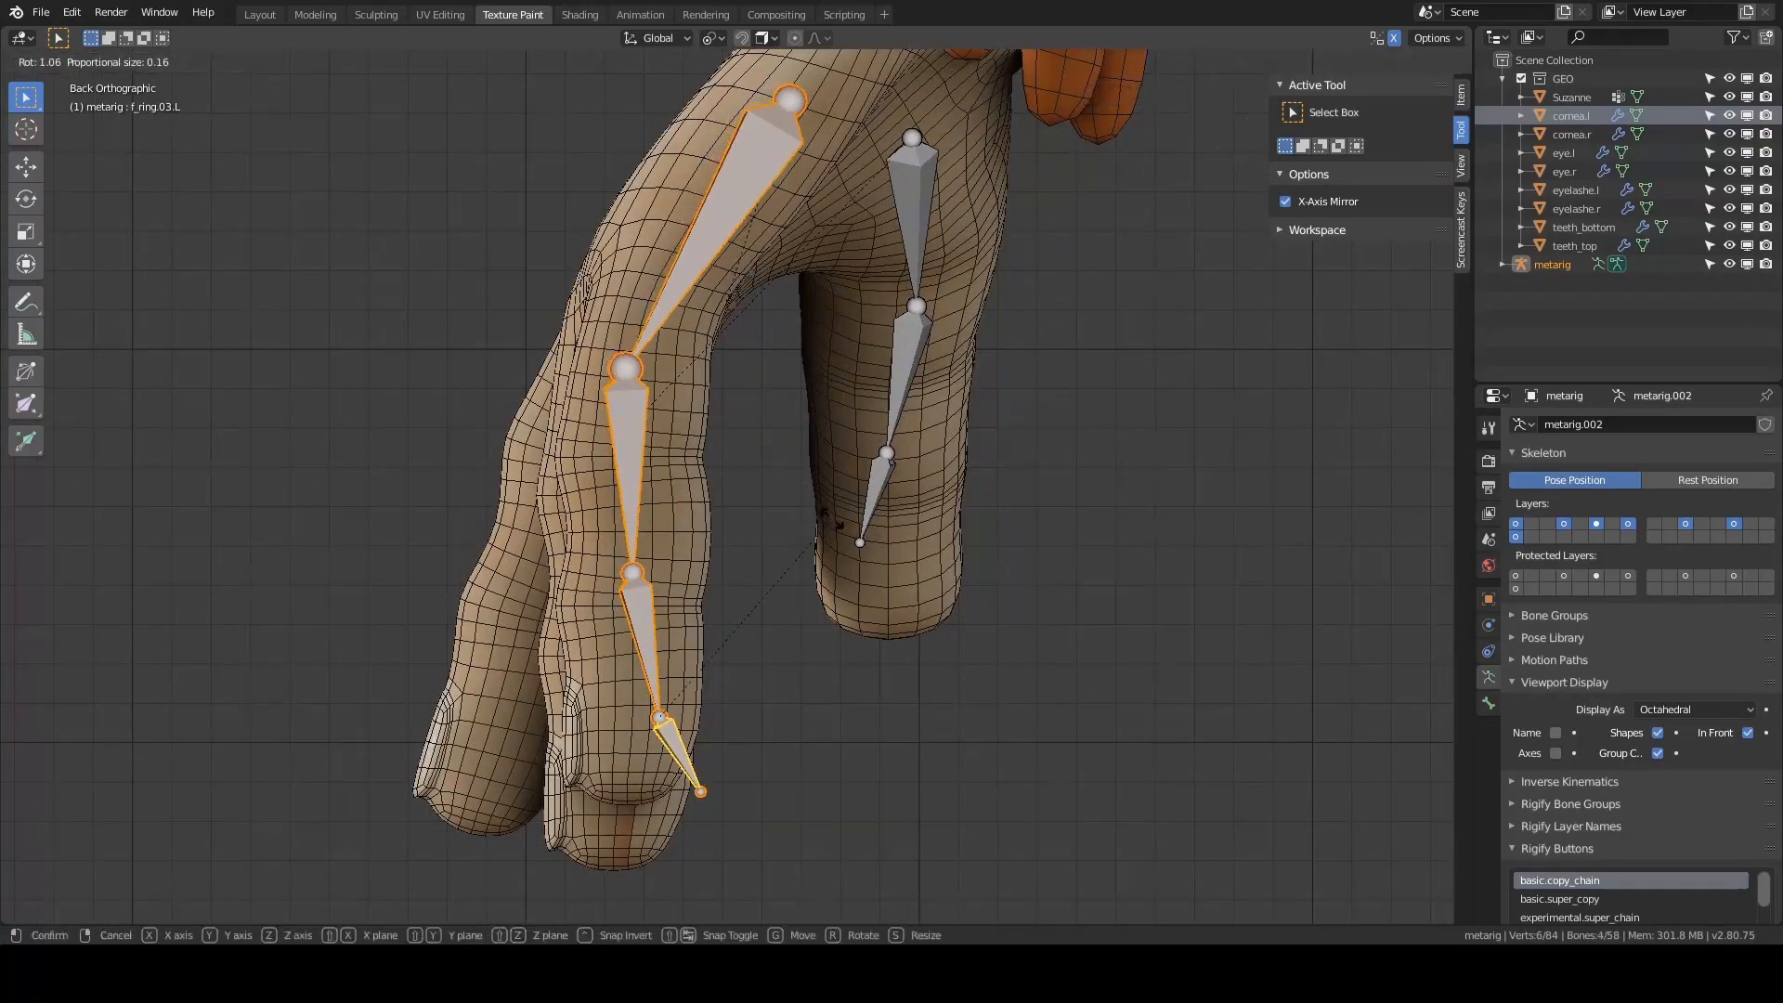
pyautogui.rightClick(793, 445)
pyautogui.keyDown('shift'); pyautogui.click(715, 204); pyautogui.keyUp('shift')
pyautogui.keyDown('shift'); pyautogui.click(715, 205); pyautogui.keyUp('shift')
pyautogui.press('r')
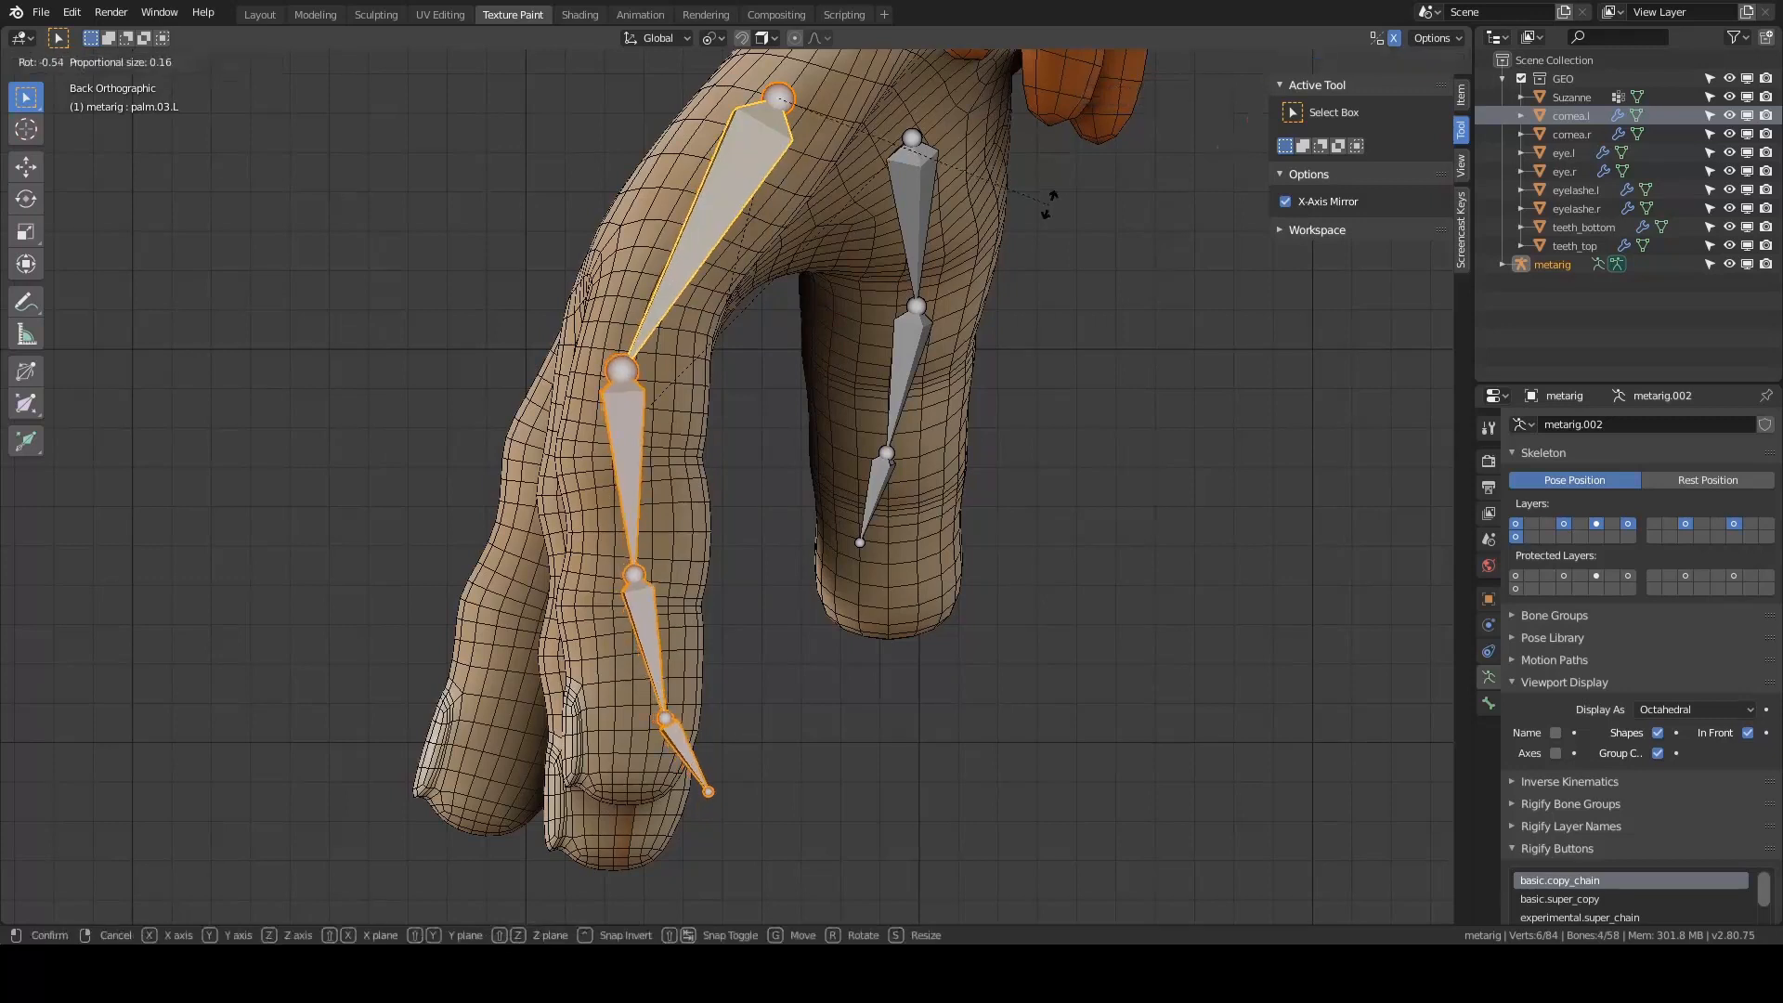
pyautogui.click(965, 167)
# - Rotate the three f_ring bones, without palm.03.L, about 8.2° around the base of f_ring.01.L
pyautogui.keyDown('shift'); pyautogui.click(706, 265); pyautogui.keyUp('shift')
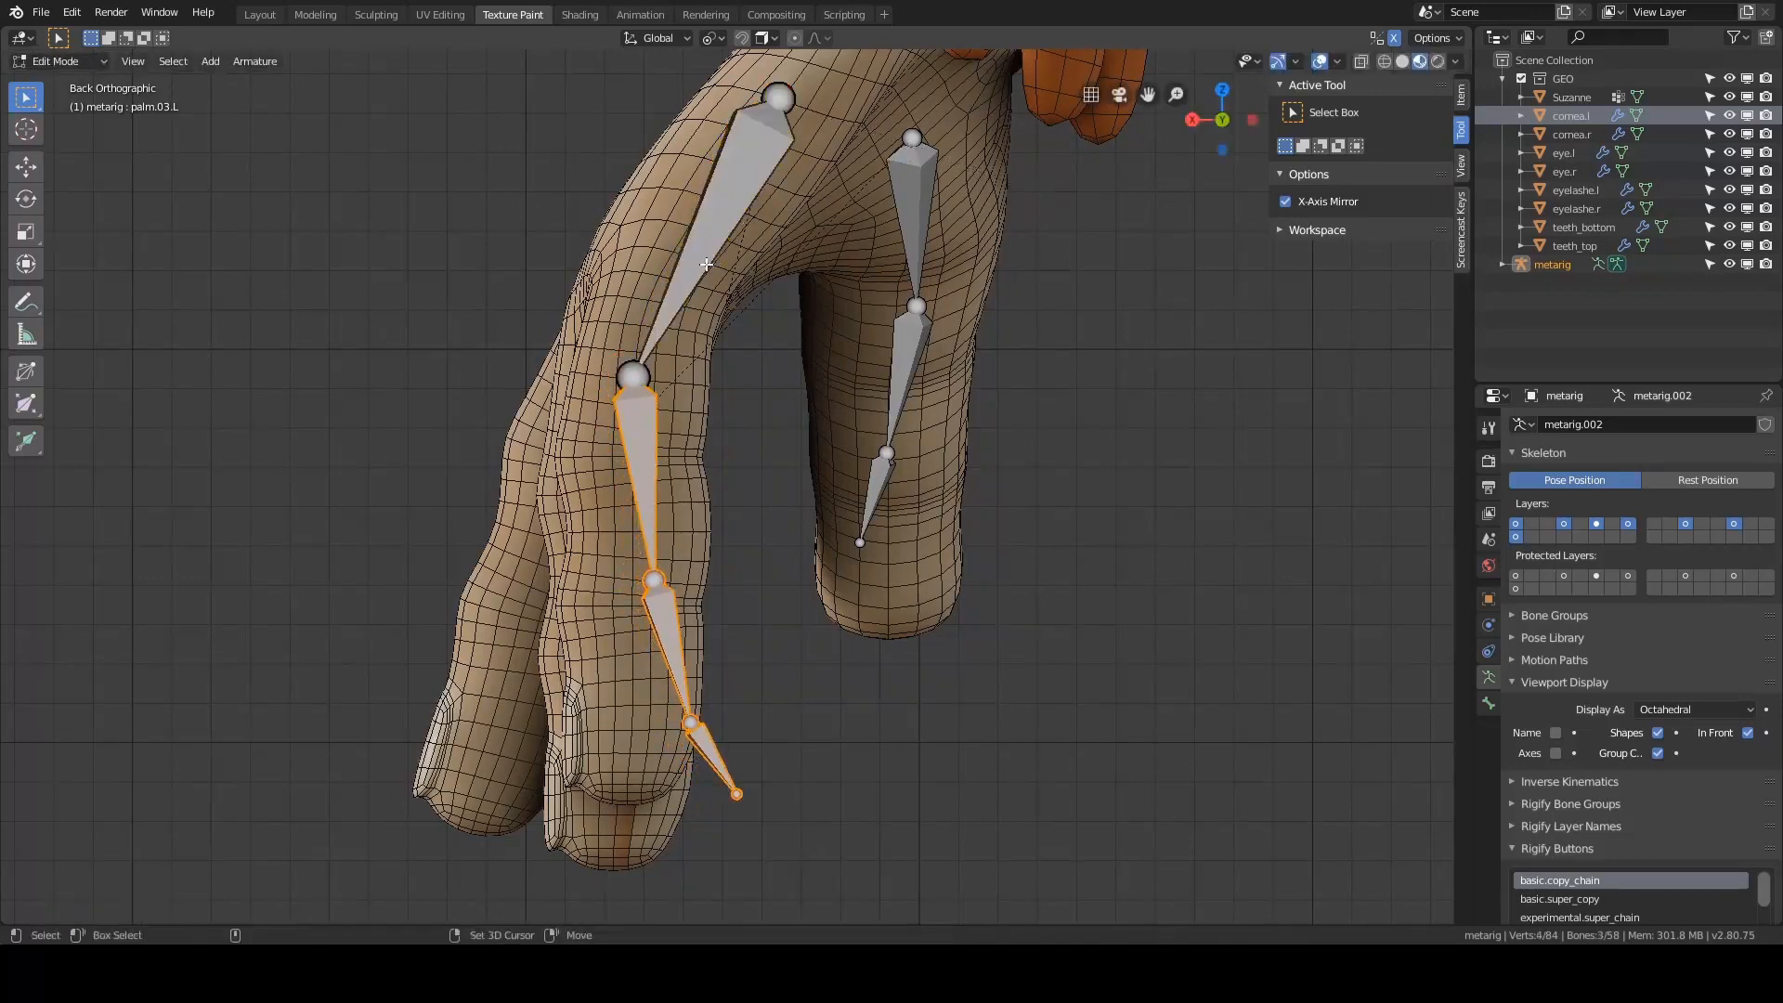
pyautogui.keyDown('shift'); pyautogui.click(647, 433); pyautogui.keyUp('shift')
pyautogui.press('r')
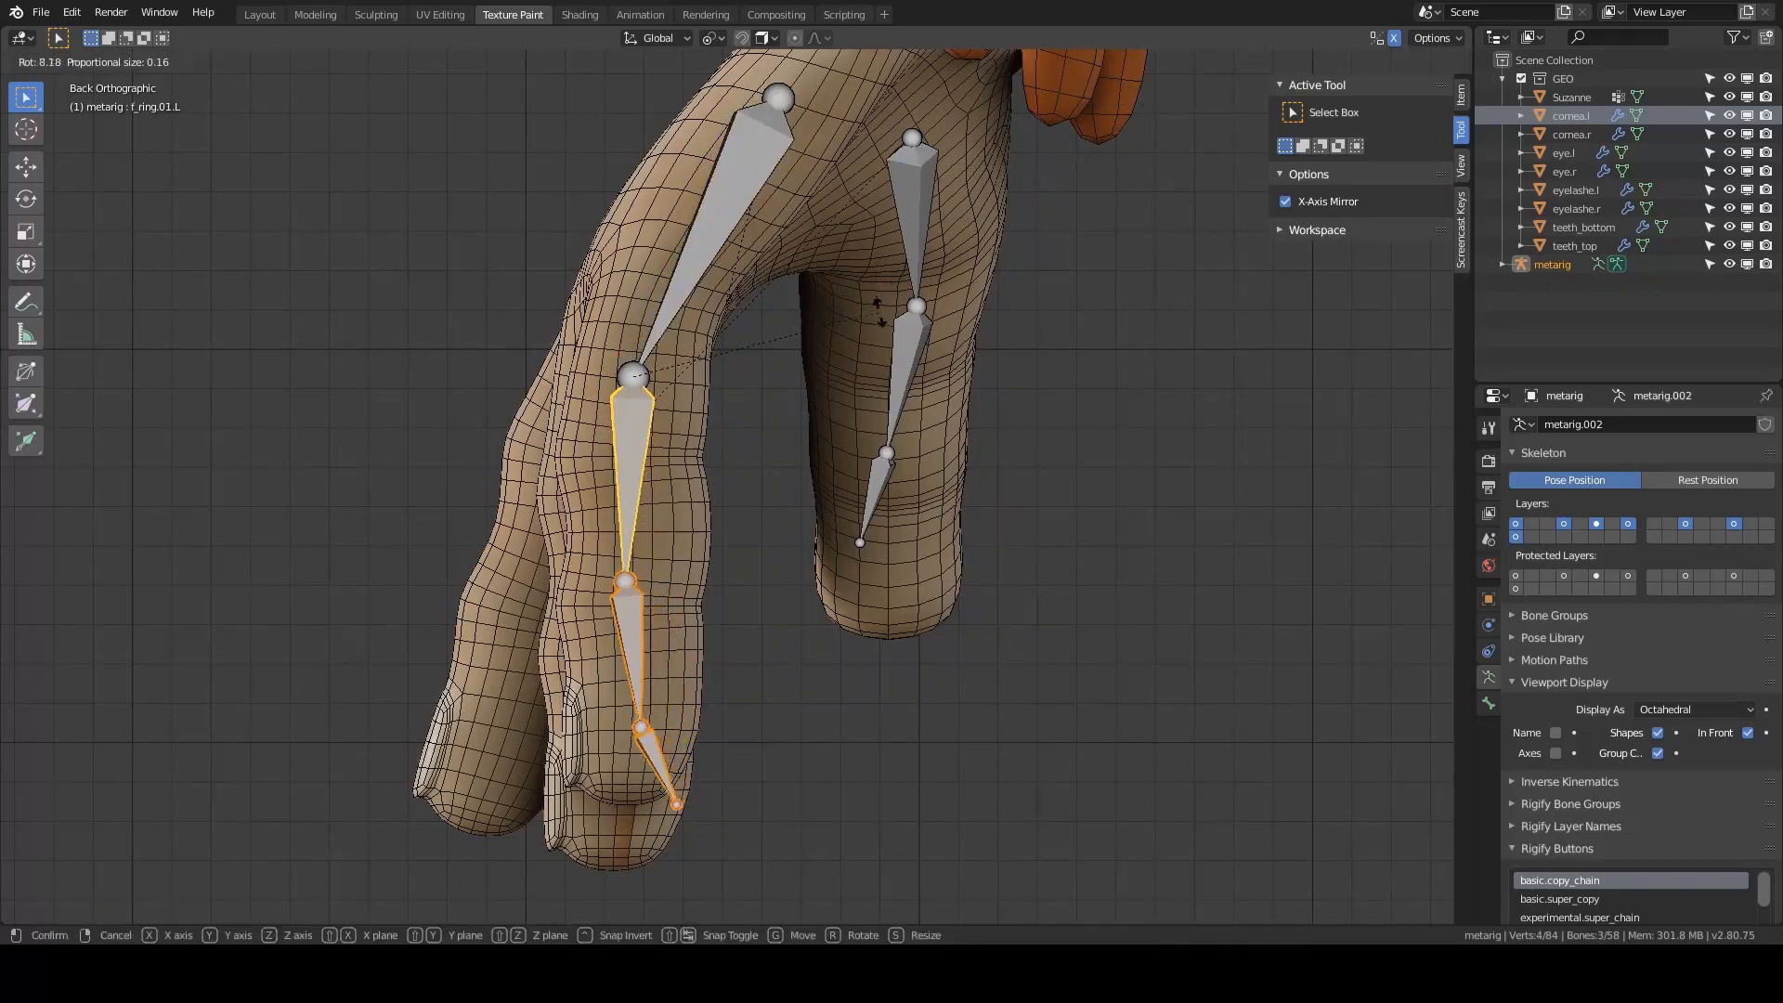
pyautogui.click(878, 312)
pyautogui.keyDown('shift'); pyautogui.moveTo(871, 374); pyautogui.dragTo(868, 356, button='middle'); pyautogui.keyUp('shift')
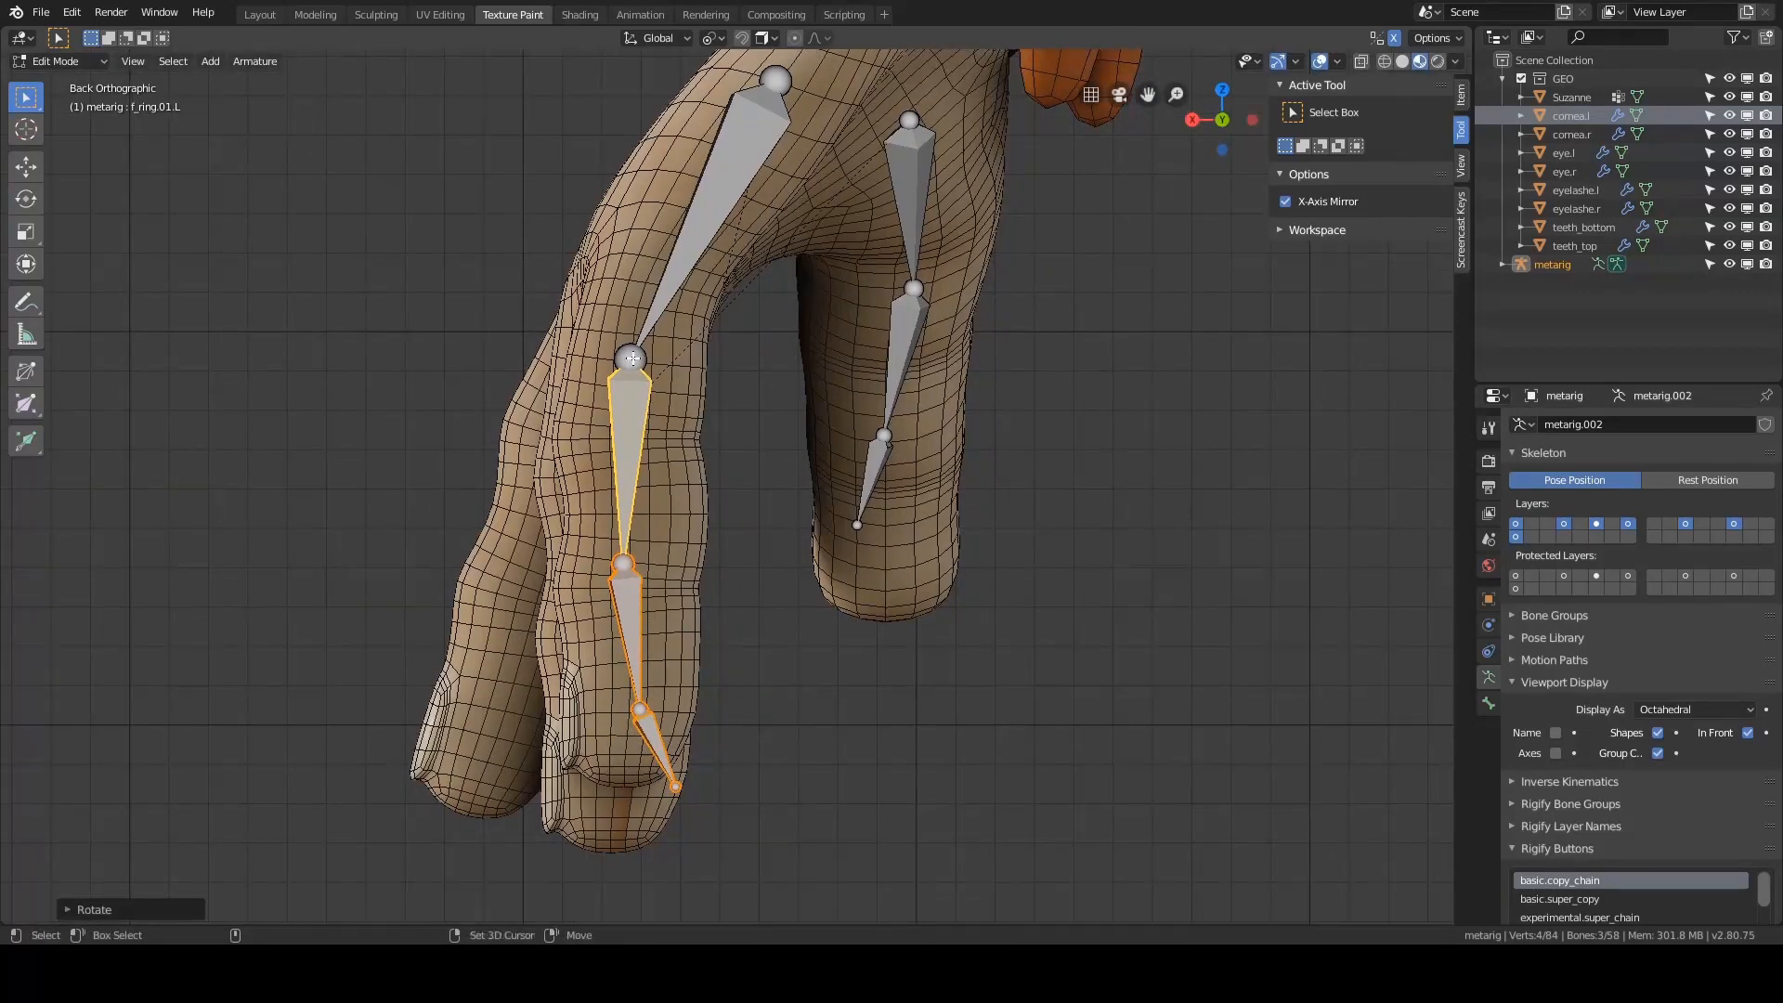
# - Move the f_ring bones together with the tip of palm.03.L up the hand, shortening the palm bone to the knuckle
pyautogui.keyDown('shift'); pyautogui.click(632, 358); pyautogui.keyUp('shift')
pyautogui.press('g')
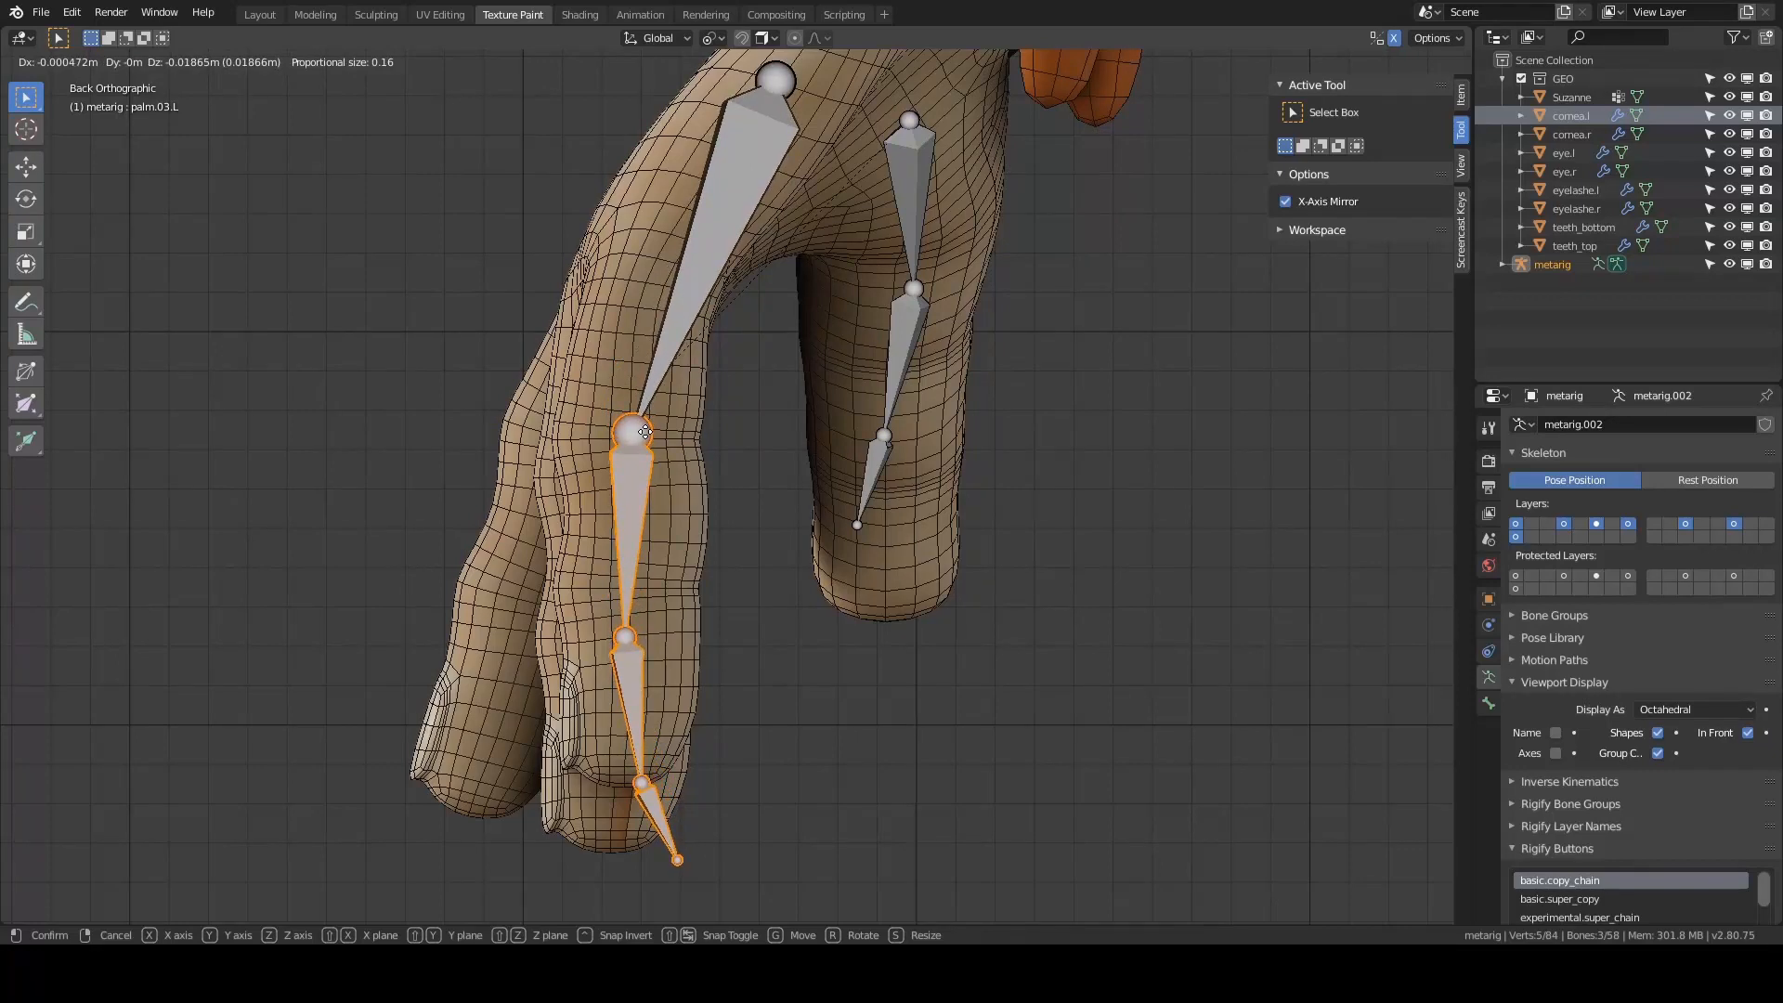
pyautogui.click(644, 431)
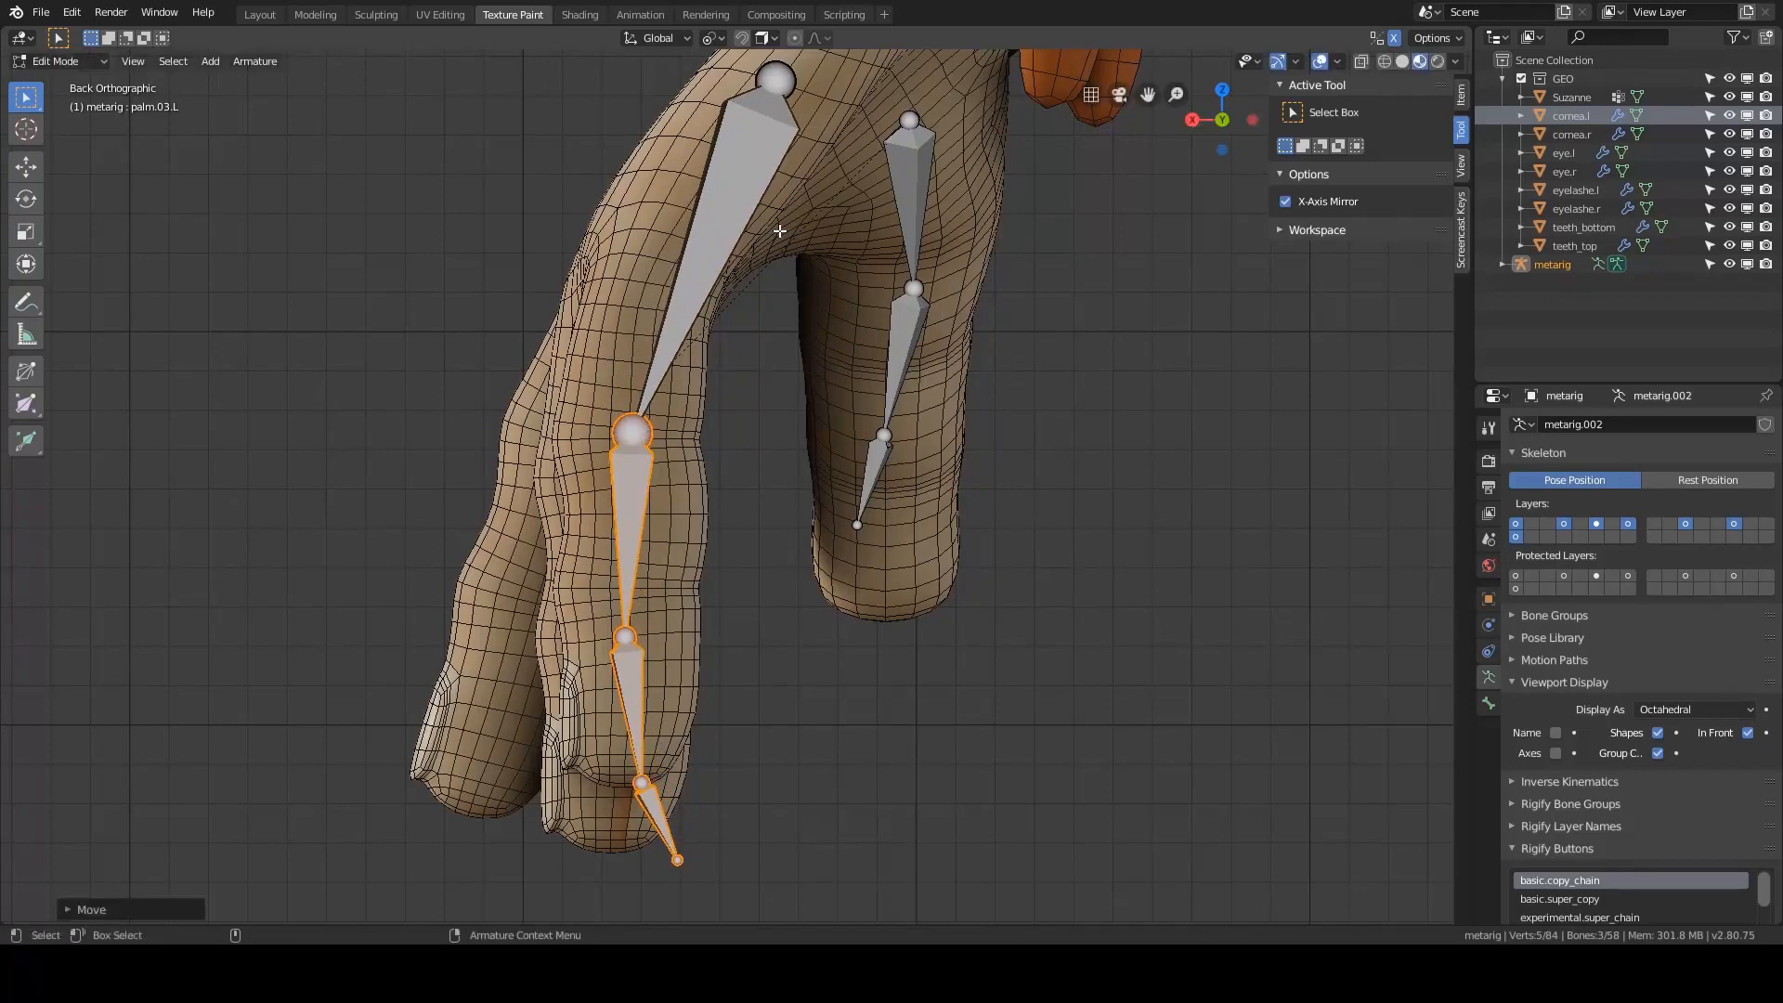
pyautogui.scroll(-1, 739, 401)
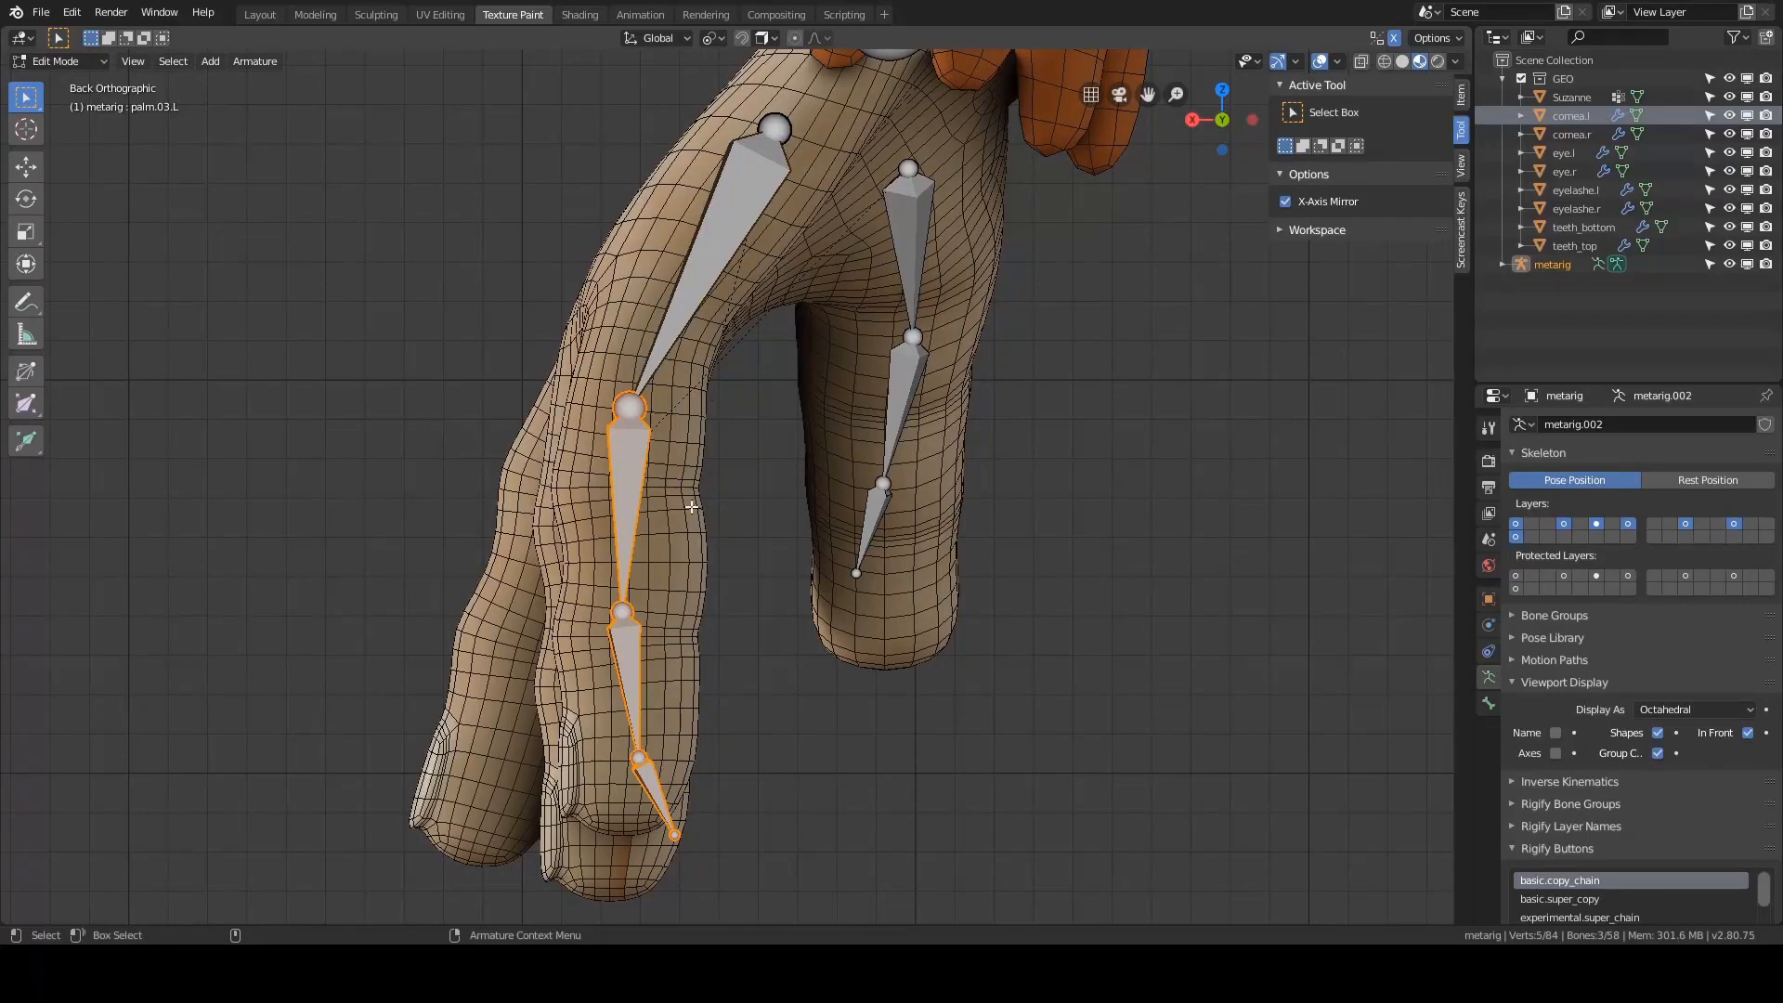
pyautogui.press('g')
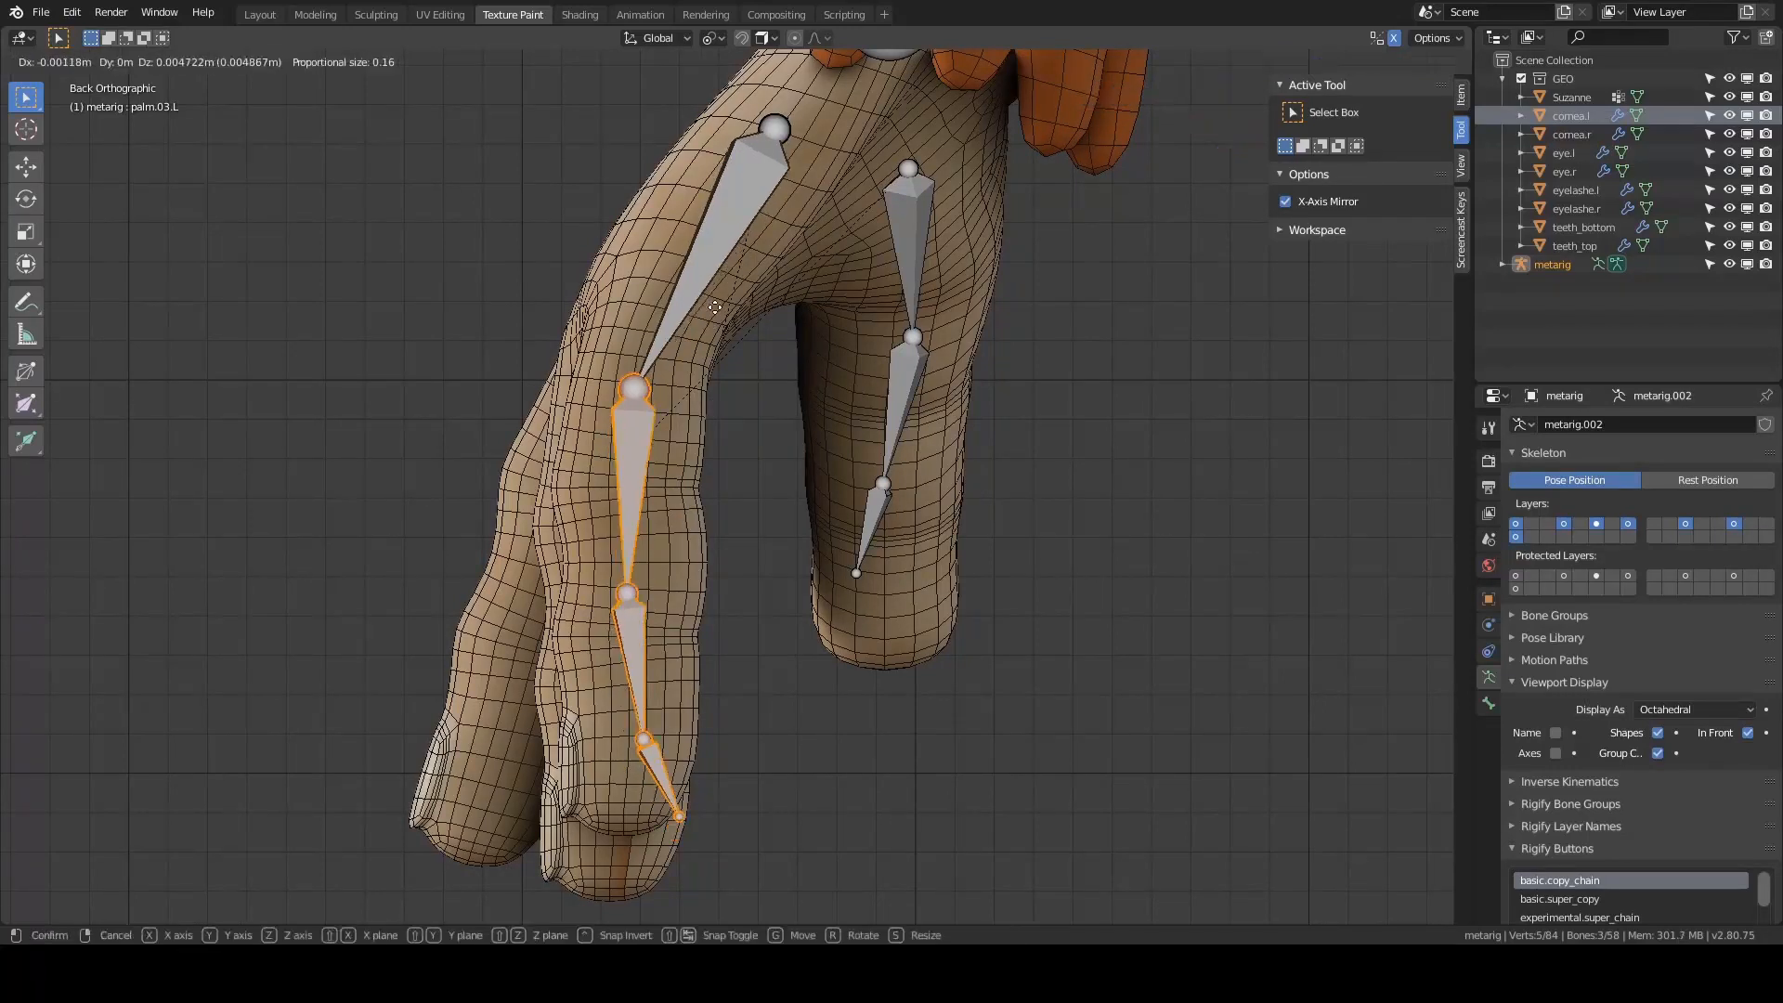
pyautogui.click(753, 210)
# - Make f_ring.01.L active and rotate the three f_ring bones around its base to follow the finger
pyautogui.keyDown('shift'); pyautogui.click(701, 319); pyautogui.keyUp('shift')
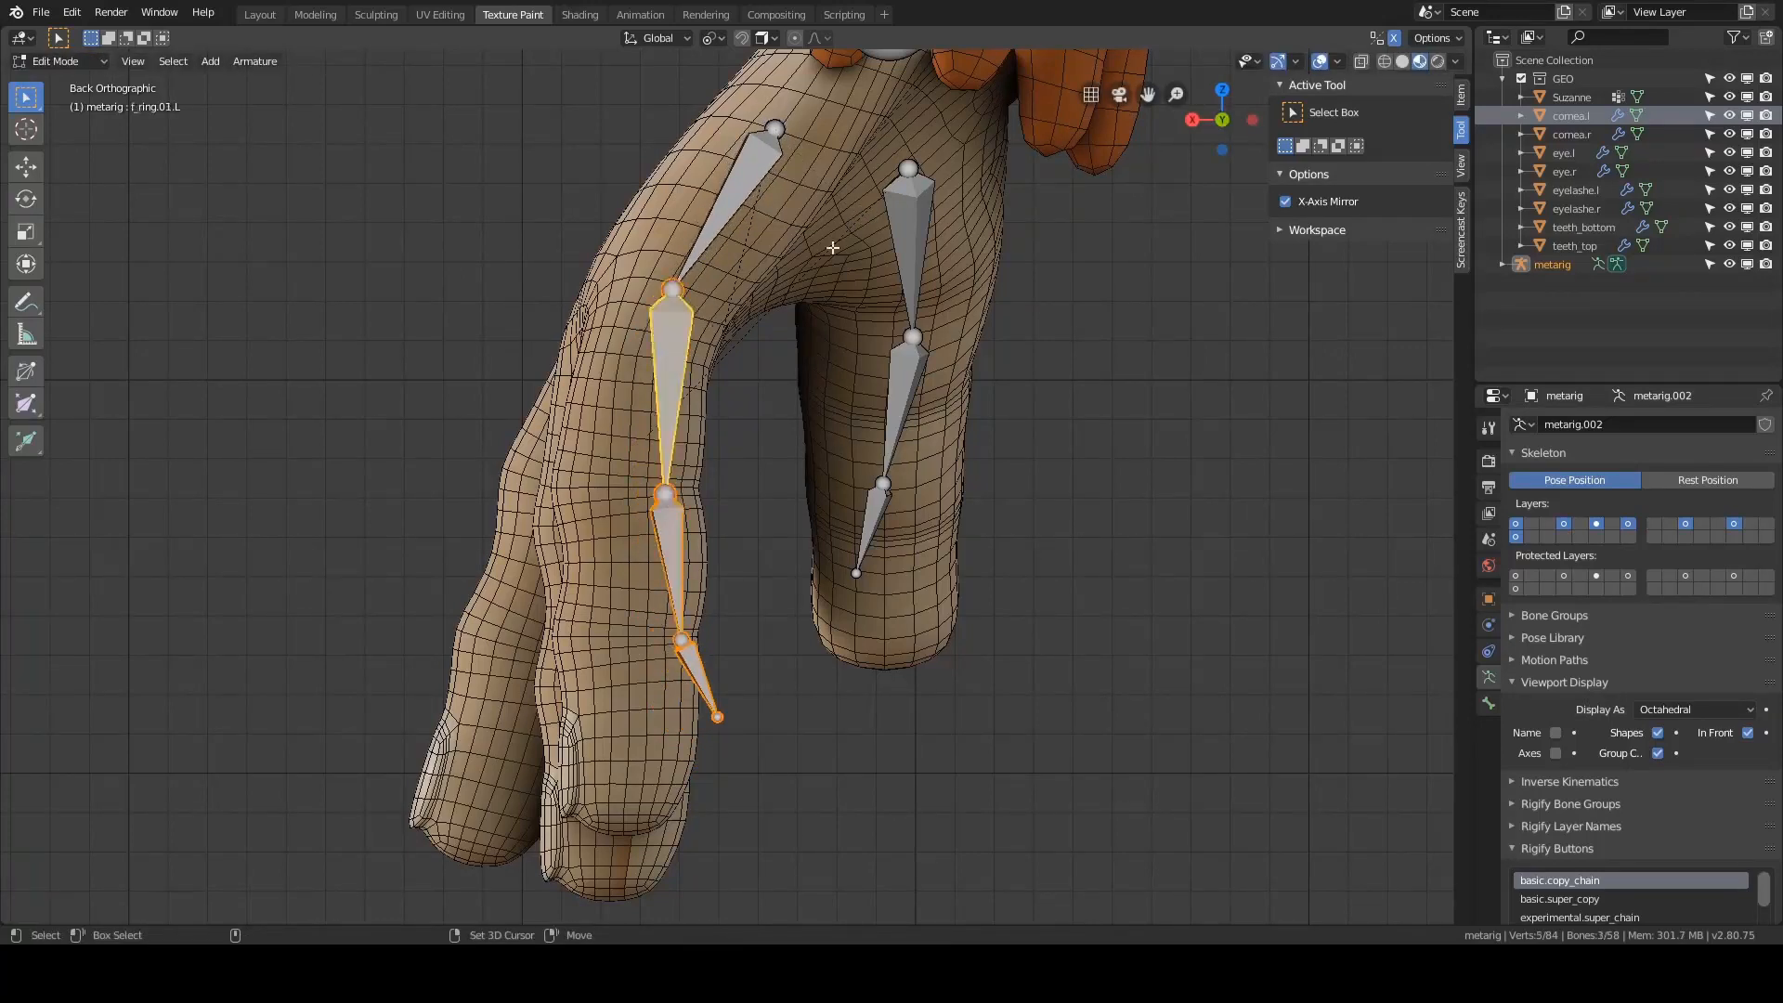
pyautogui.press('r')
pyautogui.click(854, 262)
# - Rotate f_ring.03.L on its own so it points straight down the finger
pyautogui.keyDown('shift'); pyautogui.moveTo(768, 354); pyautogui.dragTo(780, 248, button='middle'); pyautogui.keyUp('shift')
pyautogui.keyDown('shift'); pyautogui.moveTo(643, 384); pyautogui.dragTo(642, 328, button='middle'); pyautogui.keyUp('shift')
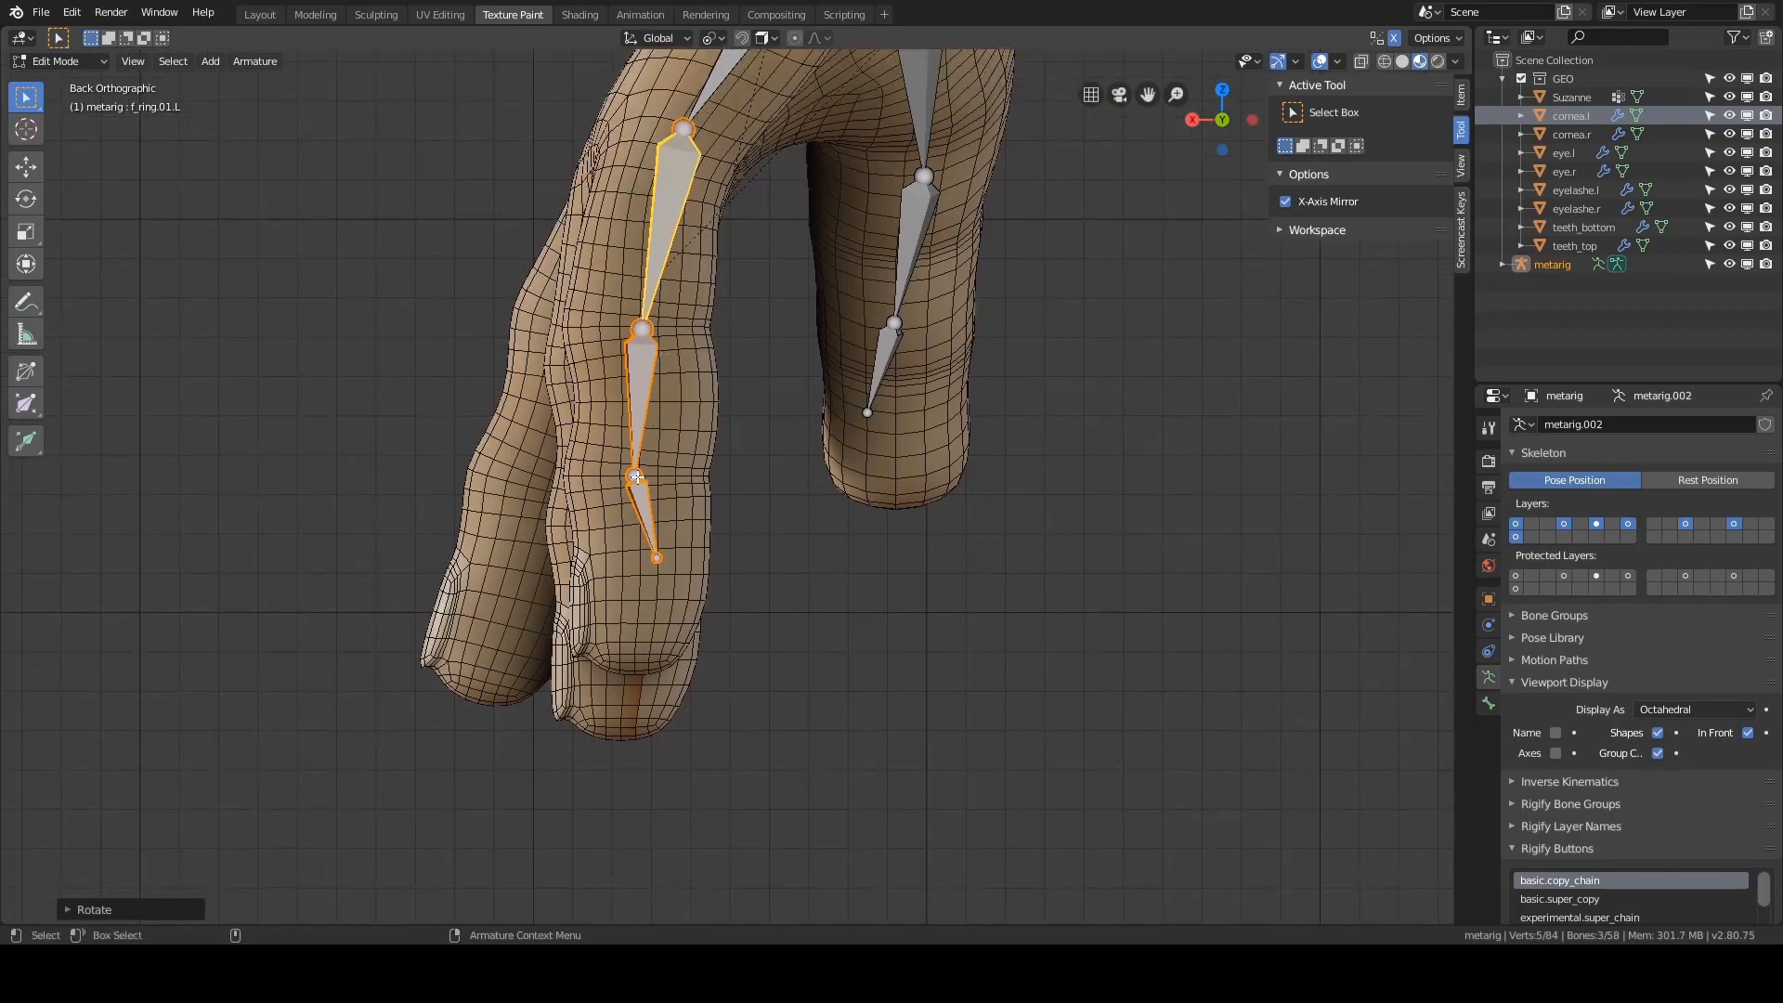
pyautogui.click(658, 558)
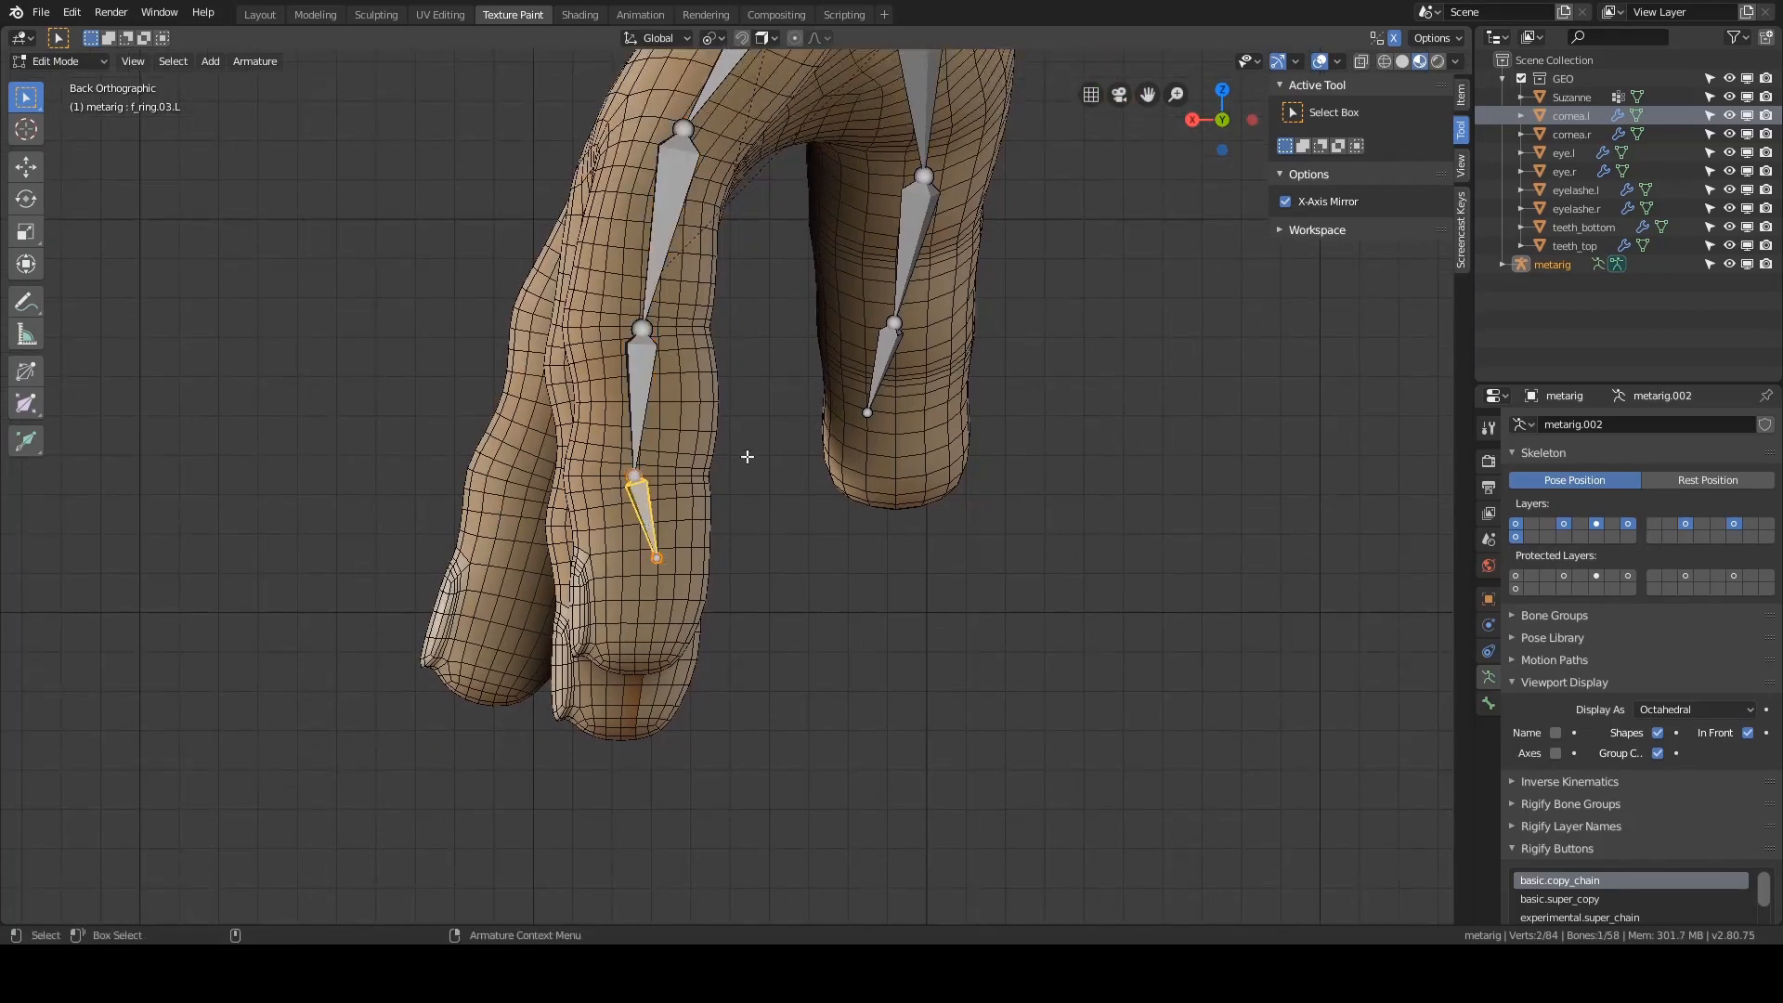
pyautogui.press('r')
pyautogui.click(737, 498)
# - Move the tip of f_ring.03.L down to the end of the fingertip
pyautogui.click(637, 560)
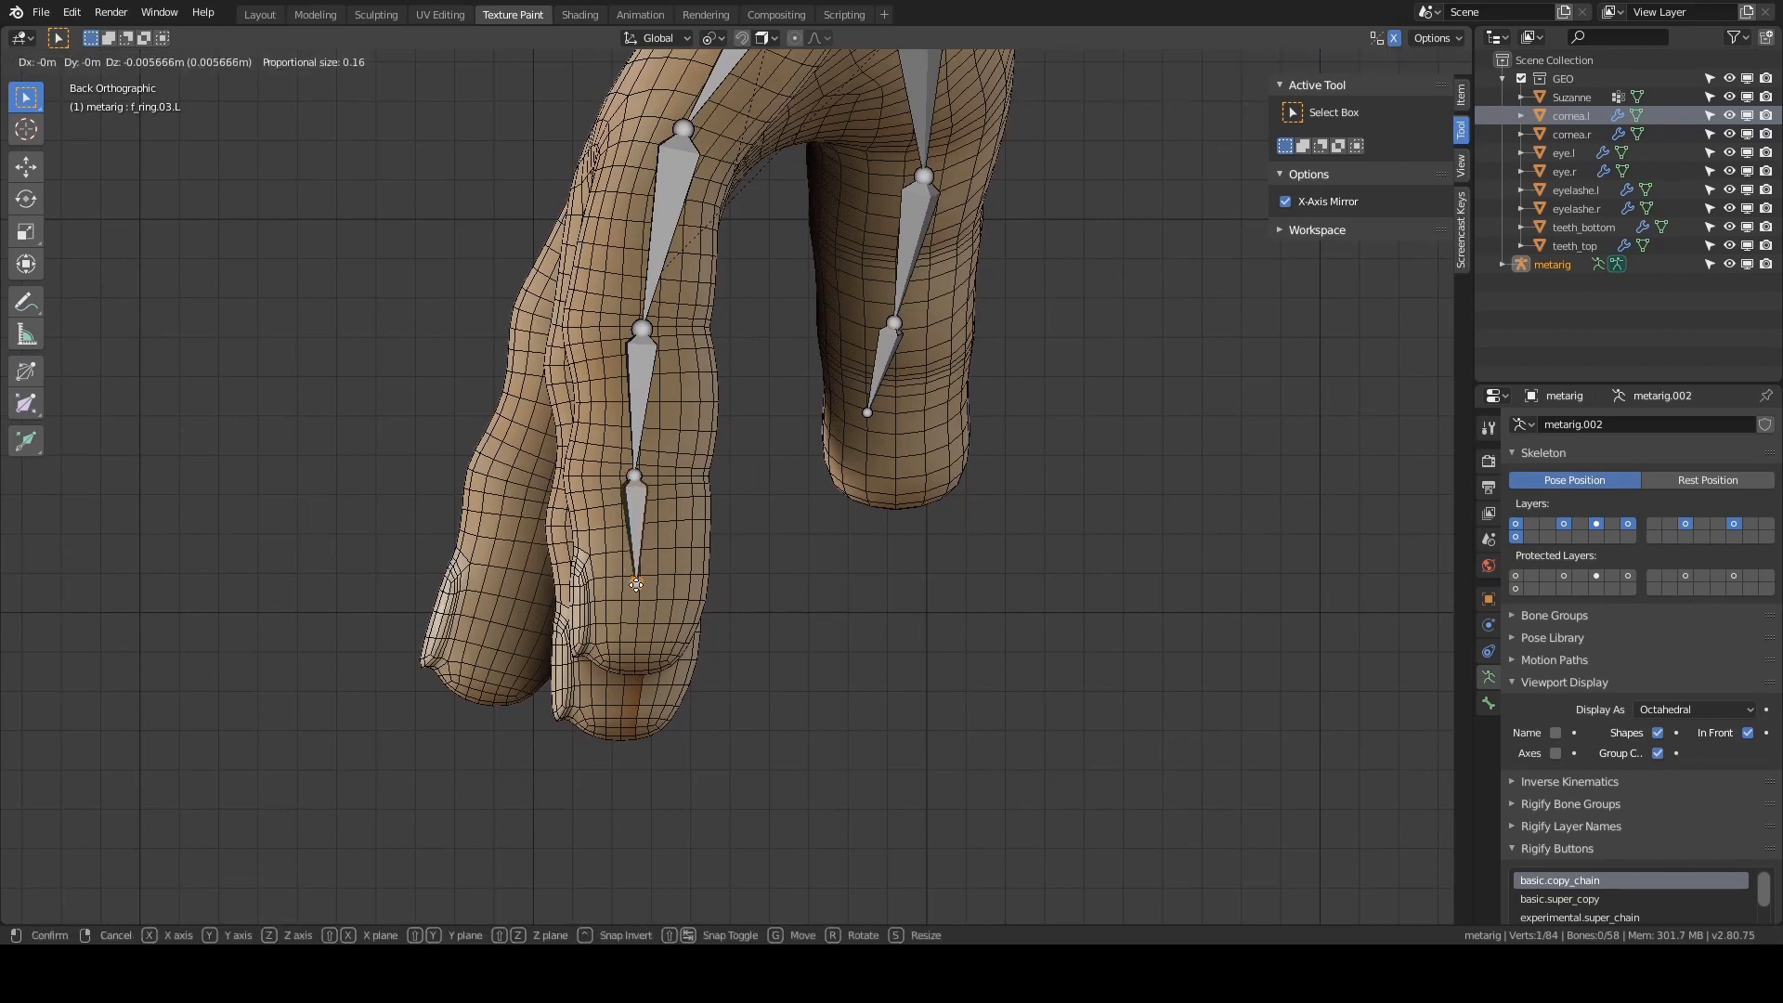
pyautogui.press('g')
pyautogui.click(635, 656)
pyautogui.keyDown('shift'); pyautogui.moveTo(635, 656); pyautogui.dragTo(611, 854, button='middle'); pyautogui.keyUp('shift')
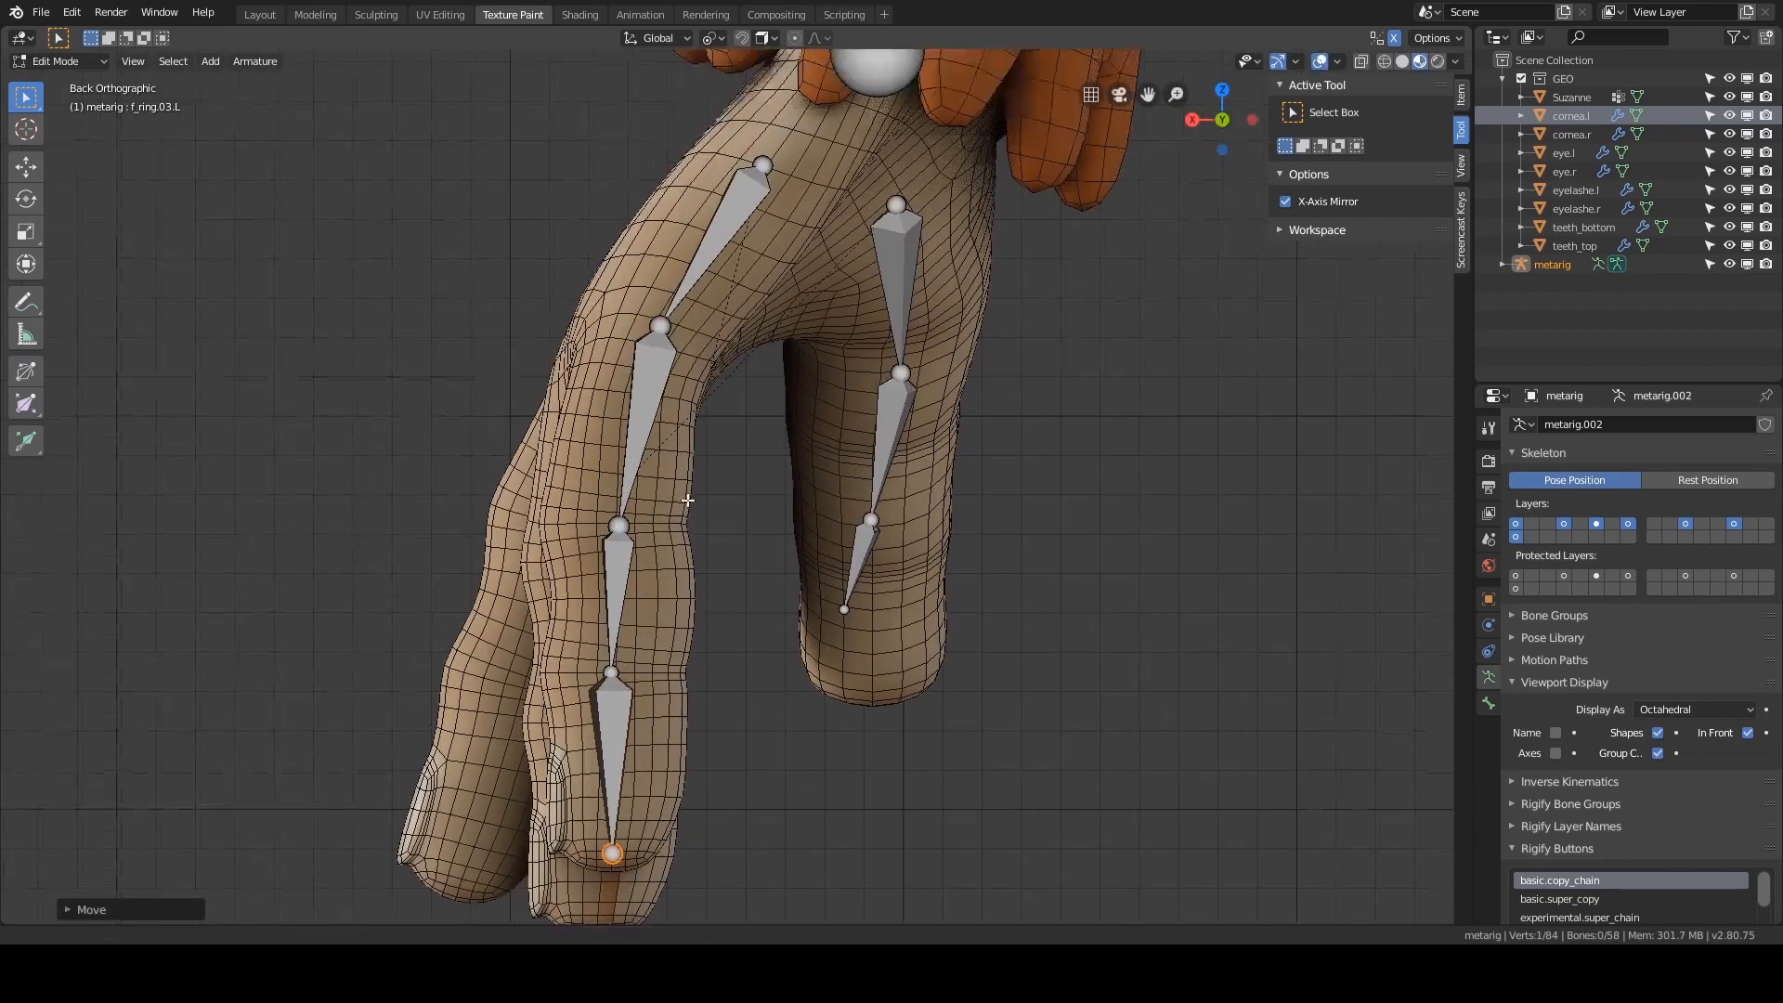
# - Reveal the hidden hand bones and remove the middle finger chain from the selection
pyautogui.keyDown('shift'); pyautogui.moveTo(682, 473); pyautogui.dragTo(689, 440, button='middle'); pyautogui.keyUp('shift')
pyautogui.hotkey('alt', 'h')
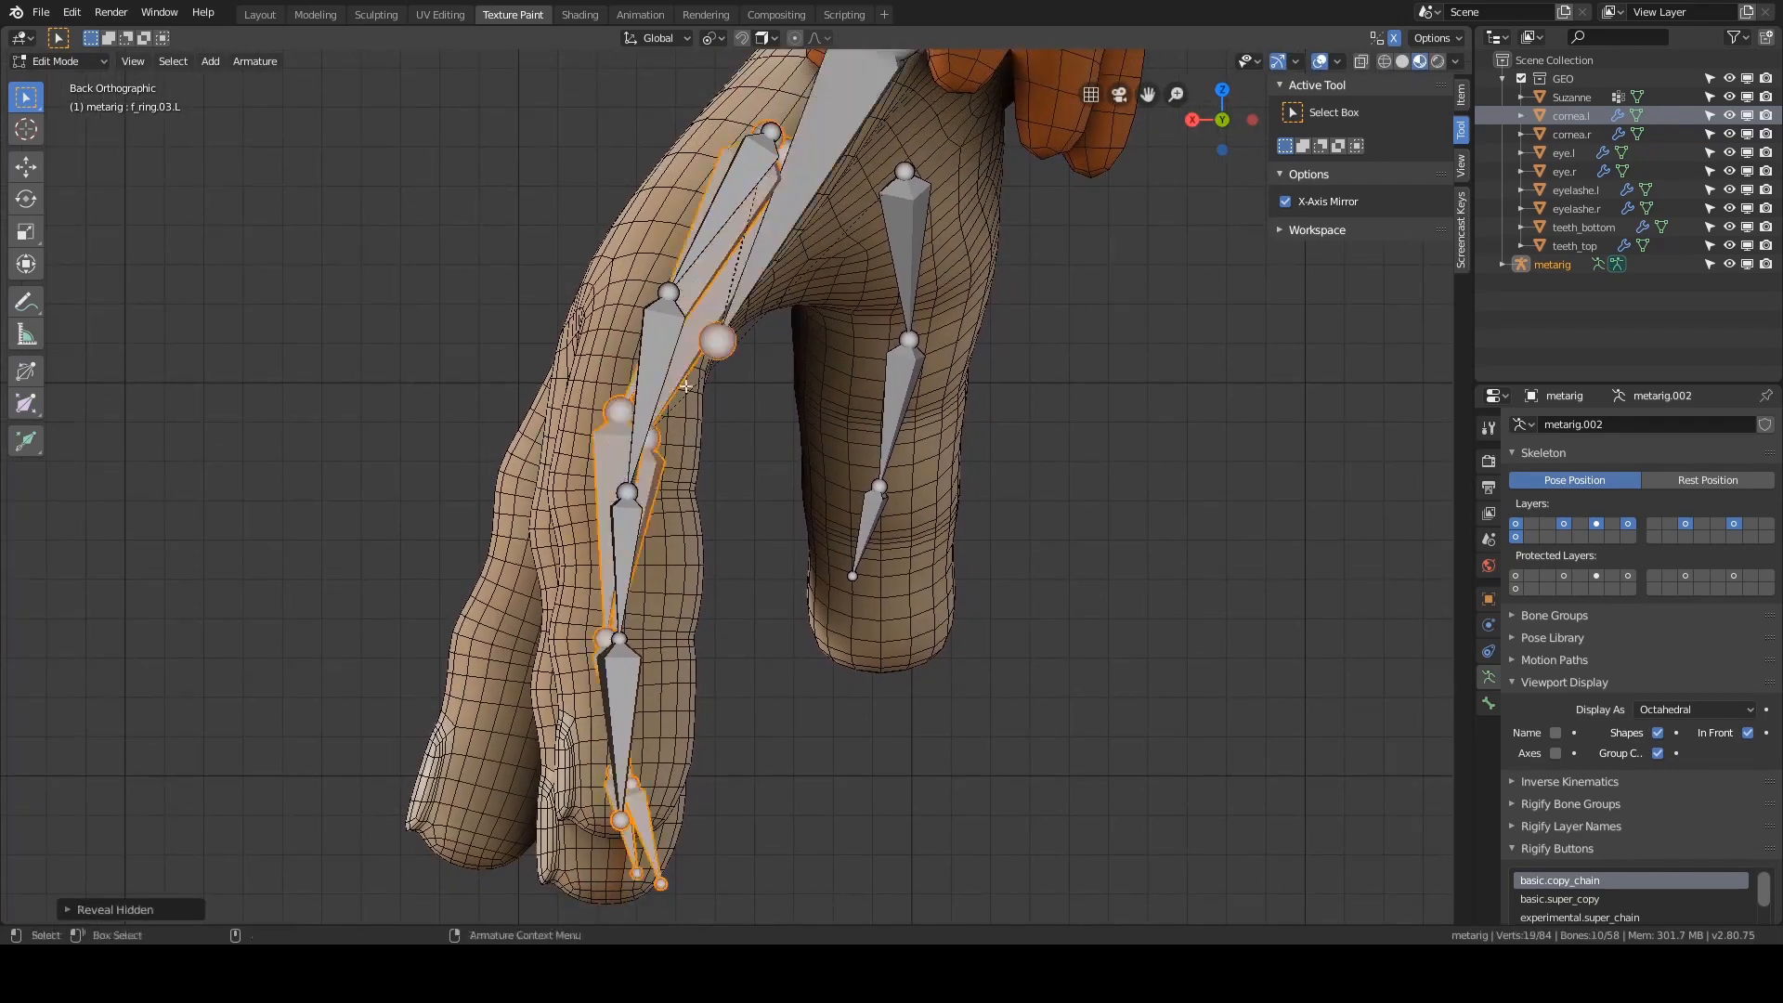
pyautogui.scroll(-1, 784, 517)
pyautogui.moveTo(783, 517); pyautogui.dragTo(867, 467, button='middle')
pyautogui.keyDown('ctrl'); pyautogui.moveTo(776, 364); pyautogui.dragTo(871, 733); pyautogui.keyUp('ctrl')
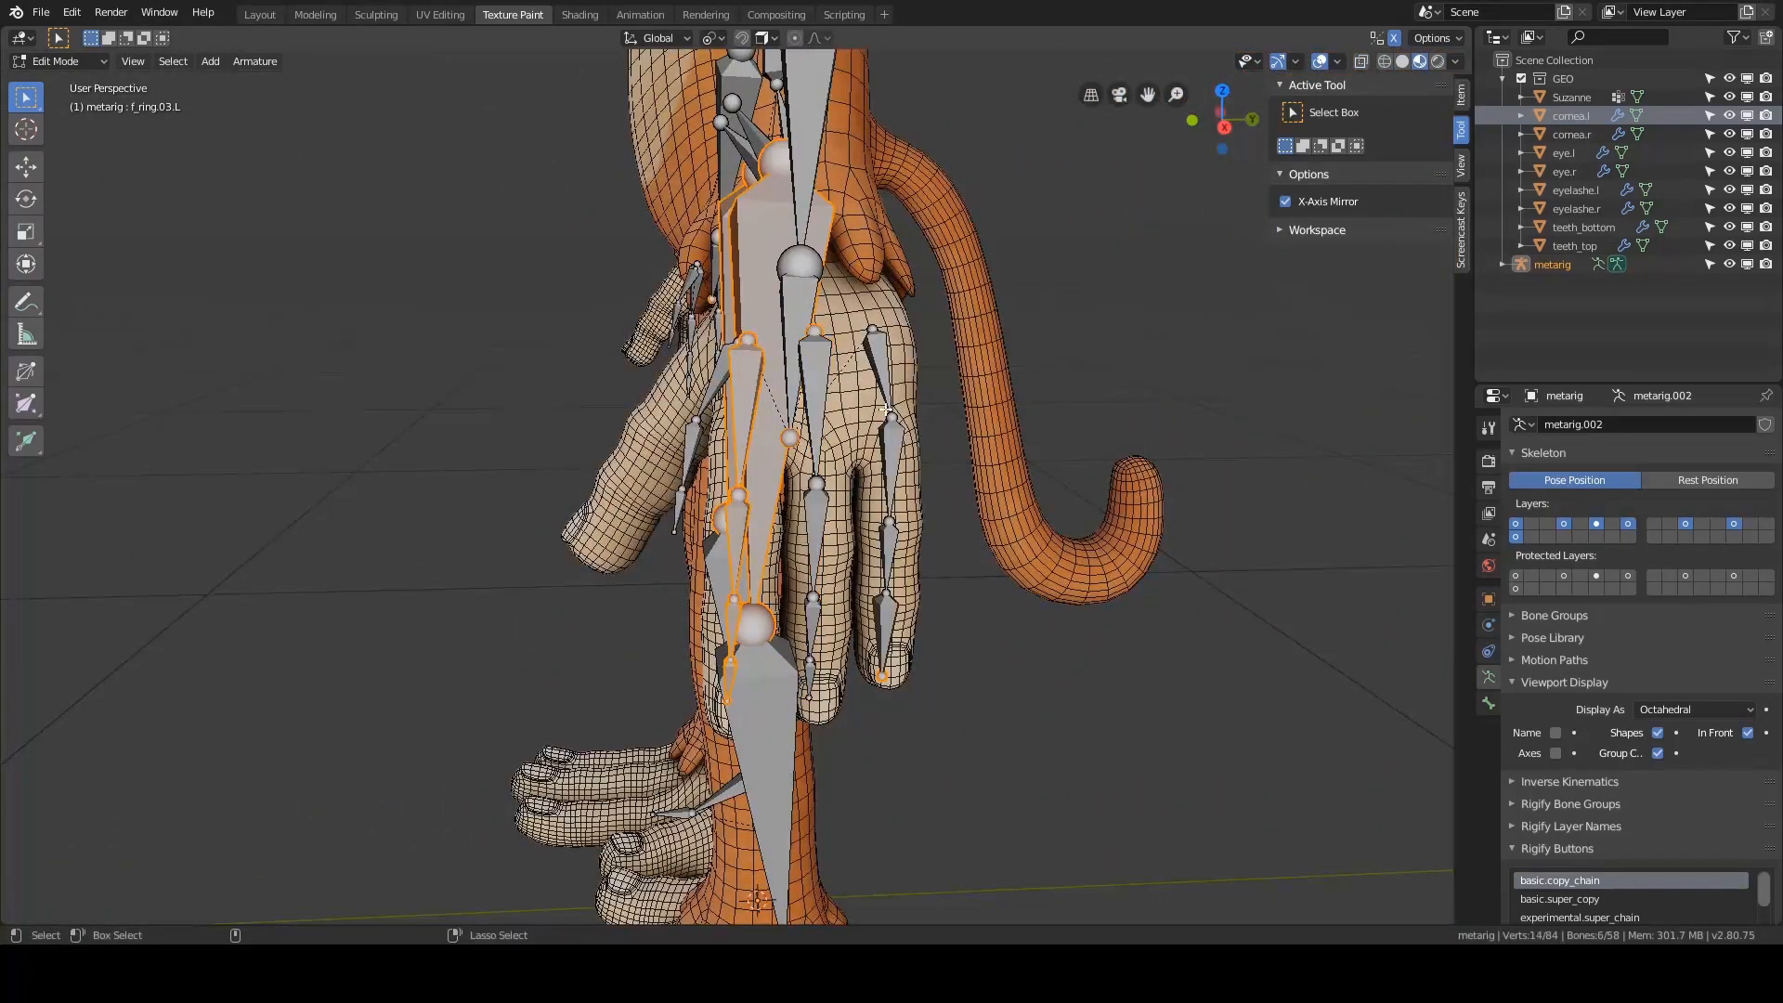
# - Add the left ring finger's bones to the selected index finger and thigh bones, and hide them all
pyautogui.moveTo(865, 403); pyautogui.dragTo(873, 397, button='middle')
pyautogui.keyDown('shift'); pyautogui.click(880, 394); pyautogui.keyUp('shift')
pyautogui.keyDown('shift'); pyautogui.click(888, 453); pyautogui.keyUp('shift')
pyautogui.keyDown('shift'); pyautogui.click(889, 557); pyautogui.keyUp('shift')
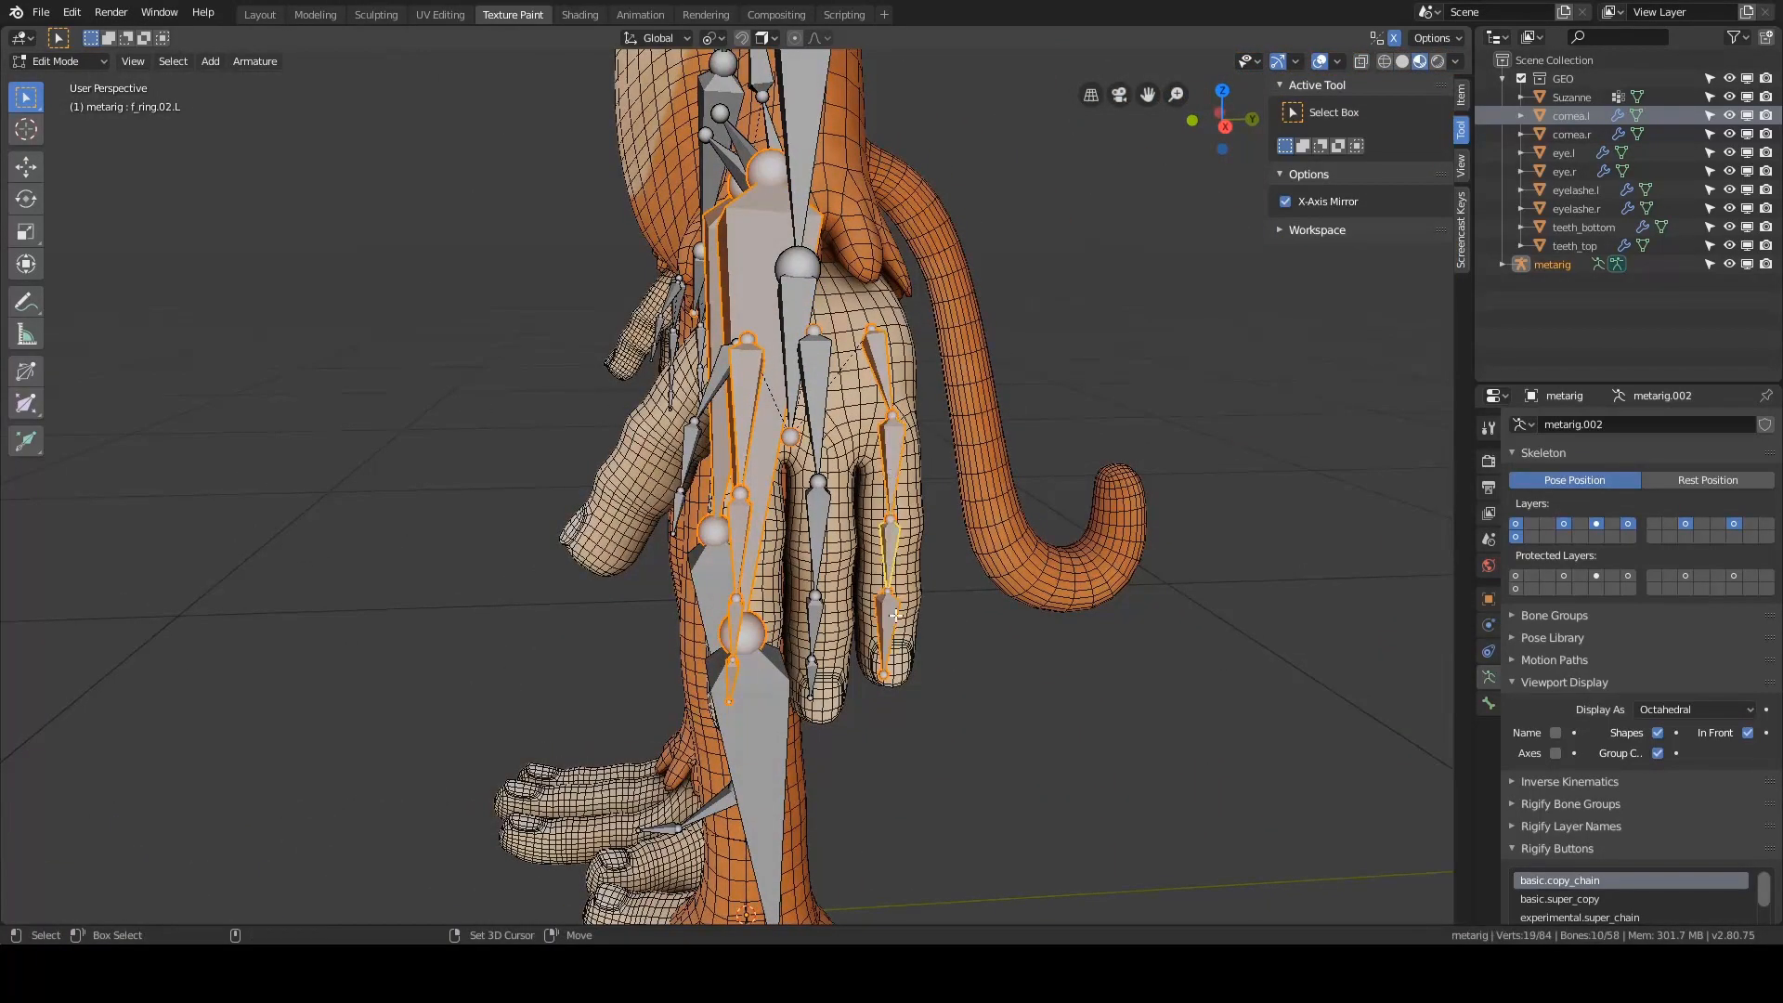
pyautogui.keyDown('shift'); pyautogui.click(897, 616); pyautogui.keyUp('shift')
pyautogui.keyDown('shift'); pyautogui.click(892, 614); pyautogui.keyUp('shift')
pyautogui.press('h')
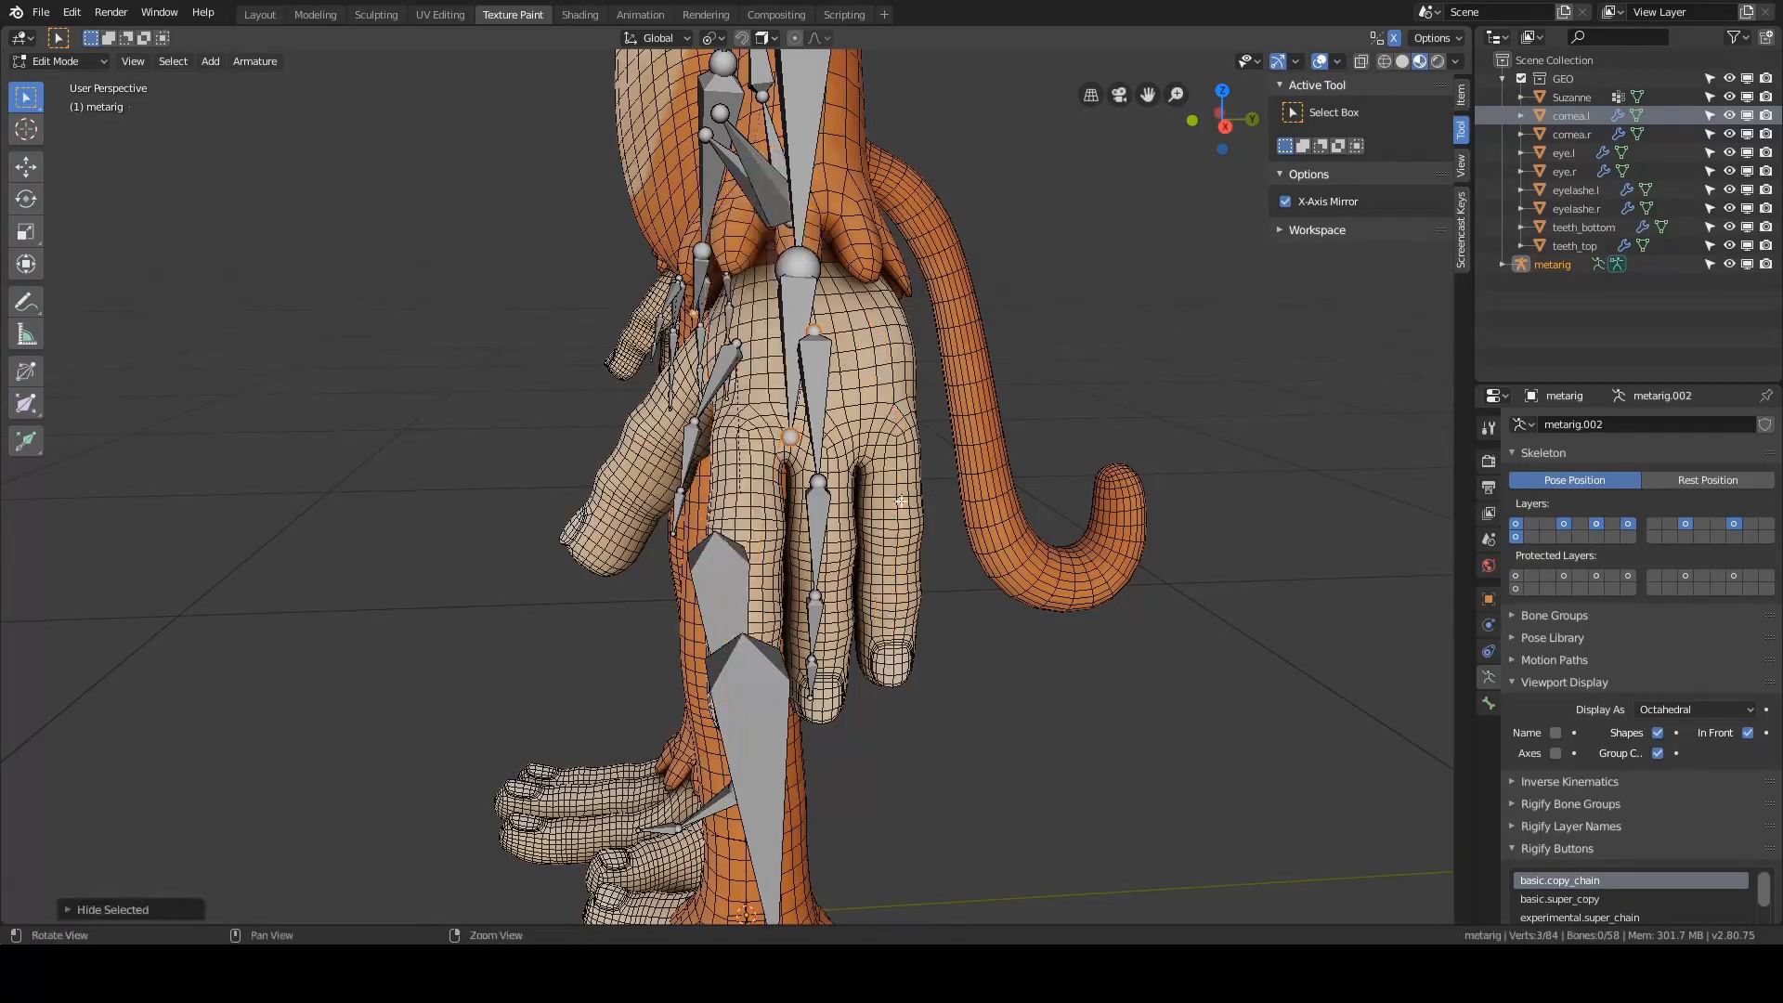
# - In back orthographic view, move the left middle finger's bone chain, including its knuckle joint, up about 0.03 m along the hand
pyautogui.press('`')
pyautogui.moveTo(892, 615); pyautogui.dragTo(748, 417, button='middle')
pyautogui.click(822, 429)
pyautogui.scroll(1, 779, 434)
pyautogui.scroll(4, 750, 418)
pyautogui.click(613, 480)
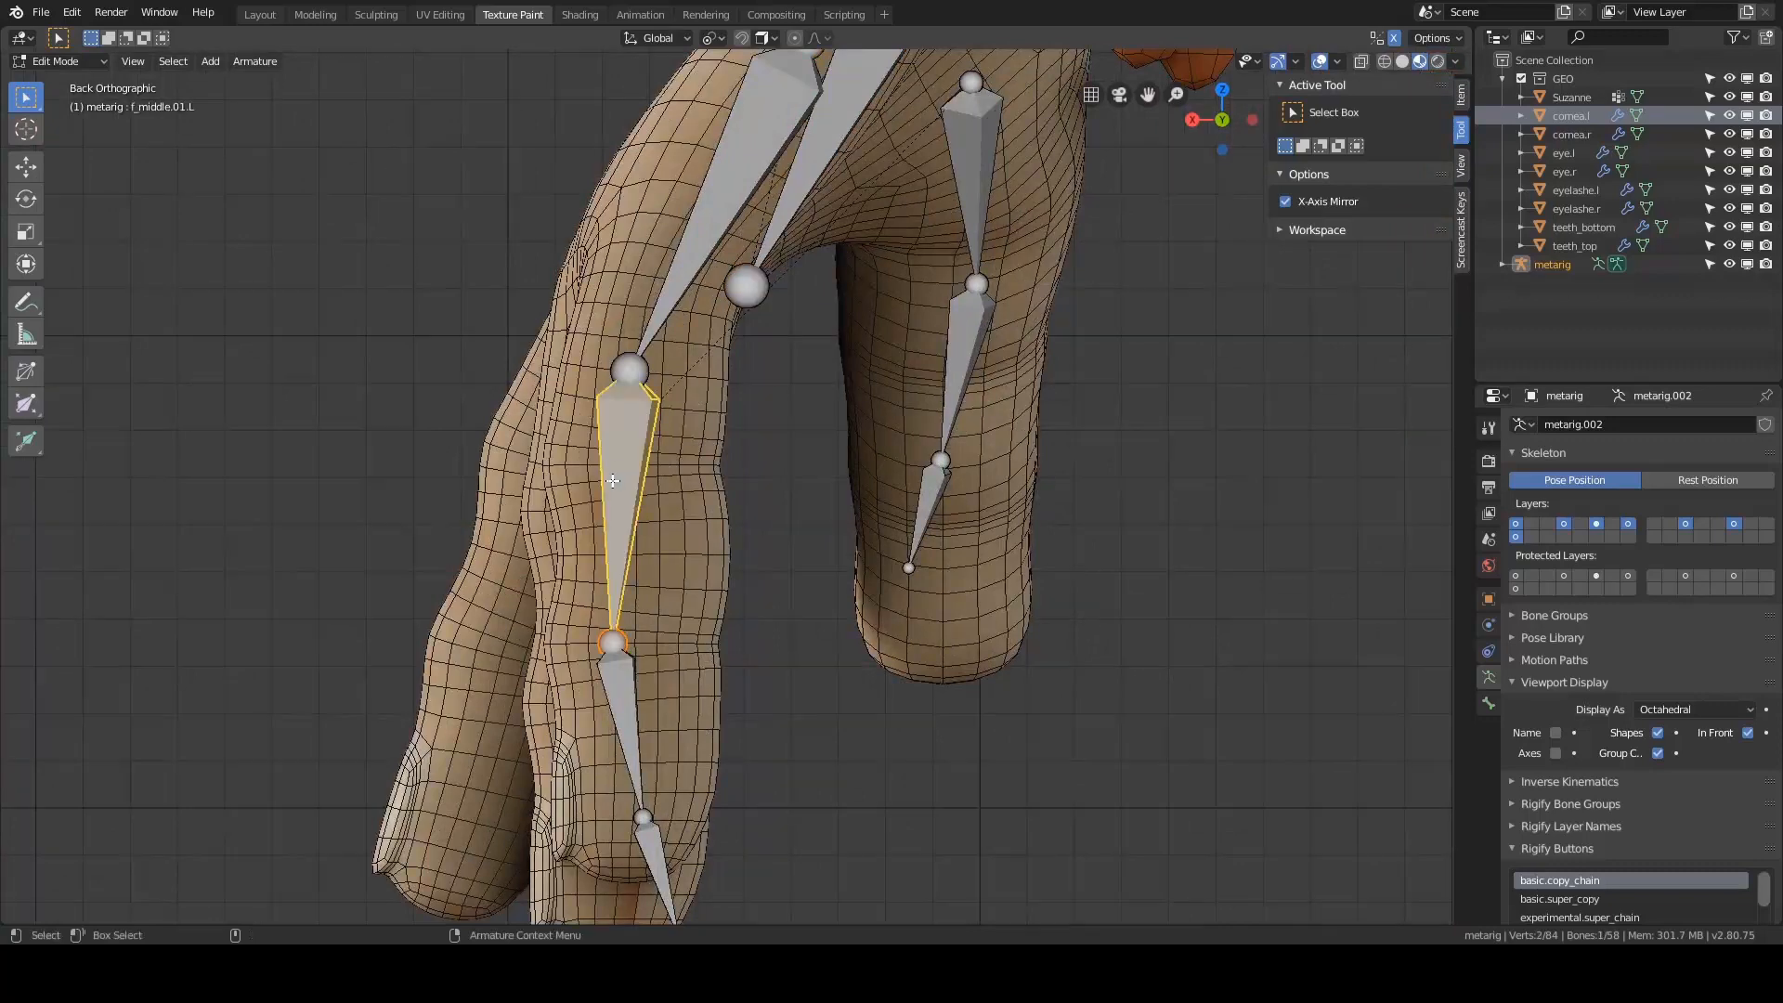
pyautogui.keyDown('ctrl'); pyautogui.click(658, 869); pyautogui.keyUp('ctrl')
pyautogui.scroll(-2, 728, 547)
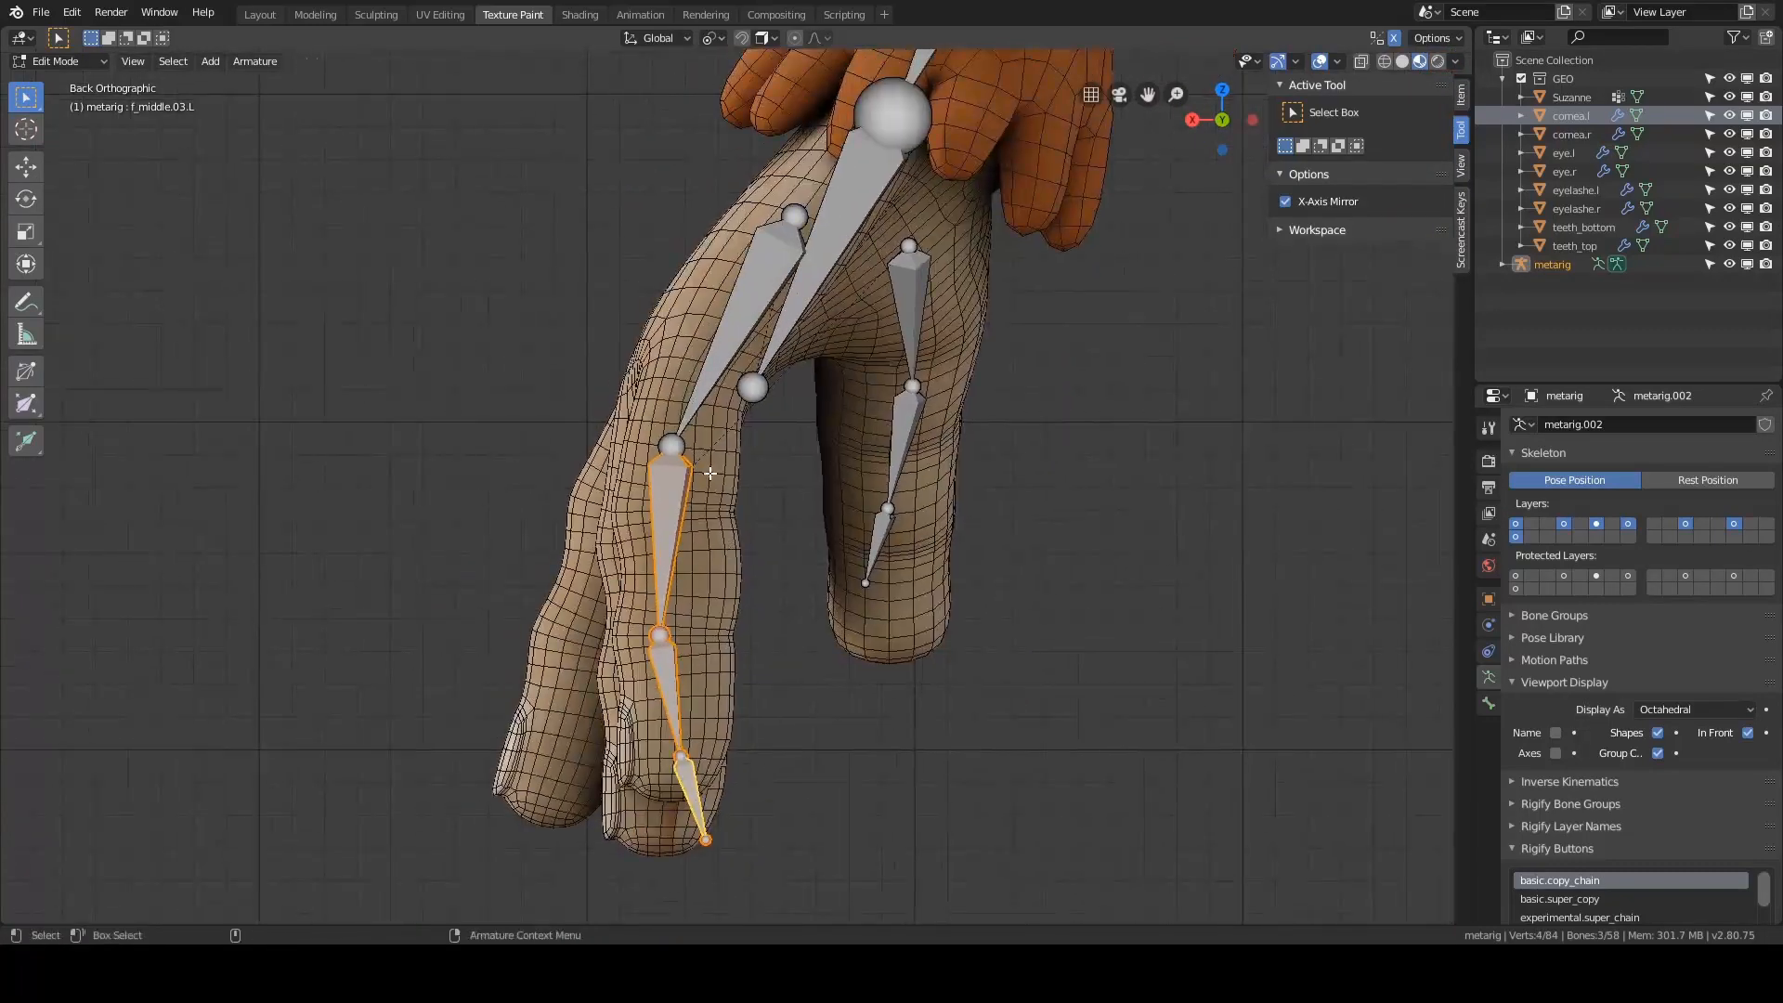
pyautogui.press('g')
pyautogui.rightClick(724, 414)
pyautogui.press('g')
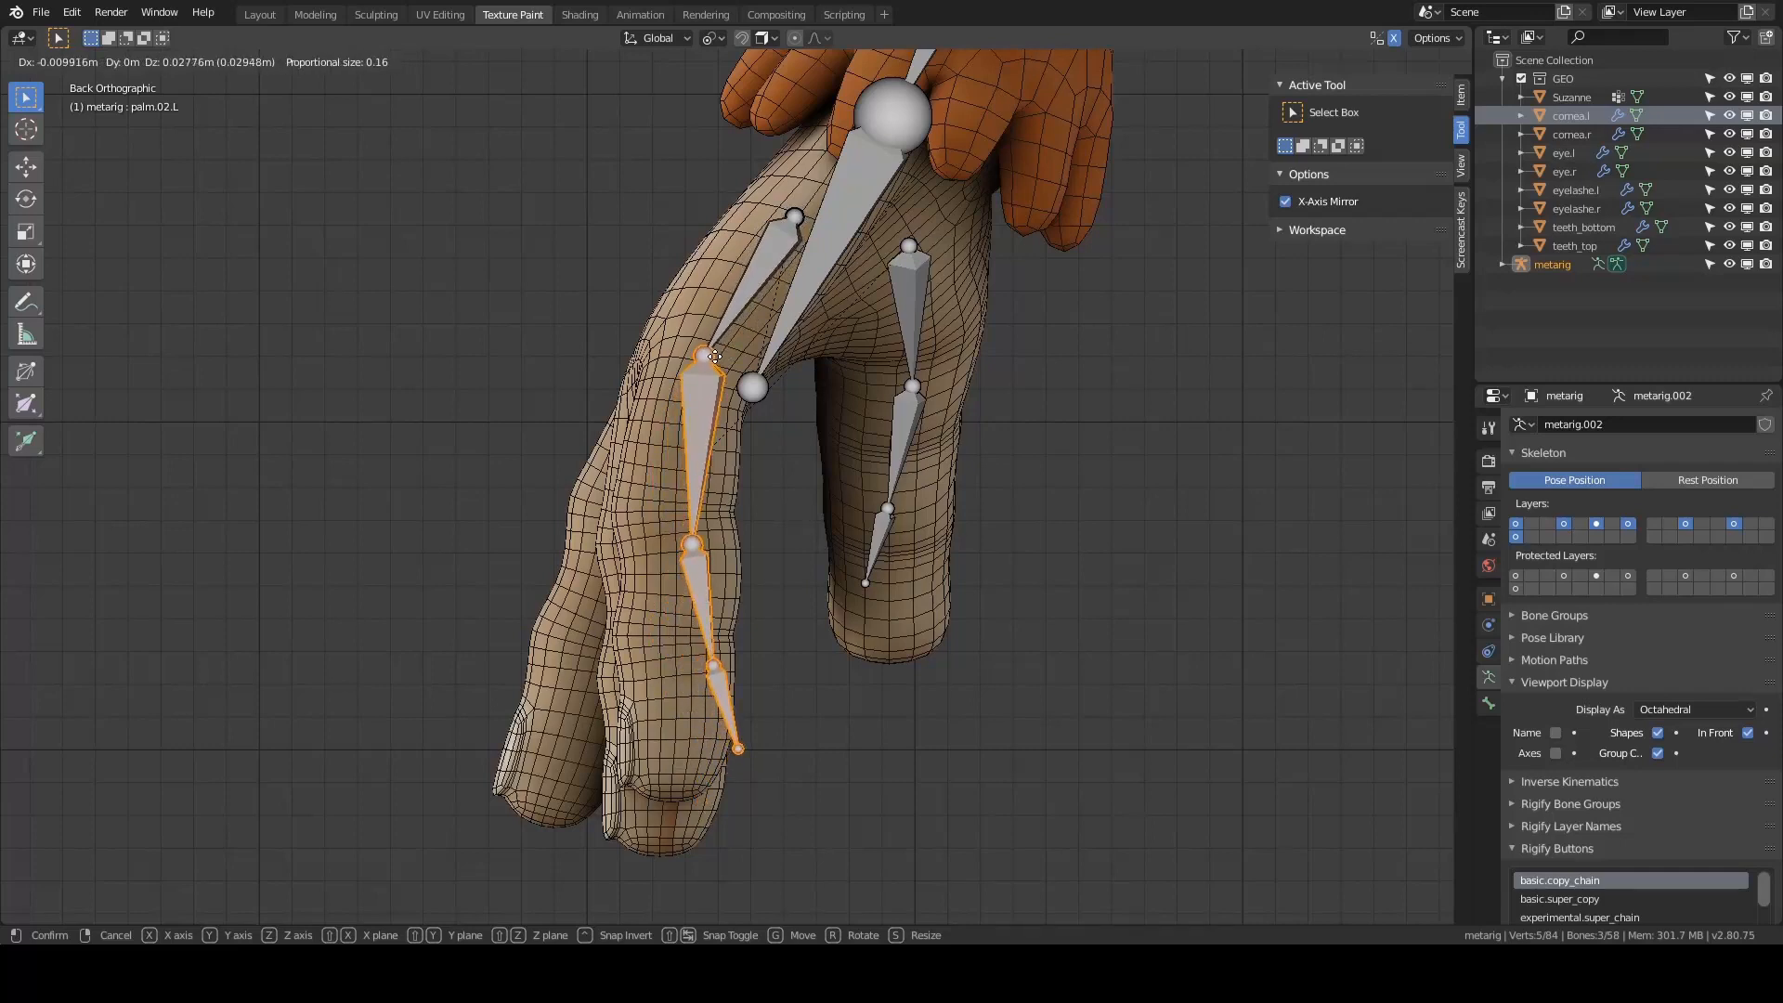
pyautogui.click(713, 356)
# - Rotate the left middle finger's three bones about the knuckle to line up with the finger mesh
pyautogui.press('r')
pyautogui.click(765, 263)
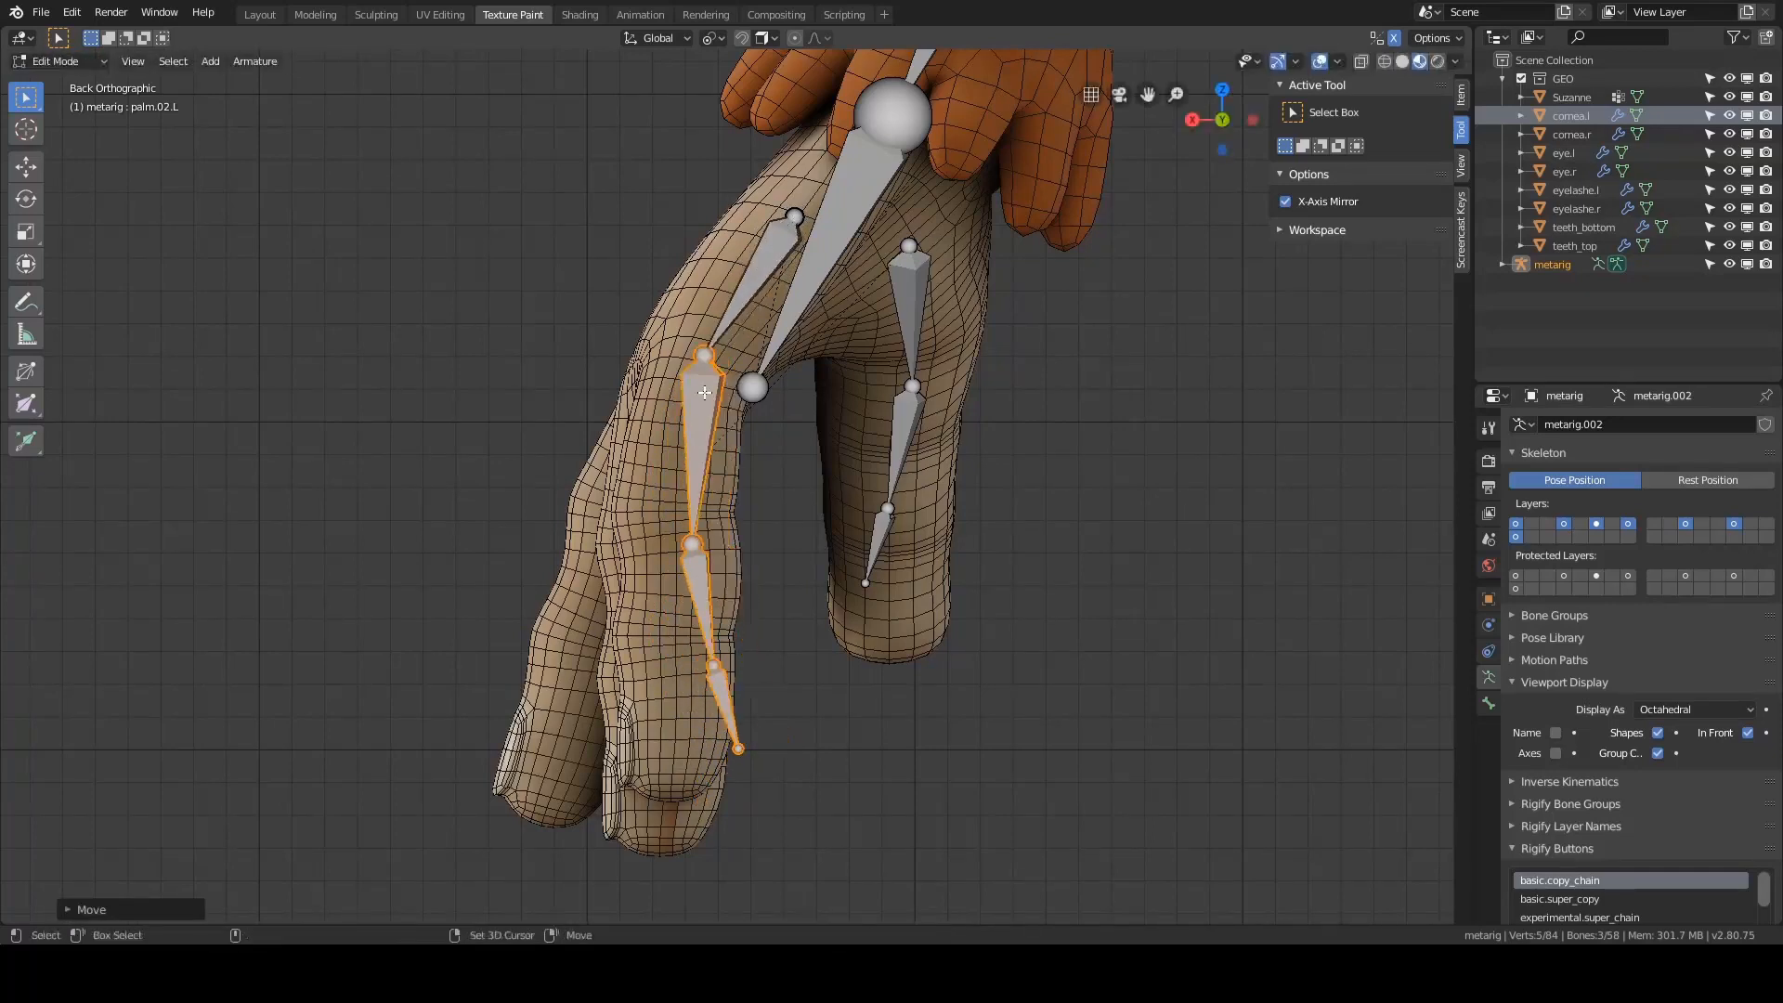
pyautogui.keyDown('shift'); pyautogui.click(702, 423); pyautogui.keyUp('shift')
pyautogui.keyDown('shift'); pyautogui.click(703, 424); pyautogui.keyUp('shift')
pyautogui.press('r')
pyautogui.click(697, 505)
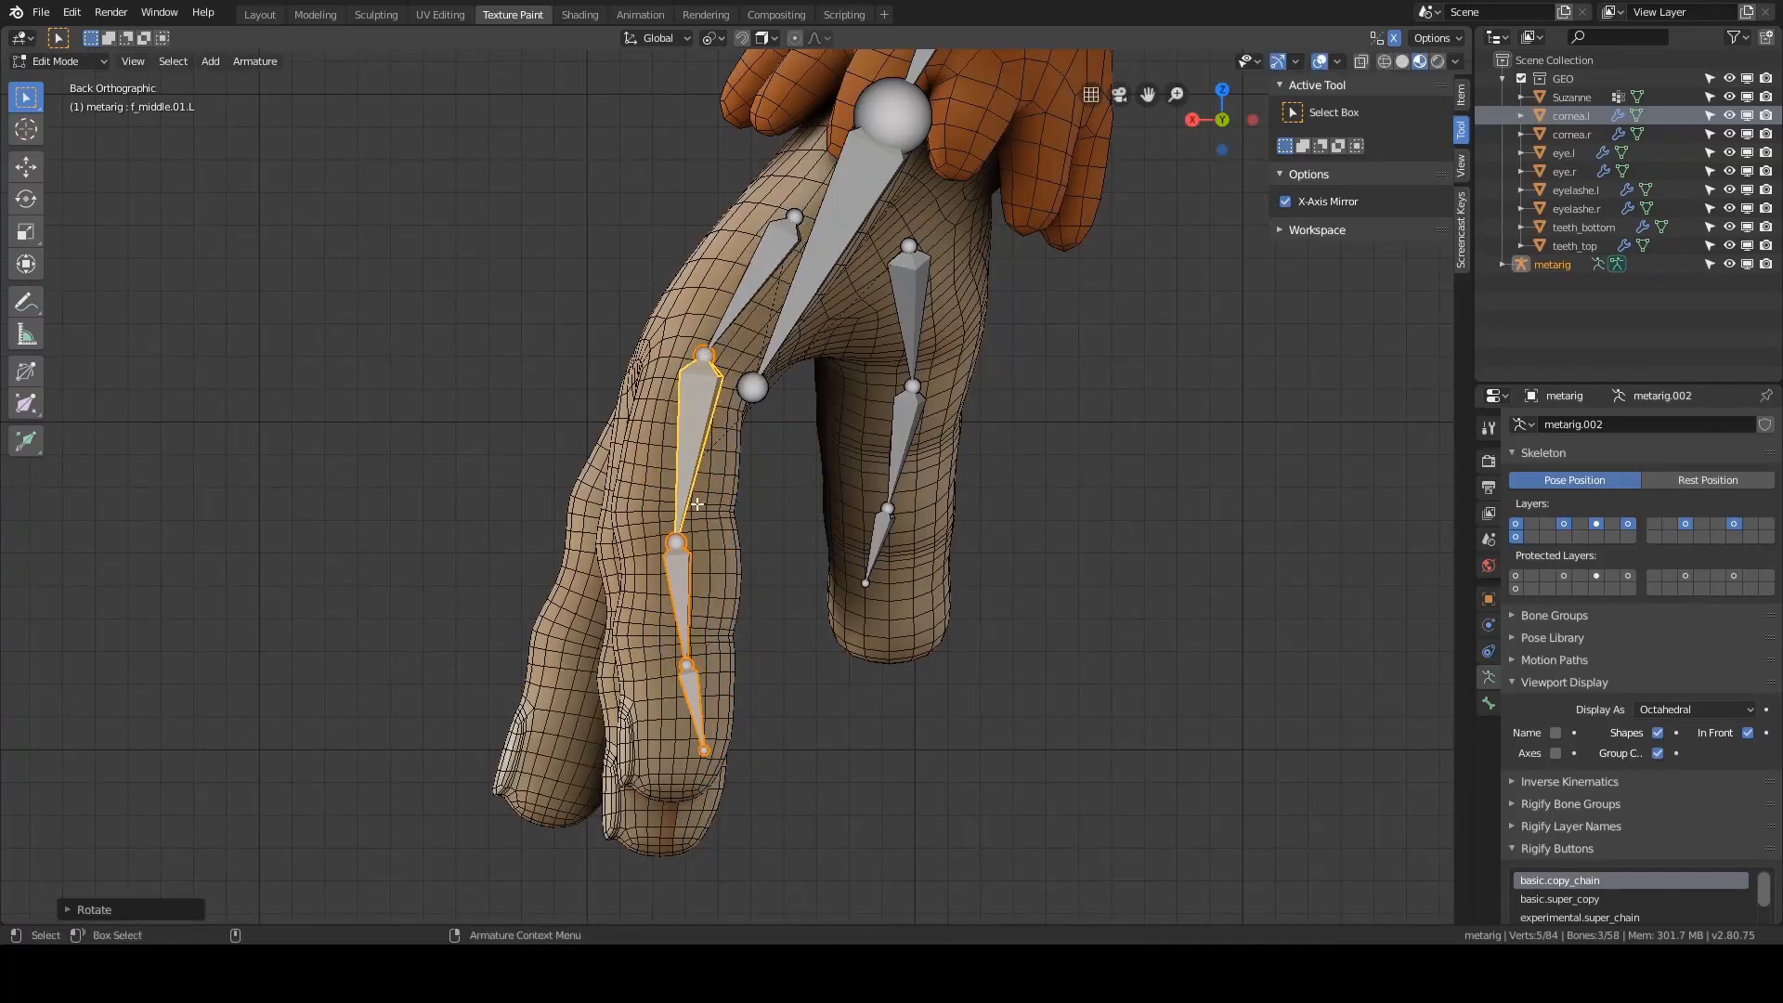
# - Move the middle finger's two inner joints up about 0.009 m and 0.007 m to match the mesh's knuckle loops
pyautogui.click(675, 540)
pyautogui.press('g')
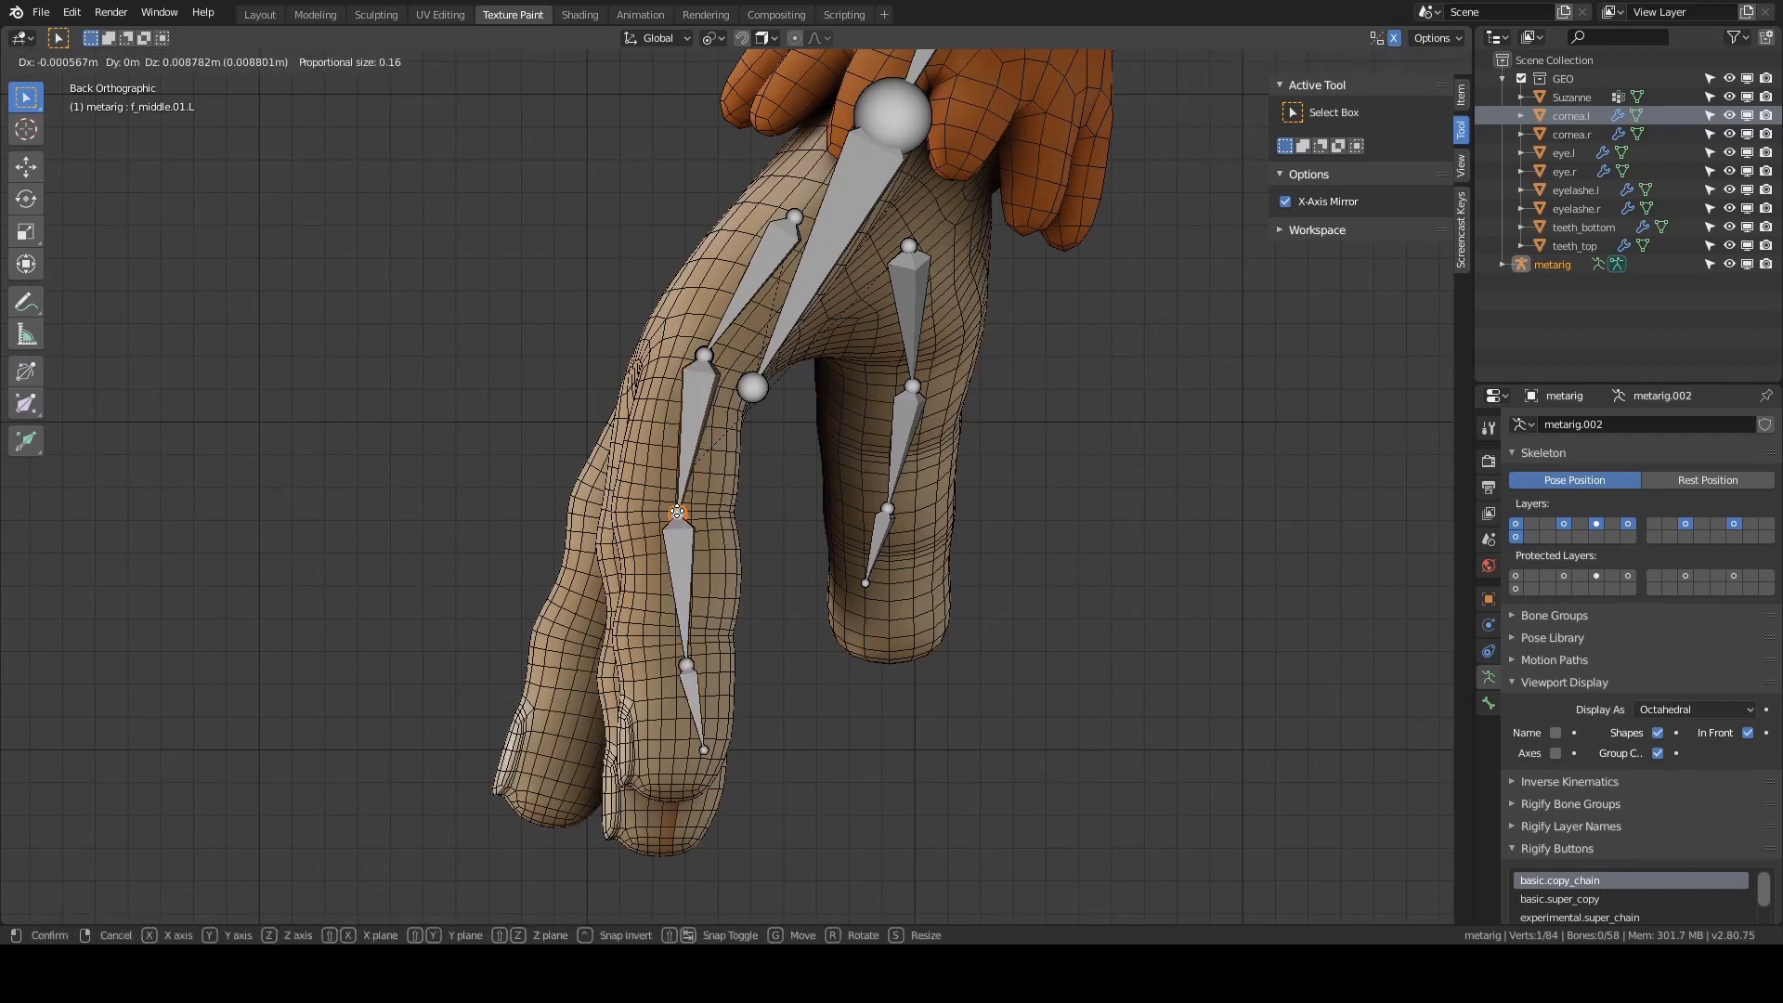
pyautogui.click(678, 509)
pyautogui.keyDown('shift'); pyautogui.moveTo(686, 664); pyautogui.dragTo(714, 560, button='middle'); pyautogui.keyUp('shift')
pyautogui.click(715, 560)
pyautogui.press('g')
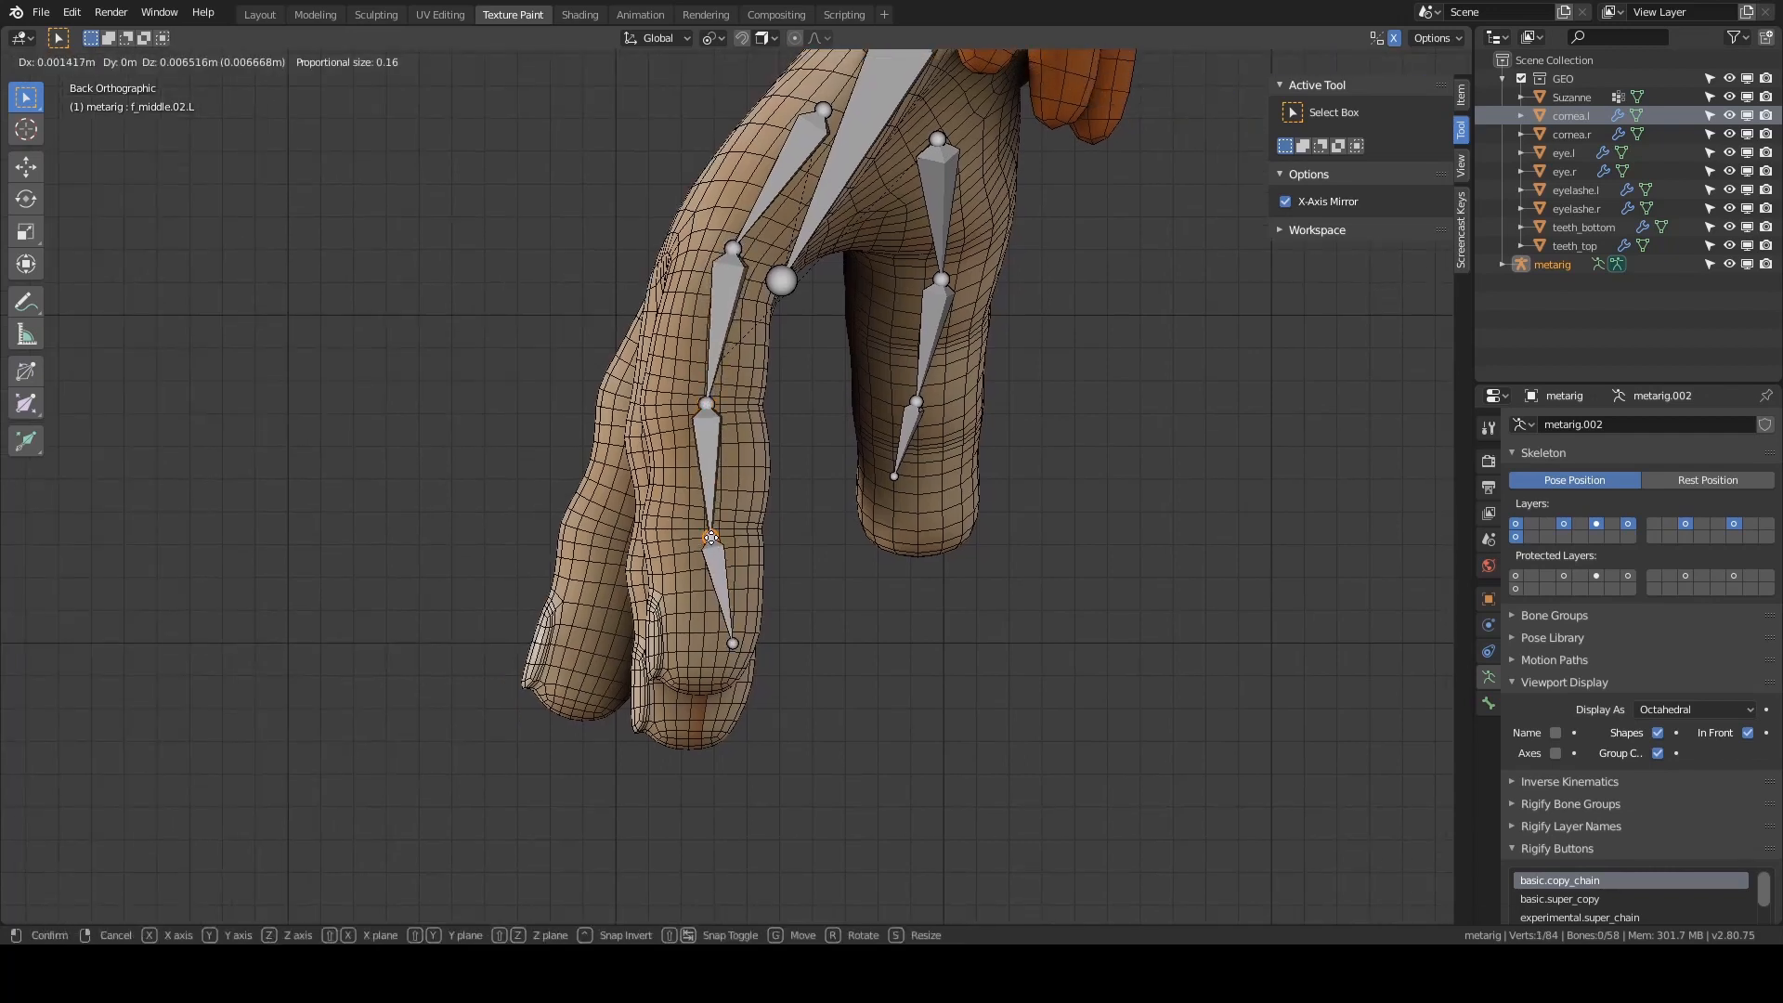
pyautogui.click(709, 533)
# - Rotate the middle finger's end bone so it runs straight down the centre of the finger
pyautogui.click(731, 643)
pyautogui.press('g')
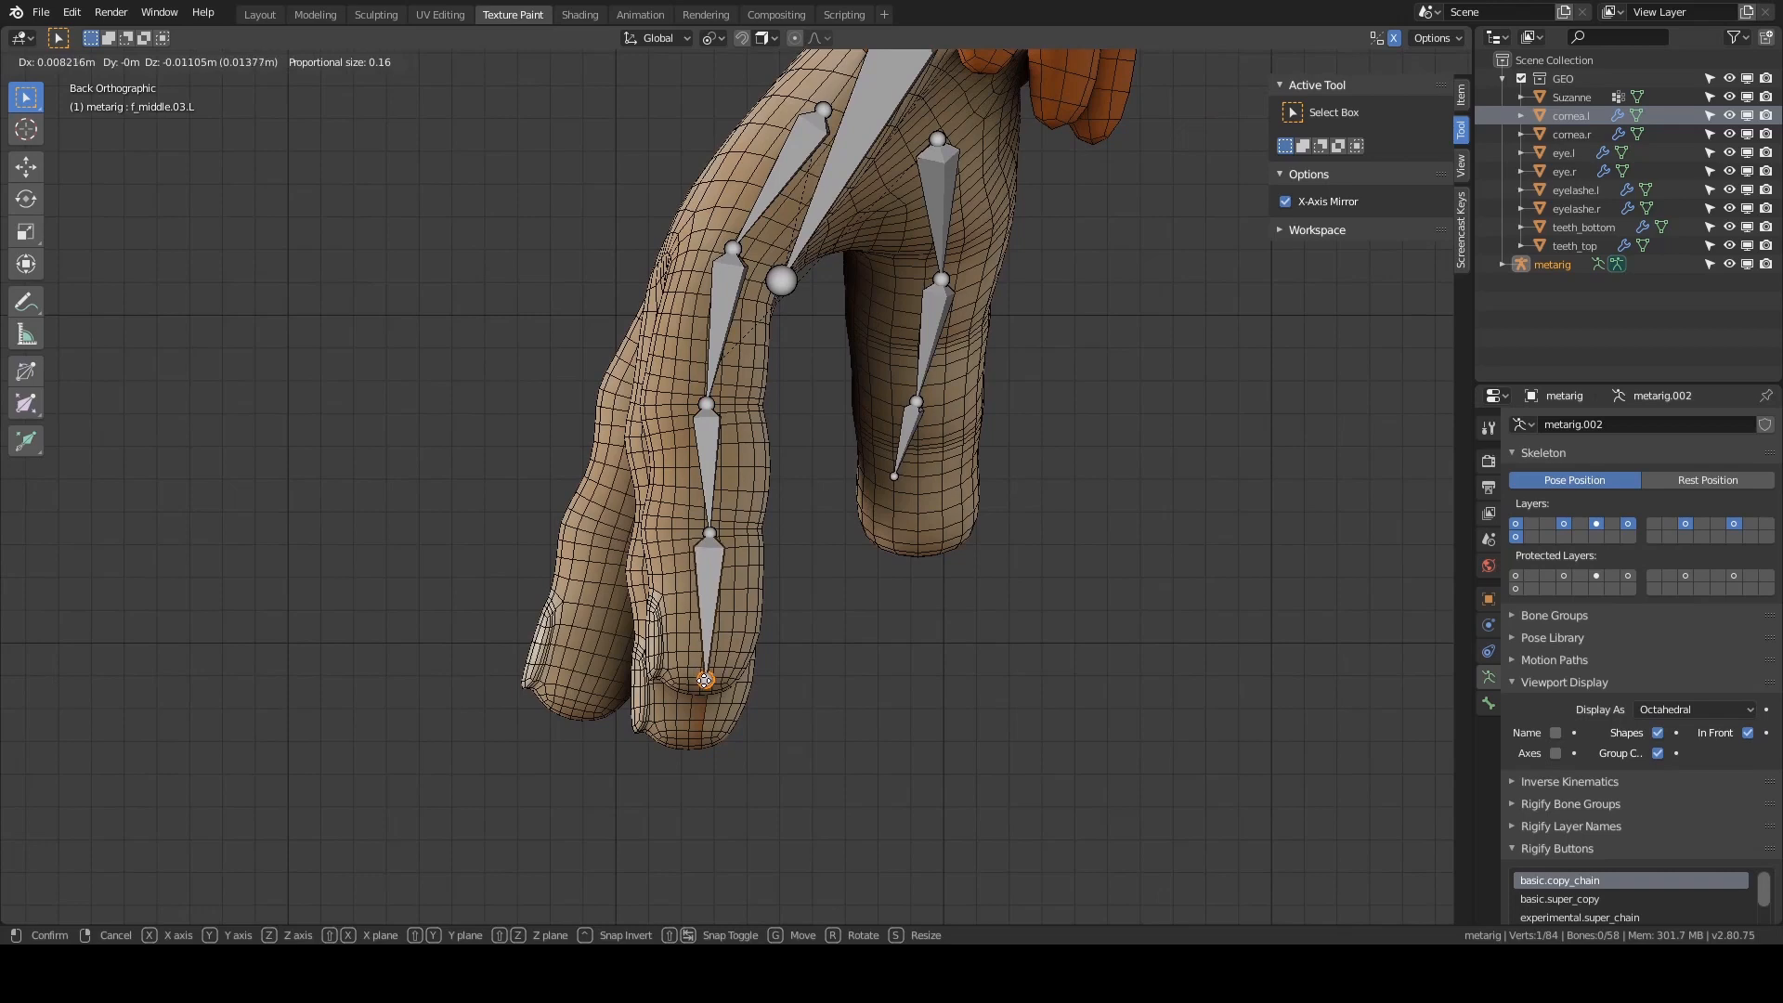
pyautogui.rightClick(704, 680)
pyautogui.click(718, 580)
pyautogui.press('r')
pyautogui.click(836, 514)
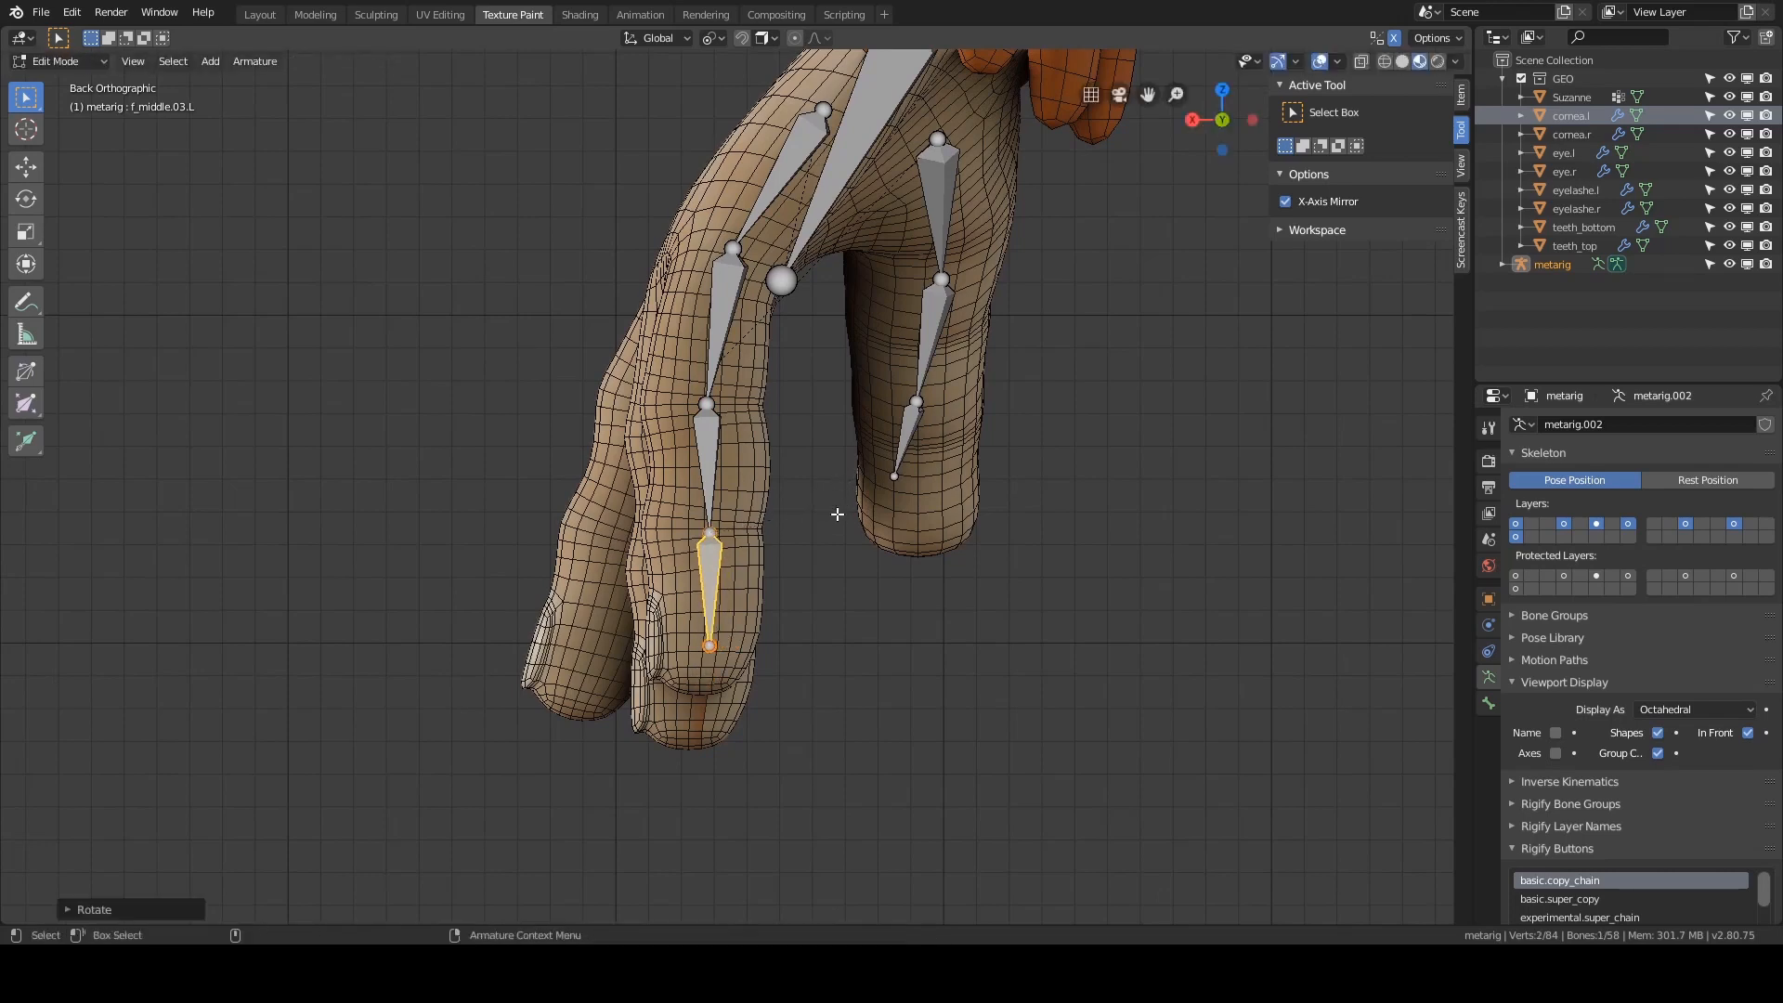
# - Extend the middle finger's end bone toward the fingertip and fine-tune the joint above it, leaving nothing selected
pyautogui.click(711, 648)
pyautogui.press('g')
pyautogui.click(709, 676)
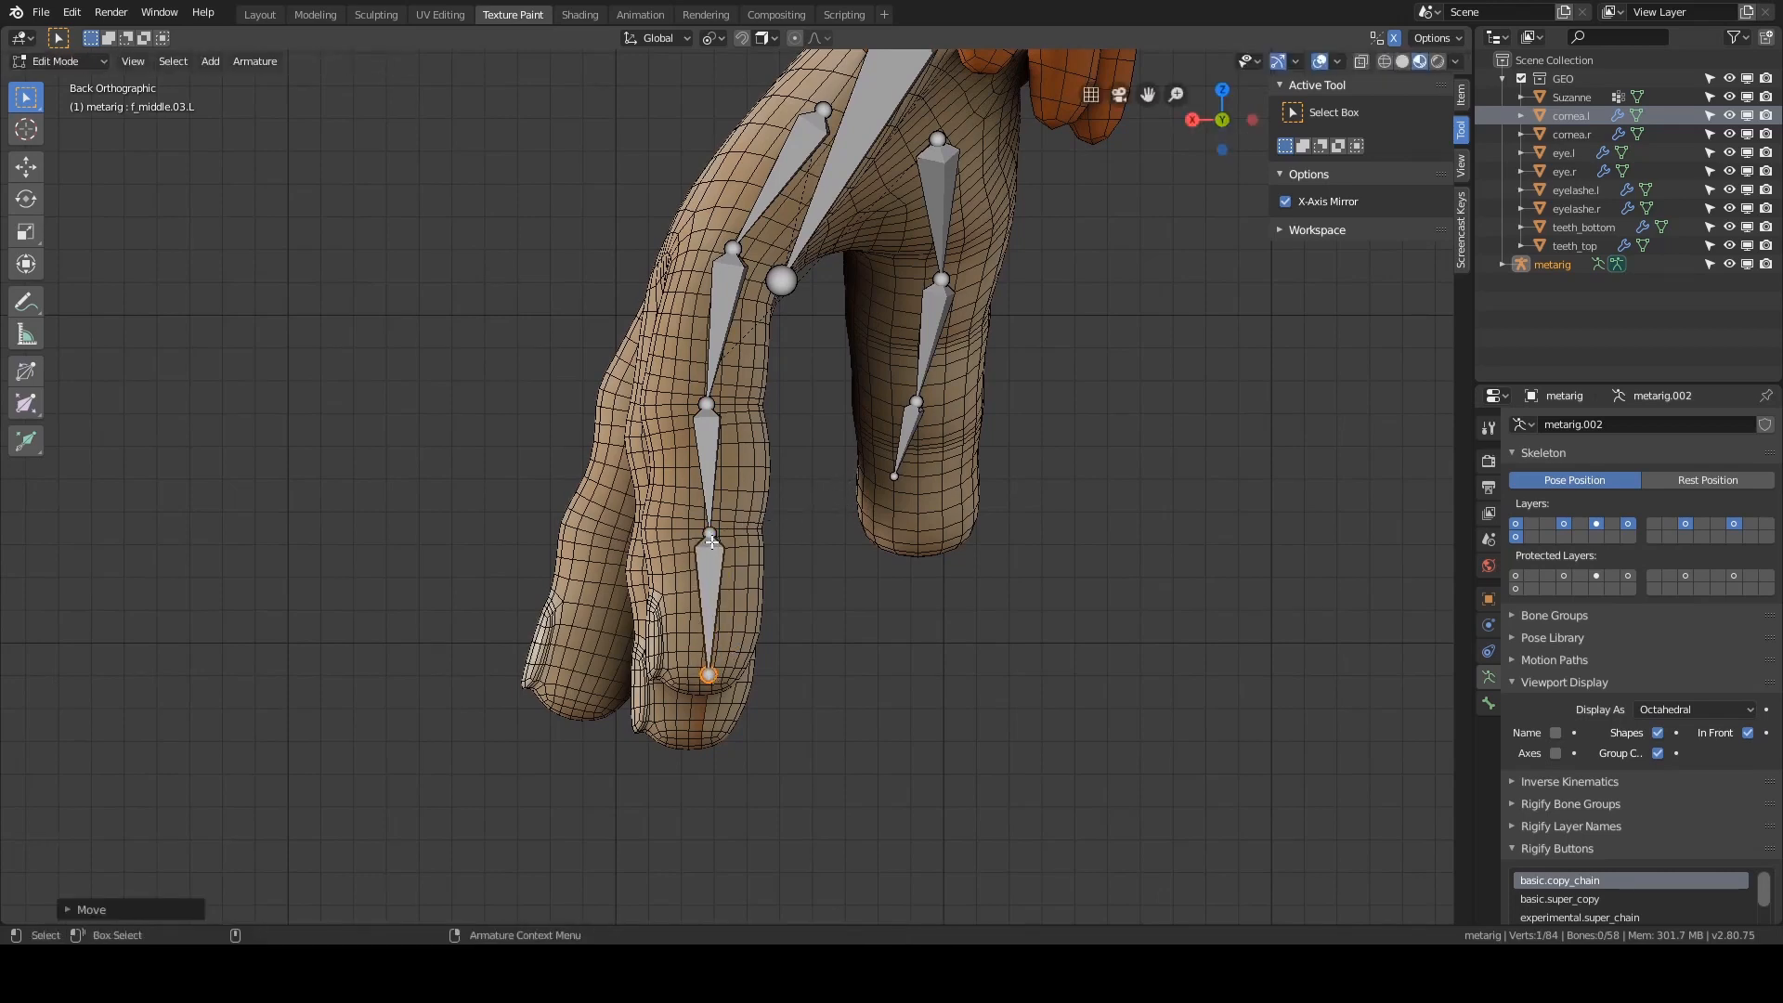
pyautogui.click(711, 530)
pyautogui.press('g')
pyautogui.click(708, 525)
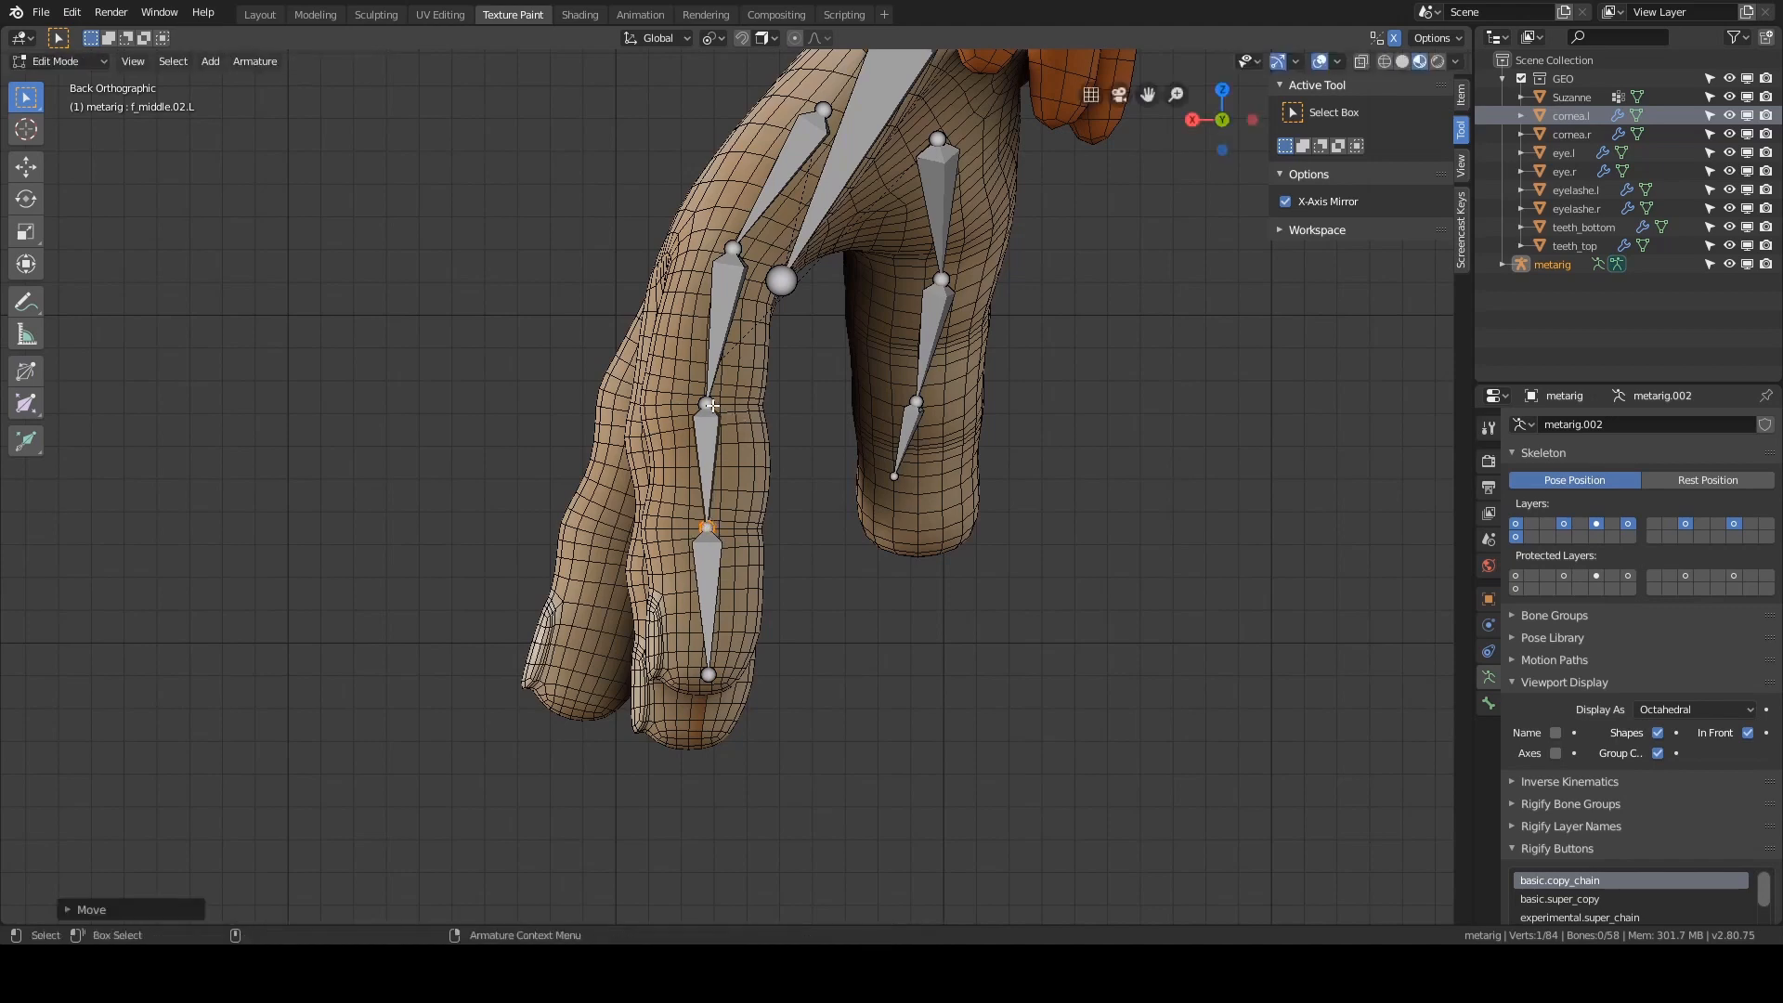
pyautogui.click(891, 563)
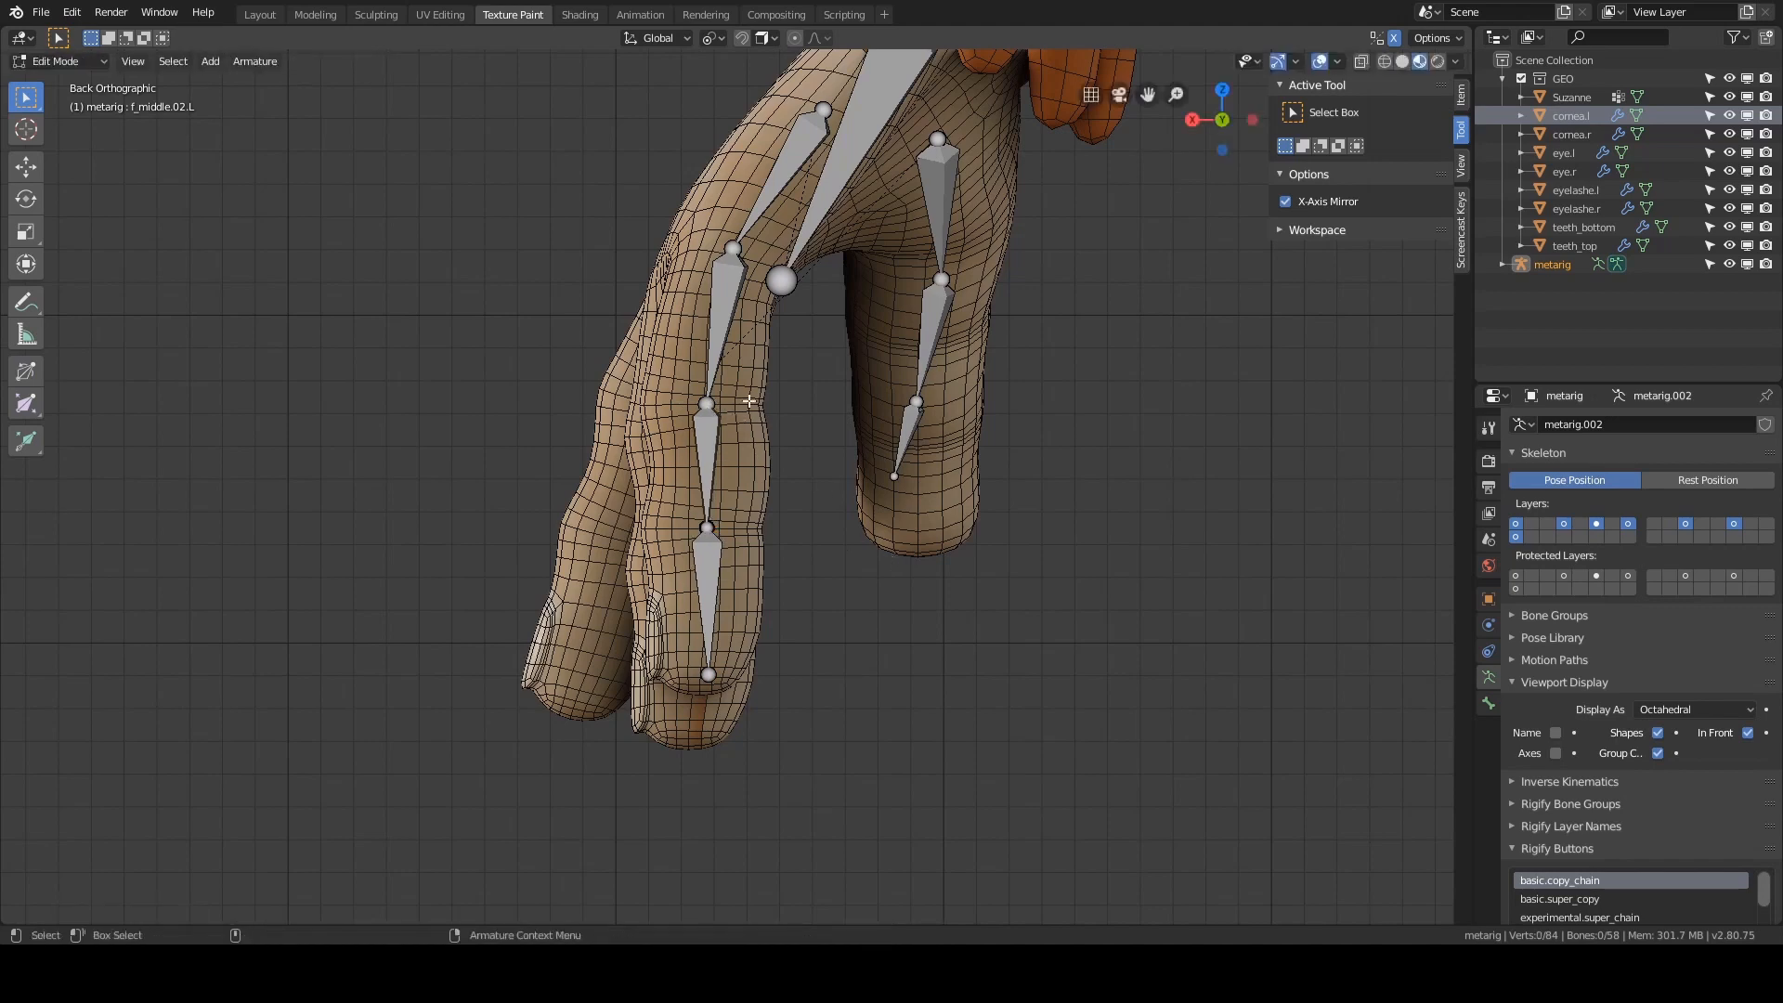
# - Reveal all bones, then hide the thigh, ring finger and middle finger bones while keeping the left index finger's
pyautogui.hotkey('alt', 'h')
pyautogui.moveTo(764, 384); pyautogui.dragTo(870, 348, button='middle')
pyautogui.keyDown('shift'); pyautogui.click(744, 347); pyautogui.keyUp('shift')
pyautogui.keyDown('shift'); pyautogui.click(743, 491); pyautogui.keyUp('shift')
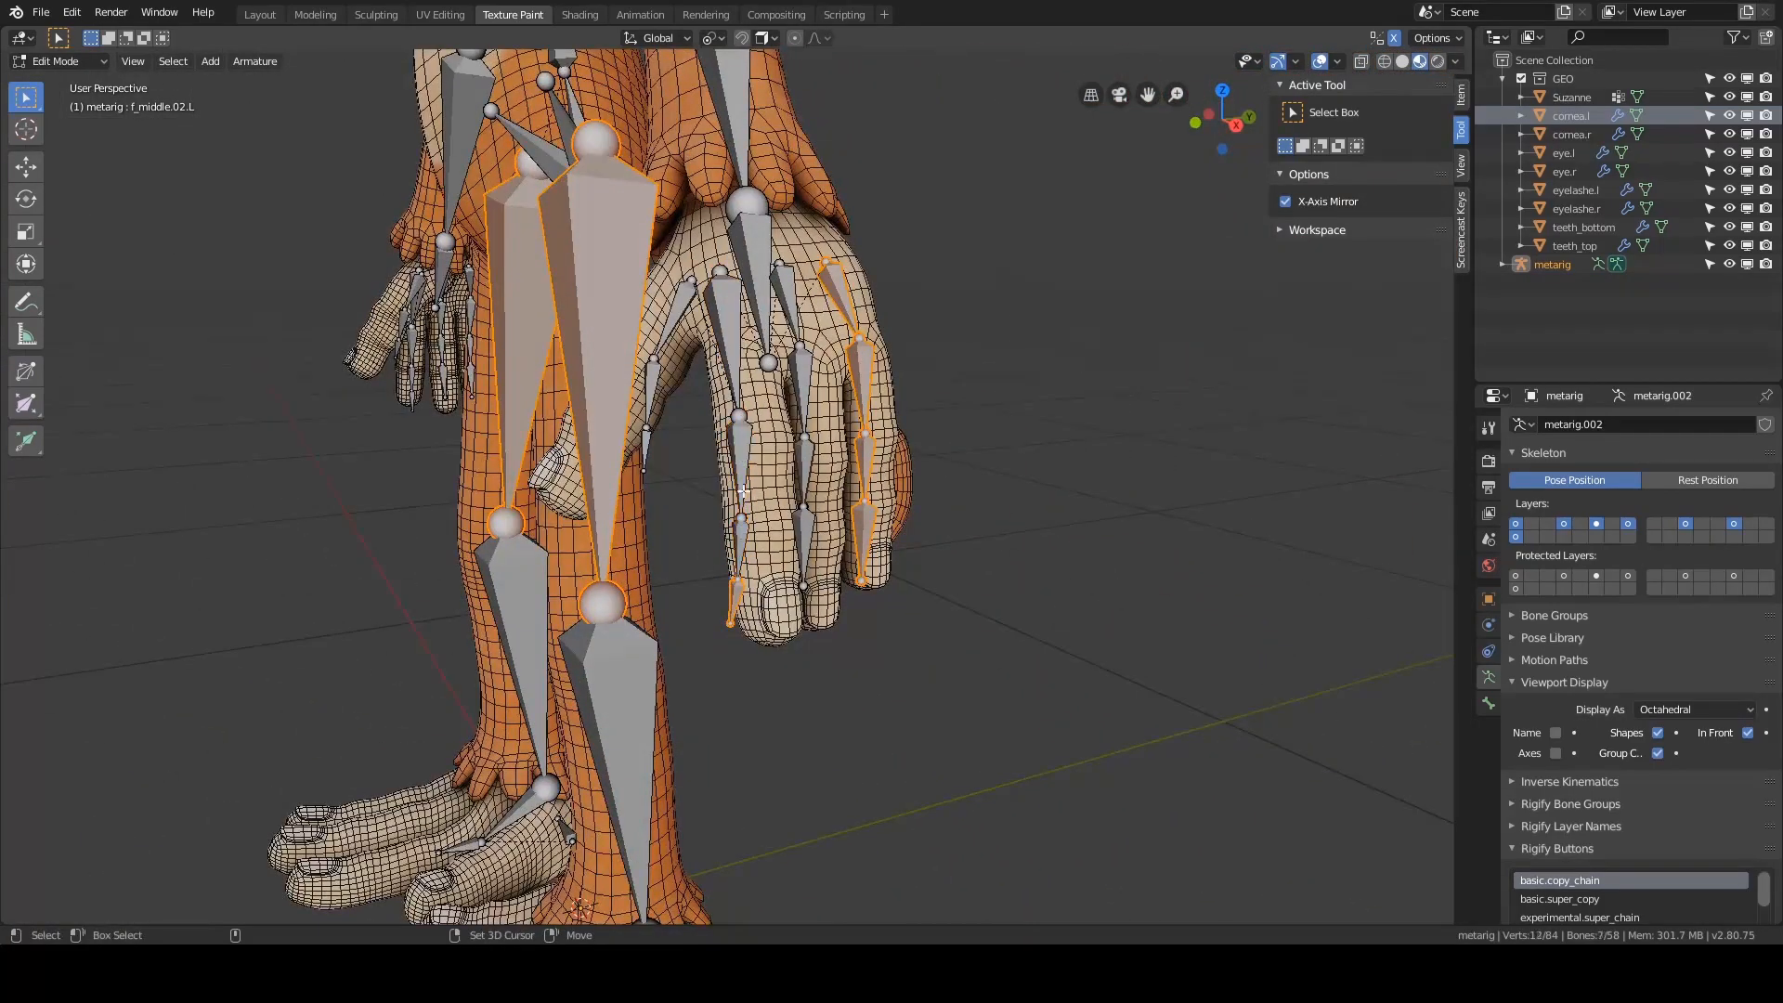
pyautogui.keyDown('shift'); pyautogui.click(740, 594); pyautogui.keyUp('shift')
pyautogui.moveTo(740, 594); pyautogui.dragTo(804, 503, button='middle')
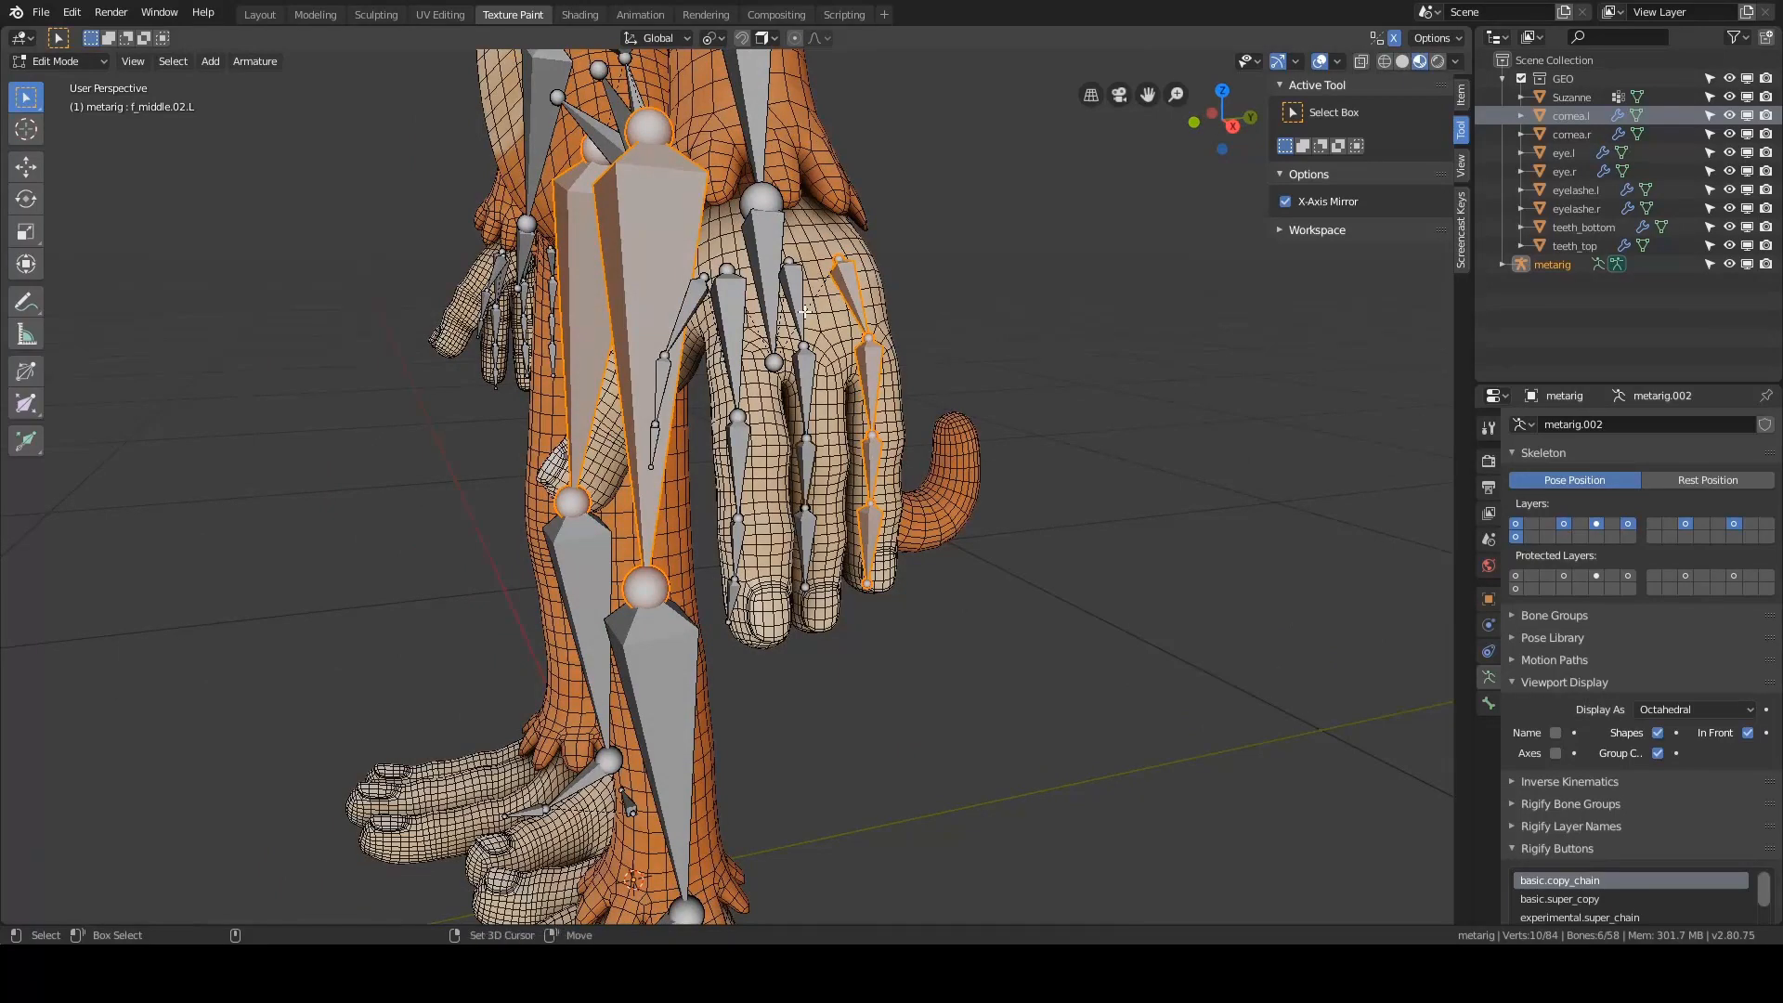
pyautogui.keyDown('shift'); pyautogui.click(794, 302); pyautogui.keyUp('shift')
pyautogui.keyDown('shift'); pyautogui.click(808, 417); pyautogui.keyUp('shift')
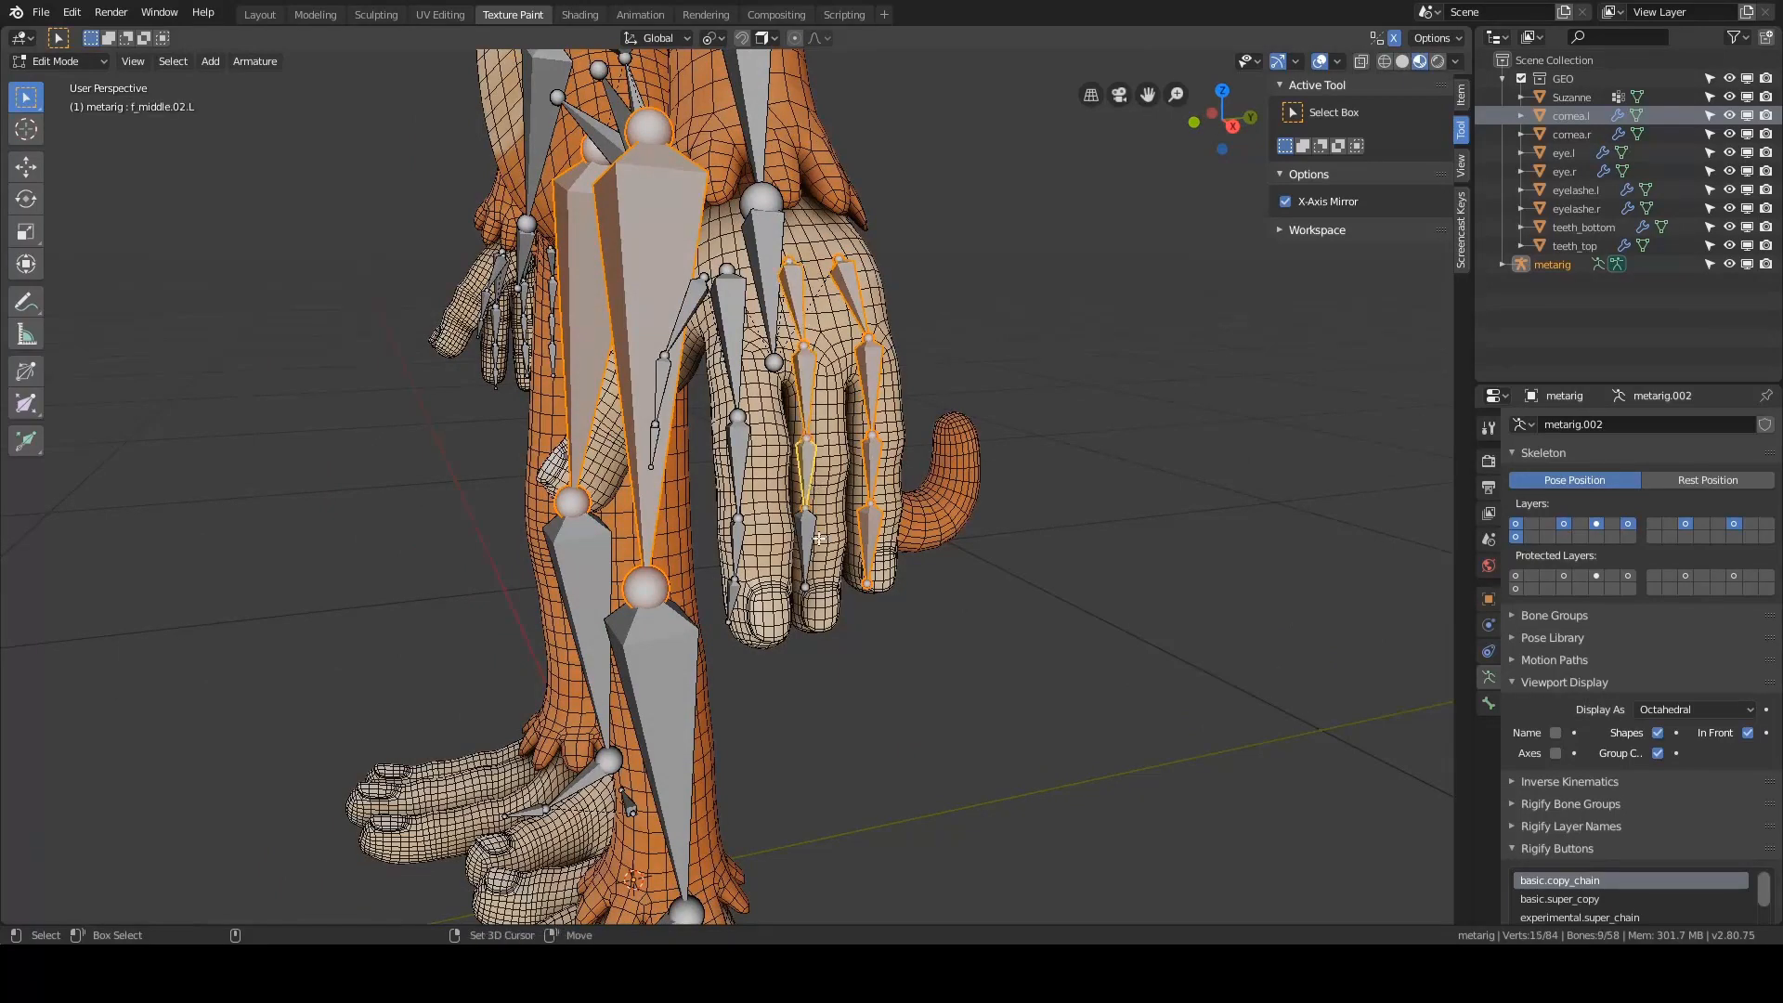
pyautogui.keyDown('shift'); pyautogui.click(814, 538); pyautogui.keyUp('shift')
pyautogui.press('h')
# - In front orthographic view, move the left index finger's bone chain with its knuckle joint up to the mesh's knuckle
pyautogui.moveTo(698, 517); pyautogui.dragTo(823, 519, button='middle')
pyautogui.press('`')
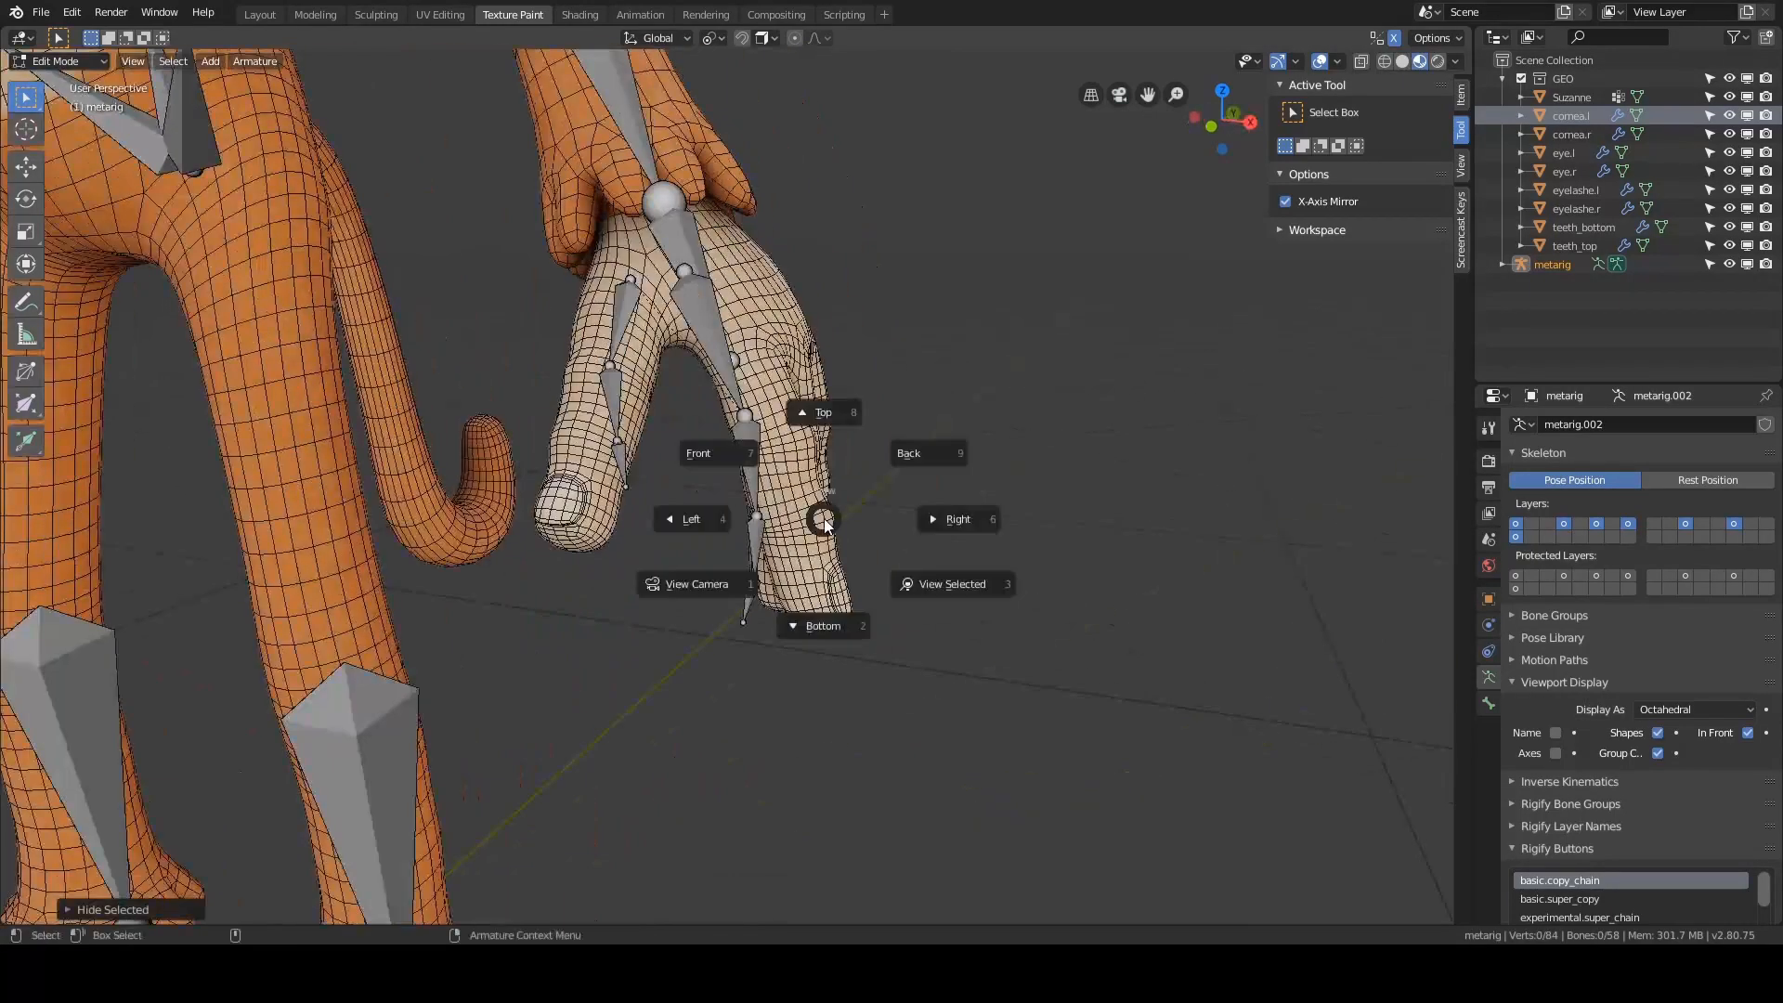
pyautogui.click(706, 454)
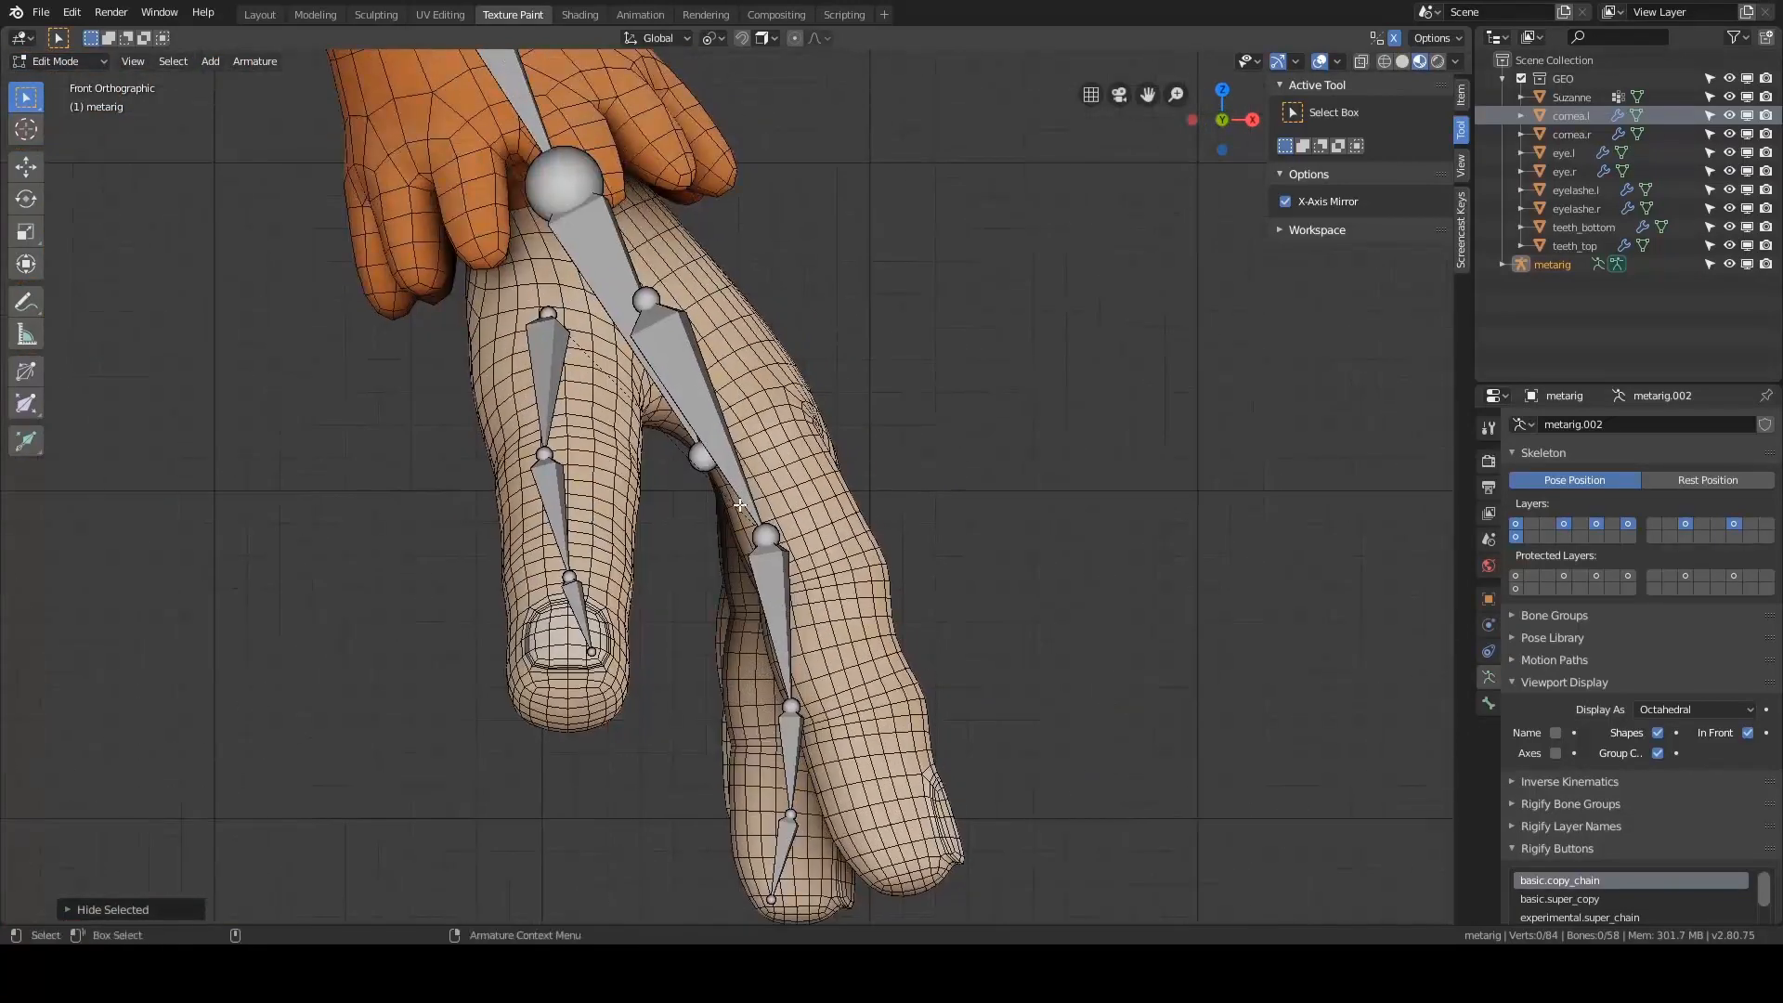
pyautogui.click(778, 555)
pyautogui.keyDown('shift'); pyautogui.moveTo(778, 555); pyautogui.dragTo(785, 483, button='middle'); pyautogui.keyUp('shift')
pyautogui.keyDown('shift'); pyautogui.click(797, 687); pyautogui.keyUp('shift')
pyautogui.keyDown('shift'); pyautogui.click(799, 767); pyautogui.keyUp('shift')
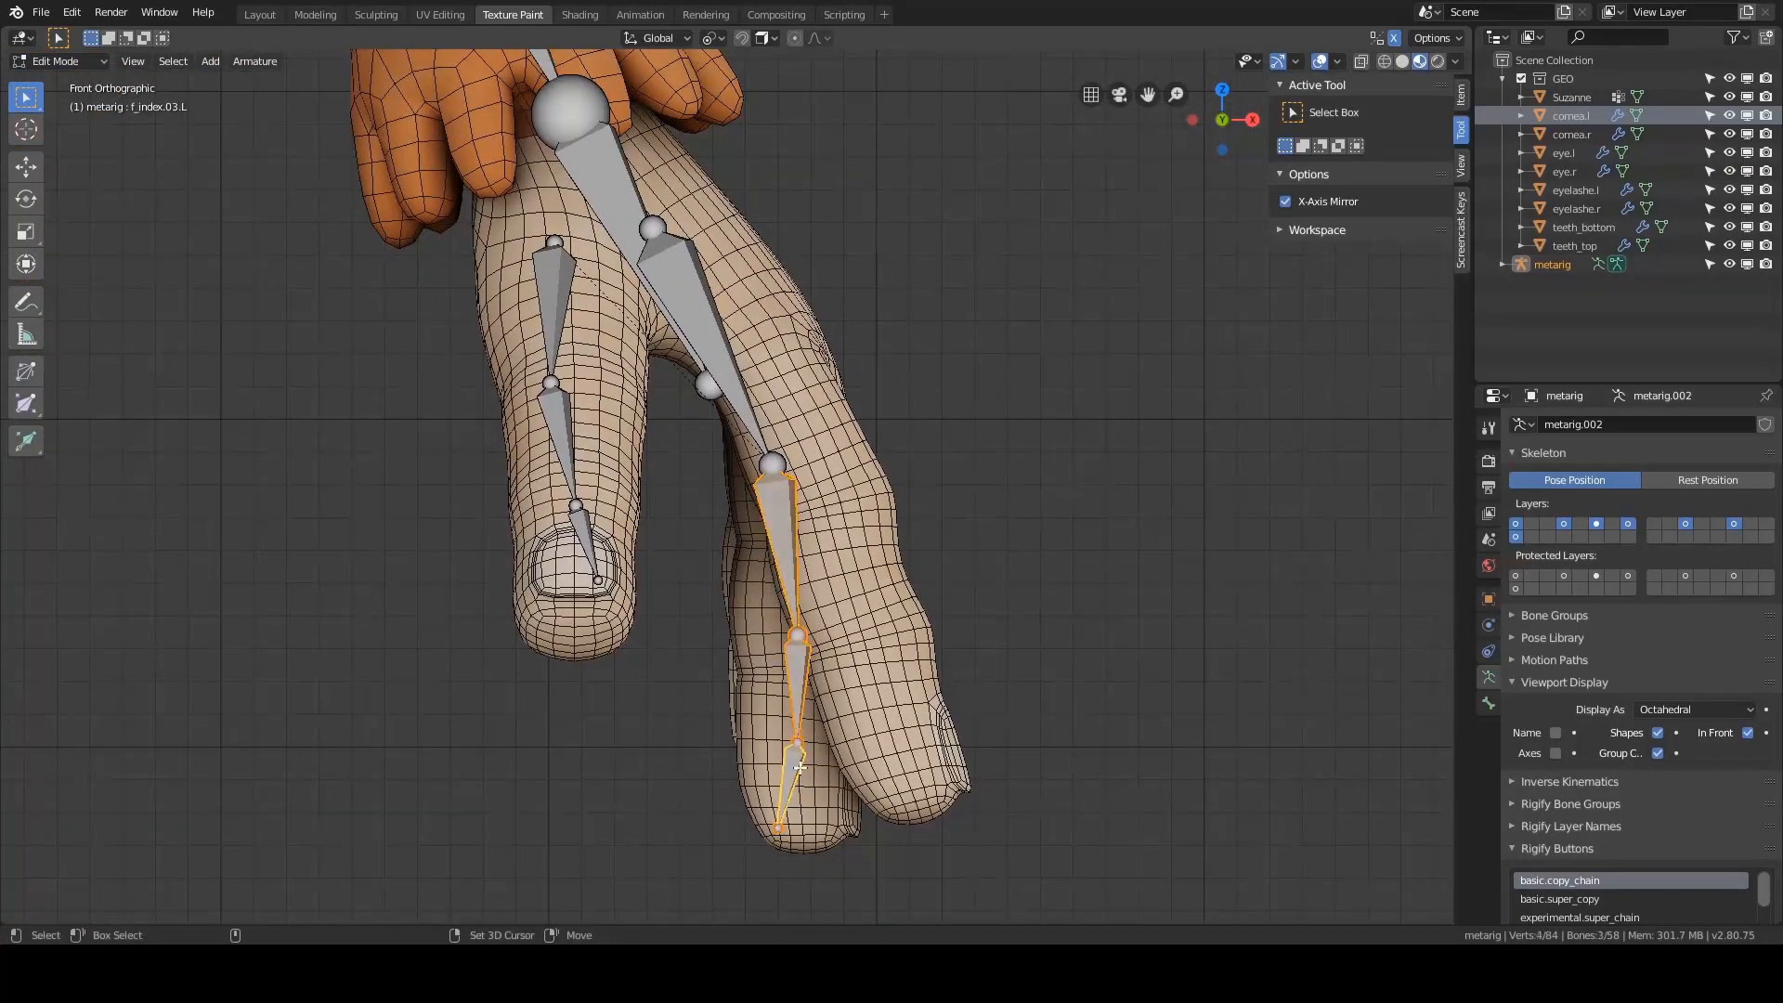
pyautogui.press('g')
pyautogui.rightClick(940, 498)
pyautogui.keyDown('shift'); pyautogui.click(776, 467); pyautogui.keyUp('shift')
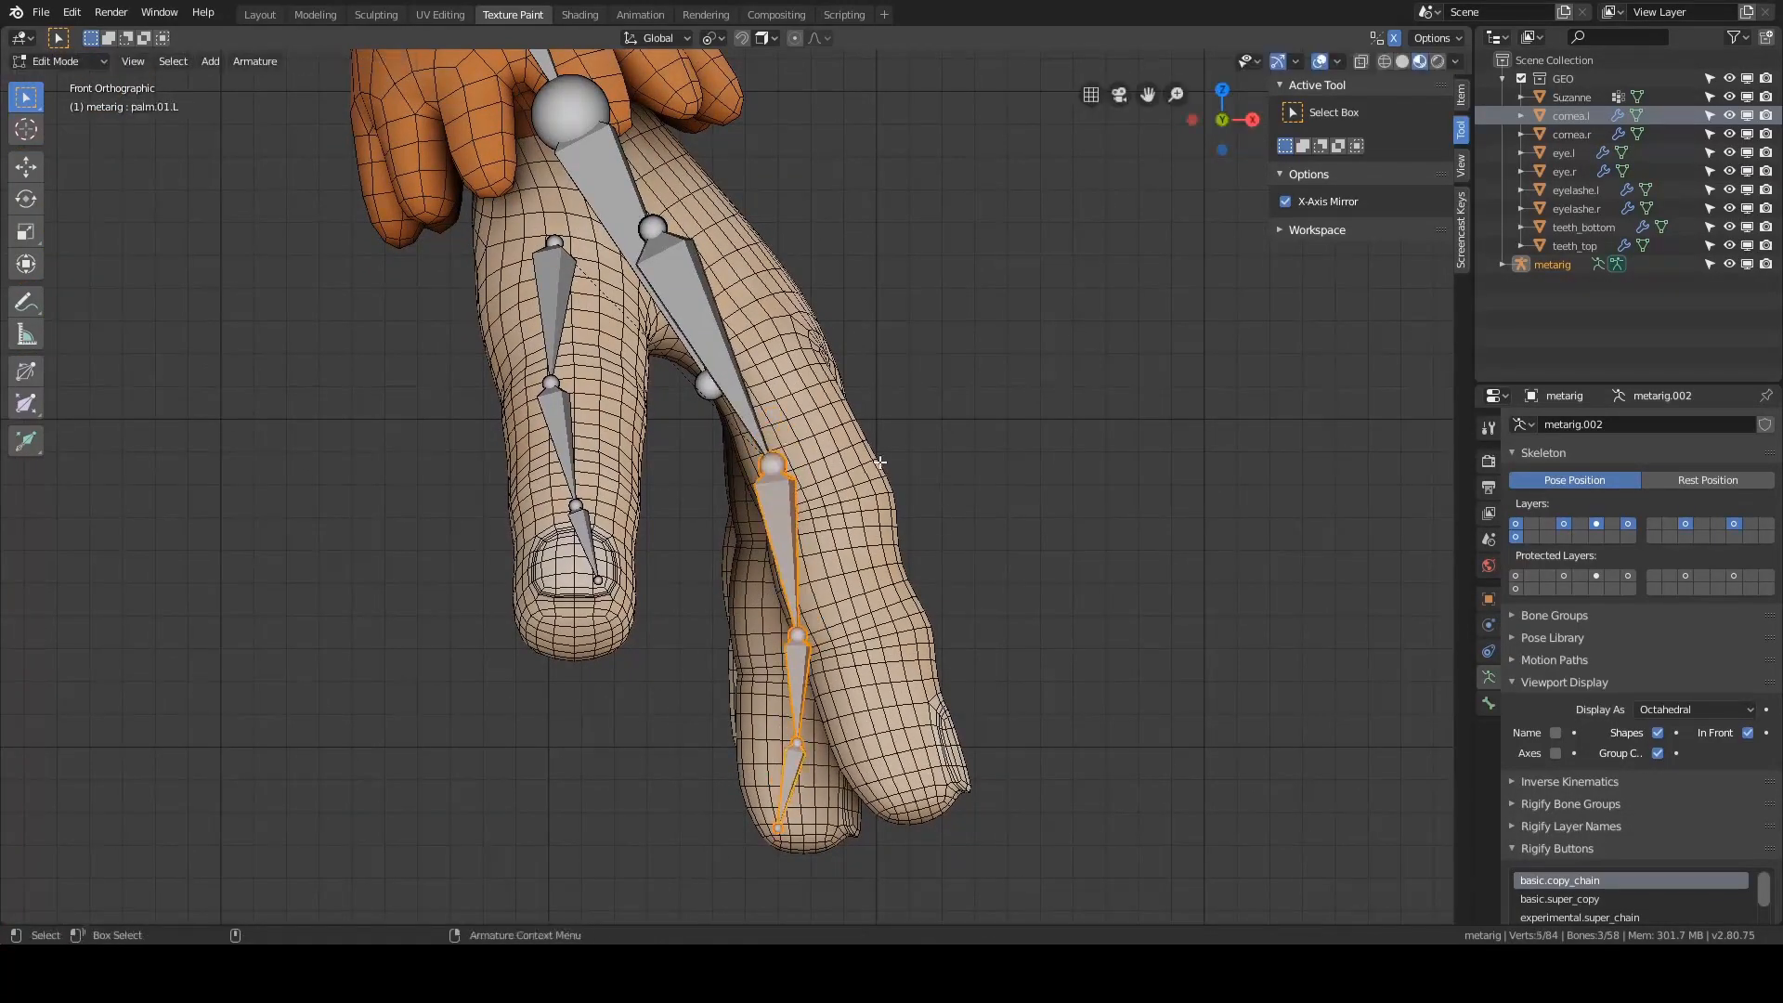
pyautogui.press('g')
pyautogui.click(848, 351)
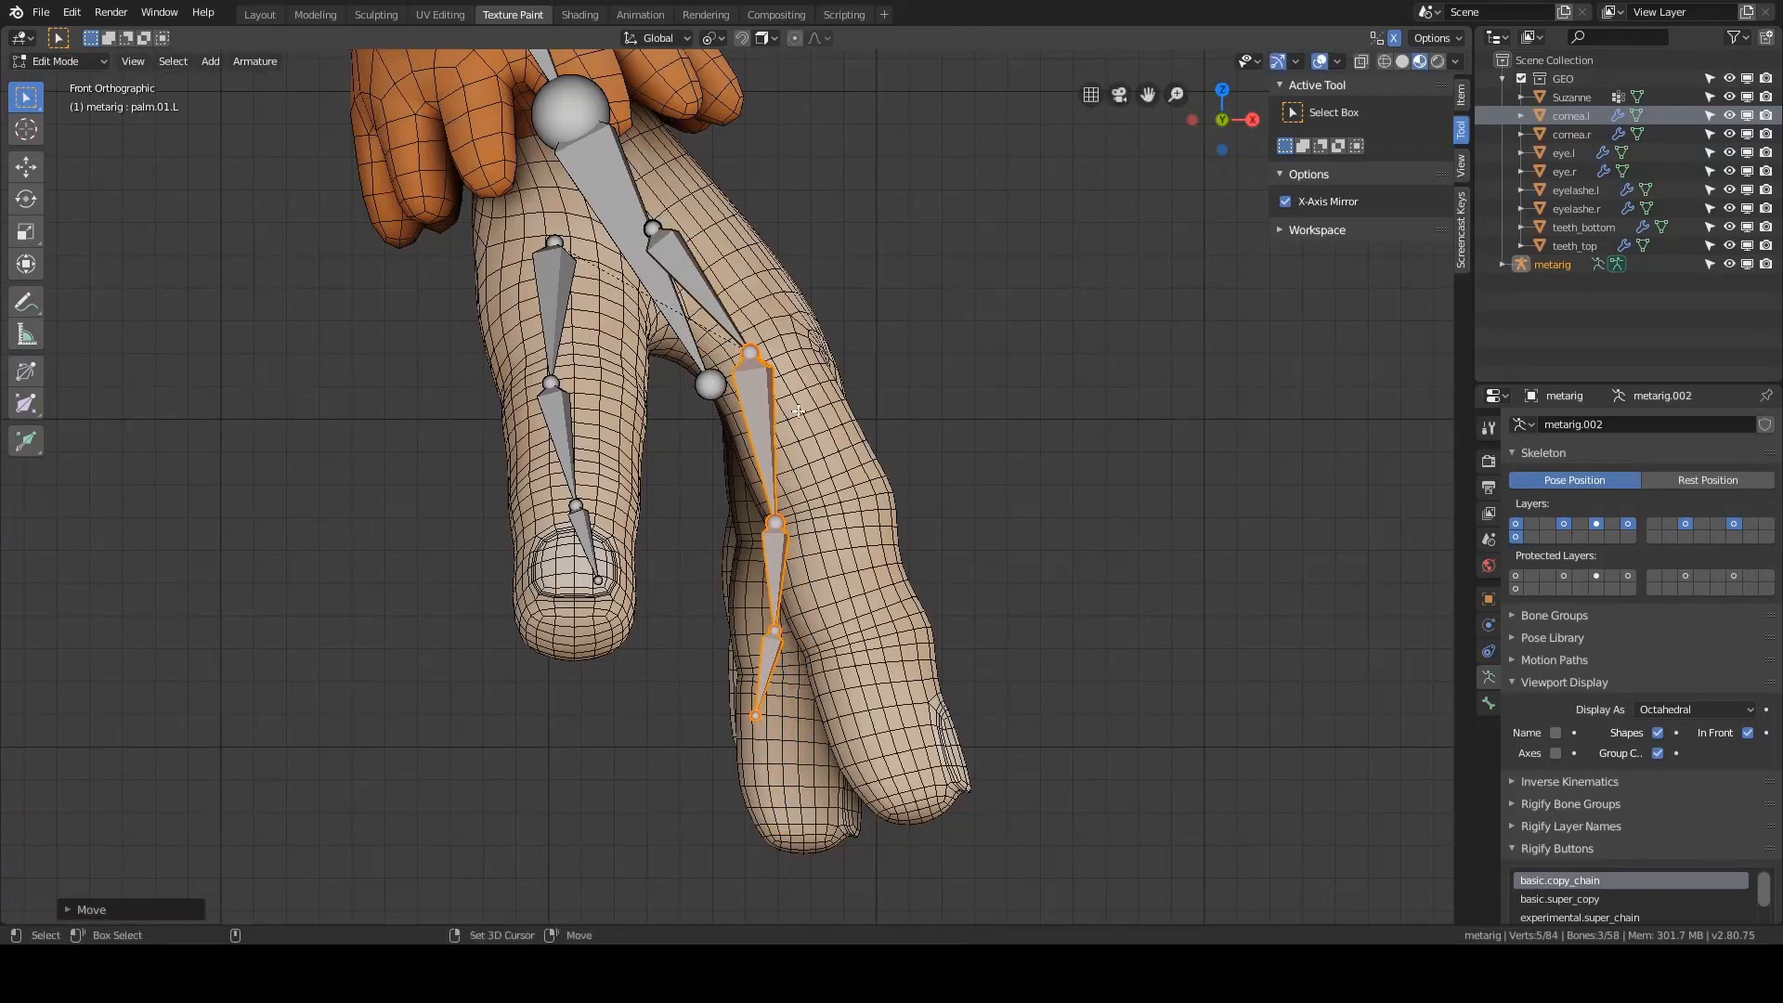
# - Rotate the left index finger's three bones about 15° around the knuckle to follow the finger mesh
pyautogui.click(771, 420)
pyautogui.keyDown('ctrl'); pyautogui.click(772, 419); pyautogui.keyUp('ctrl')
pyautogui.press('r')
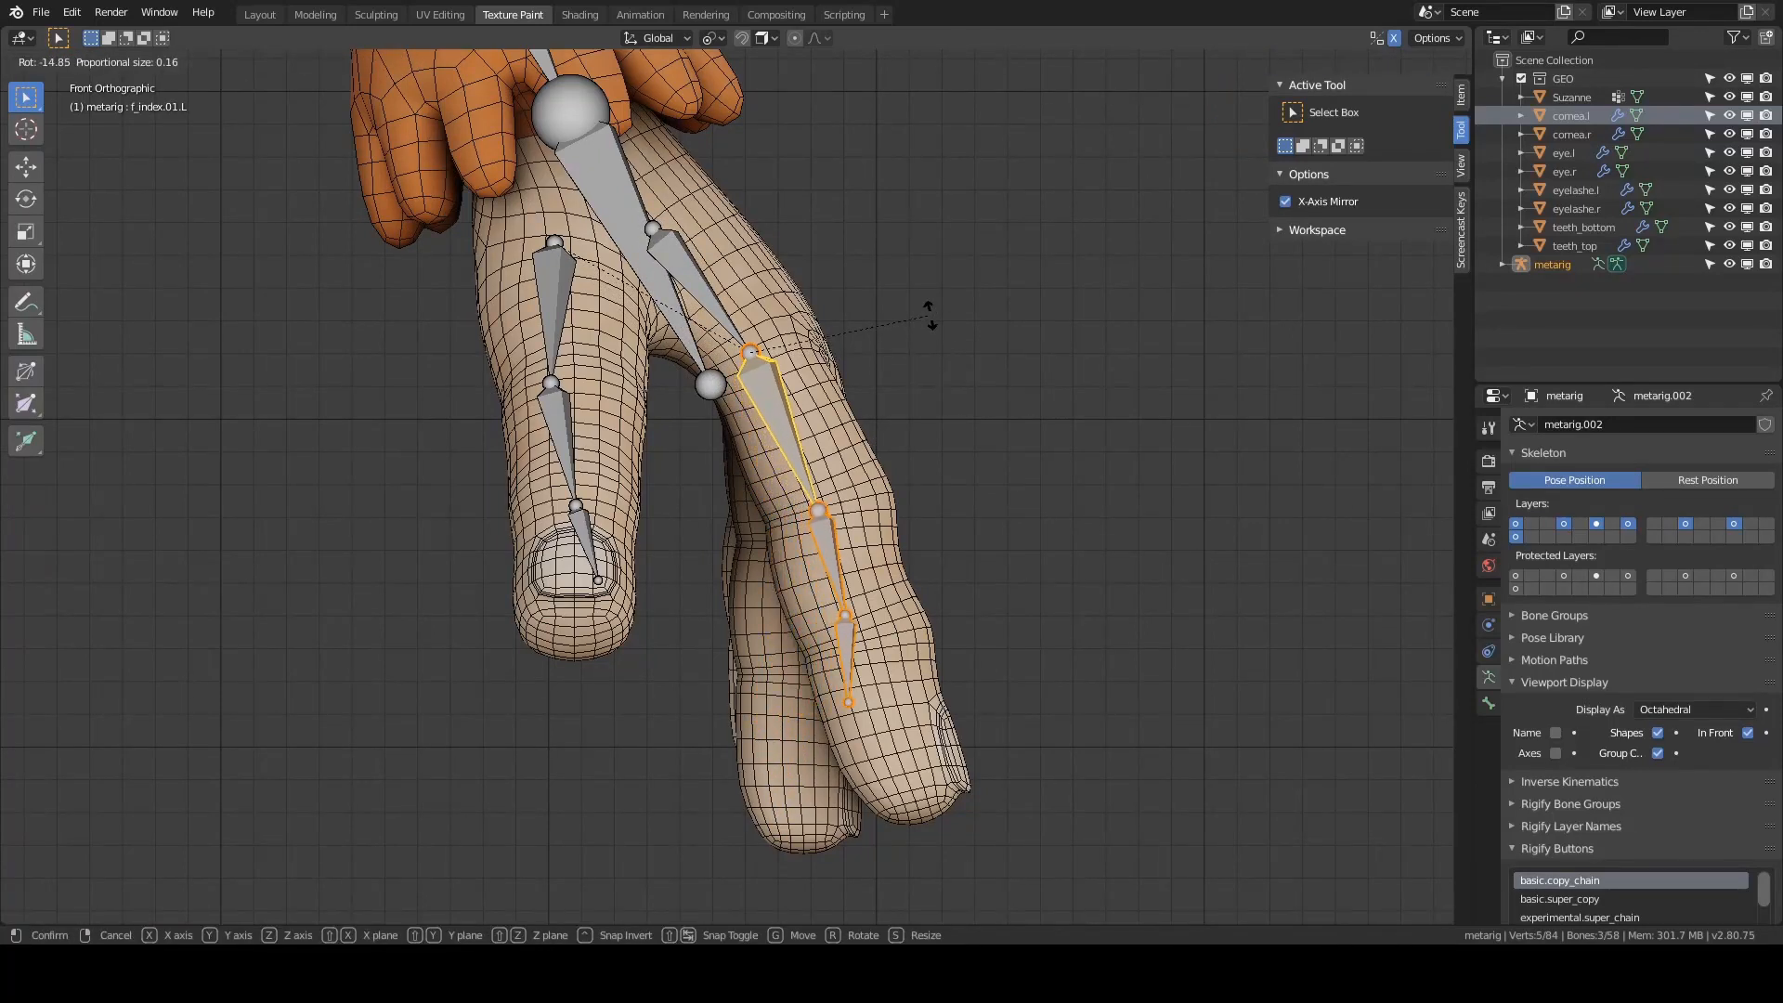
pyautogui.click(926, 309)
pyautogui.keyDown('shift'); pyautogui.moveTo(916, 505); pyautogui.dragTo(893, 406, button='middle'); pyautogui.keyUp('shift')
# - Move the index finger's end bone down along the finger so its upper joint sits at the last knuckle
pyautogui.click(833, 515)
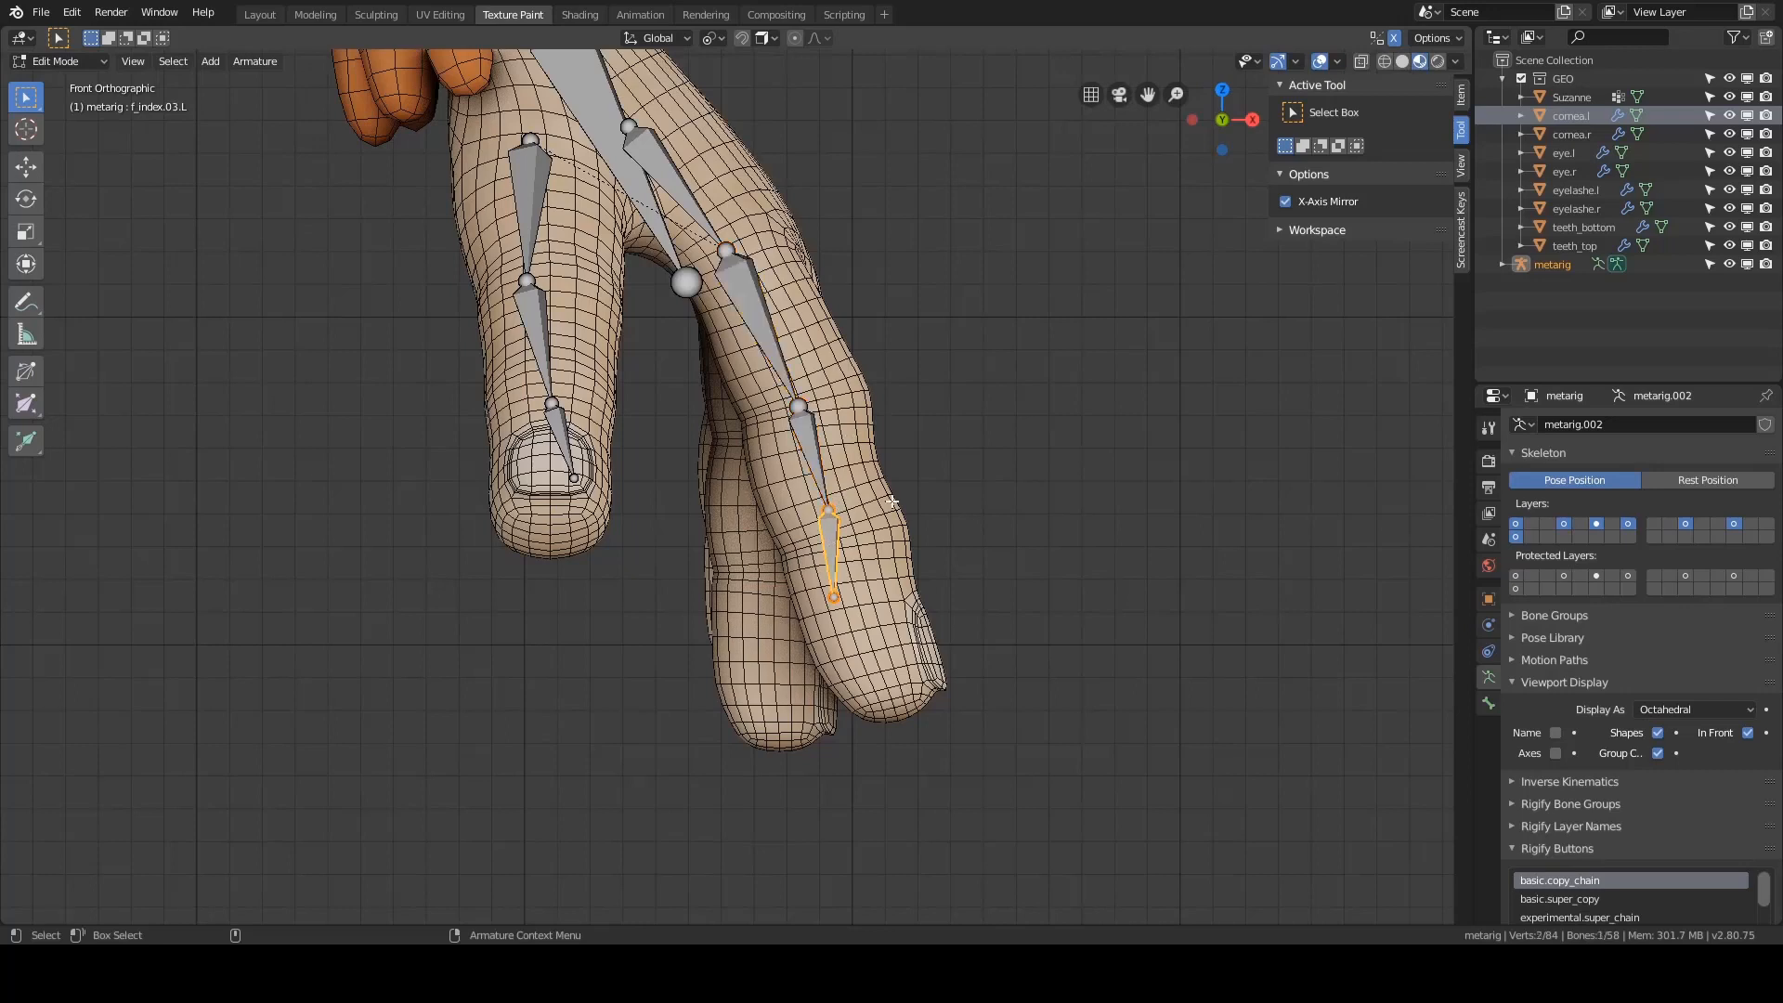
pyautogui.press('g')
pyautogui.click(920, 460)
pyautogui.press('g')
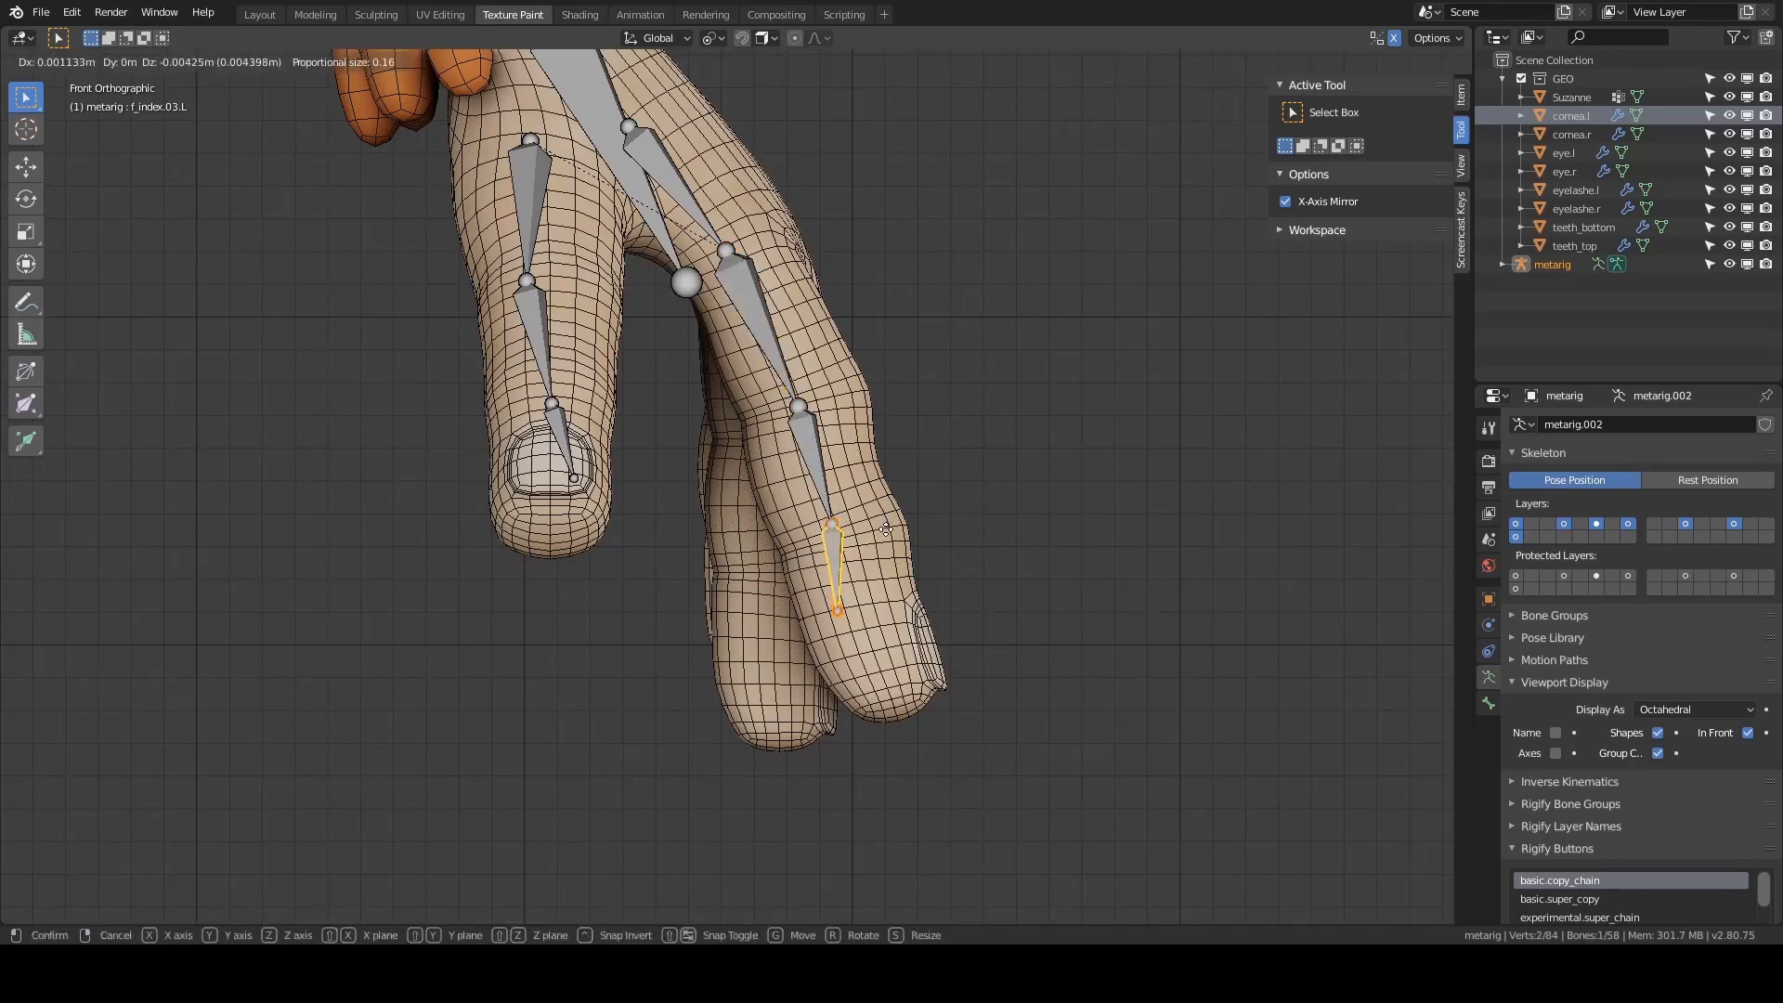
pyautogui.click(892, 546)
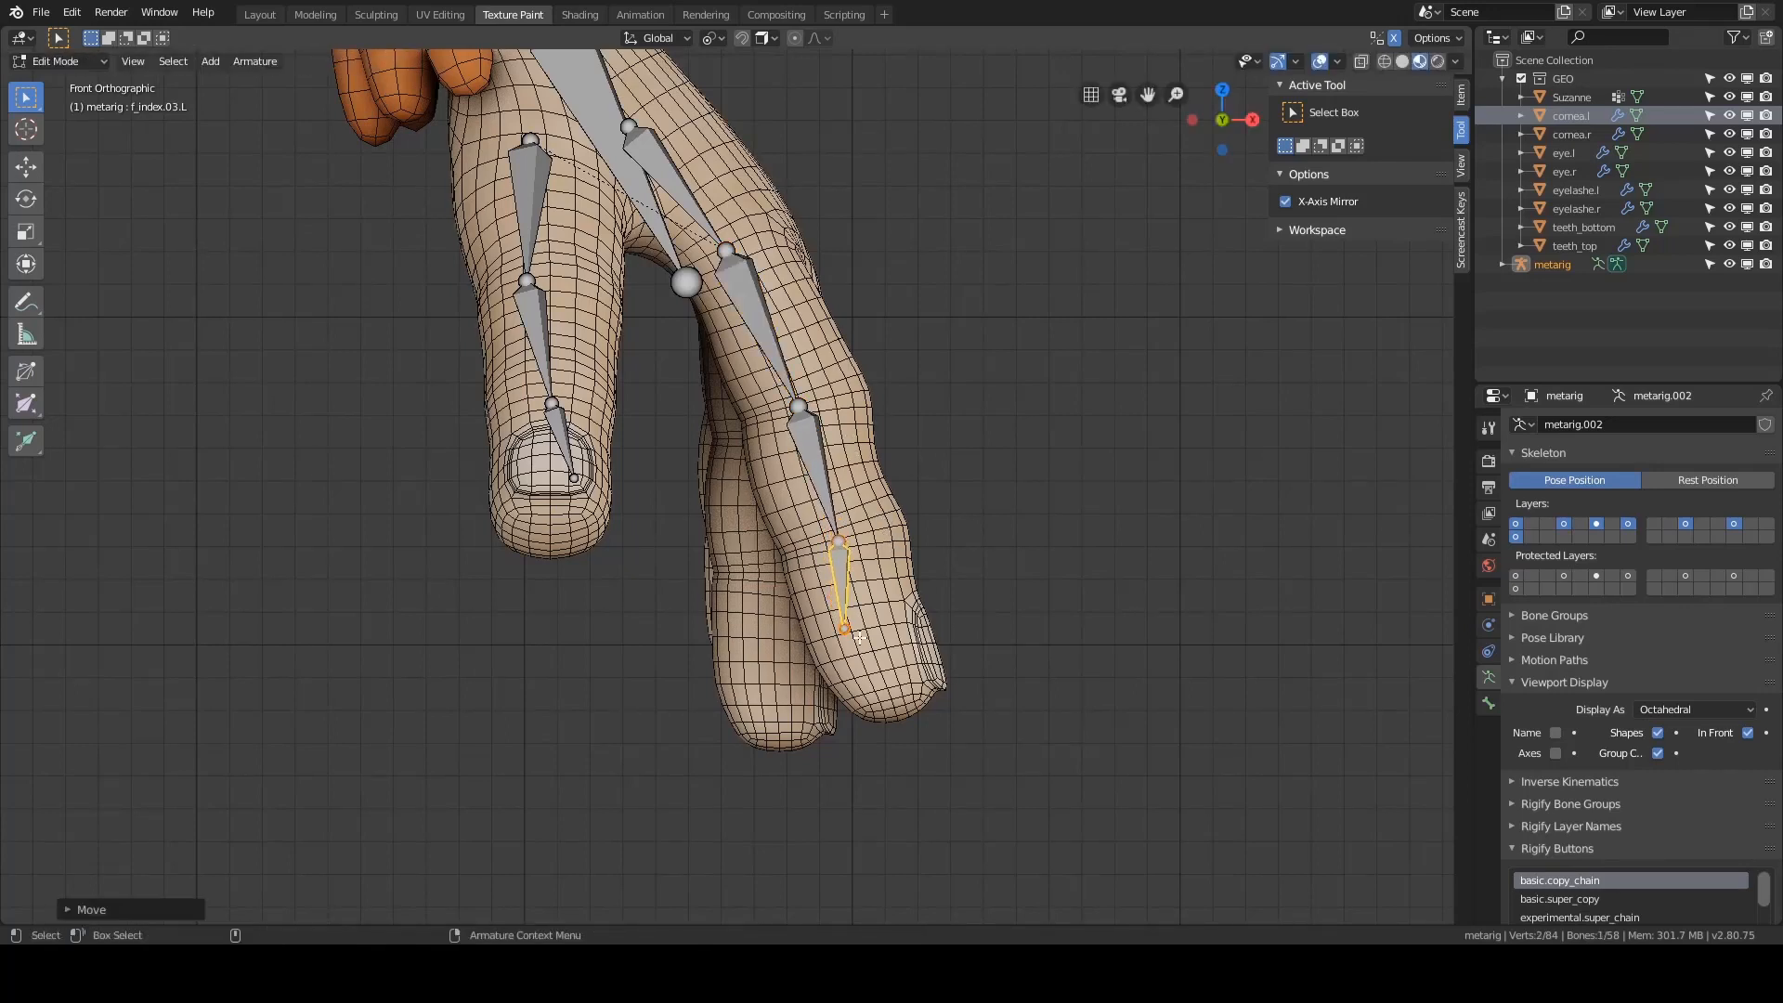
# - Angle the index finger's end bone along the finger, extend its tip to the fingertip and clear the selection
pyautogui.press('r')
pyautogui.click(966, 492)
pyautogui.click(866, 627)
pyautogui.press('g')
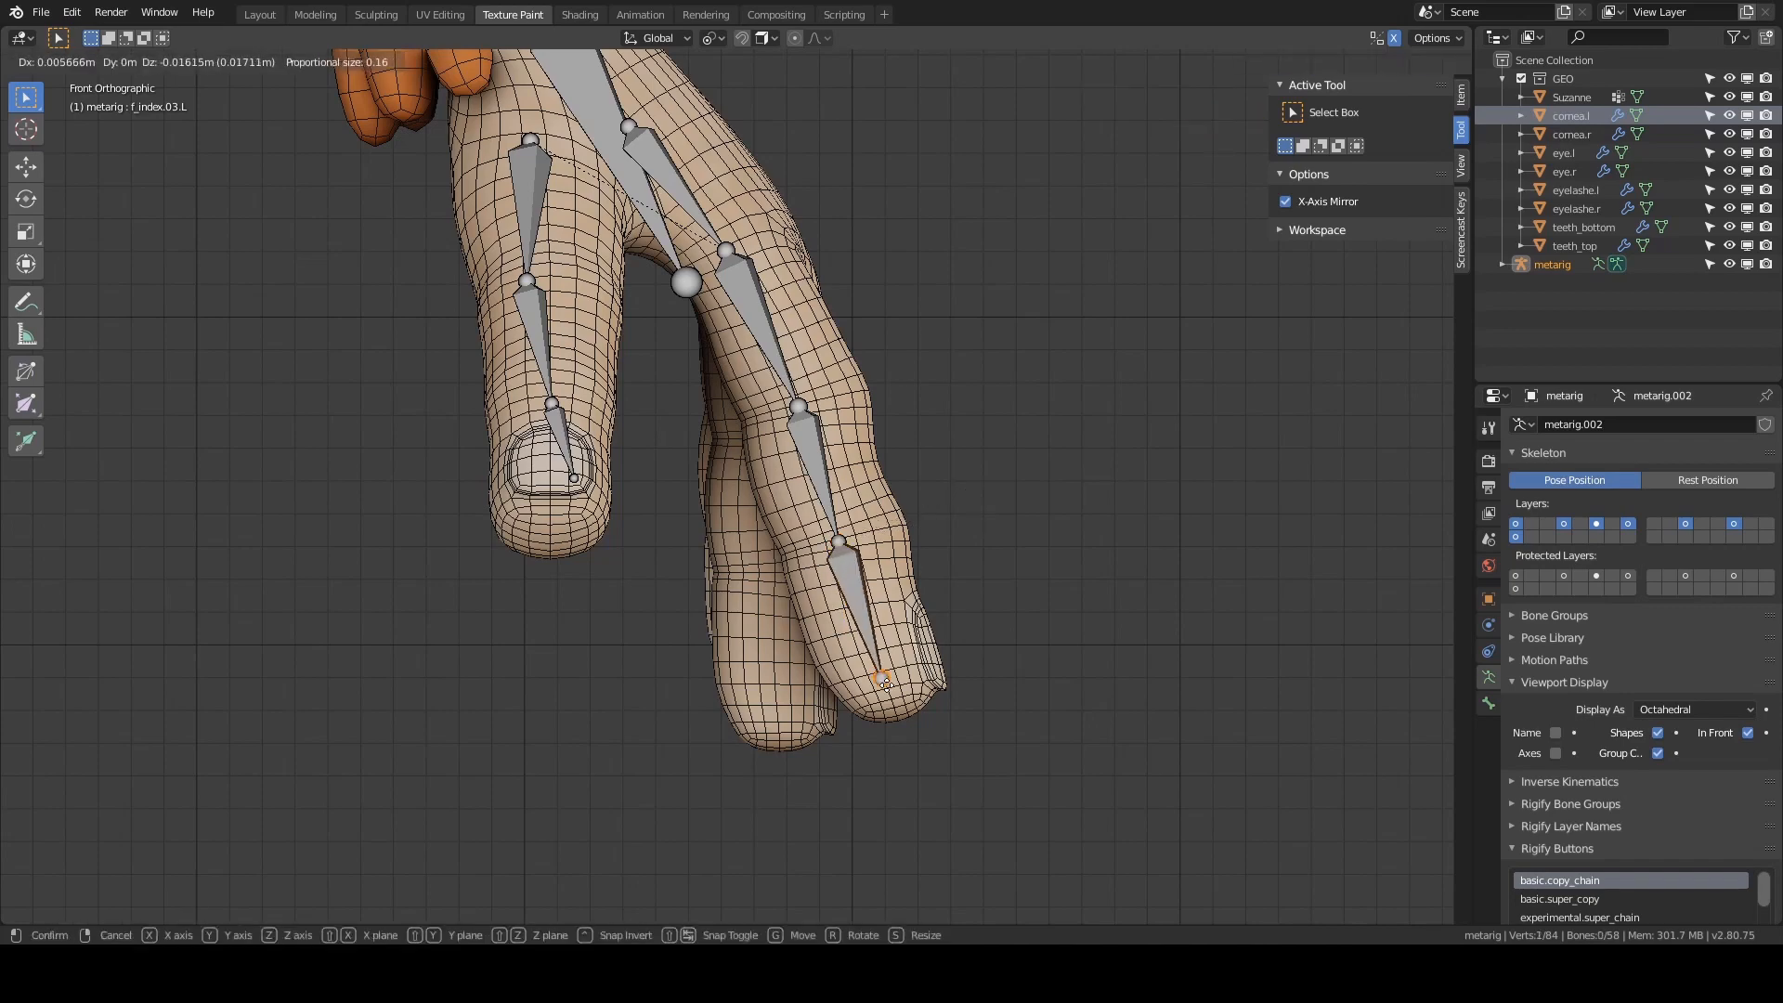
pyautogui.click(894, 710)
pyautogui.keyDown('shift'); pyautogui.moveTo(937, 309); pyautogui.dragTo(1041, 453, button='middle'); pyautogui.keyUp('shift')
pyautogui.hotkey('alt', 'a')
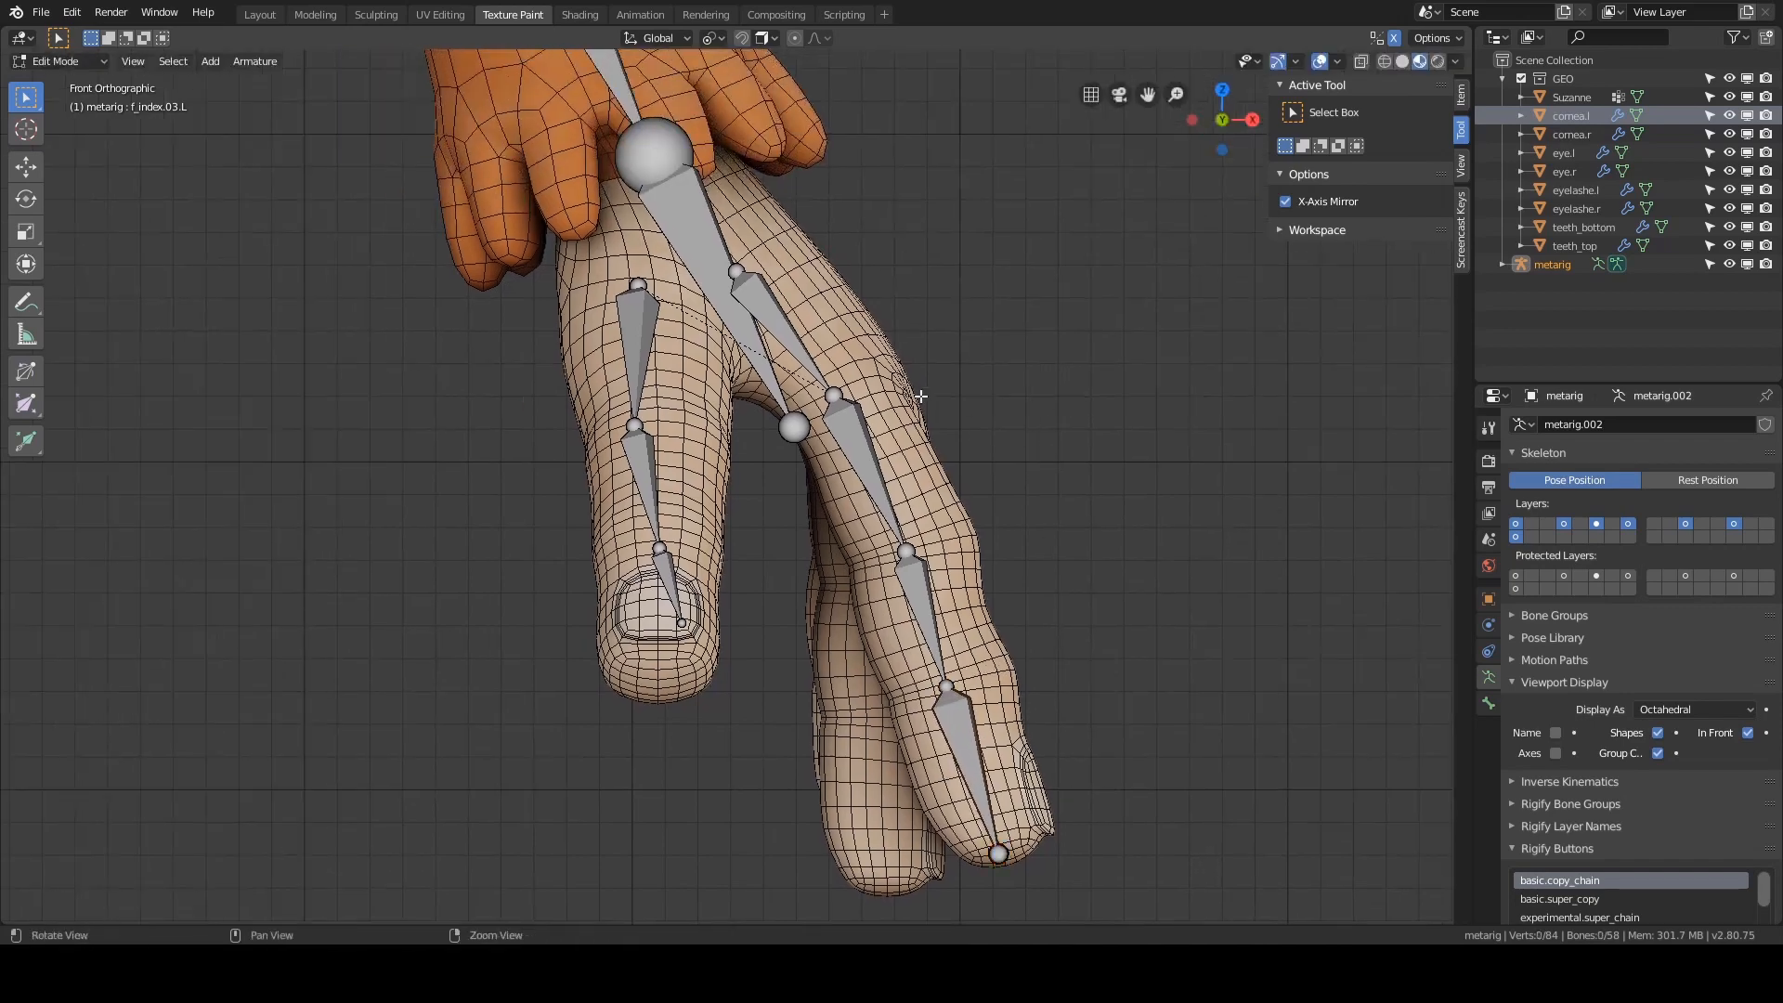
# - Rotate the left thumb's three-bone chain about its base joint toward the centre of the thumb's middle joint
pyautogui.keyDown('shift'); pyautogui.moveTo(912, 396); pyautogui.dragTo(967, 462, button='middle'); pyautogui.keyUp('shift')
pyautogui.keyDown('shift'); pyautogui.moveTo(804, 447); pyautogui.dragTo(892, 425, button='middle'); pyautogui.keyUp('shift')
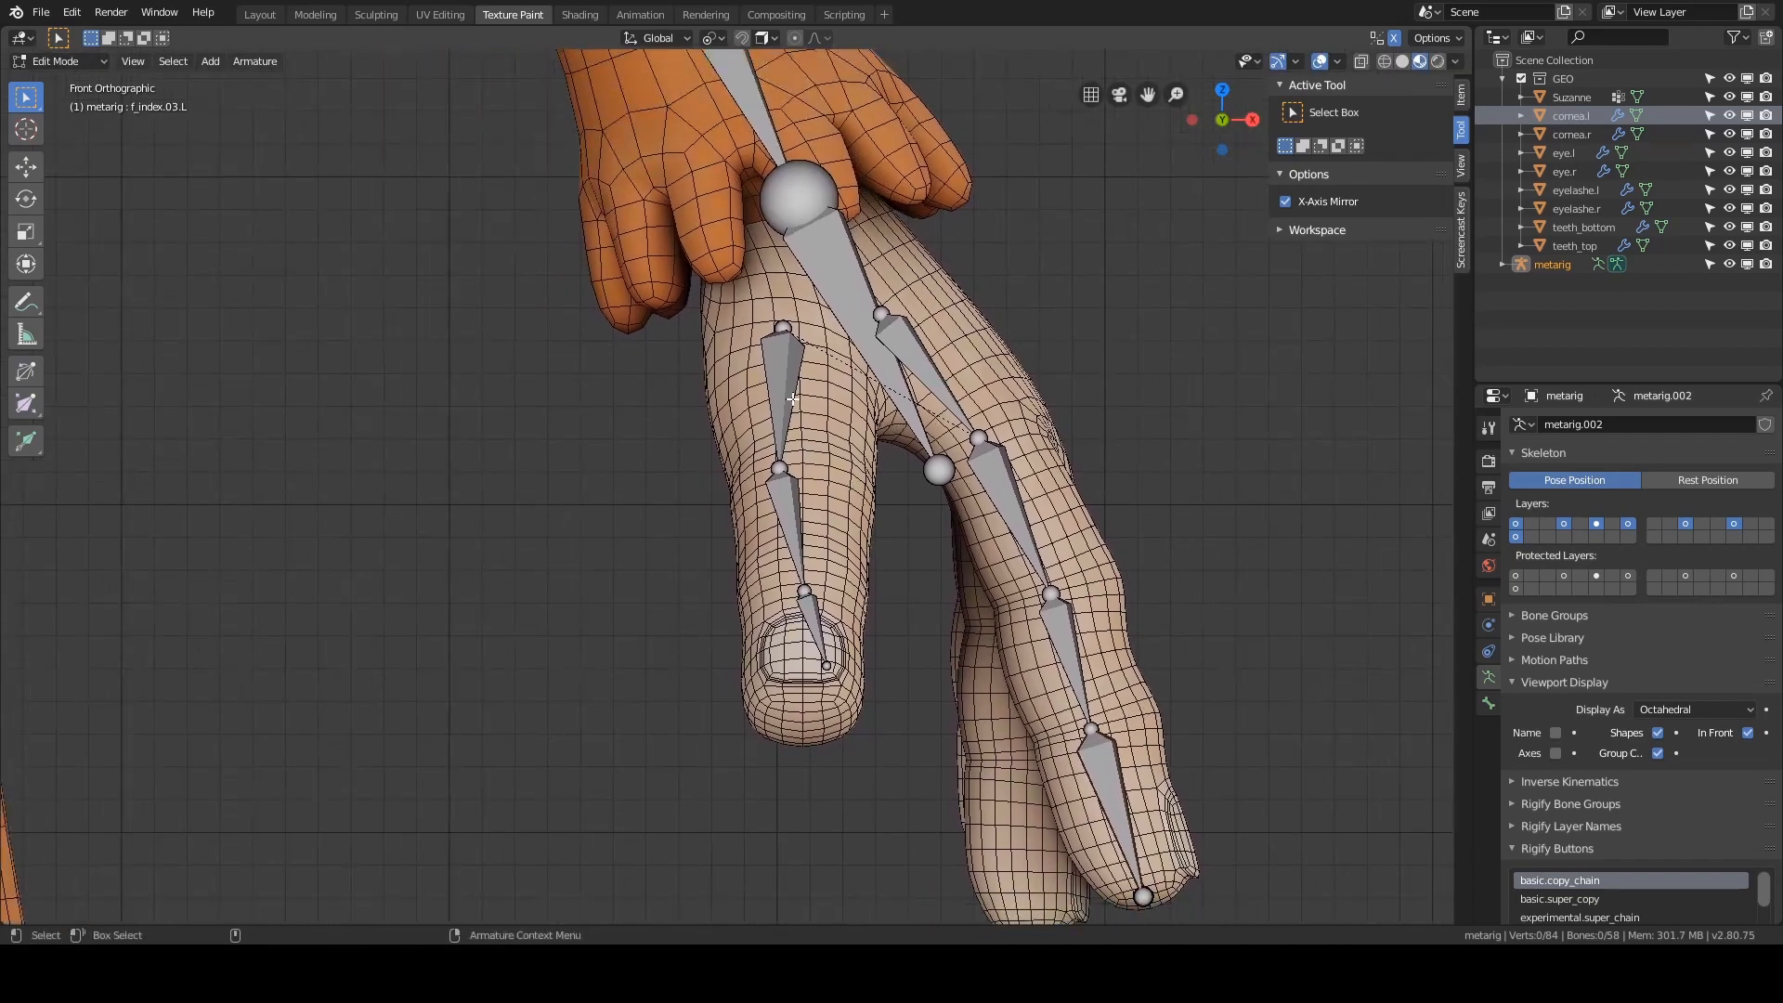
pyautogui.click(783, 381)
pyautogui.keyDown('shift'); pyautogui.click(791, 529); pyautogui.keyUp('shift')
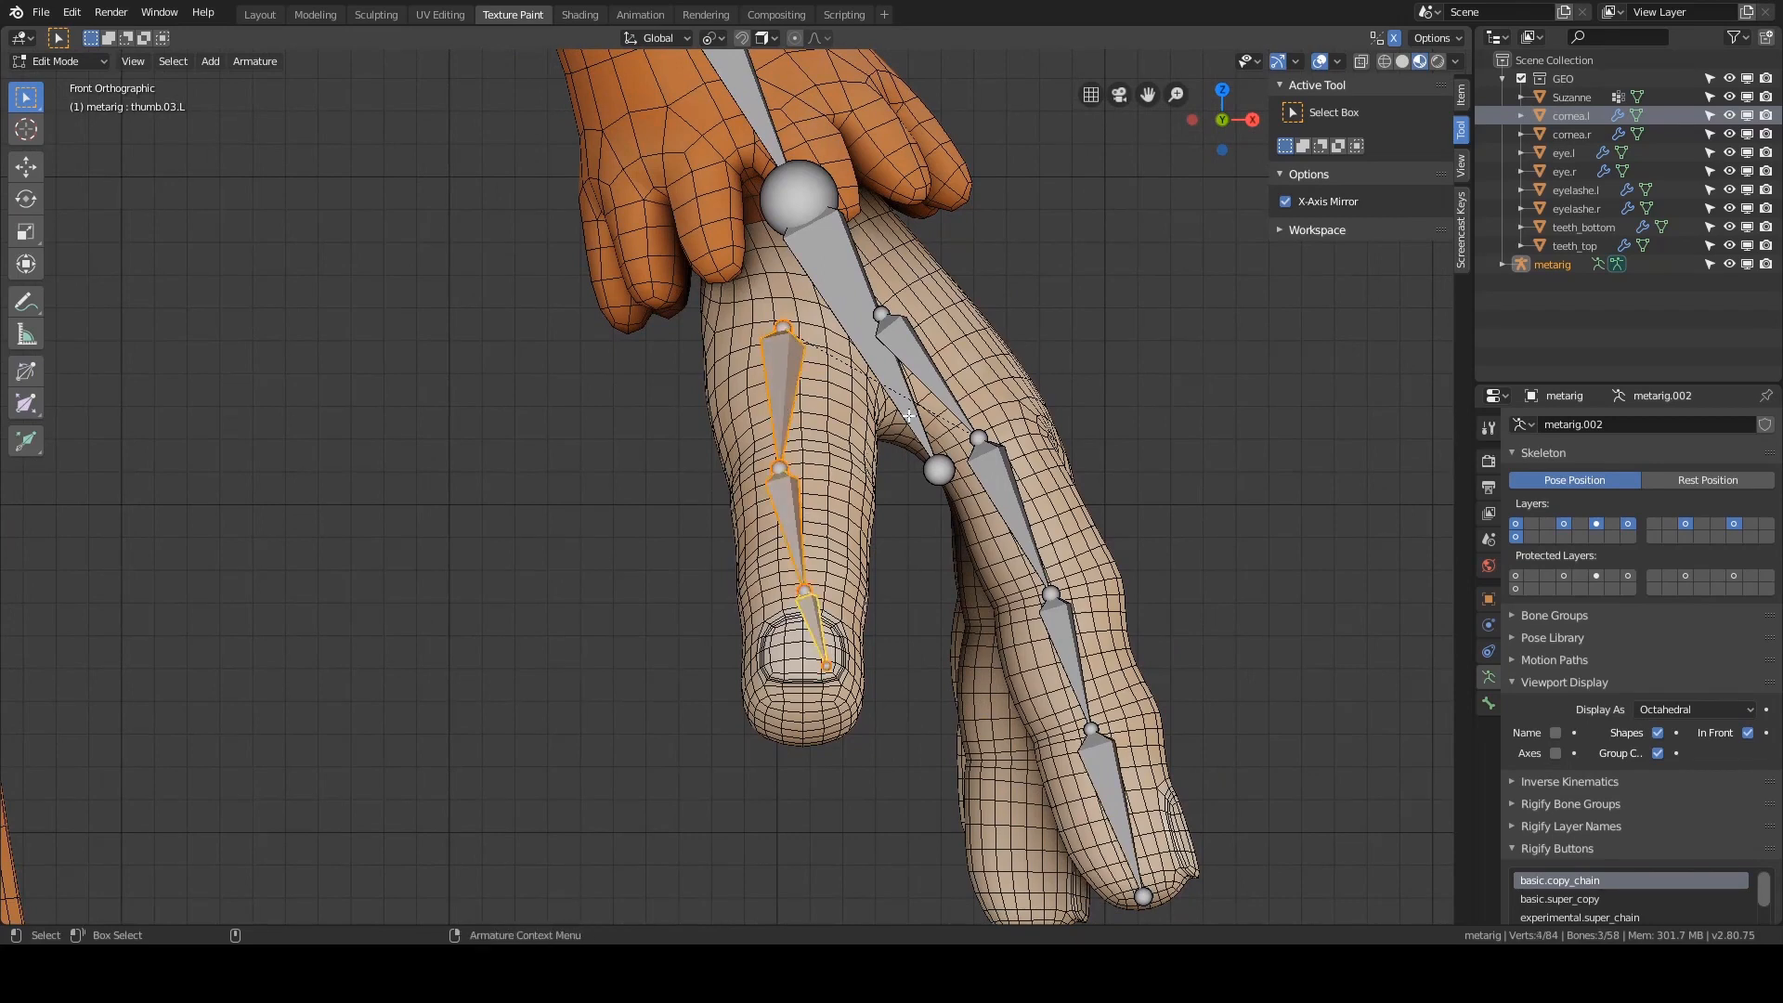
pyautogui.keyDown('shift'); pyautogui.click(791, 381); pyautogui.keyUp('shift')
pyautogui.keyDown('shift'); pyautogui.click(791, 382); pyautogui.keyUp('shift')
pyautogui.press('r')
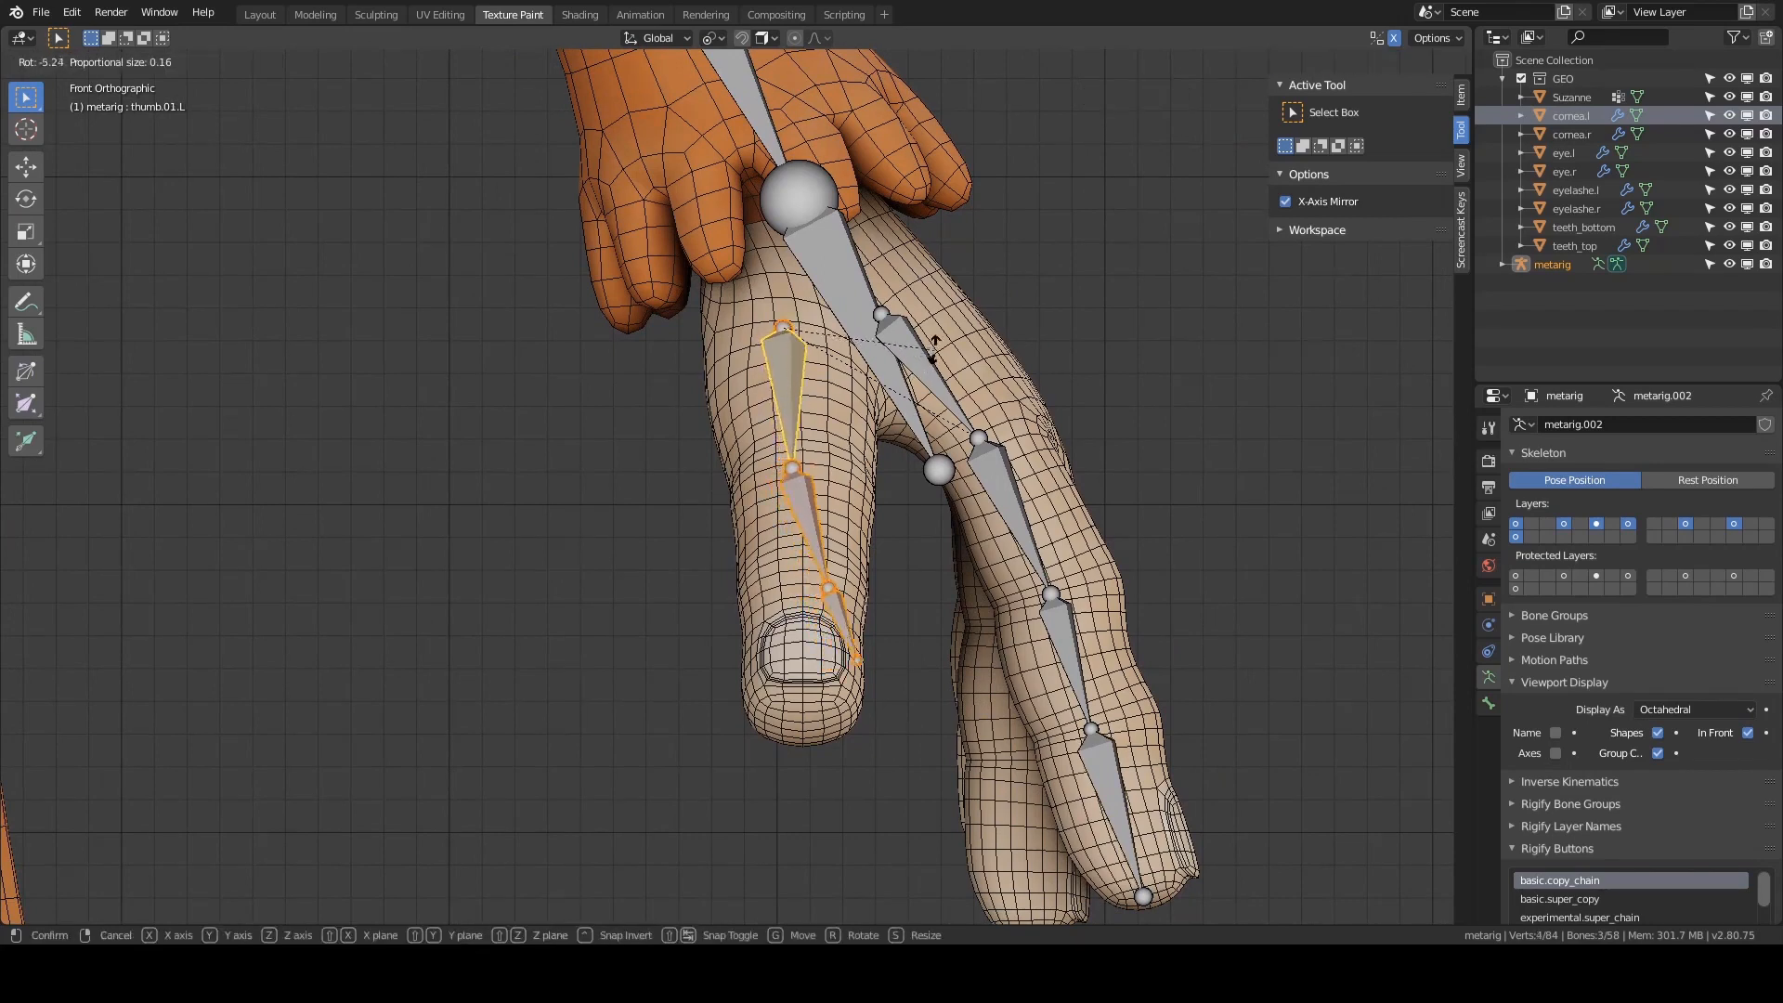
pyautogui.click(902, 399)
# - Rotate the thumb's middle and end bones together by about 23° so they run down the thumb's centre
pyautogui.click(824, 500)
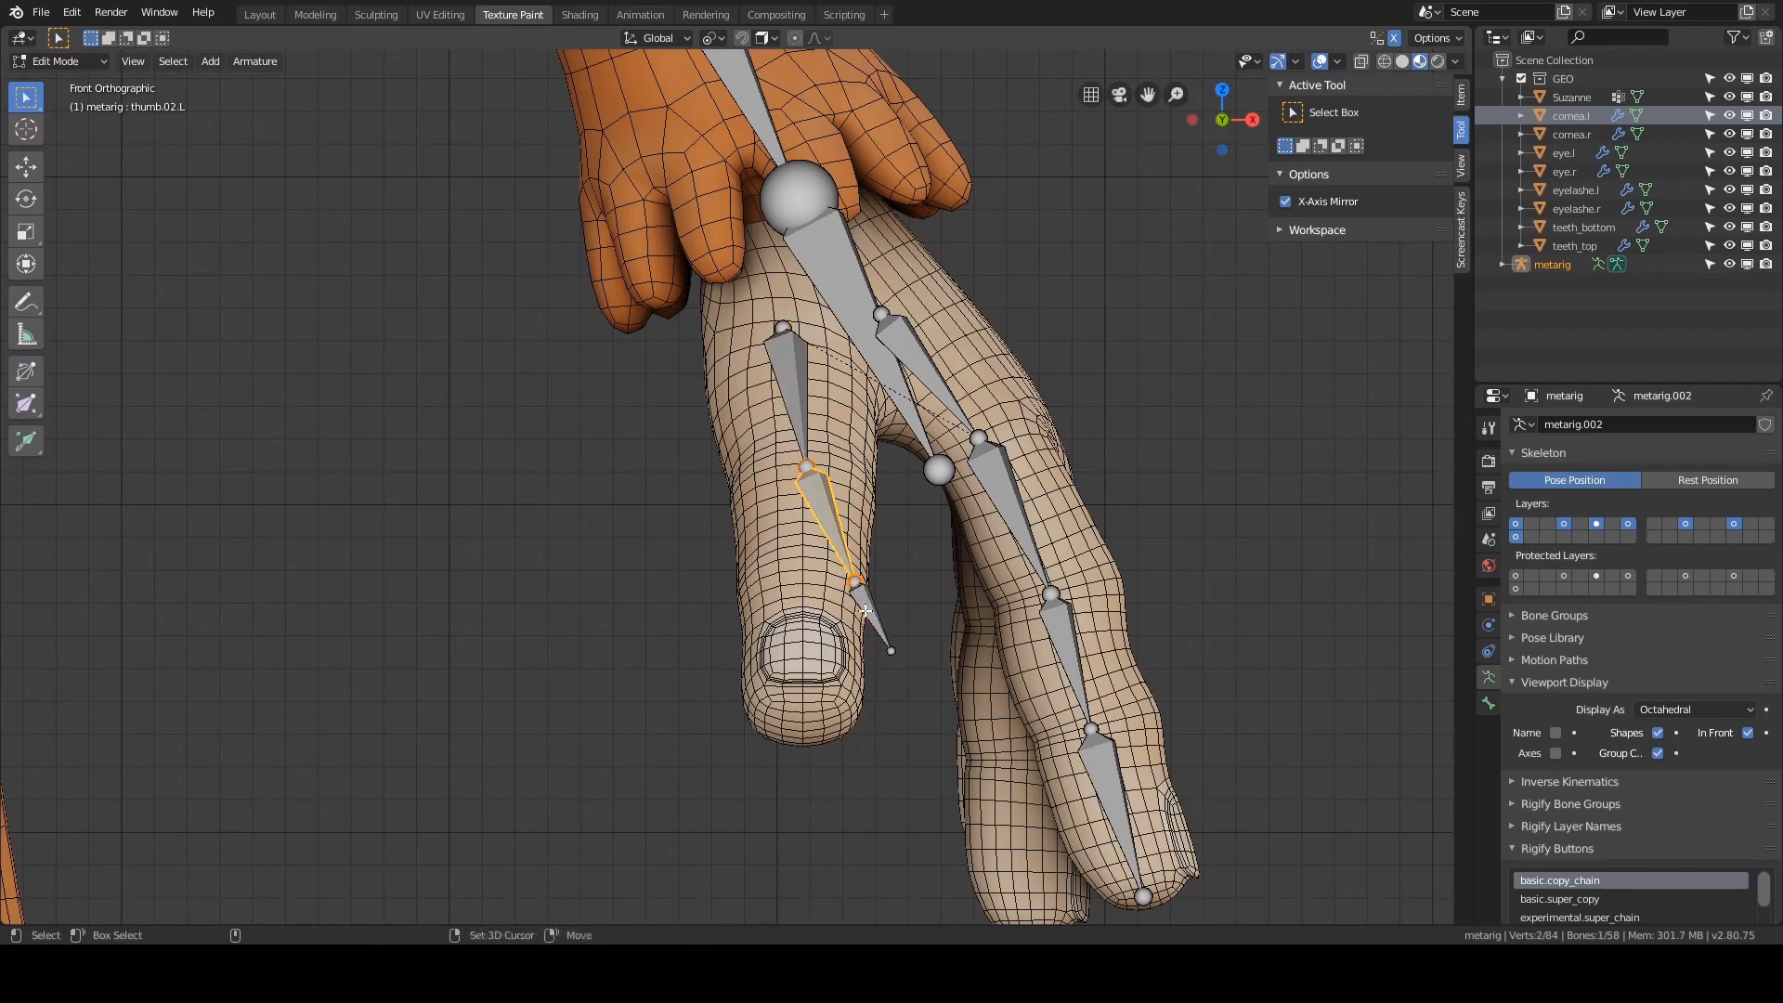
pyautogui.keyDown('shift'); pyautogui.click(831, 517); pyautogui.keyUp('shift')
pyautogui.press('r')
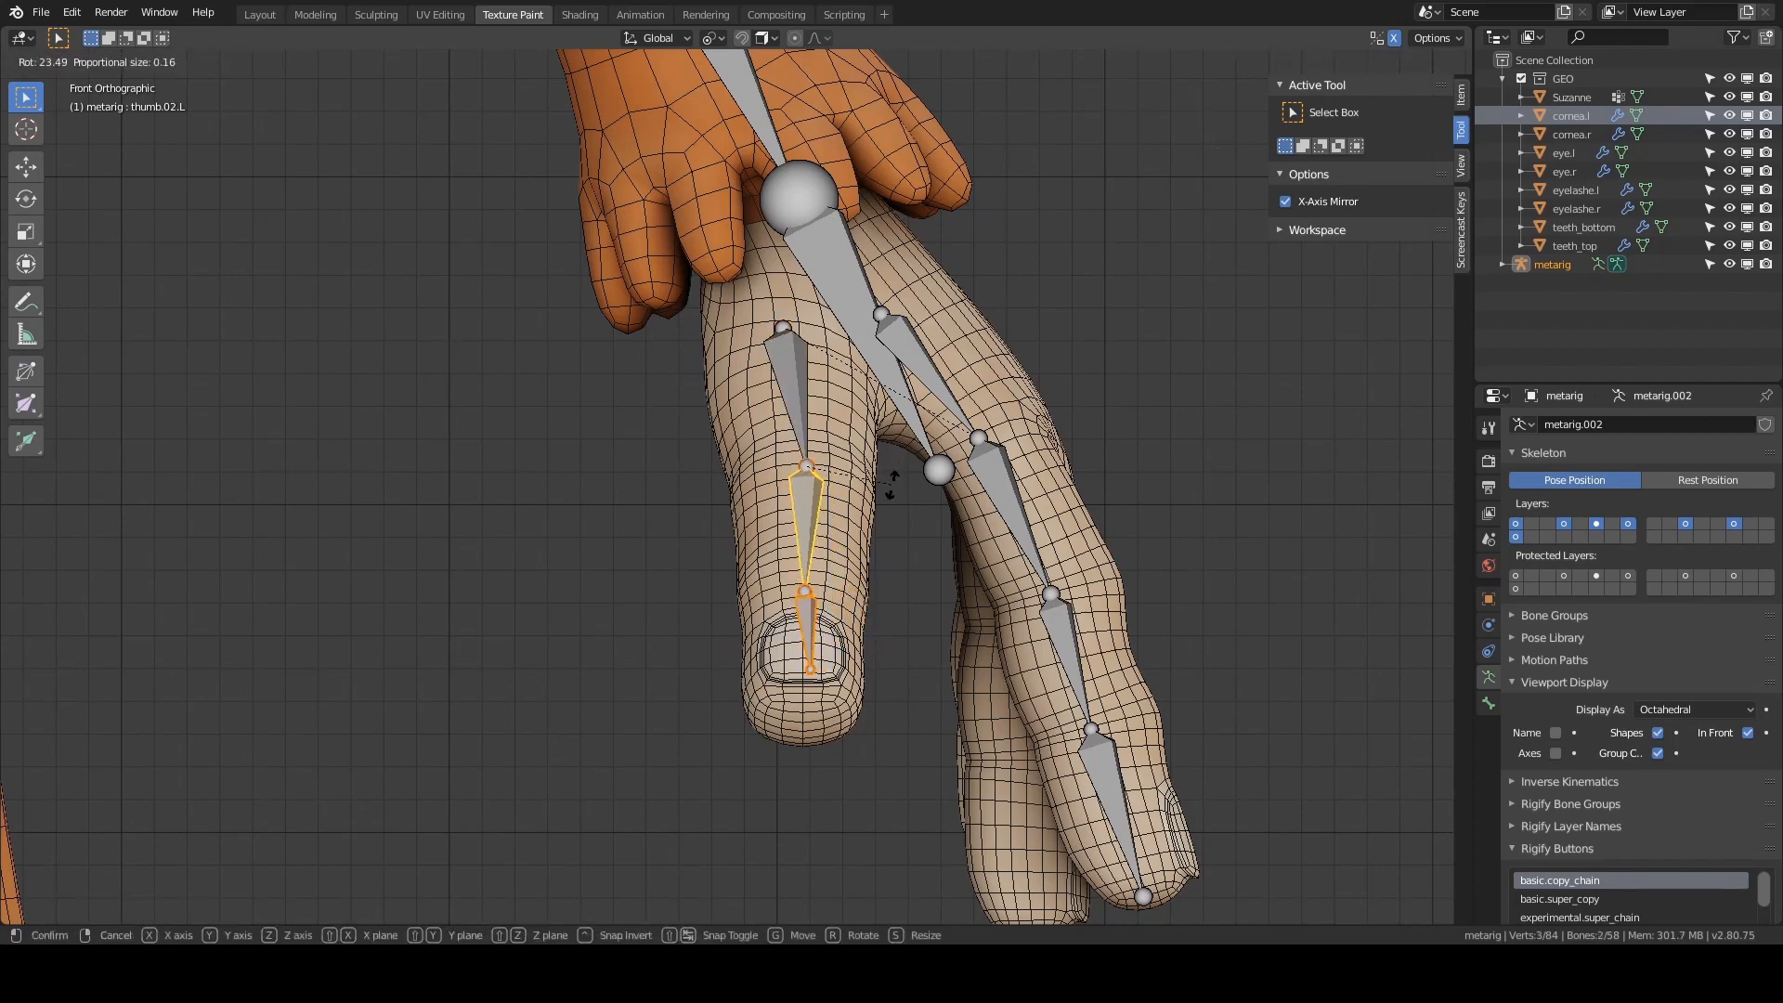
pyautogui.click(889, 483)
# - Select the left thumb's base bone, activate the Rotate tool and set the transform orientation to Local
pyautogui.click(791, 358)
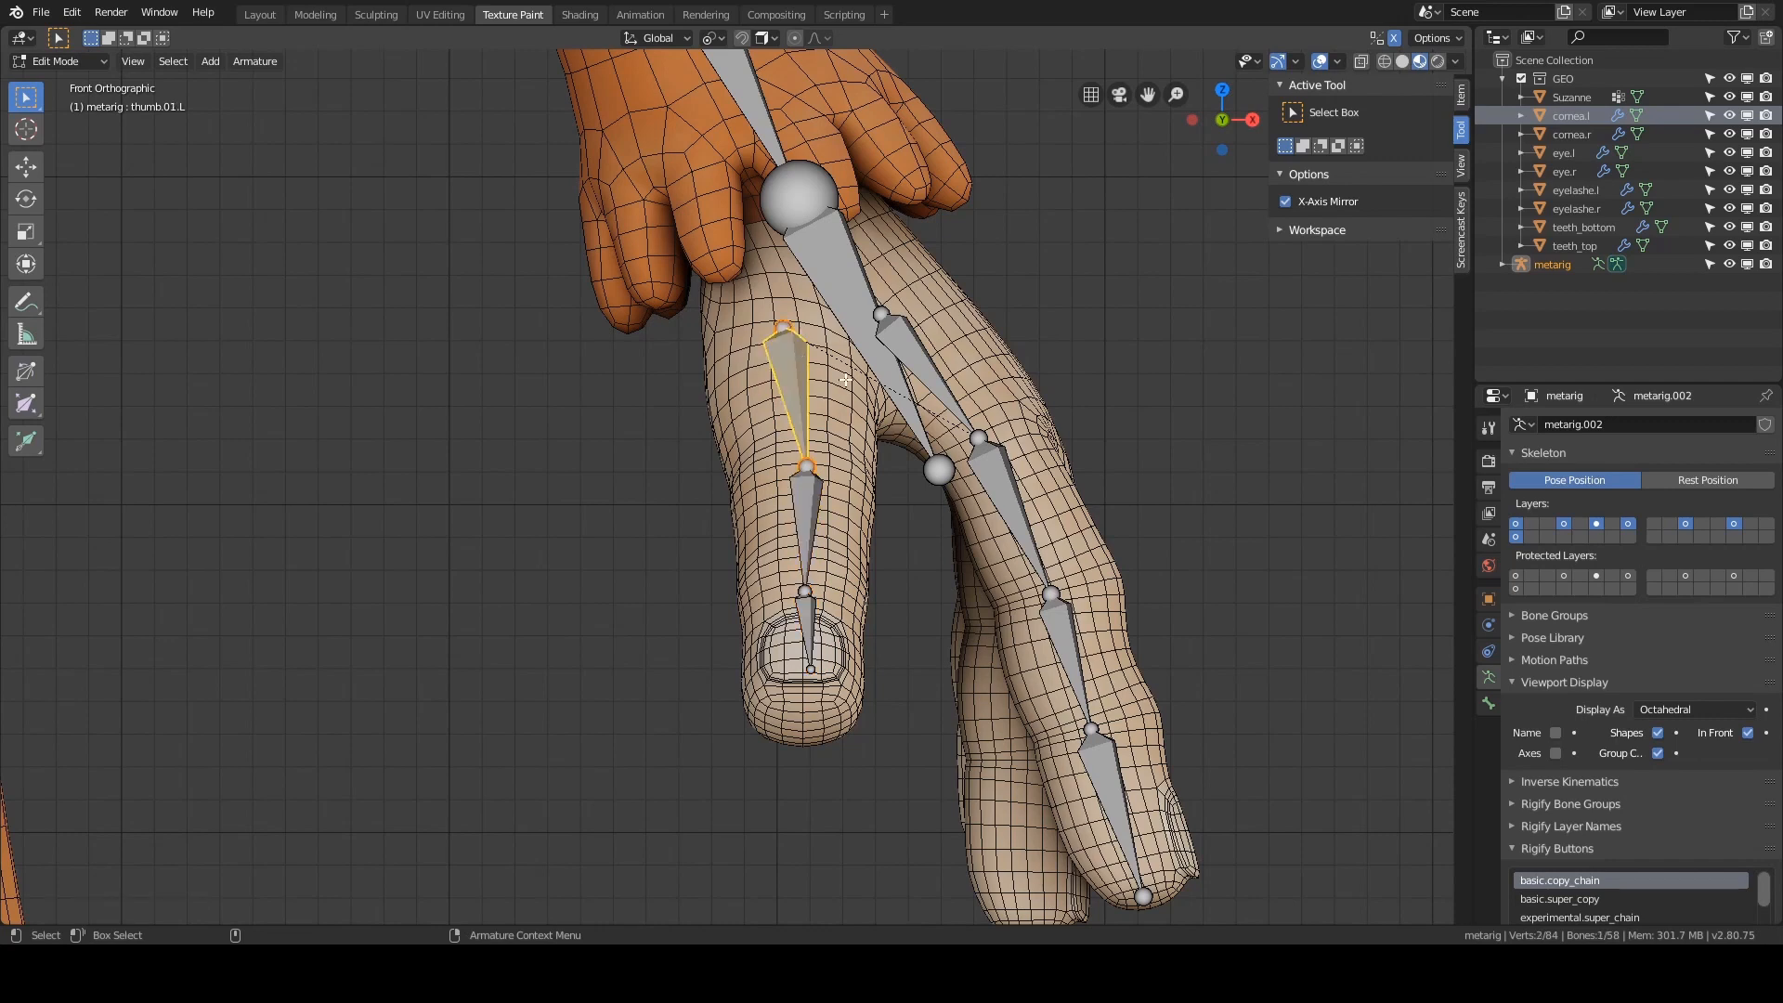
pyautogui.click(26, 199)
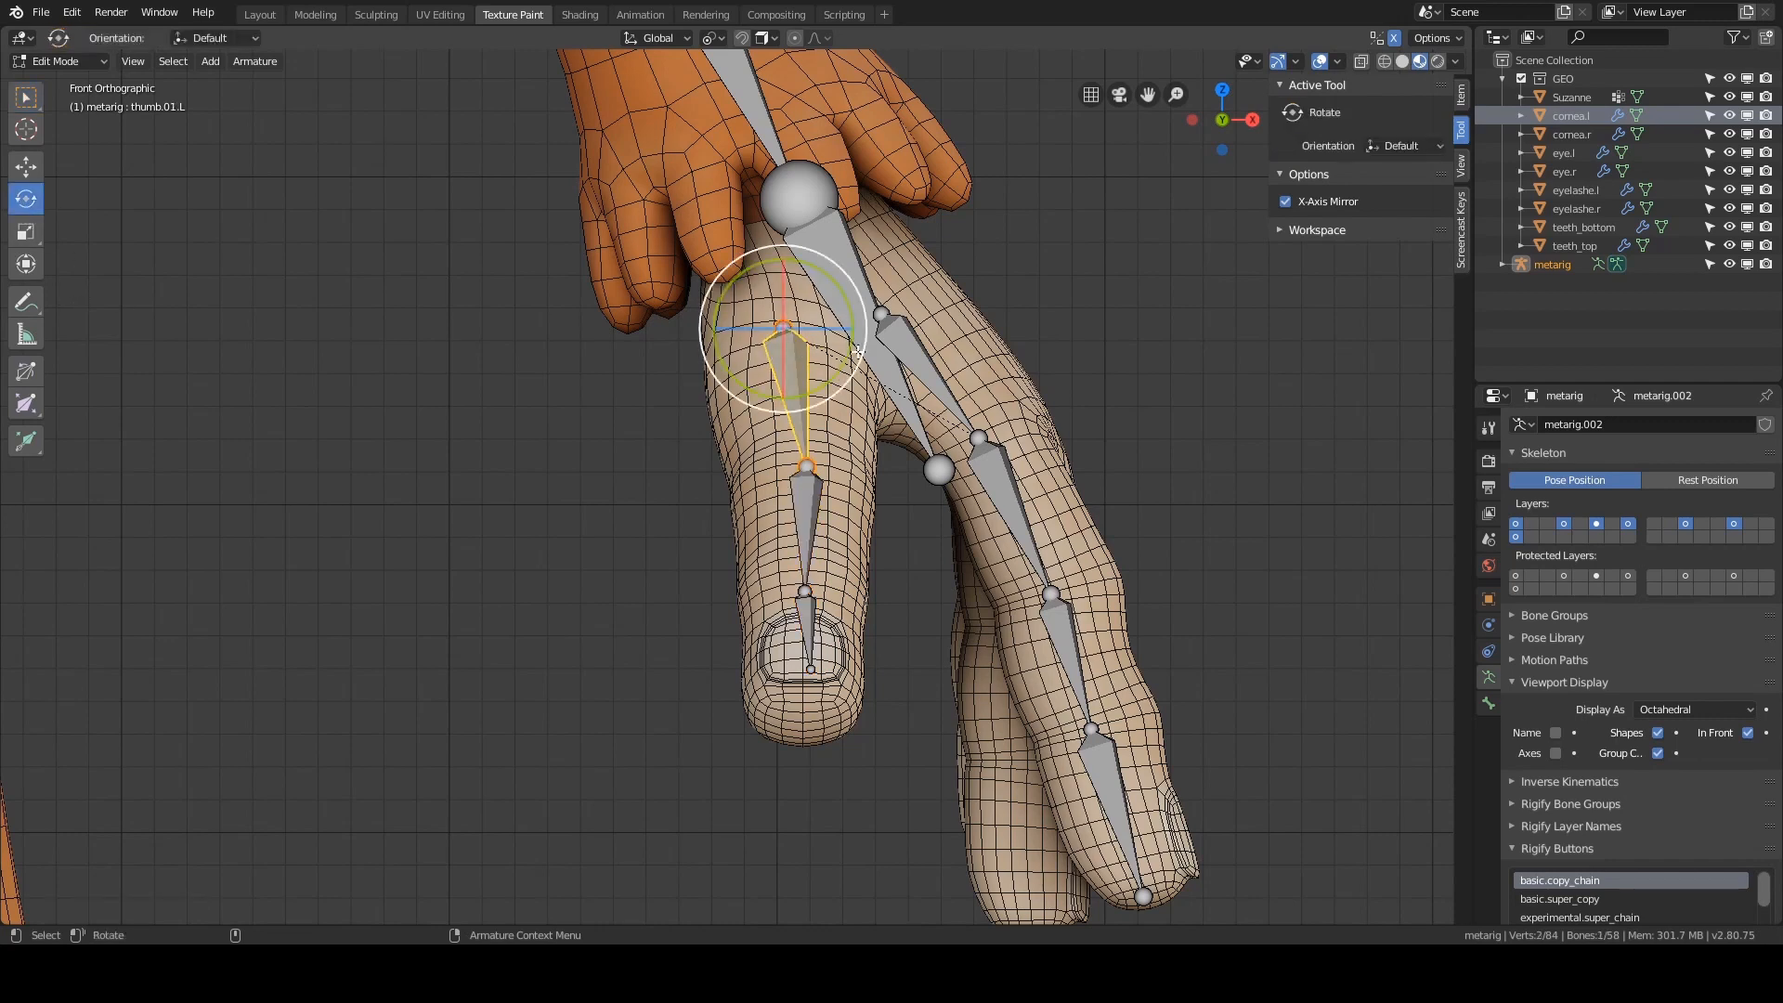
pyautogui.press(',')
pyautogui.click(852, 406)
pyautogui.hotkey('alt', 'a')
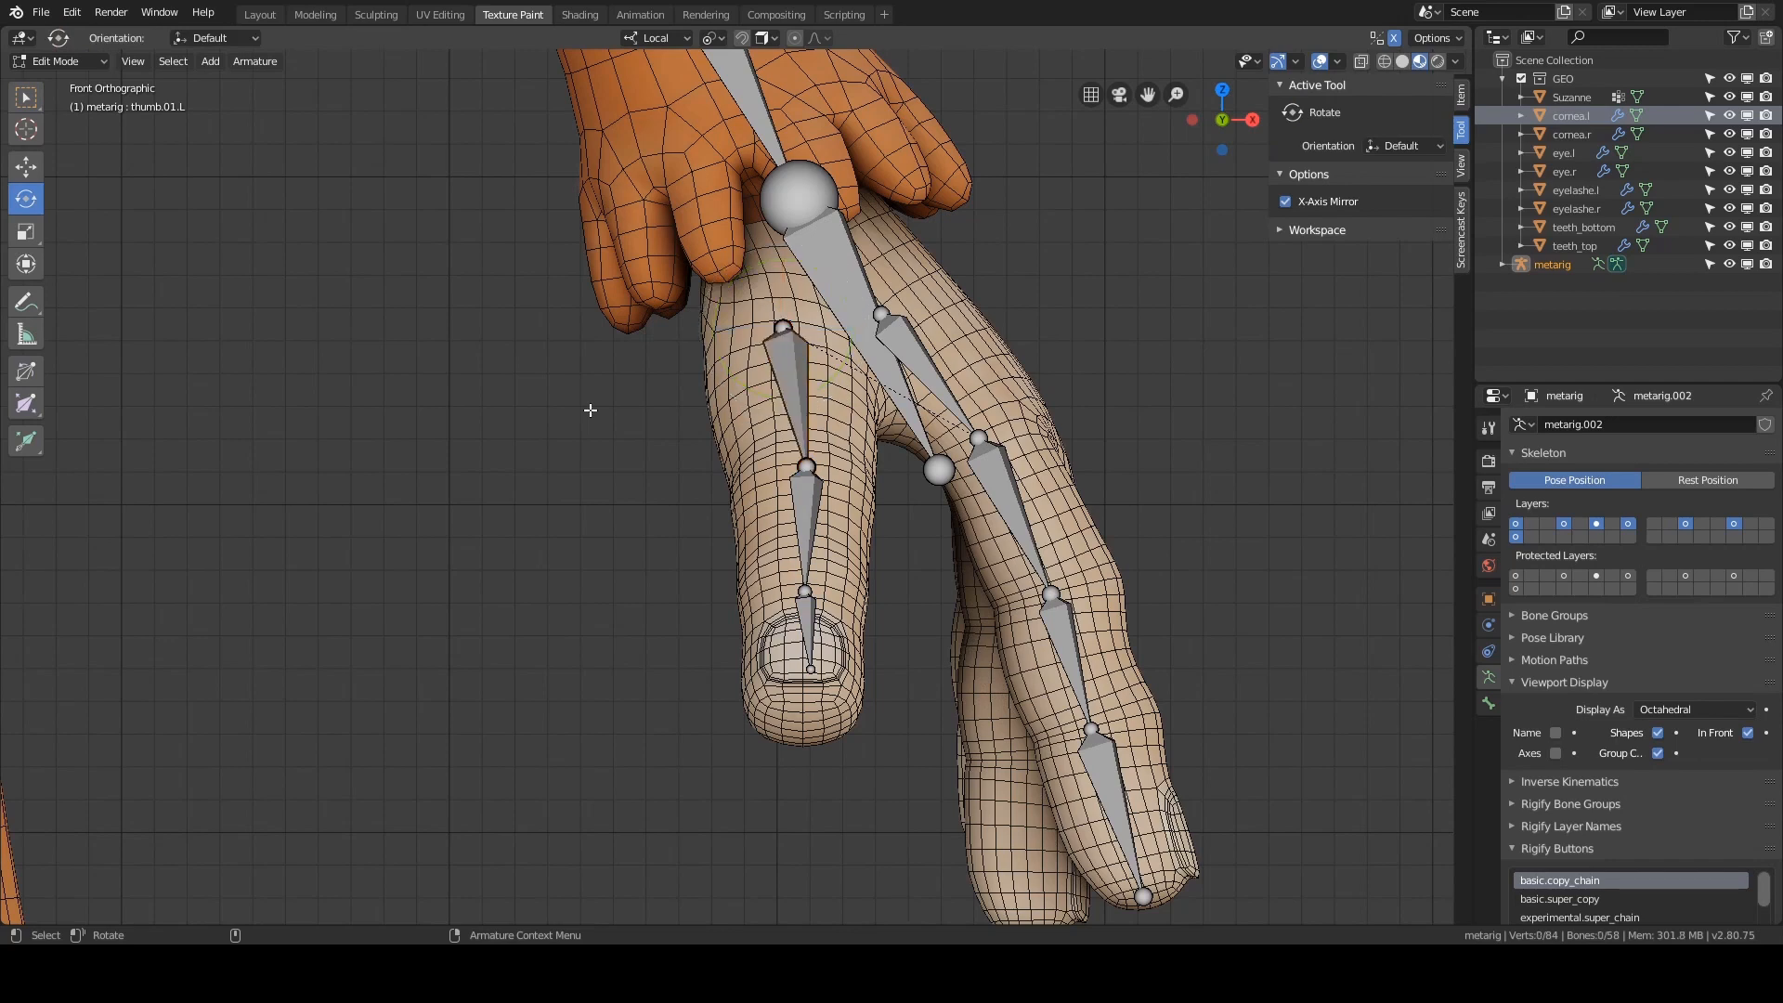
pyautogui.click(792, 383)
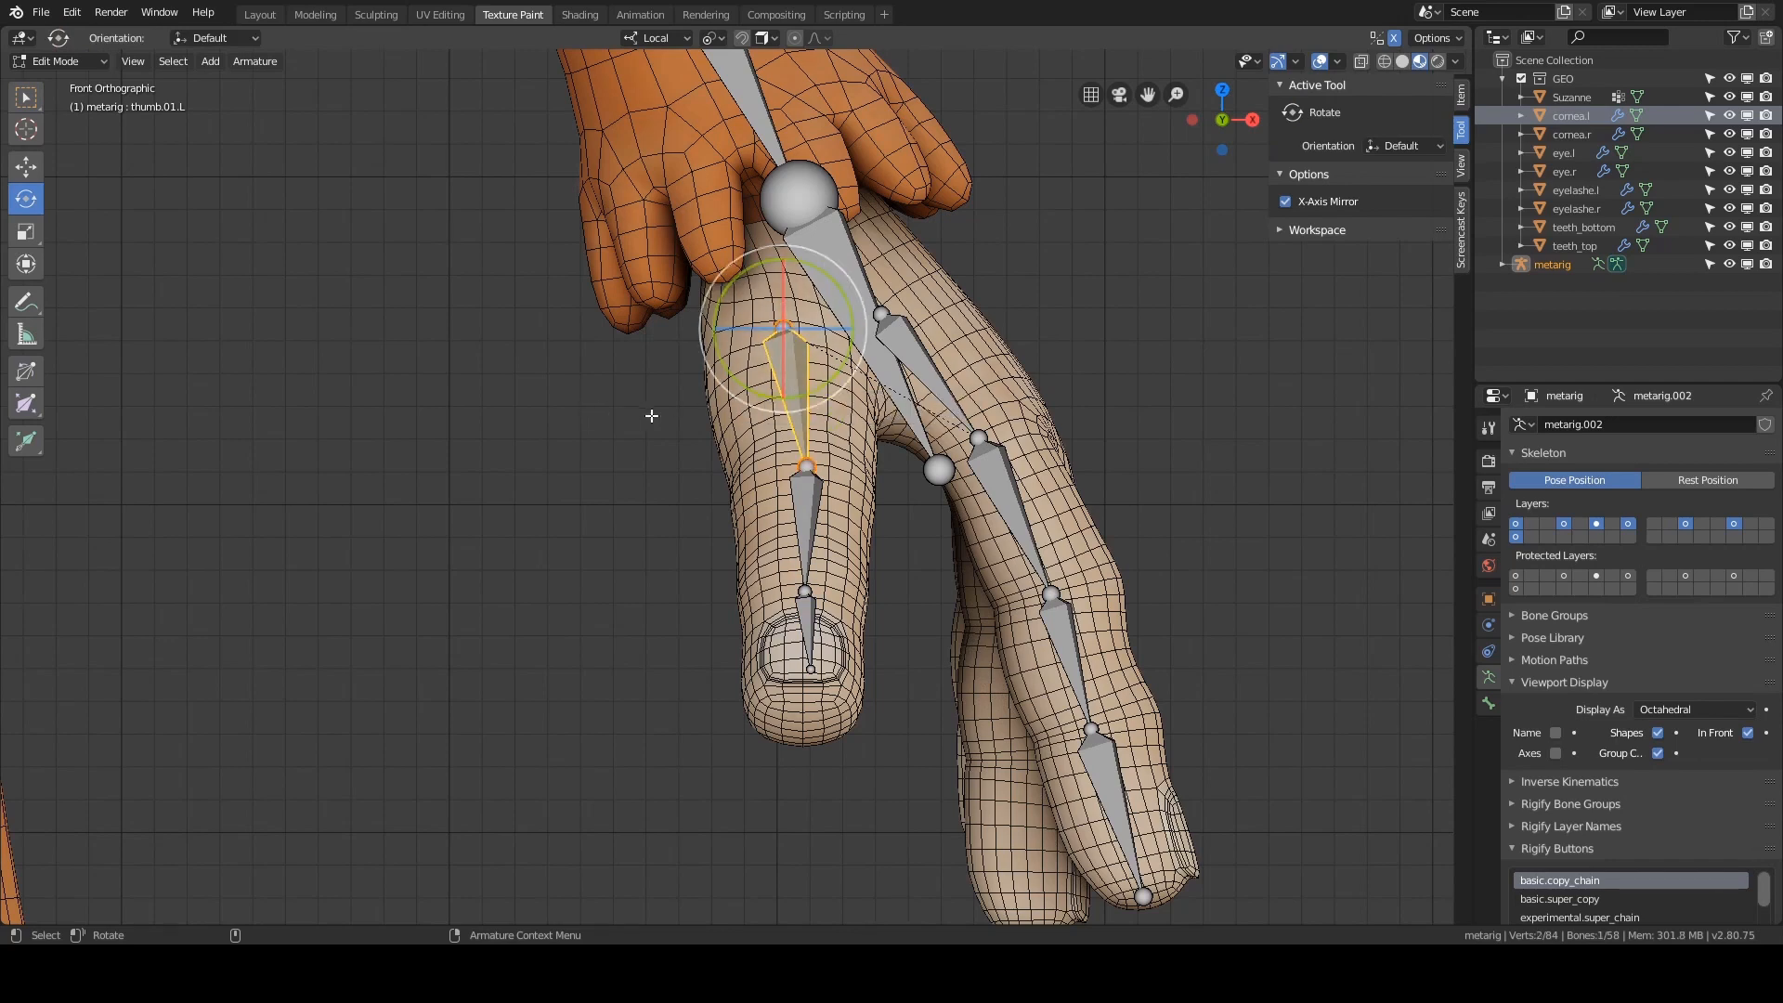
pyautogui.press(',')
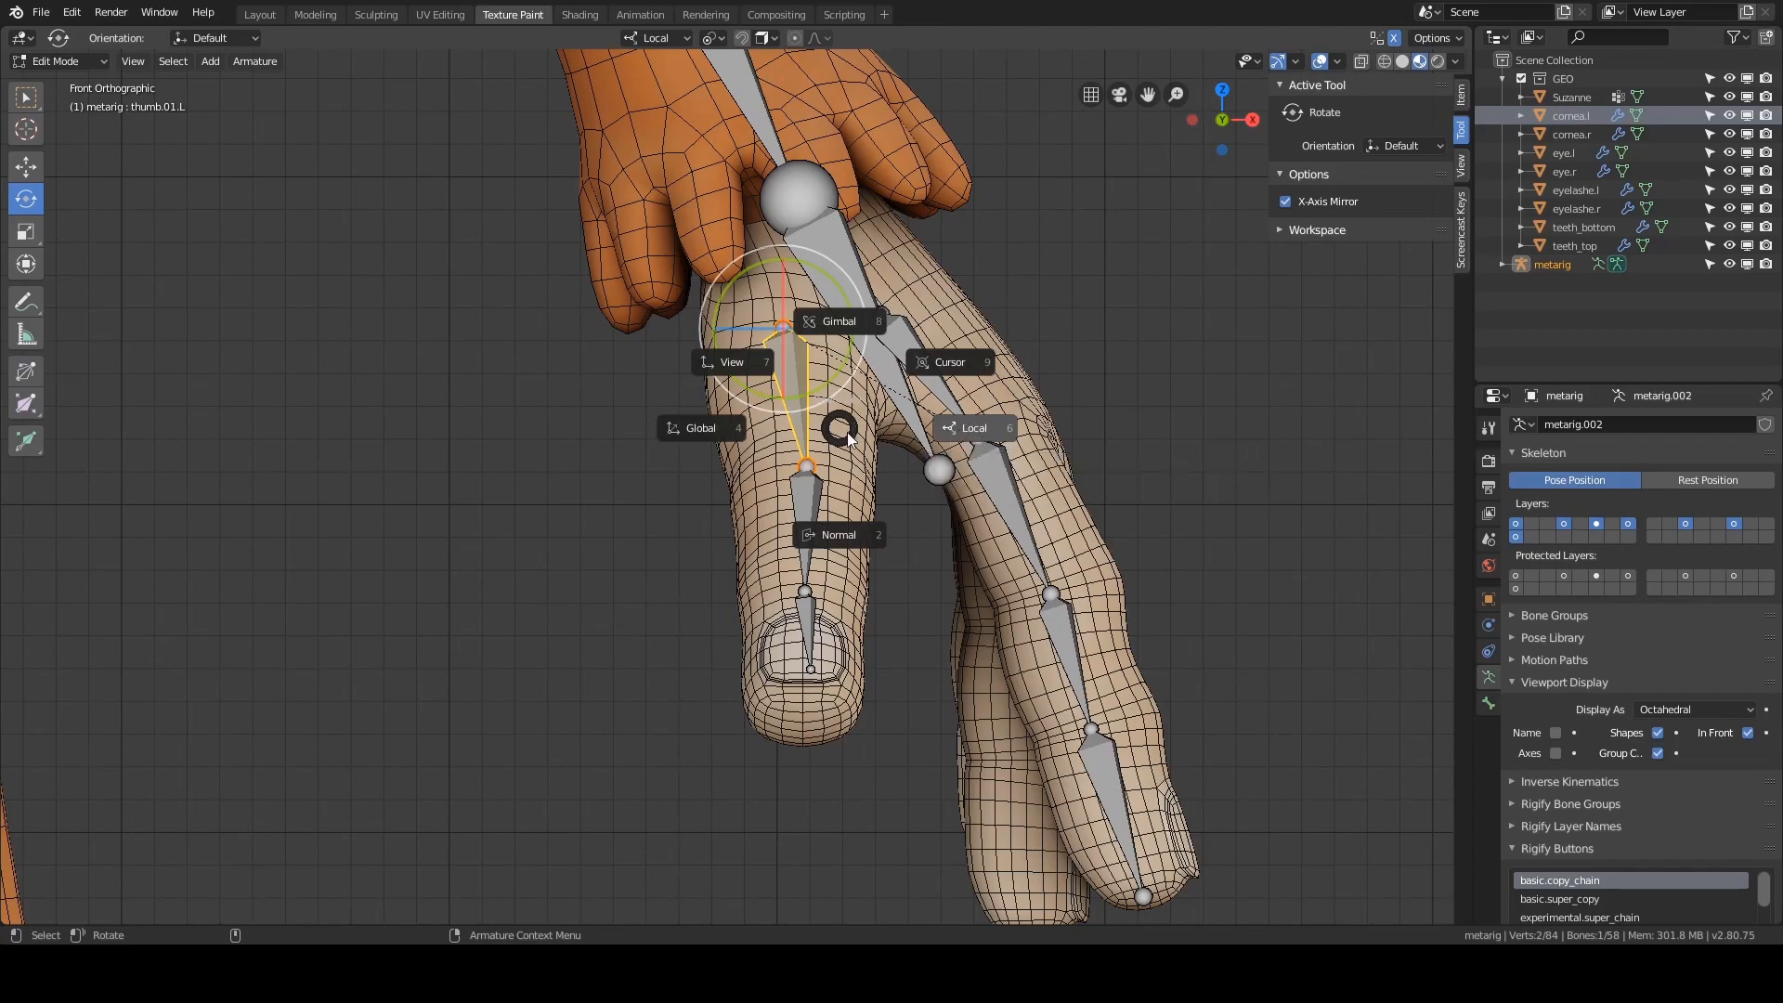
pyautogui.click(935, 432)
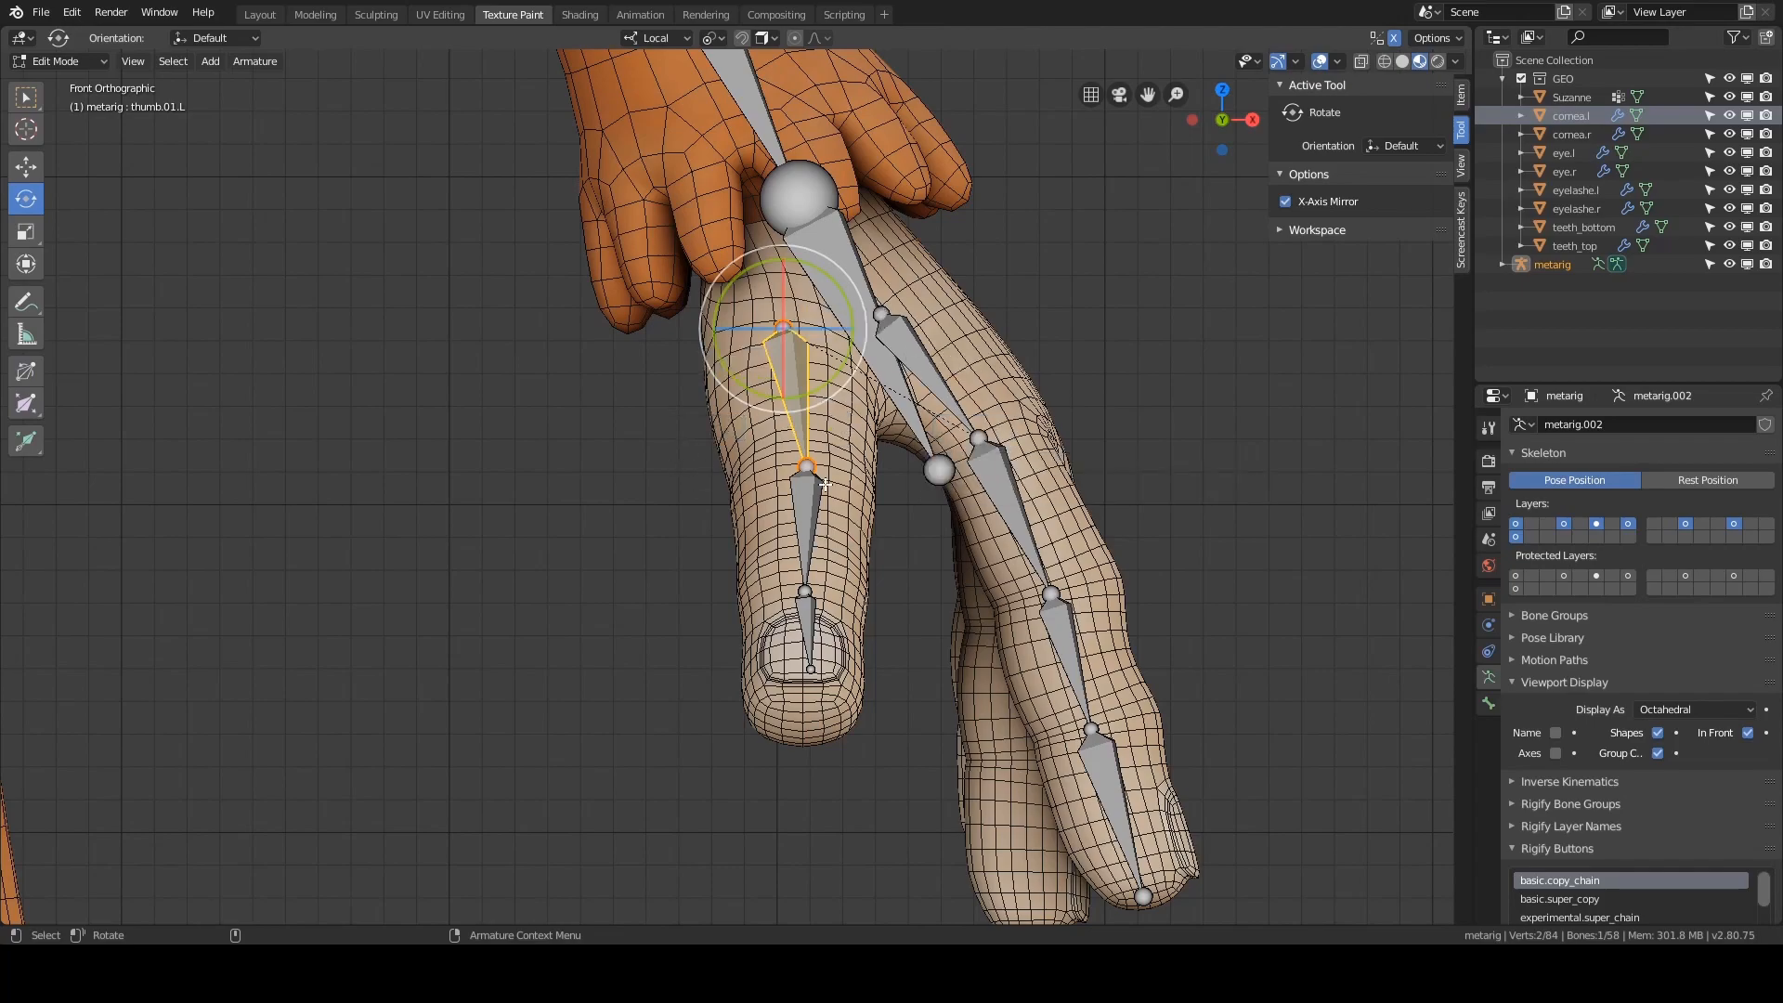
# - Rotate the left thumb's three bones together by about 16° in the side view so they point along the thumb
pyautogui.moveTo(825, 484); pyautogui.dragTo(631, 620, button='middle')
pyautogui.keyDown('shift'); pyautogui.click(627, 624); pyautogui.keyUp('shift')
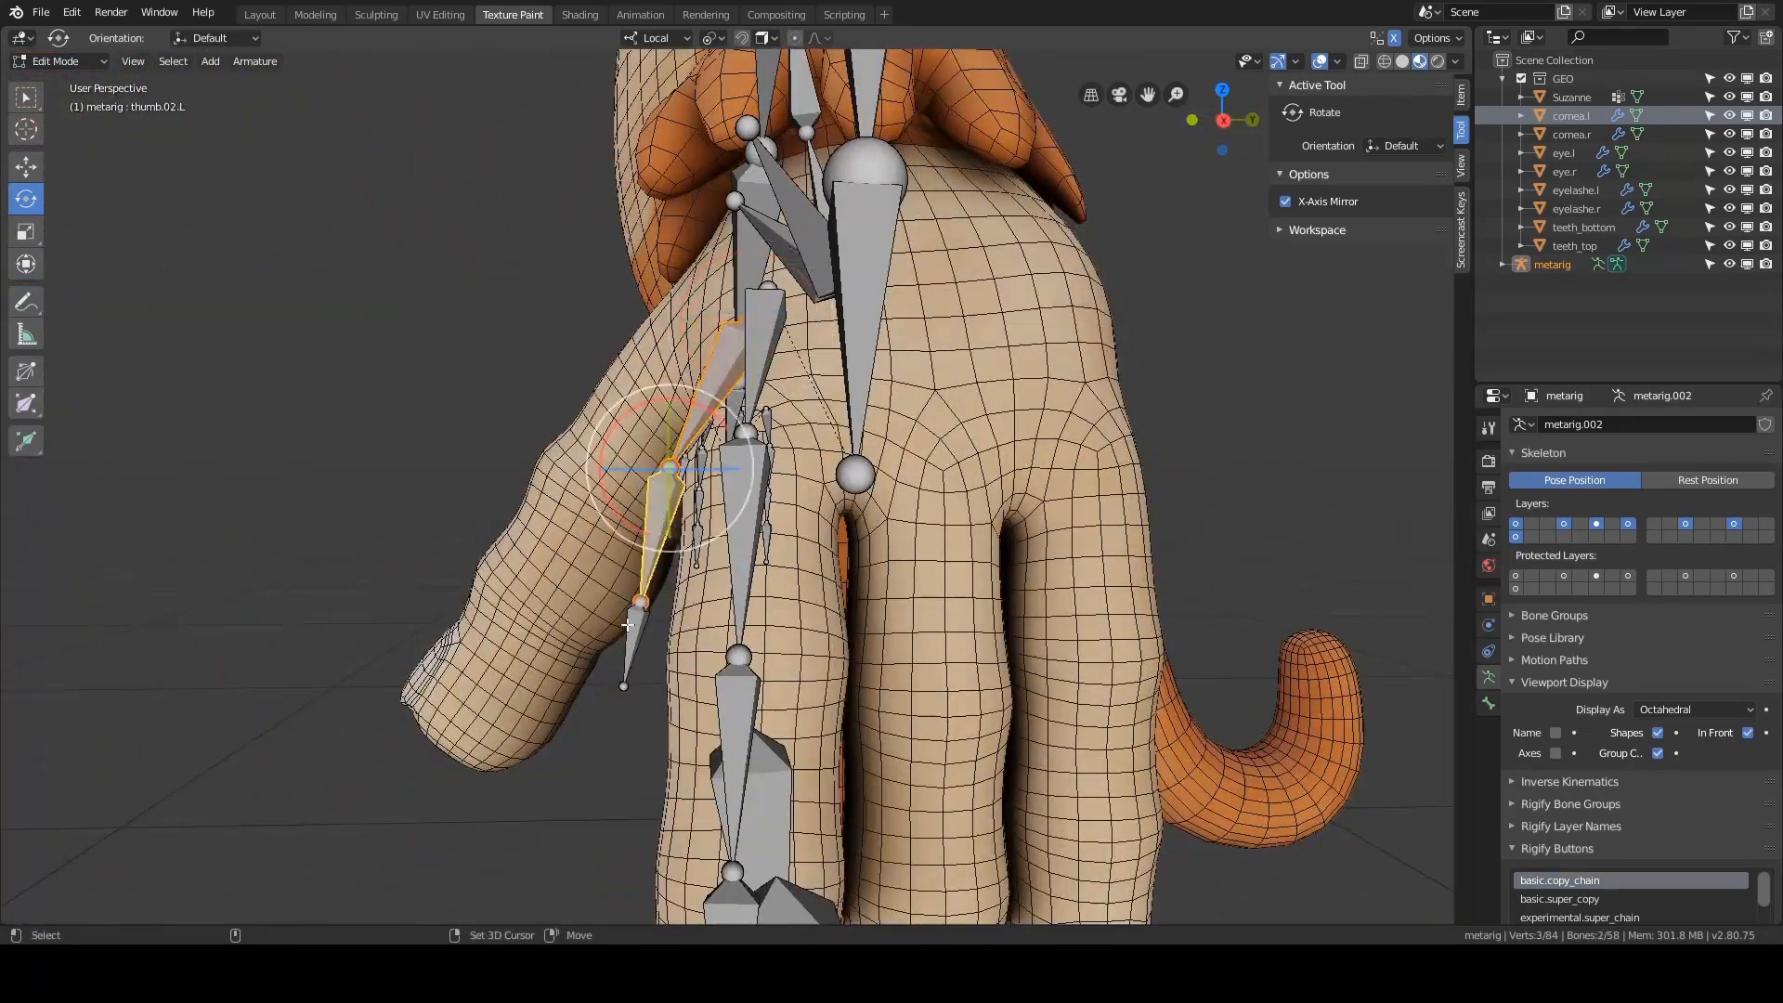
pyautogui.keyDown('shift'); pyautogui.click(627, 626); pyautogui.keyUp('shift')
pyautogui.keyDown('alt'); pyautogui.moveTo(784, 551); pyautogui.dragTo(915, 460, button='middle'); pyautogui.keyUp('alt')
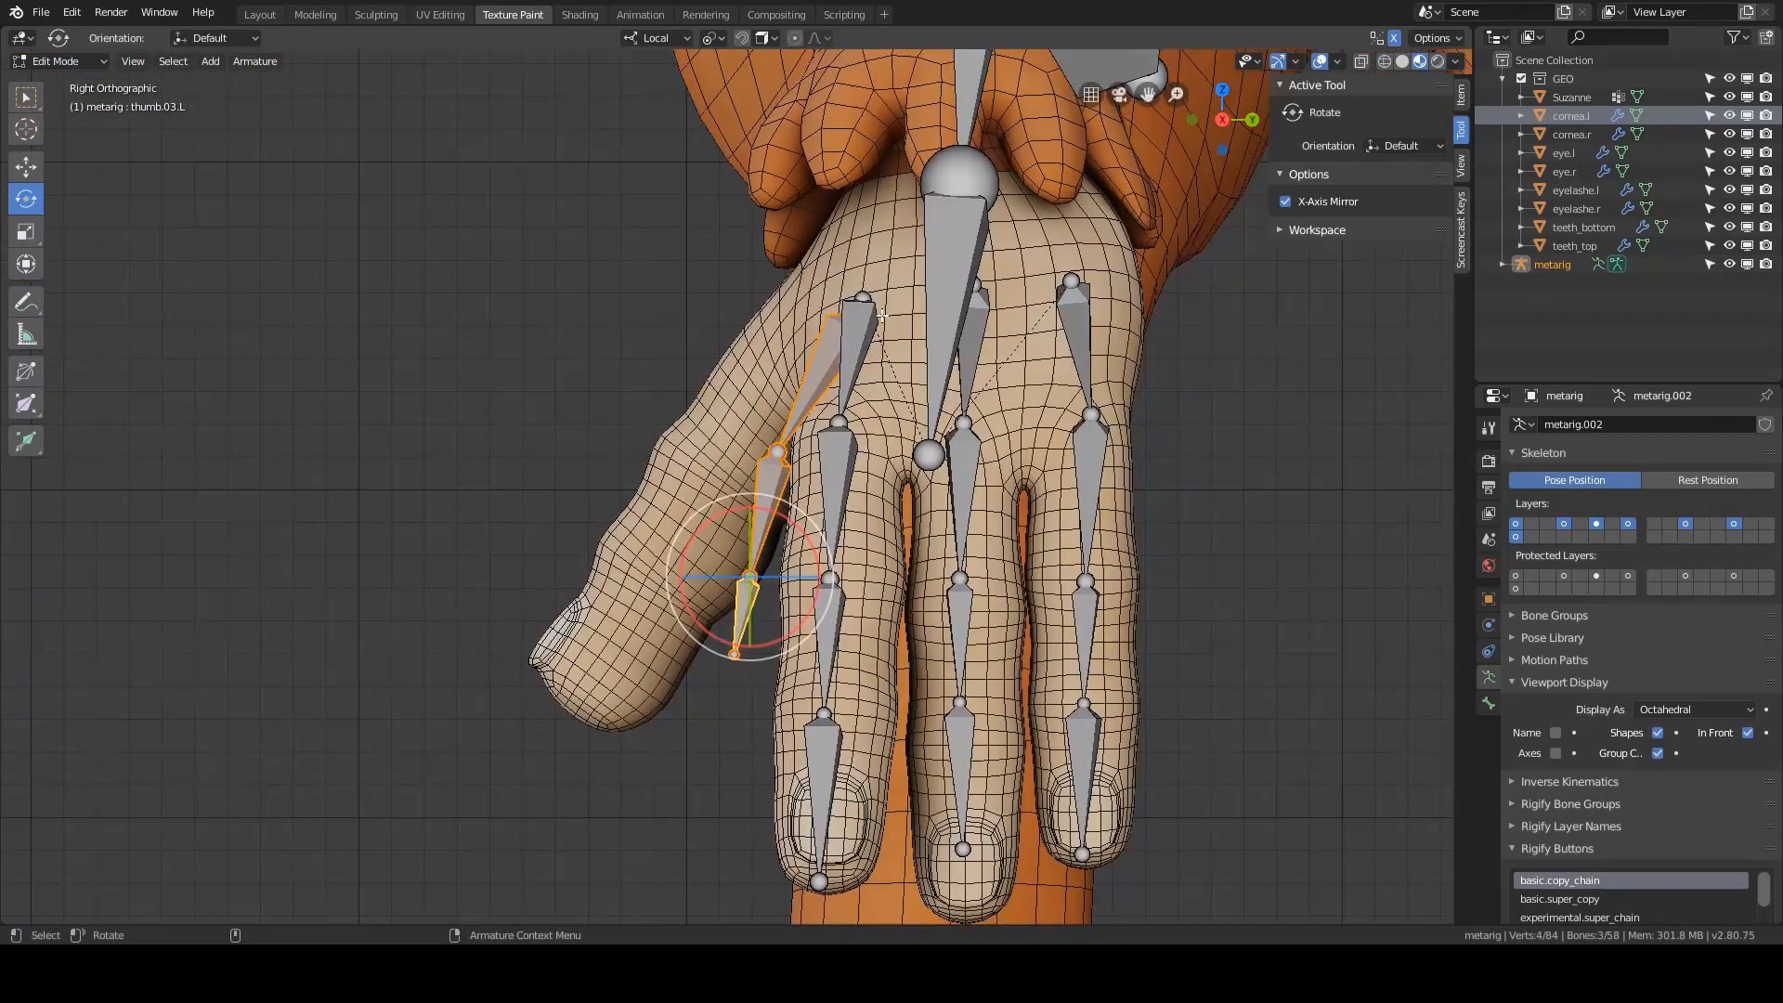
pyautogui.keyDown('shift'); pyautogui.click(889, 276); pyautogui.keyUp('shift')
pyautogui.press('r')
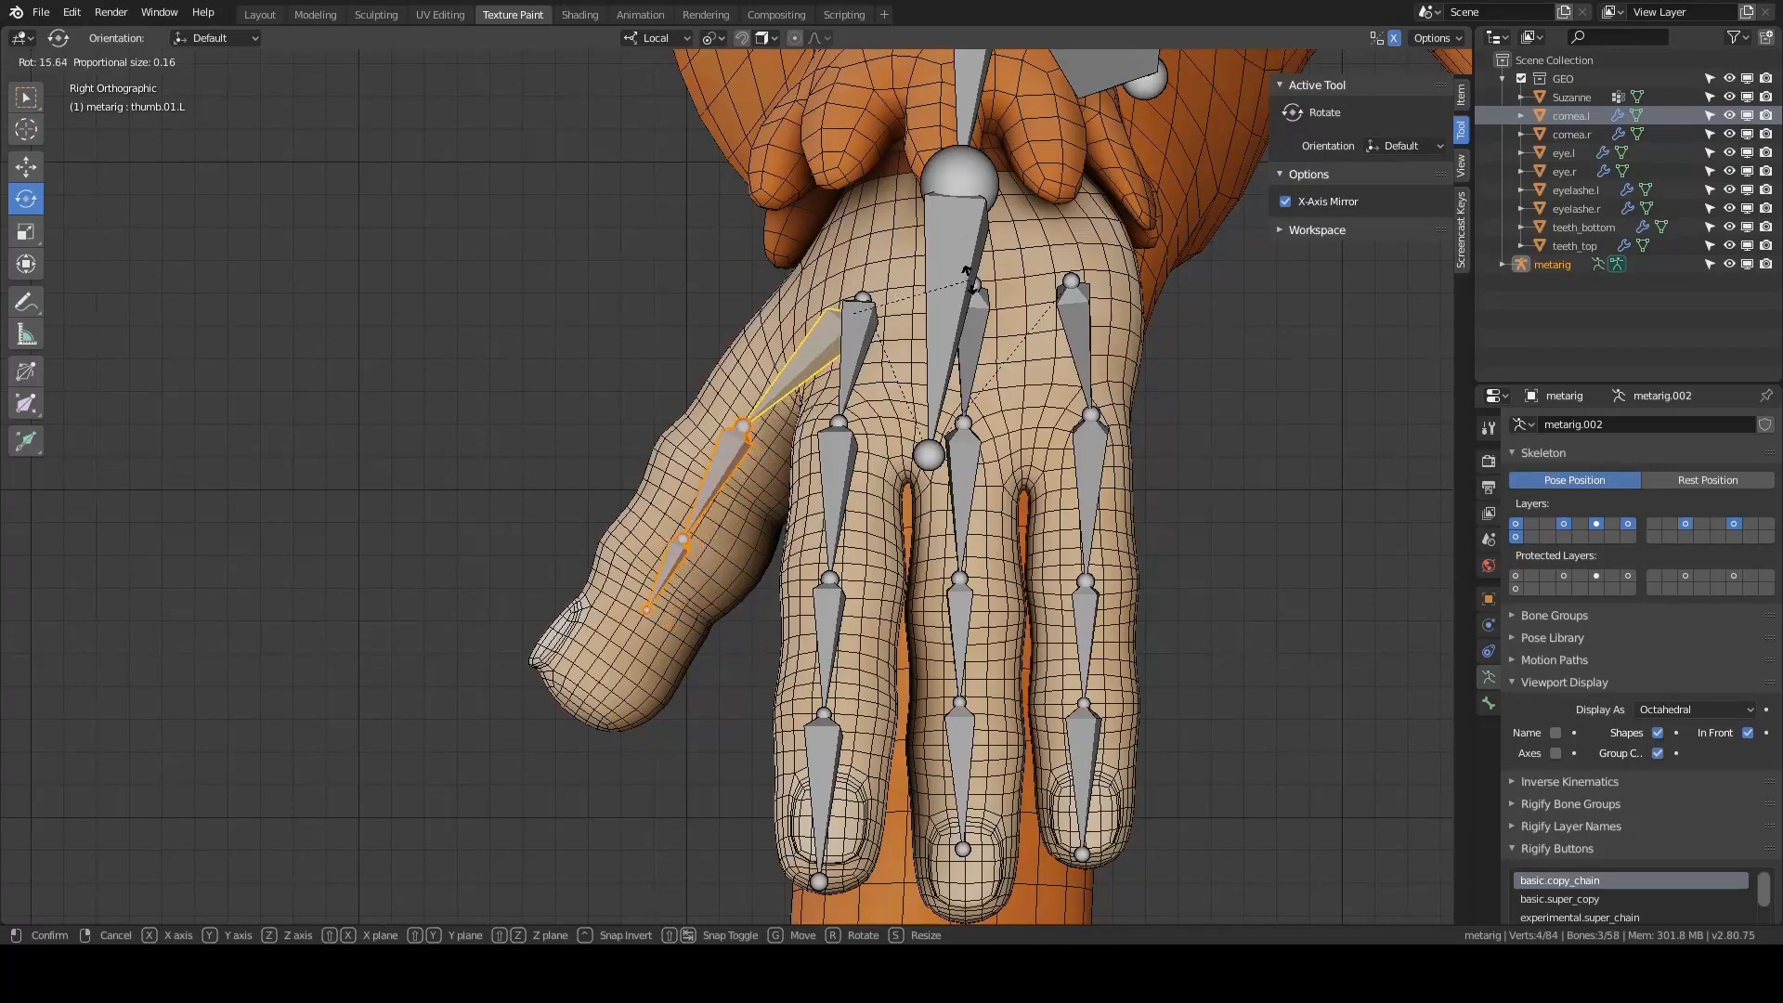
pyautogui.click(963, 270)
# - Move the thumb's end bone down into the thumb tip and pull its upper joint back to the last knuckle
pyautogui.keyDown('shift'); pyautogui.moveTo(620, 362); pyautogui.dragTo(668, 267, button='middle'); pyautogui.keyUp('shift')
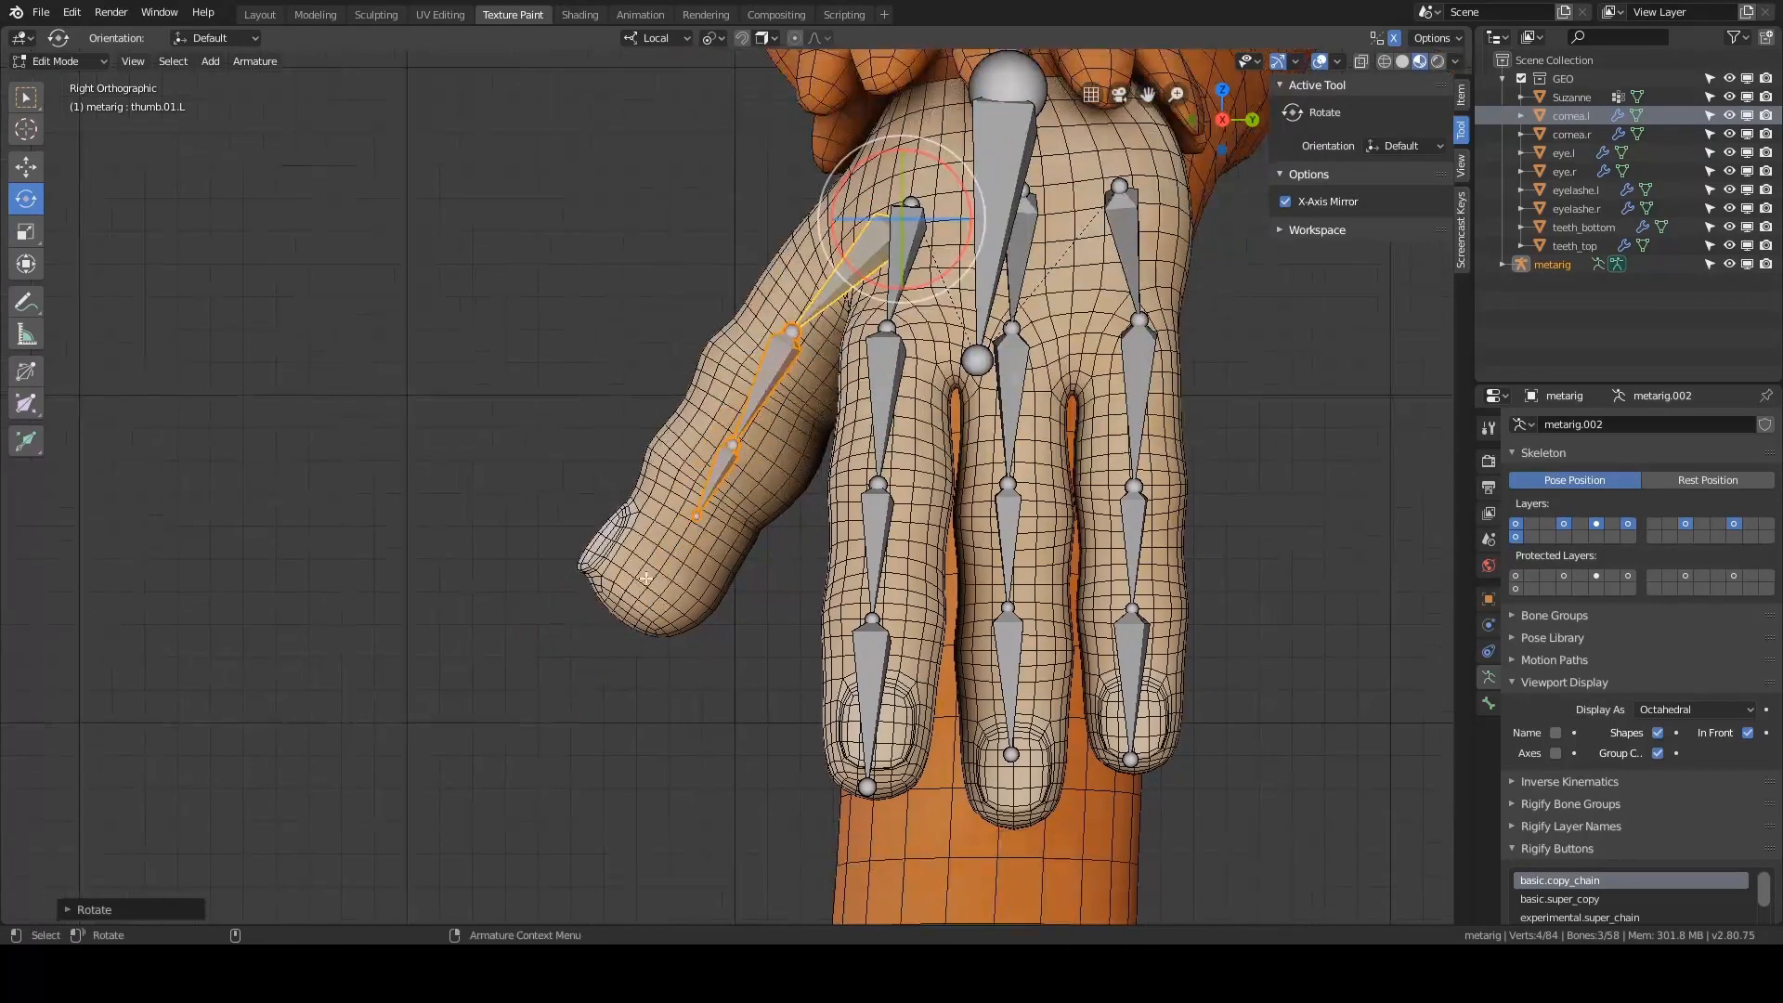
pyautogui.click(711, 480)
pyautogui.press('g')
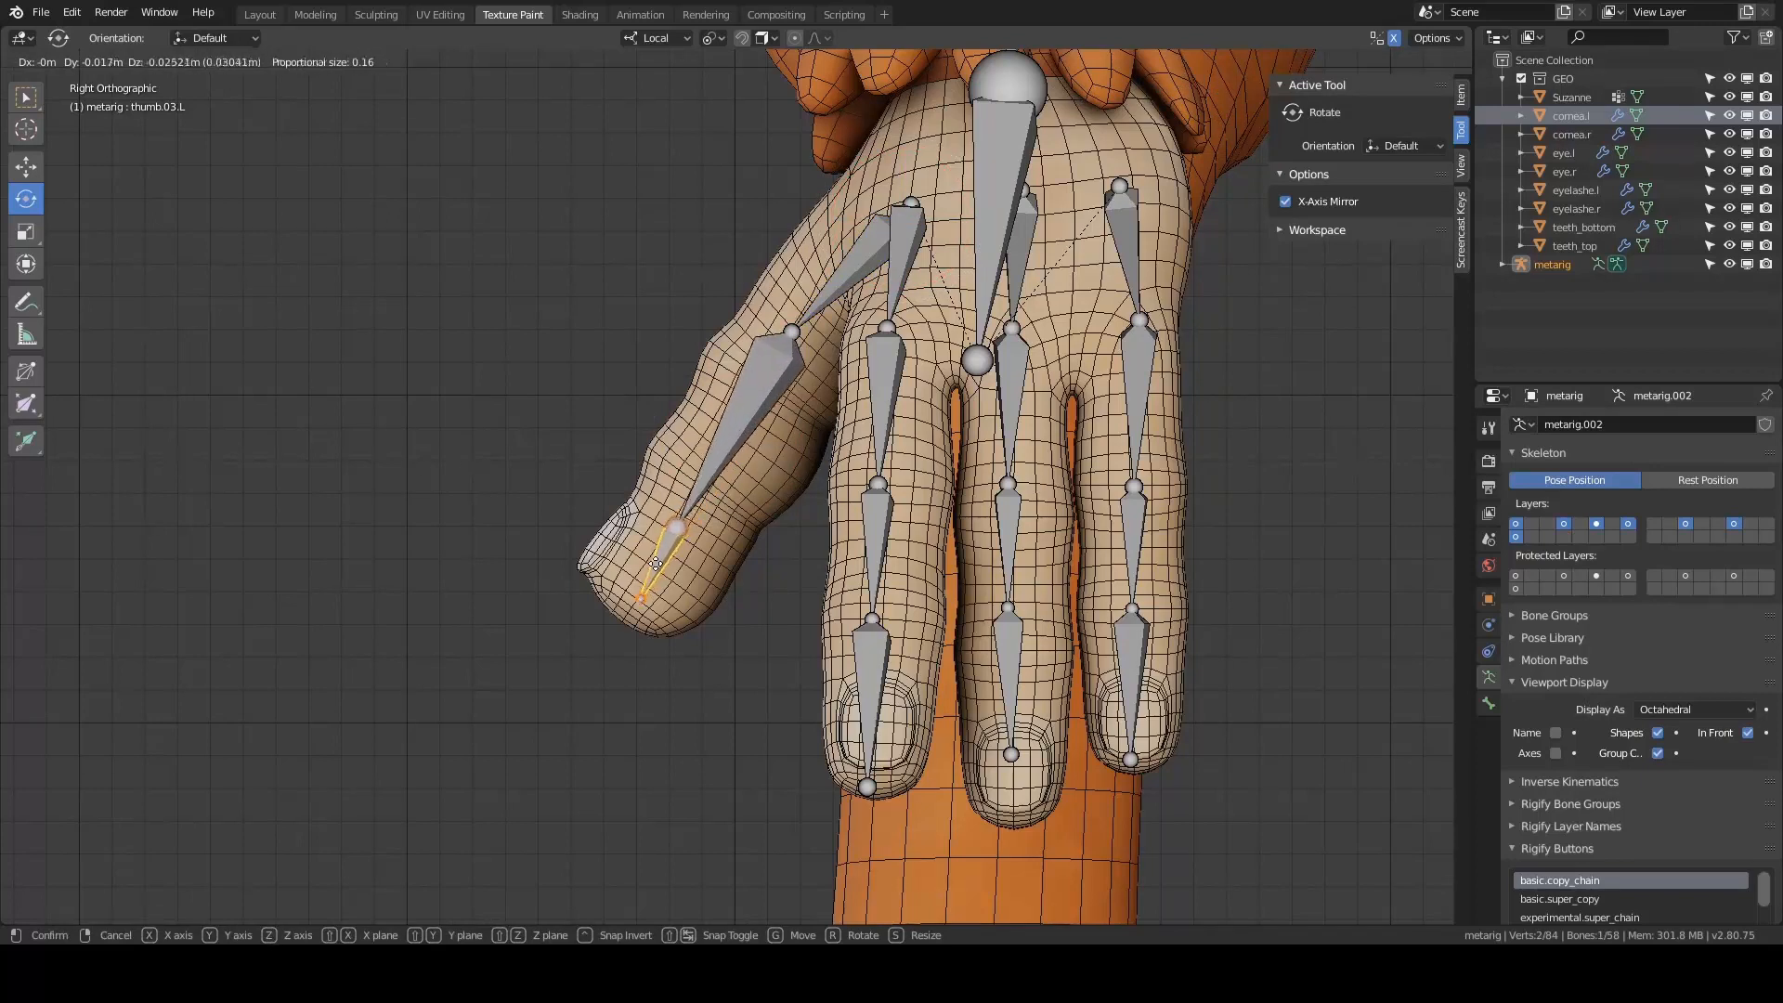
pyautogui.click(653, 569)
pyautogui.click(679, 527)
pyautogui.press('g')
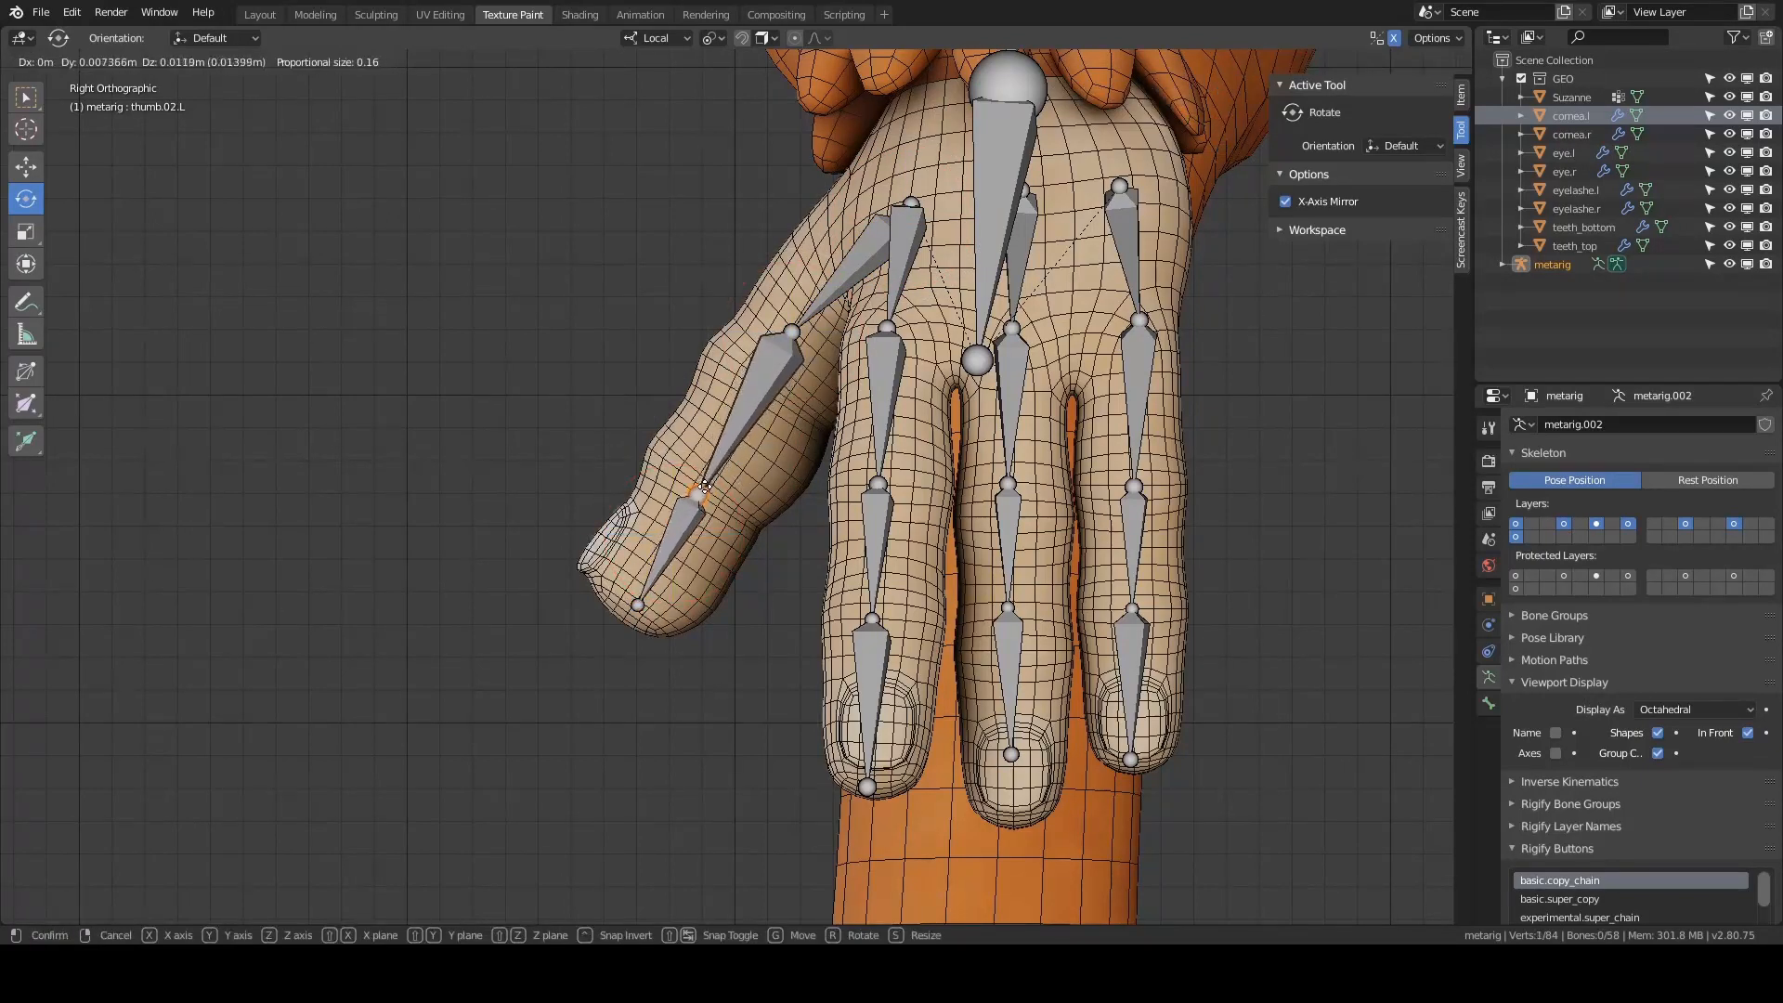
pyautogui.click(707, 480)
# - Move the joint between the thumb's base and middle bones down to the thumb's middle knuckle
pyautogui.click(791, 331)
pyautogui.press('g')
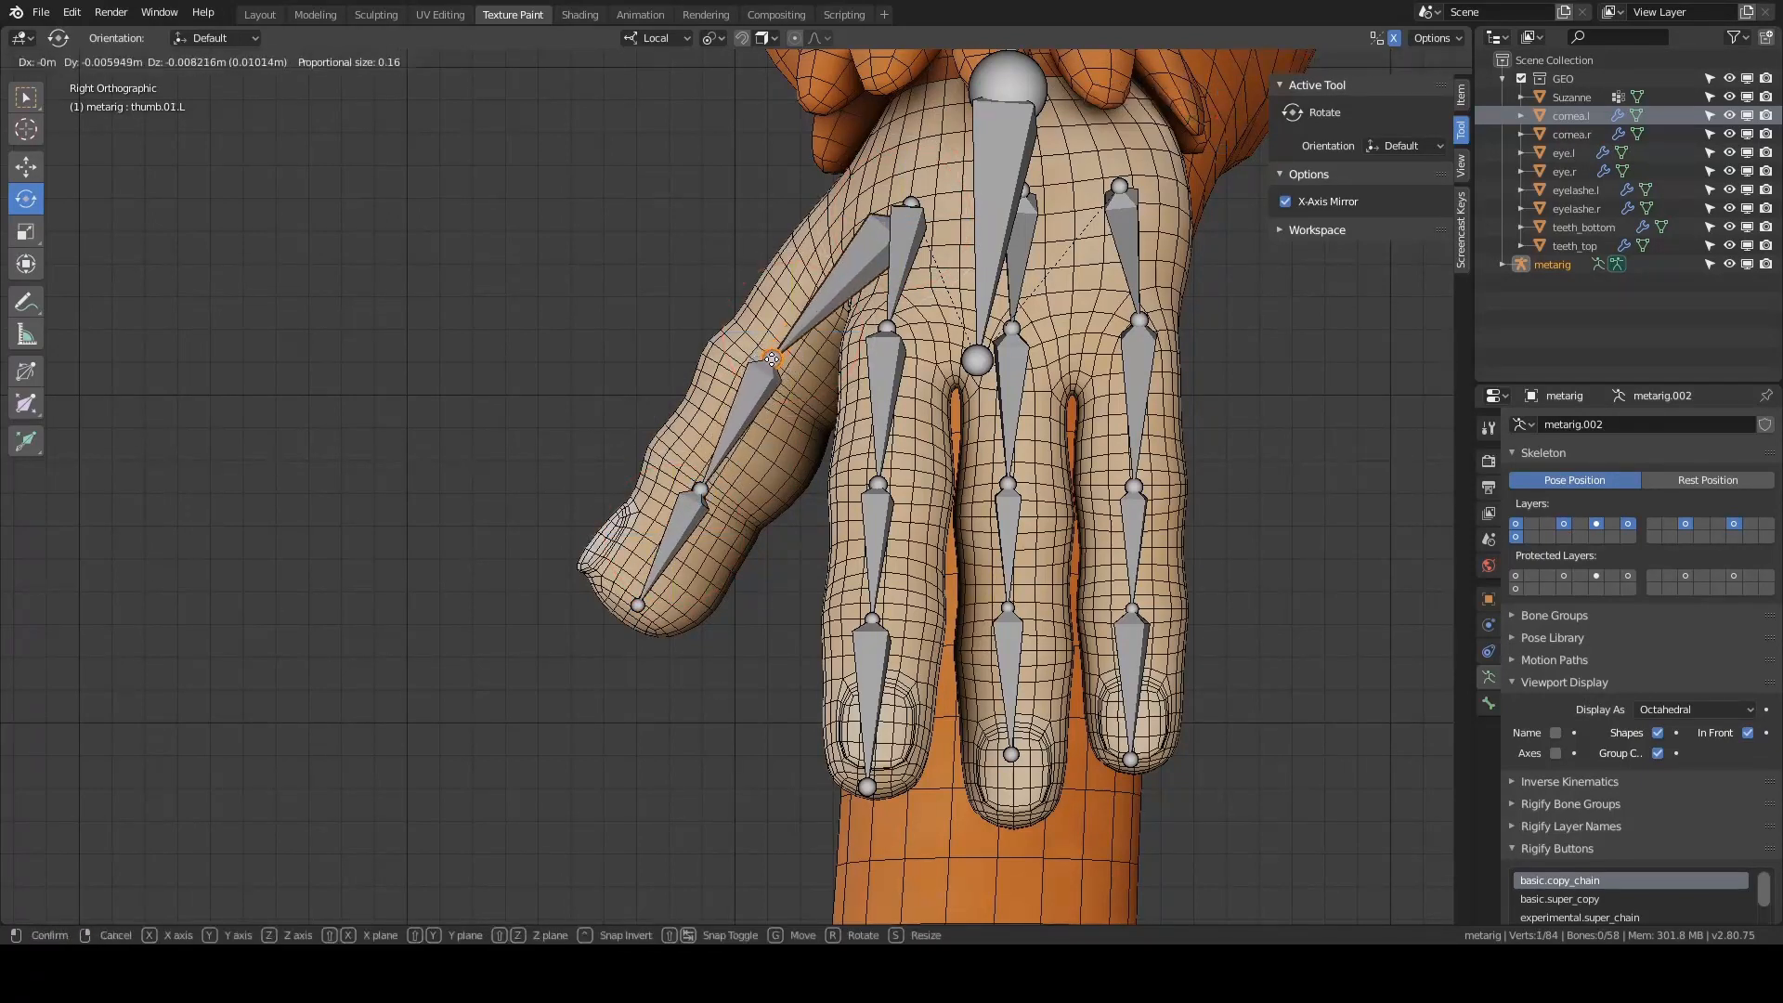
pyautogui.click(760, 380)
pyautogui.keyDown('shift'); pyautogui.moveTo(759, 379); pyautogui.dragTo(722, 473, button='middle'); pyautogui.keyUp('shift')
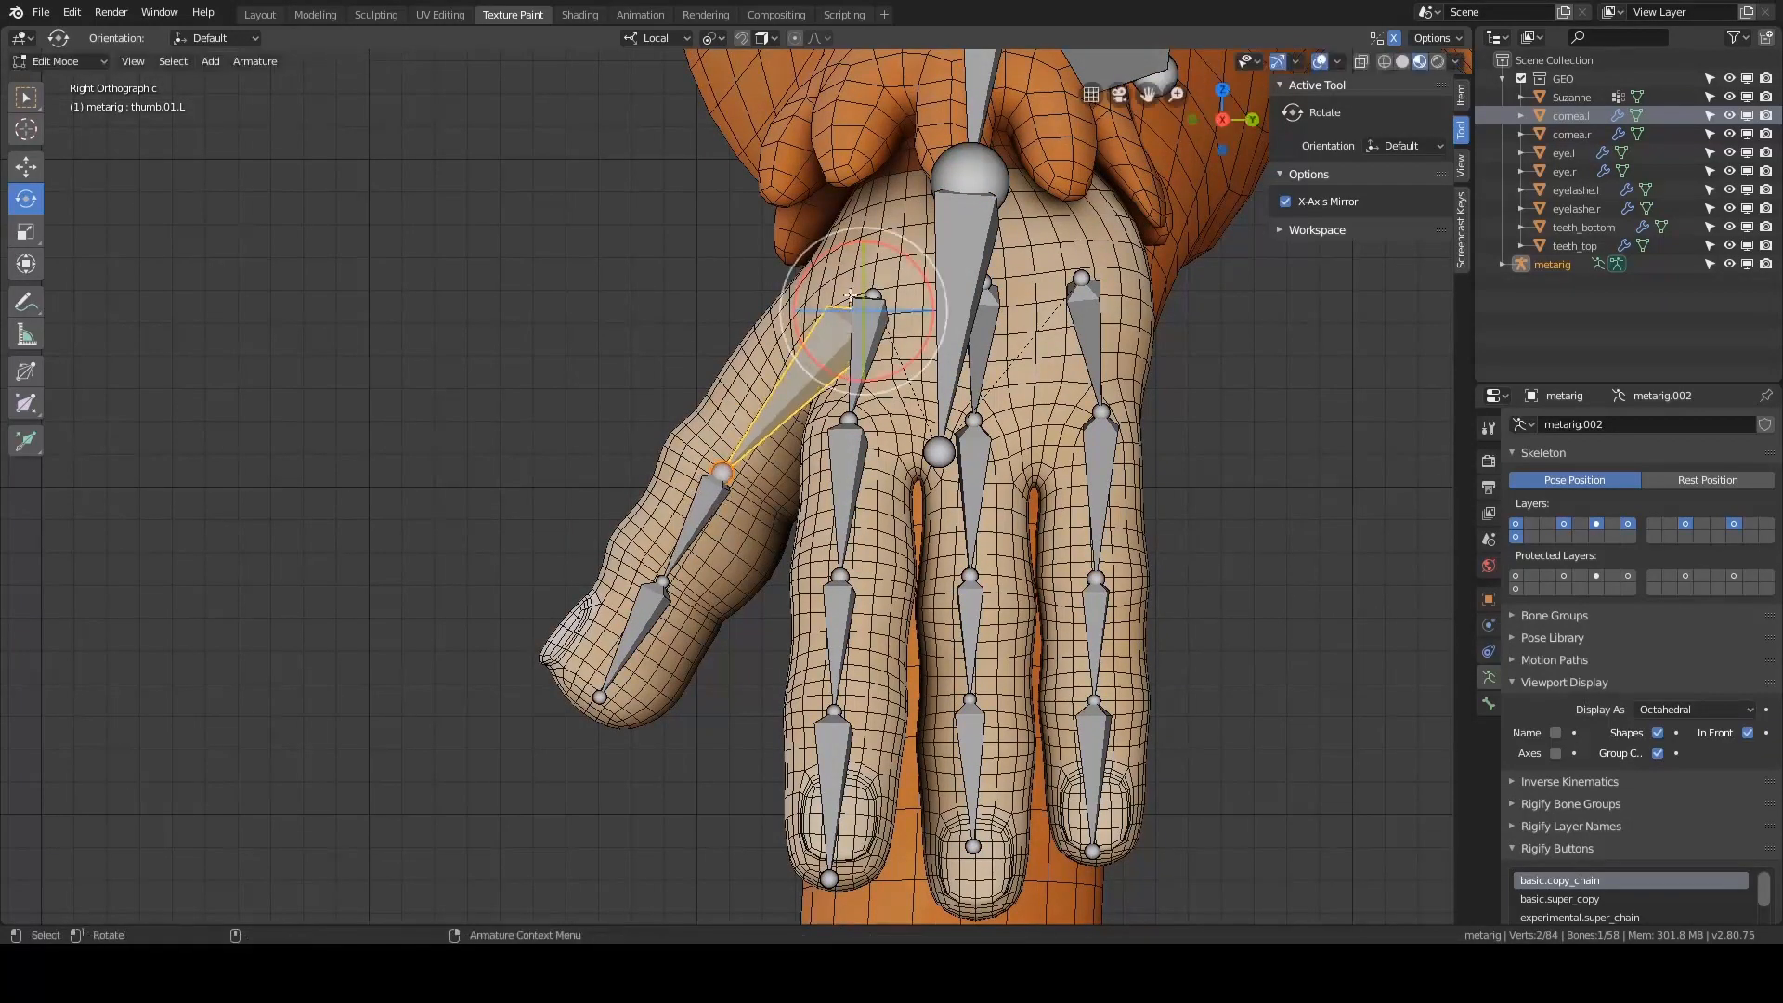
# - Nudge the thumb base bone's upper joint slightly up and forward within the palm, as seen from the side
pyautogui.moveTo(807, 320); pyautogui.dragTo(611, 342, button='middle')
pyautogui.press('a')
pyautogui.hotkey('alt', 'a')
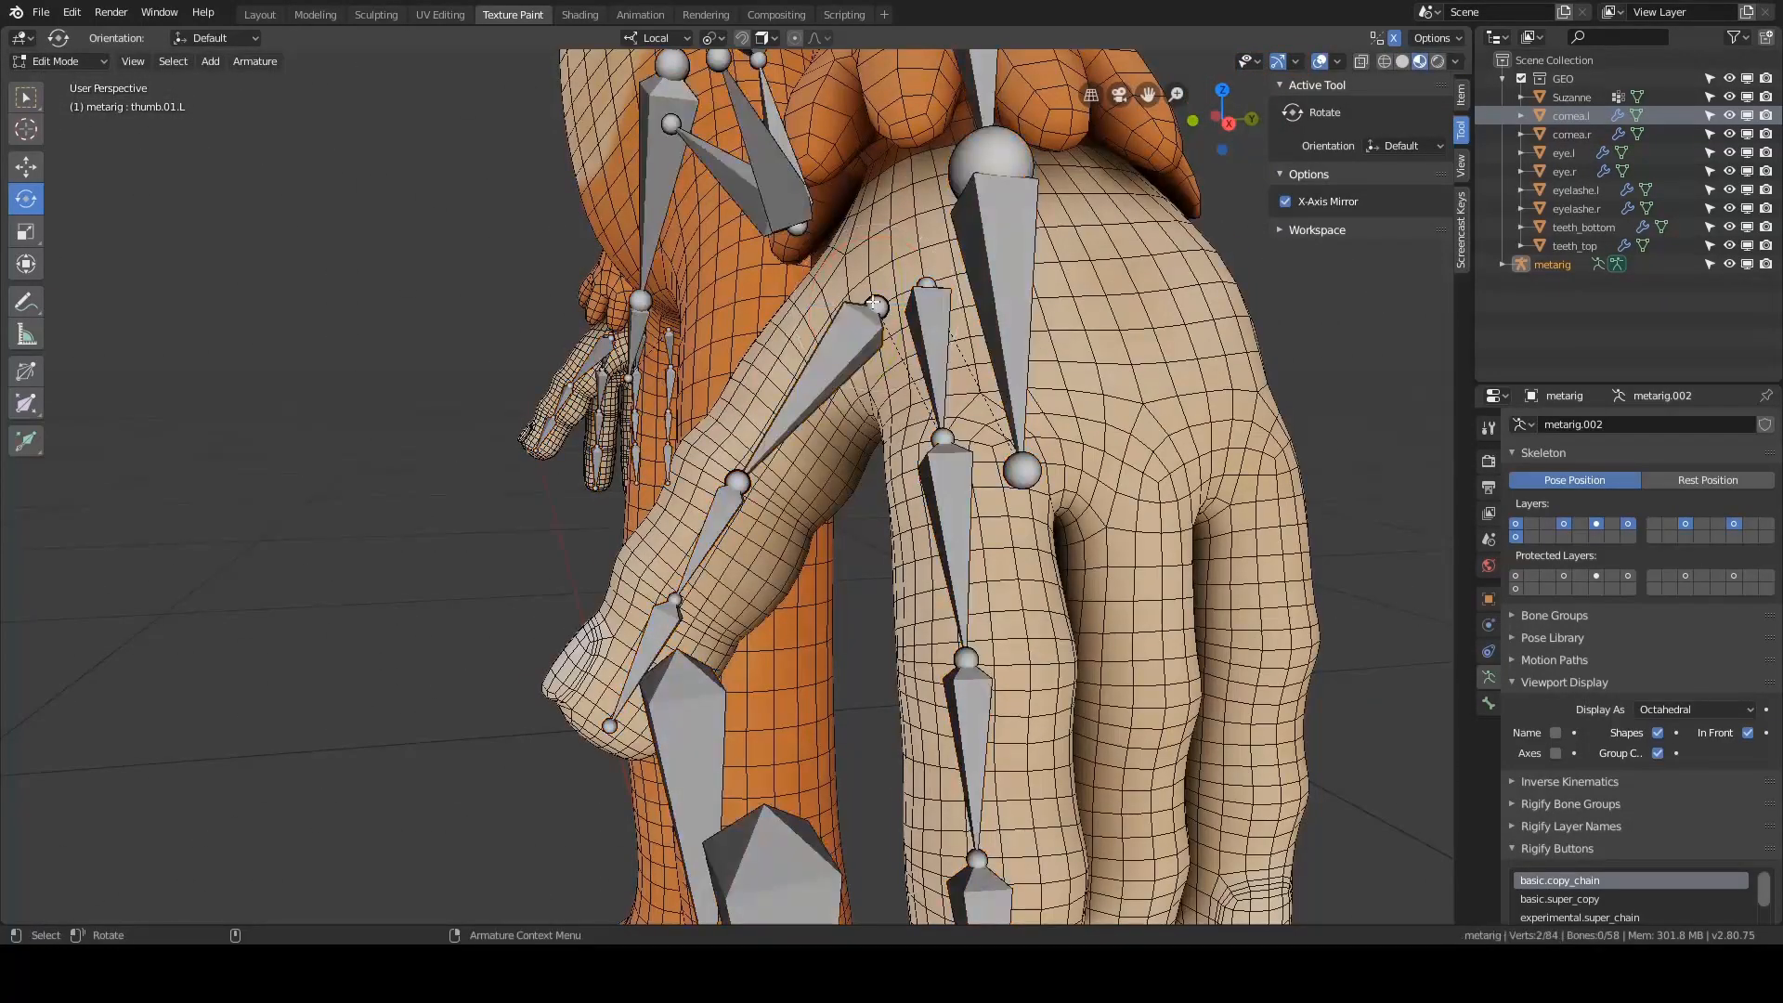
pyautogui.click(872, 303)
pyautogui.press('`')
pyautogui.click(958, 295)
pyautogui.press('g')
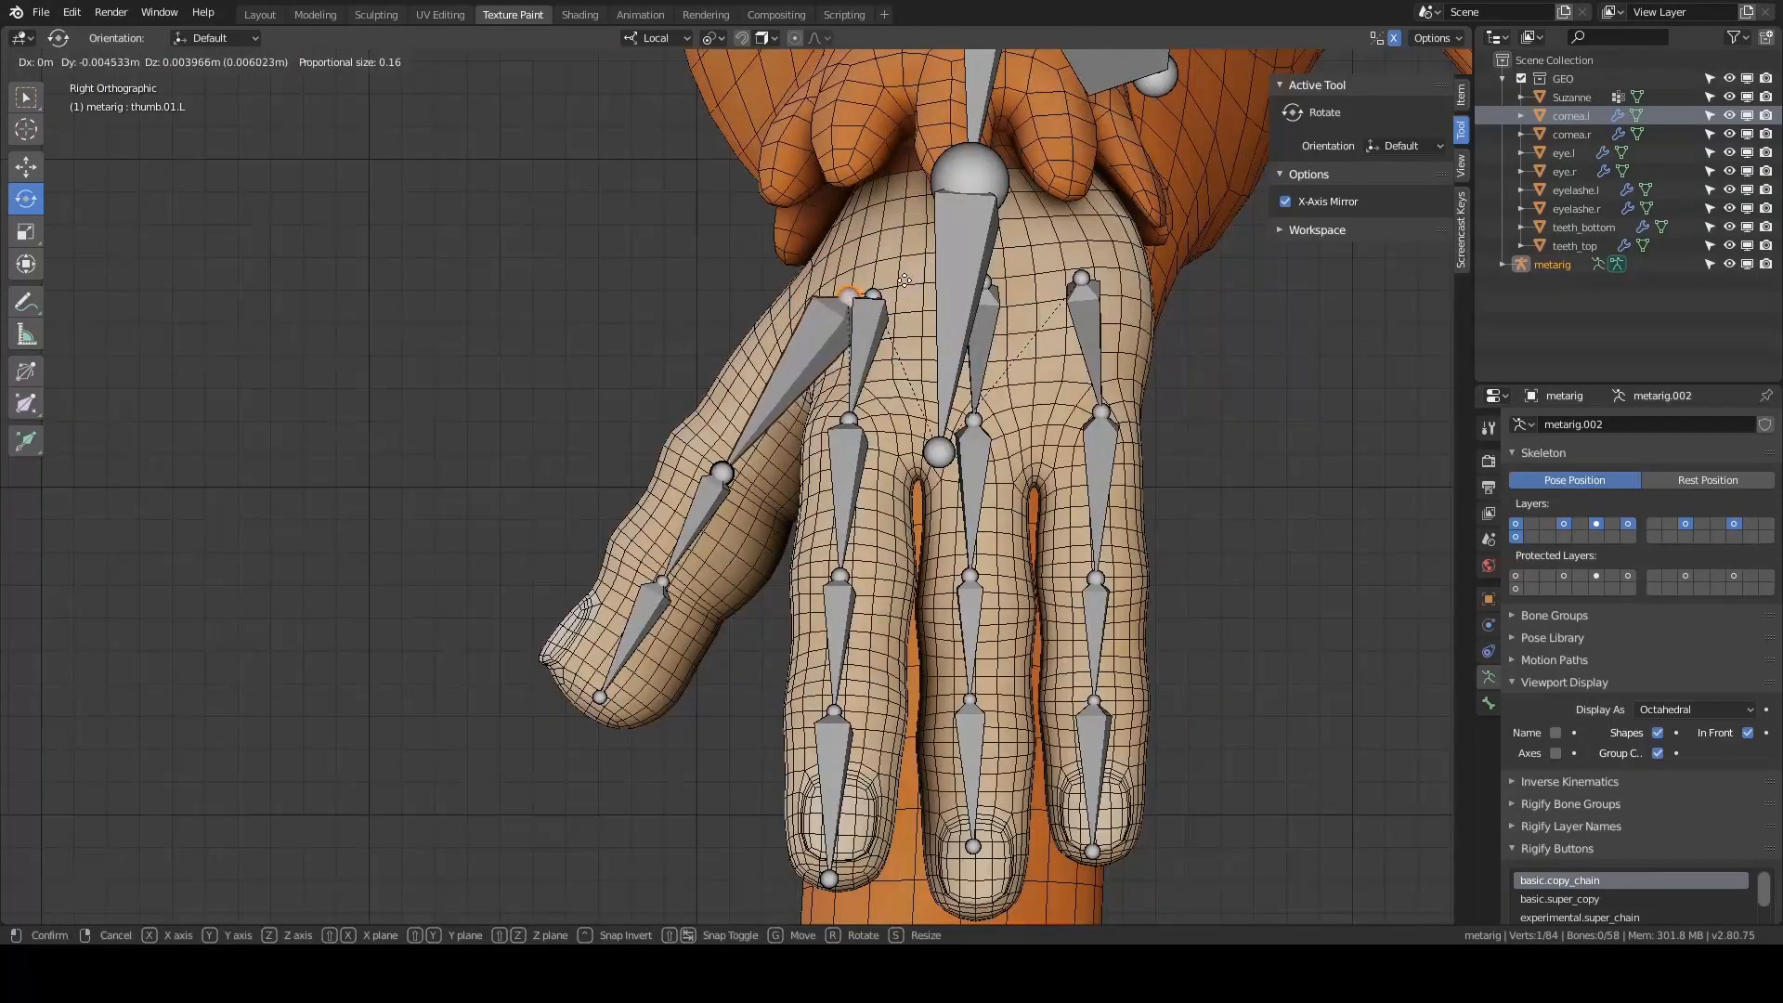
pyautogui.click(901, 280)
# - Reposition the joint between the thumb's base and middle bones so it sits centred inside the thumb
pyautogui.moveTo(902, 281); pyautogui.dragTo(754, 373, button='middle')
pyautogui.click(763, 468)
pyautogui.press('`')
pyautogui.moveTo(905, 410); pyautogui.dragTo(839, 569, button='middle')
pyautogui.press('Escape')
pyautogui.press('g')
pyautogui.click(854, 412)
pyautogui.press('g')
pyautogui.click(751, 474)
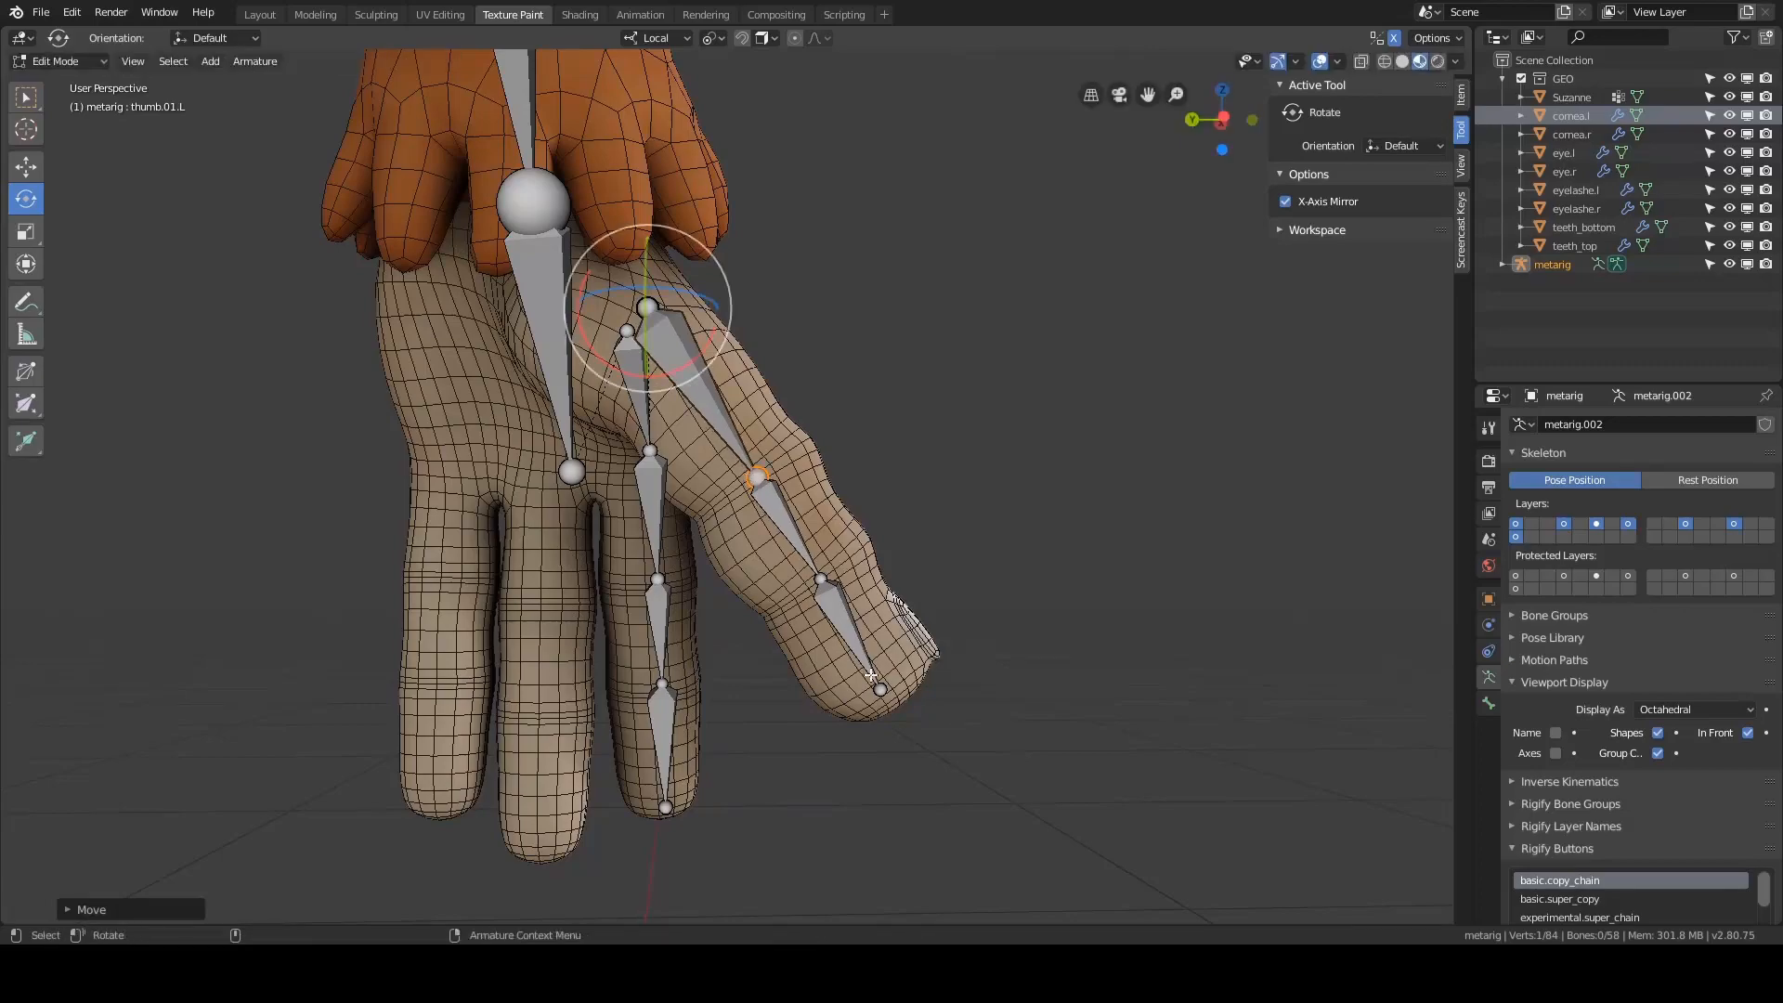
# - Adjust the joint between the thumb's middle and end bones and clear the selection
pyautogui.click(821, 580)
pyautogui.press('g')
pyautogui.click(822, 576)
pyautogui.click(931, 493)
pyautogui.moveTo(995, 472); pyautogui.dragTo(789, 450, button='middle')
pyautogui.moveTo(789, 450)
pyautogui.keyDown('alt'); pyautogui.mouseDown()
pyautogui.moveTo(712, 451)
pyautogui.moveTo(812, 436)
pyautogui.mouseUp(); pyautogui.keyUp('alt')
pyautogui.scroll(2, 834, 448)
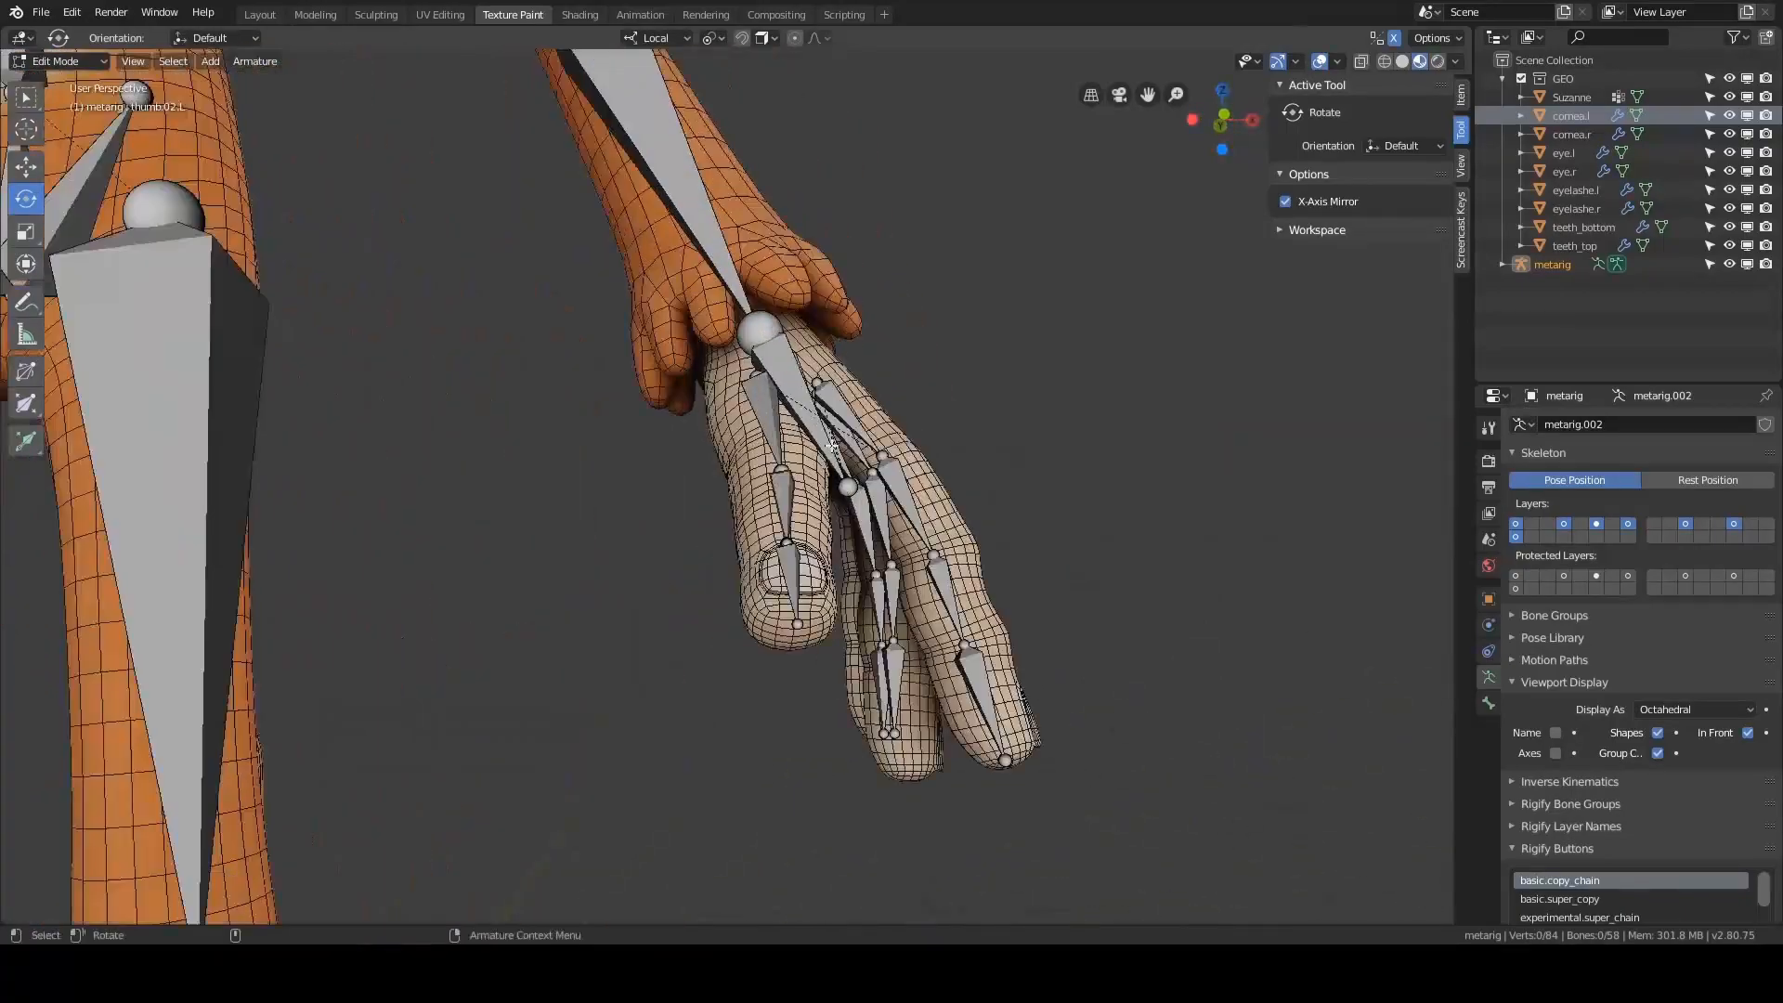
# - Move the left hand bone's lower end up and outward to the finger bones' knuckle line, then clear the selection
pyautogui.click(848, 486)
pyautogui.press('`')
pyautogui.keyDown('alt'); pyautogui.moveTo(982, 446); pyautogui.dragTo(919, 427); pyautogui.keyUp('alt')
pyautogui.click(1034, 449)
pyautogui.press('`')
pyautogui.click(917, 389)
pyautogui.scroll(2, 934, 413)
pyautogui.press('g')
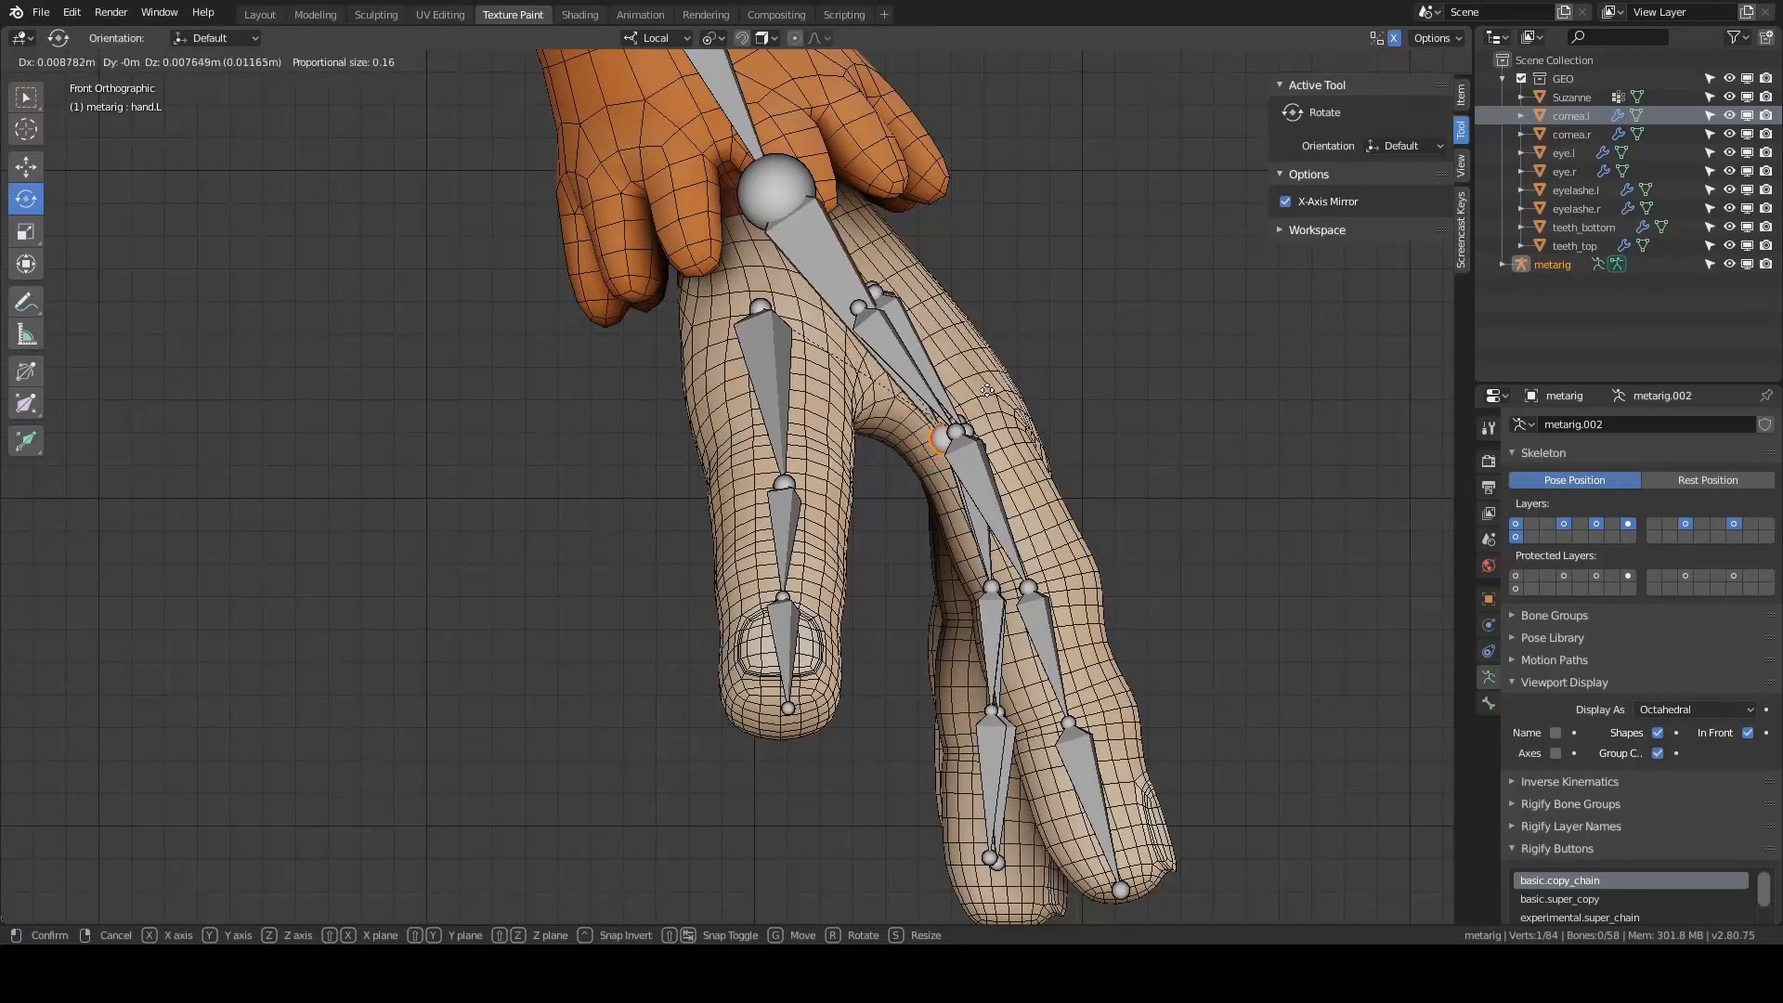
pyautogui.click(996, 385)
pyautogui.click(1162, 318)
pyautogui.scroll(-2, 1162, 318)
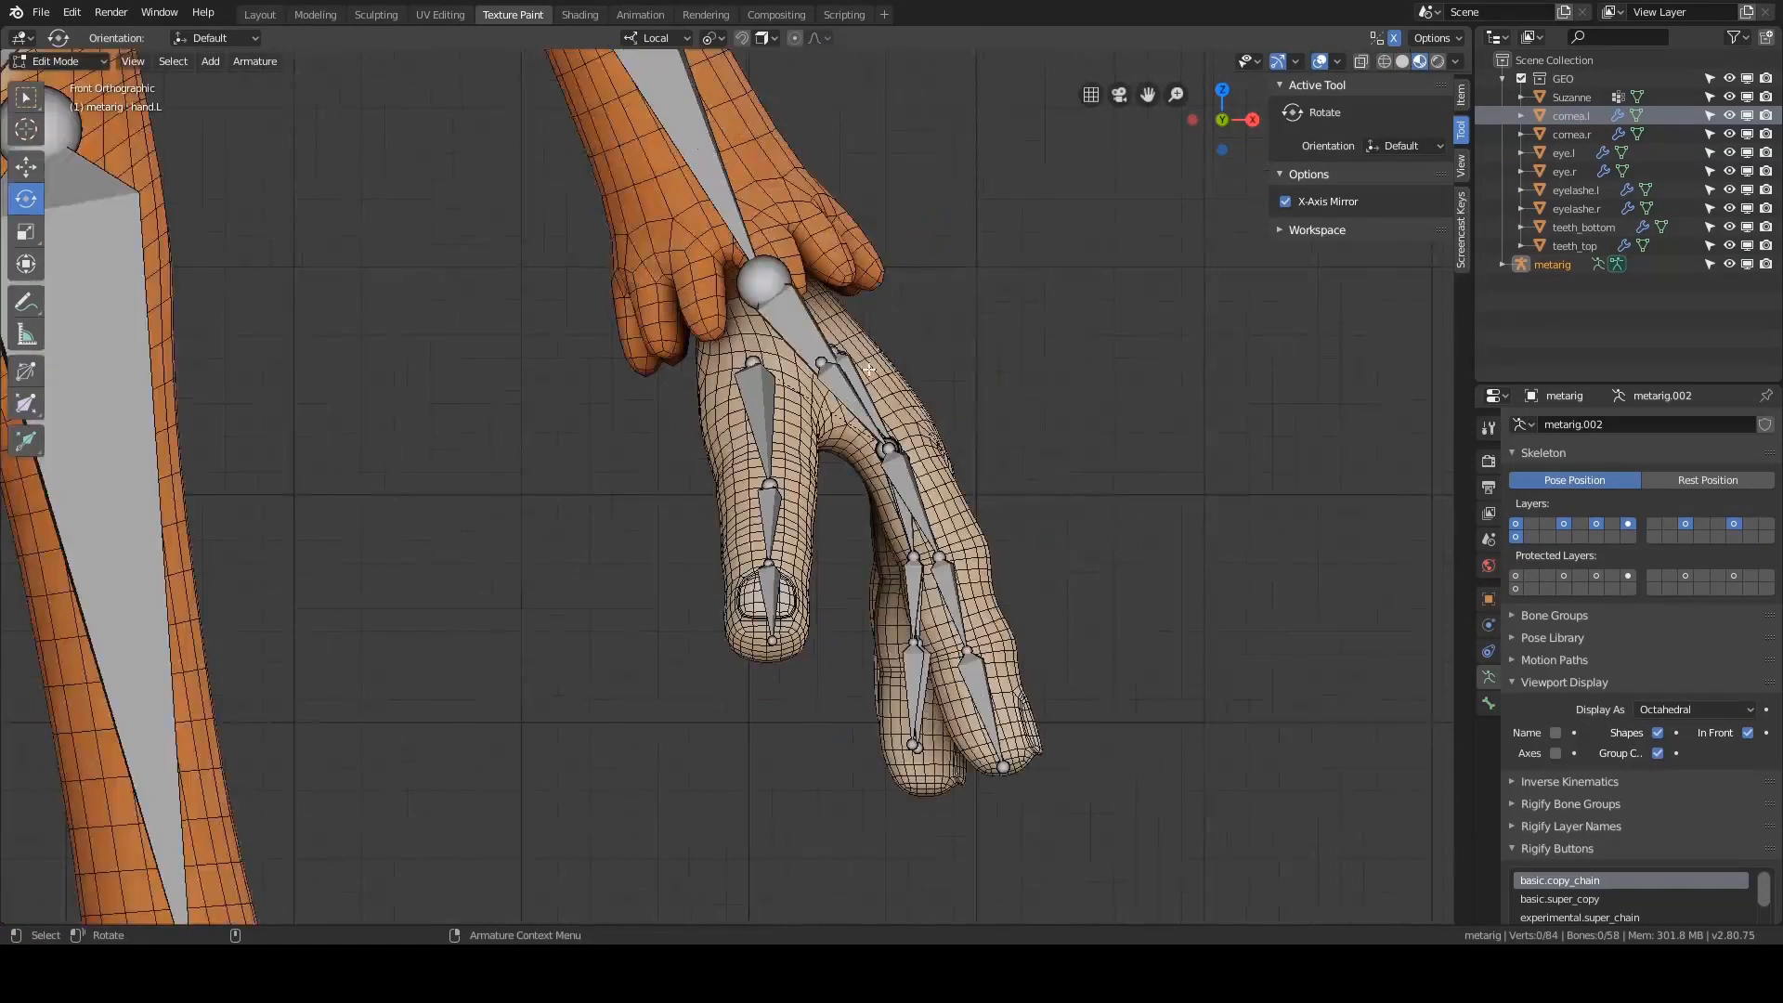
# - Try to rotate the left thumb's base bone with the rotation gizmo in the front and top views
pyautogui.scroll(2, 928, 371)
pyautogui.keyDown('shift'); pyautogui.moveTo(879, 324); pyautogui.dragTo(882, 357, button='middle'); pyautogui.keyUp('shift')
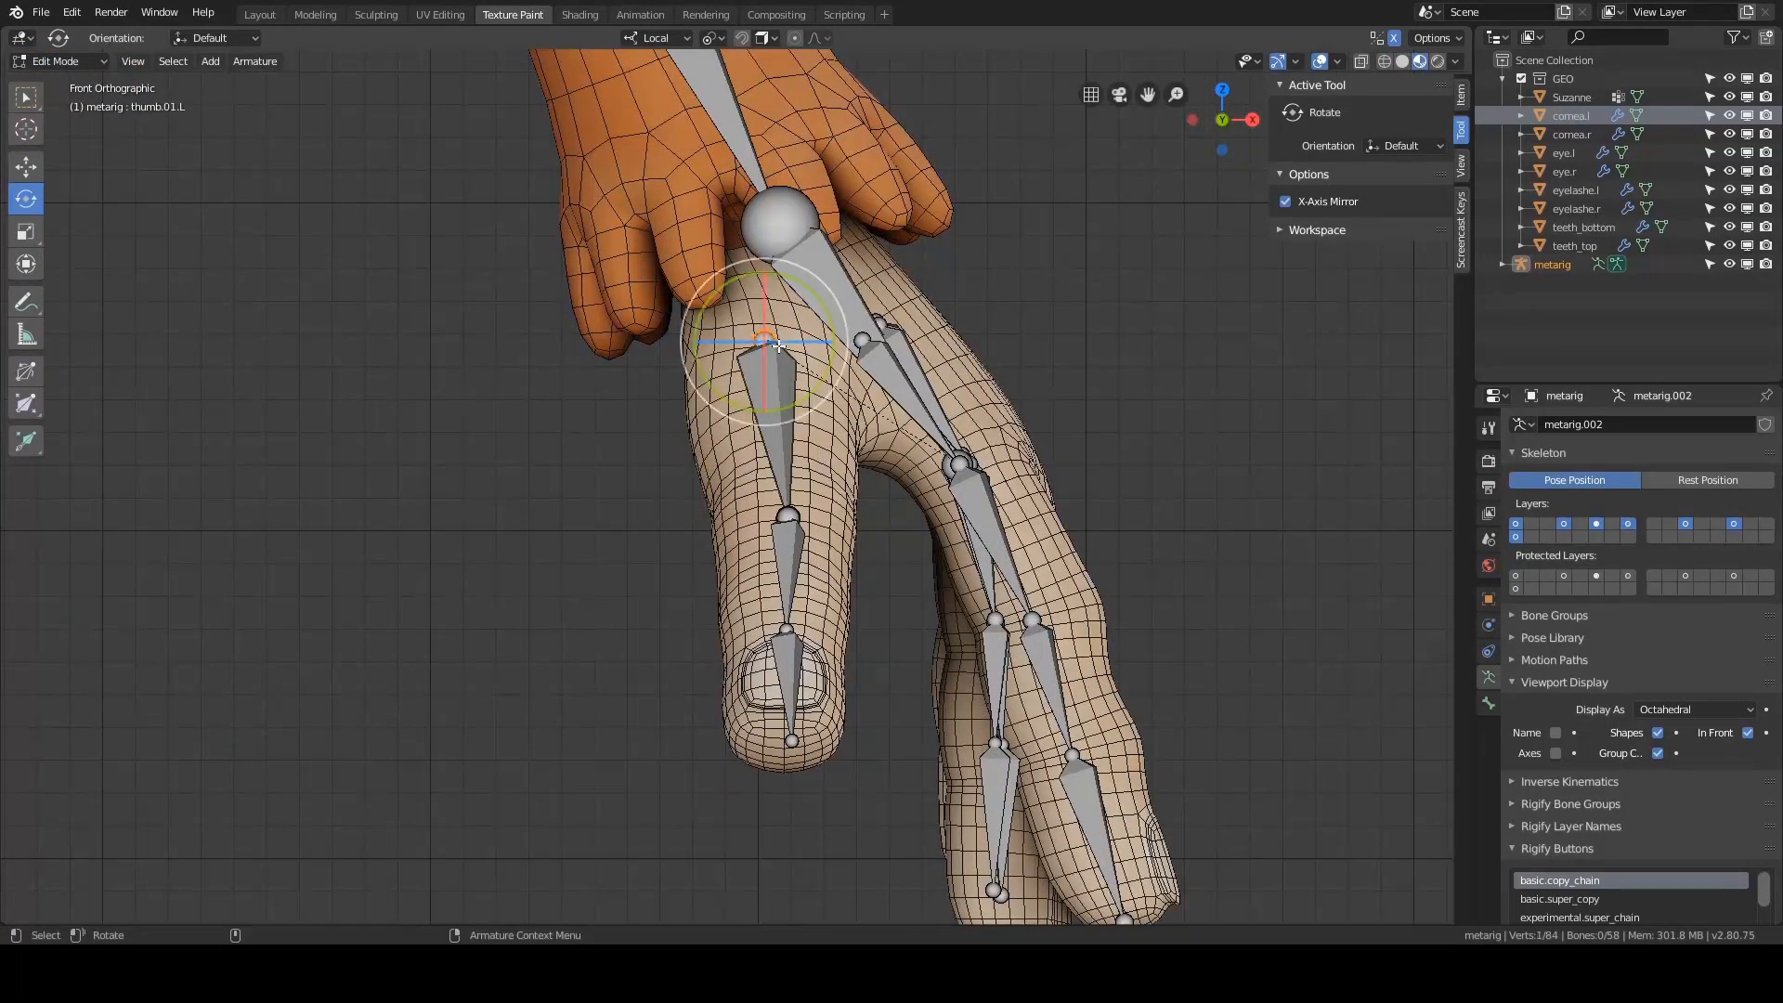
pyautogui.moveTo(791, 342)
pyautogui.mouseDown()
pyautogui.moveTo(819, 302)
pyautogui.moveTo(872, 313)
pyautogui.moveTo(826, 364)
pyautogui.moveTo(821, 323)
pyautogui.mouseUp()
pyautogui.hotkey('ctrl', 'z')
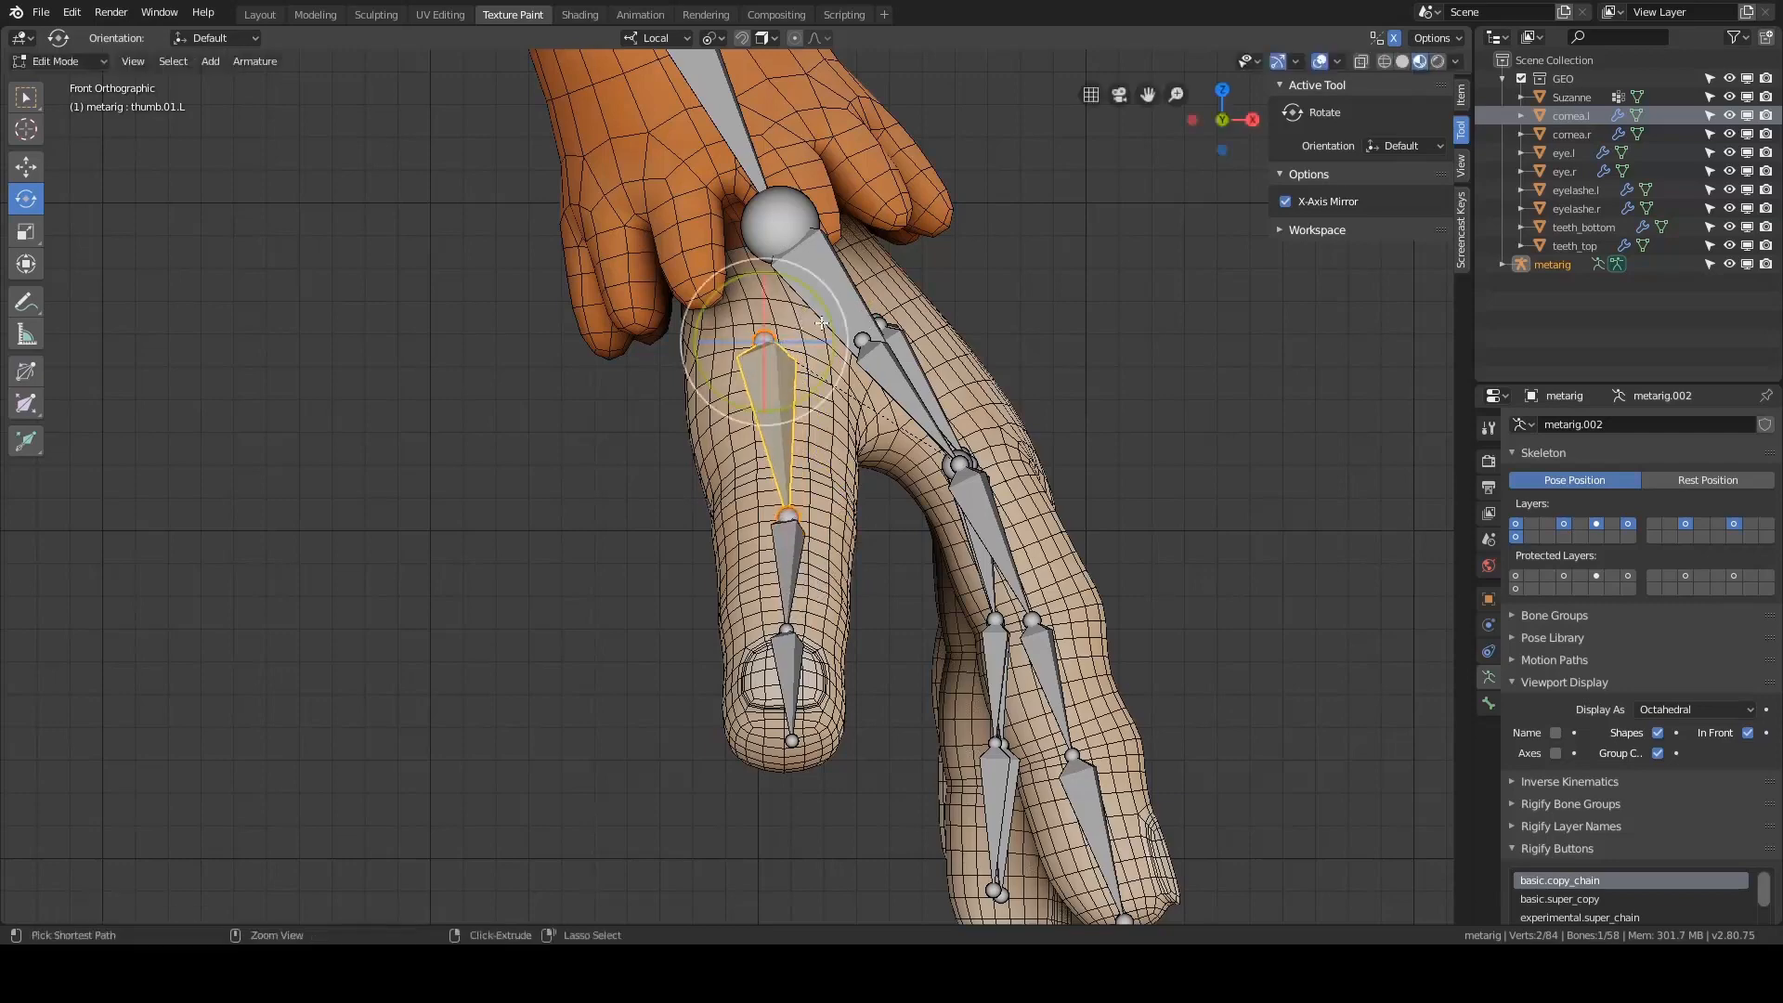
pyautogui.press('`')
pyautogui.click(979, 279)
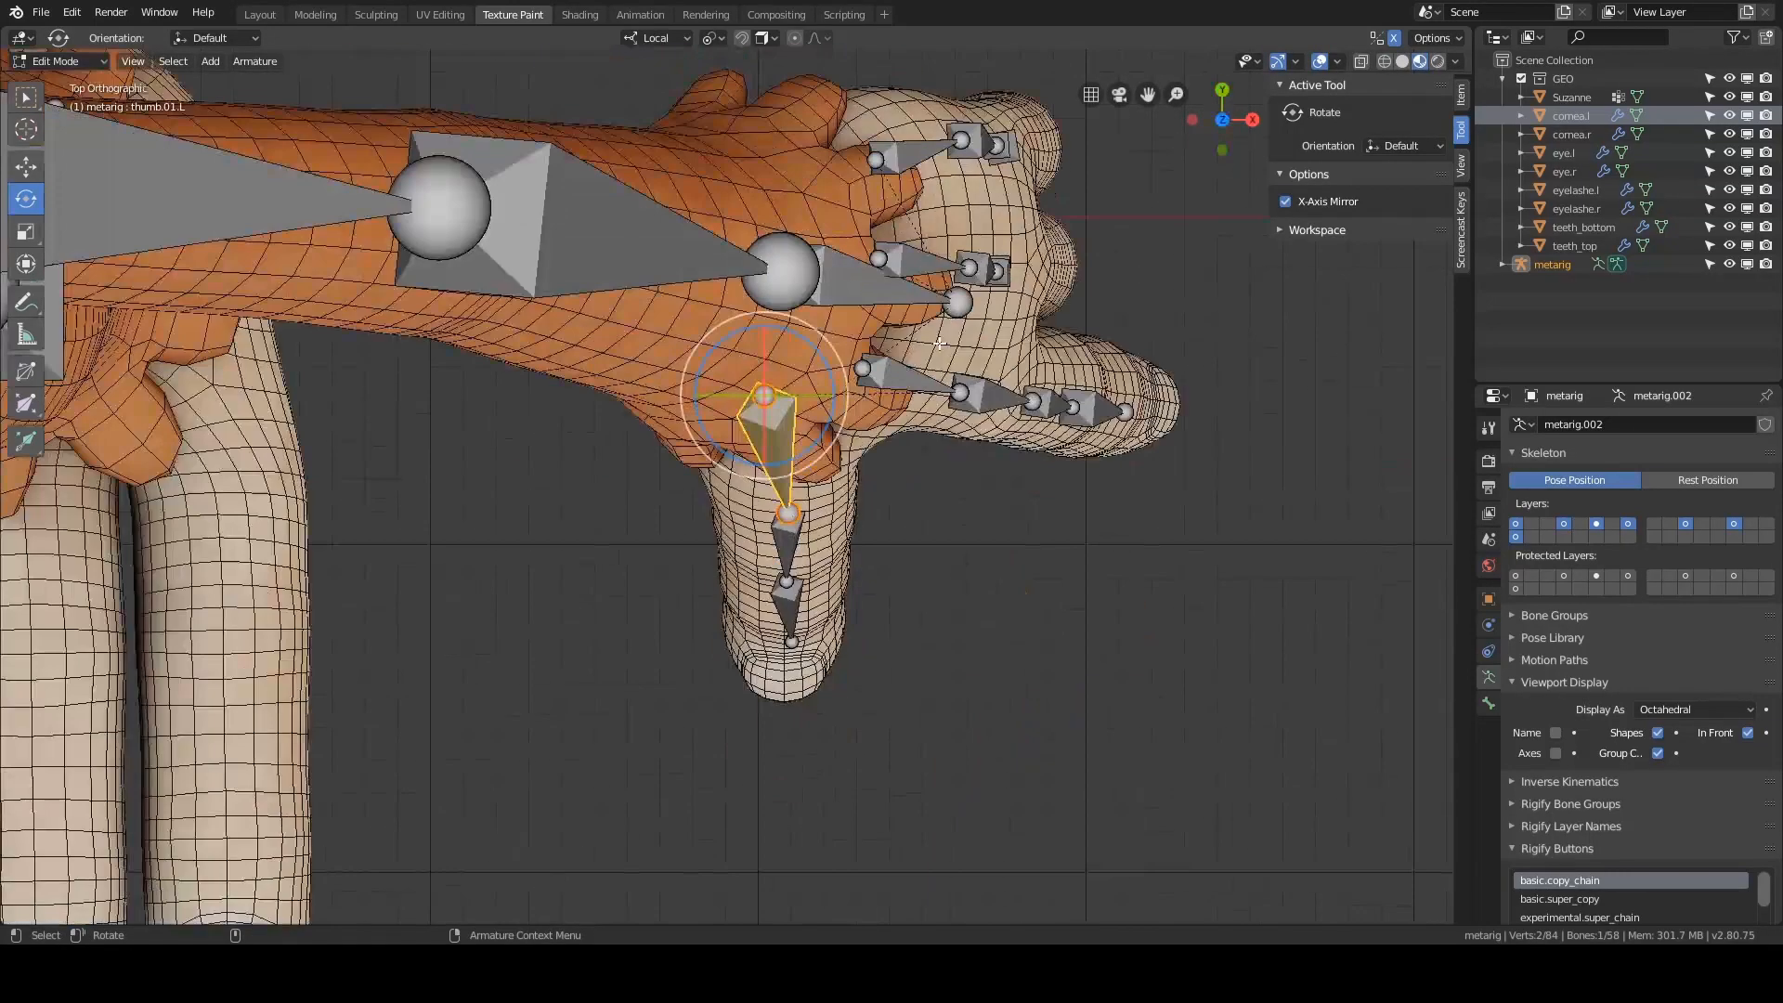
pyautogui.moveTo(829, 400)
pyautogui.mouseDown()
pyautogui.moveTo(817, 418)
pyautogui.moveTo(834, 401)
pyautogui.mouseUp()
pyautogui.moveTo(817, 318); pyautogui.dragTo(932, 344)
pyautogui.rightClick(932, 344)
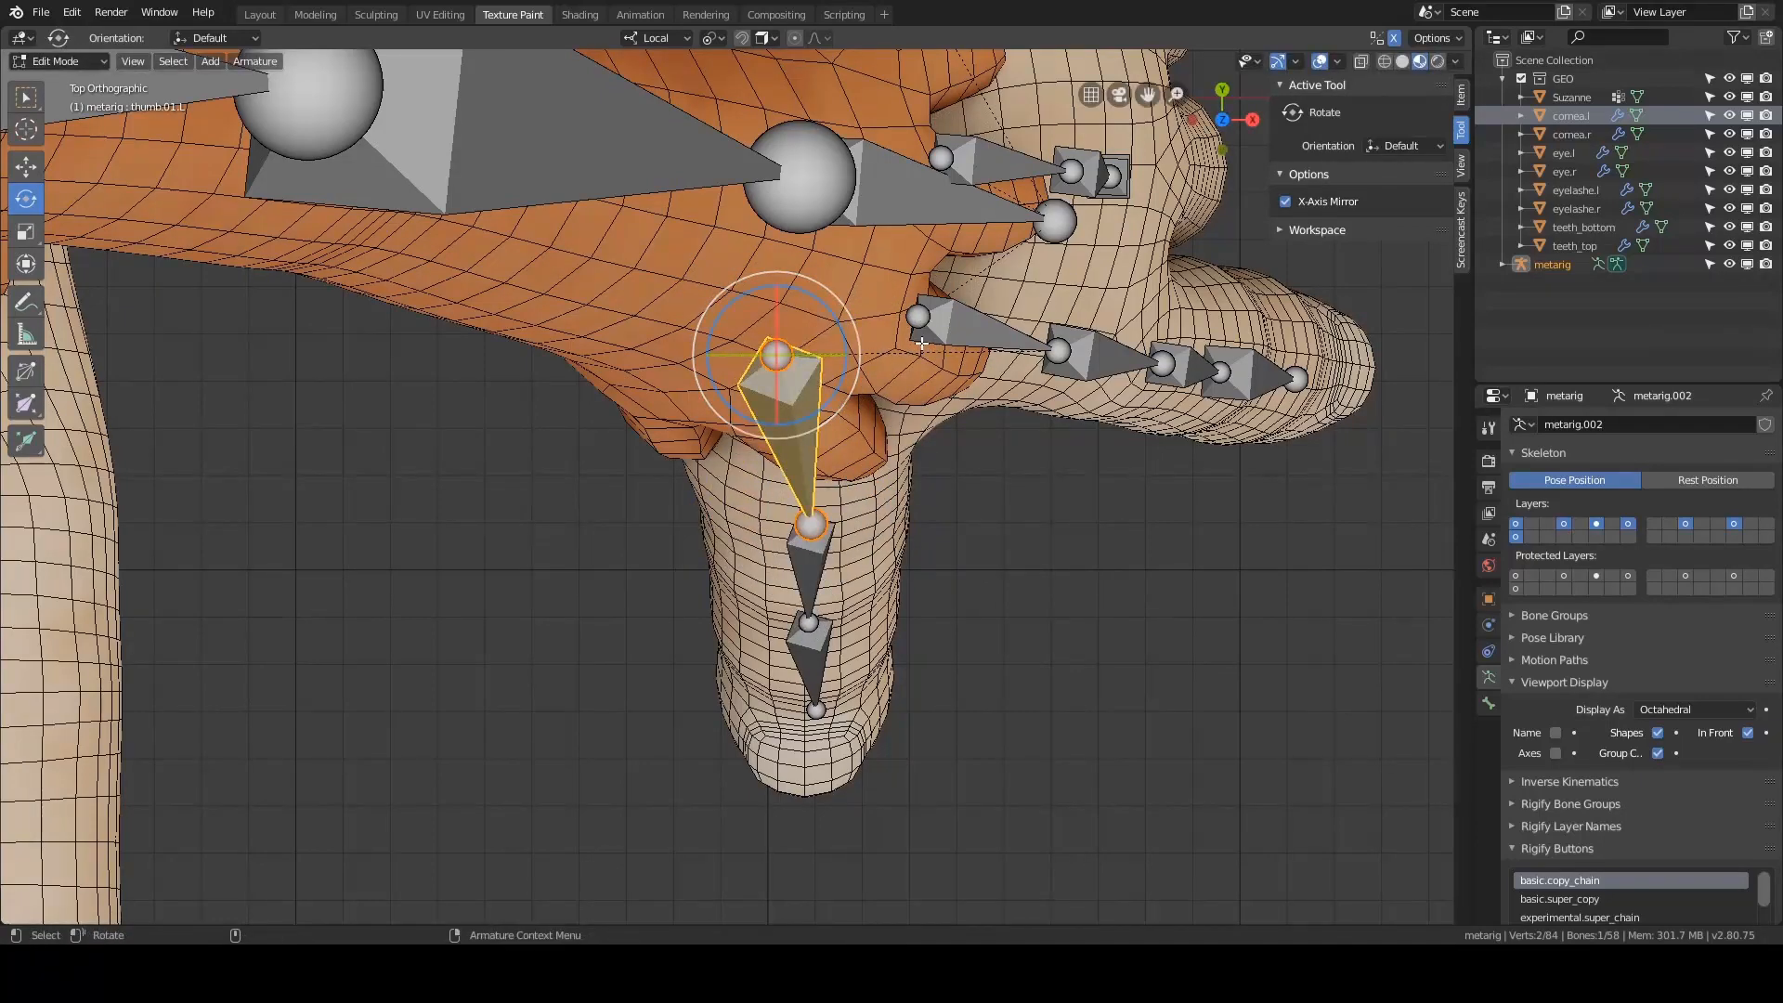
# - Set the roll of the left thumb's base bone to -12°
pyautogui.click(1464, 98)
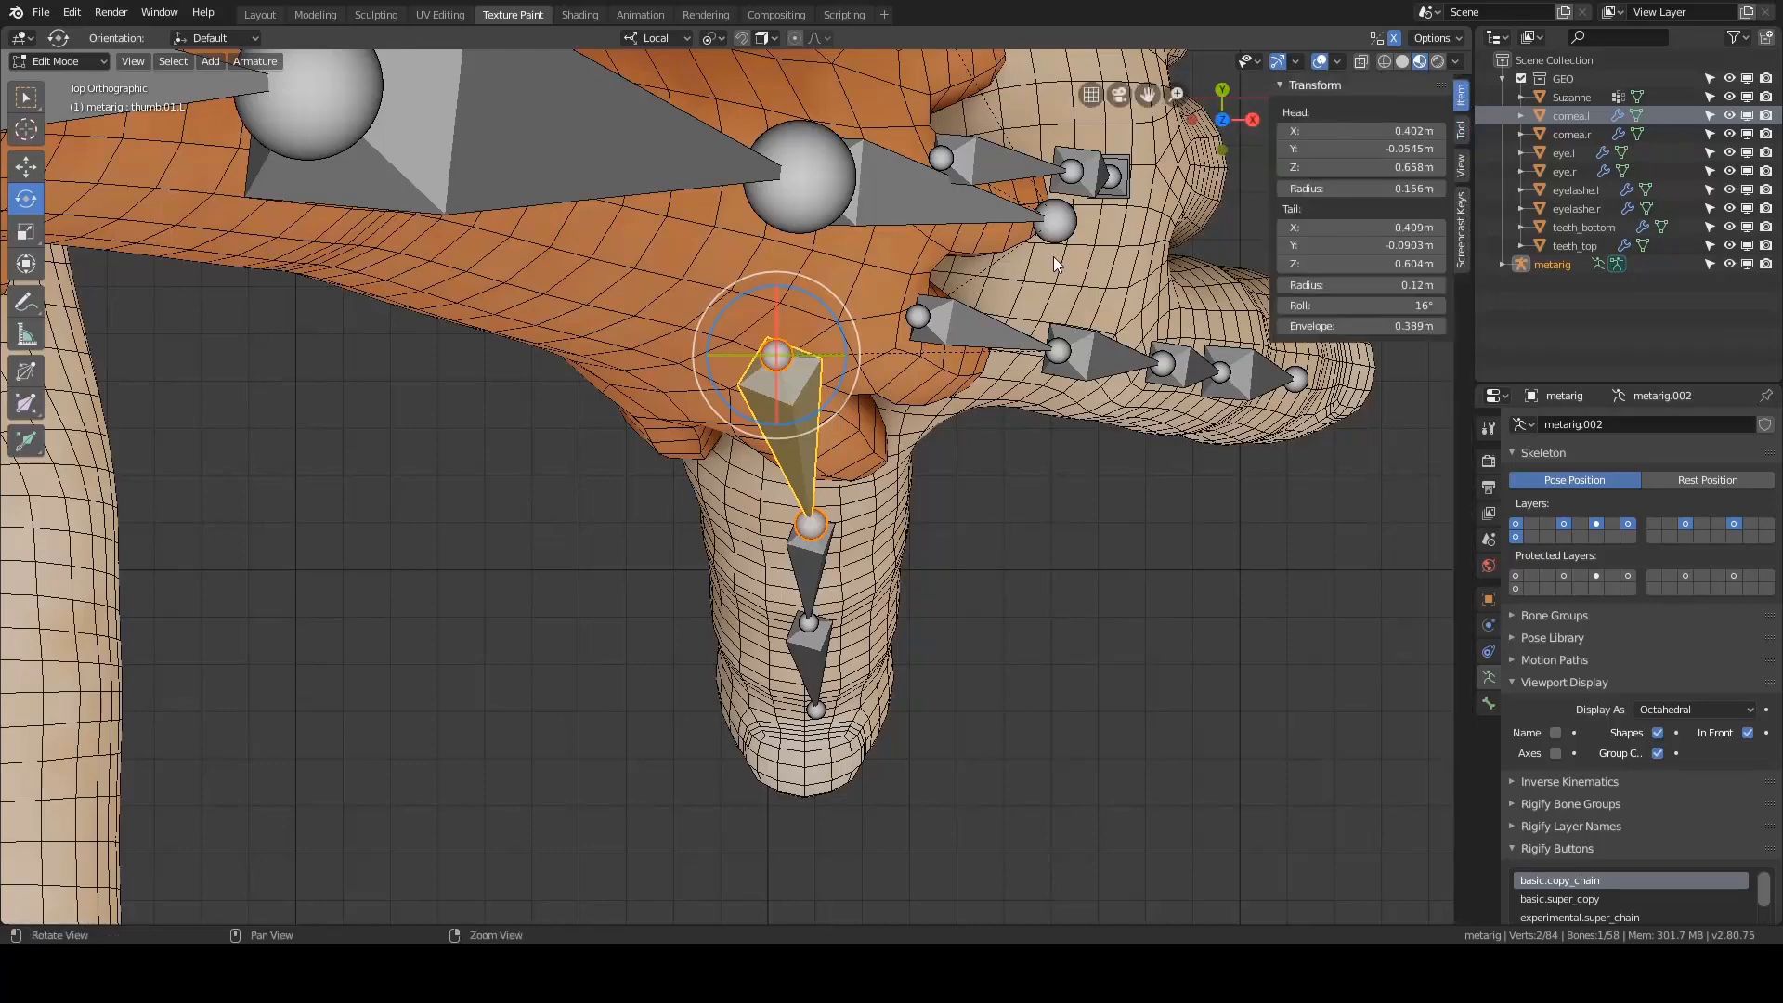
pyautogui.keyDown('shift'); pyautogui.moveTo(1057, 264); pyautogui.dragTo(1095, 287, button='middle'); pyautogui.keyUp('shift')
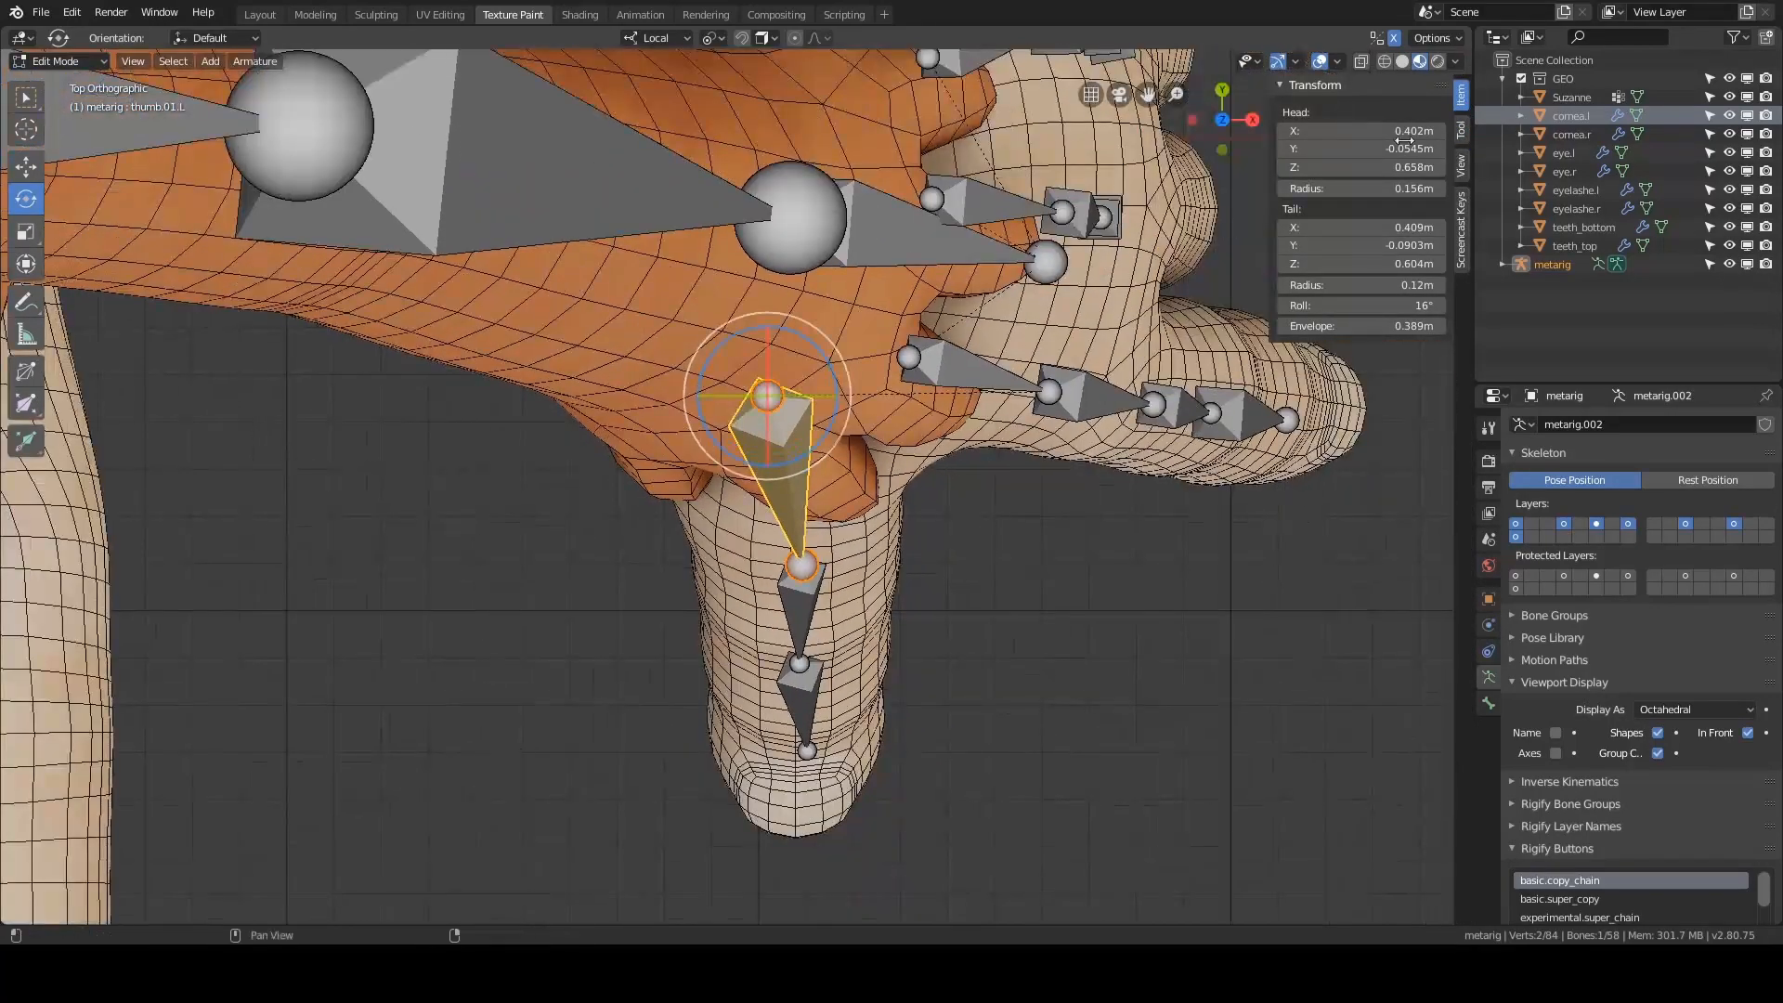
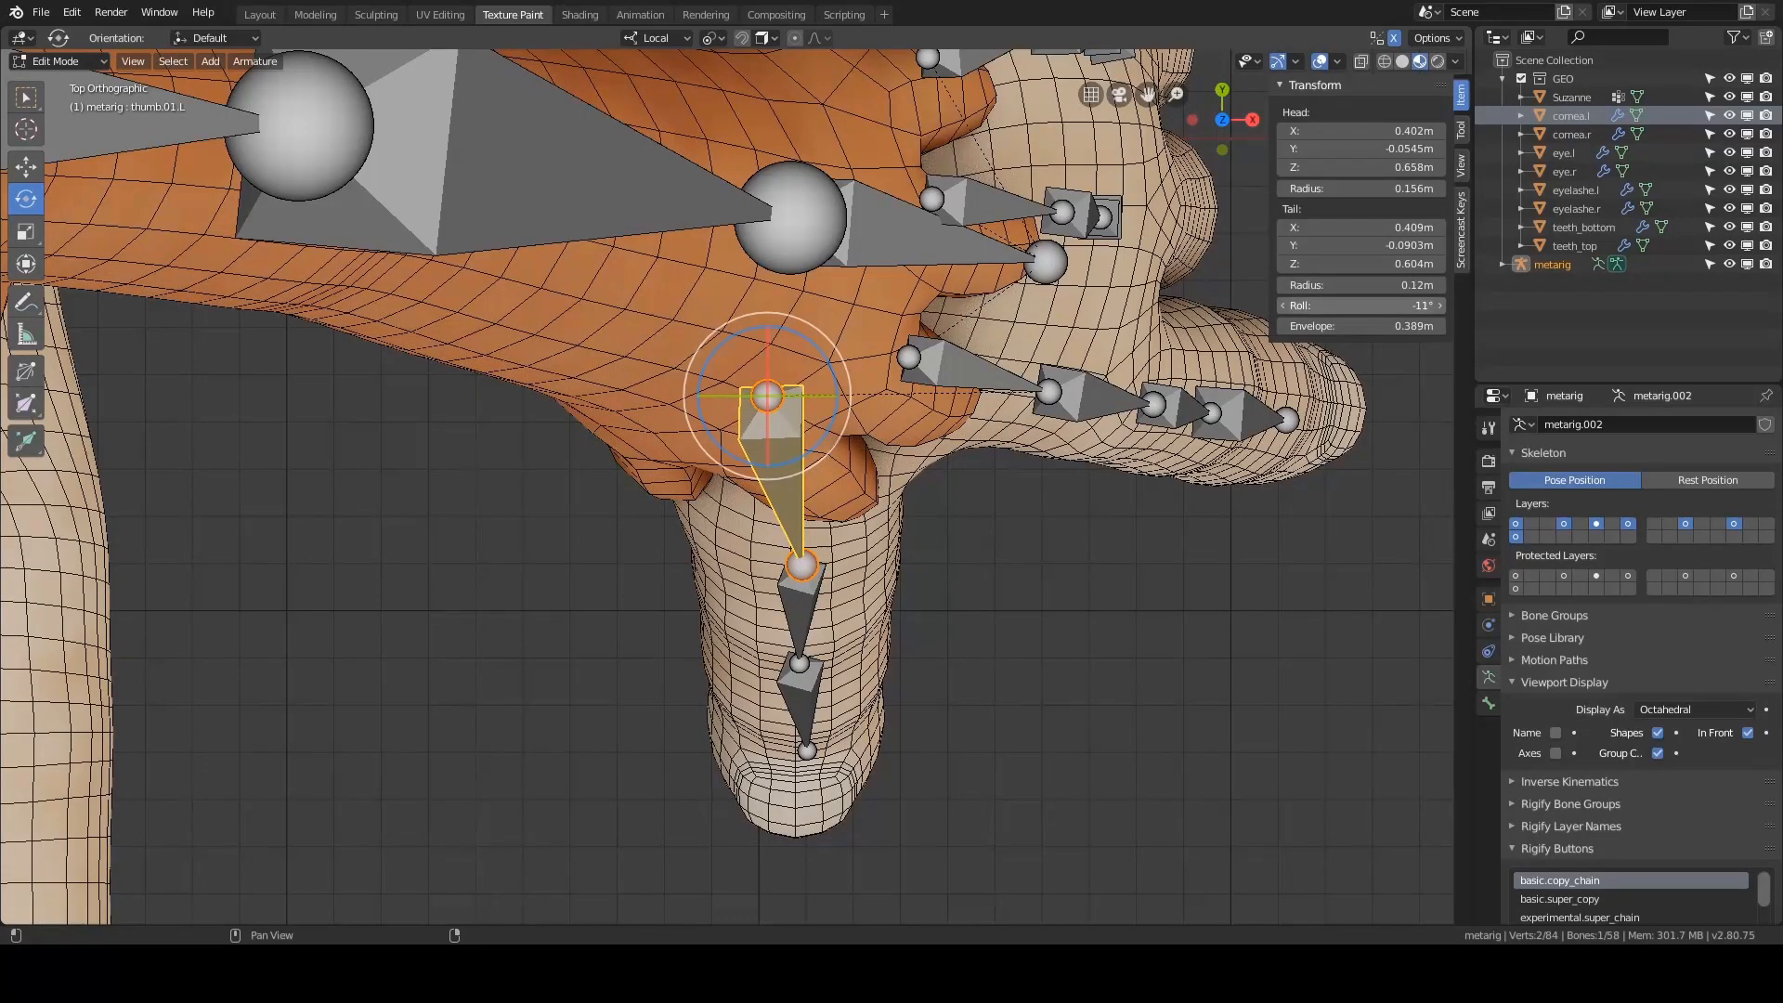
pyautogui.keyDown('shift'); pyautogui.moveTo(1110, 437); pyautogui.dragTo(1141, 390, button='middle'); pyautogui.keyUp('shift')
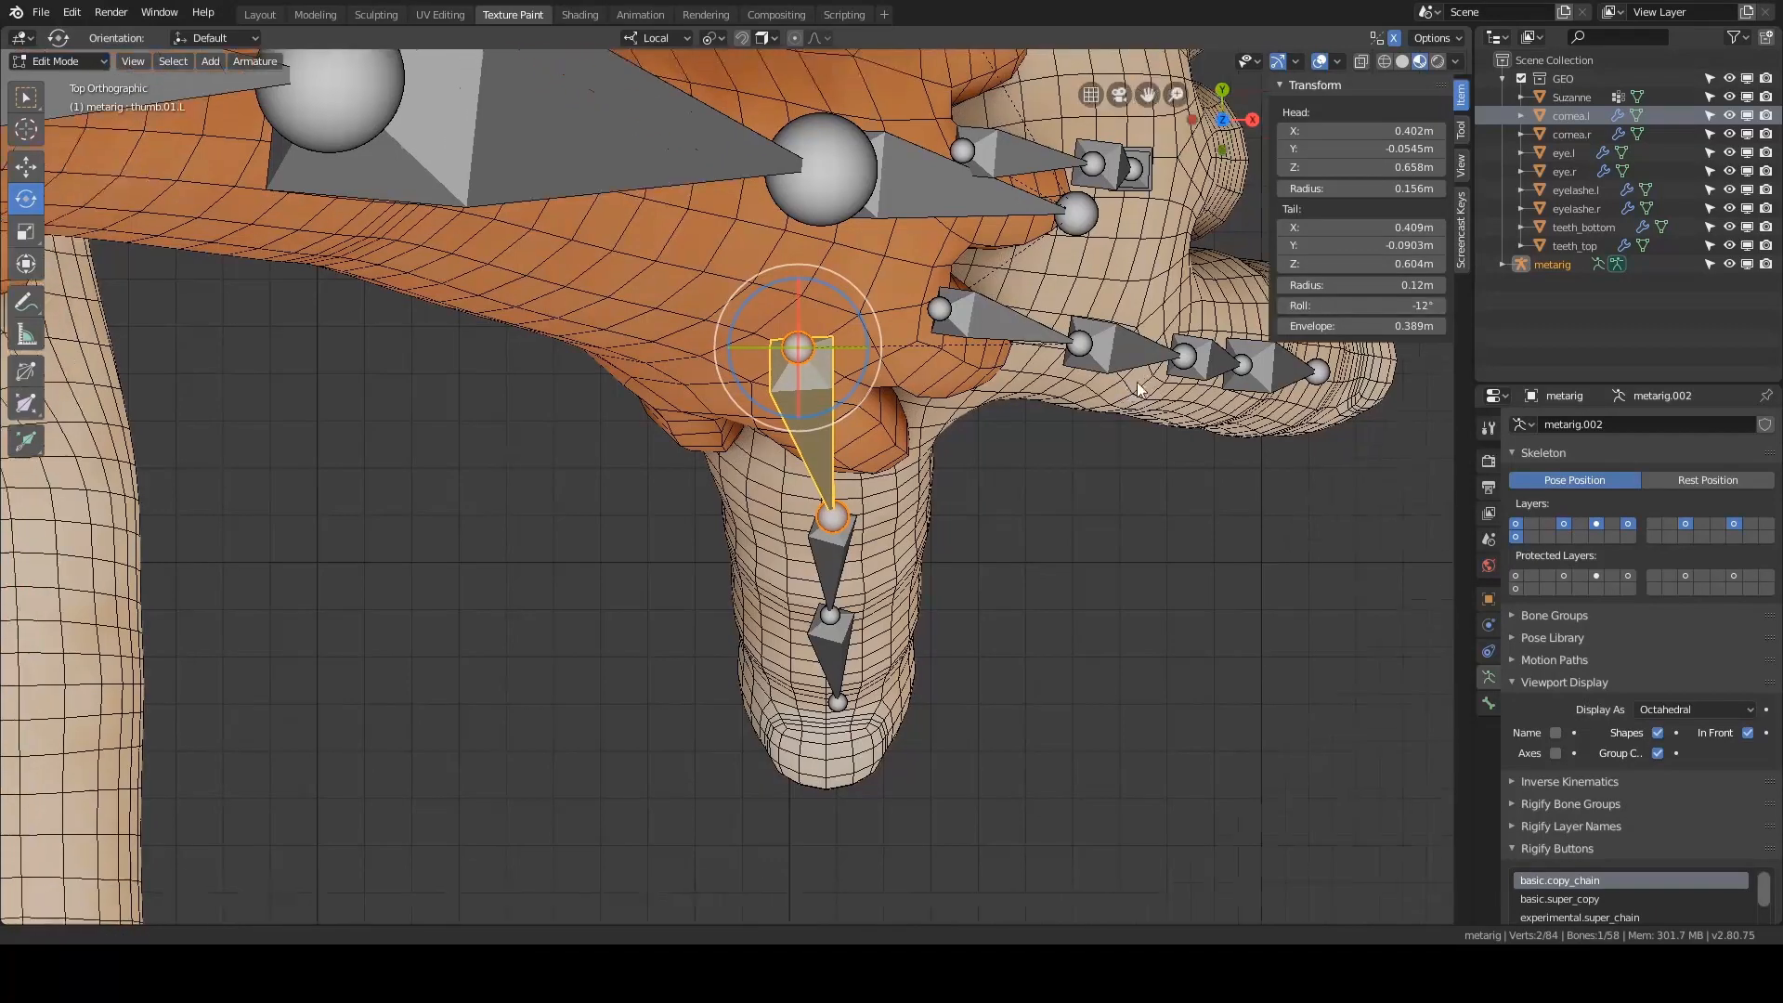
# - Set the roll of the thumb's middle bone to -2° and of its end bone to -4.2°
pyautogui.click(836, 555)
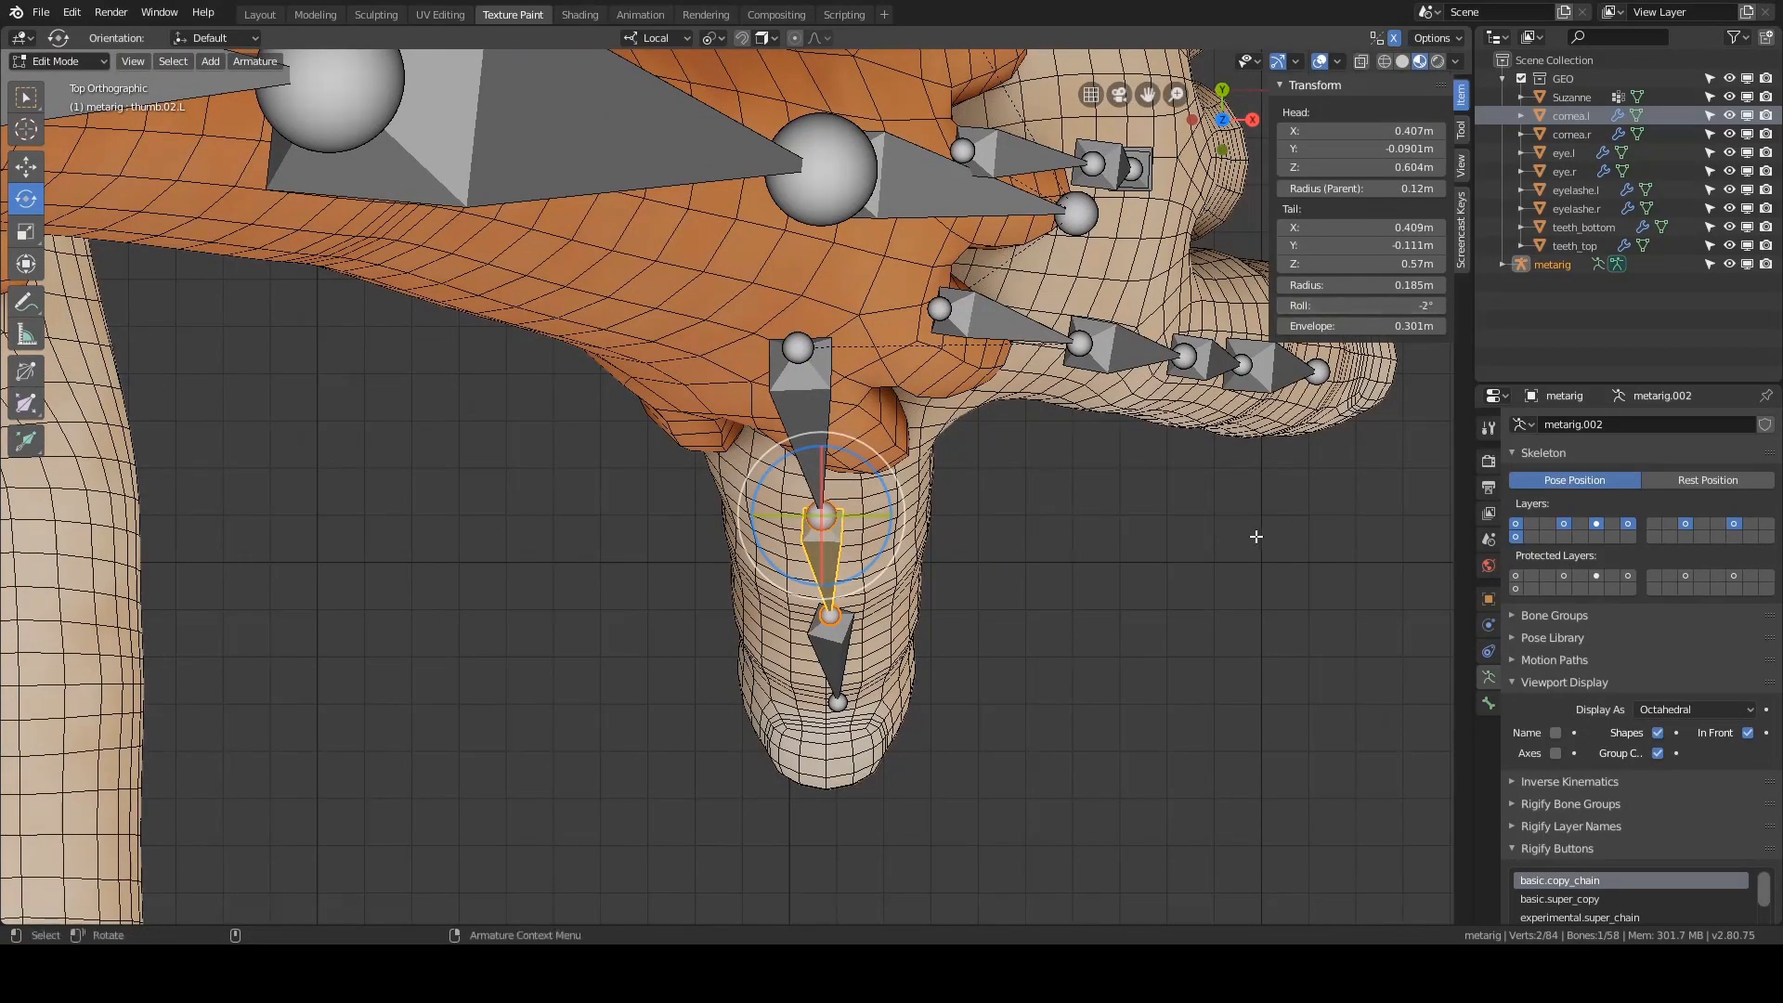
pyautogui.click(1026, 640)
pyautogui.click(825, 670)
pyautogui.moveTo(1416, 305); pyautogui.dragTo(1398, 306)
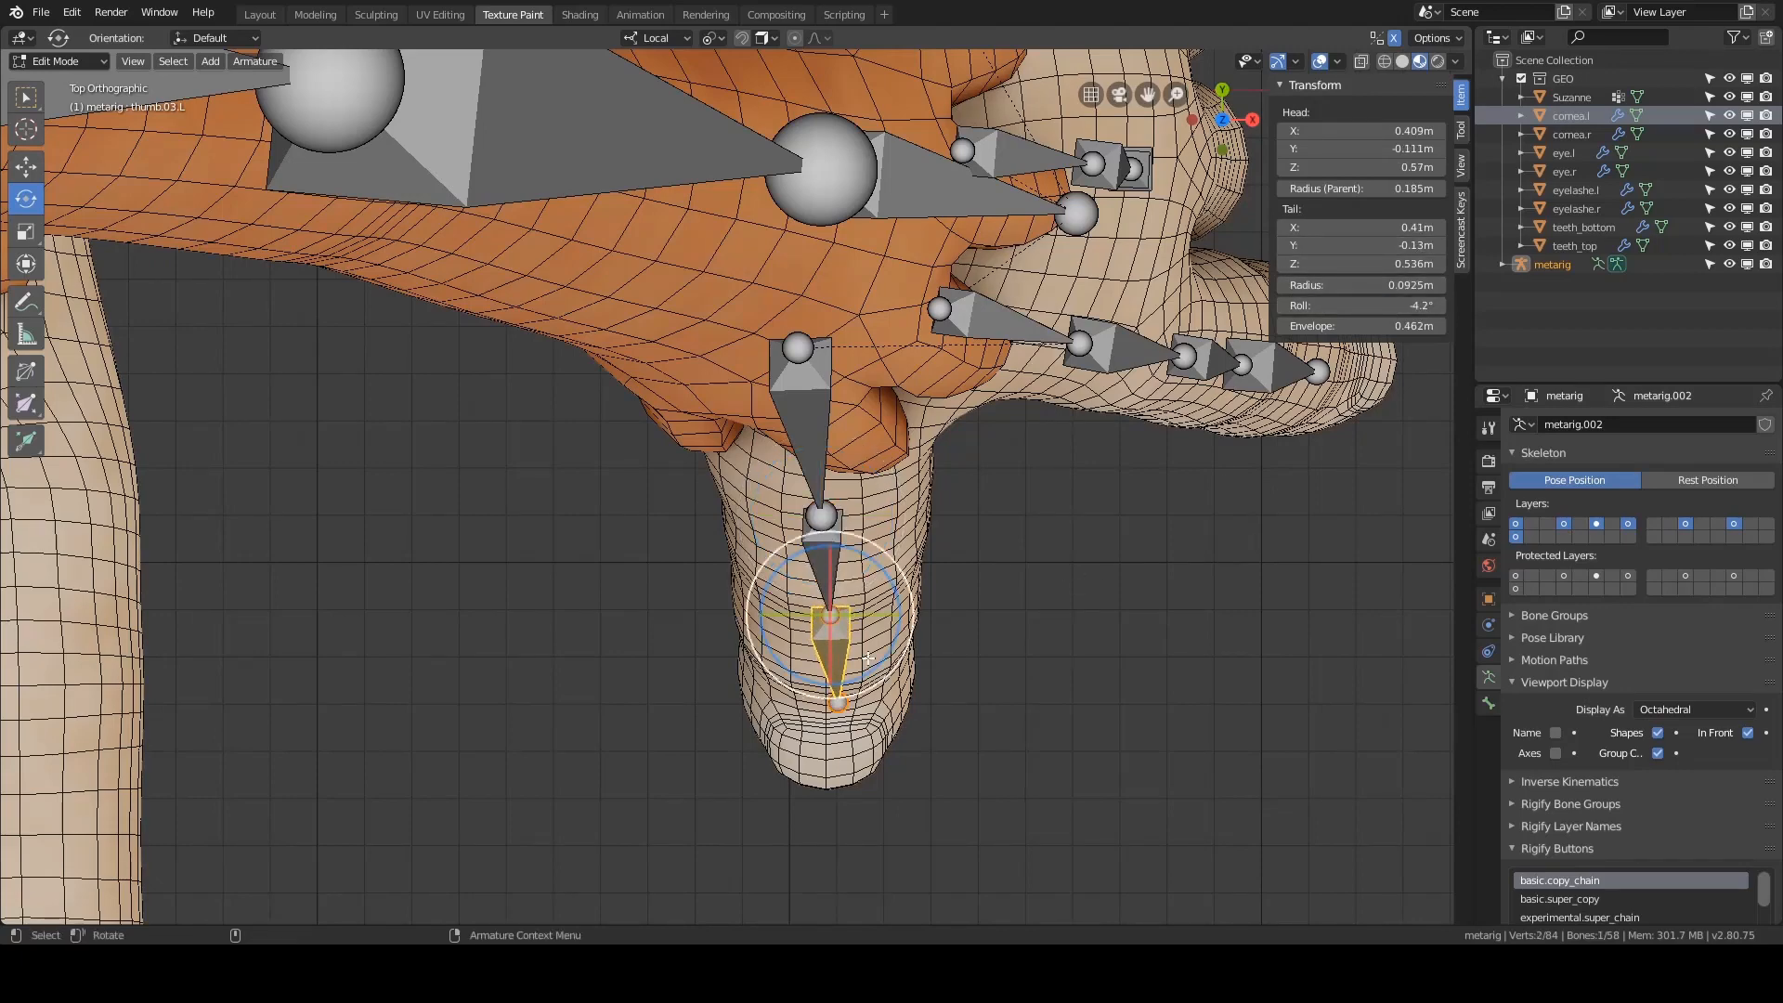
pyautogui.keyDown('shift'); pyautogui.moveTo(868, 658); pyautogui.dragTo(908, 573, button='middle'); pyautogui.keyUp('shift')
# - Extend the thumb end bone's tip toward the thumb's tip in the top view and nudge its upper joint toward the centre
pyautogui.hotkey('alt', 'a')
pyautogui.press('g')
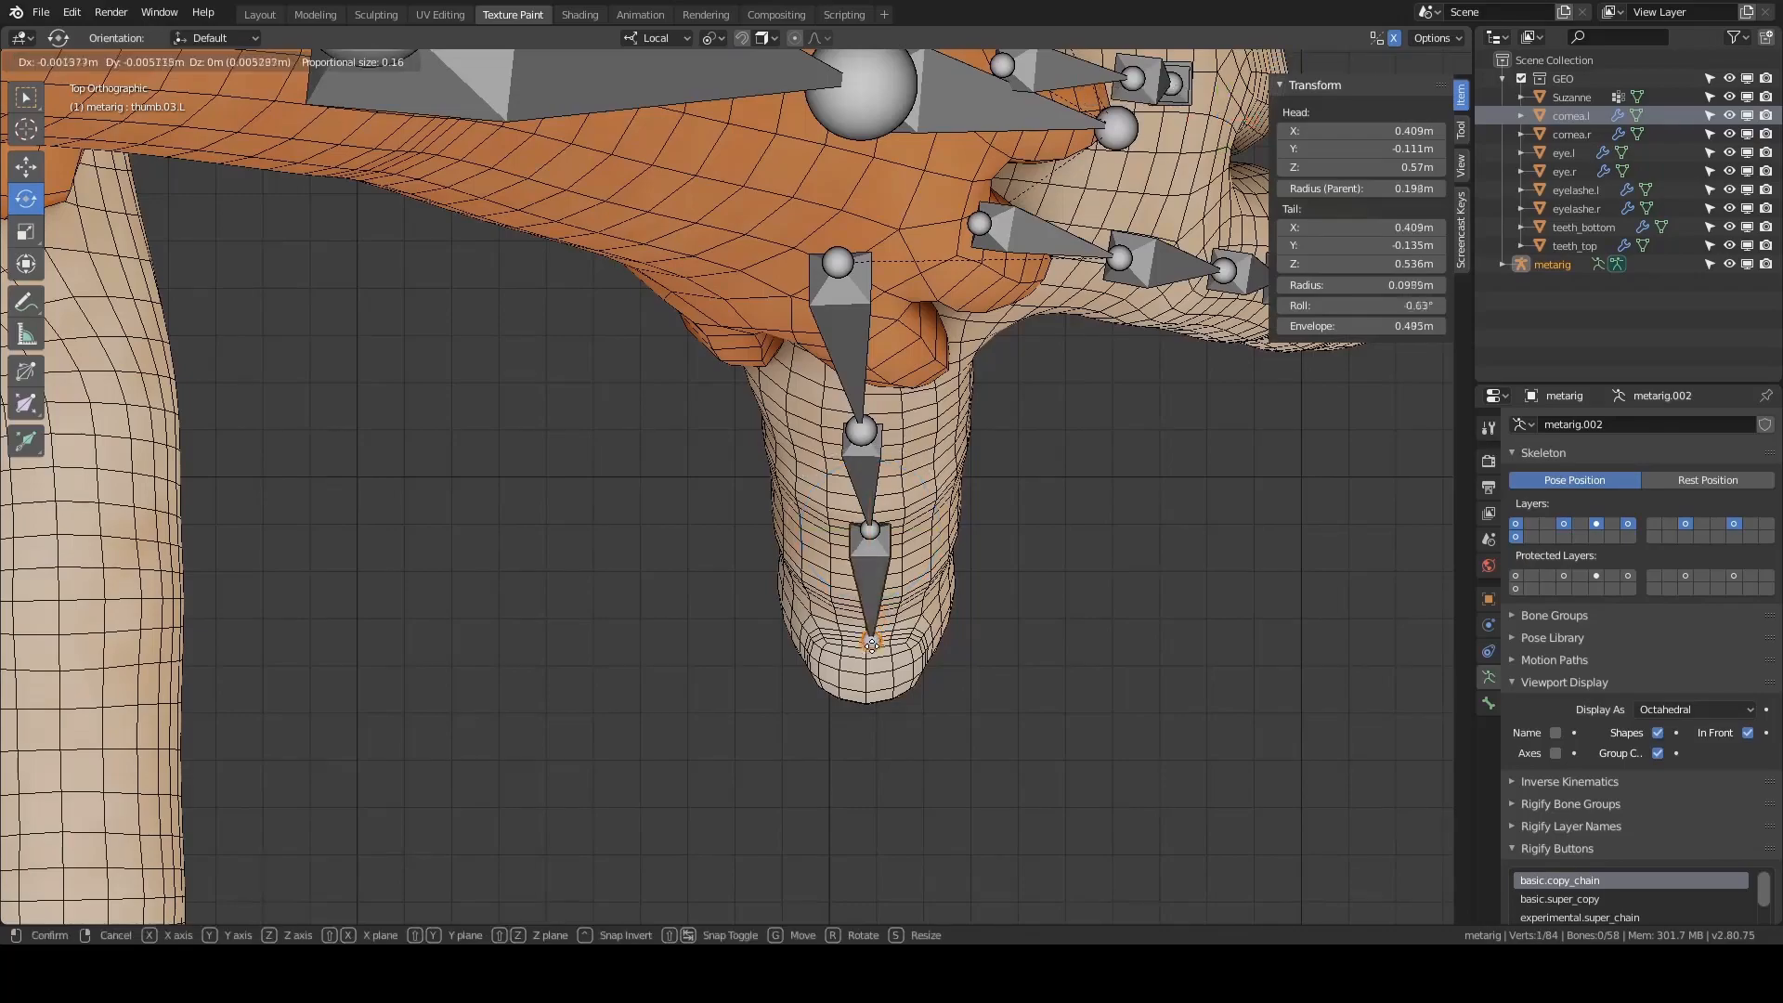
pyautogui.click(871, 673)
pyautogui.hotkey('alt', 'a')
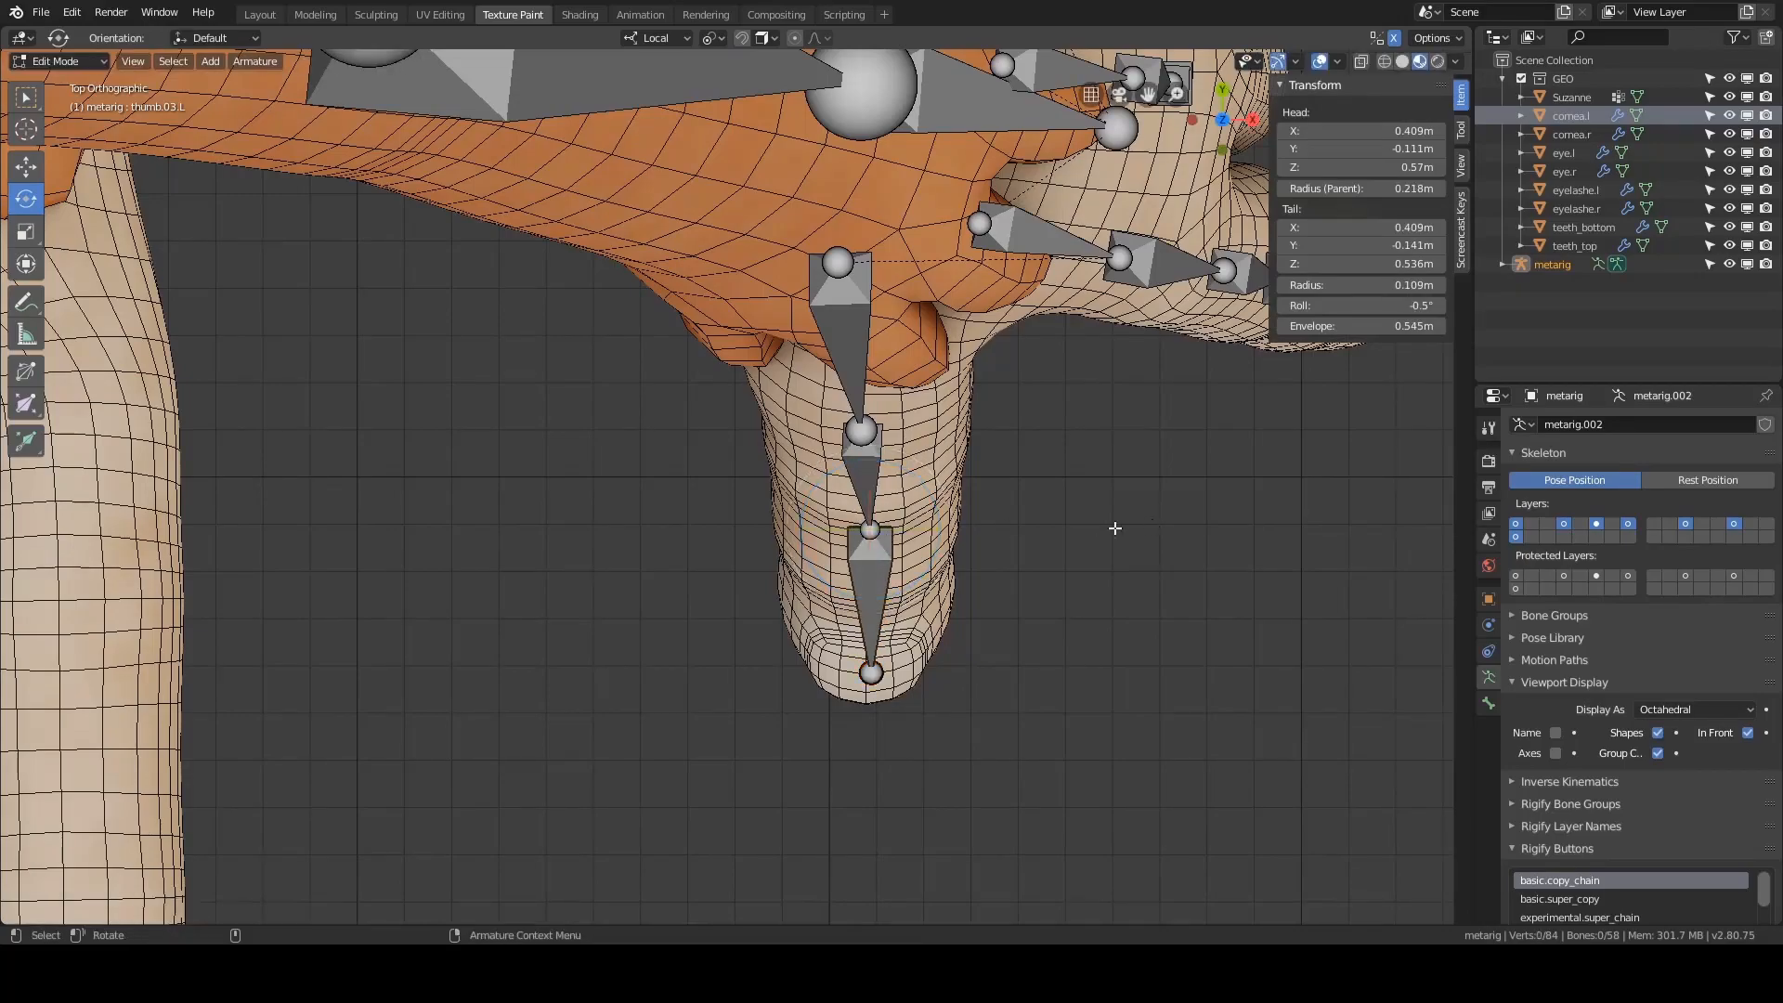
pyautogui.click(865, 529)
pyautogui.press('g')
pyautogui.click(861, 535)
# - Move the end bone's tip back inside the centre of the thumb's tip in the side view and clear the selection
pyautogui.moveTo(1106, 577); pyautogui.dragTo(626, 741, button='middle')
pyautogui.press('`')
pyautogui.click(668, 716)
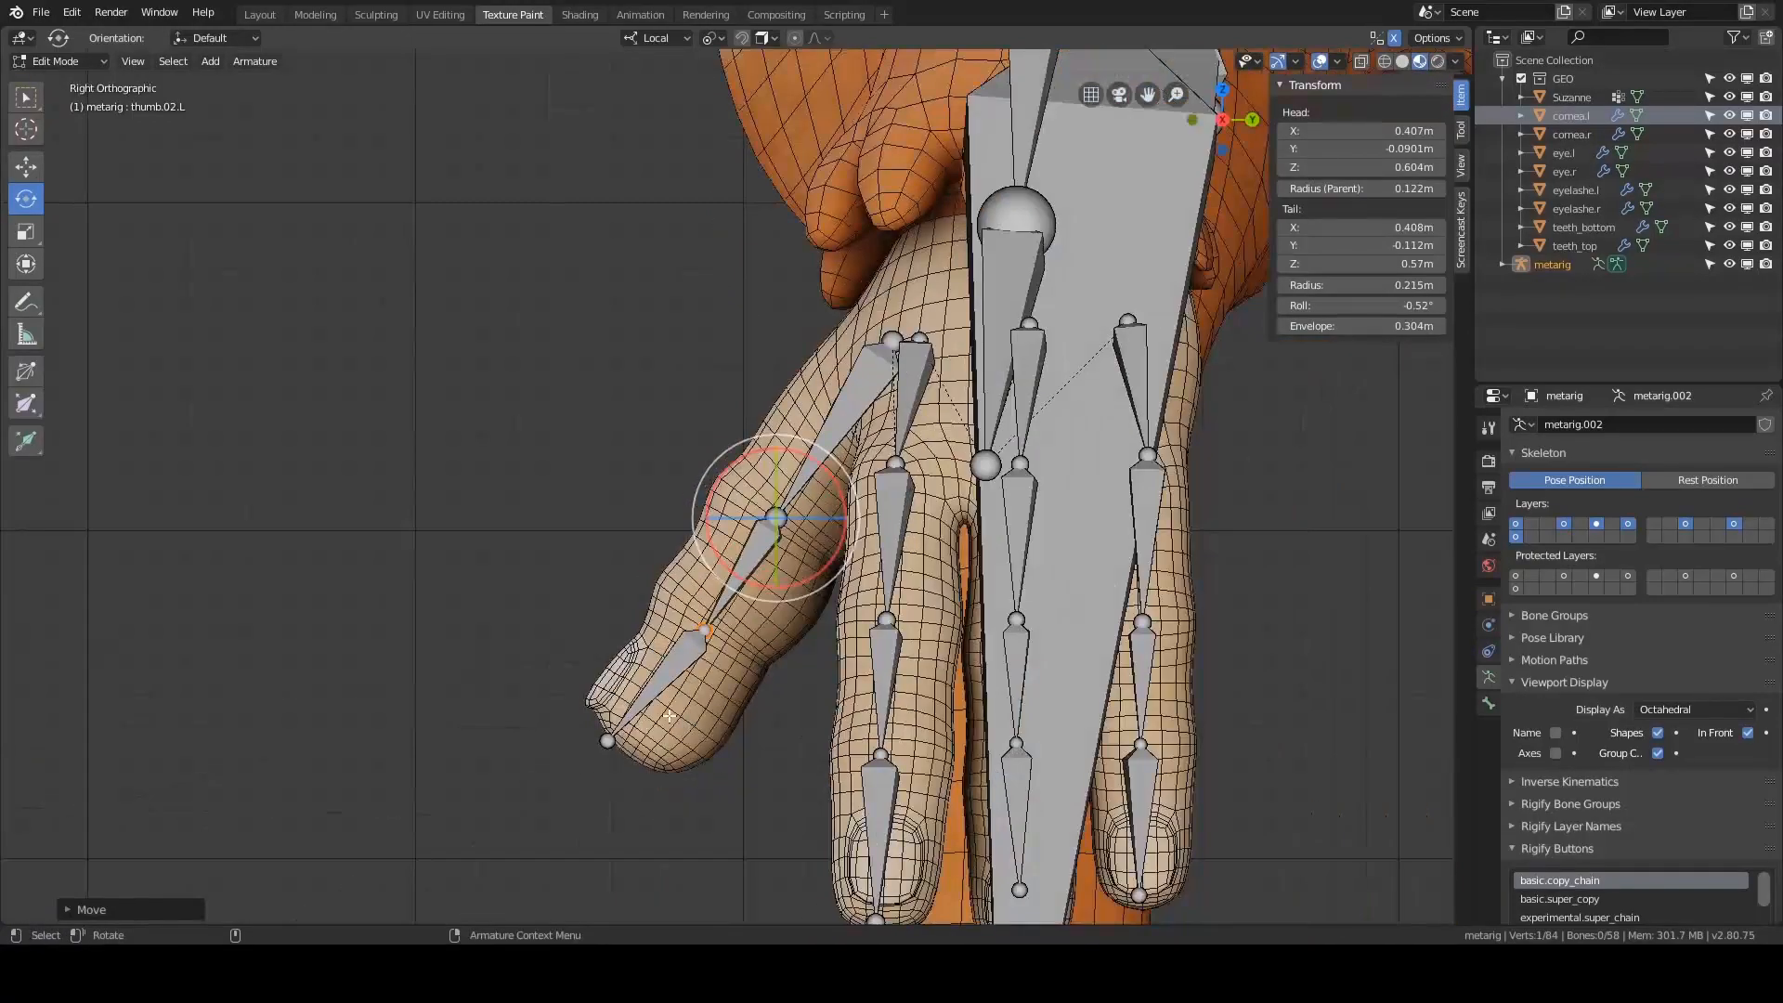
pyautogui.click(602, 740)
pyautogui.press('g')
pyautogui.click(639, 740)
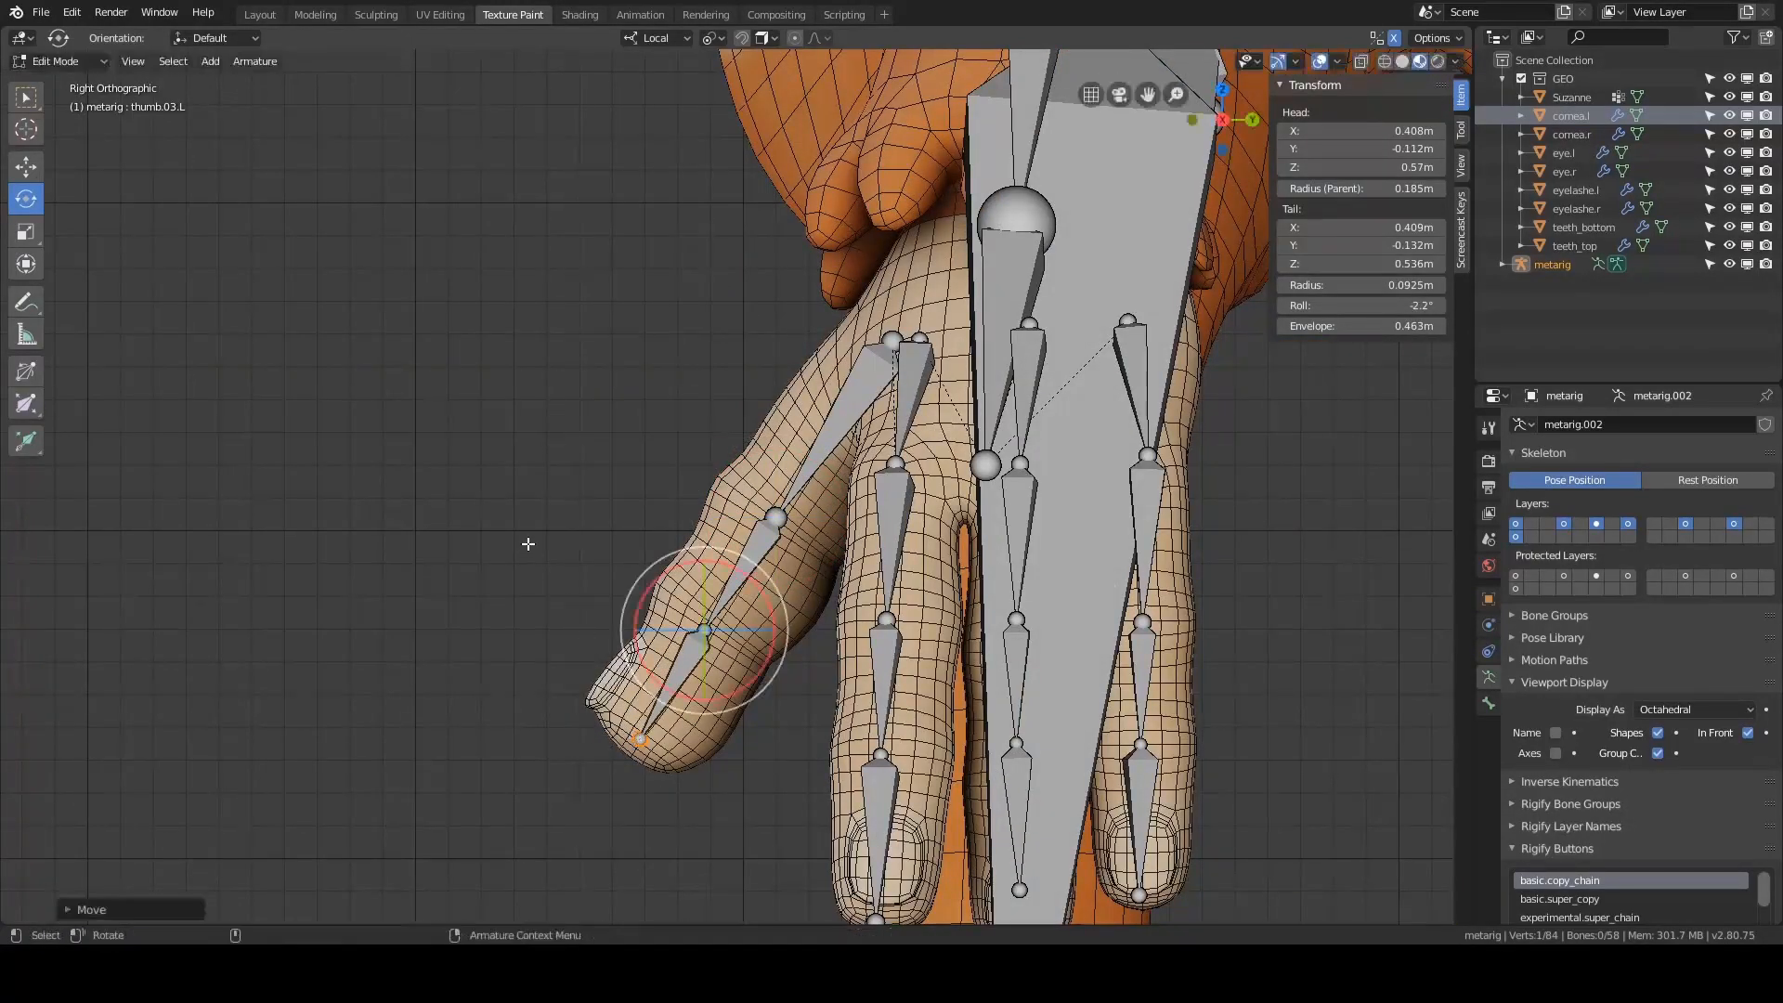
pyautogui.hotkey('alt', 'a')
pyautogui.moveTo(768, 516); pyautogui.dragTo(907, 437, button='middle')
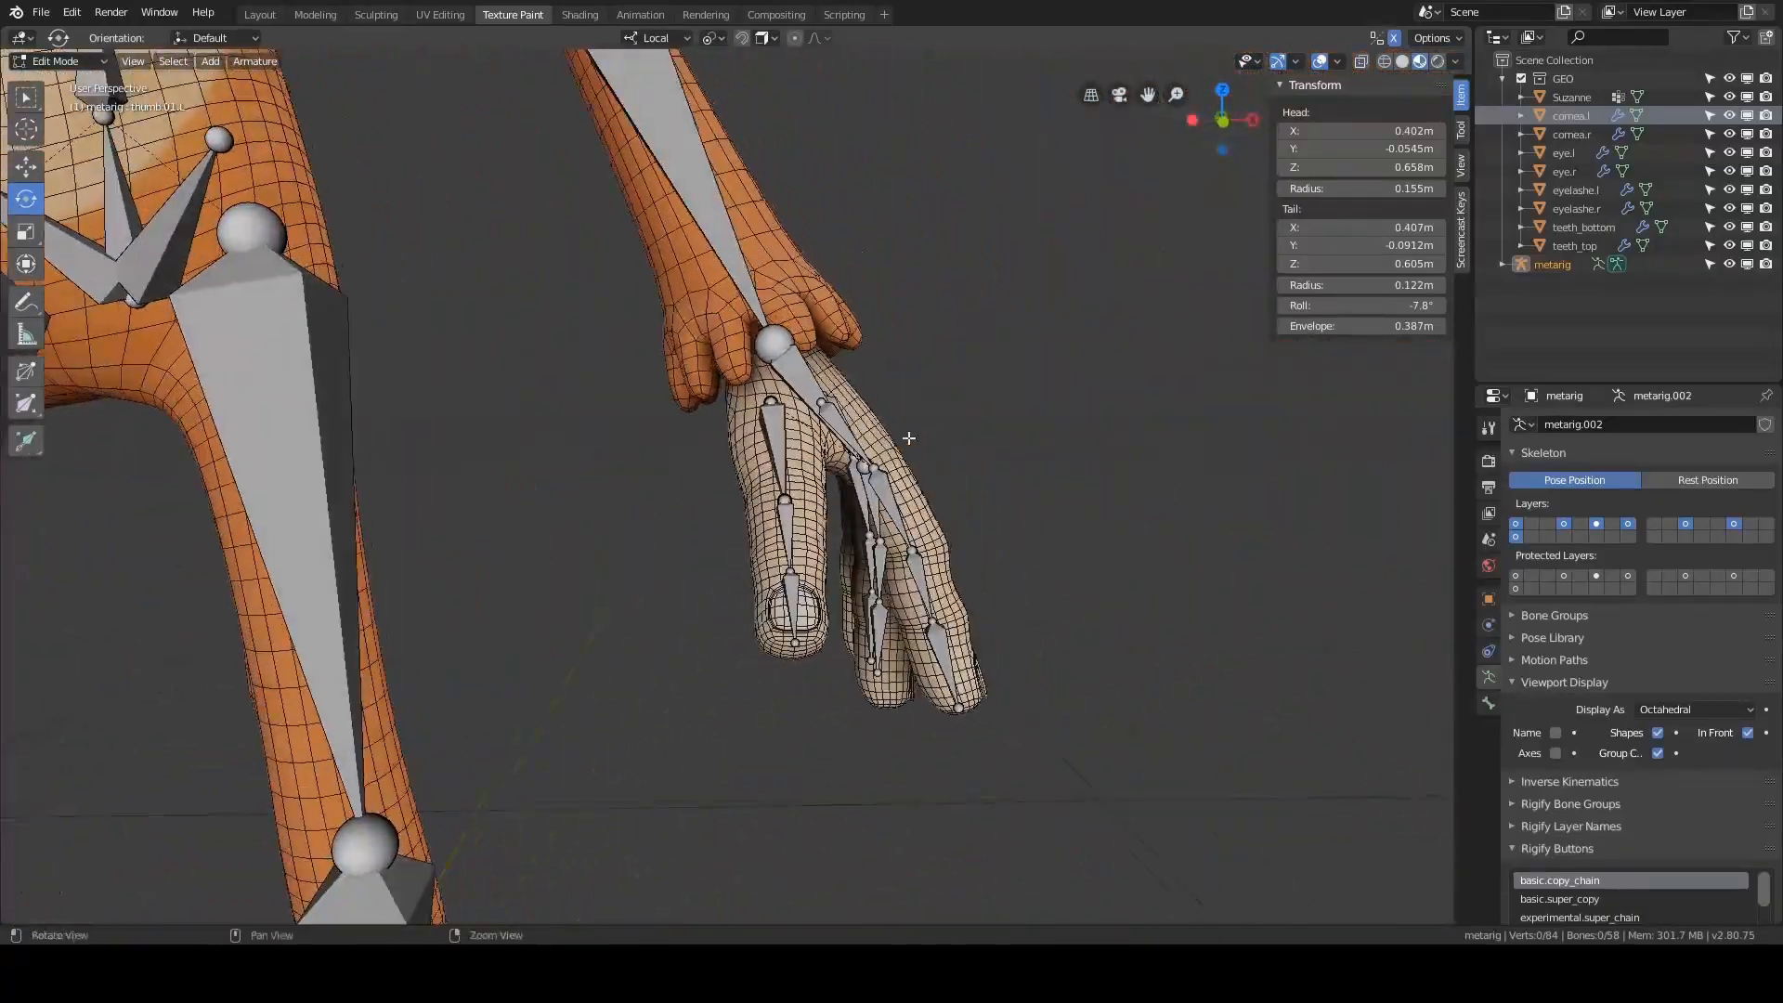
# - Examine how the left hand's finger and thumb bones fit the hand mesh from several angles, then clear the selection
pyautogui.keyDown('ctrl'); pyautogui.moveTo(773, 291); pyautogui.dragTo(1361, 530, button='right'); pyautogui.keyUp('ctrl')
pyautogui.moveTo(1253, 497)
pyautogui.mouseDown(button='middle')
pyautogui.moveTo(886, 455)
pyautogui.moveTo(1172, 465)
pyautogui.mouseUp(button='middle')
pyautogui.scroll(-3, 1068, 484)
pyautogui.scroll(2, 1067, 484)
pyautogui.scroll(-5, 847, 337)
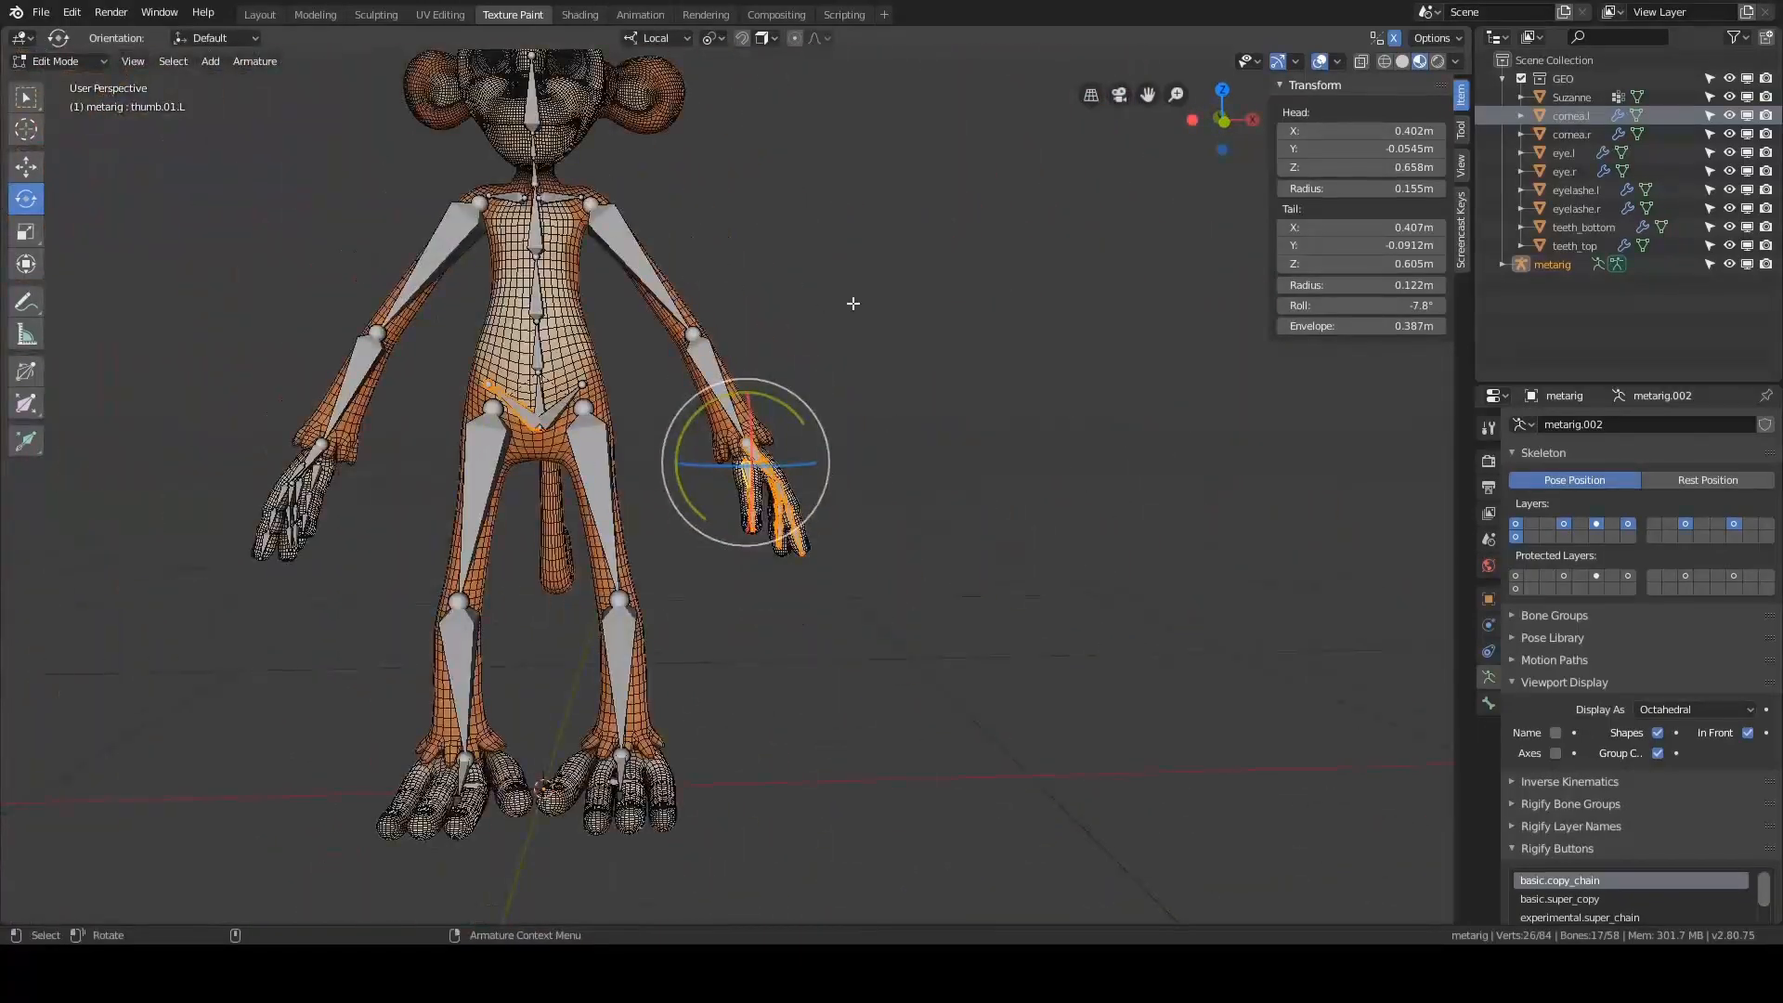
pyautogui.hotkey('alt', 'a')
pyautogui.scroll(4, 945, 315)
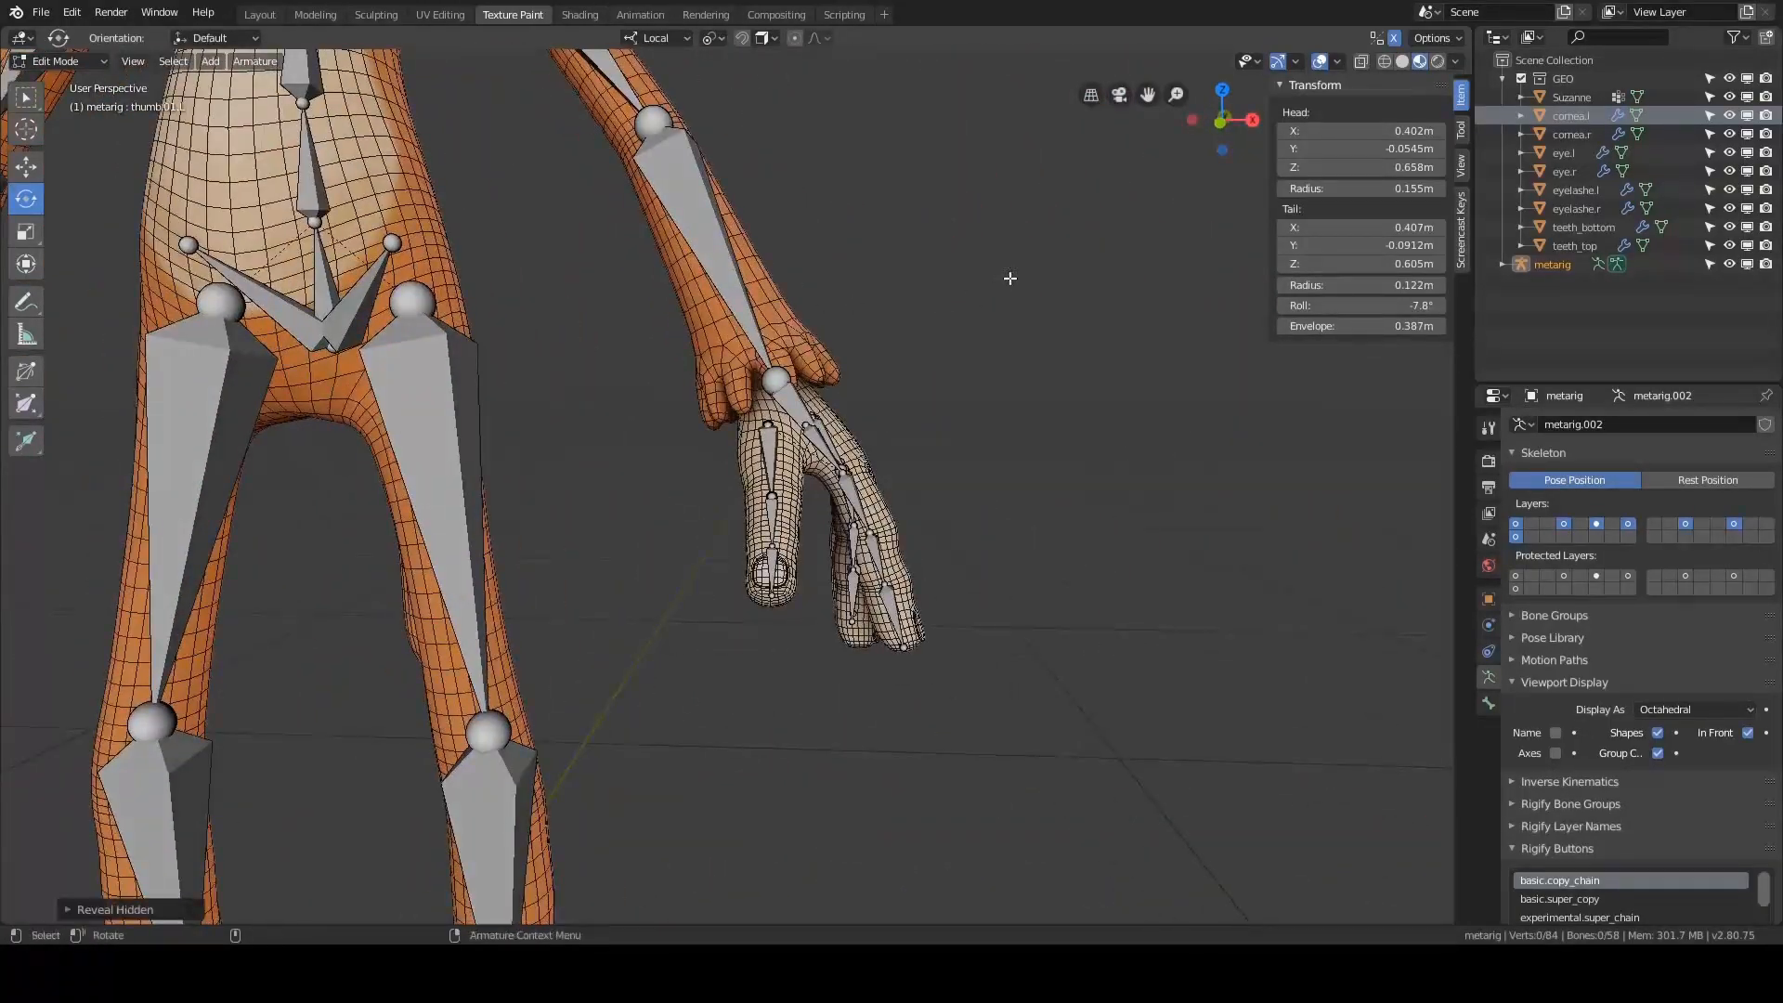
pyautogui.scroll(-3, 853, 371)
pyautogui.keyDown('ctrl'); pyautogui.moveTo(869, 588); pyautogui.dragTo(882, 573, button='right'); pyautogui.keyUp('ctrl')
pyautogui.scroll(2, 939, 381)
pyautogui.moveTo(936, 433); pyautogui.dragTo(876, 457, button='middle')
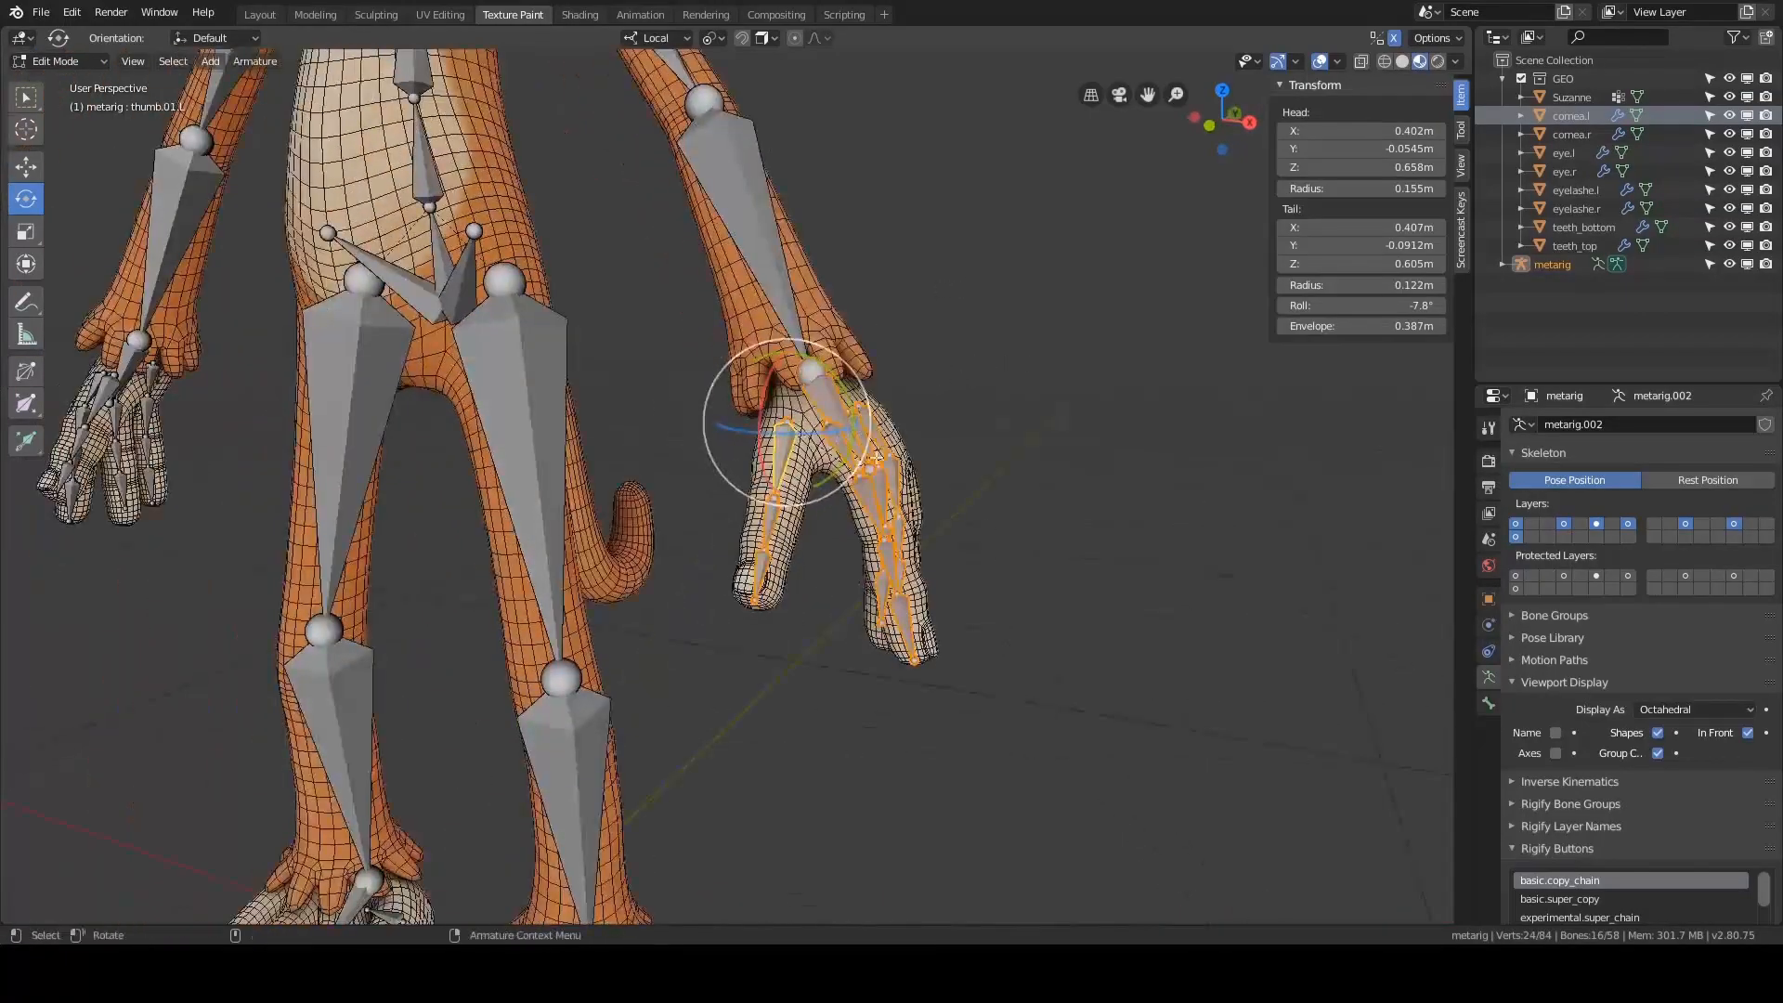
pyautogui.moveTo(834, 545); pyautogui.dragTo(983, 438, button='middle')
pyautogui.hotkey('alt', 'a')
pyautogui.scroll(3, 983, 437)
pyautogui.click(820, 421)
pyautogui.moveTo(1133, 461); pyautogui.dragTo(817, 422, button='middle')
pyautogui.scroll(-6, 990, 386)
pyautogui.keyDown('alt'); pyautogui.moveTo(611, 438); pyautogui.dragTo(760, 477, button='middle'); pyautogui.keyUp('alt')
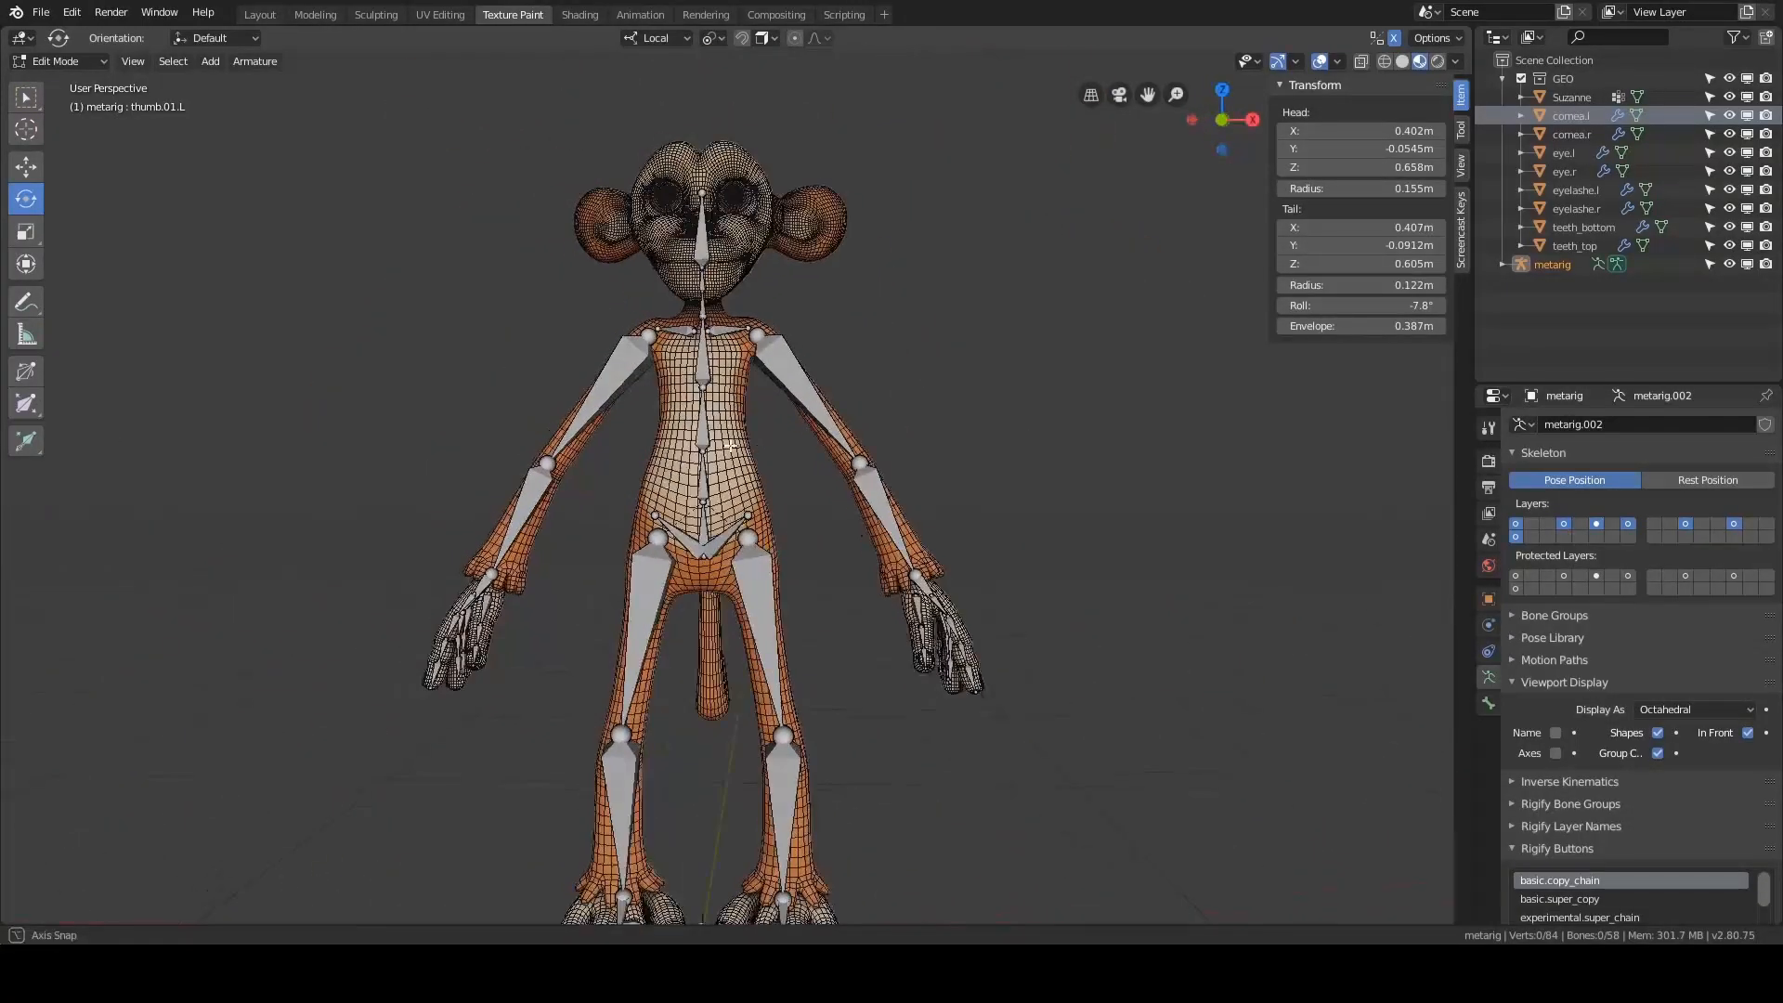
# - In the right orthographic view, move the left knee joint slightly forward and down to about Y -0.031 m, Z 0.378 m
pyautogui.moveTo(760, 400)
pyautogui.keyDown('alt'); pyautogui.mouseDown(button='middle')
pyautogui.moveTo(791, 428)
pyautogui.moveTo(767, 425)
pyautogui.mouseUp(button='middle'); pyautogui.keyUp('alt')
pyautogui.press('`')
pyautogui.click(711, 382)
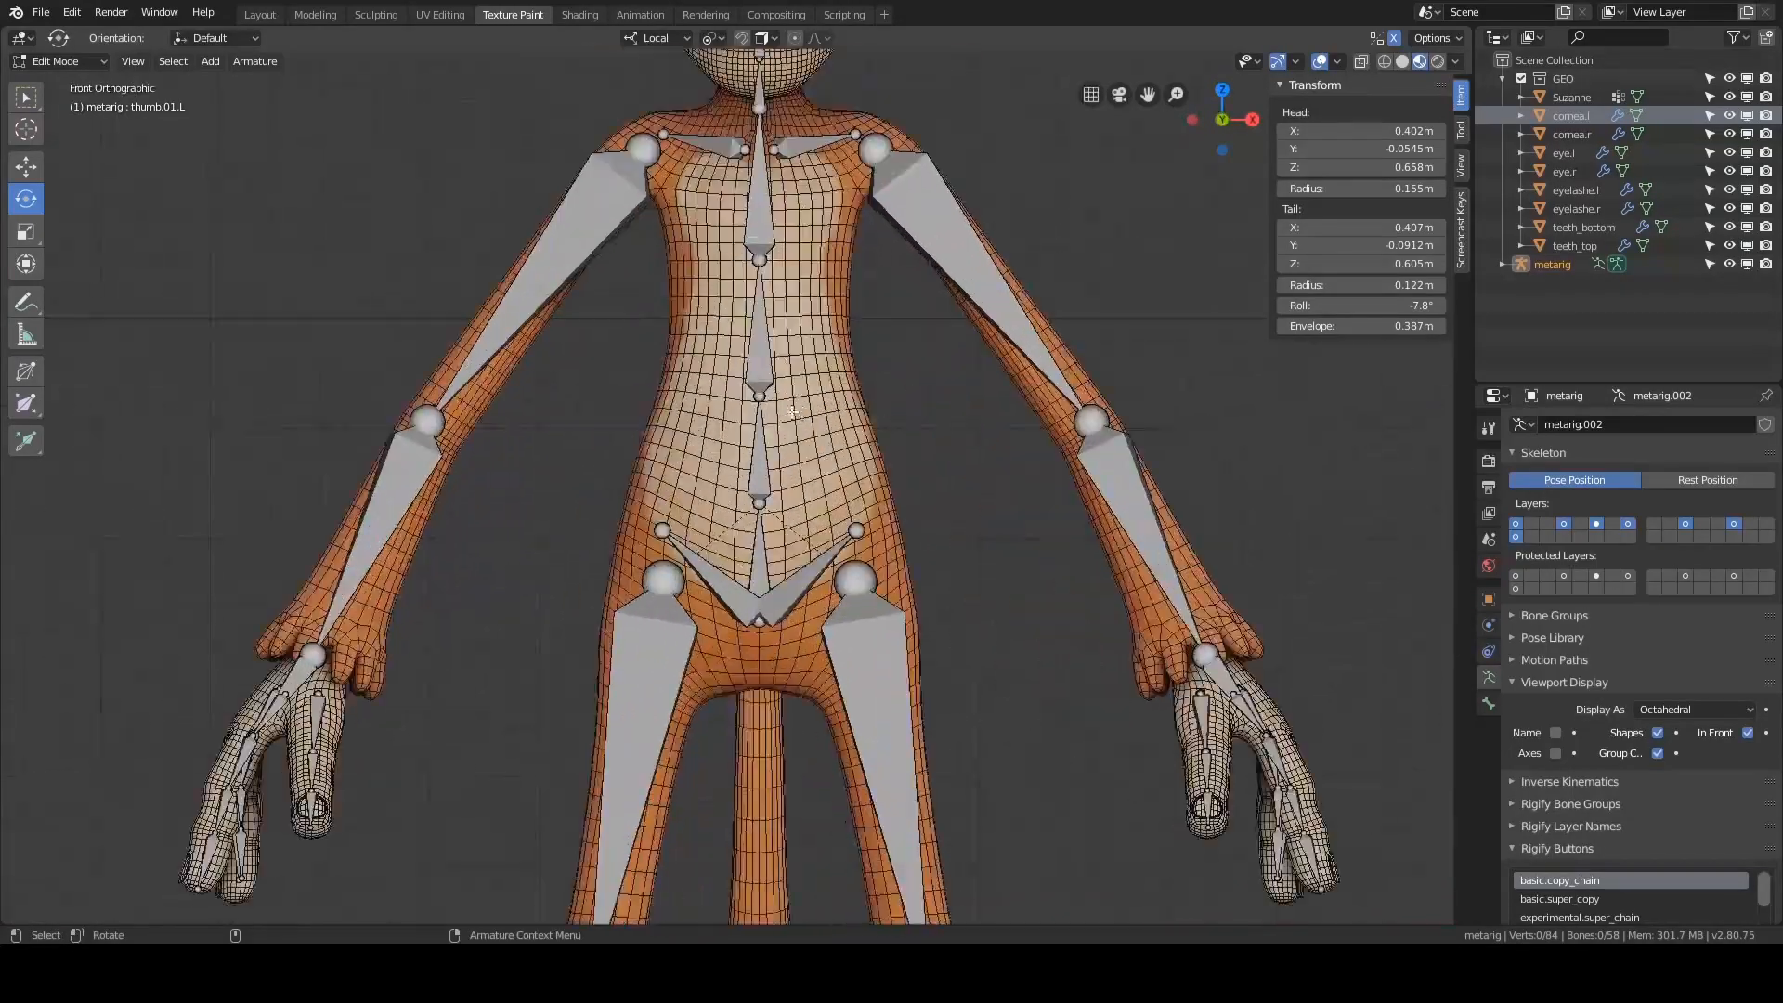
pyautogui.scroll(-4, 1062, 421)
pyautogui.moveTo(983, 427); pyautogui.dragTo(781, 434, button='middle')
pyautogui.press('`')
pyautogui.click(861, 431)
pyautogui.scroll(4, 715, 558)
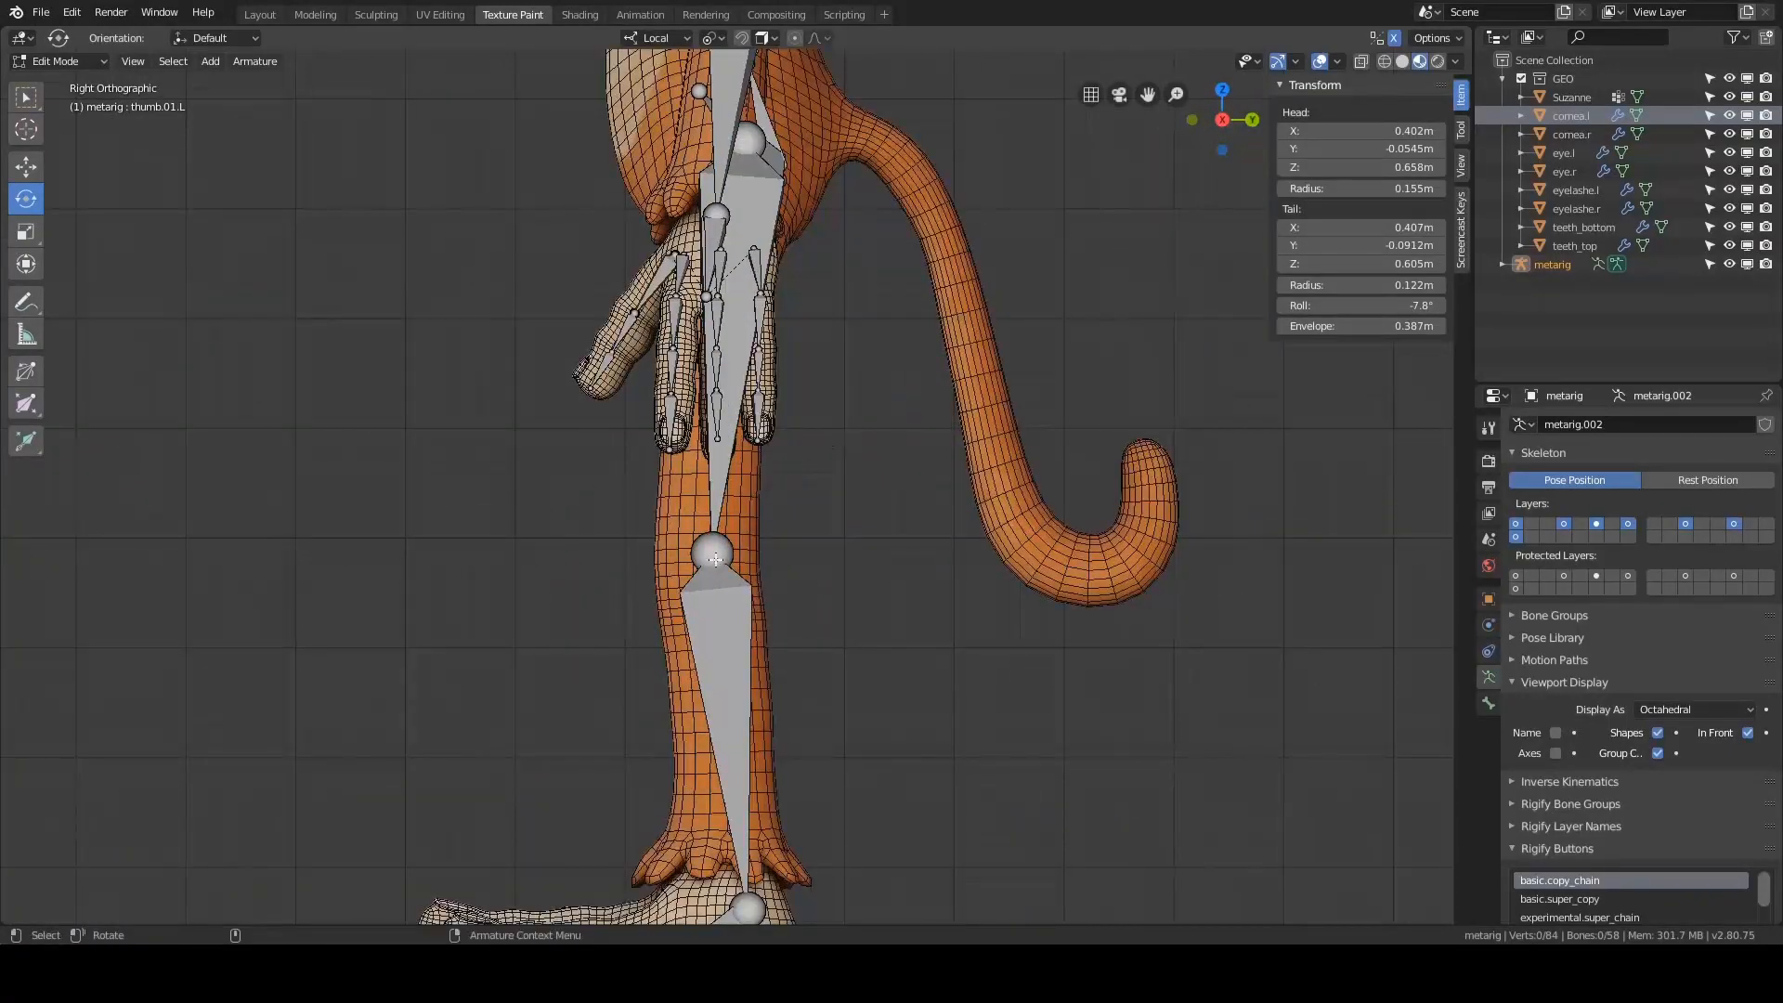
pyautogui.click(696, 561)
pyautogui.press('g')
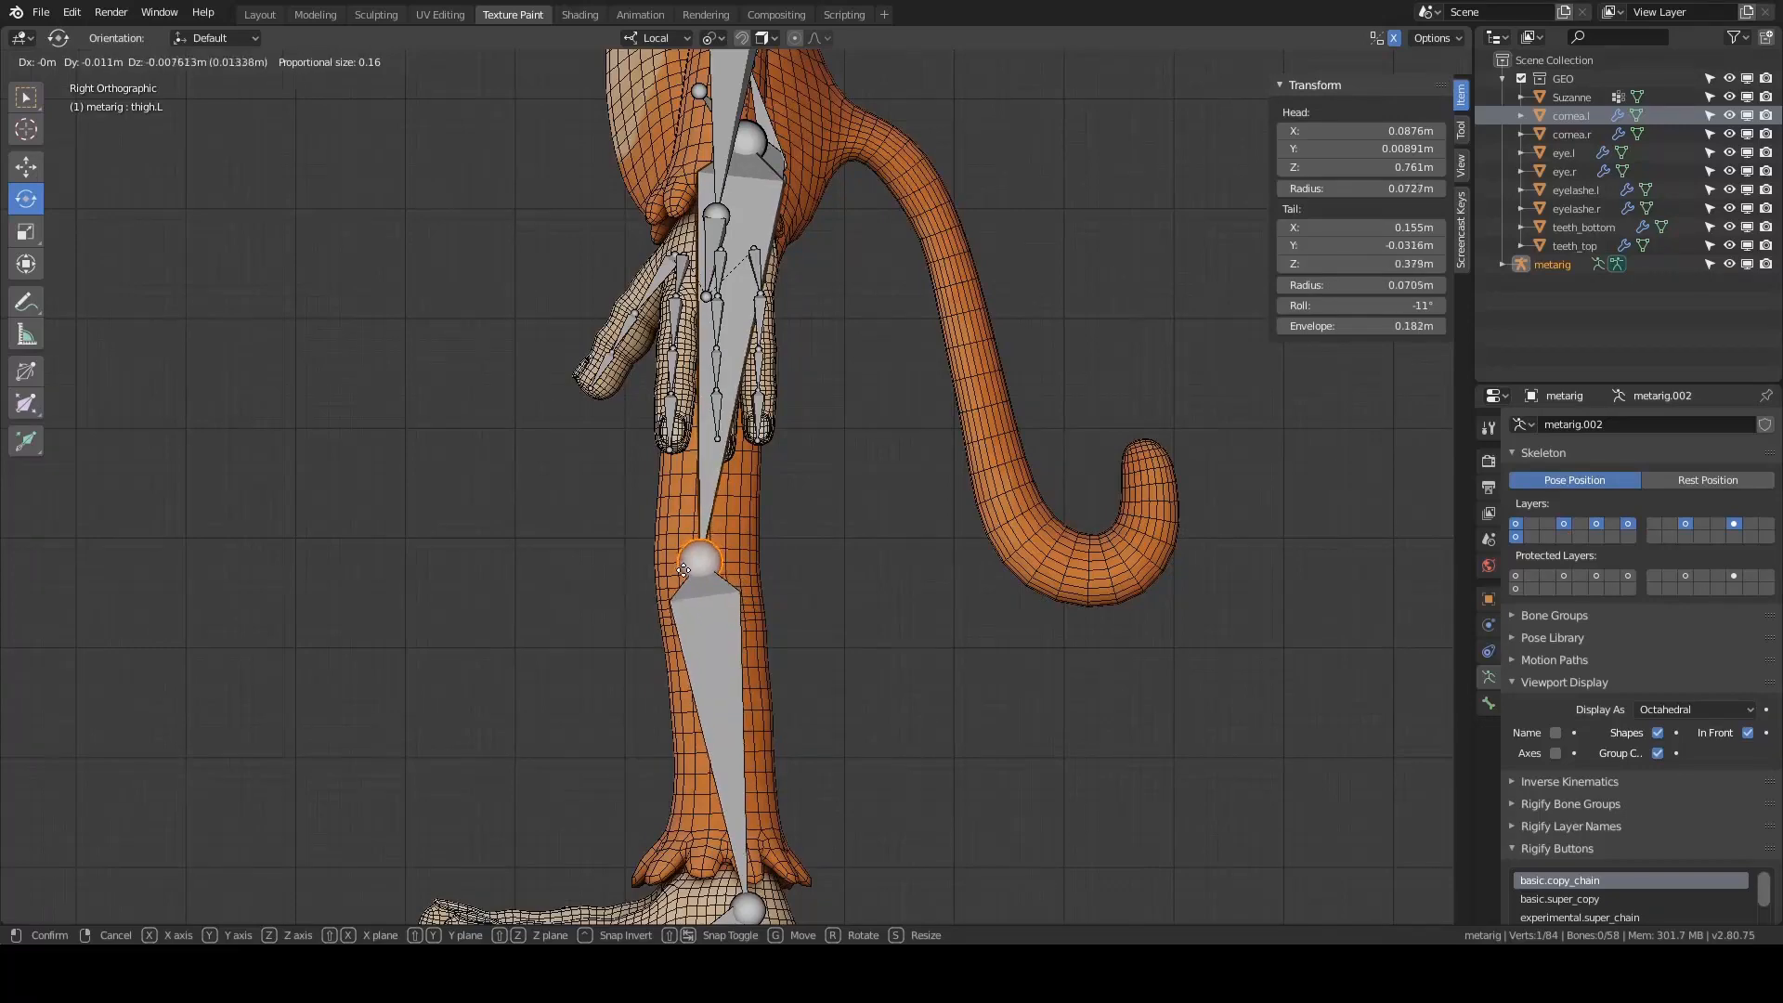
pyautogui.click(684, 570)
# - Select the left heel bone and check its placement under the foot in the side view
pyautogui.scroll(-3, 706, 538)
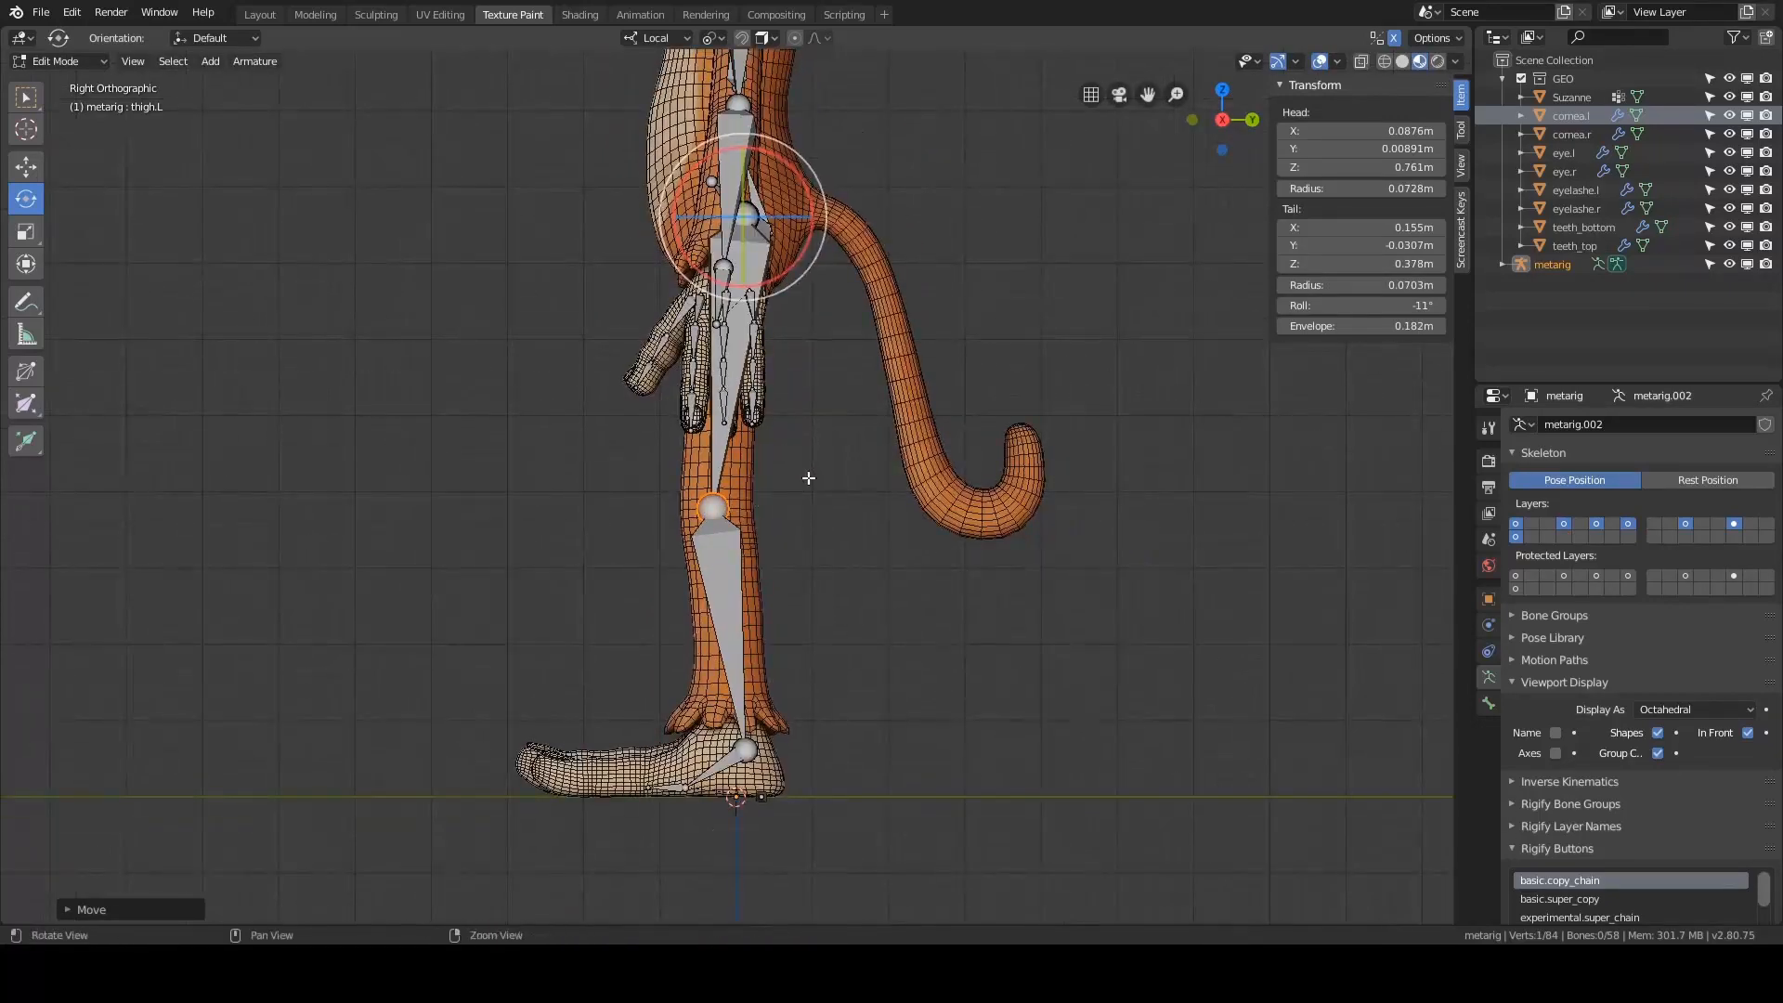
pyautogui.scroll(2, 808, 477)
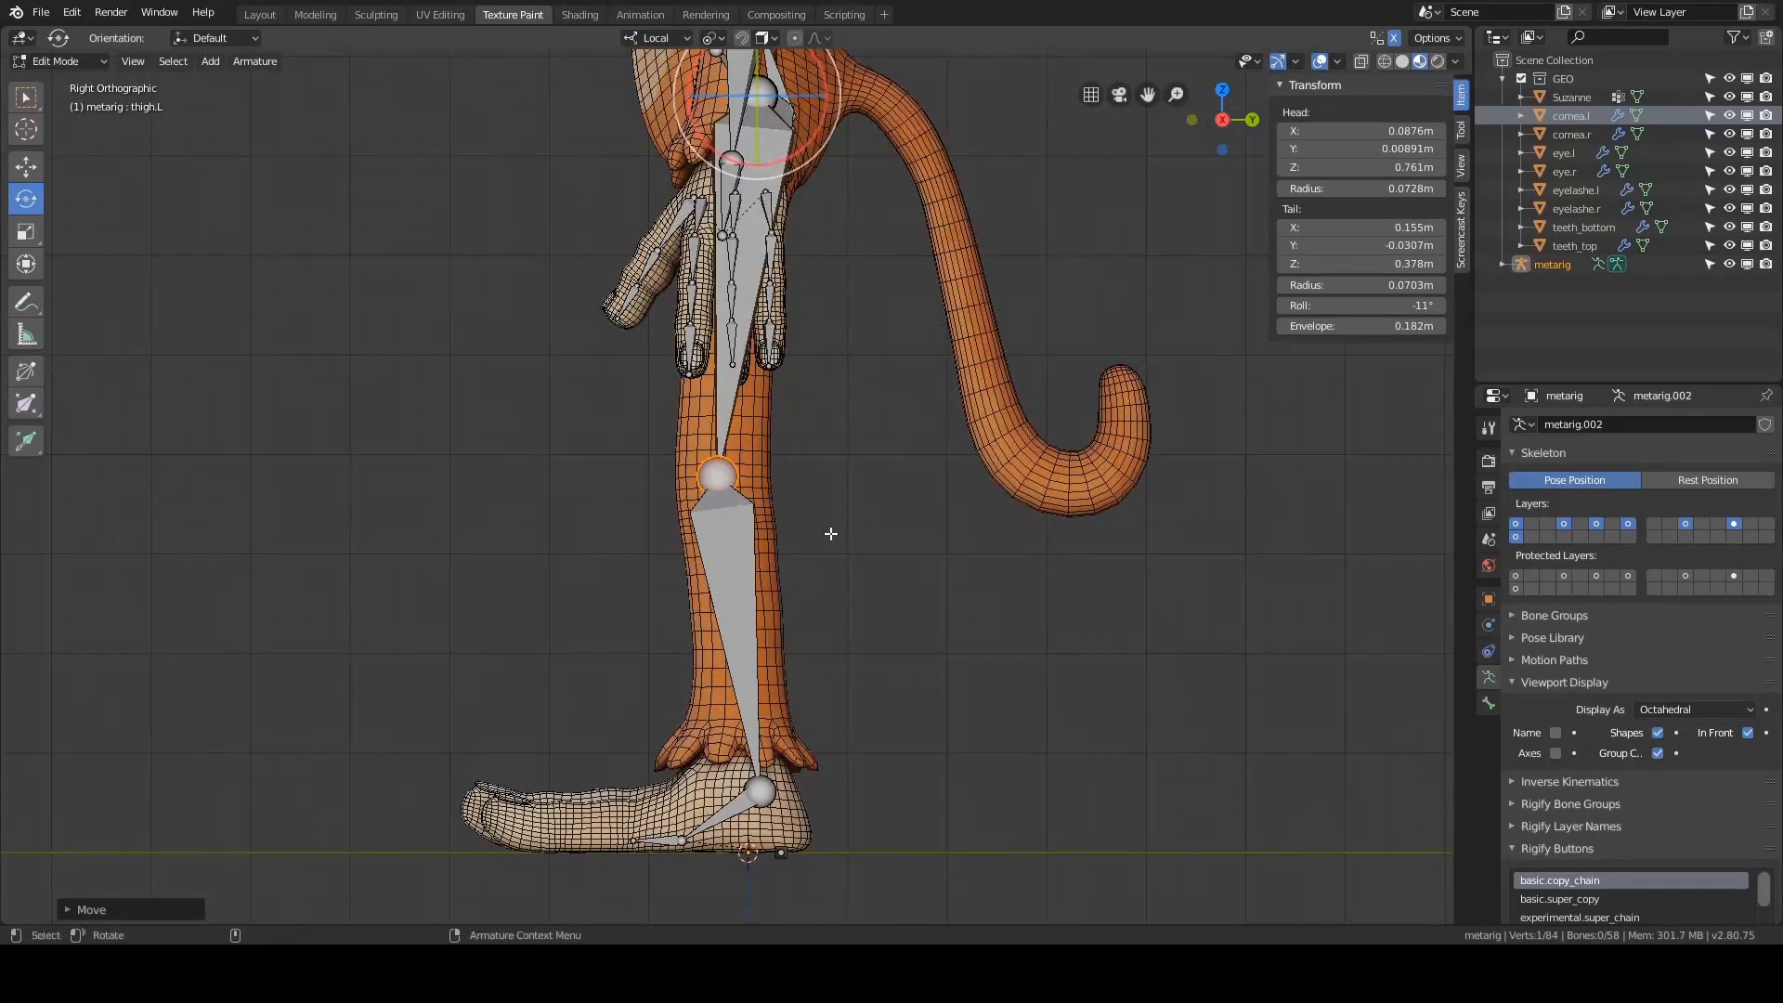
pyautogui.keyDown('shift'); pyautogui.moveTo(803, 471); pyautogui.dragTo(804, 477, button='middle'); pyautogui.keyUp('shift')
pyautogui.keyDown('shift'); pyautogui.moveTo(821, 839); pyautogui.dragTo(839, 770, button='middle'); pyautogui.keyUp('shift')
pyautogui.click(839, 770)
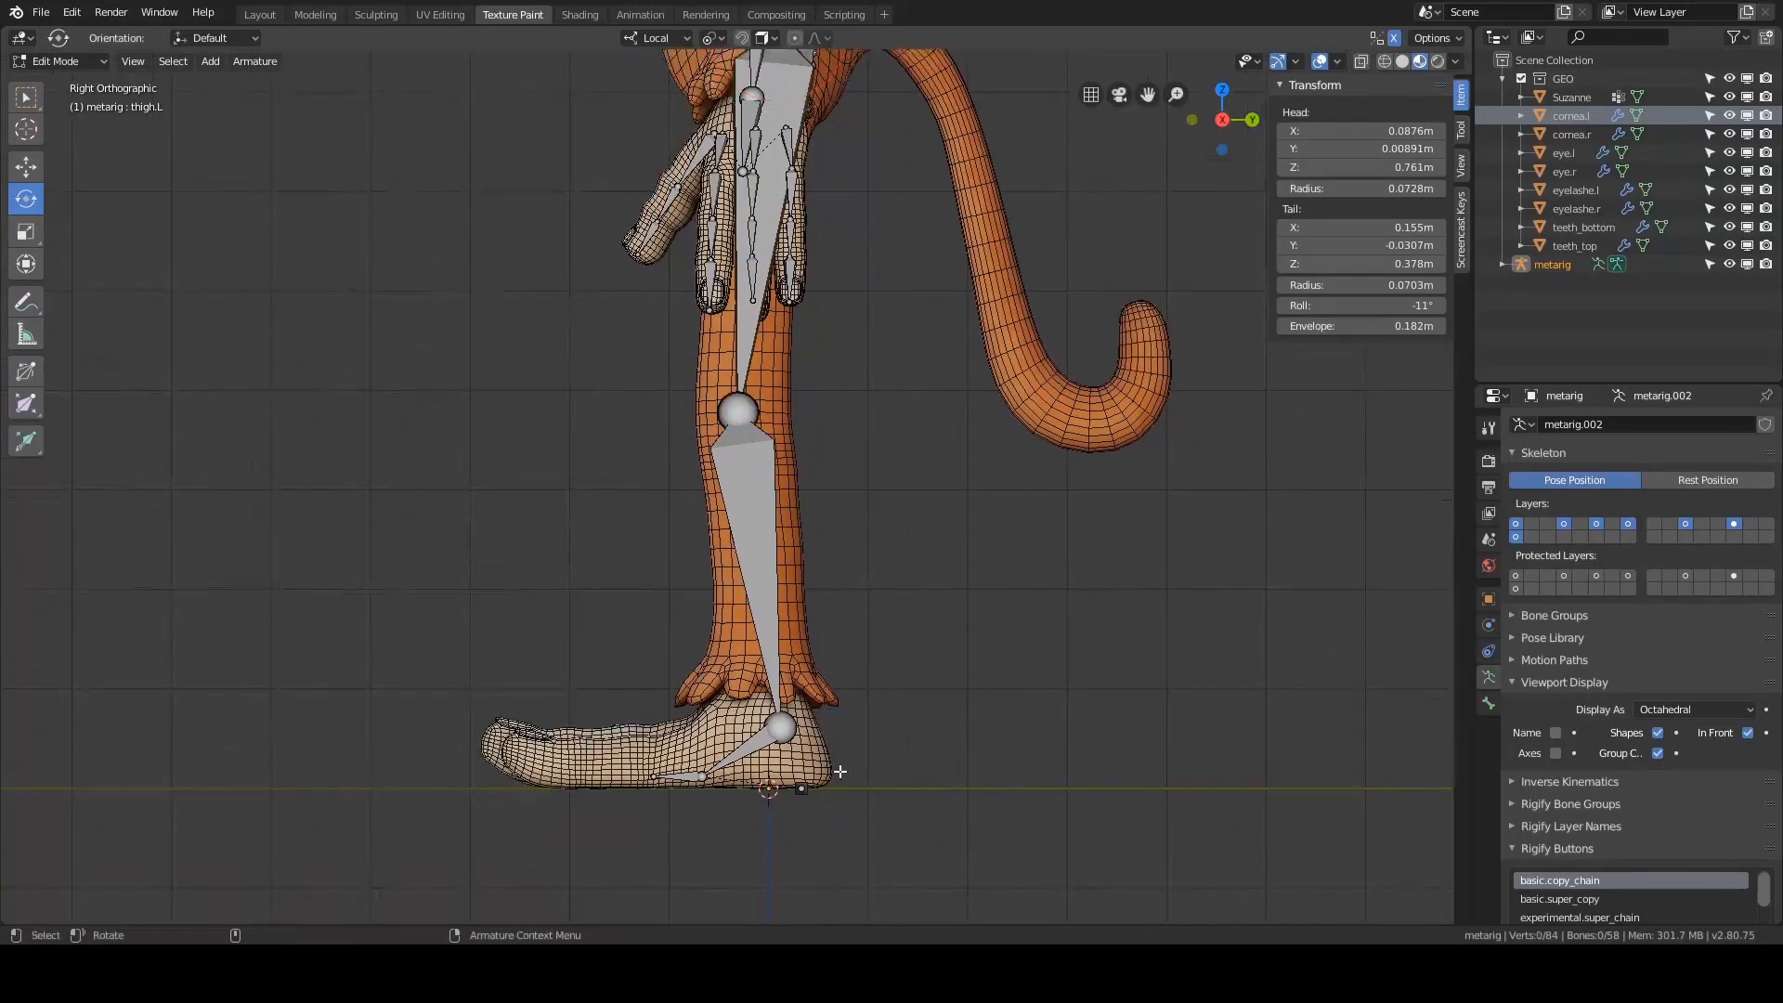
pyautogui.click(803, 790)
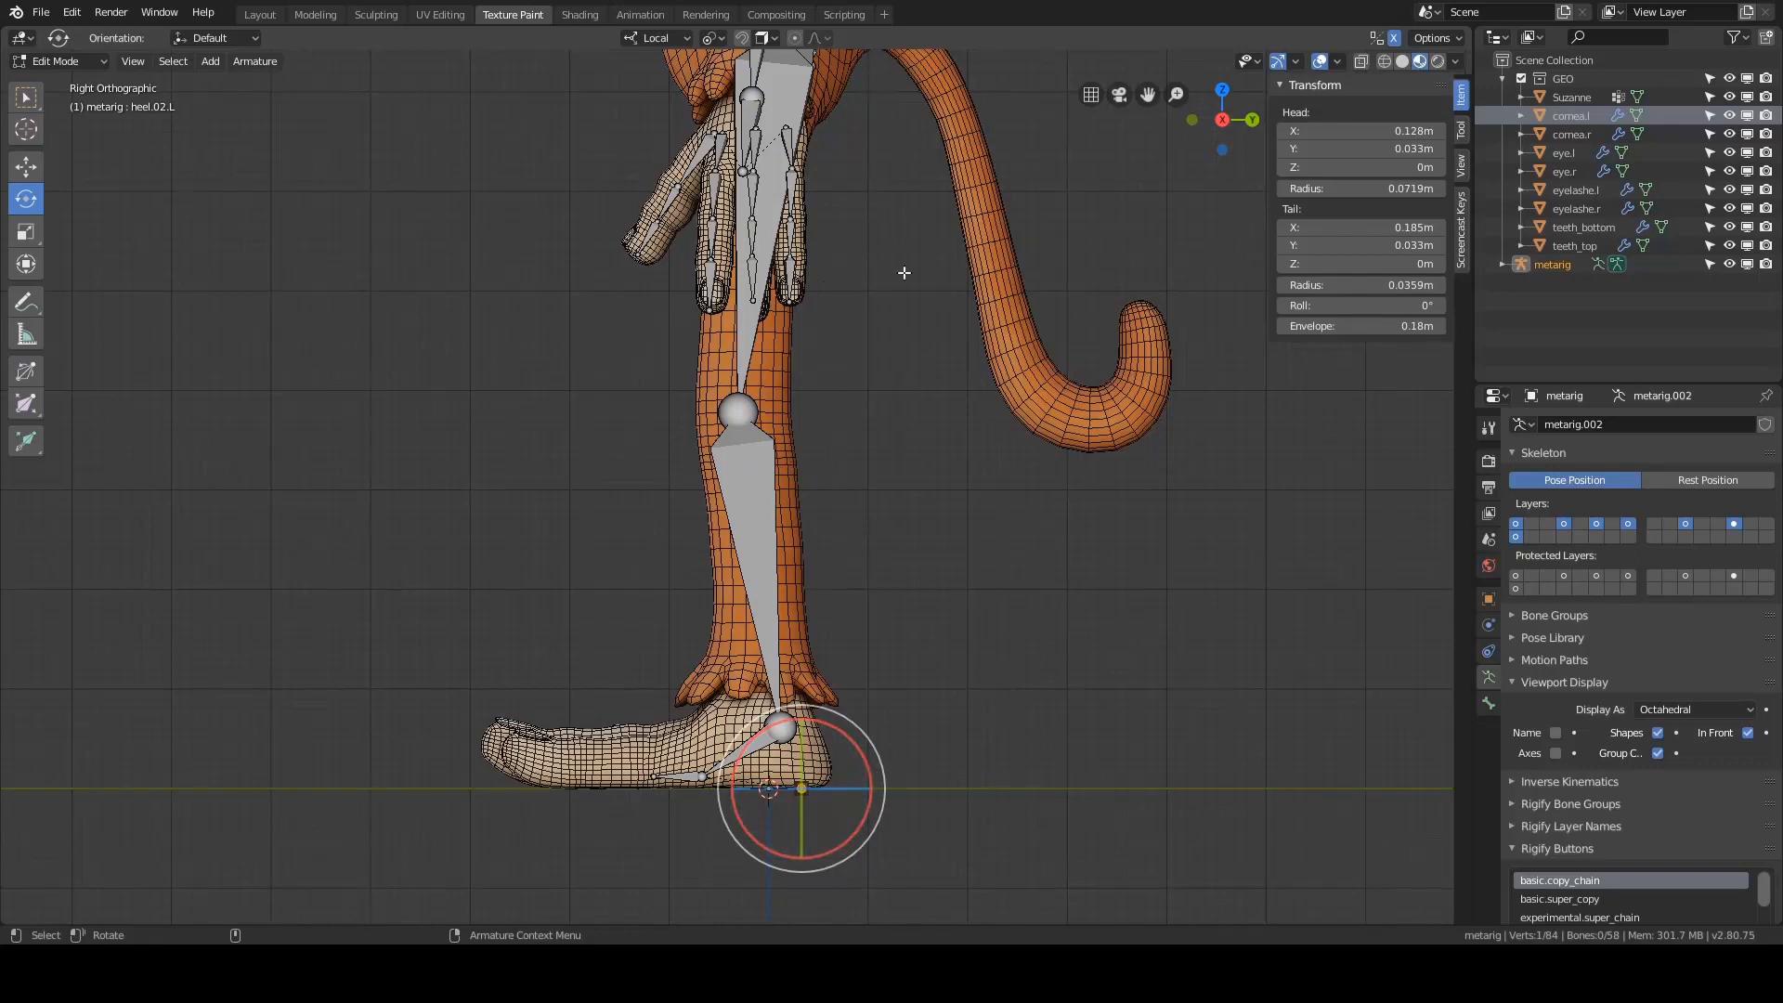
# - Try moving the left knee joint backward behind the leg in the side view, and undo the move
pyautogui.keyDown('shift'); pyautogui.scroll(4, 848, 409); pyautogui.keyUp('shift')
pyautogui.click(733, 531)
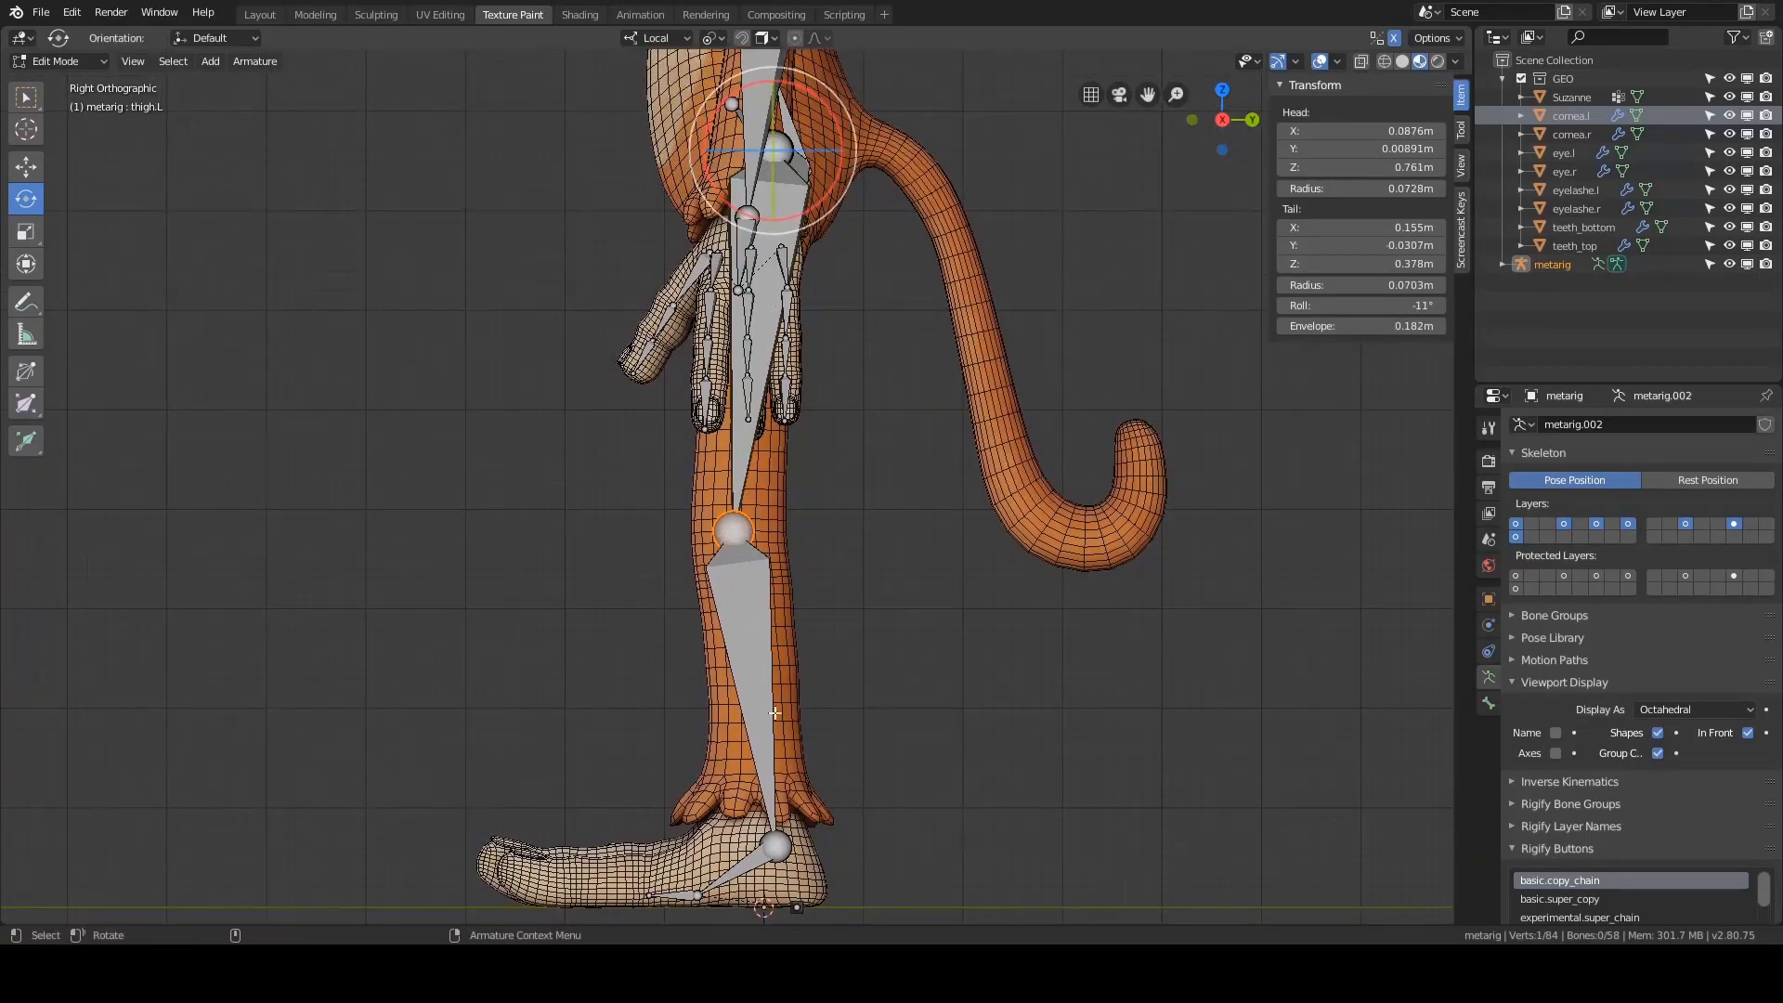
pyautogui.press('g')
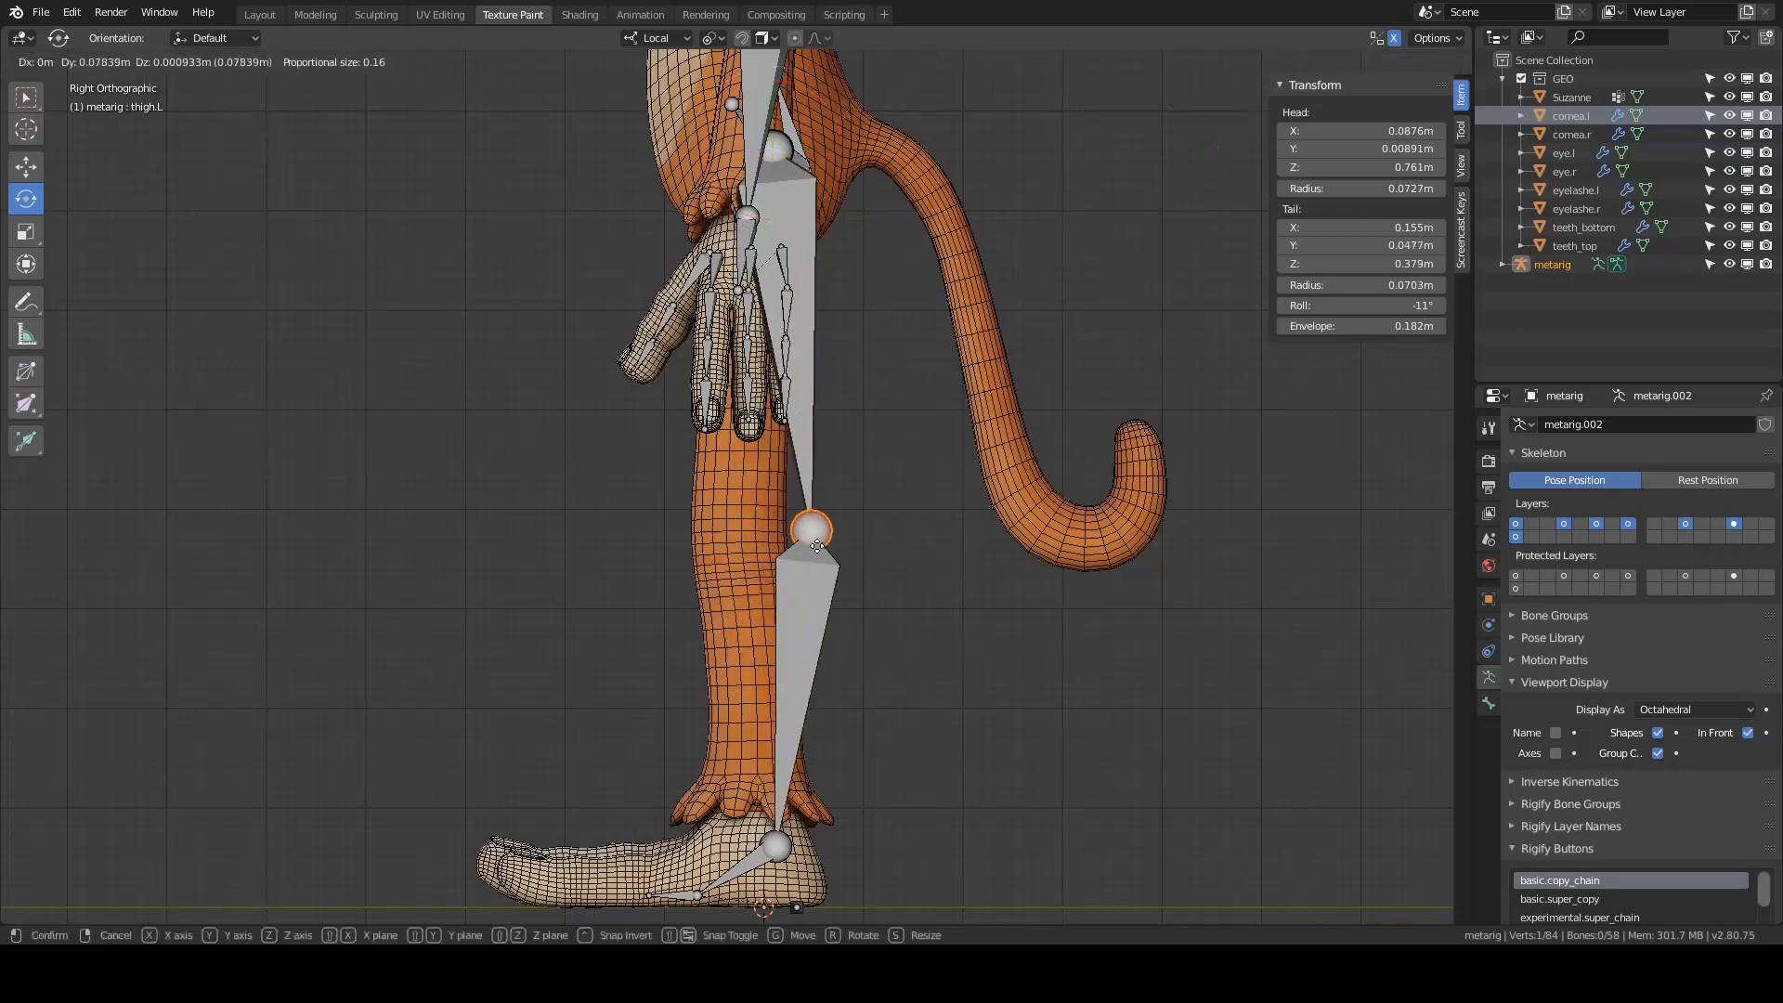
pyautogui.click(841, 580)
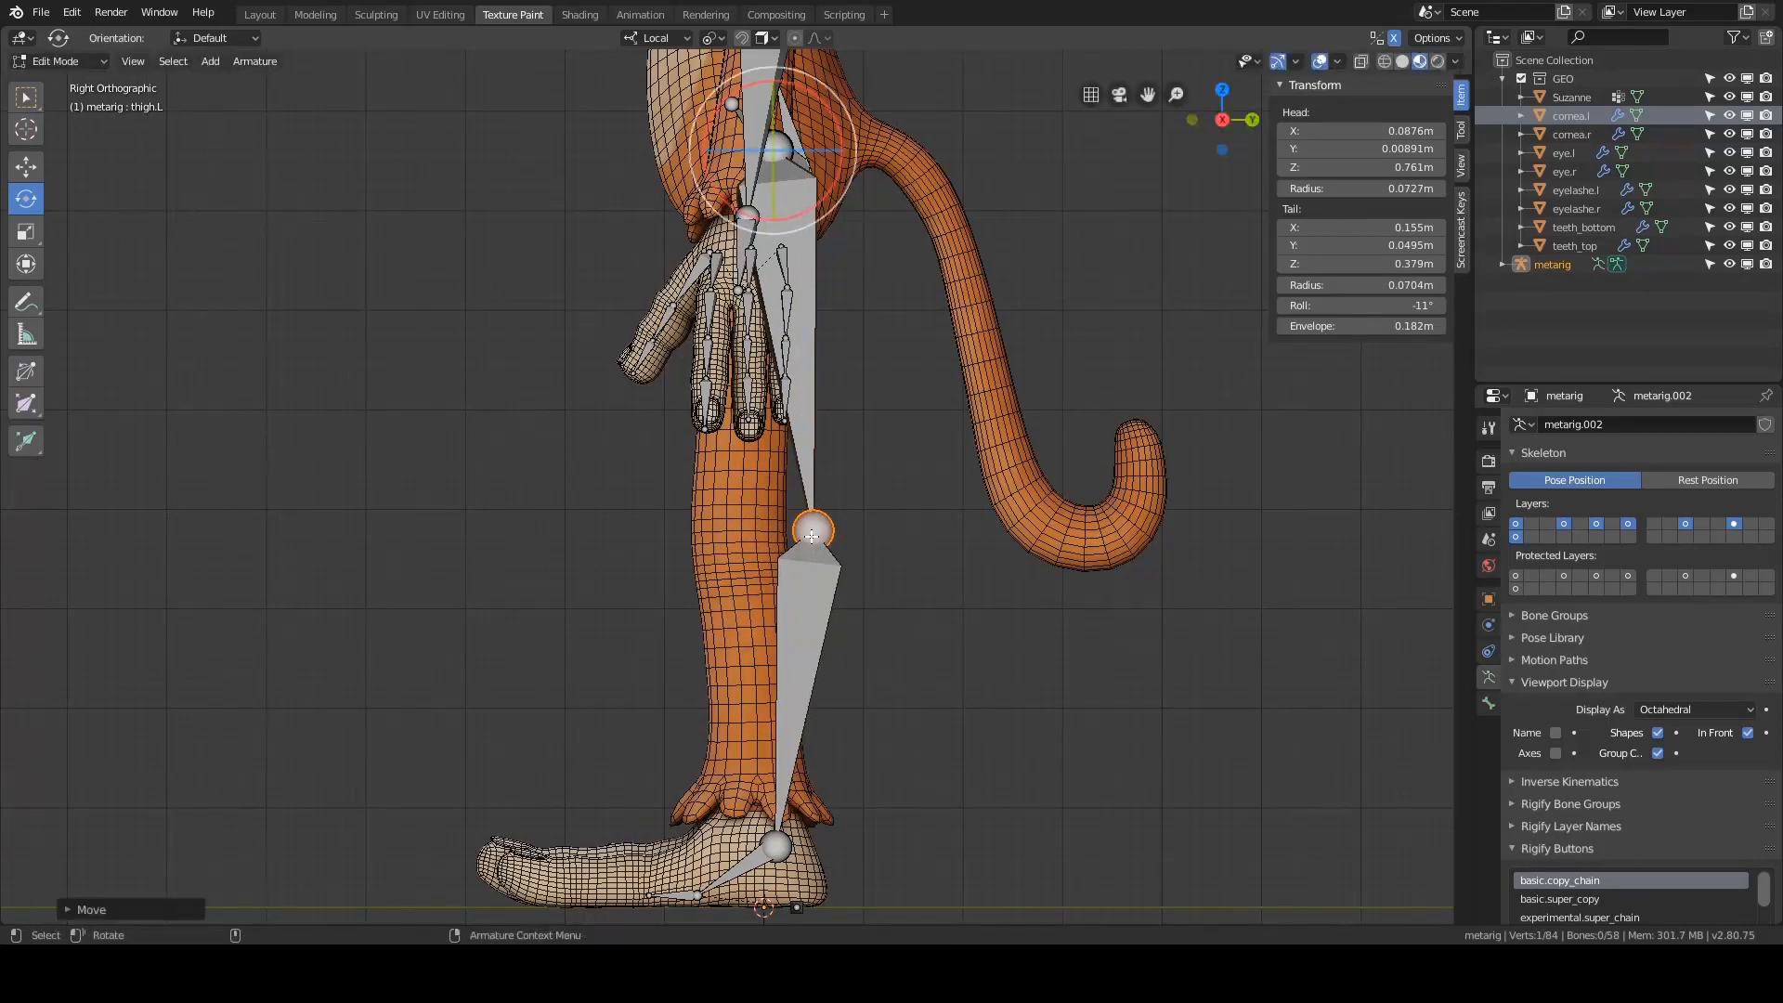
pyautogui.hotkey('ctrl', 'z')
# - Move the upper neck bone and the head bone backward along Y, bringing the head bone to about Y -0.0028 m
pyautogui.keyDown('shift'); pyautogui.scroll(8, 860, 451); pyautogui.keyUp('shift')
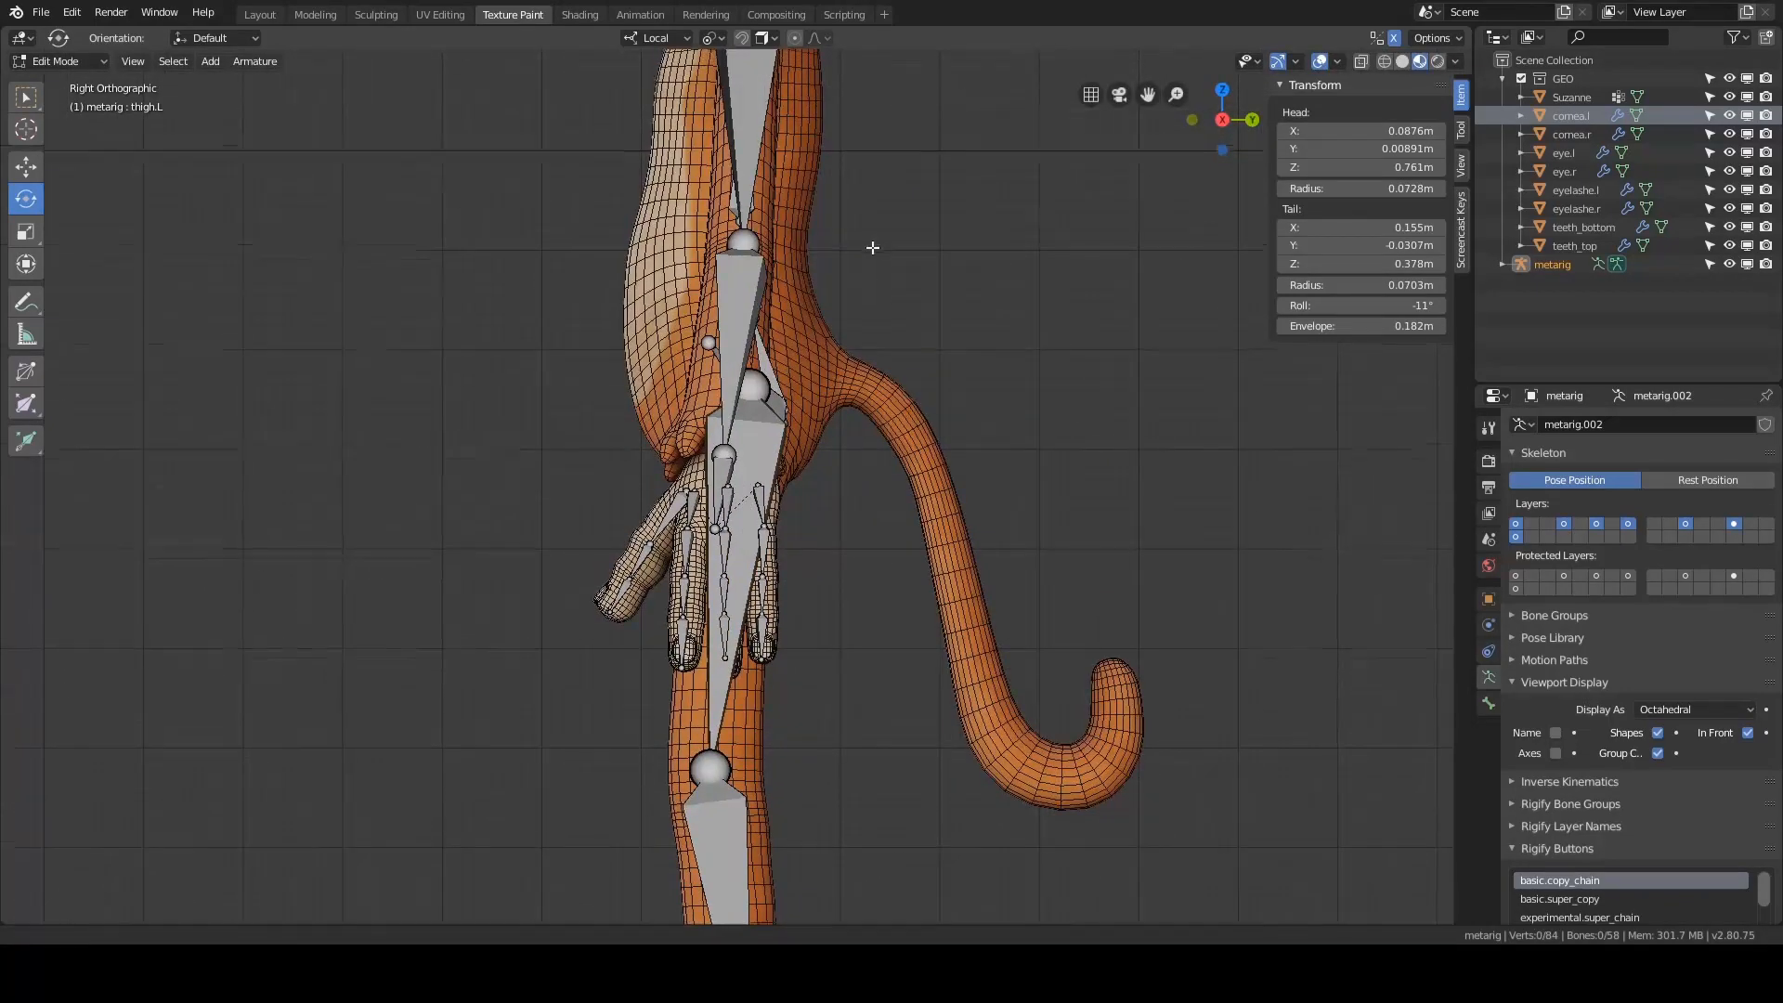
pyautogui.keyDown('shift'); pyautogui.scroll(12, 871, 372); pyautogui.keyUp('shift')
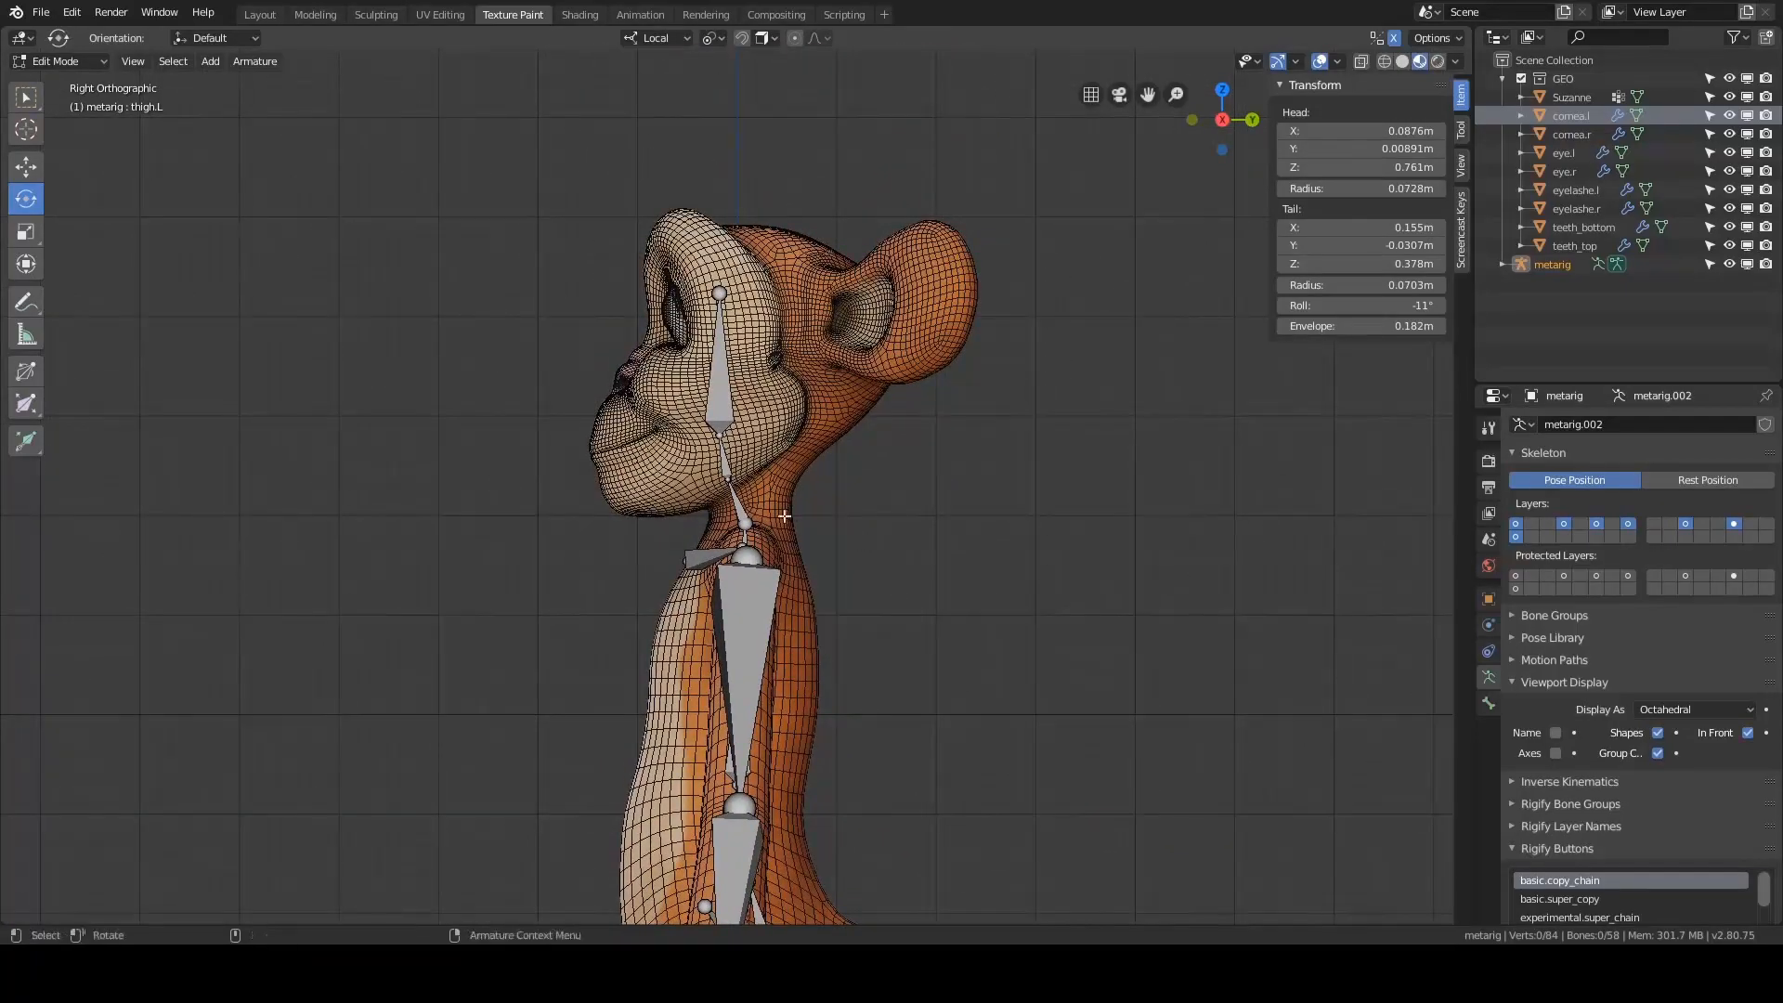
pyautogui.scroll(4, 784, 515)
pyautogui.click(710, 460)
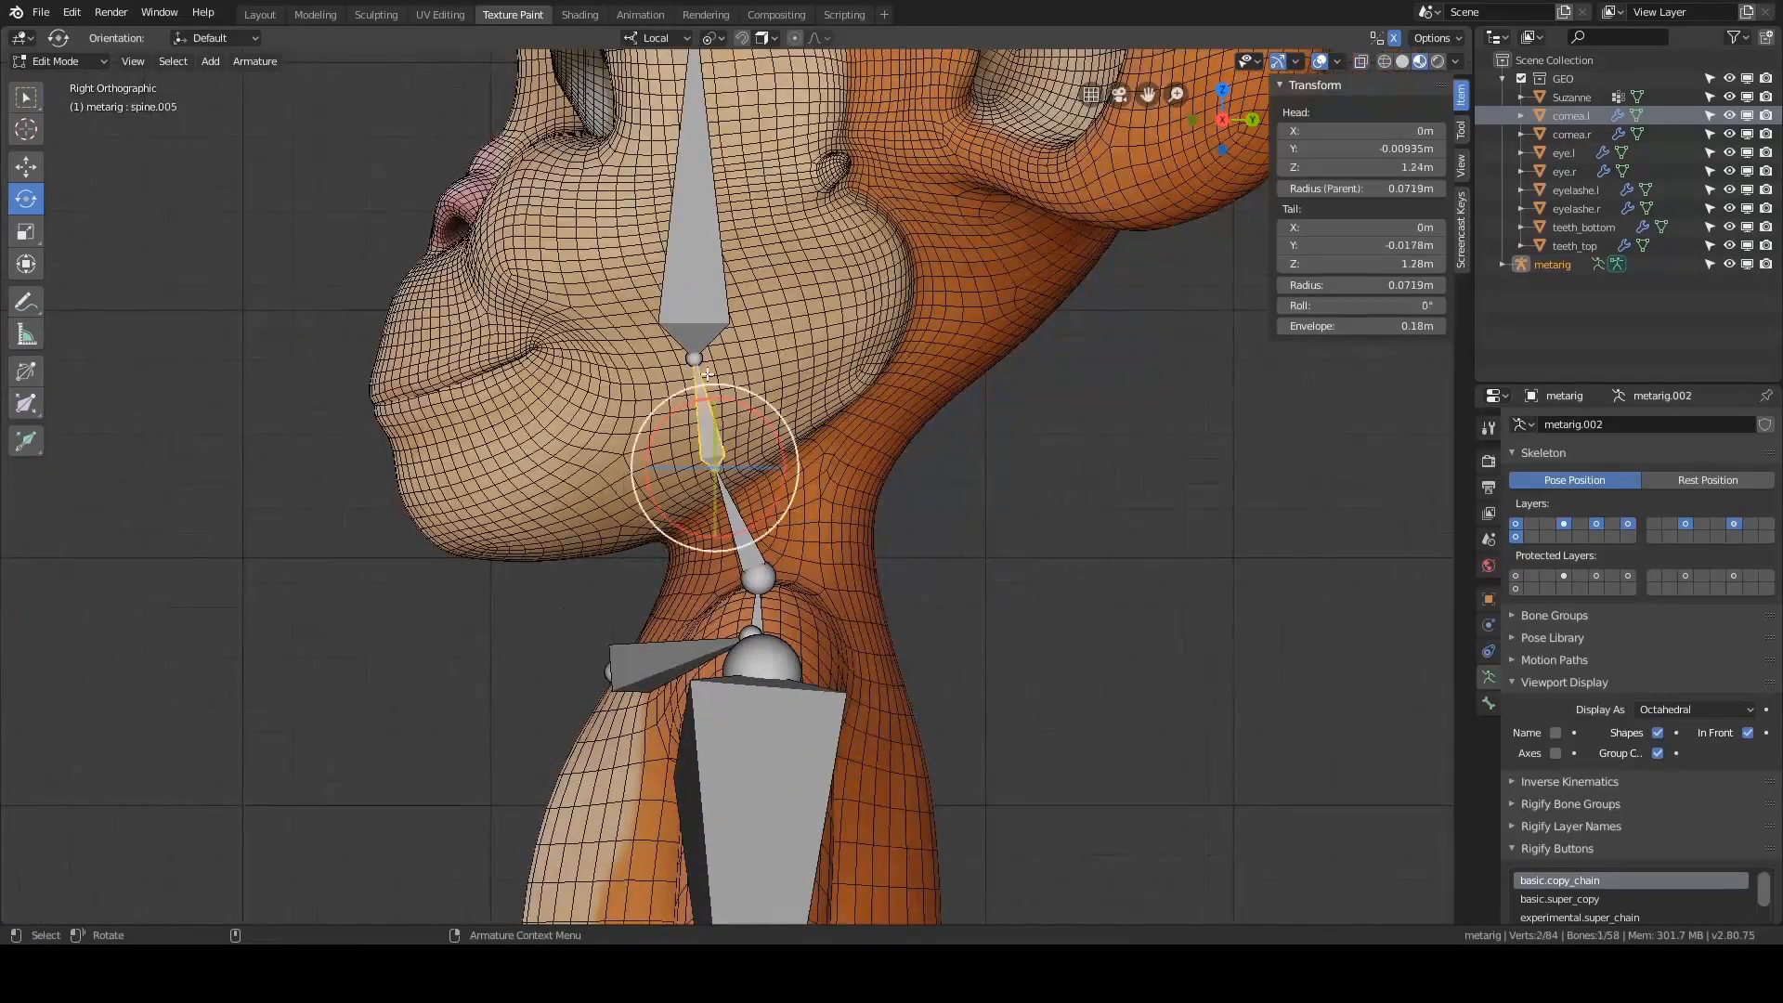
pyautogui.scroll(-3, 743, 445)
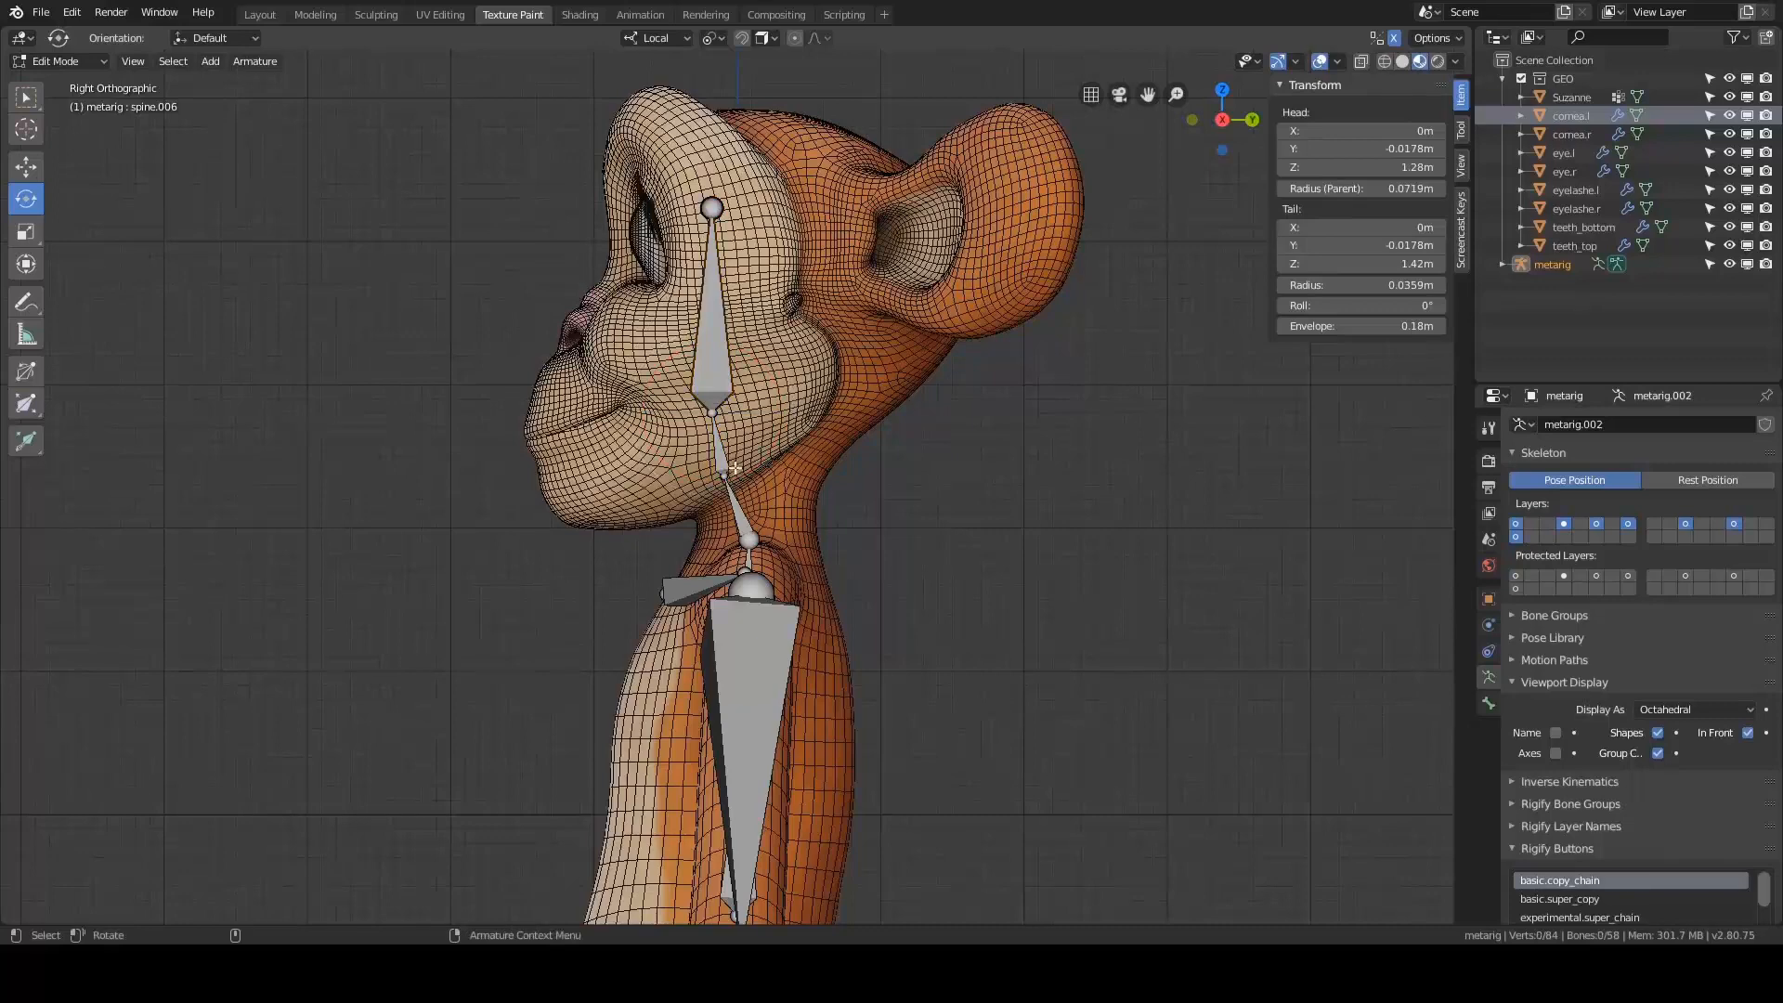
pyautogui.click(744, 499)
pyautogui.scroll(3, 884, 466)
pyautogui.click(710, 409)
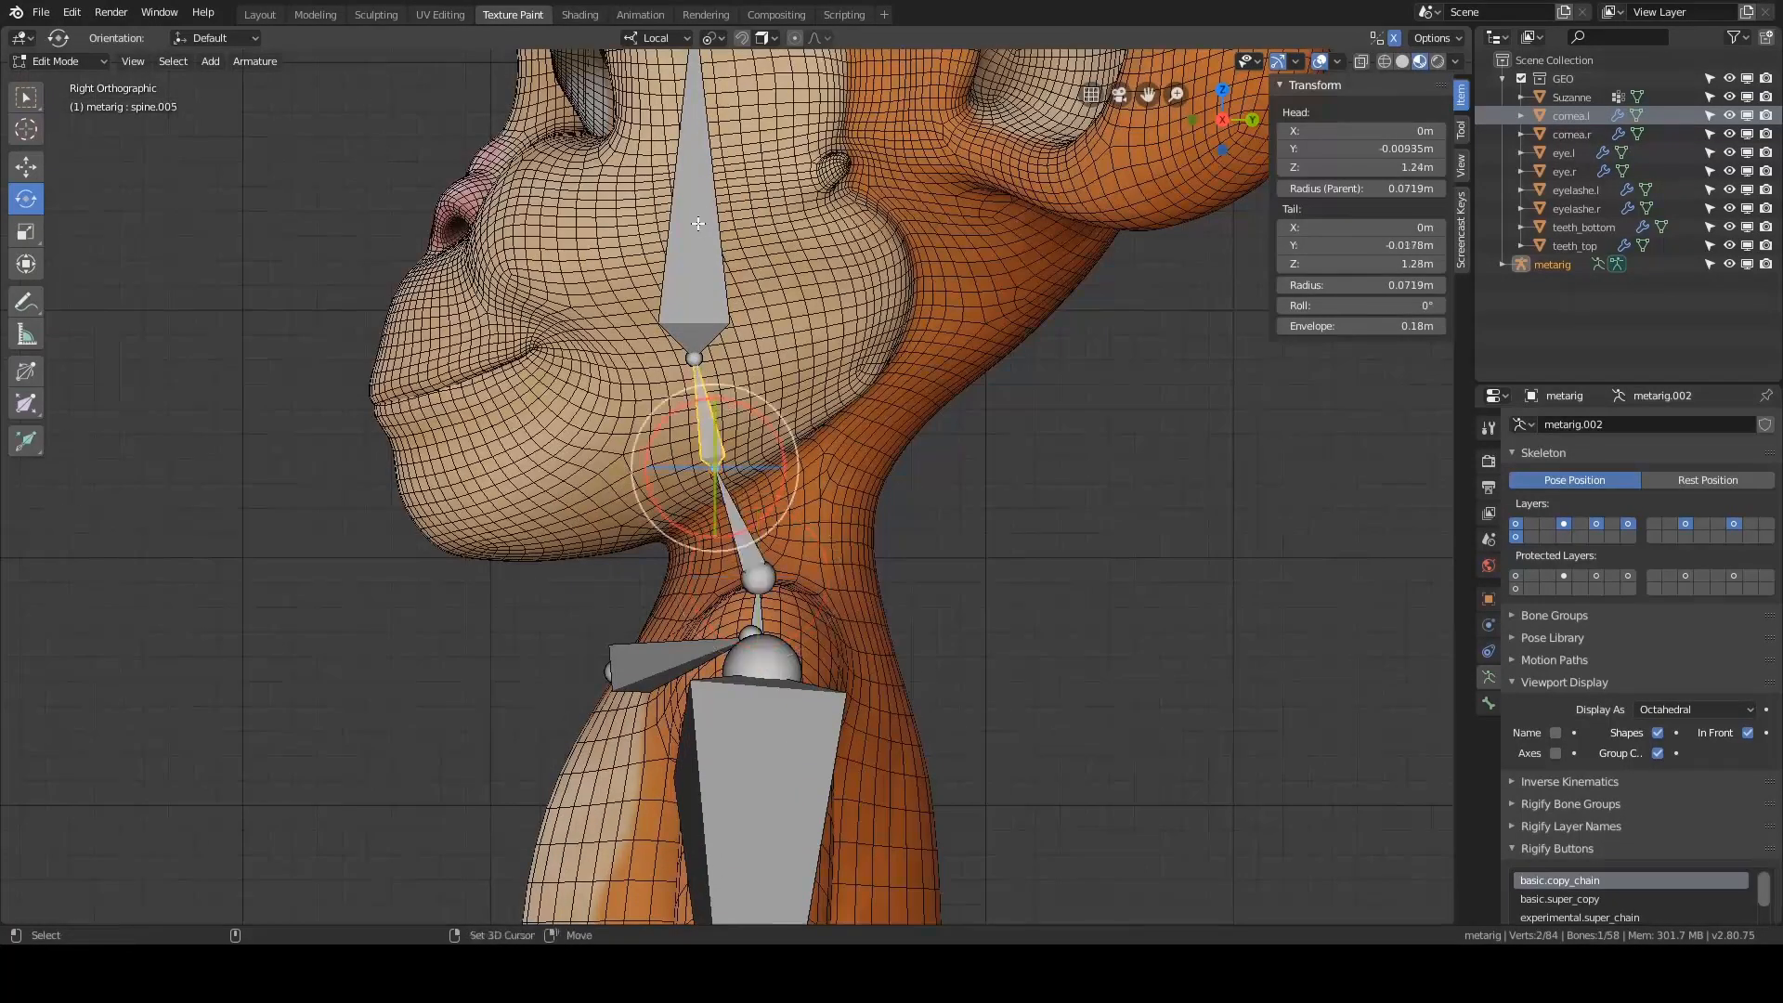
pyautogui.keyDown('shift'); pyautogui.click(705, 296); pyautogui.keyUp('shift')
pyautogui.press('g')
pyautogui.press('Escape')
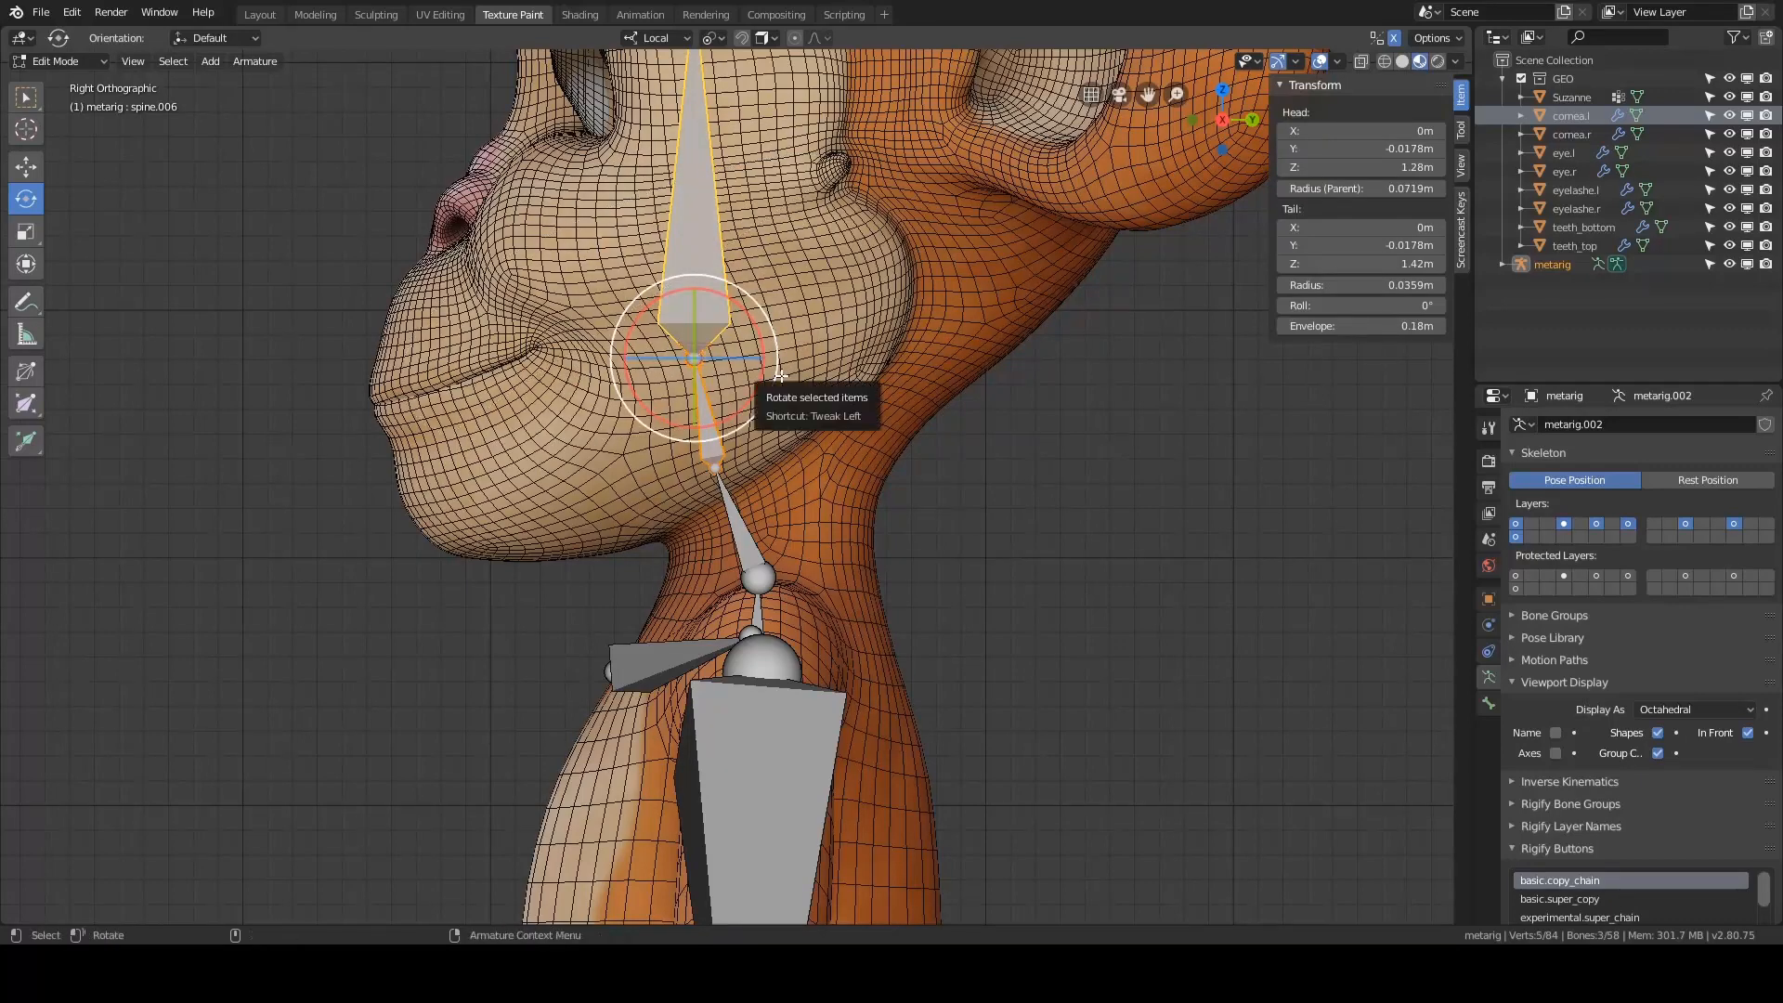
pyautogui.press('g')
pyautogui.press('y')
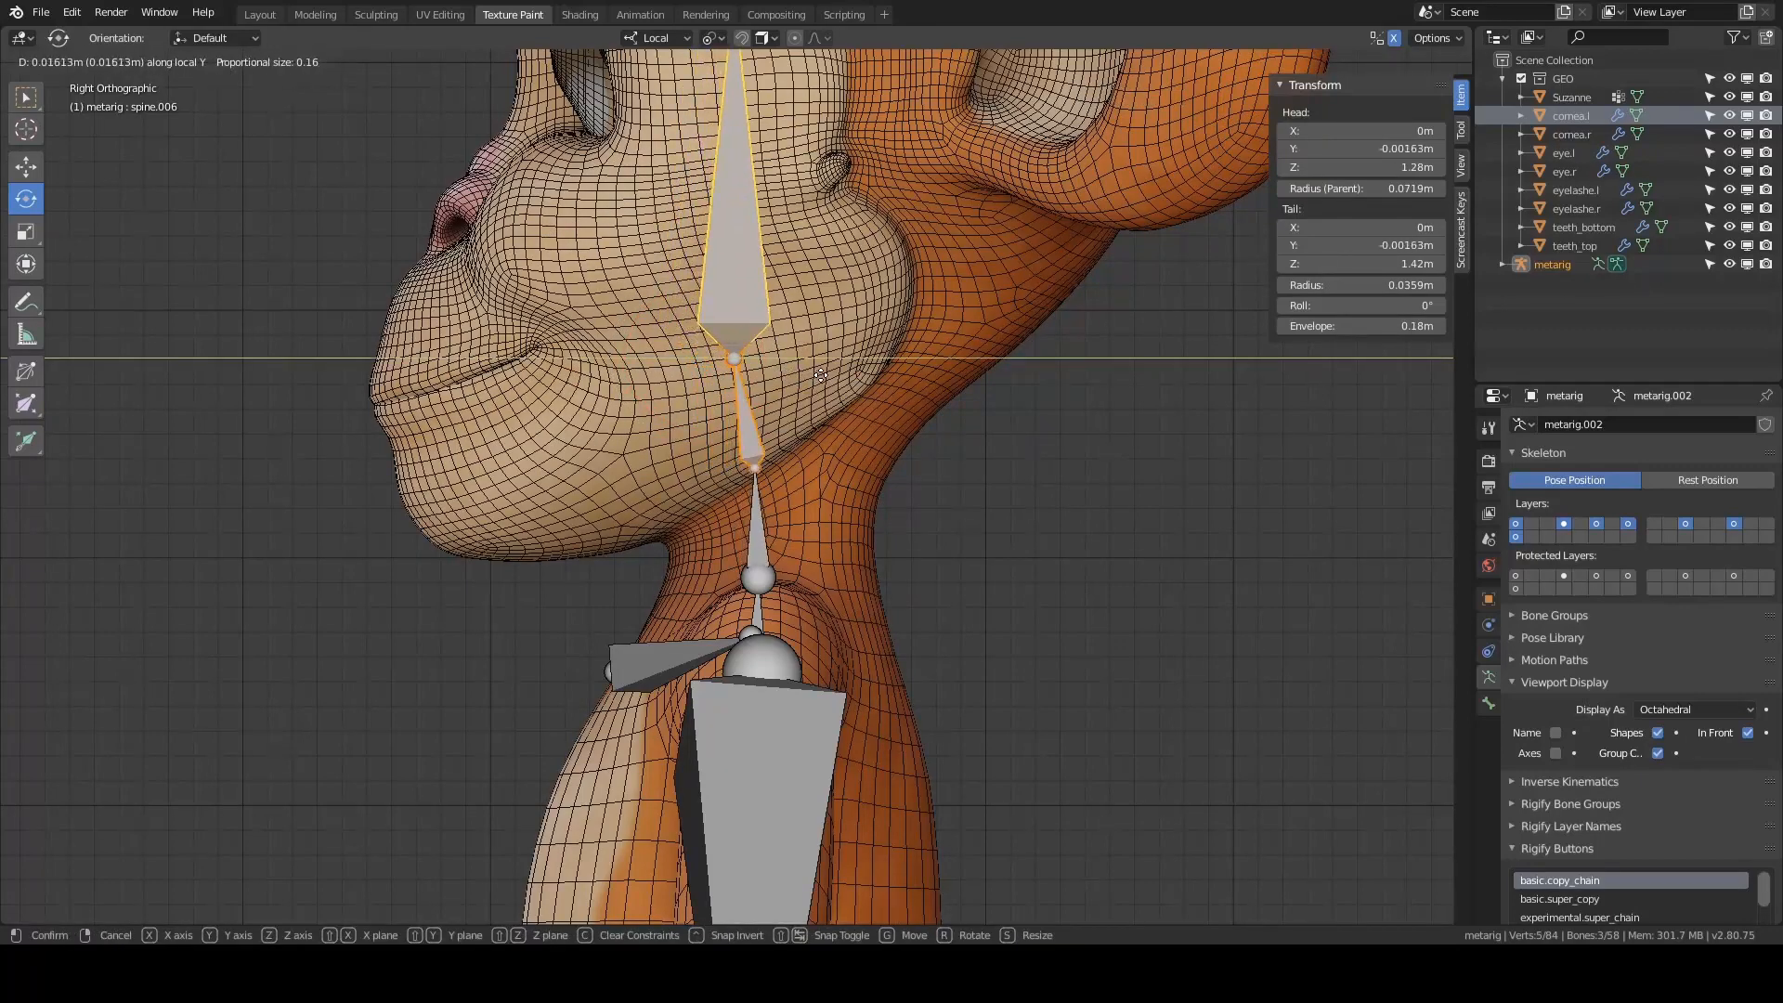
pyautogui.click(762, 471)
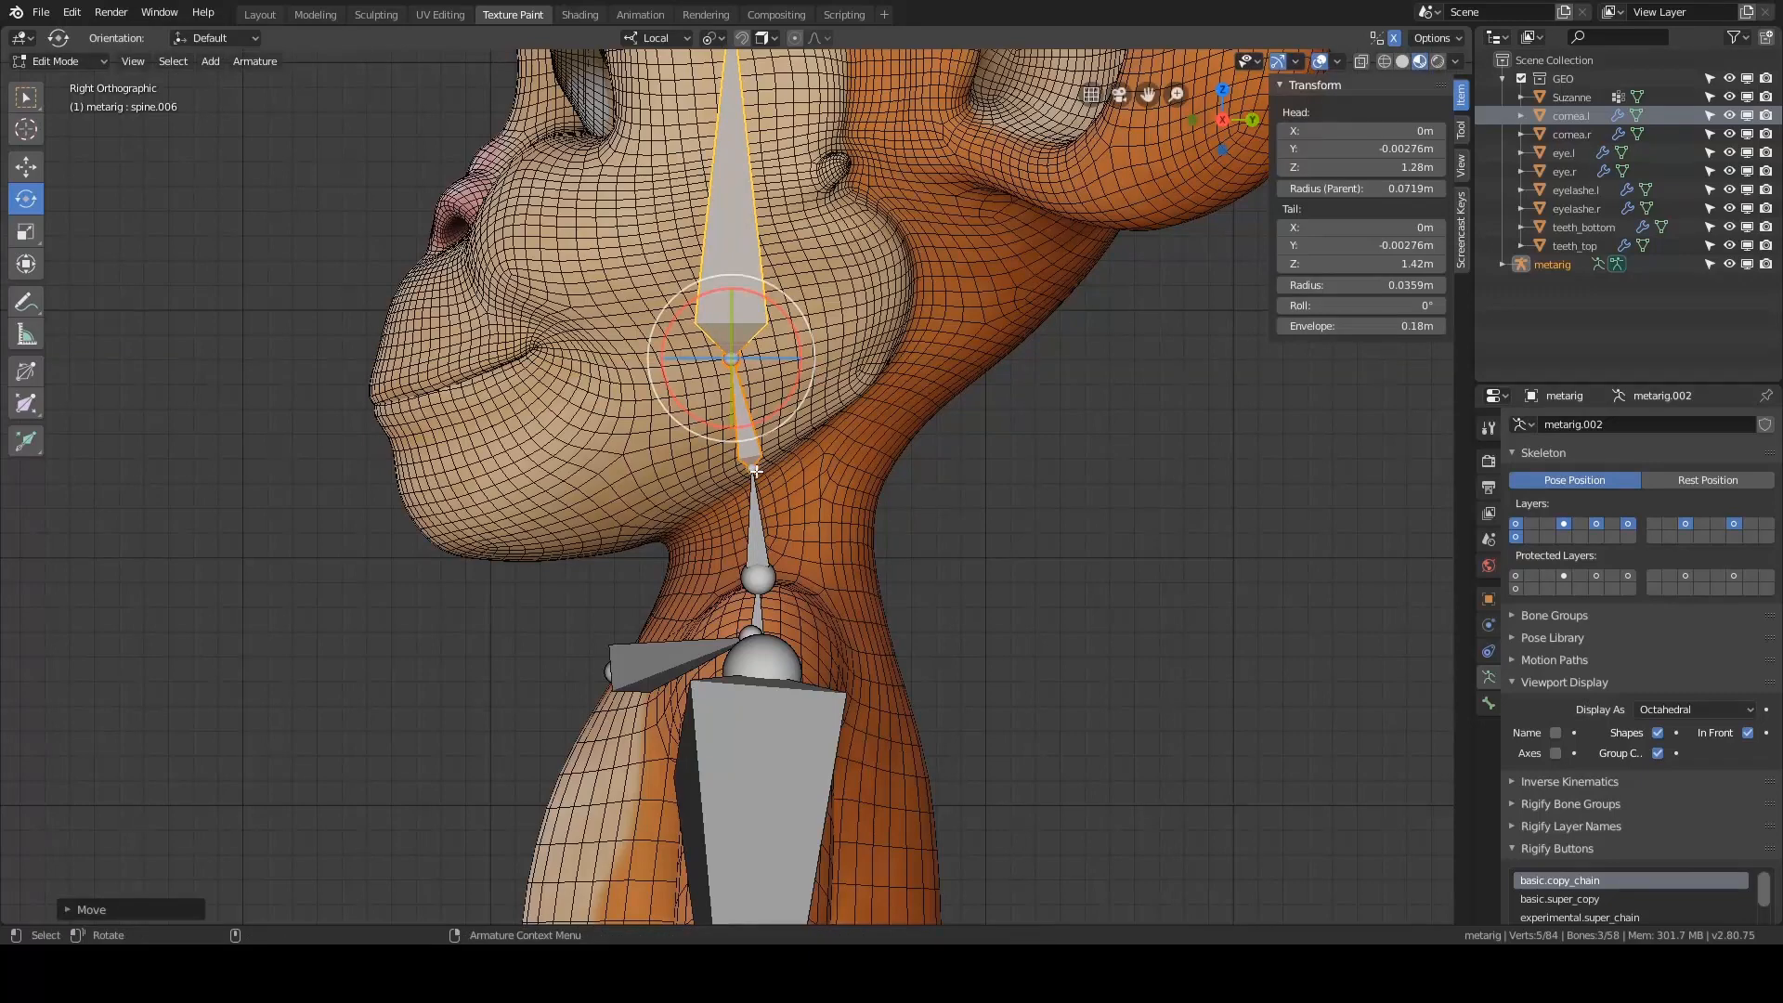
# - Move the head bone farther back along Y to about Y 0.0029 m and clear the selection
pyautogui.keyDown('shift'); pyautogui.moveTo(1041, 362); pyautogui.dragTo(1038, 449, button='middle'); pyautogui.keyUp('shift')
pyautogui.click(866, 232)
pyautogui.scroll(-2, 848, 228)
pyautogui.moveTo(763, 131)
pyautogui.keyDown('ctrl'); pyautogui.mouseDown(button='right')
pyautogui.moveTo(678, 224)
pyautogui.moveTo(770, 232)
pyautogui.mouseUp(button='right'); pyautogui.keyUp('ctrl')
pyautogui.press('a')
pyautogui.press('a')
pyautogui.moveTo(789, 88)
pyautogui.keyDown('ctrl'); pyautogui.mouseDown(button='right')
pyautogui.moveTo(780, 494)
pyautogui.moveTo(822, 441)
pyautogui.mouseUp(button='right'); pyautogui.keyUp('ctrl')
pyautogui.scroll(2, 844, 419)
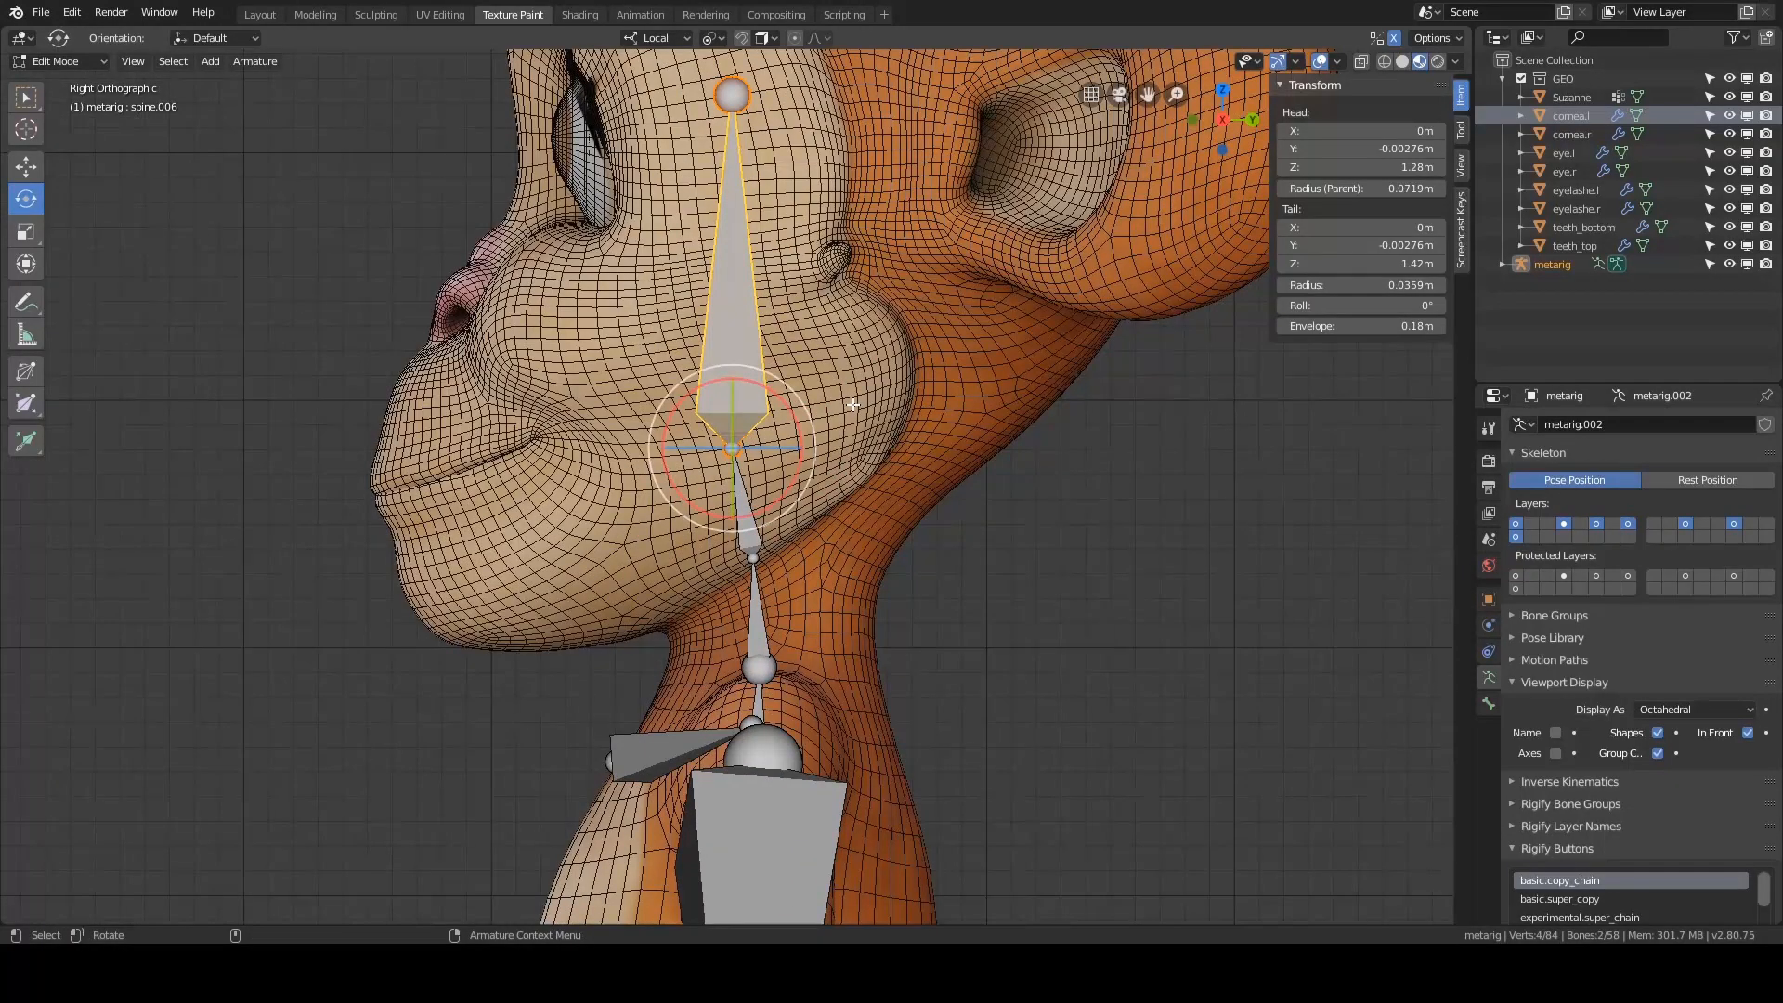
pyautogui.press('g')
pyautogui.press('y')
pyautogui.click(864, 402)
pyautogui.hotkey('alt', 'a')
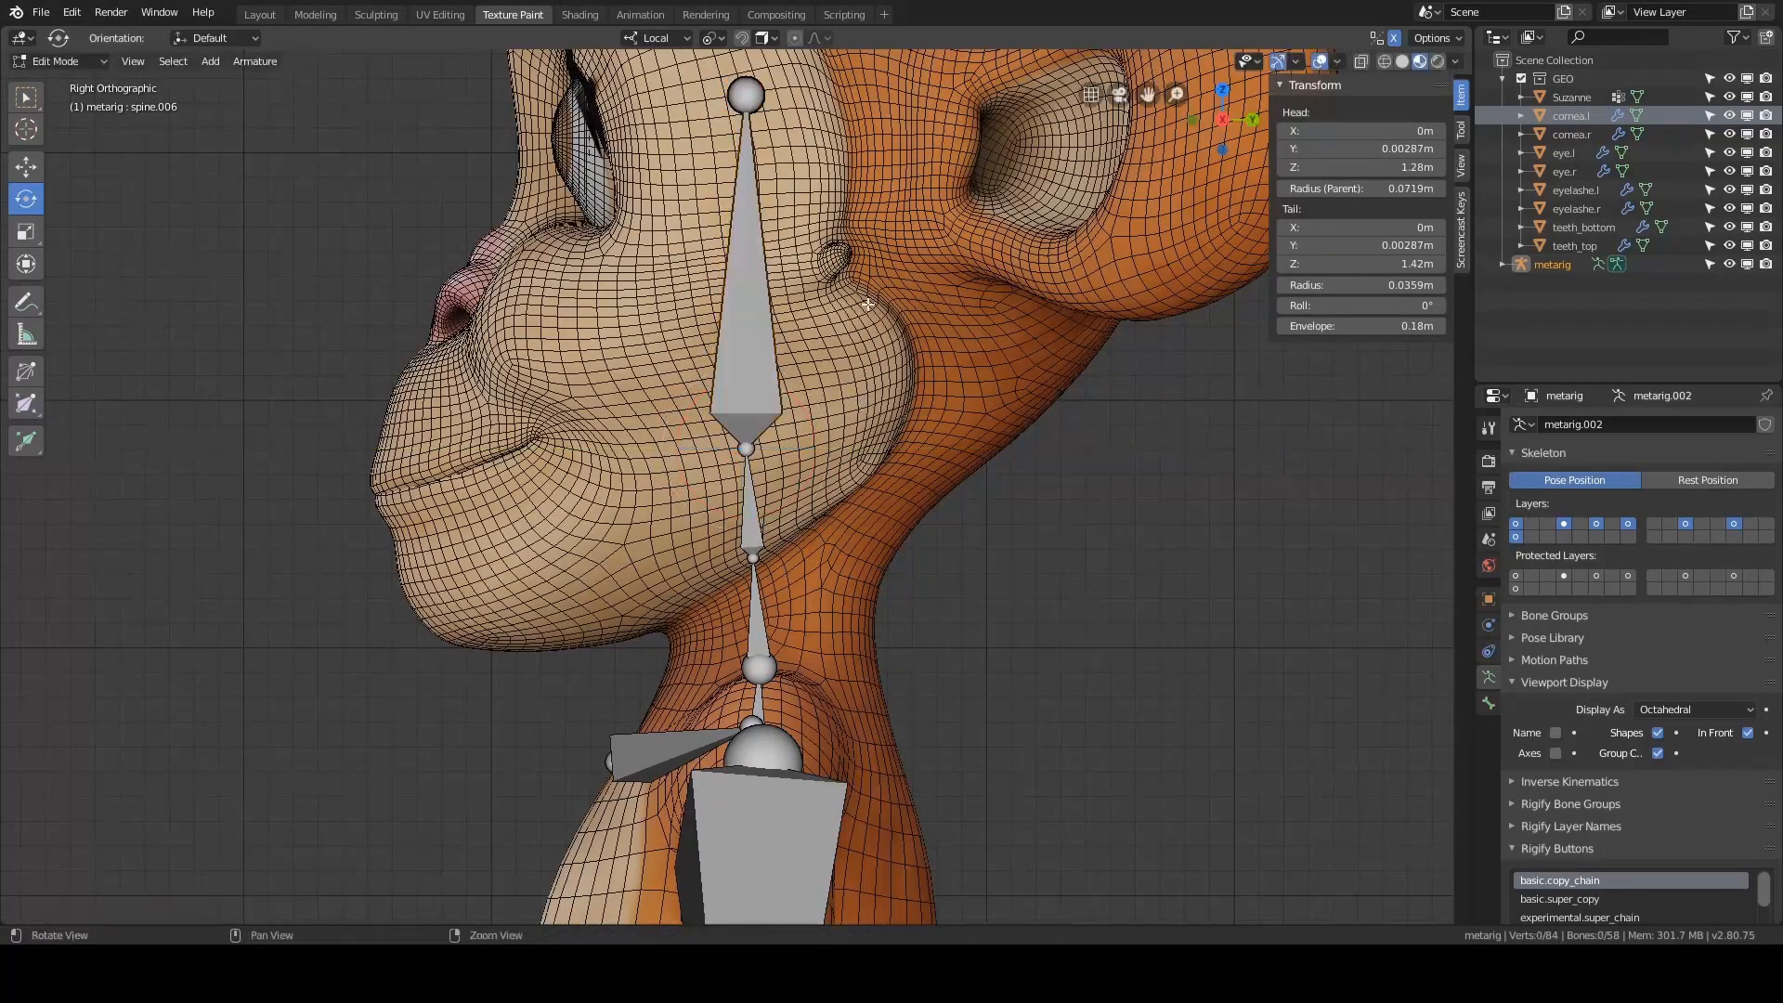
# - Select the head bone's upper tip in wireframe, switch to solid shading, and raise the tip along Z to about 1.48 m
pyautogui.keyDown('alt'); pyautogui.moveTo(814, 288); pyautogui.dragTo(834, 416, button='middle'); pyautogui.keyUp('alt')
pyautogui.press('z')
pyautogui.click(714, 335)
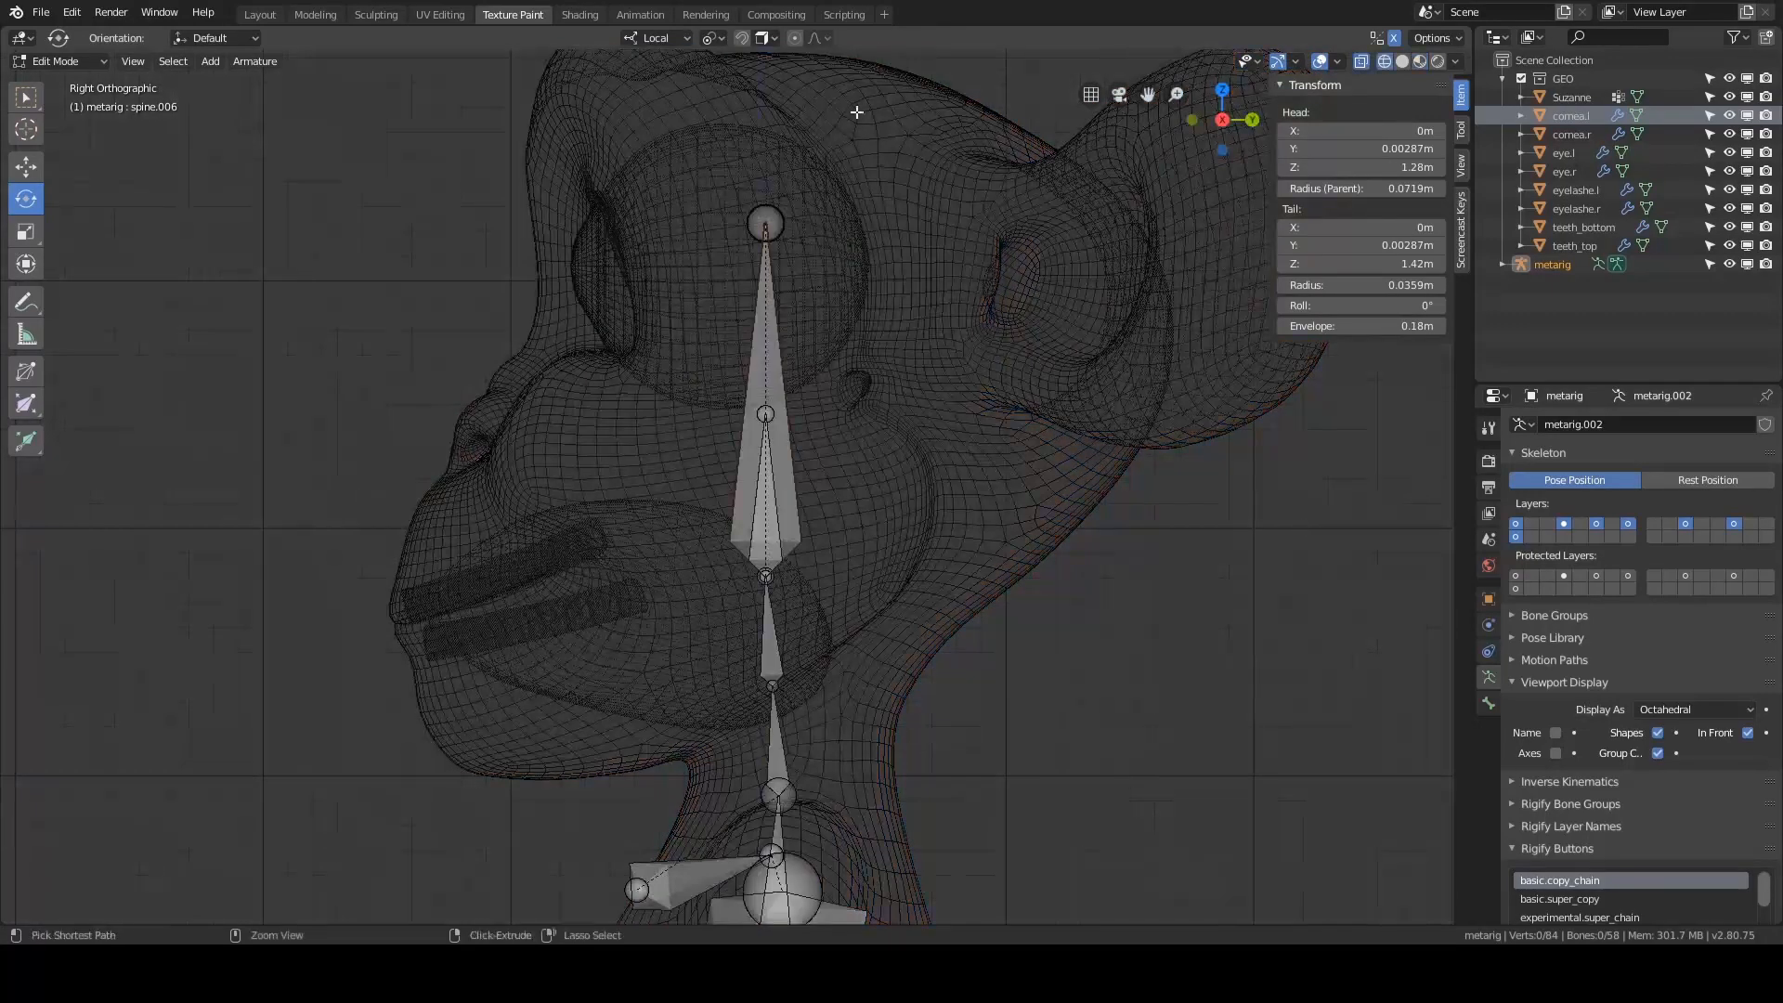
pyautogui.moveTo(855, 112)
pyautogui.keyDown('ctrl'); pyautogui.mouseDown(button='right')
pyautogui.moveTo(771, 432)
pyautogui.moveTo(802, 437)
pyautogui.mouseUp(button='right'); pyautogui.keyUp('ctrl')
pyautogui.press('z')
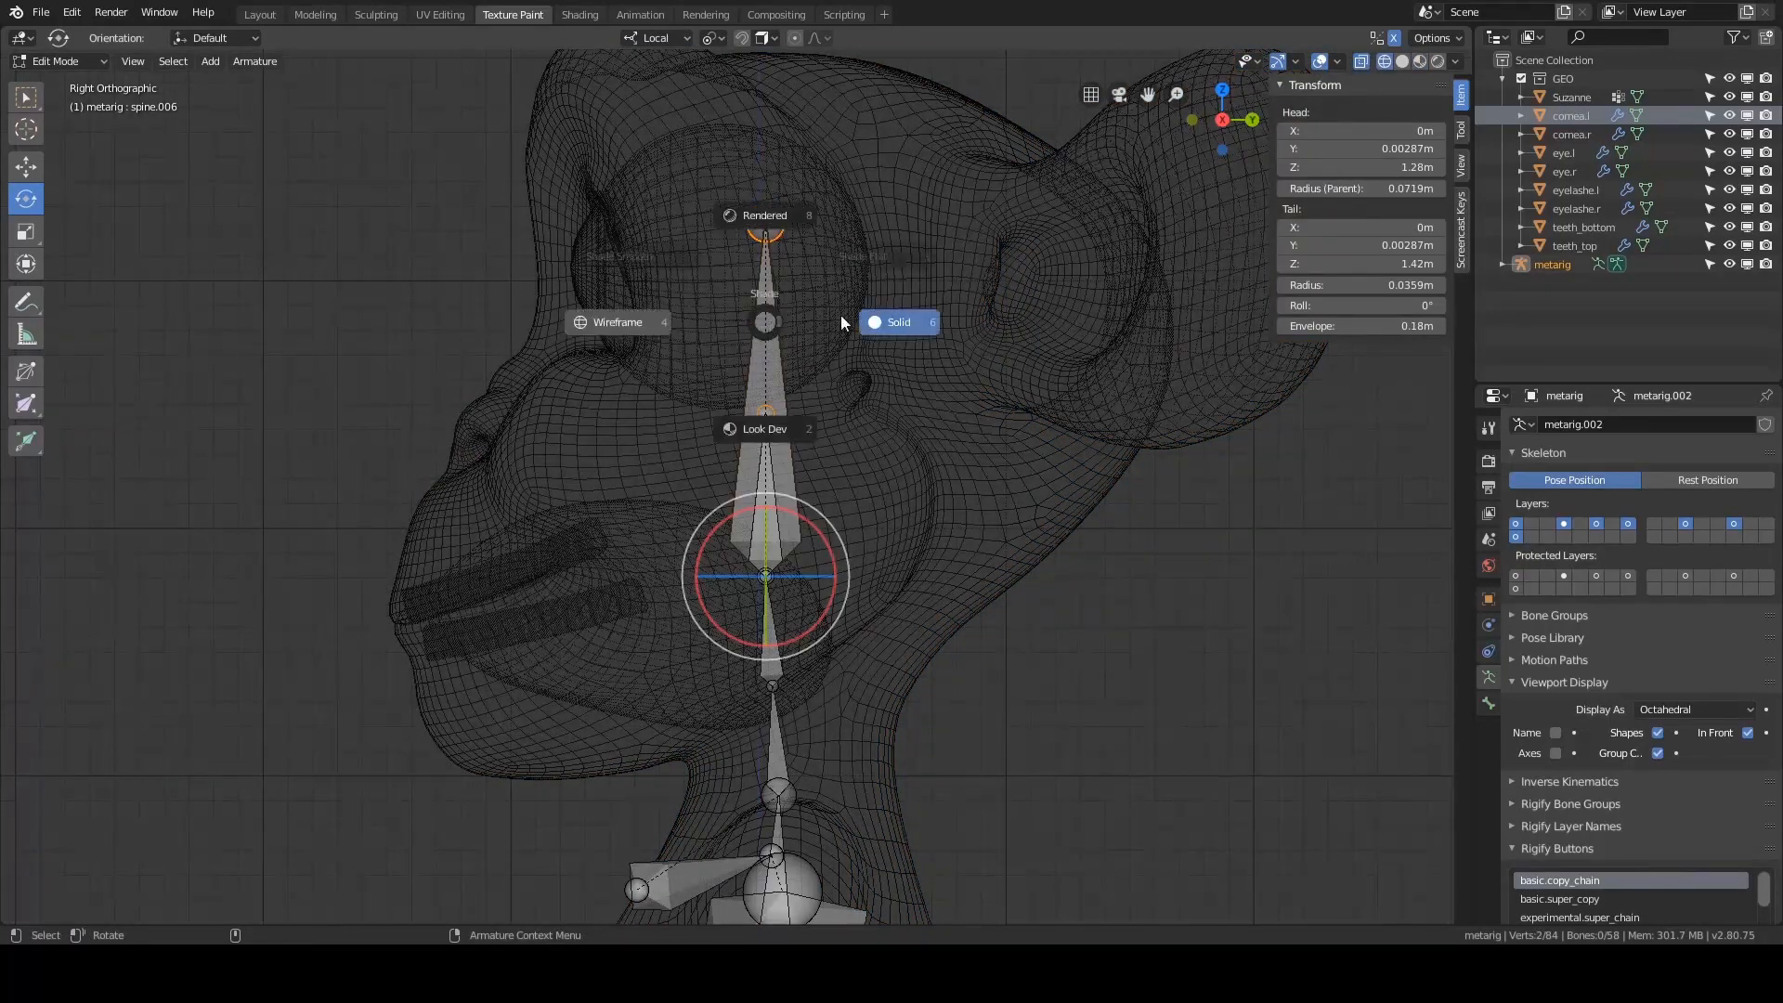
pyautogui.click(839, 315)
pyautogui.press('g')
pyautogui.press('z')
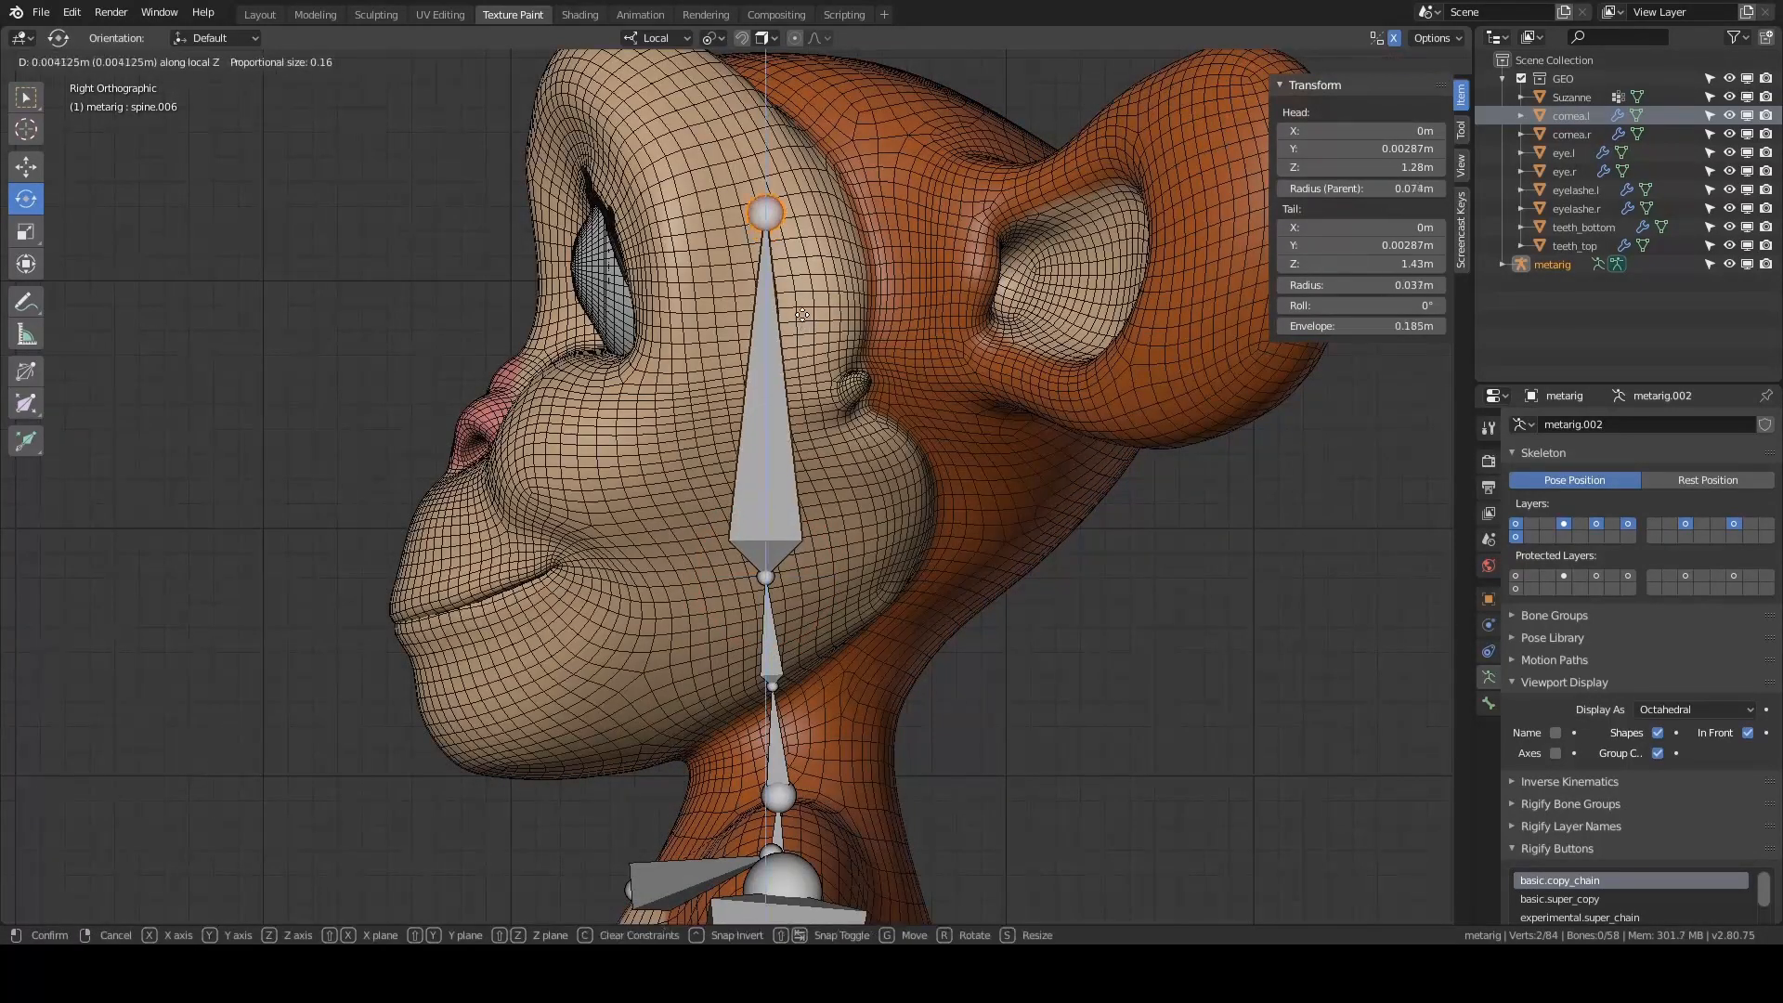
pyautogui.click(815, 199)
pyautogui.scroll(-4, 851, 309)
pyautogui.click(939, 226)
# - Move the left shoulder bone's front joint backward along Y to about Y -0.034 m, inside the chest mesh
pyautogui.keyDown('alt'); pyautogui.moveTo(835, 631); pyautogui.dragTo(835, 334, button='middle'); pyautogui.keyUp('alt')
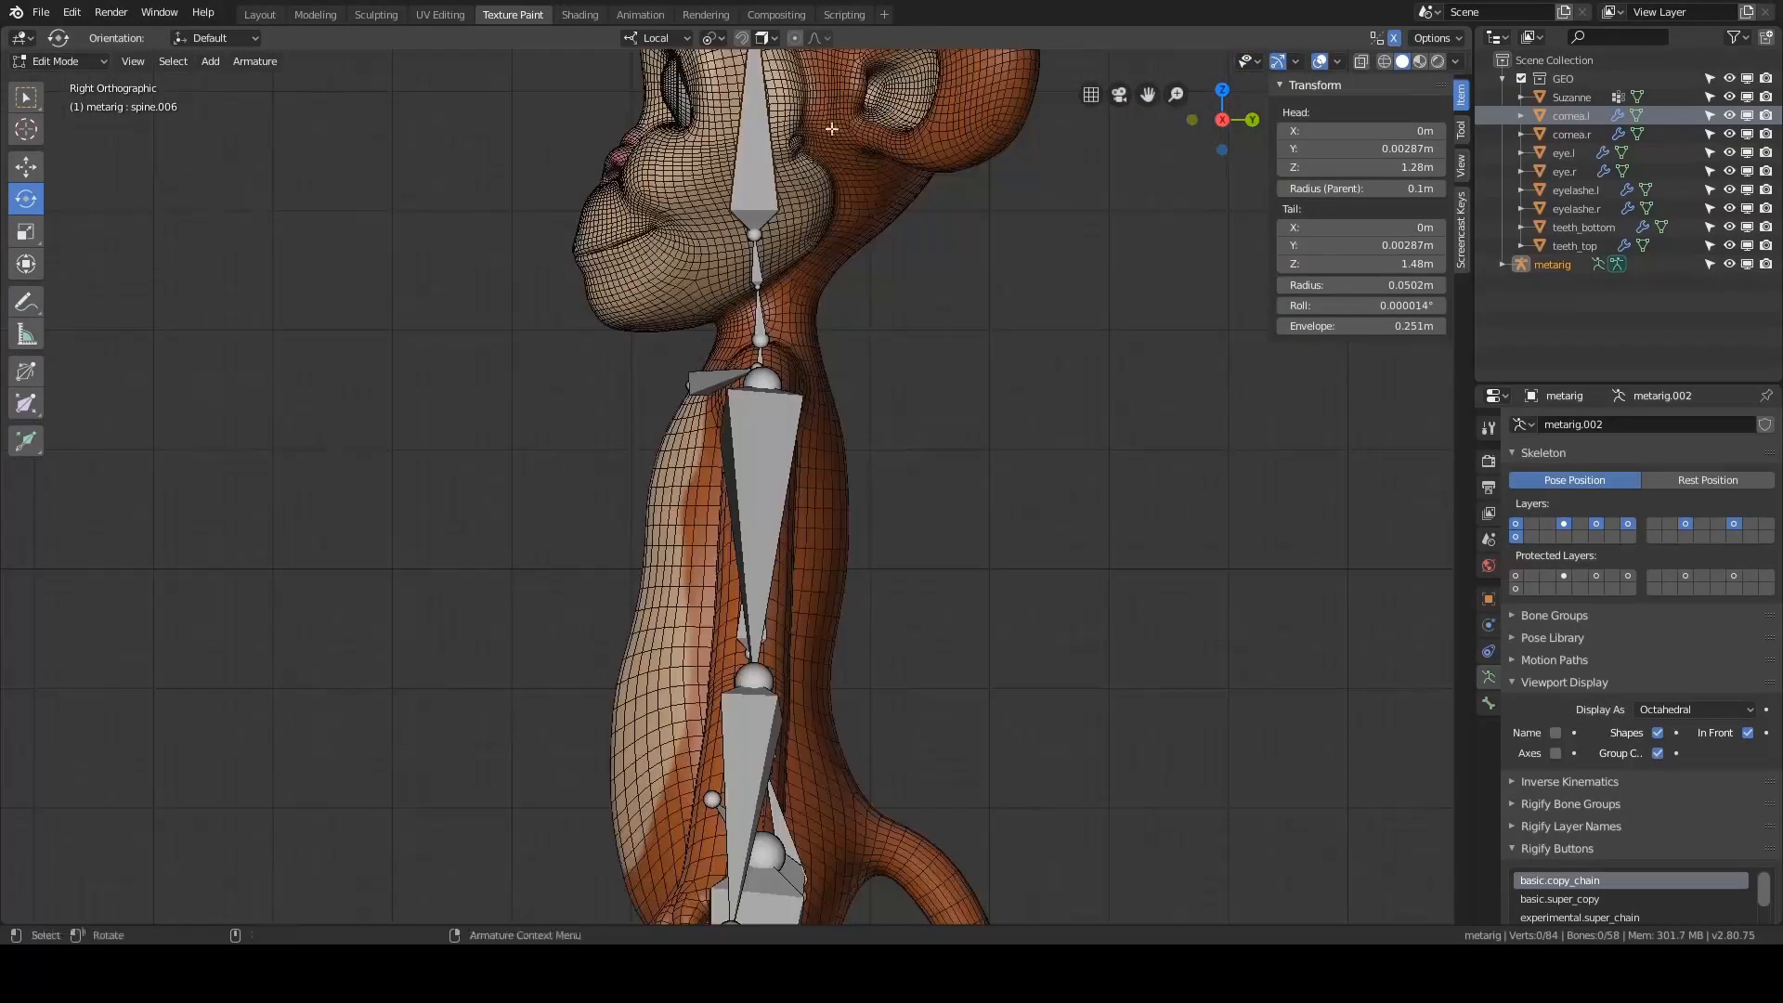
pyautogui.scroll(-3, 827, 335)
pyautogui.scroll(6, 780, 330)
pyautogui.scroll(3, 733, 327)
pyautogui.click(703, 336)
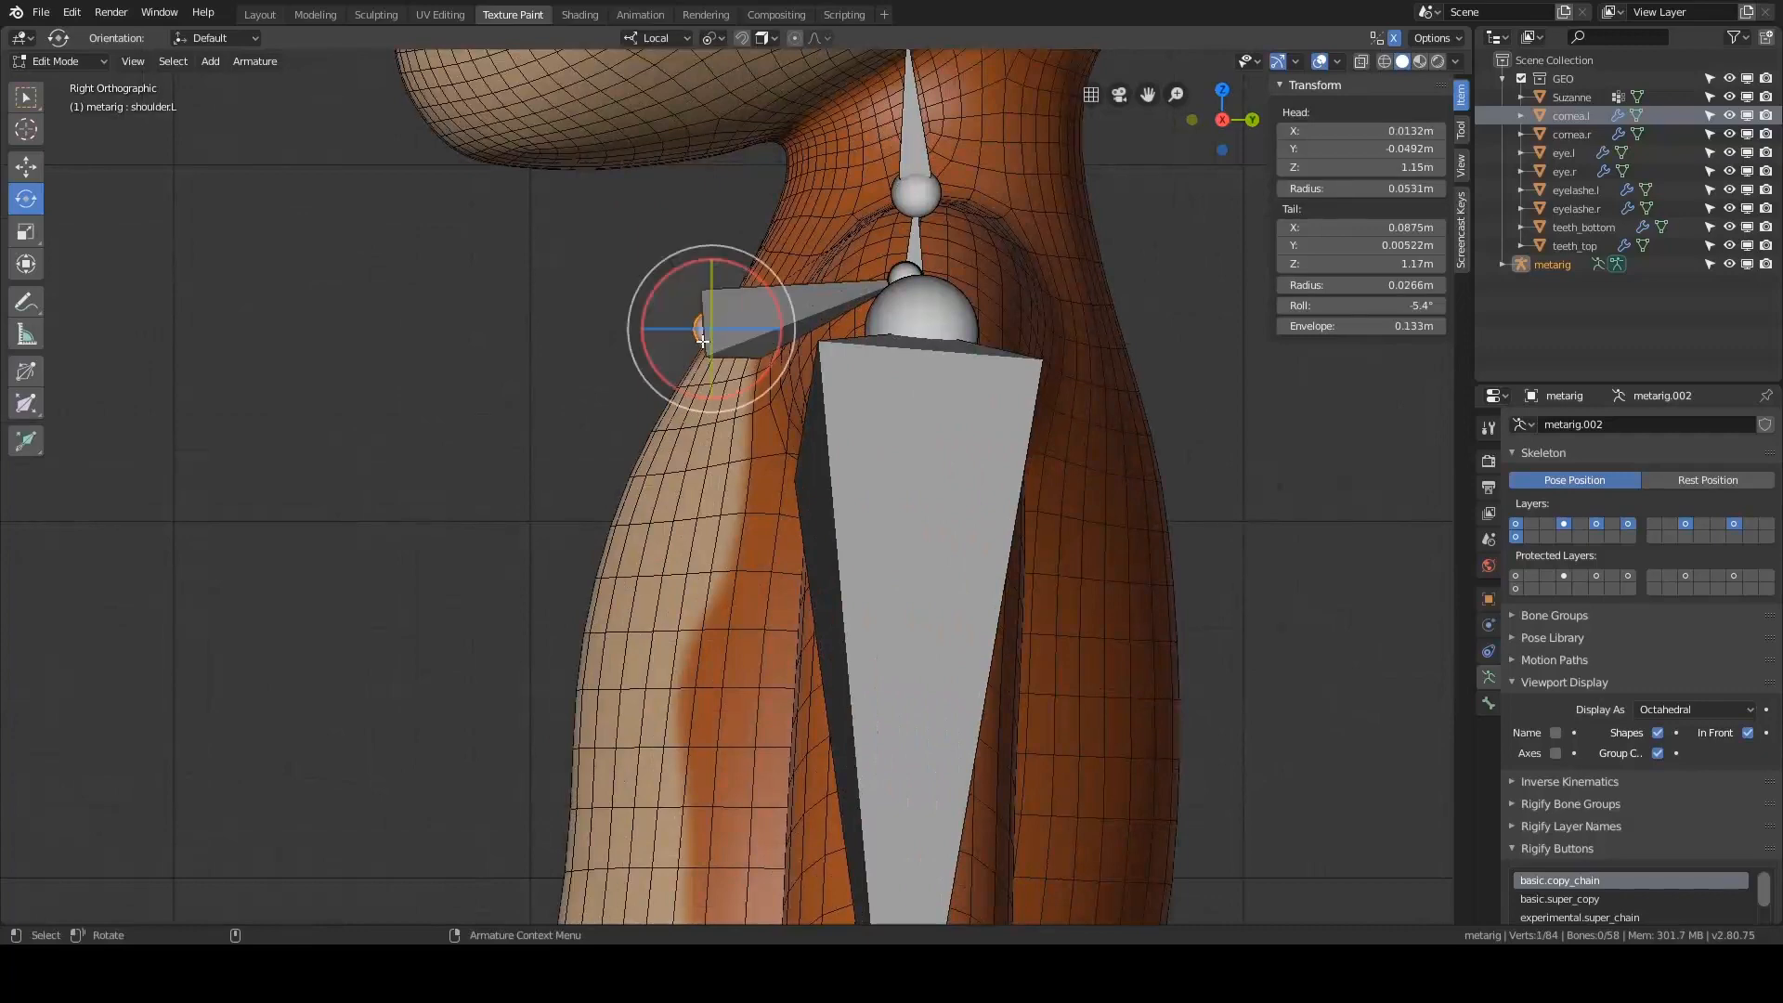
pyautogui.press('g')
pyautogui.press('y')
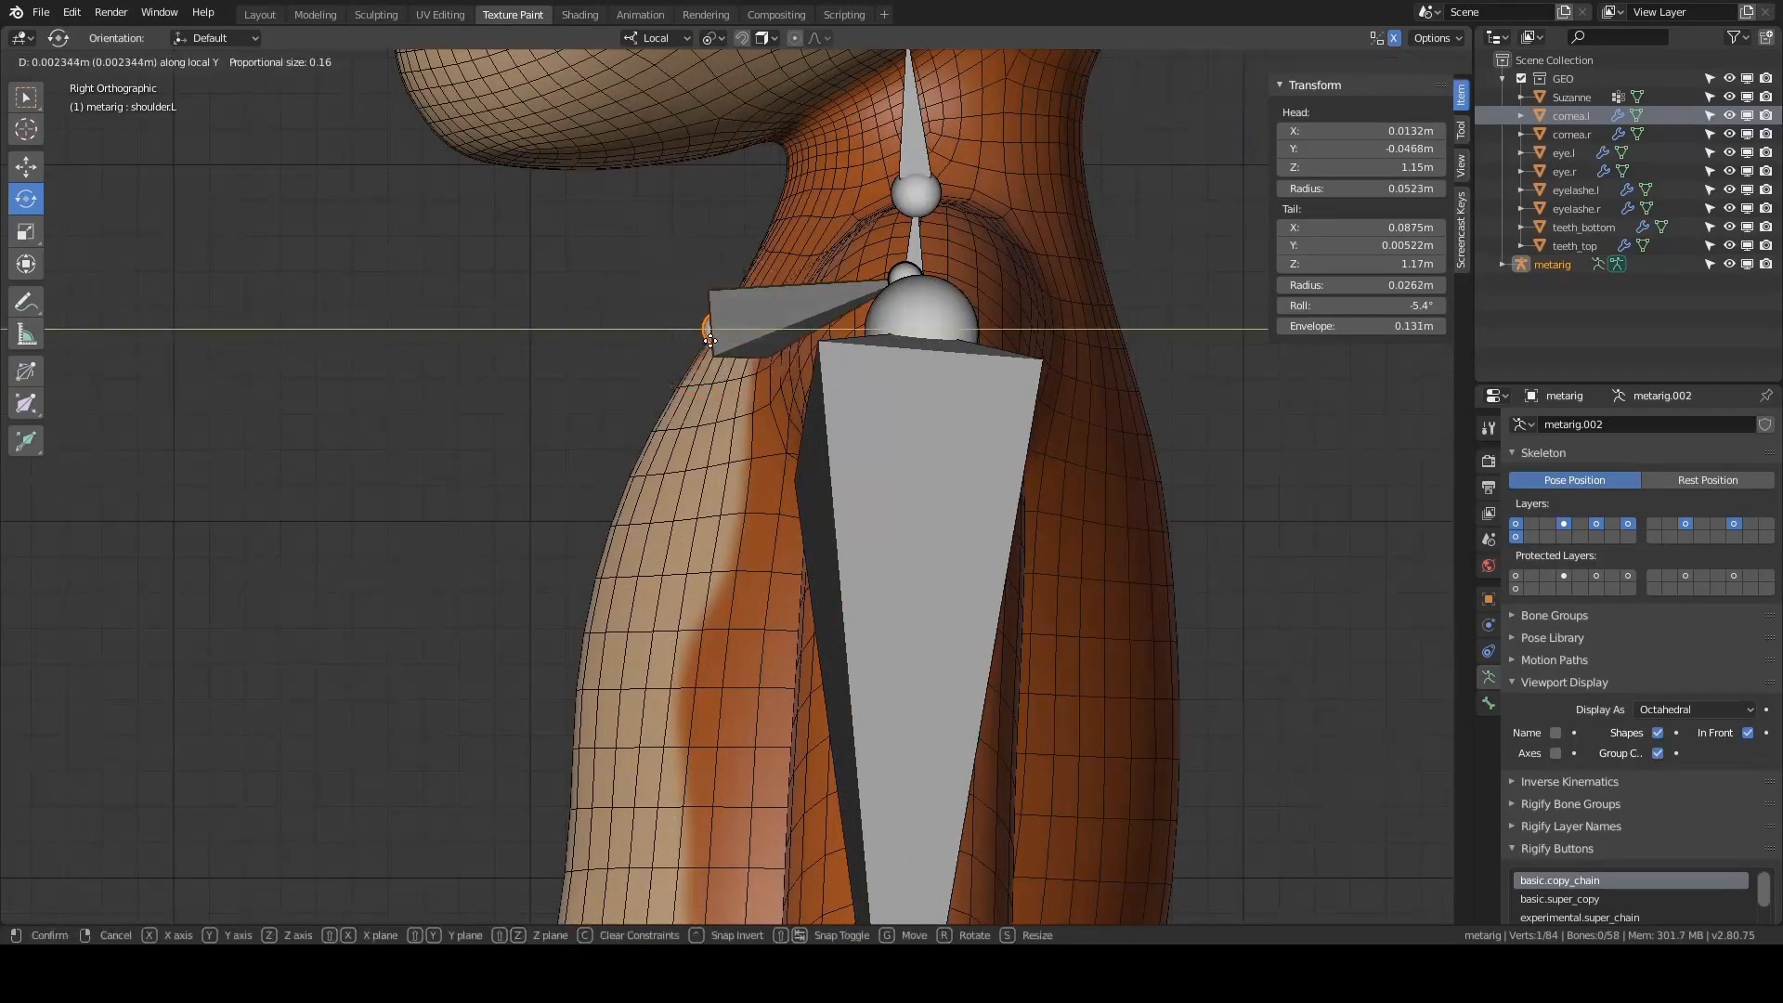
pyautogui.click(756, 343)
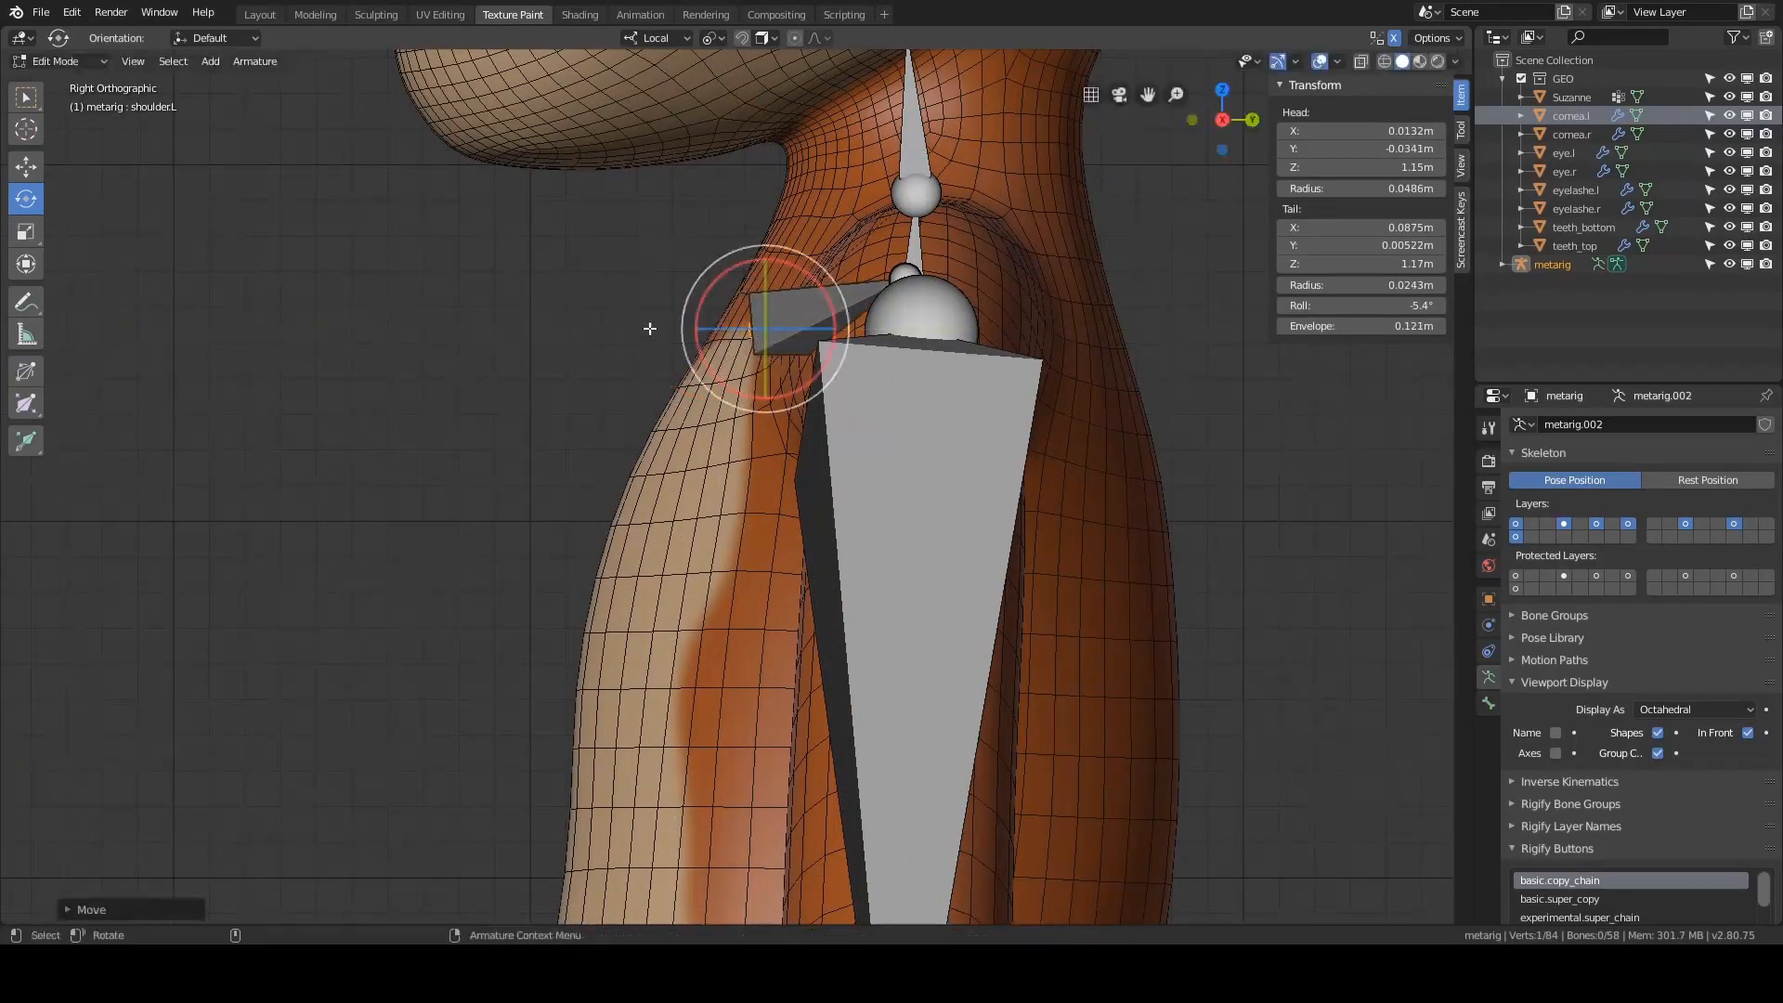
# - Examine how the left foot and toe bones sit in the foot mesh, in the right view and from around the foot
pyautogui.scroll(-6, 1106, 366)
pyautogui.scroll(2, 936, 347)
pyautogui.moveTo(937, 346); pyautogui.dragTo(817, 351, button='middle')
pyautogui.press('`')
pyautogui.click(1021, 360)
pyautogui.keyDown('shift'); pyautogui.moveTo(990, 509); pyautogui.dragTo(1011, 243, button='middle'); pyautogui.keyUp('shift')
pyautogui.scroll(8, 958, 355)
pyautogui.keyDown('shift'); pyautogui.moveTo(957, 355); pyautogui.dragTo(884, 230, button='middle'); pyautogui.keyUp('shift')
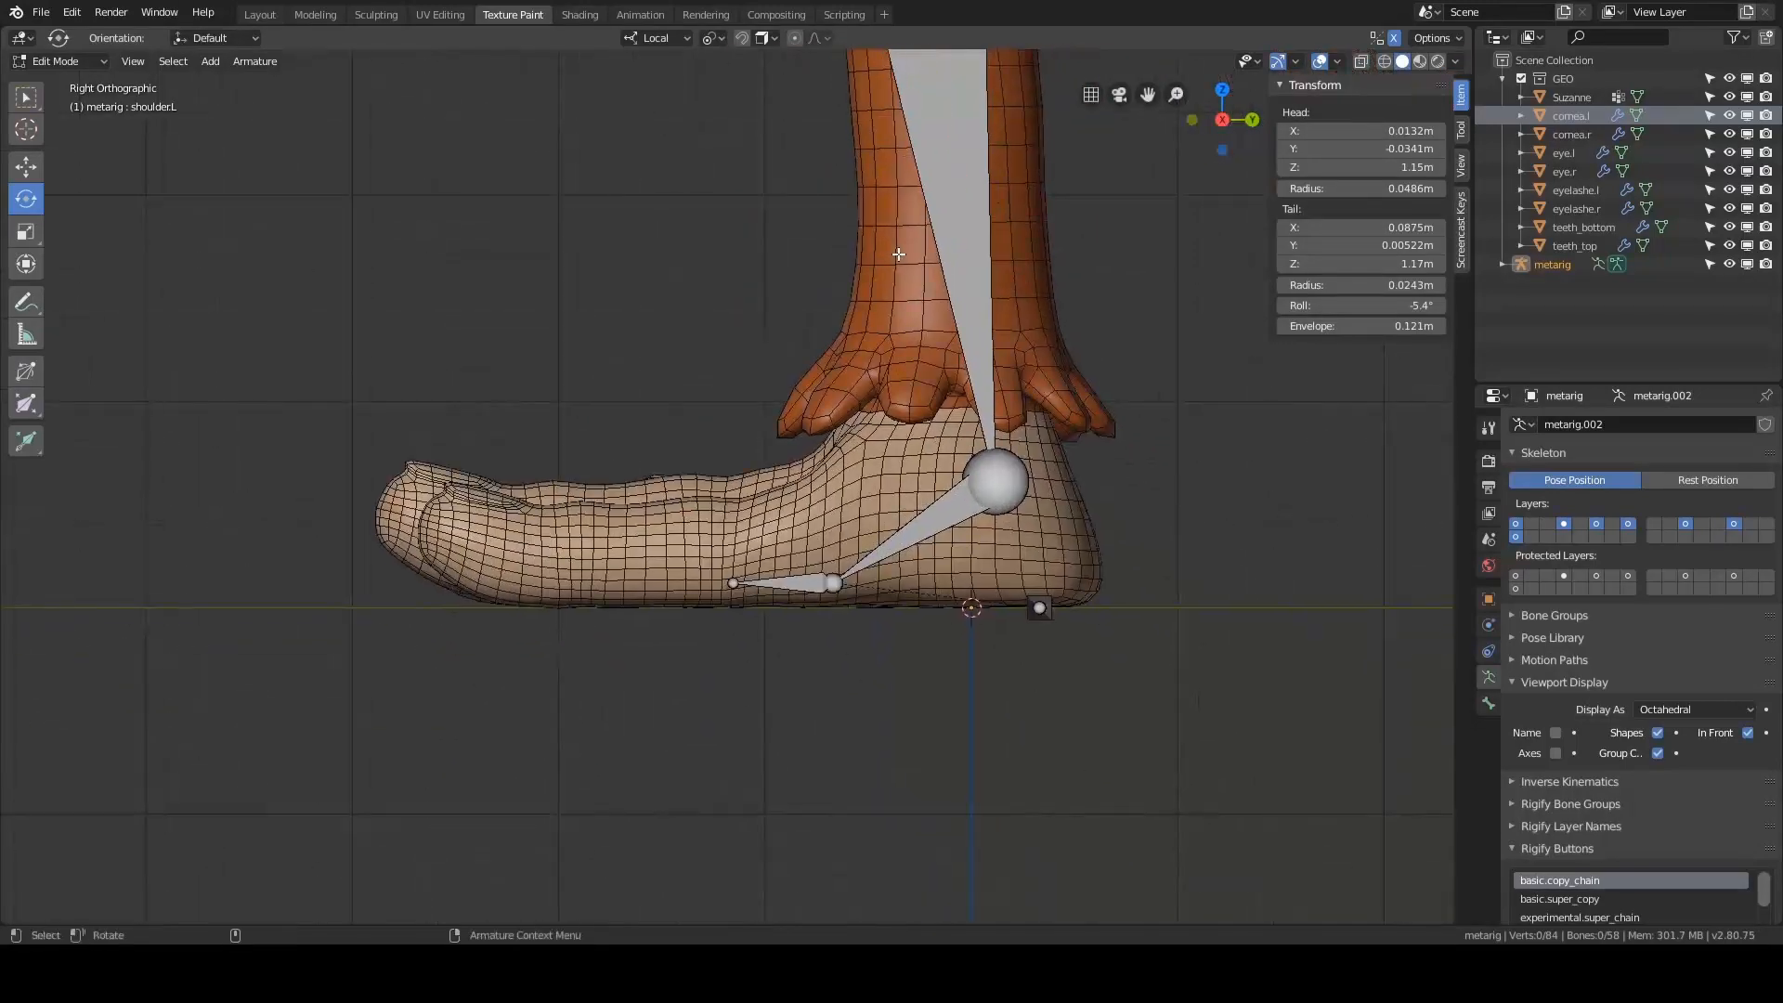
pyautogui.keyDown('shift'); pyautogui.moveTo(852, 306); pyautogui.dragTo(893, 289, button='middle'); pyautogui.keyUp('shift')
pyautogui.click(773, 563)
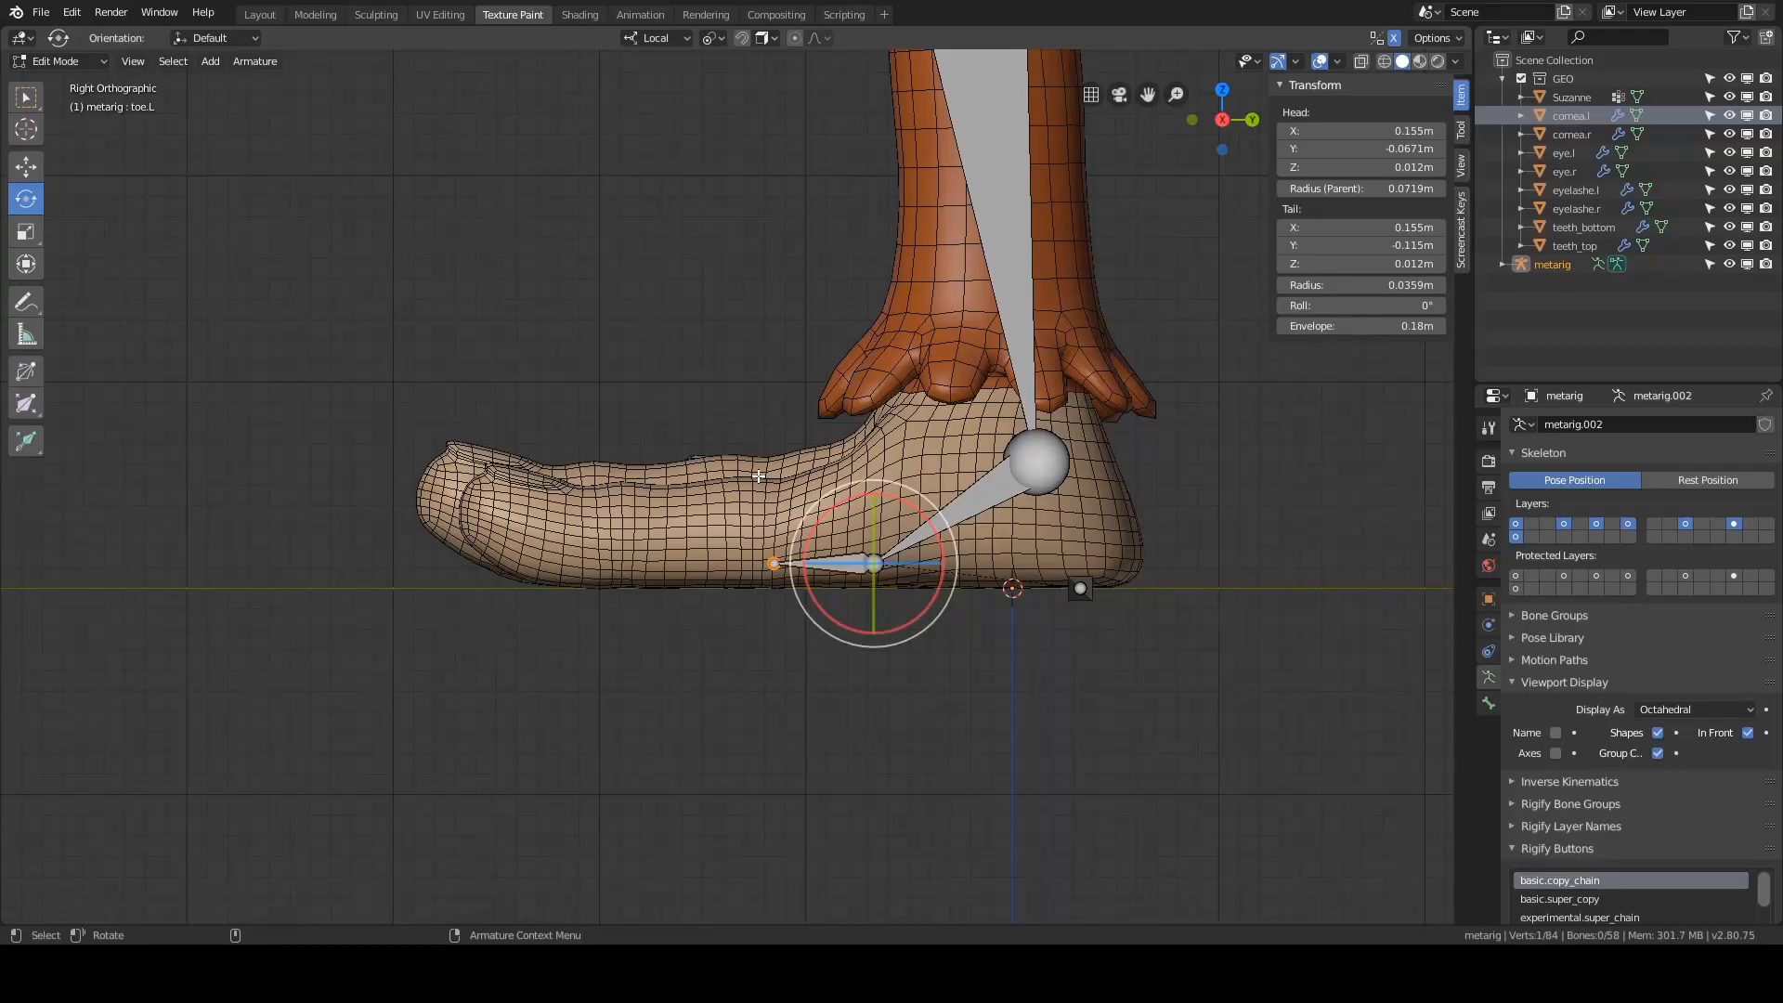
pyautogui.moveTo(759, 475); pyautogui.dragTo(747, 394, button='middle')
pyautogui.press('KP_Decimal')
pyautogui.scroll(-6, 747, 393)
pyautogui.click(1126, 521)
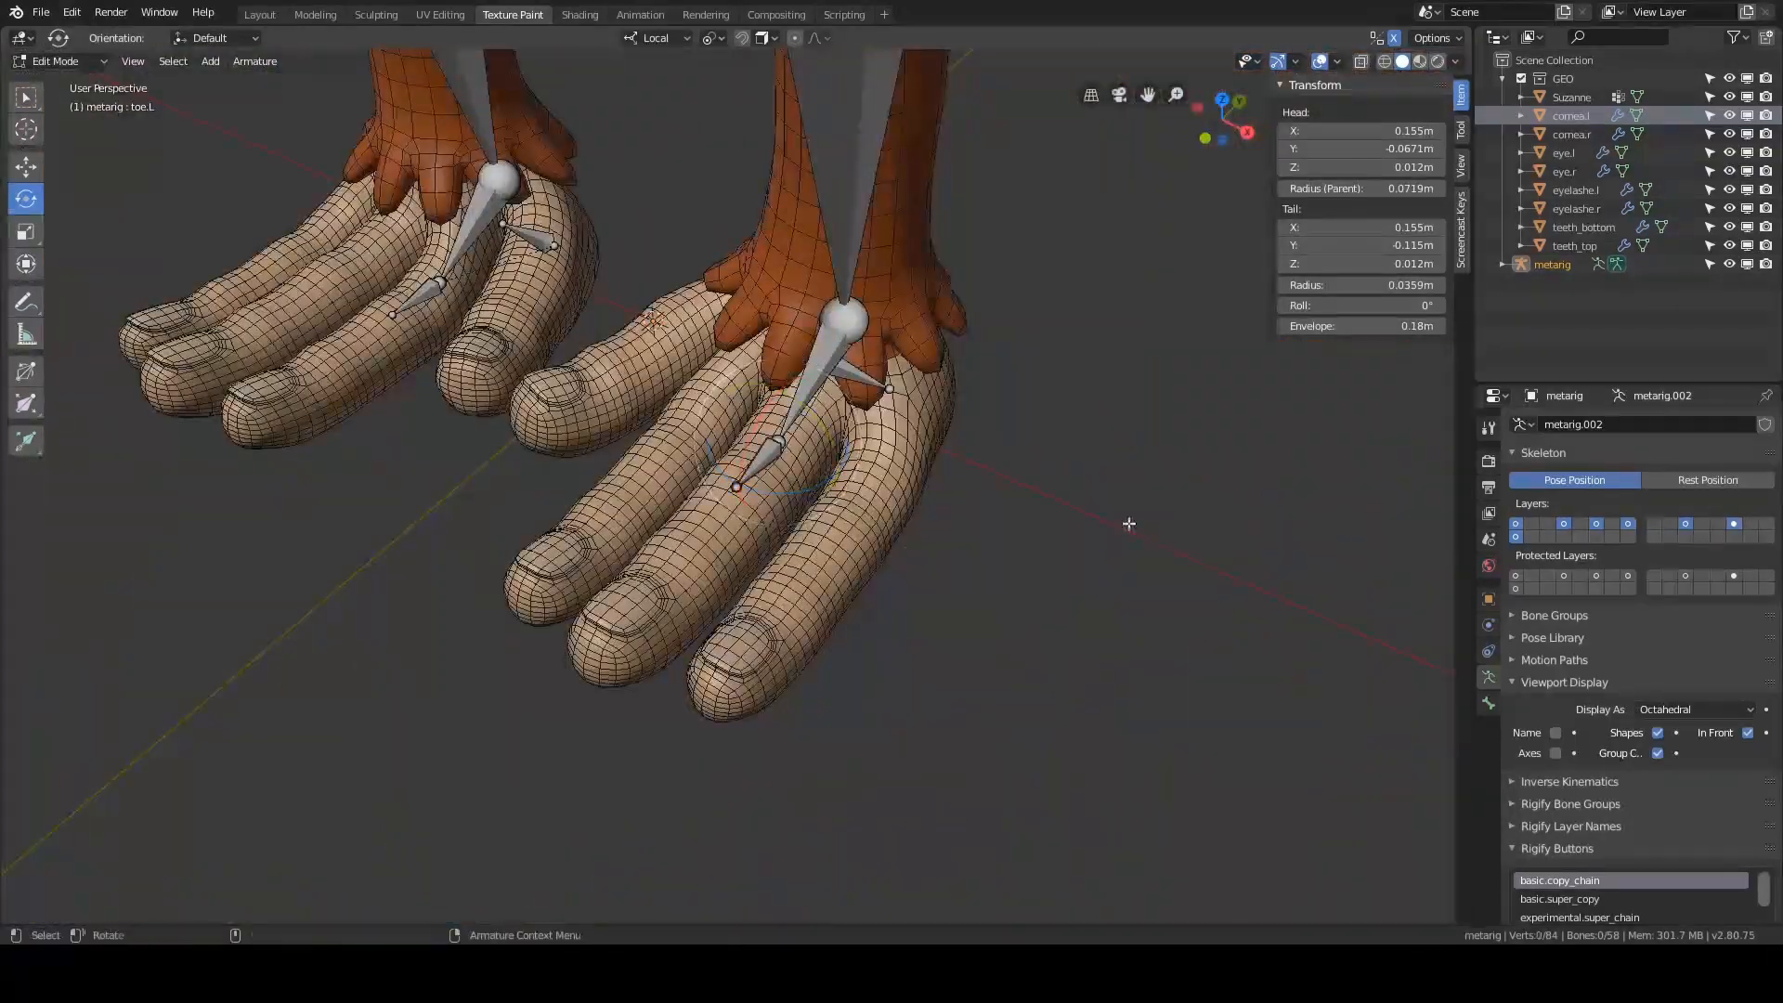
pyautogui.moveTo(1126, 521); pyautogui.dragTo(958, 477, button='middle')
pyautogui.scroll(3, 870, 565)
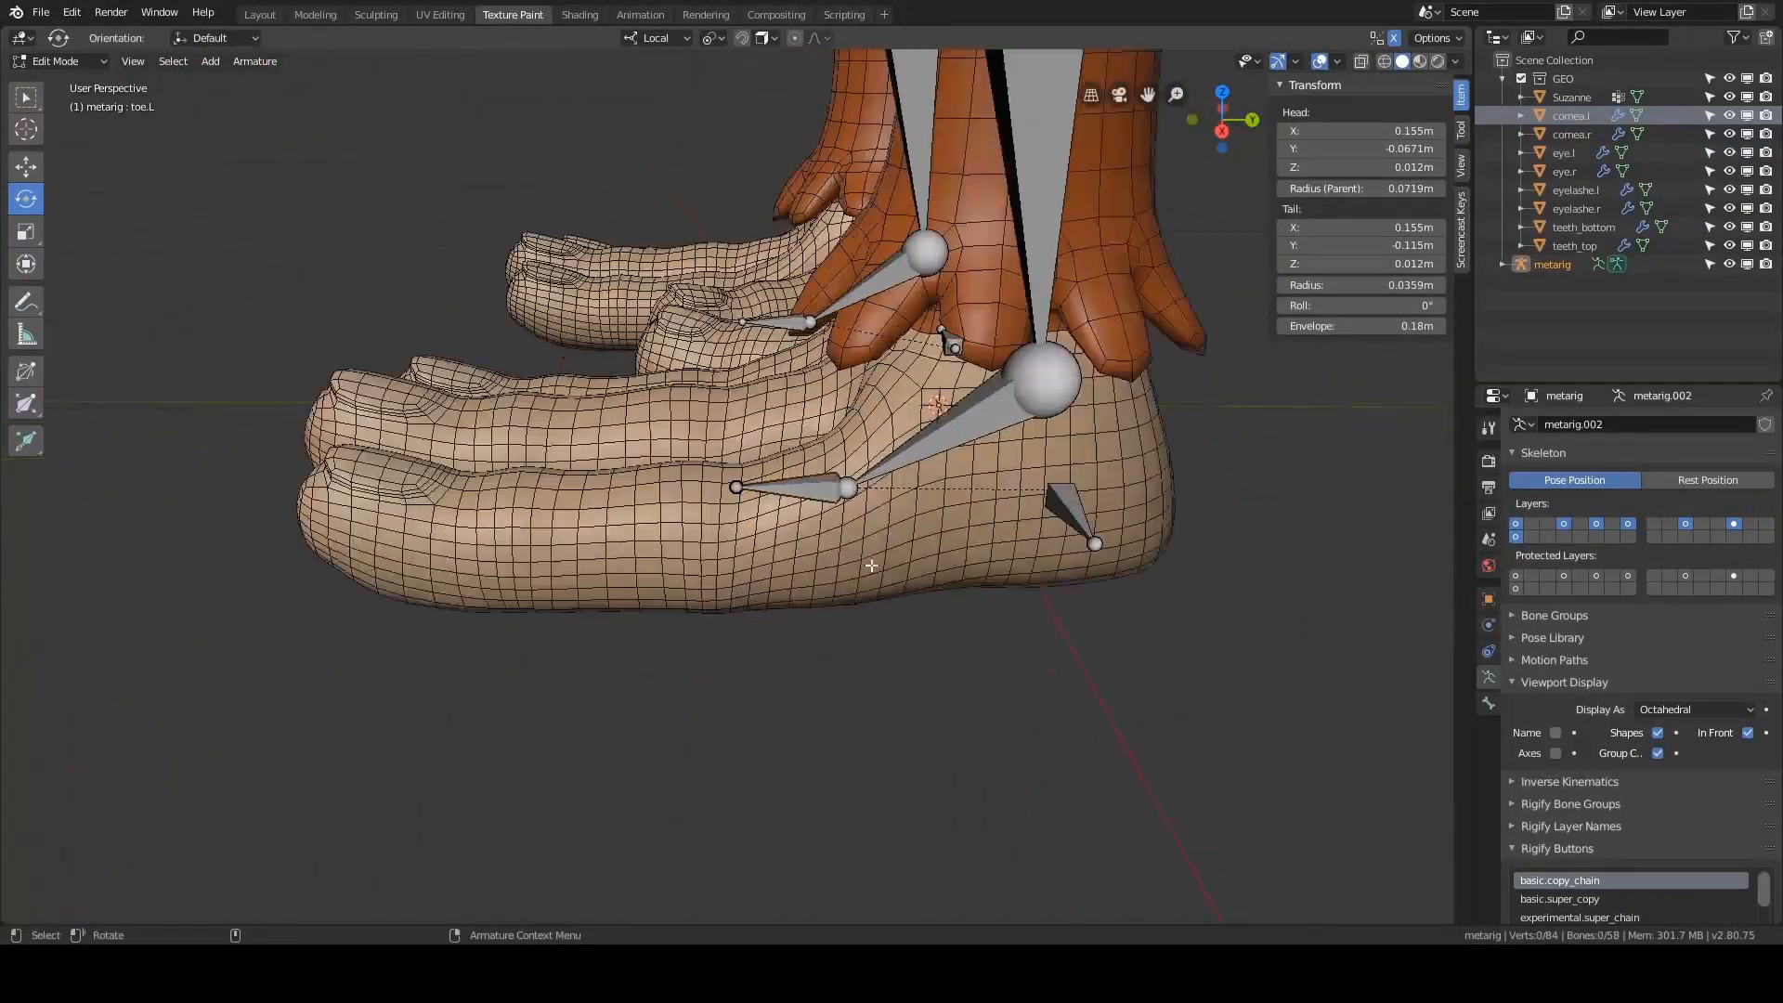
# - In the right view, move the left toe bone's tip forward along Y to about Y -0.134 m and clear the selection
pyautogui.press('`')
pyautogui.click(943, 554)
pyautogui.scroll(1, 812, 549)
pyautogui.click(738, 486)
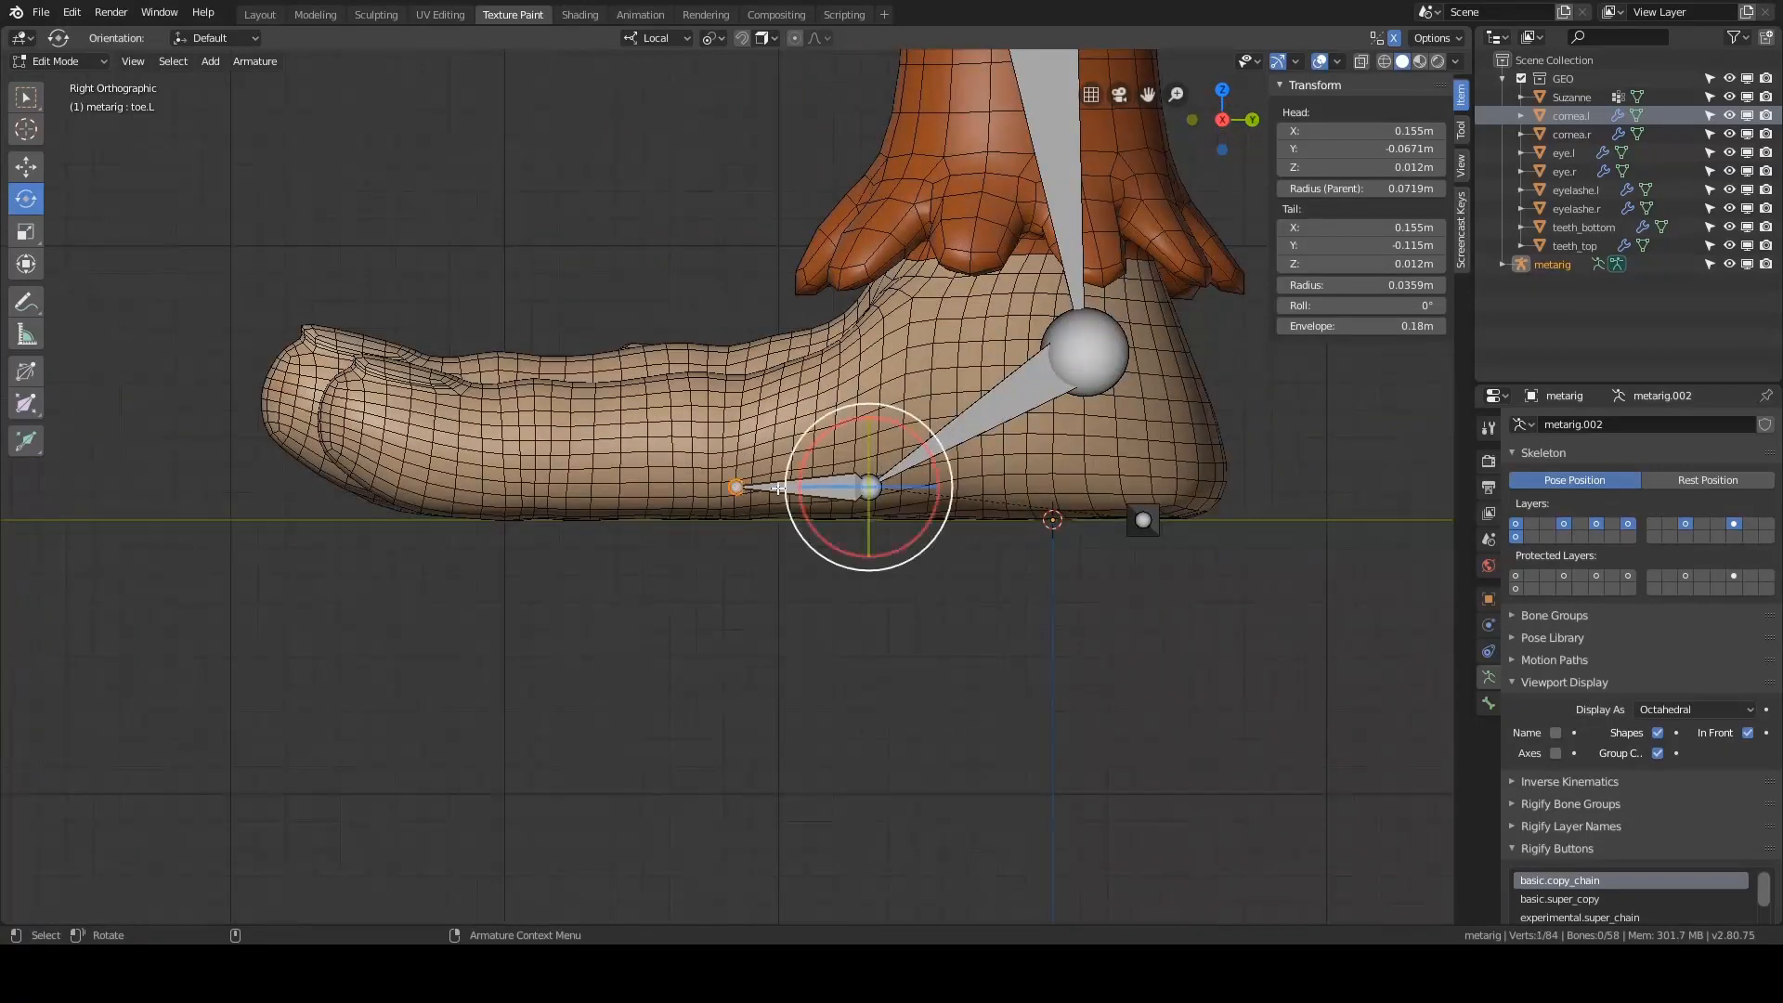
pyautogui.press('g')
pyautogui.press('y')
pyautogui.click(963, 533)
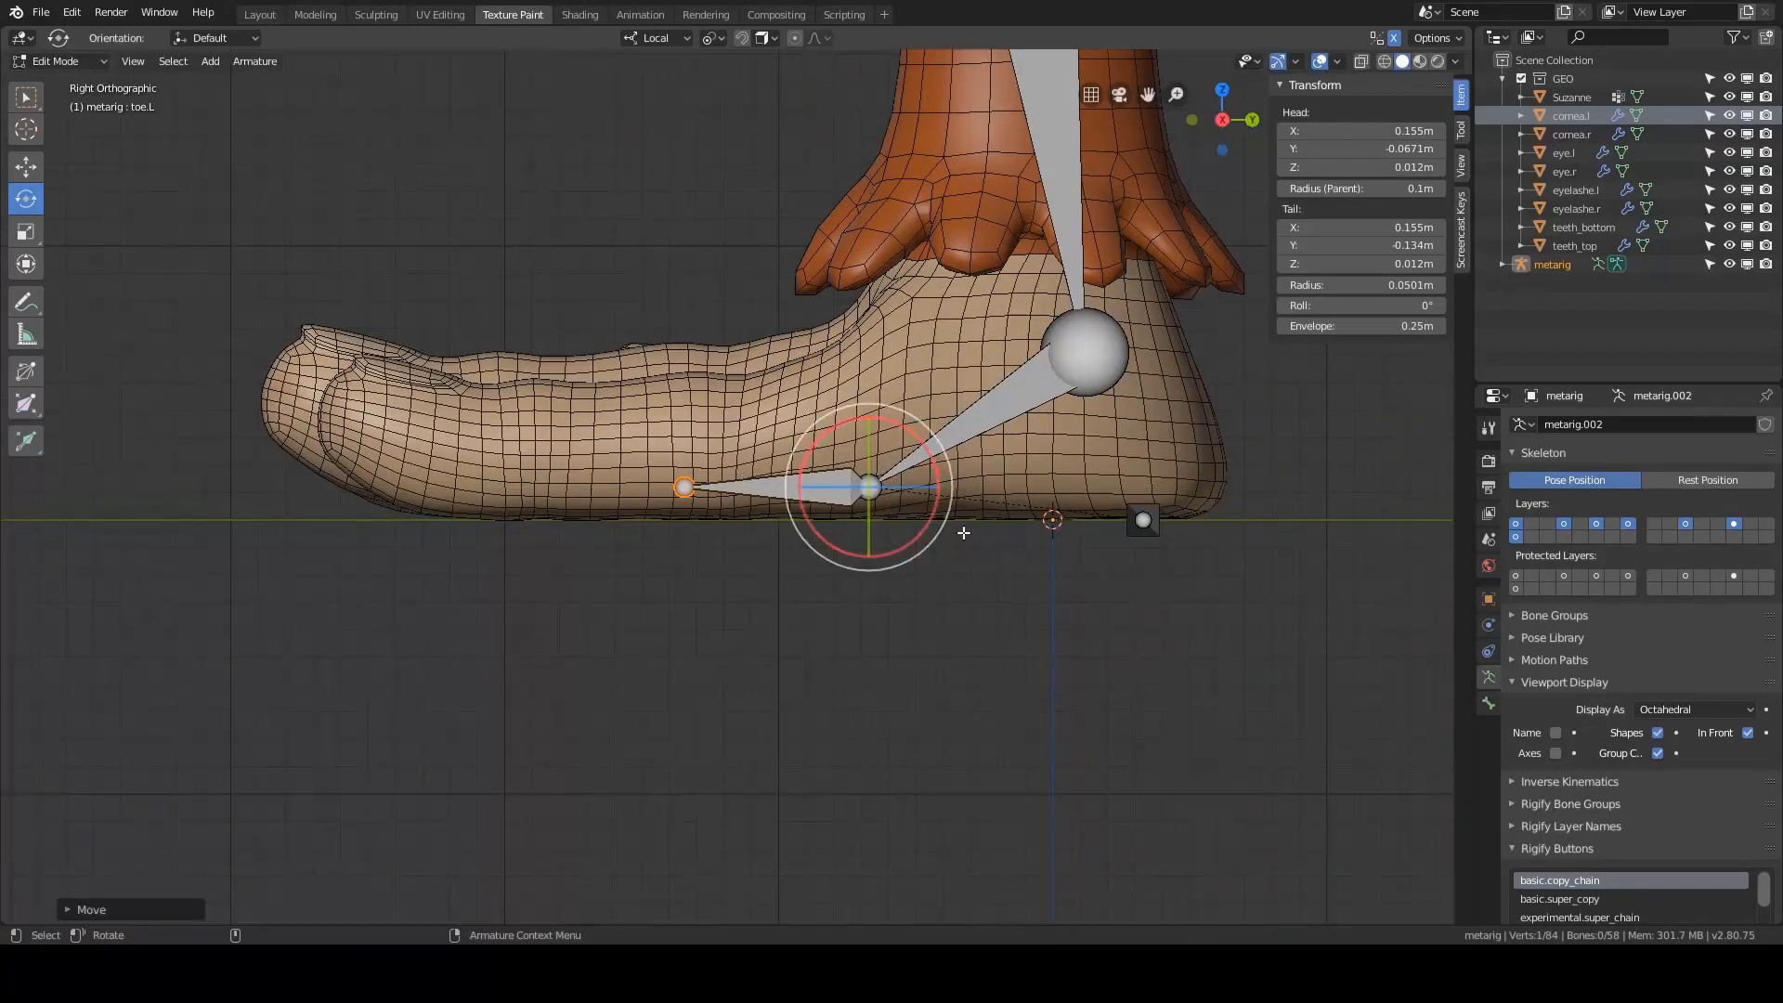
pyautogui.hotkey('alt', 'a')
# - Select the joint between the left foot and toe bones and examine its position in the foot mesh
pyautogui.keyDown('shift'); pyautogui.moveTo(1049, 594); pyautogui.dragTo(943, 633, button='middle'); pyautogui.keyUp('shift')
pyautogui.click(794, 535)
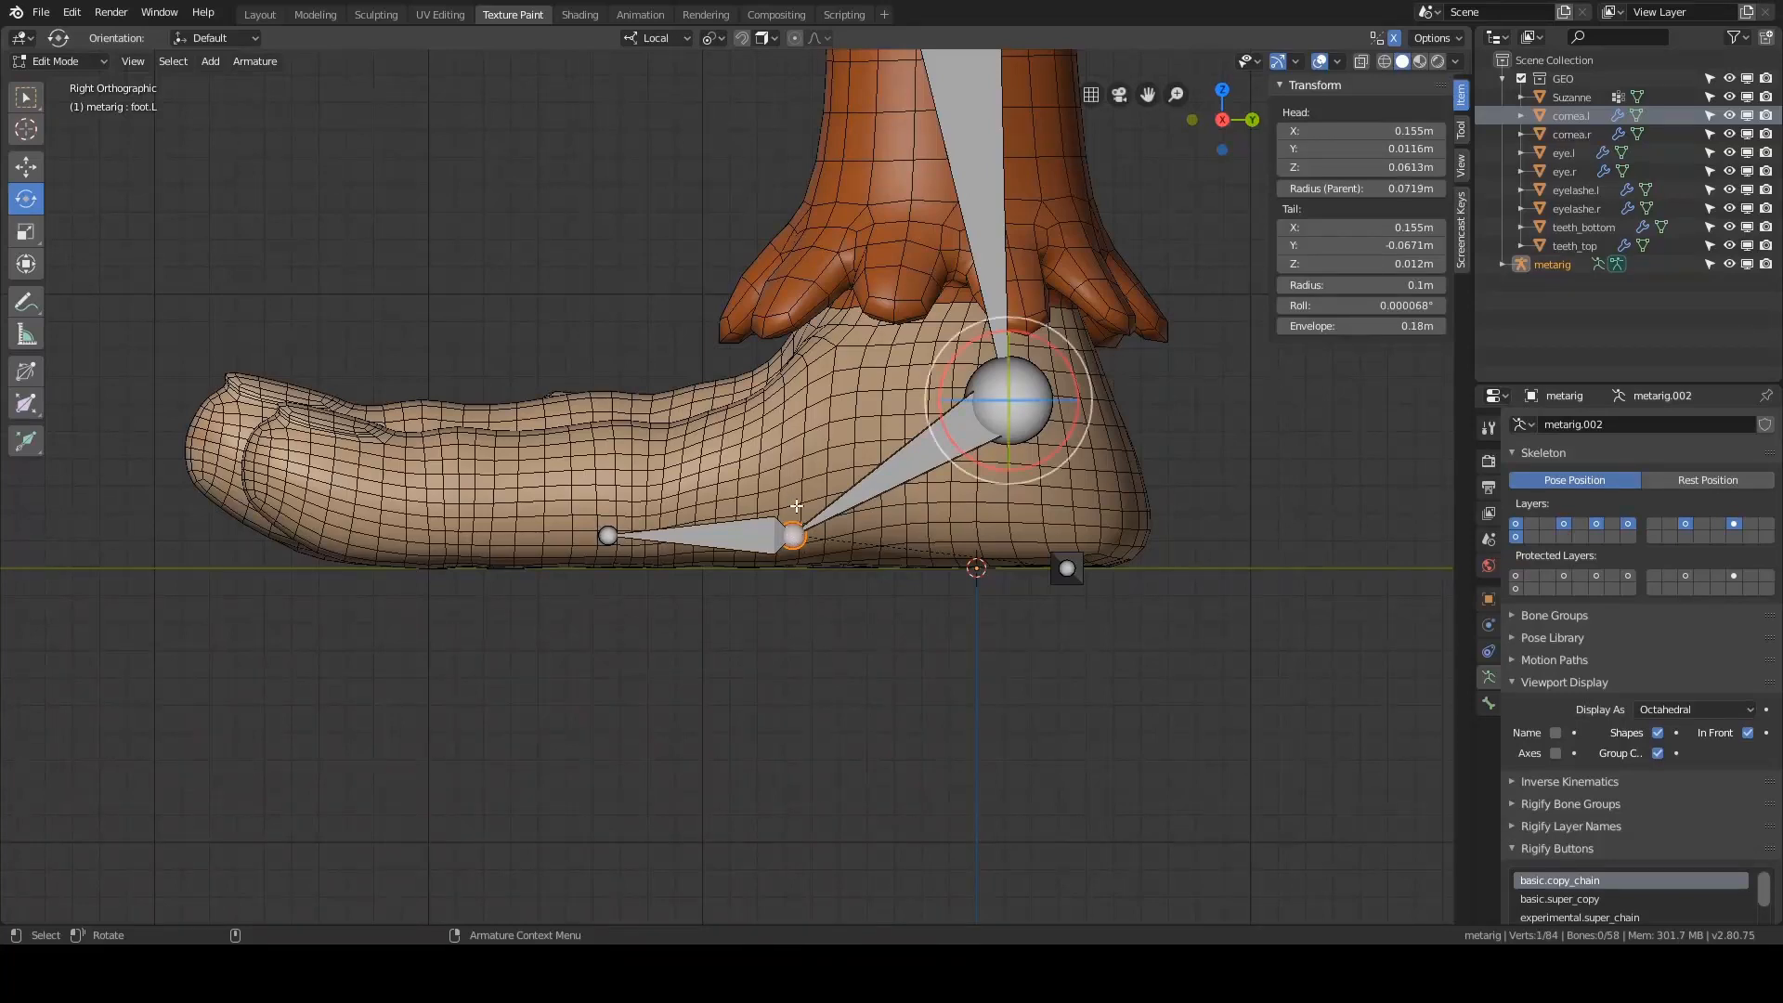
pyautogui.click(797, 543)
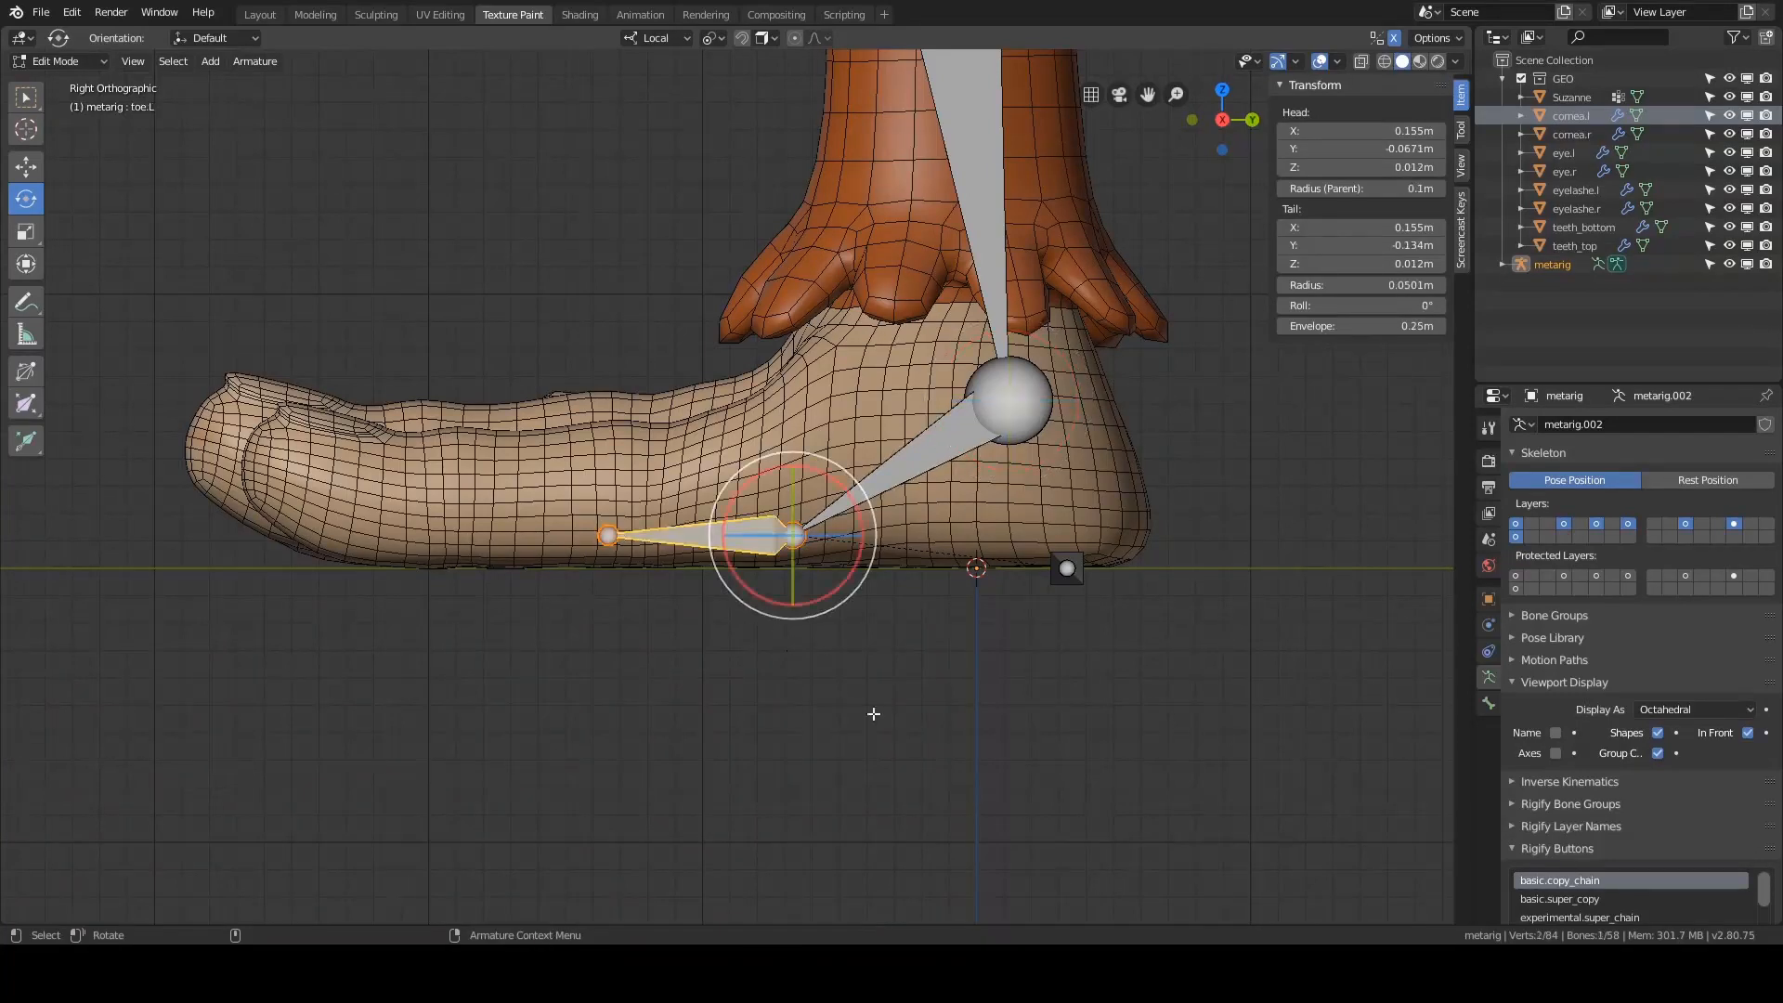
pyautogui.hotkey('alt', 'a')
pyautogui.click(796, 537)
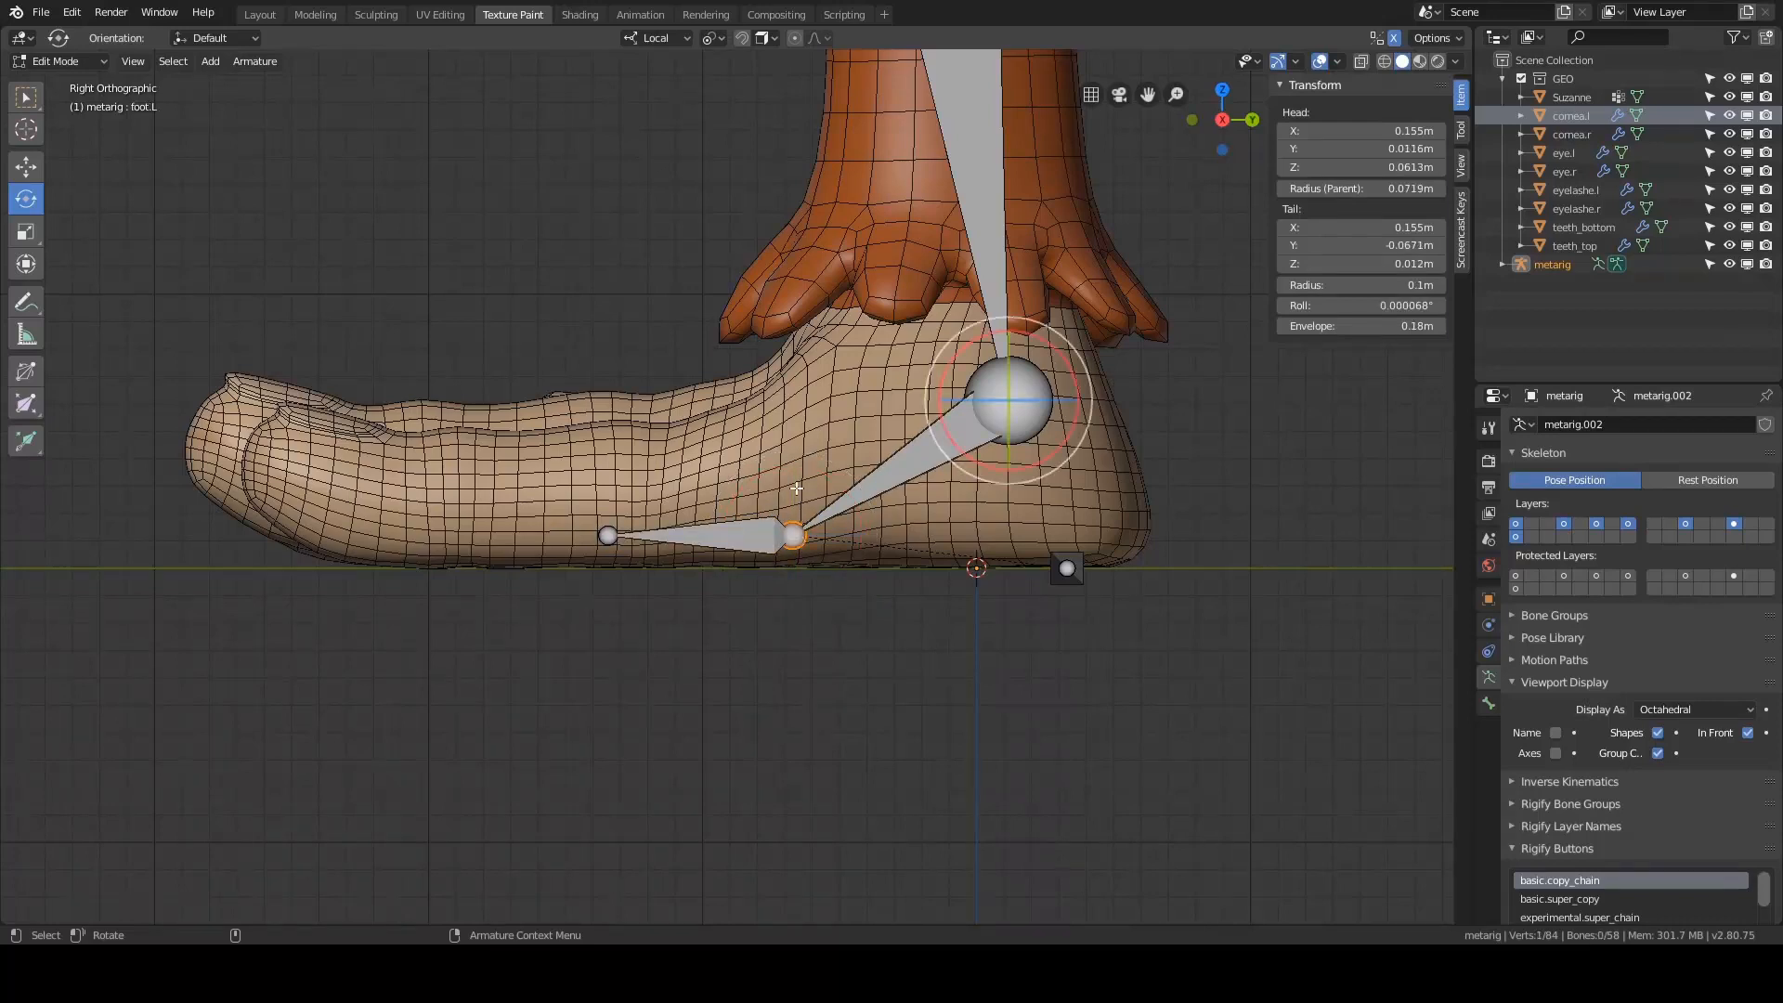
pyautogui.keyDown('shift'); pyautogui.moveTo(1167, 579); pyautogui.dragTo(1138, 640, button='middle'); pyautogui.keyUp('shift')
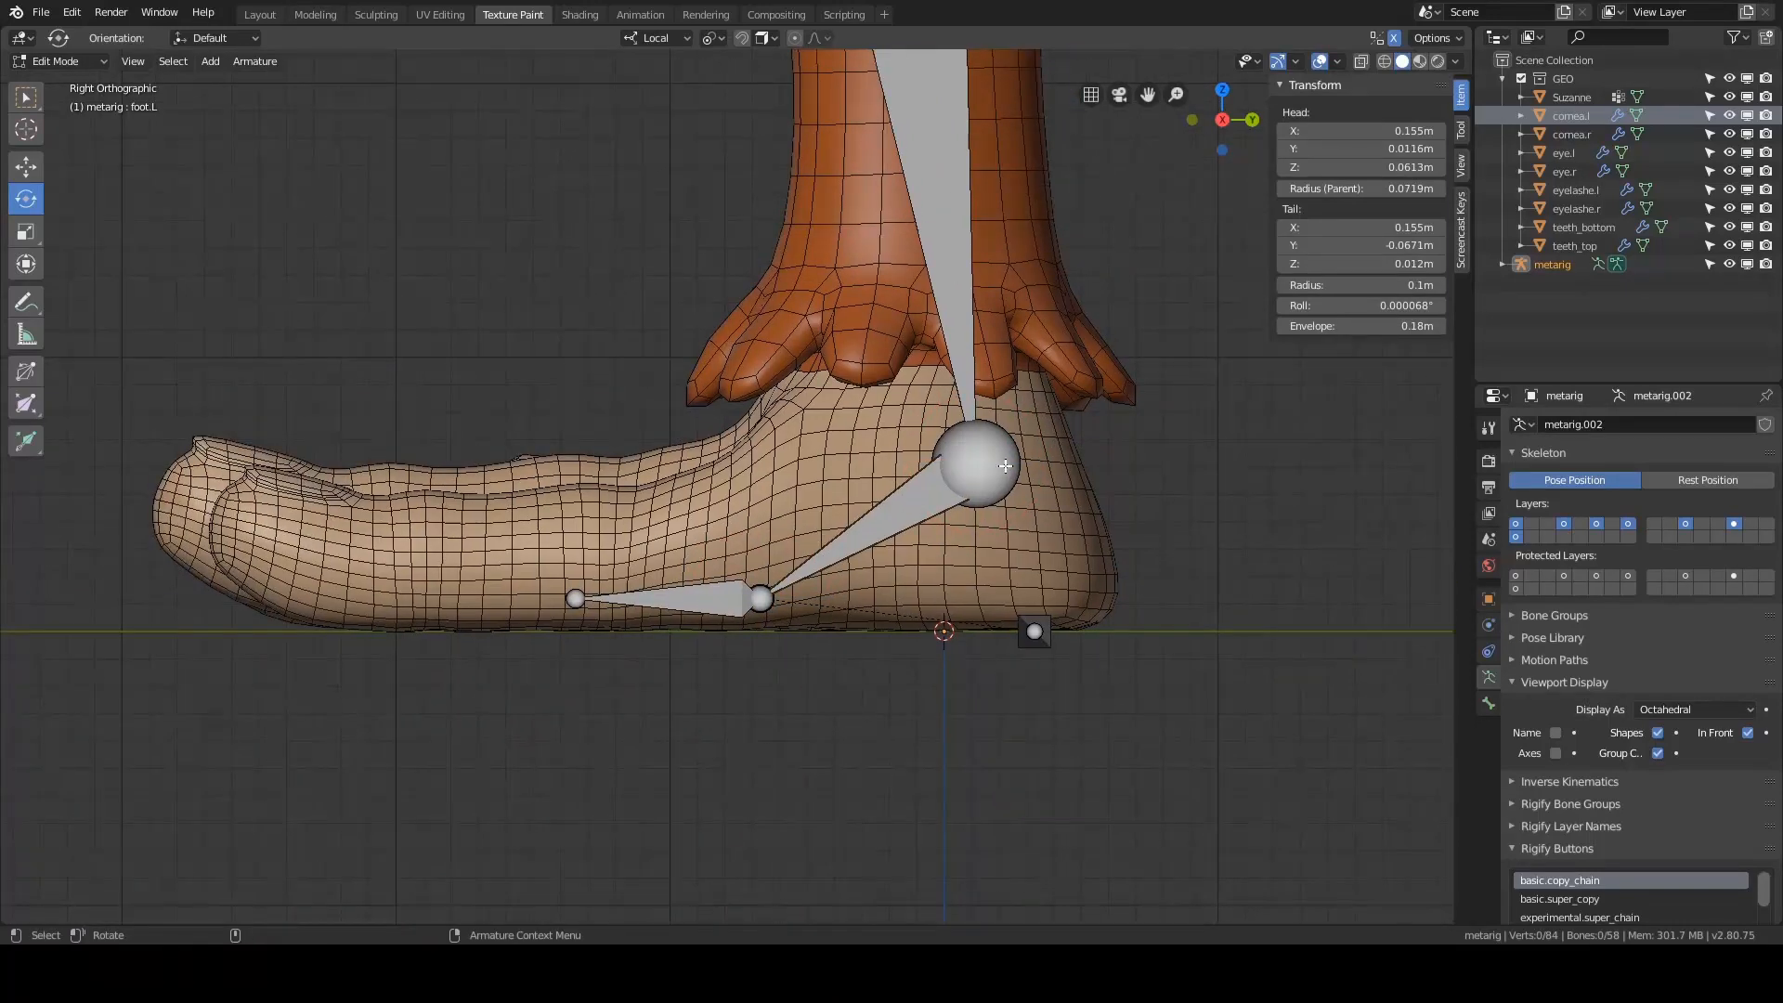
# - Move the left ankle joint forward and up to about Y -0.0036 m, Z 0.0911 m
pyautogui.click(1006, 464)
pyautogui.keyDown('shift'); pyautogui.moveTo(1205, 500); pyautogui.dragTo(1106, 562, button='middle'); pyautogui.keyUp('shift')
pyautogui.press('g')
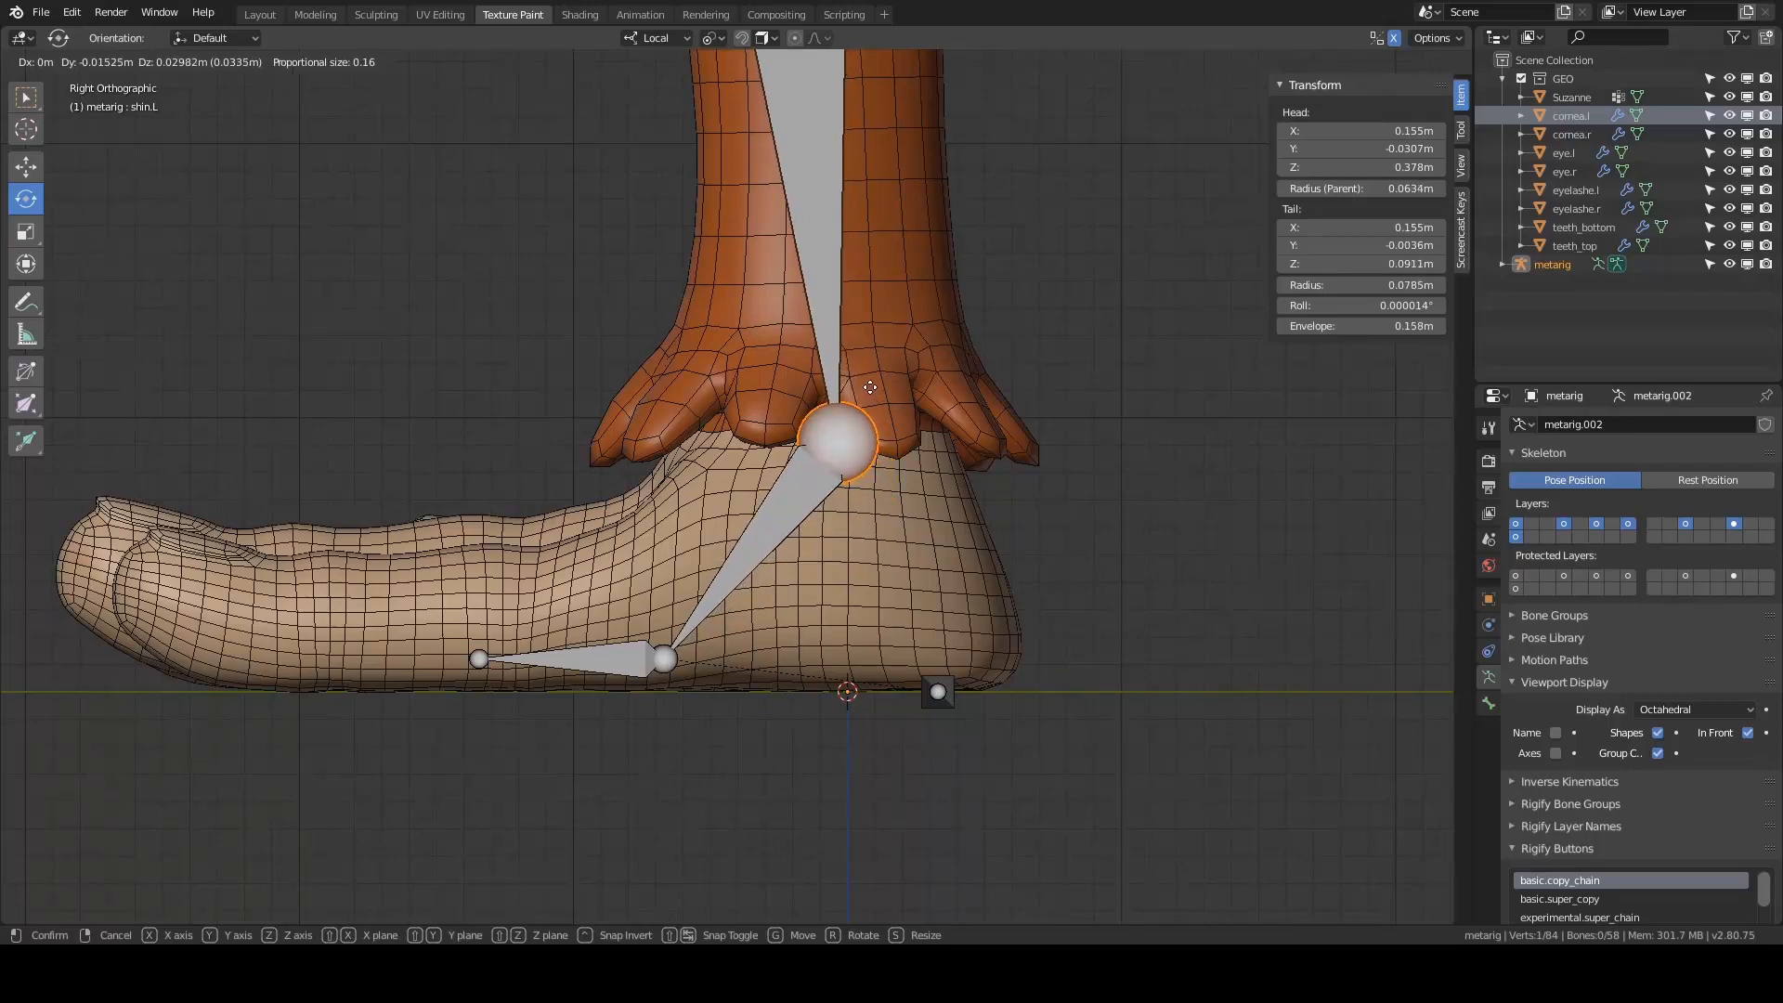
pyautogui.click(870, 387)
# - Move the left heel bone back along Y to about Y 0.0553 m, near the back of the heel, and clear the selection
pyautogui.keyDown('shift'); pyautogui.moveTo(1178, 588); pyautogui.dragTo(1062, 502, button='middle'); pyautogui.keyUp('shift')
pyautogui.click(822, 606)
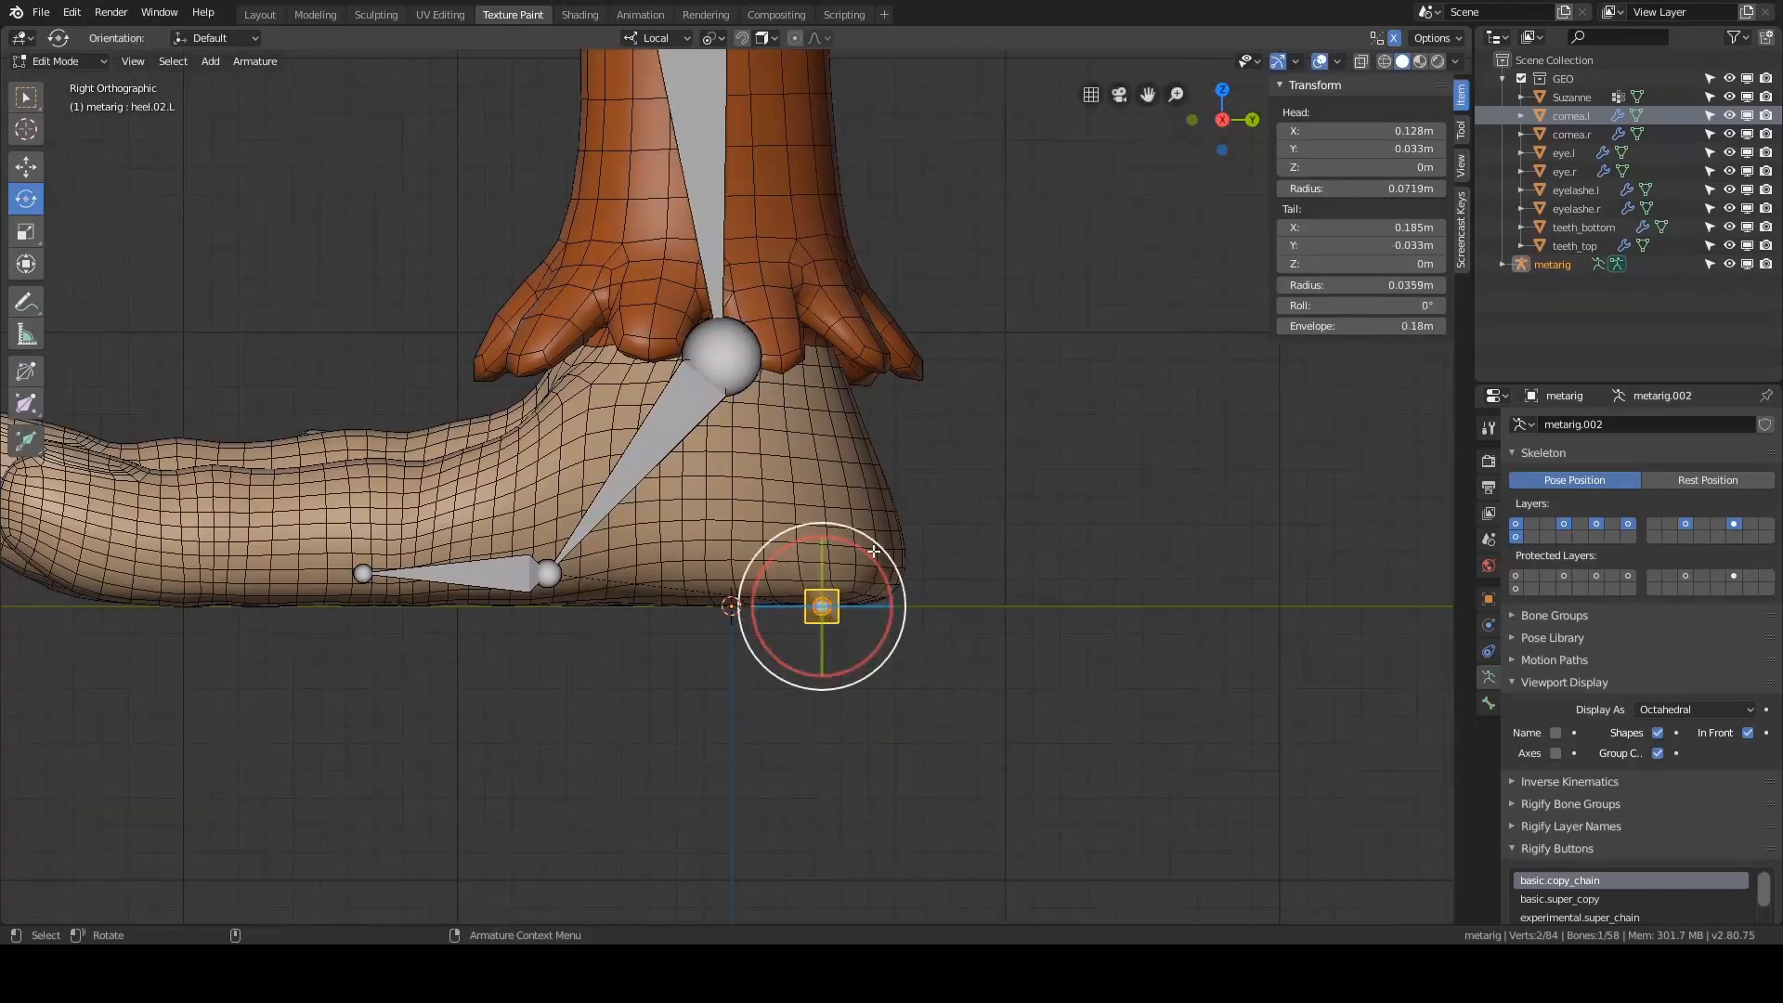
pyautogui.scroll(-2, 852, 592)
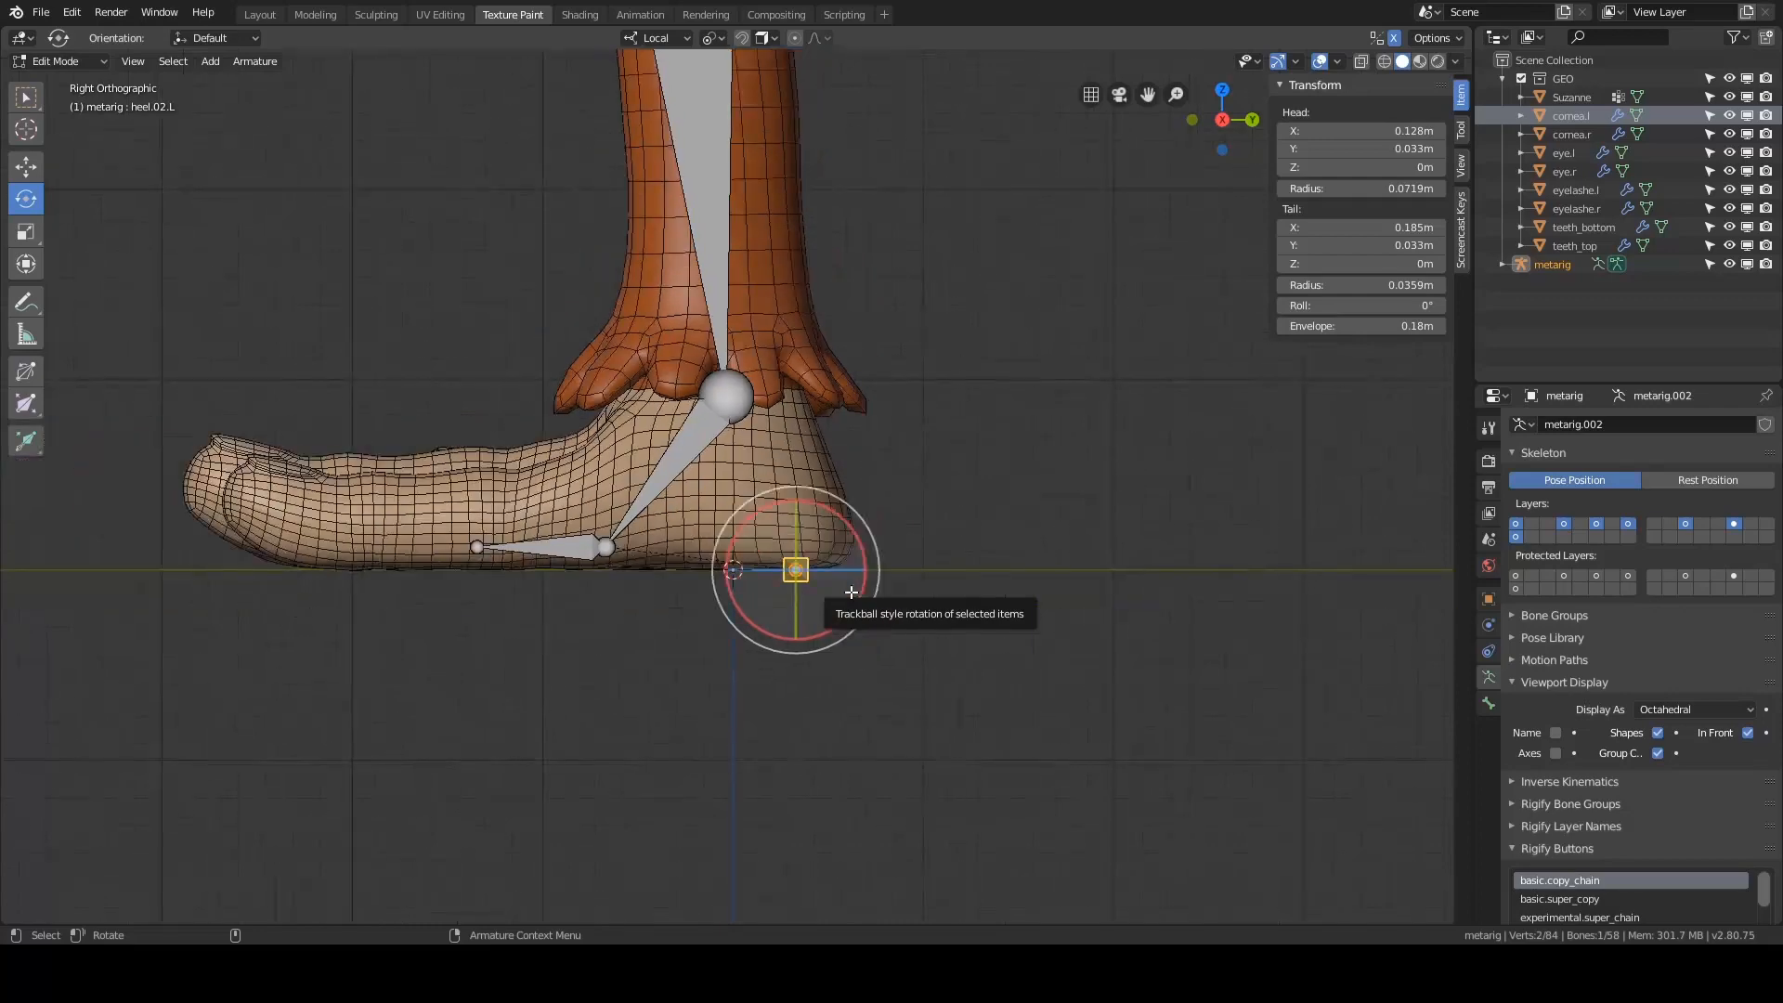
pyautogui.scroll(3, 851, 592)
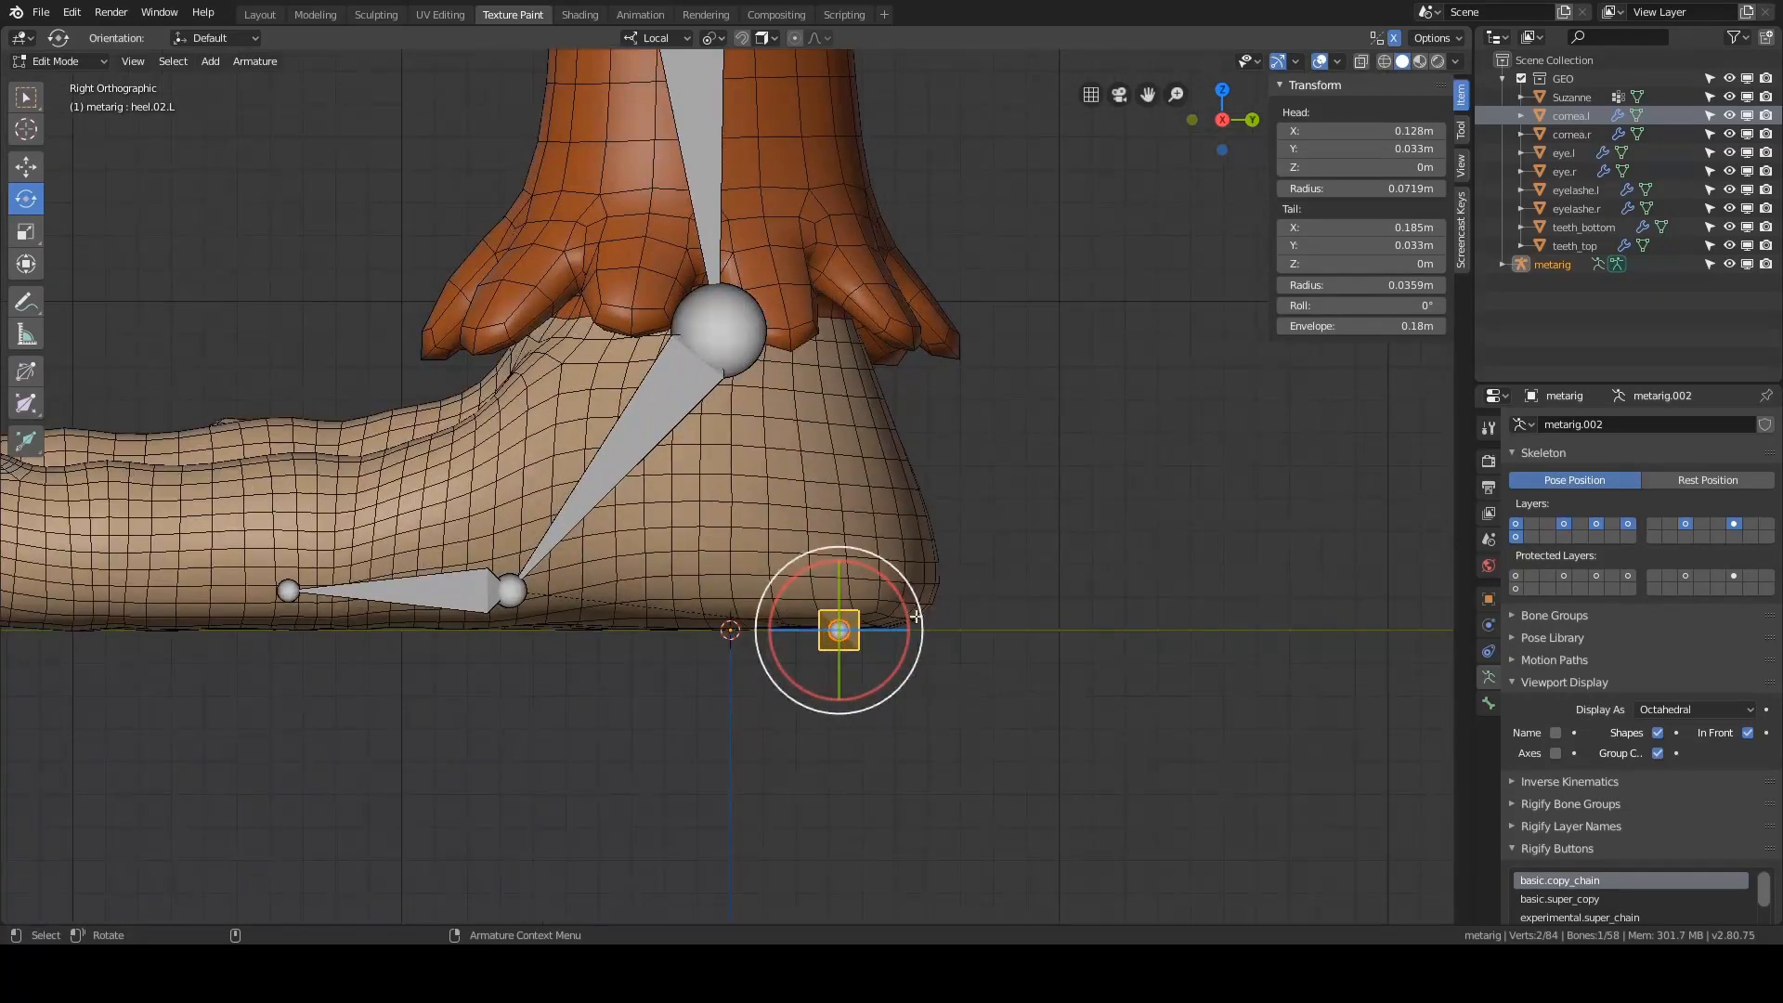
pyautogui.press('g')
pyautogui.press('y')
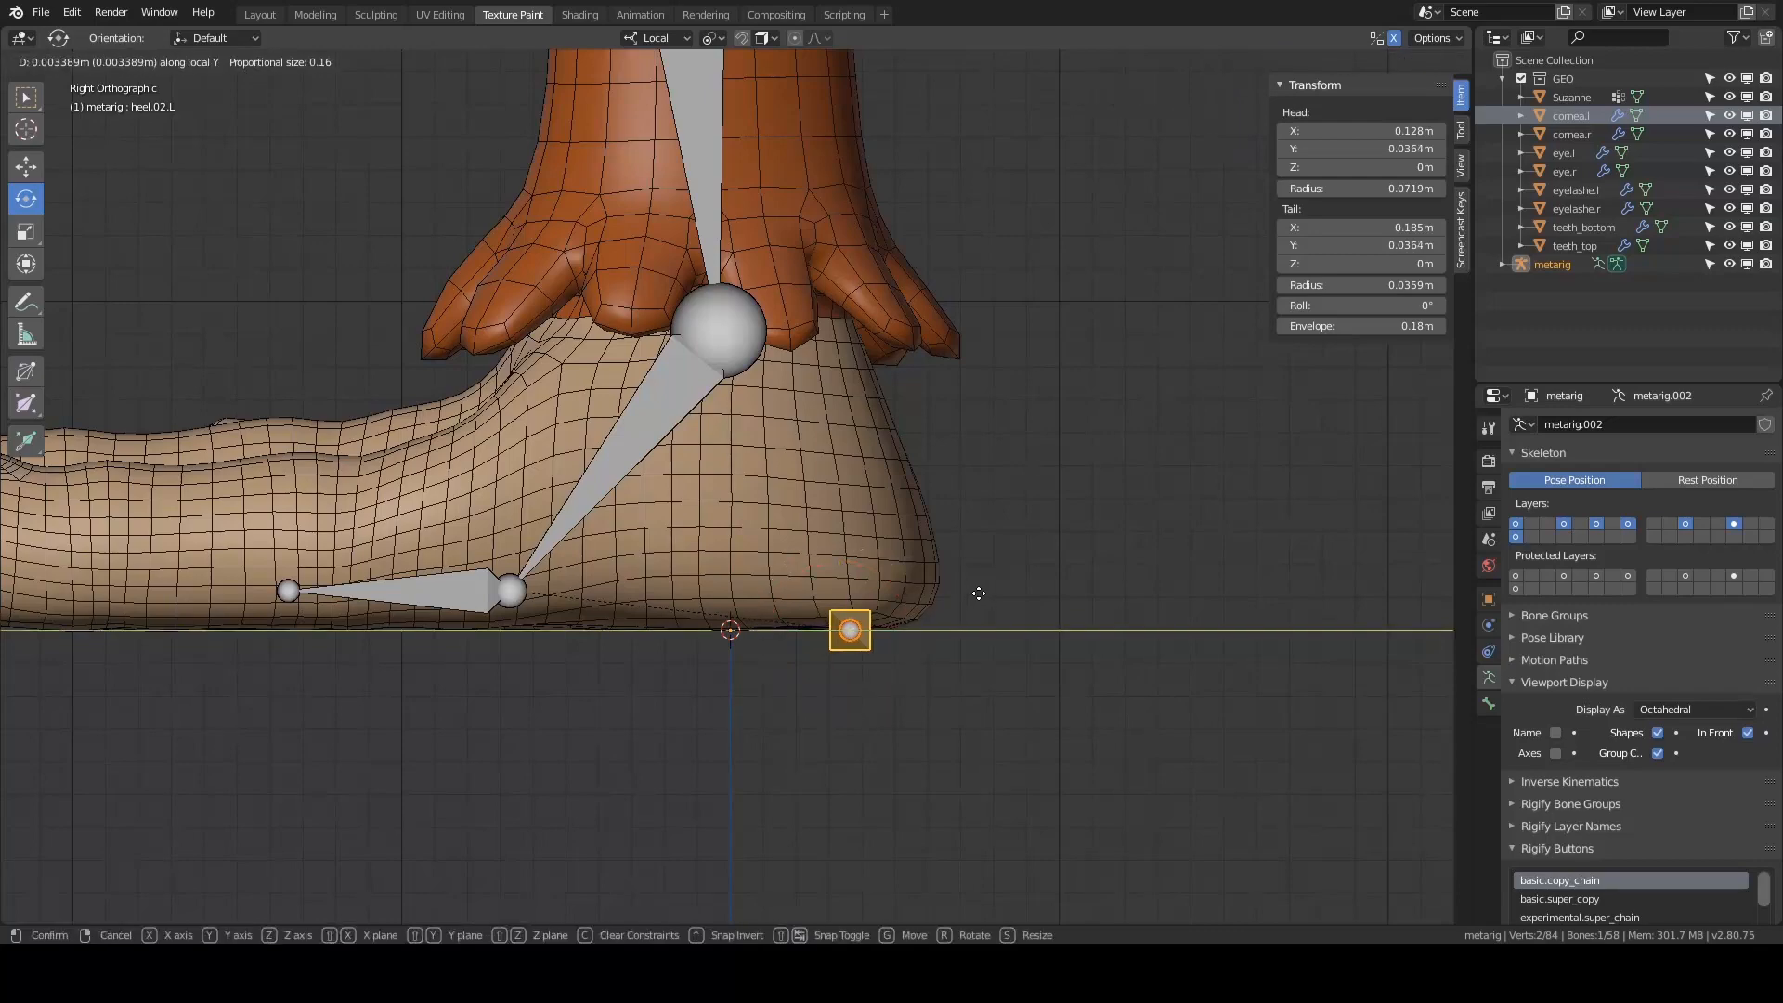
pyautogui.click(1037, 599)
pyautogui.scroll(-4, 733, 486)
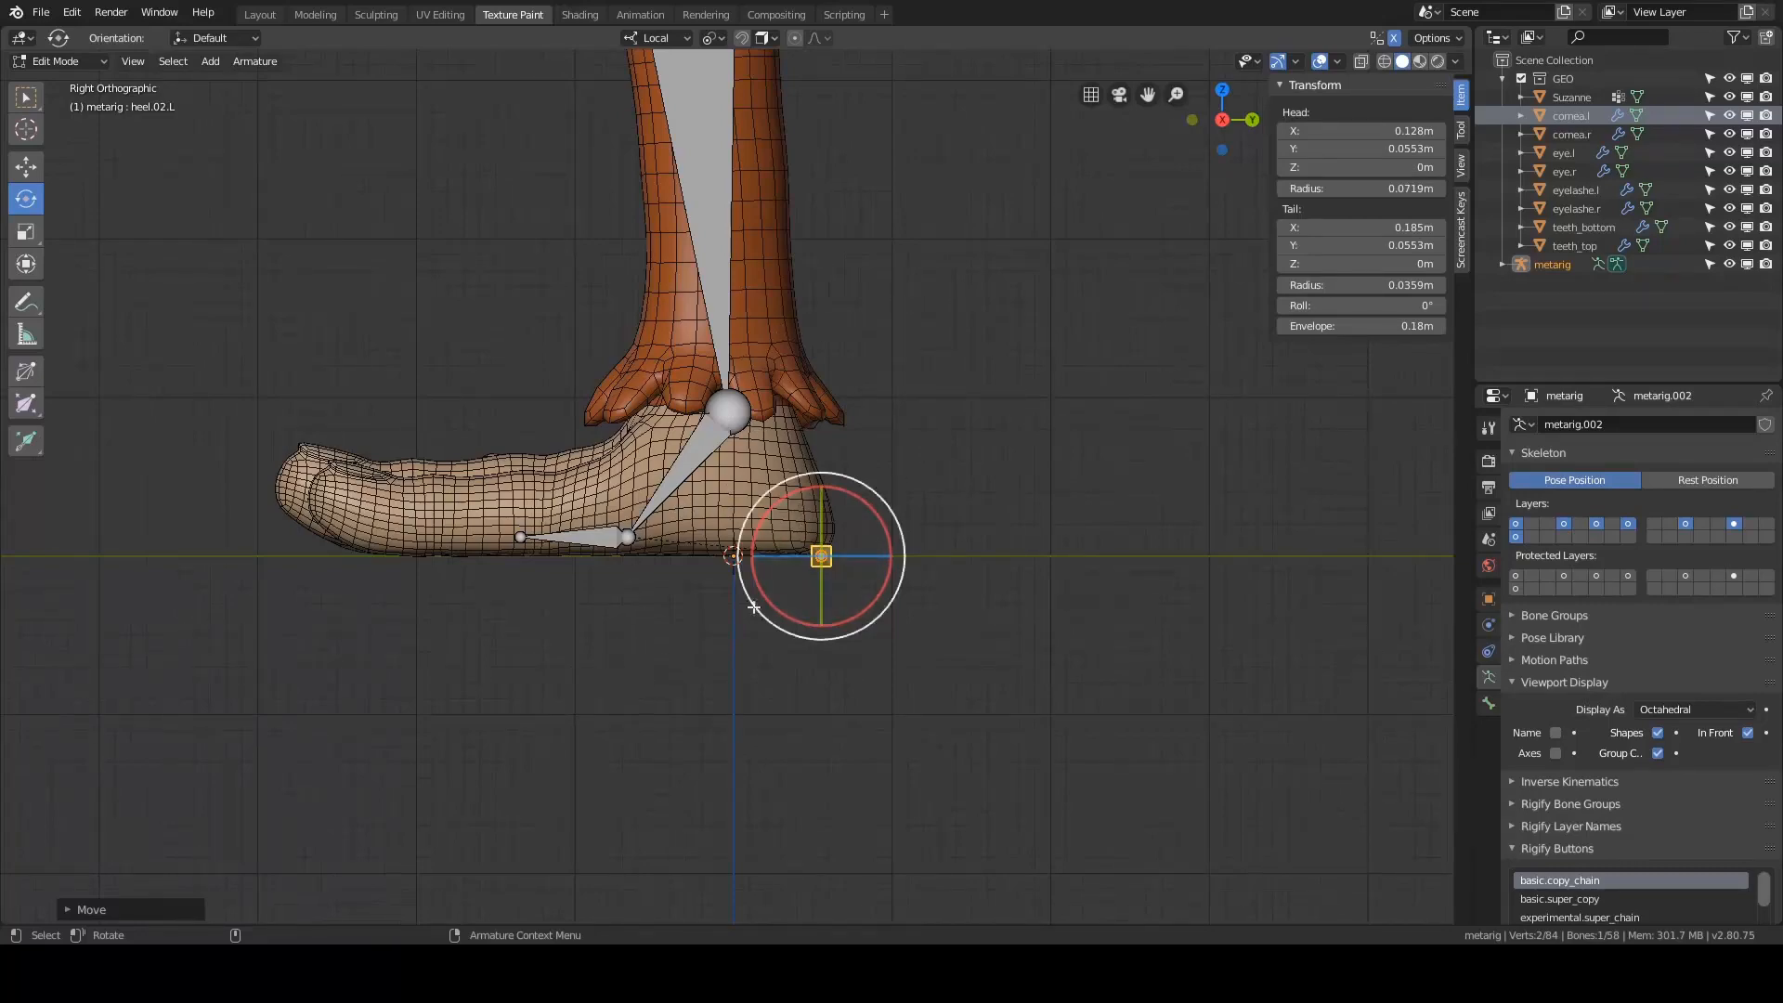
pyautogui.scroll(5, 886, 560)
pyautogui.scroll(-2, 931, 577)
pyautogui.scroll(-3, 774, 535)
pyautogui.click(450, 319)
# - Switch the metarig from Edit Mode to Object Mode and deselect it
pyautogui.scroll(-4, 450, 319)
pyautogui.keyDown('shift'); pyautogui.moveTo(729, 216); pyautogui.dragTo(783, 486, button='middle'); pyautogui.keyUp('shift')
pyautogui.keyDown('shift'); pyautogui.moveTo(847, 370); pyautogui.dragTo(760, 529, button='middle'); pyautogui.keyUp('shift')
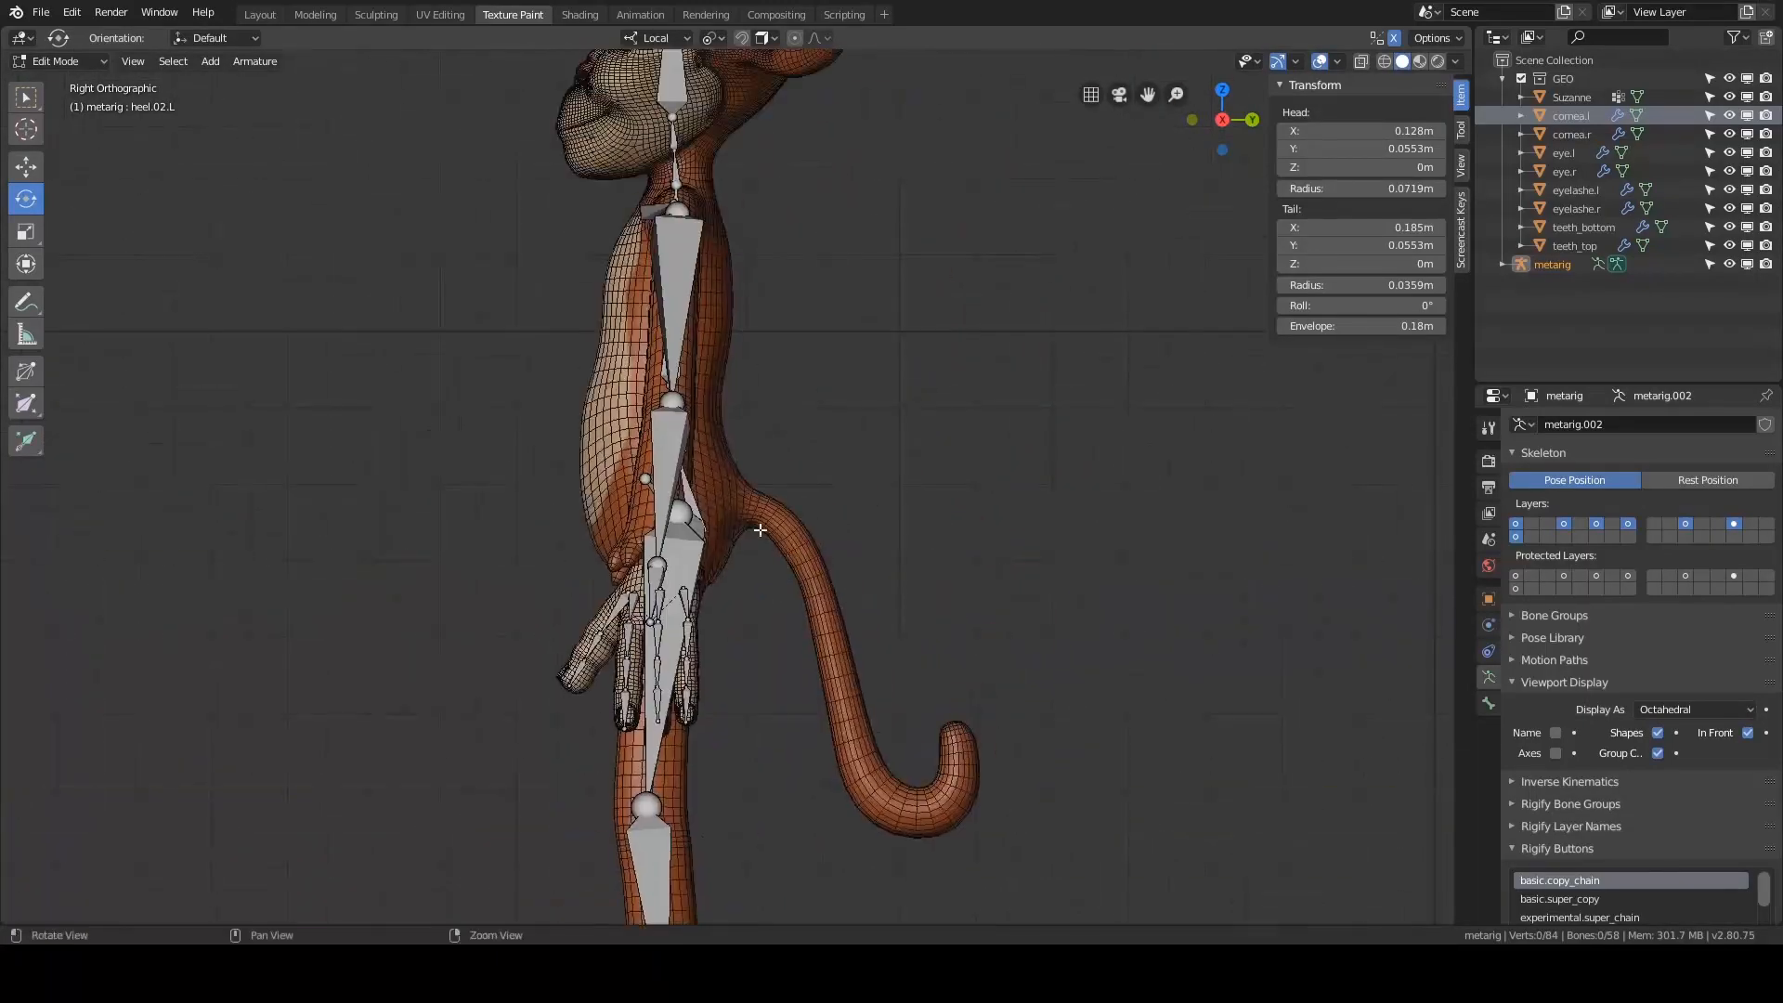
pyautogui.keyDown('alt'); pyautogui.moveTo(678, 478); pyautogui.dragTo(835, 547); pyautogui.keyUp('alt')
pyautogui.press('Tab')
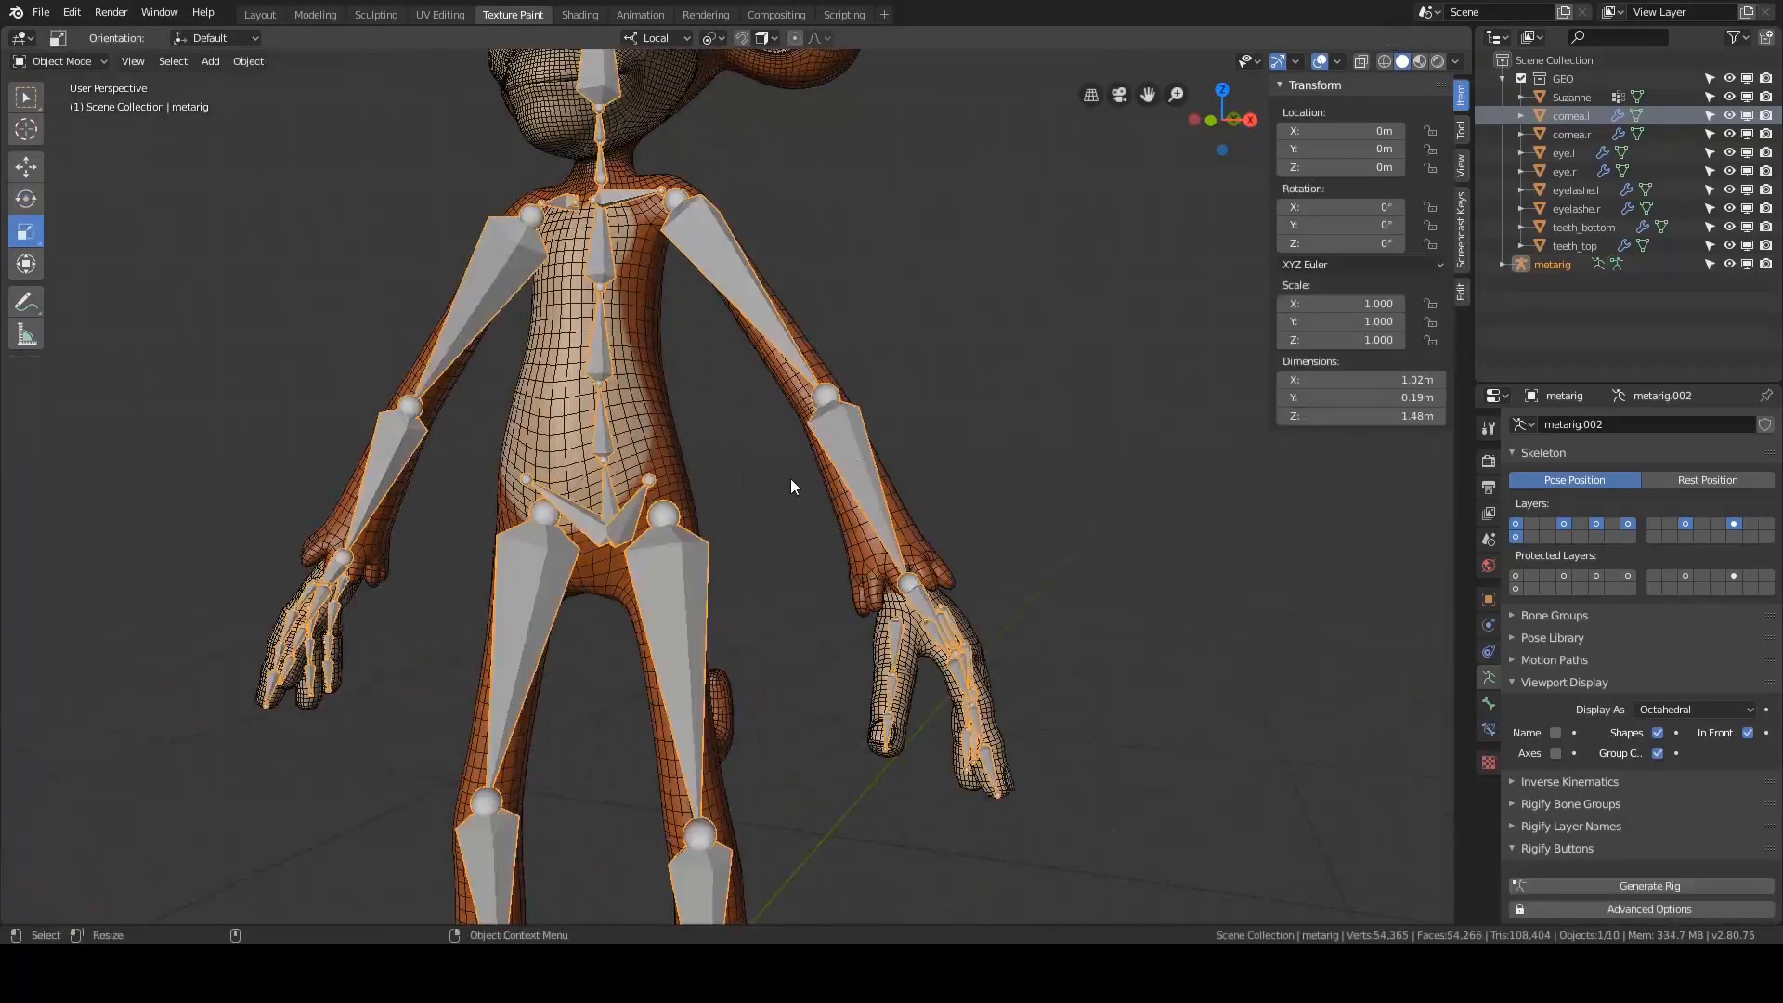
pyautogui.scroll(-2, 973, 397)
pyautogui.hotkey('alt', 'a')
# - Examine from several angles how the whole metarig fits inside the character mesh, toggling the rig's selection highlight
pyautogui.keyDown('alt'); pyautogui.moveTo(946, 443); pyautogui.dragTo(1003, 455); pyautogui.keyUp('alt')
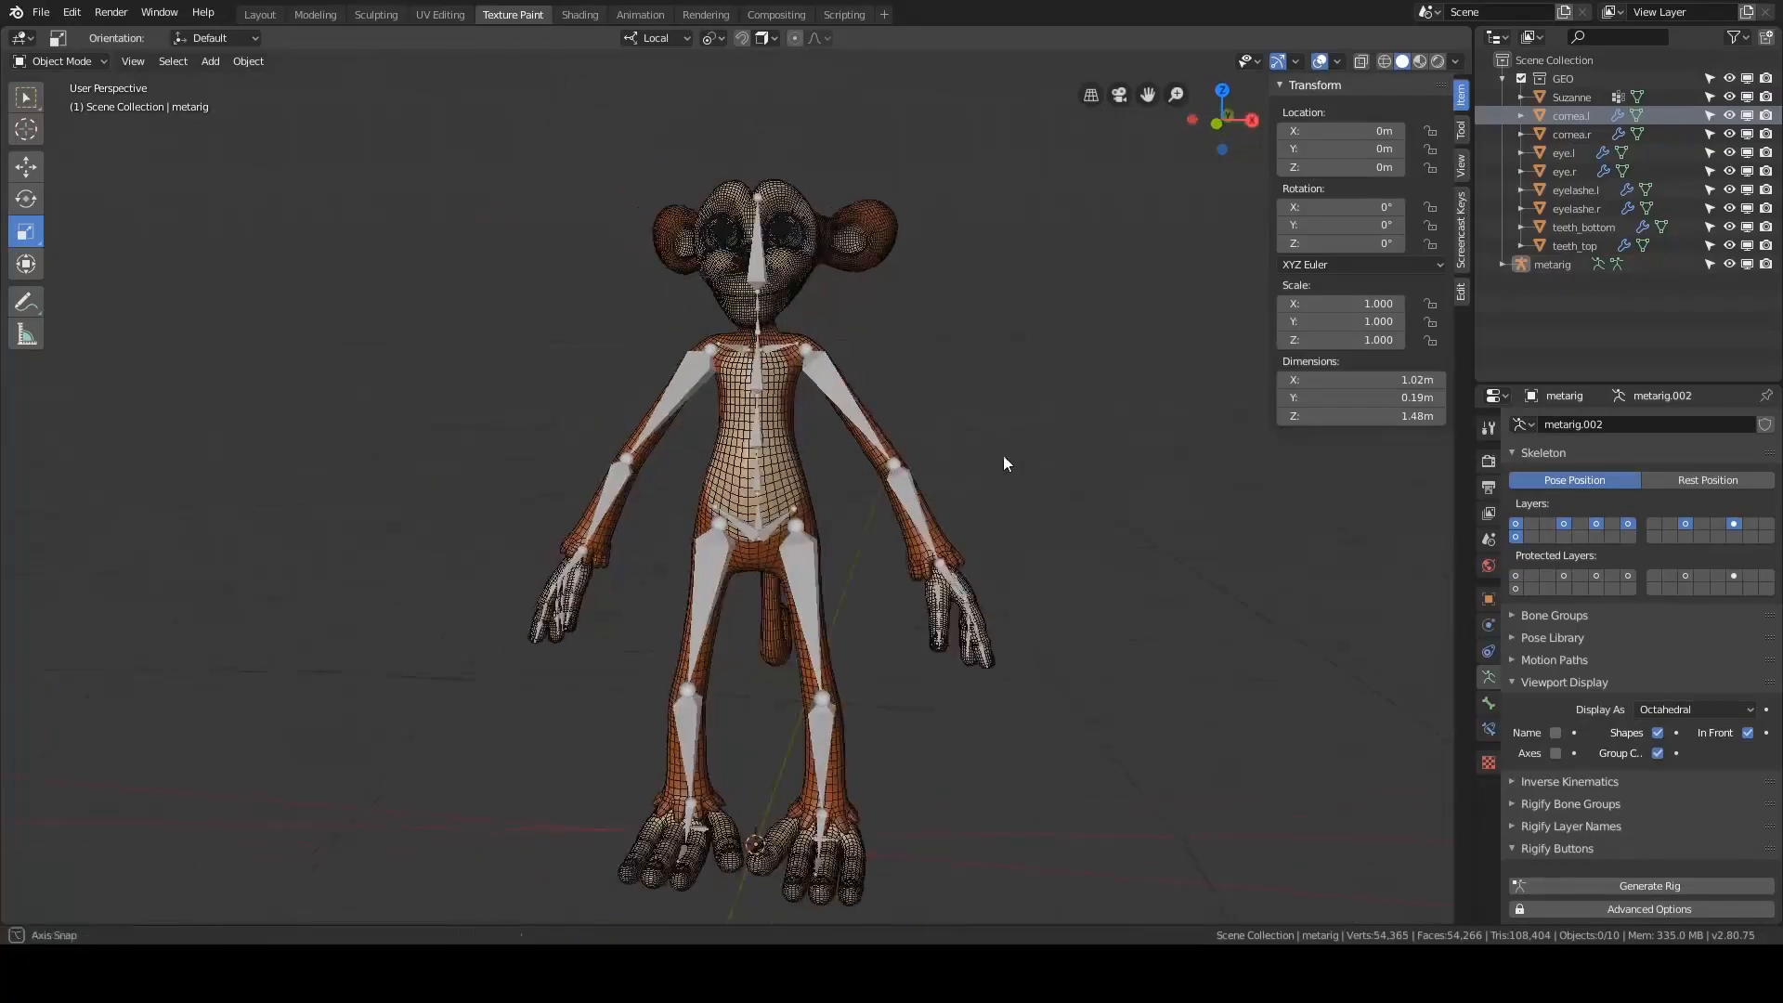
pyautogui.keyDown('alt'); pyautogui.moveTo(1039, 331); pyautogui.dragTo(1015, 249, button='middle'); pyautogui.keyUp('alt')
pyautogui.keyDown('alt'); pyautogui.moveTo(1014, 249); pyautogui.dragTo(951, 303); pyautogui.keyUp('alt')
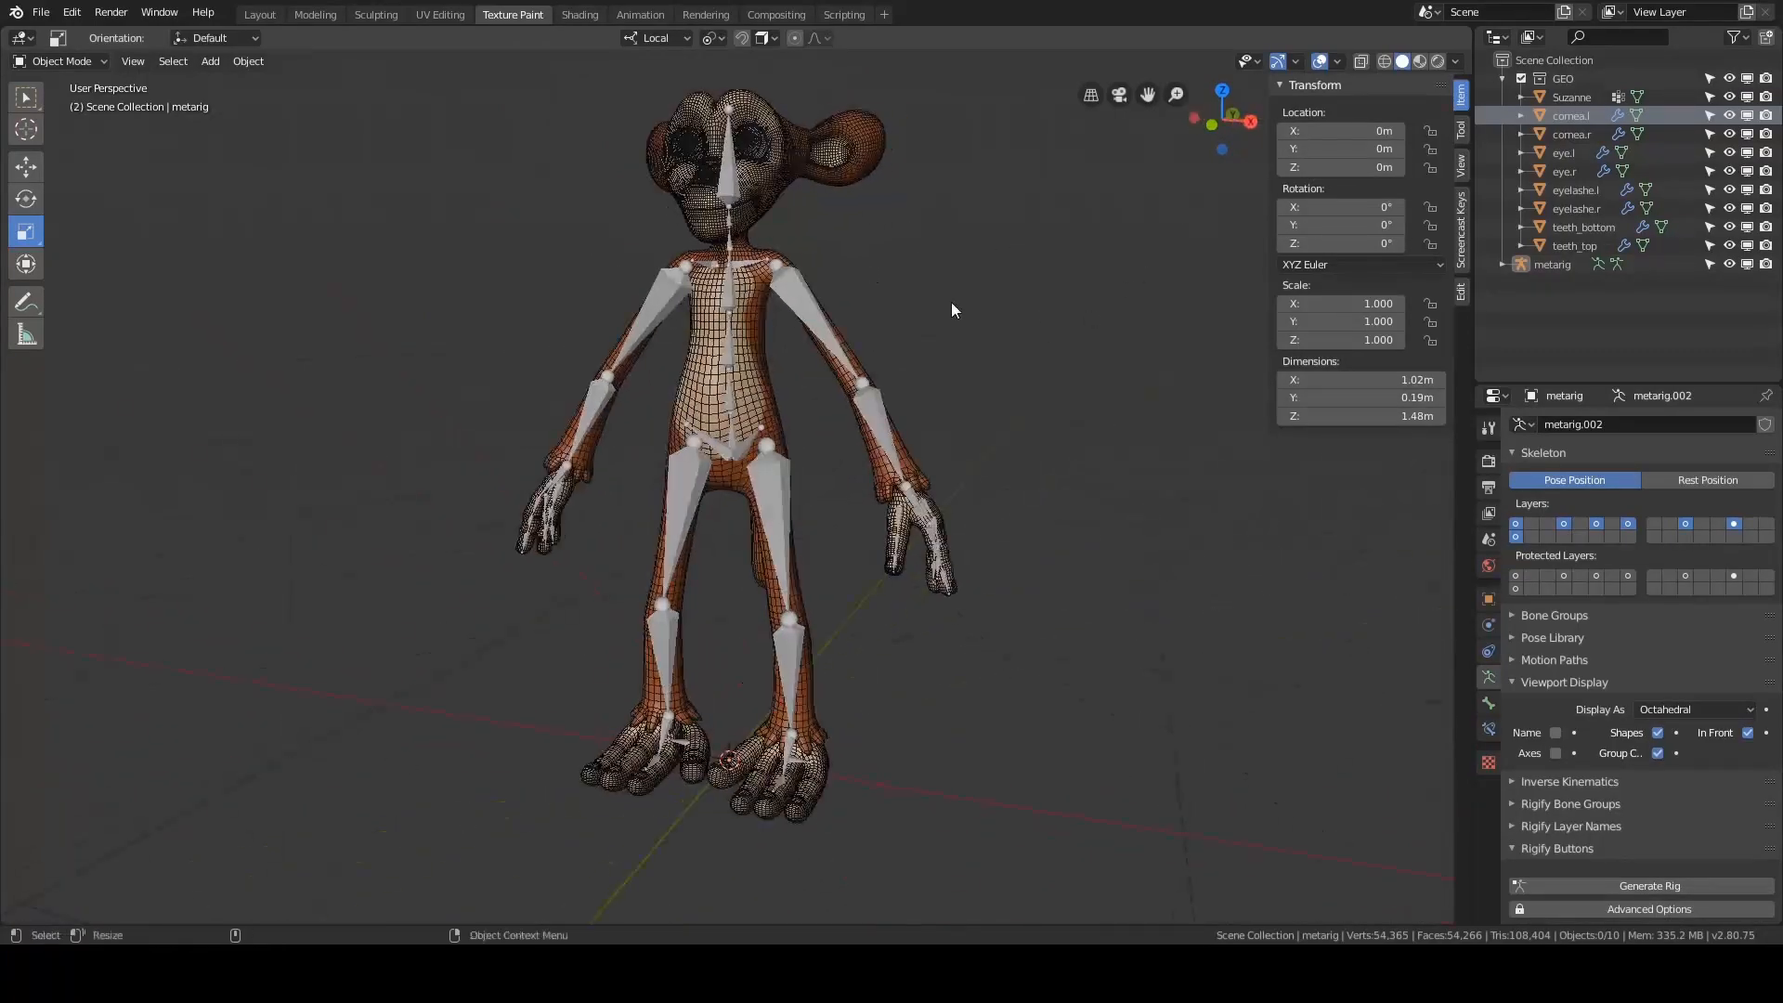
pyautogui.click(835, 350)
pyautogui.hotkey('alt', 'a')
pyautogui.scroll(2, 966, 302)
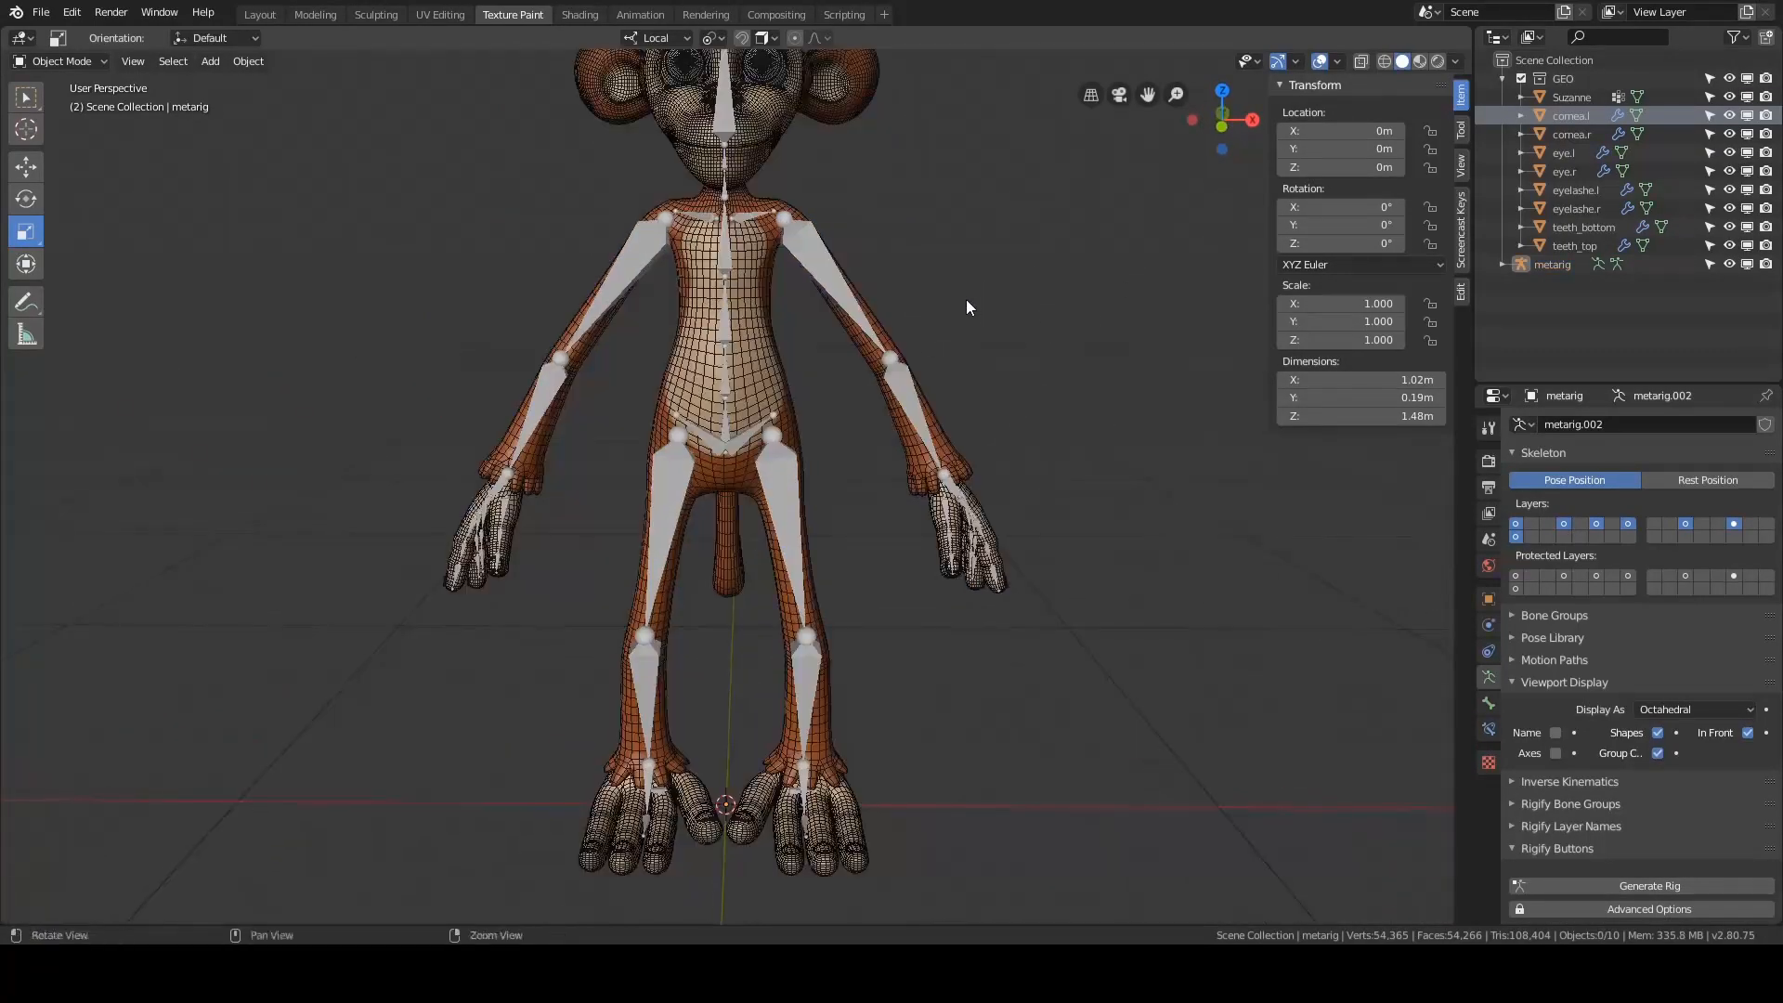
pyautogui.moveTo(971, 345); pyautogui.dragTo(948, 378, button='middle')
pyautogui.hotkey('ctrl', 'z')
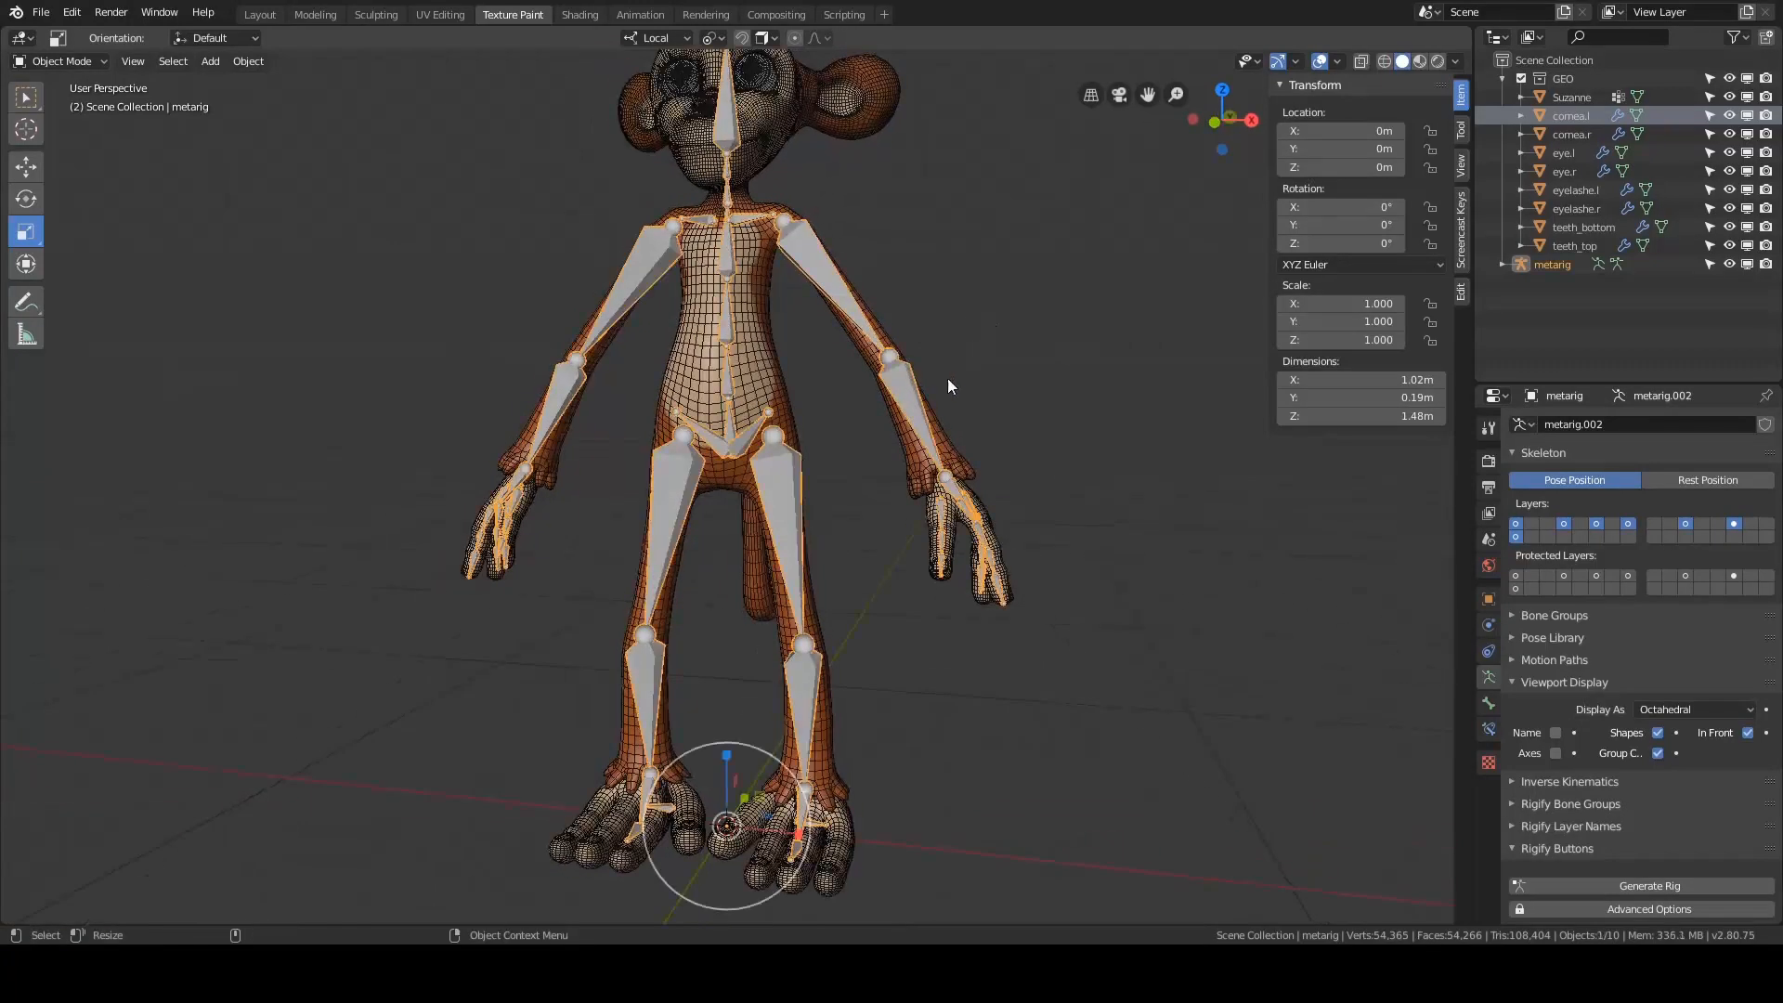
pyautogui.hotkey('alt', 'a')
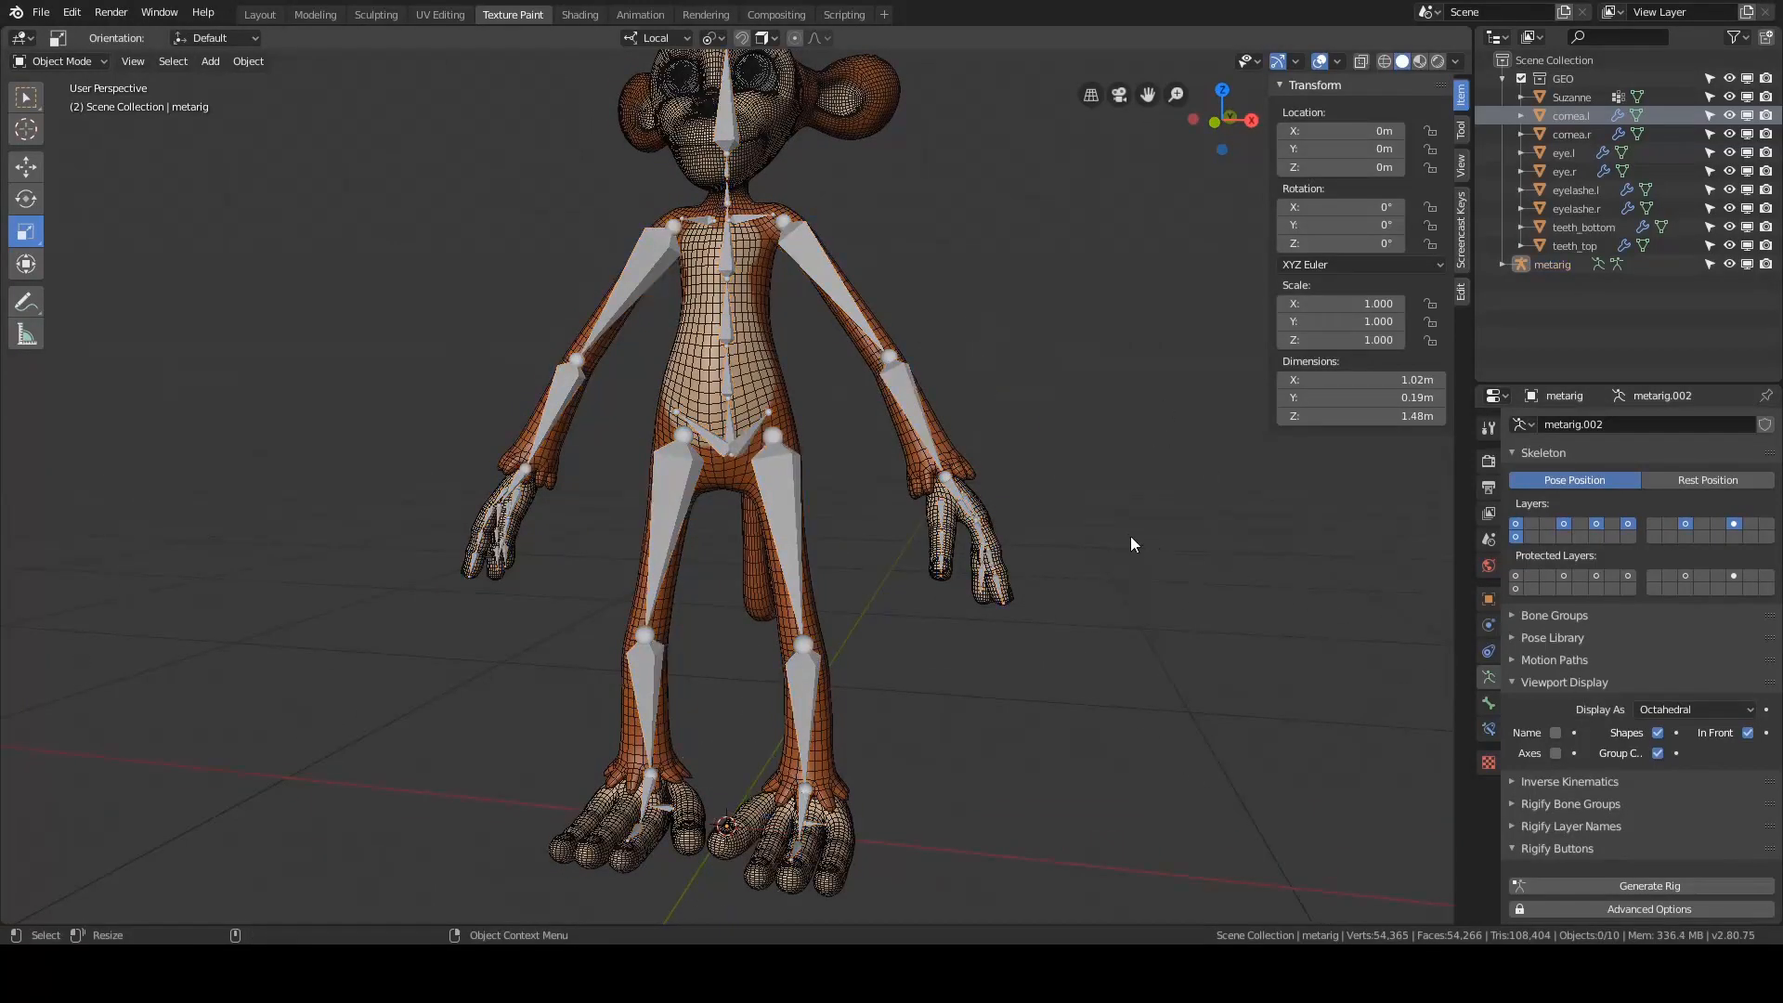
pyautogui.moveTo(1054, 487); pyautogui.dragTo(1006, 488, button='middle')
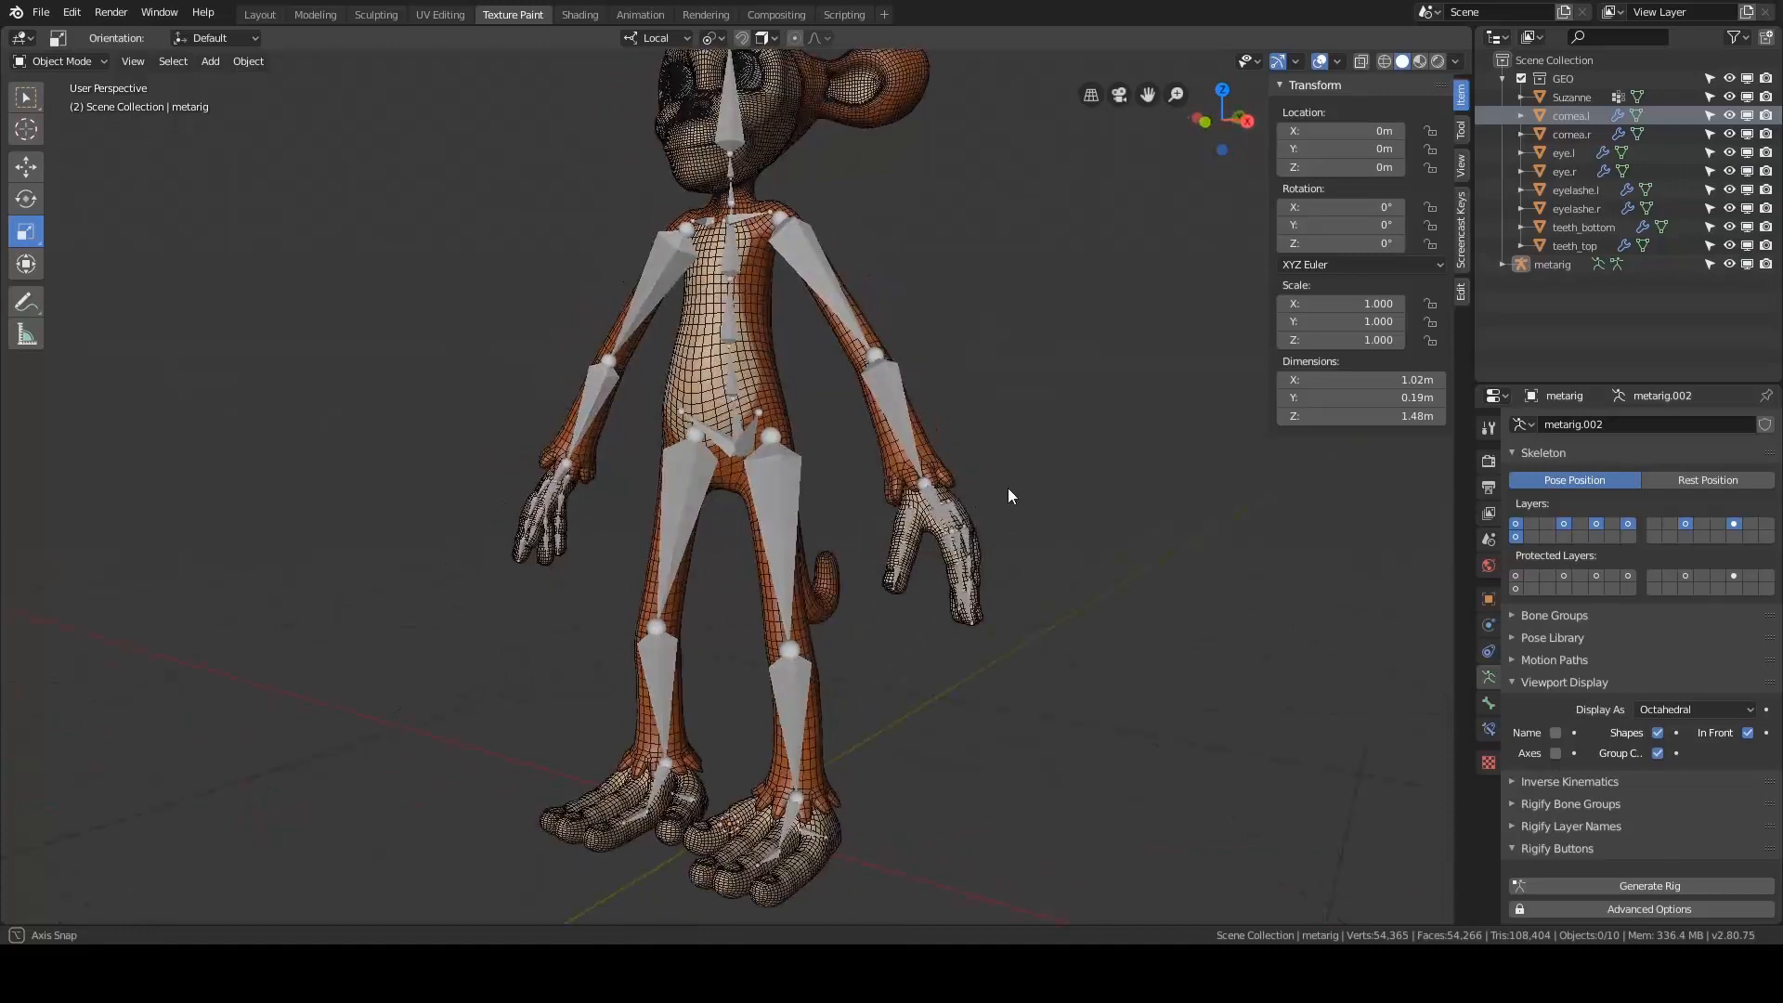
pyautogui.hotkey('ctrl', 'z')
pyautogui.moveTo(939, 408); pyautogui.dragTo(925, 323, button='middle')
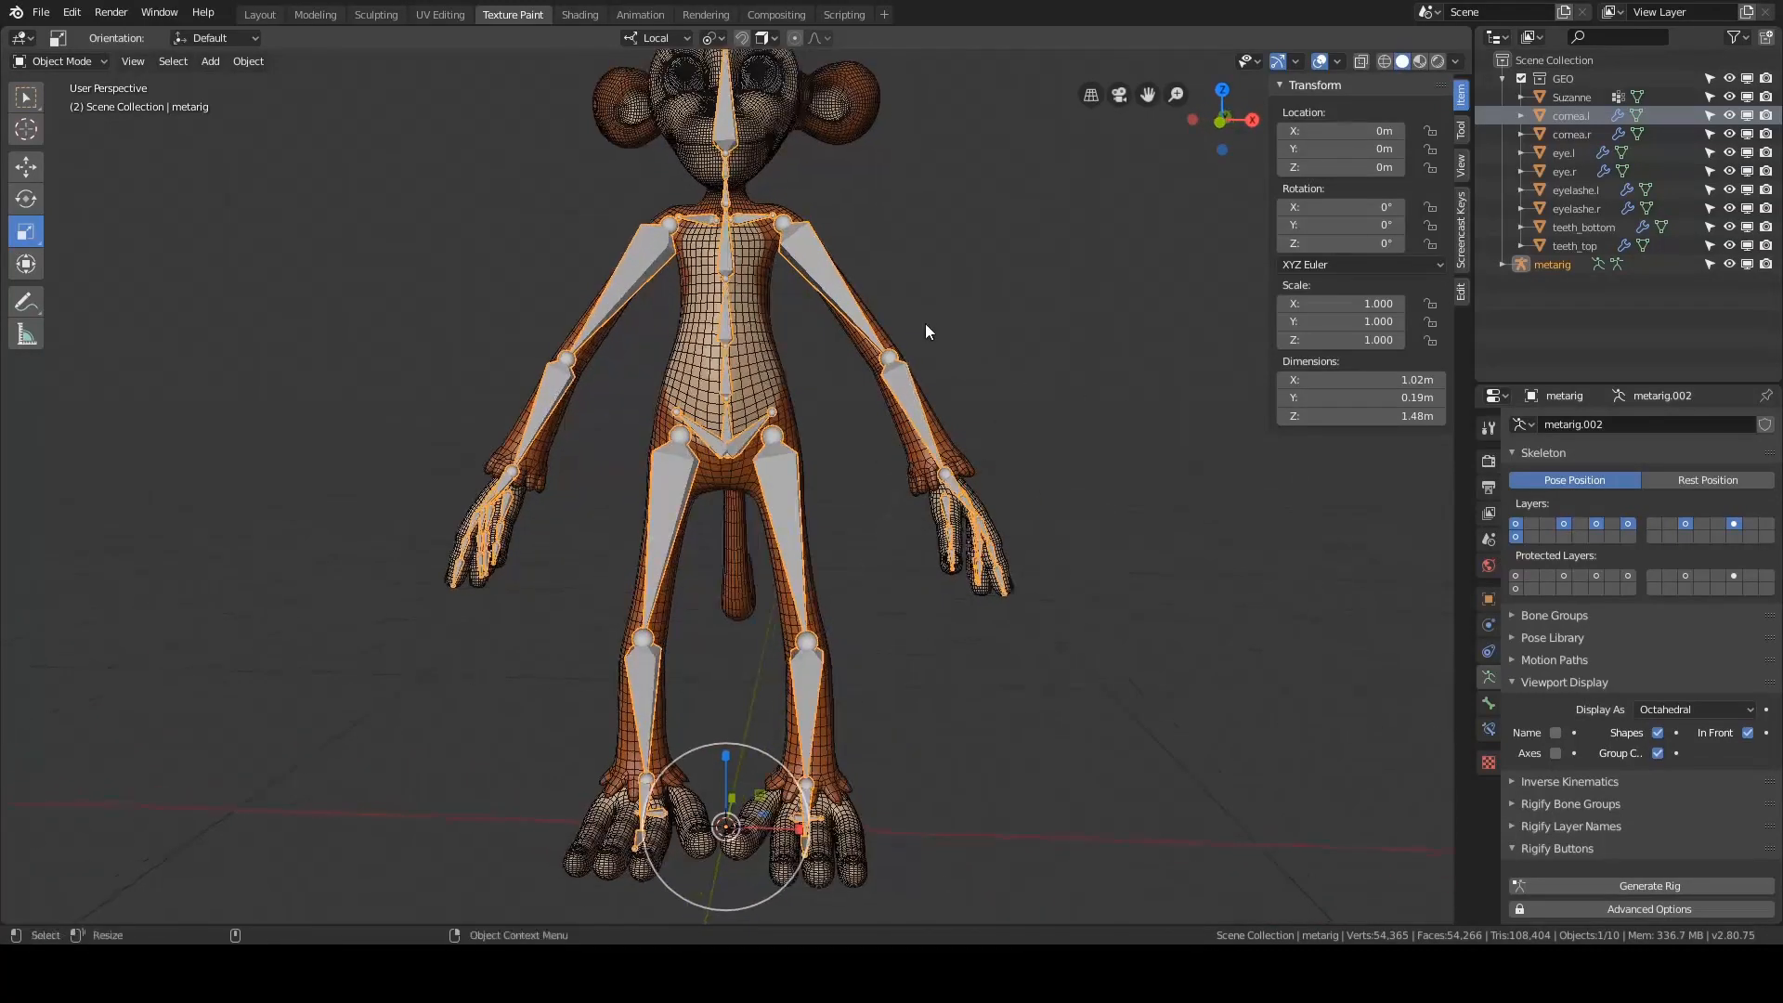
# - Switch to the front view around the torso and put the metarig back into Edit Mode
pyautogui.press('`')
pyautogui.click(902, 306)
pyautogui.scroll(5, 879, 366)
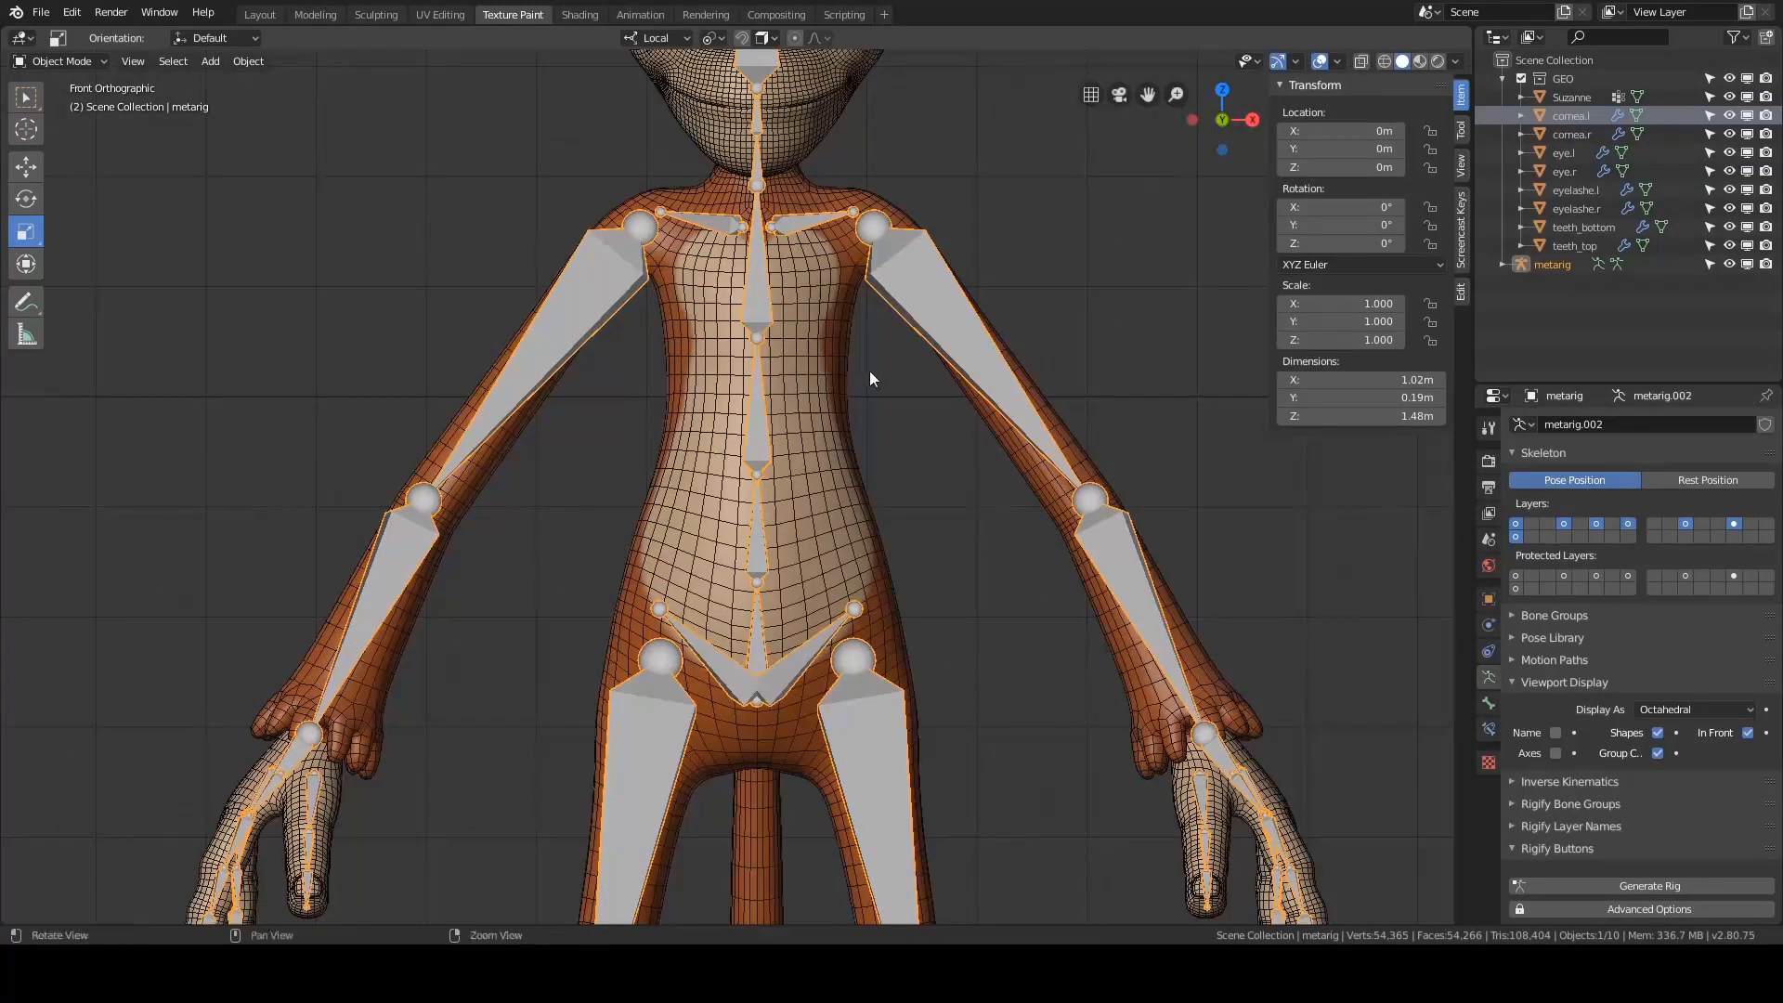
pyautogui.keyDown('shift'); pyautogui.moveTo(887, 372); pyautogui.dragTo(859, 295, button='middle'); pyautogui.keyUp('shift')
pyautogui.scroll(2, 890, 444)
pyautogui.scroll(-1, 860, 295)
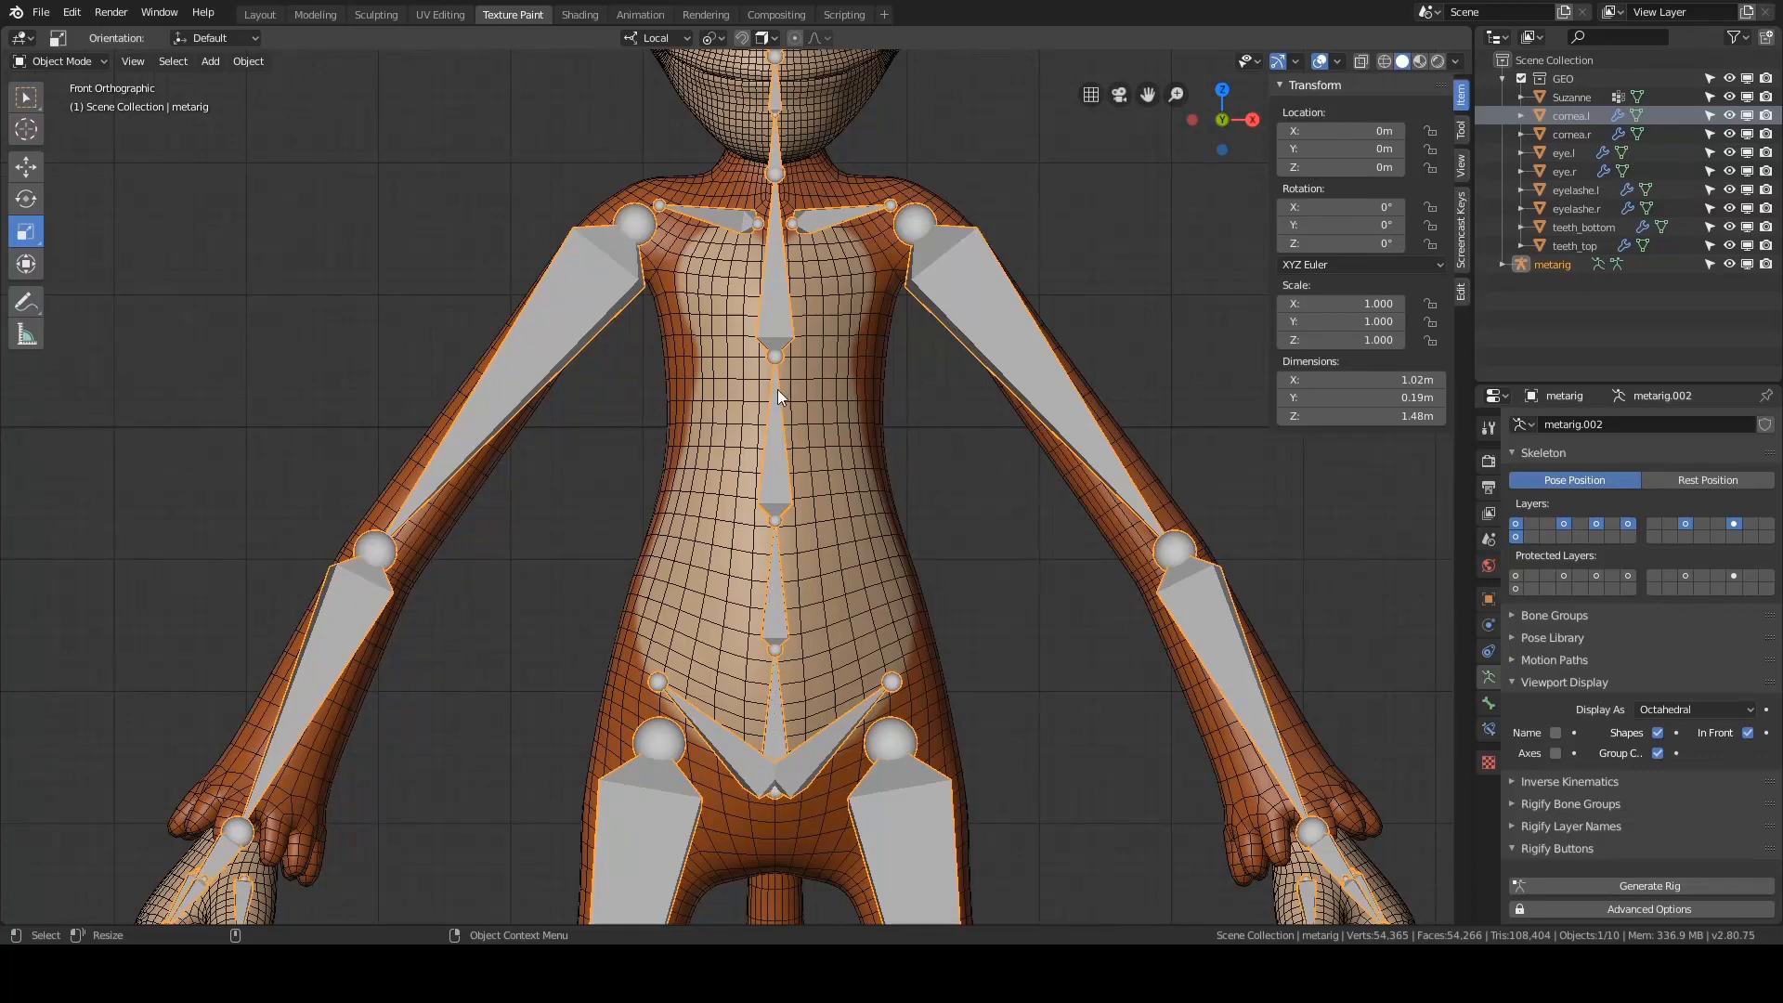
pyautogui.keyDown('shift'); pyautogui.moveTo(777, 362); pyautogui.dragTo(780, 468, button='middle'); pyautogui.keyUp('shift')
pyautogui.hotkey('ctrl', 'Tab')
pyautogui.click(926, 461)
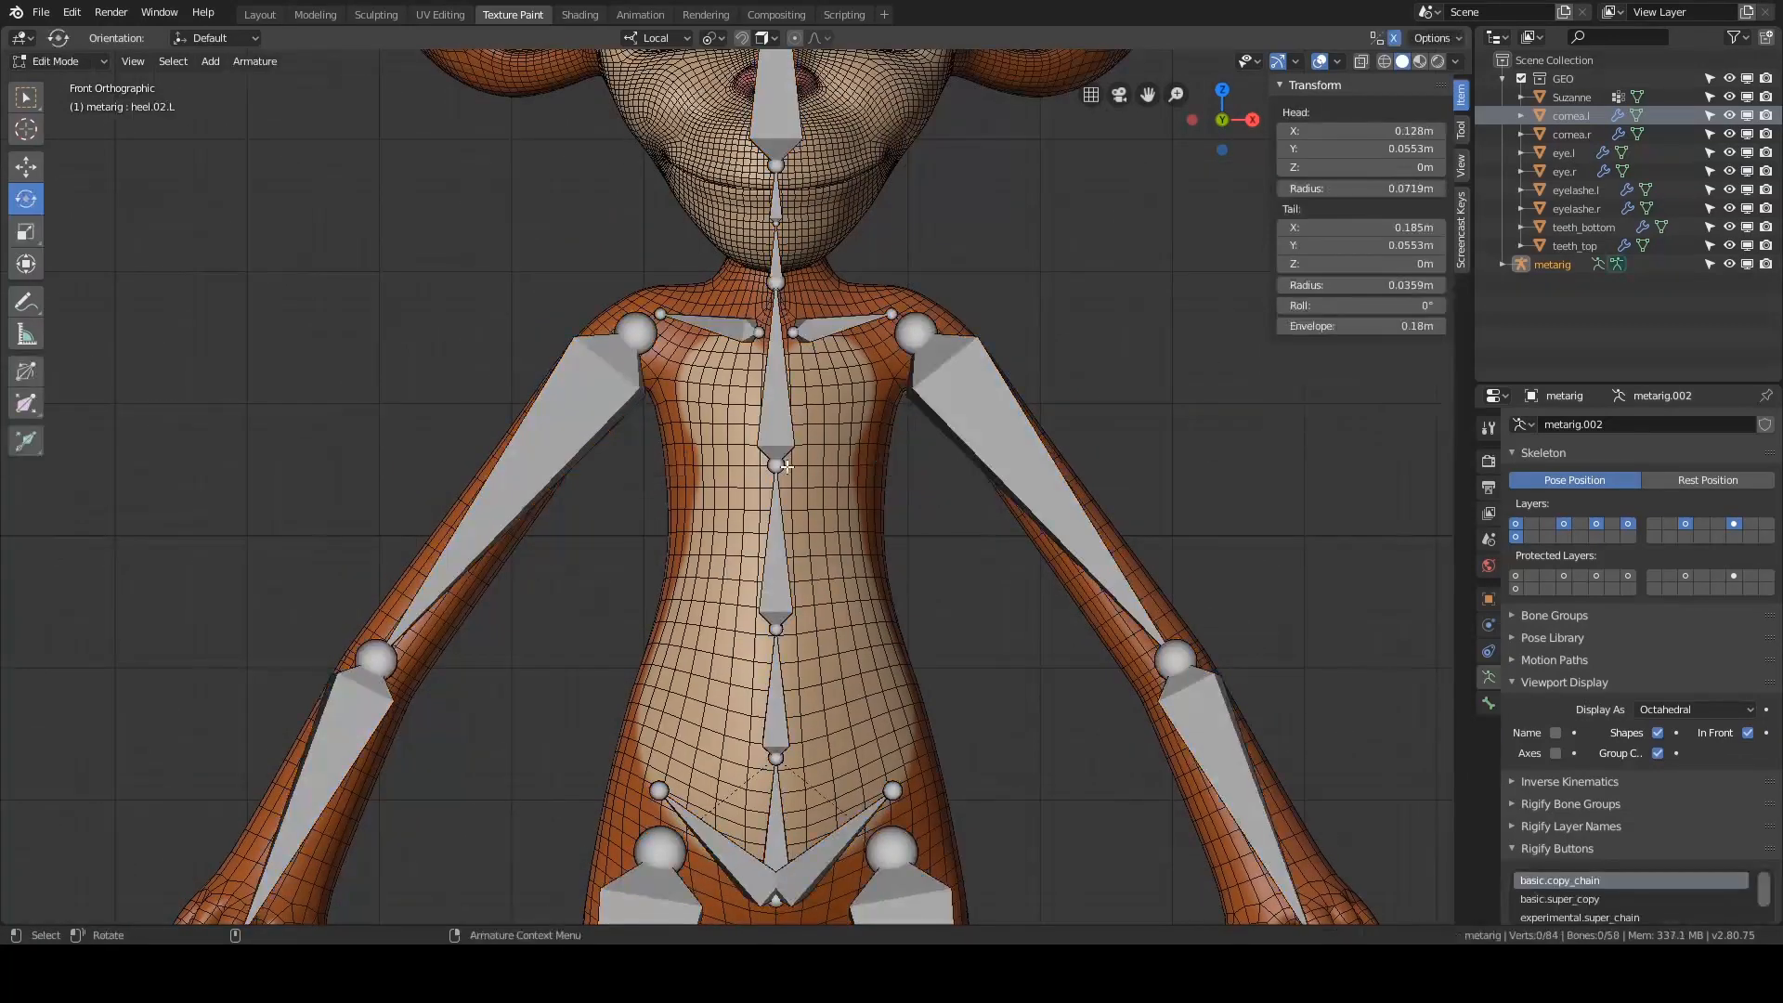
pyautogui.click(780, 465)
pyautogui.press('g')
pyautogui.press('y')
pyautogui.press('y')
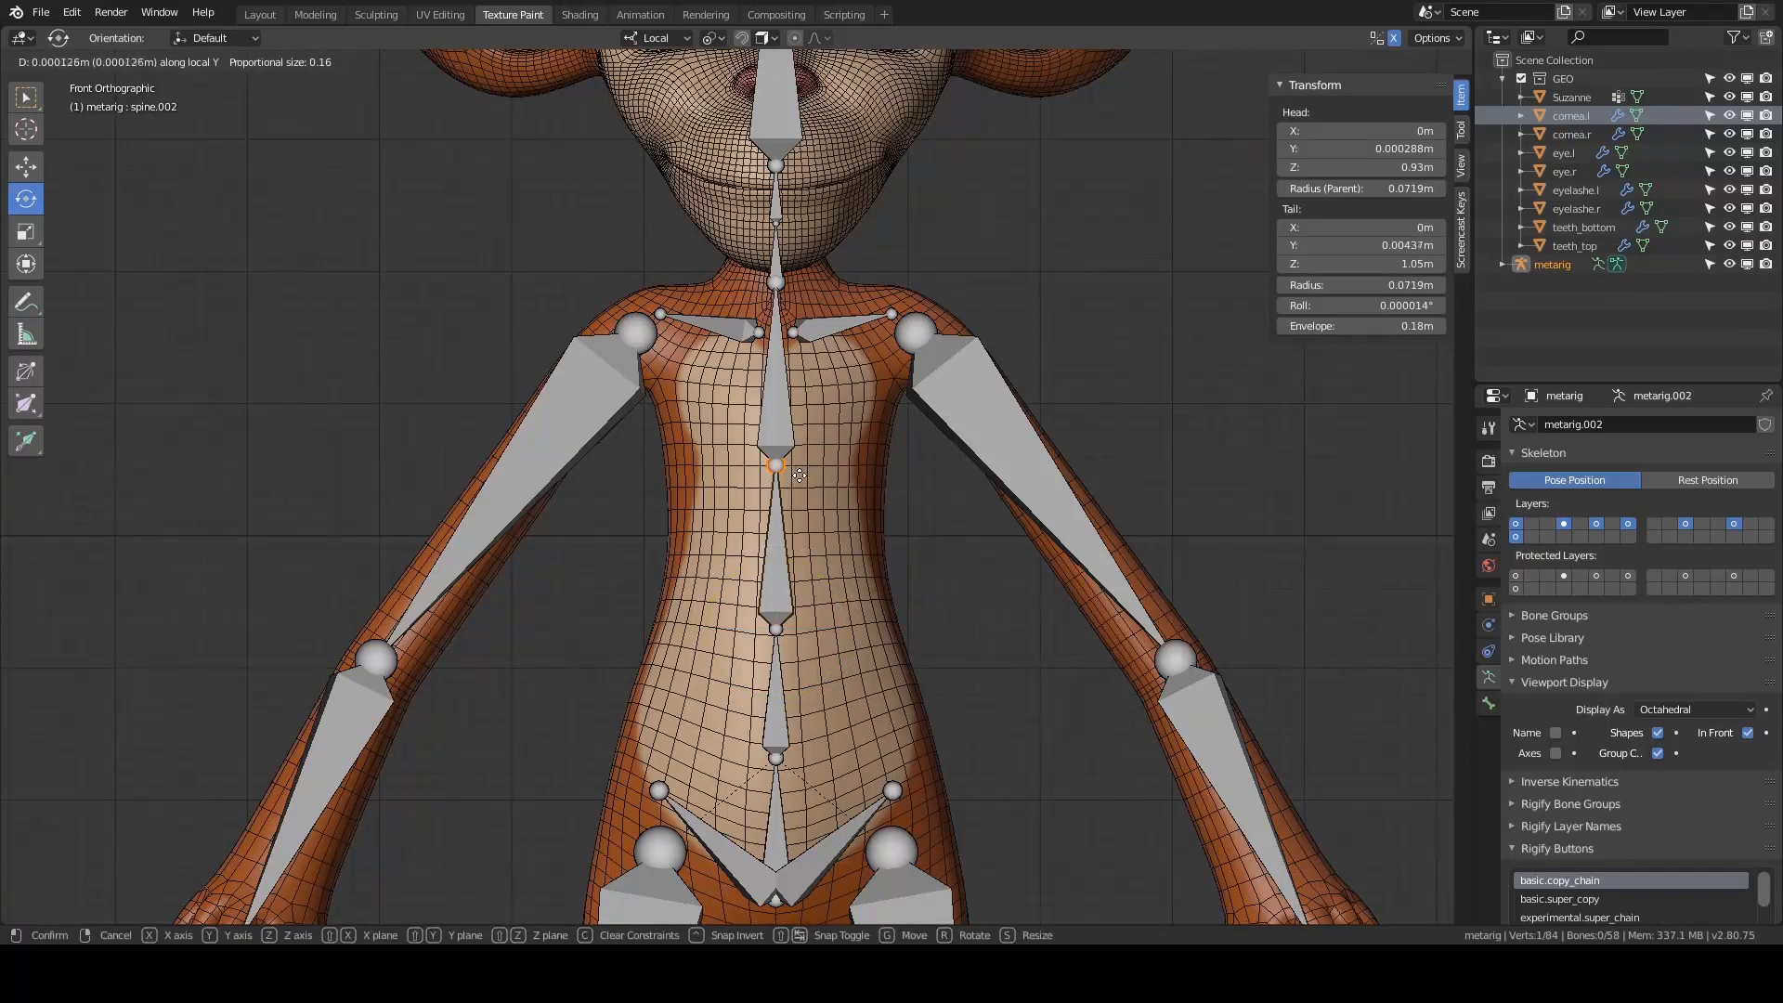
pyautogui.click(801, 498)
# - Lower the chest spine joint at the upper end of spine.002 along Z to about Z 1.03 m
pyautogui.scroll(3, 943, 448)
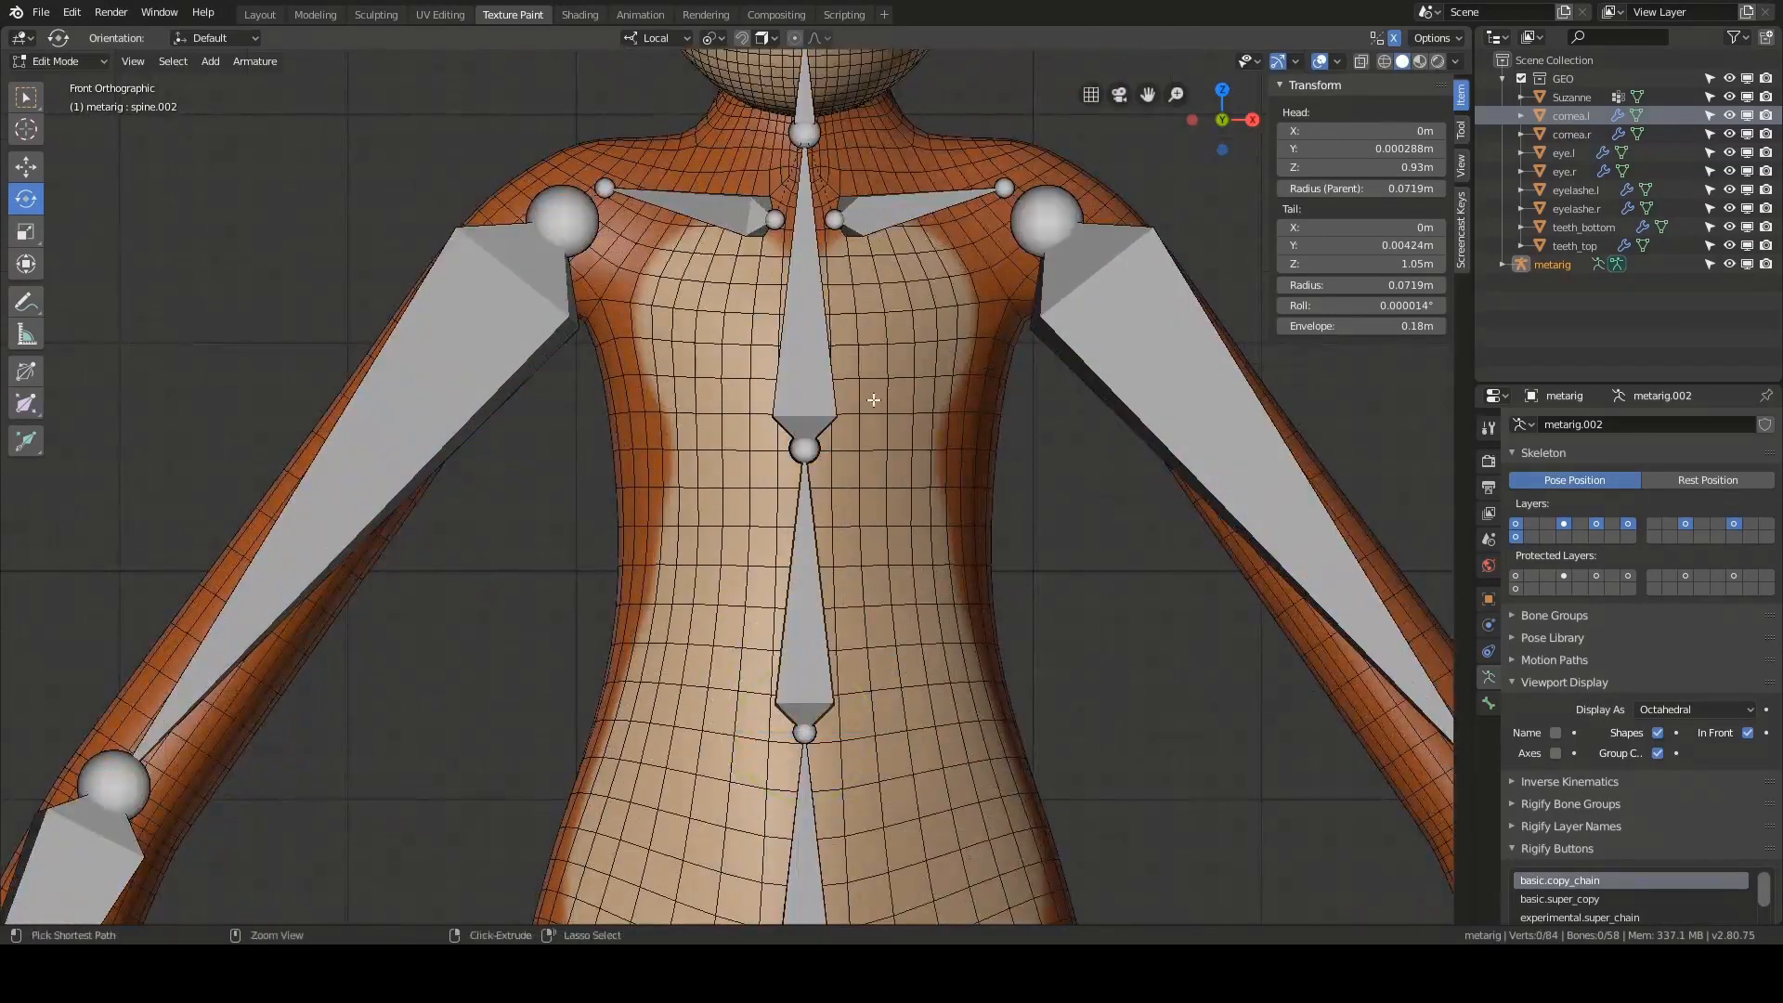
pyautogui.press('.')
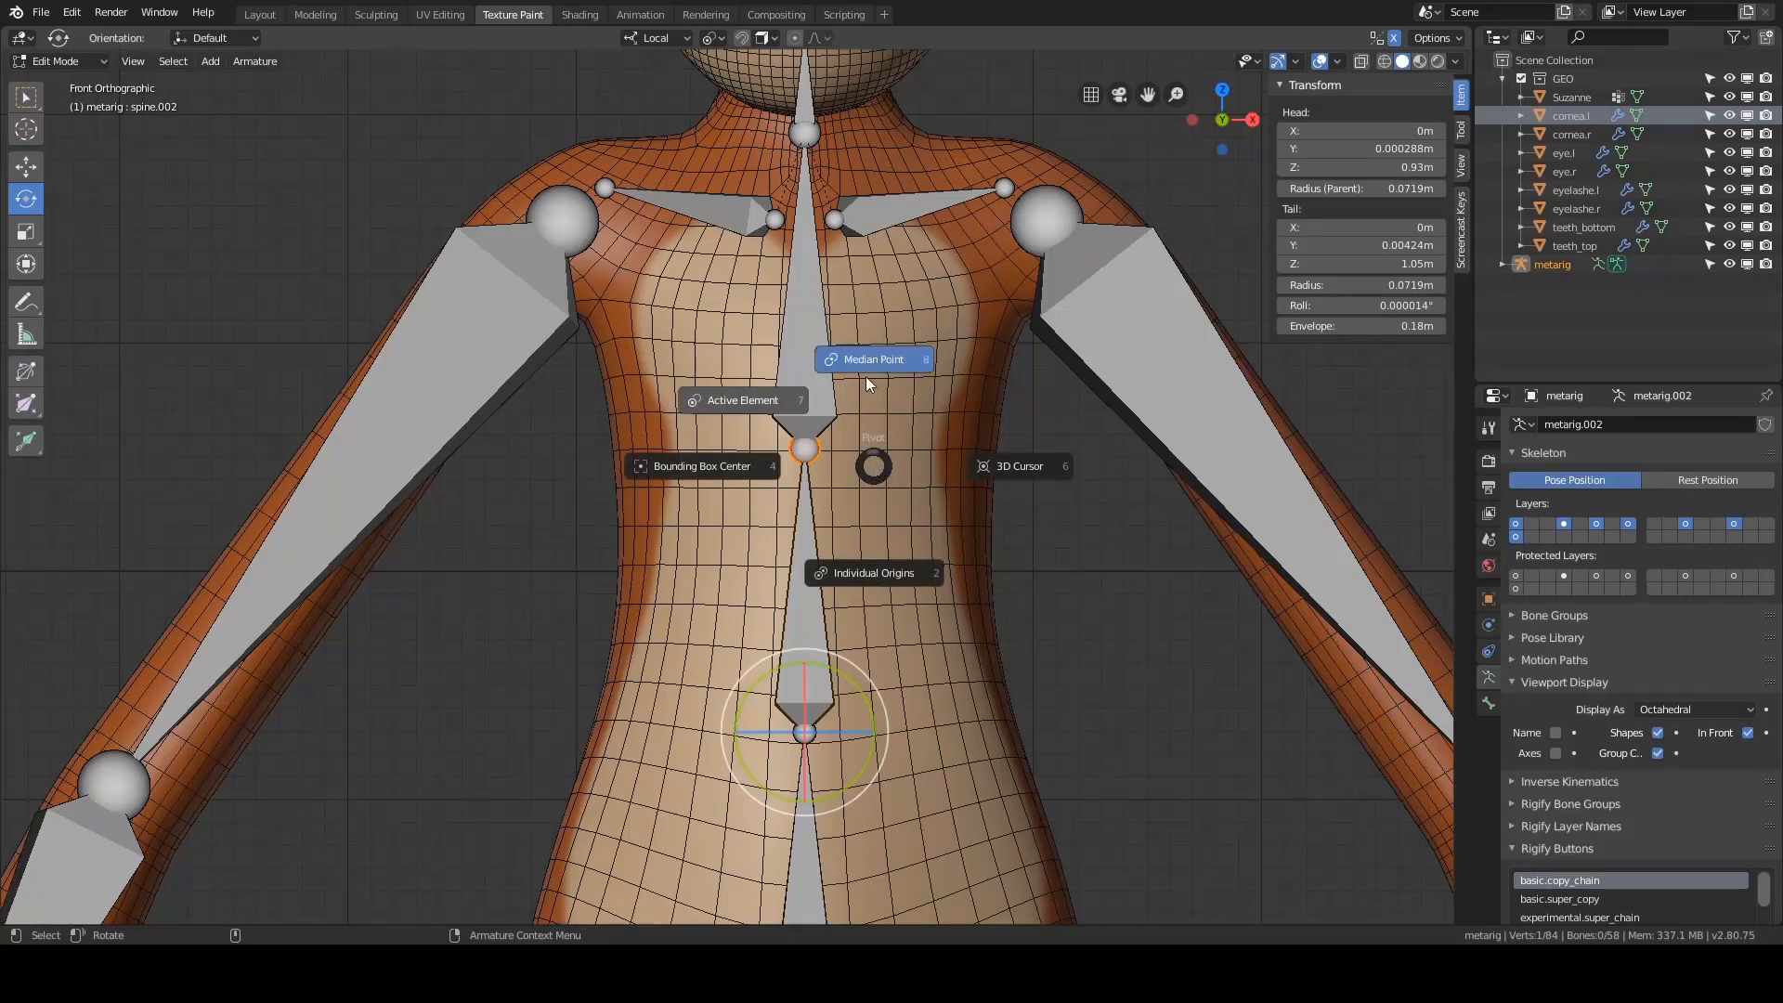
pyautogui.click(874, 458)
pyautogui.press('g')
pyautogui.press('y')
pyautogui.press('x')
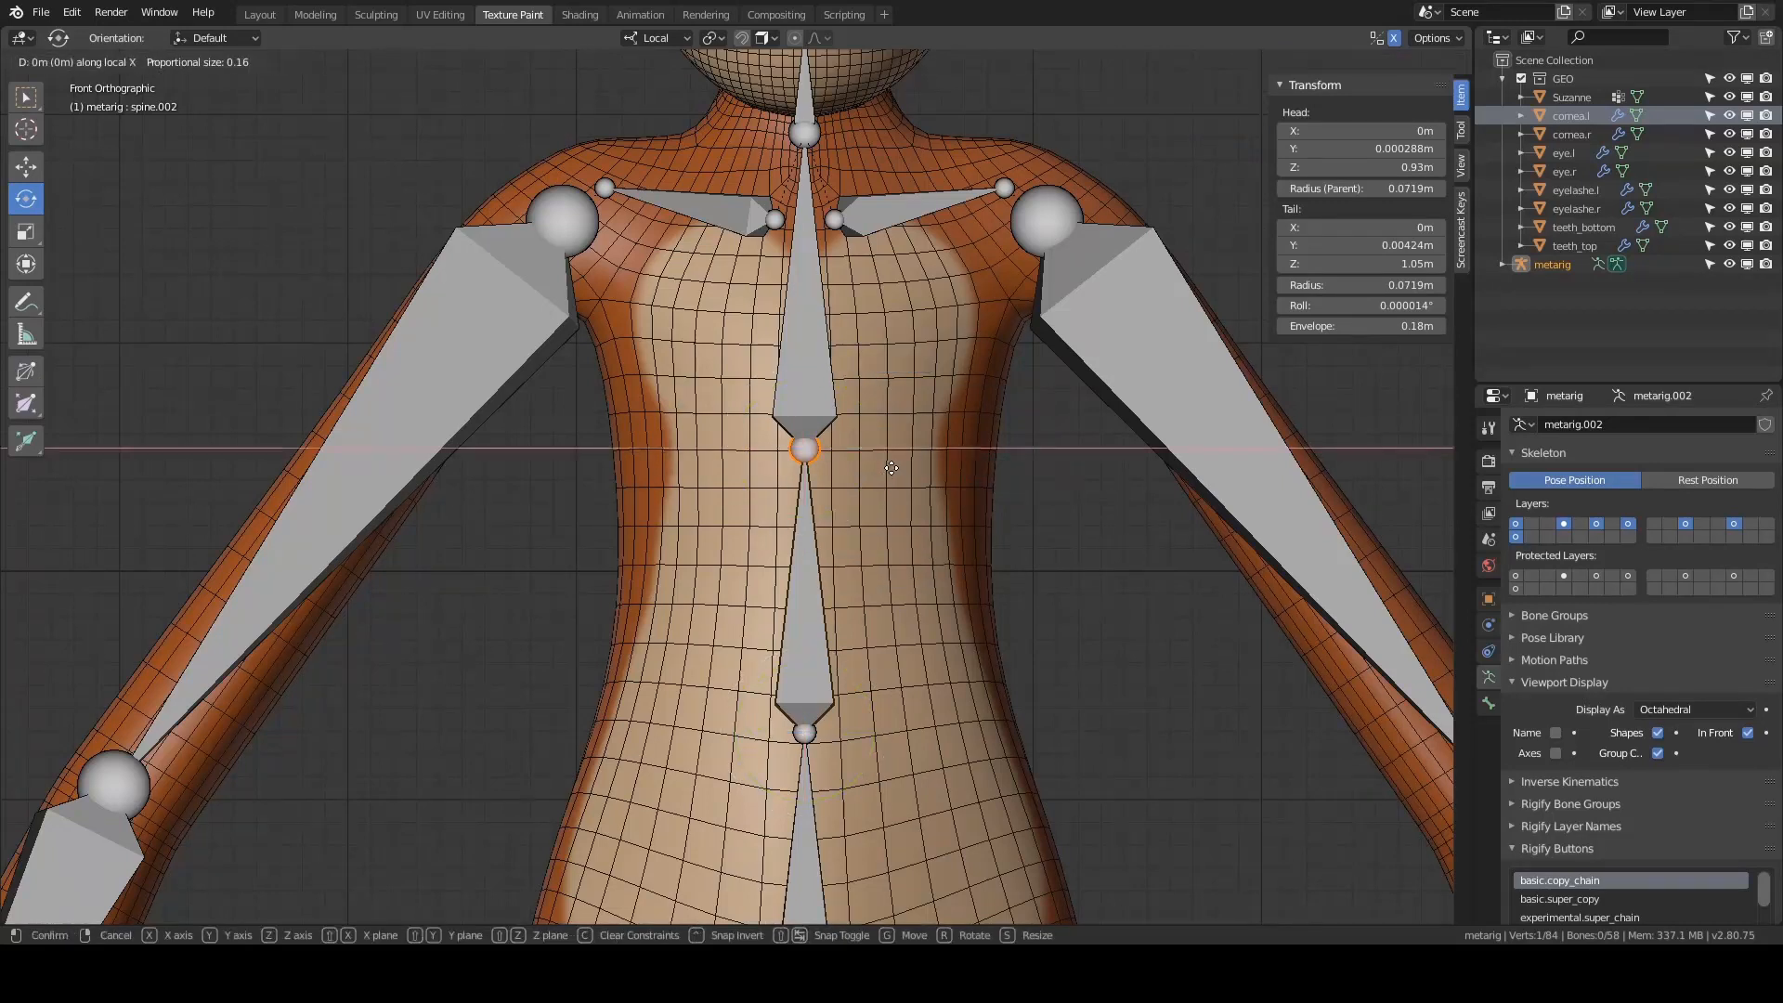
pyautogui.press('z')
pyautogui.press('z')
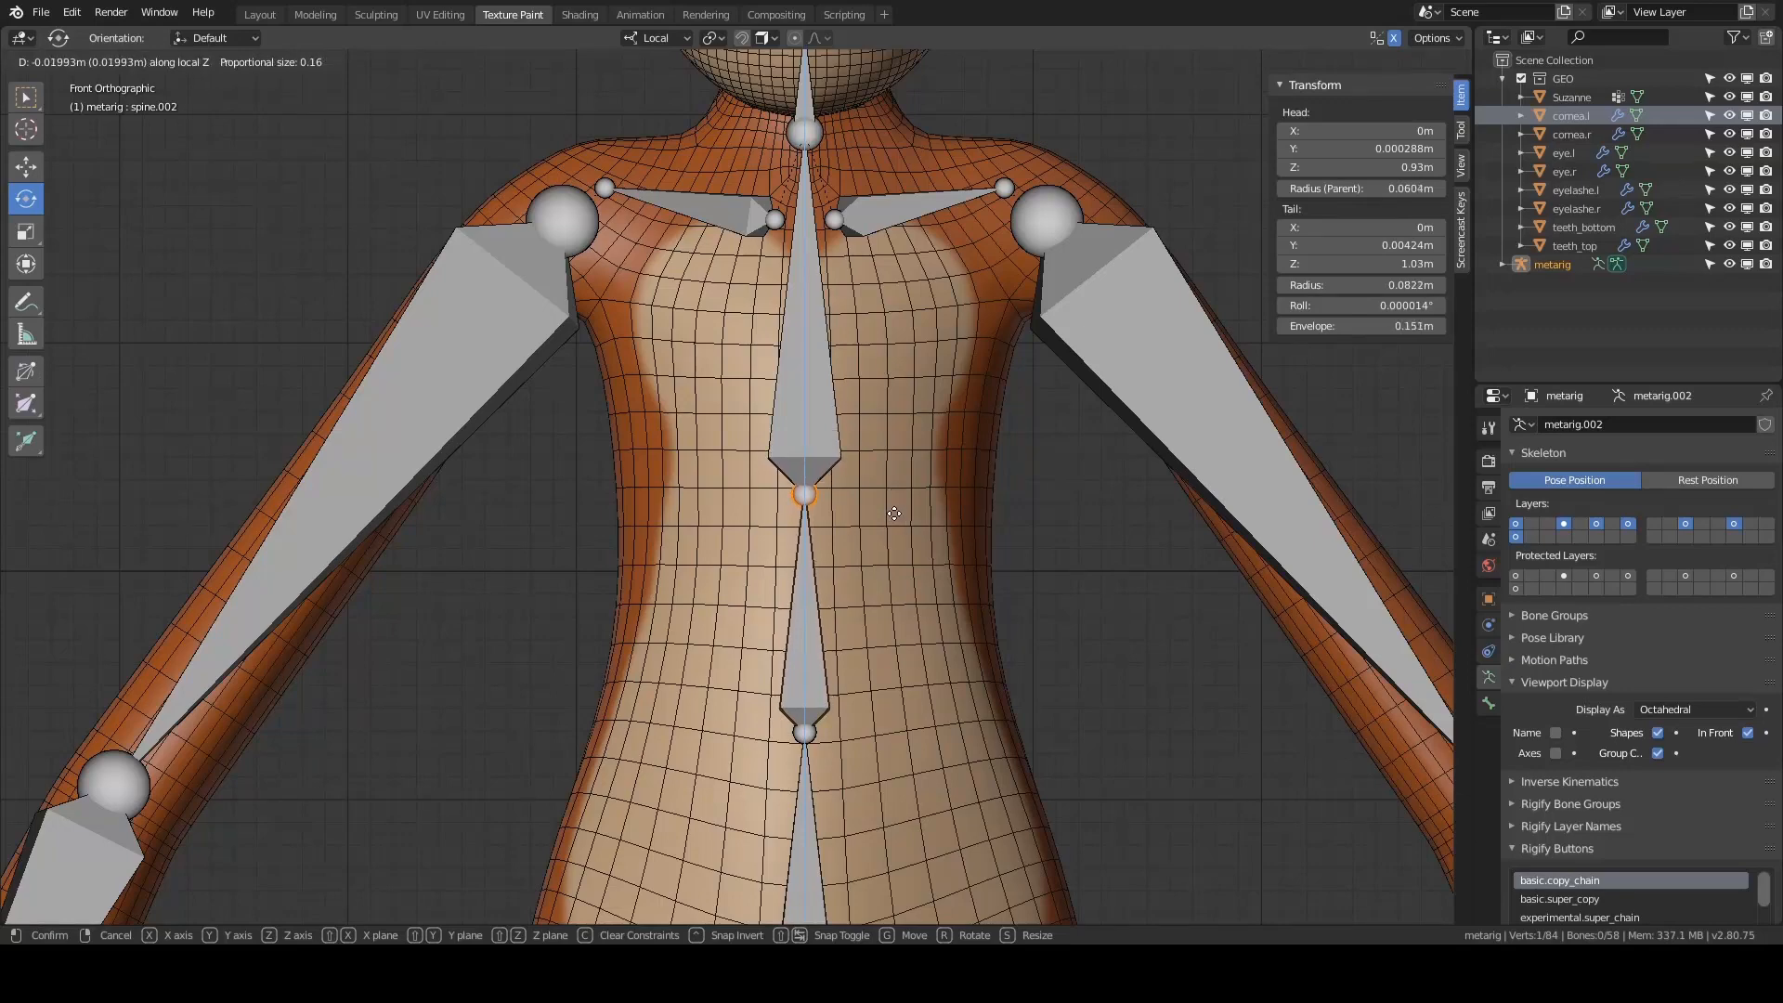
pyautogui.click(894, 508)
# - Return to Object Mode, inspect the full rig in perspective, and select the metarig
pyautogui.scroll(-2, 824, 480)
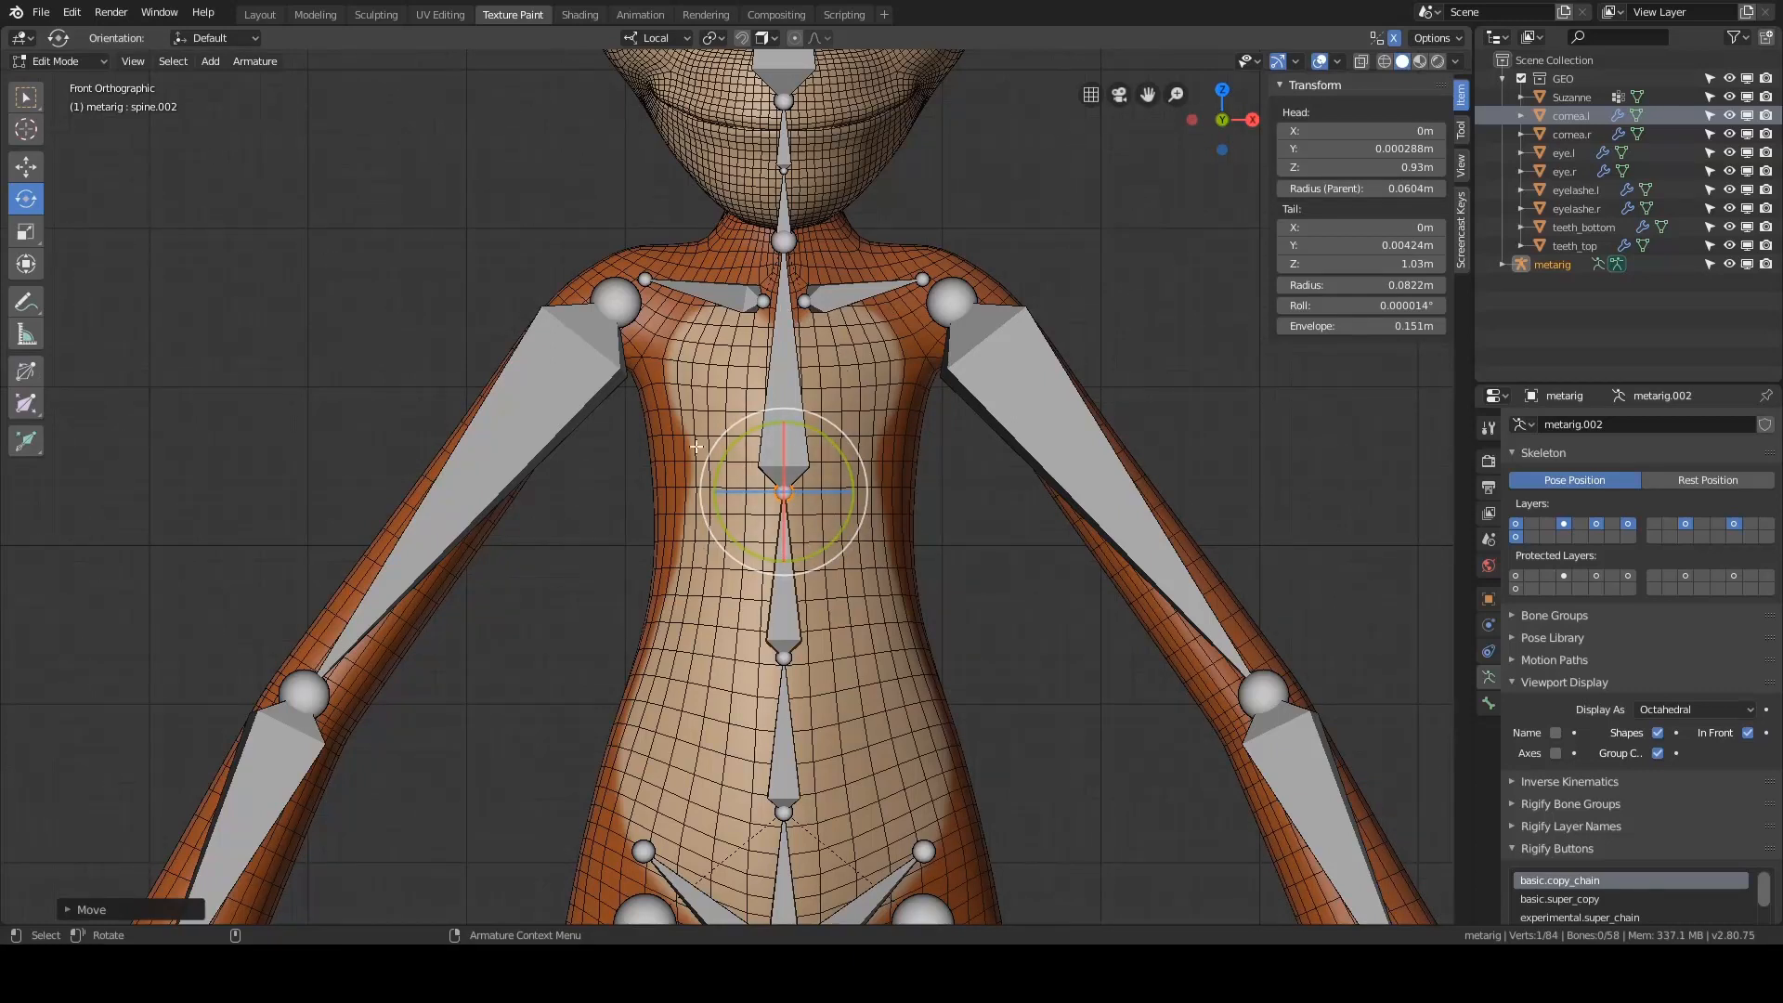
pyautogui.scroll(1, 805, 375)
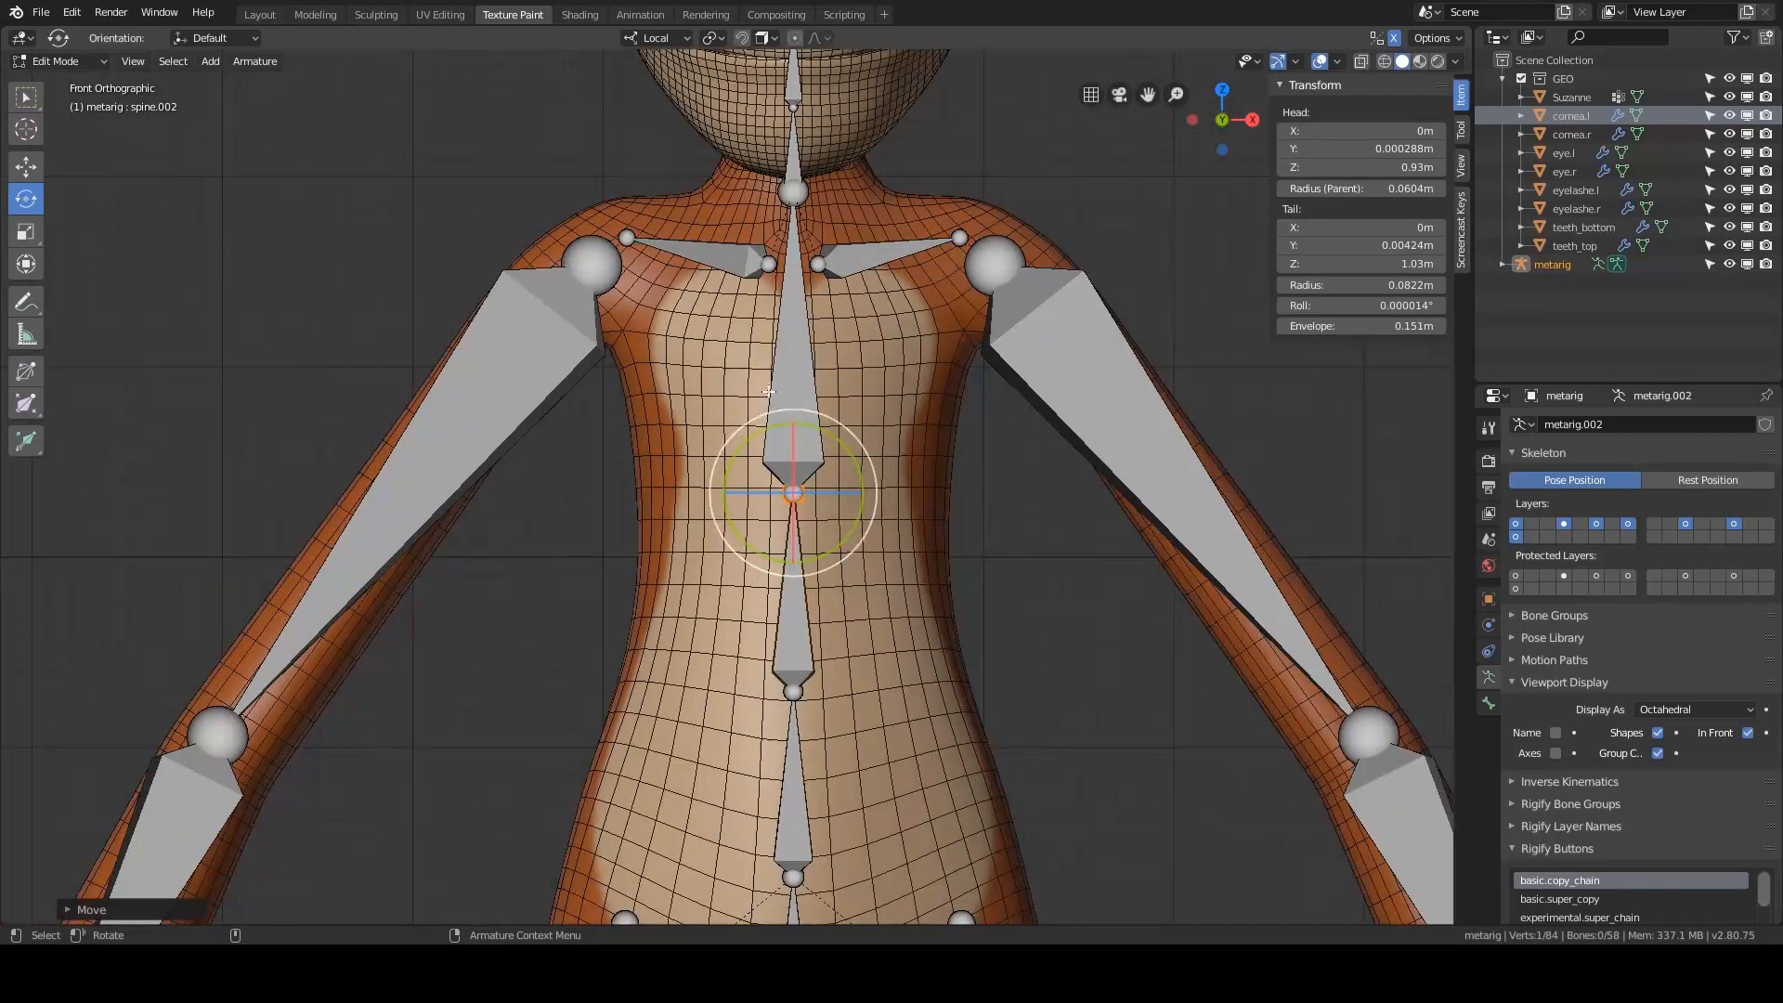
pyautogui.scroll(-1, 769, 392)
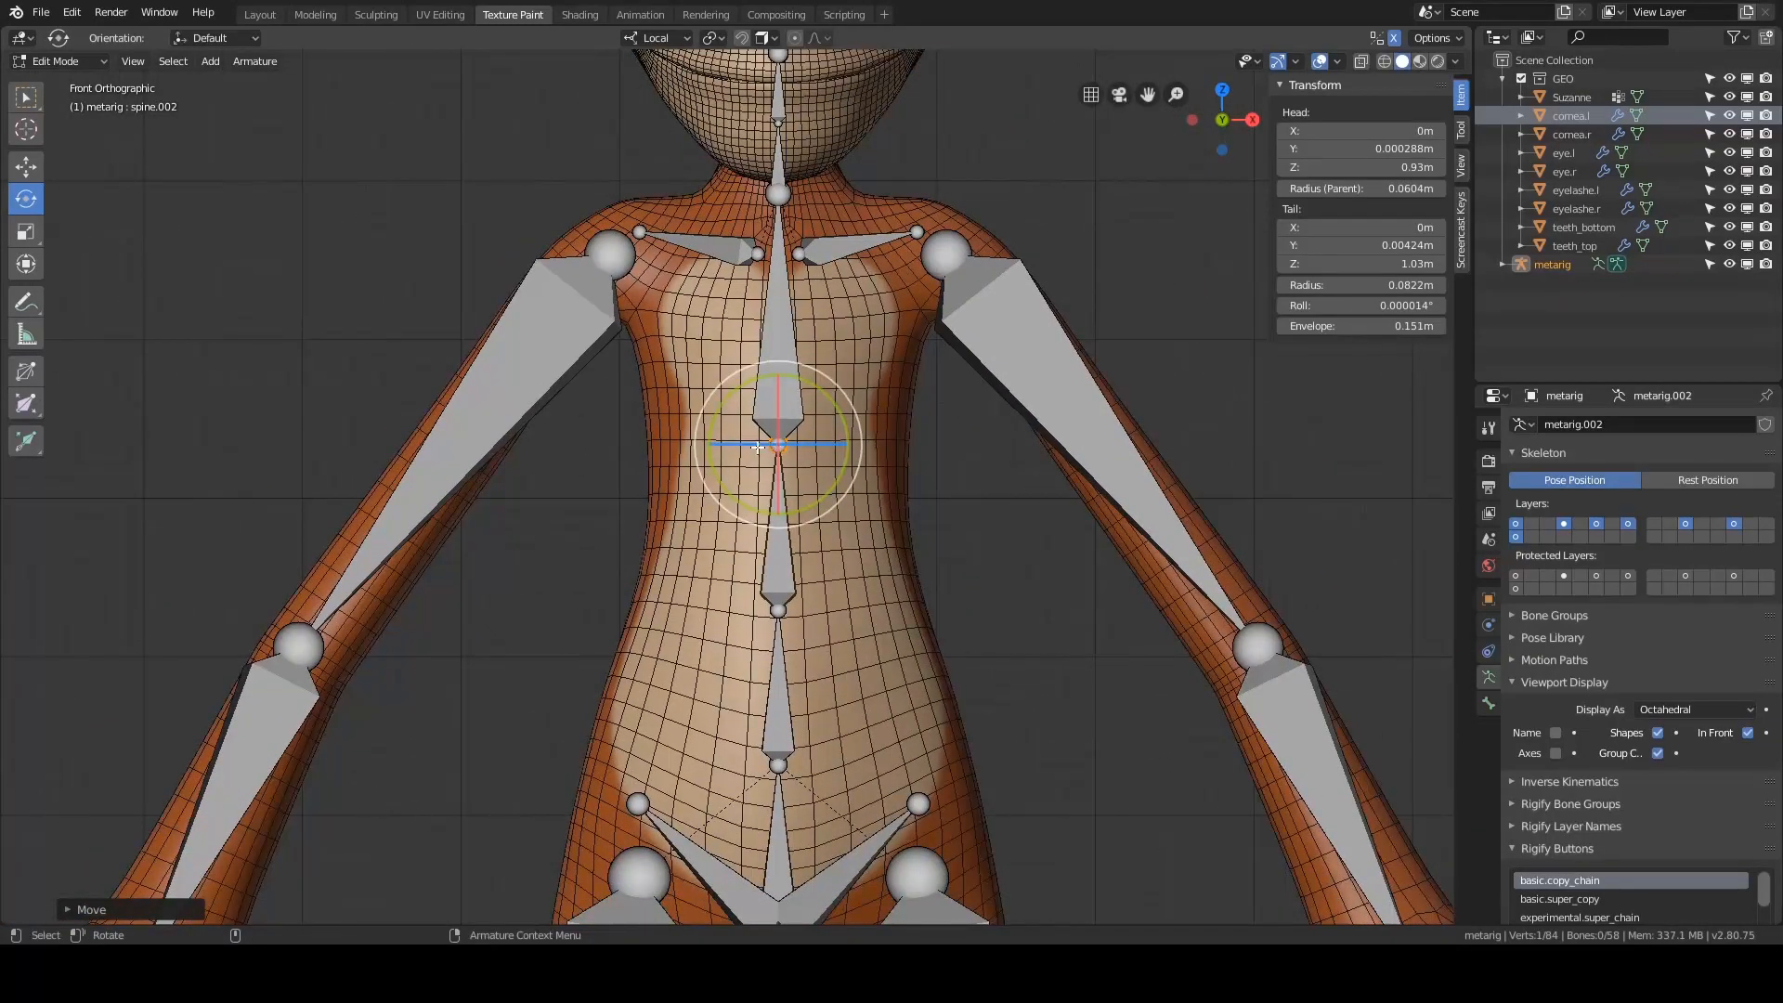
pyautogui.scroll(-4, 758, 447)
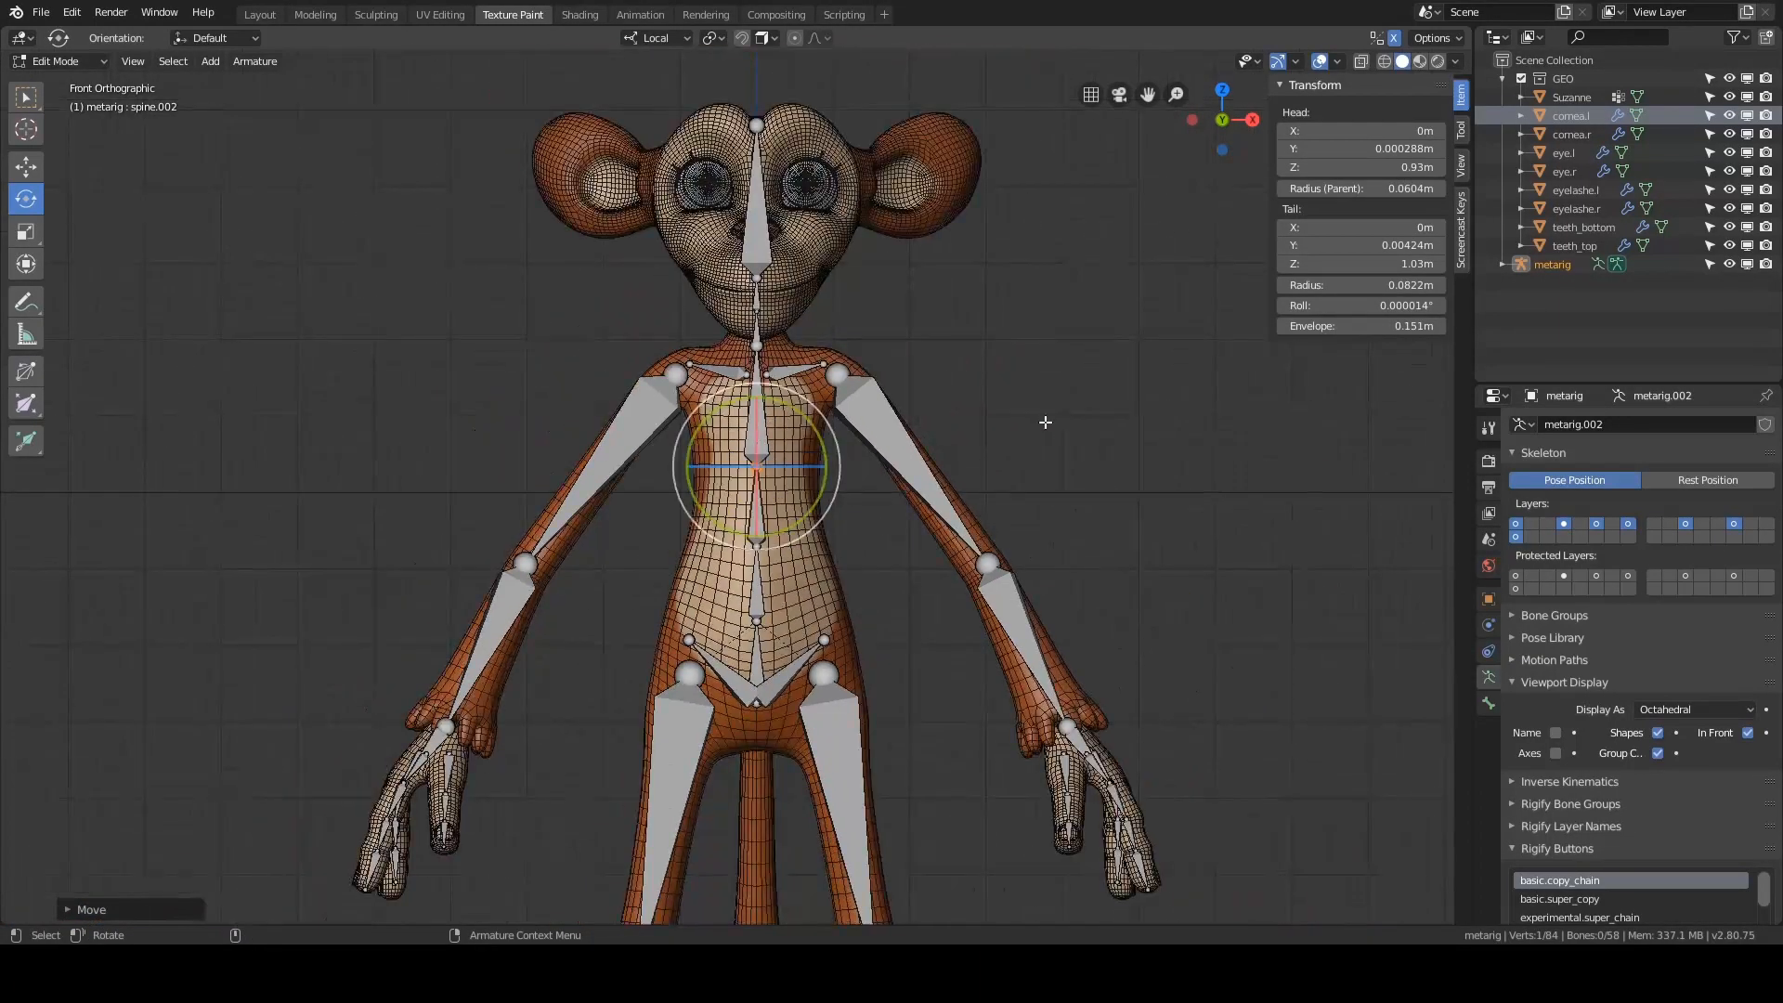
pyautogui.hotkey('ctrl', 'Tab')
pyautogui.click(1003, 423)
pyautogui.moveTo(1145, 453); pyautogui.dragTo(1061, 375, button='middle')
pyautogui.click(1062, 376)
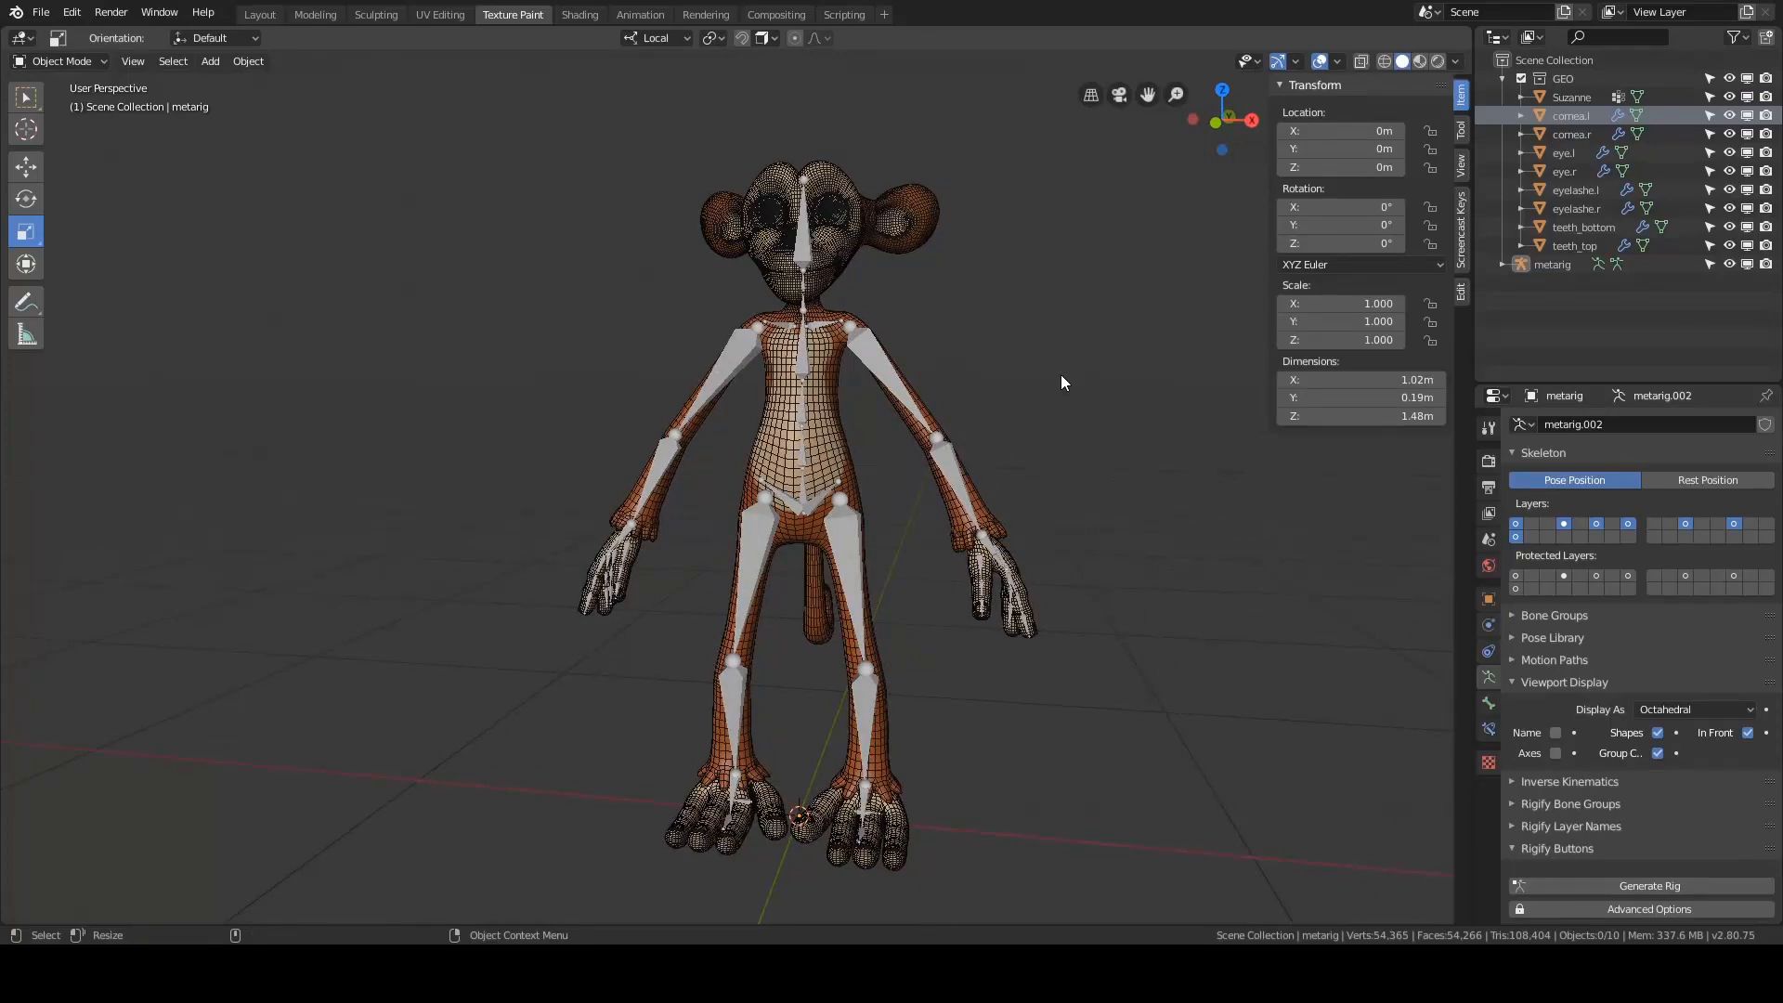
pyautogui.moveTo(1061, 375)
pyautogui.mouseDown(button='middle')
pyautogui.moveTo(1104, 386)
pyautogui.moveTo(1086, 381)
pyautogui.mouseUp(button='middle')
pyautogui.click(898, 388)
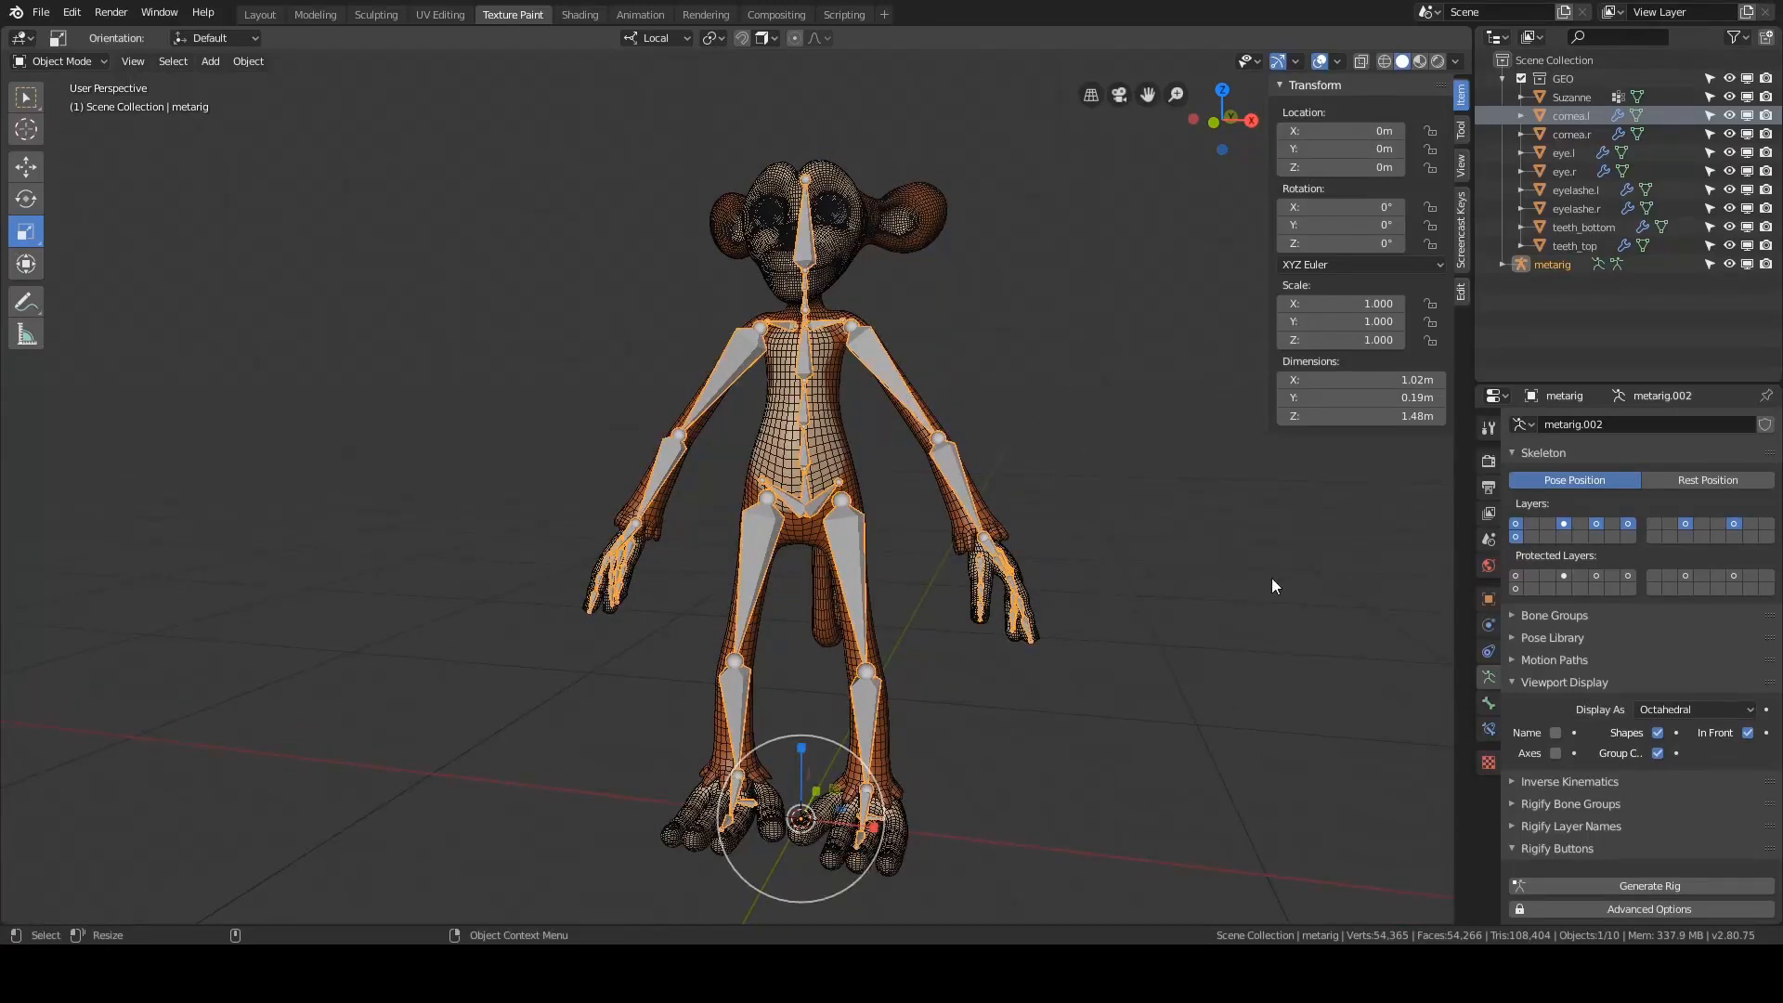
# - Reselect the metarig in Object Mode and generate the Rigify control rig from it
pyautogui.scroll(-1, 1613, 839)
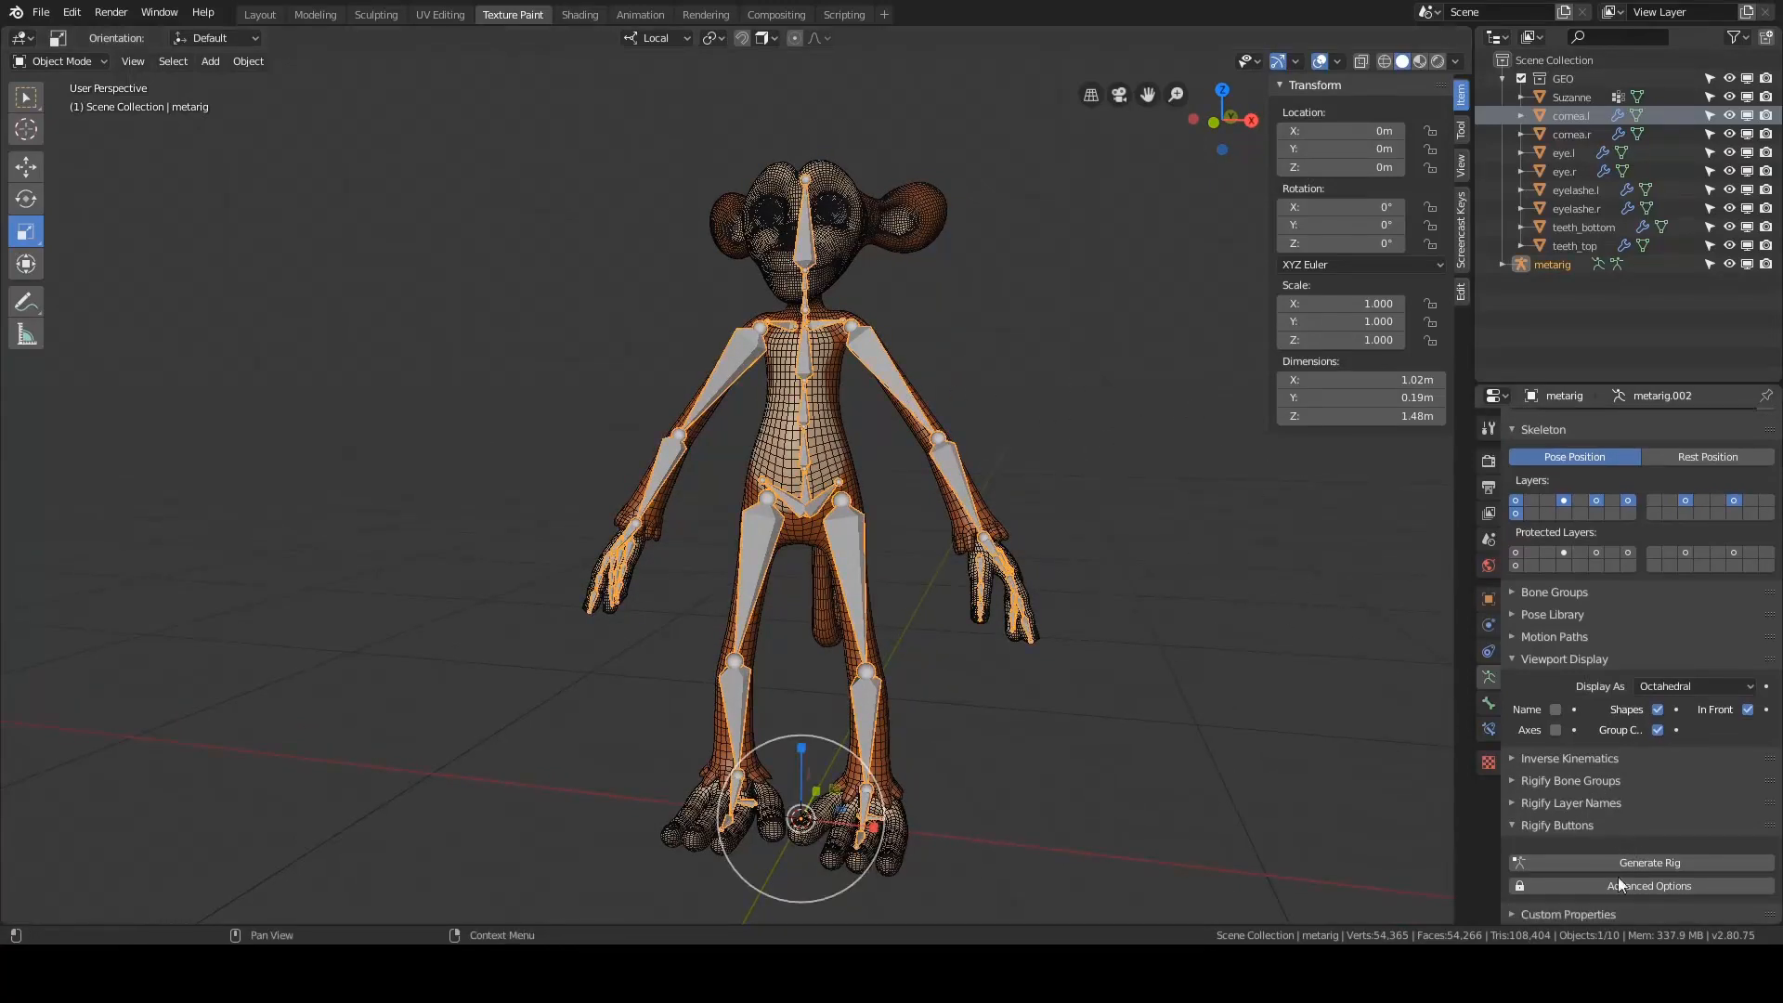
pyautogui.moveTo(1064, 514)
pyautogui.mouseDown(button='middle')
pyautogui.moveTo(1017, 494)
pyautogui.moveTo(1032, 433)
pyautogui.moveTo(939, 431)
pyautogui.moveTo(1033, 432)
pyautogui.mouseUp(button='middle')
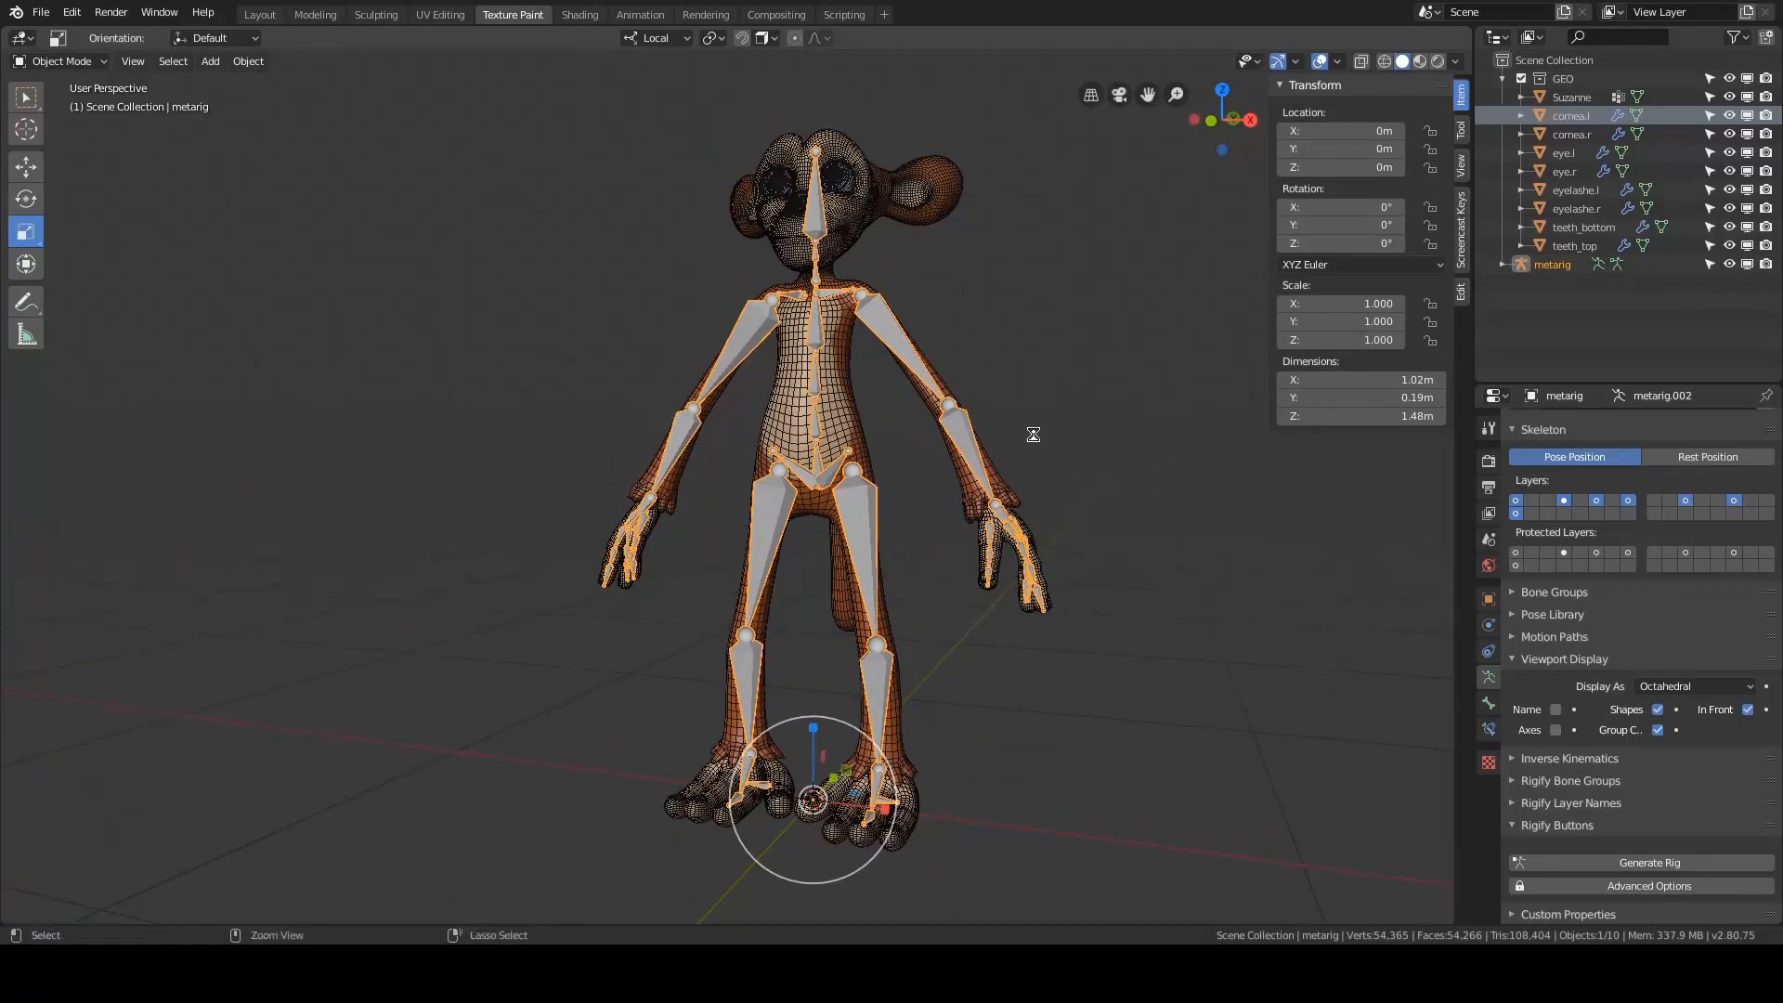
pyautogui.moveTo(1249, 619); pyautogui.dragTo(1178, 509, button='middle')
pyautogui.click(1188, 511)
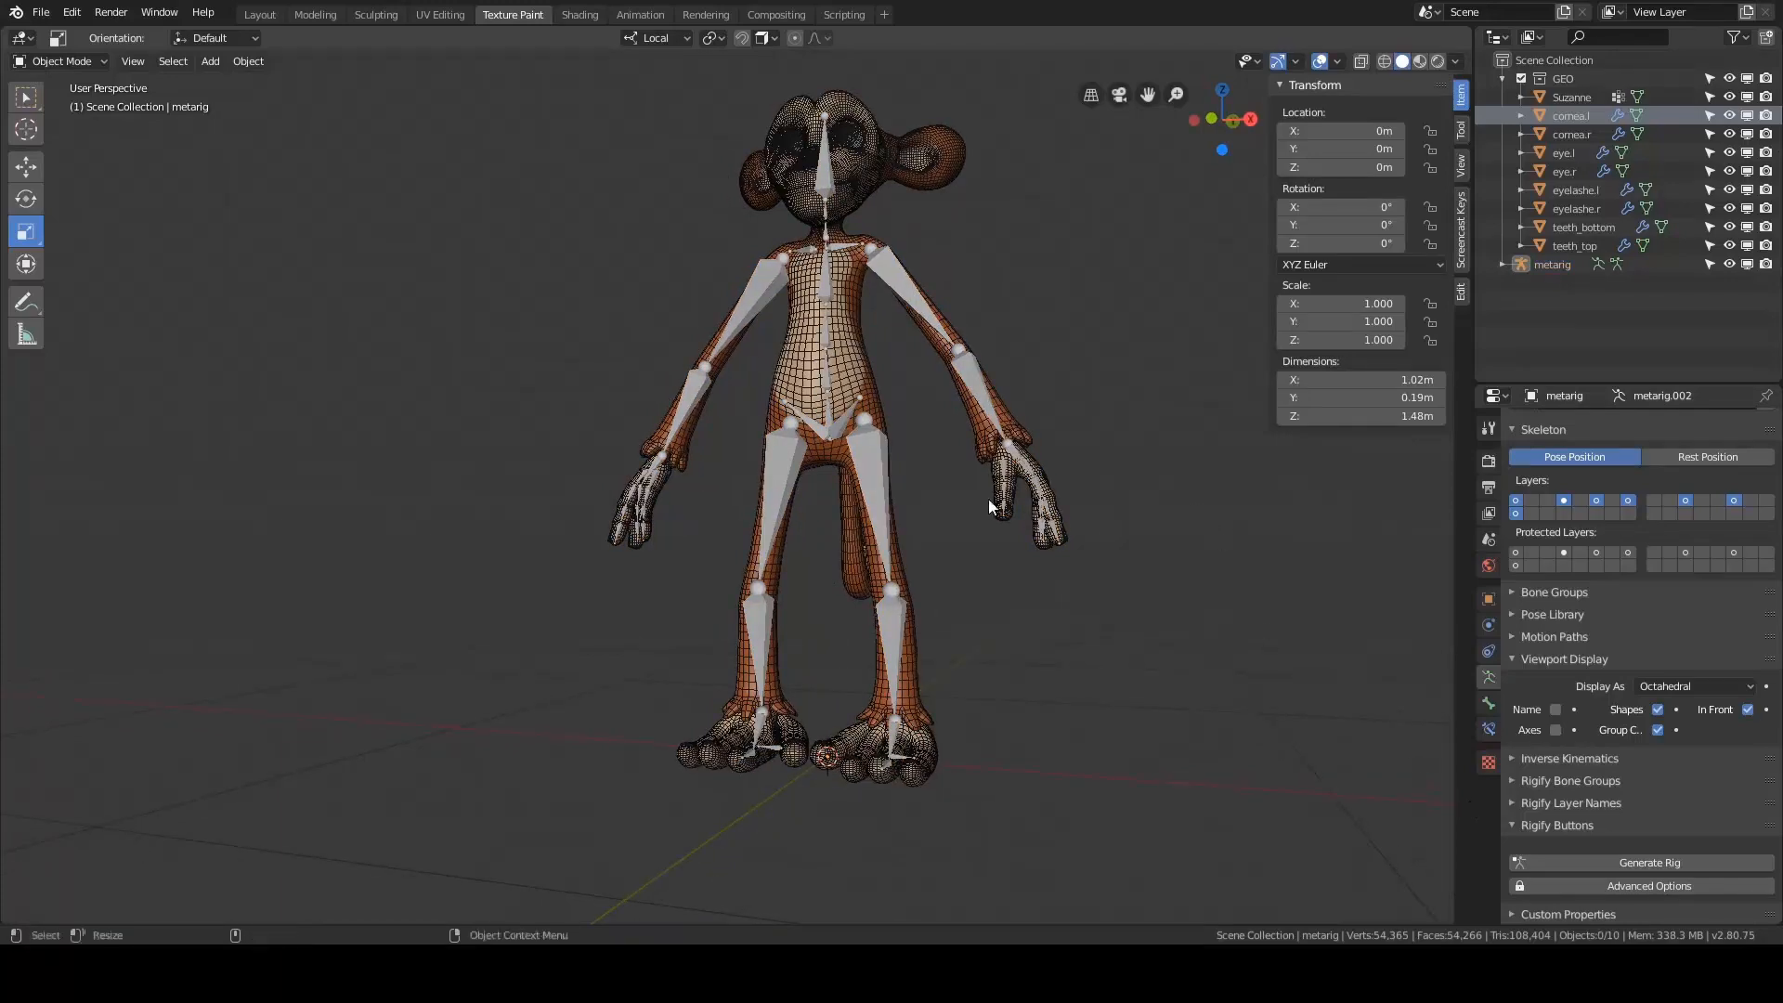
pyautogui.click(973, 395)
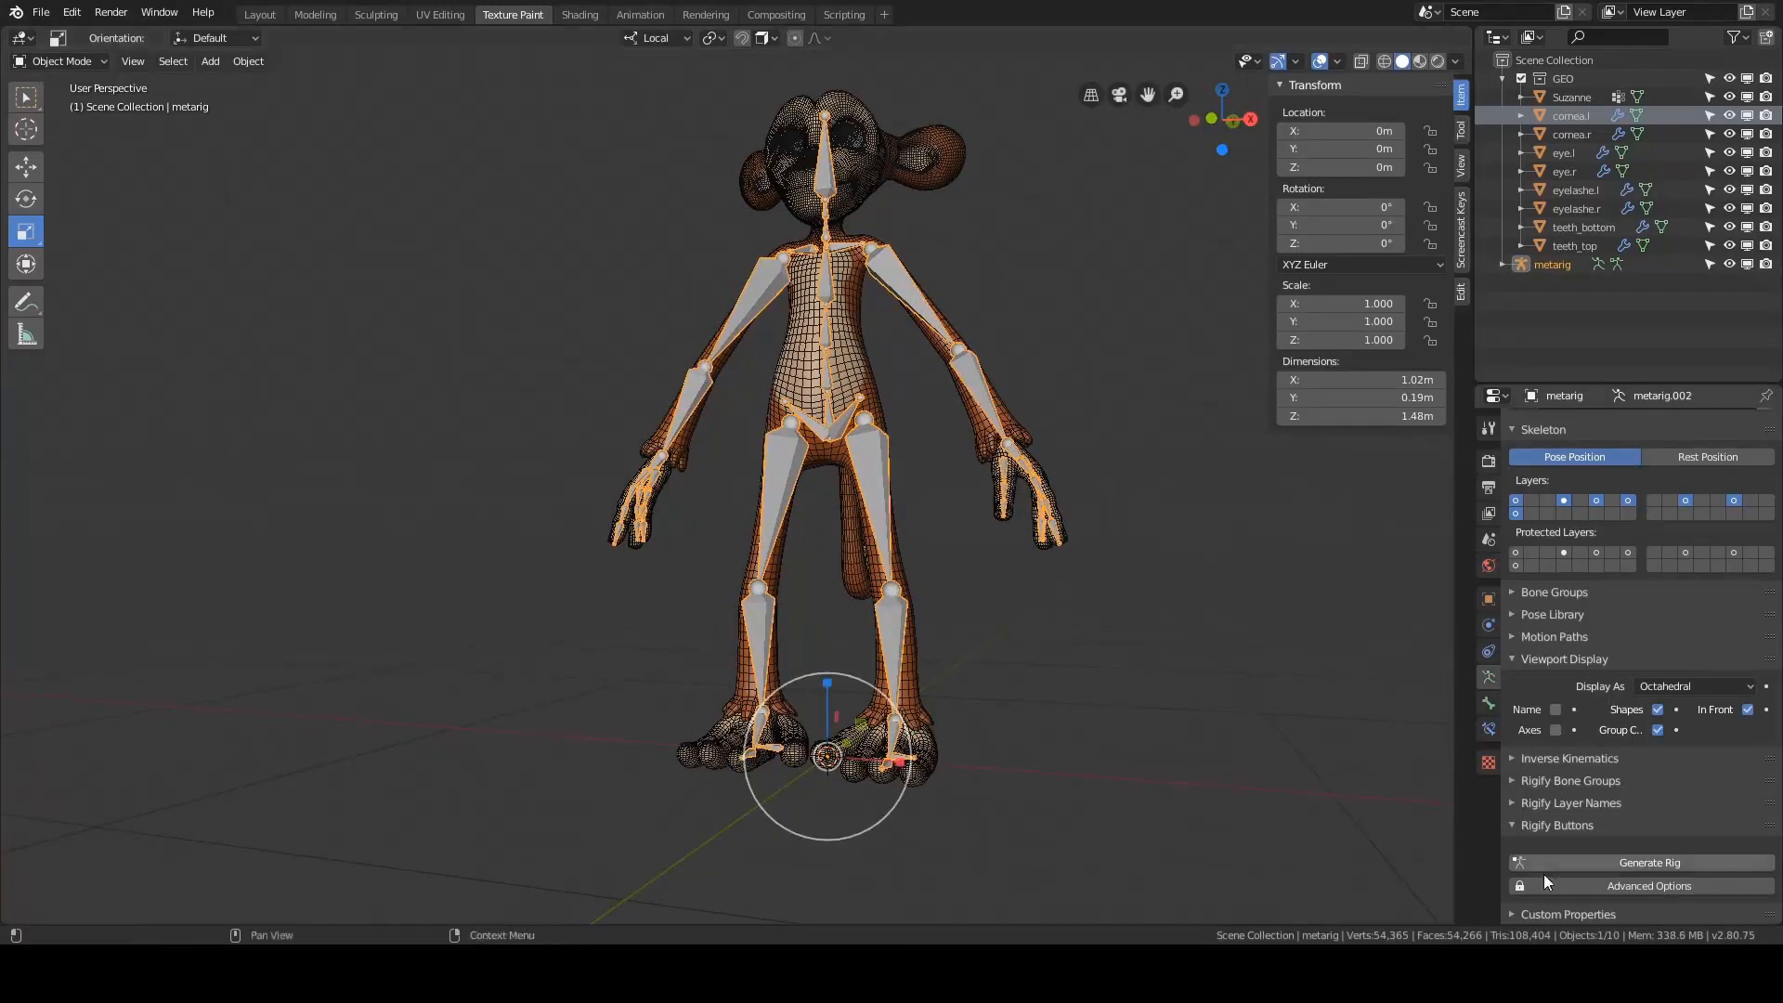
pyautogui.click(1651, 863)
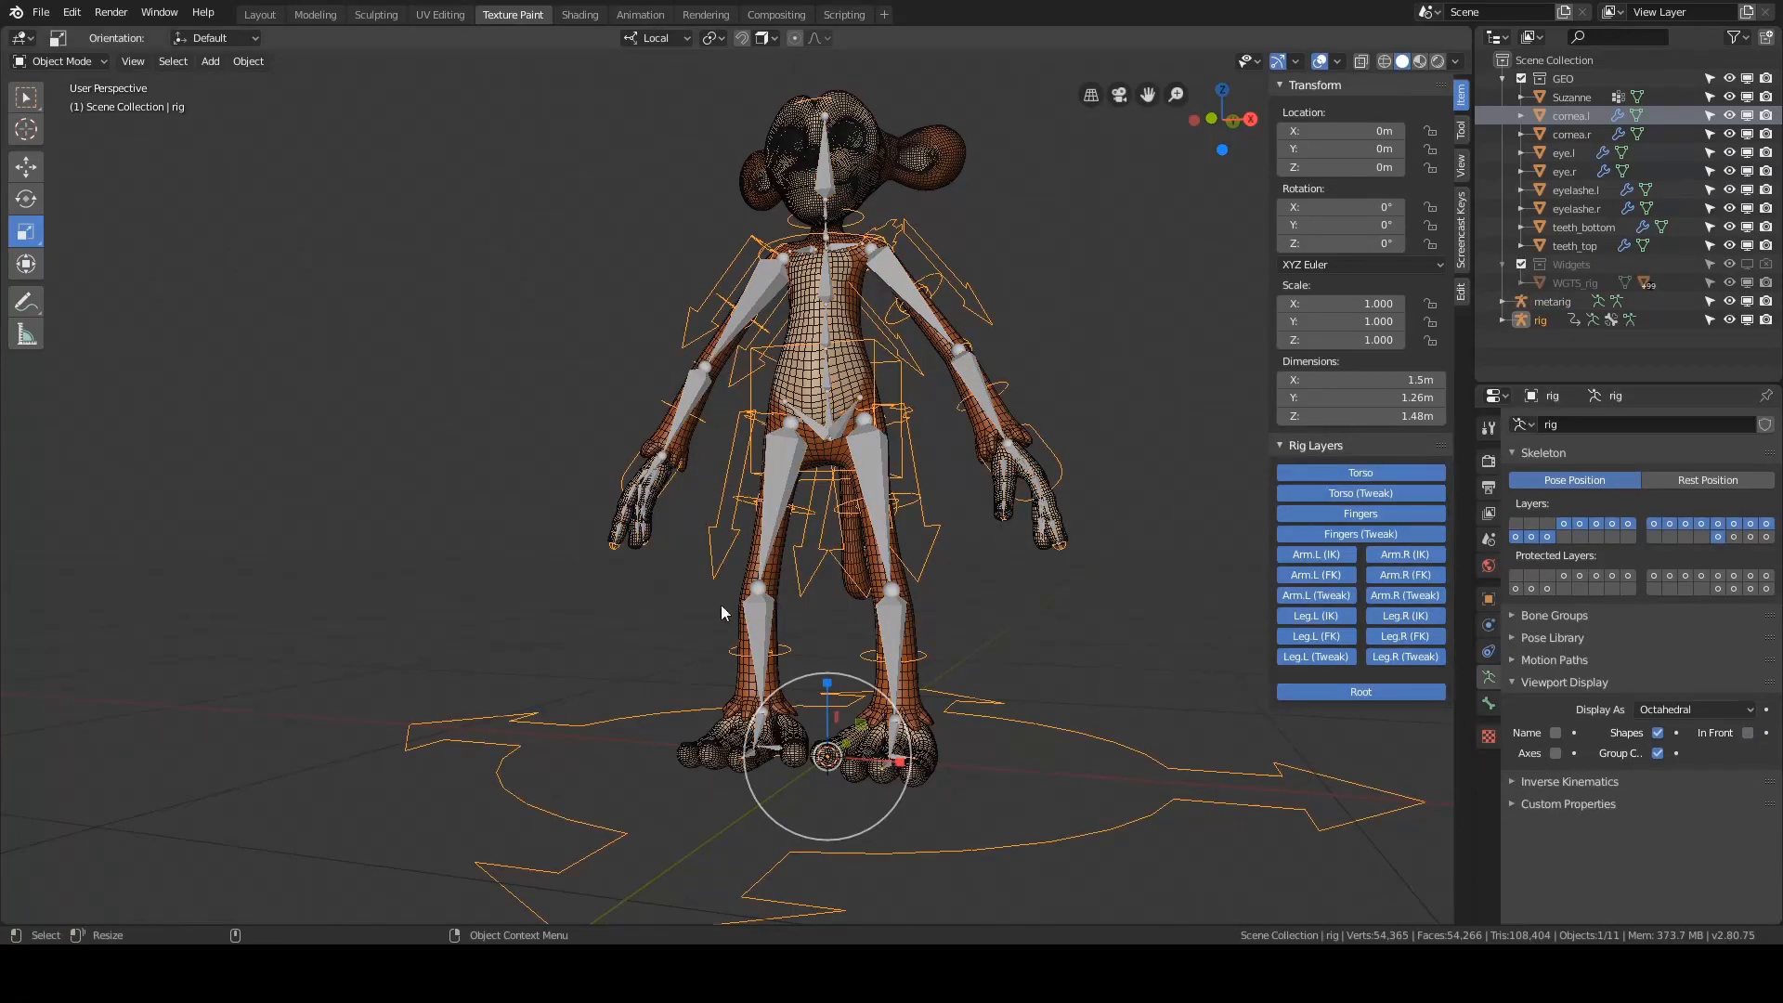
pyautogui.moveTo(1086, 352); pyautogui.dragTo(1103, 382, button='middle')
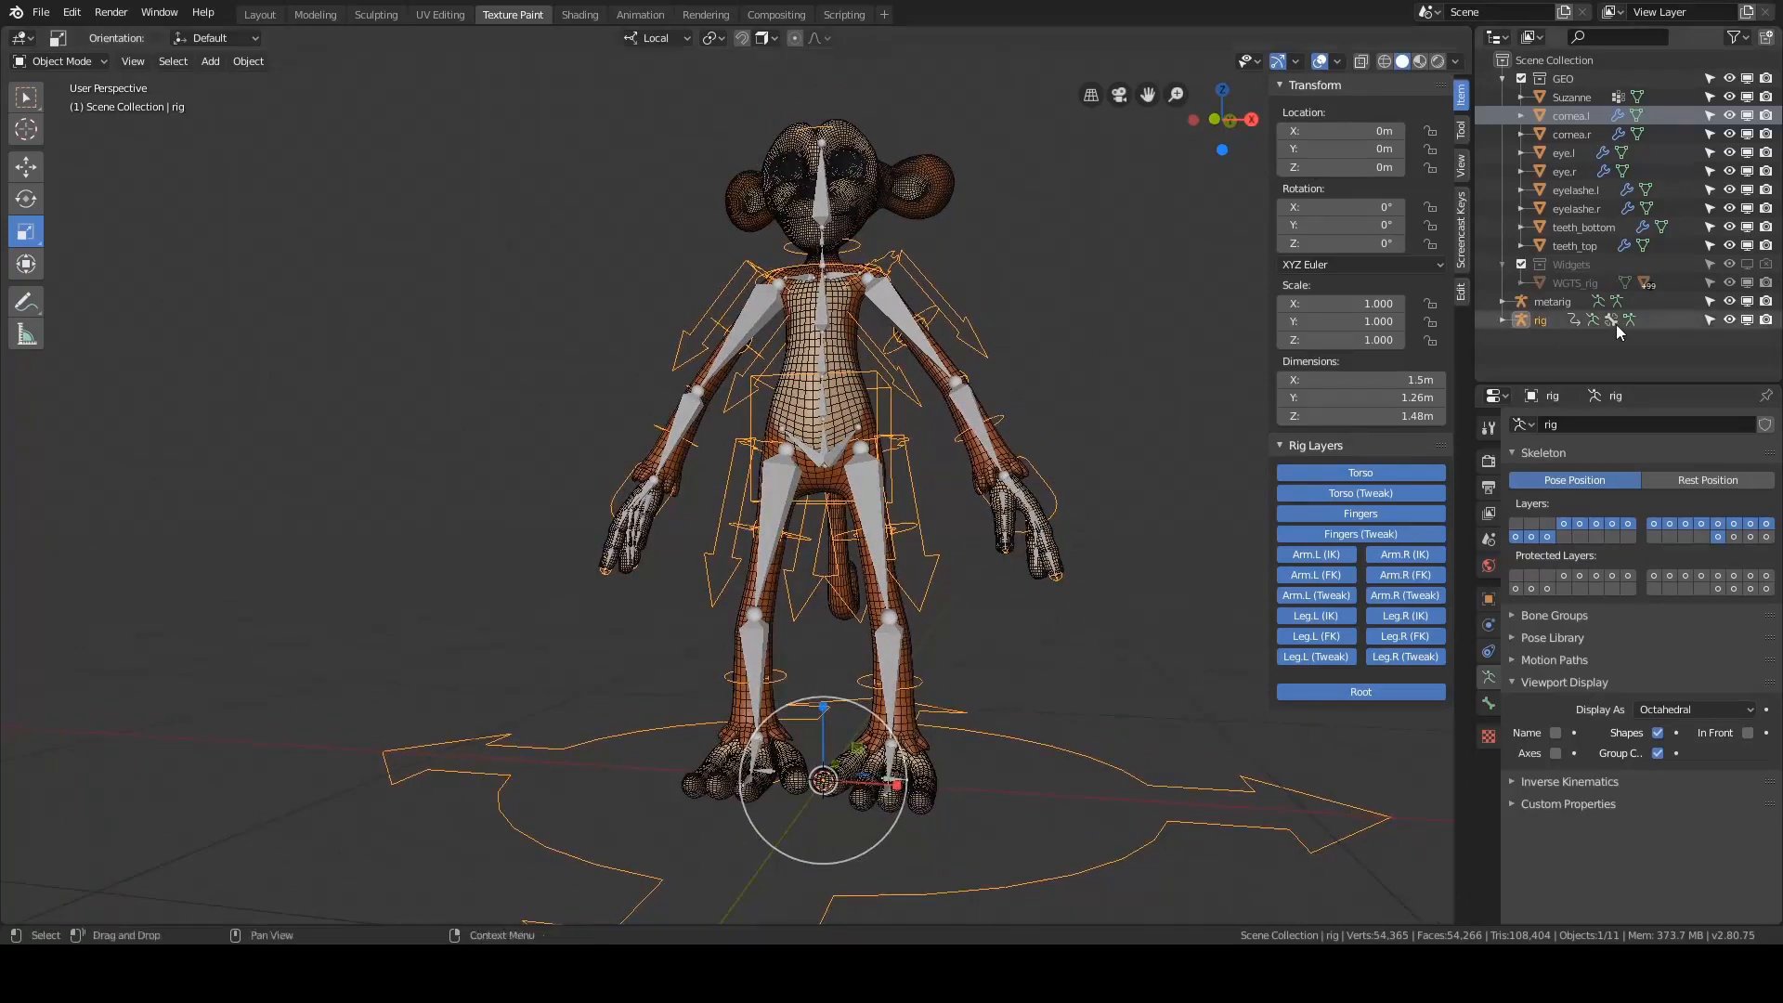
# - Collapse the GEO collection in the outliner, hide the metarig and select the generated rig
pyautogui.click(1503, 79)
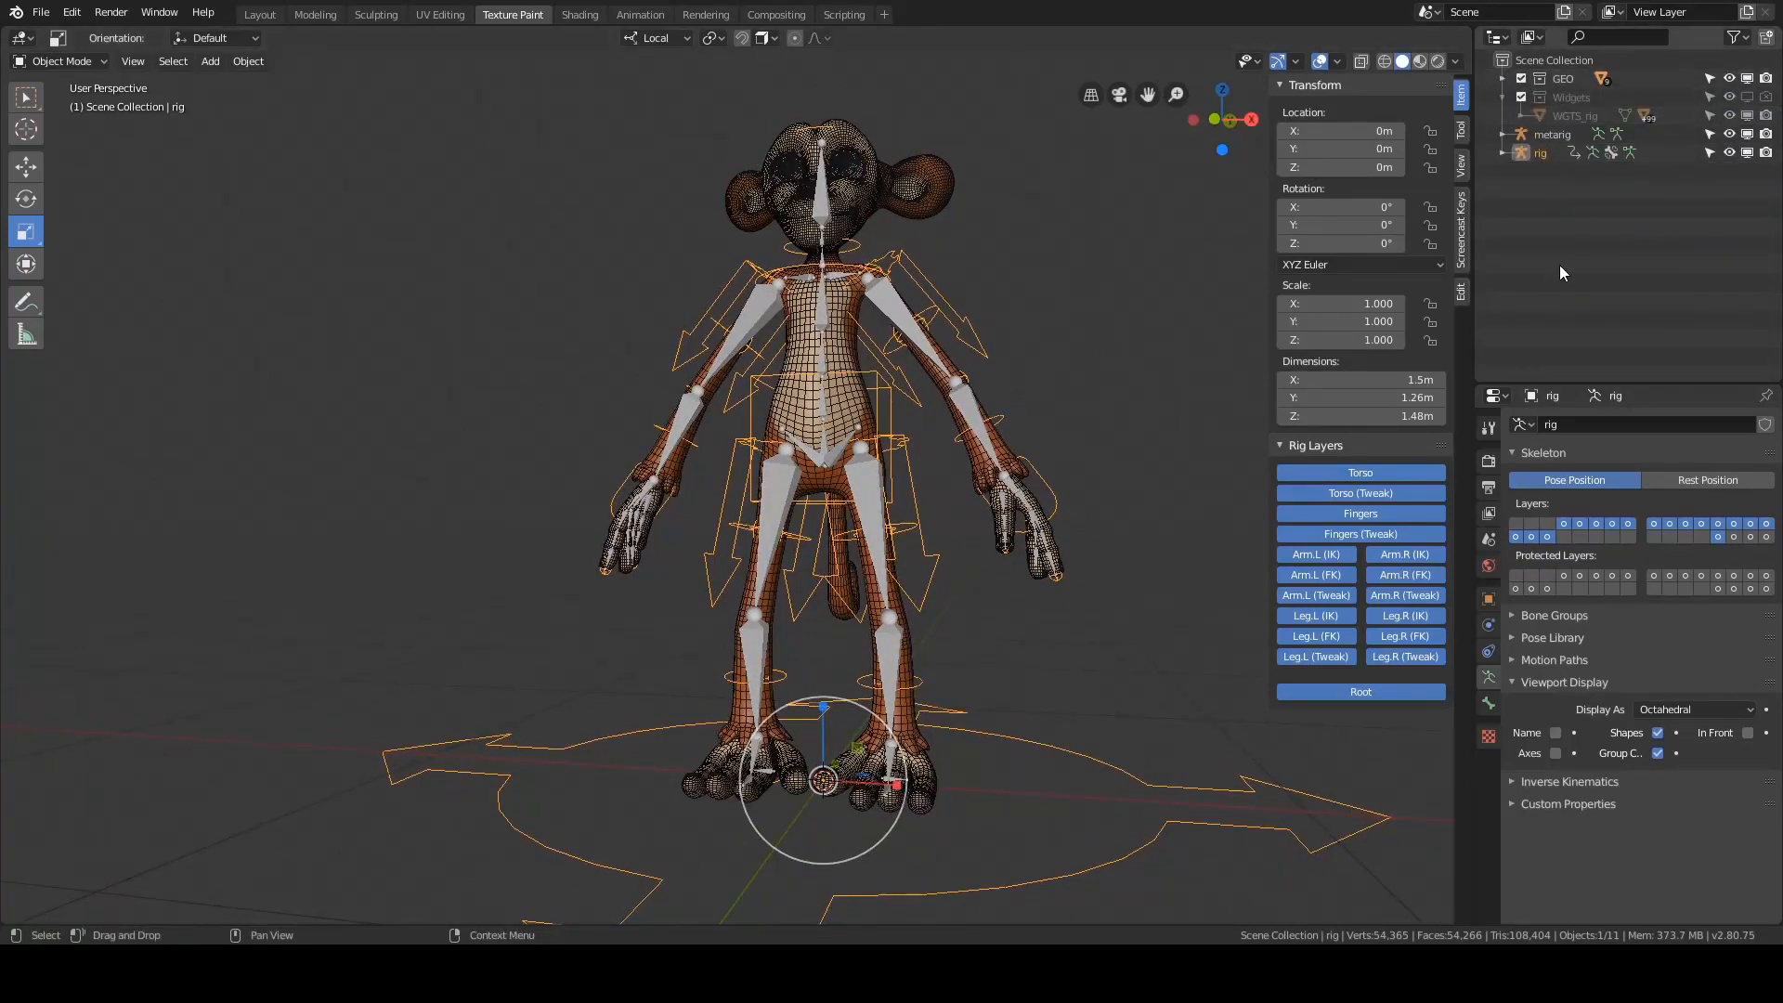
pyautogui.click(1544, 133)
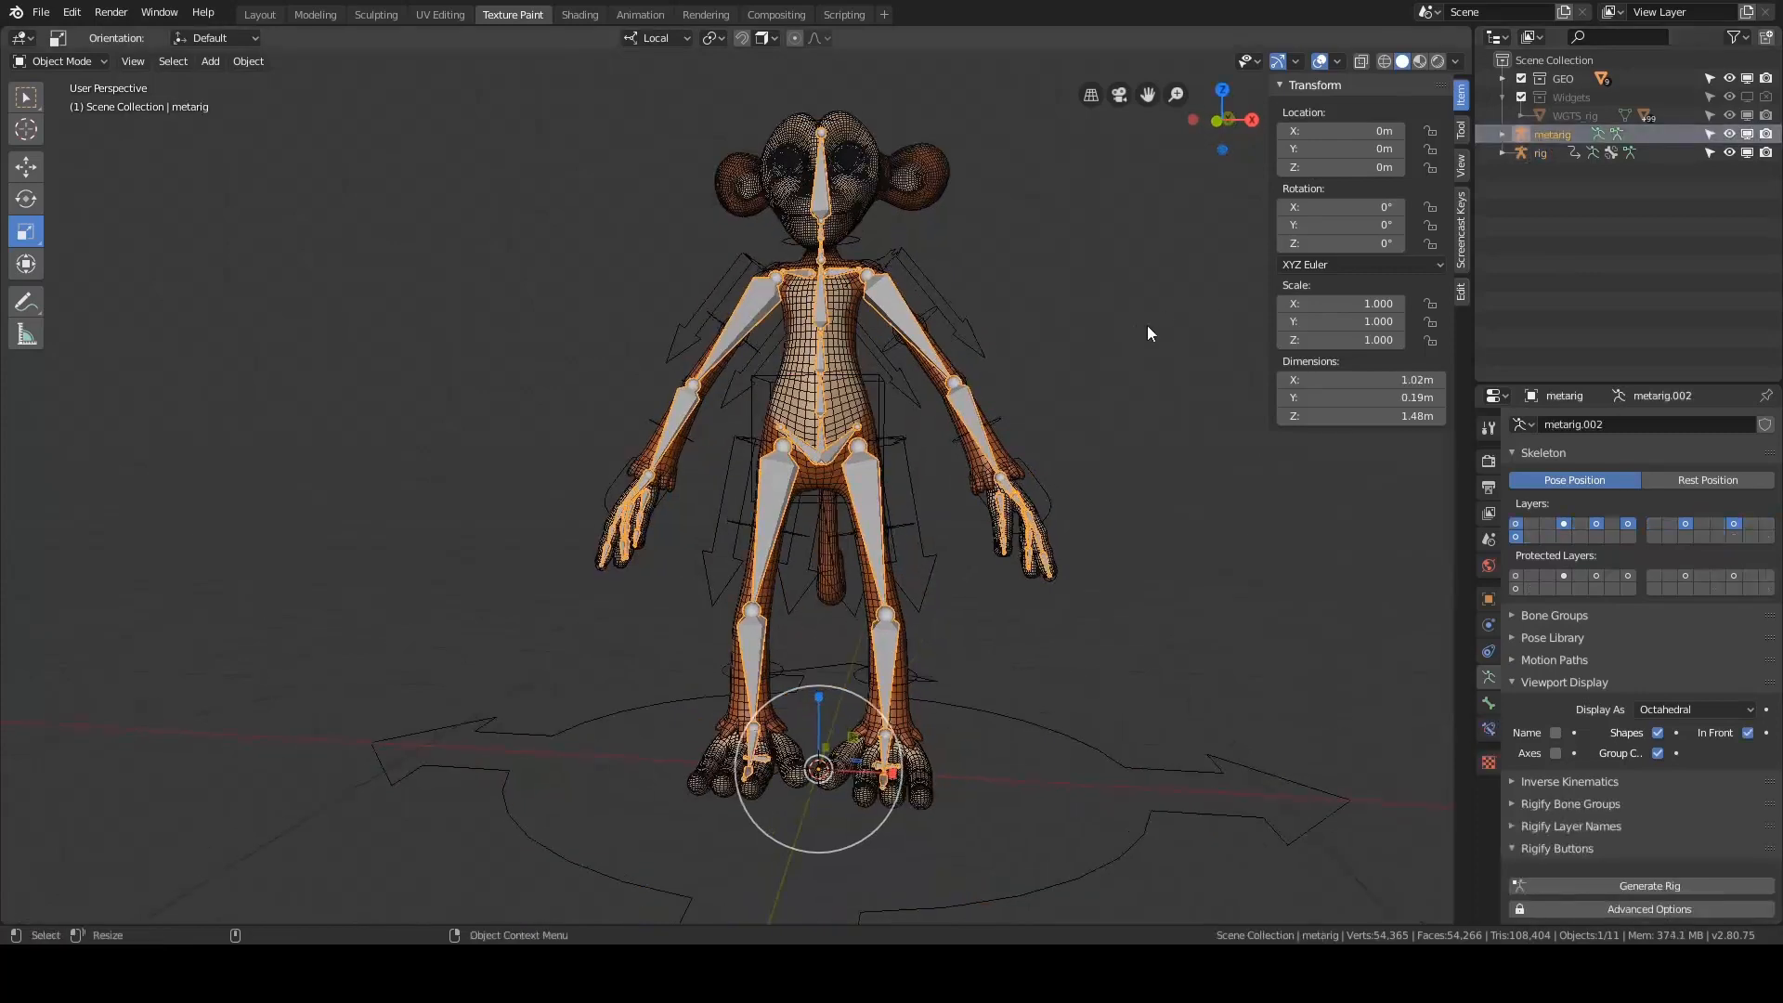
pyautogui.moveTo(923, 310); pyautogui.dragTo(1127, 292, button='middle')
pyautogui.press('h')
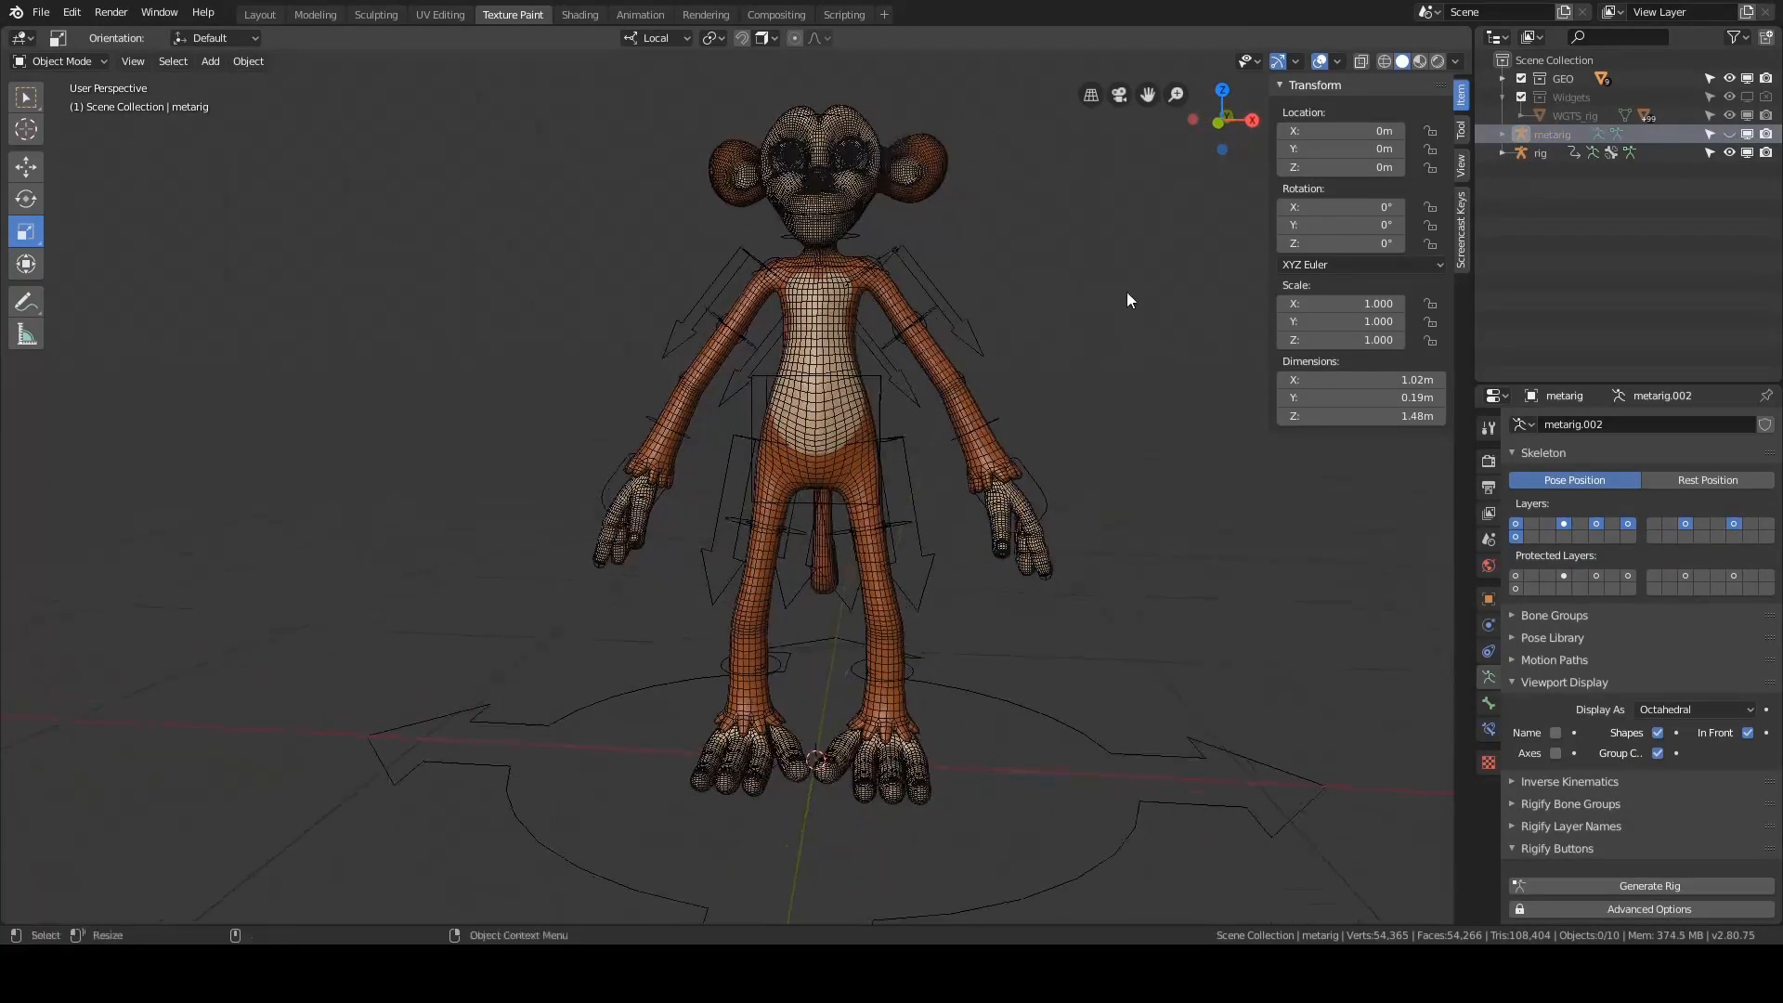
pyautogui.click(1541, 155)
pyautogui.moveTo(995, 373); pyautogui.dragTo(808, 433, button='middle')
pyautogui.moveTo(977, 358); pyautogui.dragTo(1031, 348, button='middle')
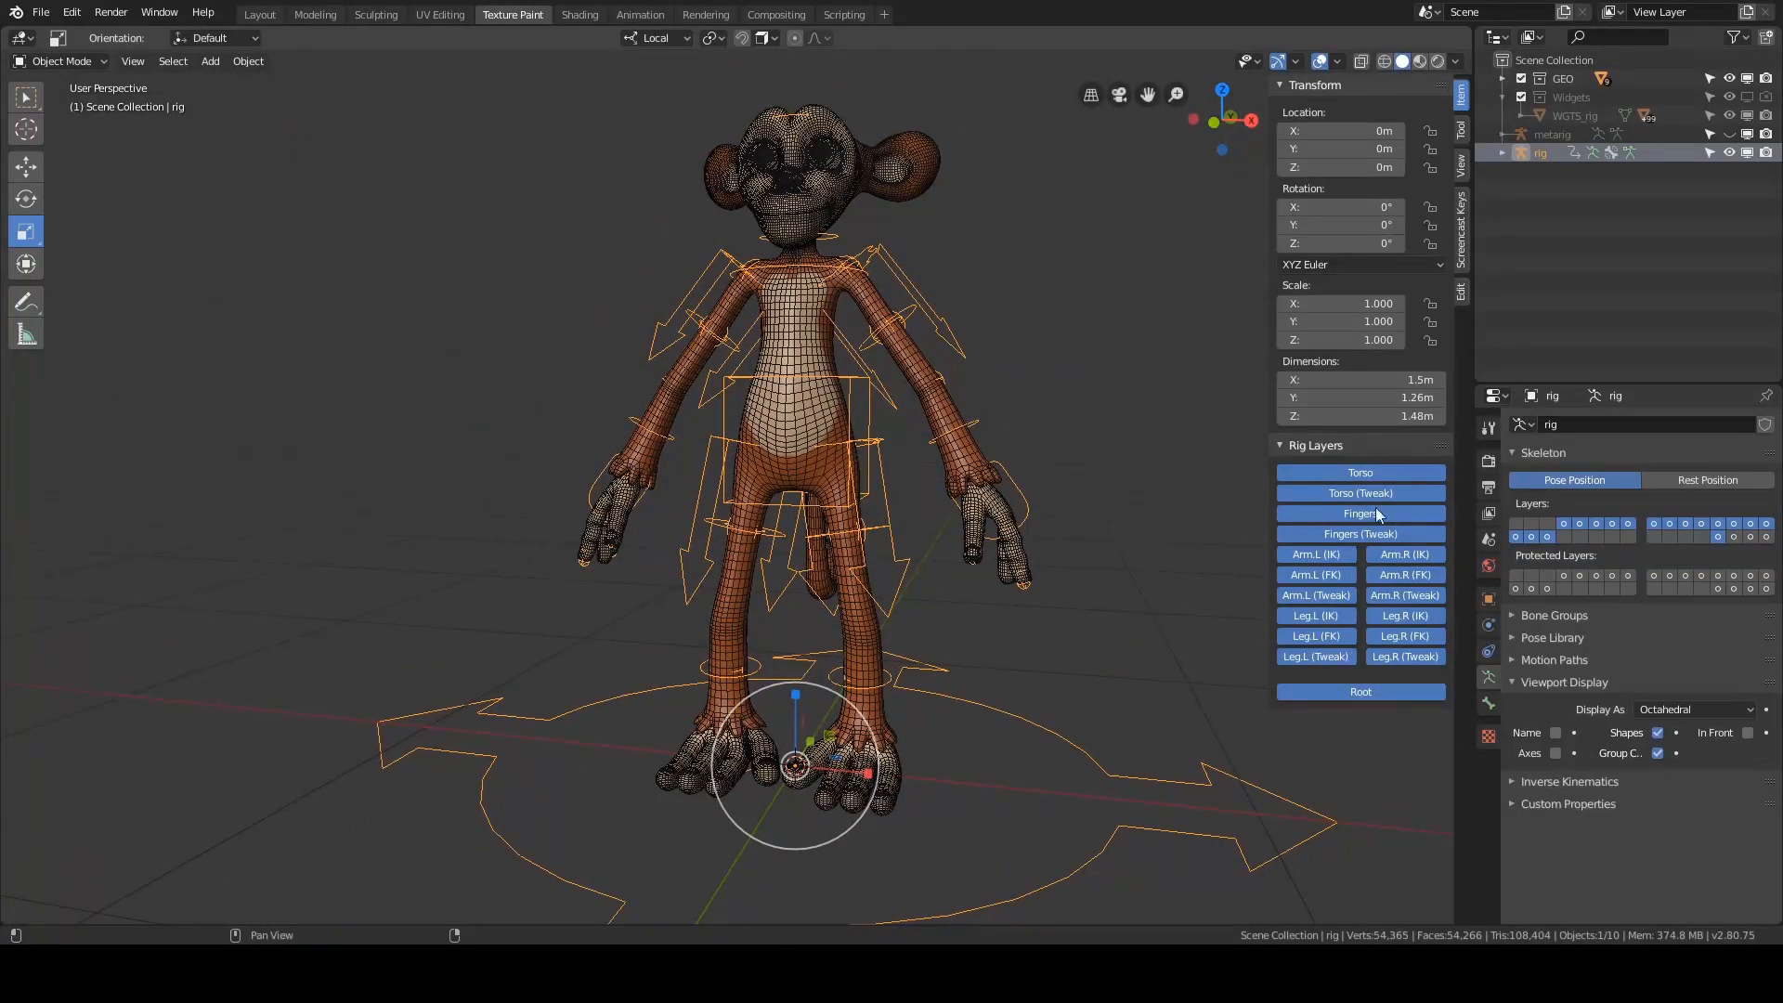
pyautogui.keyDown('shift'); pyautogui.moveTo(1105, 479); pyautogui.dragTo(1022, 429, button='middle'); pyautogui.keyUp('shift')
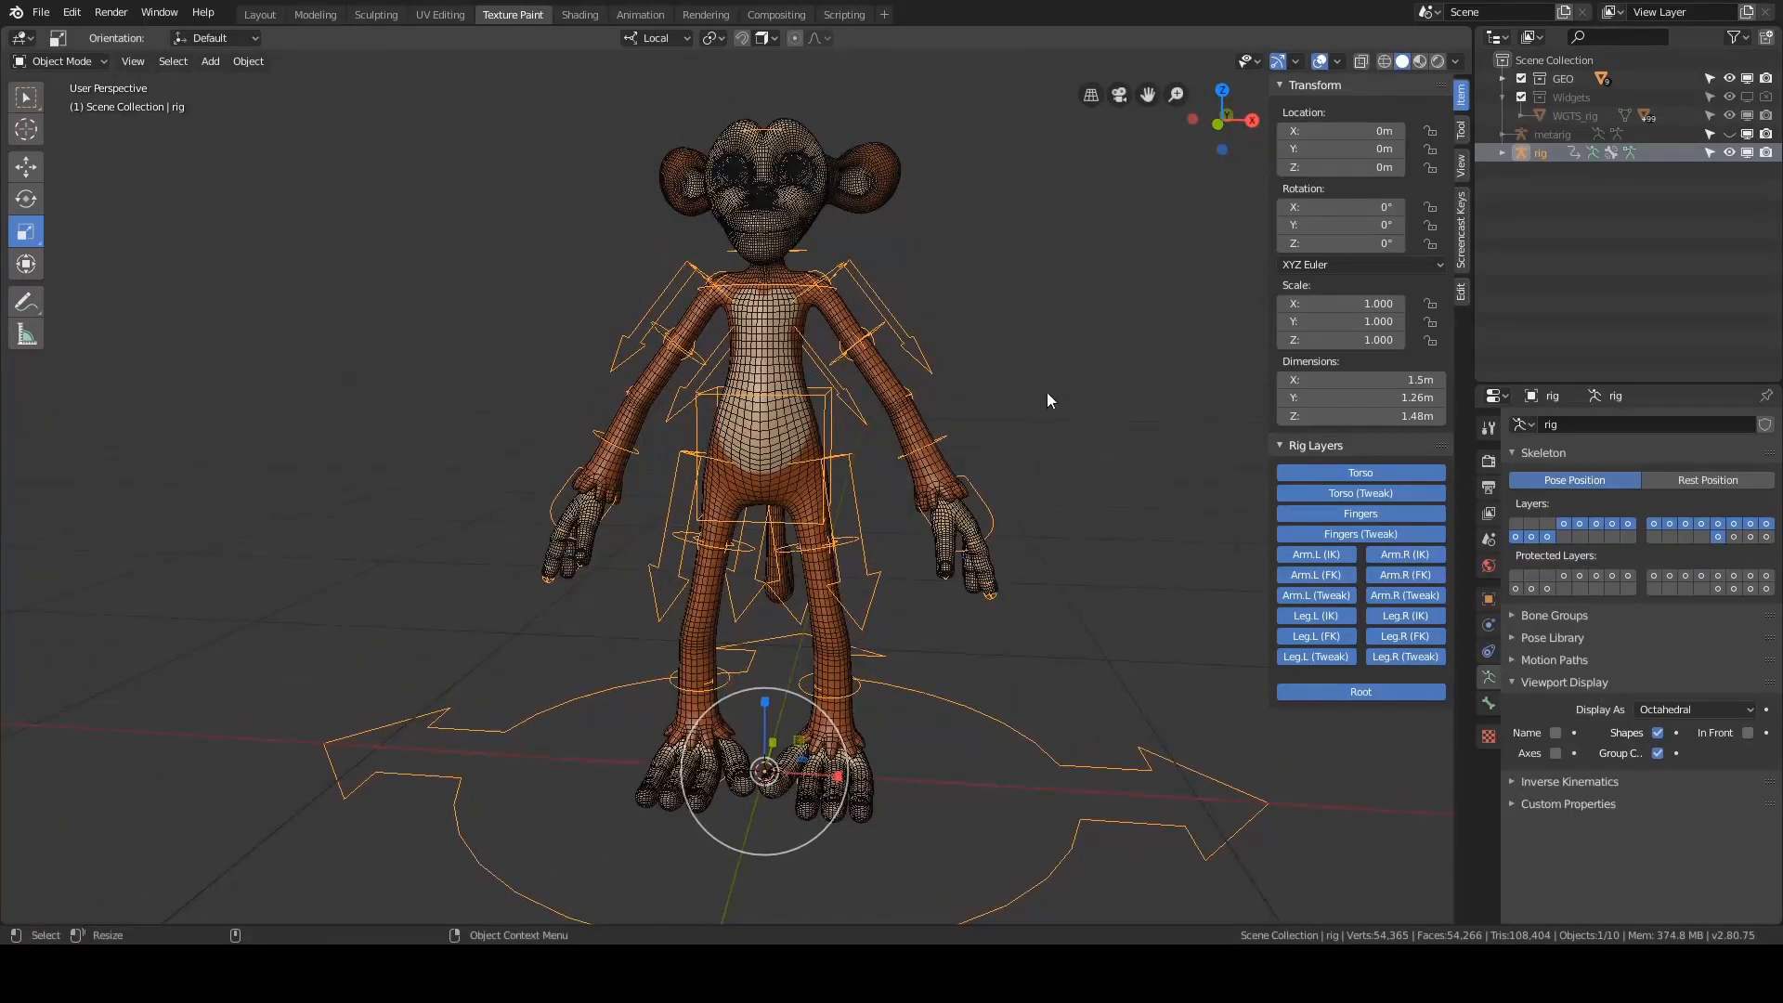
# - Examine the widget objects listed under WGTS_rig in the Widgets collection, then reselect the generated rig
pyautogui.click(1559, 100)
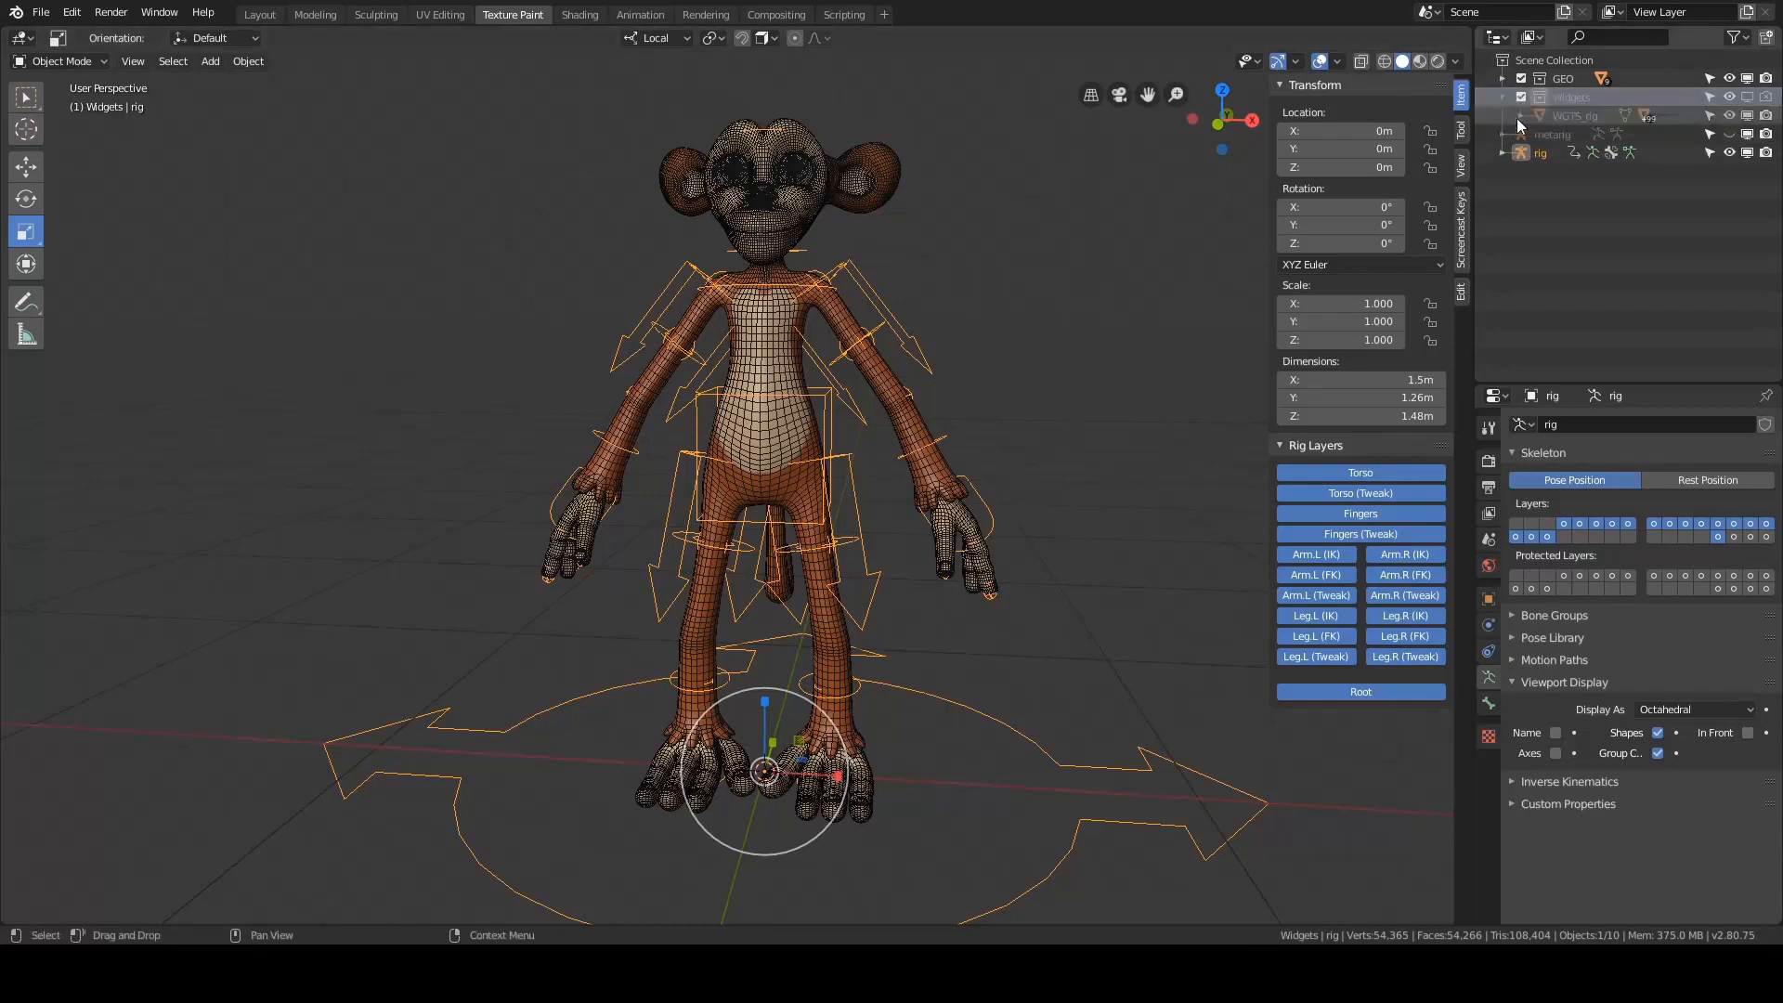
pyautogui.click(1519, 116)
pyautogui.click(1604, 249)
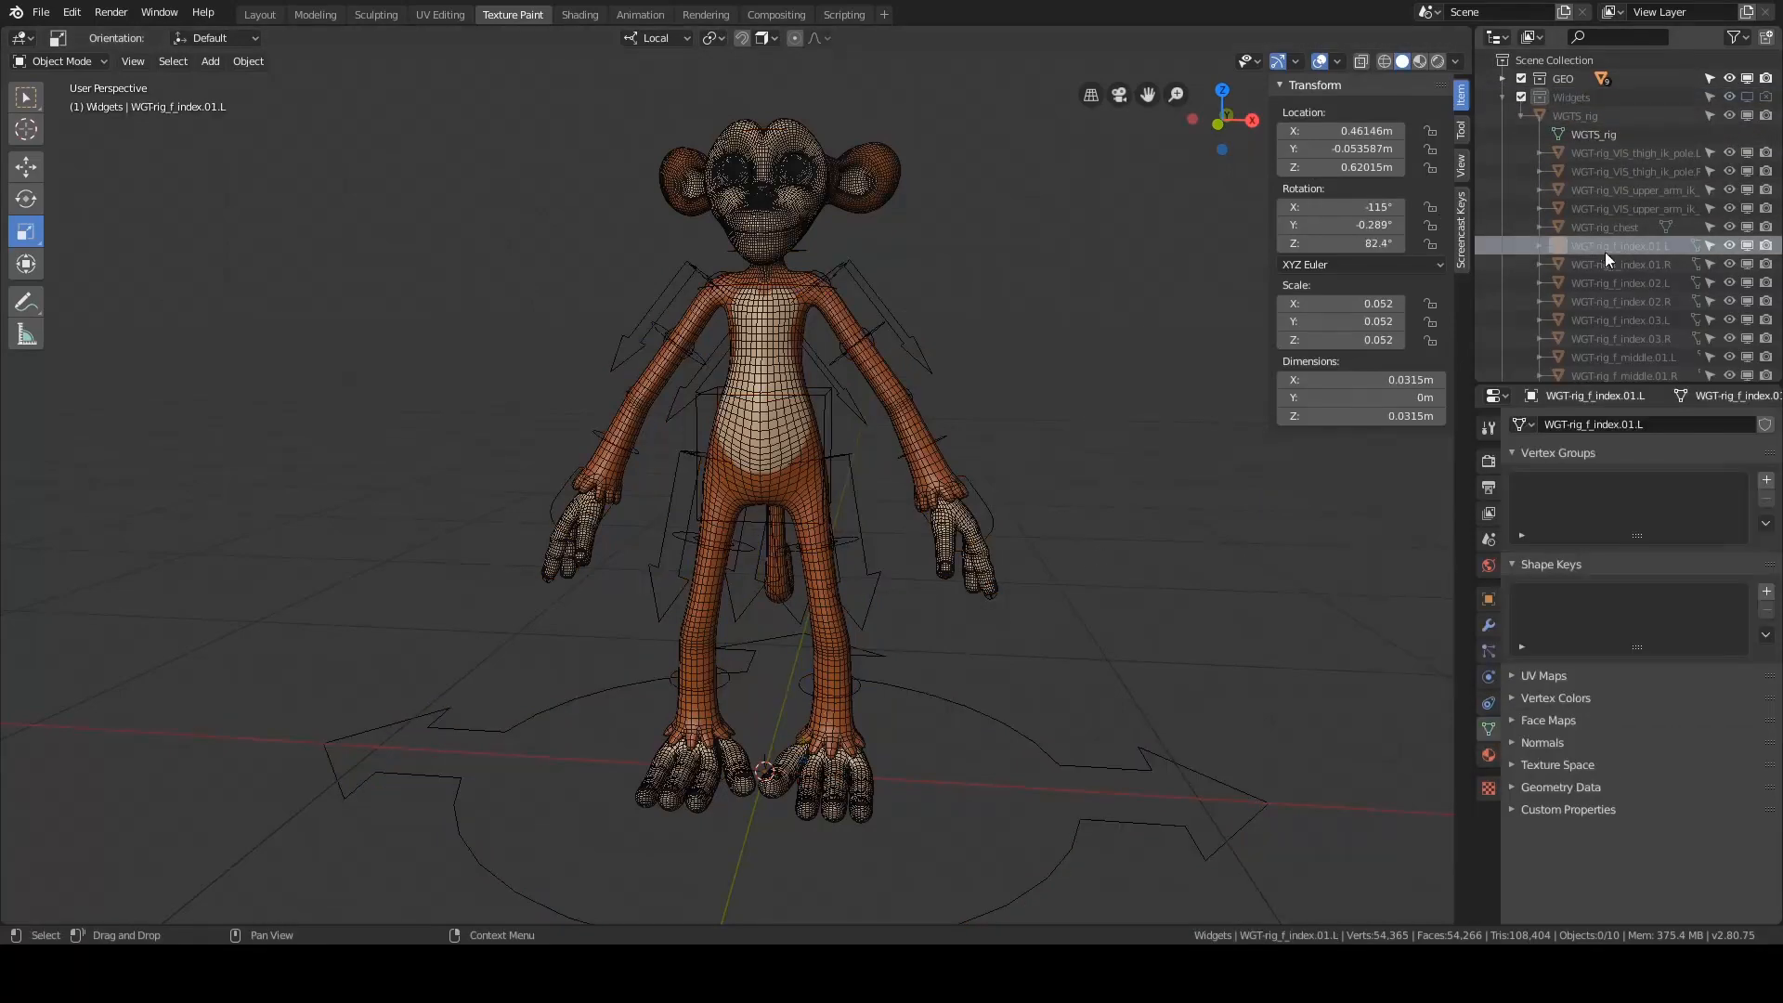
pyautogui.click(1023, 737)
pyautogui.keyDown('shift'); pyautogui.moveTo(1070, 679); pyautogui.dragTo(1096, 542, button='middle'); pyautogui.keyUp('shift')
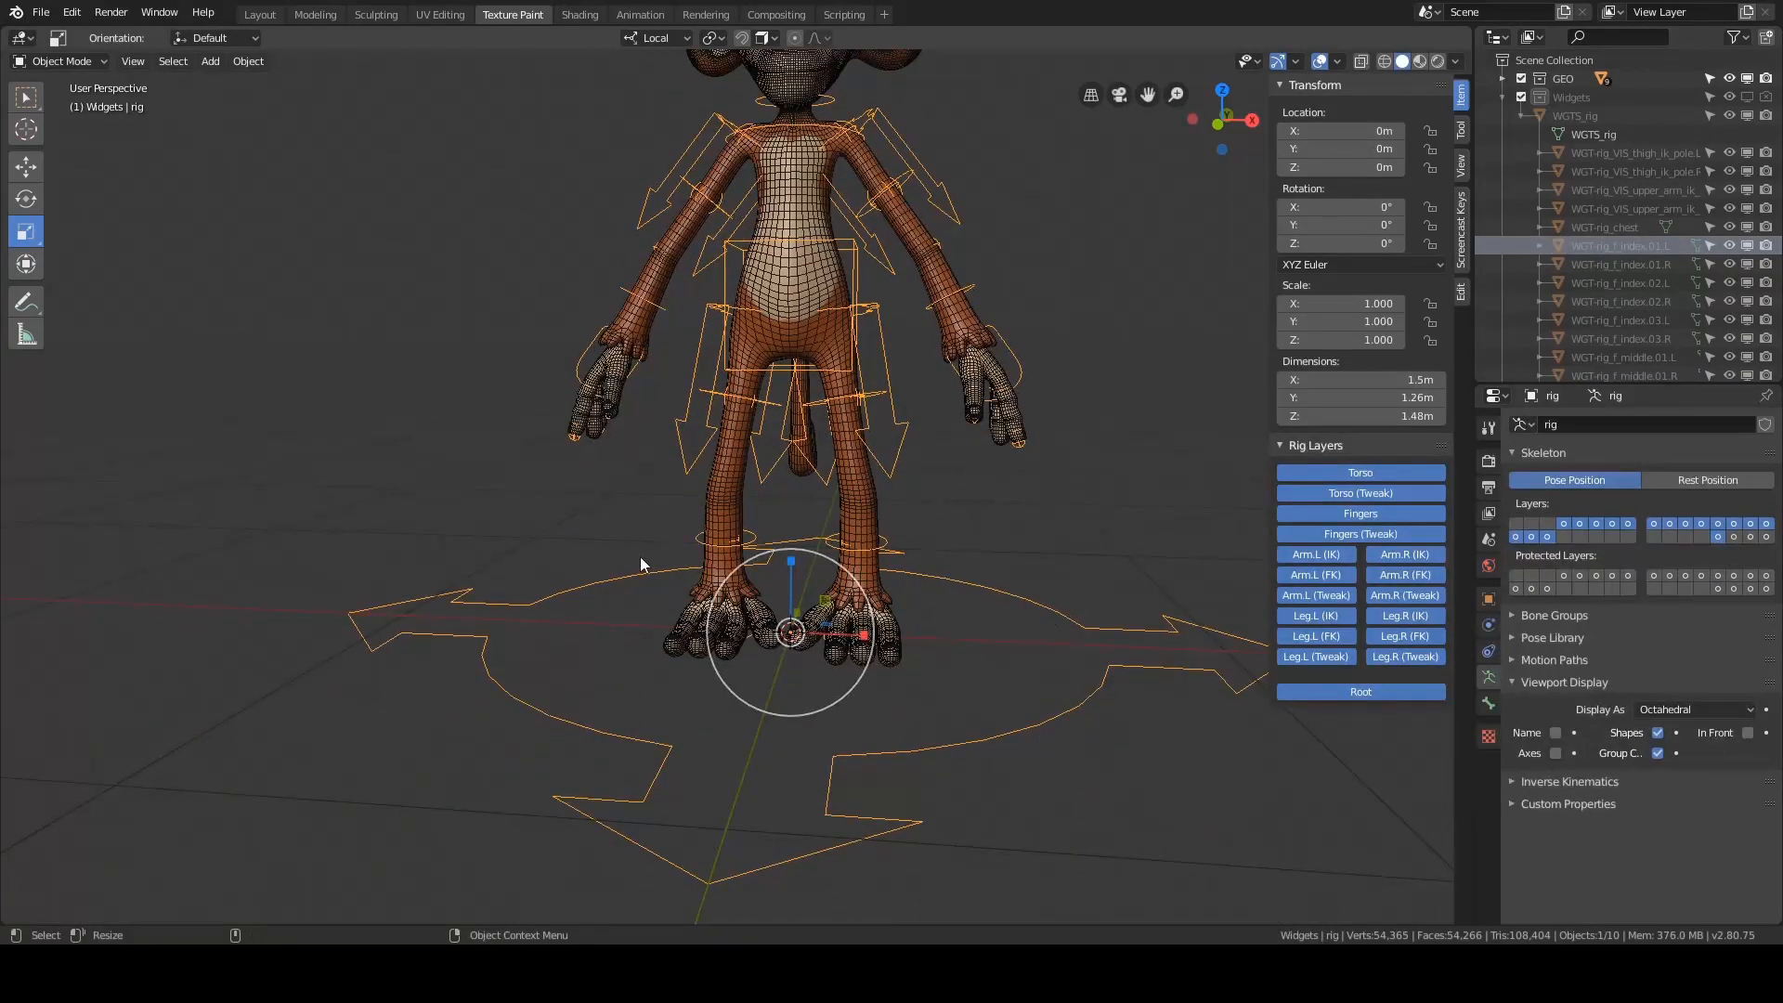
pyautogui.moveTo(640, 563); pyautogui.dragTo(1077, 526, button='middle')
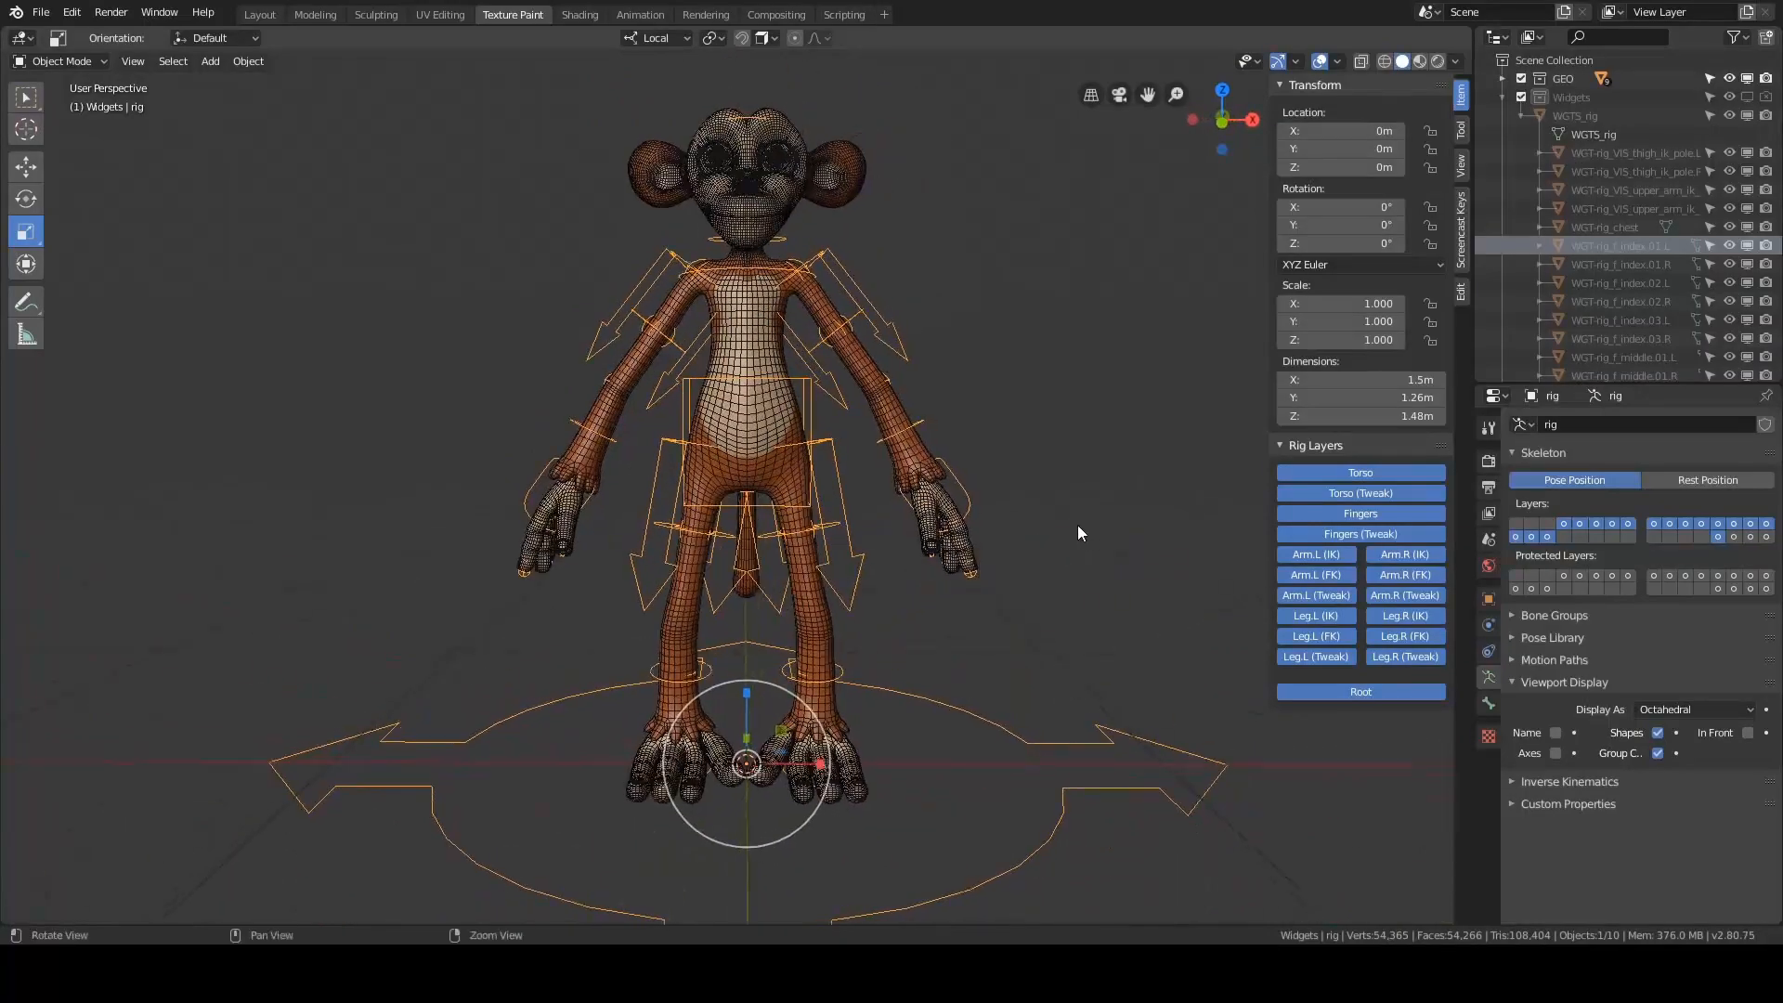
# - Turn on In Front display for the generated rig and inspect its controls over the character
pyautogui.click(1749, 733)
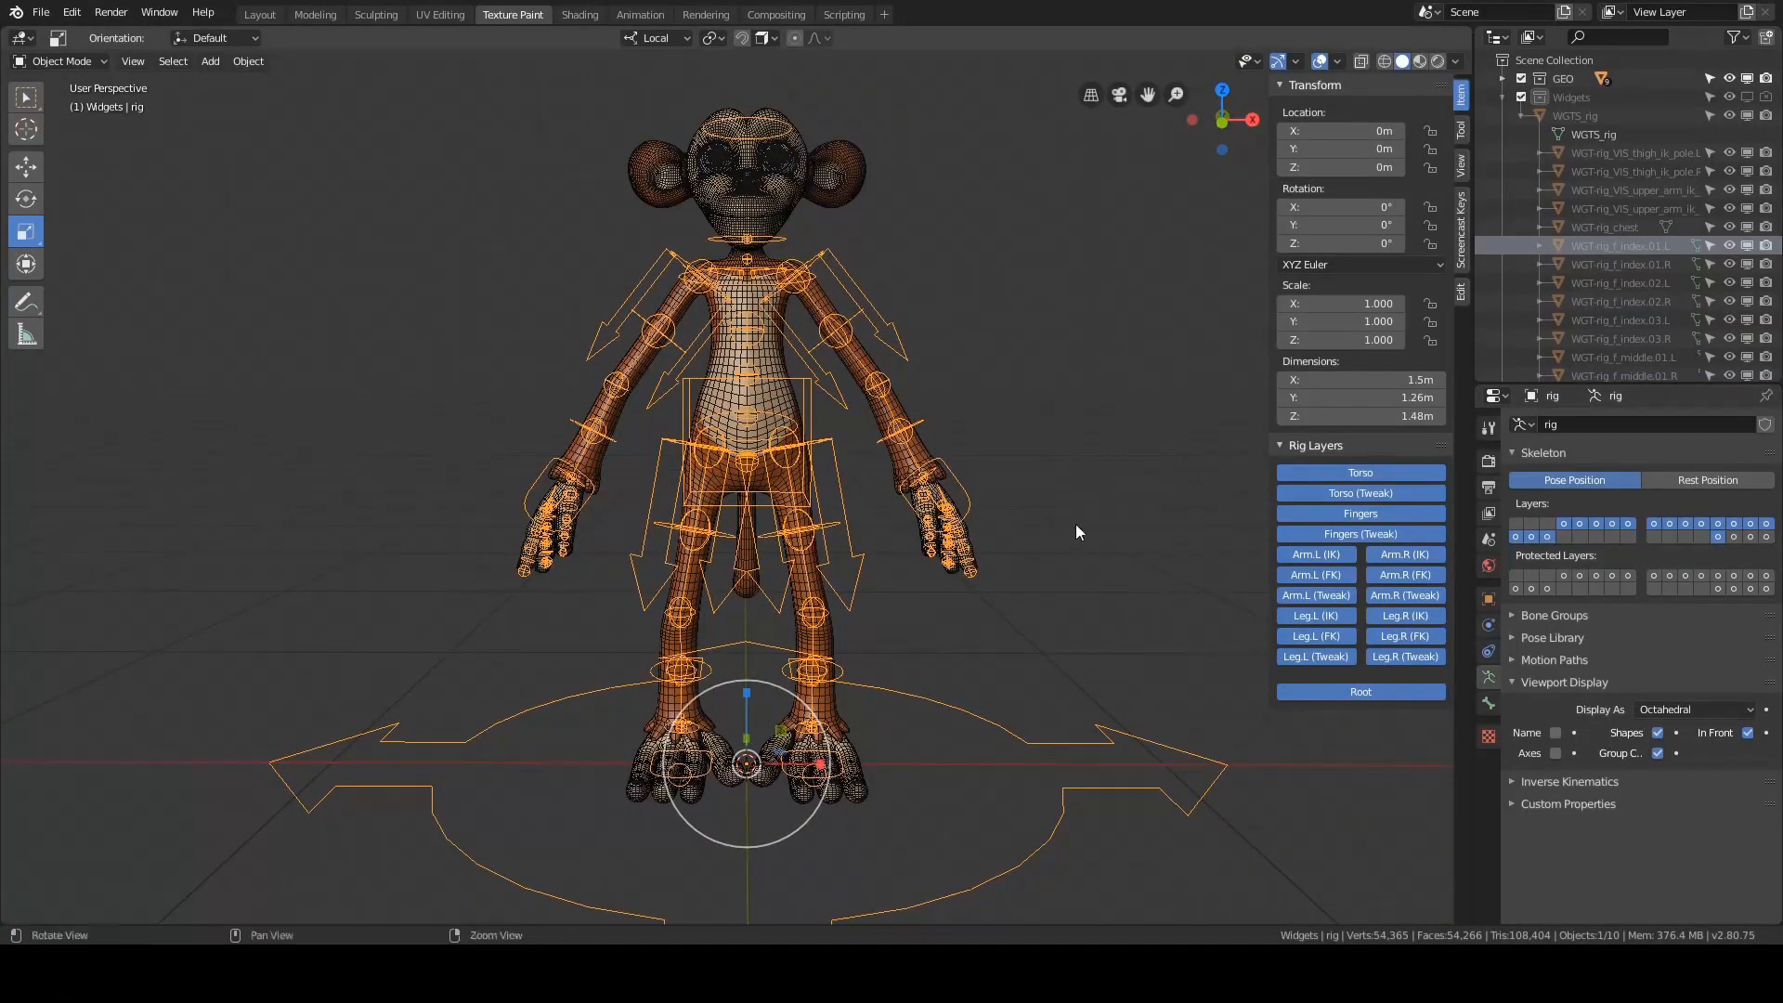
pyautogui.moveTo(1075, 524)
pyautogui.mouseDown(button='middle')
pyautogui.moveTo(985, 482)
pyautogui.moveTo(855, 492)
pyautogui.moveTo(1056, 483)
pyautogui.moveTo(1059, 426)
pyautogui.moveTo(1020, 411)
pyautogui.moveTo(1015, 445)
pyautogui.moveTo(929, 449)
pyautogui.moveTo(1028, 449)
pyautogui.moveTo(1006, 405)
pyautogui.moveTo(1021, 364)
pyautogui.moveTo(1036, 386)
pyautogui.moveTo(1006, 397)
pyautogui.moveTo(848, 406)
pyautogui.moveTo(1014, 402)
pyautogui.moveTo(957, 434)
pyautogui.mouseUp(button='middle')
pyautogui.scroll(2, 1084, 520)
pyautogui.scroll(-4, 1006, 415)
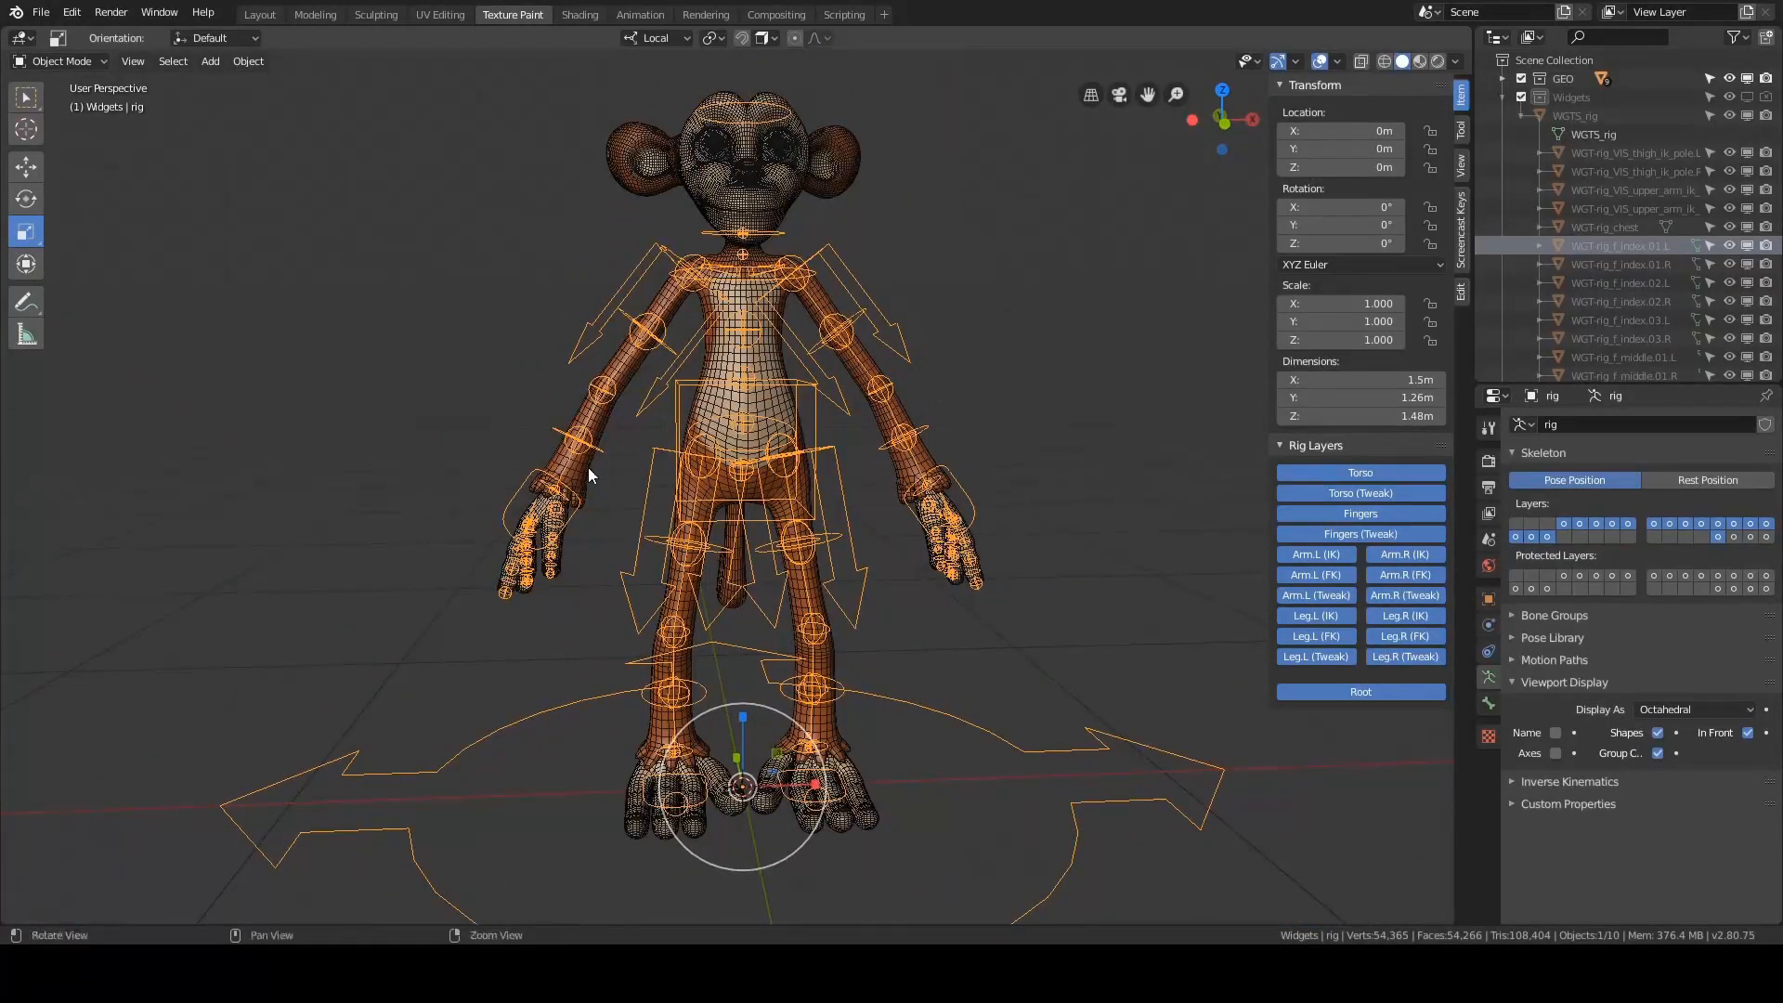
pyautogui.moveTo(970, 327); pyautogui.dragTo(1171, 469, button='middle')
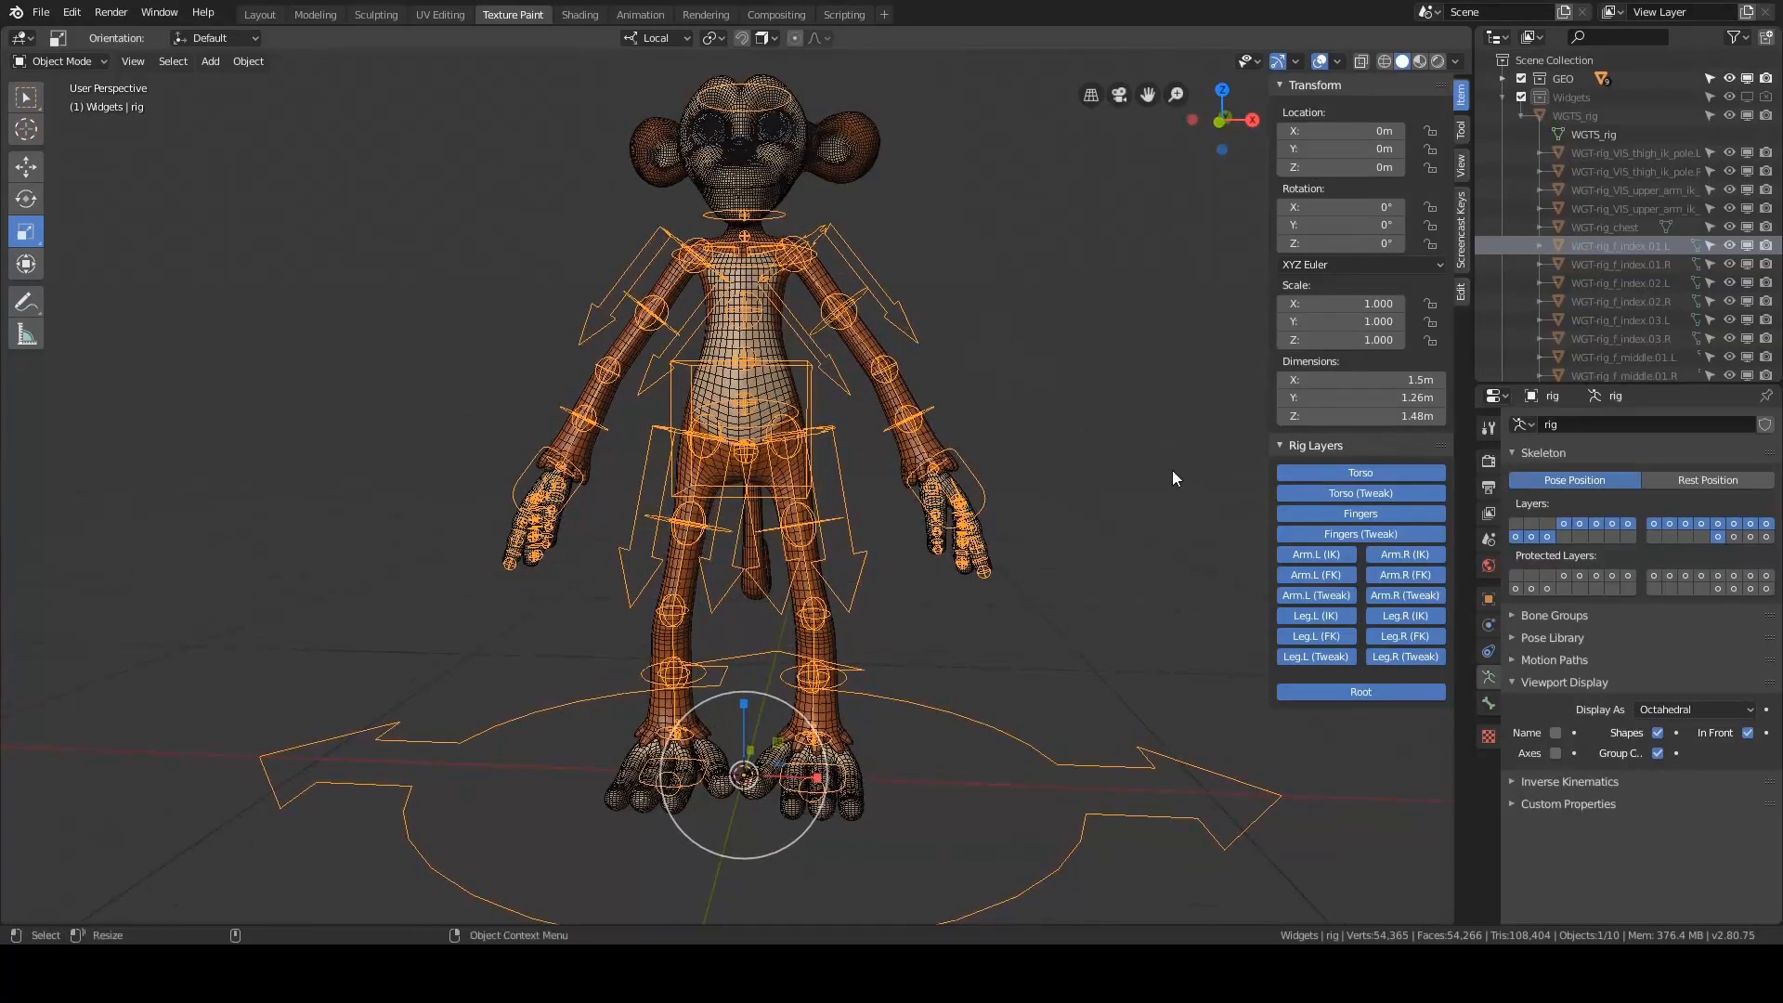
# - Hide the rig's Torso, Fingers, left and right Arm, and left and right Leg tweak layers
pyautogui.click(1330, 493)
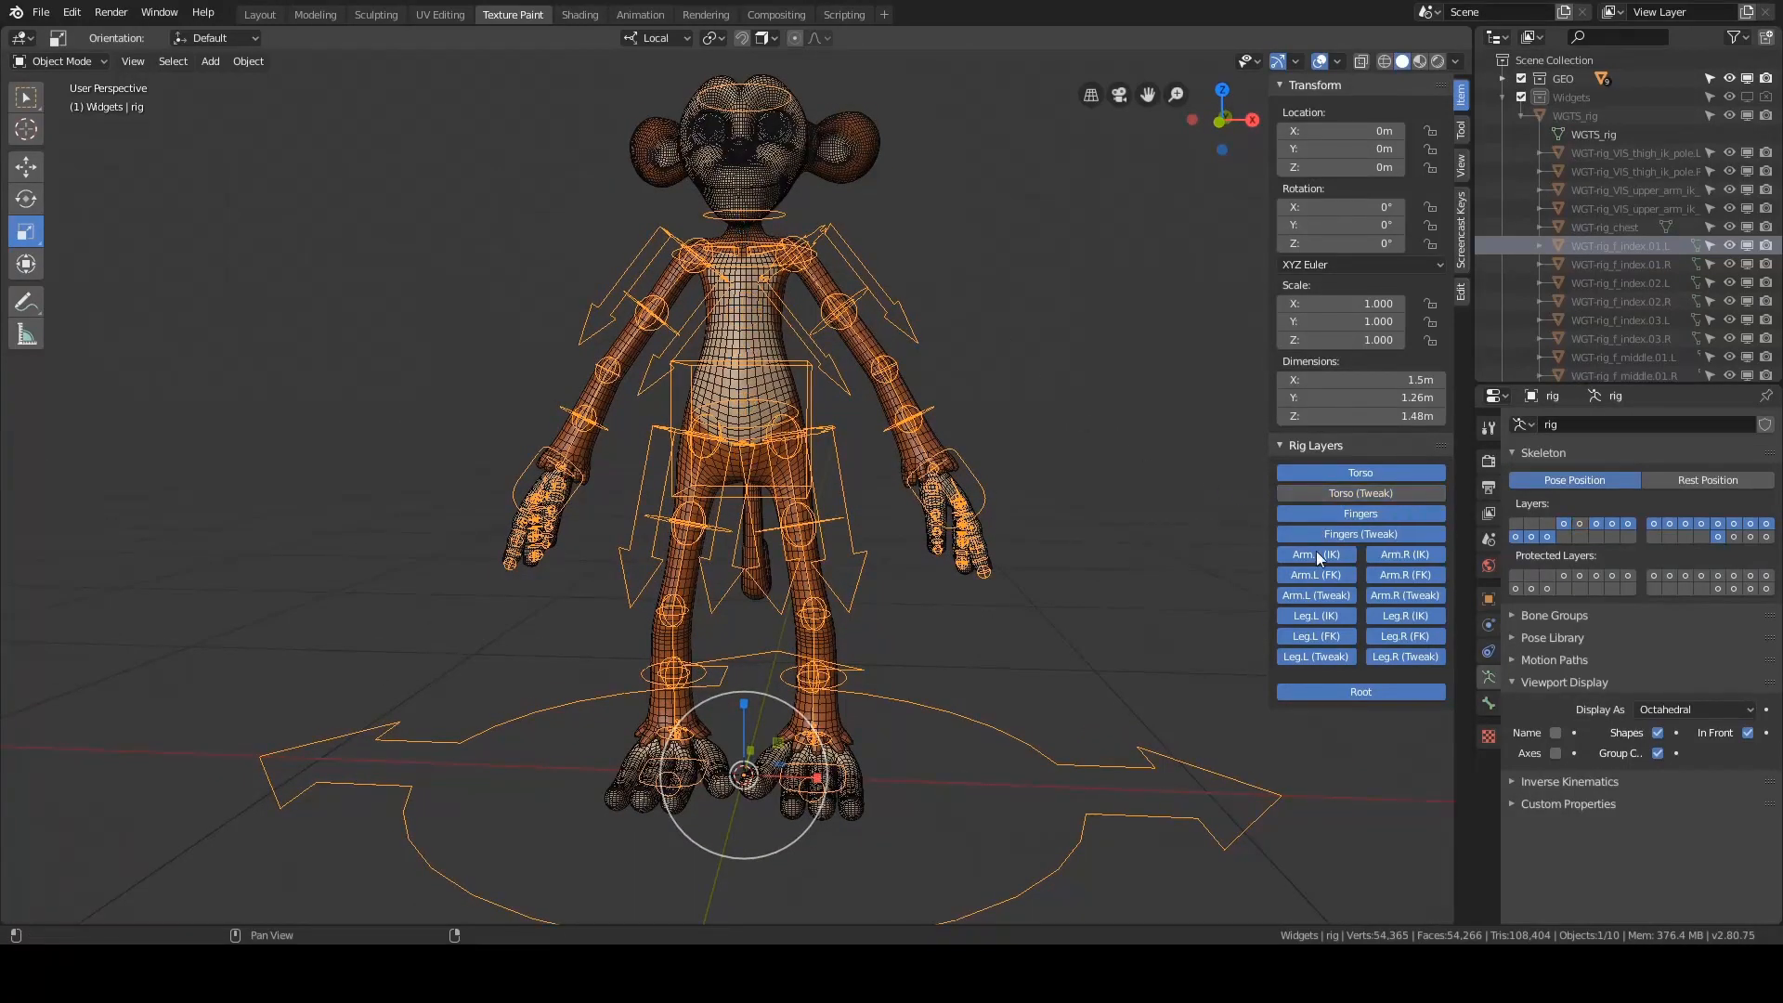
pyautogui.click(1319, 596)
pyautogui.click(1400, 595)
pyautogui.click(1395, 658)
pyautogui.click(1330, 655)
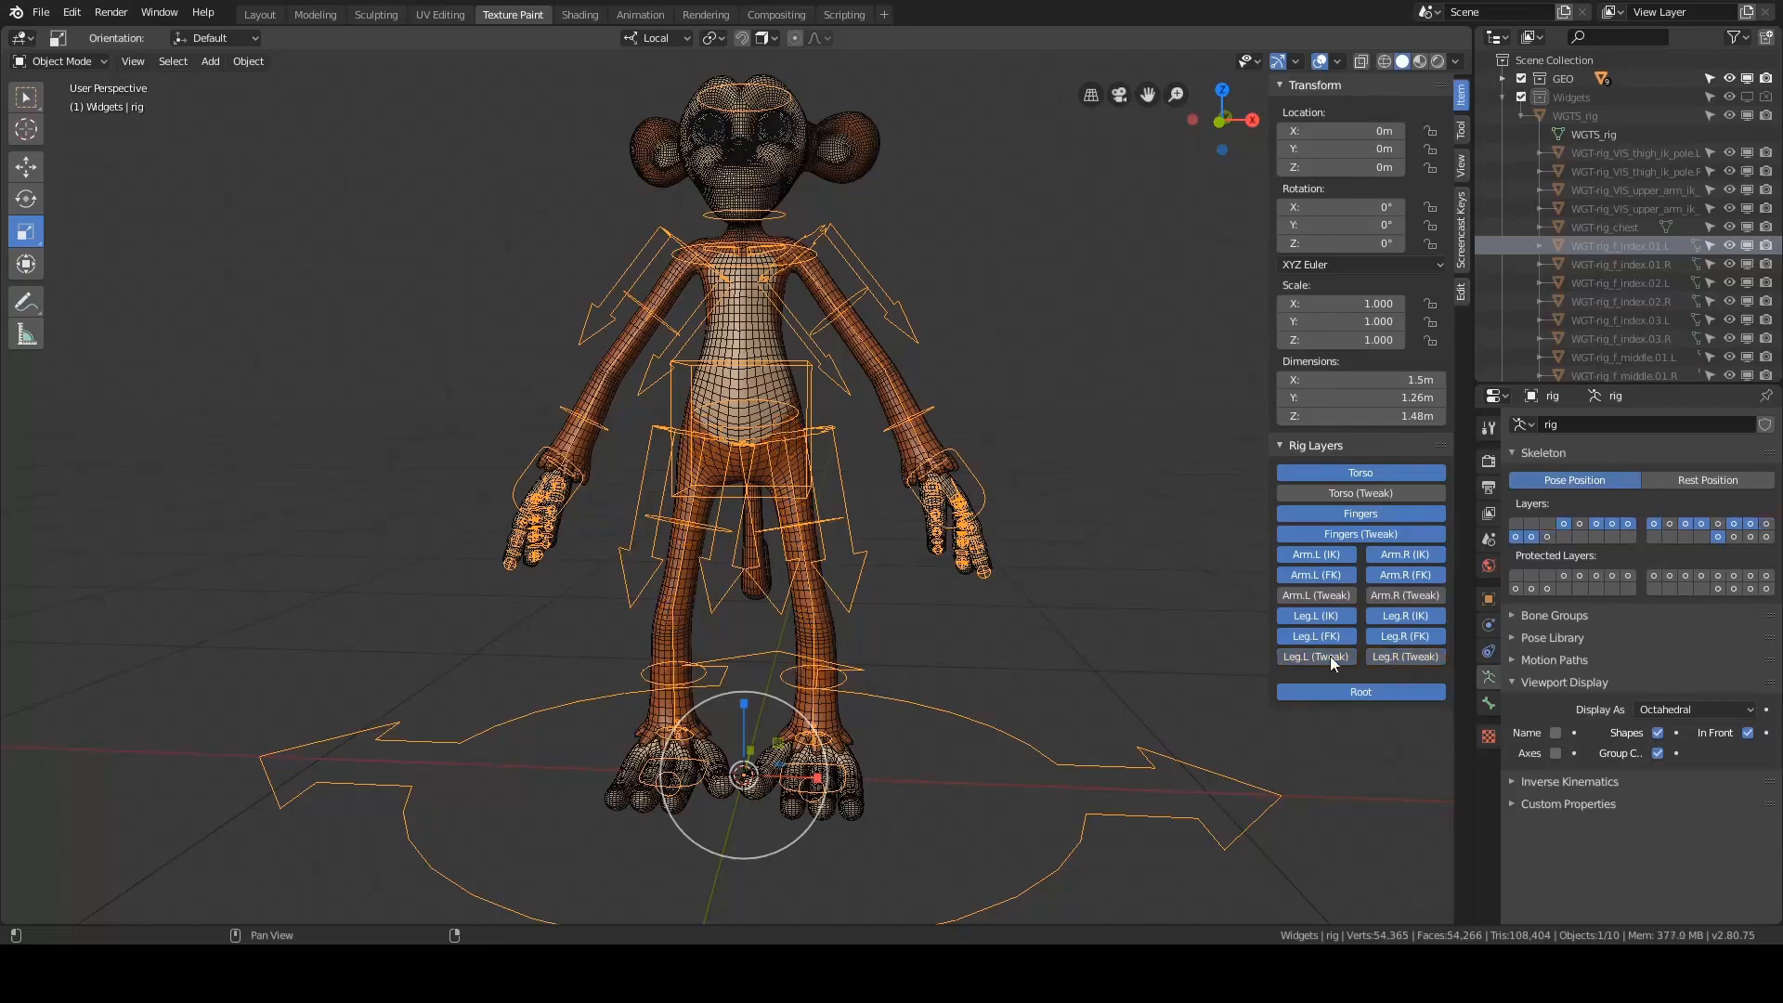
pyautogui.moveTo(1049, 594); pyautogui.dragTo(1077, 534, button='middle')
pyautogui.click(1316, 533)
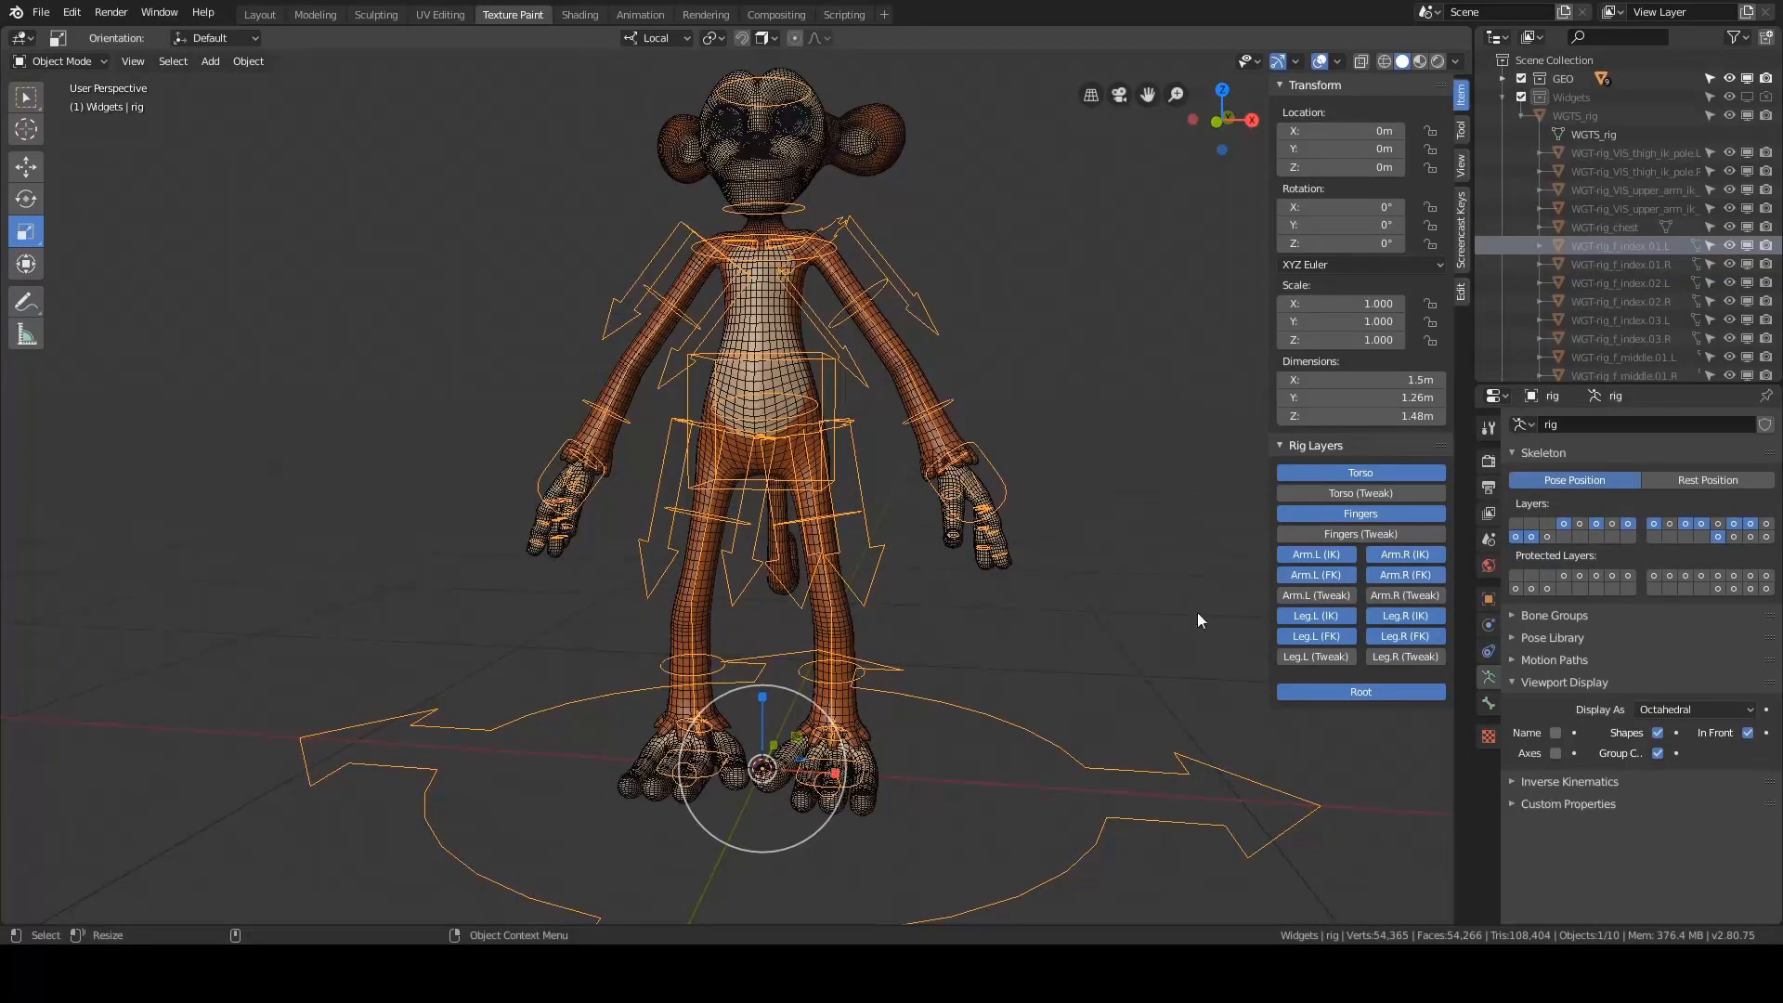
# - Hide the FK layers of both legs and the IK layers of both arms
pyautogui.click(1322, 638)
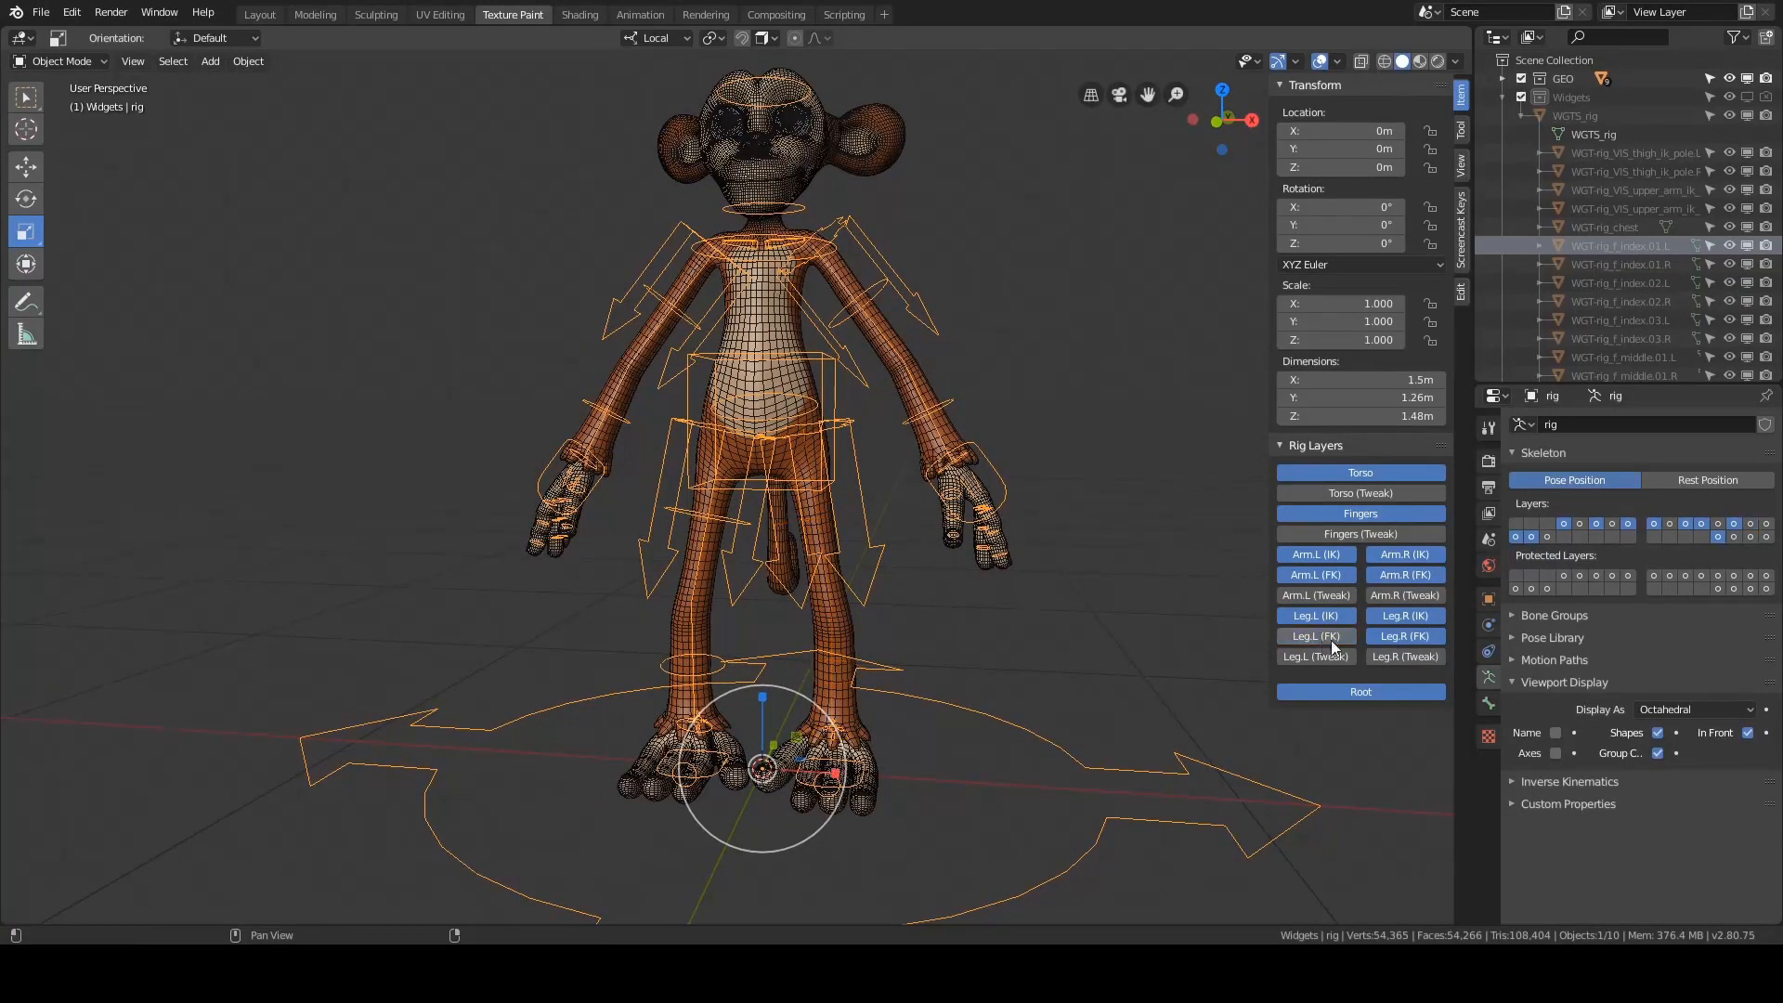
pyautogui.click(1378, 637)
pyautogui.moveTo(1068, 616); pyautogui.dragTo(1077, 614, button='middle')
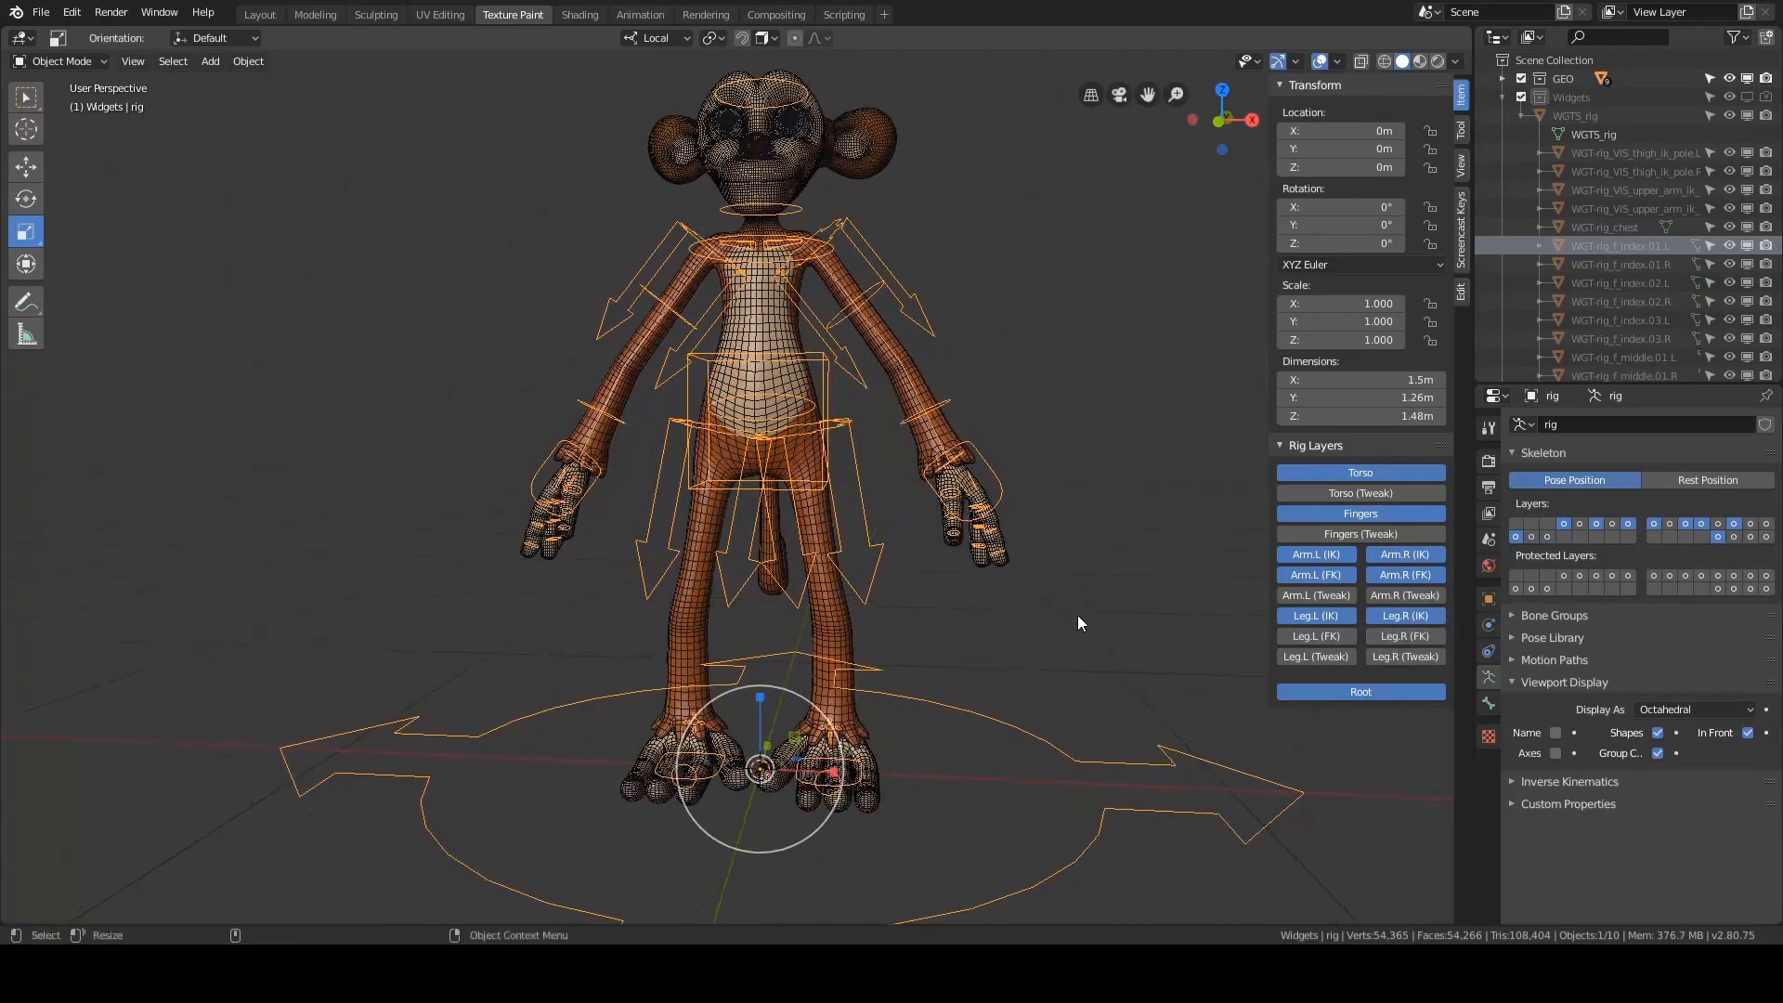
pyautogui.click(1307, 554)
pyautogui.click(1394, 553)
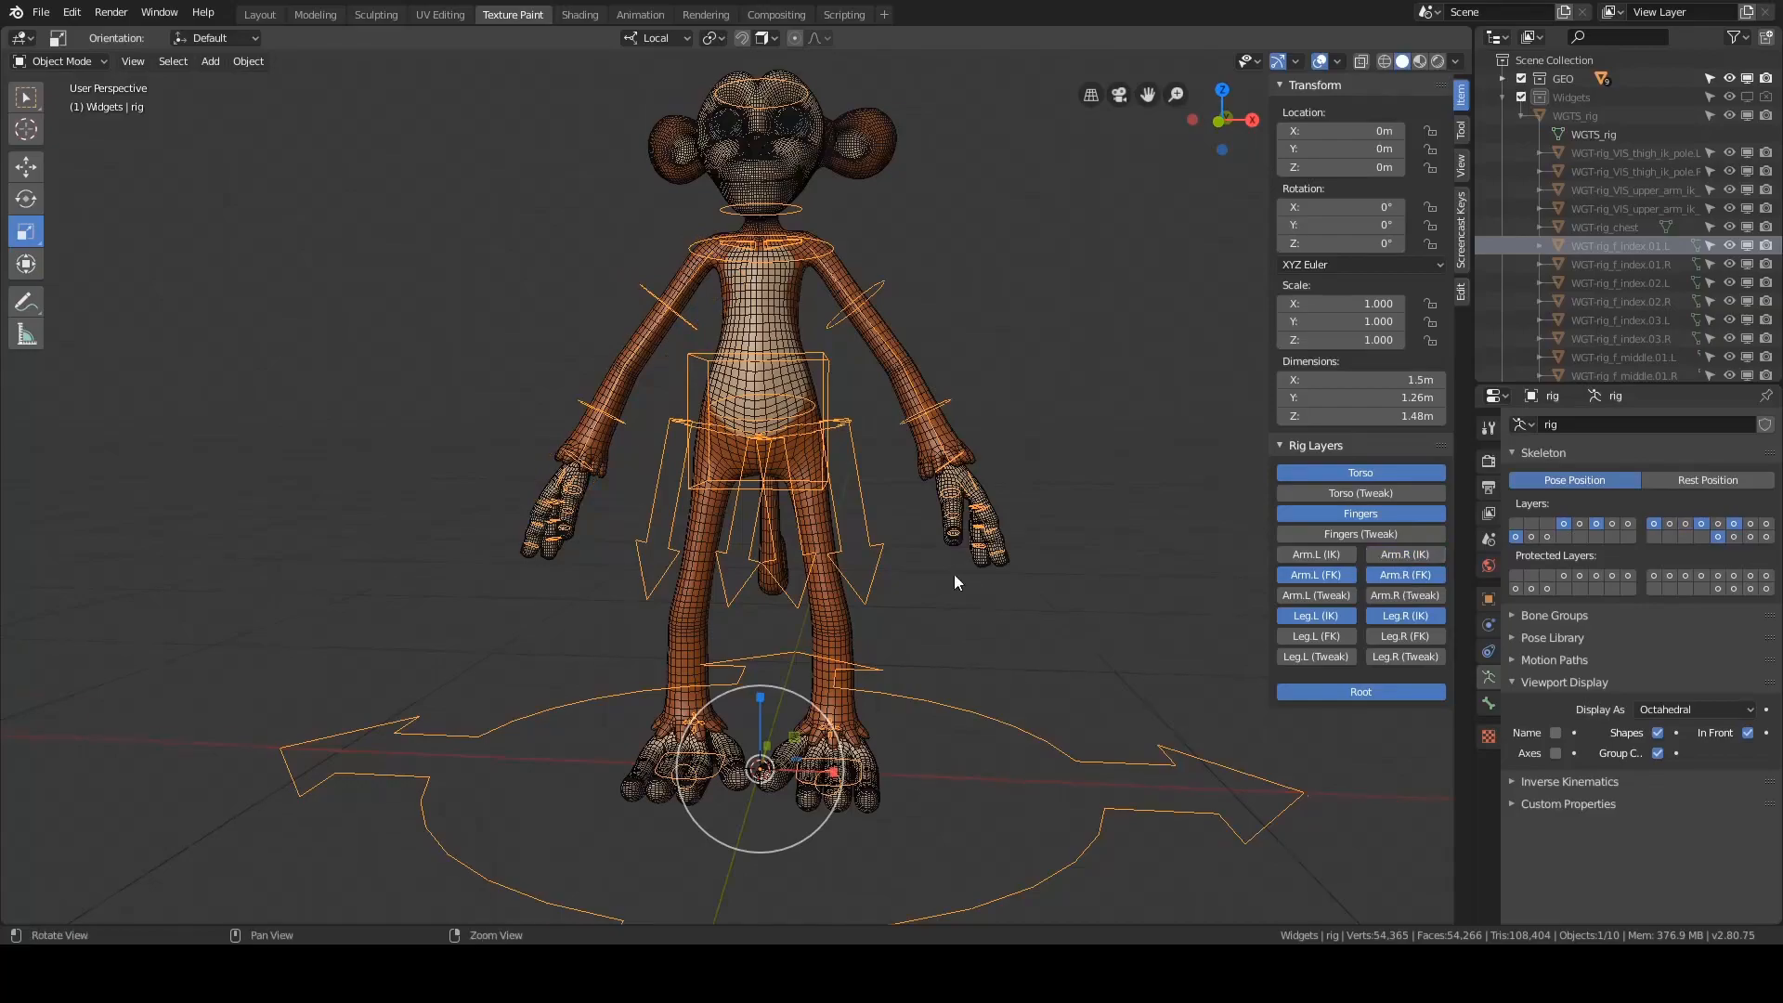
pyautogui.moveTo(954, 574); pyautogui.dragTo(895, 478, button='middle')
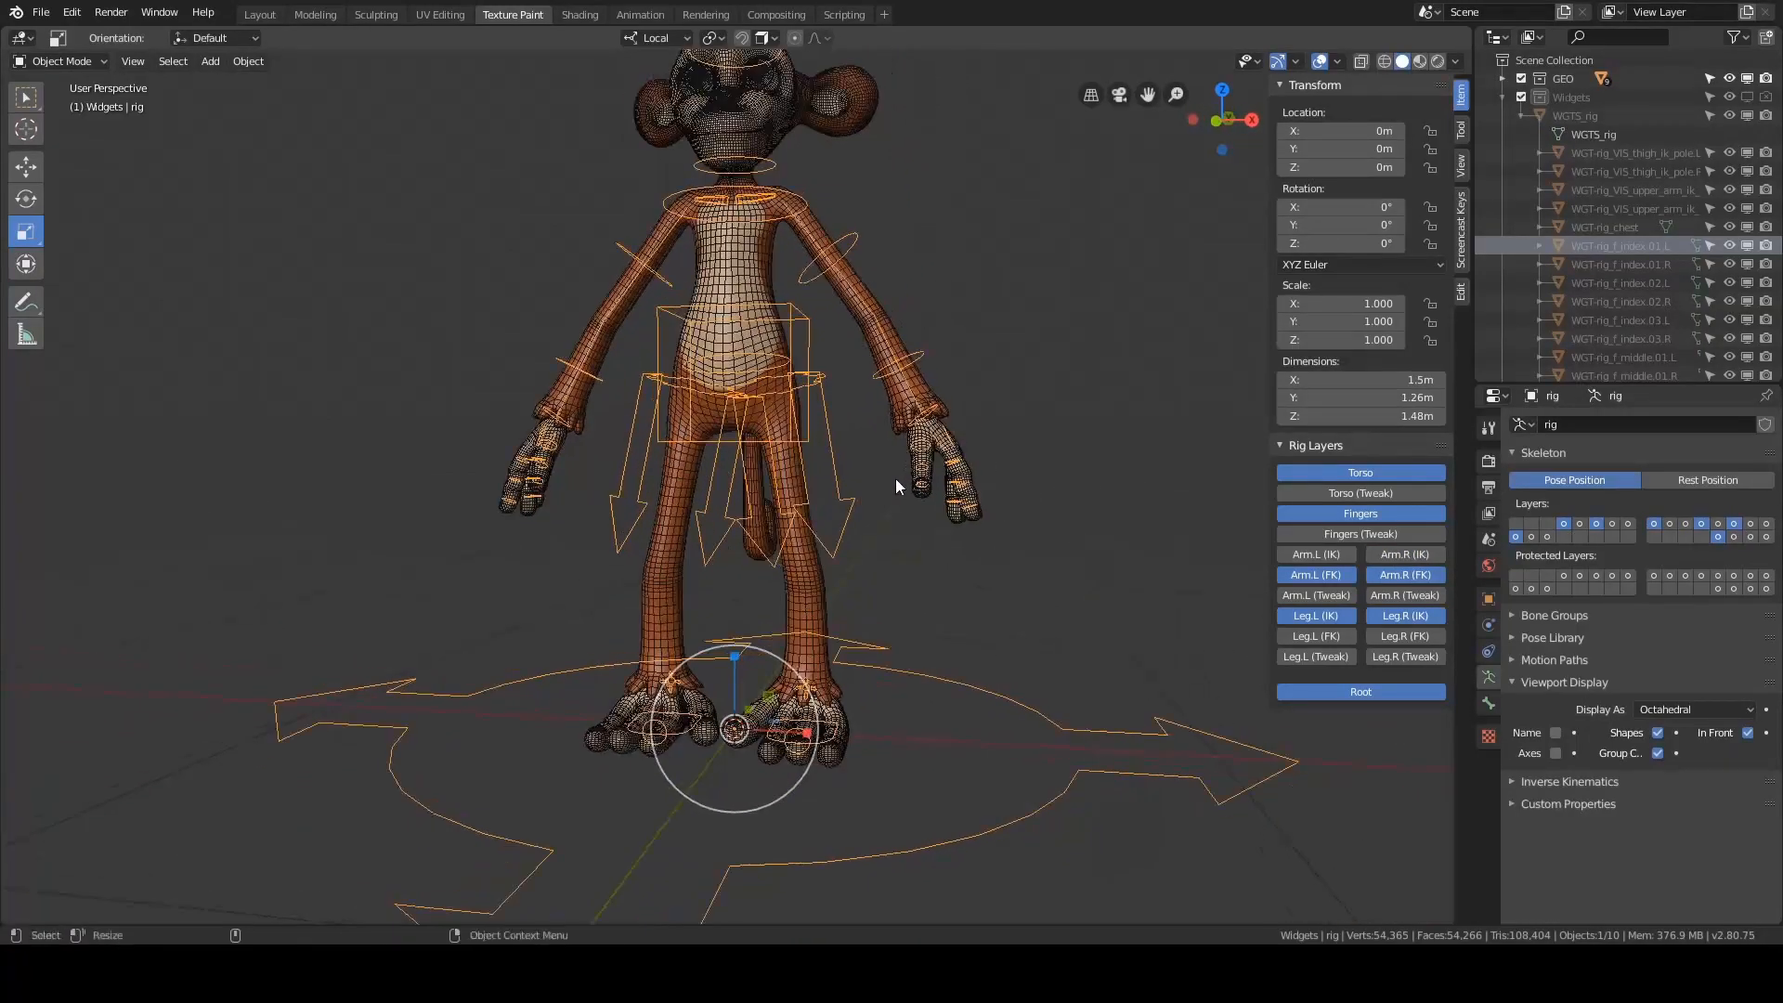
# - Switch the rig to Pose Mode and try rotating the left arm's upper arm, forearm and hand FK controls together, then cancel
pyautogui.hotkey('ctrl', 'Tab')
pyautogui.click(891, 583)
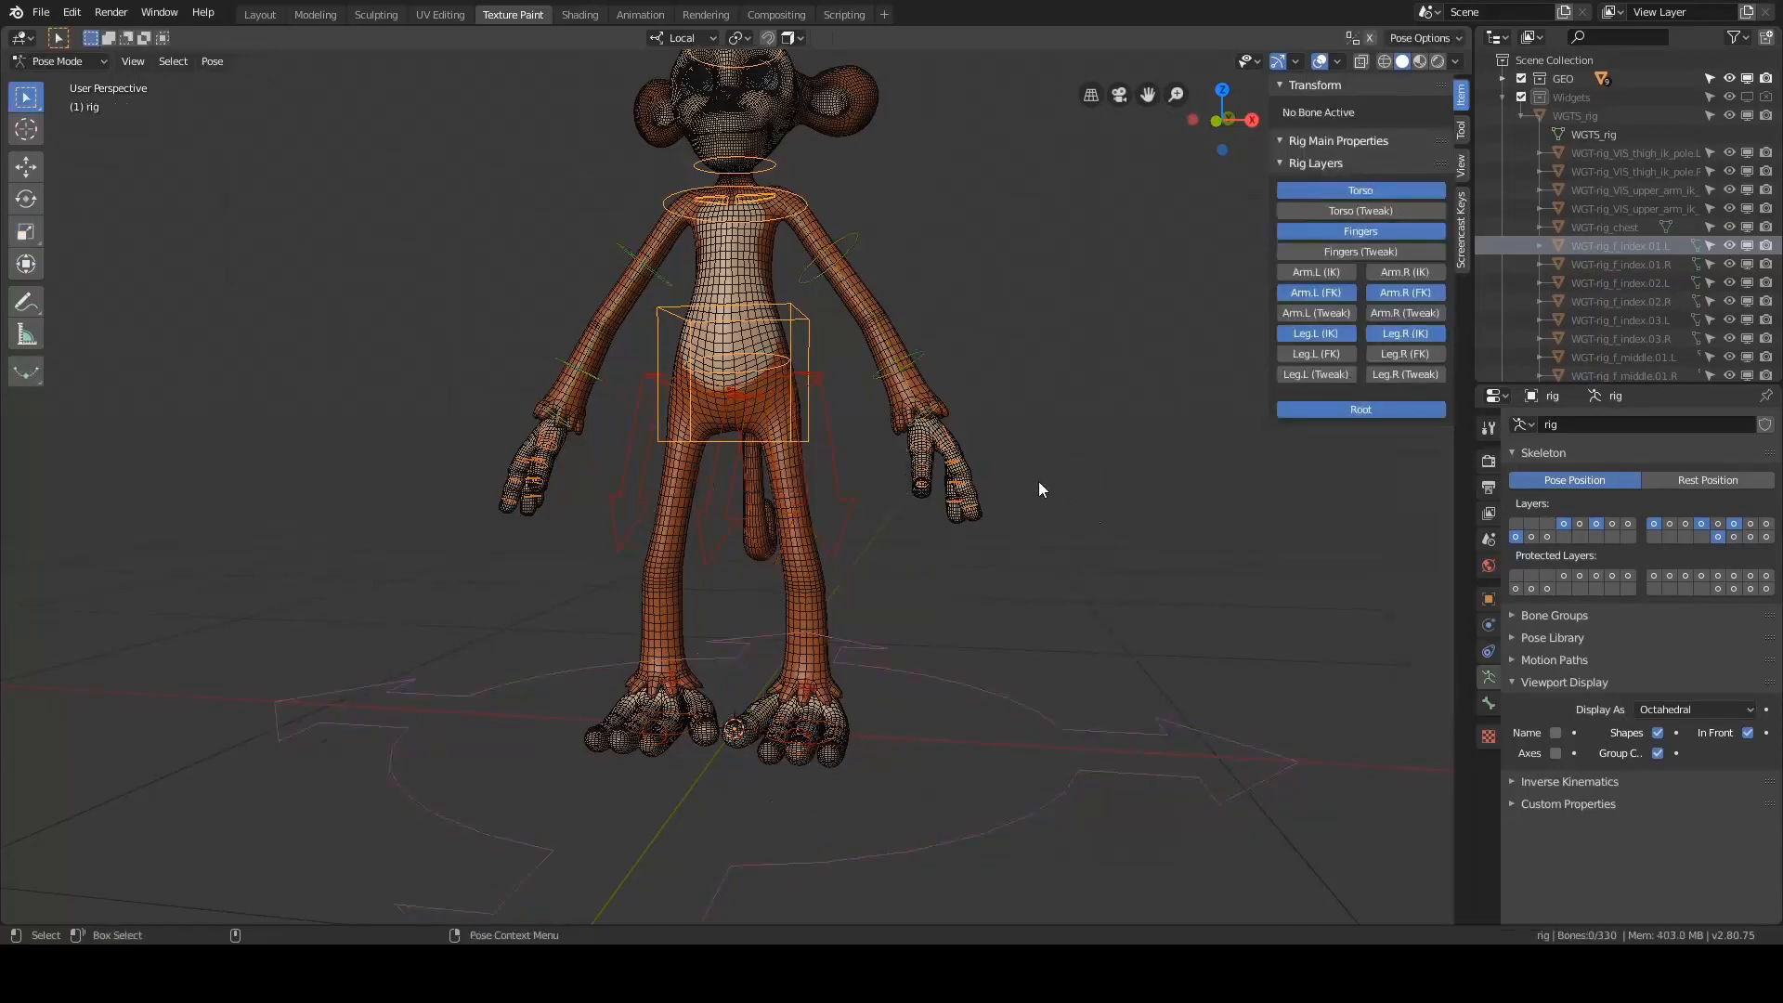
pyautogui.moveTo(1038, 481); pyautogui.dragTo(993, 479, button='middle')
pyautogui.click(856, 278)
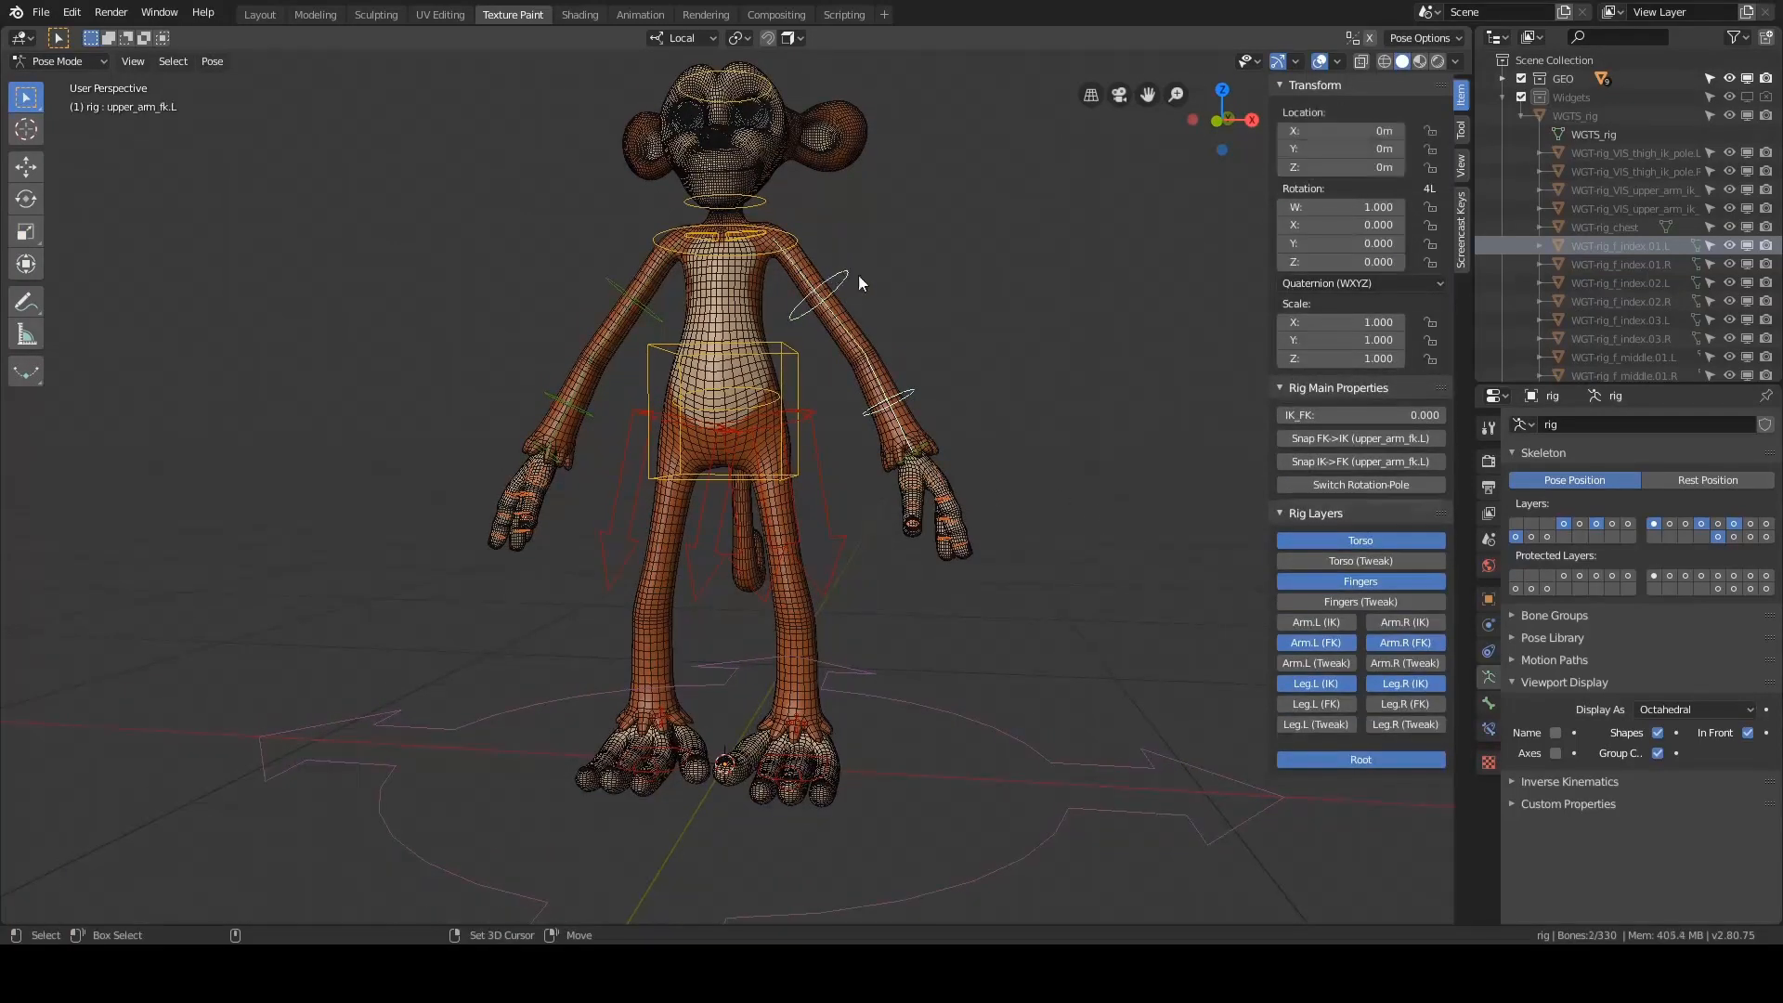
pyautogui.press(',')
pyautogui.press('Escape')
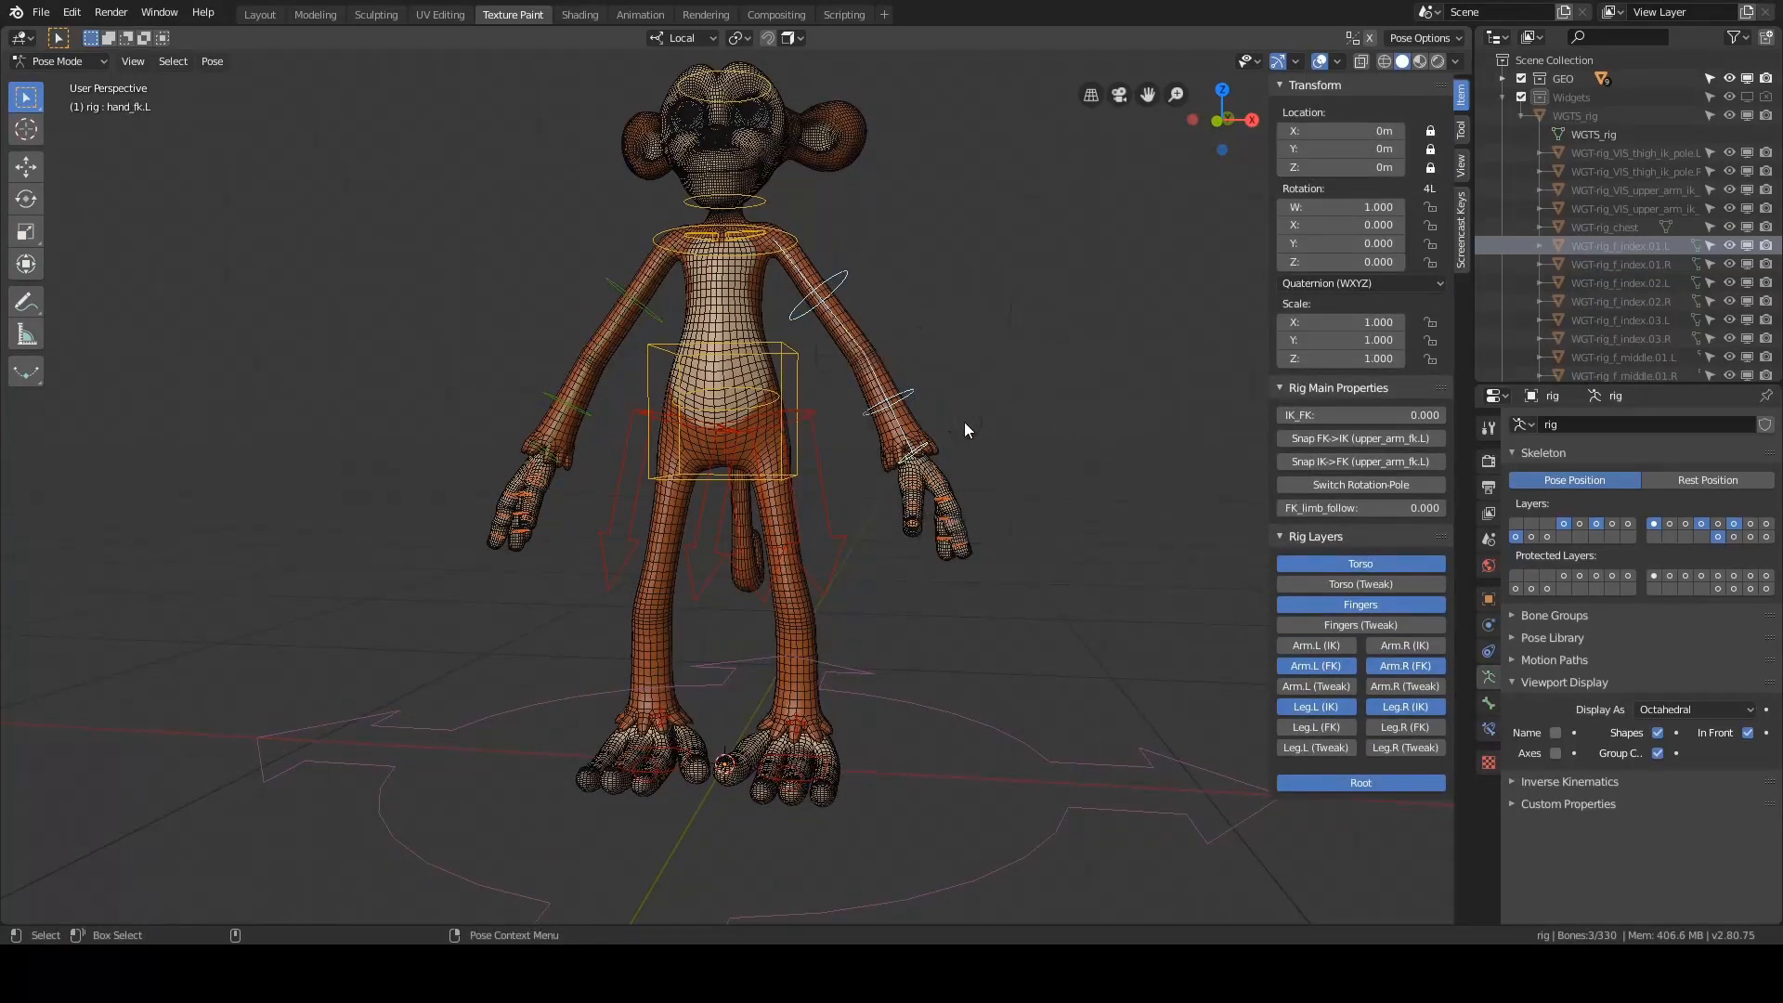
pyautogui.press('.')
pyautogui.click(967, 503)
pyautogui.keyDown('shift'); pyautogui.moveTo(955, 338); pyautogui.dragTo(968, 383, button='middle'); pyautogui.keyUp('shift')
pyautogui.press('r')
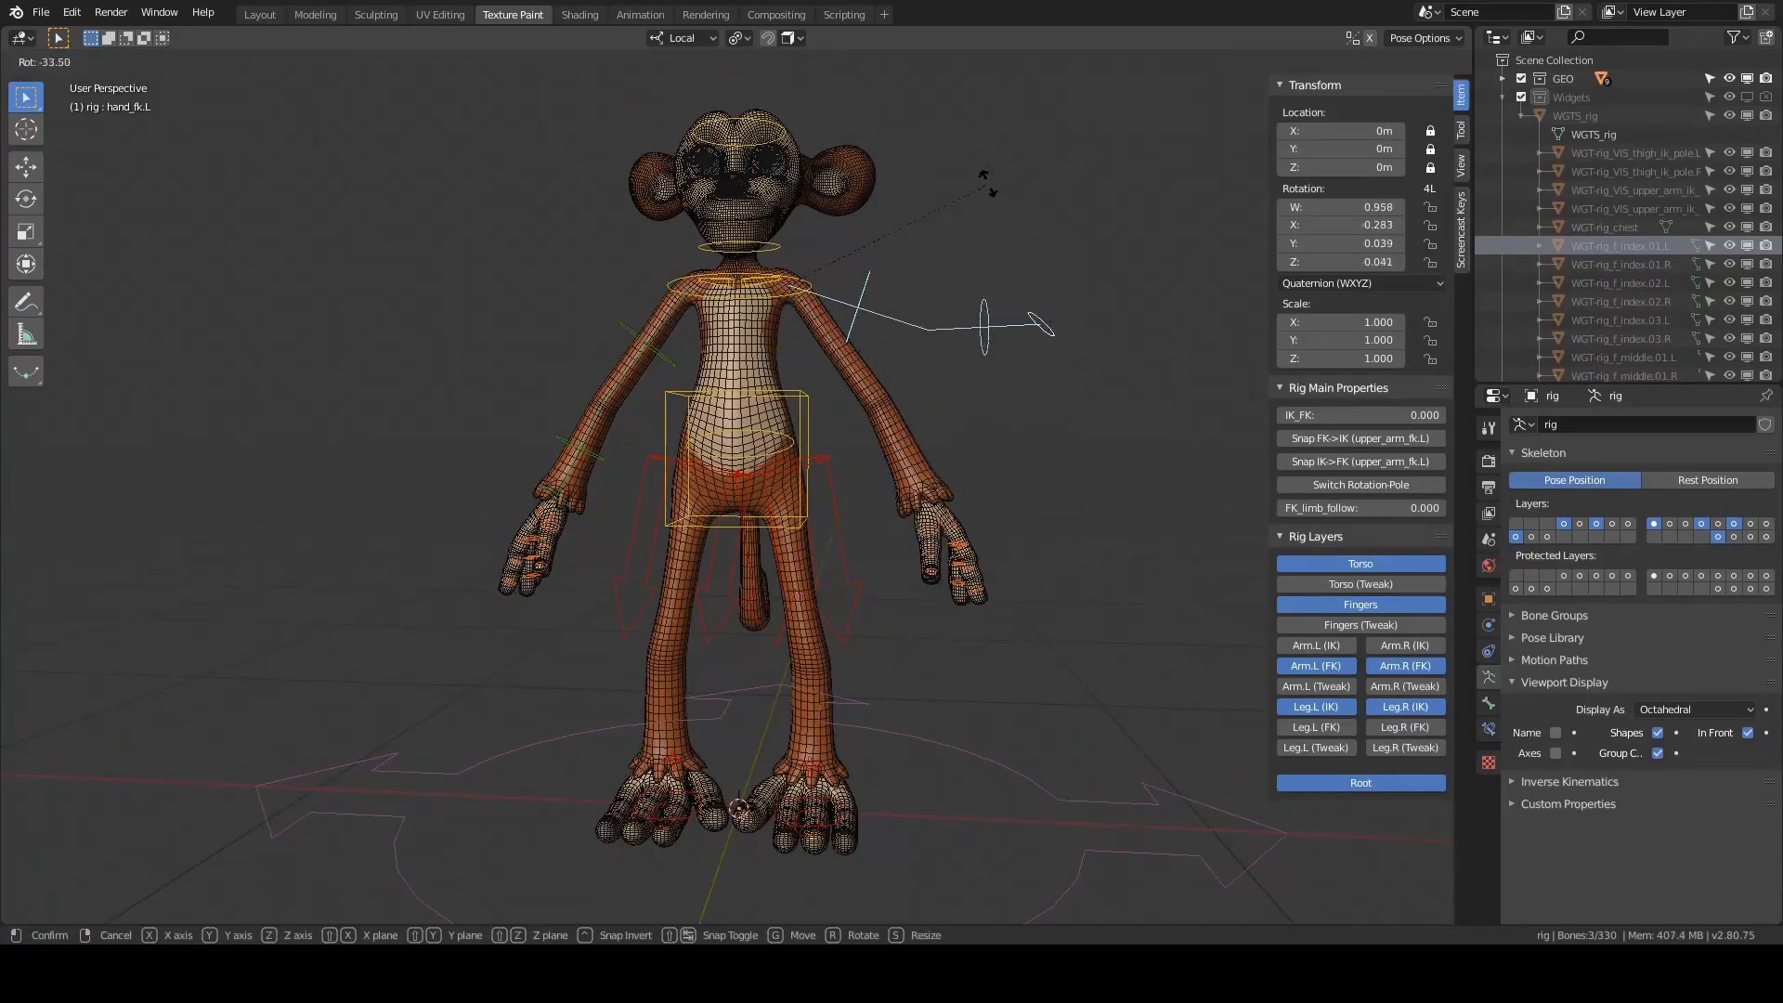
pyautogui.press('Escape')
# - Try moving the left foot's IK control from a side view, cancel the move and return the rig to Object Mode
pyautogui.keyDown('shift'); pyautogui.moveTo(1017, 381); pyautogui.dragTo(858, 380, button='middle'); pyautogui.keyUp('shift')
pyautogui.hotkey('alt', 'a')
pyautogui.click(798, 692)
pyautogui.moveTo(993, 608); pyautogui.dragTo(868, 585, button='middle')
pyautogui.press('g')
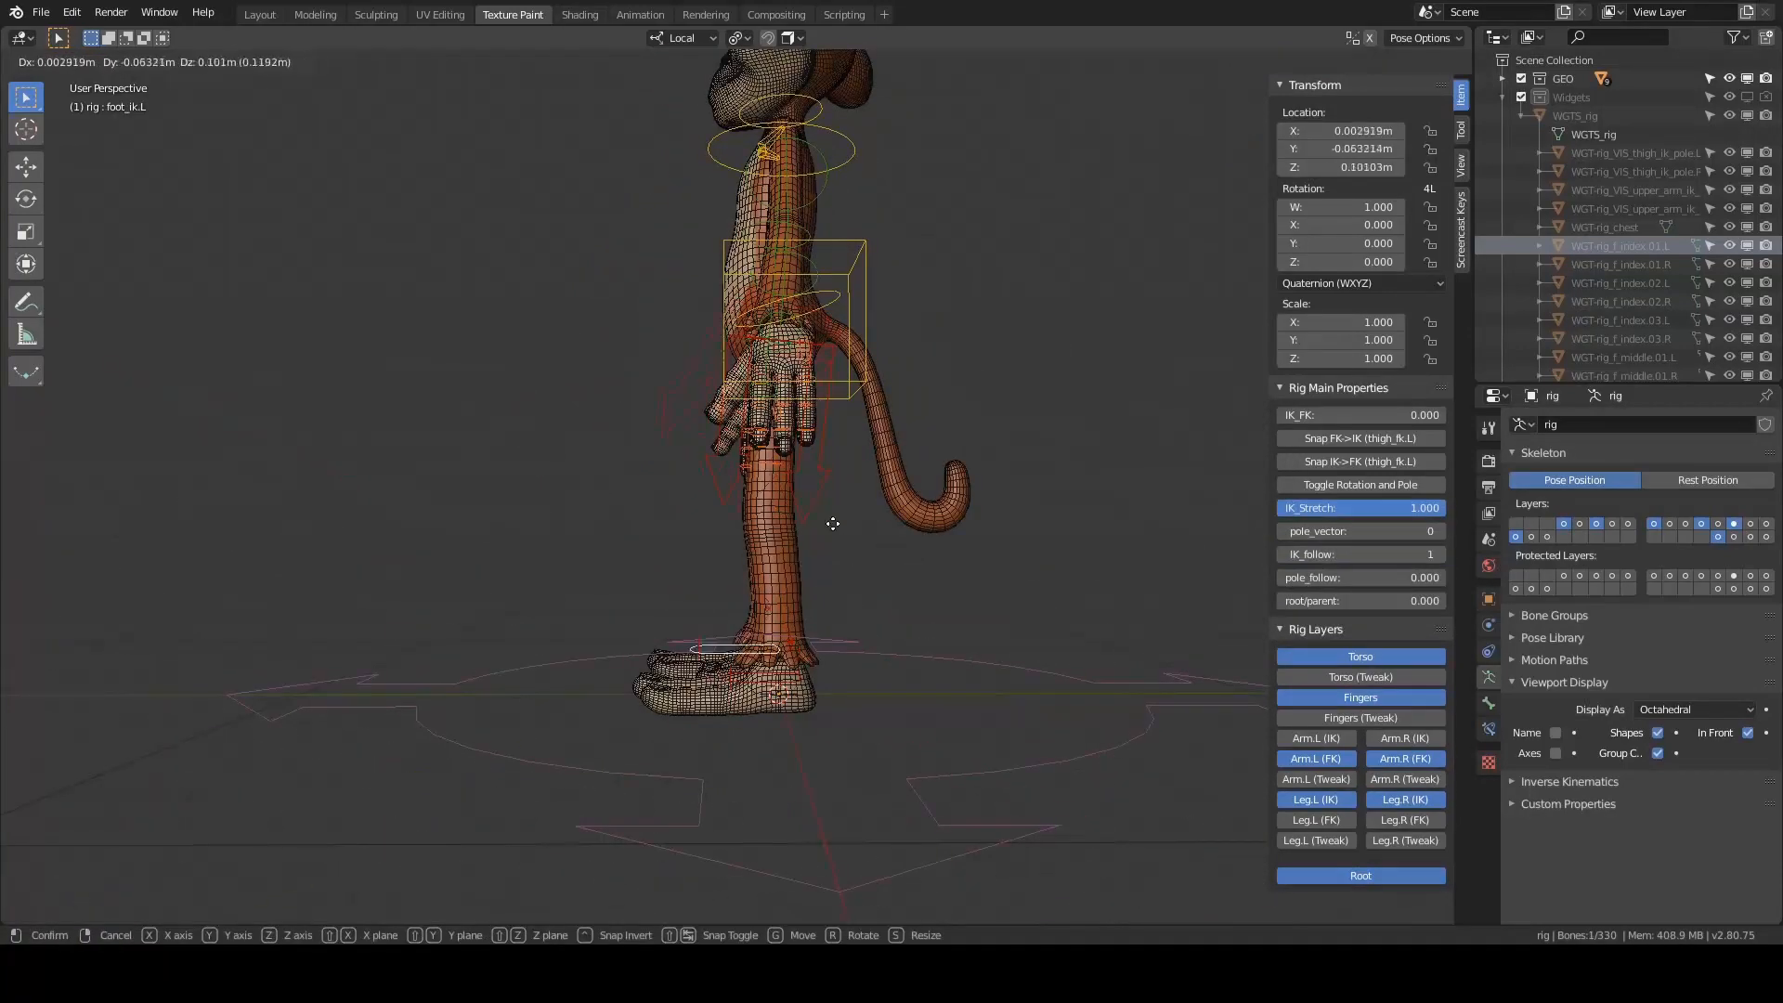
pyautogui.press('Escape')
pyautogui.moveTo(819, 519); pyautogui.dragTo(852, 555, button='middle')
pyautogui.hotkey('ctrl', 'Tab')
pyautogui.click(809, 559)
pyautogui.keyDown('alt'); pyautogui.moveTo(1011, 554); pyautogui.dragTo(1019, 553); pyautogui.keyUp('alt')
pyautogui.scroll(-1, 1020, 548)
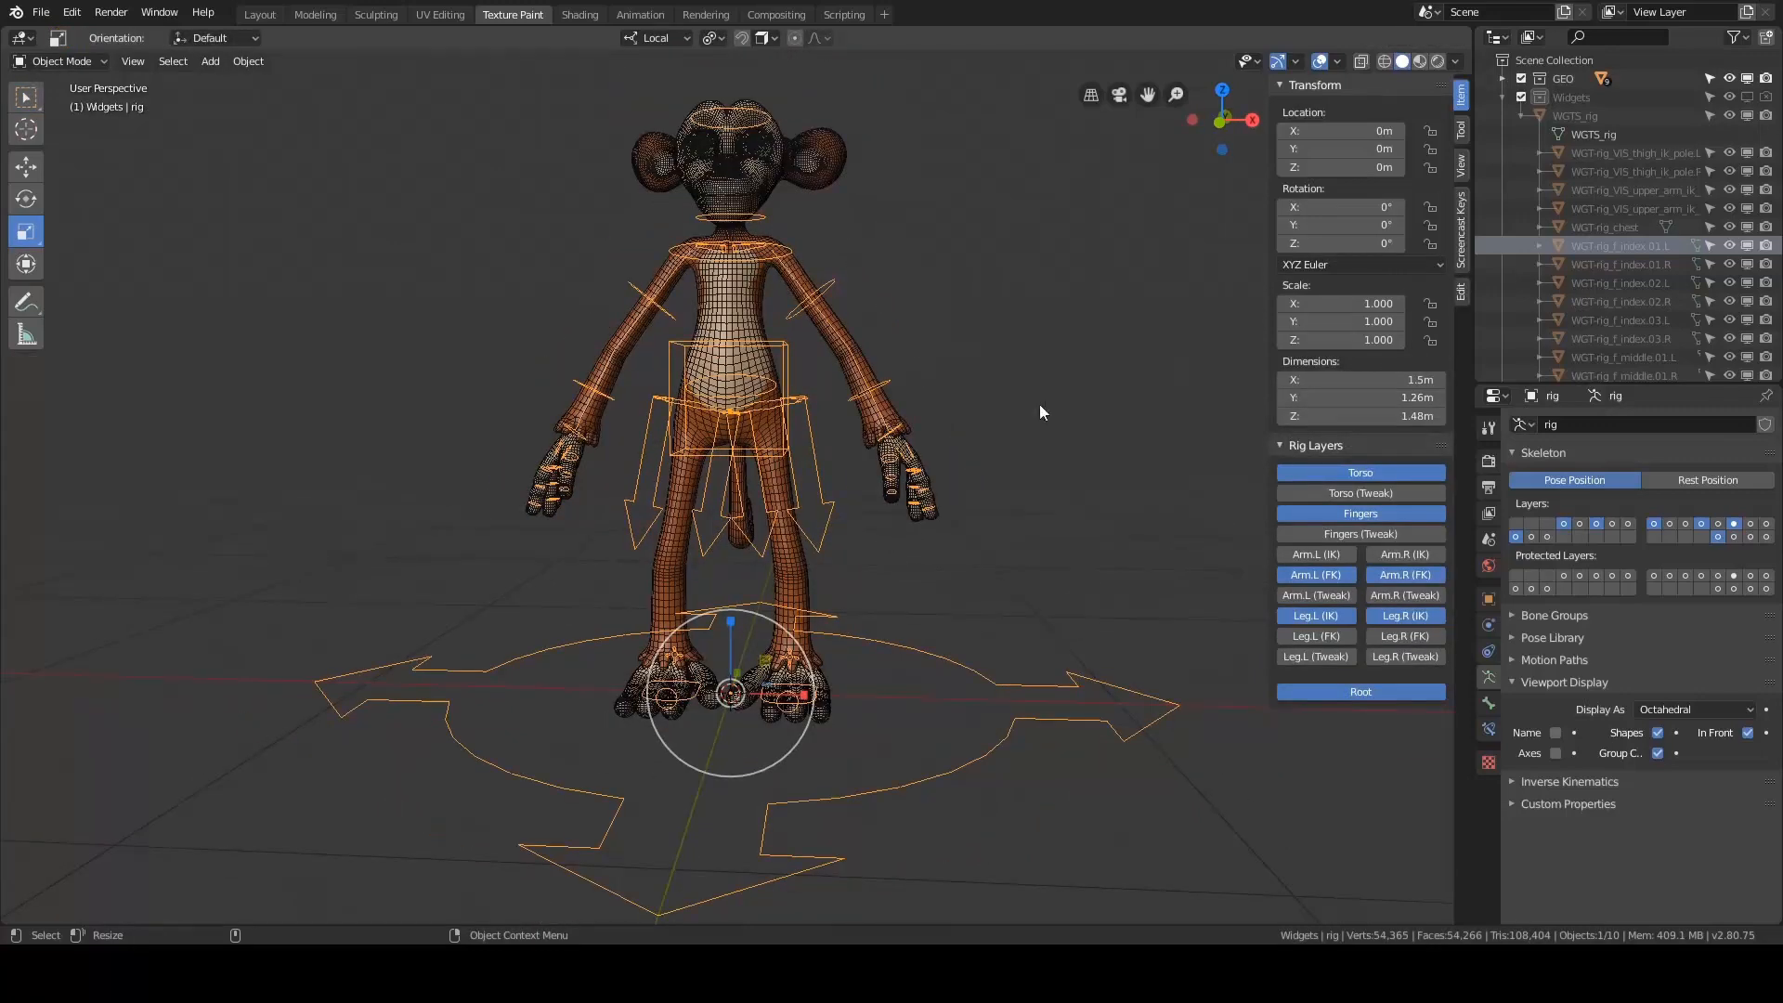
# - Parent the Suzanne mesh to the rig using Armature Deform With Automatic Weights
pyautogui.click(1039, 404)
pyautogui.moveTo(1039, 414)
pyautogui.keyDown('alt'); pyautogui.mouseDown(button='middle')
pyautogui.moveTo(1019, 536)
pyautogui.moveTo(1023, 444)
pyautogui.mouseUp(button='middle'); pyautogui.keyUp('alt')
pyautogui.click(837, 470)
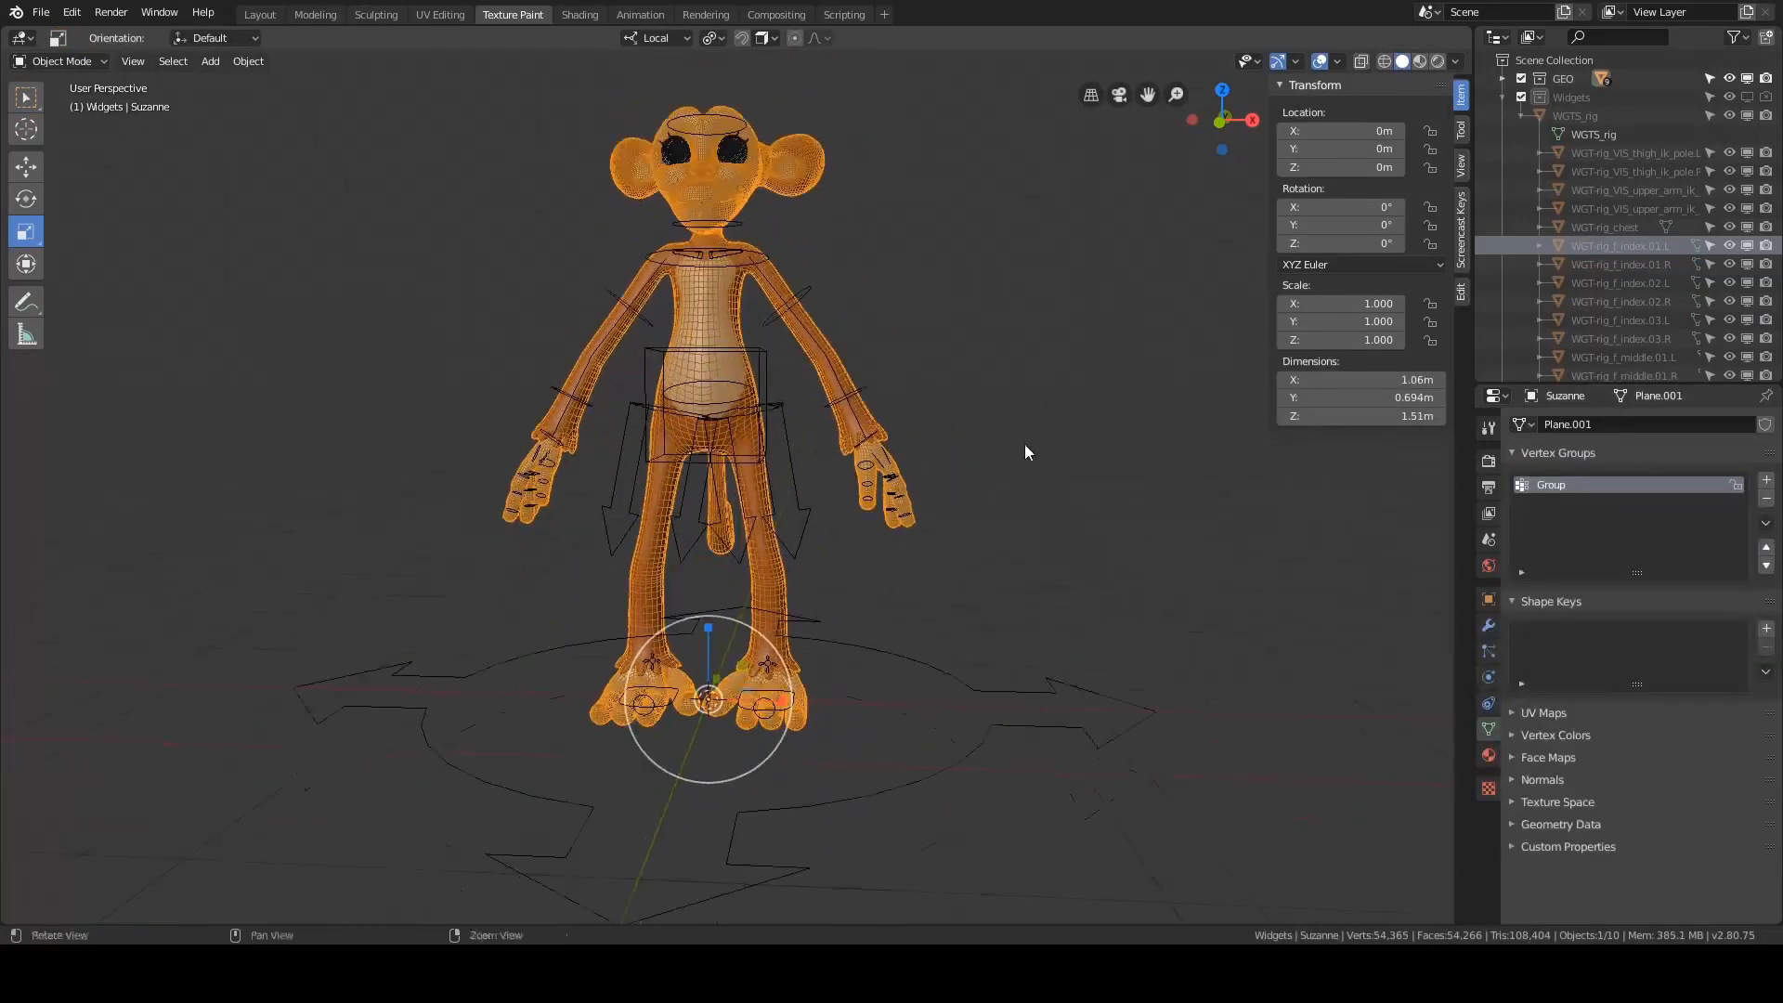
pyautogui.keyDown('shift'); pyautogui.click(948, 670); pyautogui.keyUp('shift')
pyautogui.moveTo(966, 658); pyautogui.dragTo(945, 678, button='middle')
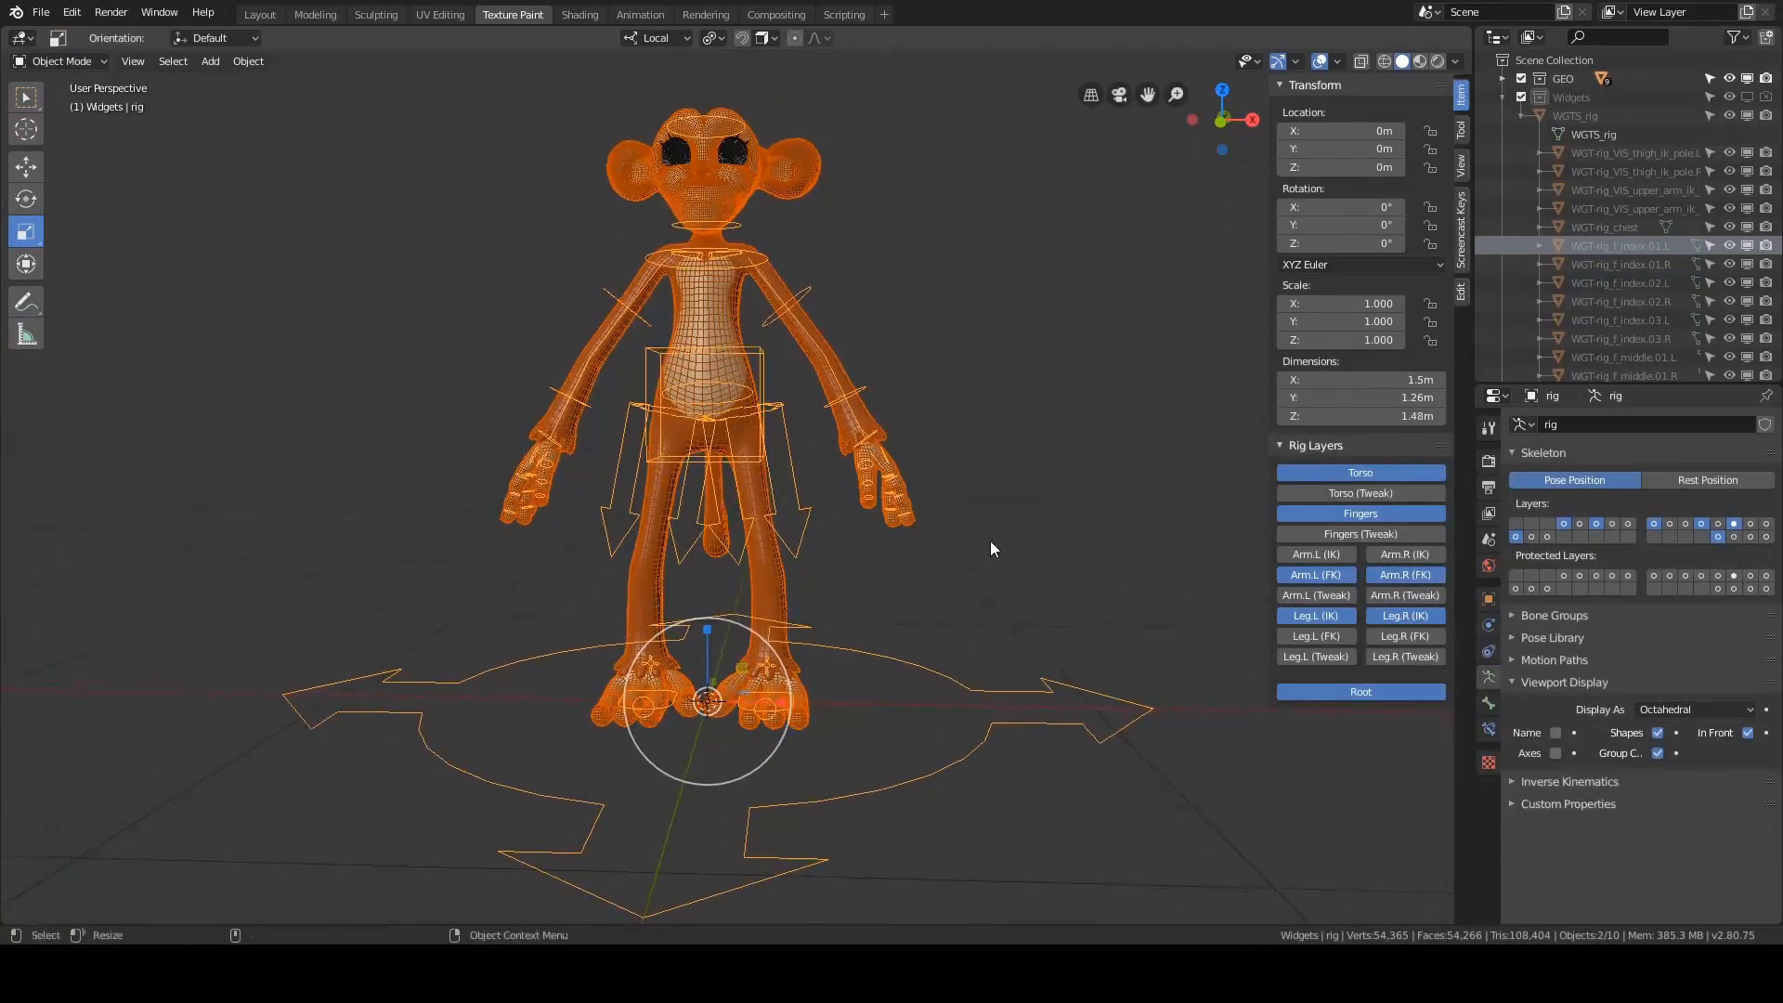
pyautogui.click(1502, 96)
pyautogui.keyDown('shift'); pyautogui.moveTo(843, 532); pyautogui.dragTo(896, 503, button='middle'); pyautogui.keyUp('shift')
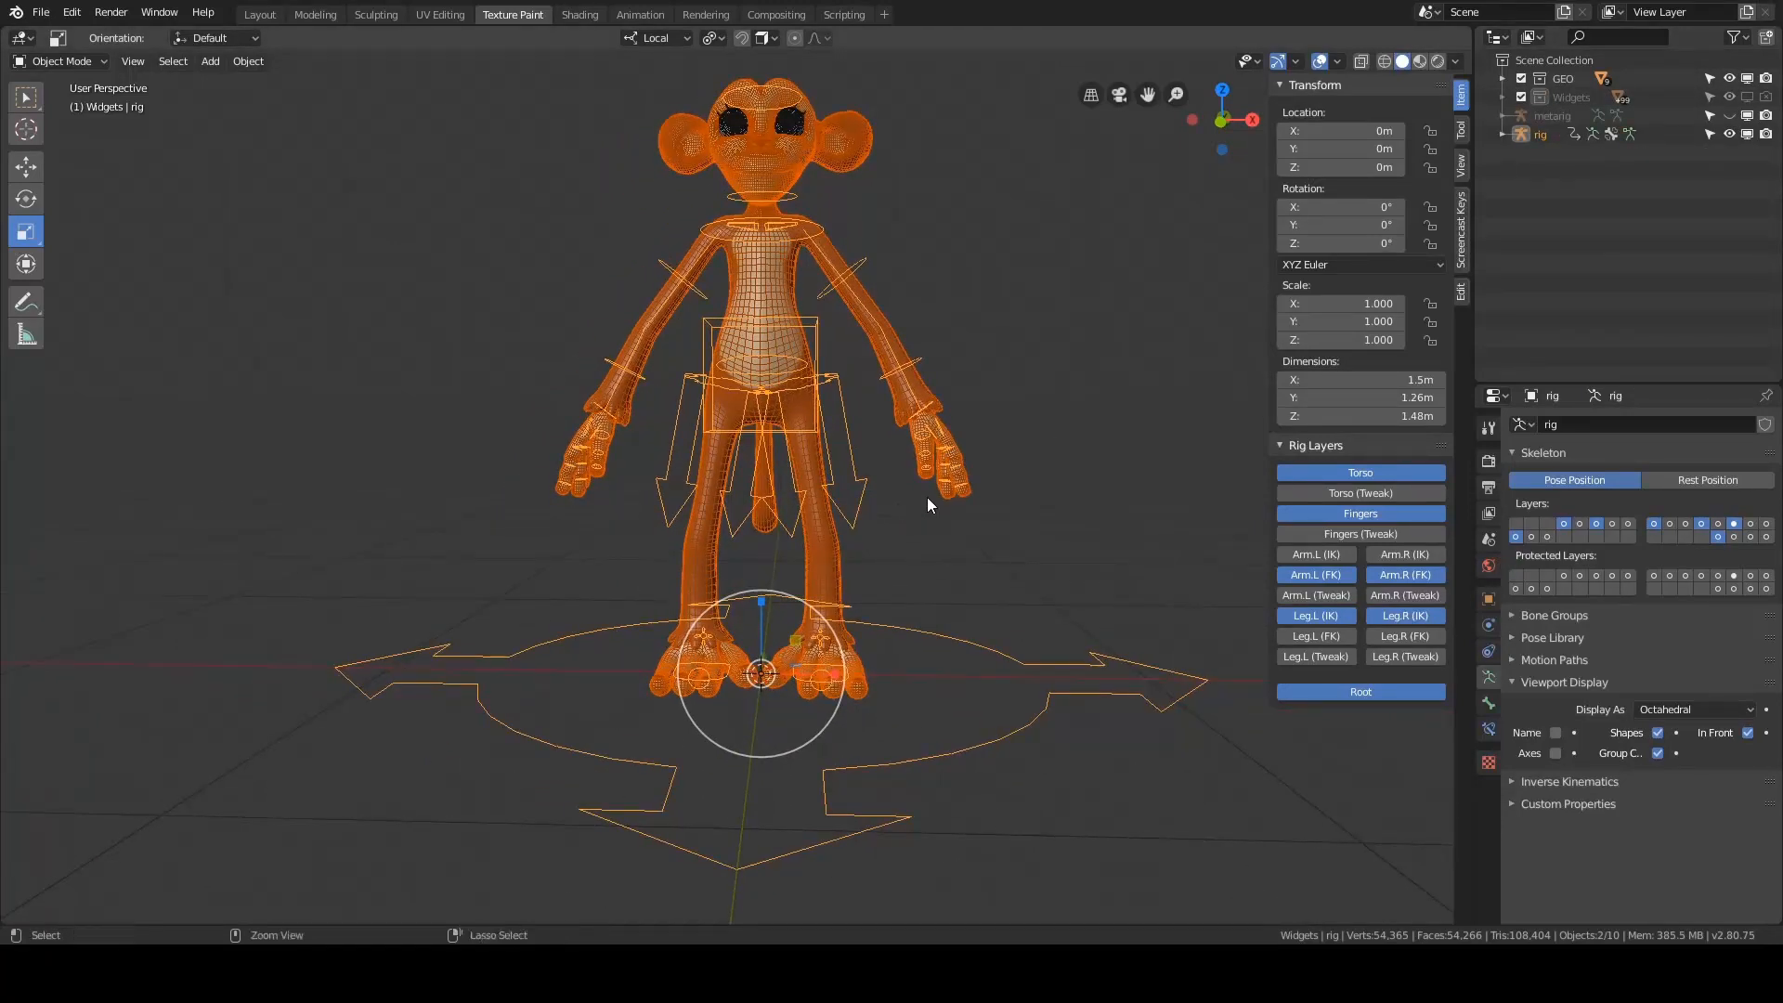
pyautogui.hotkey('ctrl', 'p')
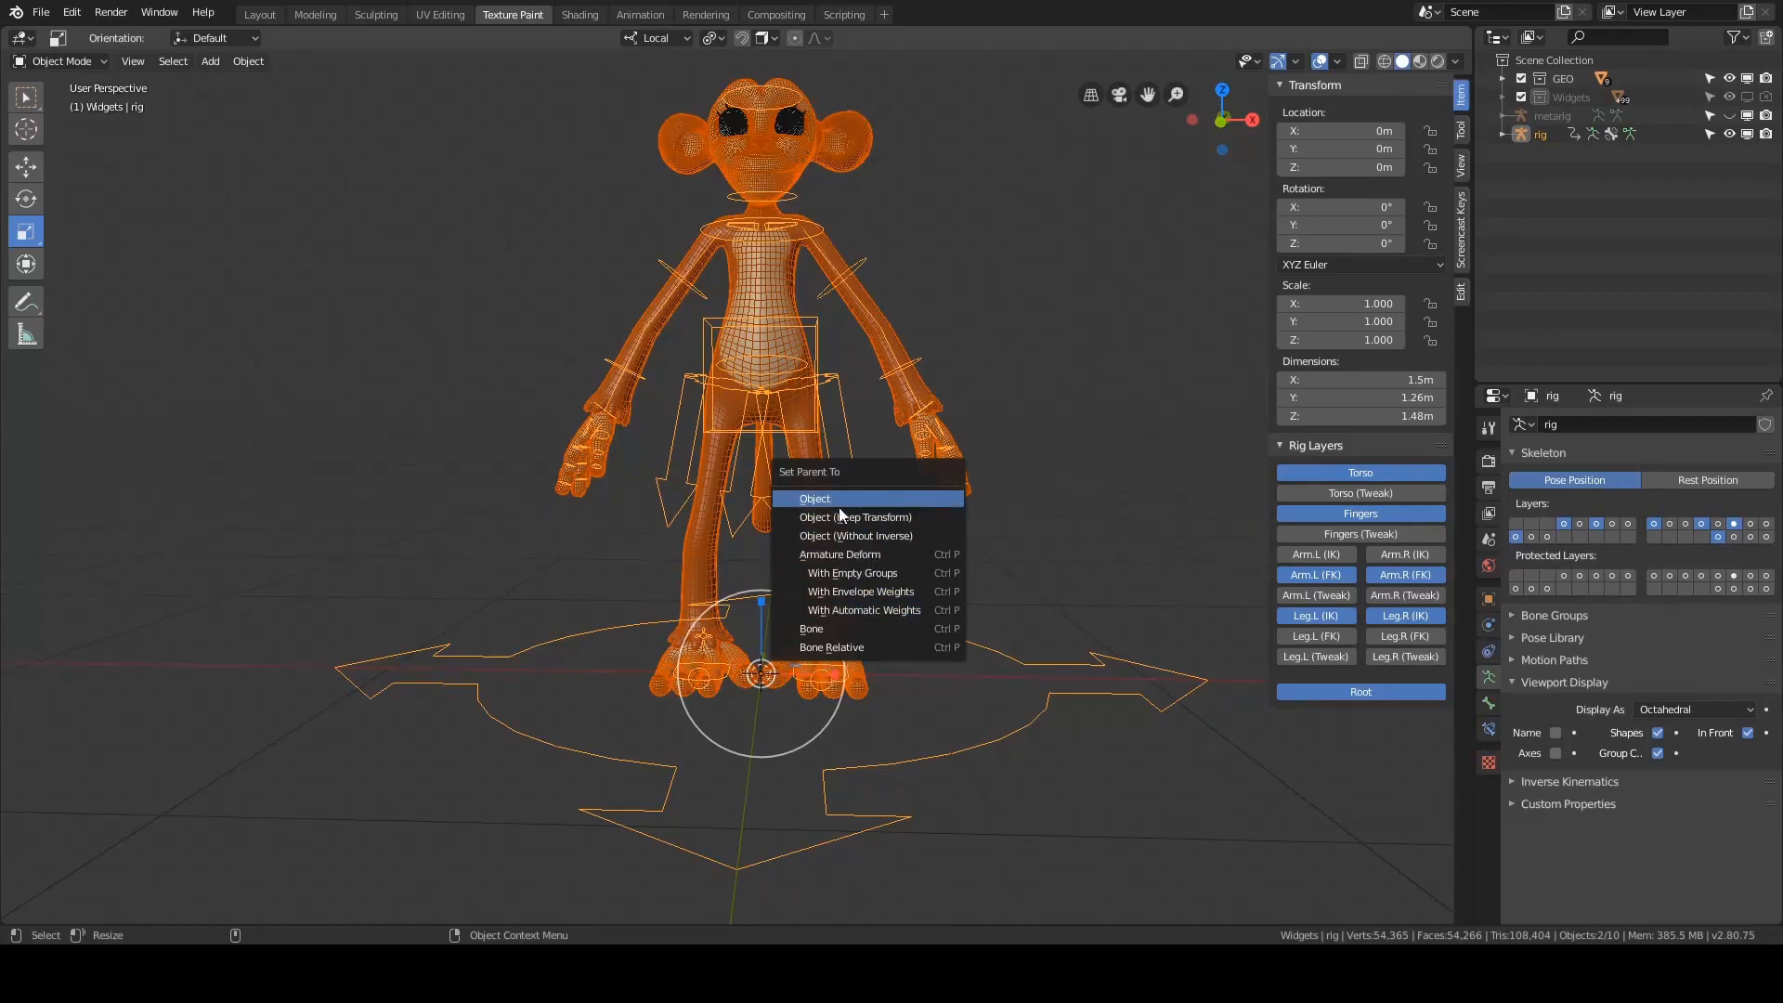
pyautogui.click(882, 611)
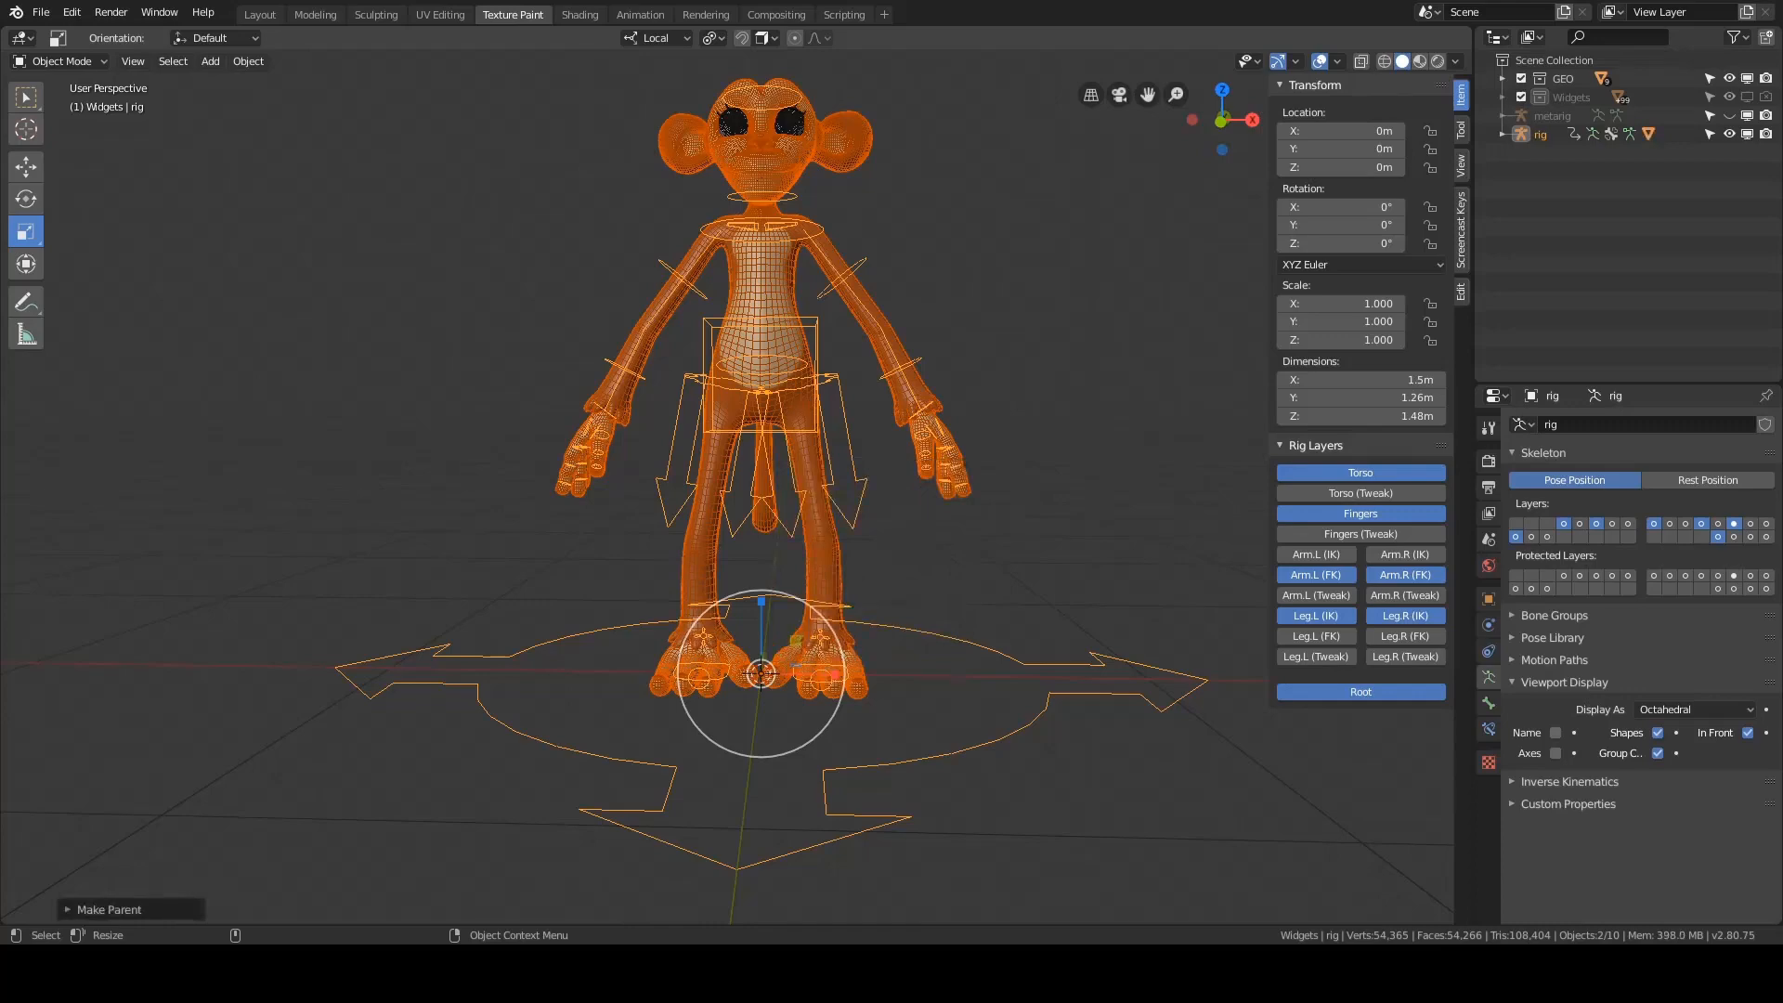
# - Select the Suzanne mesh and examine its vertex groups and Armature modifier, then deselect it
pyautogui.click(988, 520)
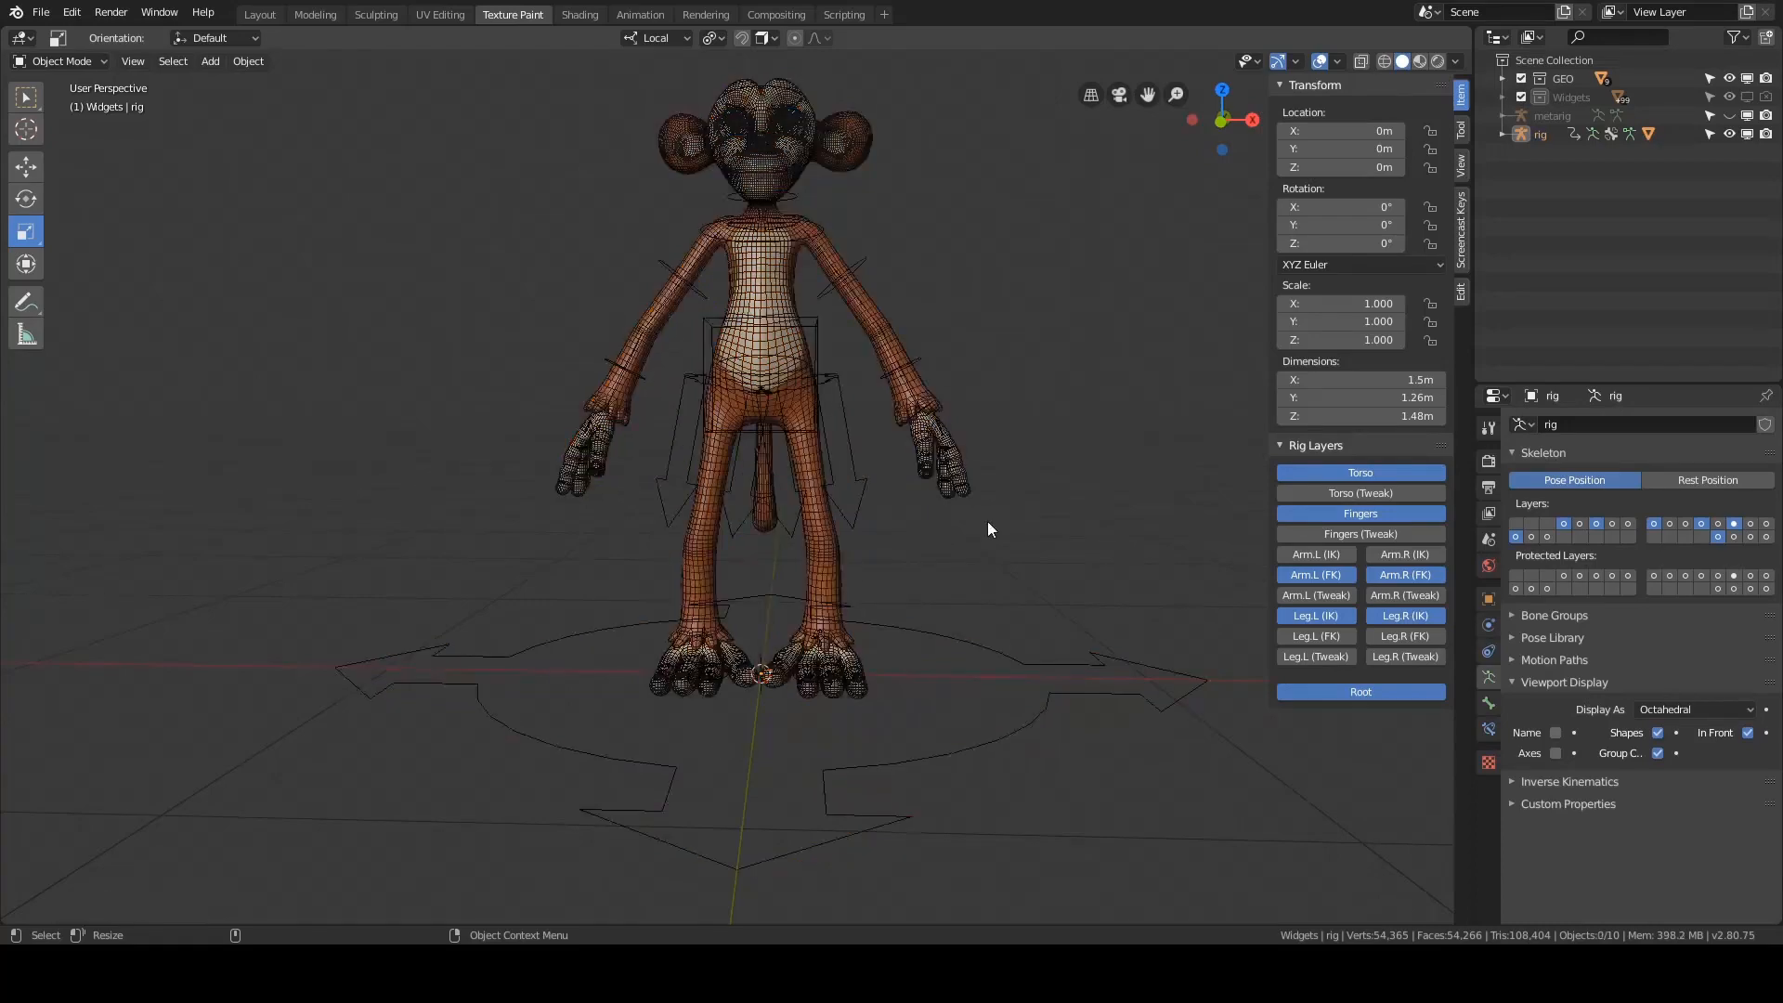
pyautogui.moveTo(988, 521); pyautogui.dragTo(973, 520, button='middle')
pyautogui.scroll(1, 973, 520)
pyautogui.click(863, 539)
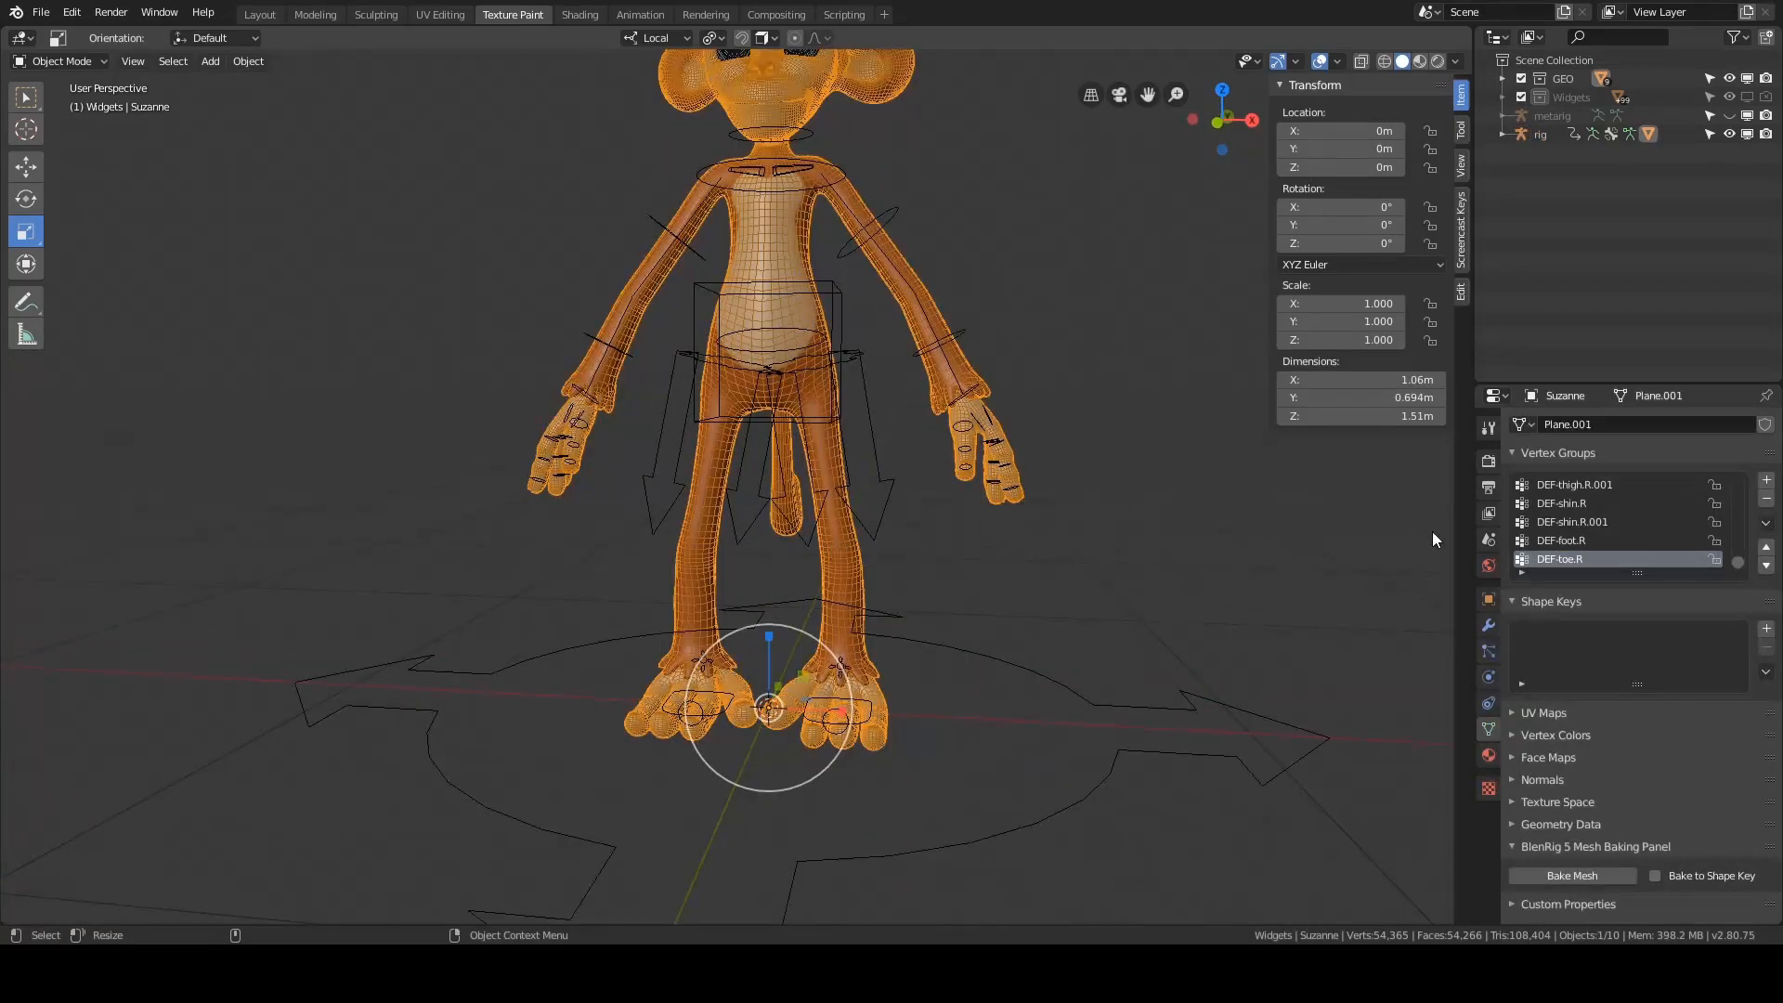
pyautogui.click(1489, 625)
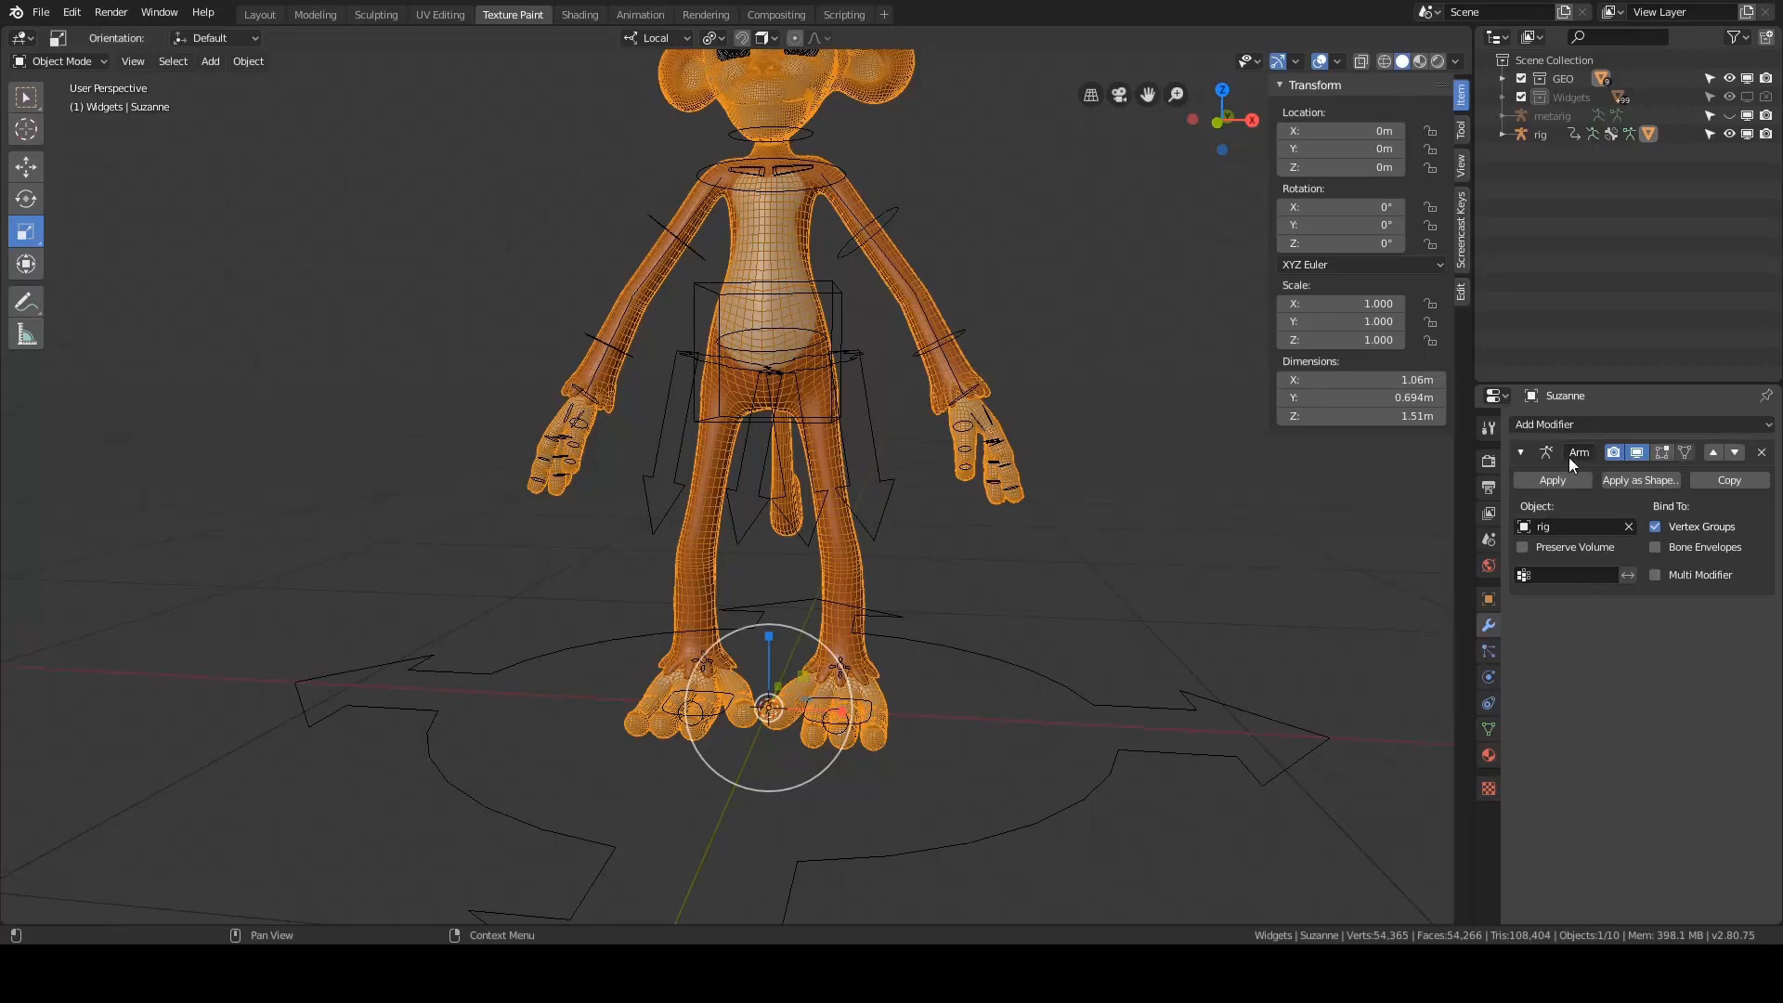
pyautogui.moveTo(1039, 611); pyautogui.dragTo(1049, 602, button='middle')
pyautogui.click(1111, 515)
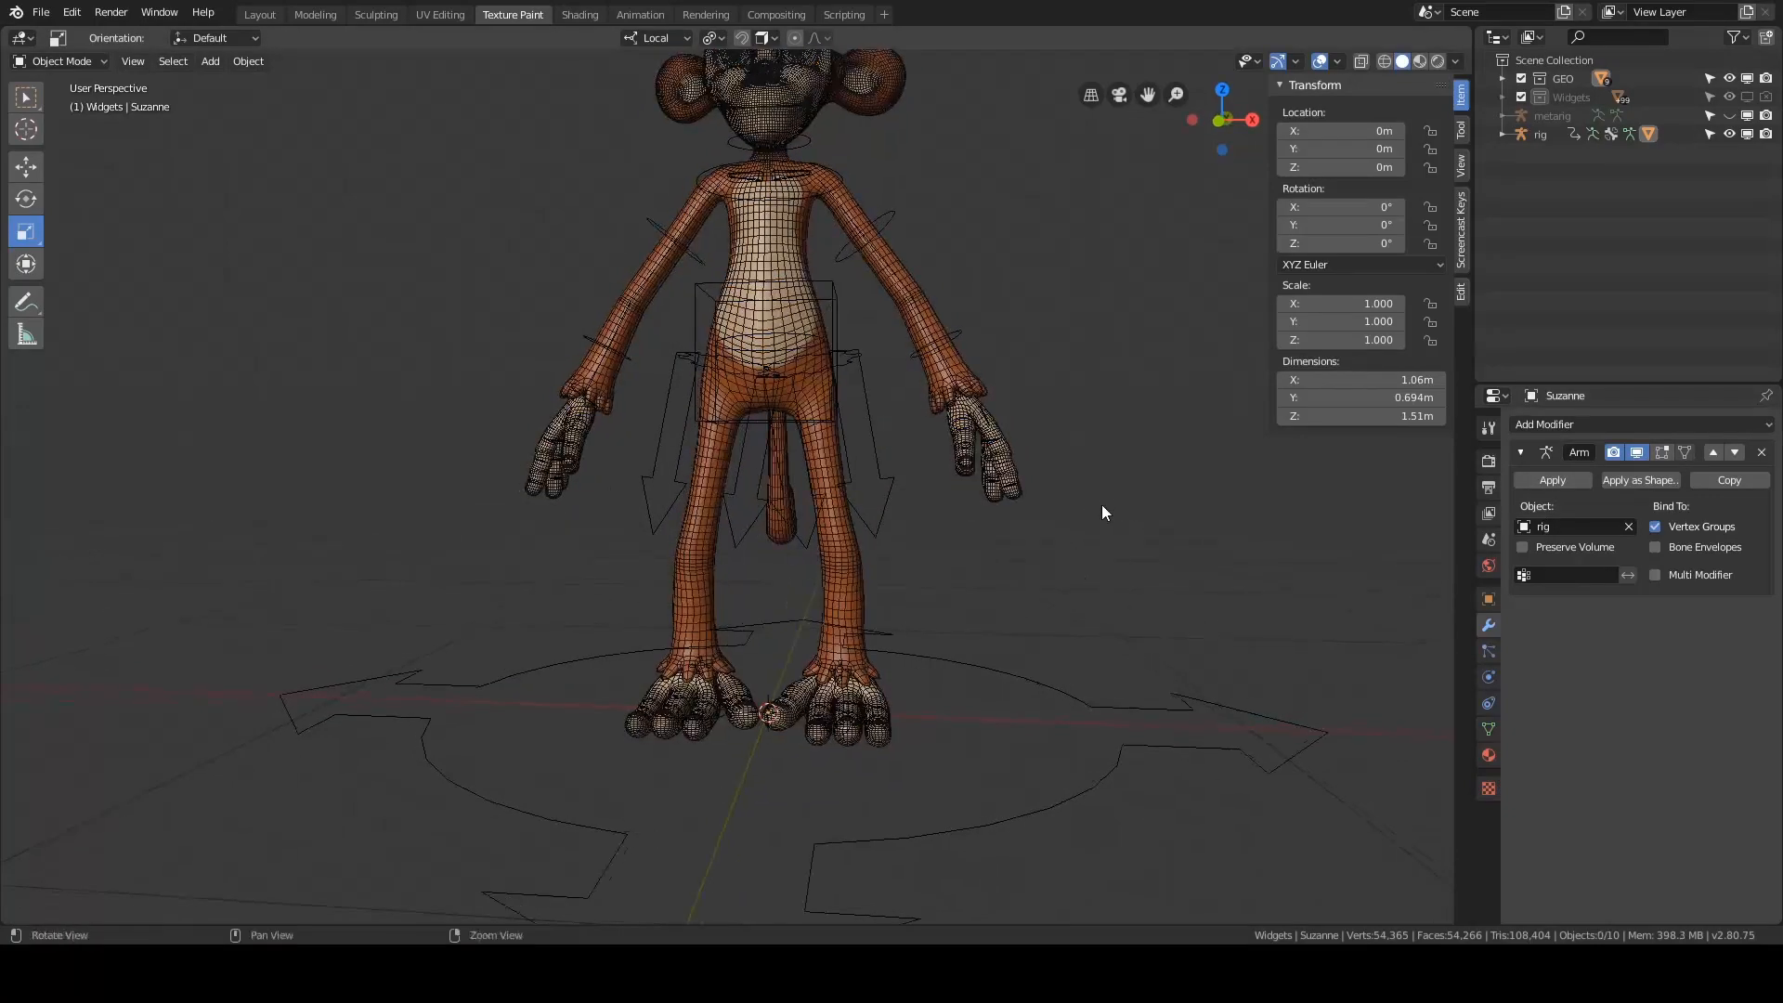
# - Select the rig and switch it to Pose Mode with no bones selected
pyautogui.click(971, 654)
pyautogui.press('Tab')
pyautogui.click(1046, 631)
pyautogui.keyDown('shift'); pyautogui.moveTo(1060, 397); pyautogui.dragTo(1018, 449, button='middle'); pyautogui.keyUp('shift')
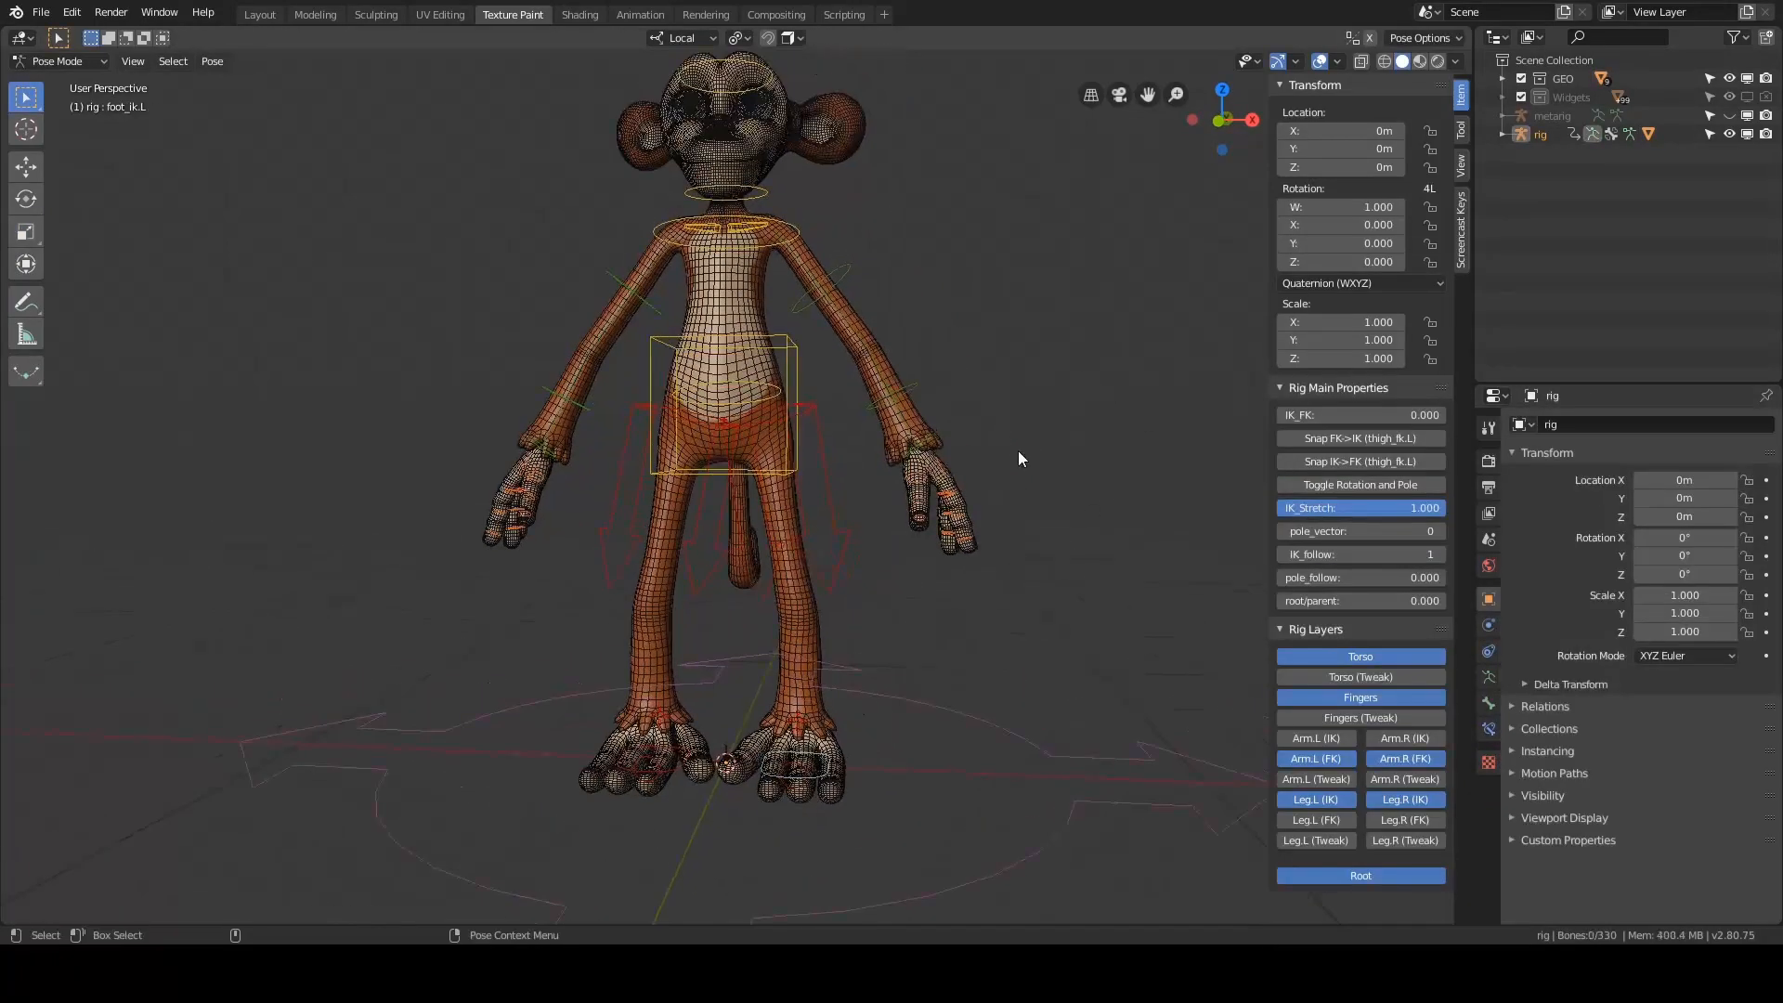
# - Try moving the left foot's IK control forward from a side view, then clear its location
pyautogui.keyDown('alt'); pyautogui.moveTo(897, 521); pyautogui.dragTo(934, 520); pyautogui.keyUp('alt')
pyautogui.keyDown('alt'); pyautogui.moveTo(930, 536); pyautogui.dragTo(926, 484, button='middle'); pyautogui.keyUp('alt')
pyautogui.click(776, 711)
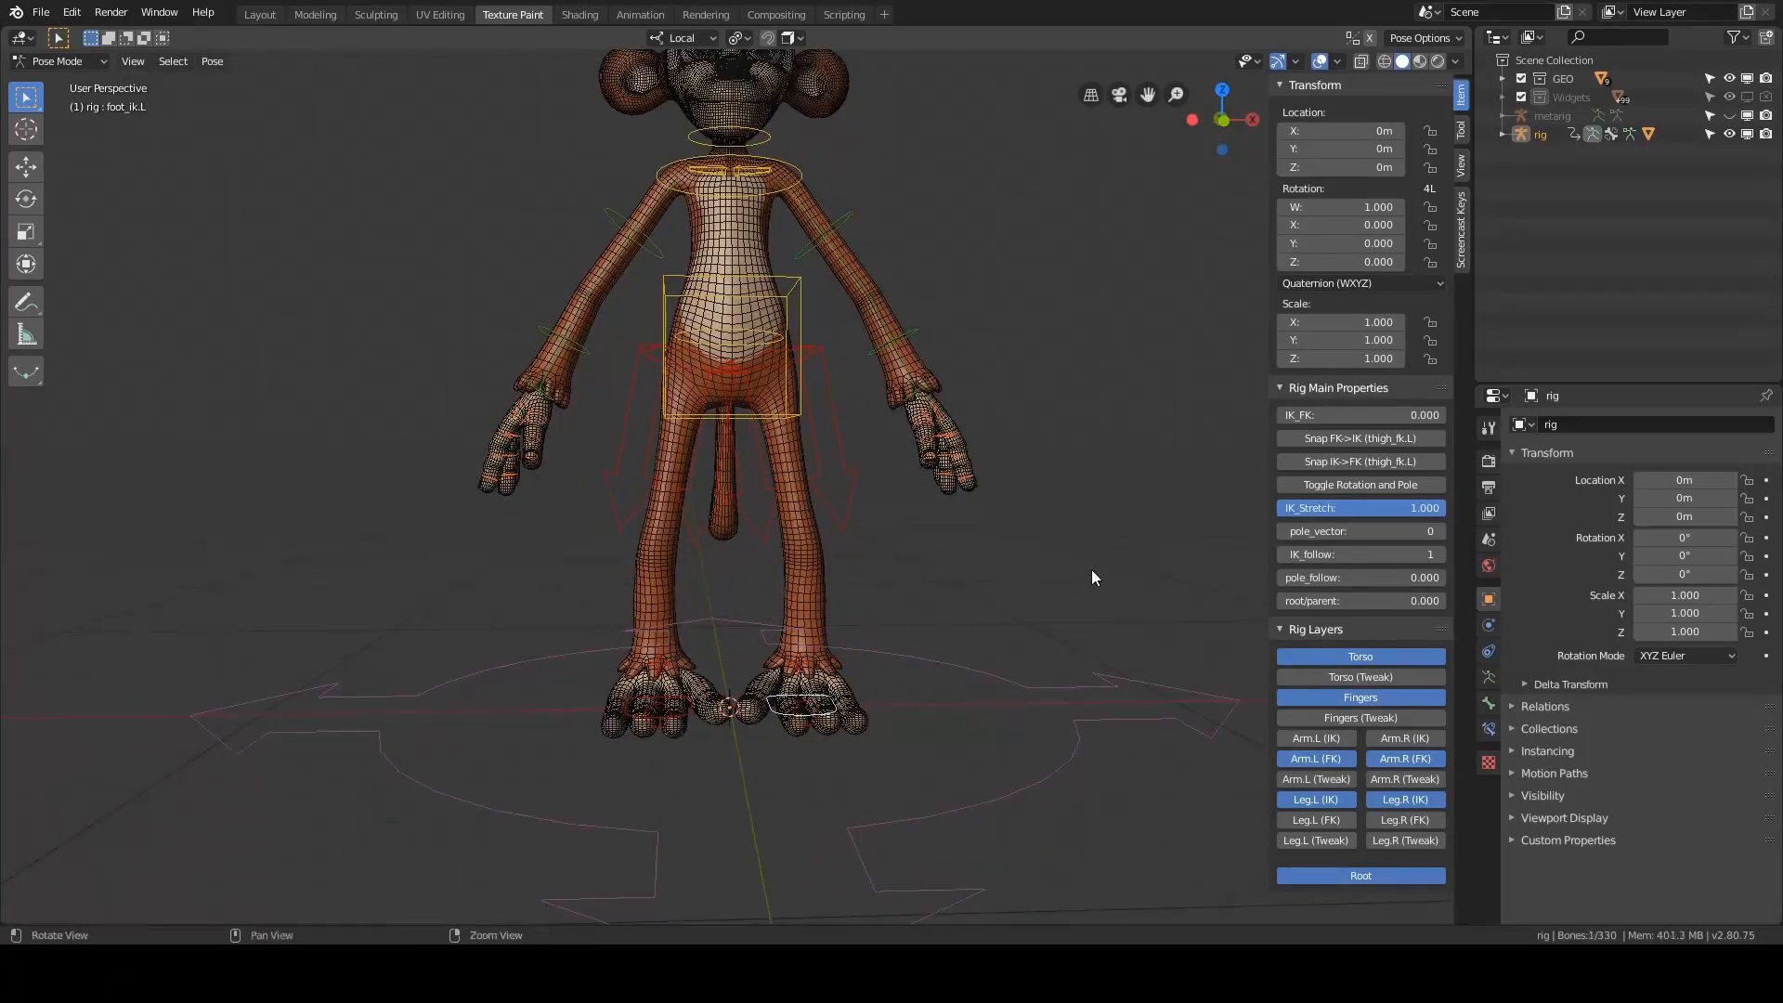
pyautogui.moveTo(1090, 570); pyautogui.dragTo(781, 527, button='middle')
pyautogui.press('g')
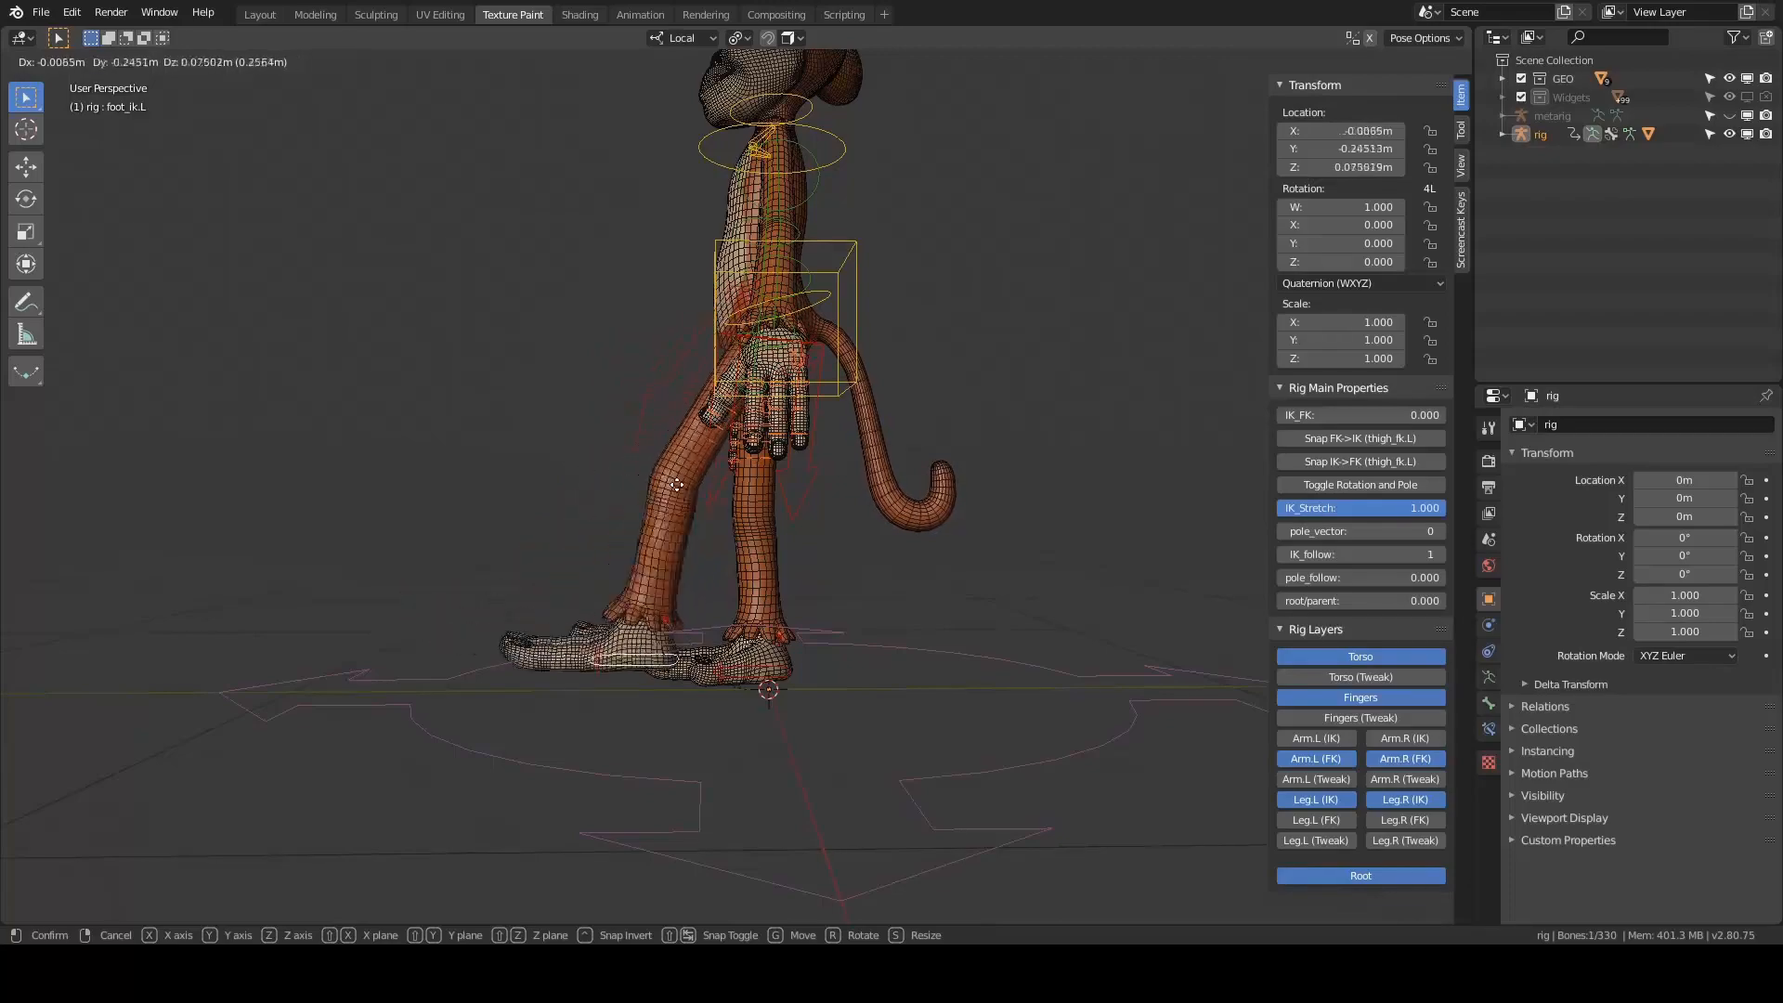
pyautogui.click(493, 432)
pyautogui.moveTo(492, 432); pyautogui.dragTo(934, 427, button='middle')
pyautogui.hotkey('alt', 'g')
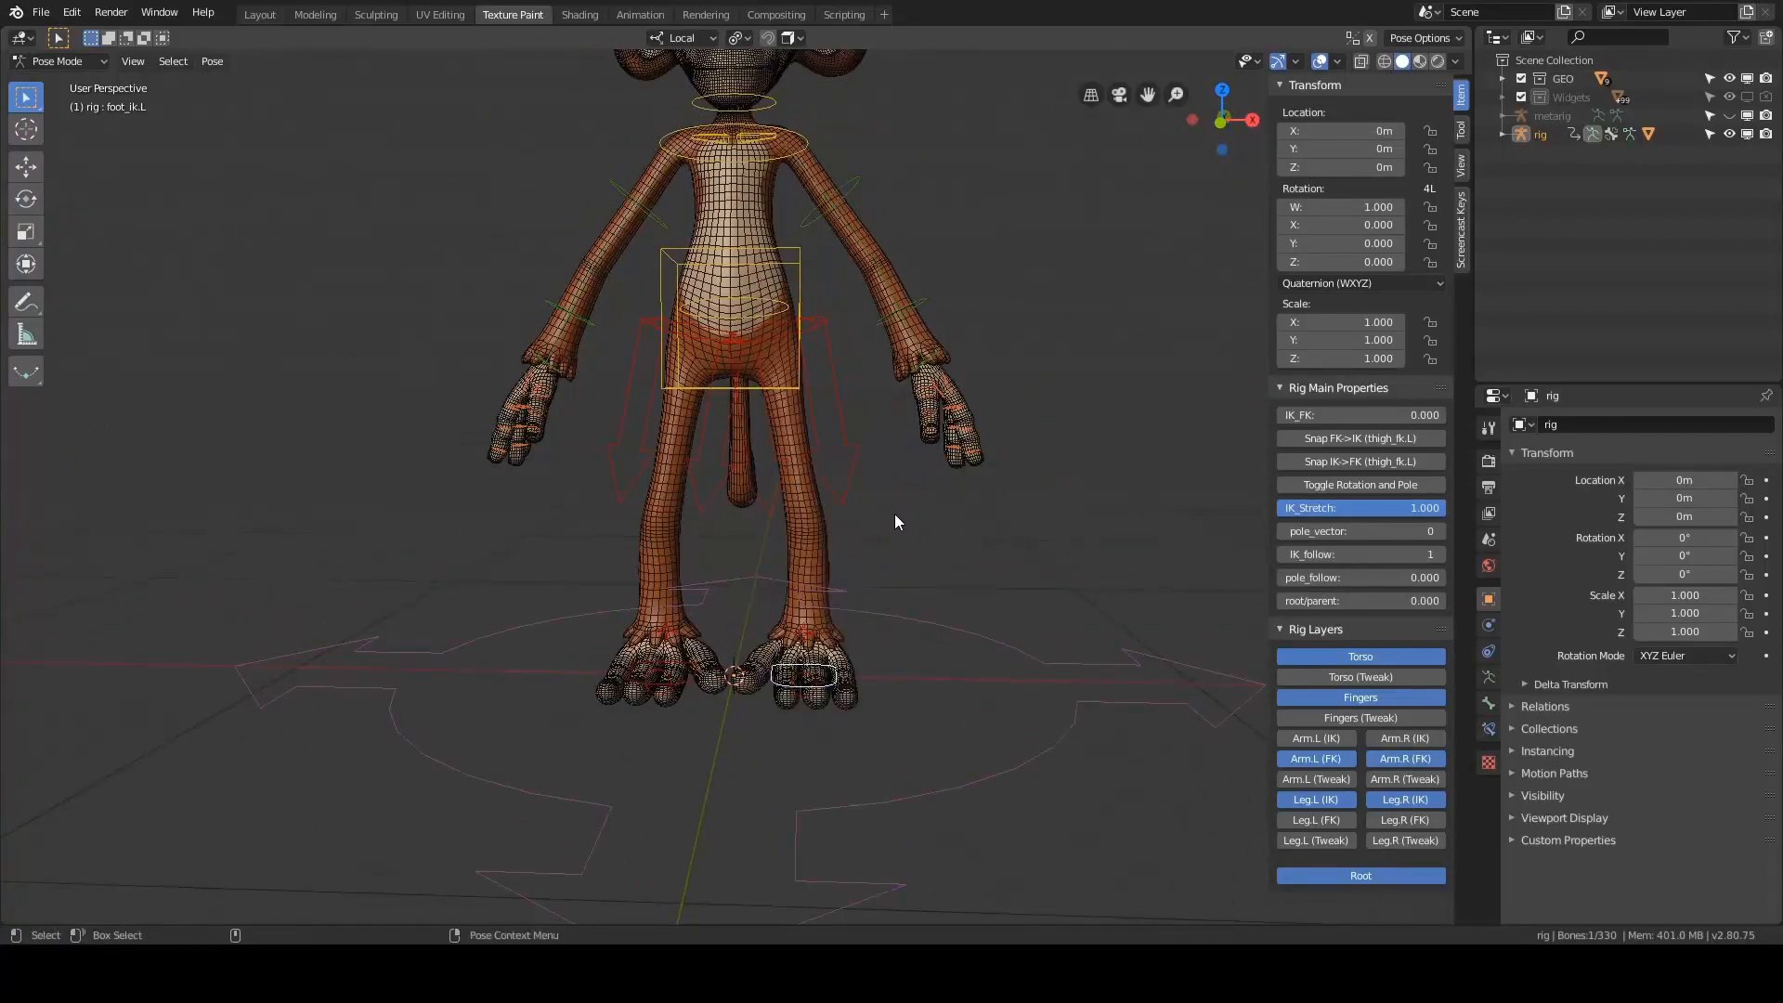
# - Raise the left foot's IK control about 0.22 m to bend the leg
pyautogui.press('g')
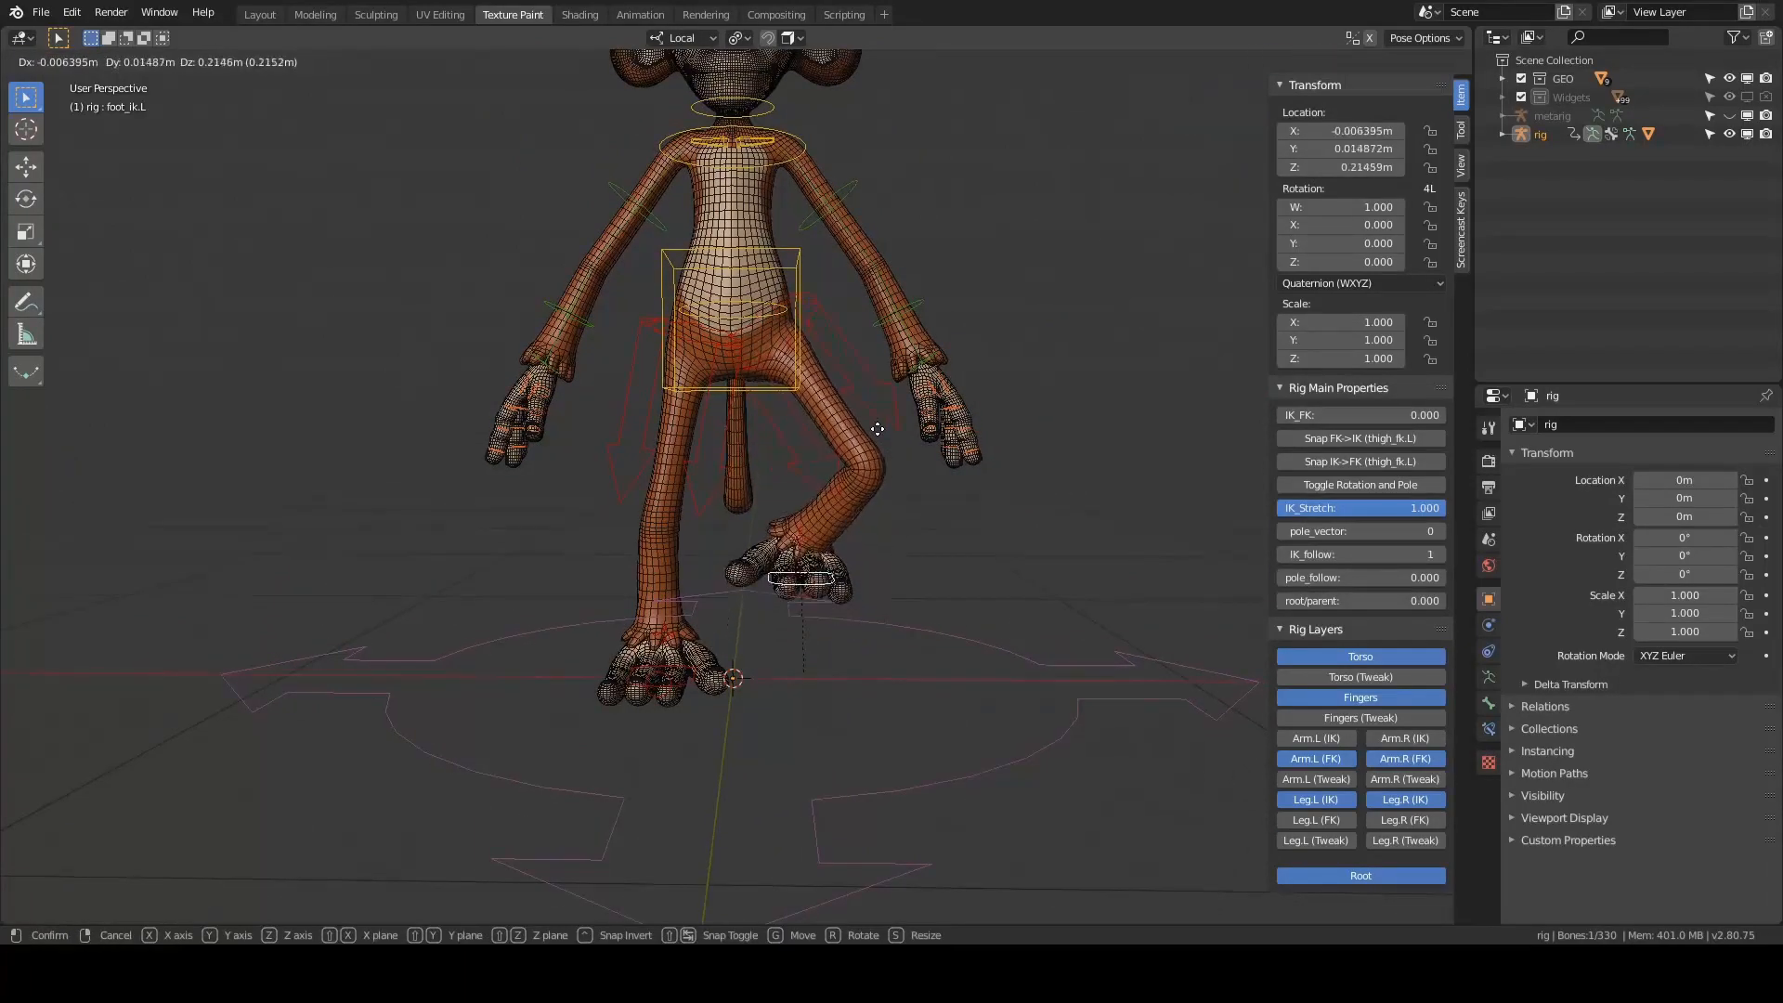
pyautogui.click(880, 431)
pyautogui.moveTo(984, 528)
pyautogui.mouseDown(button='middle')
pyautogui.moveTo(1003, 544)
pyautogui.moveTo(815, 516)
pyautogui.moveTo(975, 520)
pyautogui.mouseUp(button='middle')
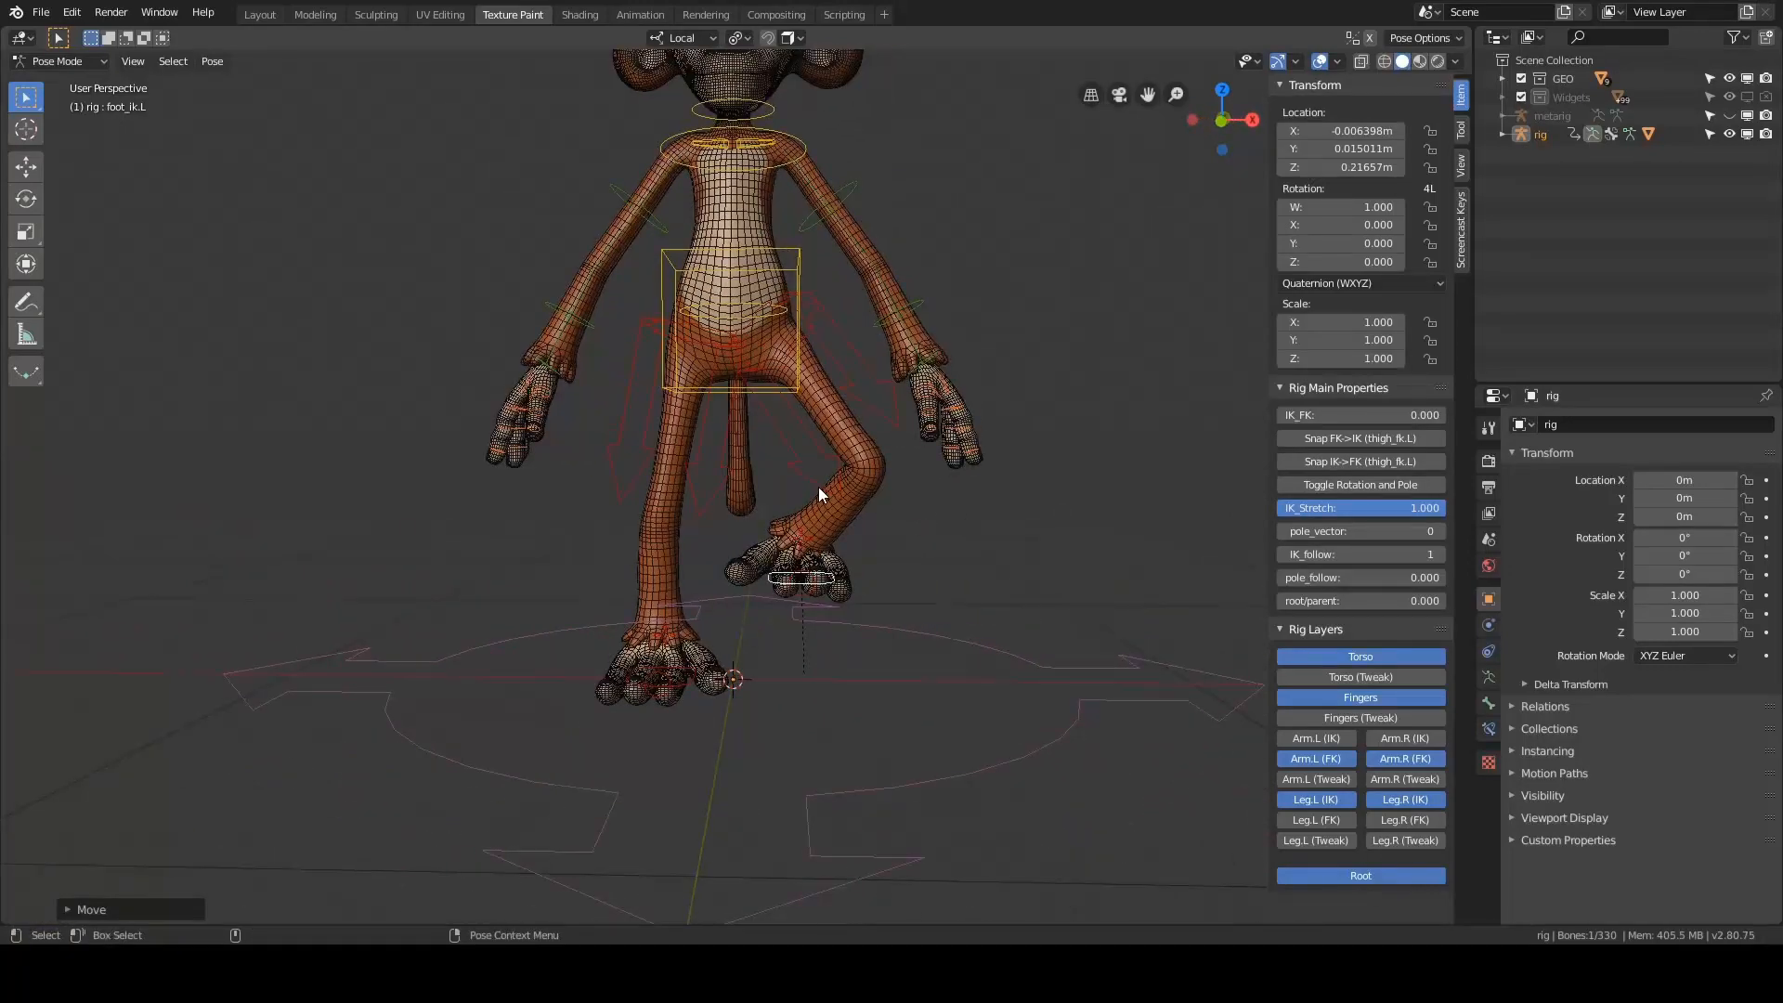
# - Try rotating the left thigh's IK control to redirect the knee, undo the rotation and clear the left foot control's location
pyautogui.click(817, 487)
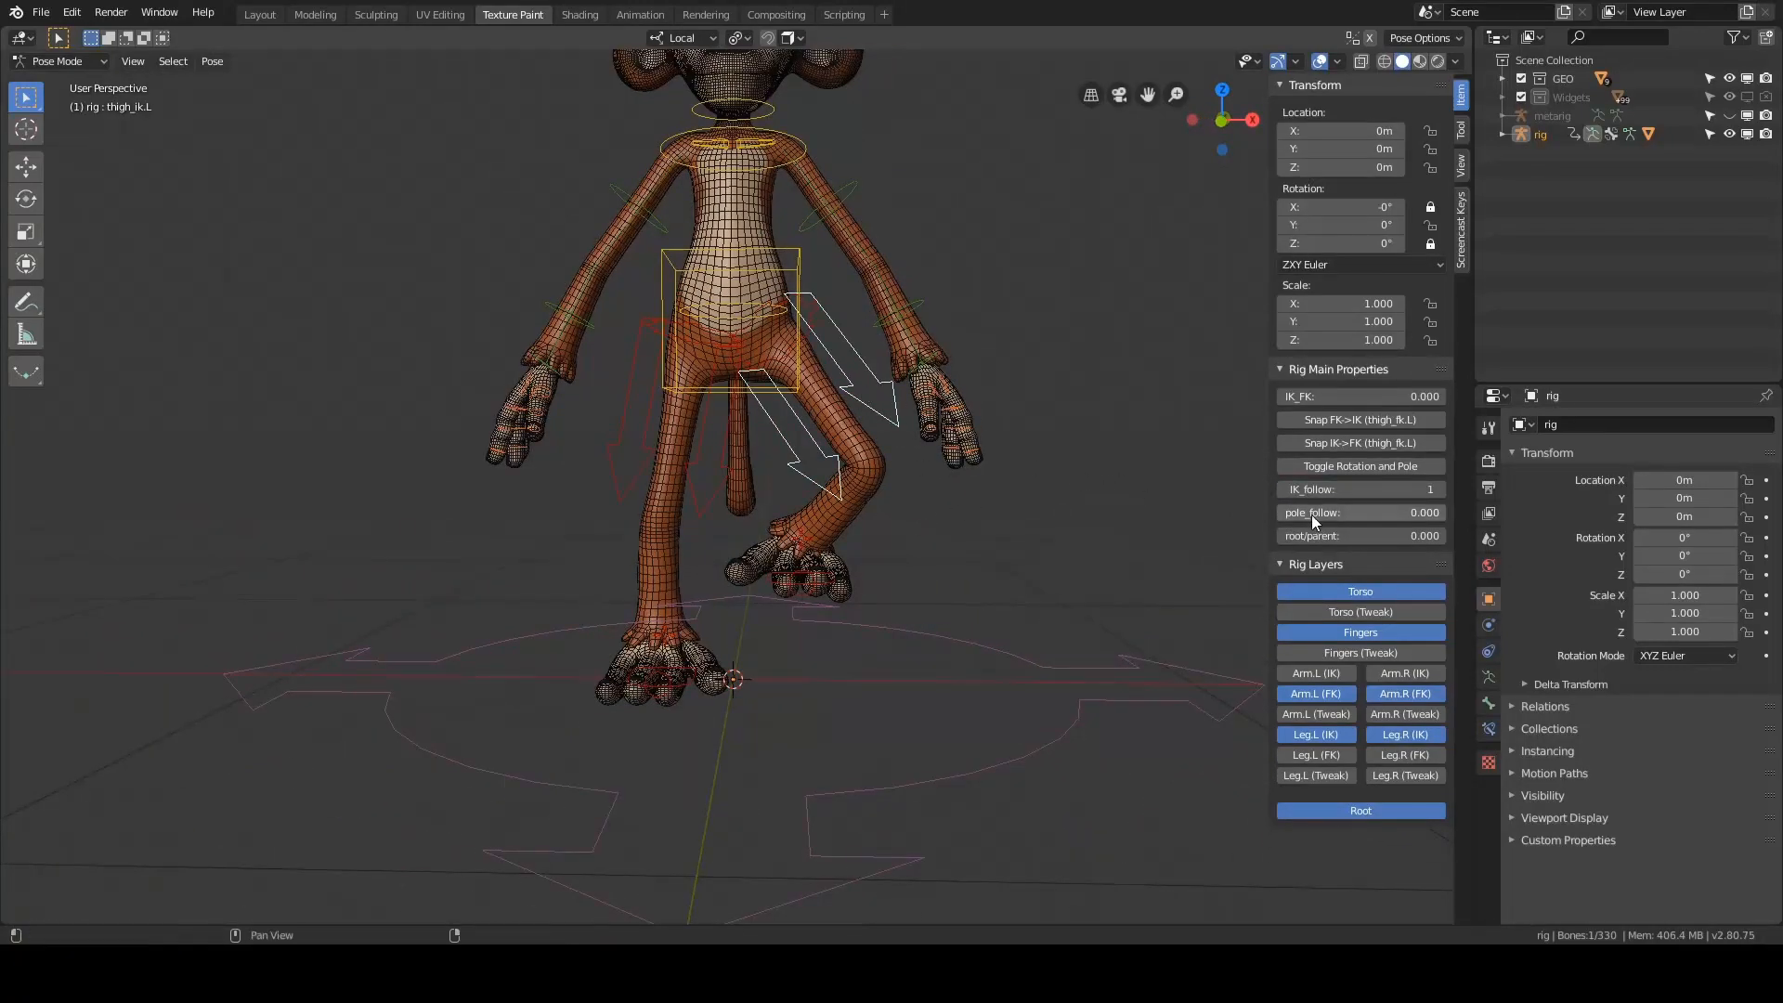
pyautogui.scroll(2, 926, 461)
pyautogui.press('r')
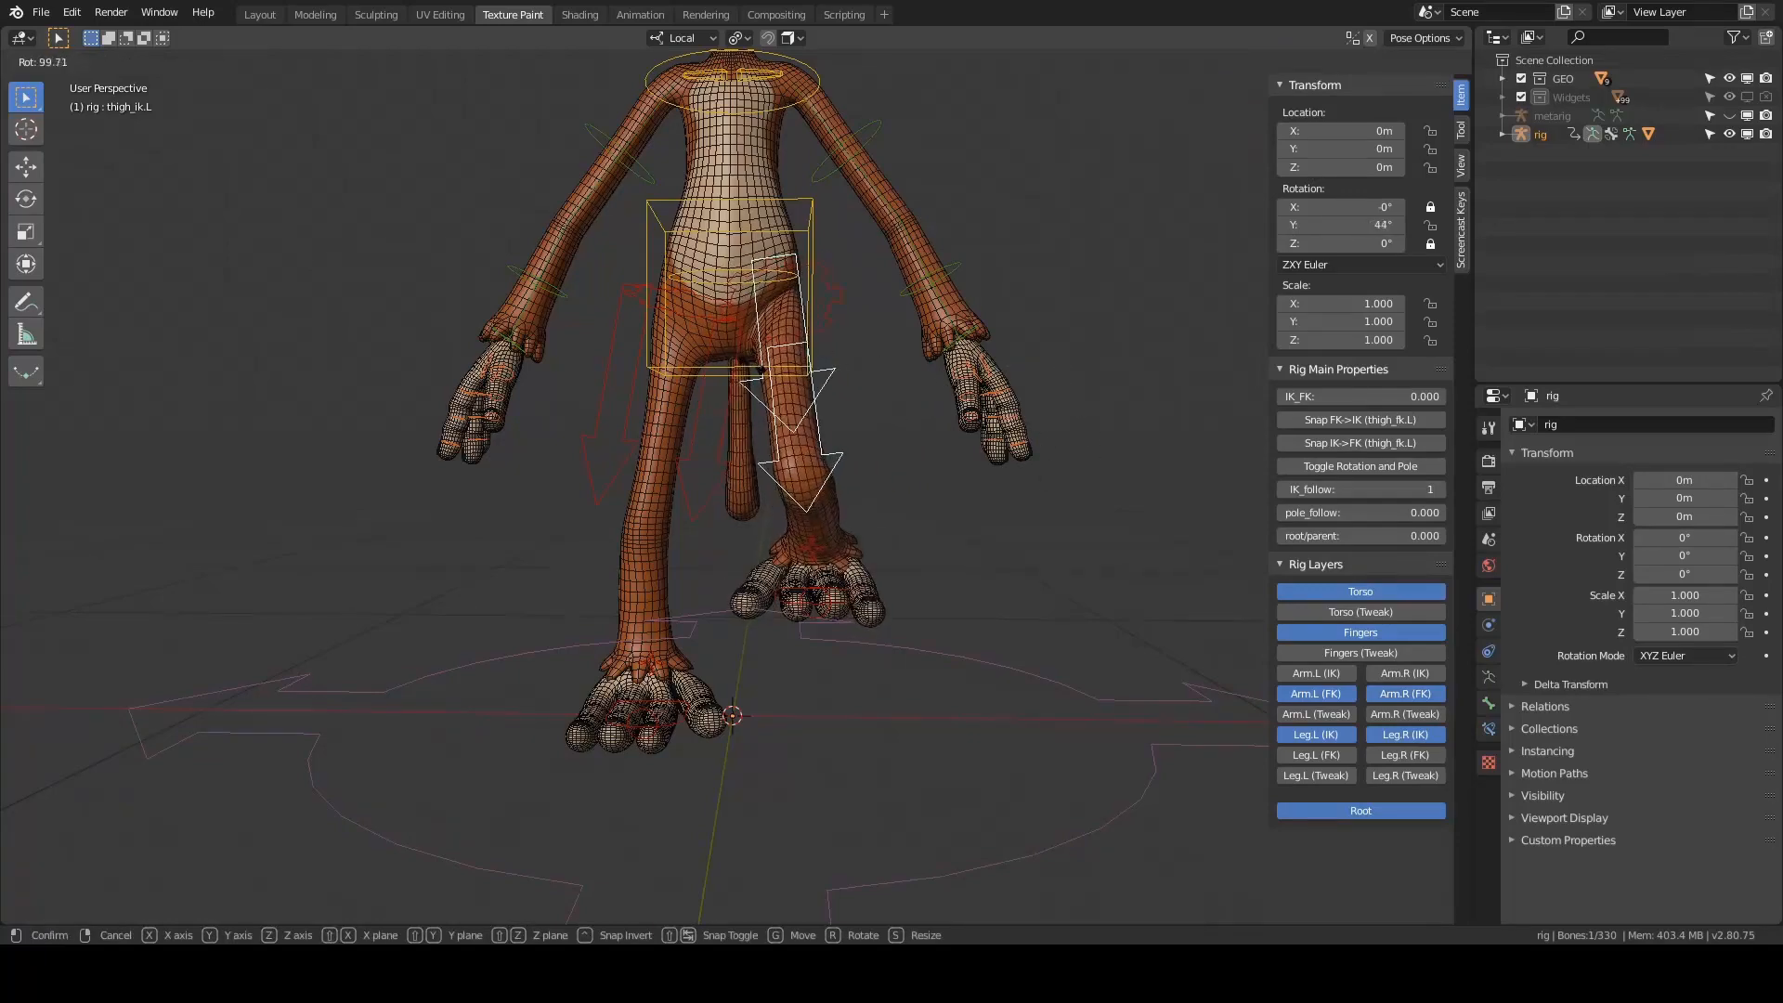
pyautogui.click(748, 370)
pyautogui.moveTo(748, 371); pyautogui.dragTo(866, 592, button='middle')
pyautogui.hotkey('ctrl', 'z')
pyautogui.click(866, 592)
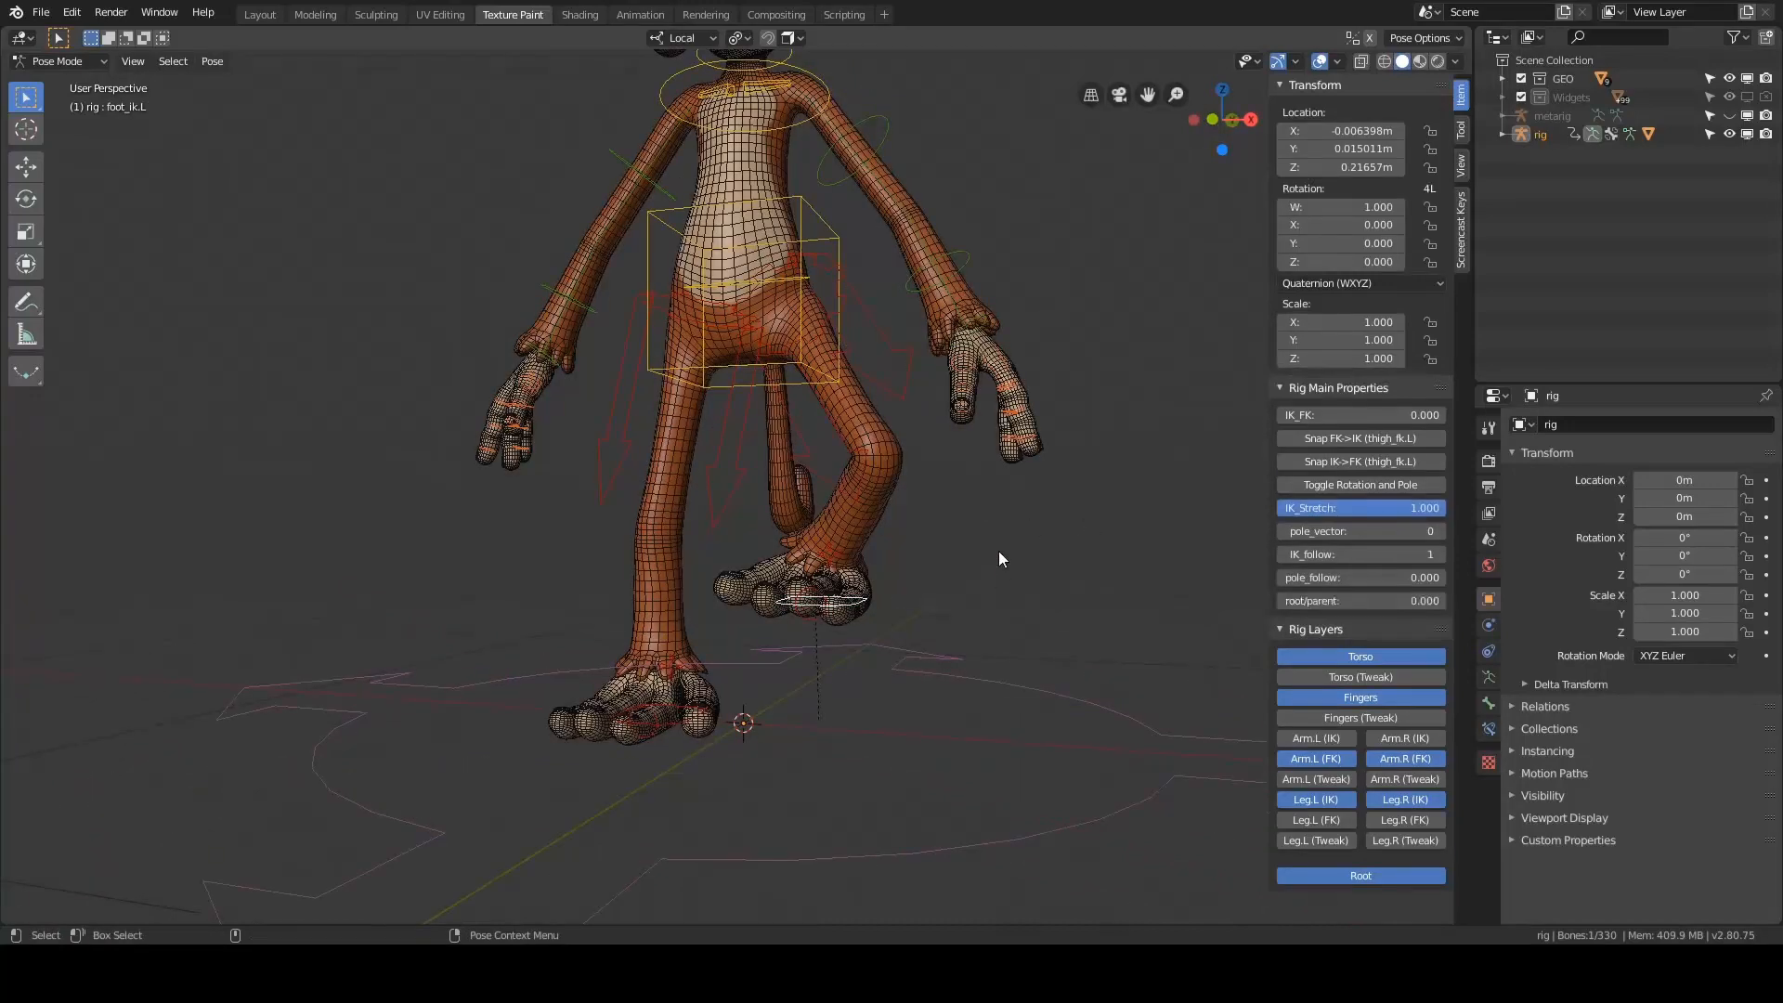
pyautogui.hotkey('alt', 'g')
# - Try bending the left foot's toes with the toe control from a side view, then cancel the rotation
pyautogui.moveTo(1008, 544); pyautogui.dragTo(835, 469, button='middle')
pyautogui.scroll(2, 904, 526)
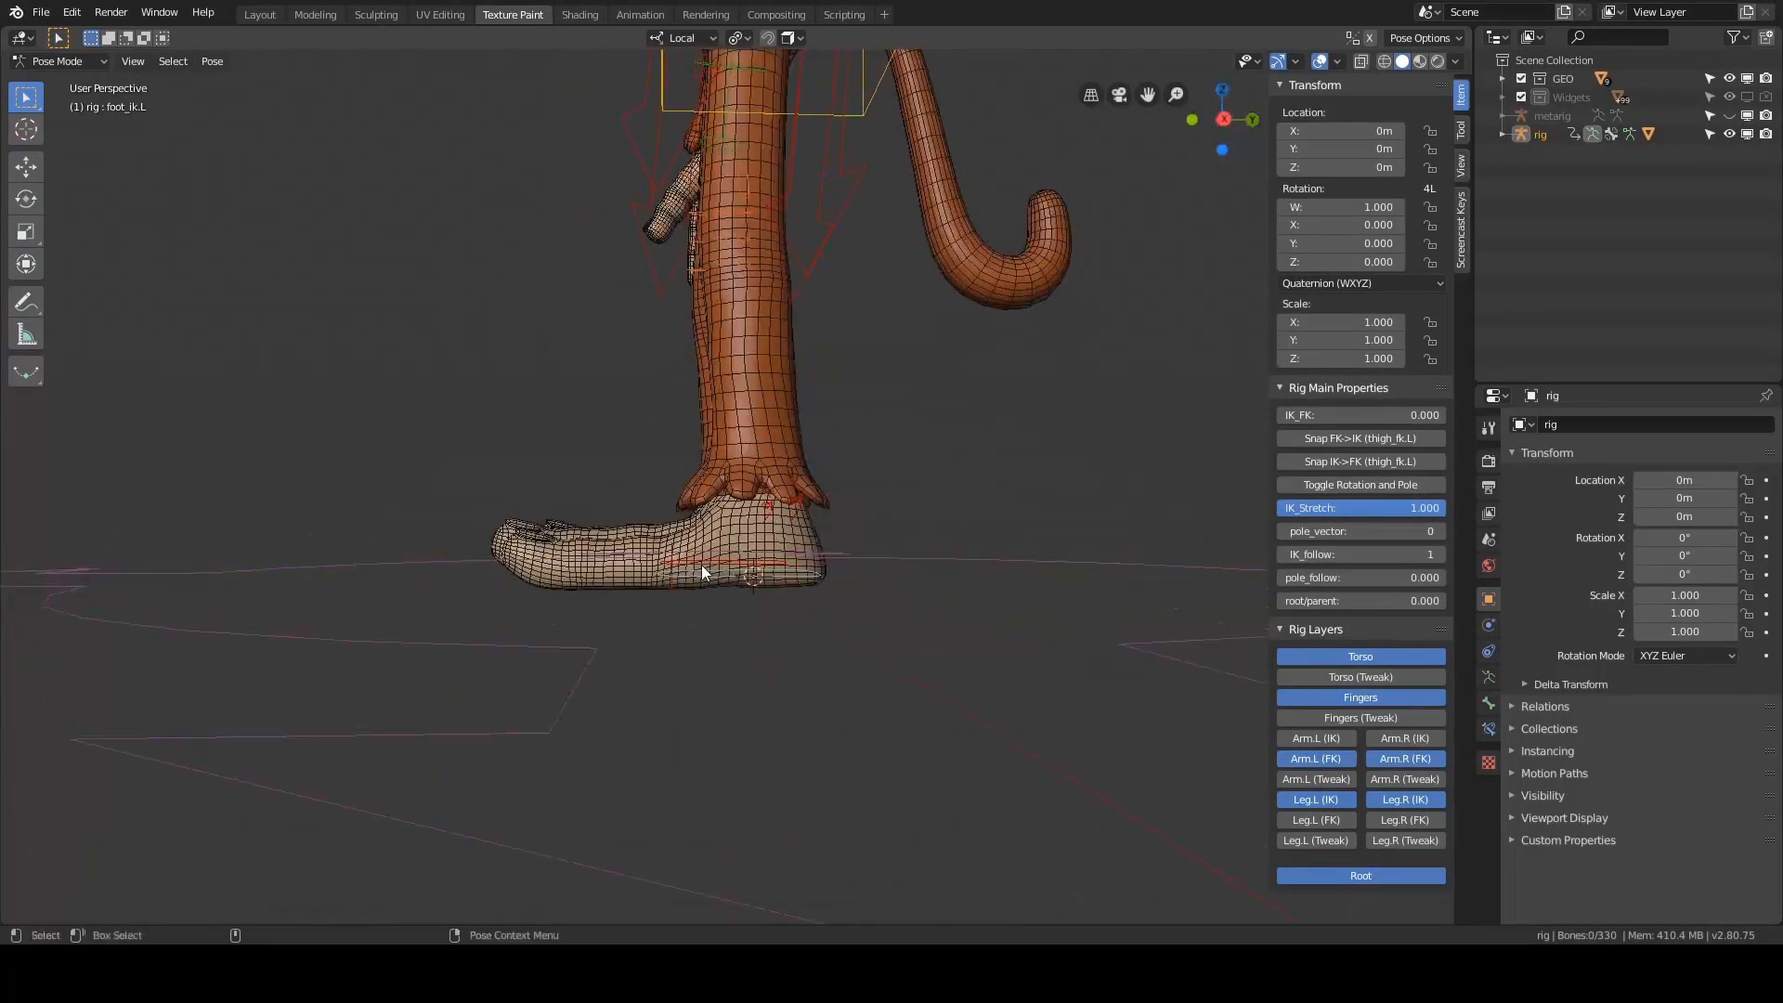
pyautogui.click(674, 567)
pyautogui.moveTo(762, 568); pyautogui.dragTo(757, 439, button='middle')
pyautogui.press('r')
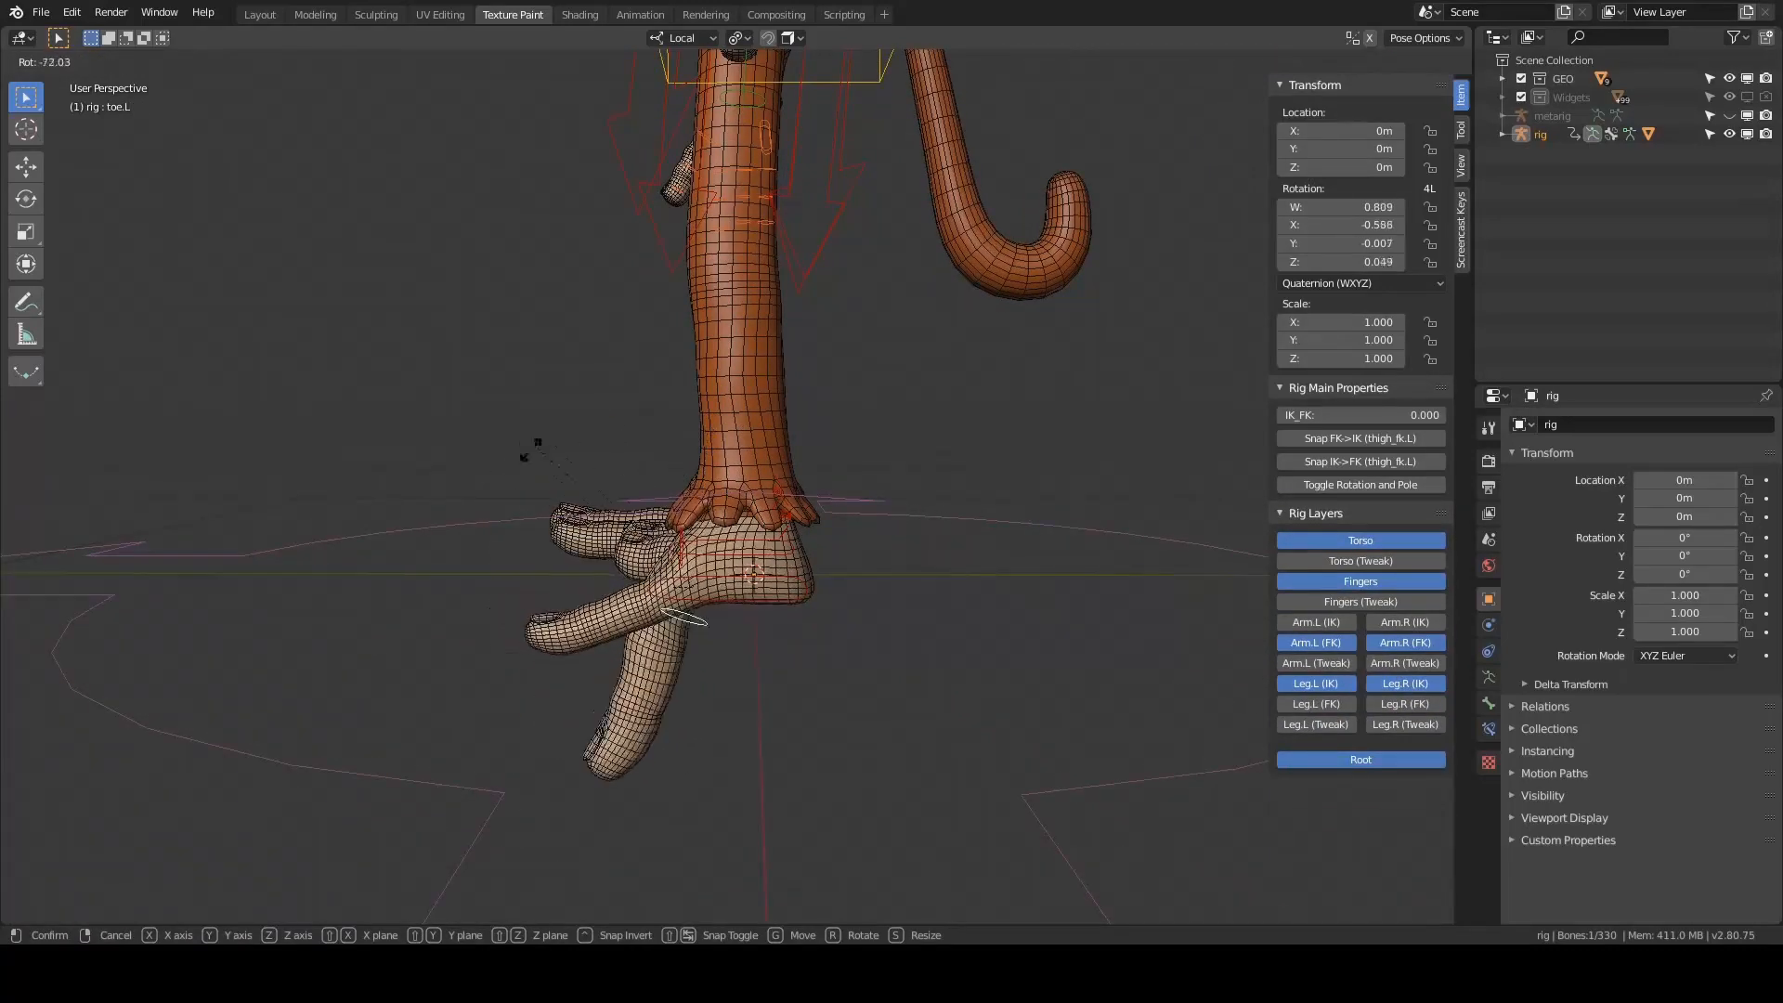
pyautogui.click(613, 557)
pyautogui.moveTo(613, 557)
pyautogui.mouseDown(button='middle')
pyautogui.moveTo(469, 482)
pyautogui.moveTo(594, 553)
pyautogui.moveTo(632, 534)
pyautogui.mouseUp(button='middle')
pyautogui.press('r')
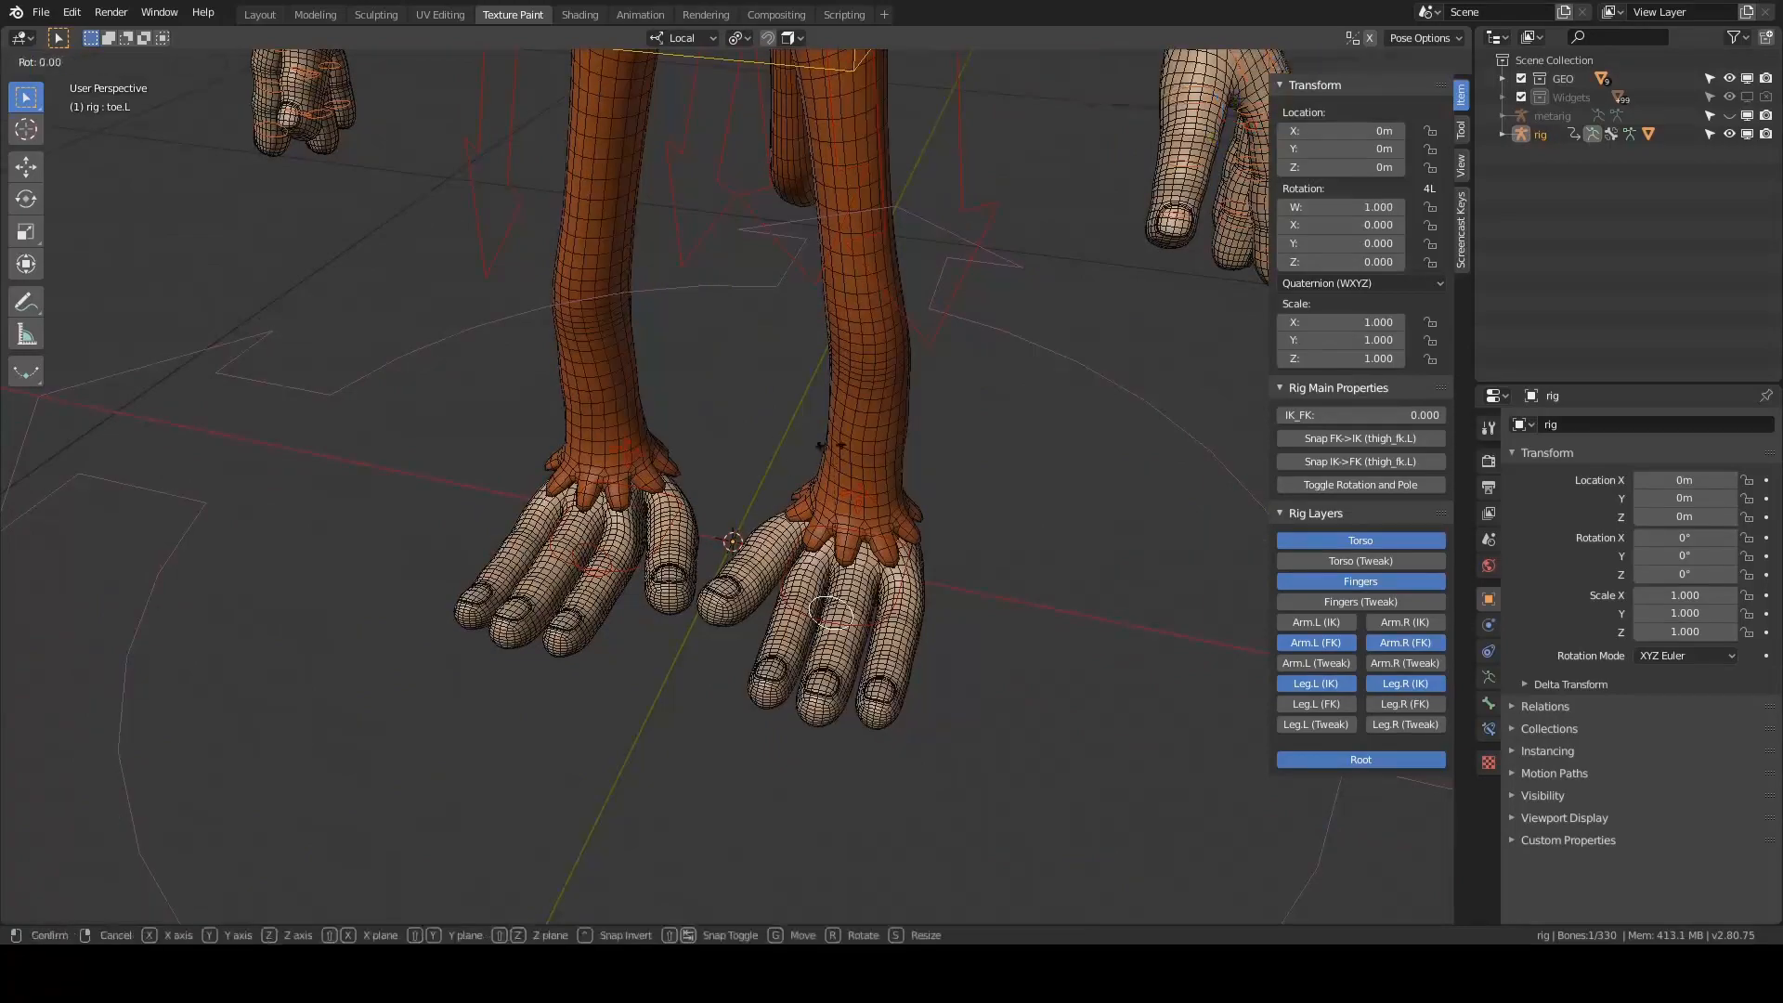
pyautogui.rightClick(743, 438)
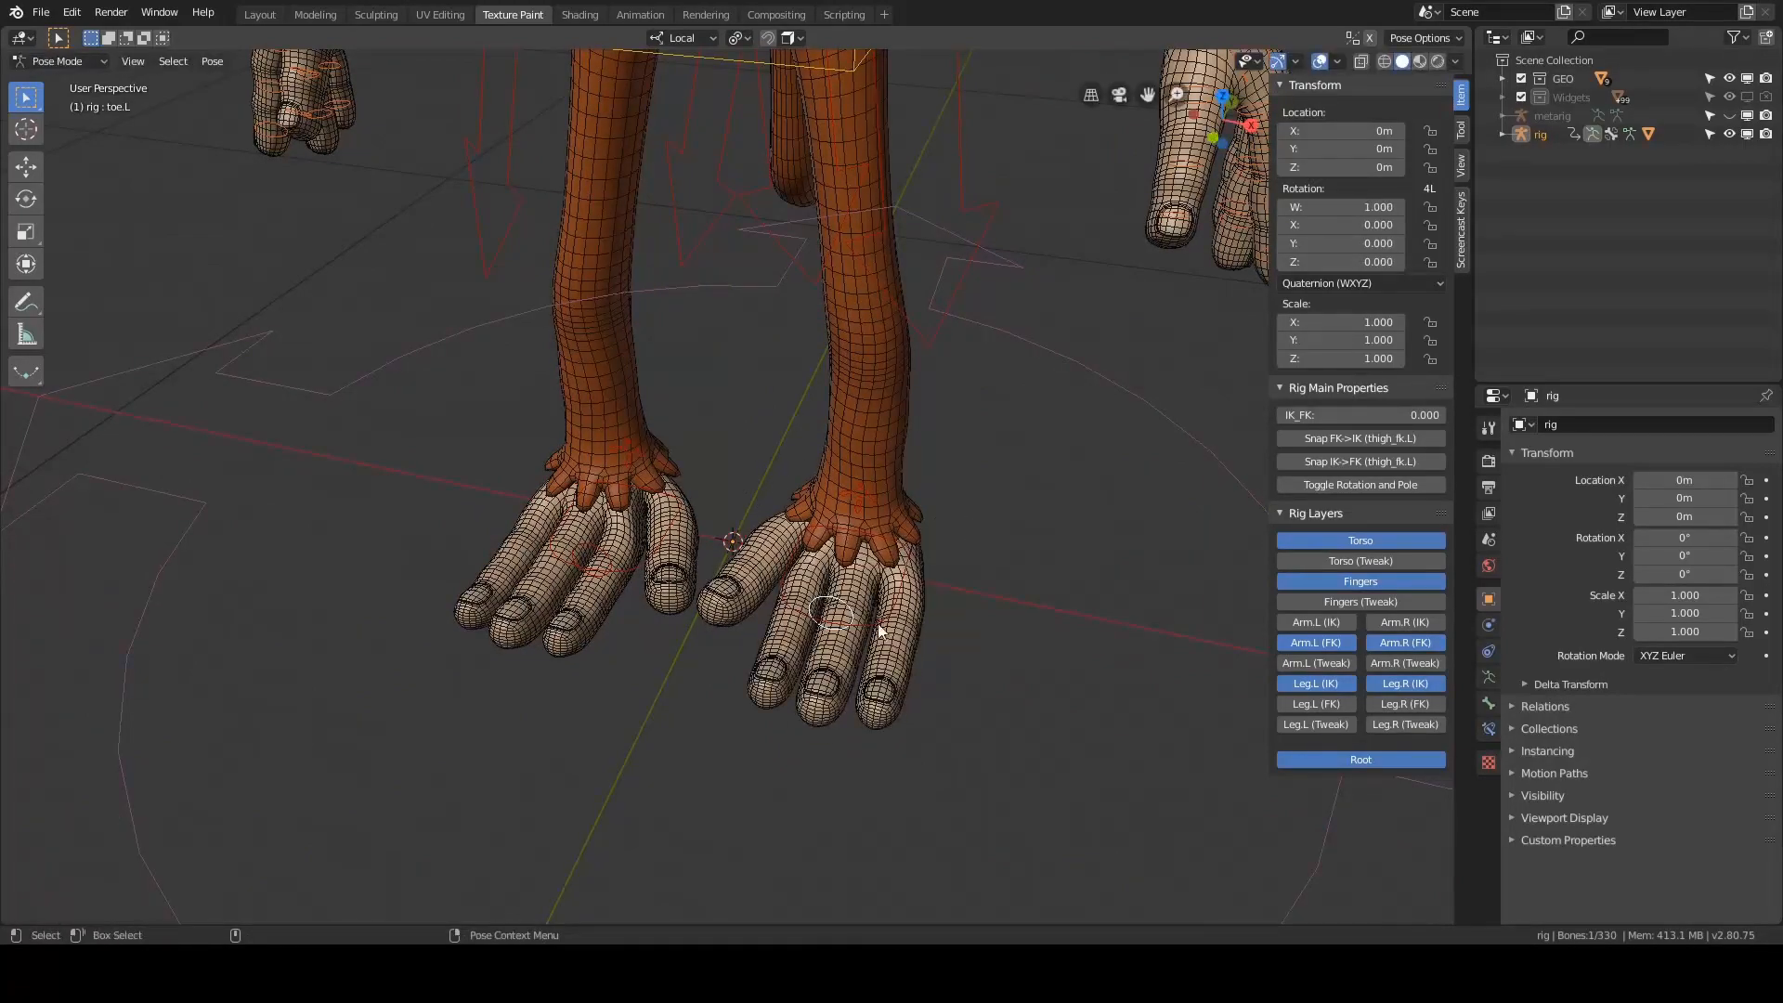
# - Try rotating the left foot's heel IK control about 45° around its local X axis, then cancel
pyautogui.moveTo(966, 511)
pyautogui.mouseDown(button='middle')
pyautogui.moveTo(841, 450)
pyautogui.moveTo(813, 392)
pyautogui.moveTo(724, 315)
pyautogui.moveTo(446, 410)
pyautogui.moveTo(995, 514)
pyautogui.mouseUp(button='middle')
pyautogui.keyDown('alt'); pyautogui.moveTo(995, 514); pyautogui.dragTo(908, 510); pyautogui.keyUp('alt')
pyautogui.click(966, 492)
pyautogui.click(761, 440)
pyautogui.press('r')
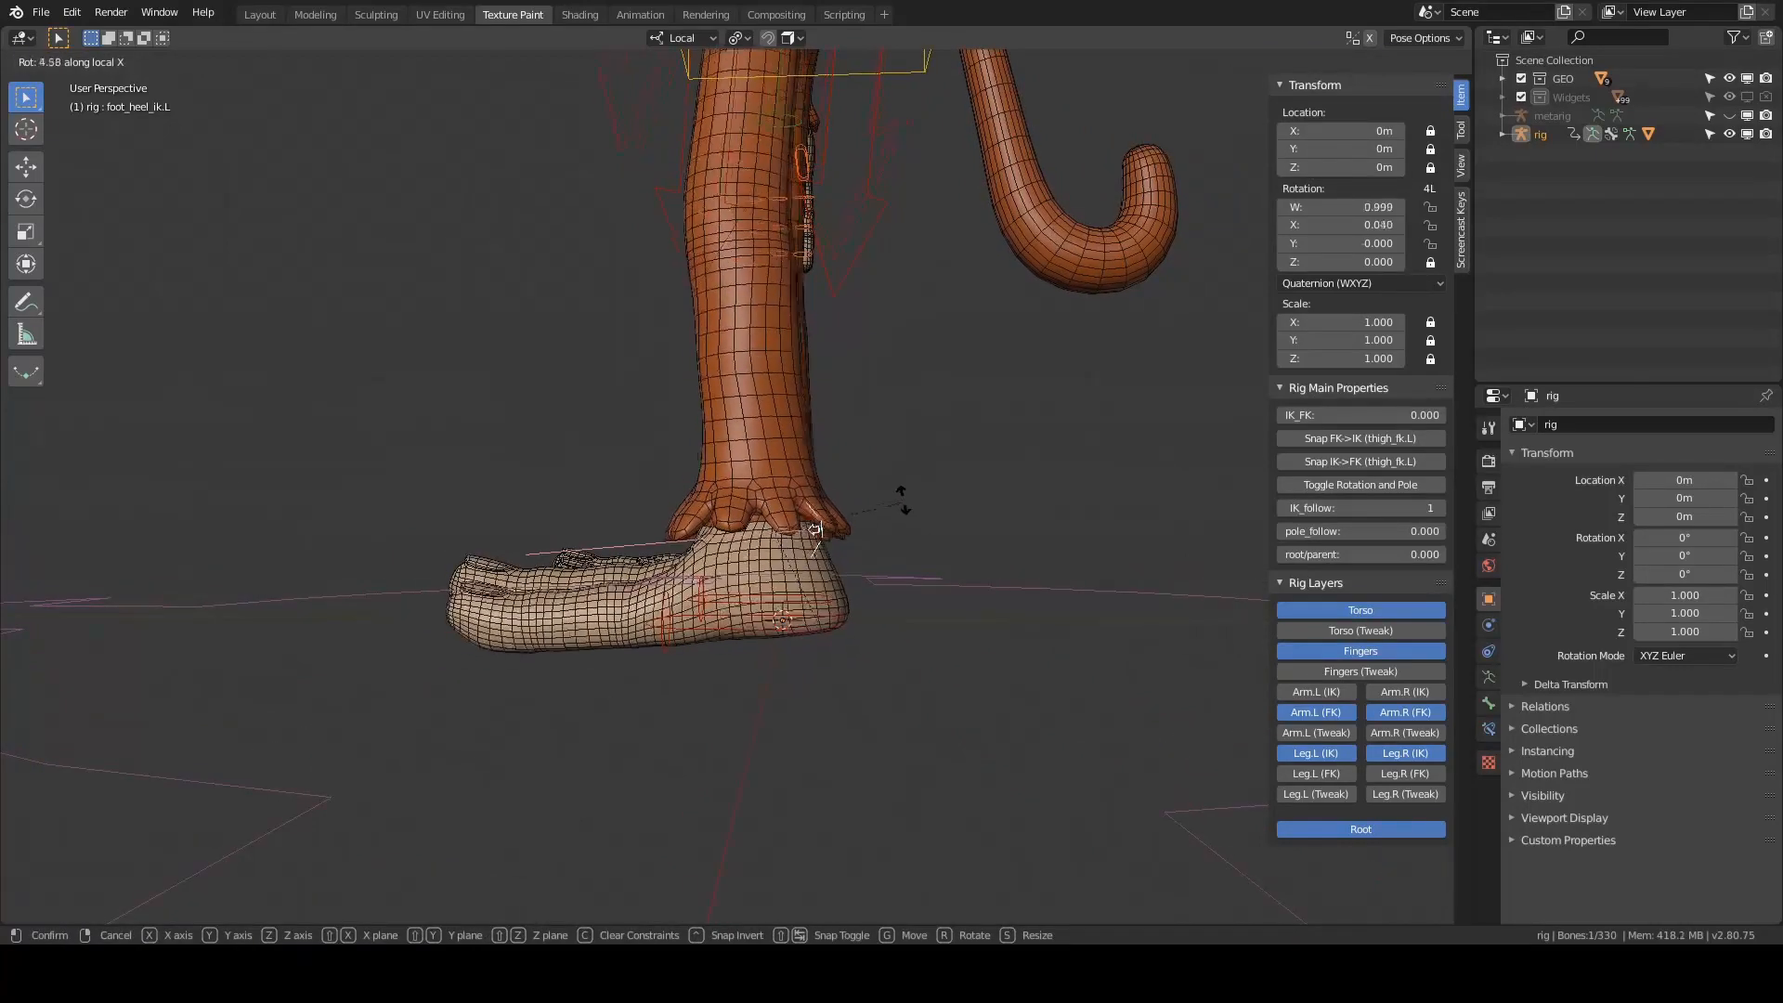
pyautogui.press('x')
pyautogui.press('x')
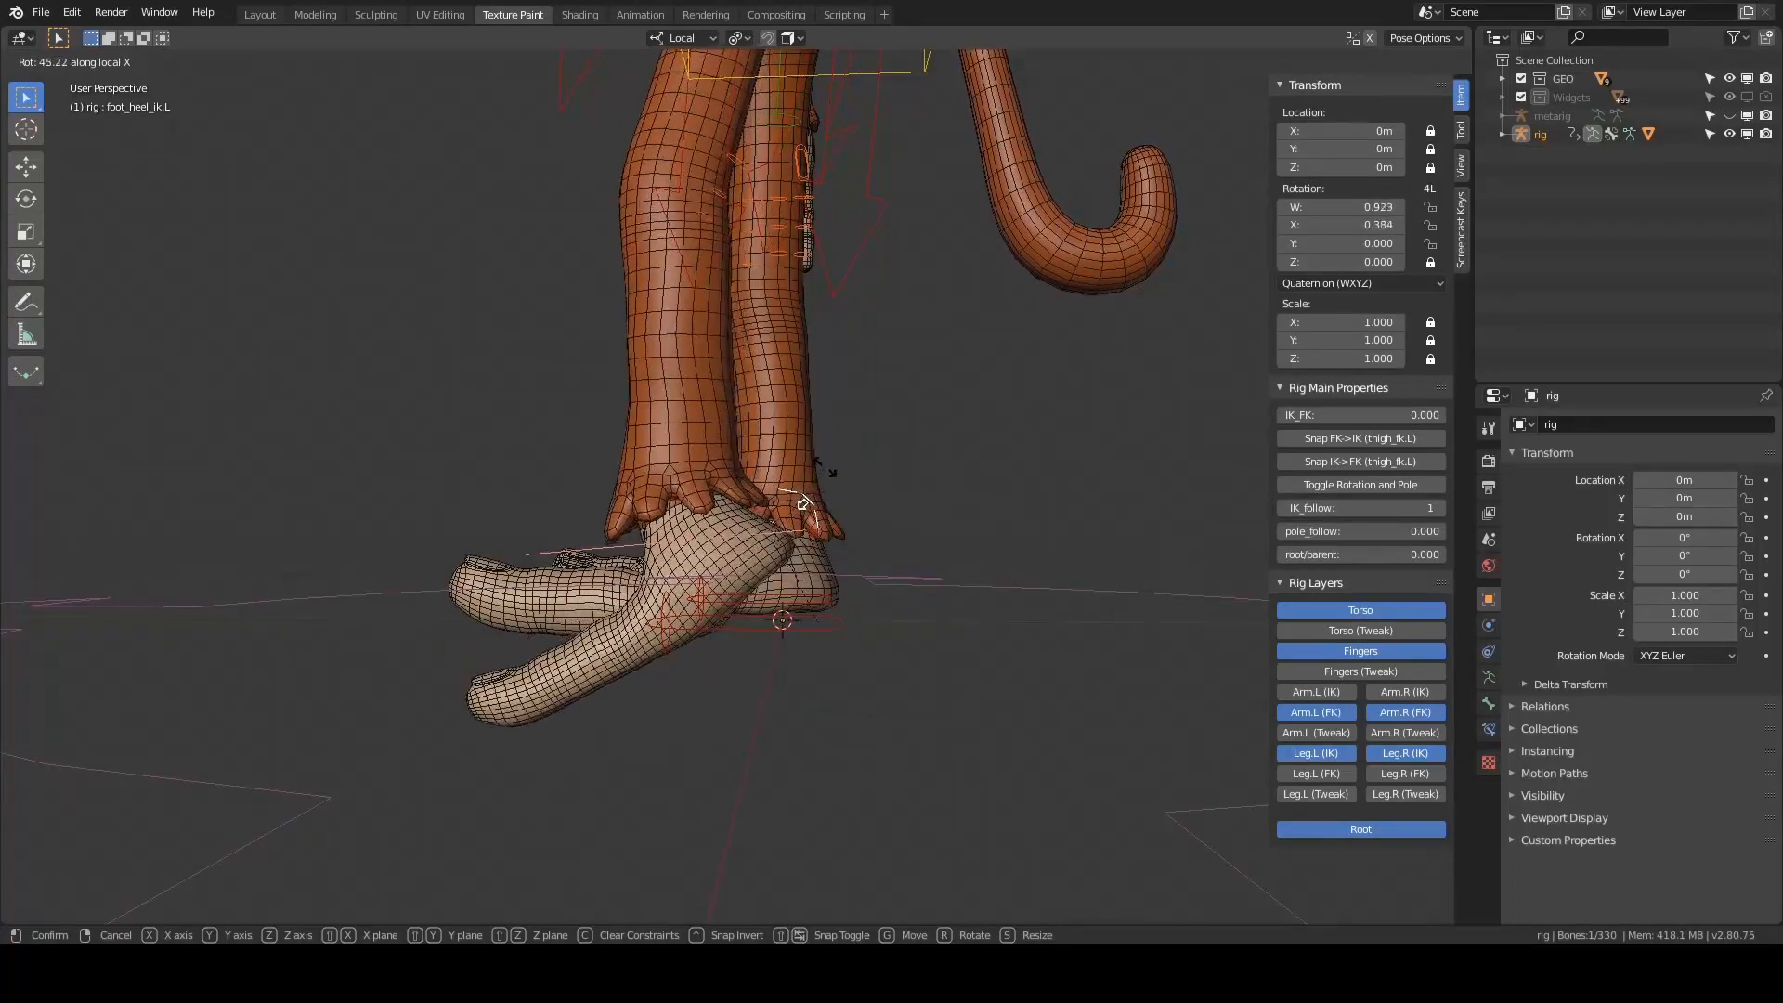
pyautogui.rightClick(827, 471)
# - Rotate the left heel control around local X again, undo it, then try the opposite direction and cancel
pyautogui.moveTo(761, 444); pyautogui.dragTo(827, 487, button='middle')
pyautogui.press('r')
pyautogui.press('x')
pyautogui.press('x')
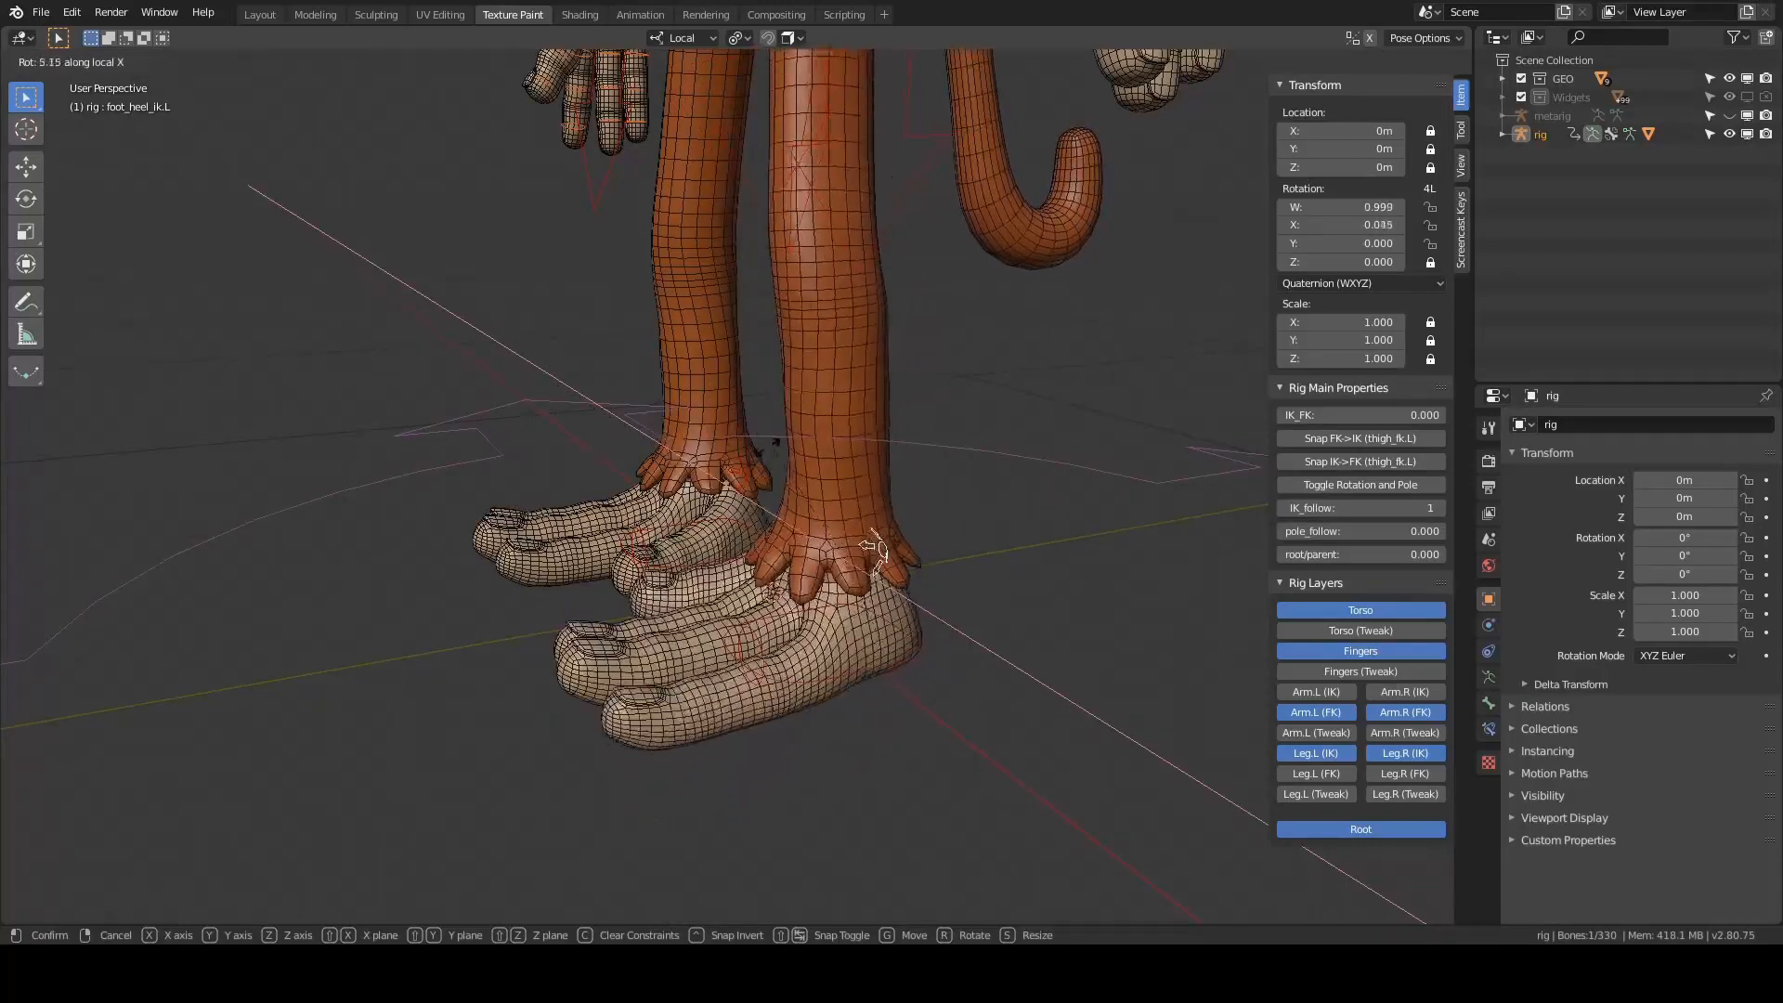
pyautogui.click(813, 459)
pyautogui.keyDown('alt'); pyautogui.moveTo(813, 452); pyautogui.dragTo(930, 378); pyautogui.keyUp('alt')
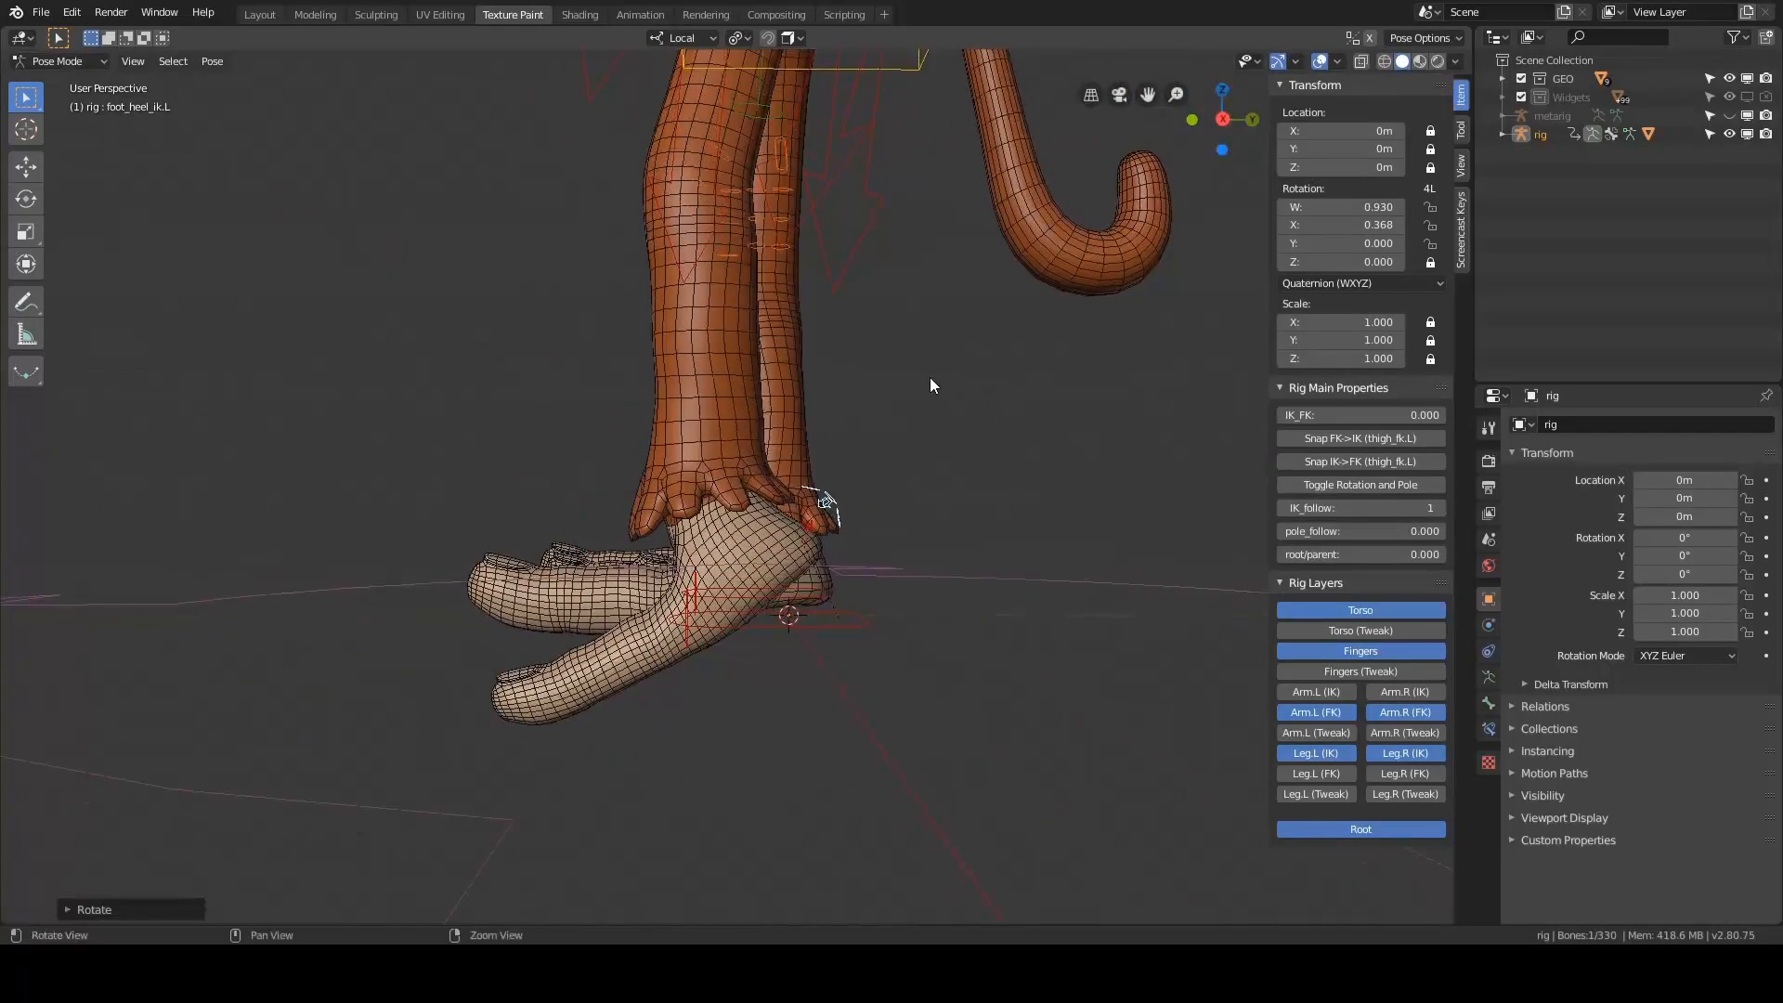
pyautogui.hotkey('ctrl', 'z')
pyautogui.press('r')
pyautogui.press('x')
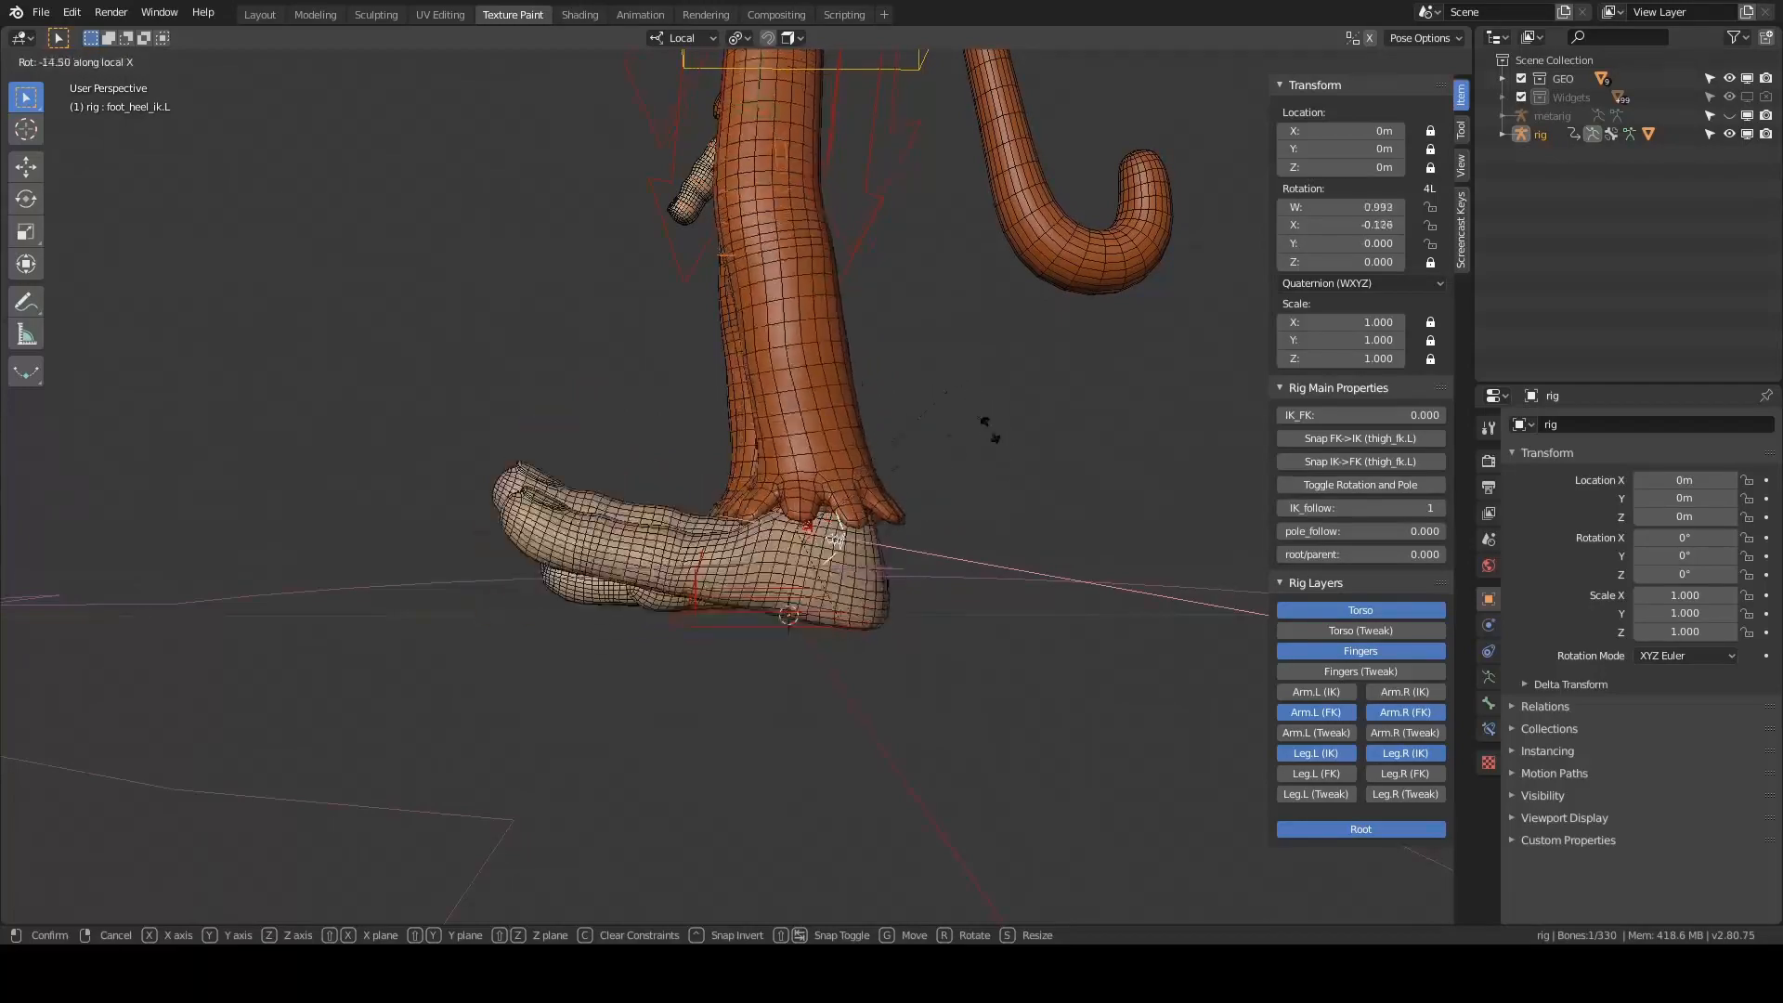
pyautogui.rightClick(983, 431)
# - Try lowering the torso control about 0.22 m to check how the body deforms, then clear its location
pyautogui.keyDown('alt'); pyautogui.moveTo(956, 323); pyautogui.dragTo(969, 459, button='middle'); pyautogui.keyUp('alt')
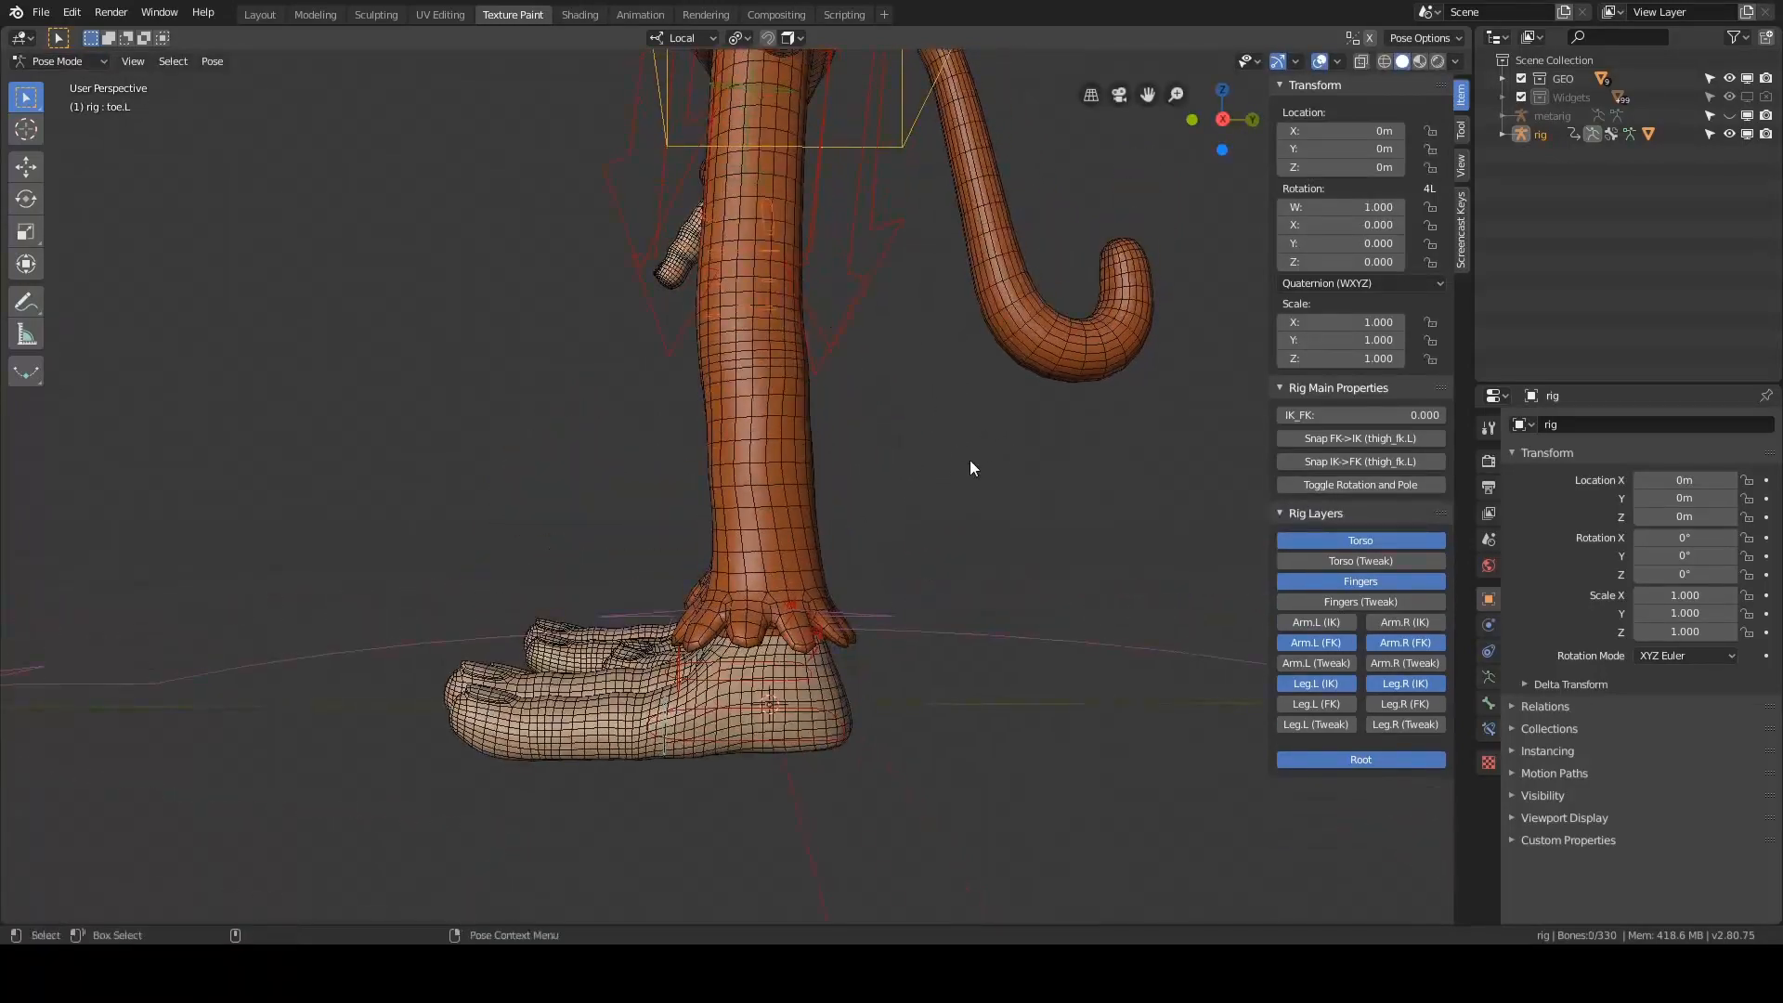
pyautogui.keyDown('alt'); pyautogui.moveTo(859, 334); pyautogui.dragTo(930, 314); pyautogui.keyUp('alt')
pyautogui.keyDown('alt'); pyautogui.moveTo(840, 232); pyautogui.dragTo(809, 397, button='middle'); pyautogui.keyUp('alt')
pyautogui.keyDown('alt'); pyautogui.moveTo(734, 306); pyautogui.dragTo(855, 281); pyautogui.keyUp('alt')
pyautogui.keyDown('alt'); pyautogui.moveTo(854, 280); pyautogui.dragTo(895, 479, button='middle'); pyautogui.keyUp('alt')
pyautogui.scroll(-1, 789, 468)
pyautogui.click(782, 465)
pyautogui.scroll(-3, 826, 476)
pyautogui.press('g')
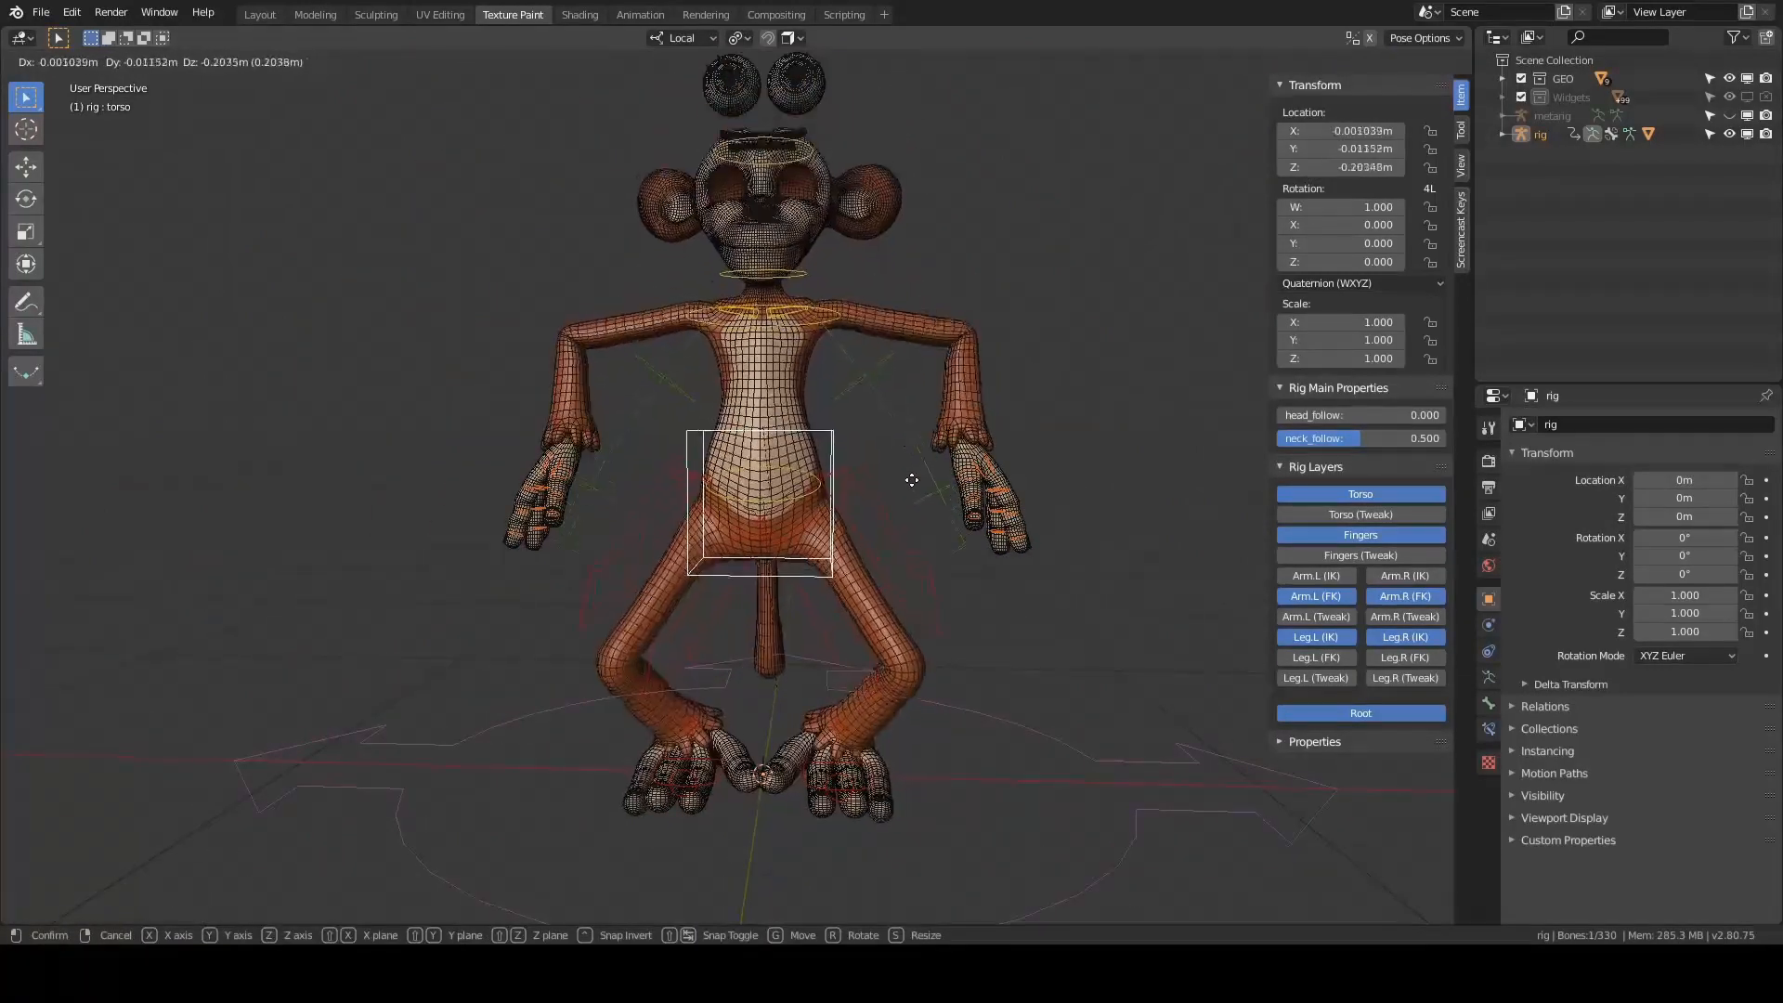
pyautogui.click(924, 493)
pyautogui.keyDown('shift'); pyautogui.moveTo(915, 240); pyautogui.dragTo(939, 384, button='middle'); pyautogui.keyUp('shift')
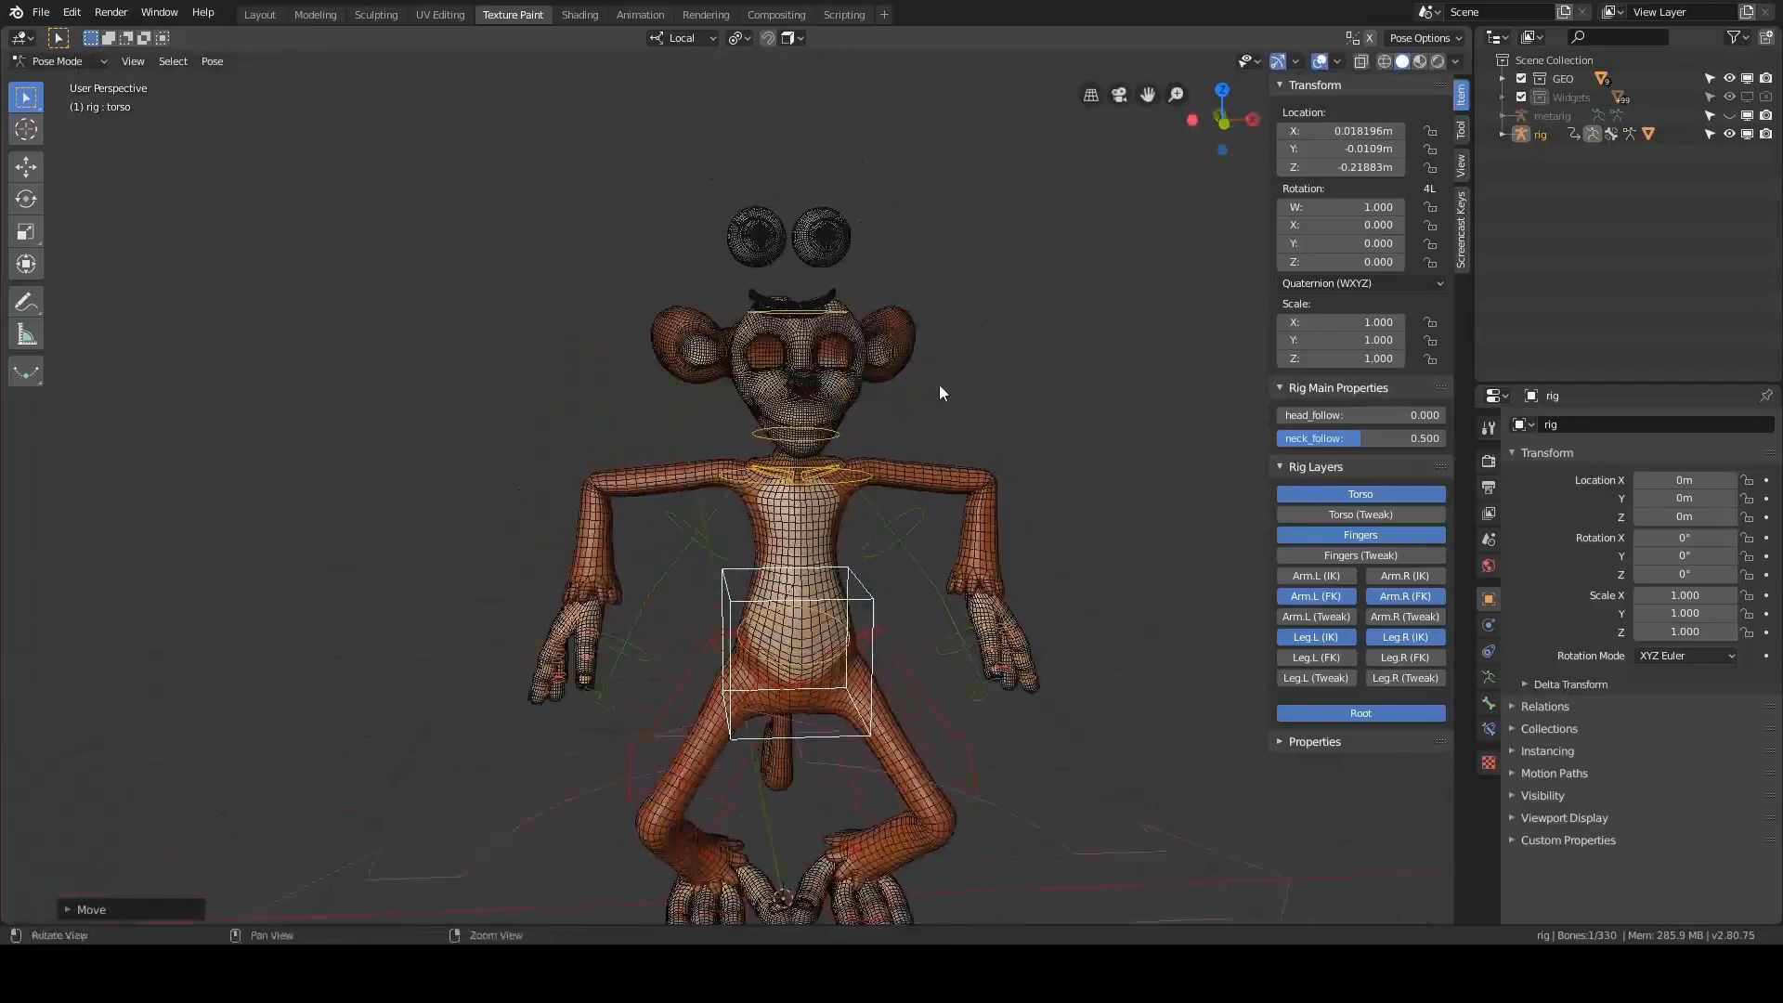
pyautogui.moveTo(815, 299)
pyautogui.mouseDown(button='middle')
pyautogui.moveTo(928, 292)
pyautogui.moveTo(815, 302)
pyautogui.mouseUp(button='middle')
pyautogui.keyDown('shift'); pyautogui.moveTo(819, 467); pyautogui.dragTo(833, 353, button='middle'); pyautogui.keyUp('shift')
pyautogui.hotkey('alt', 'g')
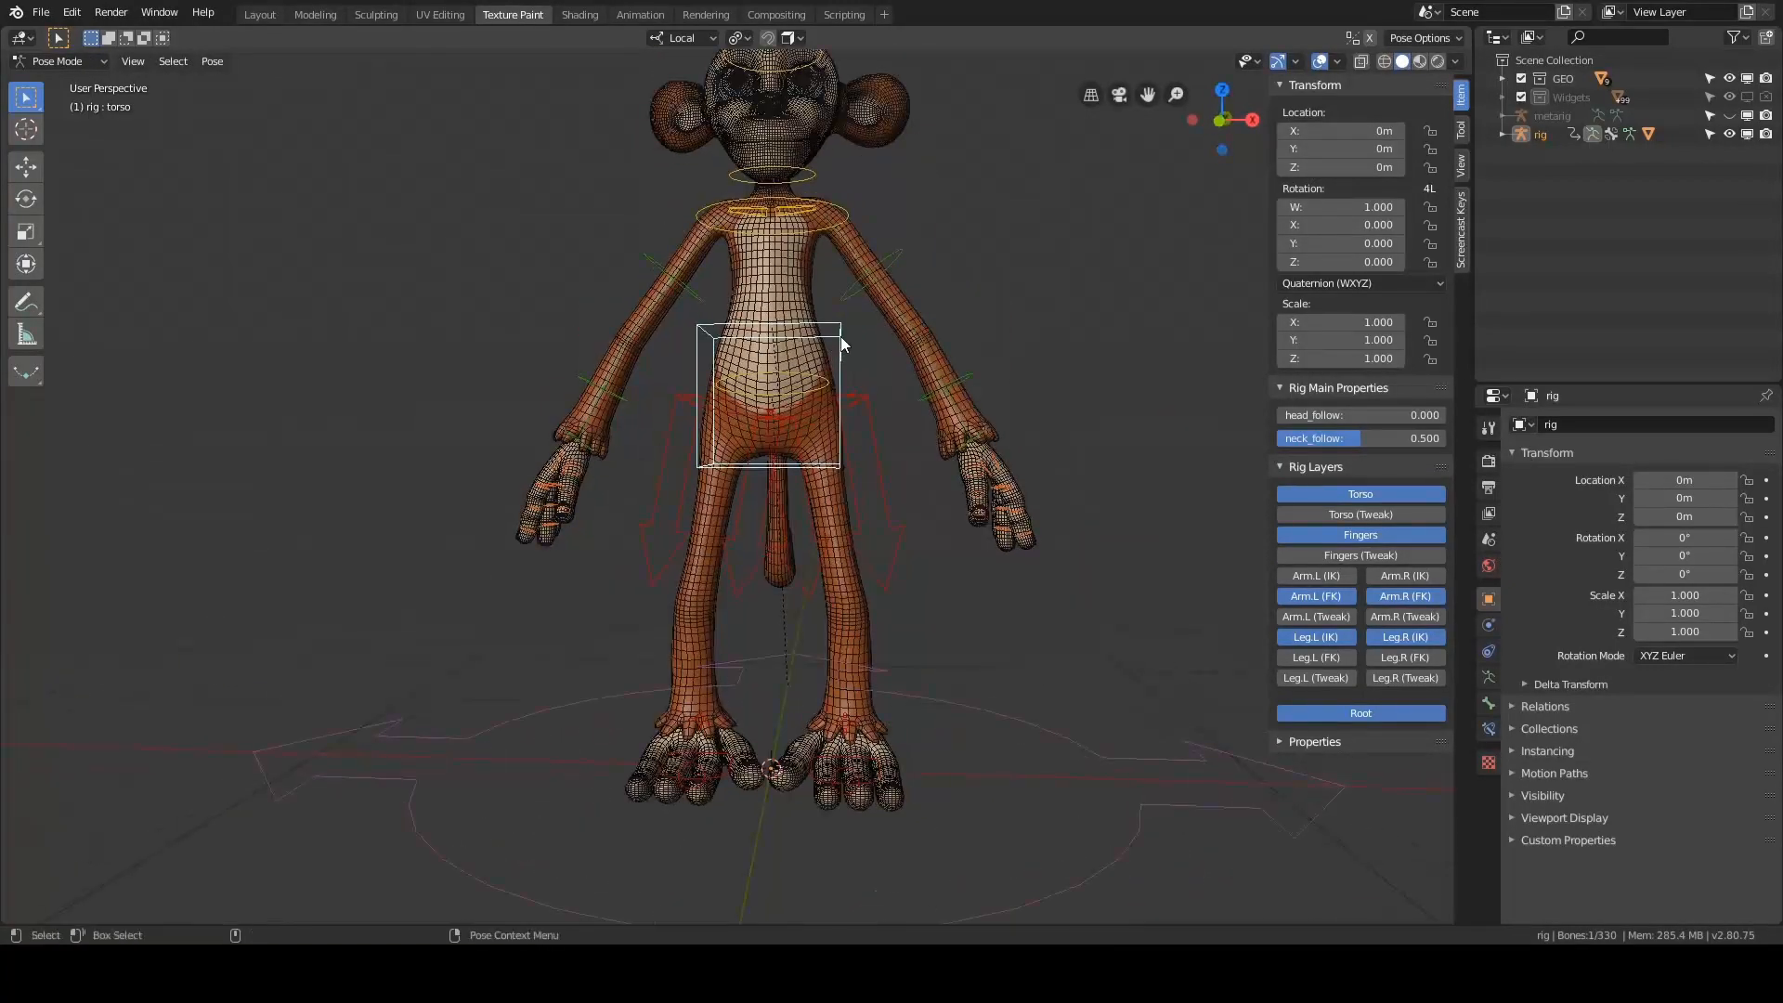
# - Try moving the torso control downward a second time and reset its location
pyautogui.press('g')
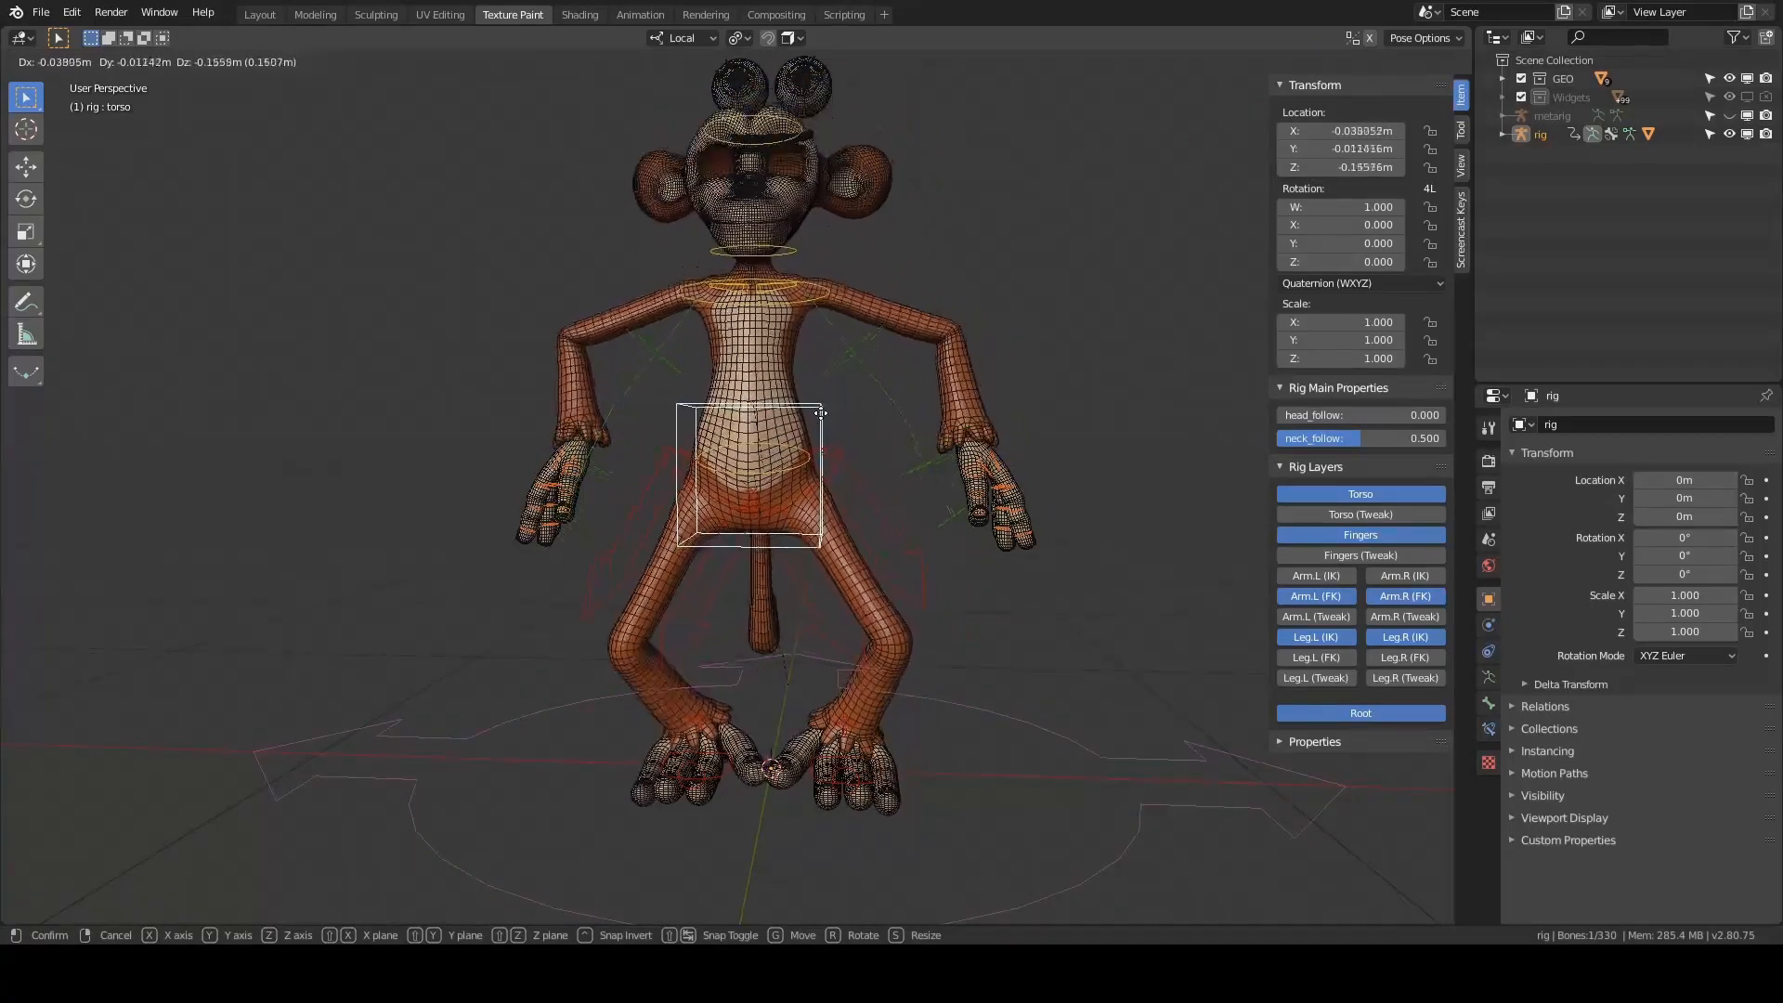
pyautogui.click(929, 500)
pyautogui.moveTo(928, 500); pyautogui.dragTo(967, 728, button='middle')
pyautogui.hotkey('alt', 'g')
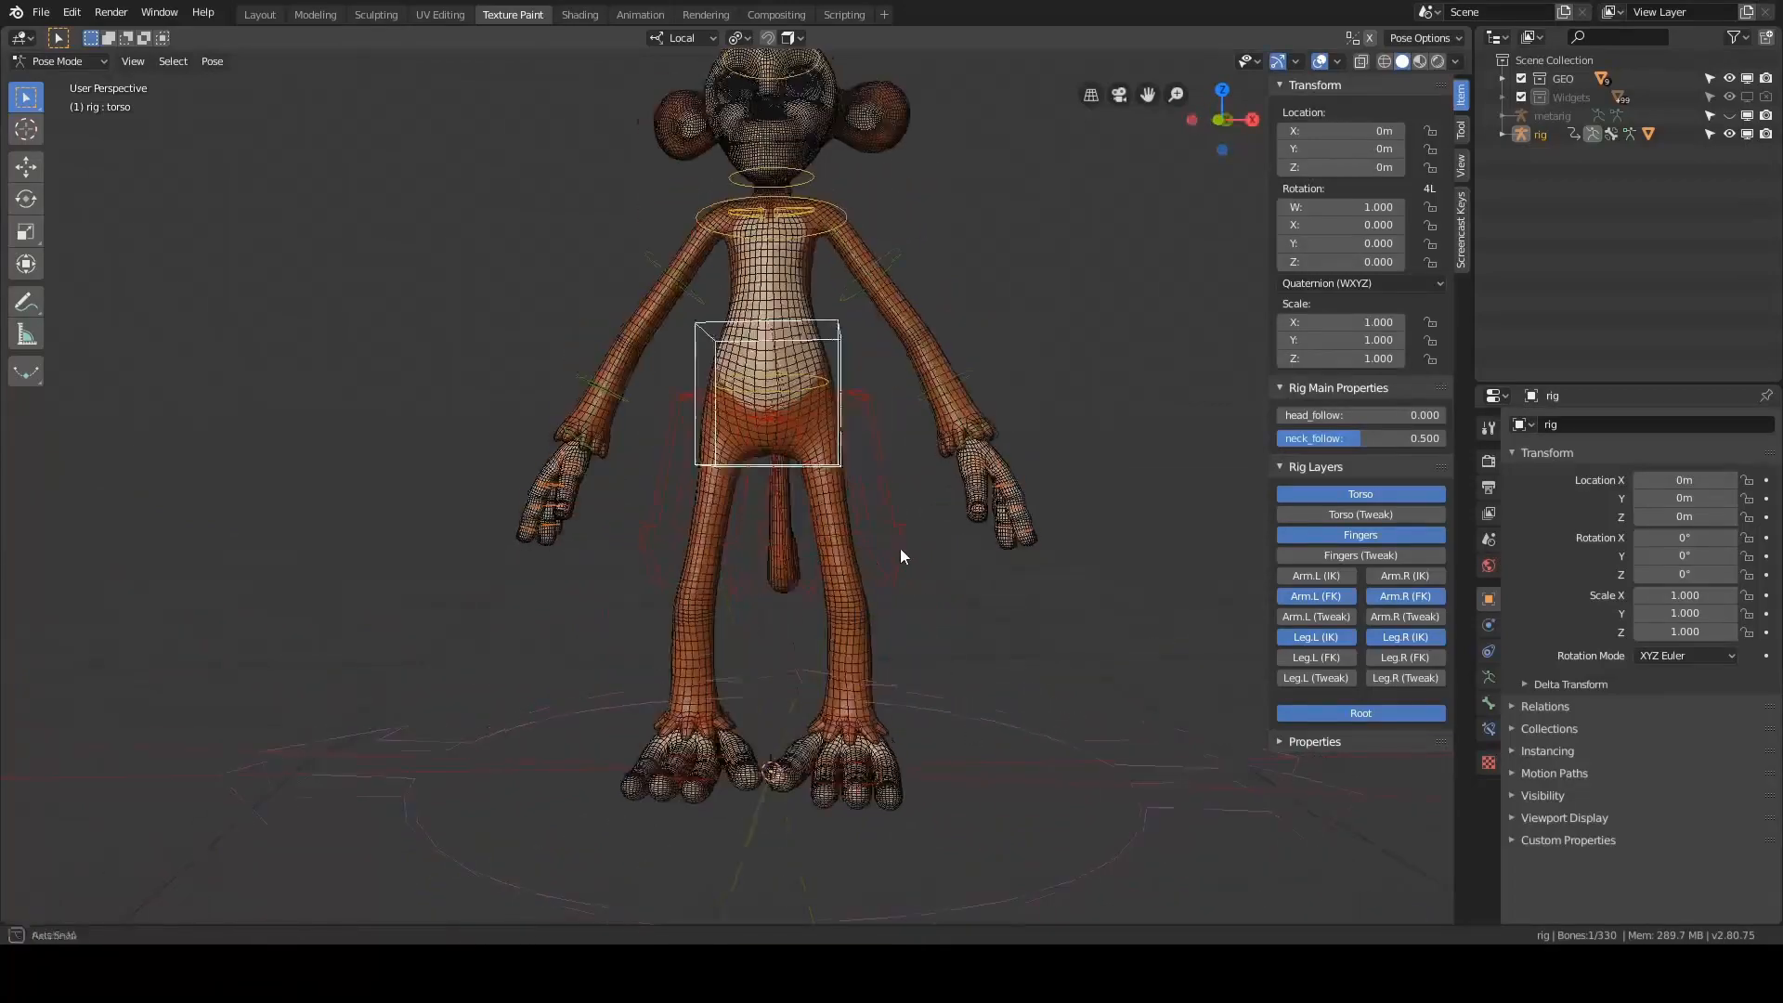
# - Lower the torso control about 0.17 m so the character squats
pyautogui.press('g')
pyautogui.press('z')
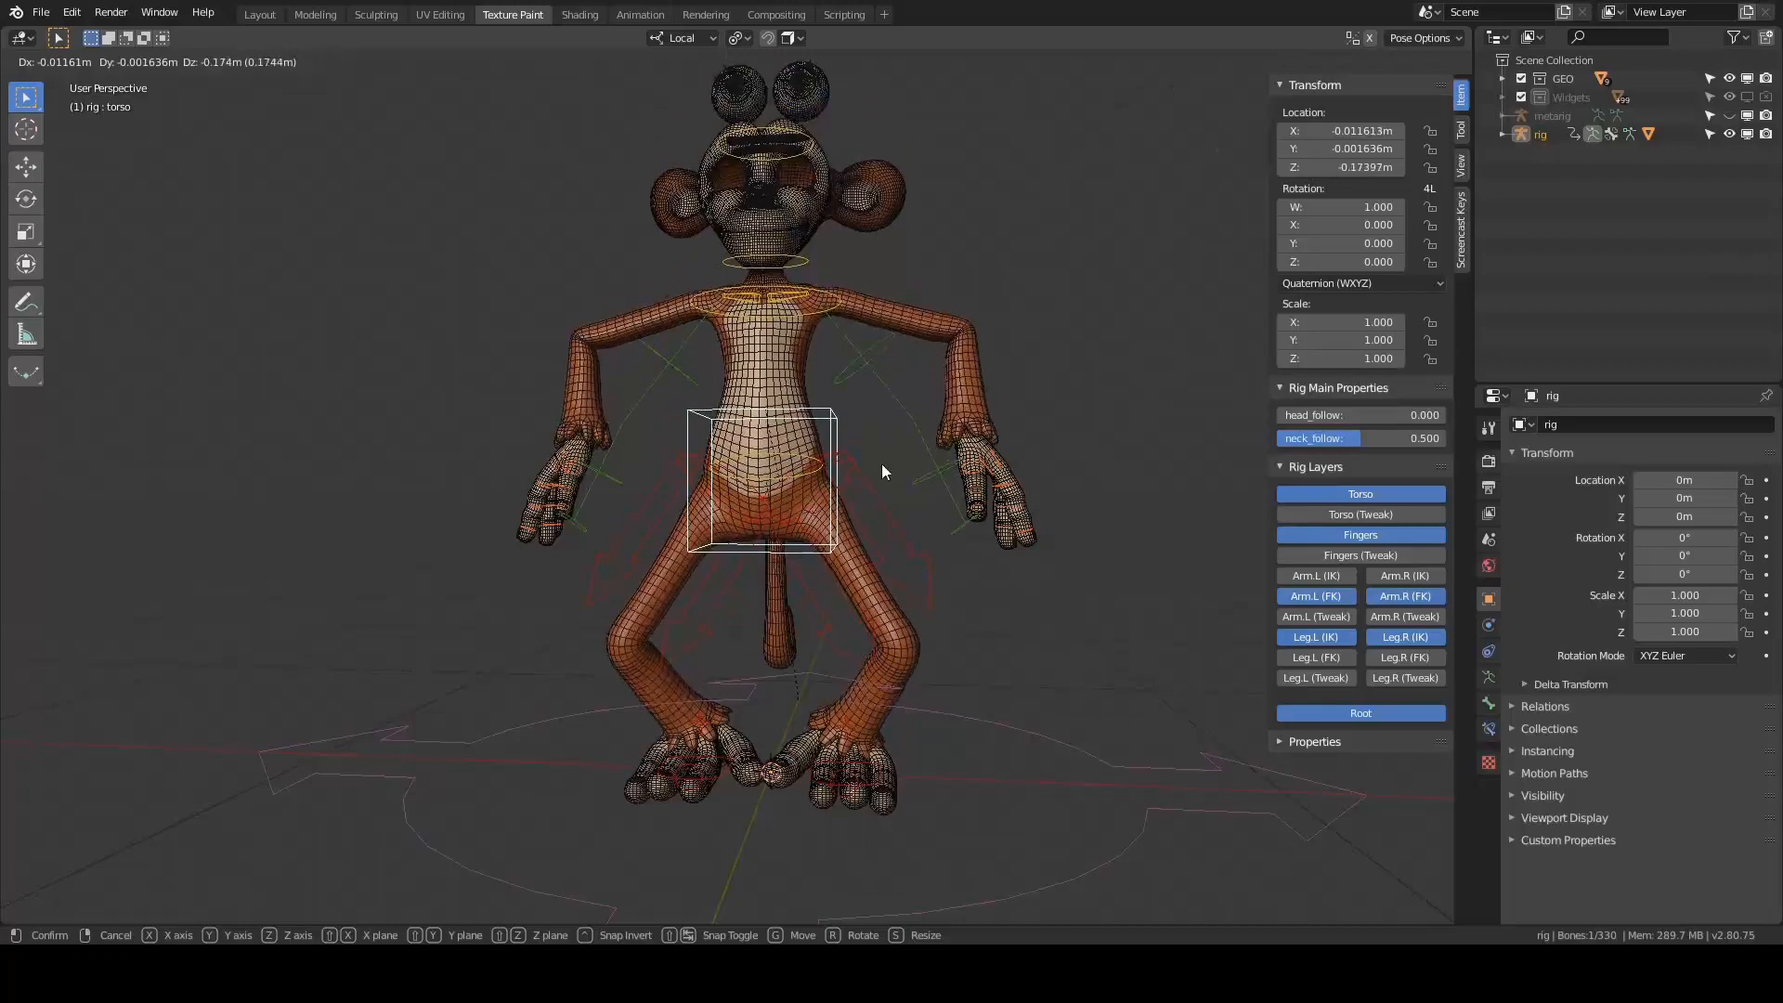
pyautogui.click(882, 464)
pyautogui.moveTo(882, 464); pyautogui.dragTo(993, 467, button='middle')
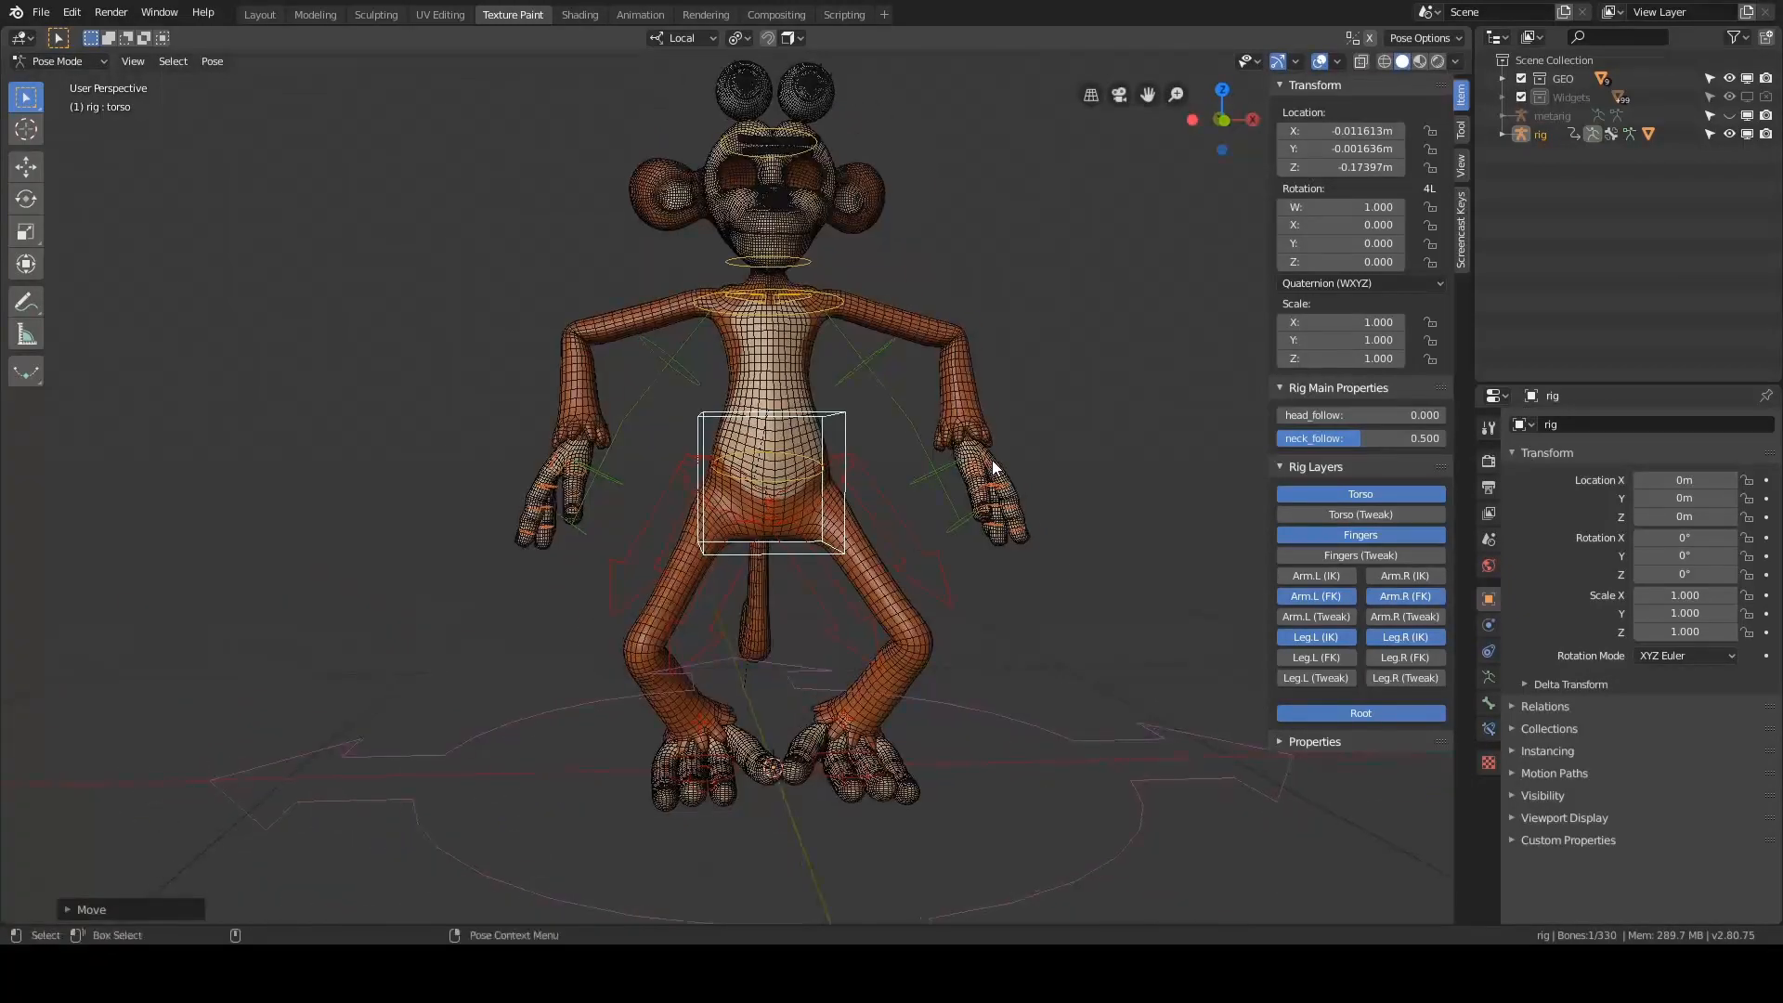
# - Undo the last lowering of the torso control
pyautogui.press('ctrl')
pyautogui.hotkey('ctrl', 'z')
pyautogui.keyDown('shift'); pyautogui.moveTo(989, 367); pyautogui.dragTo(943, 434, button='middle'); pyautogui.keyUp('shift')
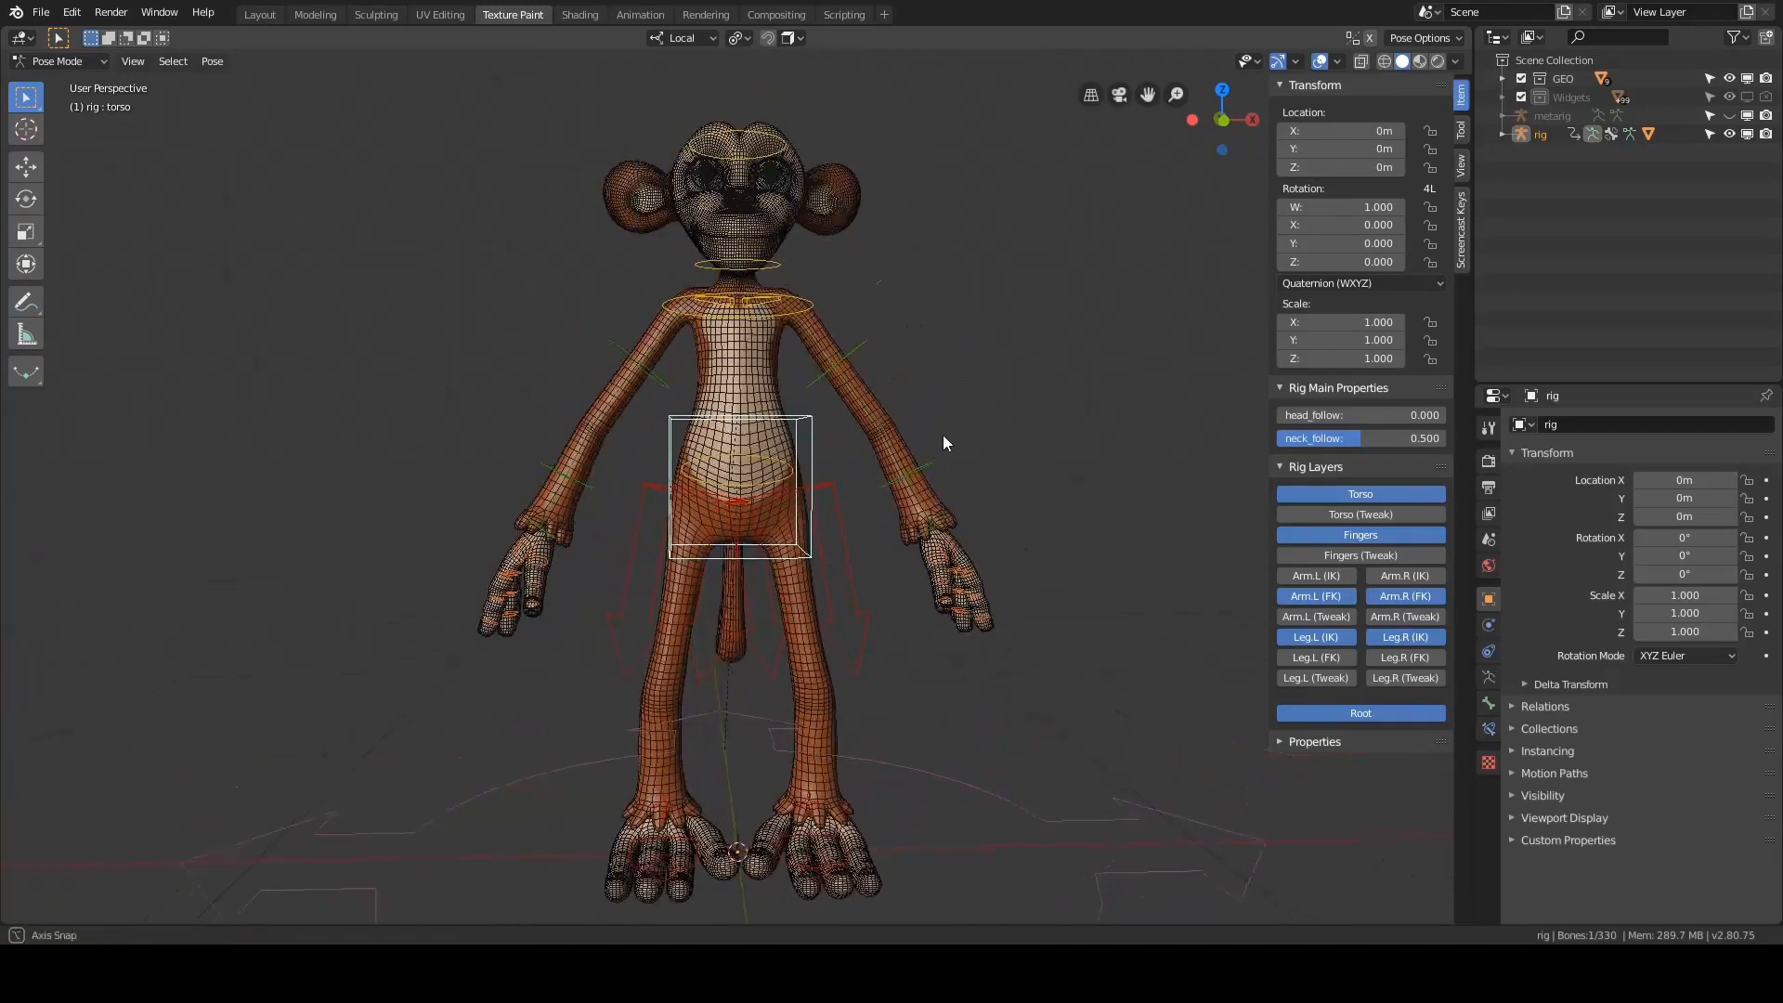
# - Try rotating the left forearm FK control outward while the arm is still in IK mode
pyautogui.click(928, 460)
pyautogui.press('r')
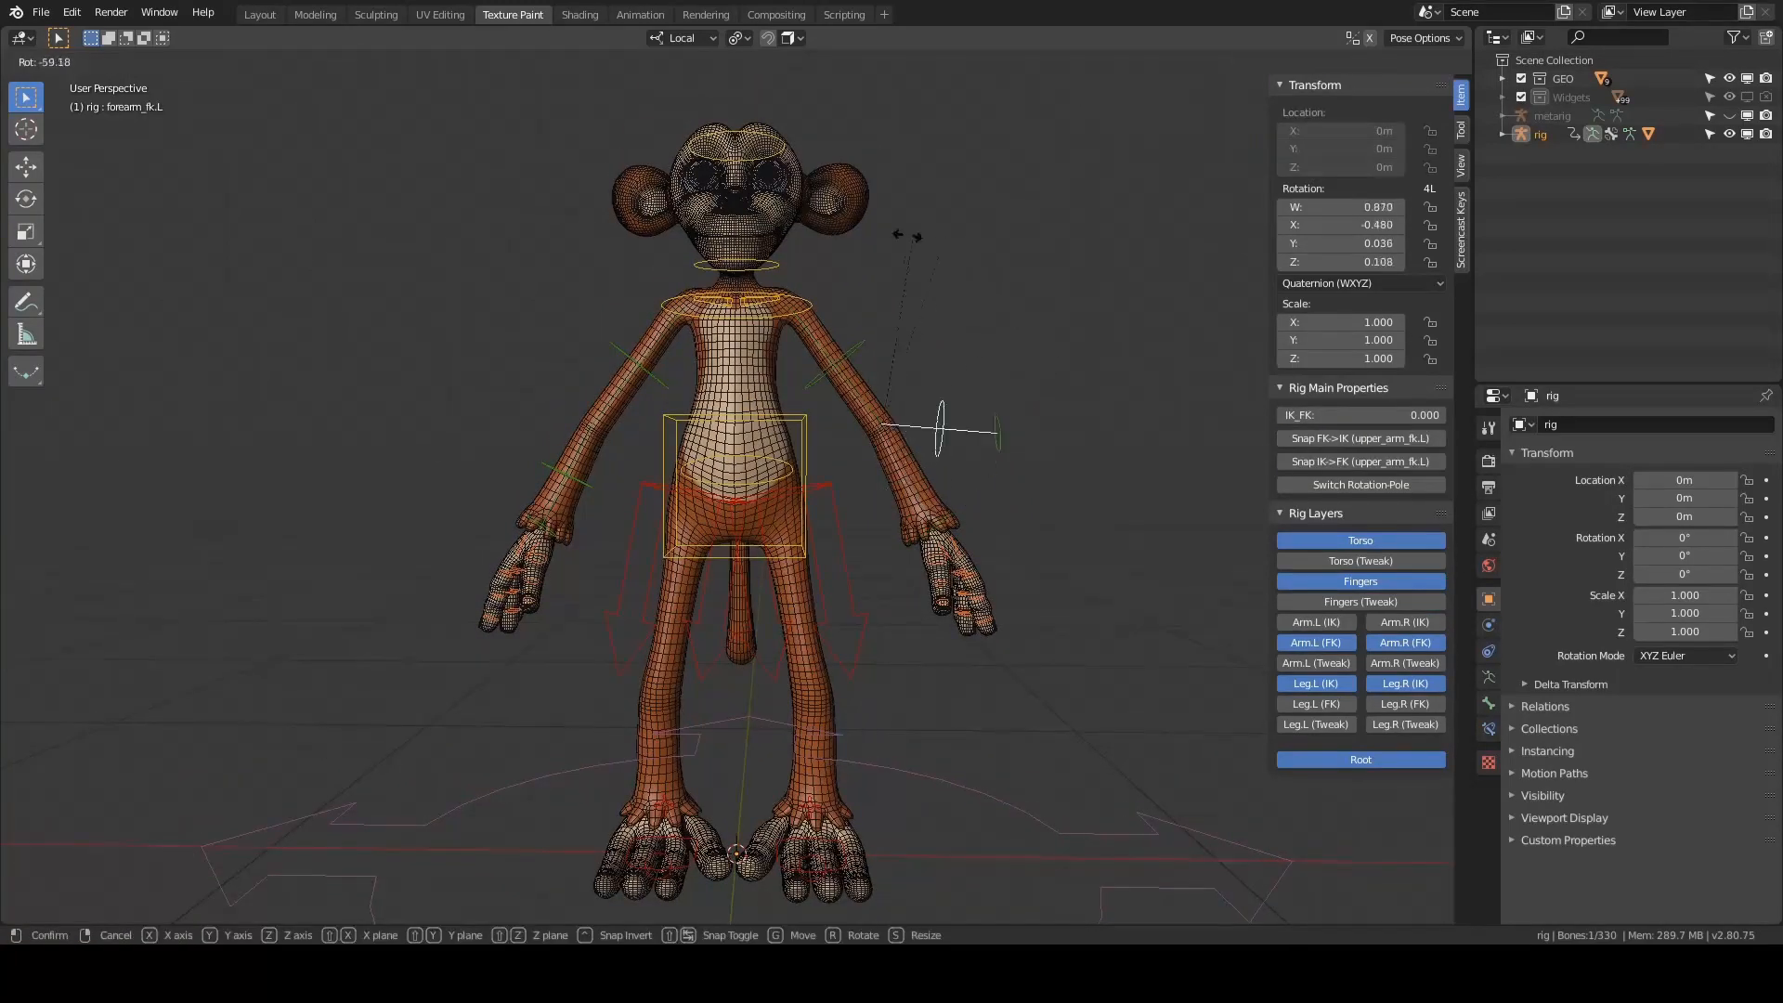
pyautogui.click(1076, 314)
pyautogui.keyDown('shift'); pyautogui.moveTo(1075, 314); pyautogui.dragTo(975, 369, button='middle'); pyautogui.keyUp('shift')
pyautogui.scroll(1, 972, 357)
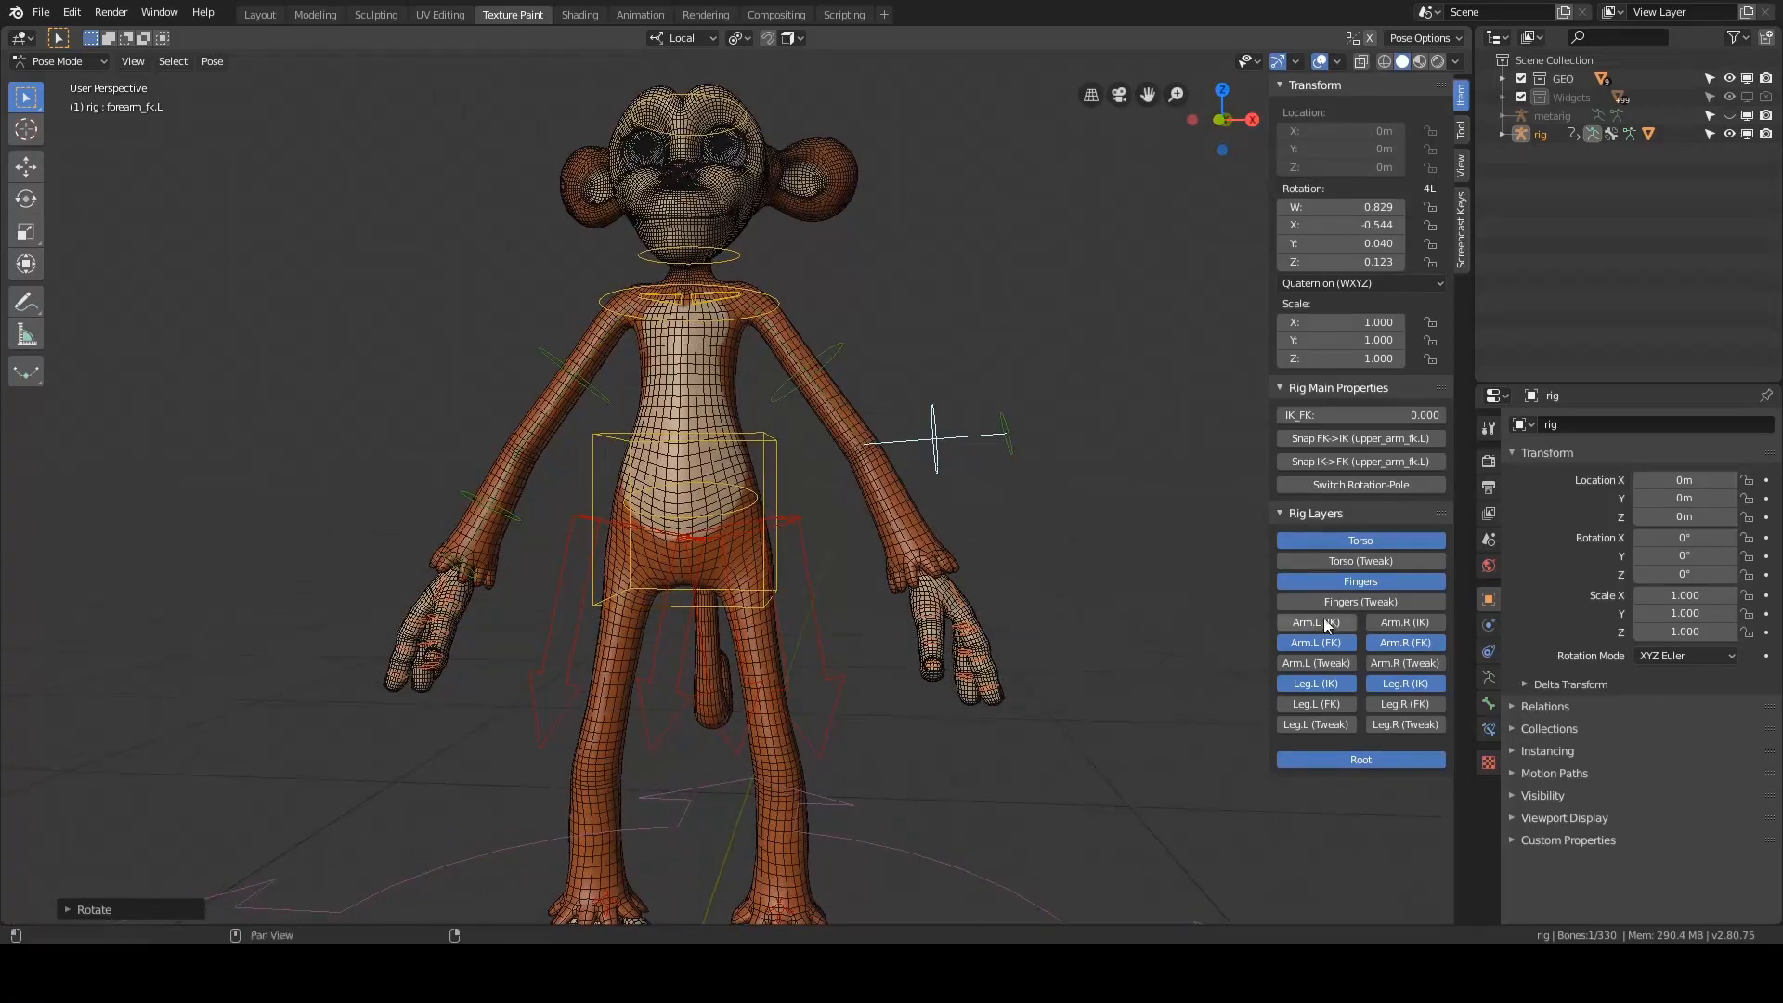
# - Set IK_FK to 1.000 for both arms and clear the left forearm control's rotation
pyautogui.moveTo(1158, 575); pyautogui.dragTo(1162, 570, button='middle')
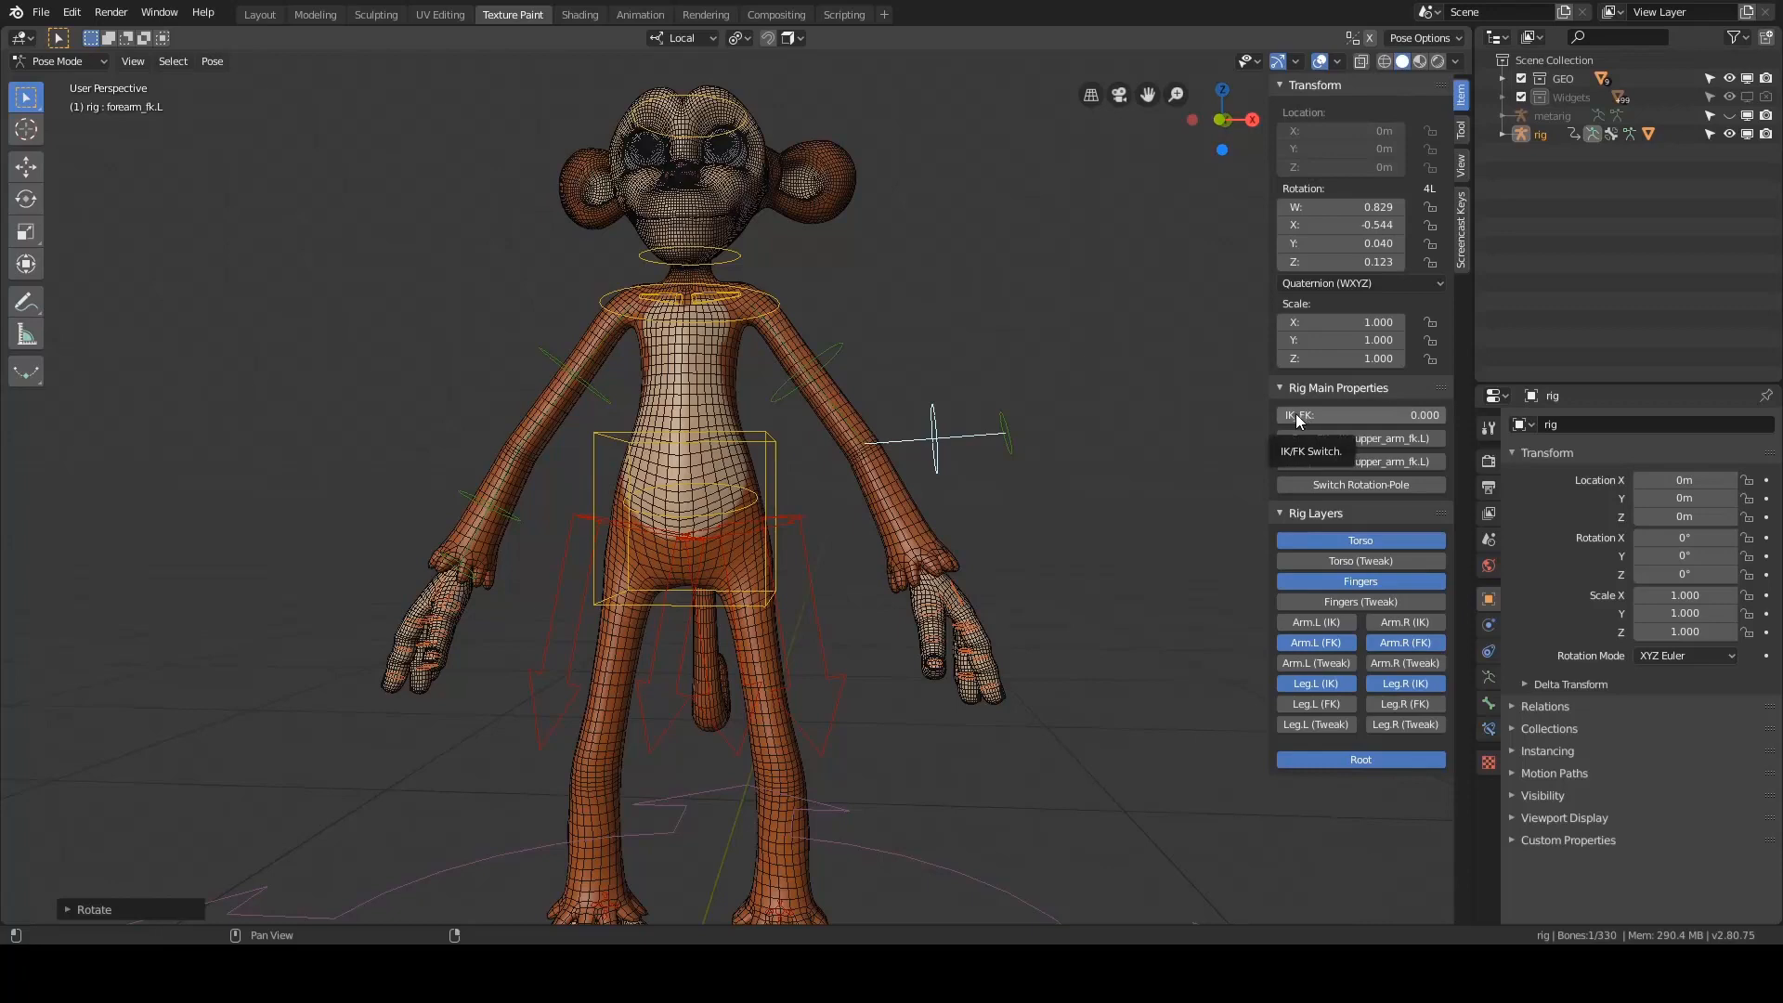
pyautogui.moveTo(1297, 420); pyautogui.dragTo(1448, 417)
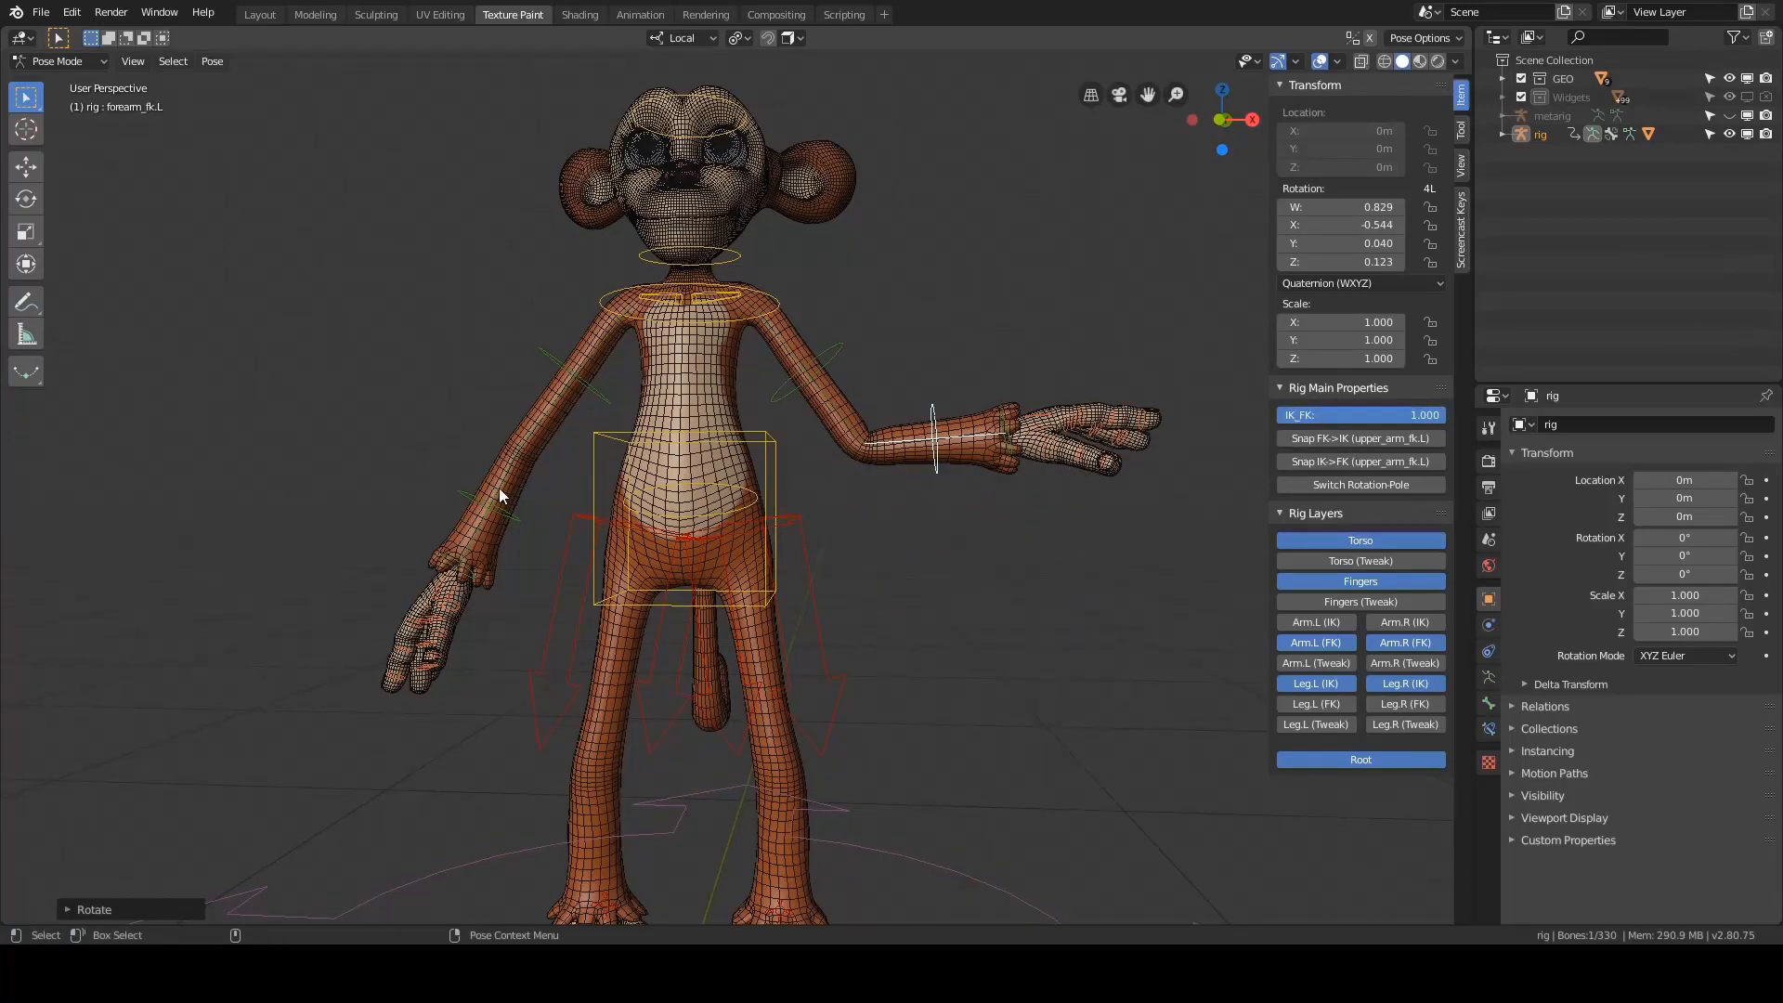
pyautogui.hotkey('alt', 'r')
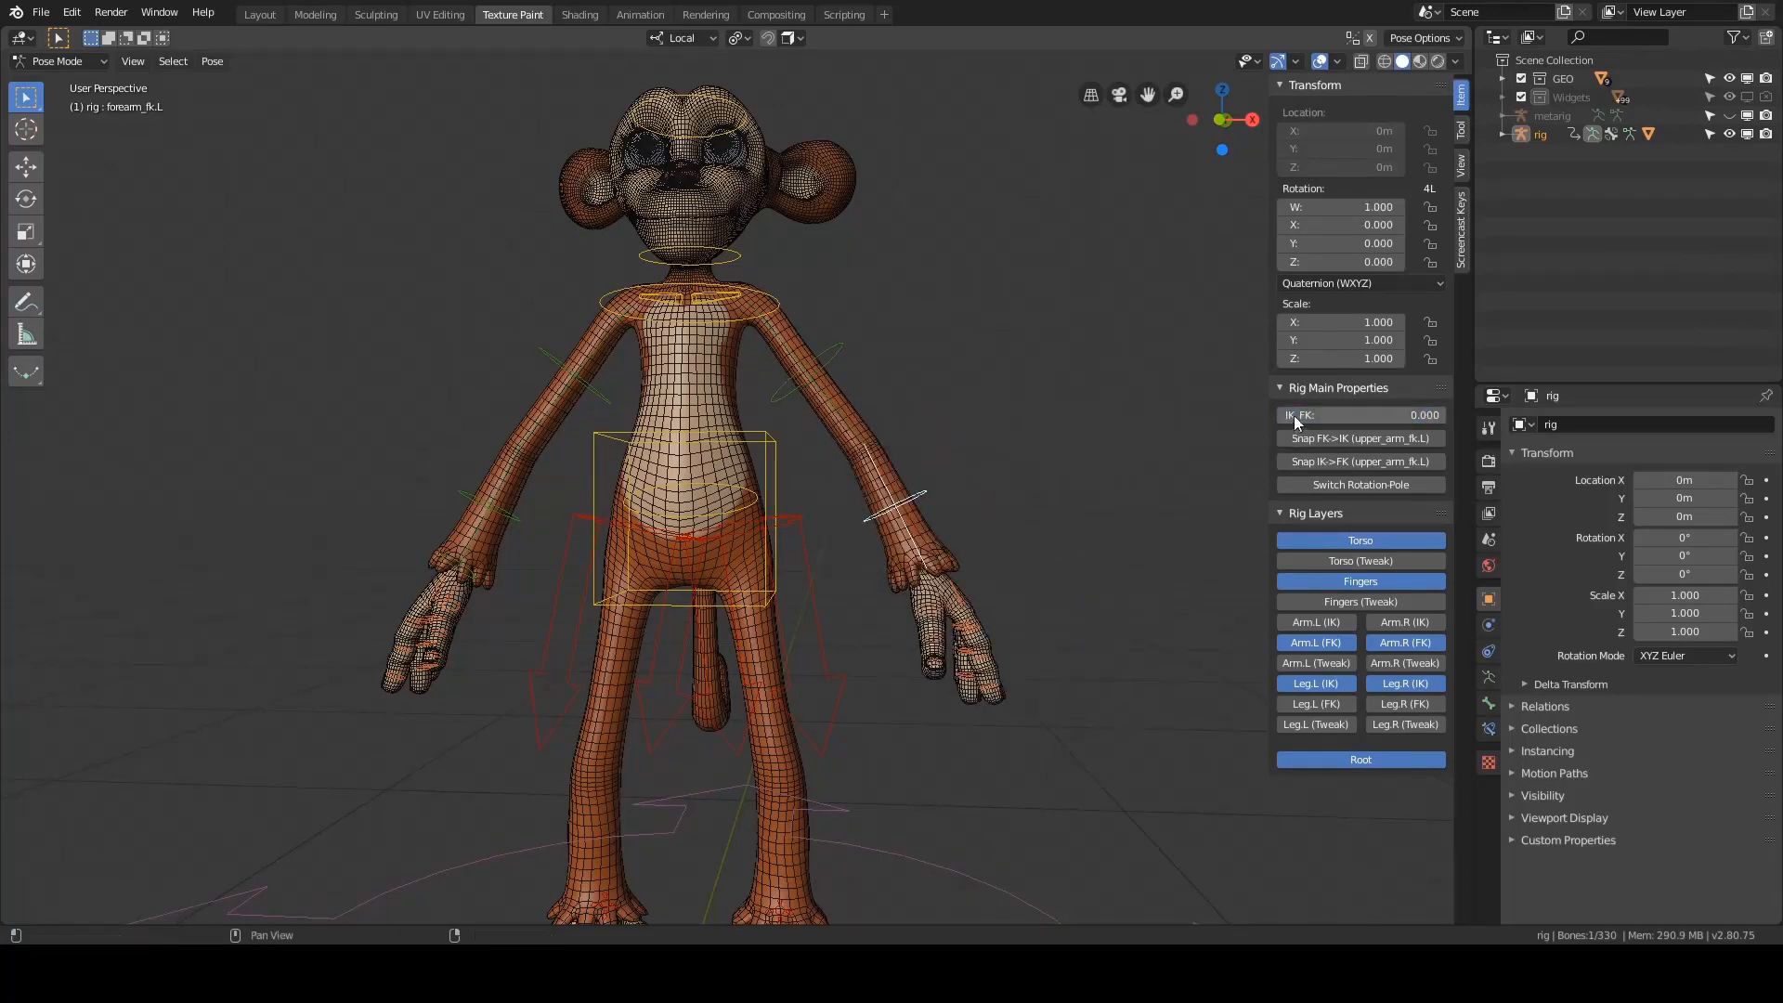
pyautogui.click(514, 517)
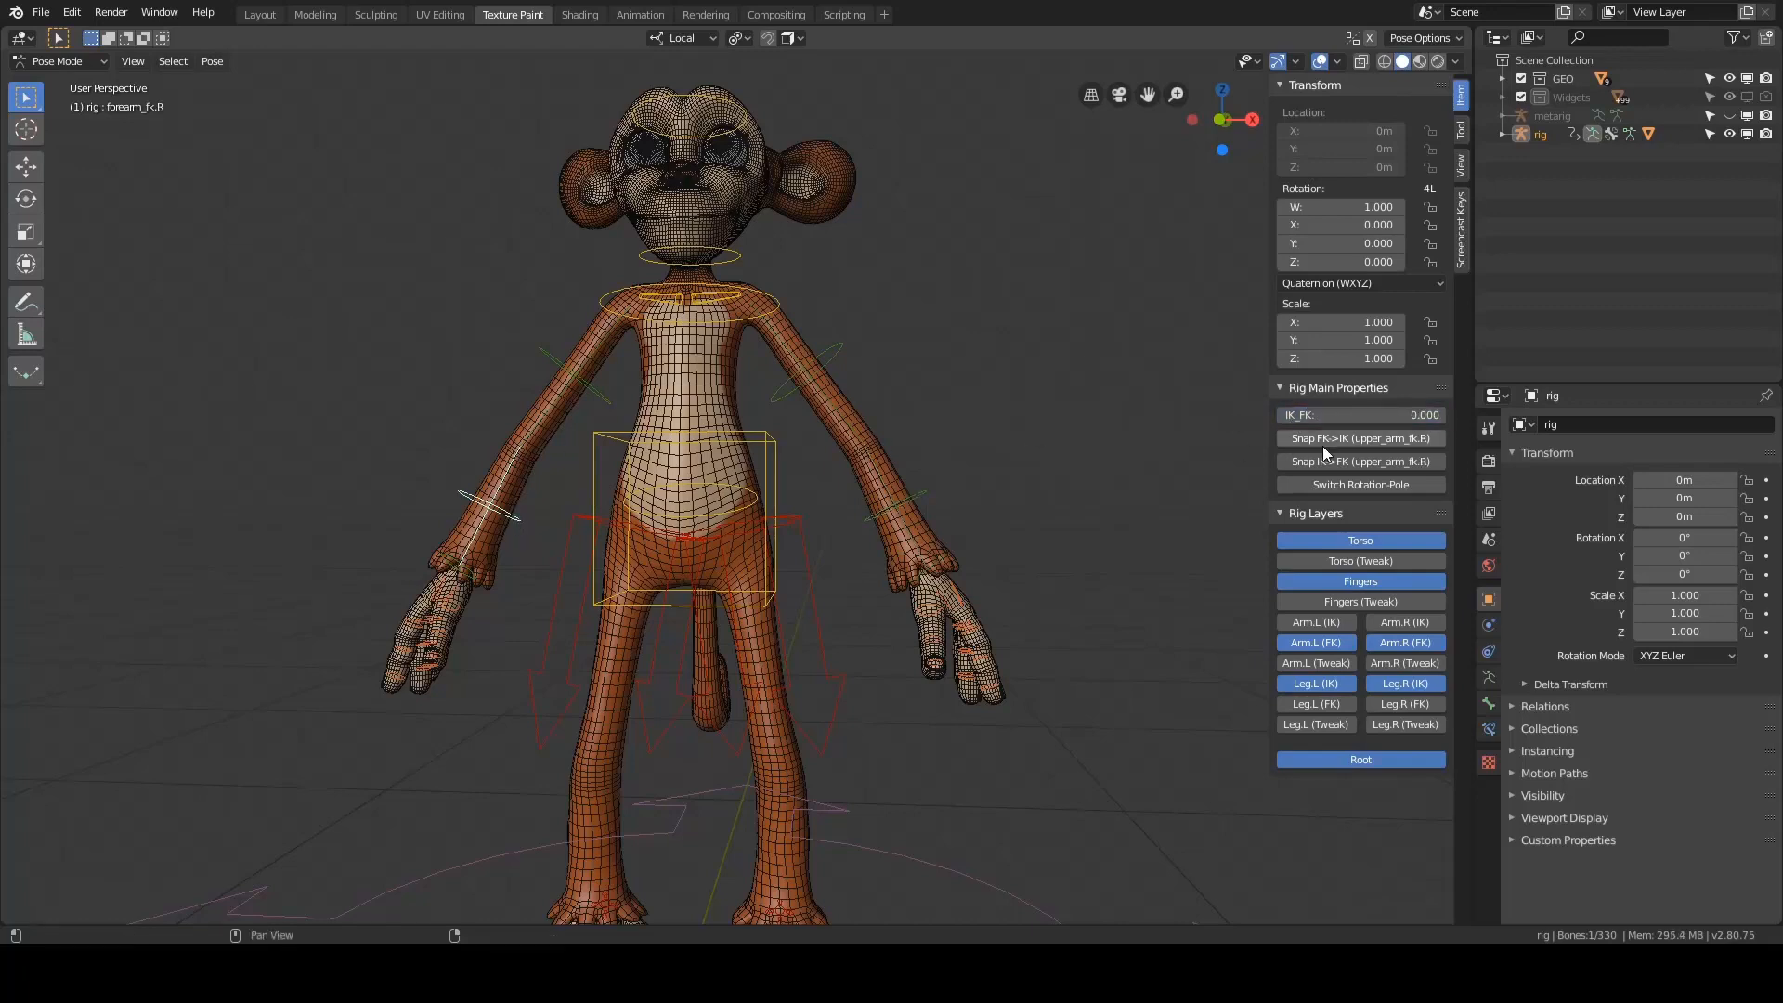
pyautogui.moveTo(1329, 414); pyautogui.dragTo(1446, 415)
# - Try rotating the left forearm FK control from the front and from the side, cancelling each rotation
pyautogui.click(973, 503)
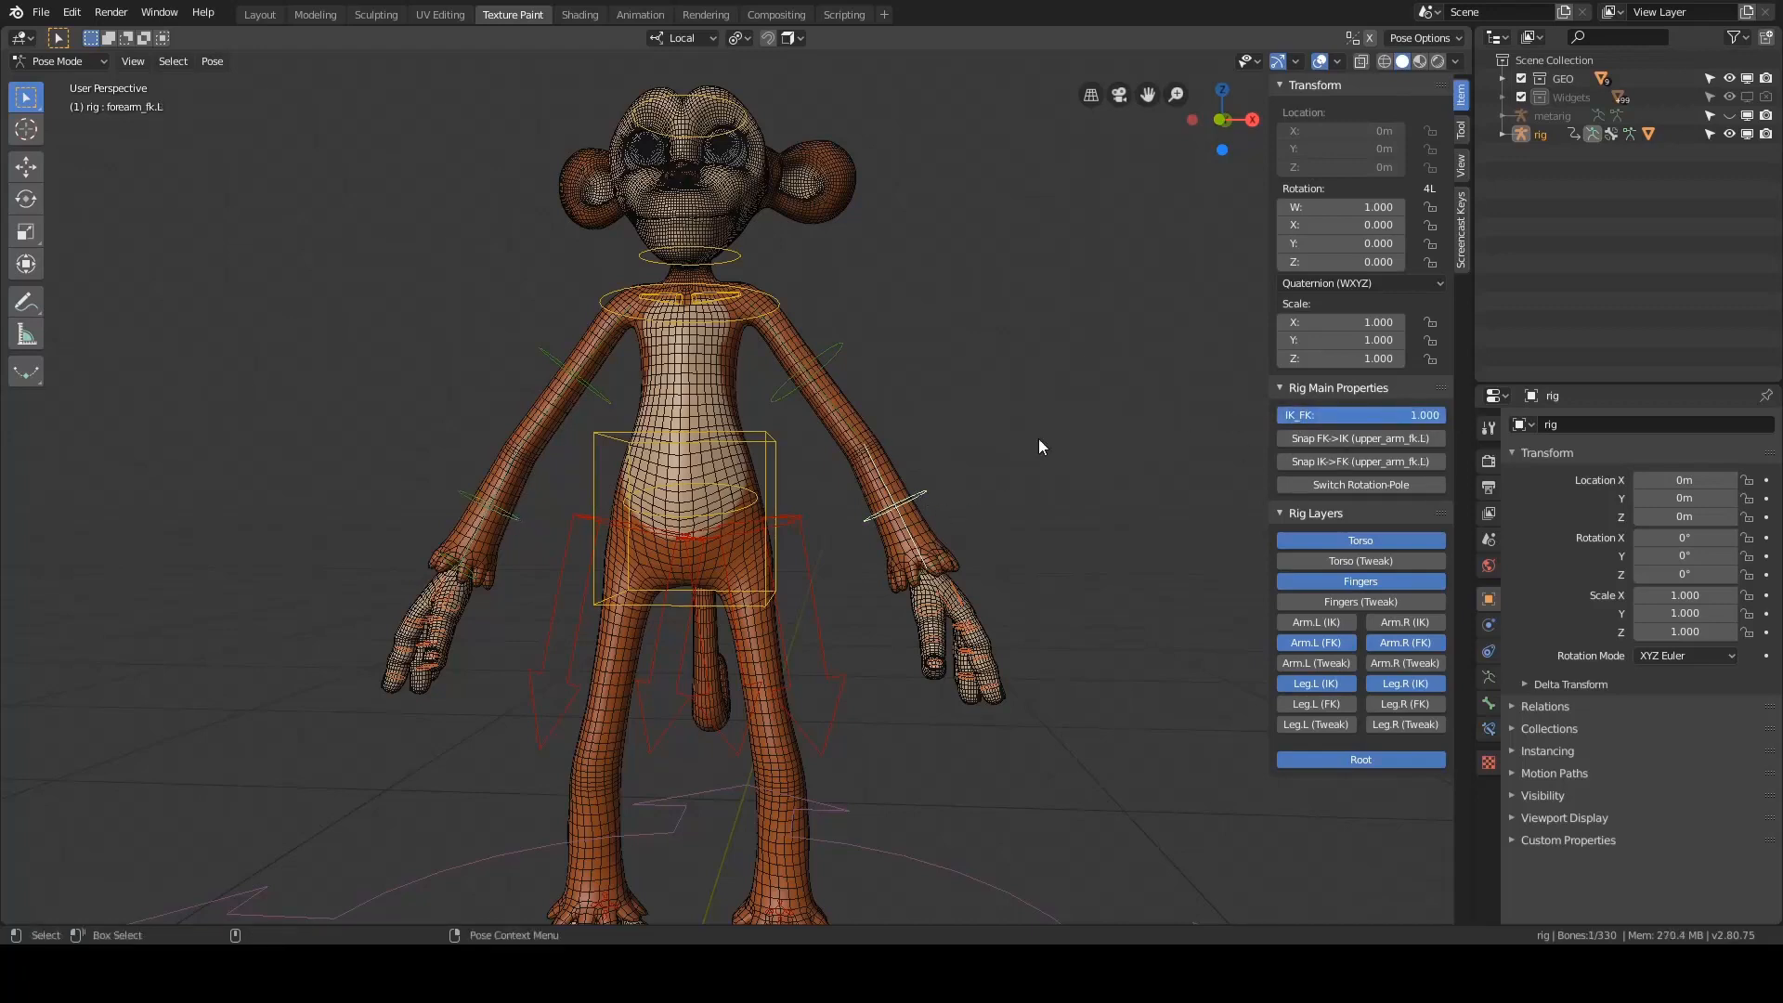
pyautogui.press('r')
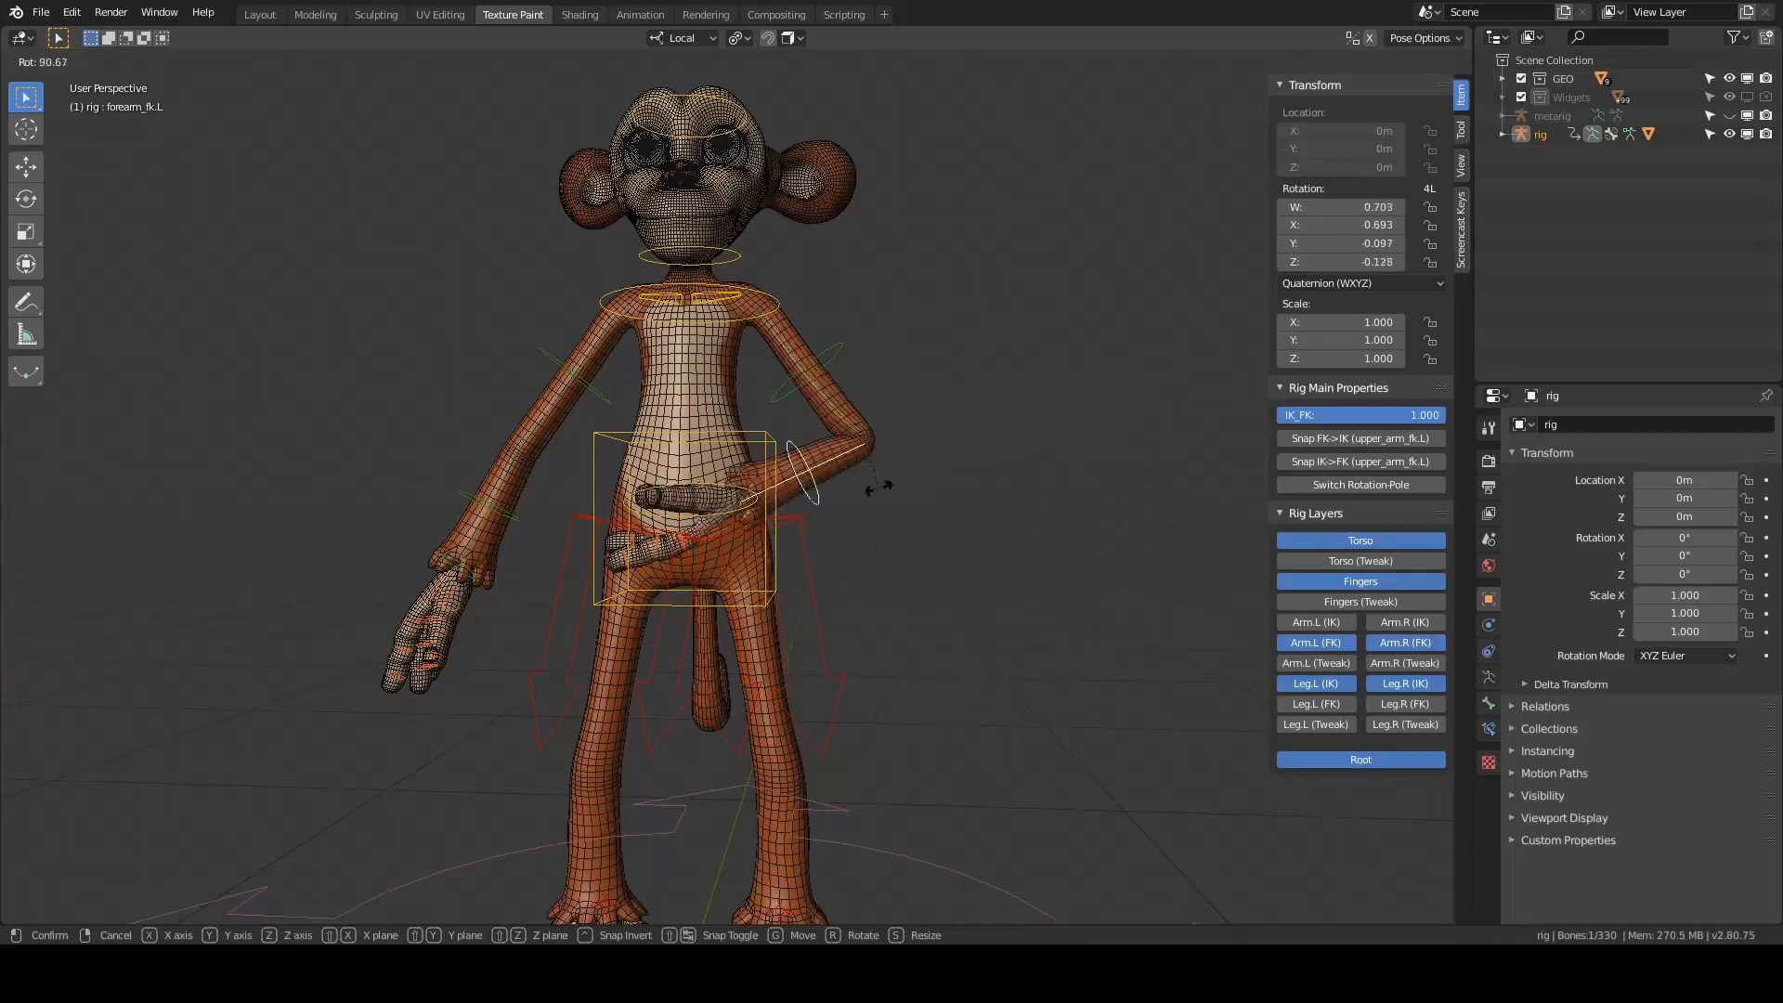
pyautogui.rightClick(988, 428)
pyautogui.moveTo(989, 427); pyautogui.dragTo(817, 362, button='middle')
pyautogui.press('r')
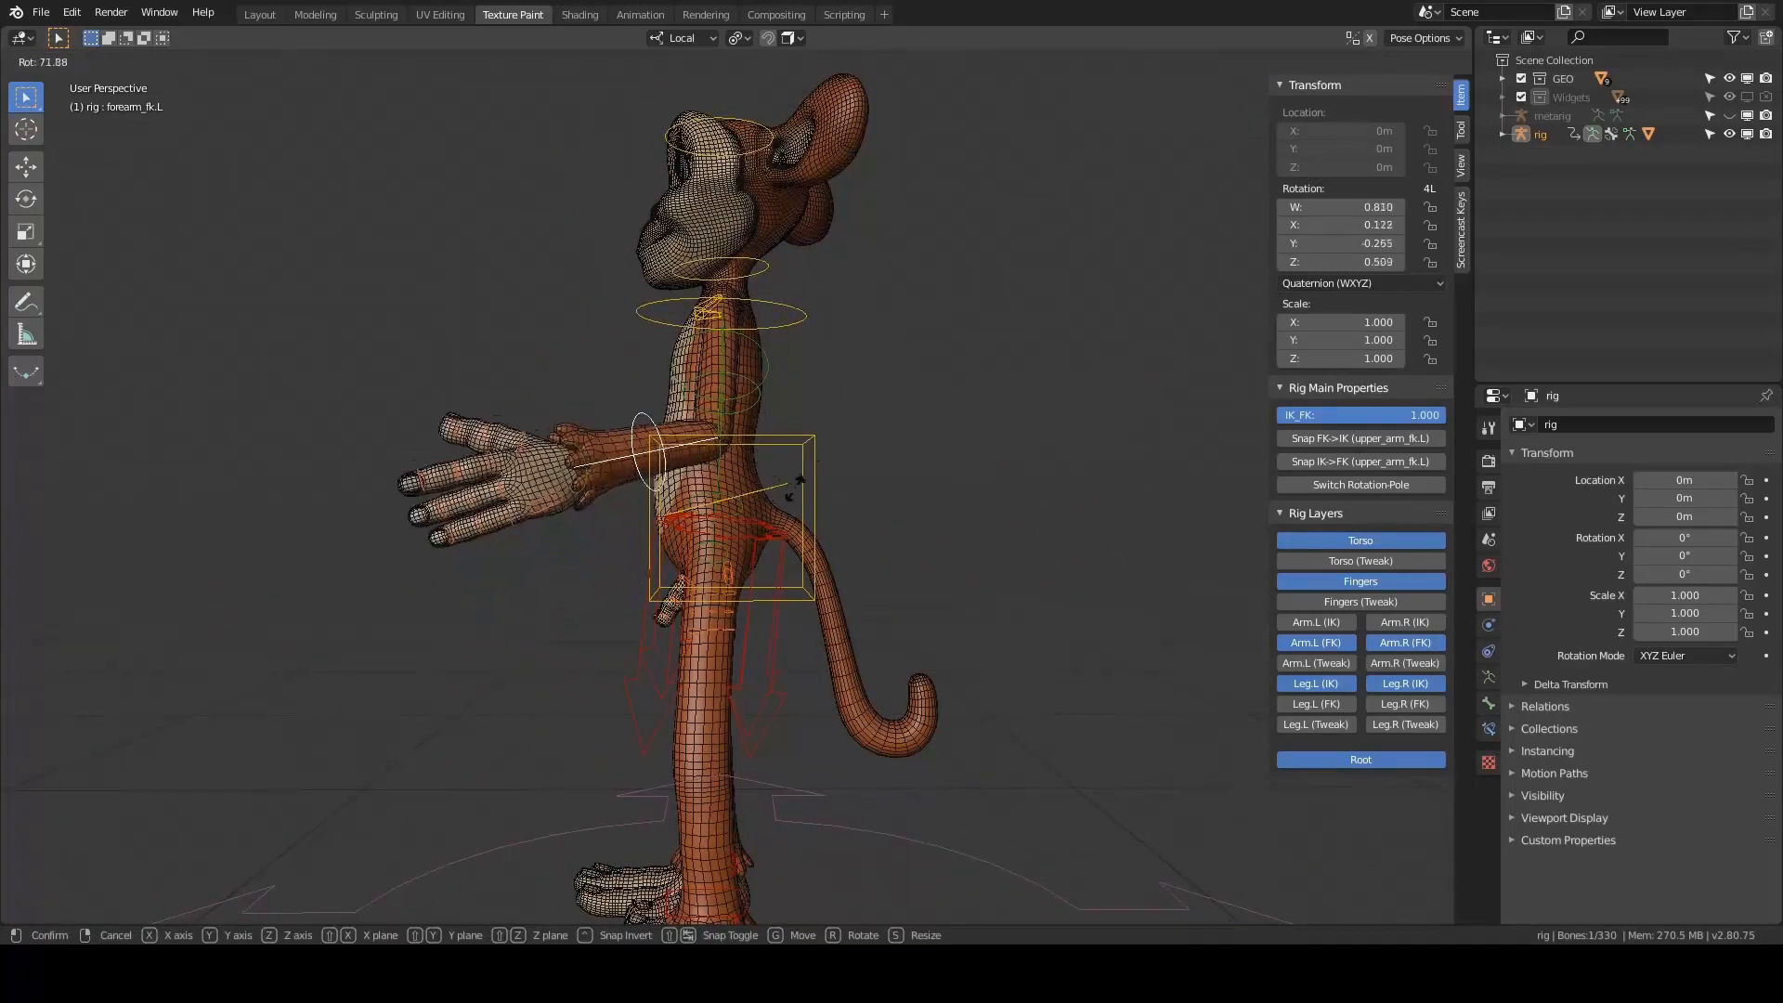
pyautogui.rightClick(795, 488)
# - Try raising the left arm by rotating its upper arm FK control, then cancel the rotation
pyautogui.moveTo(923, 399); pyautogui.dragTo(938, 329, button='middle')
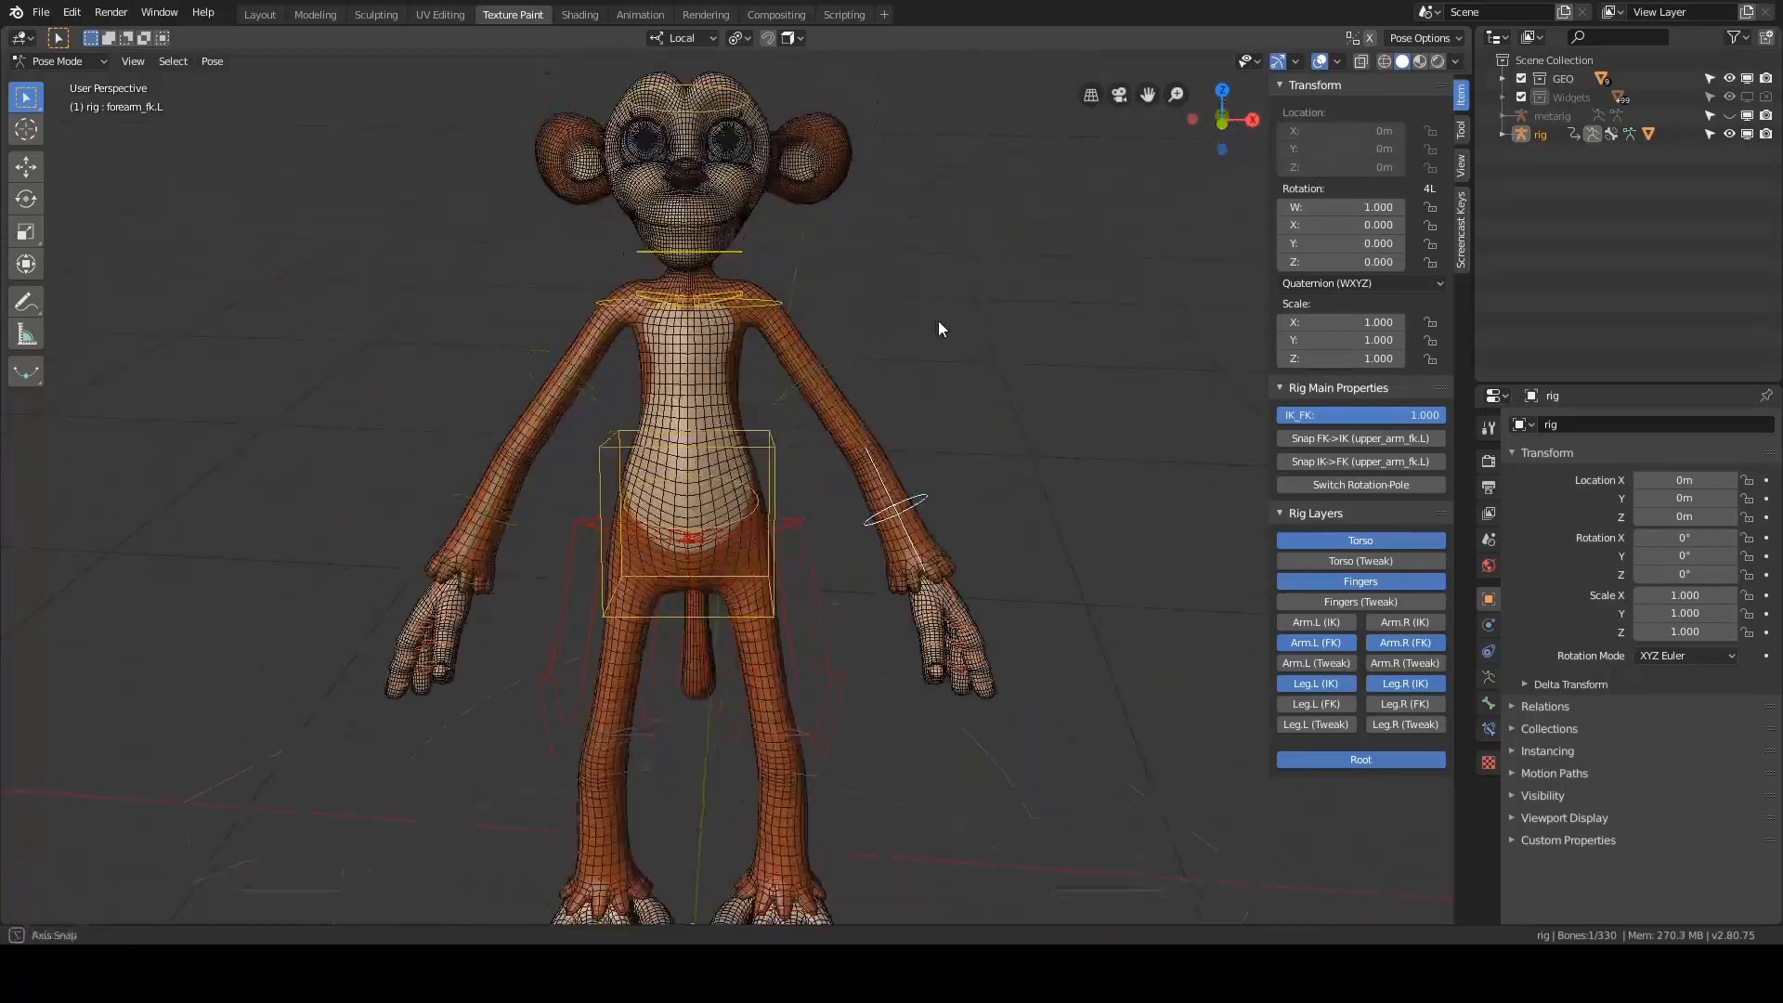
pyautogui.press('[')
pyautogui.press('r')
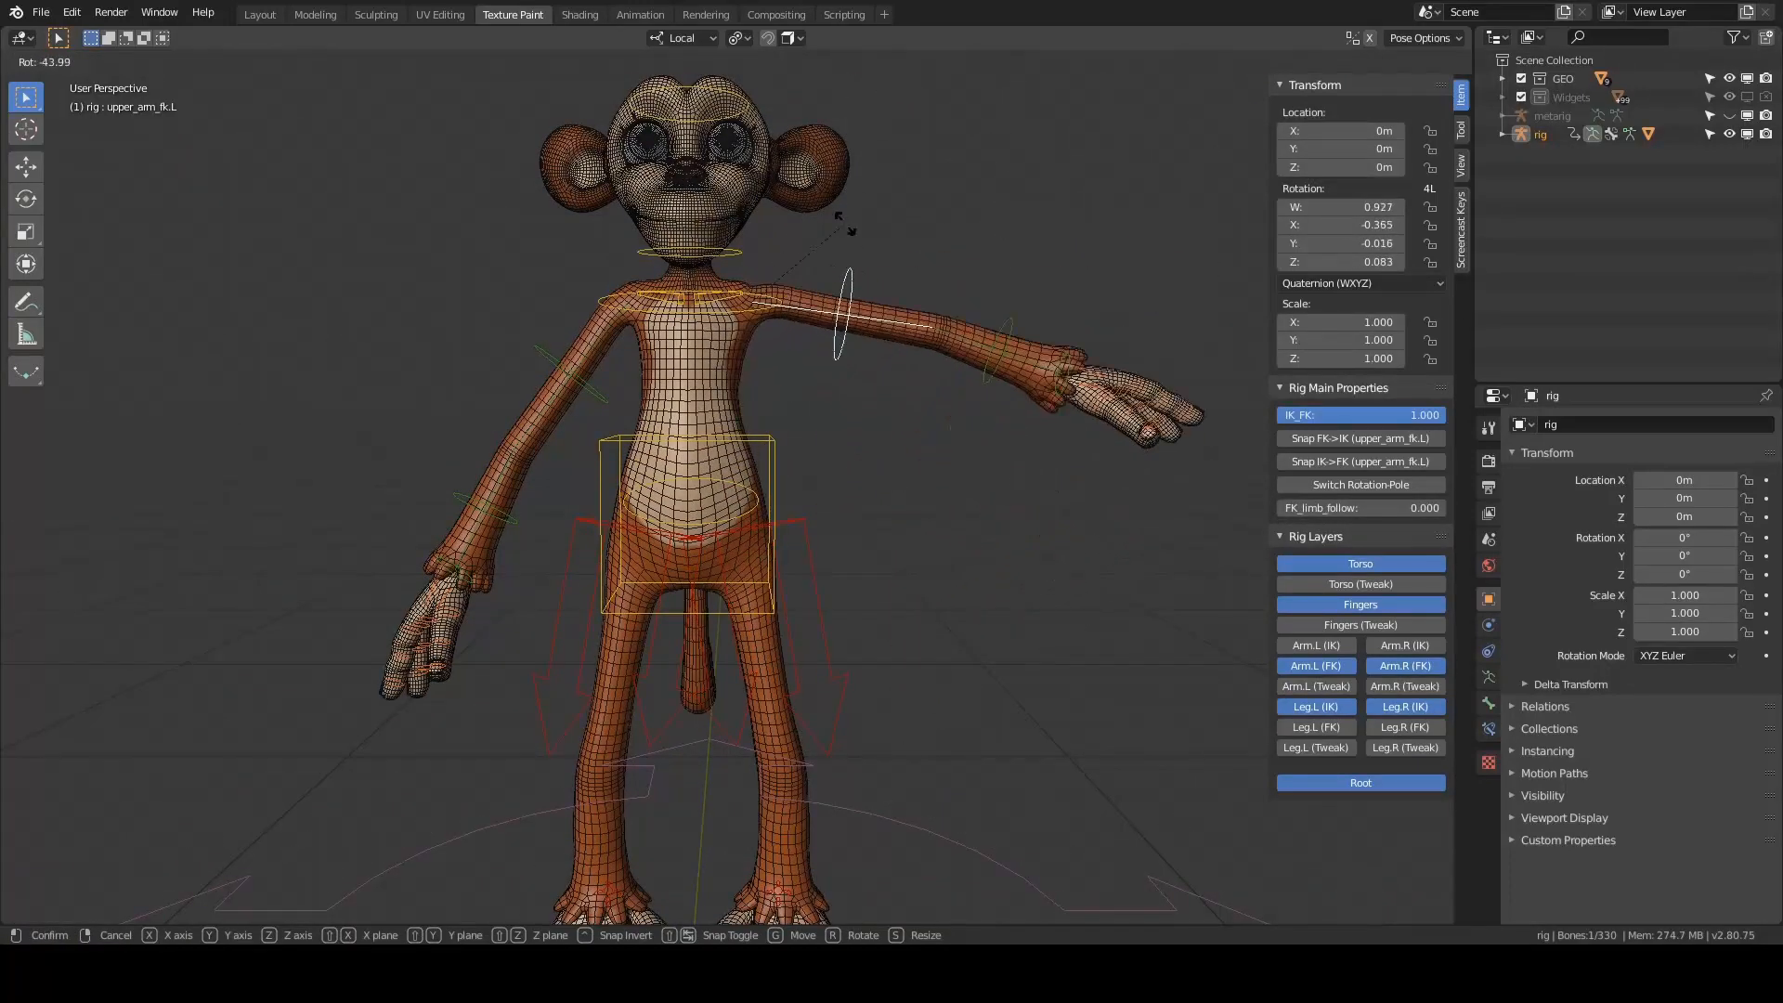
pyautogui.rightClick(951, 403)
# - Try rotating the left hand FK control outward to test the wrist deformation, then clear its rotation
pyautogui.scroll(5, 1011, 543)
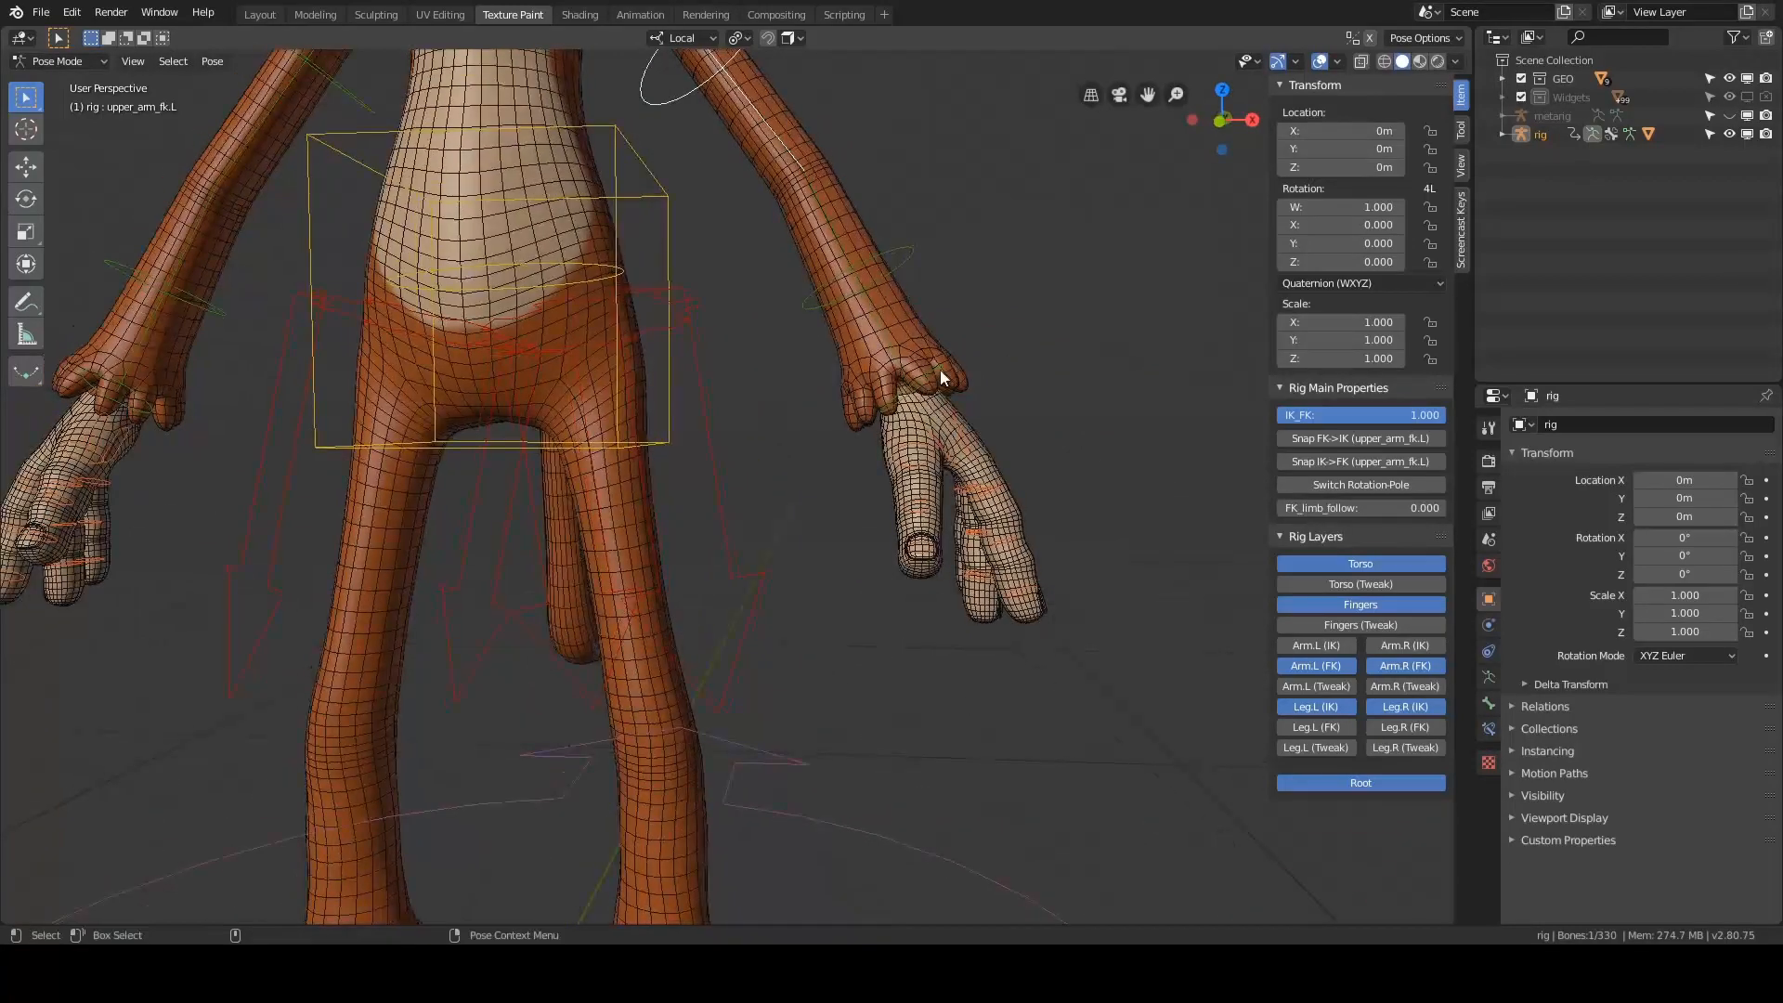
pyautogui.click(923, 376)
pyautogui.press('r')
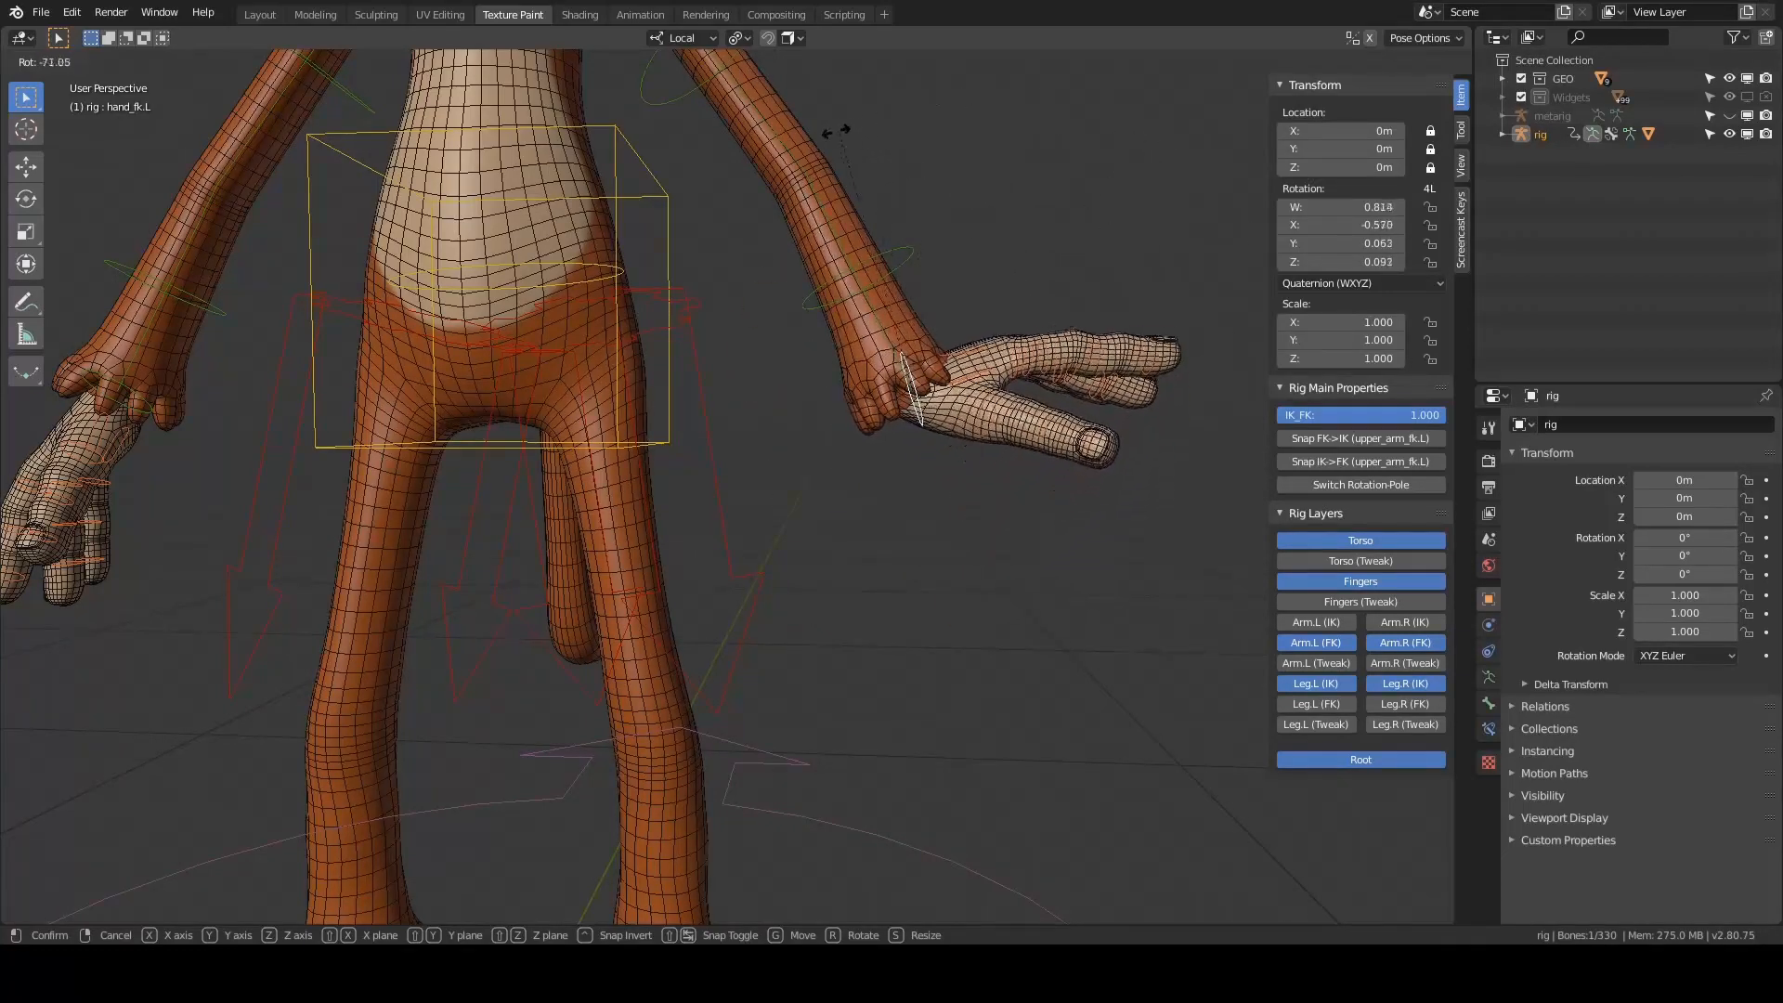
pyautogui.click(822, 135)
pyautogui.moveTo(822, 136); pyautogui.dragTo(994, 284, button='middle')
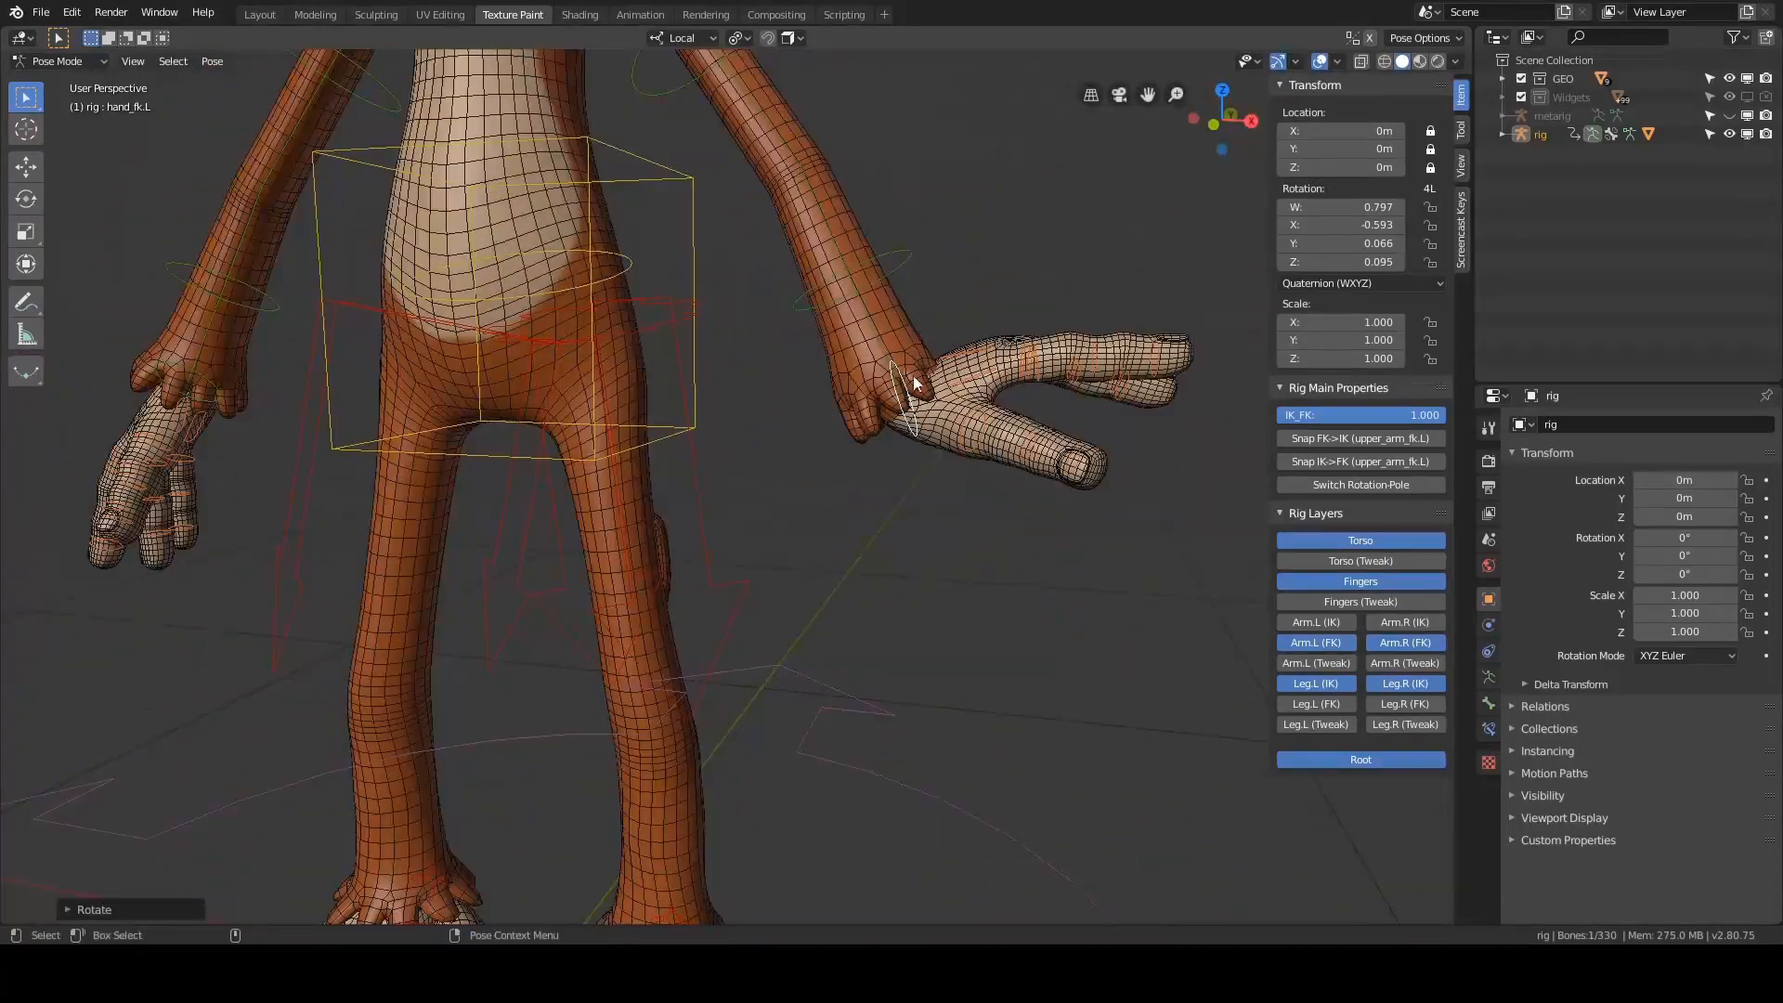
pyautogui.keyDown('alt'); pyautogui.moveTo(915, 371); pyautogui.dragTo(989, 320); pyautogui.keyUp('alt')
pyautogui.hotkey('alt', 'r')
# - Curl the left index finger by selecting its three controls and rotating them around local X
pyautogui.keyDown('alt'); pyautogui.moveTo(1160, 429); pyautogui.dragTo(906, 421); pyautogui.keyUp('alt')
pyautogui.hotkey('alt', 'a')
pyautogui.keyDown('alt'); pyautogui.moveTo(906, 421); pyautogui.dragTo(878, 421, button='right'); pyautogui.keyUp('alt')
pyautogui.keyDown('alt'); pyautogui.moveTo(878, 421); pyautogui.dragTo(836, 436); pyautogui.keyUp('alt')
pyautogui.click(732, 516)
pyautogui.keyDown('alt'); pyautogui.moveTo(966, 427); pyautogui.dragTo(977, 381, button='middle'); pyautogui.keyUp('alt')
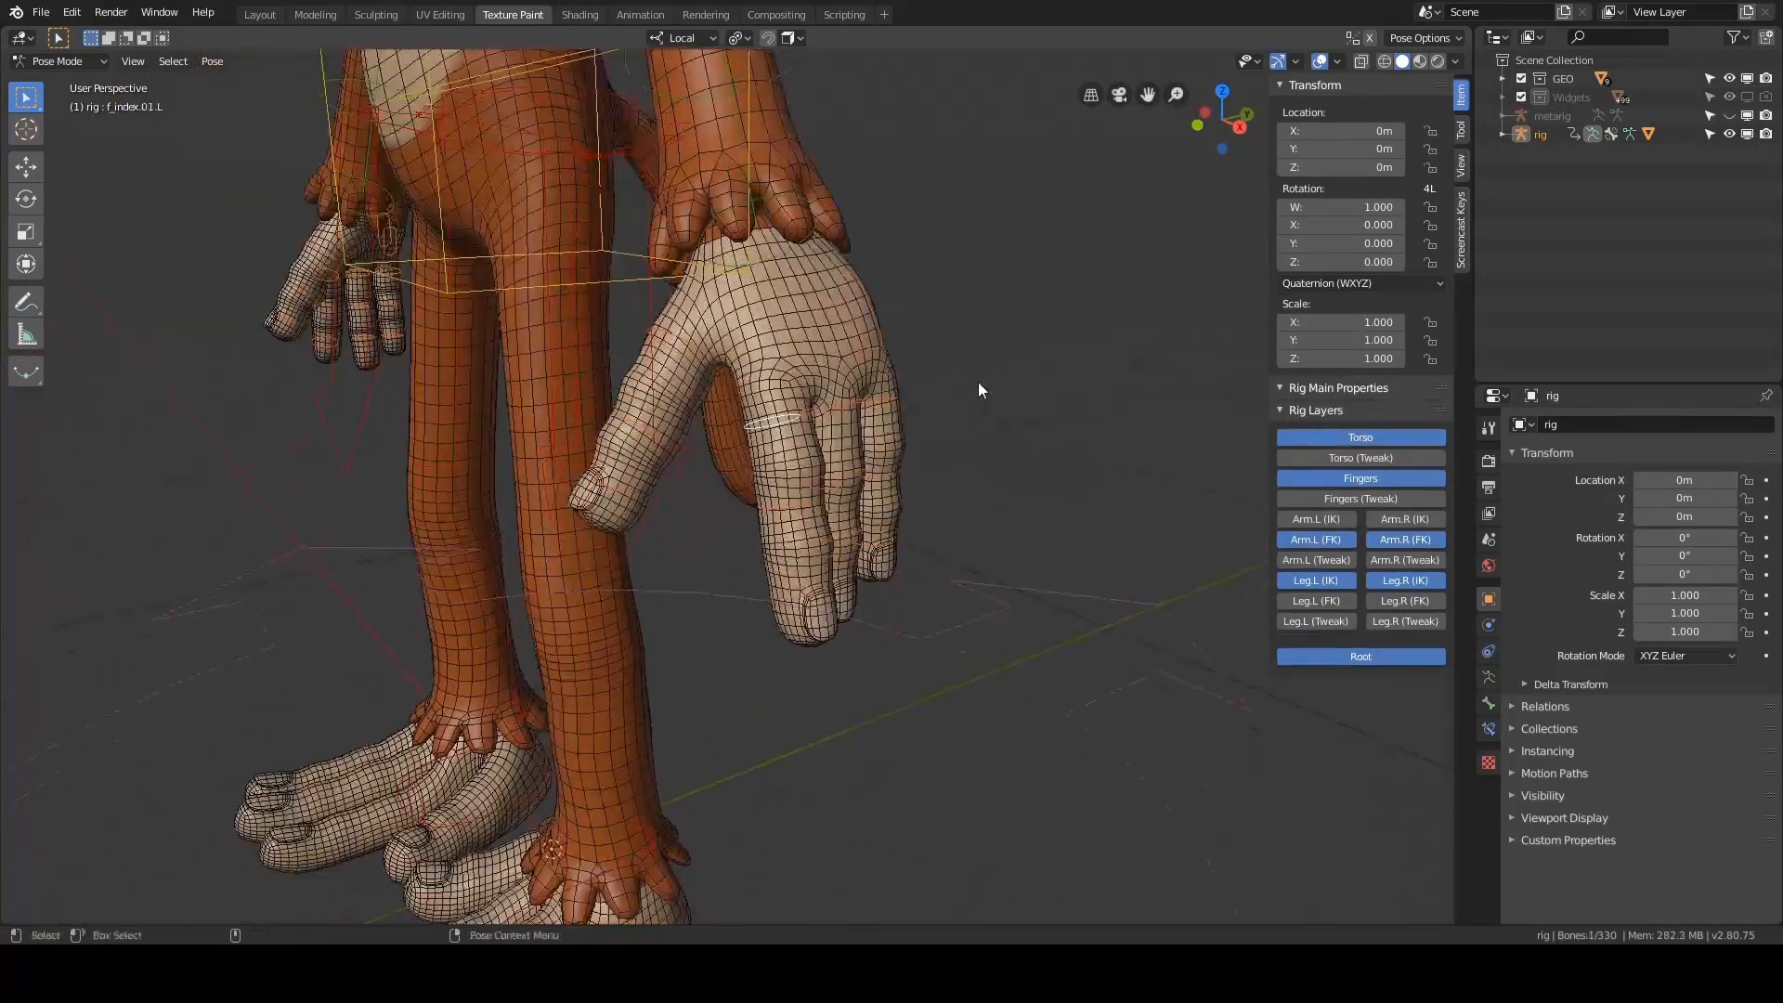
pyautogui.keyDown('alt'); pyautogui.moveTo(978, 381); pyautogui.dragTo(859, 525, button='right'); pyautogui.keyUp('alt')
pyautogui.keyDown('shift'); pyautogui.click(860, 525); pyautogui.keyUp('shift')
pyautogui.keyDown('shift'); pyautogui.click(934, 619); pyautogui.keyUp('shift')
pyautogui.keyDown('alt'); pyautogui.moveTo(962, 615); pyautogui.dragTo(895, 598); pyautogui.keyUp('alt')
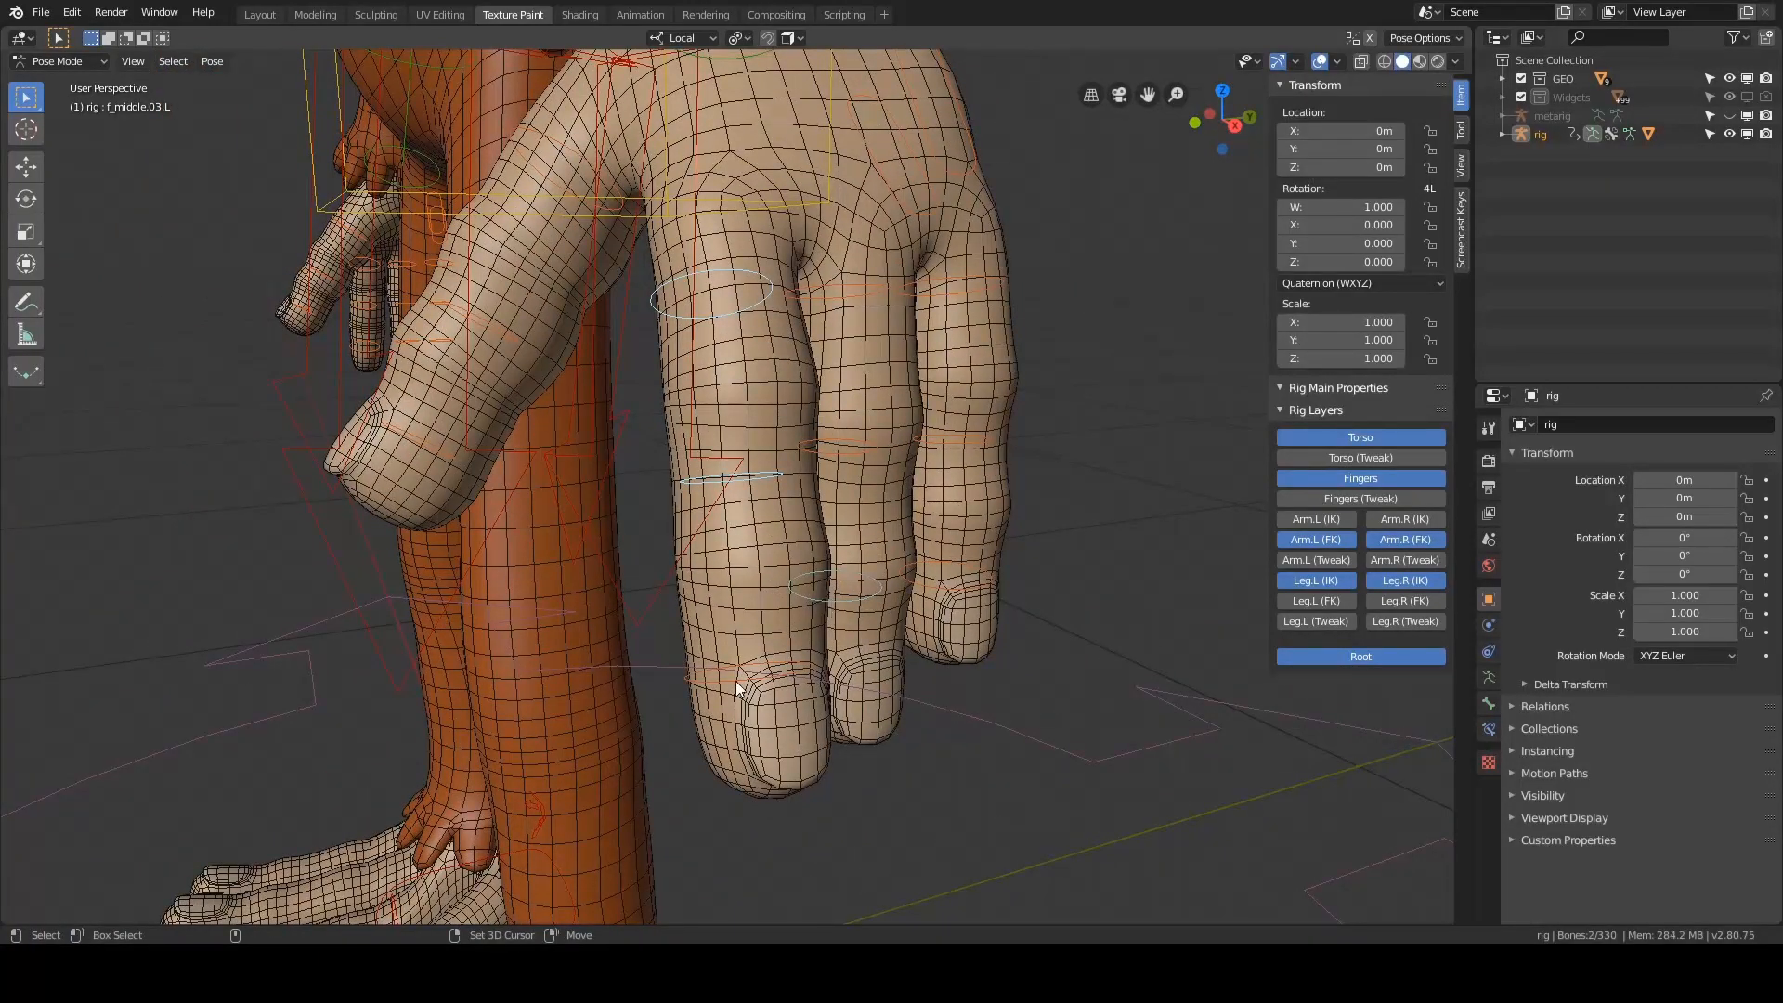
pyautogui.keyDown('shift'); pyautogui.click(773, 665); pyautogui.keyUp('shift')
pyautogui.keyDown('alt'); pyautogui.moveTo(887, 596); pyautogui.dragTo(969, 521); pyautogui.keyUp('alt')
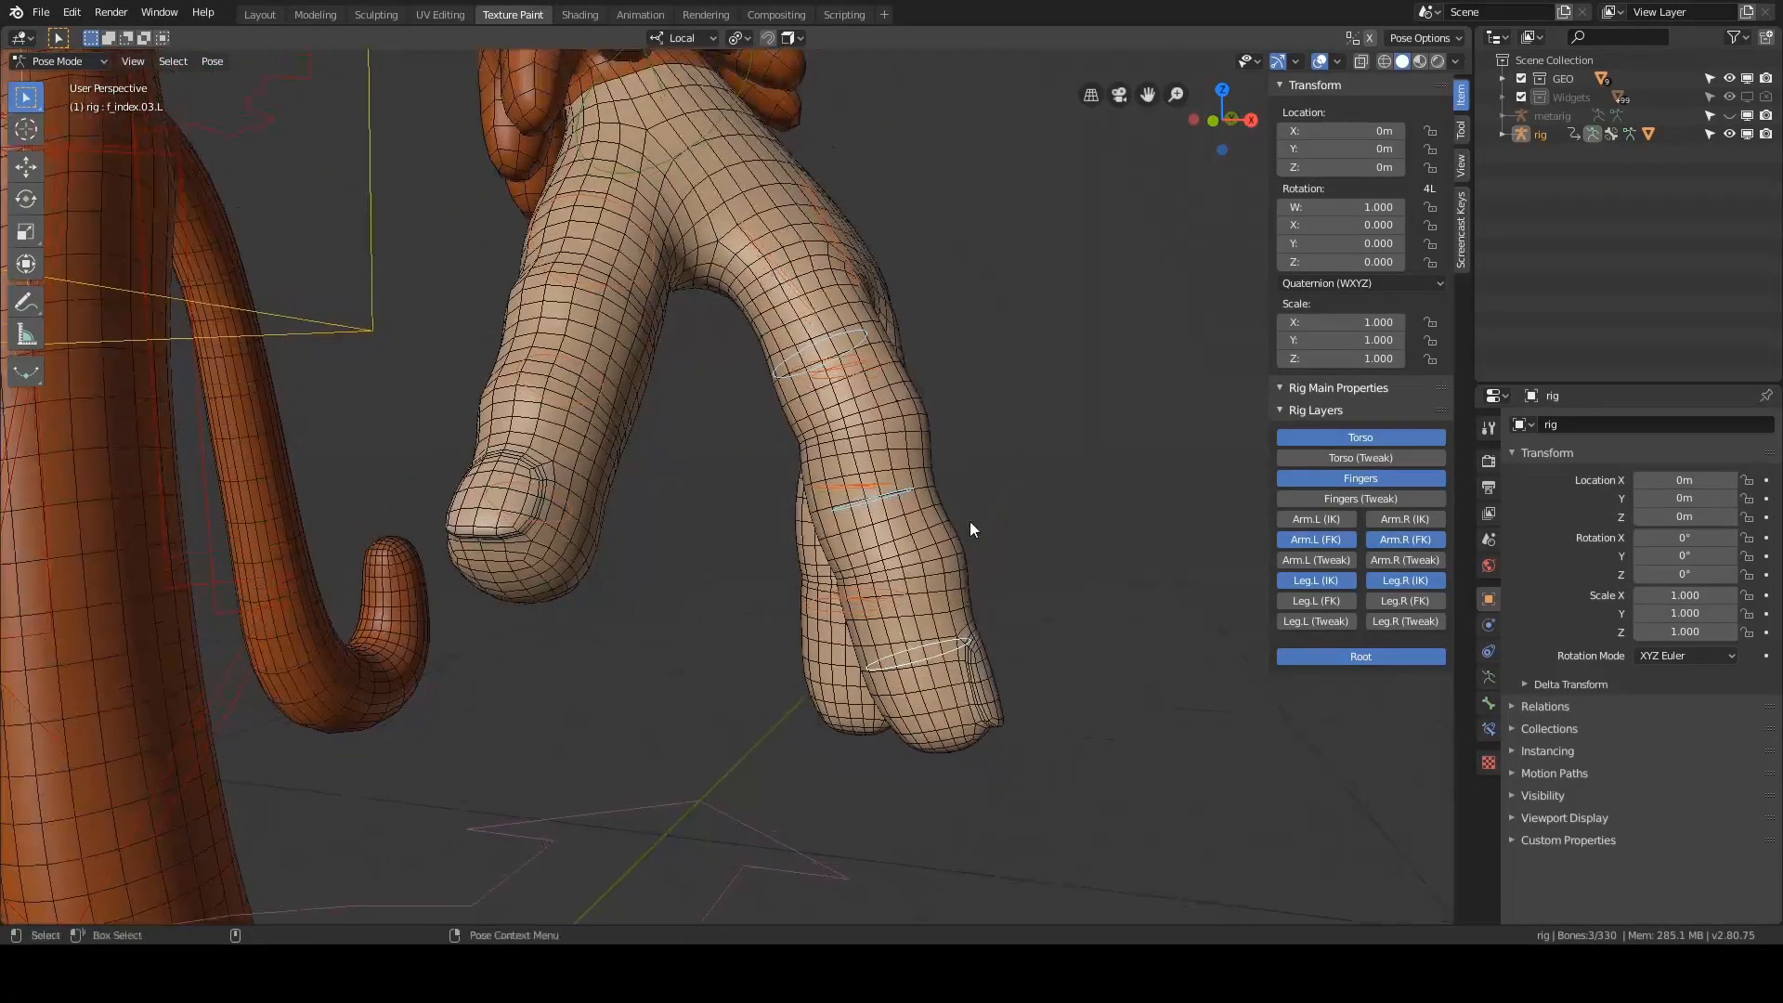
pyautogui.press('r')
pyautogui.press('x')
pyautogui.press('x')
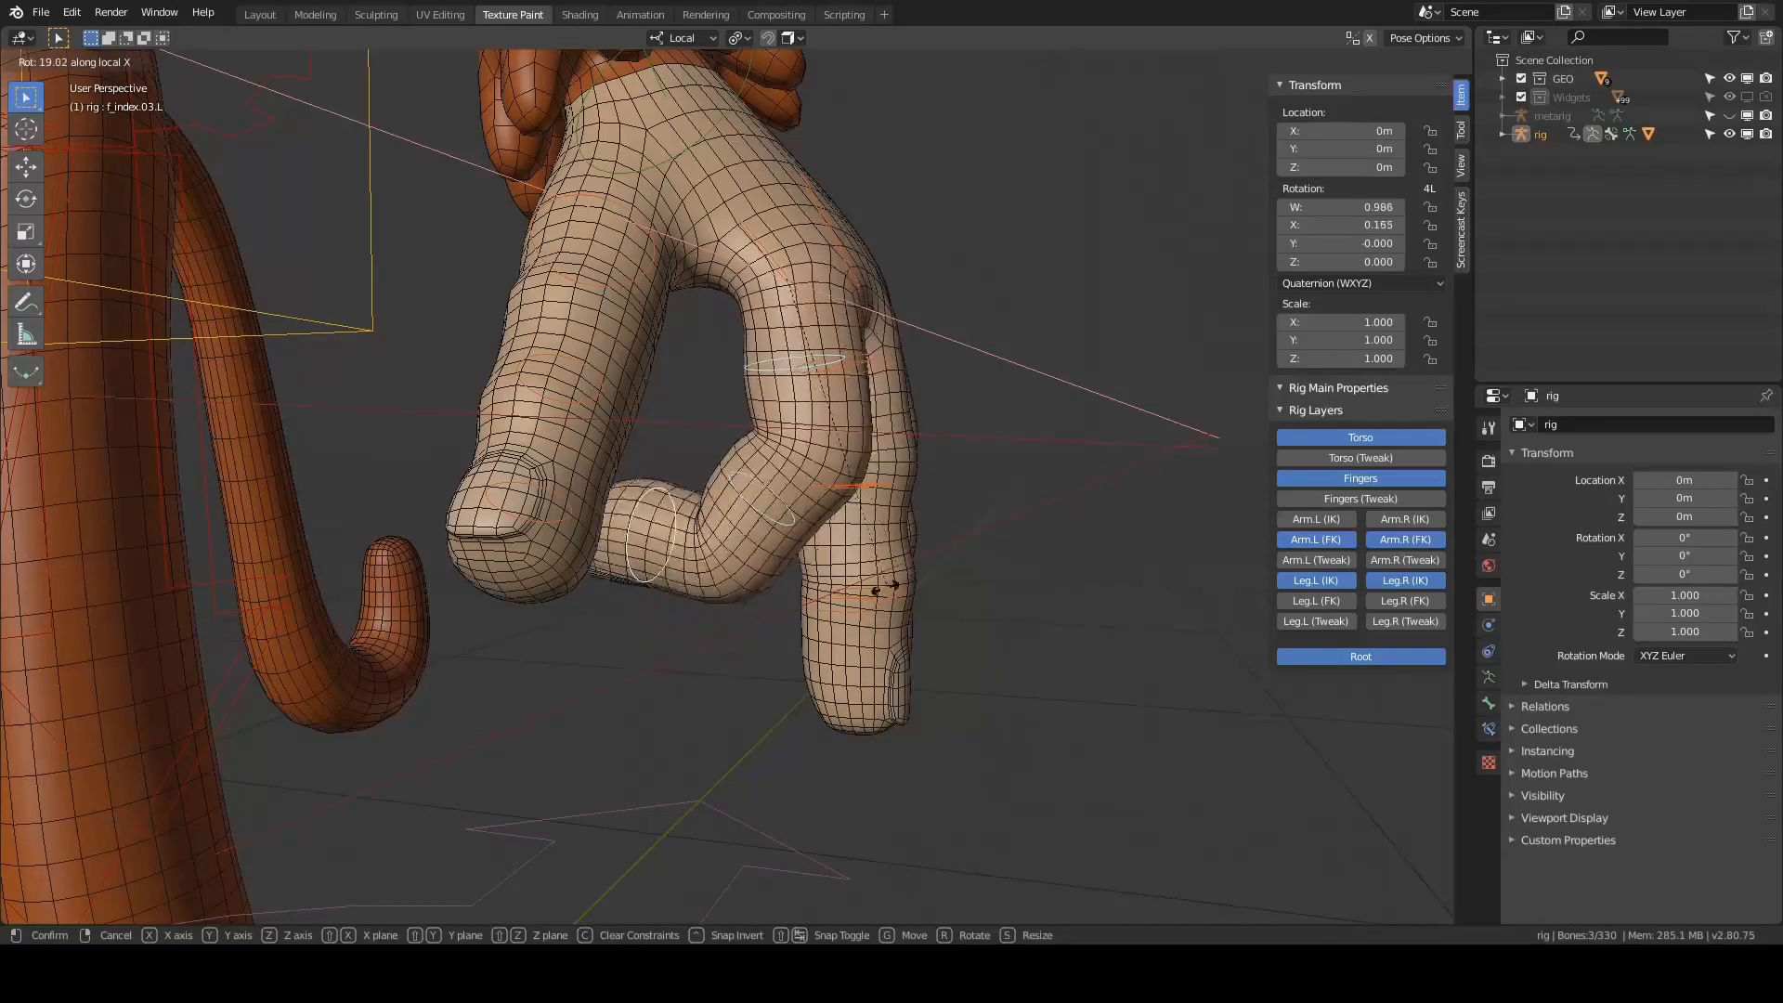
pyautogui.click(790, 609)
# - Curl the left middle finger by rotating its three controls around local X
pyautogui.keyDown('alt'); pyautogui.moveTo(1062, 509); pyautogui.dragTo(993, 520); pyautogui.keyUp('alt')
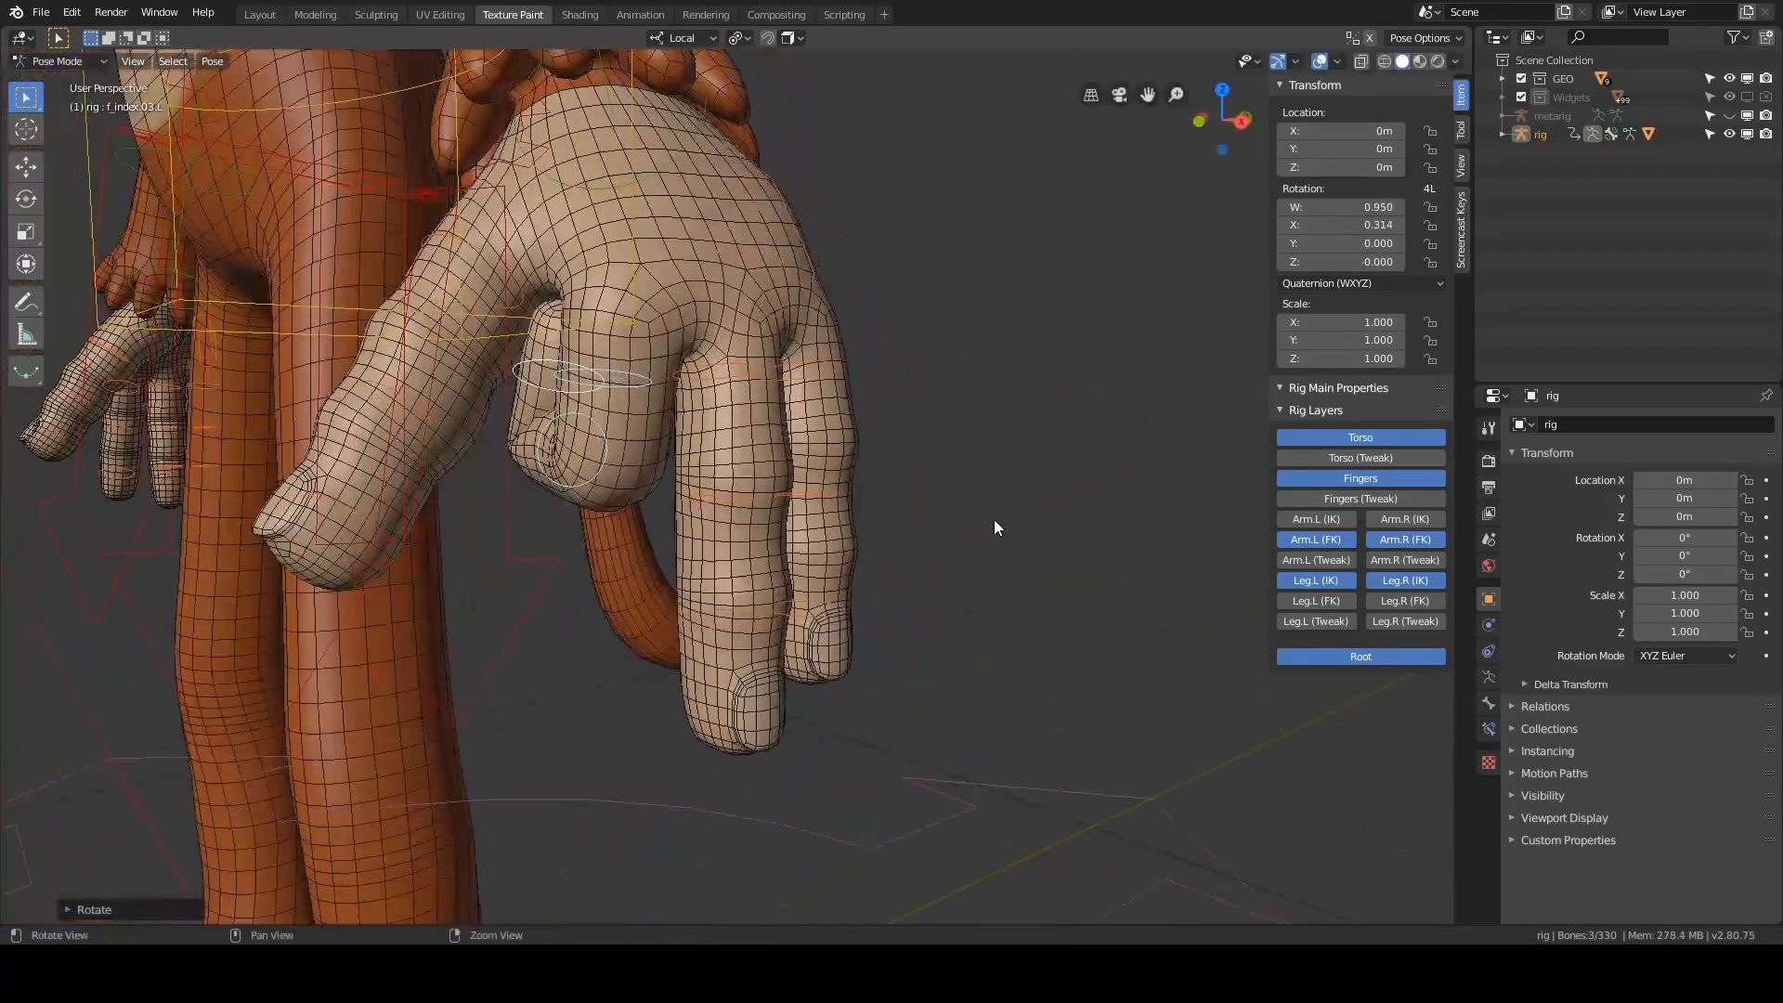
pyautogui.click(737, 379)
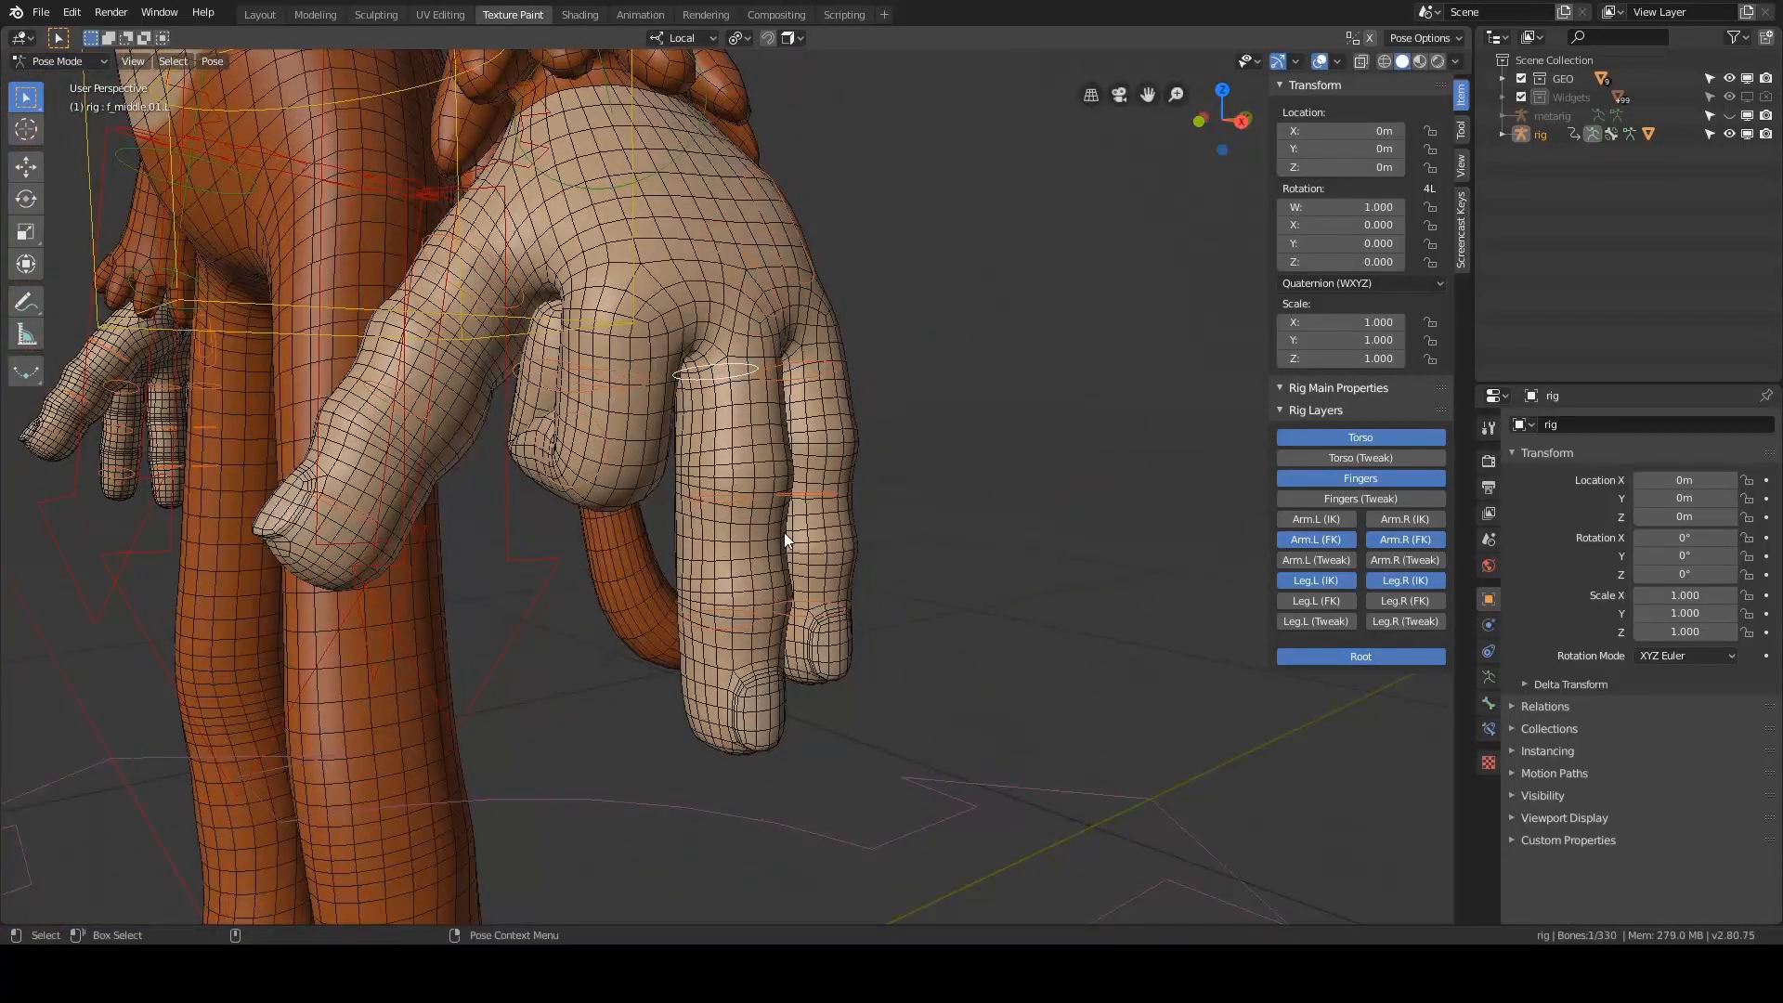
pyautogui.keyDown('shift'); pyautogui.click(728, 626); pyautogui.keyUp('shift')
pyautogui.press('r')
pyautogui.press('x')
pyautogui.press('x')
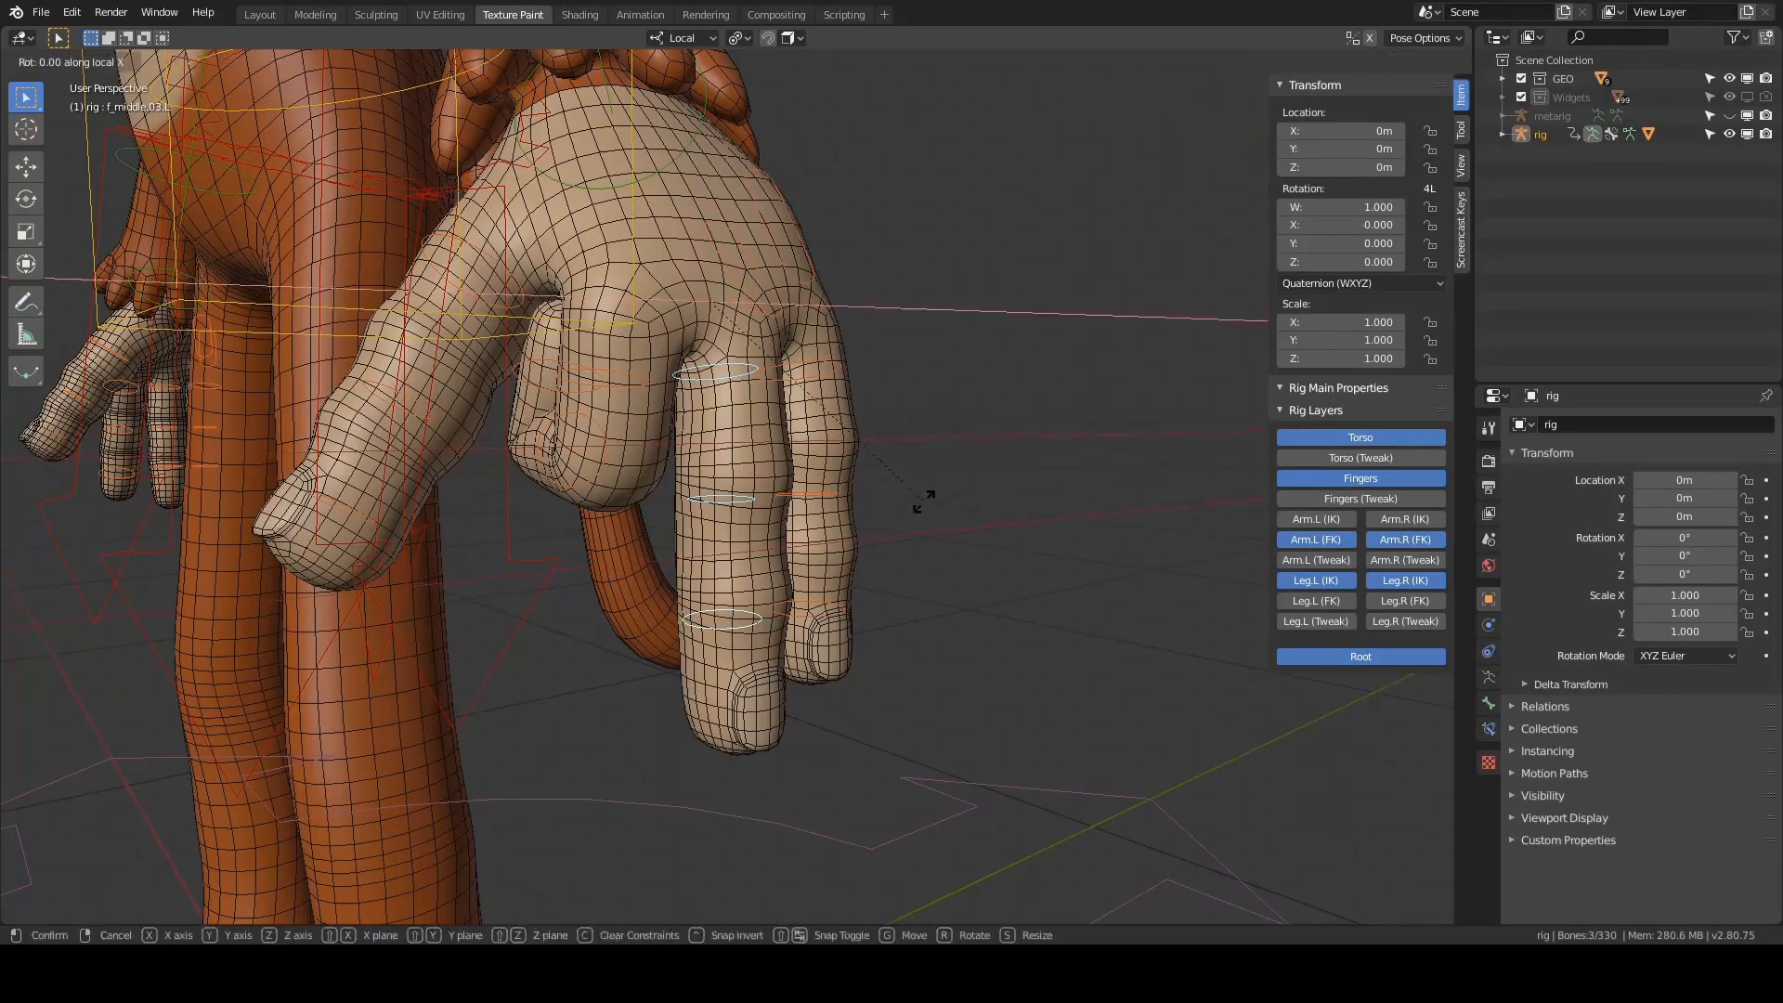
pyautogui.click(816, 605)
# - Bend the left ring finger by rotating its three controls around local X
pyautogui.moveTo(816, 604); pyautogui.dragTo(1102, 430, button='middle')
pyautogui.click(798, 370)
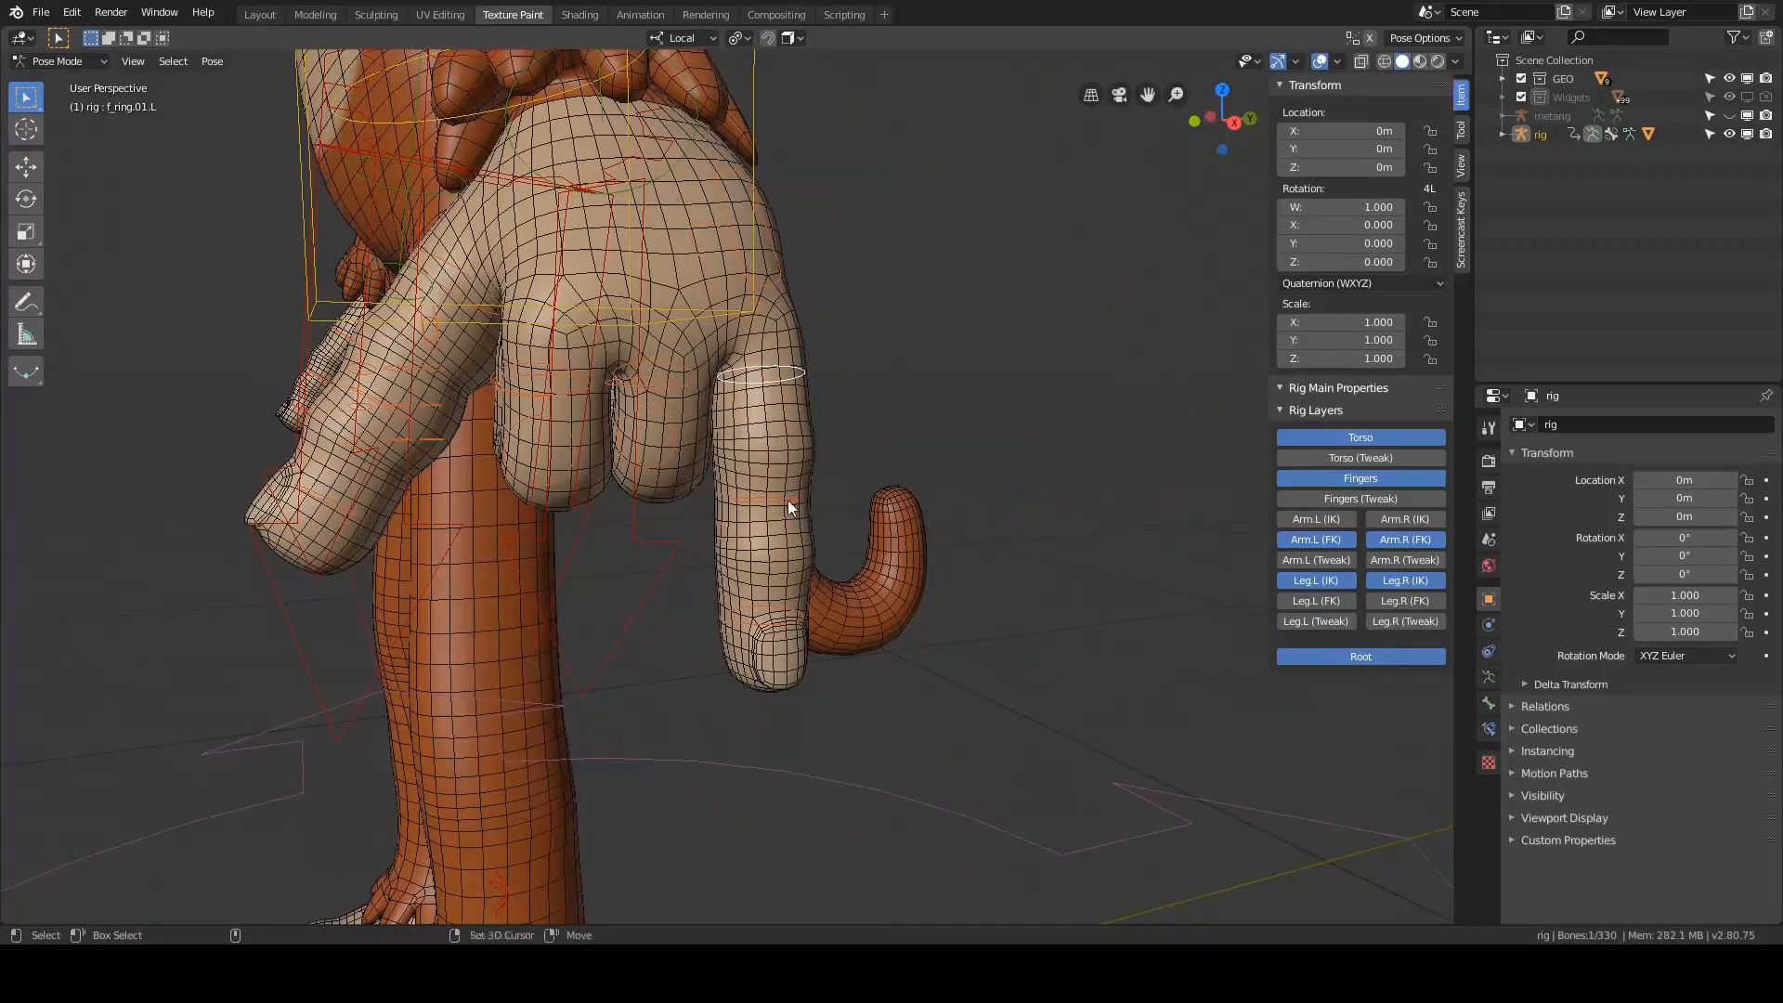
pyautogui.keyDown('shift'); pyautogui.click(778, 620); pyautogui.keyUp('shift')
pyautogui.moveTo(778, 620); pyautogui.dragTo(1006, 490, button='middle')
pyautogui.press('r')
pyautogui.press('x')
pyautogui.press('x')
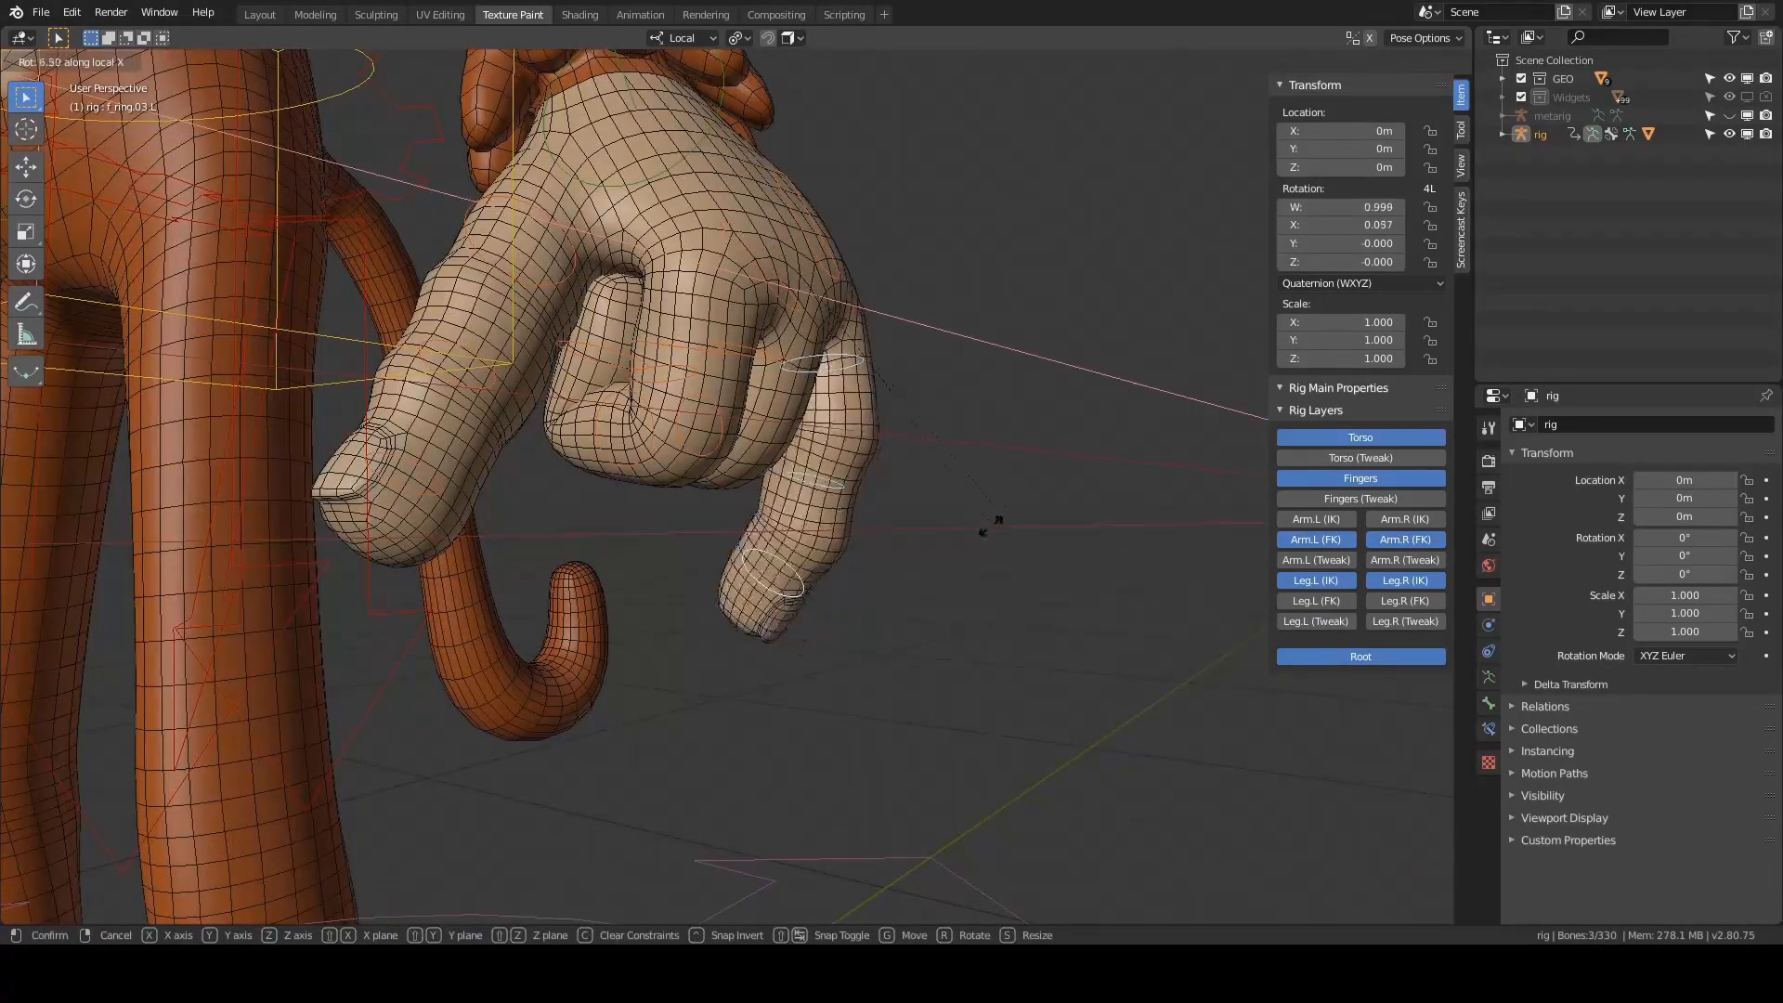
pyautogui.click(915, 579)
# - Rotate the left ring finger controls around local X again to adjust the finger's curl
pyautogui.moveTo(916, 579); pyautogui.dragTo(821, 377, button='middle')
pyautogui.press('r')
pyautogui.press('x')
pyautogui.press('x')
pyautogui.click(808, 408)
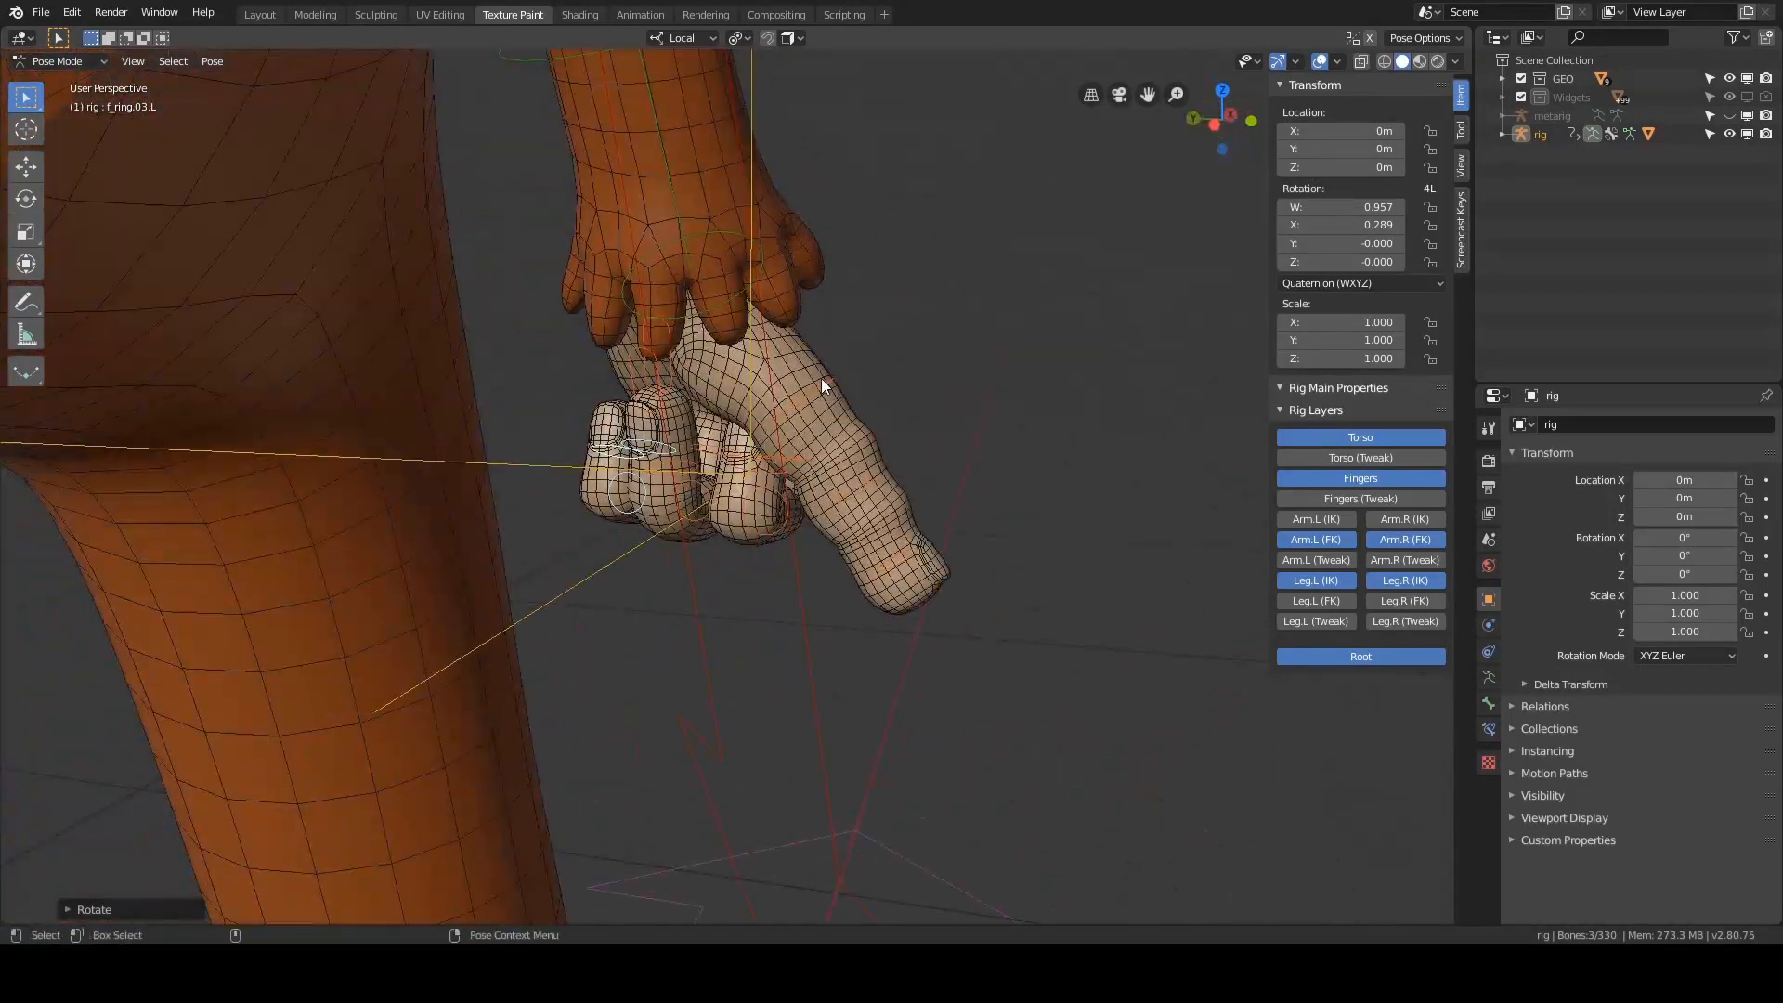
# - Try curling the left thumb by rotating its three controls about 30° around local X
pyautogui.click(825, 388)
pyautogui.keyDown('shift'); pyautogui.click(908, 572); pyautogui.keyUp('shift')
pyautogui.moveTo(1011, 453); pyautogui.dragTo(960, 416, button='middle')
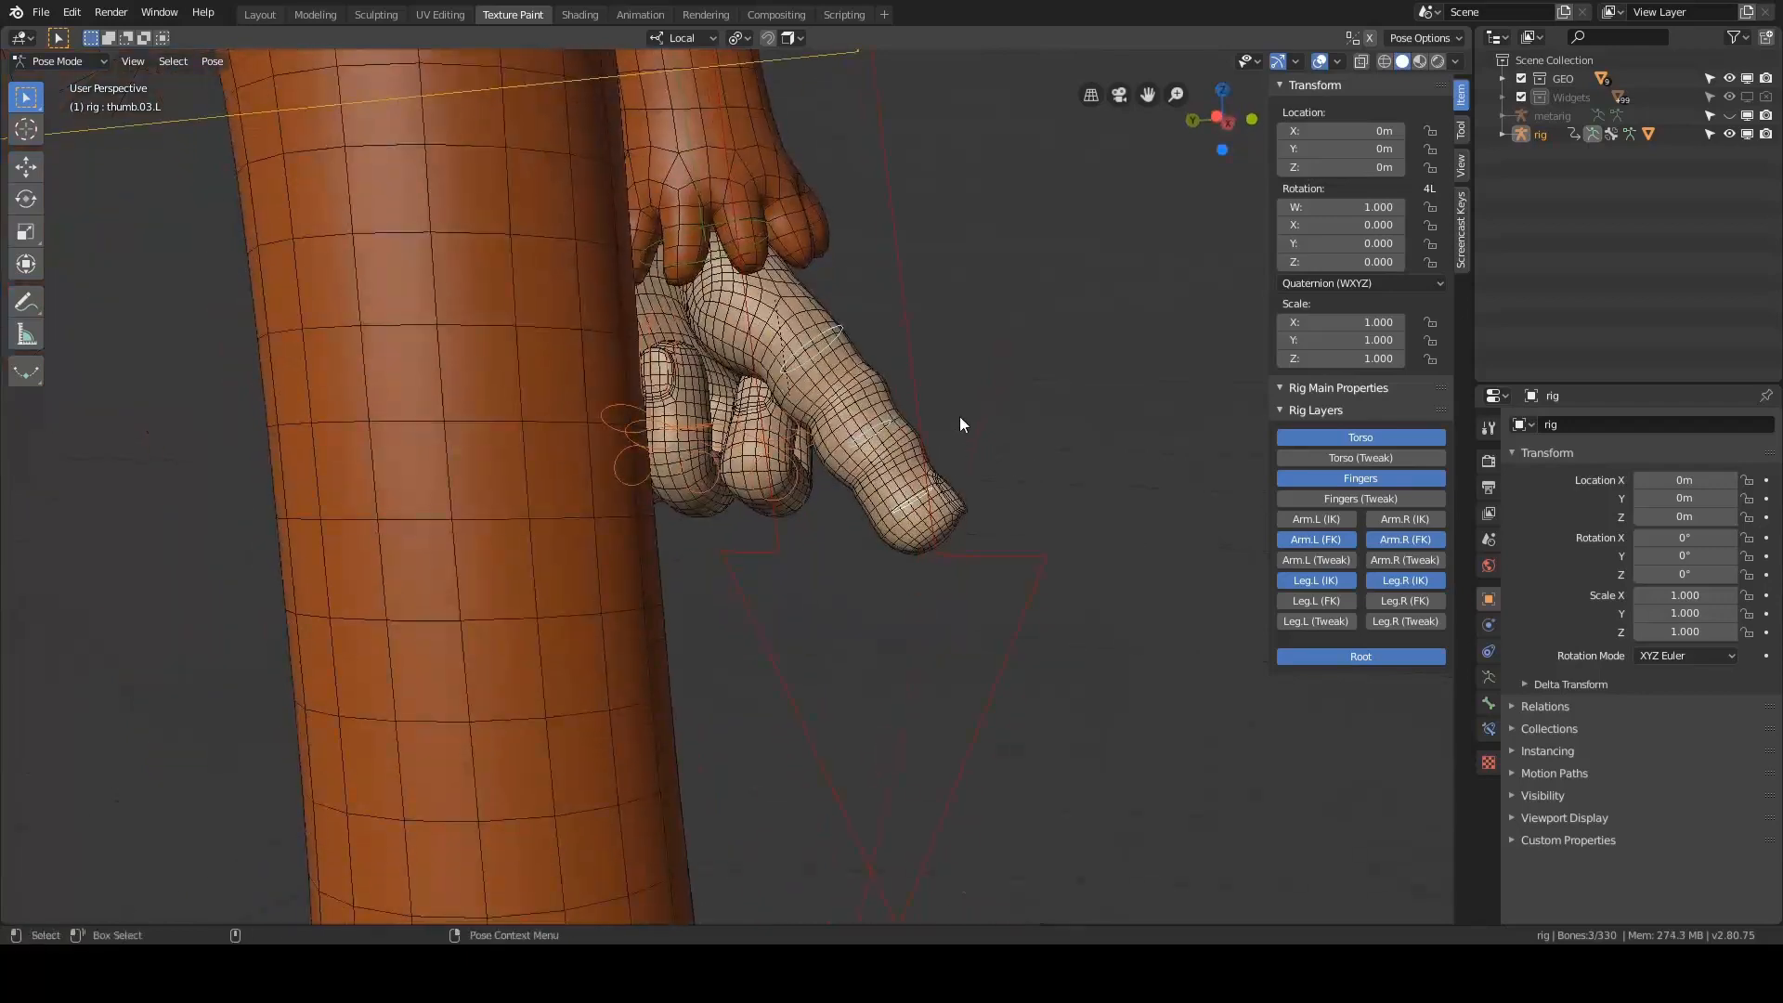
pyautogui.press('r')
pyautogui.press('x')
pyautogui.press('x')
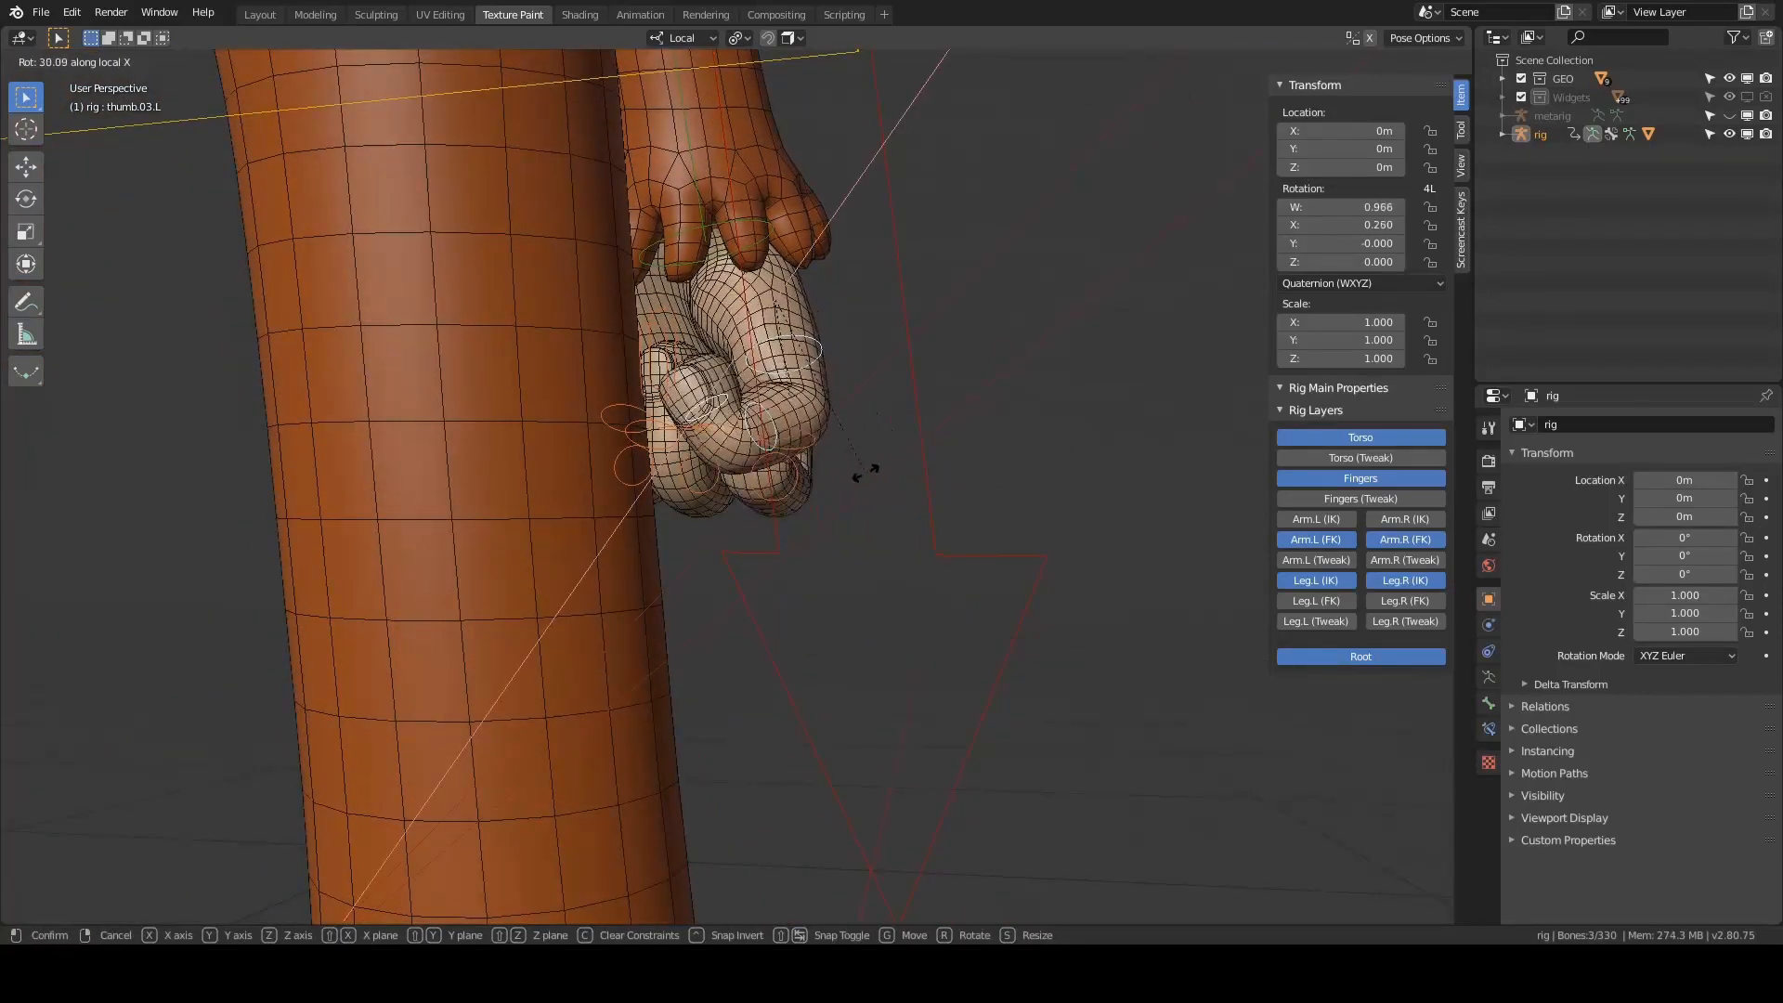
pyautogui.click(872, 470)
pyautogui.moveTo(872, 470); pyautogui.dragTo(966, 390, button='middle')
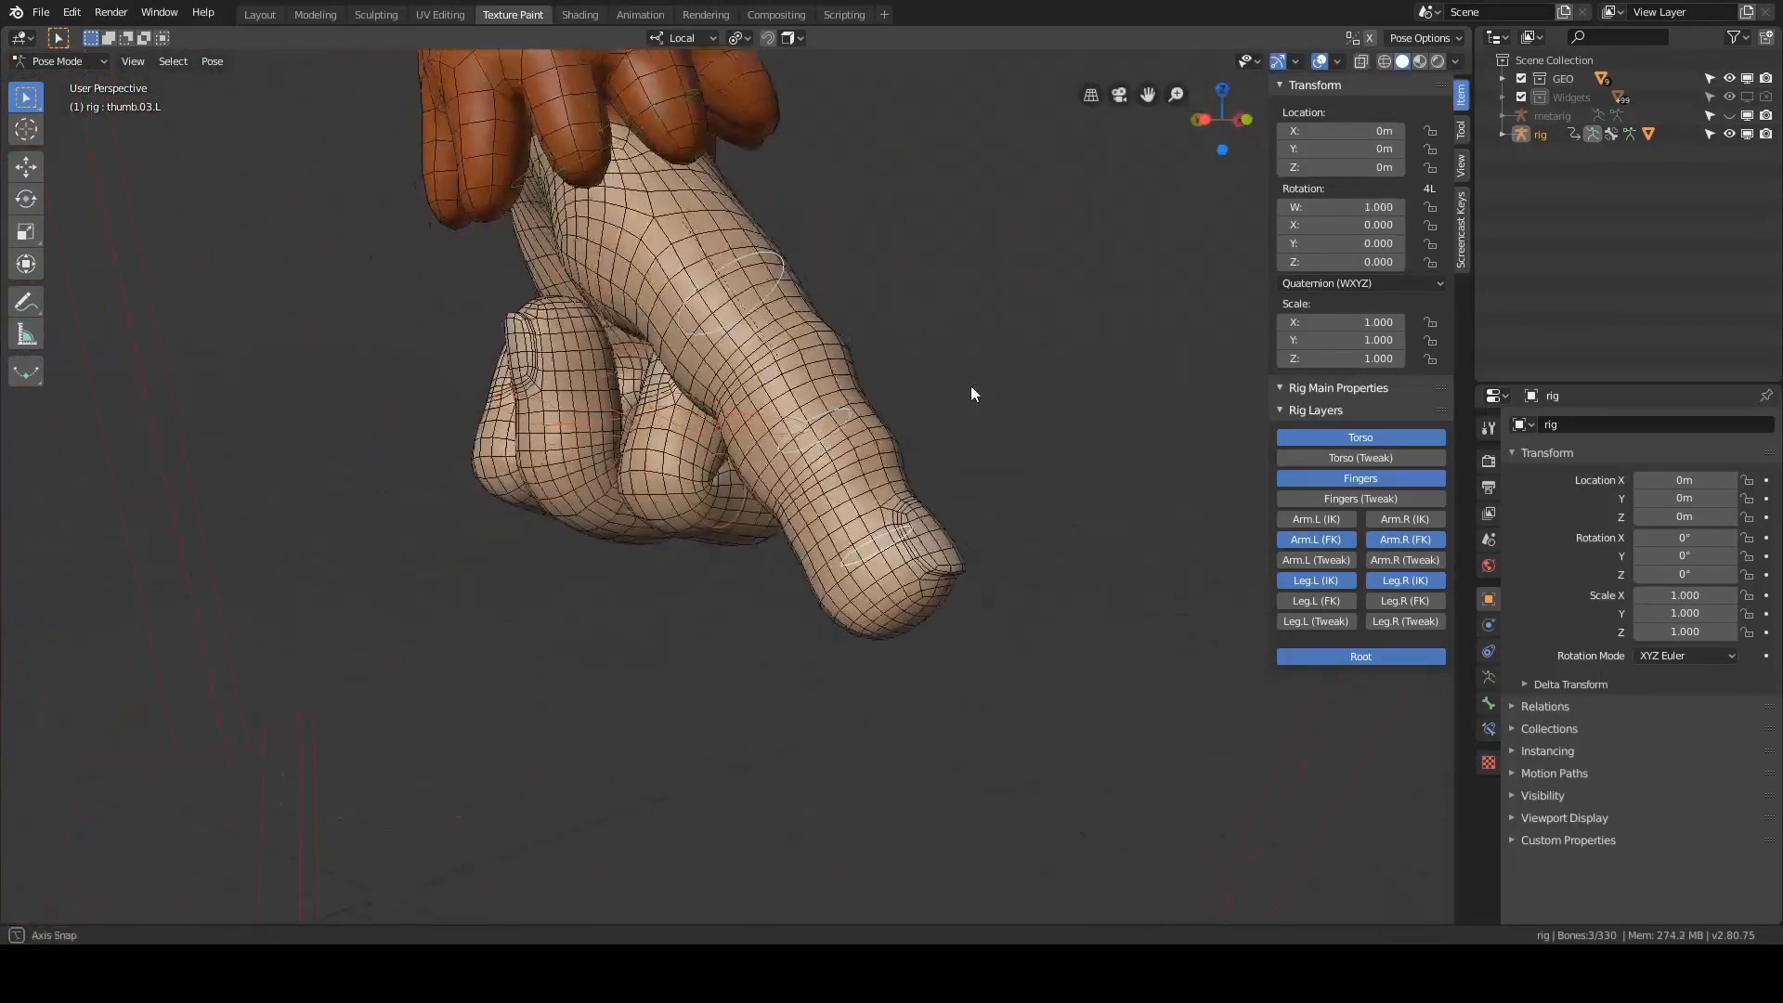
# - Try curling the left thumb around local X again while viewing it from another angle, then undo it
pyautogui.press('r')
pyautogui.press('x')
pyautogui.press('x')
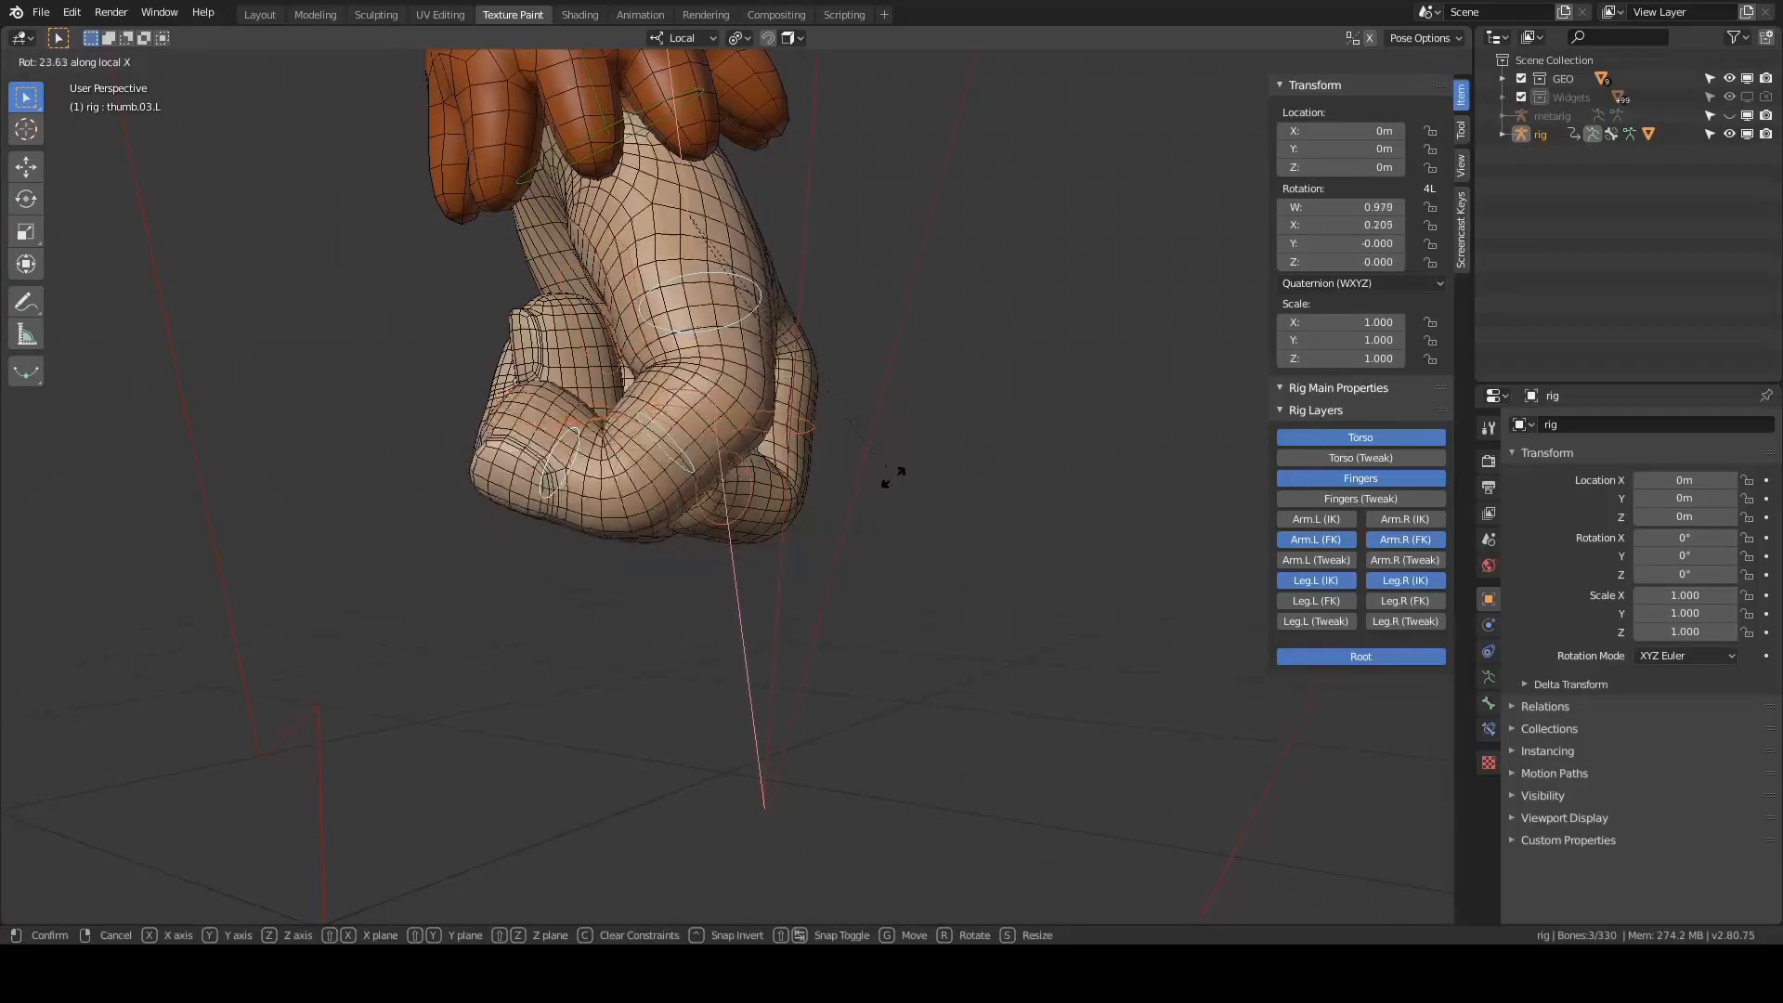
pyautogui.click(874, 490)
pyautogui.moveTo(874, 489); pyautogui.dragTo(782, 410, button='middle')
pyautogui.hotkey('ctrl', 'z')
# - Try rotating the left thumb controls around local X once more and cancel the rotation
pyautogui.press('r')
pyautogui.press('x')
pyautogui.press('x')
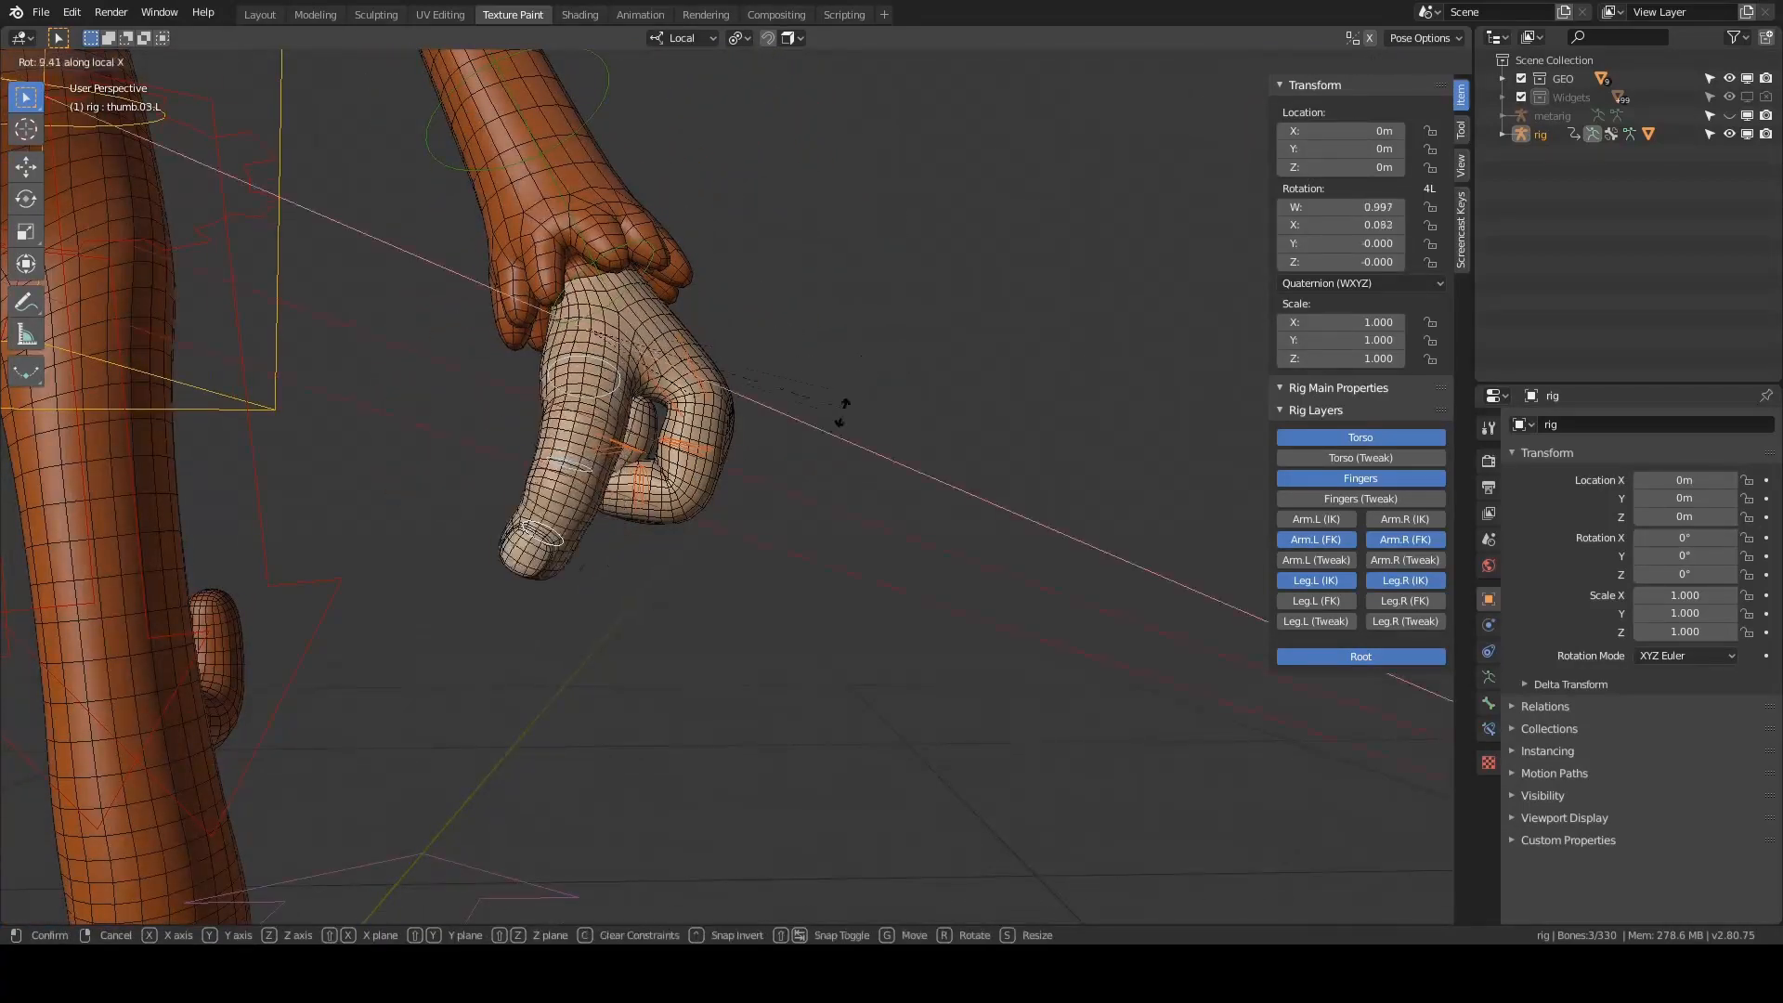
pyautogui.rightClick(832, 367)
# - Clear the rotation of all visible rig controls and deselect everything
pyautogui.press('a')
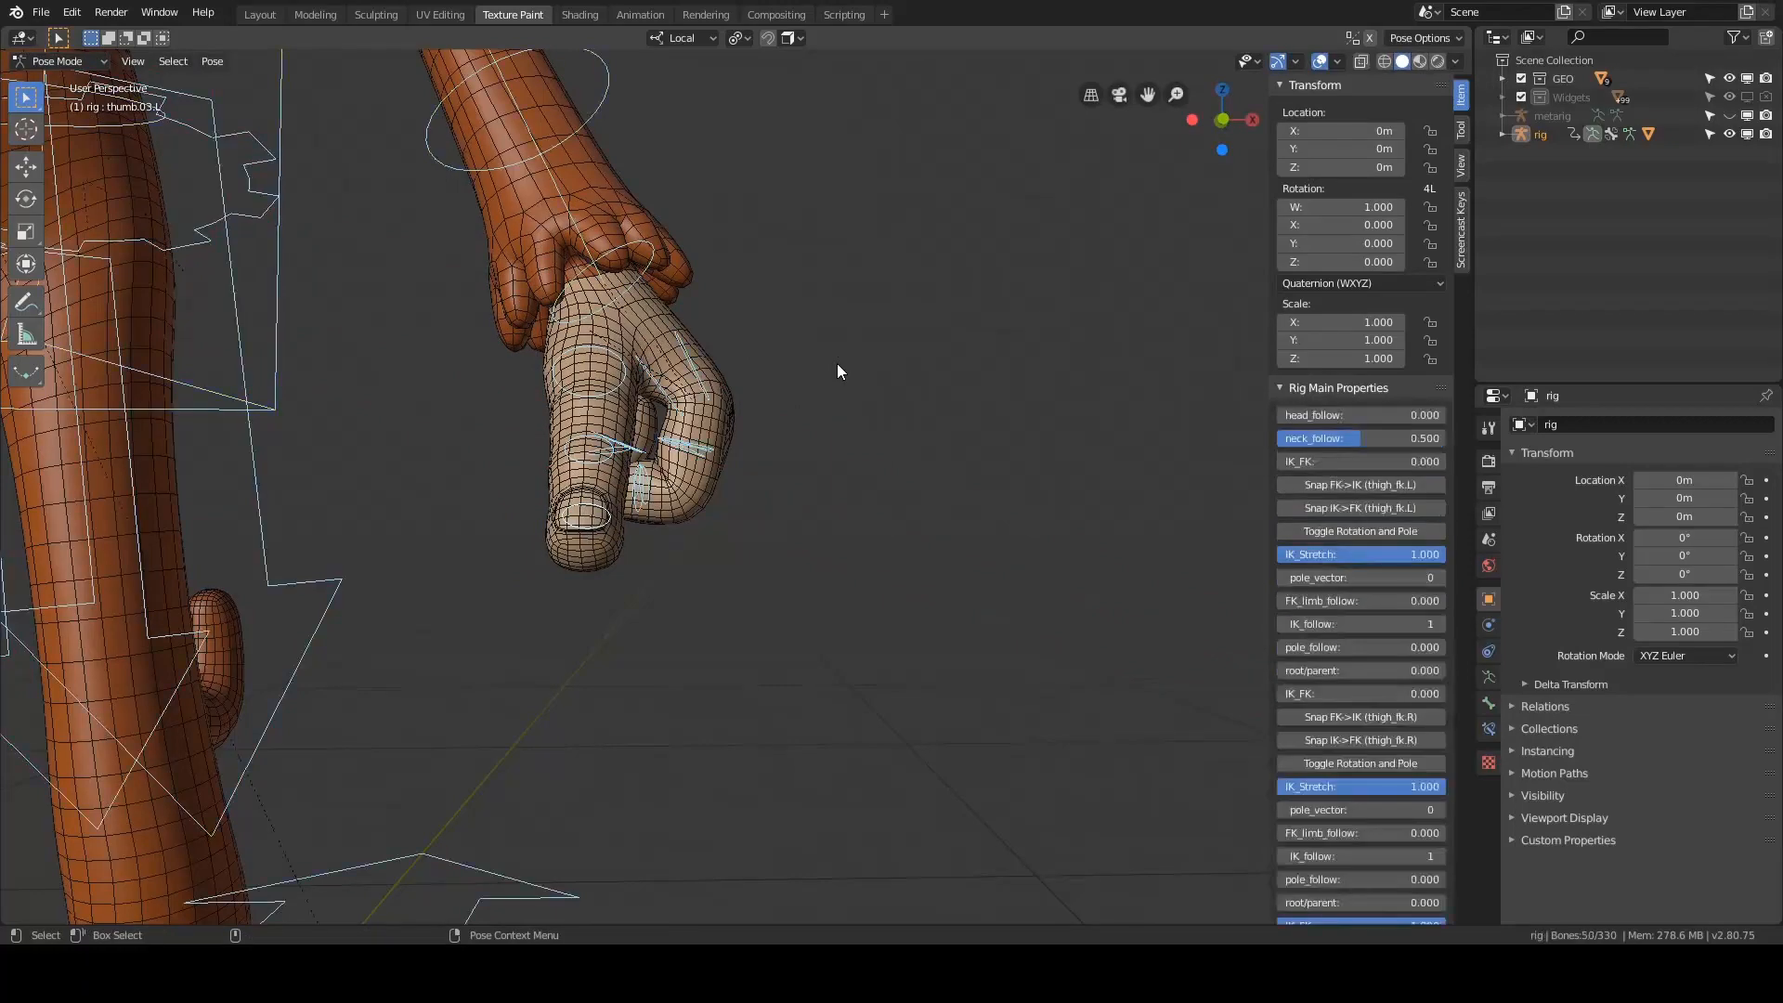
pyautogui.hotkey('alt', 'r')
pyautogui.hotkey('alt', 'a')
# - Select the controls of the three left fingers, leaving out the thumb
pyautogui.moveTo(860, 397); pyautogui.dragTo(776, 332, button='middle')
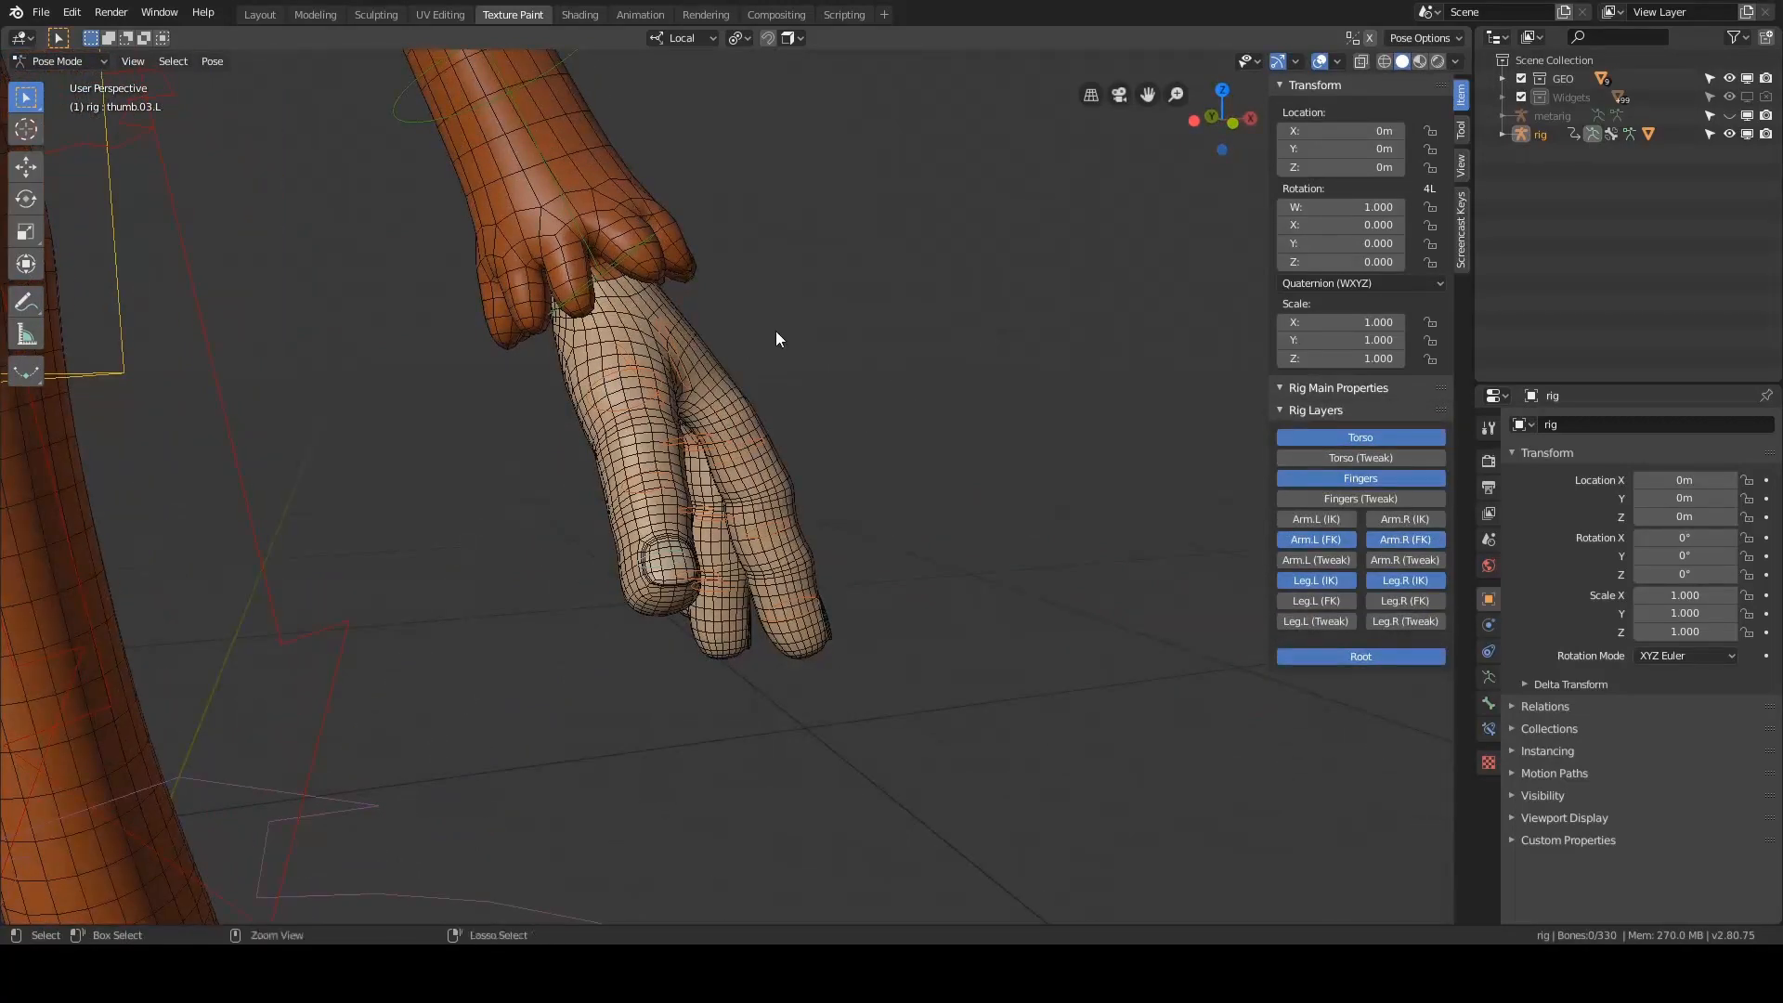
pyautogui.moveTo(616, 332)
pyautogui.keyDown('ctrl'); pyautogui.mouseDown(button='right')
pyautogui.moveTo(526, 477)
pyautogui.moveTo(910, 639)
pyautogui.moveTo(928, 575)
pyautogui.mouseUp(button='right'); pyautogui.keyUp('ctrl')
pyautogui.moveTo(928, 575)
pyautogui.mouseDown(button='middle')
pyautogui.moveTo(955, 472)
pyautogui.moveTo(862, 470)
pyautogui.mouseUp(button='middle')
pyautogui.moveTo(654, 277)
pyautogui.keyDown('ctrl'); pyautogui.keyDown('shift'); pyautogui.mouseDown(button='right')
pyautogui.moveTo(557, 243)
pyautogui.moveTo(664, 283)
pyautogui.mouseUp(button='right'); pyautogui.keyUp('shift'); pyautogui.keyUp('ctrl')
pyautogui.moveTo(771, 290); pyautogui.dragTo(655, 295, button='middle')
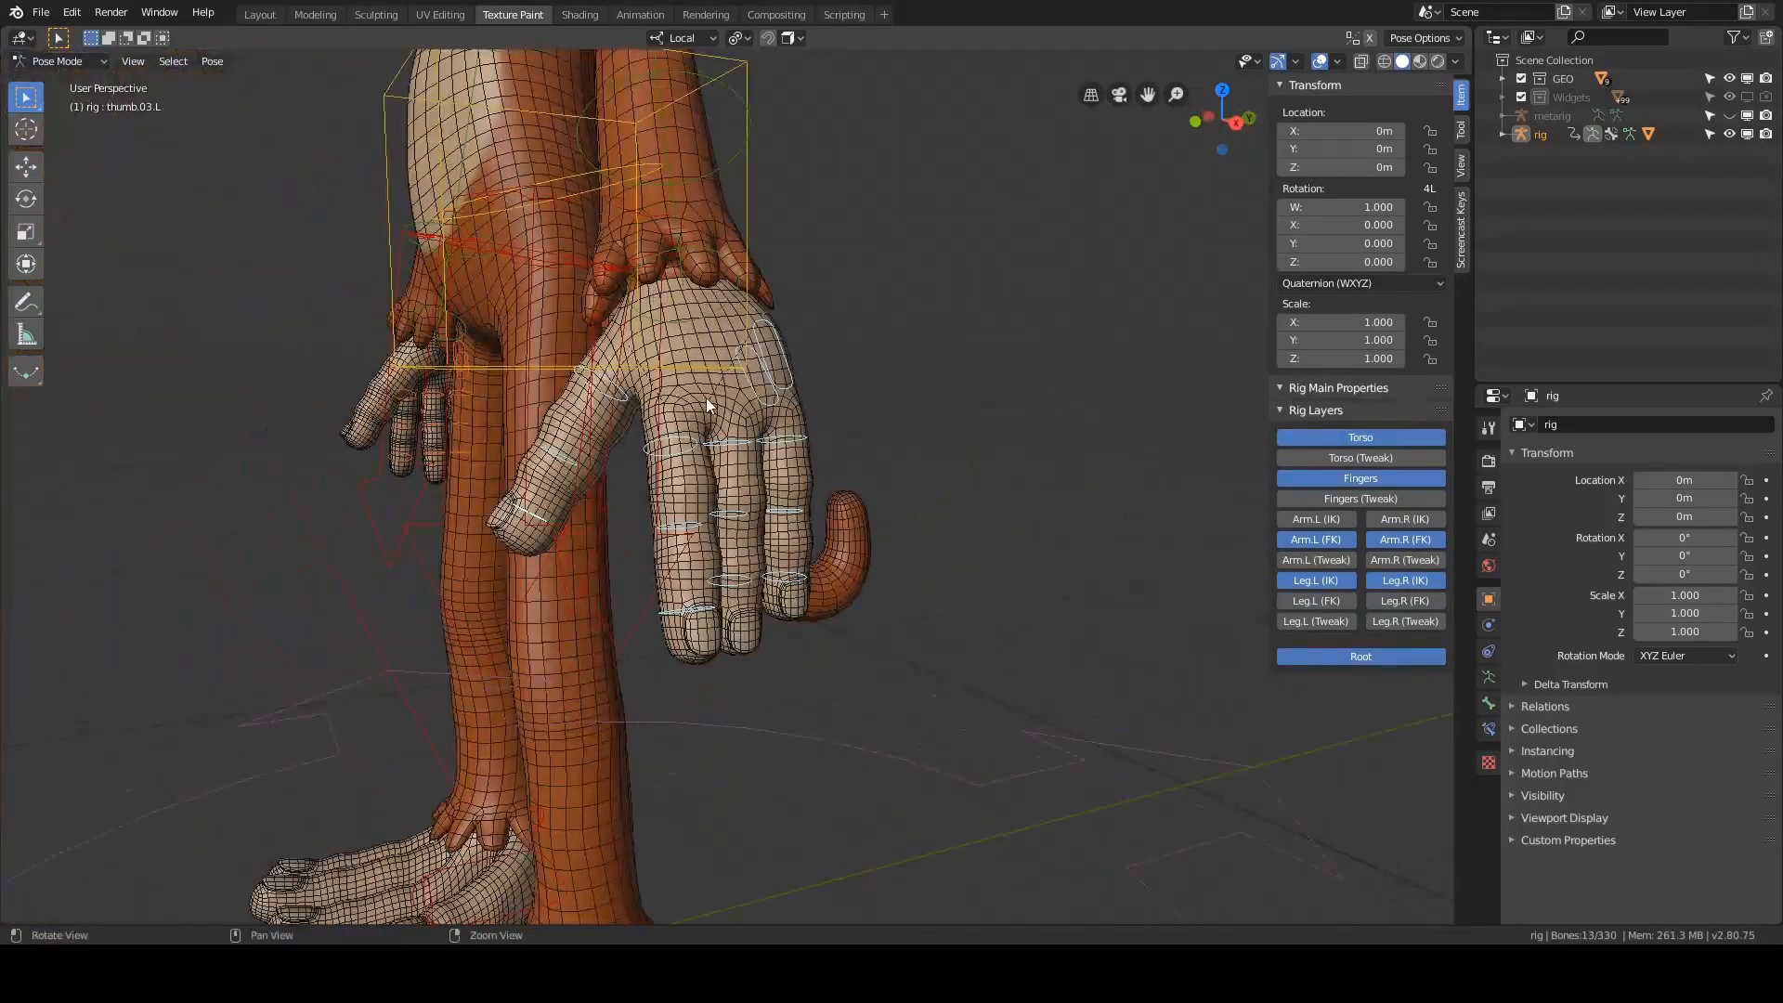
pyautogui.moveTo(705, 398); pyautogui.dragTo(659, 394, button='middle')
pyautogui.keyDown('ctrl'); pyautogui.keyDown('shift'); pyautogui.moveTo(752, 337); pyautogui.dragTo(835, 345, button='right'); pyautogui.keyUp('shift'); pyautogui.keyUp('ctrl')
pyautogui.moveTo(873, 349); pyautogui.dragTo(841, 353, button='middle')
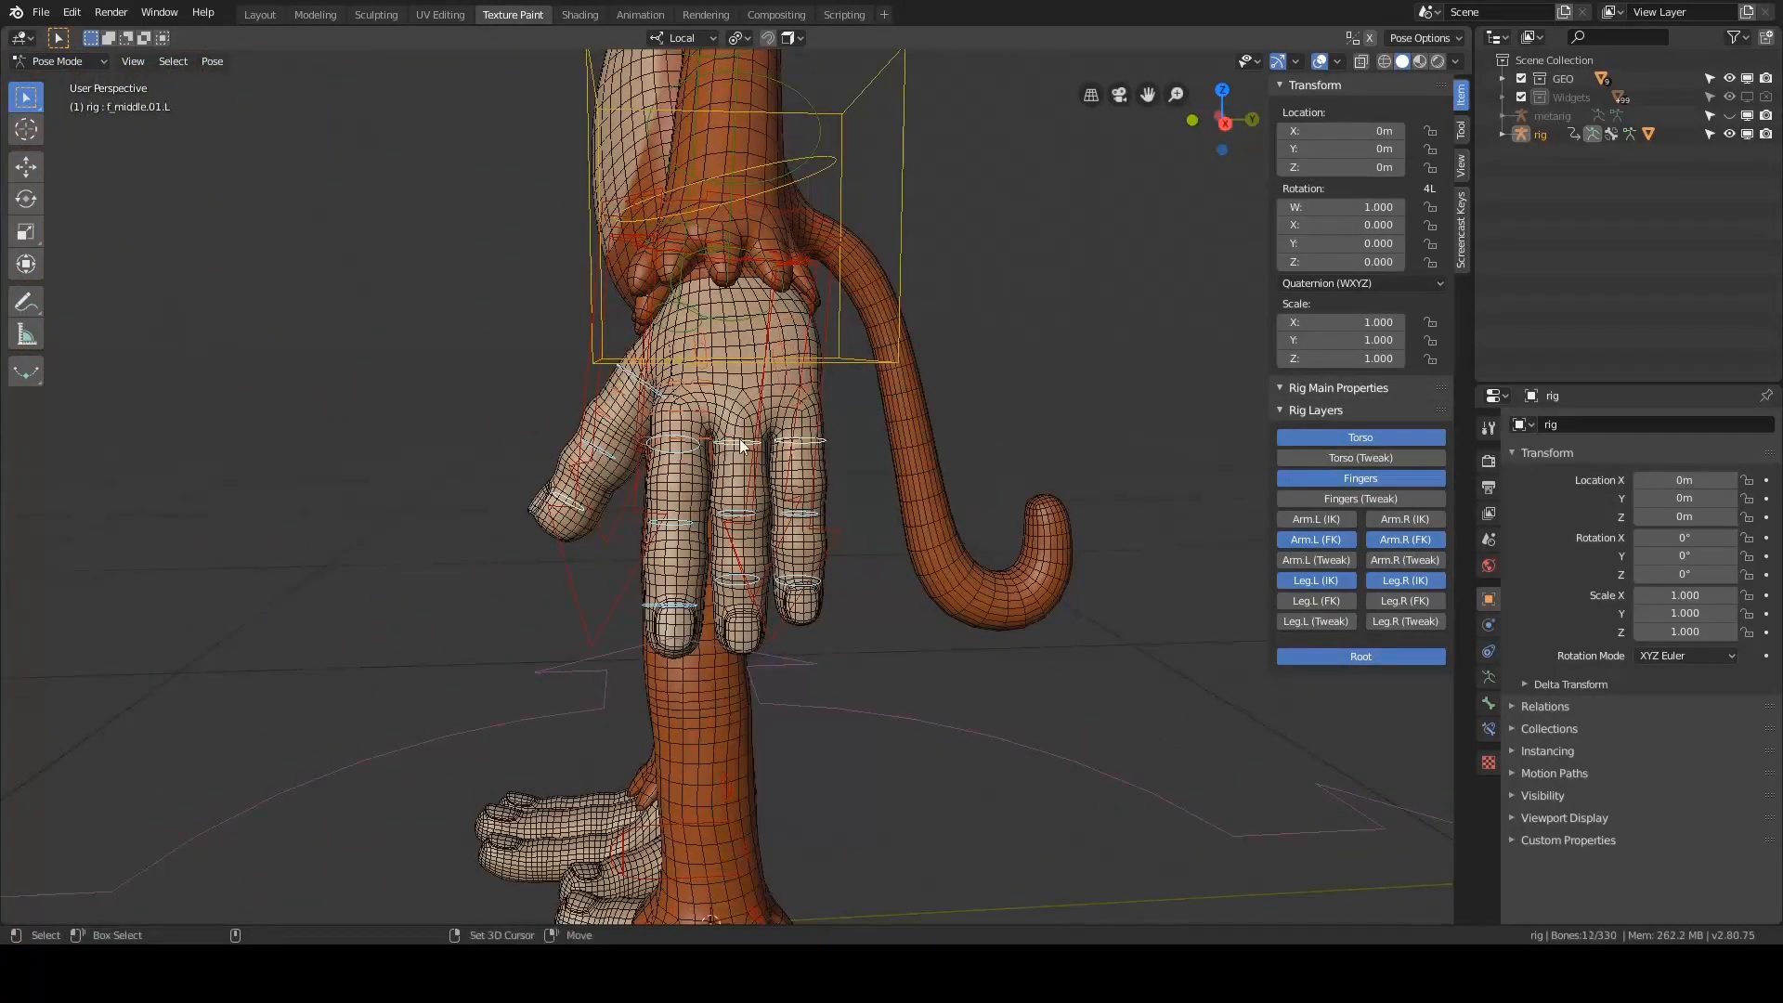
pyautogui.moveTo(742, 447); pyautogui.dragTo(865, 363, button='middle')
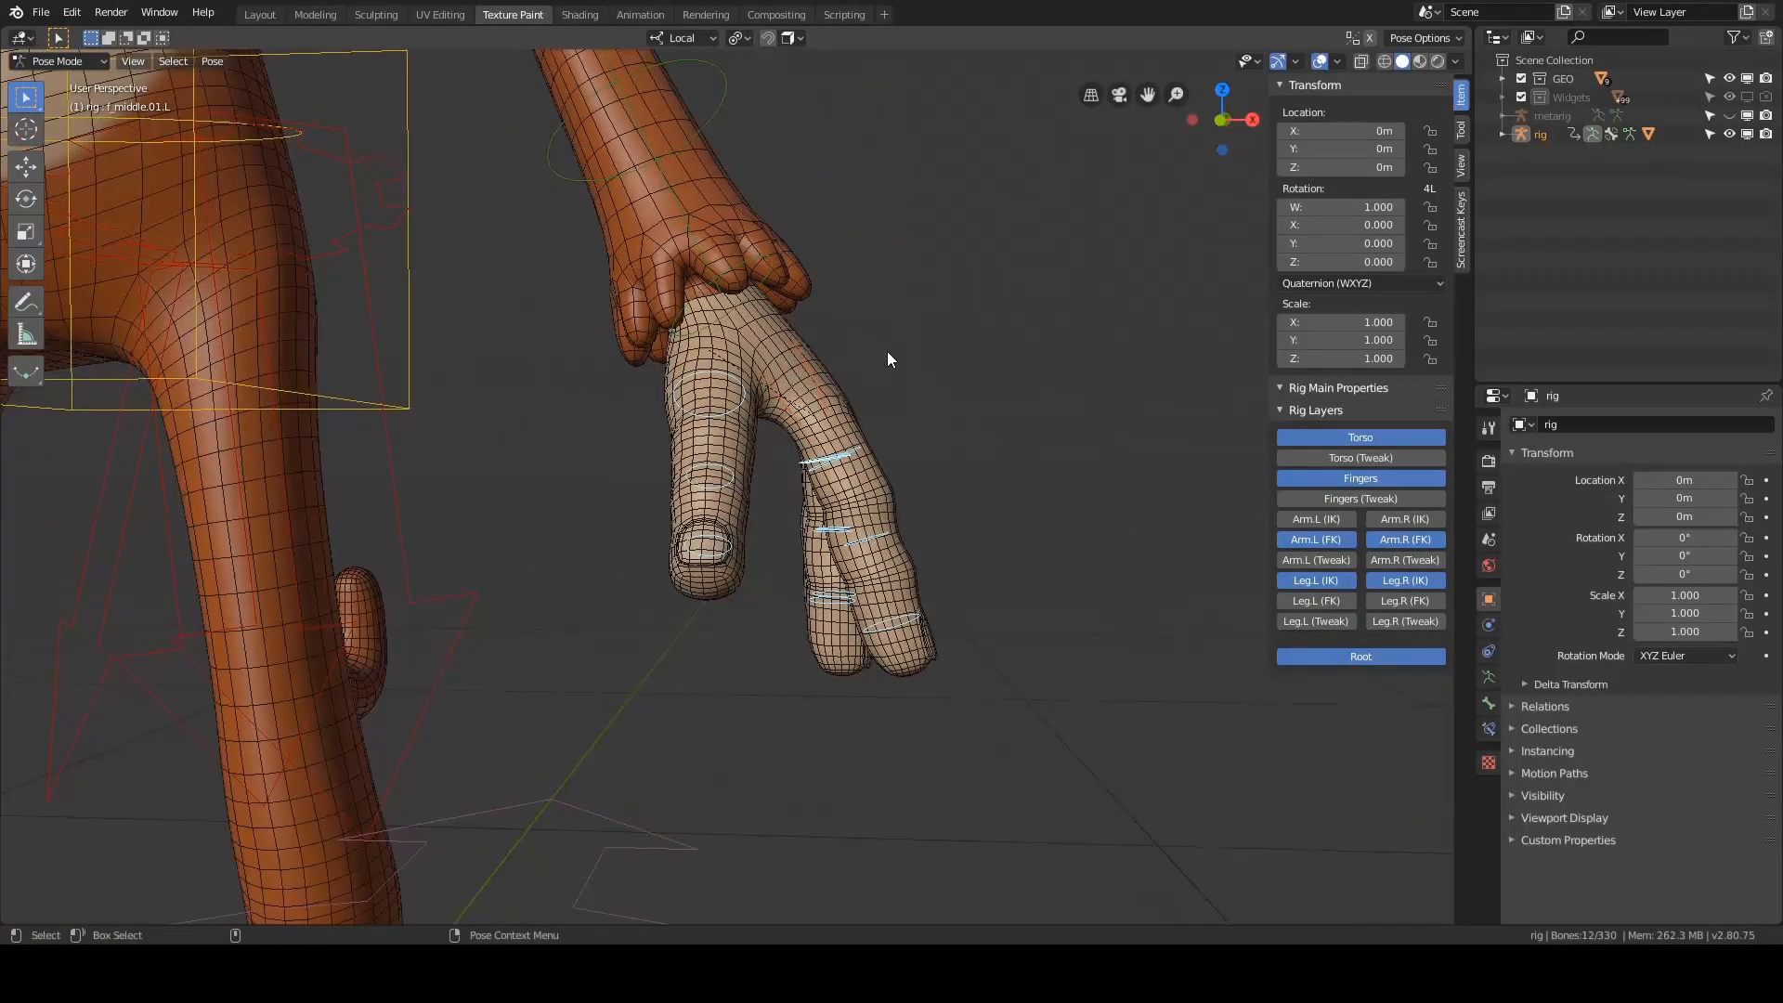
# - Try curling the three left fingers by rotating their controls around local X, then clear the rotation and deselect everything
pyautogui.press('r')
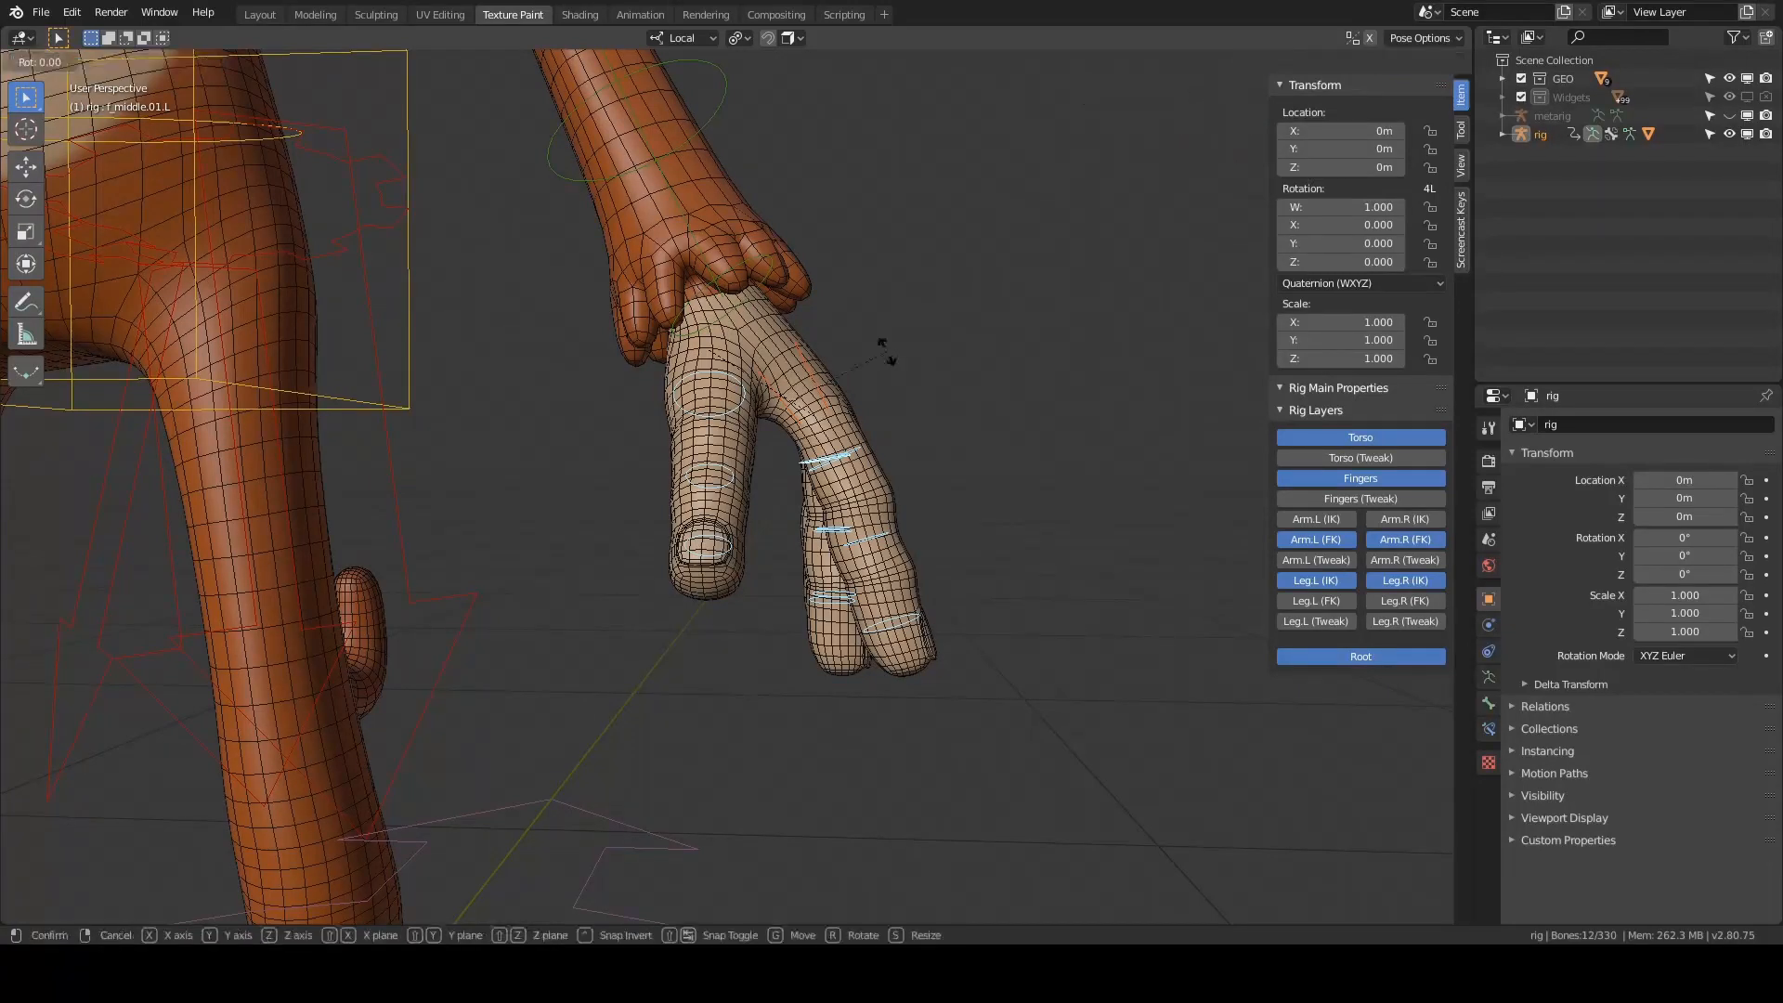
pyautogui.press('x')
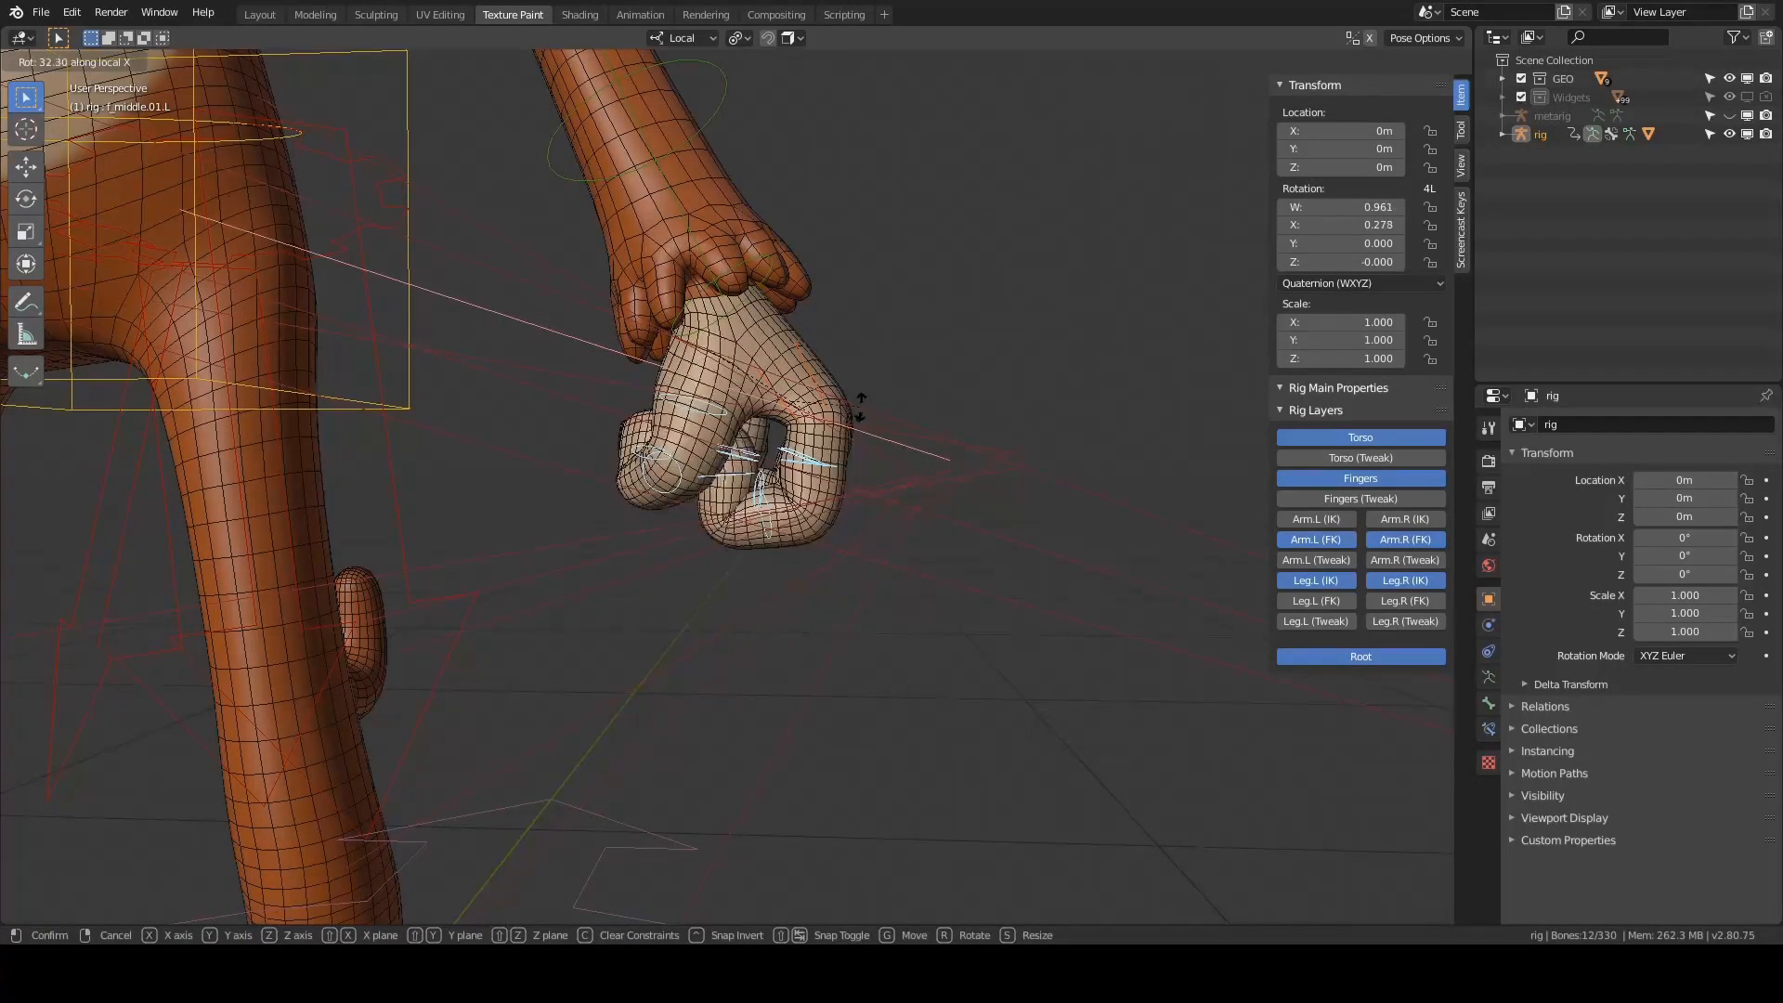
pyautogui.click(870, 399)
pyautogui.moveTo(870, 399); pyautogui.dragTo(720, 368, button='middle')
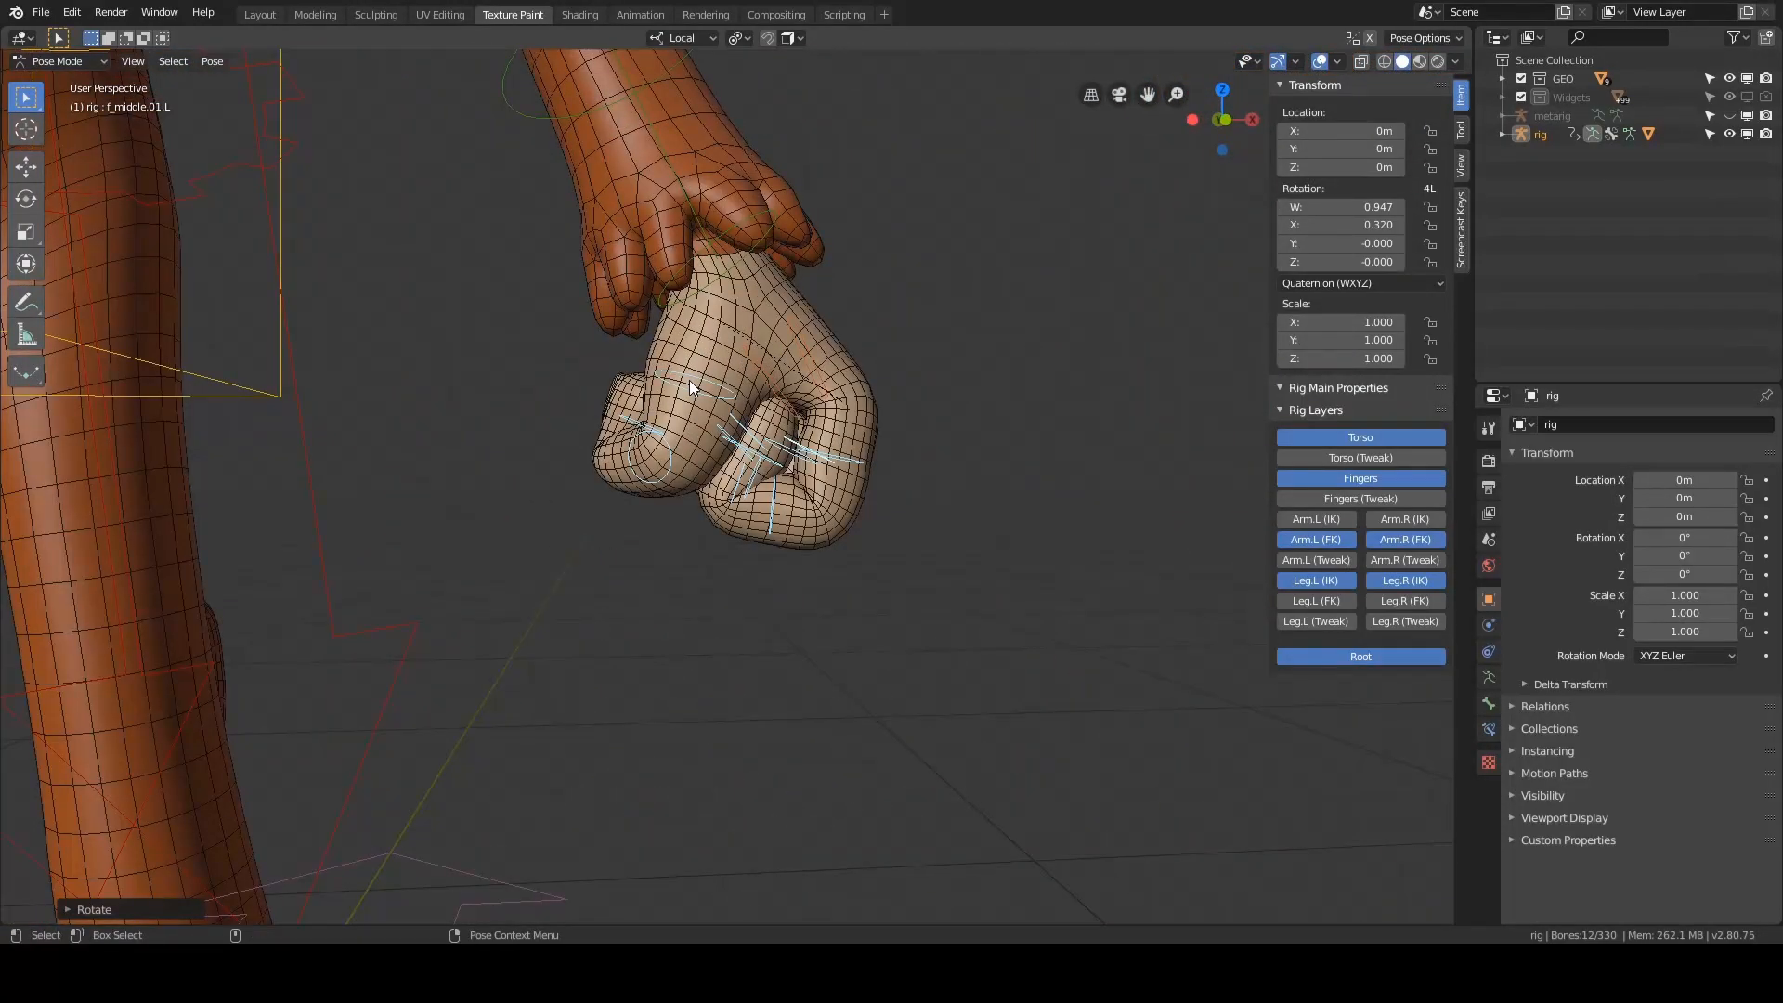
pyautogui.hotkey('alt', 'r')
pyautogui.hotkey('alt', 'a')
# - Split the 3D viewport into two side-by-side areas and turn the new one into a Text Editor
pyautogui.moveTo(685, 364); pyautogui.dragTo(795, 453, button='middle')
pyautogui.keyDown('alt'); pyautogui.moveTo(795, 453); pyautogui.dragTo(699, 303, button='right'); pyautogui.keyUp('alt')
pyautogui.moveTo(699, 303)
pyautogui.keyDown('alt'); pyautogui.mouseDown(button='middle')
pyautogui.moveTo(805, 390)
pyautogui.moveTo(698, 321)
pyautogui.mouseUp(button='middle'); pyautogui.keyUp('alt')
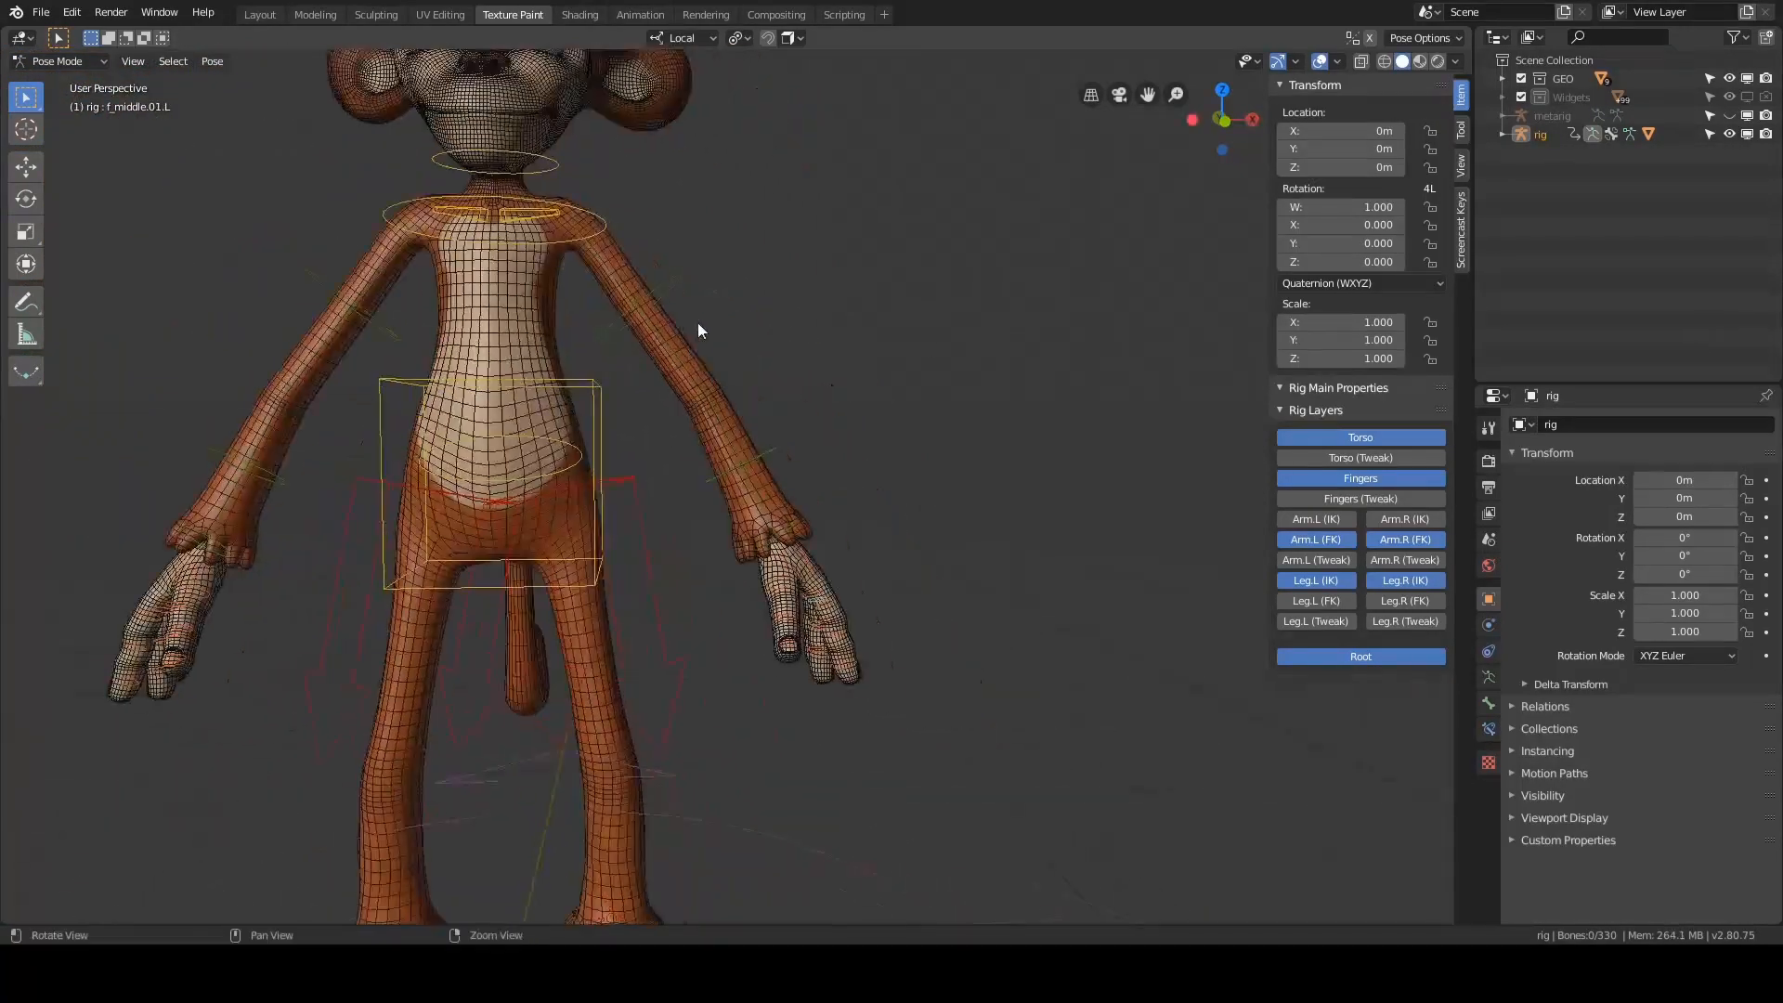
pyautogui.keyDown('alt'); pyautogui.moveTo(698, 322); pyautogui.dragTo(694, 348); pyautogui.keyUp('alt')
pyautogui.moveTo(1465, 33); pyautogui.dragTo(1045, 40)
pyautogui.click(1073, 42)
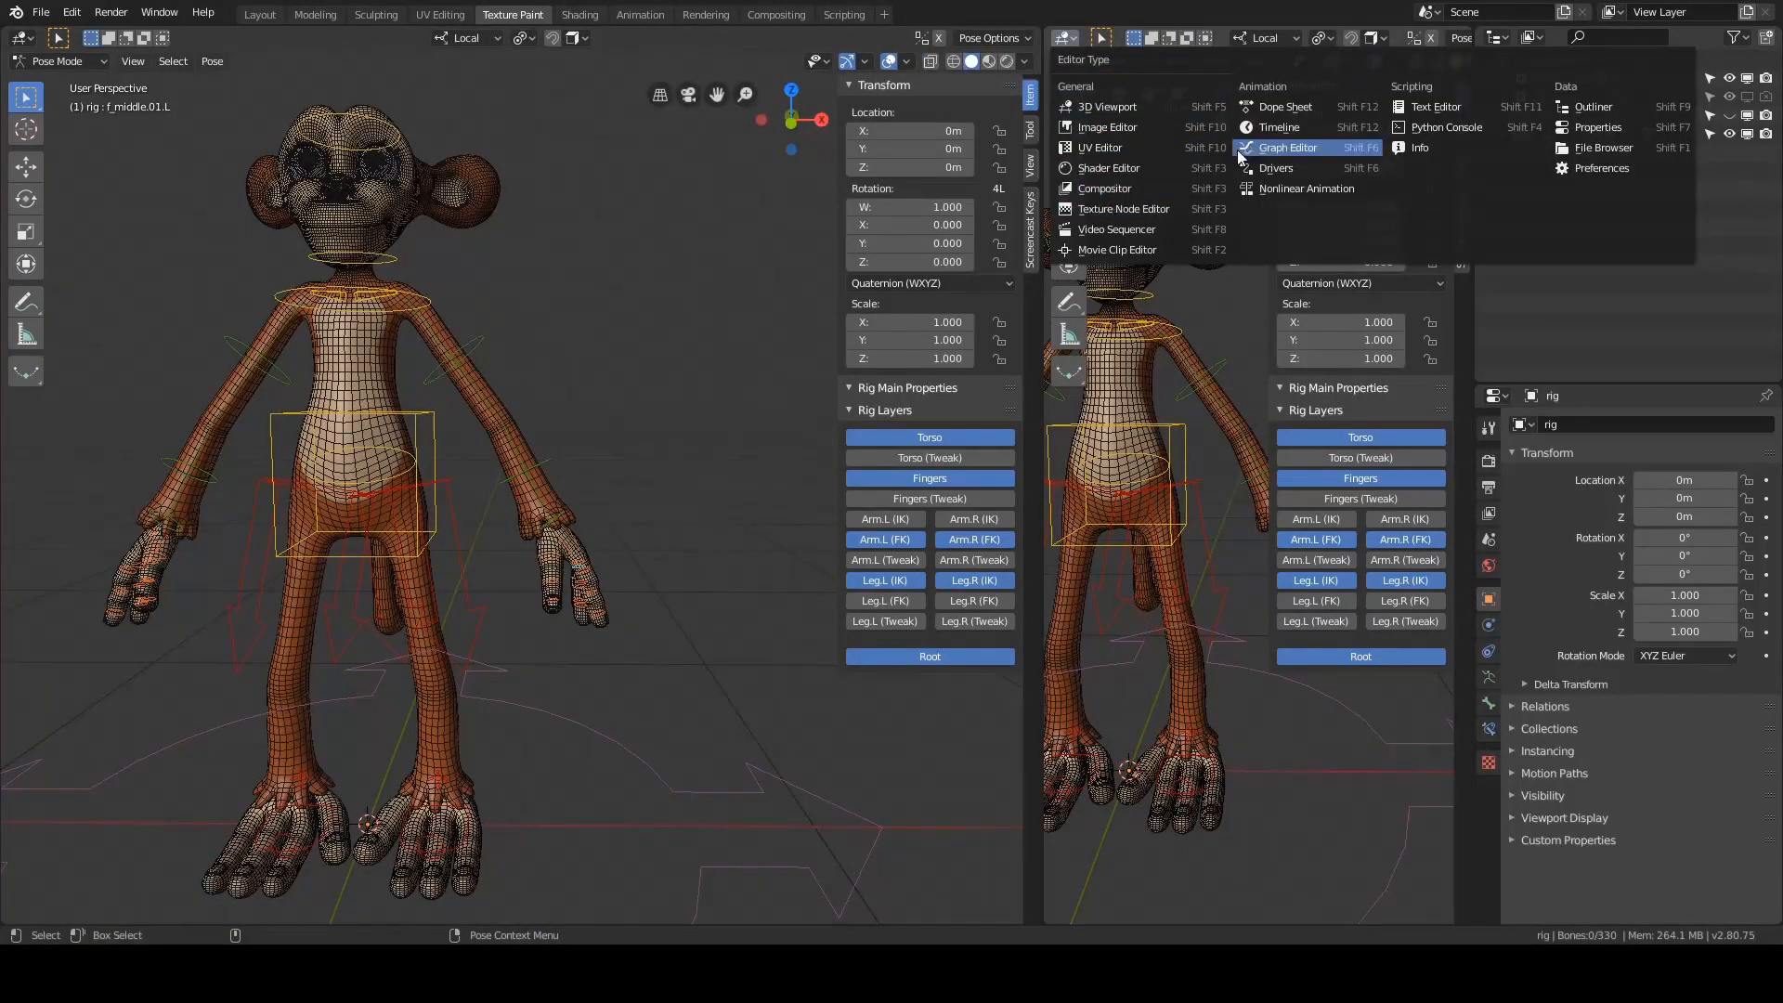
pyautogui.click(1420, 106)
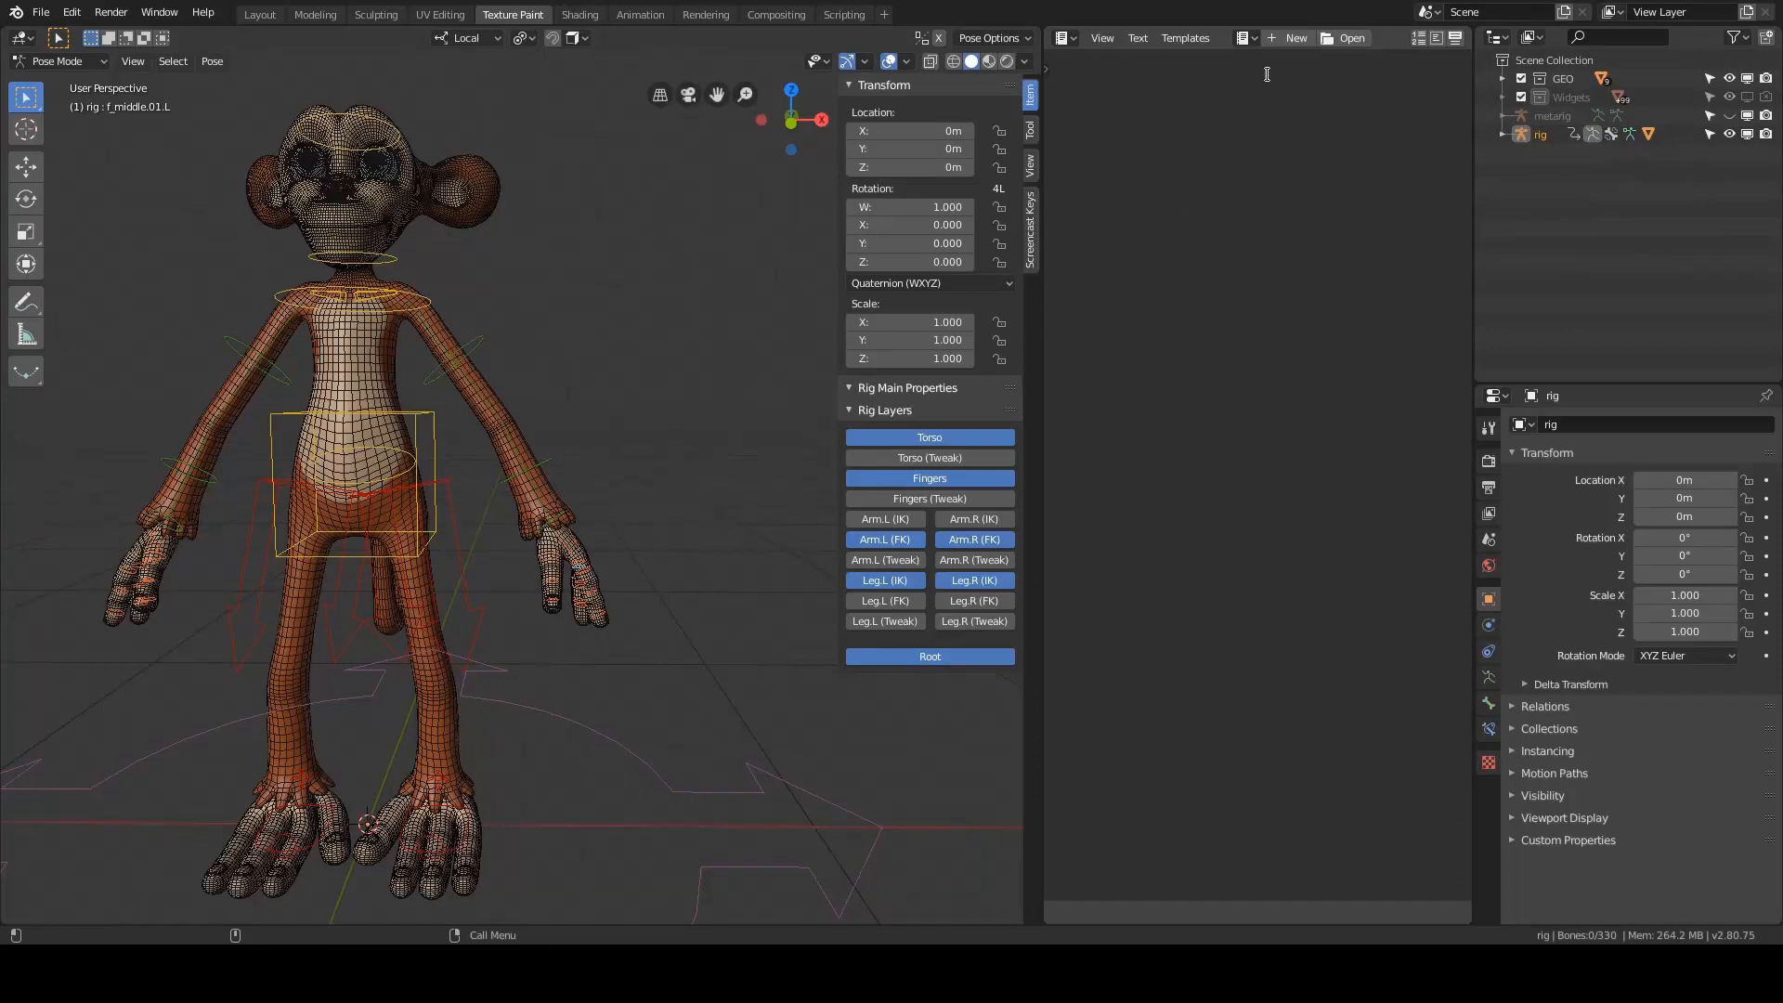
# - Open the rig_ui.py script in the text editor and look through its limb control and Rig Layers code
pyautogui.click(1246, 38)
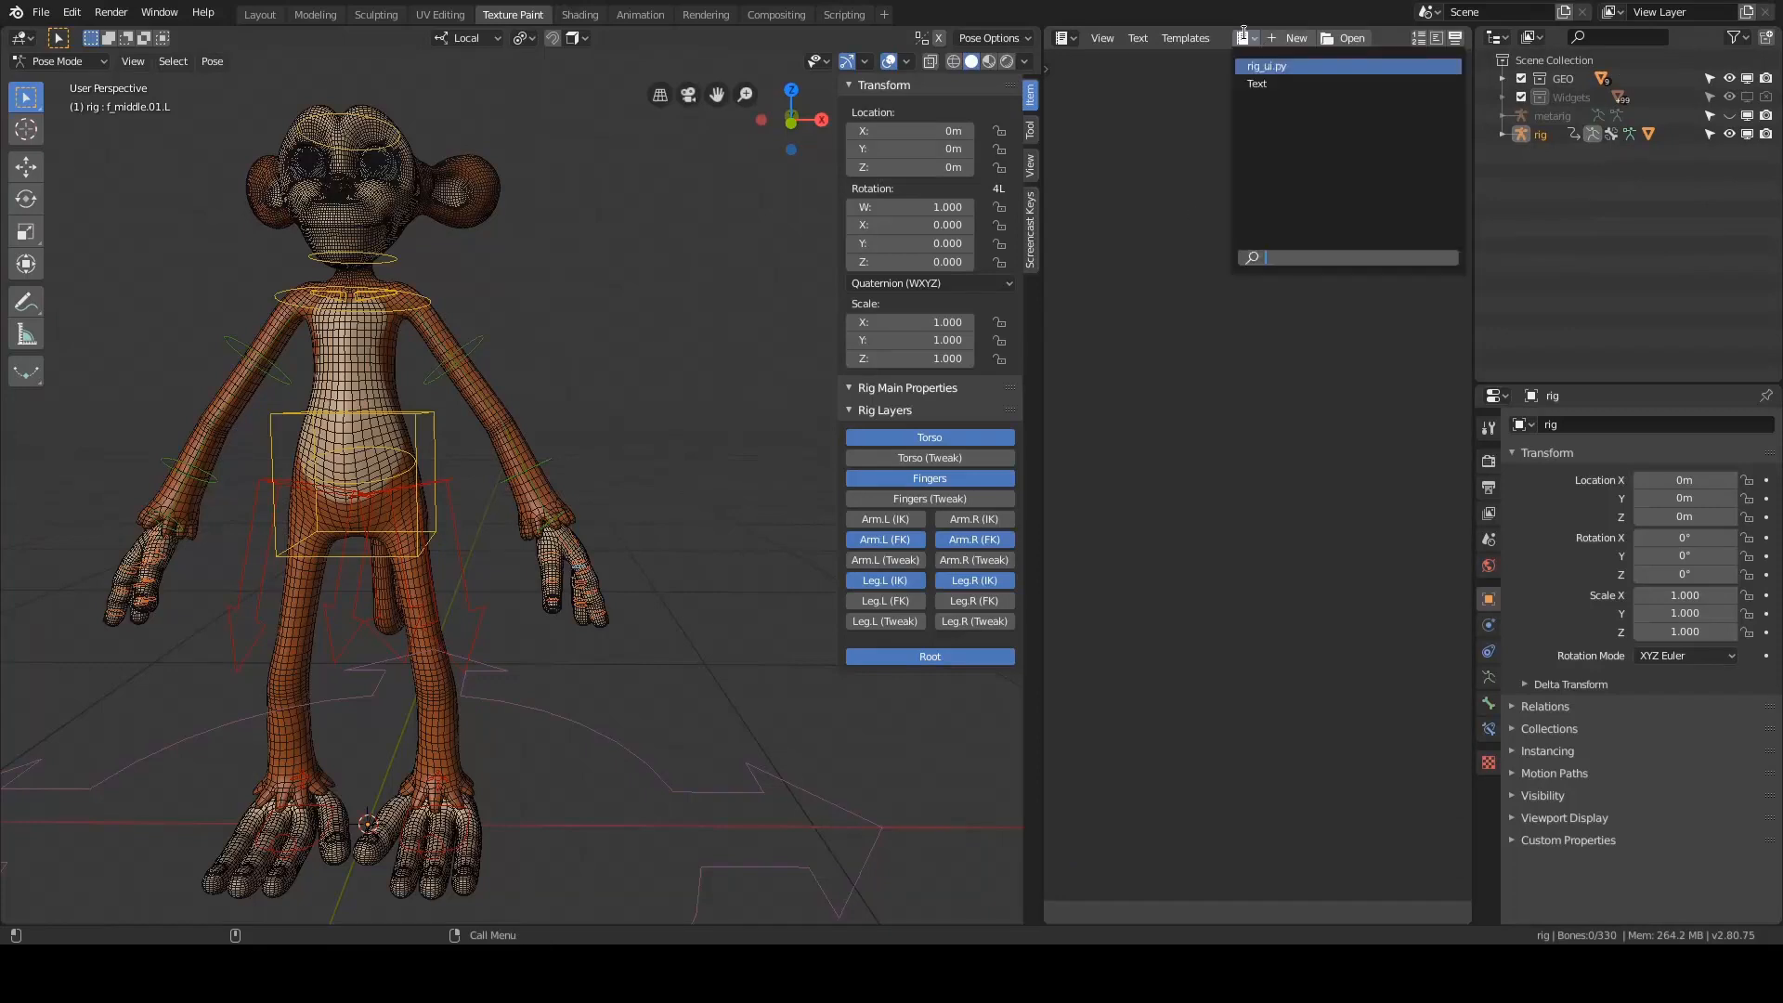
pyautogui.click(1295, 67)
pyautogui.scroll(15, 1197, 232)
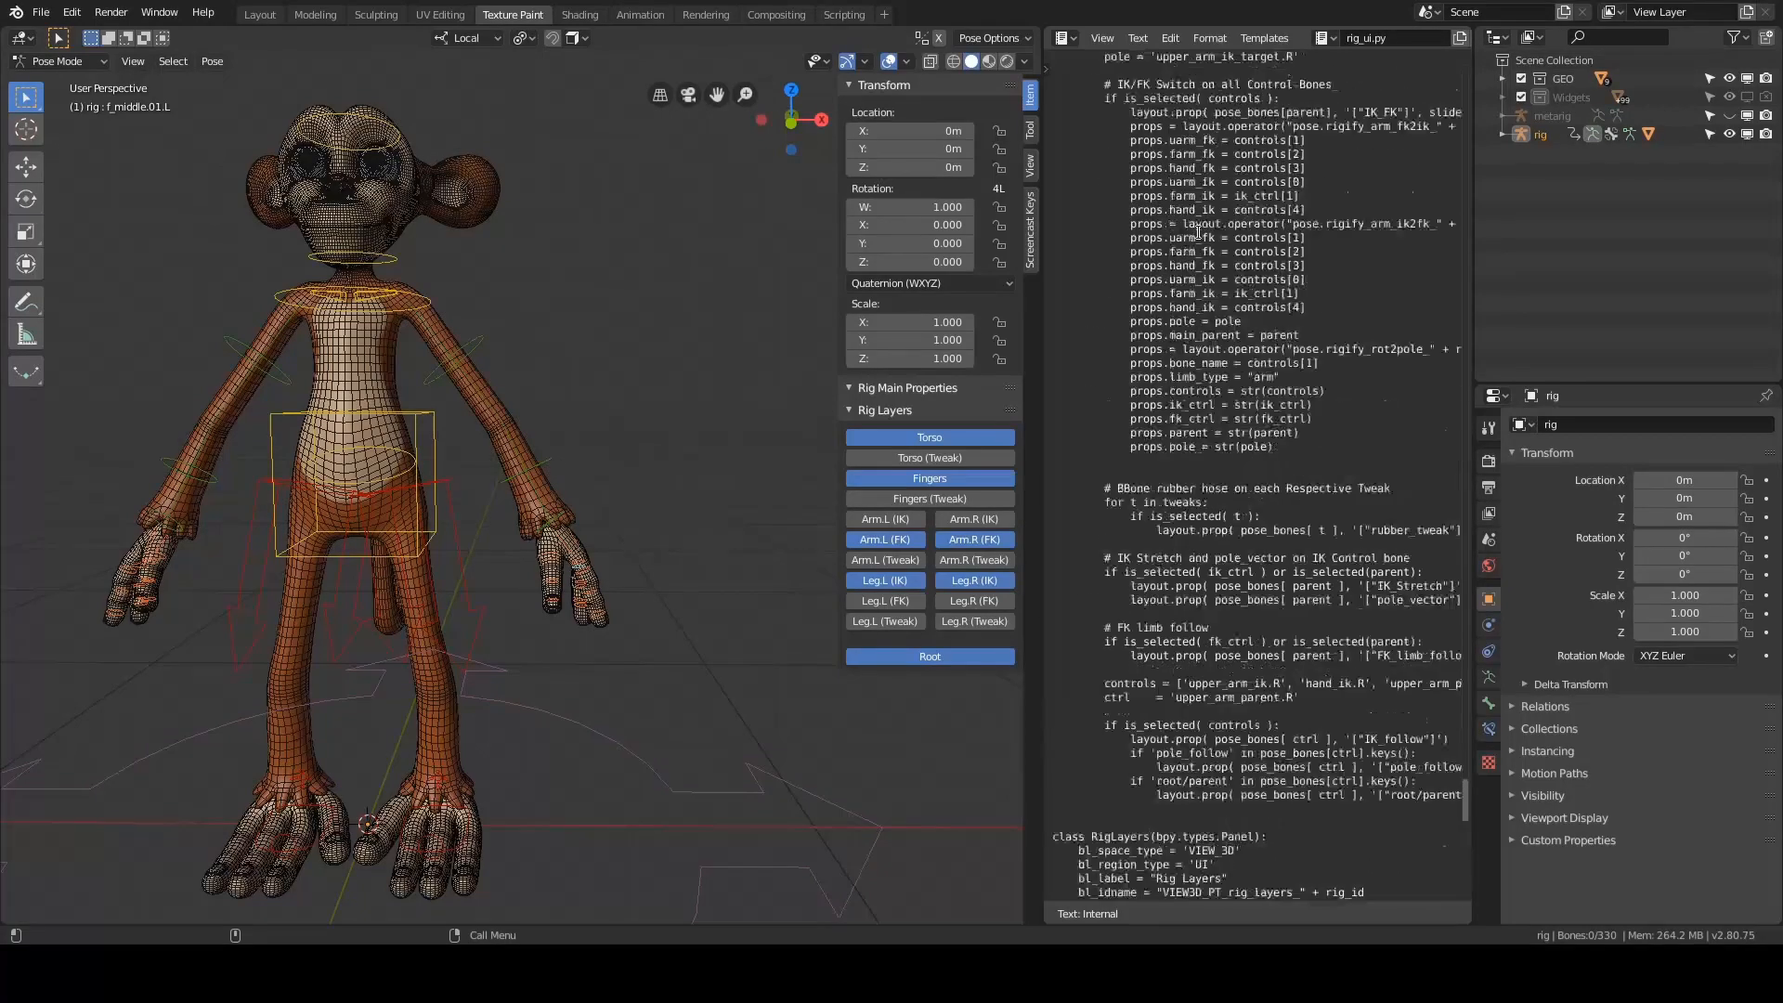
pyautogui.scroll(-10, 1198, 232)
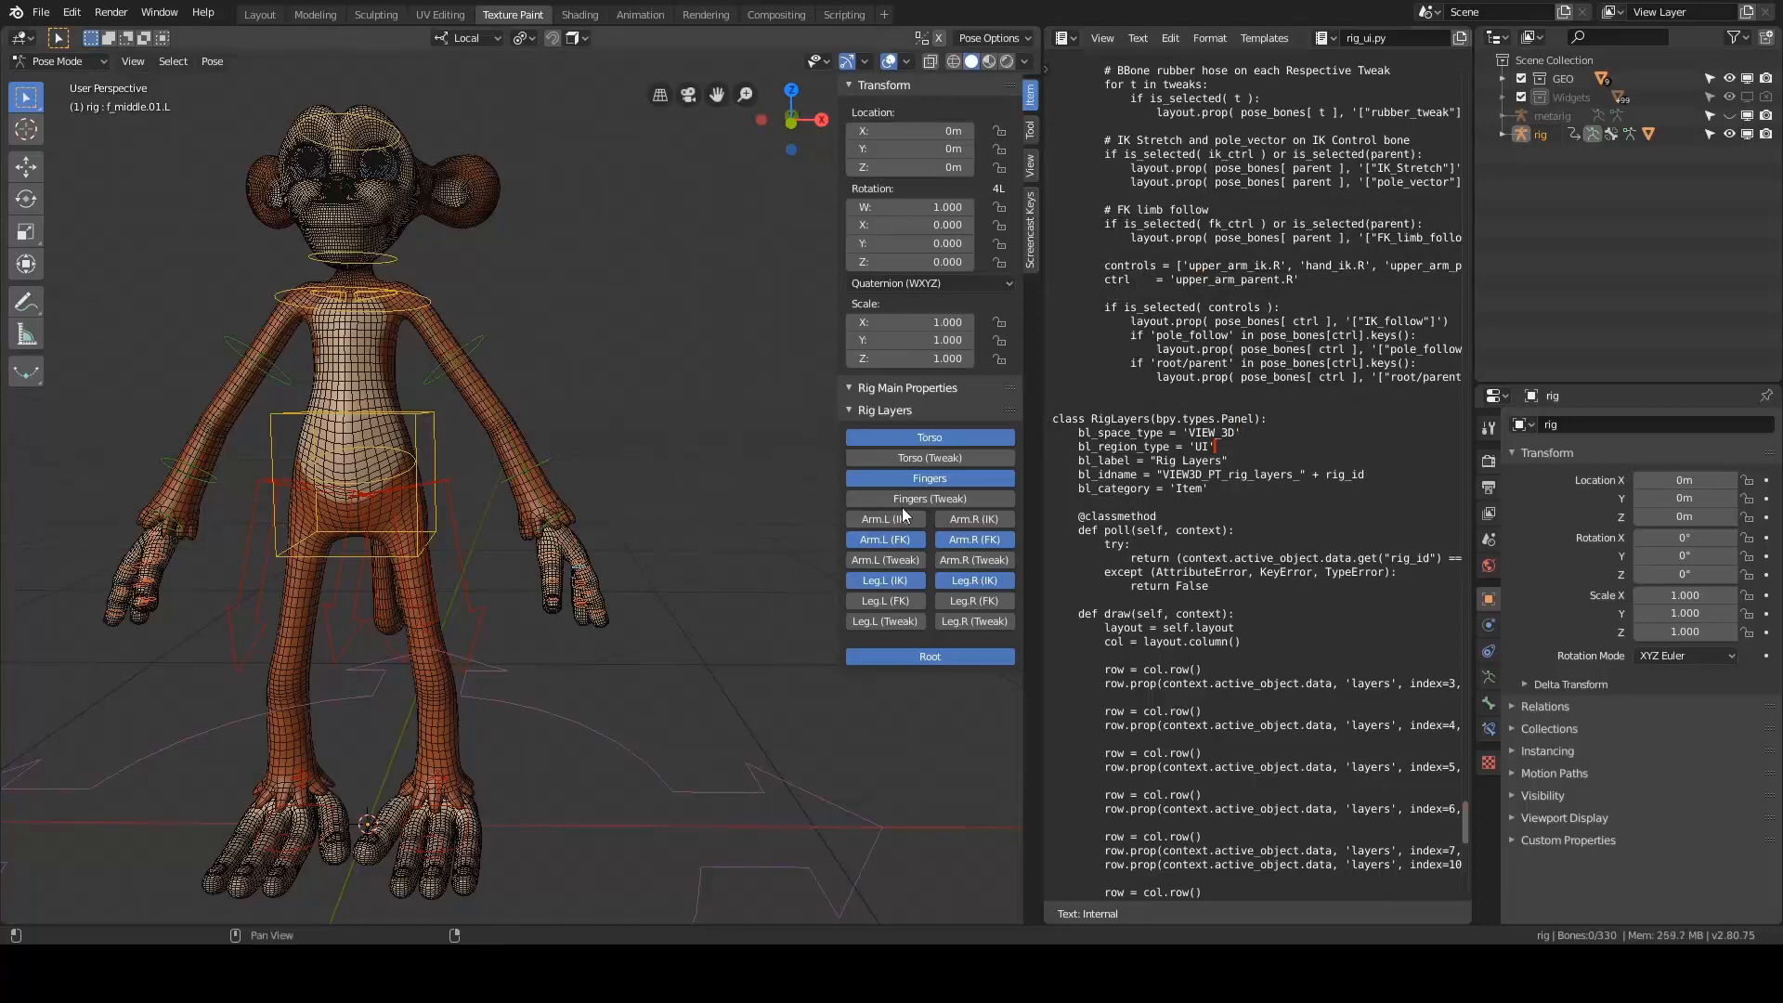
pyautogui.scroll(11, 1238, 180)
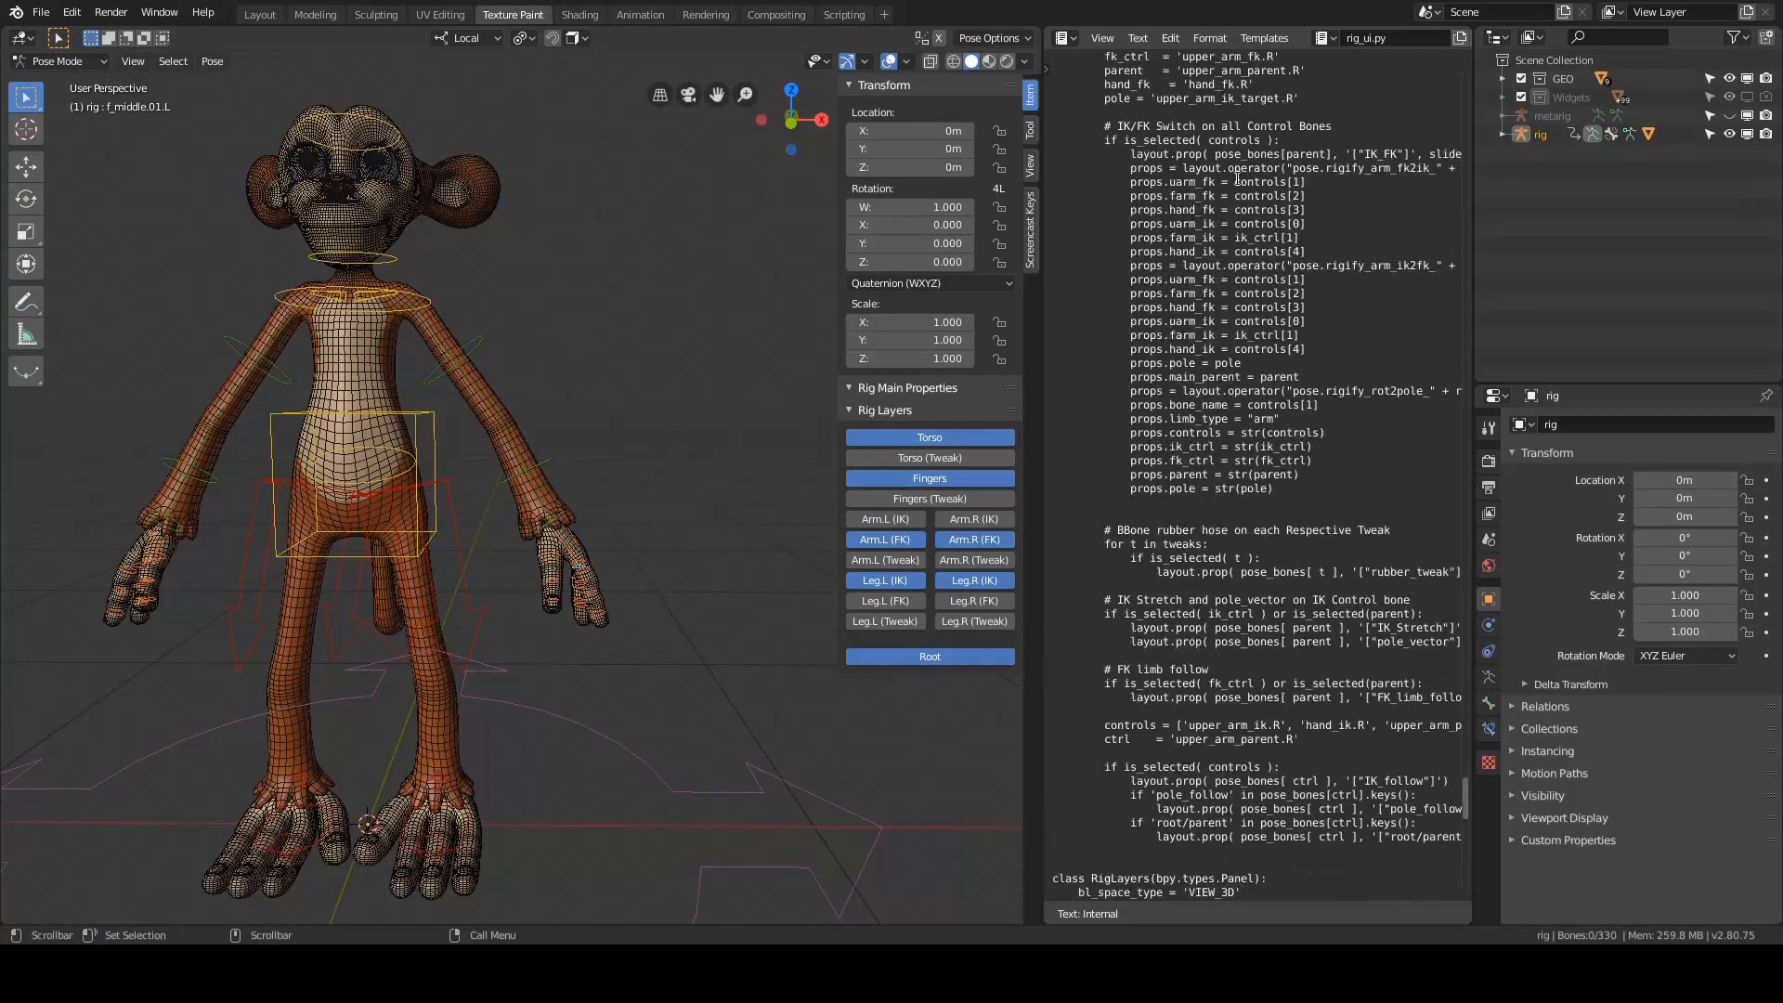
pyautogui.click(1323, 38)
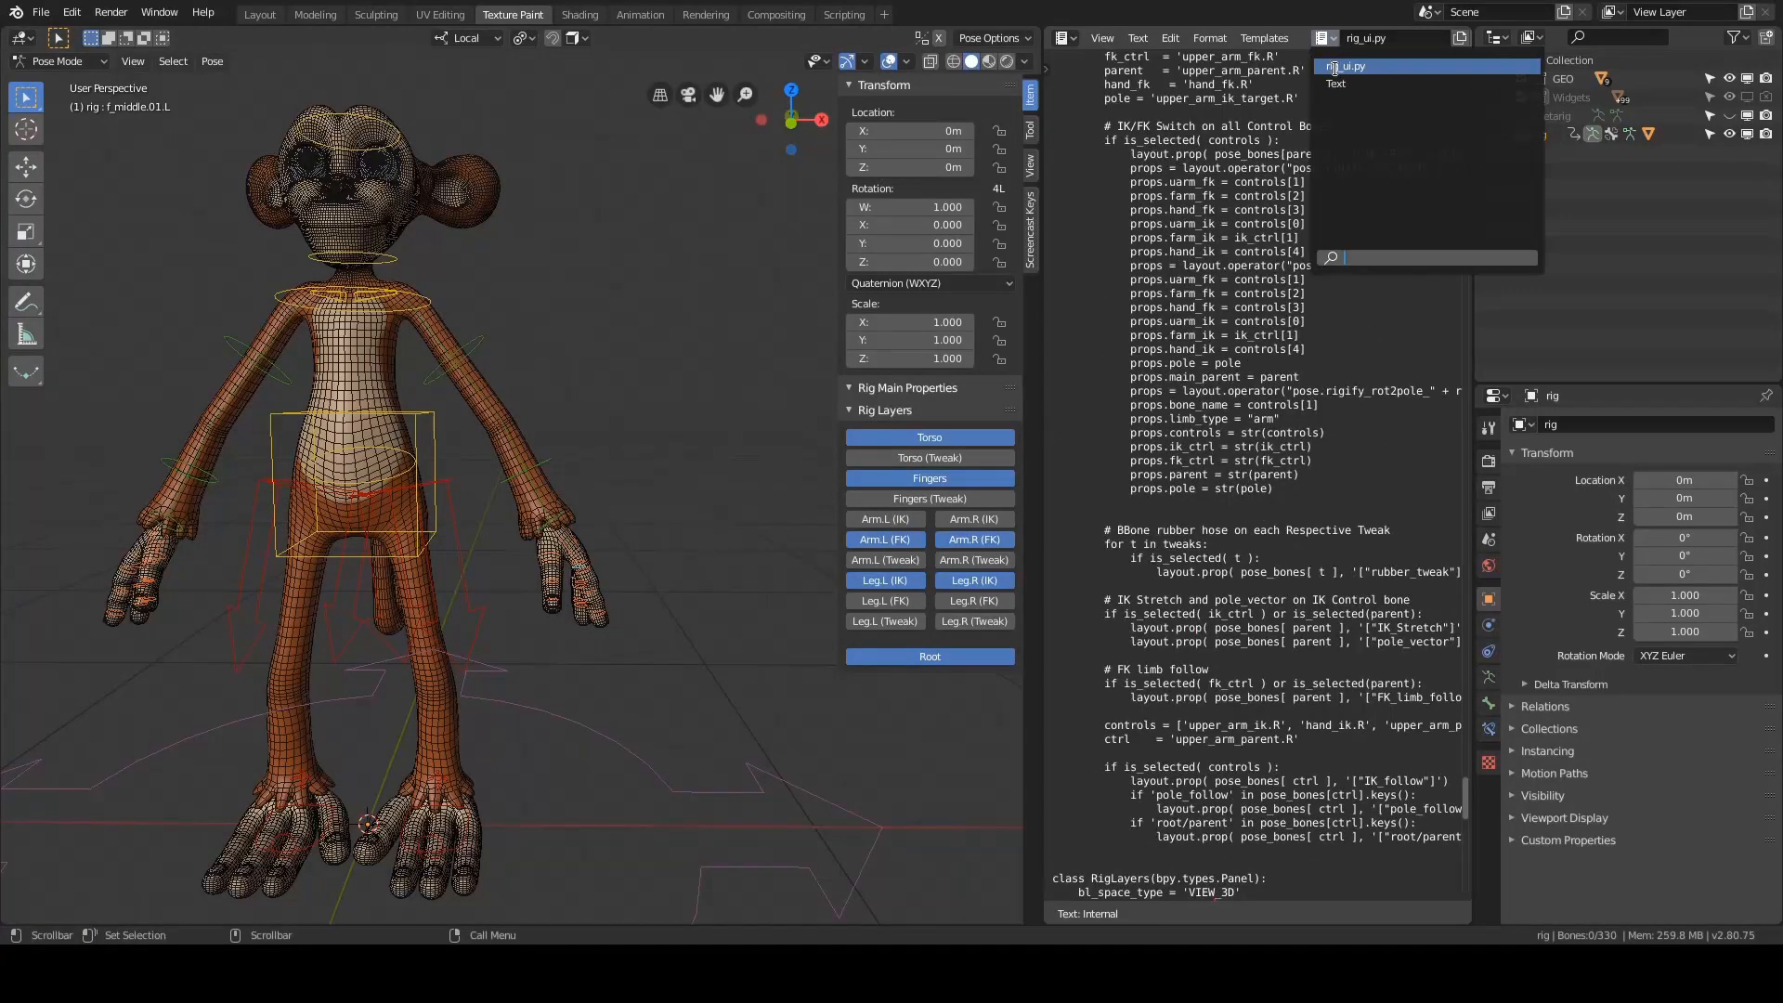
pyautogui.click(37, 11)
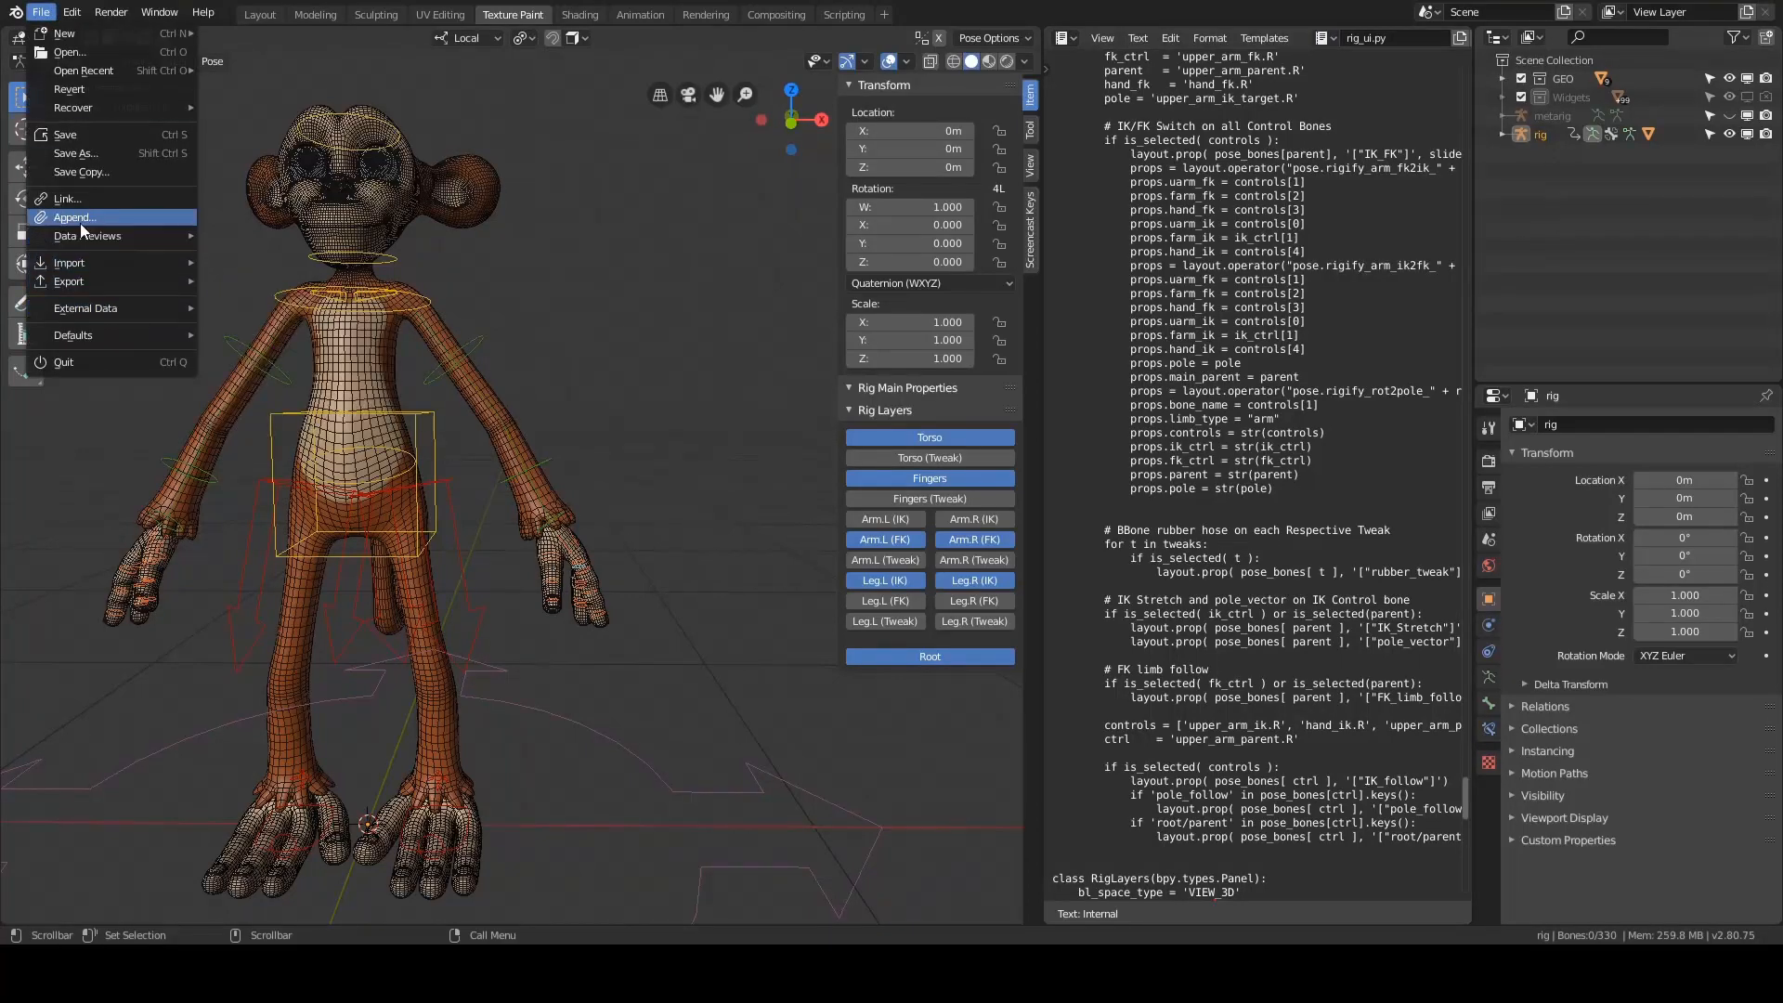
# - Switch to the text block named Text, replace the line under "To Do List" with "thumb controls", and widen the 3D viewport slightly
pyautogui.click(1322, 37)
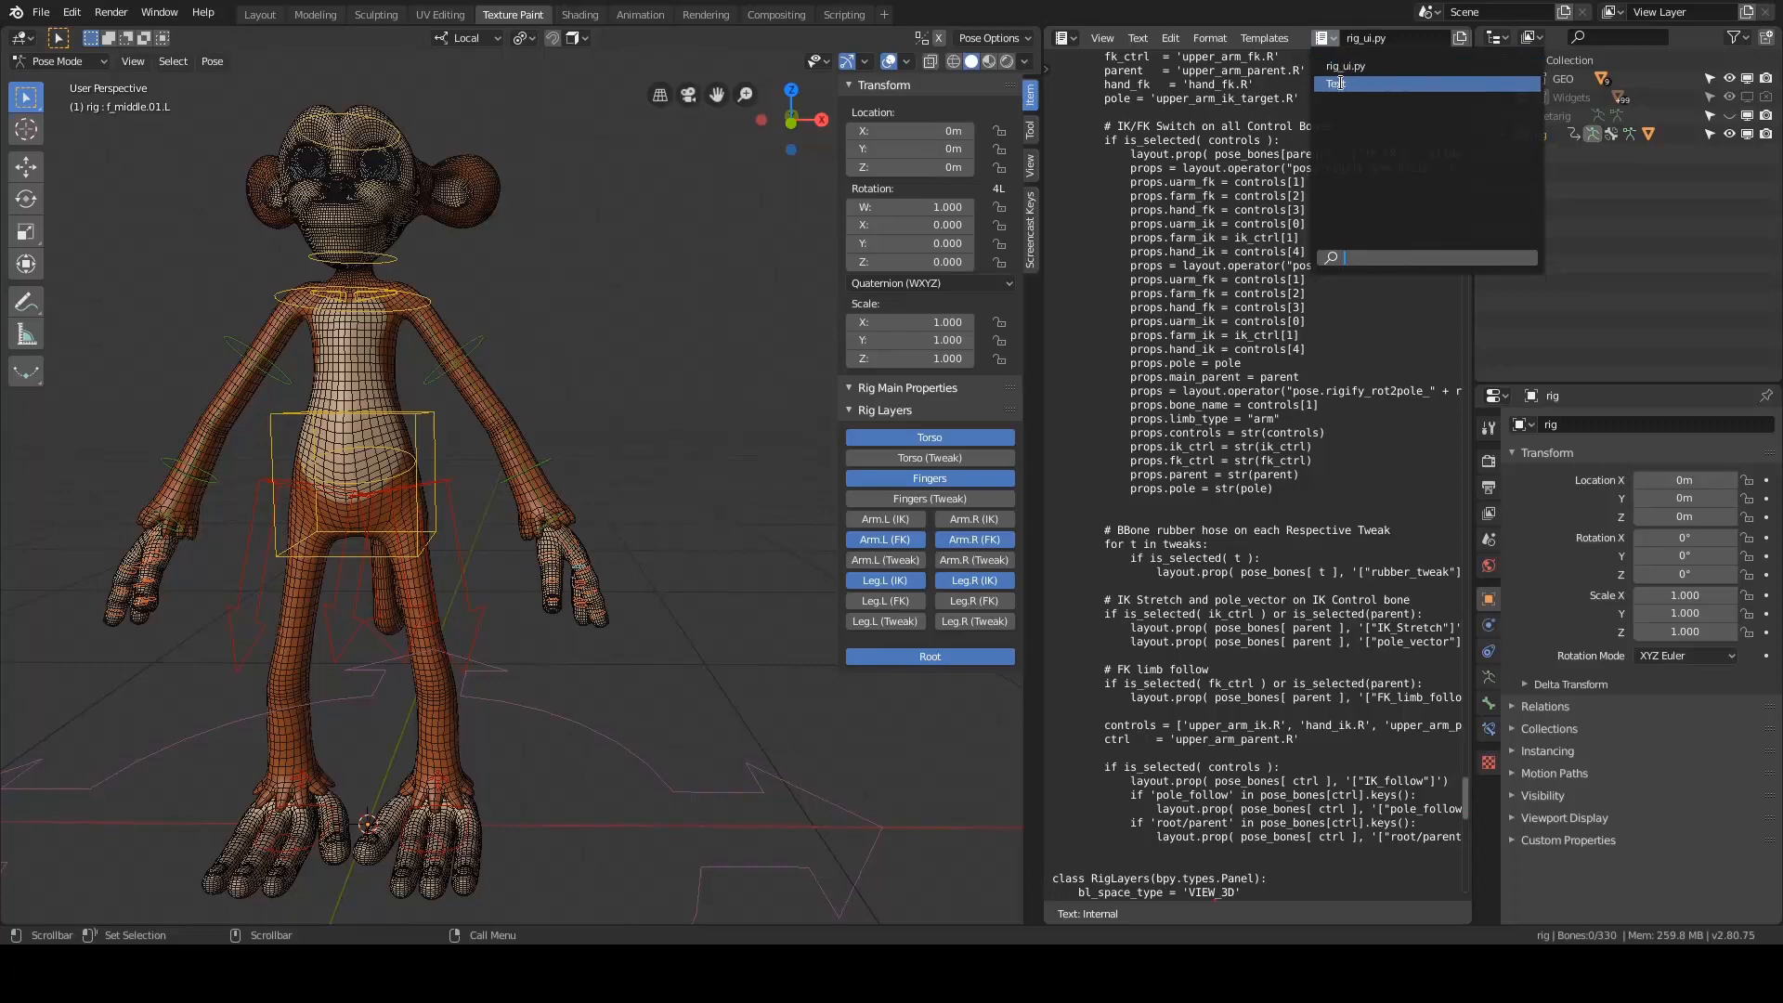
pyautogui.click(1337, 84)
pyautogui.moveTo(1190, 84); pyautogui.dragTo(1049, 85)
pyautogui.press('BackSpace')
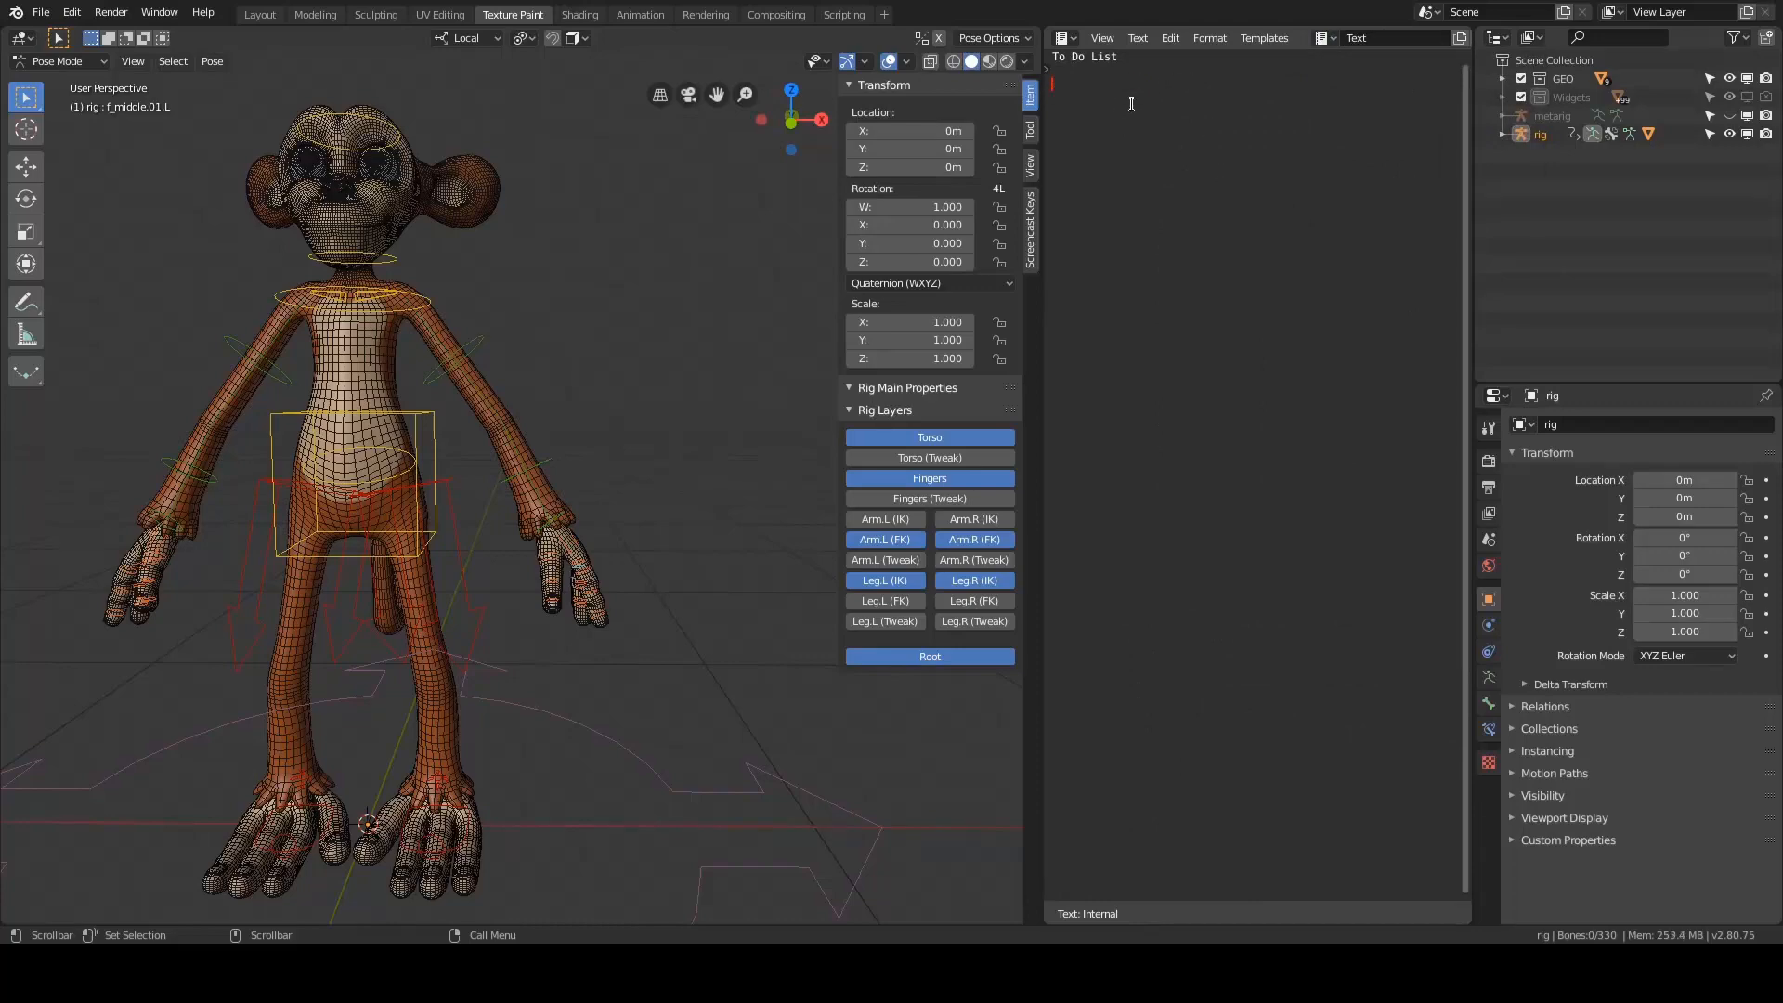
pyautogui.keyDown('shift'); pyautogui.moveTo(575, 414); pyautogui.dragTo(623, 395, button='middle'); pyautogui.keyUp('shift')
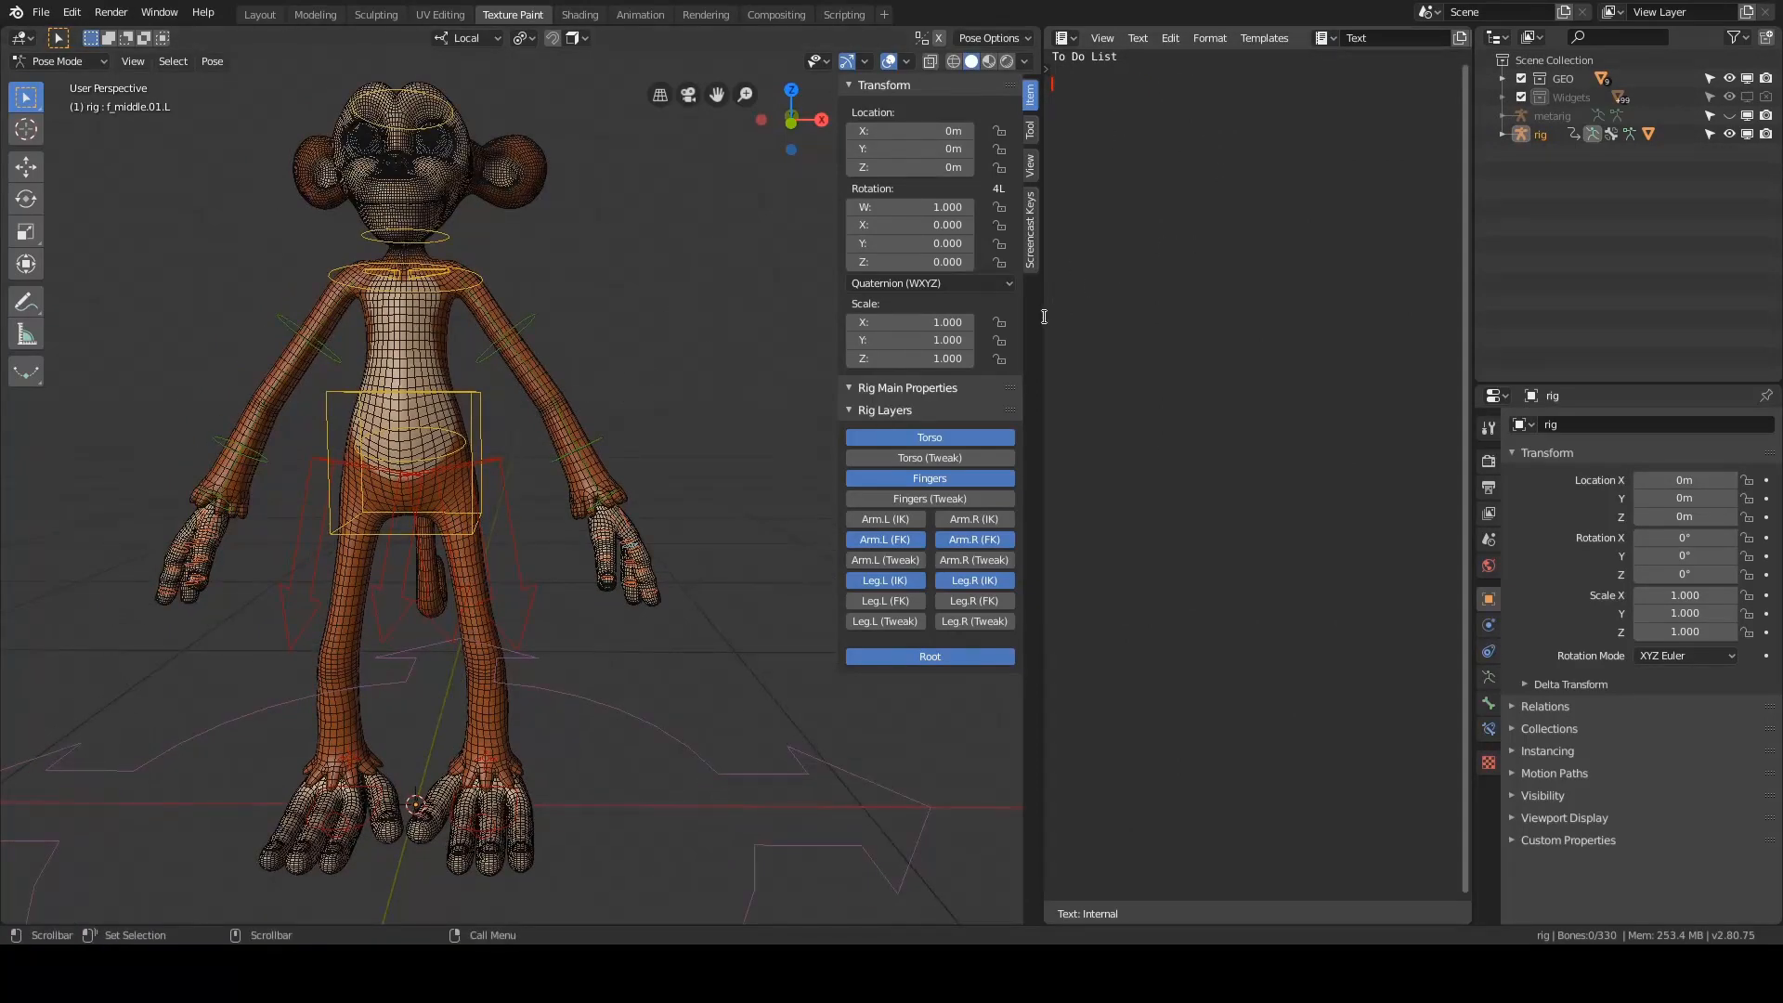
pyautogui.moveTo(1043, 316); pyautogui.dragTo(1072, 317)
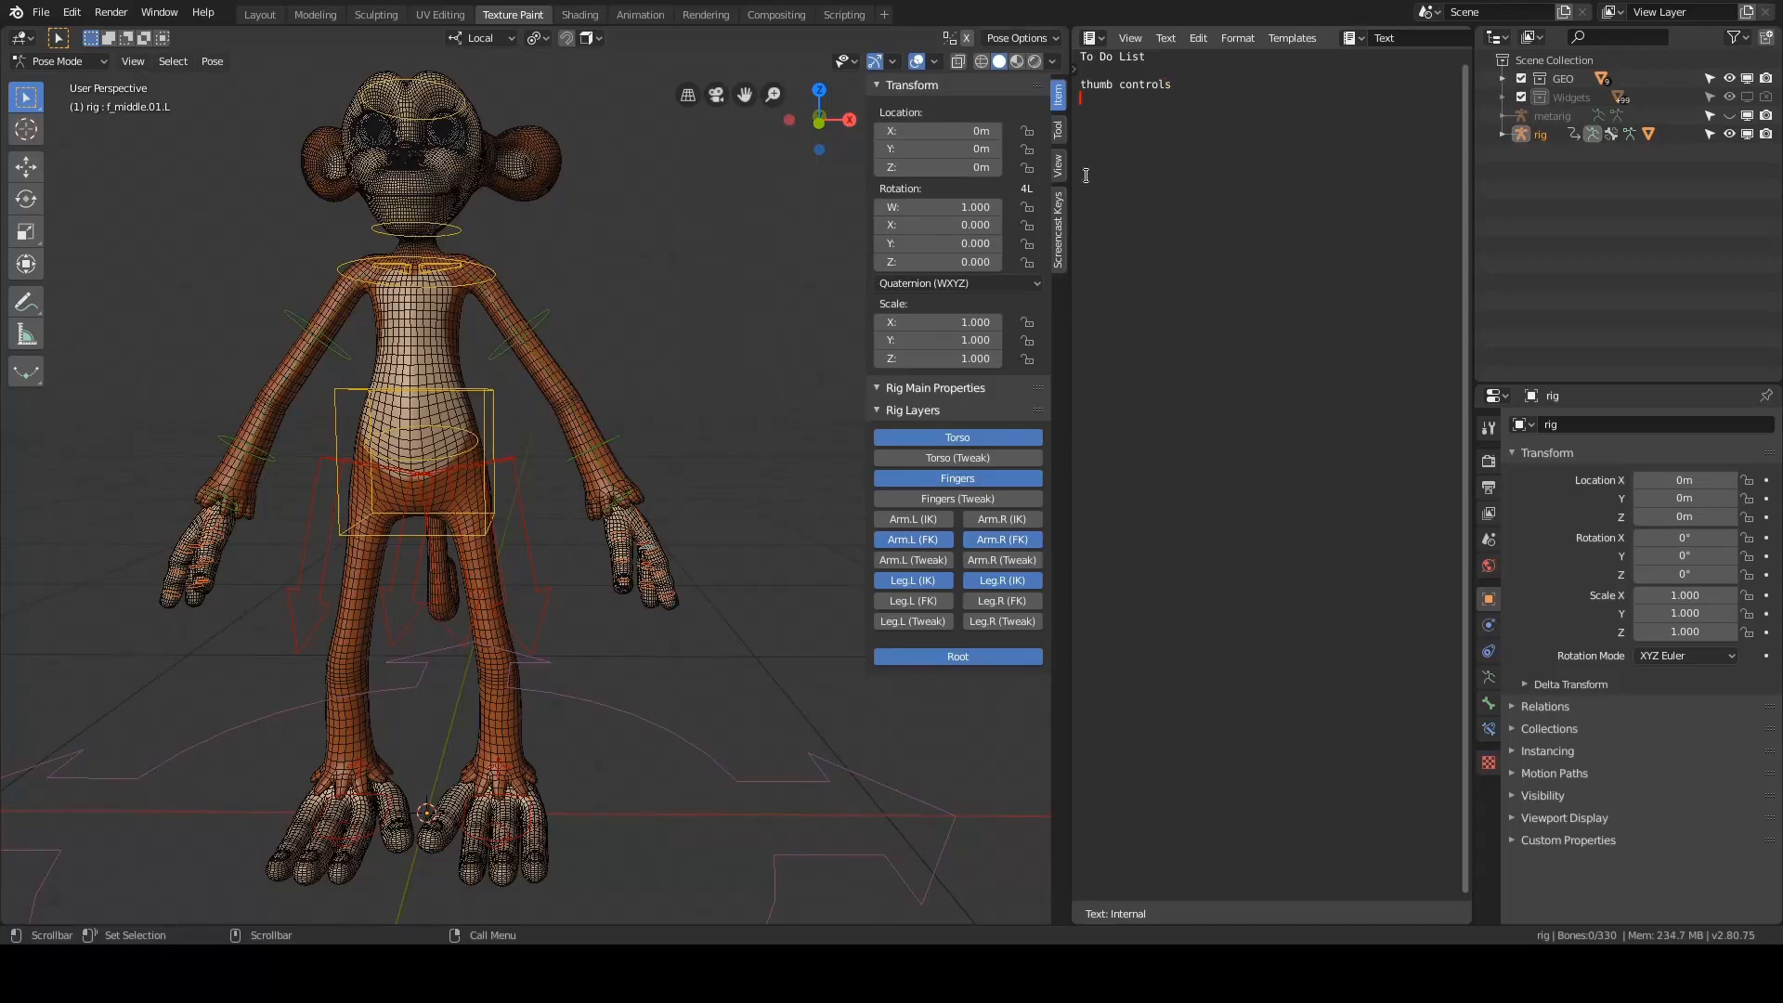
# - Try rotating the left foot's toe control to test the toe deformation, then cancel the rotation
pyautogui.keyDown('shift'); pyautogui.moveTo(726, 550); pyautogui.dragTo(719, 385, button='middle'); pyautogui.keyUp('shift')
pyautogui.moveTo(720, 386); pyautogui.dragTo(754, 438, button='middle')
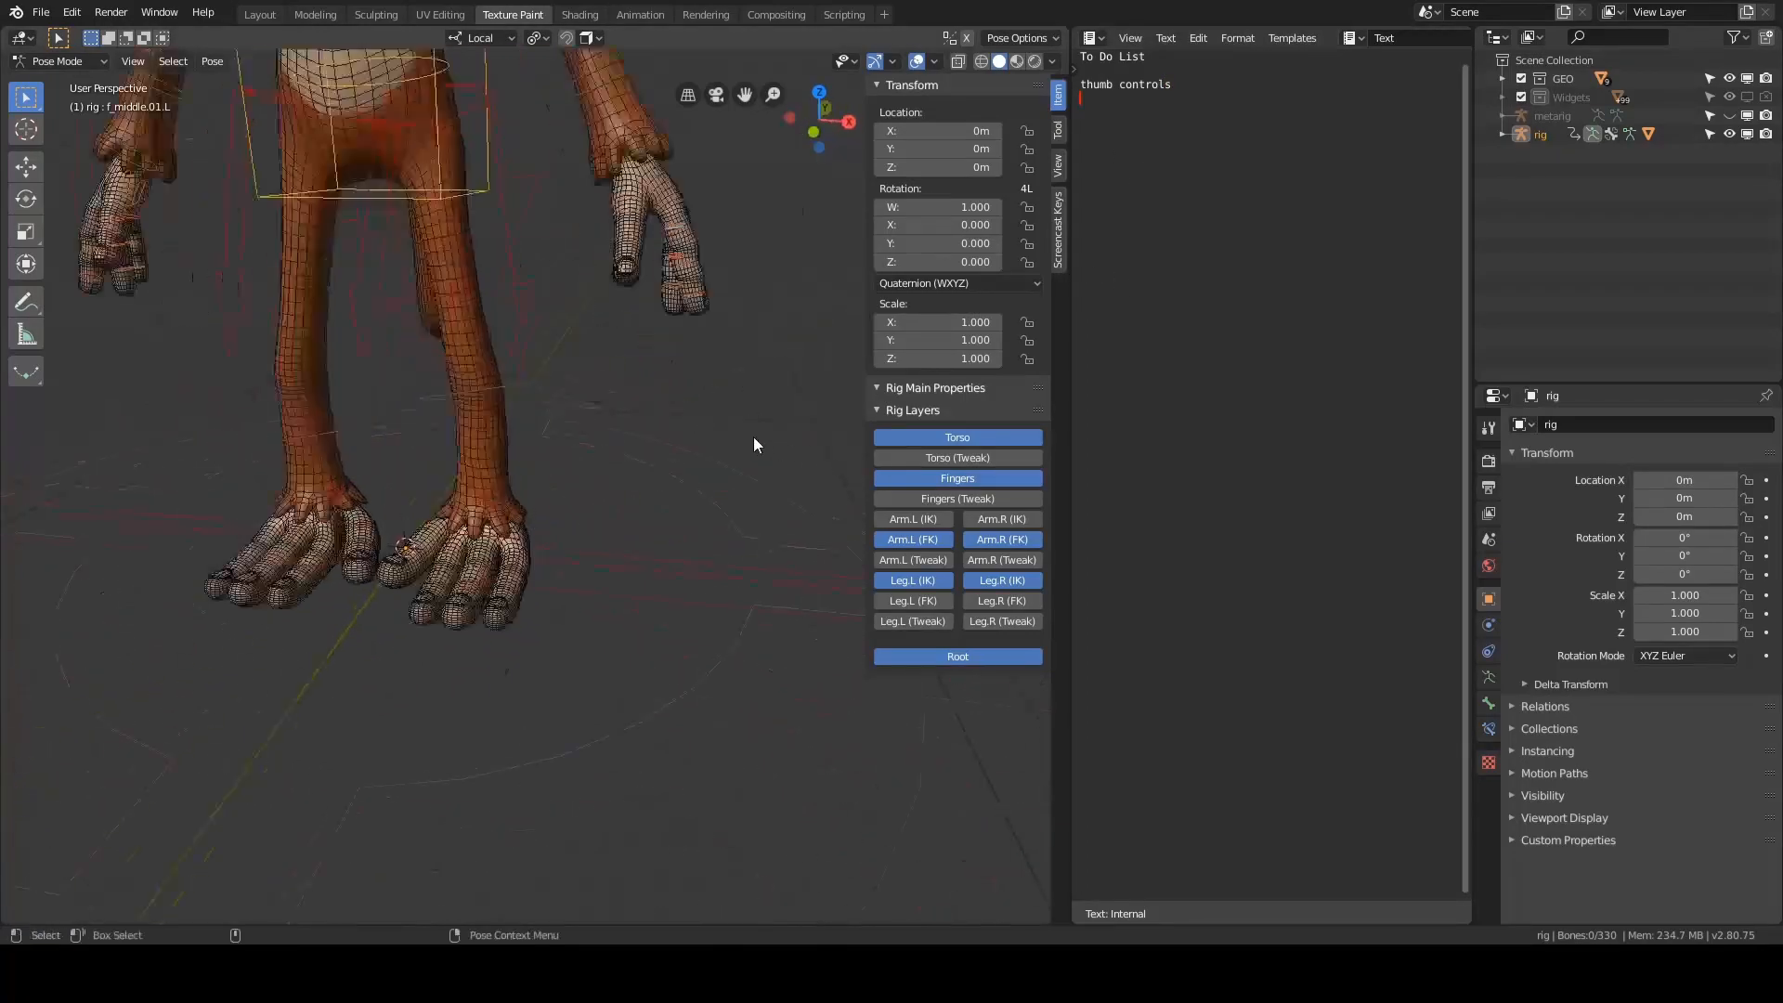
pyautogui.scroll(3, 754, 436)
pyautogui.keyDown('alt'); pyautogui.moveTo(754, 437); pyautogui.dragTo(724, 490); pyautogui.keyUp('alt')
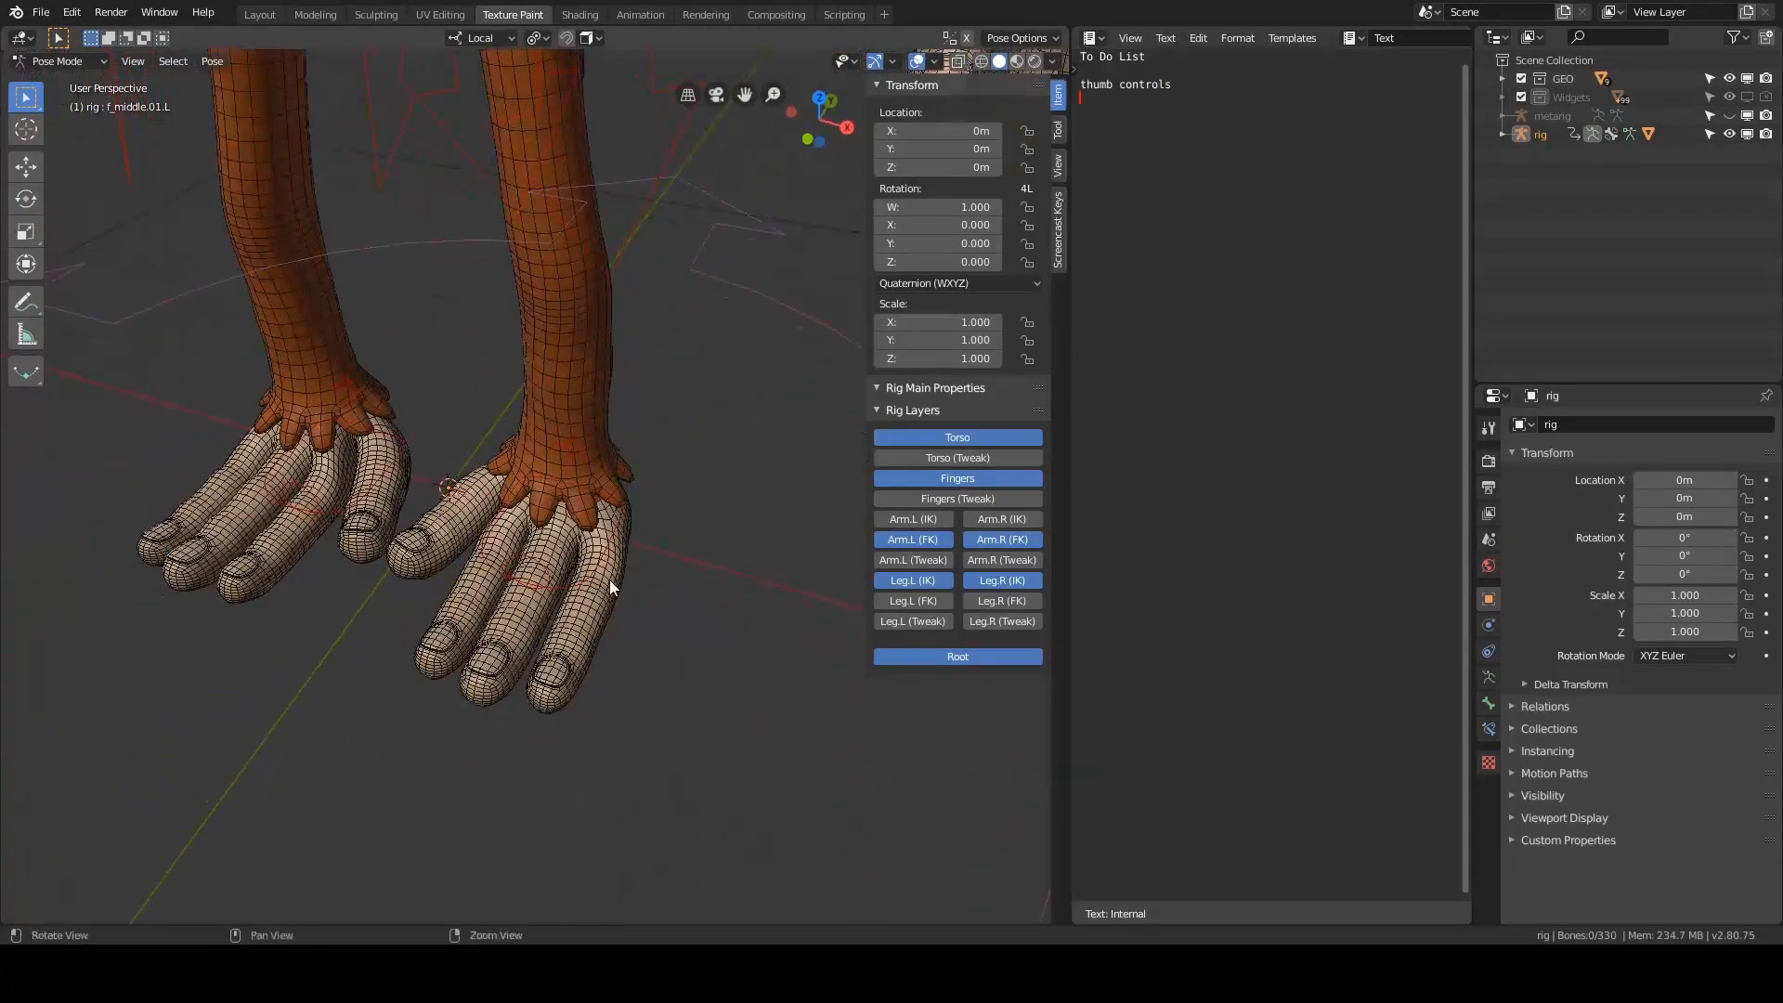
pyautogui.keyDown('alt'); pyautogui.moveTo(609, 580); pyautogui.dragTo(681, 464); pyautogui.keyUp('alt')
pyautogui.click(682, 465)
pyautogui.press('r')
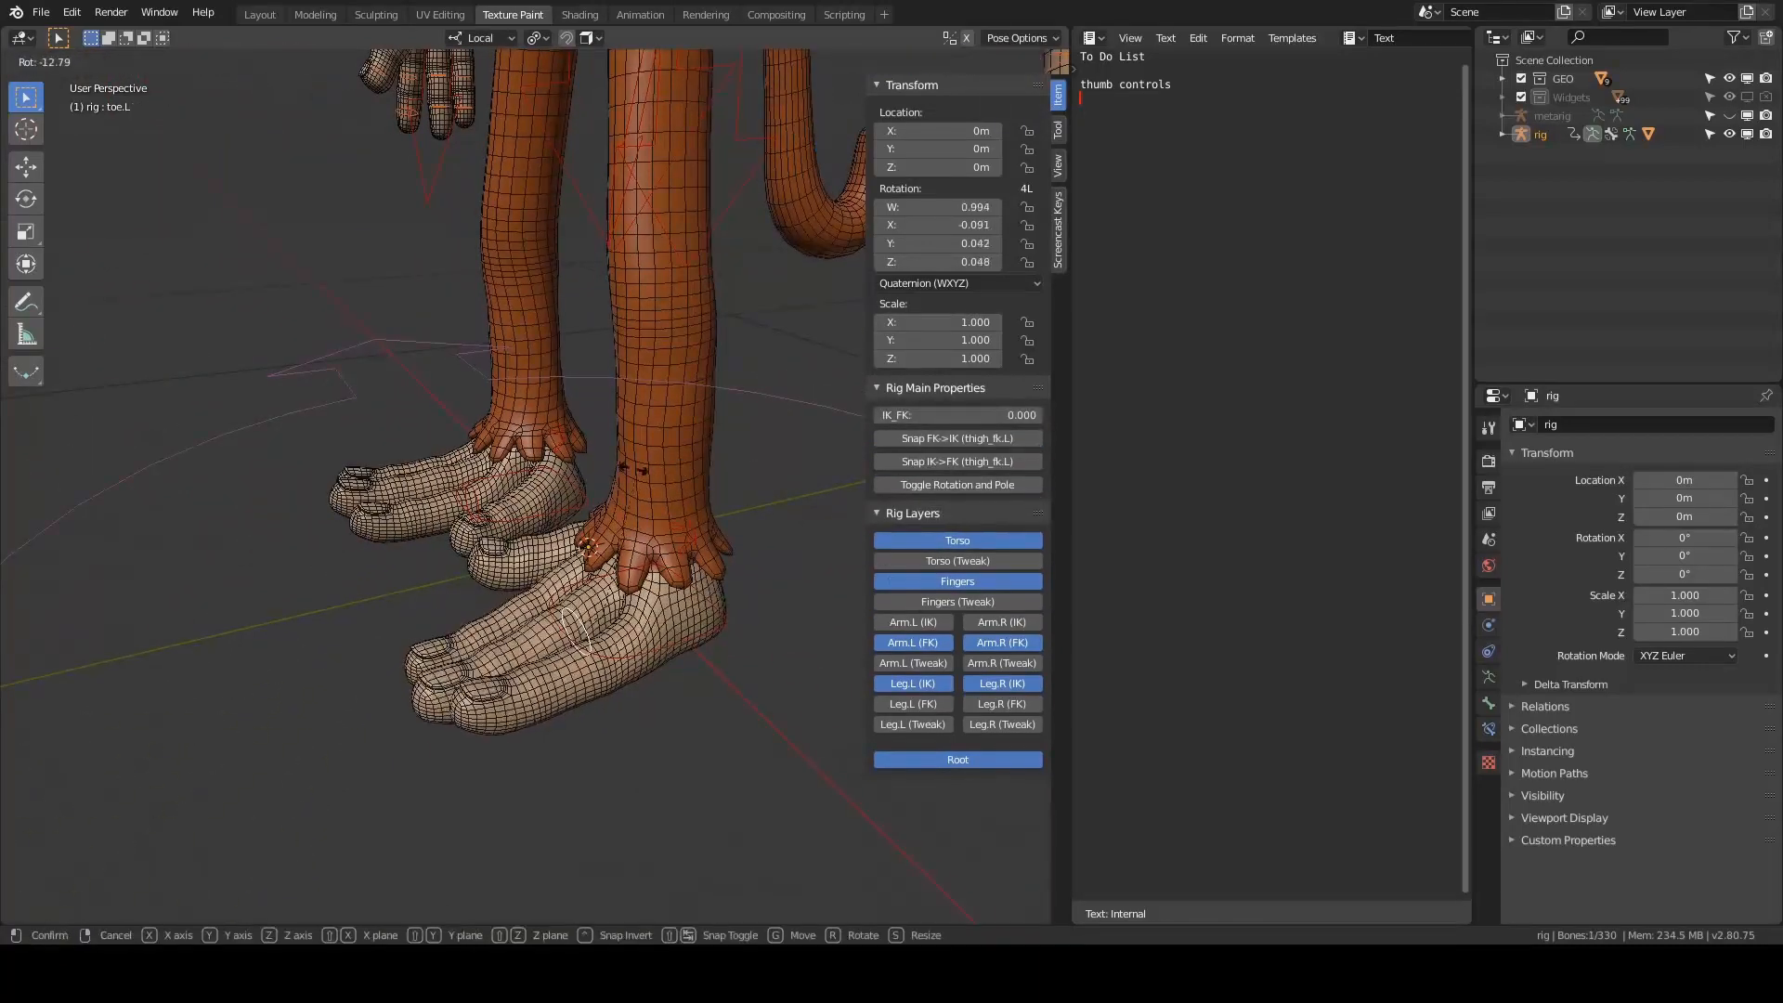
pyautogui.rightClick(566, 510)
# - Add "weight paint toes" and "build toe controllers" to the to-do list, then deselect the toe control
pyautogui.moveTo(566, 510); pyautogui.dragTo(687, 492, button='middle')
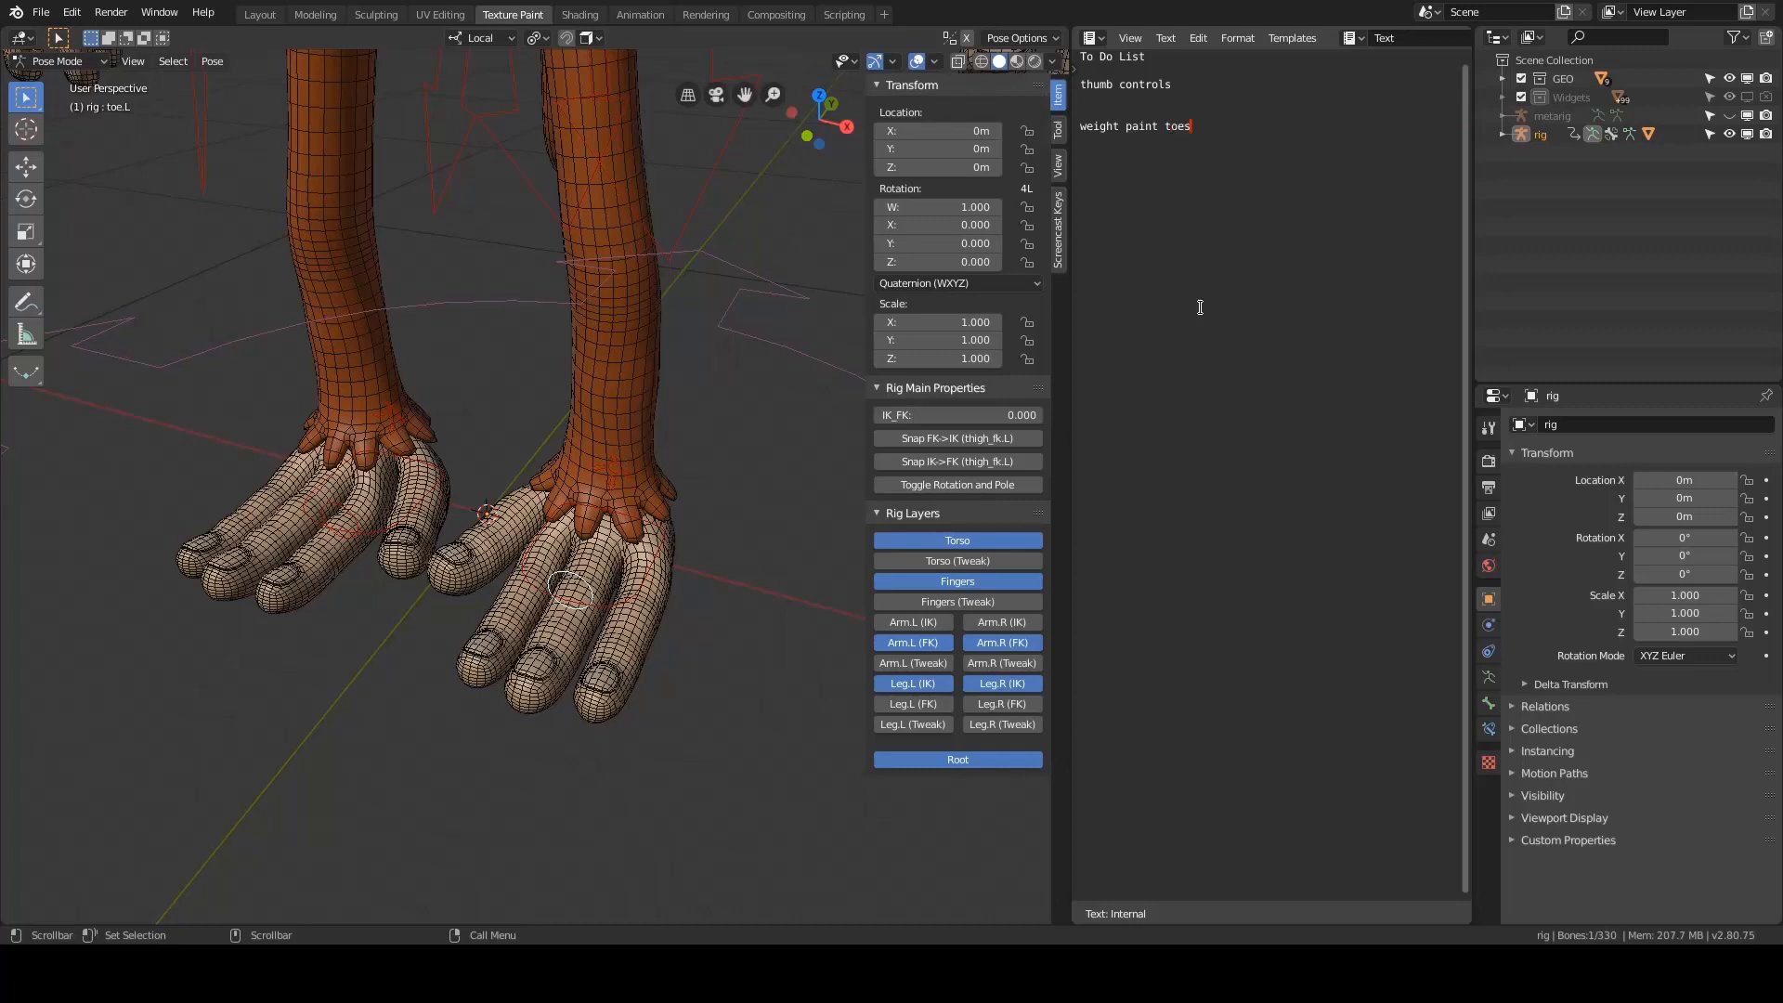
pyautogui.press('Return')
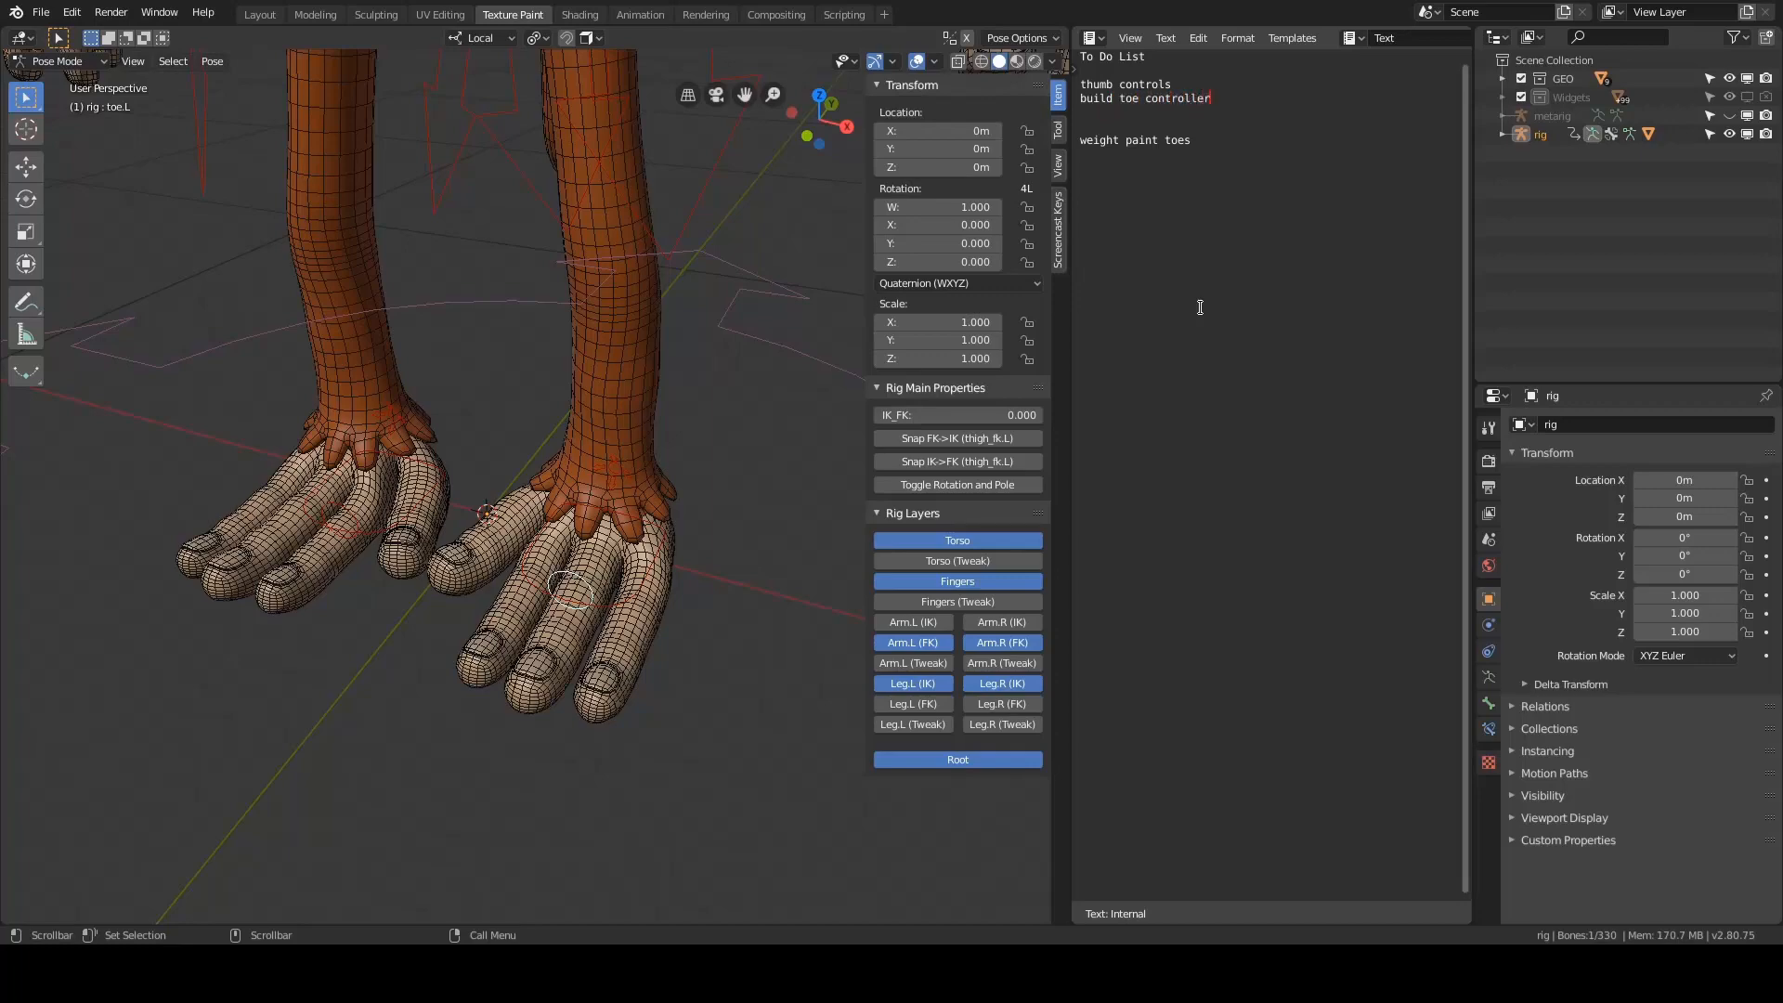
pyautogui.click(739, 379)
# - Try raising the character's left shoulder by rotating its shoulder control
pyautogui.keyDown('alt'); pyautogui.moveTo(733, 379); pyautogui.dragTo(689, 386, button='middle'); pyautogui.keyUp('alt')
pyautogui.keyDown('alt'); pyautogui.moveTo(689, 386); pyautogui.dragTo(730, 321); pyautogui.keyUp('alt')
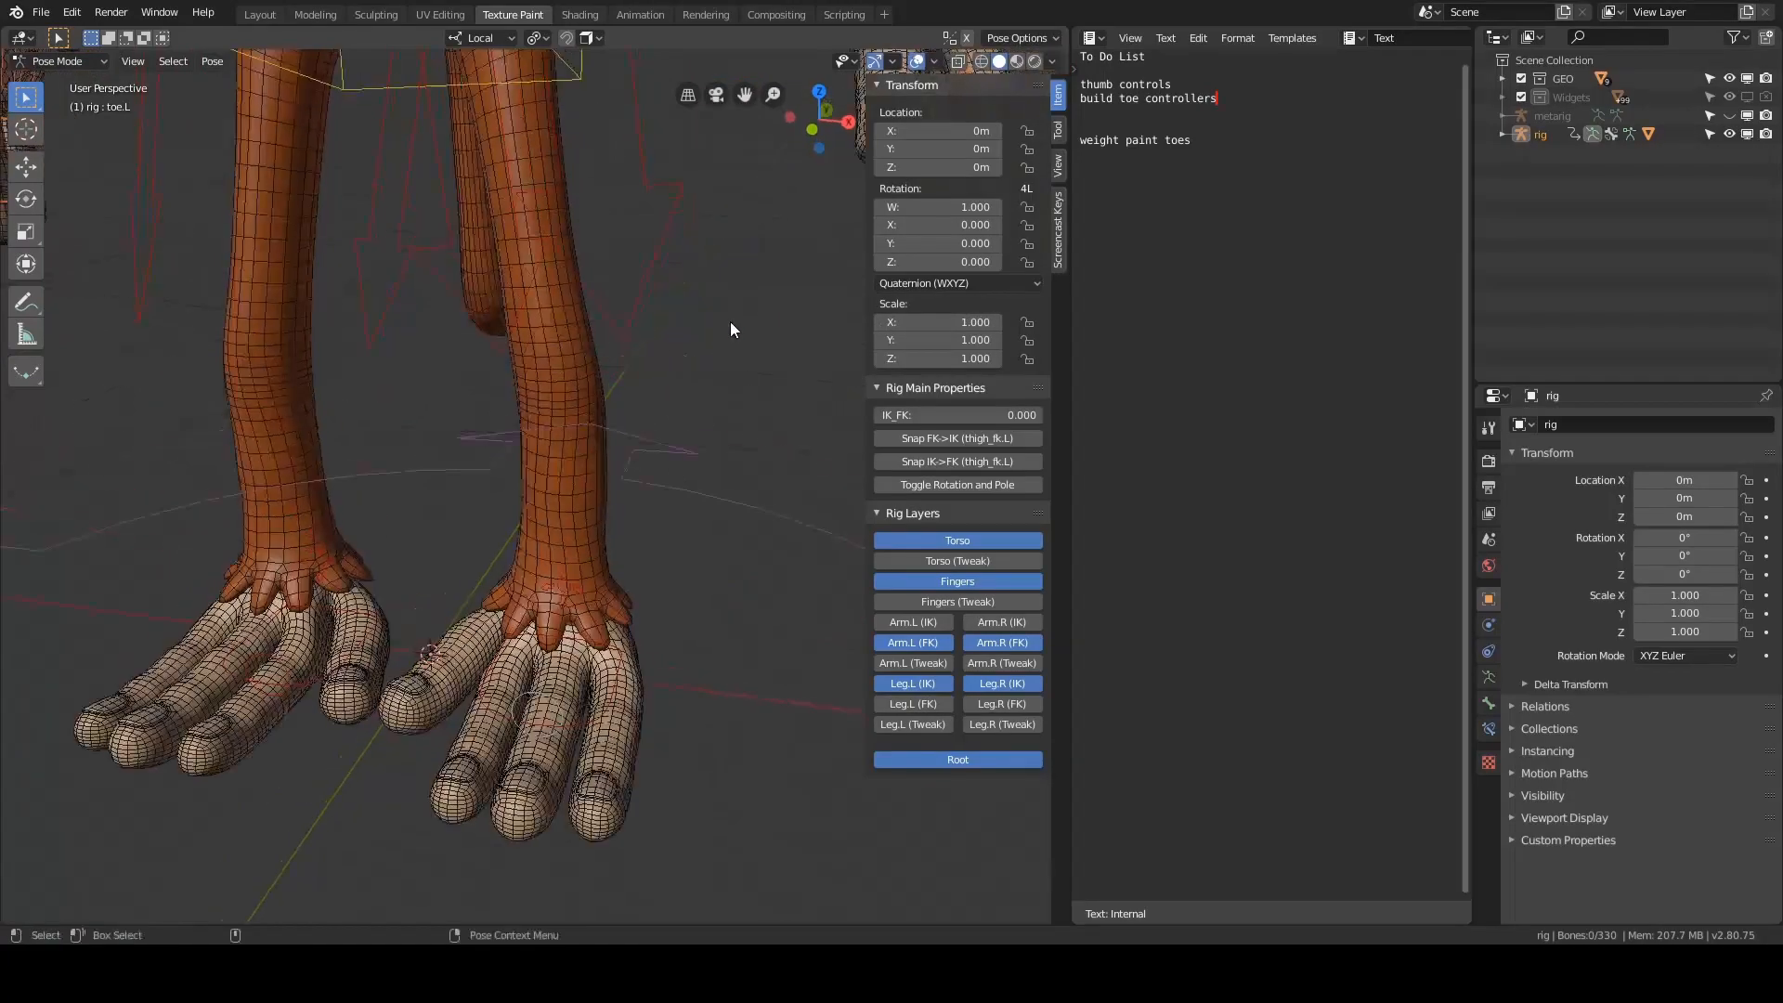
pyautogui.scroll(-2, 732, 325)
pyautogui.keyDown('alt'); pyautogui.moveTo(720, 355); pyautogui.dragTo(498, 437, button='middle'); pyautogui.keyUp('alt')
pyautogui.scroll(-2, 478, 469)
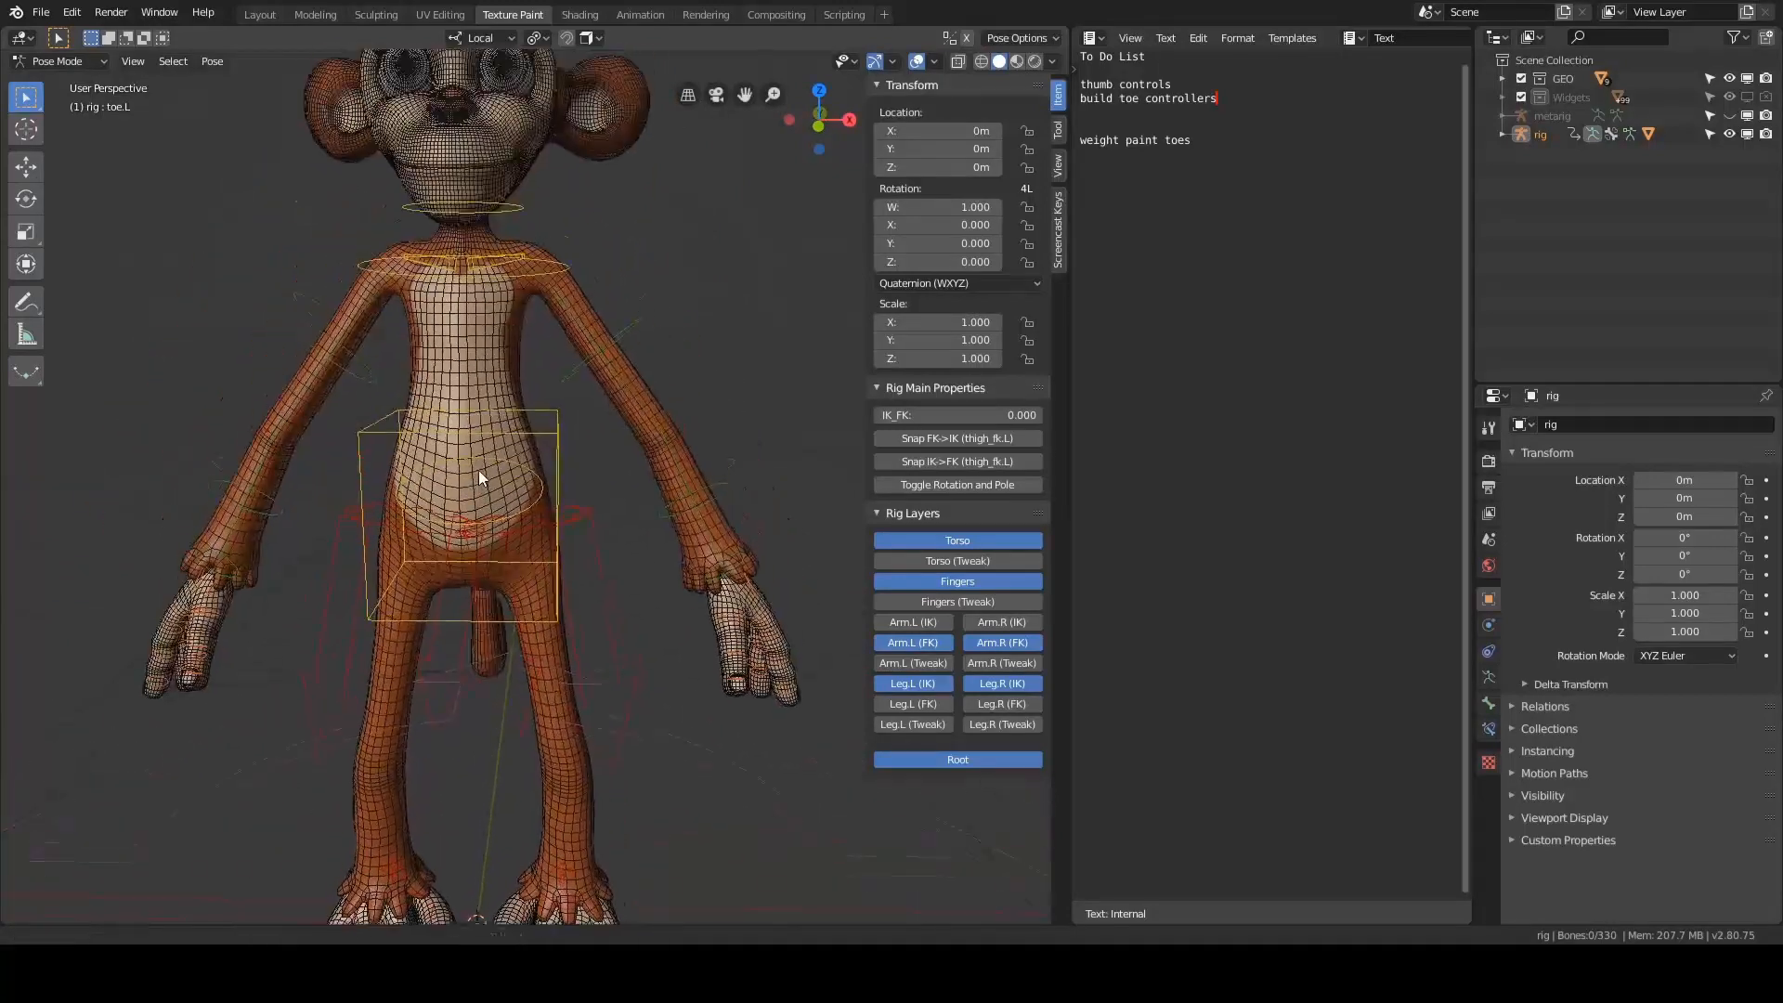
pyautogui.keyDown('alt'); pyautogui.moveTo(552, 252); pyautogui.dragTo(520, 291, button='middle'); pyautogui.keyUp('alt')
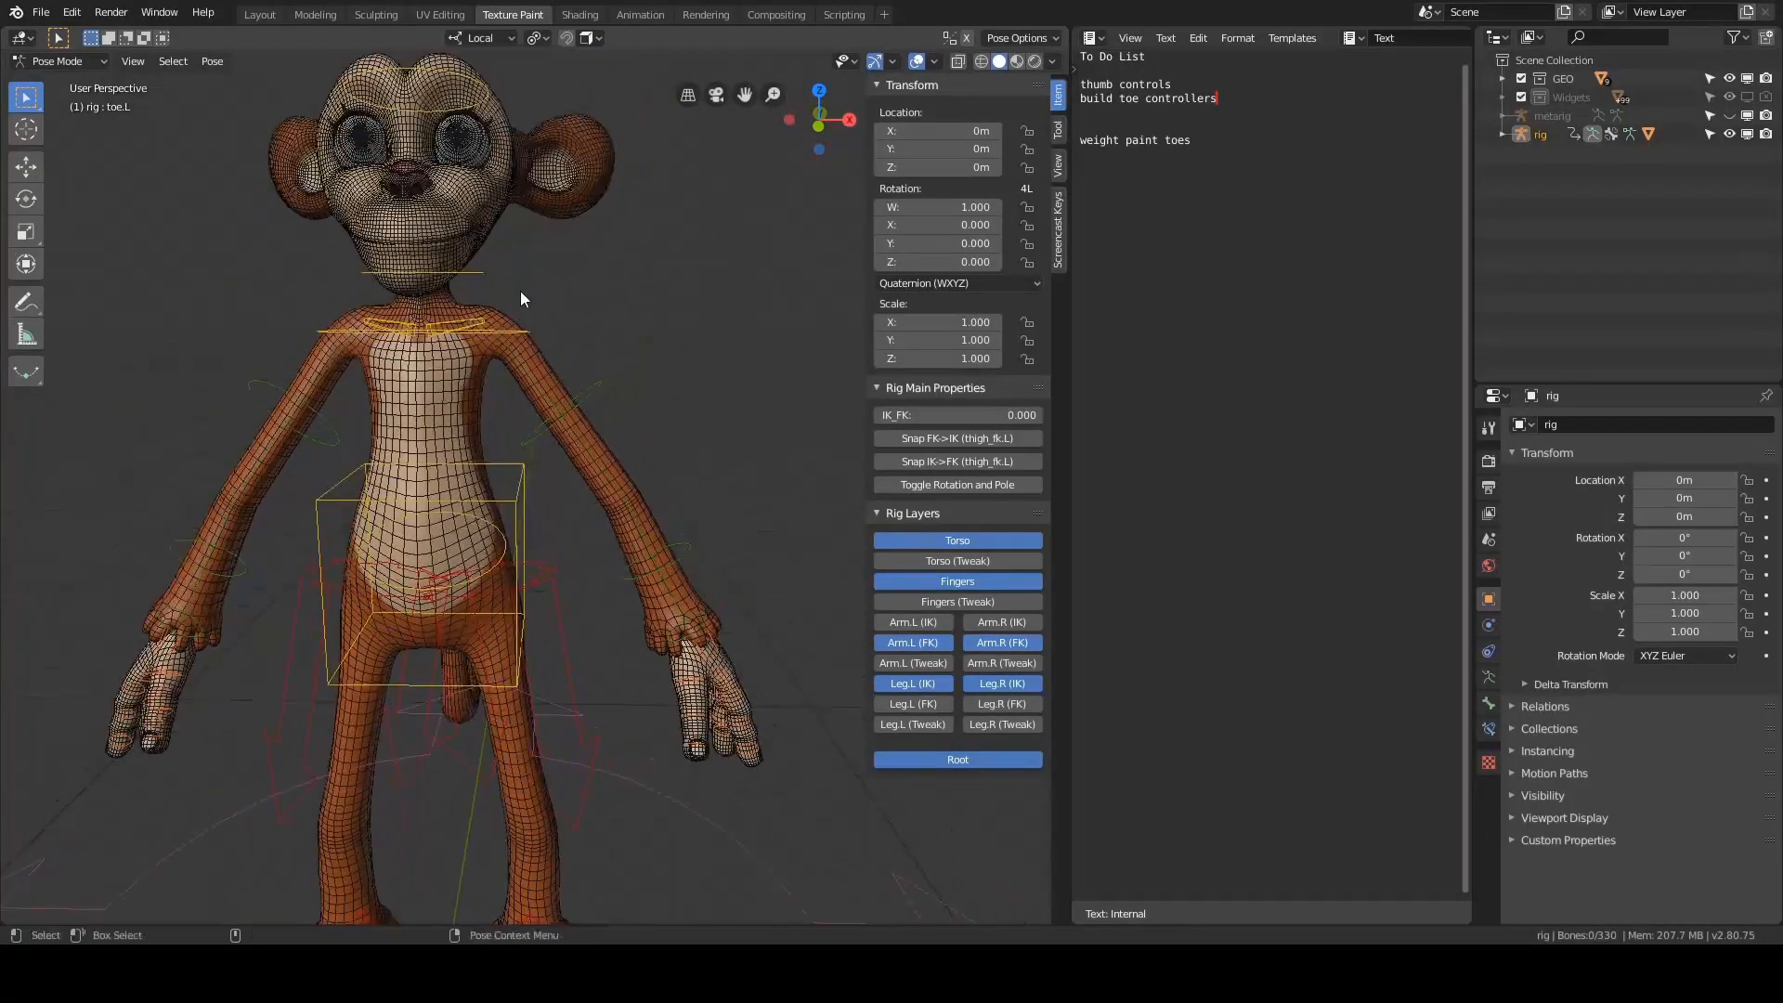
pyautogui.press('`')
pyautogui.press('Escape')
pyautogui.scroll(1, 486, 291)
pyautogui.click(462, 275)
pyautogui.moveTo(549, 247); pyautogui.dragTo(565, 299, button='middle')
pyautogui.press('r')
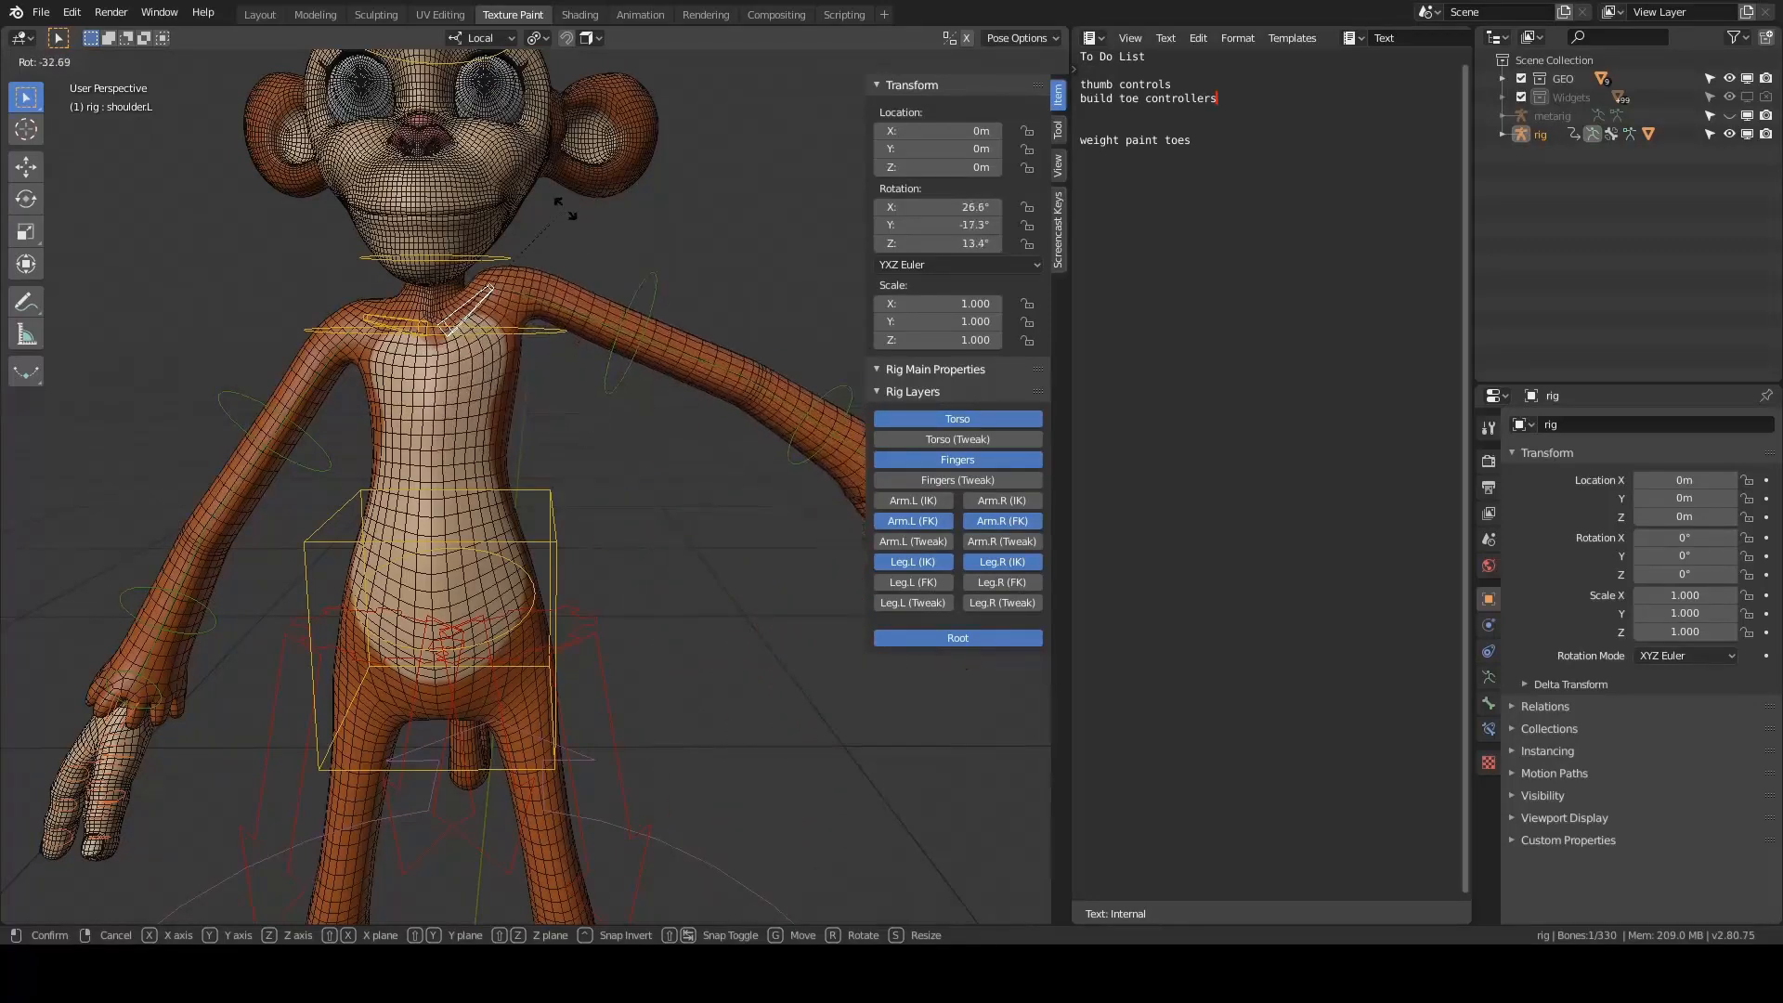
pyautogui.click(548, 244)
# - Try rotating the left upper arm FK control with the shoulder raised
pyautogui.moveTo(548, 244); pyautogui.dragTo(572, 338, button='middle')
pyautogui.click(654, 306)
pyautogui.press('r')
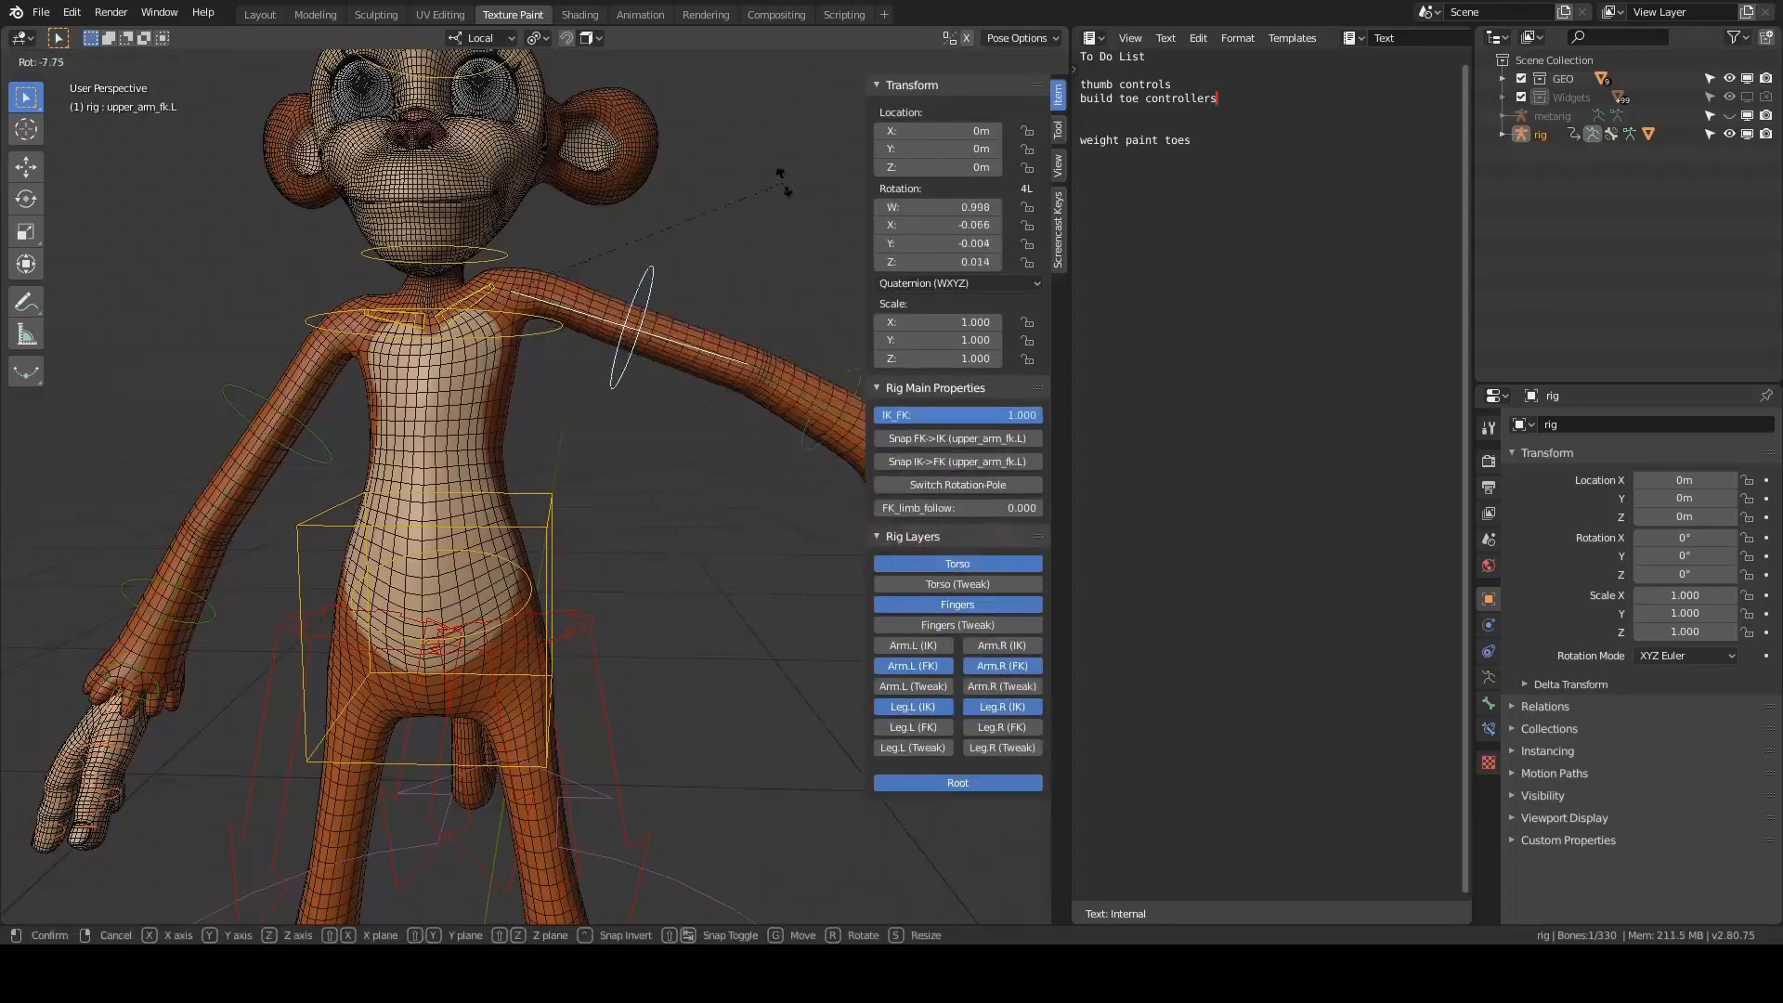
pyautogui.click(672, 616)
# - Undo the left upper arm and shoulder rotations
pyautogui.keyDown('shift'); pyautogui.moveTo(654, 433); pyautogui.dragTo(607, 477, button='middle'); pyautogui.keyUp('shift')
pyautogui.scroll(4, 657, 631)
pyautogui.hotkey('ctrl', 'z')
pyautogui.hotkey('ctrl', 'z')
pyautogui.hotkey('ctrl', 'z')
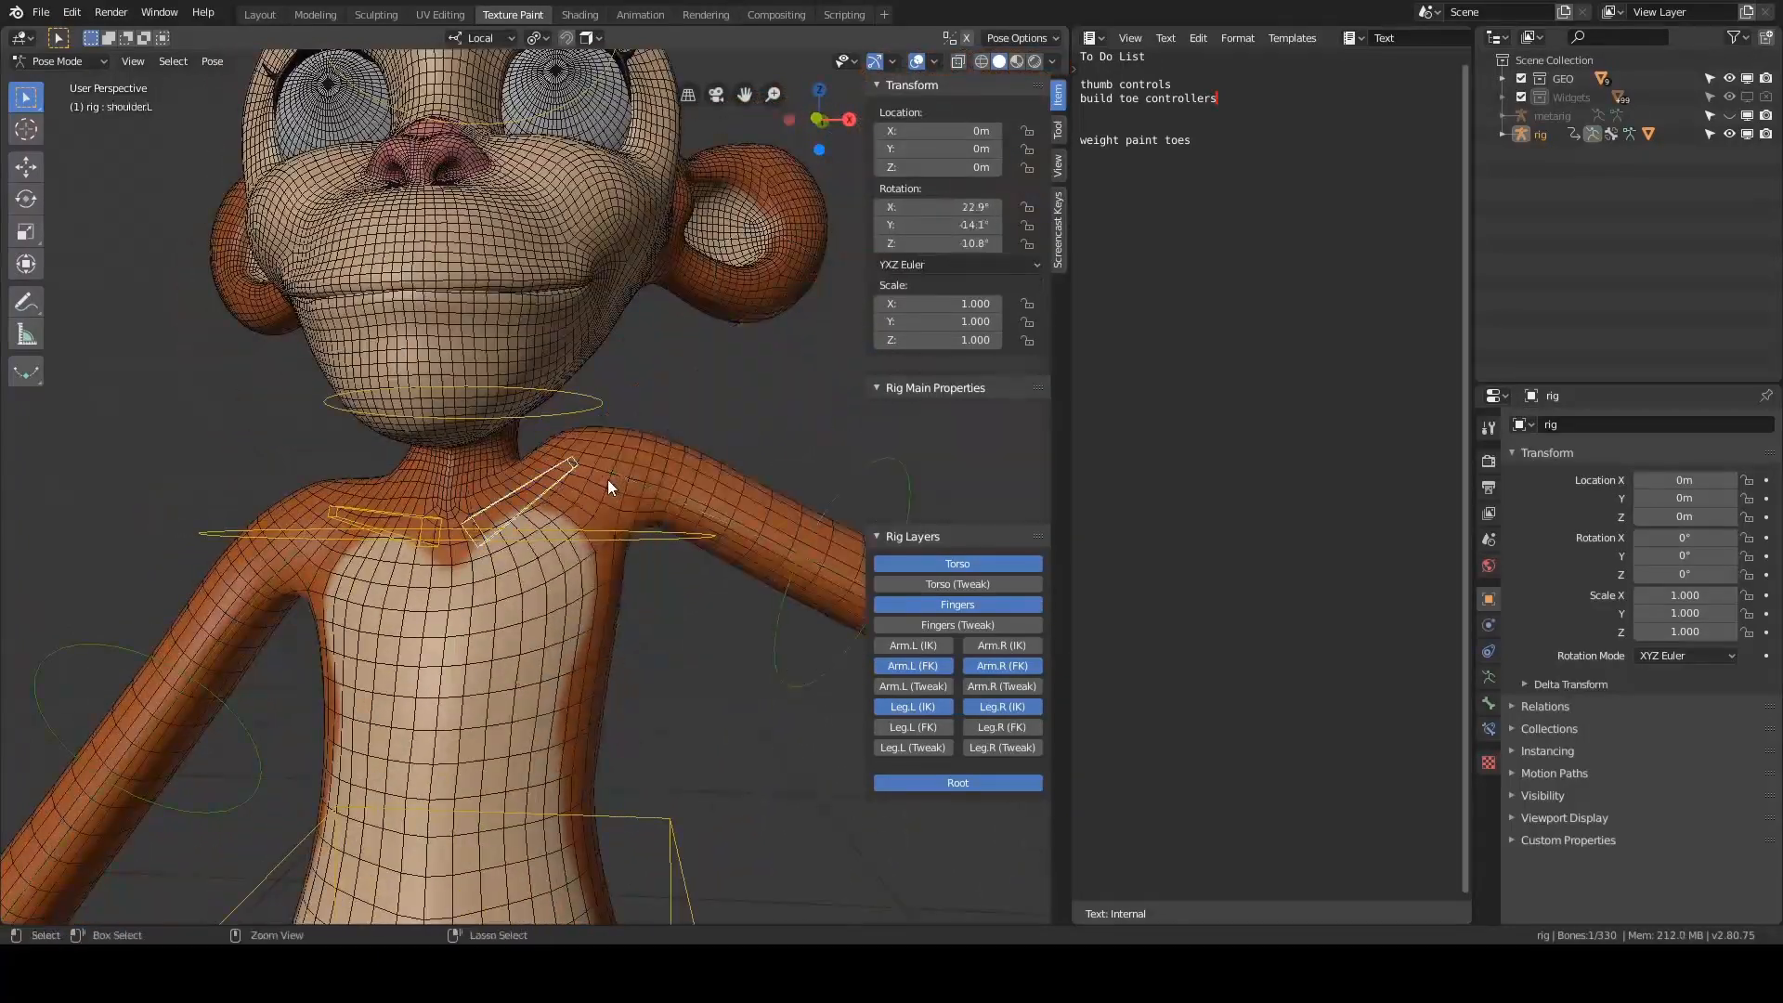
# - Try rotating the left shoulder and upper arm FK controls together around local X, cancelling both attempts
pyautogui.scroll(-1, 620, 507)
pyautogui.click(770, 637)
pyautogui.press('r')
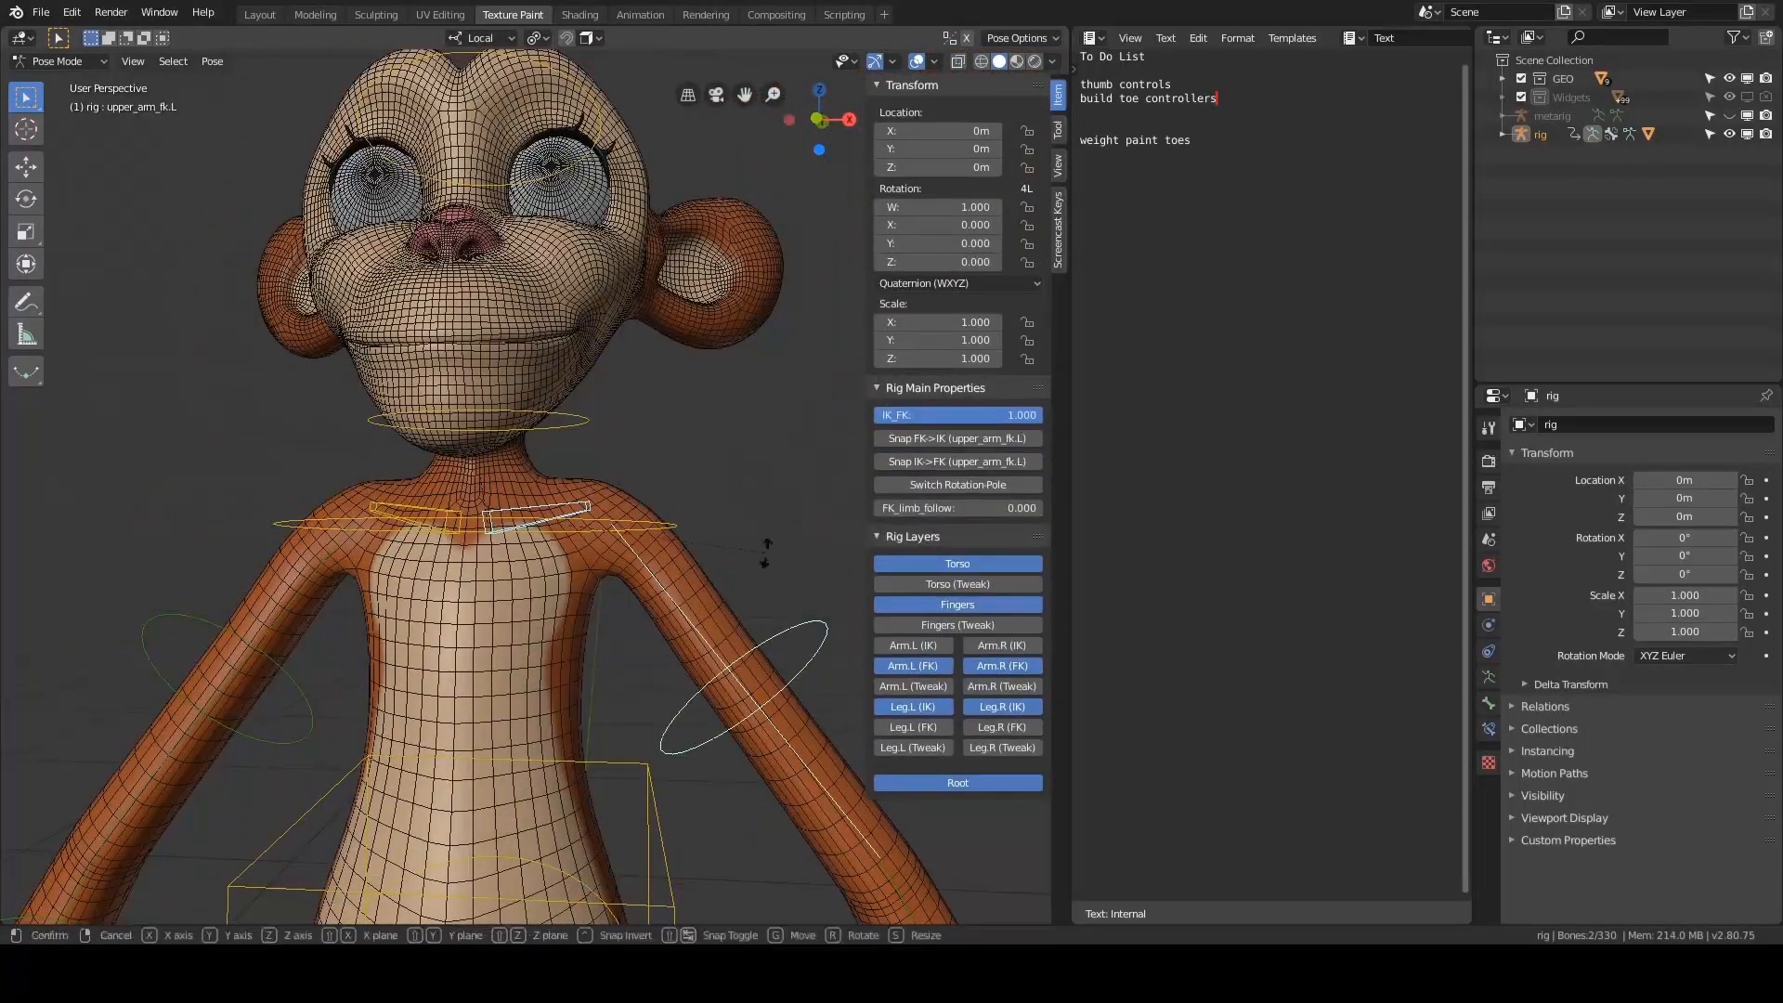
pyautogui.press('x')
pyautogui.rightClick(760, 519)
pyautogui.scroll(-3, 739, 524)
pyautogui.moveTo(739, 525); pyautogui.dragTo(710, 530, button='middle')
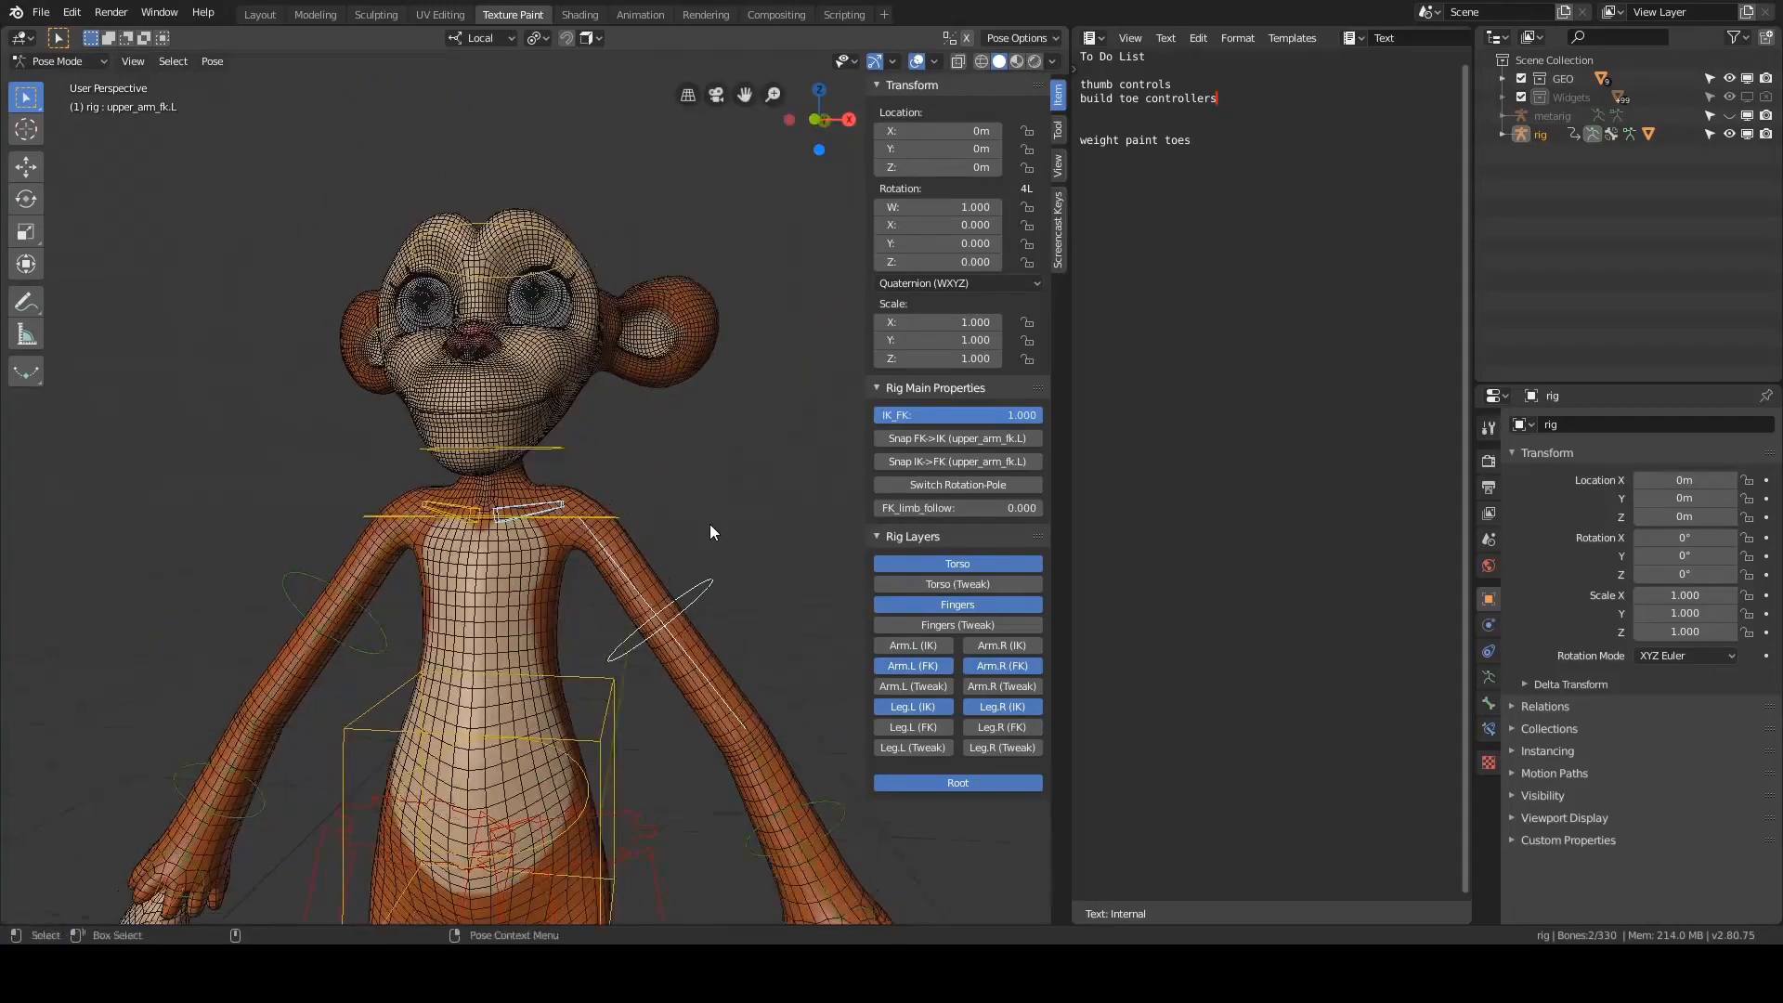
pyautogui.press('r')
pyautogui.press('x')
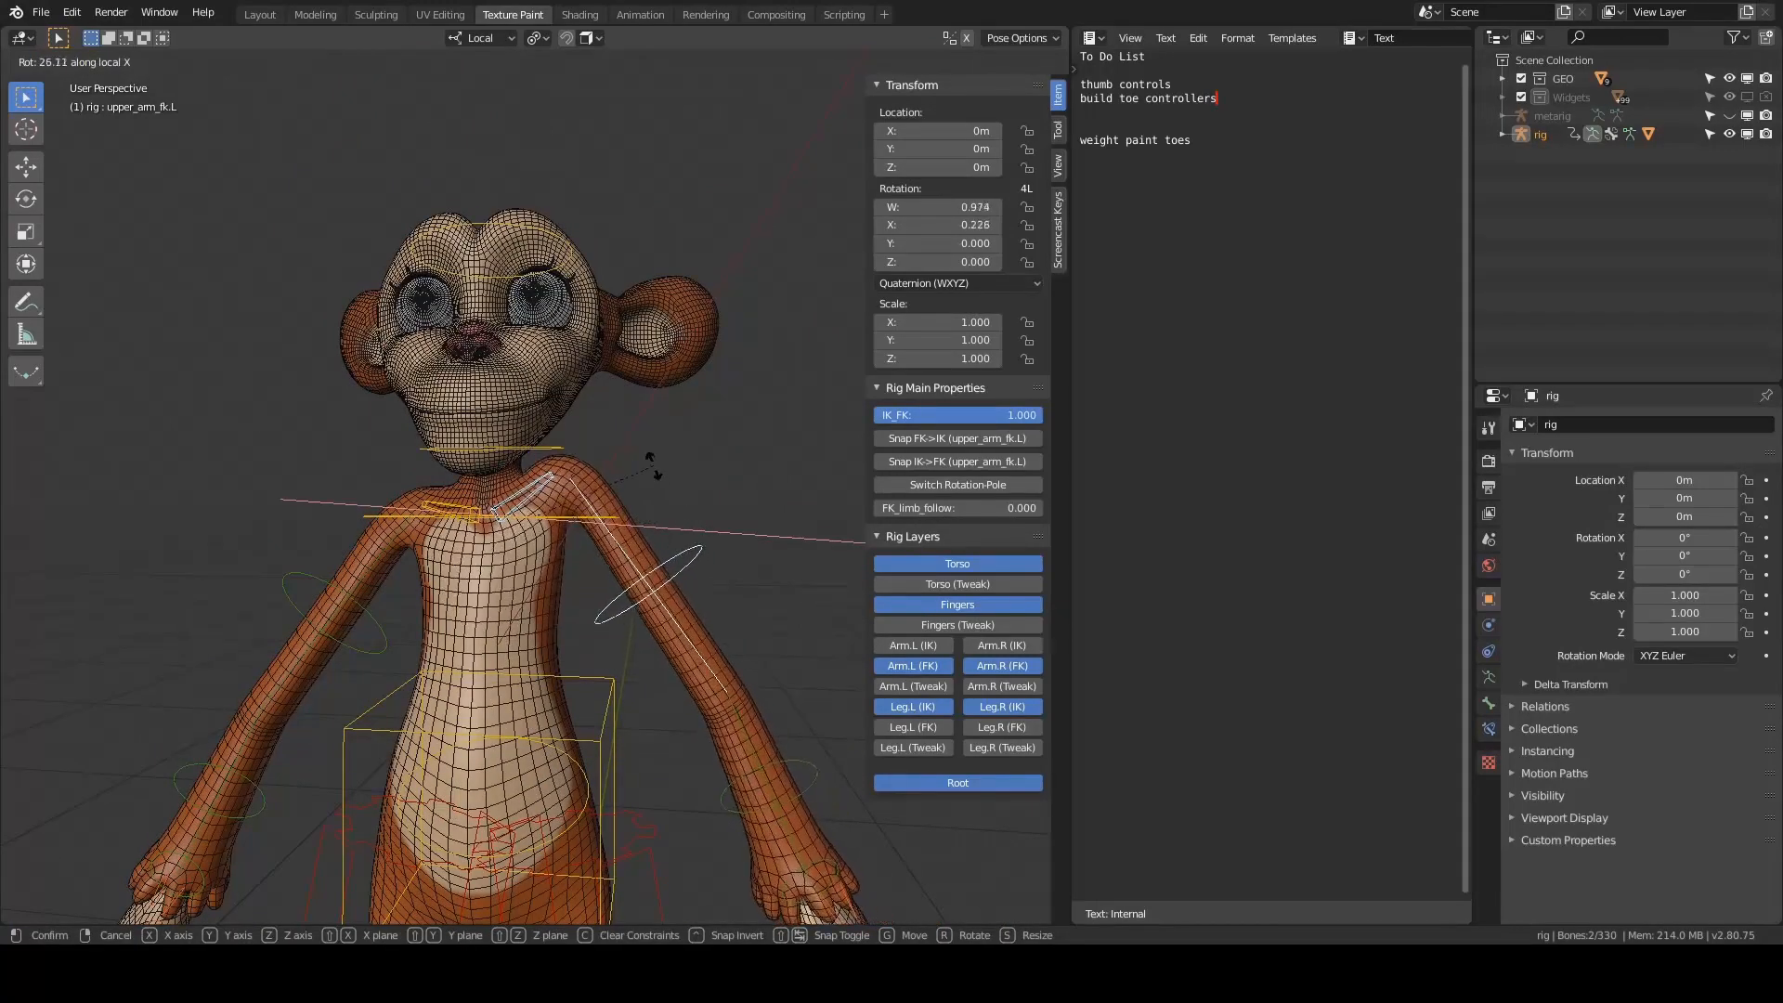
pyautogui.rightClick(687, 512)
# - Check the transform orientation and pivot point options, and select only the left upper arm FK control
pyautogui.moveTo(687, 513); pyautogui.dragTo(711, 521, button='middle')
pyautogui.press(',')
pyautogui.rightClick(711, 509)
pyautogui.press('.')
pyautogui.click(719, 602)
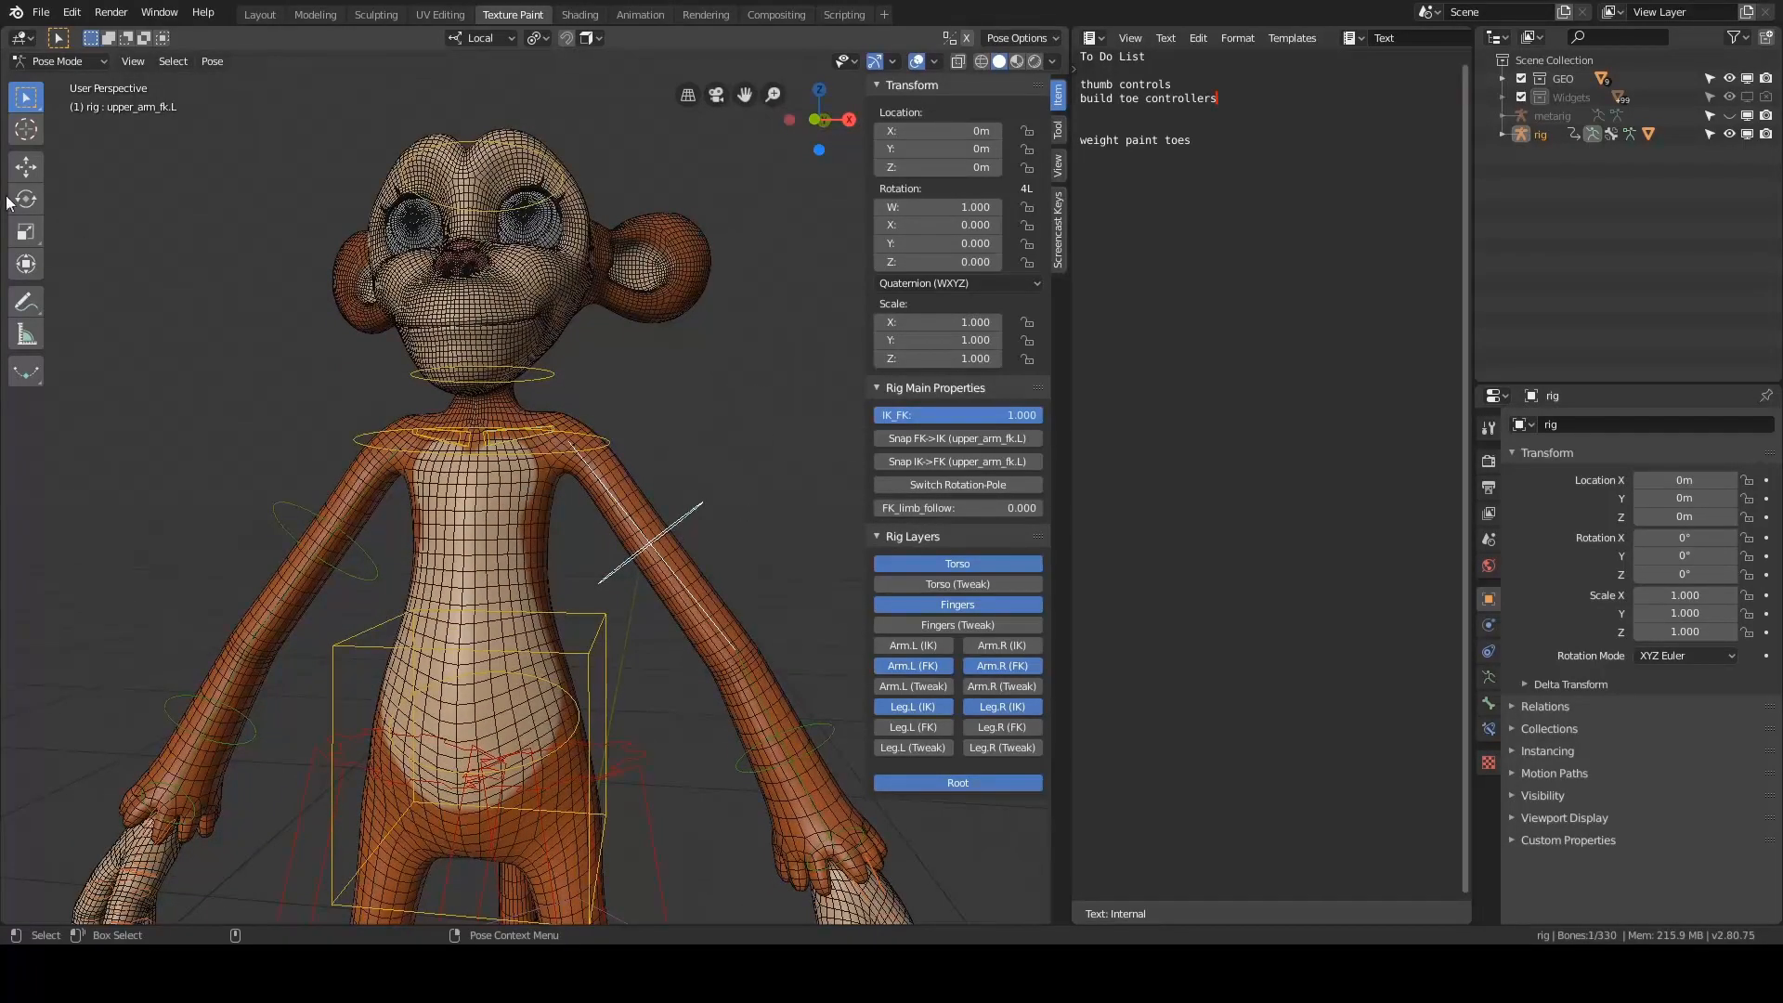
# - Select the left shoulder and upper arm FK controls with the Rotate tool and rotate both about 19° around local X
pyautogui.click(13, 200)
pyautogui.moveTo(520, 278); pyautogui.dragTo(554, 399, button='middle')
pyautogui.click(553, 398)
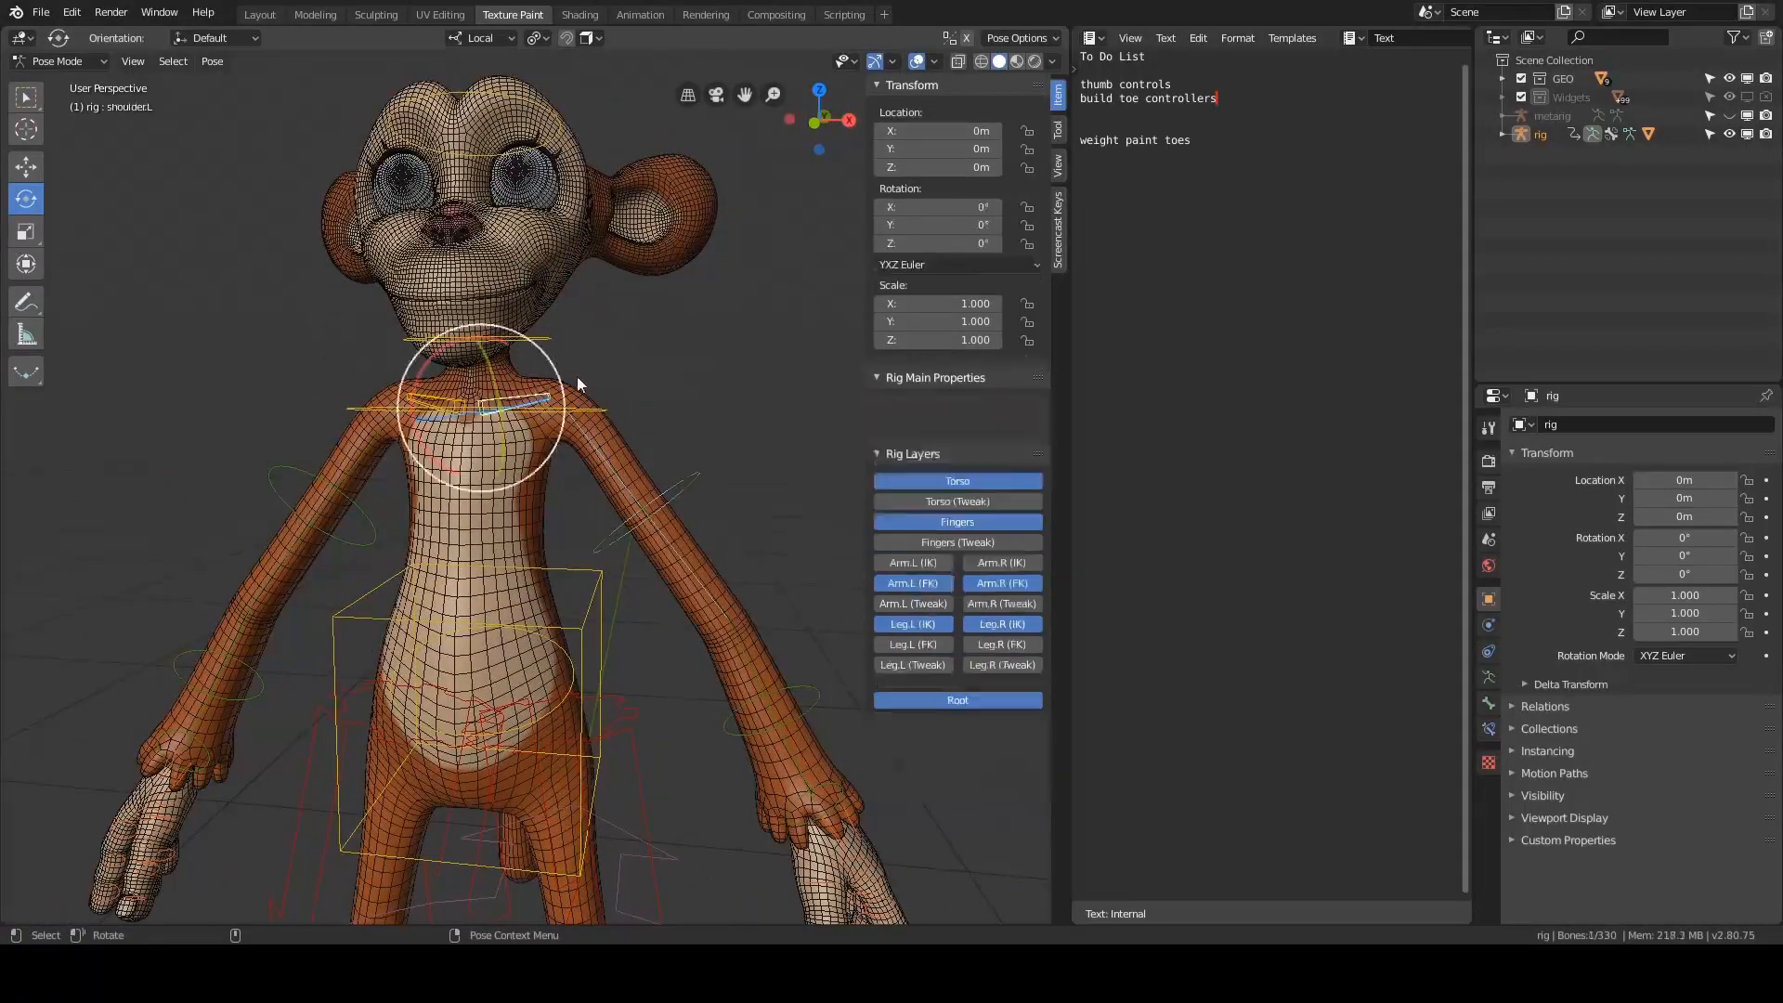
pyautogui.scroll(3, 671, 347)
pyautogui.keyDown('shift'); pyautogui.click(772, 476); pyautogui.keyUp('shift')
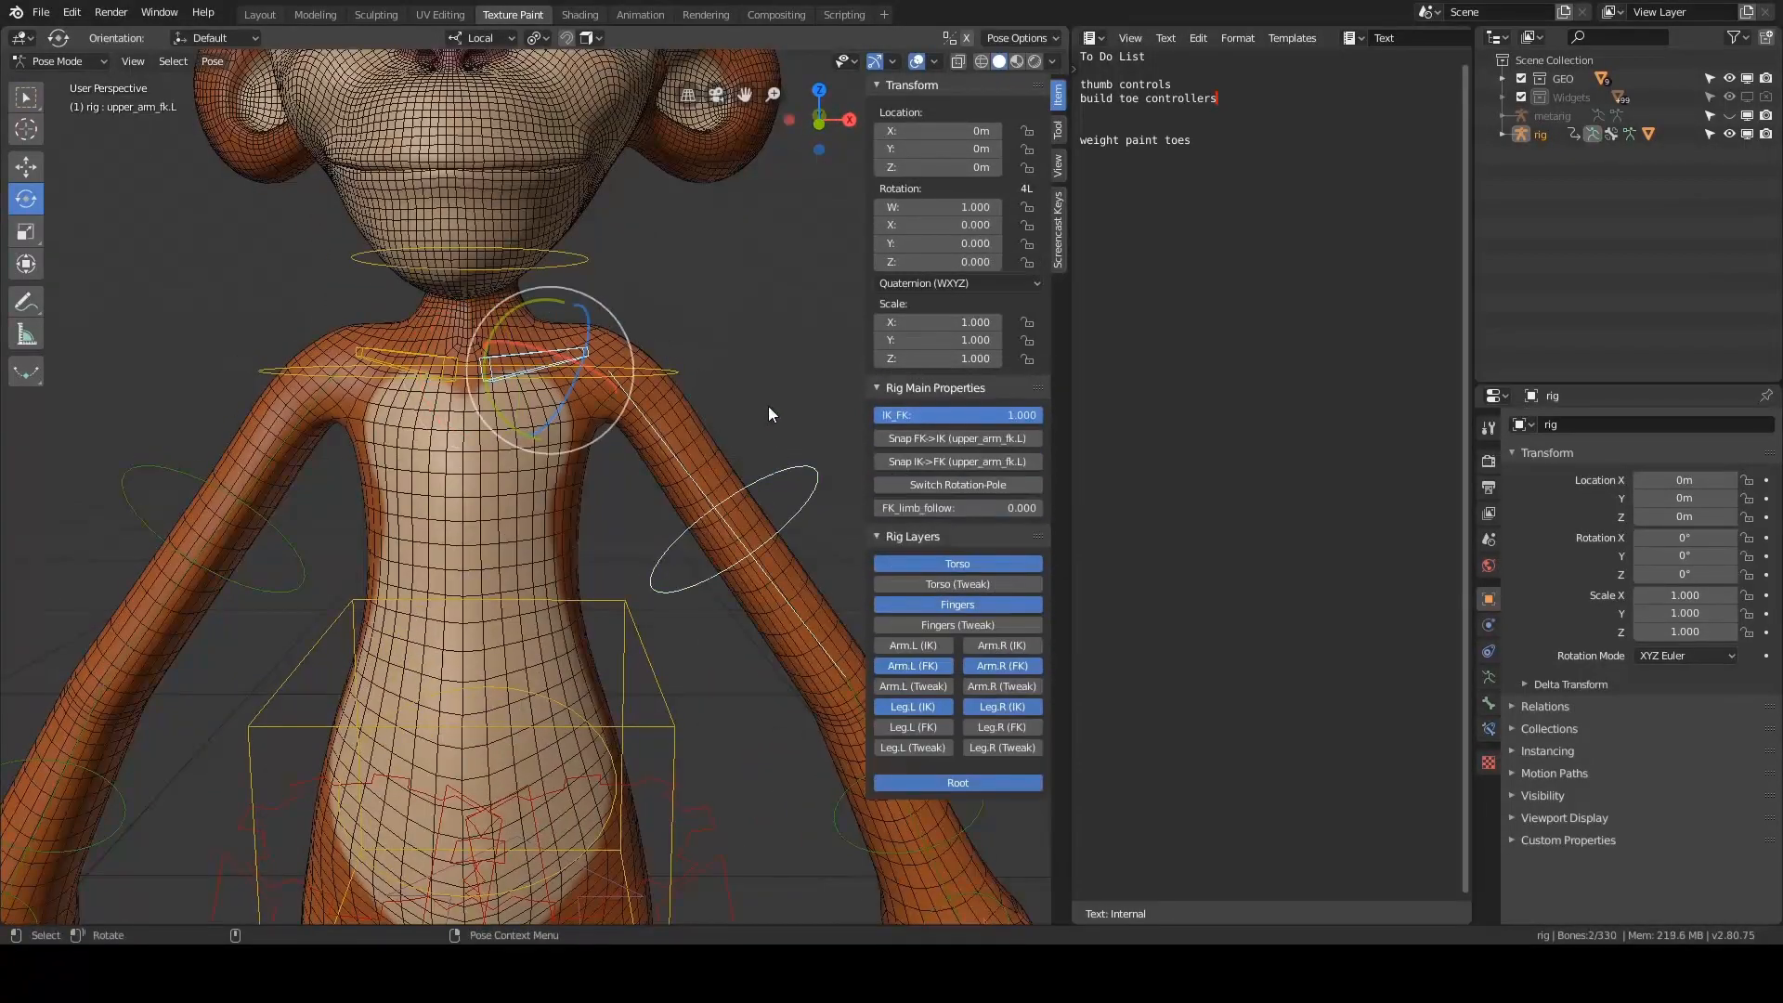
pyautogui.scroll(-3, 767, 408)
pyautogui.press('r')
pyautogui.press('x')
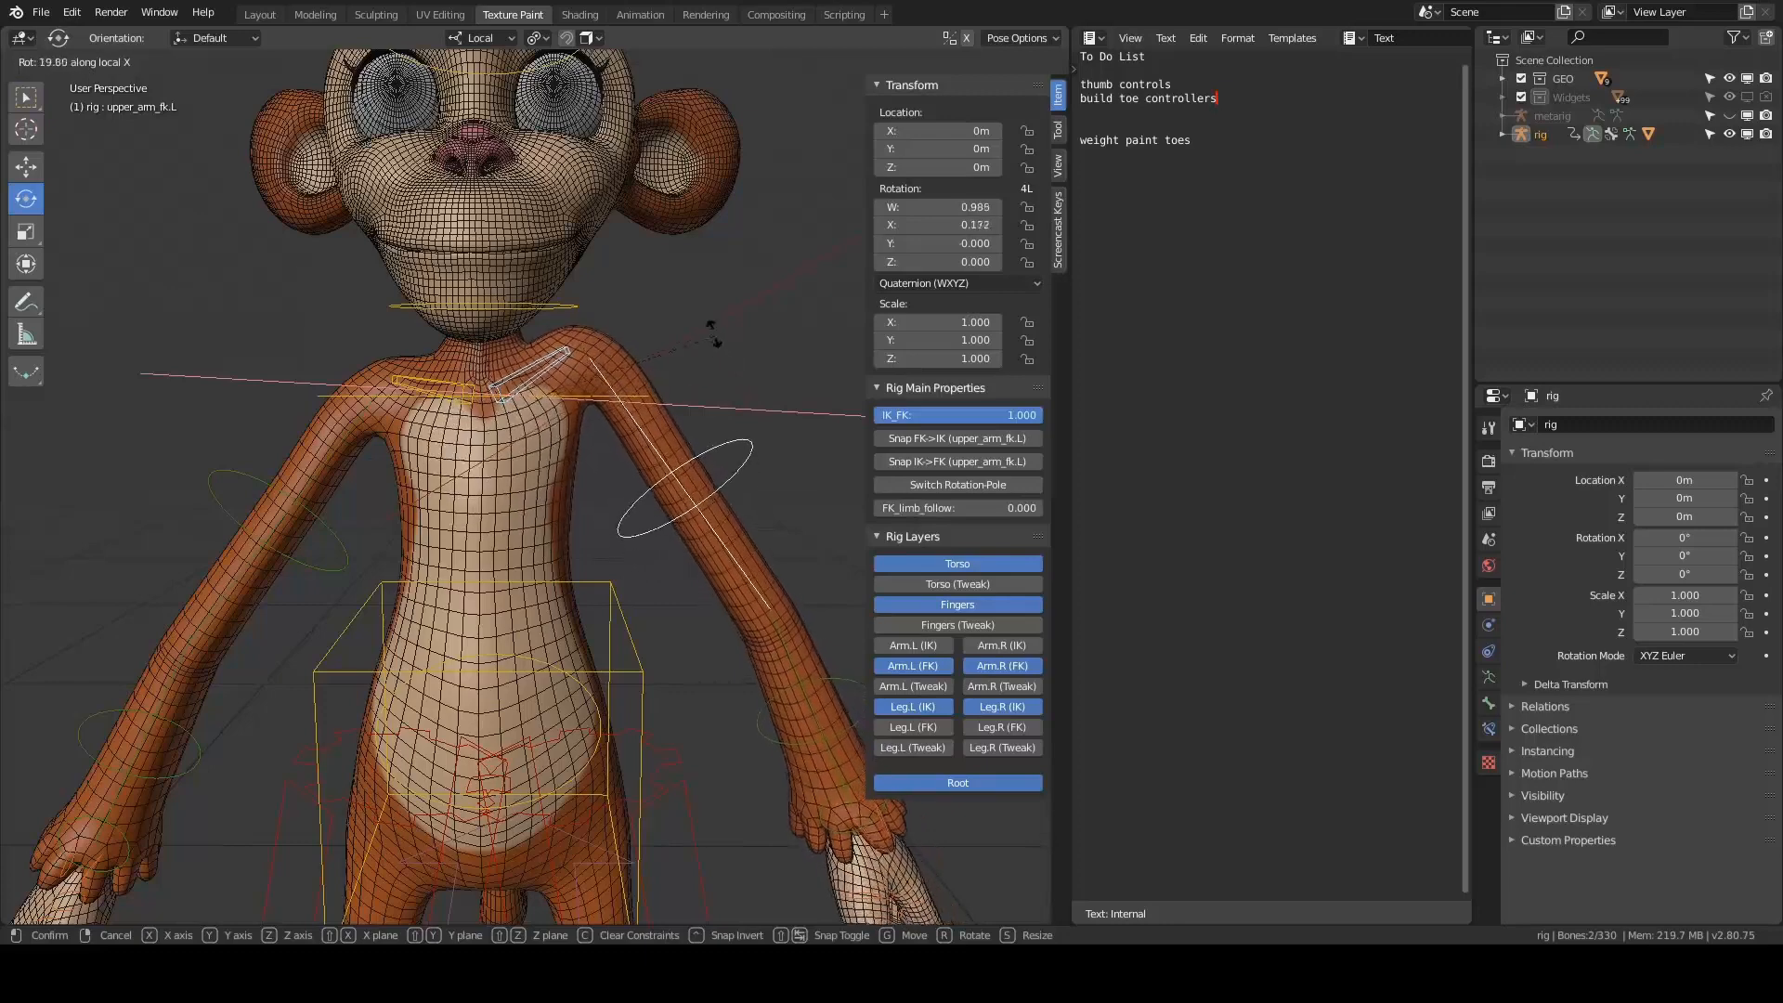
pyautogui.click(709, 353)
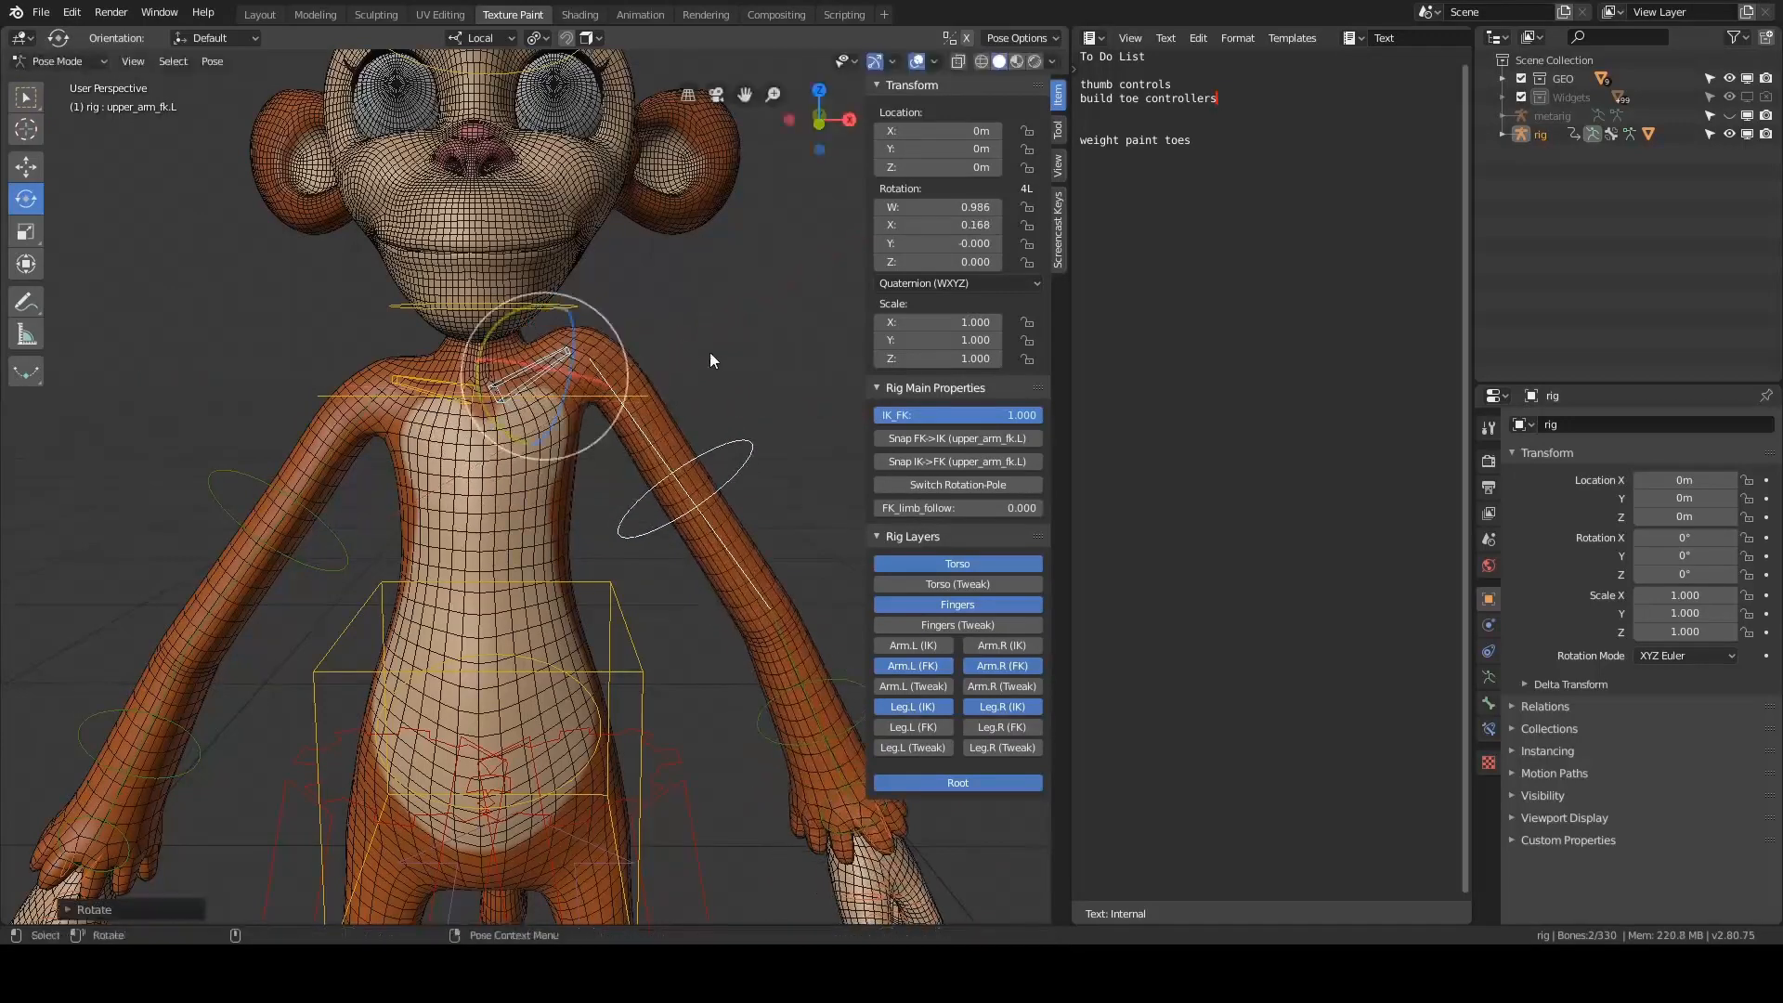
# - Try rotating the left upper arm FK control on its own with the shoulder raised
pyautogui.keyDown('shift'); pyautogui.moveTo(709, 353); pyautogui.dragTo(665, 339, button='middle'); pyautogui.keyUp('shift')
pyautogui.click(696, 453)
pyautogui.moveTo(750, 382); pyautogui.dragTo(722, 376, button='middle')
pyautogui.moveTo(544, 277); pyautogui.dragTo(478, 280)
pyautogui.click(565, 440)
# - Undo the combined left shoulder and upper arm rotations and deselect all controls
pyautogui.hotkey('ctrl', 'z')
pyautogui.hotkey('ctrl', 'z')
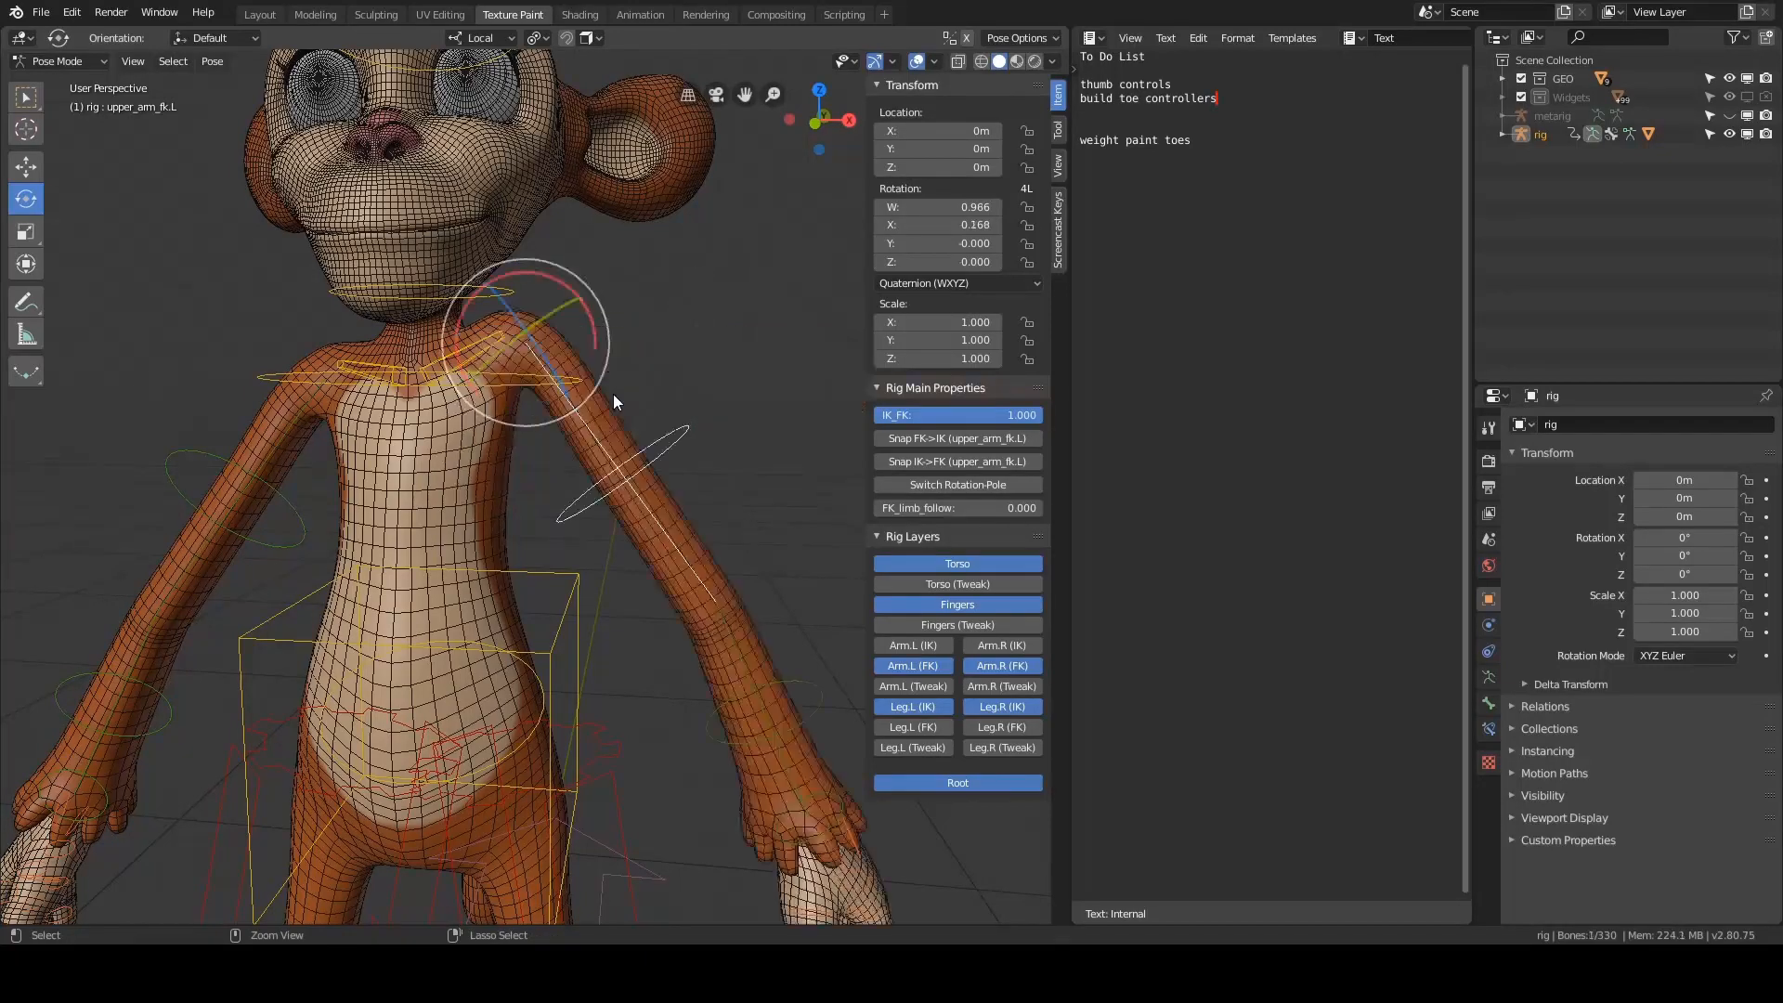
pyautogui.hotkey('ctrl', 'z')
pyautogui.hotkey('ctrl', 'z')
pyautogui.click(670, 385)
pyautogui.moveTo(676, 384); pyautogui.dragTo(711, 364, button='middle')
pyautogui.scroll(-3, 711, 364)
pyautogui.scroll(2, 711, 364)
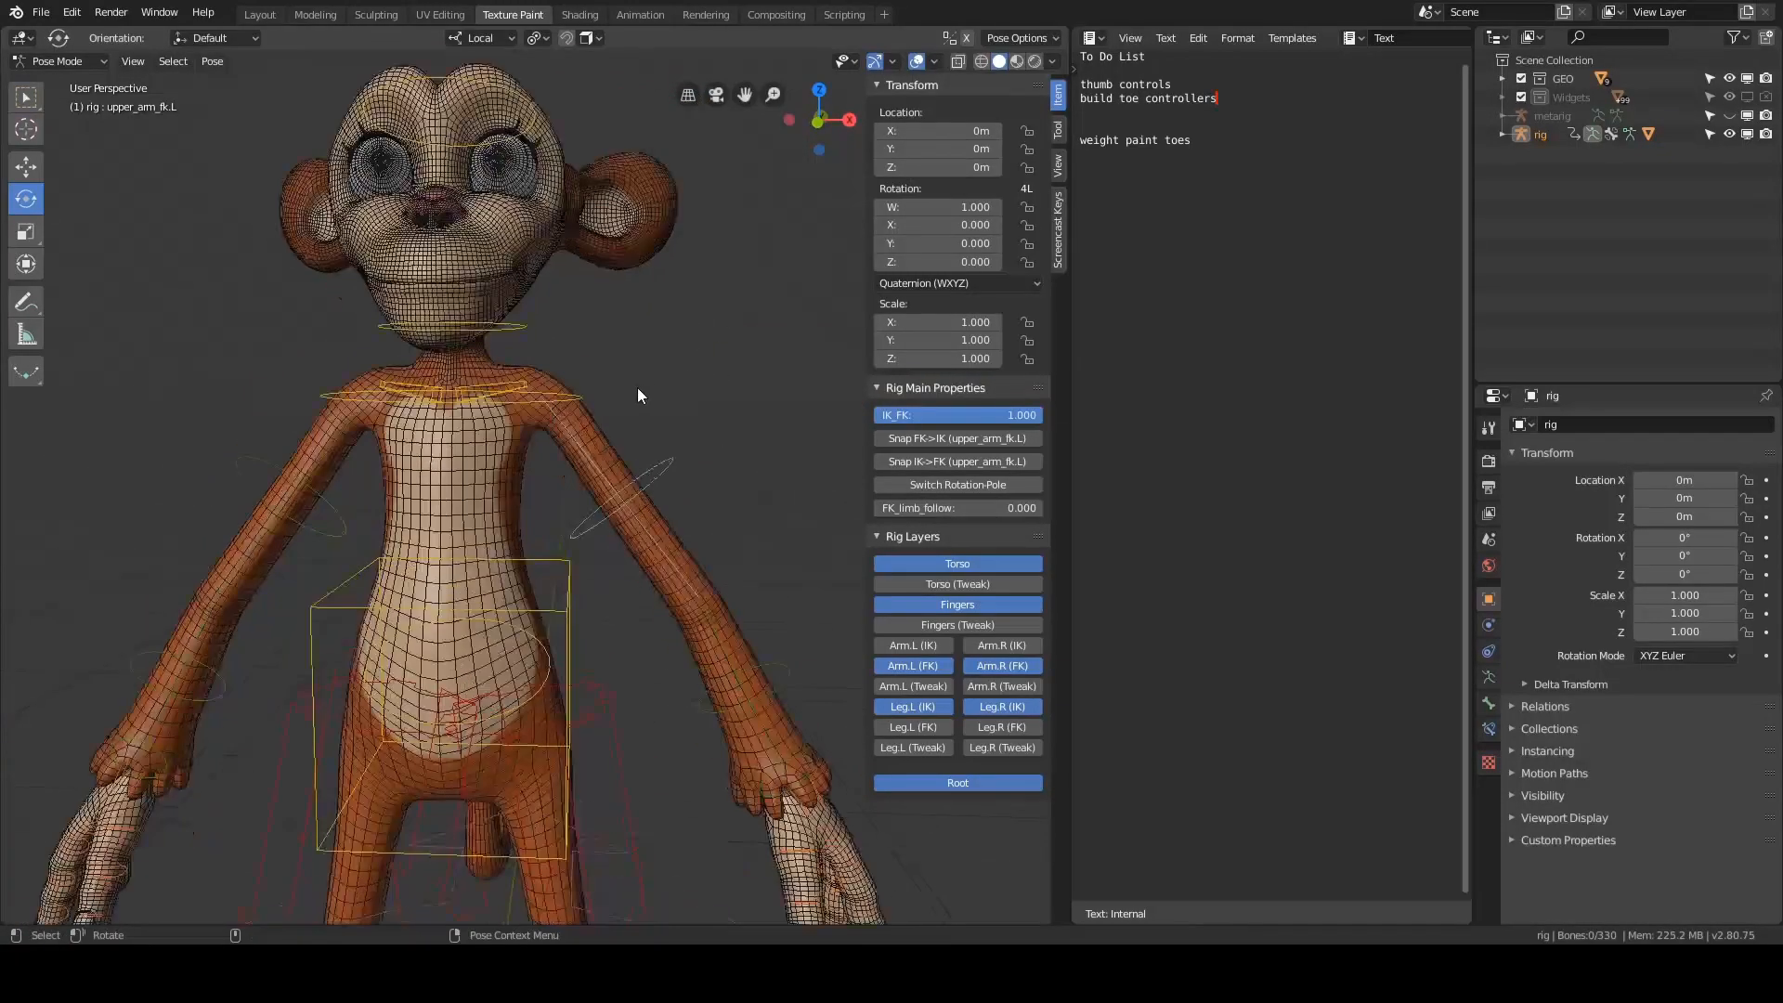
# - Add "weight paint shoulders" below "weight paint toes" in the to-do list
pyautogui.click(1178, 289)
pyautogui.moveTo(682, 382); pyautogui.dragTo(692, 448, button='middle')
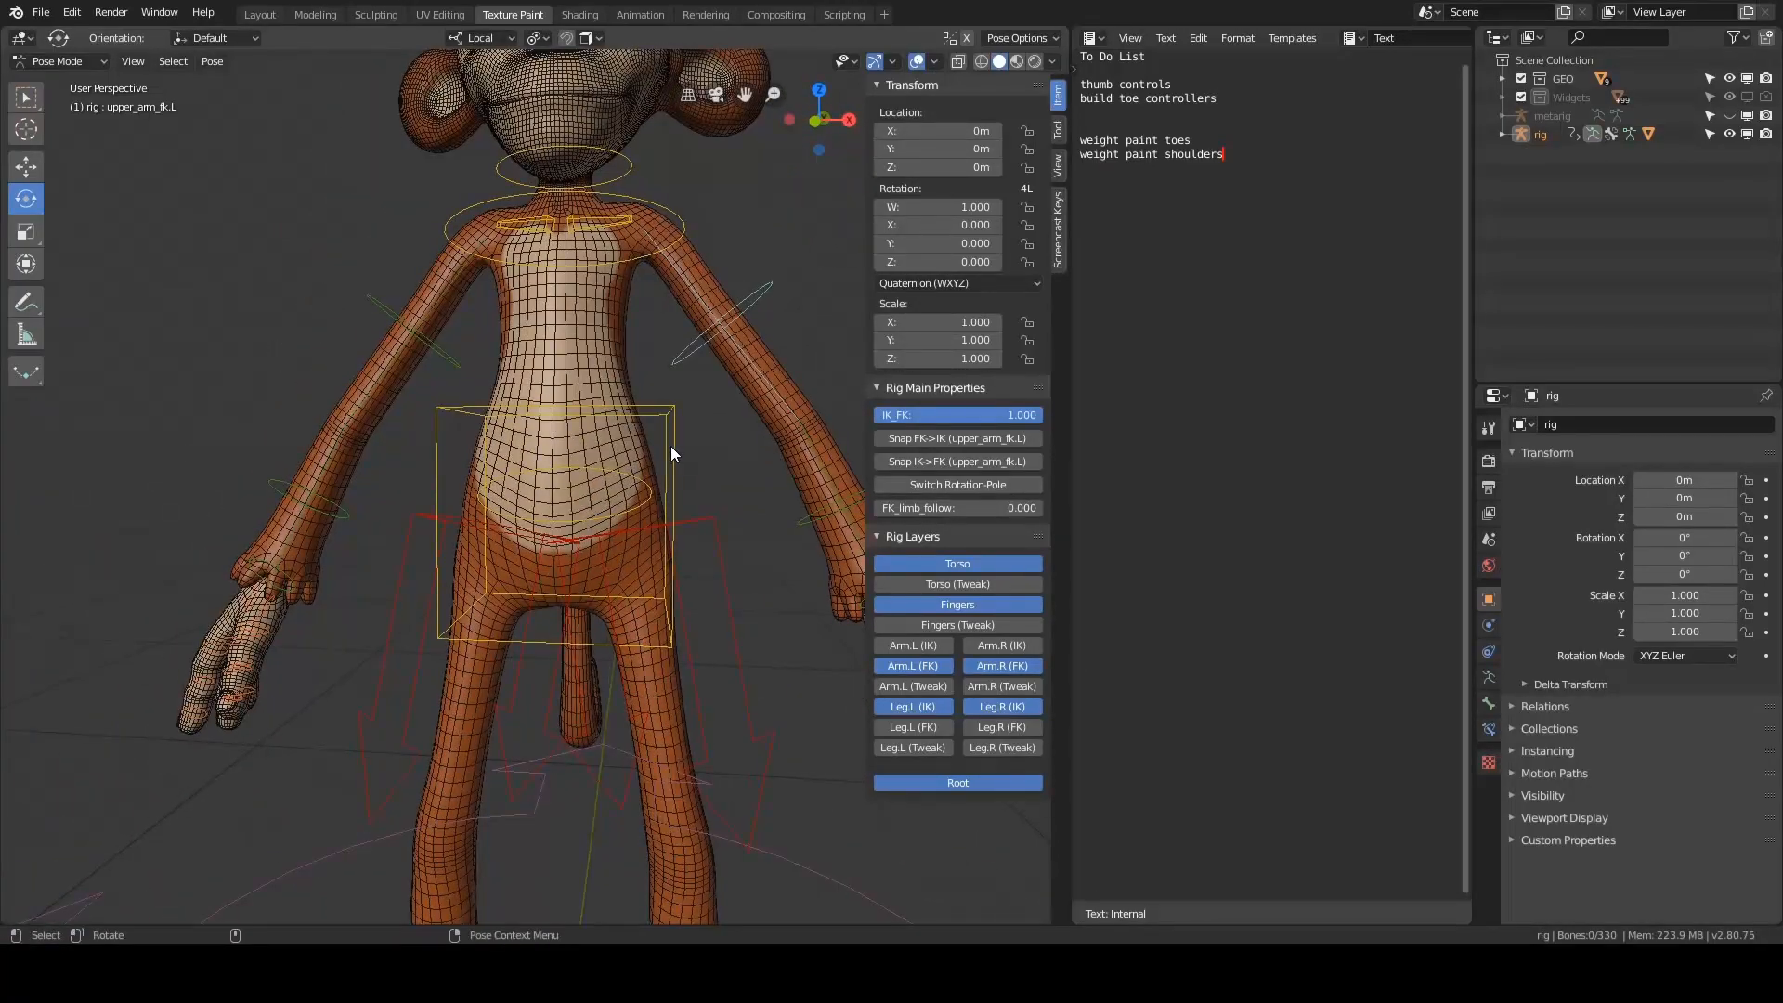
# - Tilt the hips control sideways around its local Y axis
pyautogui.click(641, 493)
pyautogui.scroll(-3, 668, 478)
pyautogui.press('r')
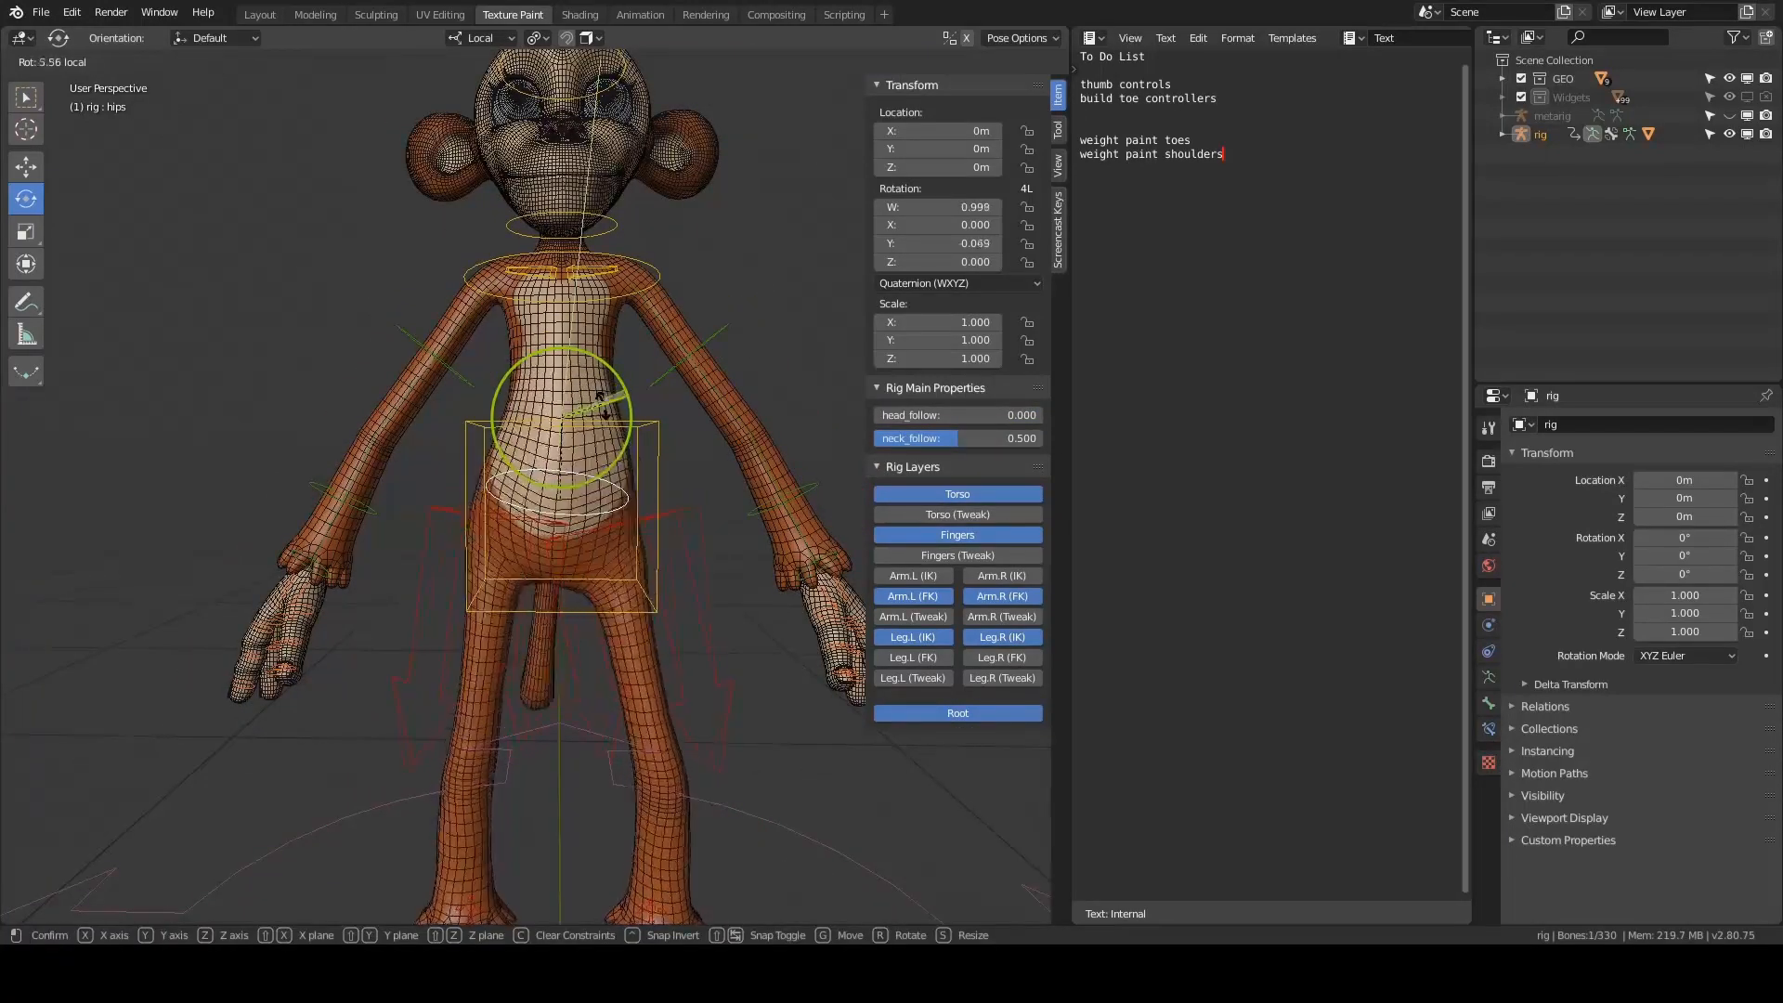
pyautogui.moveTo(606, 409); pyautogui.dragTo(607, 409)
pyautogui.keyDown('alt'); pyautogui.moveTo(696, 360); pyautogui.dragTo(685, 401); pyautogui.keyUp('alt')
# - Select the left shoulder control and rotate it upward
pyautogui.click(582, 222)
pyautogui.keyDown('alt'); pyautogui.moveTo(738, 264); pyautogui.dragTo(717, 276); pyautogui.keyUp('alt')
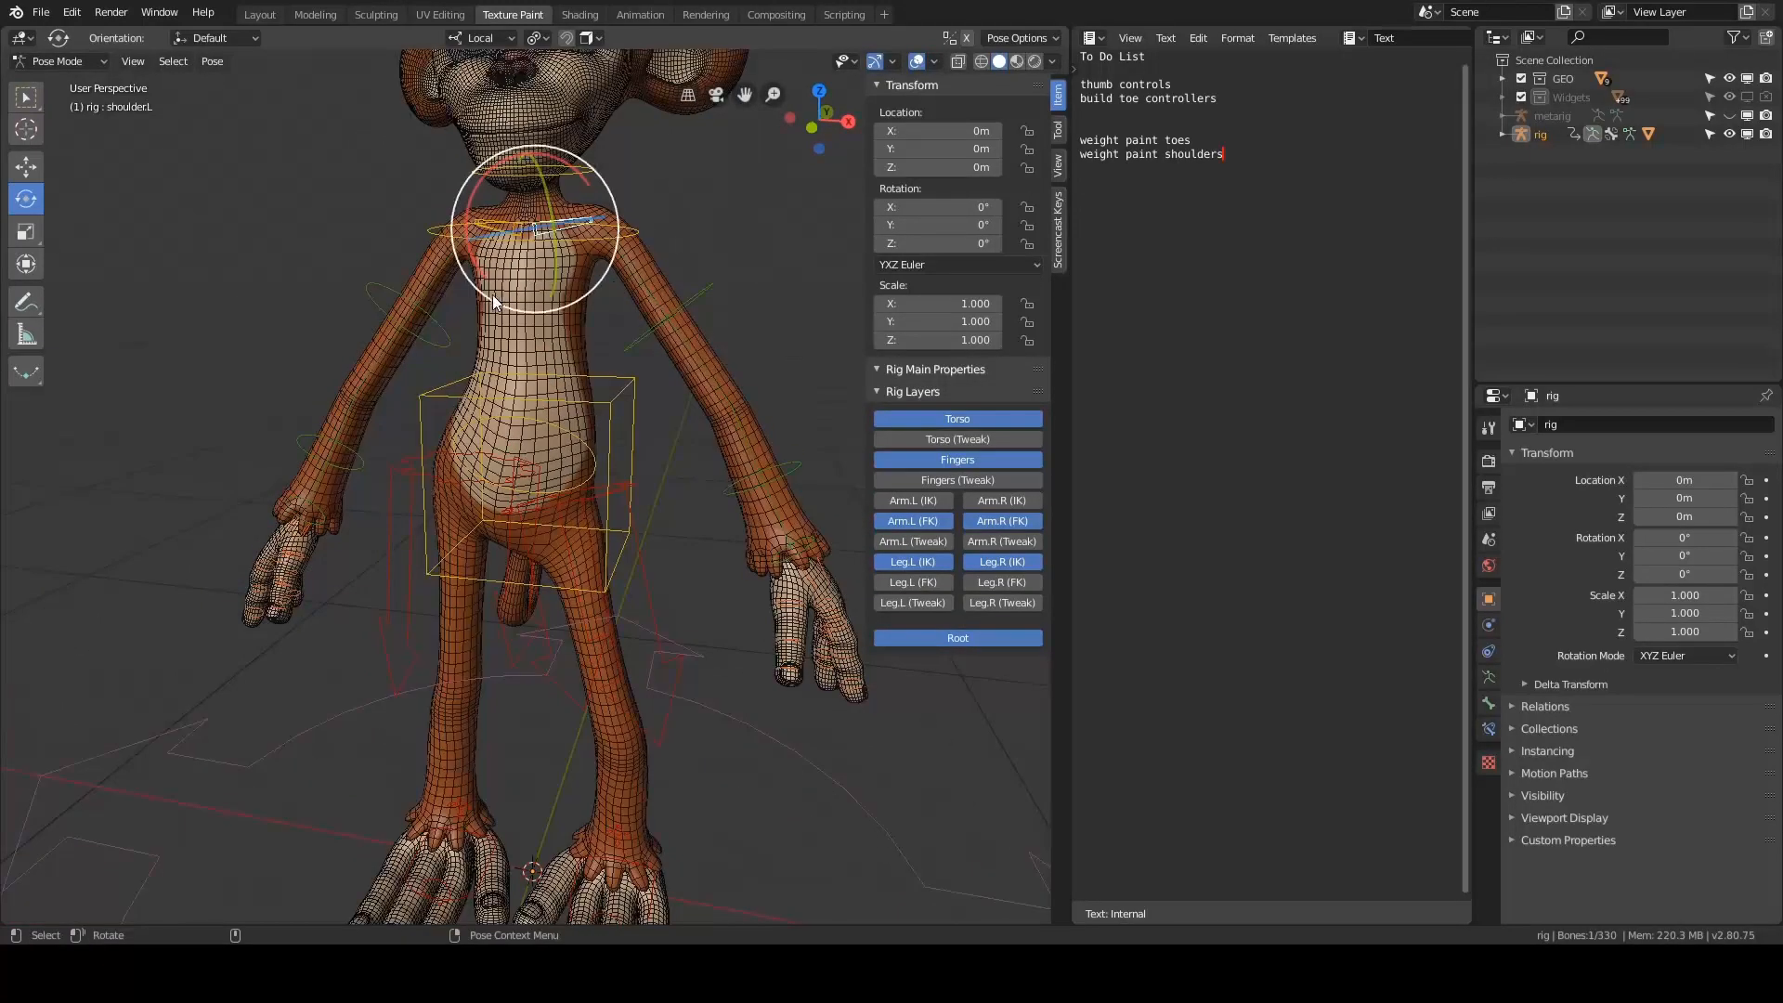
pyautogui.moveTo(492, 294); pyautogui.dragTo(564, 292)
pyautogui.moveTo(470, 220); pyautogui.dragTo(492, 197)
# - Rotate the left upper arm and forearm FK controls upward together so the arm is raised, and deselect them
pyautogui.click(720, 225)
pyautogui.keyDown('alt'); pyautogui.keyDown('shift'); pyautogui.moveTo(862, 342); pyautogui.dragTo(759, 359); pyautogui.keyUp('shift'); pyautogui.keyUp('alt')
pyautogui.keyDown('shift'); pyautogui.click(759, 359); pyautogui.keyUp('shift')
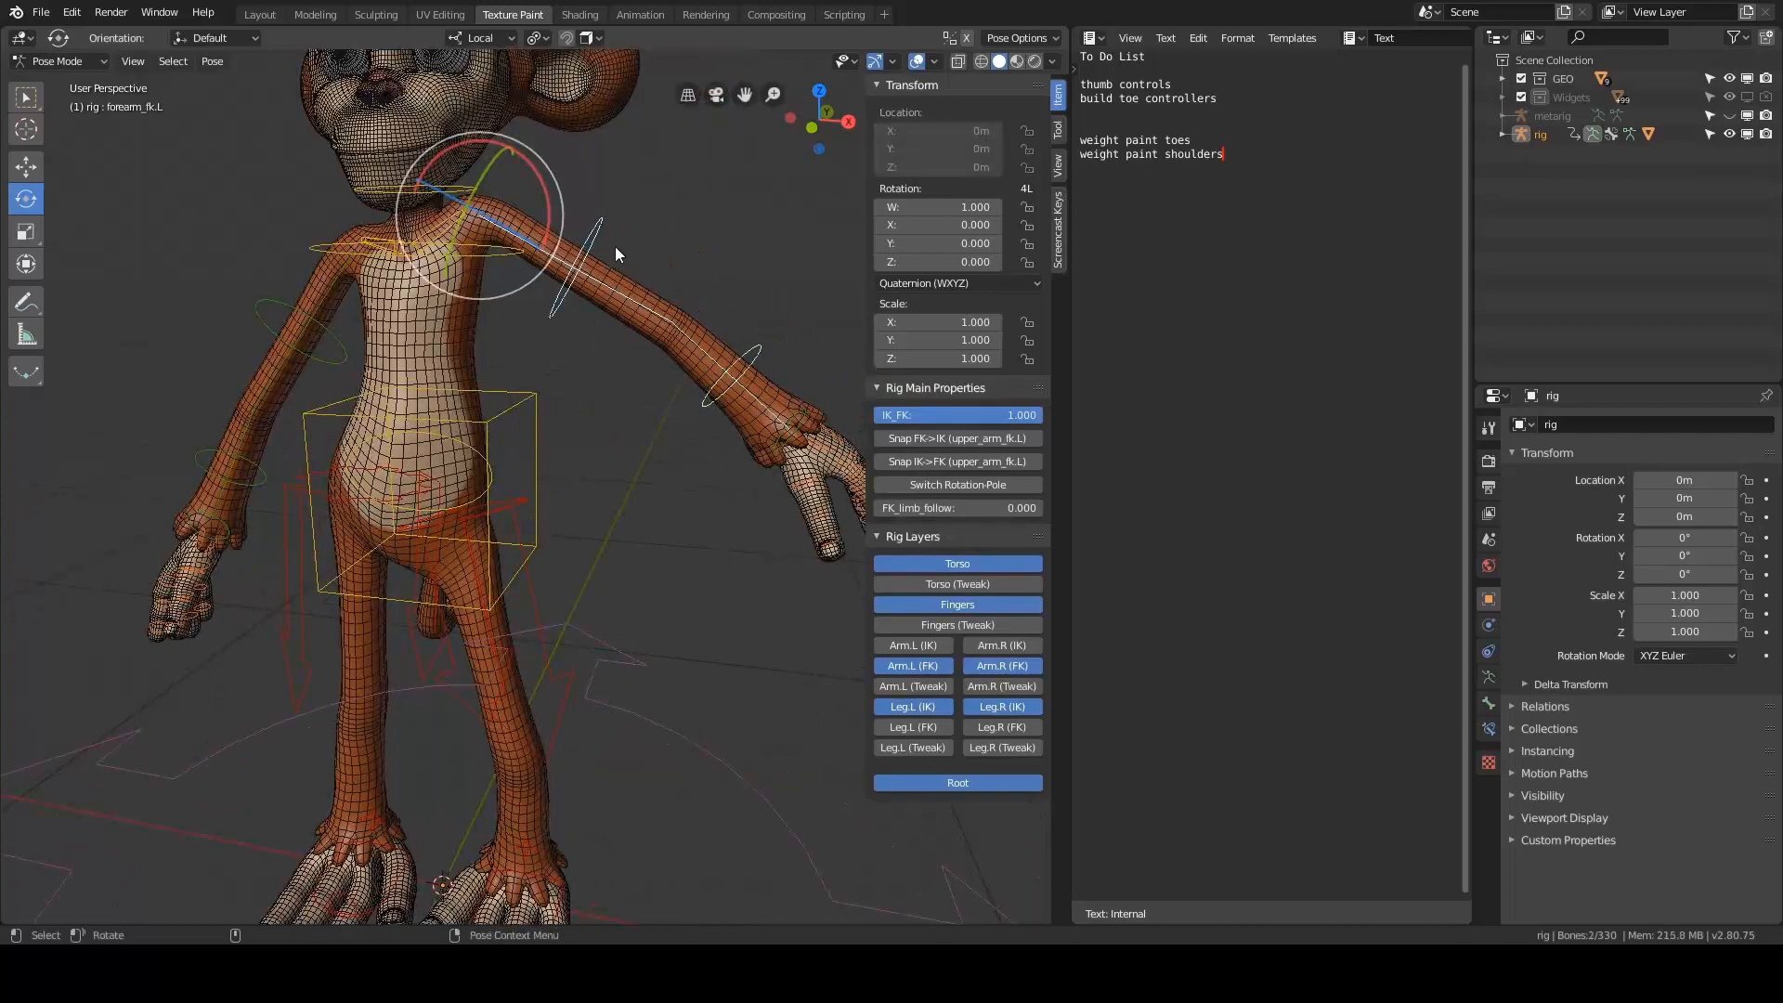
pyautogui.moveTo(542, 193); pyautogui.dragTo(526, 134)
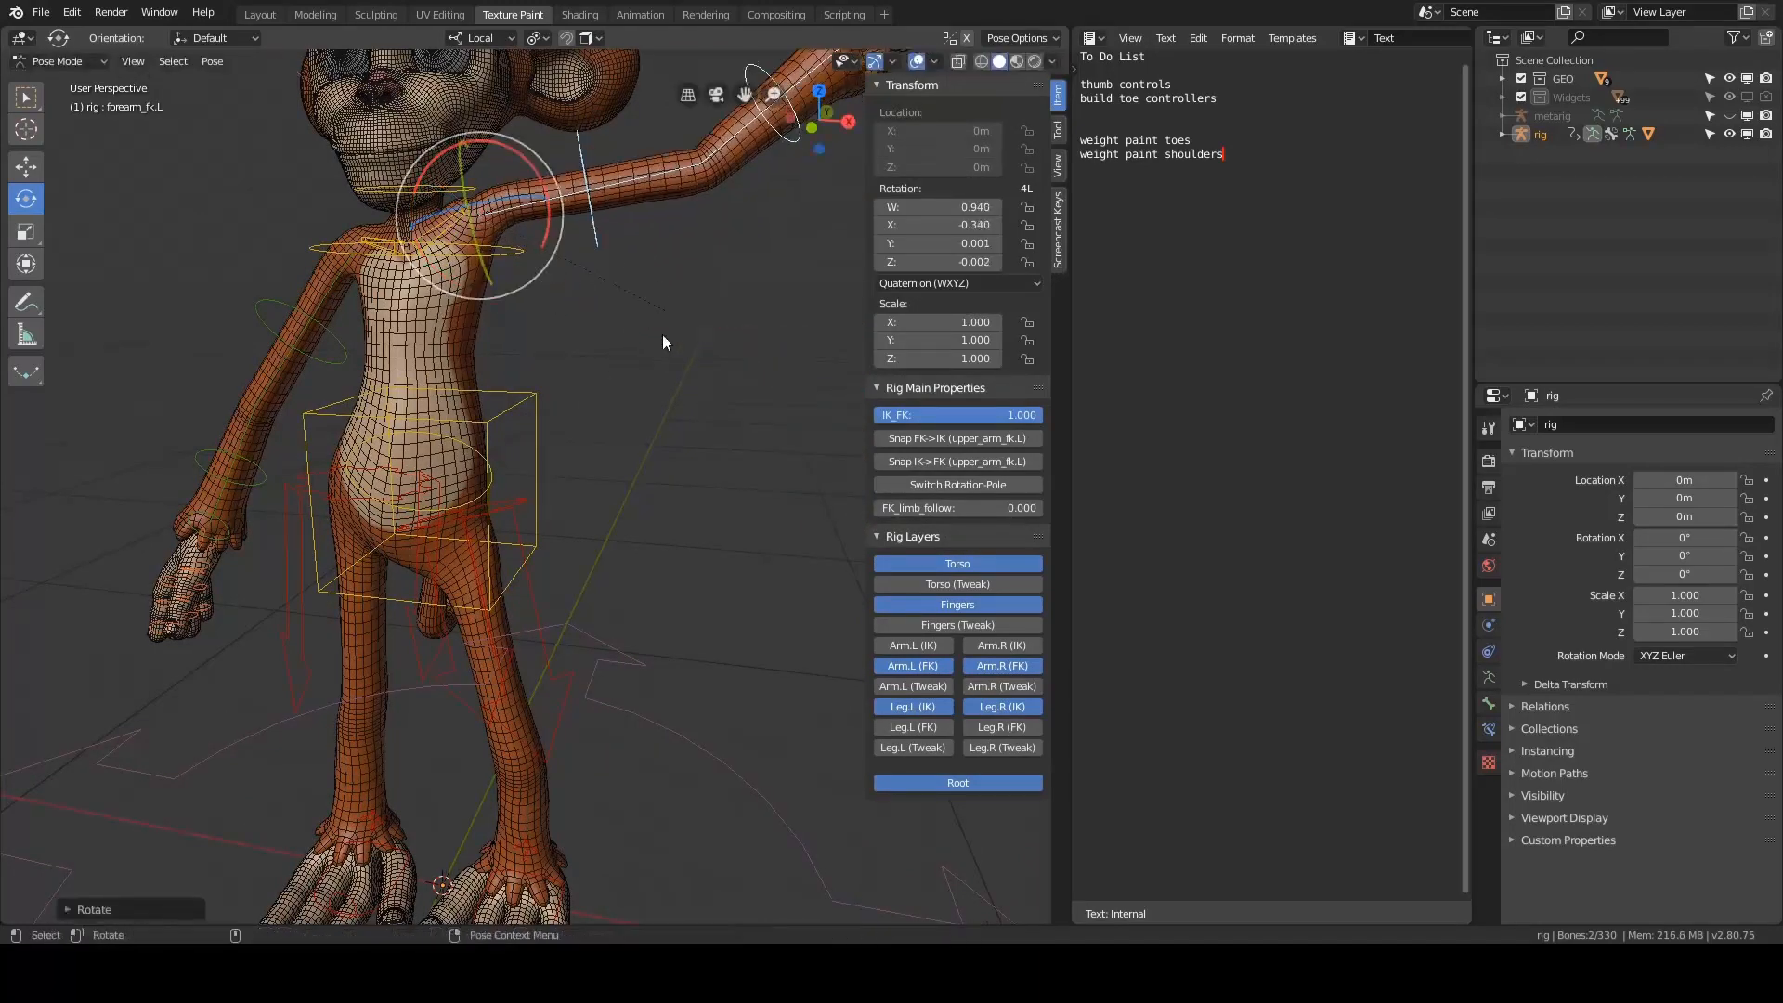
pyautogui.scroll(-3, 661, 334)
pyautogui.click(705, 467)
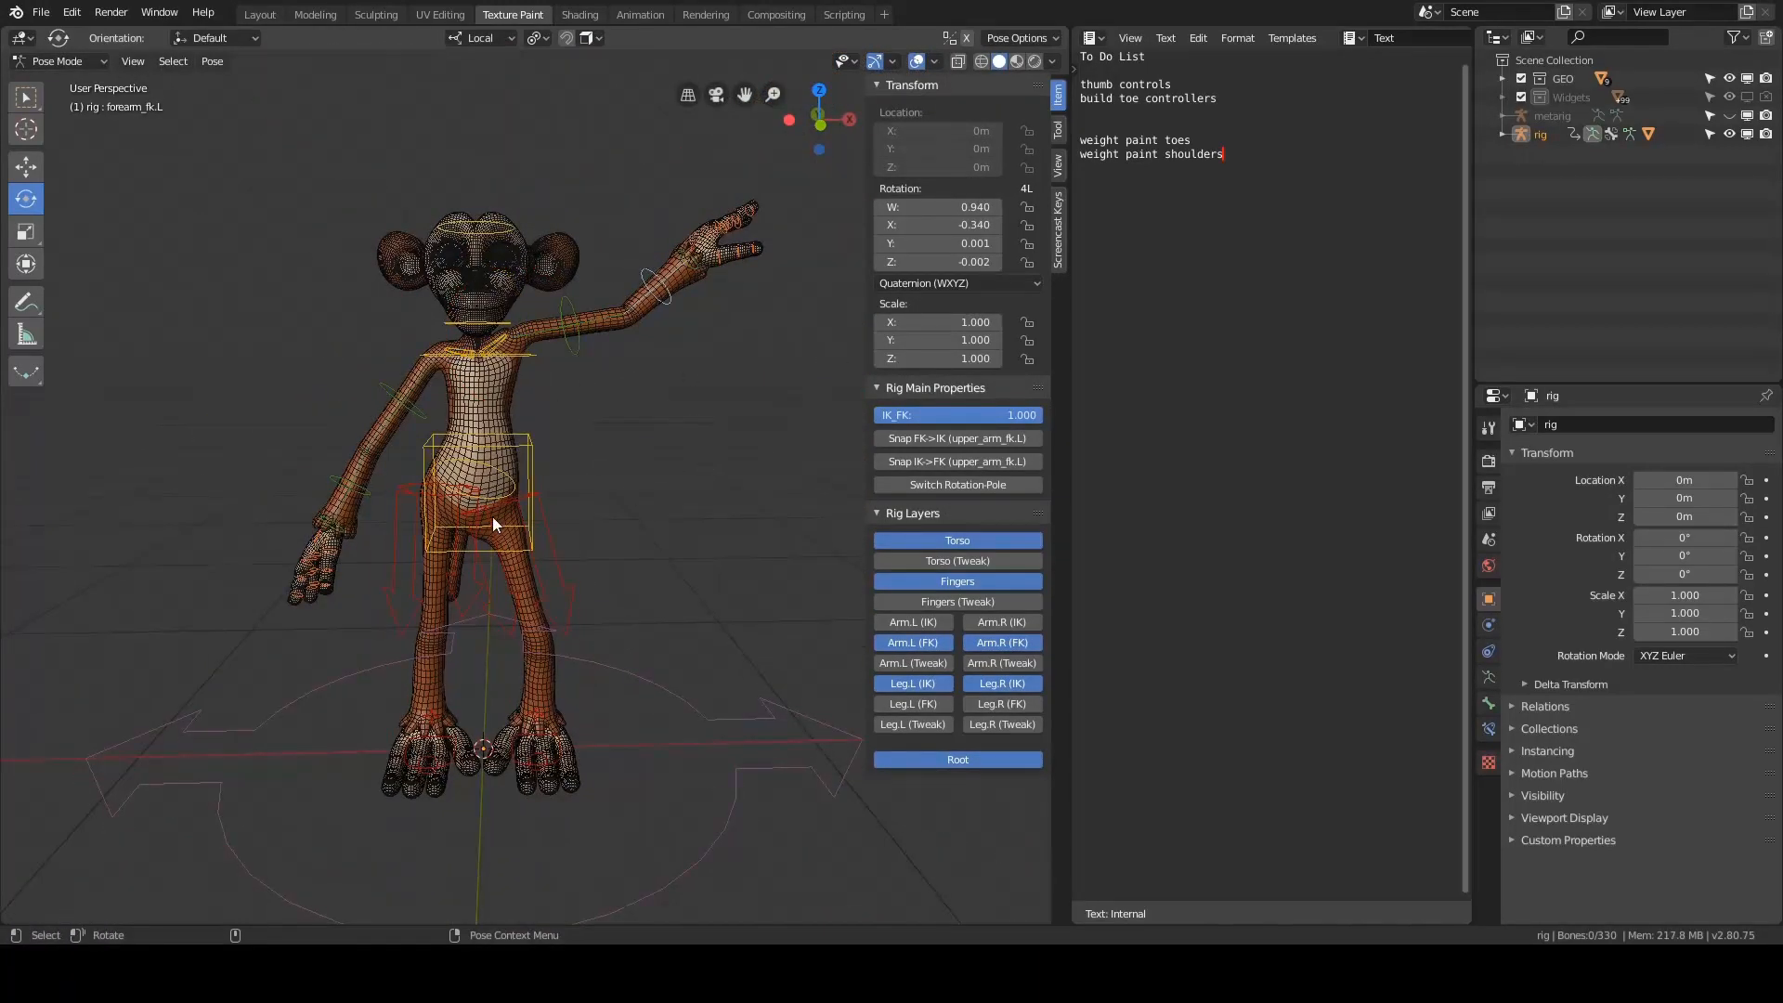
# - Clear the rotation of all rig controls and deselect them
pyautogui.press('a')
pyautogui.hotkey('alt', 'r')
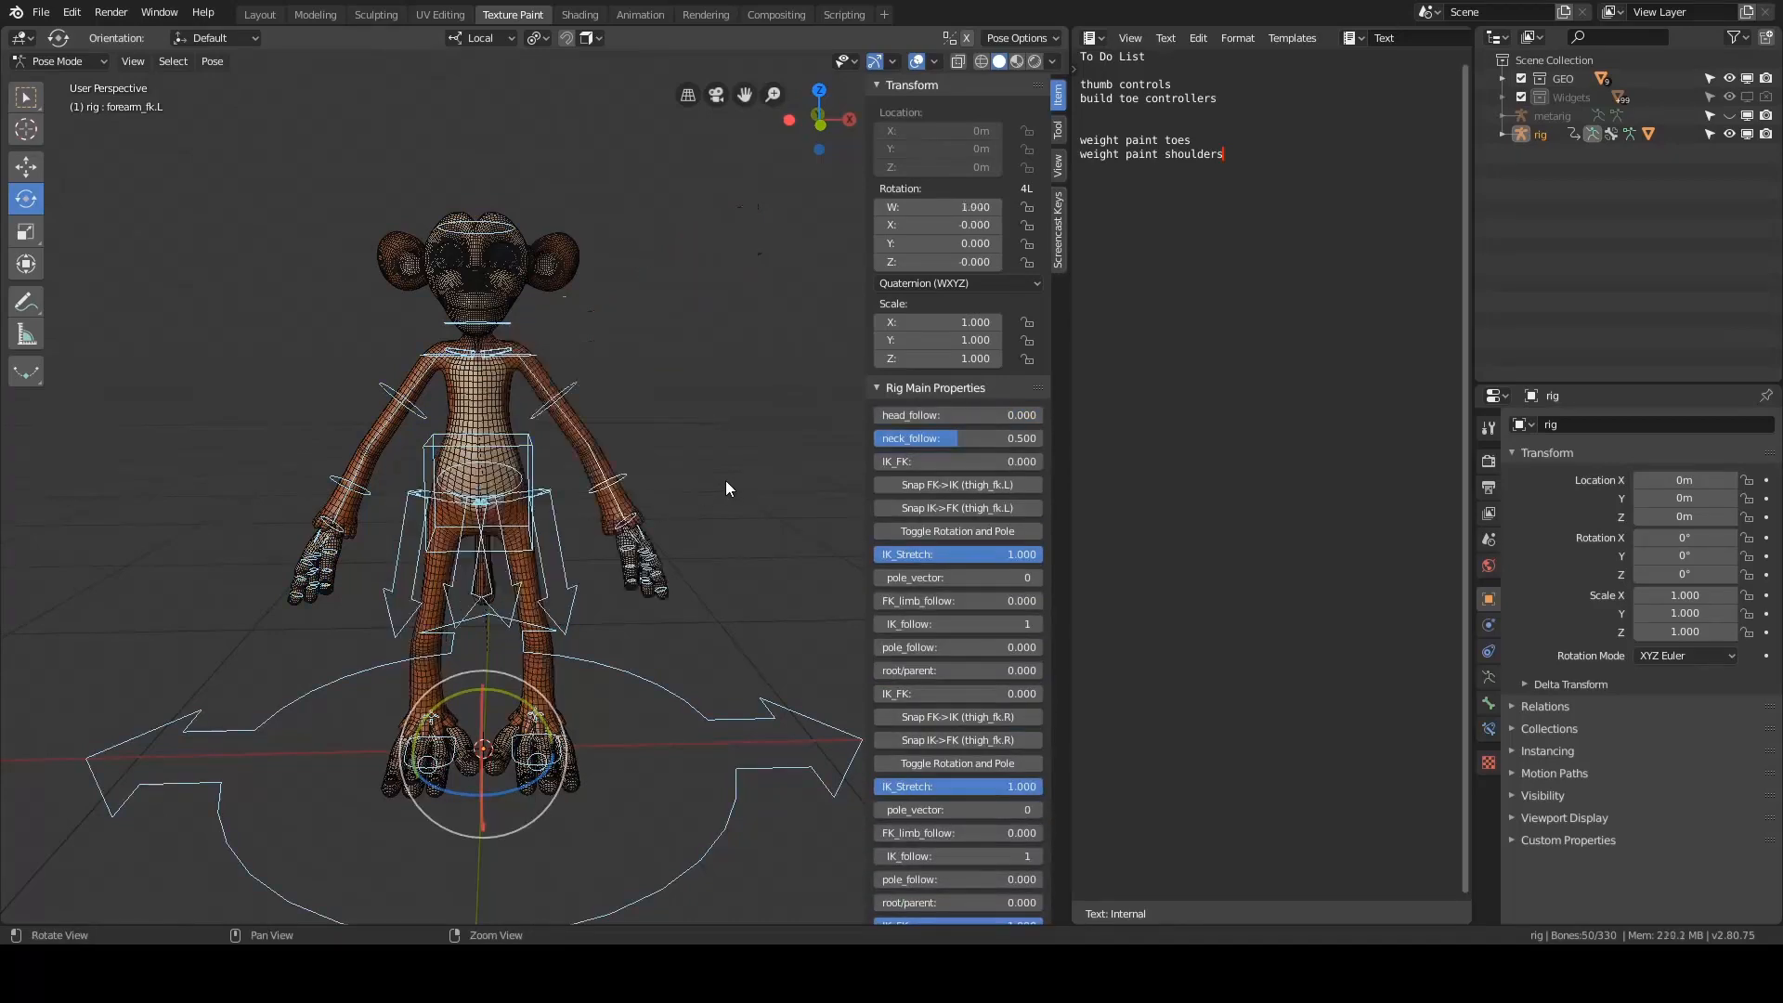
pyautogui.hotkey('alt', 'a')
# - Try a free rotation of the hips control, cancelling it
pyautogui.scroll(3, 743, 441)
pyautogui.click(539, 425)
pyautogui.press('r')
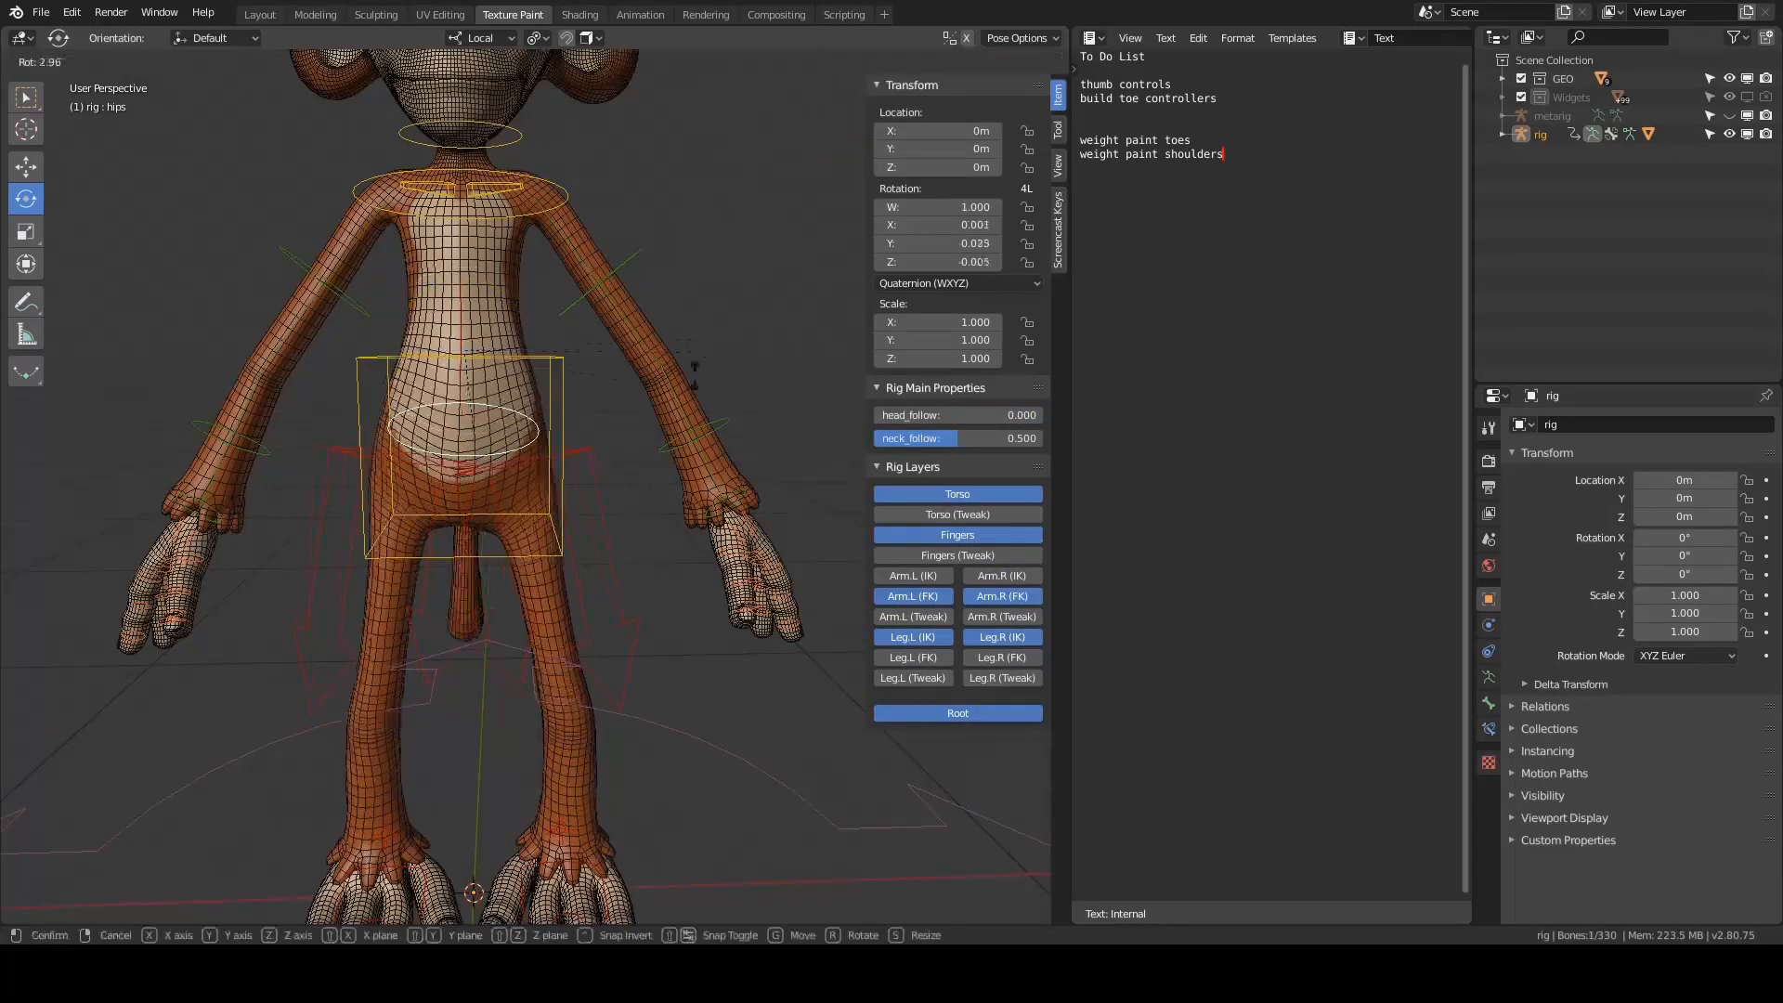
pyautogui.press('Escape')
pyautogui.scroll(-3, 705, 253)
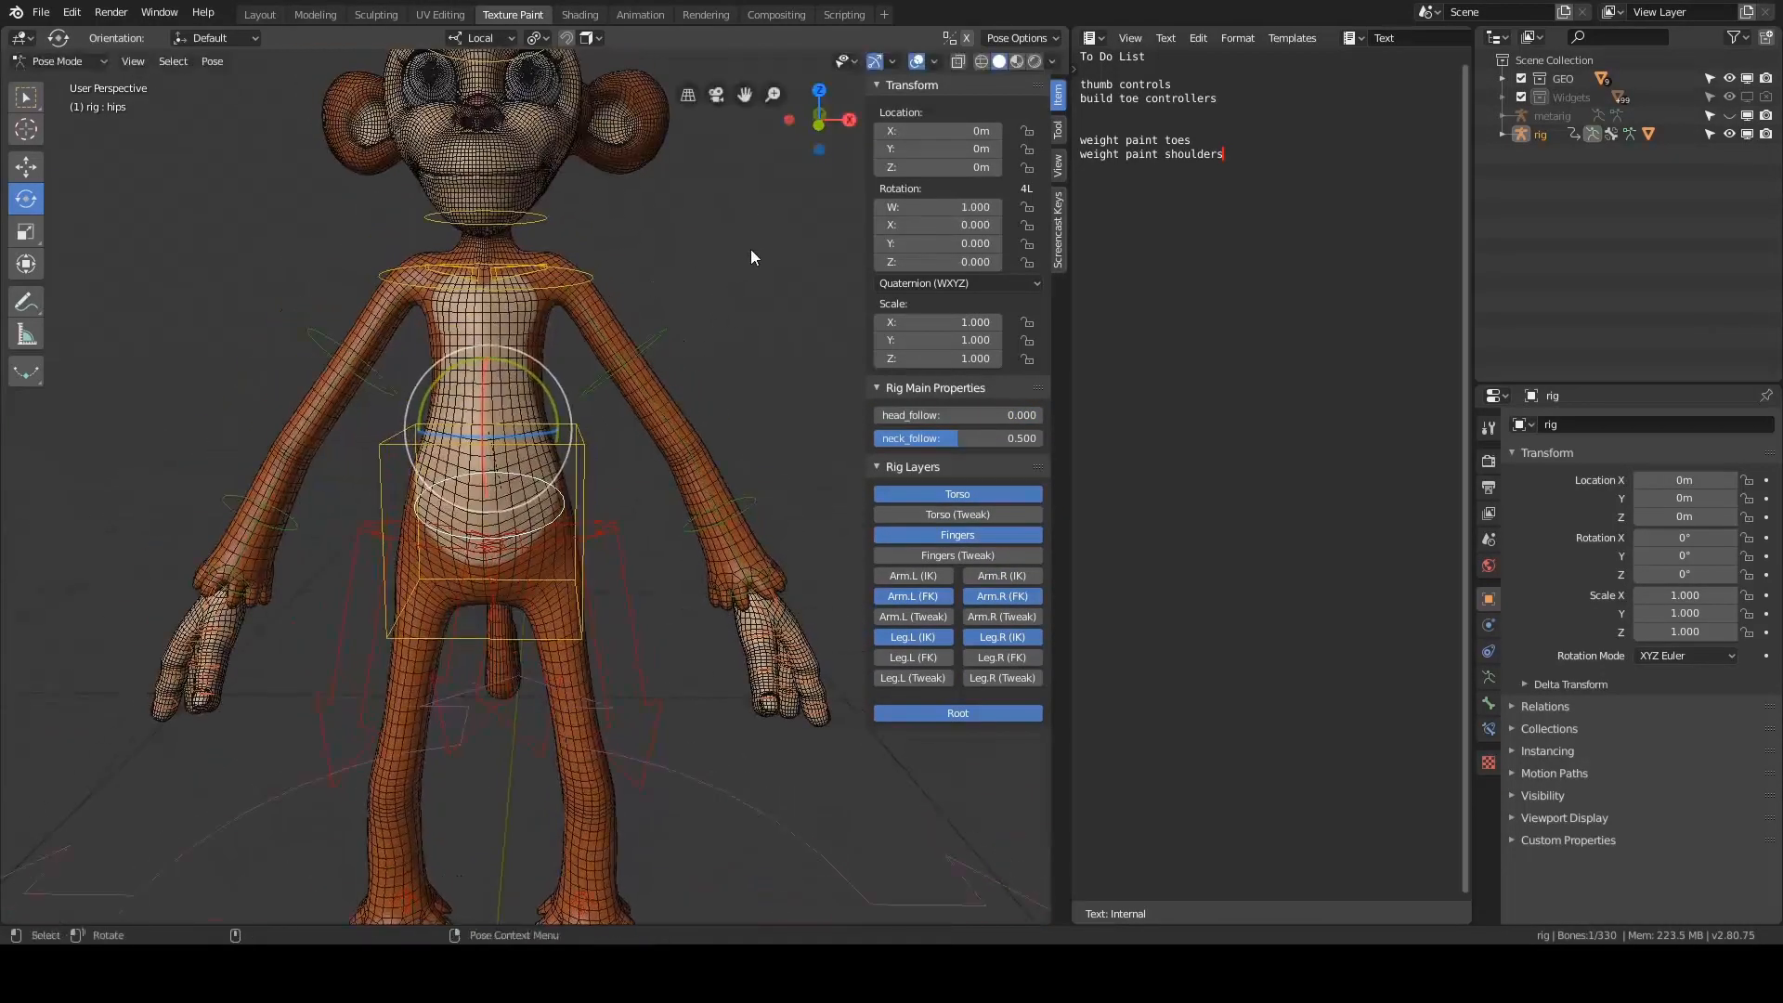
# - Try bending the chest control sideways around its local Y axis, and undo the rotation
pyautogui.hotkey('alt', 'a')
pyautogui.keyDown('shift'); pyautogui.moveTo(596, 274); pyautogui.dragTo(613, 369, button='middle'); pyautogui.keyUp('shift')
pyautogui.scroll(1, 613, 370)
pyautogui.click(609, 370)
pyautogui.scroll(1, 737, 307)
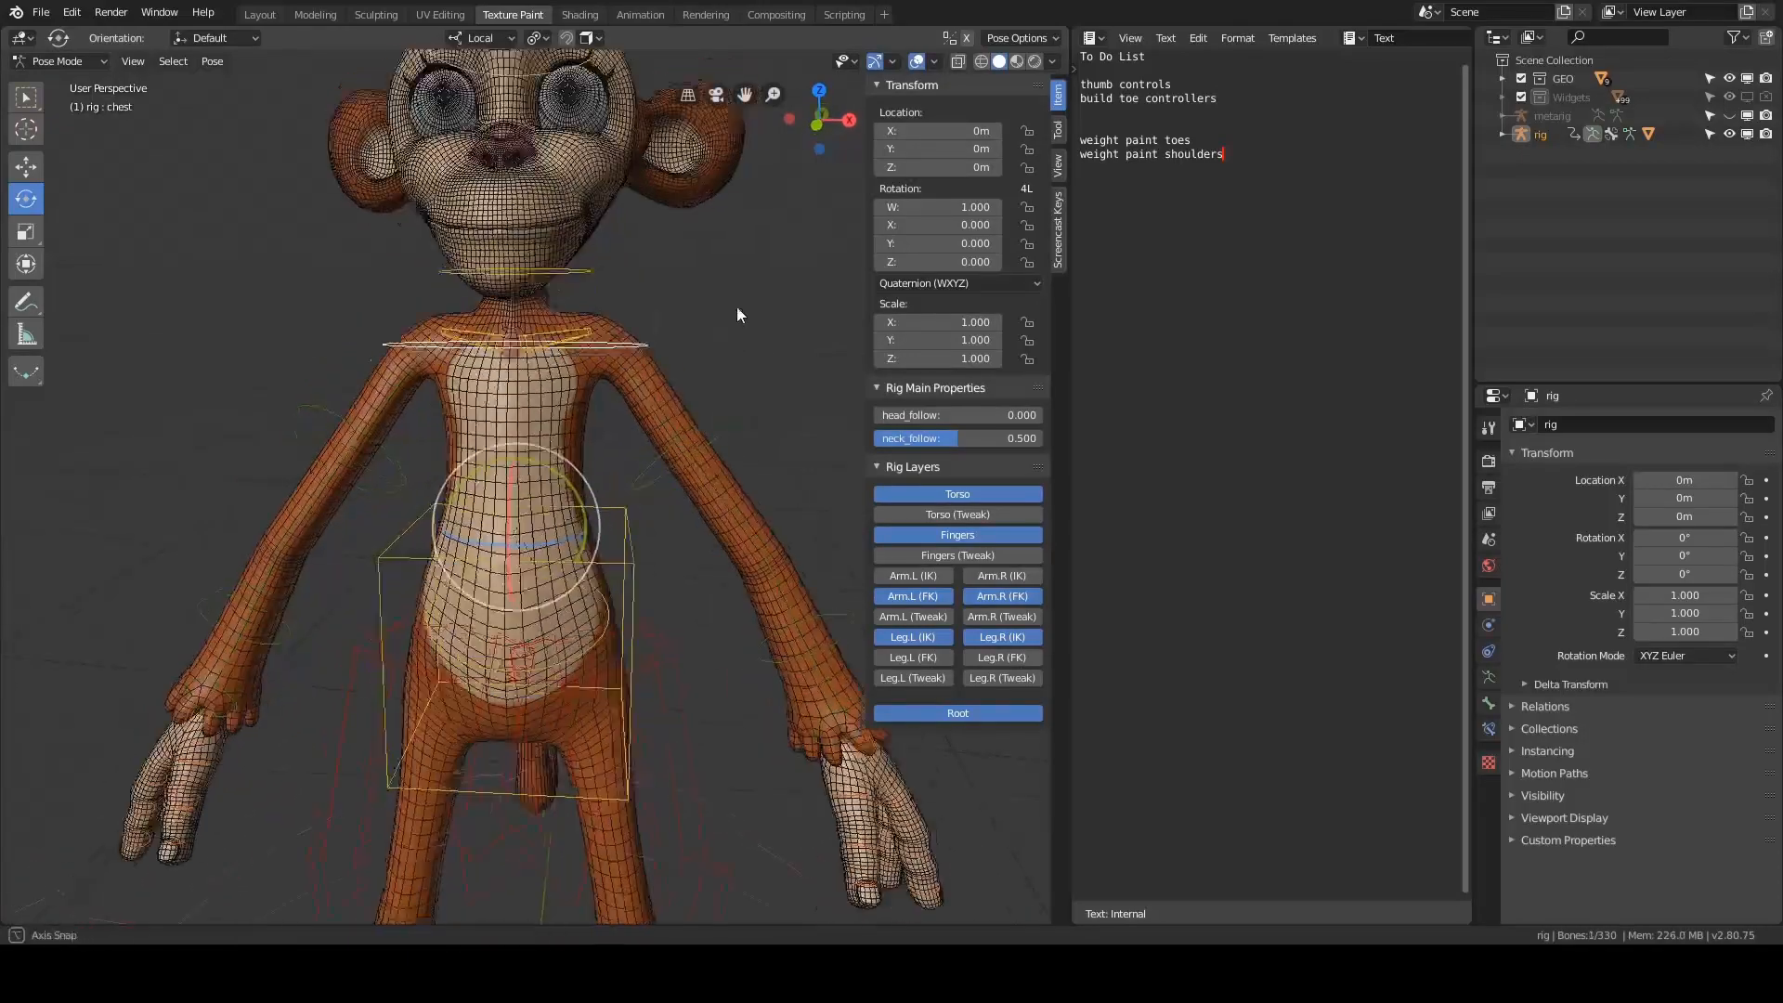
pyautogui.press('r')
pyautogui.press('y')
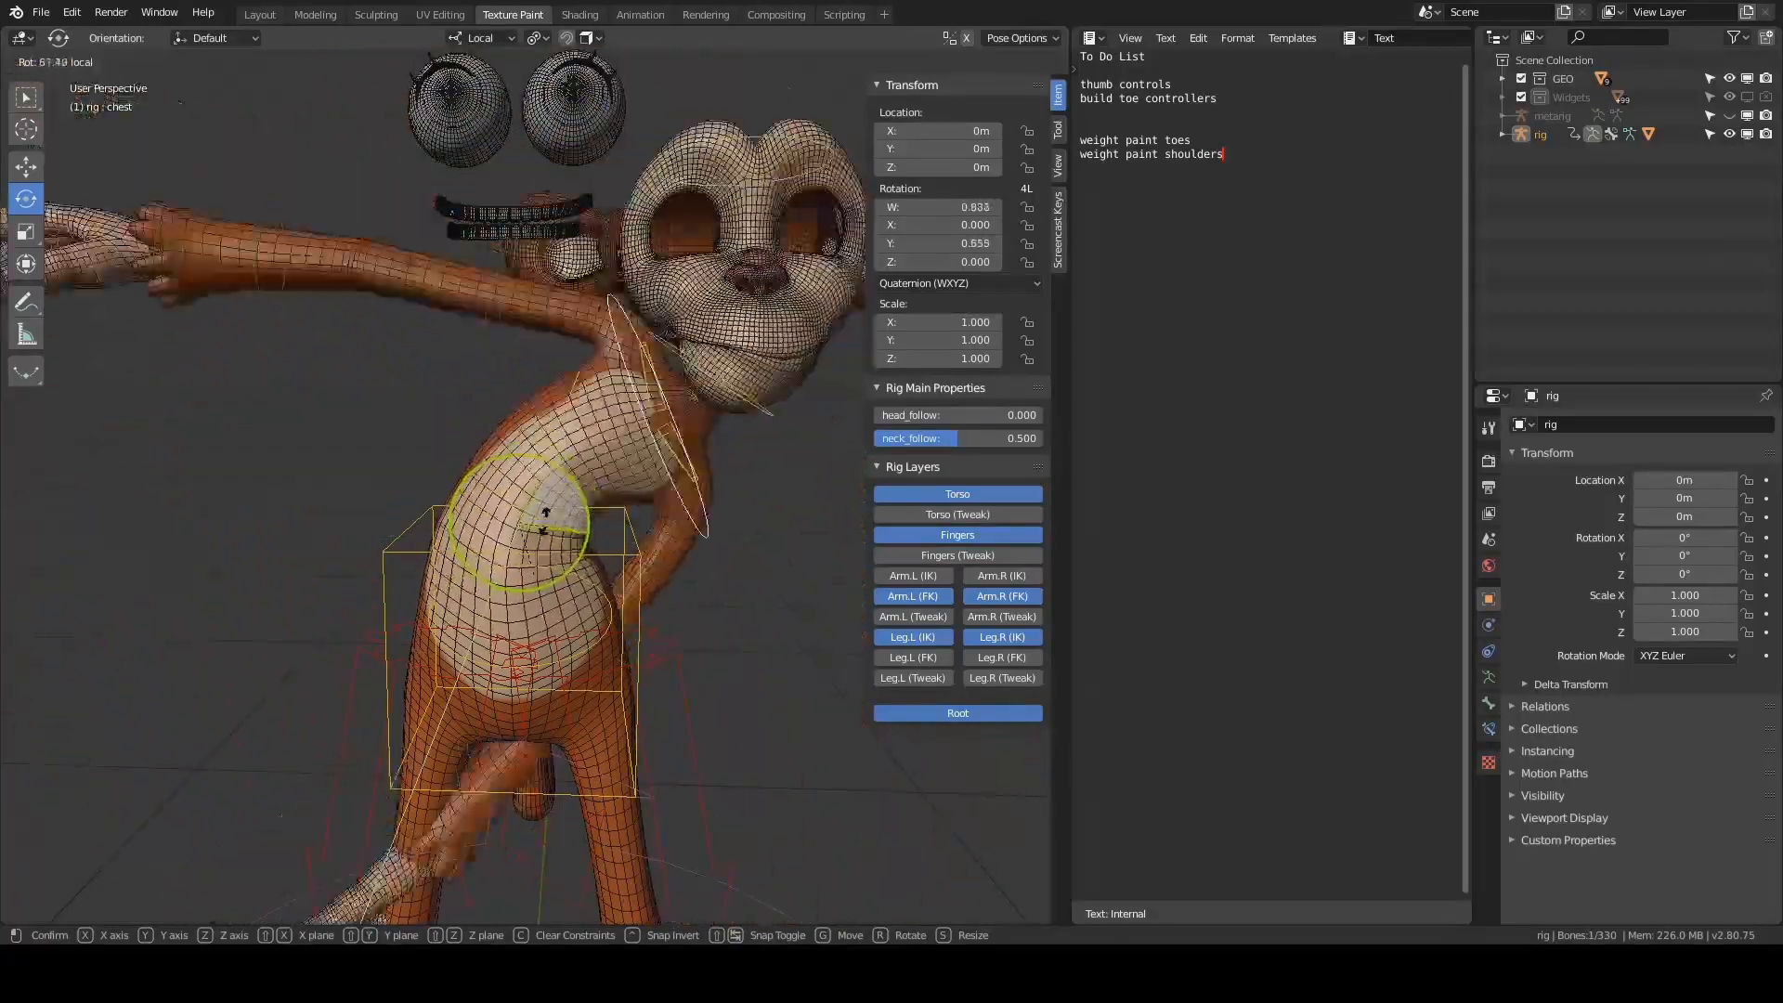
pyautogui.moveTo(520, 459); pyautogui.dragTo(531, 457)
pyautogui.hotkey('ctrl', 'z')
# - Try rotating the neck control to test the head and chin deformation, undoing each attempt
pyautogui.keyDown('alt'); pyautogui.moveTo(726, 277); pyautogui.dragTo(676, 394, button='middle'); pyautogui.keyUp('alt')
pyautogui.click(587, 413)
pyautogui.keyDown('alt'); pyautogui.moveTo(649, 399); pyautogui.dragTo(734, 379, button='right'); pyautogui.keyUp('alt')
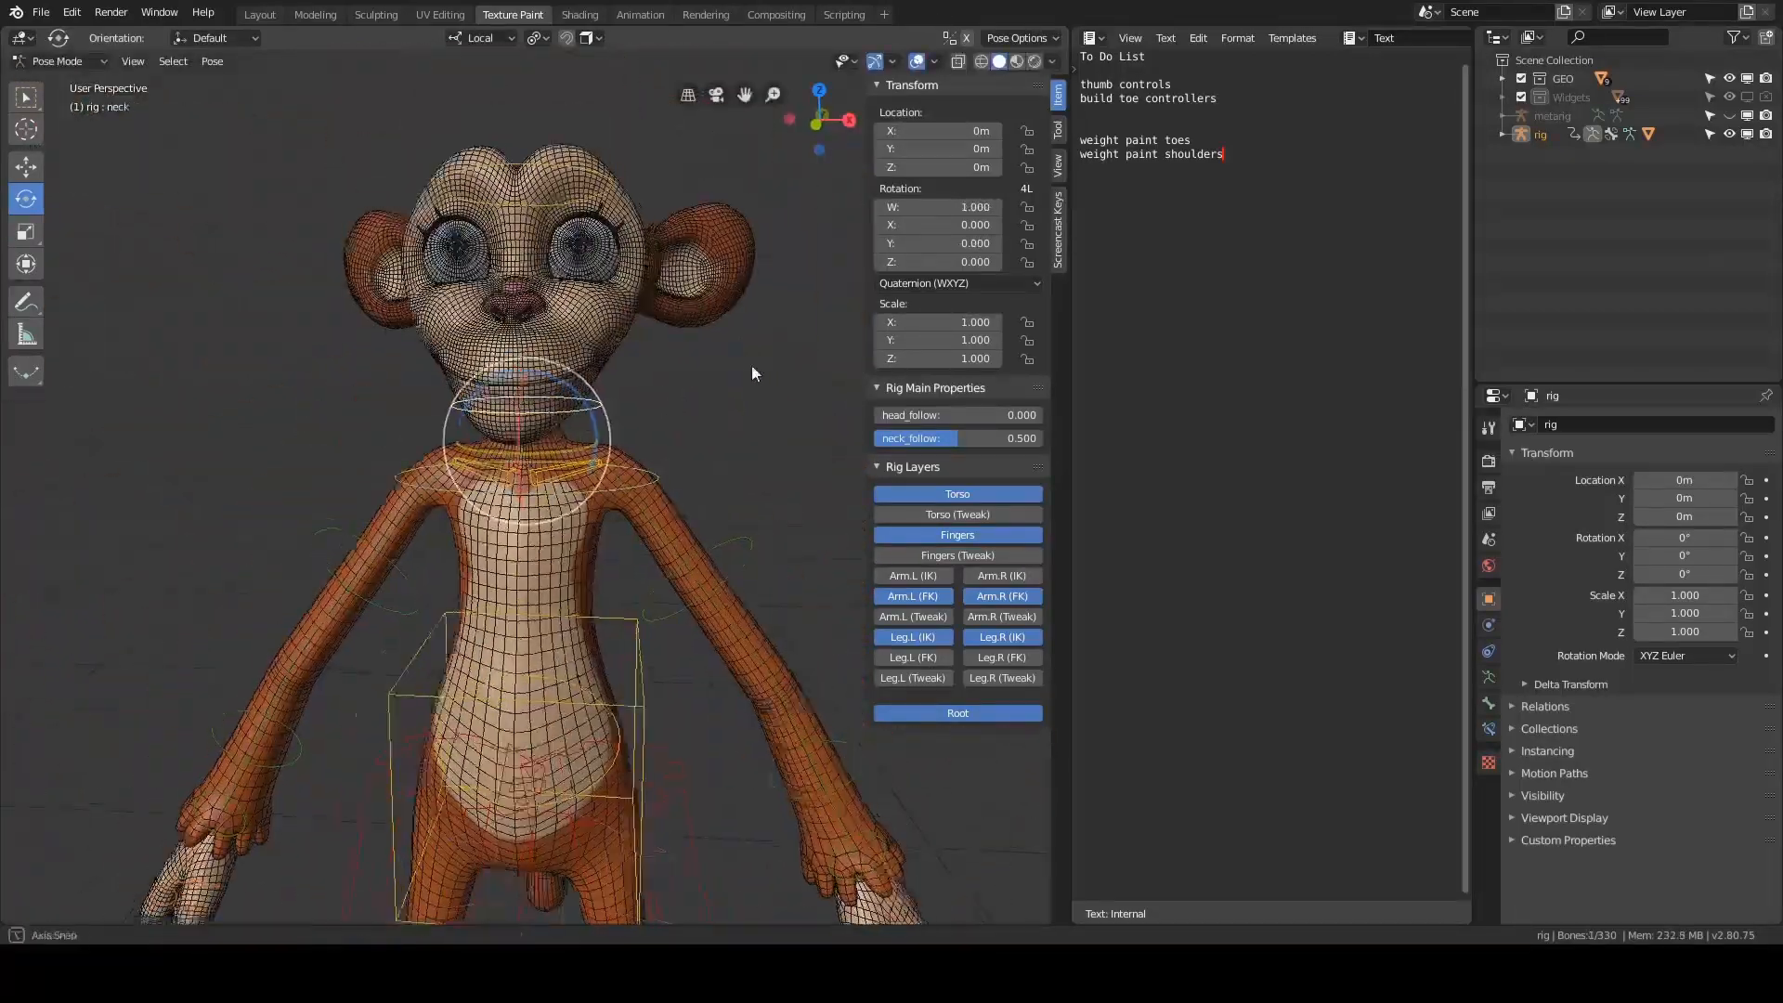
pyautogui.keyDown('alt'); pyautogui.moveTo(733, 378); pyautogui.dragTo(576, 379); pyautogui.keyUp('alt')
pyautogui.keyDown('alt'); pyautogui.moveTo(442, 381); pyautogui.dragTo(771, 322); pyautogui.keyUp('alt')
pyautogui.hotkey('ctrl', 'z')
pyautogui.keyDown('alt'); pyautogui.moveTo(665, 323); pyautogui.dragTo(700, 324, button='right'); pyautogui.keyUp('alt')
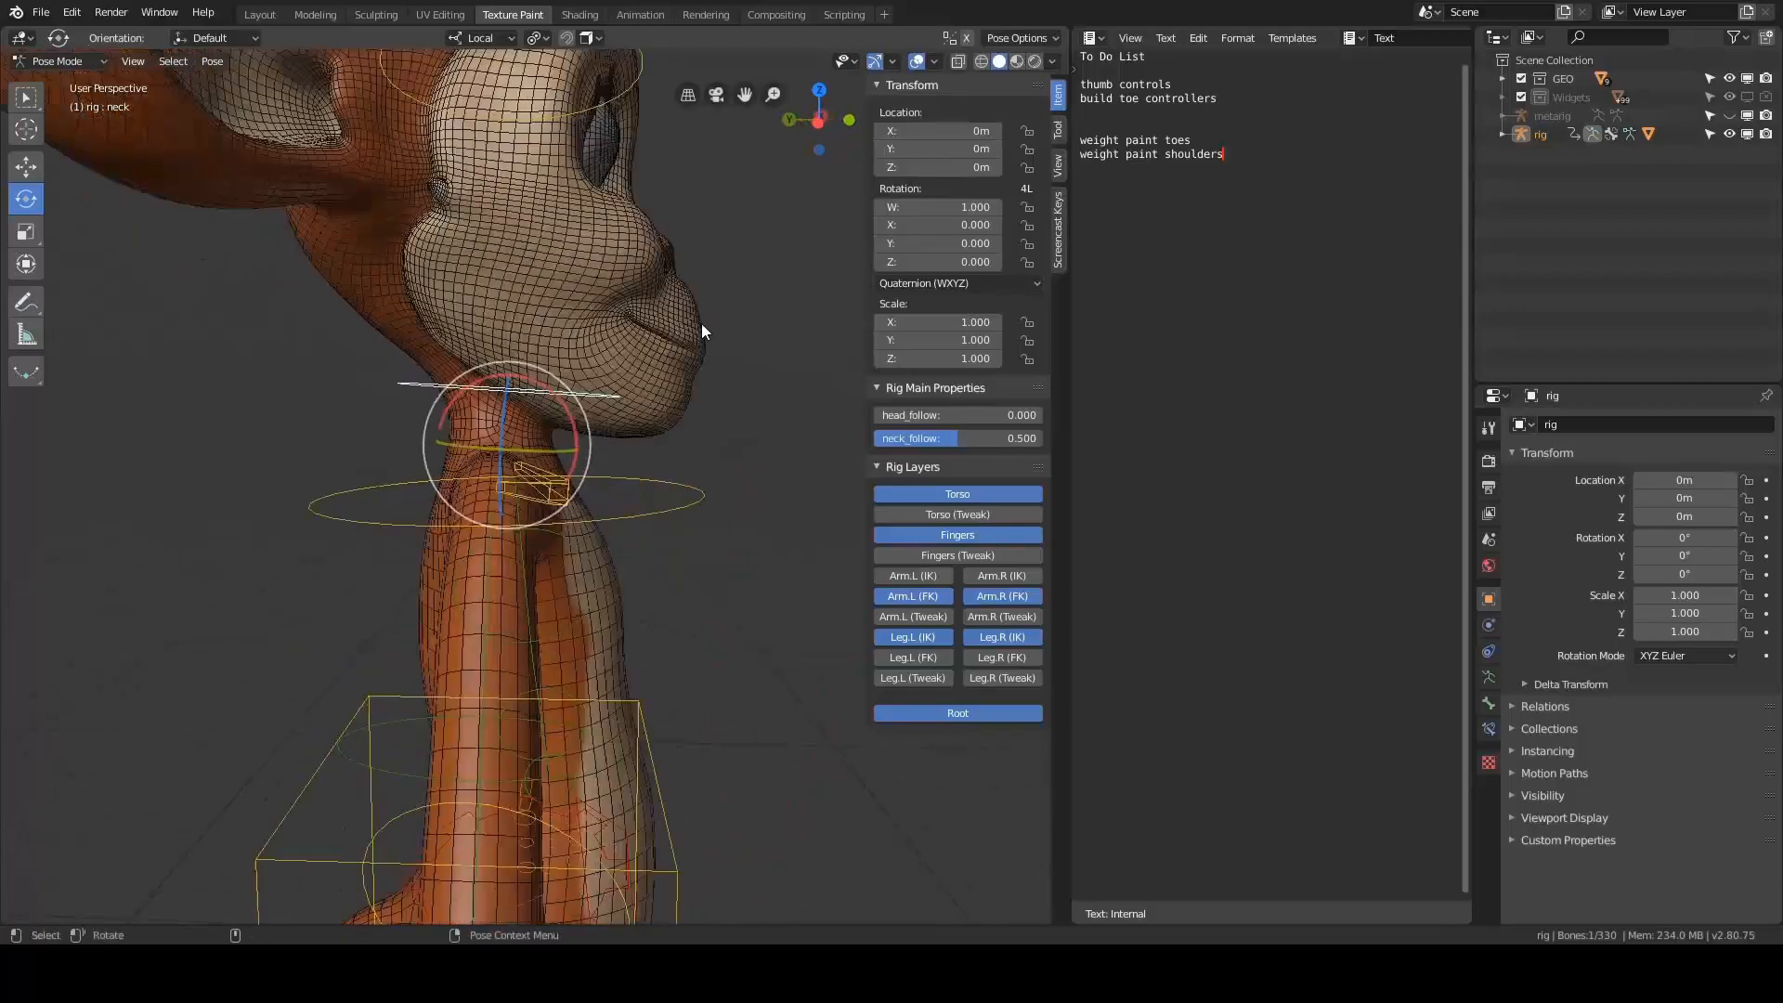
pyautogui.keyDown('alt'); pyautogui.moveTo(700, 323); pyautogui.dragTo(431, 412); pyautogui.keyUp('alt')
pyautogui.rightClick(639, 471)
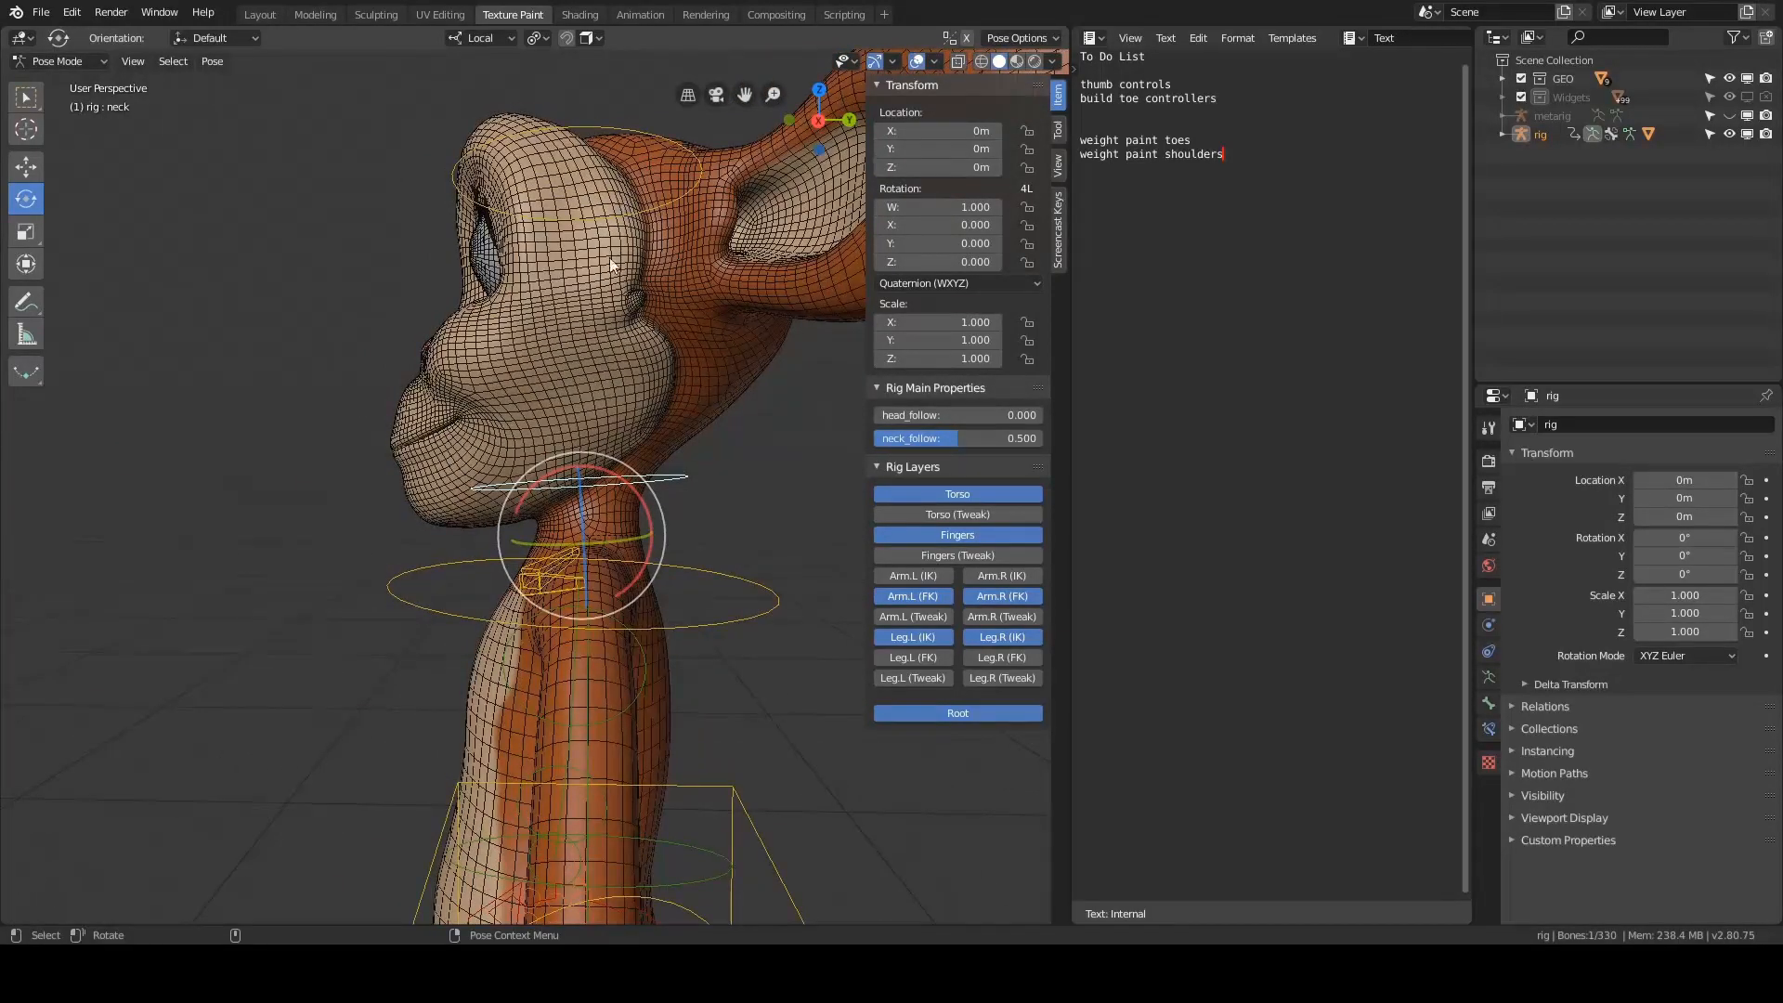
pyautogui.keyDown('alt'); pyautogui.moveTo(611, 266); pyautogui.dragTo(670, 193); pyautogui.keyUp('alt')
pyautogui.hotkey('ctrl', 'z')
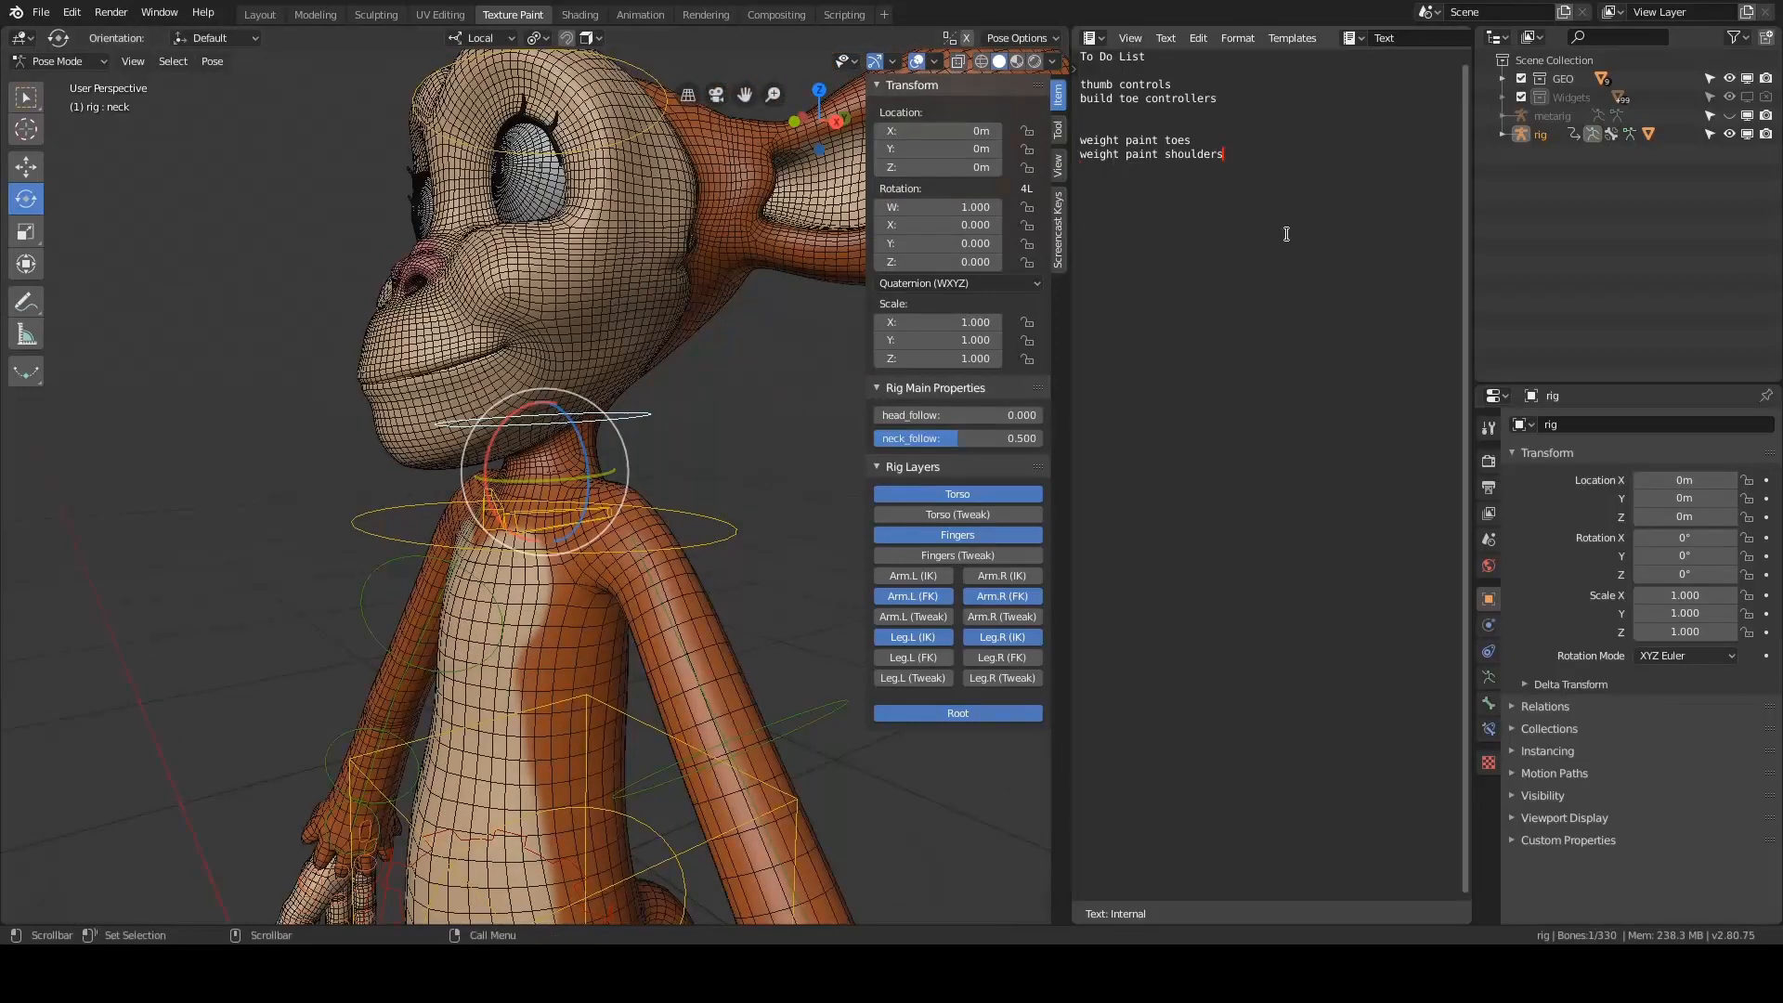
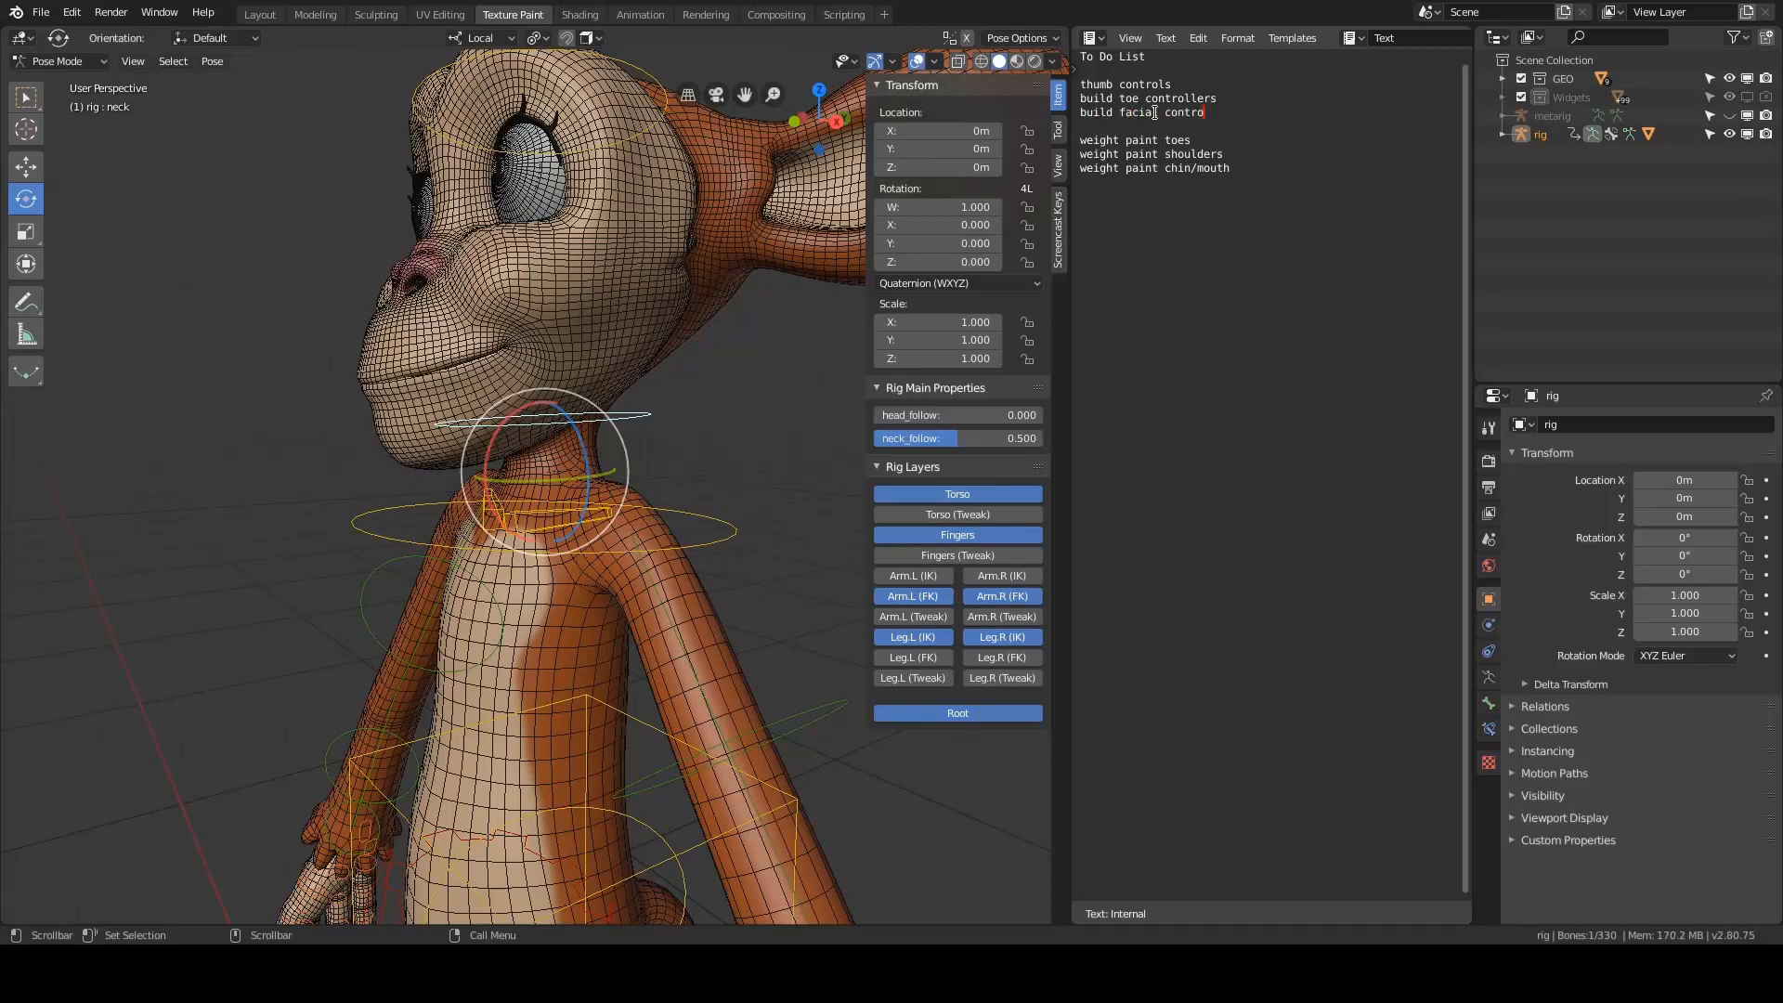
# - Complete the to-do entry "build facial controls" with the sub-items "-jaw", "-eyes" and "-ears"
pyautogui.press('Return')
pyautogui.write('-')
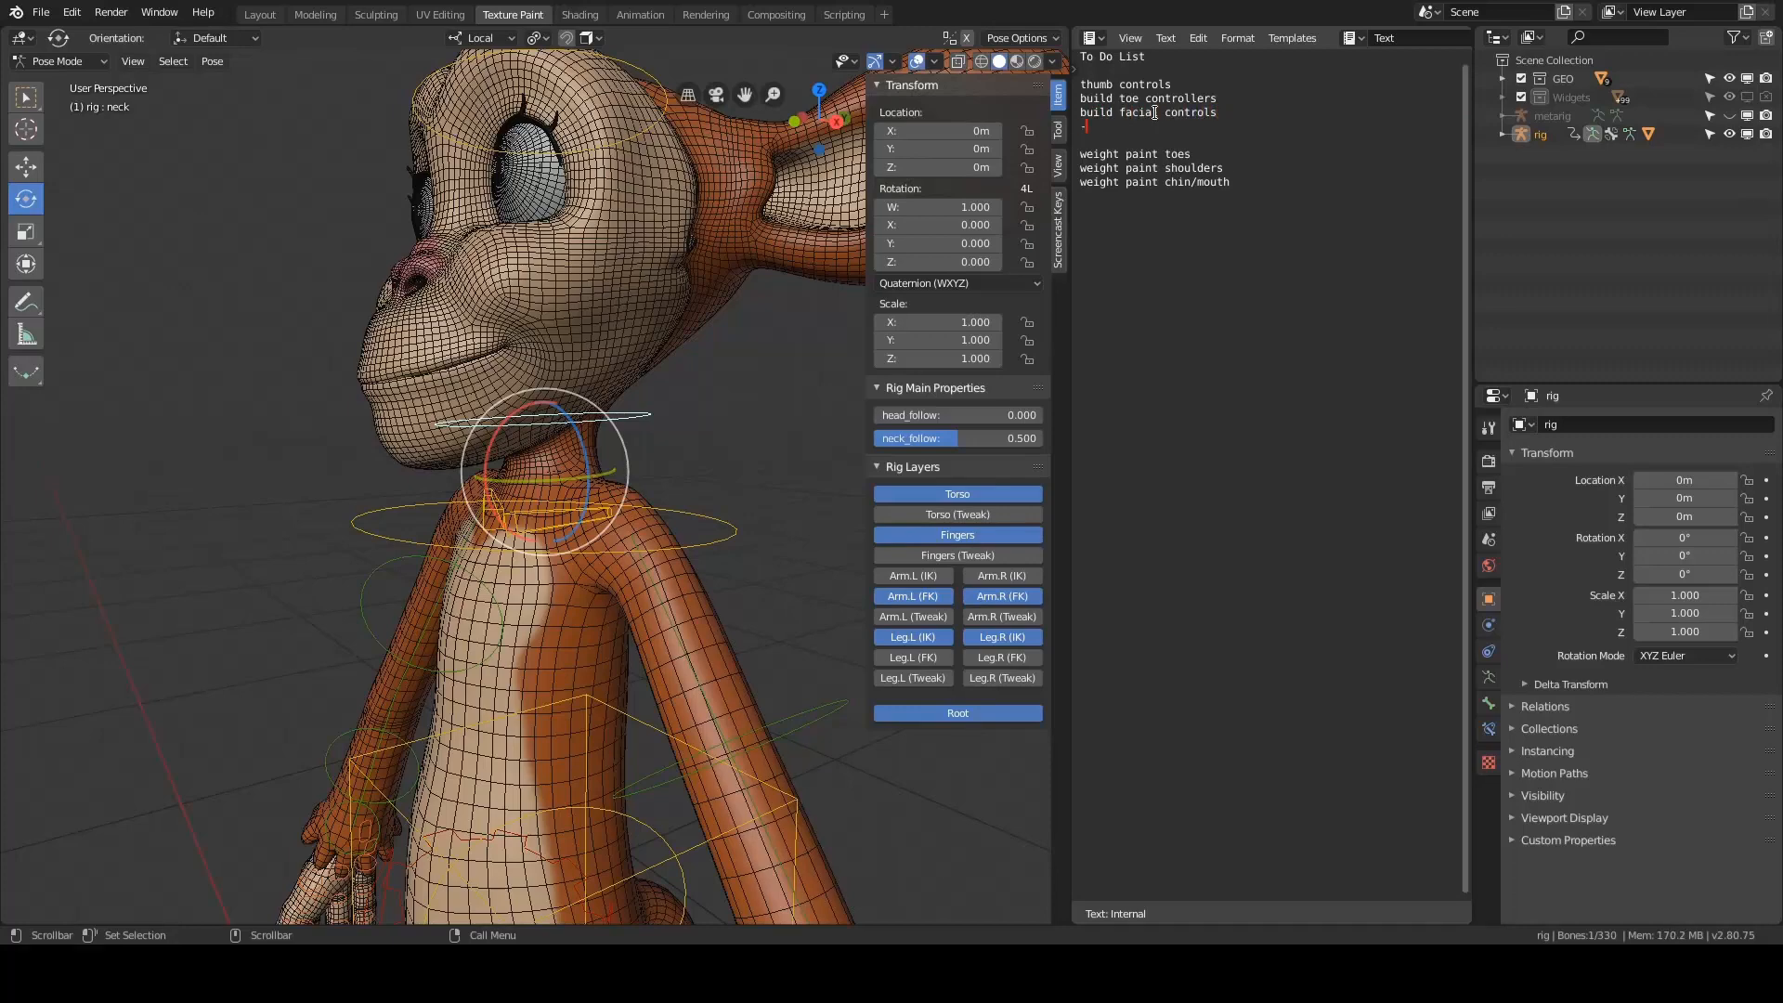
pyautogui.write('jaw')
pyautogui.press('Return')
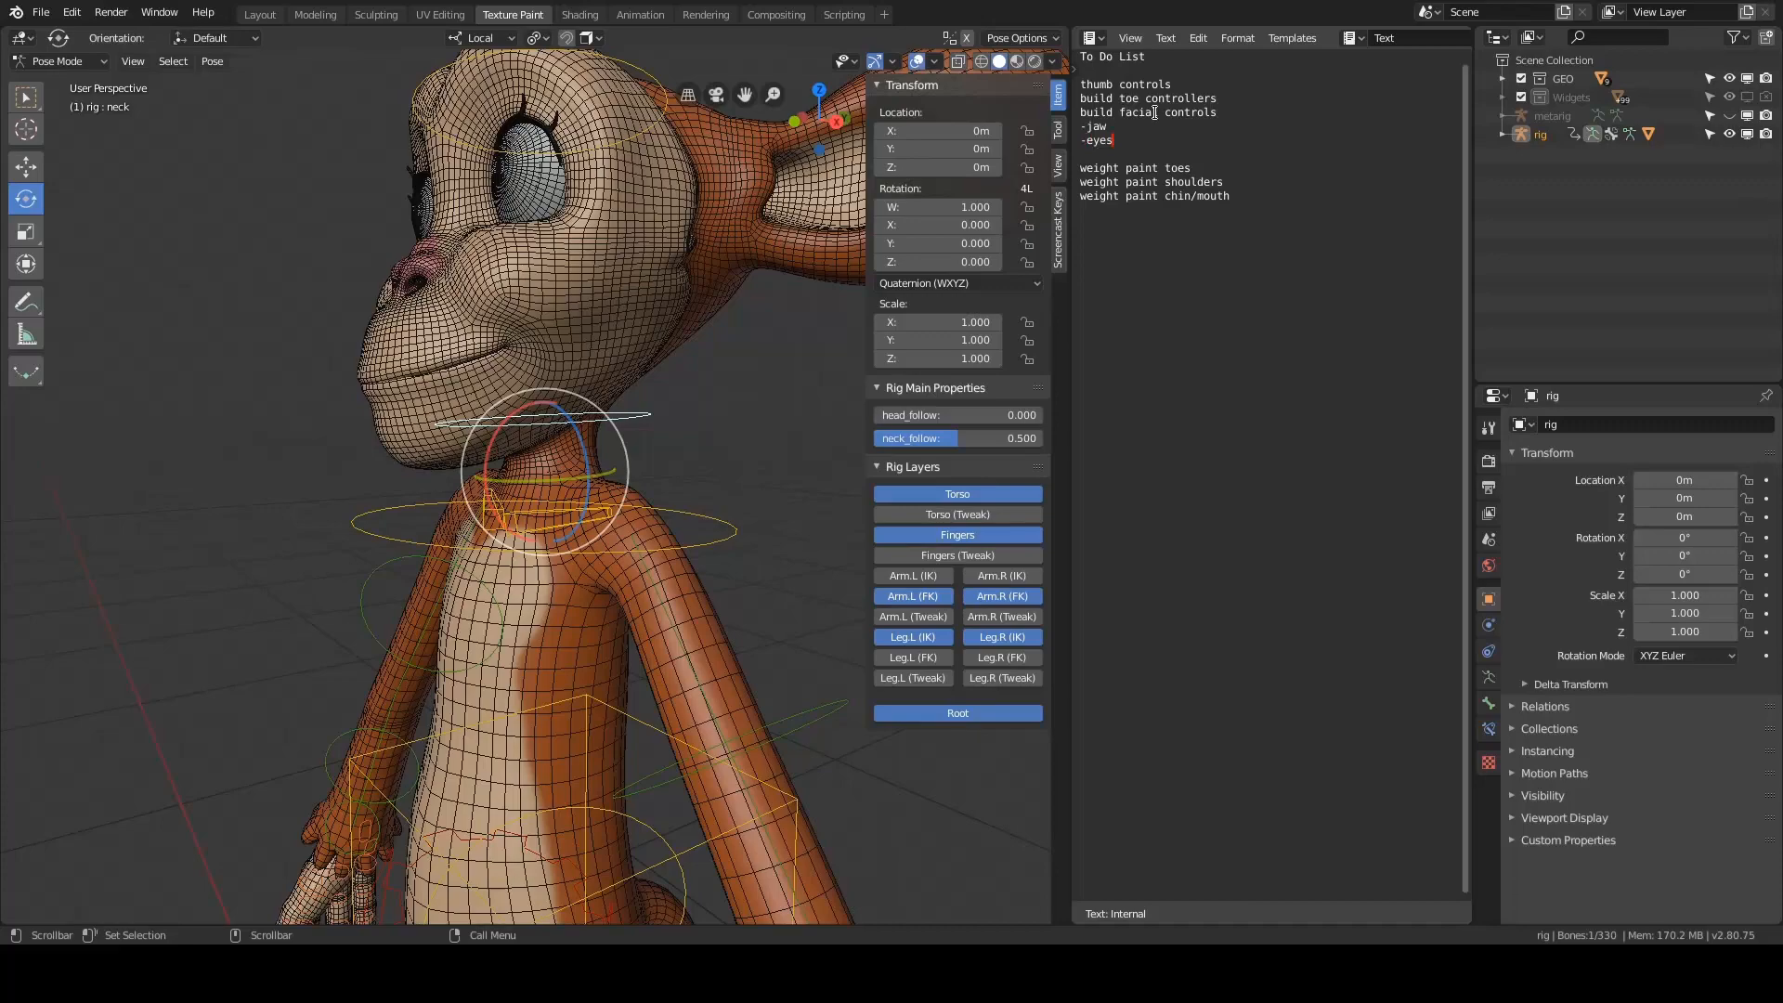
pyautogui.write('-eyes')
pyautogui.press('Return')
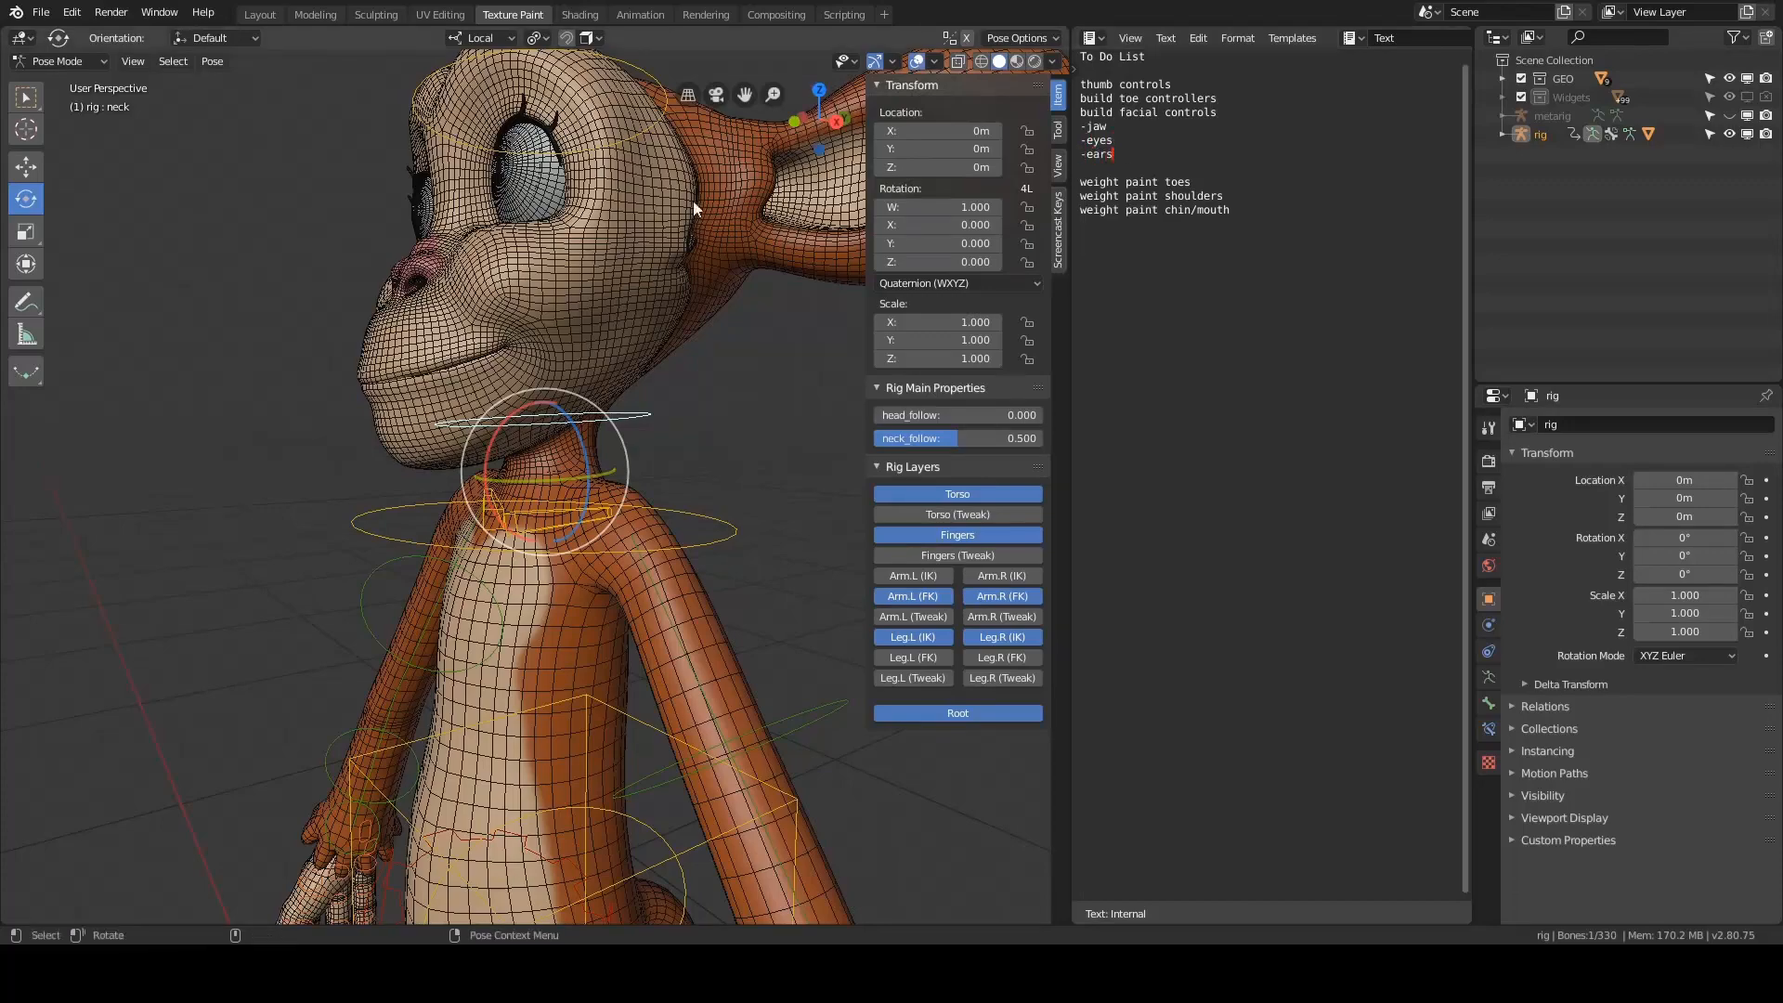
# - Add "build tail FK/IK" below the "-ears" item in the to-do list, and deselect the neck control
pyautogui.moveTo(692, 210); pyautogui.dragTo(554, 302, button='middle')
pyautogui.moveTo(459, 310); pyautogui.dragTo(612, 301, button='middle')
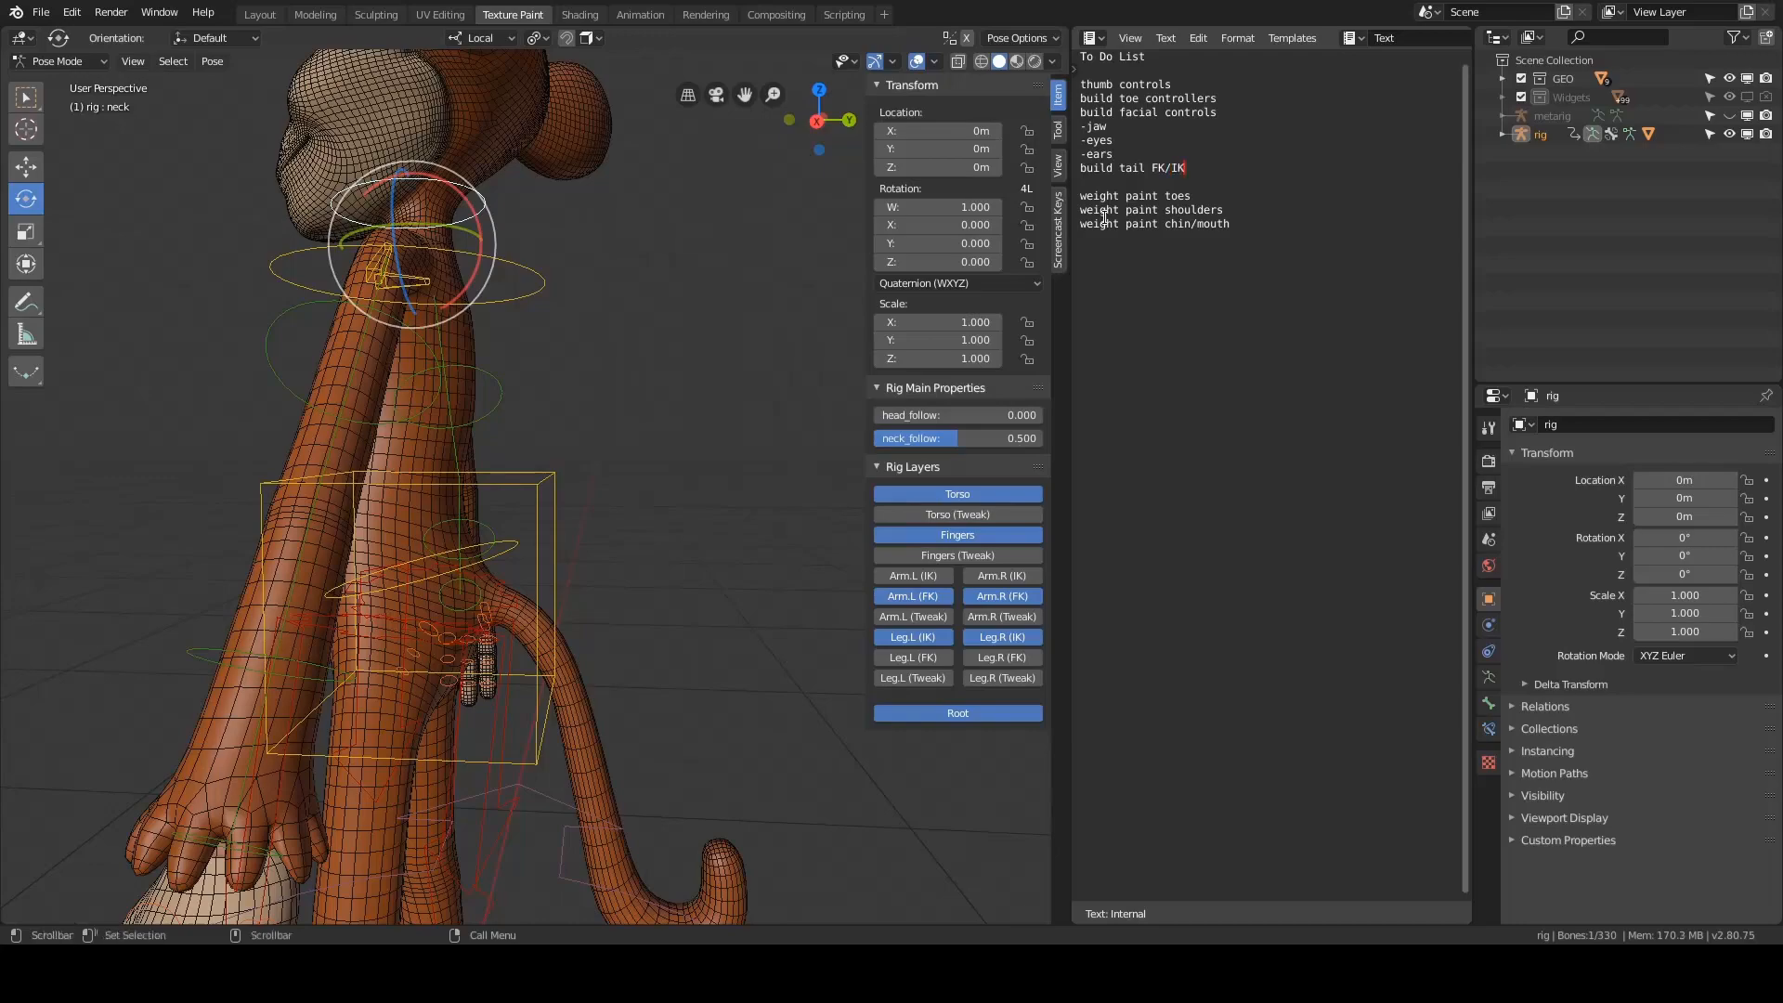
pyautogui.click(732, 425)
# - Try rotating the left upper arm and forearm FK controls upward together, cancelling the rotation
pyautogui.keyDown('shift'); pyautogui.moveTo(731, 425); pyautogui.dragTo(705, 354, button='middle'); pyautogui.keyUp('shift')
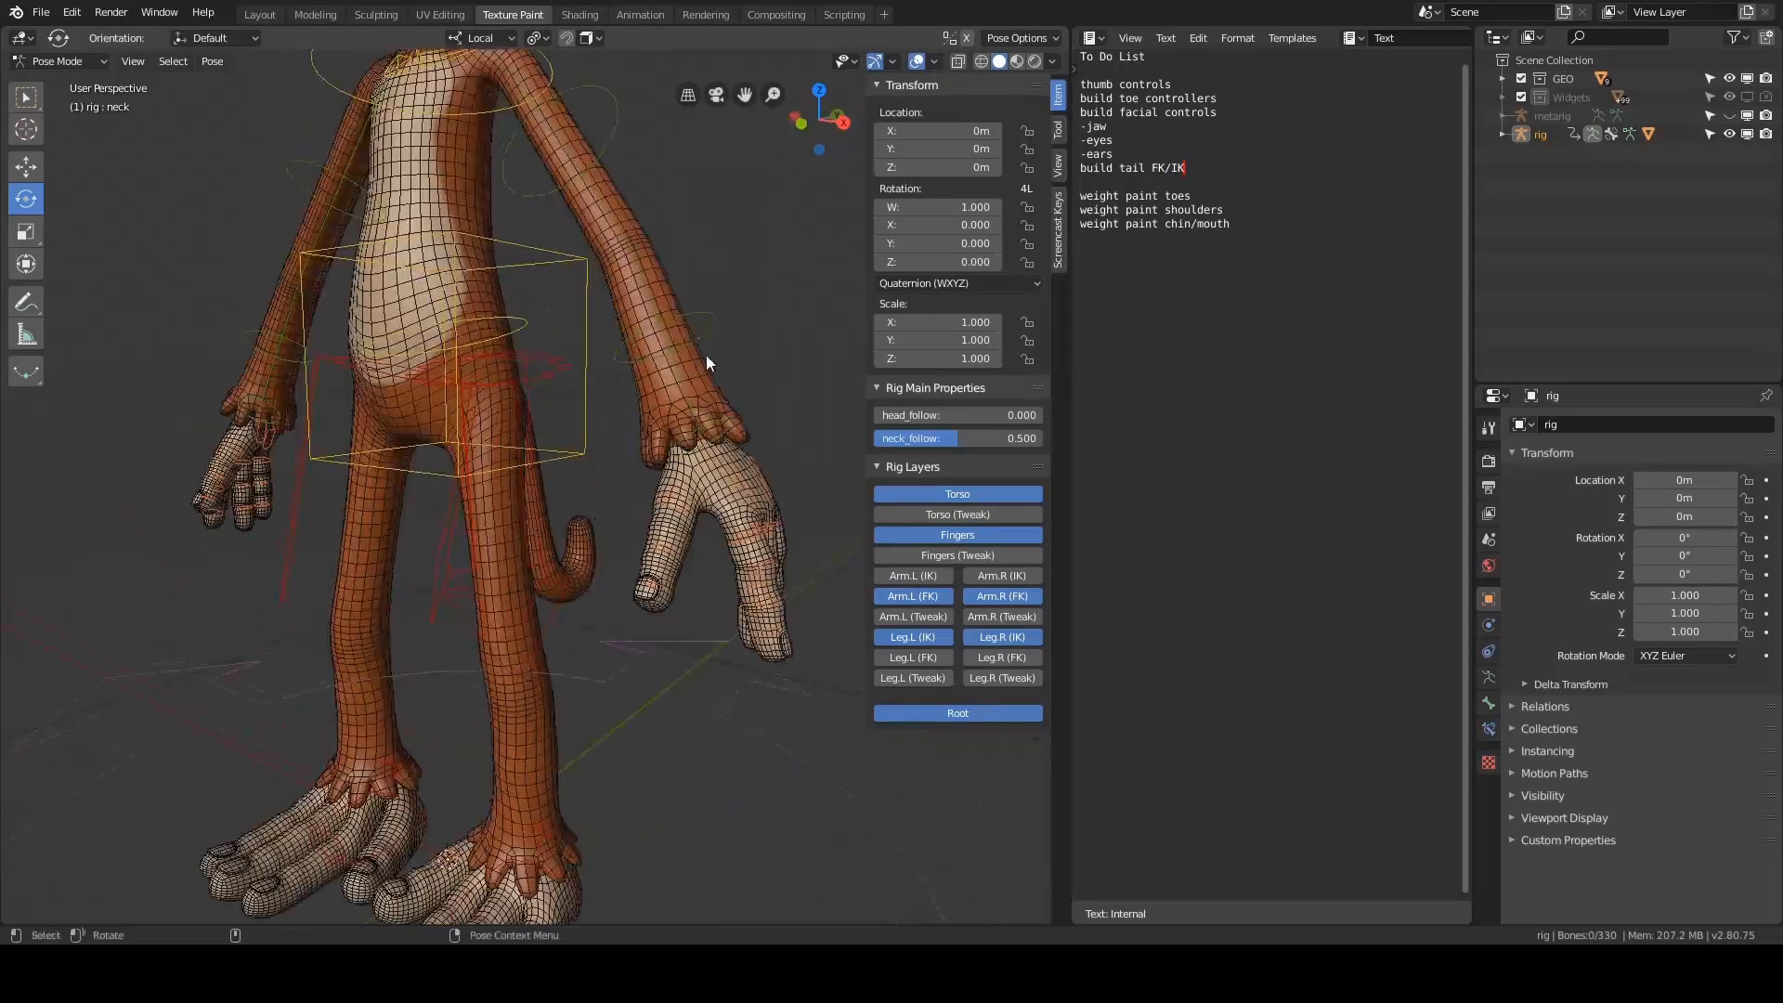
pyautogui.keyDown('shift'); pyautogui.moveTo(577, 194); pyautogui.dragTo(705, 320, button='middle'); pyautogui.keyUp('shift')
pyautogui.click(625, 264)
pyautogui.moveTo(677, 460); pyautogui.dragTo(737, 467, button='middle')
pyautogui.keyDown('shift'); pyautogui.click(737, 466); pyautogui.keyUp('shift')
pyautogui.keyDown('shift'); pyautogui.moveTo(805, 415); pyautogui.dragTo(714, 423, button='middle'); pyautogui.keyUp('shift')
pyautogui.scroll(-1, 650, 429)
pyautogui.press('r')
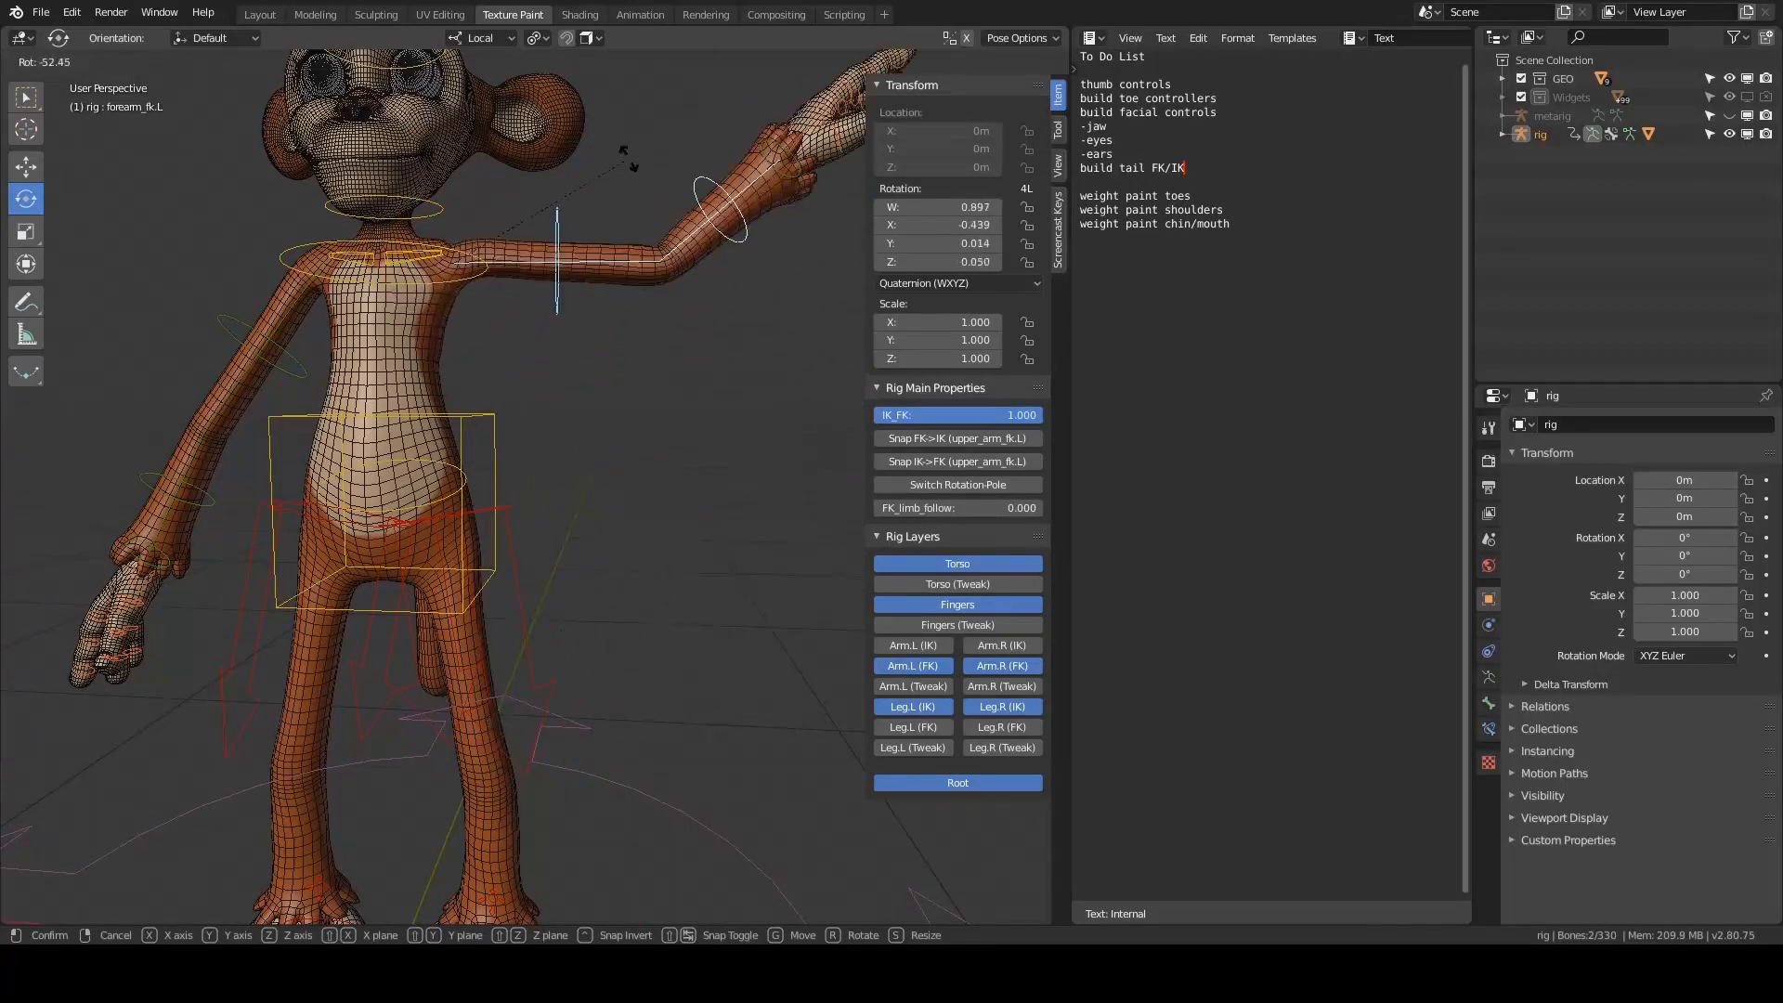
pyautogui.rightClick(634, 155)
# - Move the left foot IK control about 0.16 m in X, 0.03 m in Y and 0.29 m in Z, and clear its location again
pyautogui.keyDown('shift'); pyautogui.moveTo(557, 919); pyautogui.dragTo(602, 705, button='middle'); pyautogui.keyUp('shift')
pyautogui.click(568, 738)
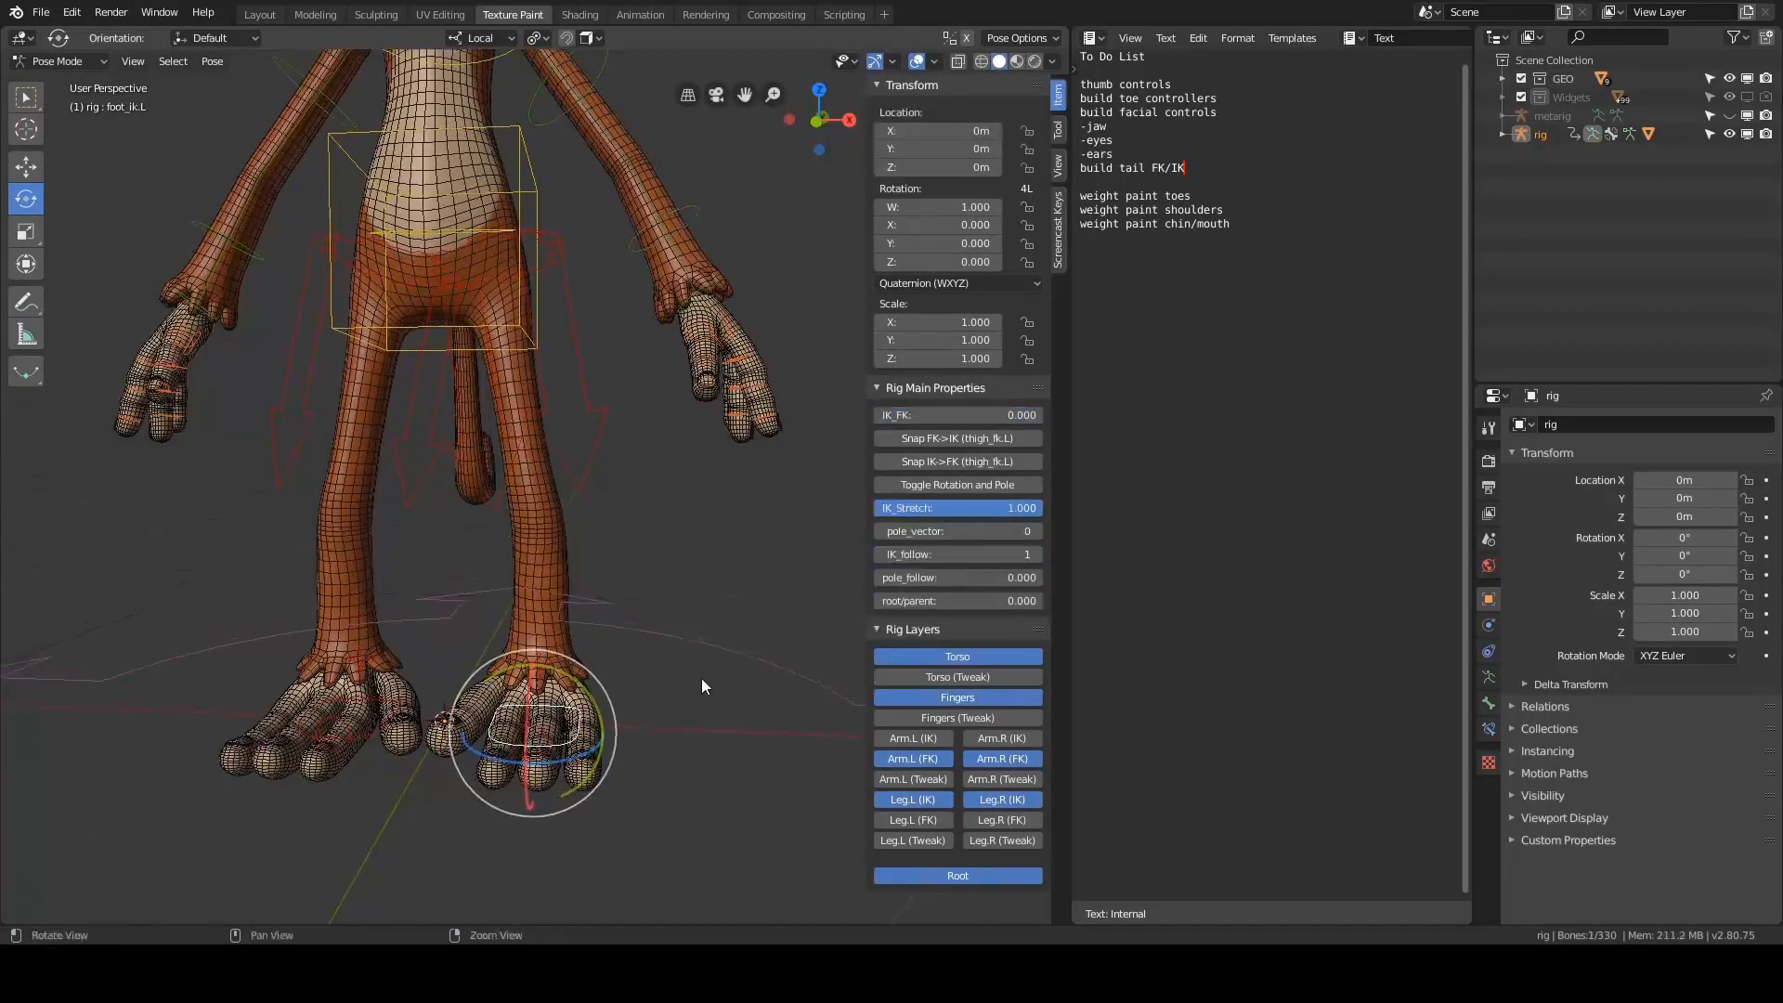
pyautogui.press('g')
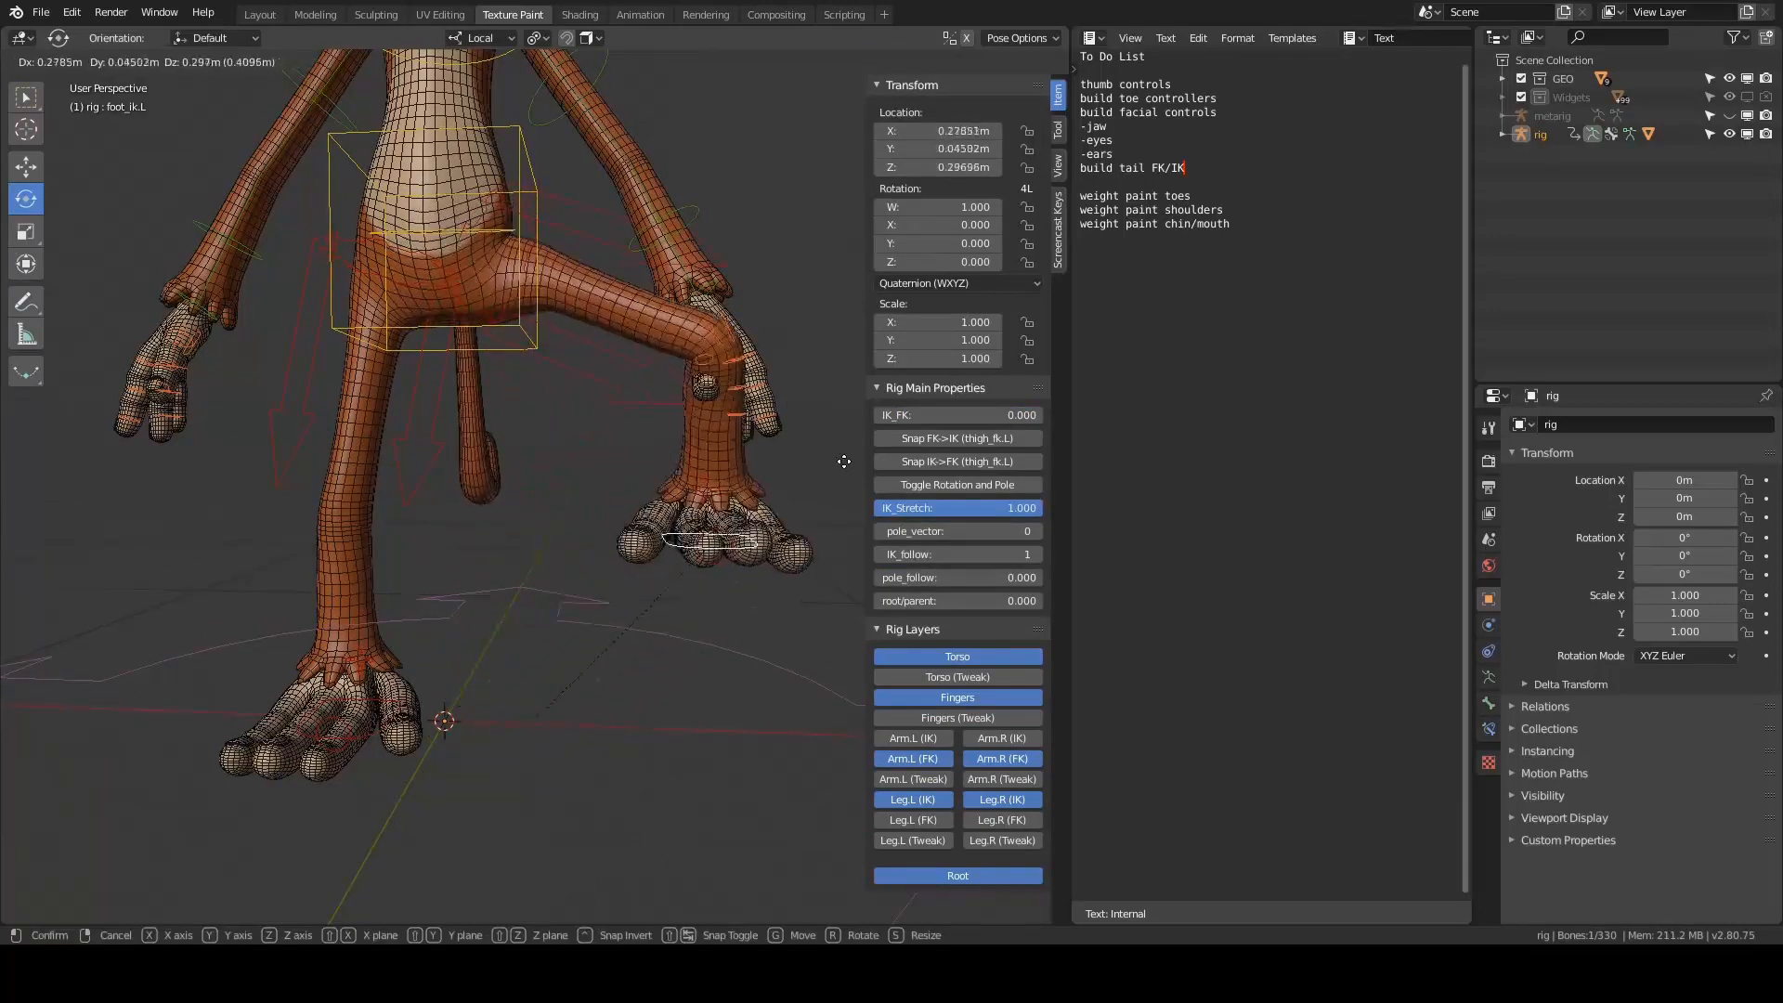
pyautogui.click(637, 524)
pyautogui.hotkey('alt', 'g')
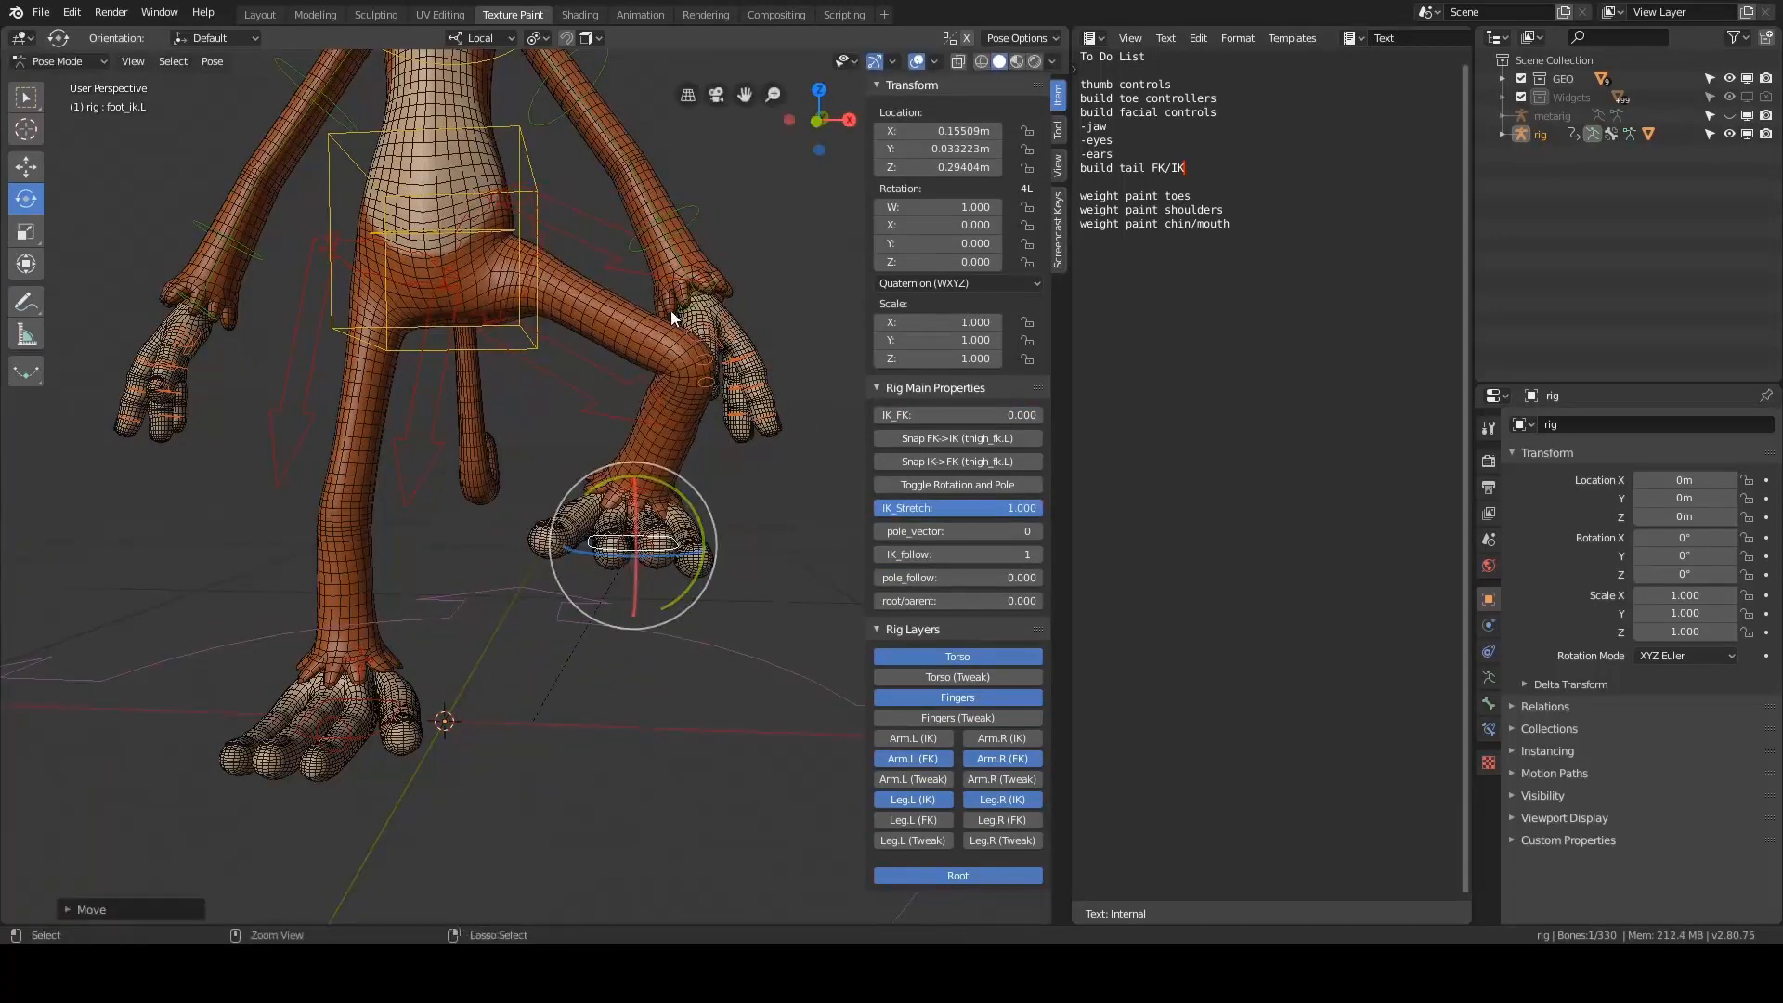
pyautogui.keyDown('shift'); pyautogui.moveTo(671, 311); pyautogui.dragTo(804, 361, button='middle'); pyautogui.keyUp('shift')
pyautogui.click(698, 503)
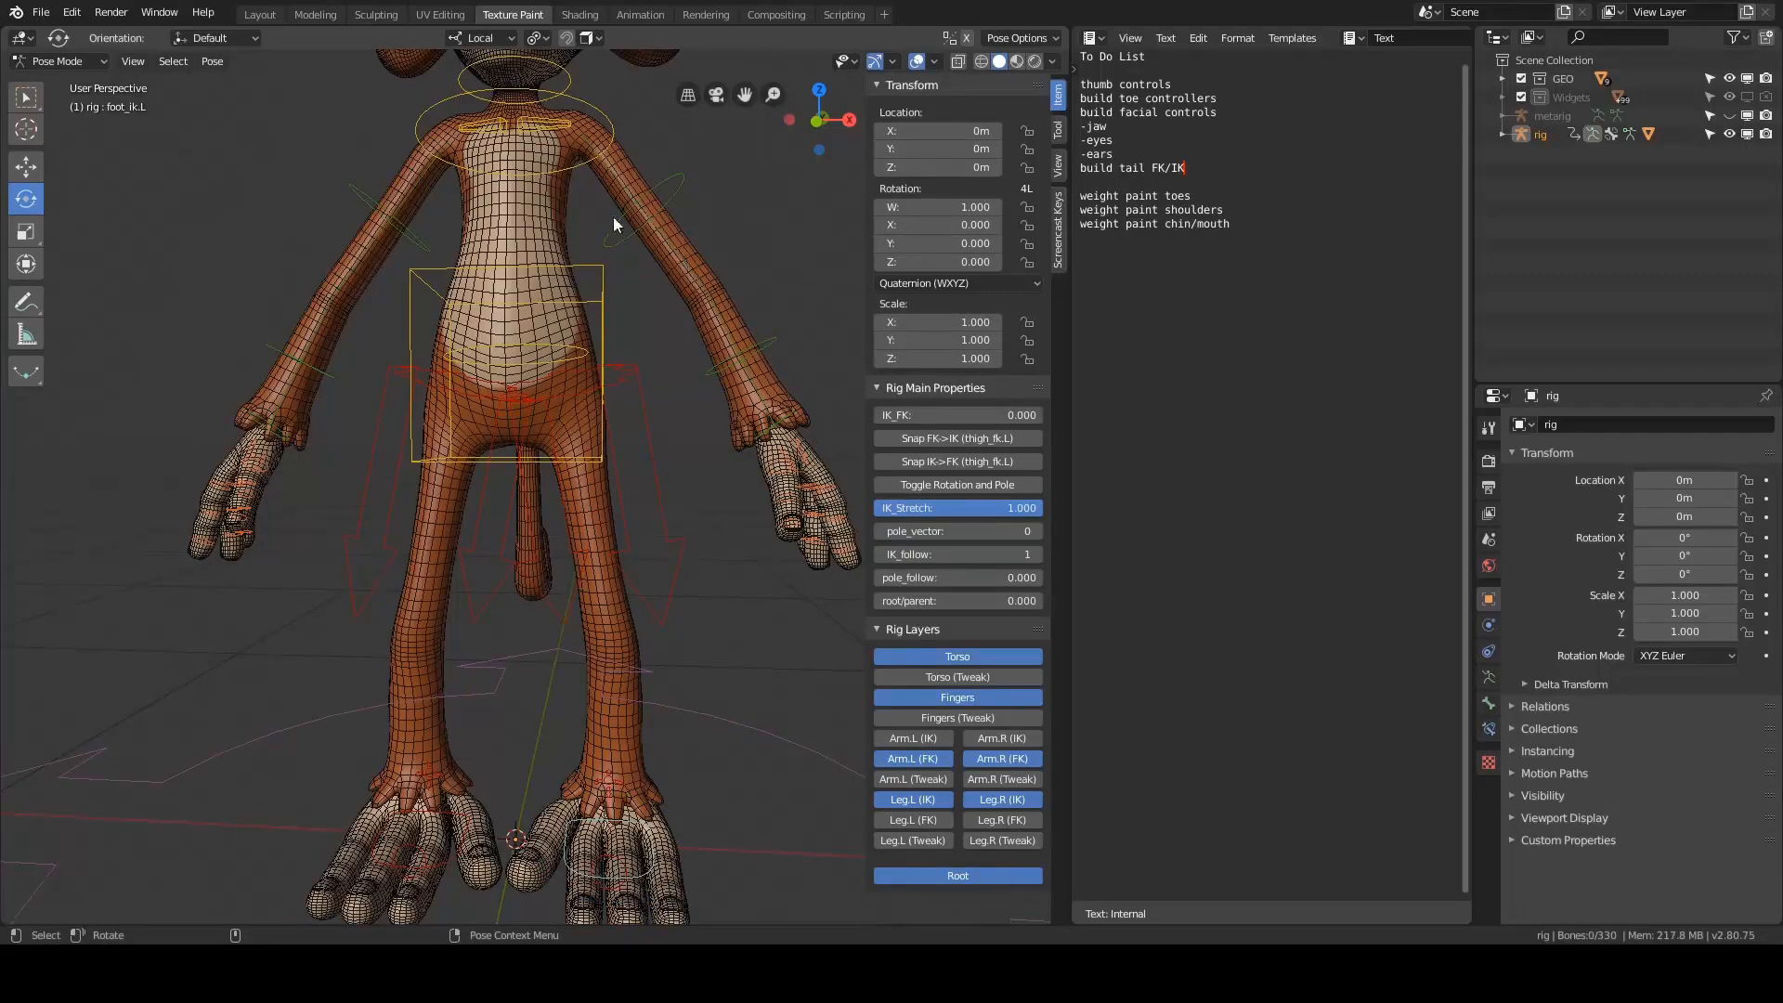
# - Try rotating the head control about 15 degrees to tilt the head, and undo the rotation
pyautogui.moveTo(699, 503); pyautogui.dragTo(555, 393, button='middle')
pyautogui.scroll(3, 555, 393)
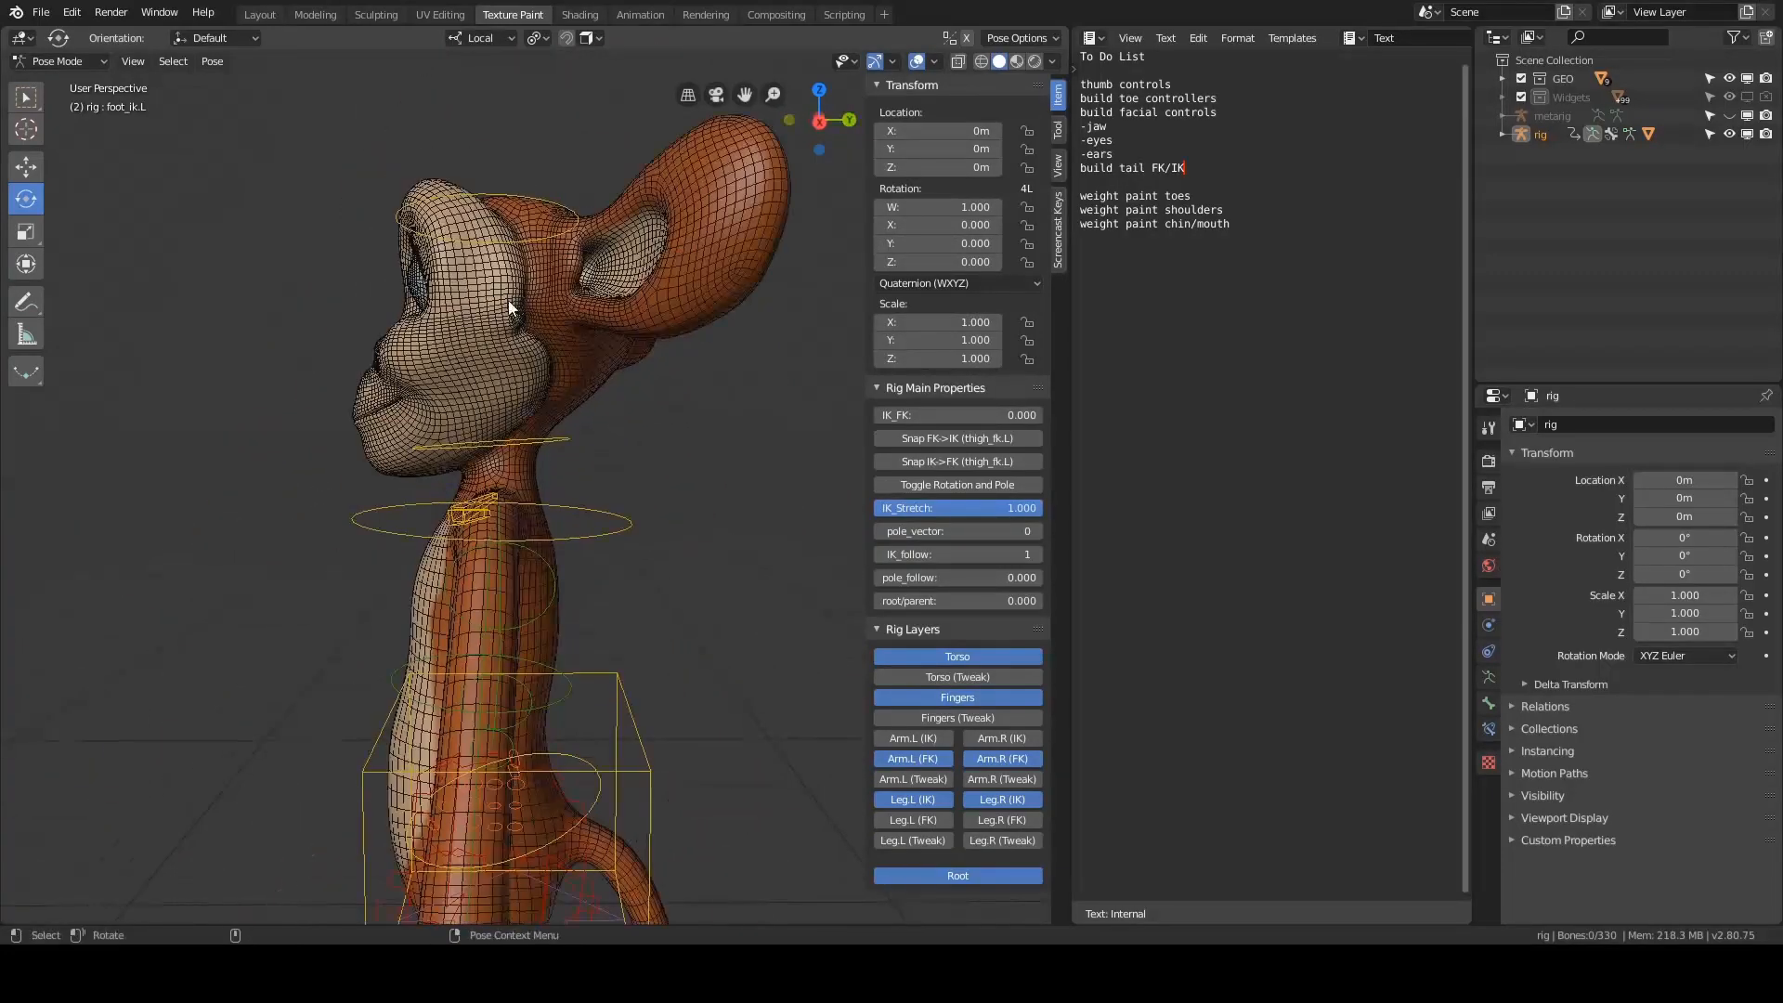
pyautogui.click(508, 197)
pyautogui.moveTo(509, 197); pyautogui.dragTo(661, 314, button='middle')
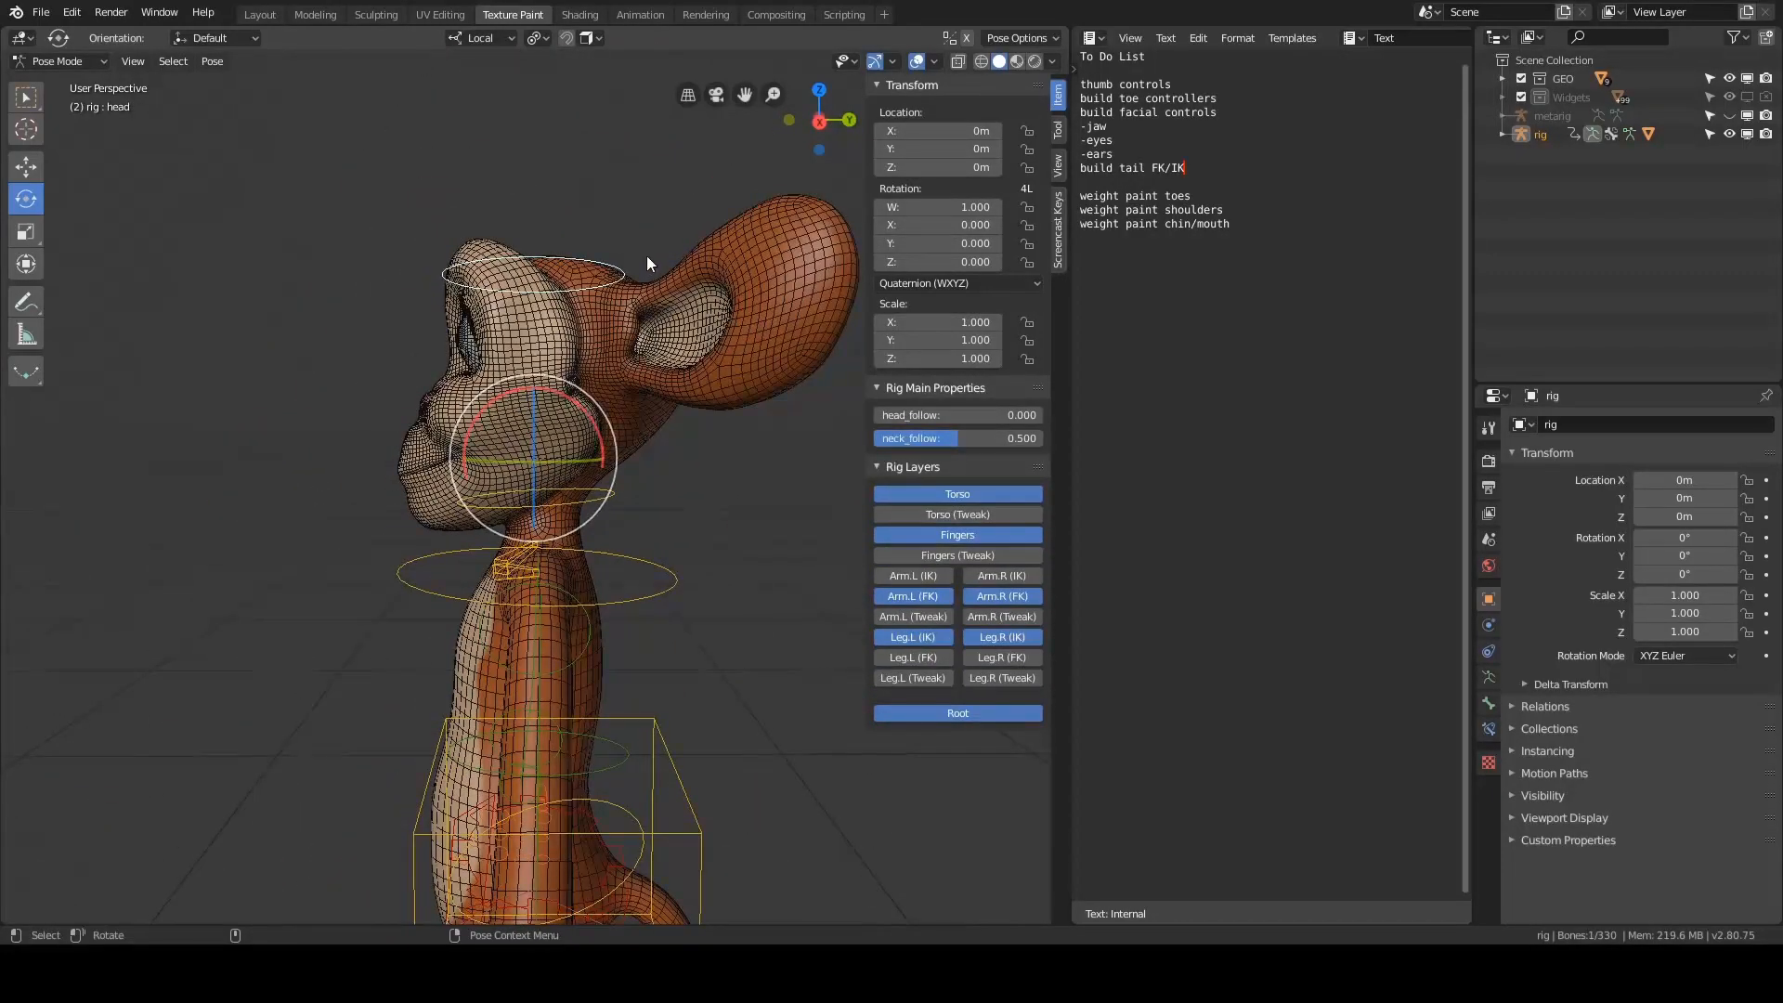
pyautogui.press('r')
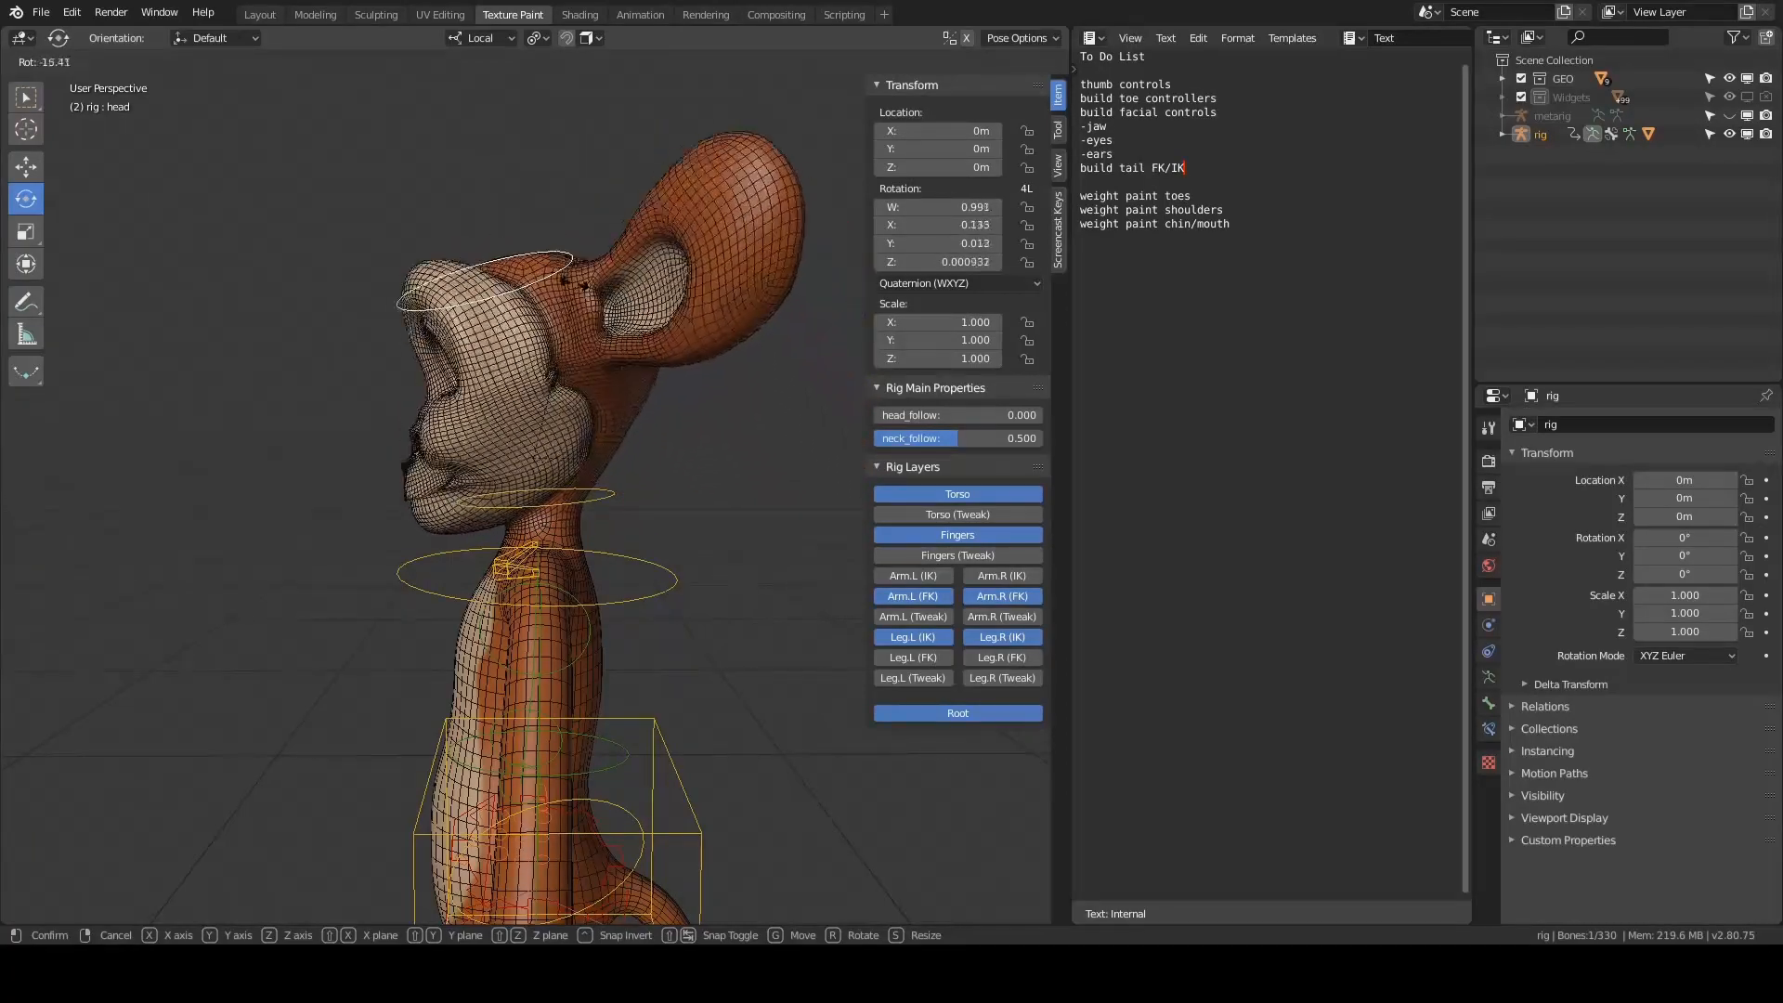
pyautogui.click(657, 377)
pyautogui.hotkey('ctrl', 'z')
# - Show the metarig armature on the whole character for a look and hide it again
pyautogui.moveTo(460, 339); pyautogui.dragTo(613, 362, button='middle')
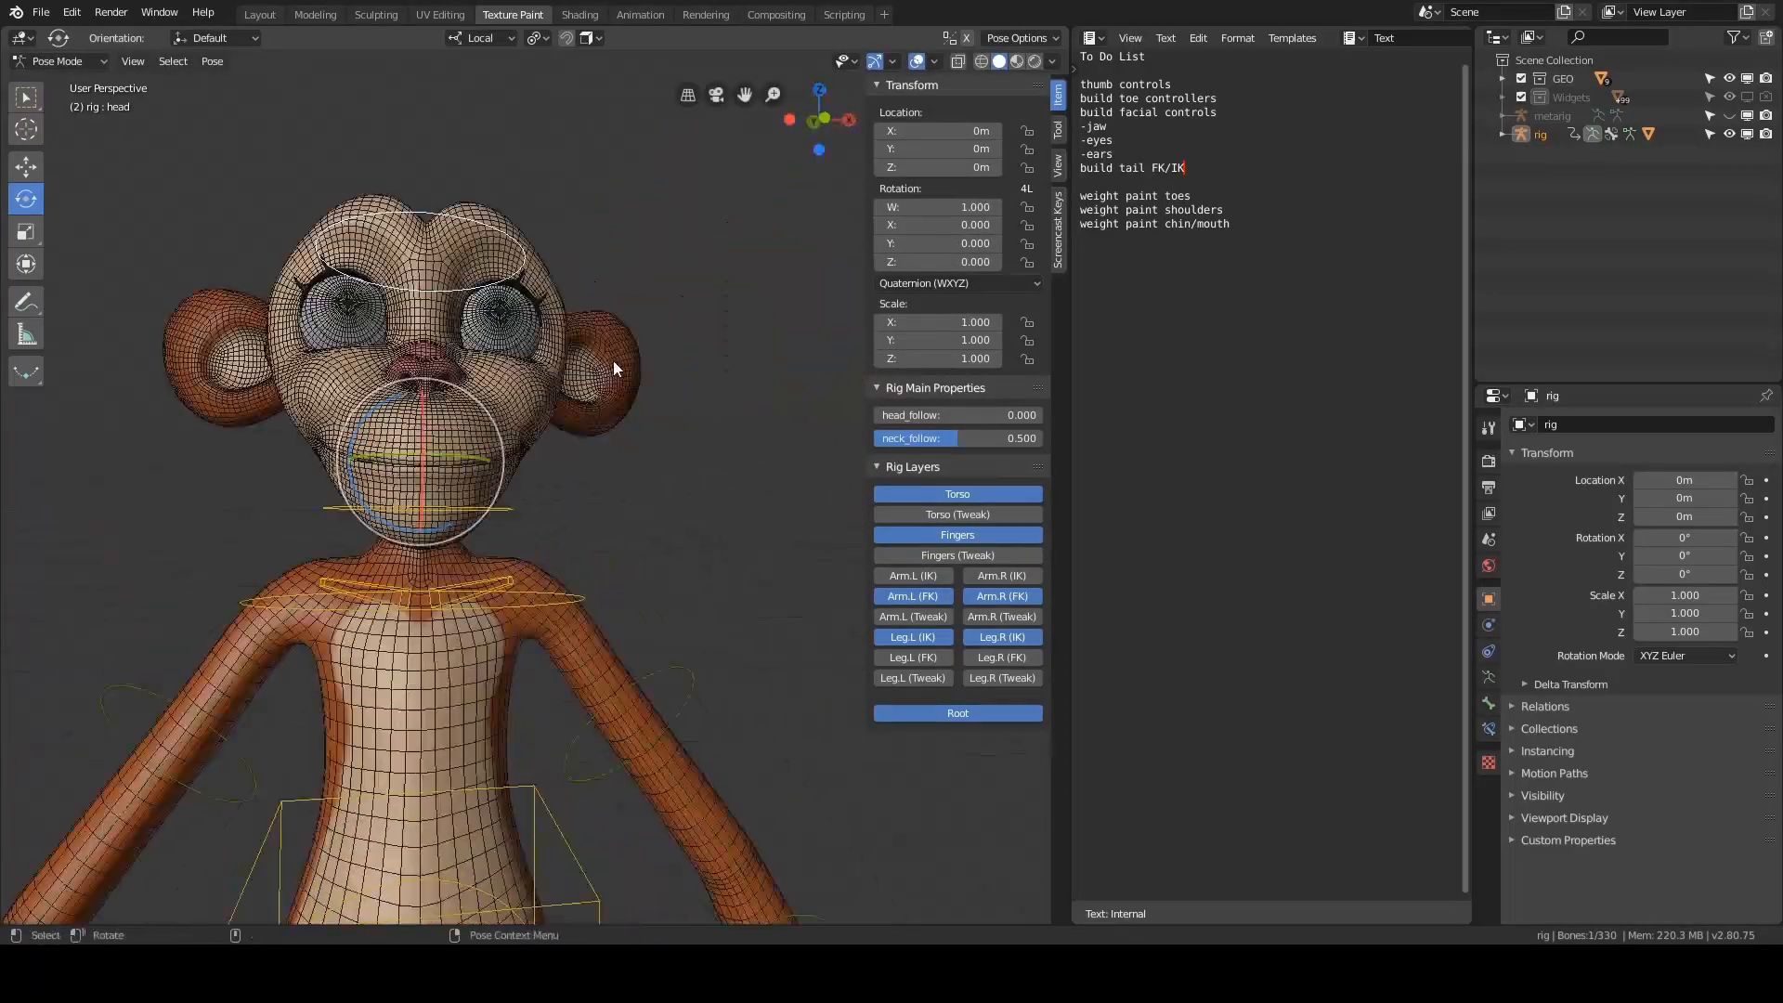
pyautogui.scroll(-6, 650, 372)
pyautogui.keyDown('alt'); pyautogui.moveTo(710, 417); pyautogui.dragTo(733, 288, button='middle'); pyautogui.keyUp('alt')
pyautogui.keyDown('alt'); pyautogui.moveTo(732, 288); pyautogui.dragTo(672, 287); pyautogui.keyUp('alt')
pyautogui.click(672, 287)
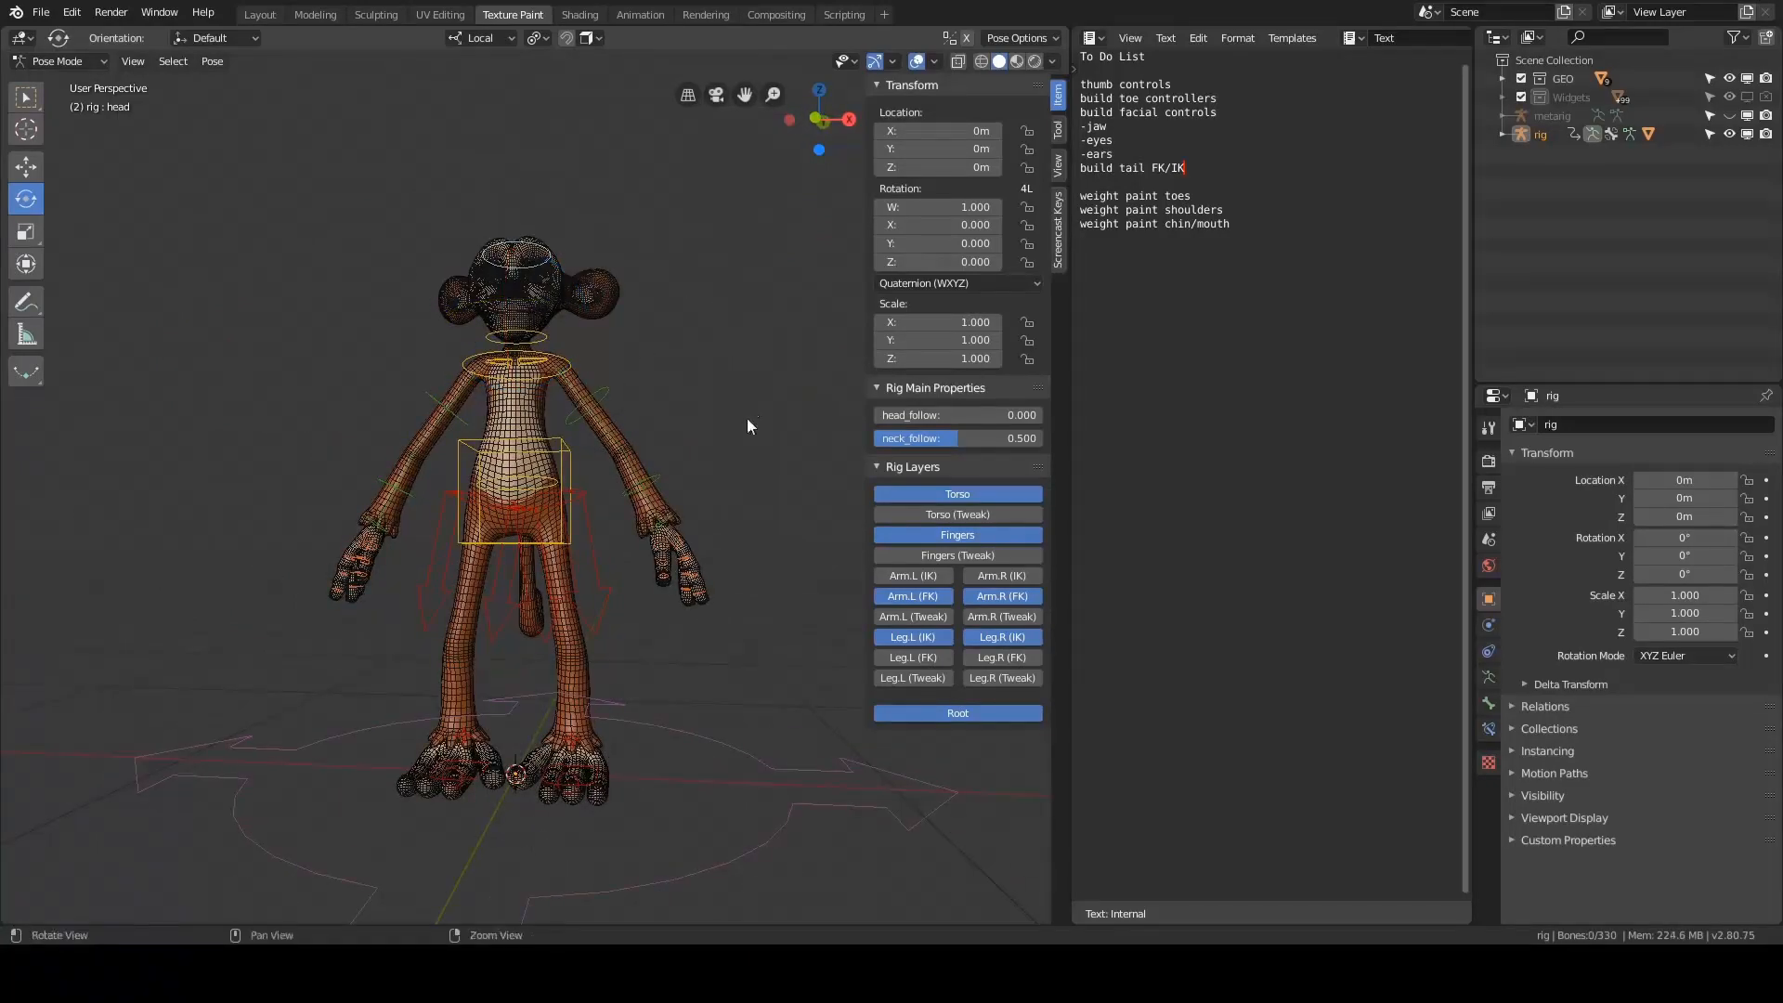
pyautogui.keyDown('alt'); pyautogui.moveTo(748, 420); pyautogui.dragTo(717, 336); pyautogui.keyUp('alt')
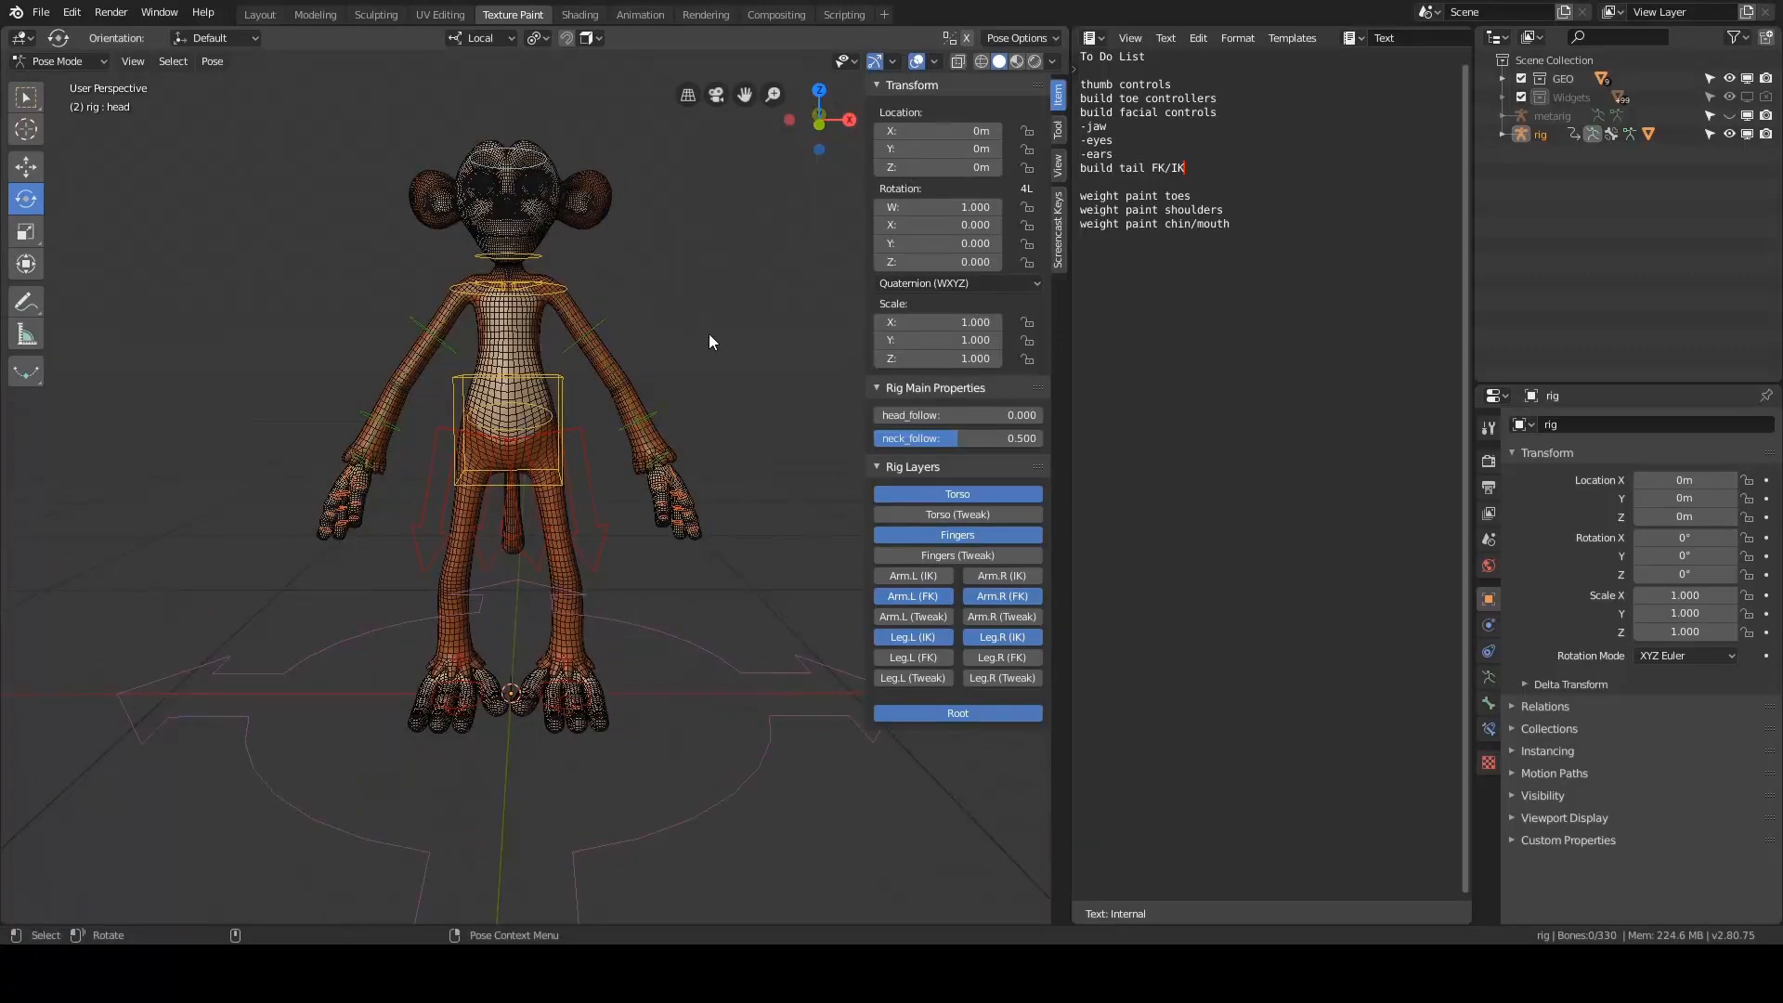
pyautogui.moveTo(709, 342)
pyautogui.keyDown('alt'); pyautogui.mouseDown()
pyautogui.moveTo(731, 332)
pyautogui.moveTo(619, 329)
pyautogui.moveTo(657, 291)
pyautogui.moveTo(717, 342)
pyautogui.mouseUp(); pyautogui.keyUp('alt')
pyautogui.click(1729, 115)
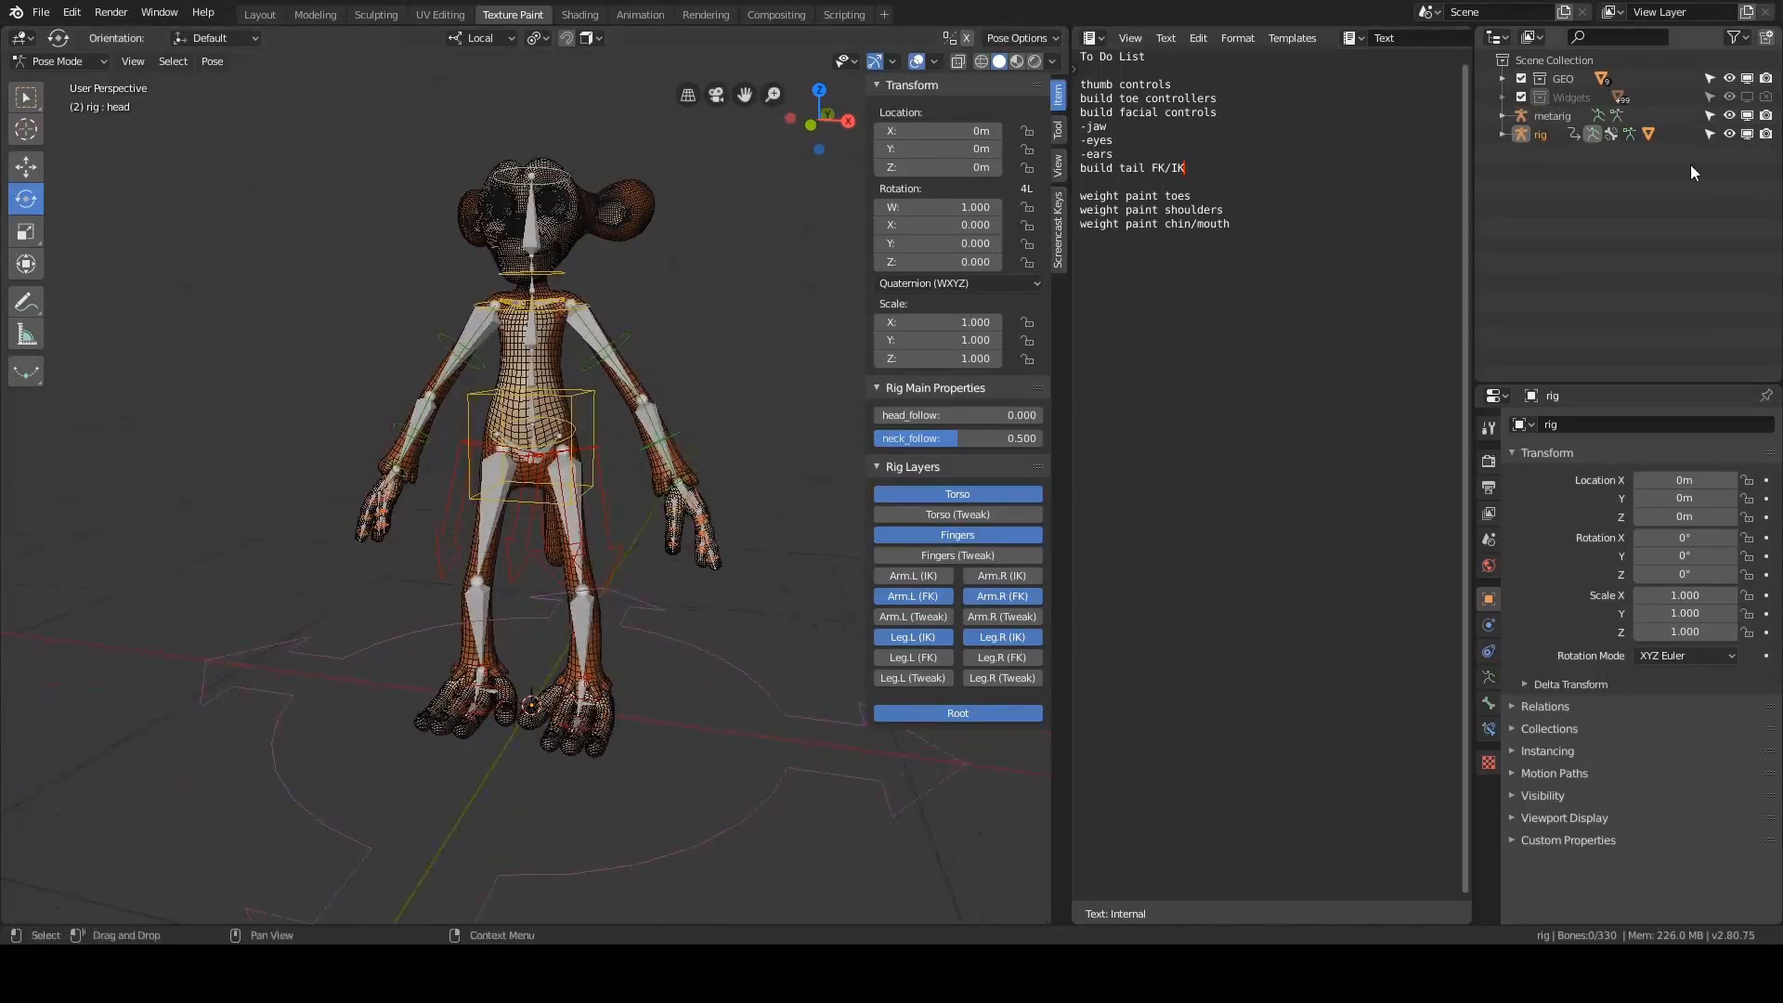
pyautogui.click(1728, 115)
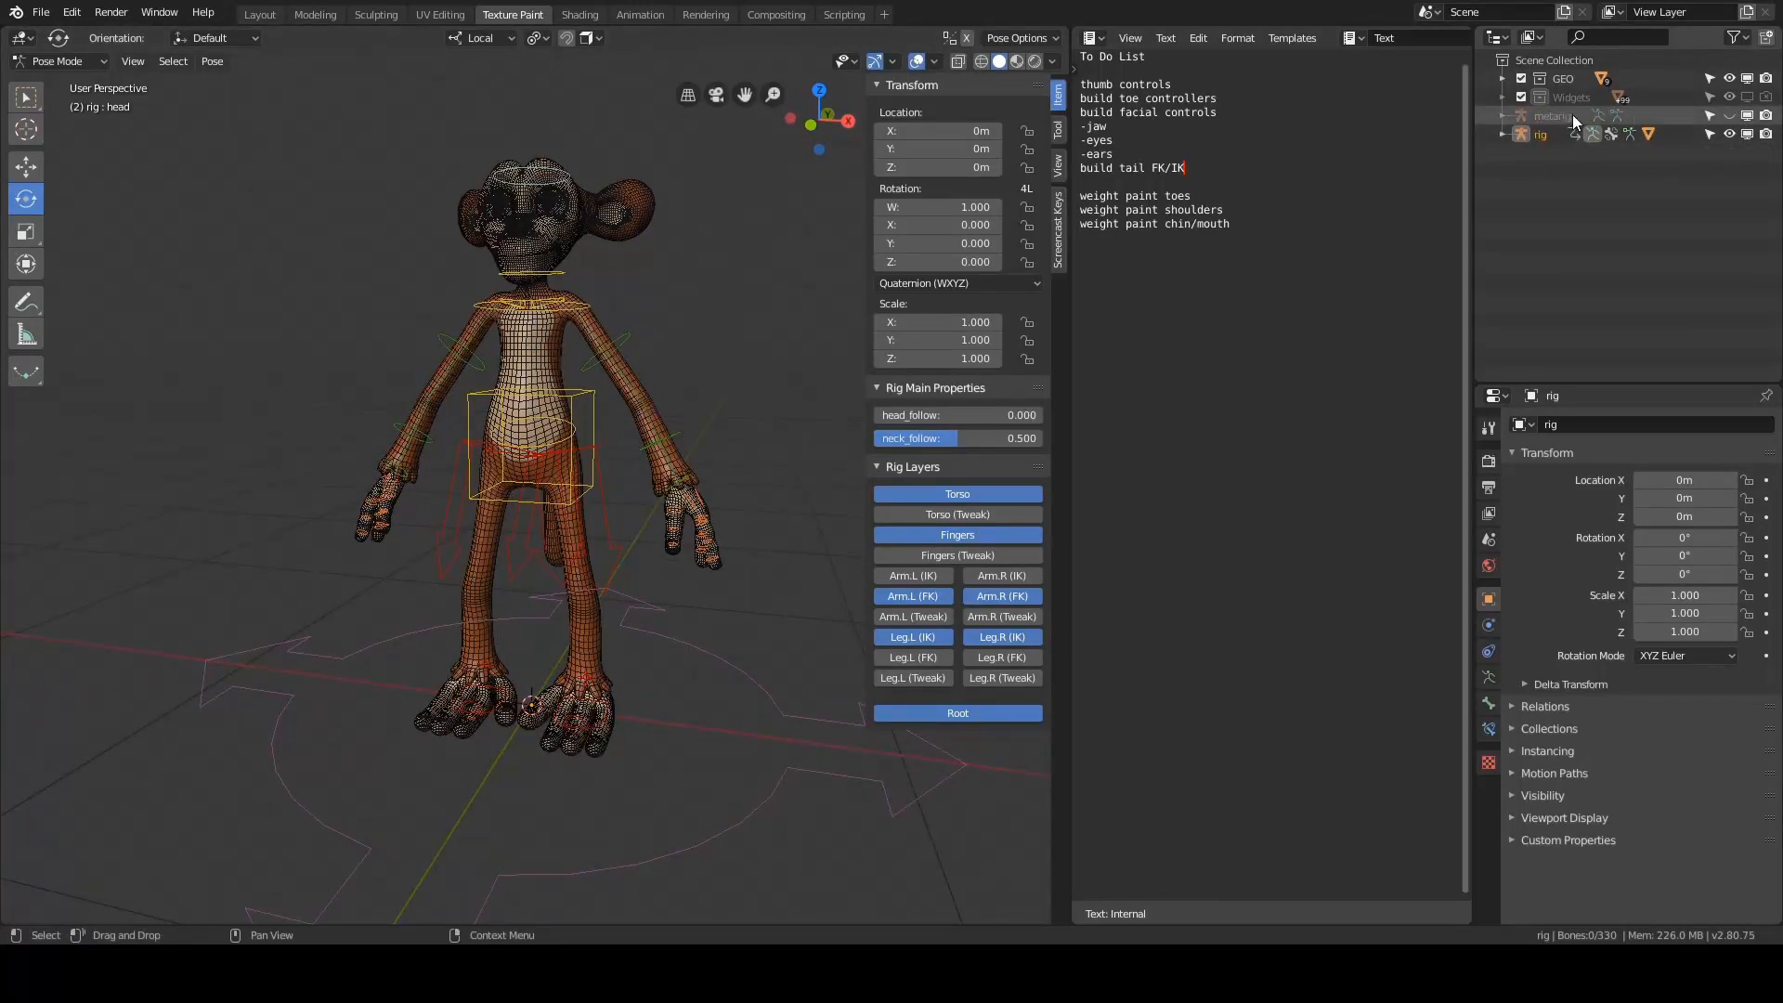
# - Show the IK control layers of both the left and right arms alongside the FK layers
pyautogui.keyDown('alt'); pyautogui.moveTo(675, 327); pyautogui.dragTo(743, 318); pyautogui.keyUp('alt')
pyautogui.click(609, 332)
pyautogui.keyDown('shift'); pyautogui.moveTo(732, 296); pyautogui.dragTo(734, 278, button='middle'); pyautogui.keyUp('shift')
pyautogui.scroll(2, 734, 279)
pyautogui.keyDown('shift'); pyautogui.moveTo(658, 228); pyautogui.dragTo(660, 270, button='middle'); pyautogui.keyUp('shift')
pyautogui.scroll(-1, 696, 261)
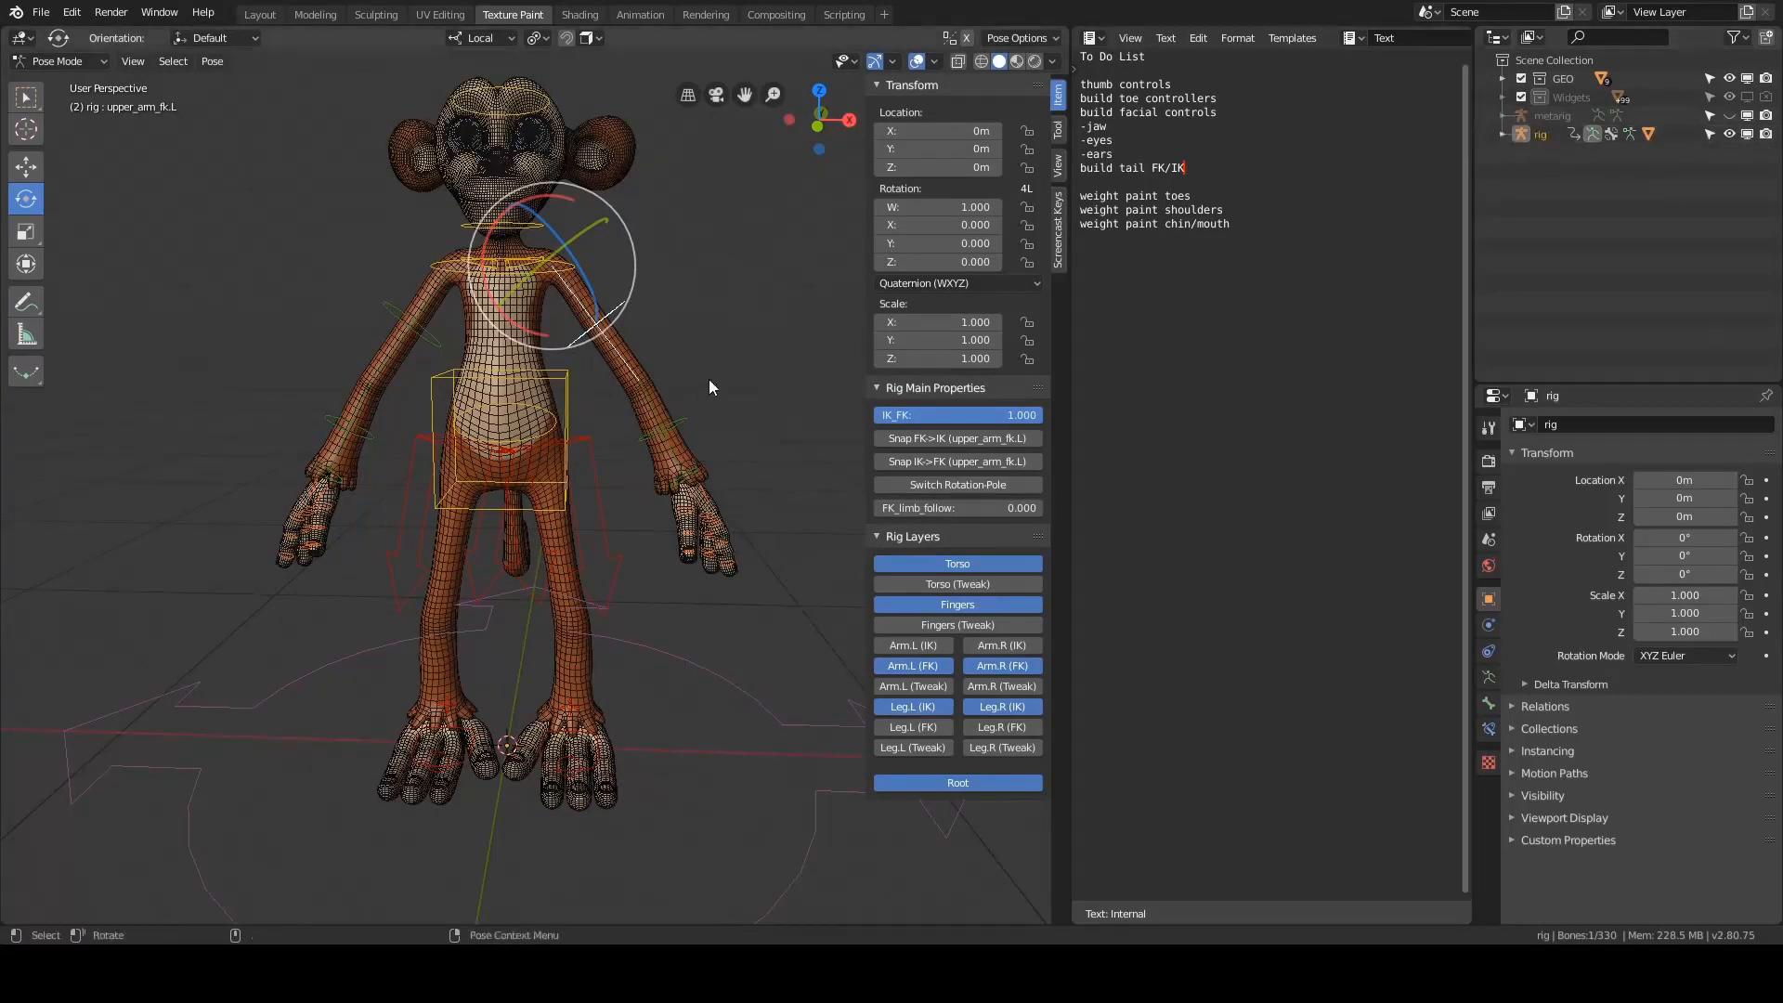
pyautogui.moveTo(709, 379); pyautogui.dragTo(691, 286, button='middle')
pyautogui.moveTo(682, 478); pyautogui.dragTo(703, 454, button='middle')
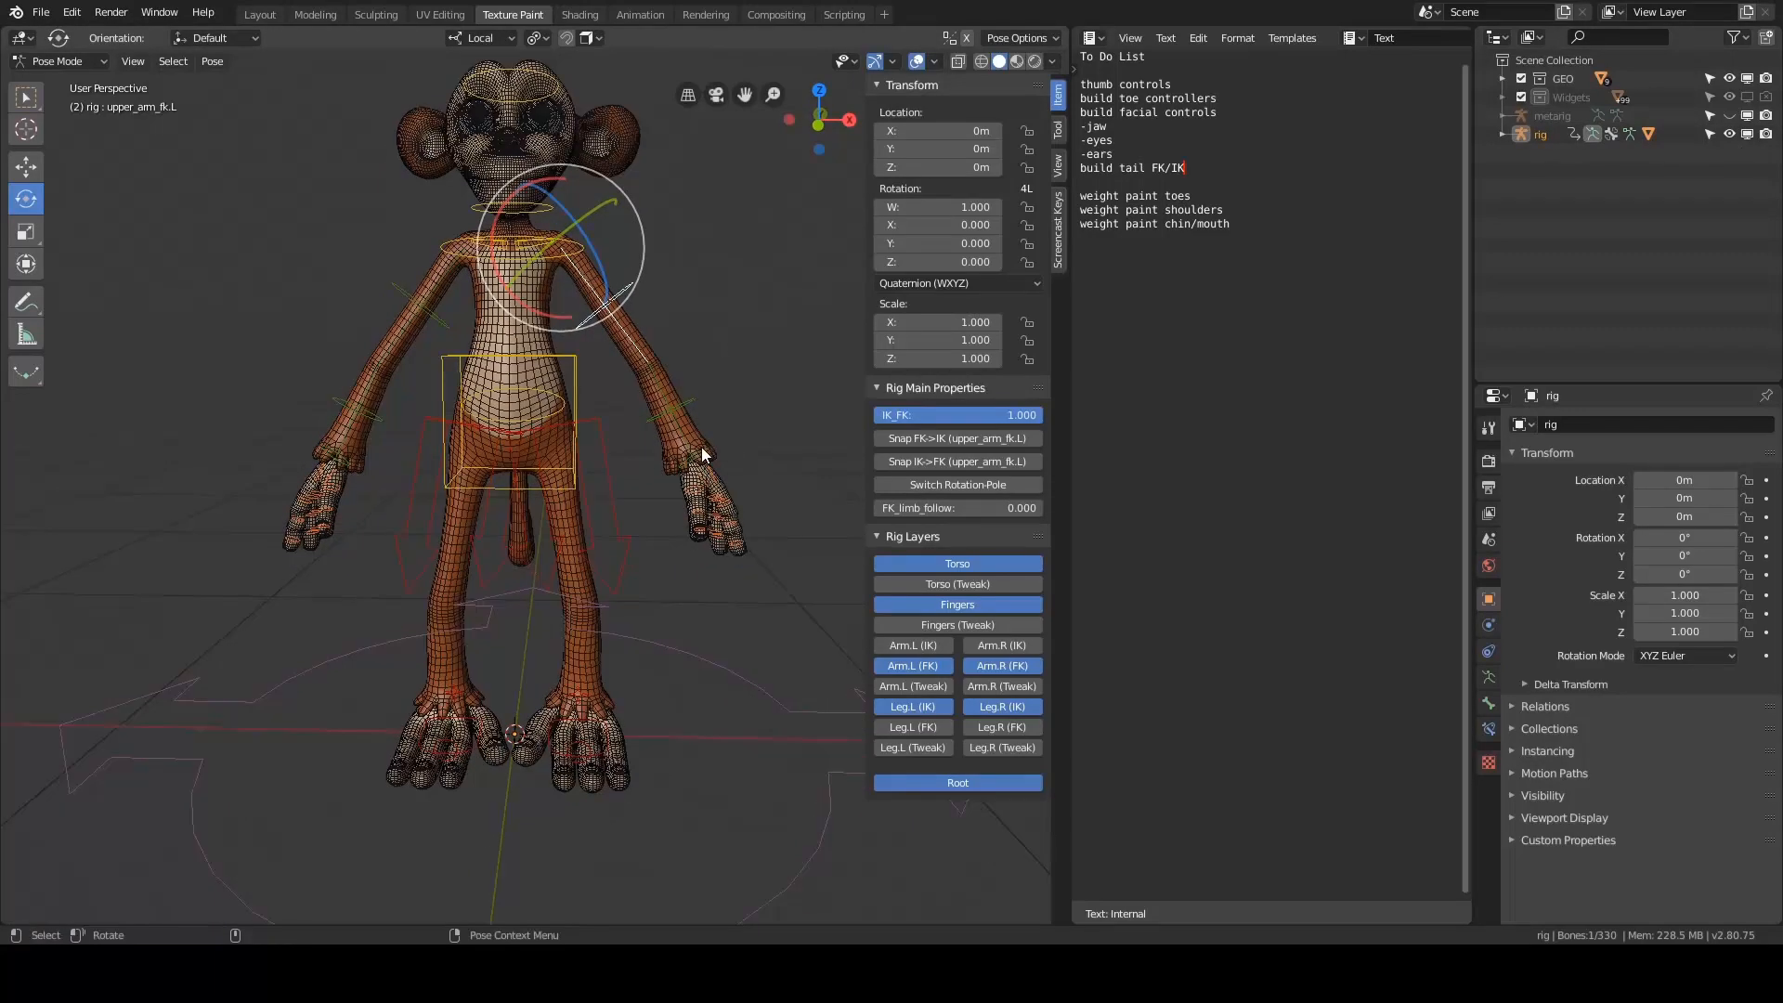
pyautogui.click(911, 647)
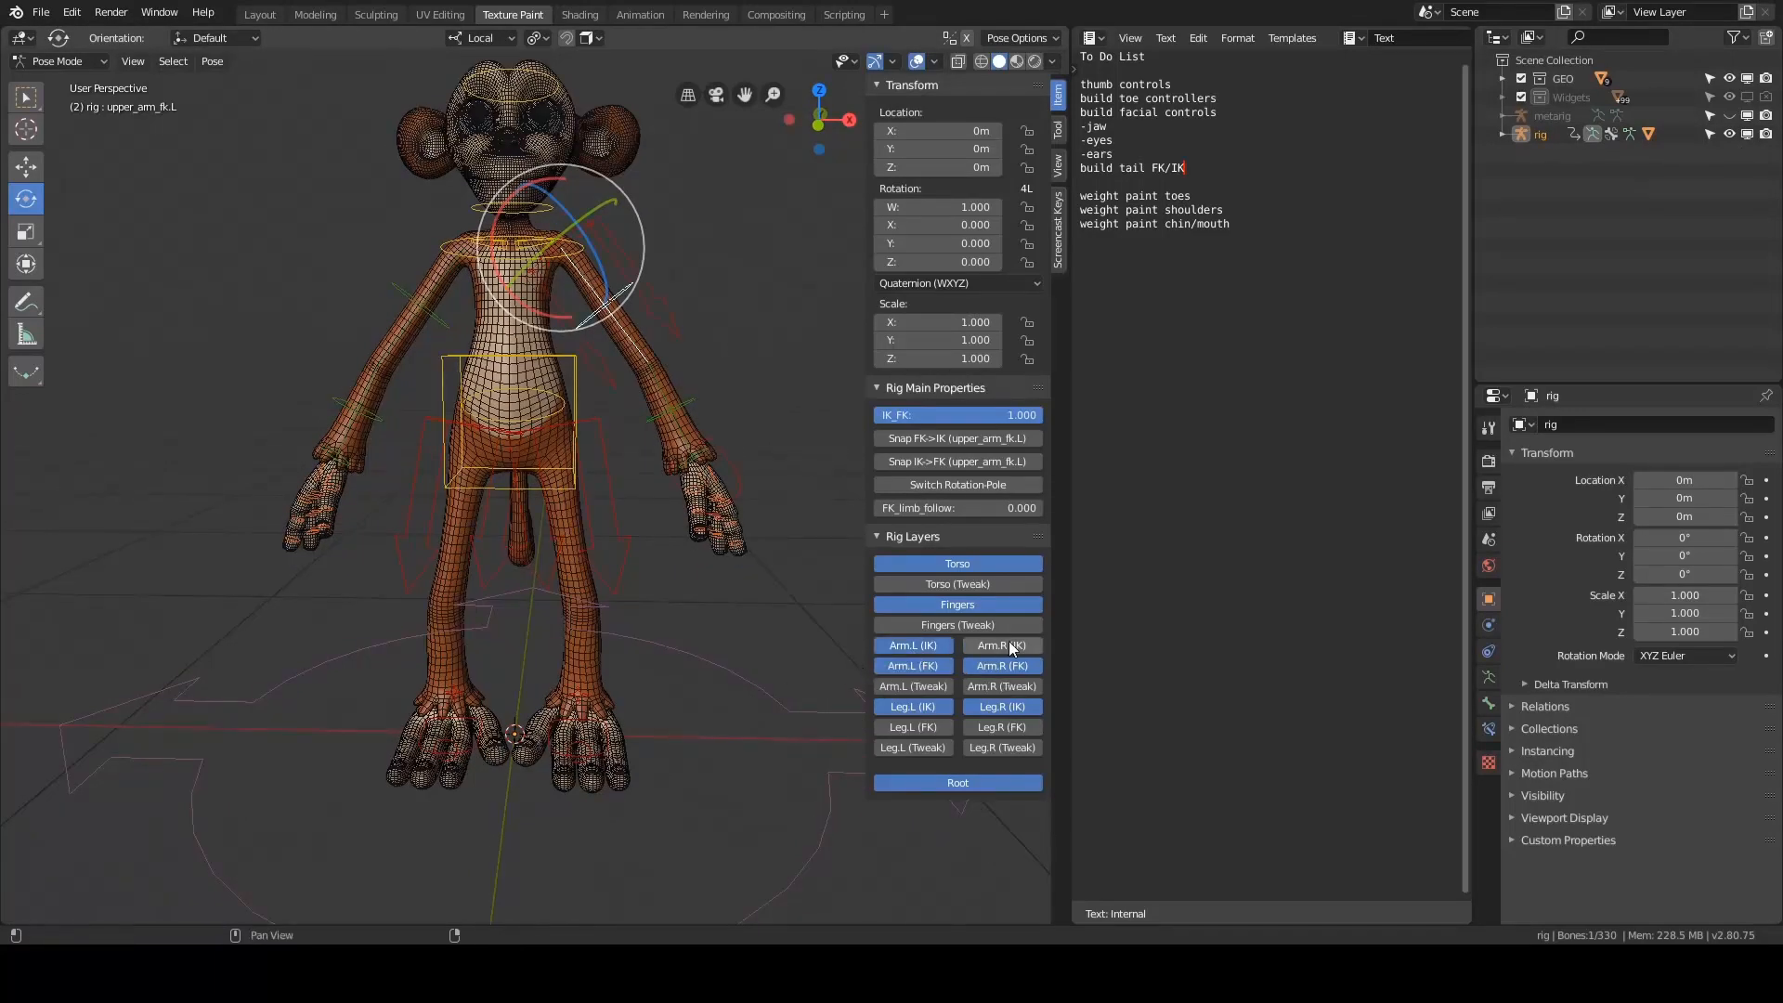
pyautogui.click(1005, 645)
# - Switch the left arm to IK with IK_FK 0.000 and move its hand IK control outward and upward to bend the elbow
pyautogui.moveTo(733, 543); pyautogui.dragTo(688, 552, button='middle')
pyautogui.click(688, 485)
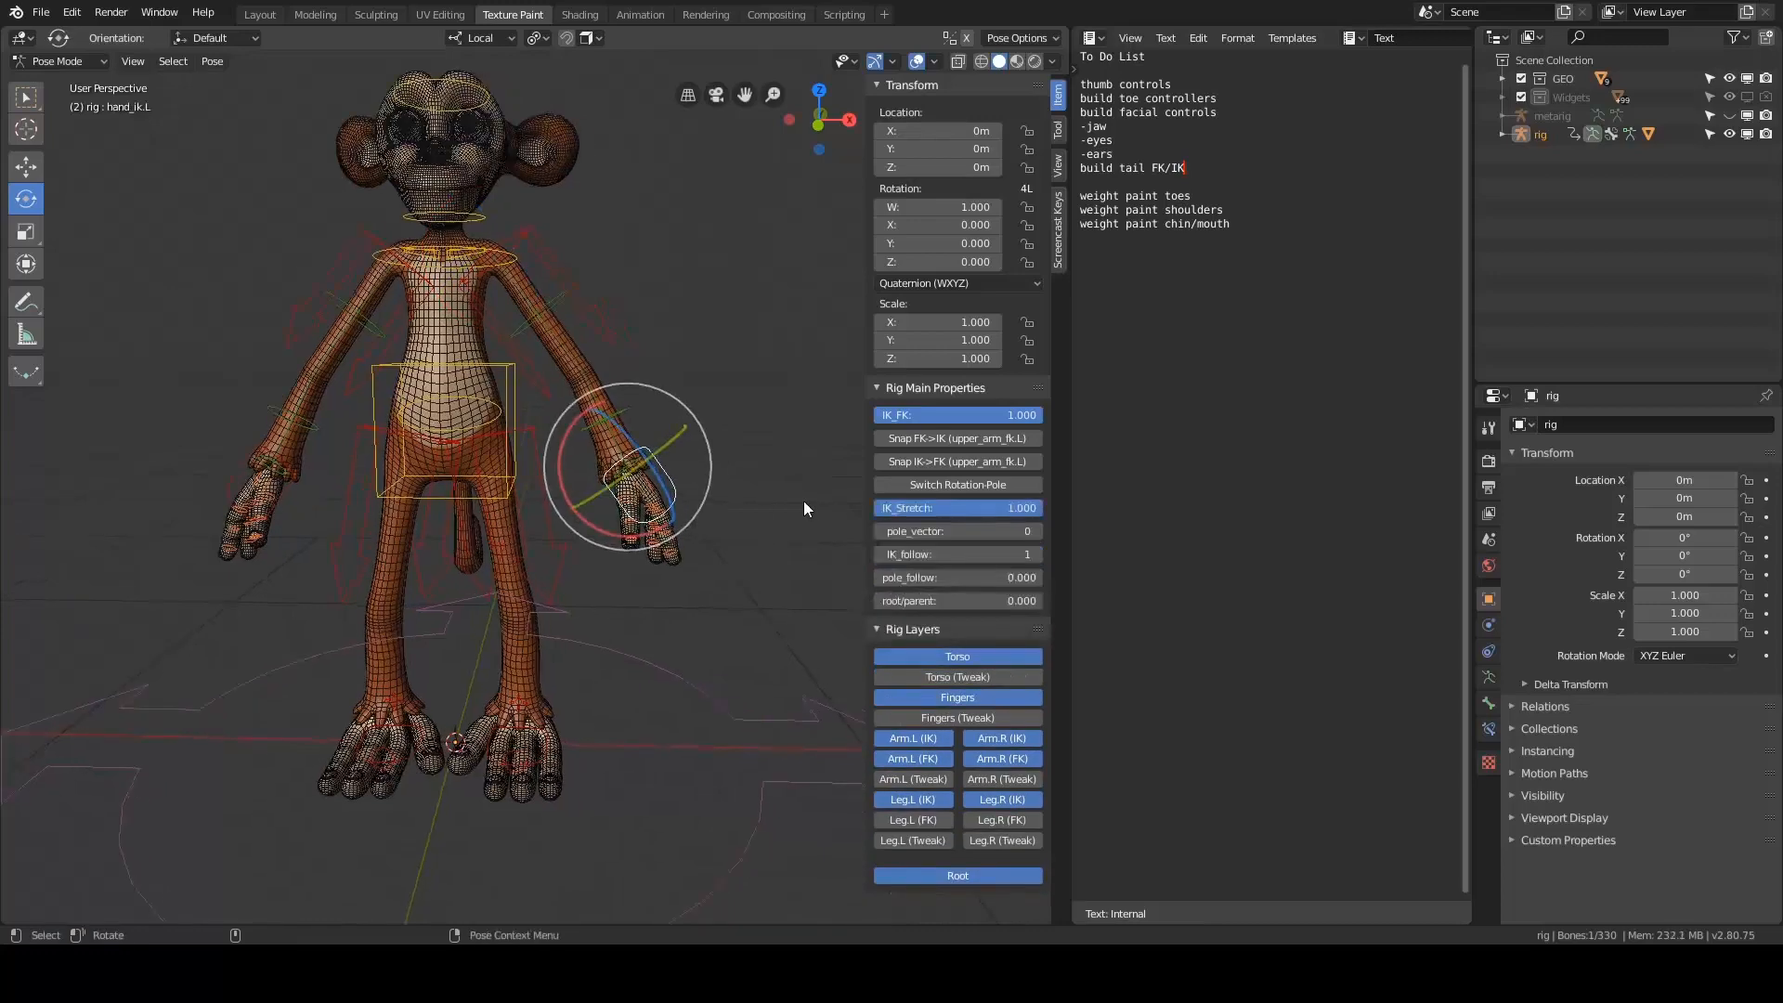
pyautogui.scroll(2, 804, 499)
pyautogui.press('g')
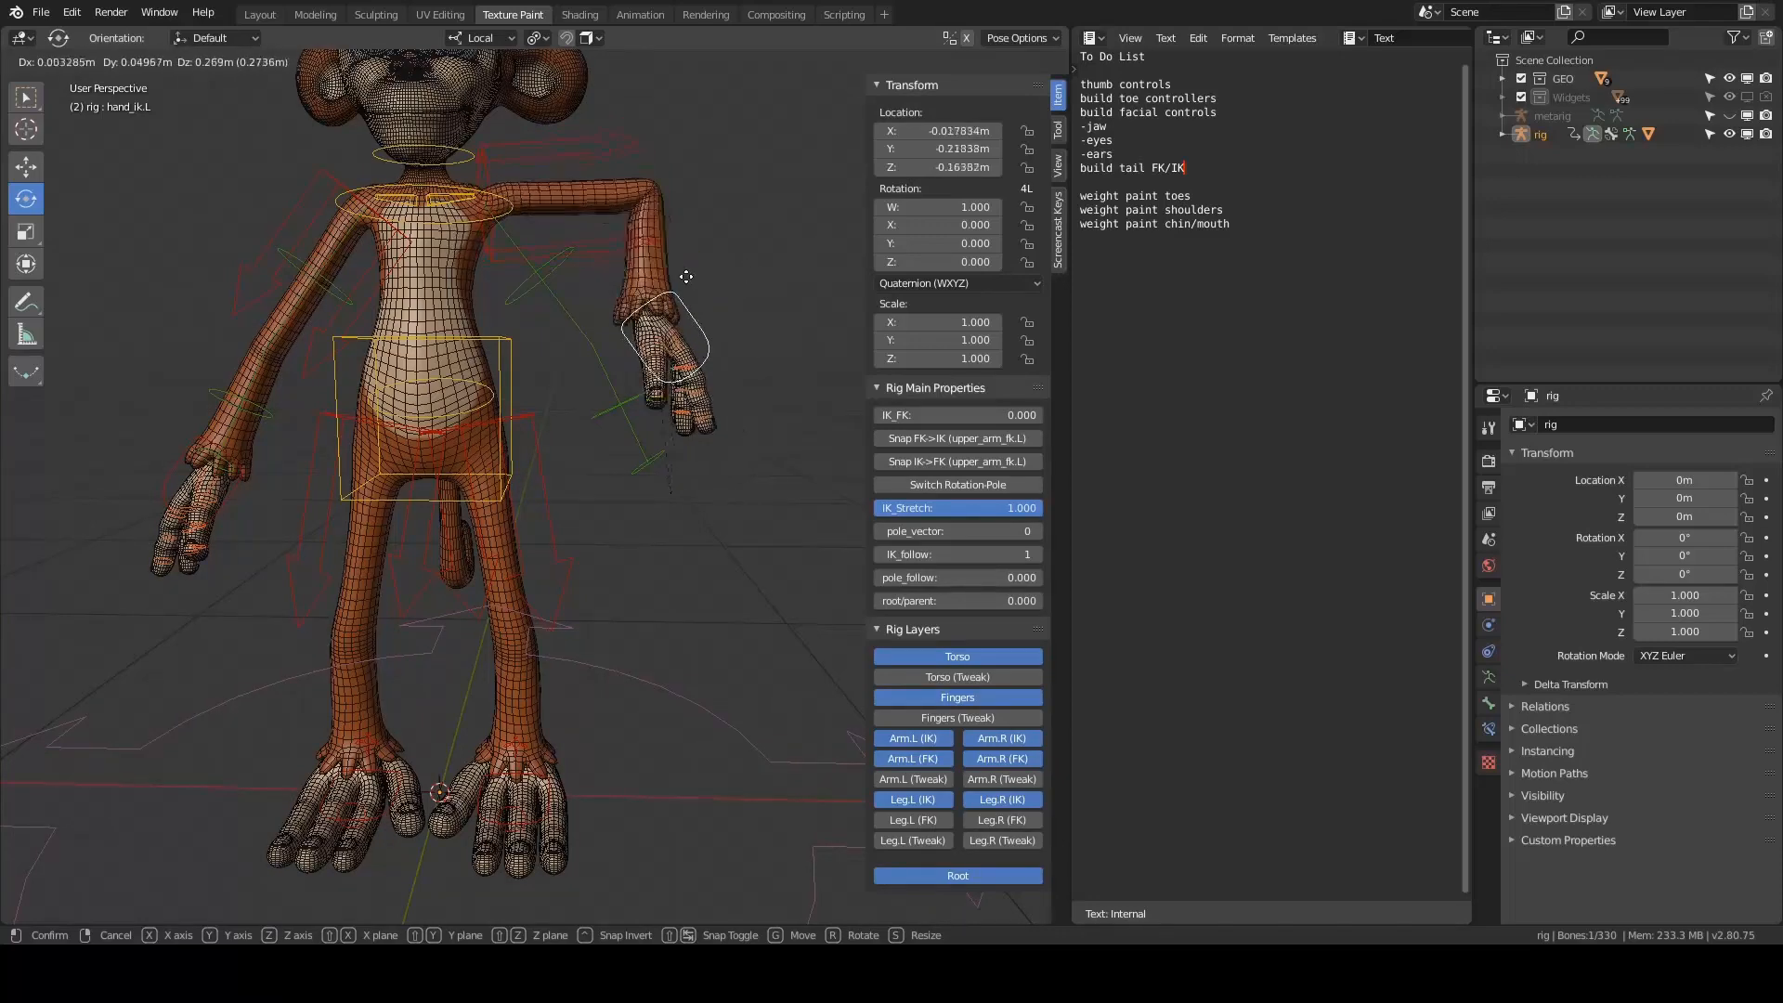
pyautogui.click(672, 291)
pyautogui.moveTo(672, 291); pyautogui.dragTo(548, 293, button='middle')
pyautogui.press('g')
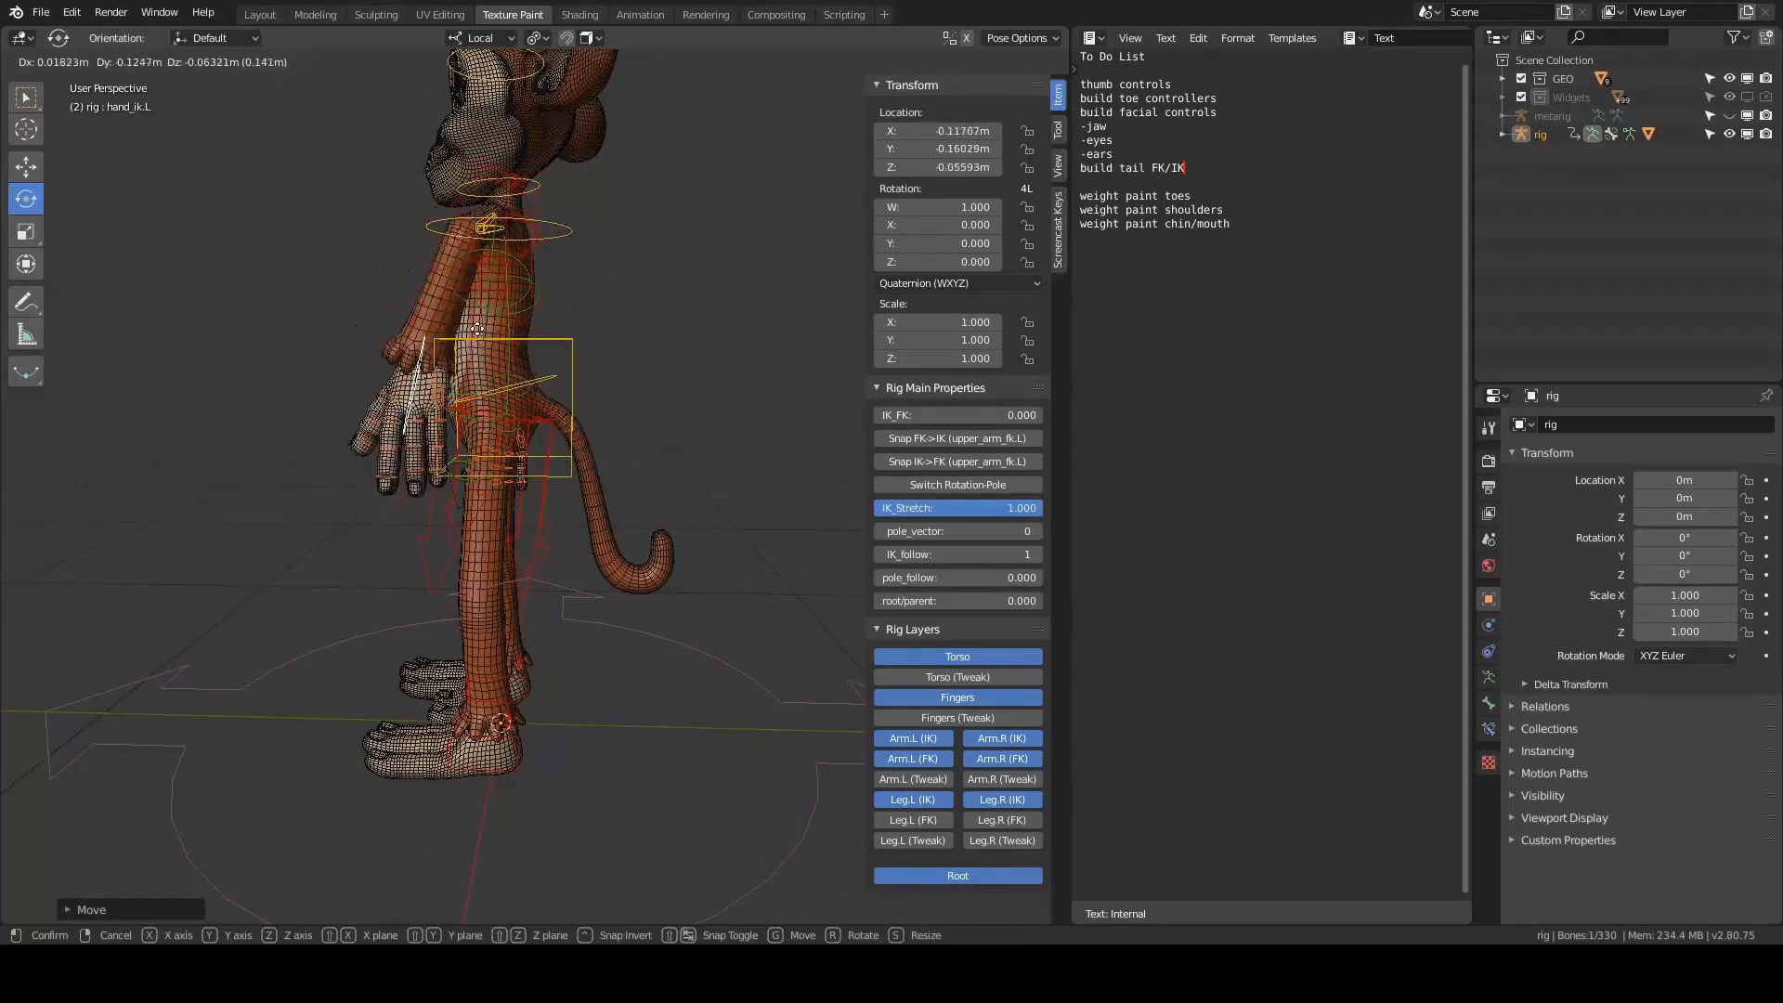
pyautogui.click(537, 300)
pyautogui.moveTo(709, 309); pyautogui.dragTo(678, 259, button='middle')
# - Try rotating the left upper arm IK control around its local Y axis, and undo the rotation
pyautogui.click(559, 223)
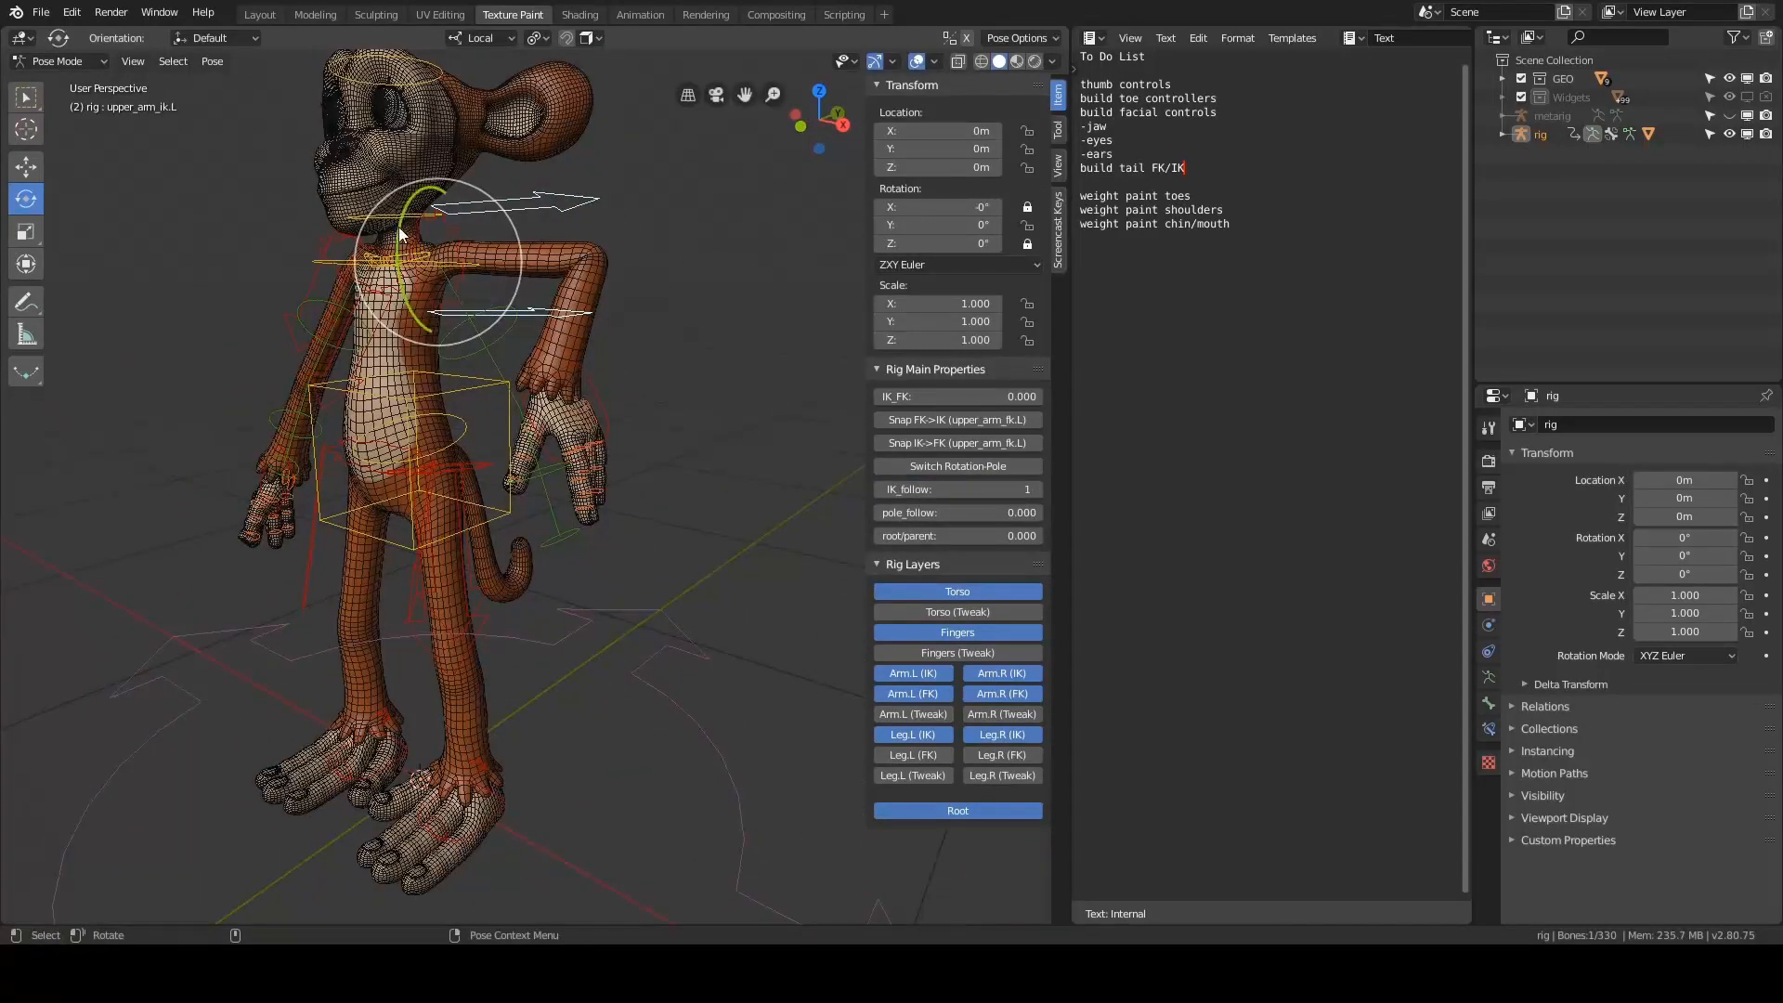
pyautogui.moveTo(400, 234); pyautogui.dragTo(435, 191)
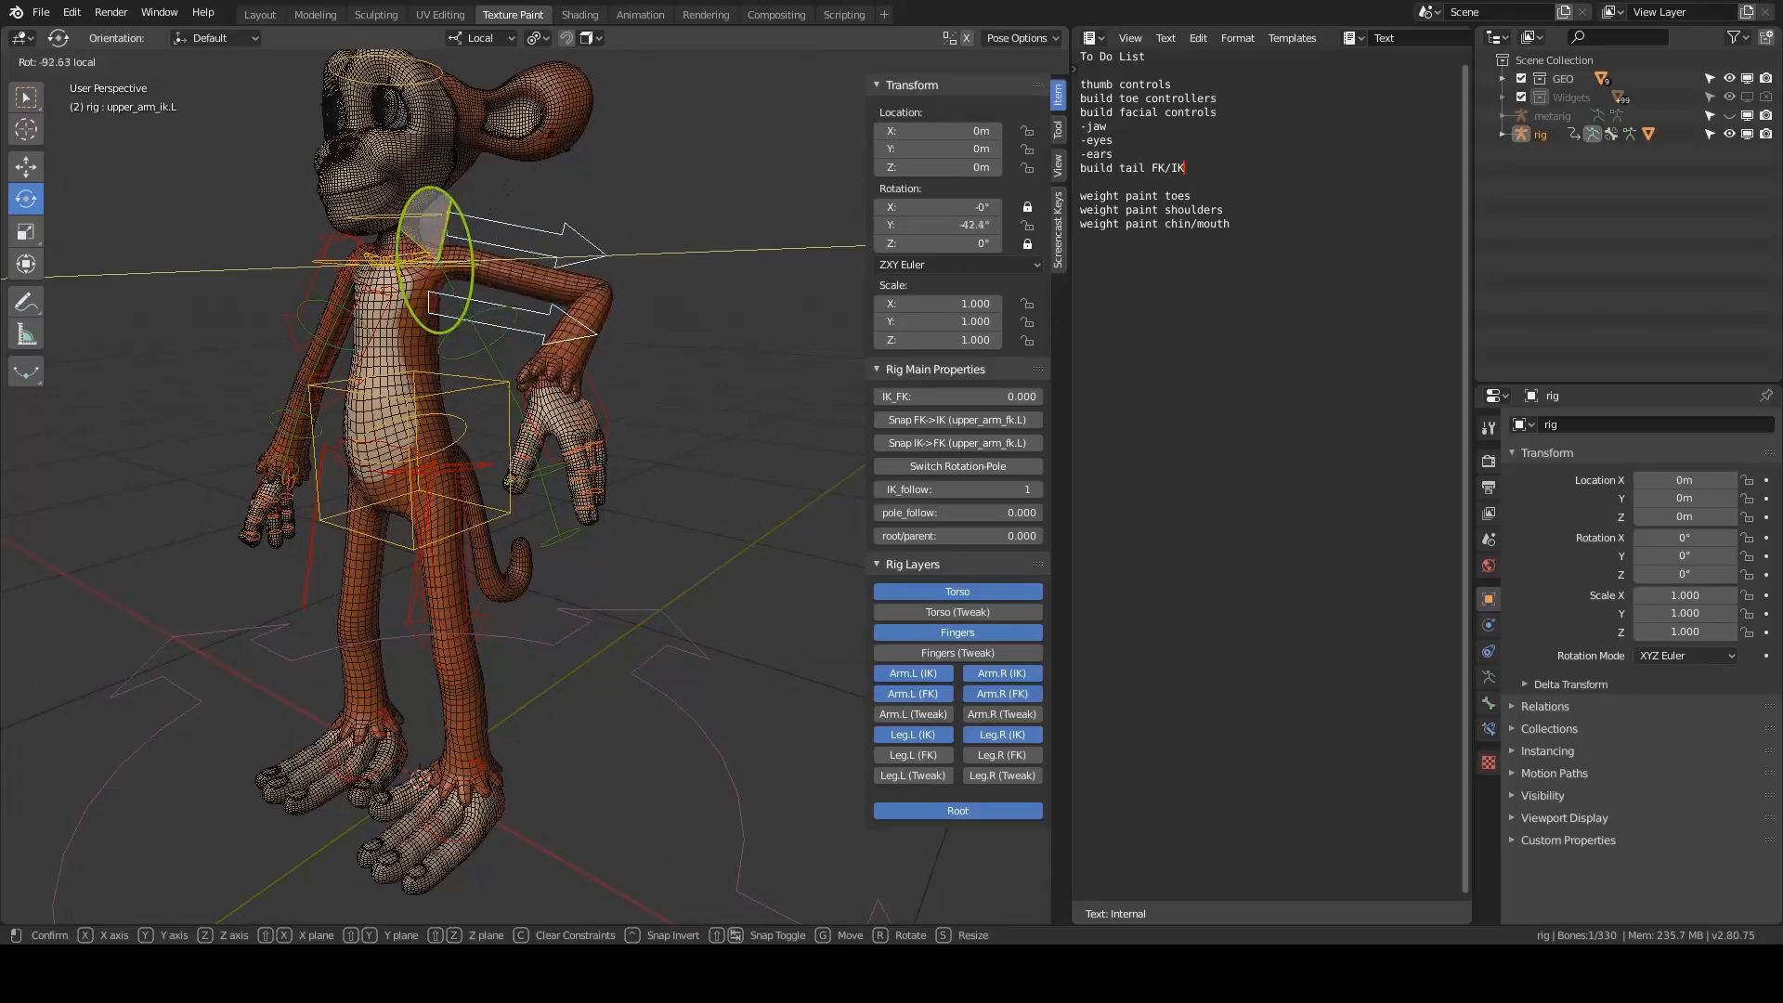
pyautogui.moveTo(579, 142); pyautogui.dragTo(669, 408)
pyautogui.hotkey('ctrl', 'z')
# - Clear the location of all rig controls and deselect everything
pyautogui.moveTo(632, 721); pyautogui.dragTo(672, 667, button='middle')
pyautogui.press('a')
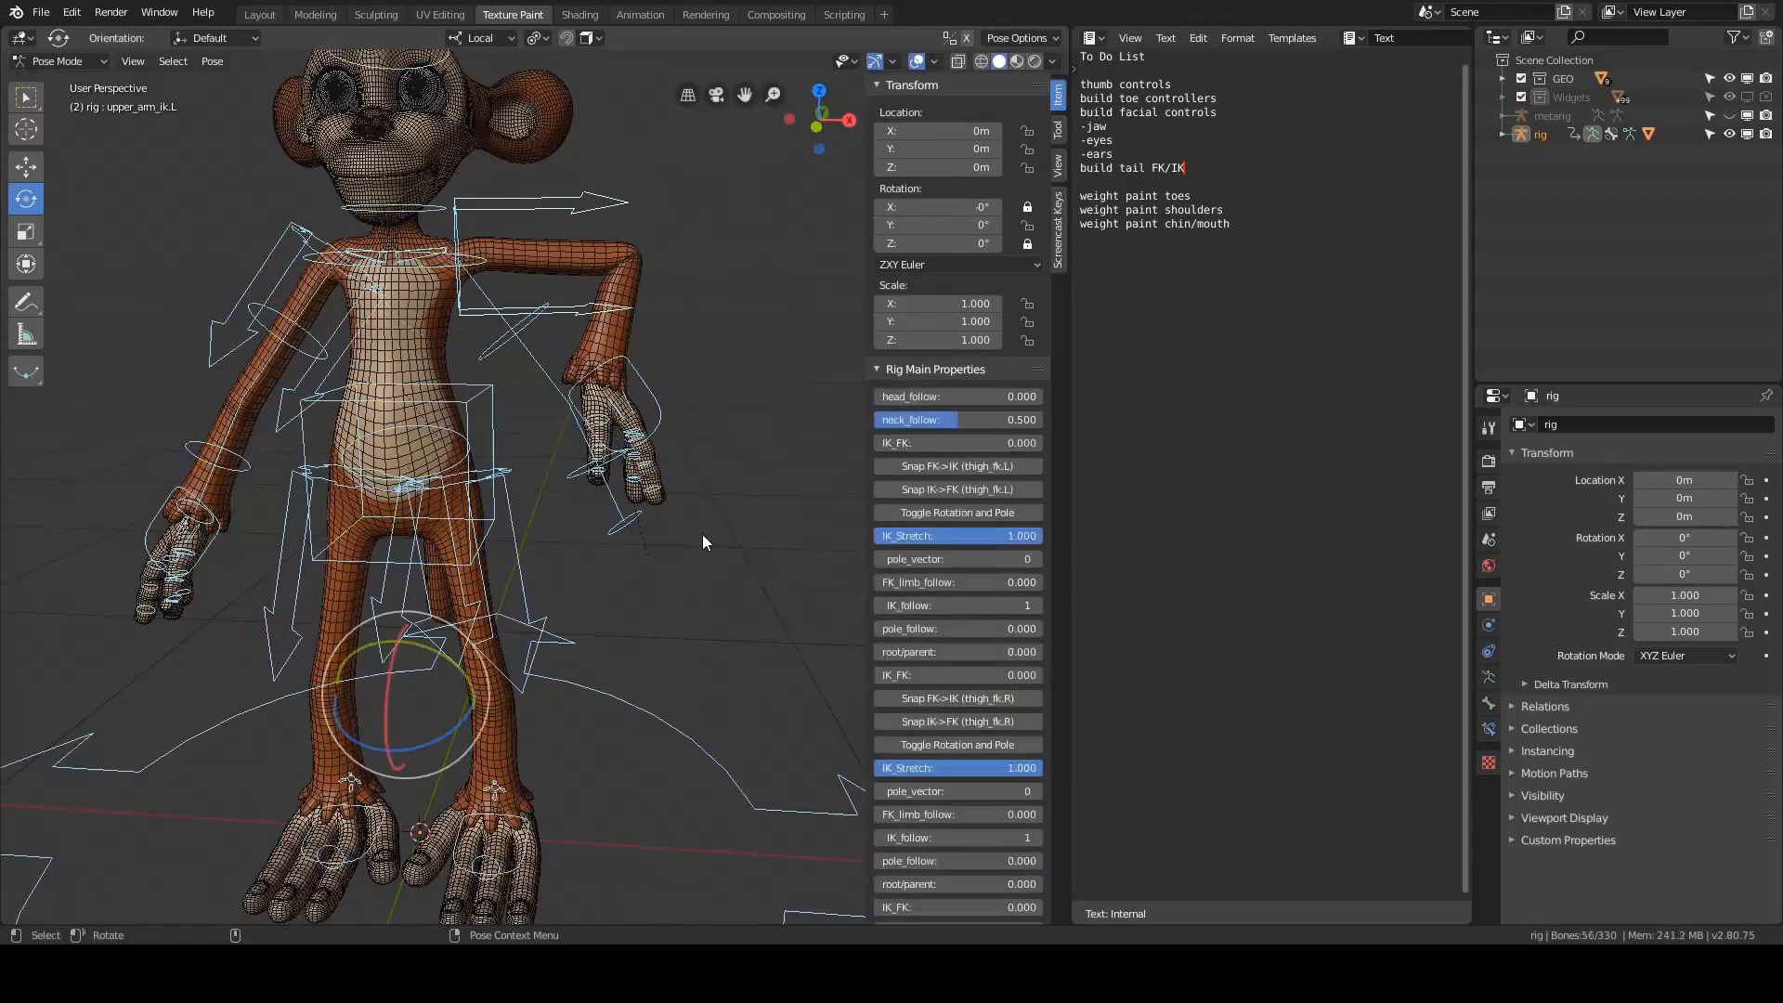
pyautogui.hotkey('alt', 'g')
pyautogui.hotkey('alt', 'a')
pyautogui.keyDown('shift'); pyautogui.moveTo(629, 452); pyautogui.dragTo(704, 391, button='middle'); pyautogui.keyUp('shift')
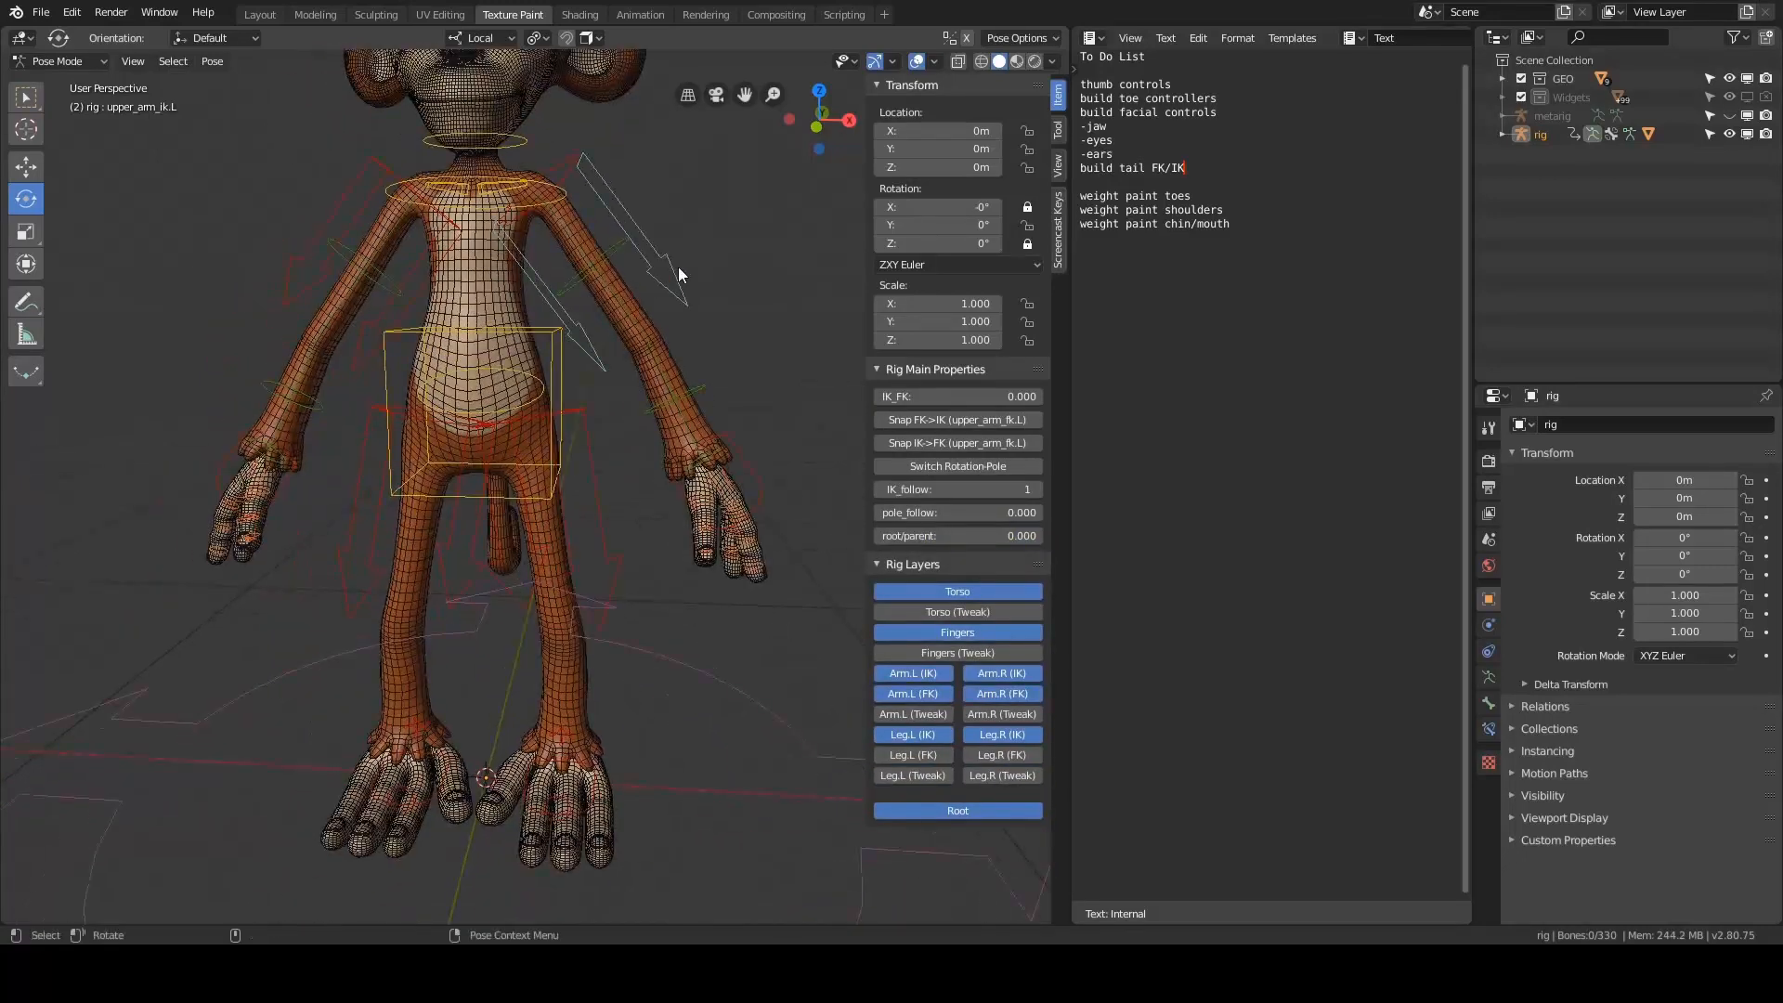
# - Try adjusting the pole_follow property of the left upper arm IK control
pyautogui.moveTo(696, 297); pyautogui.dragTo(719, 296, button='middle')
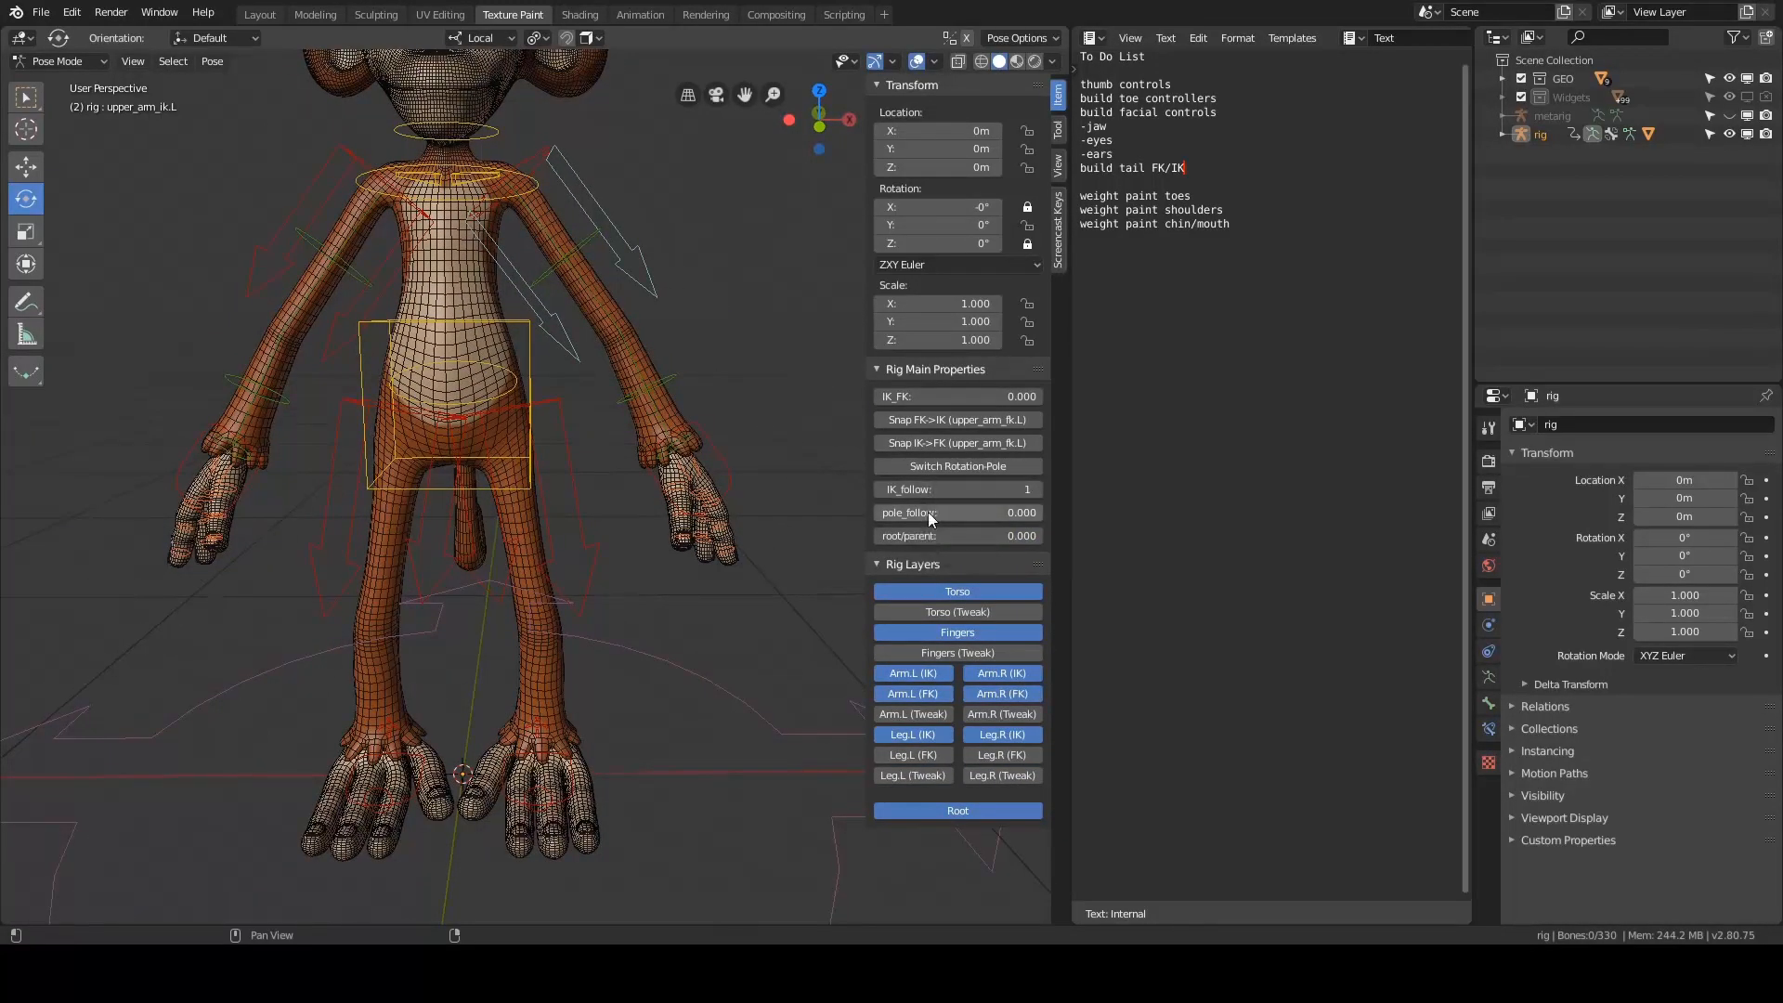
pyautogui.moveTo(917, 511); pyautogui.dragTo(1041, 512)
pyautogui.moveTo(763, 482); pyautogui.dragTo(728, 482, button='middle')
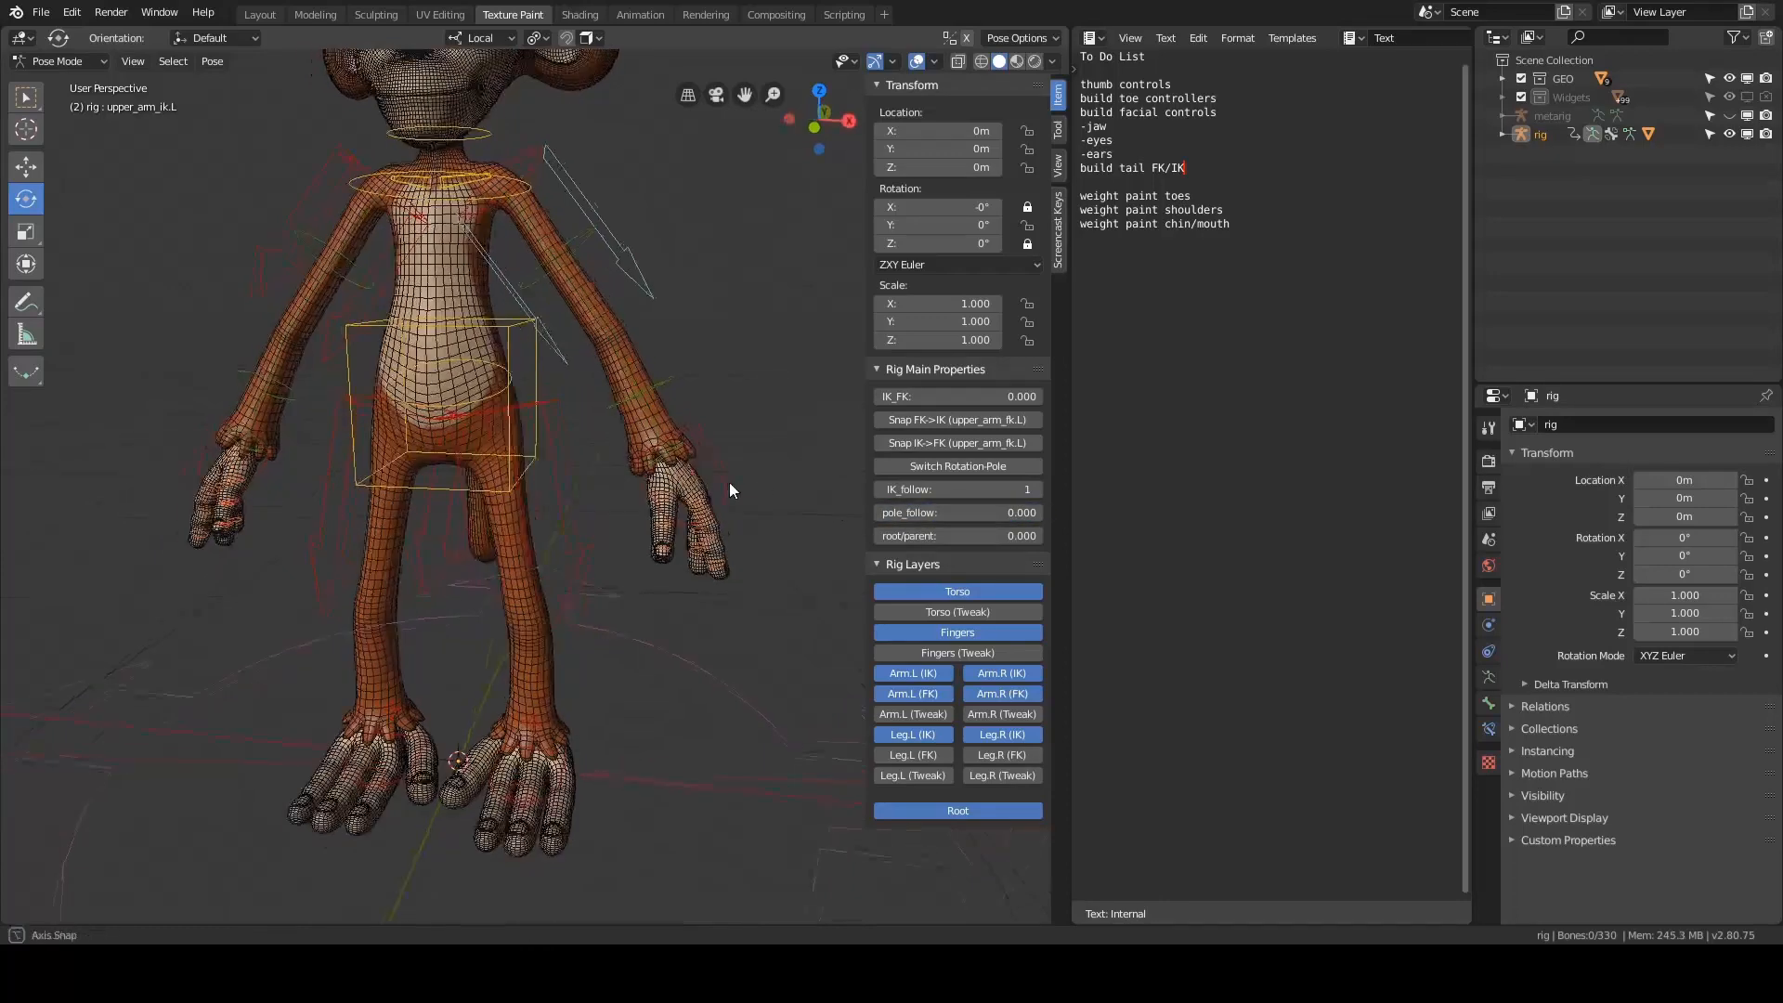
# - Select the left upper arm parent control at the shoulder and set its pole_vector to 1
pyautogui.click(650, 384)
pyautogui.scroll(1, 752, 398)
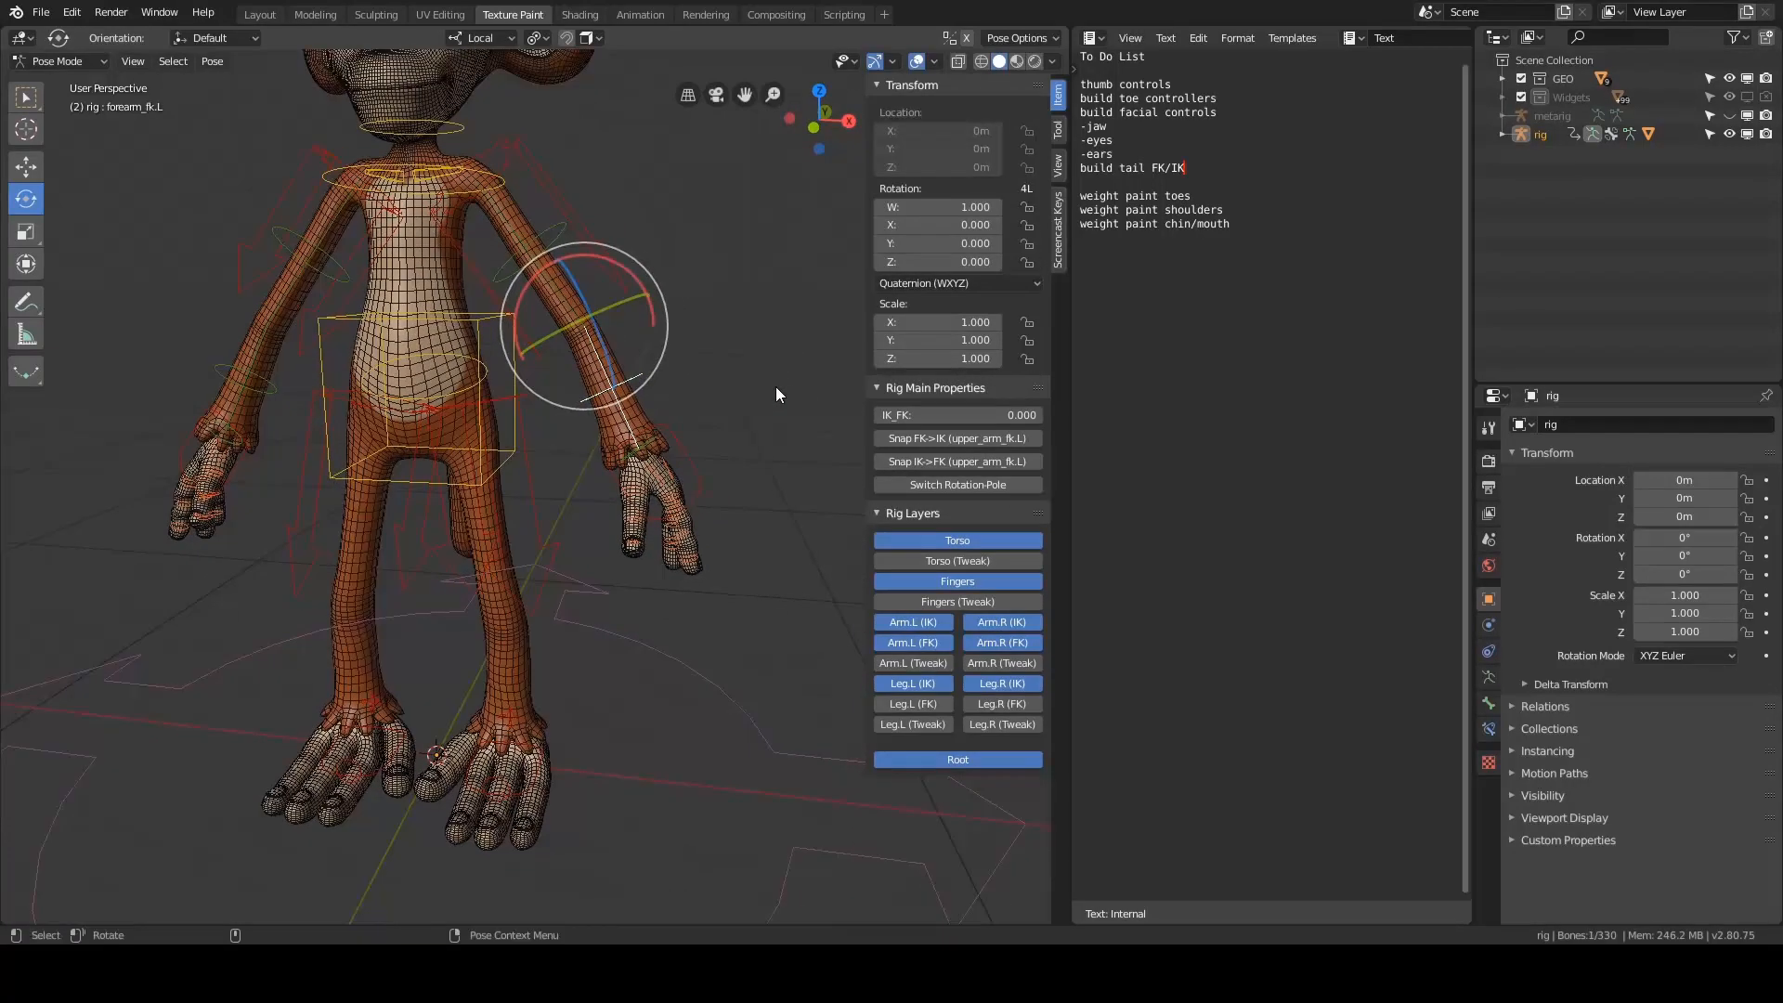
pyautogui.scroll(2, 744, 381)
pyautogui.keyDown('shift'); pyautogui.moveTo(752, 357); pyautogui.dragTo(756, 415, button='middle'); pyautogui.keyUp('shift')
pyautogui.click(626, 261)
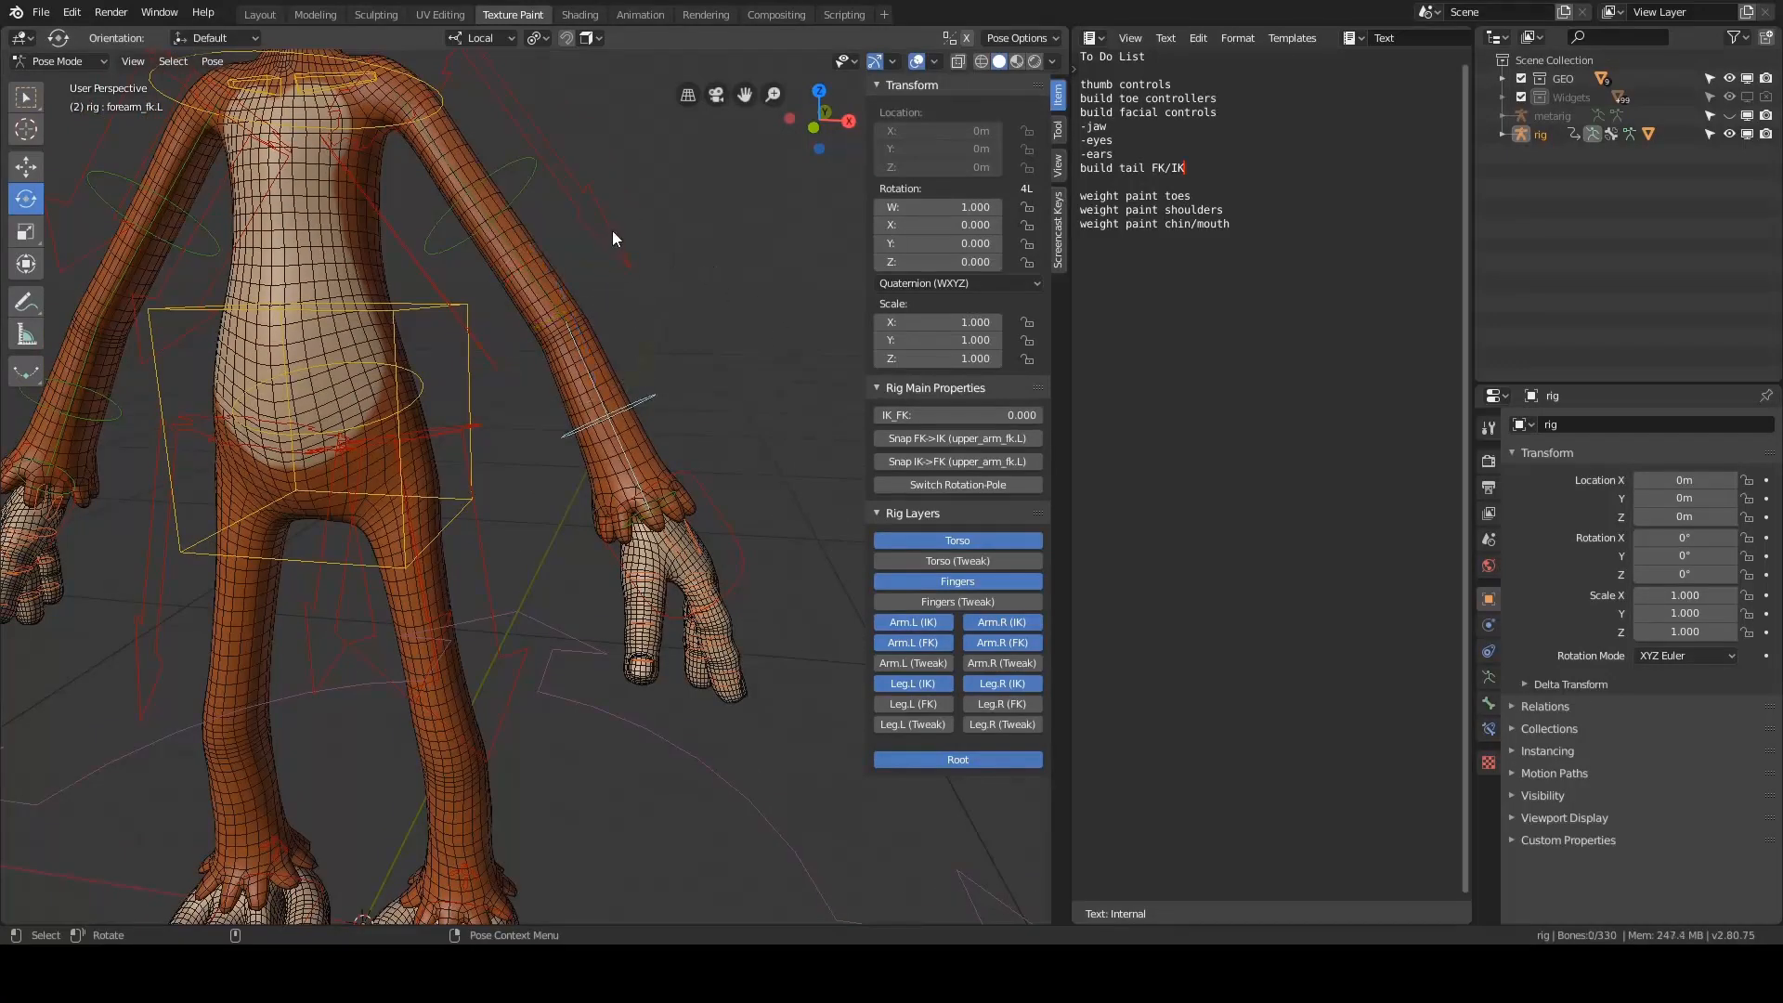
pyautogui.scroll(-1, 620, 254)
pyautogui.keyDown('shift'); pyautogui.moveTo(599, 243); pyautogui.dragTo(674, 381, button='middle'); pyautogui.keyUp('shift')
pyautogui.click(523, 277)
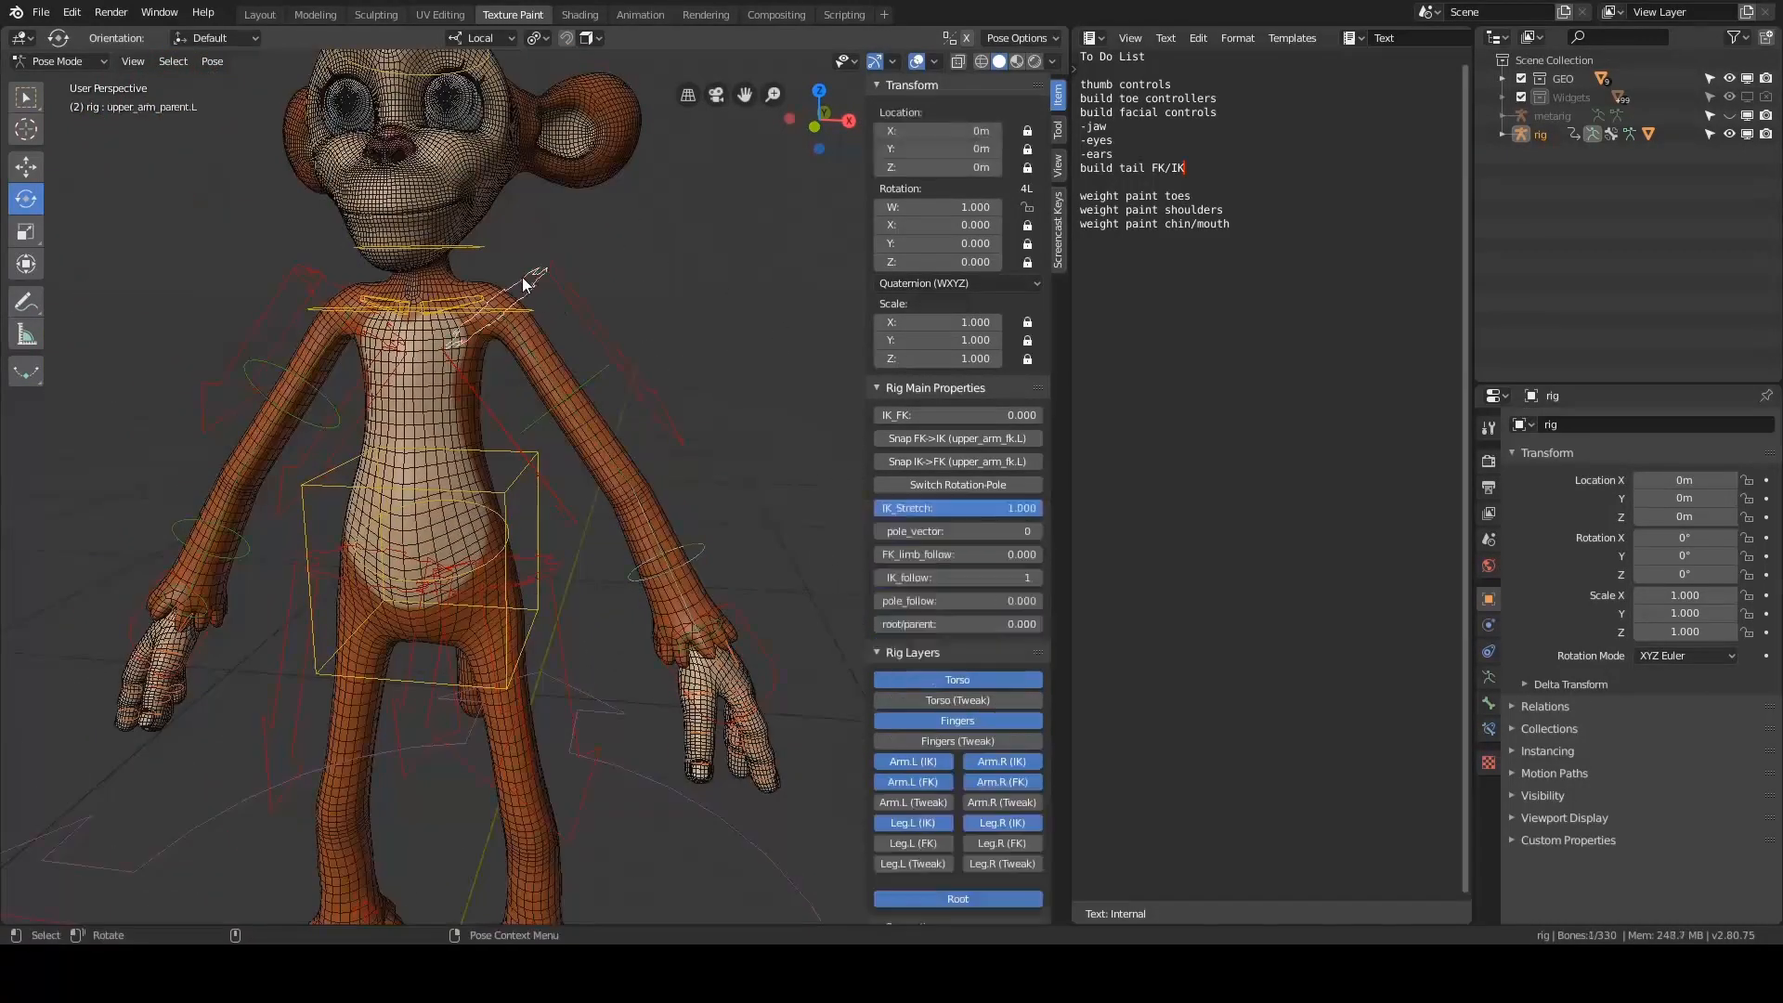
pyautogui.moveTo(522, 278)
pyautogui.mouseDown(button='middle')
pyautogui.moveTo(598, 292)
pyautogui.moveTo(519, 252)
pyautogui.mouseUp(button='middle')
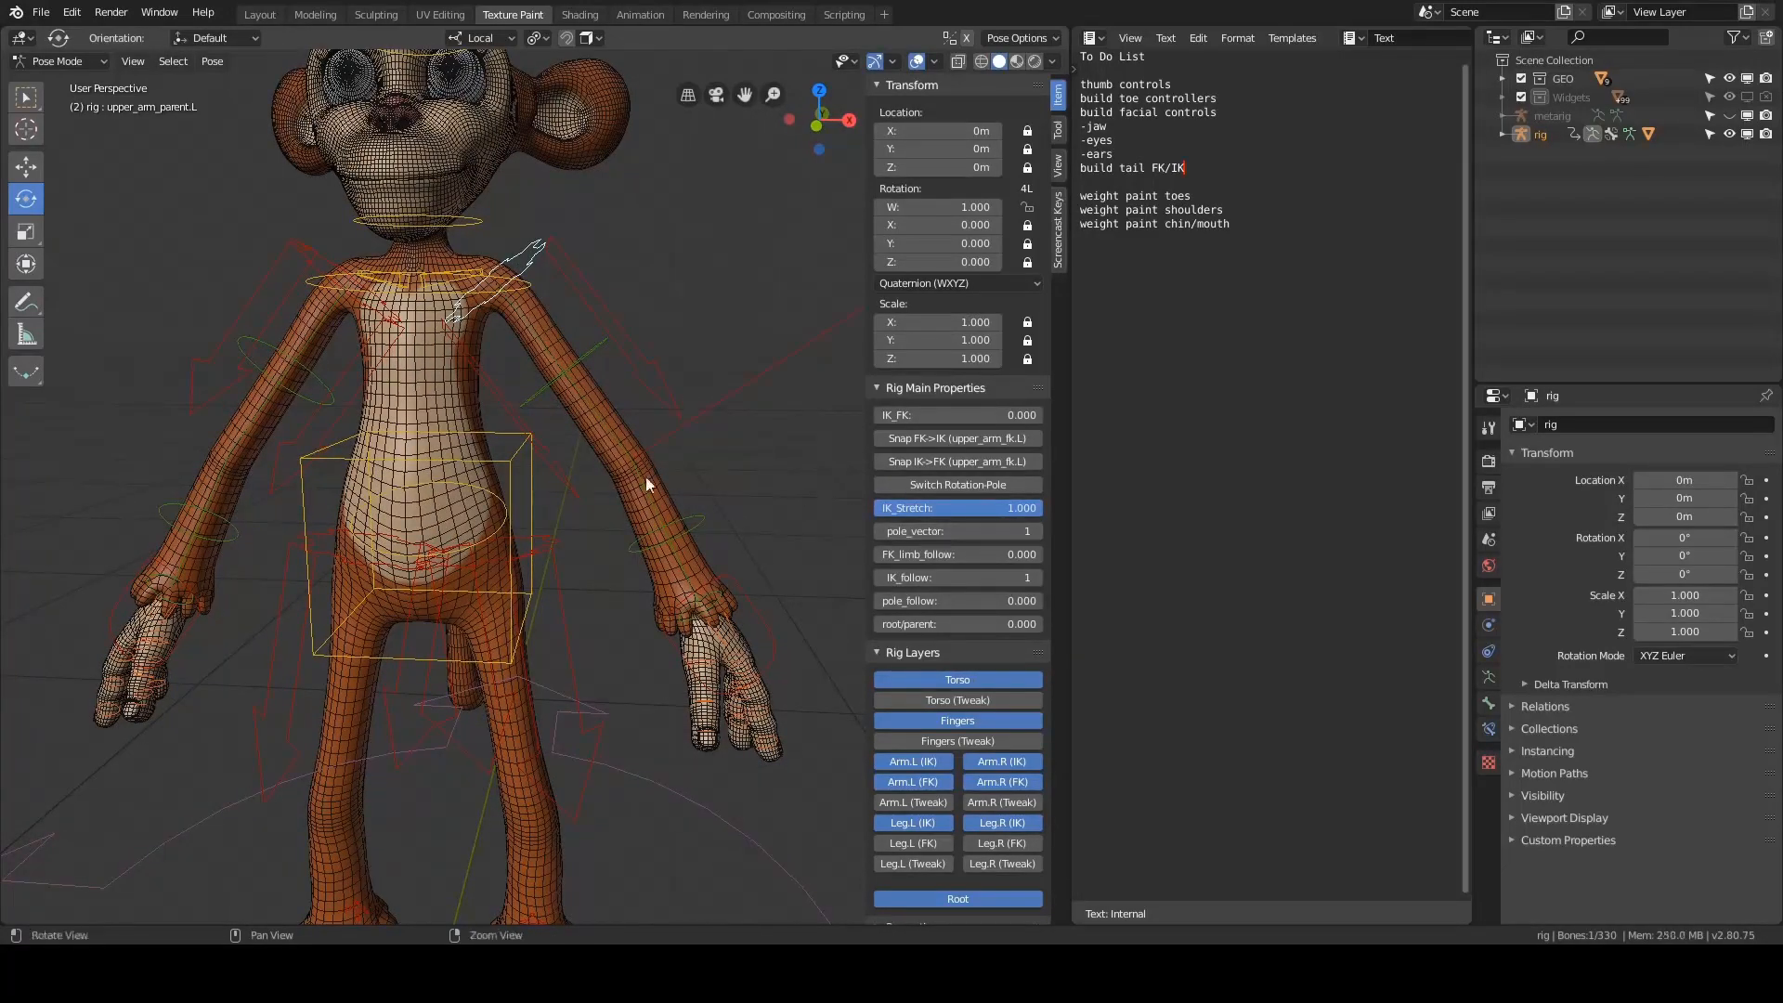
# - Try rotating the left arm's IK pole target, and cancel the rotation
pyautogui.scroll(-5, 644, 476)
pyautogui.moveTo(615, 461); pyautogui.dragTo(688, 422, button='middle')
pyautogui.click(683, 396)
pyautogui.press('r')
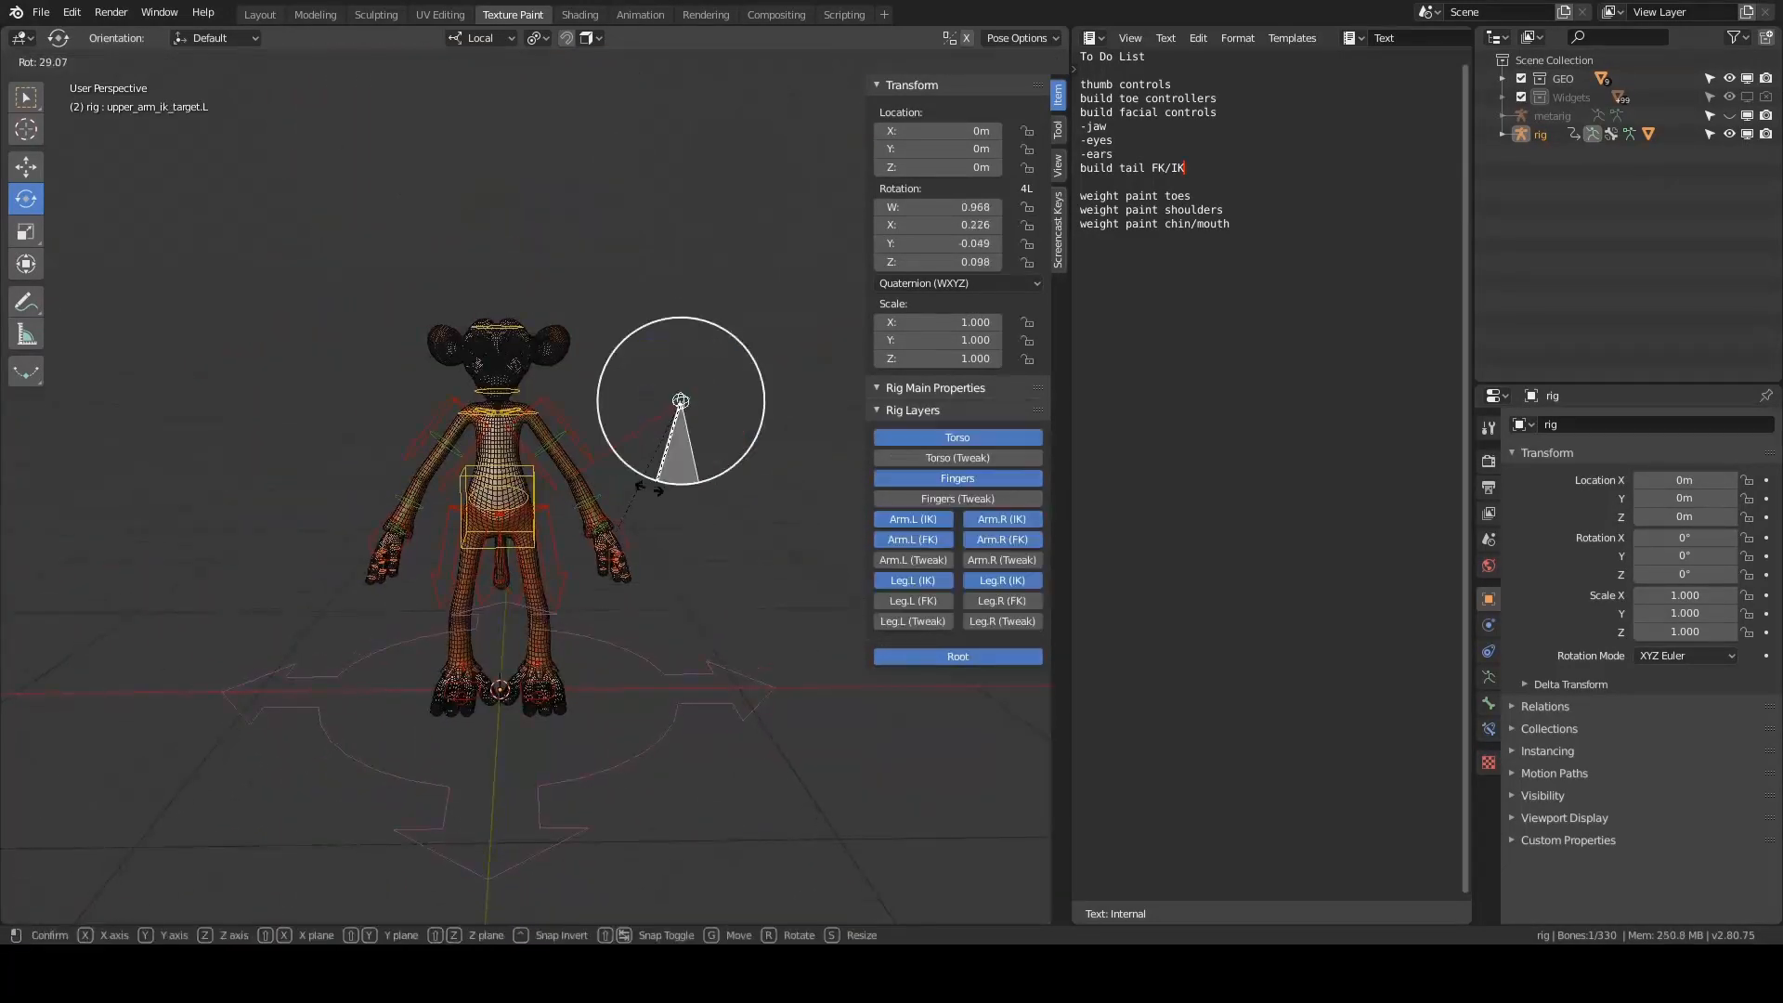
pyautogui.press('Escape')
# - Select the right upper arm parent control at the shoulder and set its pole_vector to 1
pyautogui.moveTo(756, 533)
pyautogui.mouseDown(button='middle')
pyautogui.moveTo(659, 543)
pyautogui.moveTo(778, 521)
pyautogui.mouseUp(button='middle')
pyautogui.scroll(2, 405, 459)
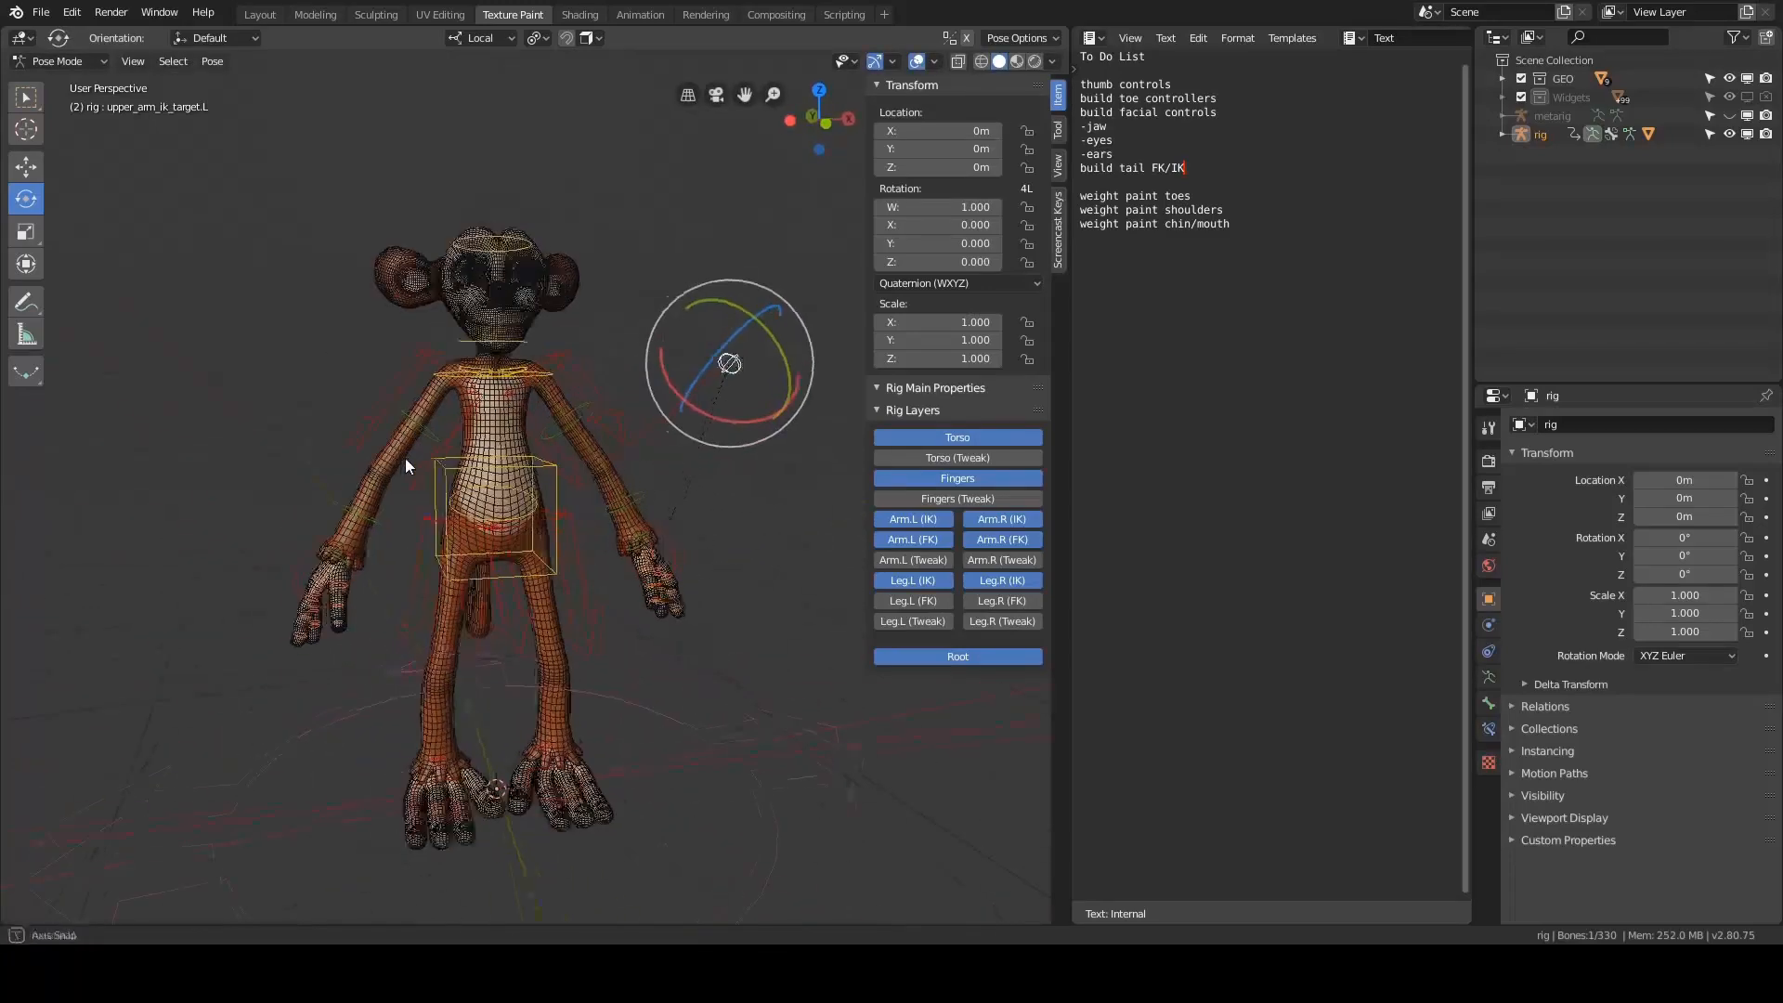
pyautogui.click(404, 459)
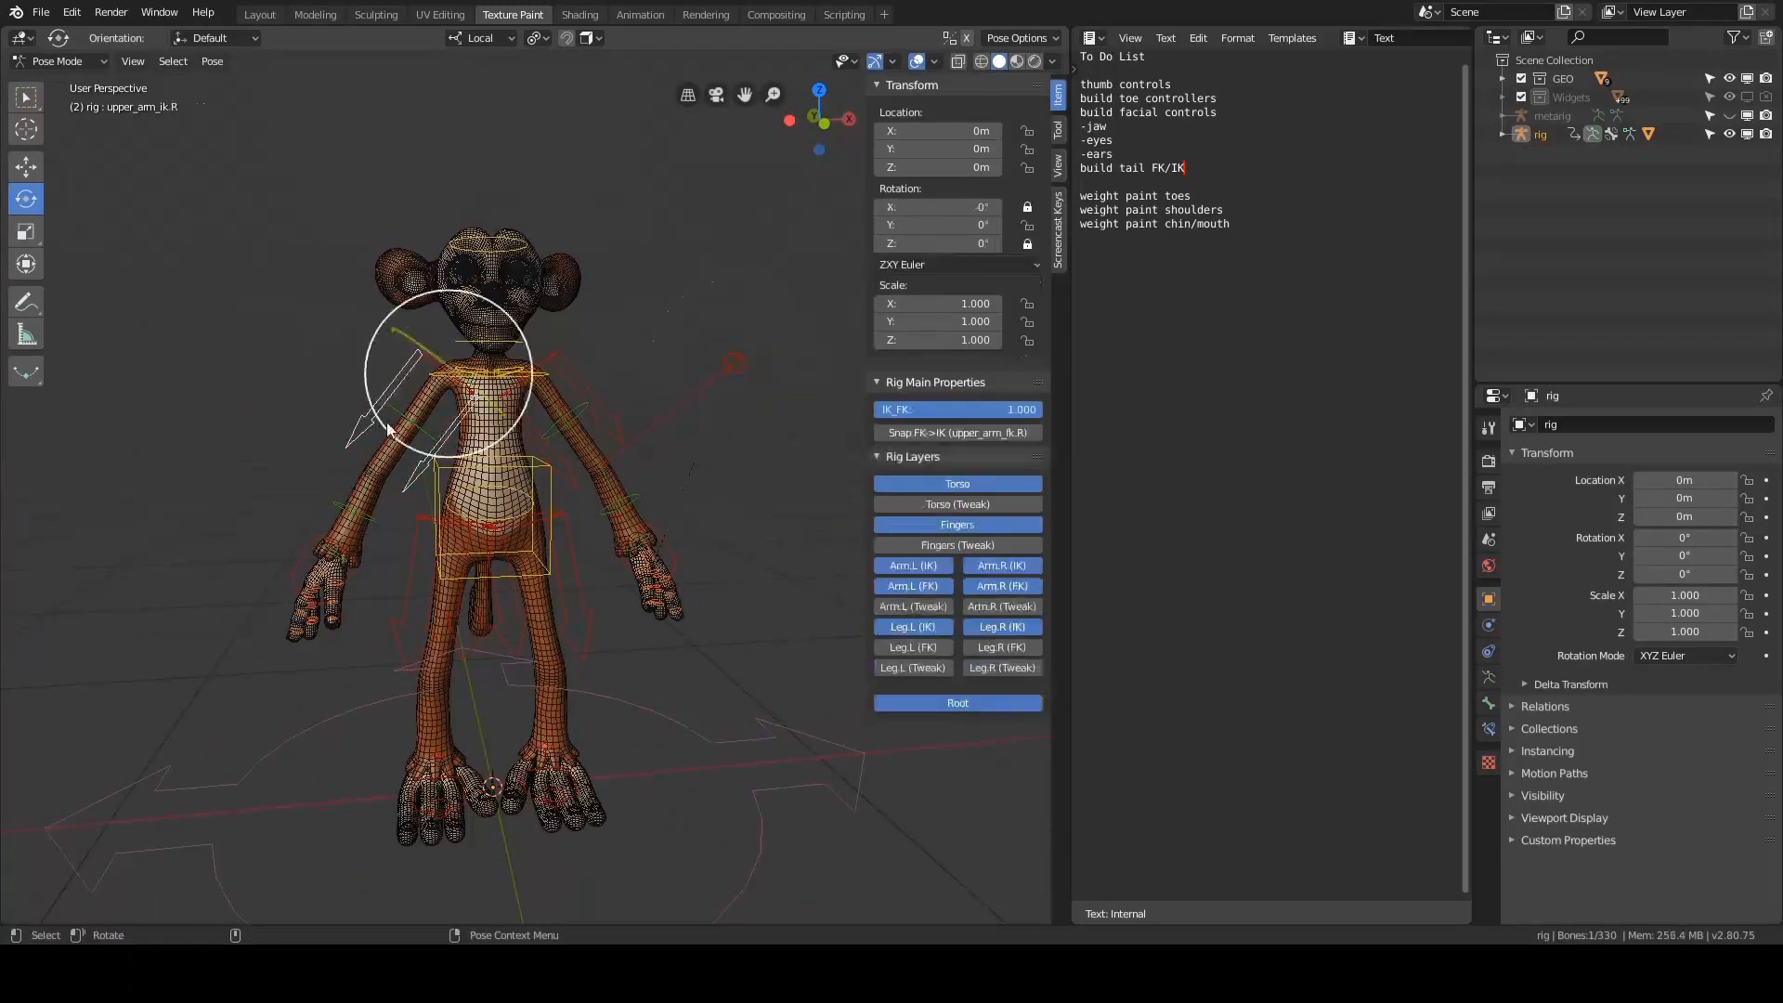
pyautogui.click(439, 369)
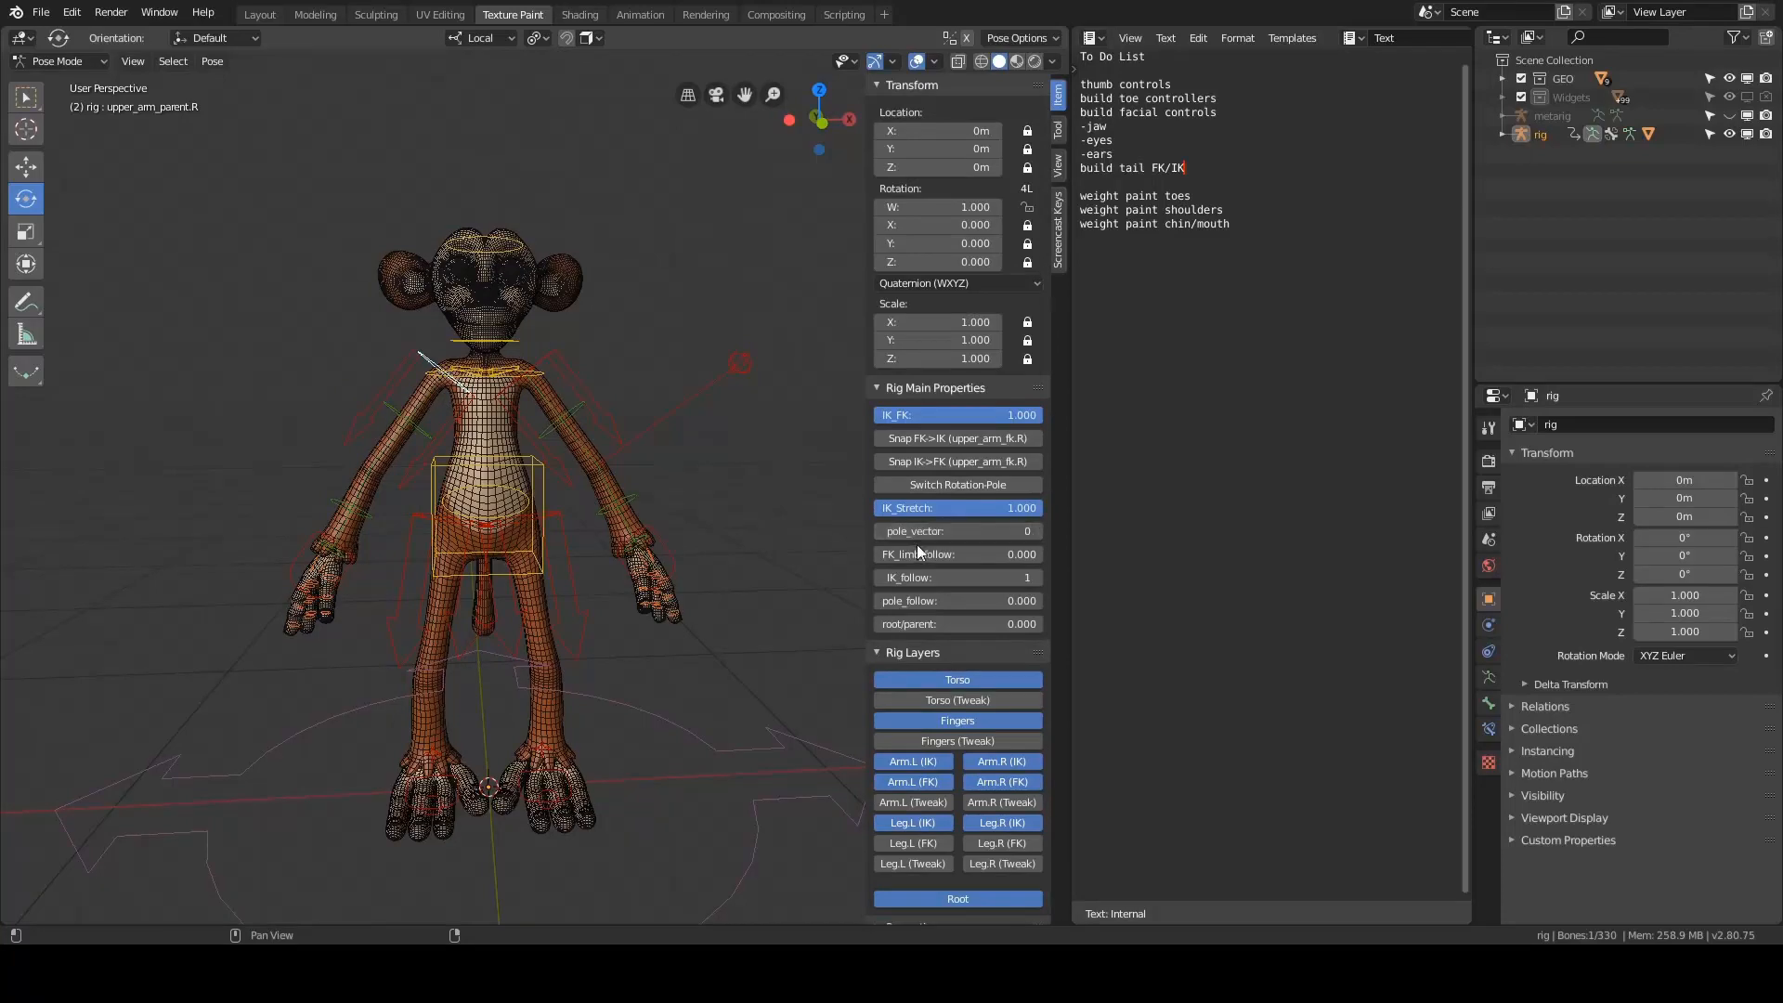
pyautogui.moveTo(913, 531); pyautogui.dragTo(984, 531)
pyautogui.moveTo(554, 506); pyautogui.dragTo(638, 409, button='middle')
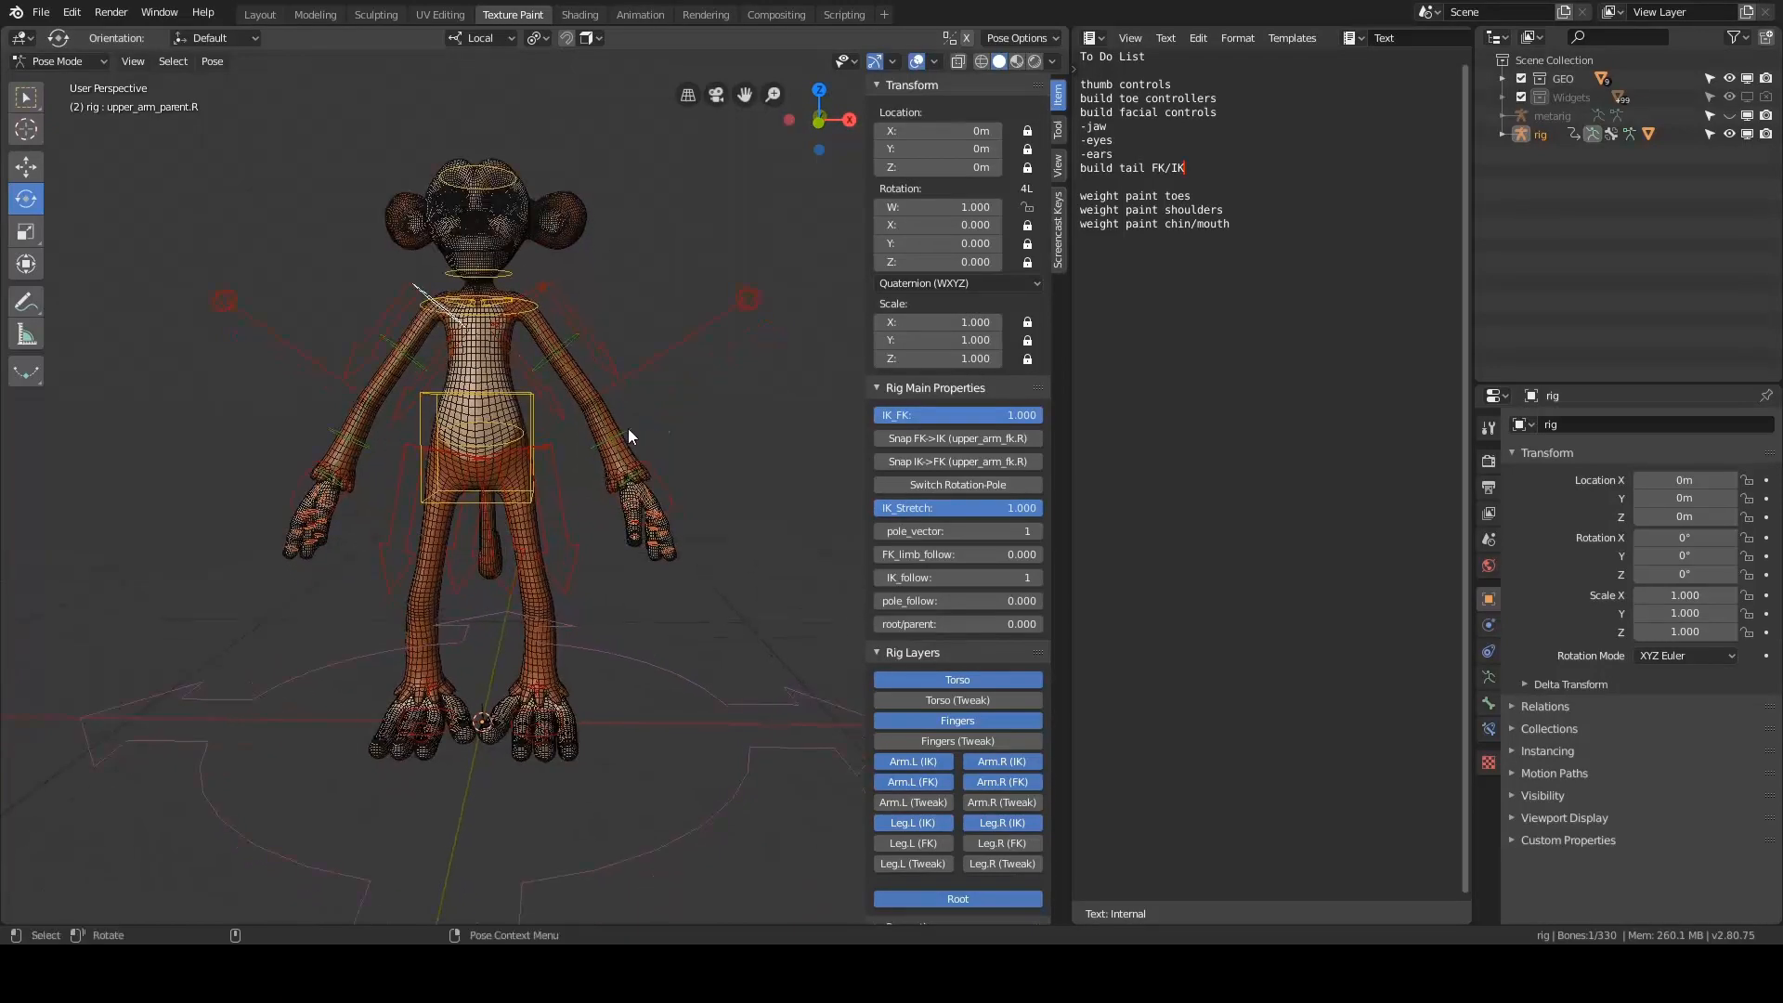
# - Set pole_vector to 1 on both the left and right thigh_parent controls to enable the leg pole targets
pyautogui.click(627, 427)
pyautogui.click(741, 488)
pyautogui.keyDown('shift'); pyautogui.moveTo(741, 488); pyautogui.dragTo(726, 443, button='middle'); pyautogui.keyUp('shift')
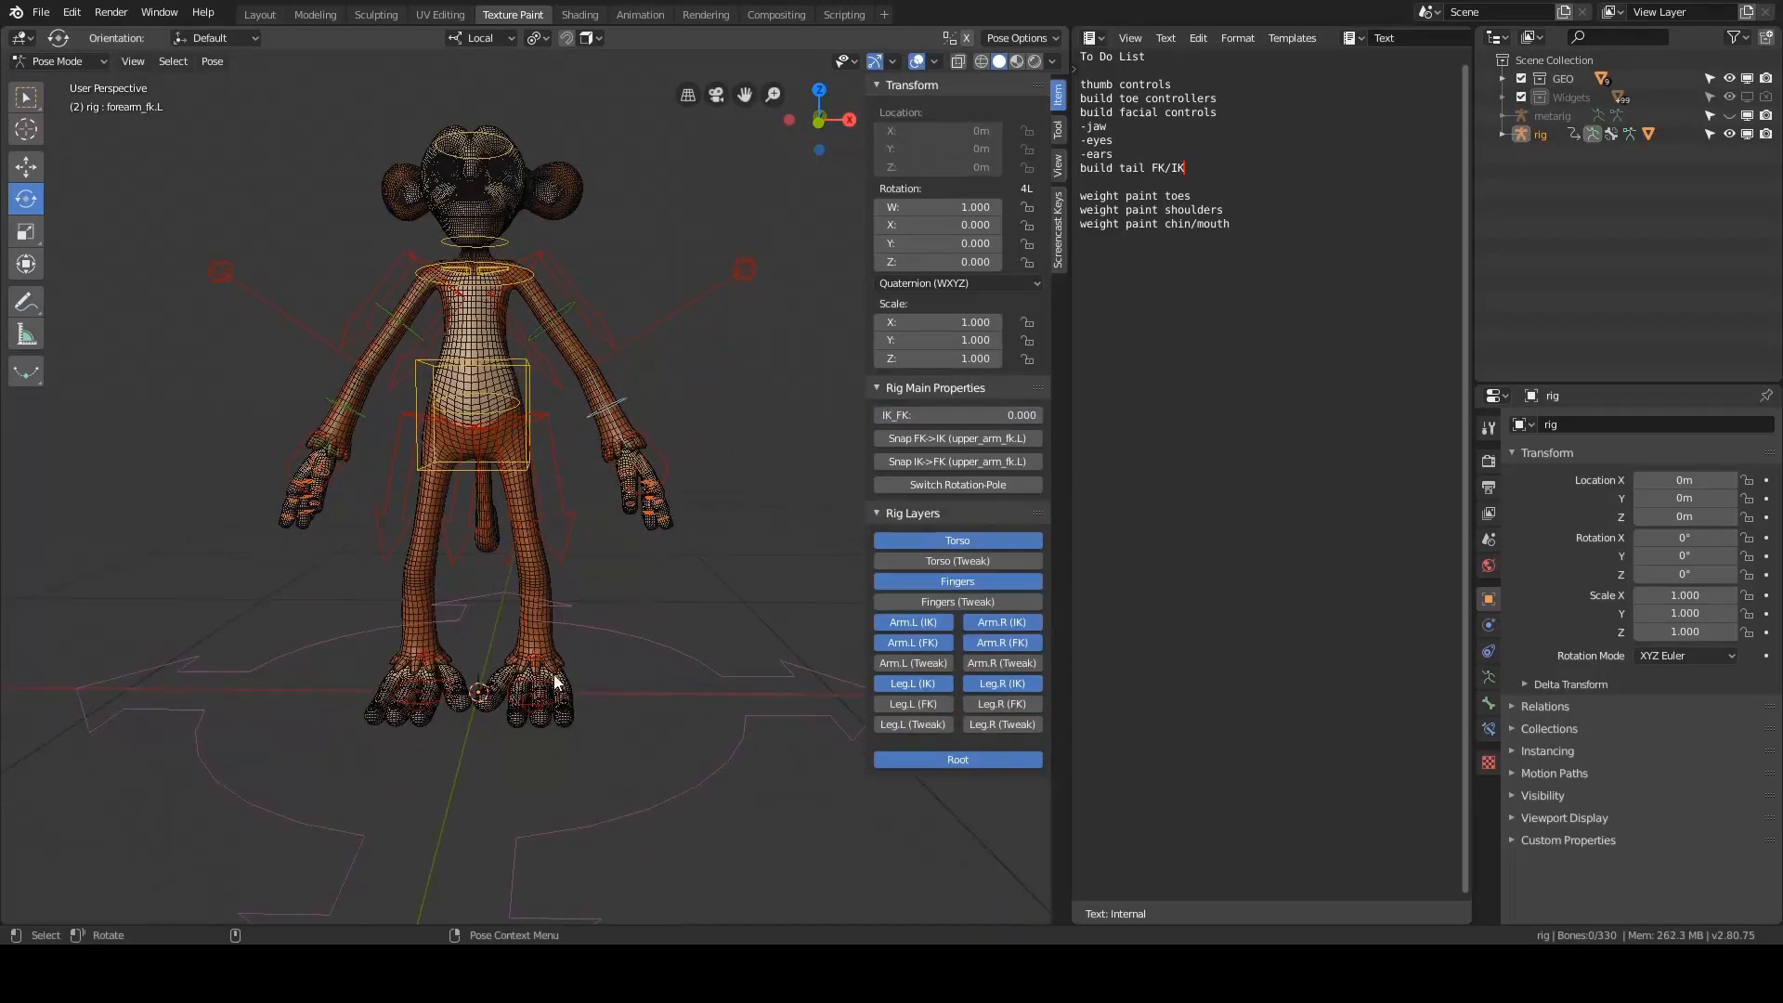
pyautogui.scroll(2, 538, 492)
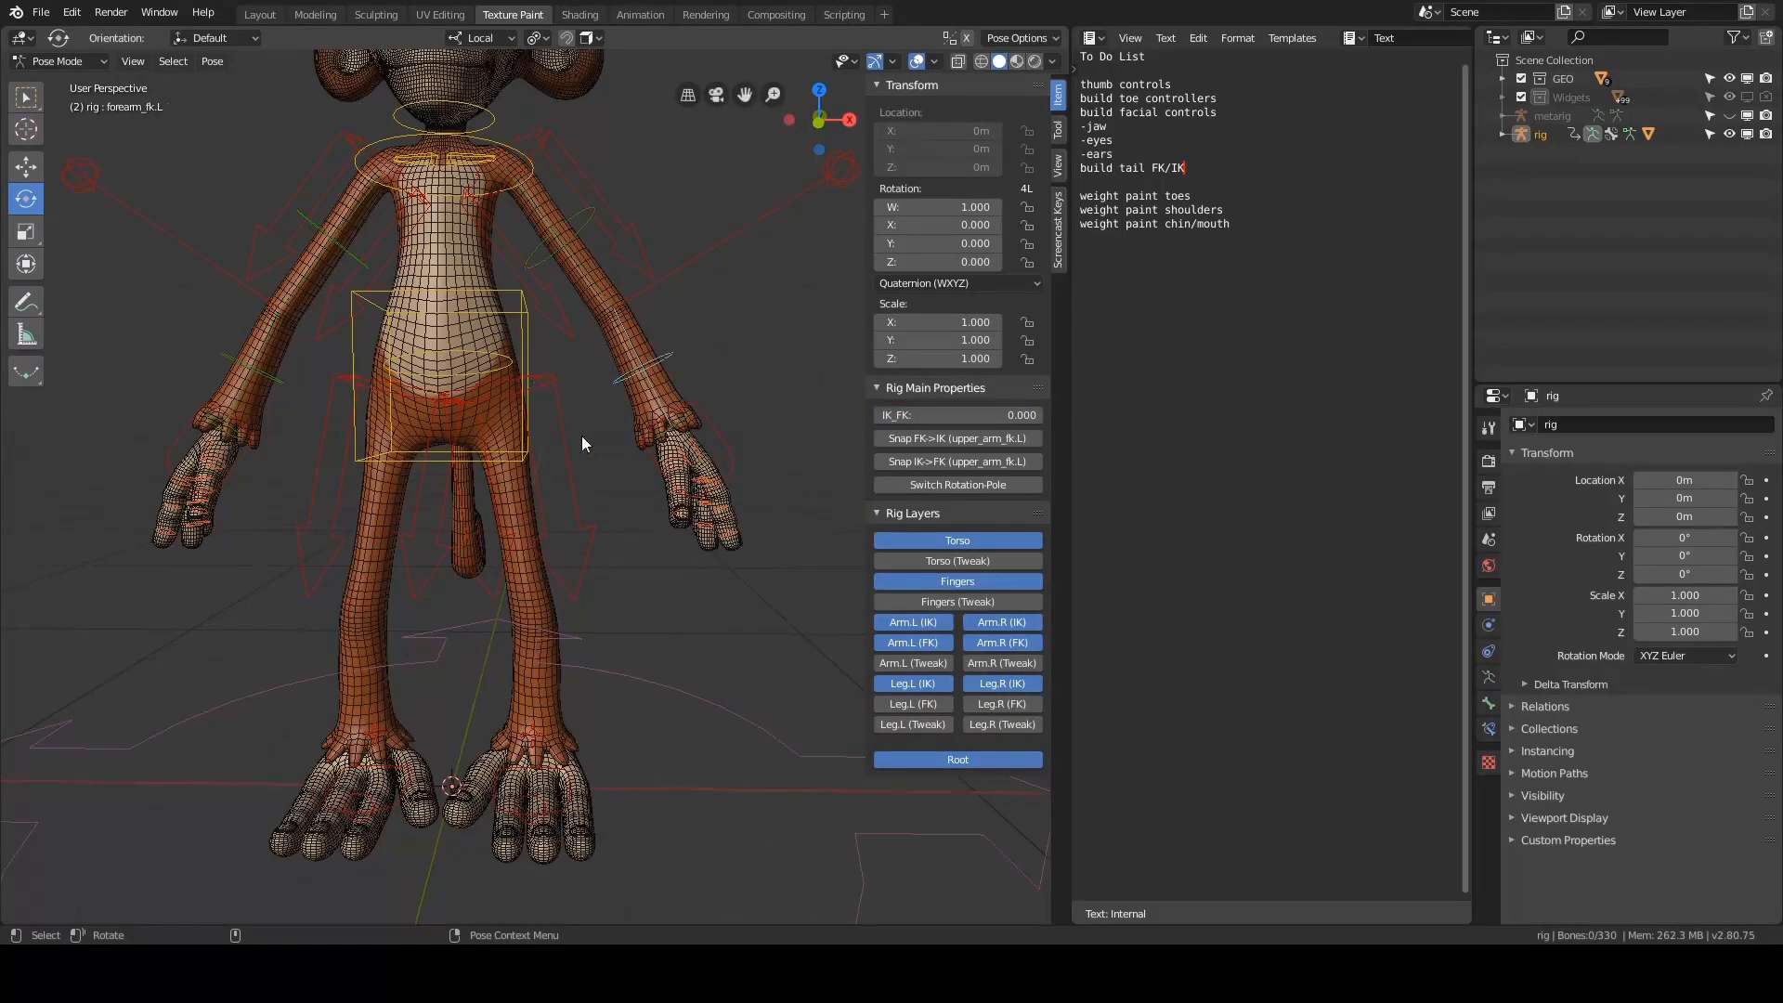
pyautogui.click(552, 379)
pyautogui.keyDown('shift'); pyautogui.moveTo(551, 378); pyautogui.dragTo(589, 347, button='middle'); pyautogui.keyUp('shift')
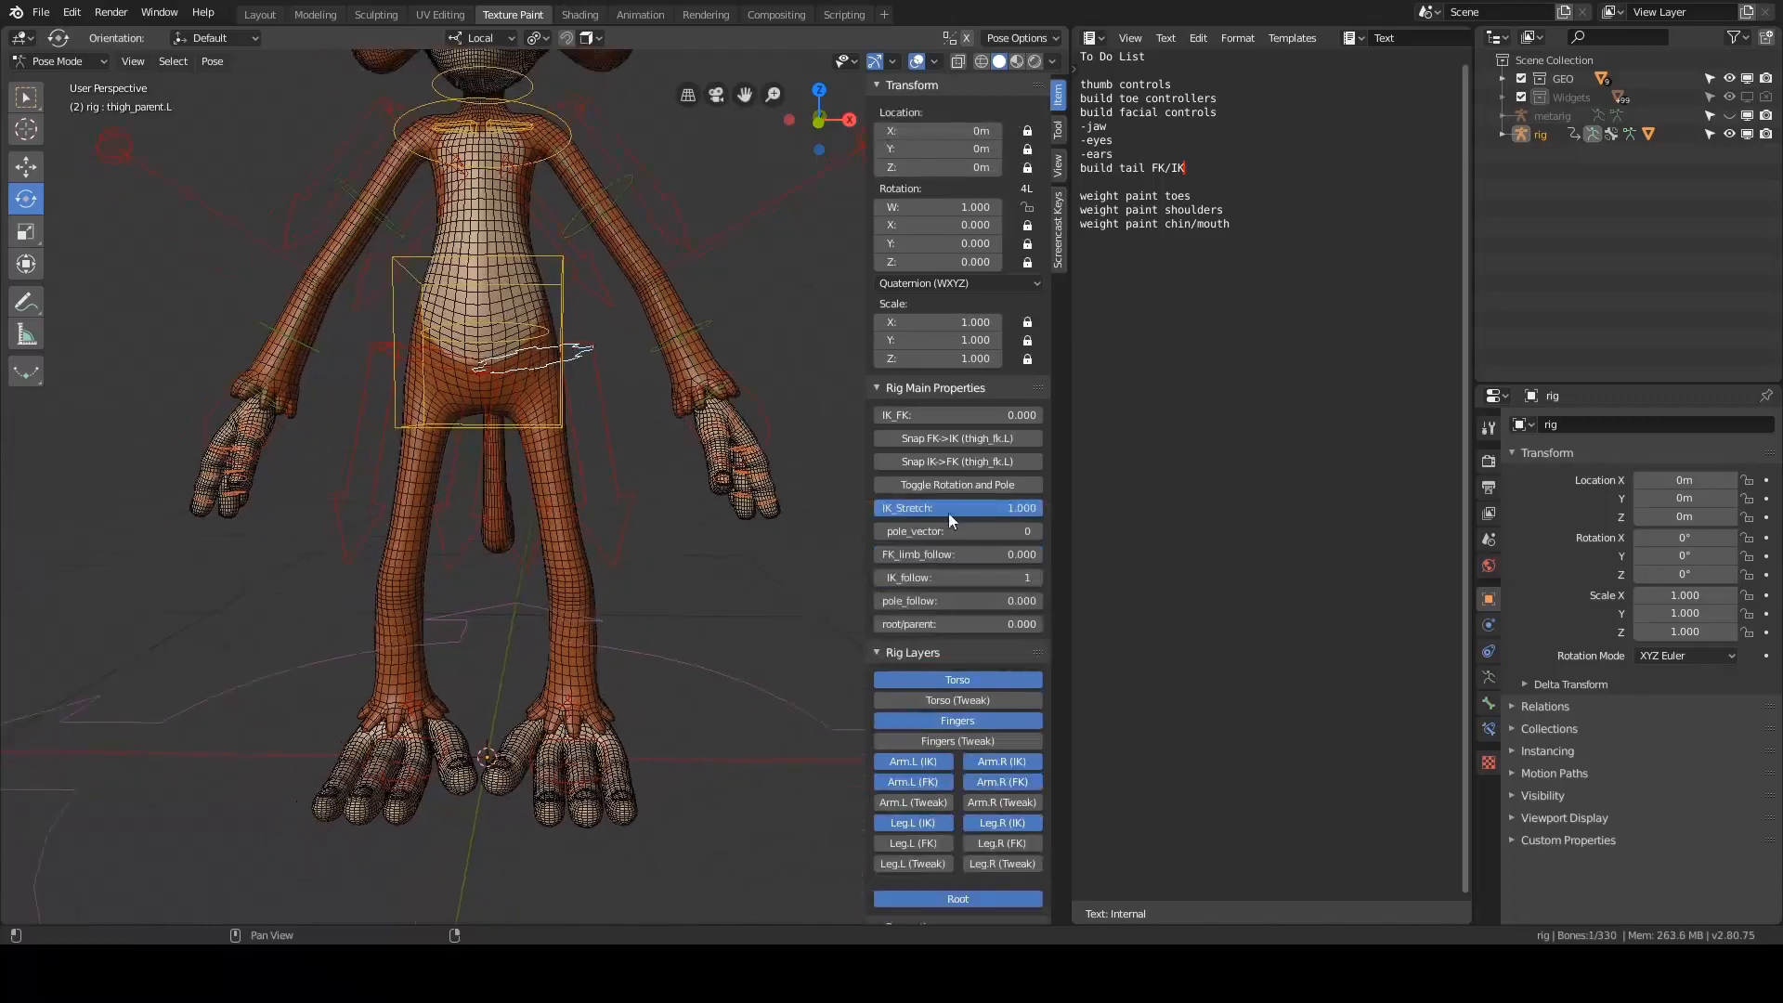
pyautogui.click(377, 343)
pyautogui.click(410, 358)
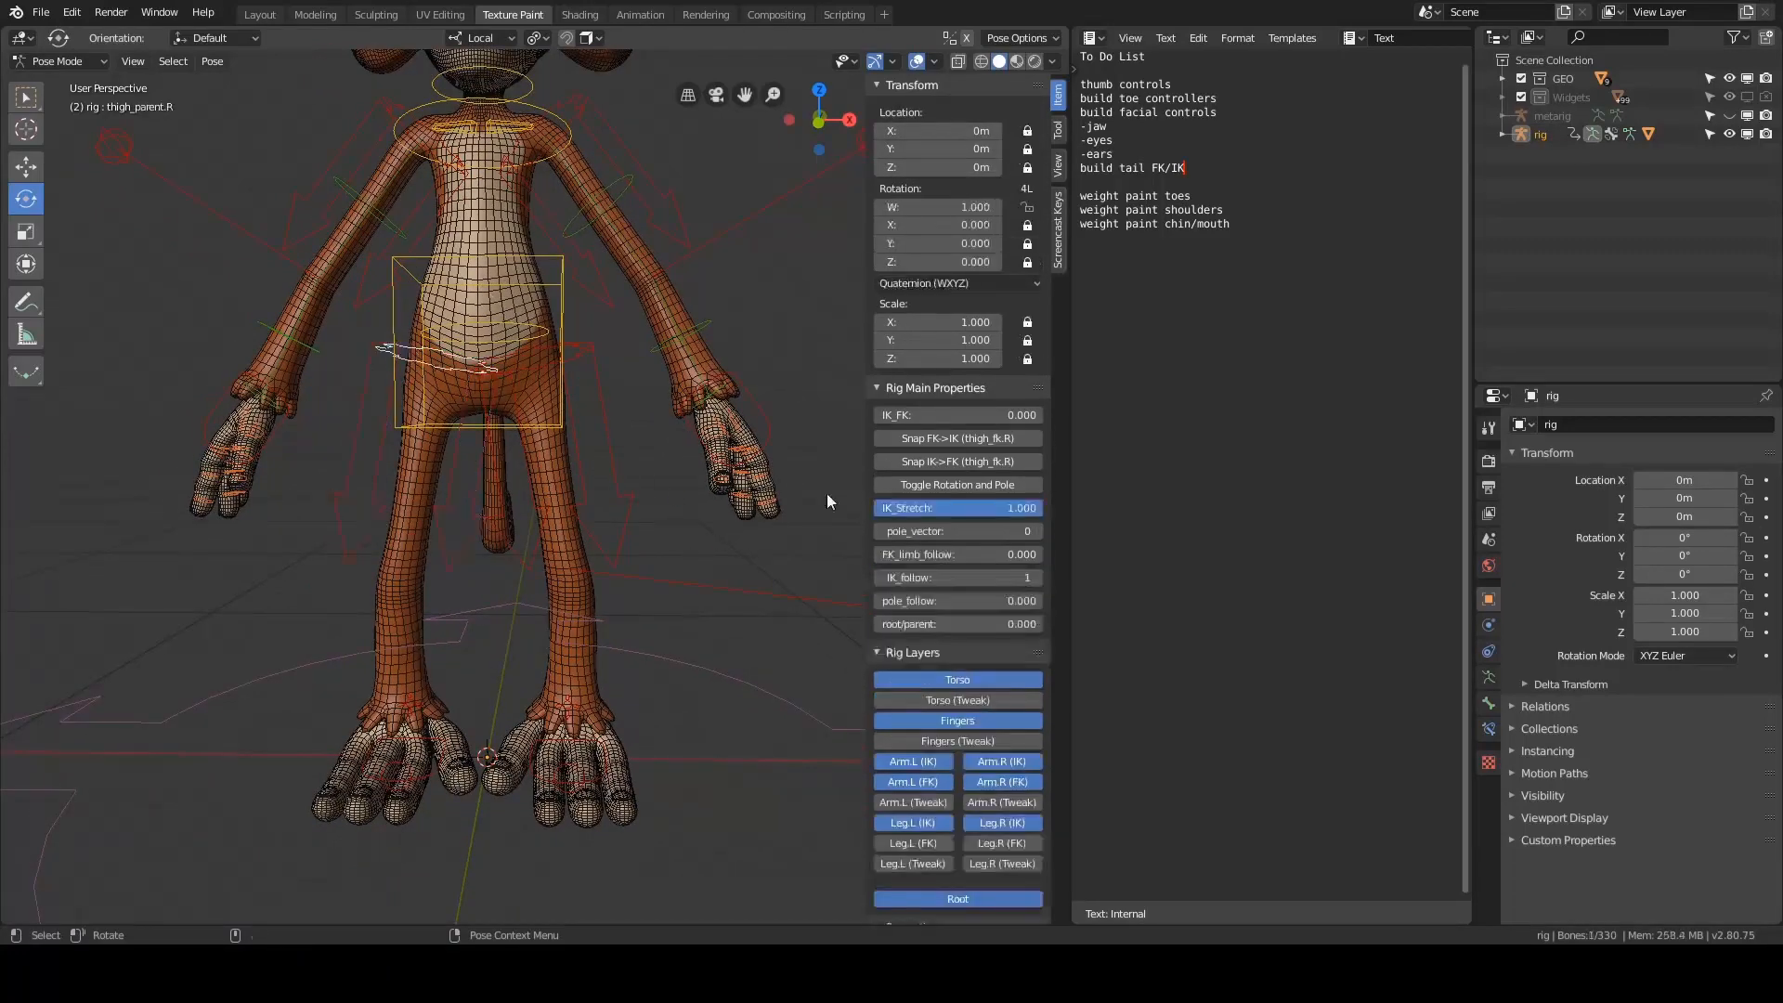
pyautogui.scroll(-3, 678, 544)
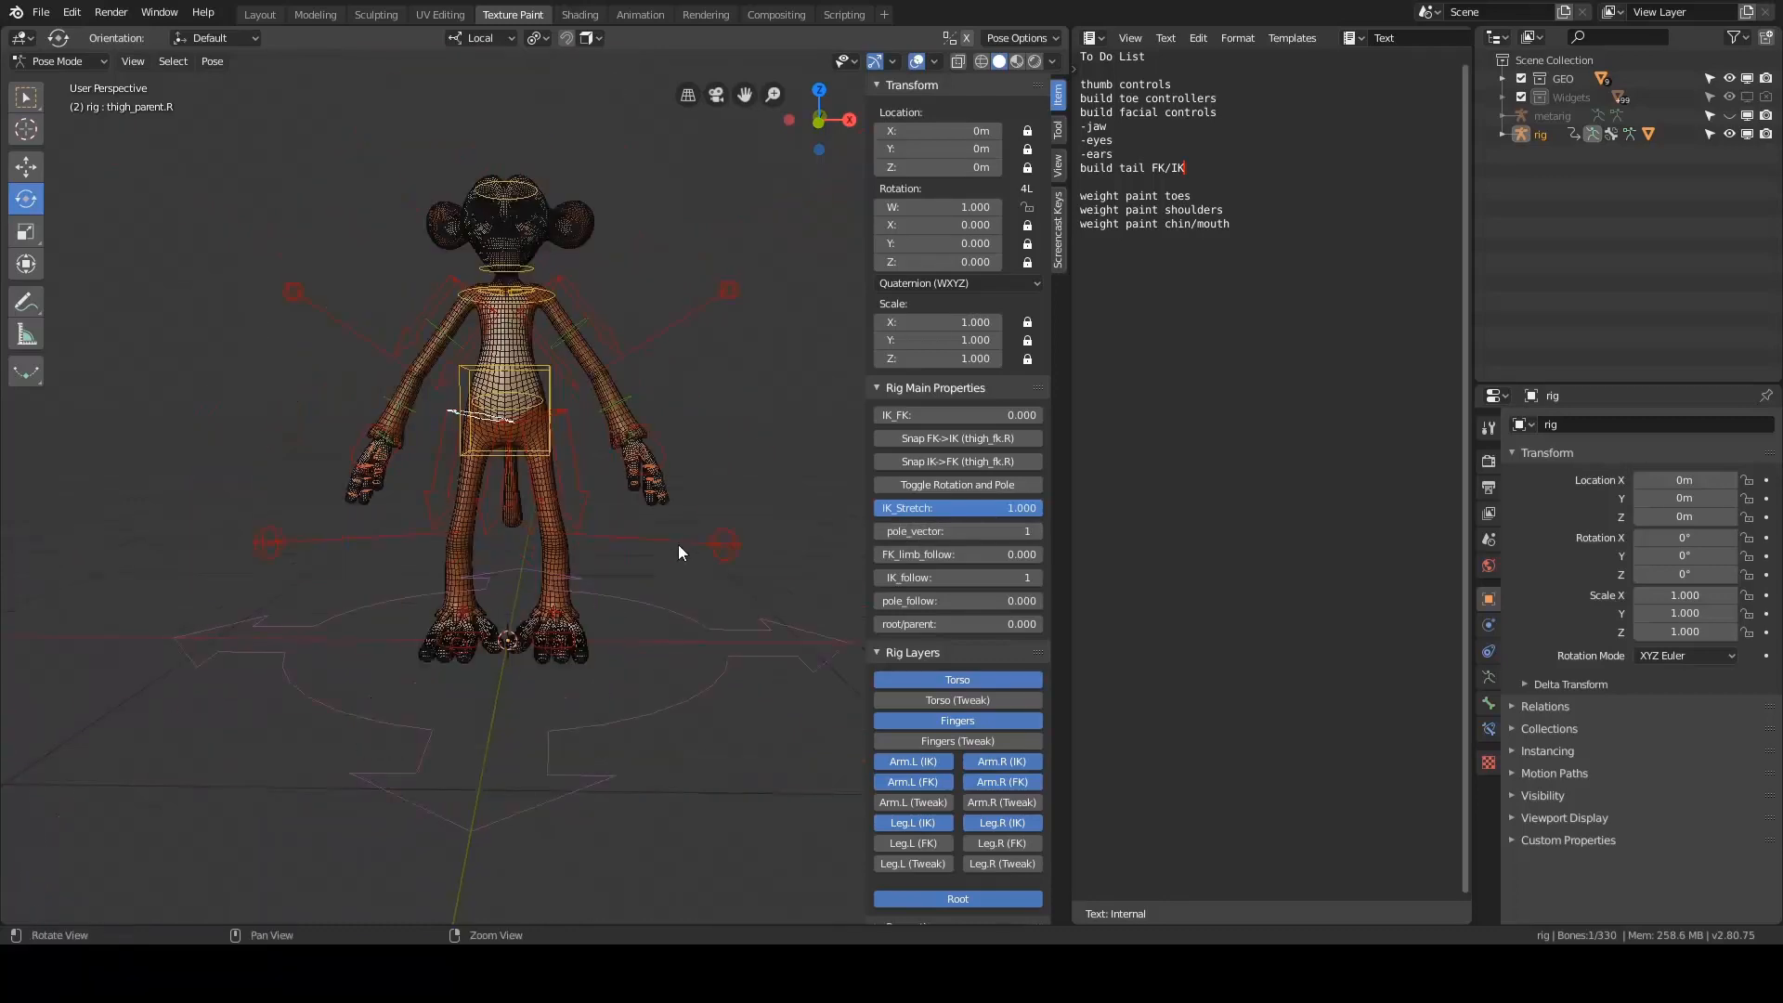
# - Select the left thigh pole target and examine the leg pole targets around the rig from different angles
pyautogui.moveTo(678, 544); pyautogui.dragTo(689, 677, button='middle')
pyautogui.click(689, 677)
pyautogui.moveTo(769, 610); pyautogui.dragTo(708, 529, button='middle')
pyautogui.keyDown('alt'); pyautogui.moveTo(707, 495); pyautogui.dragTo(680, 344); pyautogui.keyUp('alt')
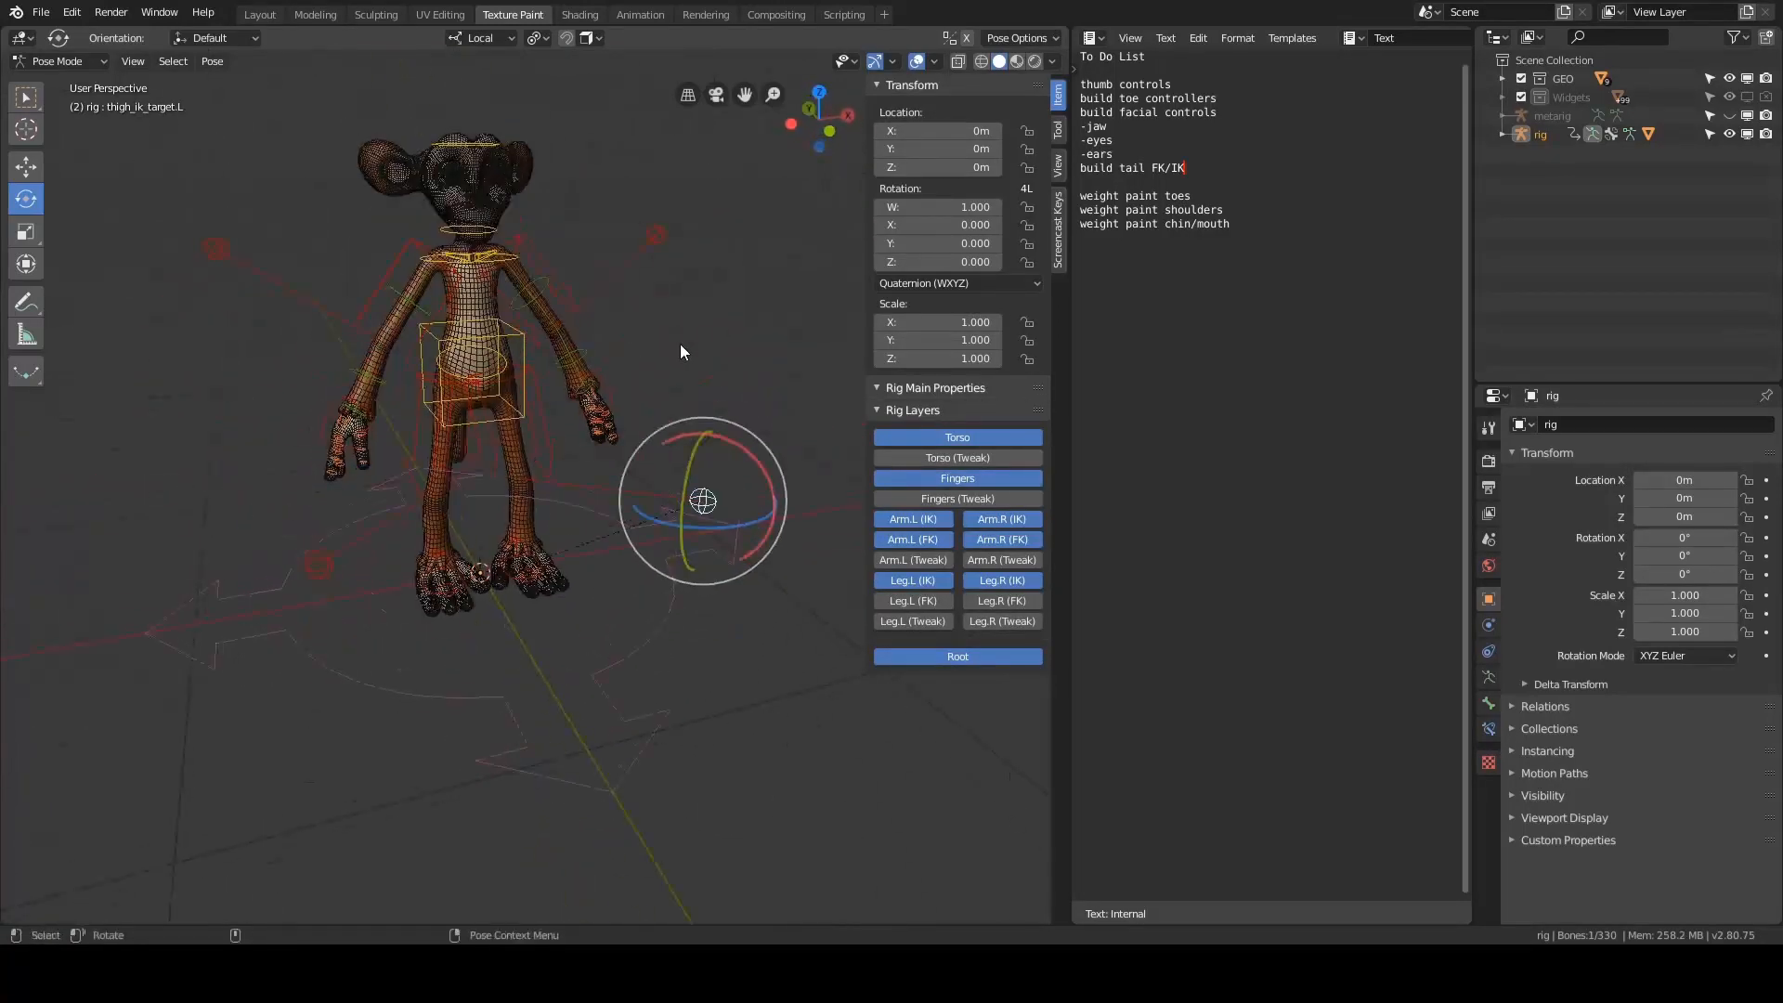
pyautogui.click(680, 344)
pyautogui.keyDown('alt'); pyautogui.moveTo(501, 483); pyautogui.dragTo(497, 443); pyautogui.keyUp('alt')
pyautogui.keyDown('alt'); pyautogui.moveTo(498, 443); pyautogui.dragTo(616, 544, button='right'); pyautogui.keyUp('alt')
pyautogui.keyDown('alt'); pyautogui.moveTo(618, 549); pyautogui.dragTo(585, 537); pyautogui.keyUp('alt')
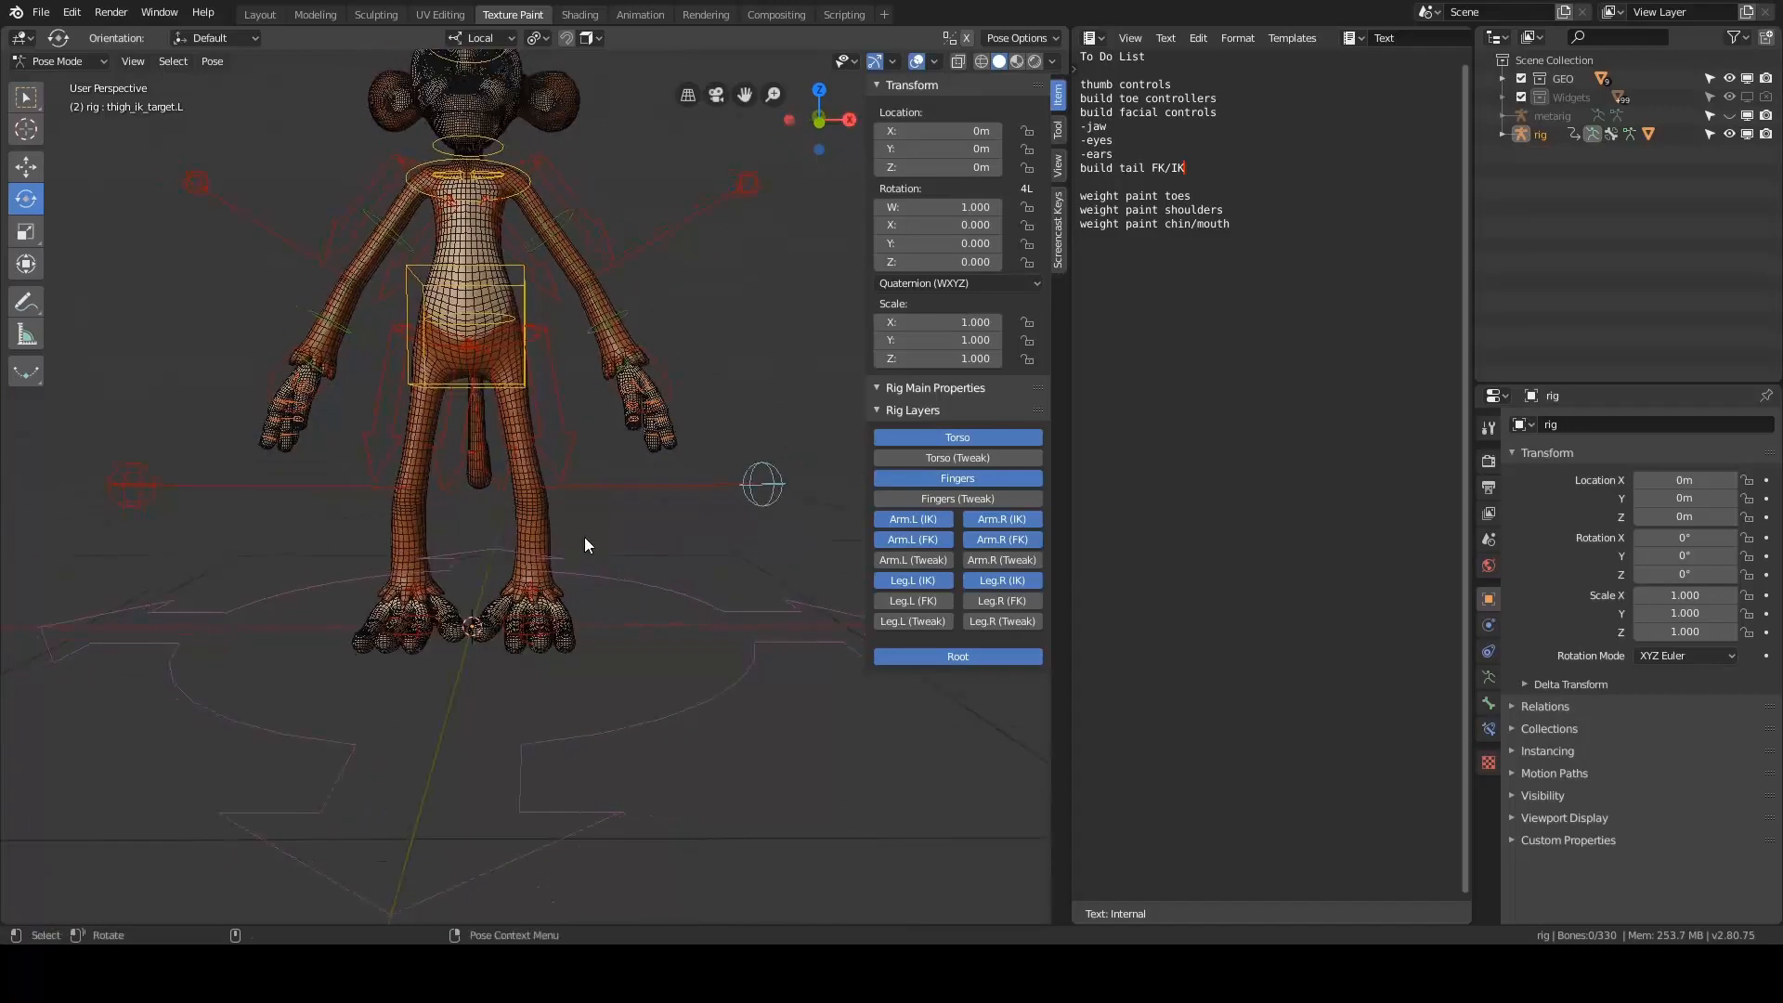
# - Try lifting the left foot IK control to test the knee bend, then undo the move
pyautogui.click(550, 637)
pyautogui.press('g')
pyautogui.click(683, 504)
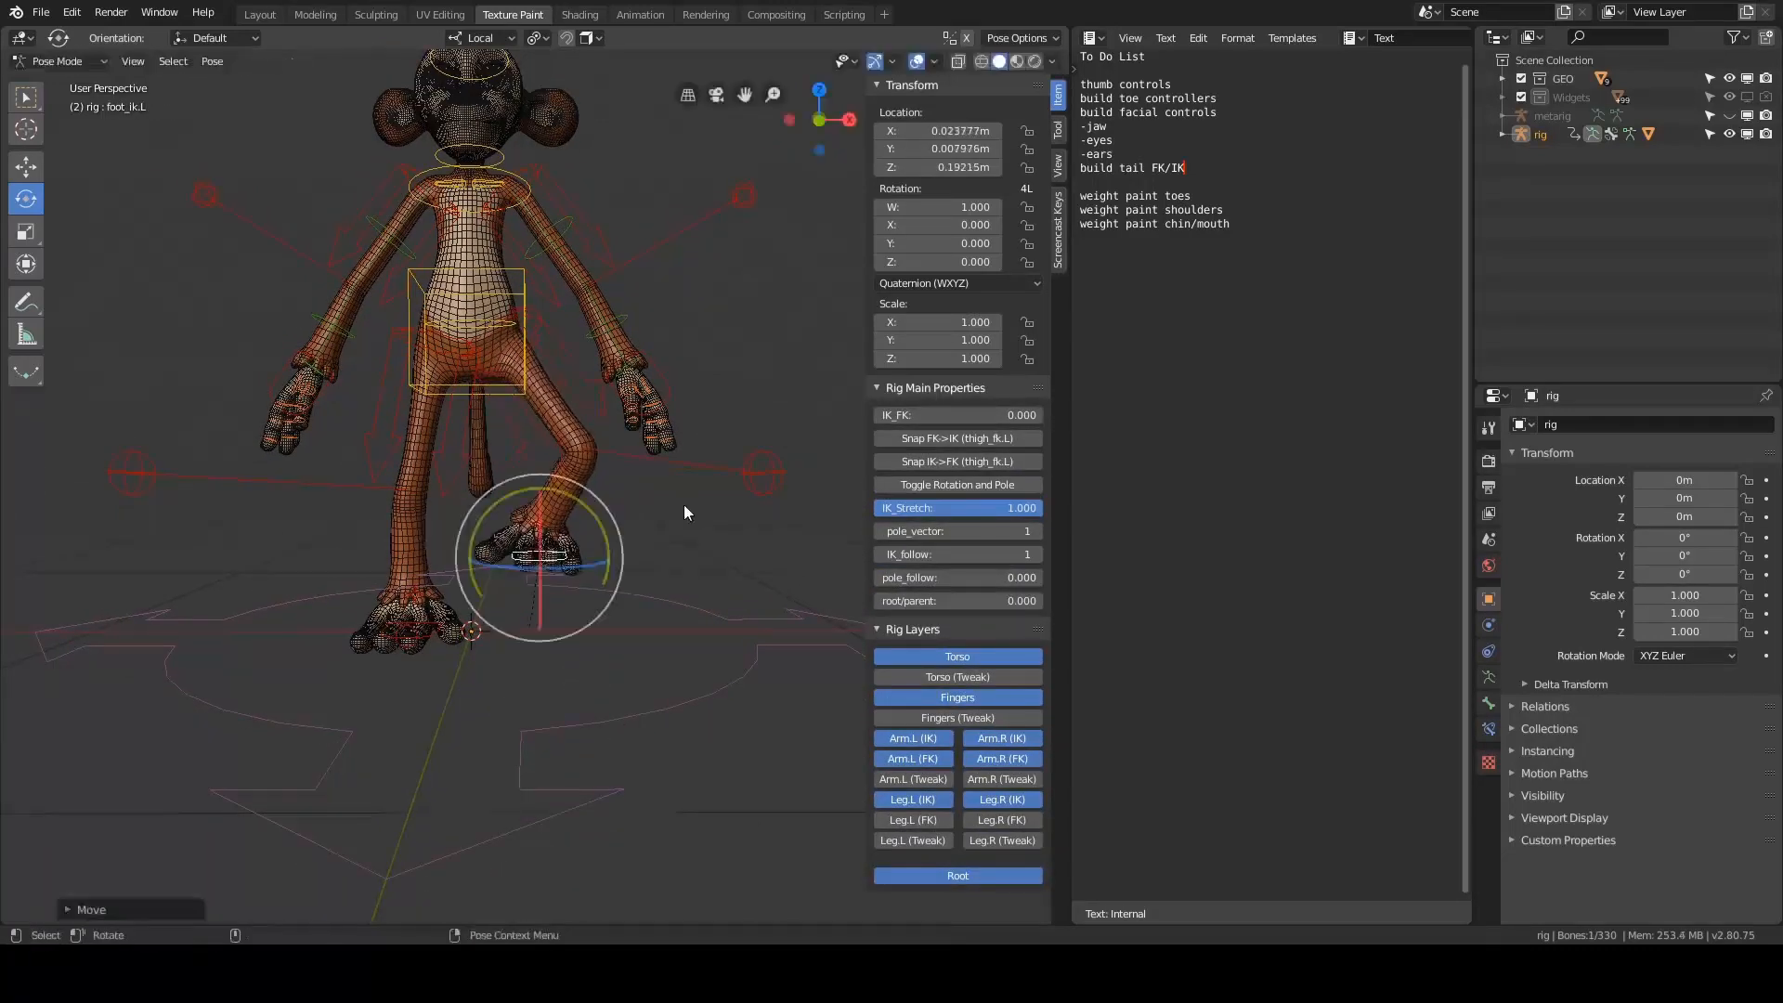
pyautogui.keyDown('alt'); pyautogui.moveTo(639, 425); pyautogui.dragTo(737, 463); pyautogui.keyUp('alt')
pyautogui.hotkey('ctrl', 'z')
# - Move the left and right thigh pole targets to the front of the character, each ahead of its own foot
pyautogui.keyDown('alt'); pyautogui.moveTo(715, 577); pyautogui.dragTo(769, 477); pyautogui.keyUp('alt')
pyautogui.click(772, 535)
pyautogui.press('g')
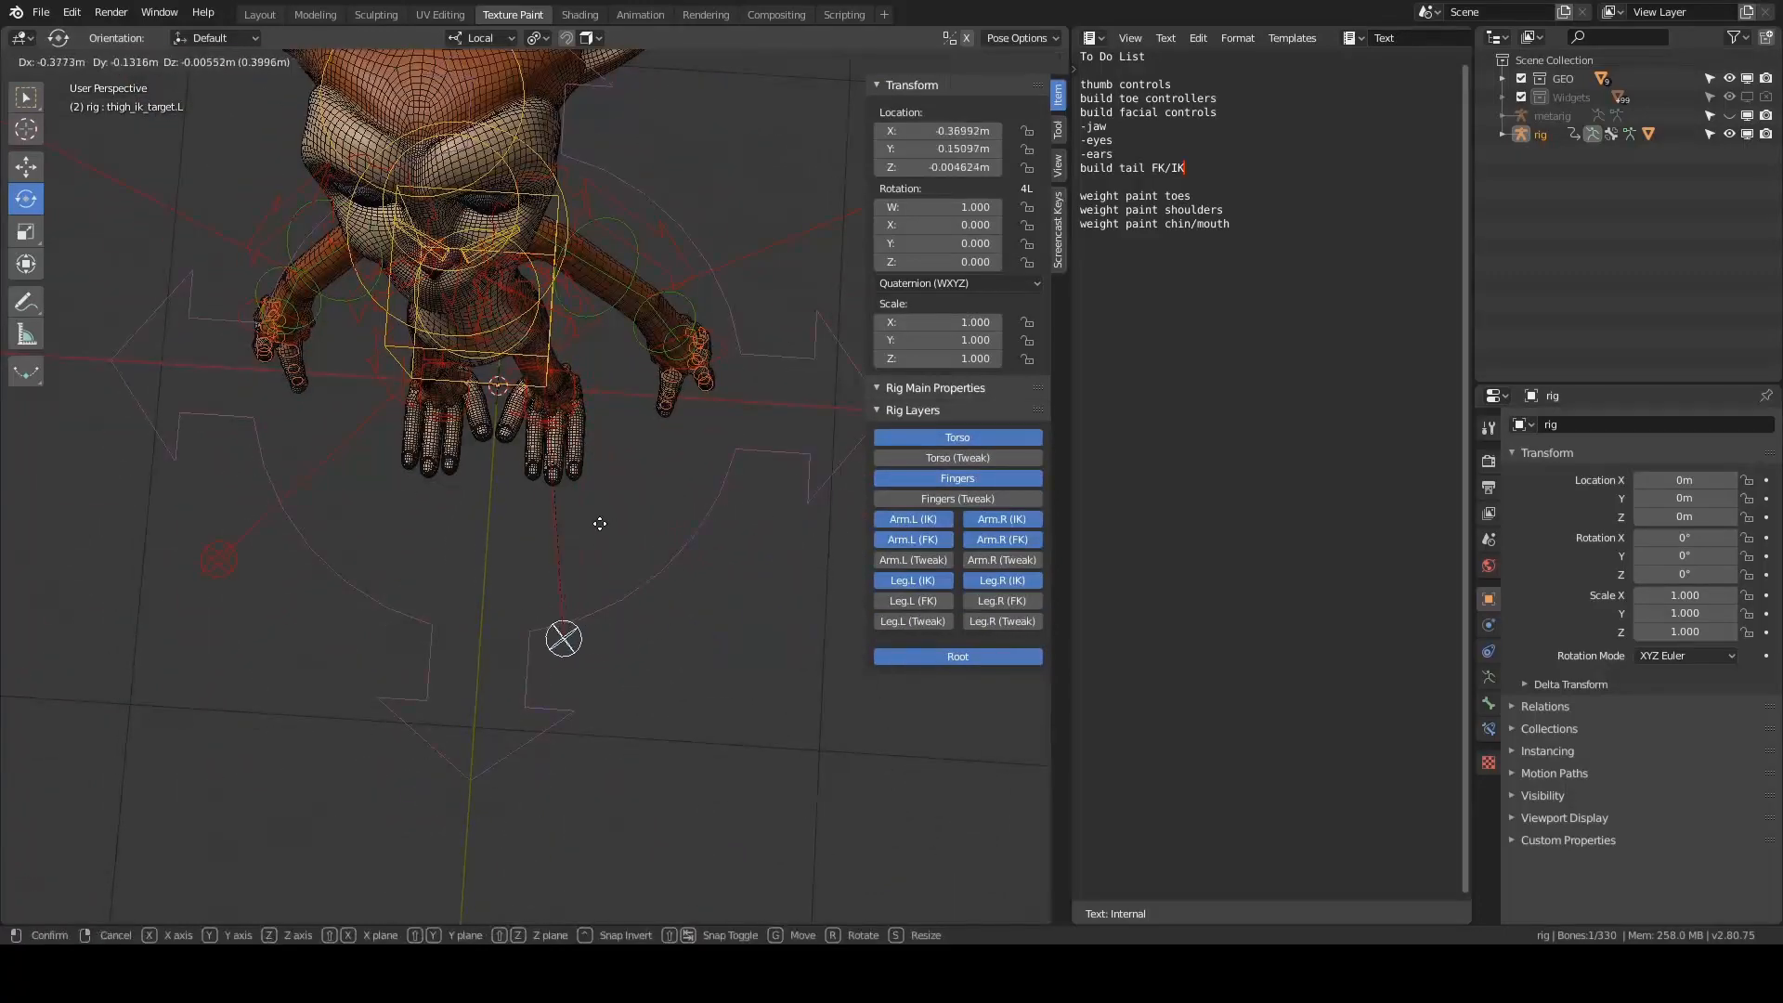
pyautogui.click(600, 523)
pyautogui.click(219, 560)
pyautogui.press('g')
pyautogui.click(680, 566)
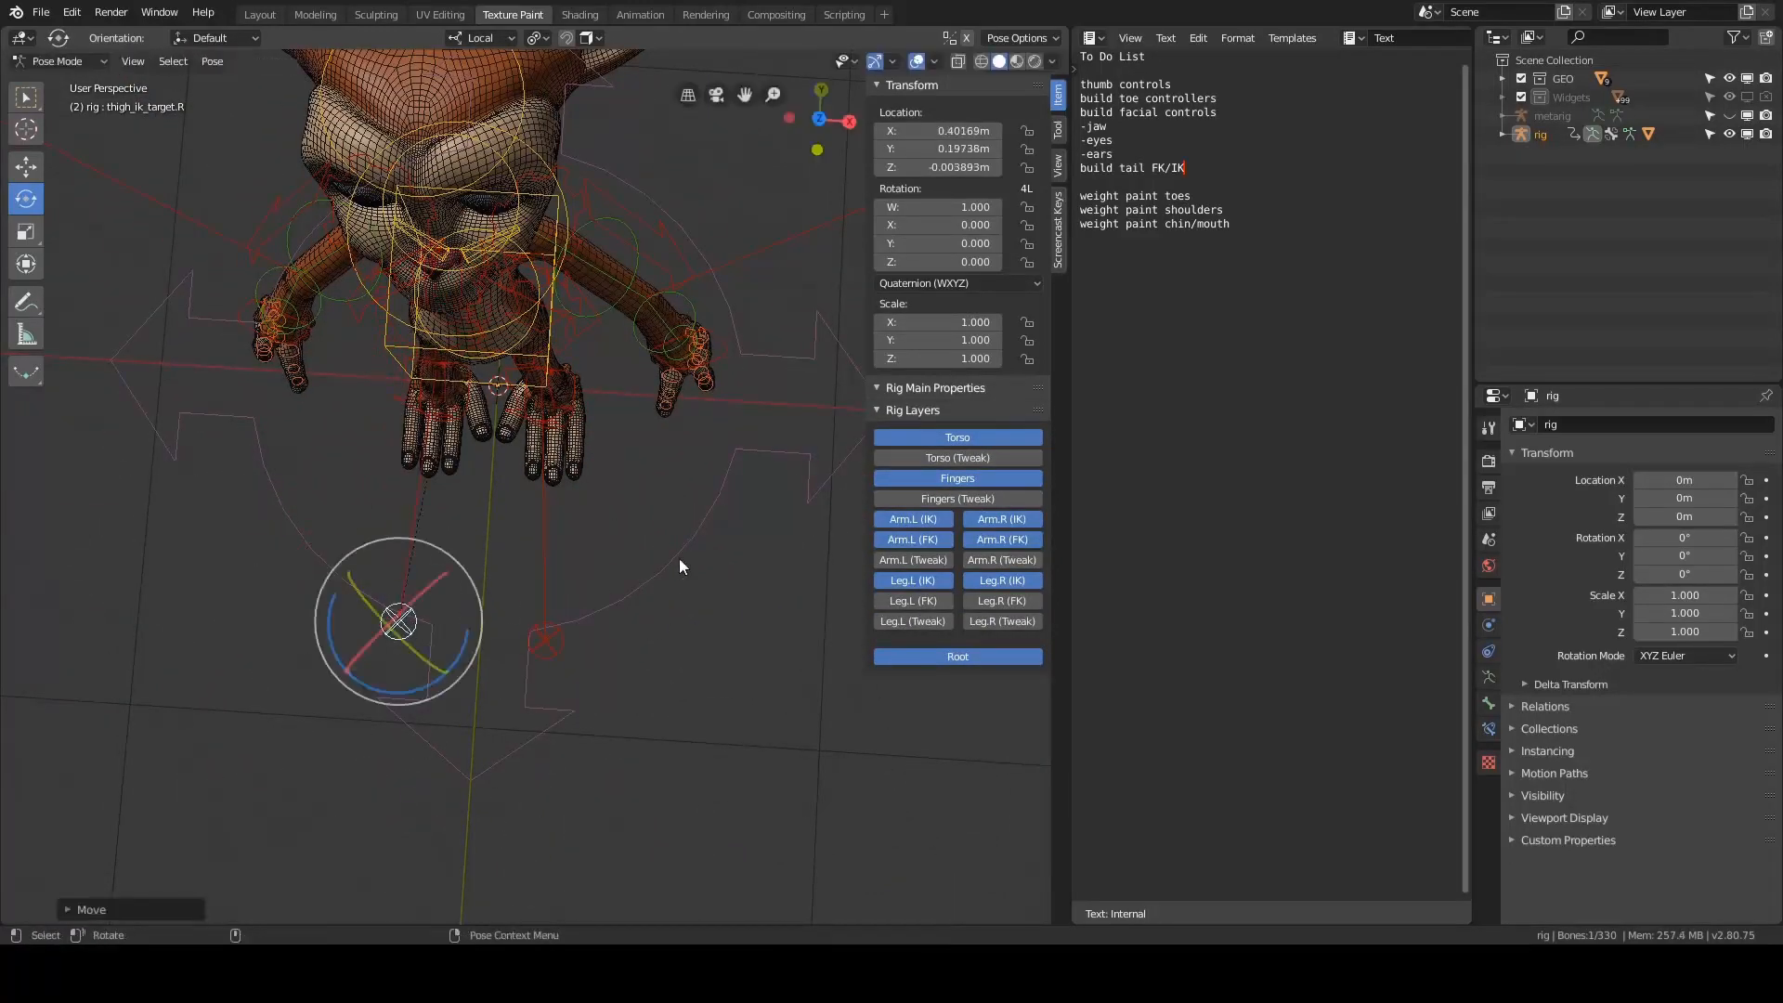
pyautogui.click(679, 563)
# - Try raising the left foot IK control with the pole targets in front, then undo the move
pyautogui.keyDown('alt'); pyautogui.moveTo(689, 543); pyautogui.dragTo(548, 521); pyautogui.keyUp('alt')
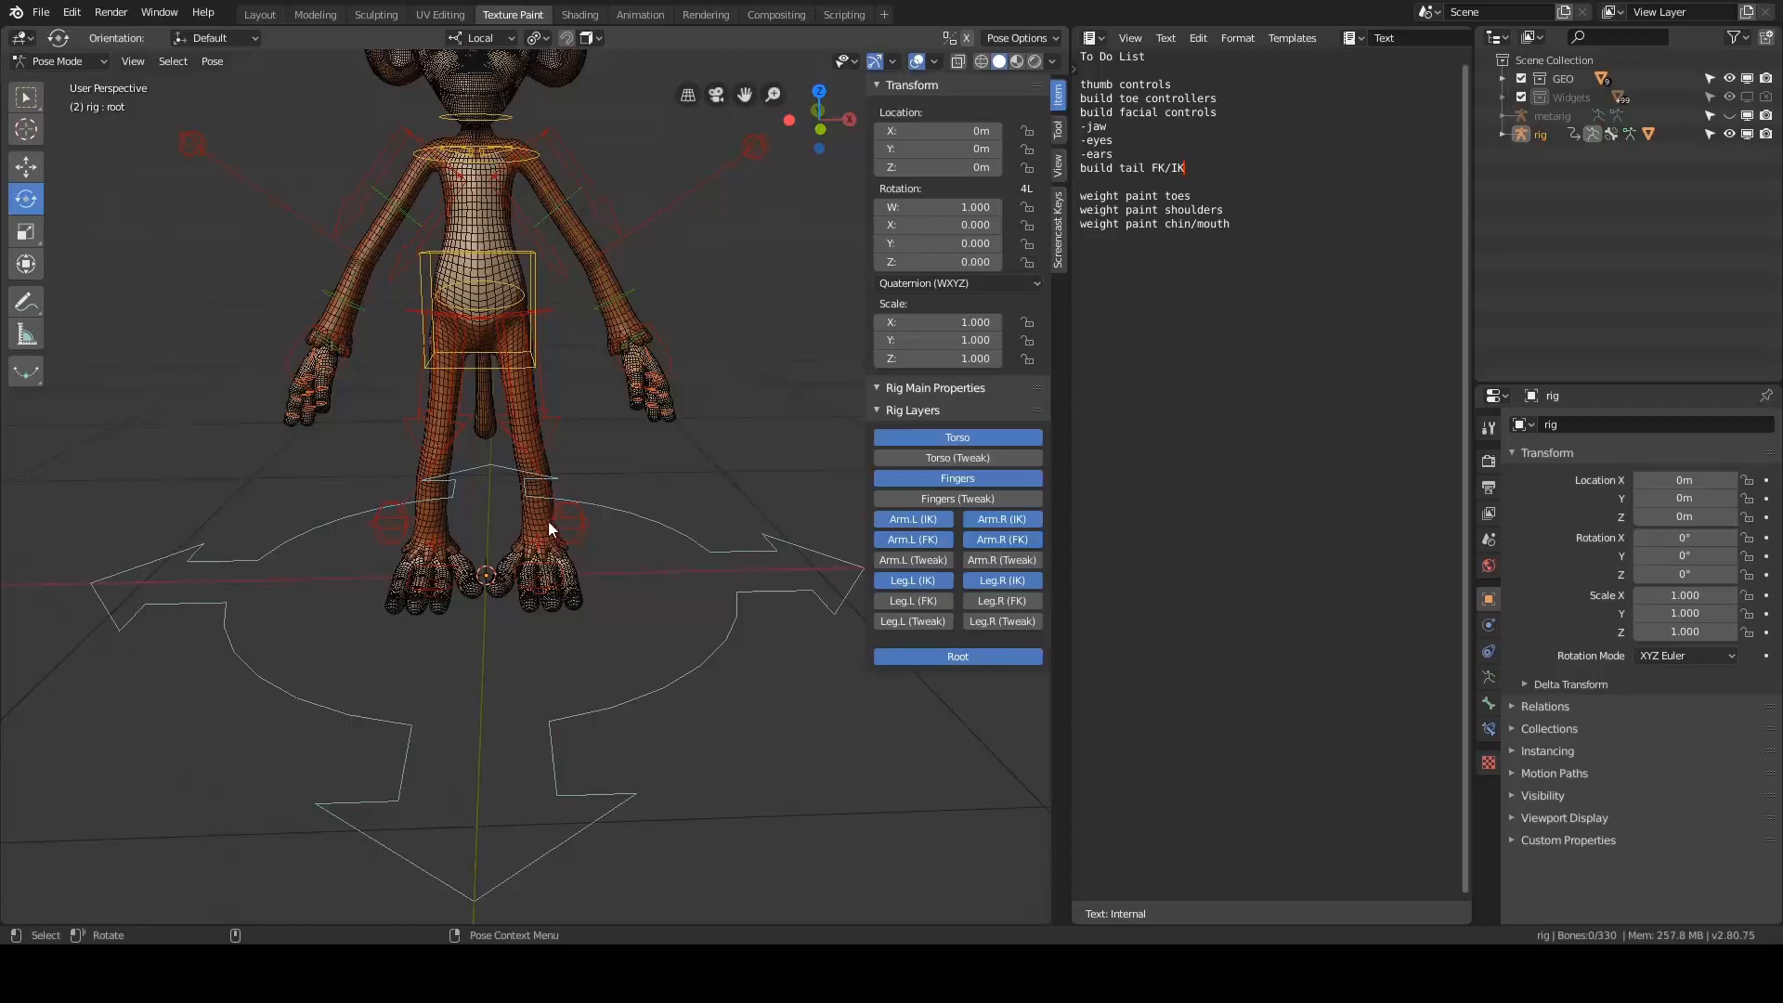
pyautogui.click(562, 583)
pyautogui.press('g')
pyautogui.click(637, 425)
pyautogui.keyDown('alt'); pyautogui.moveTo(685, 443); pyautogui.dragTo(492, 448); pyautogui.keyUp('alt')
pyautogui.hotkey('ctrl', 'z')
# - Move the left hand IK control up and toward the body so the elbow bends
pyautogui.keyDown('alt'); pyautogui.moveTo(422, 329); pyautogui.dragTo(631, 325); pyautogui.keyUp('alt')
pyautogui.click(793, 325)
pyautogui.keyDown('alt'); pyautogui.moveTo(697, 487); pyautogui.dragTo(718, 474, button='middle'); pyautogui.keyUp('alt')
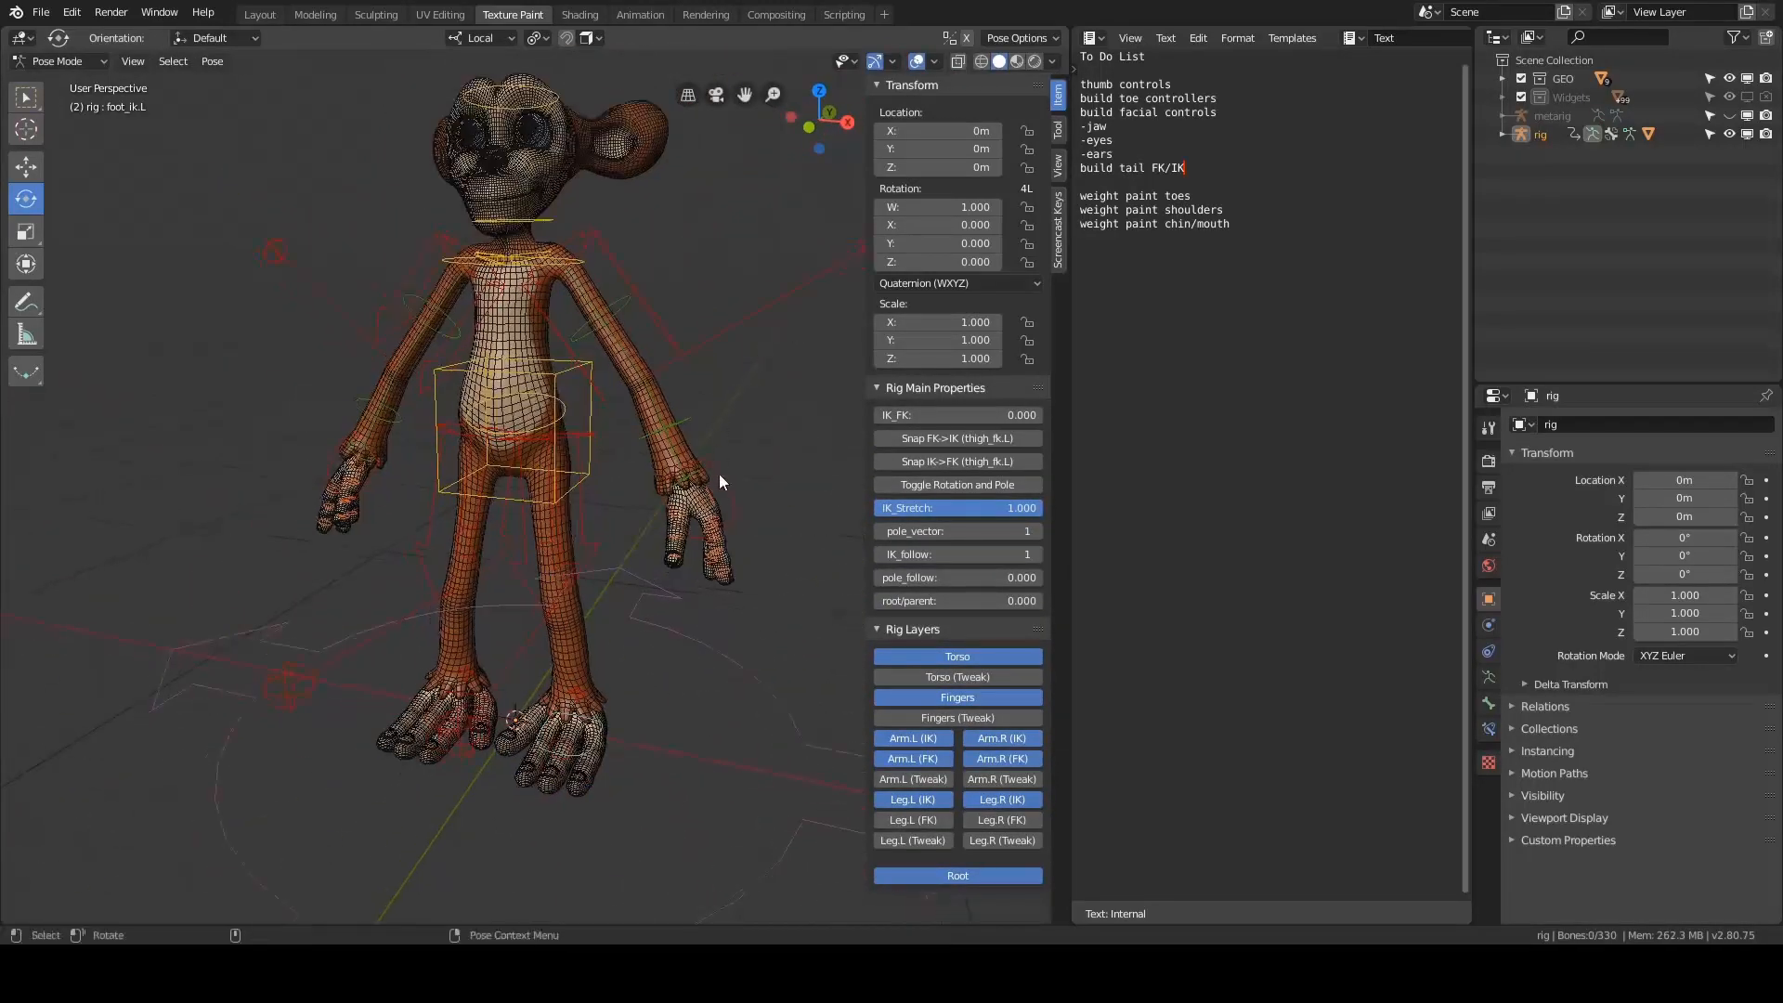
pyautogui.click(719, 473)
pyautogui.keyDown('alt'); pyautogui.moveTo(706, 473); pyautogui.dragTo(764, 390); pyautogui.keyUp('alt')
pyautogui.press('g')
pyautogui.click(733, 319)
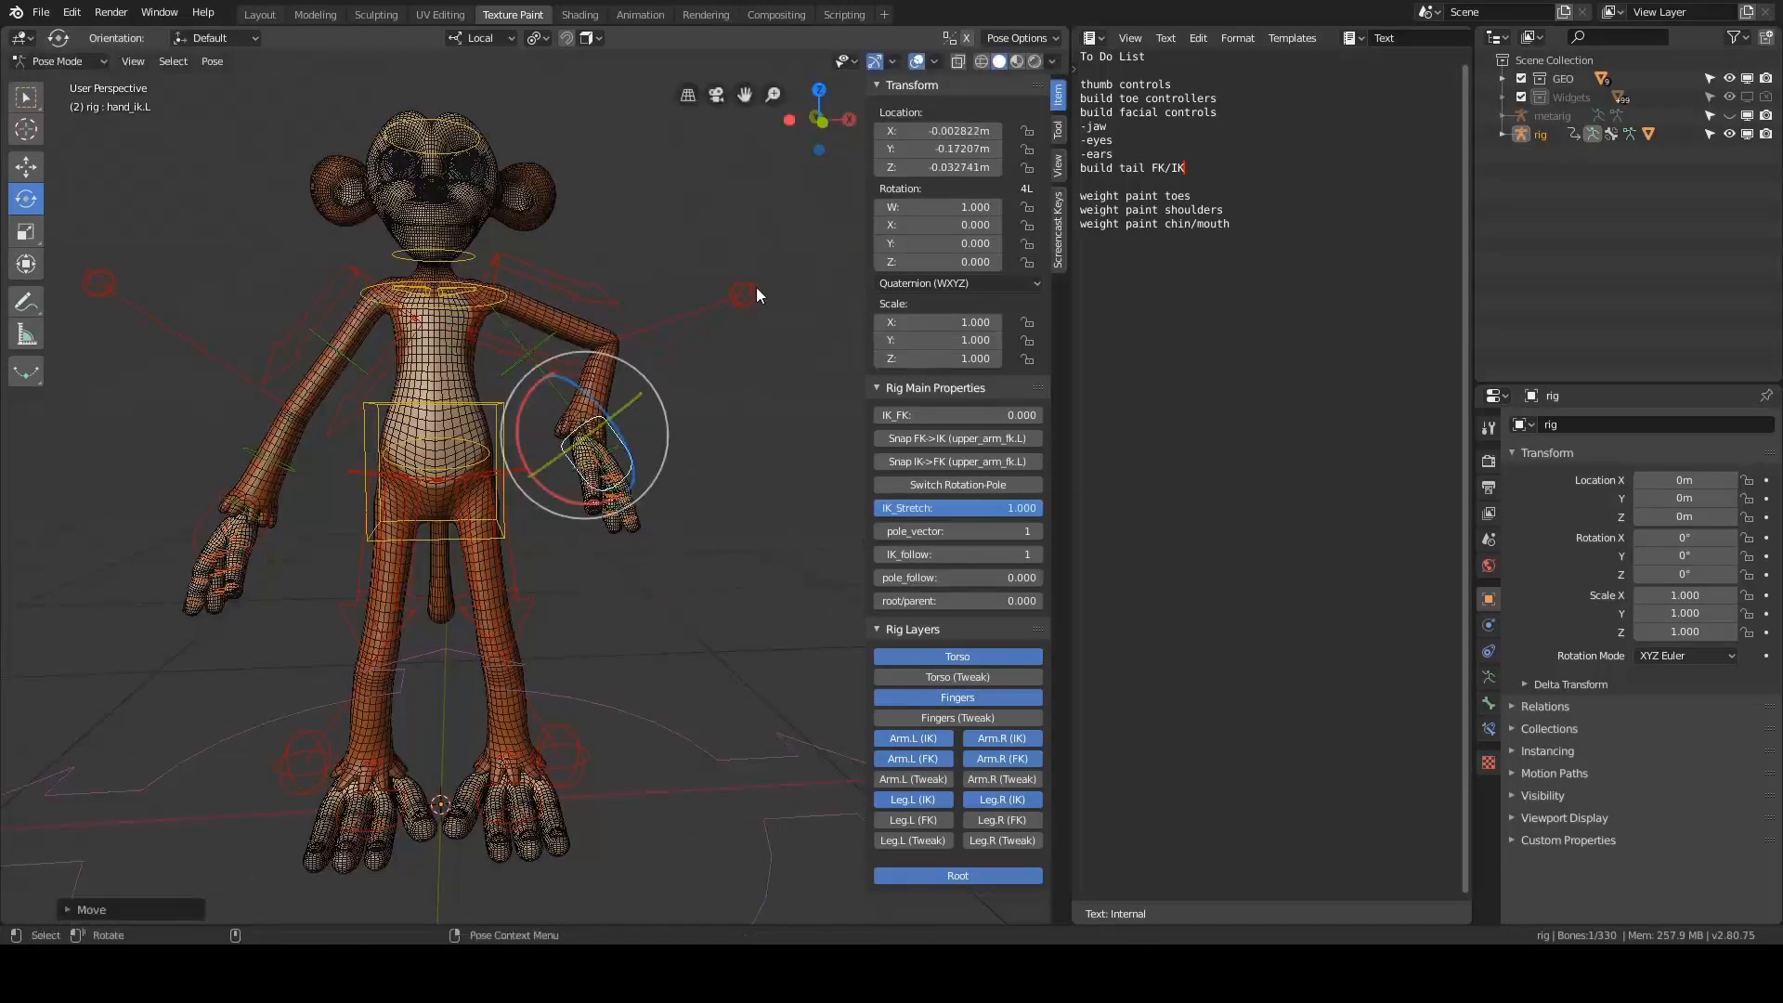
# - Move the left upper arm pole target down beside the left forearm to redirect the elbow
pyautogui.click(756, 296)
pyautogui.press('g')
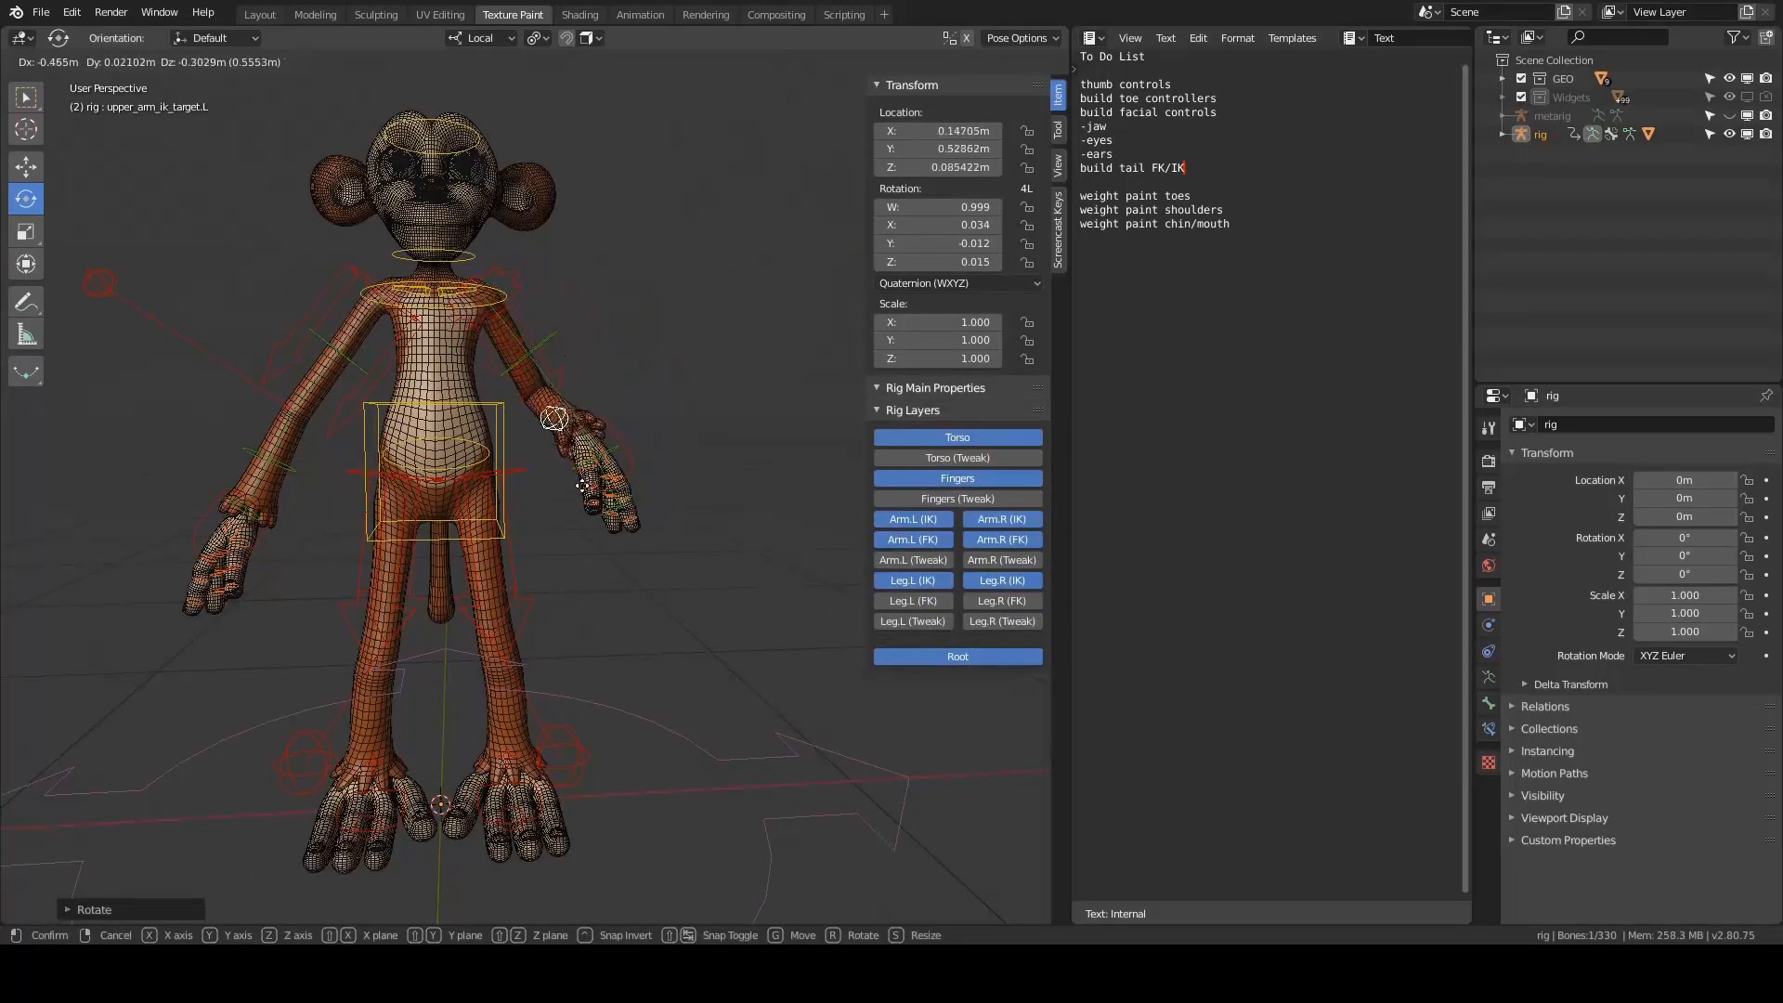
pyautogui.rightClick(582, 485)
pyautogui.click(755, 366)
# - Clear the left hand IK control's location and raise the hand again to test the elbow direction
pyautogui.click(638, 448)
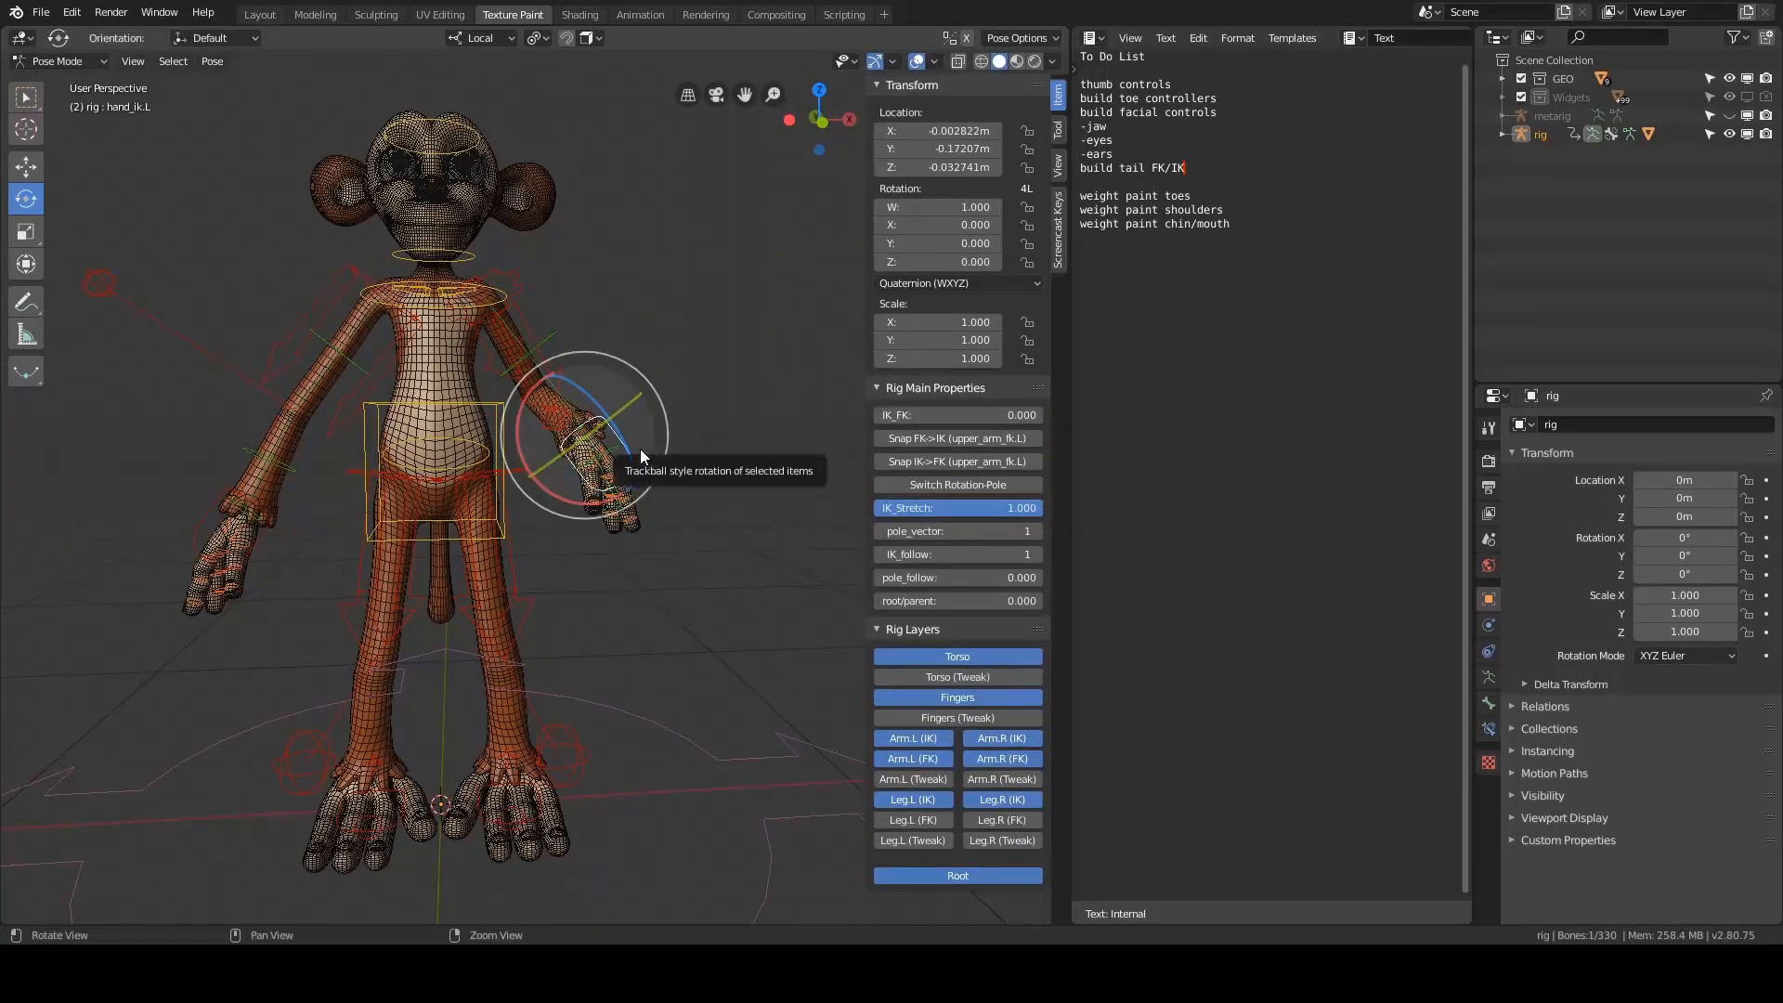
pyautogui.hotkey('alt', 'g')
pyautogui.press('g')
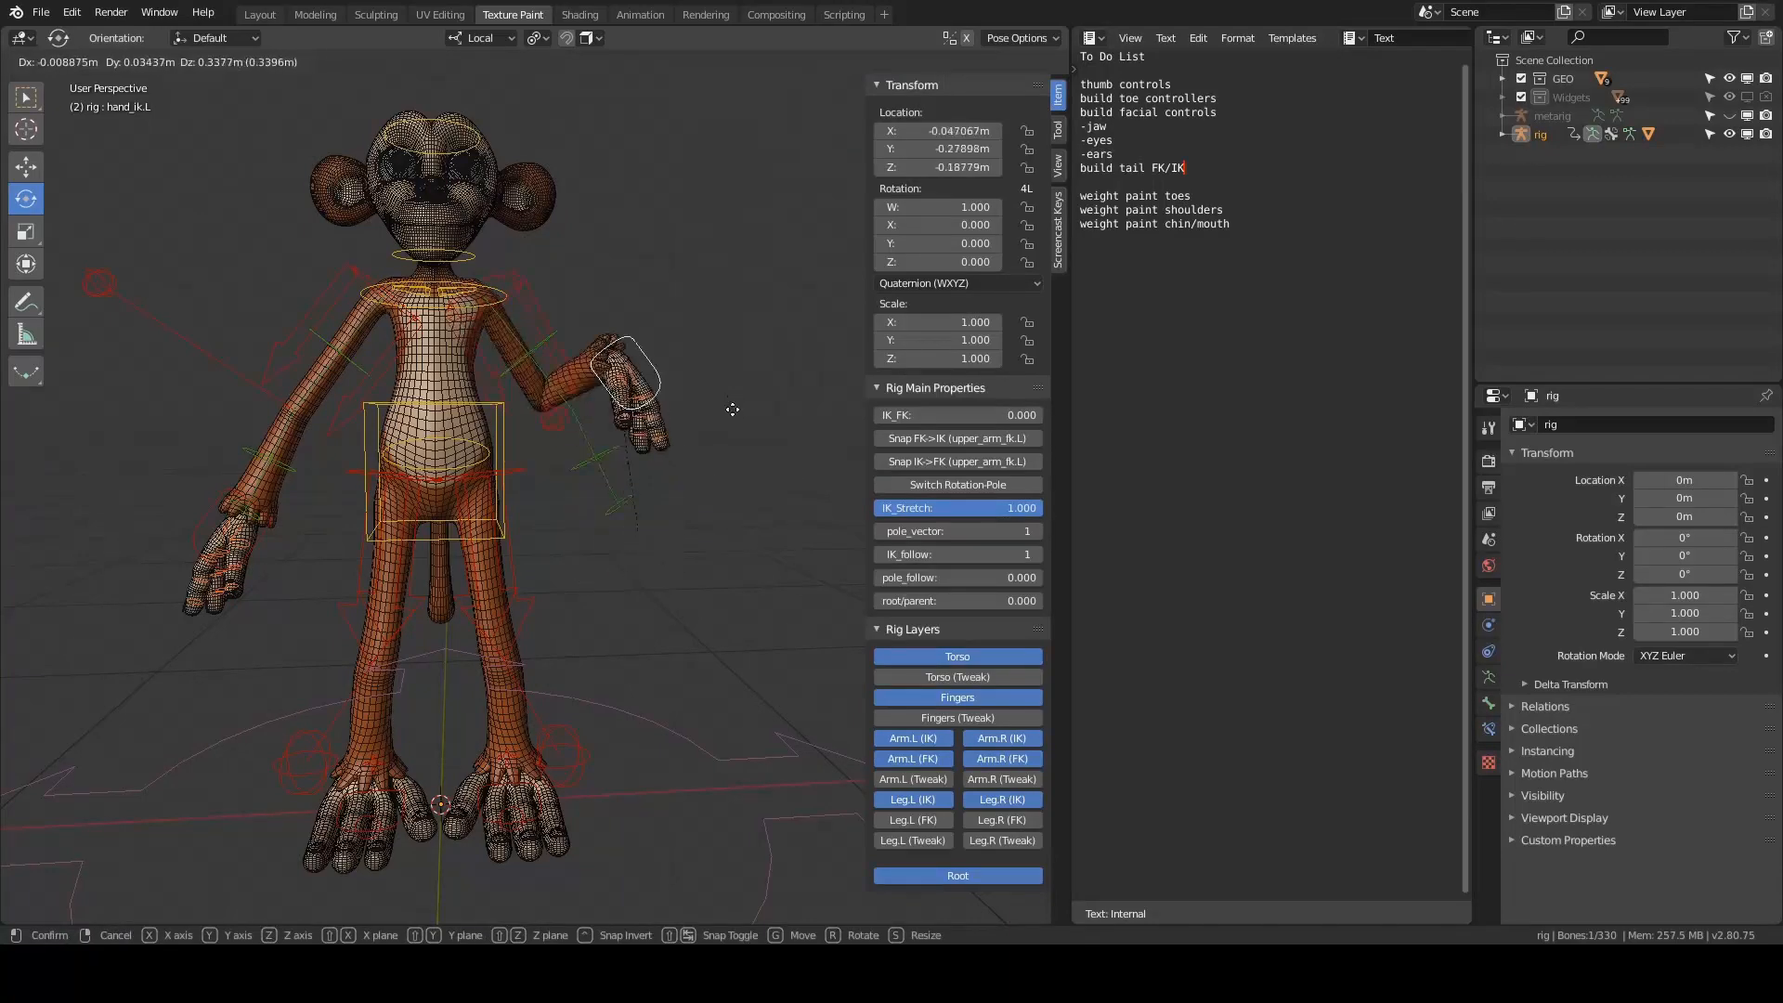
pyautogui.click(748, 330)
pyautogui.moveTo(747, 330); pyautogui.dragTo(705, 325, button='middle')
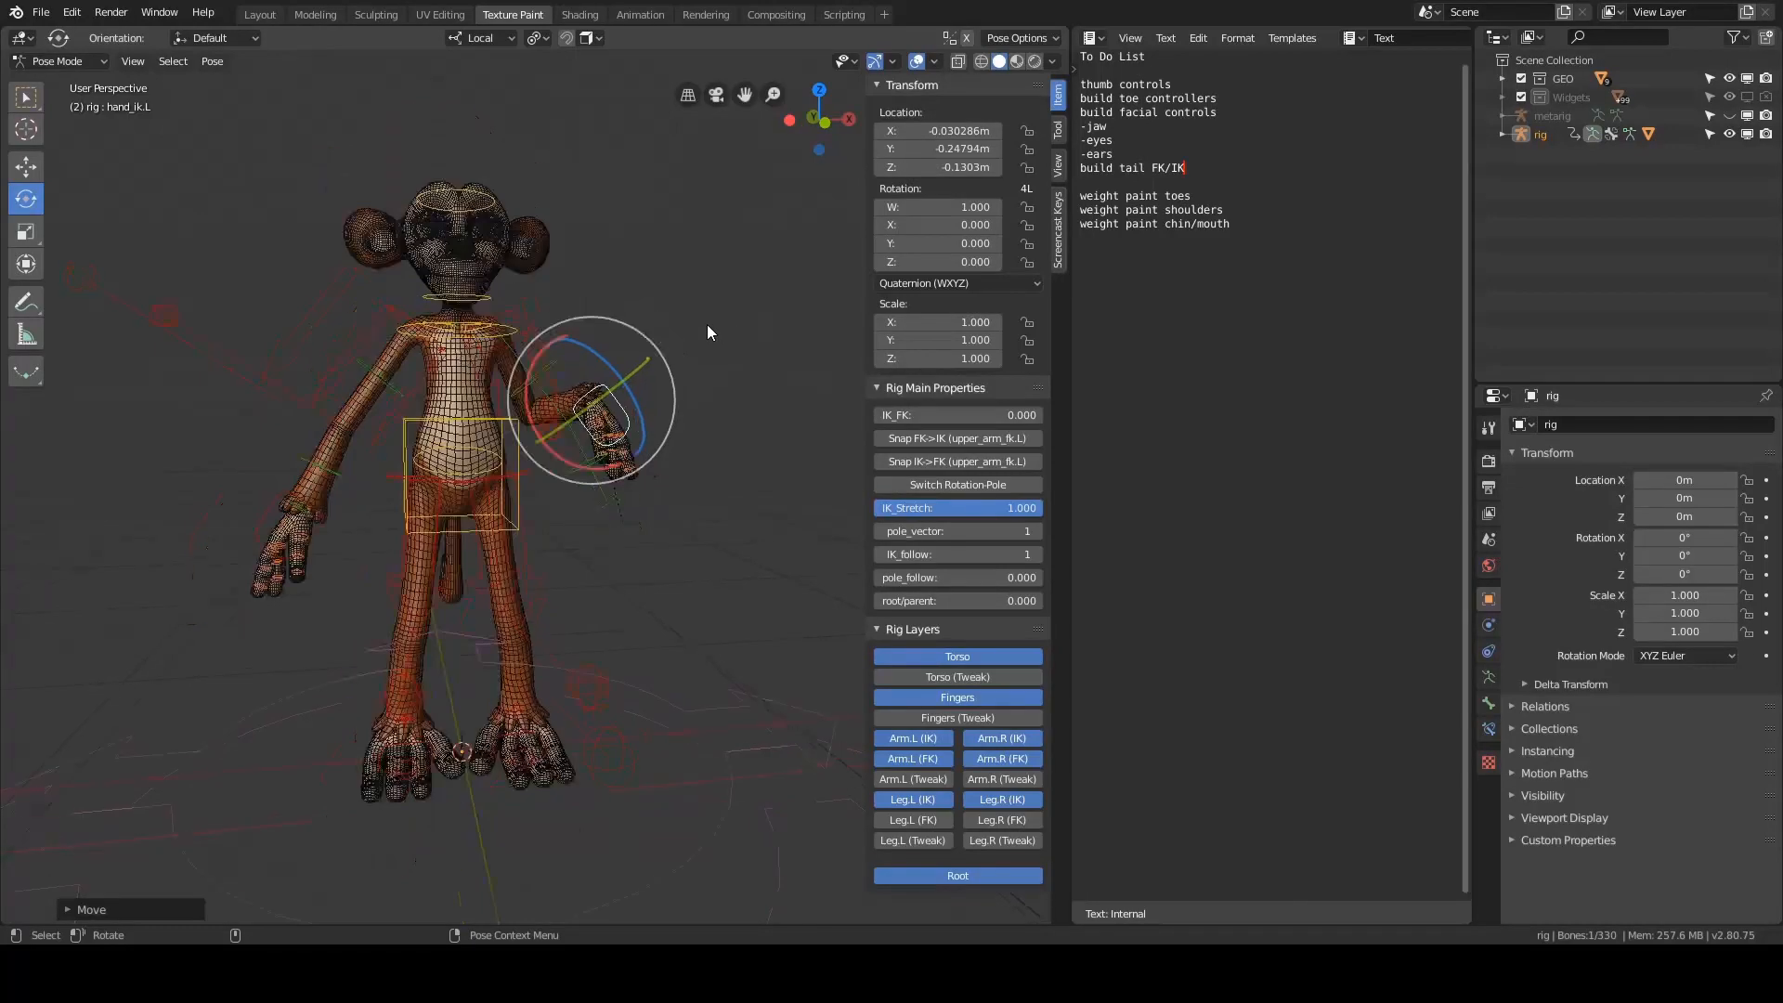
# - Clear the location of the left hand IK control and of all other bones, leaving nothing selected
pyautogui.hotkey('alt', 'g')
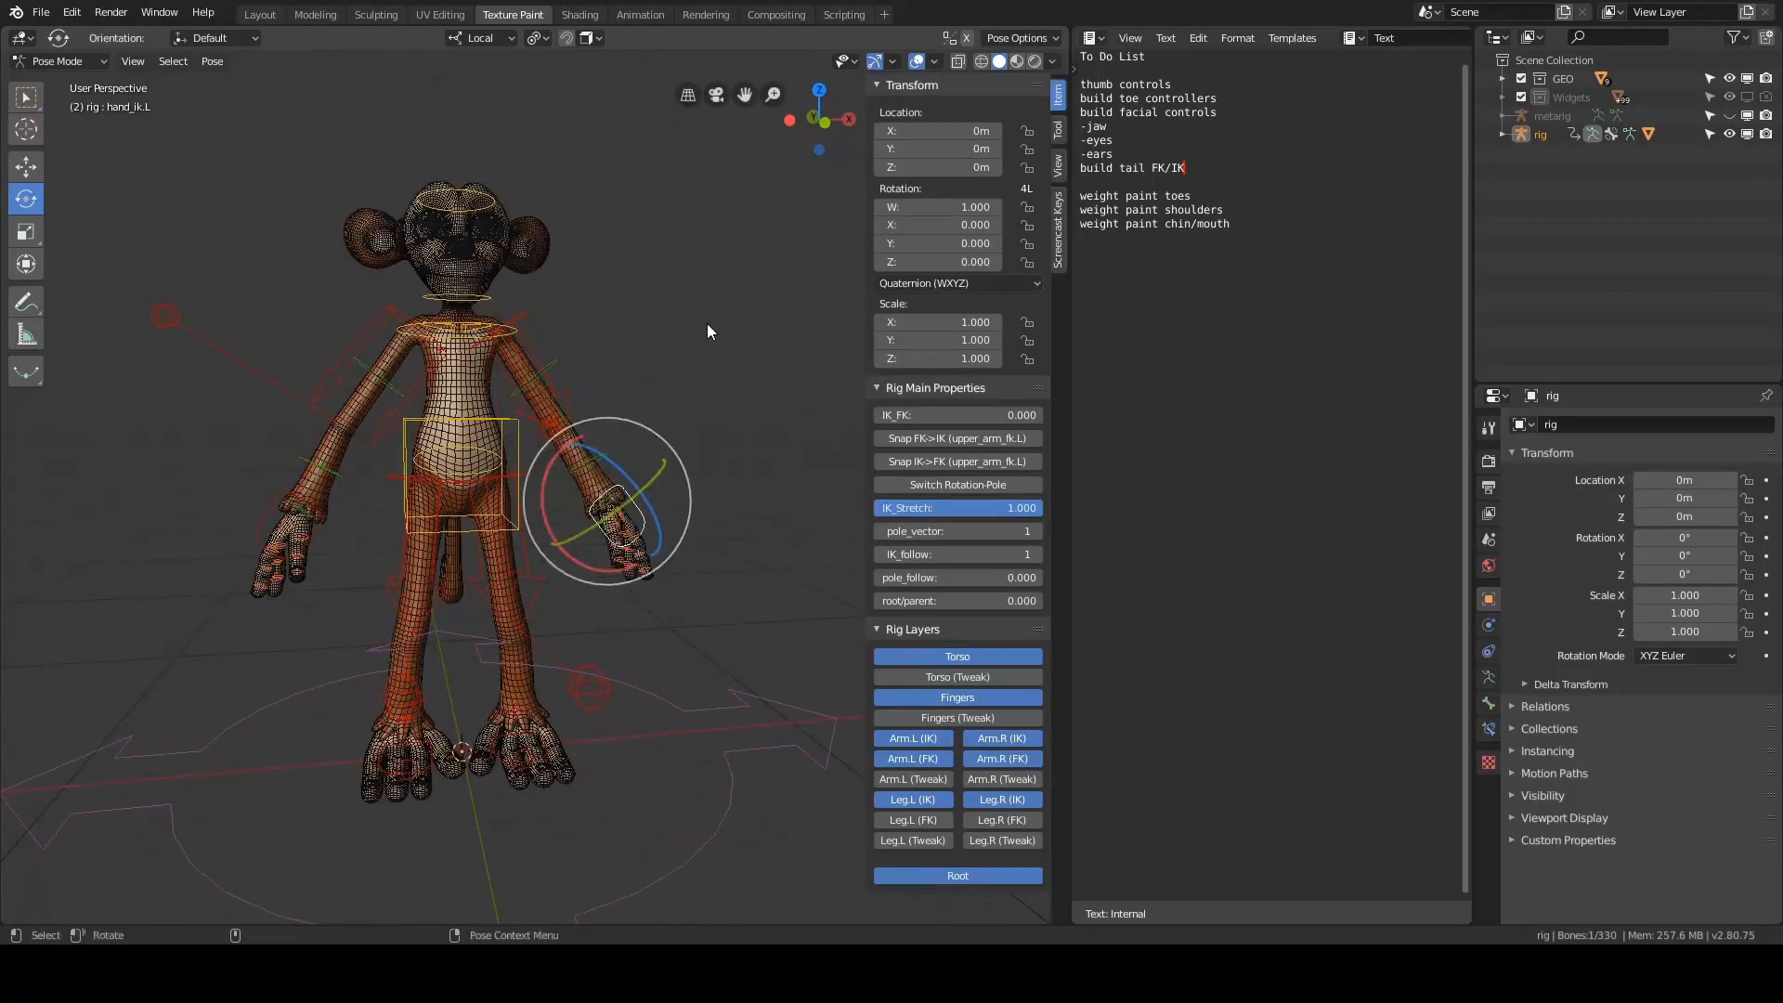
pyautogui.press('a')
pyautogui.hotkey('alt', 'g')
pyautogui.hotkey('alt', 'a')
# - Hide the Arm.L (IK) and Arm.R (IK) rig layers while keeping both arm FK layers shown
pyautogui.moveTo(646, 325)
pyautogui.keyDown('shift'); pyautogui.mouseDown(button='middle')
pyautogui.moveTo(626, 270)
pyautogui.moveTo(627, 318)
pyautogui.mouseUp(button='middle'); pyautogui.keyUp('shift')
pyautogui.click(570, 351)
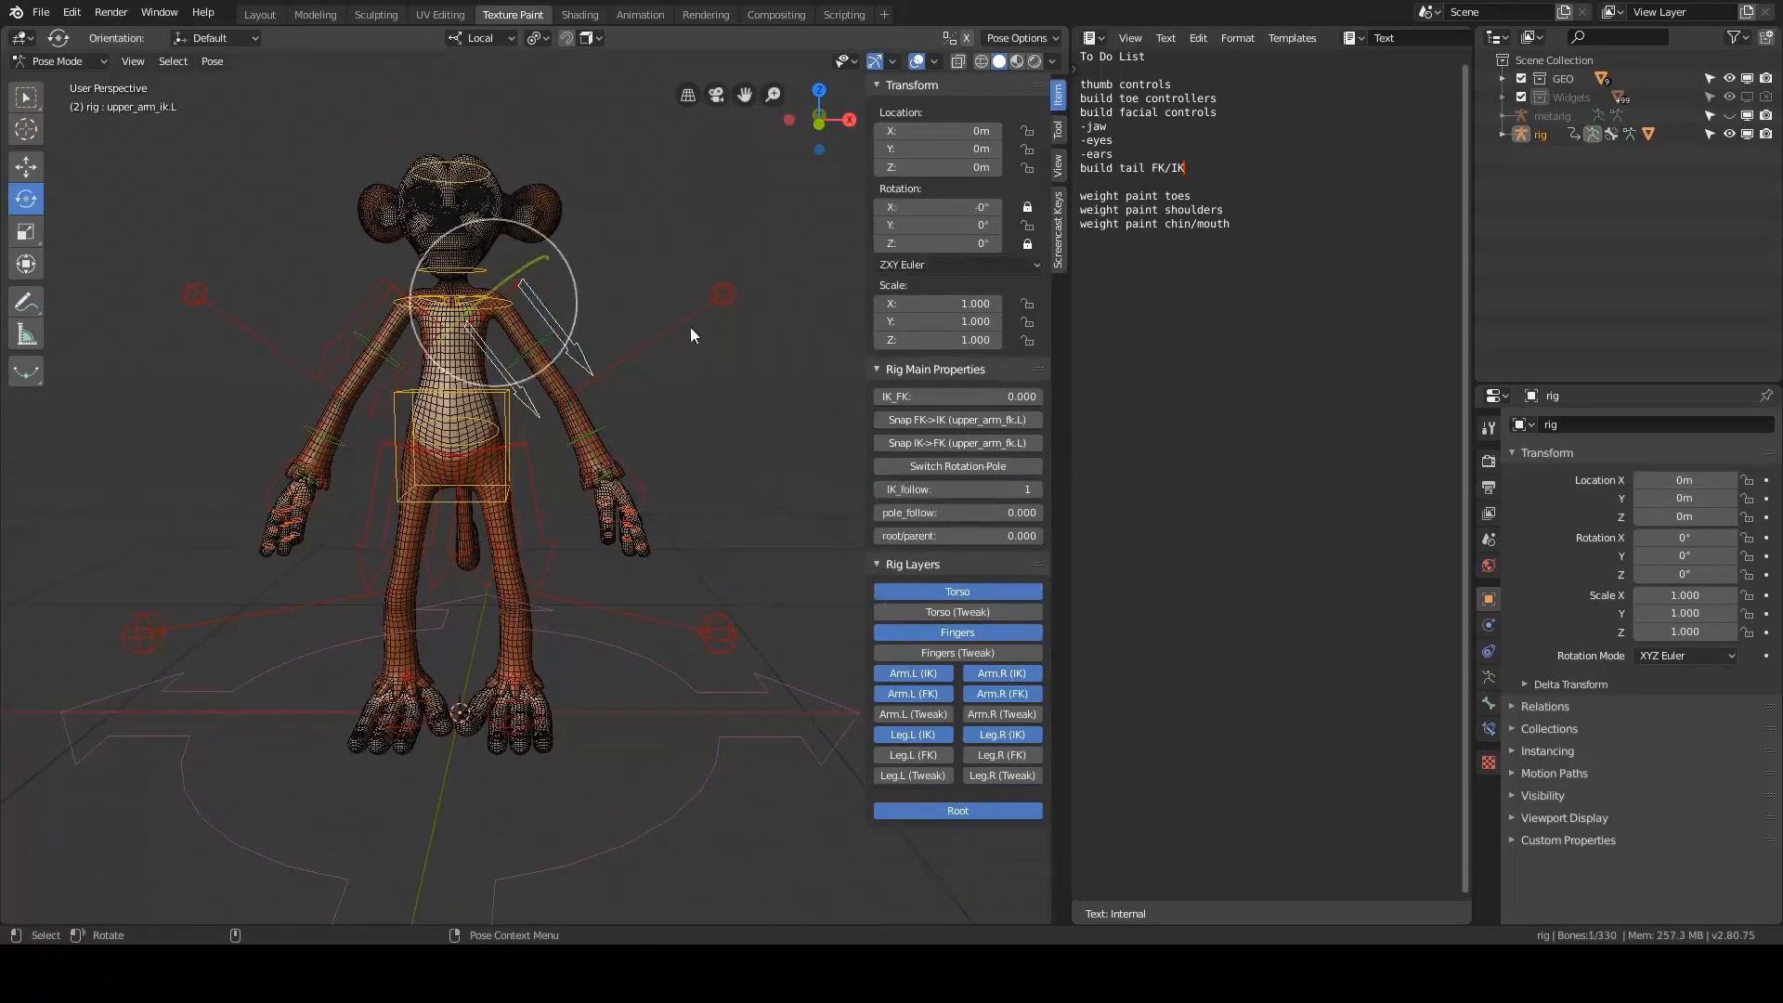
pyautogui.scroll(2, 689, 327)
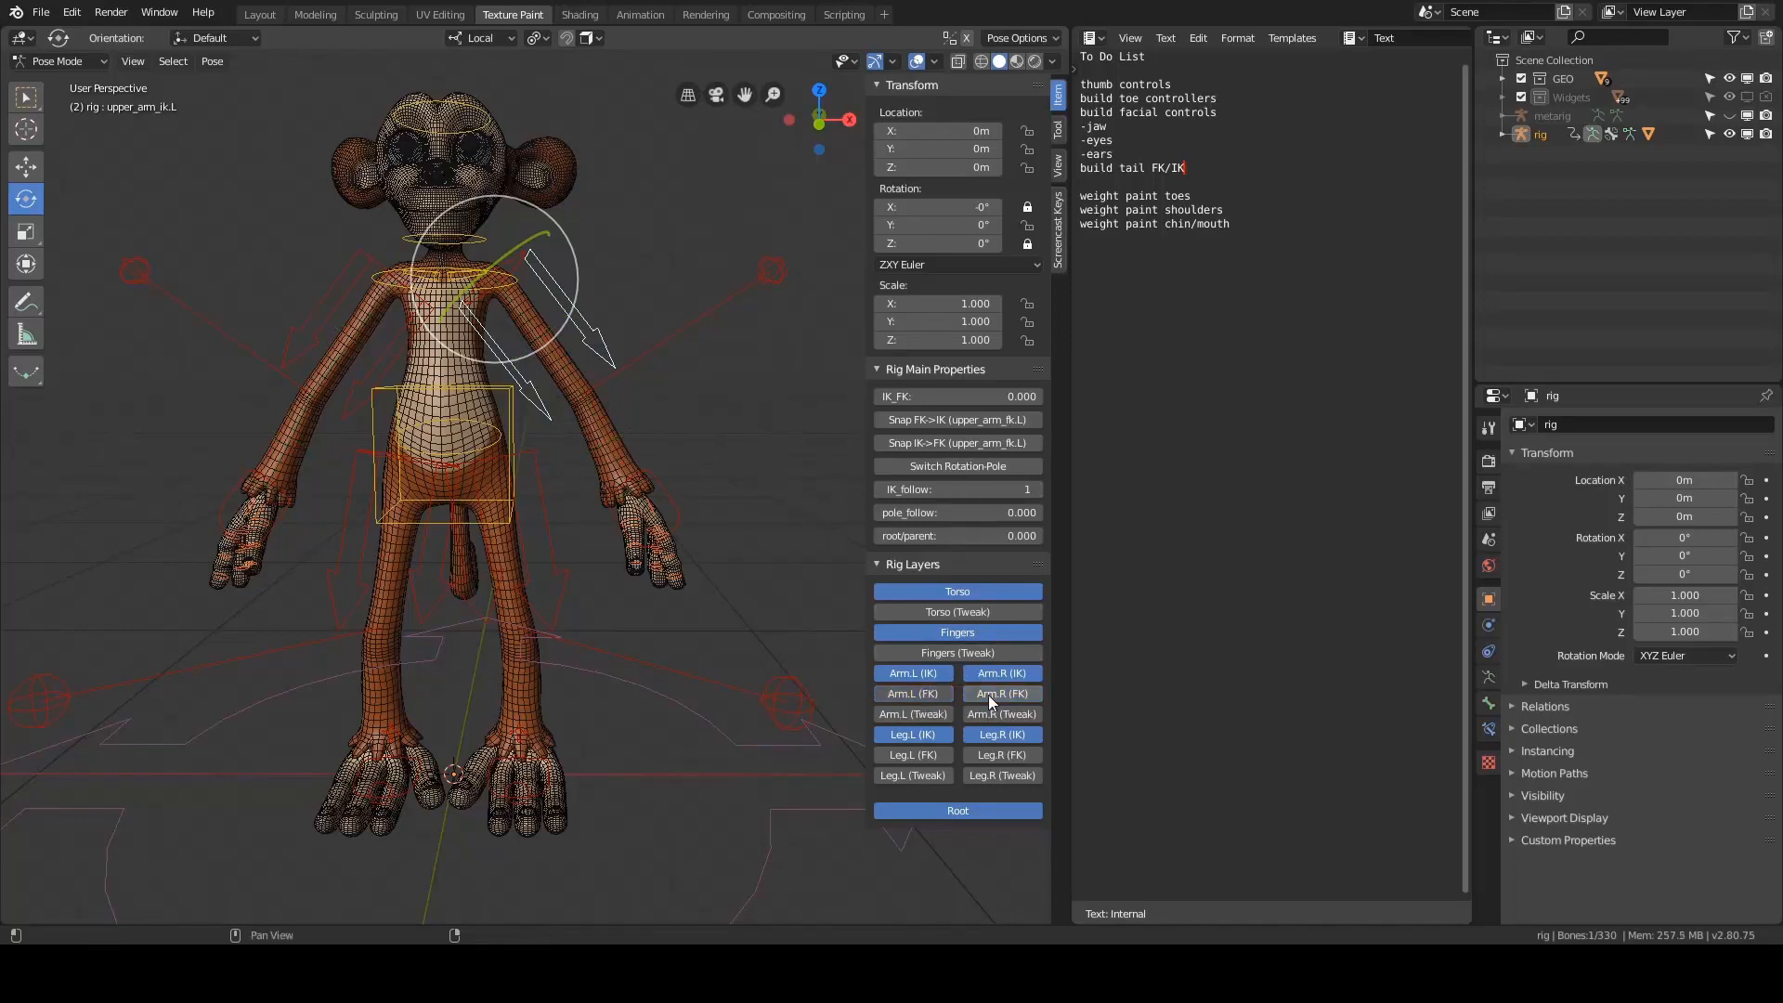
pyautogui.click(934, 676)
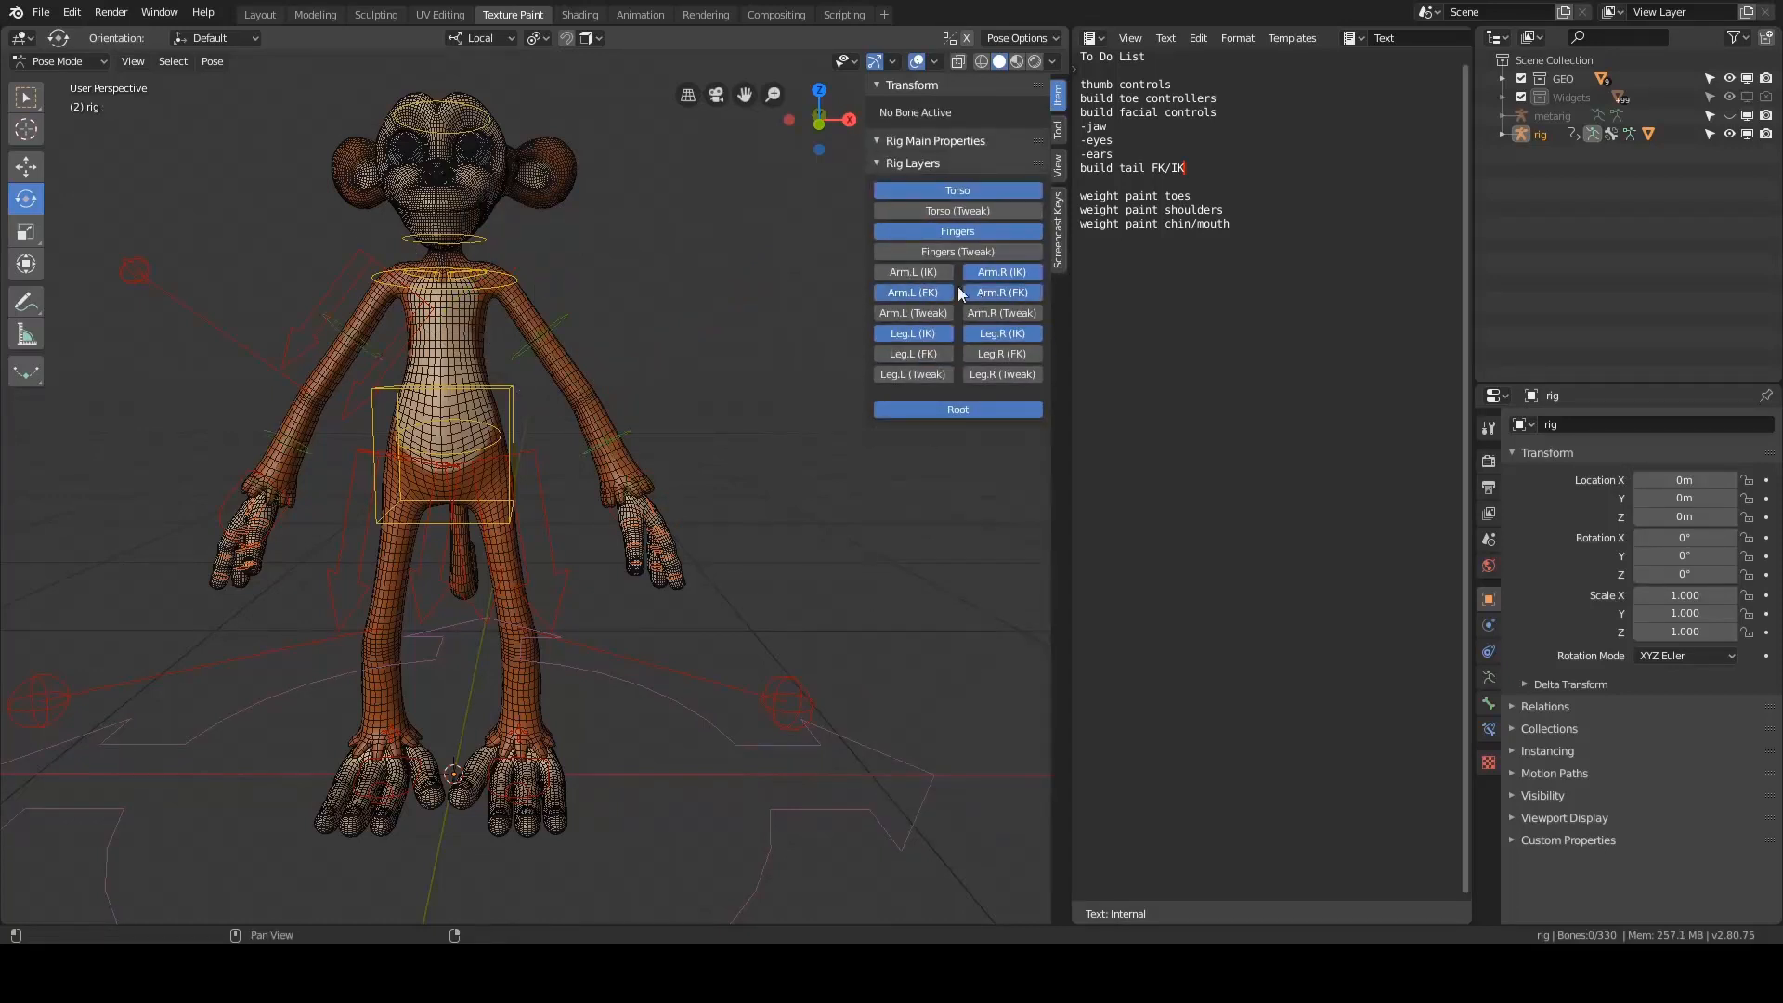
# - Set the left arm's IK_FK to 1 and test rotating its upper arm FK control, cancelling the rotation
pyautogui.click(602, 327)
pyautogui.press('r')
pyautogui.press('Escape')
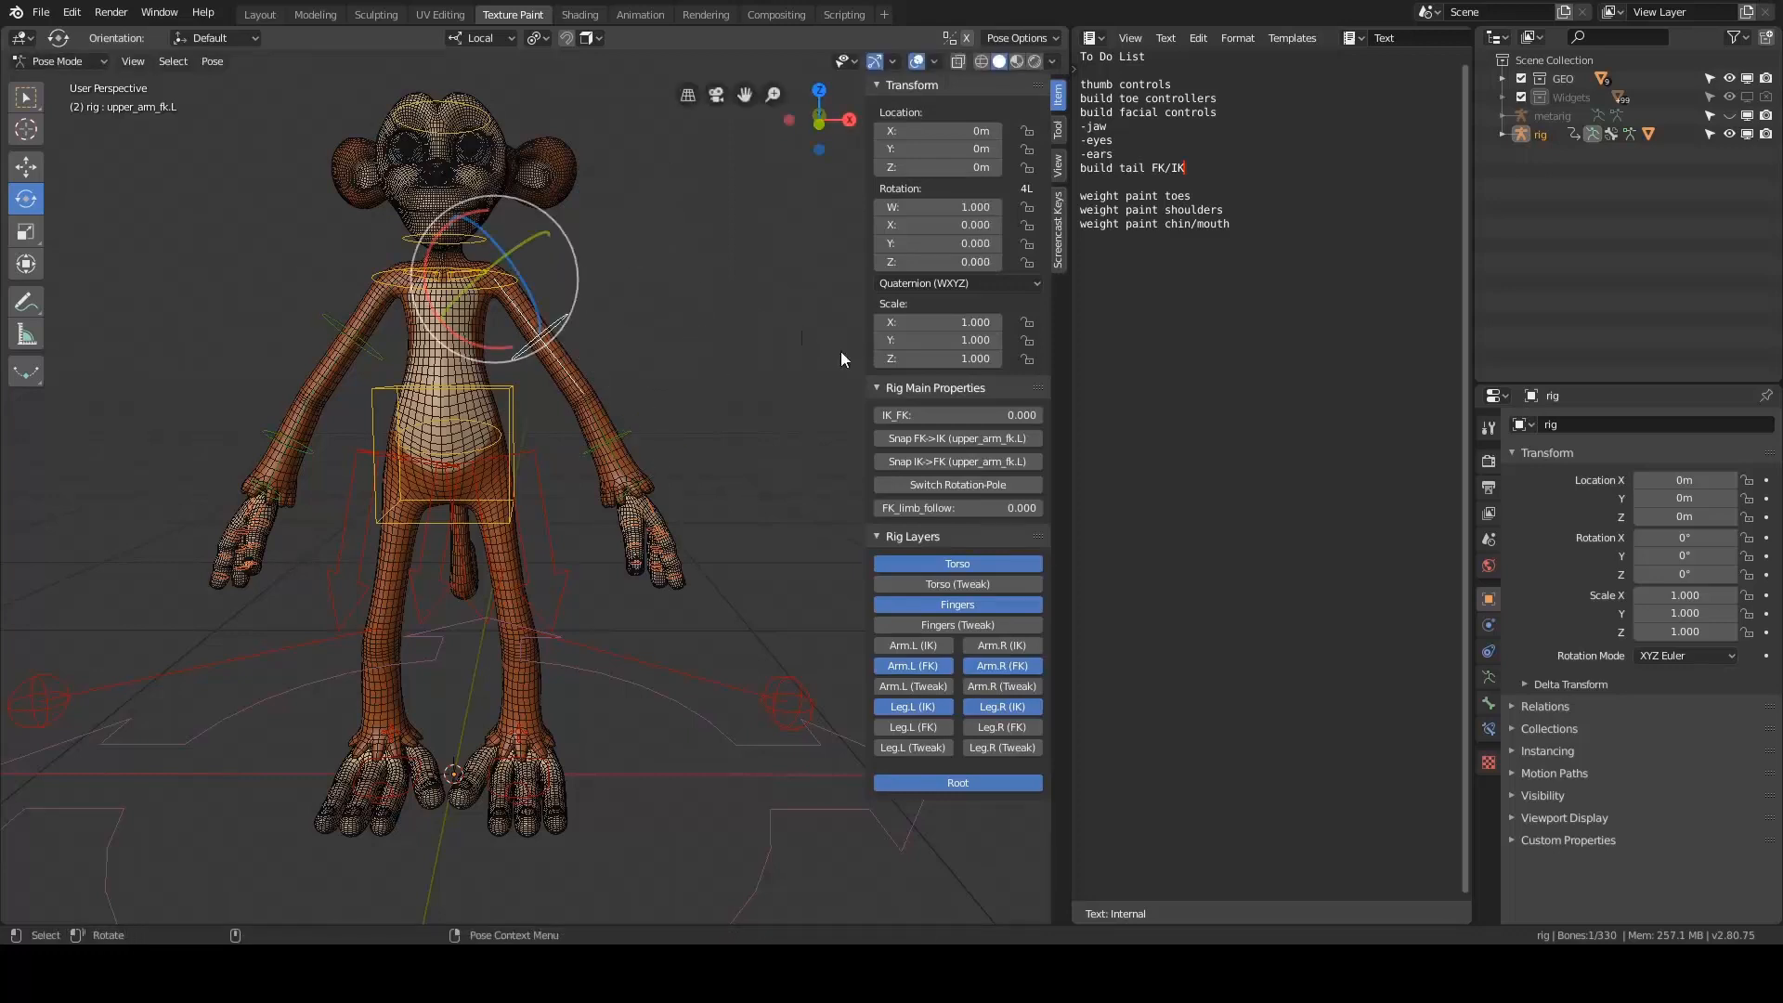
pyautogui.press('r')
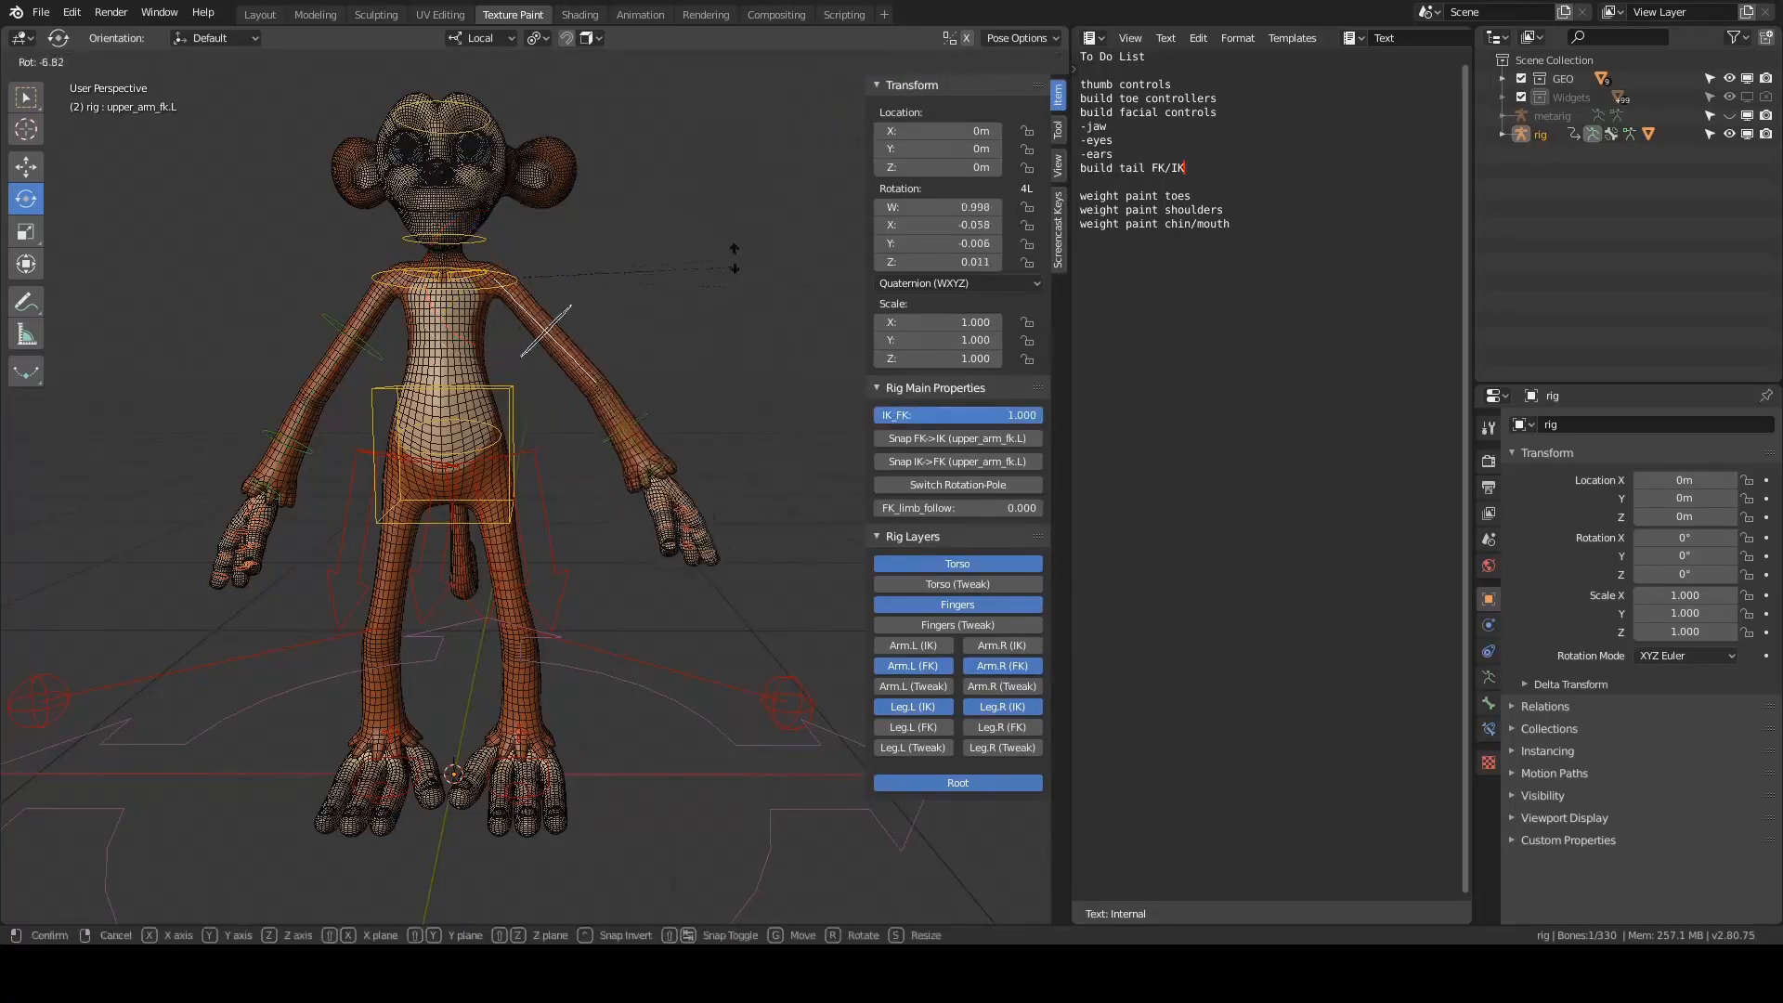
pyautogui.rightClick(588, 266)
# - Try rotating the right upper arm FK control, undo it, and test raising the left foot IK control
pyautogui.click(346, 335)
pyautogui.press('r')
pyautogui.click(659, 281)
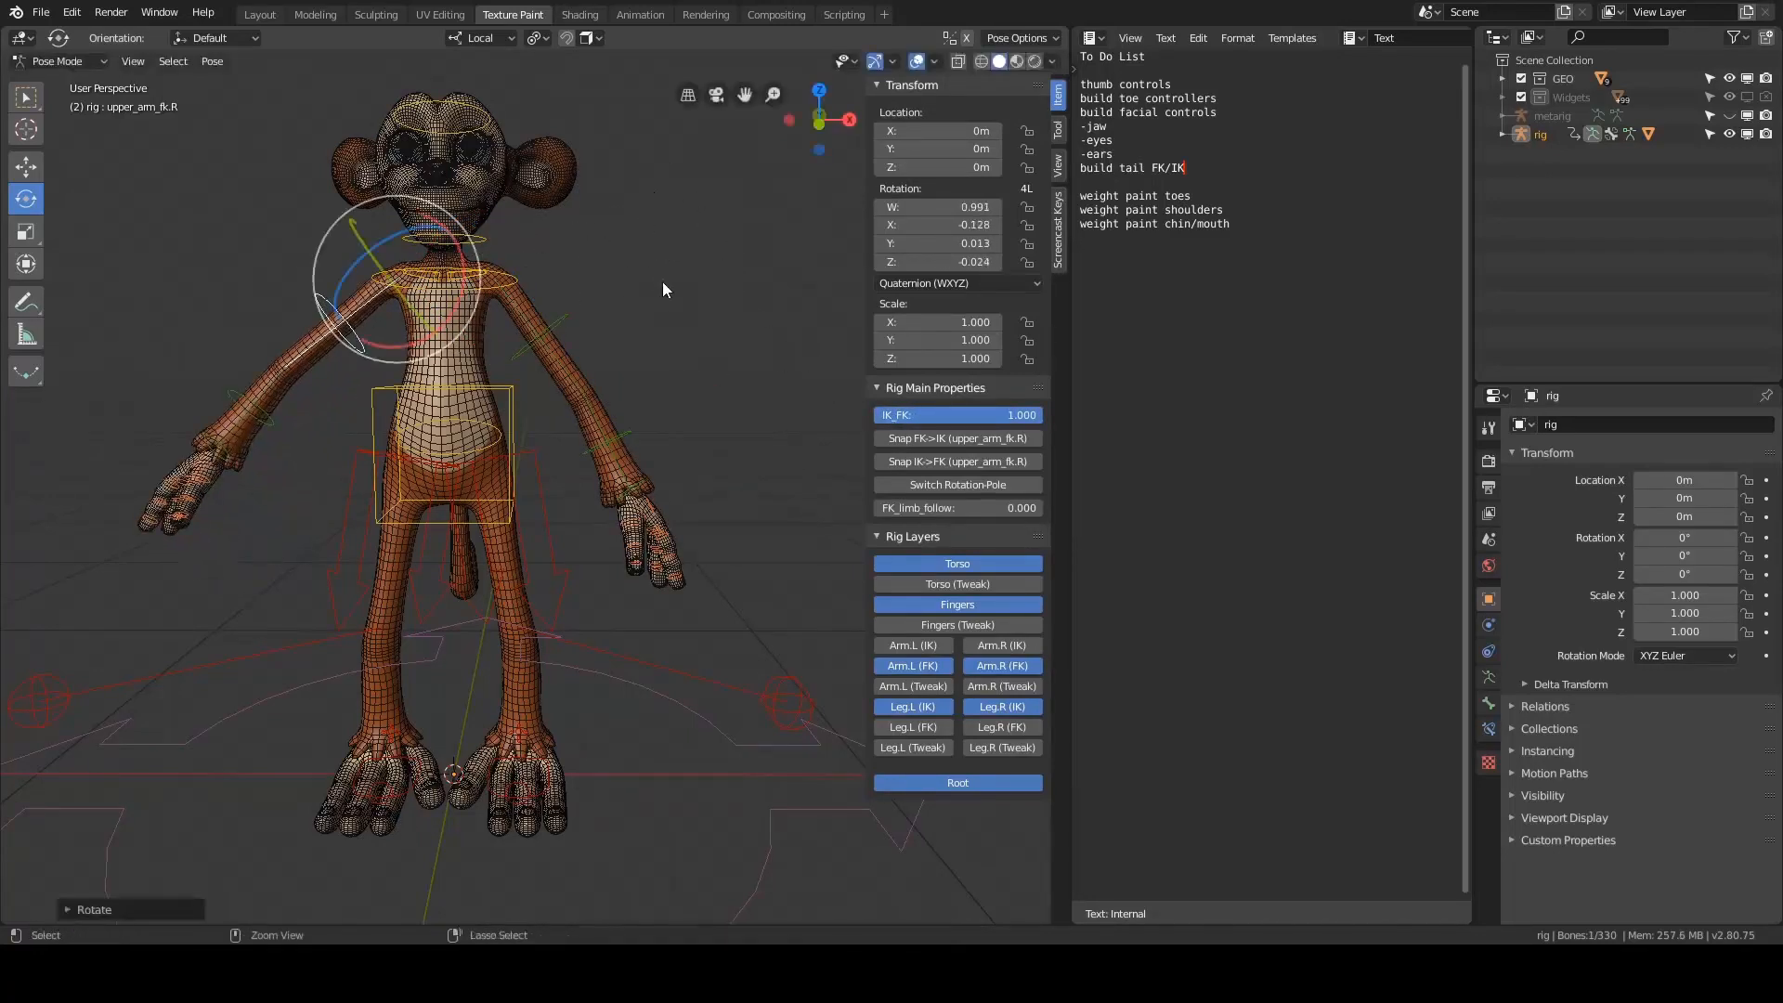
pyautogui.hotkey('ctrl', 'z')
pyautogui.keyDown('shift'); pyautogui.moveTo(665, 390); pyautogui.dragTo(696, 201, button='middle'); pyautogui.keyUp('shift')
pyautogui.click(579, 606)
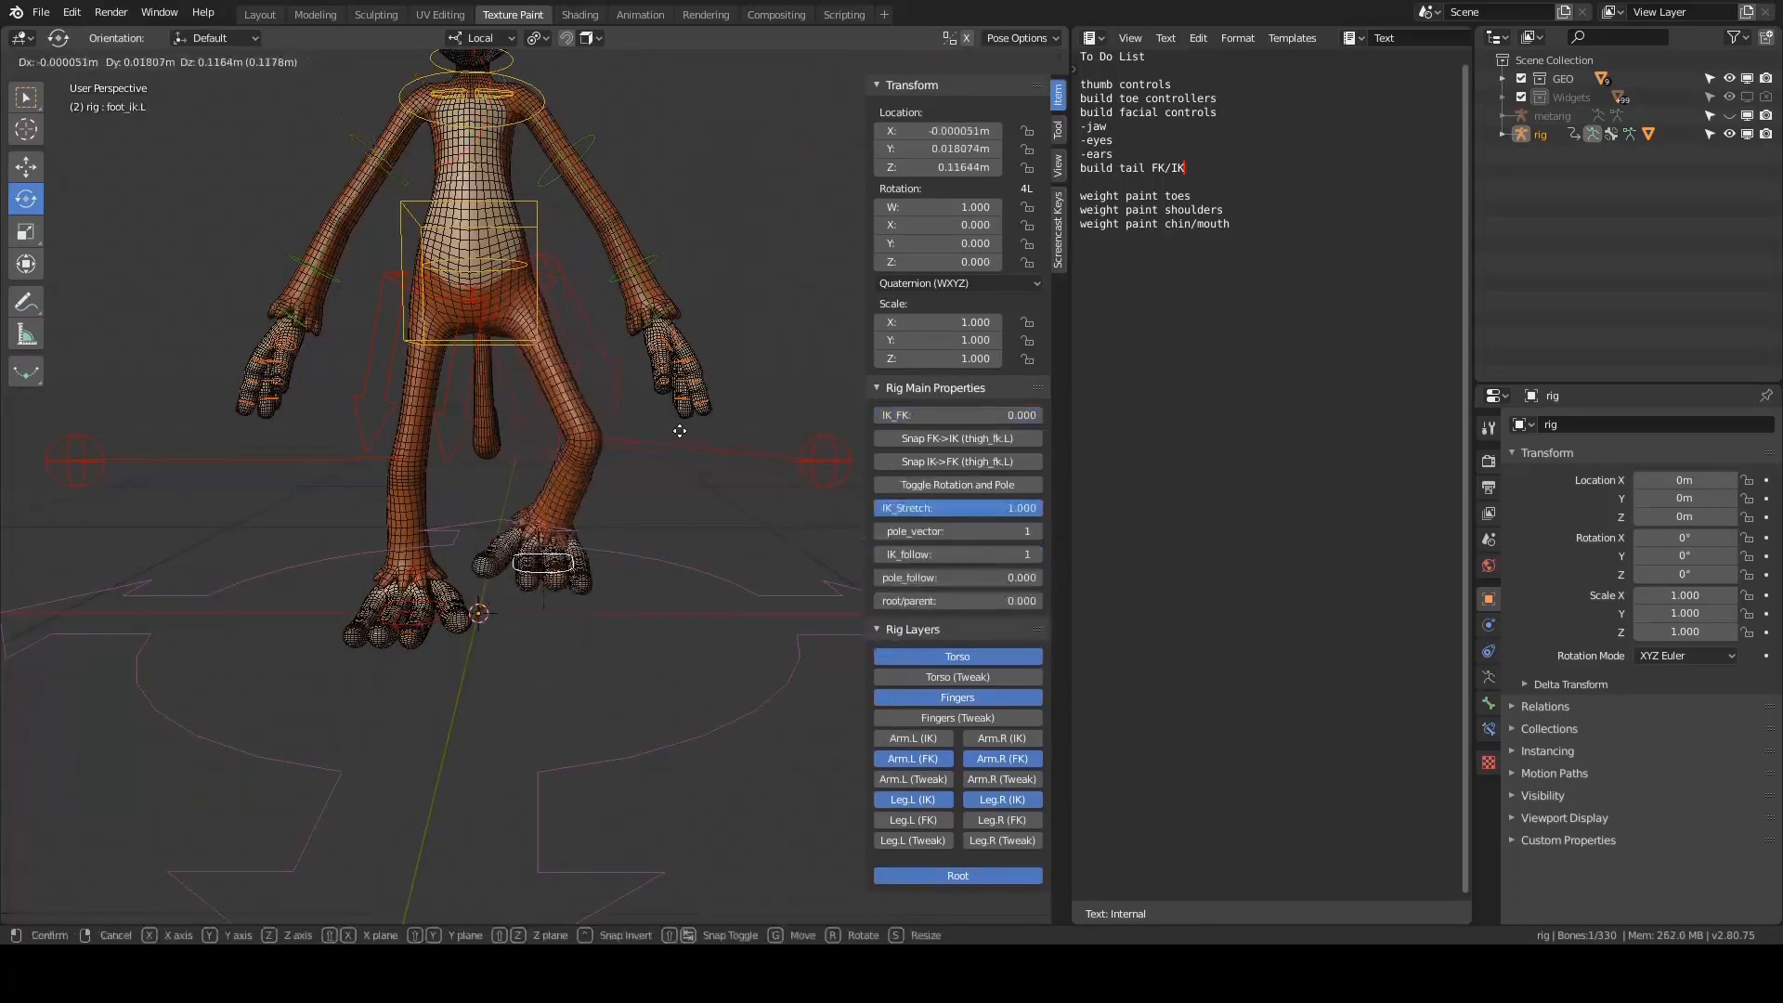
# - Hide the left and right thigh IK arrow controls
pyautogui.click(588, 392)
pyautogui.keyDown('shift'); pyautogui.moveTo(588, 392); pyautogui.dragTo(599, 468, button='middle'); pyautogui.keyUp('shift')
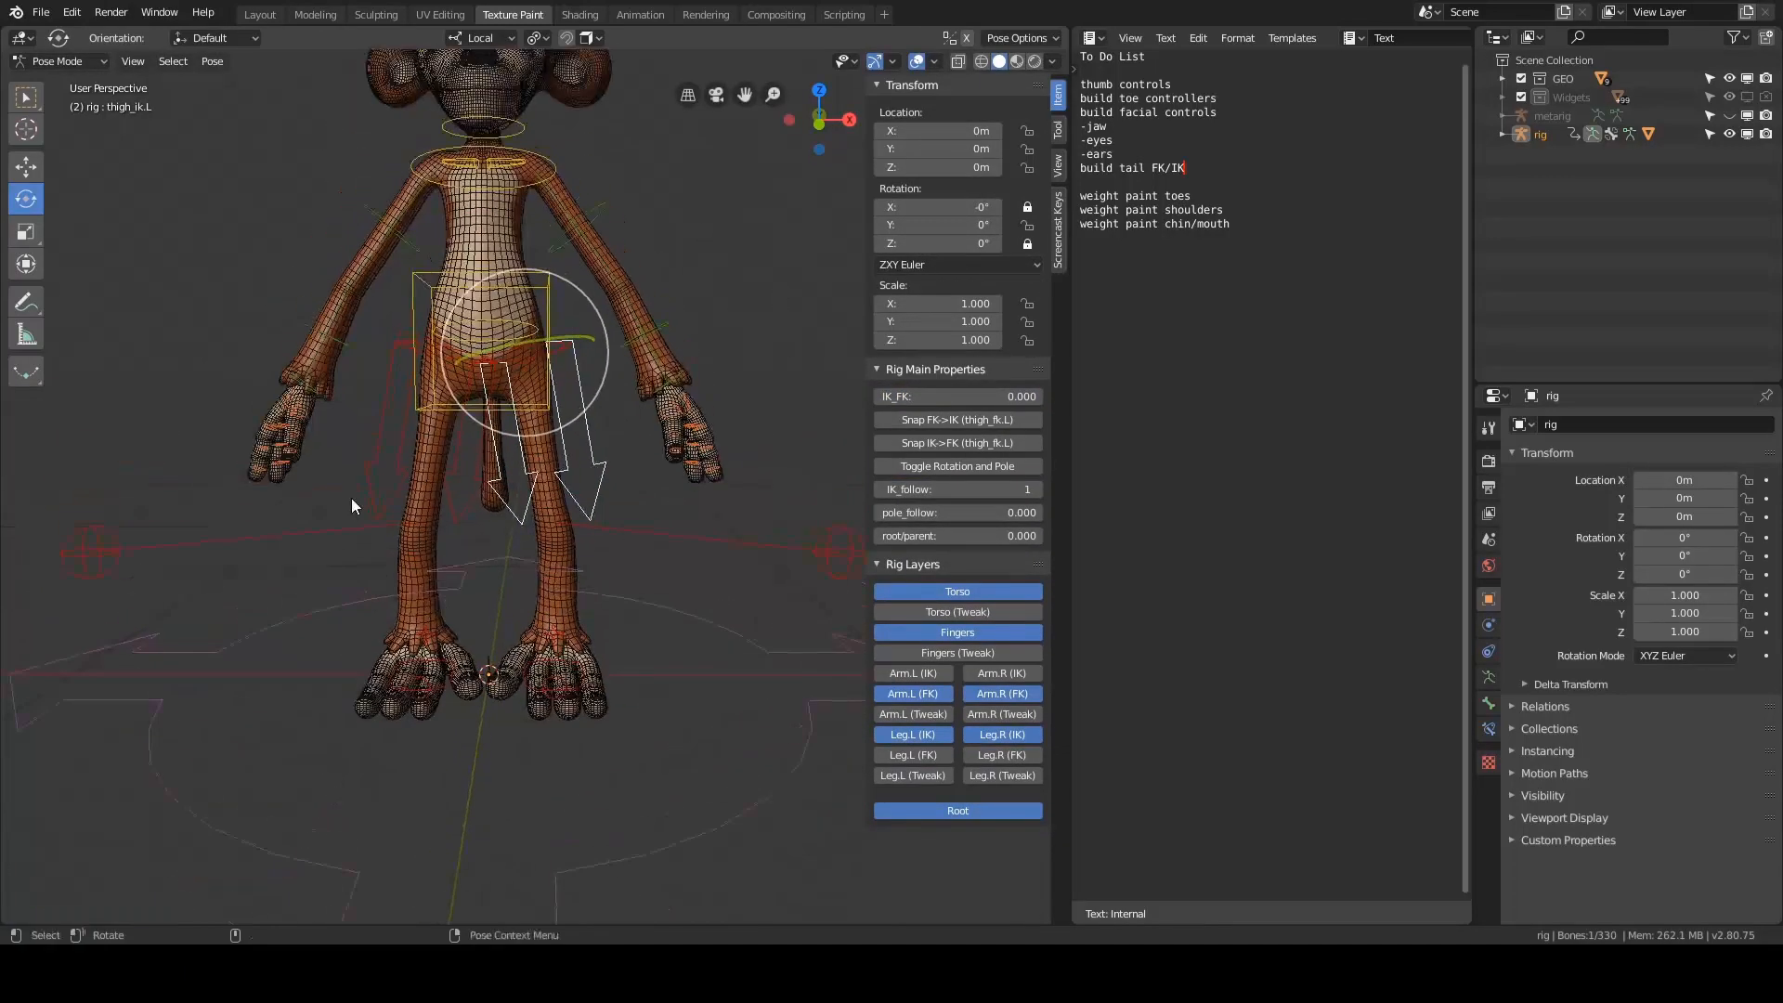
pyautogui.keyDown('shift'); pyautogui.click(369, 496); pyautogui.keyUp('shift')
pyautogui.keyDown('shift'); pyautogui.moveTo(708, 307); pyautogui.dragTo(713, 368, button='middle'); pyautogui.keyUp('shift')
pyautogui.press('h')
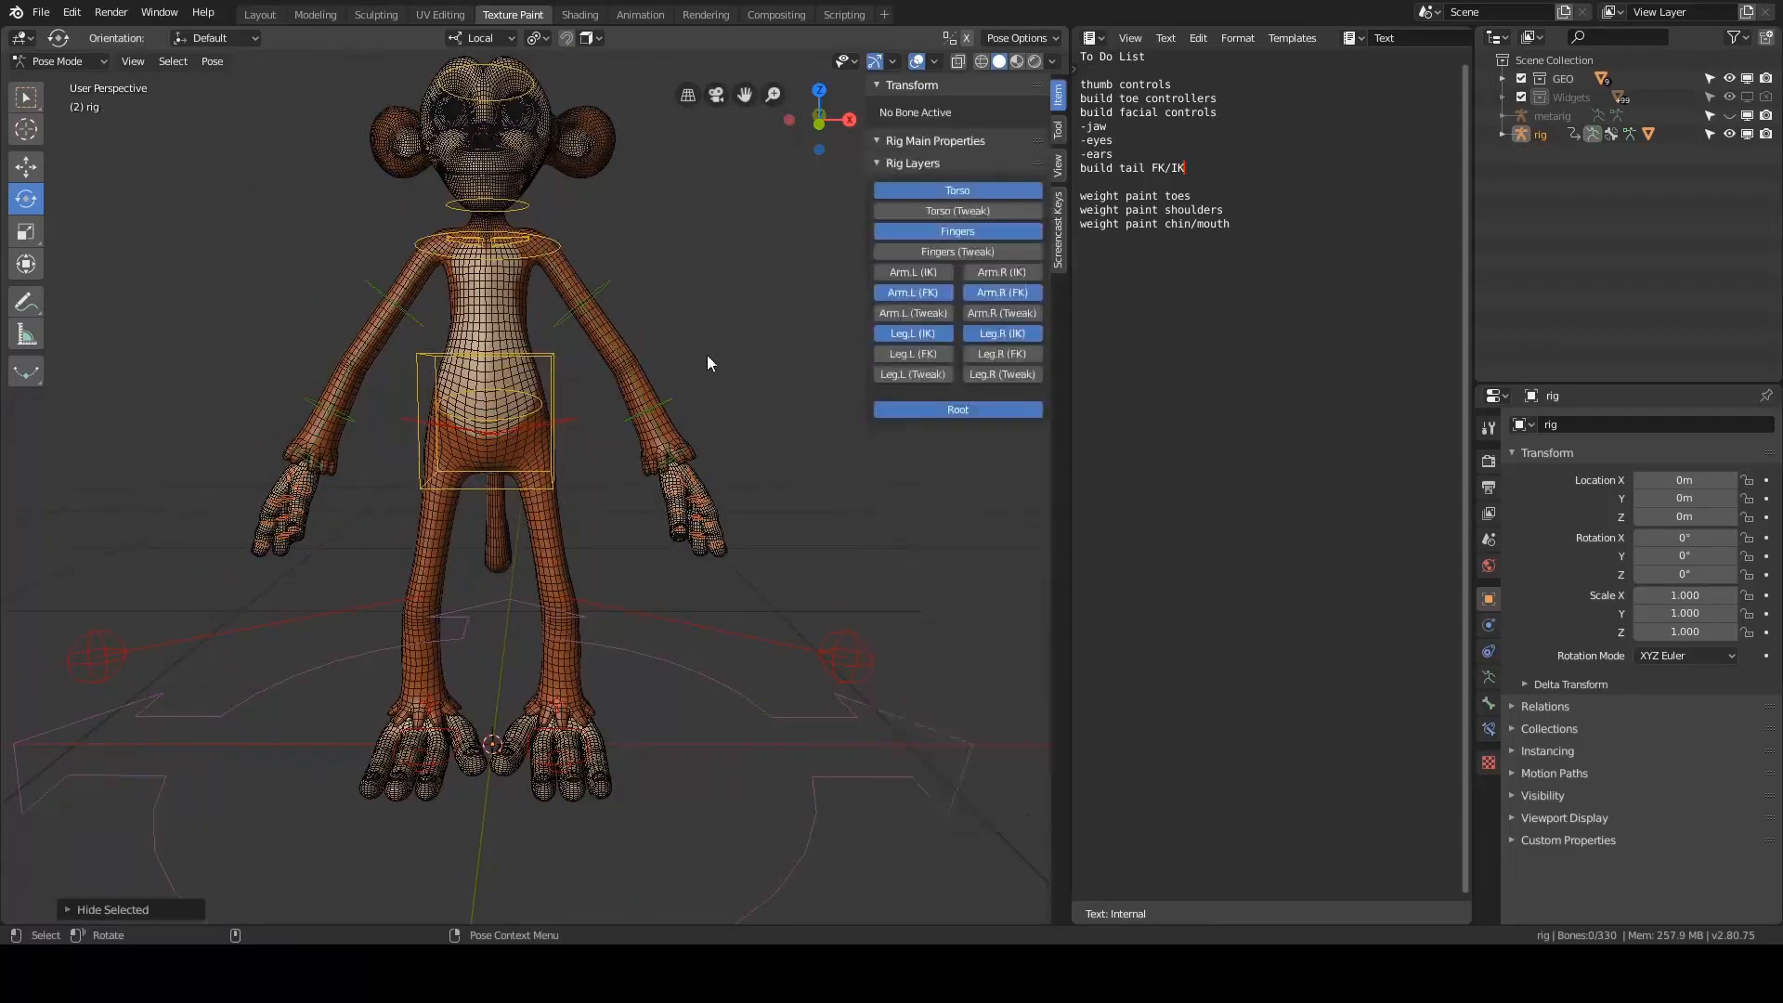
# - Hide the left and right thigh_parent controls around the hips
pyautogui.click(572, 424)
pyautogui.scroll(3, 737, 392)
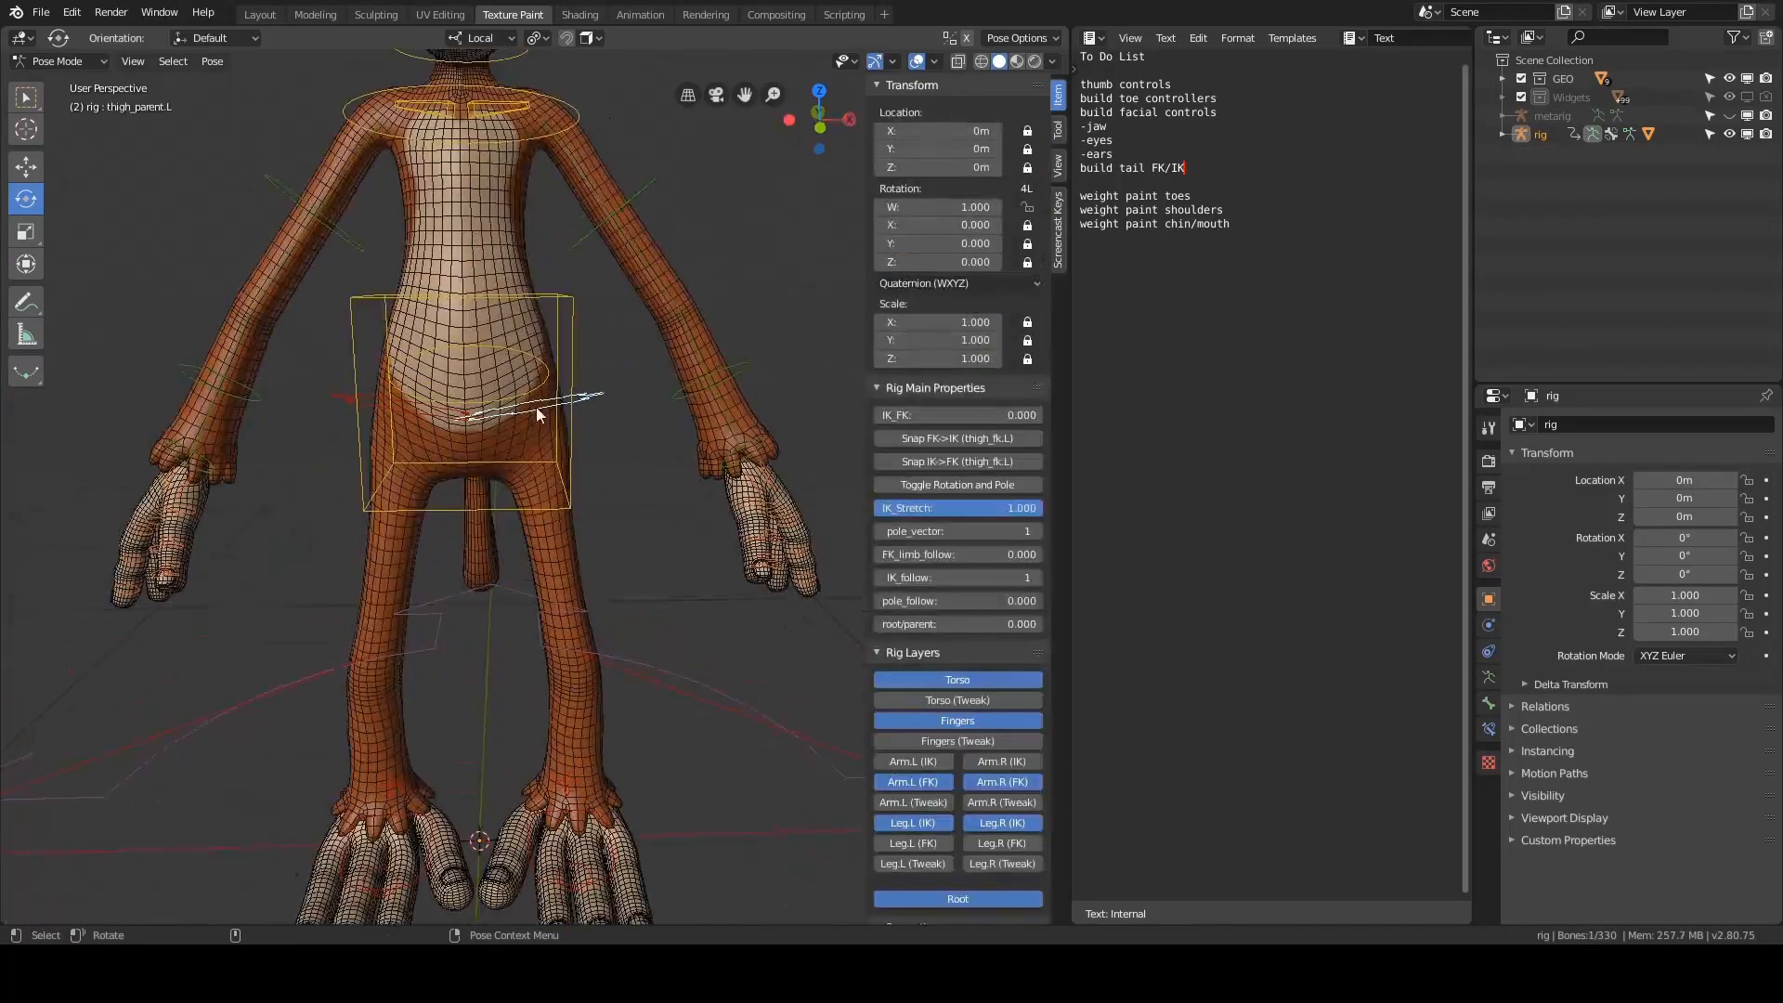
pyautogui.keyDown('shift'); pyautogui.click(370, 403); pyautogui.keyUp('shift')
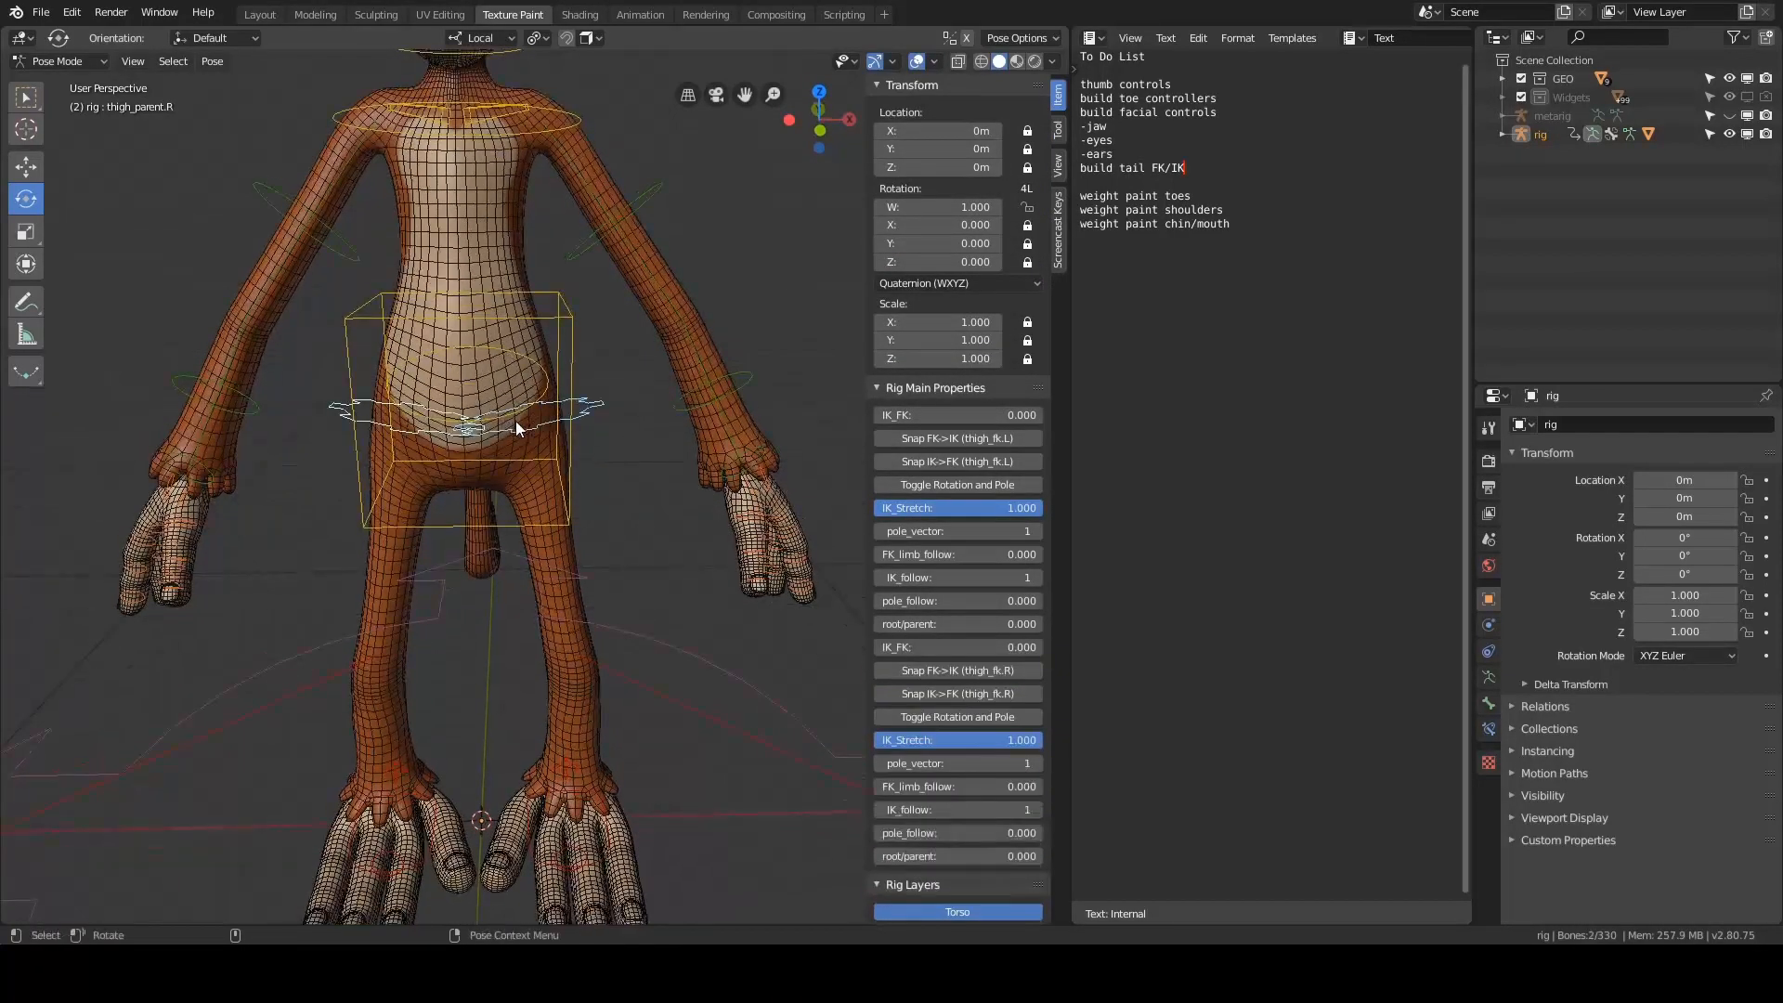
pyautogui.scroll(-2, 557, 442)
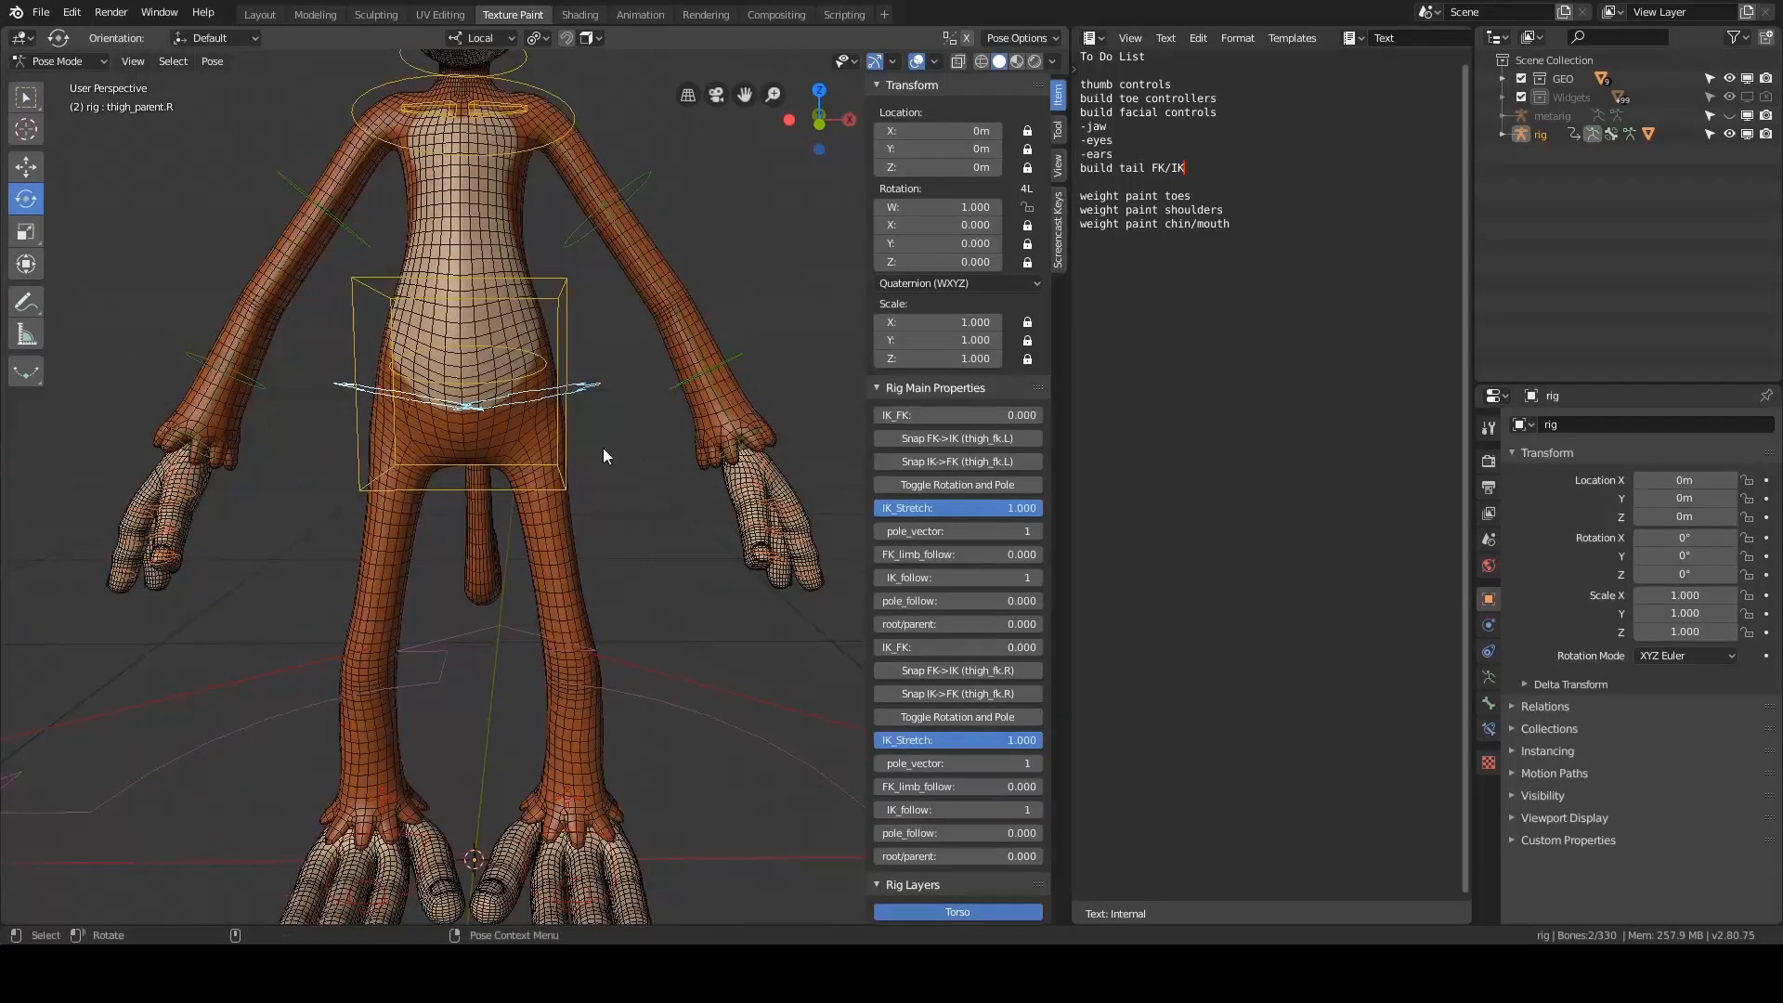
pyautogui.scroll(-4, 603, 448)
pyautogui.press('h')
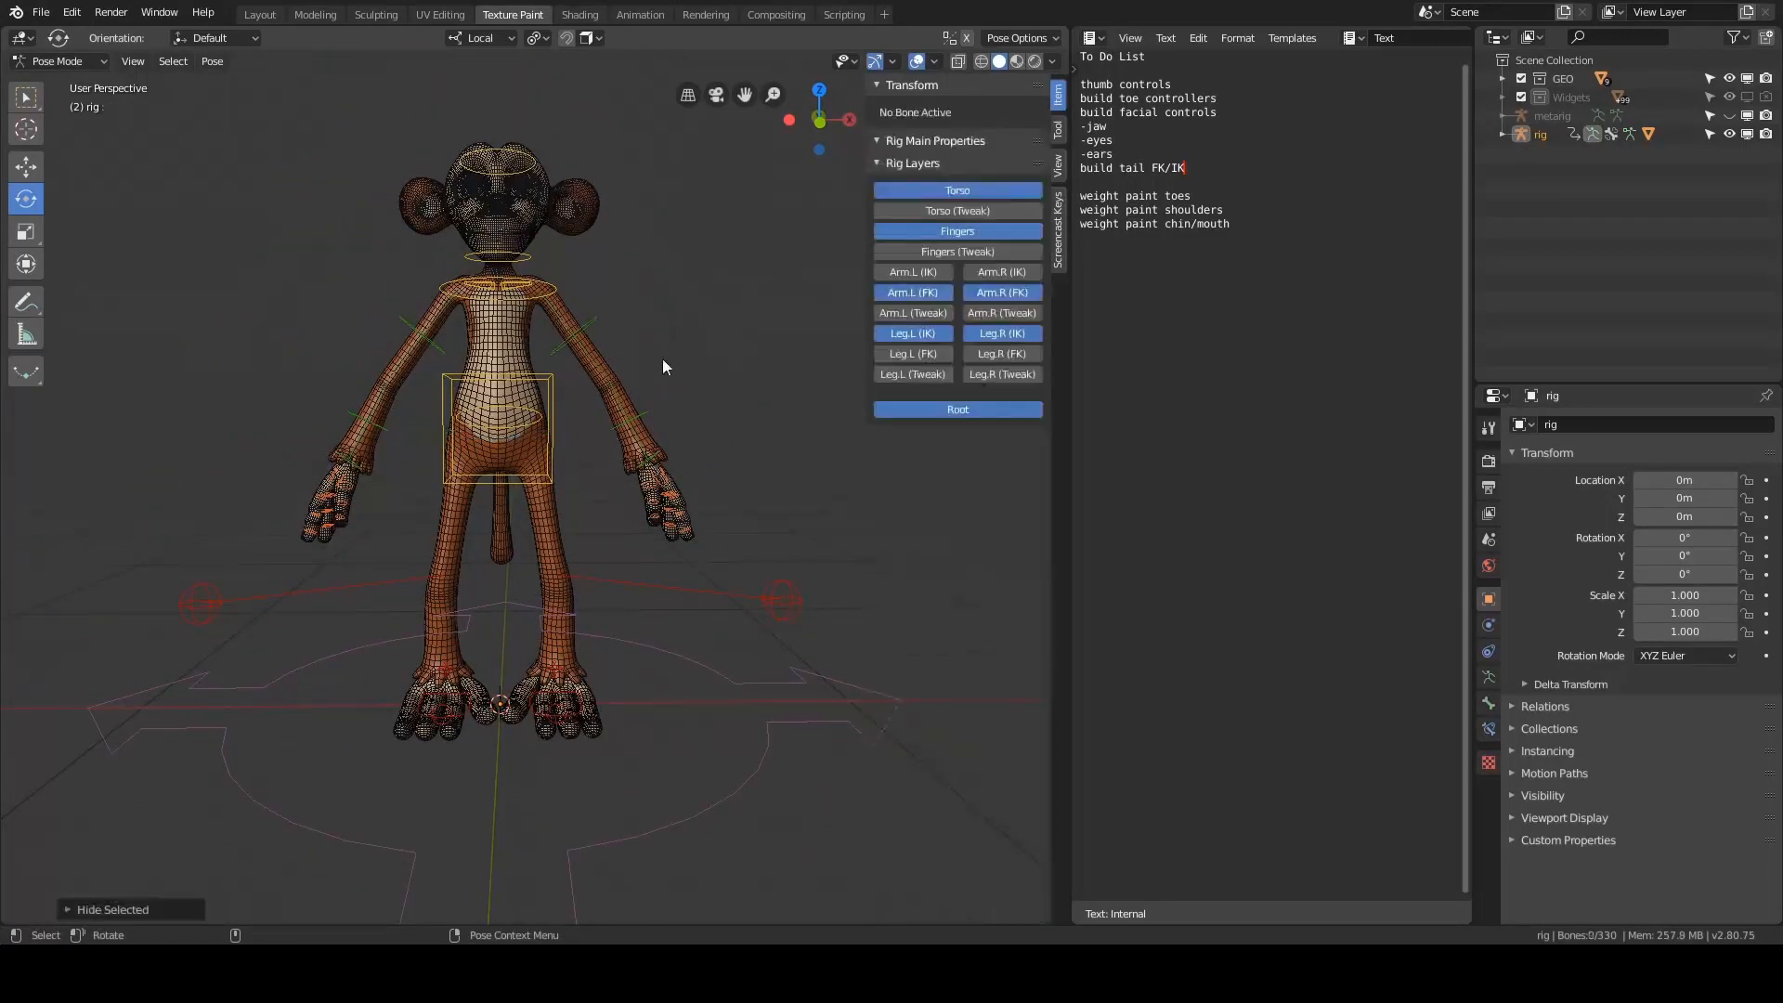
# - Raise the left foot IK control about 0.24 m along global Z to test the knee bend
pyautogui.moveTo(655, 349); pyautogui.dragTo(635, 383, button='middle')
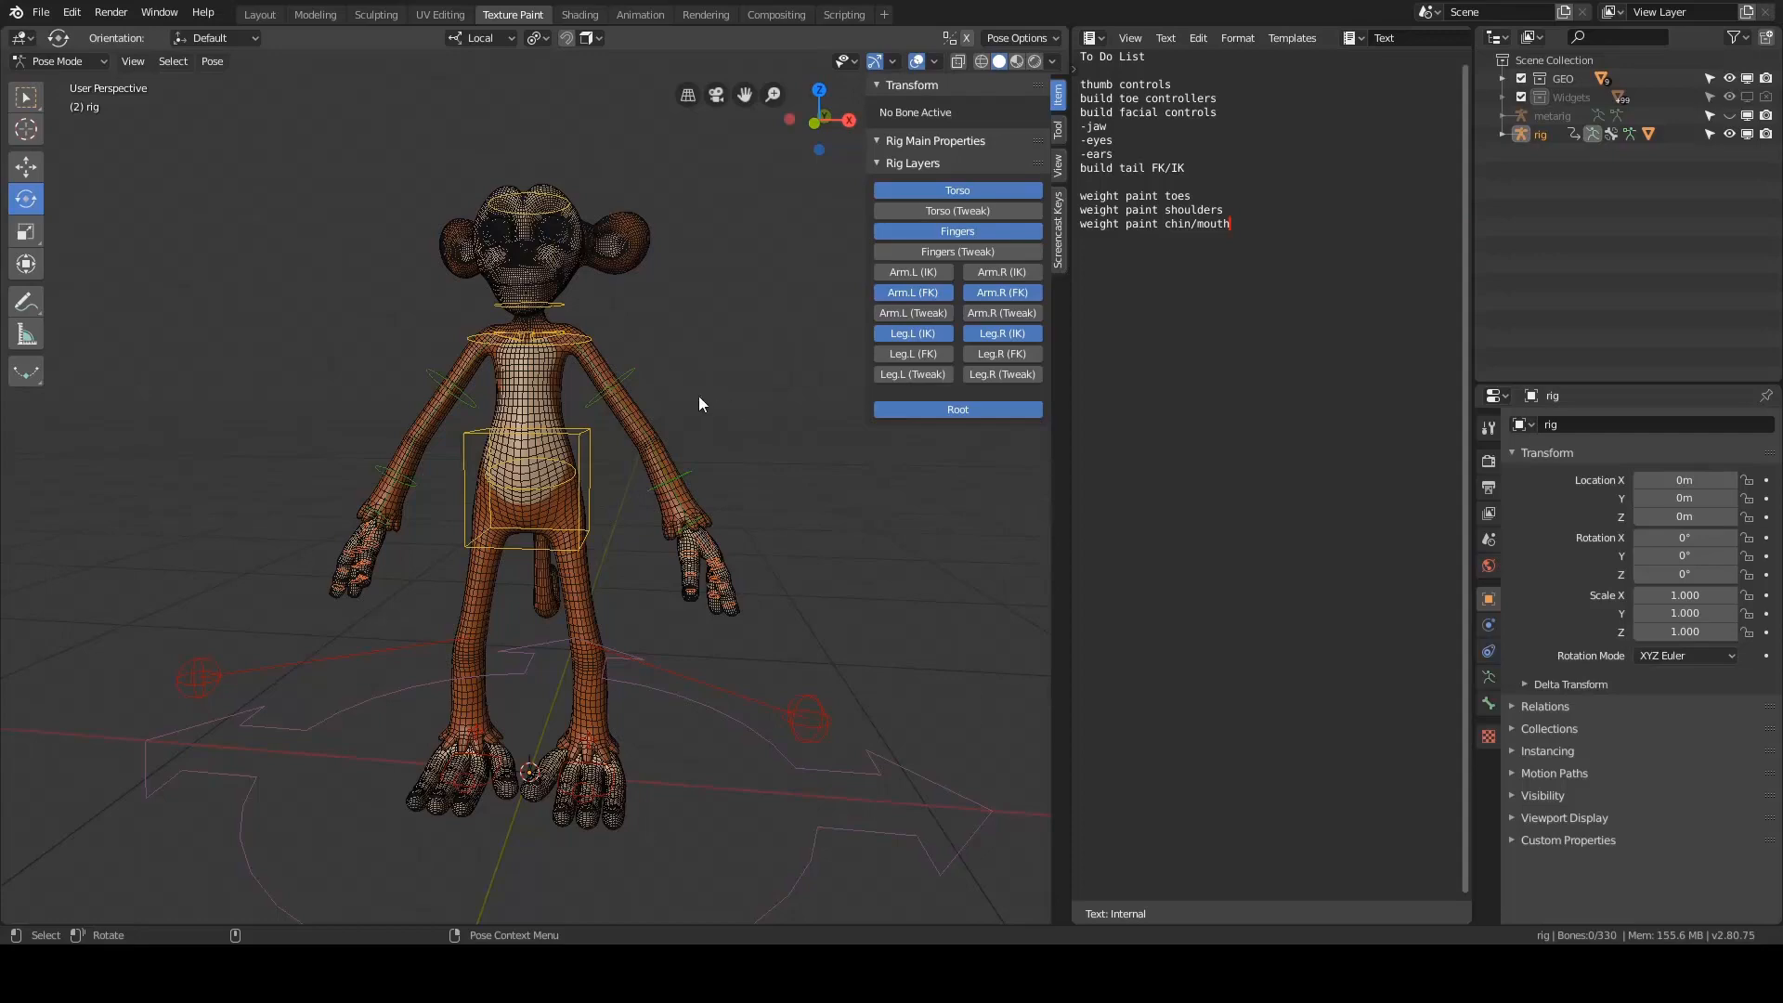
pyautogui.moveTo(699, 396); pyautogui.dragTo(656, 382, button='middle')
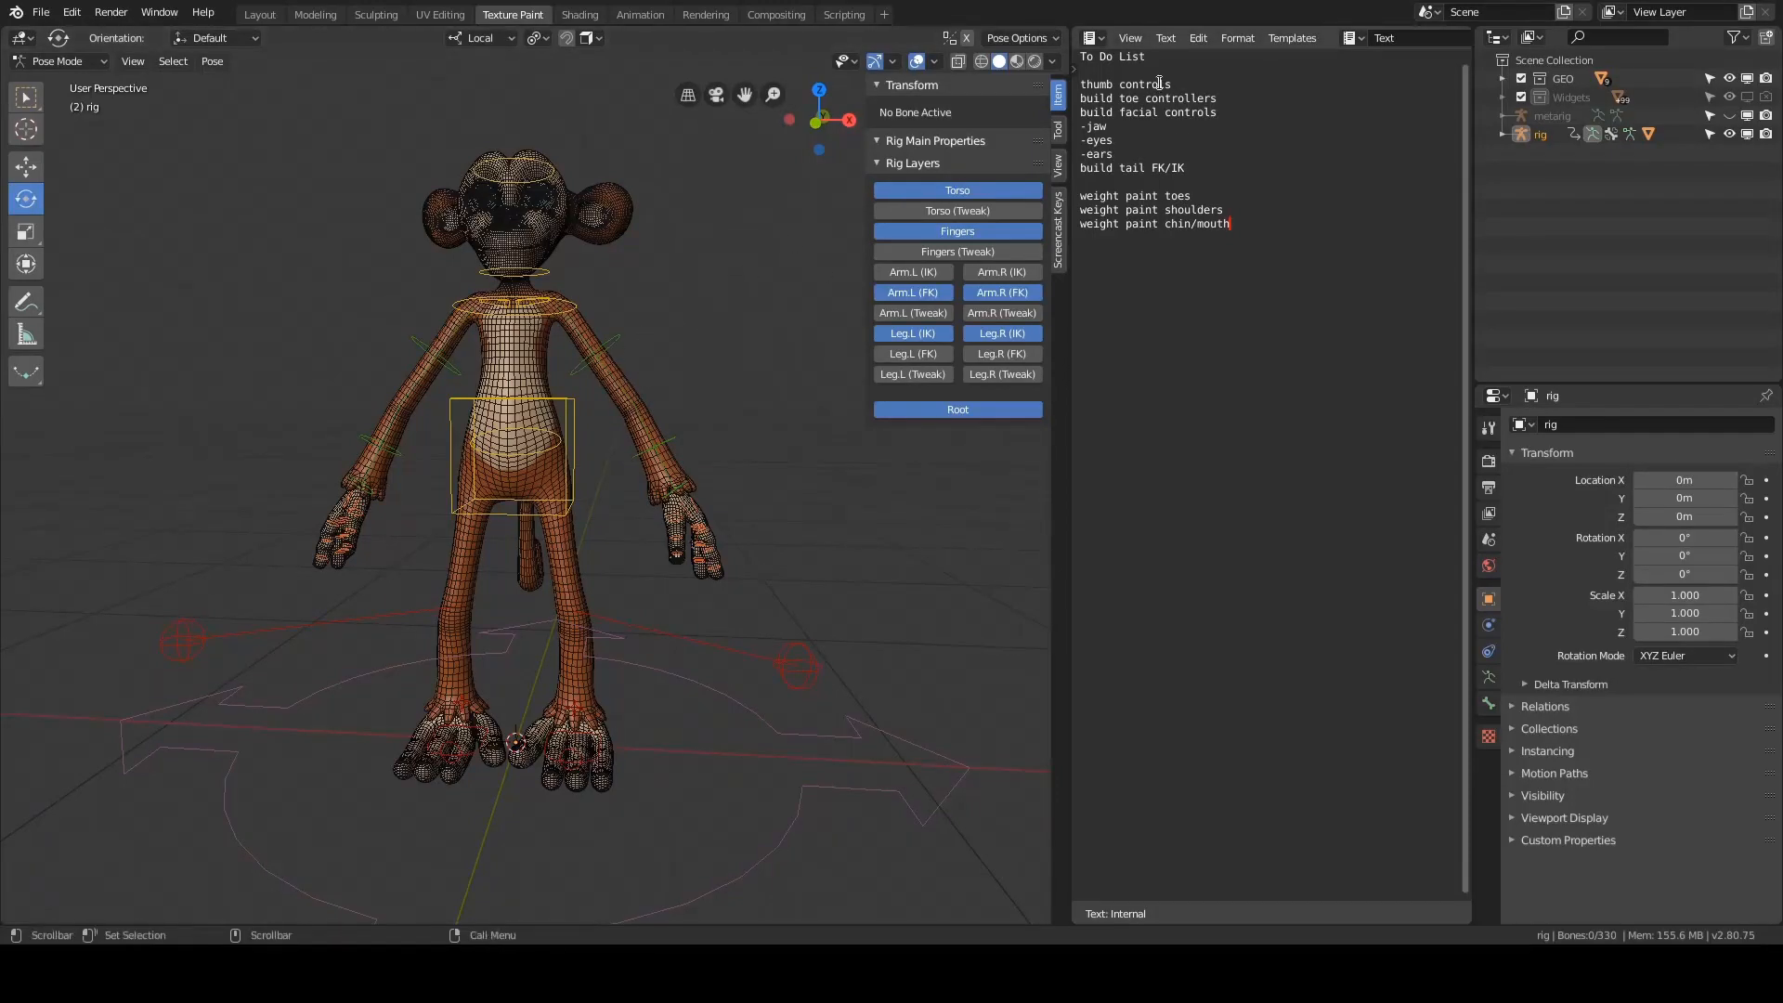
pyautogui.moveTo(765, 392); pyautogui.dragTo(704, 388, button='middle')
pyautogui.click(565, 706)
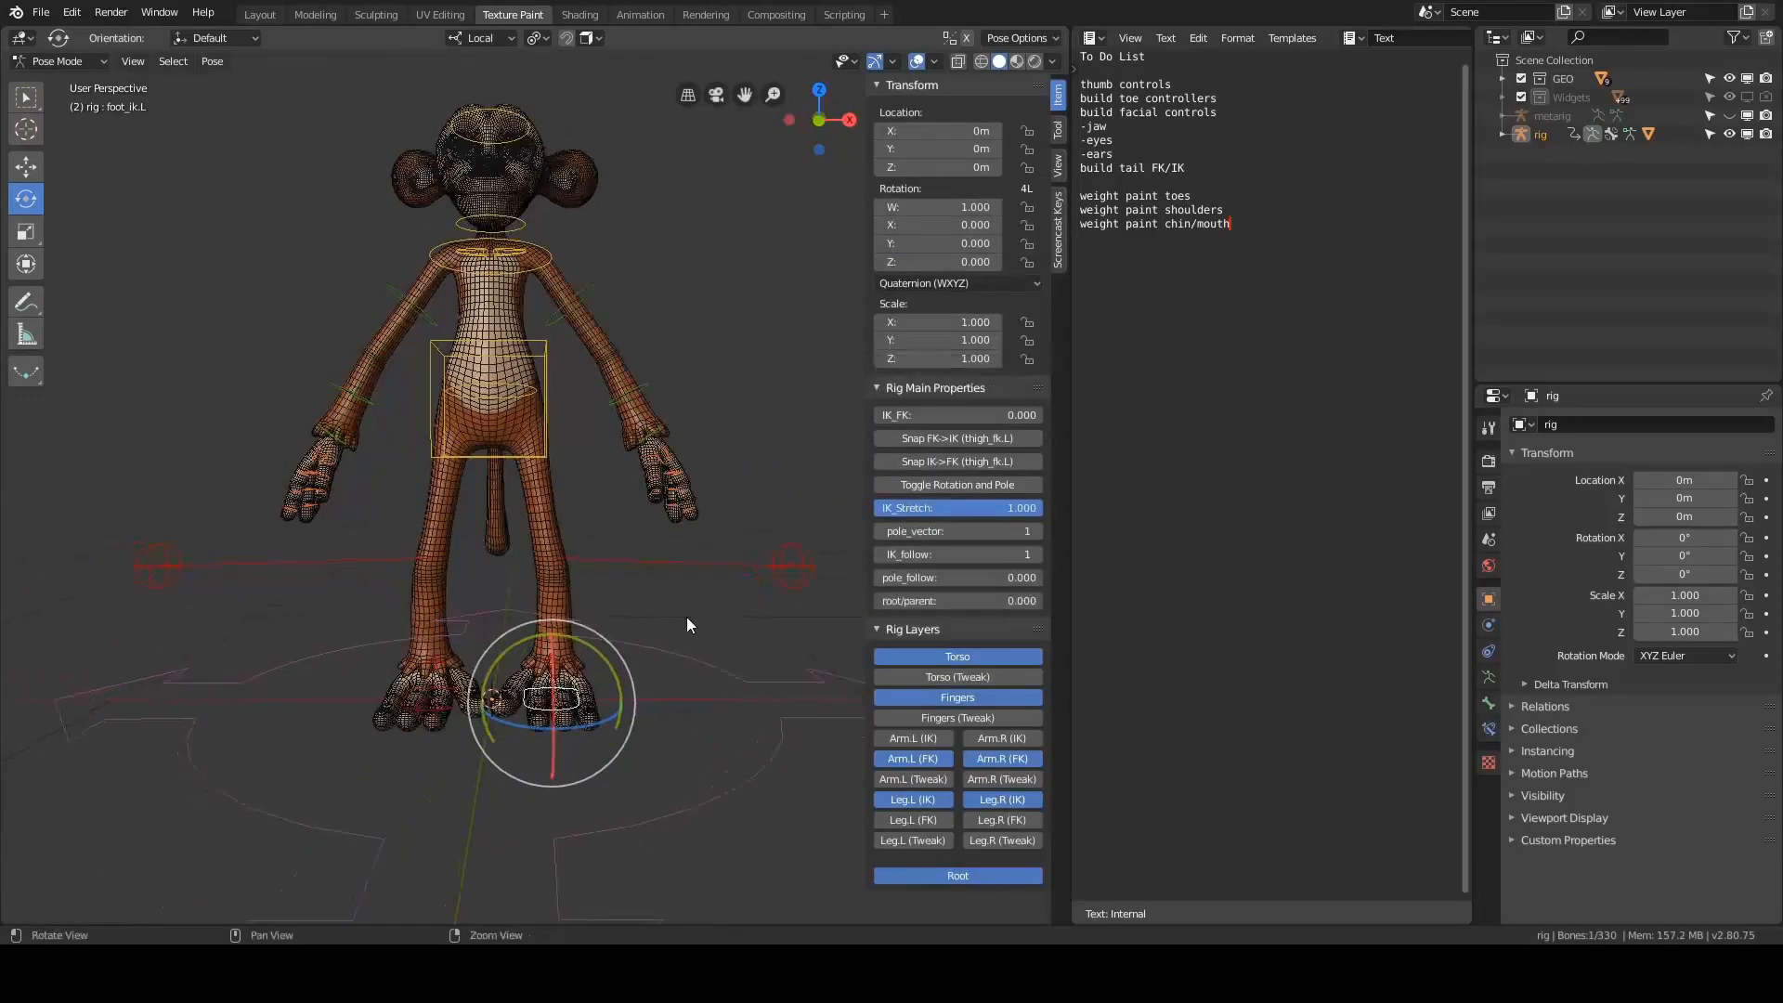
pyautogui.press('g')
pyautogui.press('z')
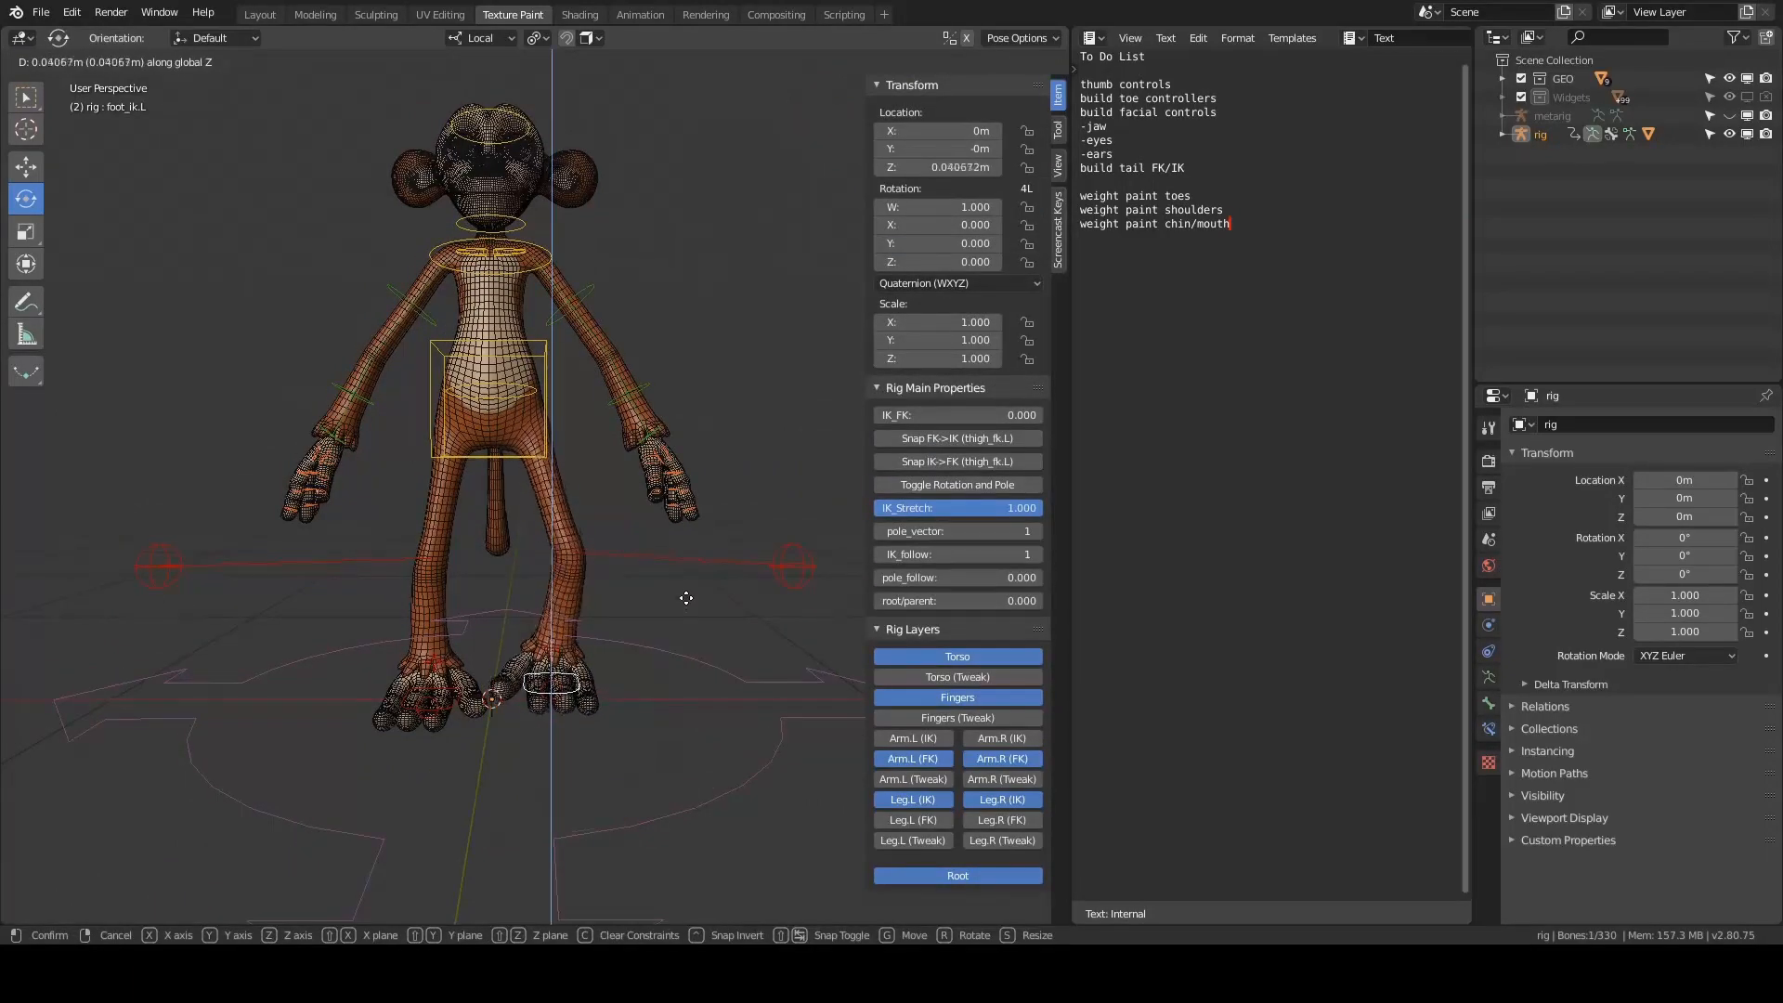
pyautogui.click(687, 537)
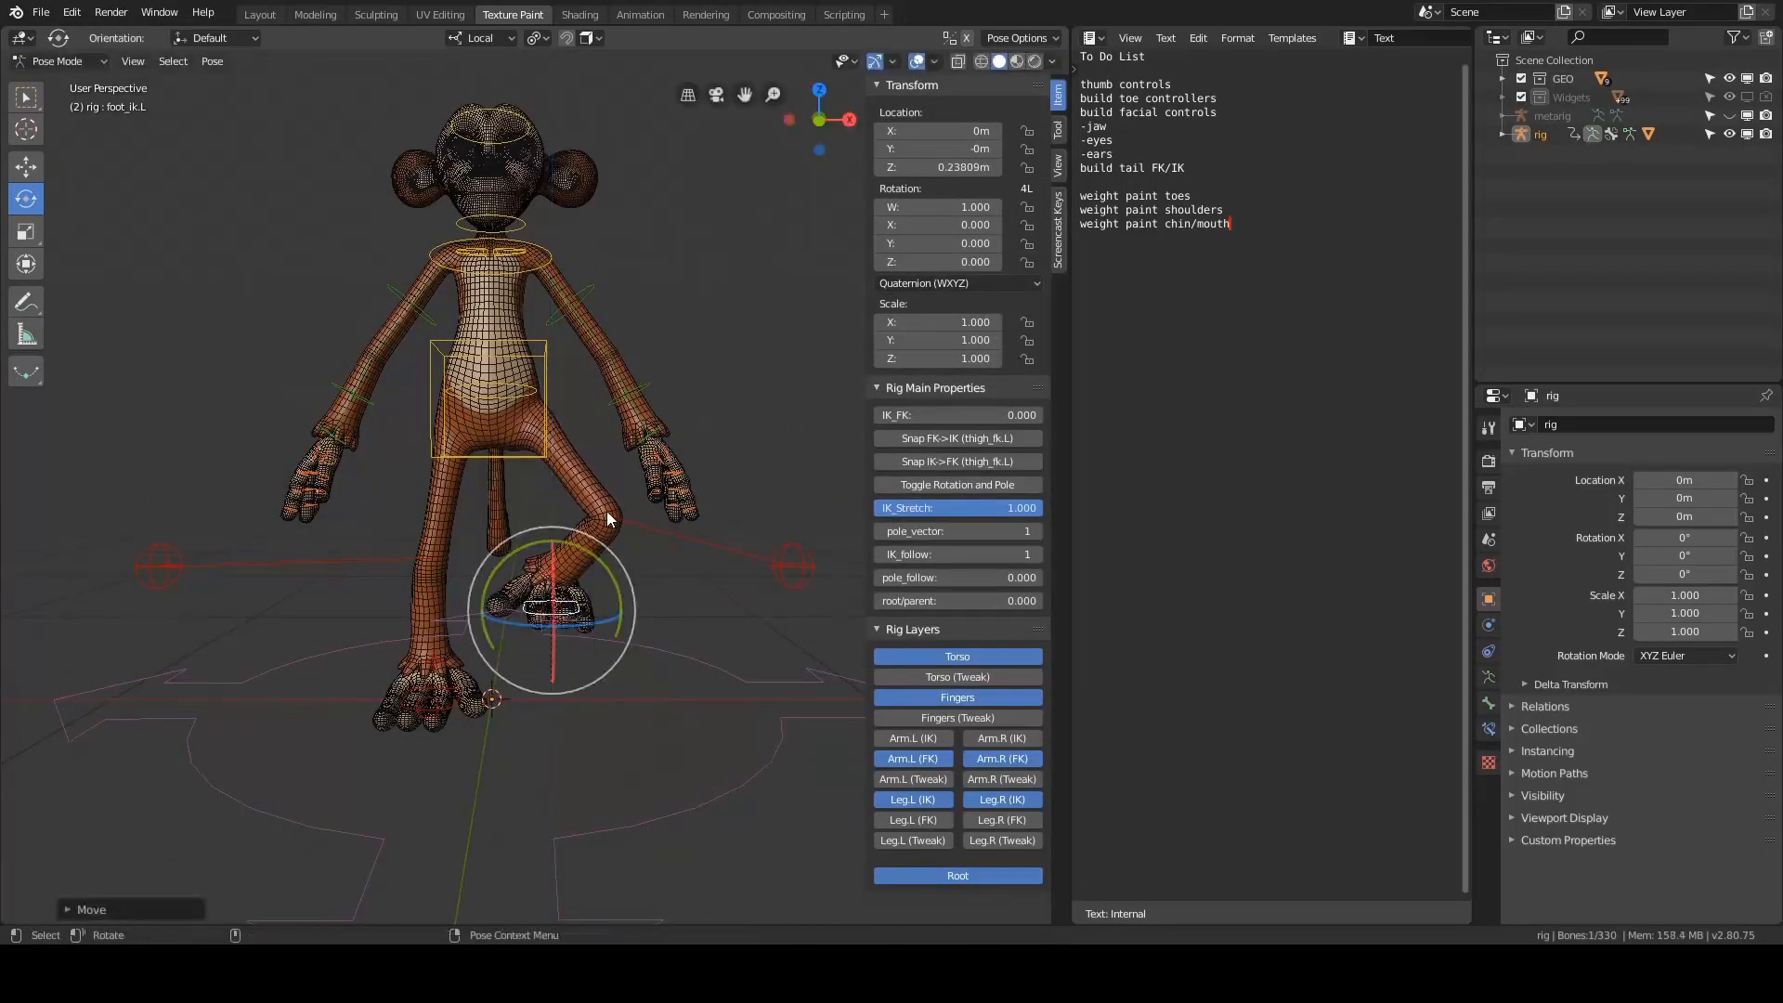
# - Test moving the left knee pole target inward along global X, clear its location, and deselect it
pyautogui.moveTo(715, 538); pyautogui.dragTo(652, 527, button='middle')
pyautogui.click(710, 557)
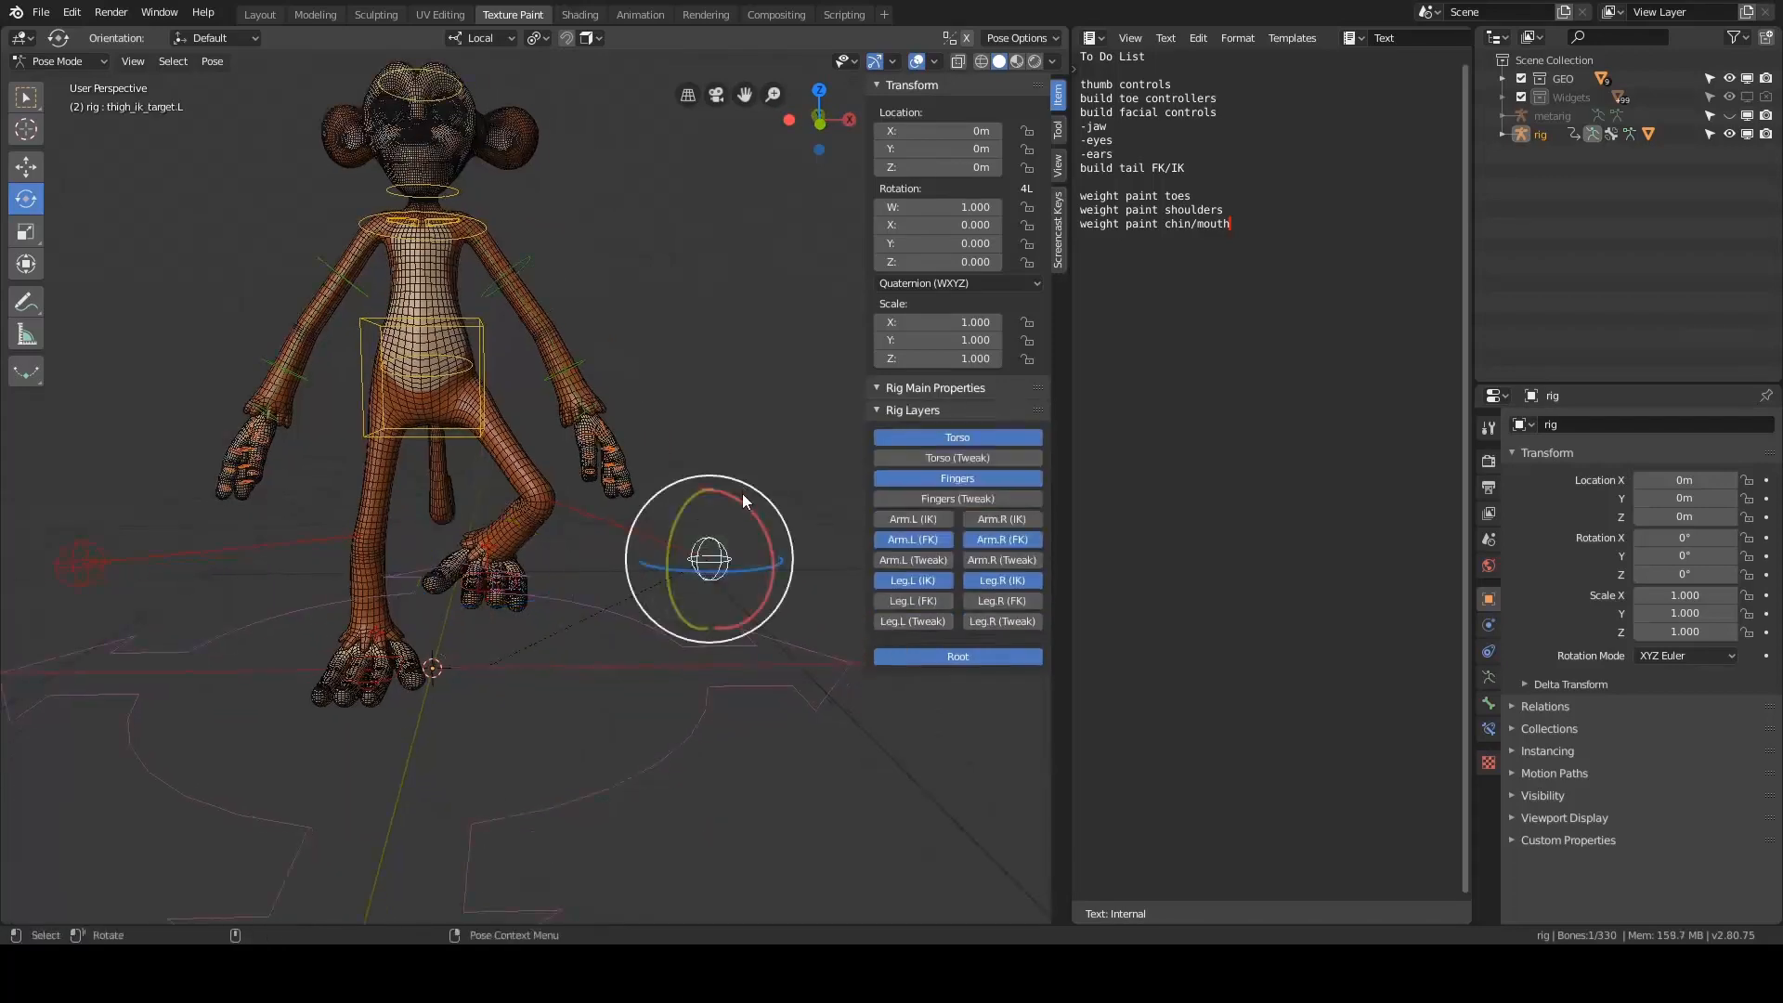
pyautogui.press('g')
pyautogui.press('x')
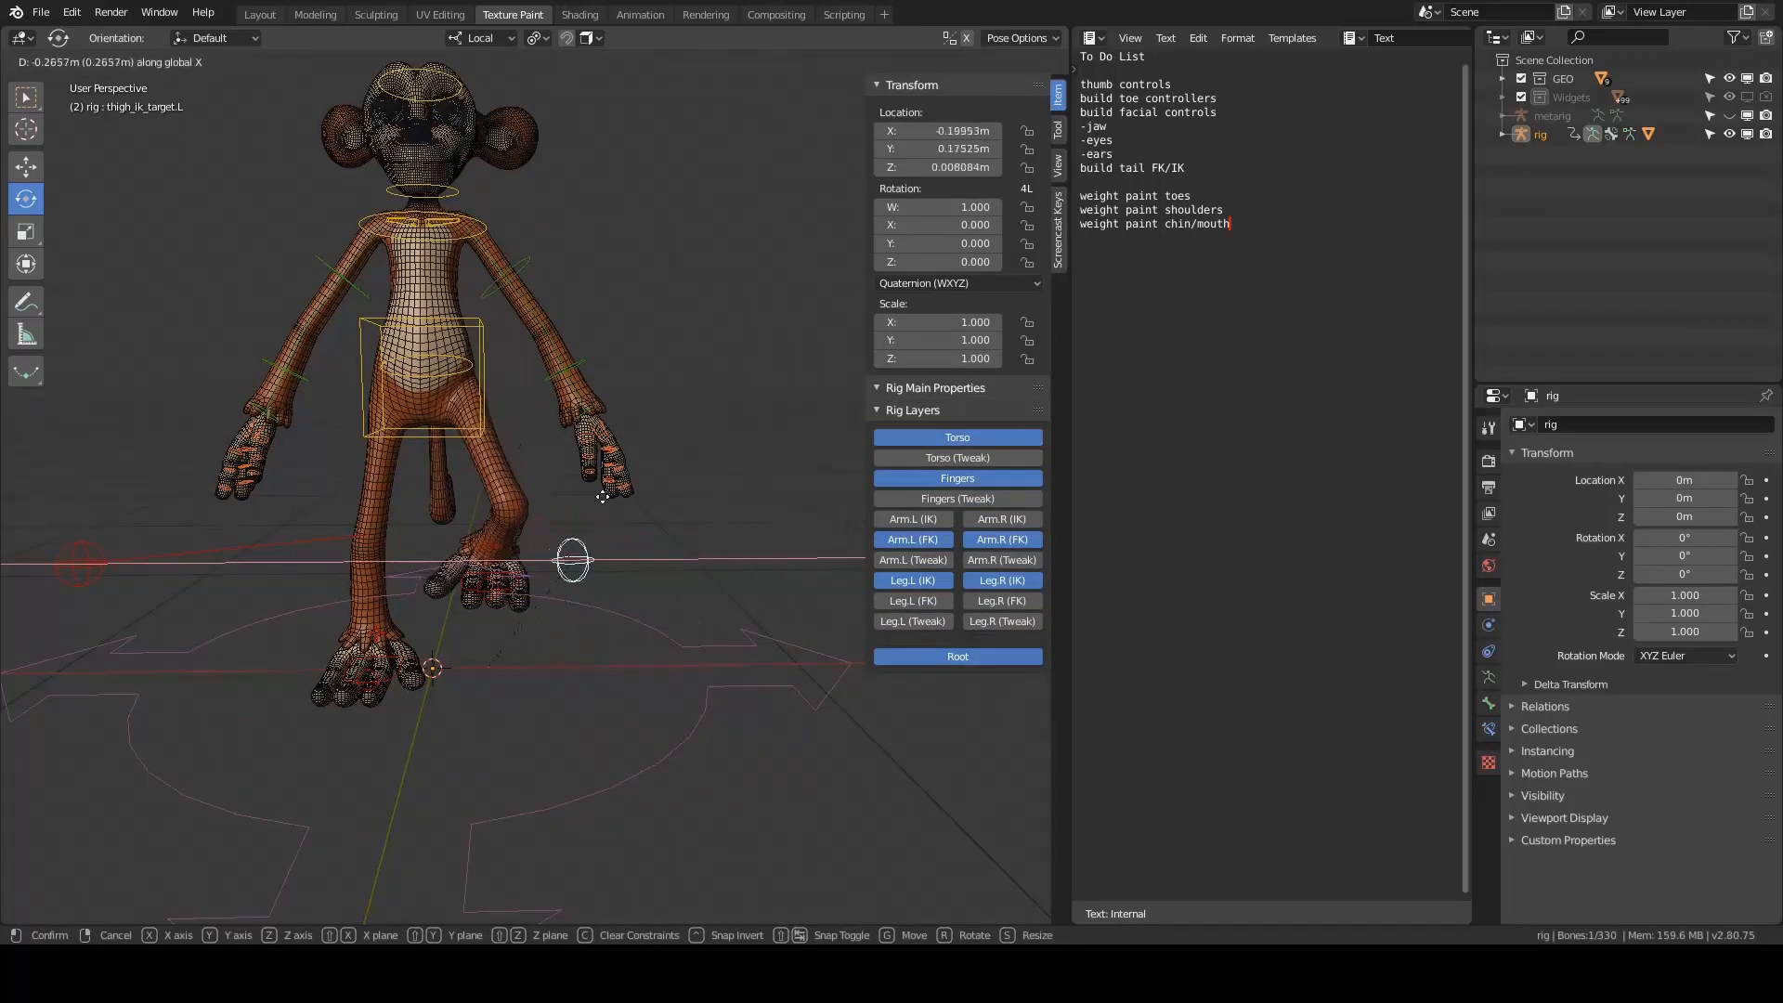
pyautogui.click(506, 502)
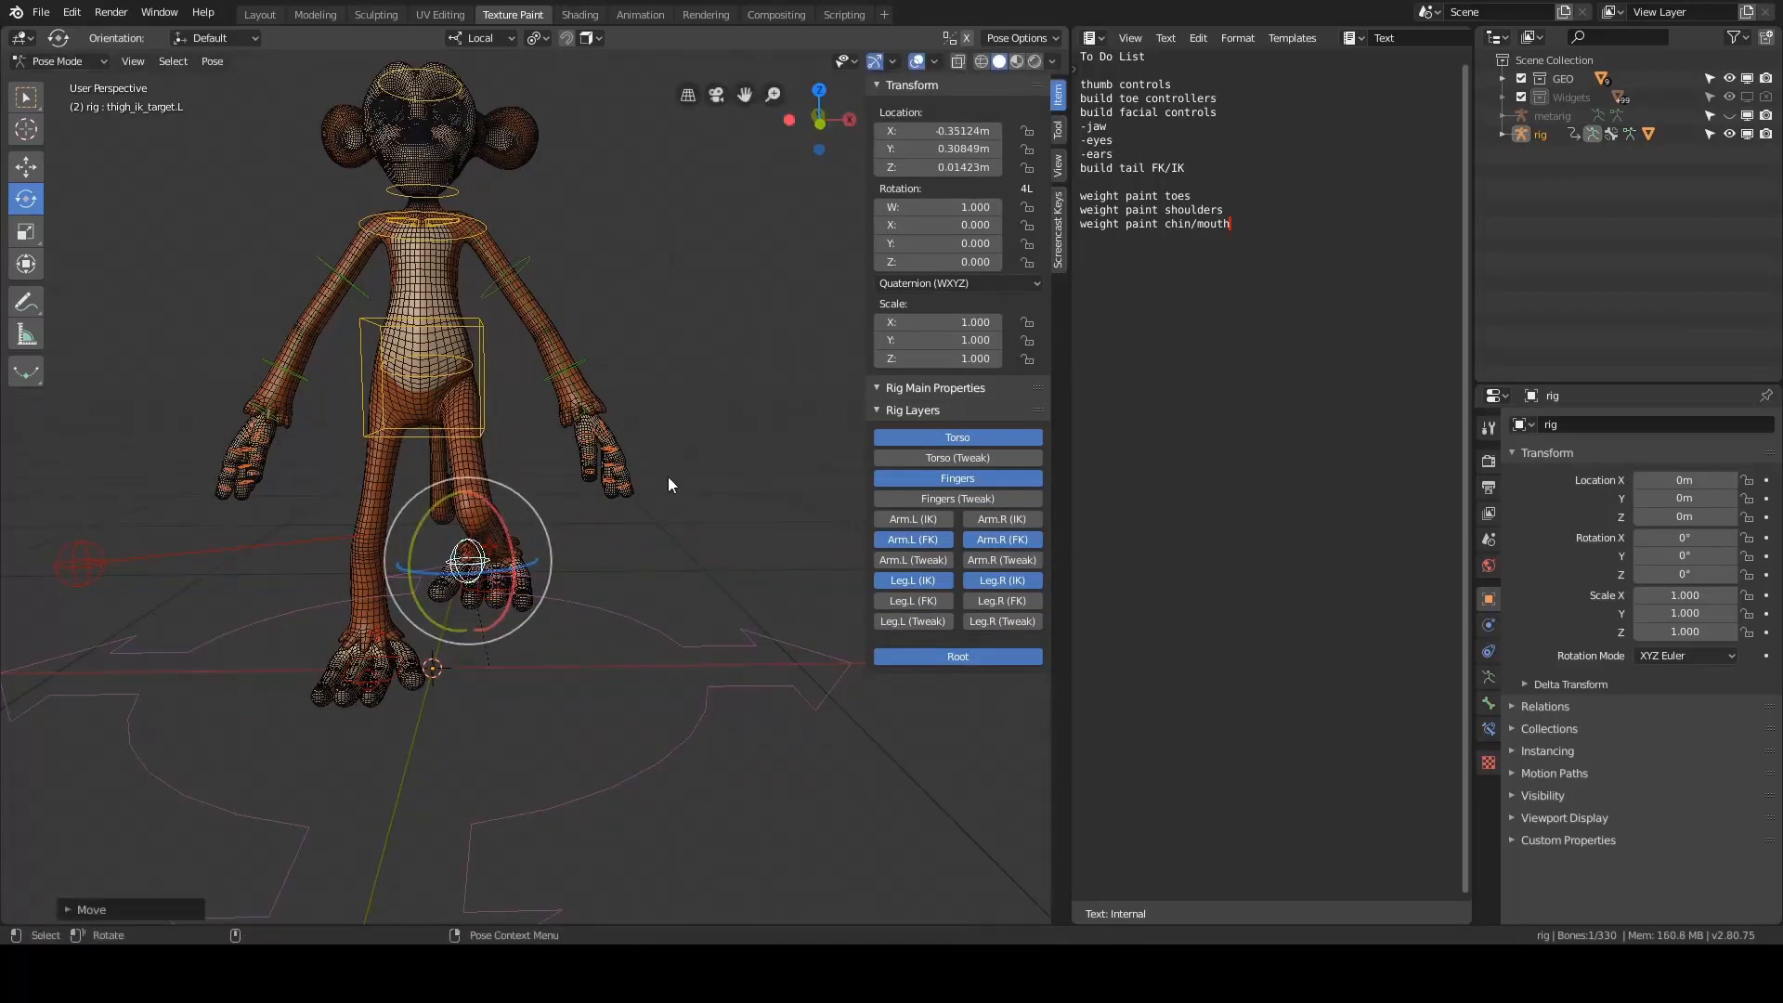
pyautogui.hotkey('alt', 'g')
pyautogui.click(705, 331)
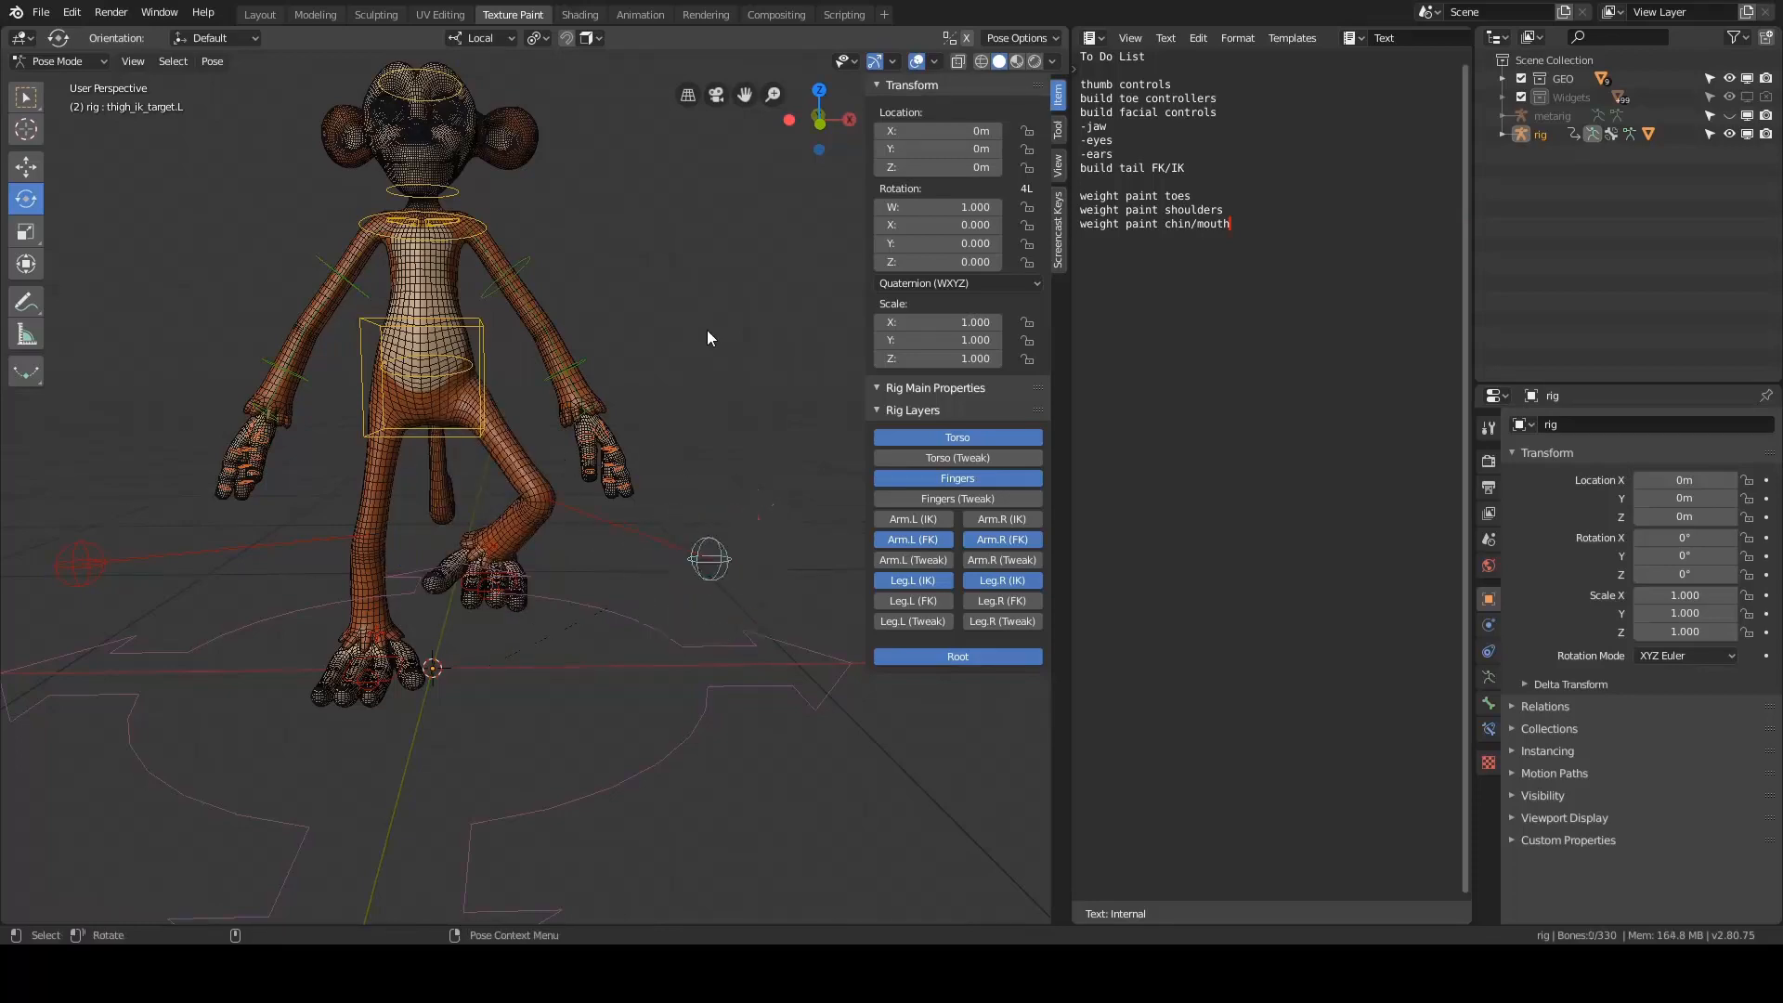
# - Clear the location of all visible rig controls to restore the rest pose, and deselect everything
pyautogui.moveTo(706, 331); pyautogui.dragTo(669, 410, button='middle')
pyautogui.press('a')
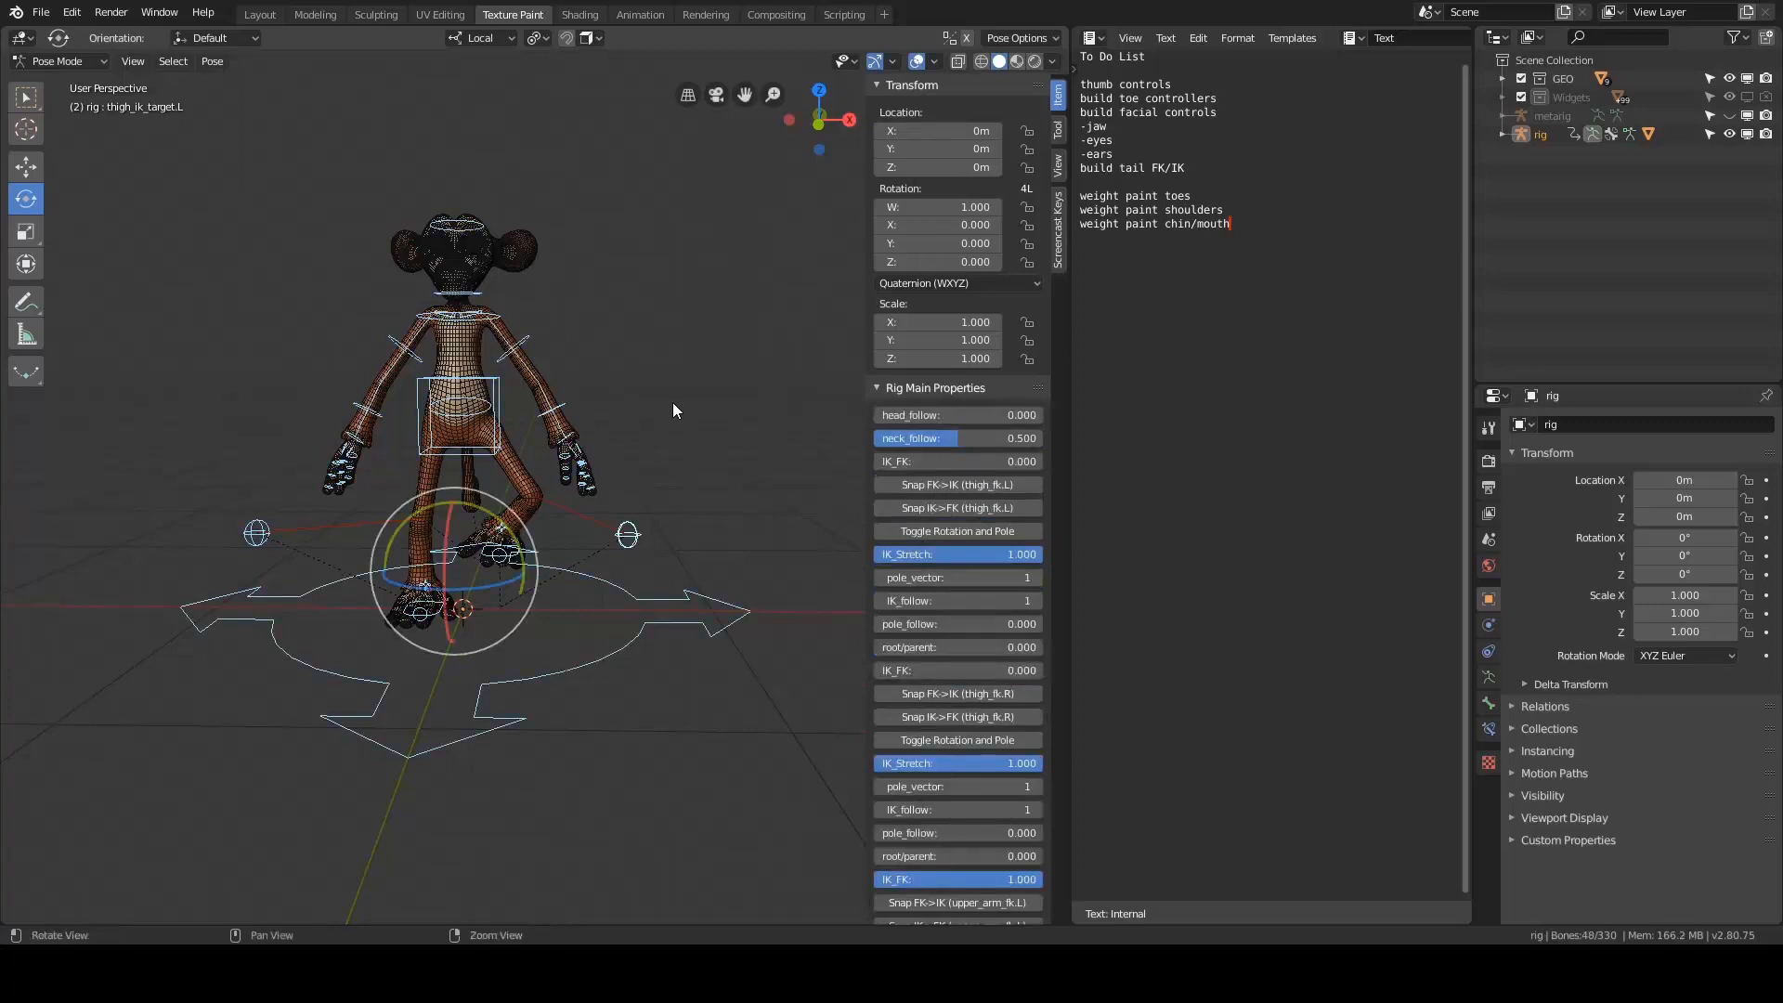
pyautogui.hotkey('alt', 'g')
pyautogui.hotkey('alt', 'a')
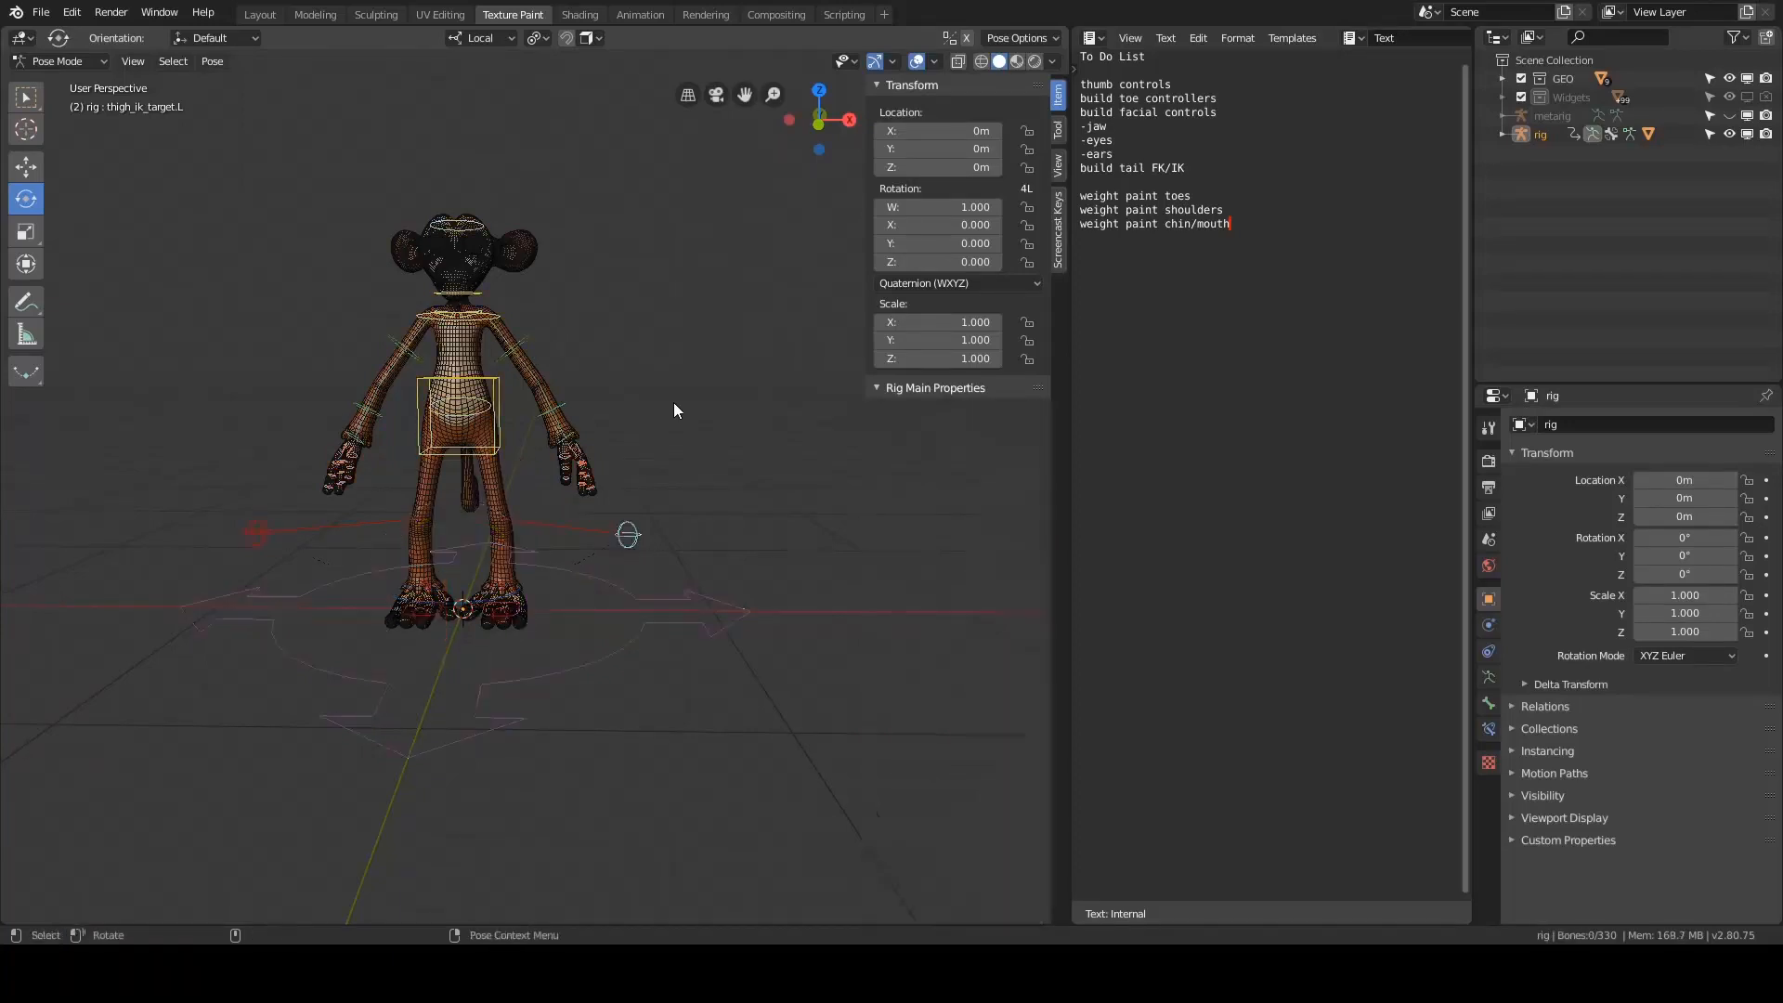
pyautogui.scroll(3, 654, 419)
pyautogui.moveTo(670, 429)
pyautogui.mouseDown(button='middle')
pyautogui.moveTo(683, 436)
pyautogui.moveTo(687, 401)
pyautogui.mouseUp(button='middle')
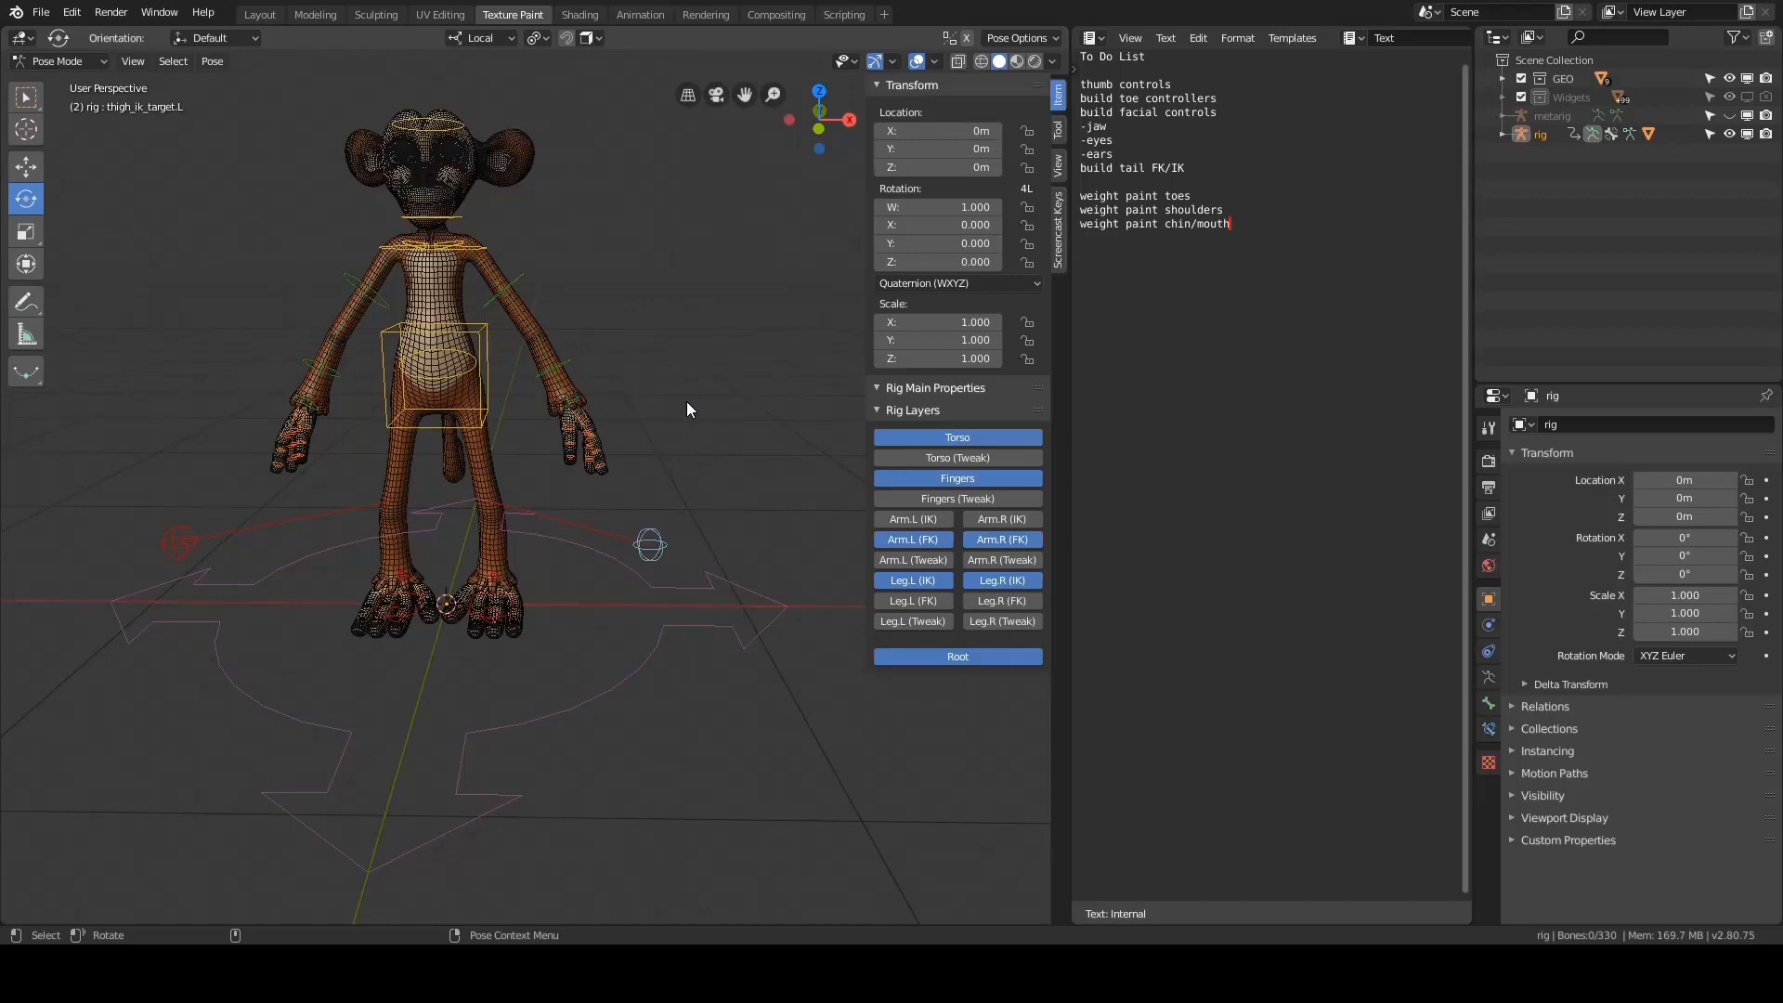
# - Show the left arm's IK control layer briefly and hide it again
pyautogui.click(906, 516)
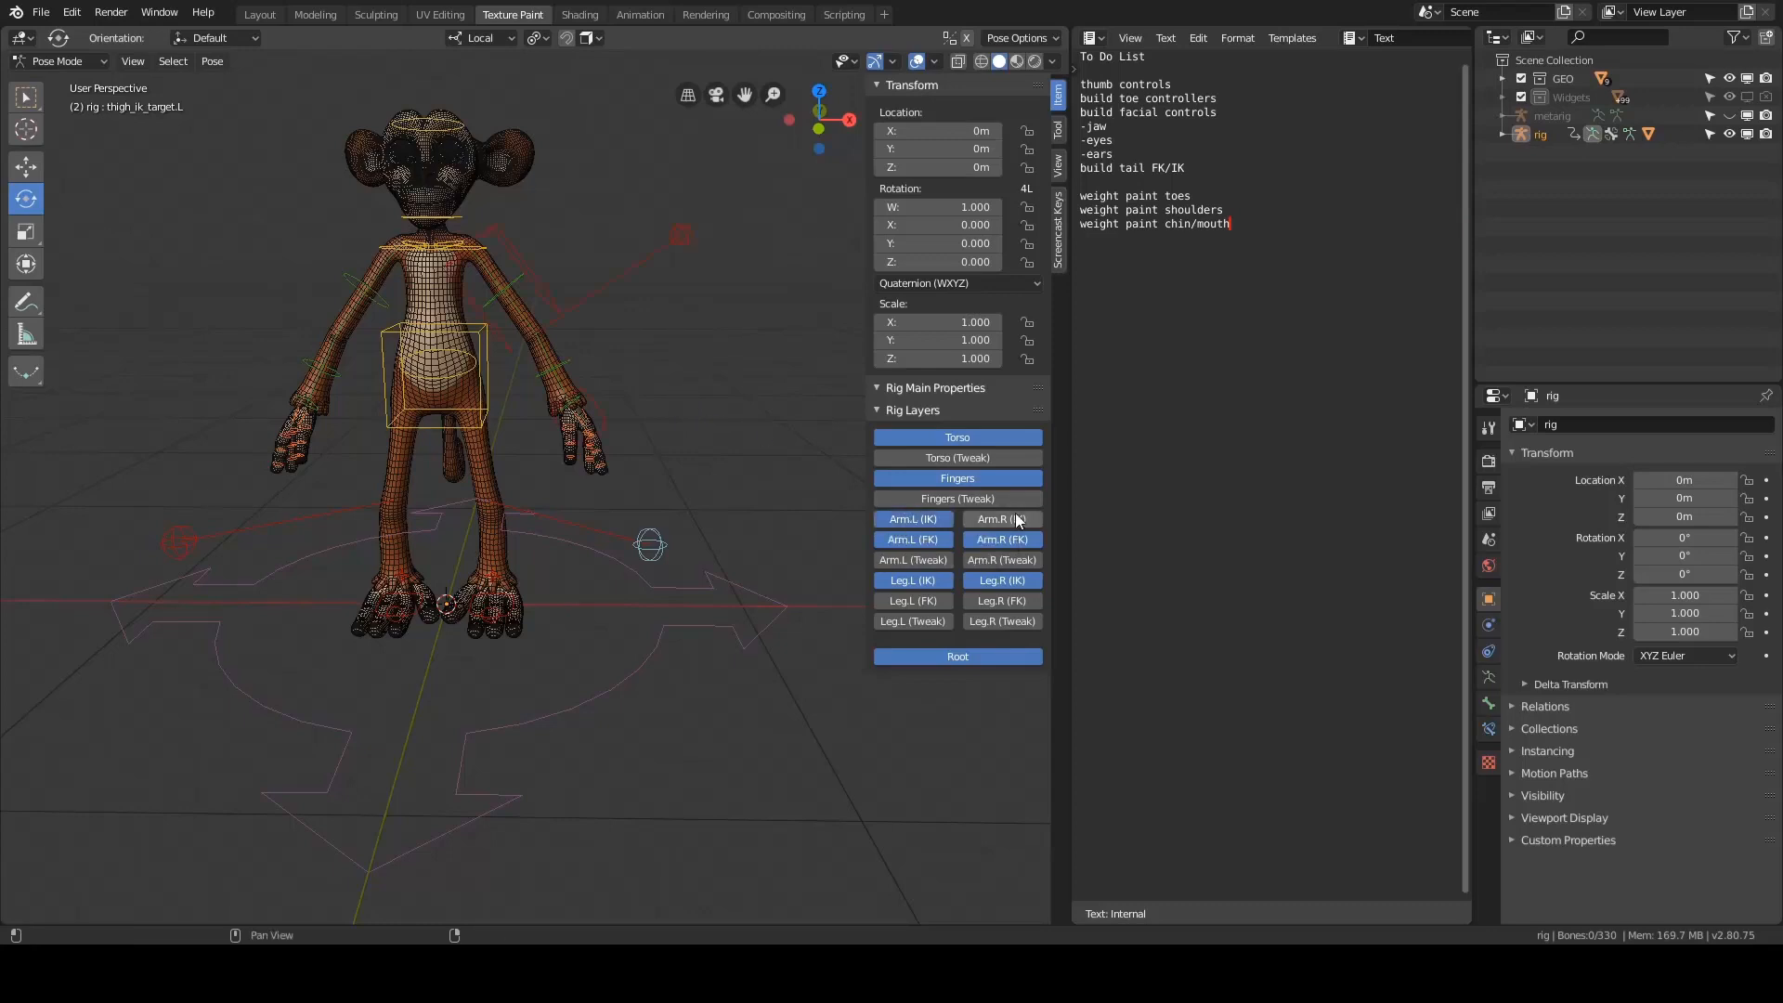
pyautogui.click(905, 521)
pyautogui.moveTo(817, 520); pyautogui.dragTo(654, 492, button='middle')
pyautogui.scroll(3, 654, 492)
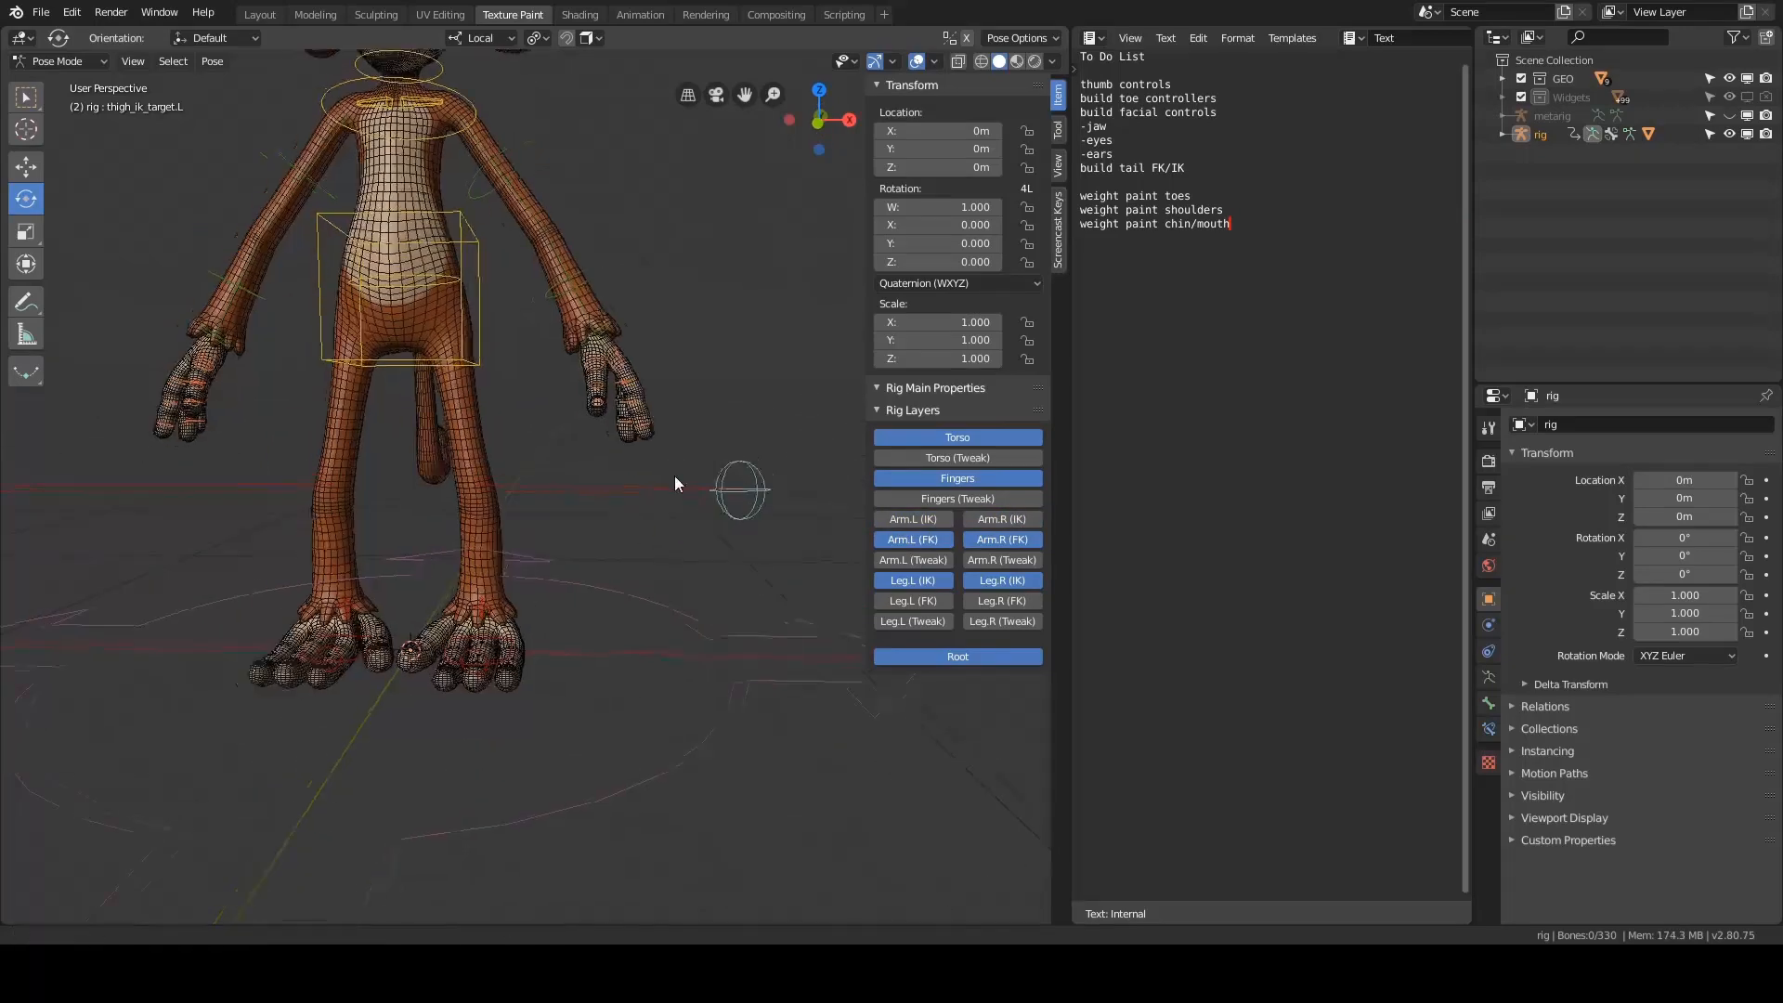
# - Show the FK control layers of the left and right legs and inspect them on the model
pyautogui.click(900, 601)
pyautogui.click(988, 600)
pyautogui.moveTo(641, 572); pyautogui.dragTo(557, 564, button='middle')
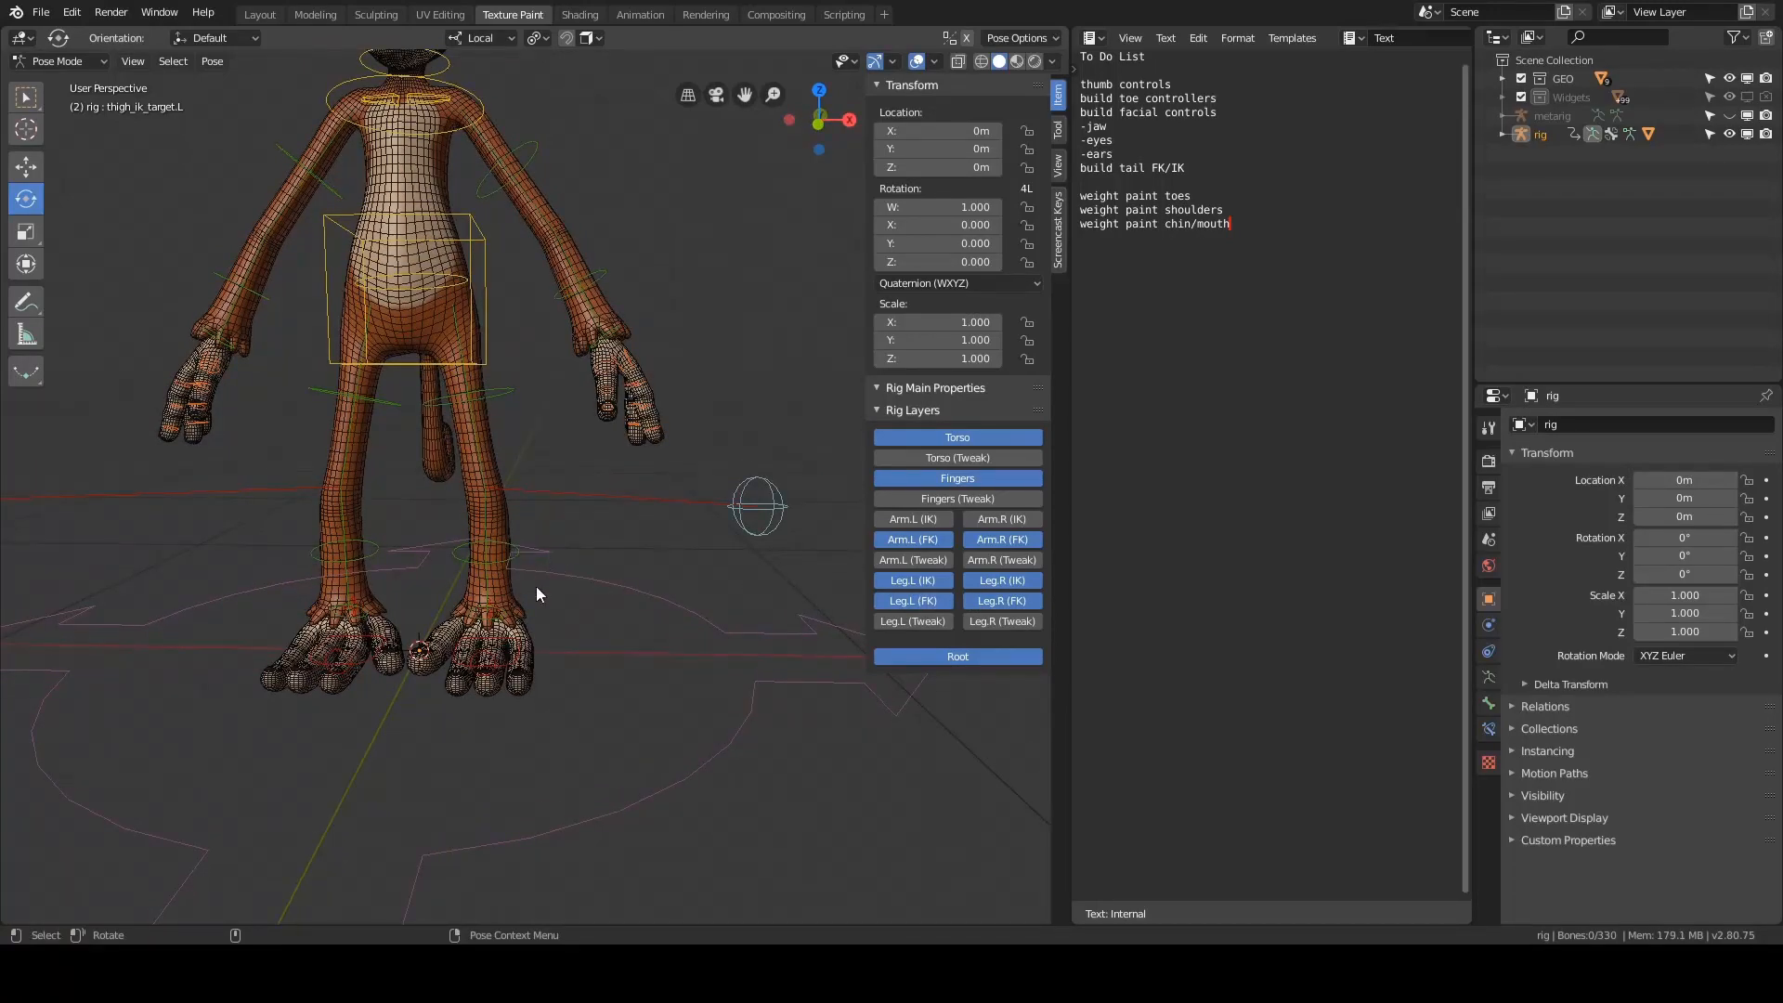
pyautogui.moveTo(537, 594); pyautogui.dragTo(550, 577, button='middle')
pyautogui.scroll(3, 566, 514)
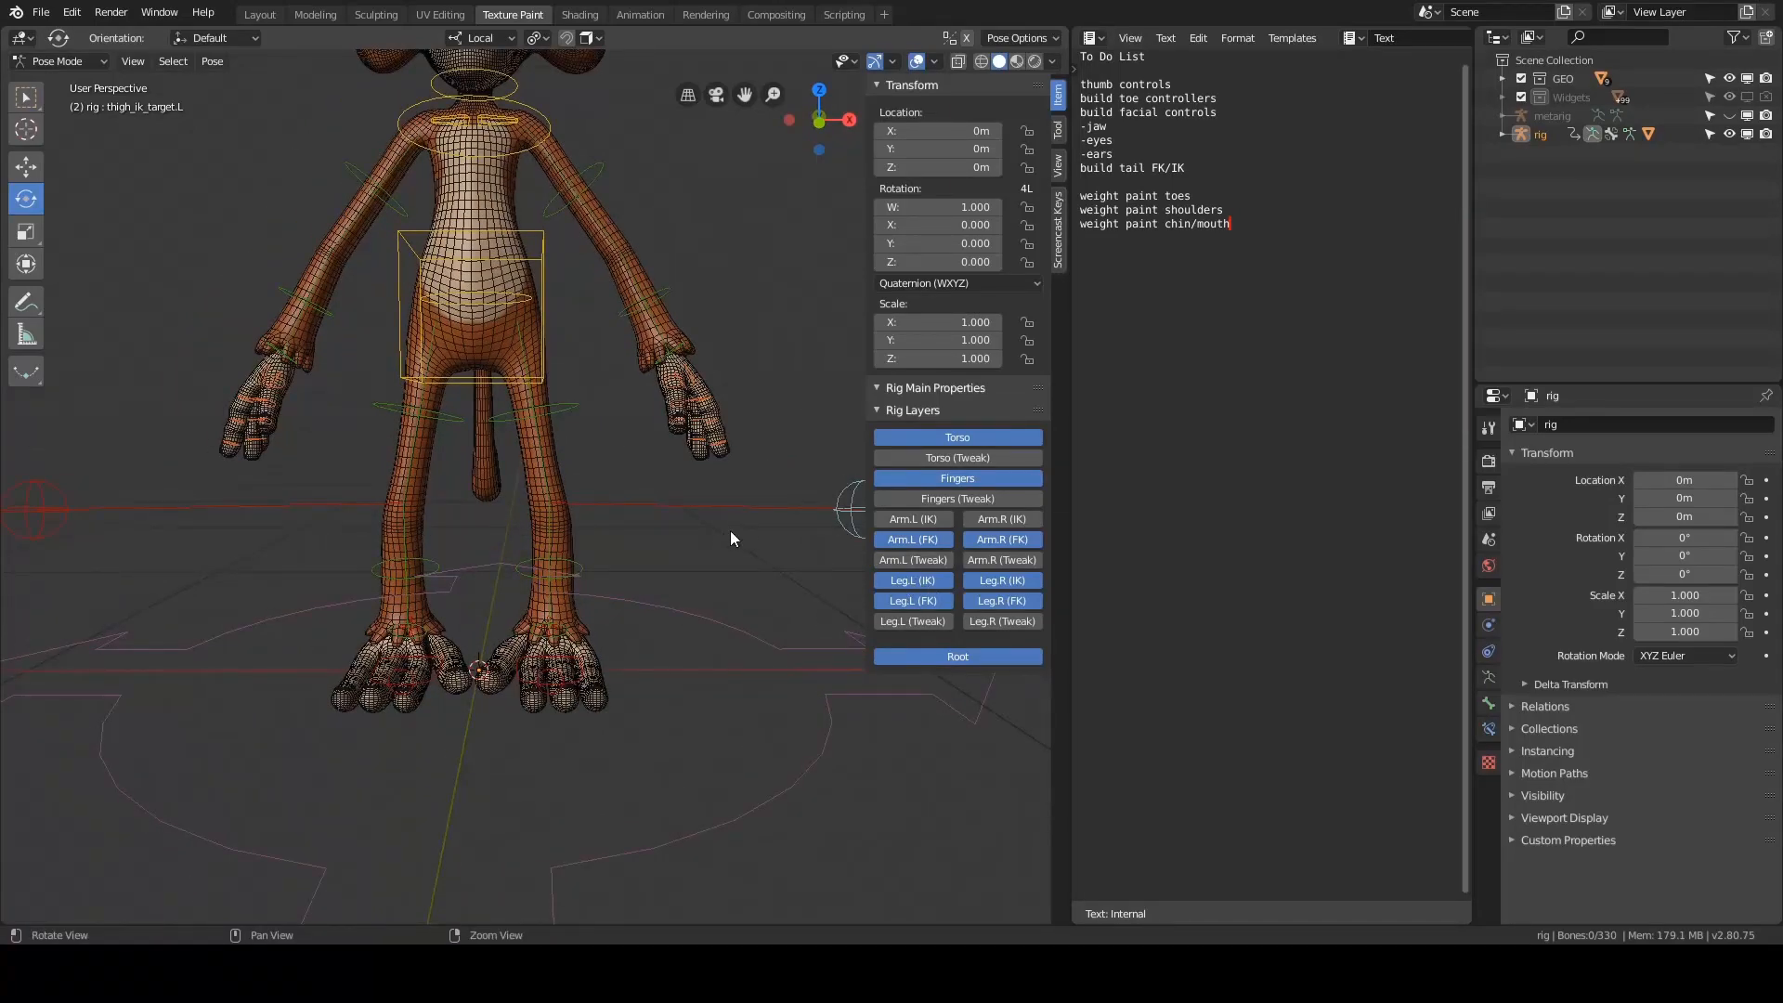
pyautogui.scroll(-2, 706, 548)
pyautogui.moveTo(691, 548); pyautogui.dragTo(648, 537, button='middle')
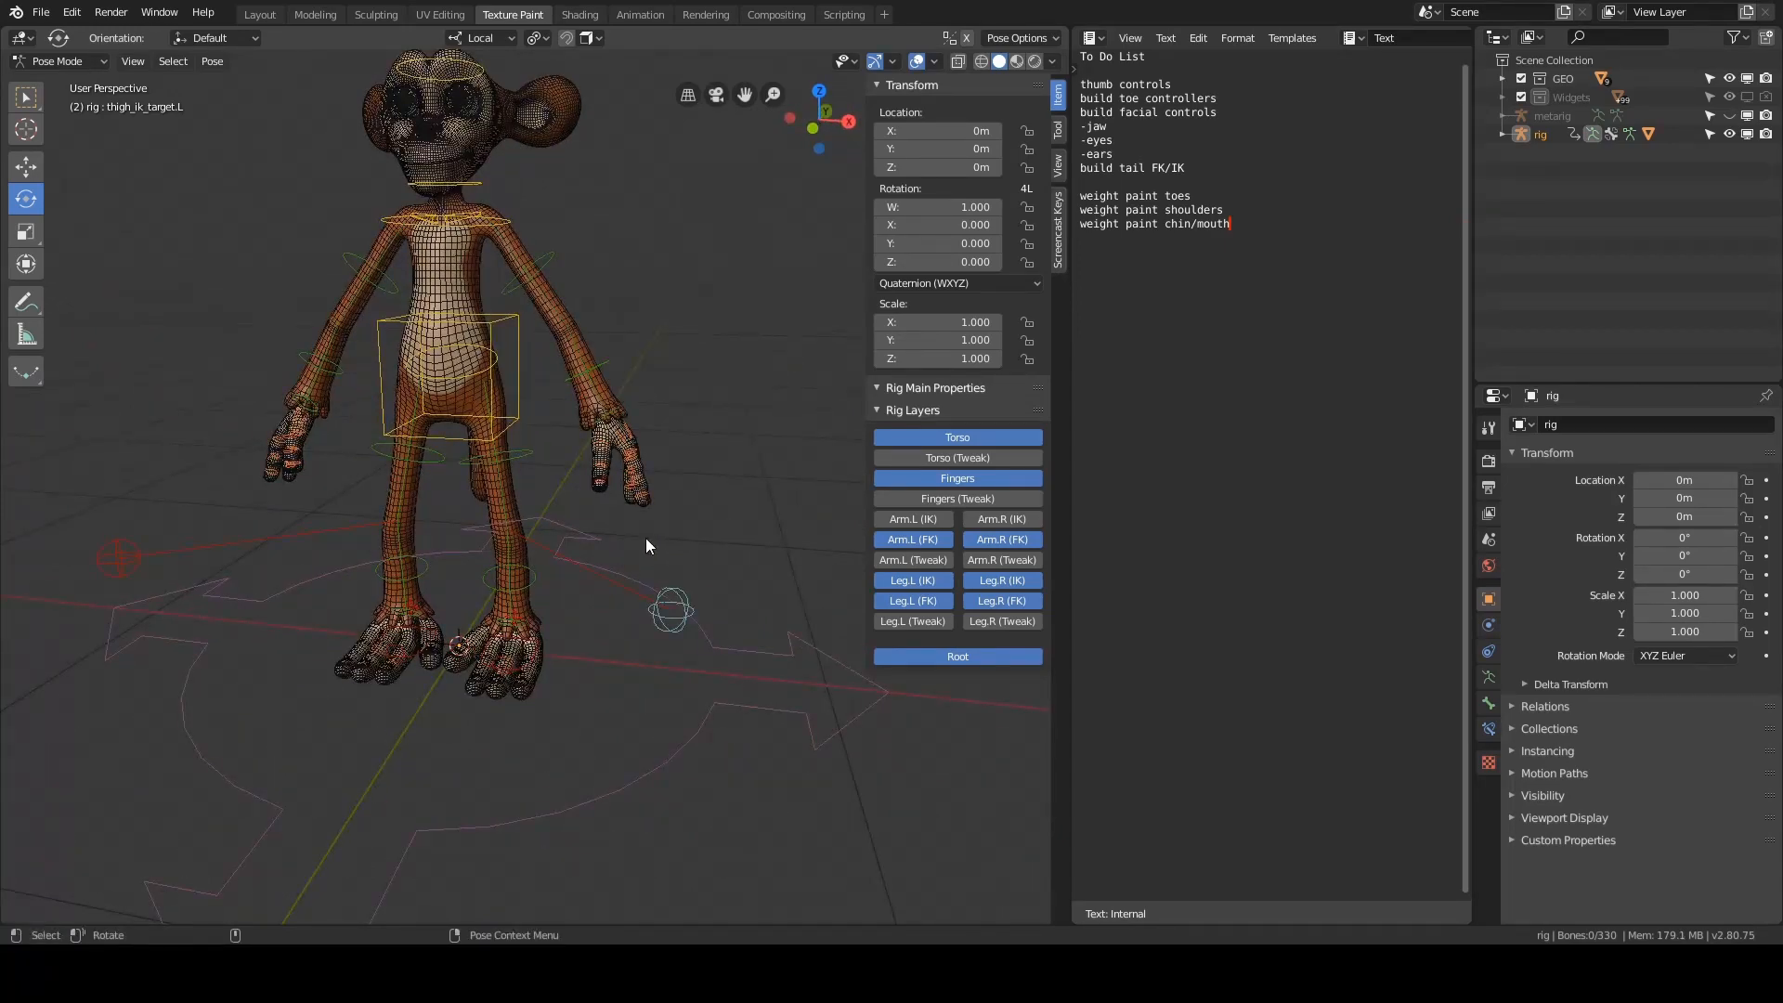
# - Select the left knee pole target and switch to the top view
pyautogui.moveTo(645, 537); pyautogui.dragTo(782, 639, button='middle')
pyautogui.click(729, 567)
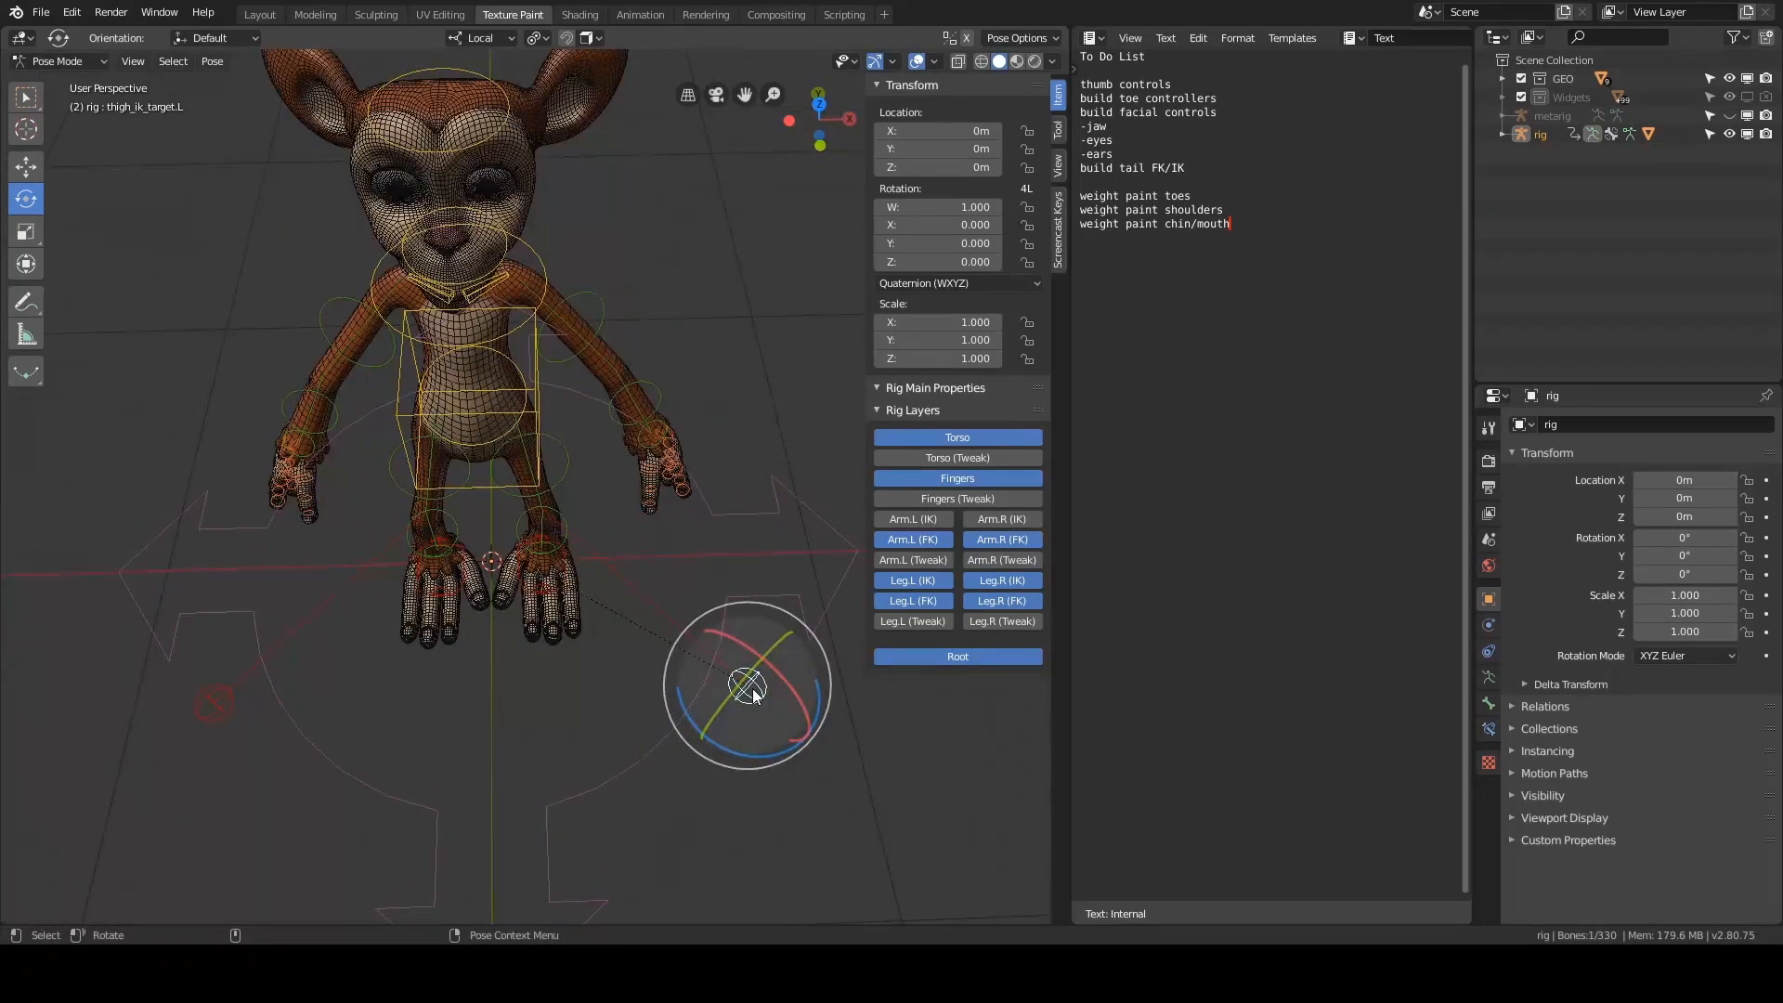
pyautogui.moveTo(644, 553); pyautogui.dragTo(706, 505, button='middle')
pyautogui.press('`')
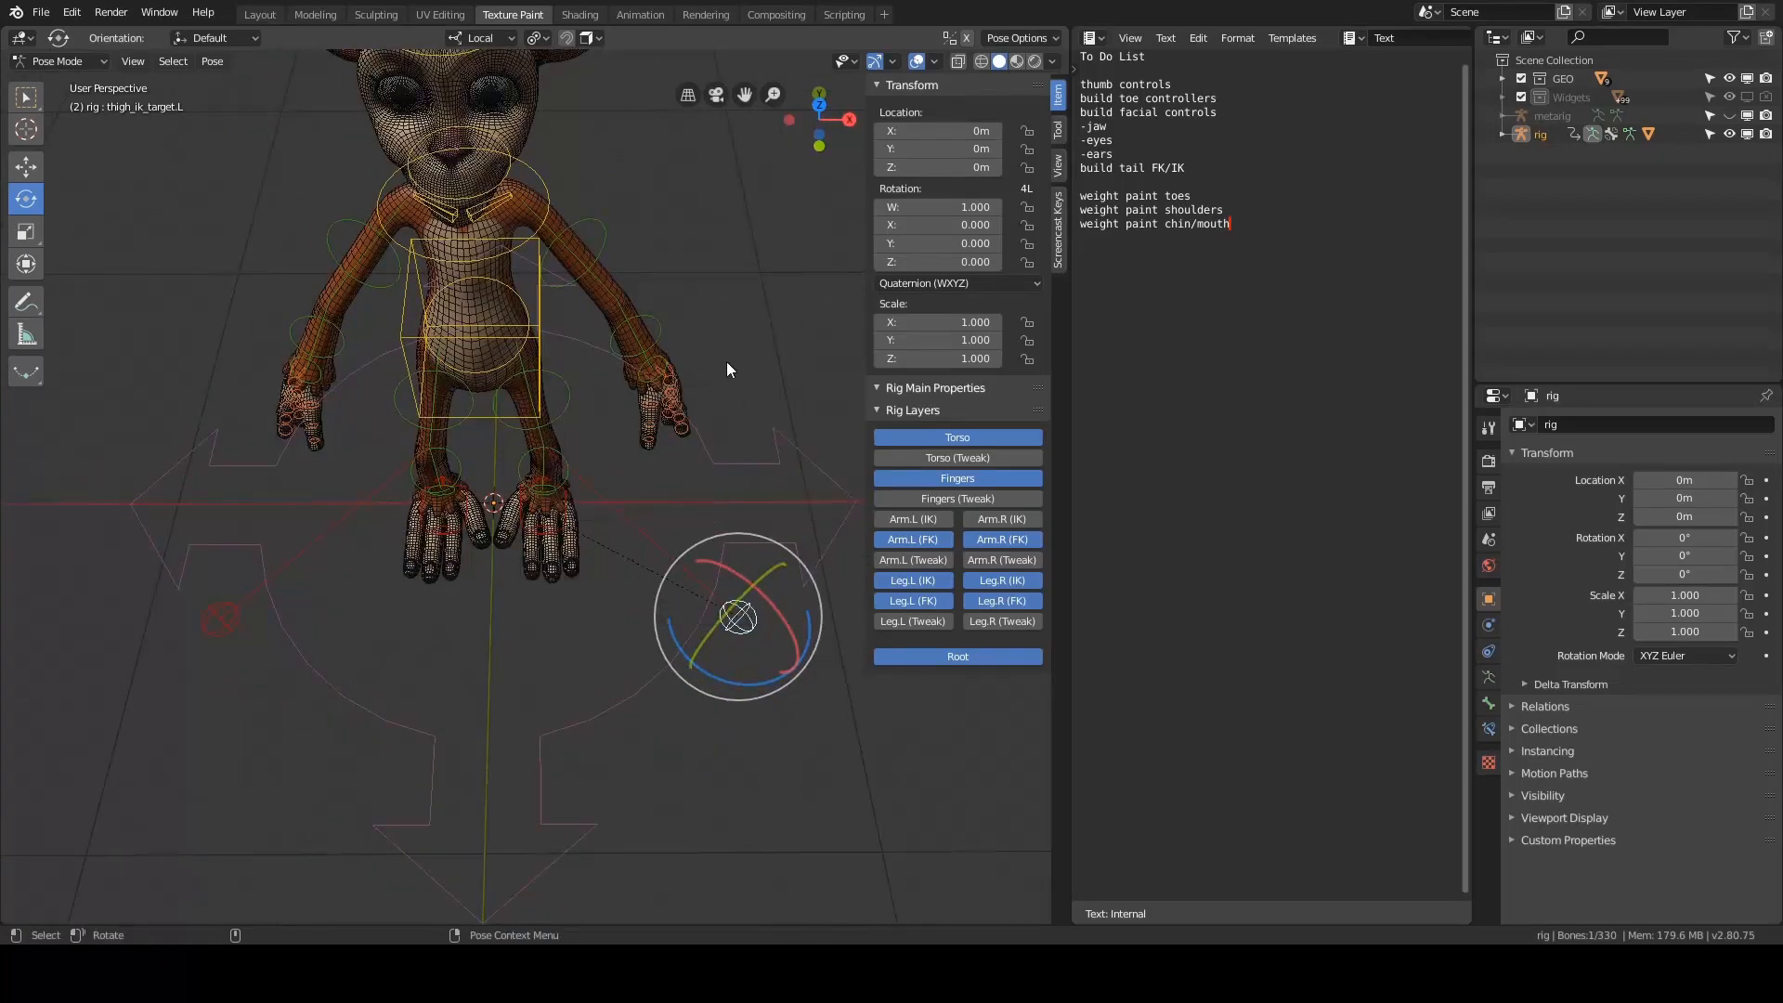
pyautogui.click(726, 360)
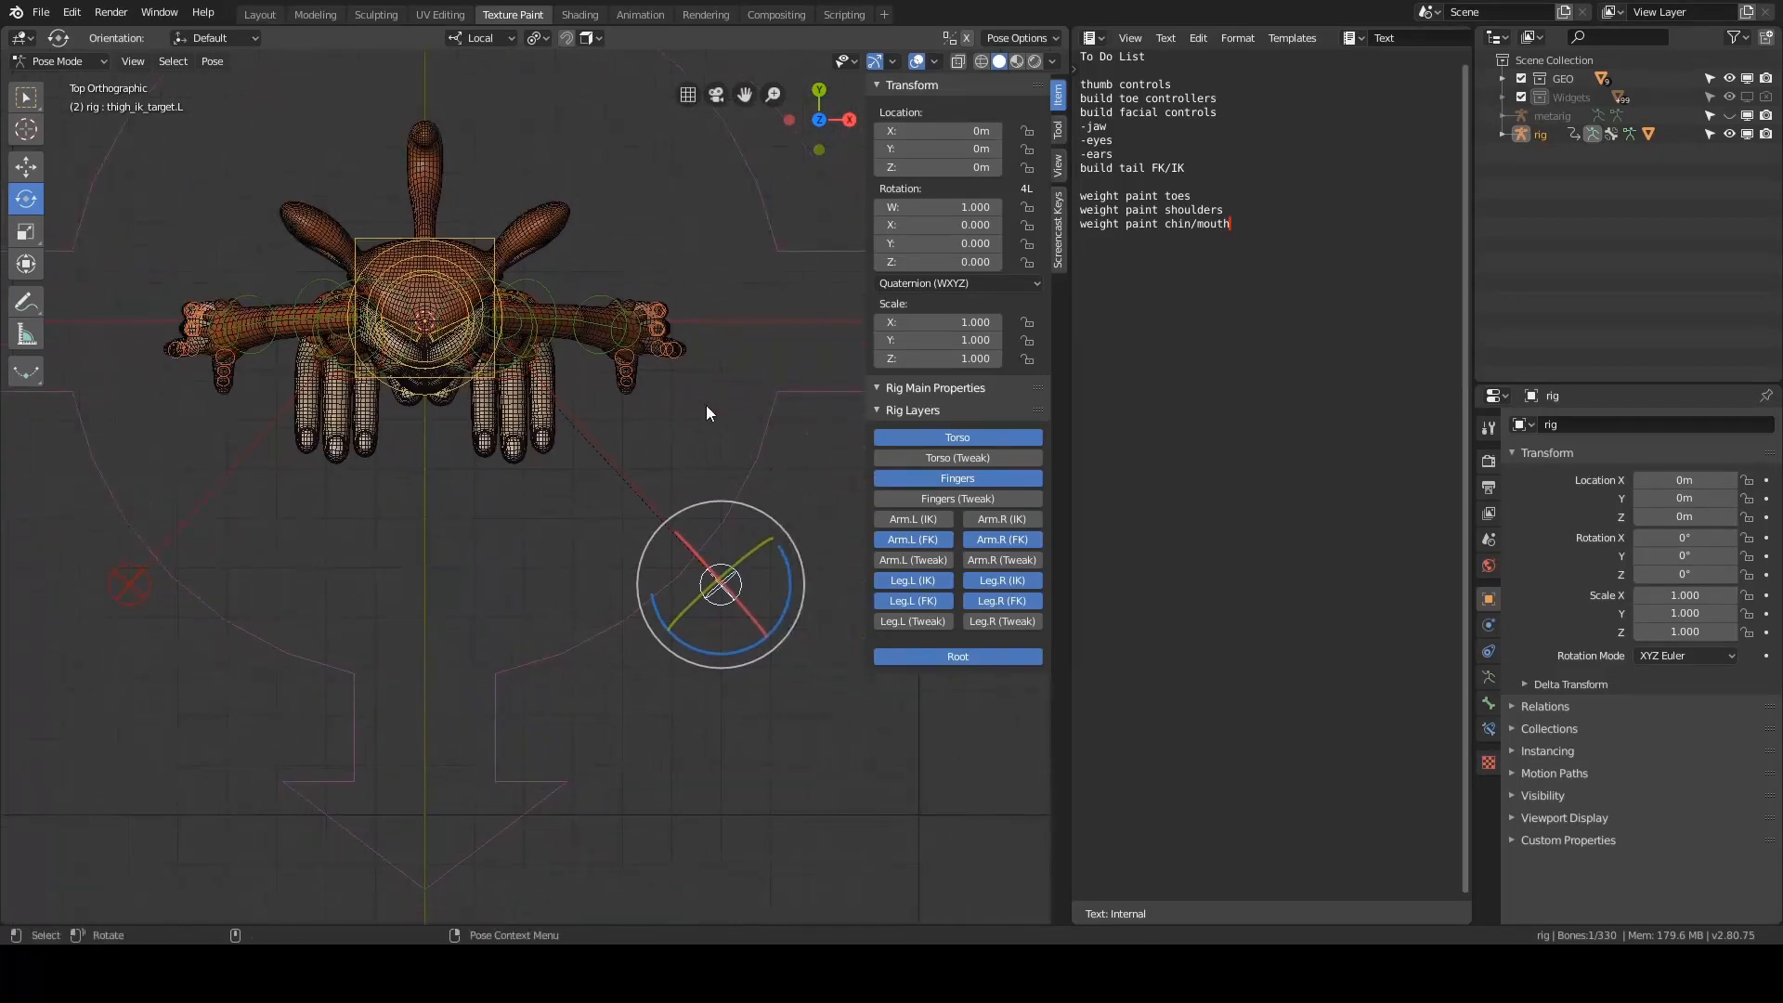
# - Try moving the left knee pole target along local X, cancel it, and set the transform orientation to Global
pyautogui.press('g')
pyautogui.press('x')
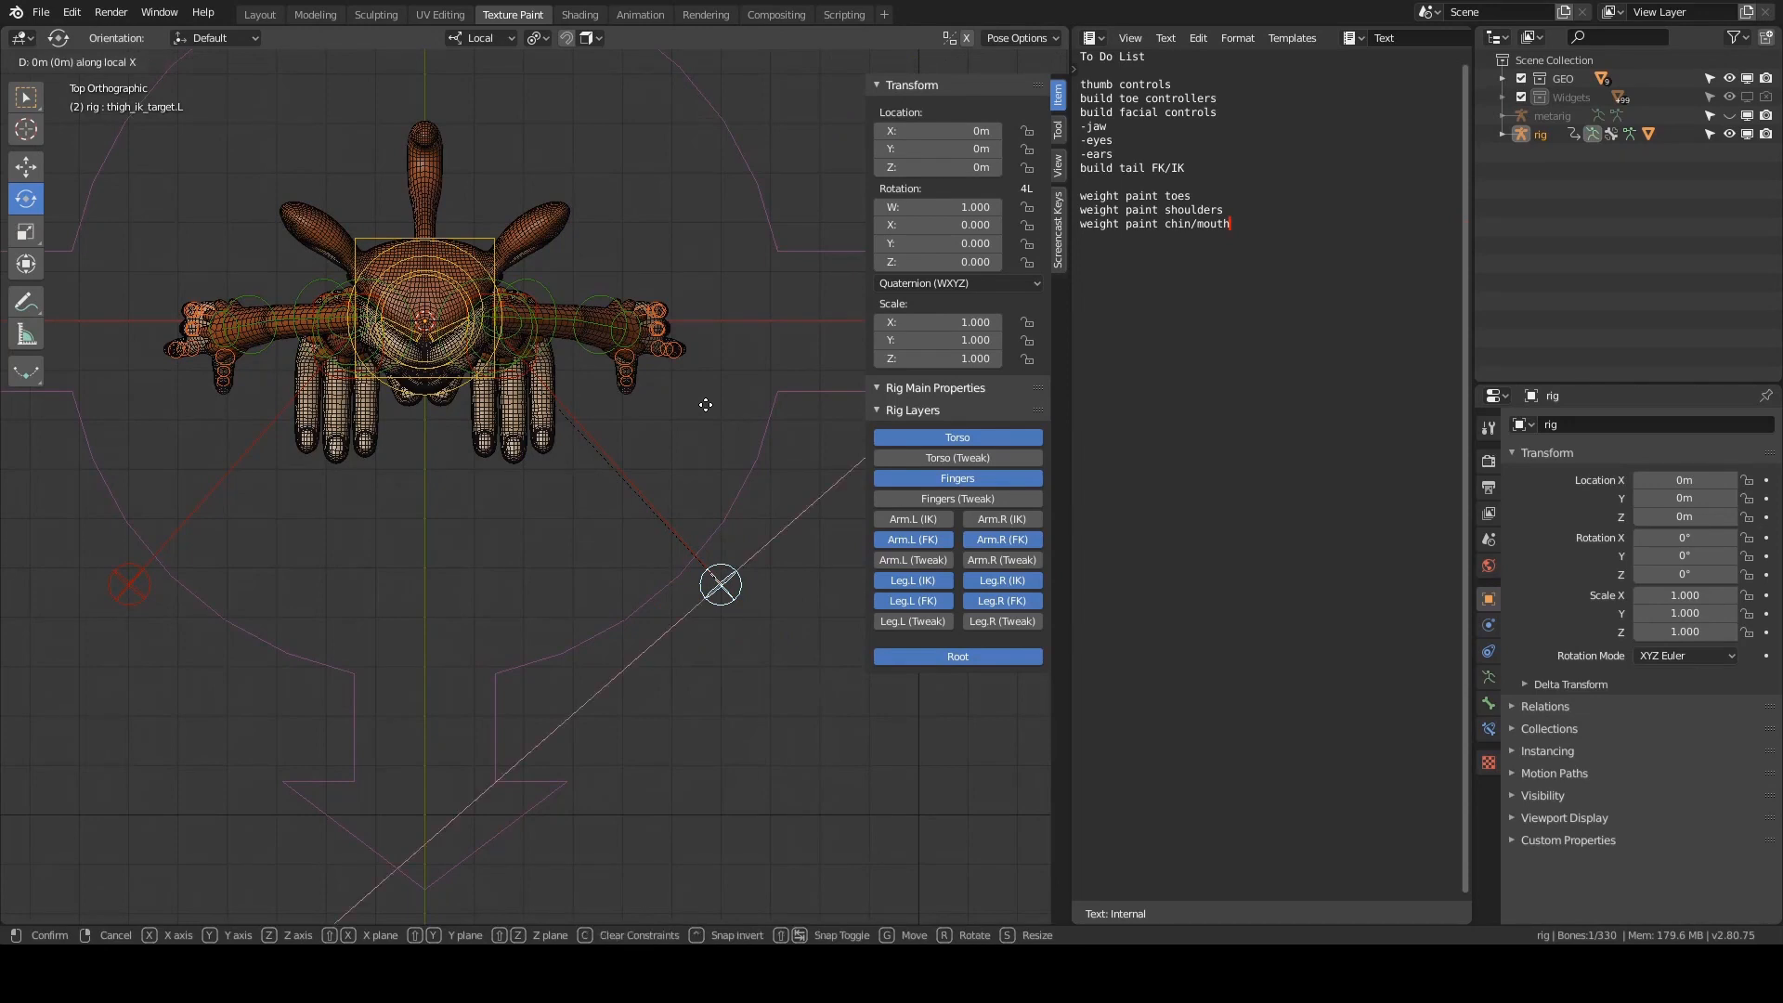
pyautogui.press('Escape')
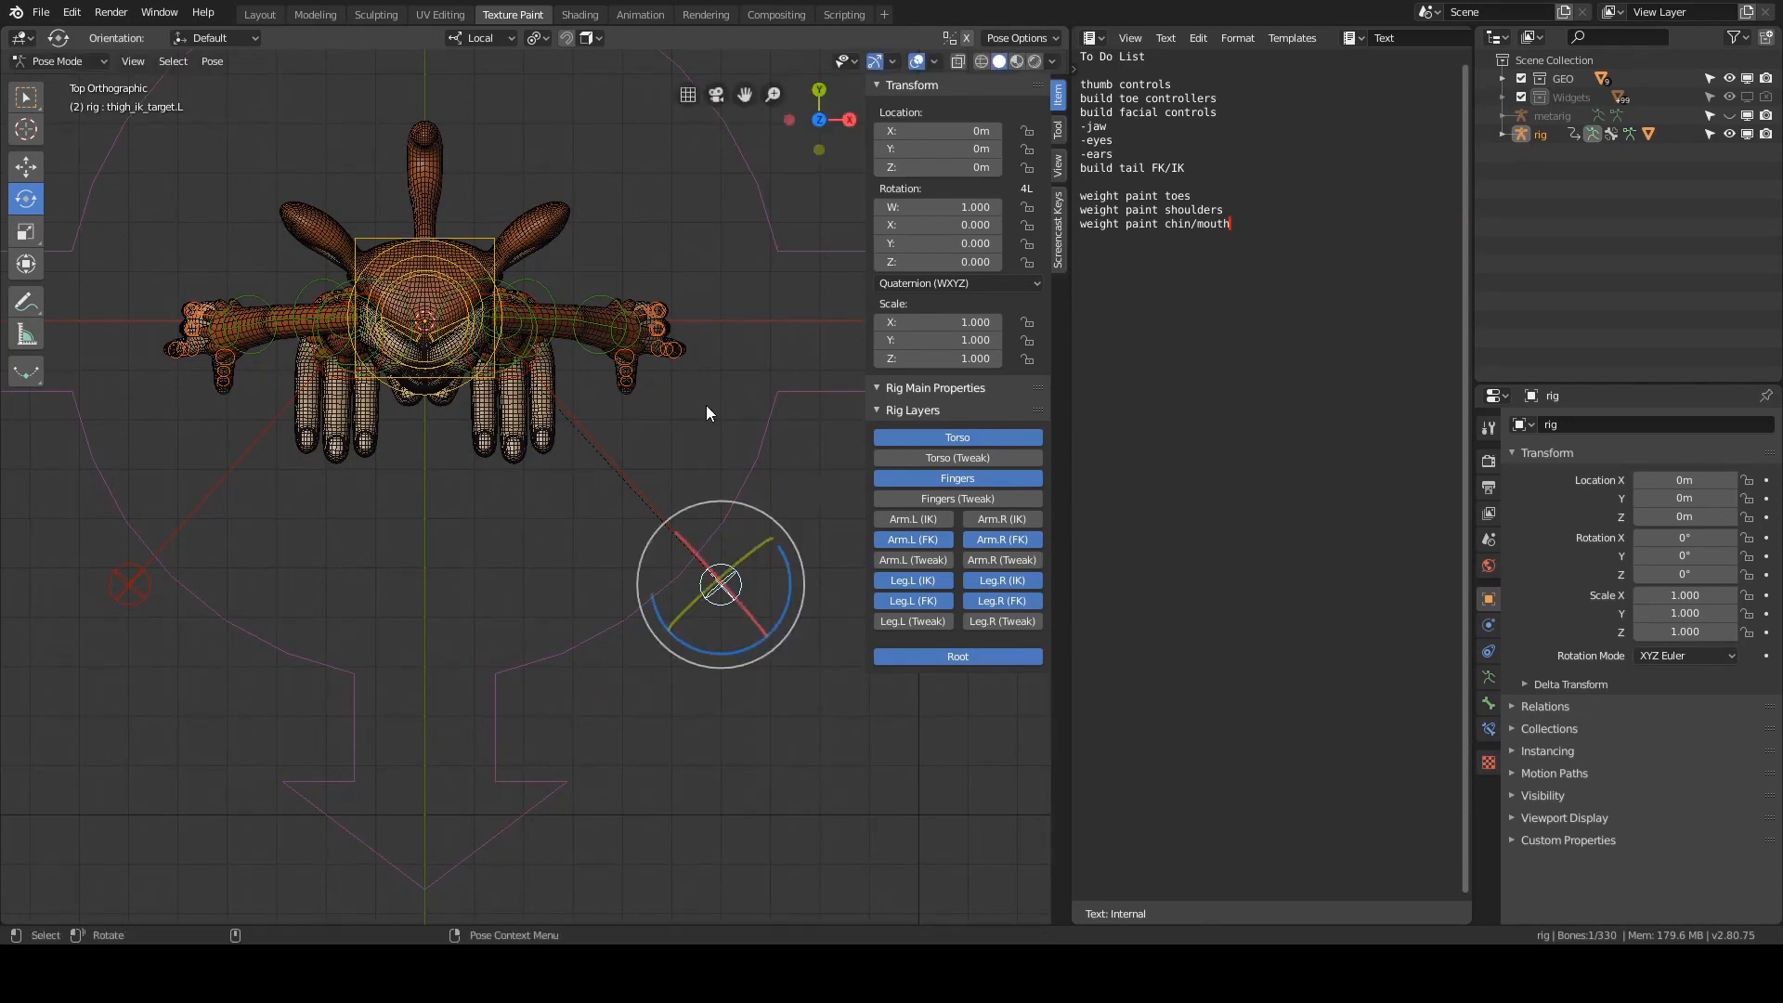
pyautogui.press(',')
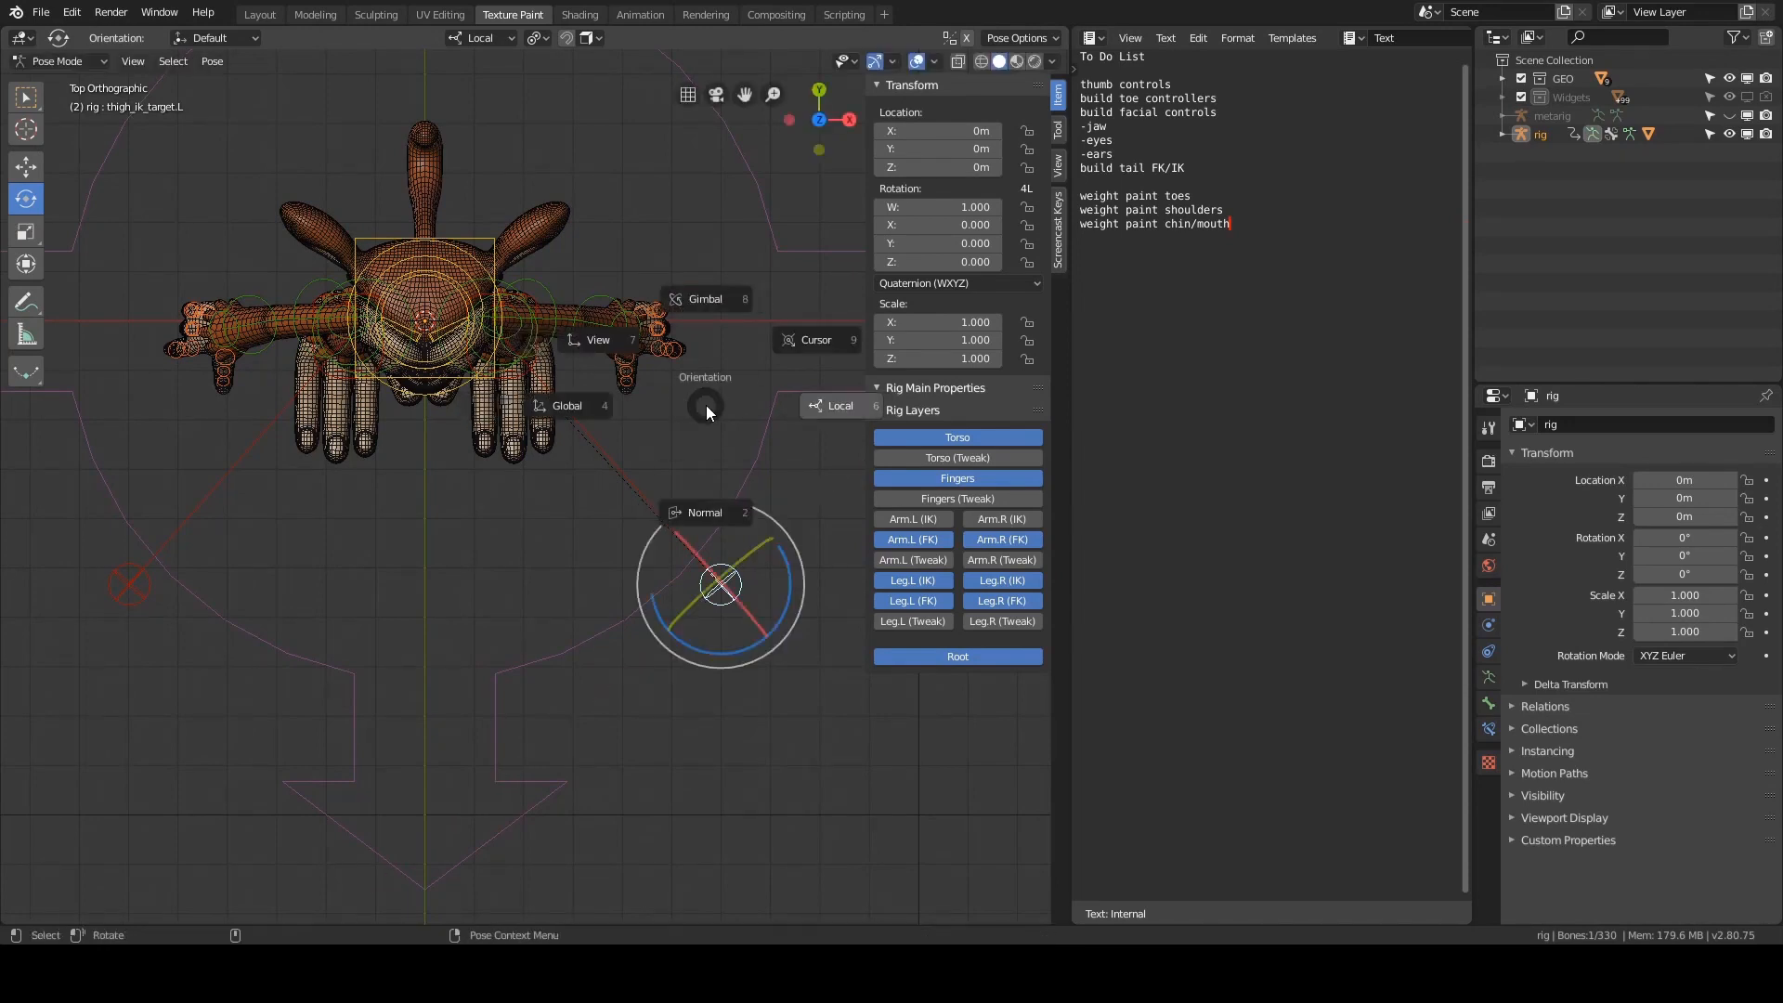
pyautogui.click(611, 407)
# - Try offsetting the left knee pole target by -0.5 m along global X, and cancel the move
pyautogui.keyDown('shift'); pyautogui.moveTo(681, 398); pyautogui.dragTo(703, 399, button='middle'); pyautogui.keyUp('shift')
pyautogui.press('g')
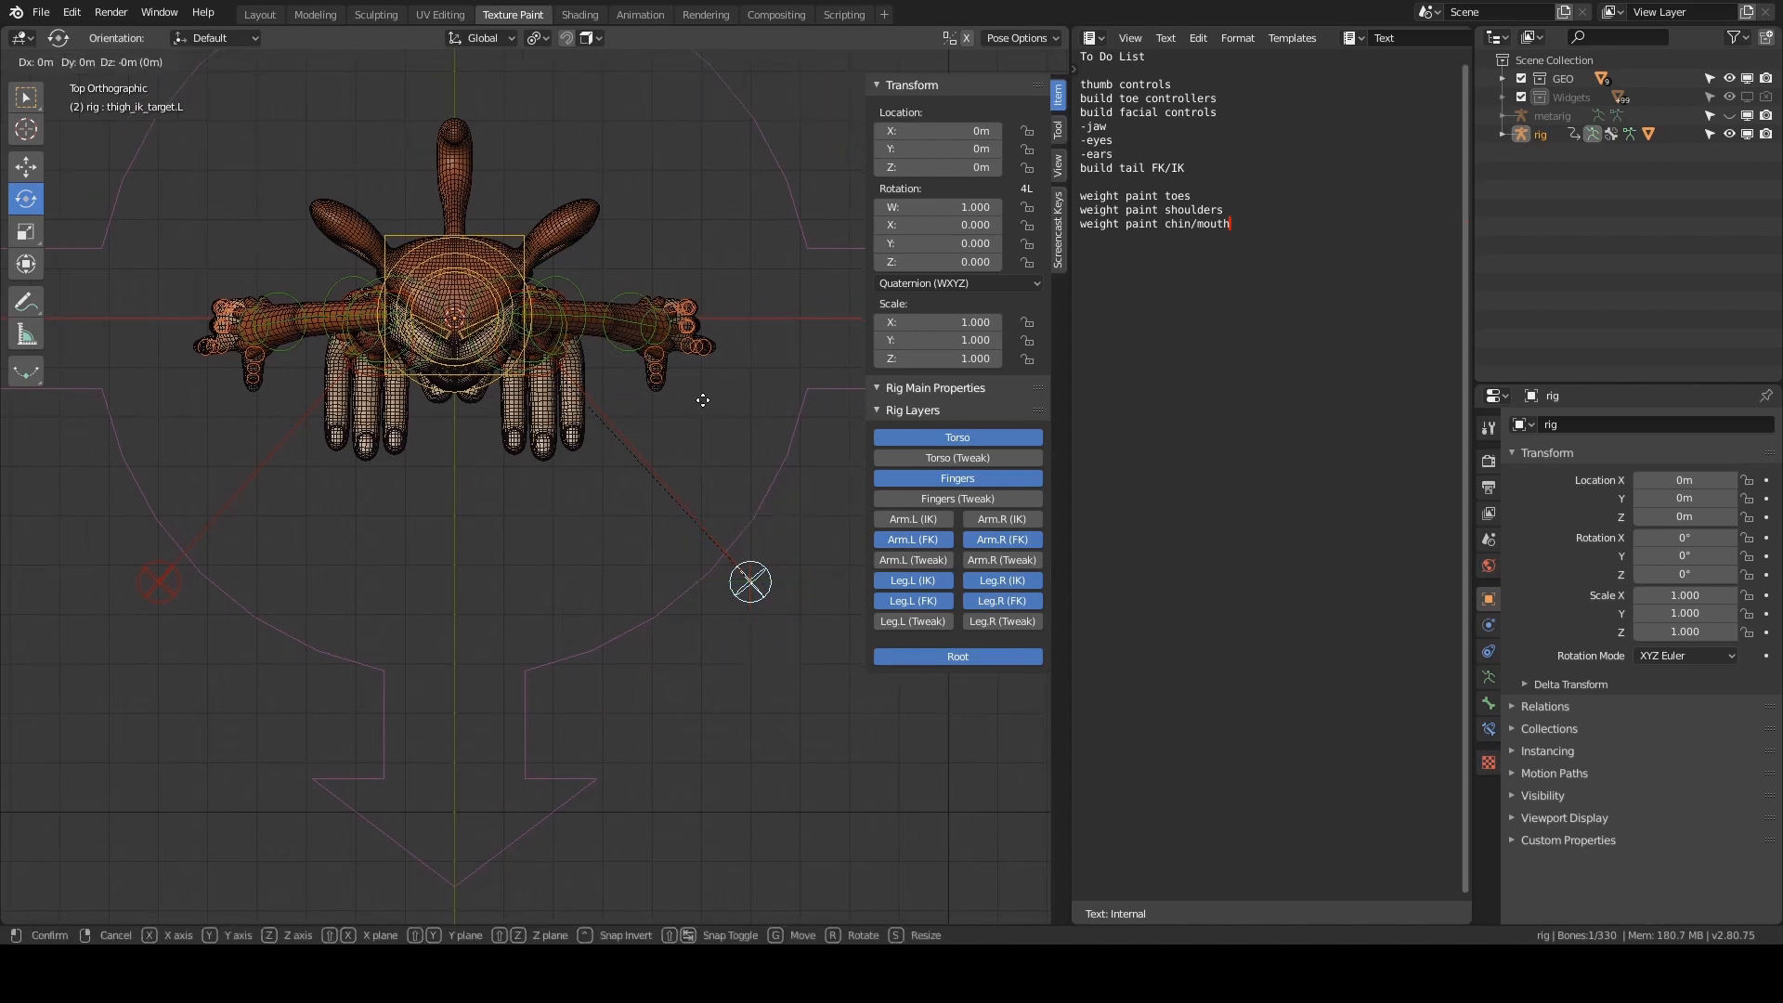
pyautogui.press('x')
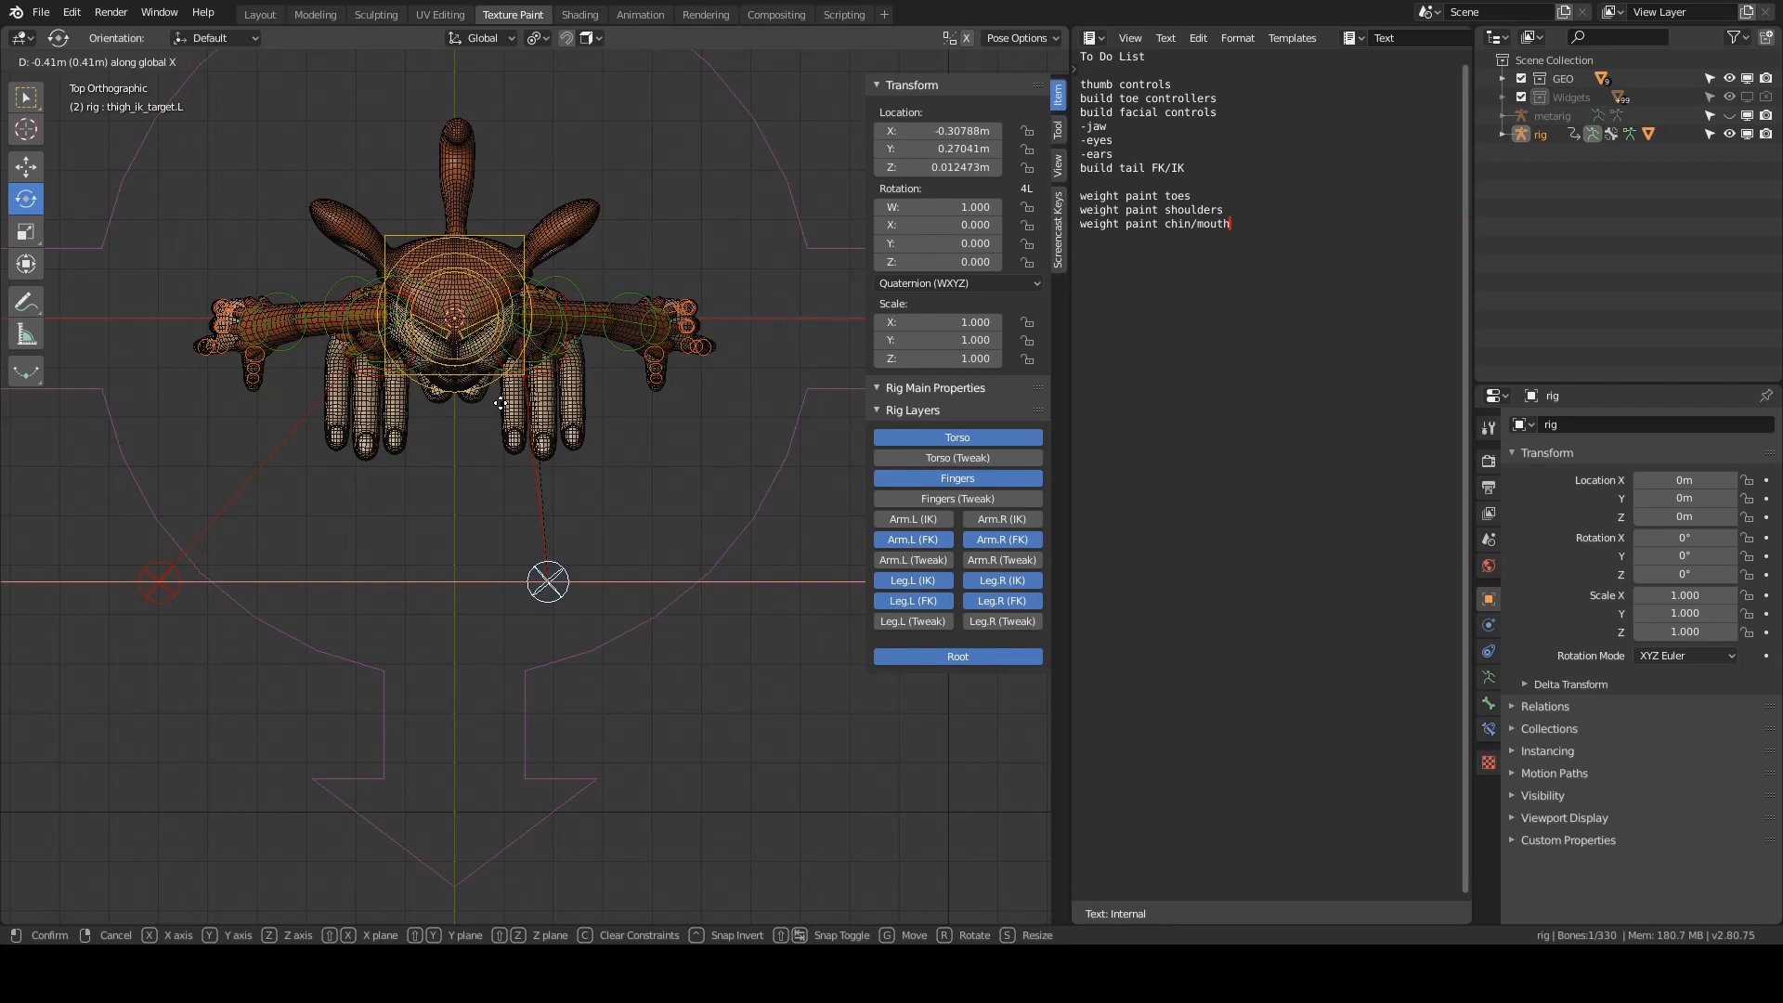
pyautogui.write('.5')
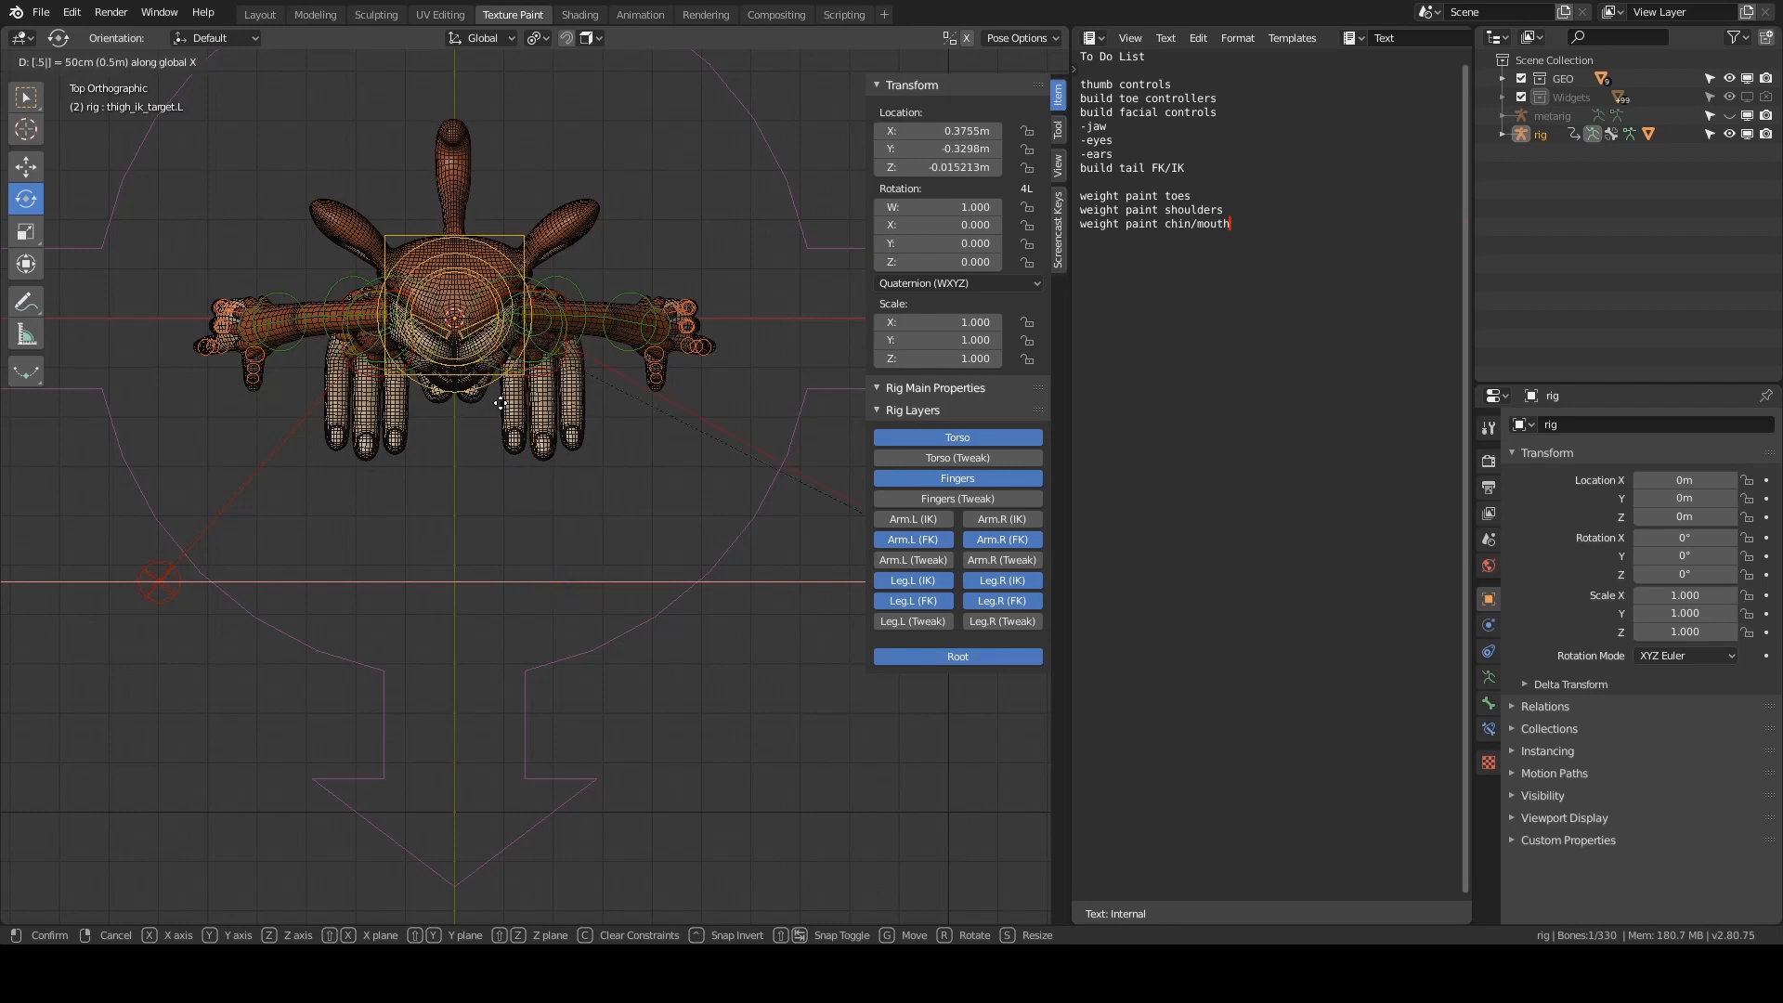
pyautogui.press('-')
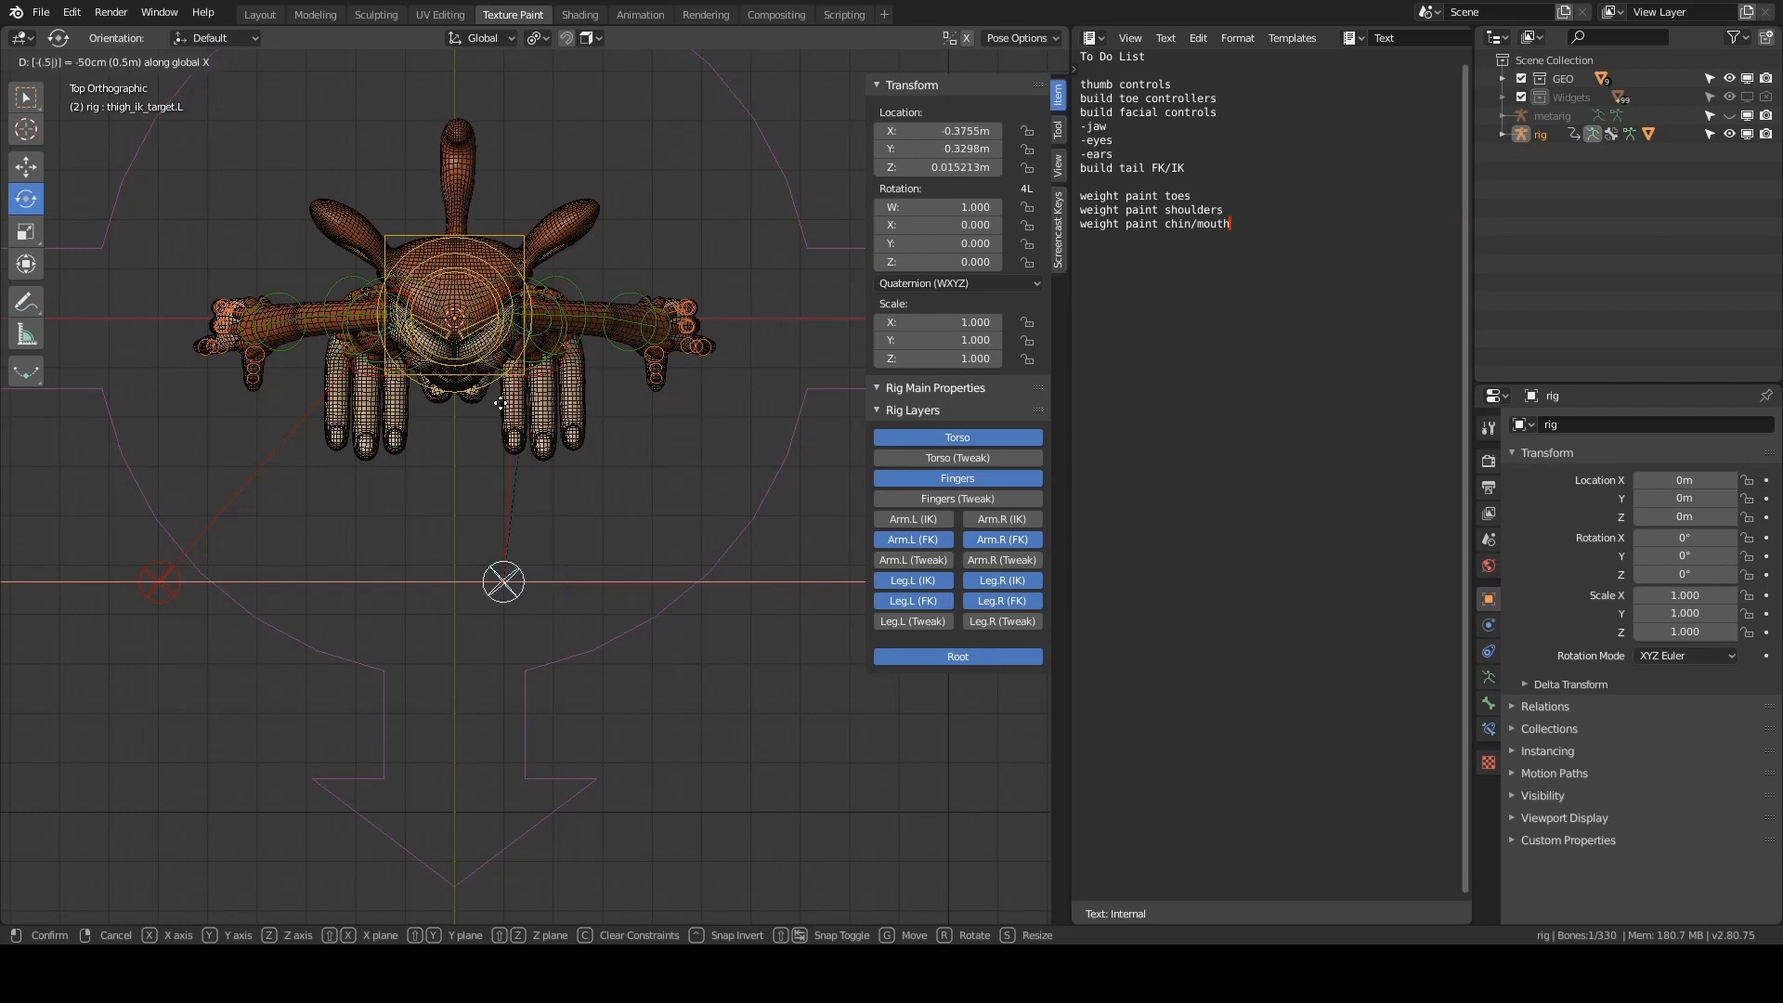
pyautogui.press('Escape')
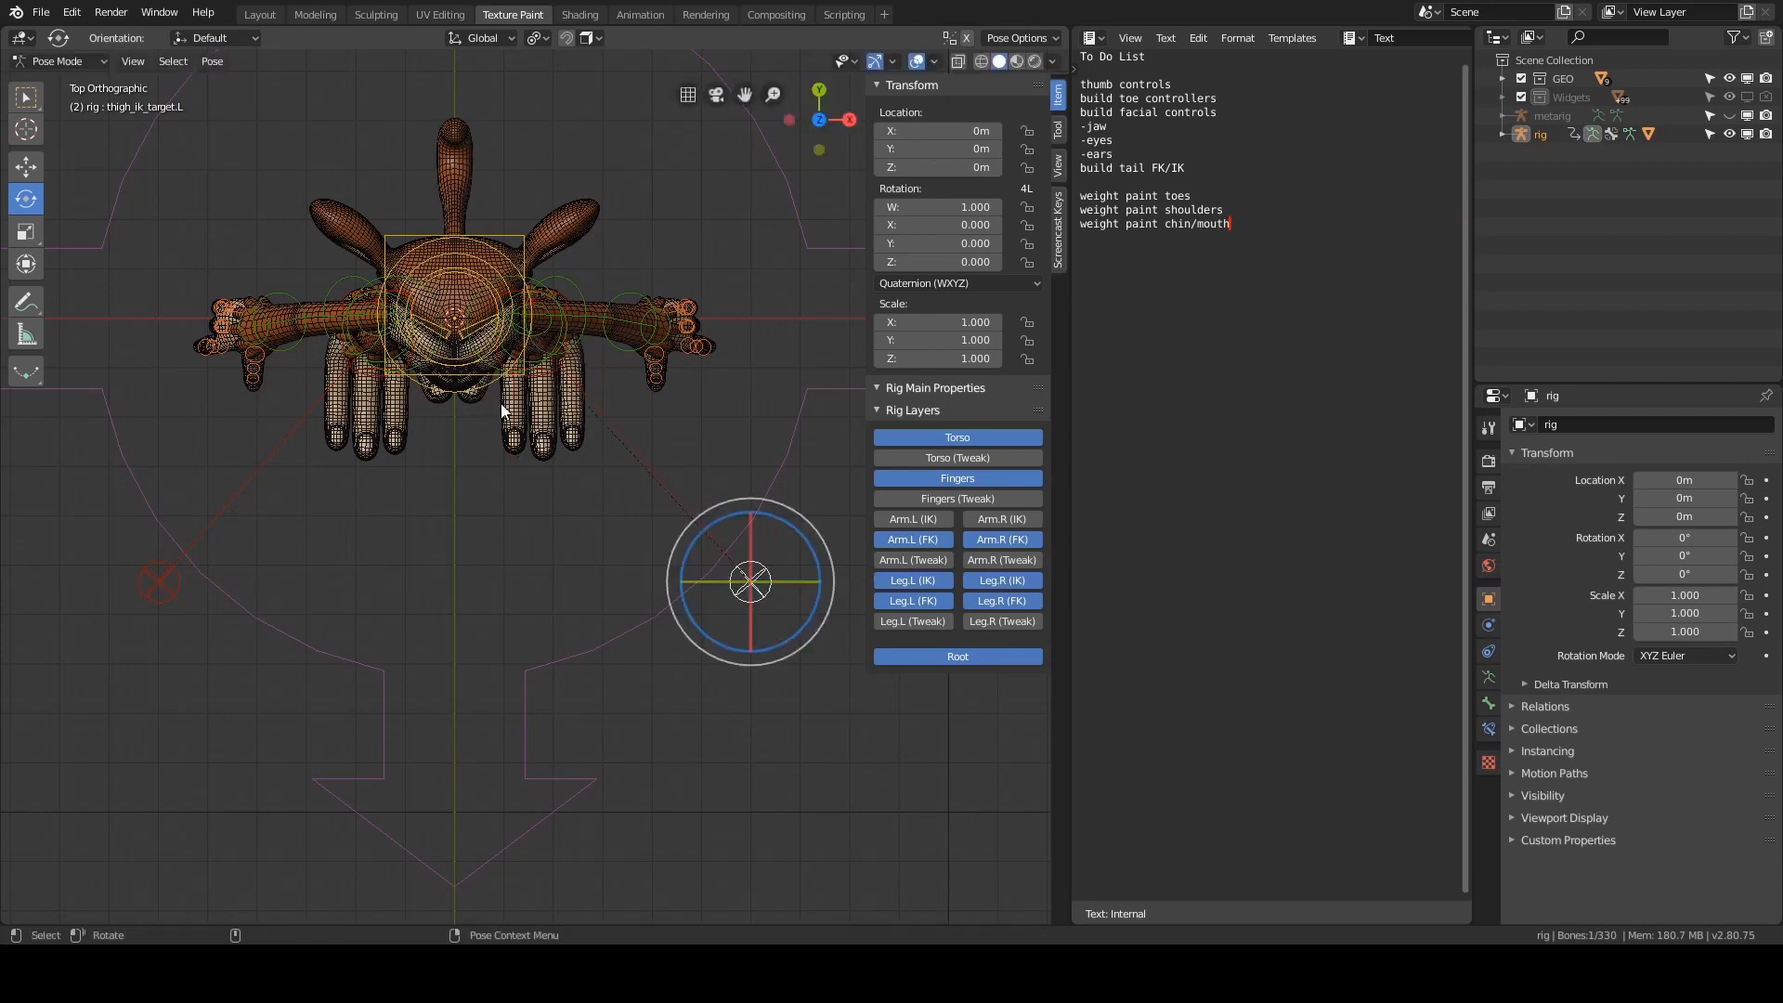
# - Move the left knee pole target -0.45 m along global X to place it in front of the left foot
pyautogui.press('g')
pyautogui.press('x')
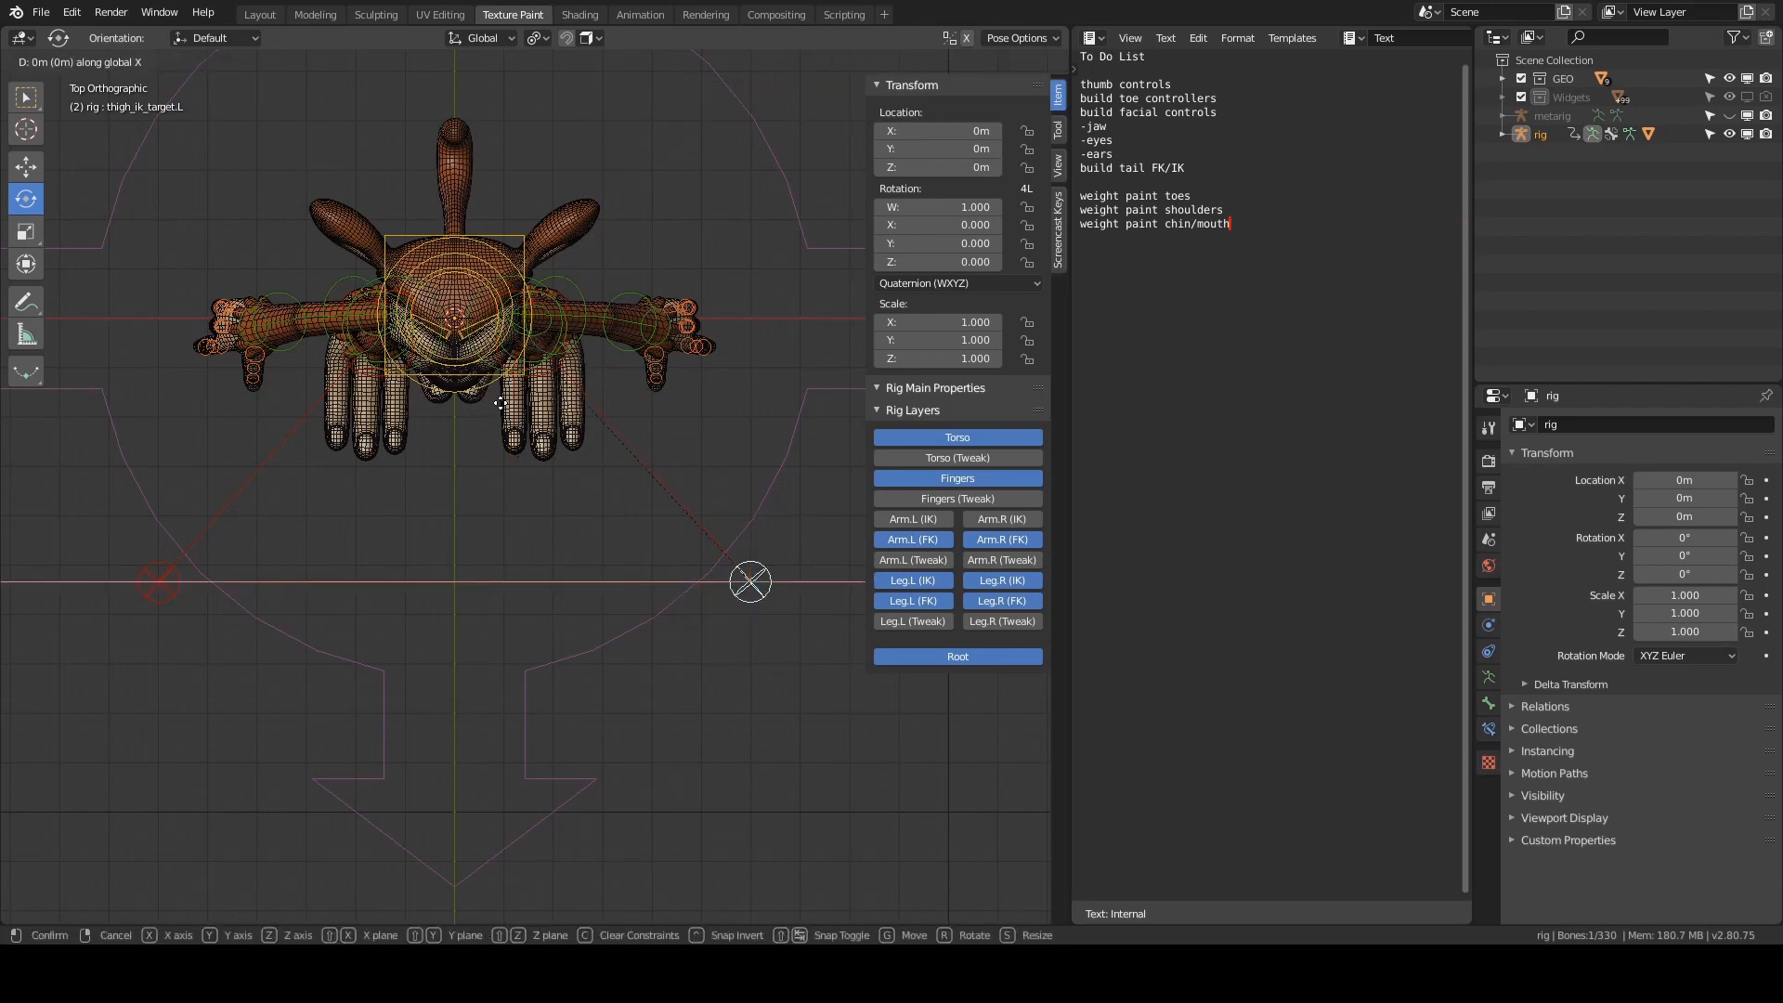
pyautogui.press('-')
pyautogui.press('.')
pyautogui.write('45')
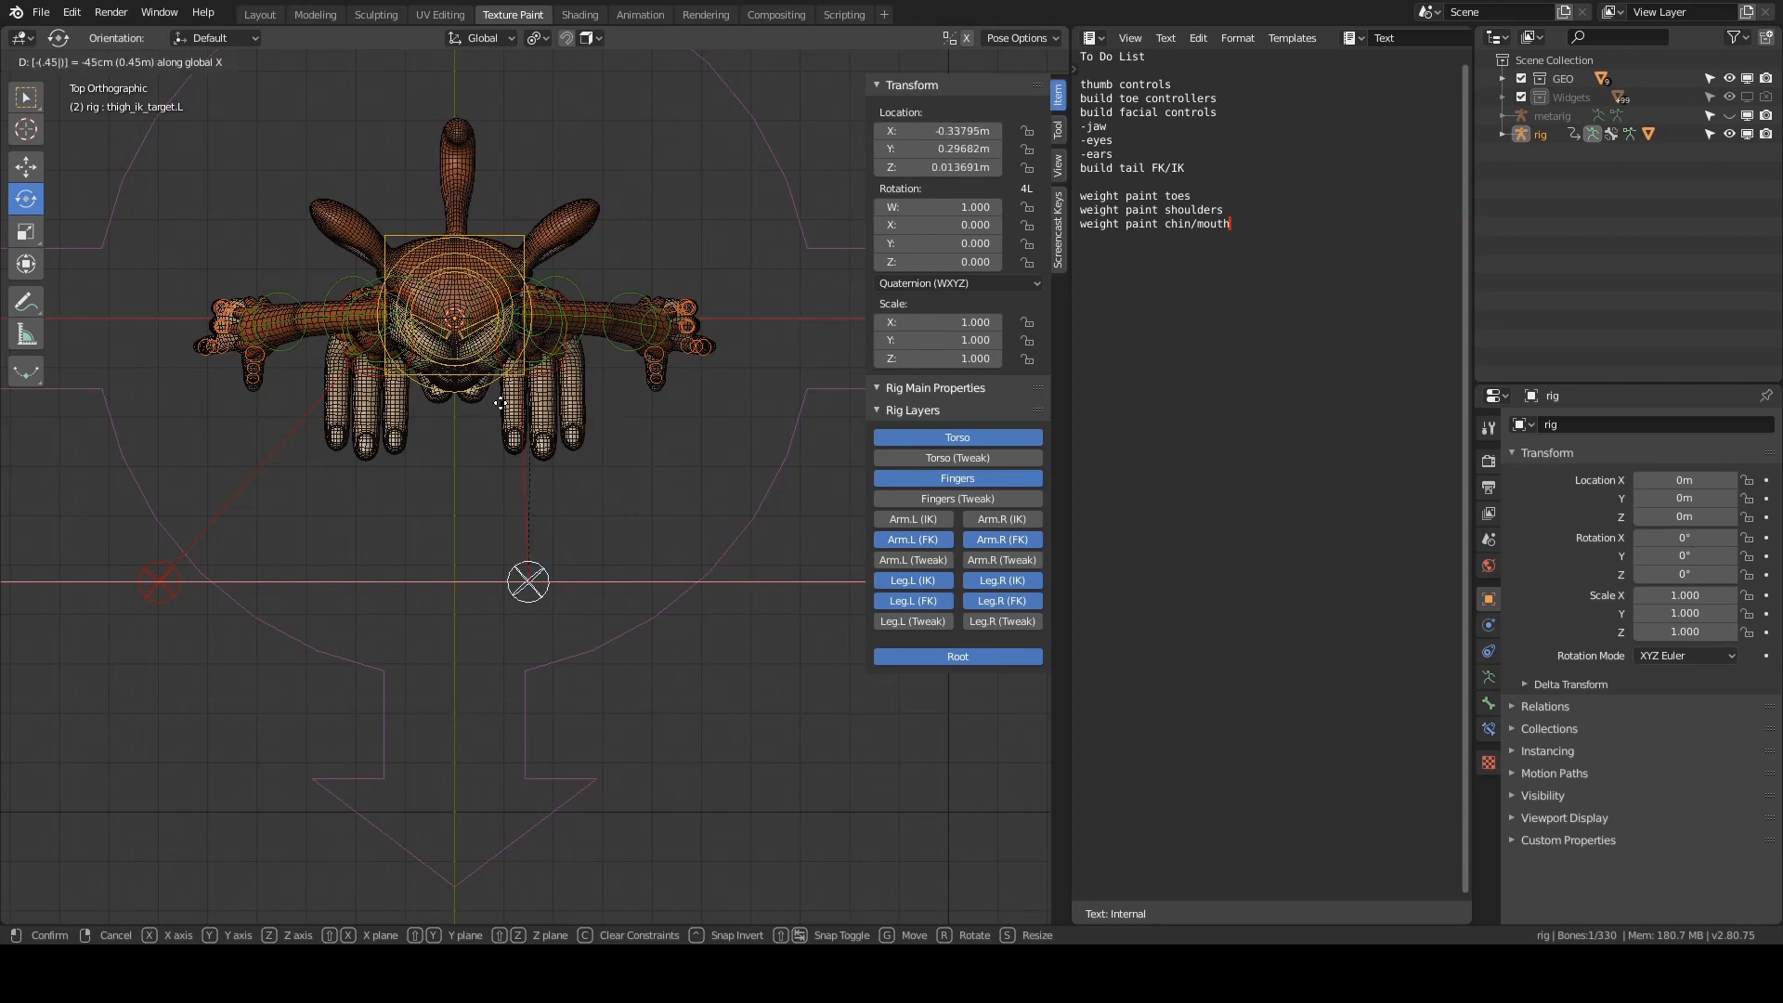
pyautogui.press('Return')
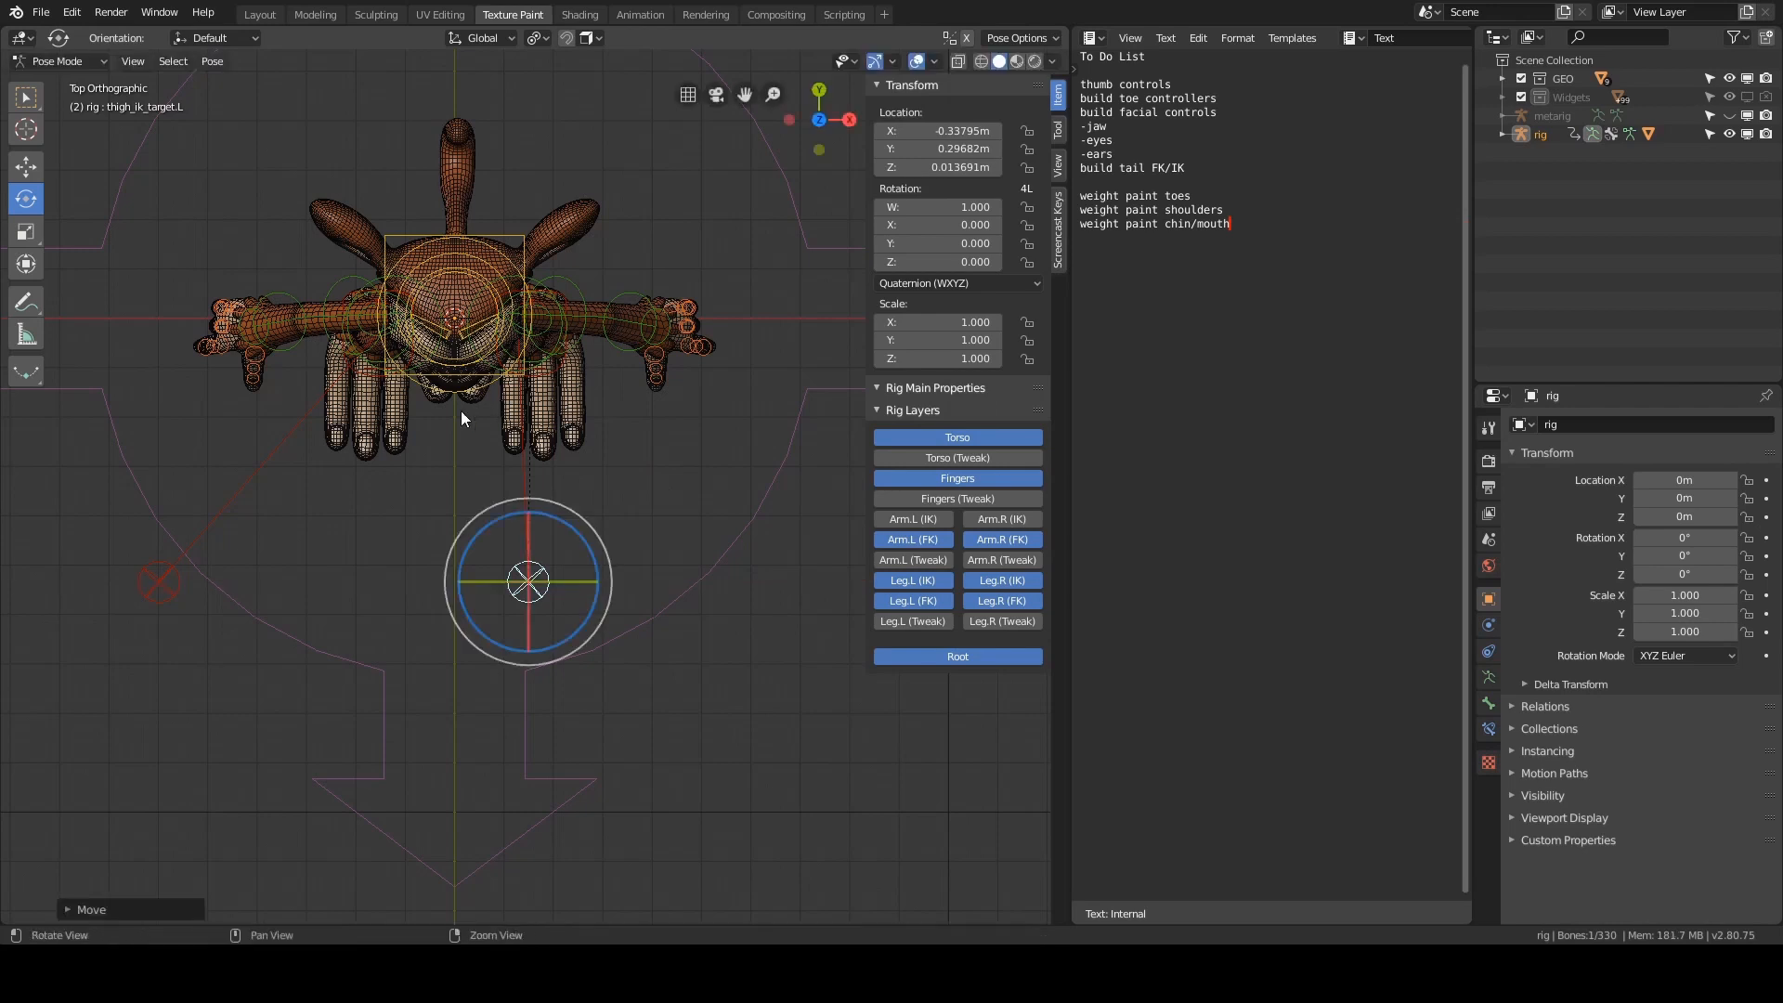
# - Move the right knee pole target 0.45 m along global X to mirror the left one's placement
pyautogui.keyDown('shift'); pyautogui.moveTo(387, 459); pyautogui.dragTo(446, 435, button='middle'); pyautogui.keyUp('shift')
pyautogui.click(232, 561)
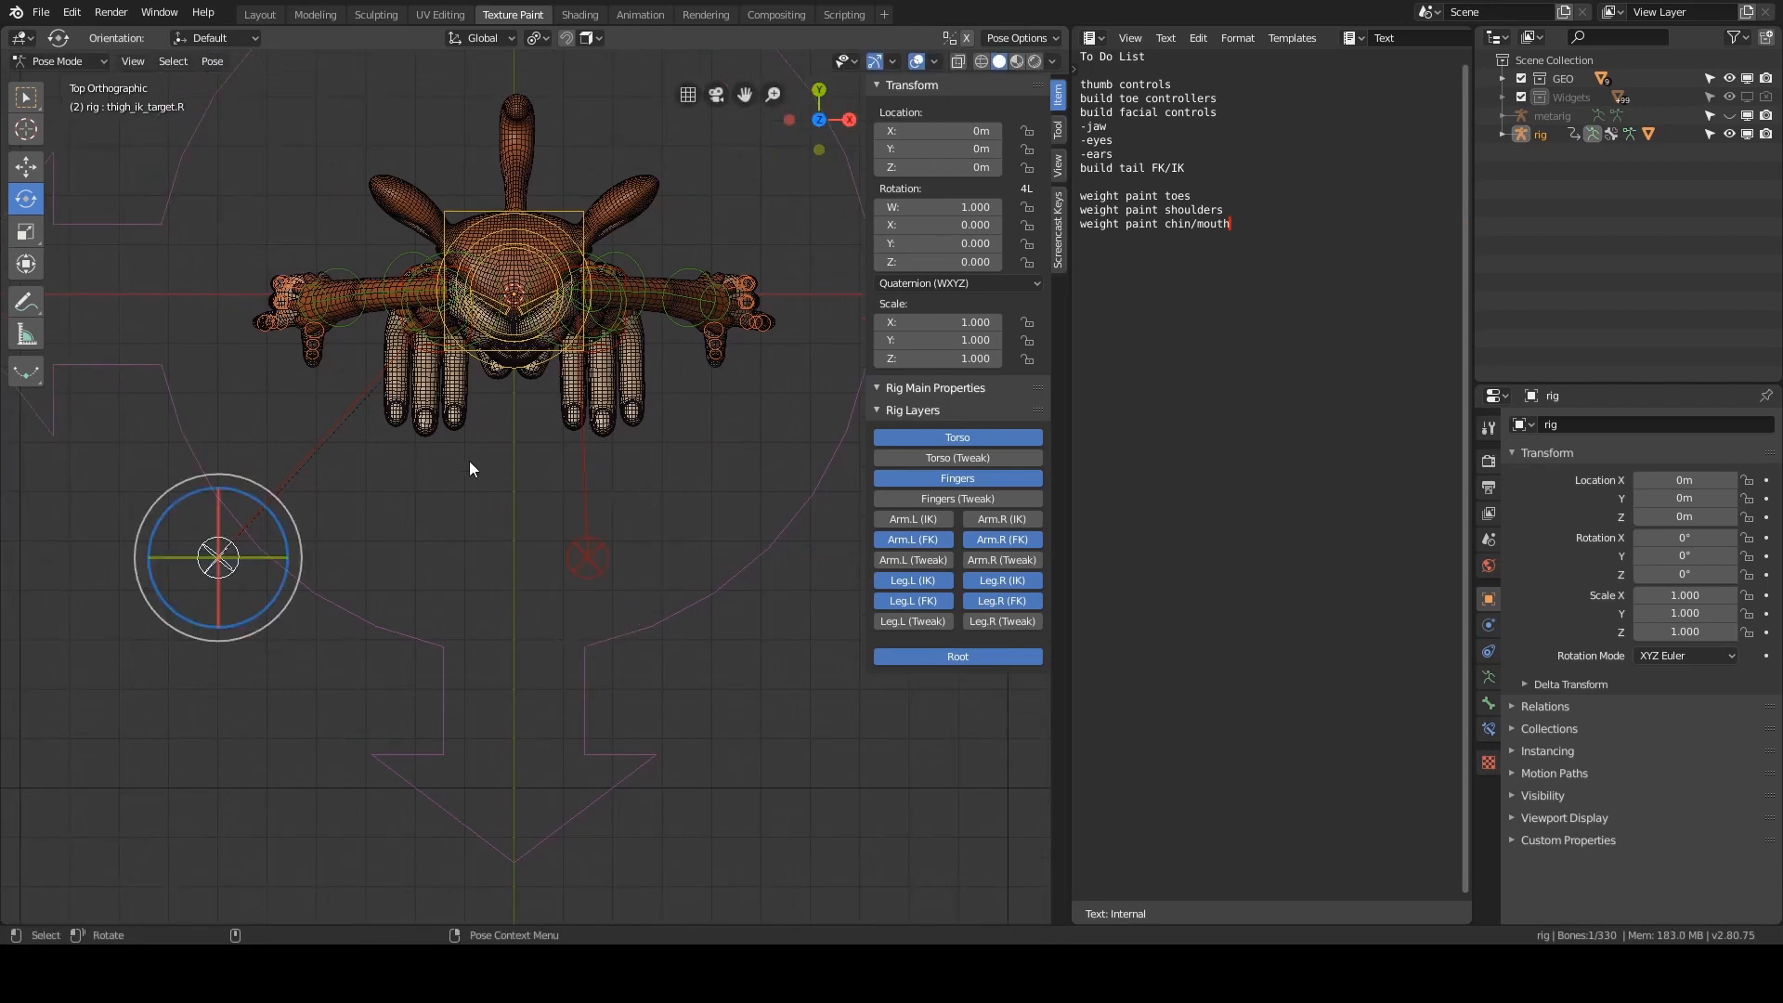
pyautogui.press('g')
pyautogui.write('x')
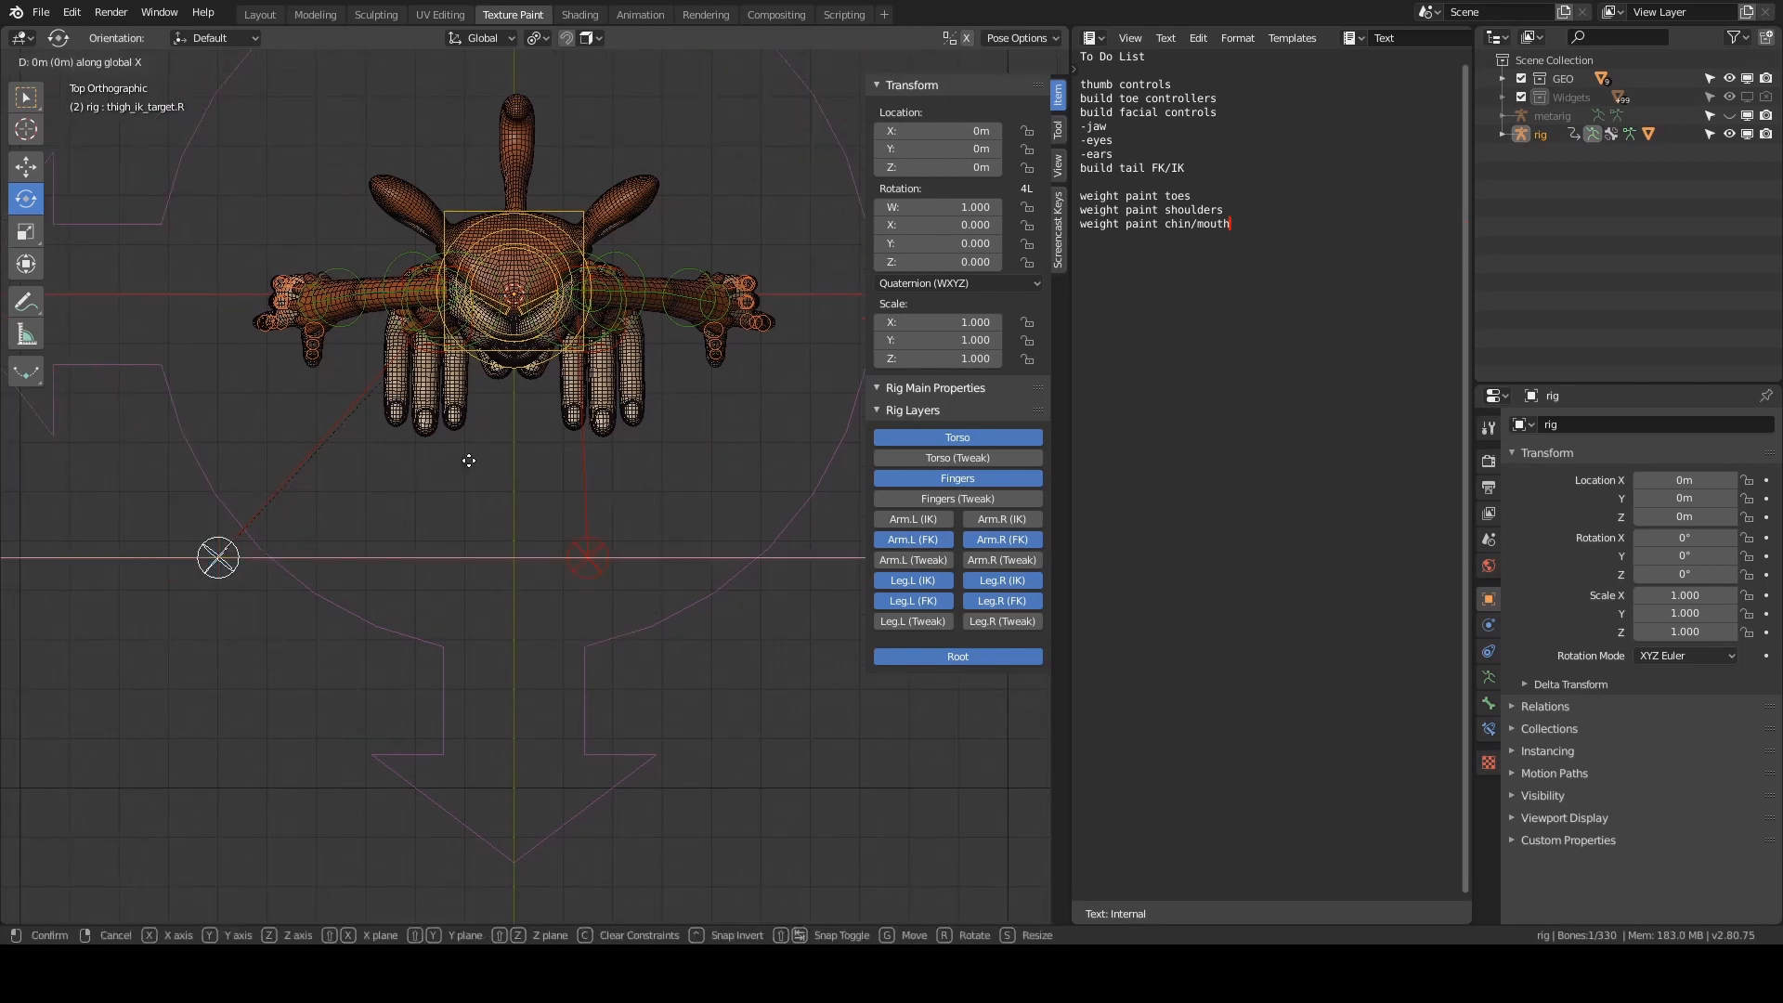
pyautogui.write('.45')
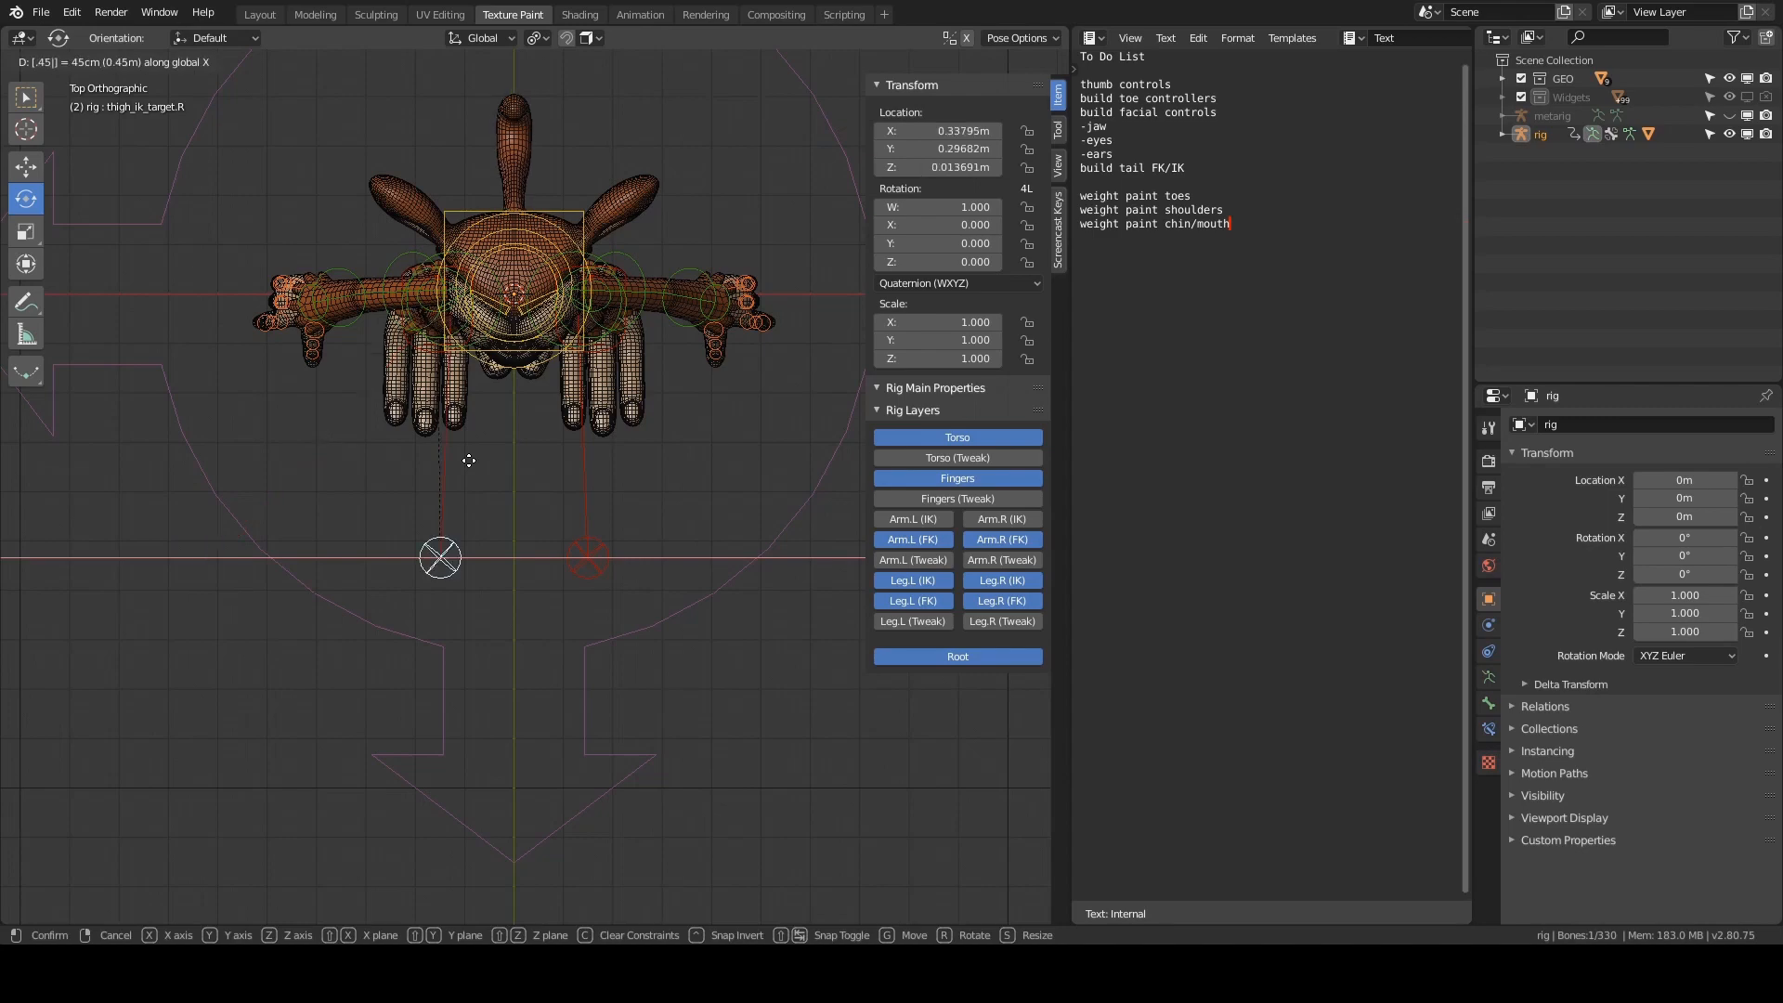
pyautogui.press('Return')
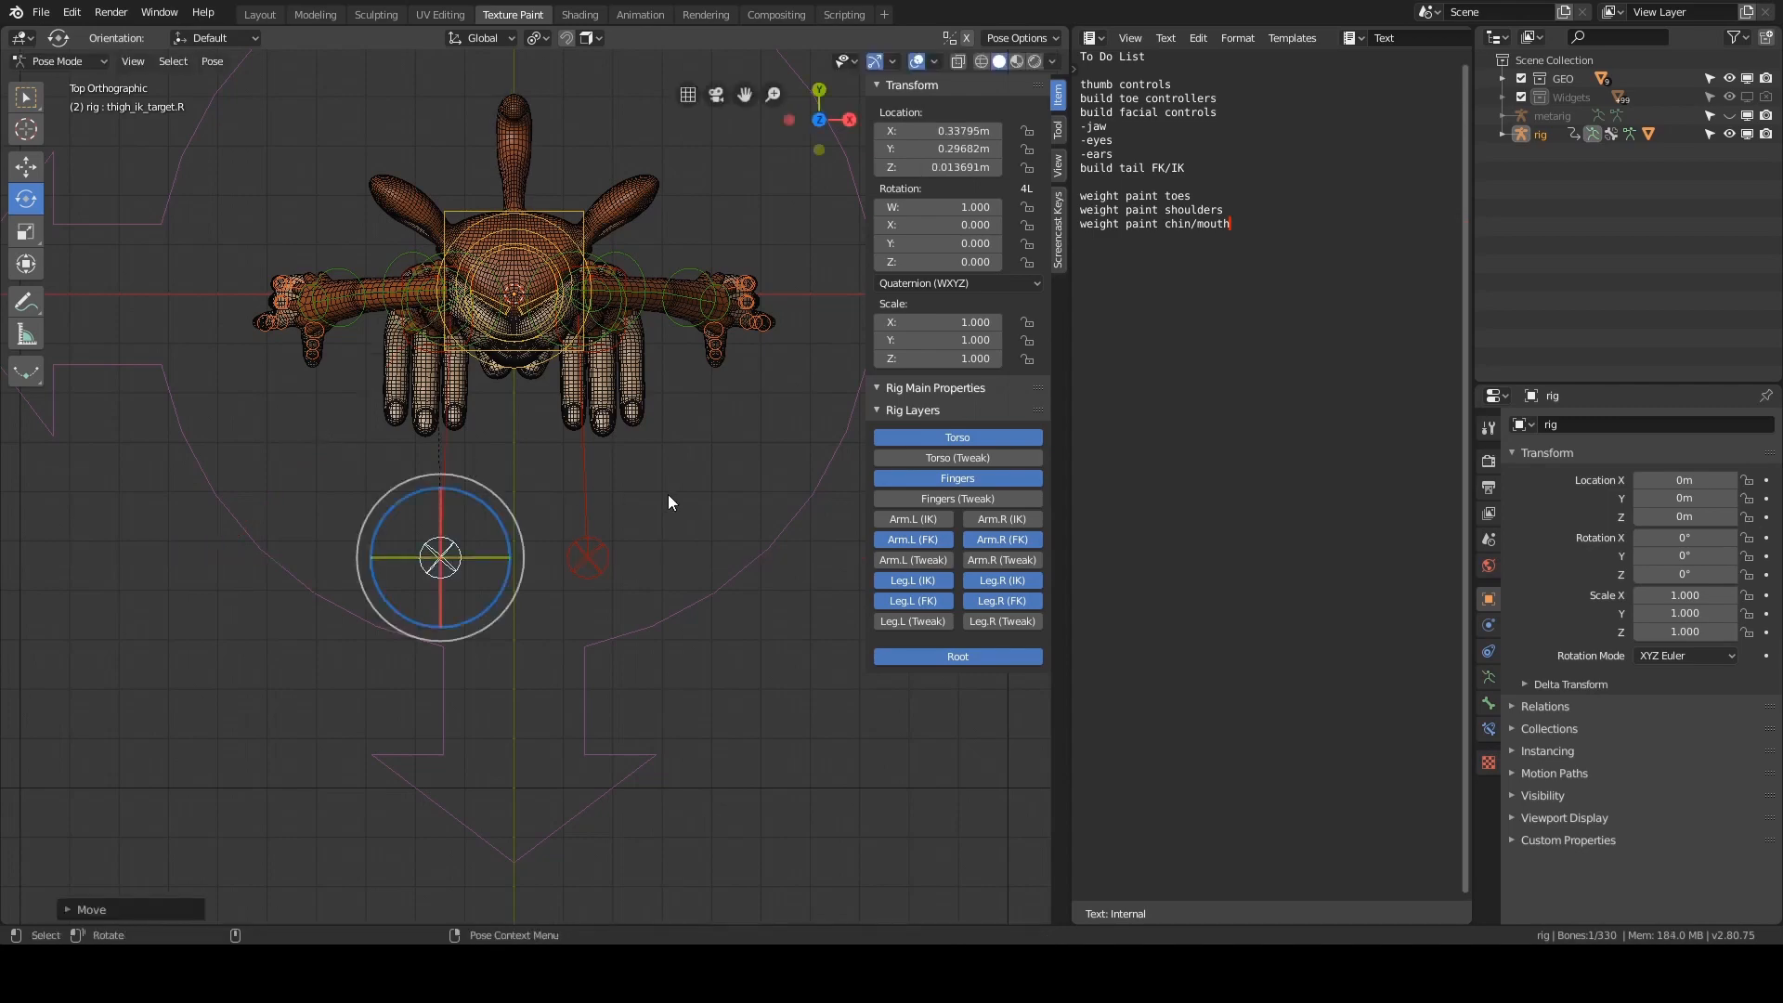
# - Clear the right knee pole target's location, and undo the clearing
pyautogui.moveTo(667, 494); pyautogui.dragTo(694, 438, button='middle')
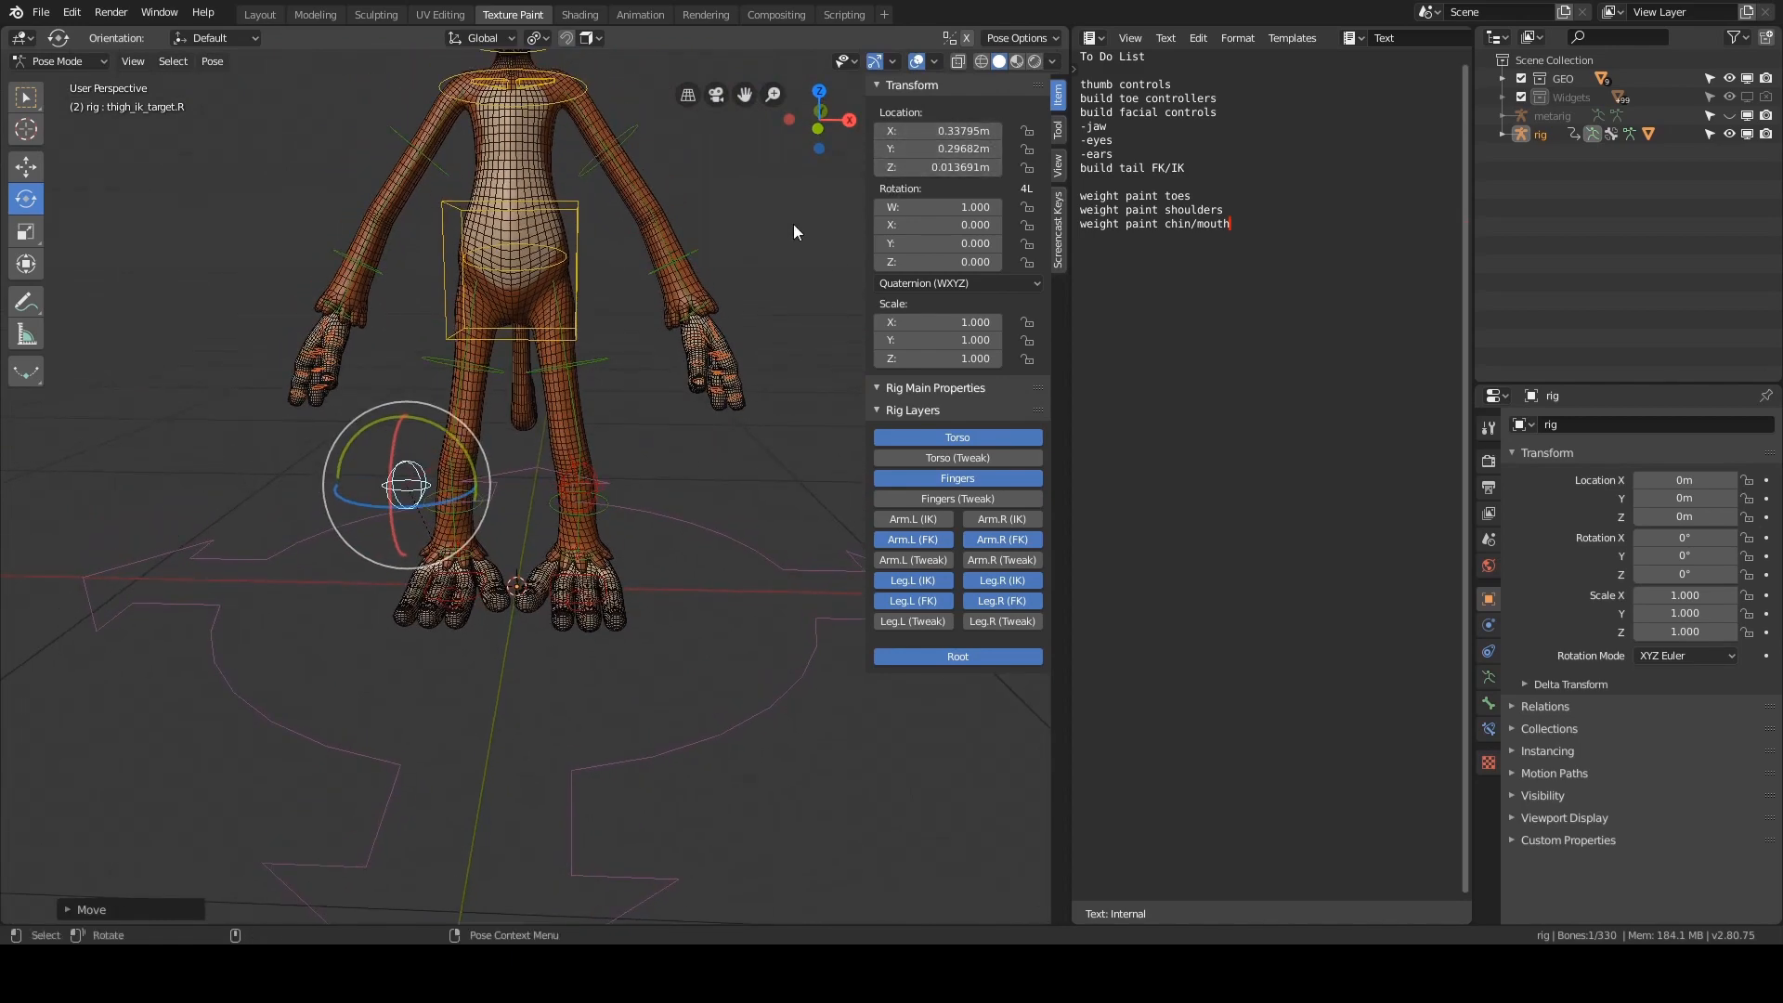
pyautogui.moveTo(793, 224); pyautogui.dragTo(442, 427, button='middle')
pyautogui.hotkey('alt', 'g')
pyautogui.hotkey('ctrl', 'z')
pyautogui.moveTo(565, 381); pyautogui.dragTo(639, 321, button='middle')
pyautogui.scroll(2, 639, 321)
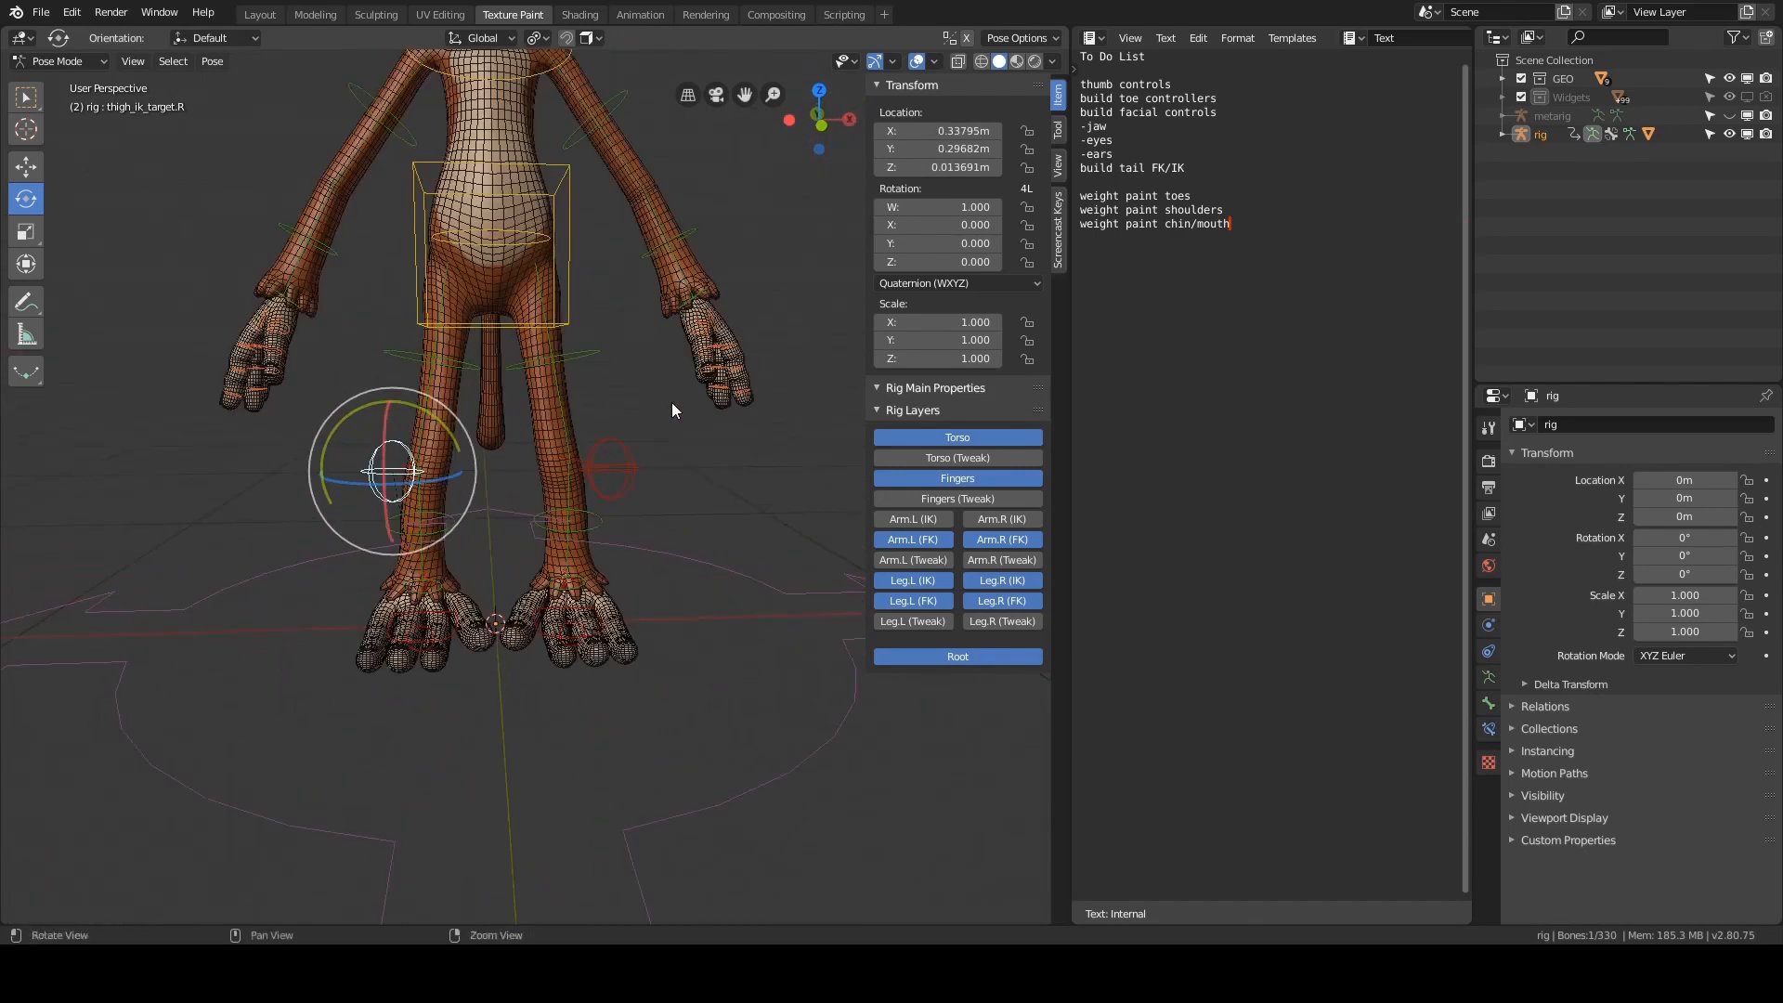
pyautogui.moveTo(671, 403); pyautogui.dragTo(617, 507, button='middle')
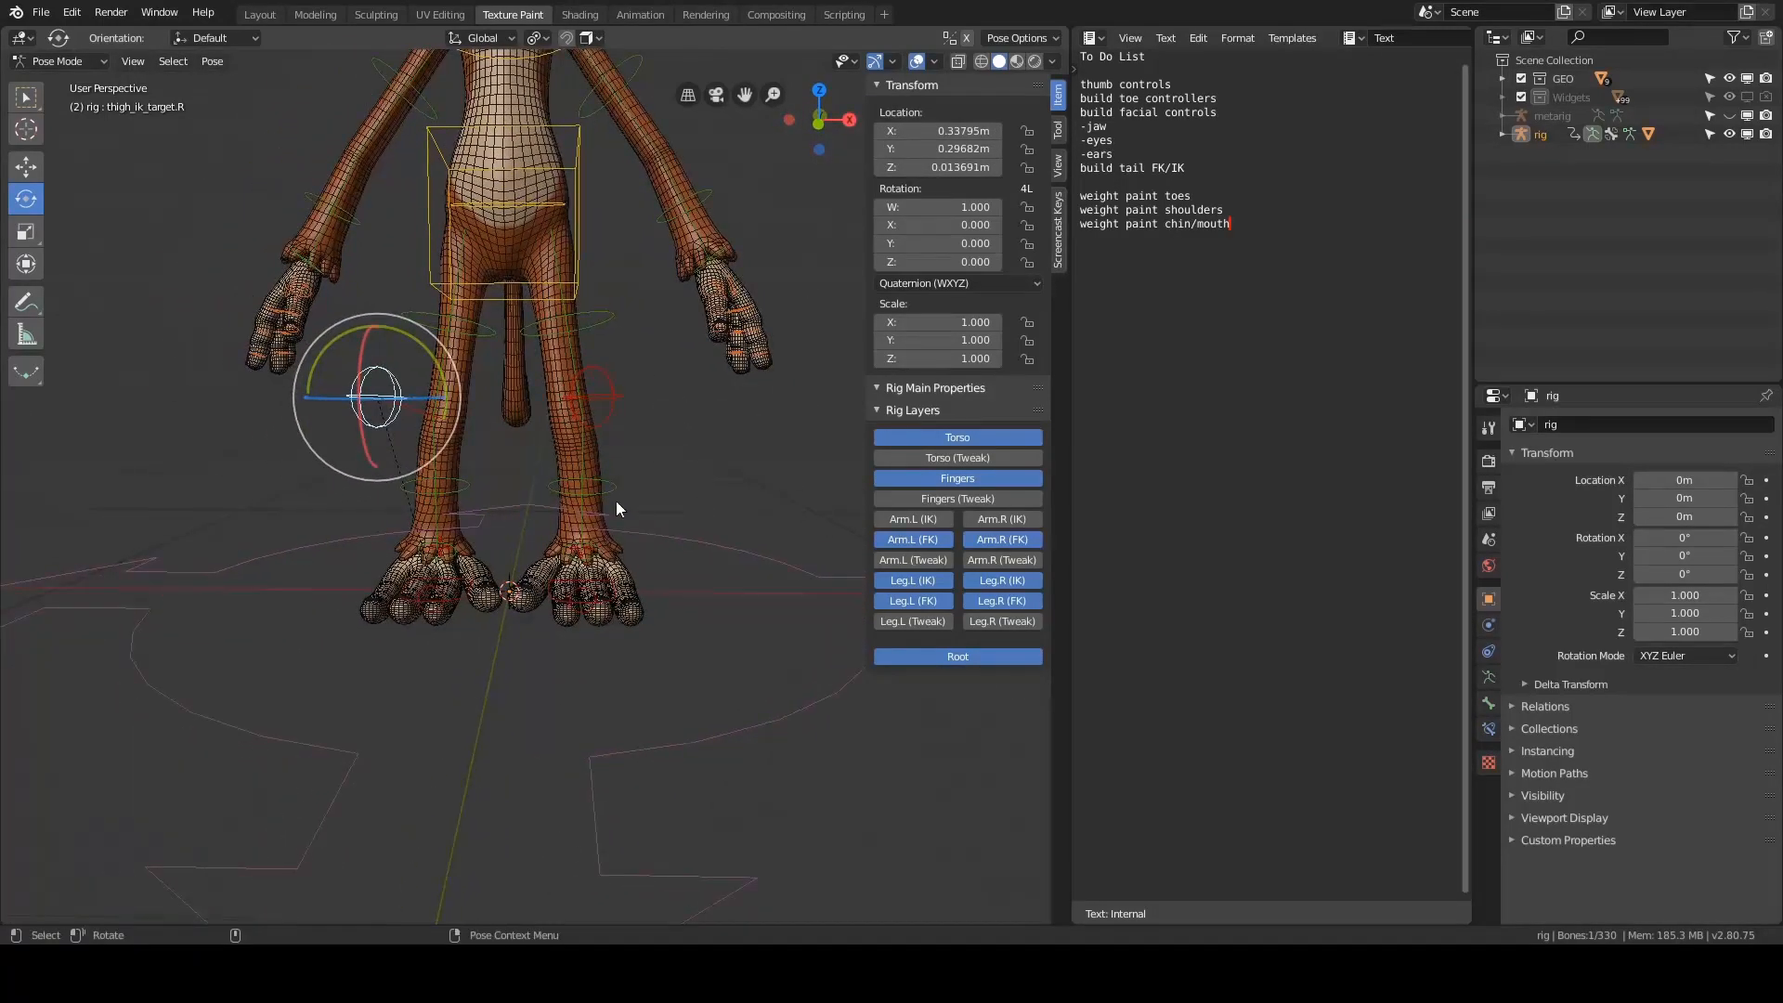
# - Test the left leg's IK_FK switch by setting it to 1, and return it to 0
pyautogui.click(626, 557)
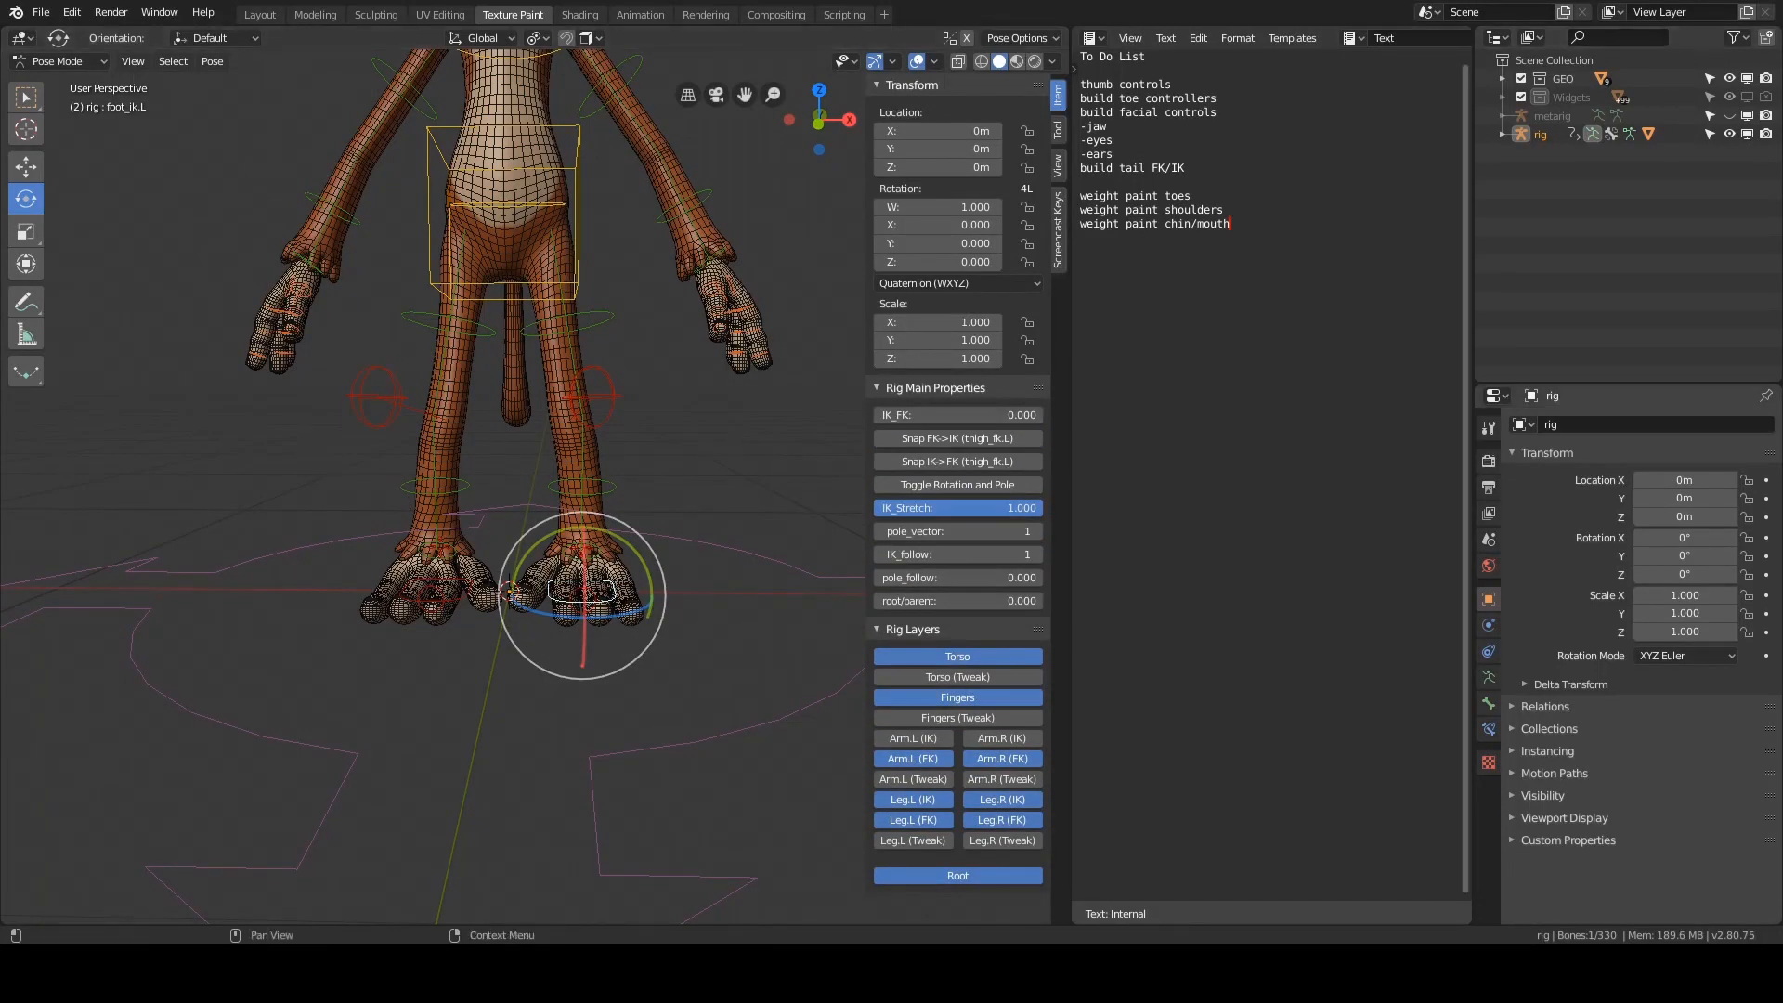
pyautogui.moveTo(729, 500); pyautogui.dragTo(678, 450, button='middle')
pyautogui.scroll(1, 722, 427)
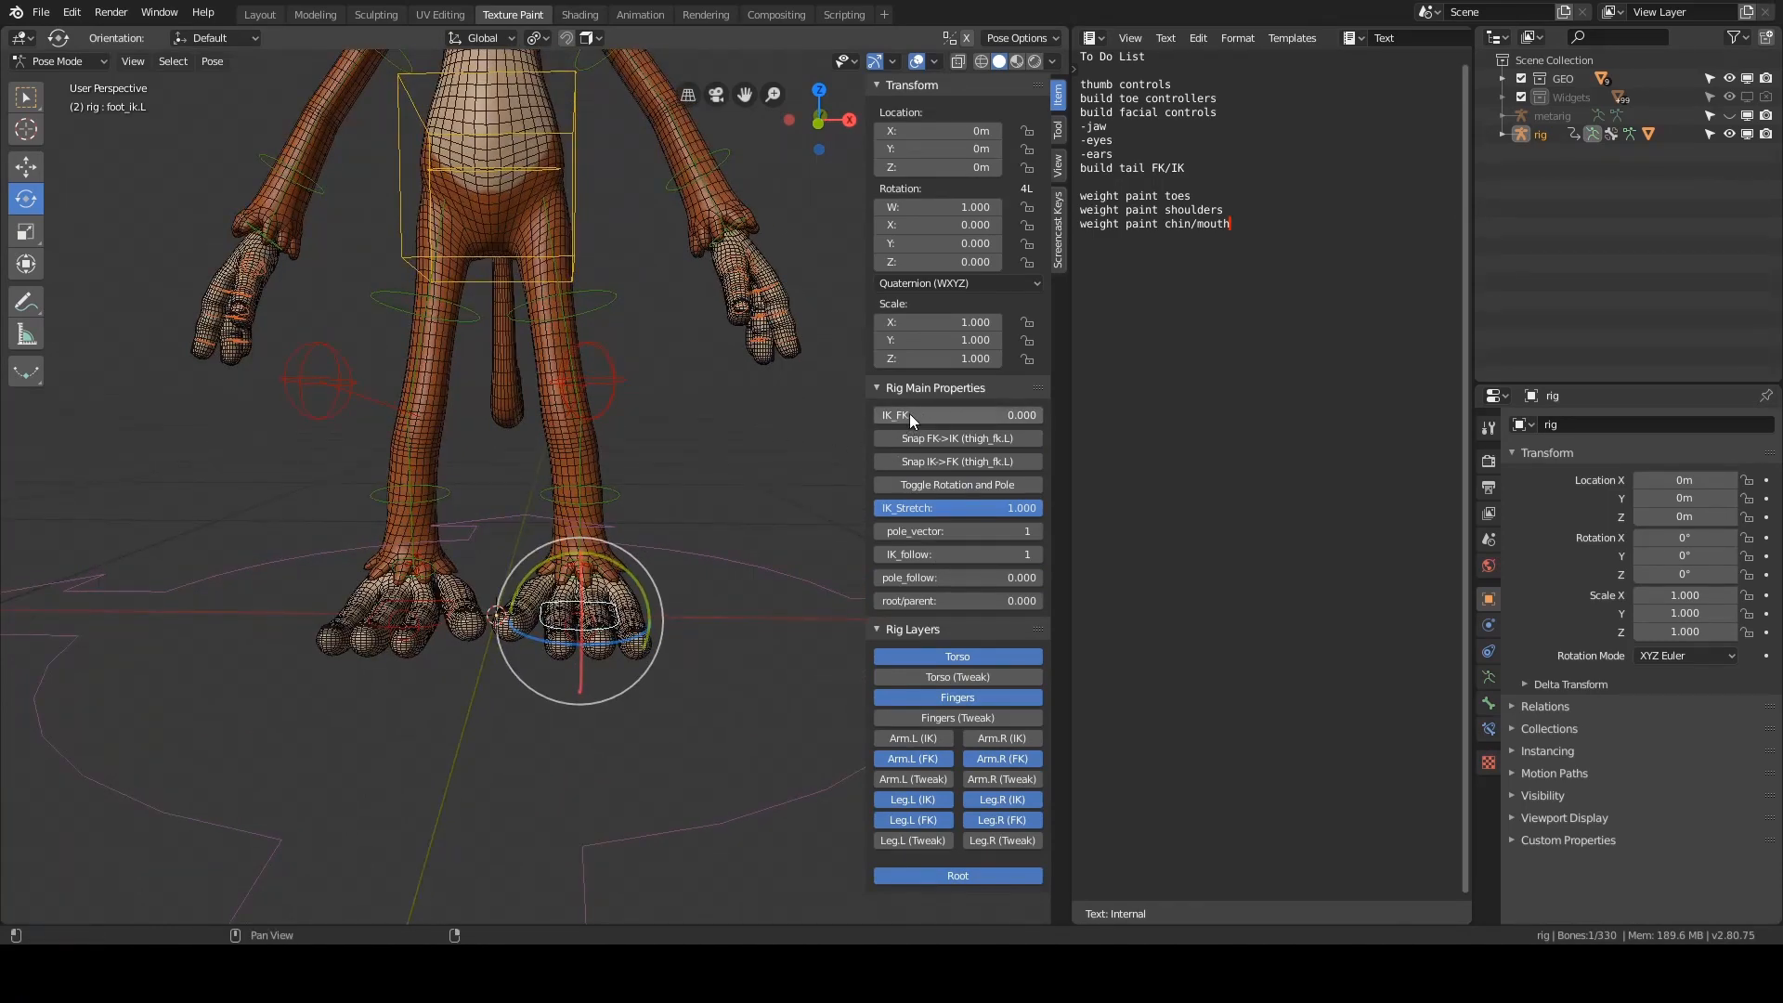
pyautogui.moveTo(910, 414); pyautogui.dragTo(741, 386)
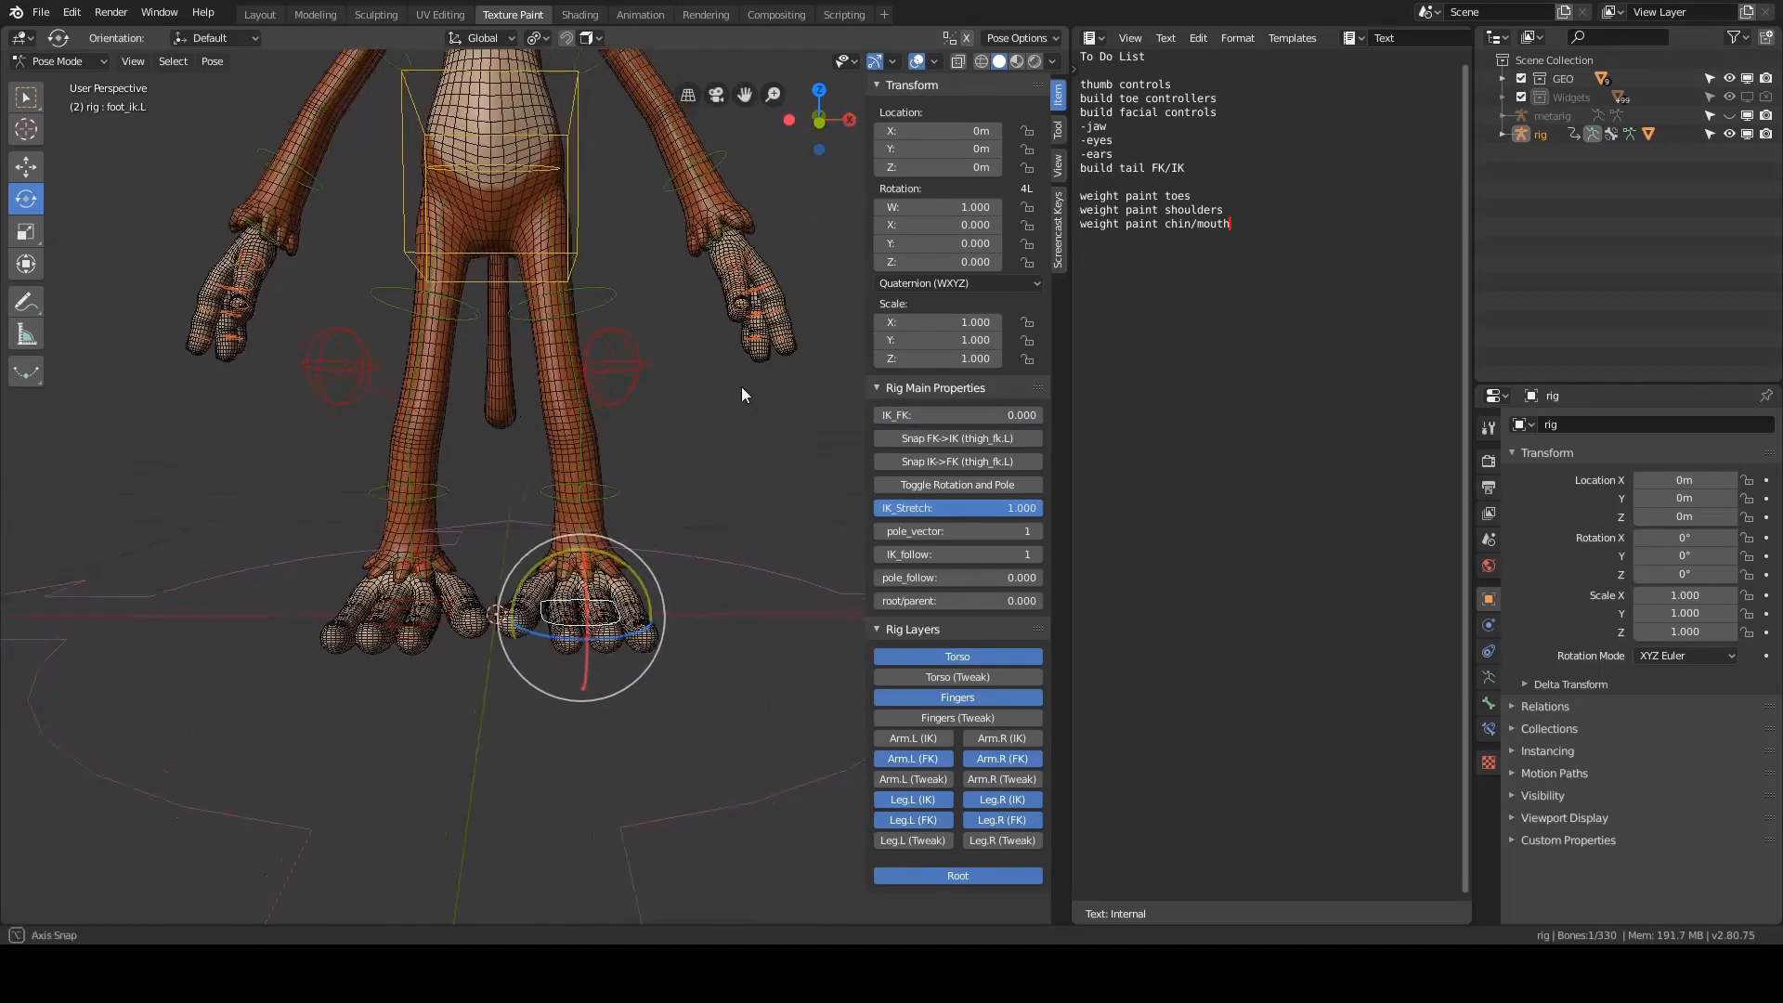
pyautogui.keyDown('alt'); pyautogui.moveTo(615, 438); pyautogui.dragTo(649, 390); pyautogui.keyUp('alt')
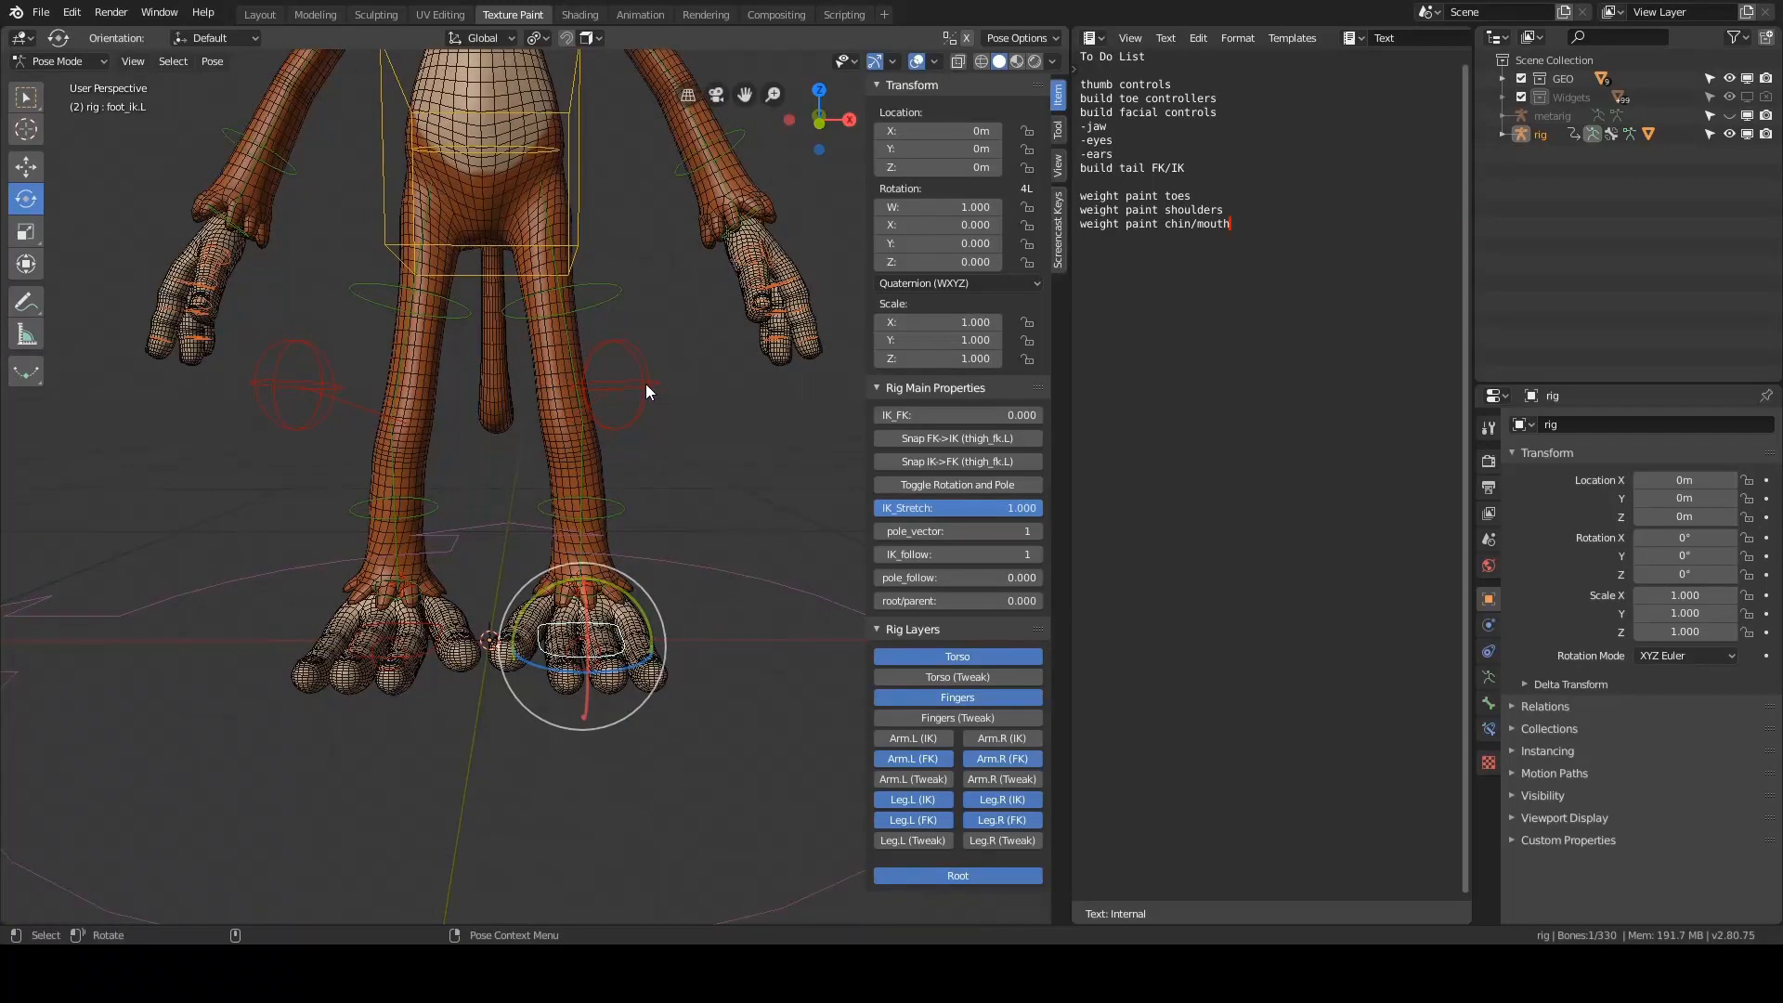
pyautogui.keyDown('alt'); pyautogui.moveTo(648, 390); pyautogui.dragTo(692, 390); pyautogui.keyUp('alt')
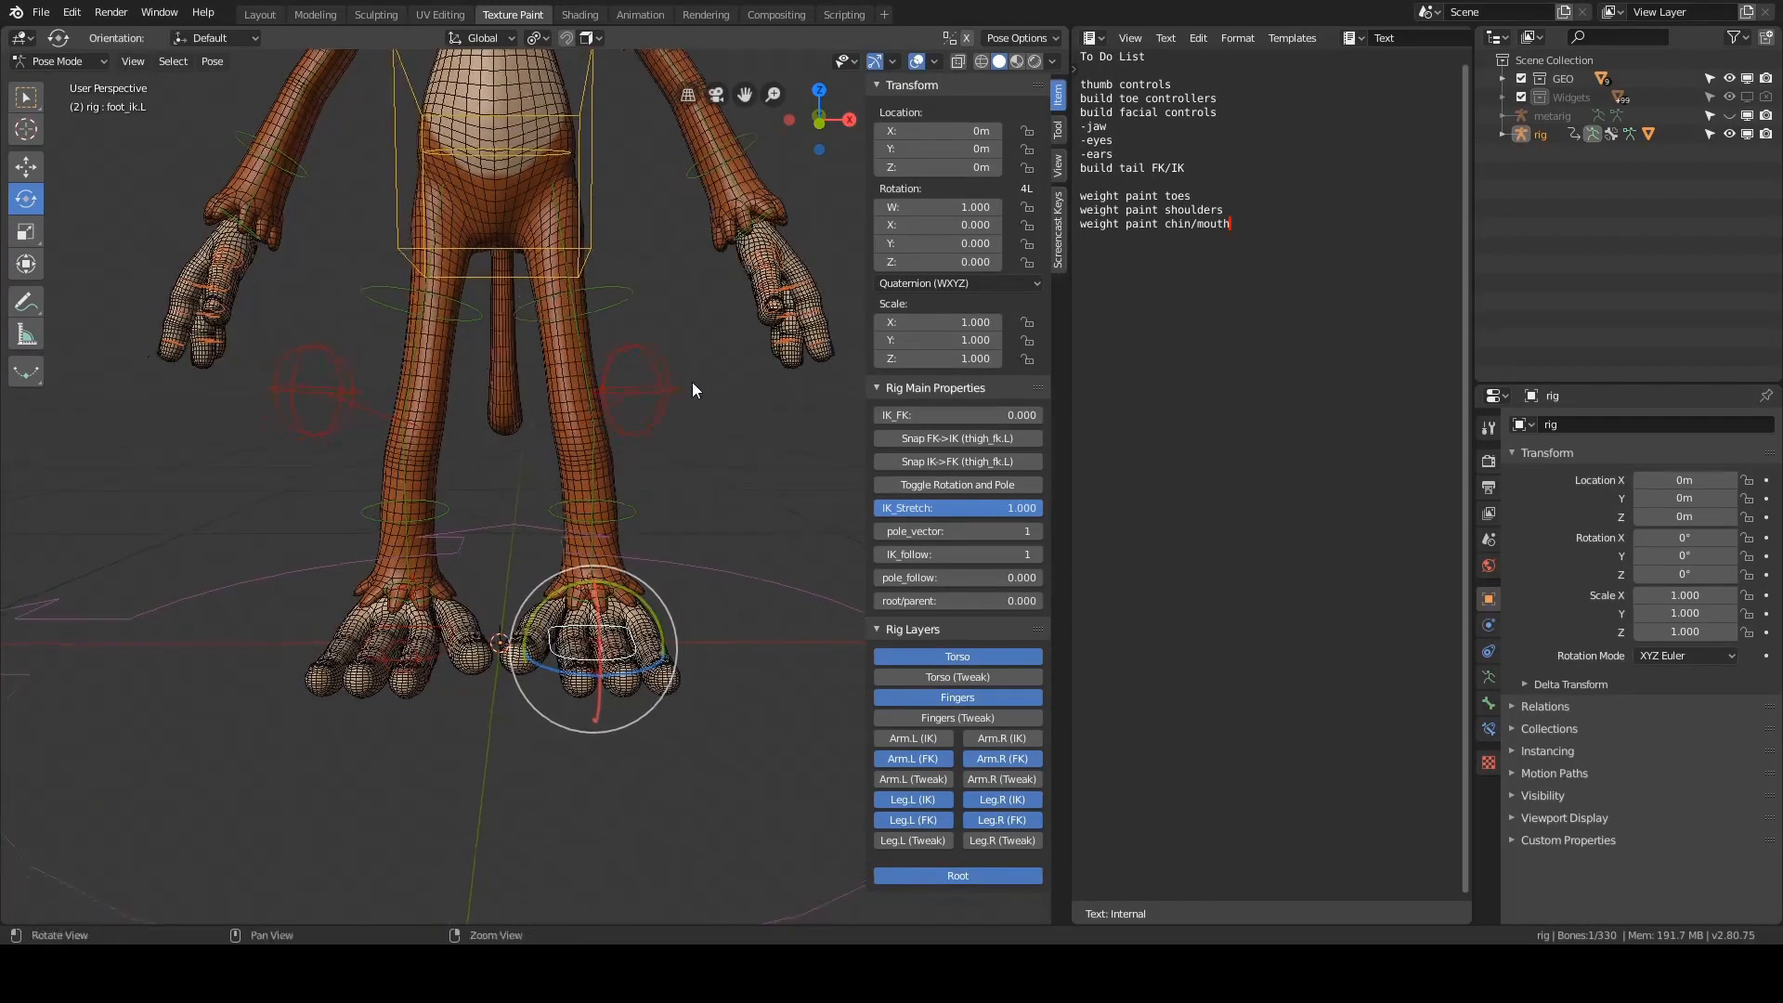
pyautogui.click(916, 416)
pyautogui.write('1')
pyautogui.press('Return')
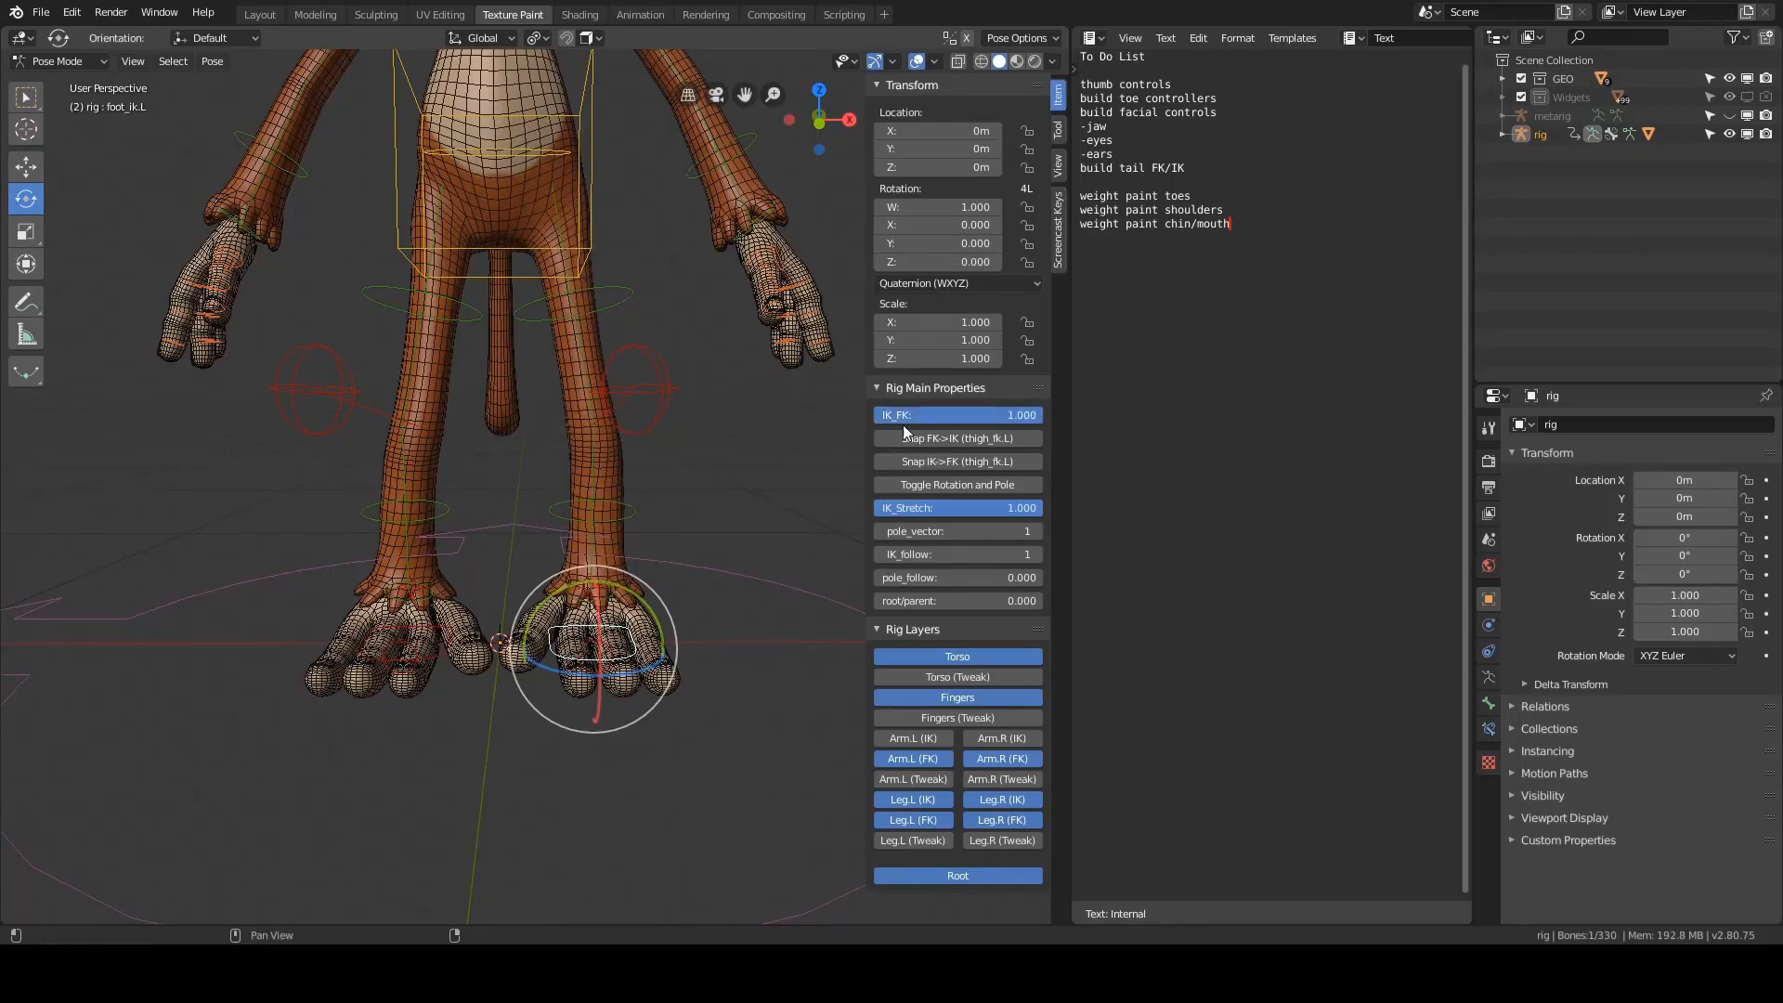
pyautogui.moveTo(1017, 417); pyautogui.dragTo(870, 415)
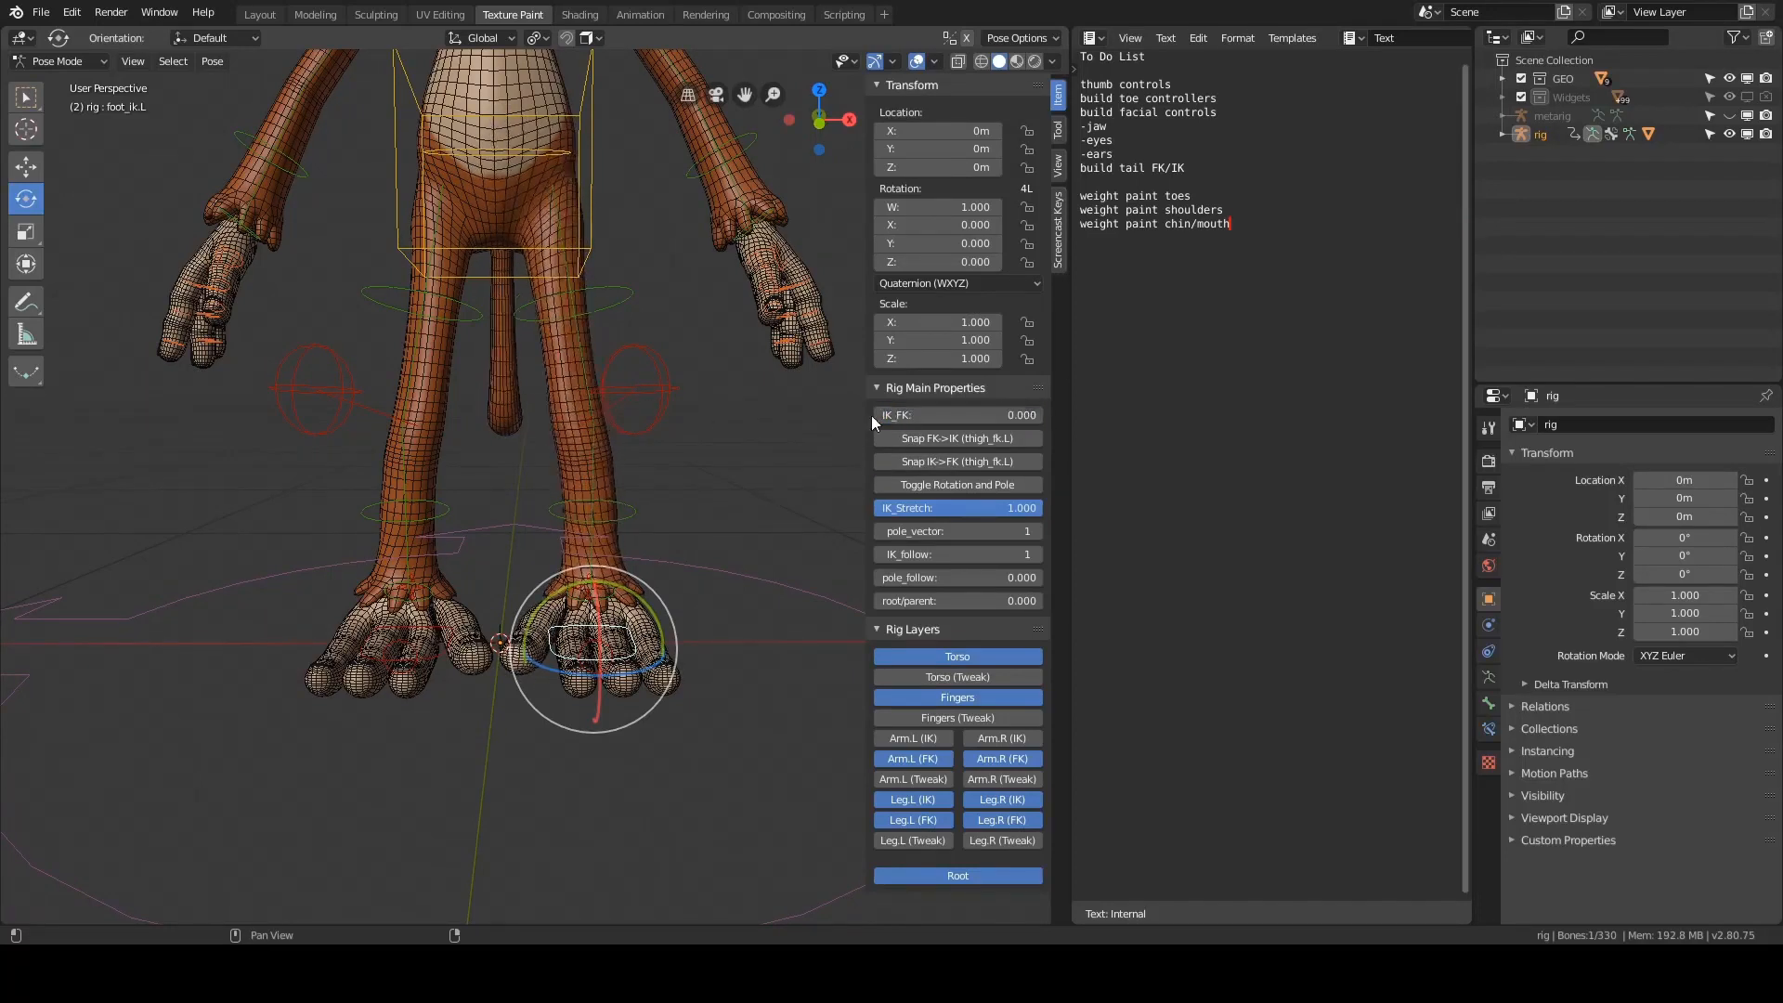
# - Snap the left leg's FK controls to its IK pose using the left foot's IK control
pyautogui.click(622, 505)
pyautogui.keyDown('shift'); pyautogui.click(620, 280); pyautogui.keyUp('shift')
pyautogui.click(668, 449)
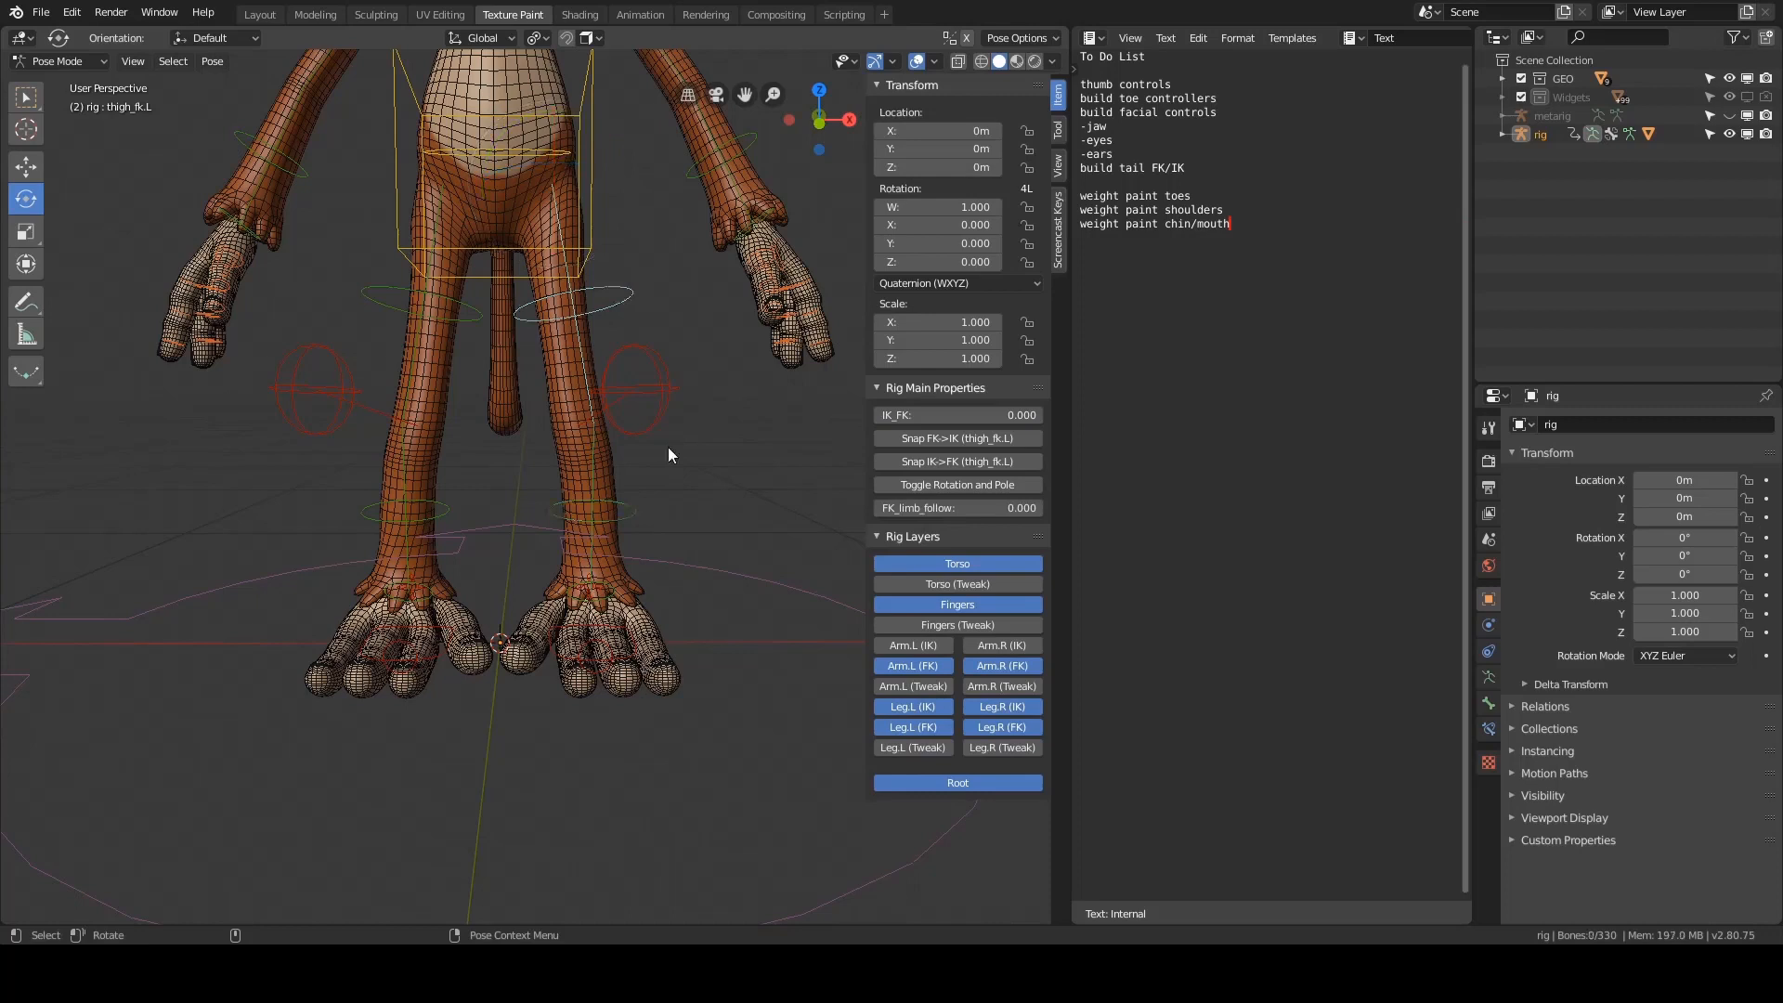
pyautogui.click(622, 601)
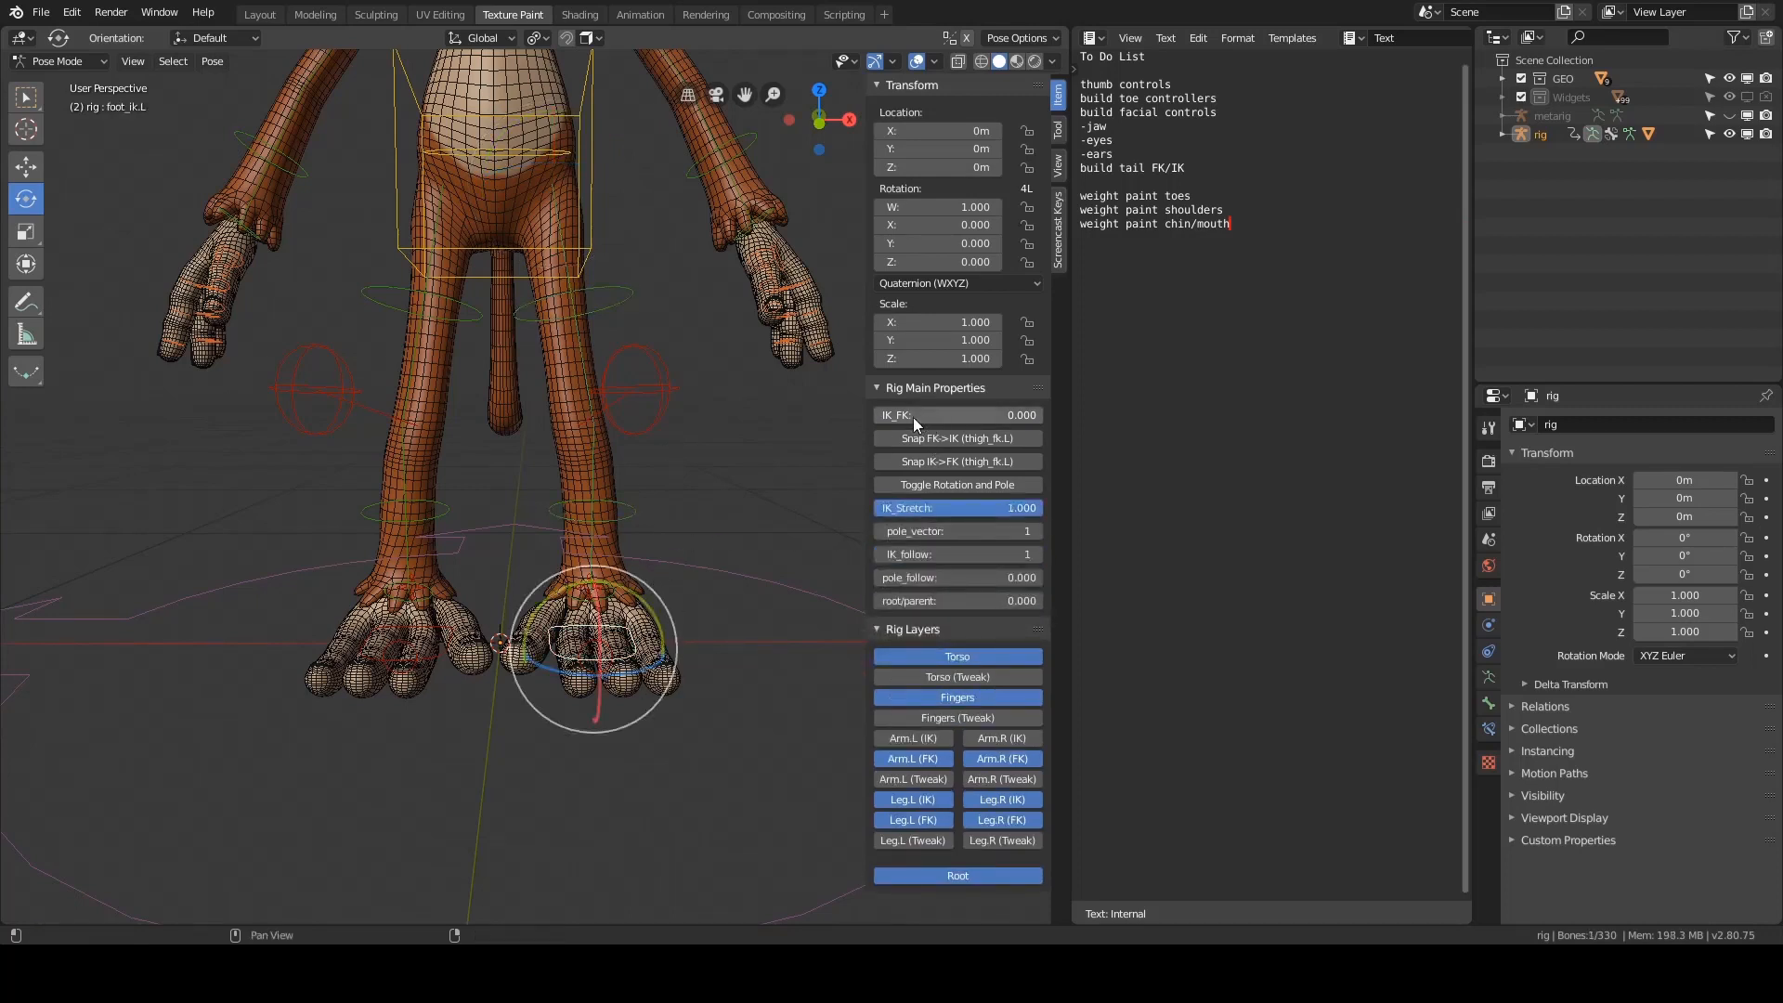
pyautogui.moveTo(911, 416)
pyautogui.mouseDown()
pyautogui.moveTo(1077, 416)
pyautogui.moveTo(912, 416)
pyautogui.mouseUp()
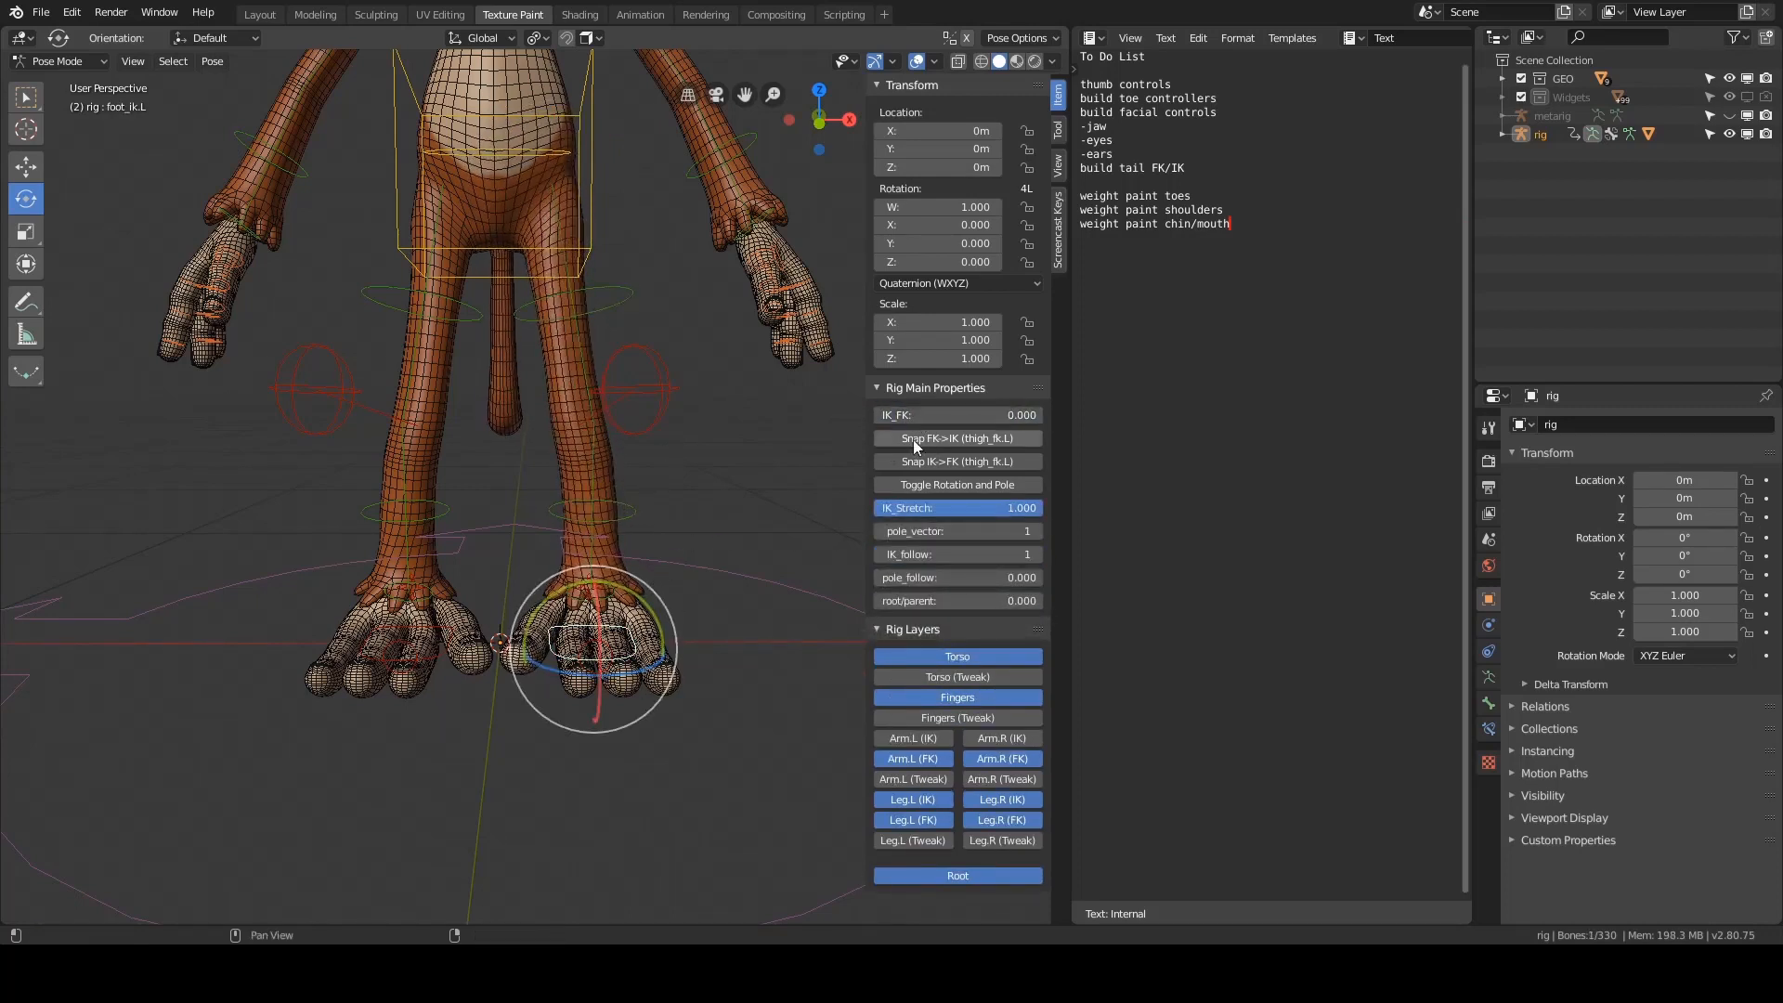
pyautogui.click(971, 443)
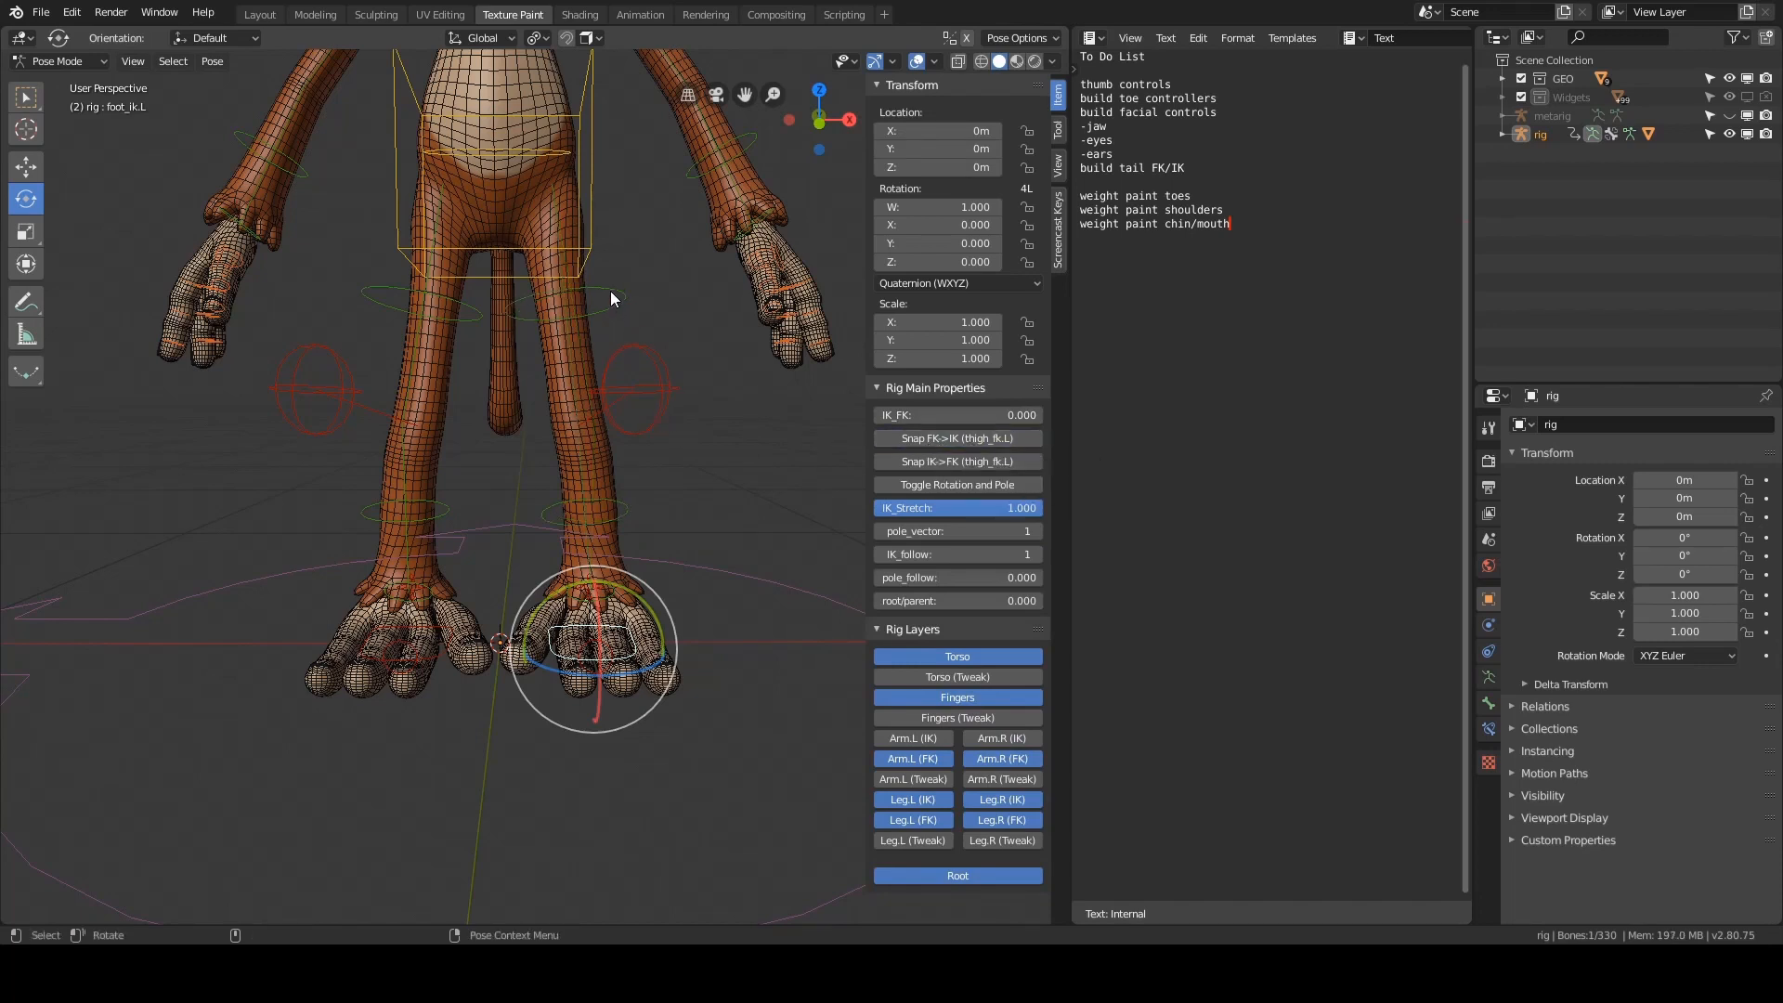
# - Snap the right leg's FK controls to its IK pose using the right foot's IK control
pyautogui.click(413, 666)
pyautogui.click(944, 439)
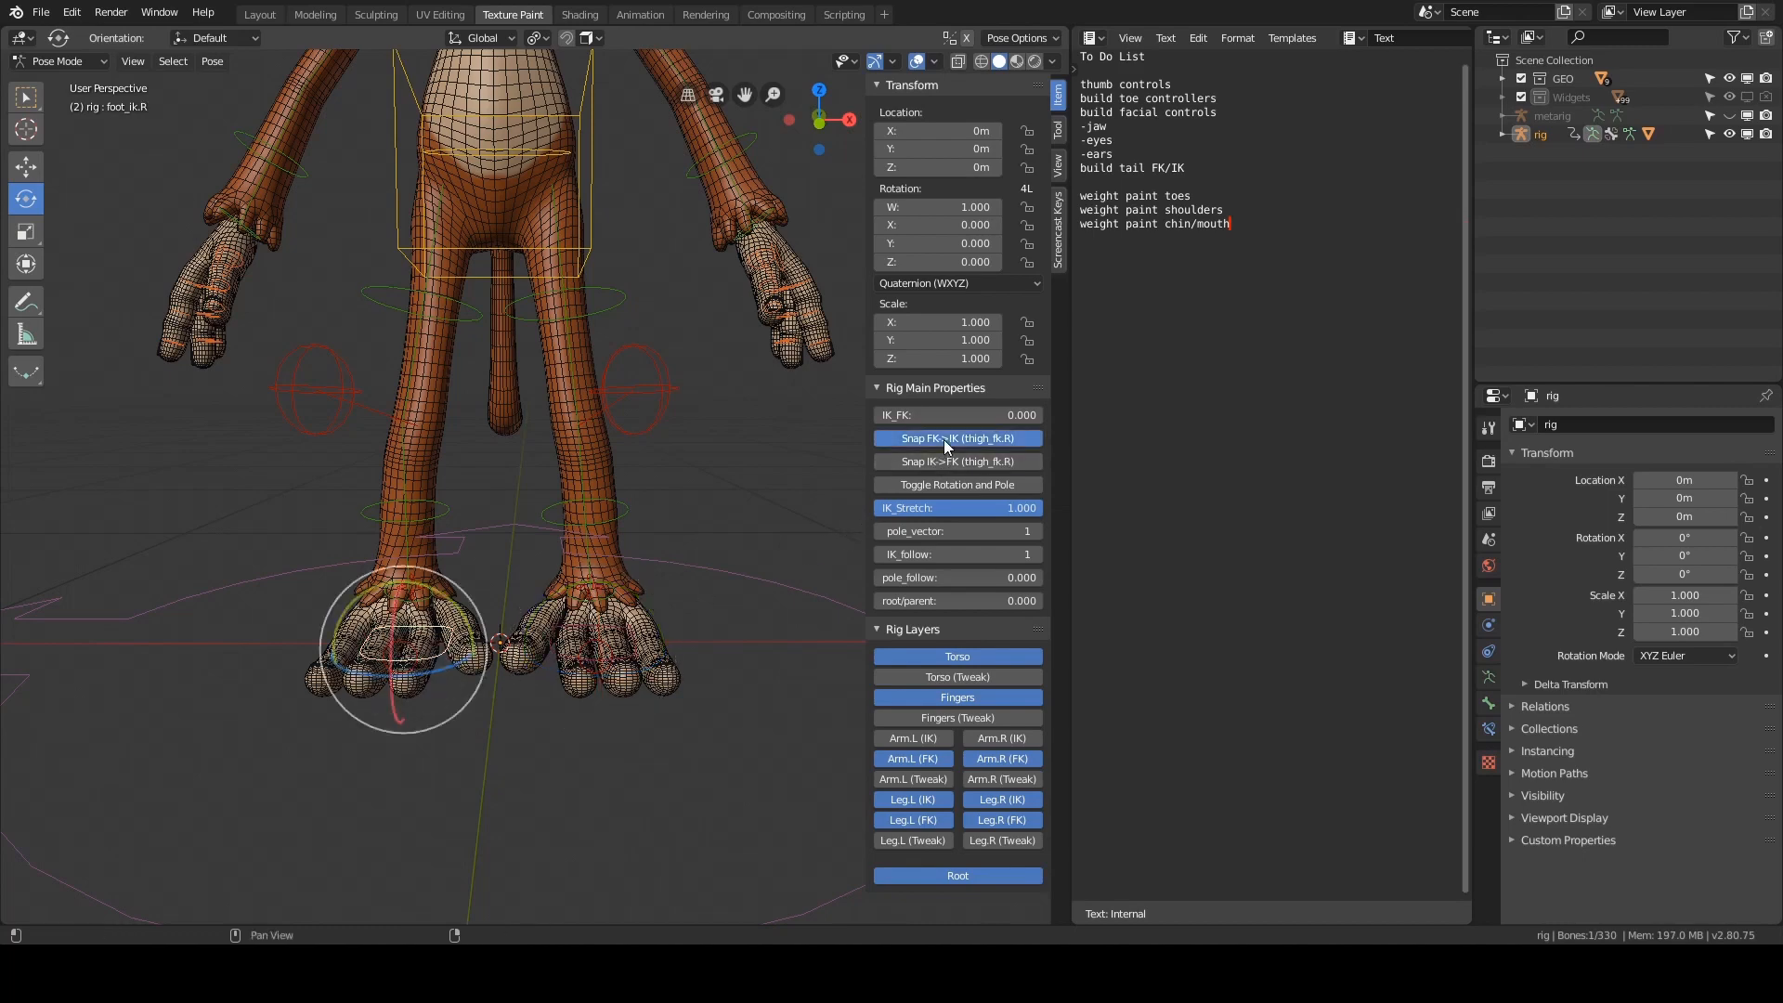
pyautogui.moveTo(604, 485); pyautogui.dragTo(646, 483, button='middle')
pyautogui.scroll(-2, 622, 447)
pyautogui.scroll(3, 622, 448)
# - Inspect the transforms of the left knee pole target and the left shin and thigh FK controls
pyautogui.click(637, 429)
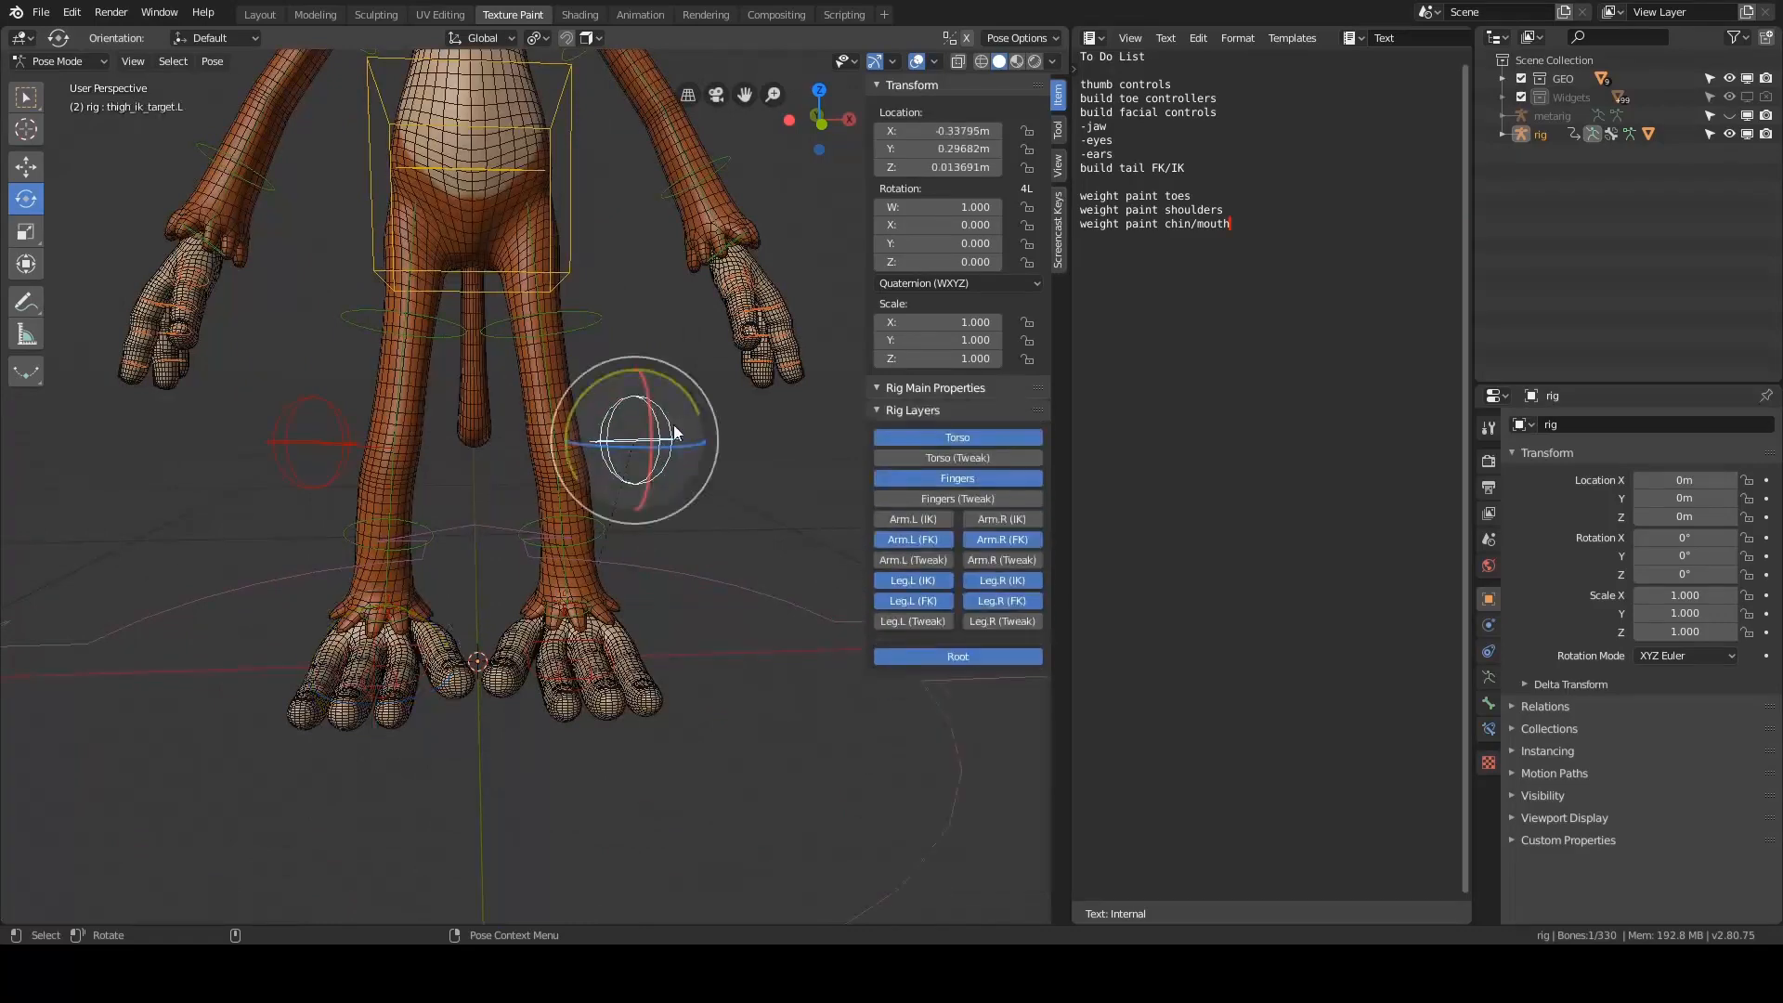
pyautogui.scroll(-1, 700, 401)
pyautogui.click(587, 533)
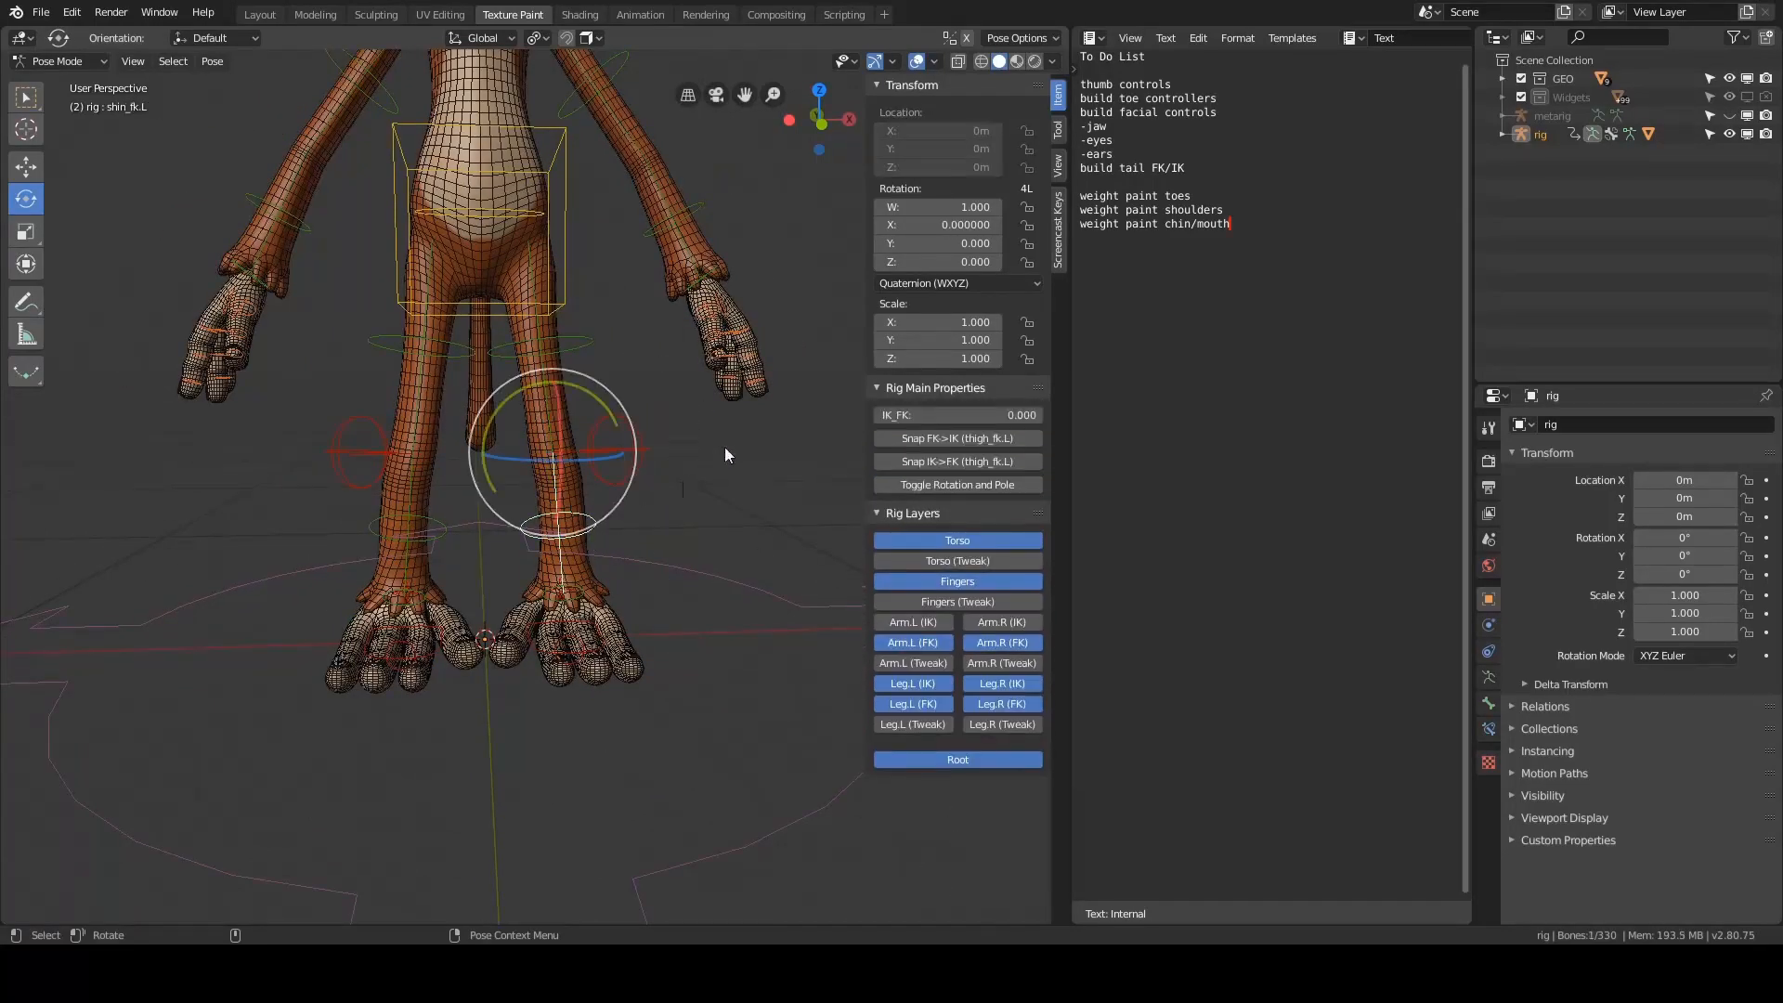
pyautogui.scroll(2, 621, 410)
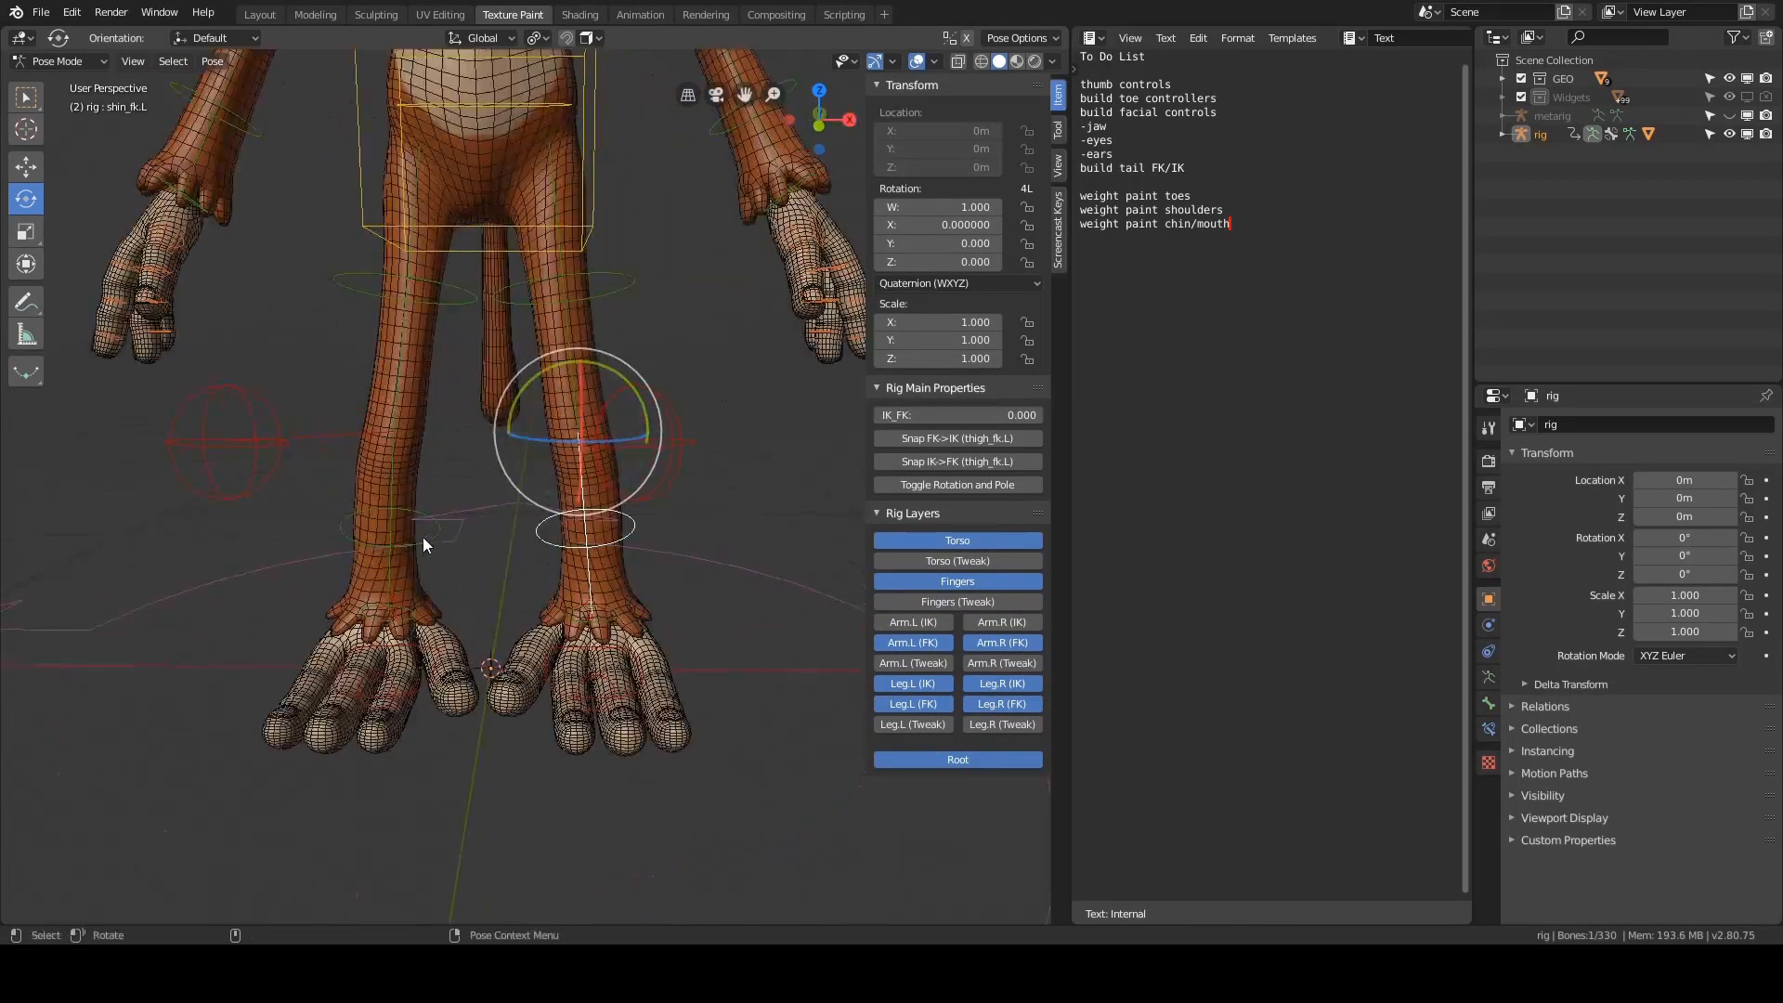
pyautogui.click(631, 270)
pyautogui.scroll(-3, 726, 385)
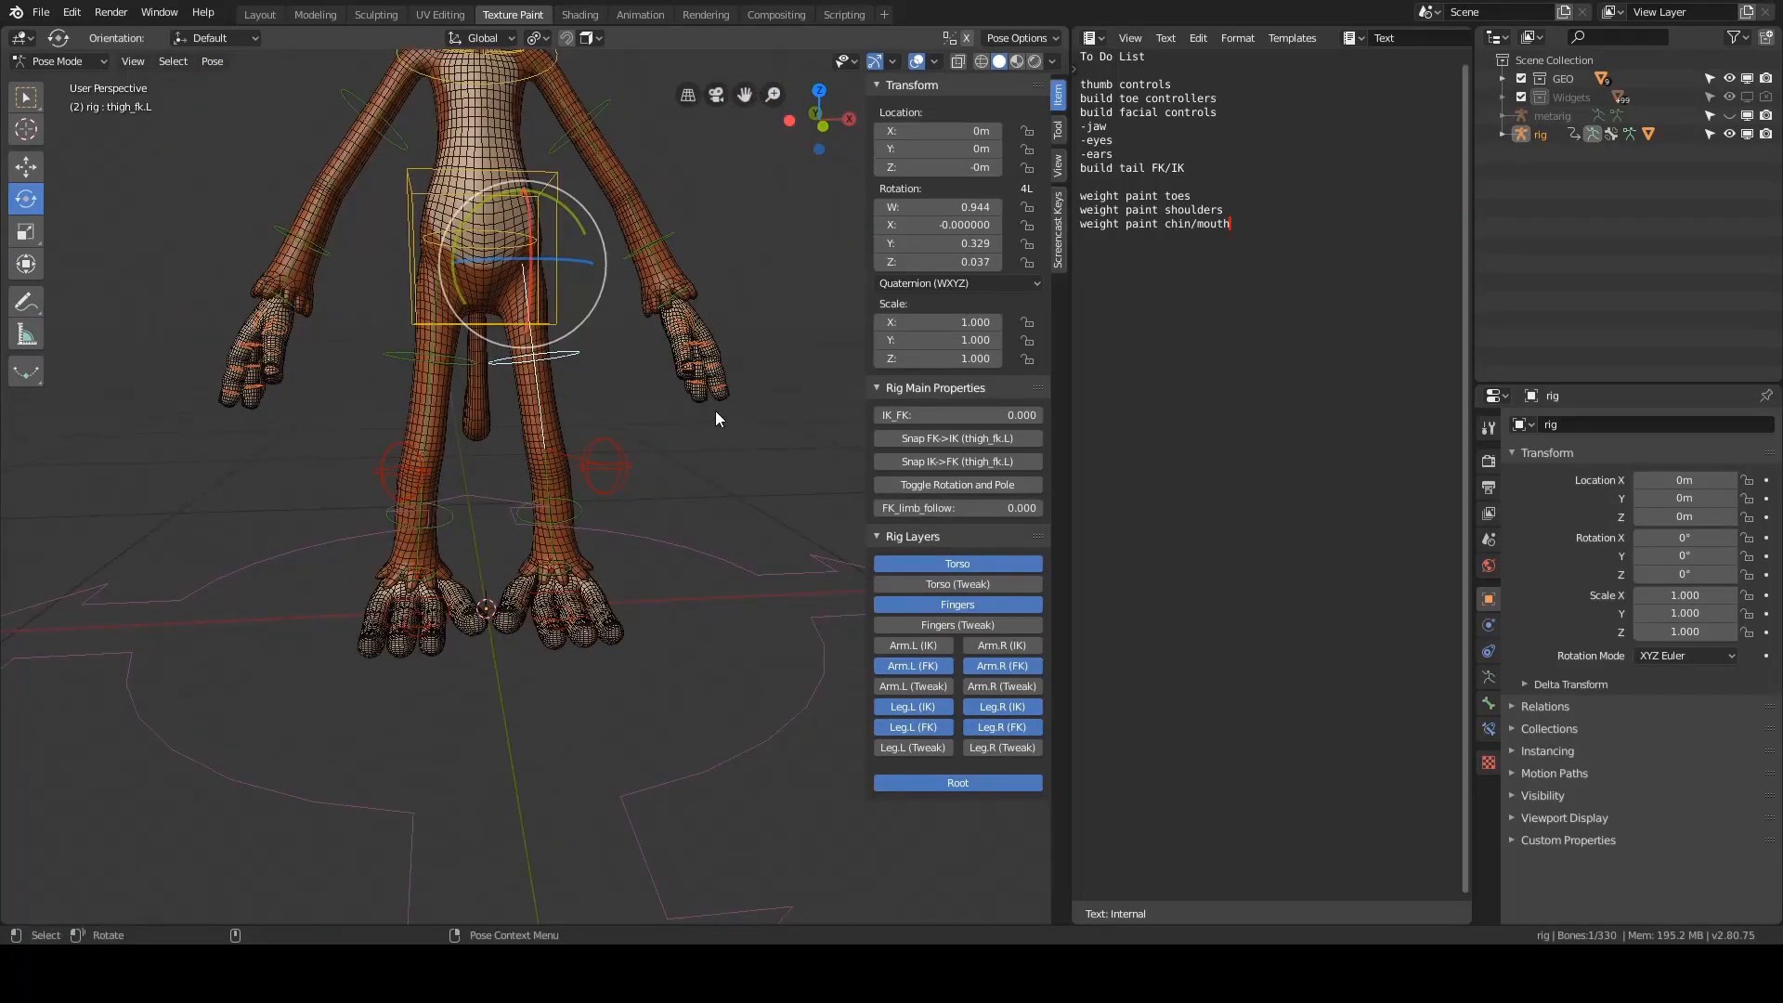
# - Apply the current pose of all visible rig controls as the rest pose
pyautogui.press('a')
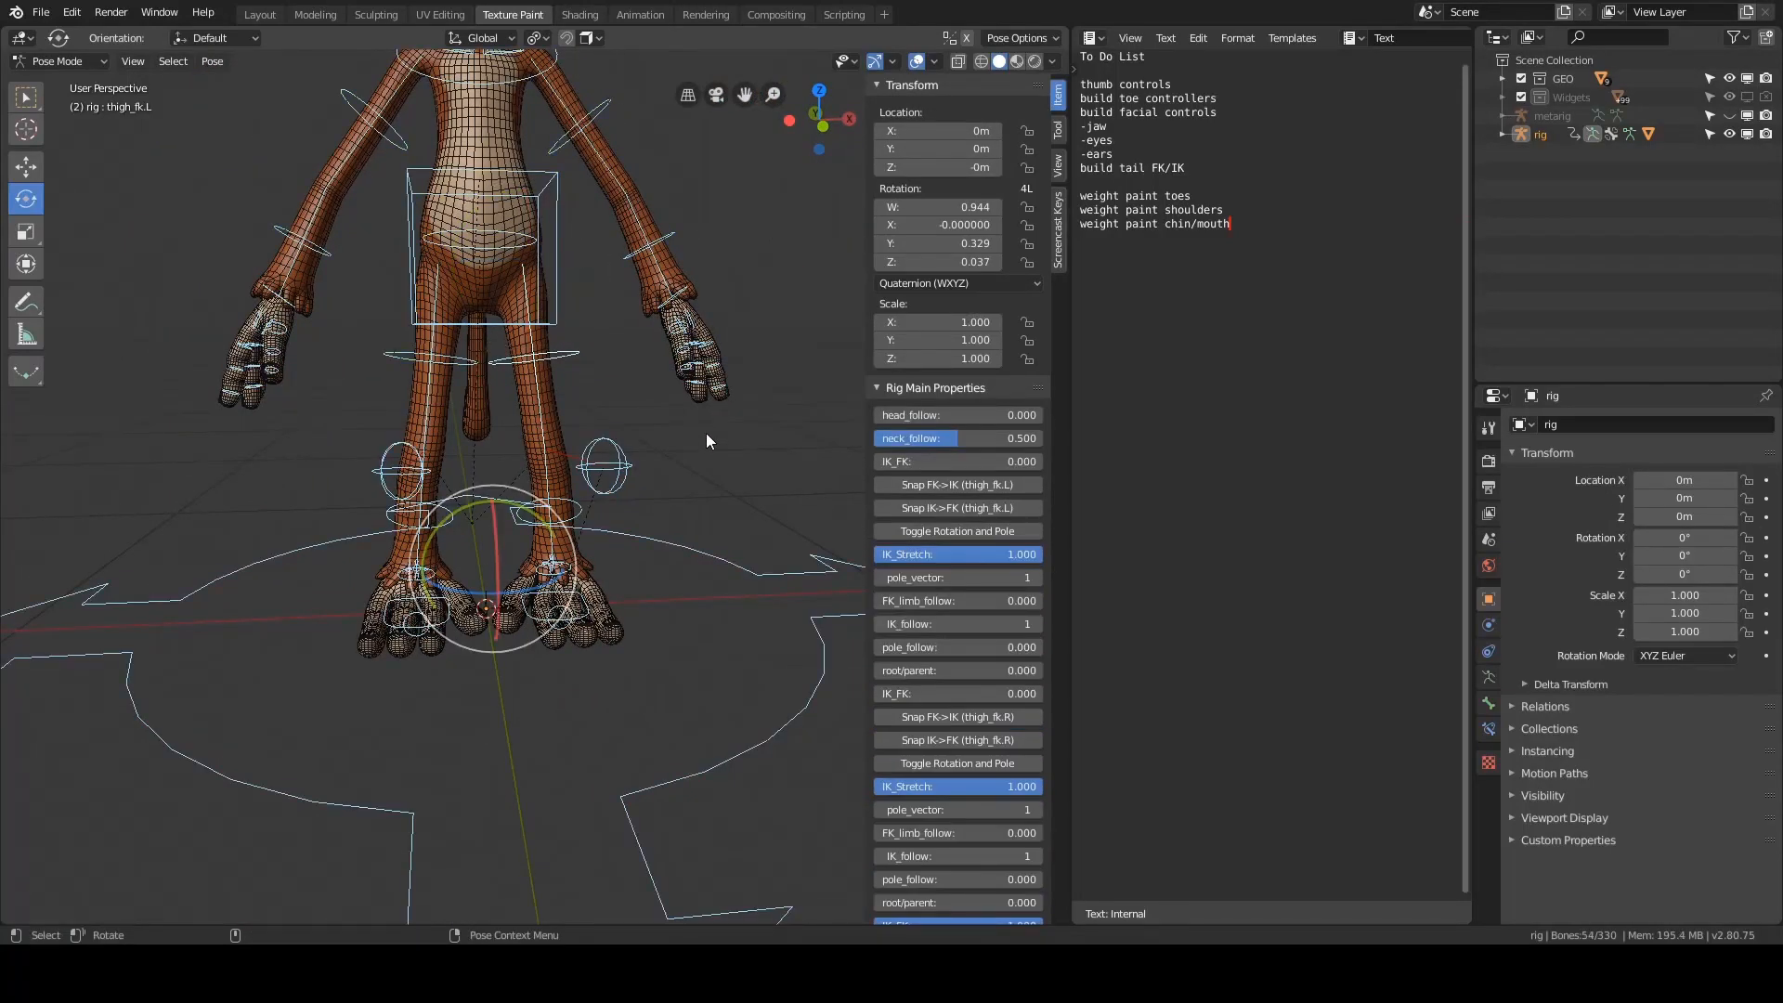
pyautogui.press('F3')
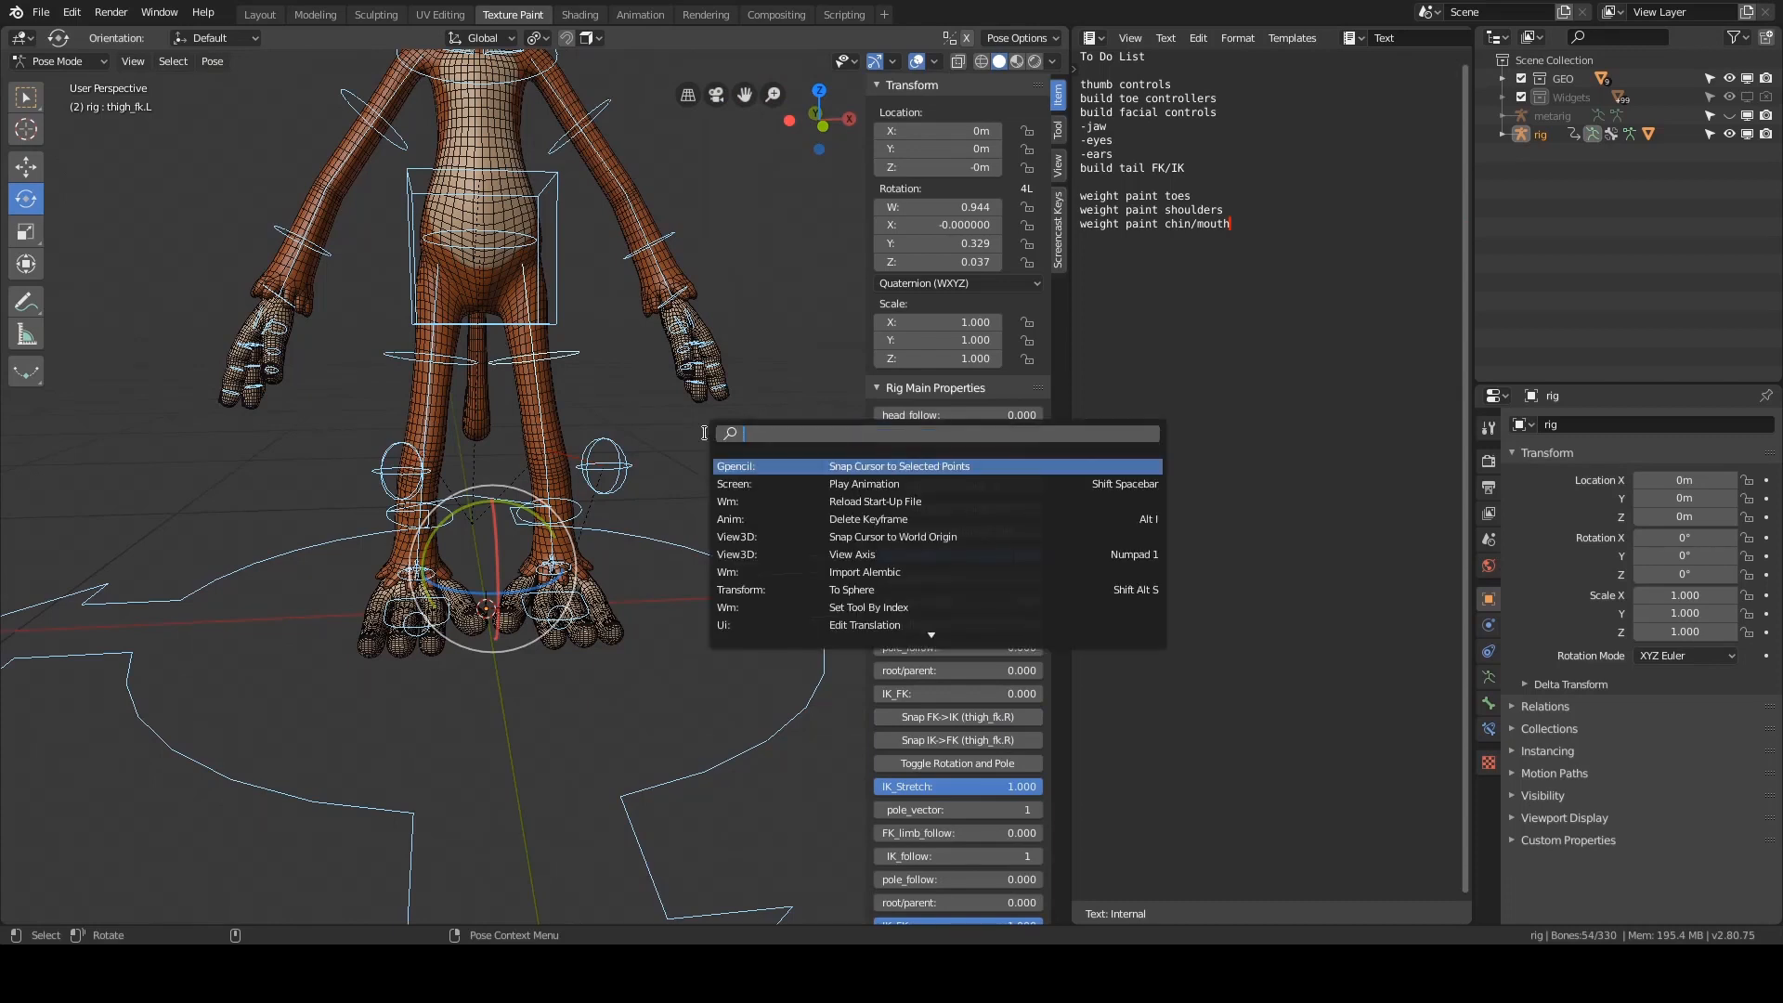
pyautogui.write('apply')
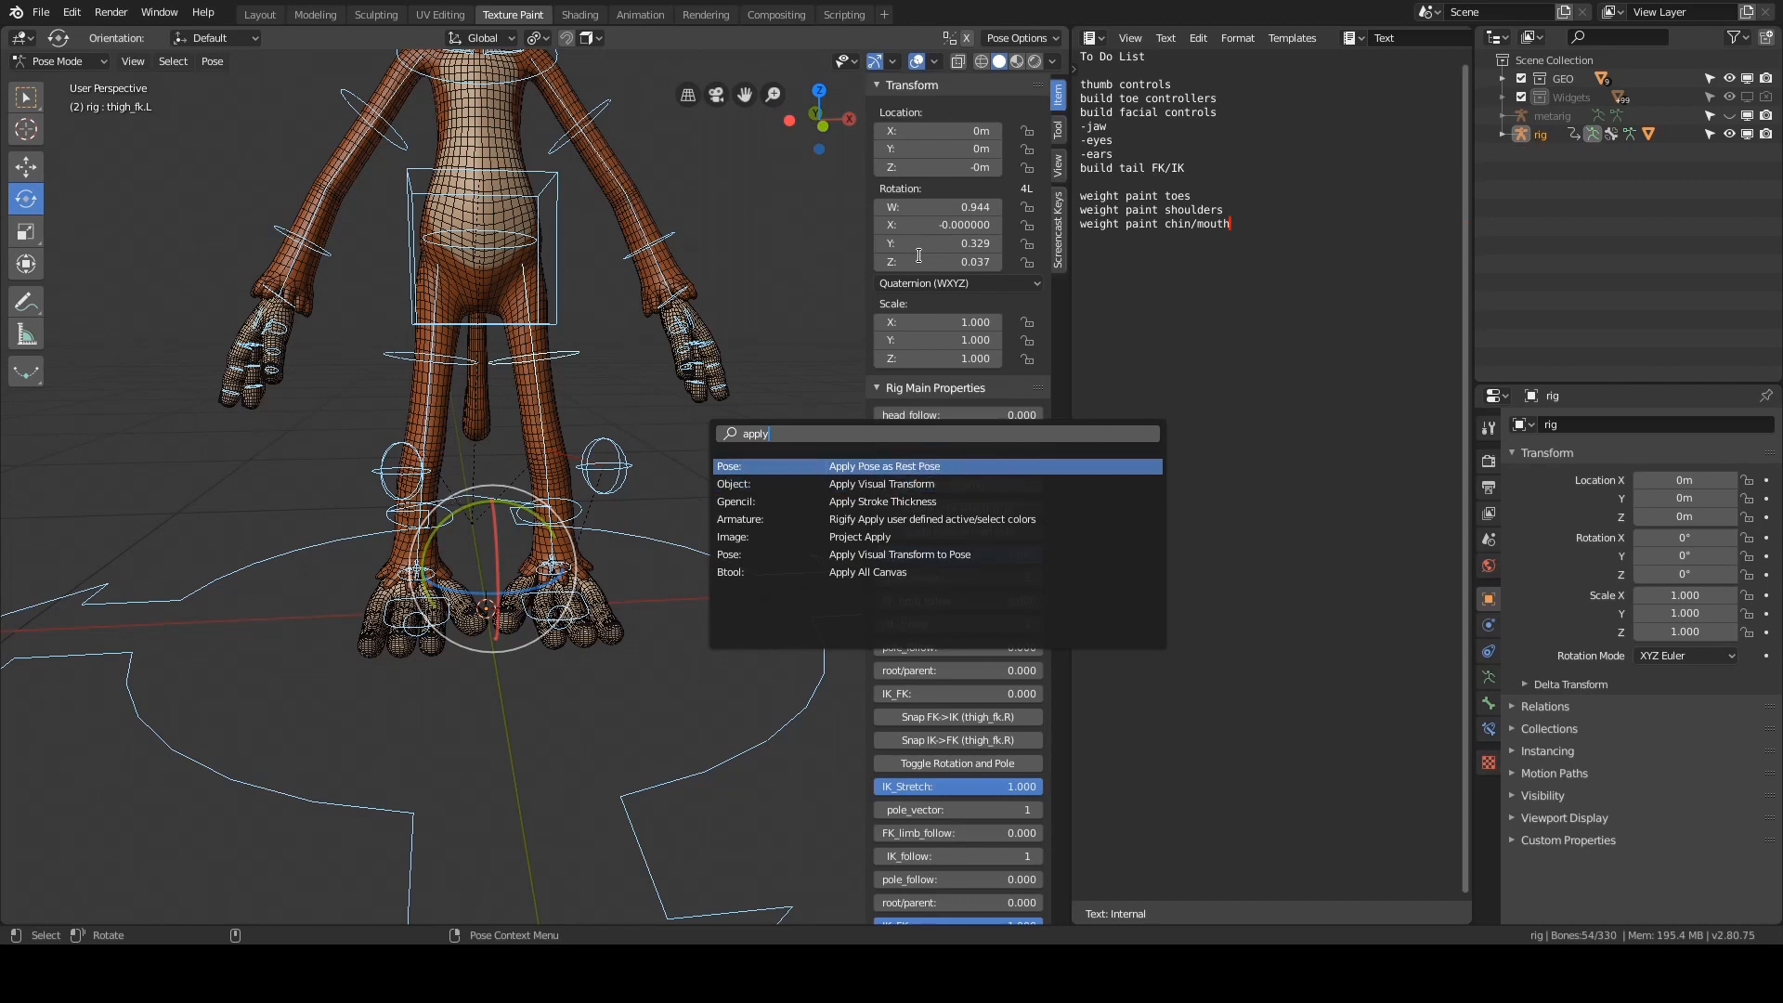
pyautogui.click(927, 465)
# - Examine the transforms of the left knee pole target, both shin FK controls and the left thigh FK control in the new rest pose
pyautogui.scroll(4, 565, 353)
pyautogui.moveTo(565, 352); pyautogui.dragTo(522, 349, button='middle')
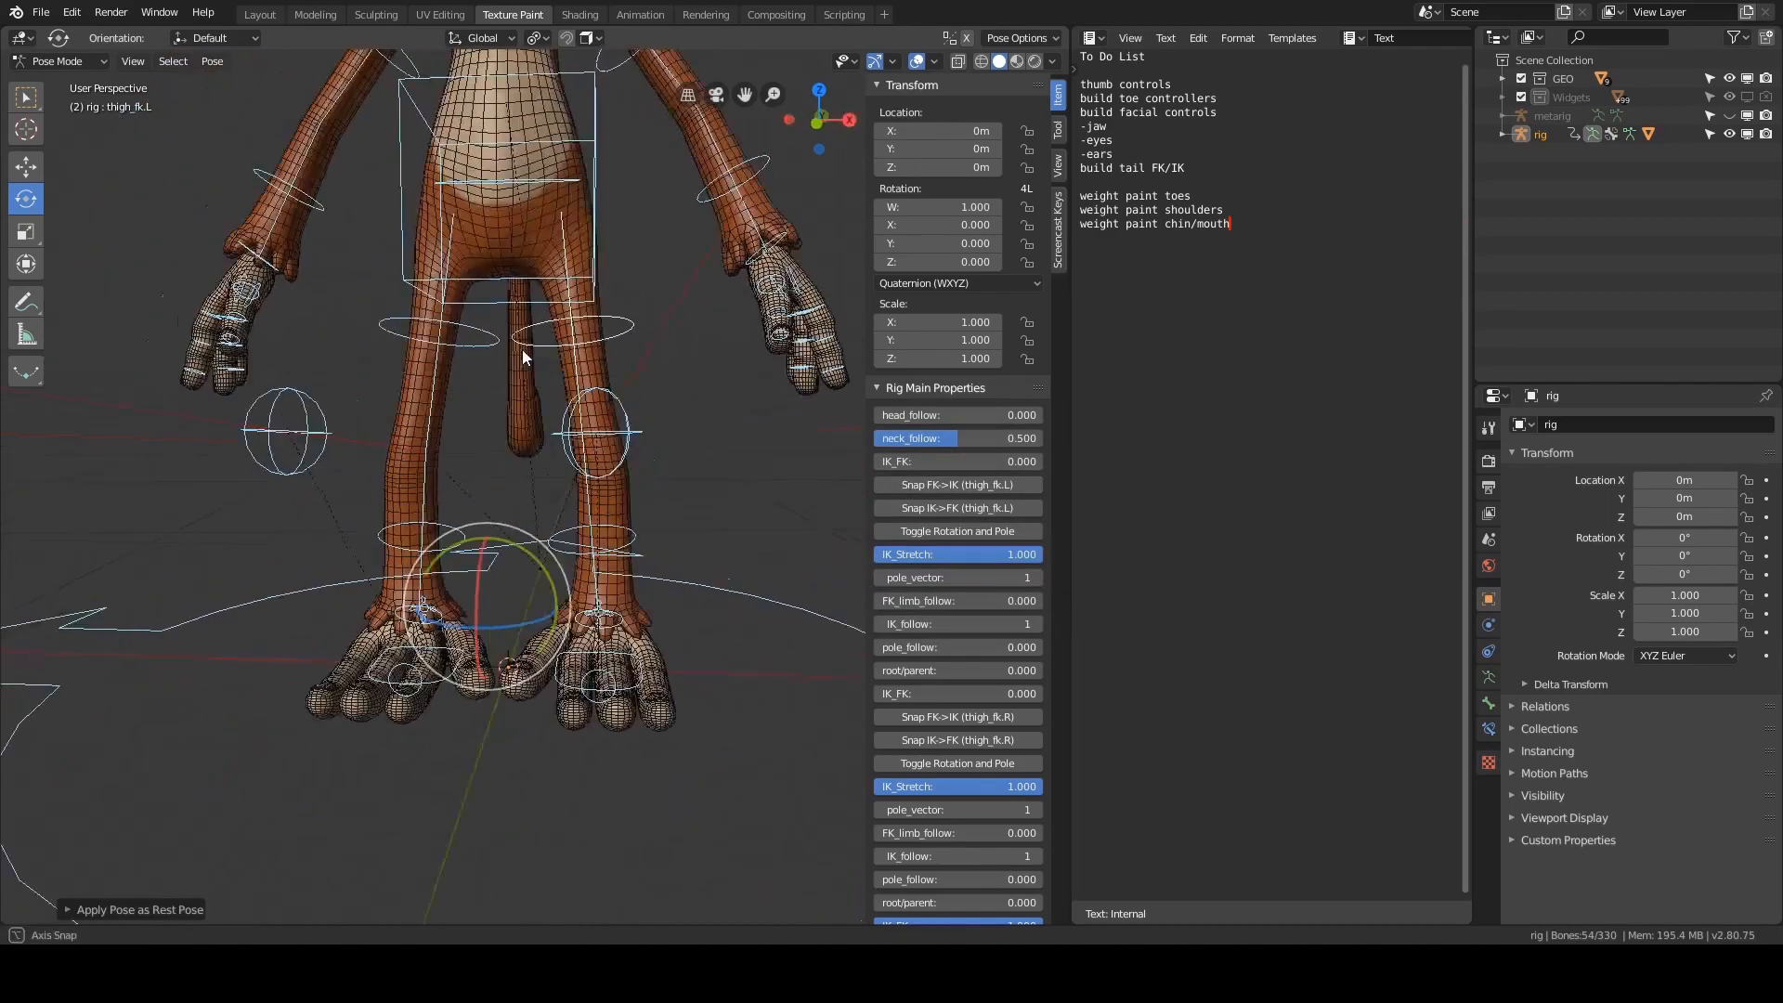
pyautogui.moveTo(620, 423); pyautogui.dragTo(657, 457, button='middle')
pyautogui.keyDown('shift'); pyautogui.moveTo(594, 420); pyautogui.dragTo(687, 411, button='middle'); pyautogui.keyUp('shift')
pyautogui.click(648, 426)
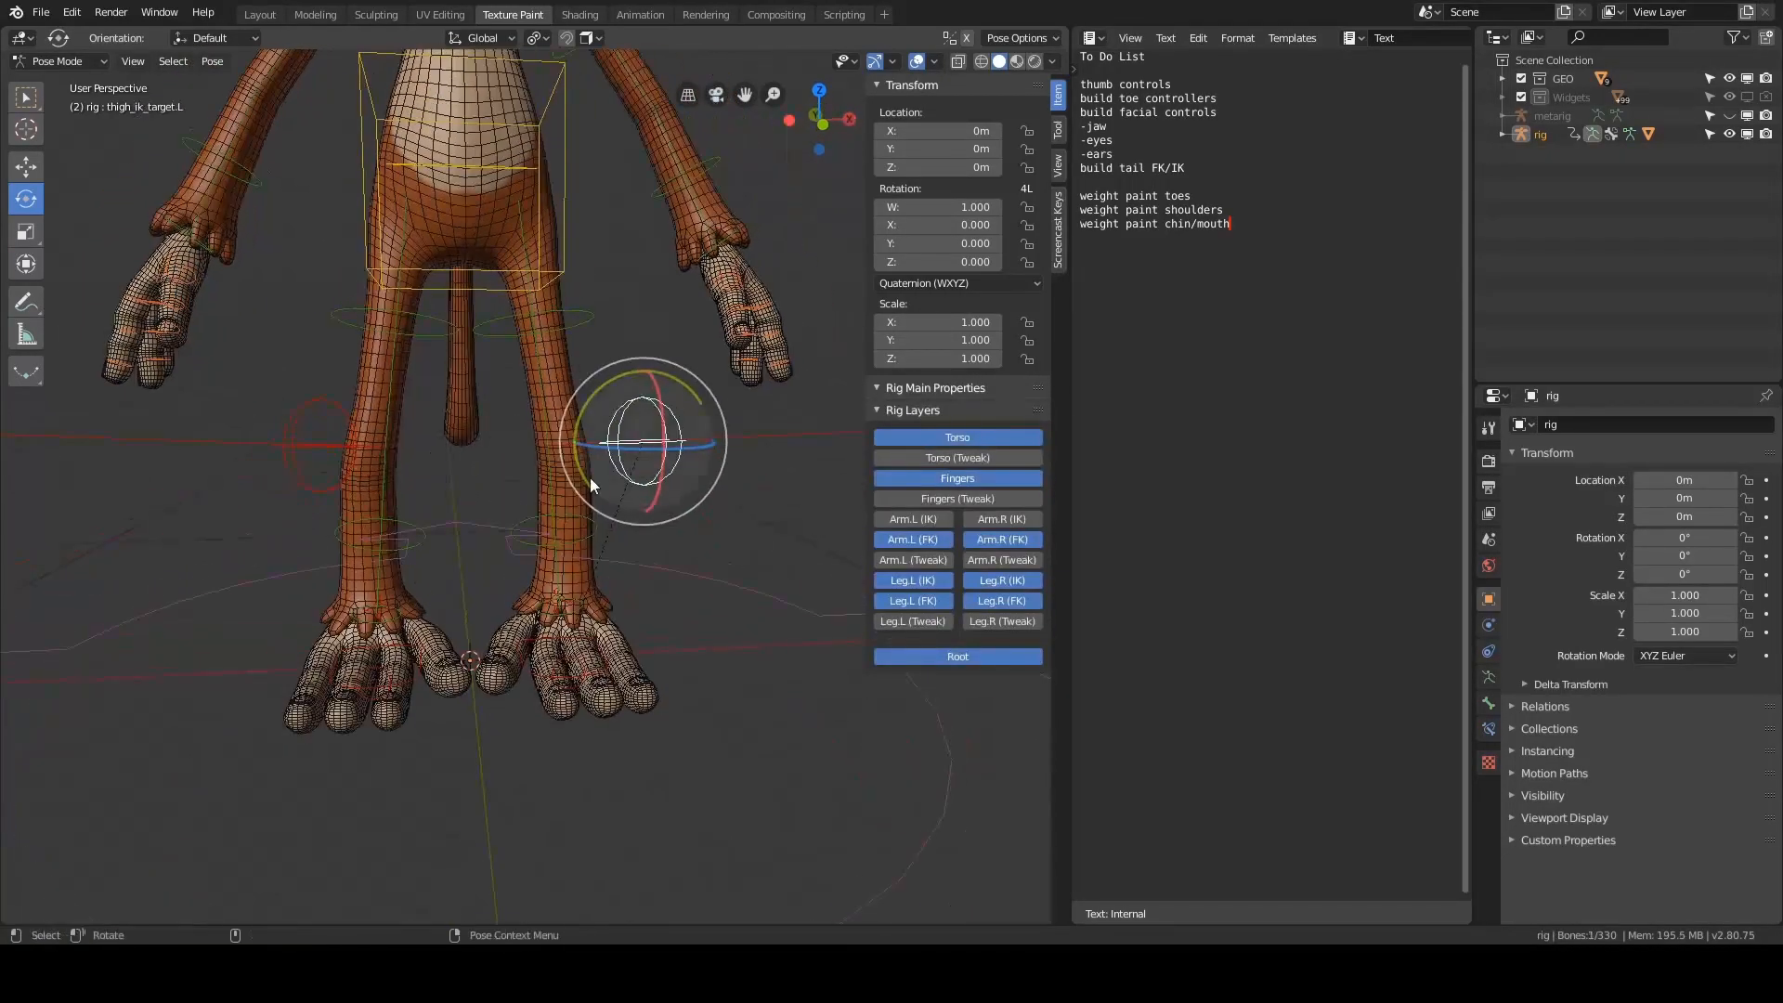
pyautogui.click(536, 548)
pyautogui.click(358, 553)
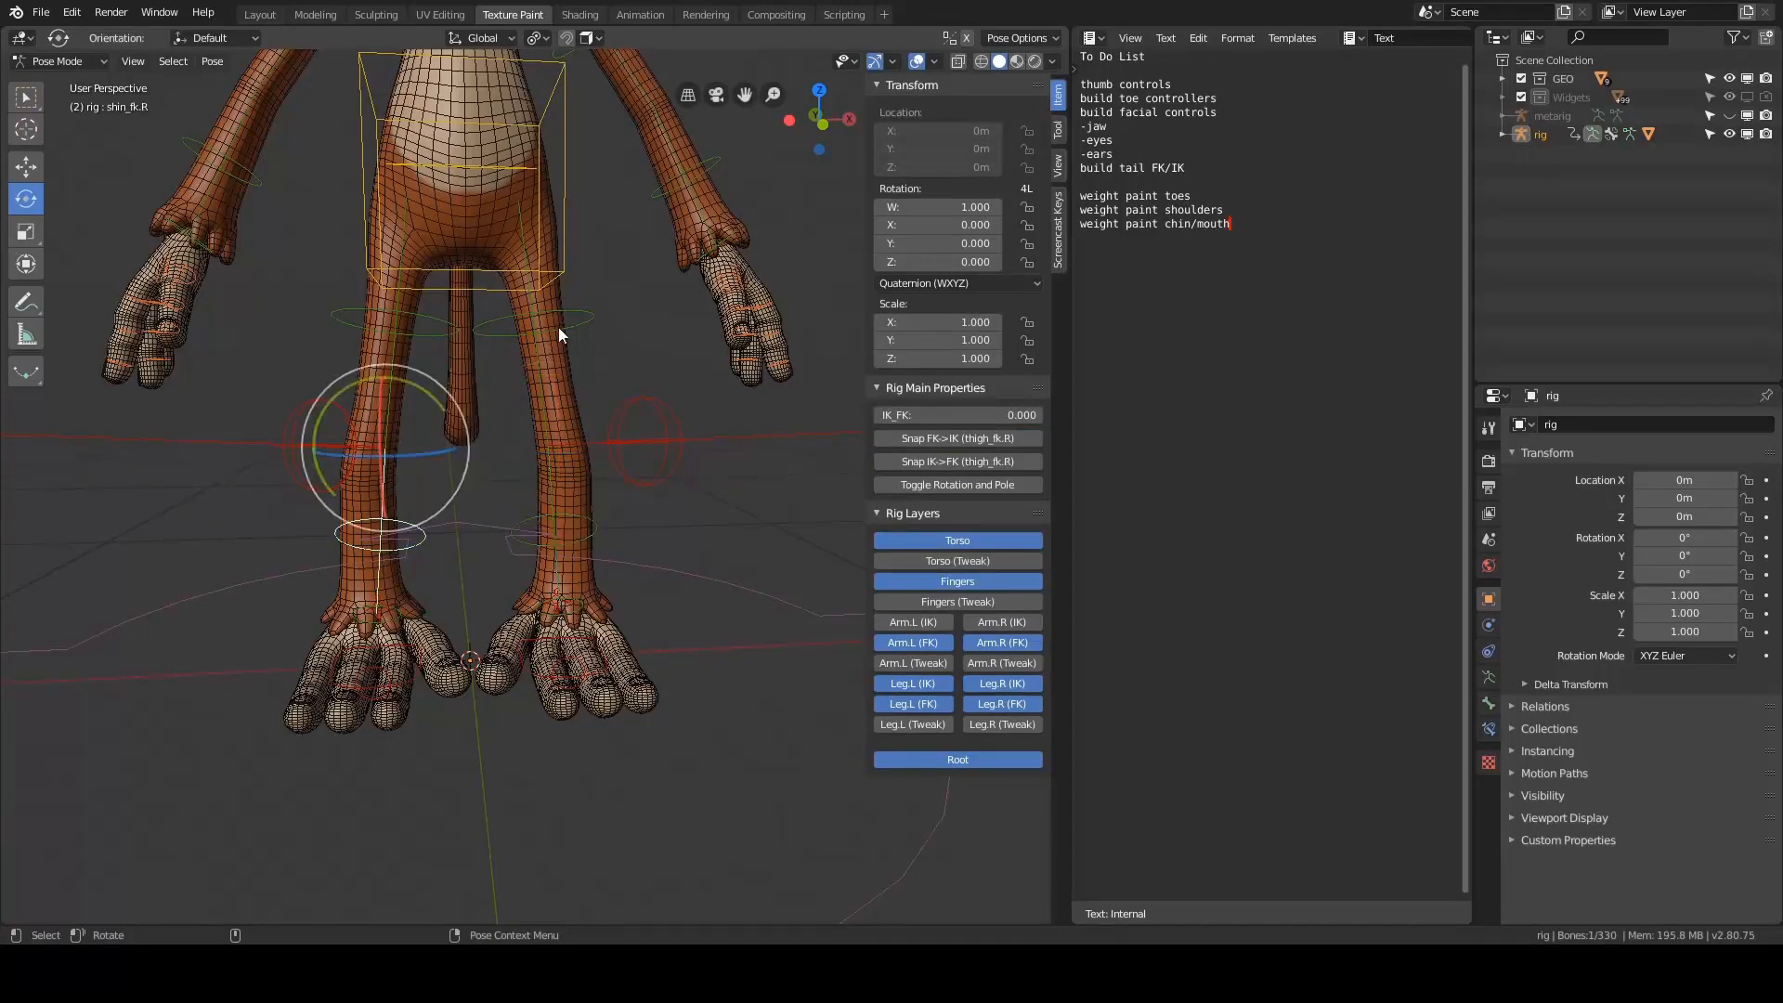
pyautogui.click(558, 325)
pyautogui.moveTo(571, 492)
pyautogui.mouseDown(button='middle')
pyautogui.moveTo(649, 445)
pyautogui.moveTo(548, 489)
pyautogui.moveTo(604, 498)
pyautogui.moveTo(517, 474)
pyautogui.moveTo(531, 491)
pyautogui.moveTo(394, 520)
pyautogui.moveTo(452, 458)
pyautogui.moveTo(497, 479)
pyautogui.moveTo(619, 444)
pyautogui.moveTo(570, 463)
pyautogui.mouseUp(button='middle')
pyautogui.click(573, 461)
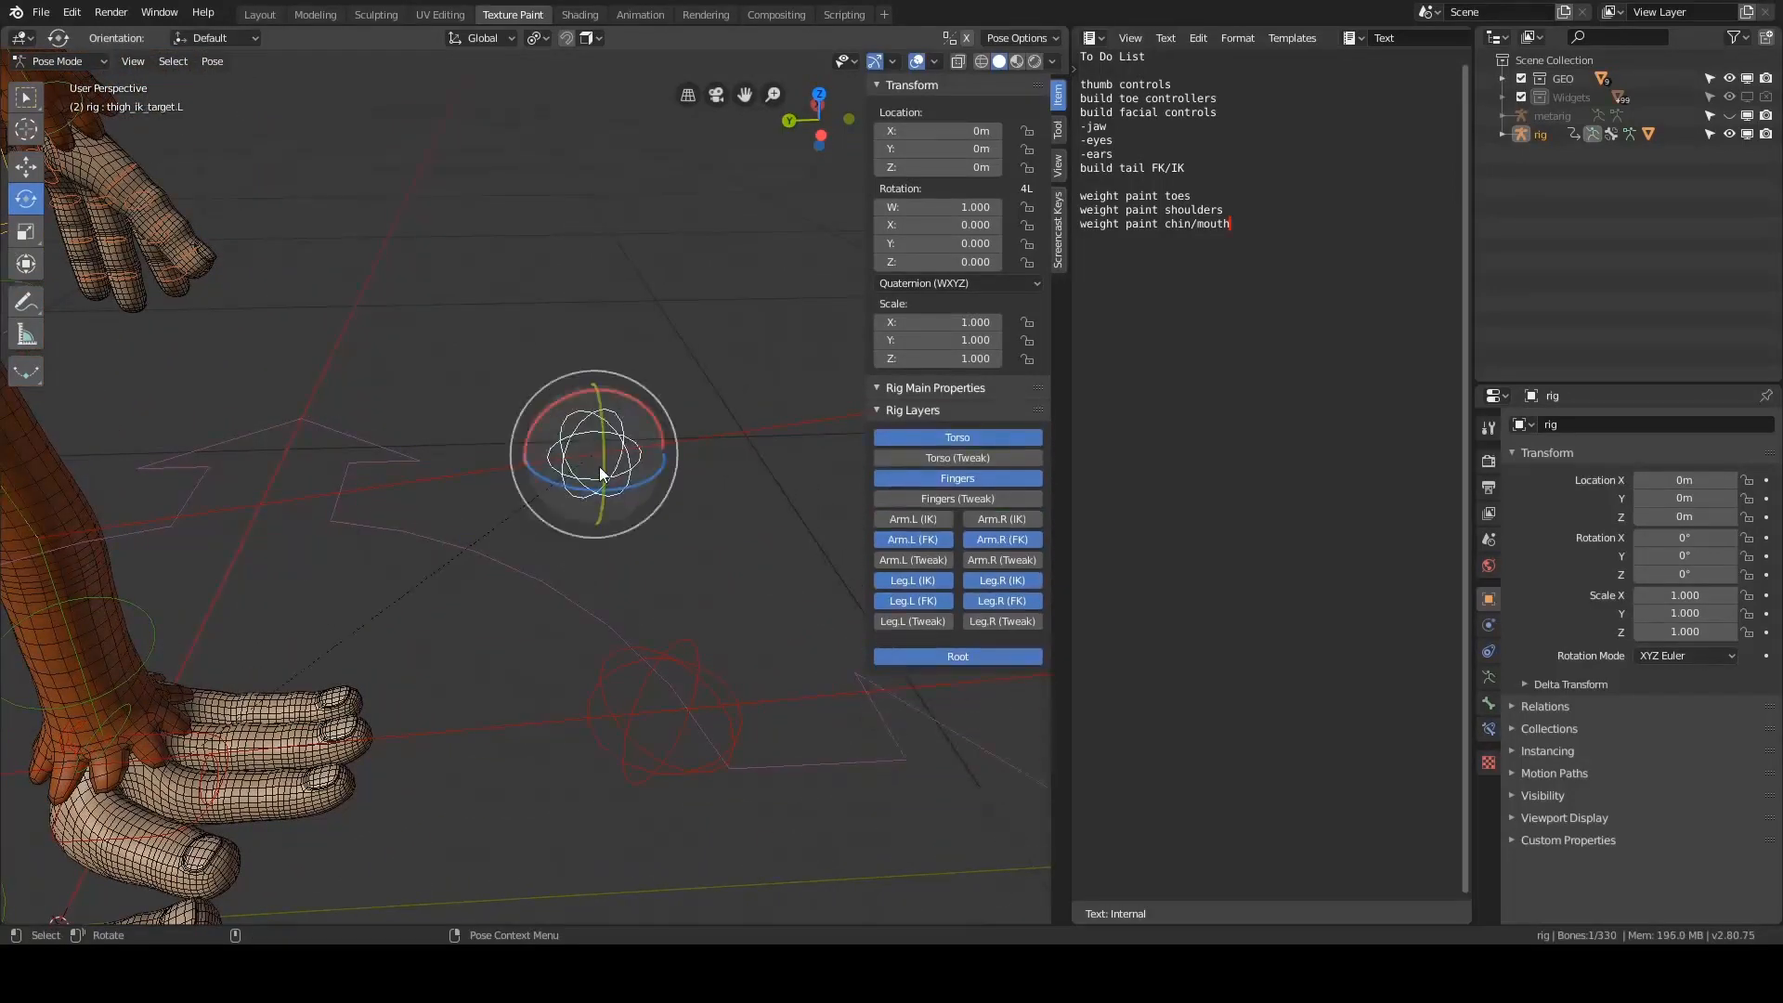
# - Switch the rig to Edit Mode and examine the leg and knee pole bones from the side
pyautogui.scroll(-12, 597, 465)
pyautogui.moveTo(570, 448); pyautogui.dragTo(541, 370, button='middle')
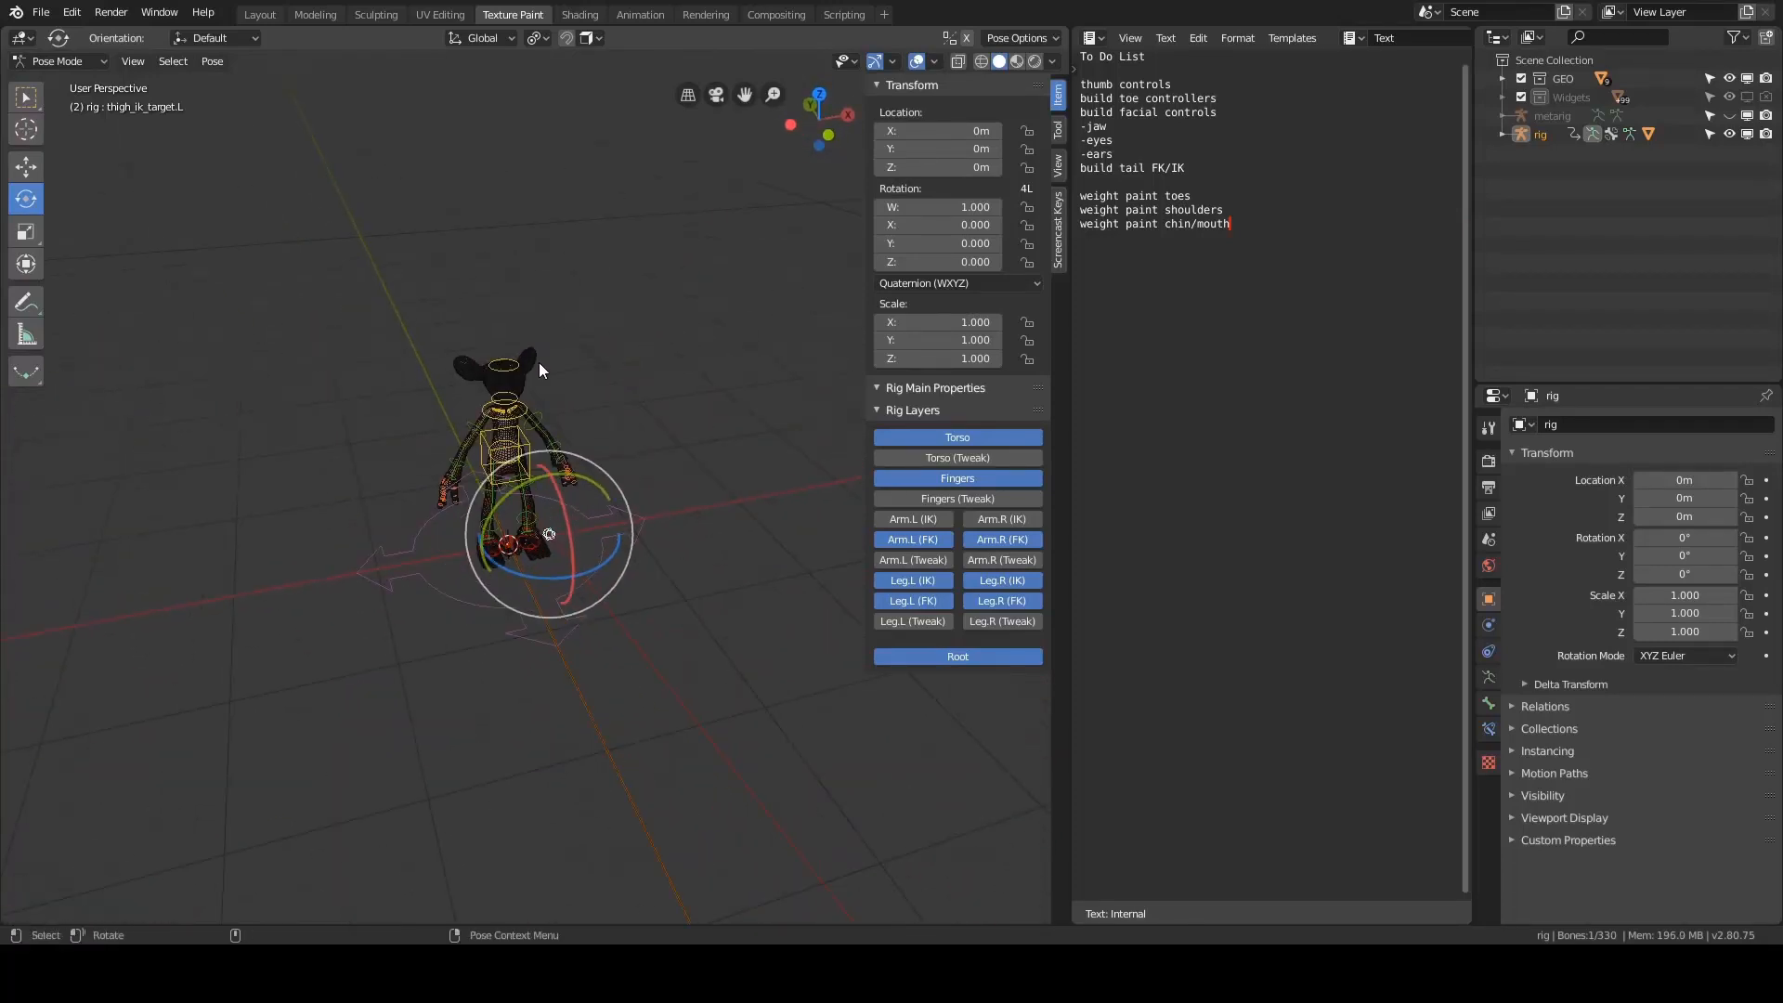
pyautogui.hotkey('ctrl', 'Tab')
pyautogui.click(659, 363)
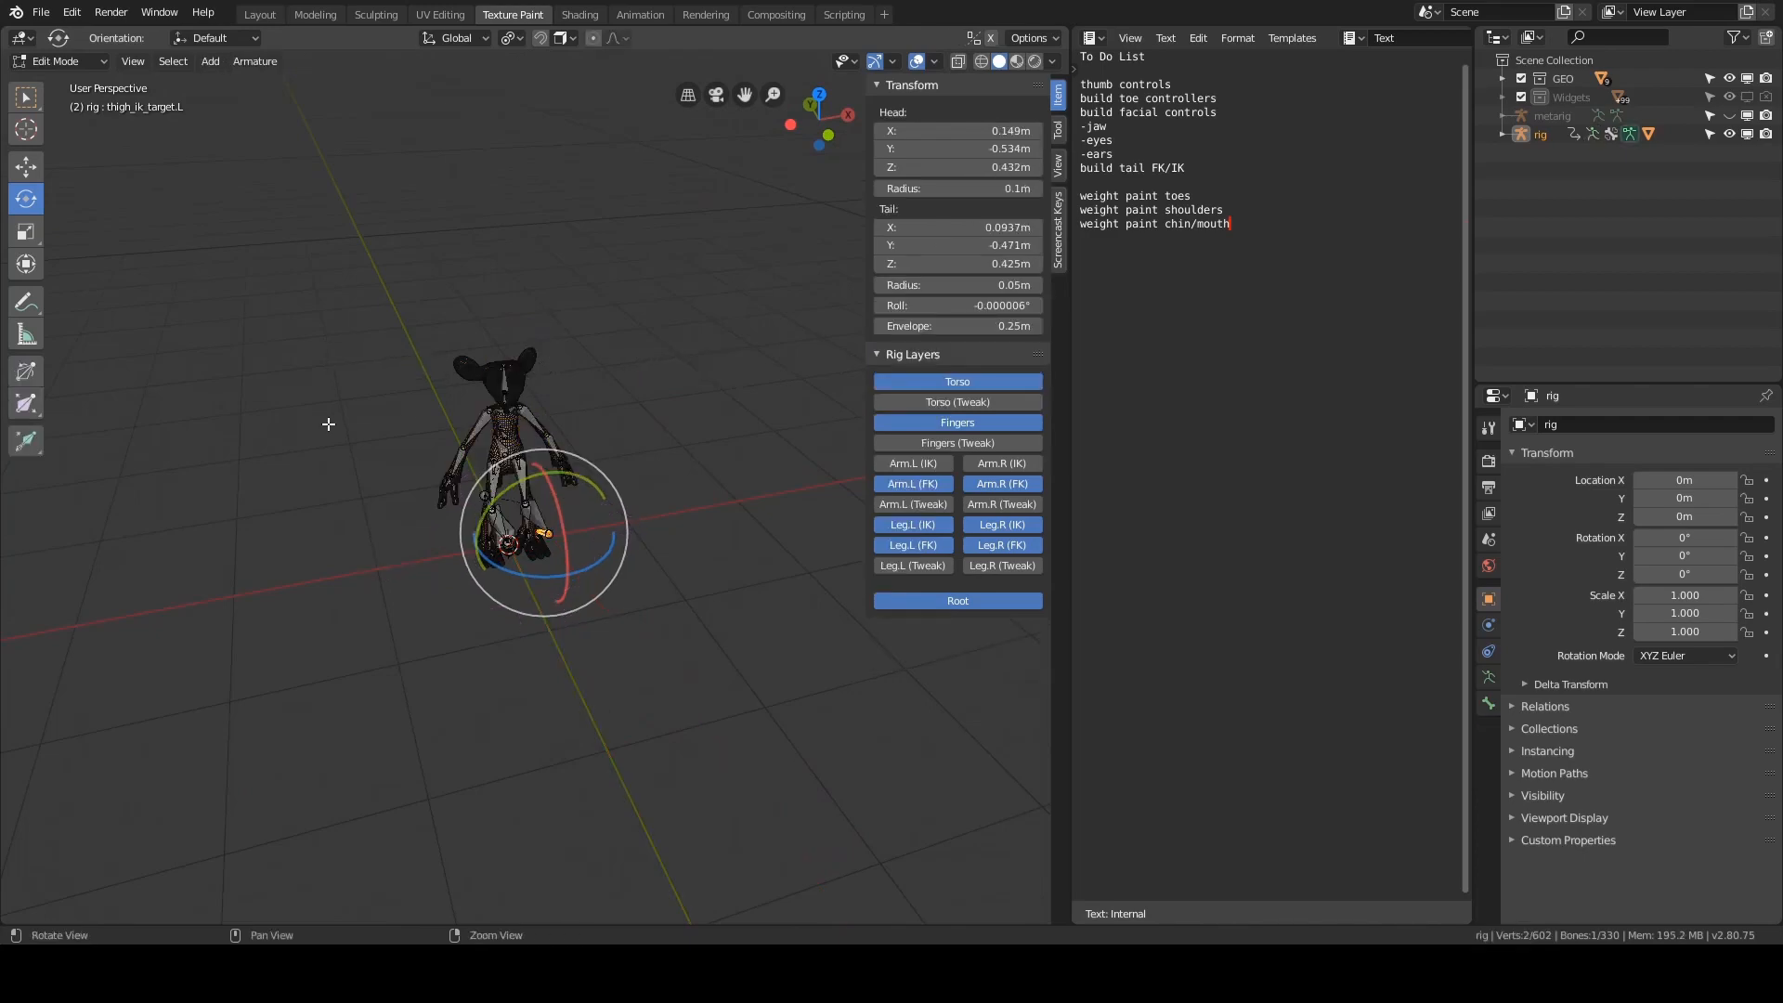
pyautogui.keyDown('alt'); pyautogui.moveTo(327, 424); pyautogui.dragTo(509, 374); pyautogui.keyUp('alt')
pyautogui.keyDown('alt'); pyautogui.moveTo(510, 374); pyautogui.dragTo(485, 381); pyautogui.keyUp('alt')
pyautogui.click(593, 382)
pyautogui.keyDown('alt'); pyautogui.moveTo(485, 382); pyautogui.dragTo(624, 337, button='right'); pyautogui.keyUp('alt')
pyautogui.keyDown('alt'); pyautogui.moveTo(623, 337); pyautogui.dragTo(654, 292, button='middle'); pyautogui.keyUp('alt')
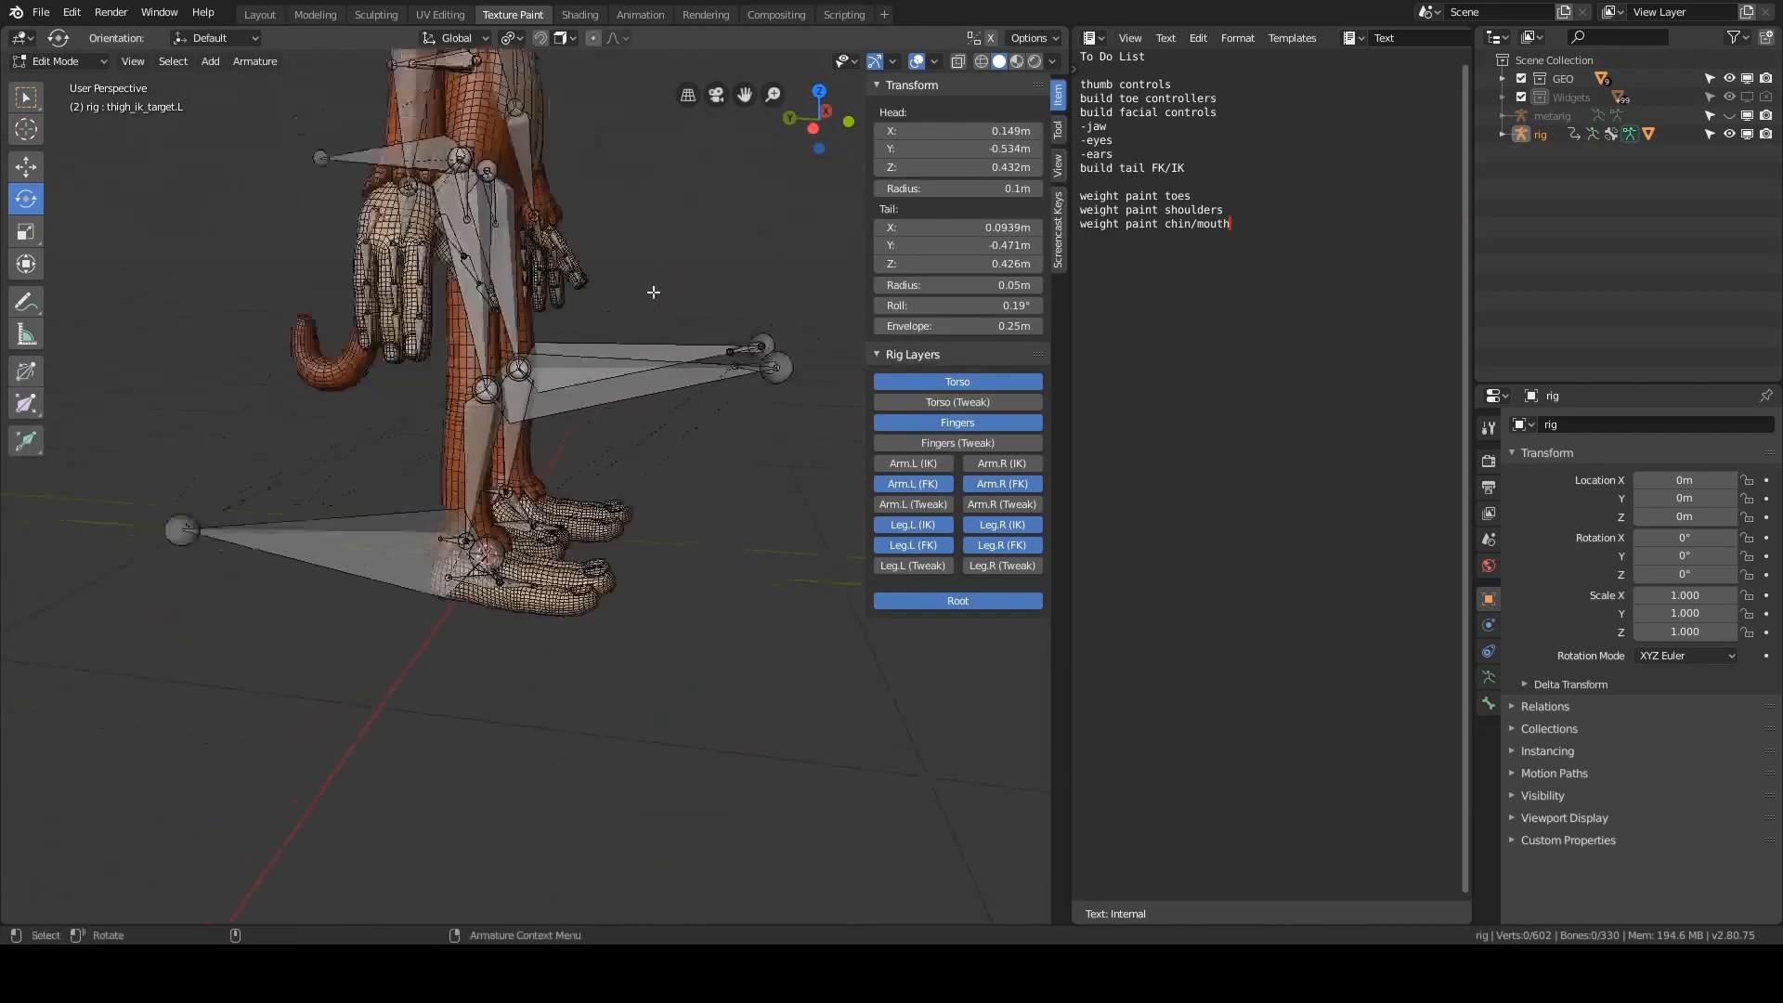
pyautogui.scroll(3, 654, 293)
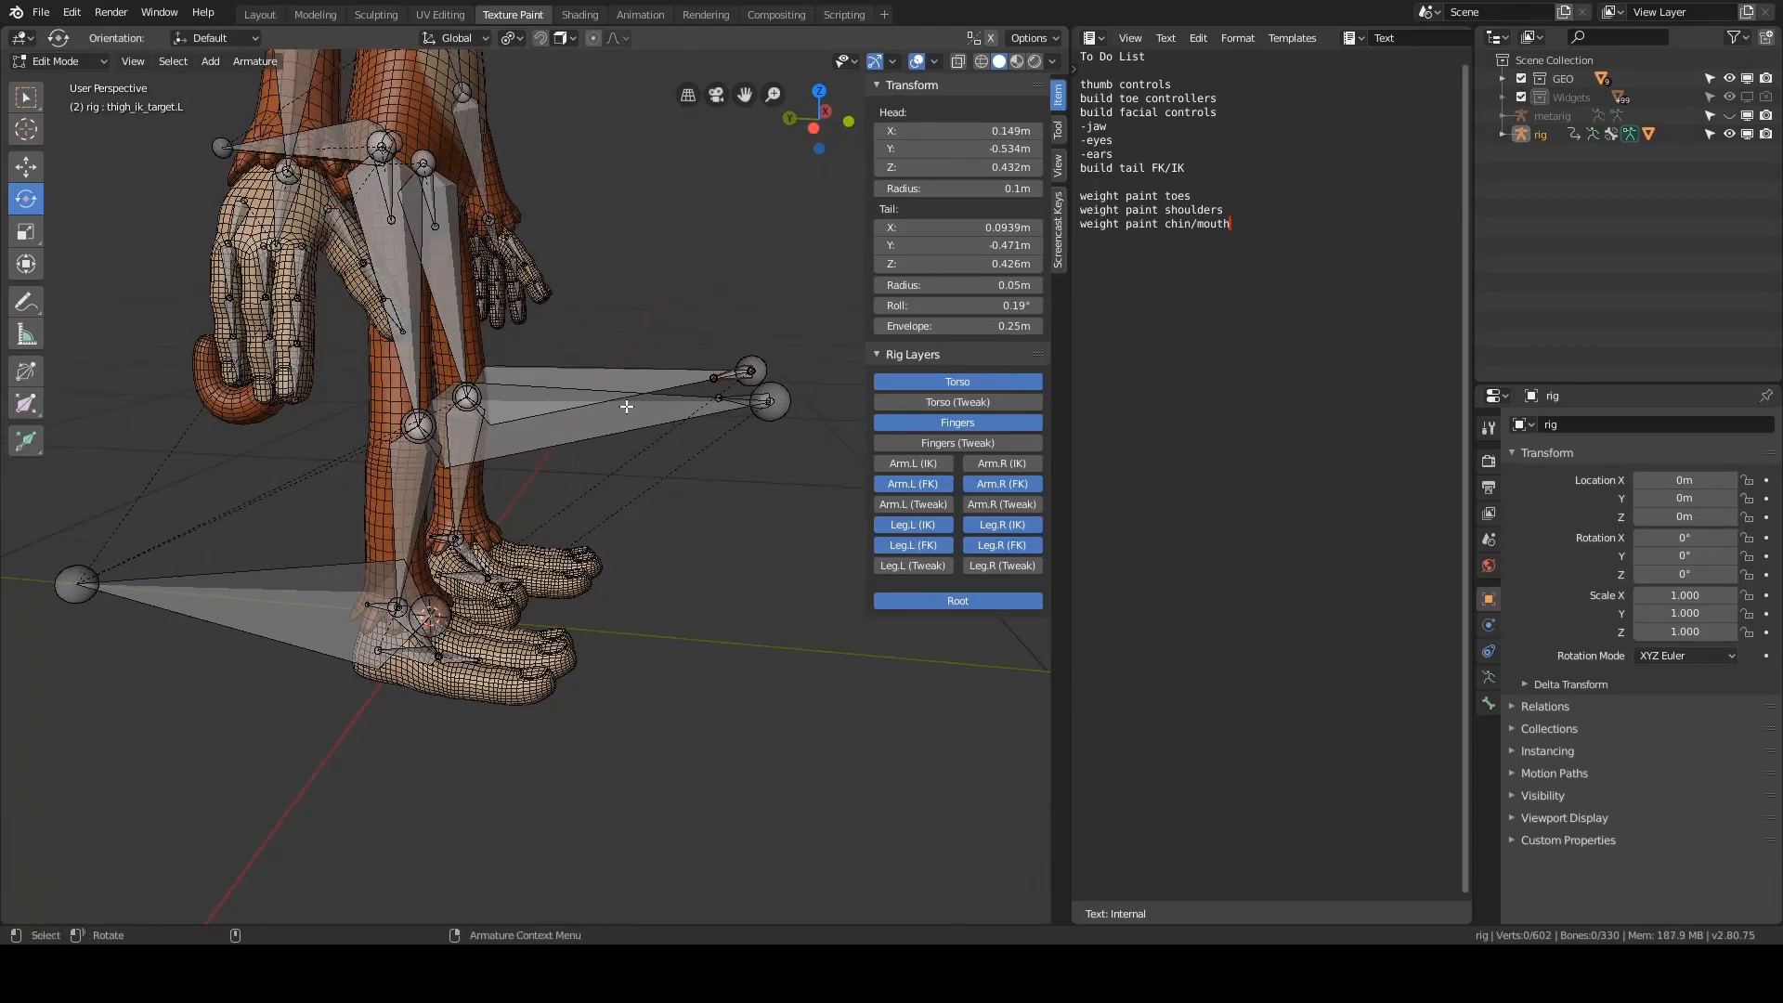
pyautogui.press('a')
pyautogui.moveTo(627, 406); pyautogui.dragTo(433, 529, button='middle')
pyautogui.hotkey('alt', 'a')
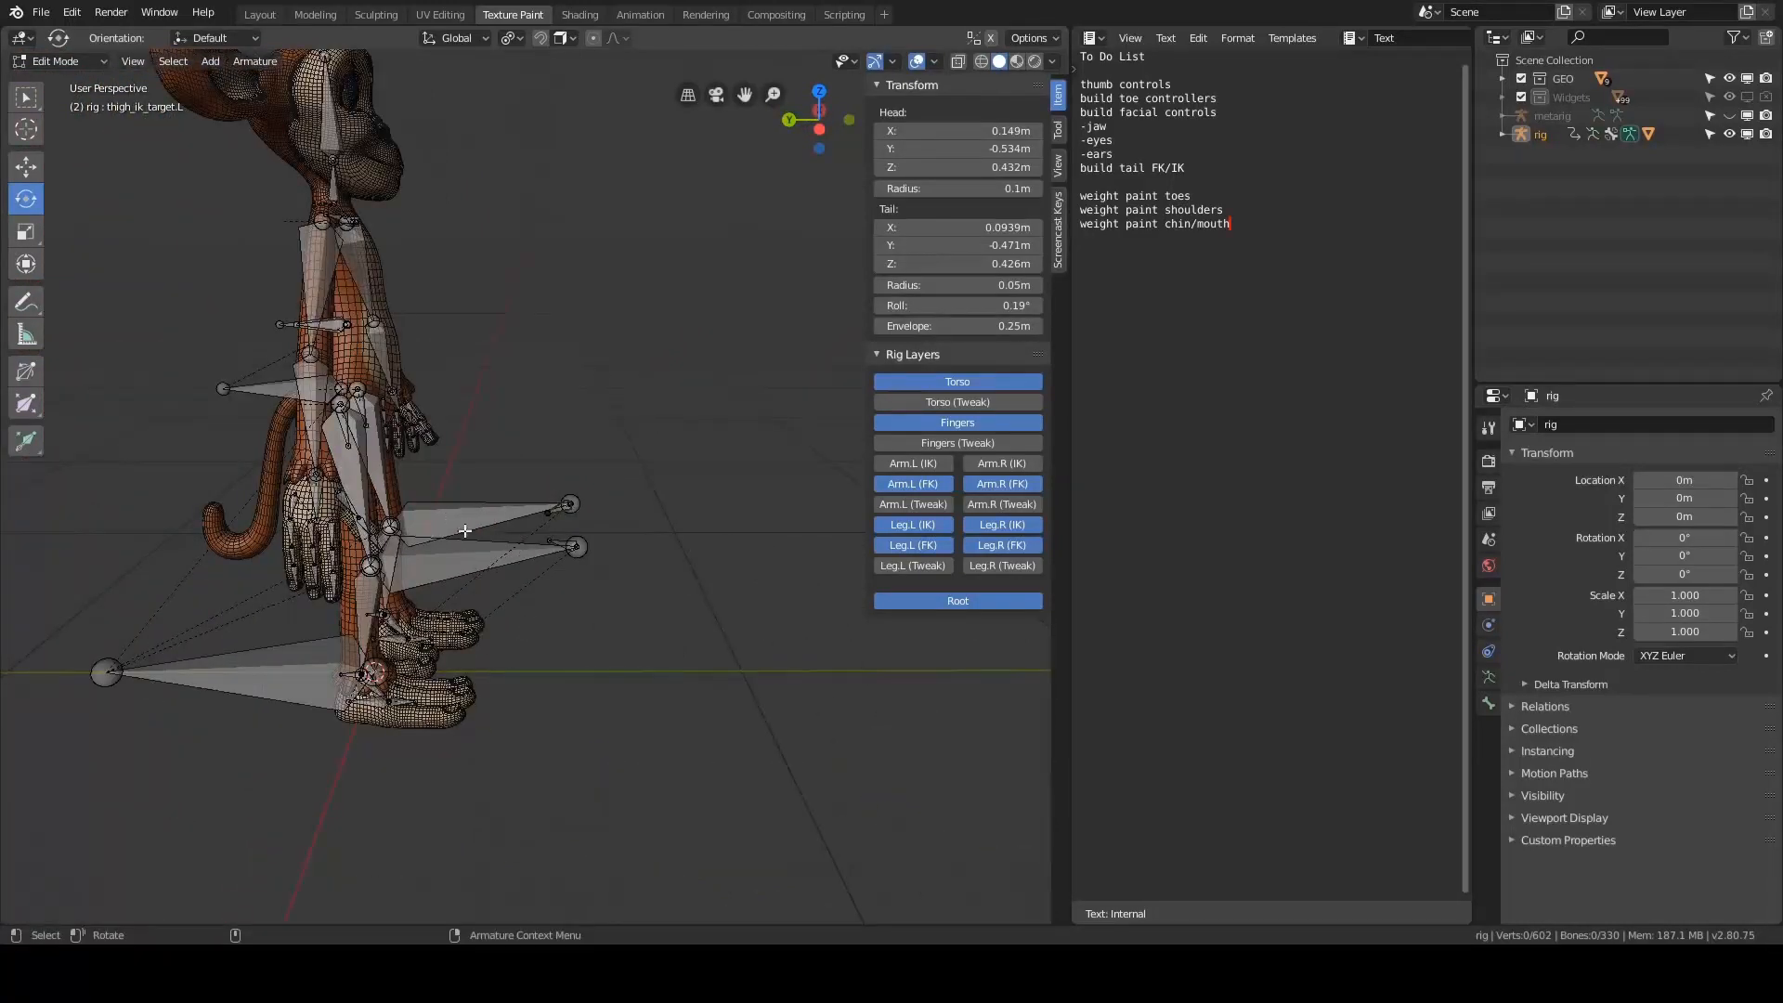
# - Return the rig to Pose Mode
pyautogui.hotkey('ctrl', 'Tab')
pyautogui.click(464, 564)
pyautogui.moveTo(546, 471); pyautogui.dragTo(577, 543, button='middle')
pyautogui.scroll(3, 688, 433)
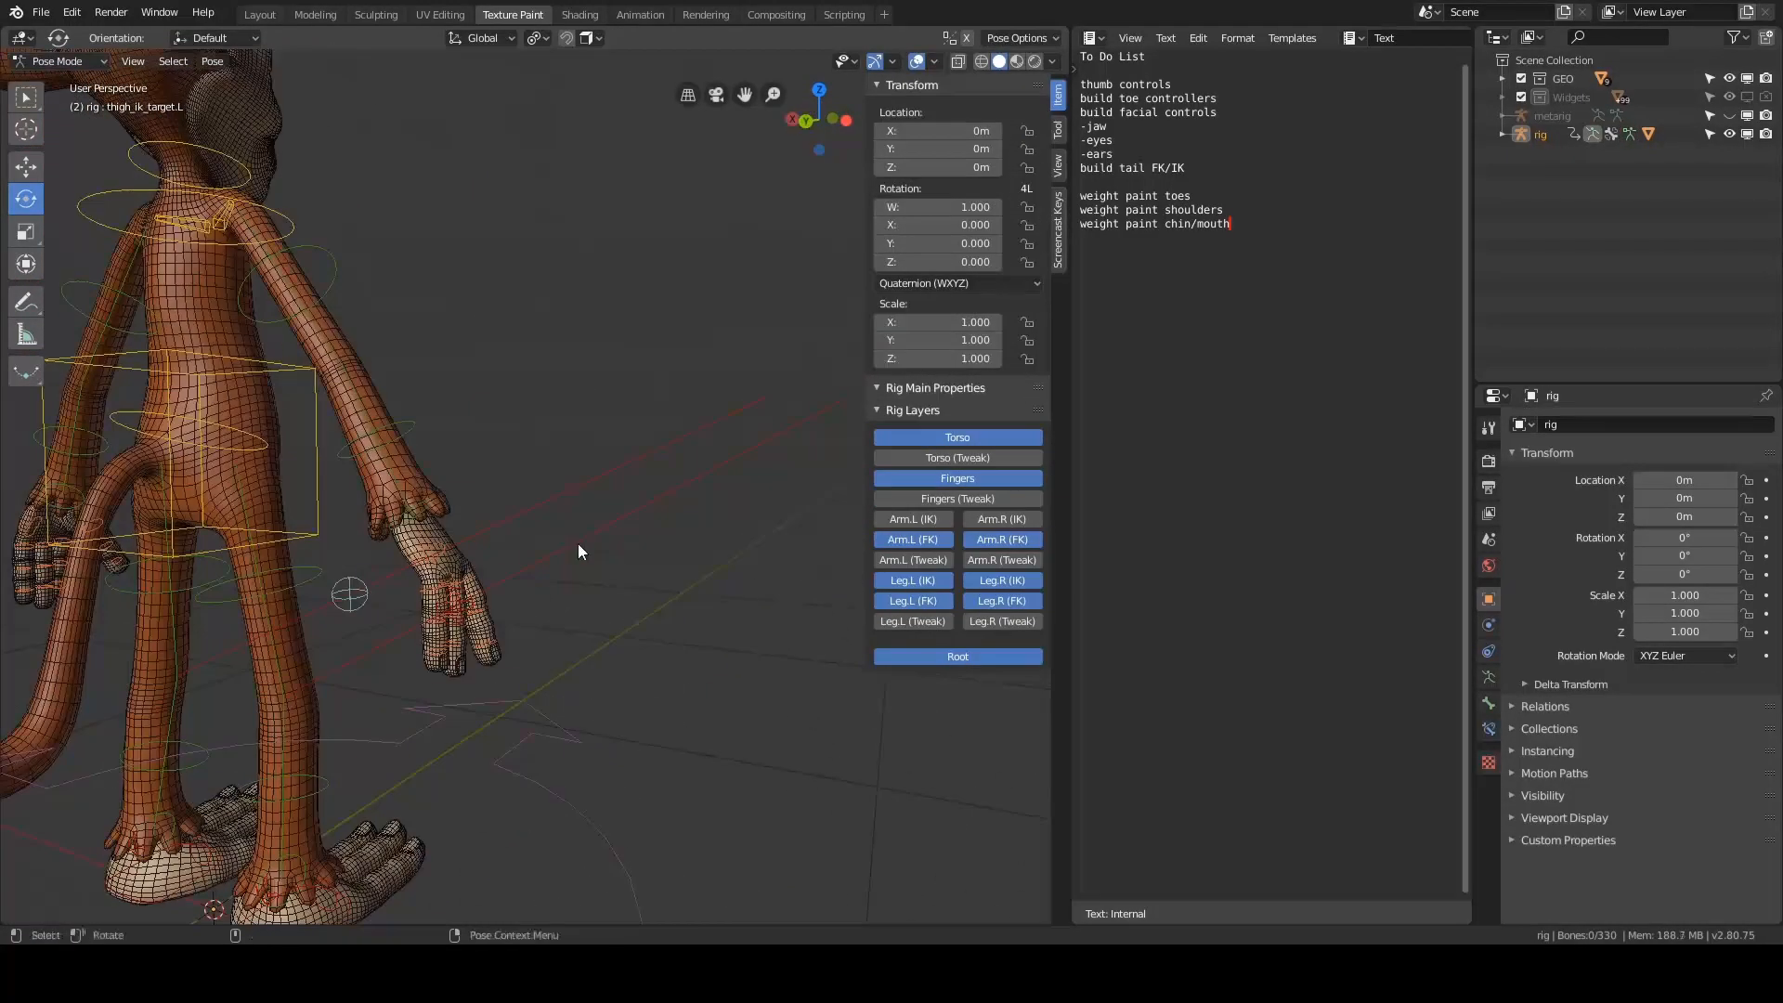
pyautogui.keyDown('alt'); pyautogui.moveTo(693, 462); pyautogui.dragTo(505, 496); pyautogui.keyUp('alt')
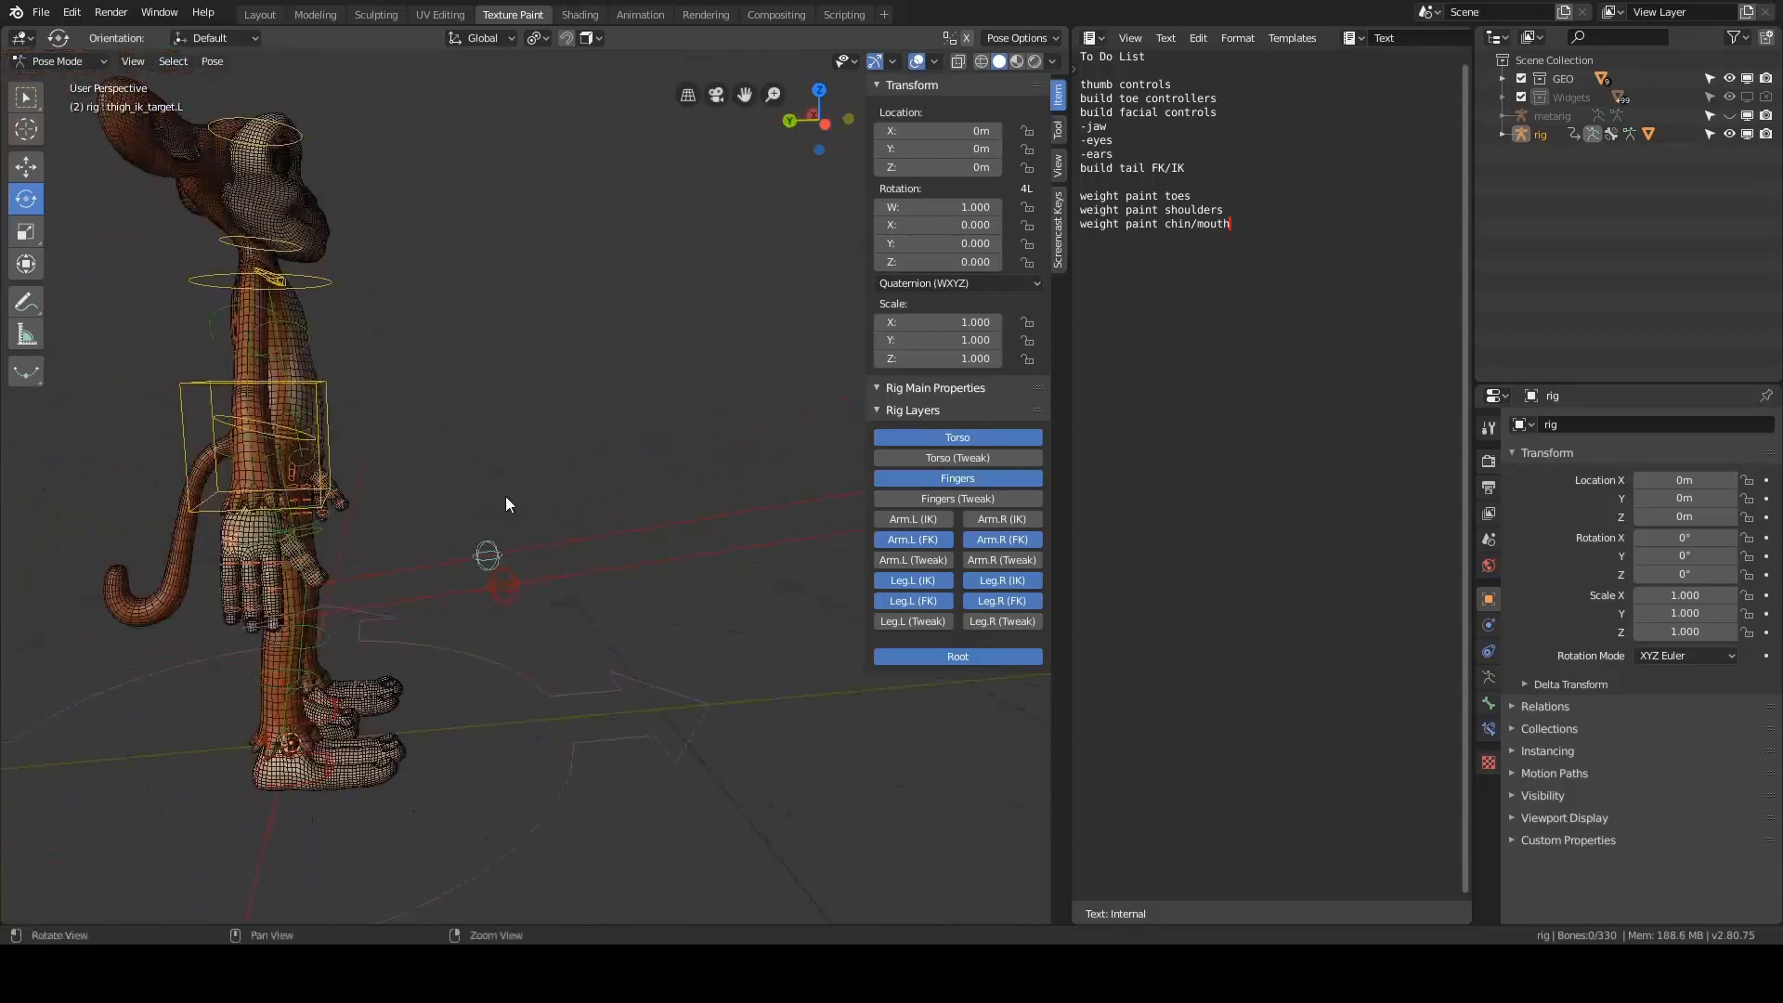
# - Try moving the left knee pole target sideways across the front of the legs
pyautogui.click(493, 555)
pyautogui.keyDown('alt'); pyautogui.moveTo(678, 448); pyautogui.dragTo(460, 454); pyautogui.keyUp('alt')
pyautogui.moveTo(461, 456); pyautogui.dragTo(433, 509, button='middle')
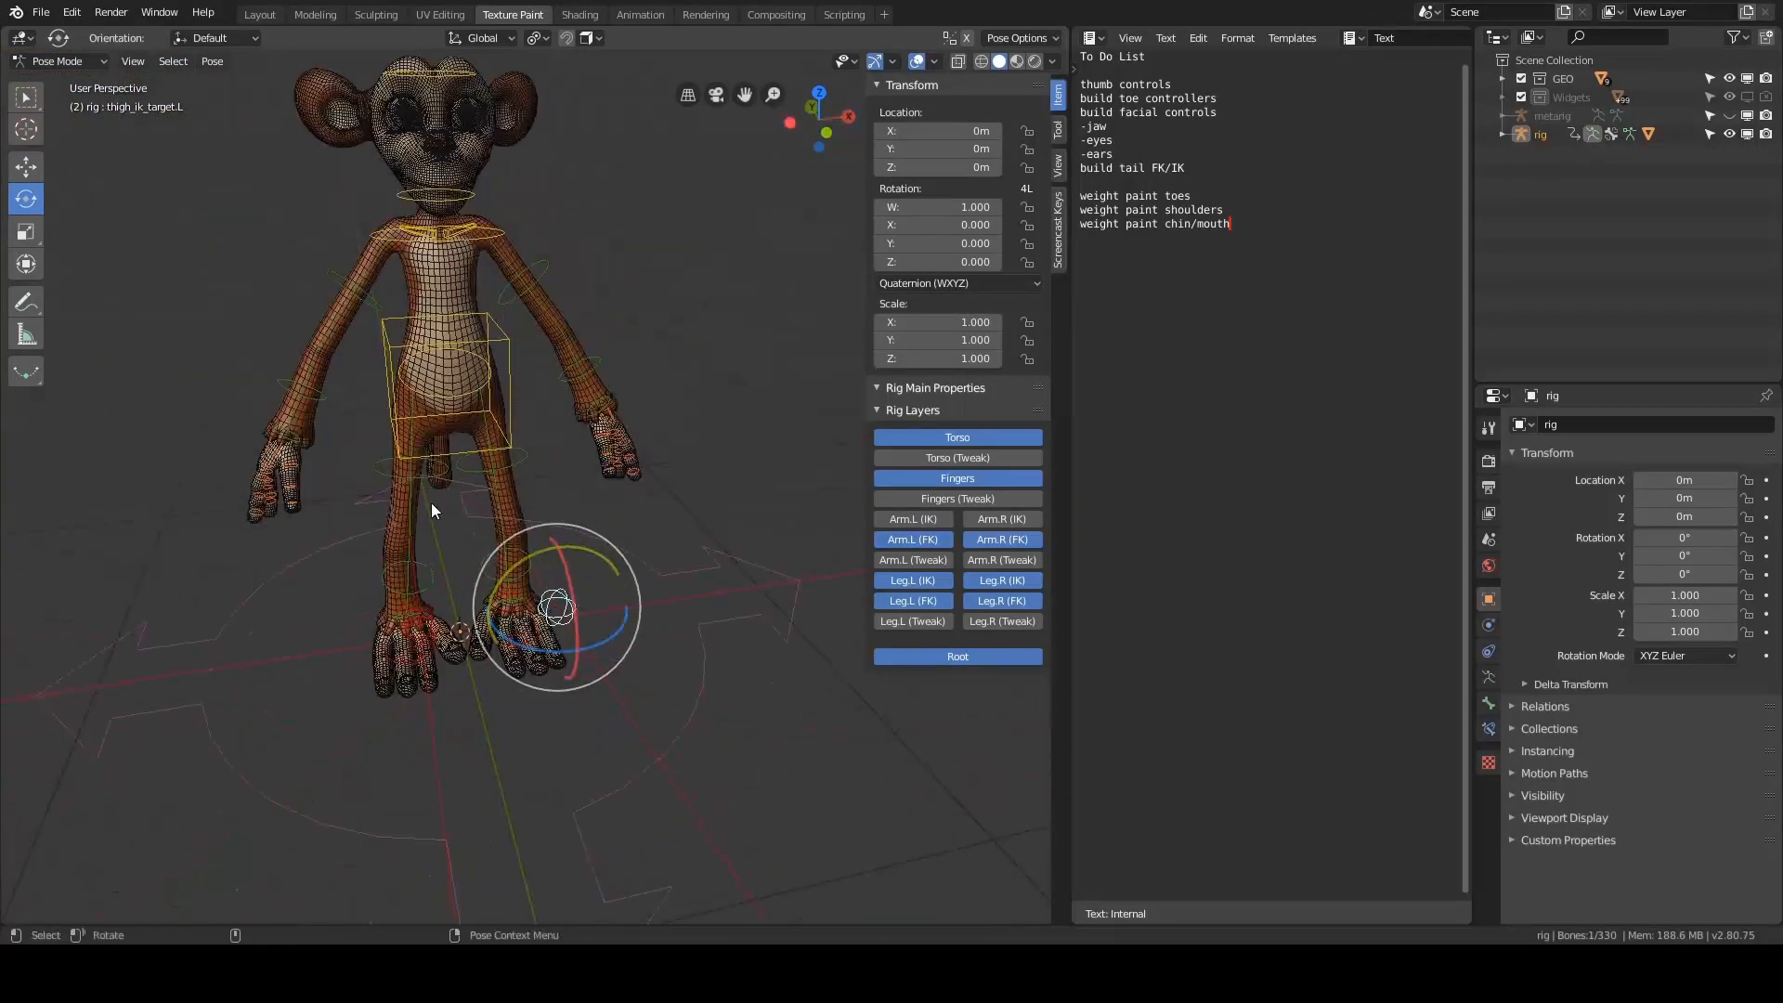
pyautogui.press('g')
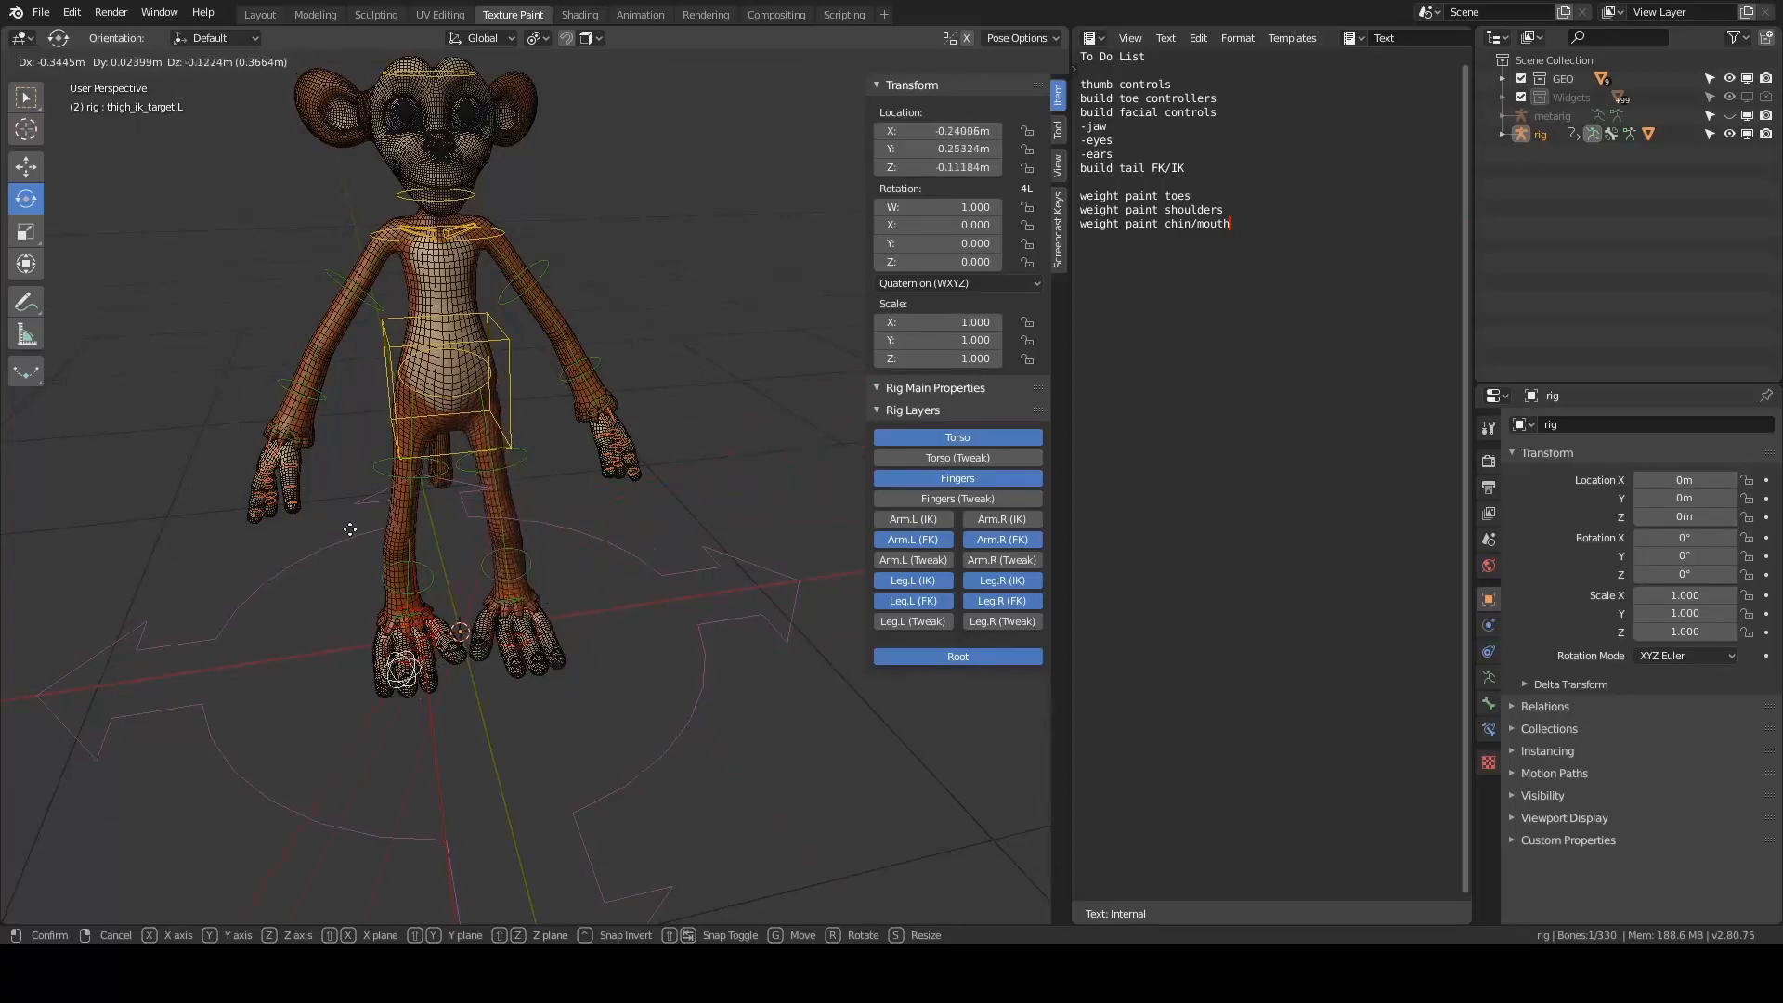
pyautogui.rightClick(516, 482)
pyautogui.moveTo(501, 449)
pyautogui.mouseDown(button='middle')
pyautogui.moveTo(557, 409)
pyautogui.moveTo(516, 442)
pyautogui.mouseUp(button='middle')
pyautogui.press('g')
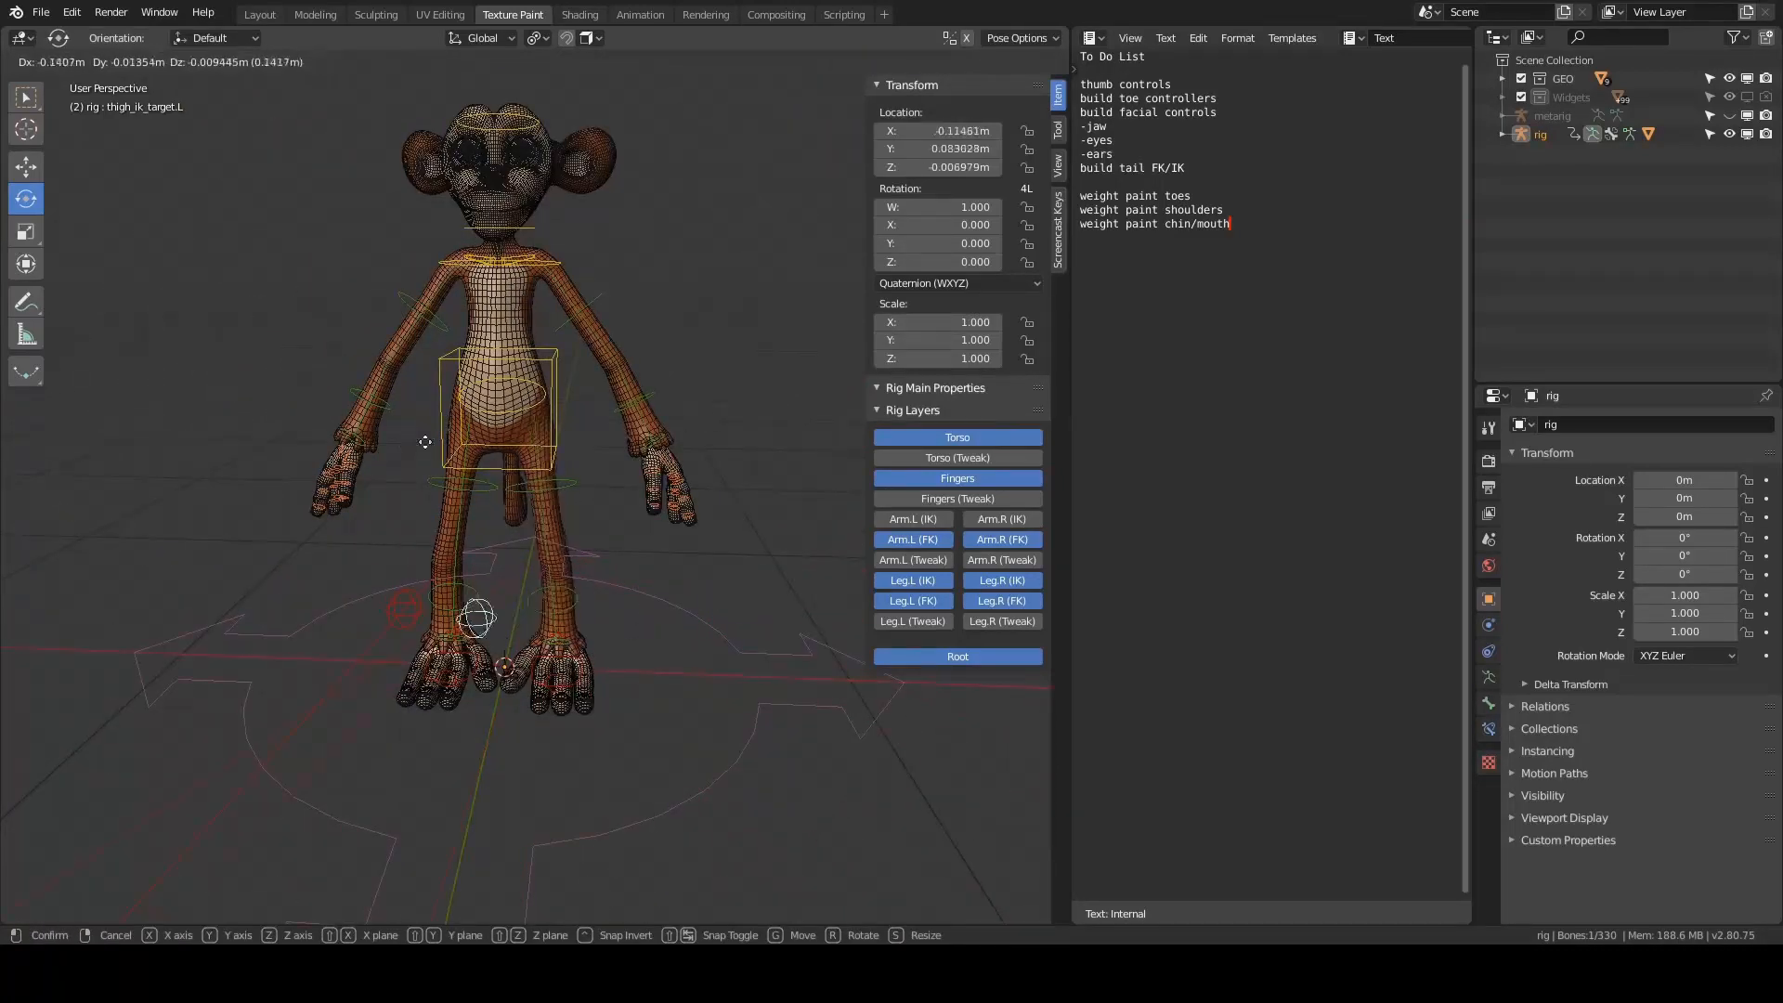
pyautogui.rightClick(385, 469)
pyautogui.moveTo(385, 469); pyautogui.dragTo(672, 390, button='middle')
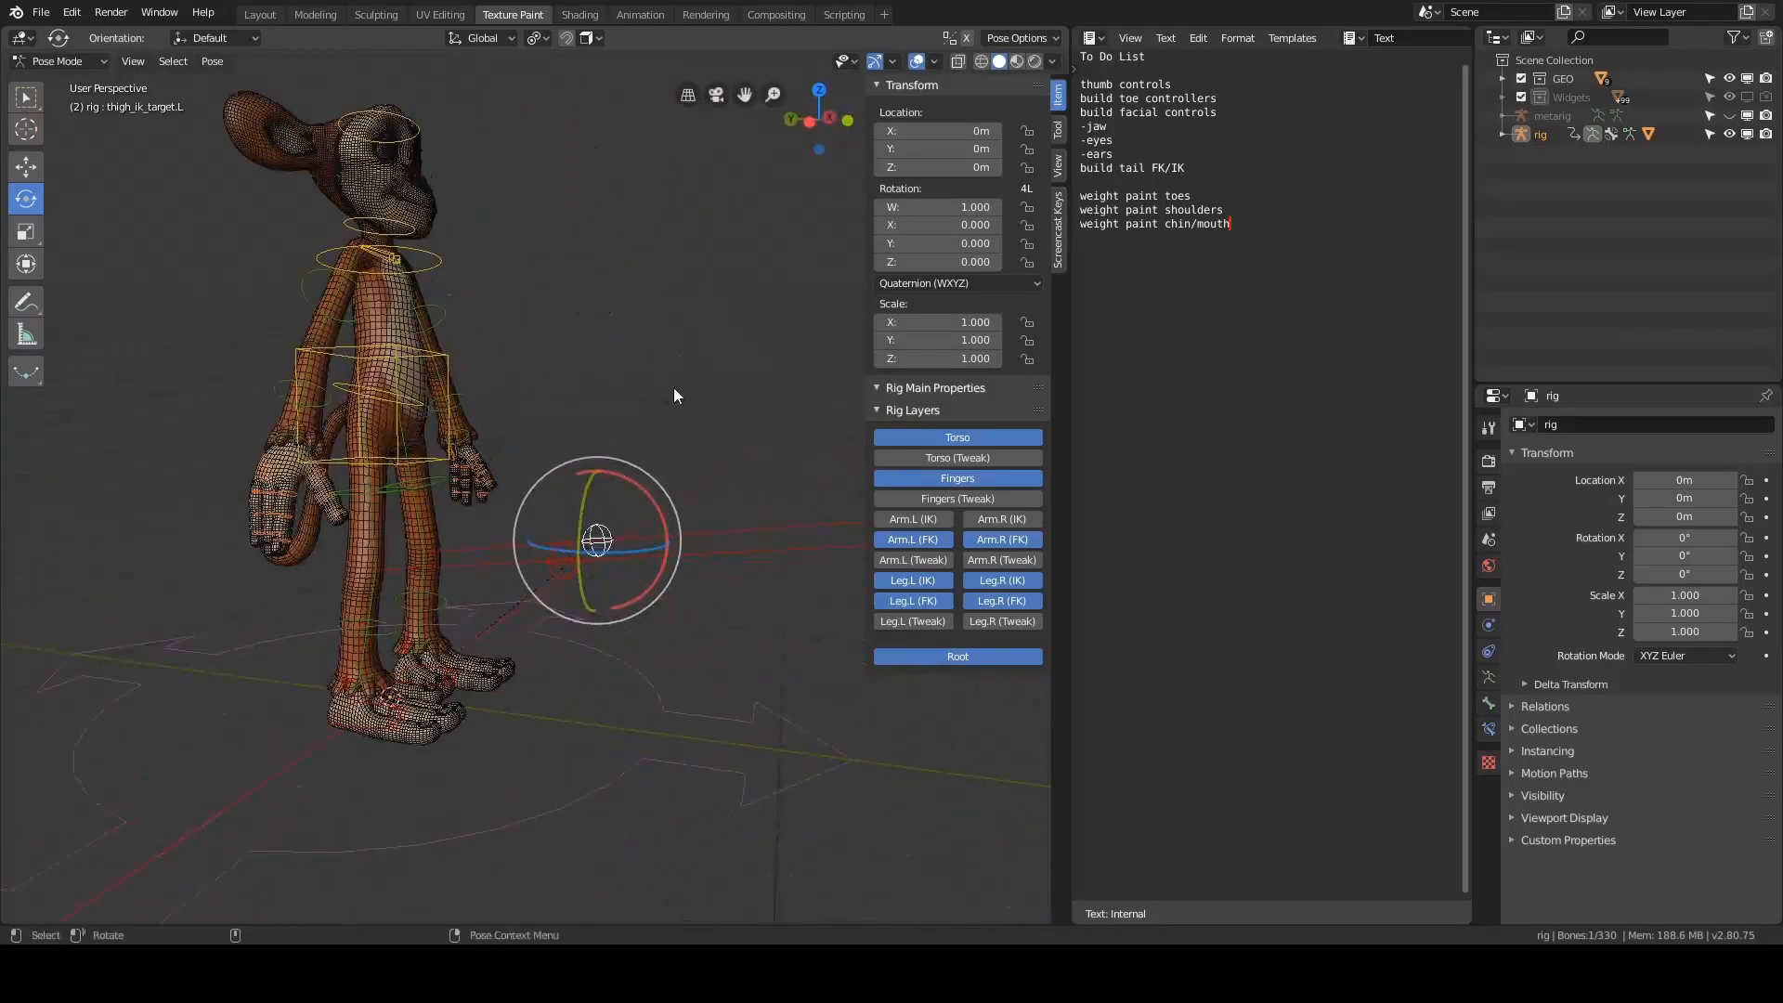
# - Switch the rig to Edit Mode and examine the bones around both knees and their pole targets
pyautogui.hotkey('ctrl', 'Tab')
pyautogui.click(794, 396)
pyautogui.scroll(5, 583, 411)
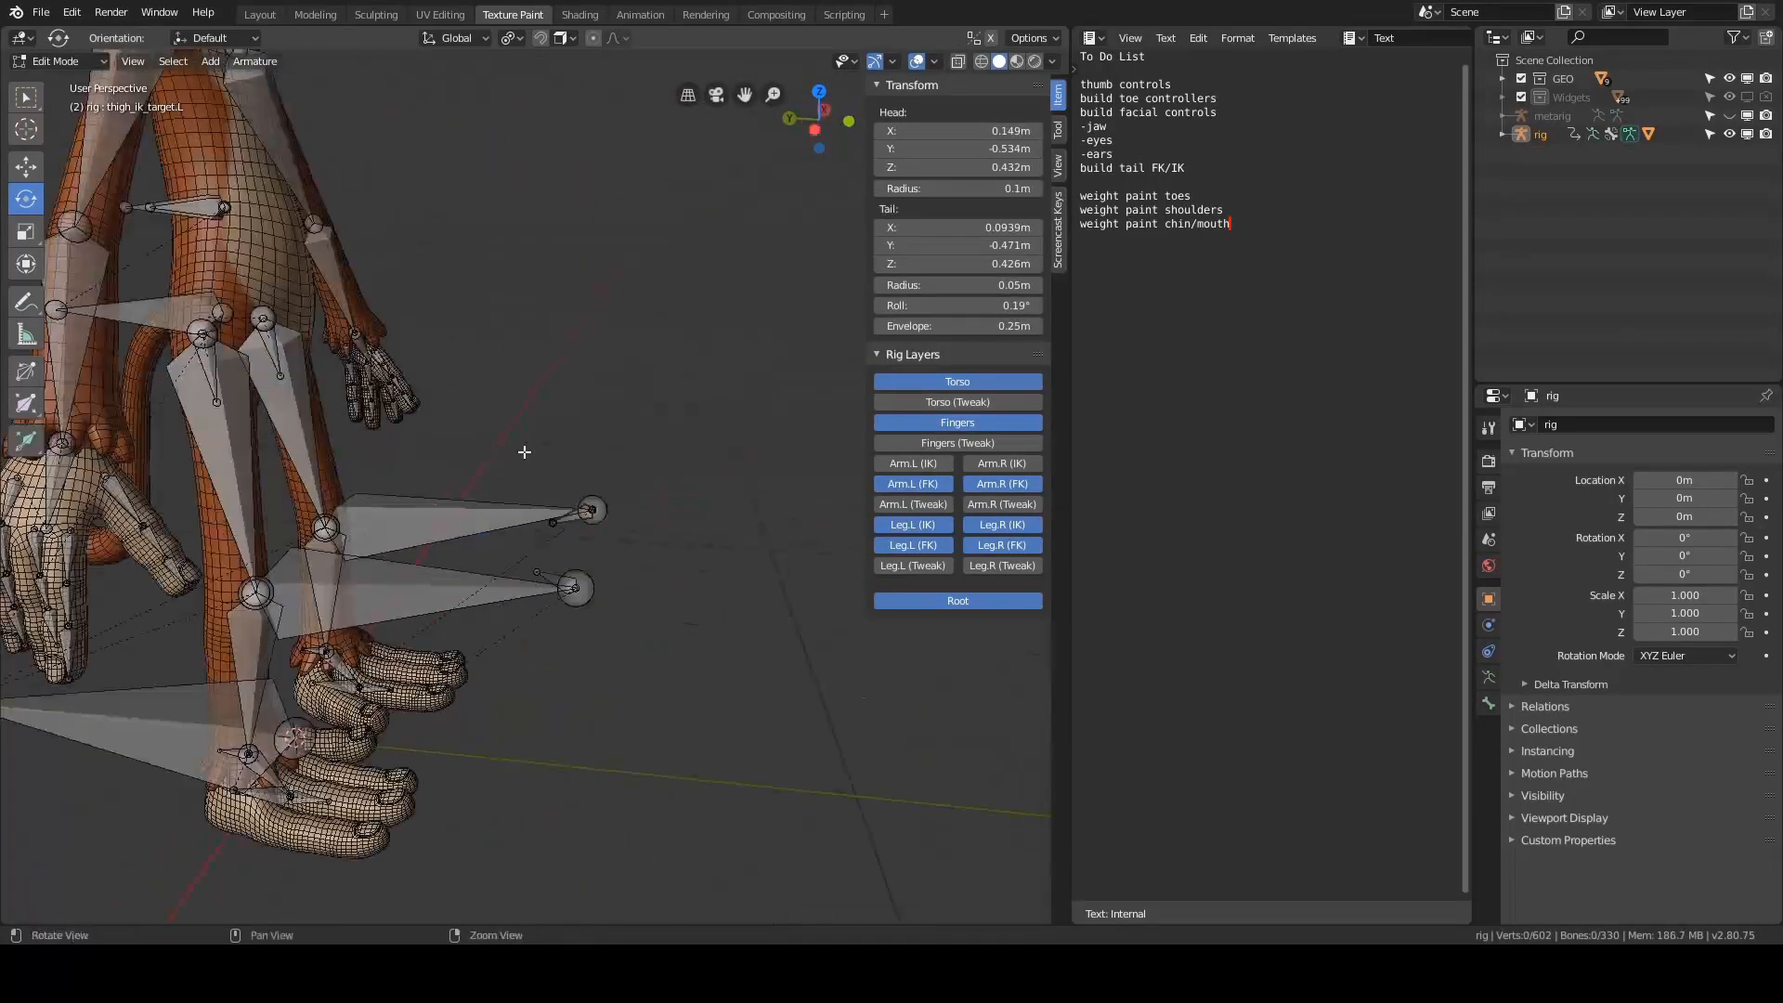
pyautogui.moveTo(569, 444); pyautogui.dragTo(557, 371, button='middle')
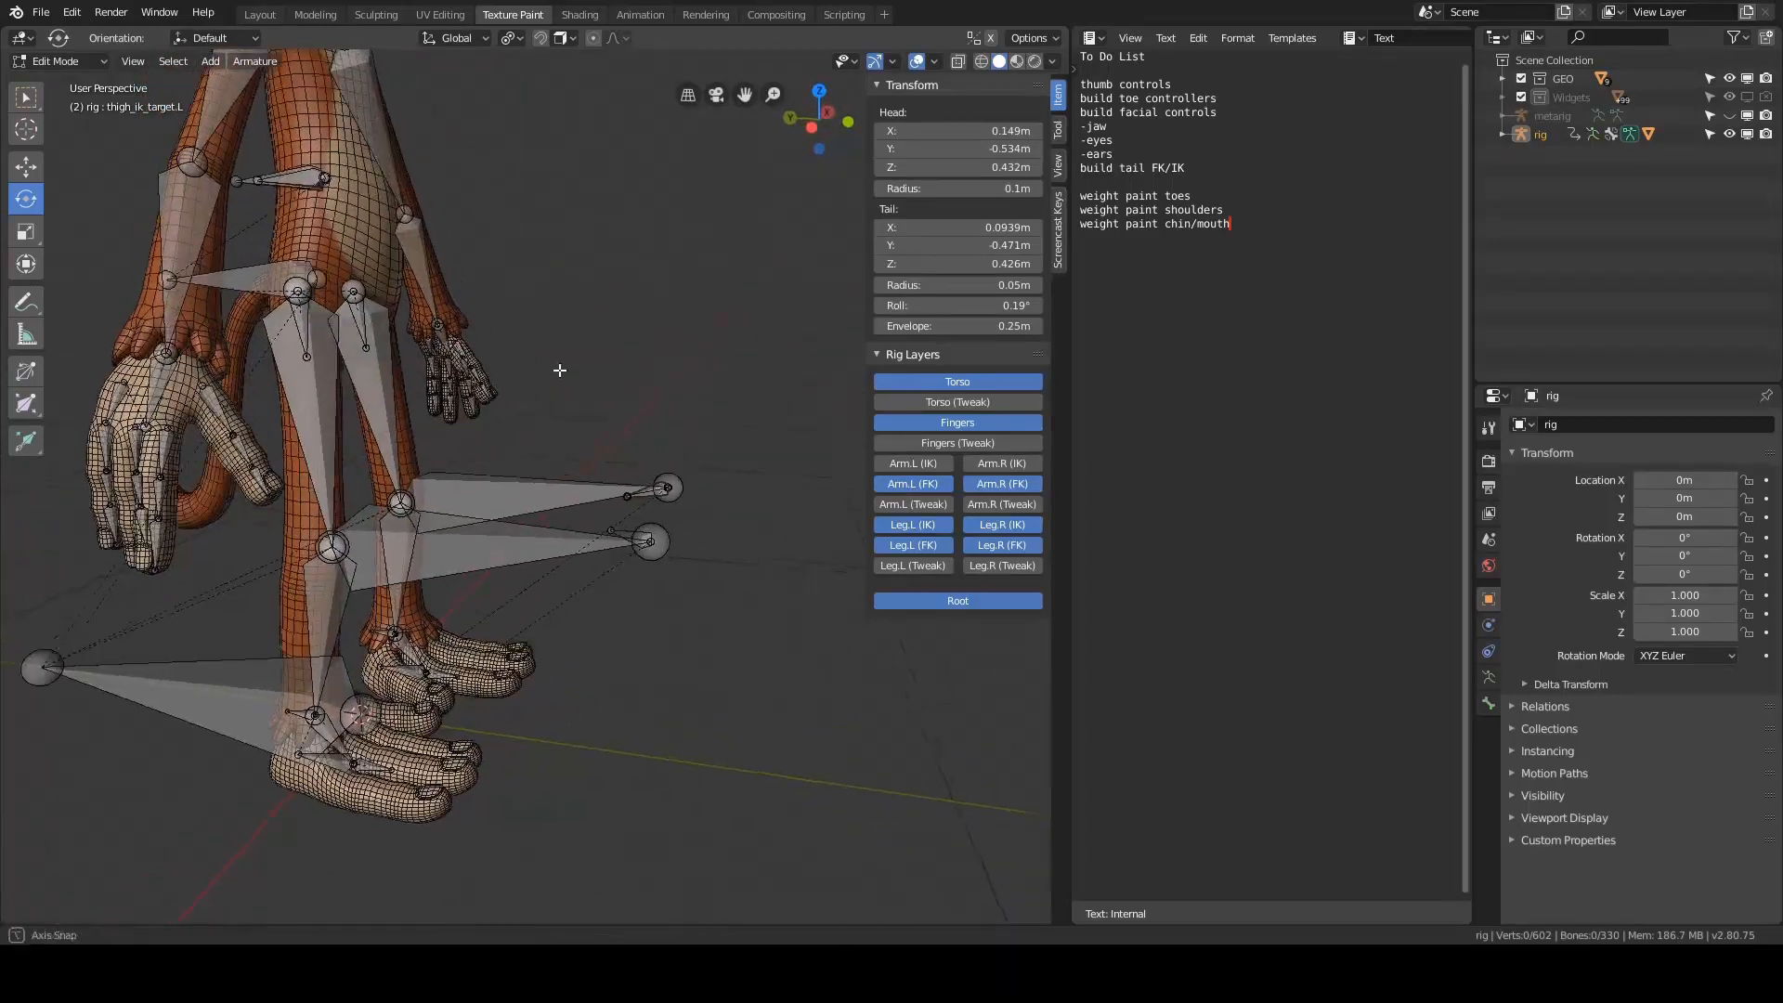
# - Filter the outliner by VIS and bring the rig's matching bones into view
pyautogui.click(1613, 41)
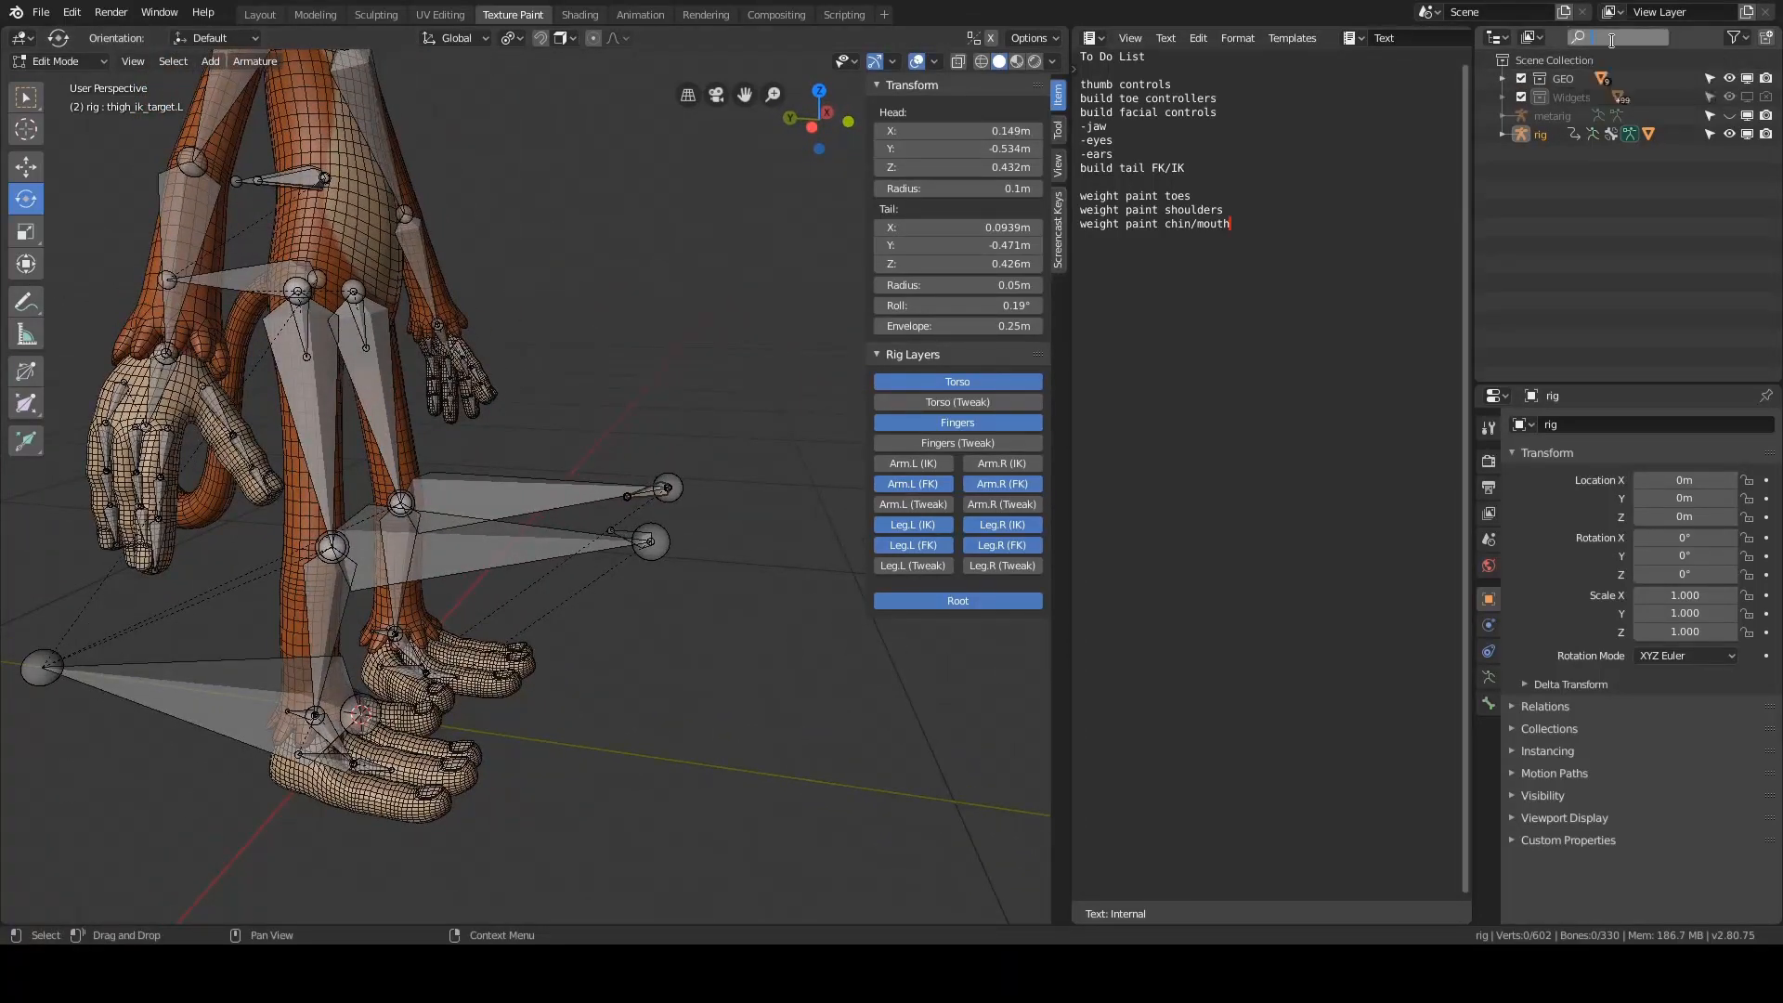
pyautogui.write('VIS')
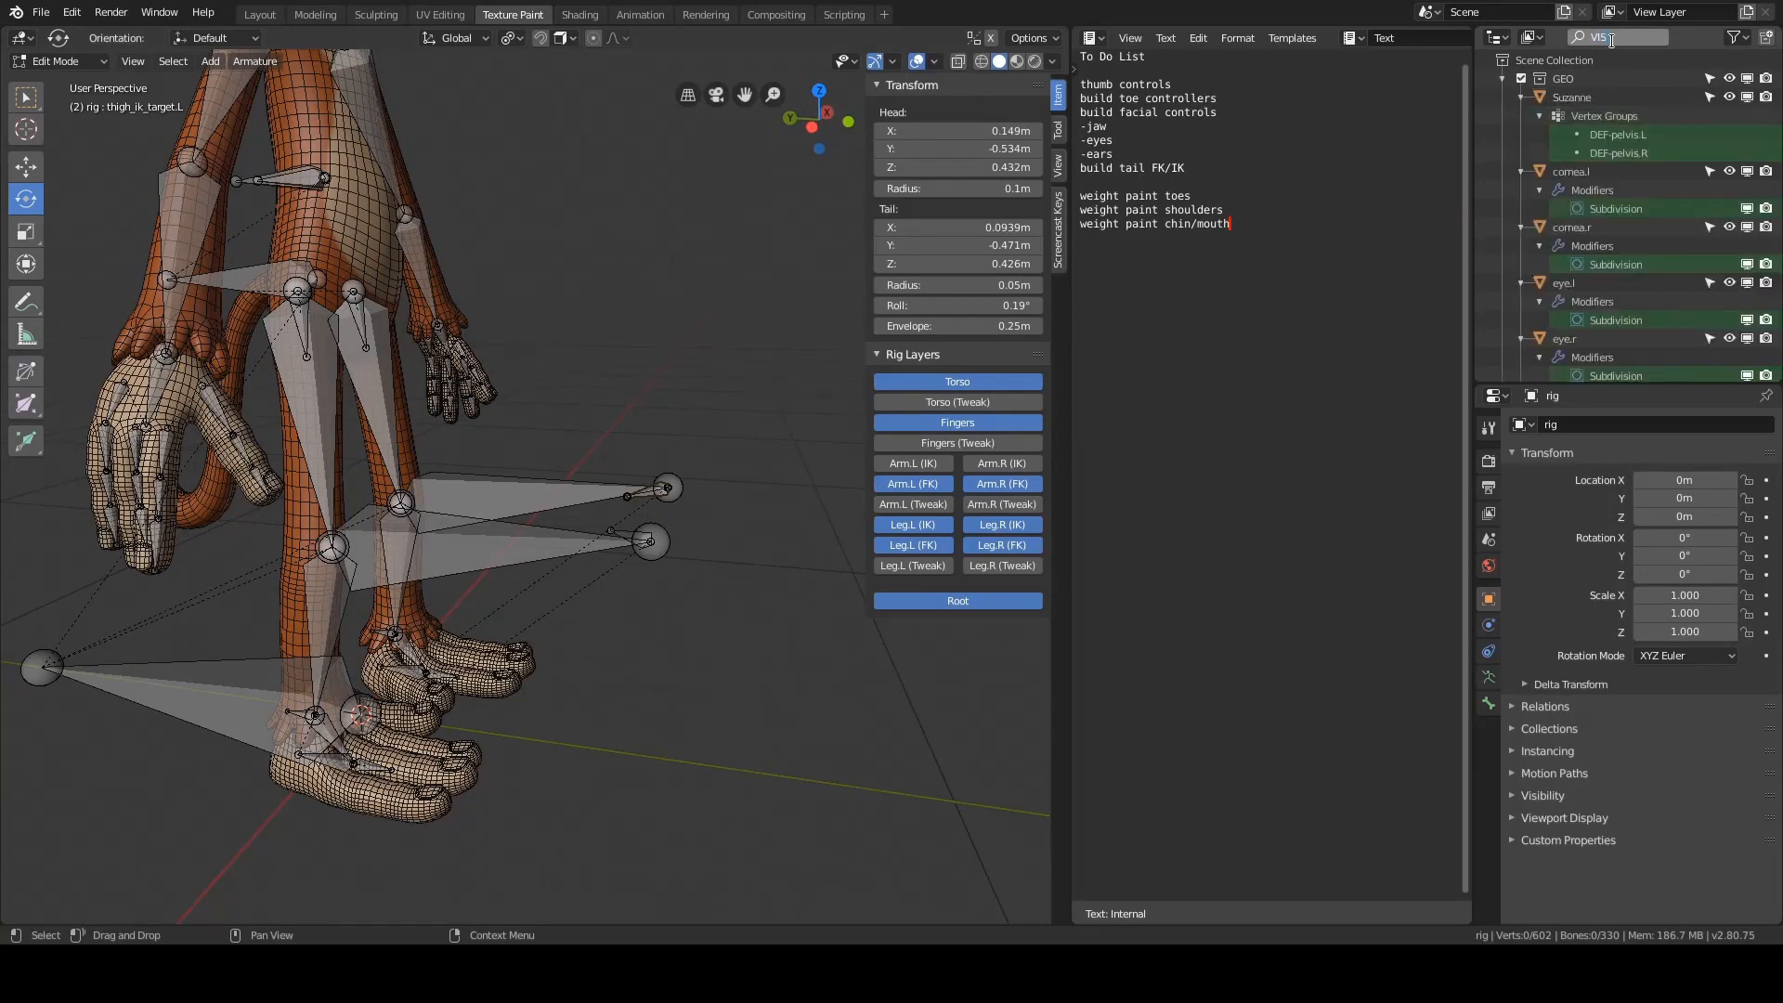
pyautogui.press('Return')
pyautogui.scroll(-10, 1568, 232)
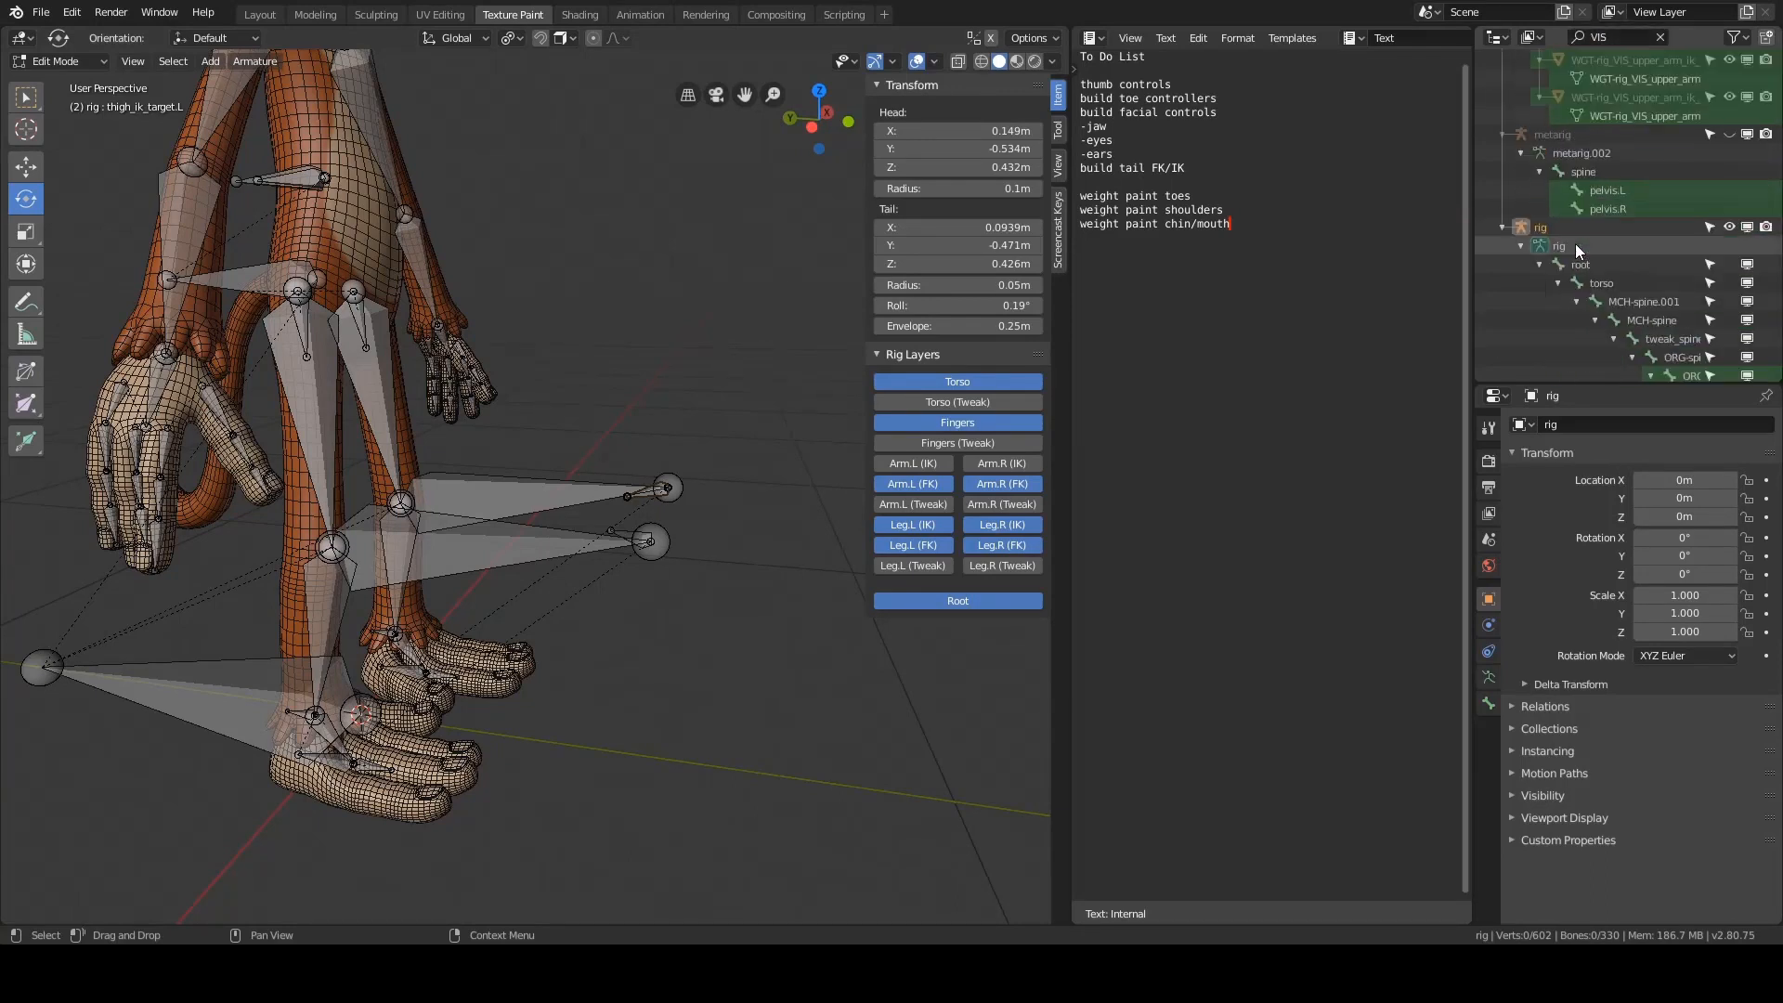
# - Examine the left and right VIS_thigh_ik_pole and VIS_upper_arm_ik_pole bones one by one, comparing their placement on the rig
pyautogui.click(1622, 309)
pyautogui.click(1621, 328)
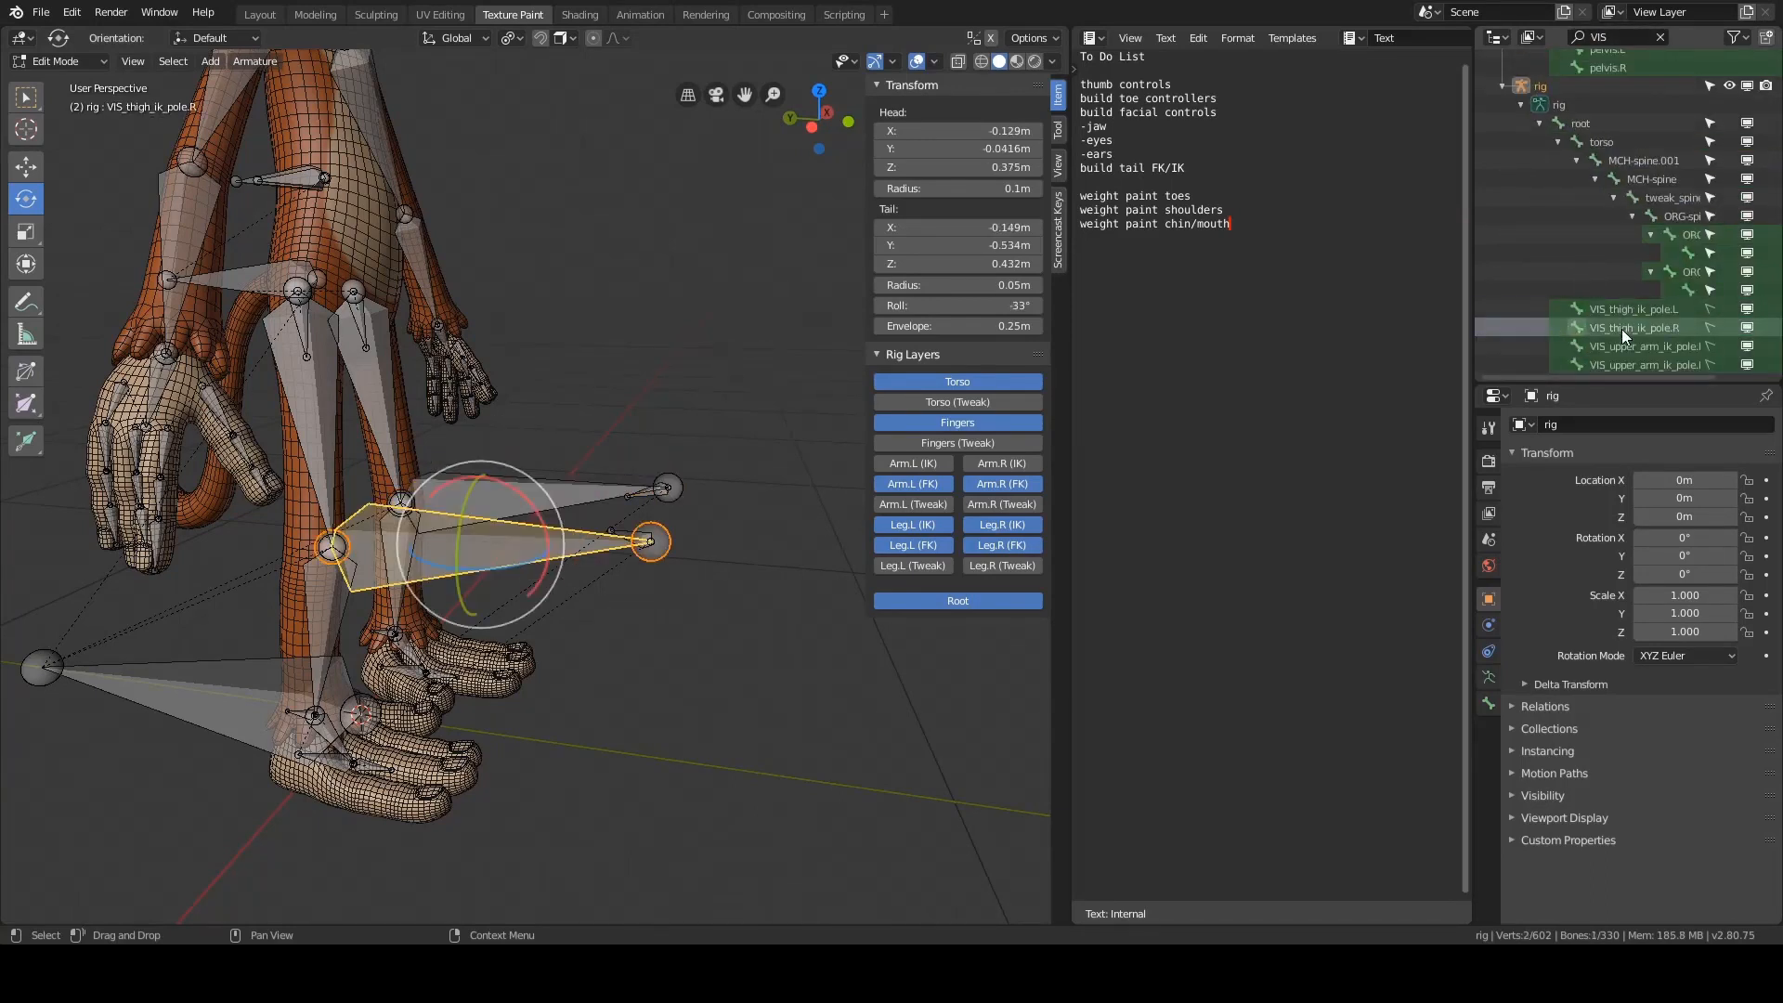
pyautogui.click(1622, 345)
pyautogui.click(1624, 364)
pyautogui.click(1624, 345)
pyautogui.click(1624, 328)
pyautogui.click(1623, 310)
pyautogui.keyDown('shift'); pyautogui.moveTo(711, 348); pyautogui.dragTo(782, 447, button='middle'); pyautogui.keyUp('shift')
pyautogui.scroll(-4, 782, 447)
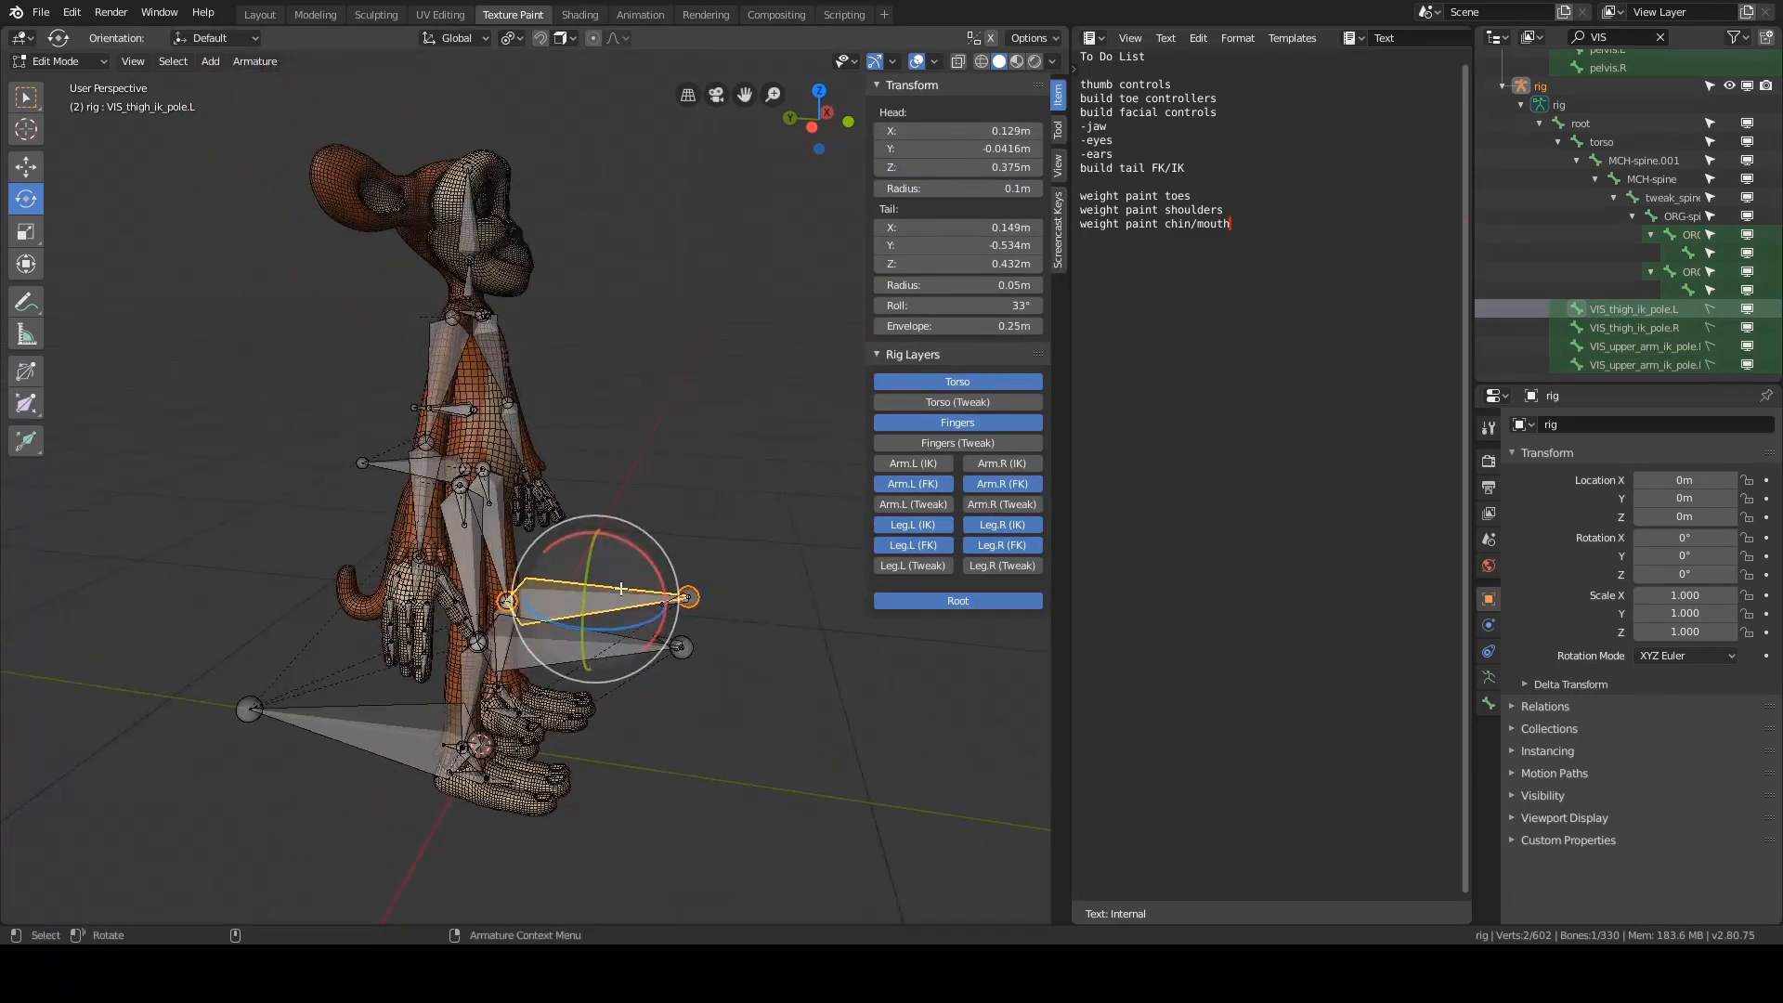
pyautogui.click(1639, 325)
pyautogui.click(1642, 310)
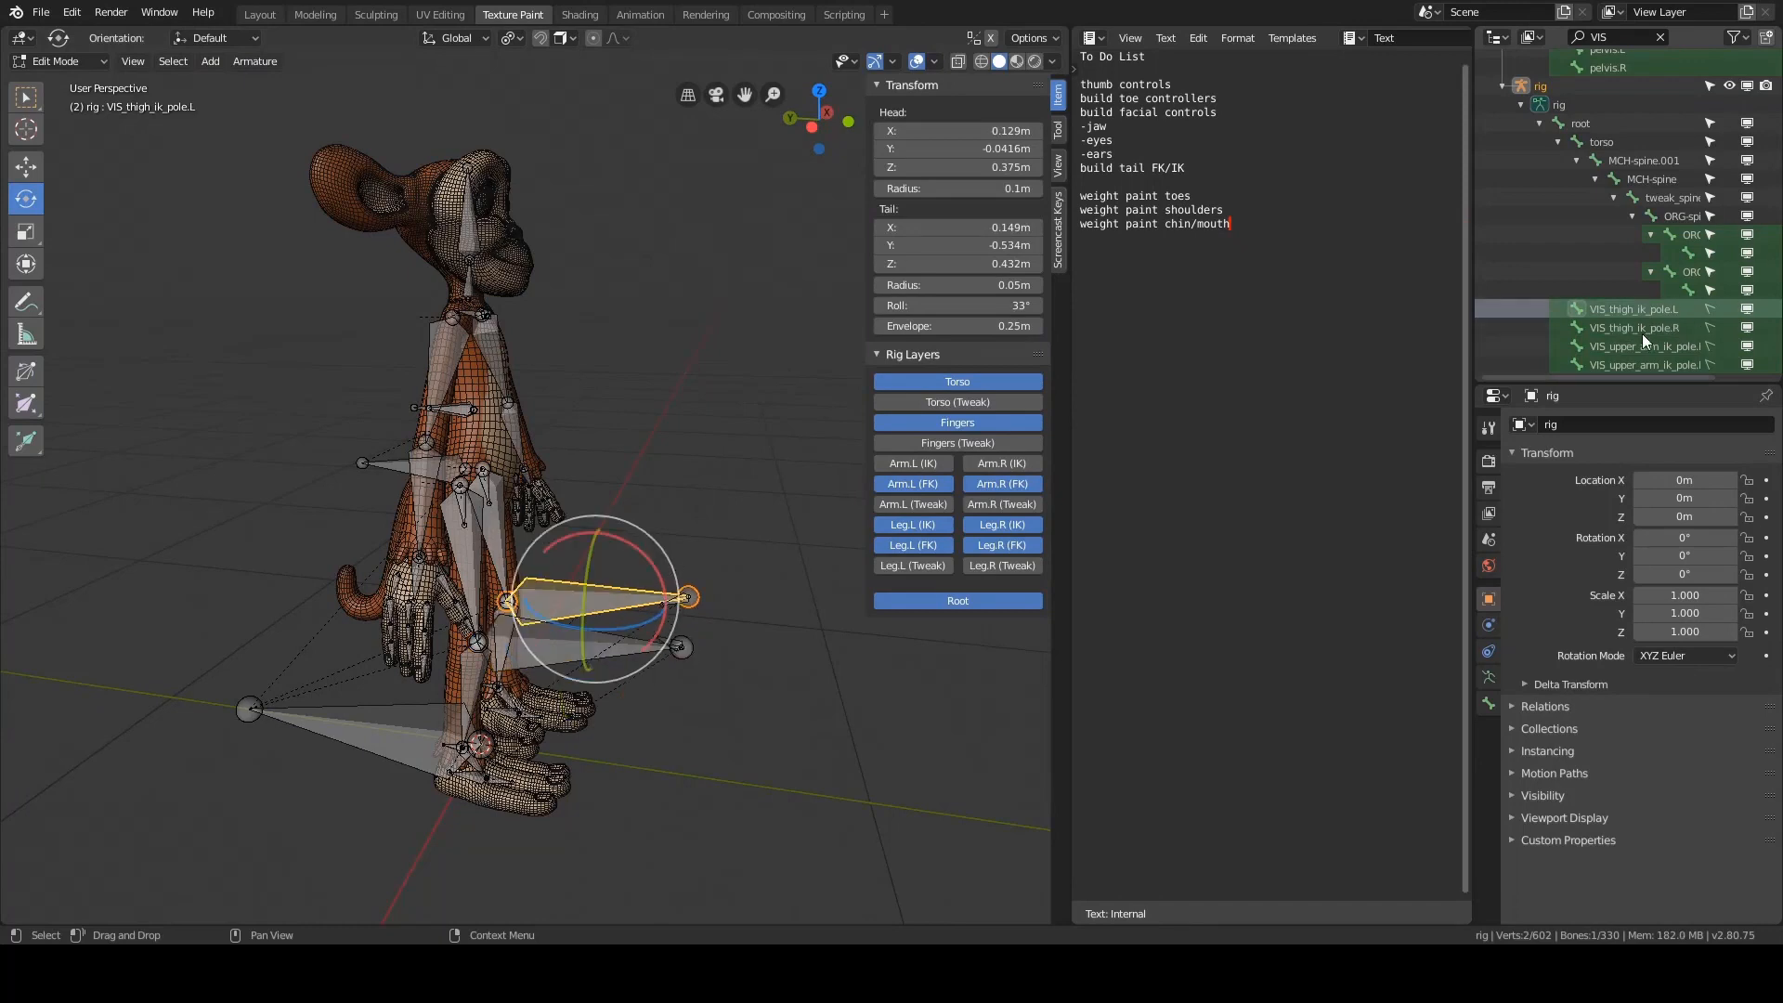
pyautogui.click(1646, 325)
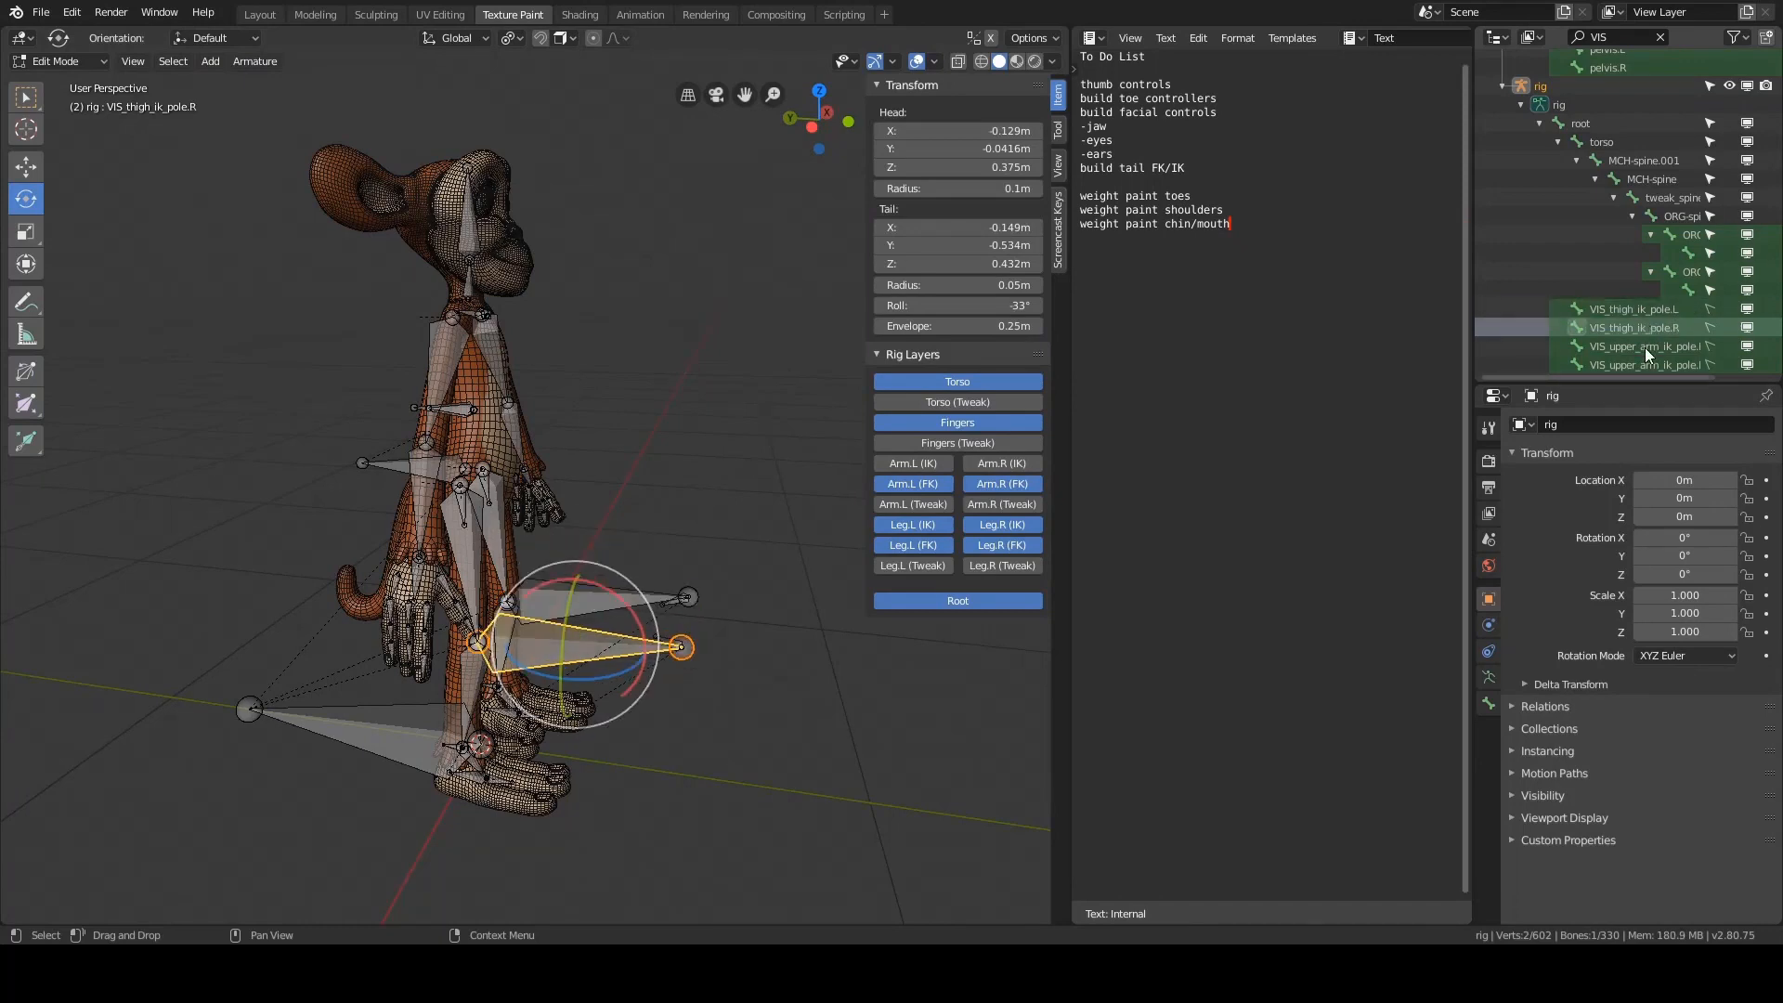
pyautogui.click(1645, 346)
pyautogui.click(1641, 364)
pyautogui.click(1647, 347)
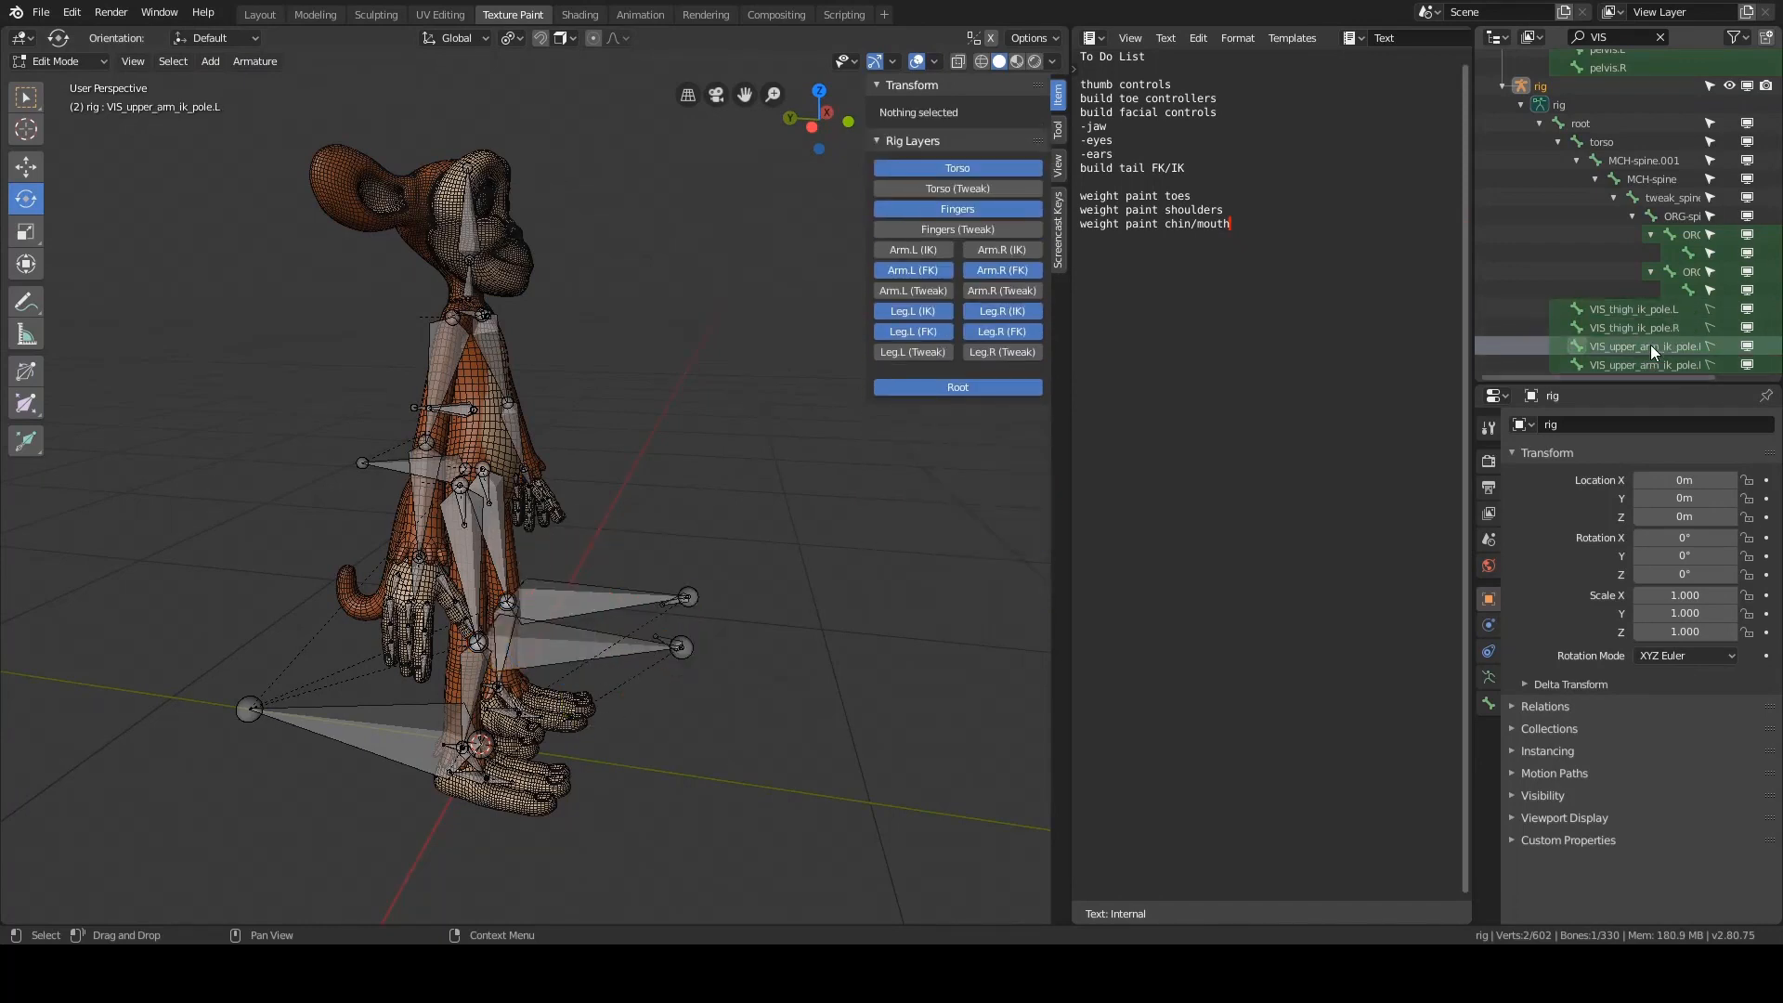
pyautogui.click(1651, 363)
pyautogui.click(1652, 345)
pyautogui.click(1649, 310)
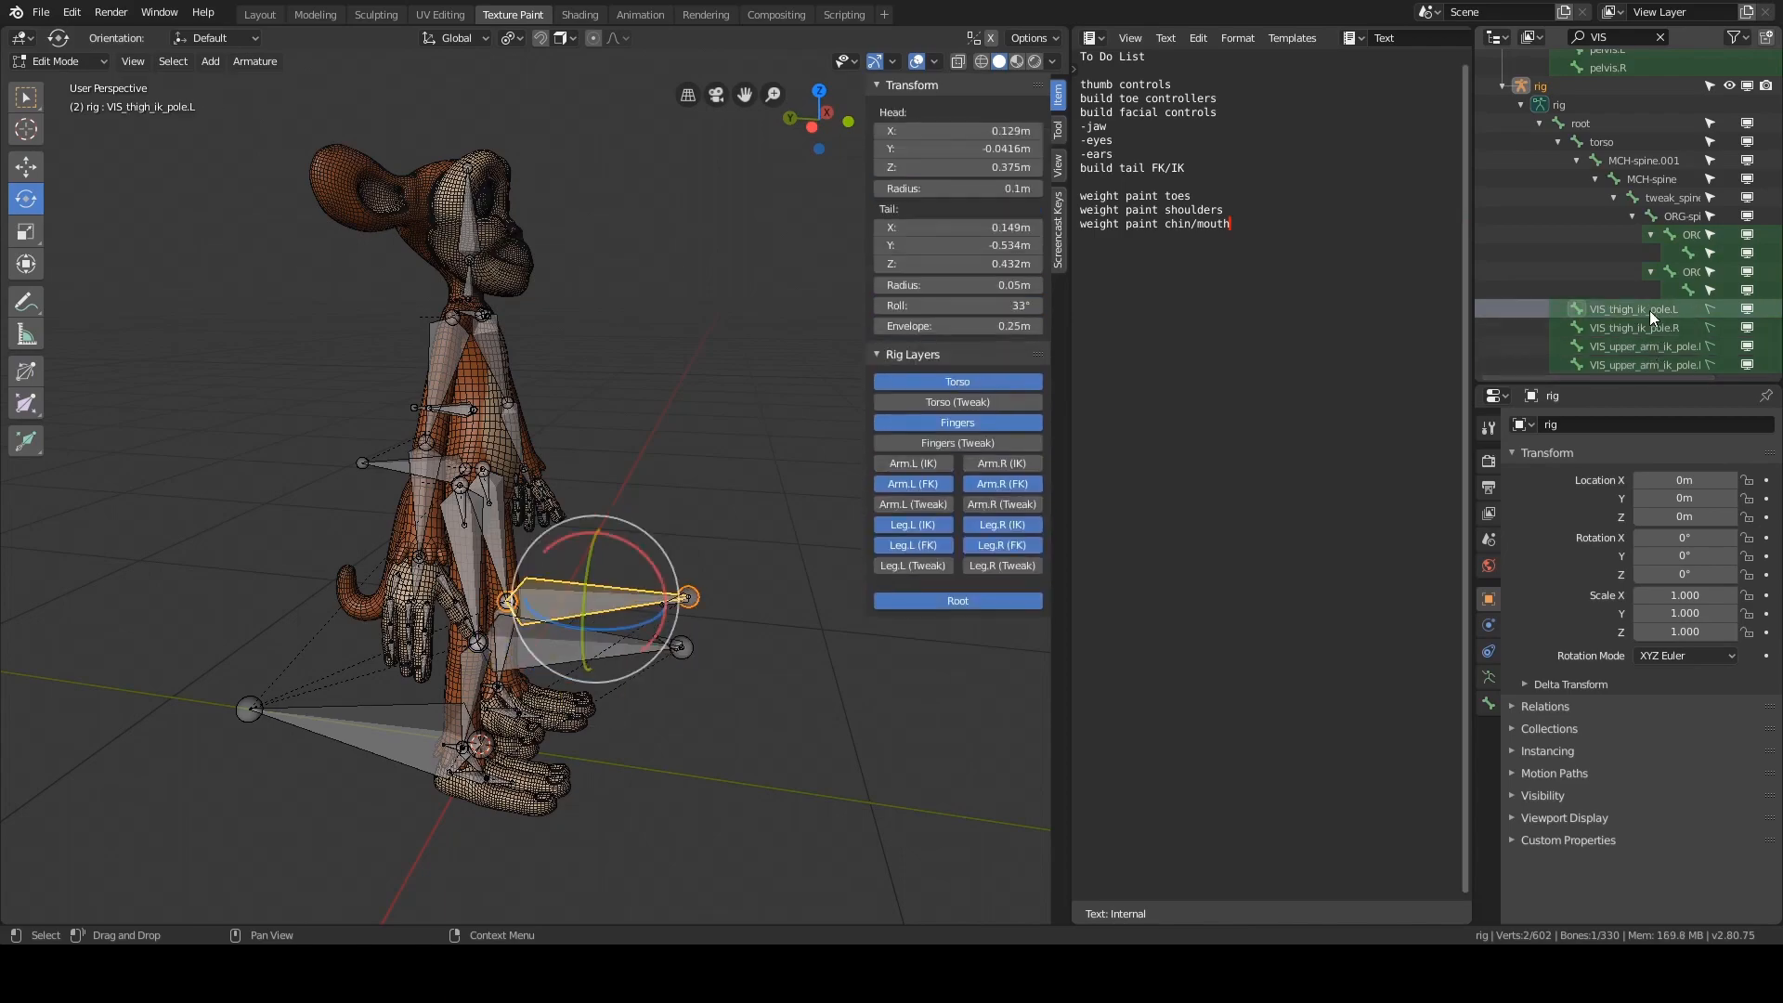
pyautogui.click(1652, 326)
pyautogui.click(1655, 363)
pyautogui.moveTo(740, 375)
pyautogui.mouseDown(button='middle')
pyautogui.moveTo(572, 387)
pyautogui.moveTo(734, 392)
pyautogui.mouseUp(button='middle')
pyautogui.scroll(4, 734, 392)
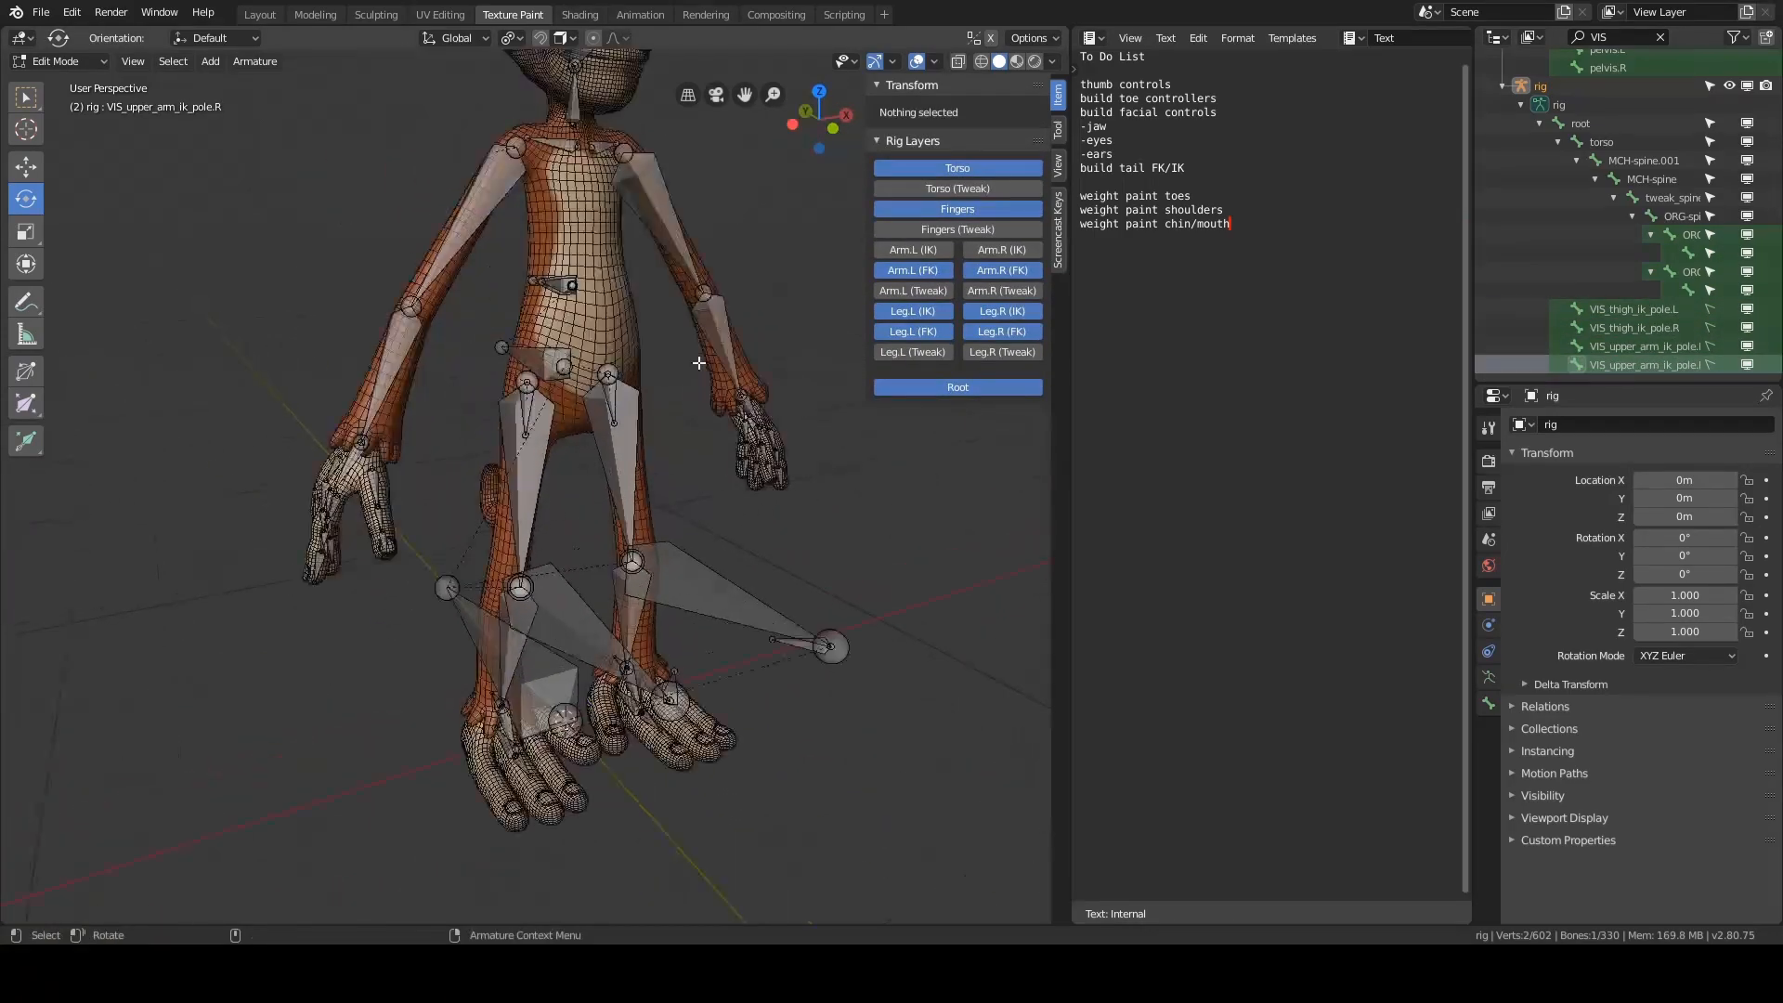
# - Select VIS_thigh_ik_pole.L and examine how it runs from the left knee to the pole target
pyautogui.click(1659, 309)
pyautogui.moveTo(446, 483); pyautogui.dragTo(557, 527, button='middle')
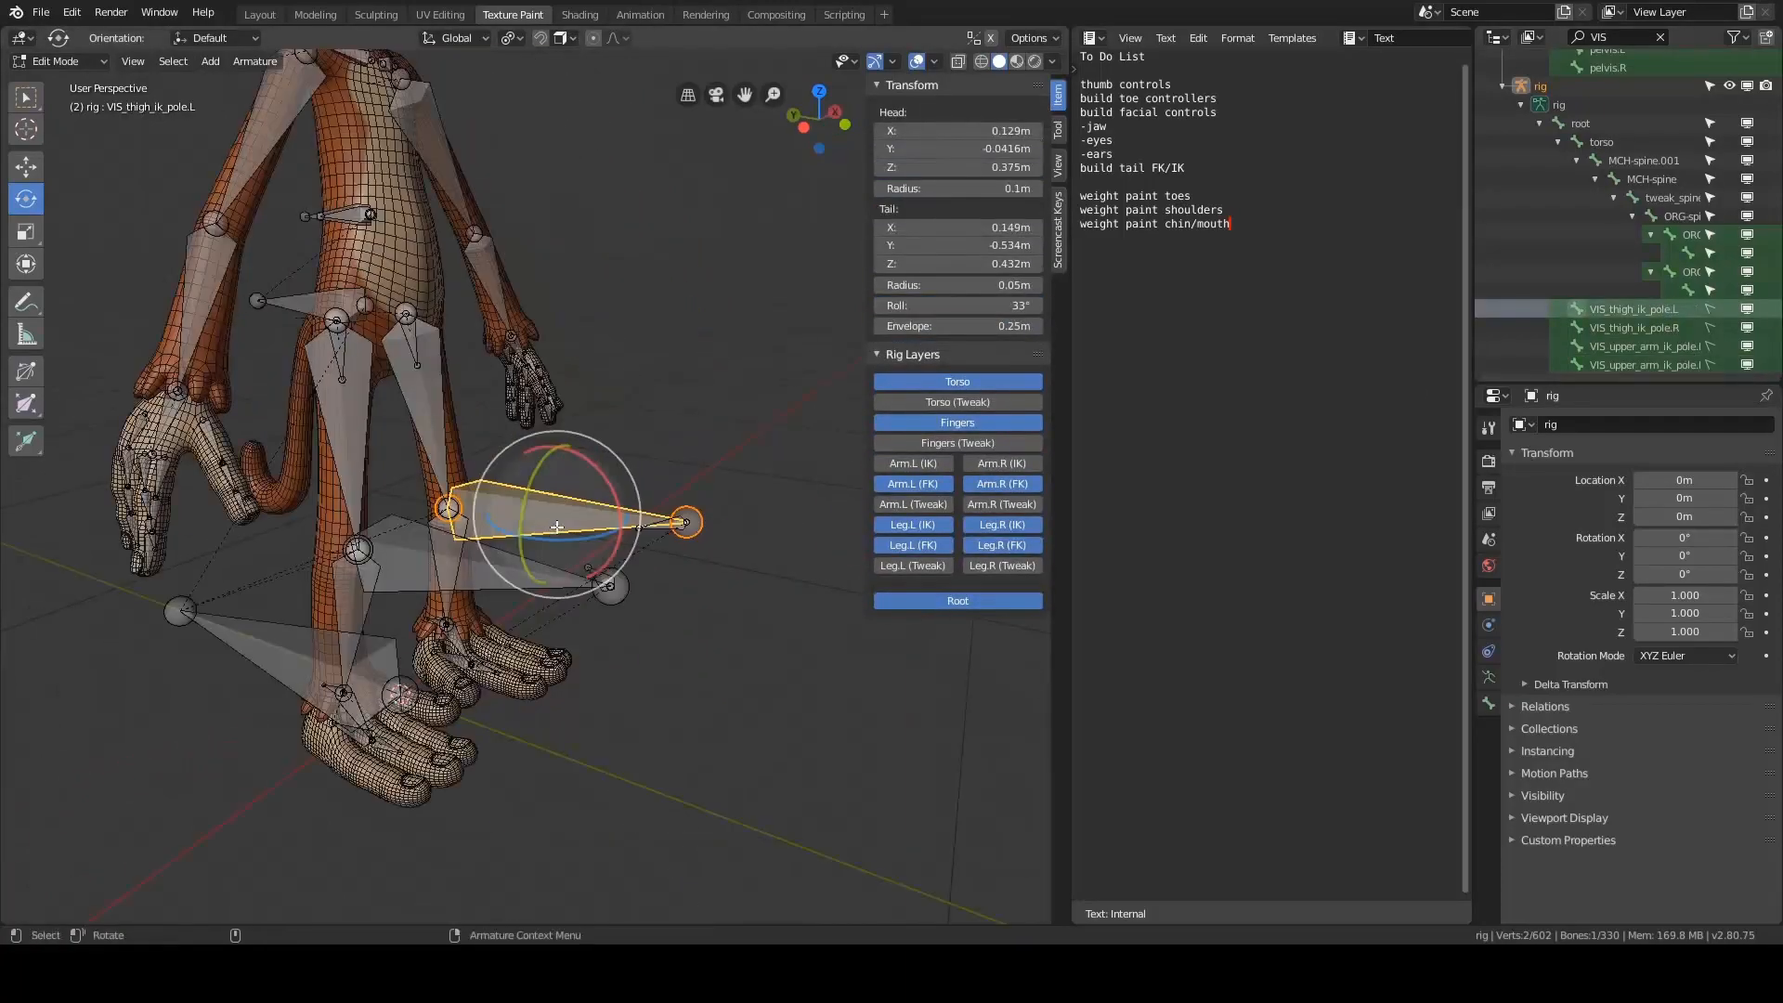
pyautogui.scroll(3, 684, 450)
pyautogui.moveTo(685, 449); pyautogui.dragTo(642, 398, button='middle')
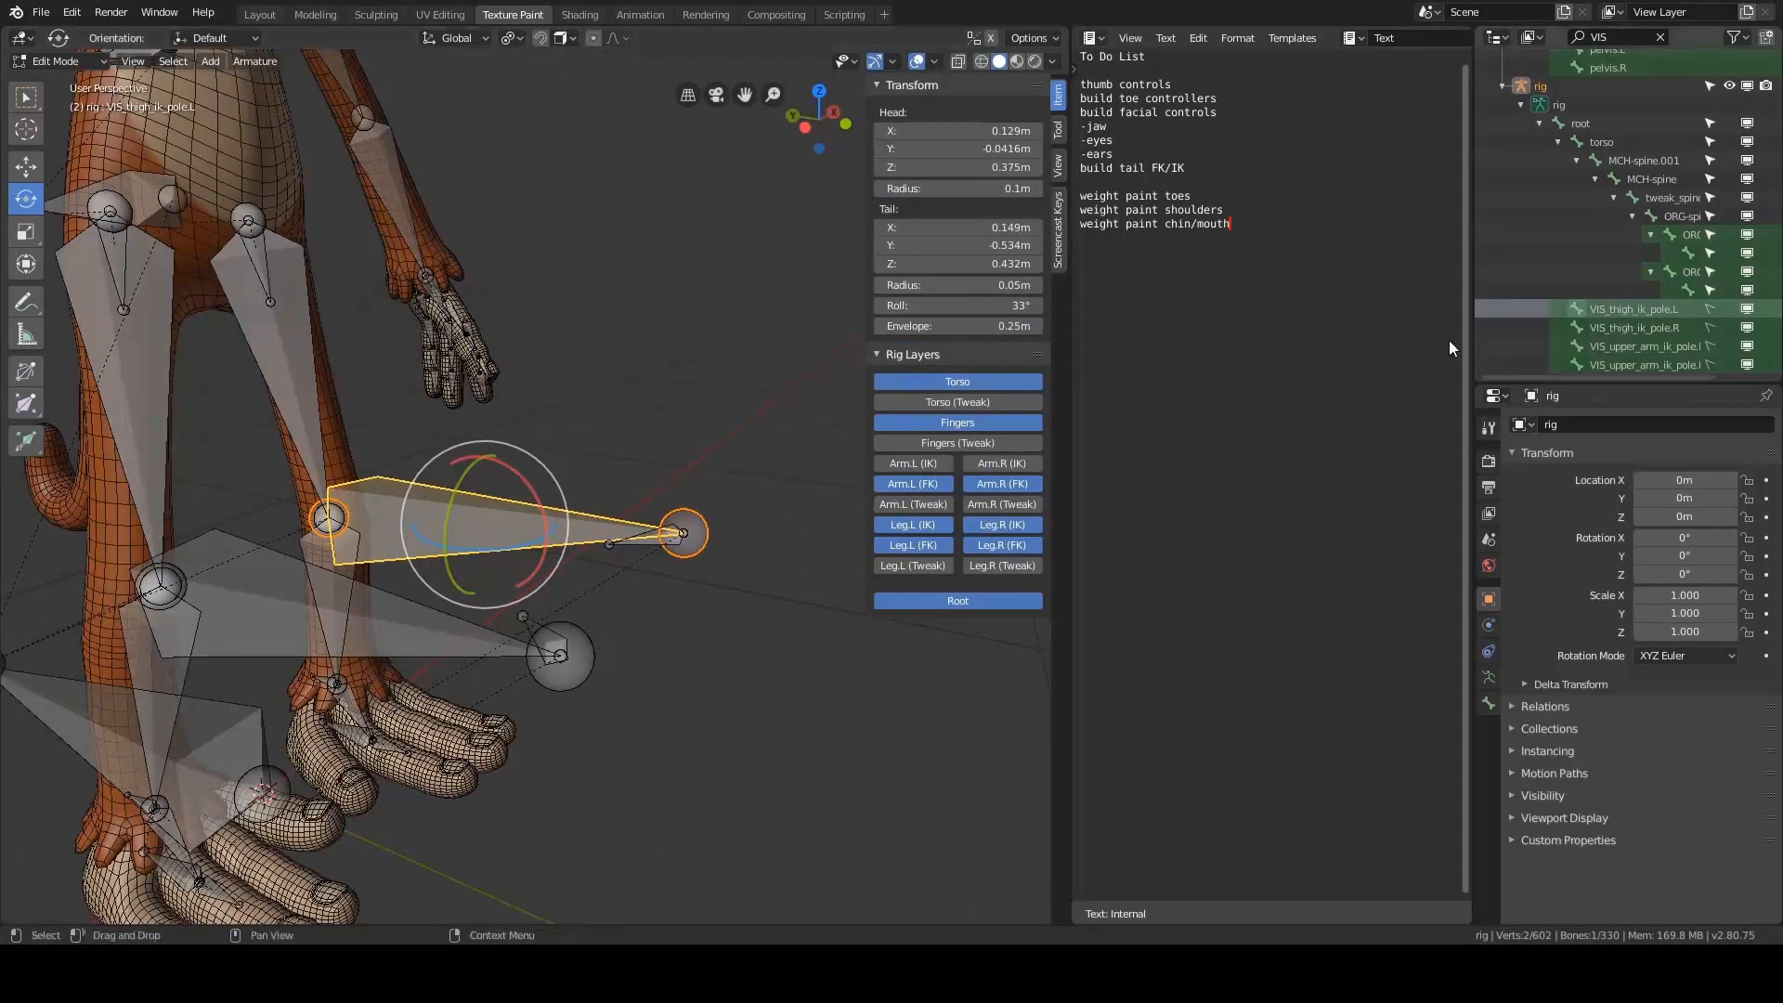
pyautogui.keyDown('shift'); pyautogui.moveTo(502, 357); pyautogui.dragTo(681, 382, button='middle'); pyautogui.keyUp('shift')
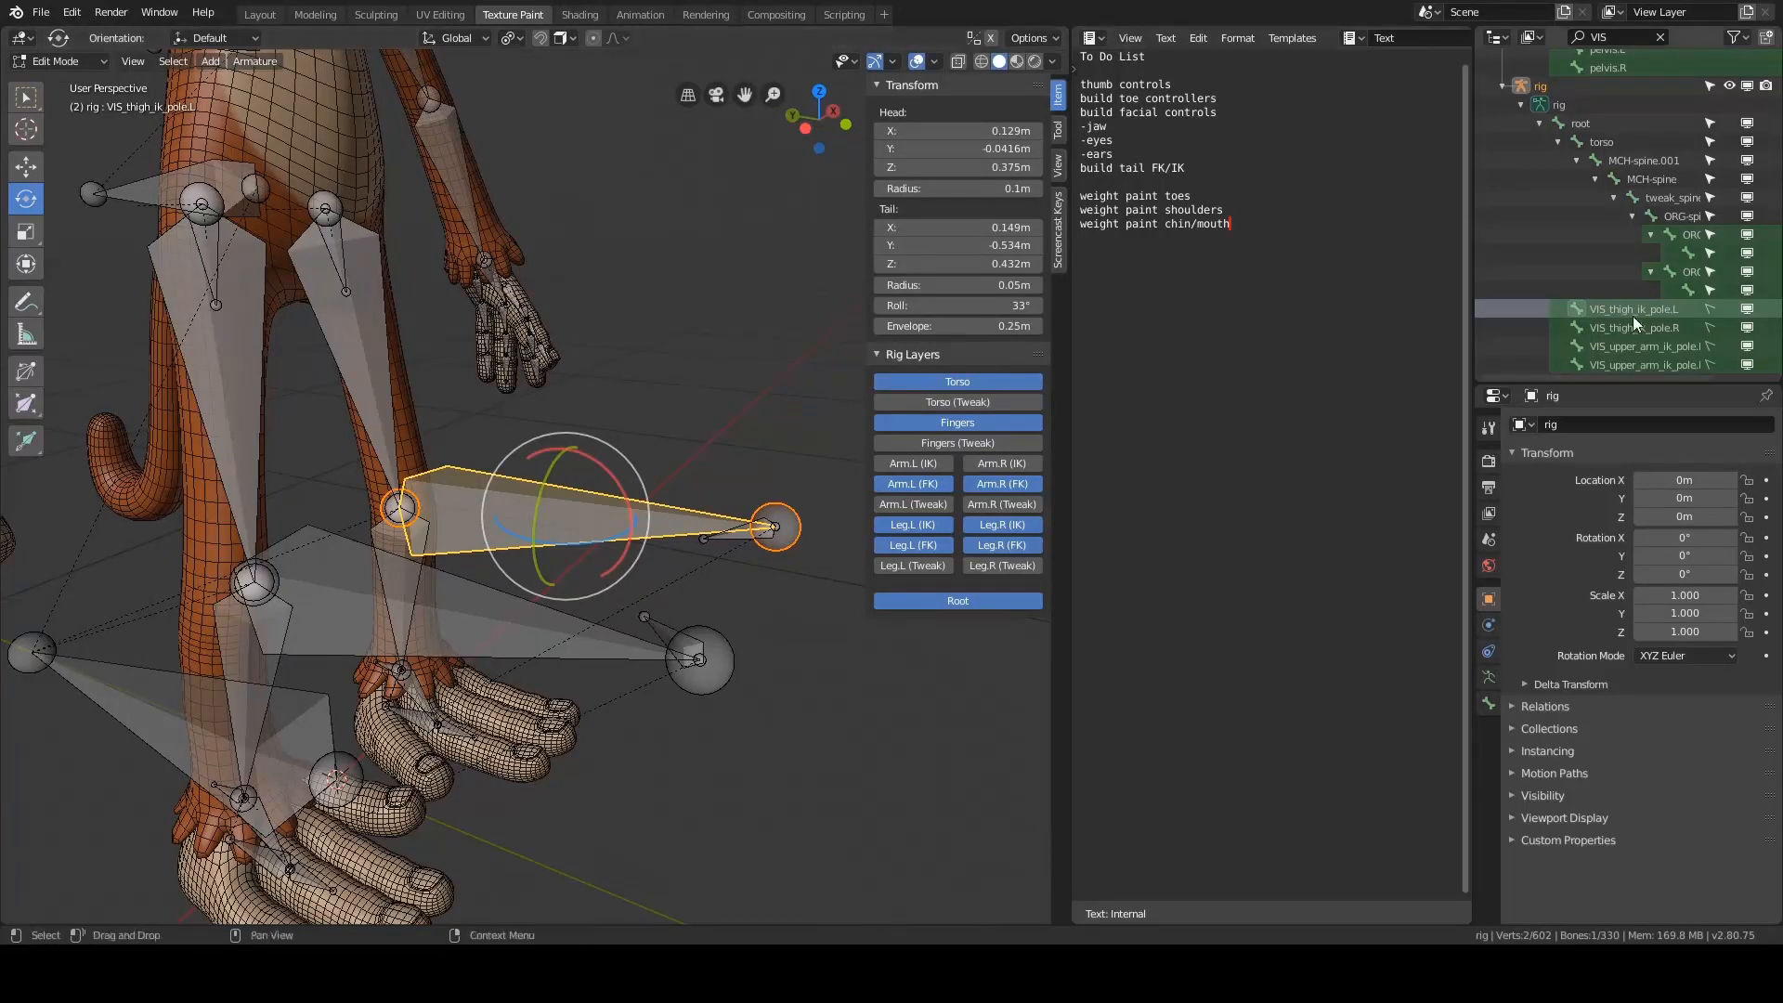
# - In Pose Mode, review the bone constraints of VIS_thigh_ik_pole.L and disable its stretch_to constraint
pyautogui.hotkey('ctrl', 'Tab')
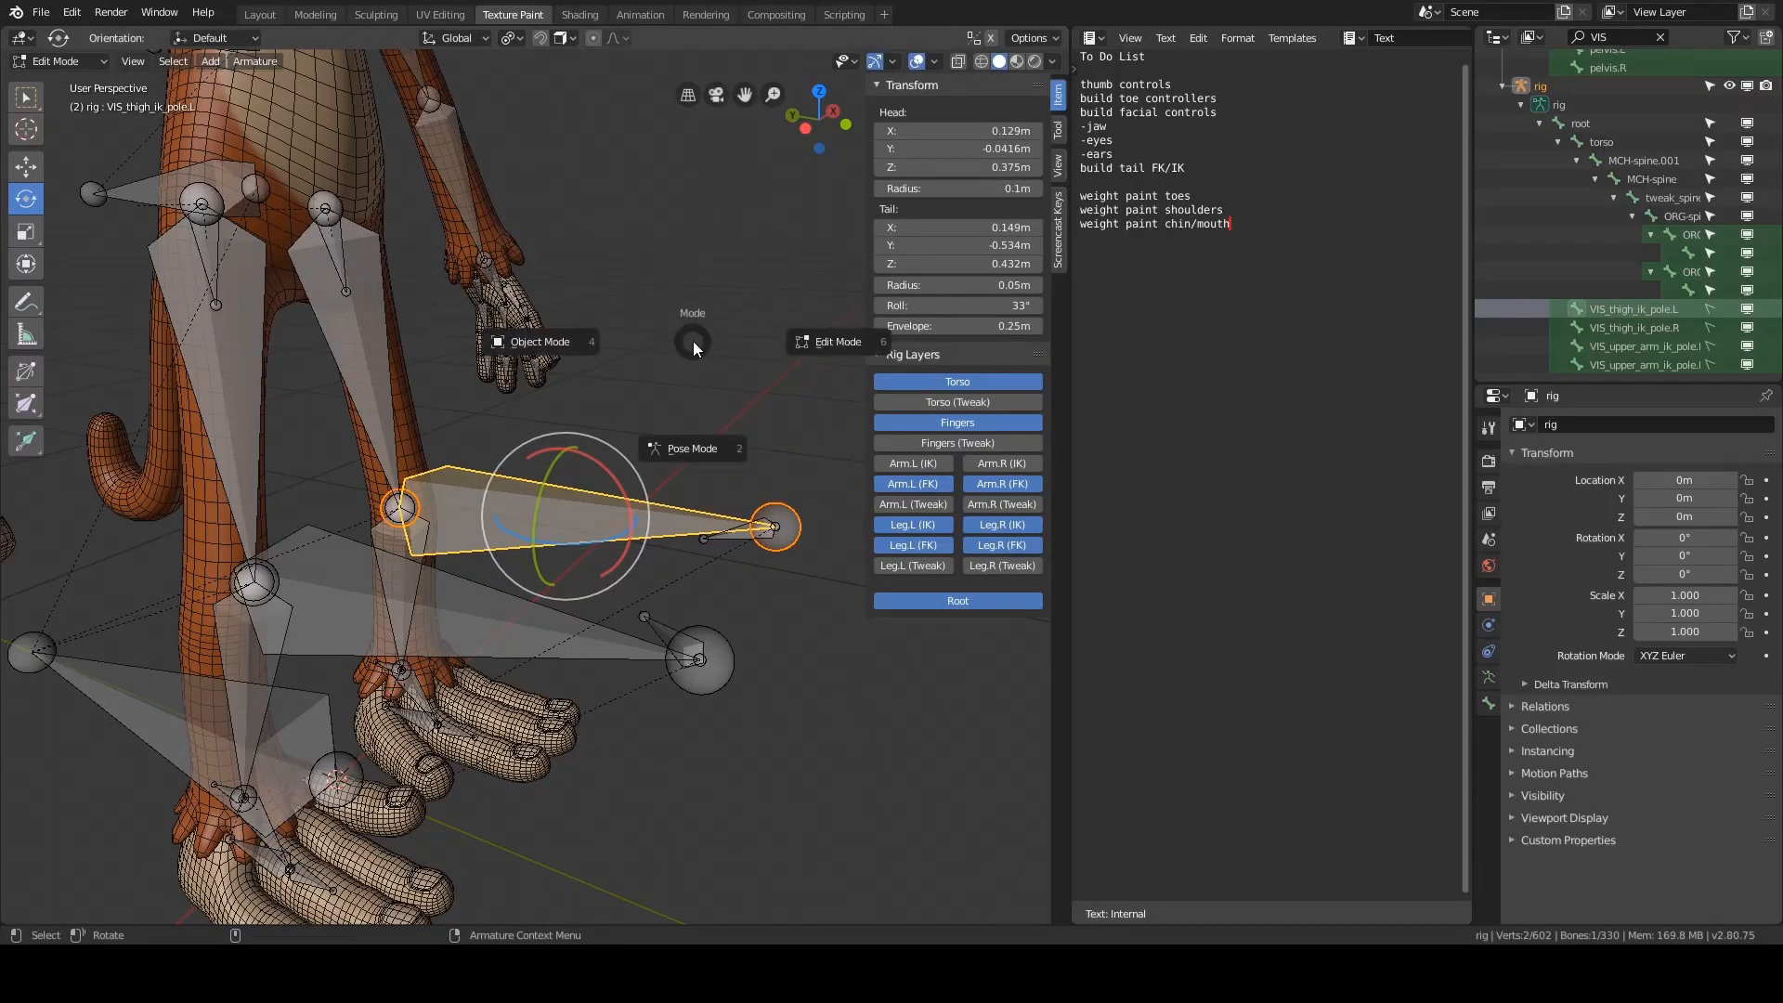
pyautogui.click(703, 409)
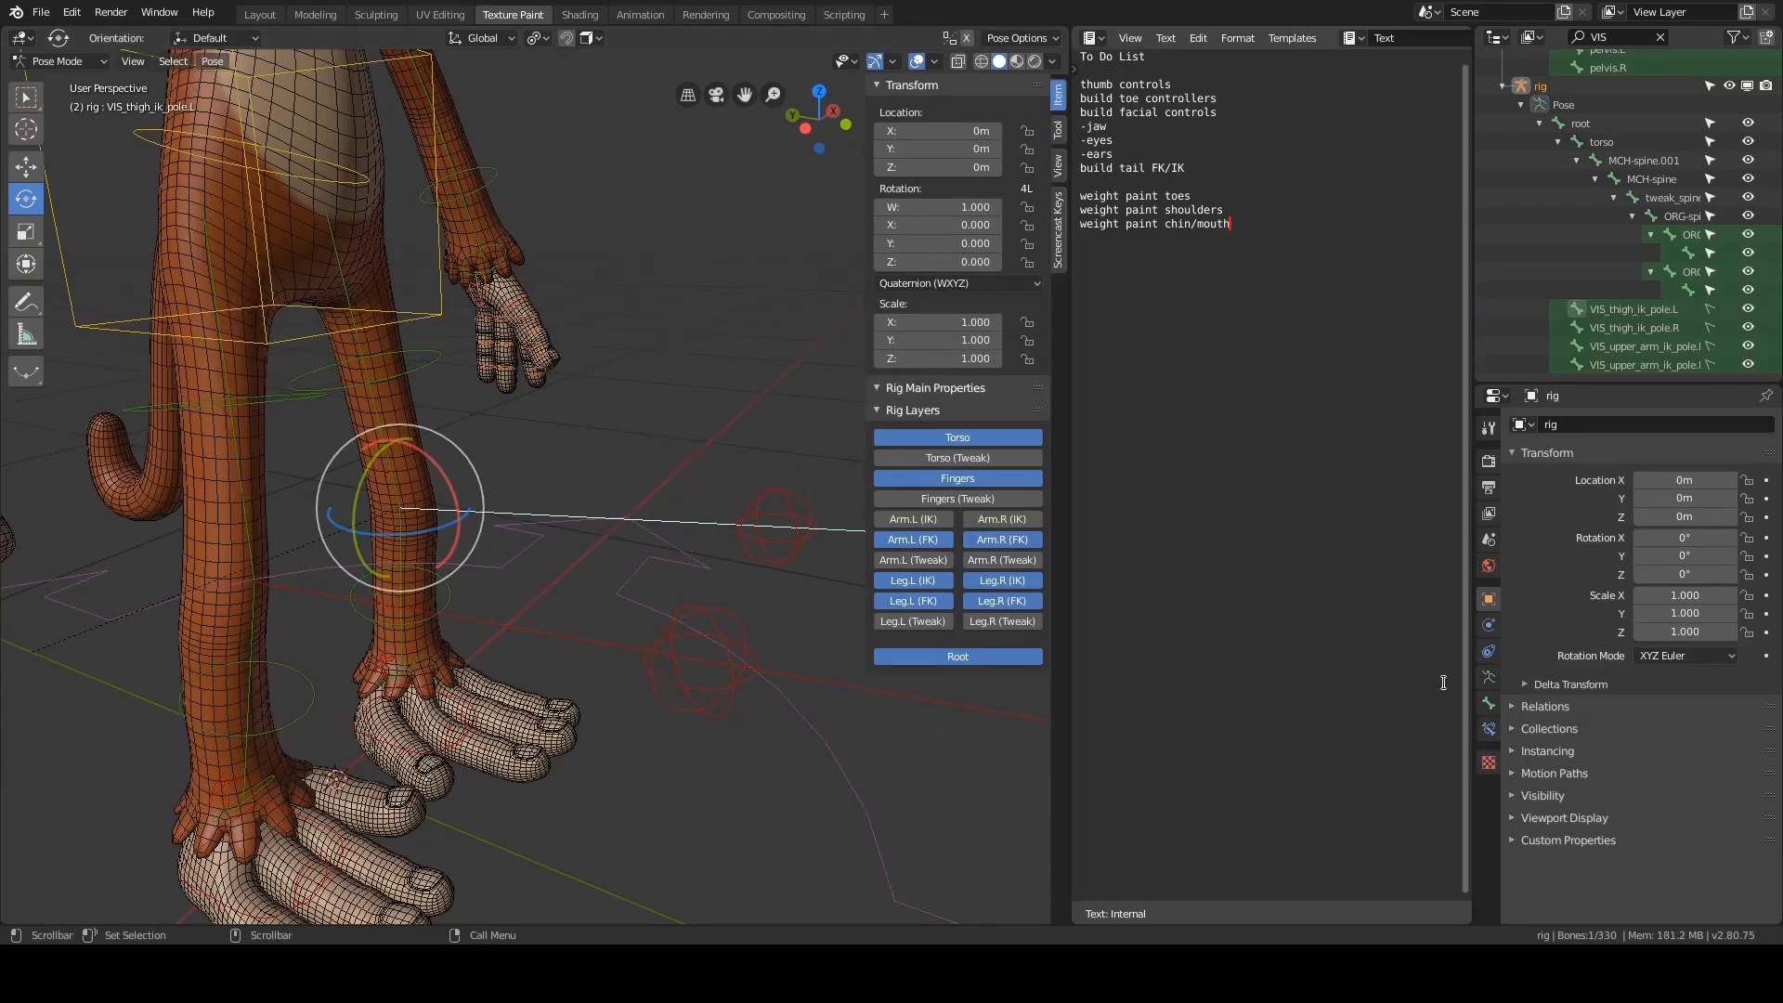
pyautogui.click(1489, 731)
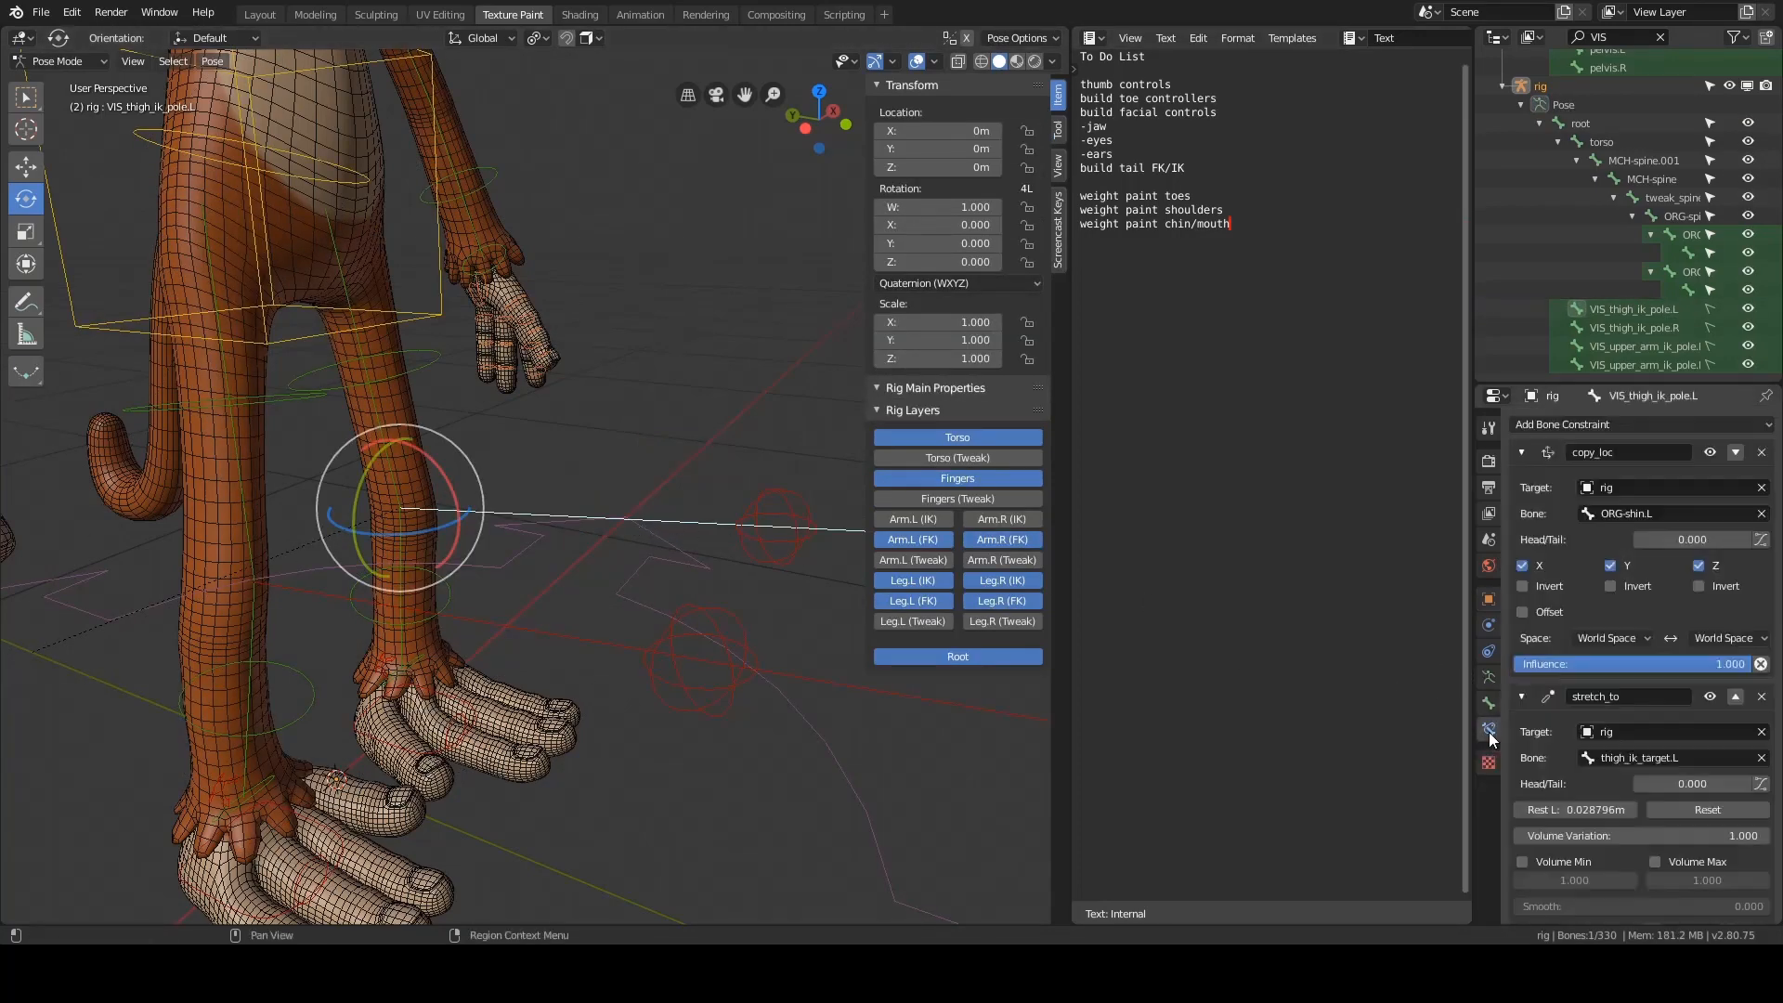
pyautogui.scroll(-2, 1574, 715)
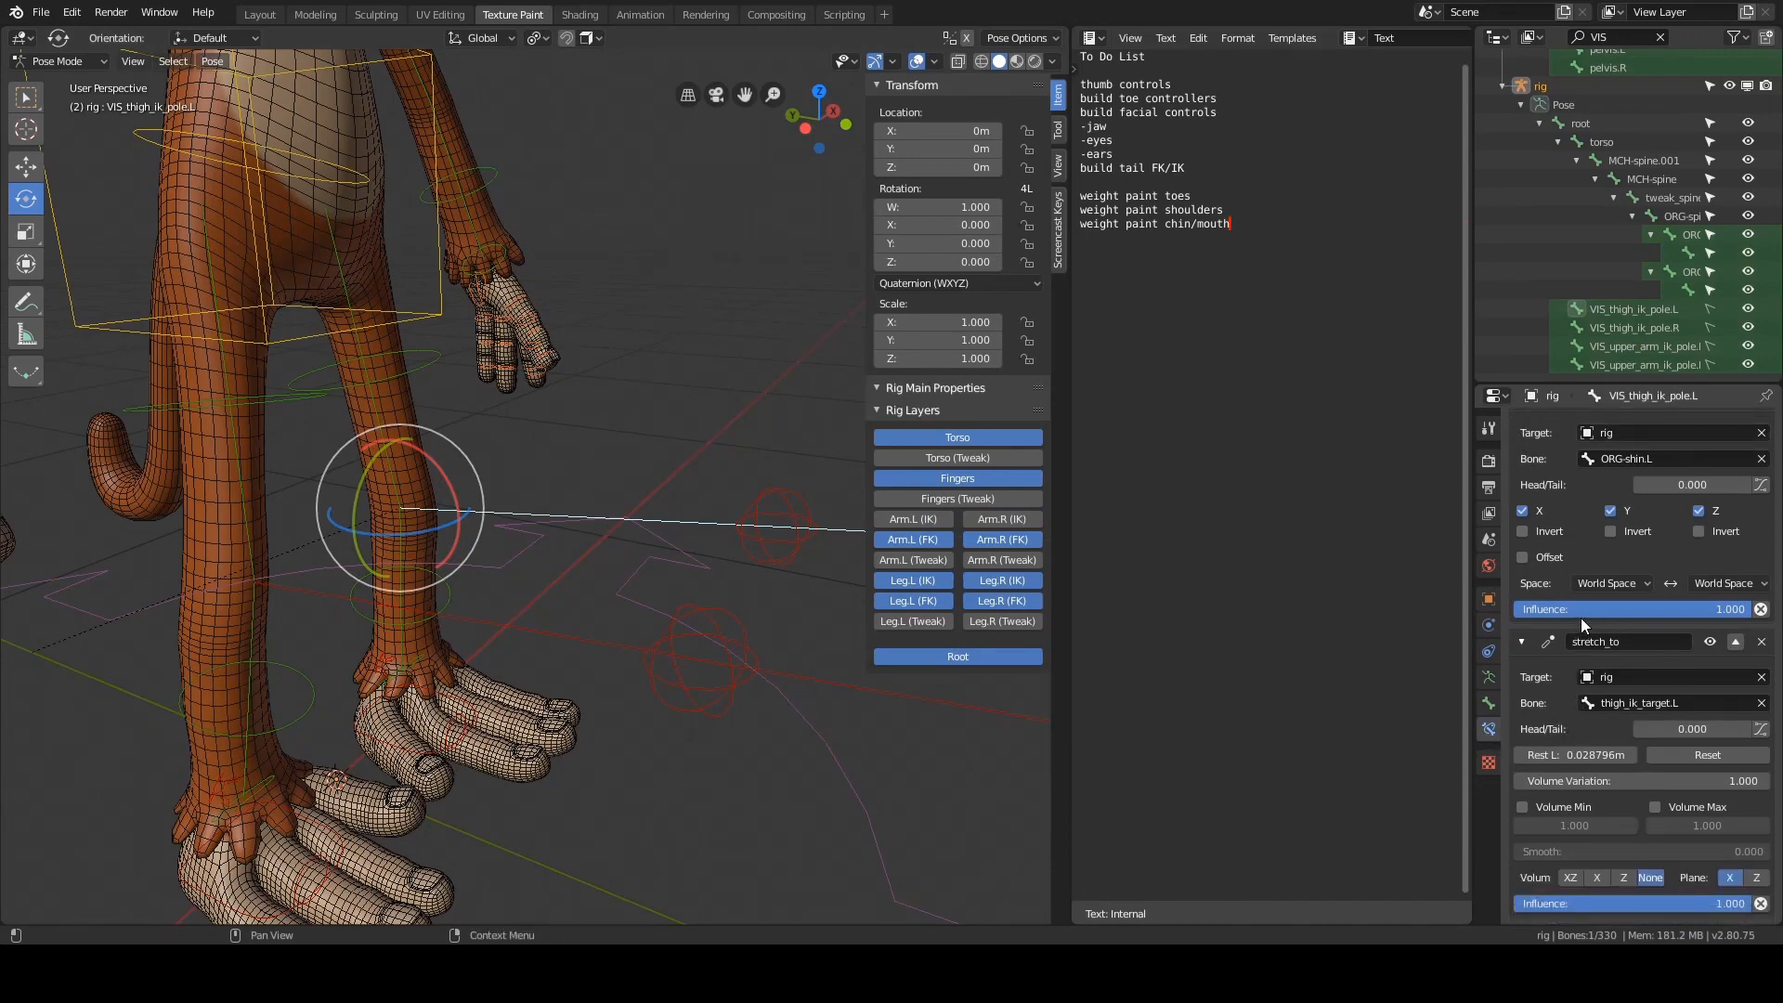
pyautogui.scroll(2, 1532, 645)
pyautogui.click(1526, 451)
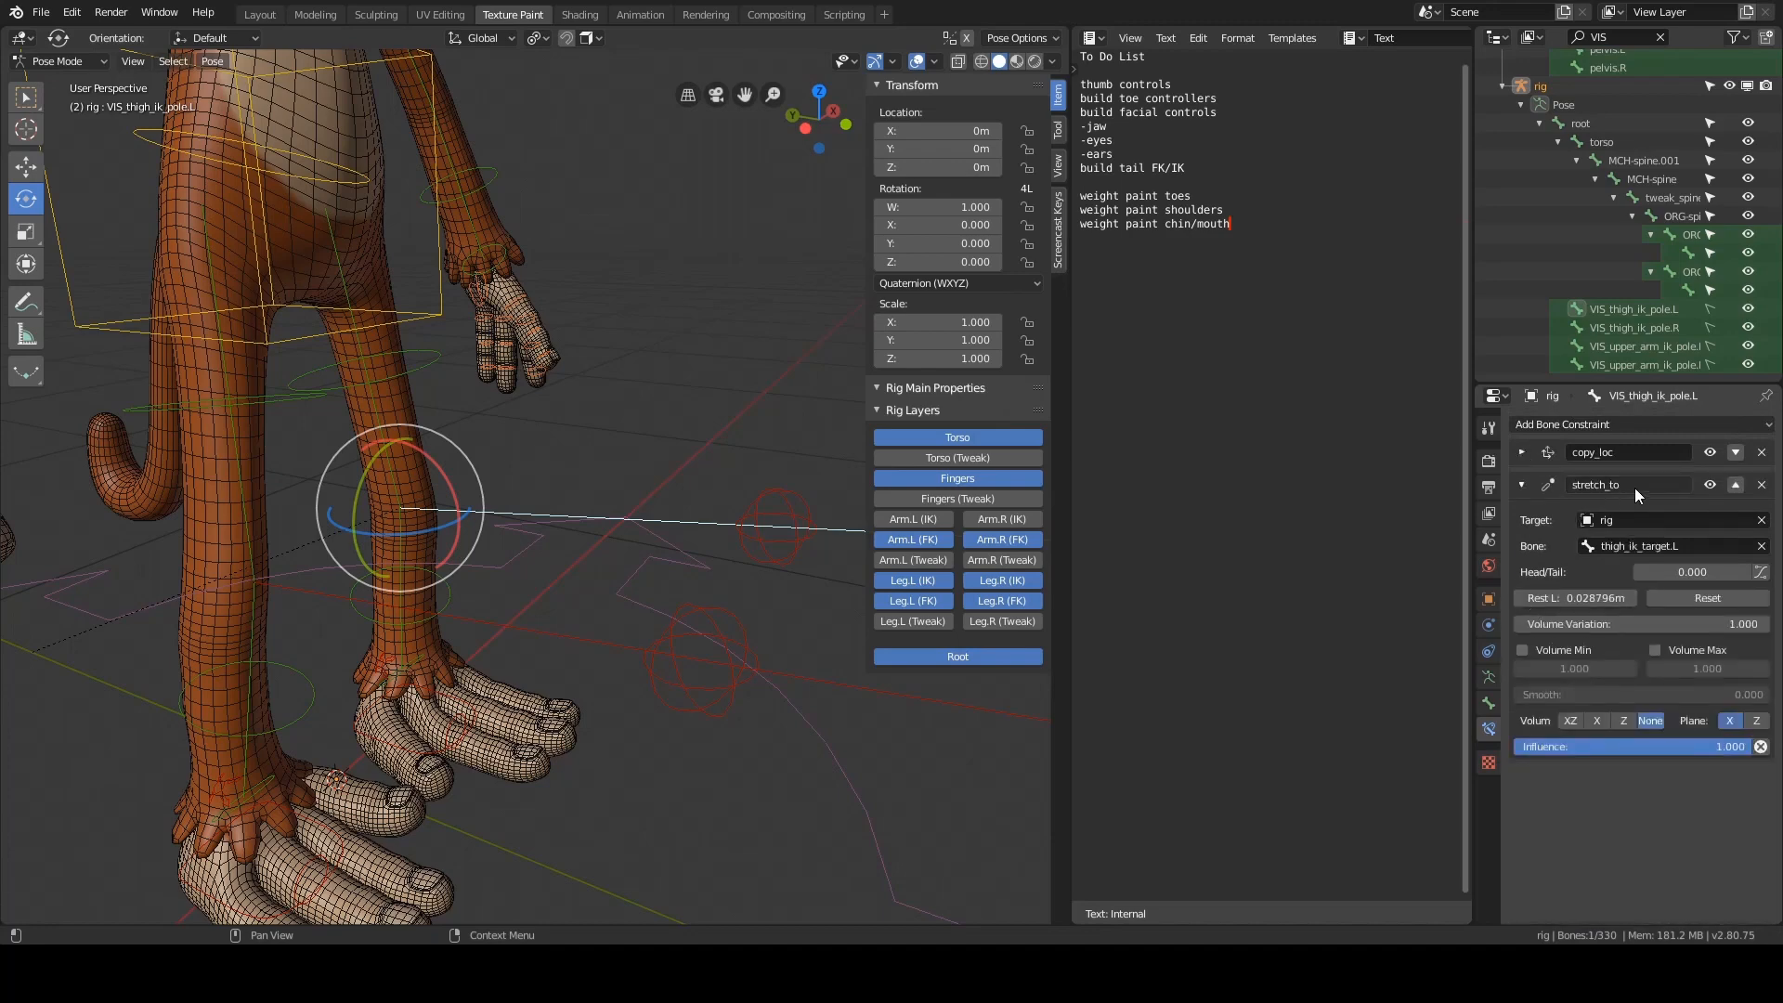
pyautogui.moveTo(670, 483); pyautogui.dragTo(1154, 482, button='middle')
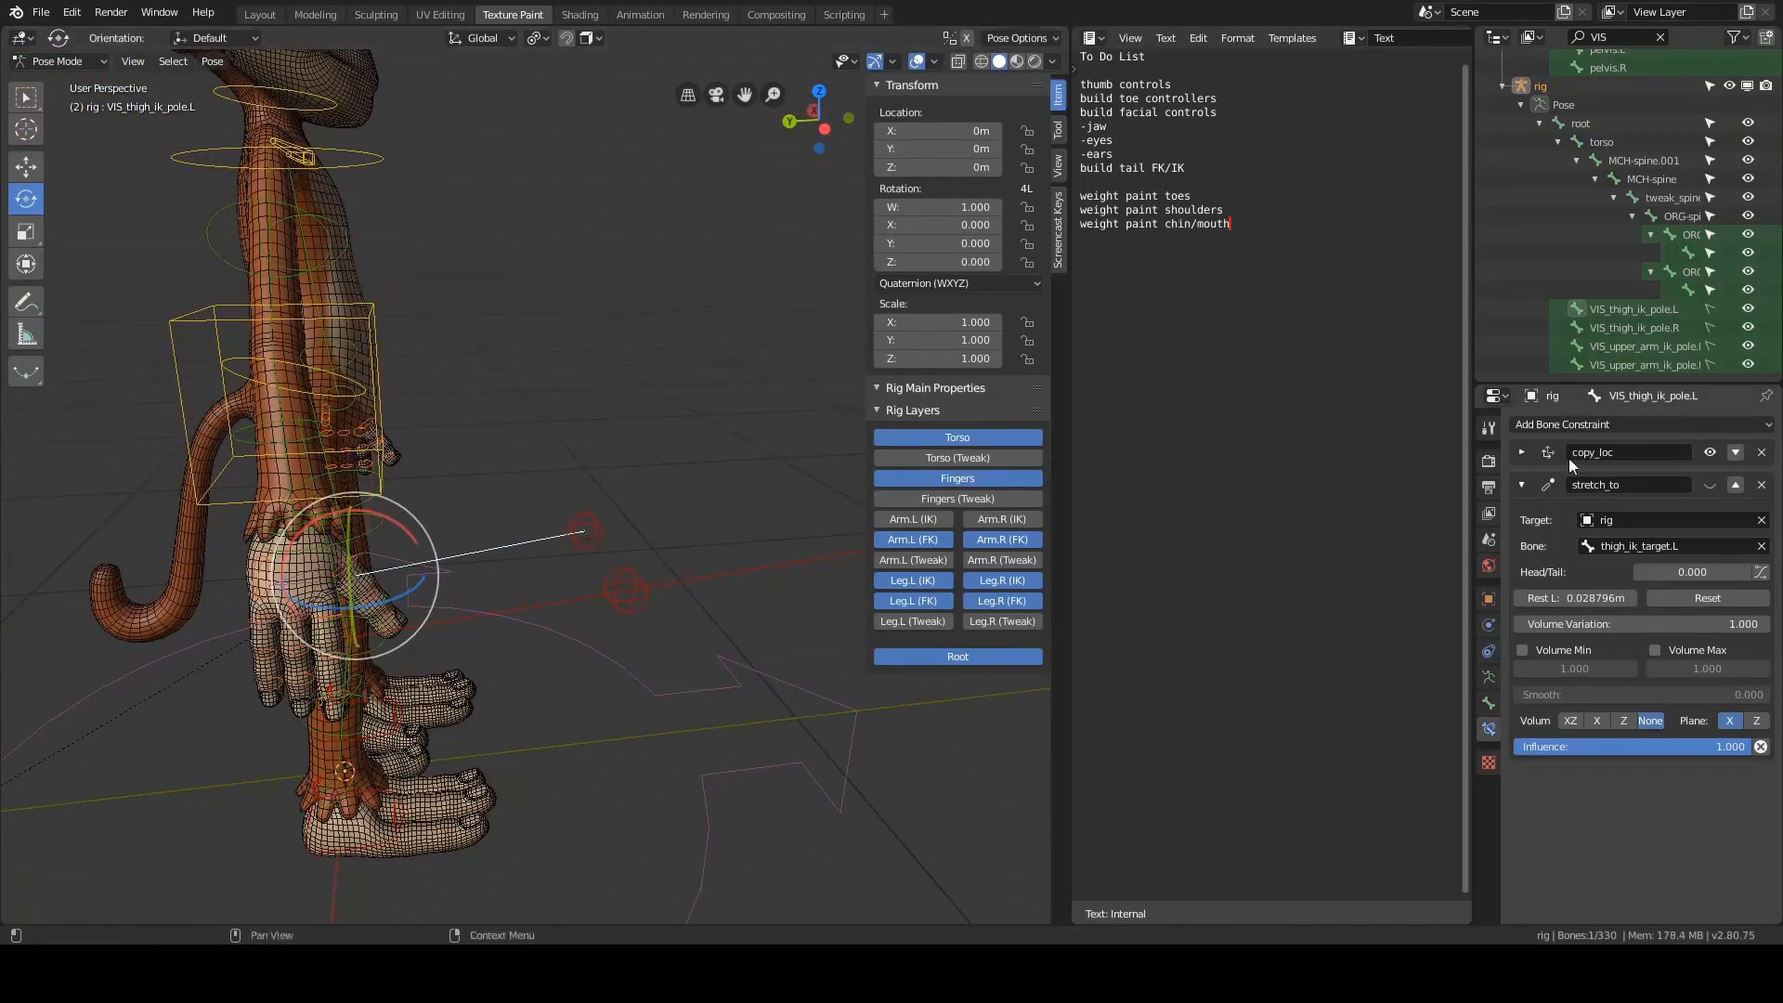
pyautogui.moveTo(599, 469); pyautogui.dragTo(617, 464, button='middle')
# - In Edit Mode, compare the tail of VIS_thigh_ik_pole.L with the head of thigh_ik_target.L, then reselect the VIS bone
pyautogui.hotkey('ctrl', 'Tab')
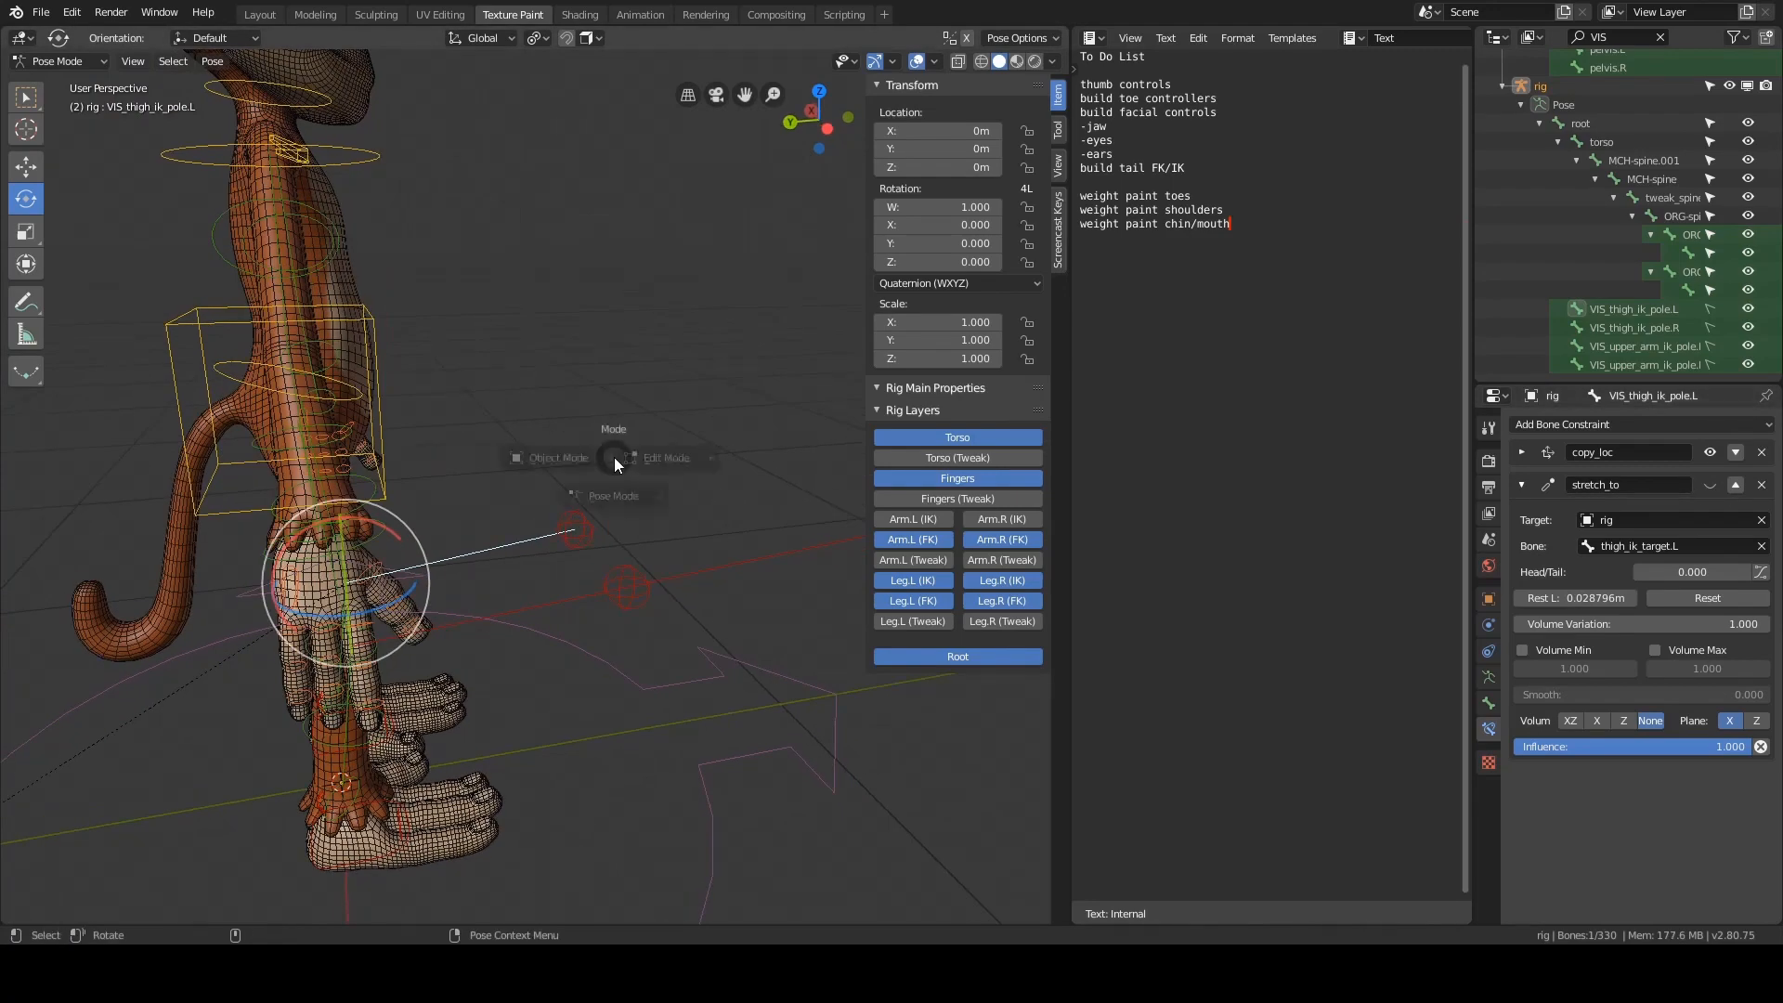
pyautogui.click(734, 459)
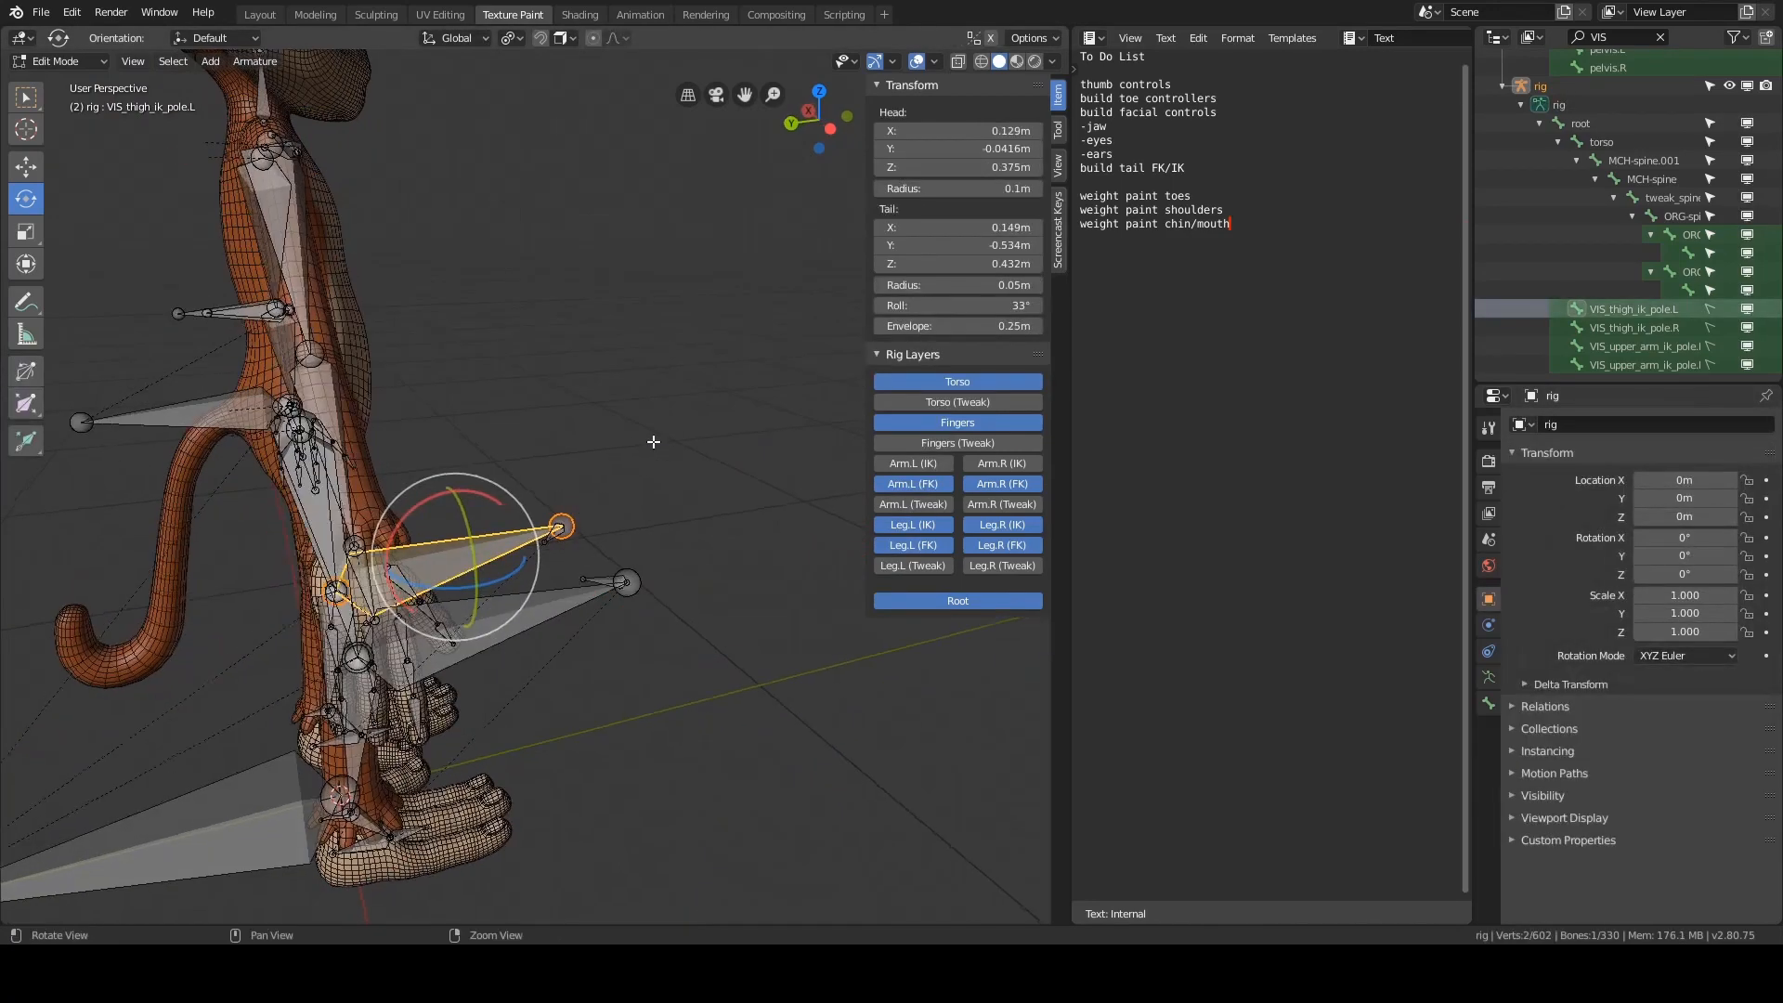
pyautogui.moveTo(674, 446); pyautogui.dragTo(657, 407, button='middle')
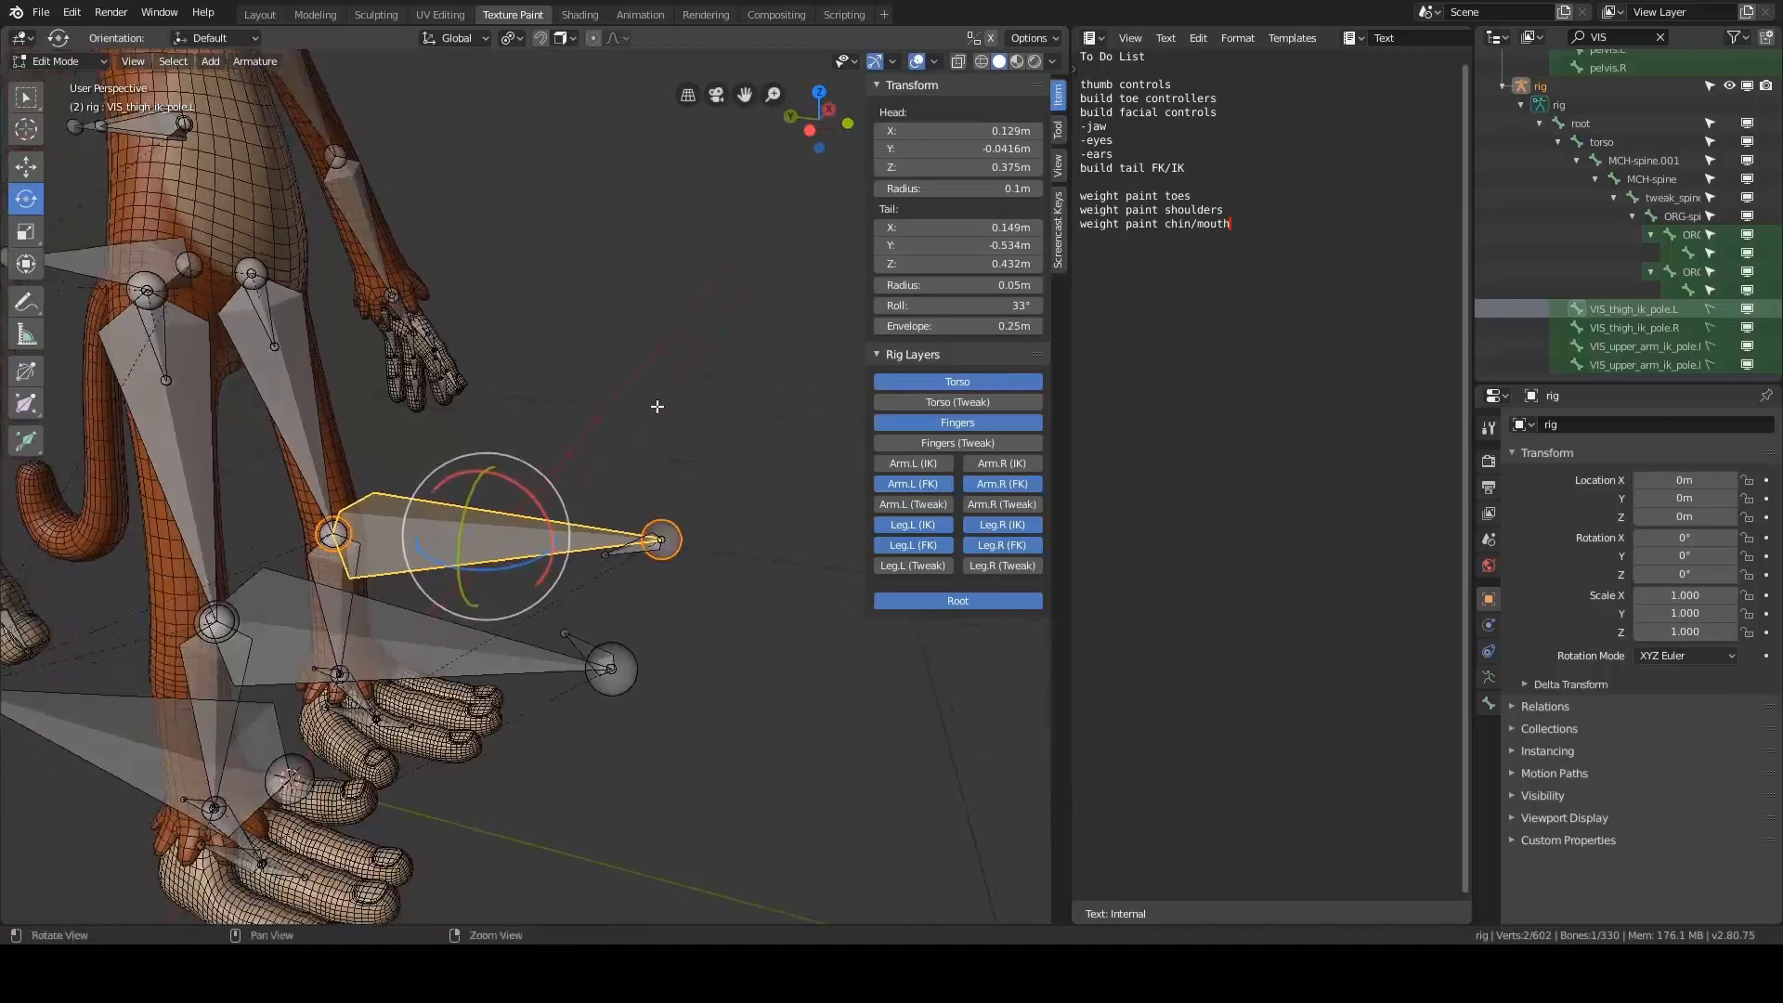
pyautogui.scroll(6, 657, 407)
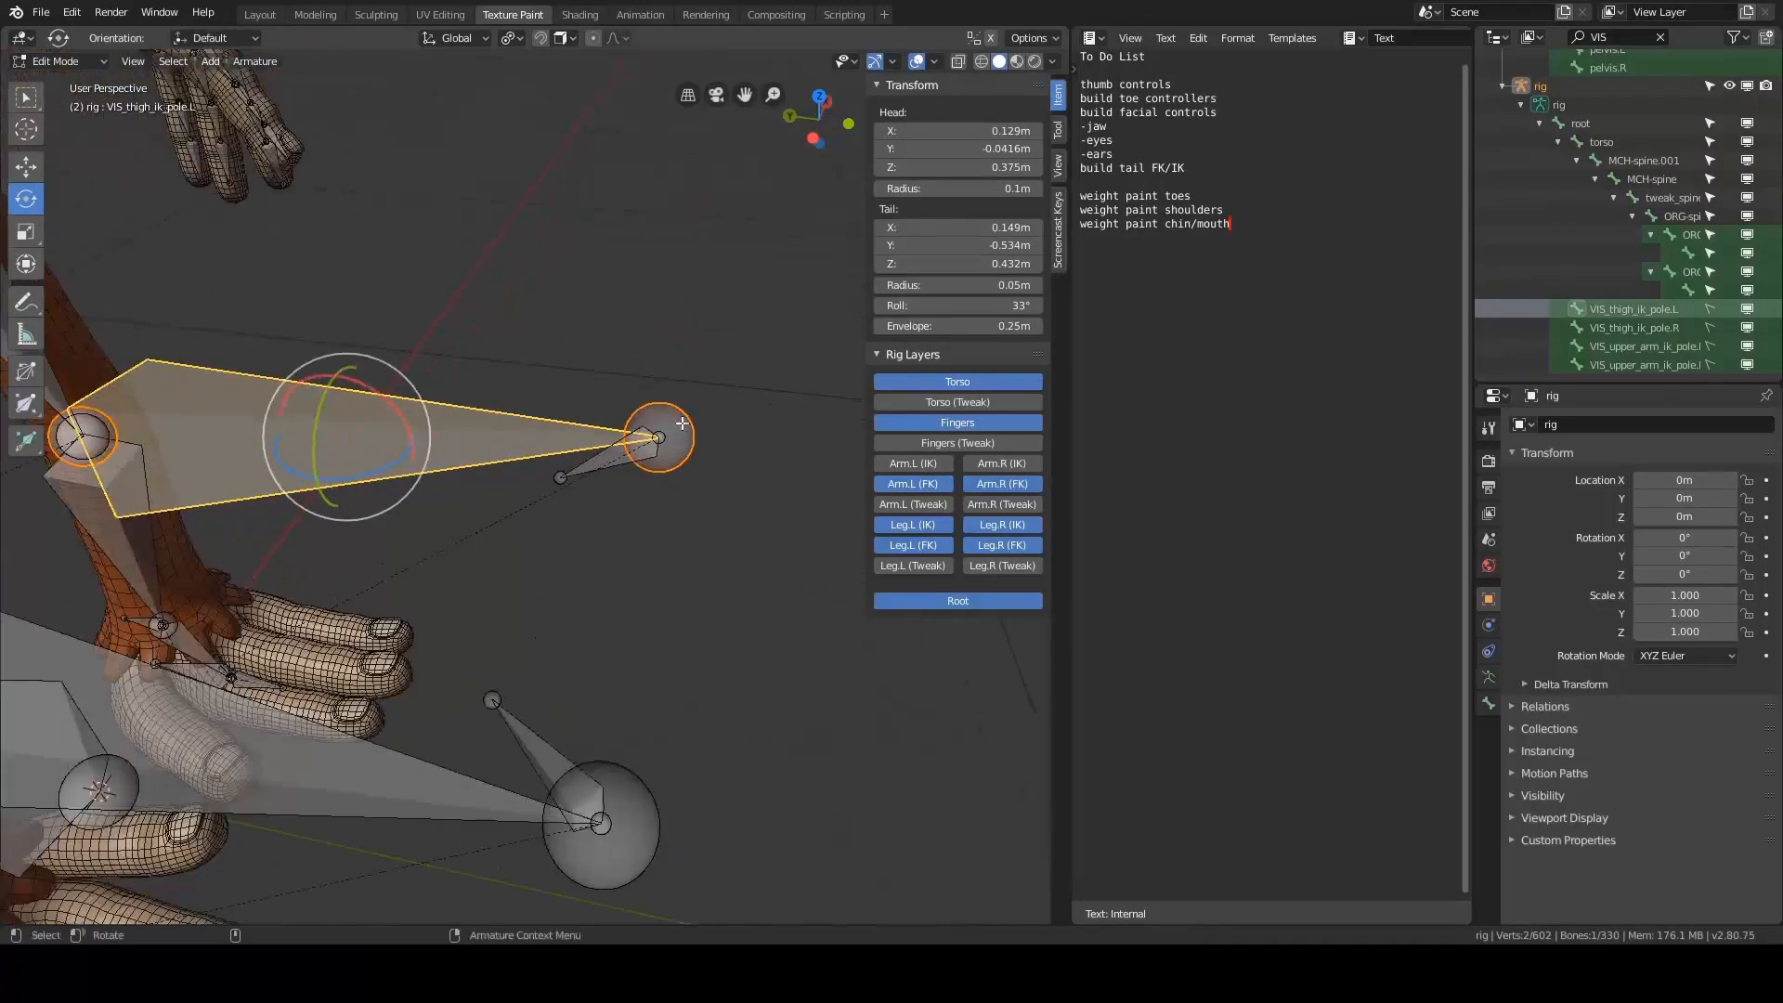
pyautogui.scroll(-3, 706, 415)
pyautogui.click(708, 409)
pyautogui.keyDown('shift'); pyautogui.moveTo(708, 409); pyautogui.dragTo(688, 420, button='middle'); pyautogui.keyUp('shift')
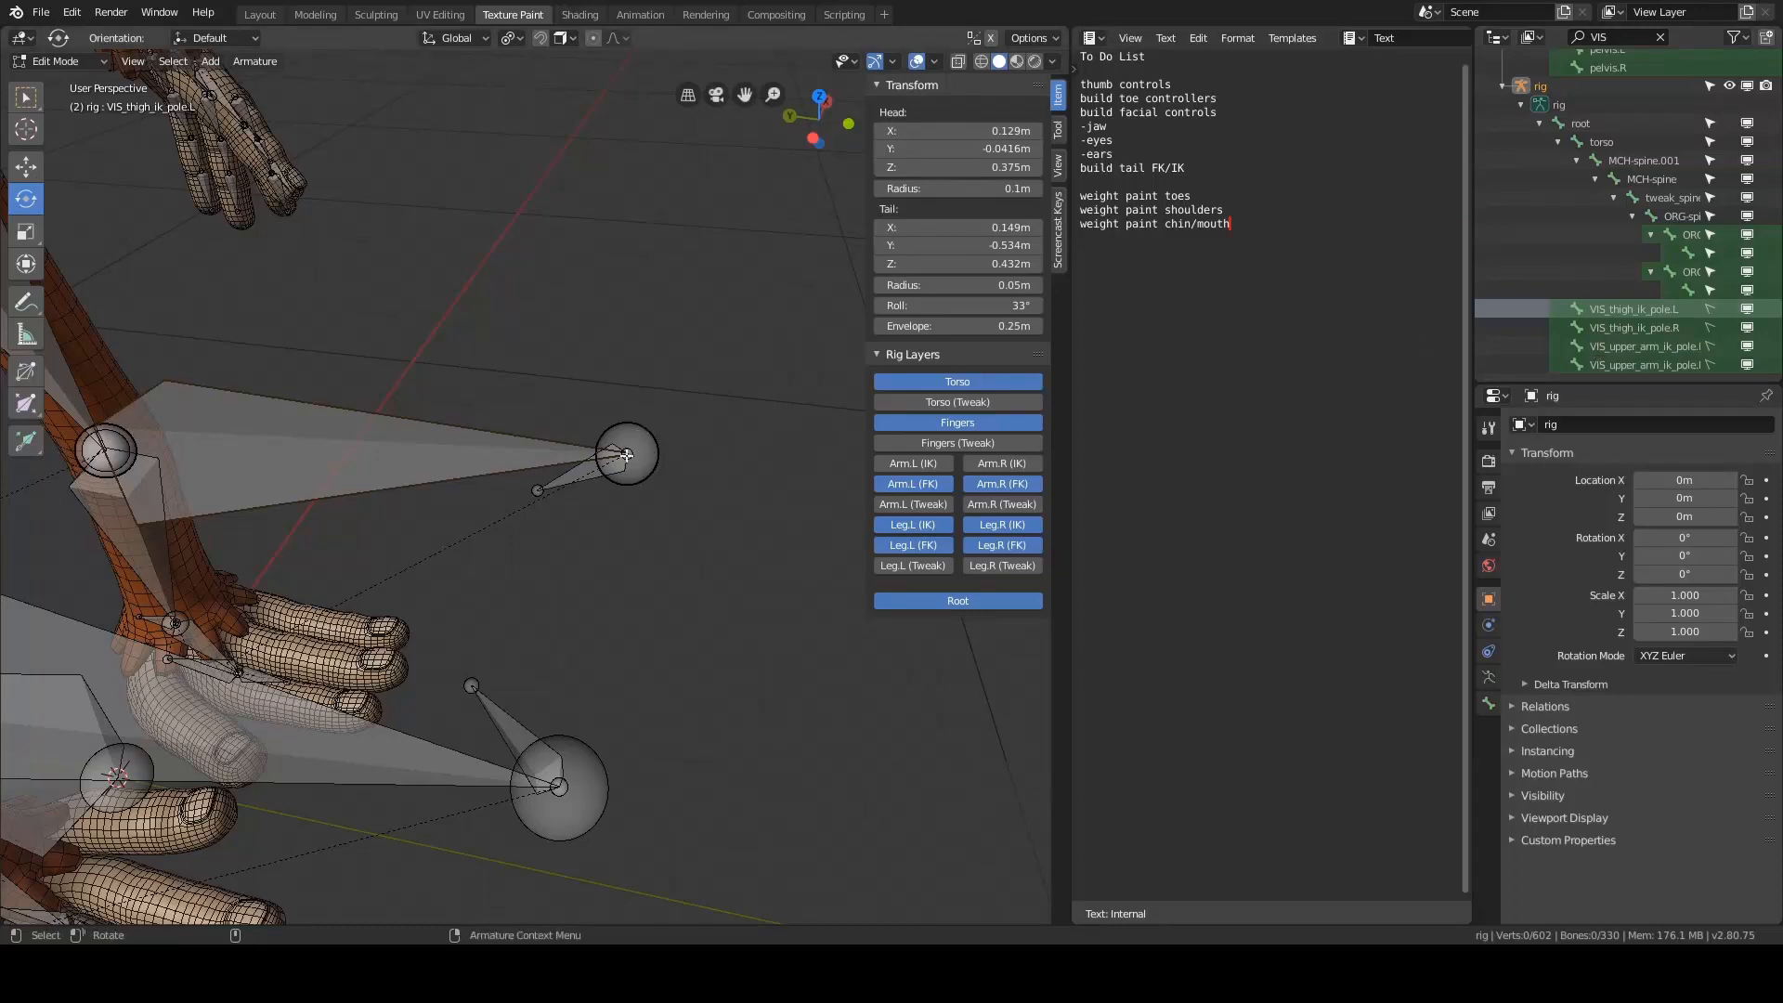
pyautogui.scroll(2, 638, 441)
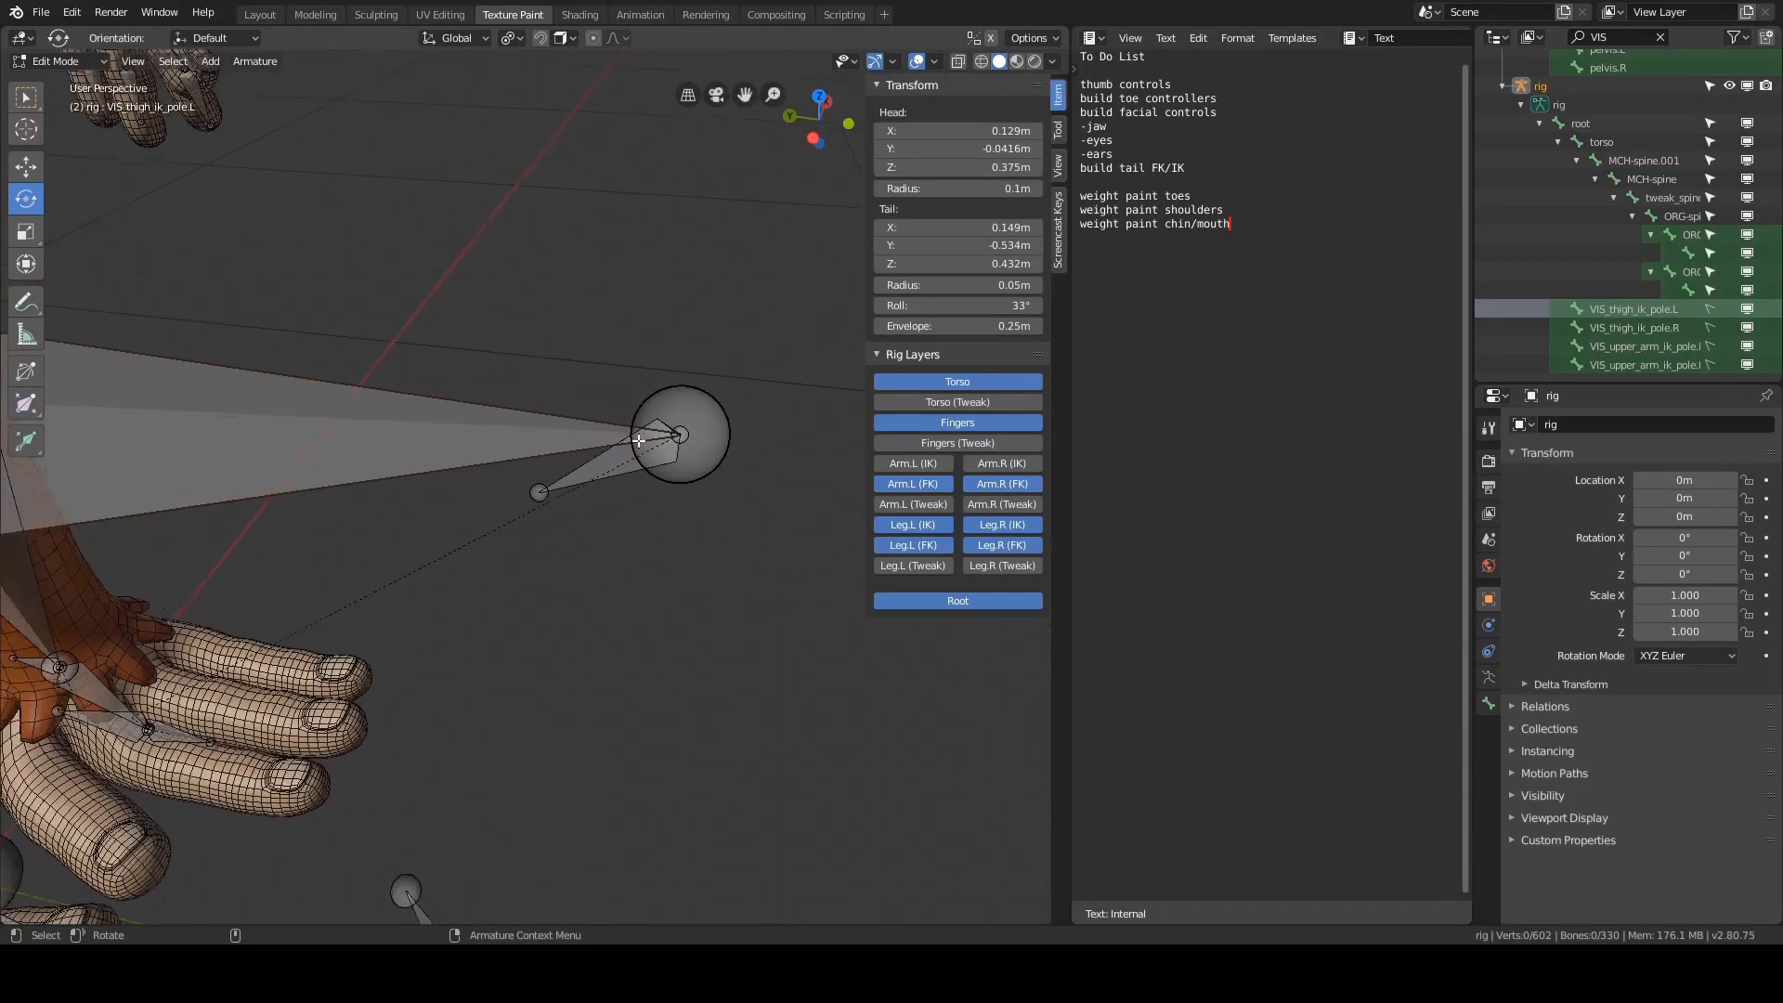
pyautogui.click(681, 434)
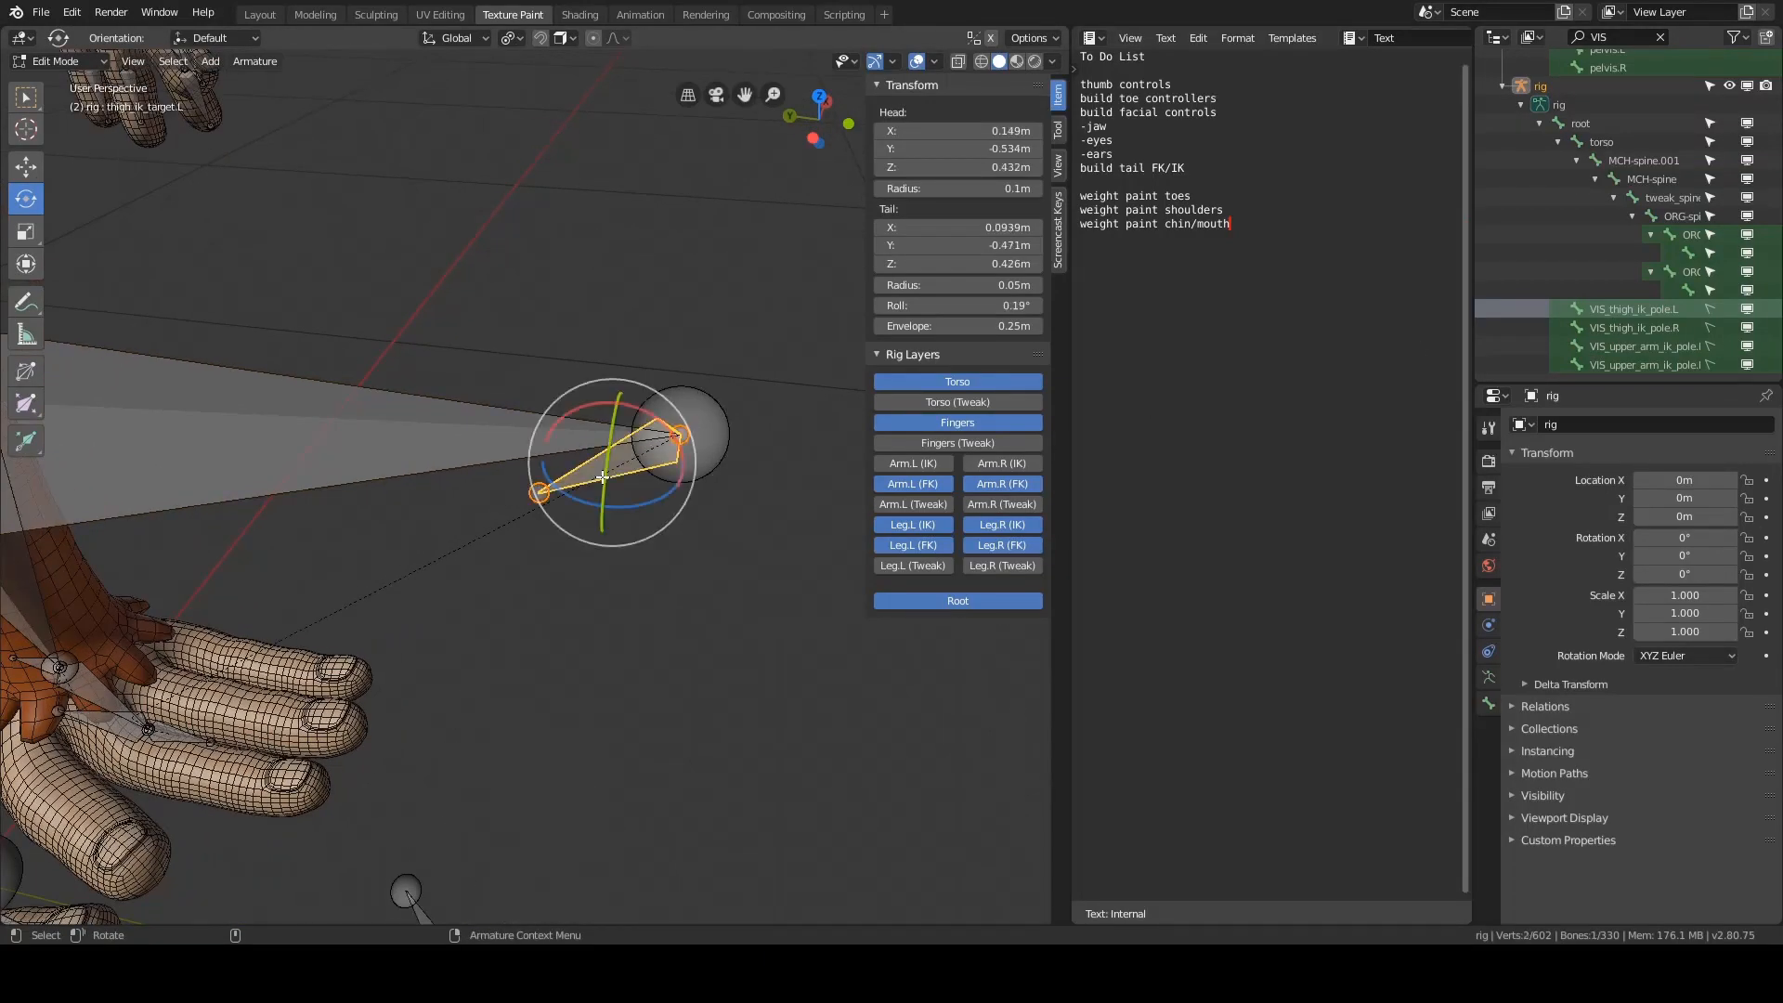
pyautogui.scroll(-2, 642, 456)
pyautogui.click(1624, 310)
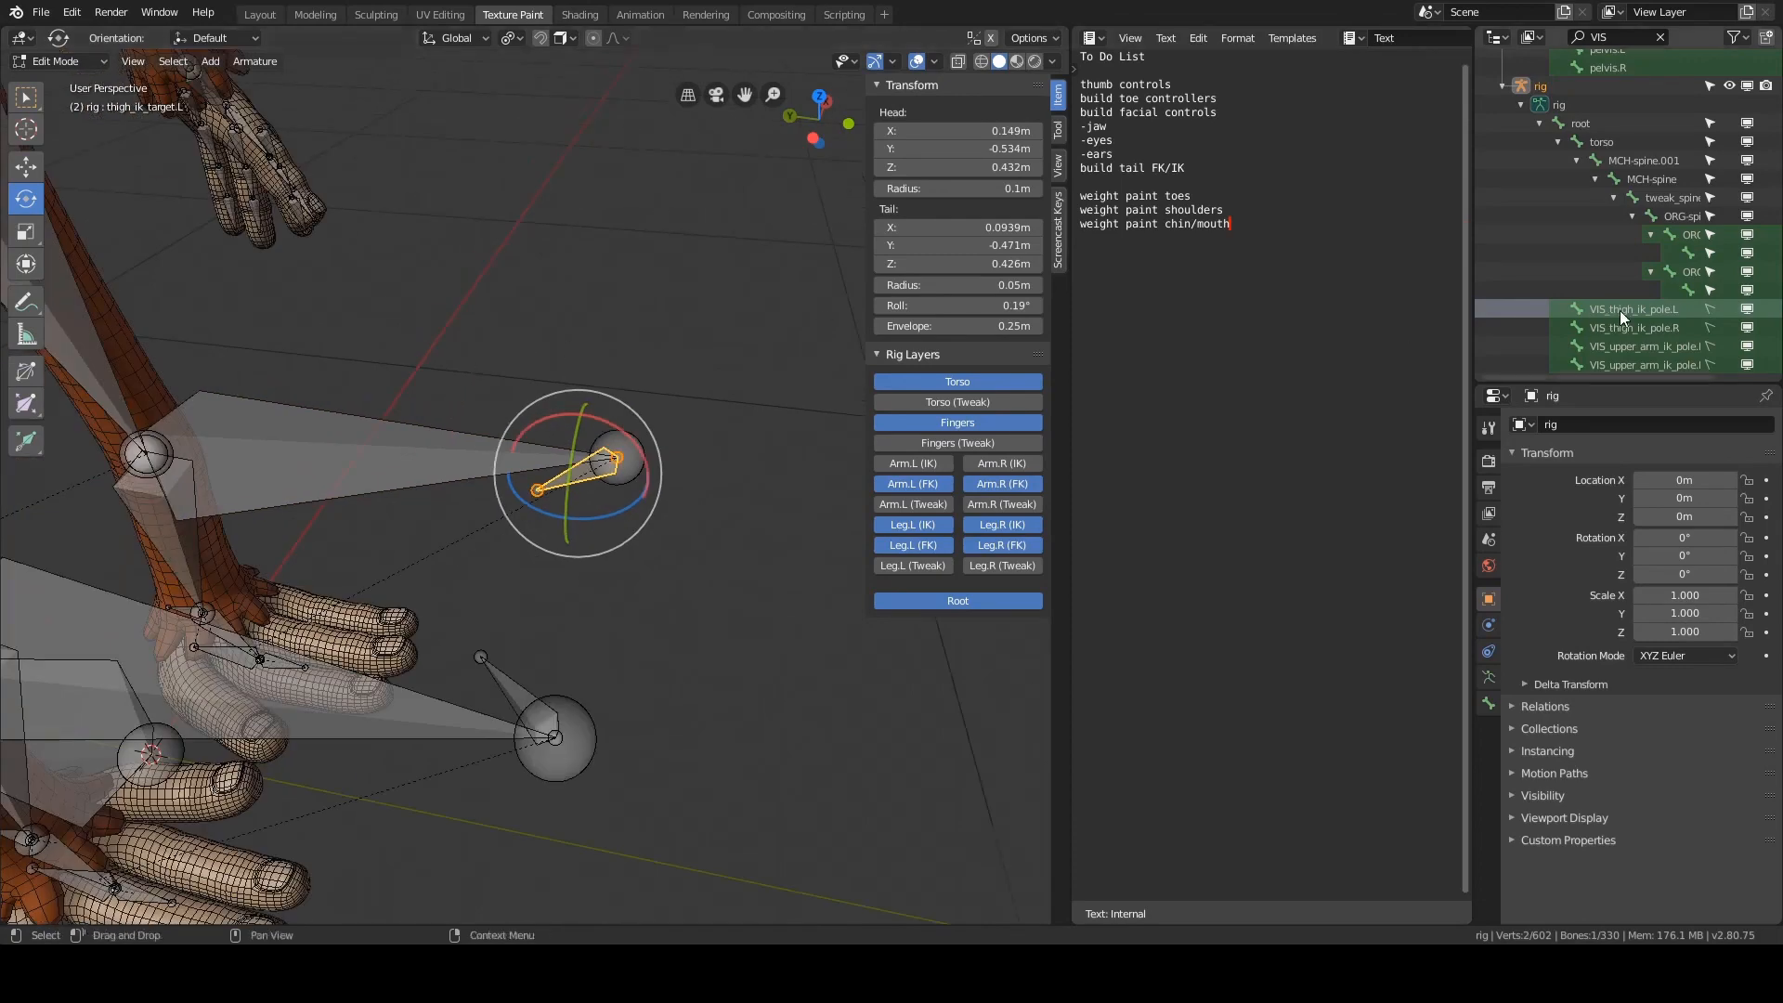
# - Return the rig to Pose Mode and re-enable the stretch_to constraint on VIS_thigh_ik_pole.L
pyautogui.hotkey('ctrl', 'Tab')
pyautogui.click(506, 370)
pyautogui.moveTo(667, 321); pyautogui.dragTo(583, 355, button='middle')
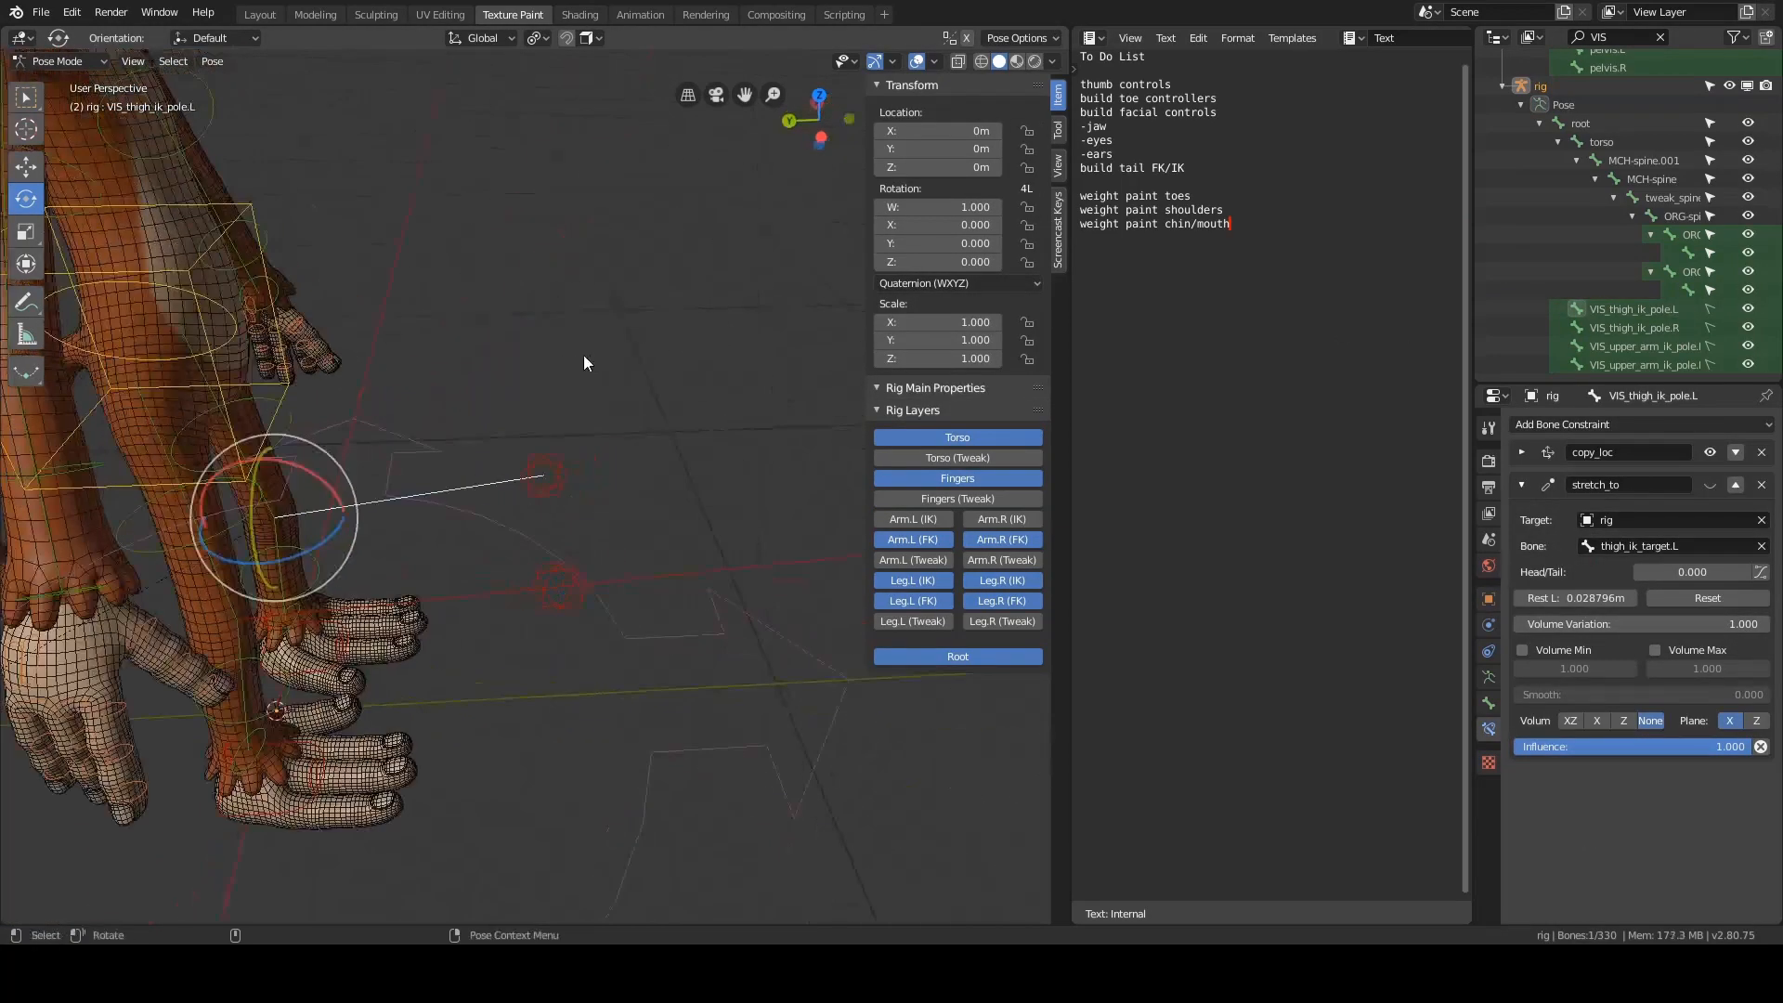
pyautogui.click(1710, 485)
# - Compare VIS_thigh_ik_pole.L in Edit Mode with its stretched state in Pose Mode
pyautogui.hotkey('ctrl', 'Tab')
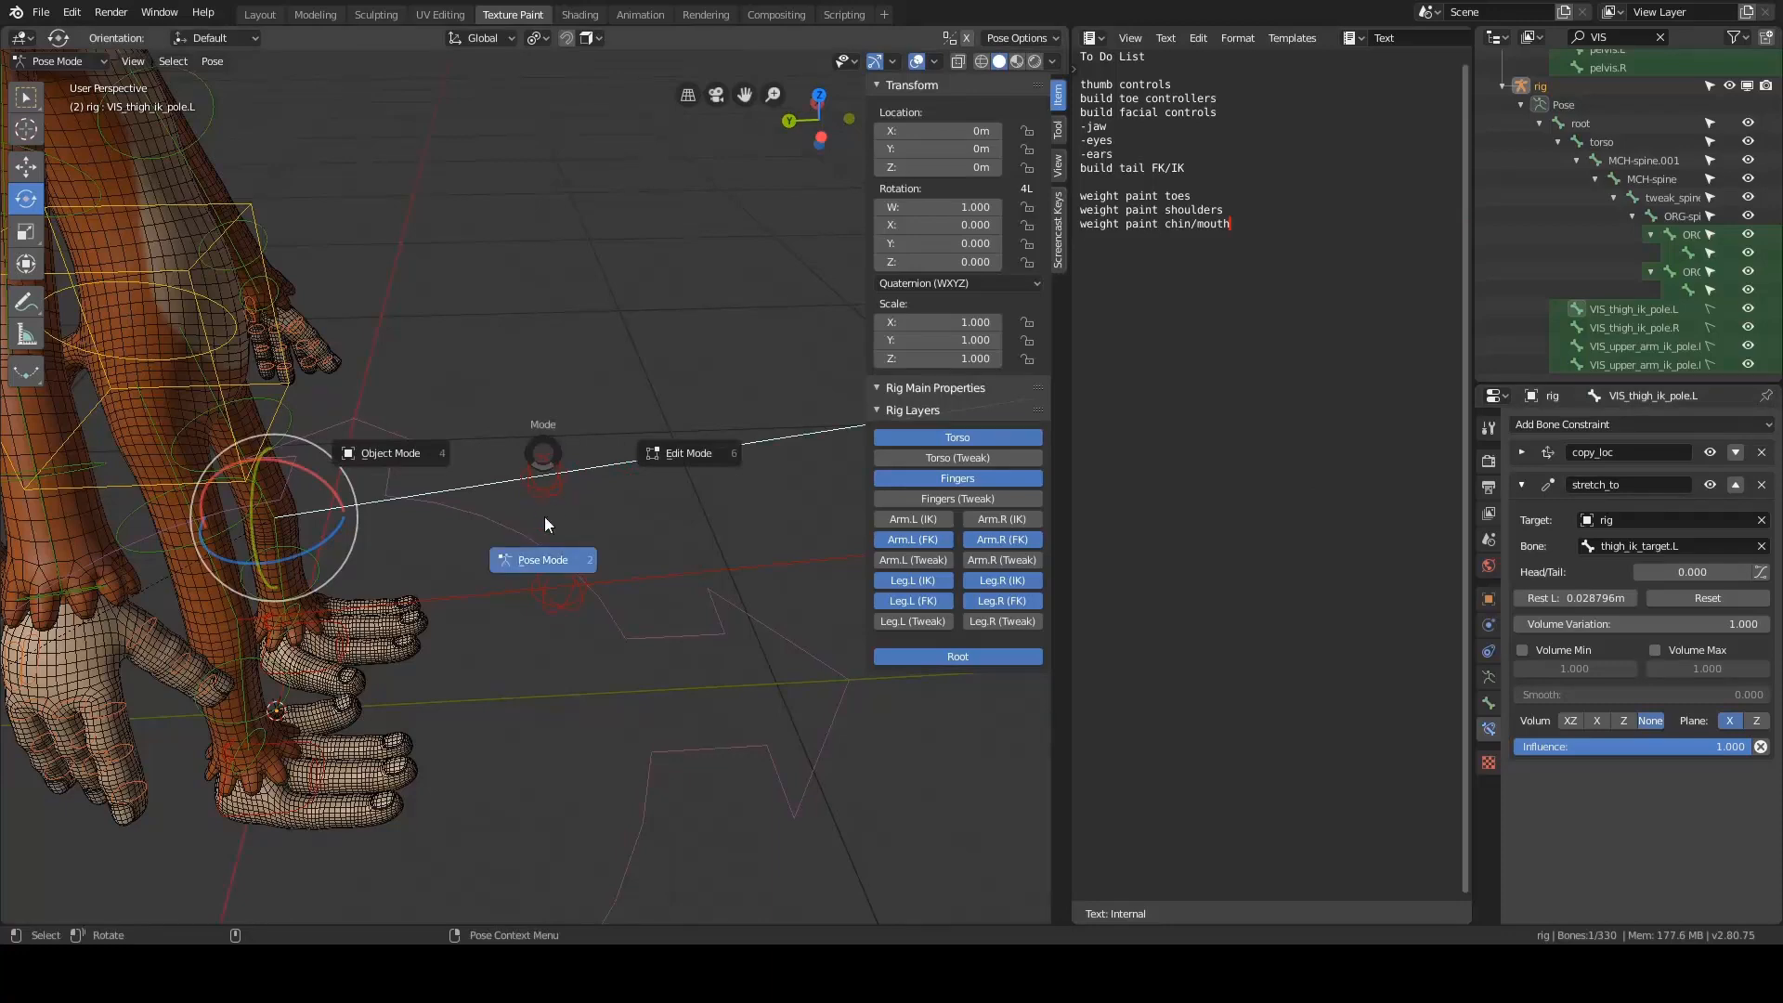
pyautogui.click(684, 454)
pyautogui.hotkey('ctrl', 'Tab')
pyautogui.click(685, 543)
pyautogui.moveTo(629, 459); pyautogui.dragTo(726, 436, button='middle')
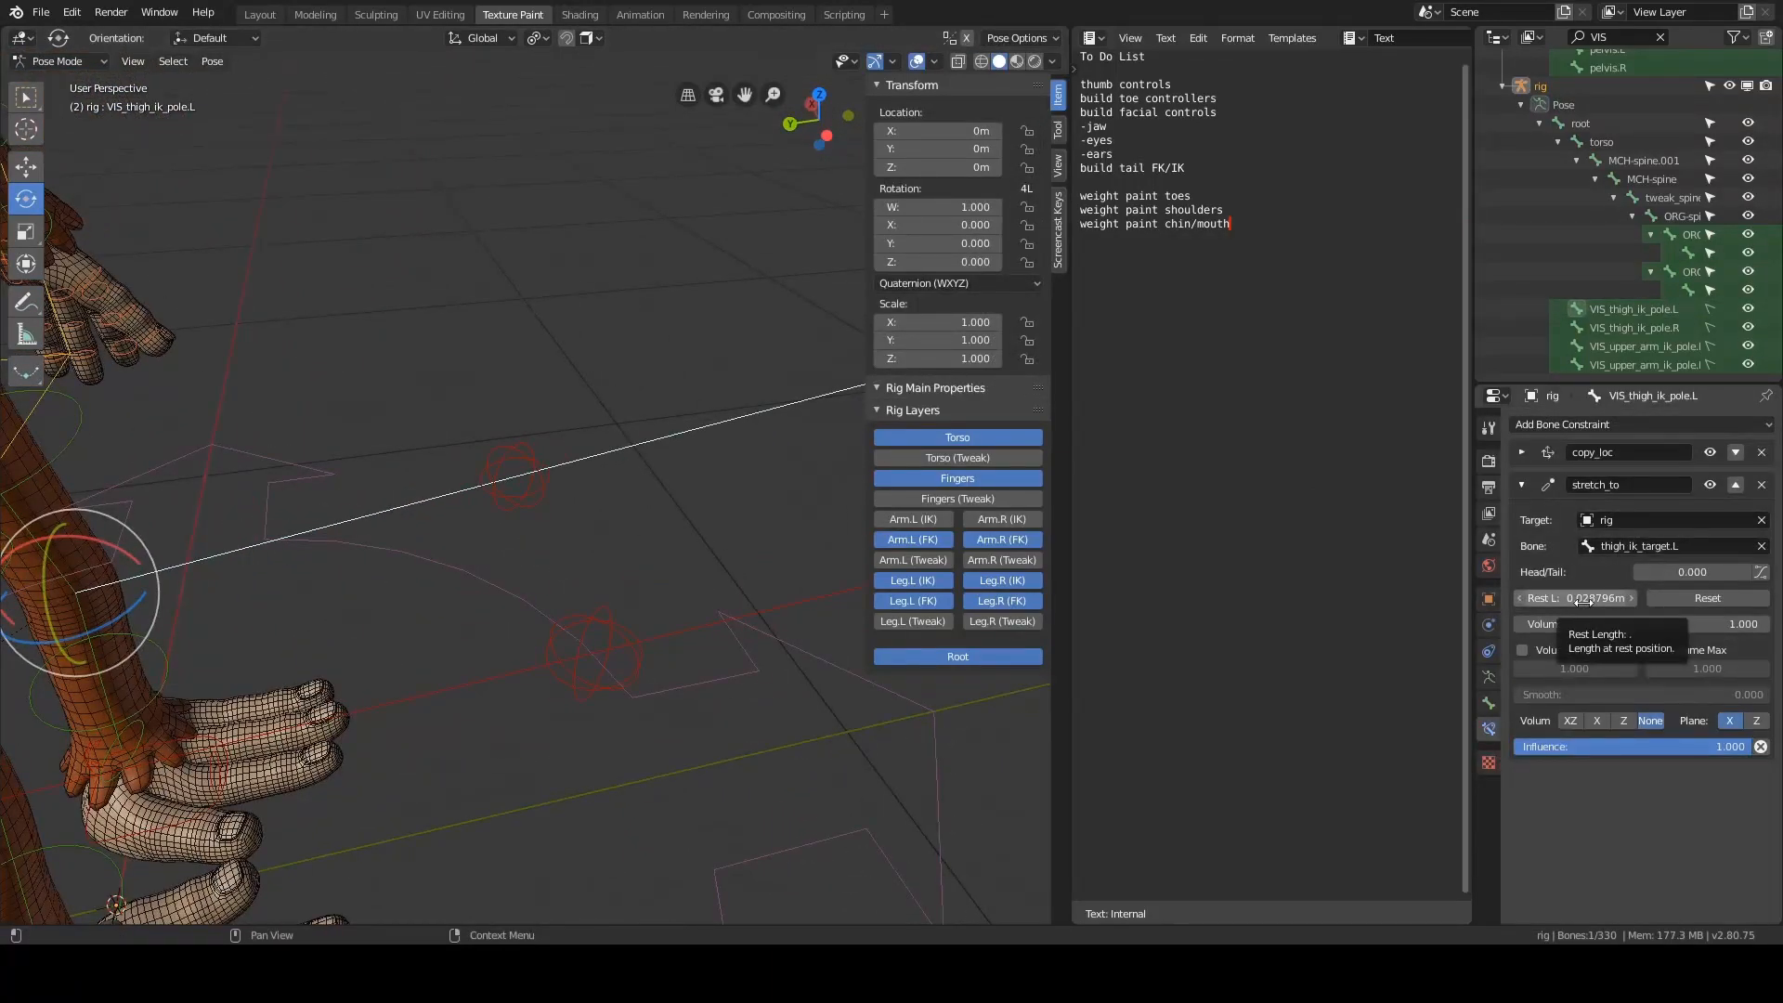
# - Set the Rest Length of the stretch_to constraint on VIS_thigh_ik_pole.L to 0 and check the recalculated value
pyautogui.scroll(-4, 629, 498)
pyautogui.keyDown('shift'); pyautogui.moveTo(701, 479); pyautogui.dragTo(690, 516, button='middle'); pyautogui.keyUp('shift')
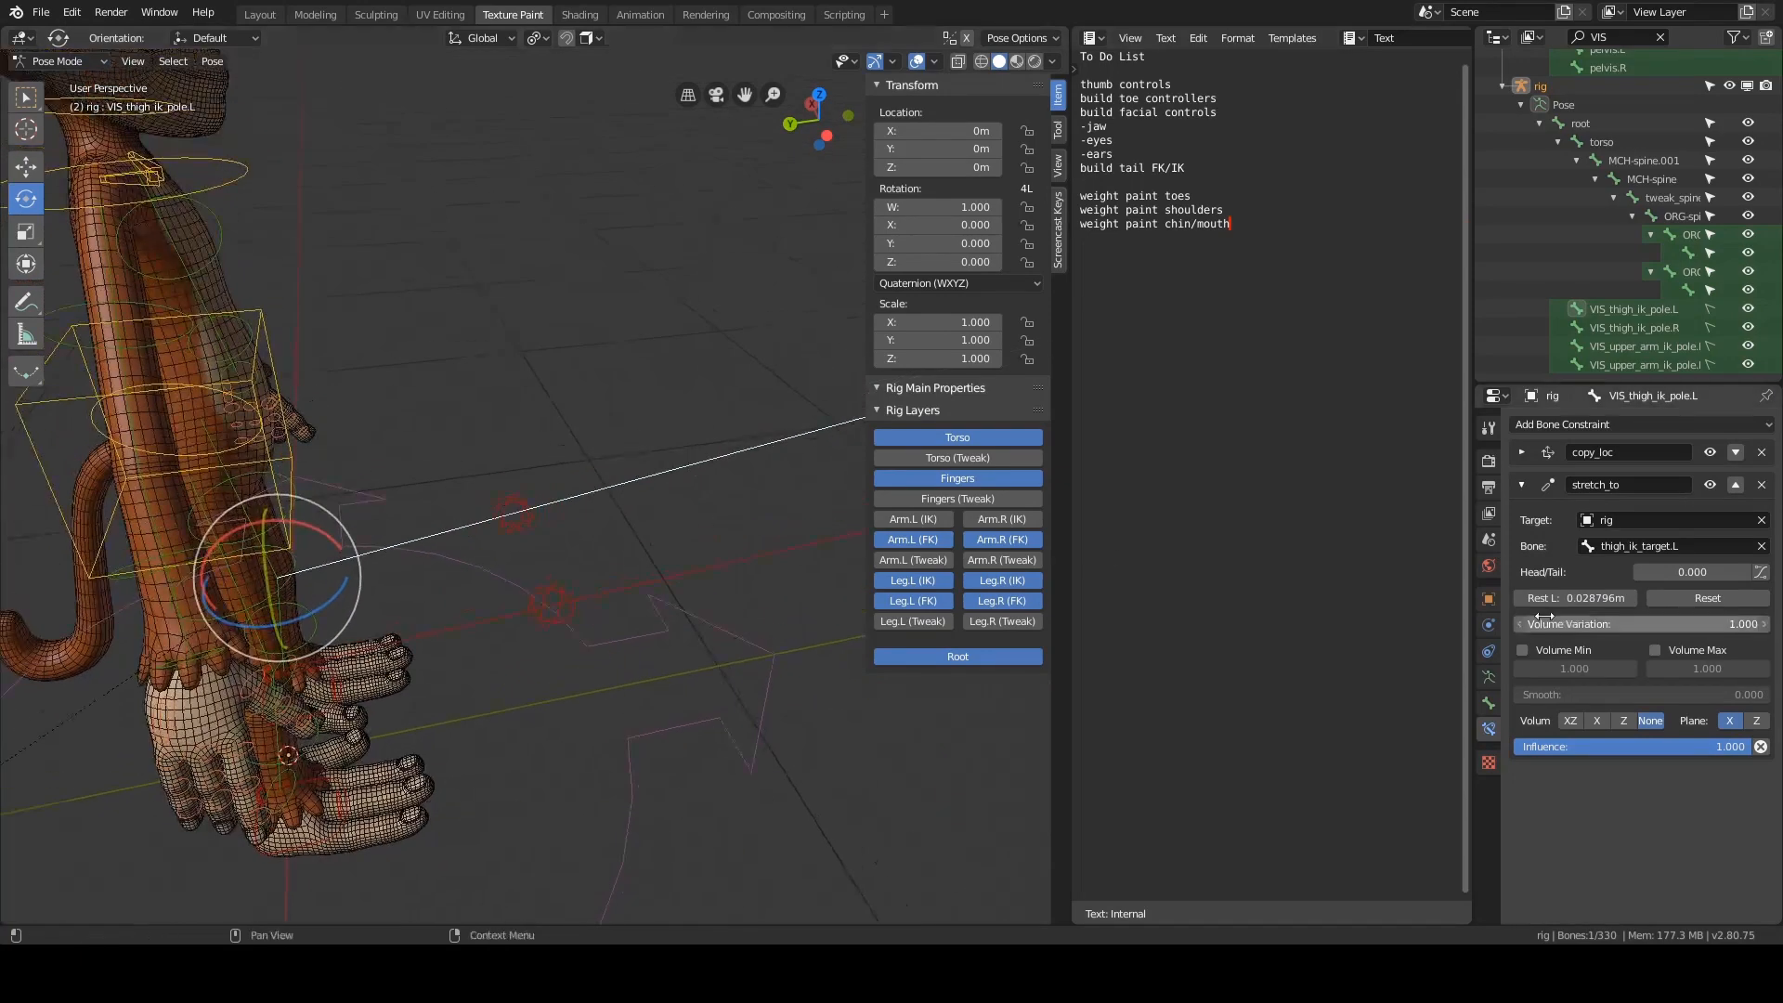
pyautogui.click(1558, 602)
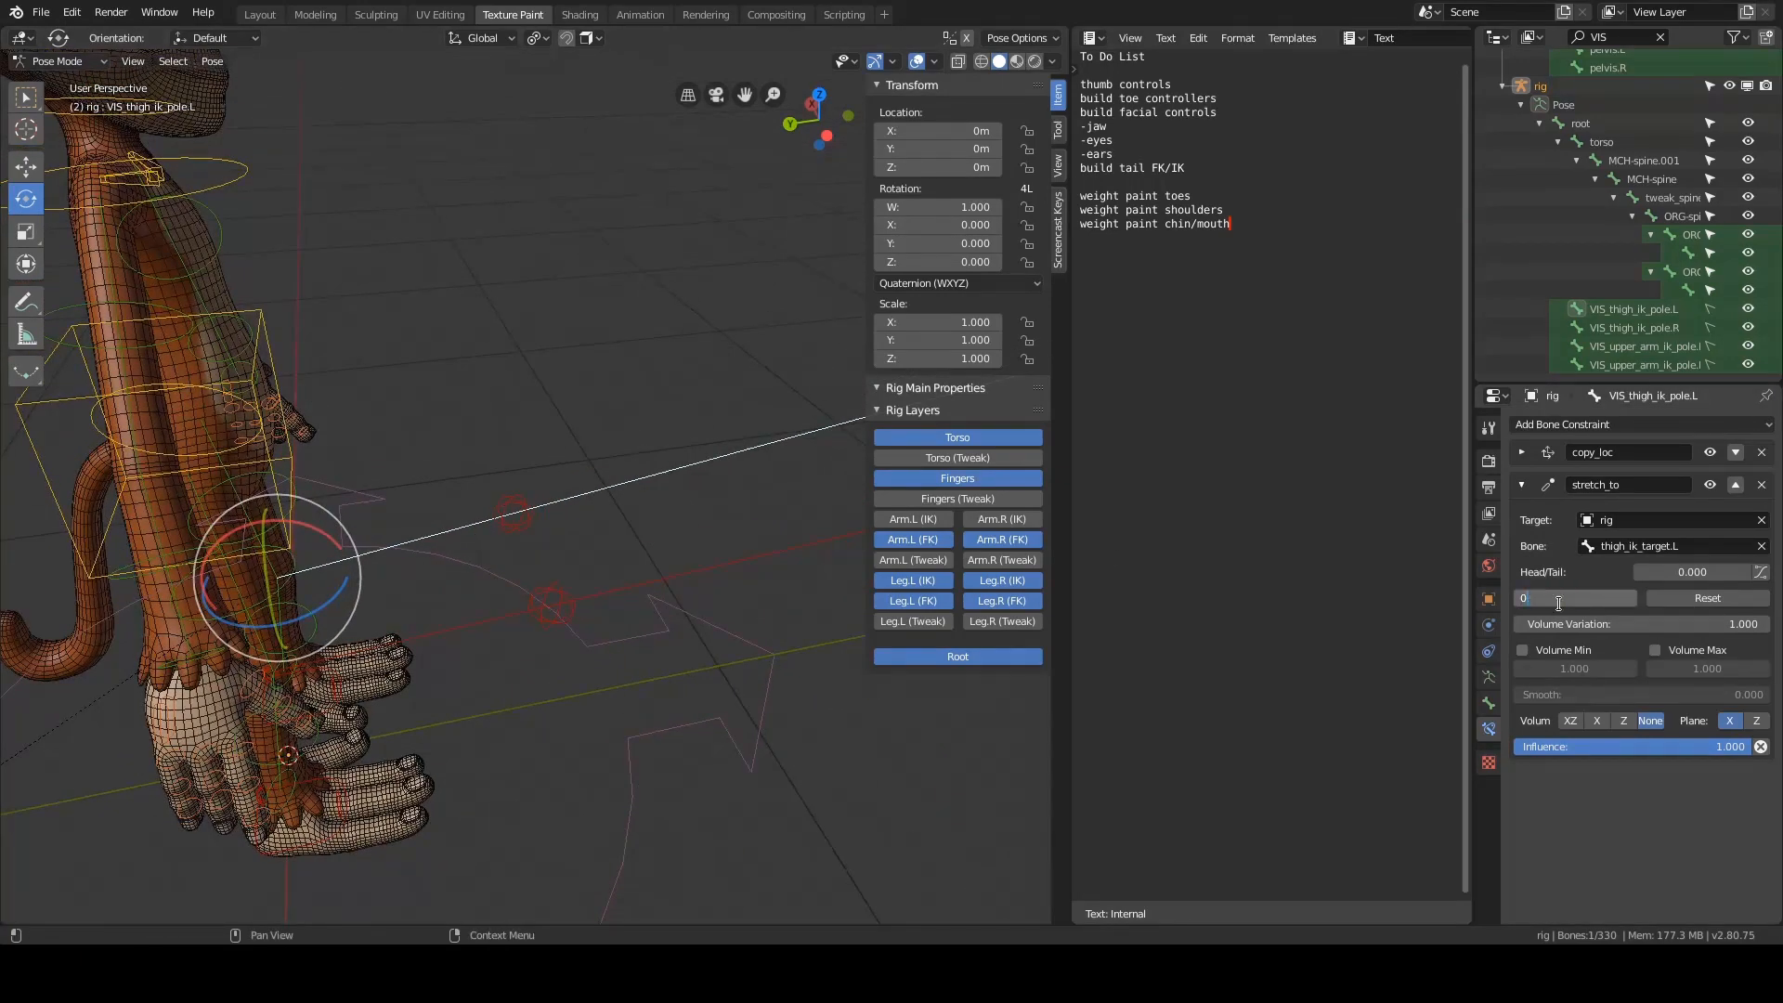
pyautogui.press('Return')
pyautogui.scroll(3, 492, 537)
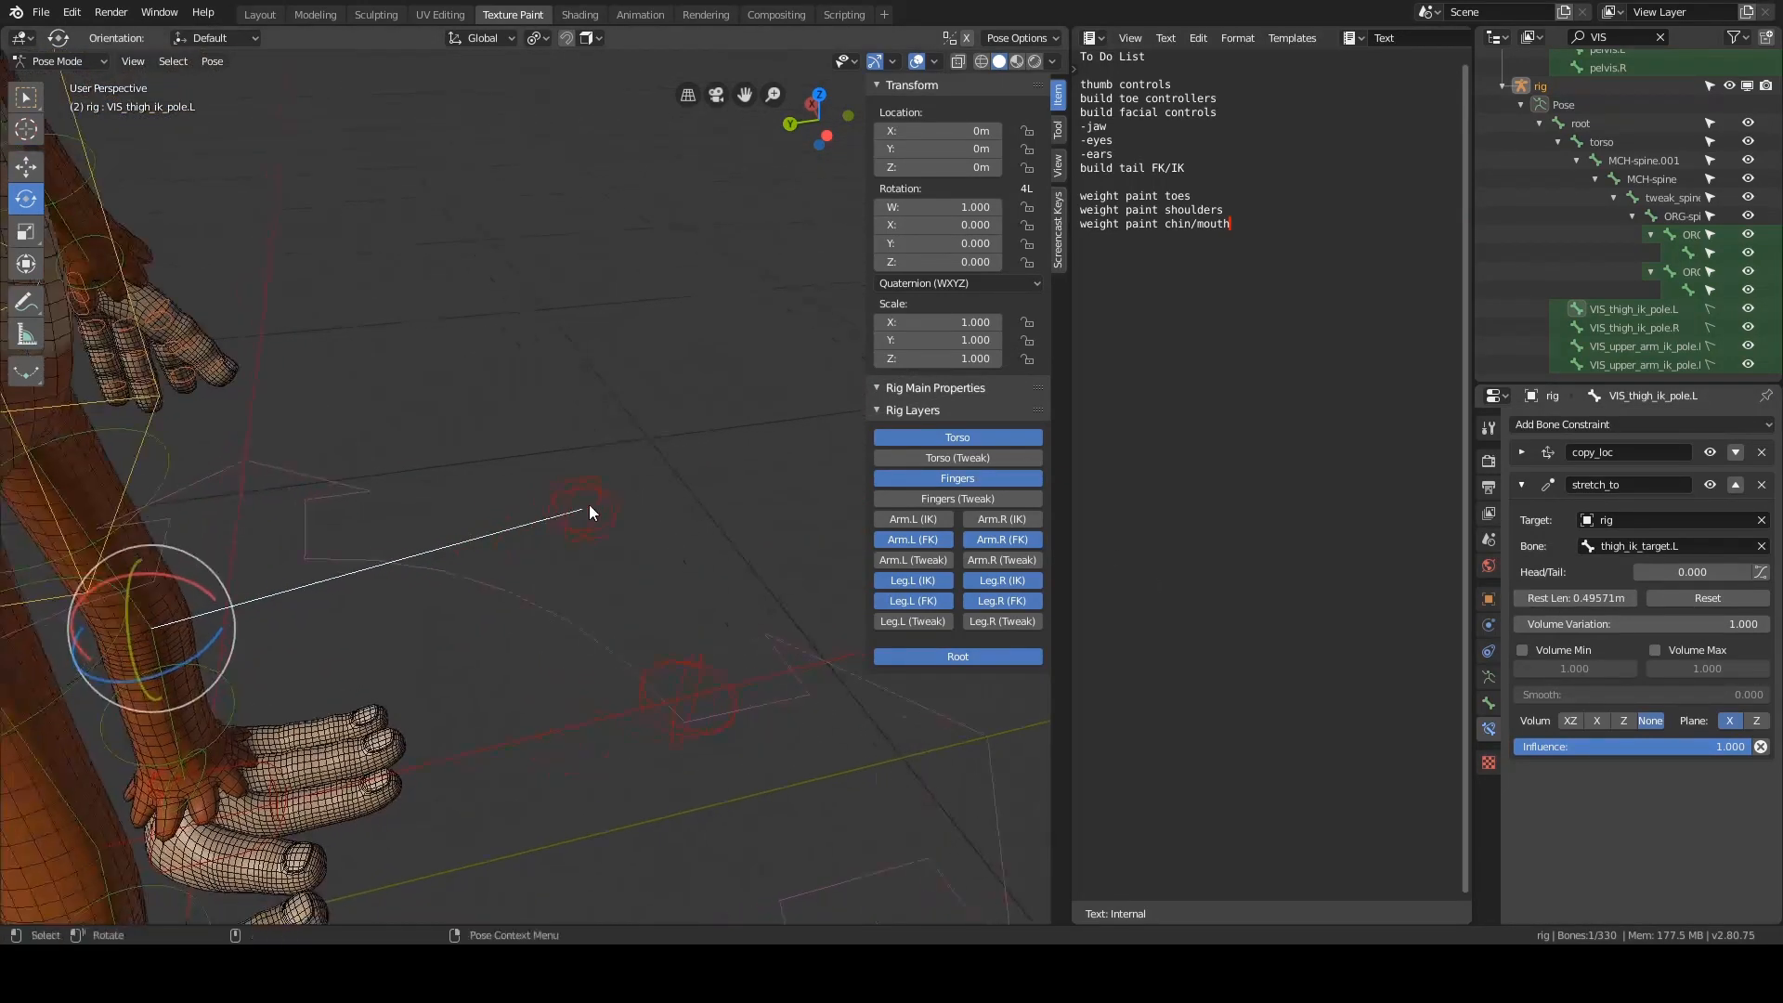
pyautogui.moveTo(576, 494); pyautogui.dragTo(649, 487, button='middle')
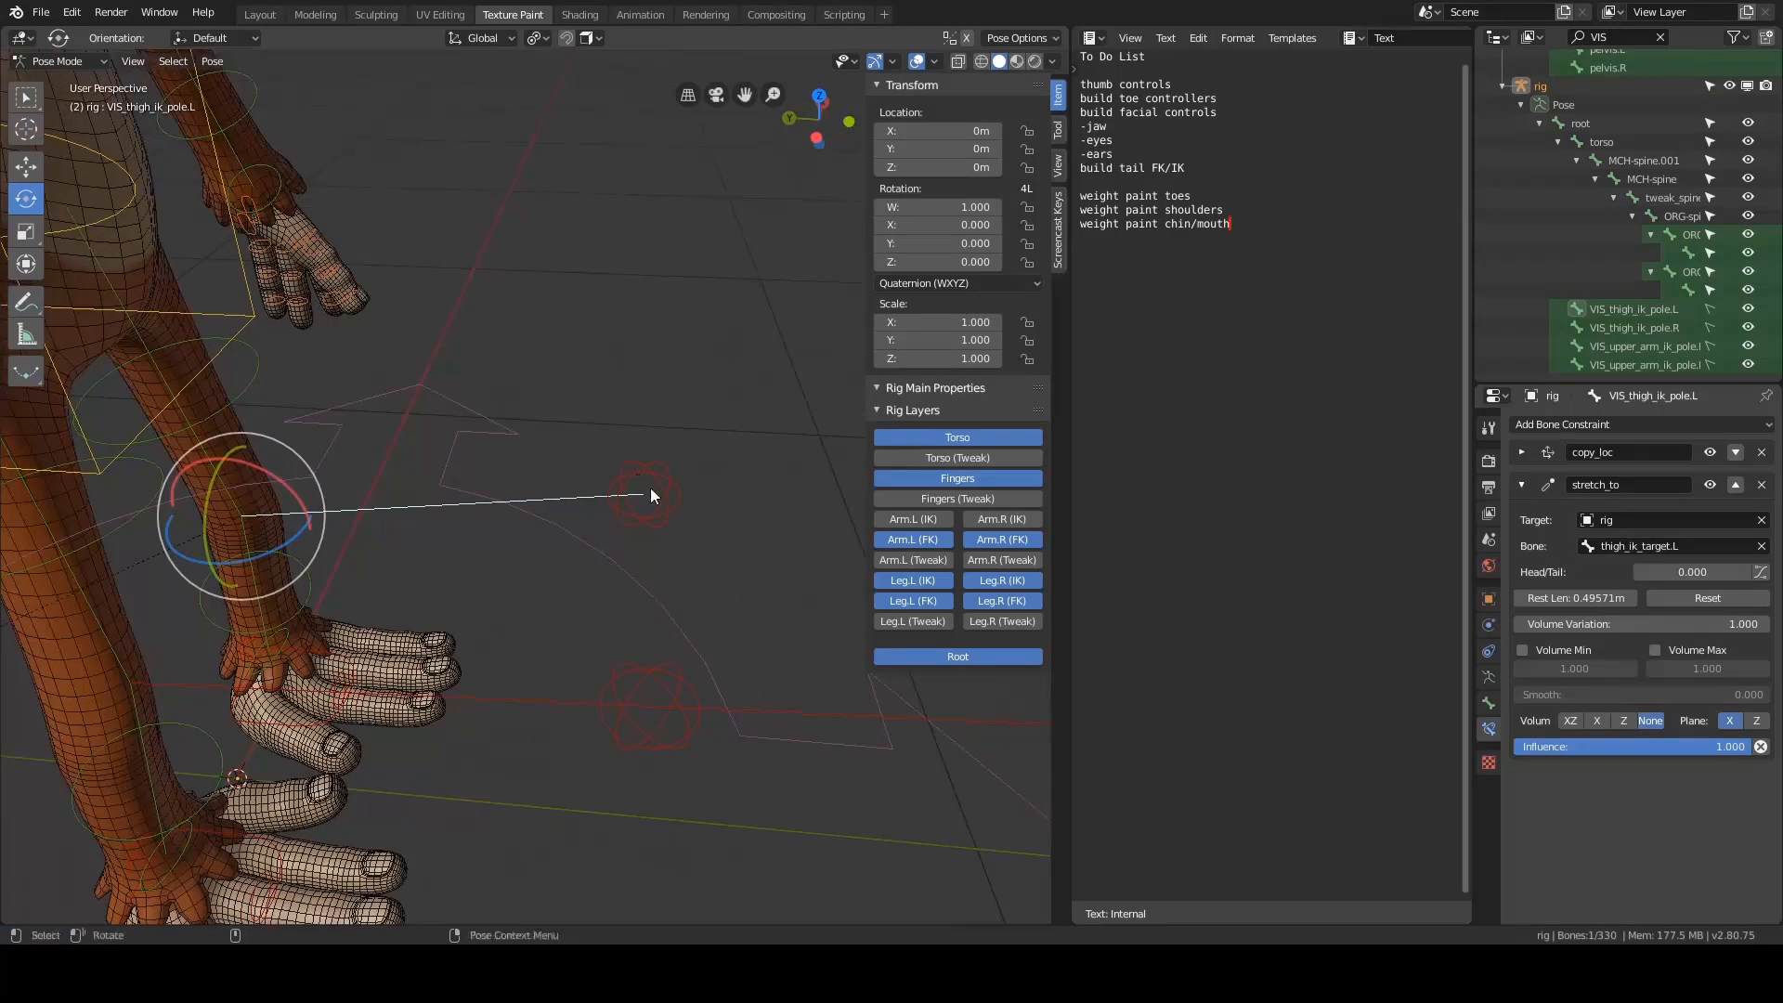
pyautogui.click(1572, 598)
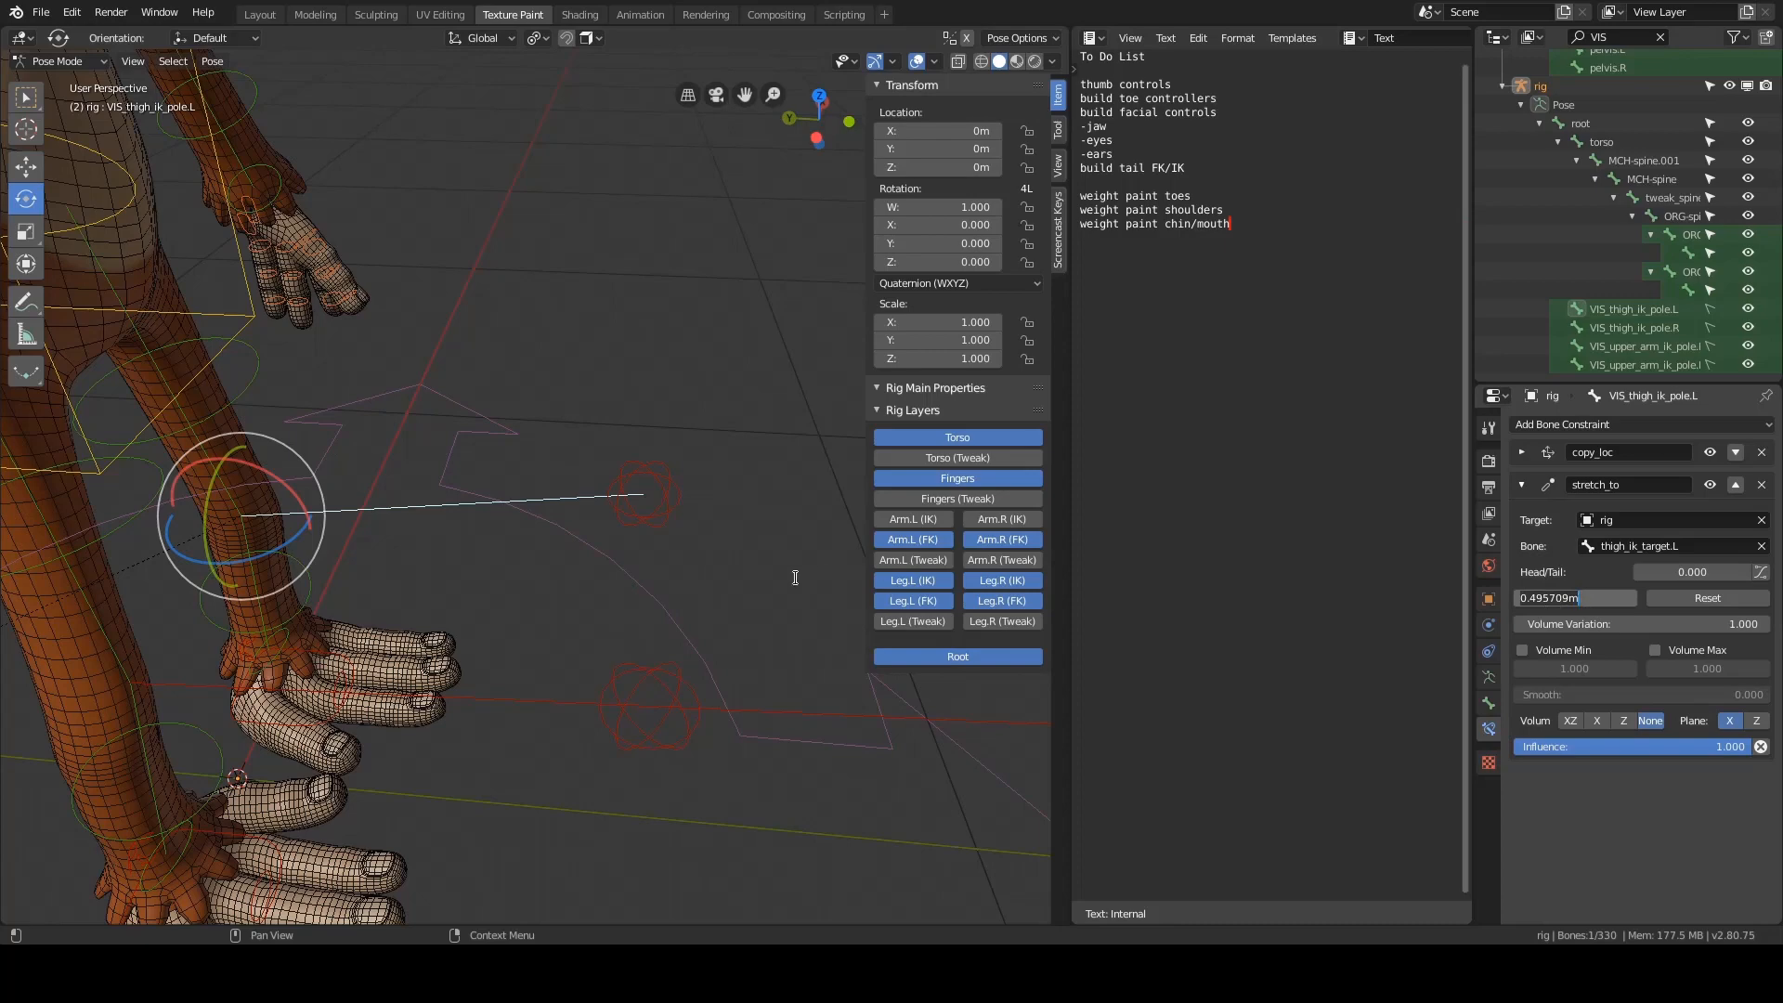
pyautogui.press('Return')
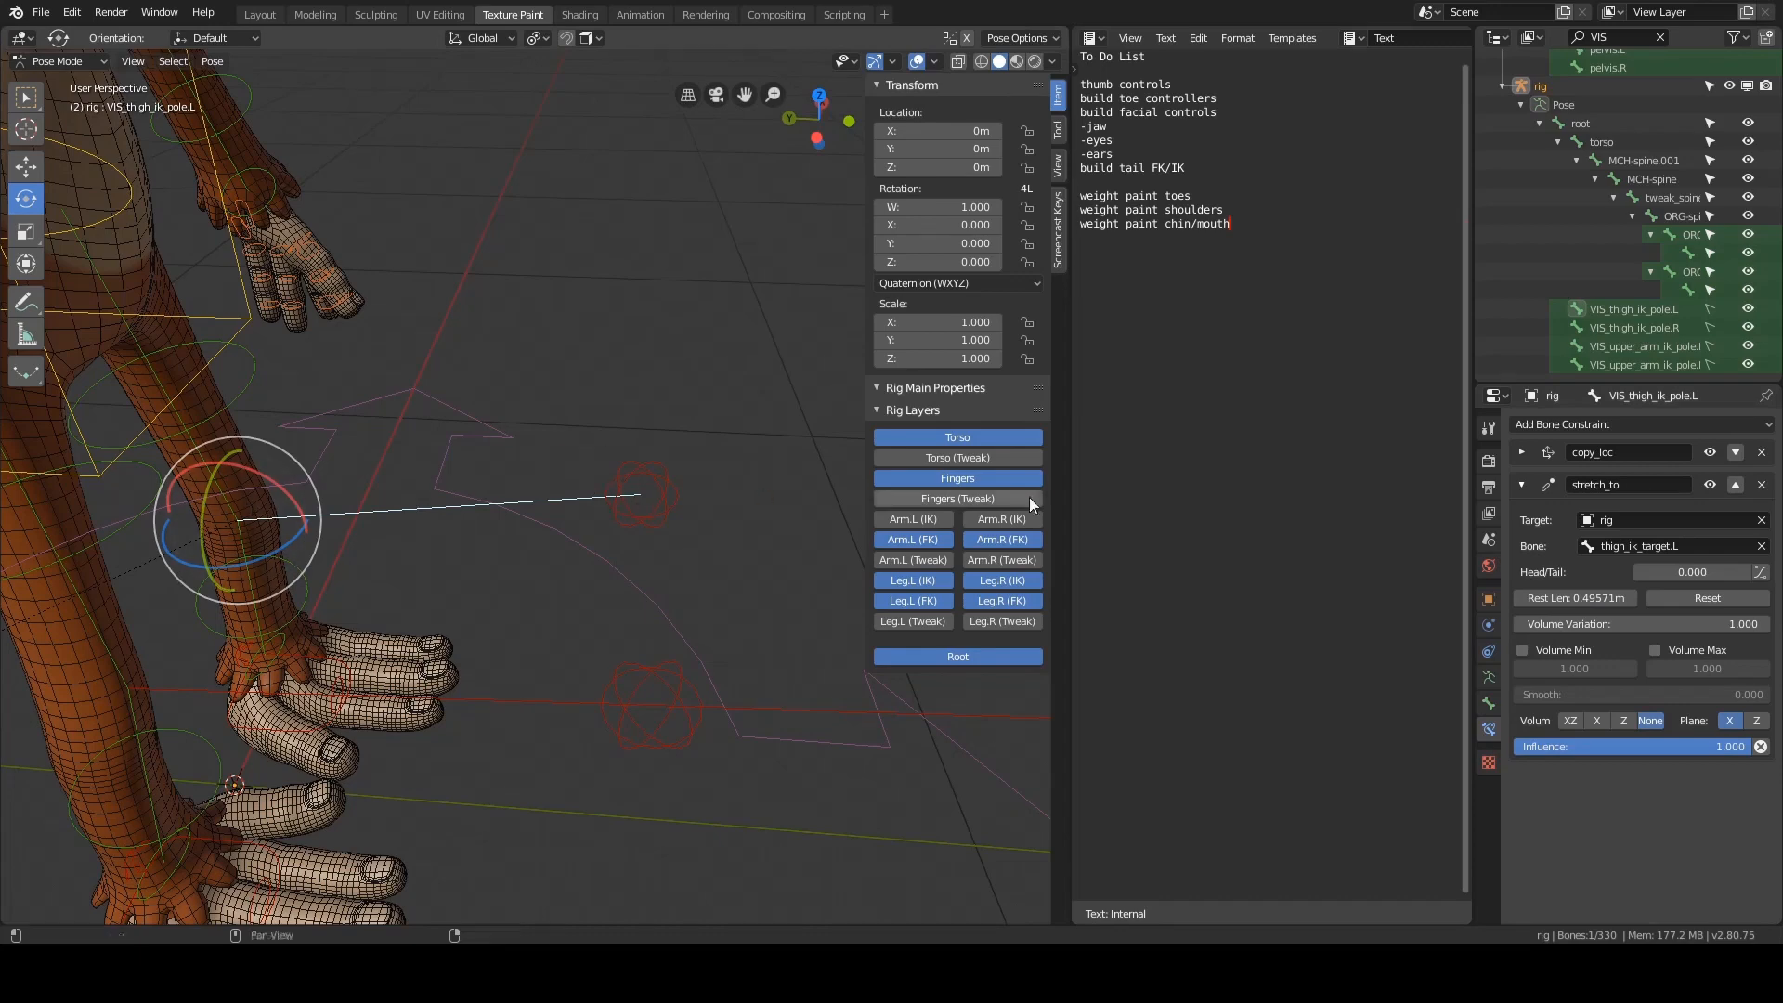
# - Switch the rig to Edit Mode to check VIS_thigh_ik_pole.L against its posed length, ending in Pose Mode
pyautogui.press('Tab')
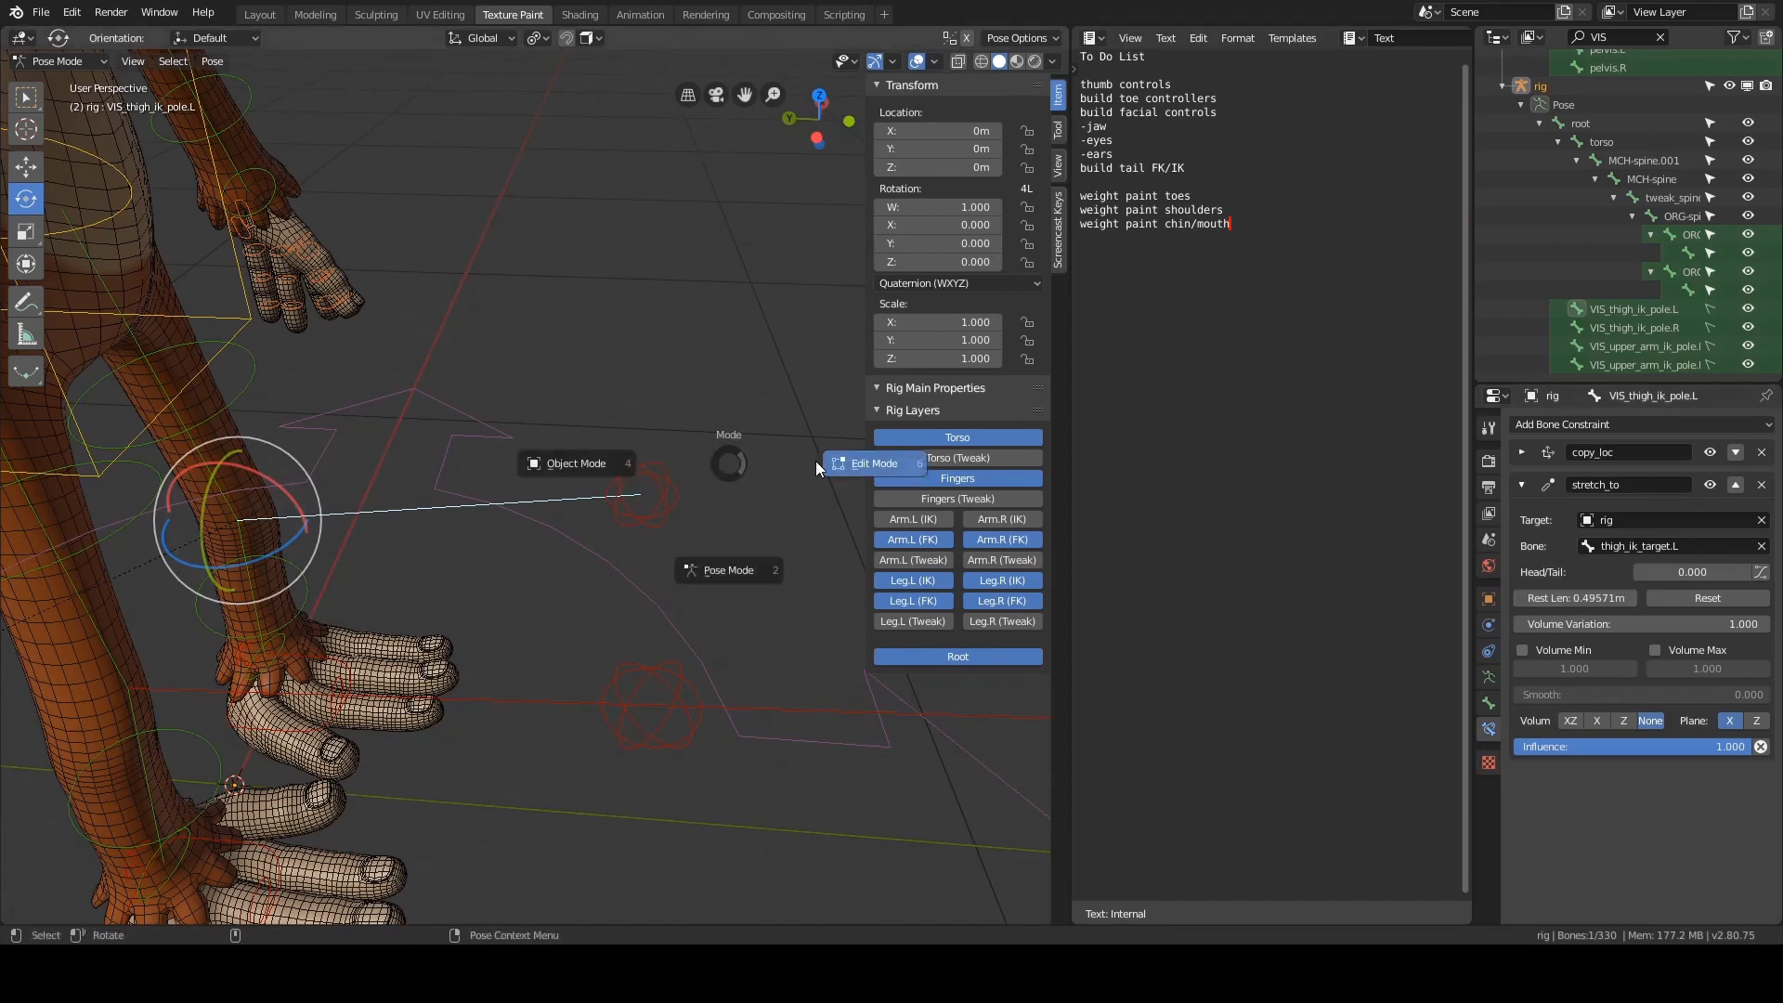
pyautogui.click(754, 551)
pyautogui.press('Tab')
pyautogui.click(812, 534)
pyautogui.scroll(-2, 715, 512)
pyautogui.press('Tab')
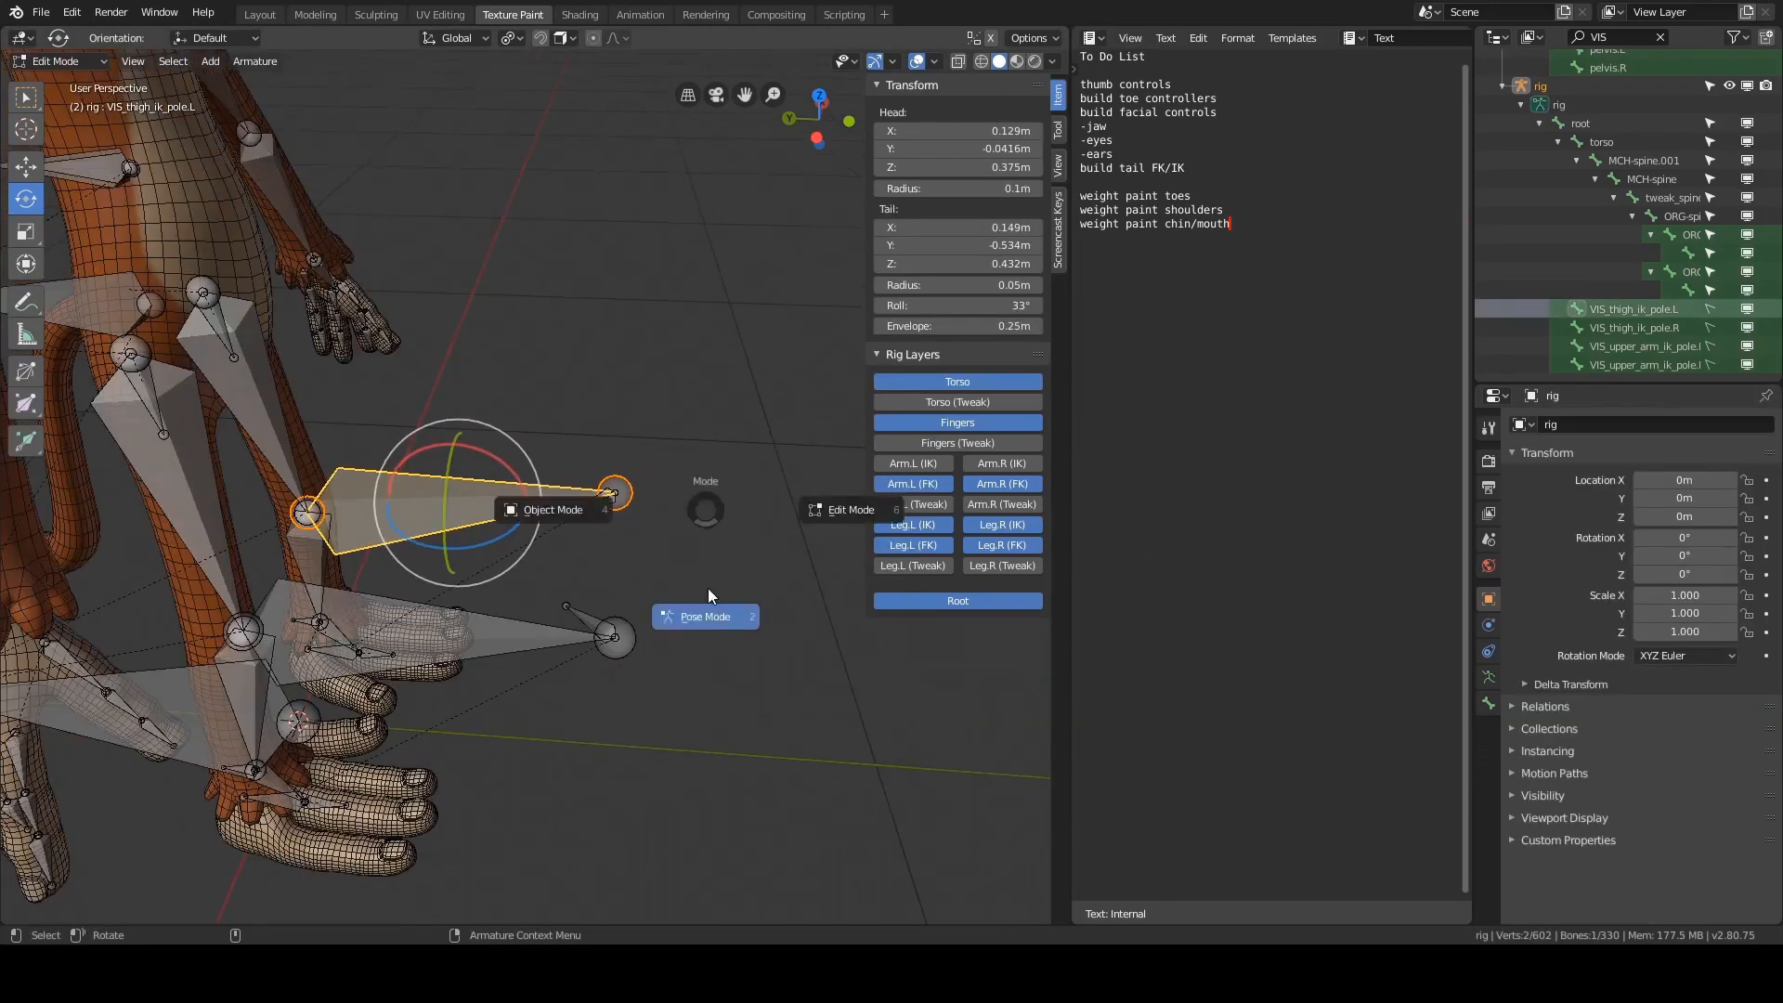
pyautogui.click(708, 587)
# - Test the left knee pole by moving thigh_ik_target.L, cancelling the move
pyautogui.moveTo(678, 550); pyautogui.dragTo(637, 533, button='middle')
pyautogui.click(650, 525)
pyautogui.press('g')
pyautogui.rightClick(701, 405)
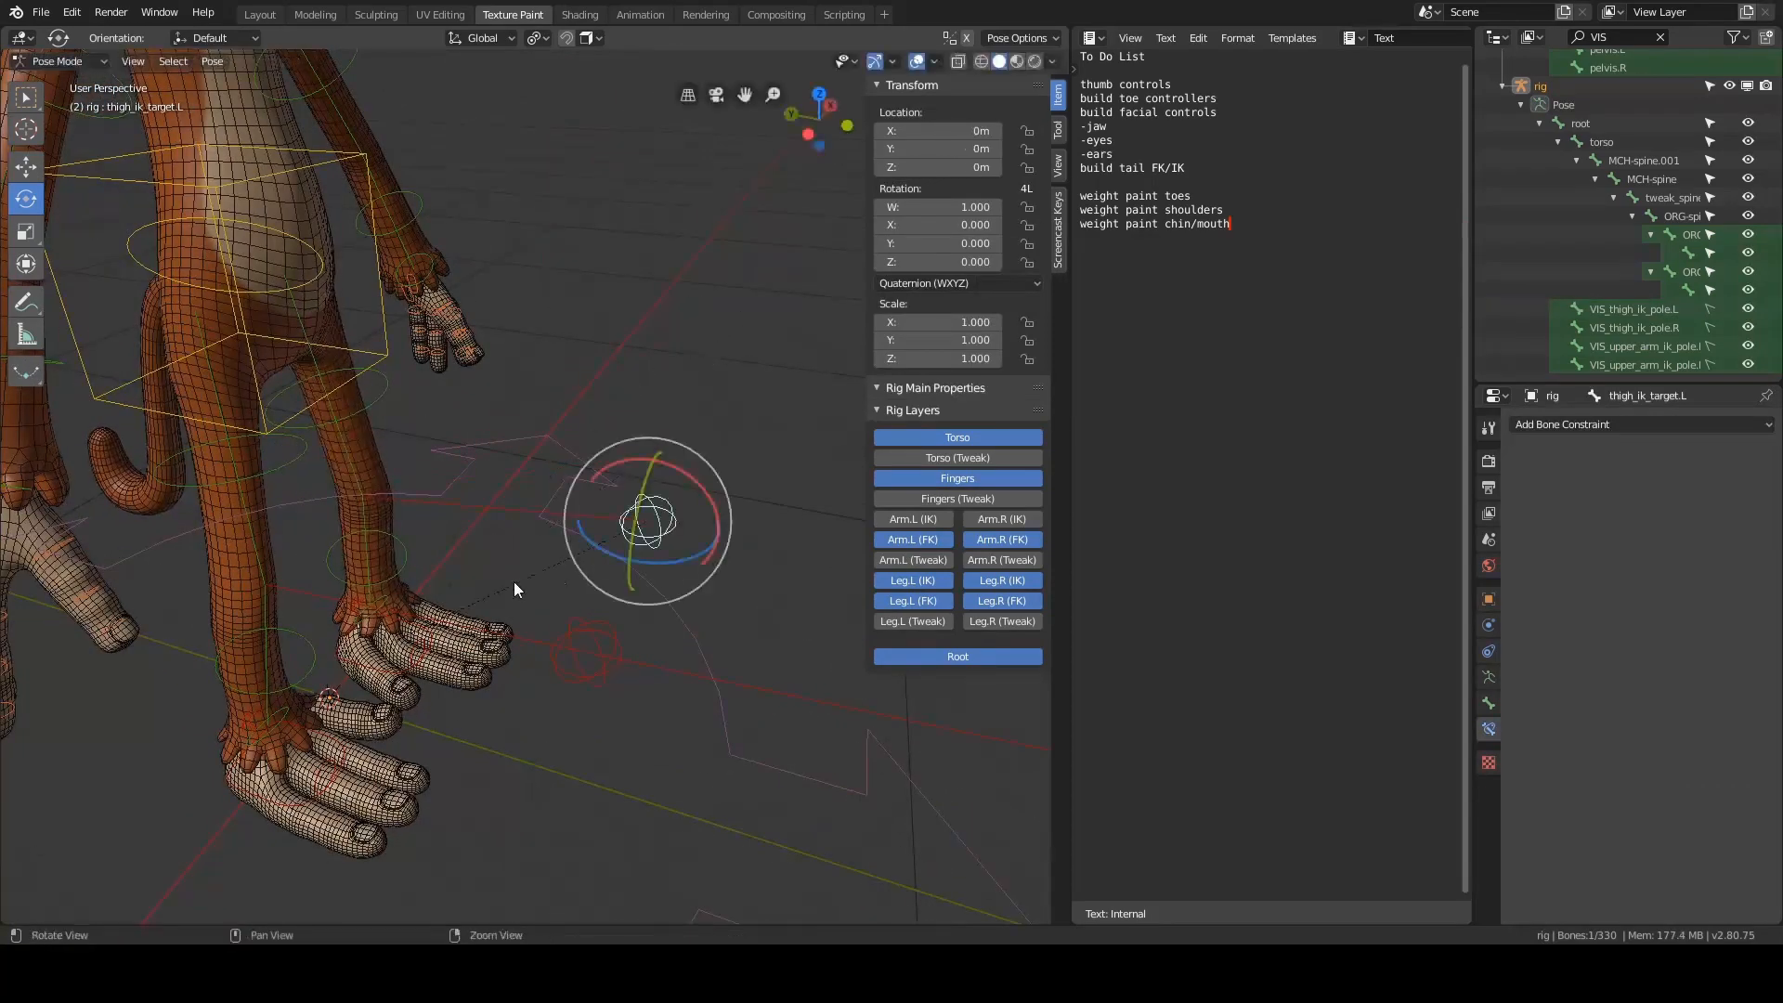
# - Select VIS_thigh_ik_pole.R and review its copy_loc and stretch_to constraints
pyautogui.moveTo(515, 581); pyautogui.dragTo(591, 336, button='middle')
pyautogui.click(1623, 327)
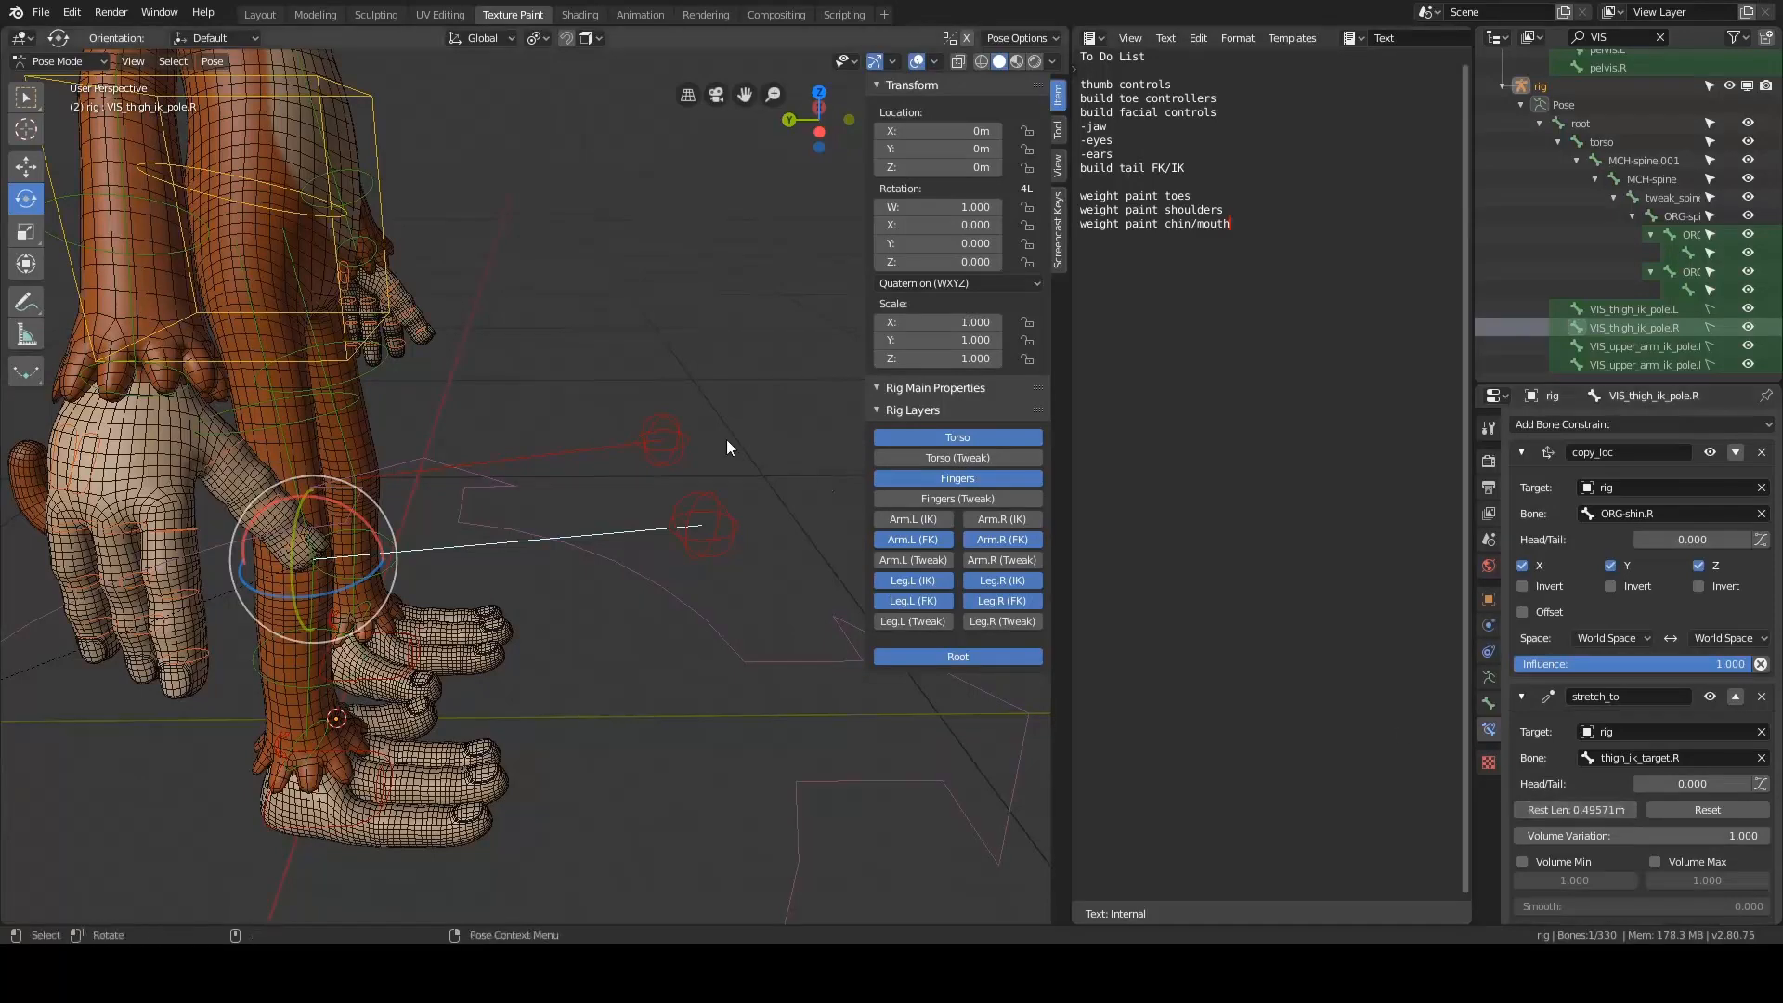
pyautogui.click(744, 348)
pyautogui.moveTo(745, 348); pyautogui.dragTo(566, 353, button='middle')
# - Select thigh_ik_target.L, foot_ik.L and shin_fk.L in turn to examine the left leg's controls from the front
pyautogui.scroll(-4, 567, 353)
pyautogui.moveTo(770, 599); pyautogui.dragTo(729, 559, button='middle')
pyautogui.click(663, 522)
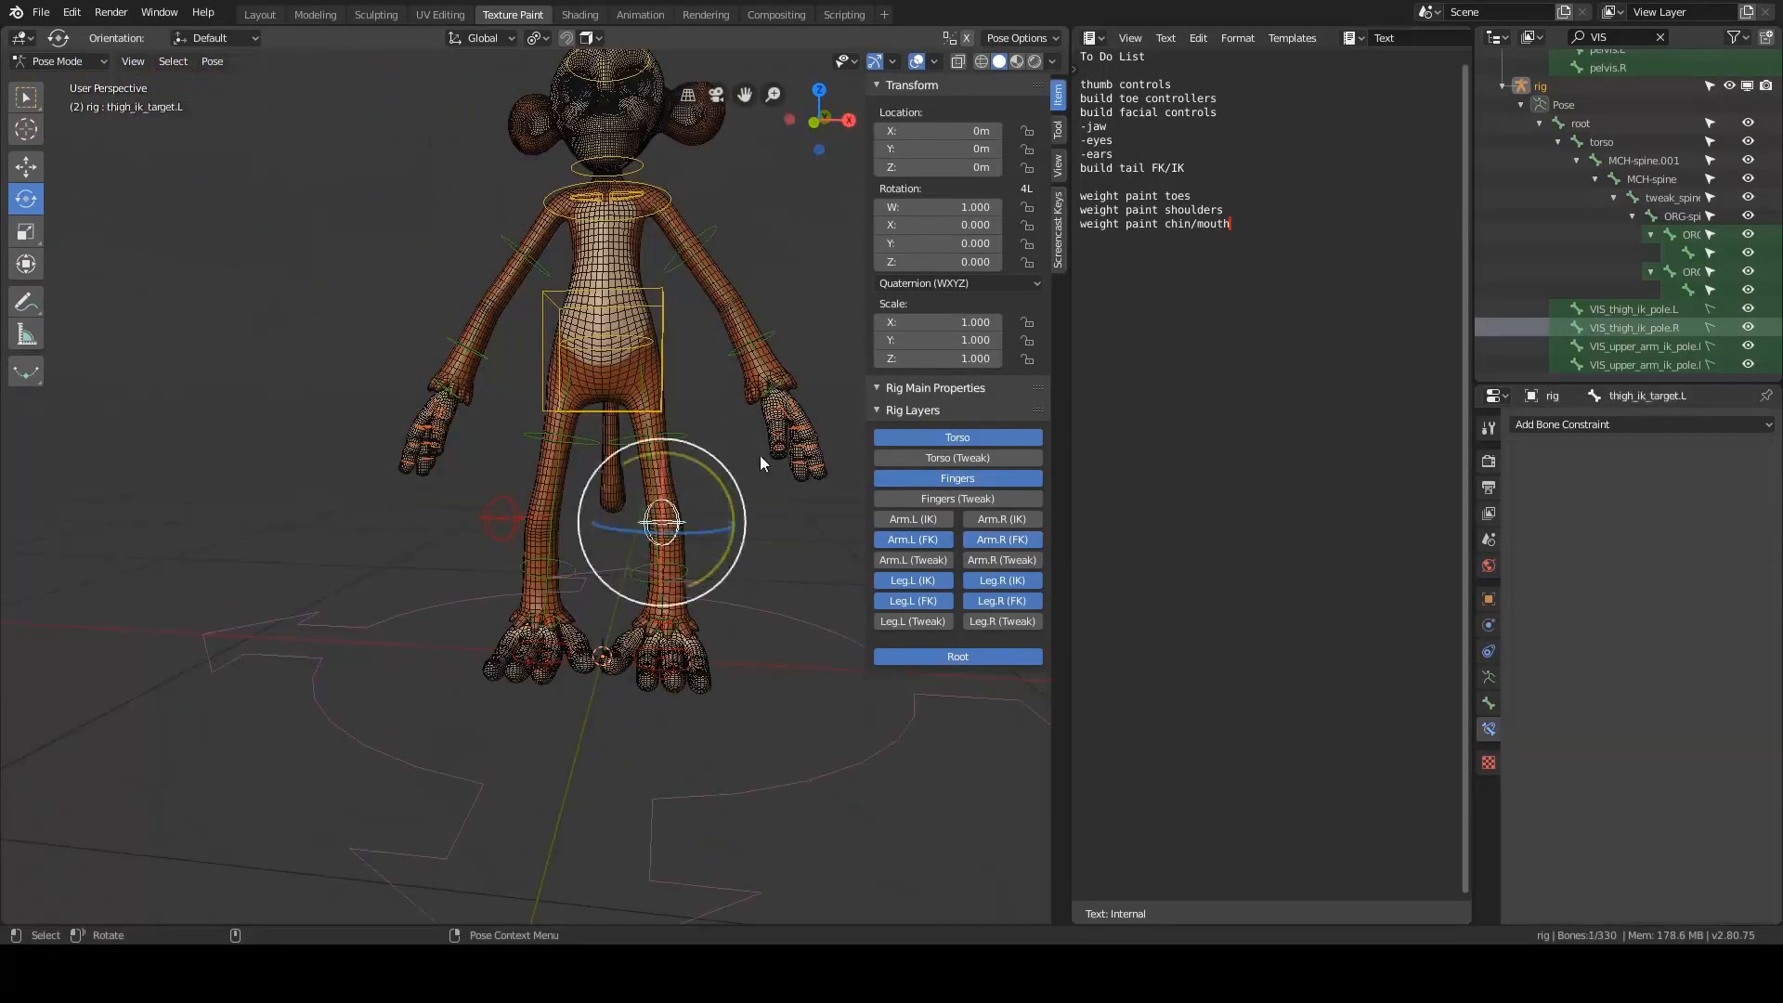
pyautogui.keyDown('alt'); pyautogui.moveTo(759, 455); pyautogui.dragTo(794, 455); pyautogui.keyUp('alt')
pyautogui.keyDown('alt'); pyautogui.moveTo(759, 433); pyautogui.dragTo(670, 376, button='middle'); pyautogui.keyUp('alt')
pyautogui.scroll(2, 669, 397)
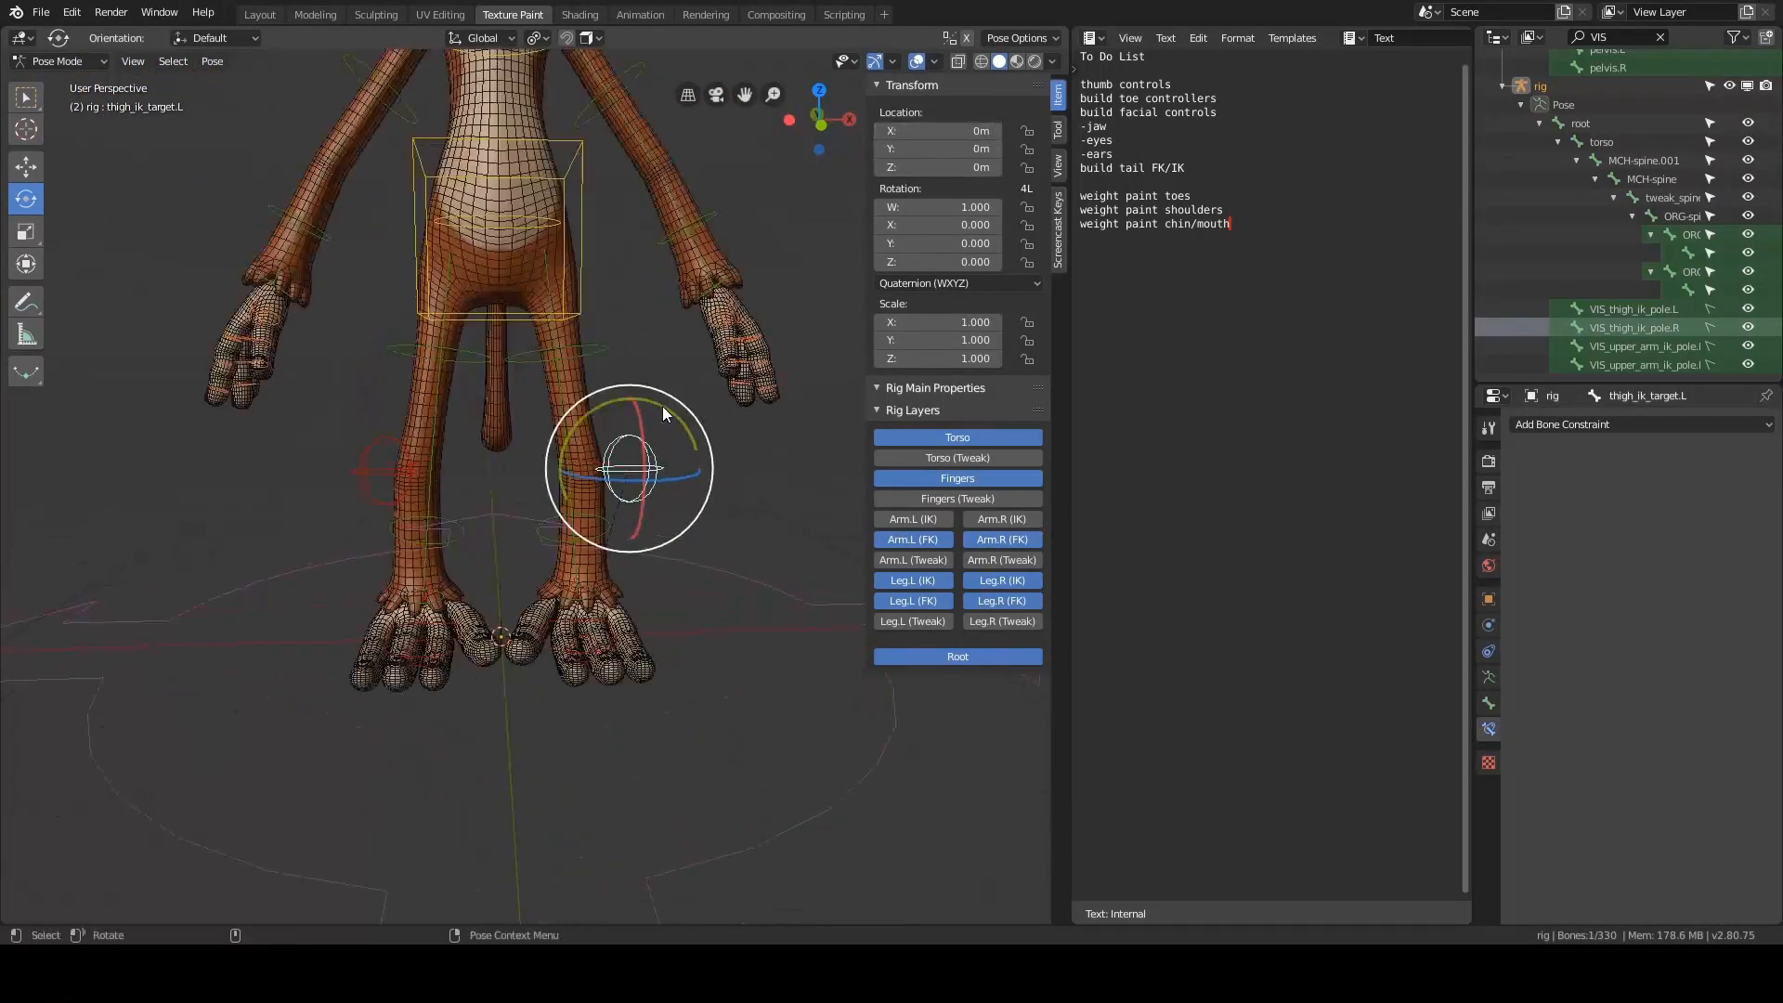
pyautogui.click(585, 649)
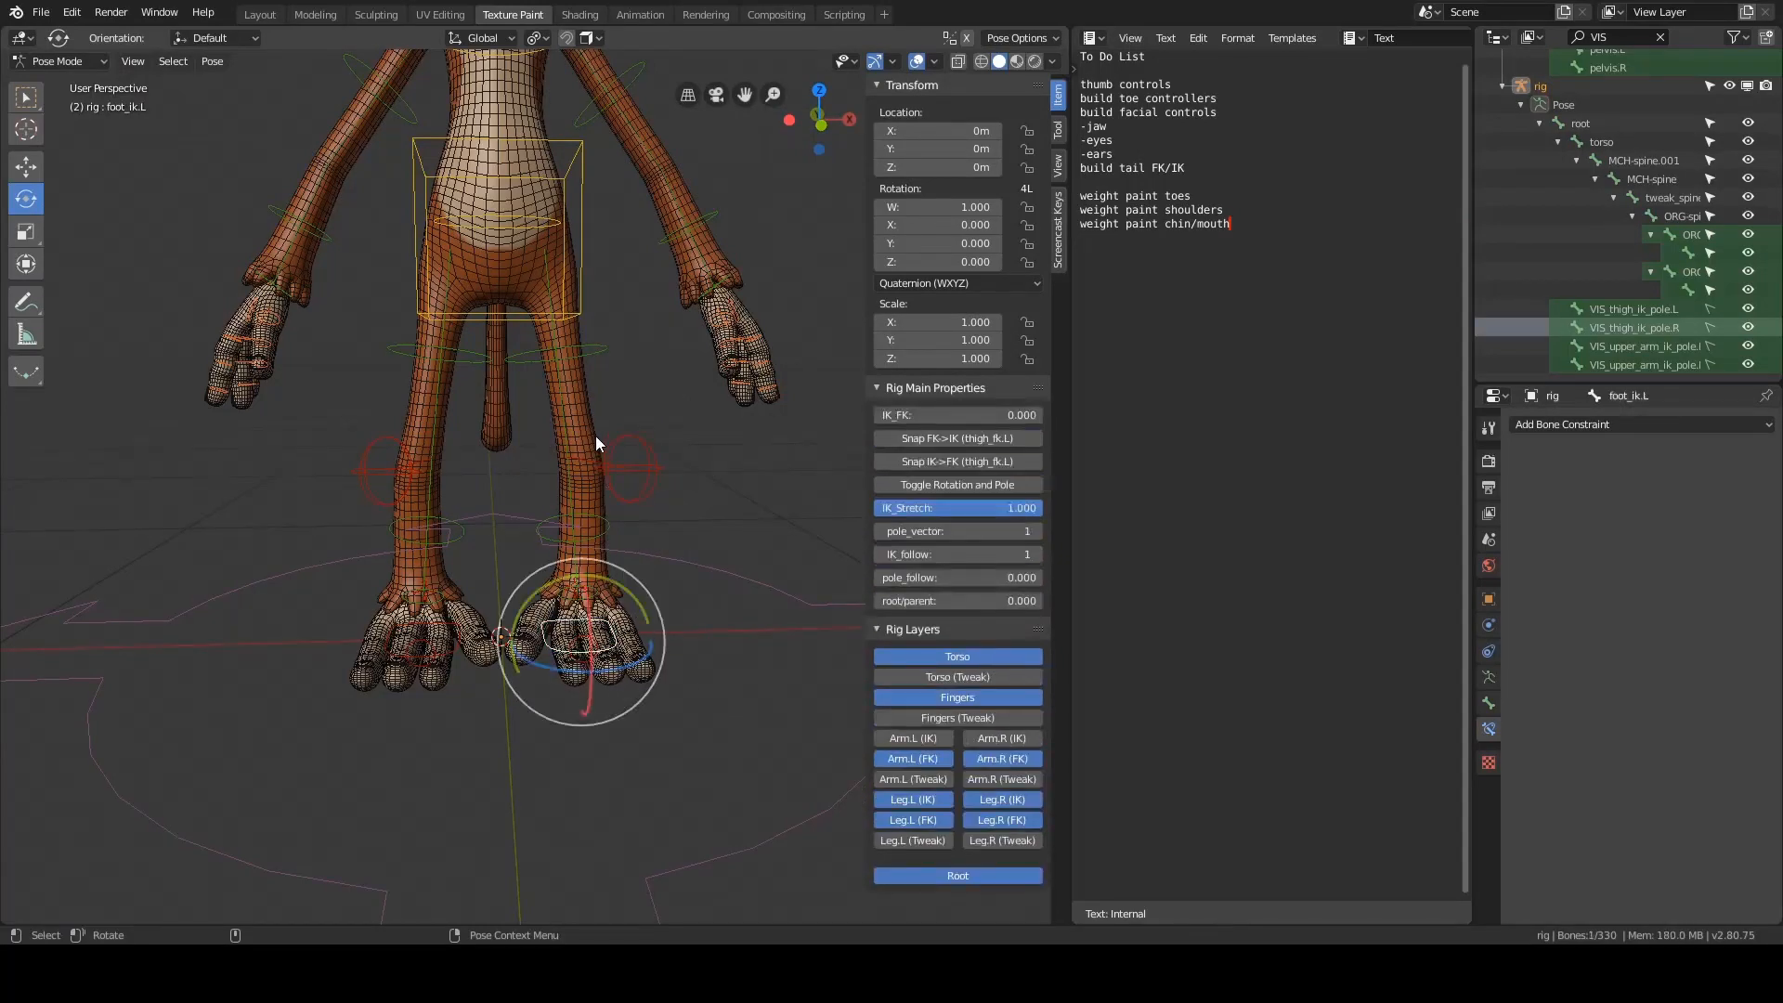
pyautogui.click(595, 338)
pyautogui.click(595, 541)
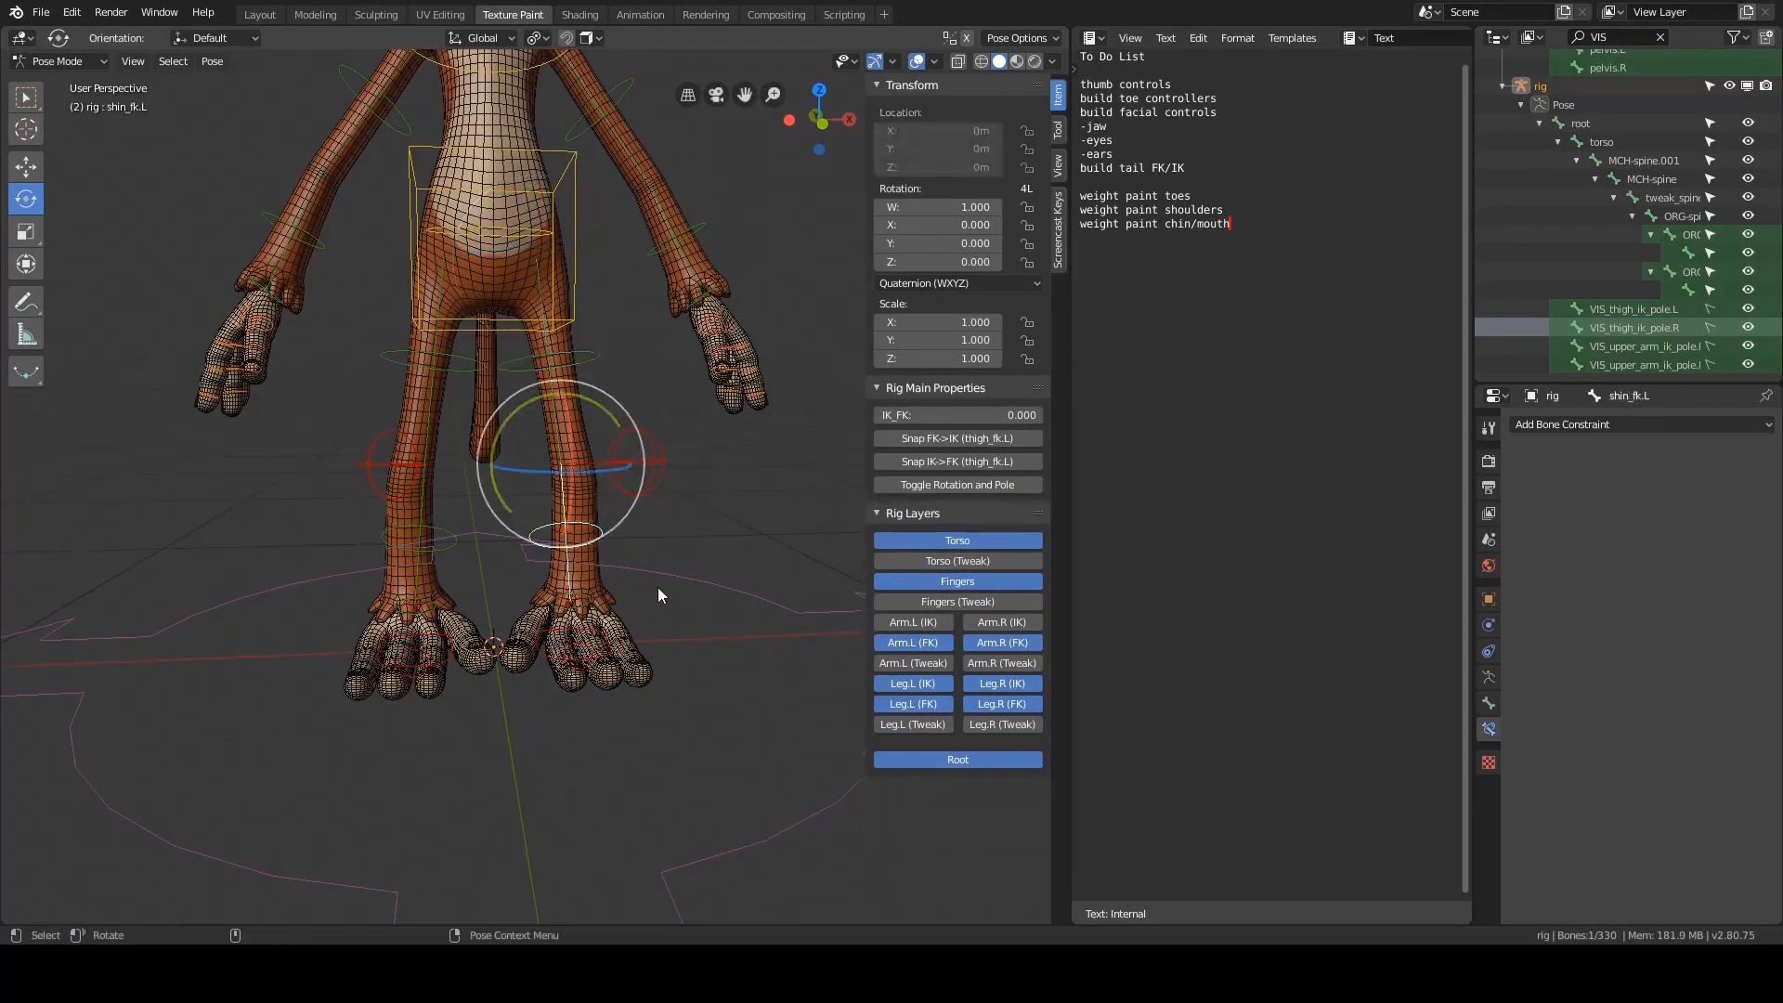
# - Test the left knee by moving thigh_ik_target.L and raising foot_ik.L along Z, reverting both moves and clearing the selection
pyautogui.moveTo(658, 587); pyautogui.dragTo(607, 483, button='middle')
pyautogui.click(609, 627)
pyautogui.moveTo(609, 626); pyautogui.dragTo(713, 540, button='middle')
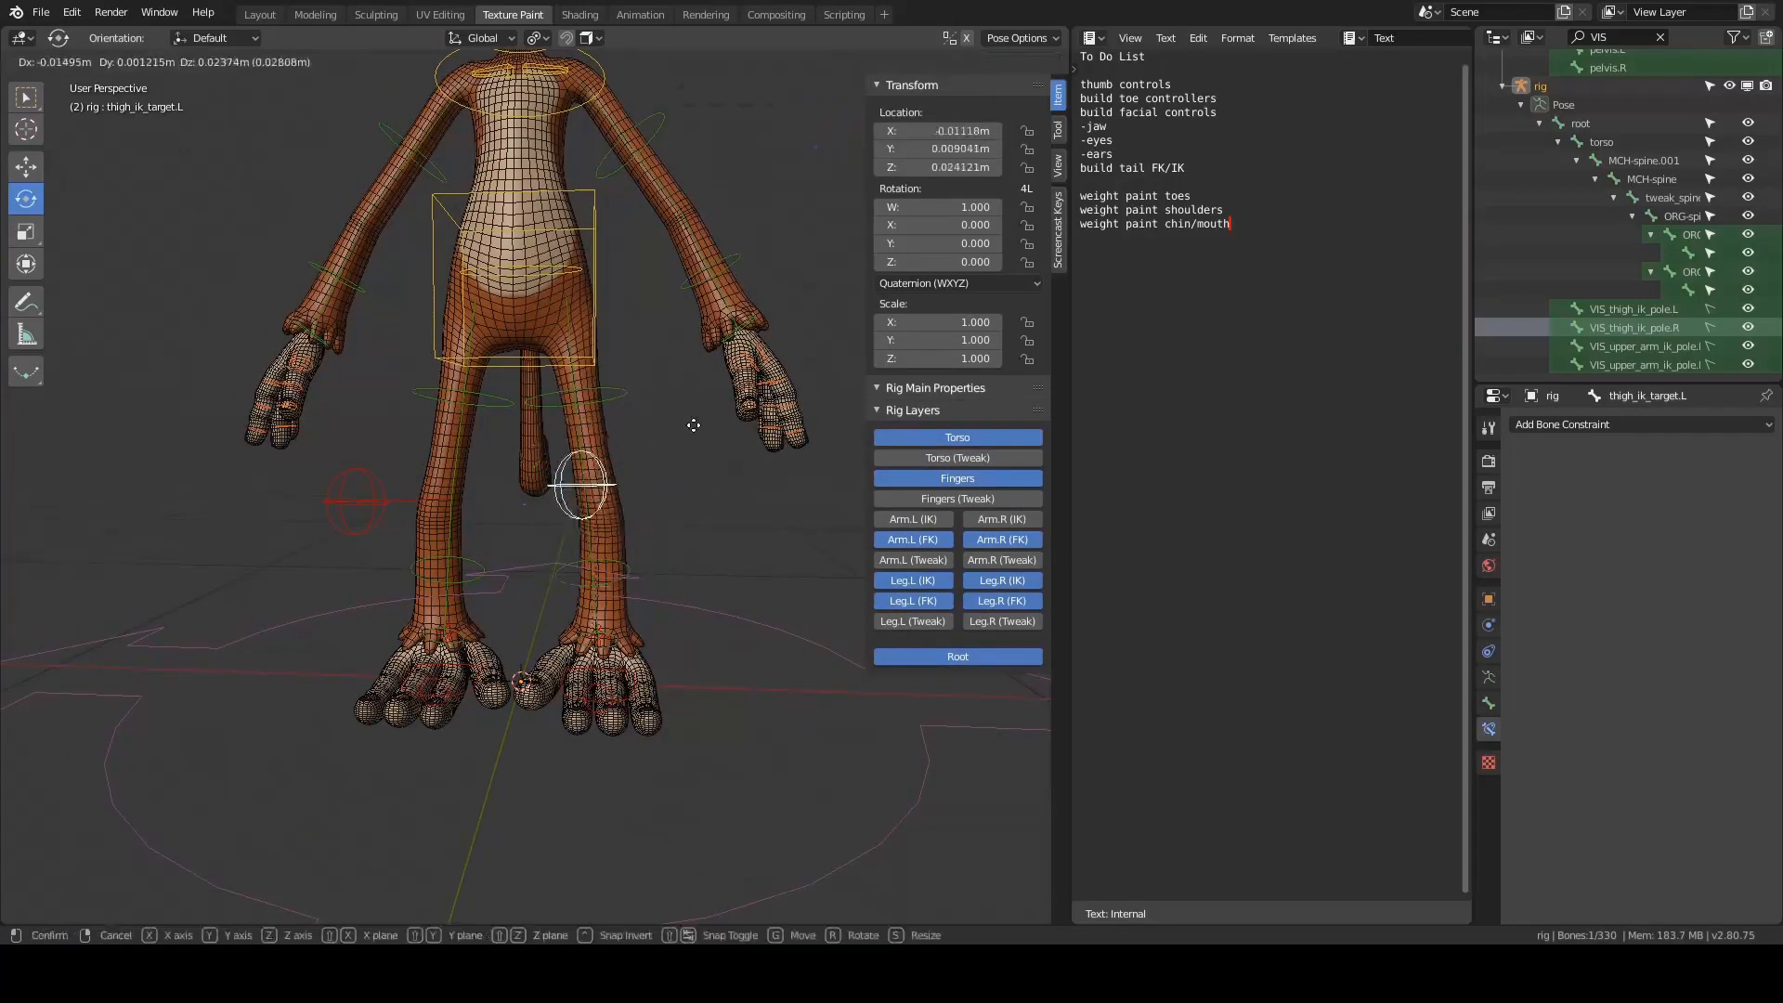
pyautogui.click(647, 667)
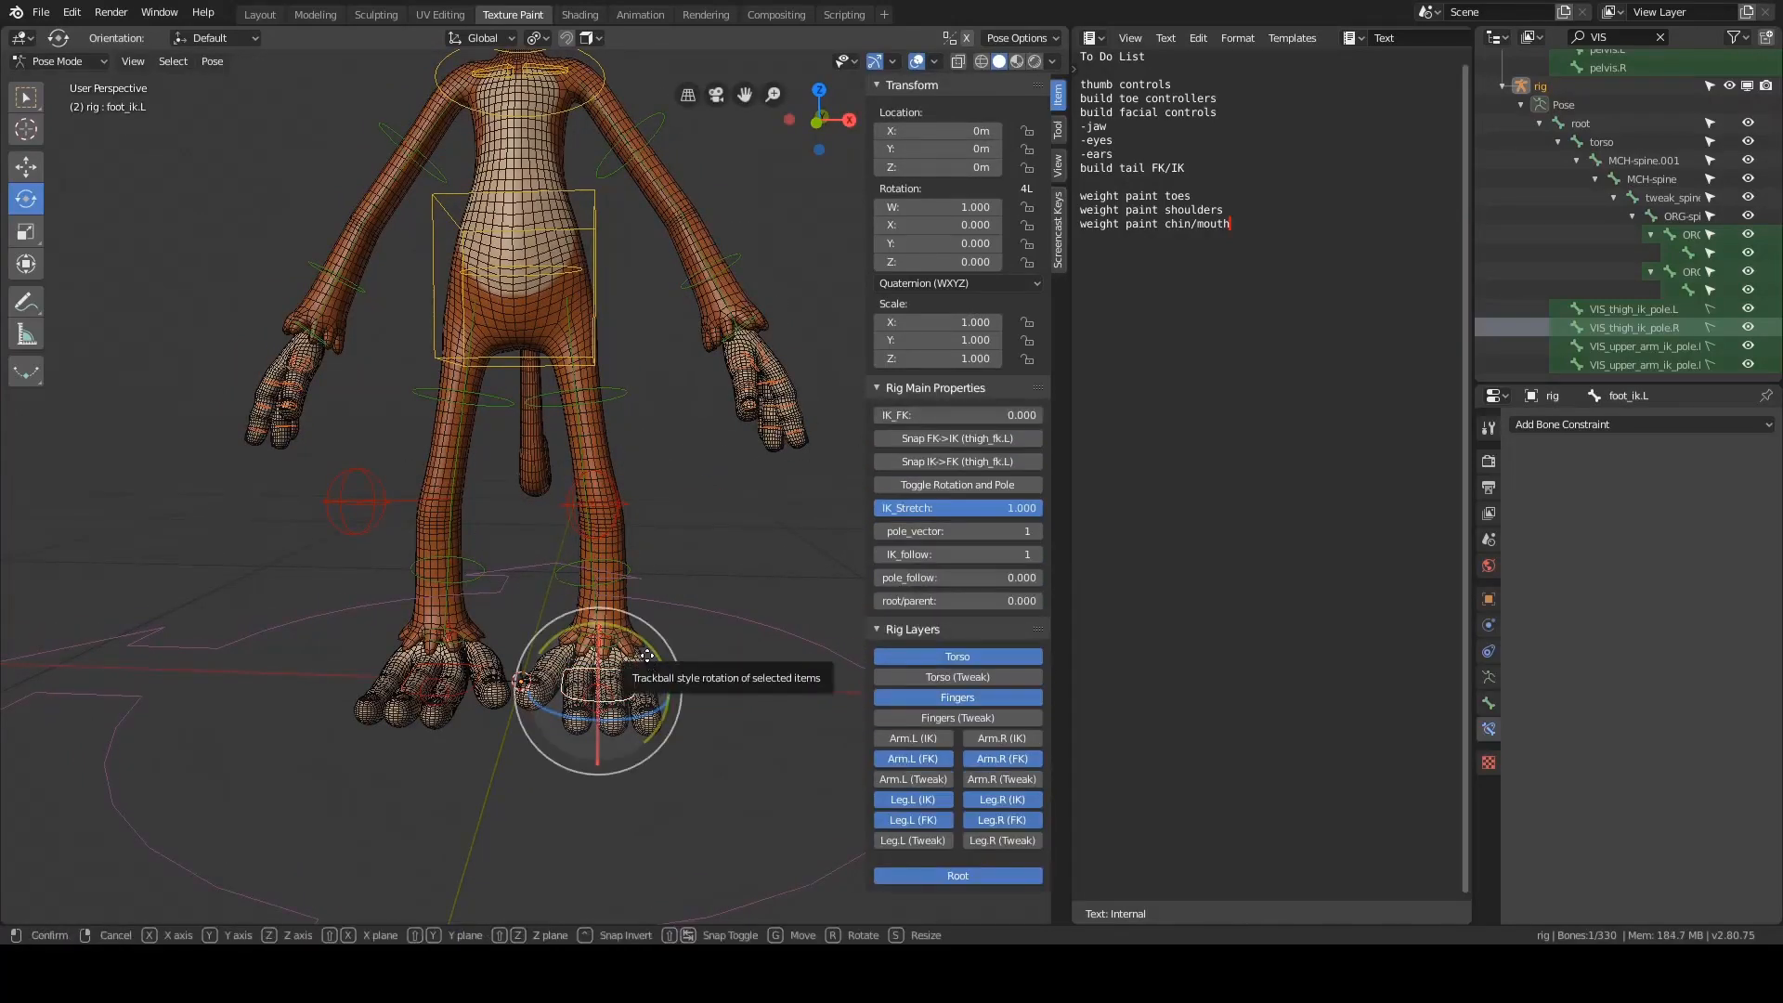
pyautogui.press('g')
pyautogui.press('z')
pyautogui.press('Escape')
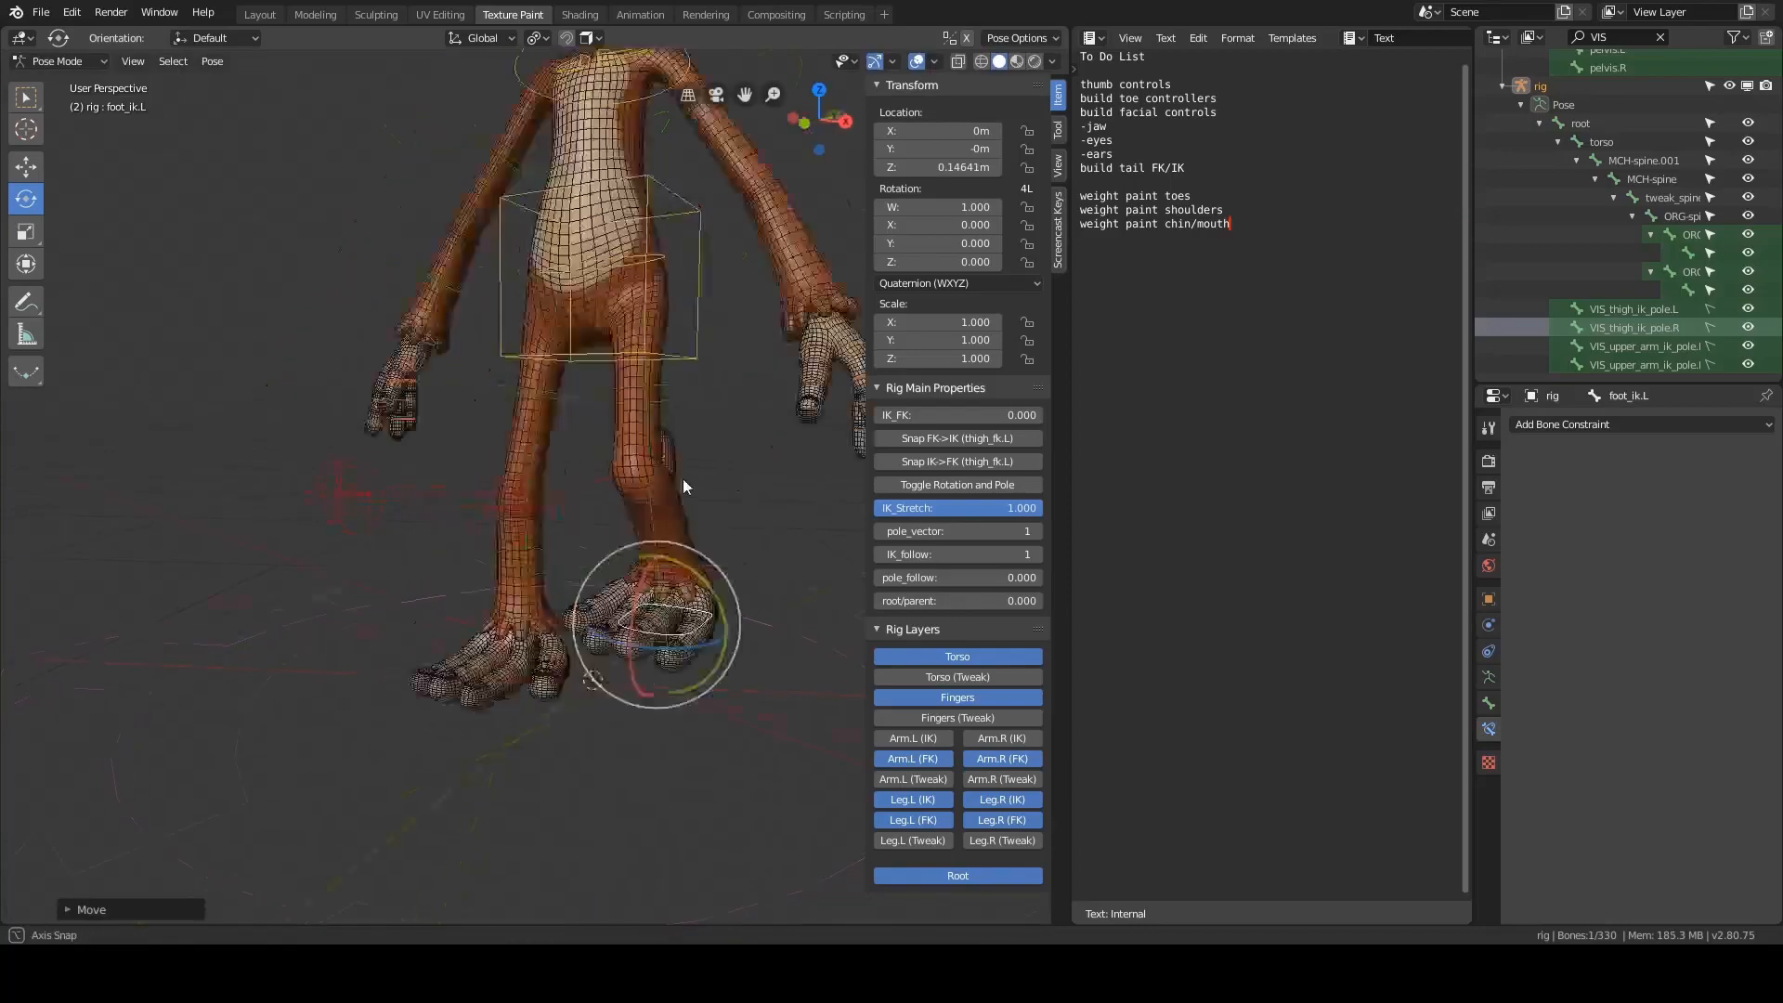
pyautogui.moveTo(684, 482); pyautogui.dragTo(502, 513, button='middle')
pyautogui.click(298, 389)
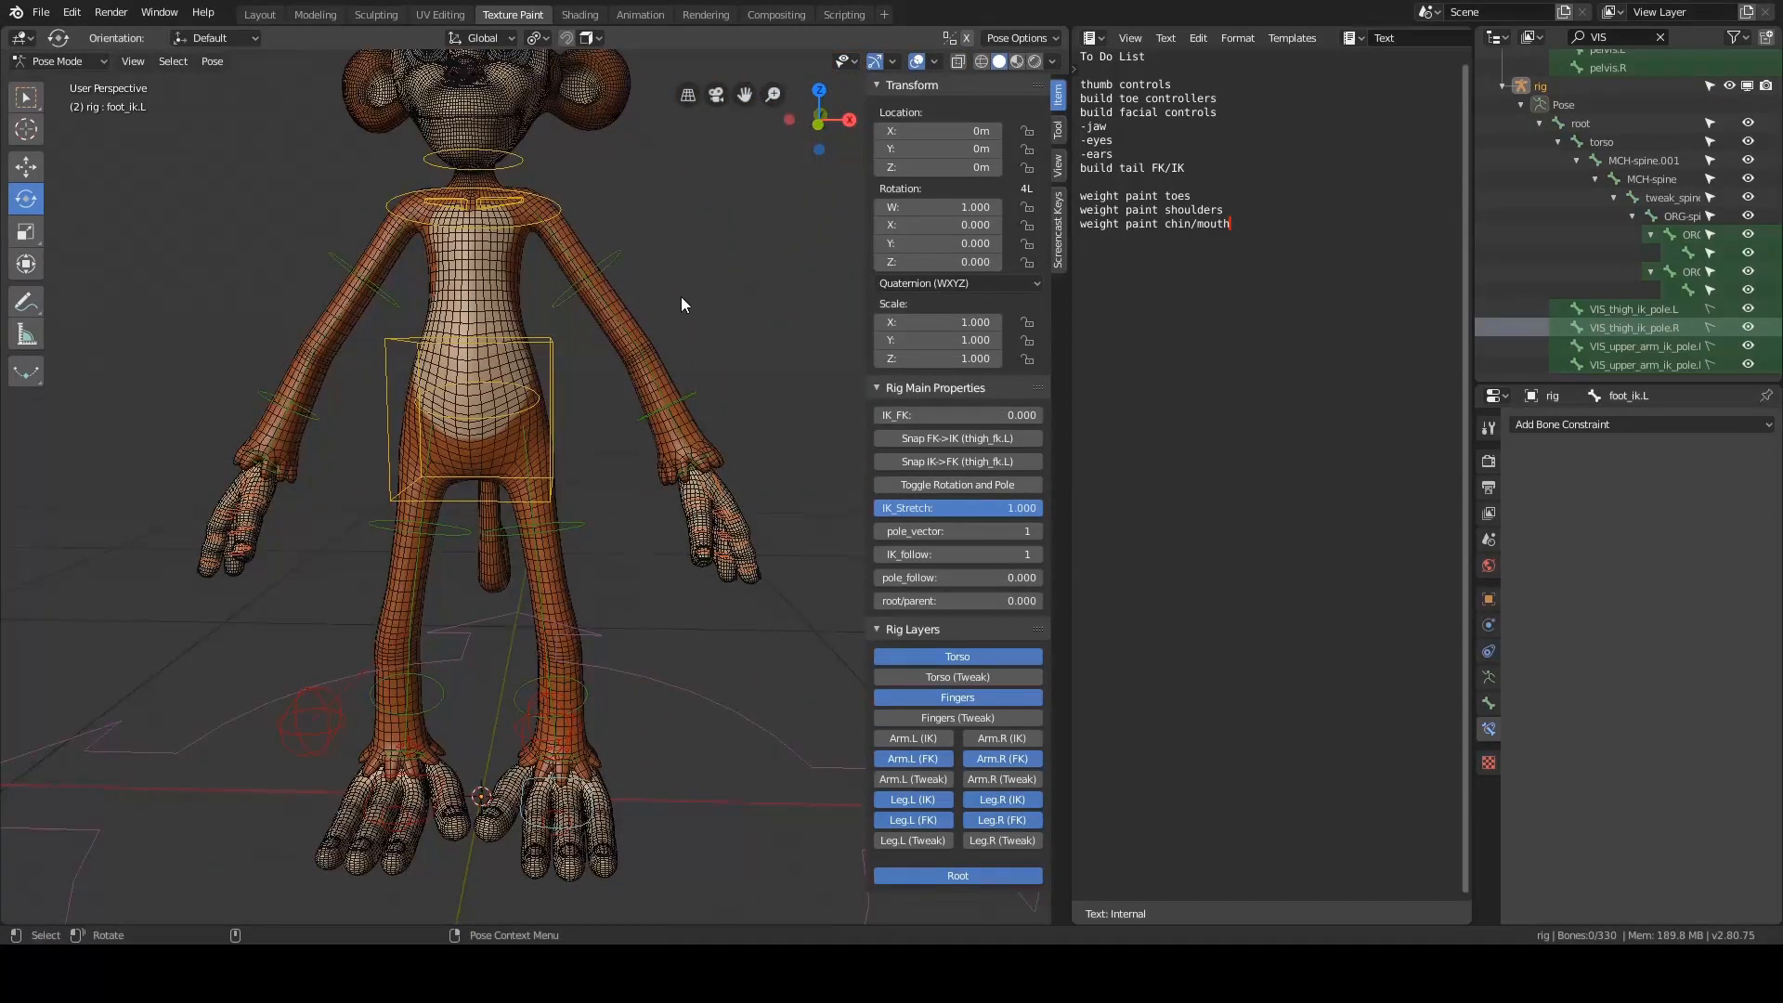
# - Show the Arm.L (IK) and Arm.R (IK) rig layers
pyautogui.scroll(-3, 682, 297)
pyautogui.moveTo(712, 306); pyautogui.dragTo(569, 327, button='middle')
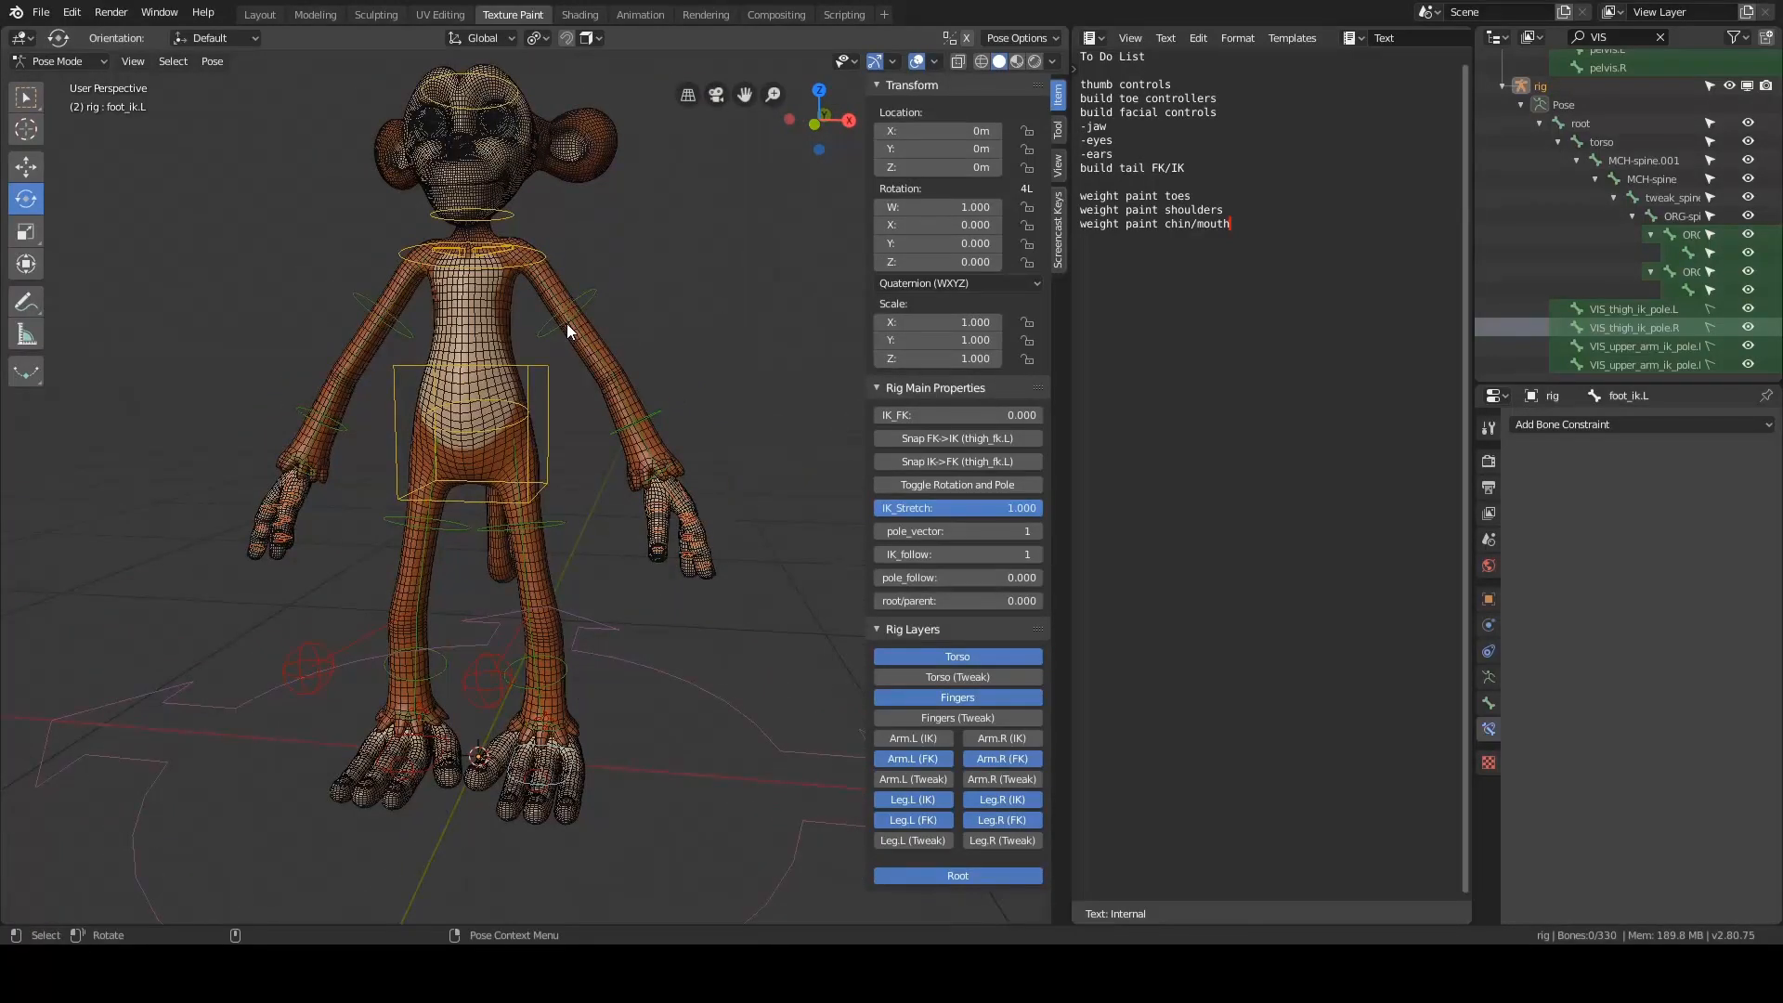
pyautogui.moveTo(487, 357); pyautogui.dragTo(703, 307, button='middle')
pyautogui.moveTo(610, 353); pyautogui.dragTo(633, 310, button='middle')
pyautogui.moveTo(778, 533); pyautogui.dragTo(750, 527, button='middle')
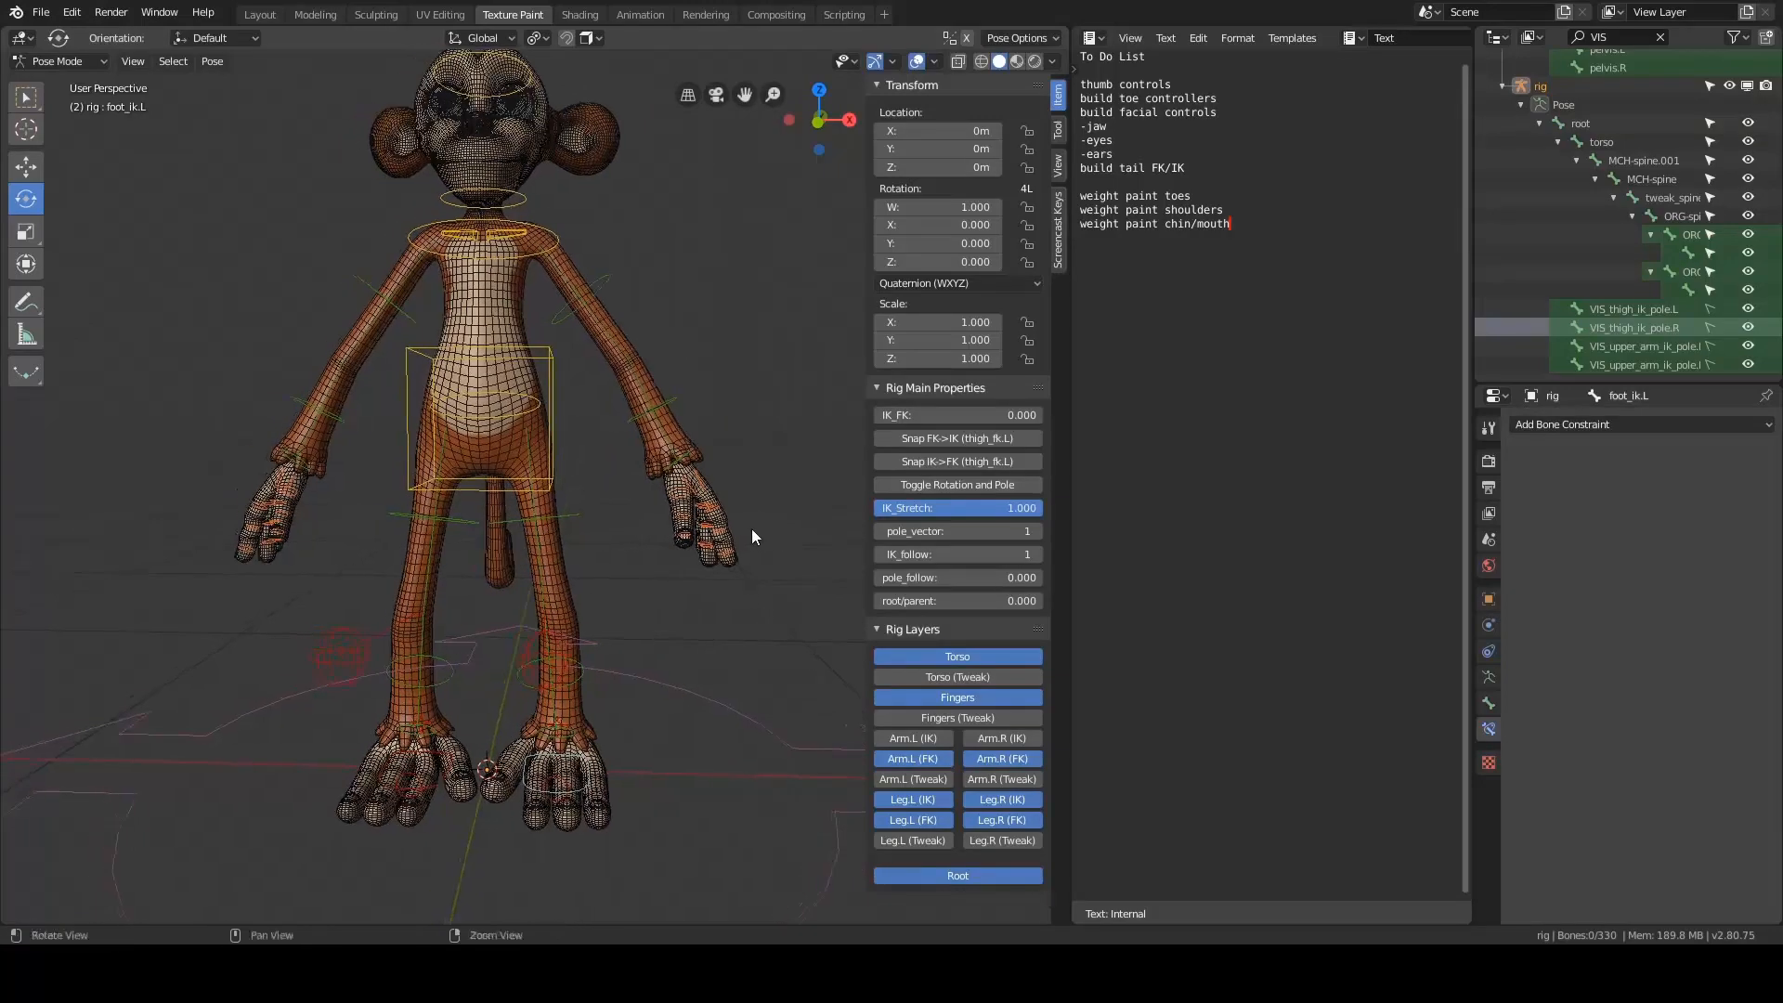
pyautogui.click(1014, 740)
pyautogui.moveTo(650, 669); pyautogui.dragTo(670, 510, button='middle')
# - Hide the upper arm IK arrow controls at both shoulders
pyautogui.click(635, 447)
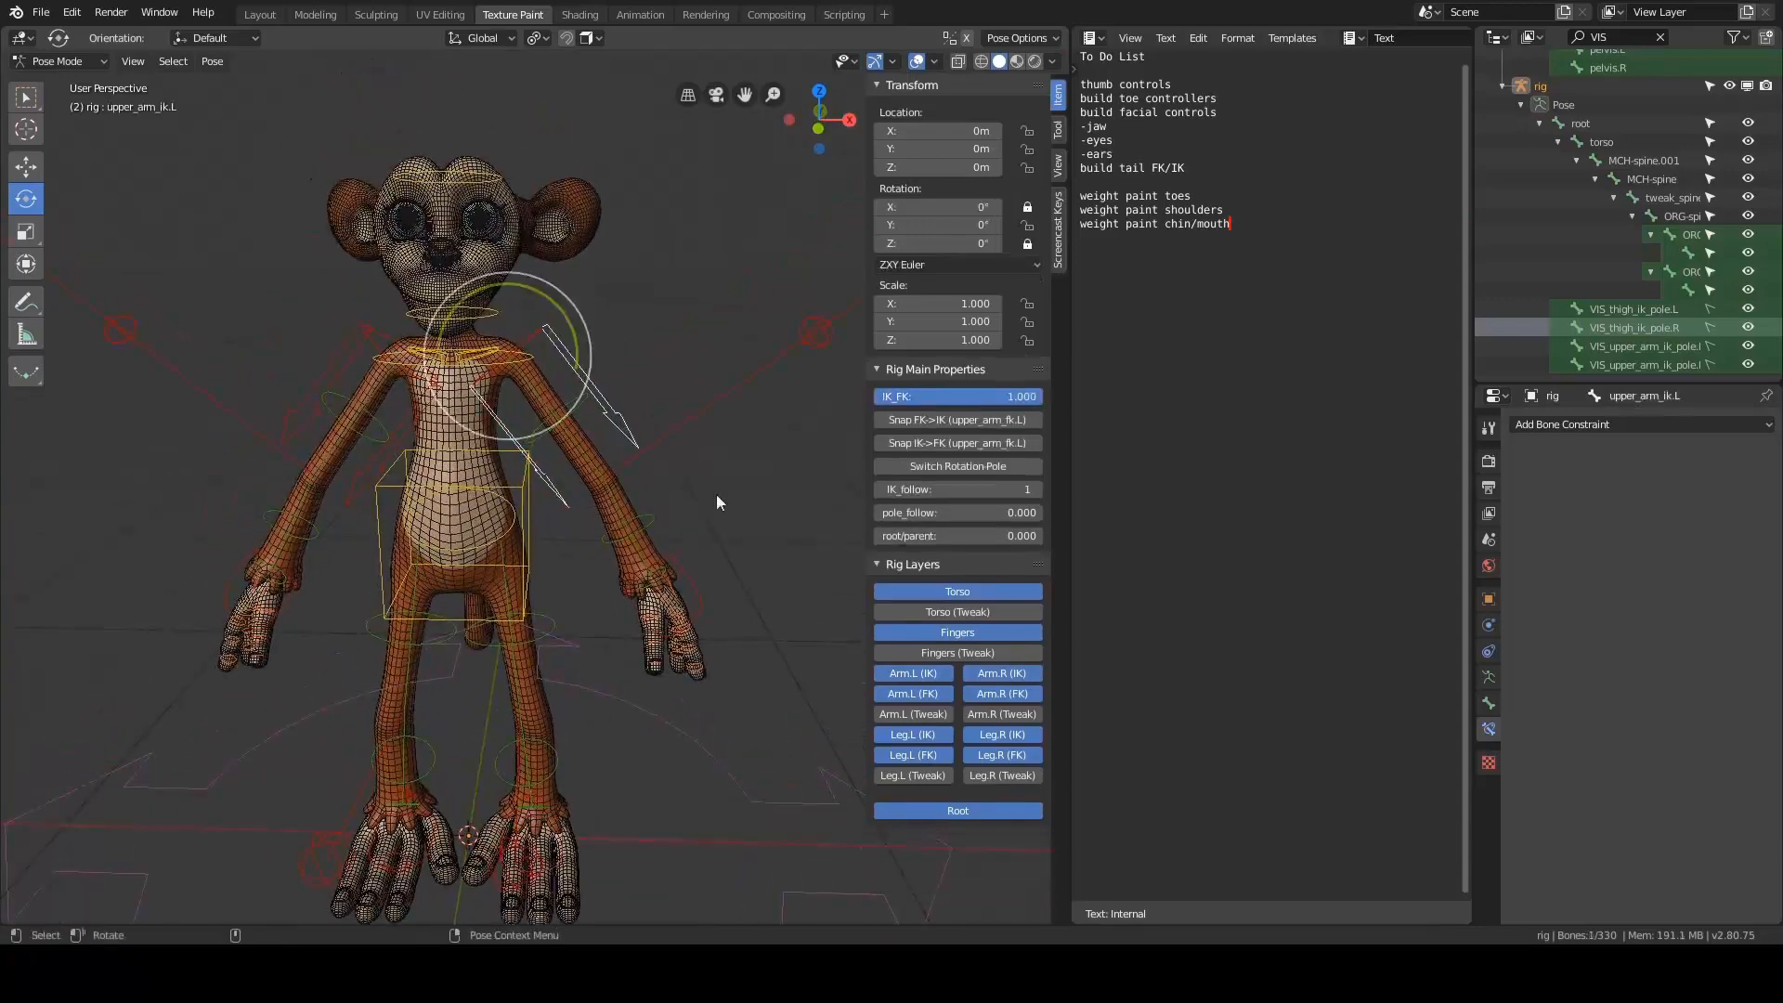
pyautogui.scroll(2, 501, 426)
pyautogui.keyDown('shift'); pyautogui.click(245, 324); pyautogui.keyUp('shift')
pyautogui.keyDown('shift'); pyautogui.moveTo(648, 318); pyautogui.dragTo(644, 355, button='middle'); pyautogui.keyUp('shift')
pyautogui.press('h')
pyautogui.scroll(3, 615, 361)
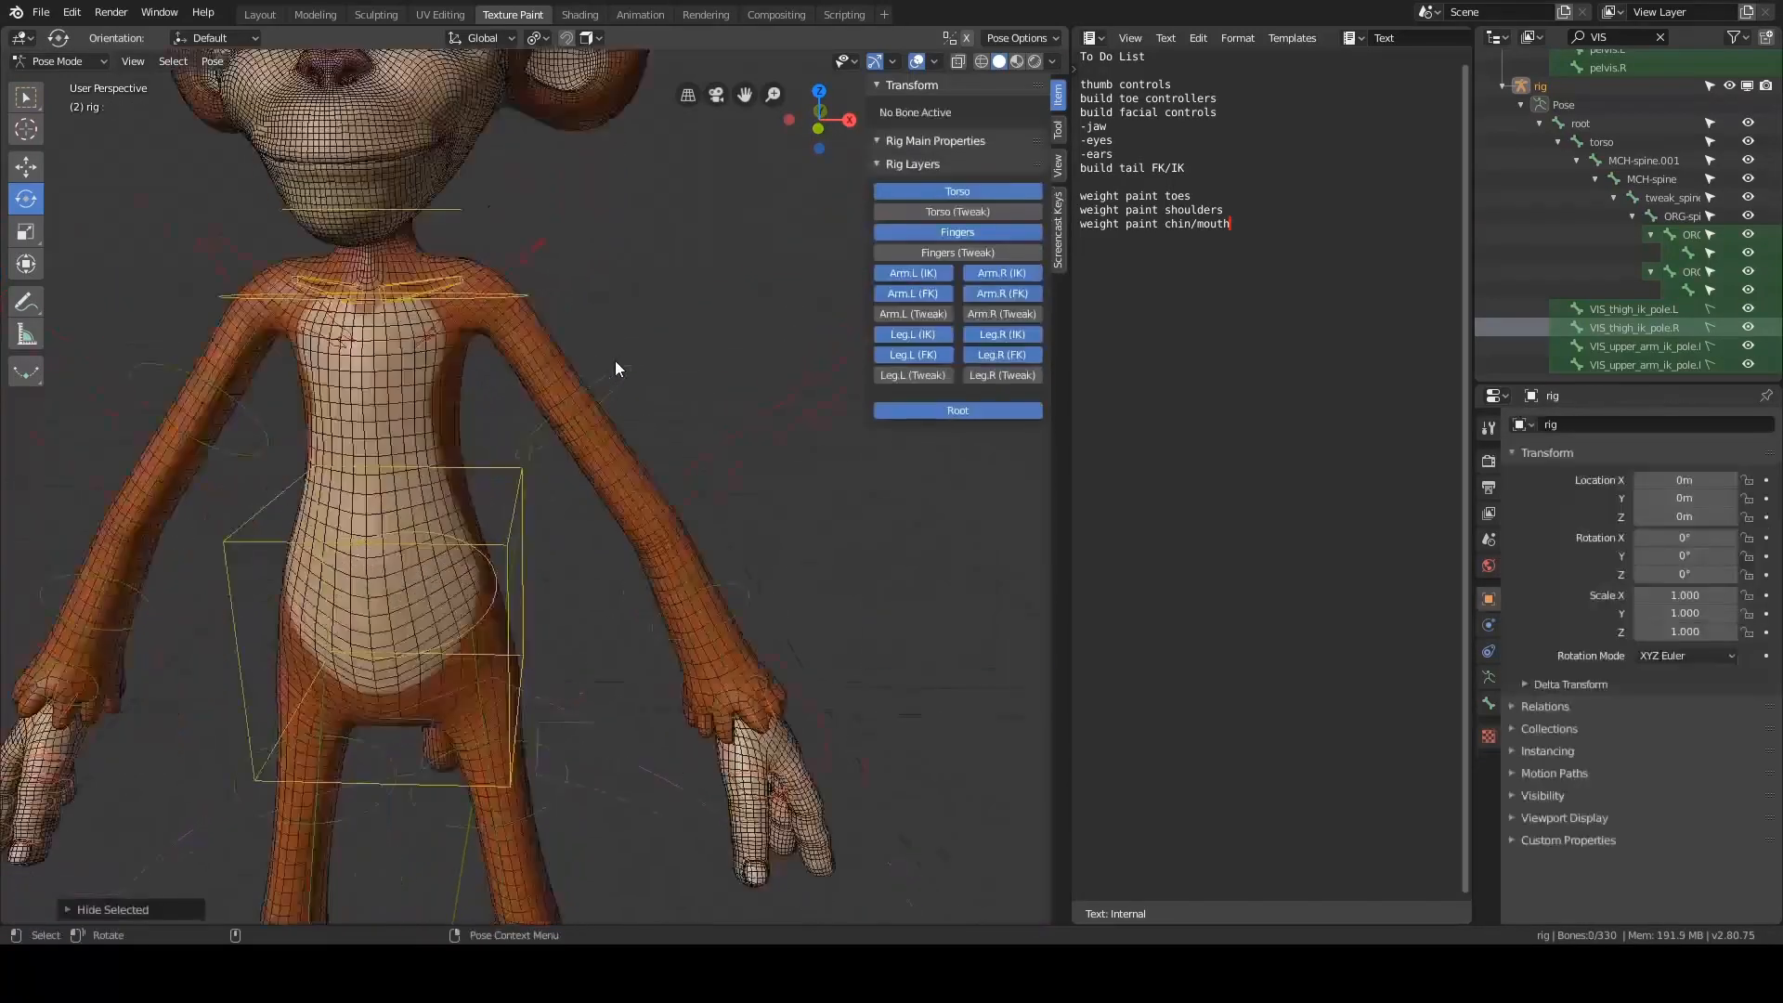
pyautogui.click(523, 219)
pyautogui.press('h')
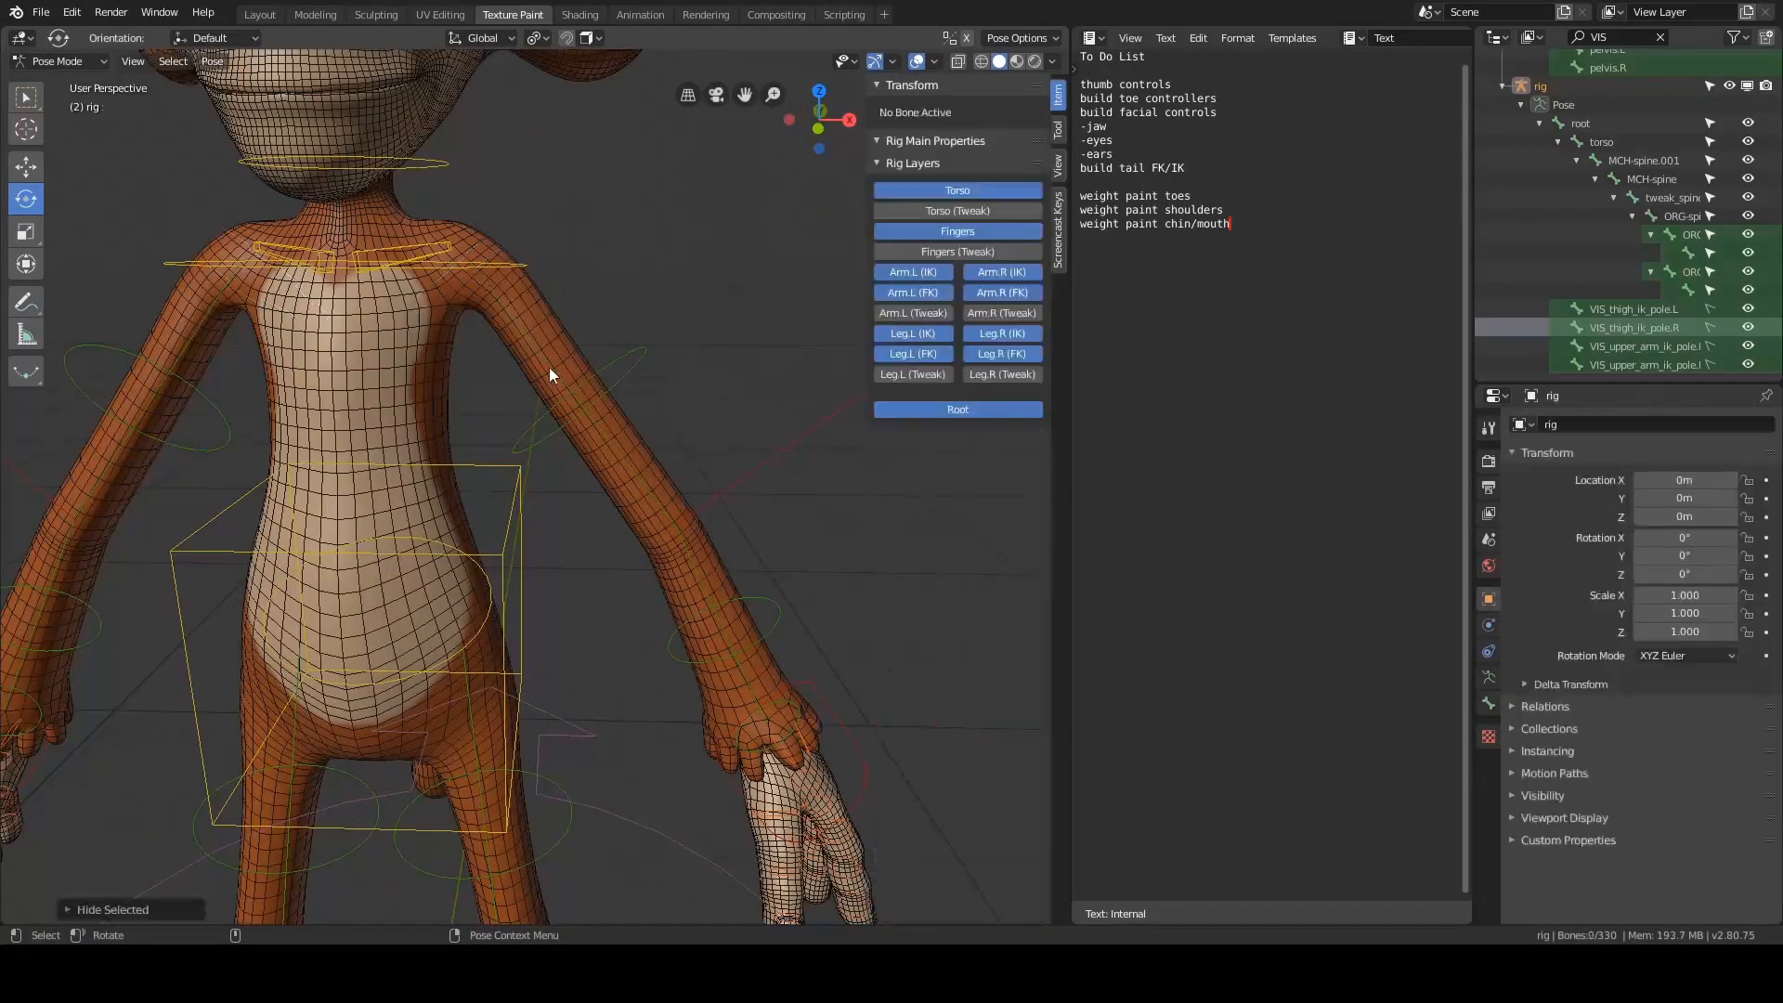
# - Select upper_arm_ik_target.L and examine where the left elbow pole target sits relative to the arm
pyautogui.scroll(-5, 554, 370)
pyautogui.moveTo(541, 342); pyautogui.dragTo(542, 374, button='middle')
pyautogui.scroll(-2, 542, 374)
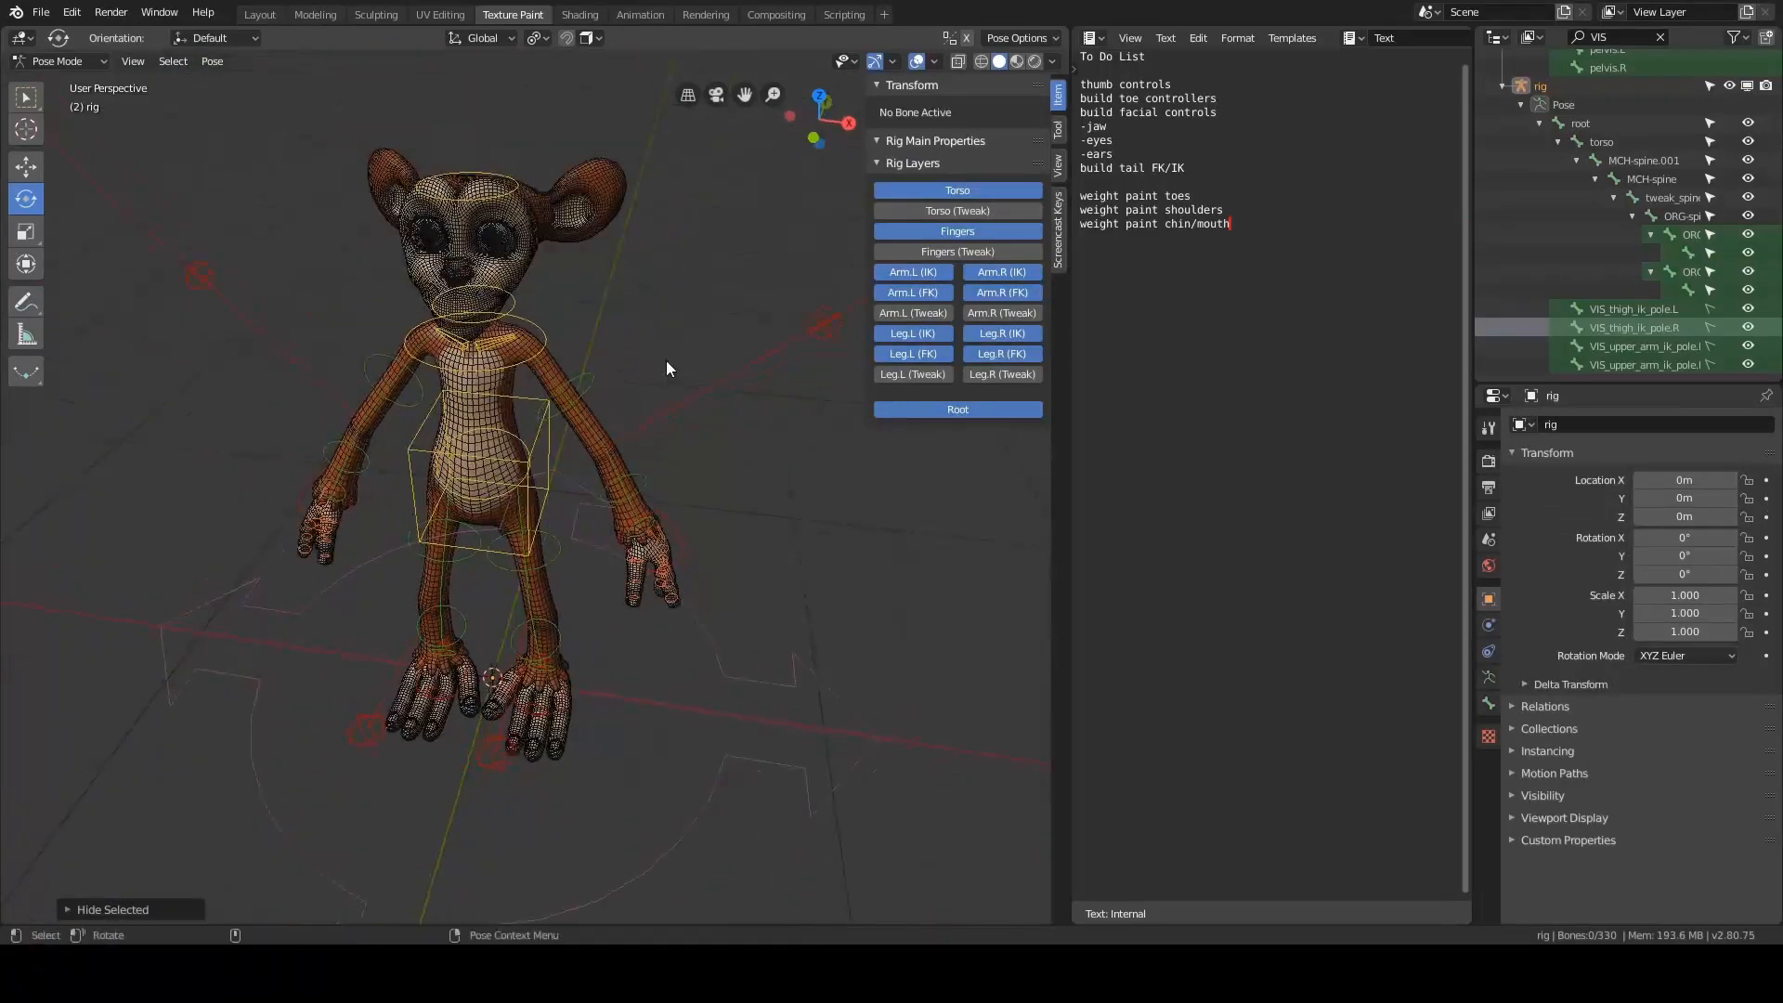
pyautogui.moveTo(666, 367); pyautogui.dragTo(701, 380, button='middle')
pyautogui.click(683, 349)
pyautogui.keyDown('alt'); pyautogui.moveTo(700, 373); pyautogui.dragTo(559, 502); pyautogui.keyUp('alt')
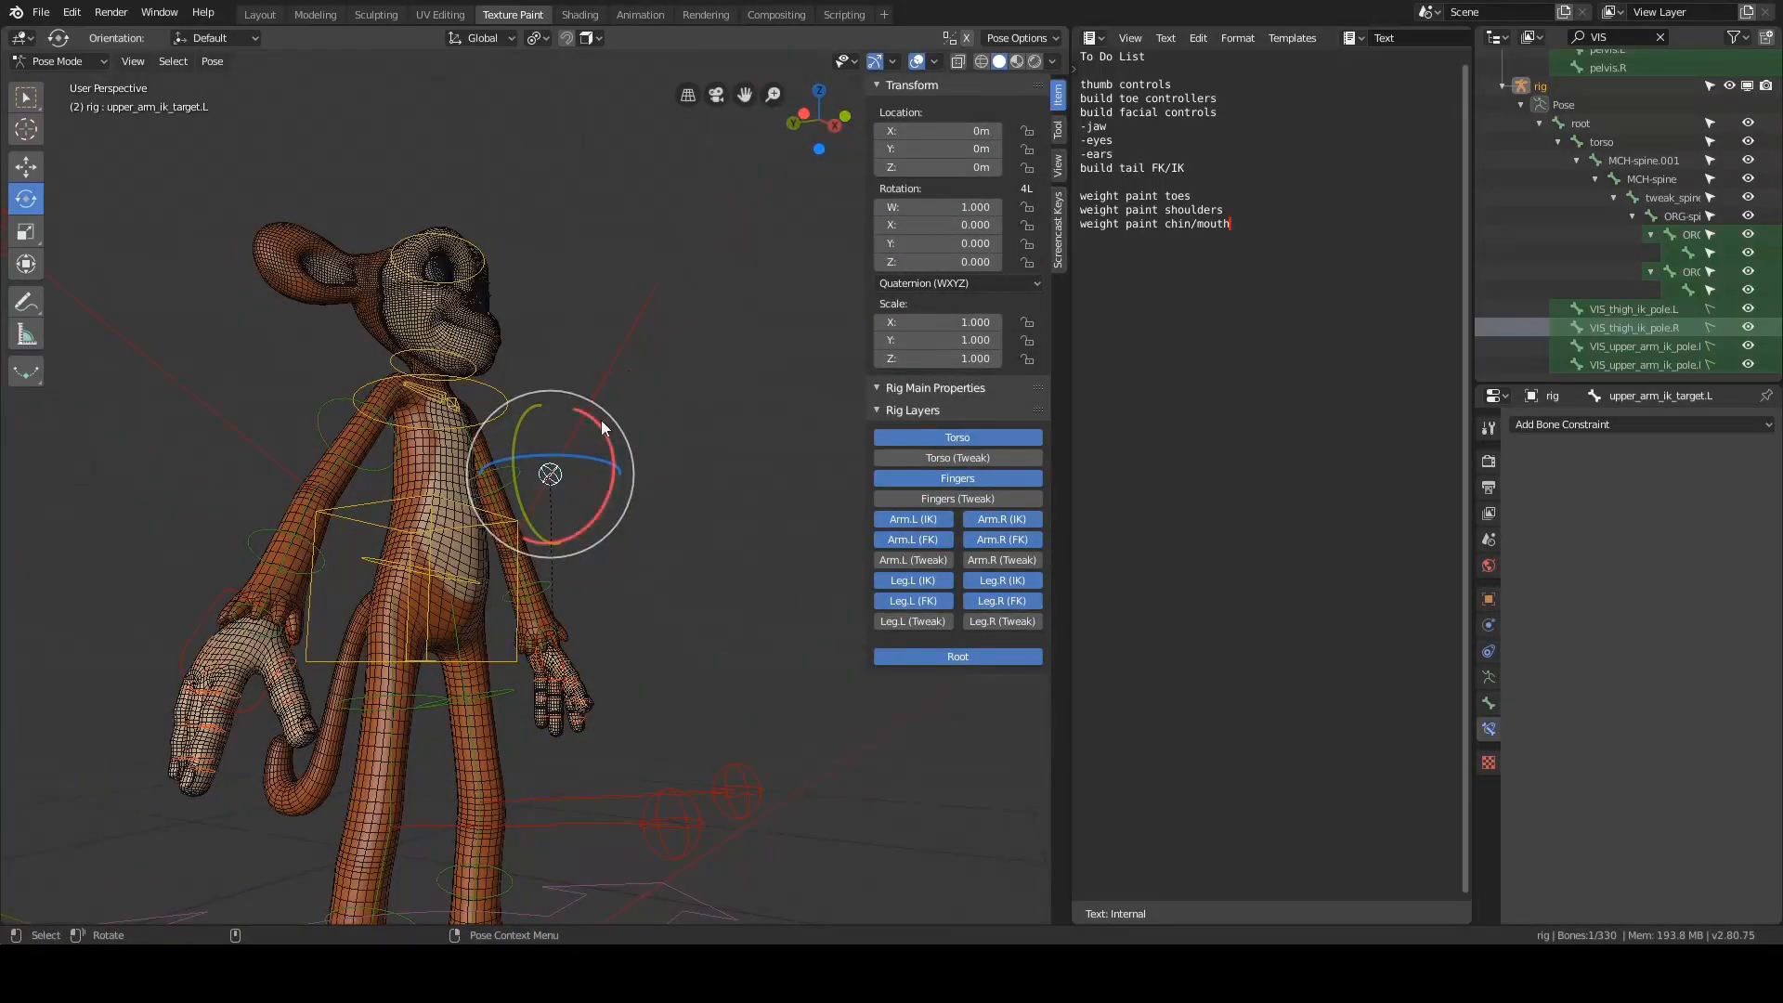
# - In Edit Mode, select VIS_upper_arm_ik_pole.L and VIS_upper_arm_ik_pole.R to examine how they run from elbow to pole target
pyautogui.hotkey('ctrl', 'Tab')
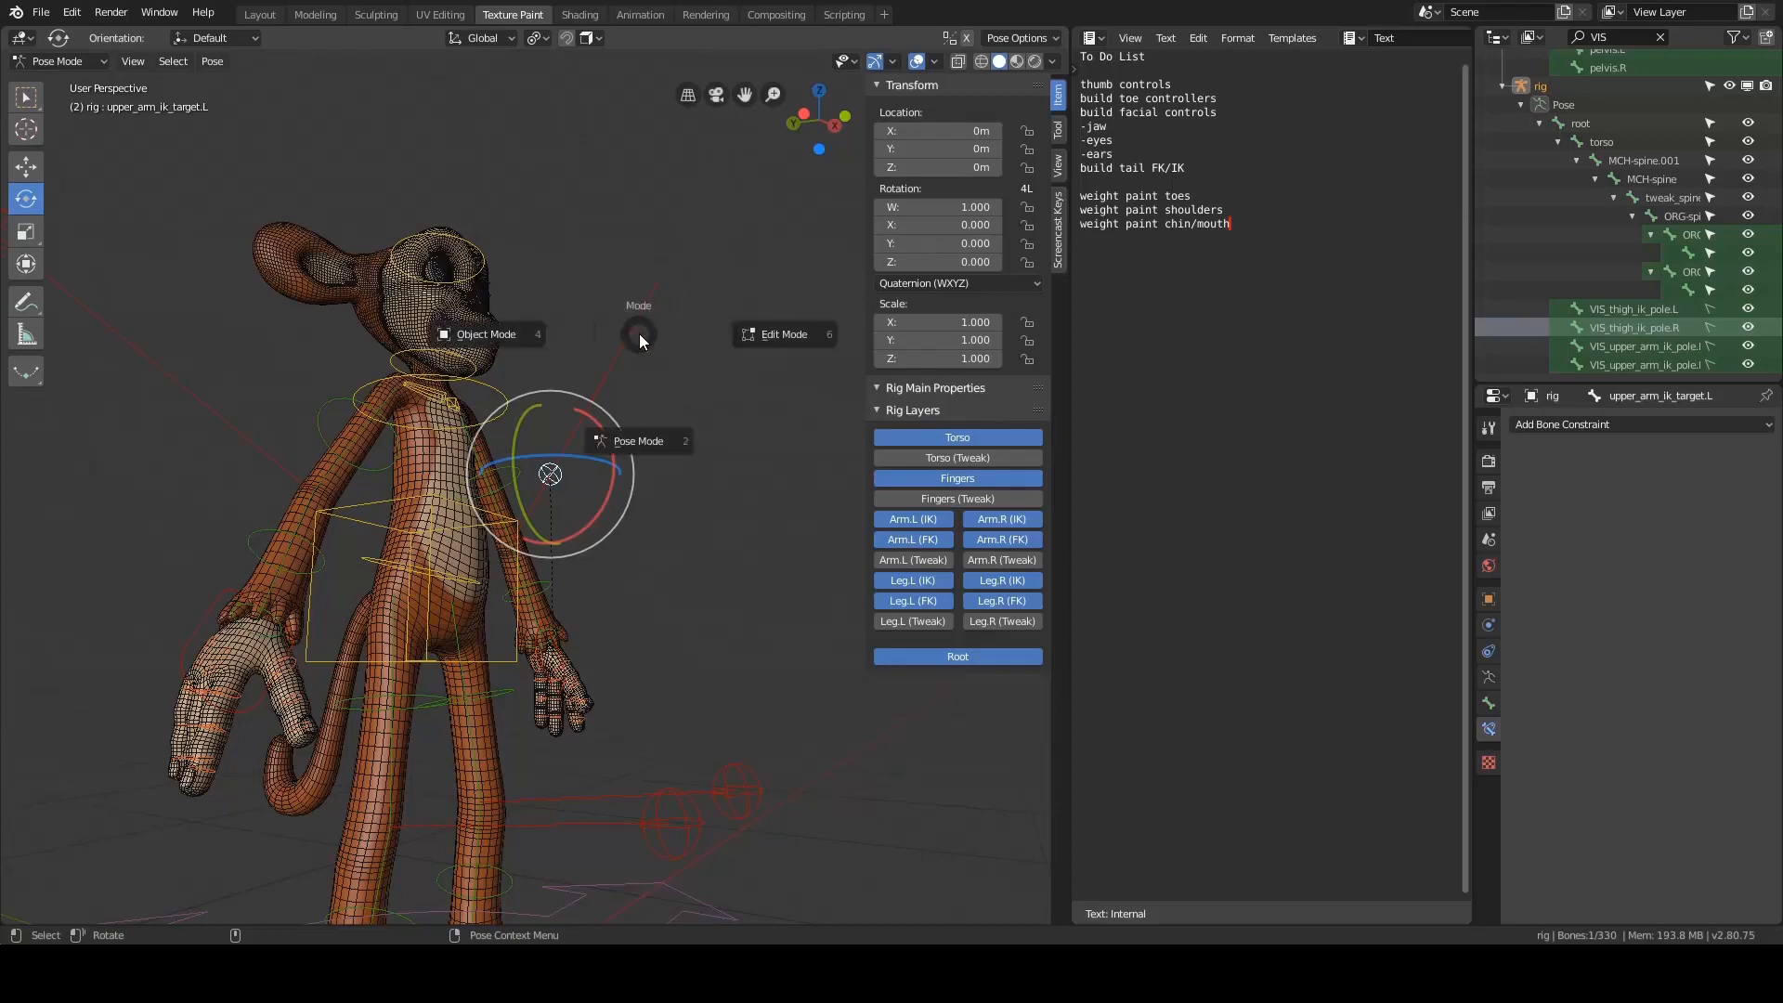
pyautogui.click(746, 332)
pyautogui.keyDown('alt'); pyautogui.moveTo(728, 350); pyautogui.dragTo(597, 371); pyautogui.keyUp('alt')
pyautogui.keyDown('alt'); pyautogui.moveTo(597, 371); pyautogui.dragTo(573, 390, button='right'); pyautogui.keyUp('alt')
pyautogui.moveTo(574, 390); pyautogui.dragTo(551, 493, button='middle')
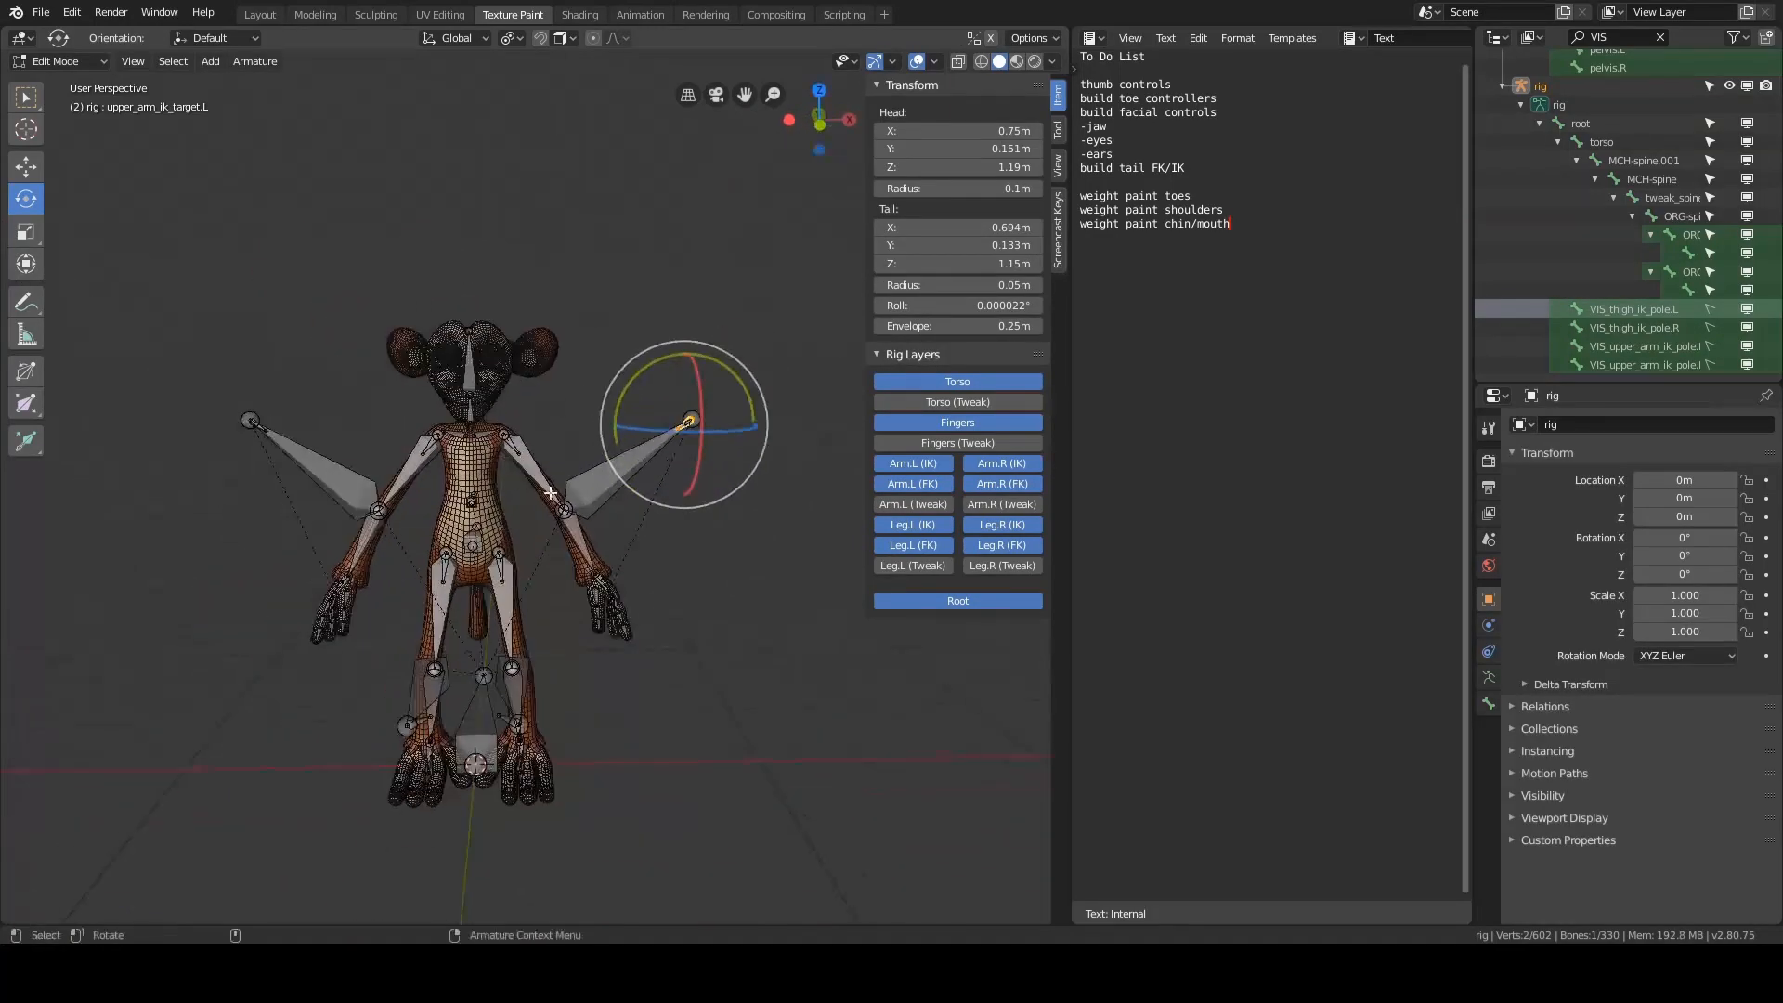
pyautogui.click(1617, 364)
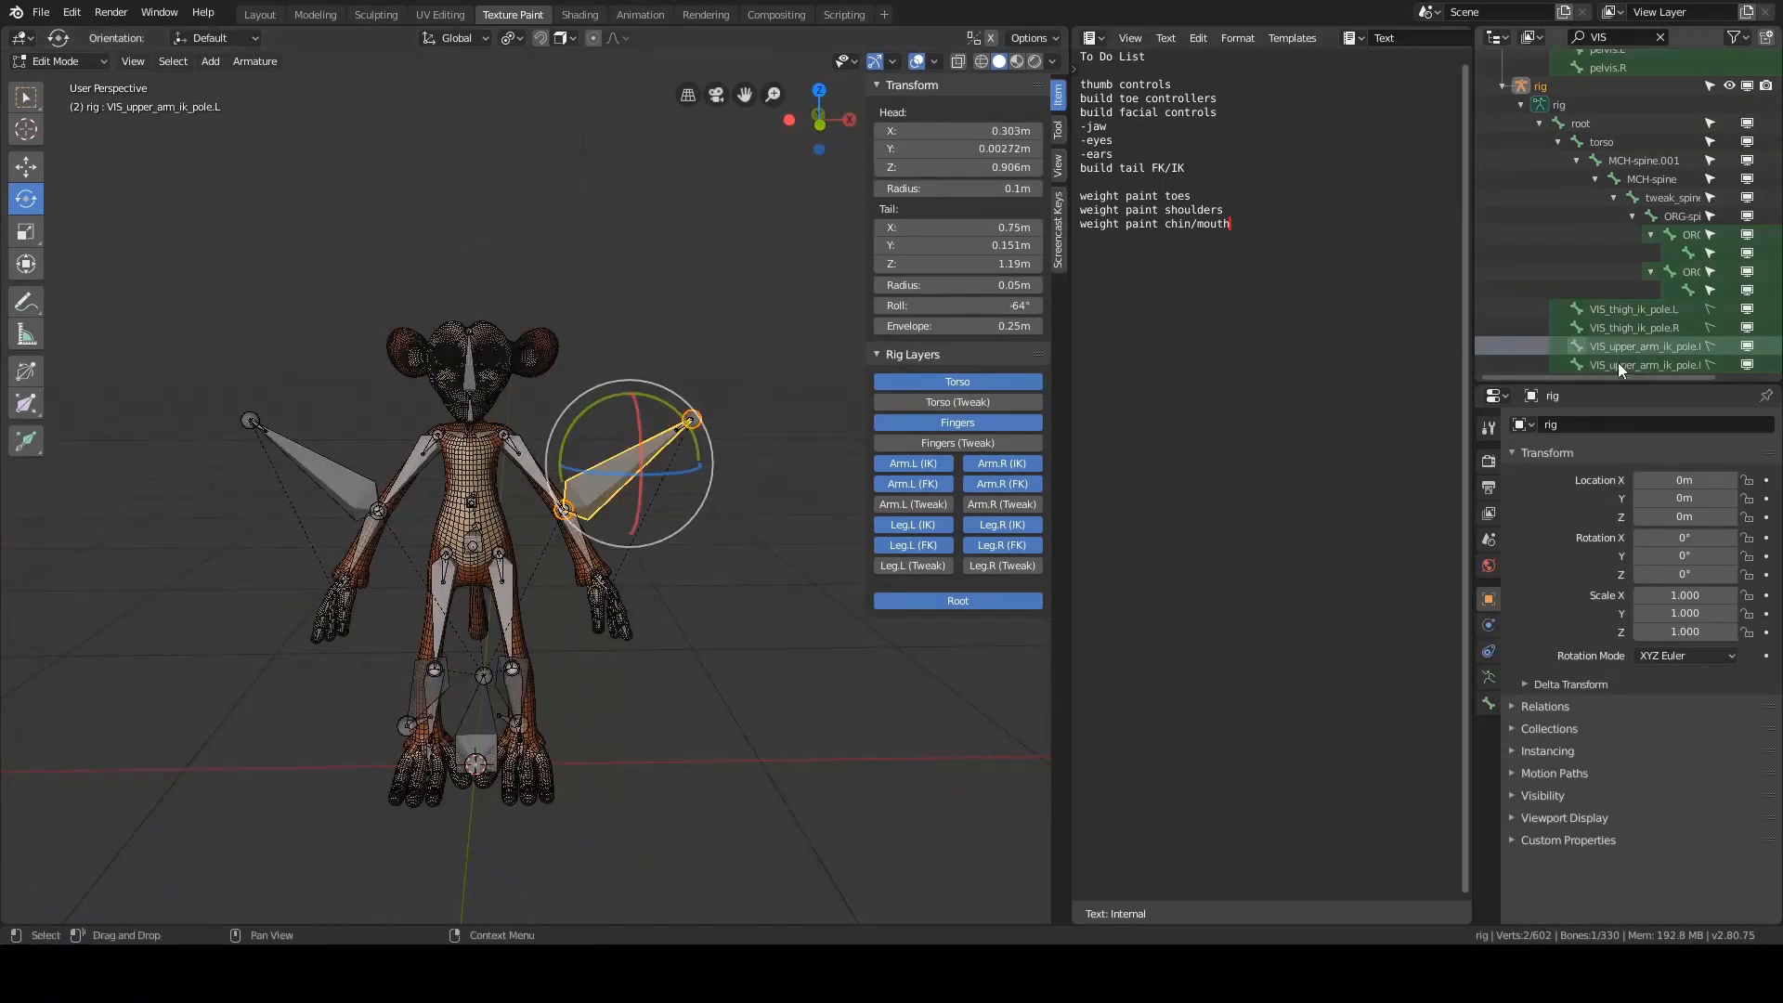
pyautogui.scroll(4, 784, 365)
pyautogui.keyDown('alt'); pyautogui.moveTo(784, 365); pyautogui.dragTo(639, 381, button='middle'); pyautogui.keyUp('alt')
pyautogui.keyDown('alt'); pyautogui.moveTo(638, 380); pyautogui.dragTo(652, 401); pyautogui.keyUp('alt')
# - Return to Pose Mode, select upper_arm_ik_target.L and examine its position relative to the arm from several angles
pyautogui.press('Tab')
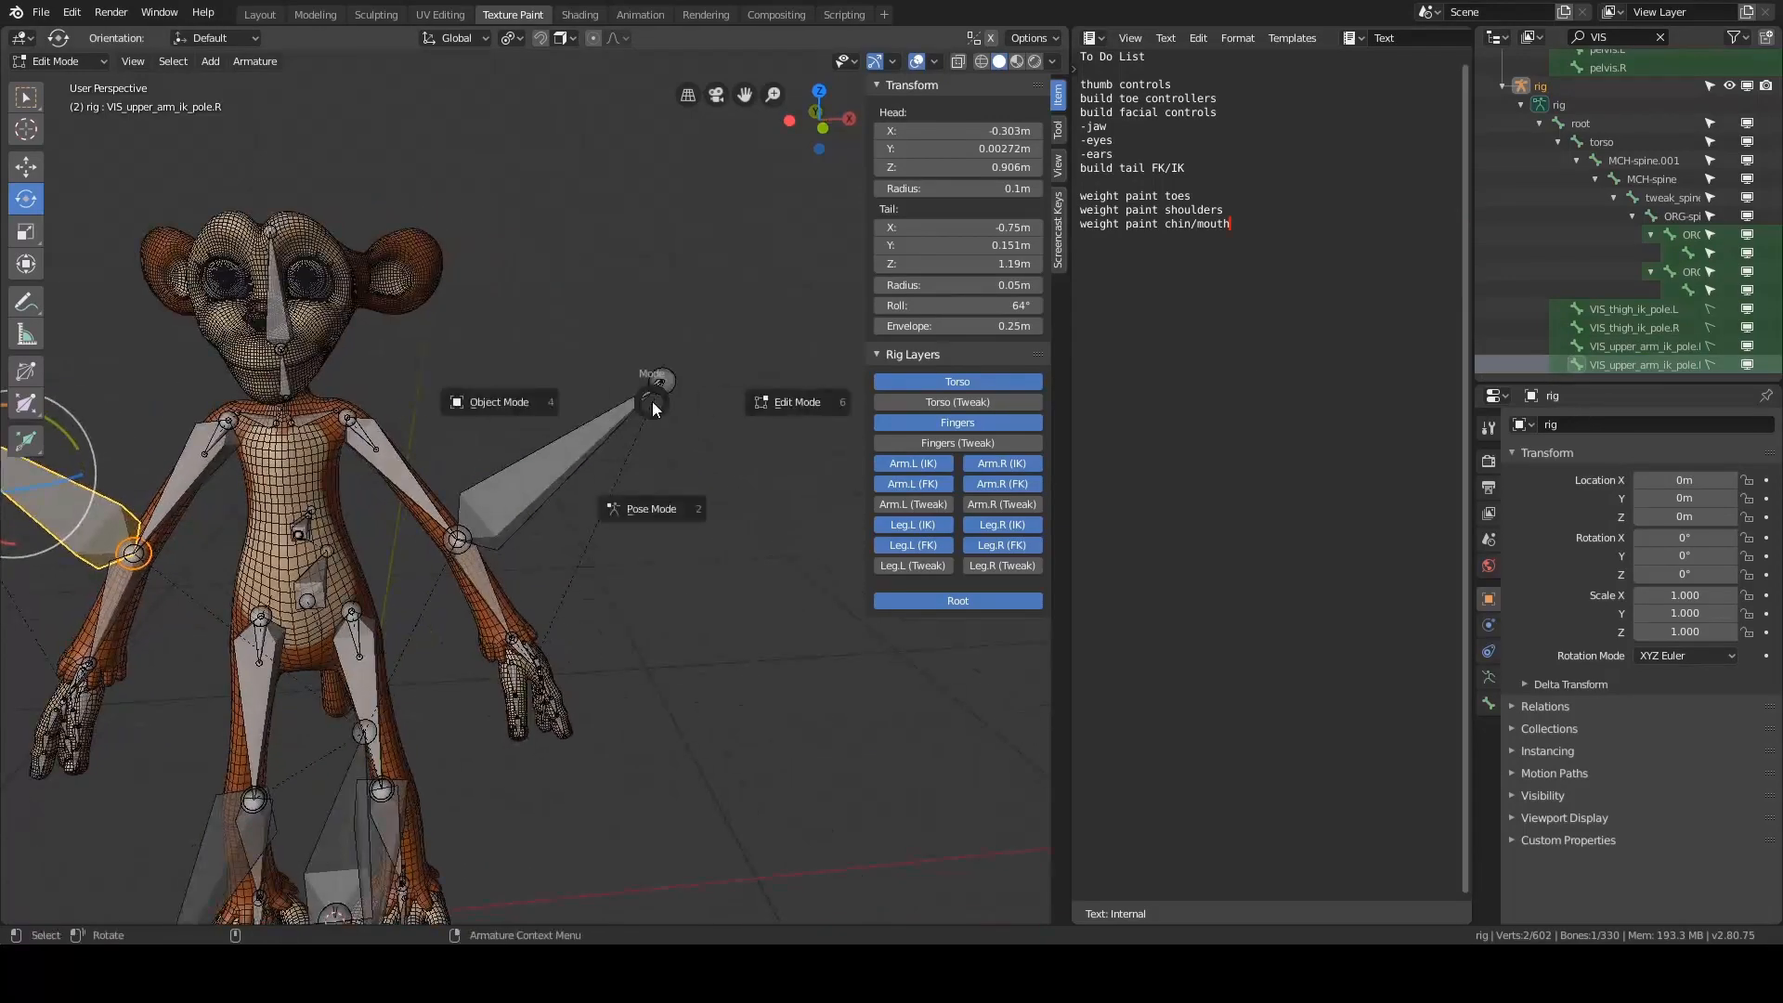
pyautogui.click(650, 442)
pyautogui.click(662, 381)
pyautogui.keyDown('alt'); pyautogui.moveTo(478, 600); pyautogui.dragTo(536, 532, button='middle'); pyautogui.keyUp('alt')
pyautogui.keyDown('alt'); pyautogui.moveTo(571, 748); pyautogui.dragTo(470, 798); pyautogui.keyUp('alt')
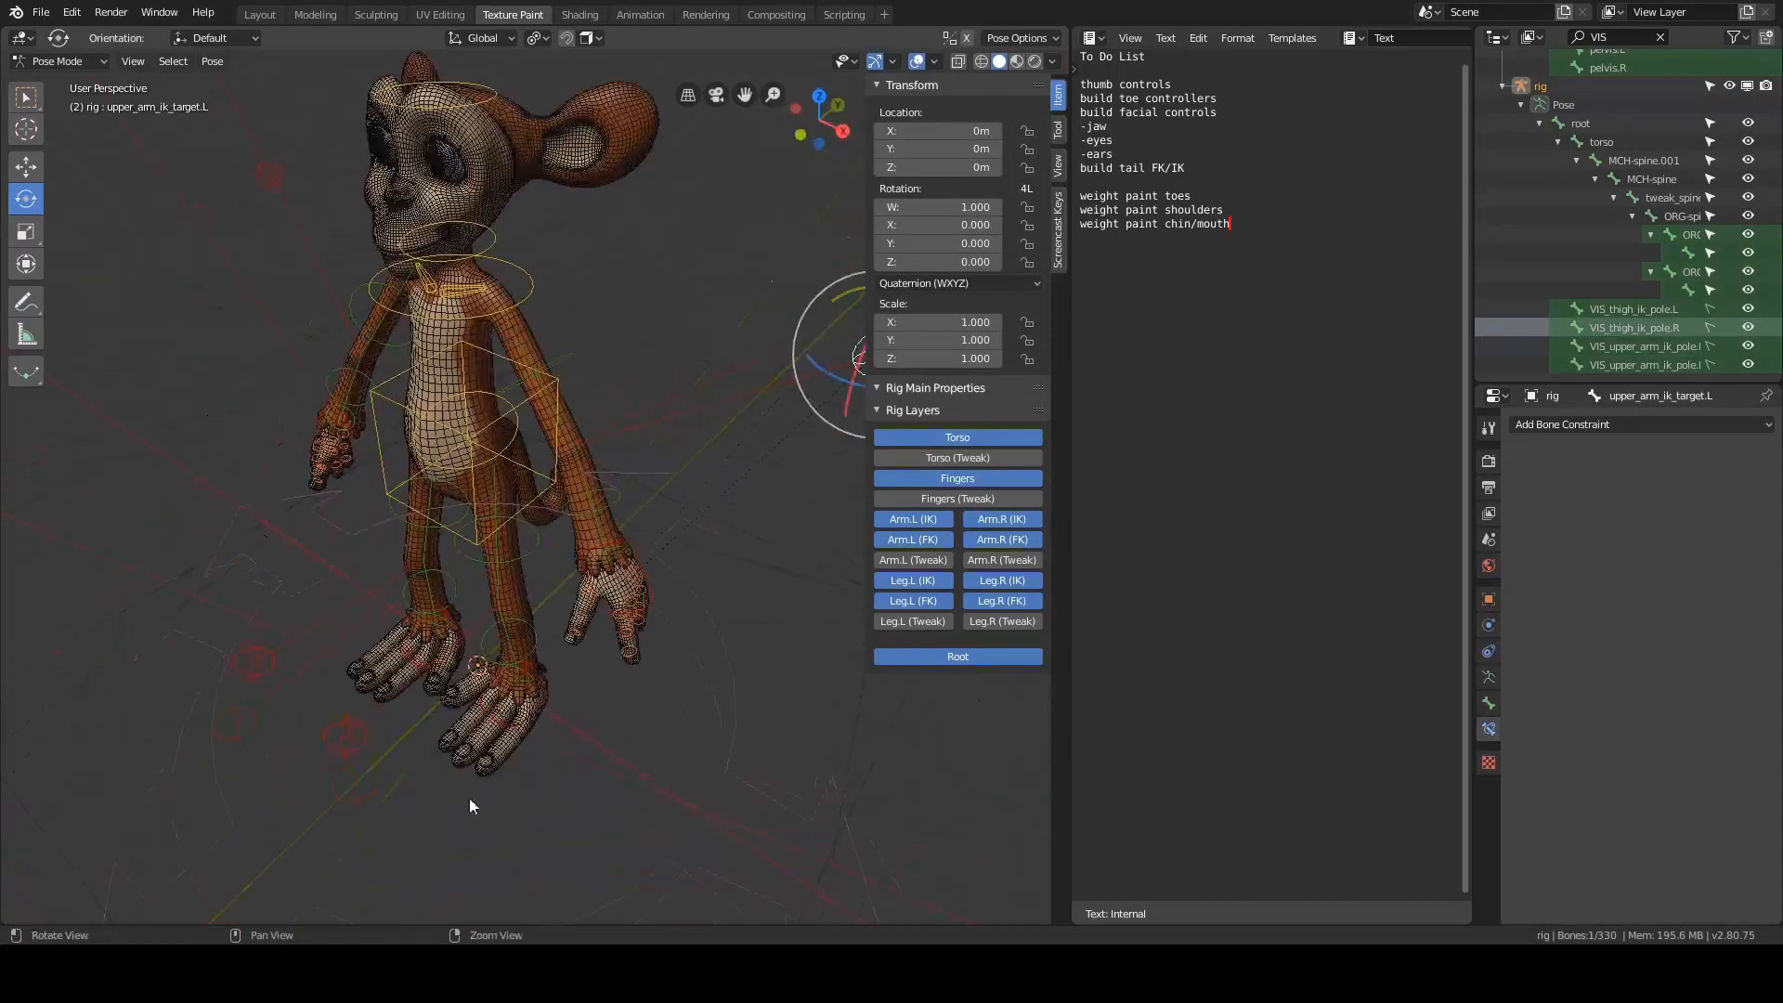
pyautogui.keyDown('alt'); pyautogui.moveTo(638, 608); pyautogui.dragTo(788, 373); pyautogui.keyUp('alt')
pyautogui.keyDown('alt'); pyautogui.moveTo(727, 302); pyautogui.dragTo(388, 395); pyautogui.keyUp('alt')
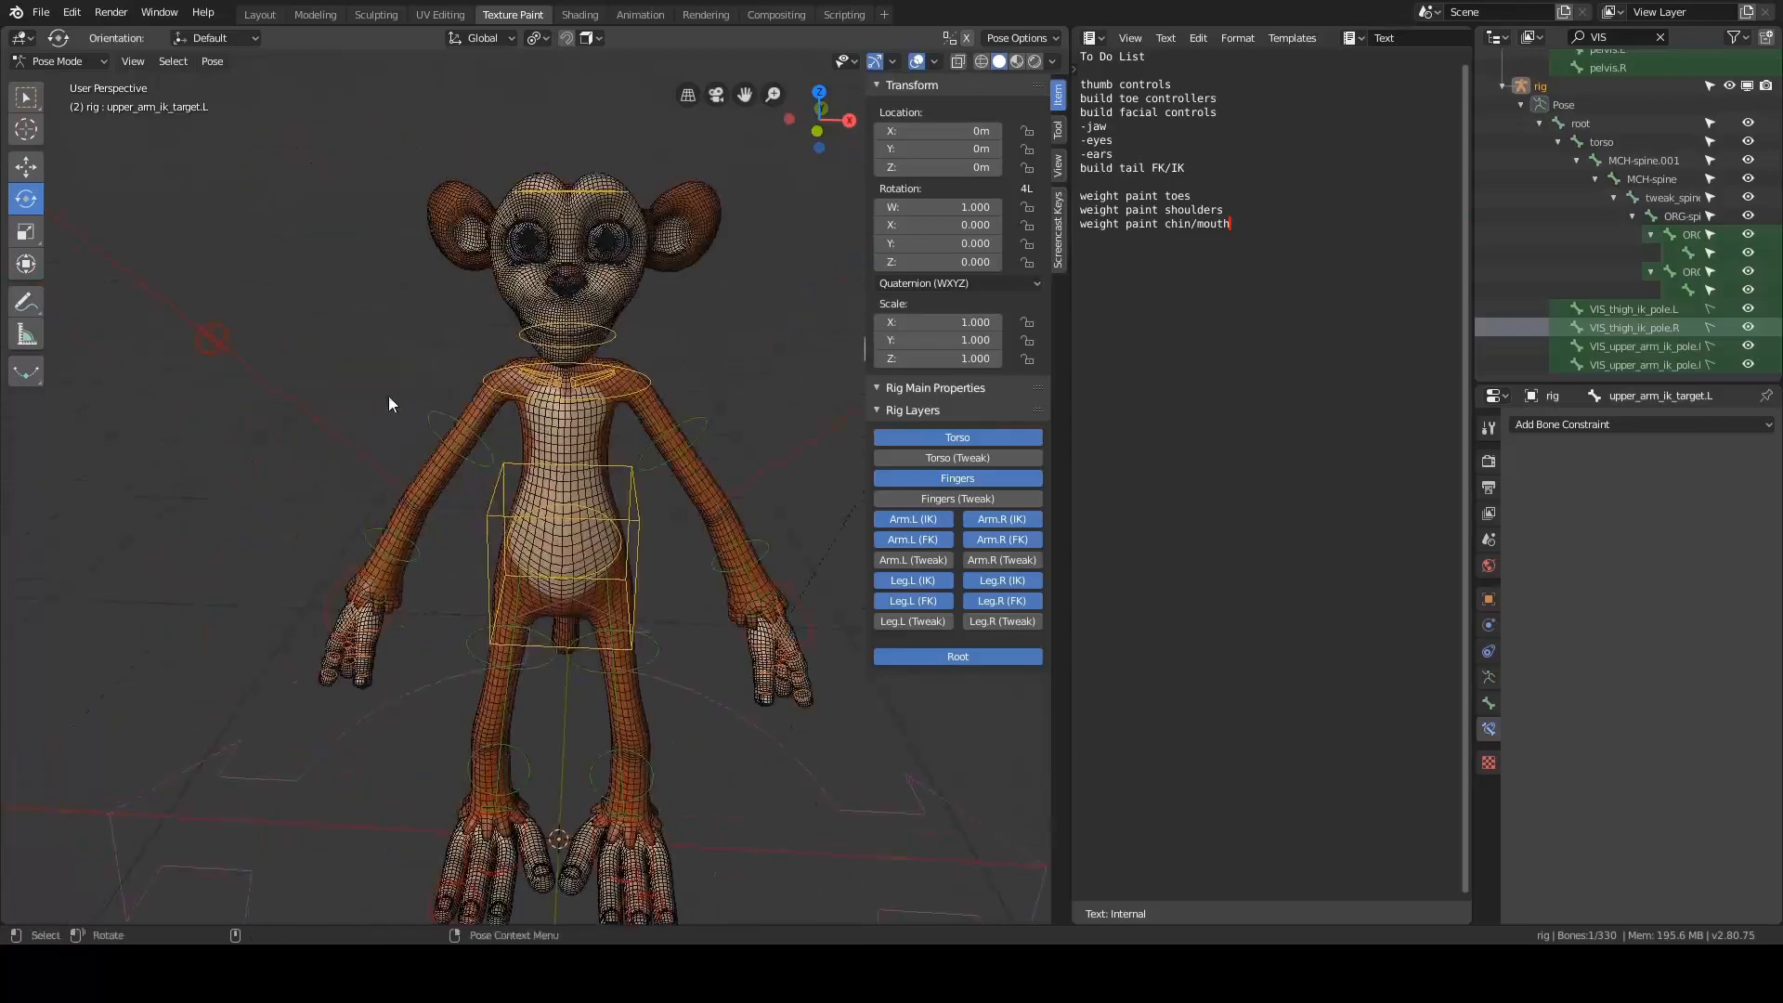
pyautogui.keyDown('alt'); pyautogui.moveTo(728, 553); pyautogui.dragTo(620, 471); pyautogui.keyUp('alt')
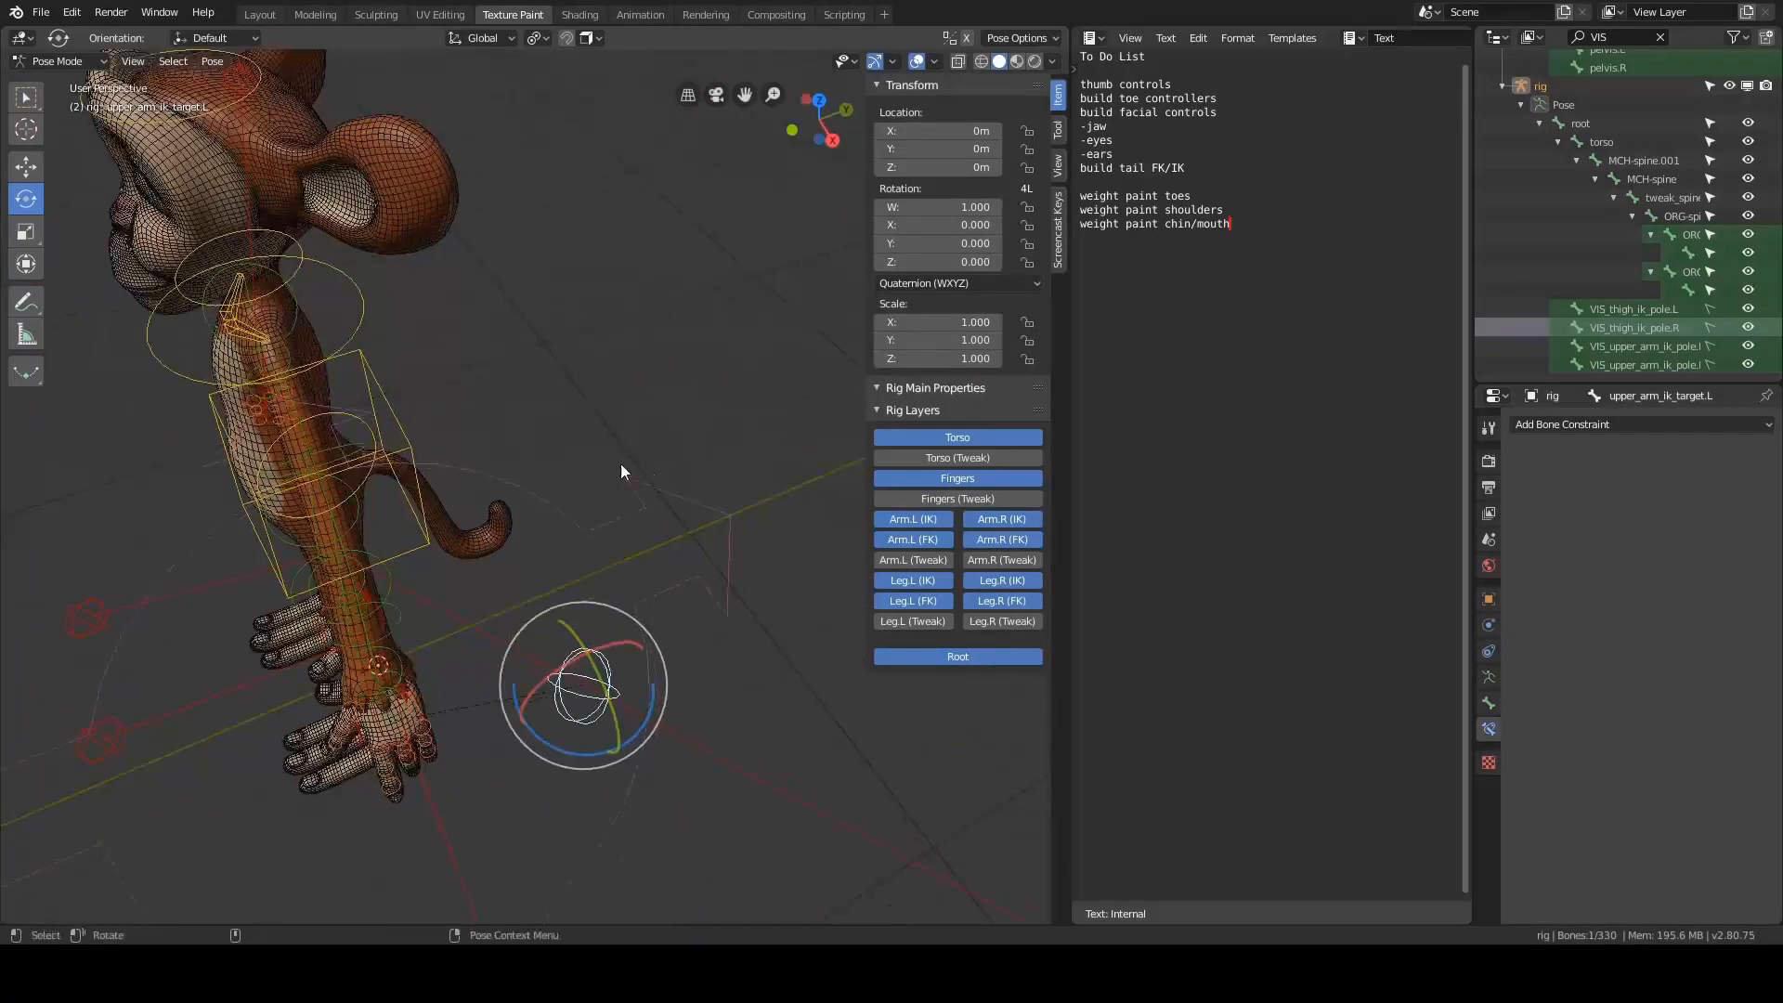
pyautogui.keyDown('alt'); pyautogui.moveTo(417, 513); pyautogui.dragTo(577, 448); pyautogui.keyUp('alt')
# - From the top view, add upper_arm_ik_target.R to the selection and move both elbow targets farther behind the body along global Y
pyautogui.press('`')
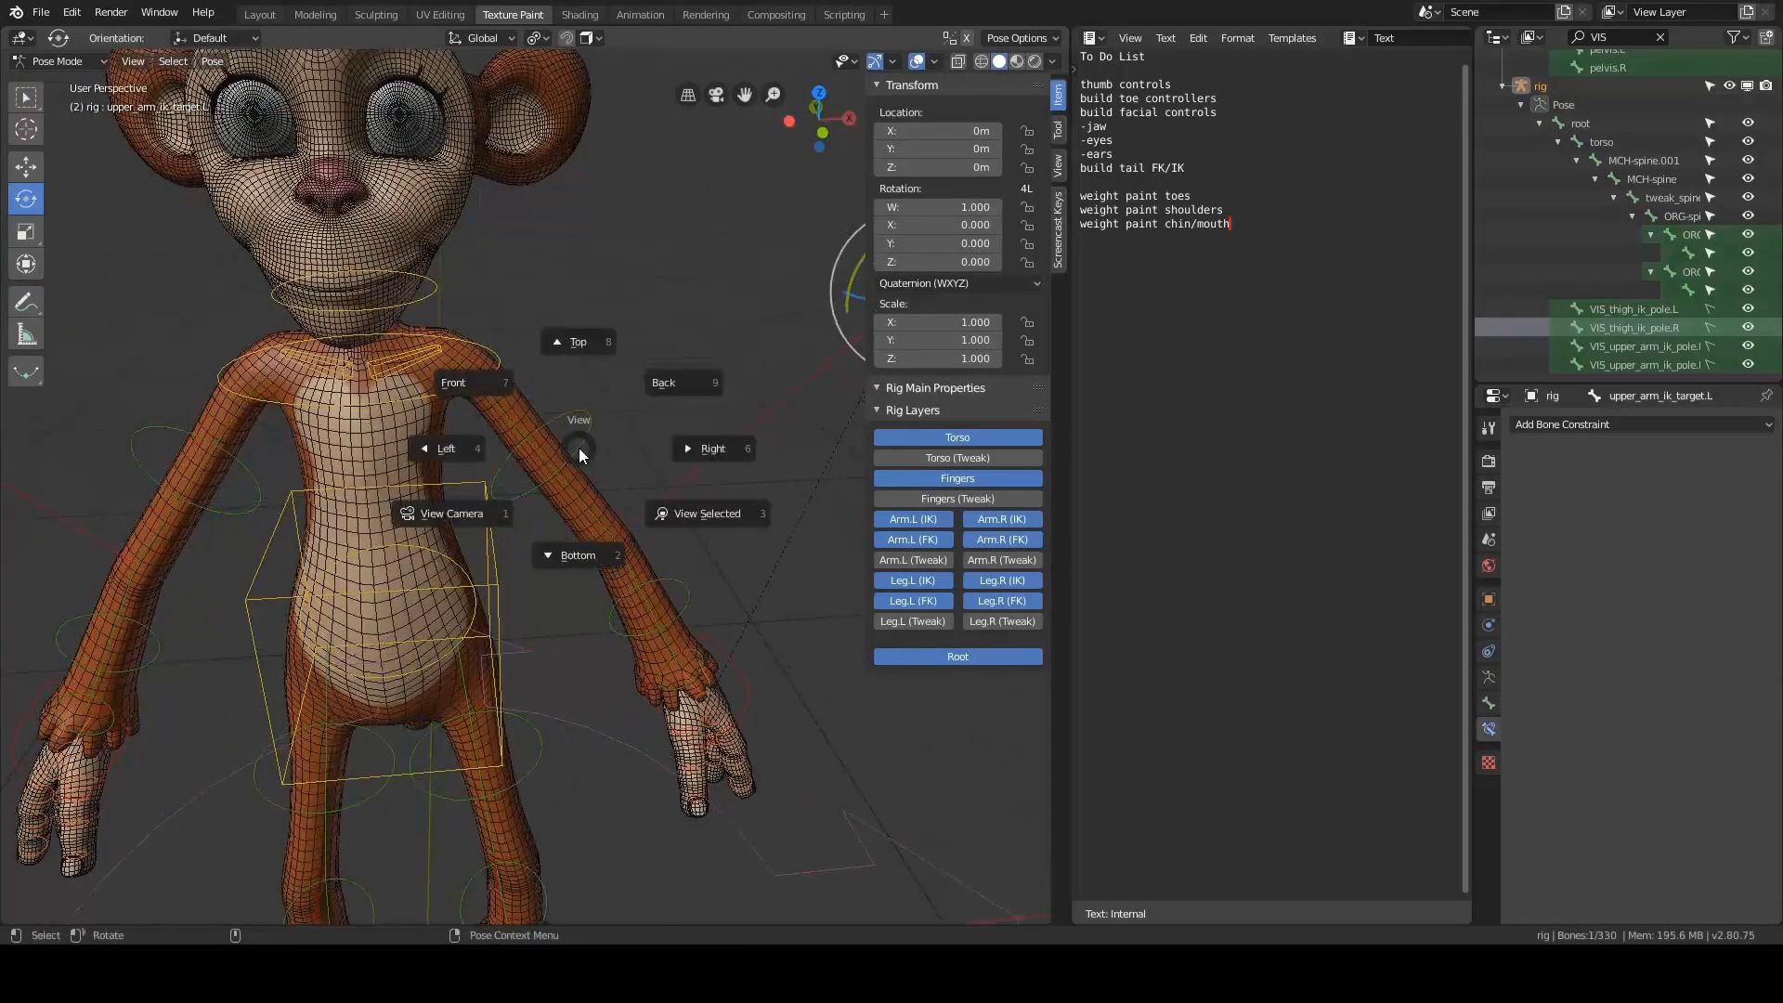
pyautogui.click(577, 367)
pyautogui.keyDown('shift'); pyautogui.click(295, 498); pyautogui.keyUp('shift')
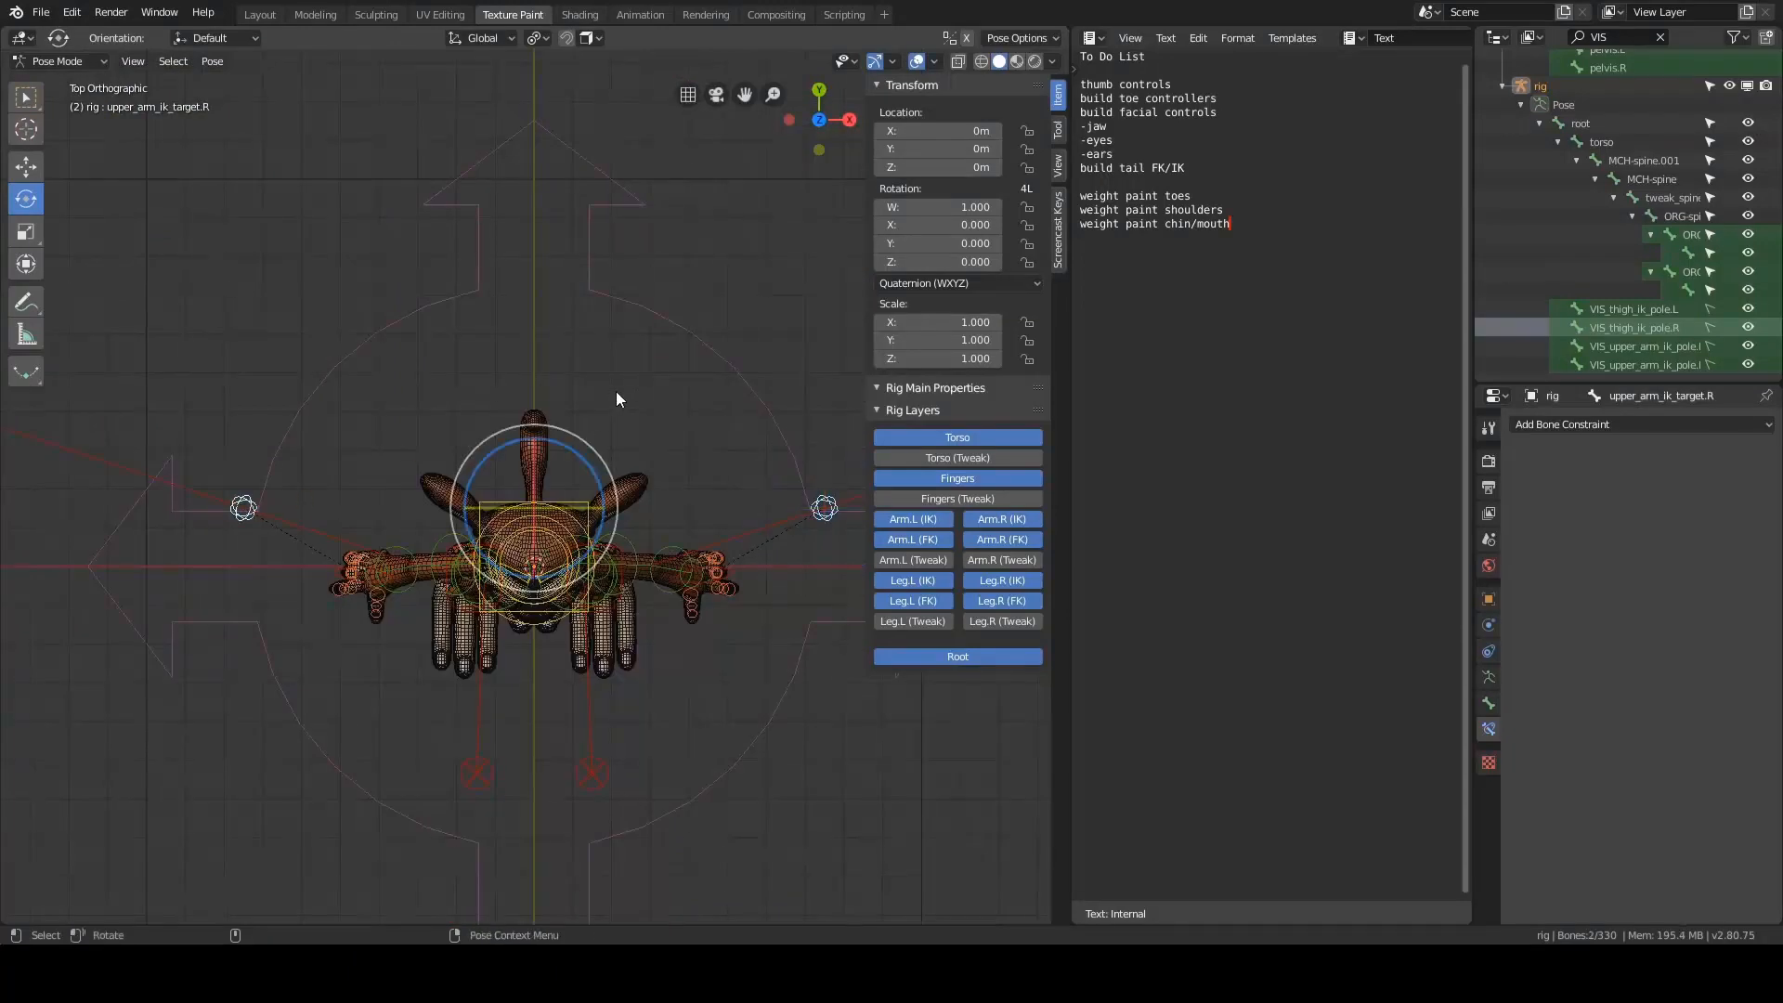
pyautogui.press('g')
pyautogui.press('y')
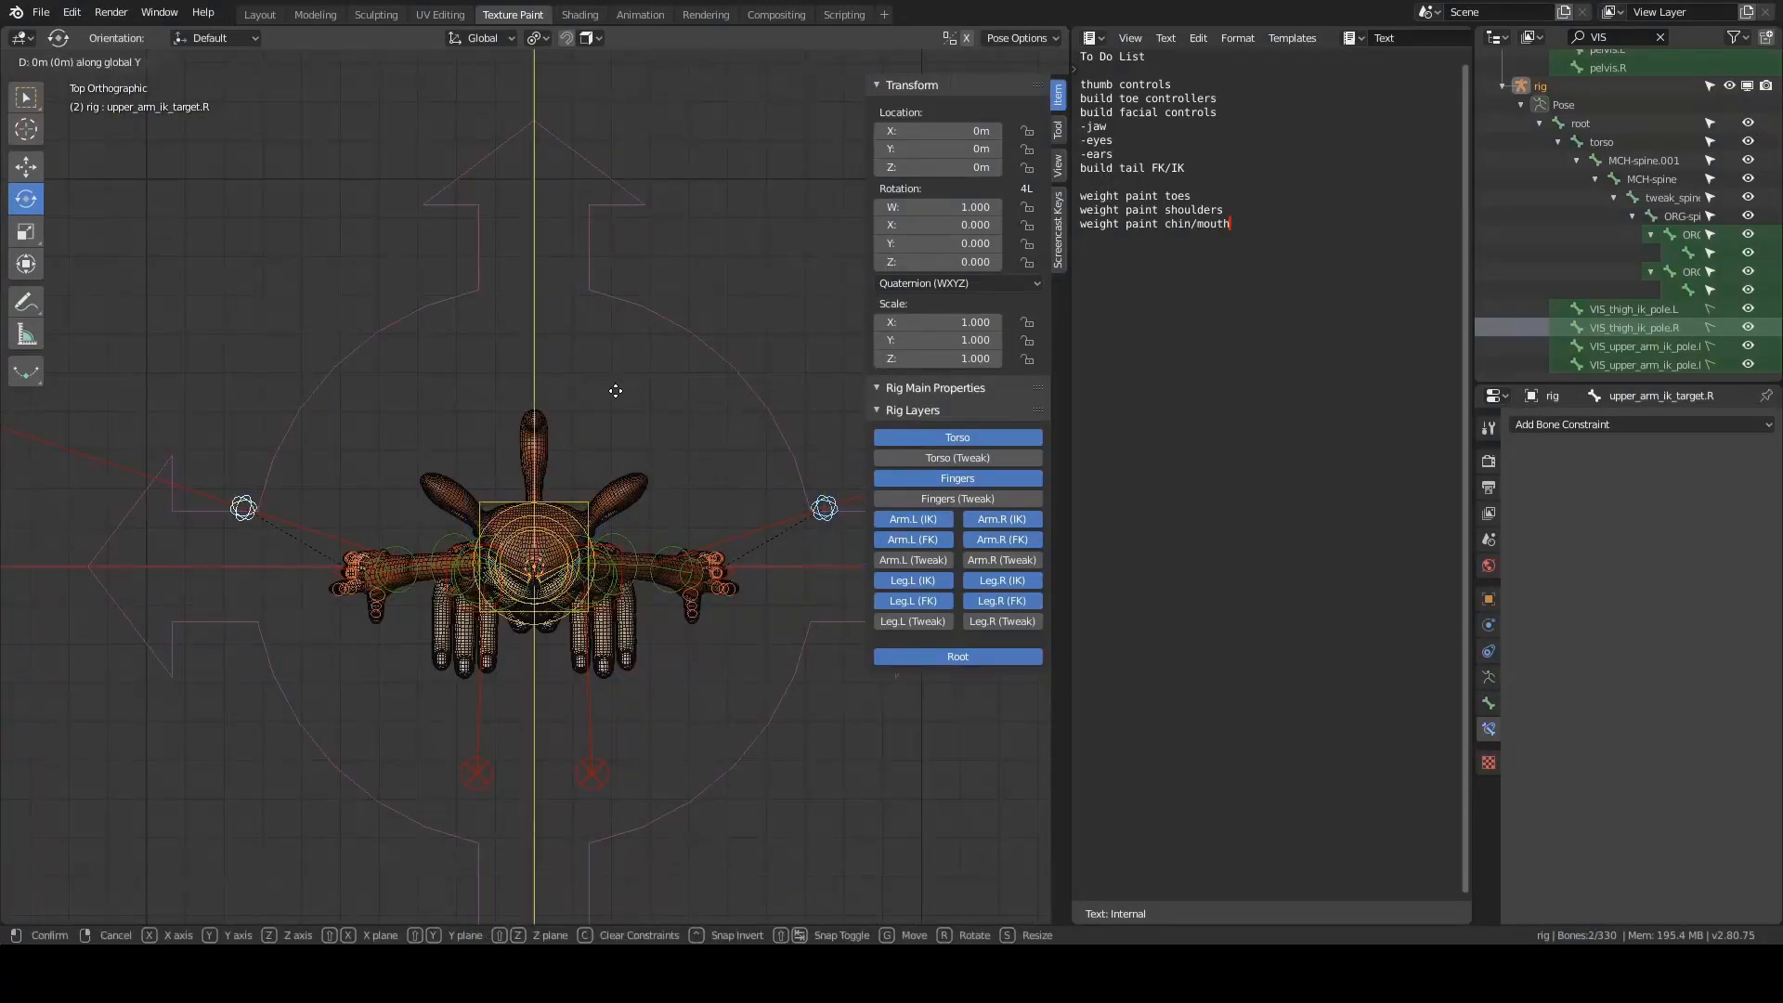
pyautogui.click(619, 336)
# - From the side view, lower both upper arm IK targets along global Z to elbow height
pyautogui.press('KP_3')
pyautogui.press('g')
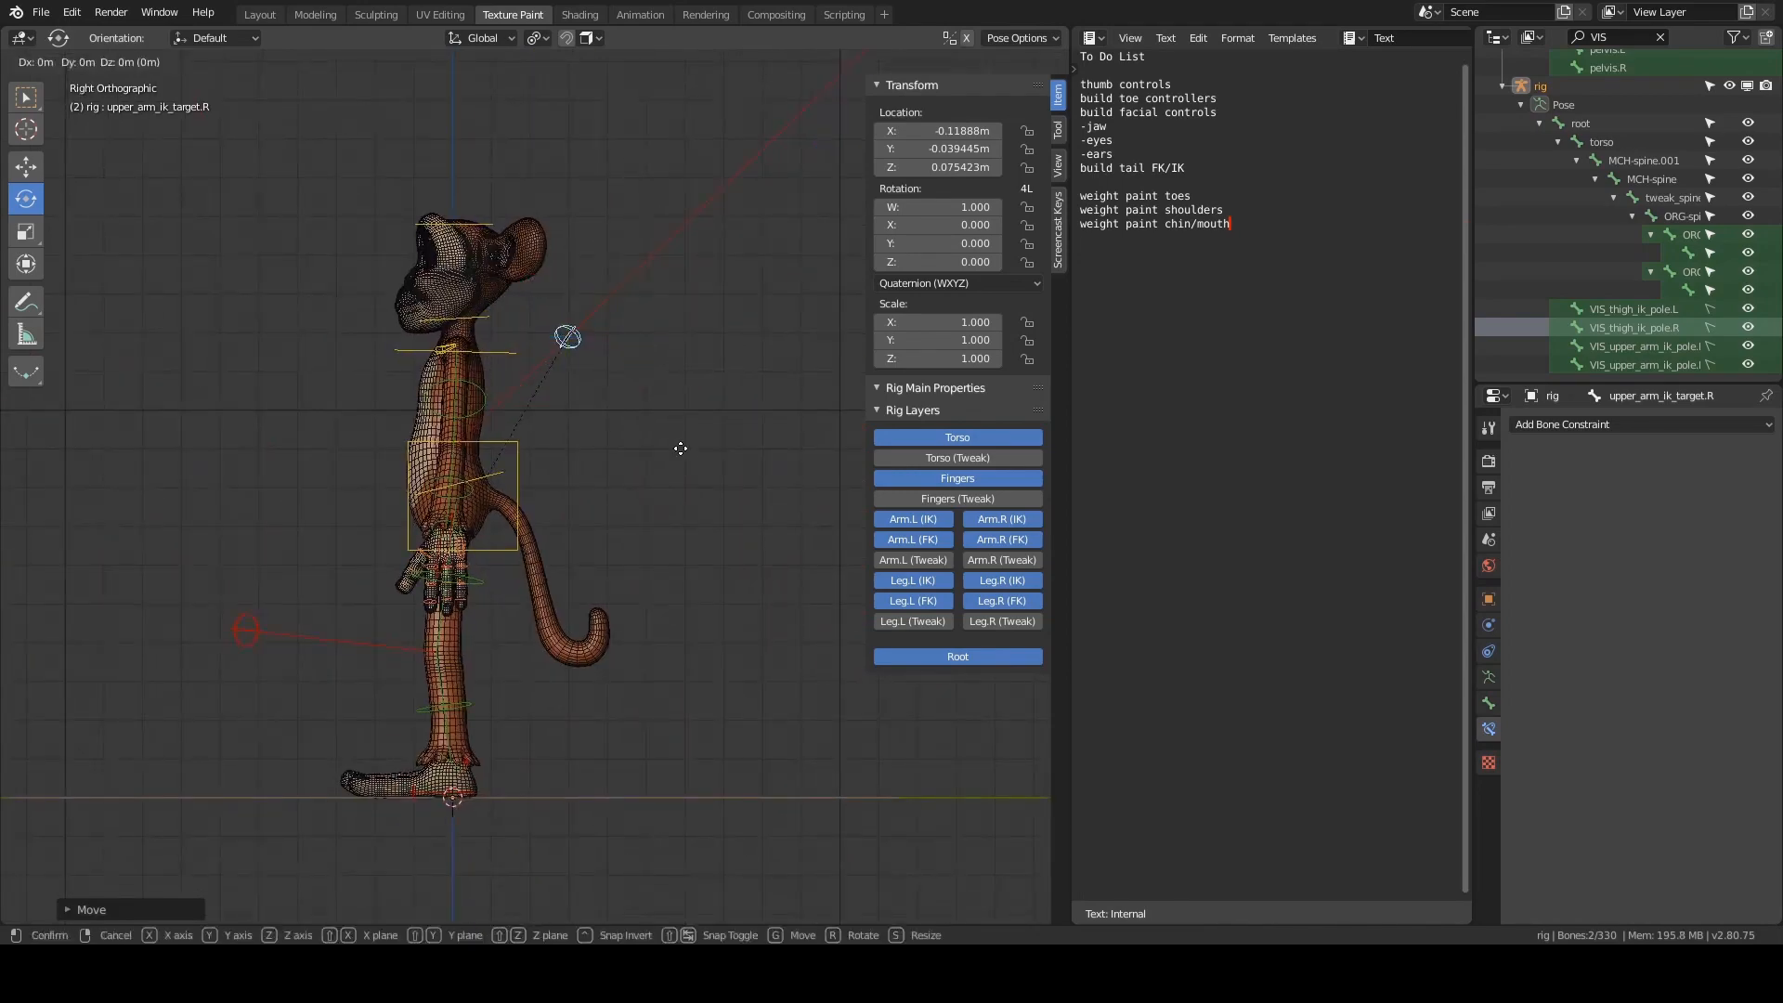
pyautogui.press('z')
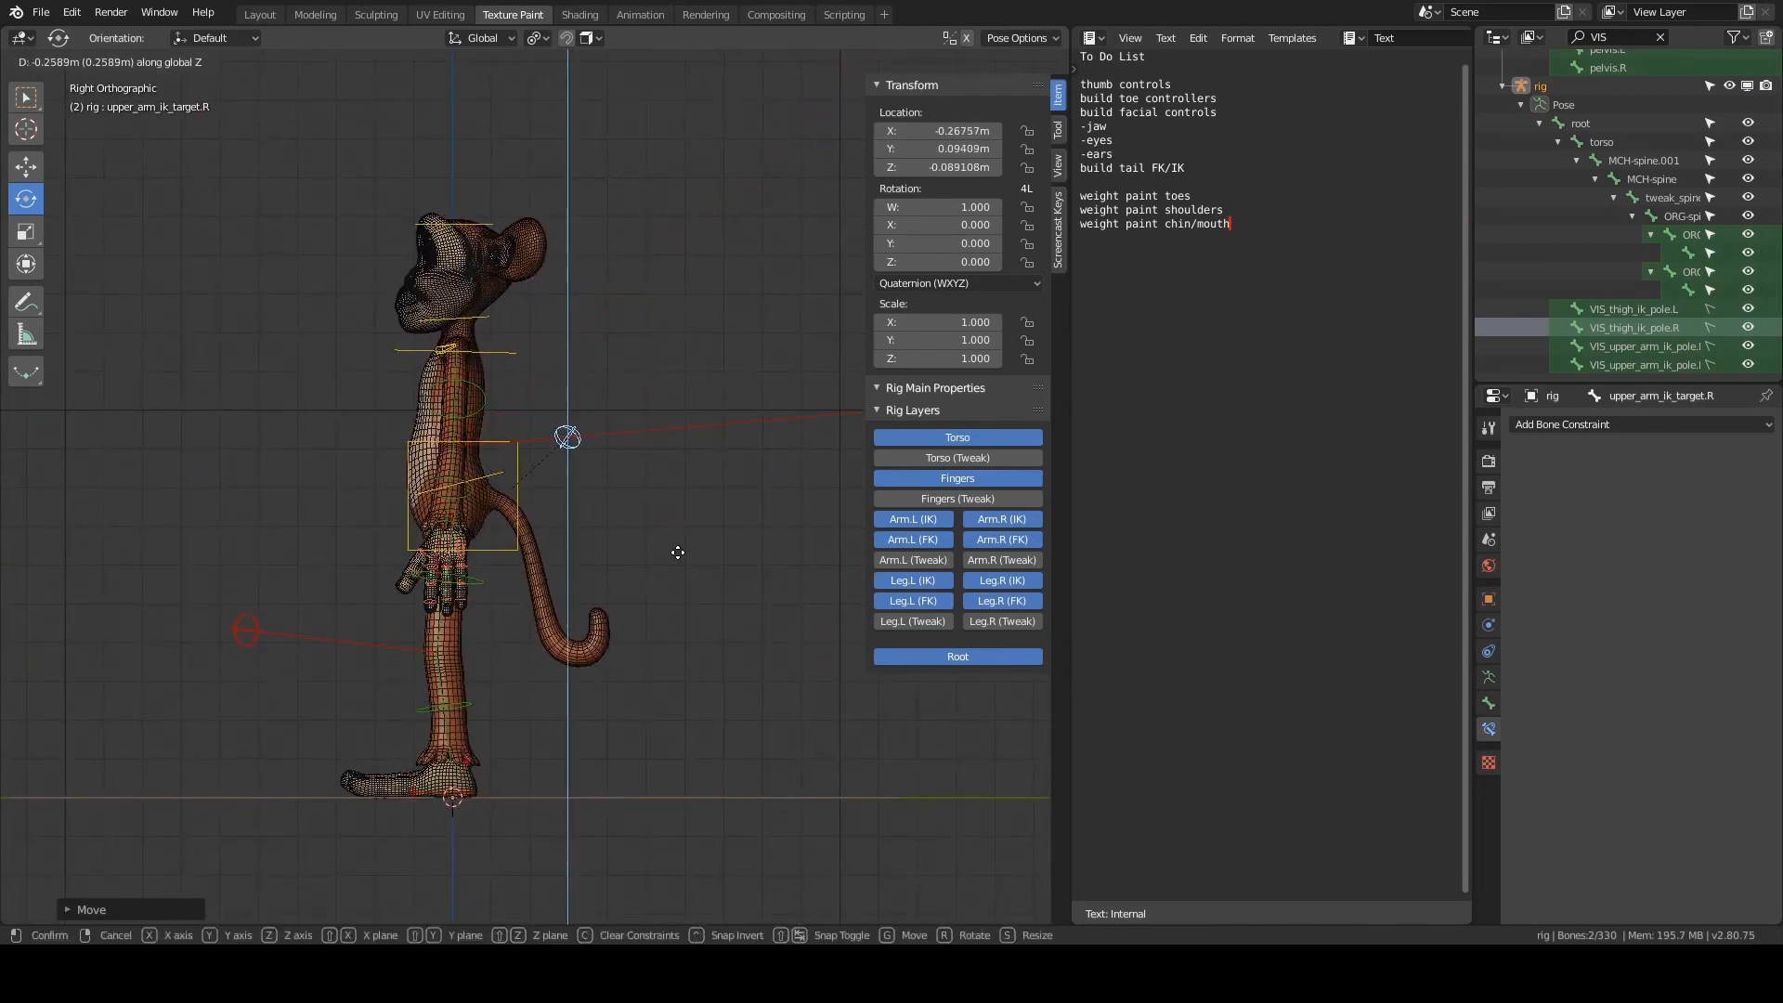
pyautogui.click(677, 552)
pyautogui.scroll(4, 533, 469)
pyautogui.press('g')
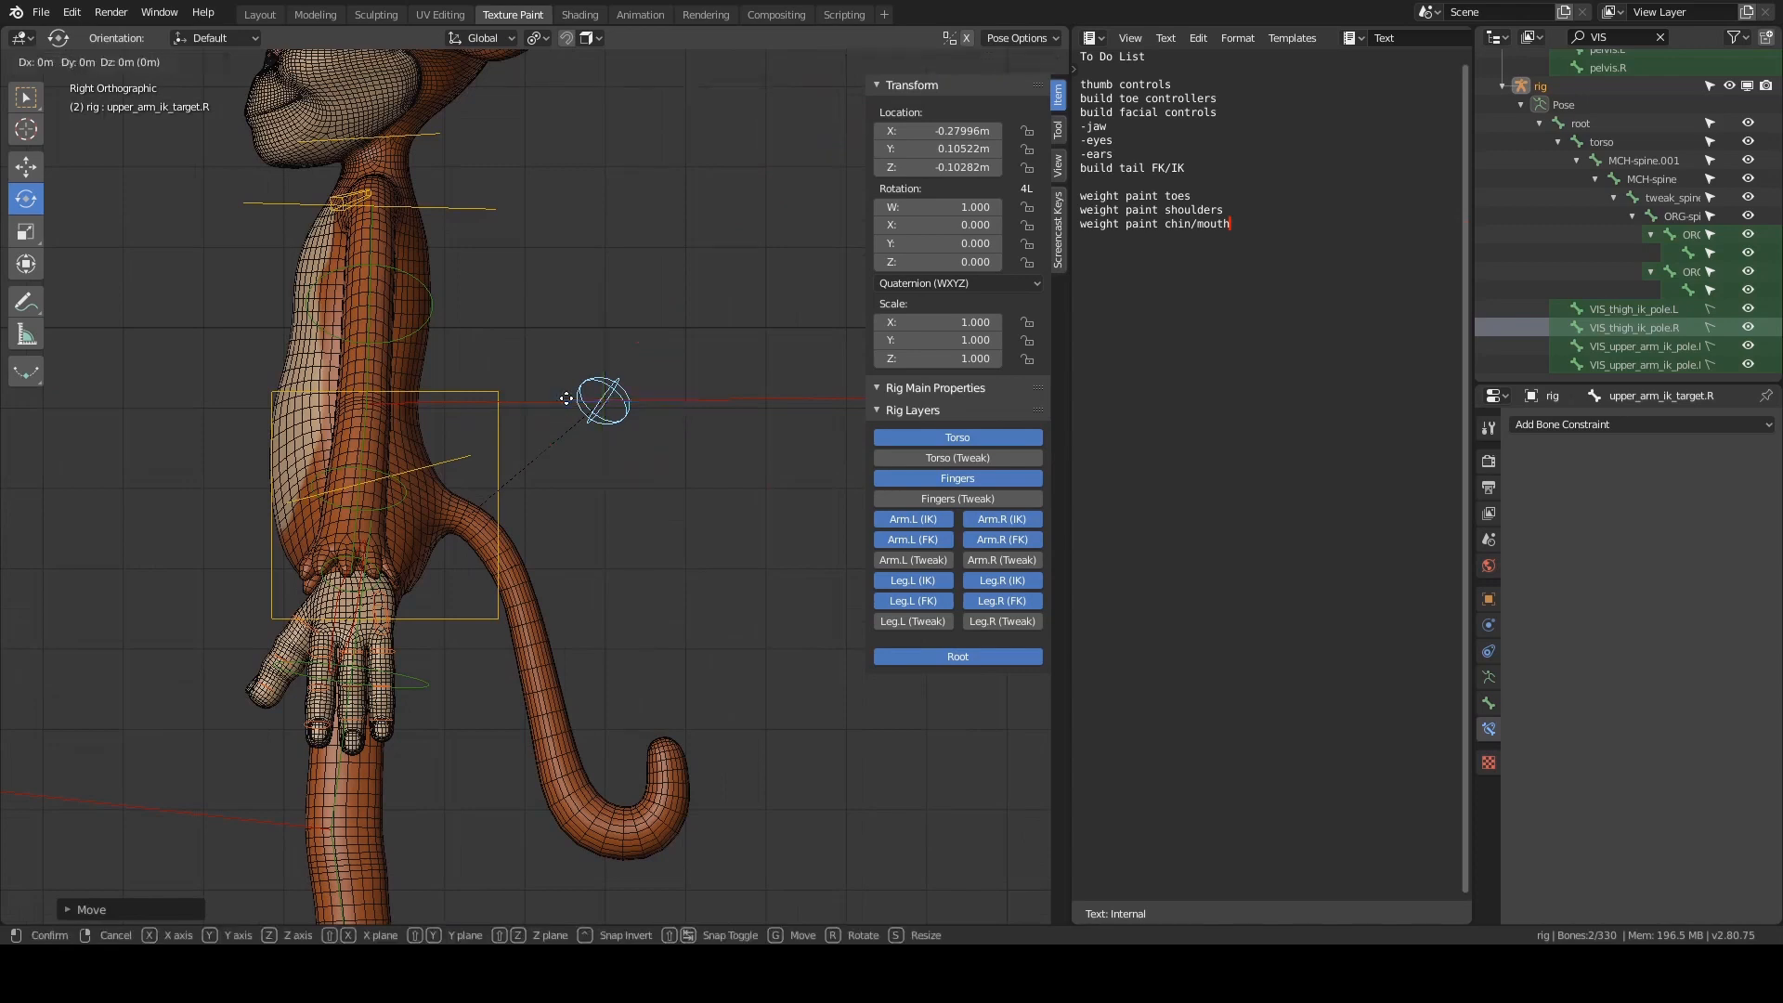
pyautogui.press('z')
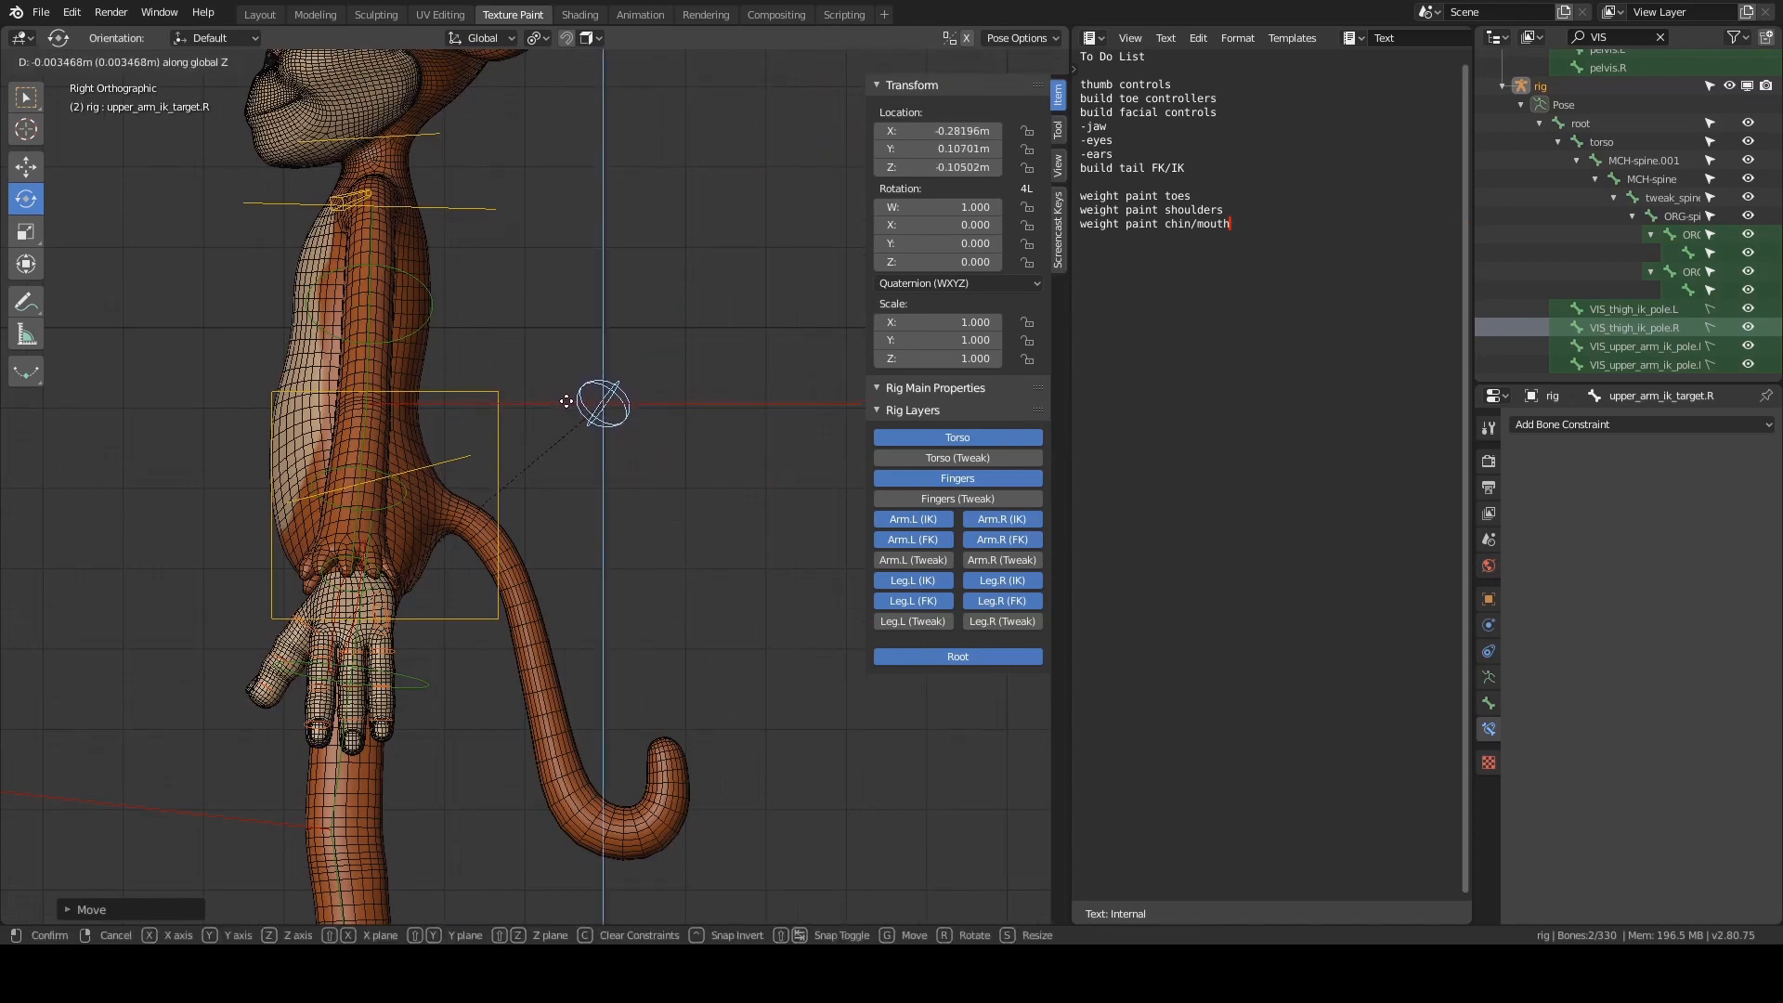
pyautogui.click(566, 401)
# - Move upper_arm_ik_target.L by -0.45 m and upper_arm_ik_target.R by 0.45 m along global X, placing them behind the elbows
pyautogui.press('`')
pyautogui.click(568, 325)
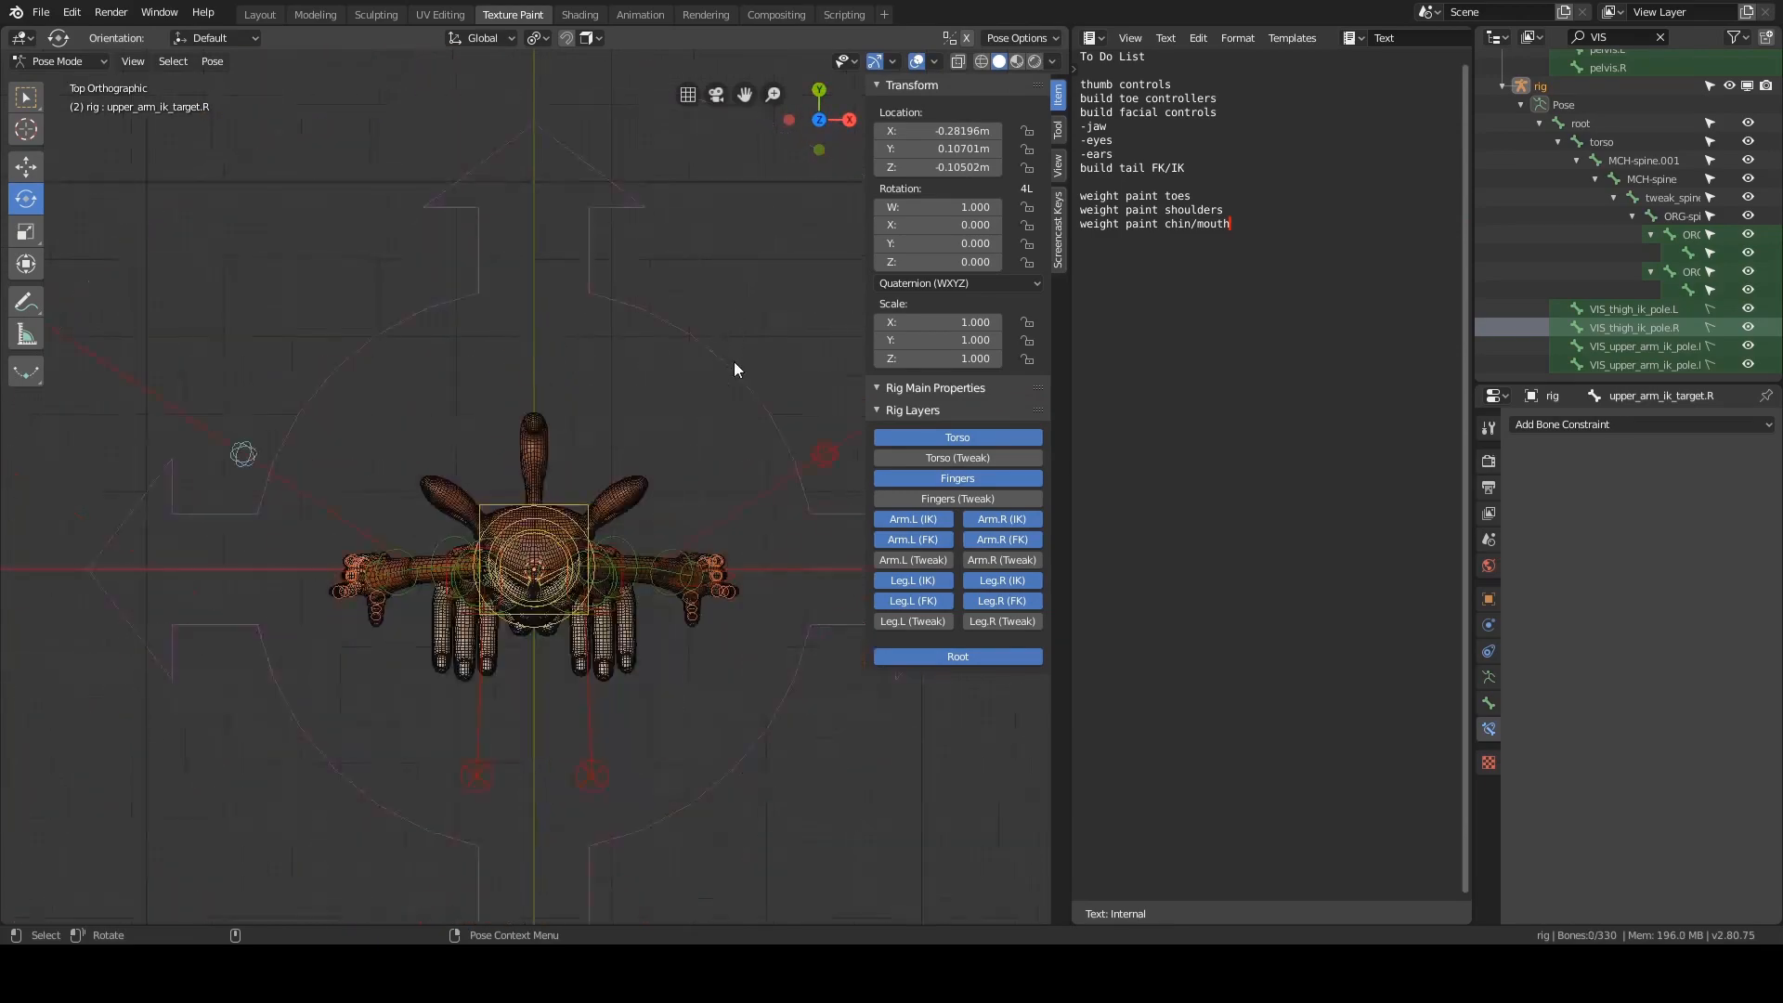
pyautogui.keyDown('shift'); pyautogui.moveTo(686, 490); pyautogui.dragTo(615, 492, button='middle'); pyautogui.keyUp('shift')
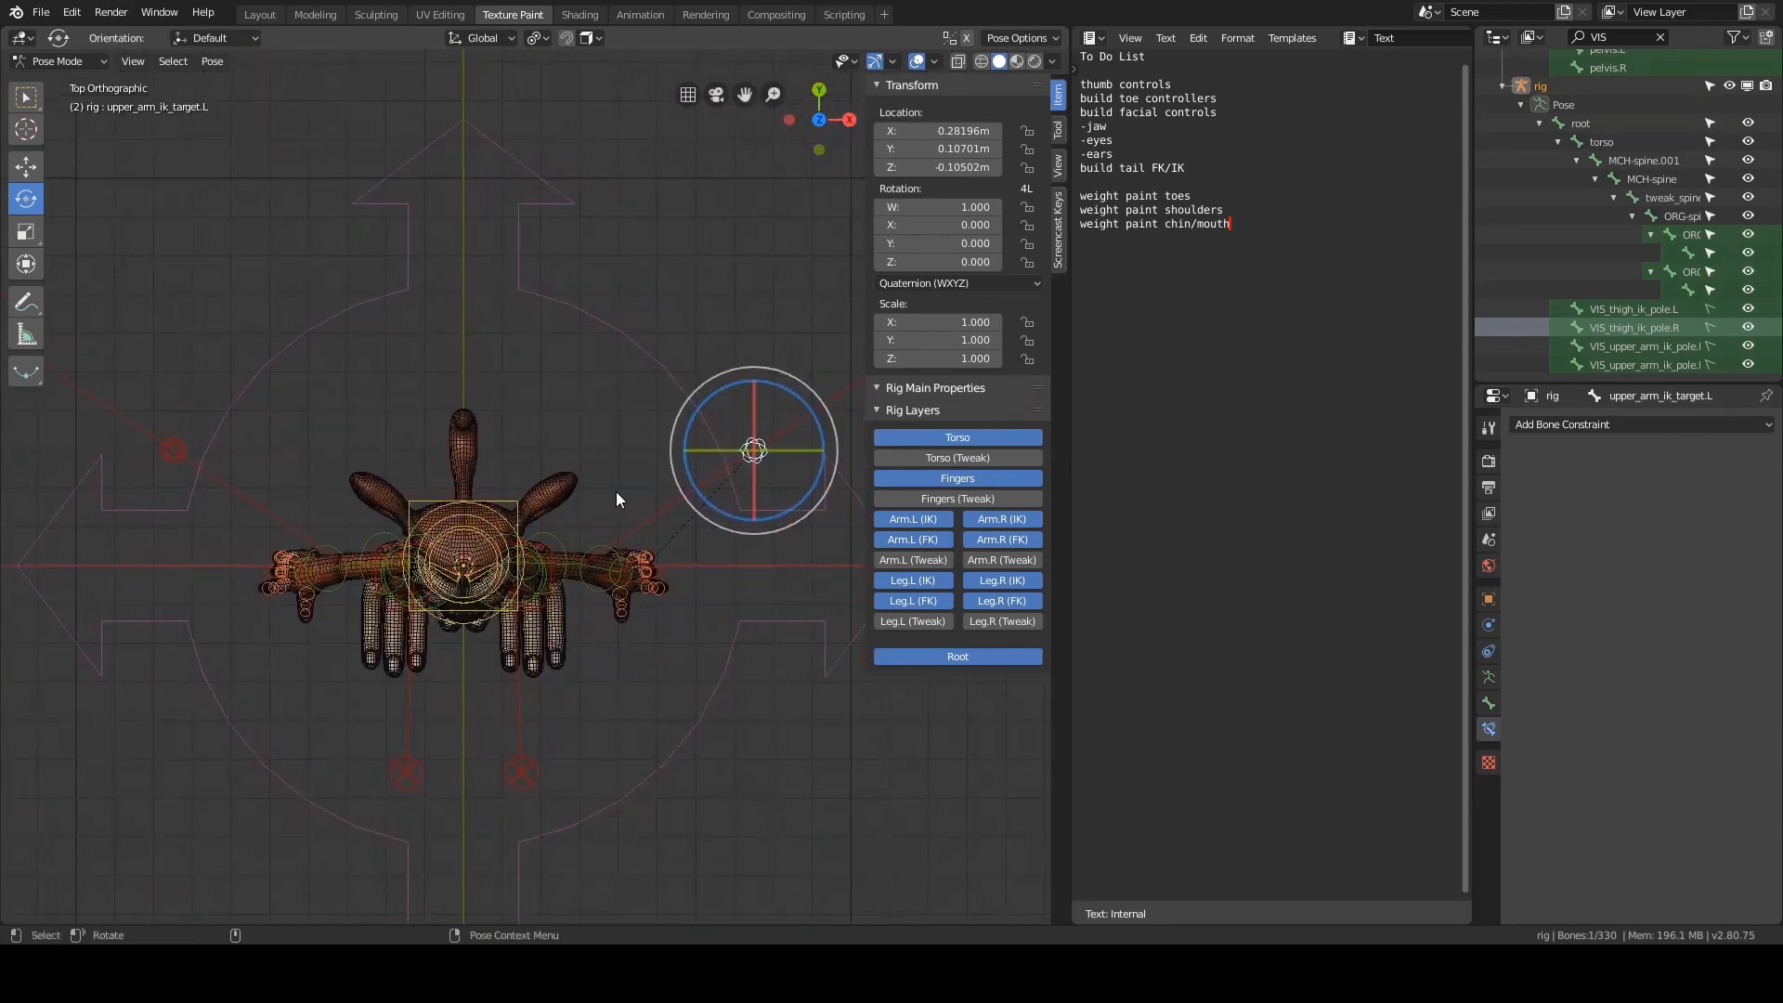
pyautogui.press('g')
pyautogui.press('x')
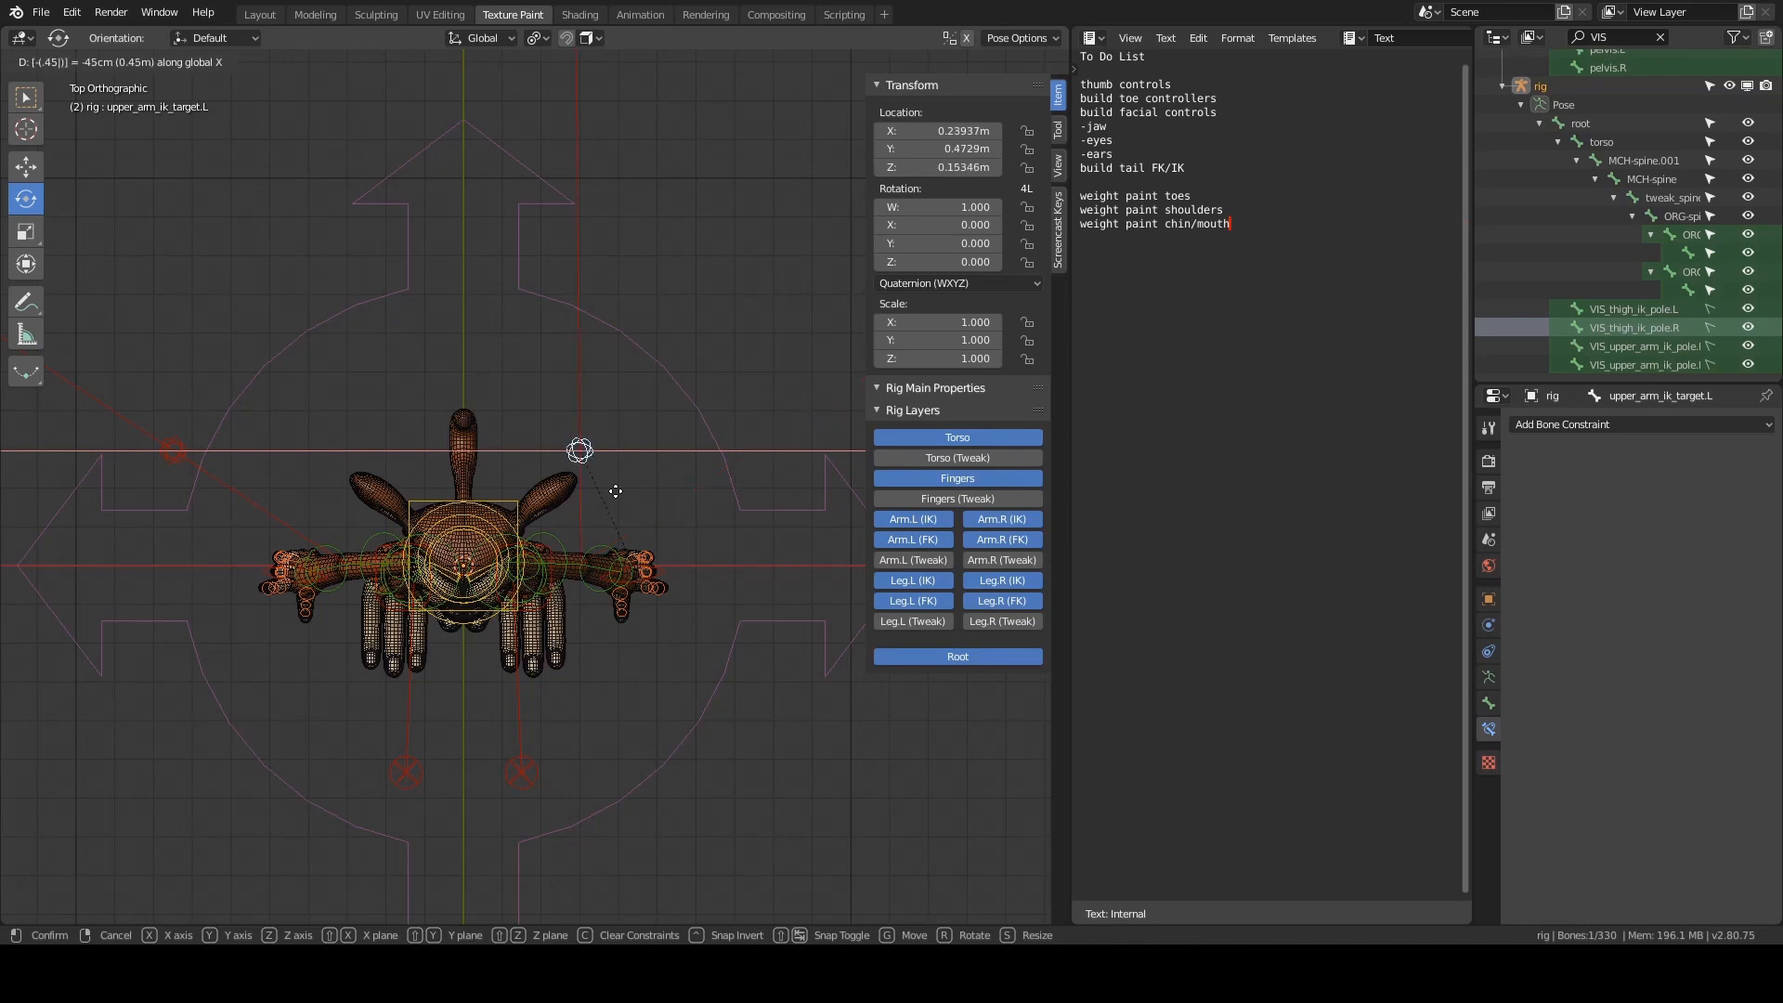
pyautogui.click(615, 490)
pyautogui.click(172, 451)
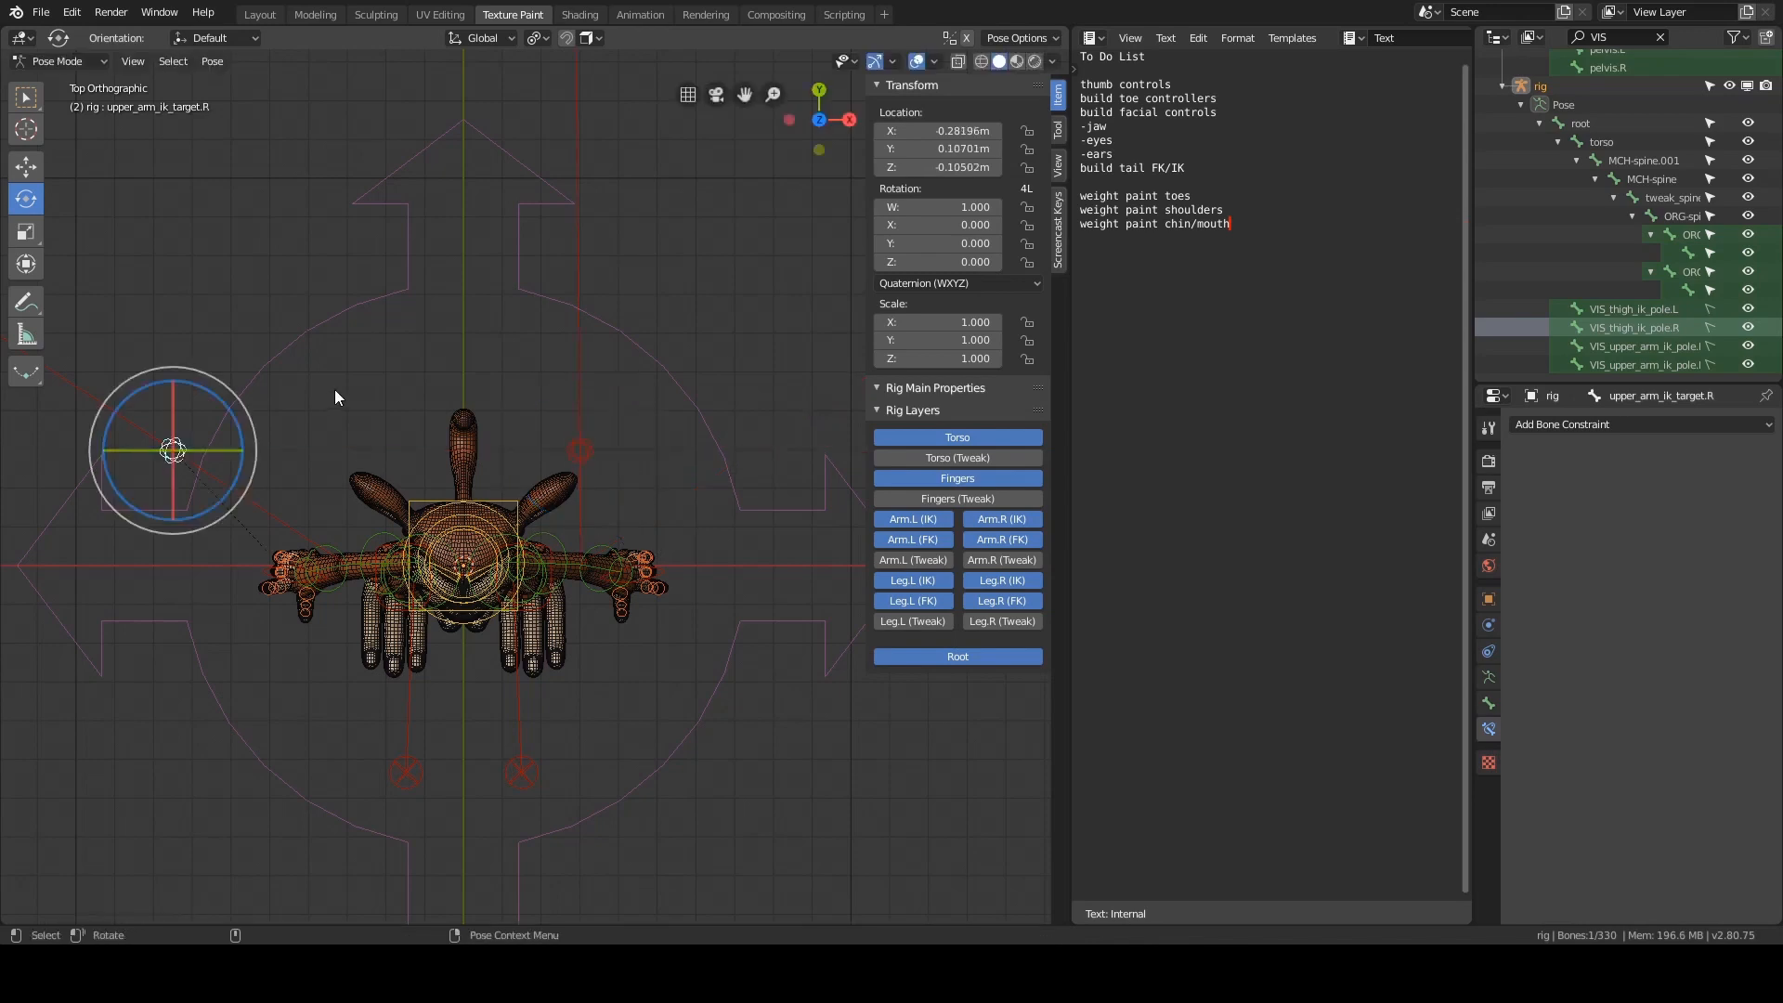
pyautogui.press('g')
pyautogui.press('x')
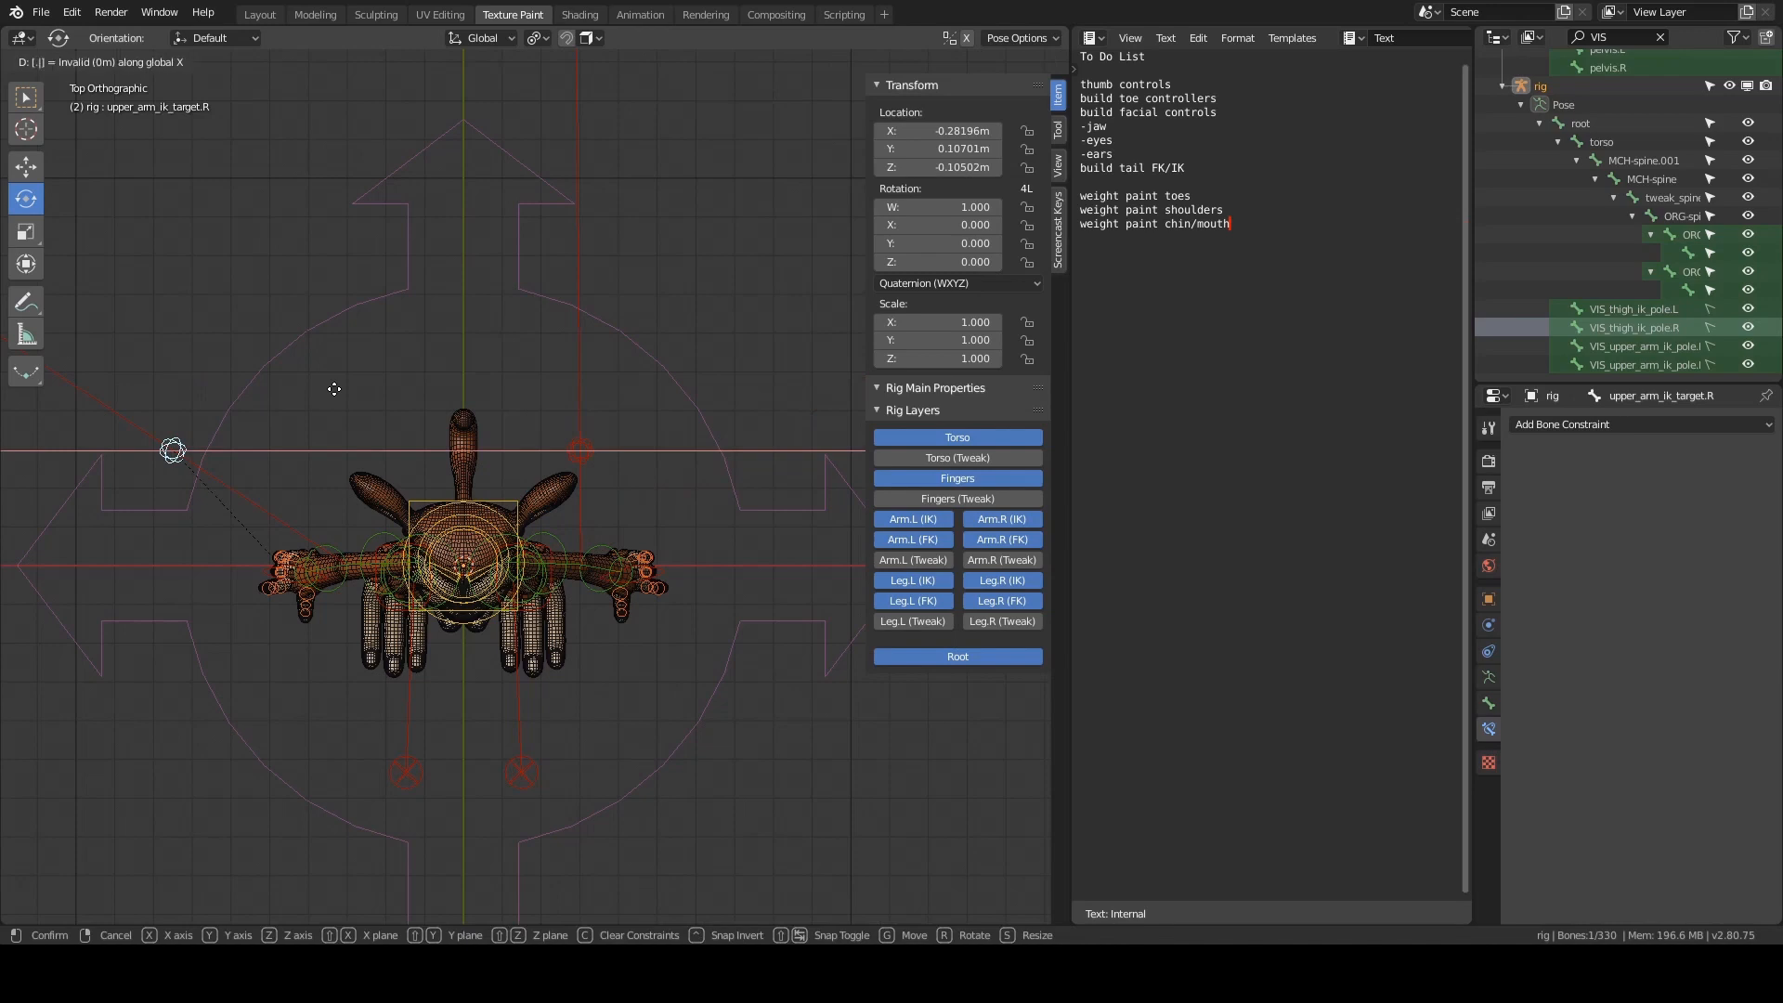
pyautogui.press('Return')
# - Set IK_FK to 1.000 for both arms and snap each arm's FK controls to IK
pyautogui.scroll(2, 530, 474)
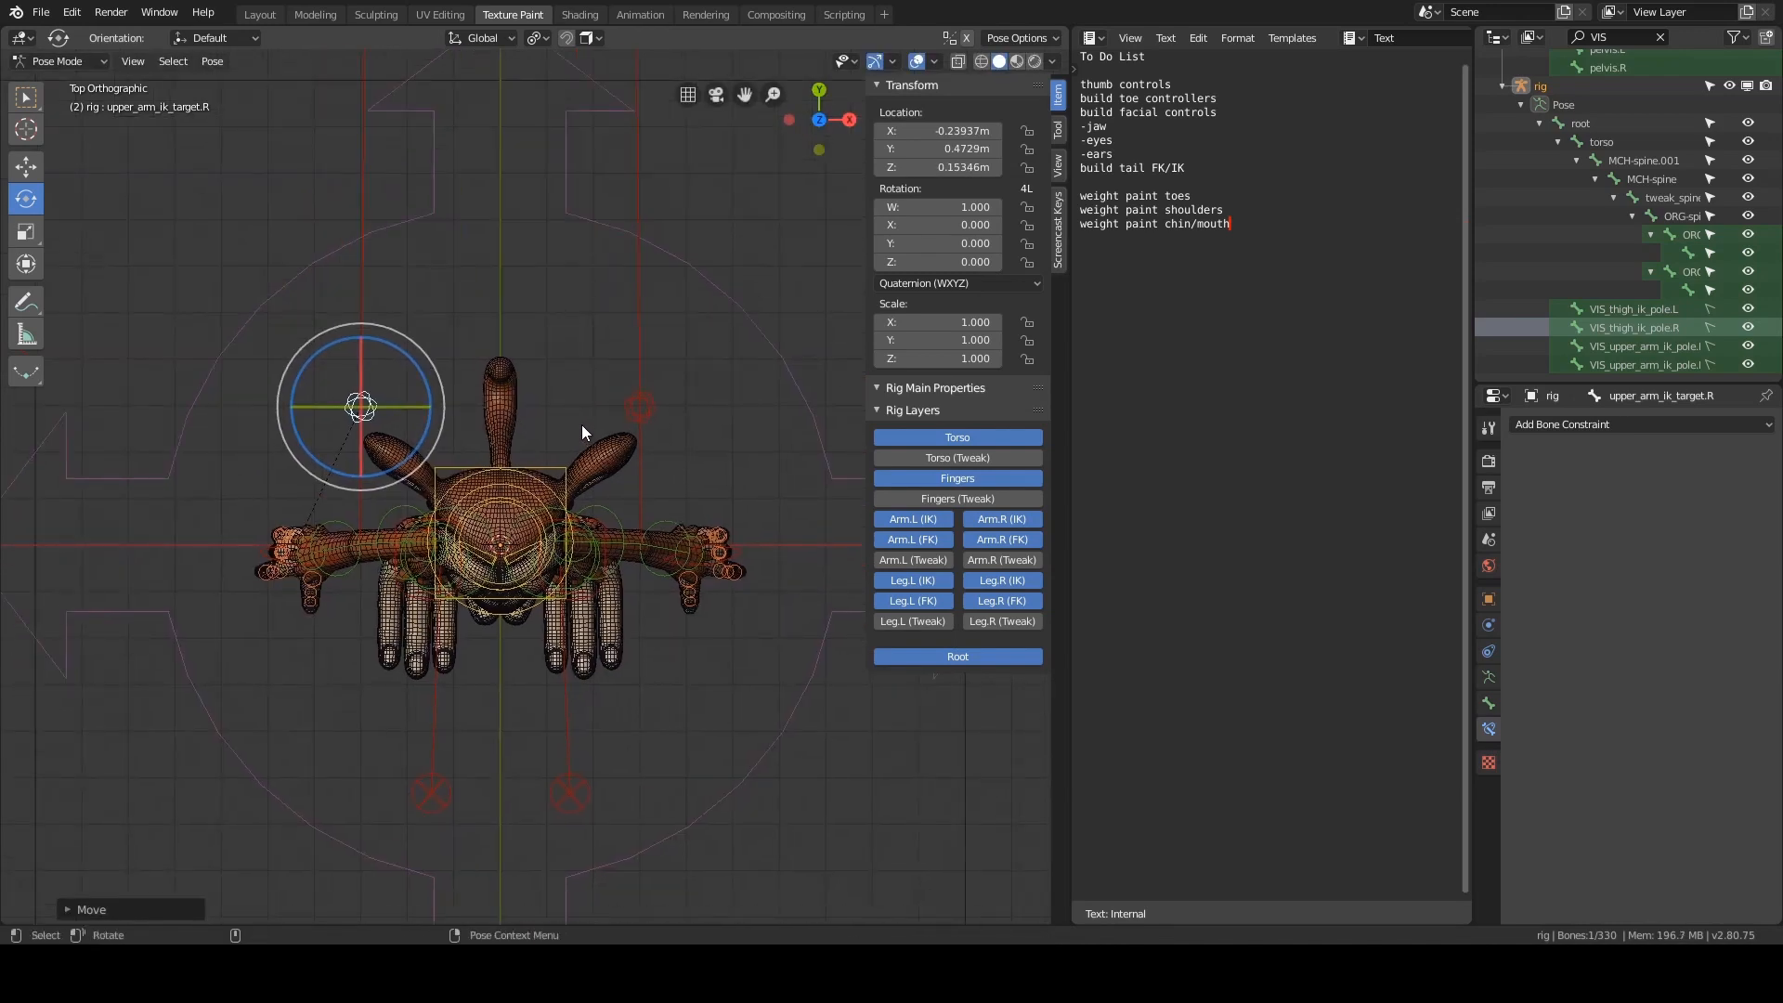
pyautogui.click(752, 403)
pyautogui.moveTo(752, 403)
pyautogui.mouseDown(button='middle')
pyautogui.moveTo(710, 461)
pyautogui.moveTo(726, 528)
pyautogui.moveTo(737, 392)
pyautogui.mouseUp(button='middle')
pyautogui.click(729, 533)
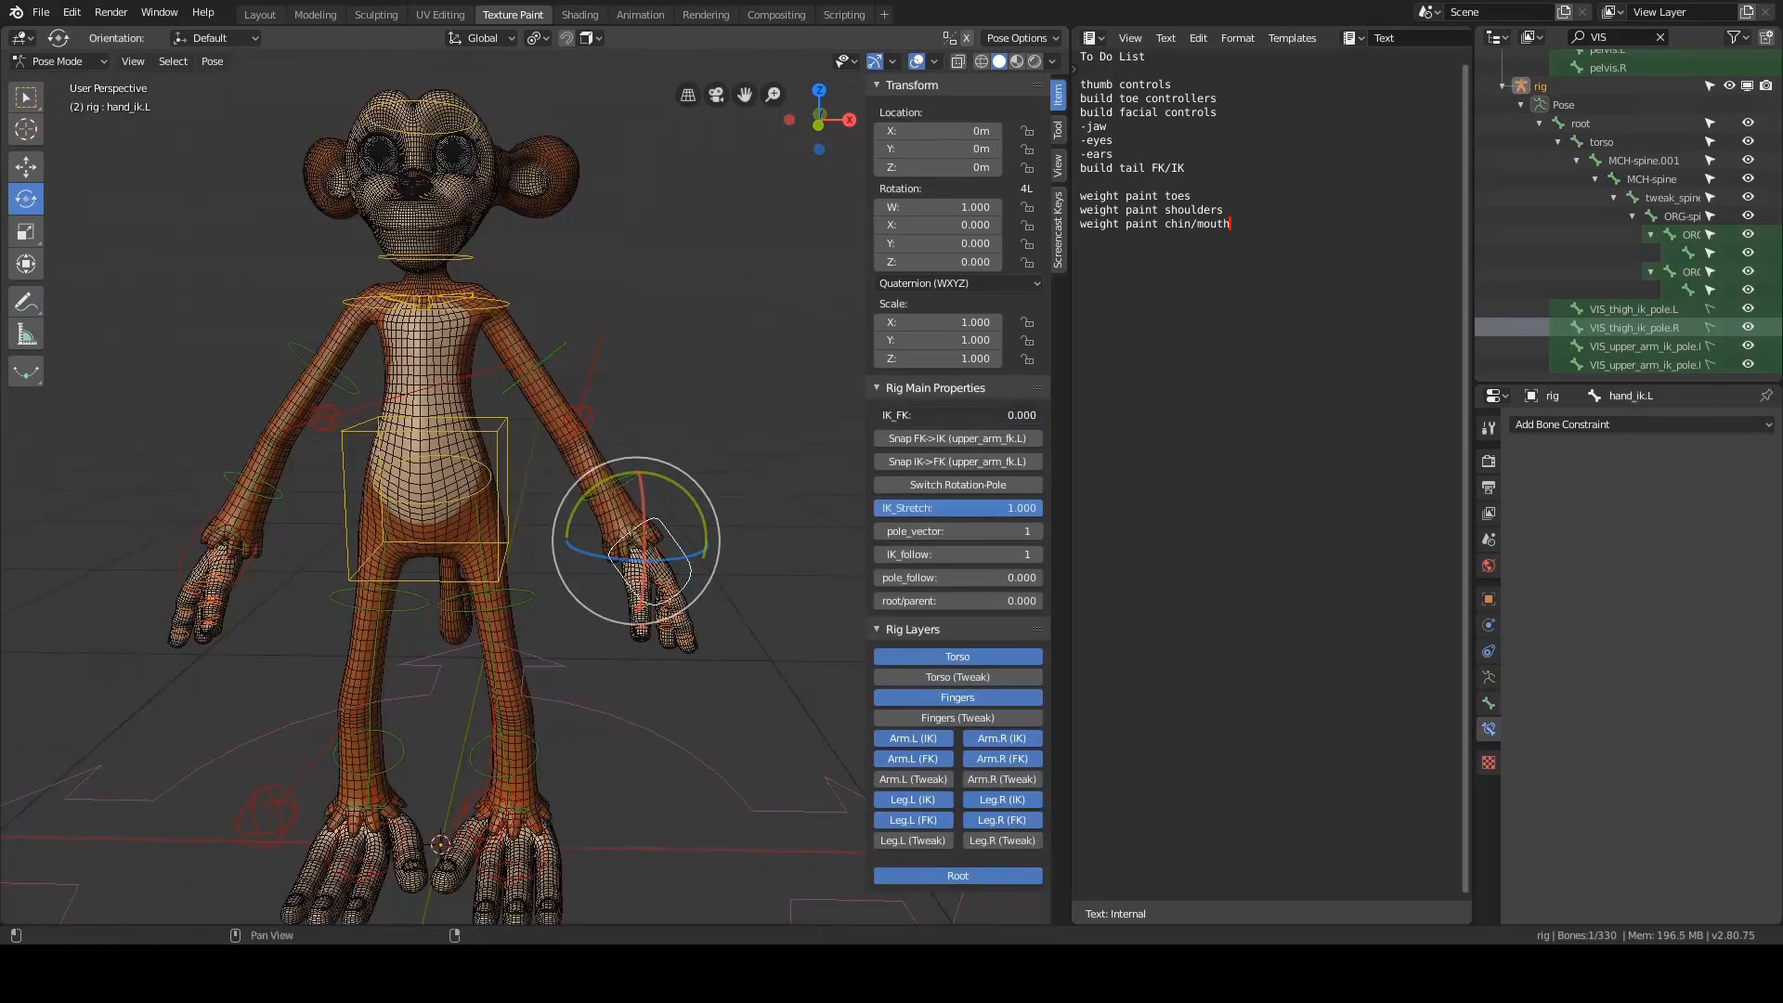
pyautogui.moveTo(878, 415); pyautogui.dragTo(1039, 415)
pyautogui.moveTo(698, 405); pyautogui.dragTo(692, 369, button='middle')
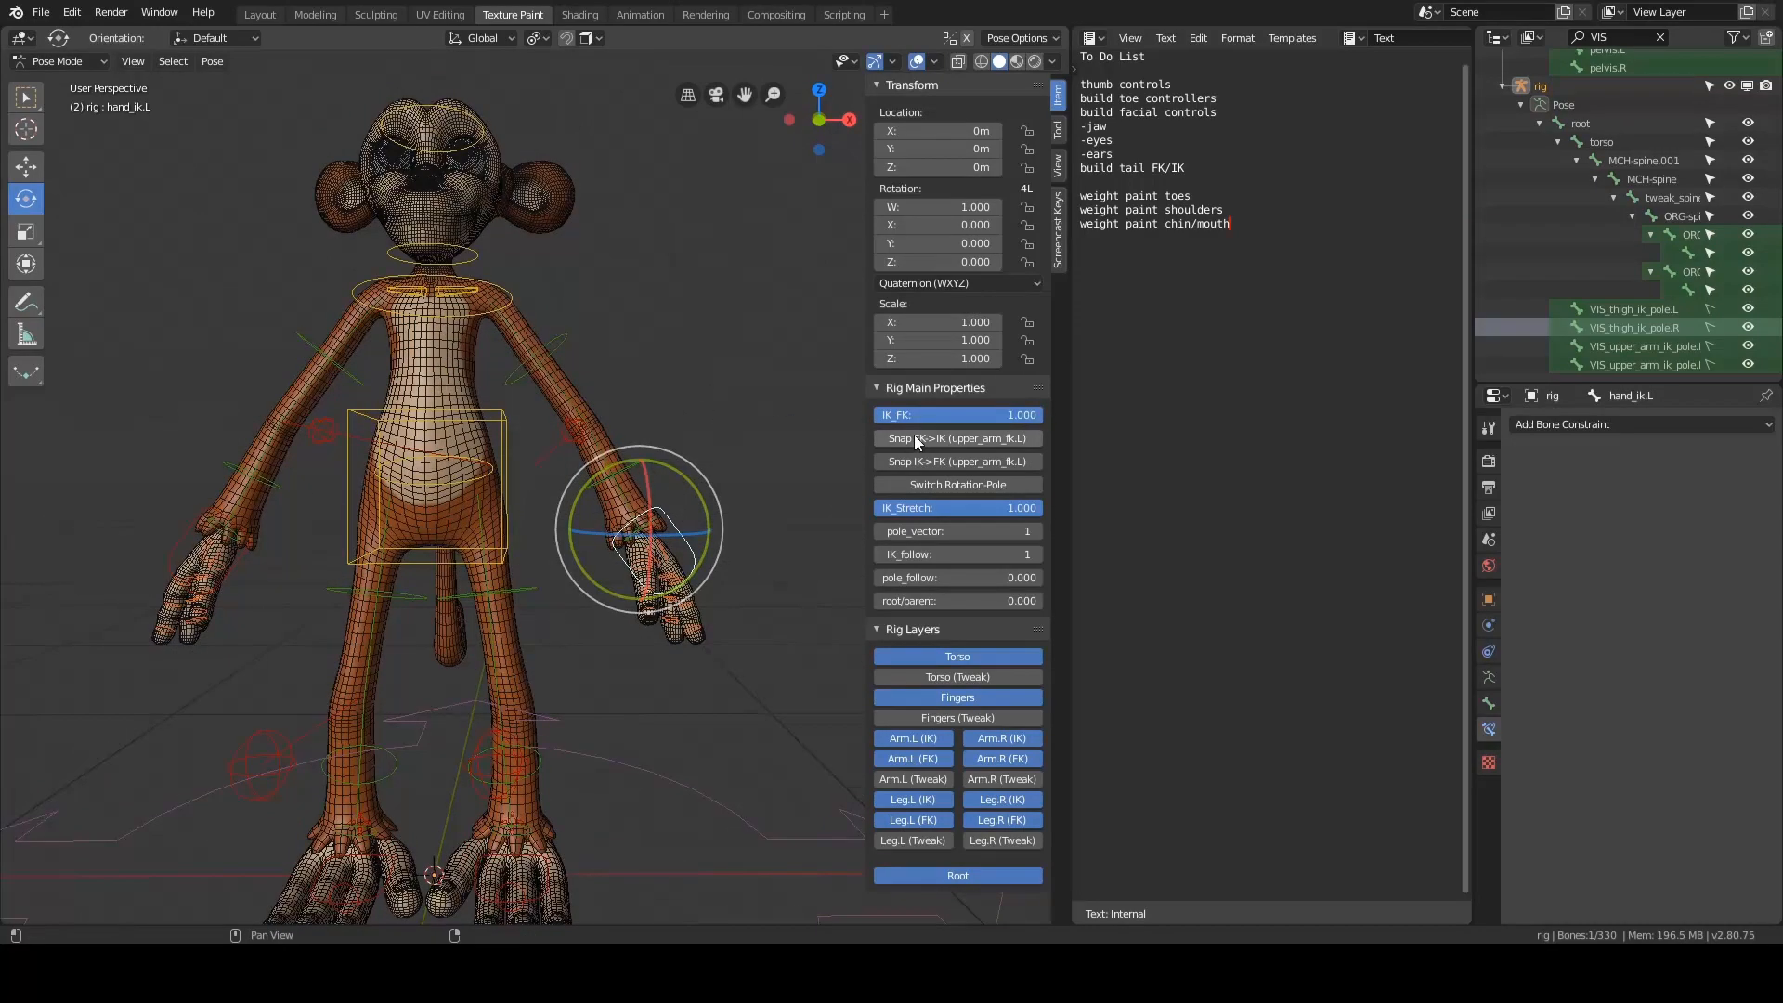
pyautogui.click(914, 438)
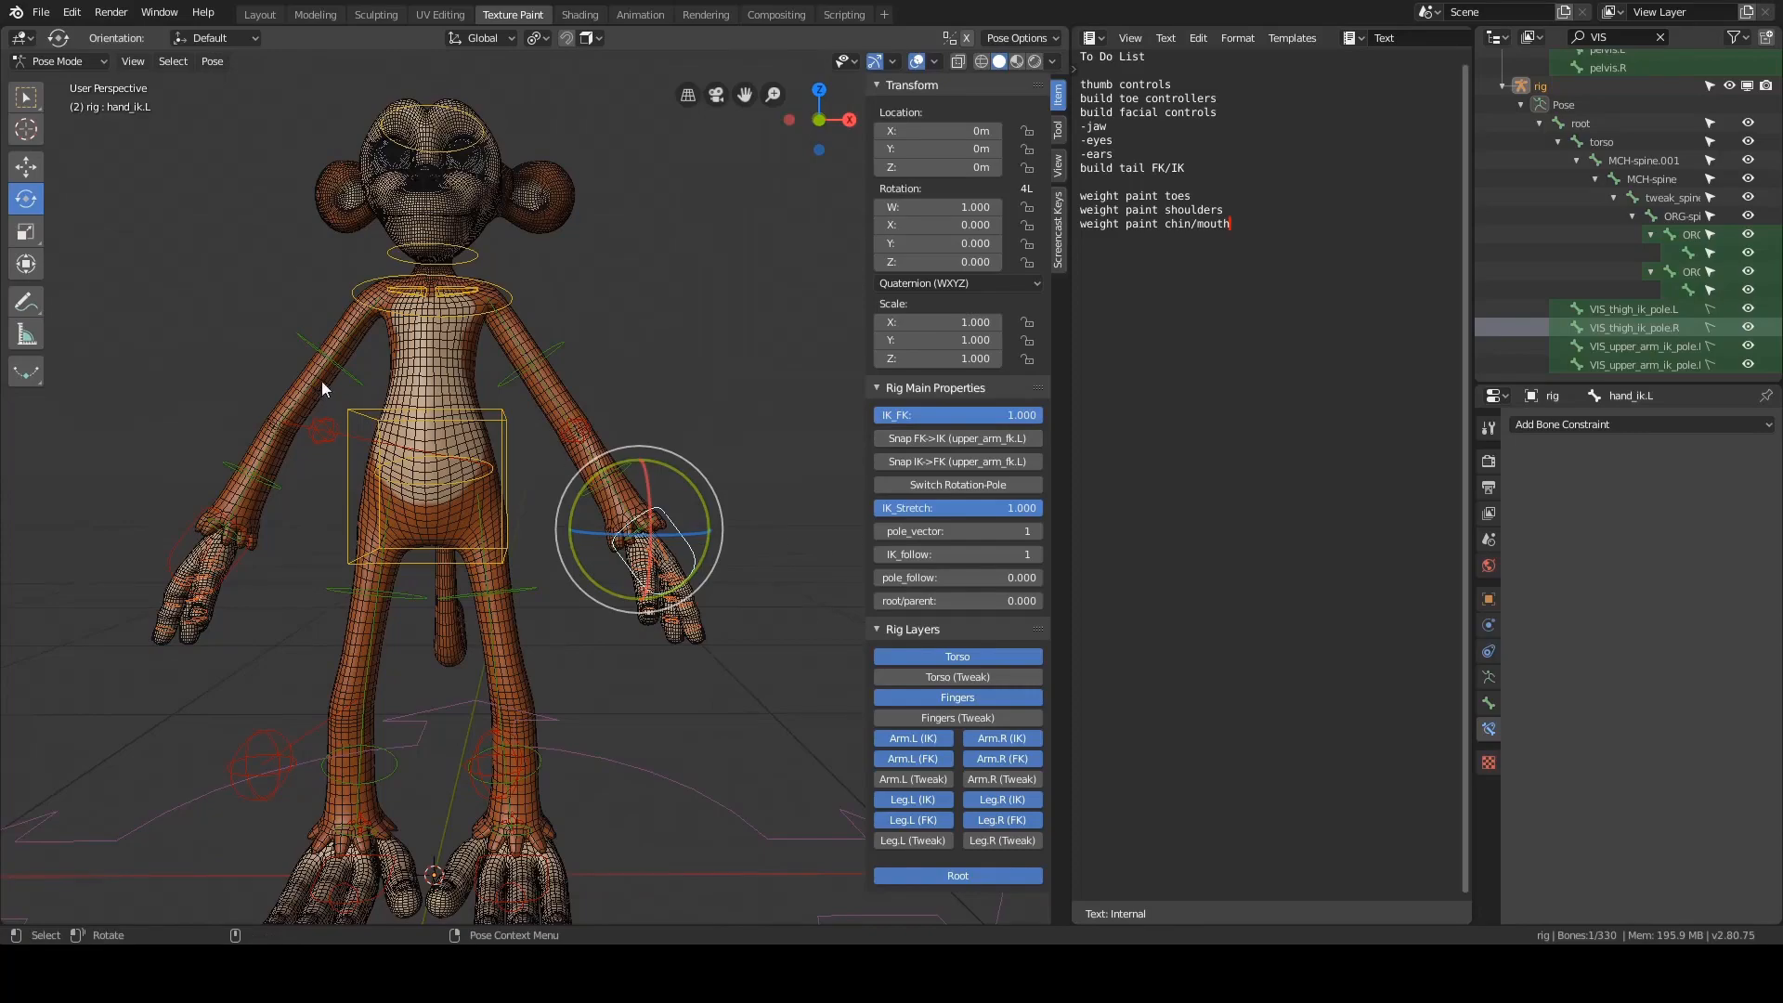
pyautogui.click(241, 557)
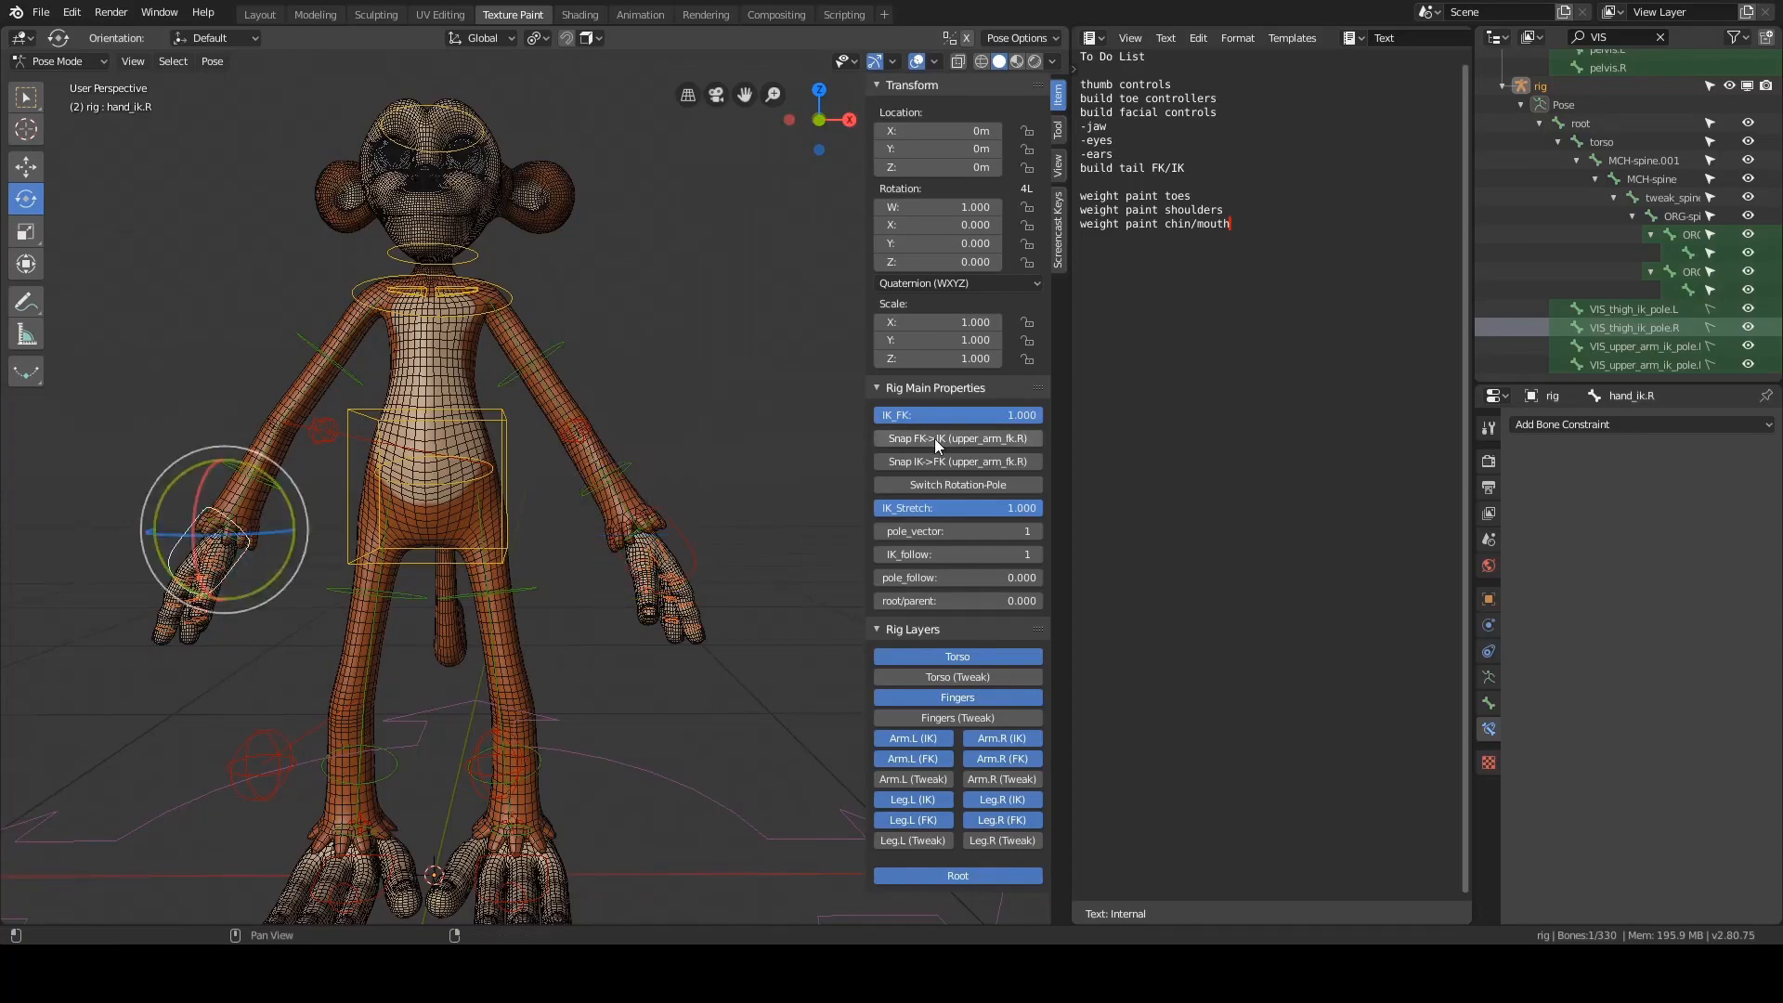
pyautogui.click(937, 440)
pyautogui.moveTo(689, 398)
pyautogui.mouseDown(button='middle')
pyautogui.moveTo(559, 410)
pyautogui.moveTo(690, 414)
pyautogui.moveTo(712, 388)
pyautogui.moveTo(689, 375)
pyautogui.mouseUp(button='middle')
# - Select all visible pose controls and apply the current pose as the rest pose
pyautogui.press('a')
pyautogui.press('F3')
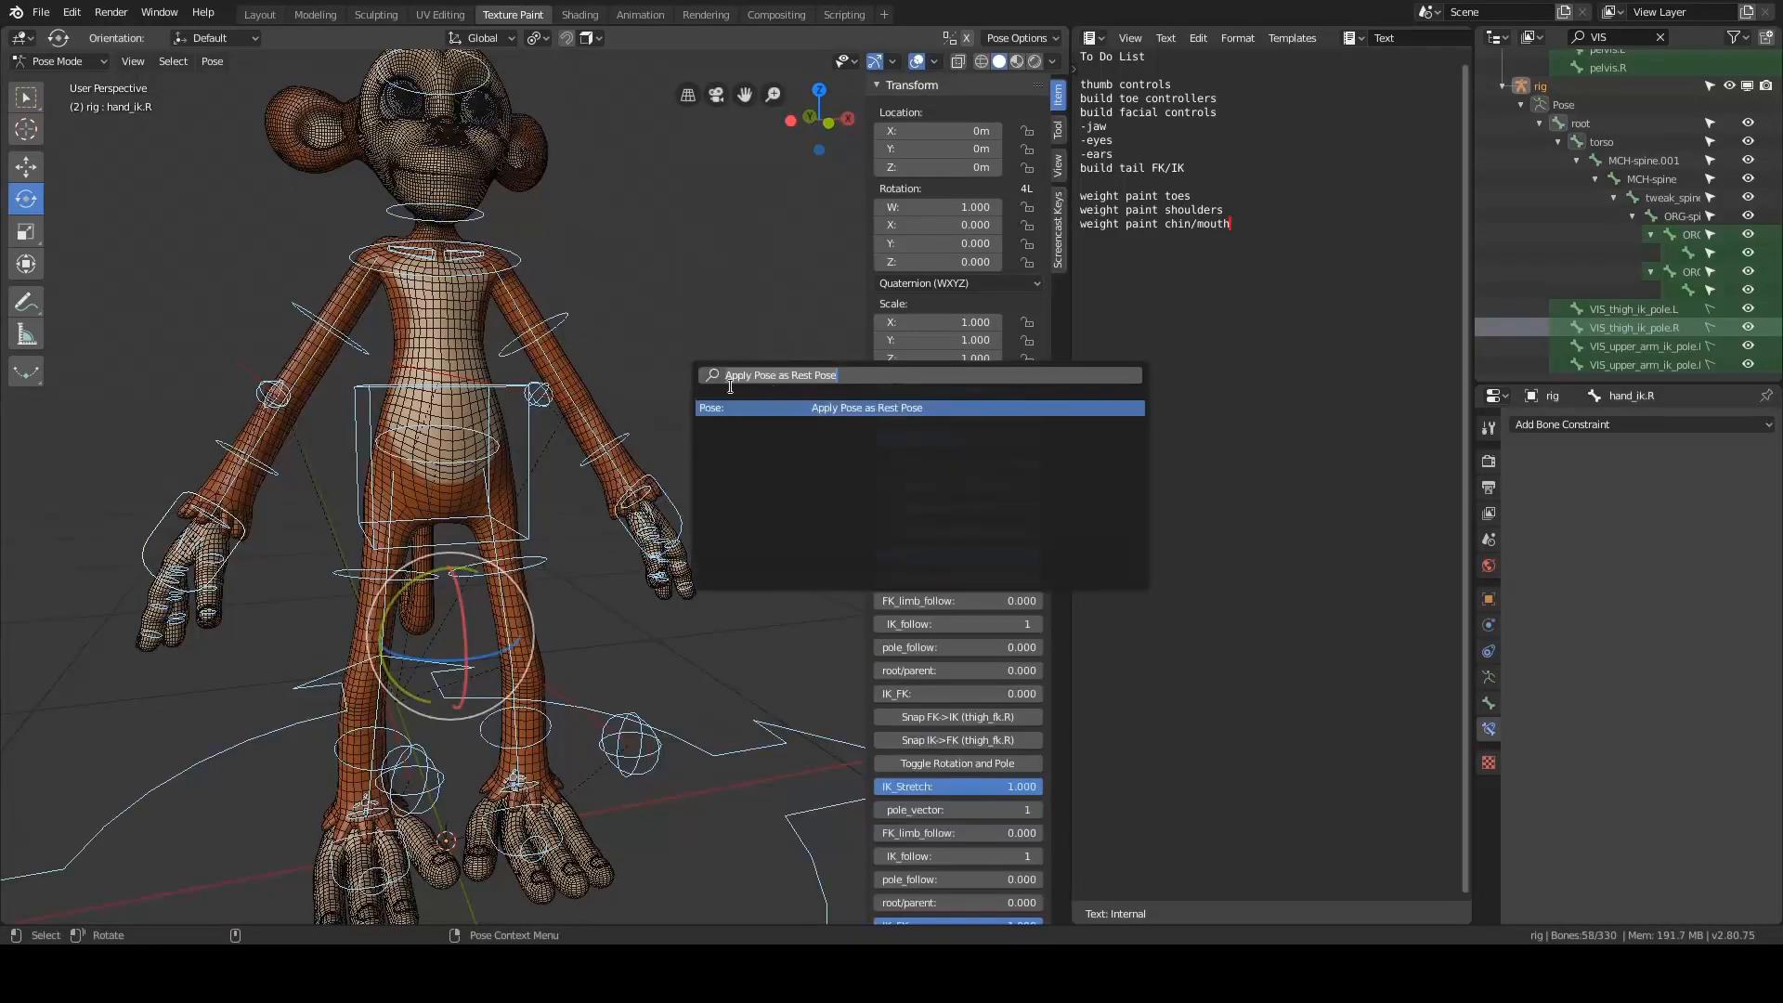
pyautogui.click(825, 408)
pyautogui.moveTo(745, 404); pyautogui.dragTo(598, 384, button='middle')
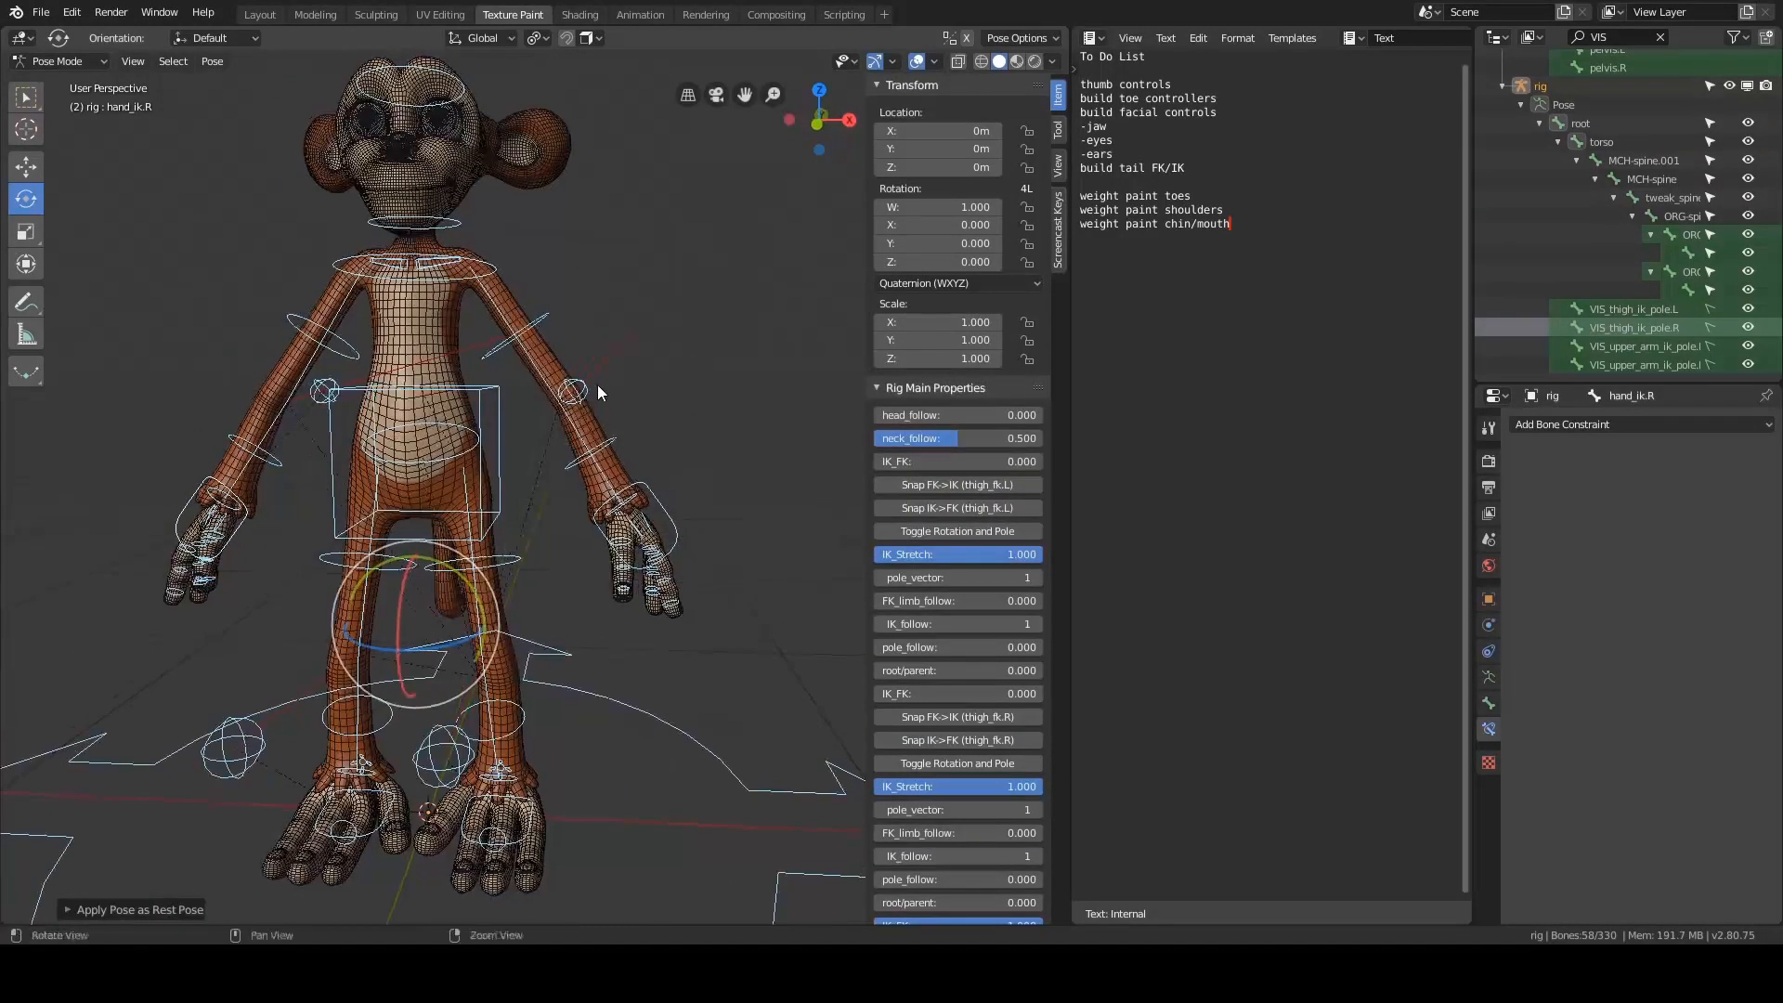
pyautogui.keyDown('alt'); pyautogui.moveTo(640, 388); pyautogui.dragTo(753, 365); pyautogui.keyUp('alt')
# - Test the left arm by moving hand_ik.L and rotating upper_arm_fk.L, cancelling both transforms
pyautogui.click(661, 487)
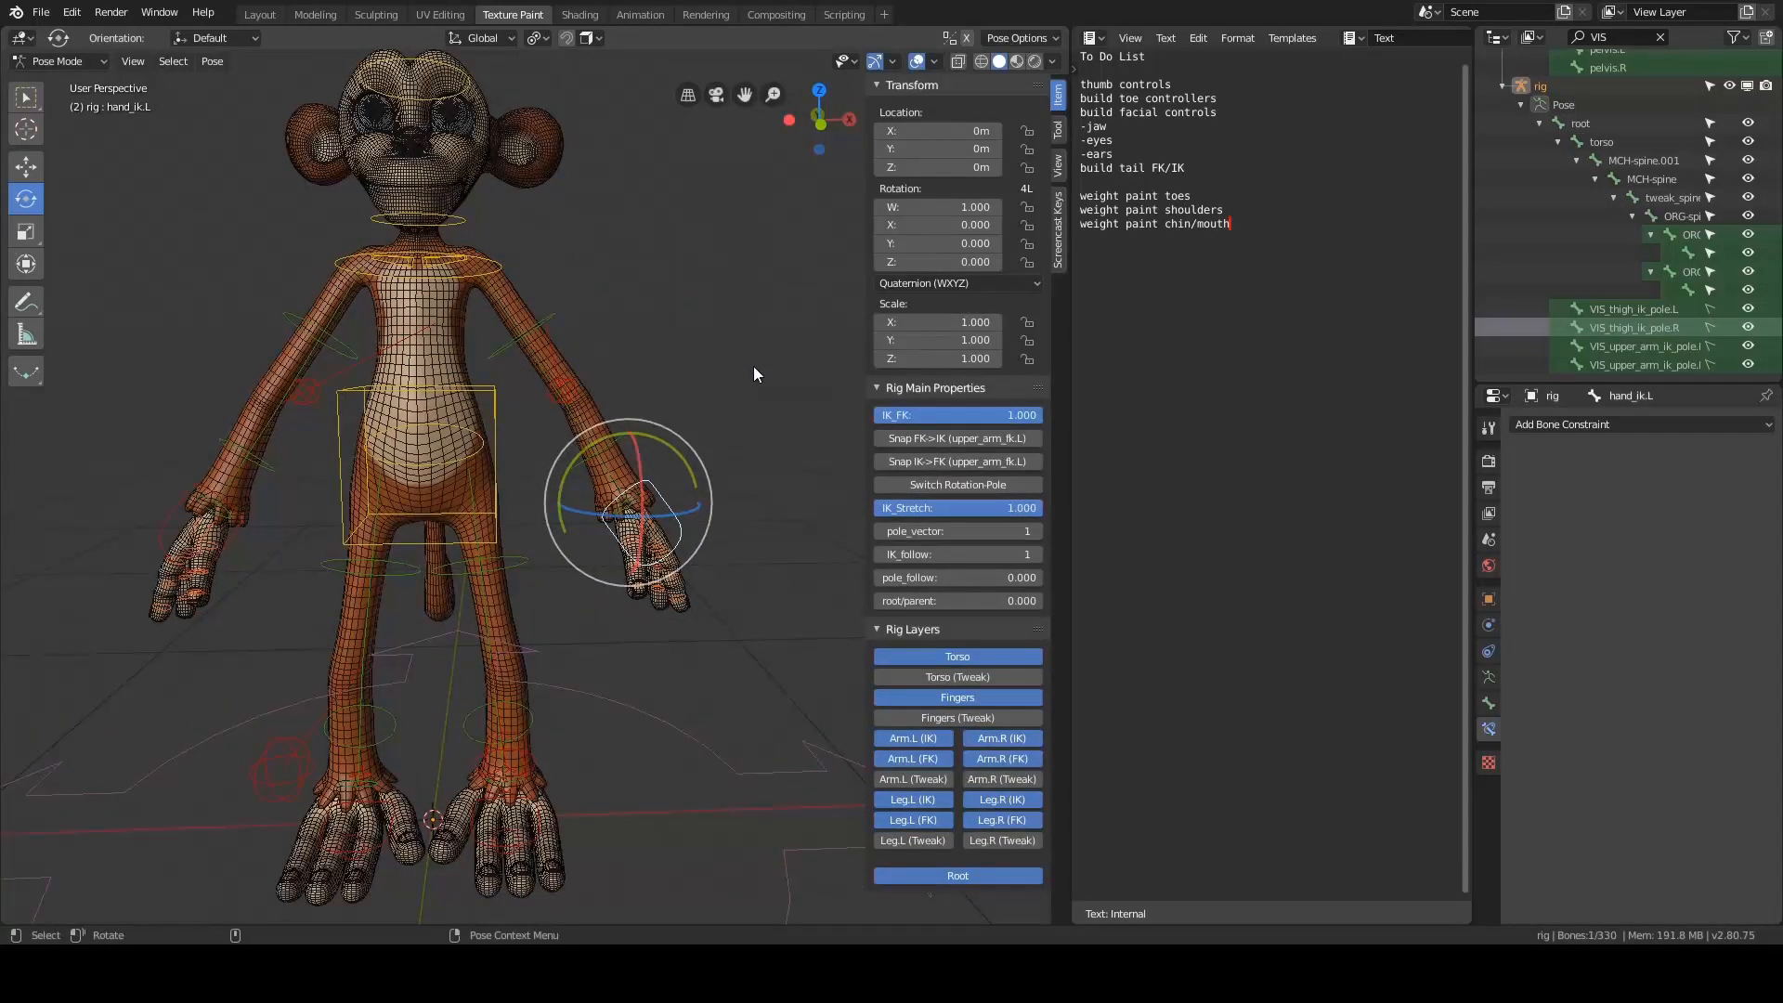
pyautogui.press('g')
pyautogui.rightClick(722, 322)
pyautogui.click(555, 314)
pyautogui.press('r')
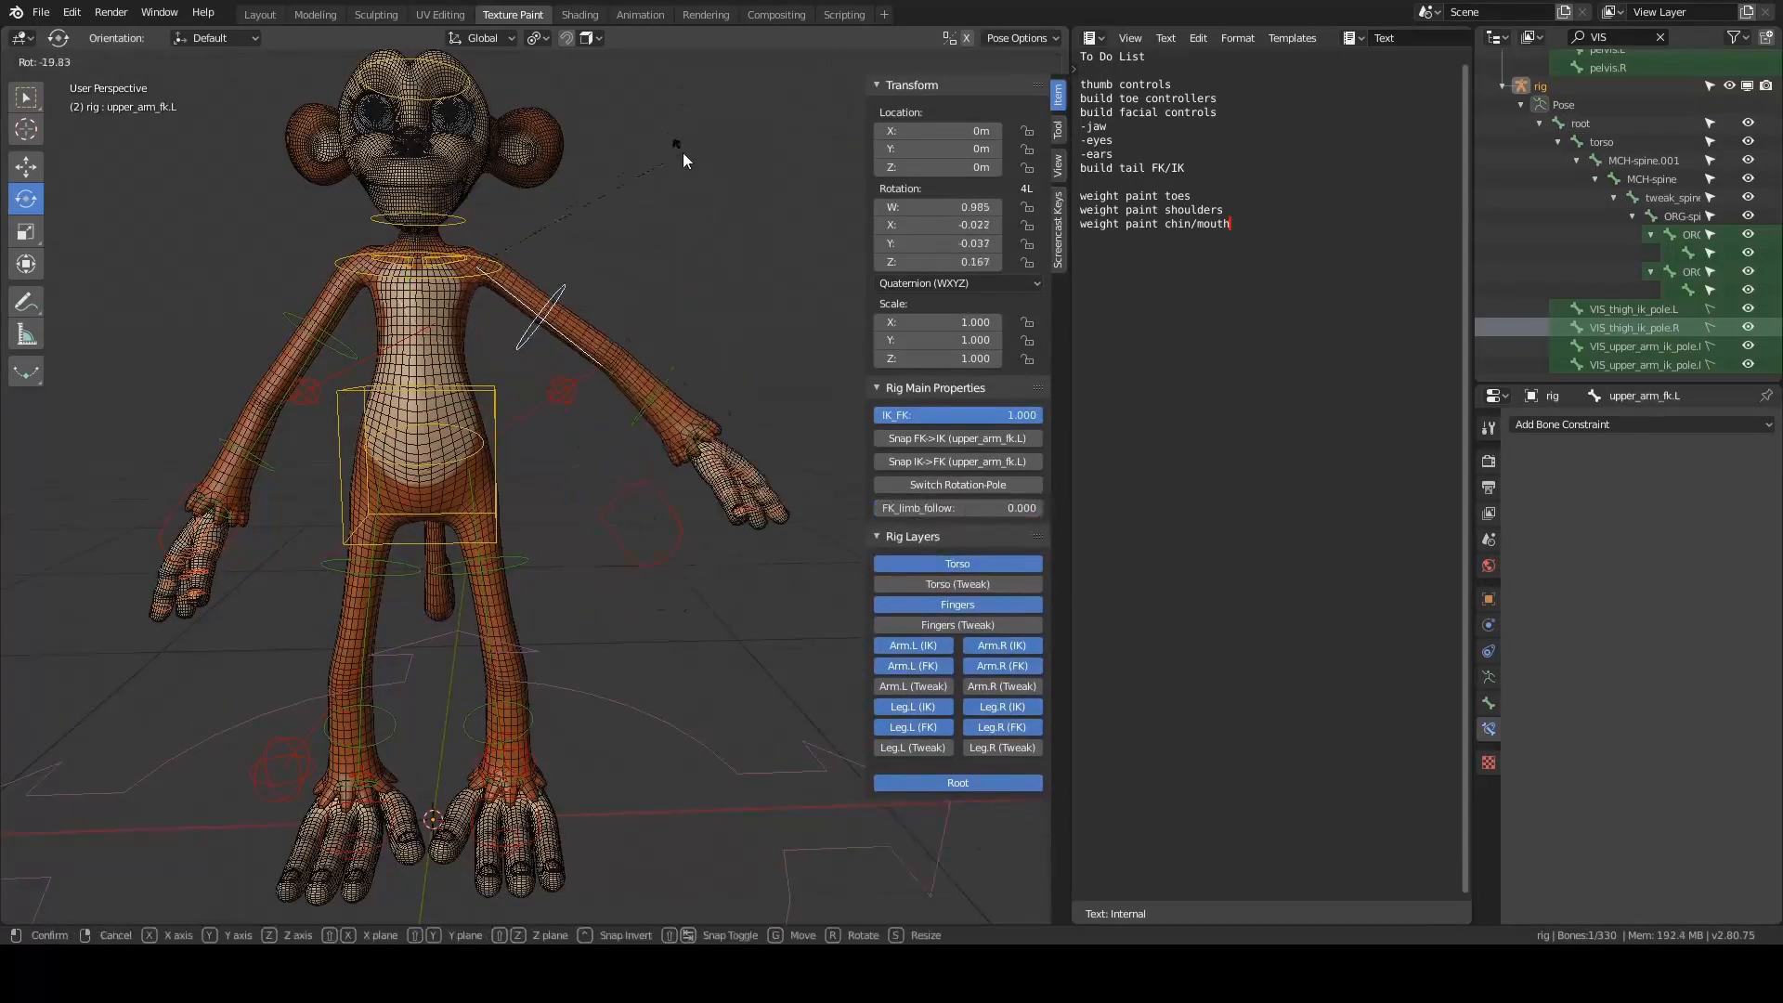
pyautogui.rightClick(683, 152)
# - Test-move upper_arm_ik_target.L and cancel the move
pyautogui.moveTo(657, 409); pyautogui.dragTo(642, 409, button='middle')
pyautogui.keyDown('alt'); pyautogui.moveTo(642, 408); pyautogui.dragTo(621, 405); pyautogui.keyUp('alt')
pyautogui.click(610, 378)
pyautogui.press('g')
pyautogui.rightClick(760, 308)
pyautogui.keyDown('alt'); pyautogui.moveTo(748, 414); pyautogui.dragTo(721, 445); pyautogui.keyUp('alt')
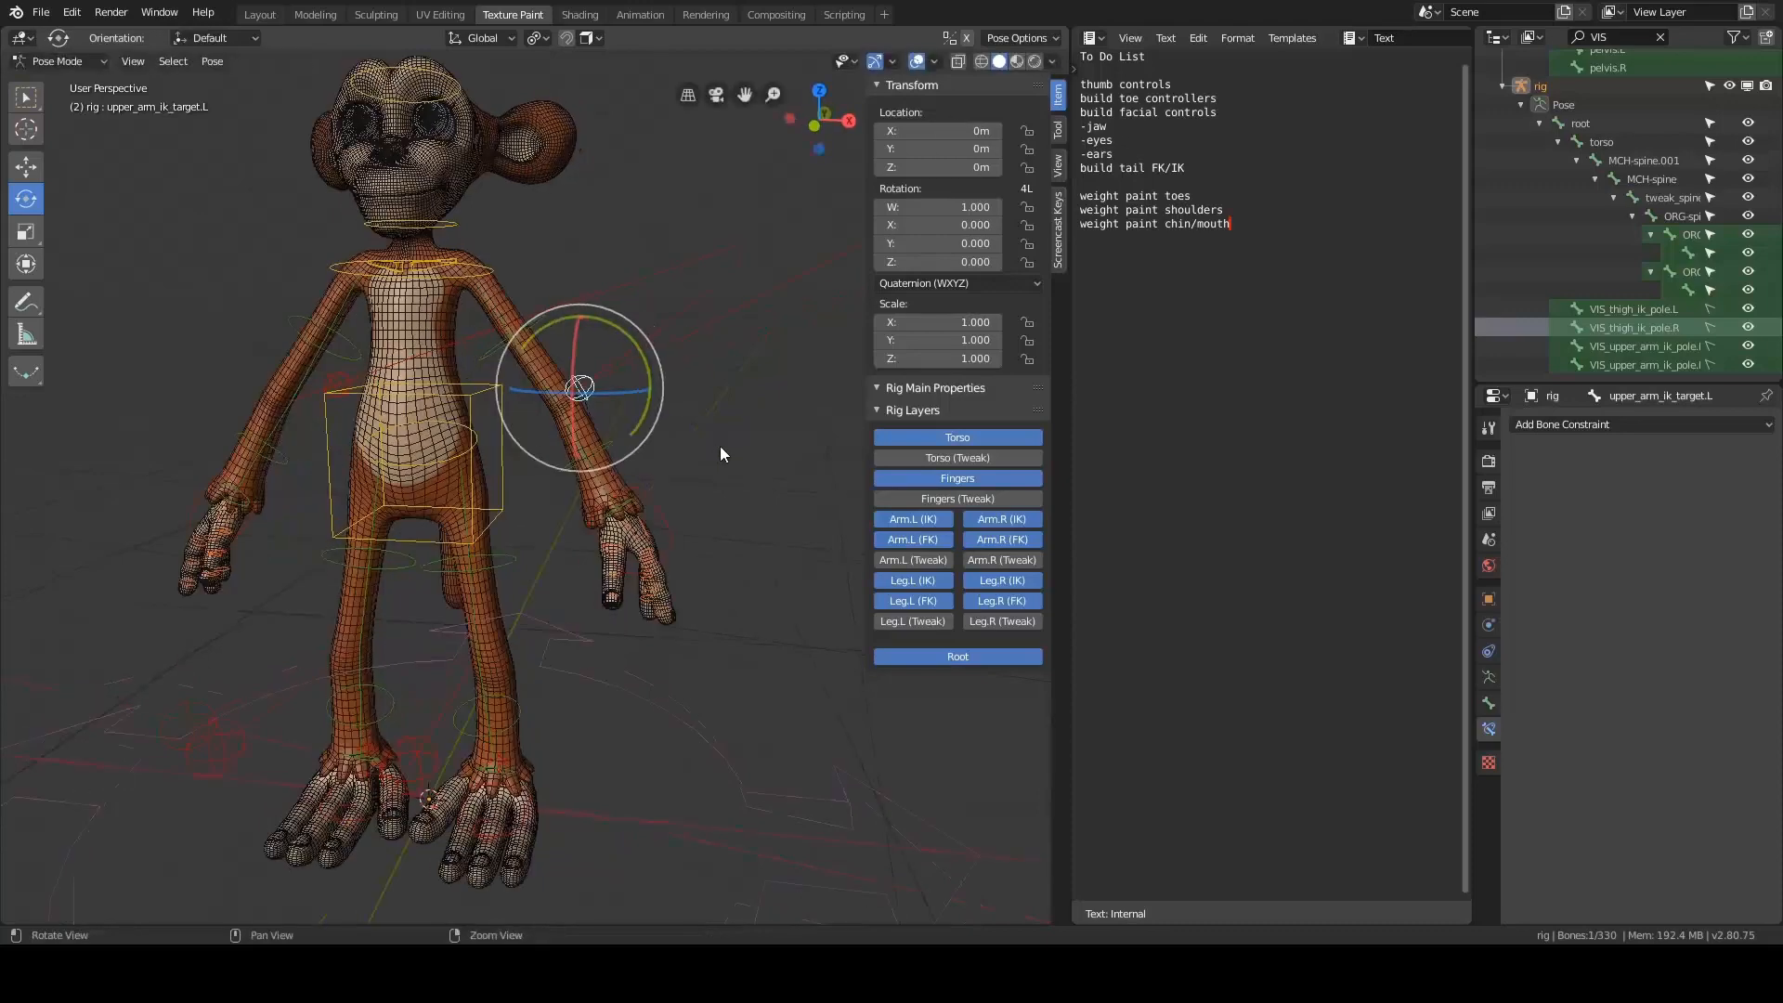
# - Switch both arms back to IK by setting IK_FK to 0.000 on hand_ik.L and hand_ik.R
pyautogui.click(672, 533)
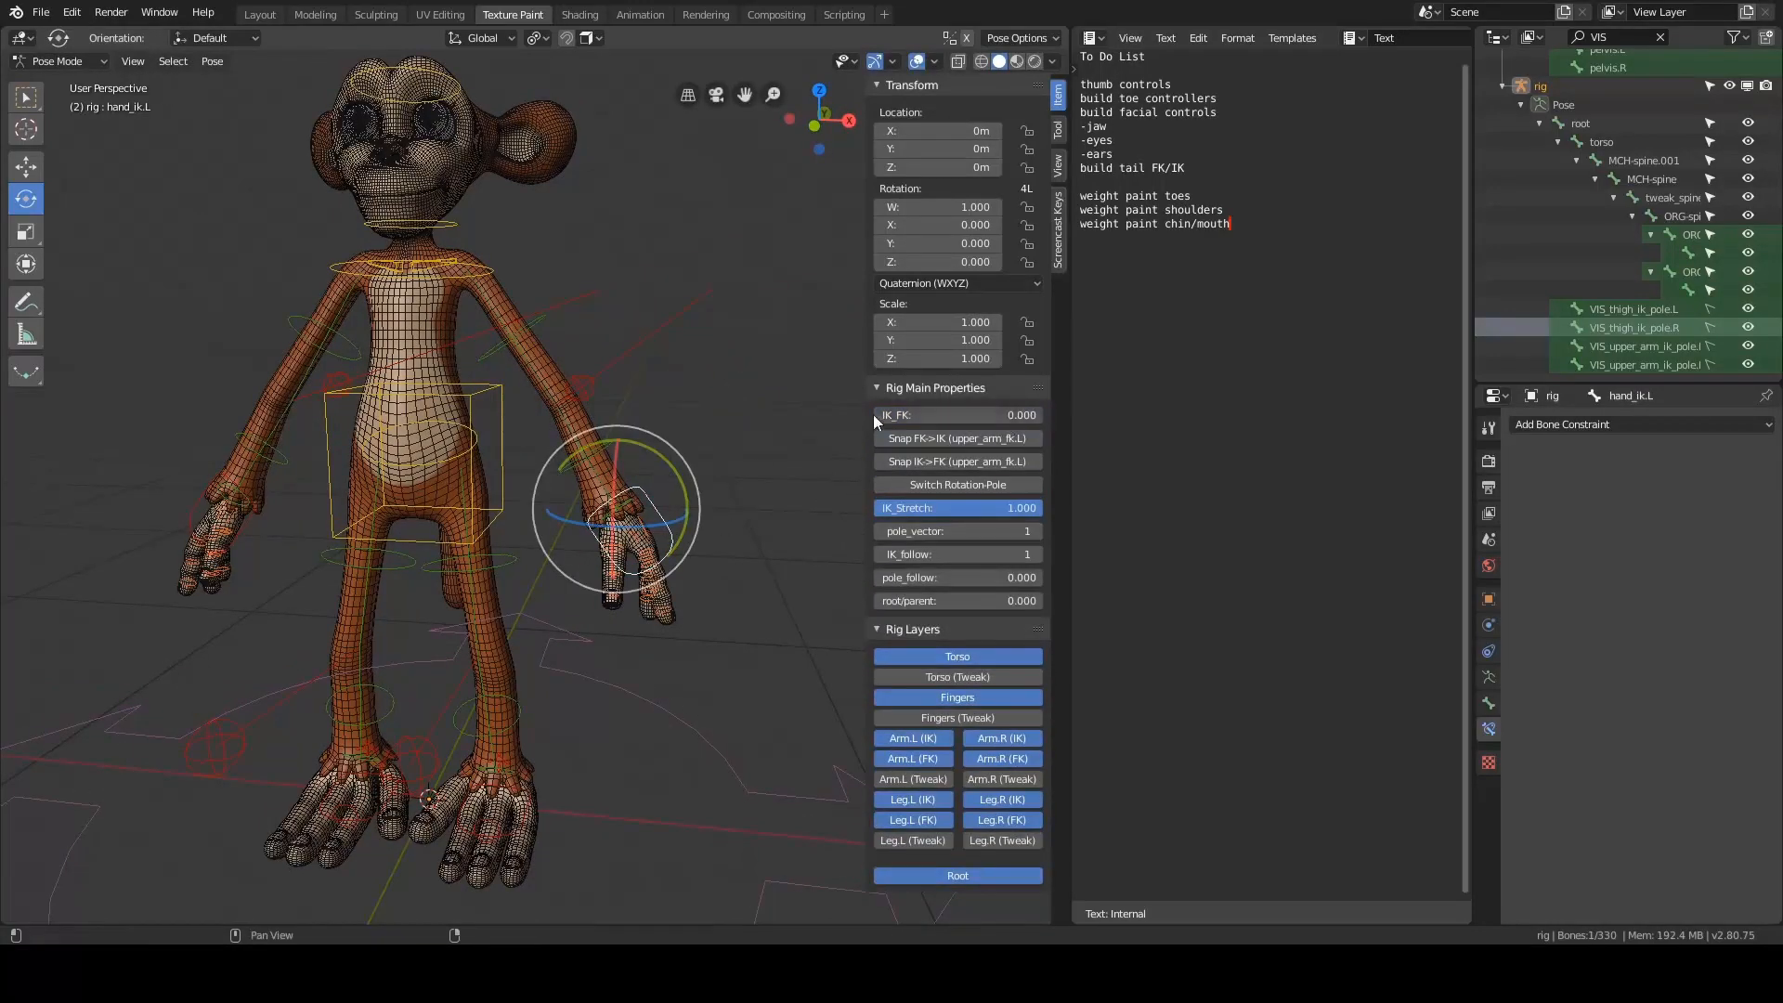
pyautogui.click(245, 525)
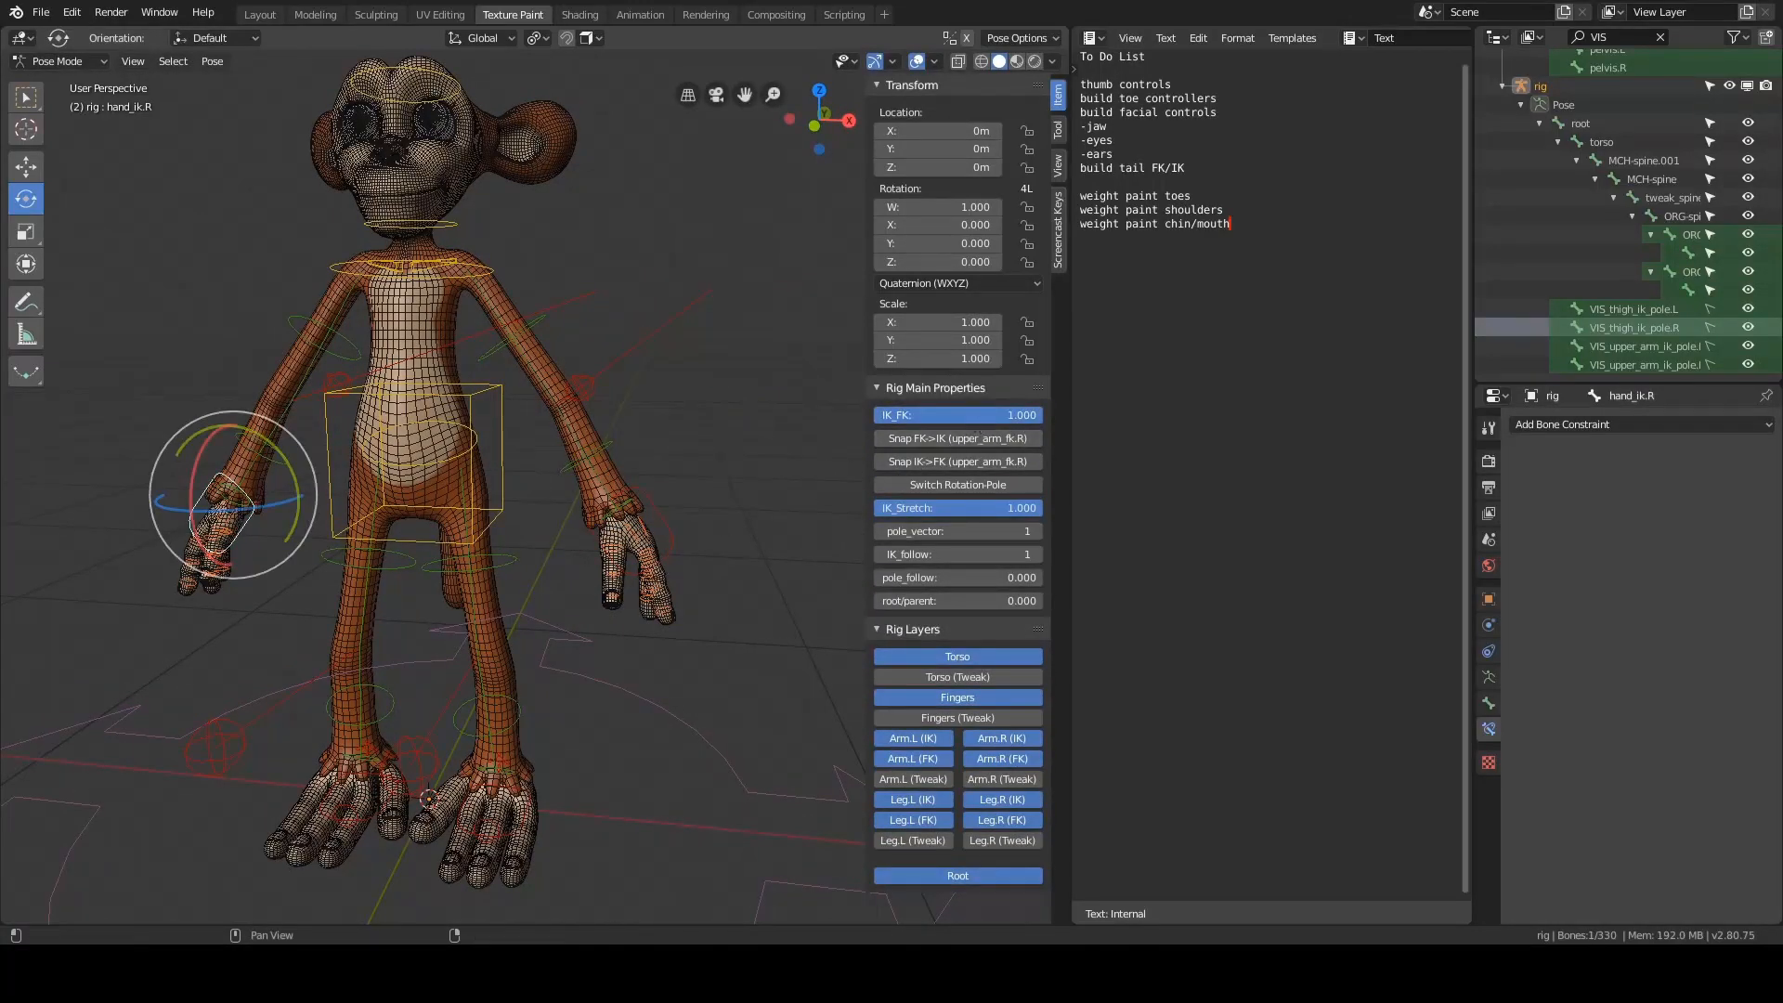
pyautogui.moveTo(976, 415); pyautogui.dragTo(874, 415)
pyautogui.keyDown('alt'); pyautogui.moveTo(734, 418); pyautogui.dragTo(782, 422); pyautogui.keyUp('alt')
pyautogui.press('g')
pyautogui.rightClick(685, 549)
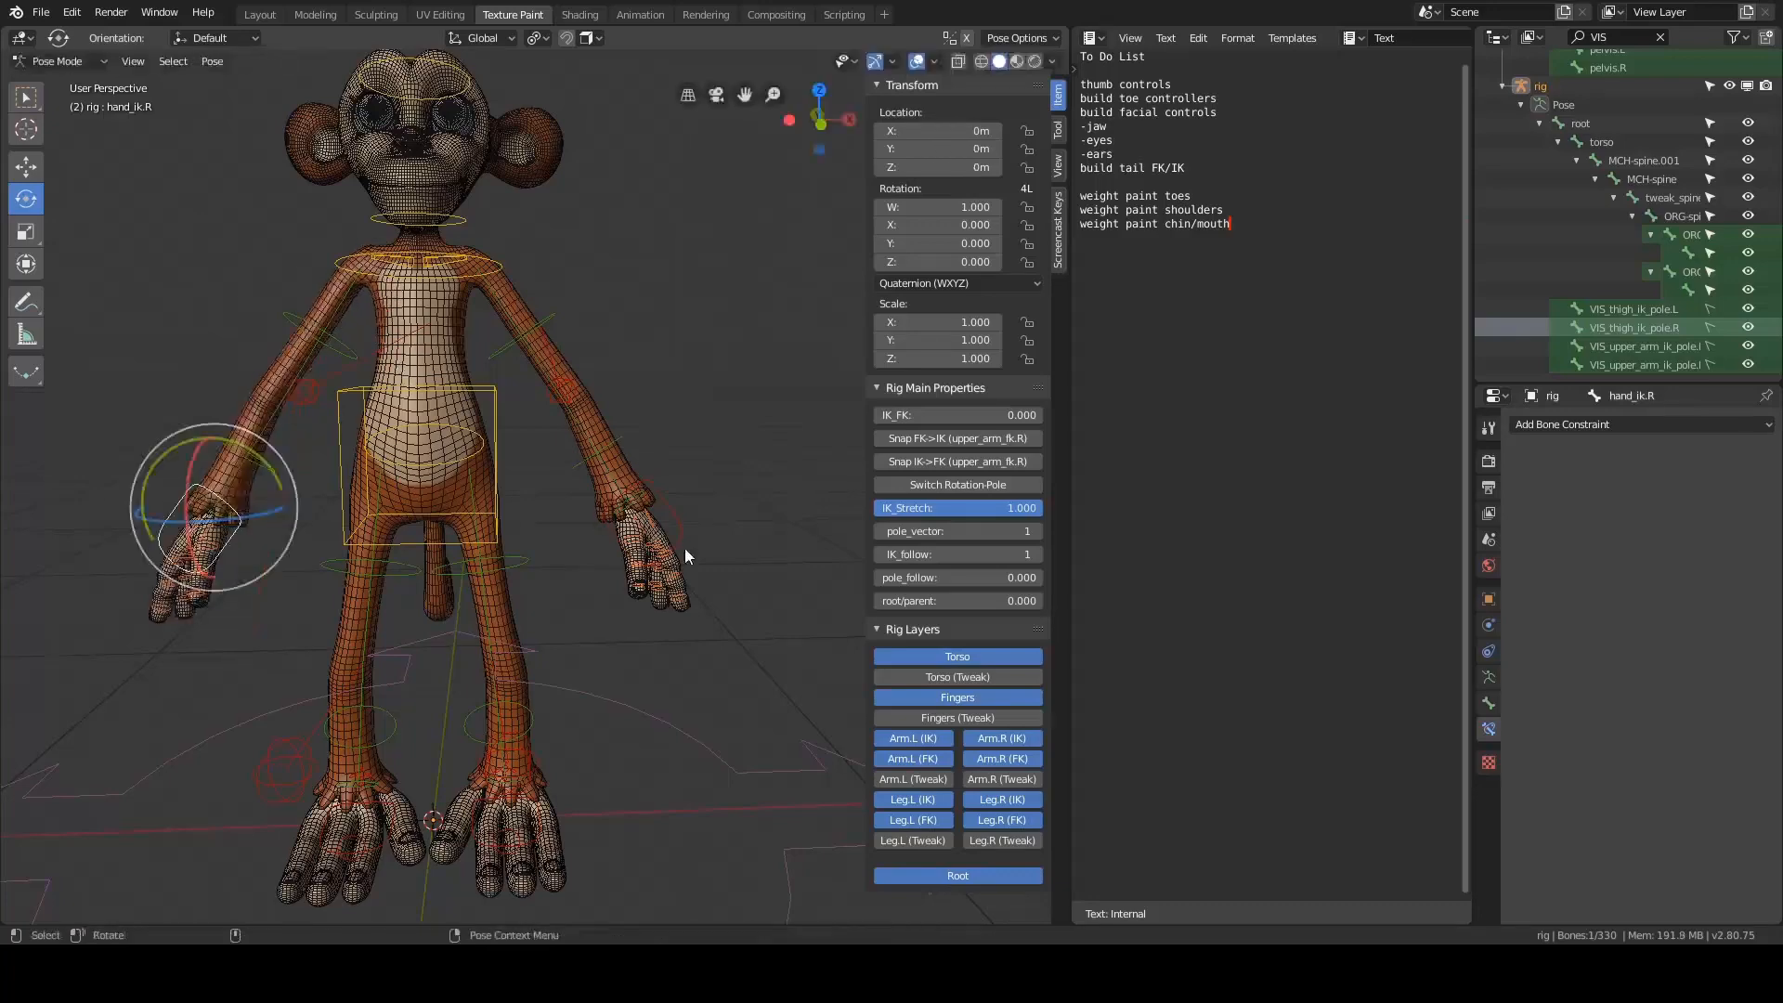
# - Check the left hand control, then select upper_arm_ik_target.L and examine its placement behind the elbow
pyautogui.click(685, 550)
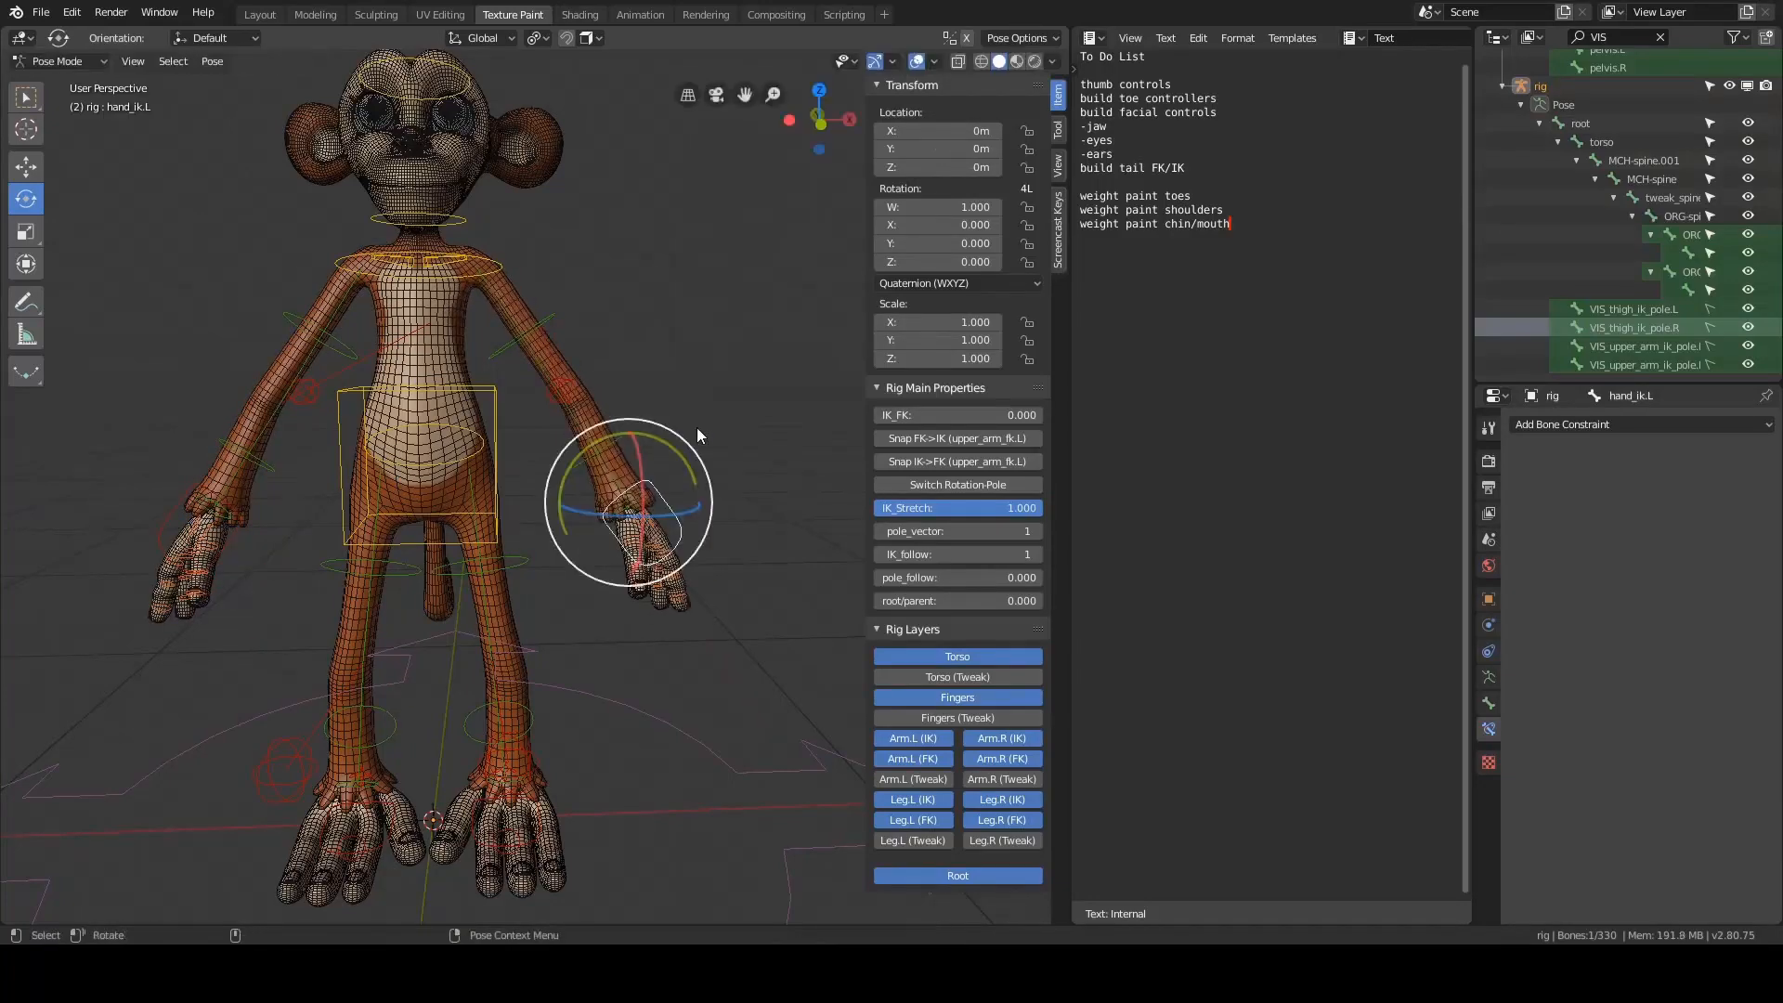
pyautogui.keyDown('alt'); pyautogui.moveTo(743, 380); pyautogui.dragTo(613, 390); pyautogui.keyUp('alt')
pyautogui.keyDown('alt'); pyautogui.moveTo(646, 314); pyautogui.dragTo(418, 371, button='middle'); pyautogui.keyUp('alt')
pyautogui.click(424, 483)
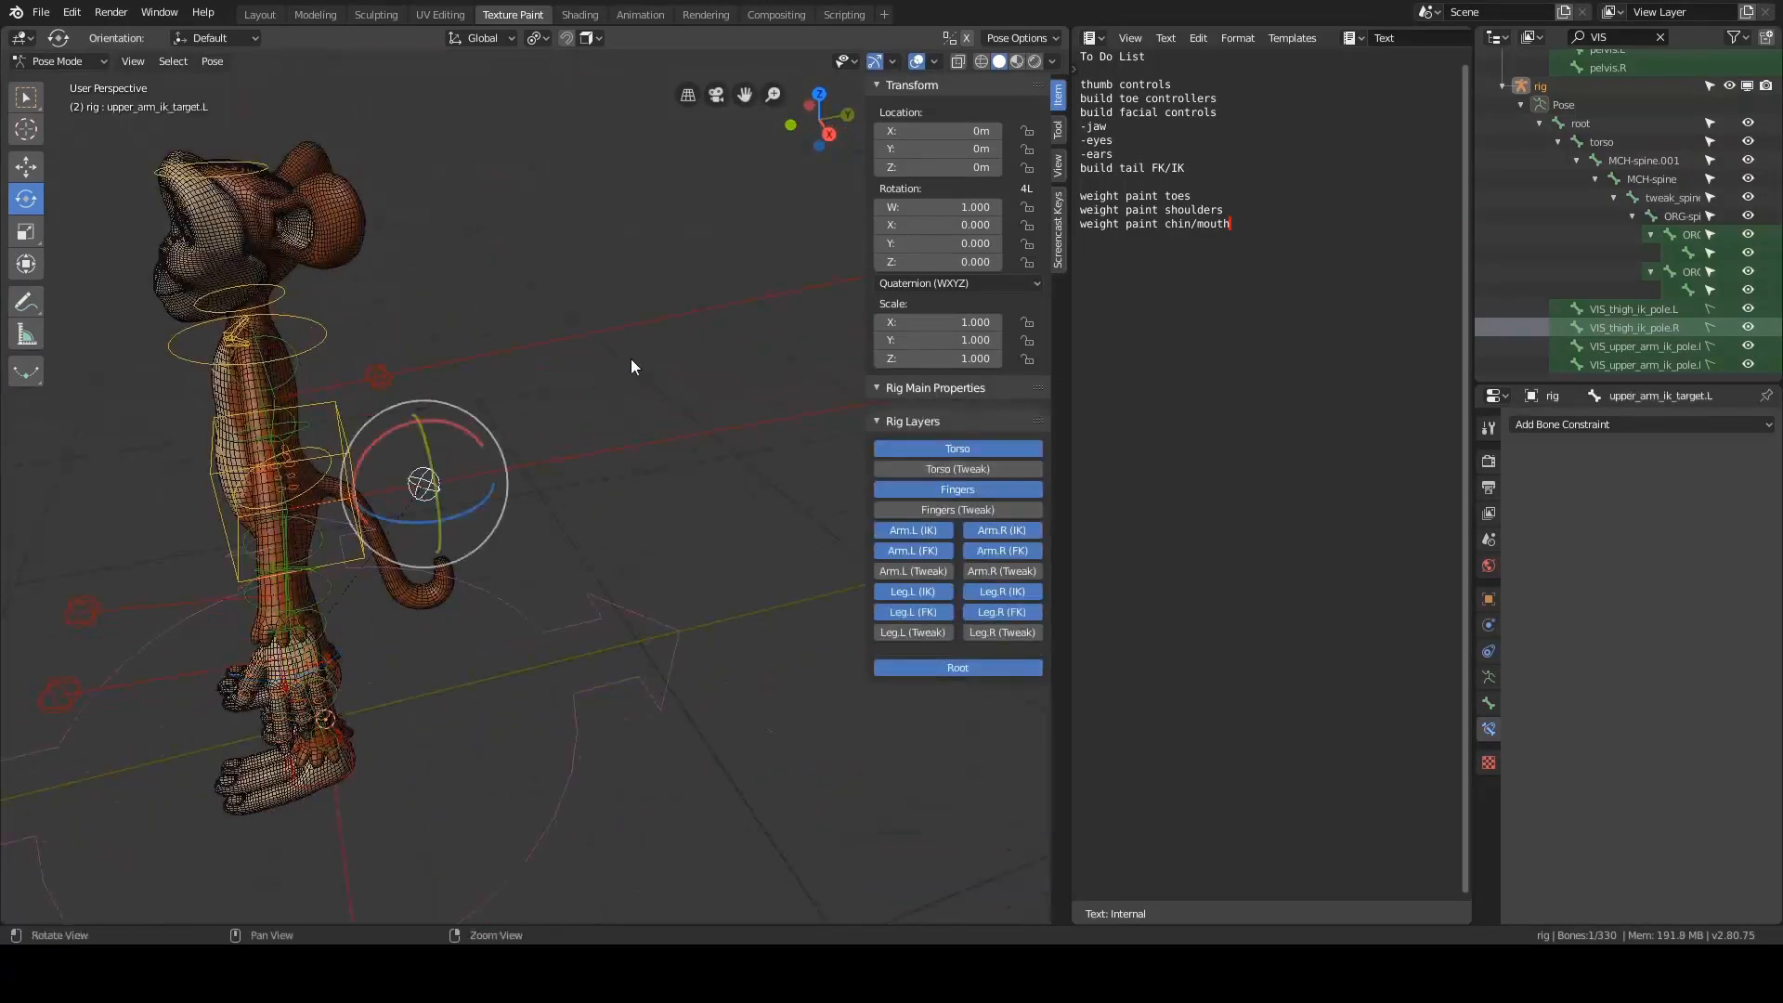
pyautogui.keyDown('alt'); pyautogui.moveTo(631, 360); pyautogui.dragTo(726, 300); pyautogui.keyUp('alt')
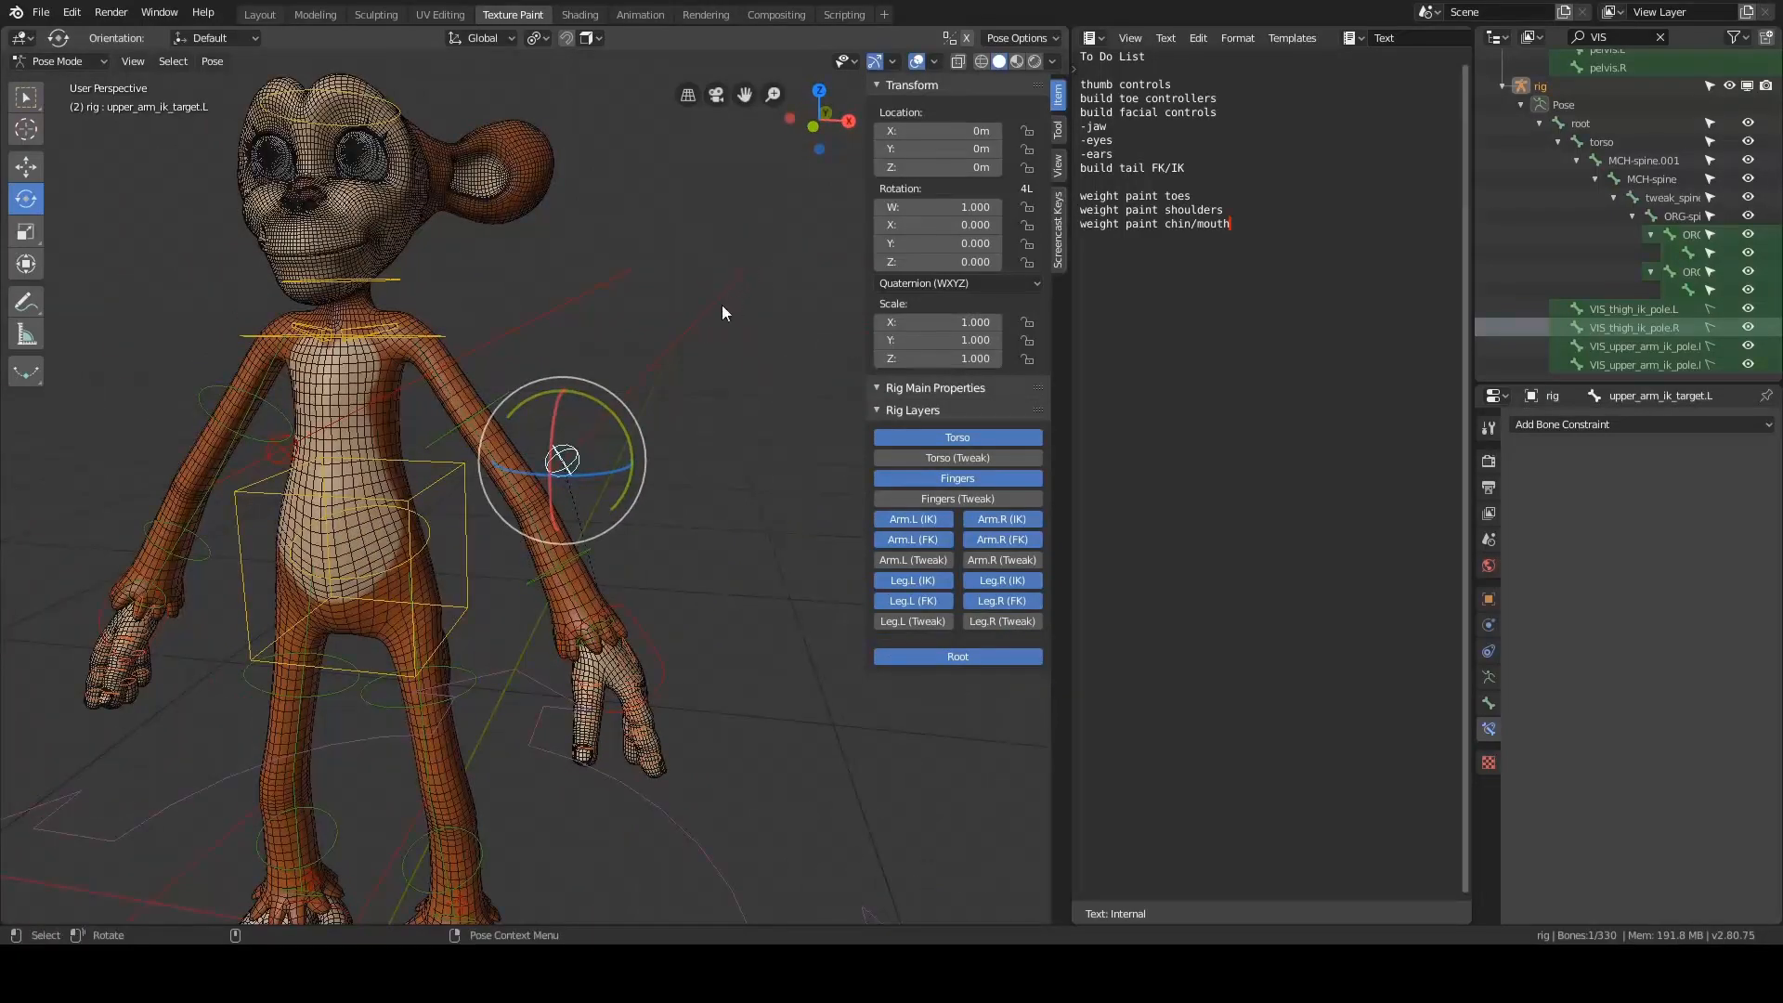
# - Select VIS_upper_arm_ik_pole.L and reset the rest length of its stretch_to constraint
pyautogui.click(1620, 345)
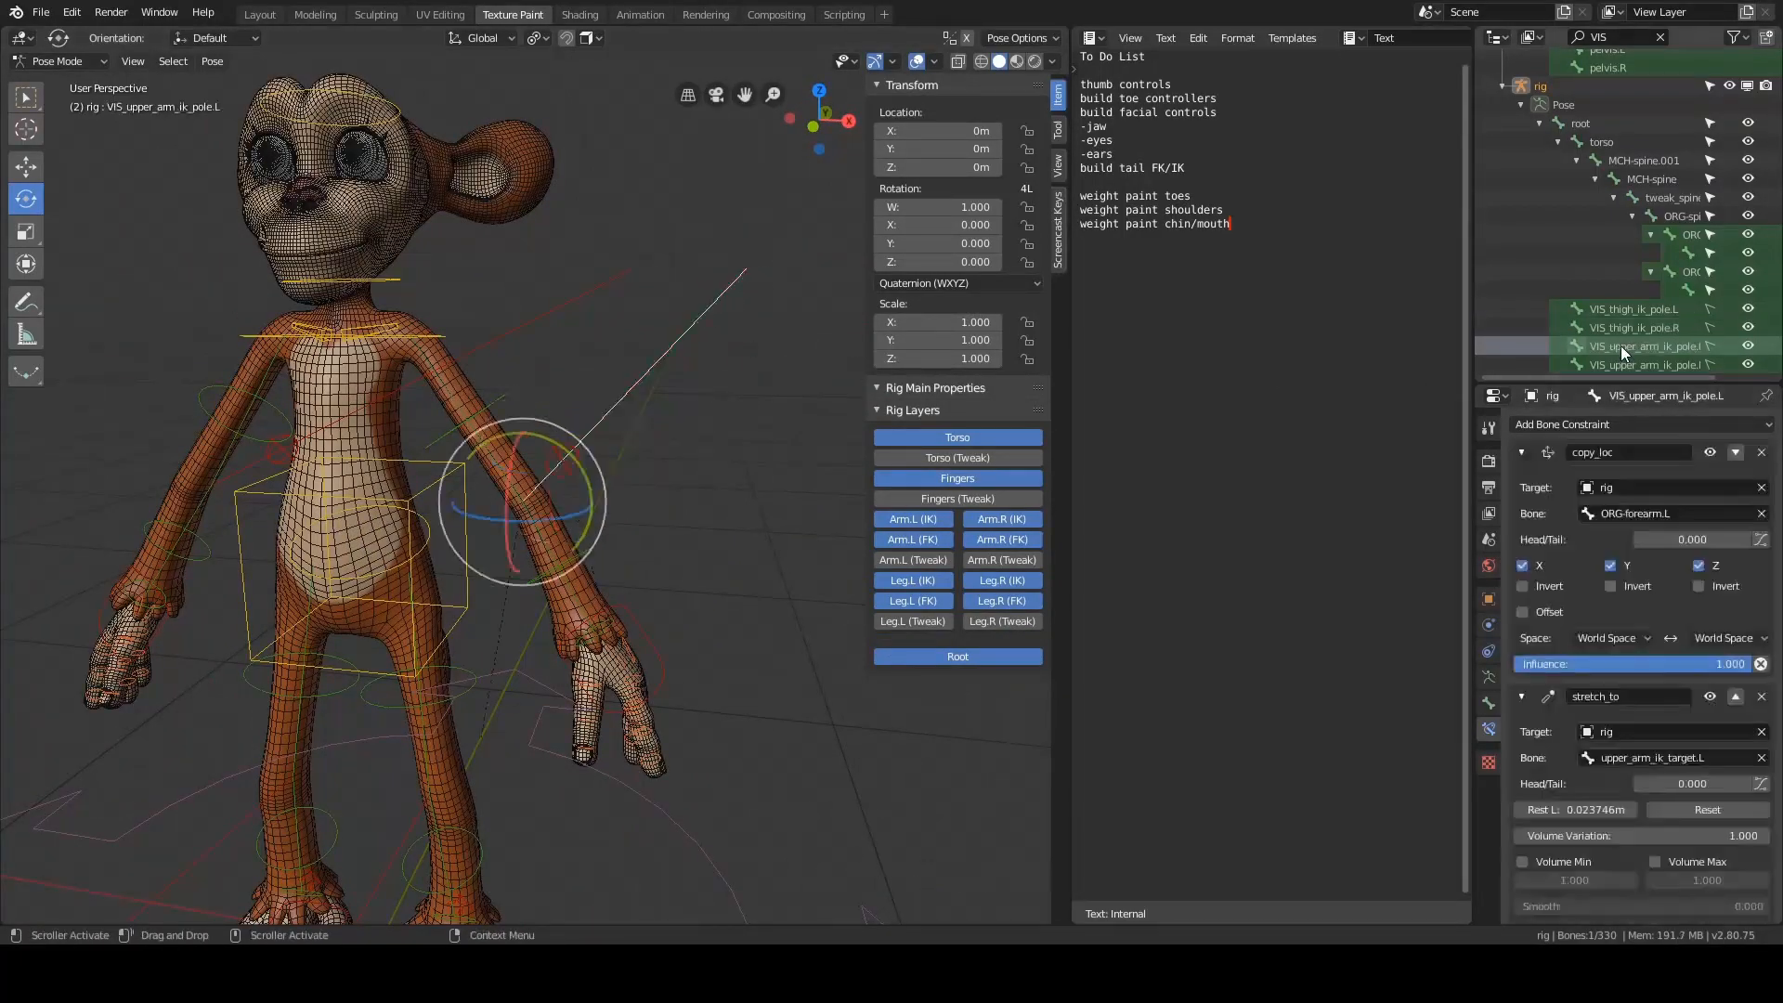
pyautogui.keyDown('alt'); pyautogui.moveTo(612, 483); pyautogui.dragTo(684, 446); pyautogui.keyUp('alt')
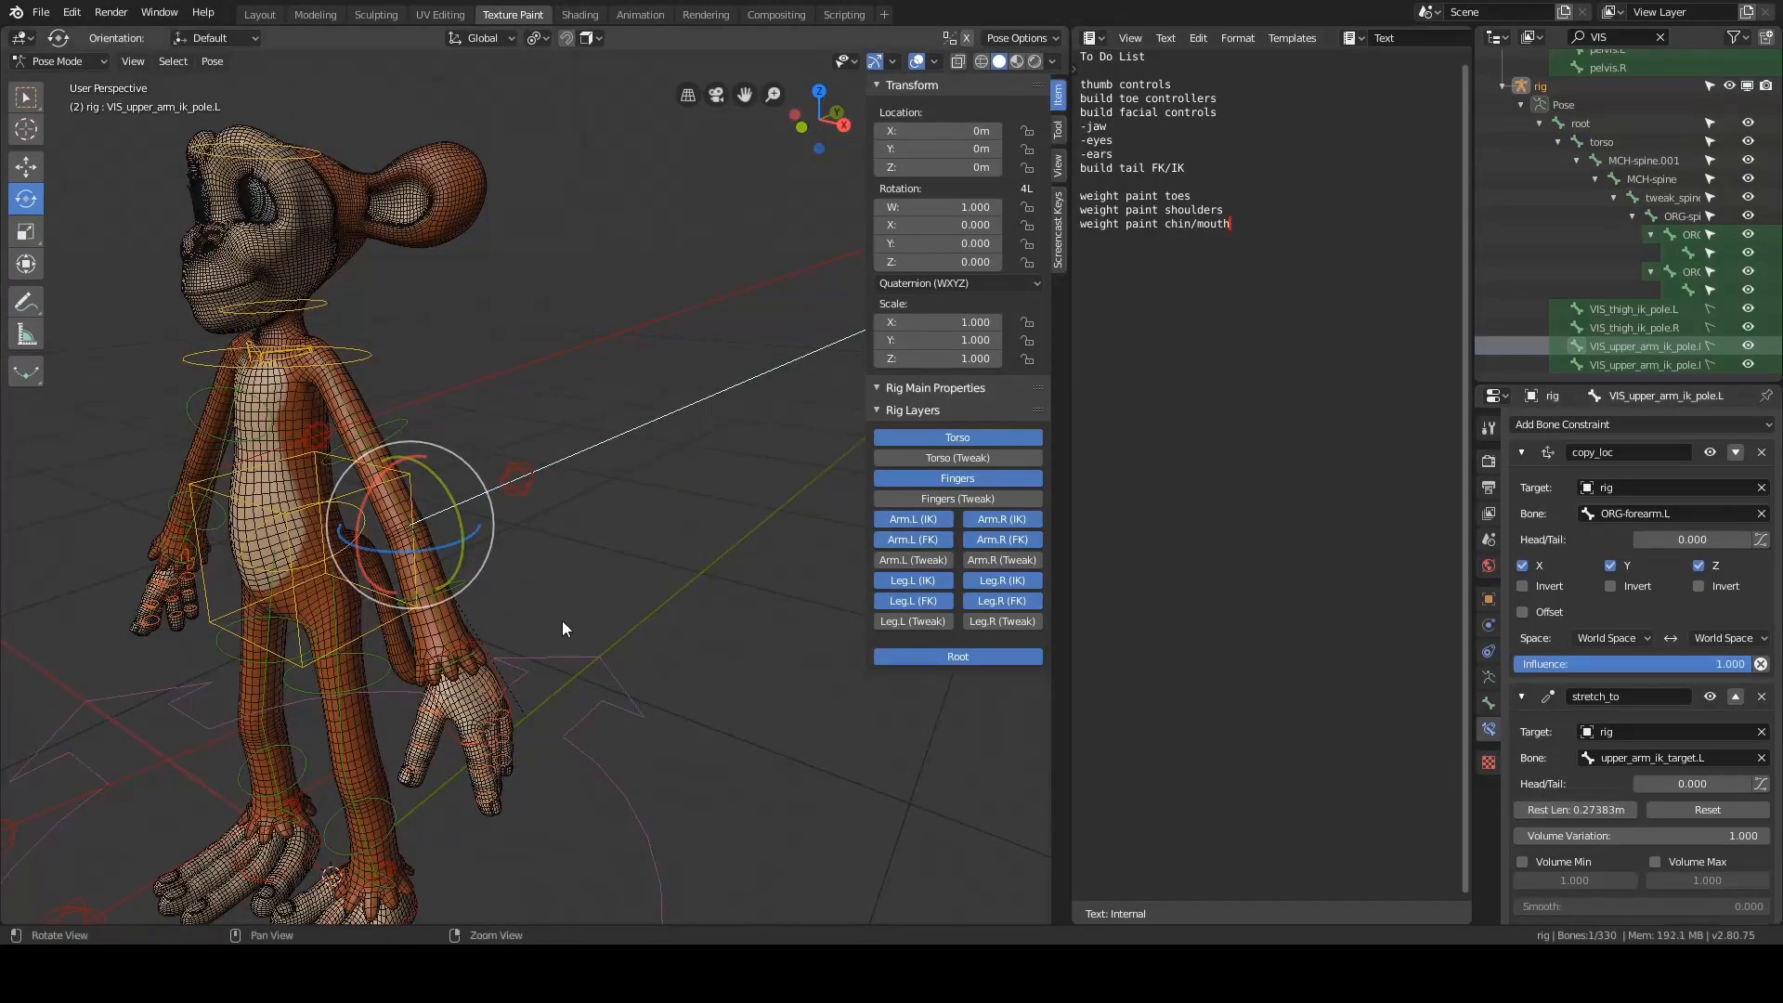
pyautogui.keyDown('alt'); pyautogui.moveTo(564, 625); pyautogui.dragTo(581, 576); pyautogui.keyUp('alt')
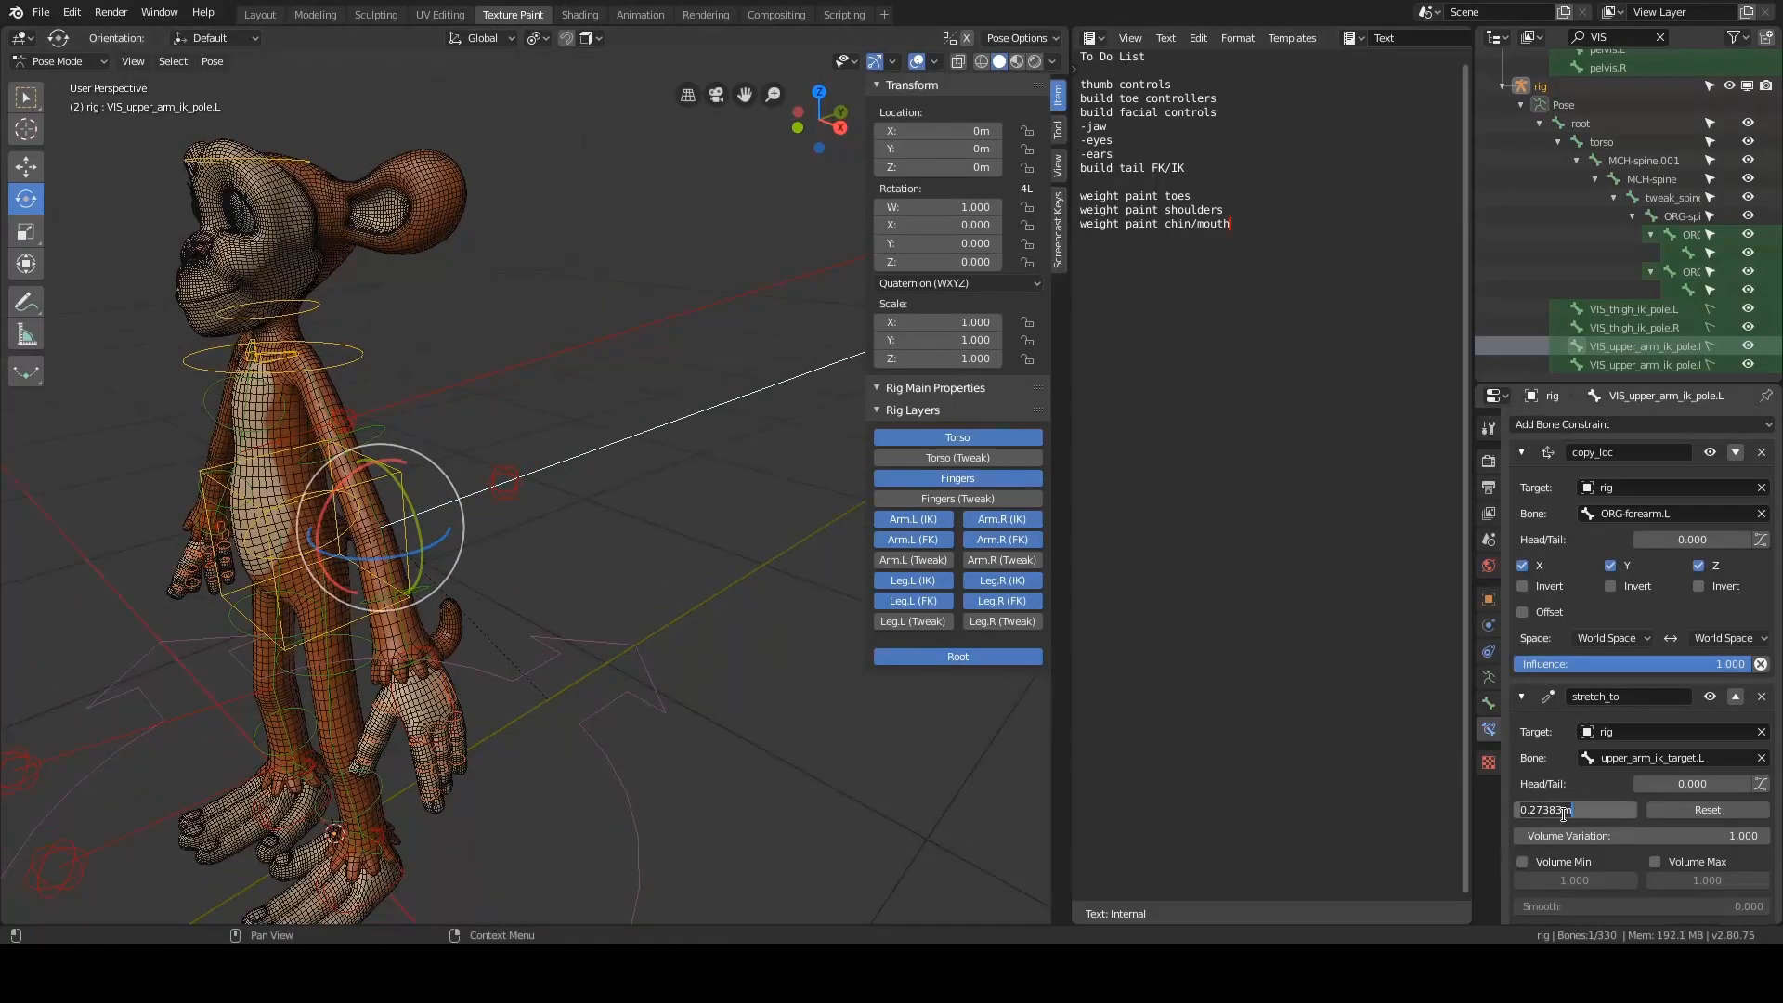
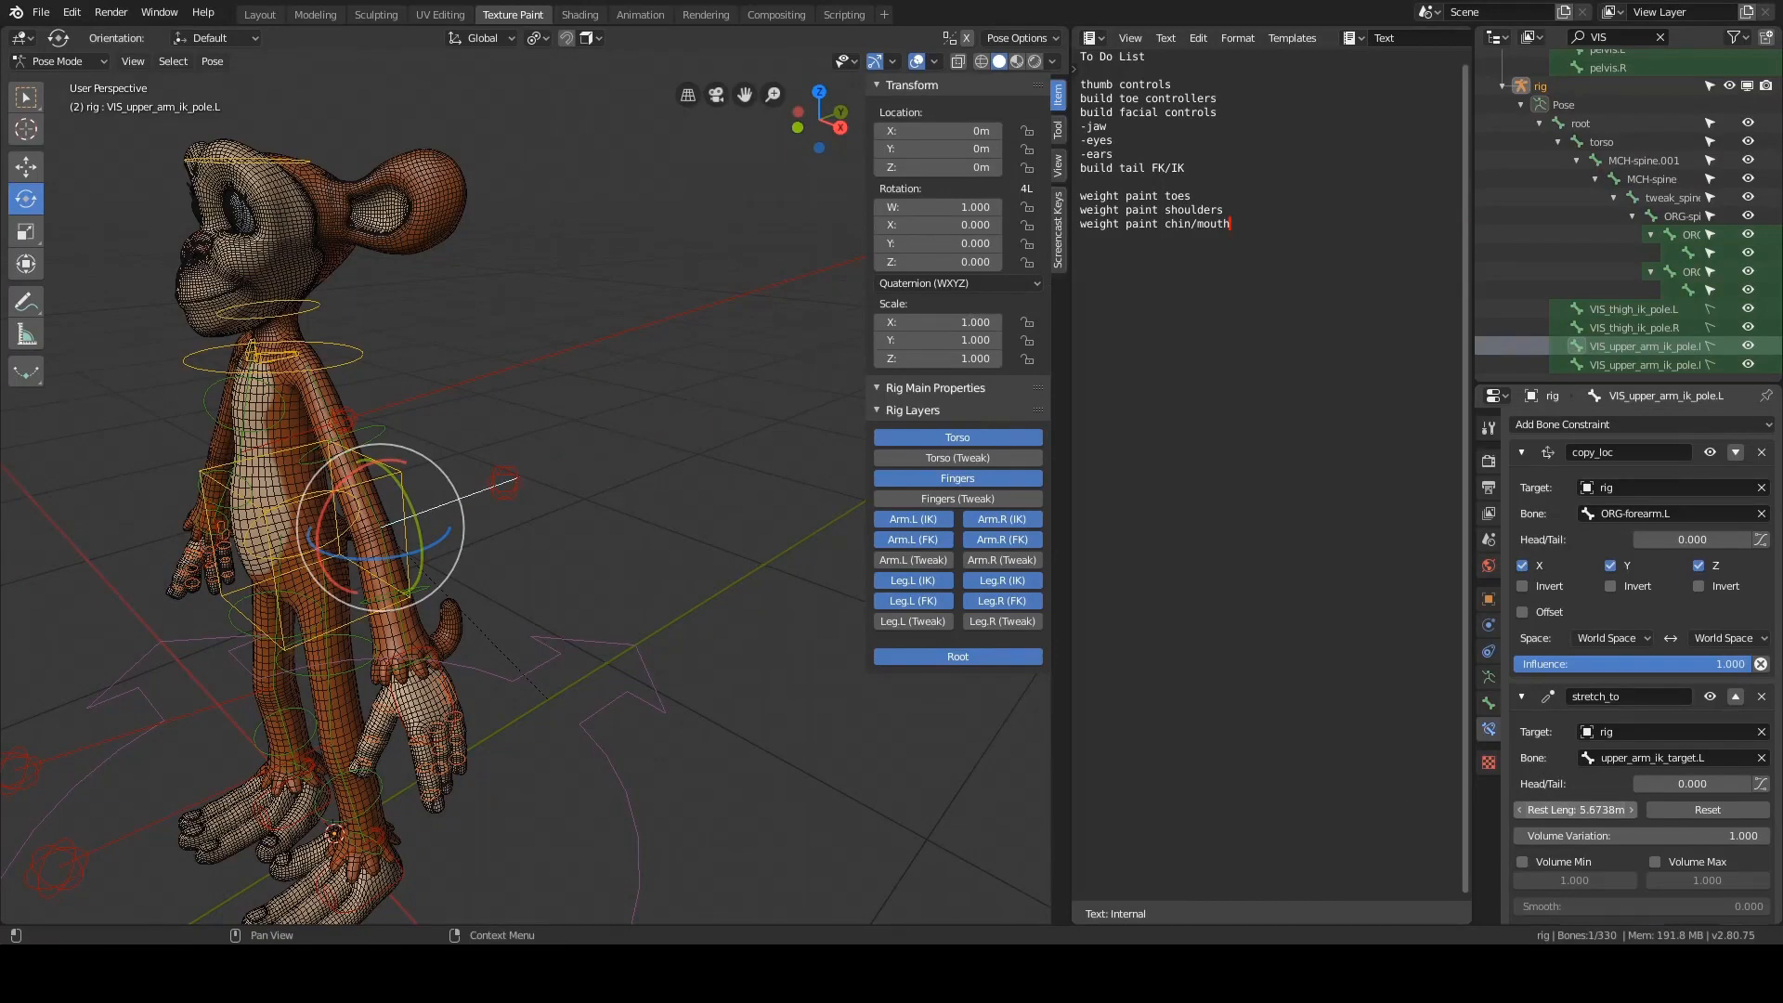
# - In Edit Mode, select VIS_upper_arm_ik_pole.L and VIS_upper_arm_ik_pole.R and scale both bones down to about 0.08 of their size
pyautogui.moveTo(656, 546)
pyautogui.mouseDown(button='middle')
pyautogui.moveTo(625, 537)
pyautogui.moveTo(673, 532)
pyautogui.mouseUp(button='middle')
pyautogui.hotkey('ctrl', 'Tab')
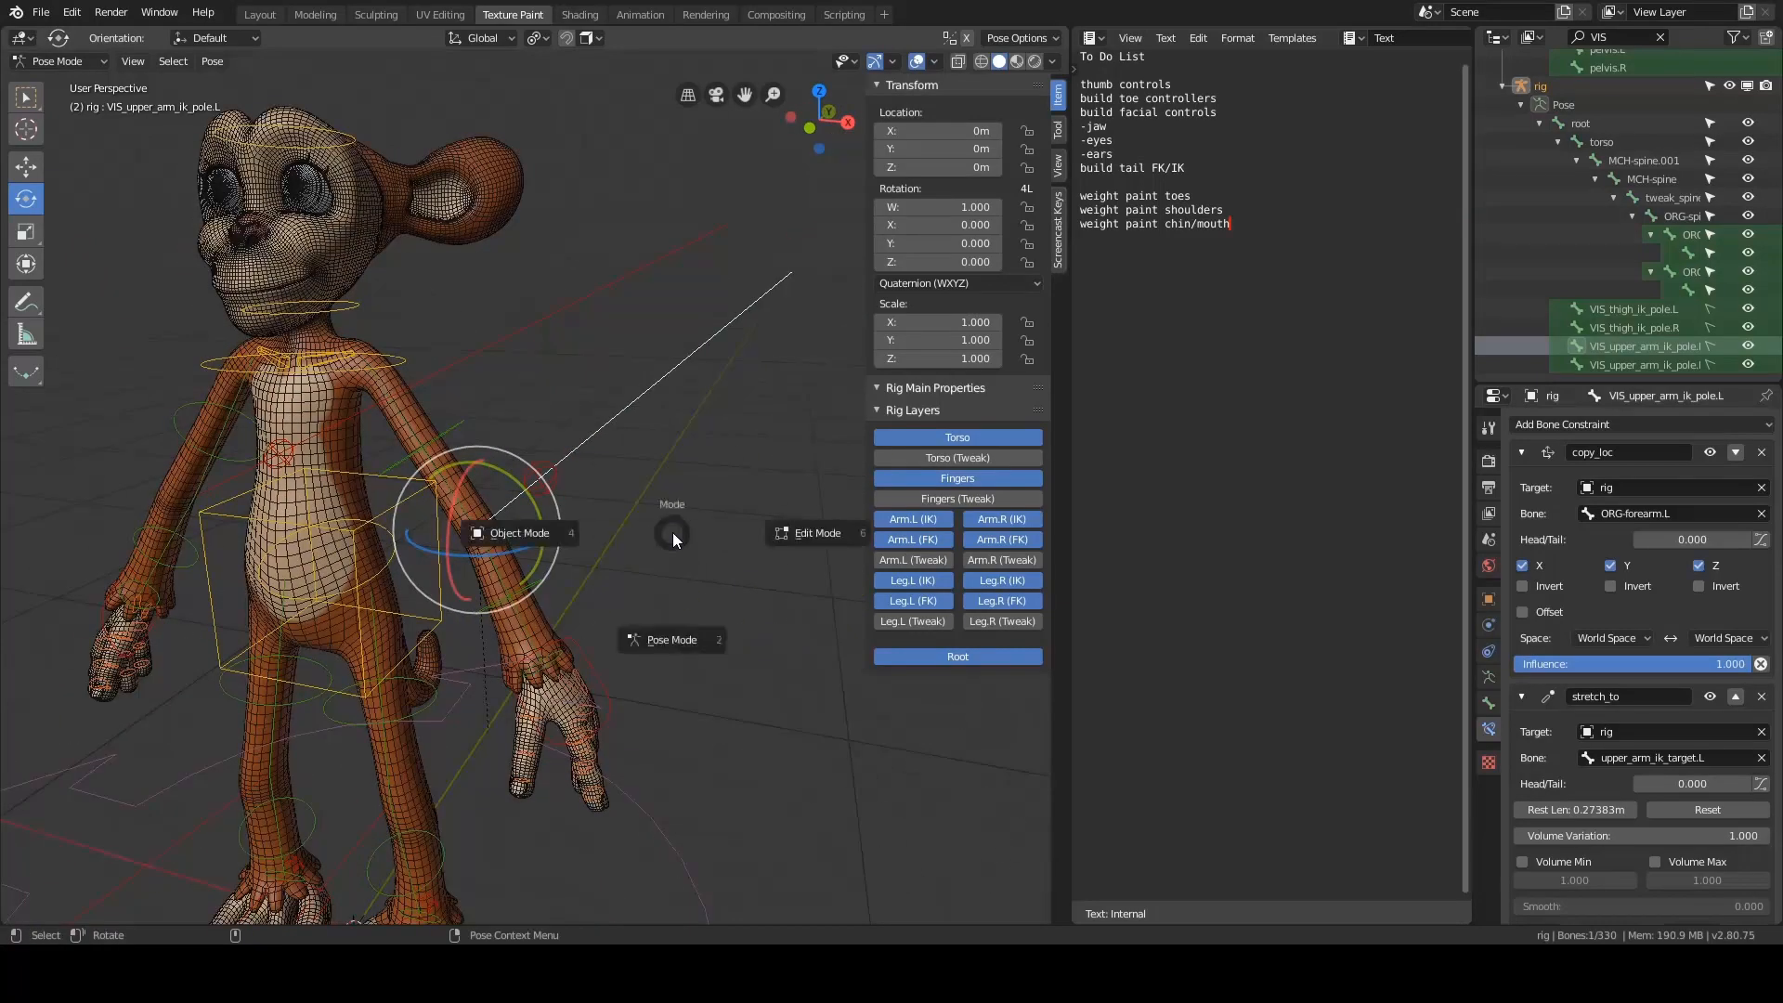
pyautogui.click(804, 532)
pyautogui.scroll(-10, 726, 511)
pyautogui.click(744, 523)
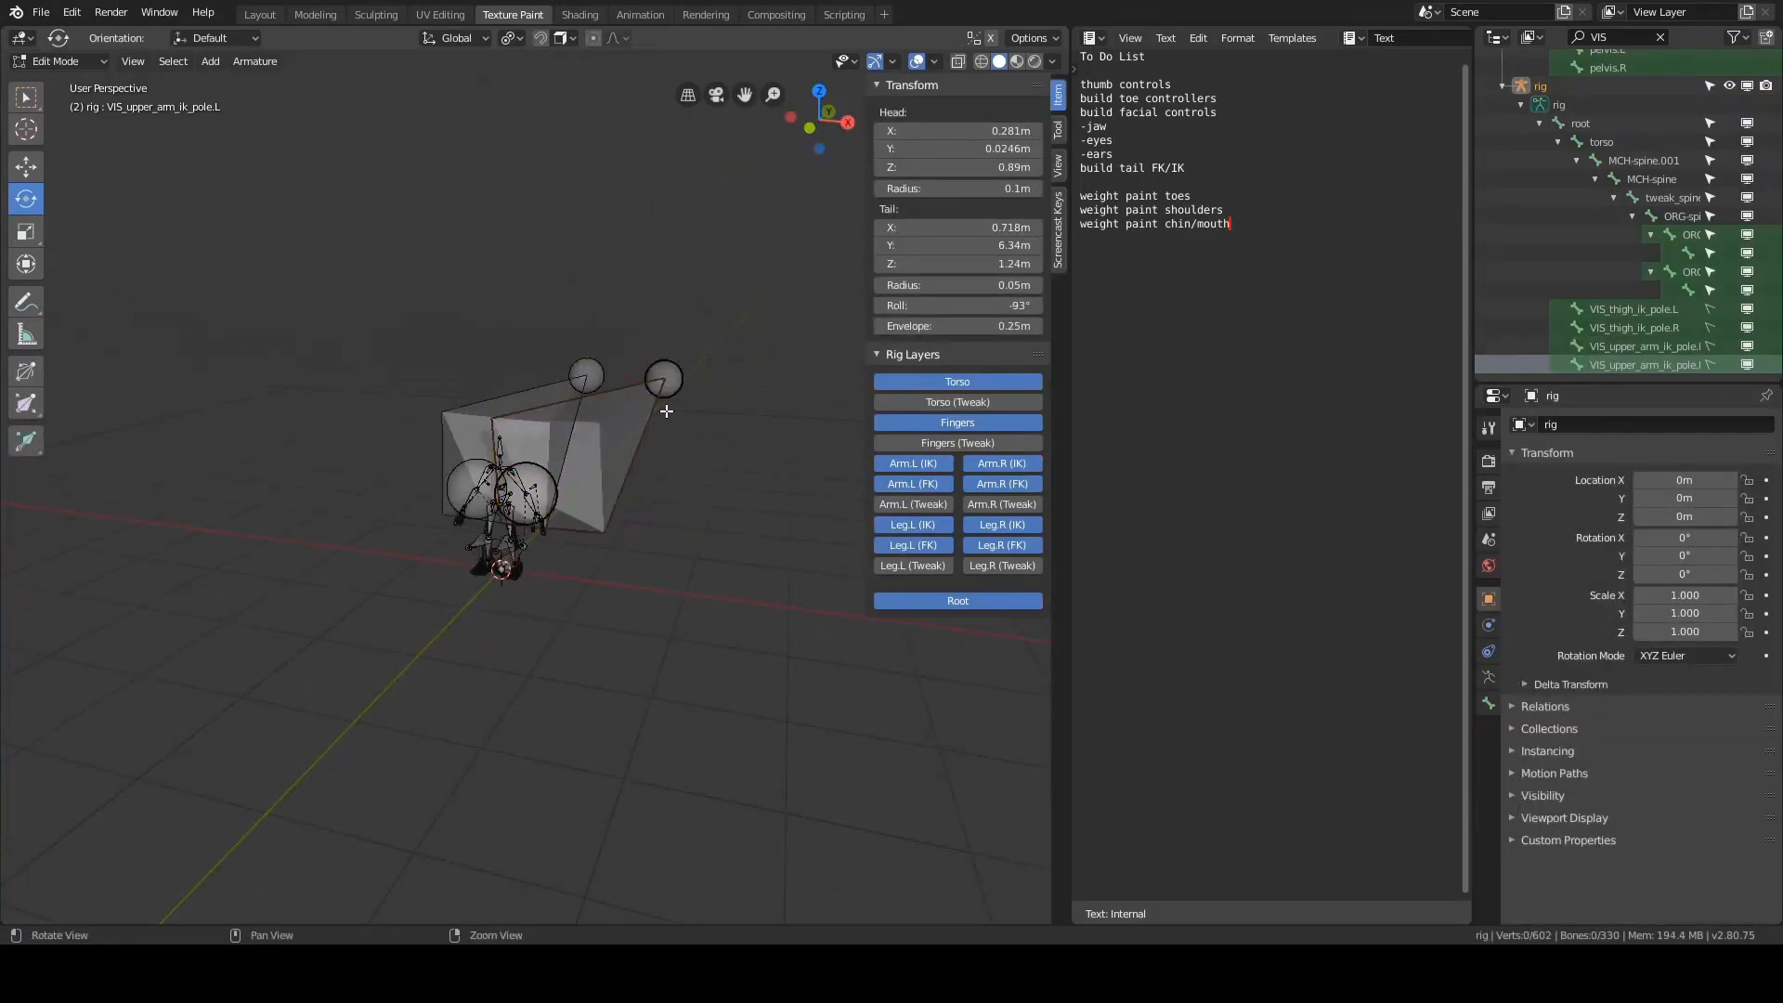
pyautogui.moveTo(666, 411); pyautogui.dragTo(543, 424, button='middle')
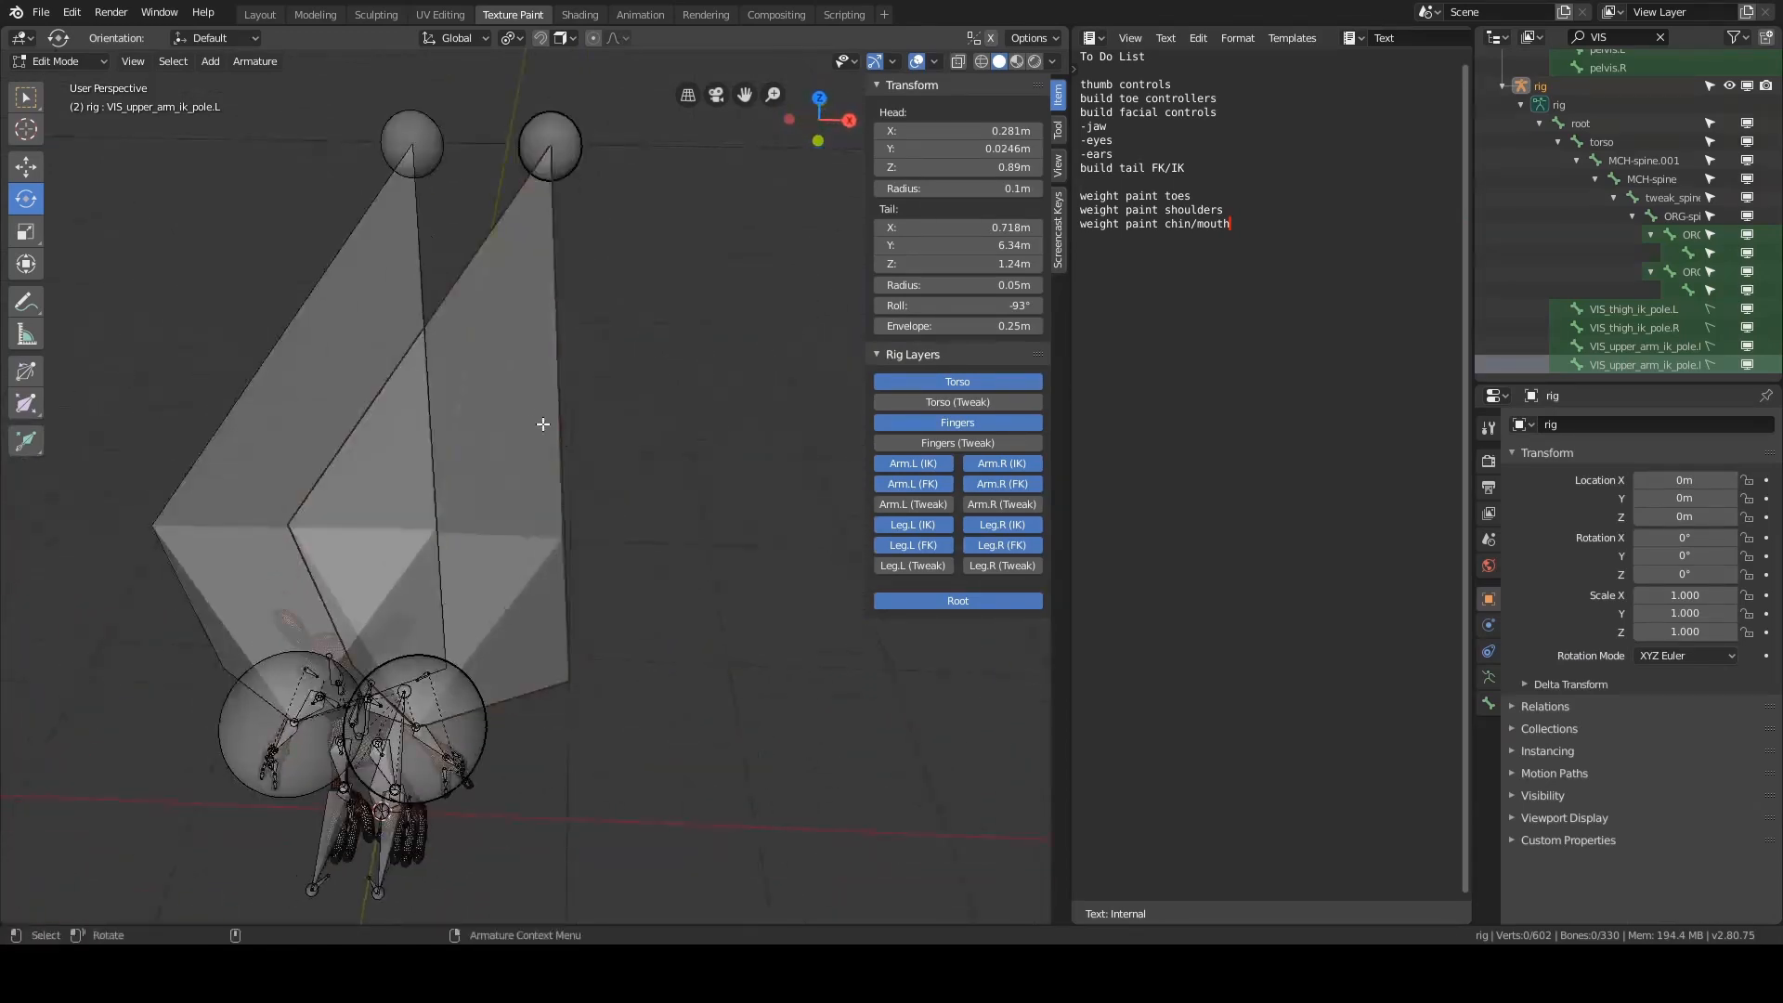
pyautogui.keyDown('shift'); pyautogui.moveTo(677, 462); pyautogui.dragTo(782, 401, button='middle'); pyautogui.keyUp('shift')
pyautogui.click(1619, 347)
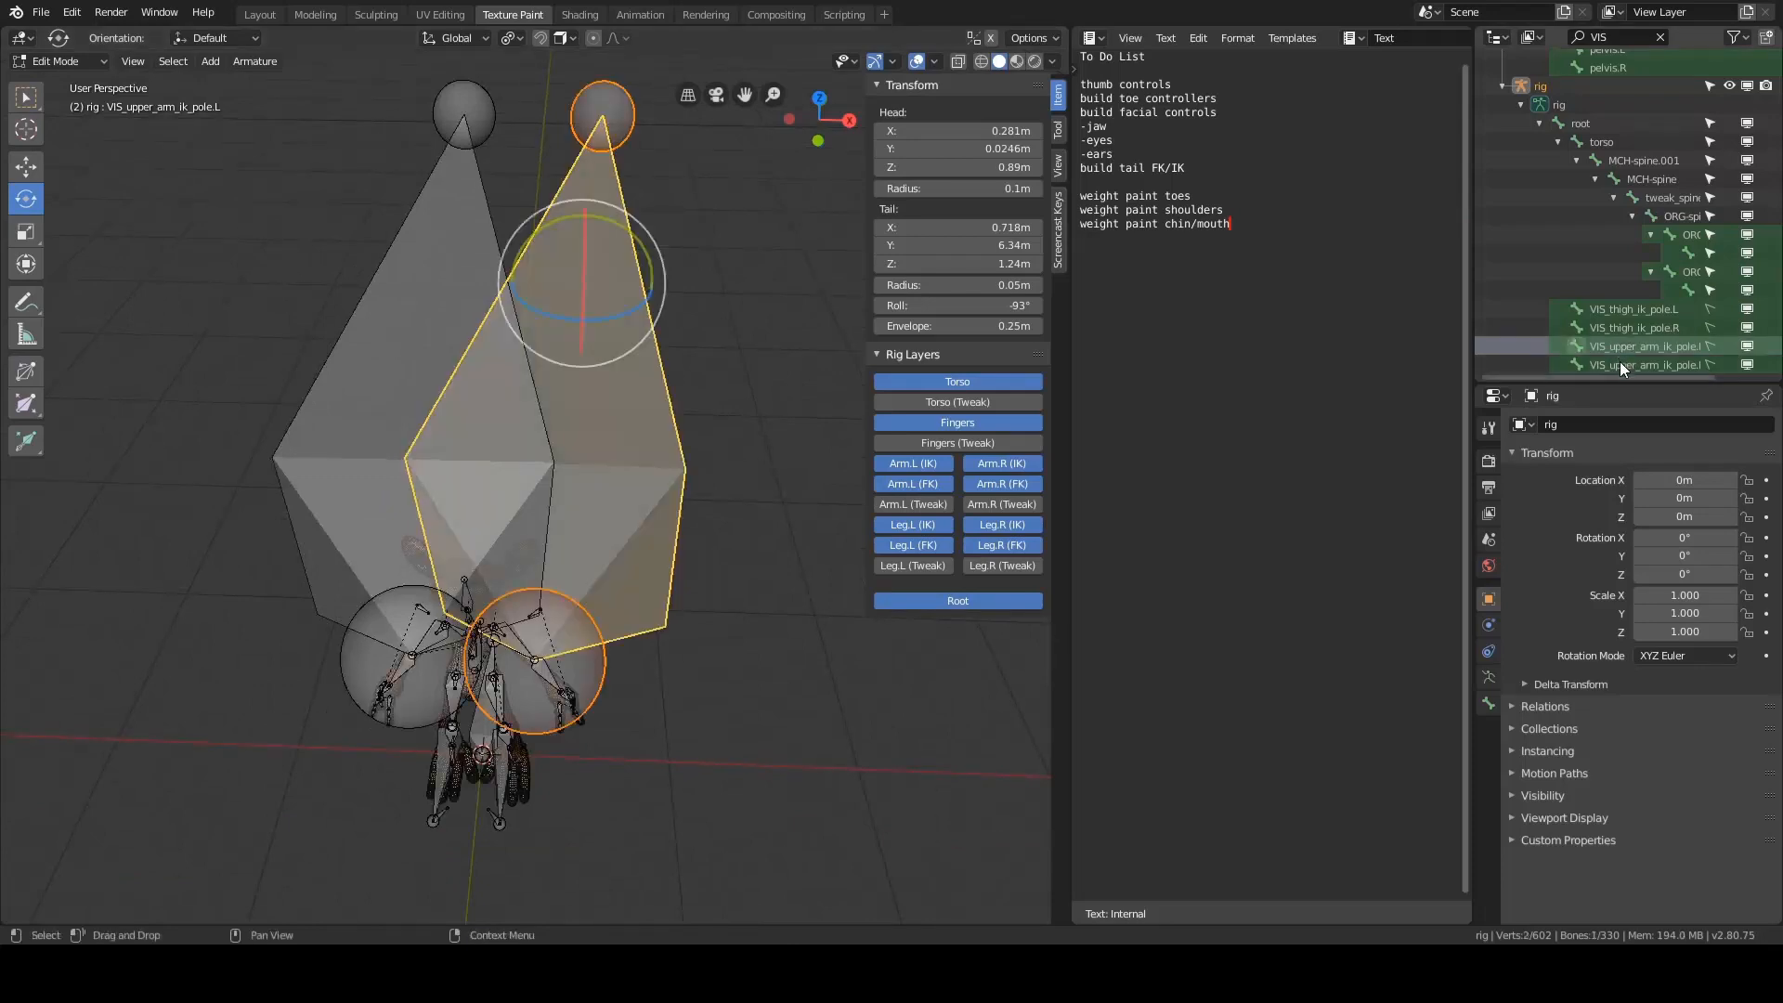
pyautogui.keyDown('shift'); pyautogui.click(1623, 365); pyautogui.keyUp('shift')
pyautogui.moveTo(778, 309); pyautogui.dragTo(775, 324, button='middle')
pyautogui.press('s')
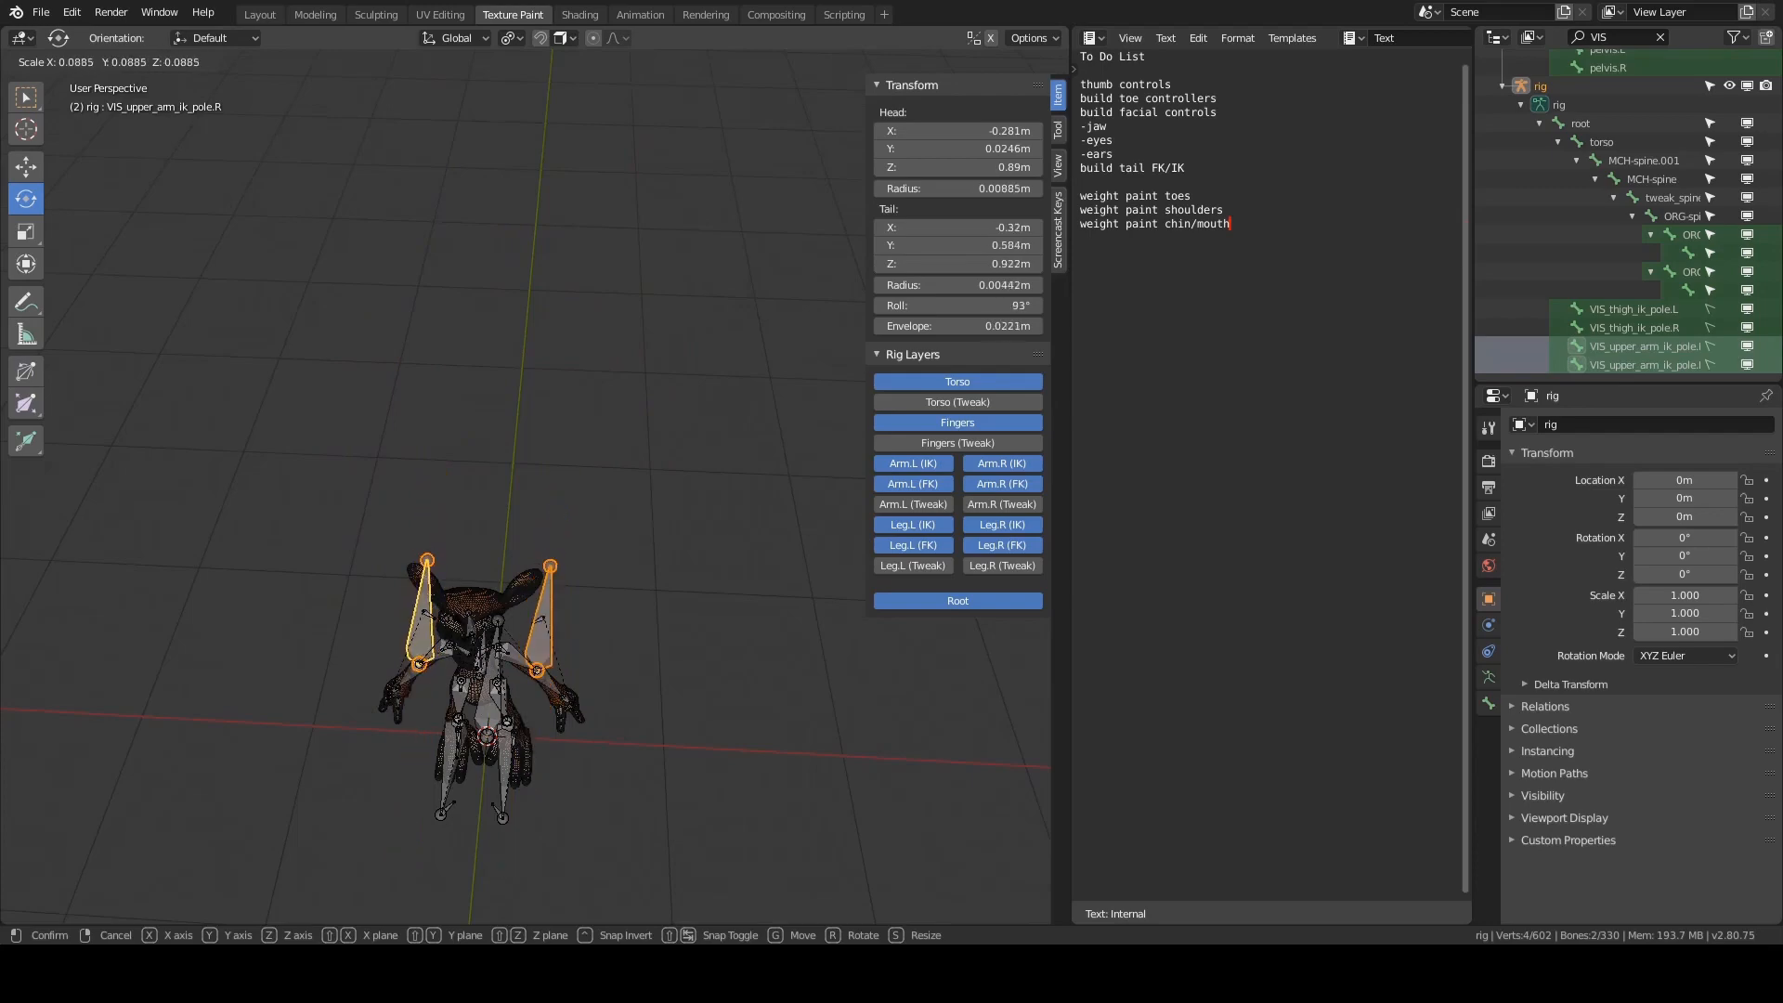
pyautogui.click(501, 639)
# - Scale both VIS upper arm pole bones down further until their tails sit near the arm IK targets, at about Y 0.34 m
pyautogui.keyDown('alt'); pyautogui.moveTo(706, 478); pyautogui.dragTo(609, 493); pyautogui.keyUp('alt')
pyautogui.scroll(4, 606, 483)
pyautogui.scroll(2, 603, 478)
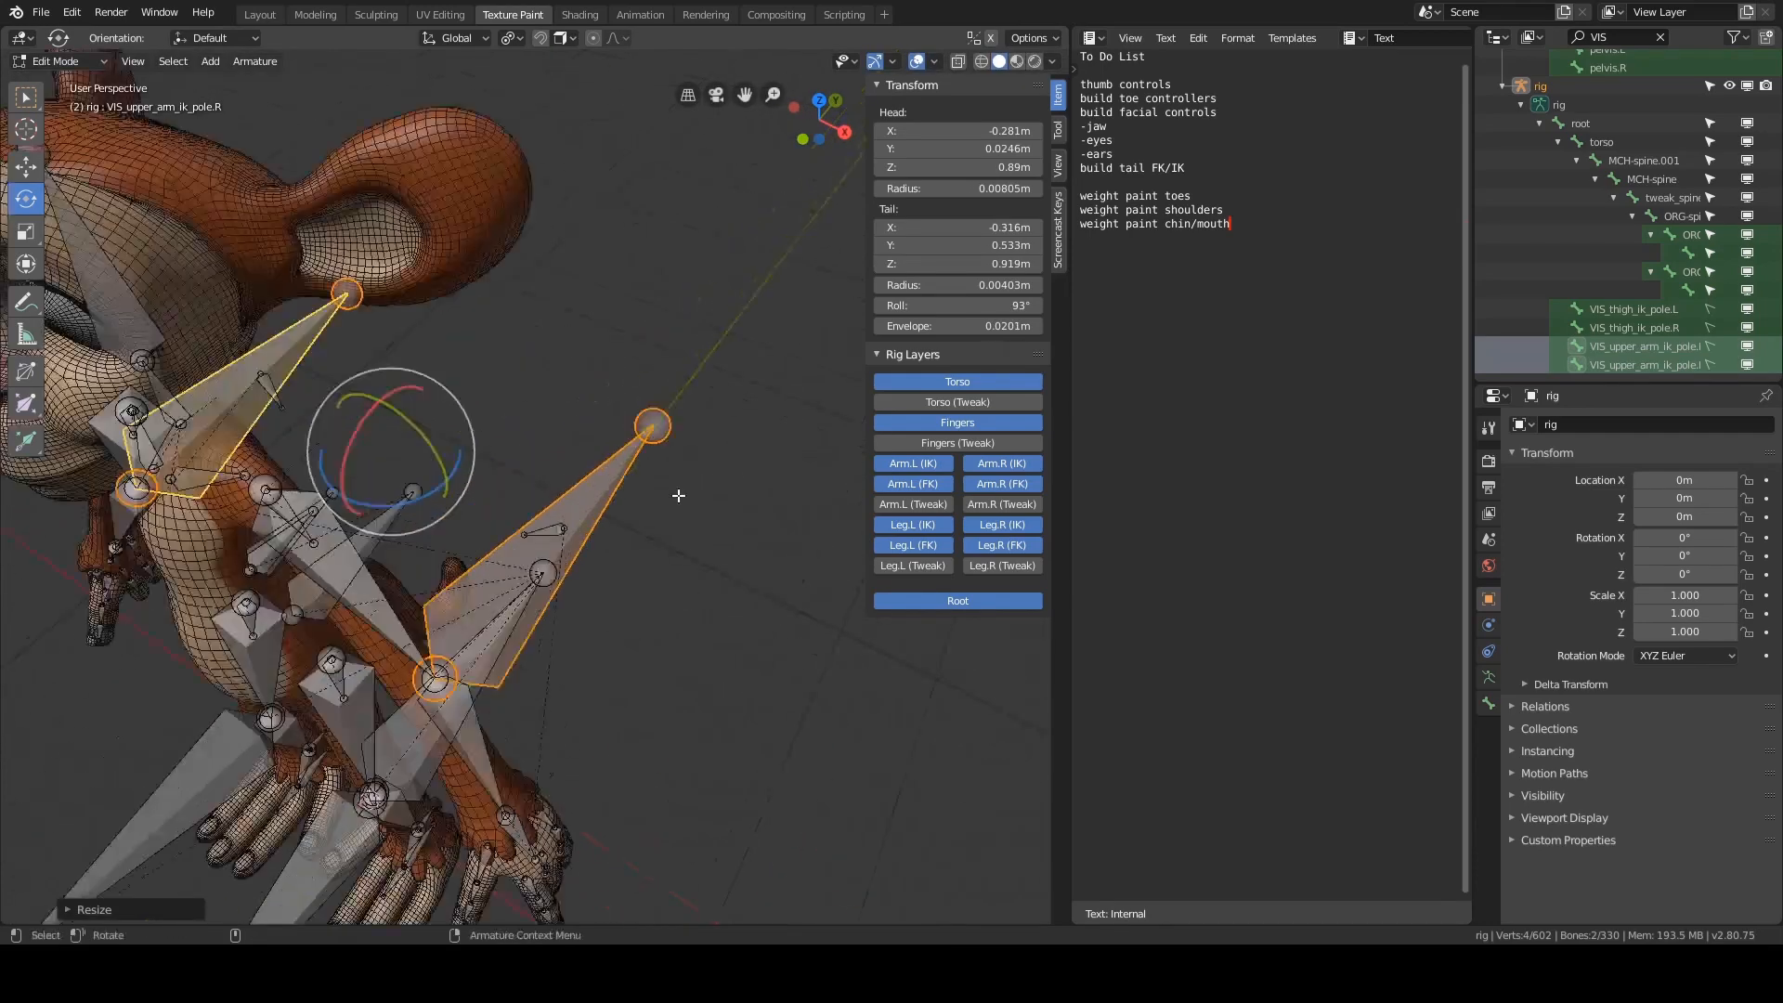
pyautogui.scroll(3, 603, 493)
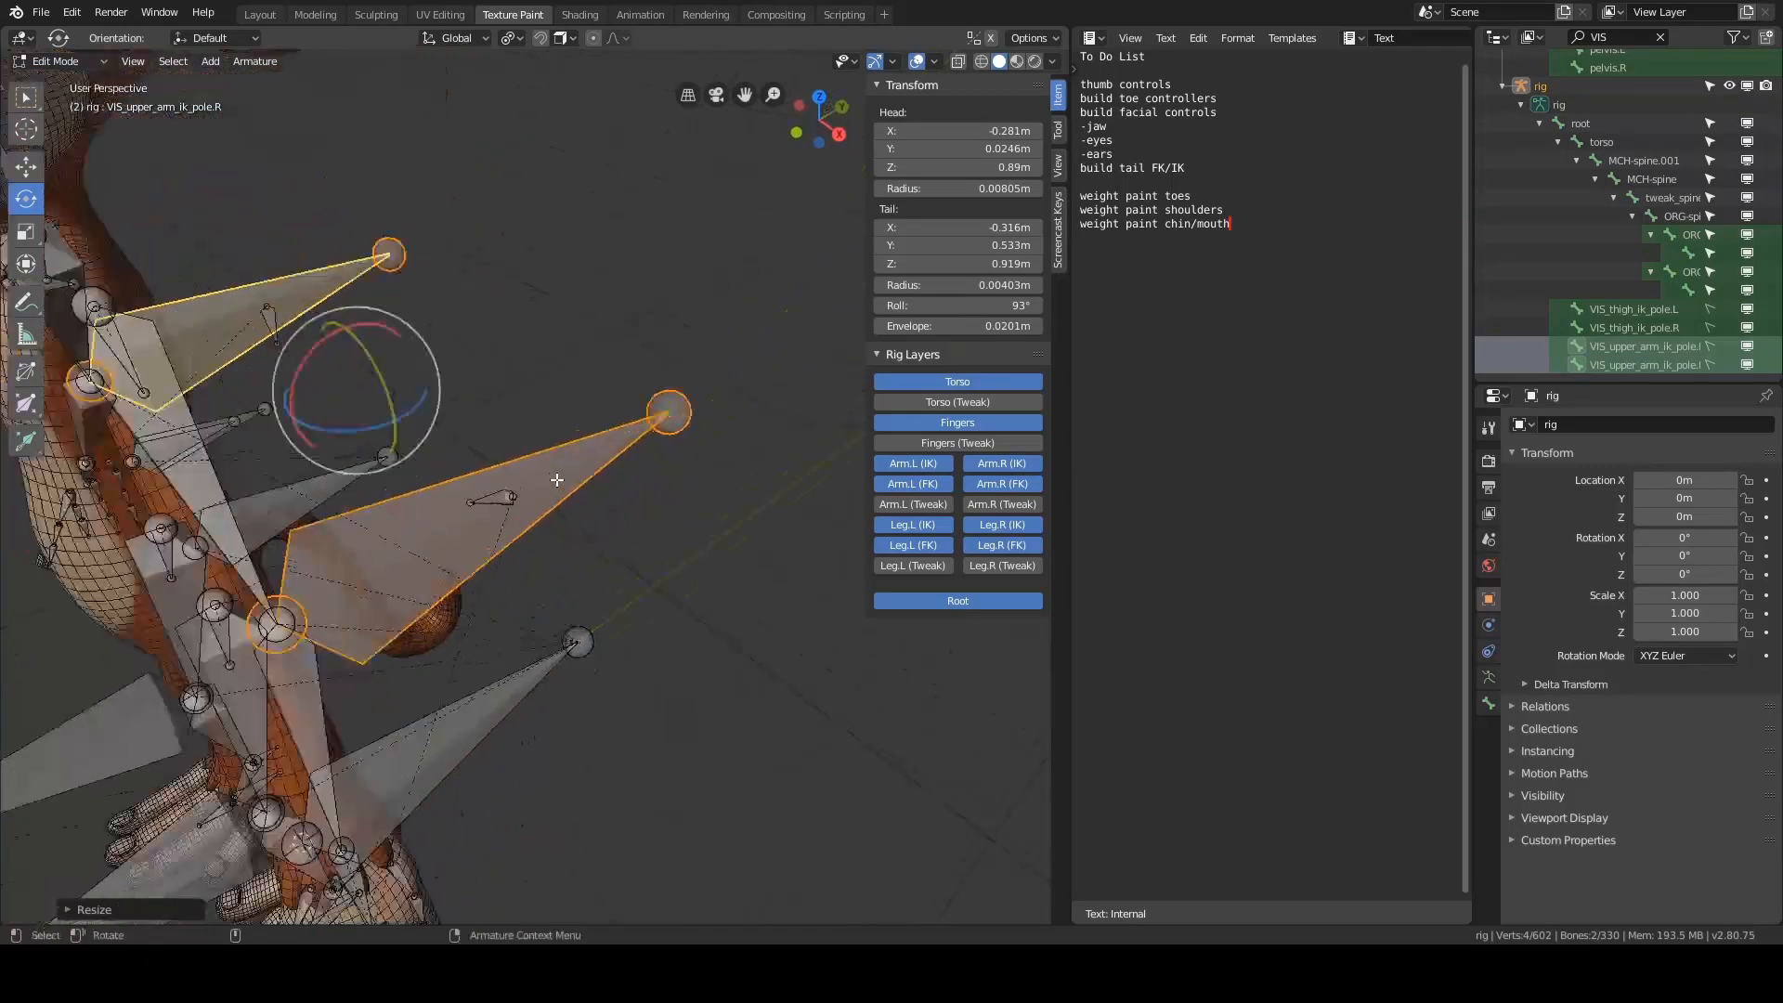
pyautogui.press('s')
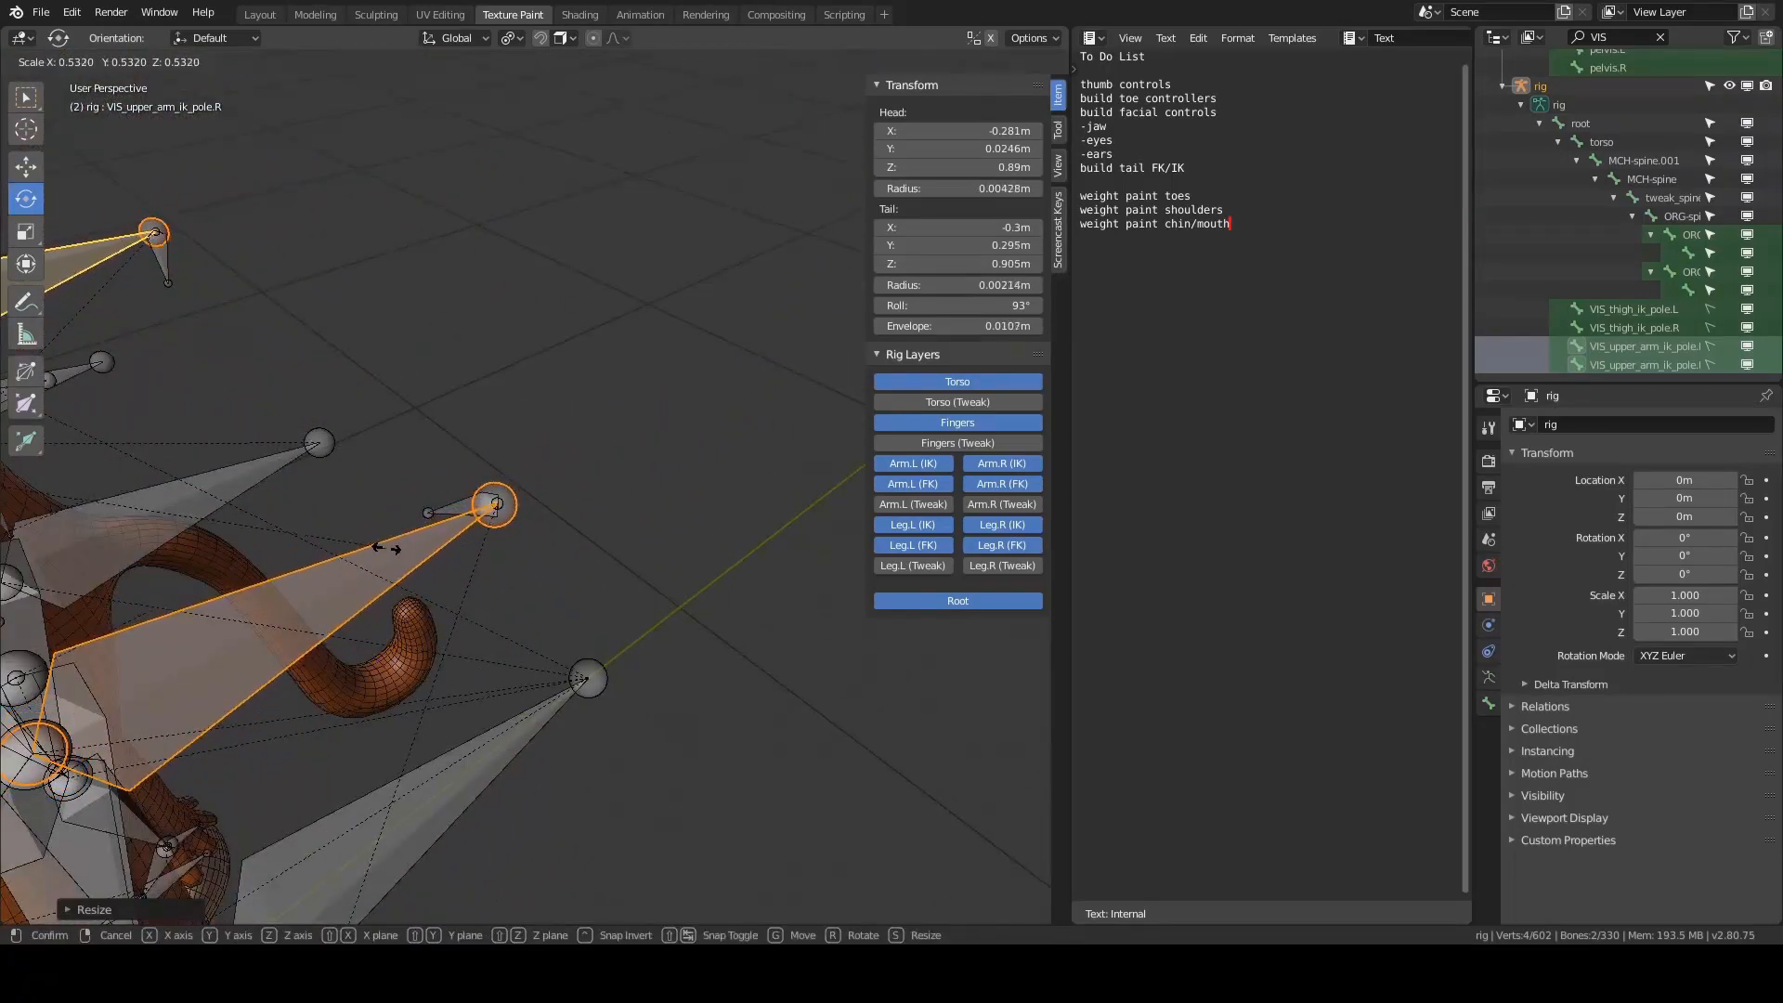
pyautogui.click(472, 562)
pyautogui.keyDown('shift'); pyautogui.moveTo(672, 437); pyautogui.dragTo(743, 386, button='middle'); pyautogui.keyUp('shift')
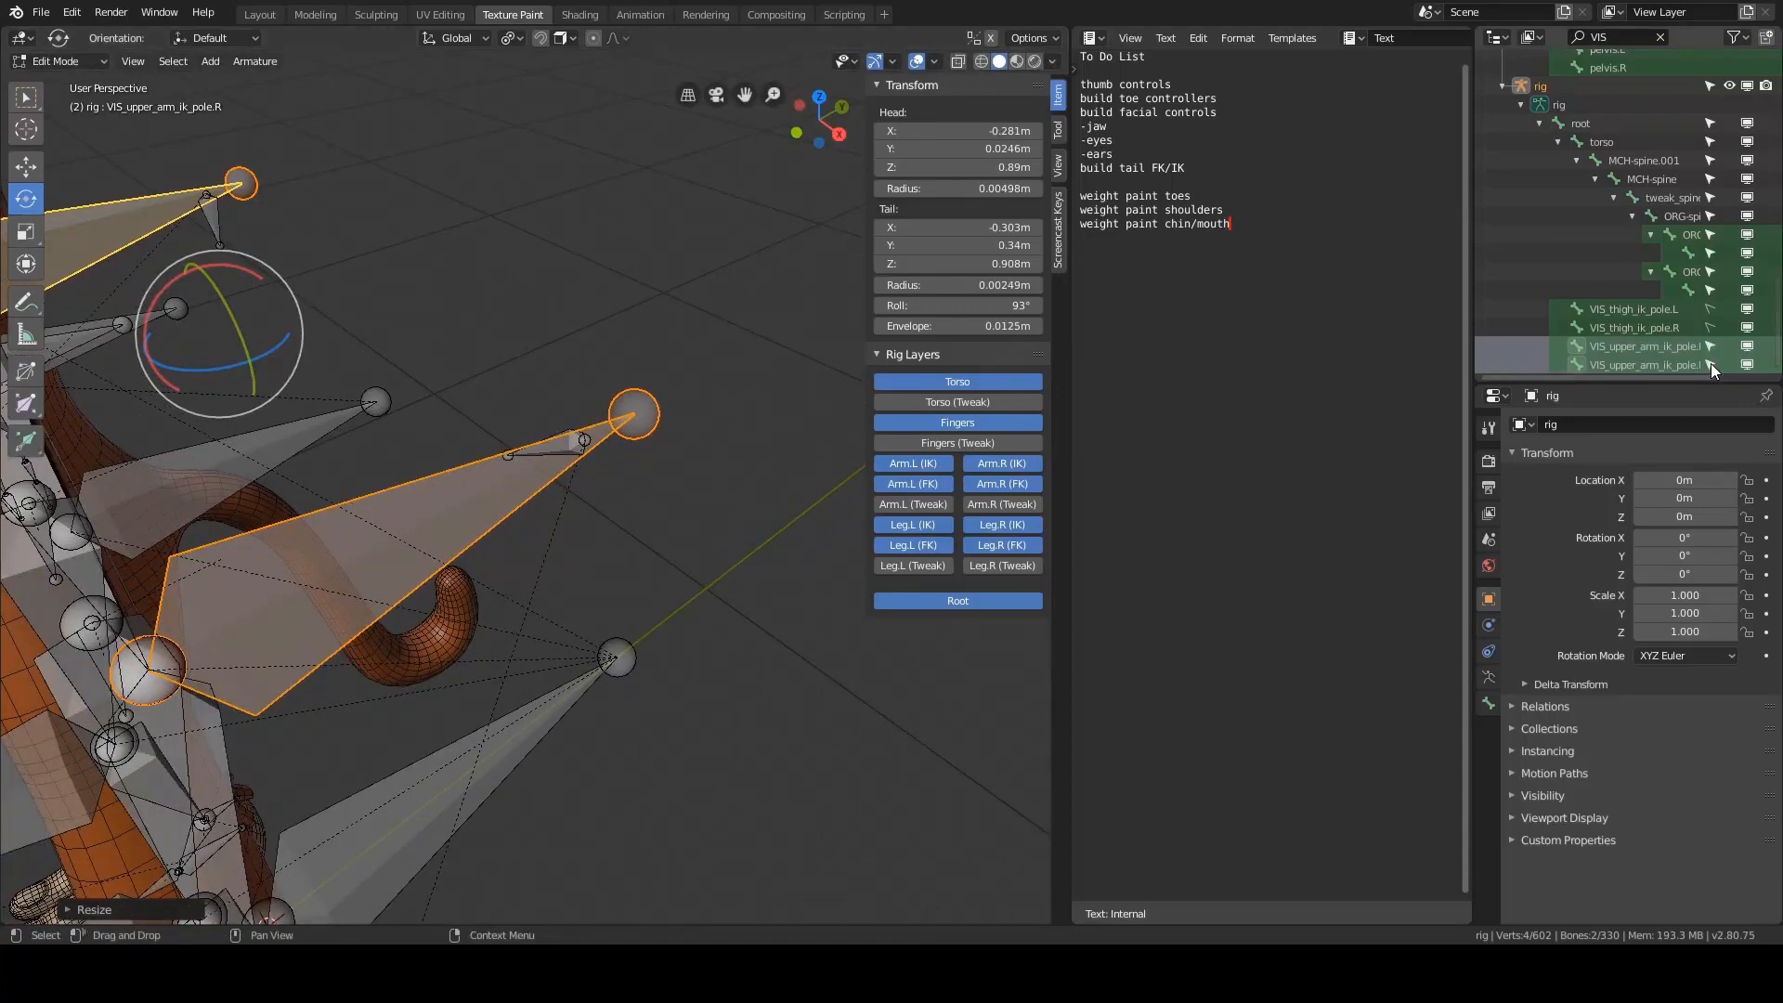
# - Select the tail of VIS_upper_arm_ik_pole.L and enable X-Axis Mirror for armature editing
pyautogui.scroll(3, 774, 379)
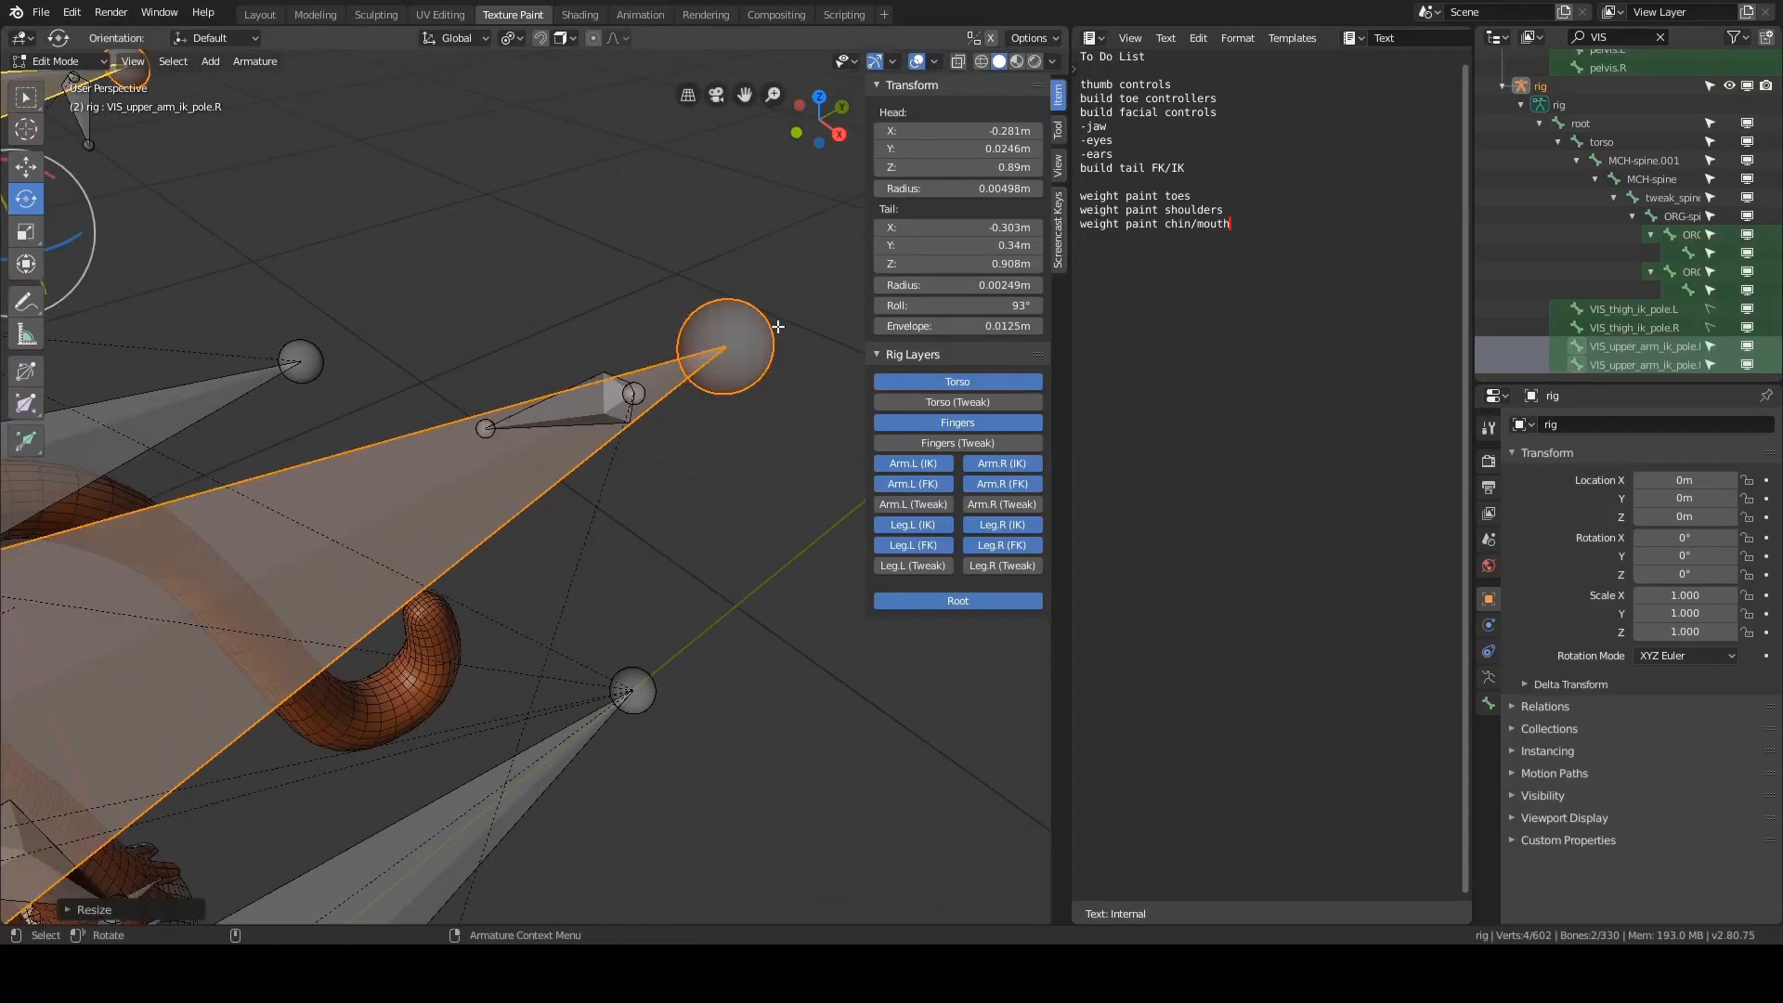
pyautogui.click(770, 330)
pyautogui.scroll(-3, 765, 334)
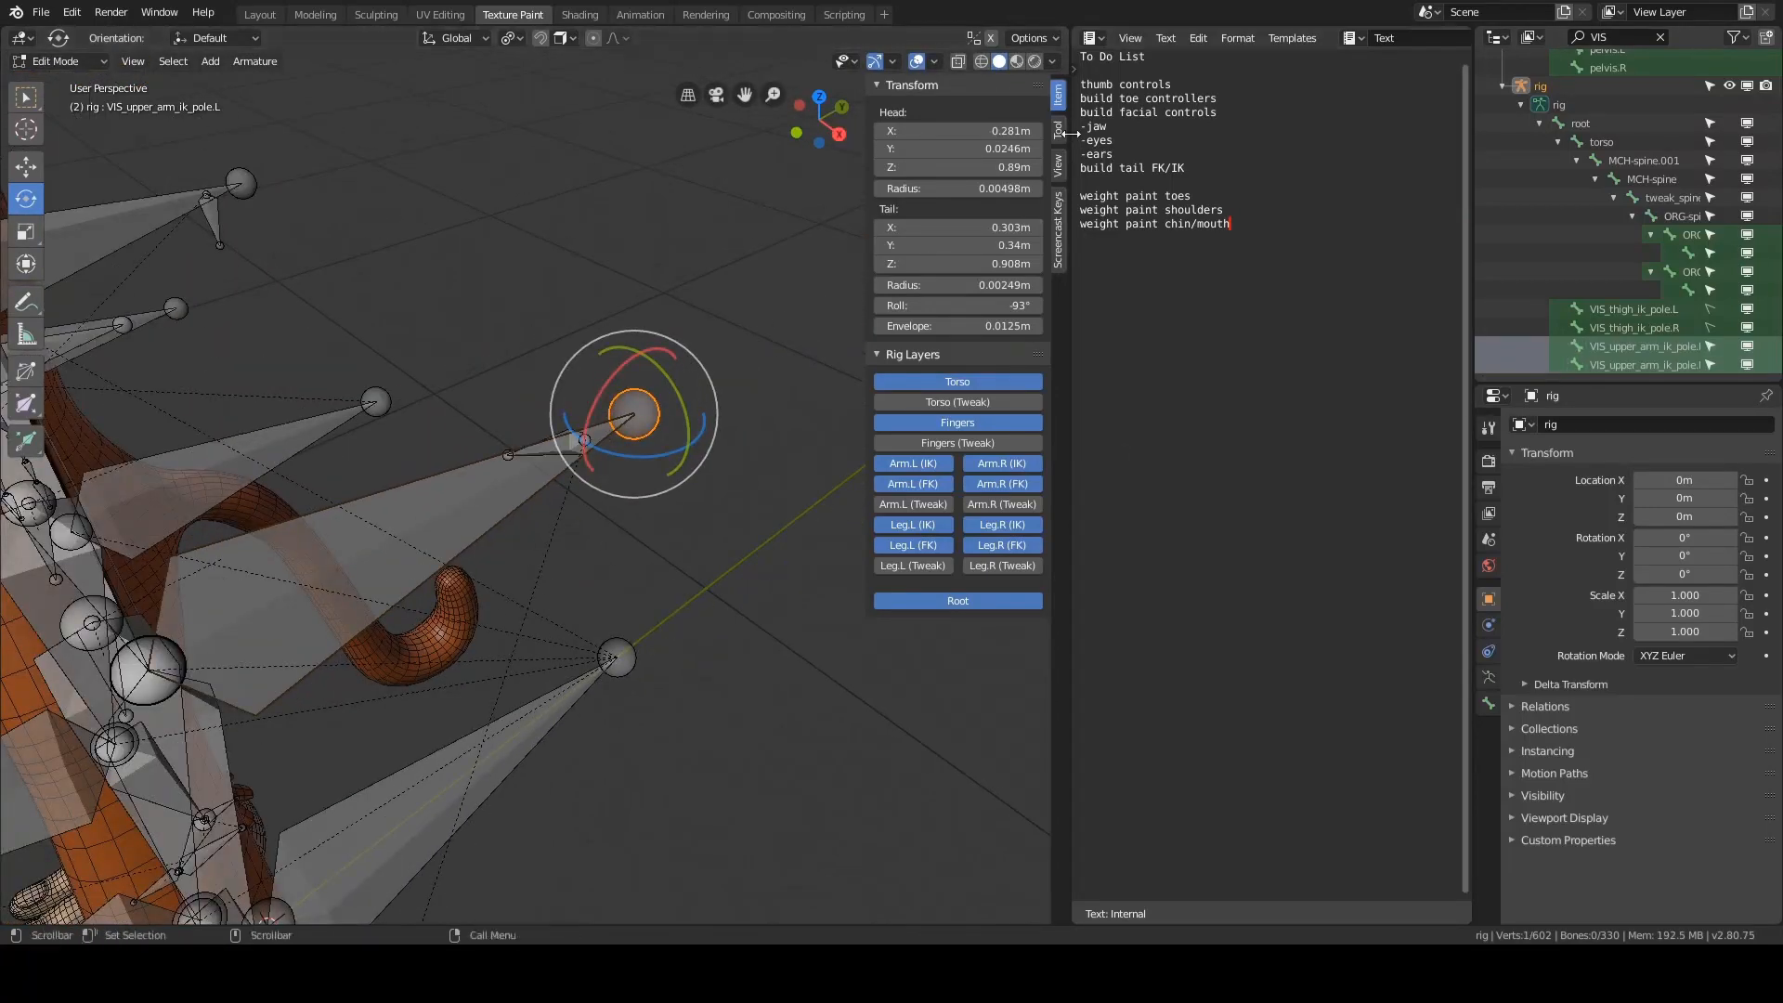
pyautogui.click(1058, 132)
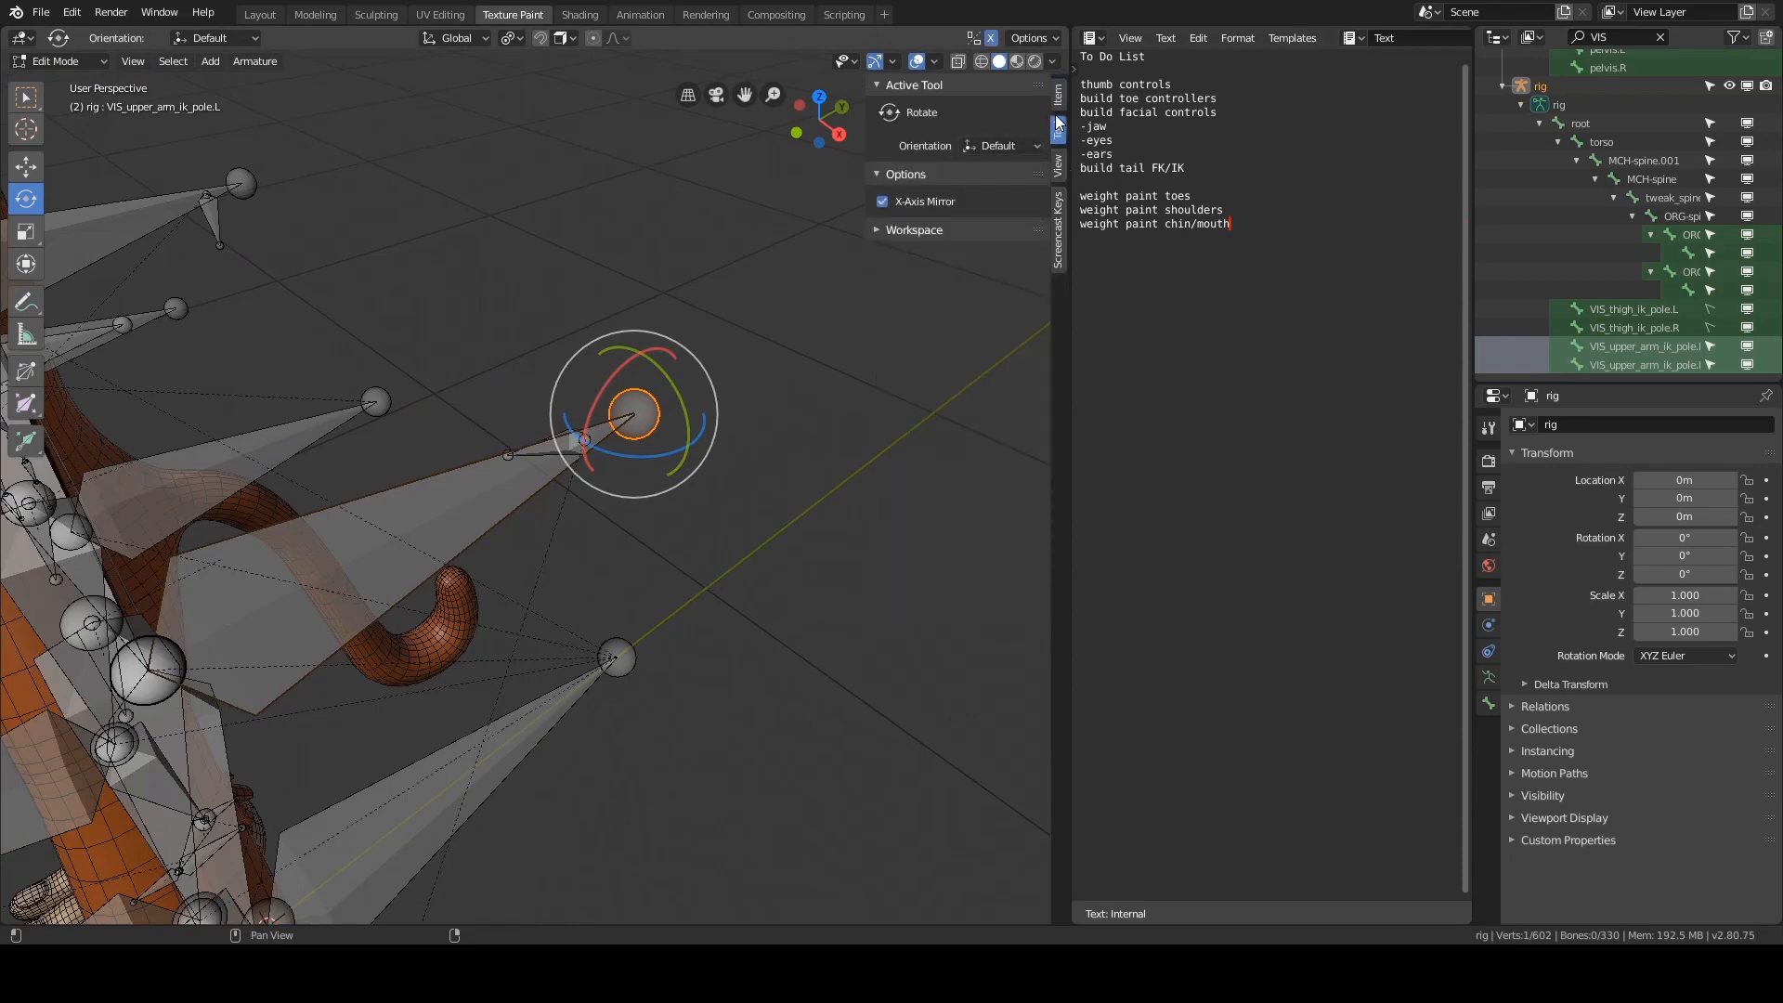
pyautogui.click(1058, 96)
# - Snap the 3D cursor to the head of upper_arm_ik_target.L
pyautogui.keyDown('shift'); pyautogui.moveTo(652, 264); pyautogui.dragTo(616, 226, button='middle'); pyautogui.keyUp('shift')
pyautogui.scroll(2, 617, 227)
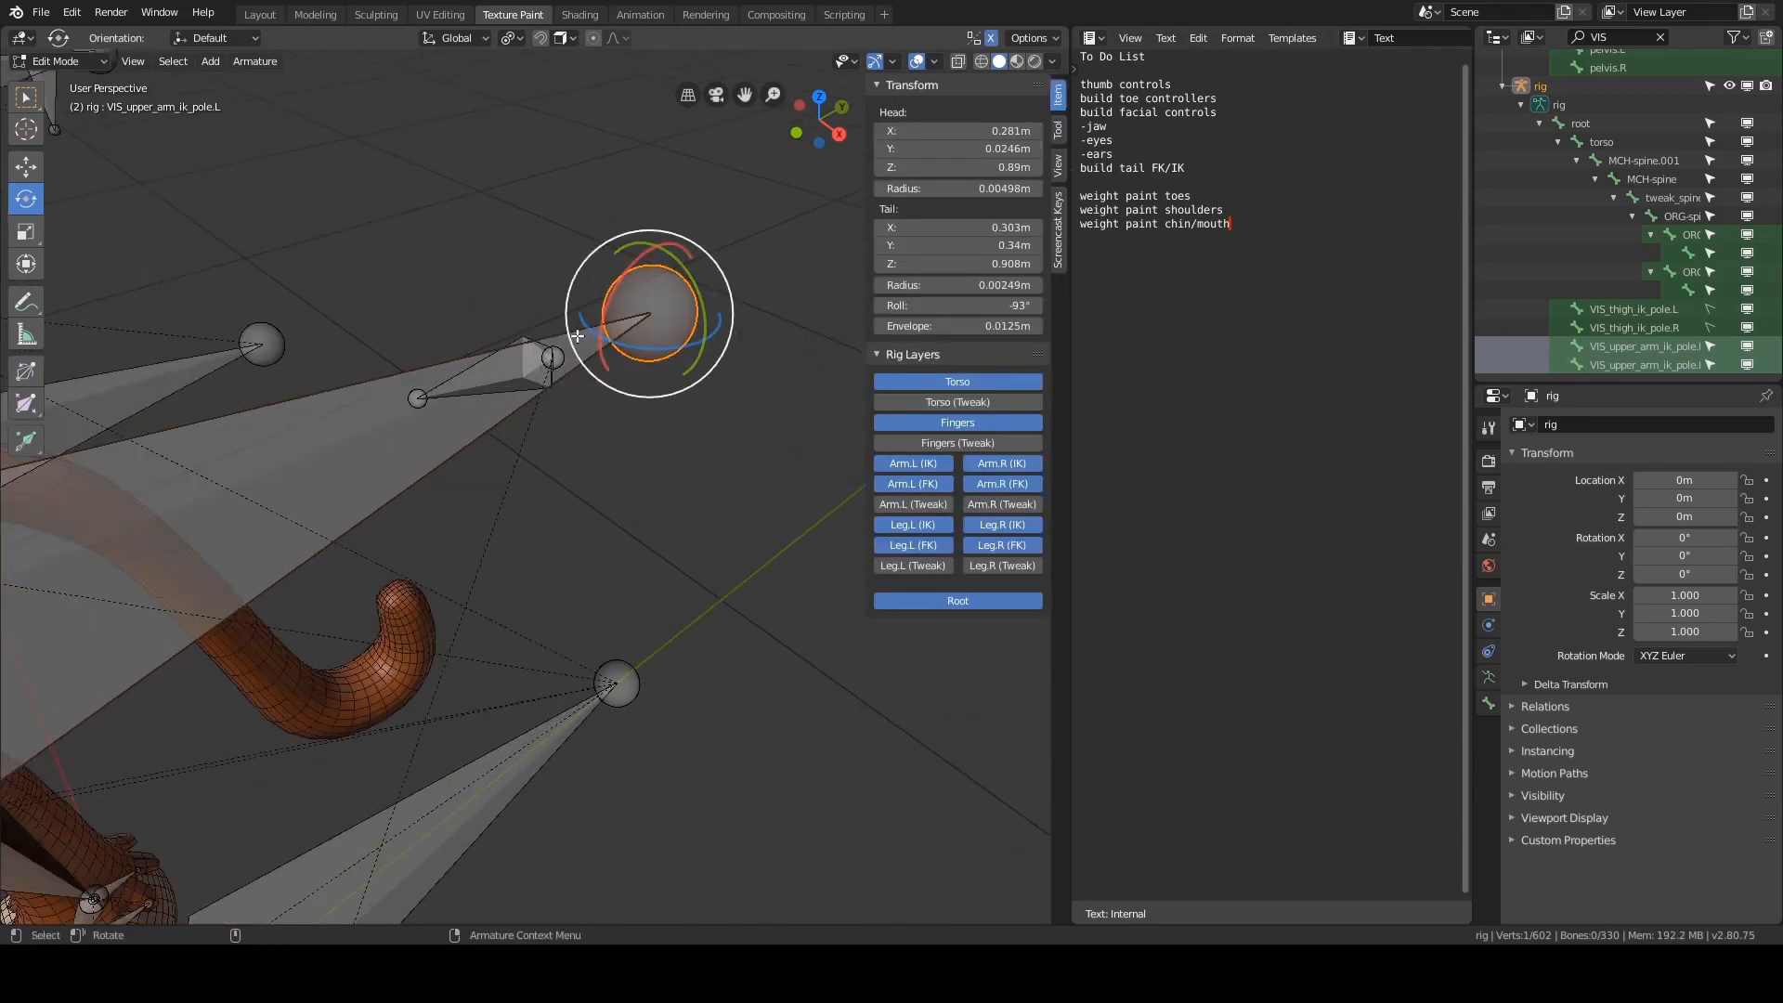
pyautogui.click(554, 360)
pyautogui.hotkey('shift', 's')
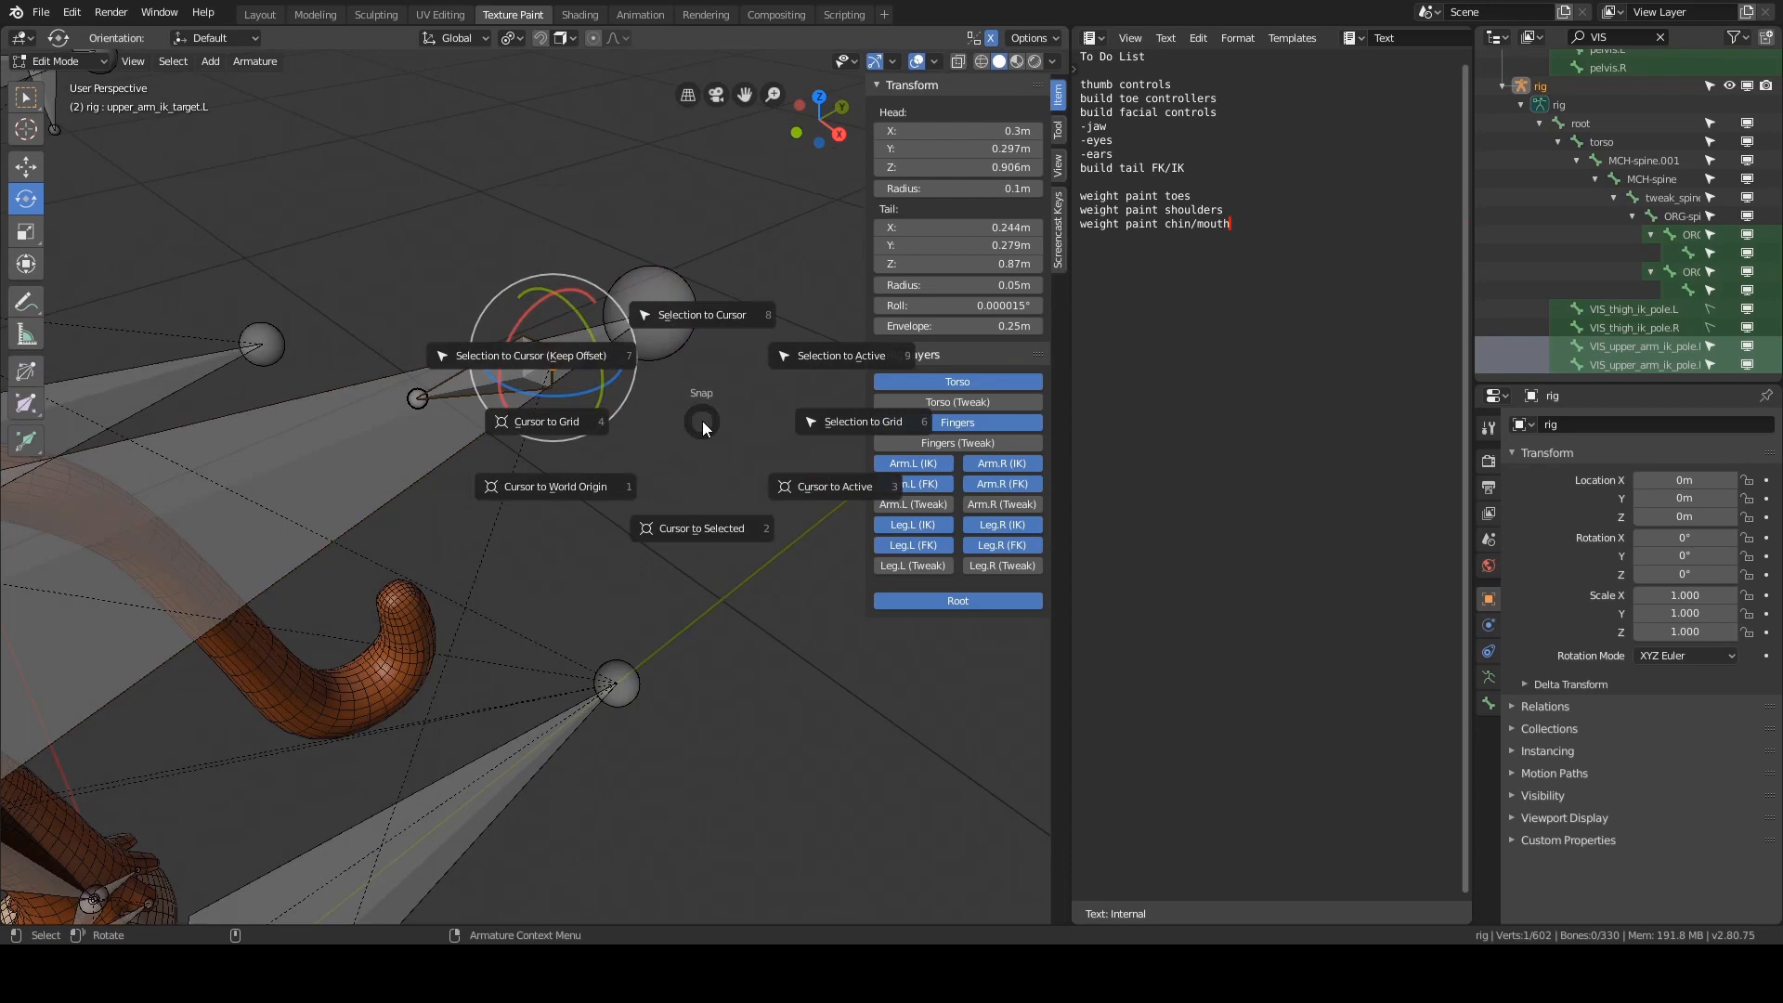
pyautogui.click(702, 528)
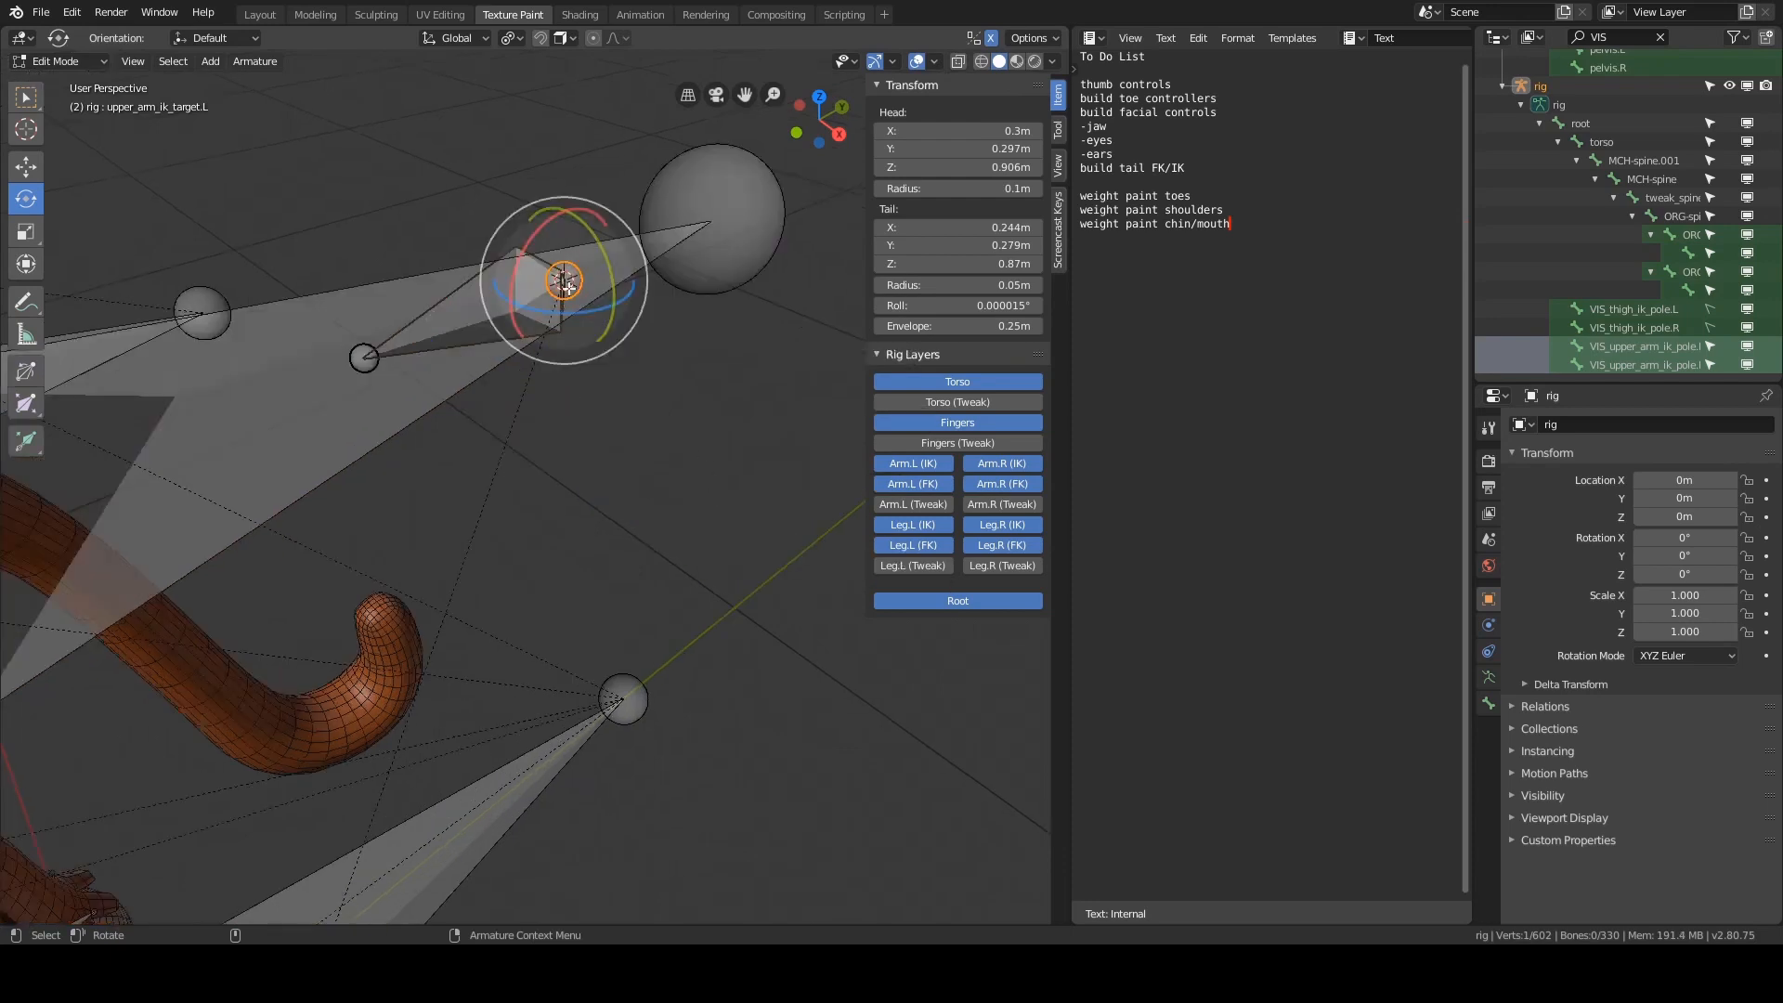
pyautogui.keyDown('shift'); pyautogui.moveTo(567, 288); pyautogui.dragTo(576, 362, button='middle'); pyautogui.keyUp('shift')
# - Snap the tail of VIS_upper_arm_ik_pole.L to the 3D cursor and return to Pose Mode
pyautogui.hotkey('alt', 'a')
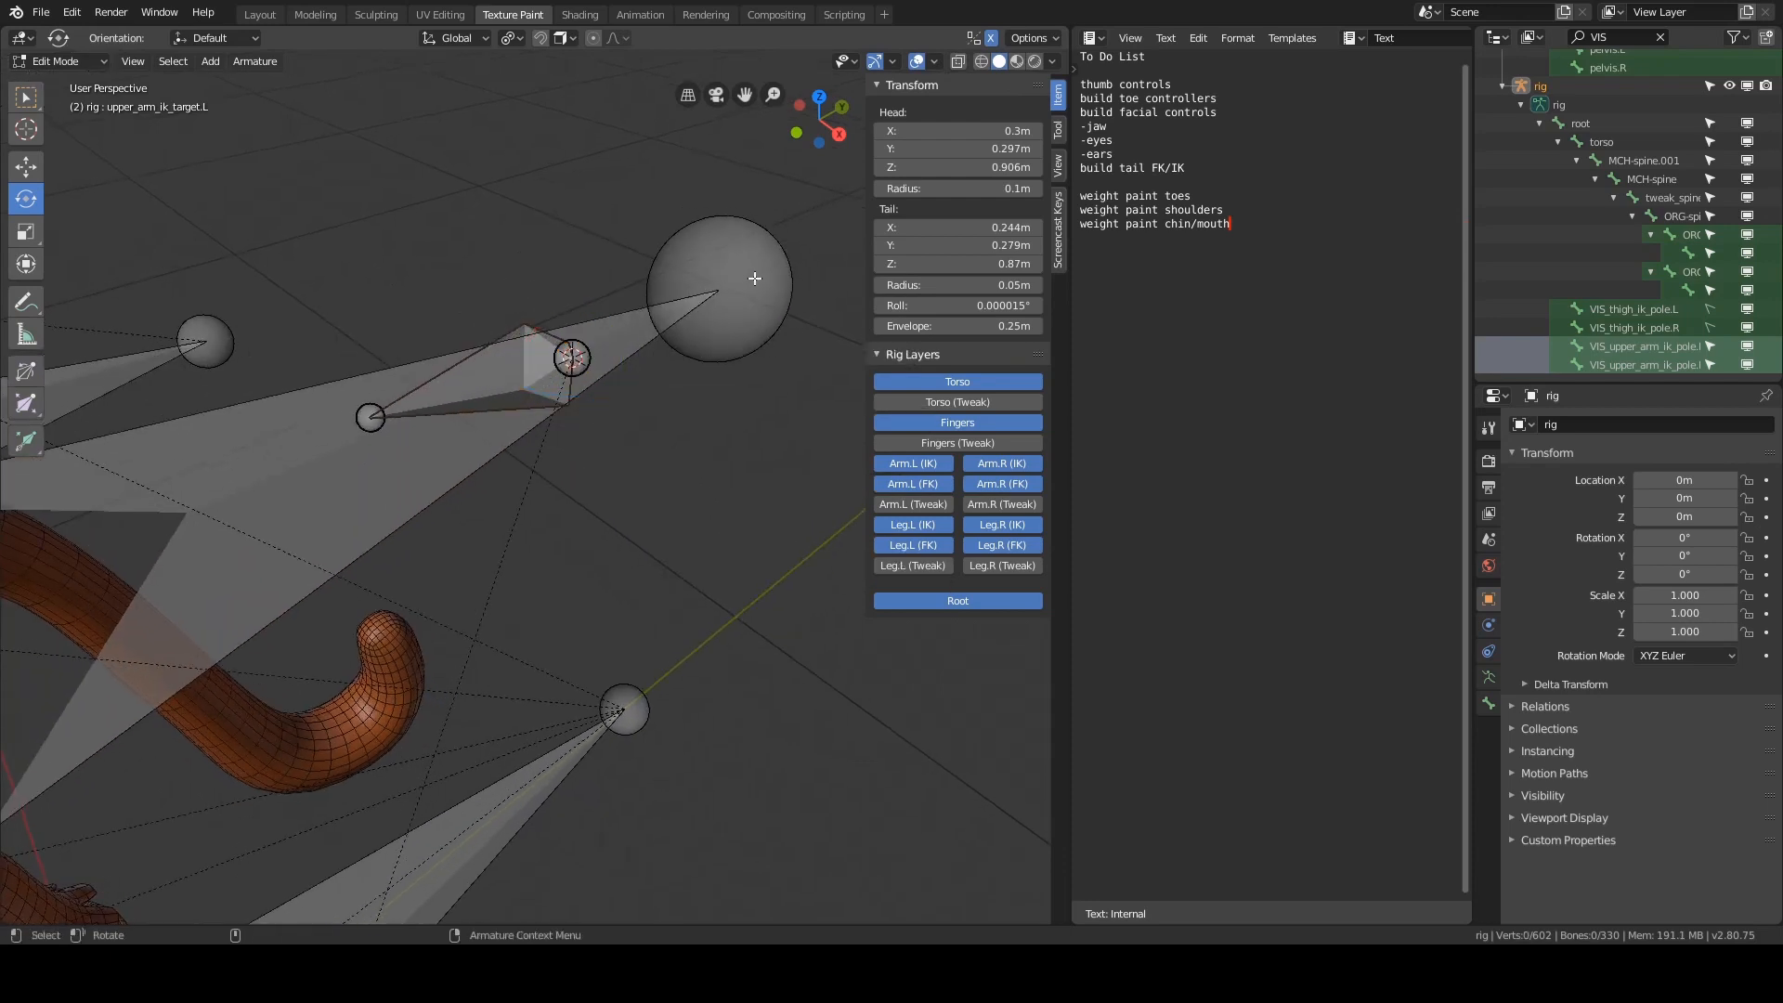
pyautogui.click(778, 269)
pyautogui.scroll(-2, 777, 270)
pyautogui.hotkey('shift', 's')
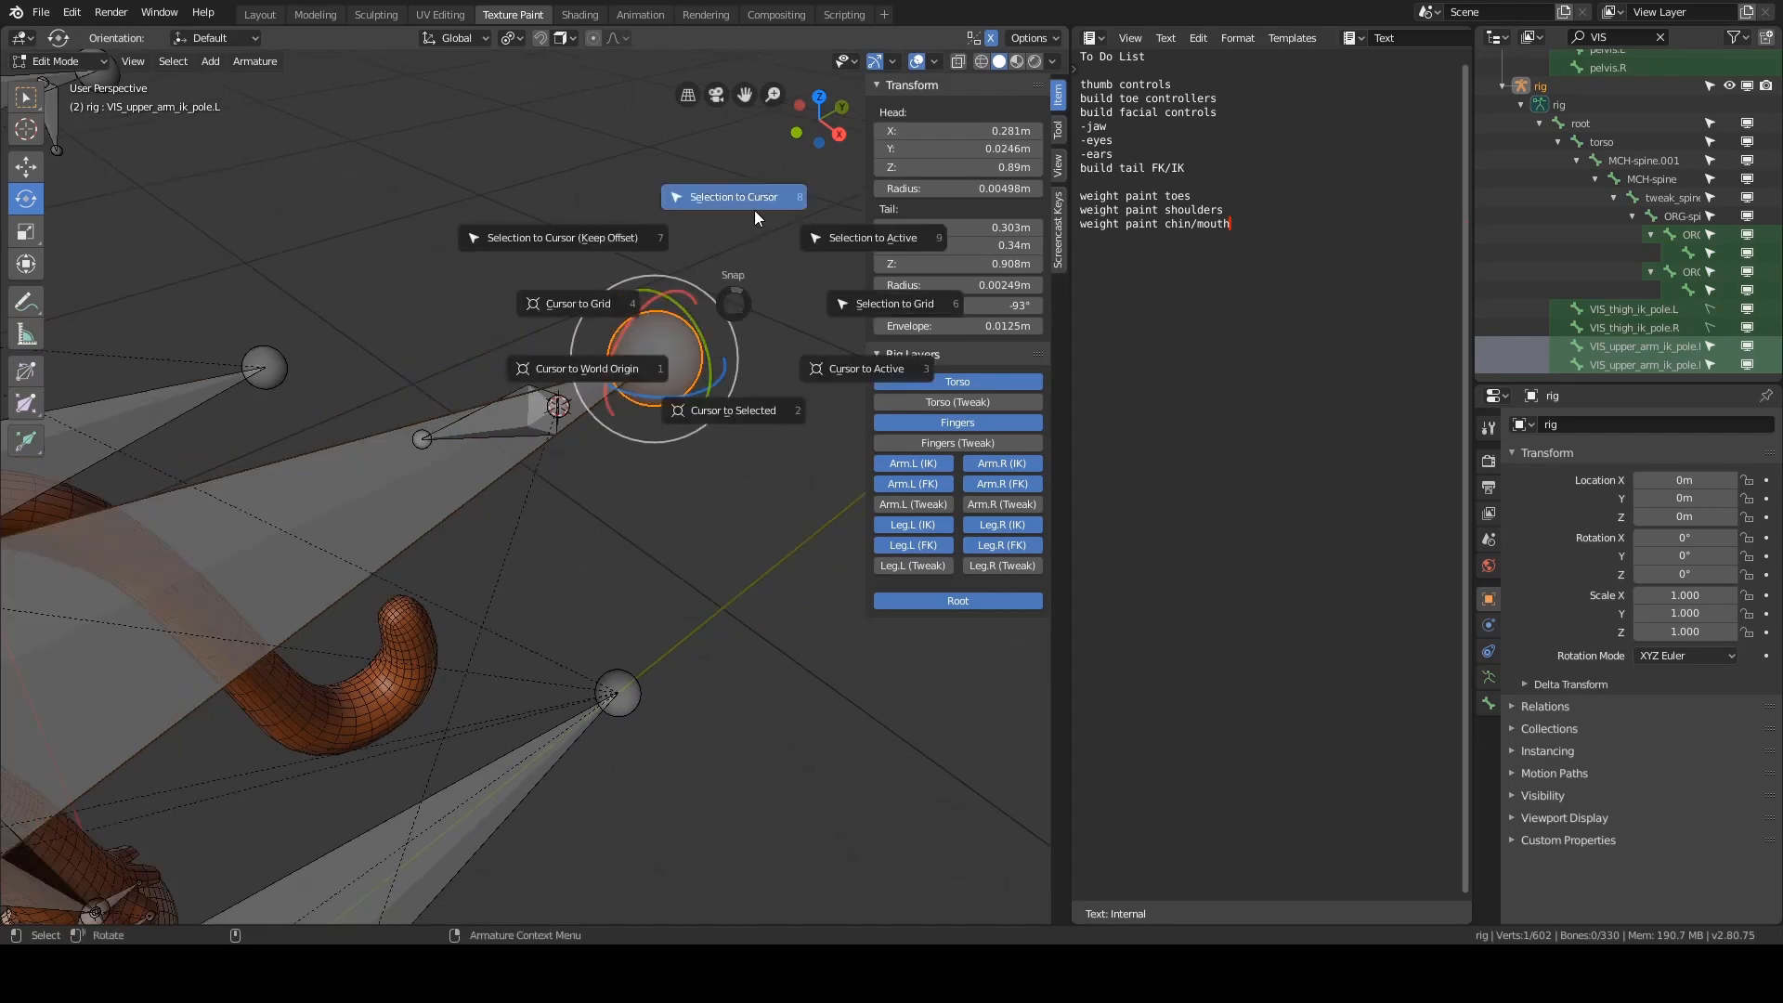
pyautogui.click(754, 210)
pyautogui.scroll(-3, 612, 319)
pyautogui.moveTo(611, 318); pyautogui.dragTo(671, 275, button='middle')
pyautogui.hotkey('ctrl', 'Tab')
pyautogui.click(689, 306)
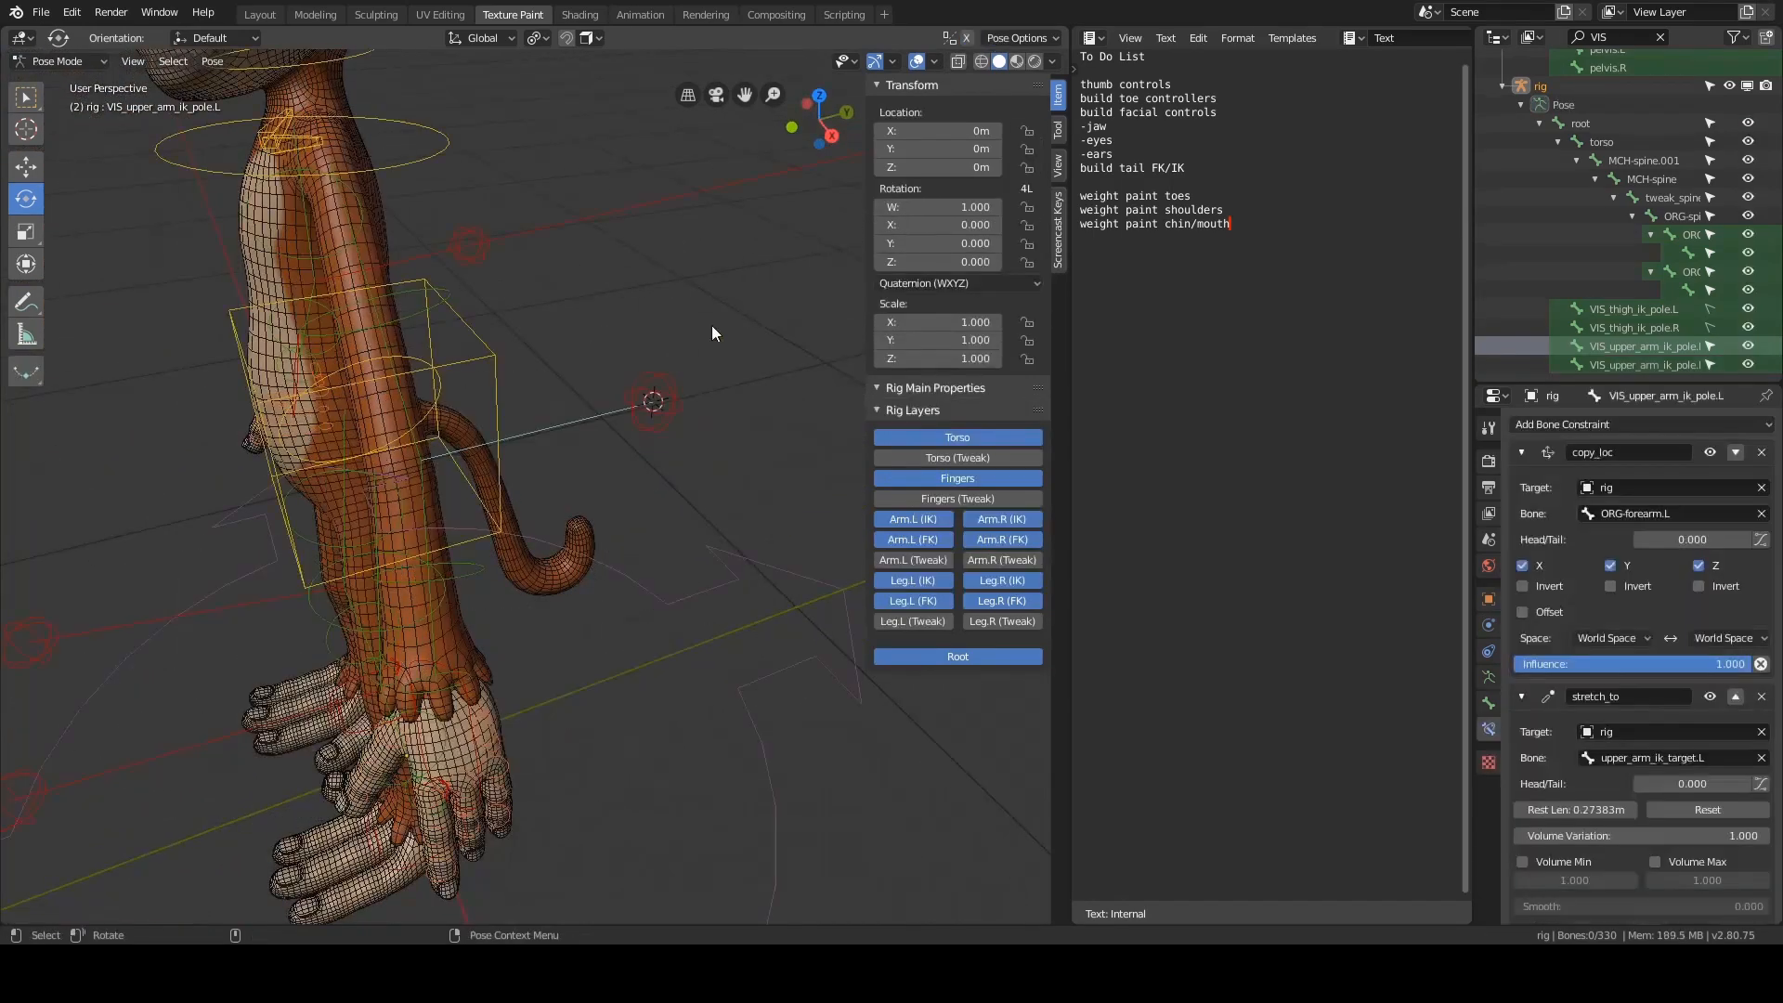
# - Compare Edit Mode with Pose Mode, then select VIS_upper_arm_ik_pole.L and check its alignment with the left elbow target
pyautogui.hotkey('ctrl', 'Tab')
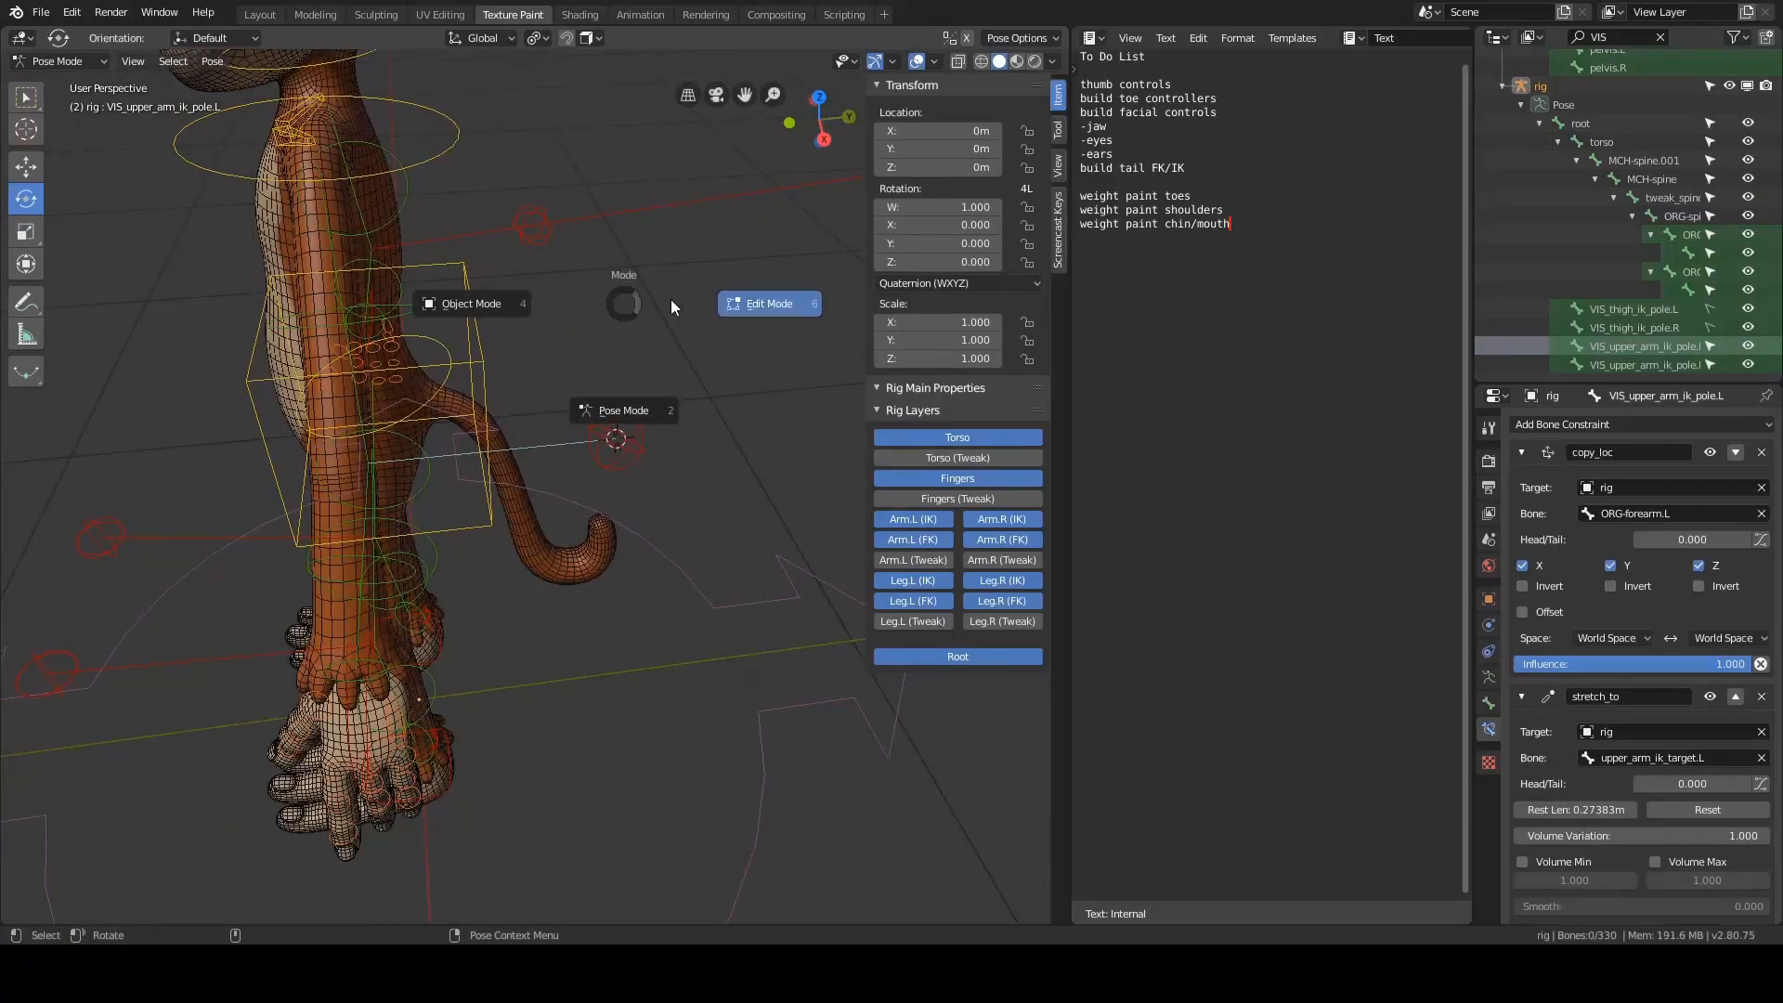
pyautogui.click(681, 289)
pyautogui.hotkey('ctrl', 'Tab')
pyautogui.click(673, 310)
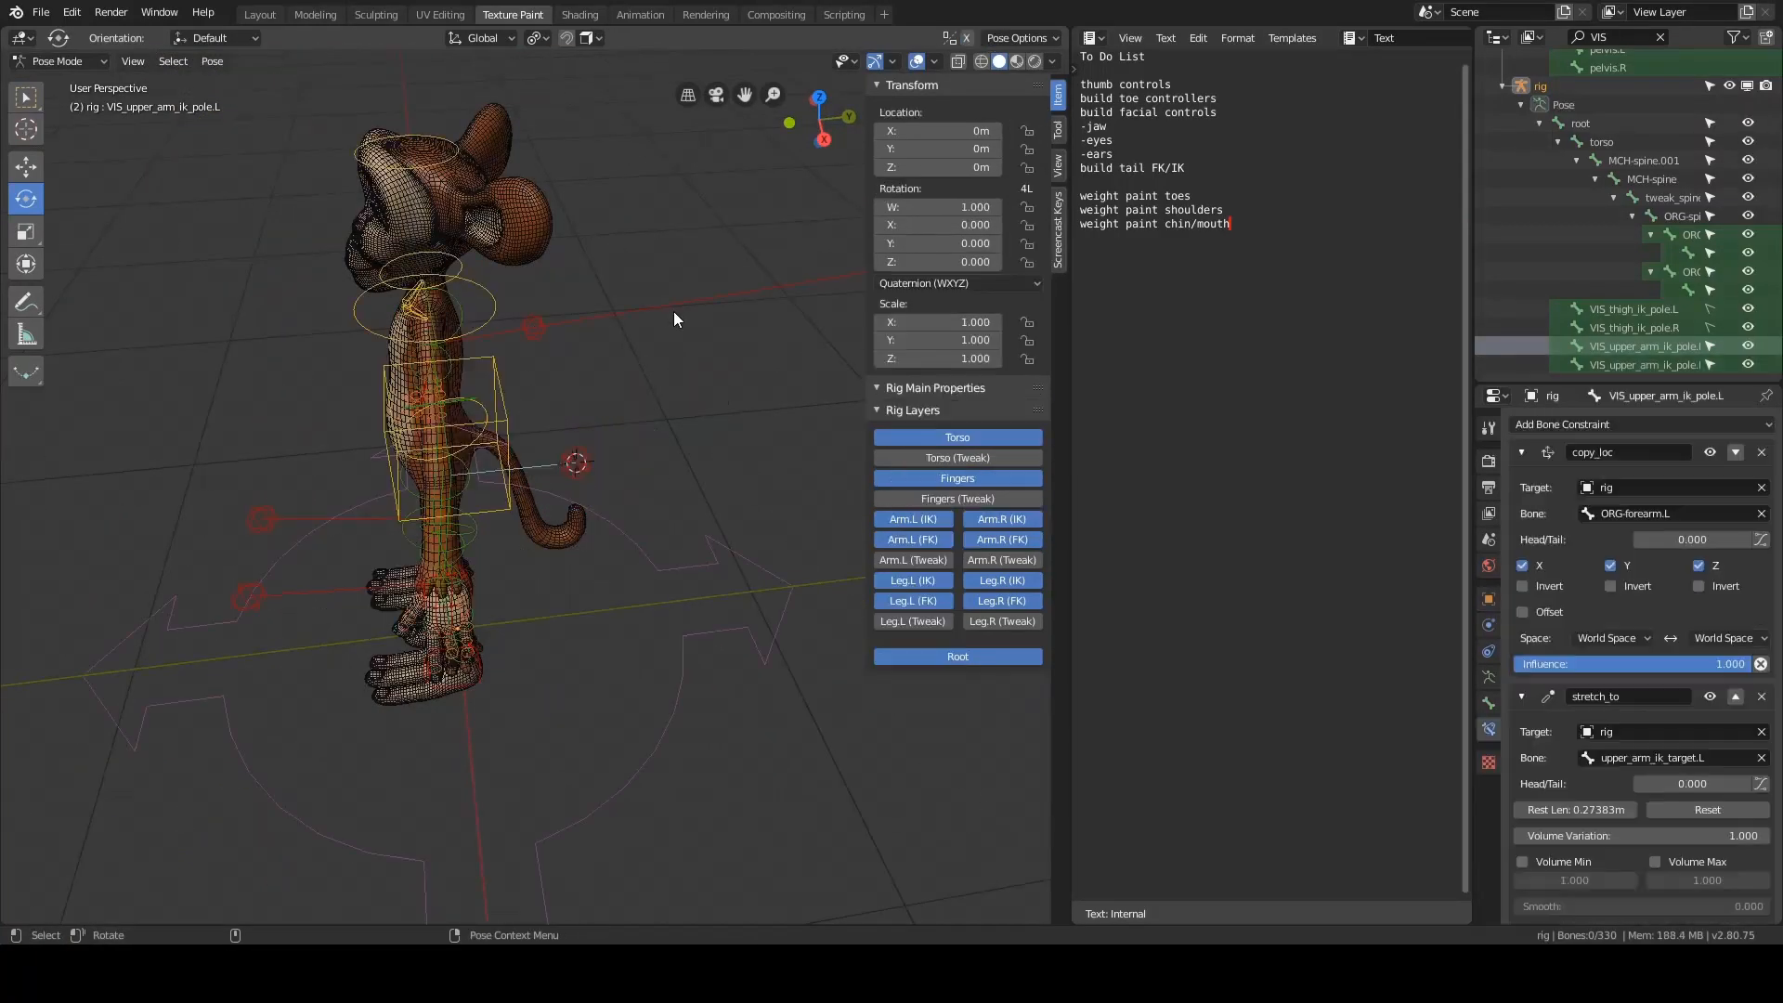
pyautogui.scroll(5, 672, 310)
pyautogui.click(555, 453)
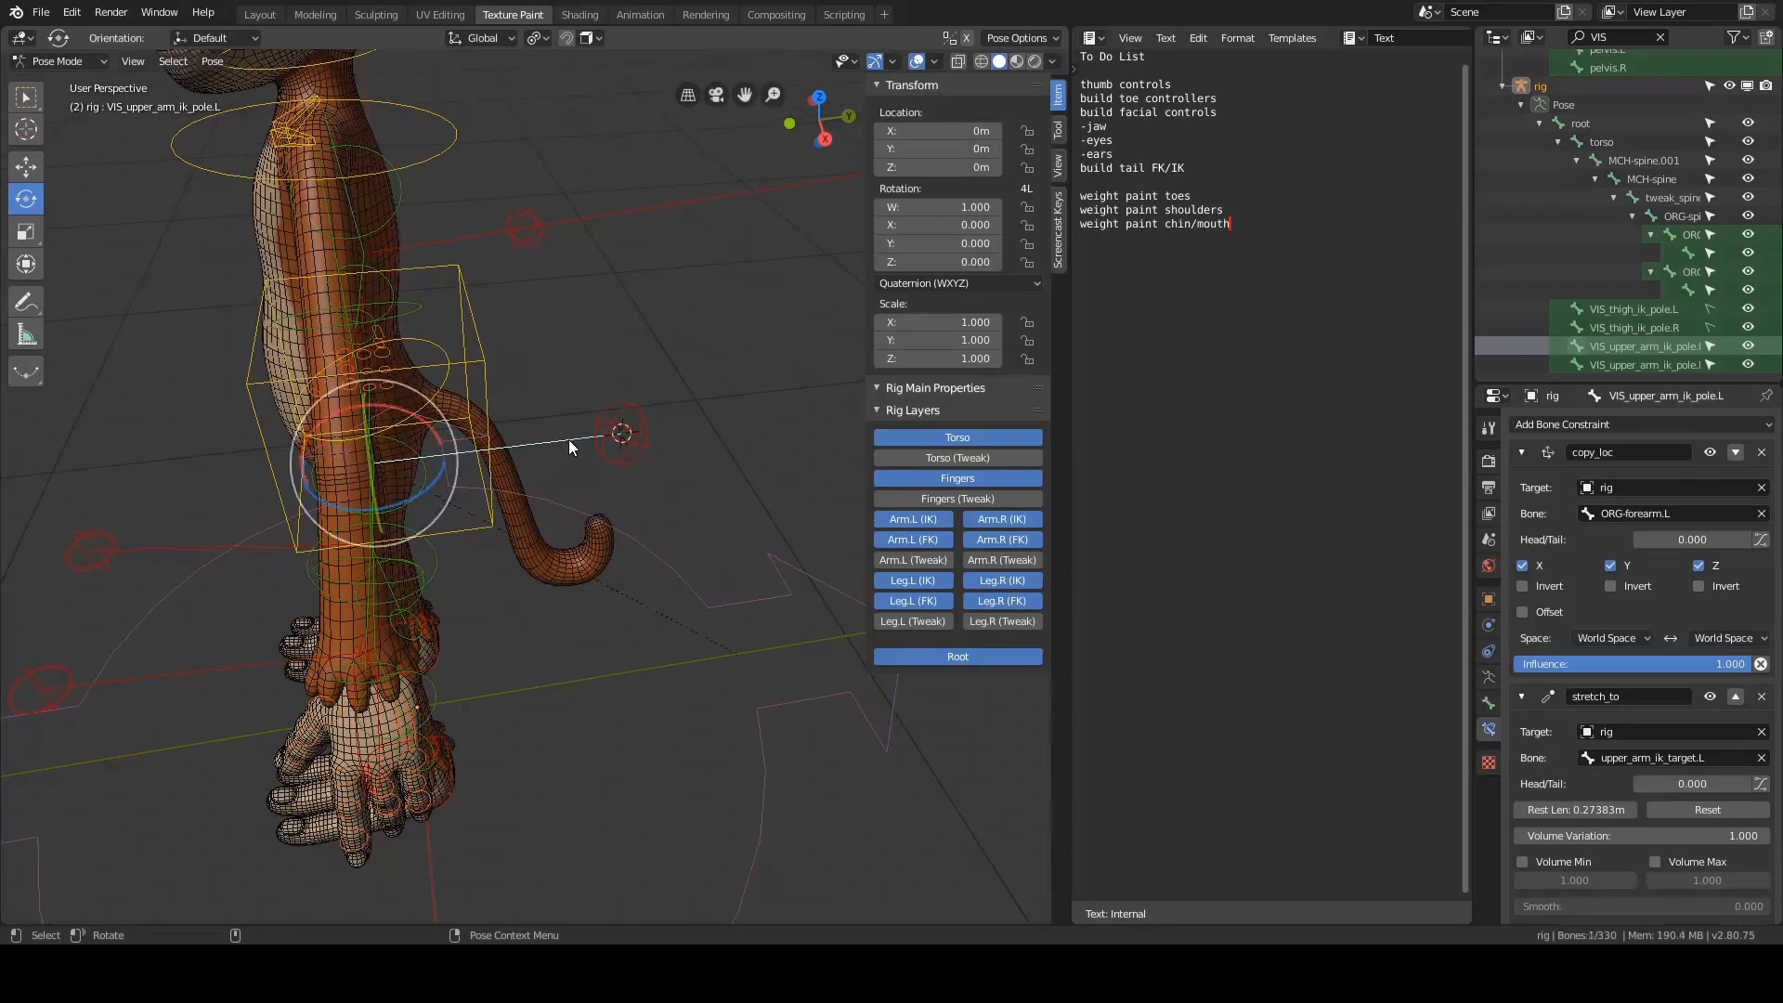
pyautogui.moveTo(568, 445); pyautogui.dragTo(588, 445, button='middle')
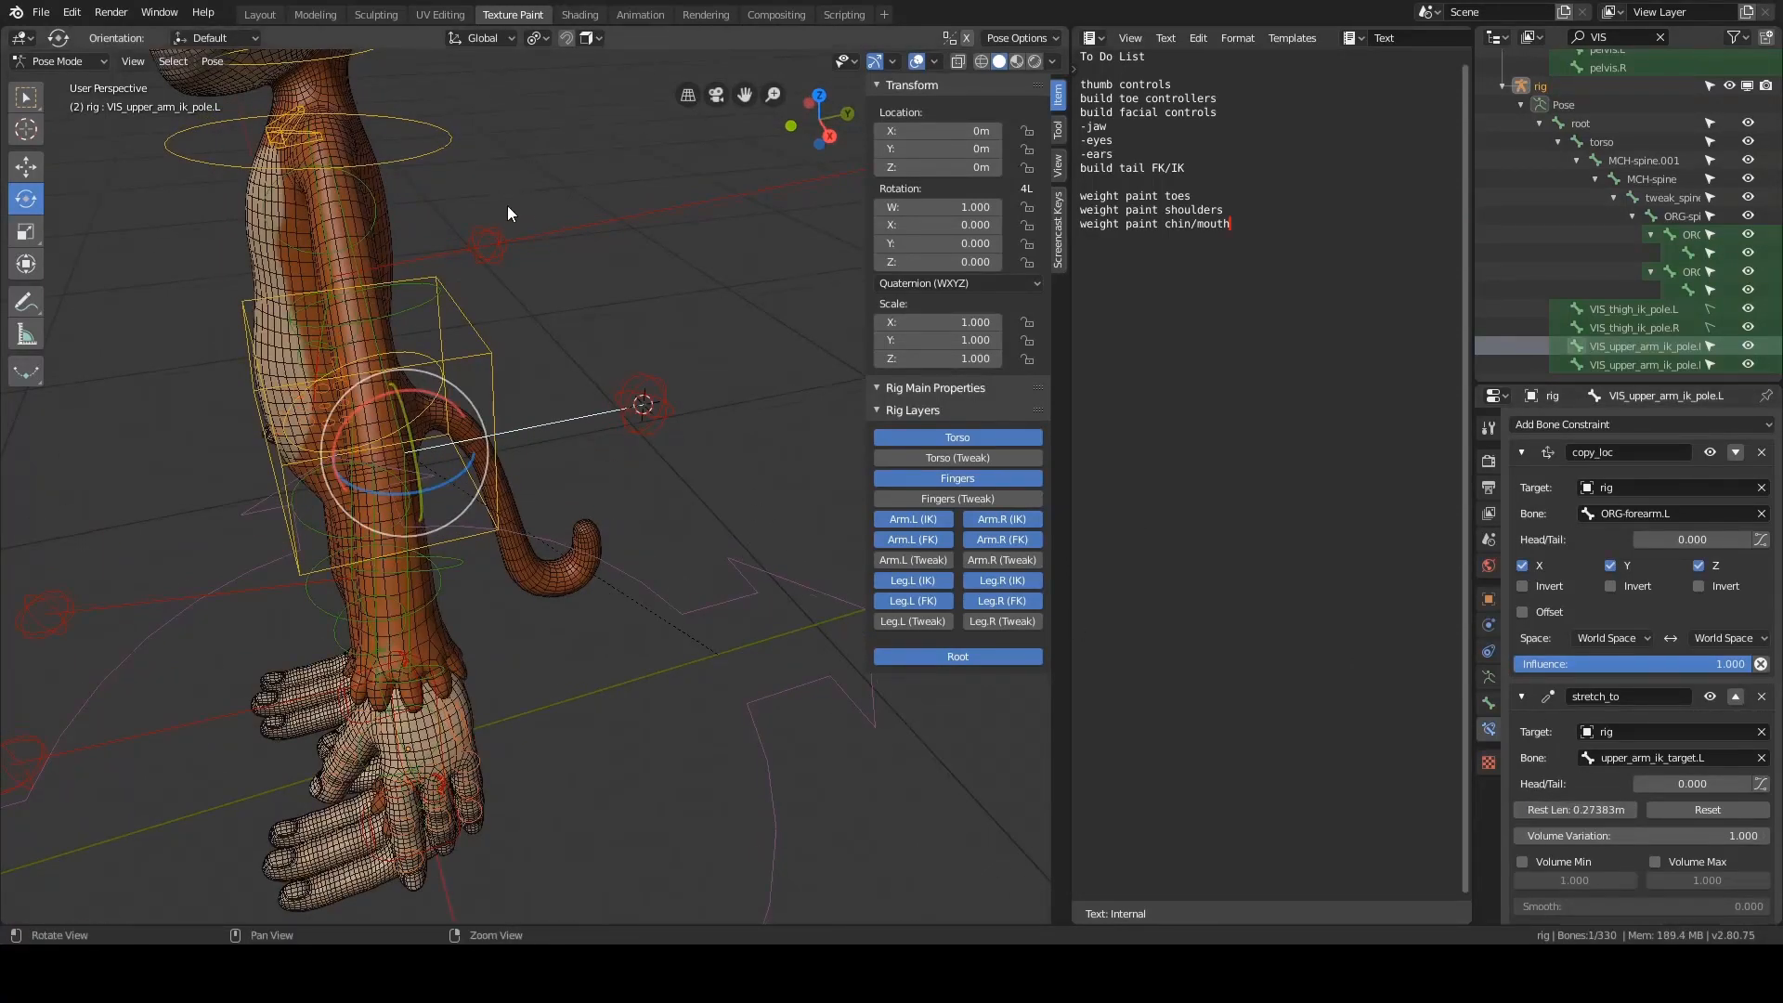
# - Set the stretch_to rest length of VIS_upper_arm_ik_pole.R to 0 and make both VIS upper arm pole bones unselectable
pyautogui.click(592, 233)
pyautogui.click(1565, 809)
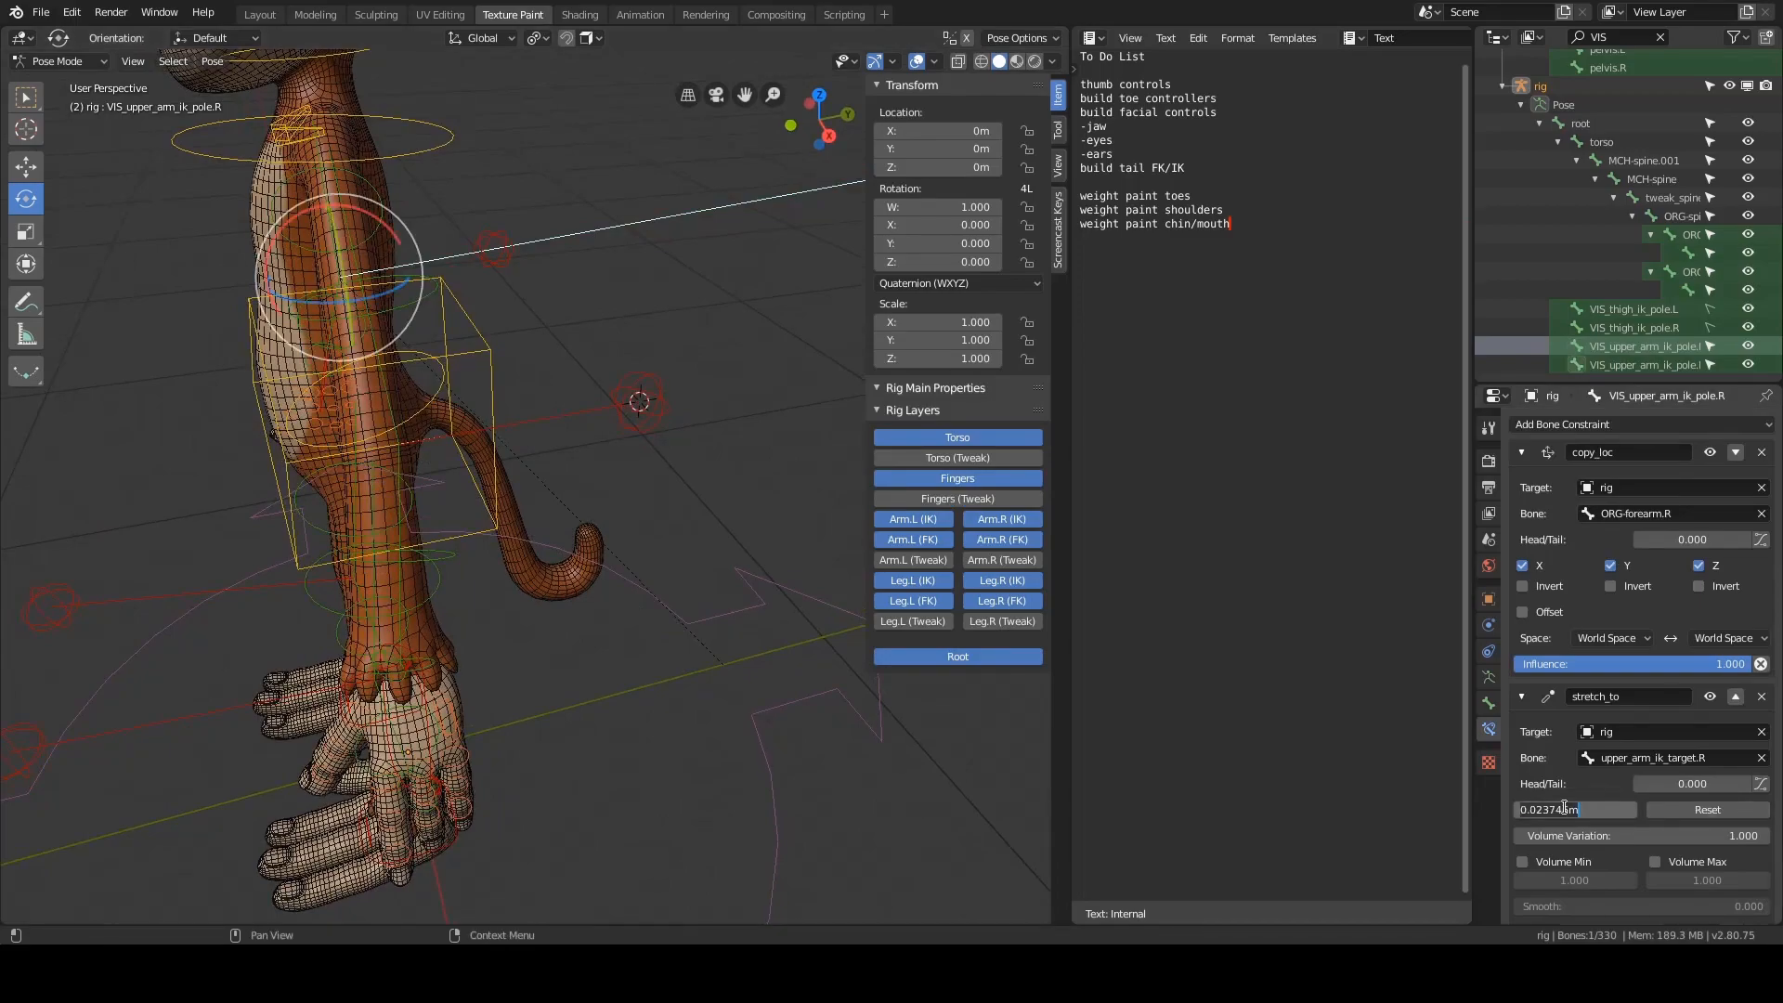
pyautogui.write('0')
pyautogui.press('Return')
pyautogui.moveTo(771, 330); pyautogui.dragTo(641, 295, button='middle')
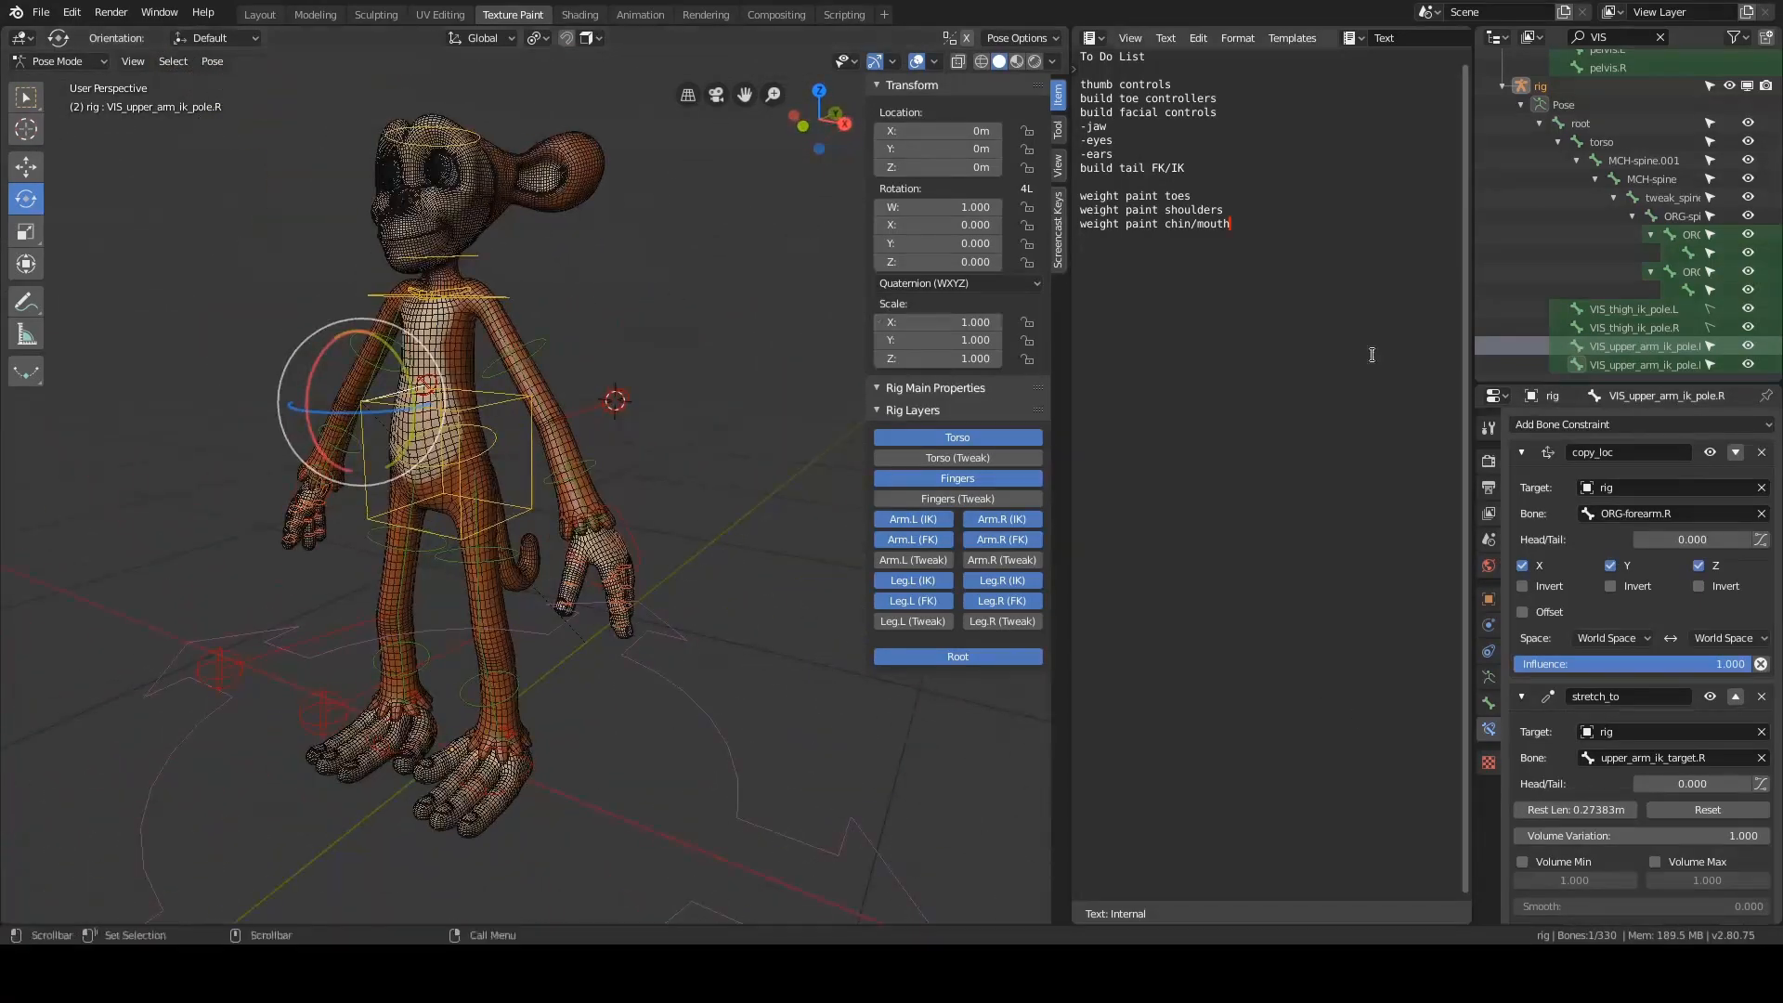
pyautogui.click(1709, 345)
pyautogui.click(1710, 365)
# - Test-move upper_arm_ik_target.L to try the left pole line, then cancel the move
pyautogui.moveTo(597, 453); pyautogui.dragTo(382, 331, button='middle')
pyautogui.click(472, 306)
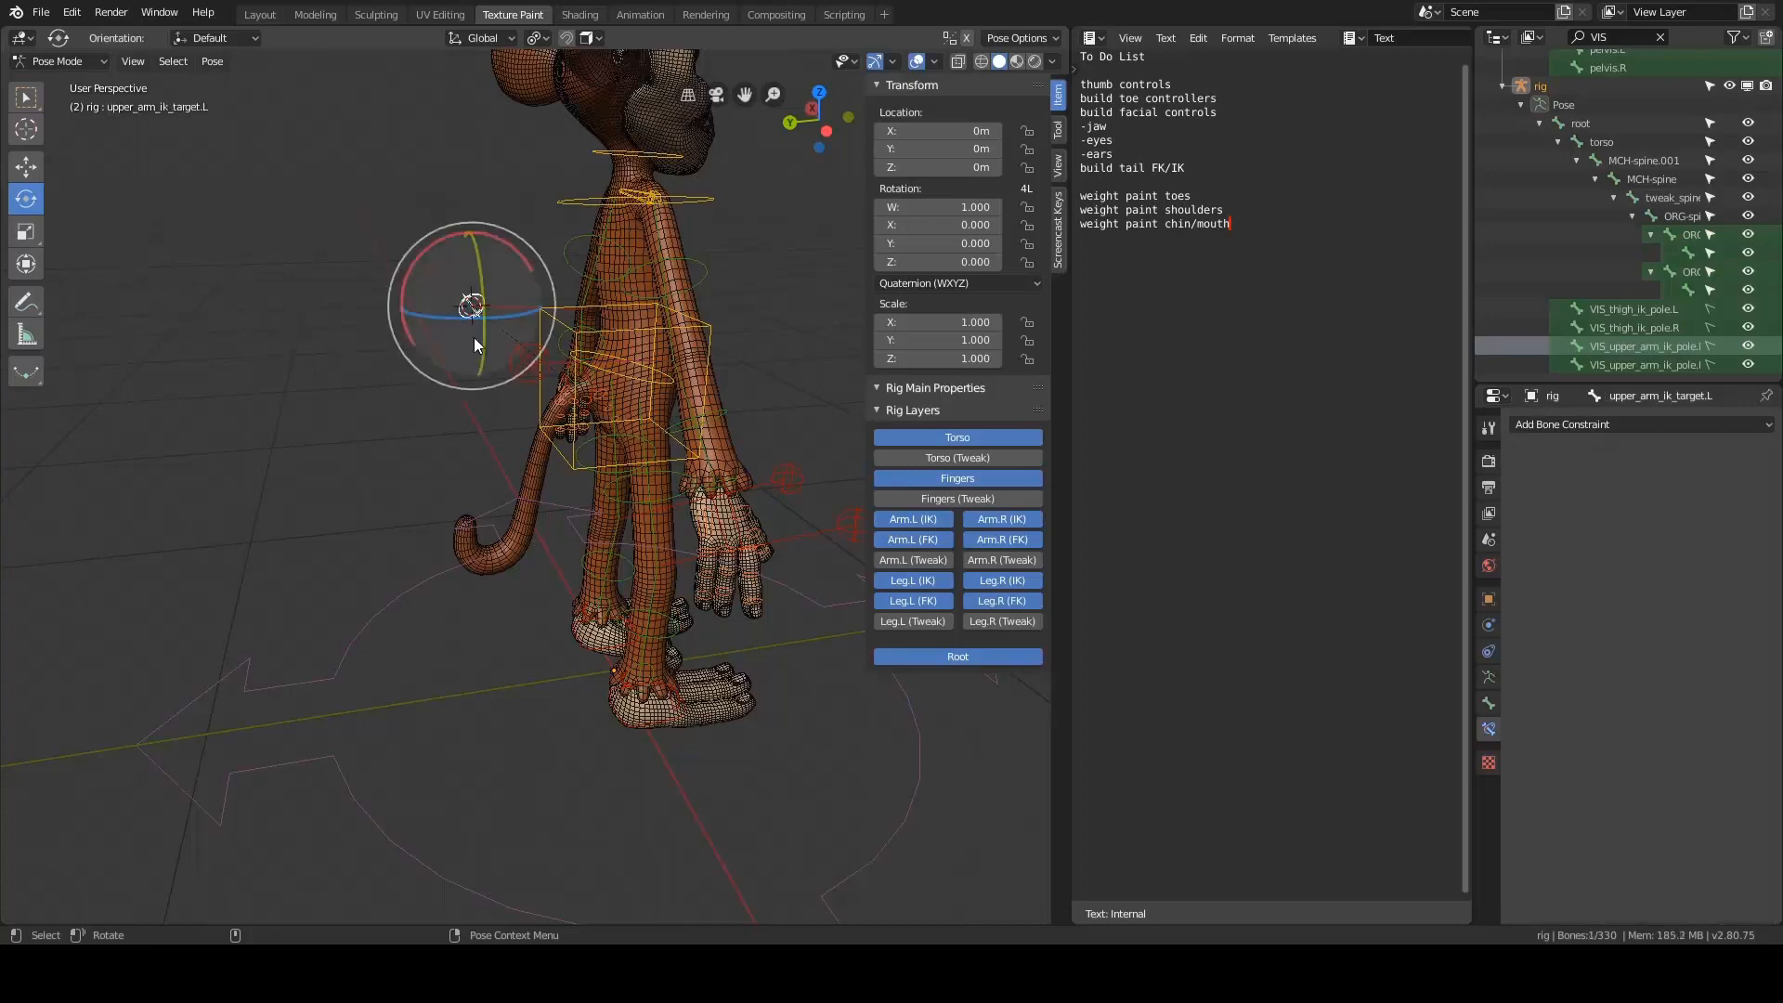
pyautogui.press('g')
pyautogui.rightClick(688, 326)
pyautogui.moveTo(789, 326); pyautogui.dragTo(681, 302, button='middle')
# - Test the left arm by rotating upper_arm_fk.L and moving hand_ik.L, cancelling both transforms
pyautogui.click(670, 456)
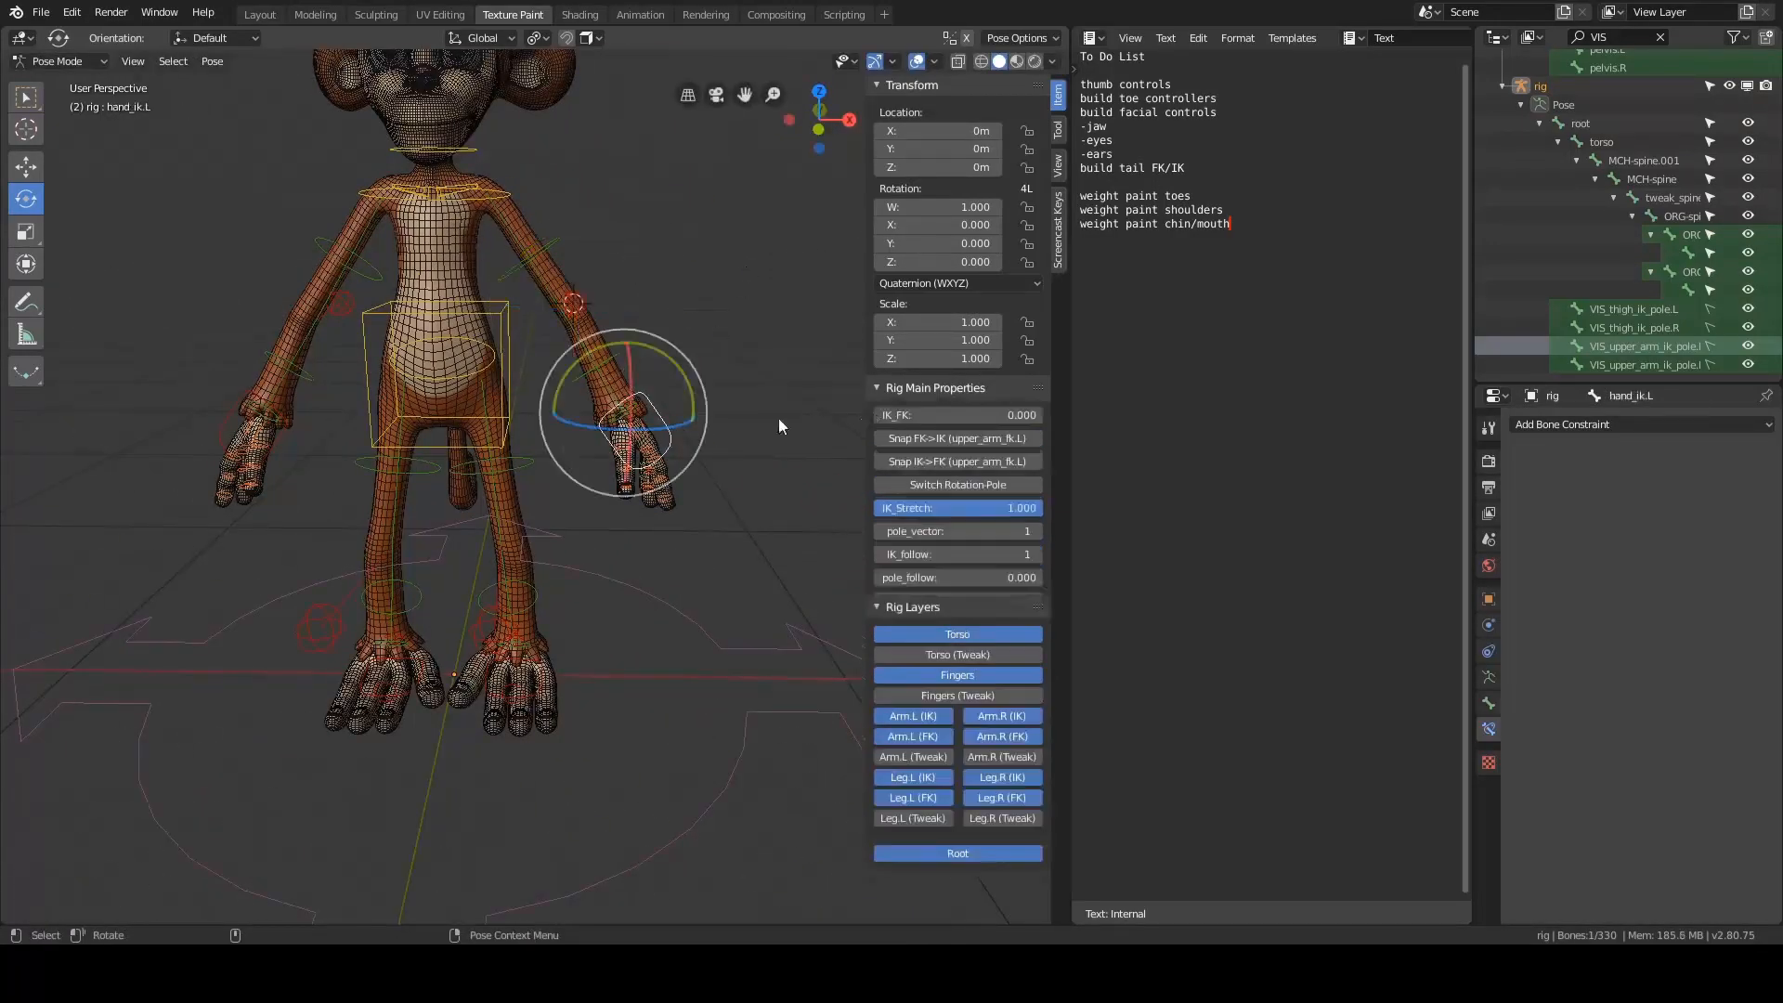
pyautogui.moveTo(906, 414); pyautogui.dragTo(863, 408)
pyautogui.click(557, 244)
pyautogui.click(538, 247)
pyautogui.press('r')
pyautogui.press('Escape')
pyautogui.click(663, 421)
pyautogui.press('g')
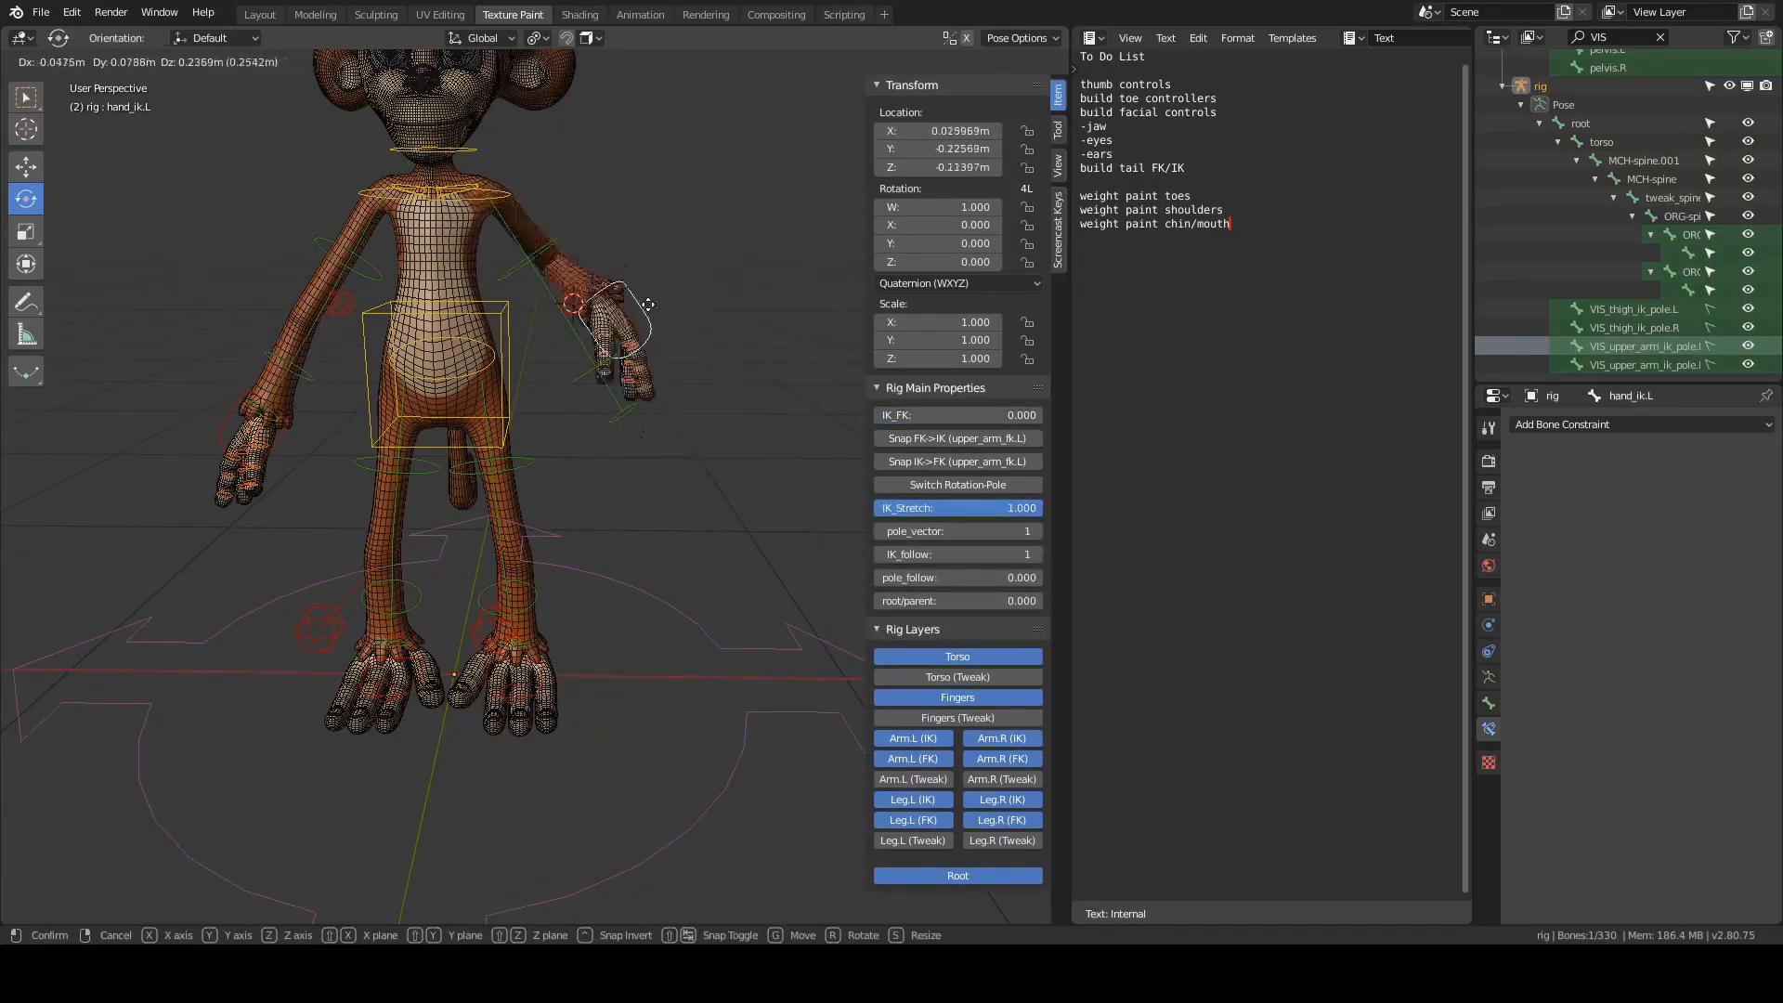
pyautogui.press('Escape')
# - Examine the placement of upper_arm_ik_target.L behind the left elbow, then clear the selection and review the whole rig
pyautogui.moveTo(700, 320); pyautogui.dragTo(745, 301, button='middle')
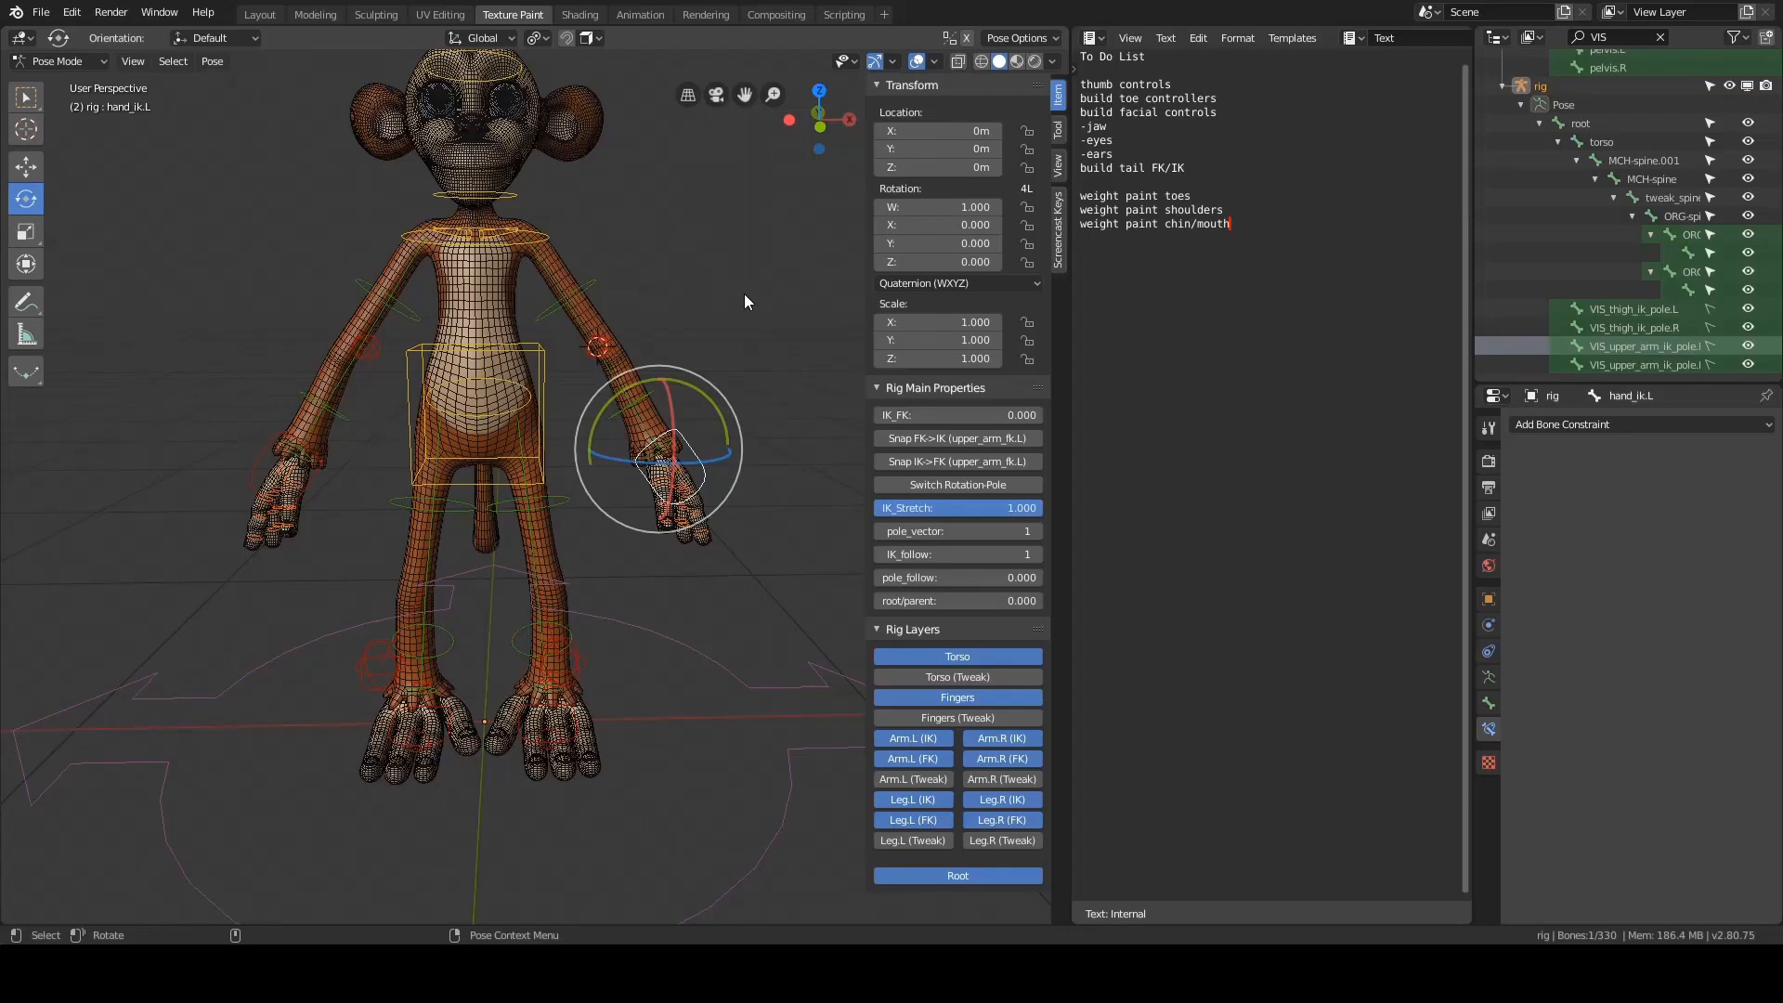
pyautogui.keyDown('alt'); pyautogui.moveTo(744, 294); pyautogui.dragTo(635, 297); pyautogui.keyUp('alt')
pyautogui.click(609, 357)
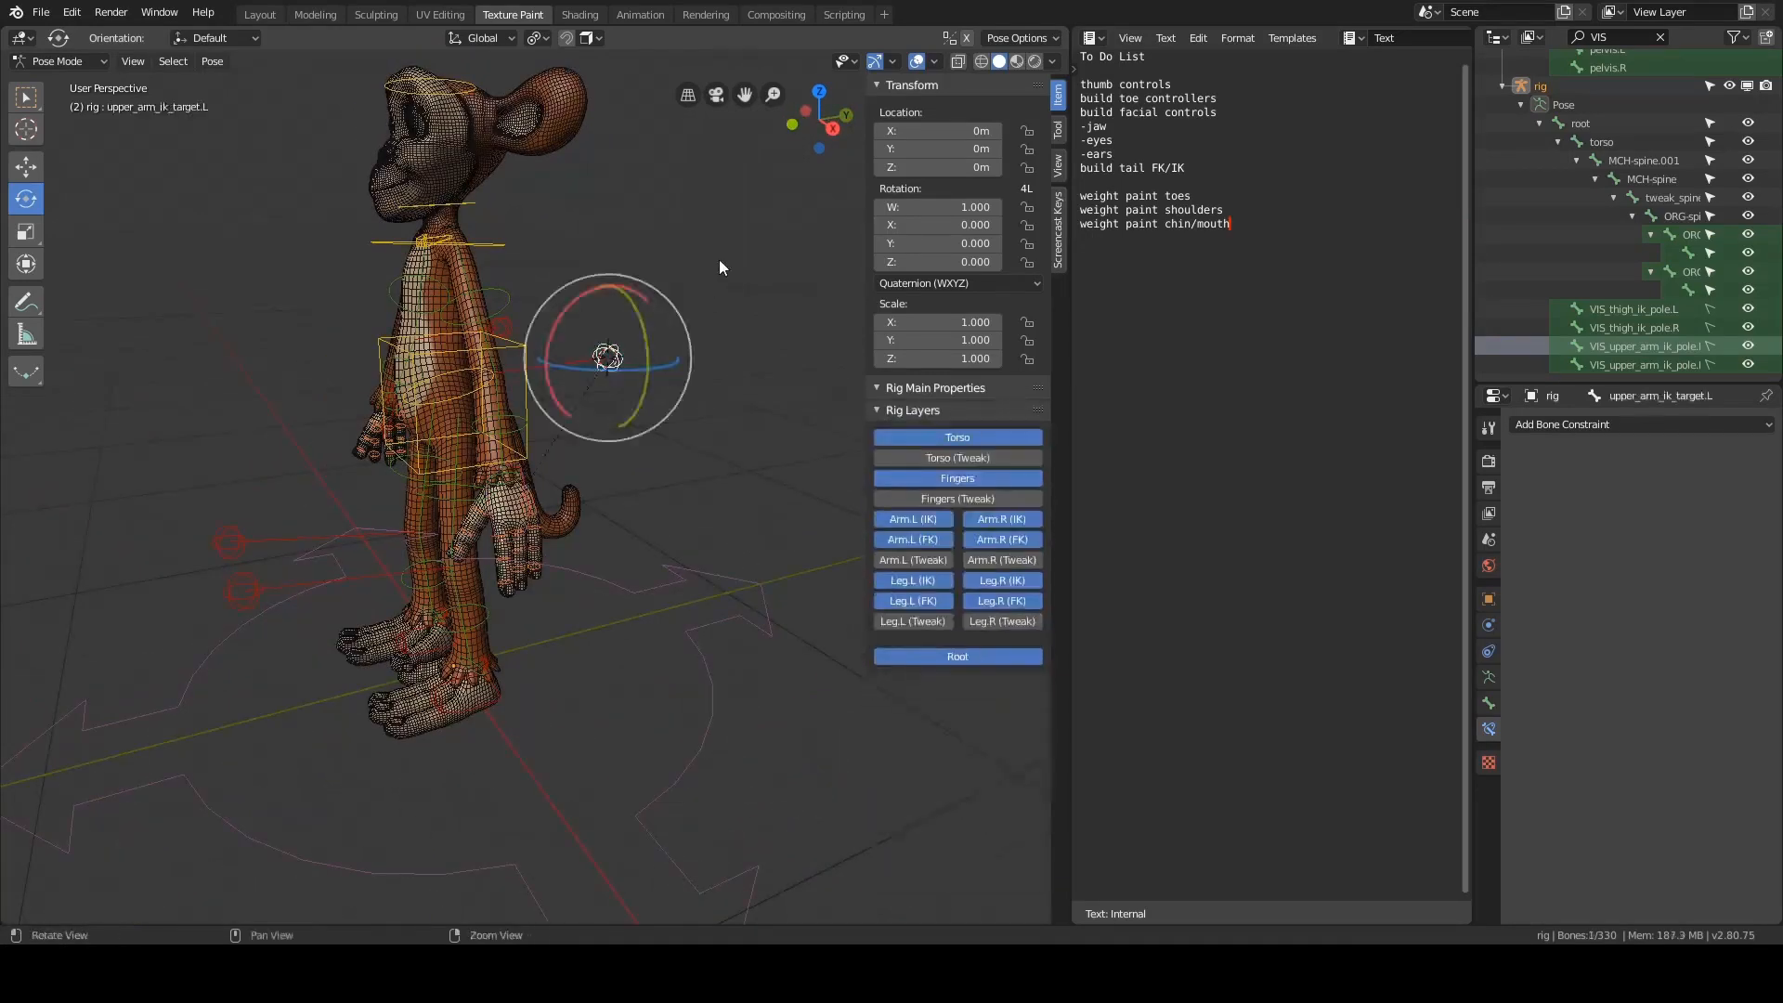
pyautogui.click(680, 181)
pyautogui.moveTo(679, 181); pyautogui.dragTo(603, 283, button='middle')
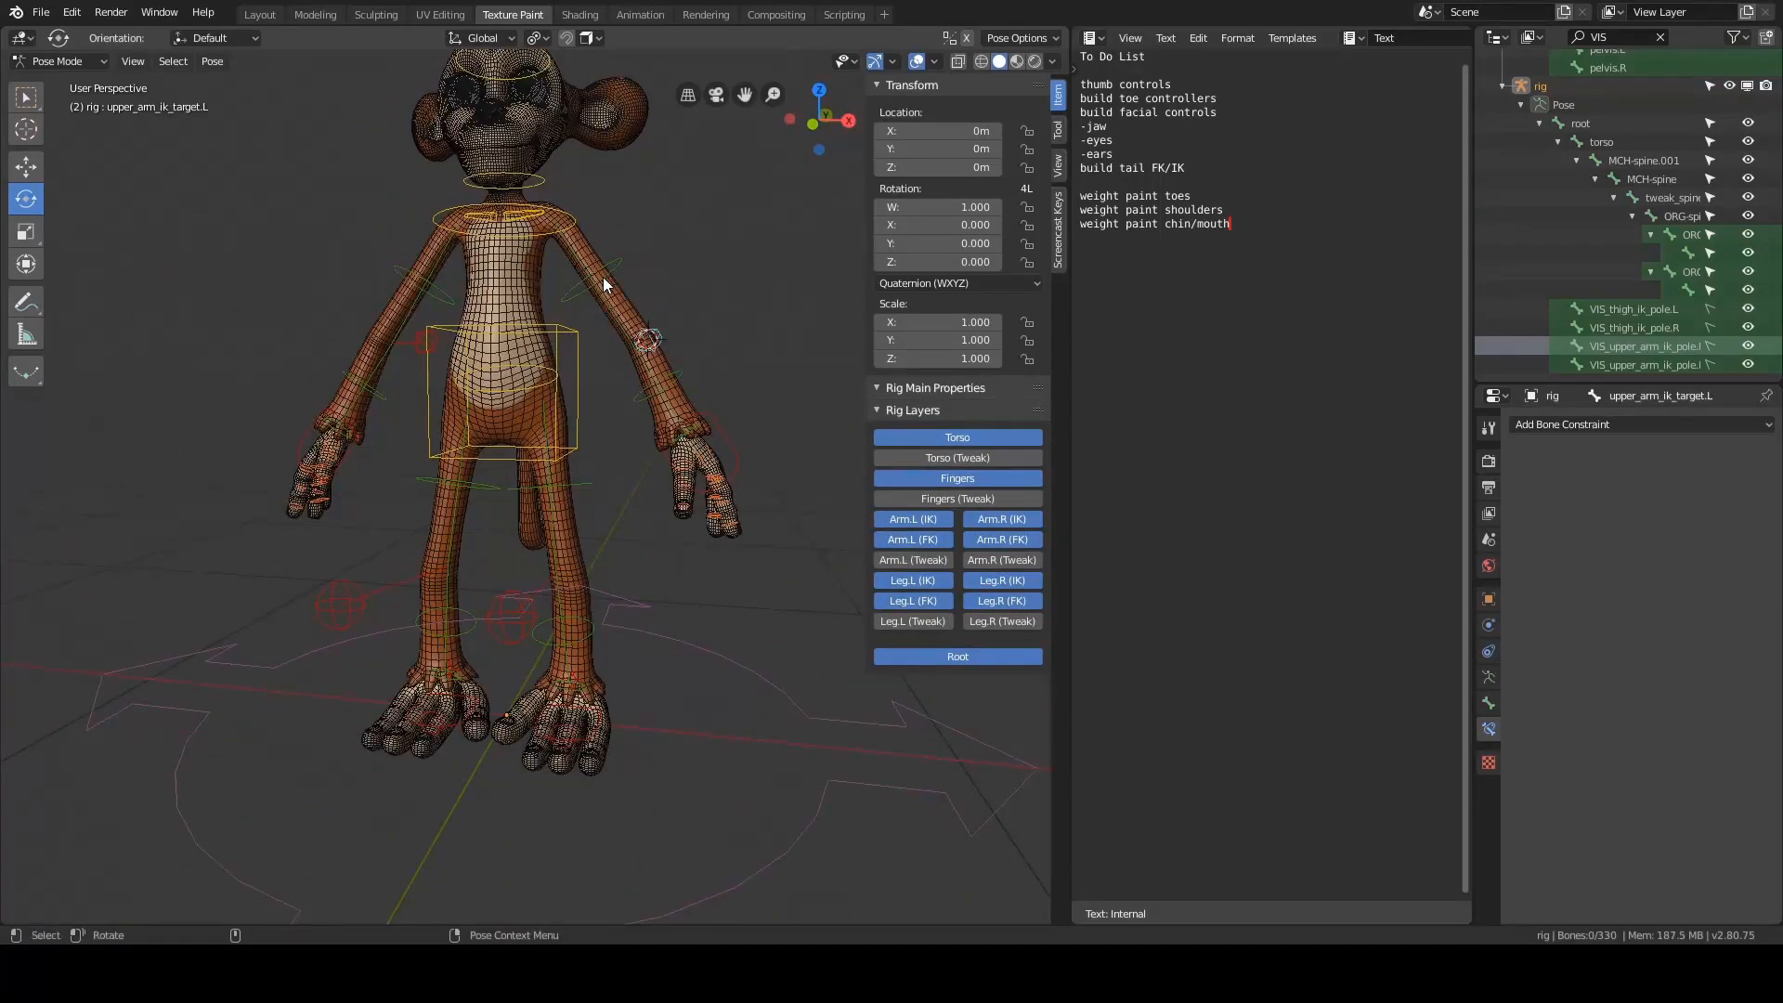
pyautogui.moveTo(604, 284); pyautogui.dragTo(660, 334, button='middle')
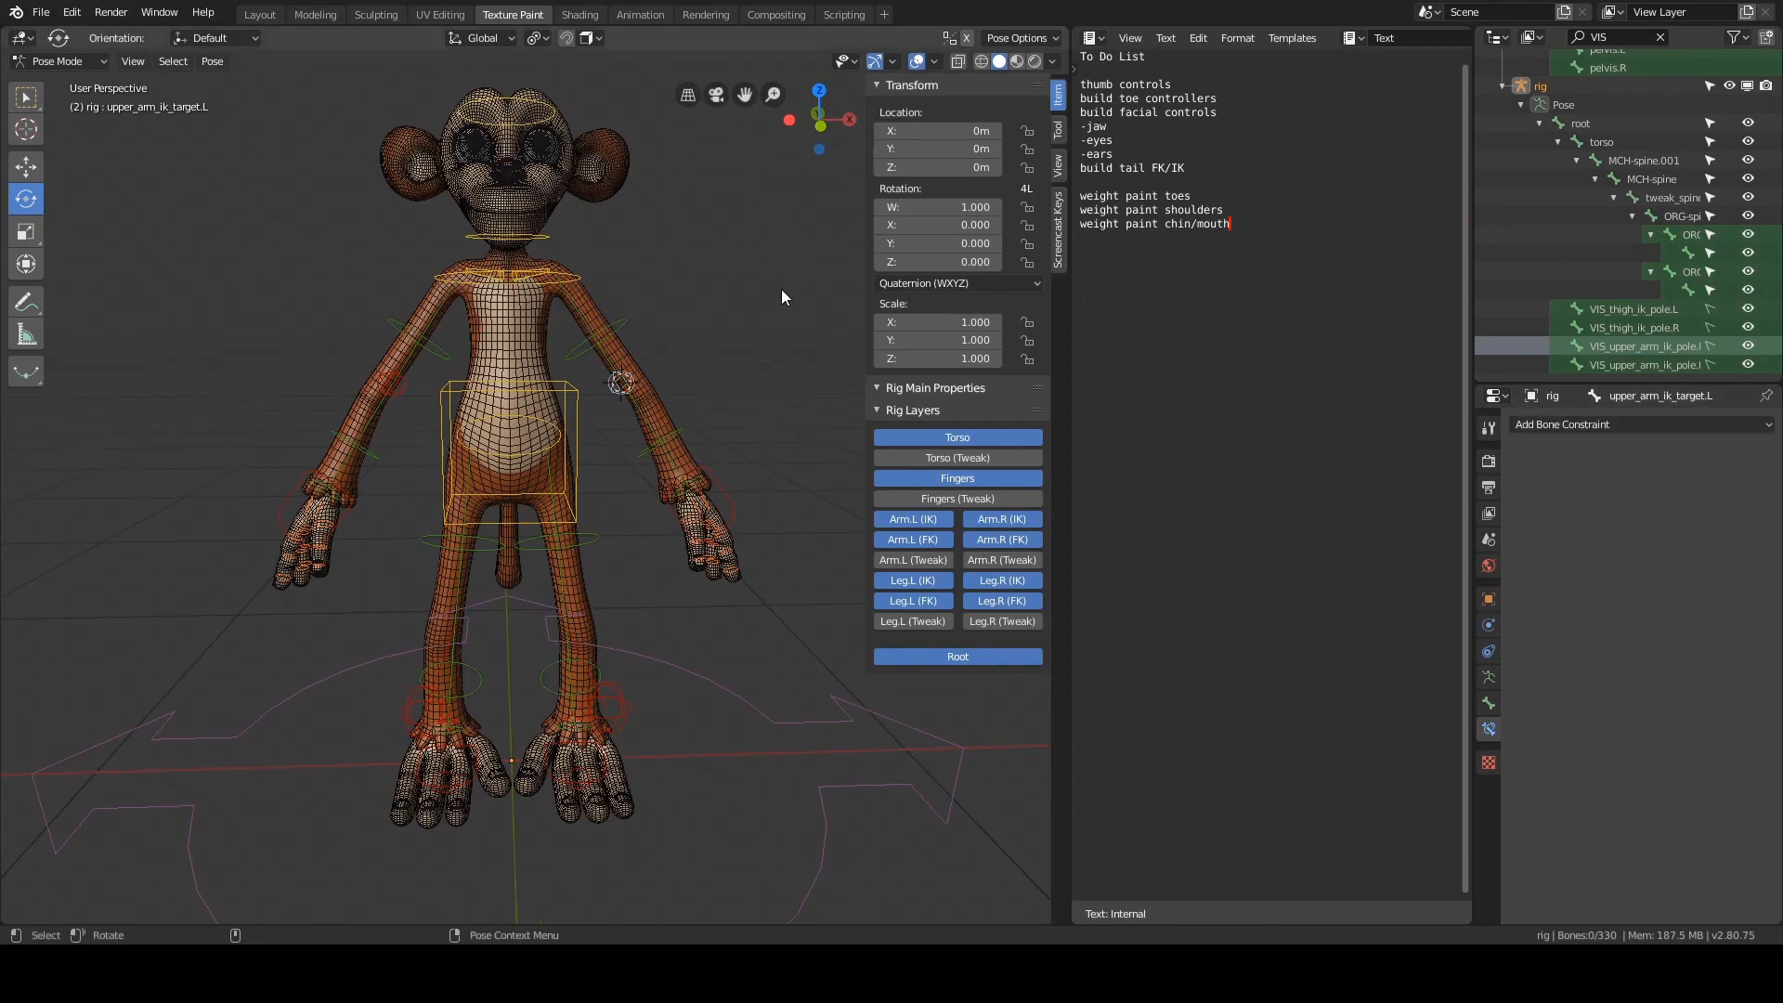
# - Select thumb.01.L on the left hand and set the transform orientation to Local
pyautogui.moveTo(752, 265); pyautogui.dragTo(610, 337, button='middle')
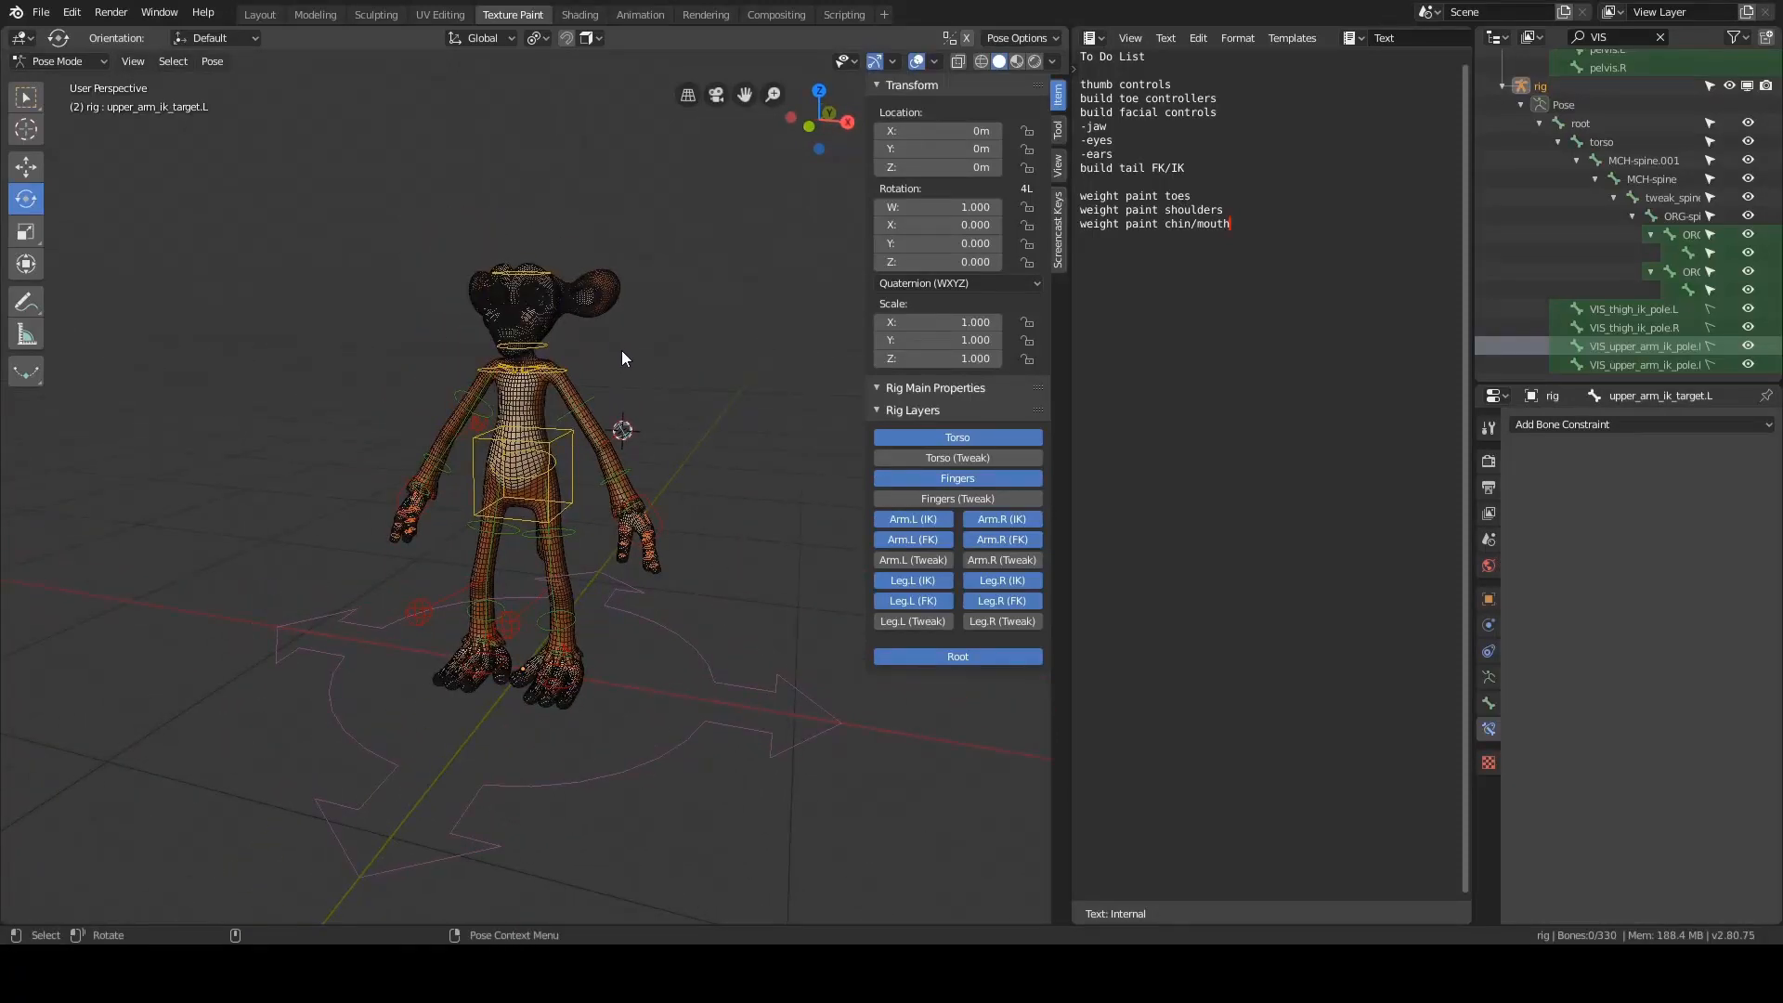
pyautogui.scroll(6, 594, 363)
pyautogui.click(615, 481)
pyautogui.moveTo(615, 482)
pyautogui.mouseDown(button='middle')
pyautogui.moveTo(710, 390)
pyautogui.moveTo(636, 502)
pyautogui.mouseUp(button='middle')
pyautogui.press(',')
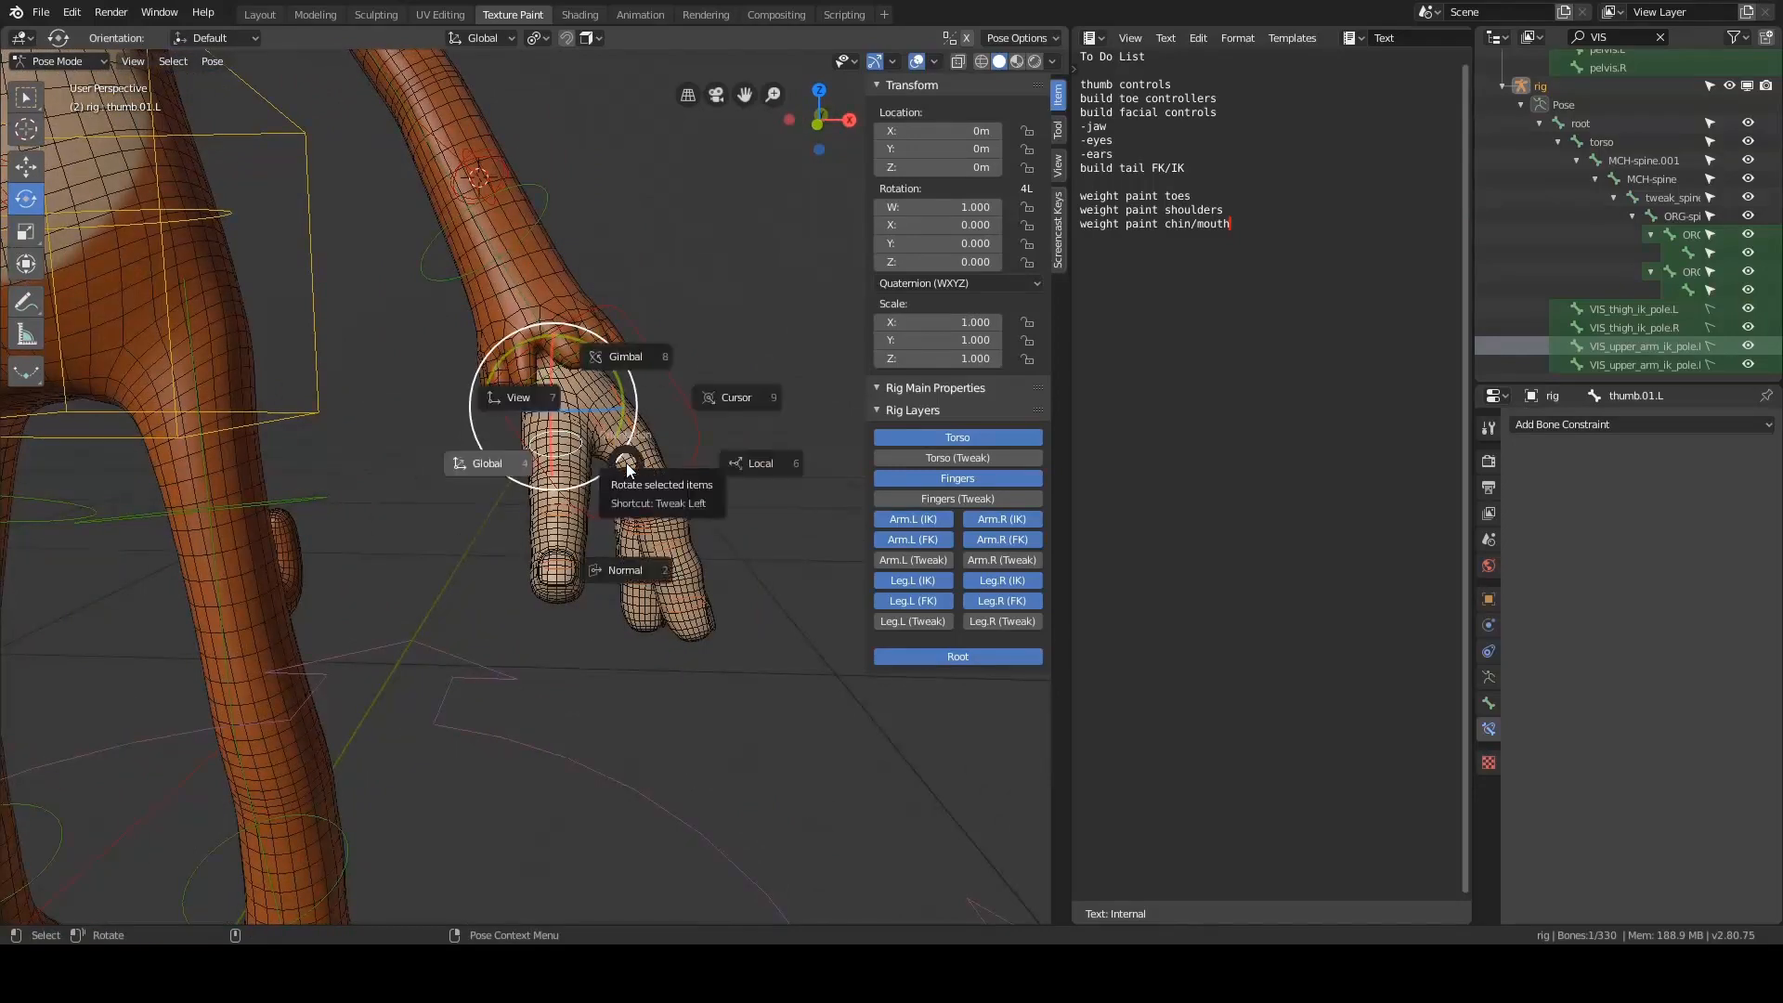
pyautogui.click(724, 478)
# - Examine the placement and local rotation axes of thumb.01.L, thumb.02.L and thumb.03.L
pyautogui.scroll(3, 575, 534)
pyautogui.keyDown('shift'); pyautogui.click(551, 544); pyautogui.keyUp('shift')
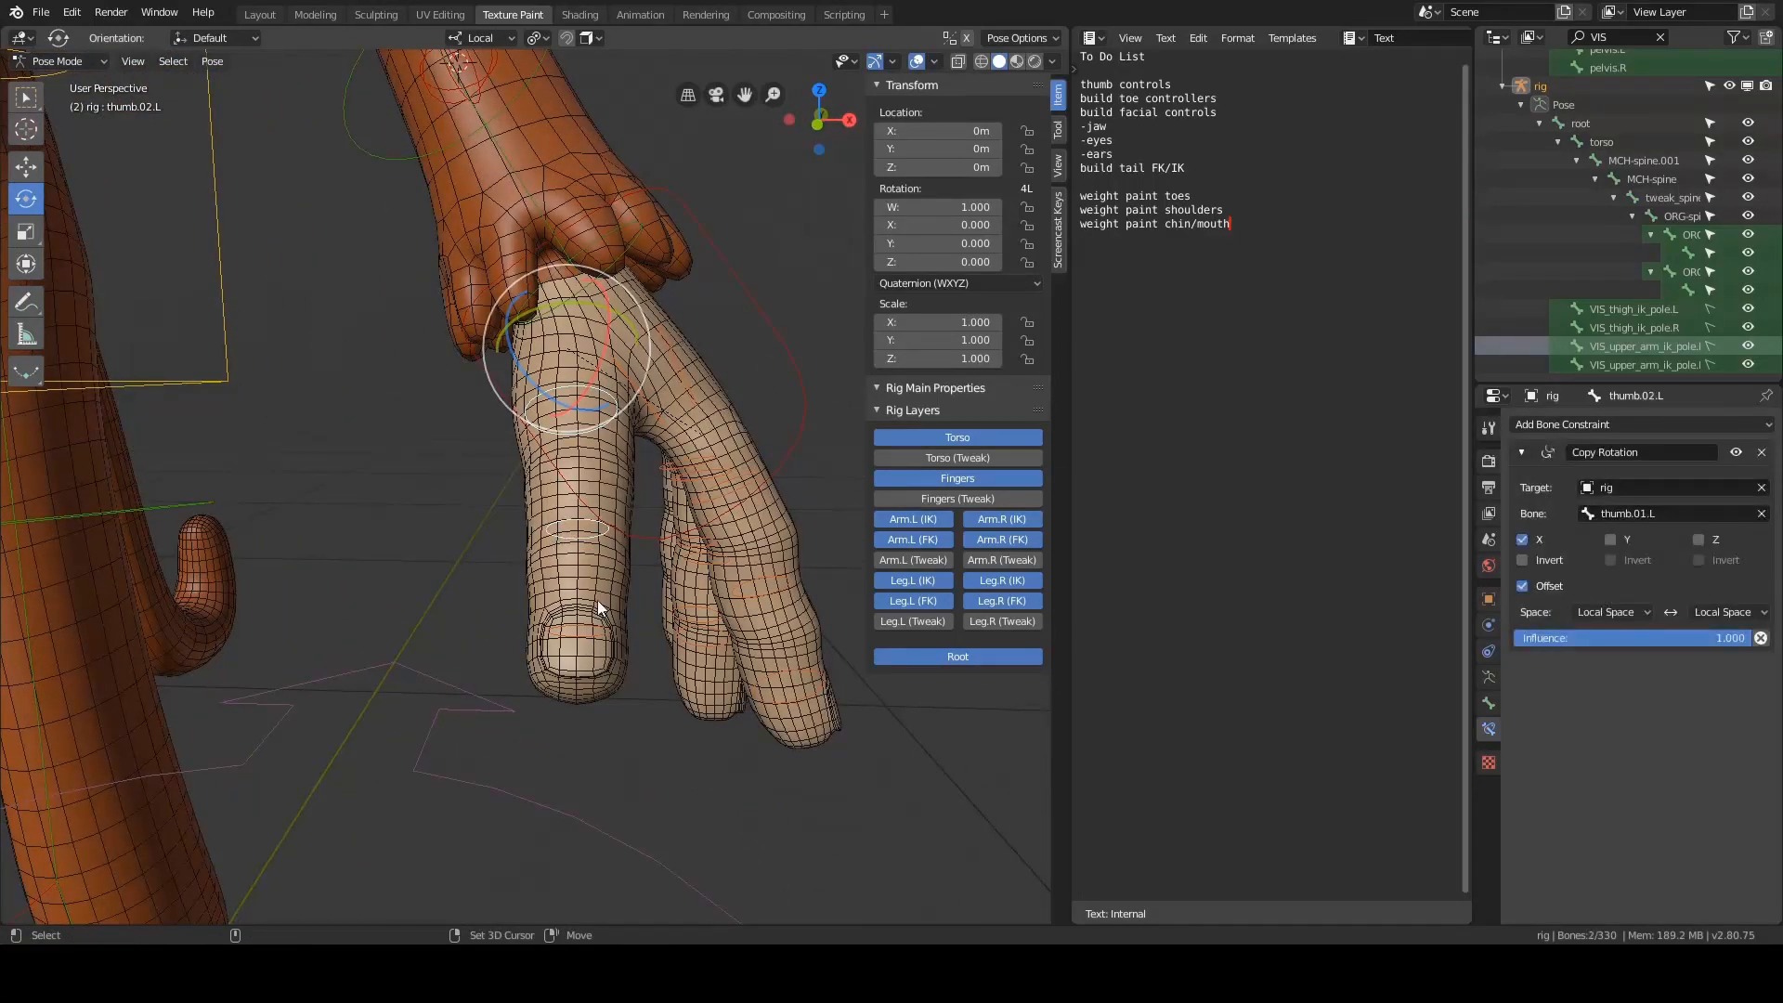
pyautogui.hotkey('alt', 'a')
pyautogui.moveTo(610, 396); pyautogui.dragTo(475, 442, button='middle')
pyautogui.click(470, 442)
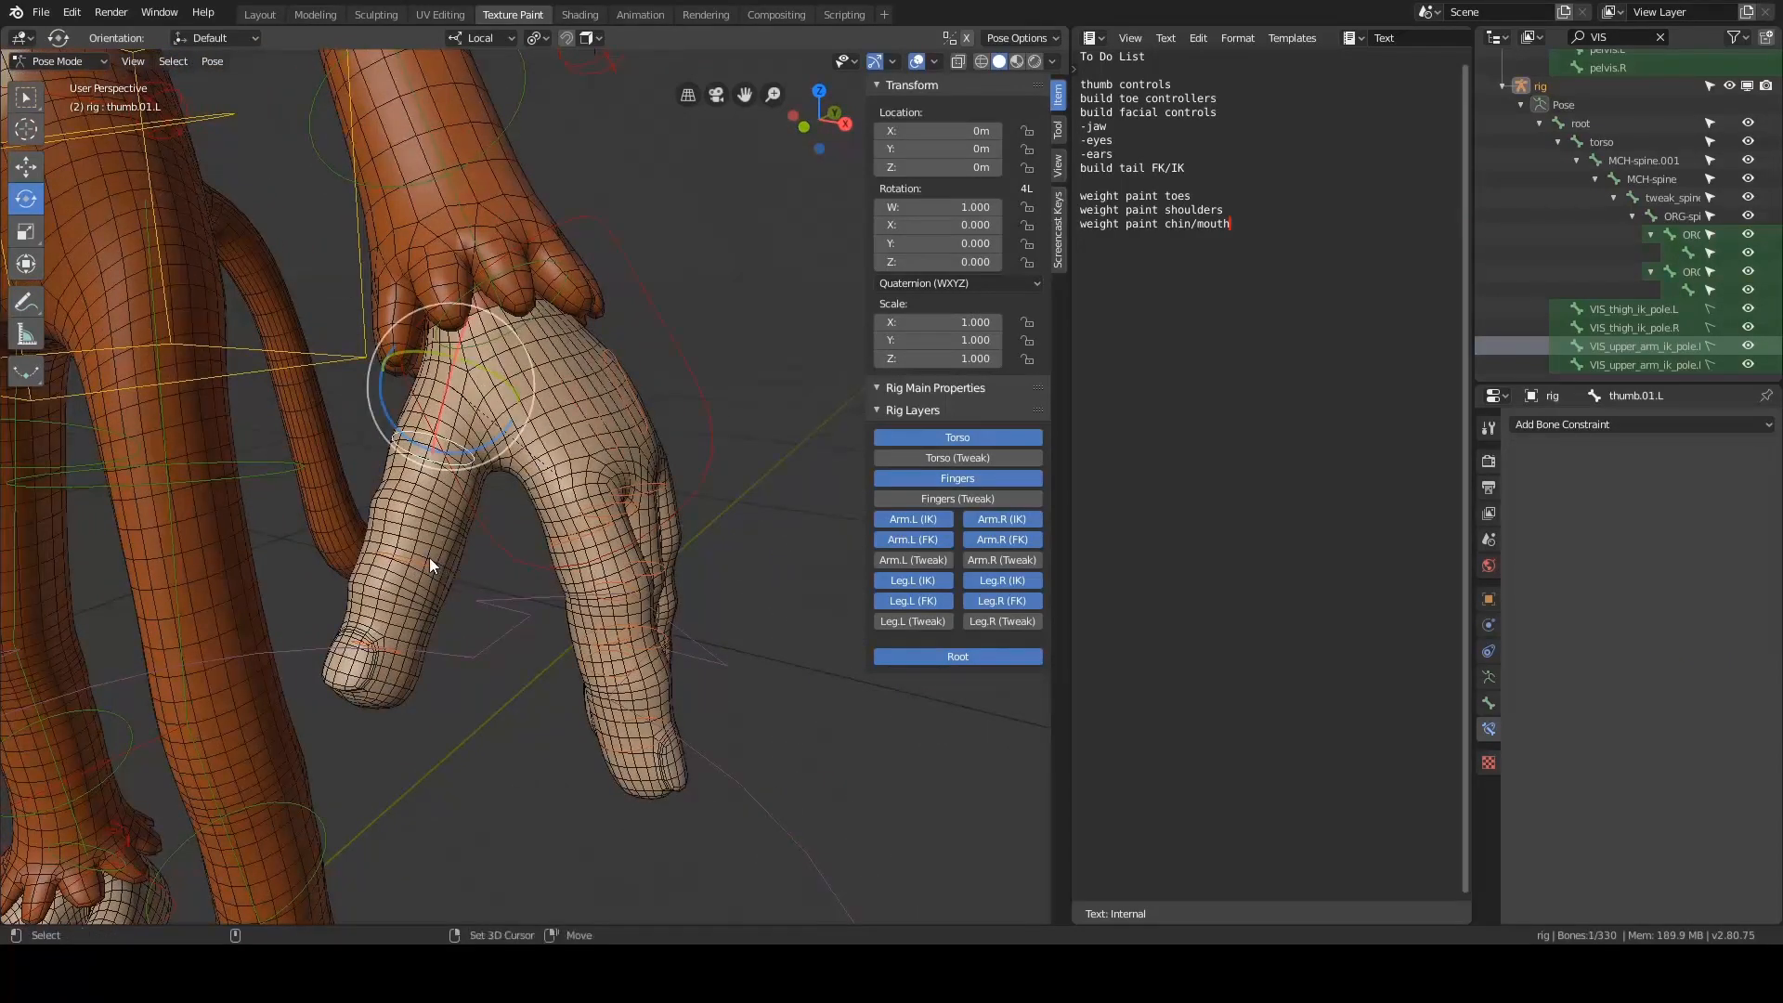
pyautogui.keyDown('shift'); pyautogui.click(428, 557); pyautogui.keyUp('shift')
pyautogui.moveTo(398, 654); pyautogui.dragTo(712, 402, button='middle')
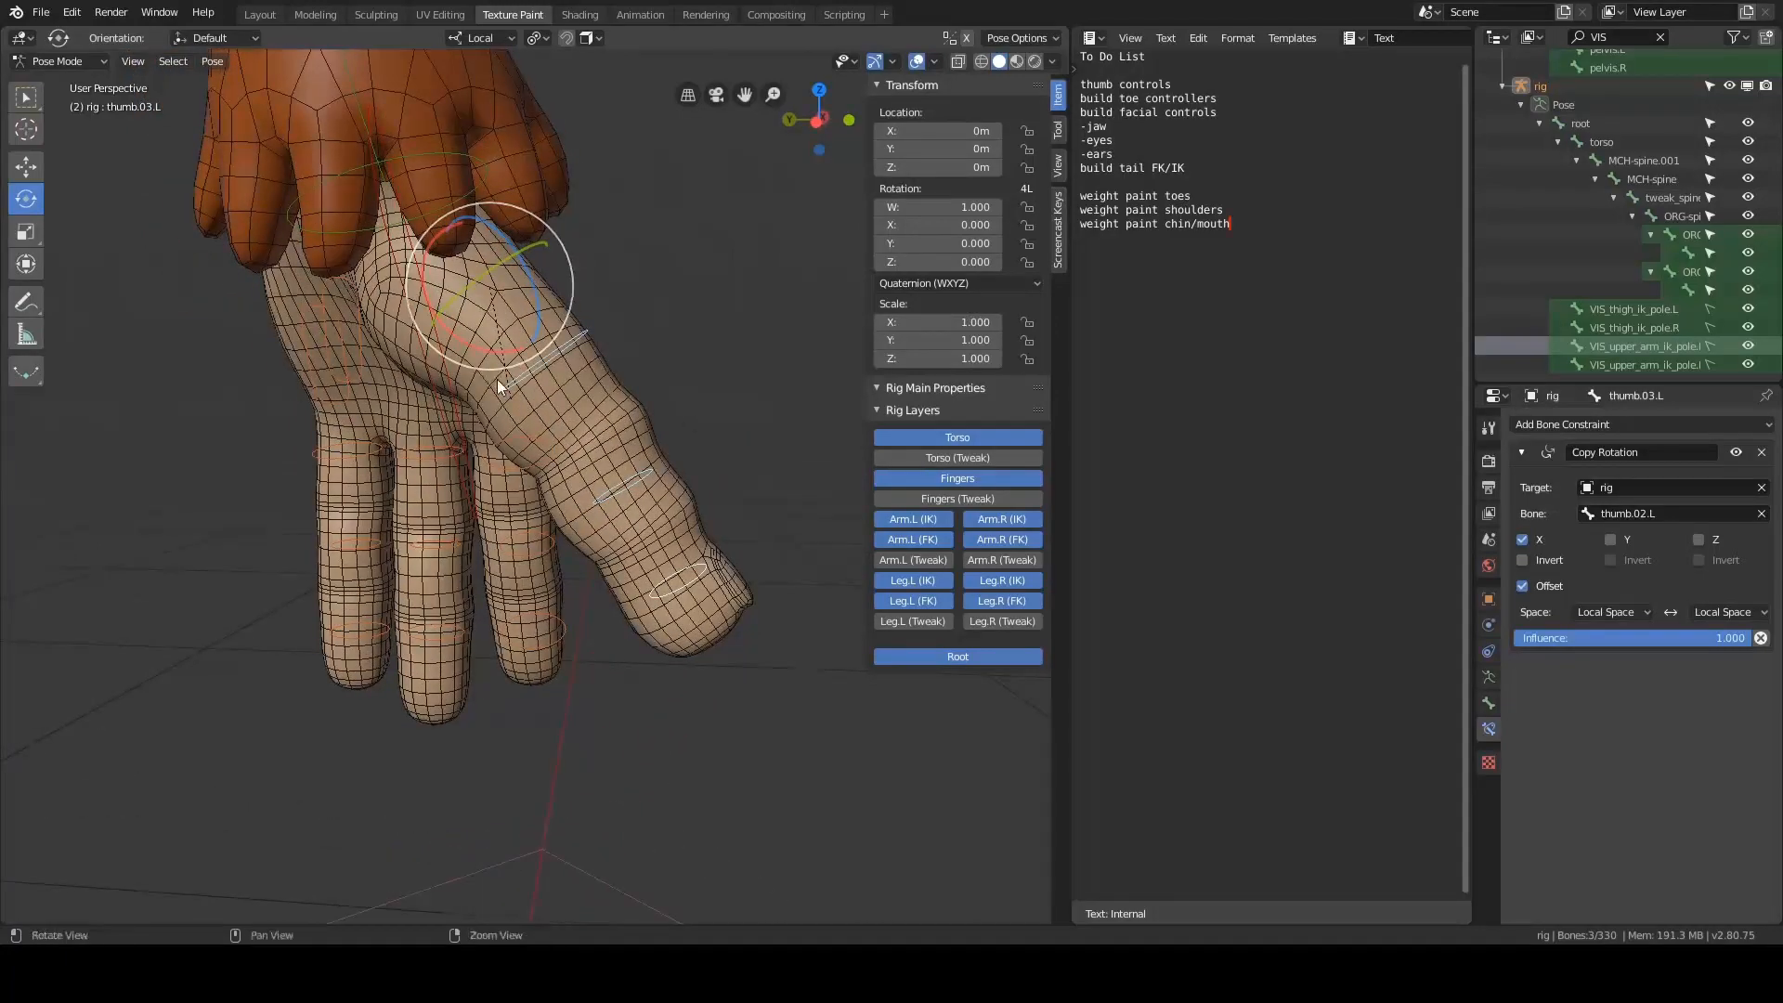
# - Test-rotate the three left thumb bones together, undo the rotation and clear the selection
pyautogui.moveTo(497, 379); pyautogui.dragTo(501, 351, button='middle')
pyautogui.moveTo(485, 347)
pyautogui.mouseDown()
pyautogui.moveTo(437, 330)
pyautogui.moveTo(458, 342)
pyautogui.moveTo(420, 347)
pyautogui.moveTo(469, 365)
pyautogui.moveTo(523, 349)
pyautogui.moveTo(477, 381)
pyautogui.mouseUp()
pyautogui.hotkey('ctrl', 'z')
pyautogui.click(739, 299)
pyautogui.click(585, 338)
pyautogui.hotkey('ctrl', 'z')
pyautogui.click(733, 310)
# - Test-bend f_ring.01.L and f_ring.02.L around their local X axes, then undo the rotations
pyautogui.moveTo(733, 310); pyautogui.dragTo(559, 438, button='middle')
pyautogui.click(559, 438)
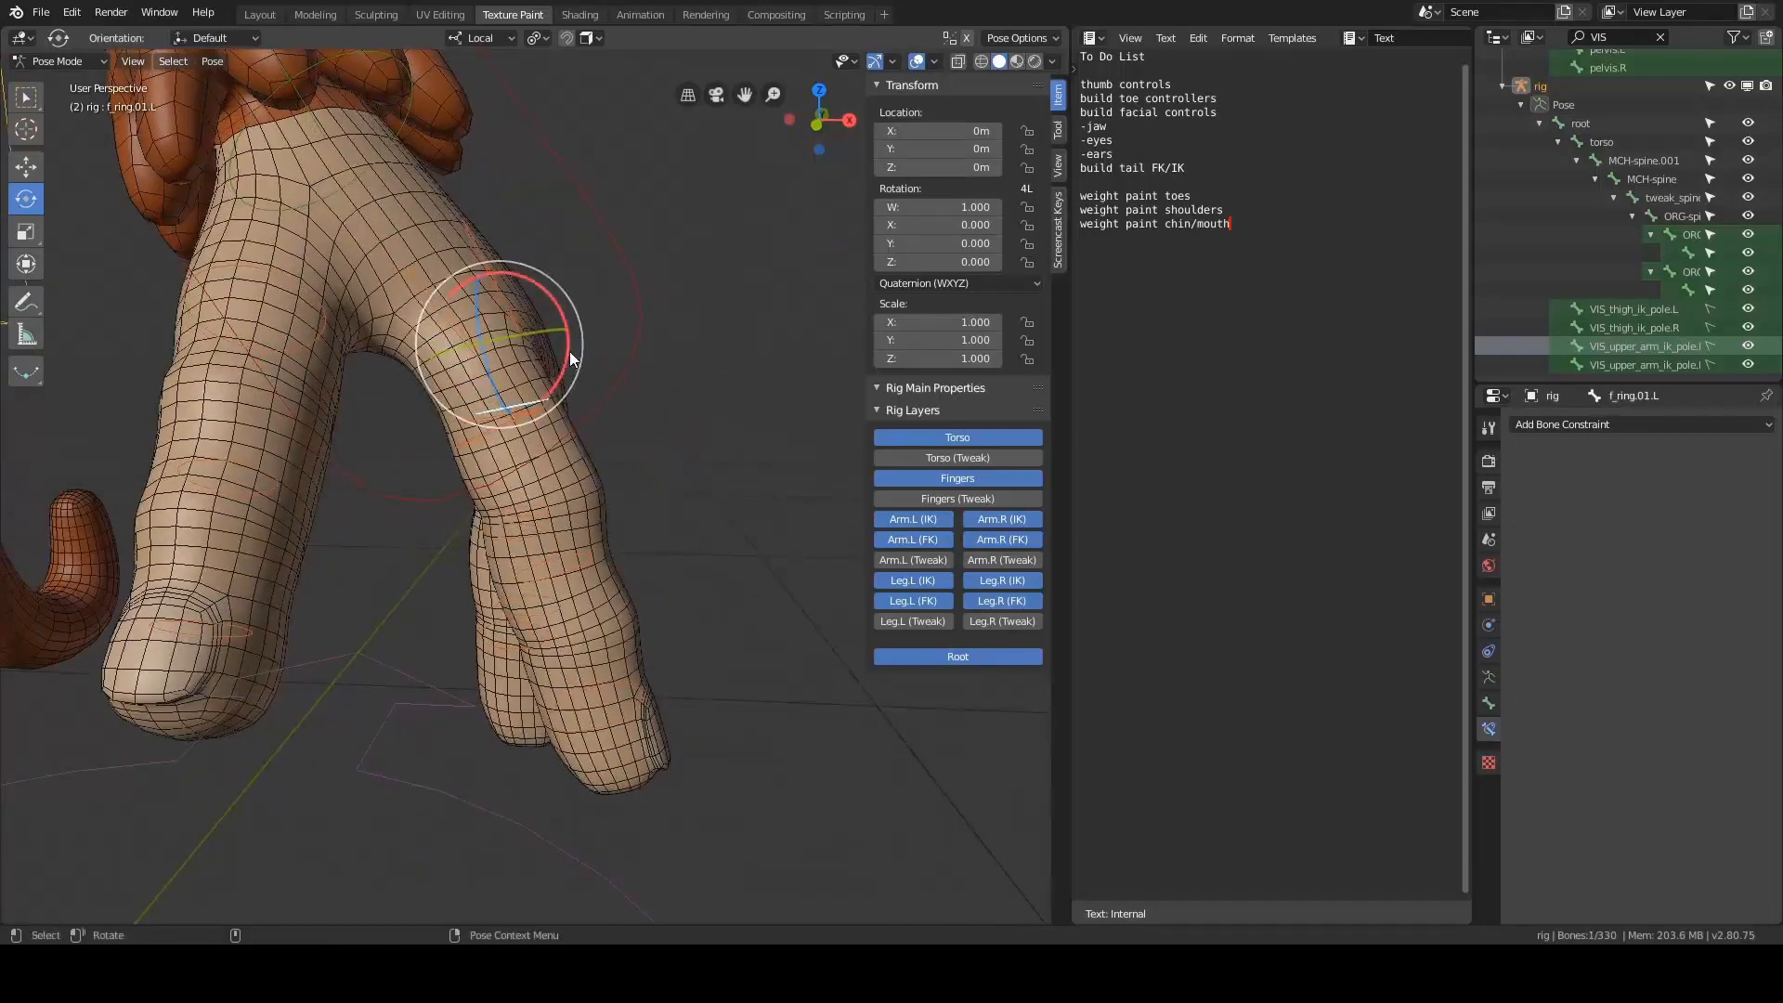
pyautogui.moveTo(570, 351); pyautogui.dragTo(464, 409)
pyautogui.moveTo(464, 409); pyautogui.dragTo(413, 316, button='middle')
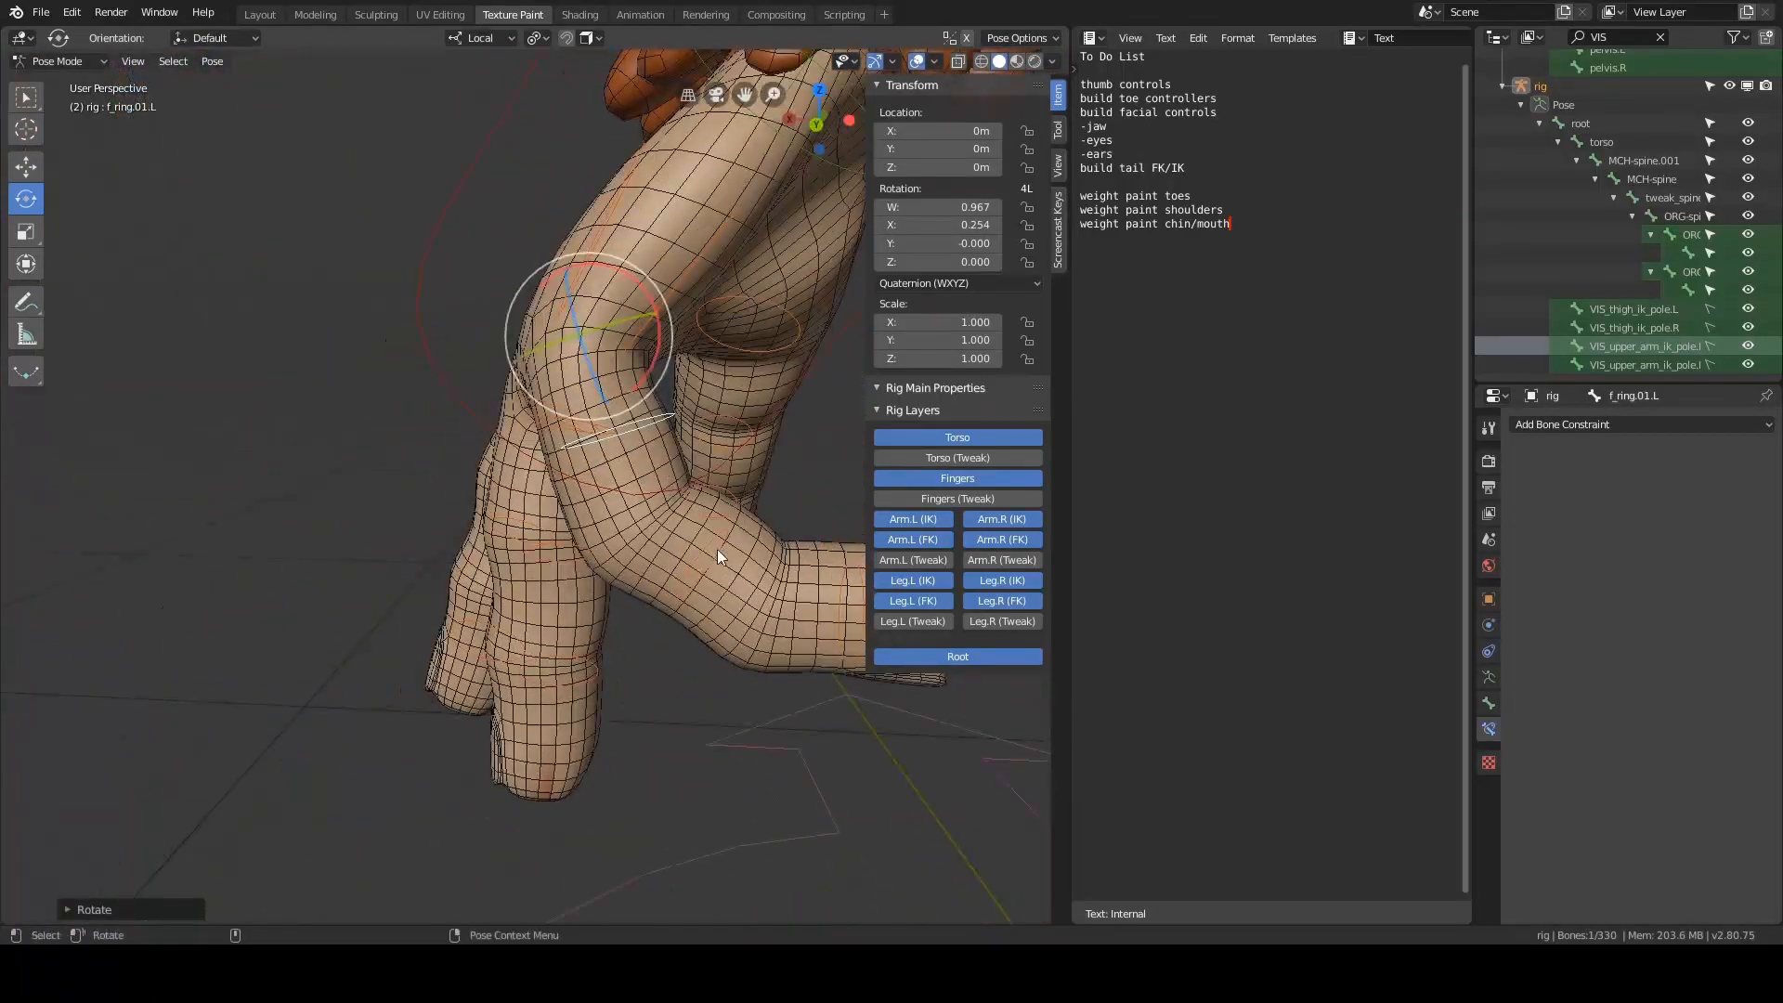
pyautogui.click(716, 549)
pyautogui.moveTo(776, 458); pyautogui.dragTo(577, 422, button='middle')
pyautogui.moveTo(568, 429); pyautogui.dragTo(581, 453)
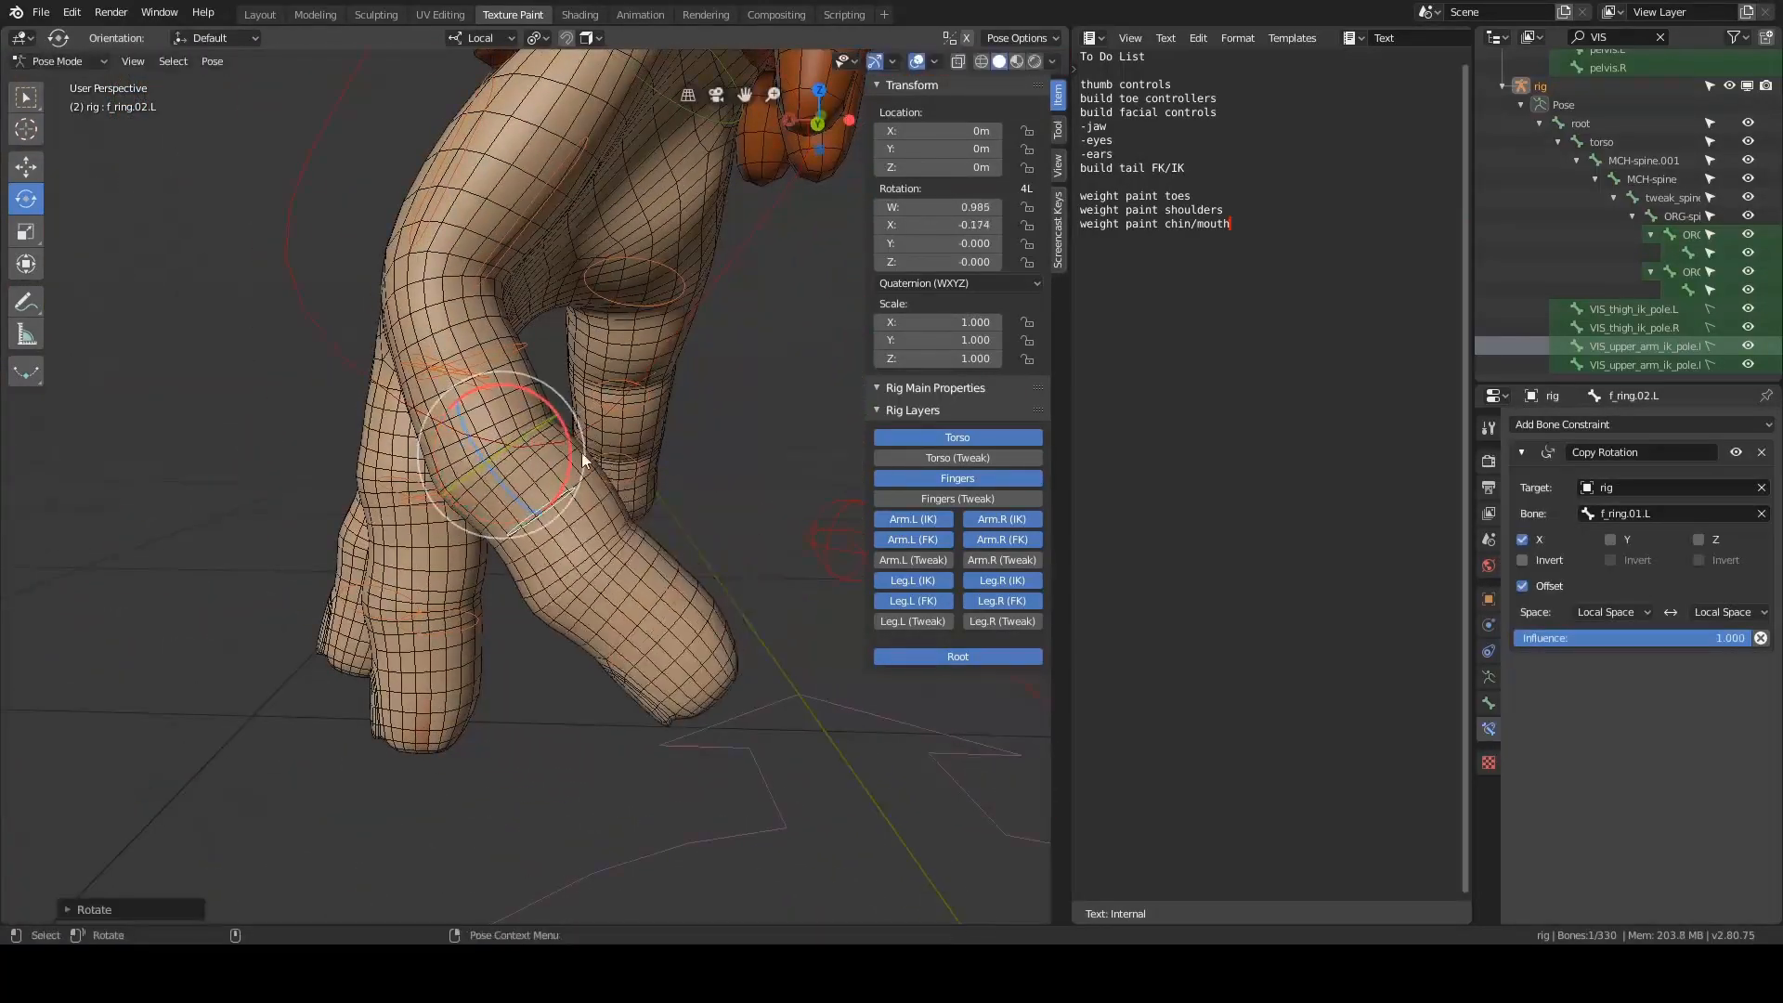
pyautogui.hotkey('ctrl', 'z')
pyautogui.hotkey('ctrl', 'z')
pyautogui.hotkey('ctrl', 'z')
pyautogui.hotkey('ctrl', 'z')
# - Select thumb.01.L and the three left finger base bones and test-curl them into a fist around local X
pyautogui.moveTo(260, 517); pyautogui.dragTo(536, 391, button='middle')
pyautogui.click(536, 391)
pyautogui.moveTo(626, 315); pyautogui.dragTo(717, 296, button='middle')
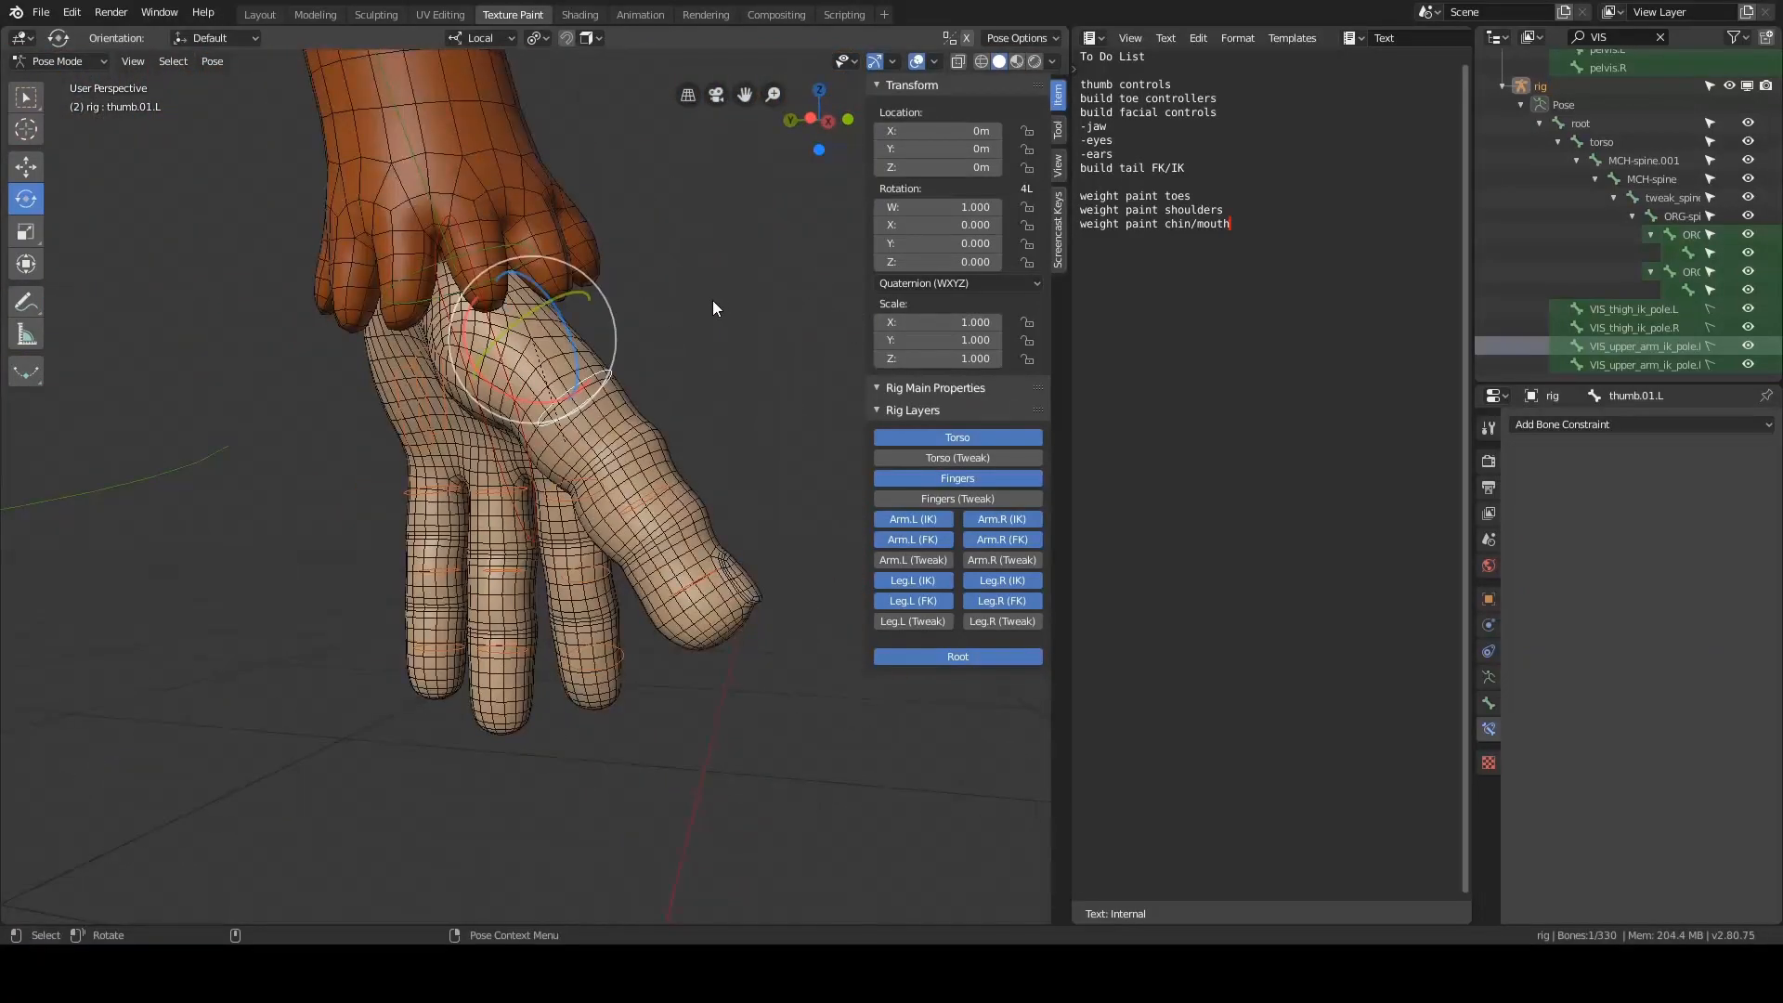
pyautogui.click(713, 308)
pyautogui.click(605, 372)
pyautogui.scroll(3, 702, 359)
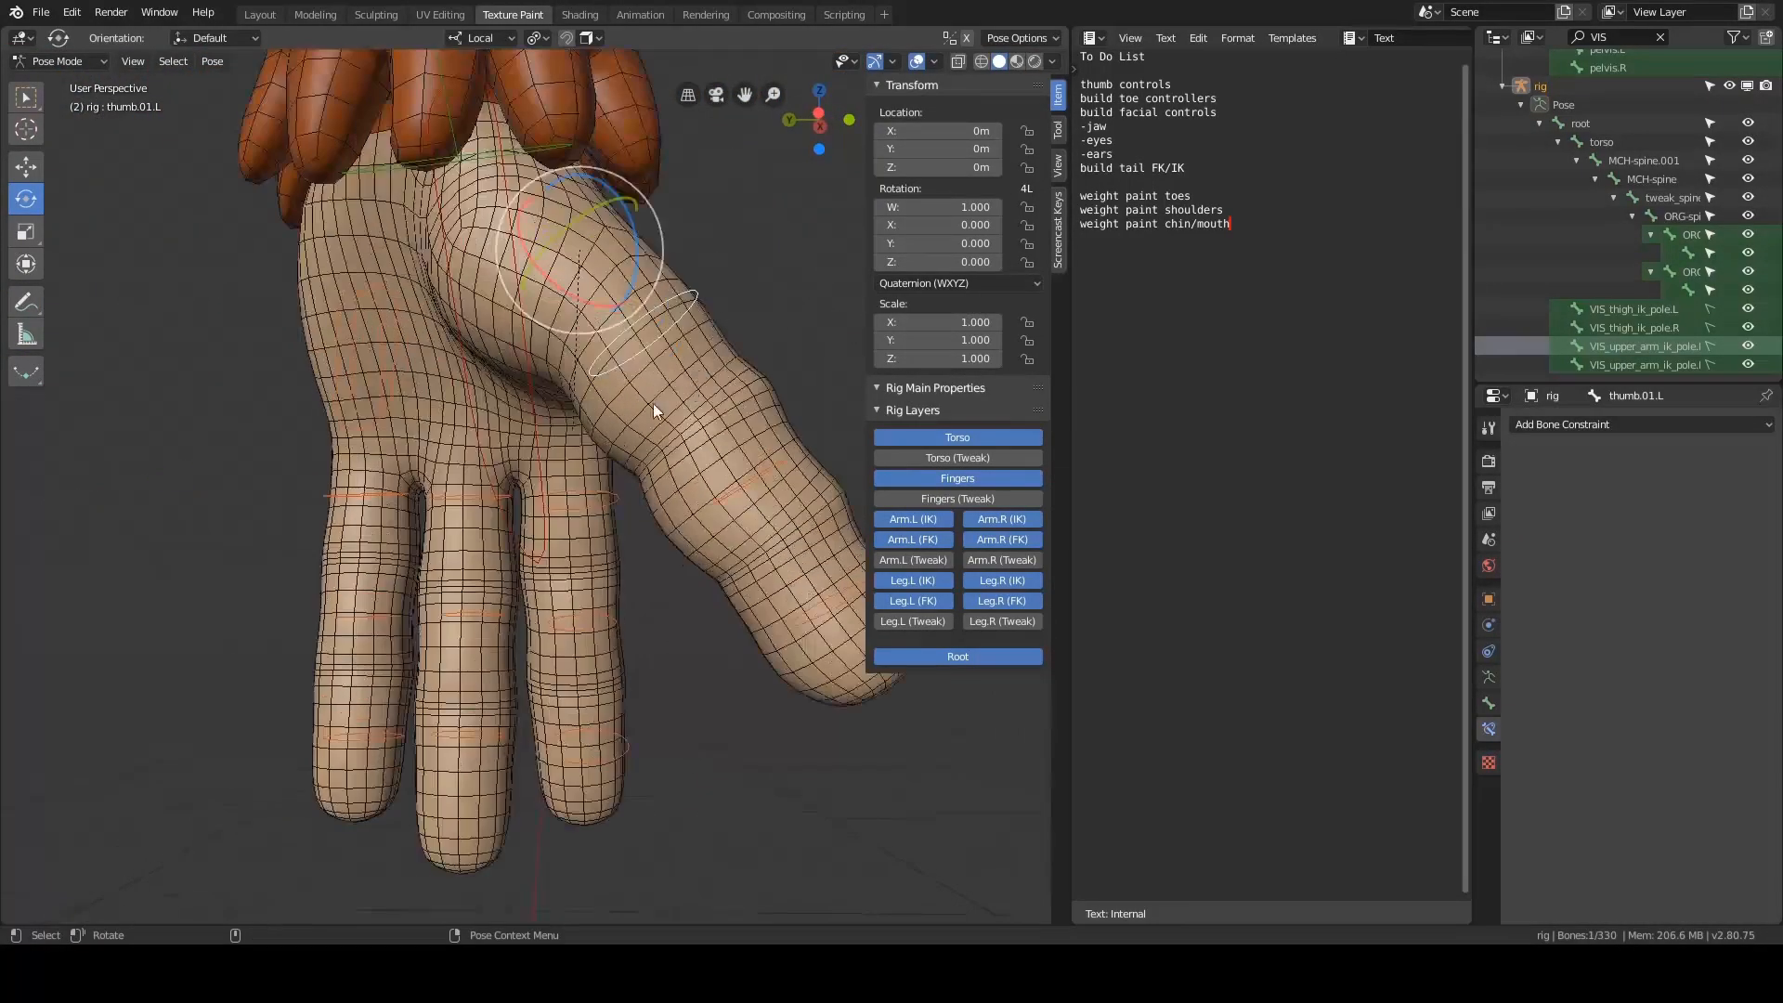
pyautogui.keyDown('shift'); pyautogui.click(549, 494); pyautogui.keyUp('shift')
pyautogui.keyDown('shift'); pyautogui.click(448, 498); pyautogui.keyUp('shift')
pyautogui.keyDown('shift'); pyautogui.click(371, 496); pyautogui.keyUp('shift')
pyautogui.moveTo(371, 496); pyautogui.dragTo(685, 375, button='middle')
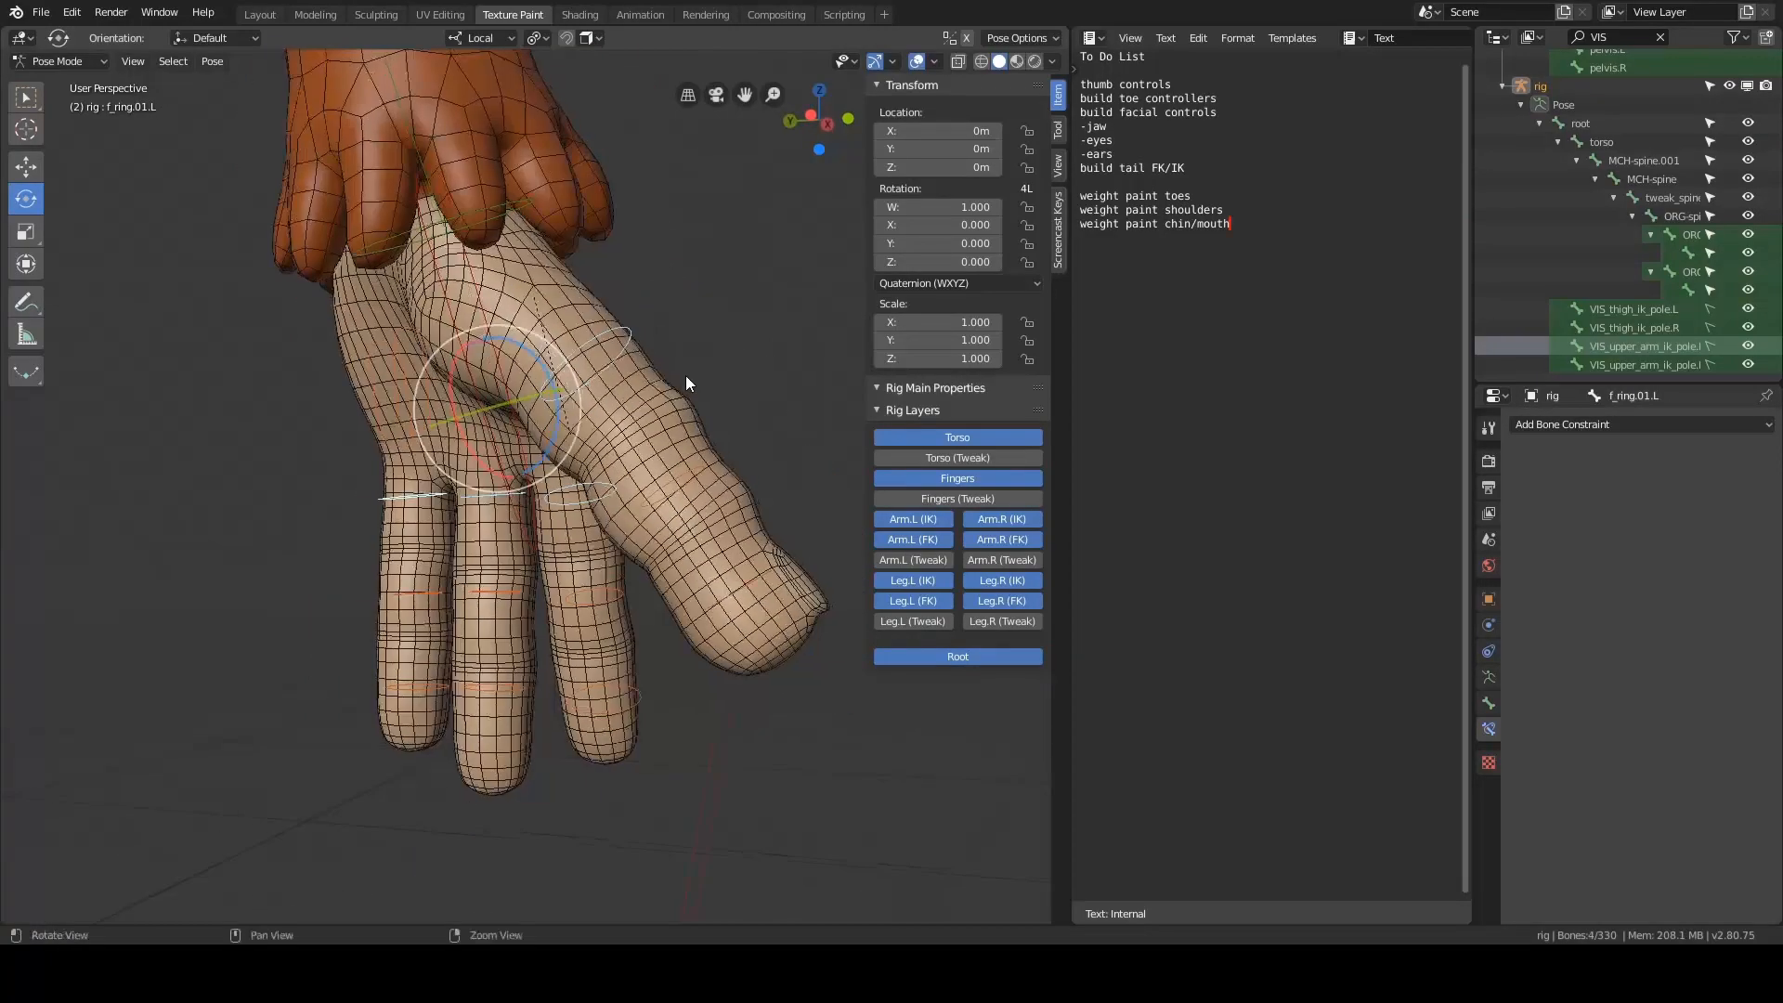
pyautogui.press('r')
pyautogui.press('x')
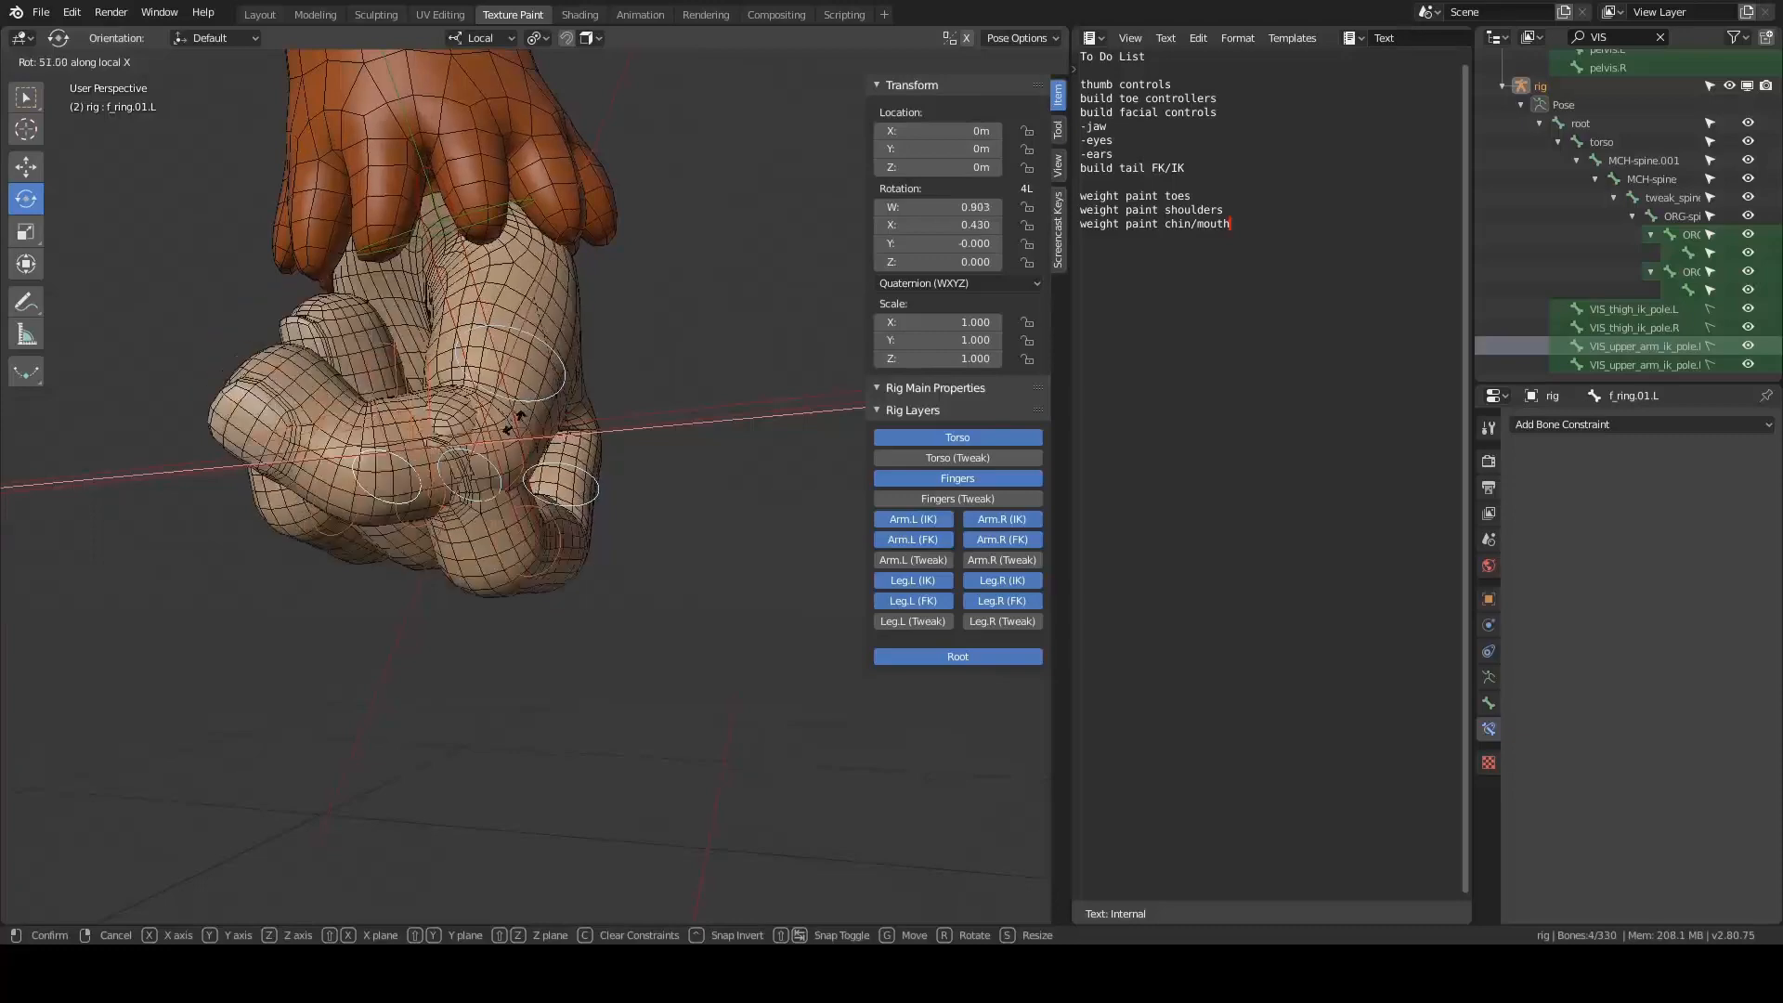
pyautogui.click(519, 418)
pyautogui.moveTo(705, 357); pyautogui.dragTo(364, 399, button='middle')
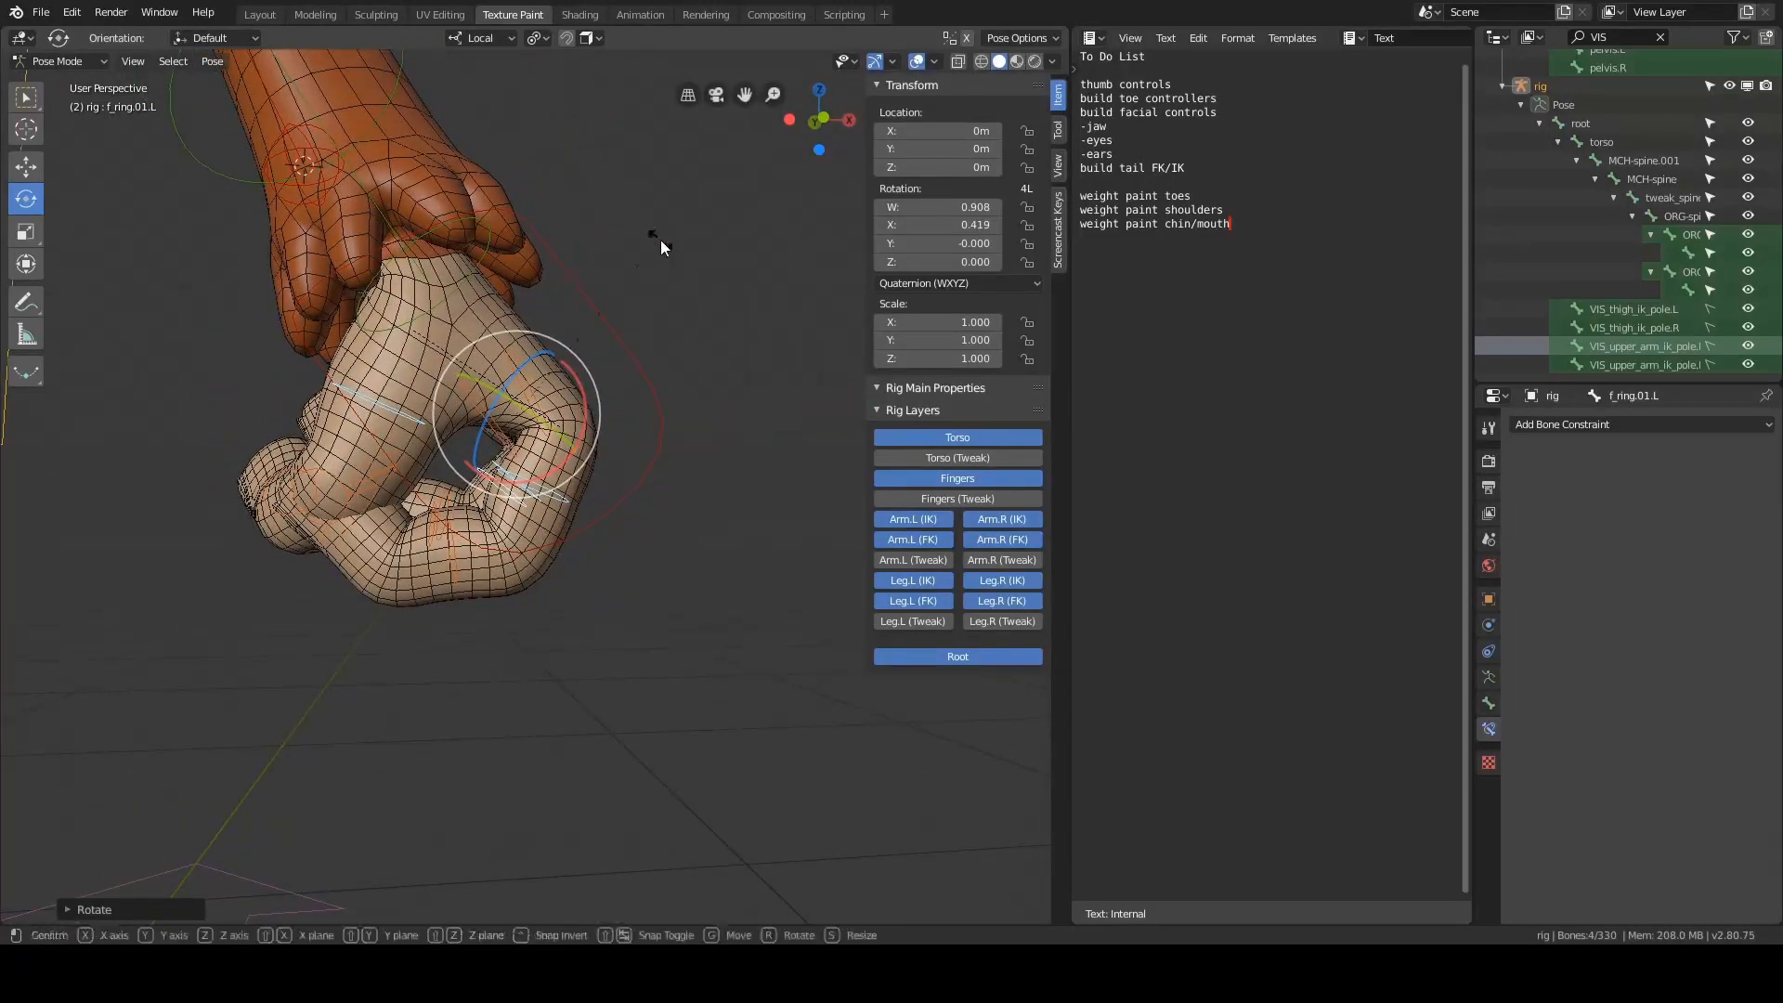
# - Test-rotate thumb.01.L on its own against the curled fingers, then undo the thumb rotation
pyautogui.click(475, 361)
pyautogui.click(436, 413)
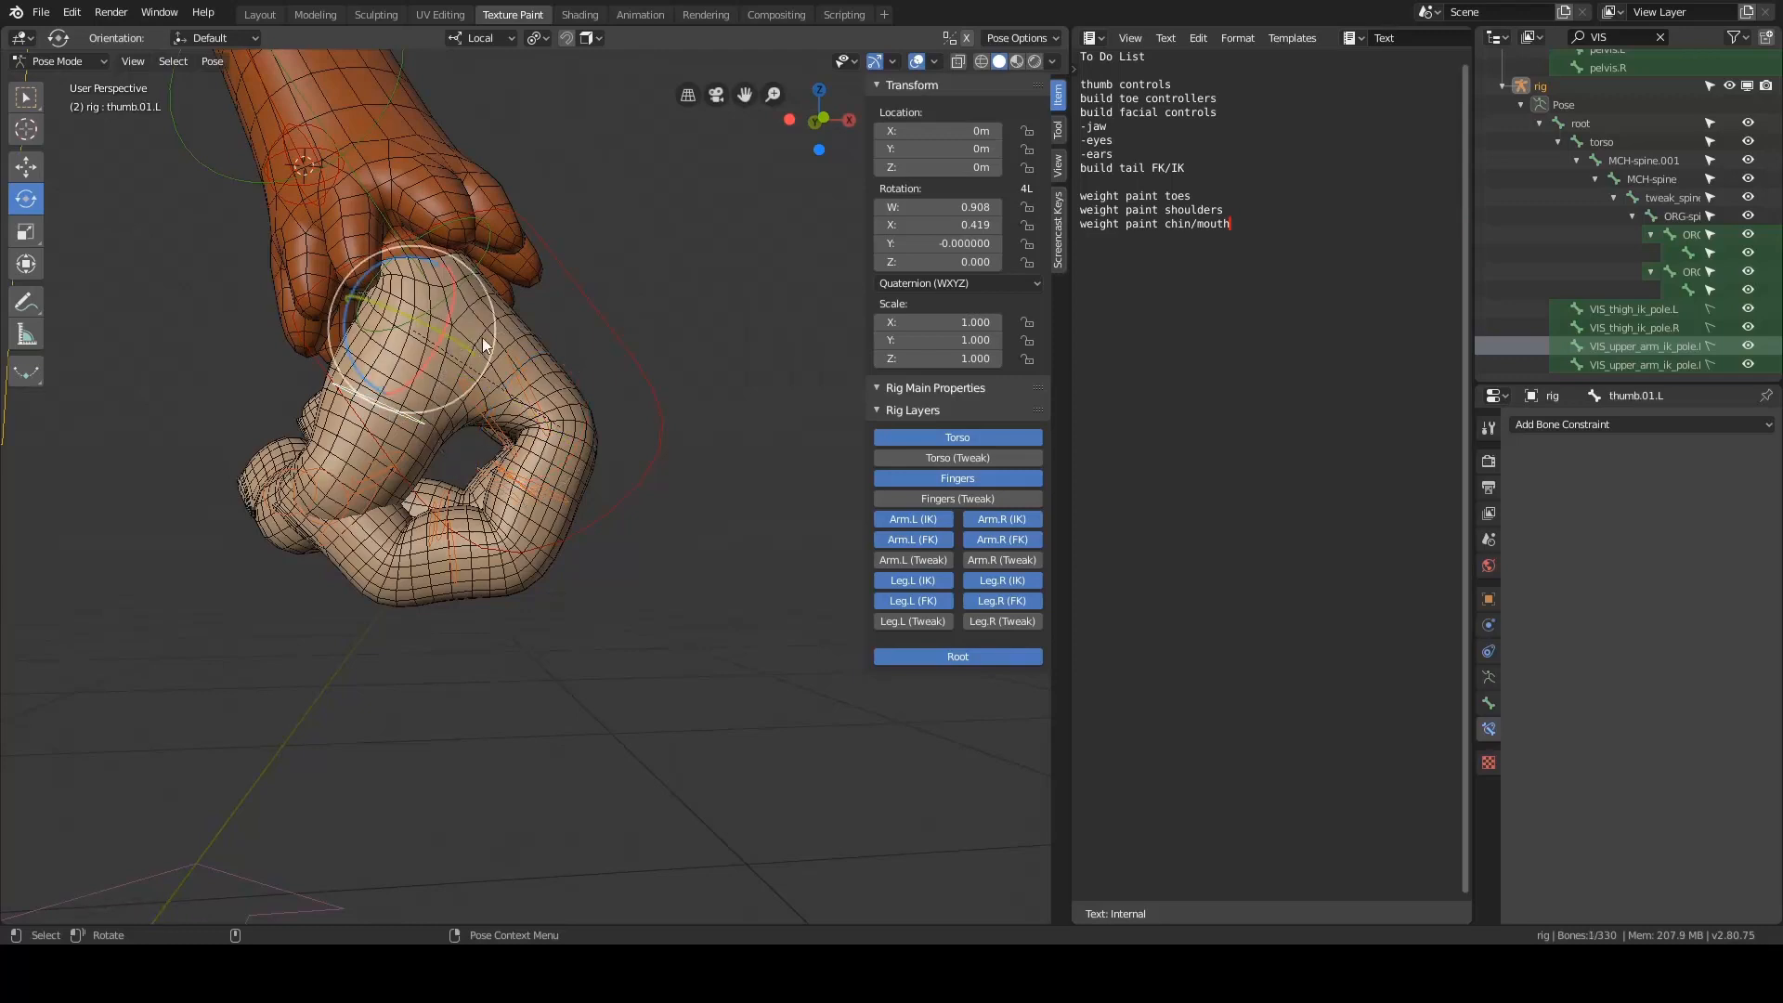
pyautogui.moveTo(483, 345); pyautogui.dragTo(484, 292)
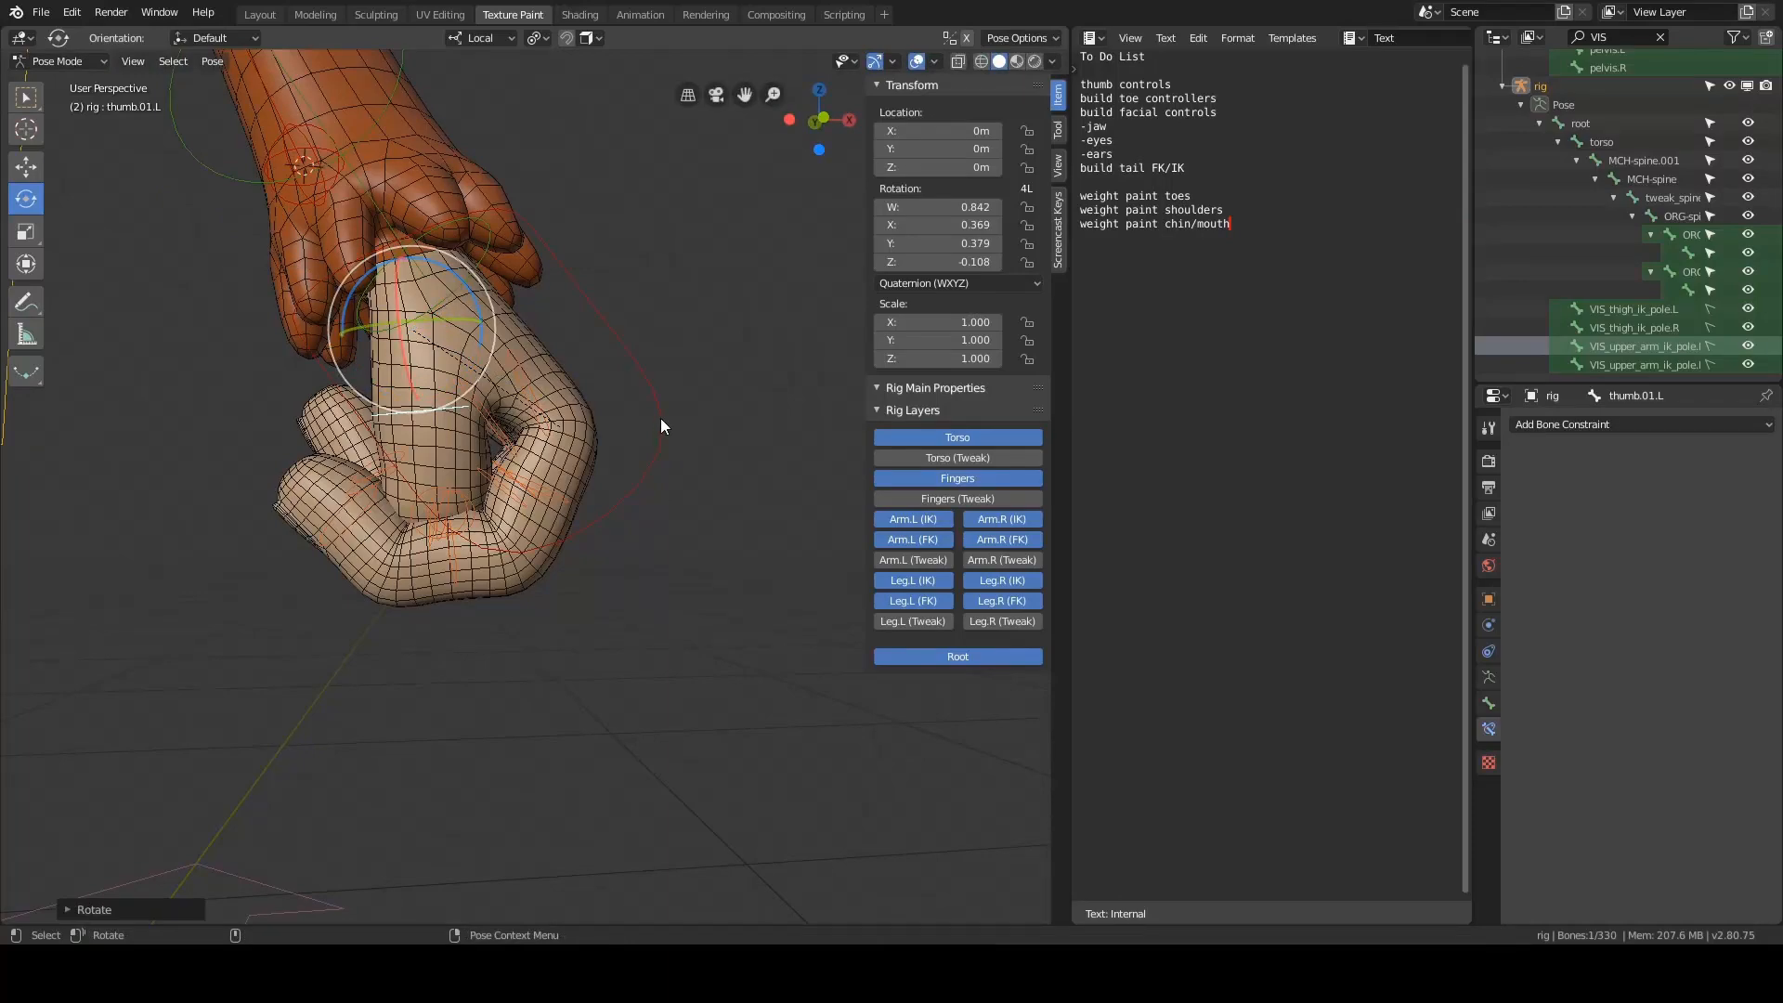
pyautogui.moveTo(660, 418); pyautogui.dragTo(546, 415, button='middle')
pyautogui.hotkey('ctrl', 'z')
pyautogui.hotkey('ctrl', 'z')
pyautogui.hotkey('ctrl', 'z')
# - Clear the rotation of all the rig's visible pose bones and deselect everything
pyautogui.press('a')
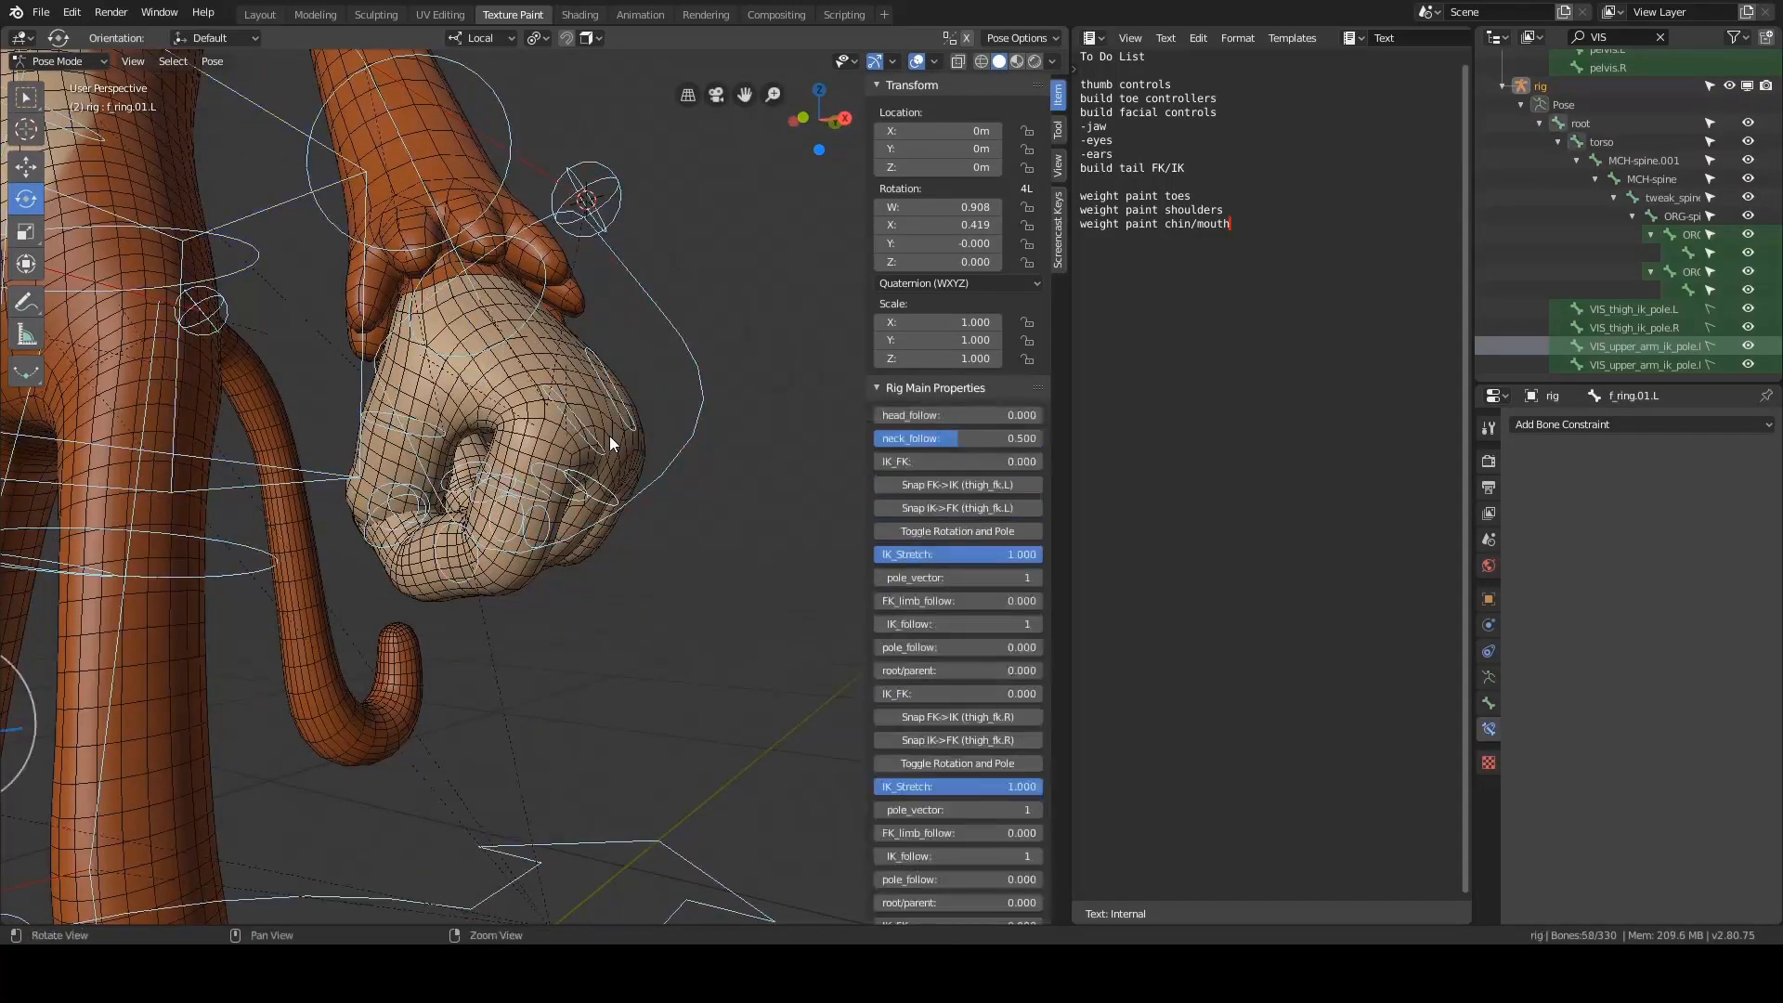
pyautogui.hotkey('alt', 'r')
pyautogui.hotkey('alt', 'a')
# - Switch the rig to Edit Mode at the left hand and check the X-Axis Mirror option
pyautogui.moveTo(689, 310); pyautogui.dragTo(670, 414, button='middle')
pyautogui.scroll(-4, 608, 397)
pyautogui.scroll(4, 602, 398)
pyautogui.hotkey('ctrl', 'Tab')
pyautogui.click(704, 387)
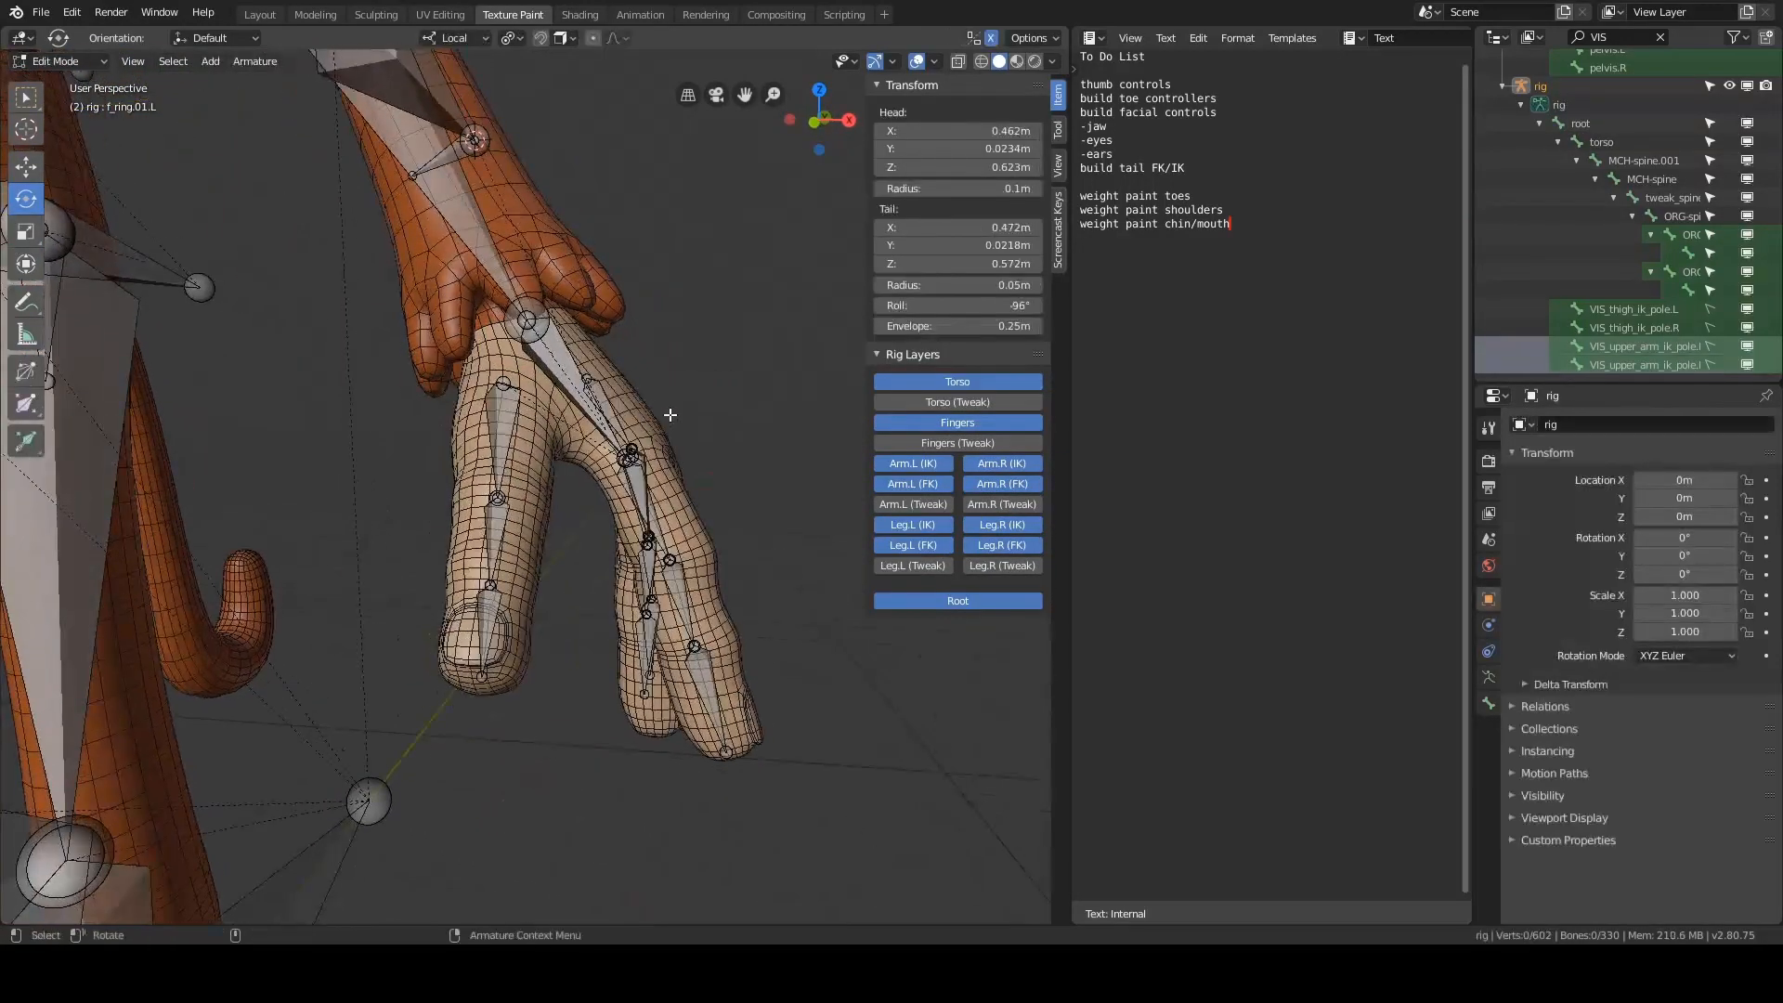
pyautogui.click(1059, 130)
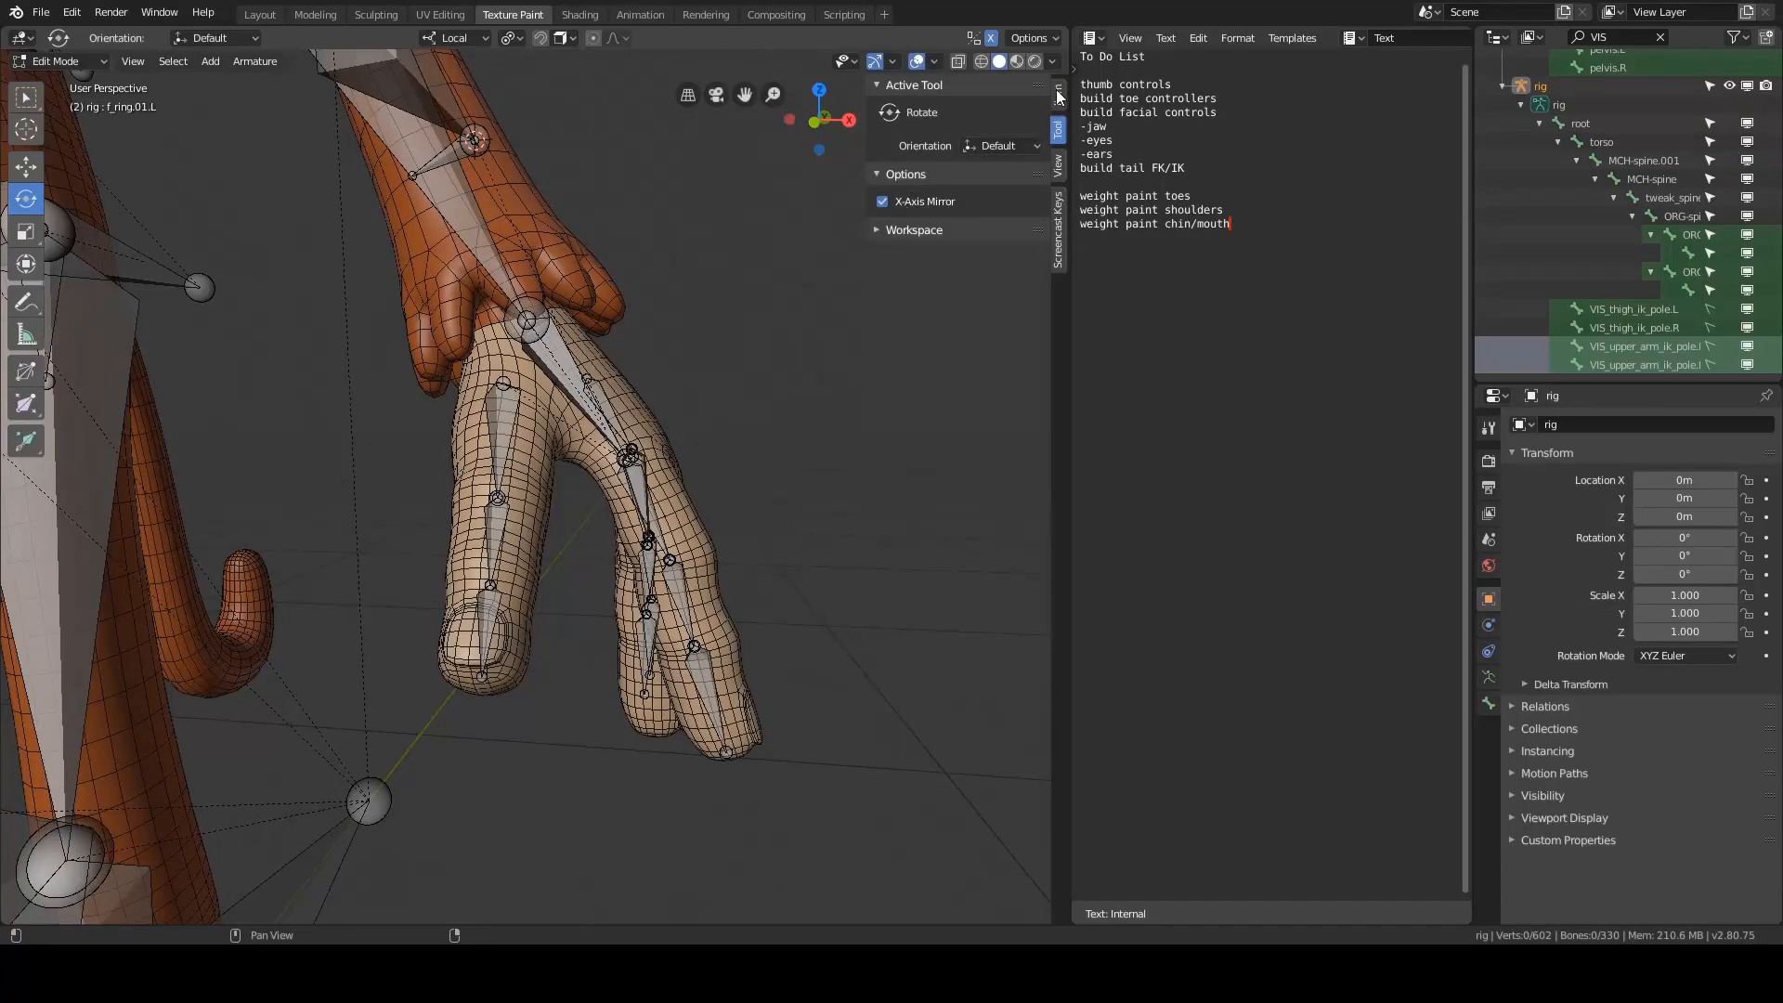
pyautogui.click(1058, 96)
pyautogui.scroll(2, 742, 330)
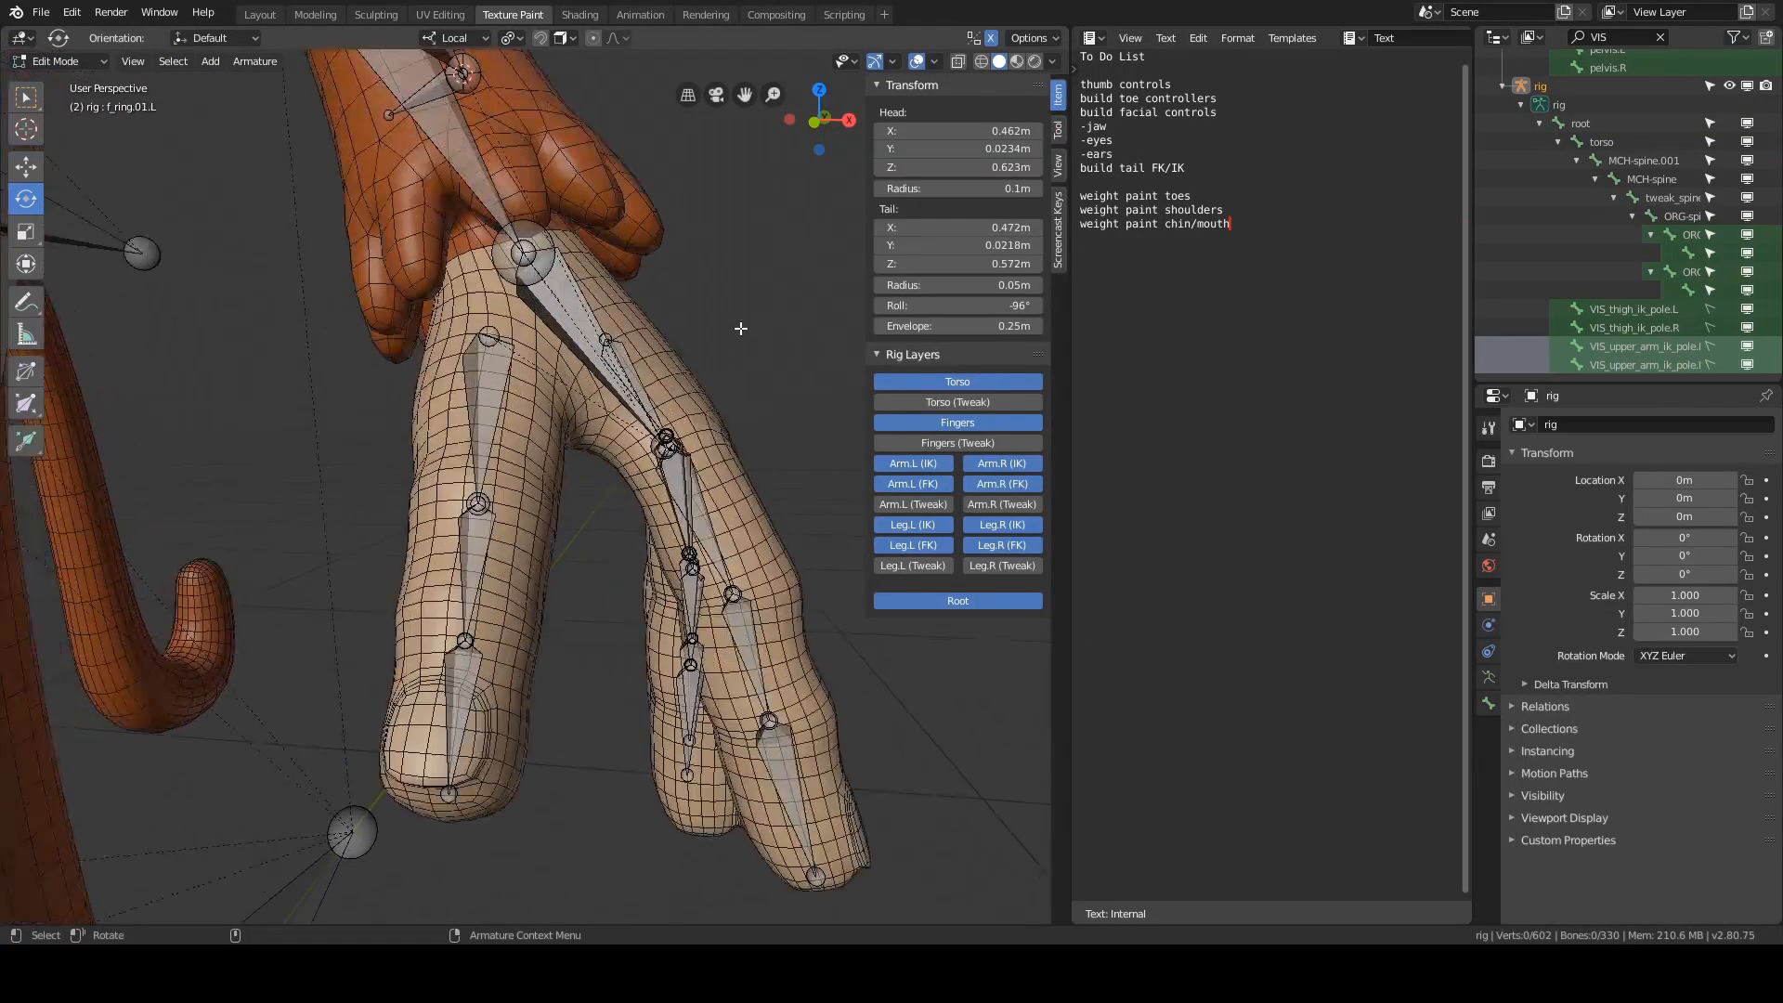
# - Compare the roll values of the left thumb bones and select all three, with thumb.03.L active
pyautogui.click(485, 408)
pyautogui.keyDown('shift'); pyautogui.click(473, 569); pyautogui.keyUp('shift')
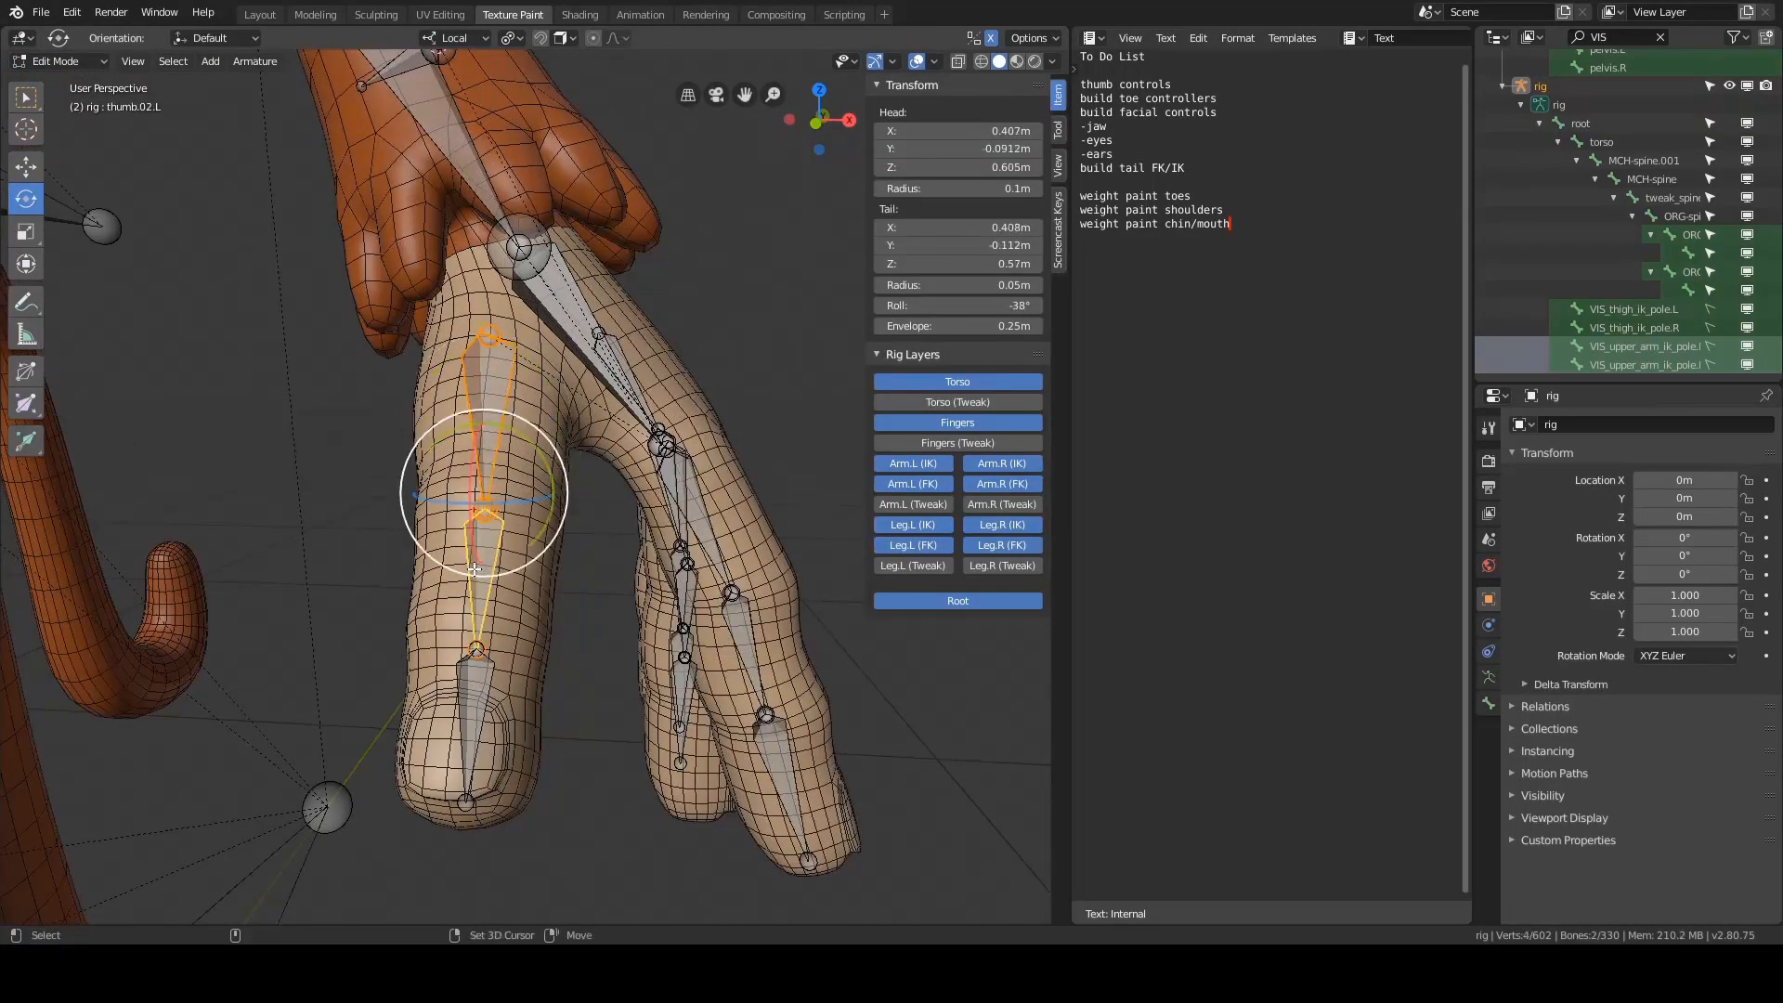
pyautogui.keyDown('shift'); pyautogui.click(467, 707); pyautogui.keyUp('shift')
pyautogui.click(504, 400)
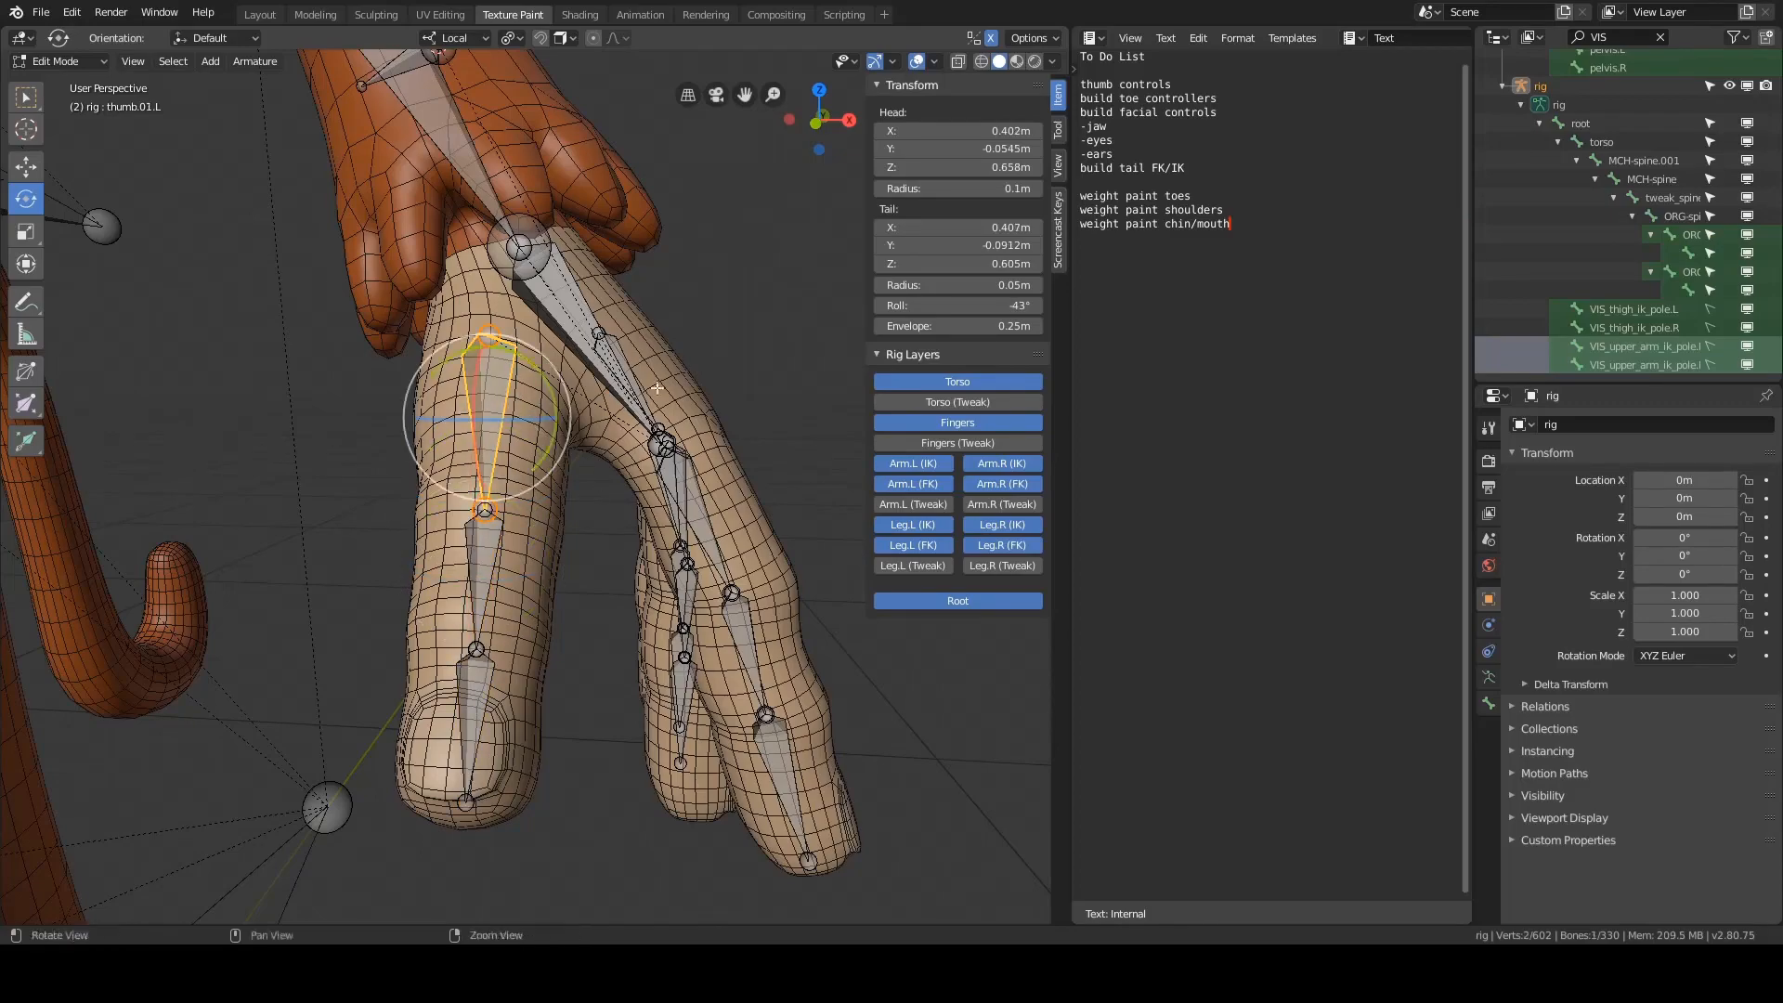
pyautogui.moveTo(661, 401); pyautogui.dragTo(594, 255, button='middle')
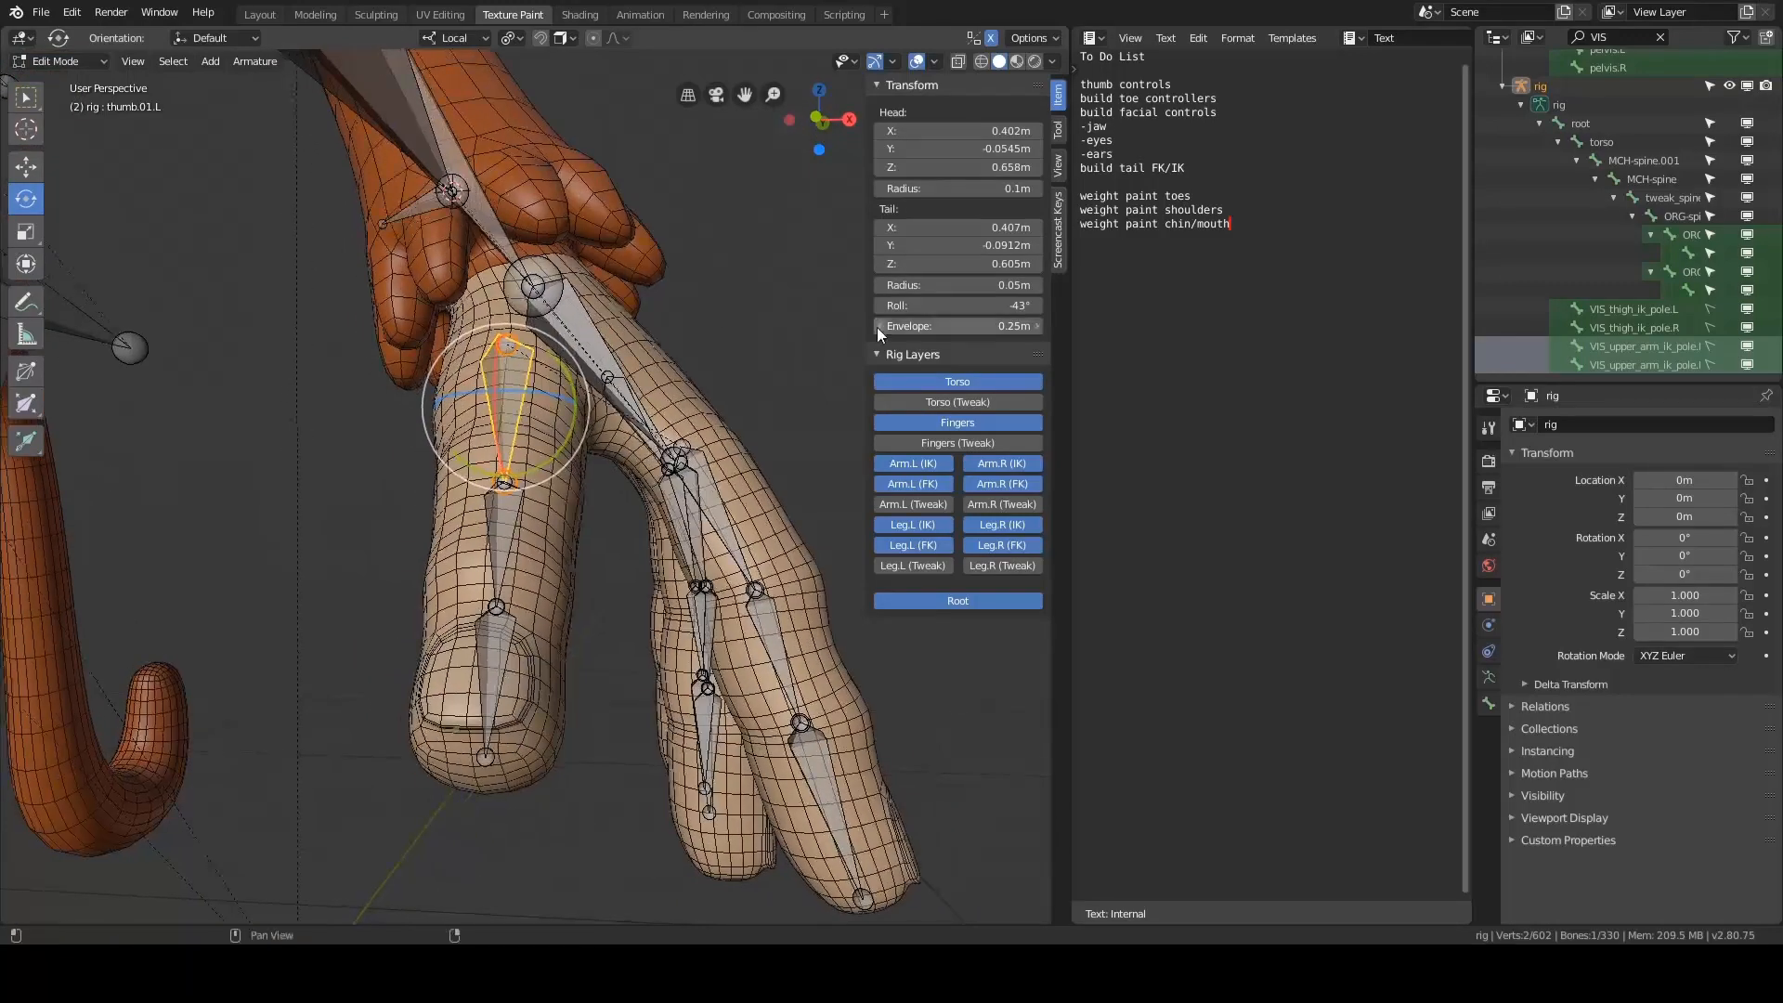
pyautogui.keyDown('shift'); pyautogui.click(501, 542); pyautogui.keyUp('shift')
pyautogui.keyDown('shift'); pyautogui.click(503, 647); pyautogui.keyUp('shift')
pyautogui.keyDown('shift'); pyautogui.moveTo(503, 647); pyautogui.dragTo(510, 678, button='middle'); pyautogui.keyUp('shift')
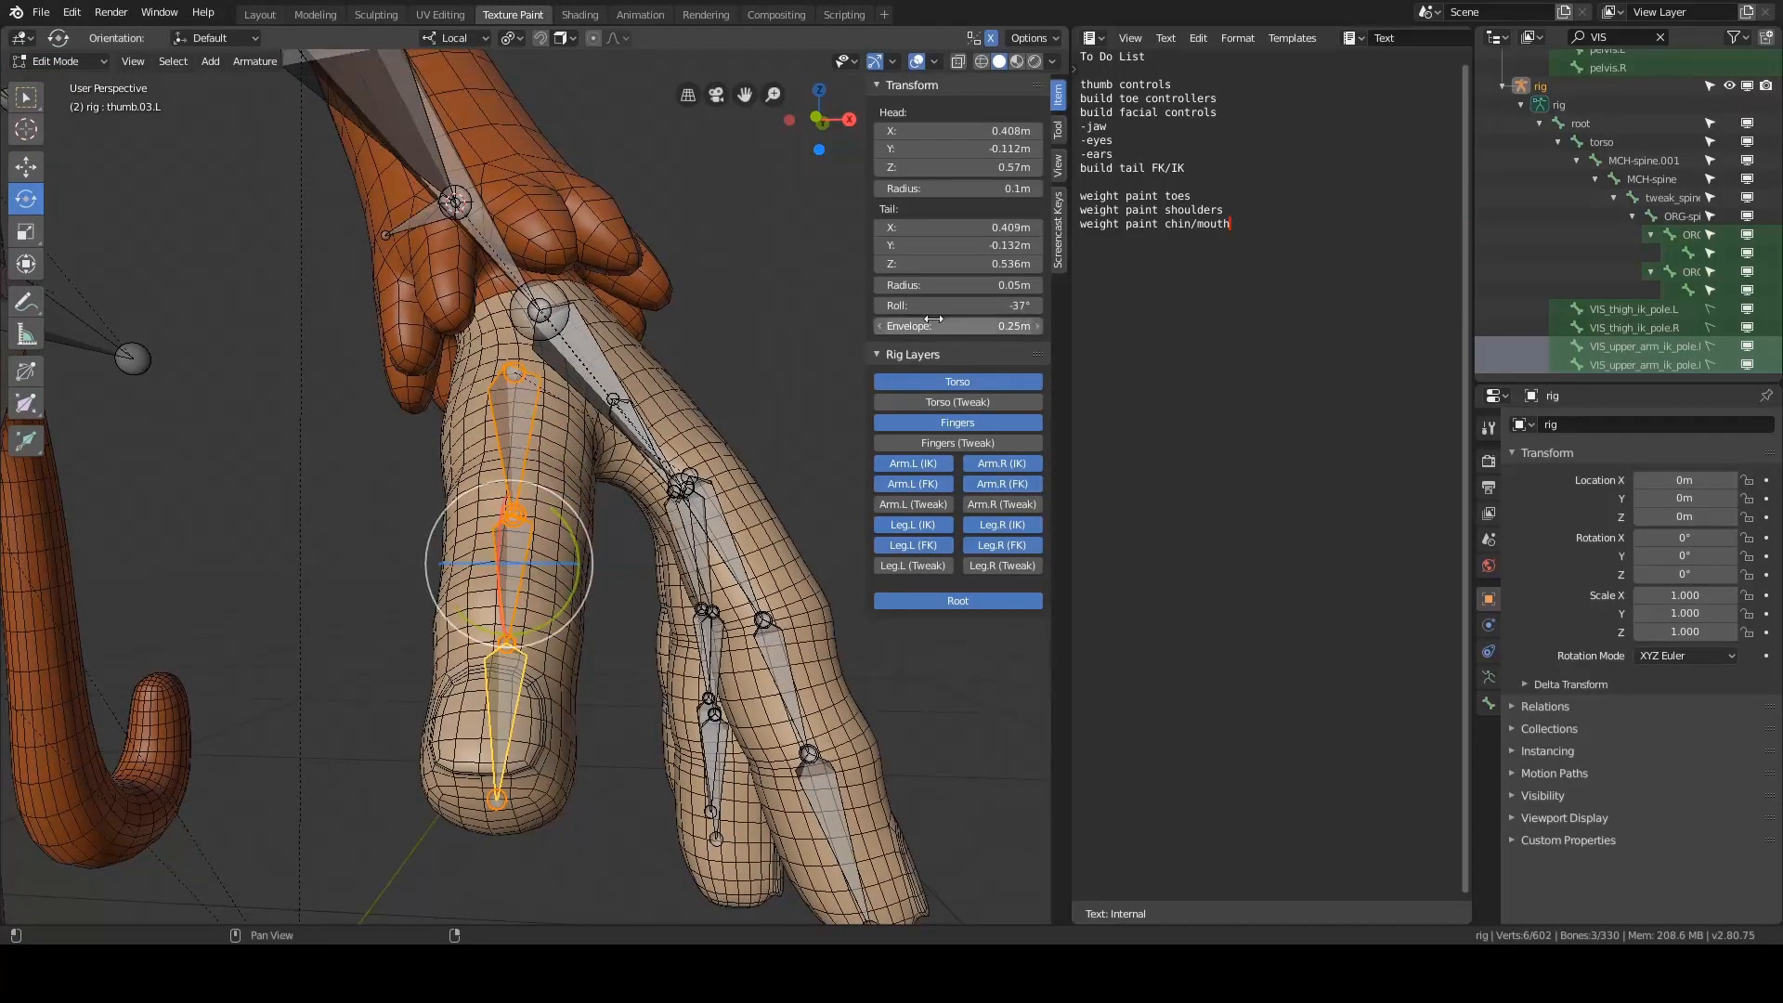
pyautogui.moveTo(585, 436); pyautogui.dragTo(556, 446, button='middle')
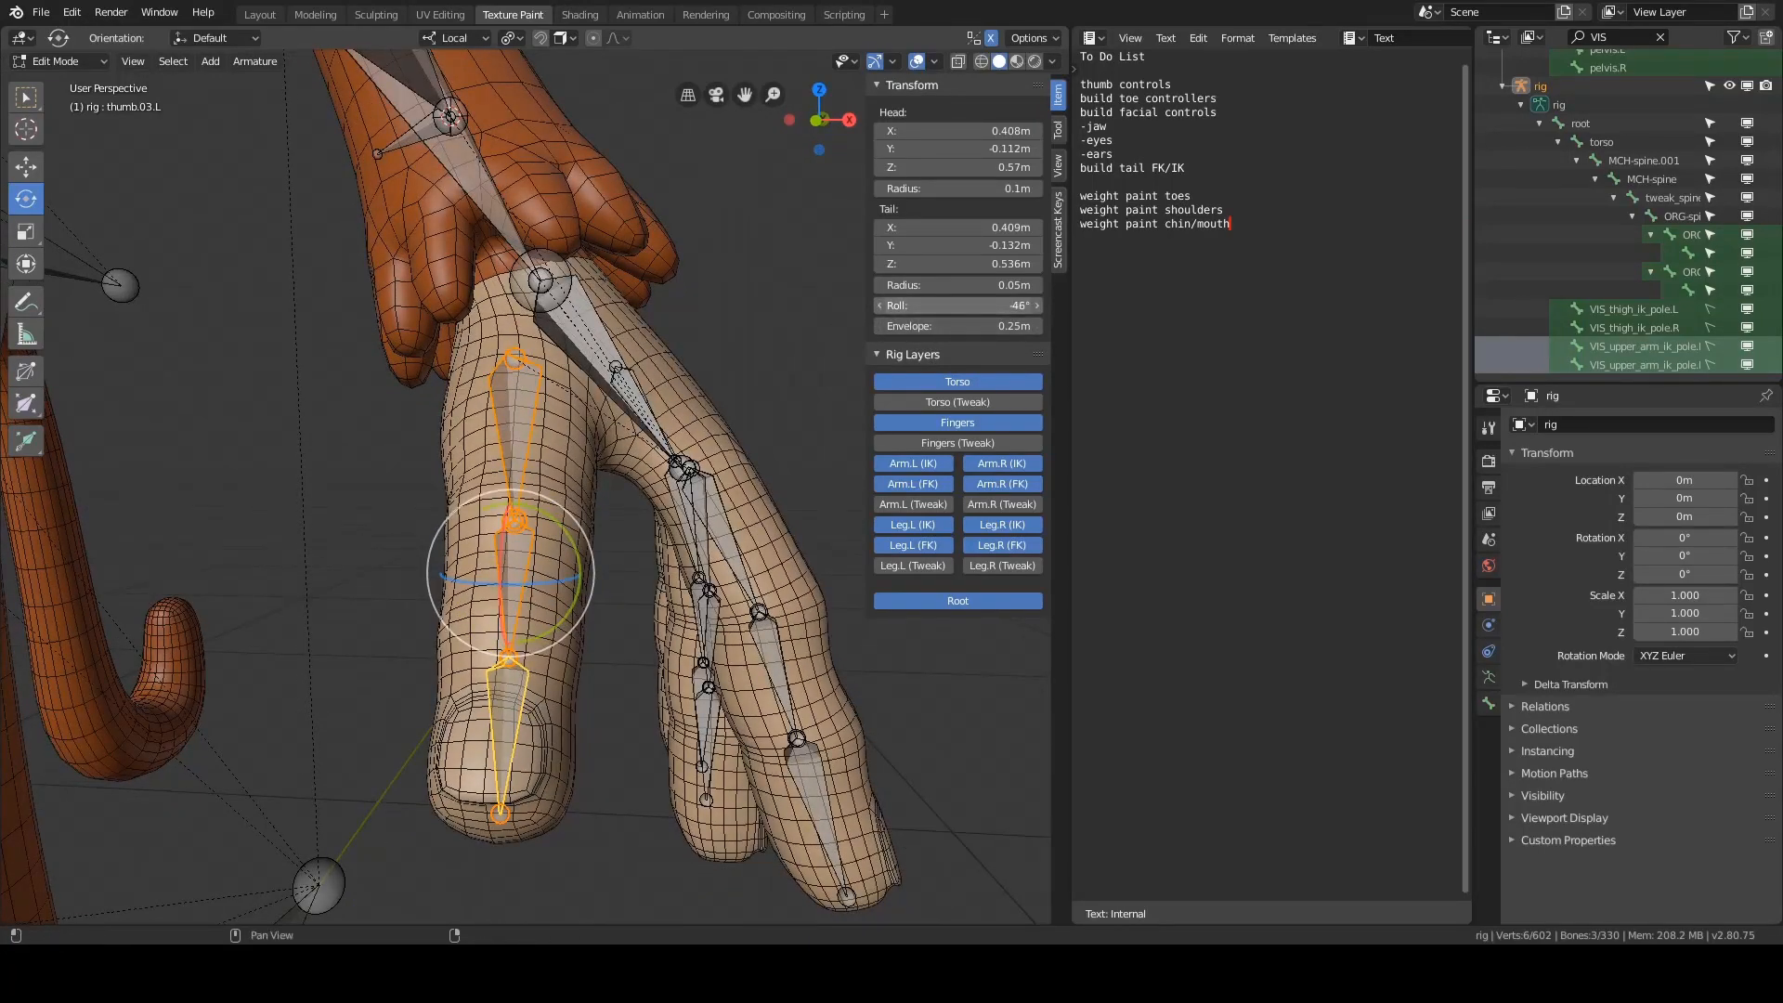
# - Adjust the roll of the selected left thumb bones, setting thumb.03.L to about 0.17°
pyautogui.moveTo(957, 306); pyautogui.dragTo(1012, 306)
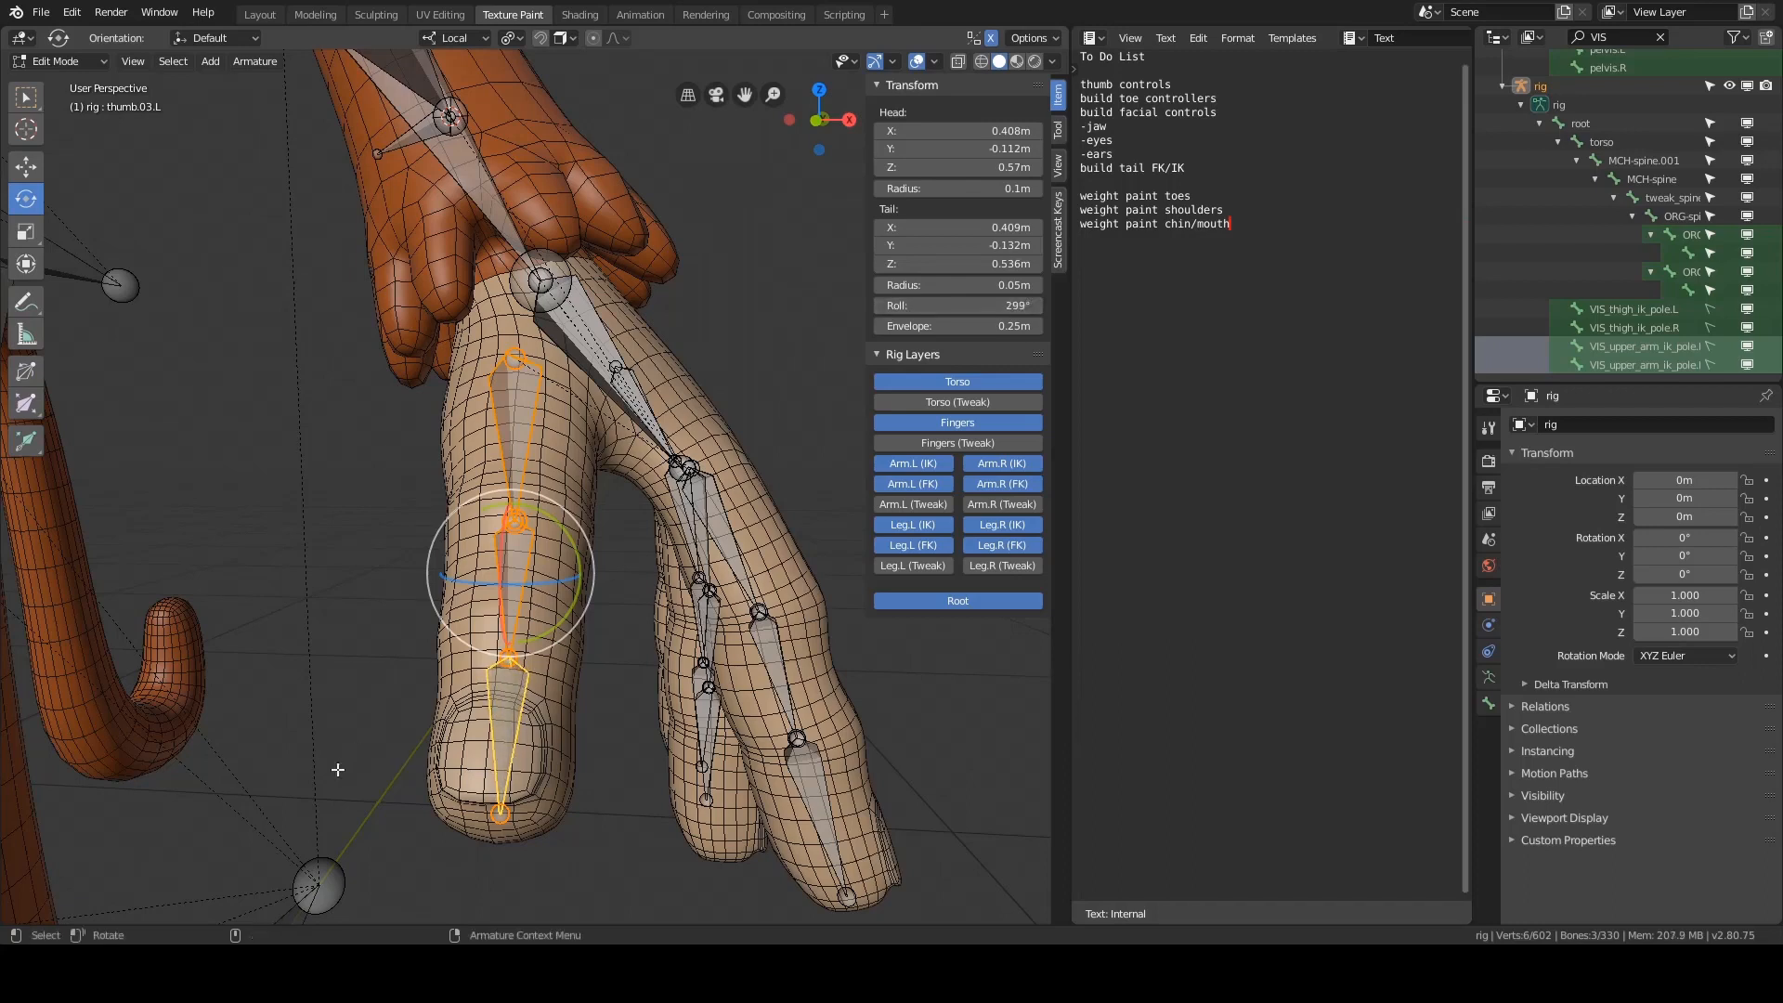
pyautogui.hotkey('ctrl', 'z')
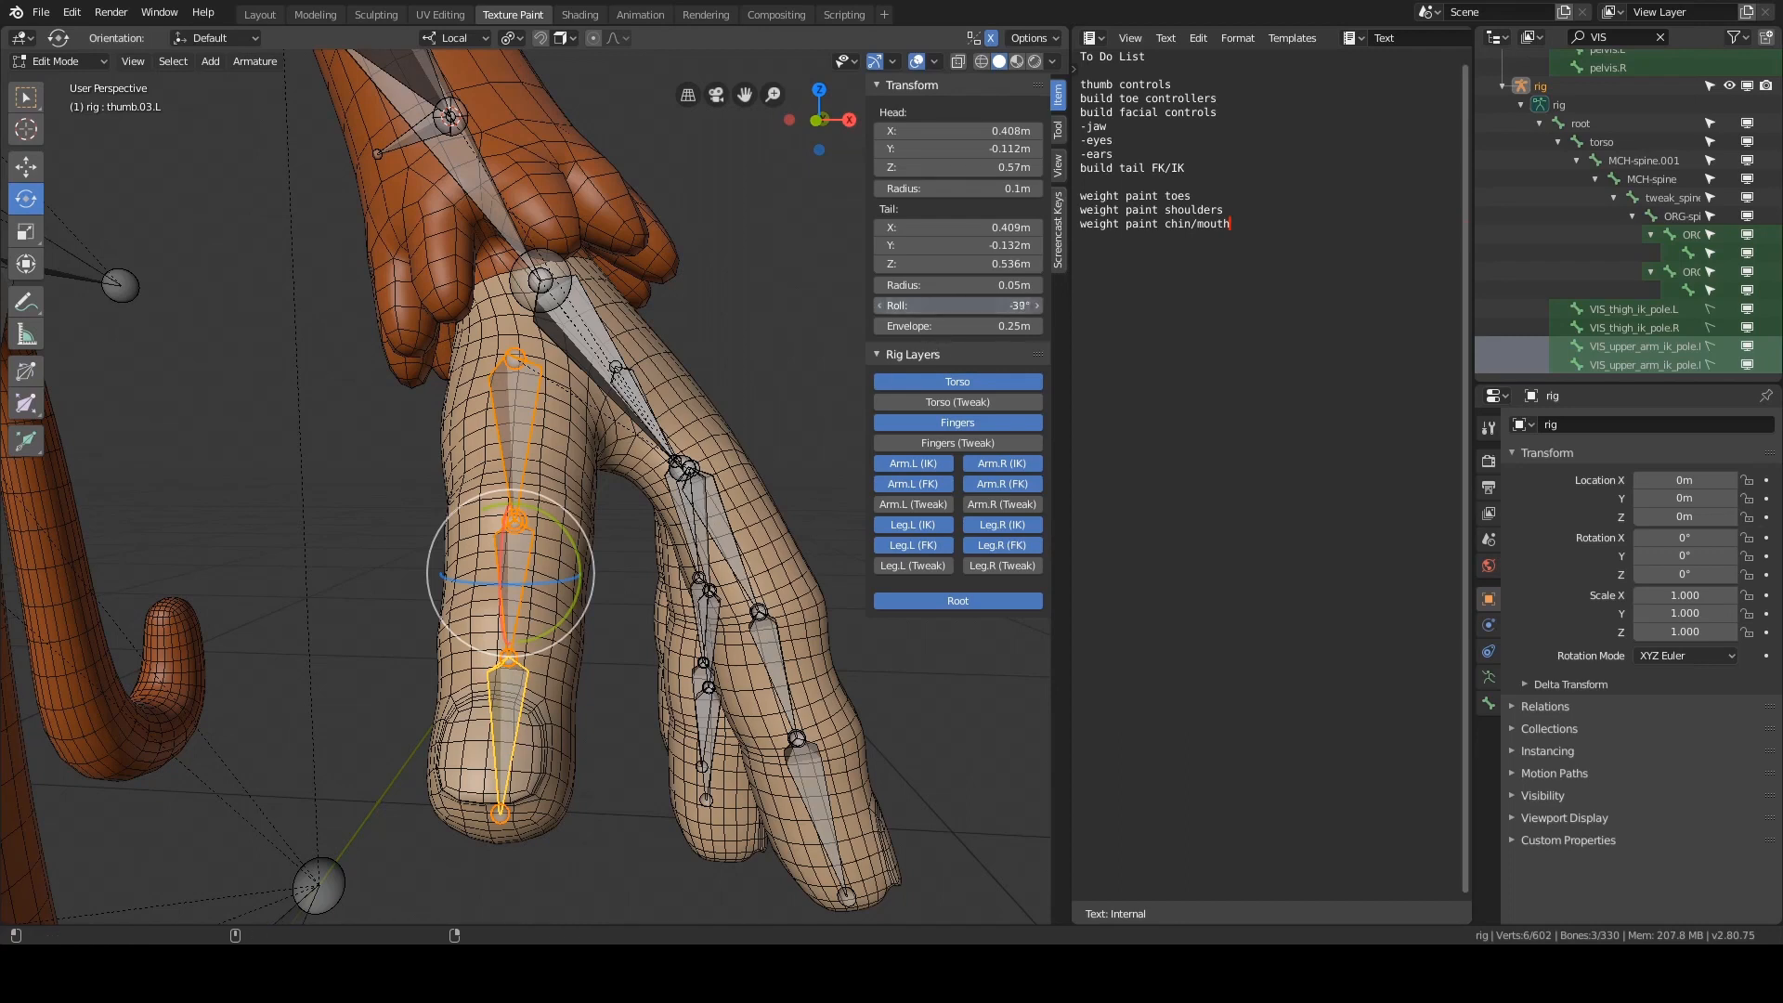
pyautogui.moveTo(957, 305); pyautogui.dragTo(935, 306)
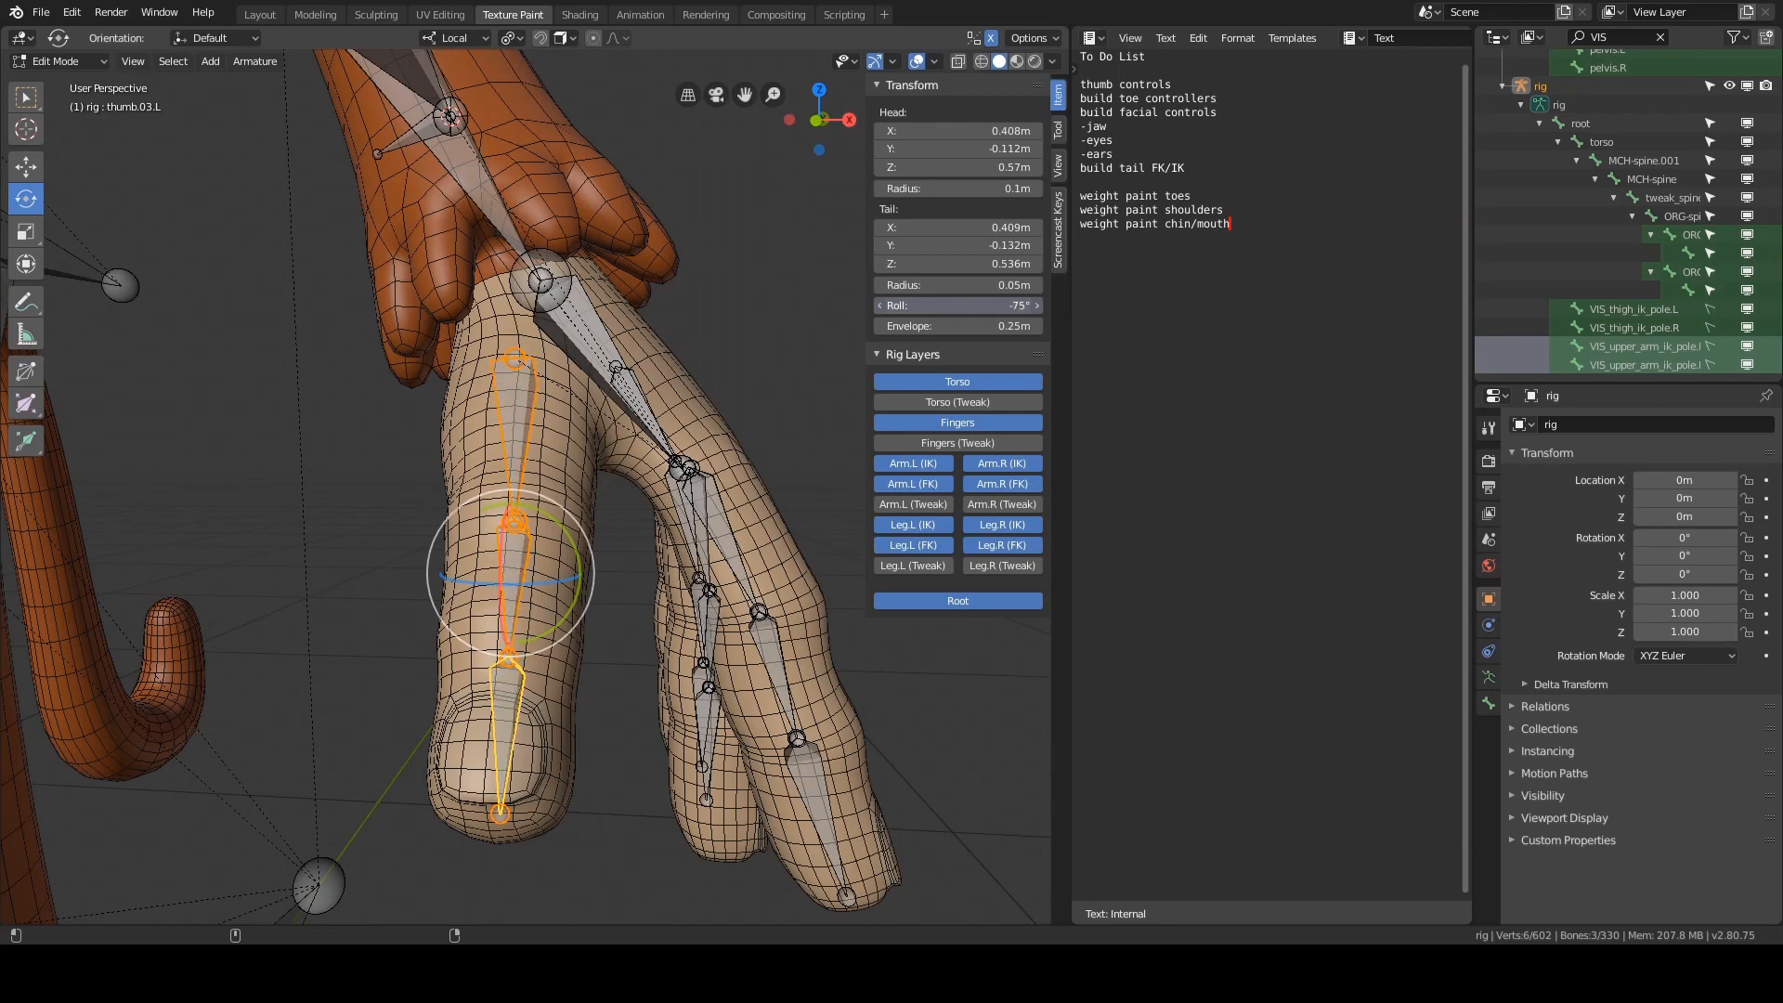
pyautogui.press('Escape')
pyautogui.moveTo(772, 326); pyautogui.dragTo(733, 283, button='middle')
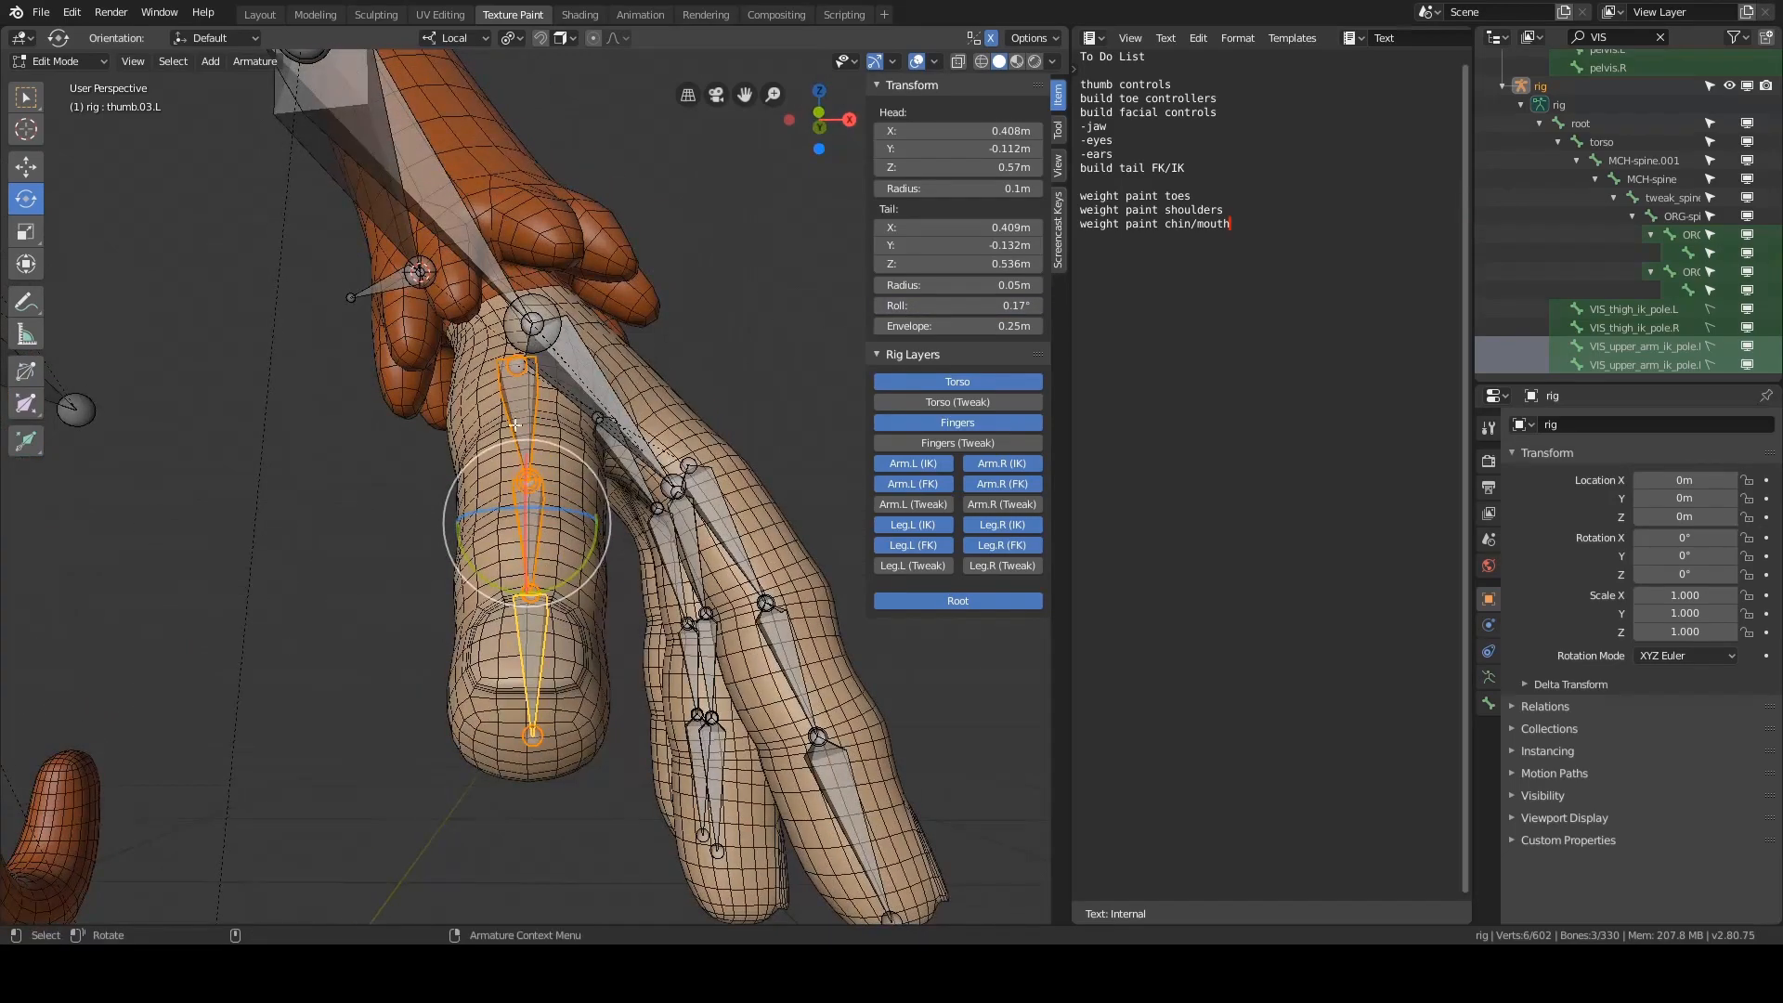
# - Return the rig to Pose Mode, clear the selection and view the left palm
pyautogui.moveTo(566, 577); pyautogui.dragTo(746, 371, button='middle')
pyautogui.hotkey('ctrl', 'Tab')
pyautogui.click(781, 443)
pyautogui.click(744, 369)
pyautogui.moveTo(390, 602); pyautogui.dragTo(451, 605, button='middle')
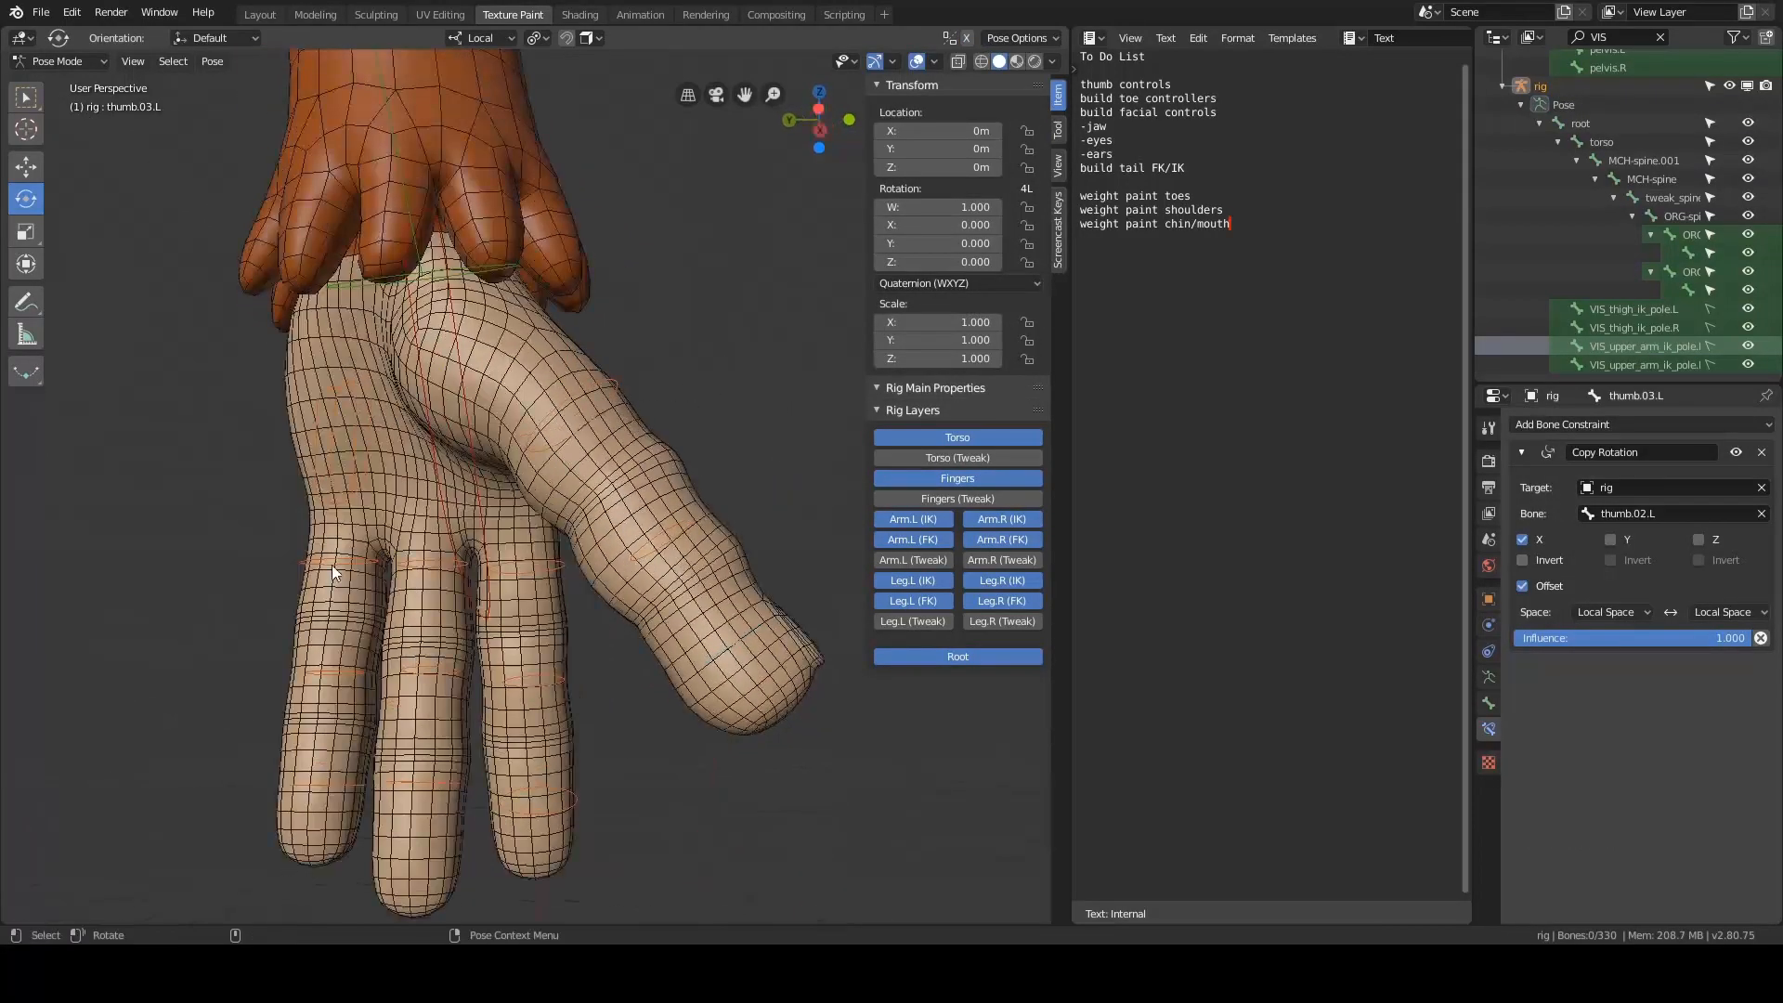
# - Select the three left finger base bones plus thumb.01.L and test the new thumb roll by curling them around local X
pyautogui.click(332, 564)
pyautogui.scroll(1, 490, 570)
pyautogui.keyDown('shift'); pyautogui.click(394, 579); pyautogui.keyUp('shift')
pyautogui.keyDown('shift'); pyautogui.click(526, 575); pyautogui.keyUp('shift')
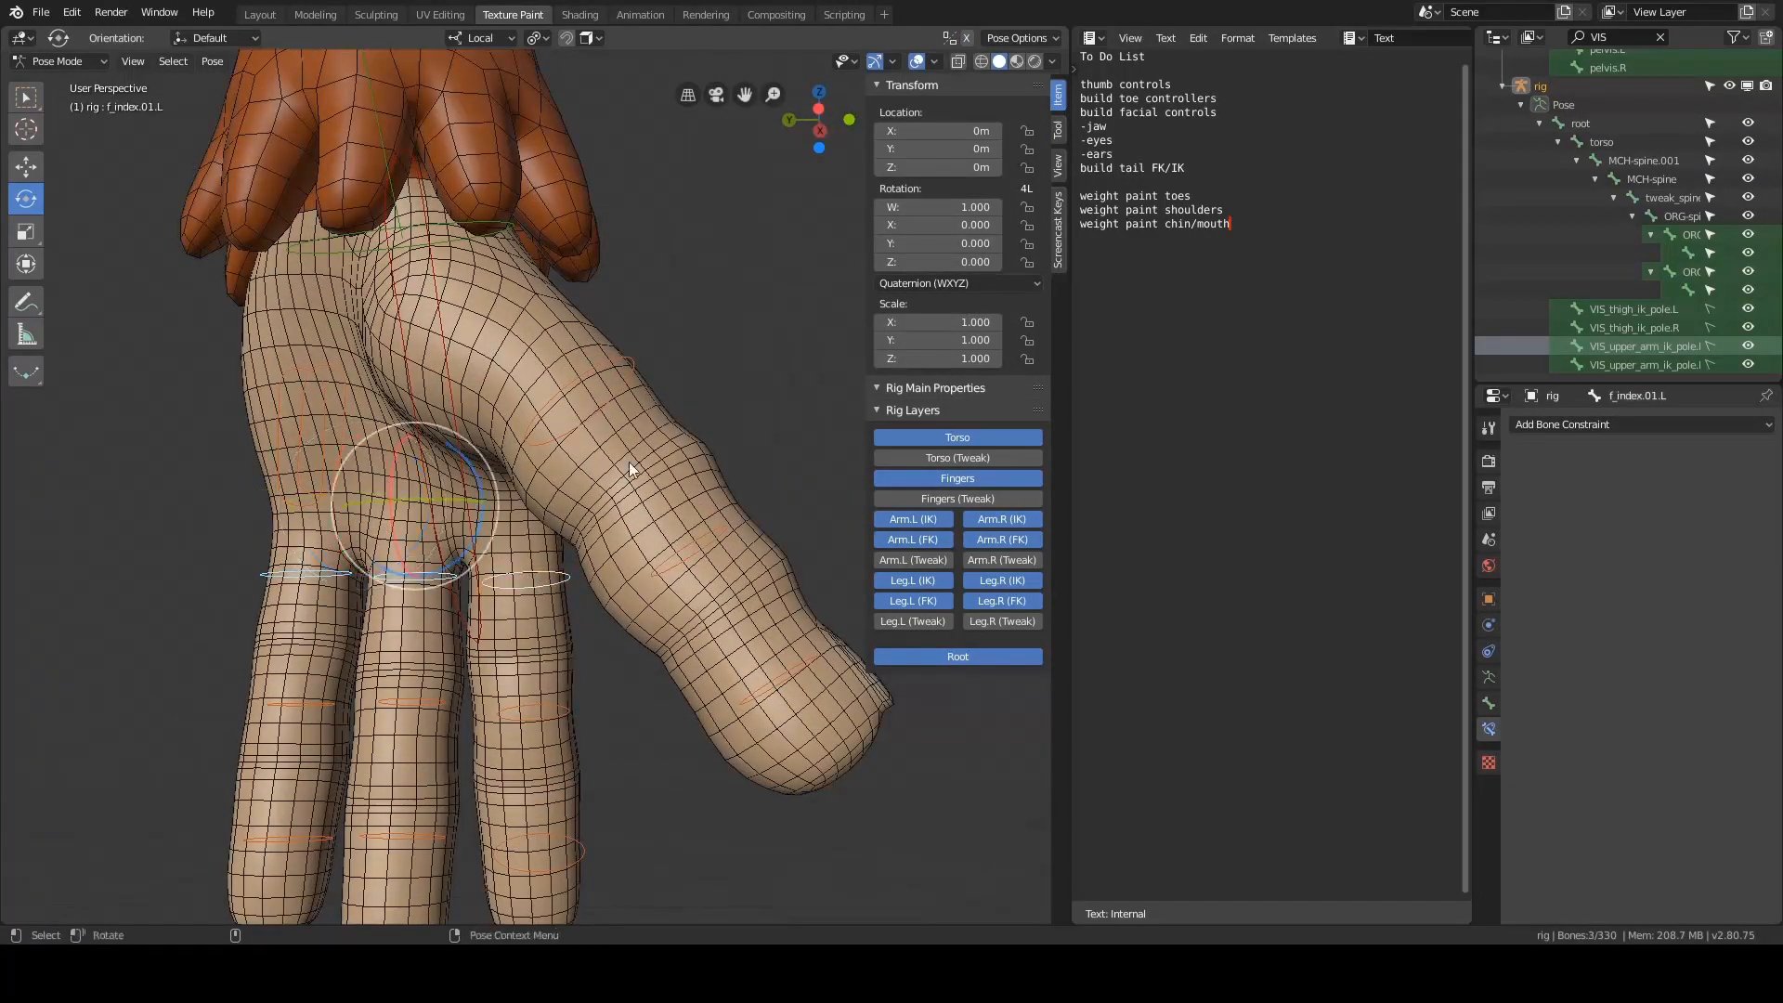
pyautogui.keyDown('shift'); pyautogui.click(634, 362); pyautogui.keyUp('shift')
pyautogui.keyDown('alt'); pyautogui.moveTo(641, 358); pyautogui.dragTo(668, 438, button='right'); pyautogui.keyUp('alt')
pyautogui.keyDown('alt'); pyautogui.moveTo(669, 438); pyautogui.dragTo(695, 410); pyautogui.keyUp('alt')
pyautogui.press('r')
pyautogui.press('x')
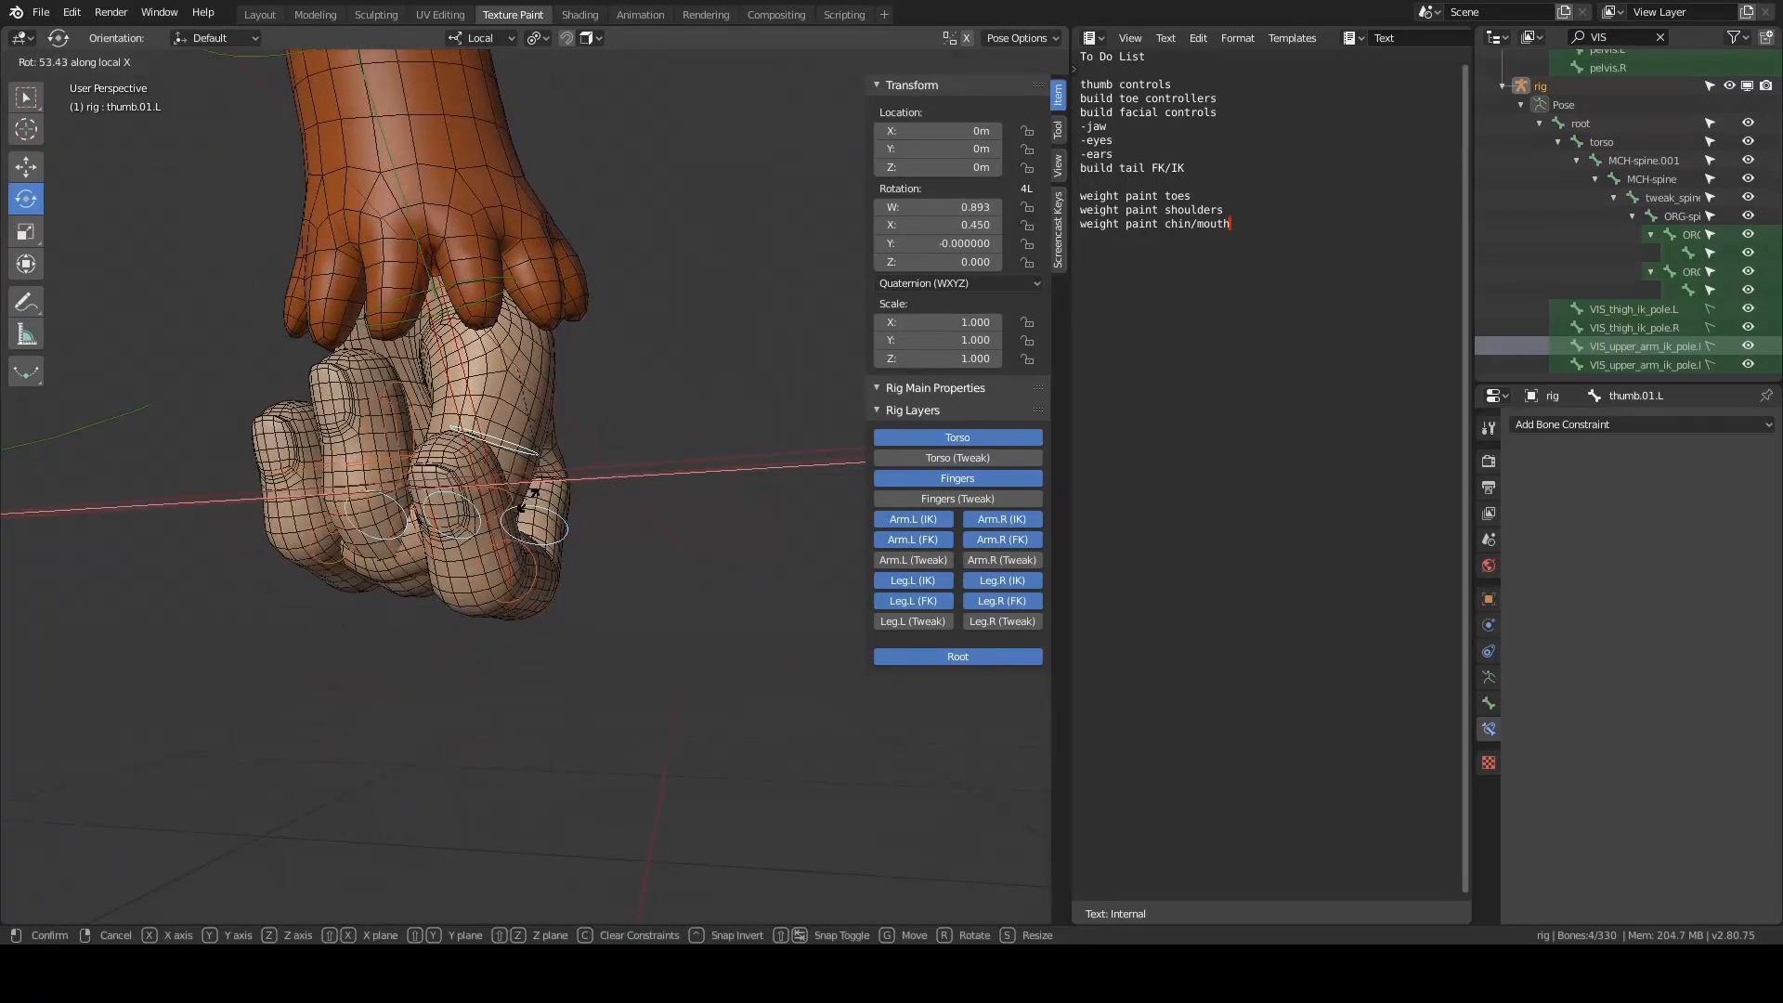
pyautogui.click(539, 501)
pyautogui.moveTo(706, 455); pyautogui.dragTo(538, 448, button='middle')
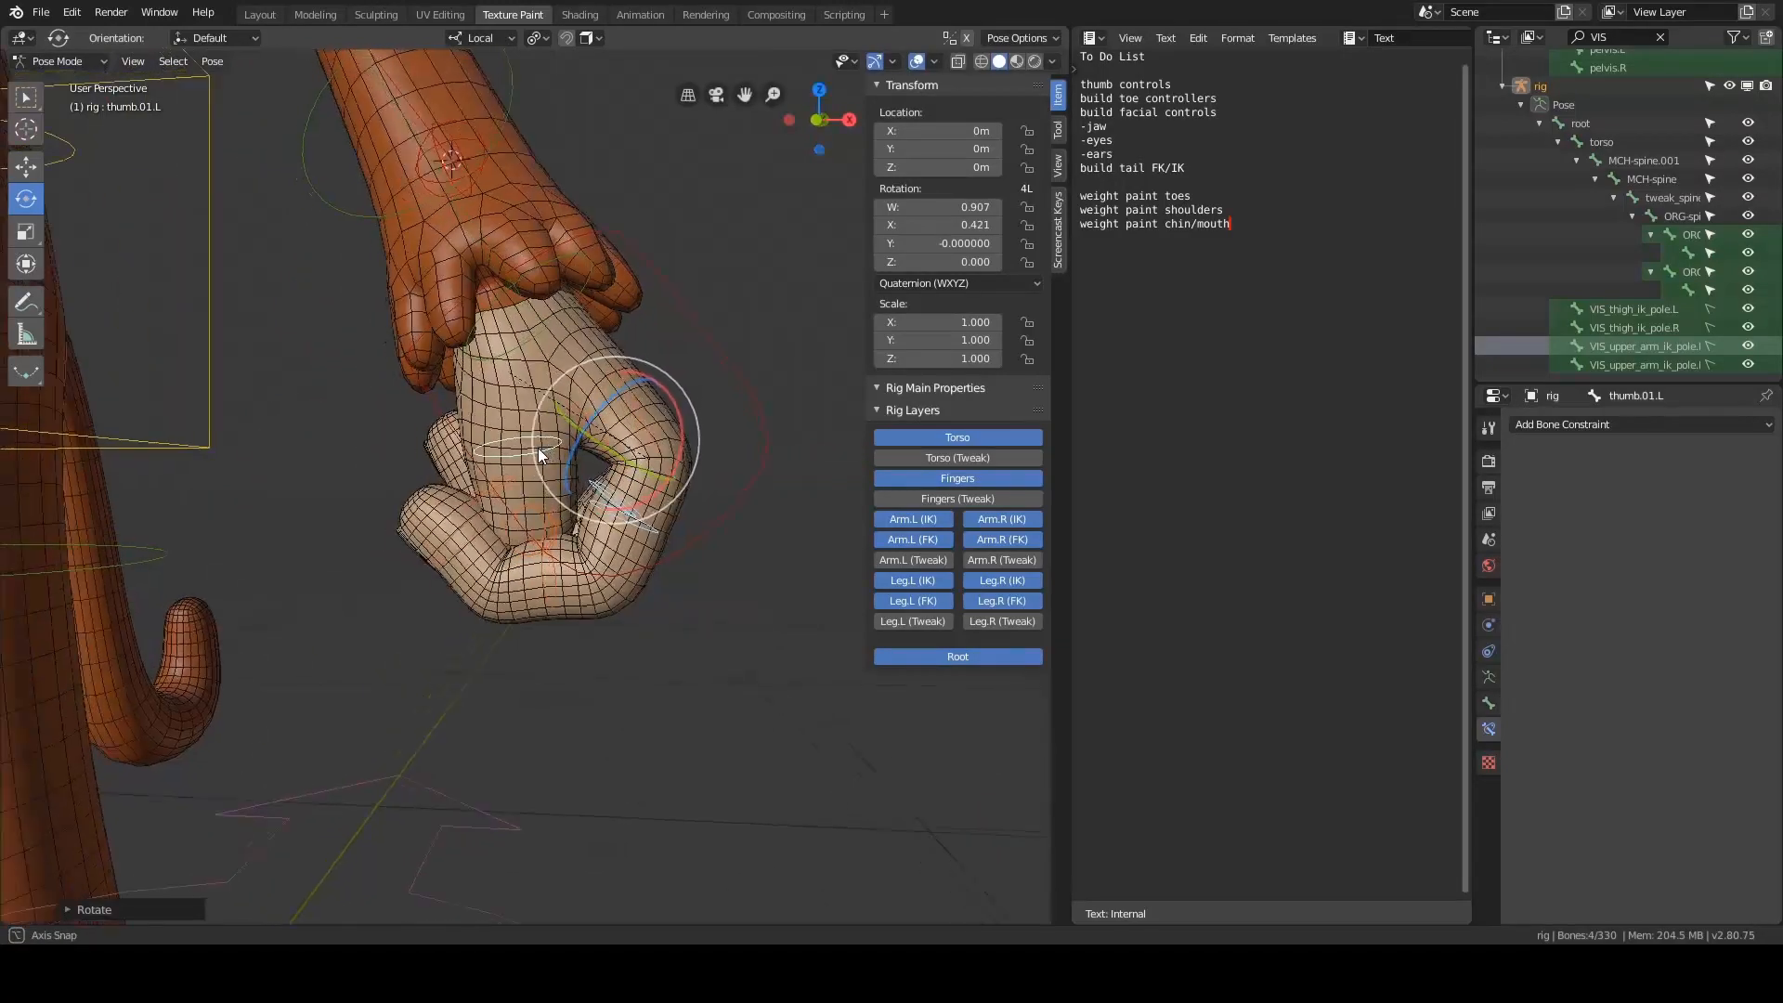
# - Test-rotate thumb.01.L separately, then undo the thumb and finger test rotations
pyautogui.click(489, 449)
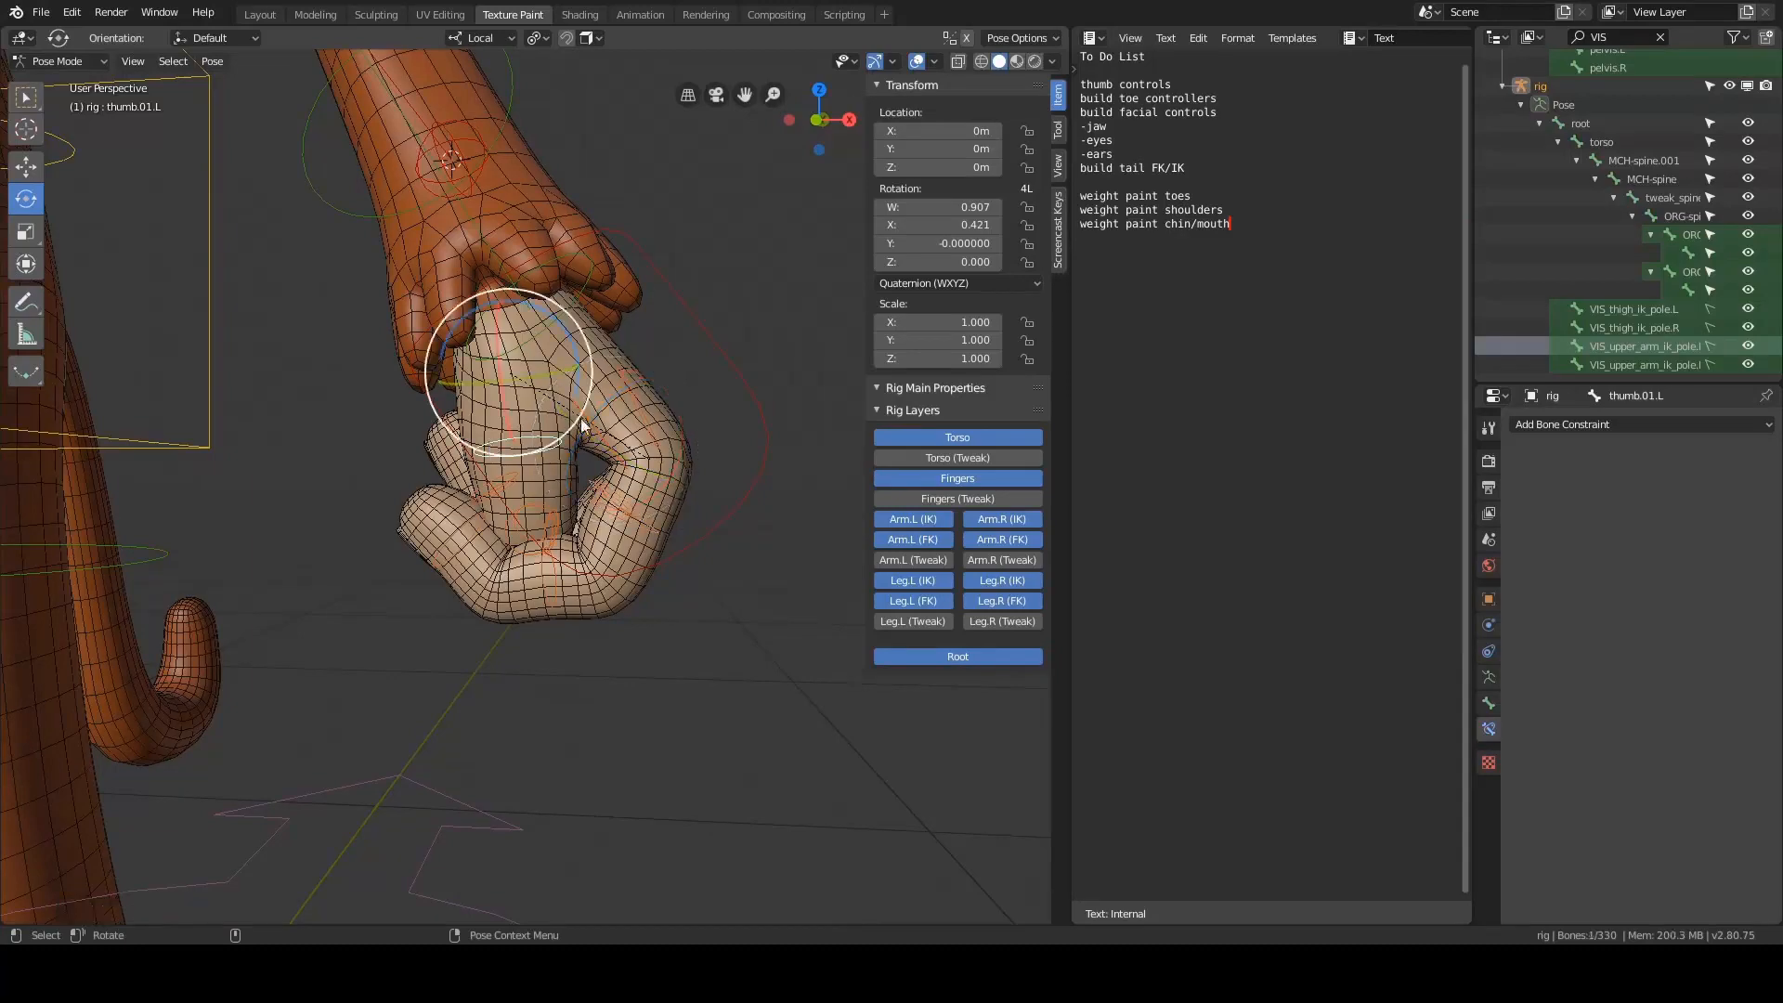
pyautogui.moveTo(579, 390); pyautogui.dragTo(565, 348)
pyautogui.hotkey('ctrl', 'z')
pyautogui.hotkey('ctrl', 'z')
pyautogui.hotkey('ctrl', 'z')
pyautogui.hotkey('ctrl', 'z')
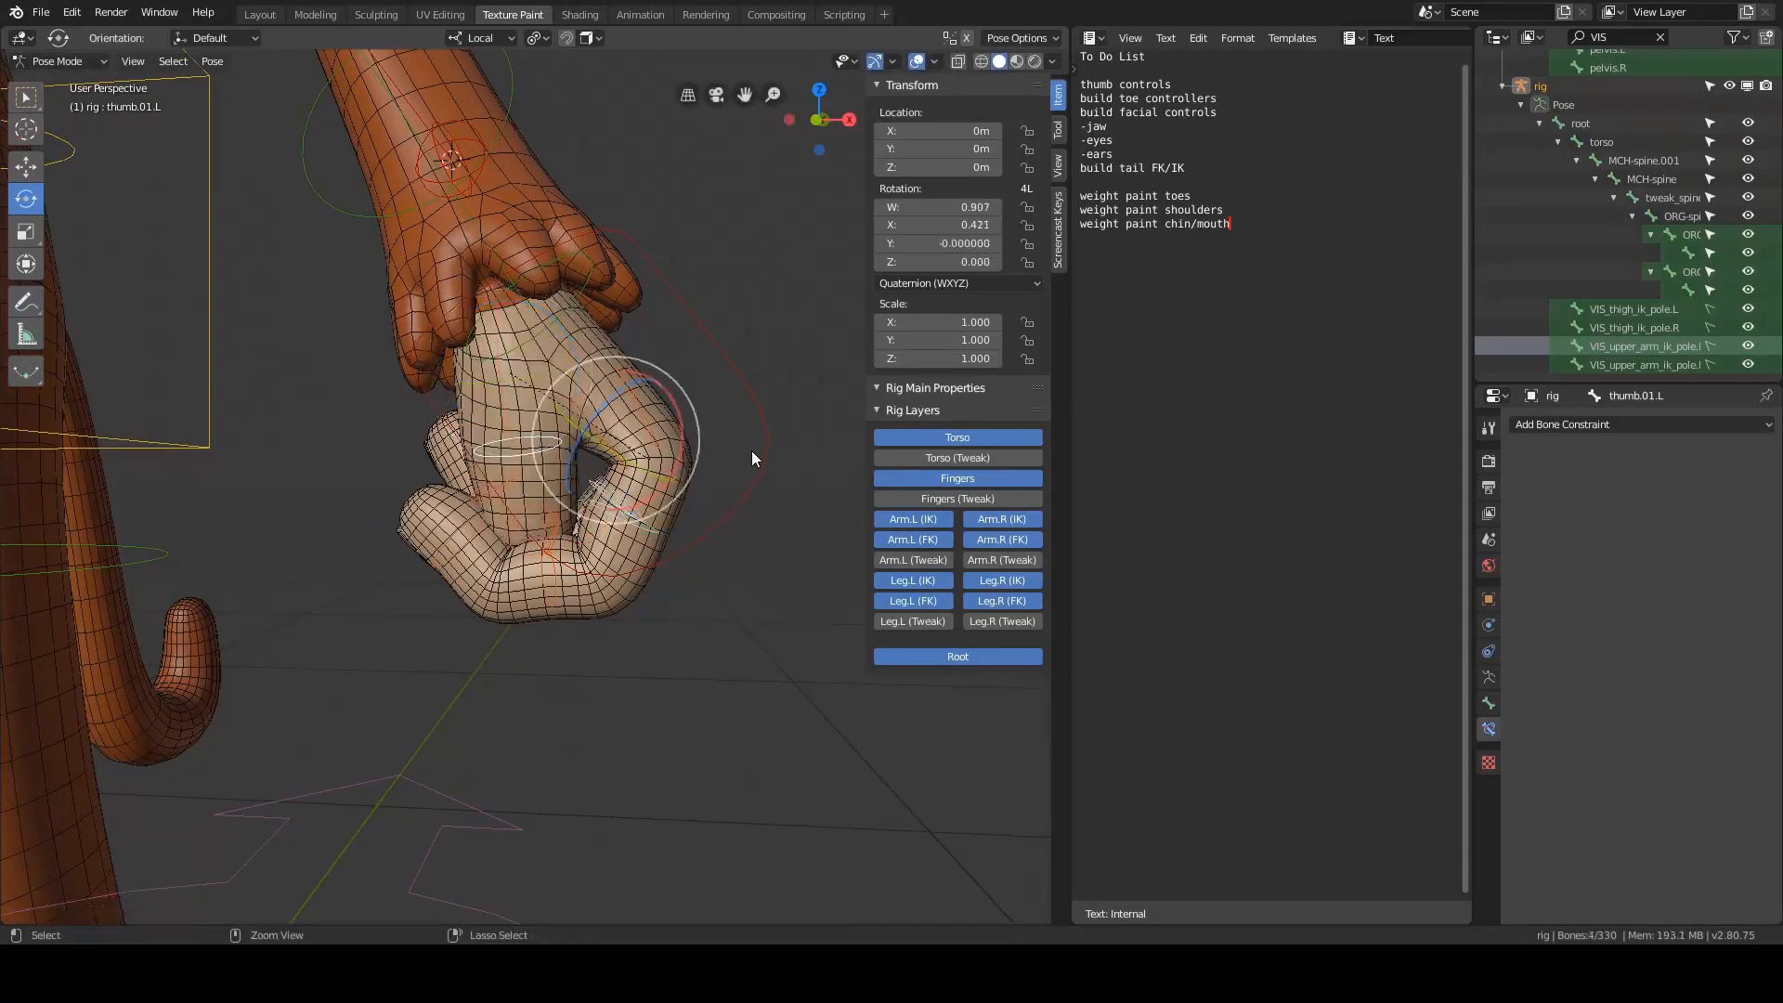
# - Switch the rig to Edit Mode, select the three left thumb bones and try a roll of about -17° on thumb.03.L
pyautogui.press('Tab')
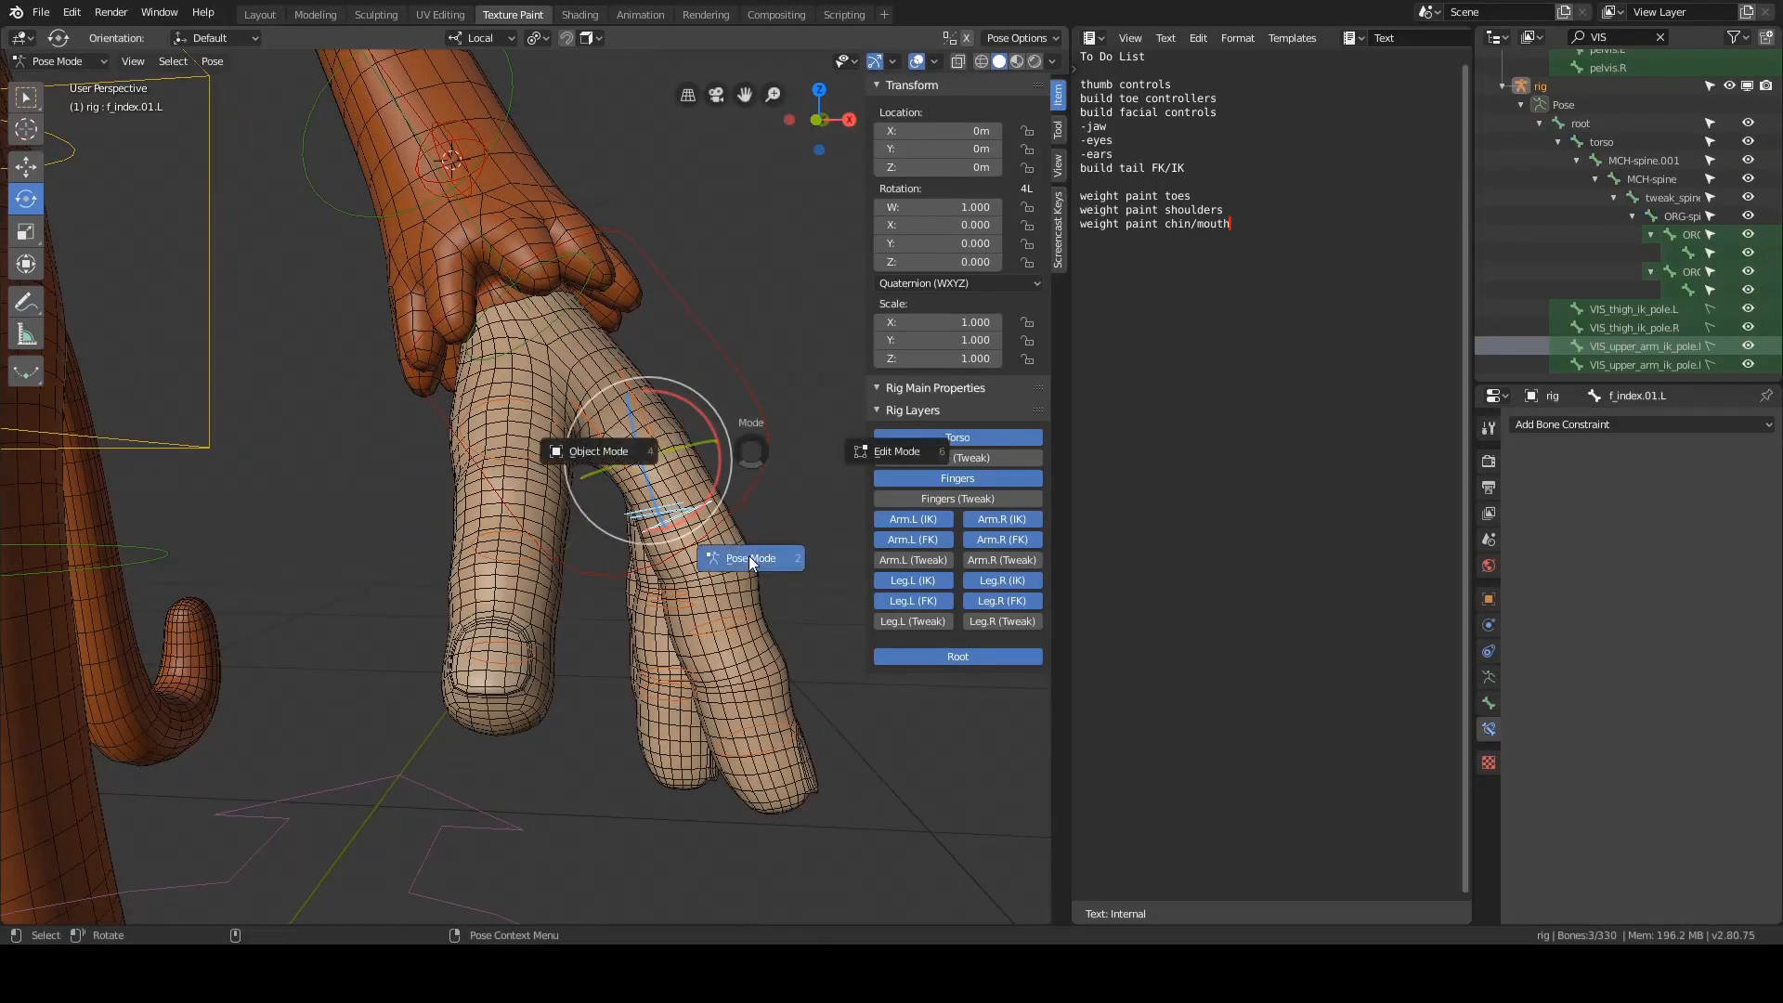
pyautogui.click(884, 444)
pyautogui.click(509, 434)
pyautogui.keyDown('shift'); pyautogui.click(505, 563); pyautogui.keyUp('shift')
pyautogui.keyDown('shift'); pyautogui.click(503, 631); pyautogui.keyUp('shift')
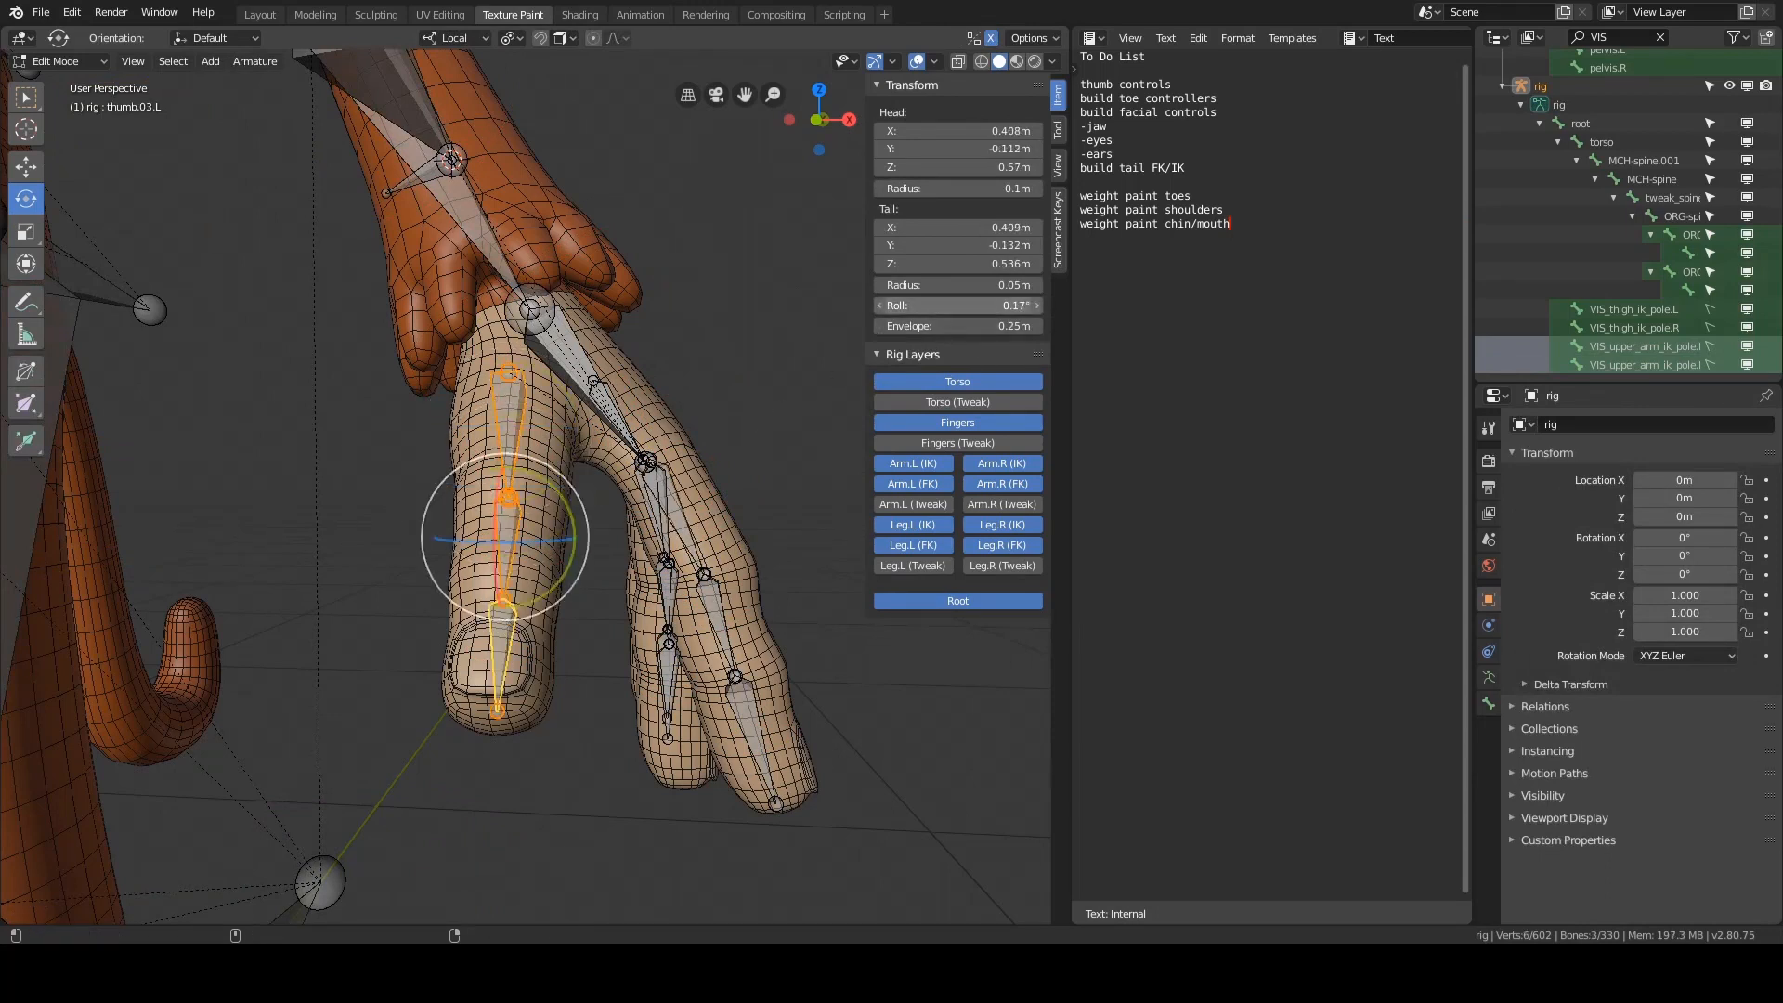
pyautogui.press('Return')
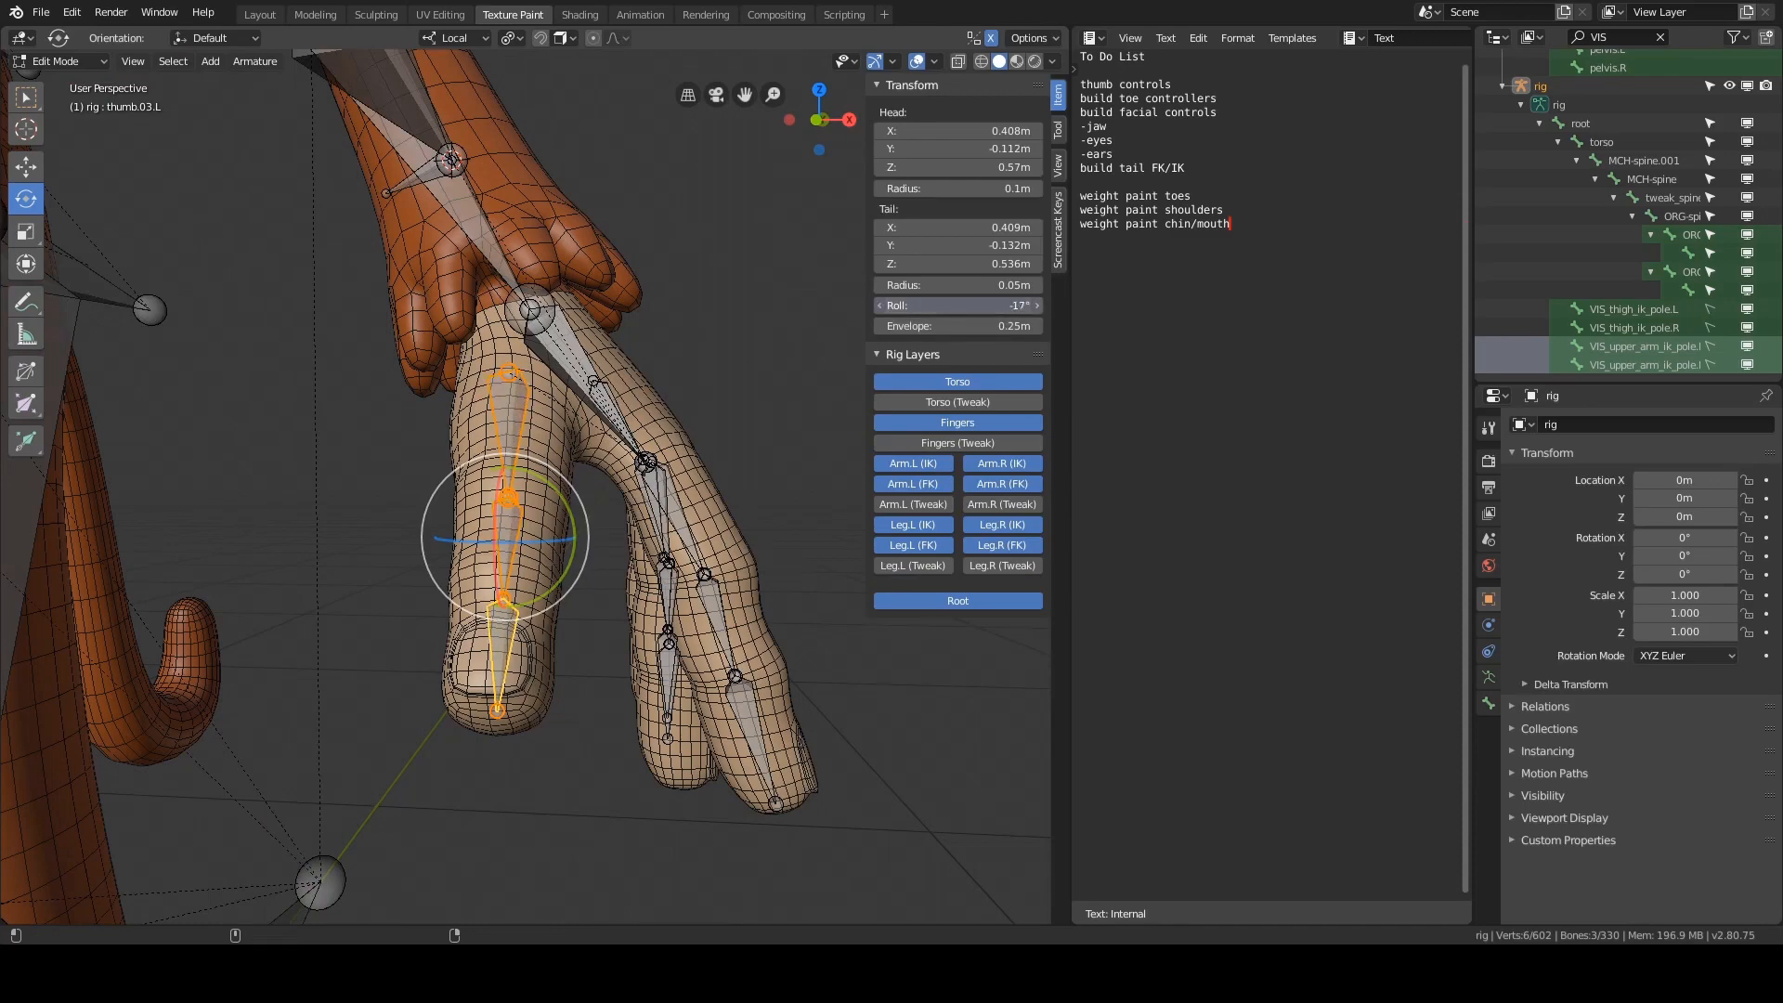
pyautogui.press('Escape')
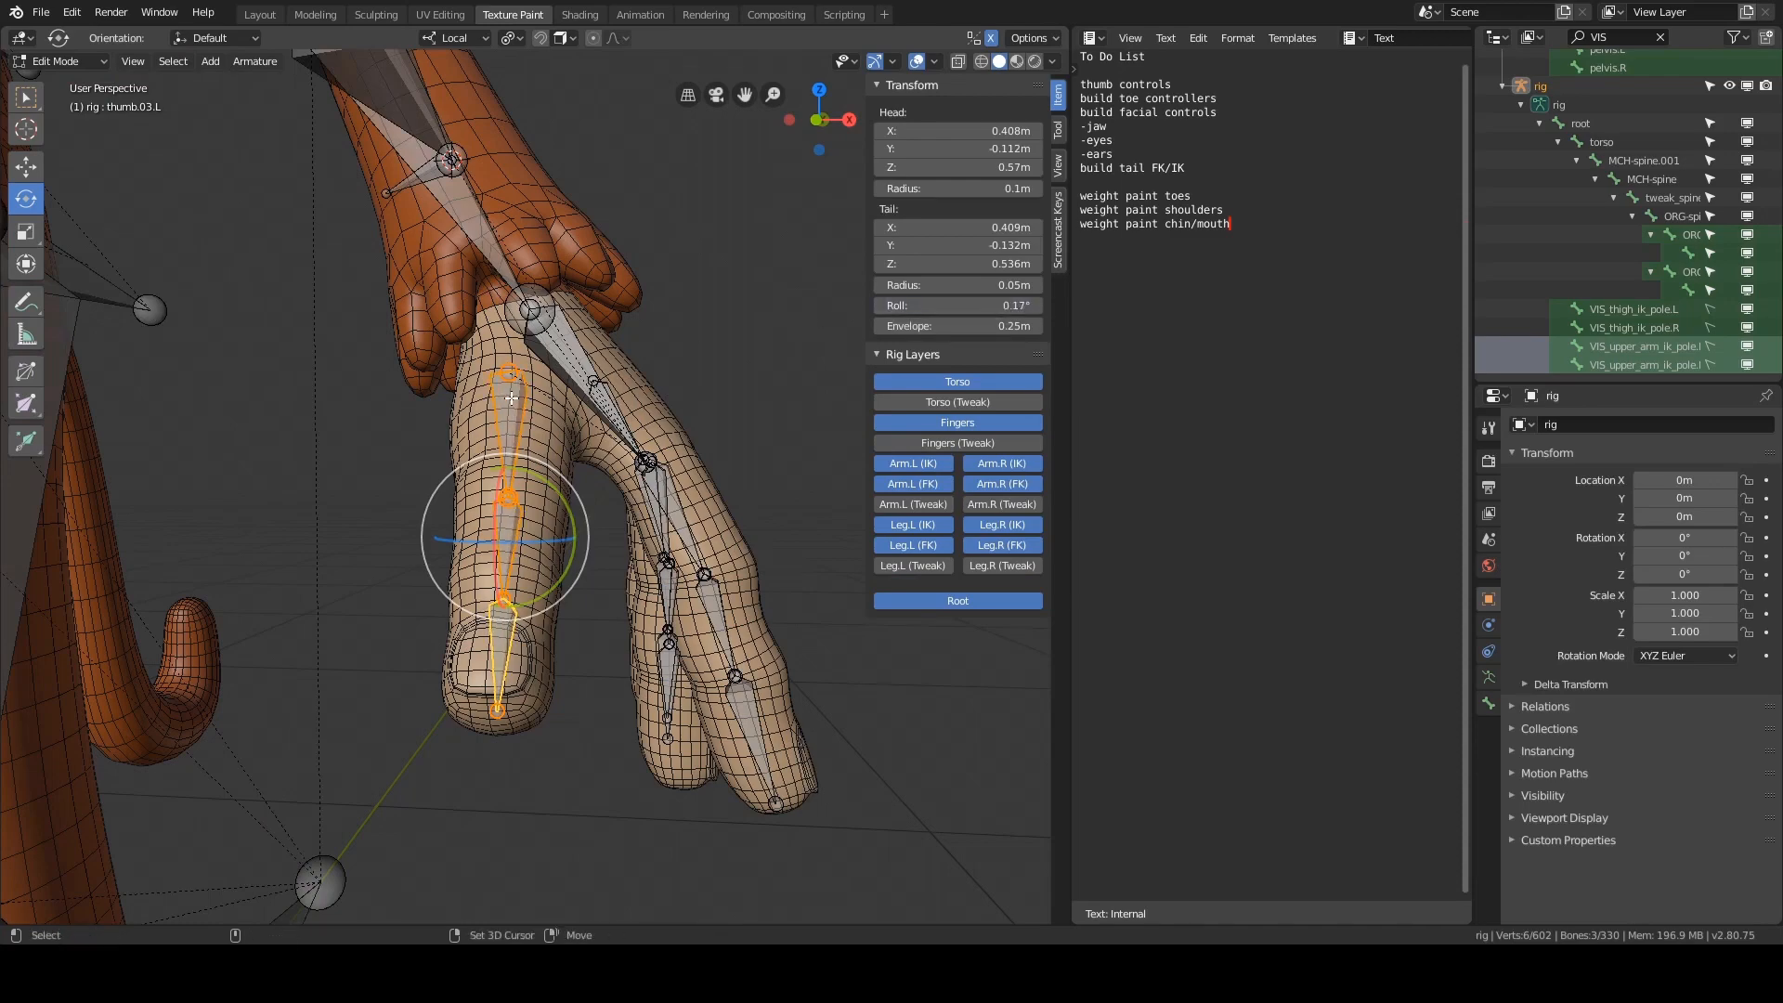
# - Go through thumb.01.L, thumb.02.L and thumb.03.L one at a time to compare their roll values
pyautogui.scroll(2, 546, 400)
pyautogui.keyDown('shift'); pyautogui.click(496, 366); pyautogui.keyUp('shift')
pyautogui.keyDown('shift'); pyautogui.click(498, 373); pyautogui.keyUp('shift')
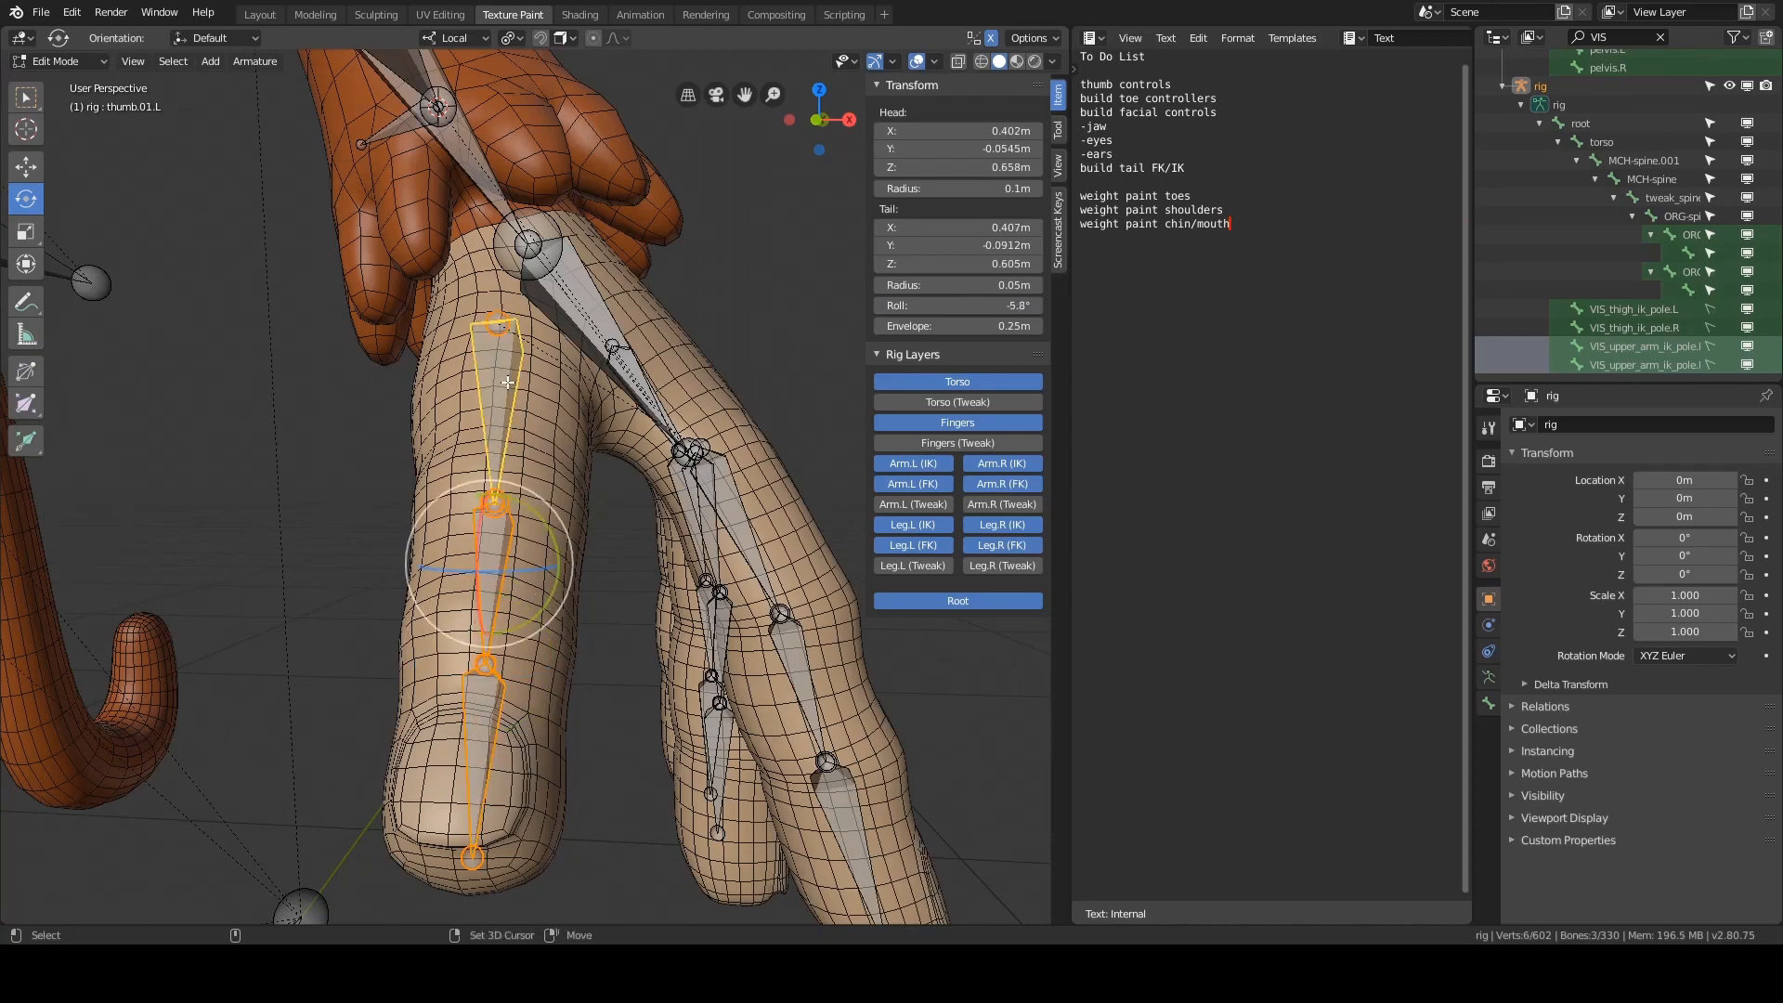
pyautogui.keyDown('shift'); pyautogui.click(486, 753); pyautogui.keyUp('shift')
pyautogui.keyDown('shift'); pyautogui.click(487, 753); pyautogui.keyUp('shift')
pyautogui.moveTo(487, 753); pyautogui.dragTo(780, 462, button='middle')
pyautogui.click(644, 502)
pyautogui.click(535, 501)
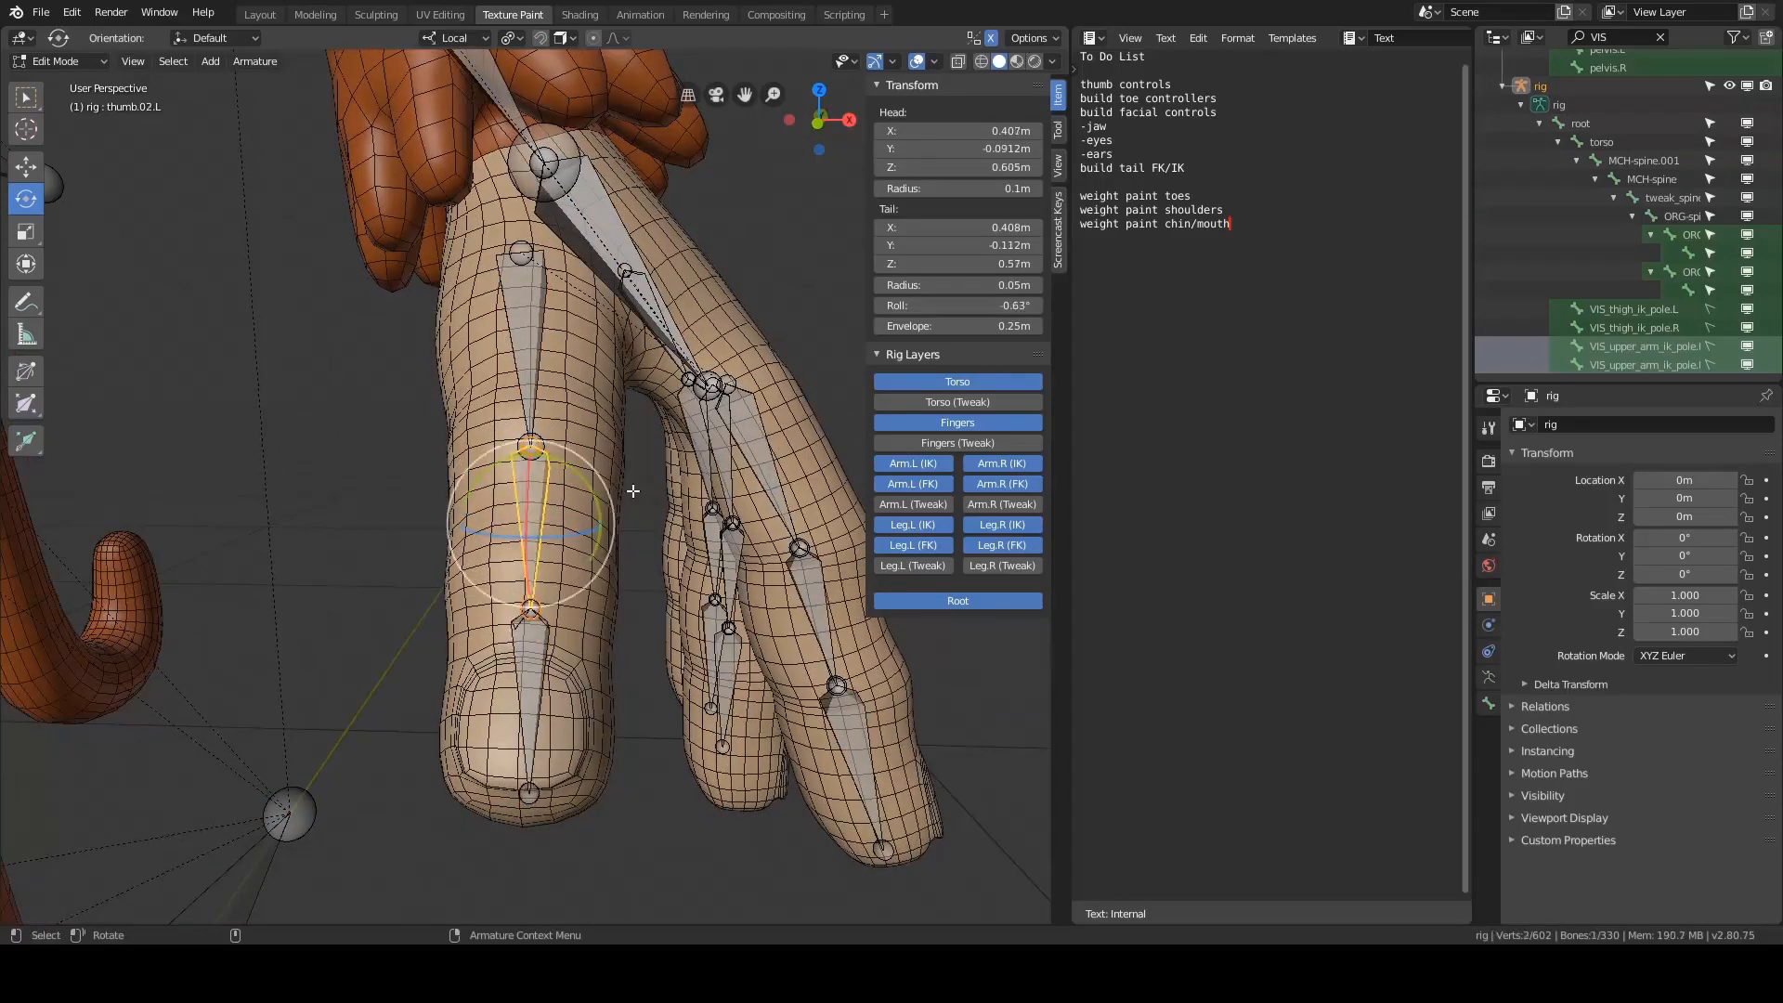
pyautogui.click(513, 321)
pyautogui.click(537, 541)
pyautogui.click(525, 714)
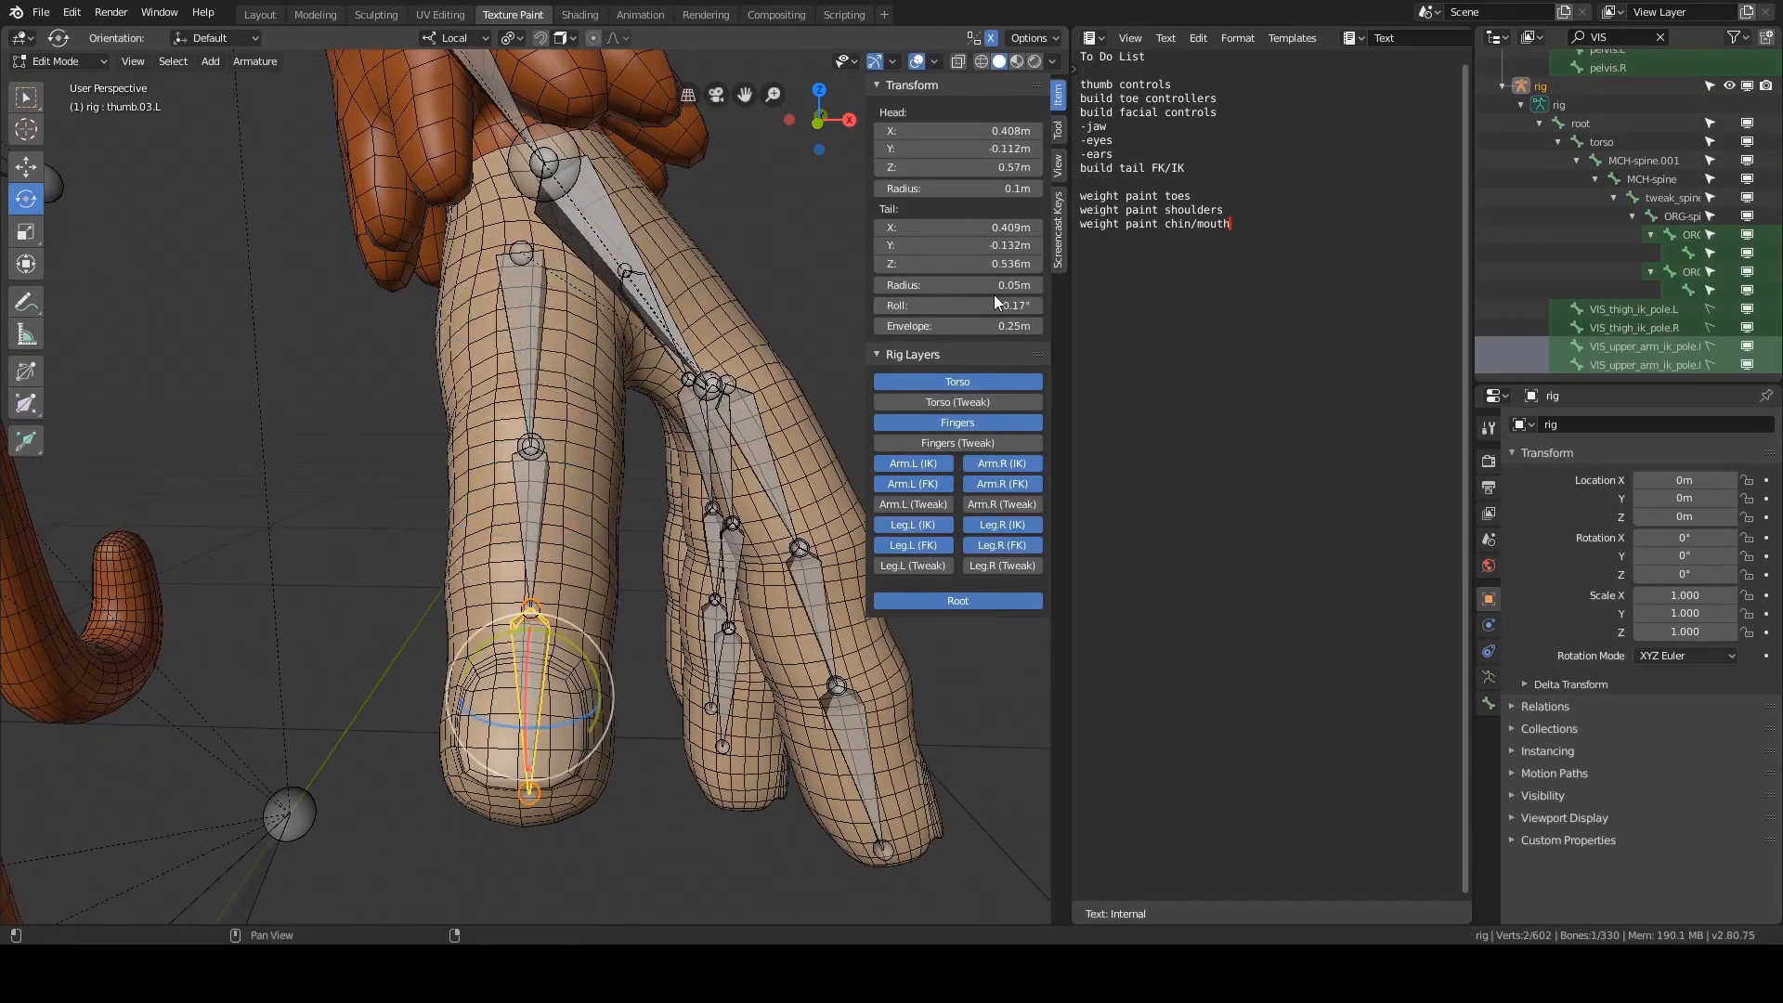
# - Select all three left thumb bones with thumb.01.L active and adjust its roll to about -18°
pyautogui.keyDown('shift'); pyautogui.click(557, 471); pyautogui.keyUp('shift')
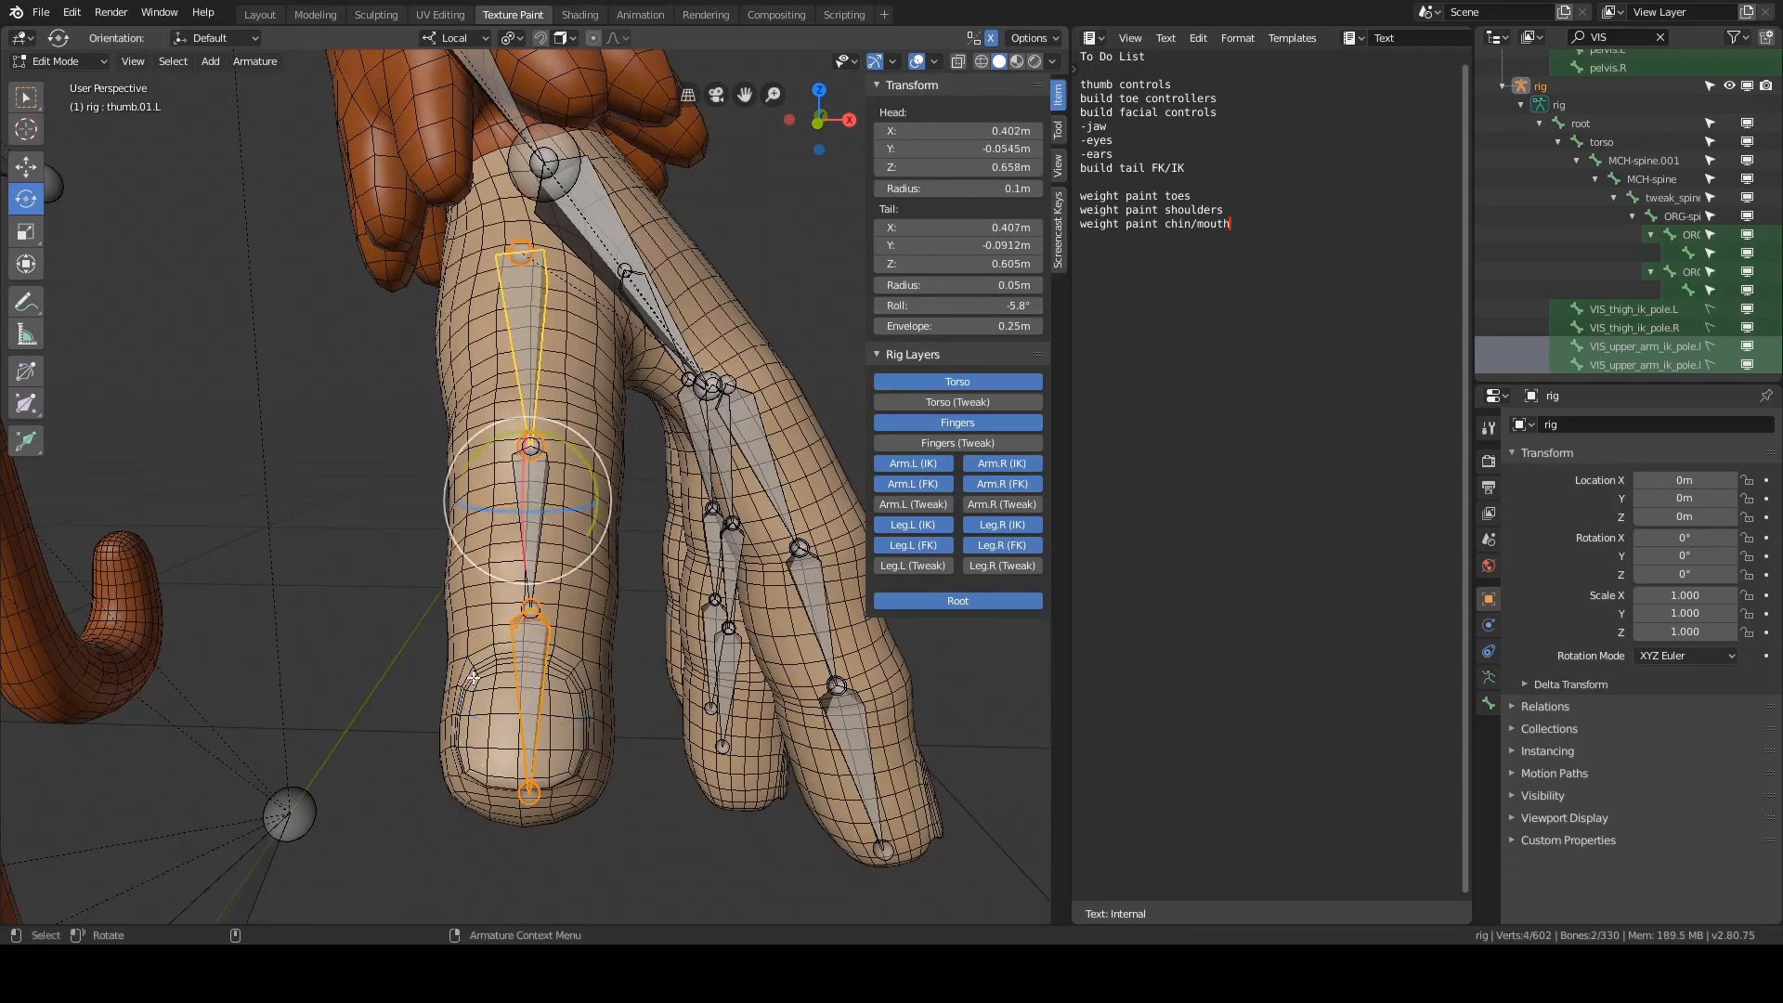
pyautogui.keyDown('ctrl'); pyautogui.moveTo(342, 520); pyautogui.dragTo(546, 438, button='right'); pyautogui.keyUp('ctrl')
pyautogui.keyDown('shift'); pyautogui.moveTo(706, 379); pyautogui.dragTo(693, 388, button='middle'); pyautogui.keyUp('shift')
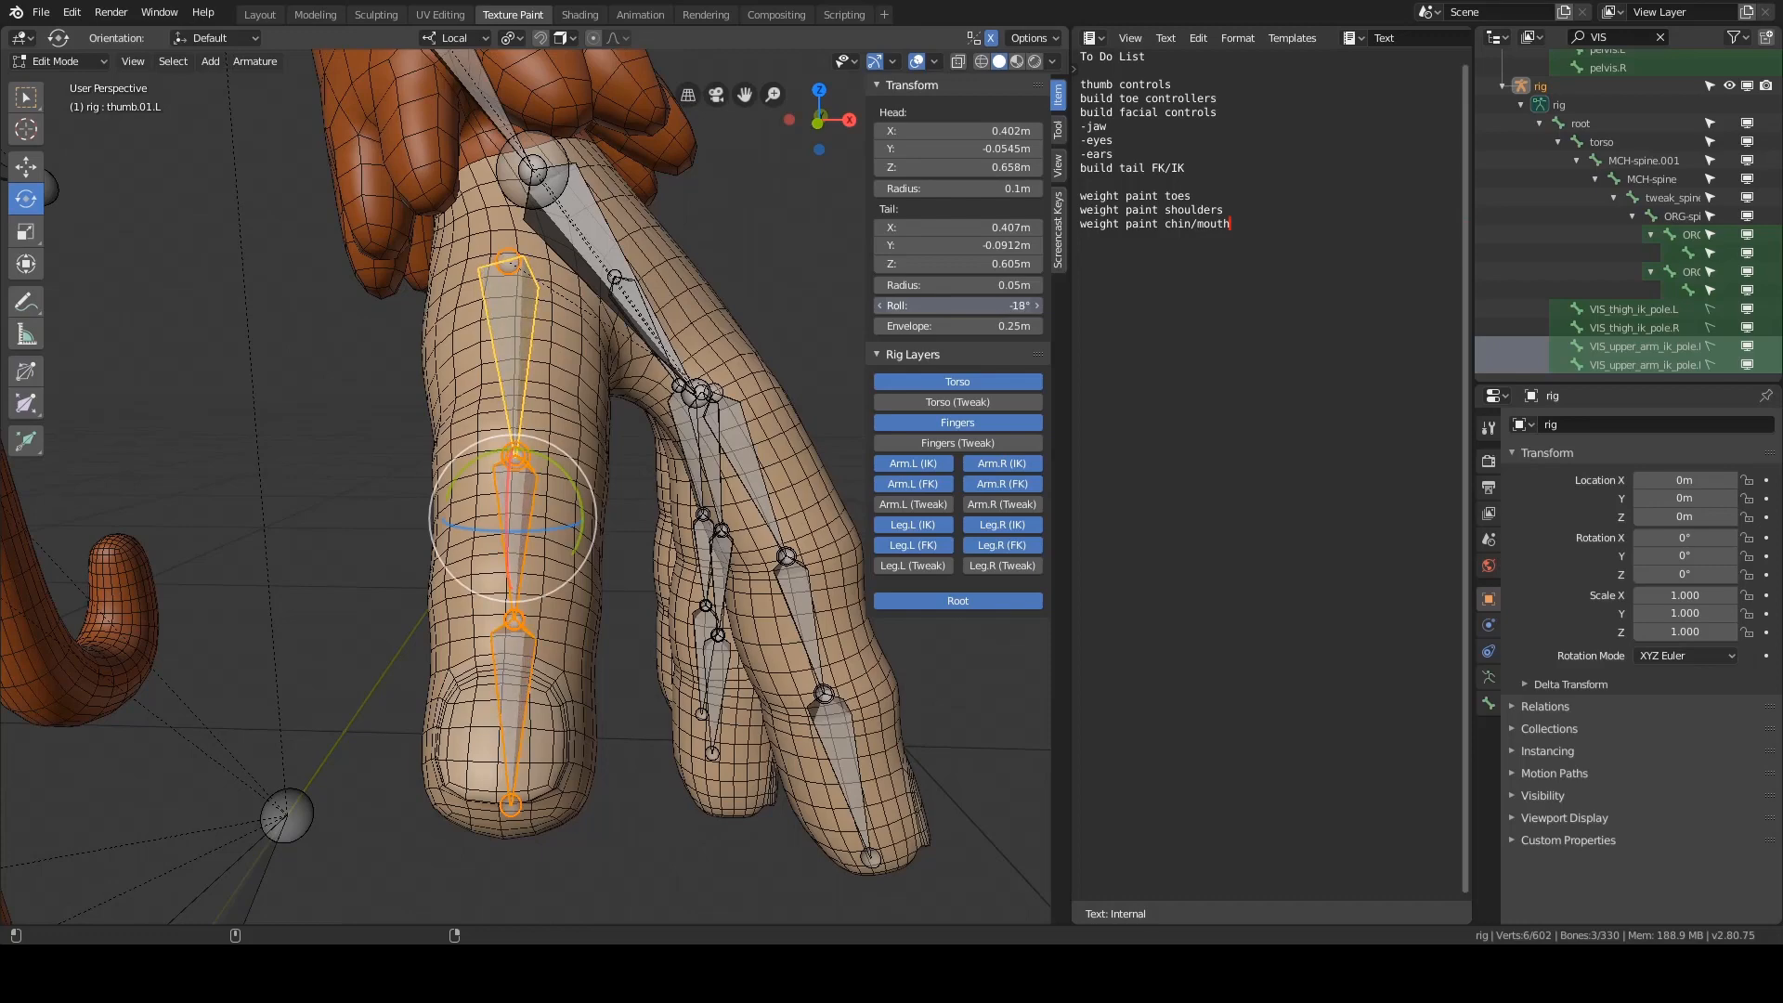
pyautogui.moveTo(957, 305); pyautogui.dragTo(998, 305)
# - Return the rig to Pose Mode and clear the bone selection
pyautogui.moveTo(643, 342)
pyautogui.mouseDown(button='middle')
pyautogui.moveTo(706, 306)
pyautogui.moveTo(643, 342)
pyautogui.mouseUp(button='middle')
pyautogui.hotkey('ctrl', 'Tab')
pyautogui.press('2')
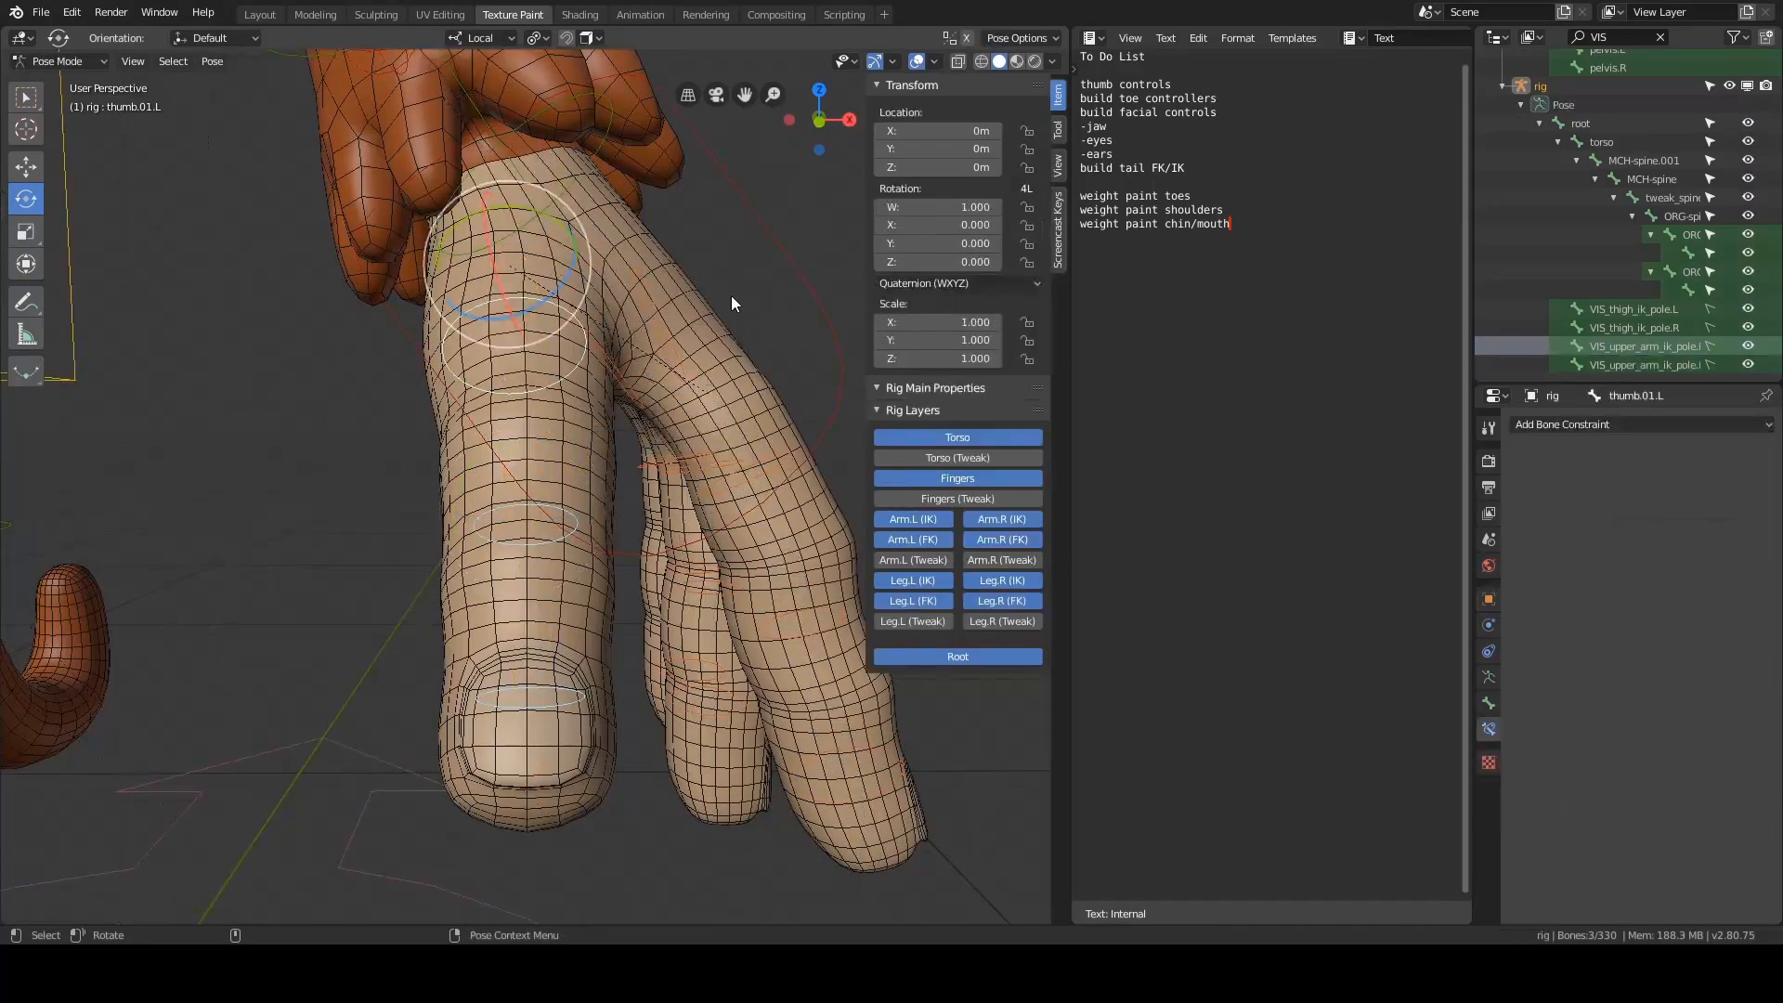
pyautogui.scroll(-2, 732, 295)
pyautogui.click(791, 248)
# - Select thumb.01.L and the three left finger base bones and test-curl them about 50° around local X
pyautogui.click(562, 401)
pyautogui.moveTo(637, 366); pyautogui.dragTo(603, 349, button='middle')
pyautogui.scroll(2, 756, 370)
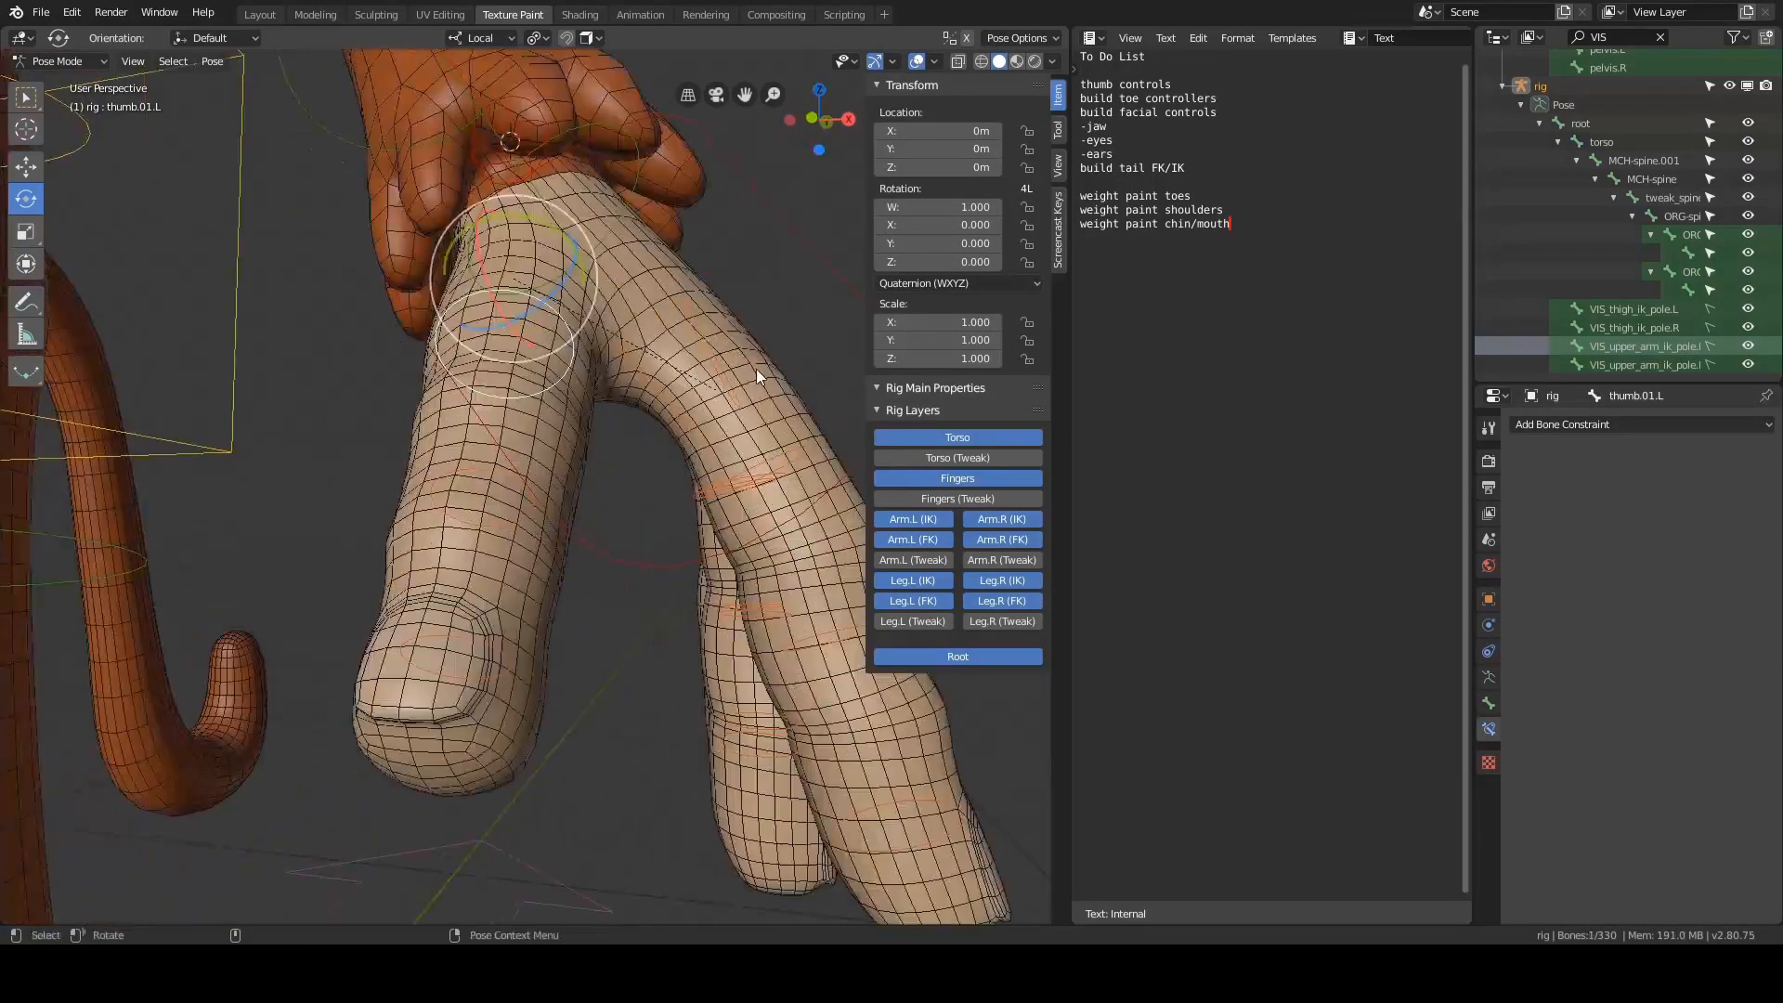
pyautogui.keyDown('shift'); pyautogui.click(742, 477); pyautogui.keyUp('shift')
pyautogui.moveTo(741, 371); pyautogui.dragTo(680, 414, button='middle')
pyautogui.keyDown('shift'); pyautogui.click(724, 469); pyautogui.keyUp('shift')
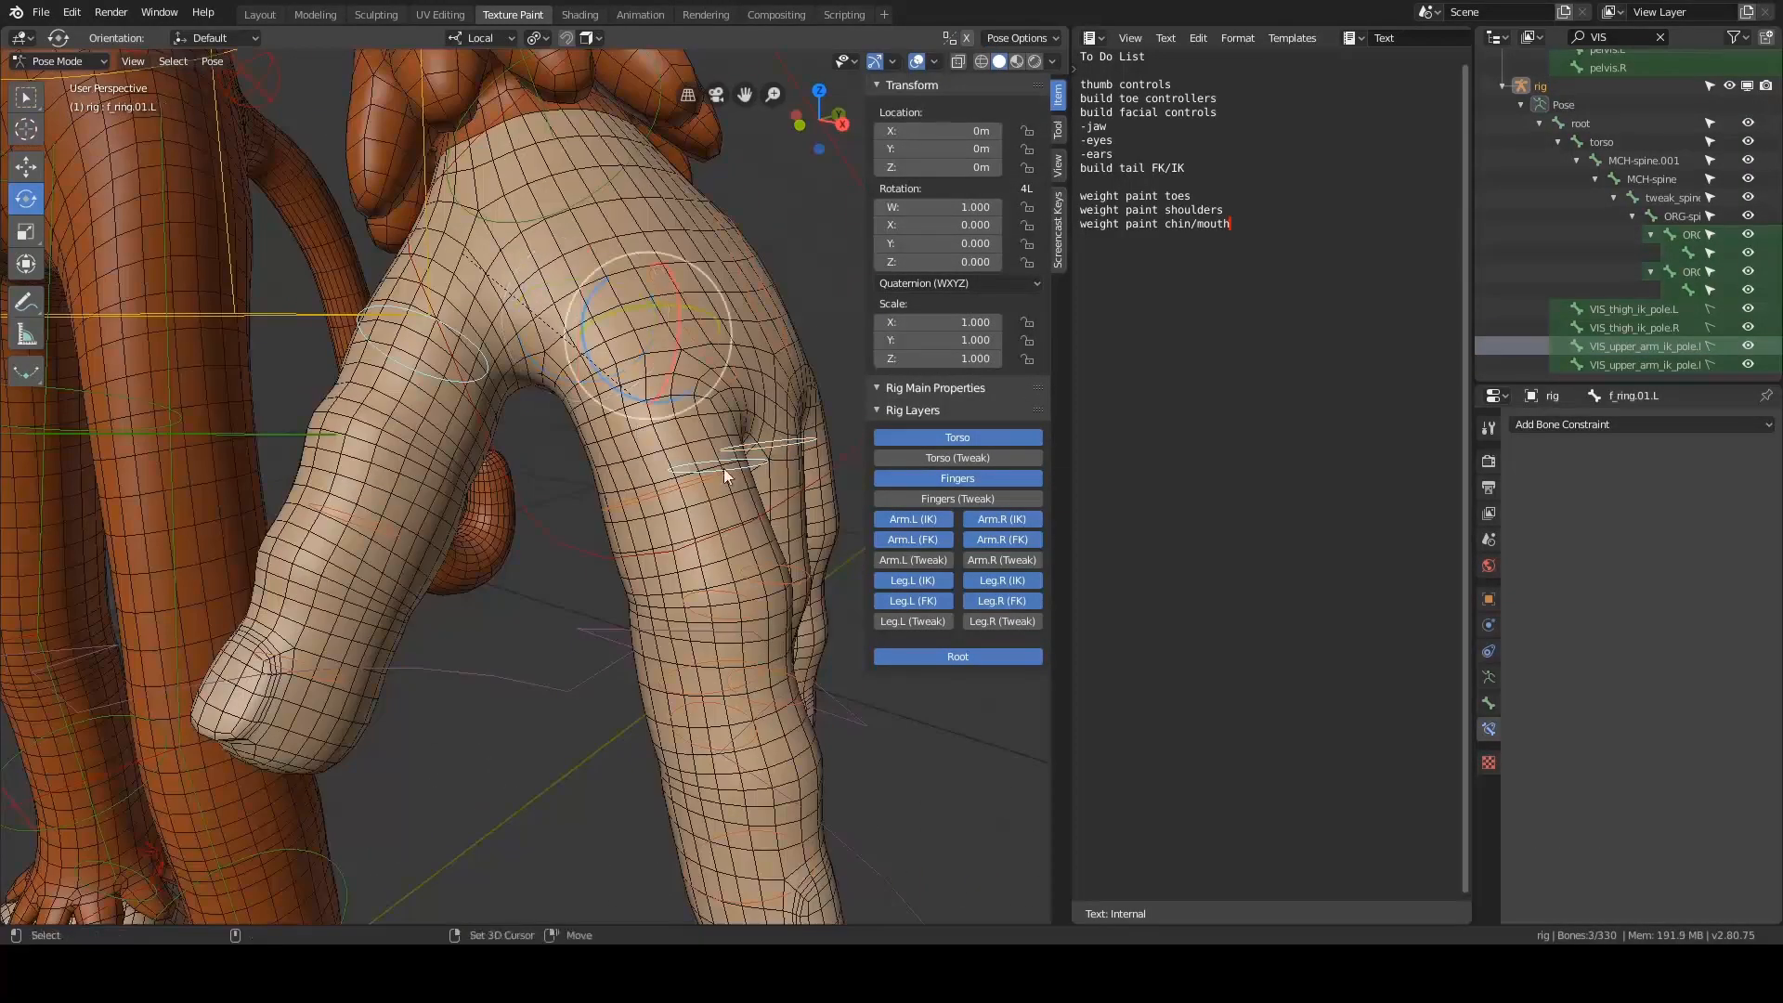
pyautogui.scroll(-4, 661, 465)
pyautogui.keyDown('shift'); pyautogui.click(720, 376); pyautogui.keyUp('shift')
pyautogui.press('r')
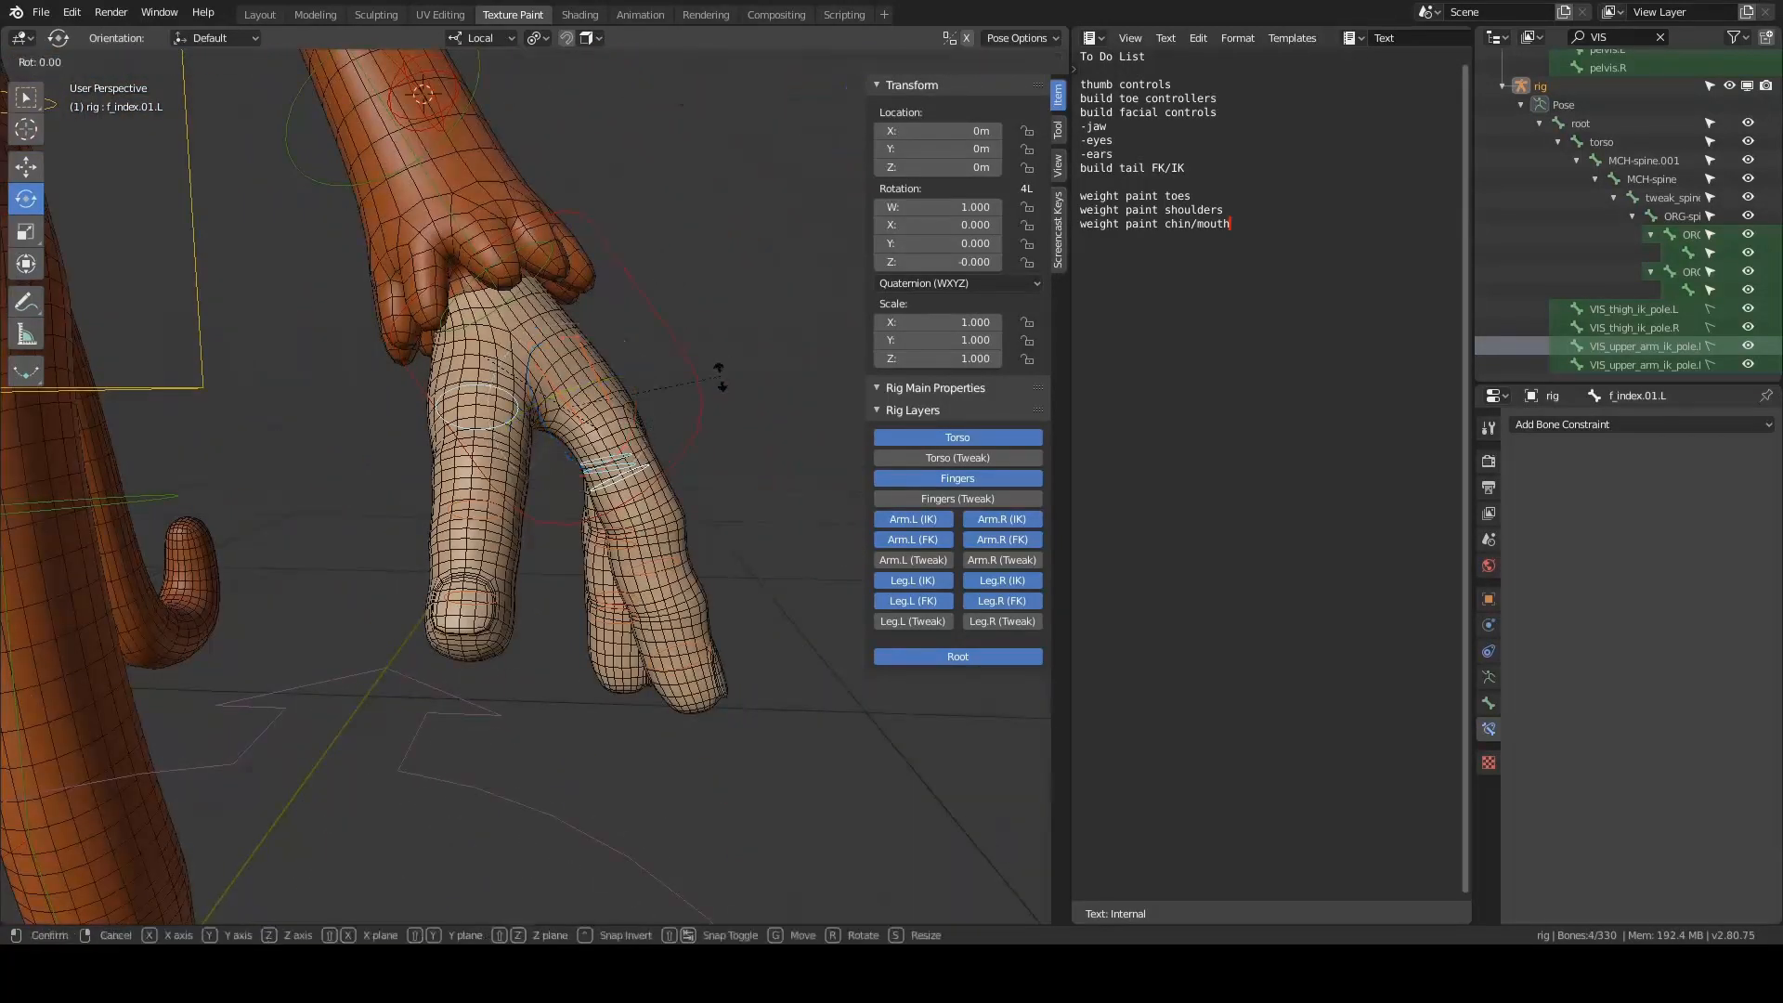
pyautogui.press('x')
pyautogui.press('x')
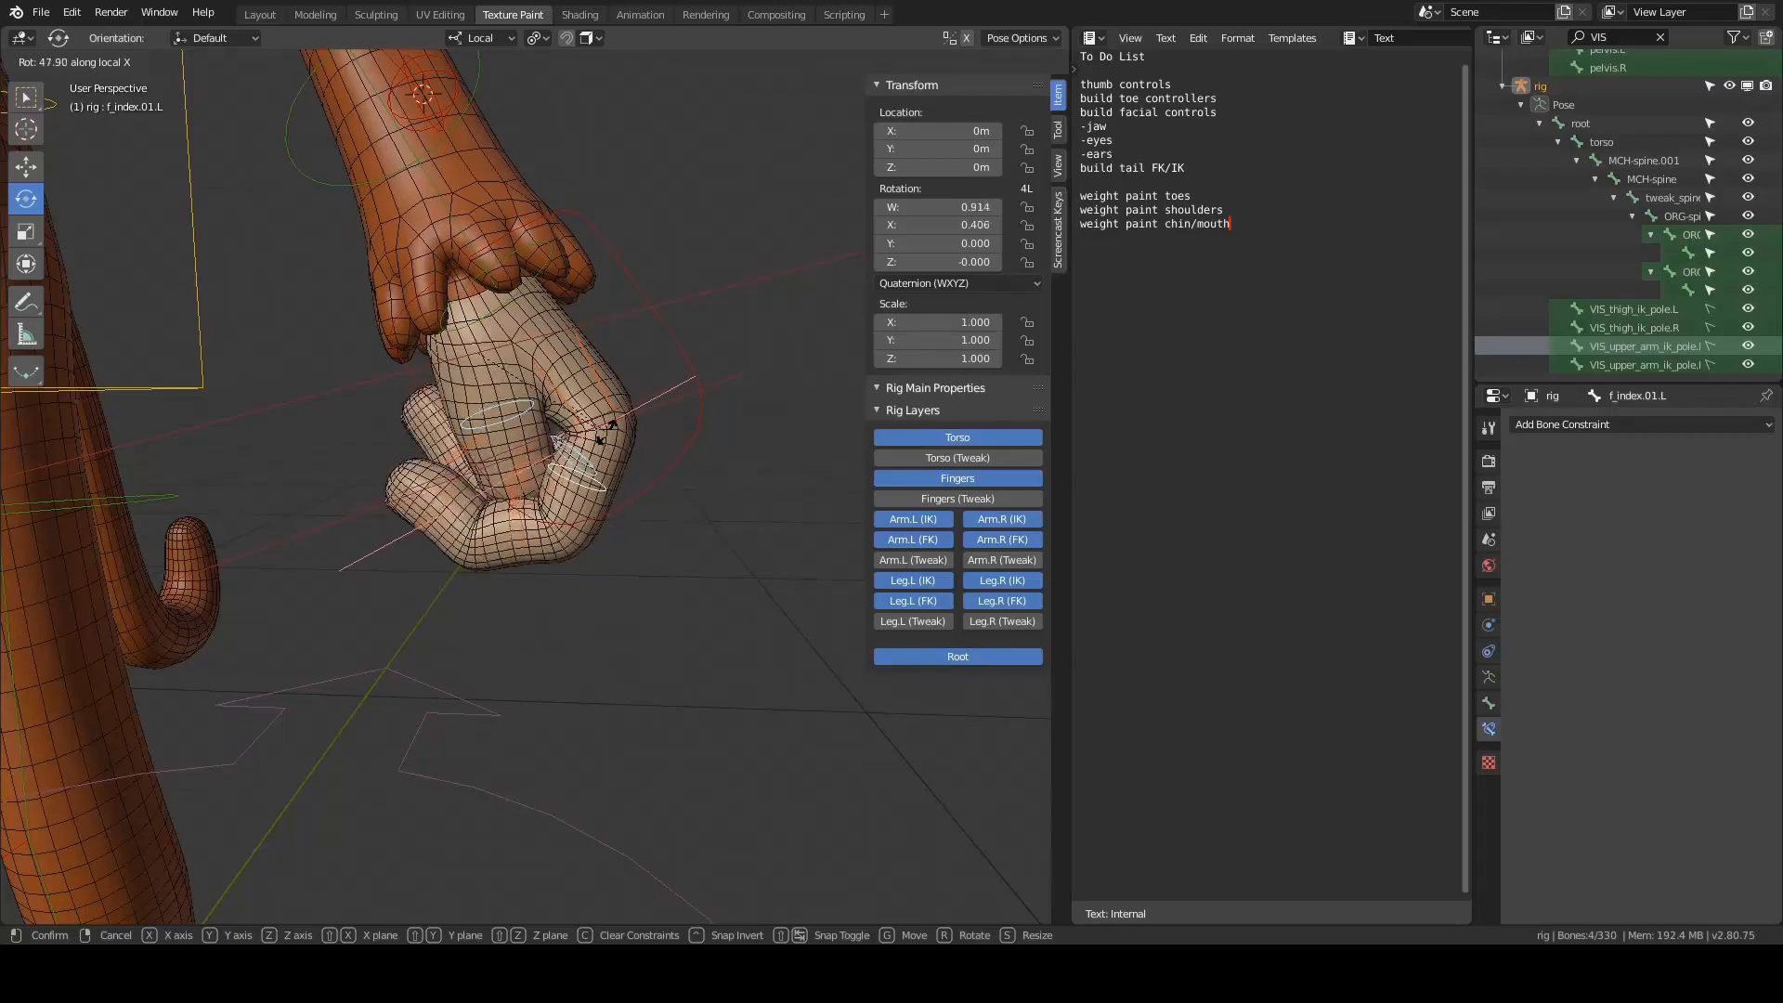
pyautogui.click(604, 440)
pyautogui.moveTo(605, 440); pyautogui.dragTo(780, 316, button='middle')
pyautogui.keyDown('alt'); pyautogui.moveTo(780, 315); pyautogui.dragTo(544, 375); pyautogui.keyUp('alt')
pyautogui.scroll(2, 544, 375)
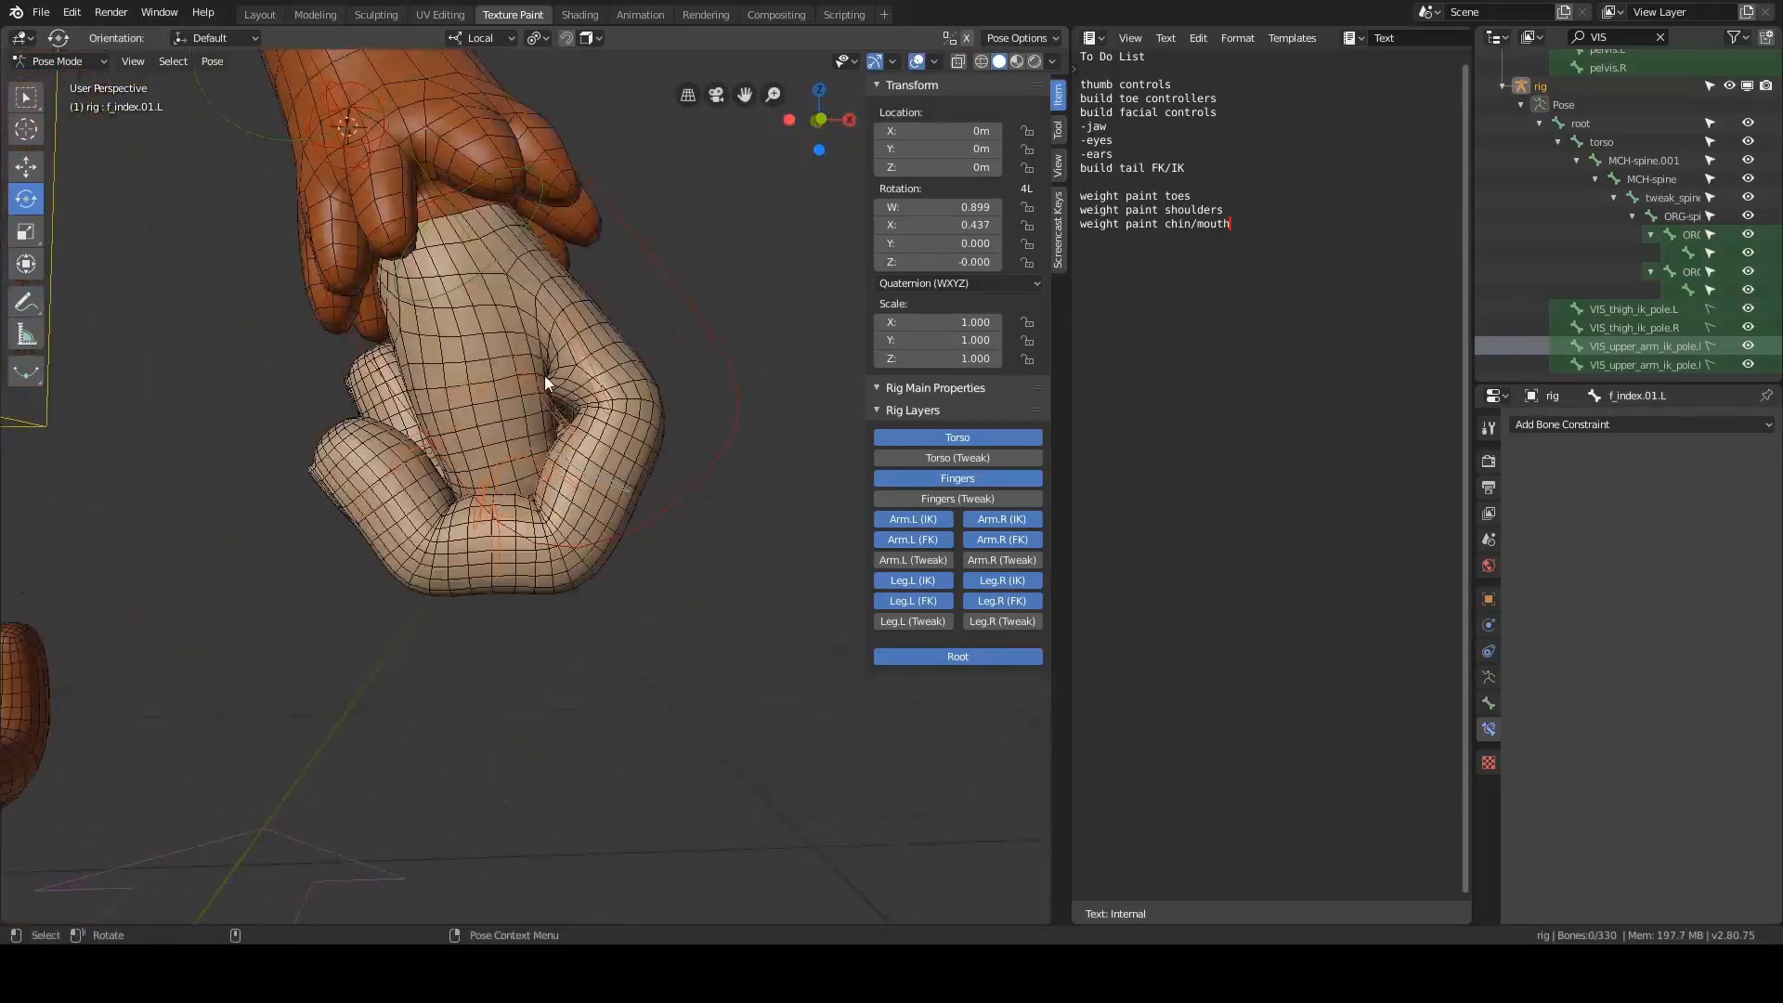
# - Test-rotate thumb.01.L around local X to ease the thumb against the curled fingers, and check the fist from several angles
pyautogui.click(529, 376)
pyautogui.moveTo(648, 363); pyautogui.dragTo(525, 303, button='middle')
pyautogui.press('r')
pyautogui.press('x')
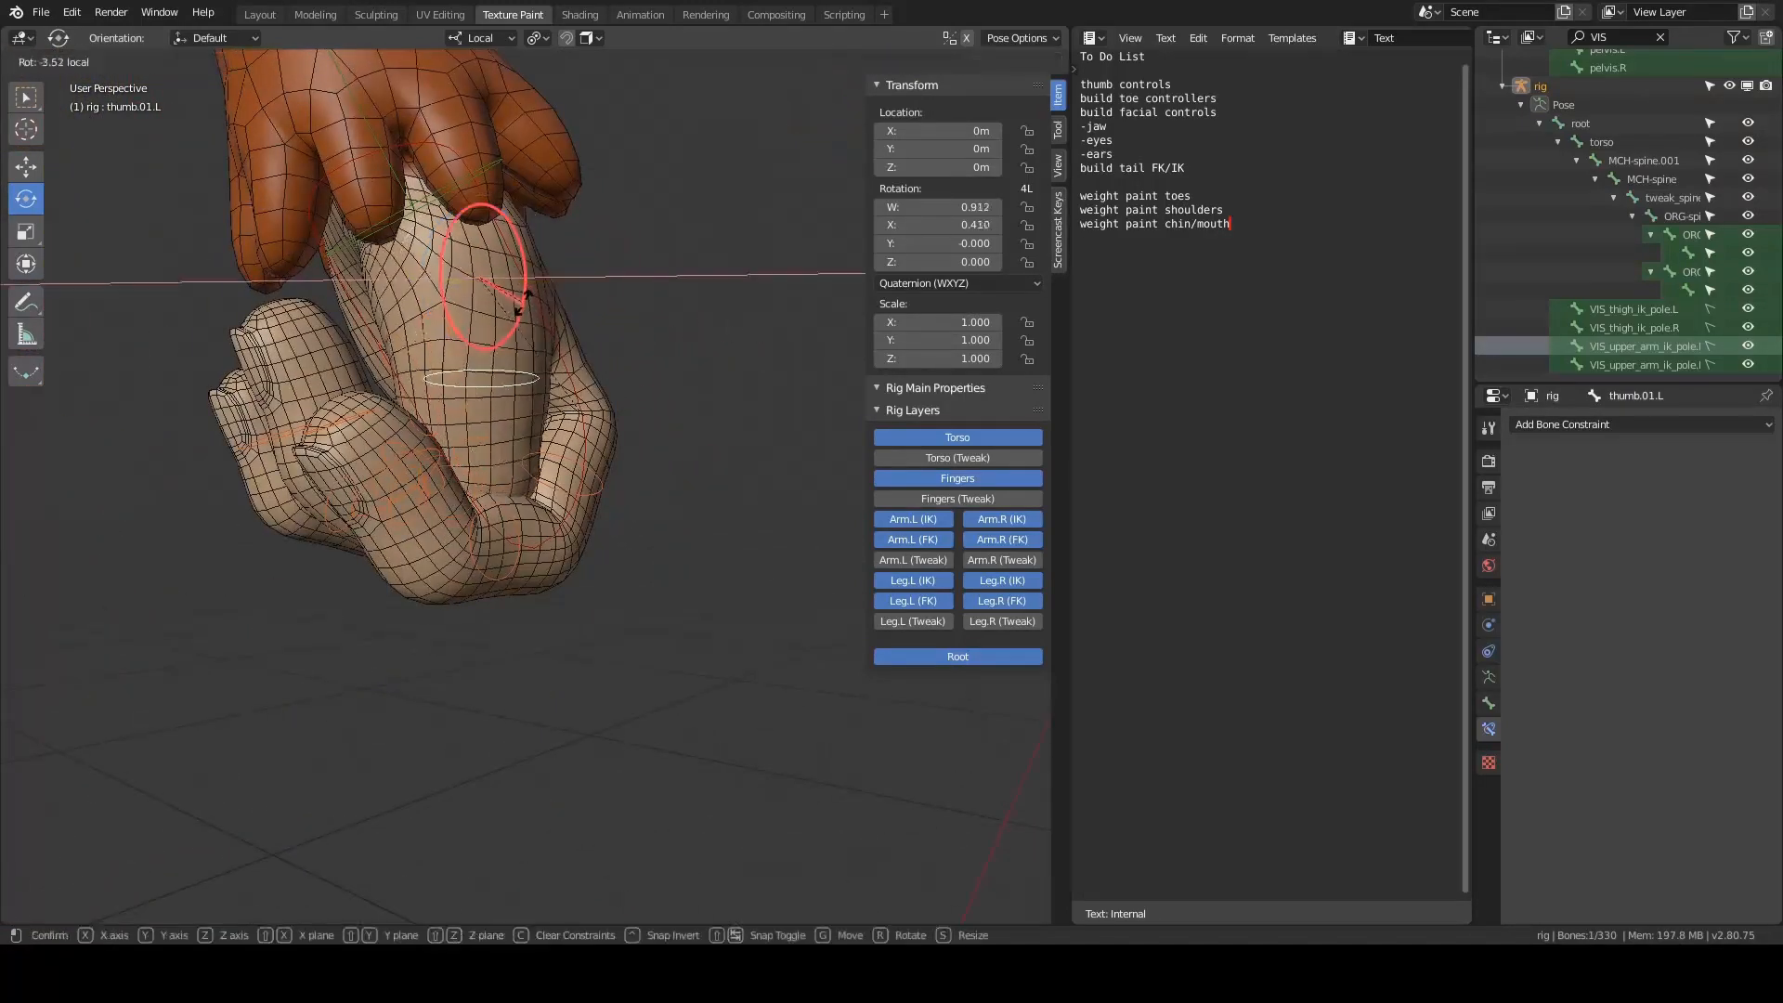
pyautogui.moveTo(525, 297); pyautogui.dragTo(527, 301)
pyautogui.keyDown('alt'); pyautogui.moveTo(544, 305); pyautogui.dragTo(627, 328); pyautogui.keyUp('alt')
pyautogui.click(627, 453)
pyautogui.keyDown('alt'); pyautogui.moveTo(627, 453); pyautogui.dragTo(607, 479); pyautogui.keyUp('alt')
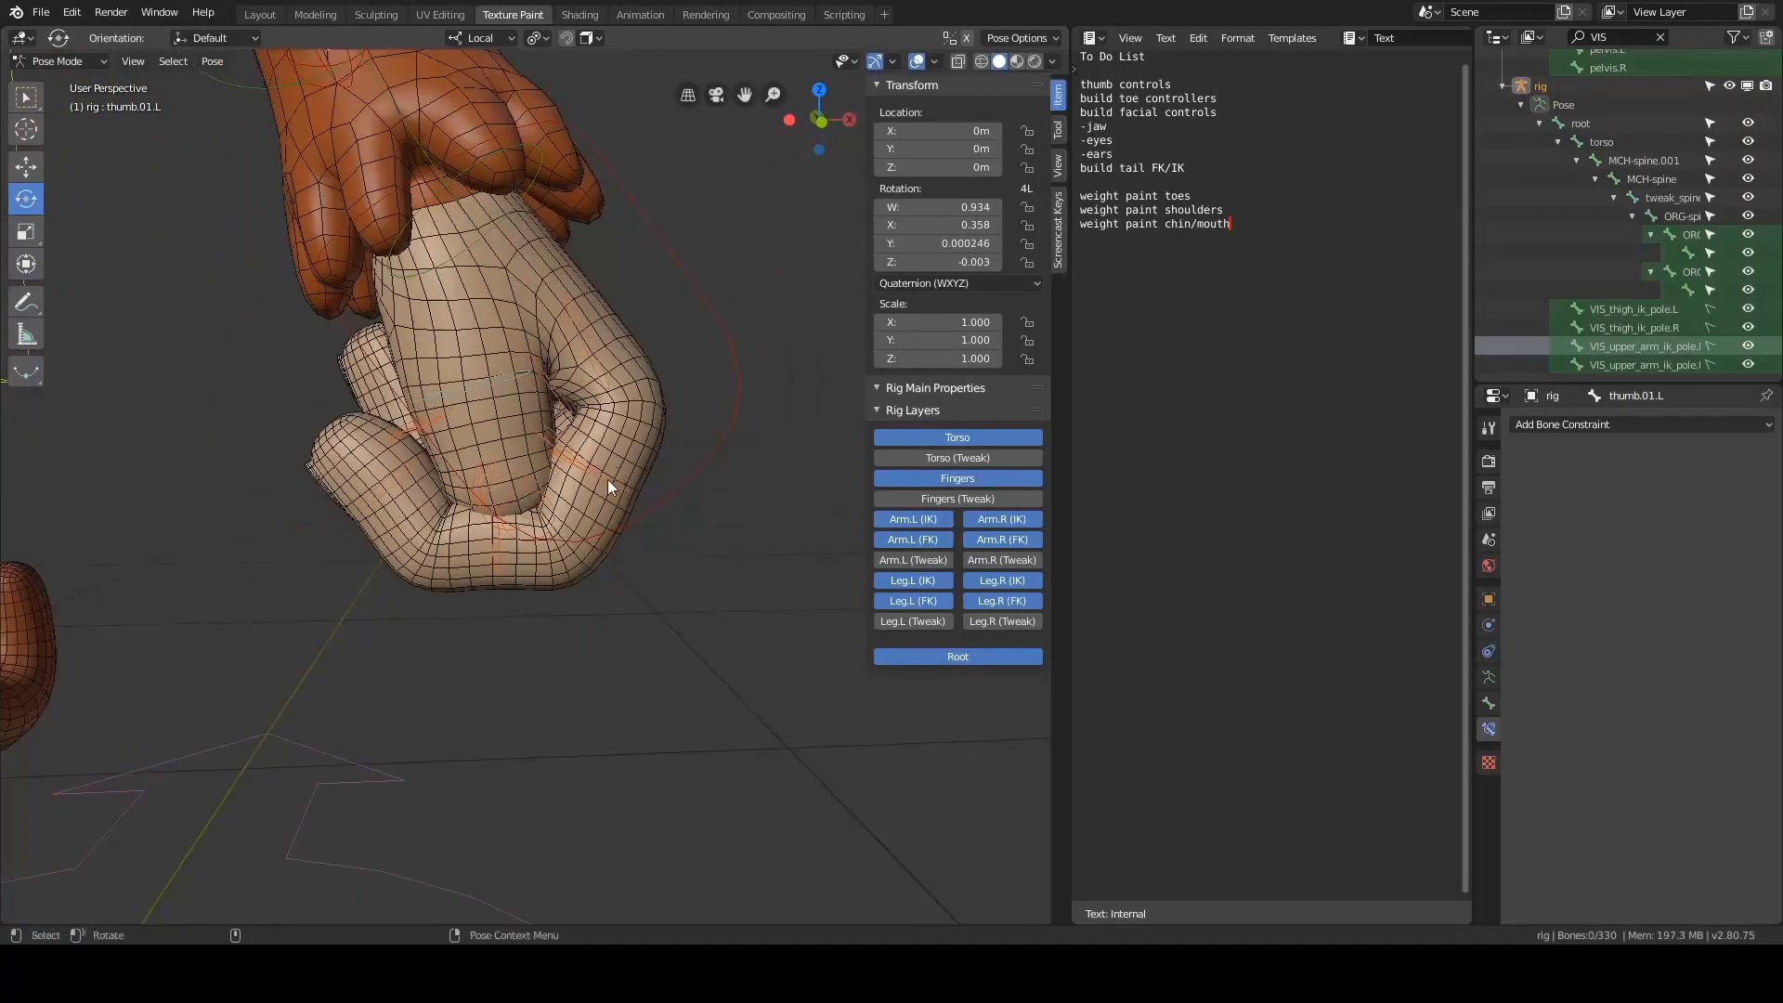
pyautogui.click(607, 480)
pyautogui.keyDown('alt'); pyautogui.moveTo(683, 391); pyautogui.dragTo(427, 286); pyautogui.keyUp('alt')
pyautogui.click(743, 349)
# - Test-rotate f_ring.01.L around its local X axis and view the hand from the palm side
pyautogui.click(454, 487)
pyautogui.keyDown('alt'); pyautogui.moveTo(455, 487); pyautogui.dragTo(475, 353); pyautogui.keyUp('alt')
pyautogui.click(303, 689)
pyautogui.keyDown('alt'); pyautogui.moveTo(302, 689); pyautogui.dragTo(603, 511); pyautogui.keyUp('alt')
pyautogui.click(710, 479)
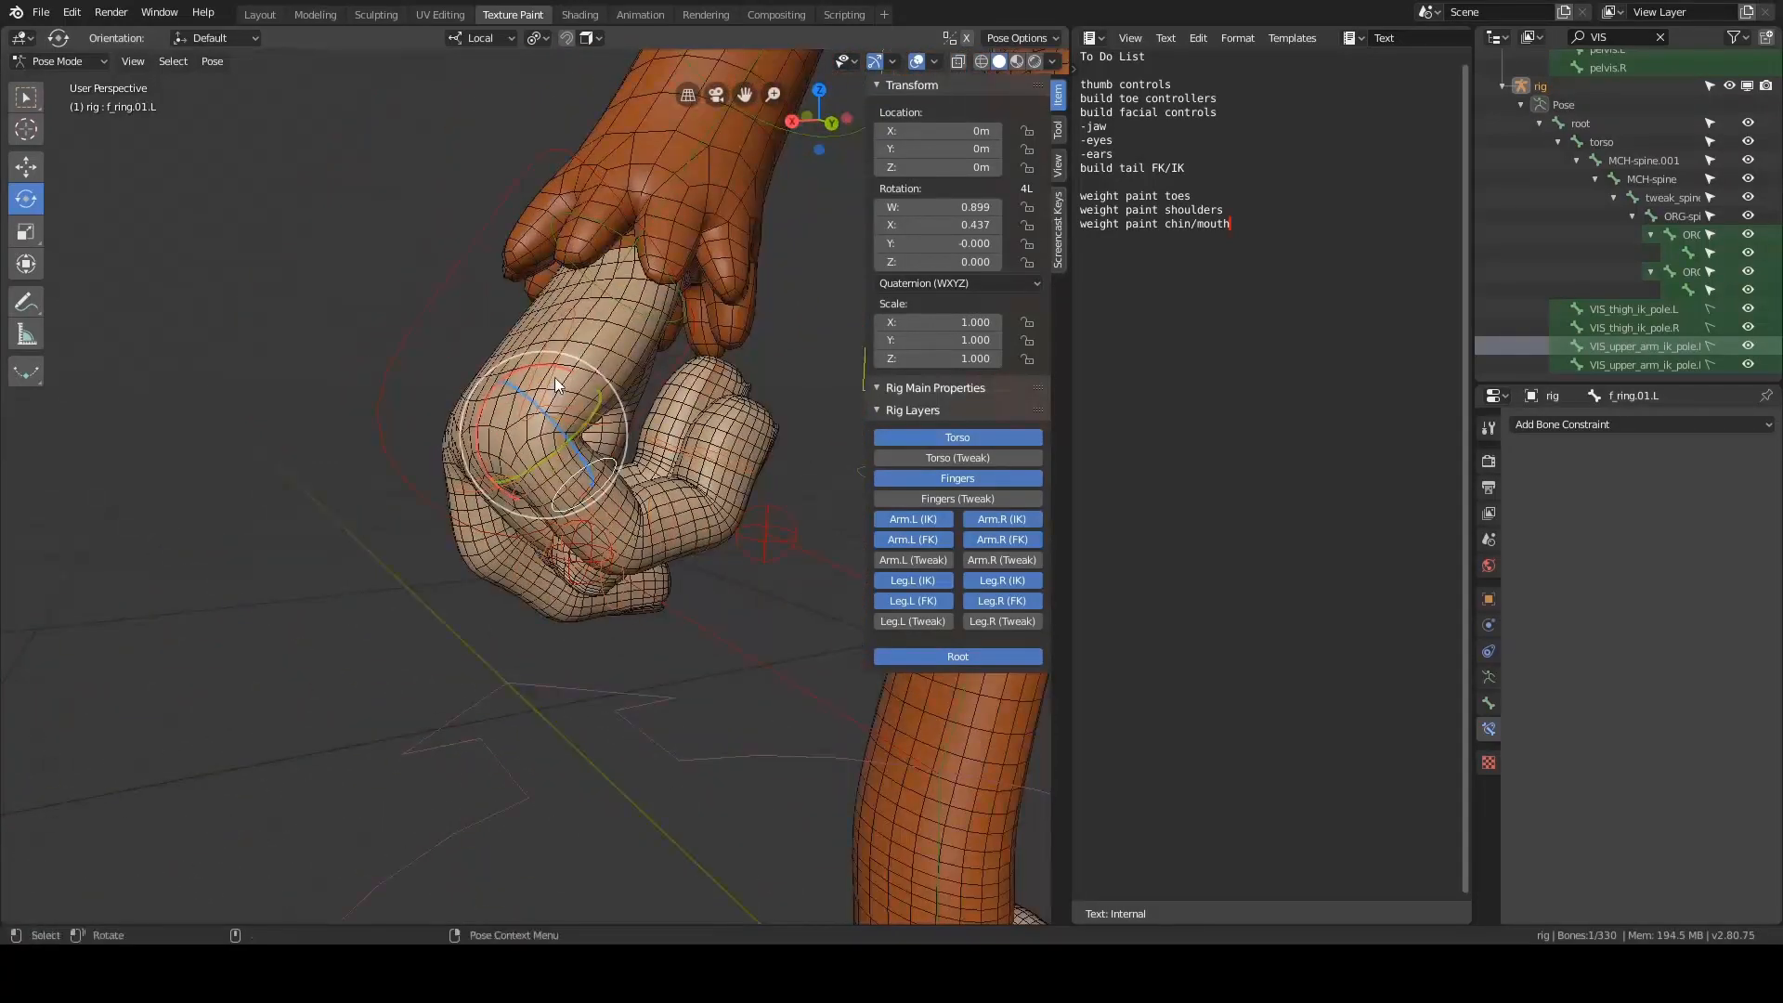
pyautogui.moveTo(553, 371); pyautogui.dragTo(558, 369)
pyautogui.click(252, 540)
pyautogui.moveTo(253, 540); pyautogui.dragTo(710, 510, button='middle')
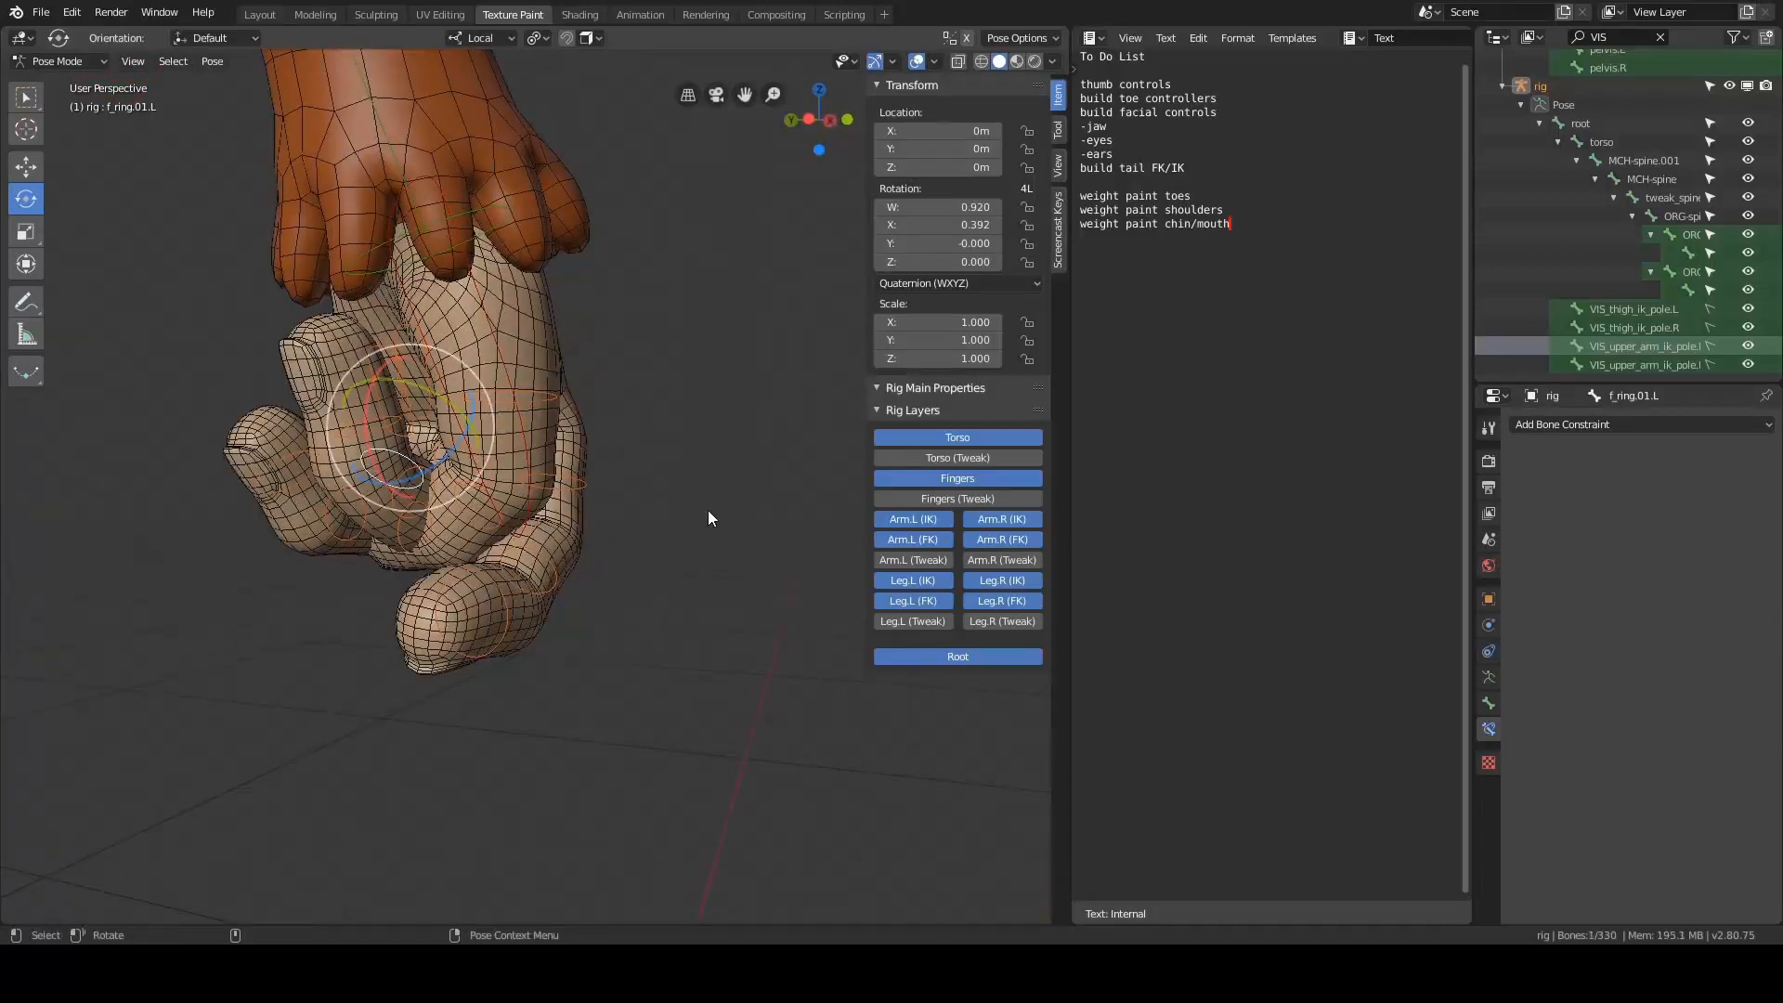
# - Undo the ring finger rotation, clear the rotation of all pose bones and deselect everything
pyautogui.hotkey('ctrl', 'z')
pyautogui.press('a')
pyautogui.hotkey('alt', 'r')
pyautogui.hotkey('alt', 'a')
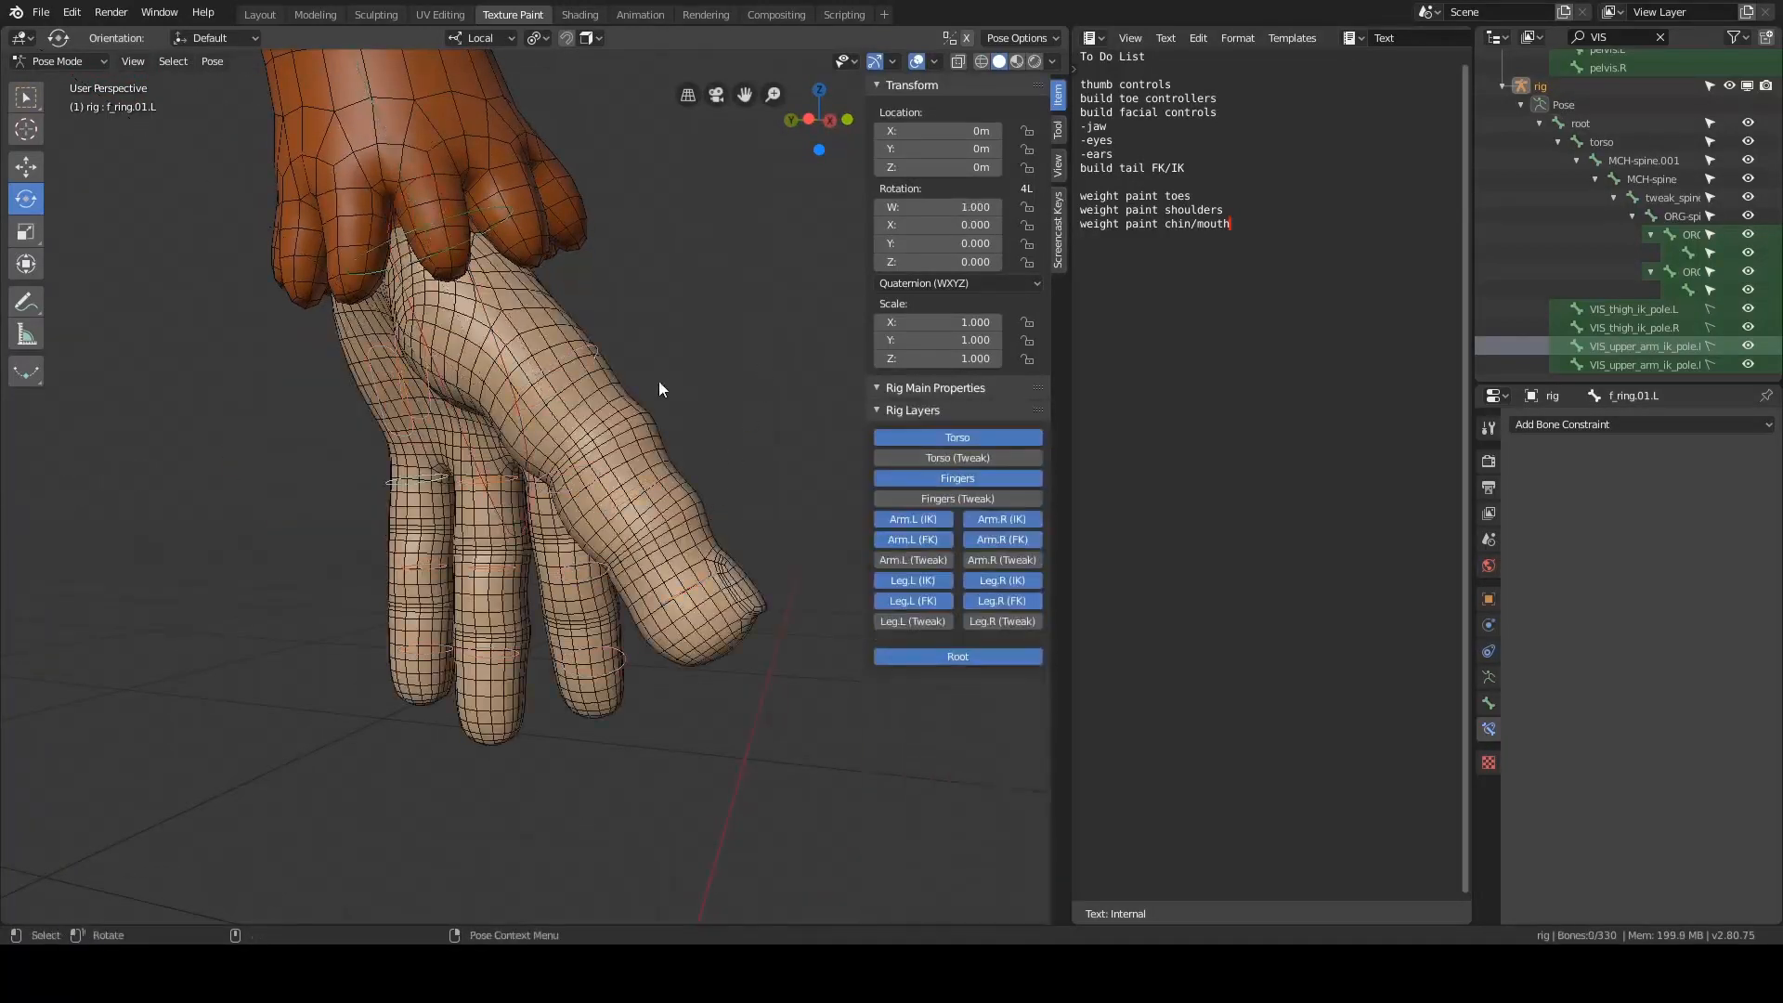
# - Select the three left finger base bones with thumb.01.L and try curling them together around local X
pyautogui.click(416, 481)
pyautogui.scroll(4, 539, 466)
pyautogui.keyDown('shift'); pyautogui.click(403, 500); pyautogui.keyUp('shift')
pyautogui.keyDown('shift'); pyautogui.click(537, 501); pyautogui.keyUp('shift')
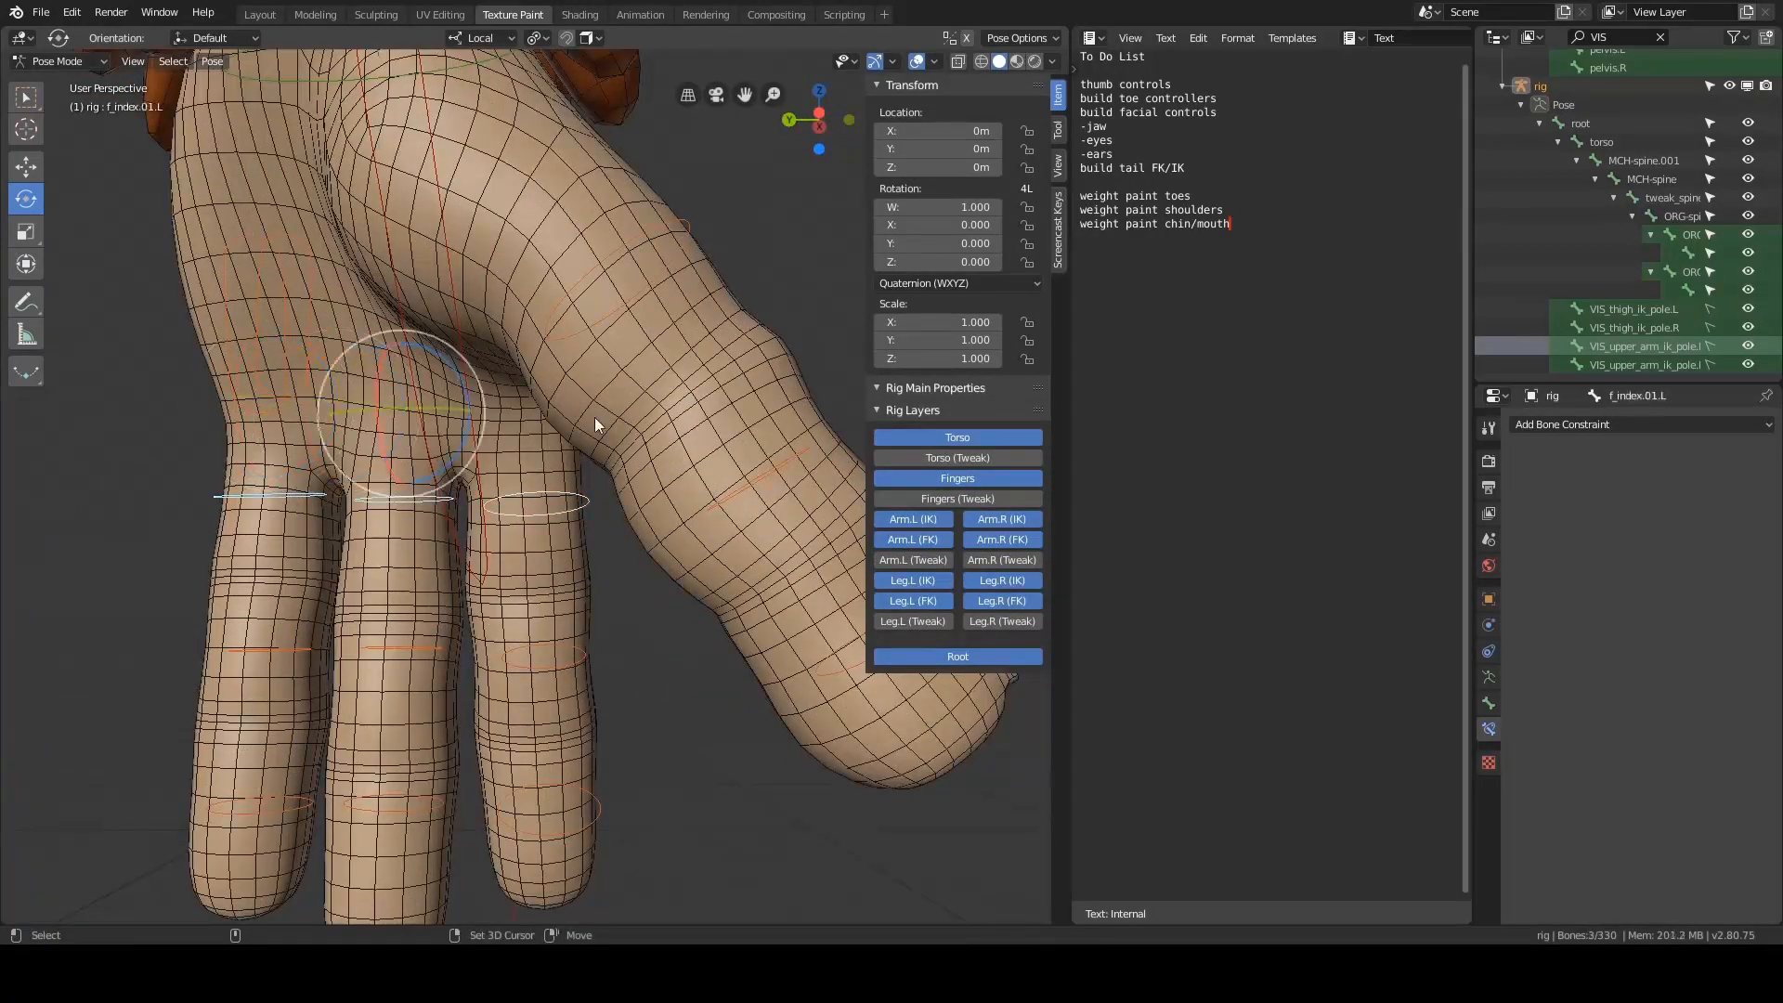
pyautogui.keyDown('shift'); pyautogui.click(649, 289); pyautogui.keyUp('shift')
pyautogui.scroll(-3, 732, 286)
pyautogui.press('r')
pyautogui.press('x')
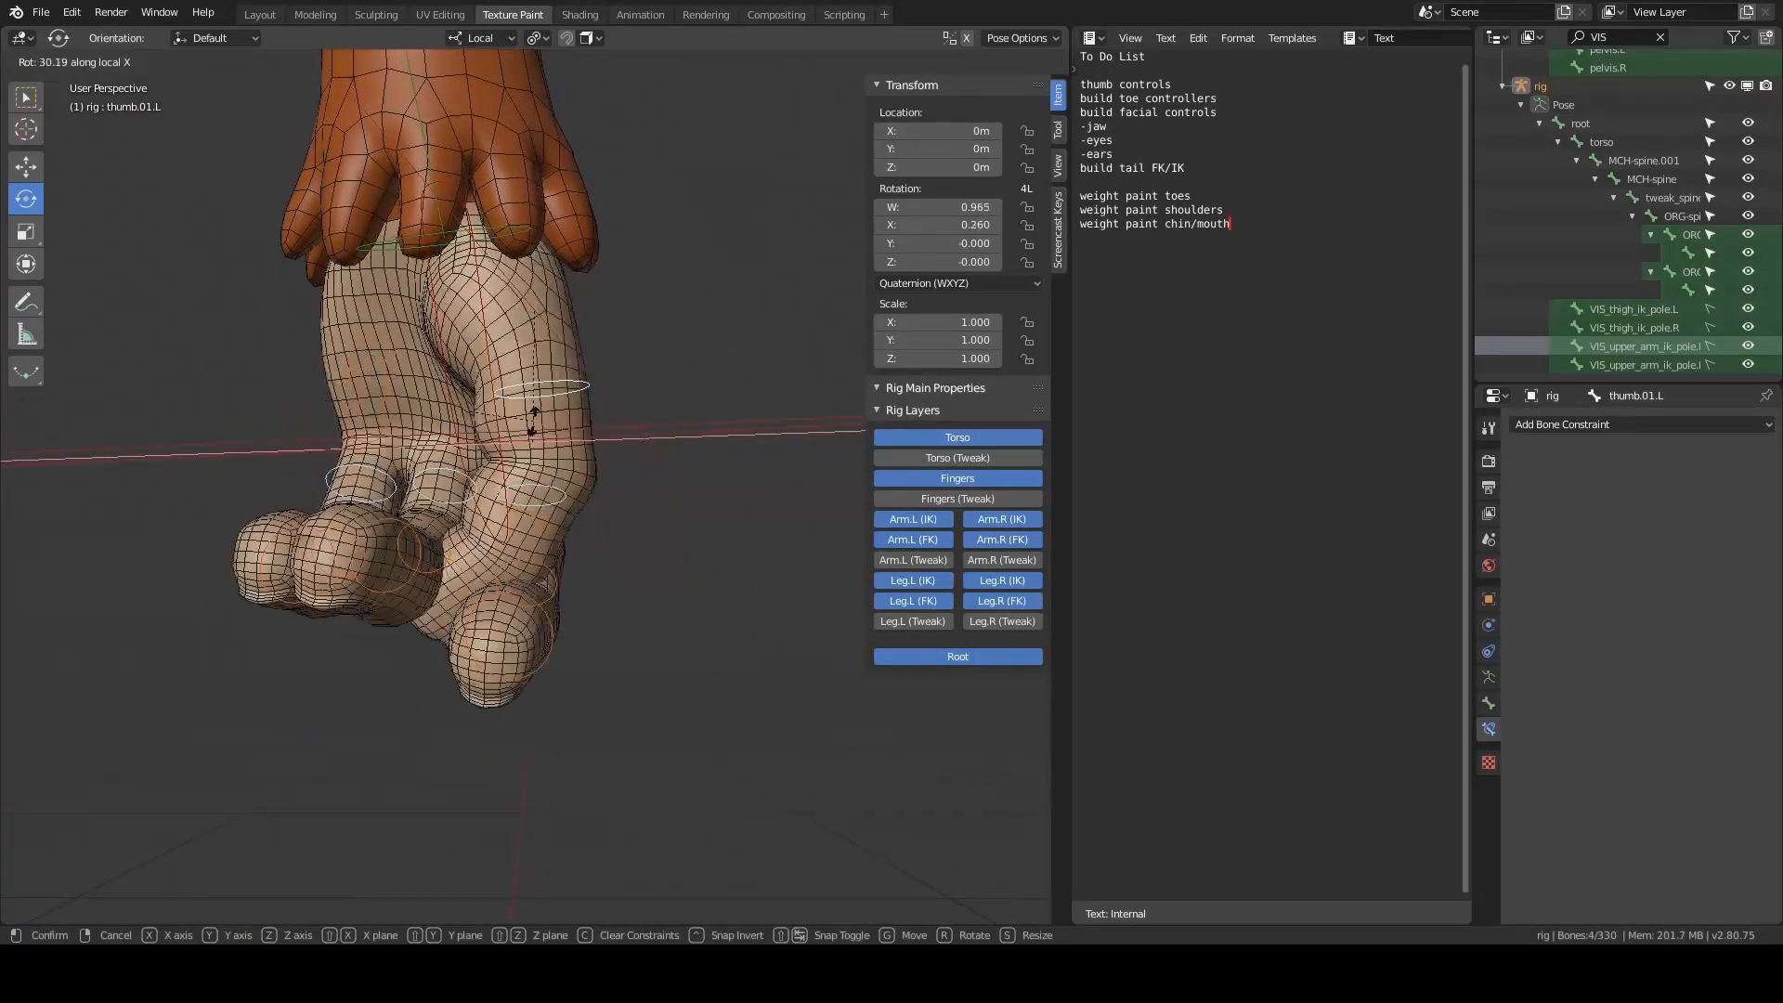
pyautogui.press('Escape')
# - Drop the thumb from the selection and test-curl only the three left finger base bones about 50° around local X
pyautogui.keyDown('shift'); pyautogui.click(628, 369); pyautogui.keyUp('shift')
pyautogui.press('r')
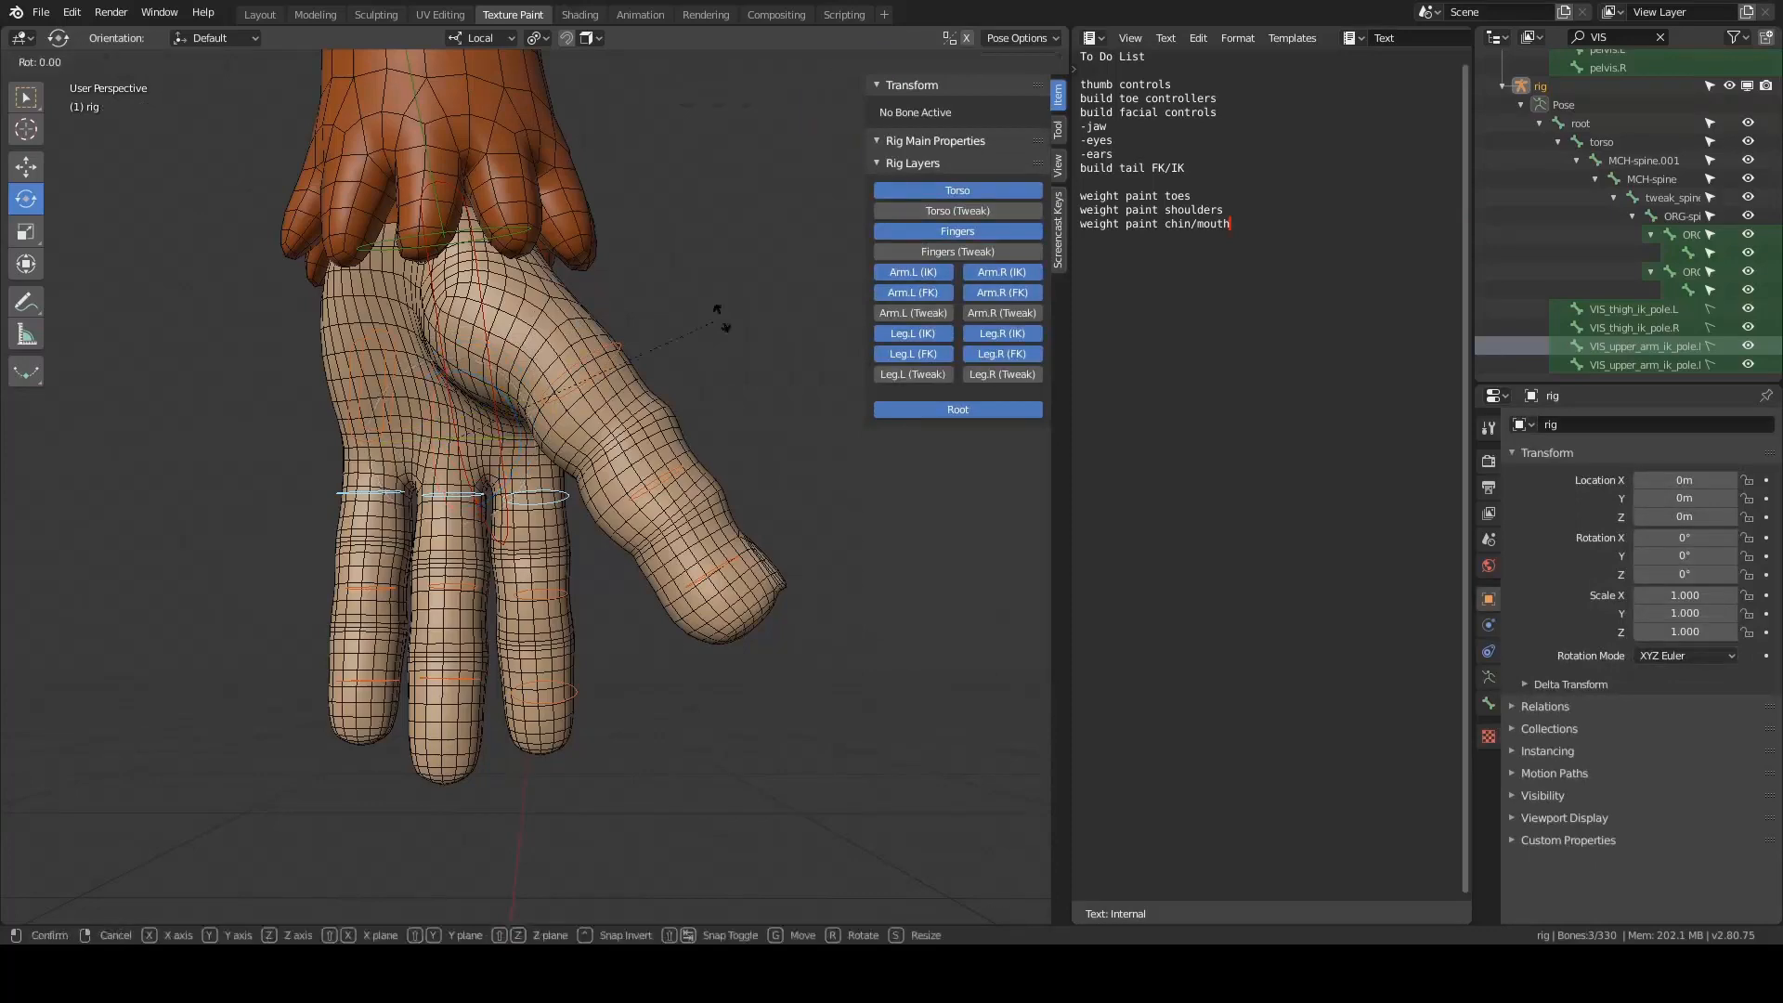
pyautogui.press('x')
pyautogui.press('Escape')
pyautogui.moveTo(688, 349); pyautogui.dragTo(689, 292, button='middle')
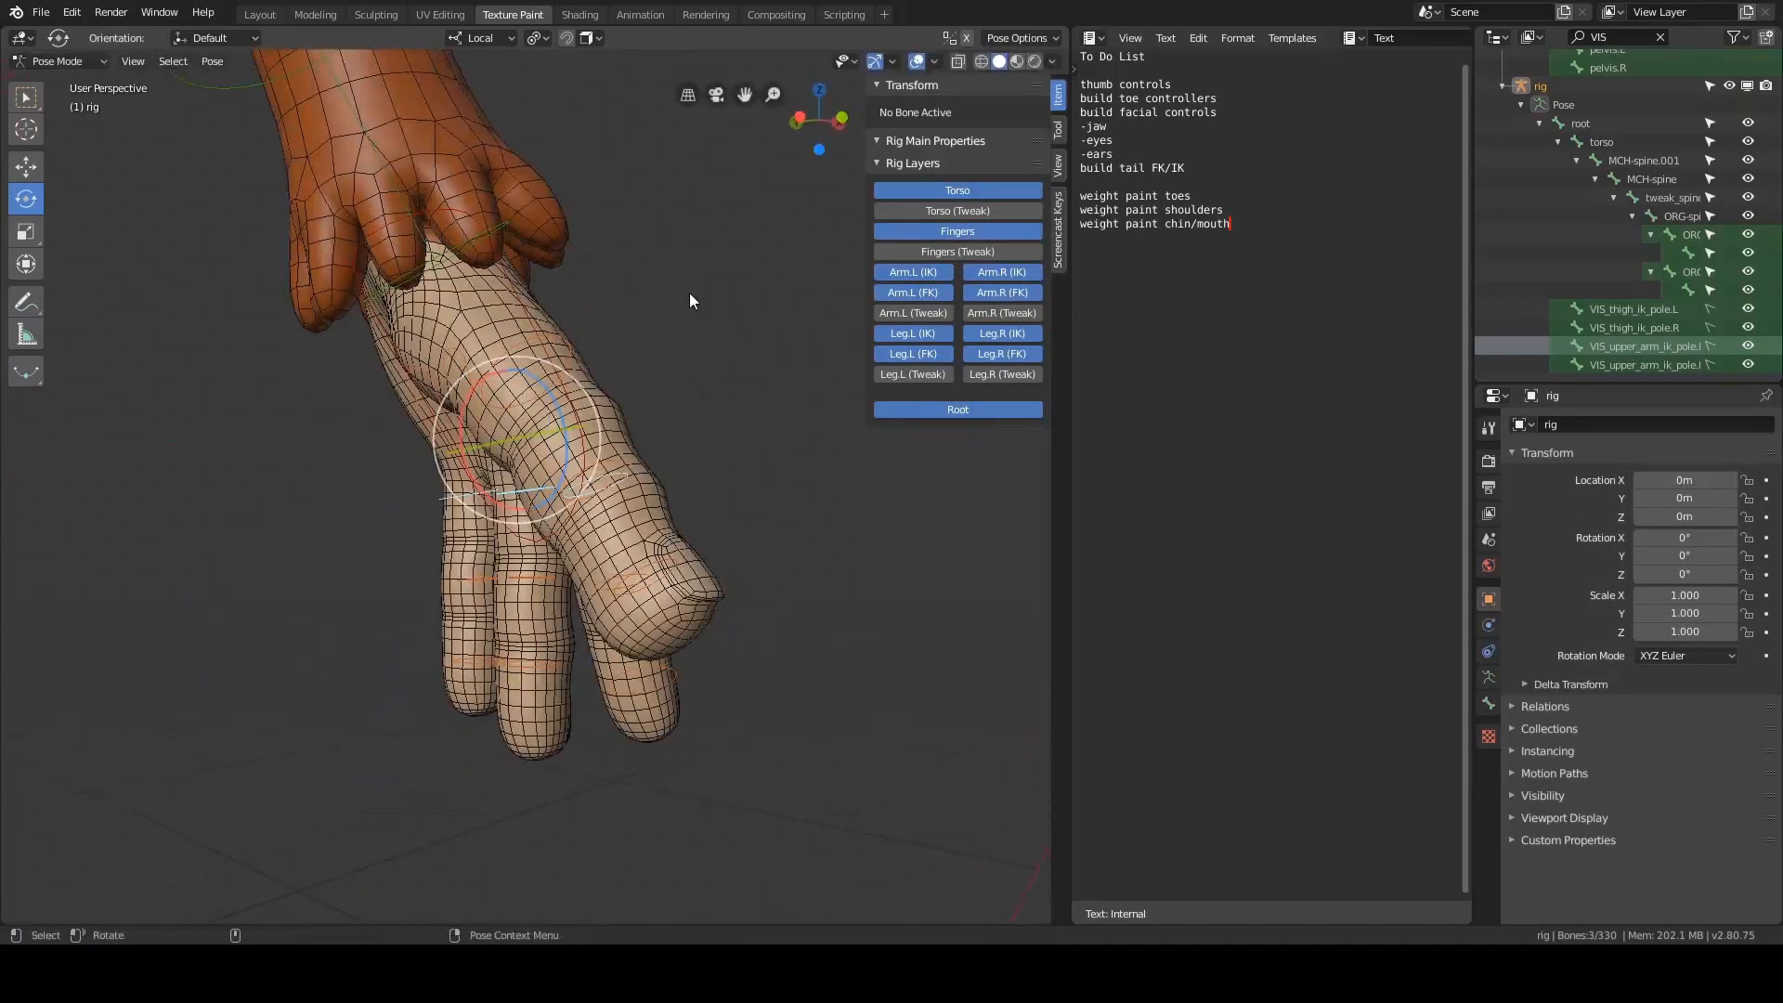
pyautogui.press('r')
pyautogui.press('x')
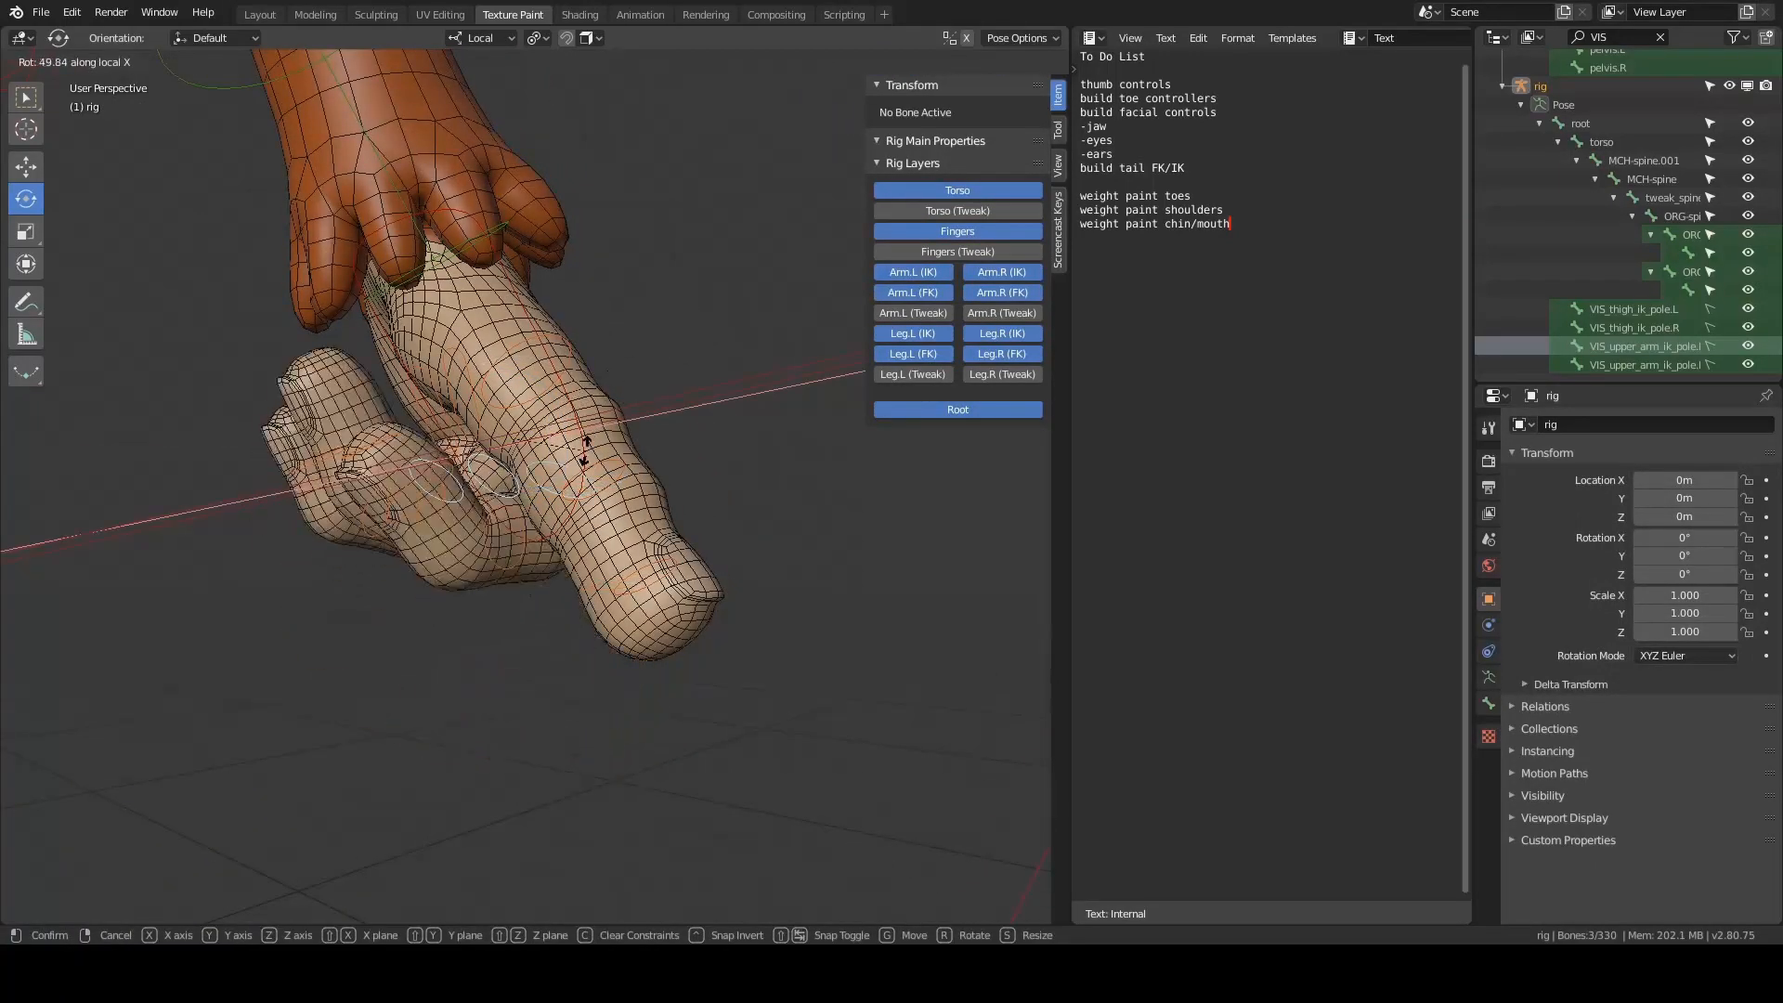
pyautogui.click(574, 462)
pyautogui.click(665, 399)
pyautogui.moveTo(665, 398); pyautogui.dragTo(593, 302, button='middle')
# - Test-rotate thumb.01.L about 59° around its local X axis so the thumb folds over the curled fingers
pyautogui.click(637, 346)
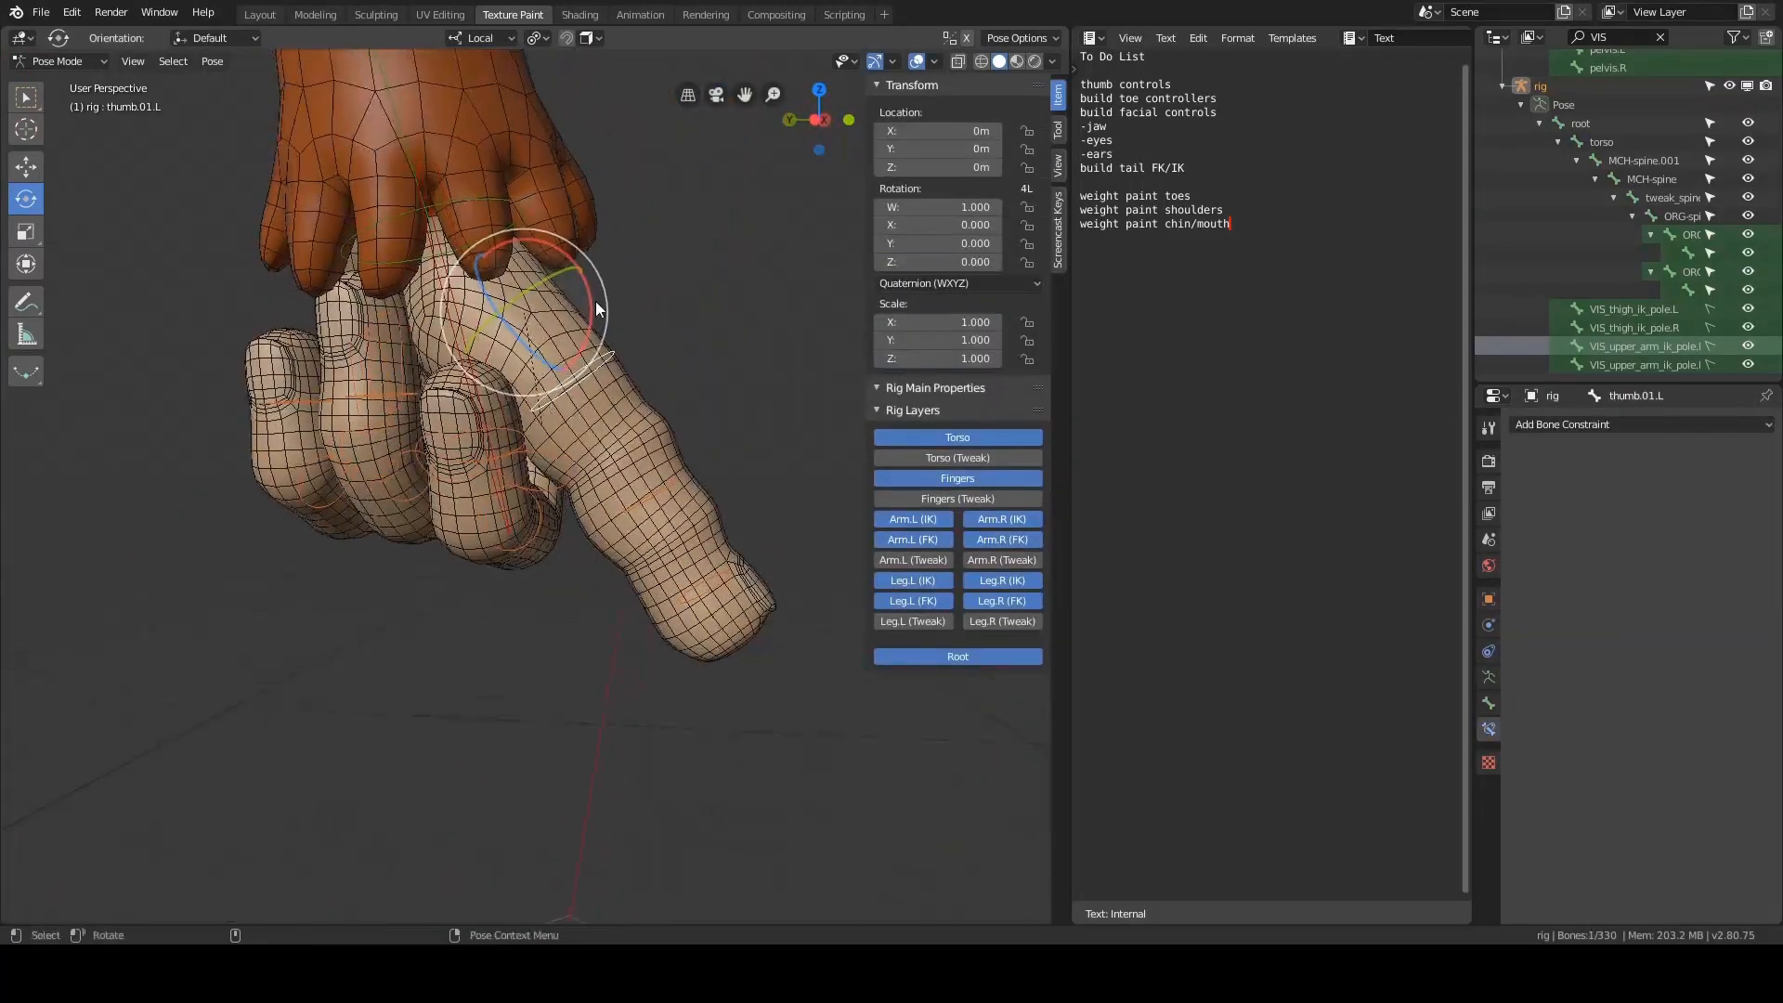
pyautogui.moveTo(593, 303); pyautogui.dragTo(559, 373)
pyautogui.moveTo(559, 373); pyautogui.dragTo(597, 436, button='middle')
pyautogui.click(699, 422)
pyautogui.keyDown('alt'); pyautogui.moveTo(598, 436); pyautogui.dragTo(505, 446); pyautogui.keyUp('alt')
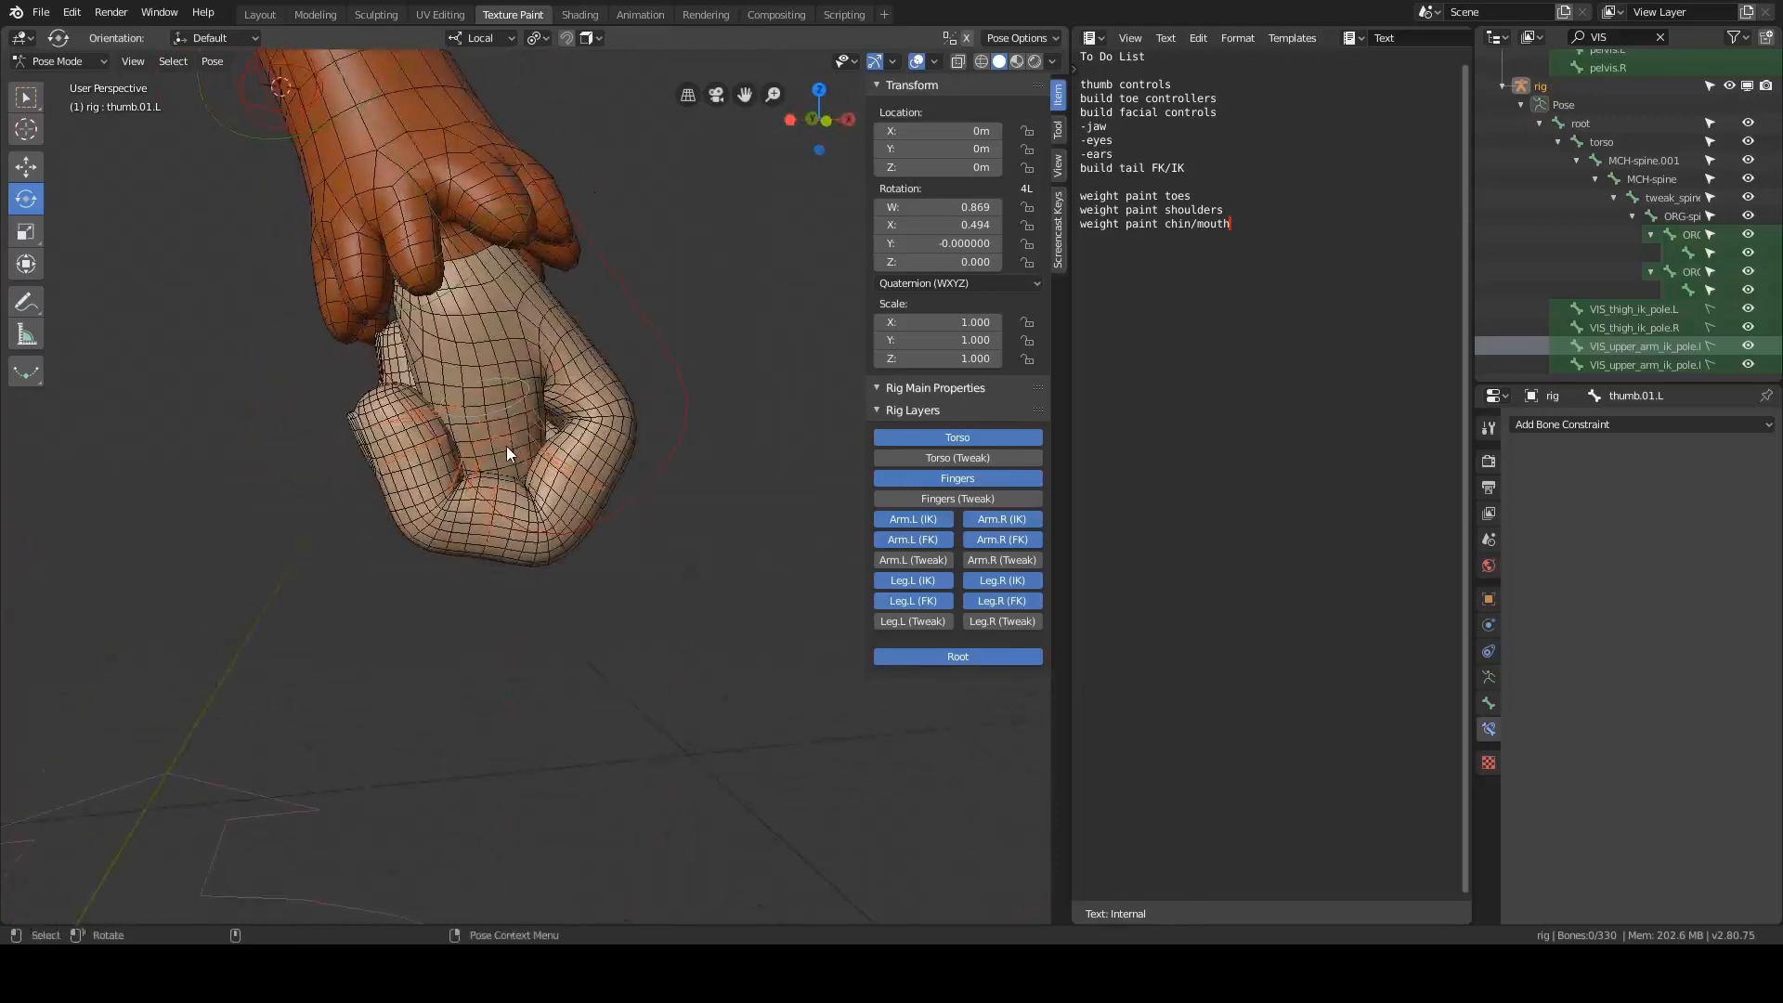
# - Clear the rotation of every pose bone and deselect them all
pyautogui.click(509, 443)
pyautogui.hotkey('ctrl', 'a')
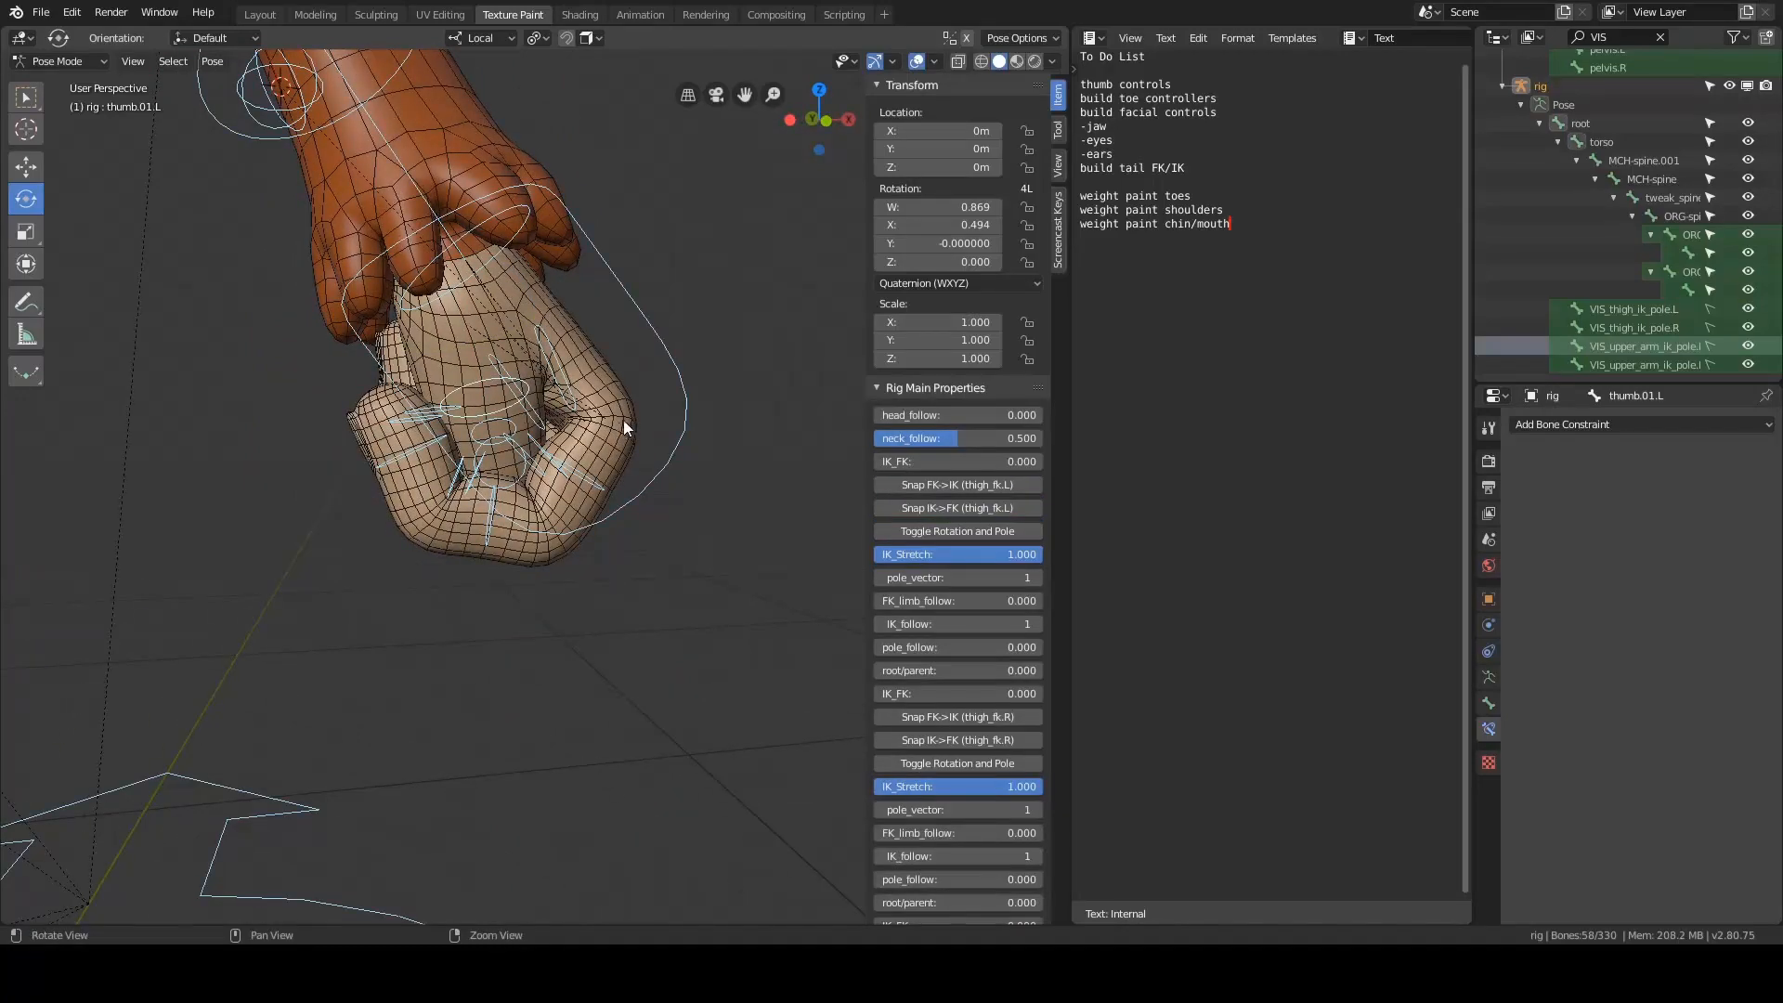
pyautogui.hotkey('alt', 'r')
pyautogui.scroll(-4, 644, 429)
pyautogui.click(700, 338)
pyautogui.moveTo(699, 338)
pyautogui.keyDown('alt'); pyautogui.mouseDown()
pyautogui.moveTo(734, 325)
pyautogui.moveTo(697, 325)
pyautogui.mouseUp(); pyautogui.keyUp('alt')
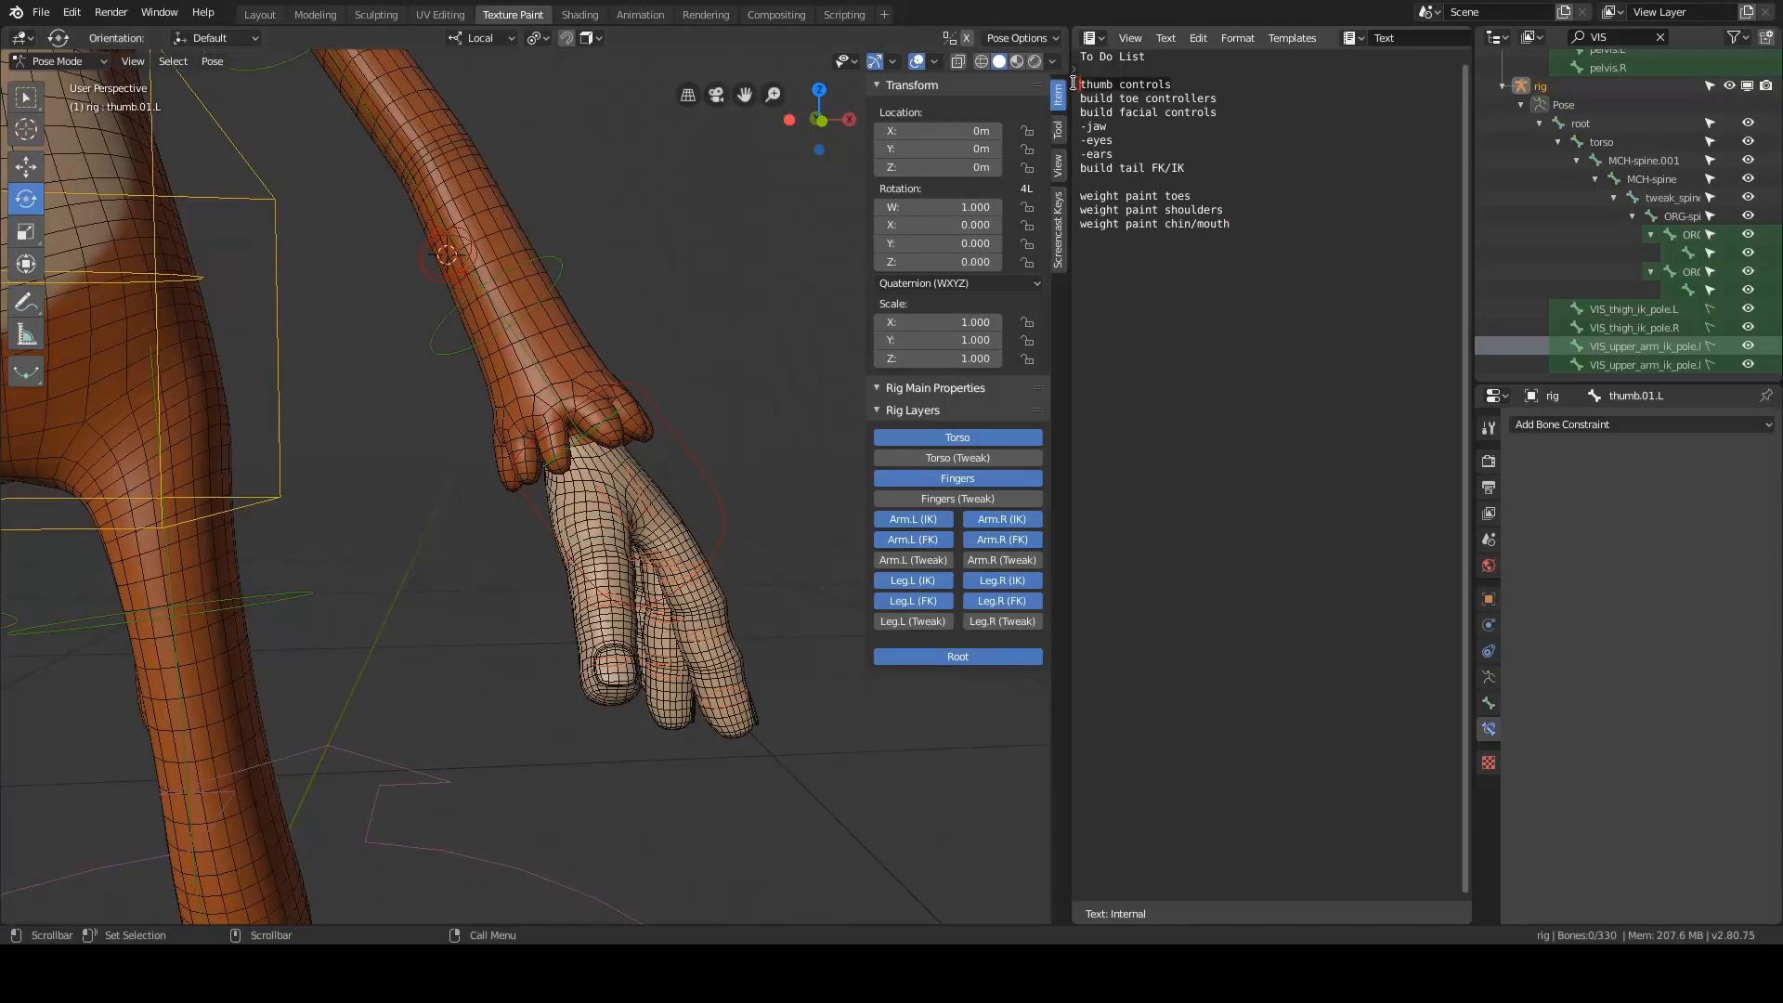
# - Delete the "thumb controls" line from the To Do List, then review the remaining items and the whole character
pyautogui.press('BackSpace')
pyautogui.scroll(-4, 691, 249)
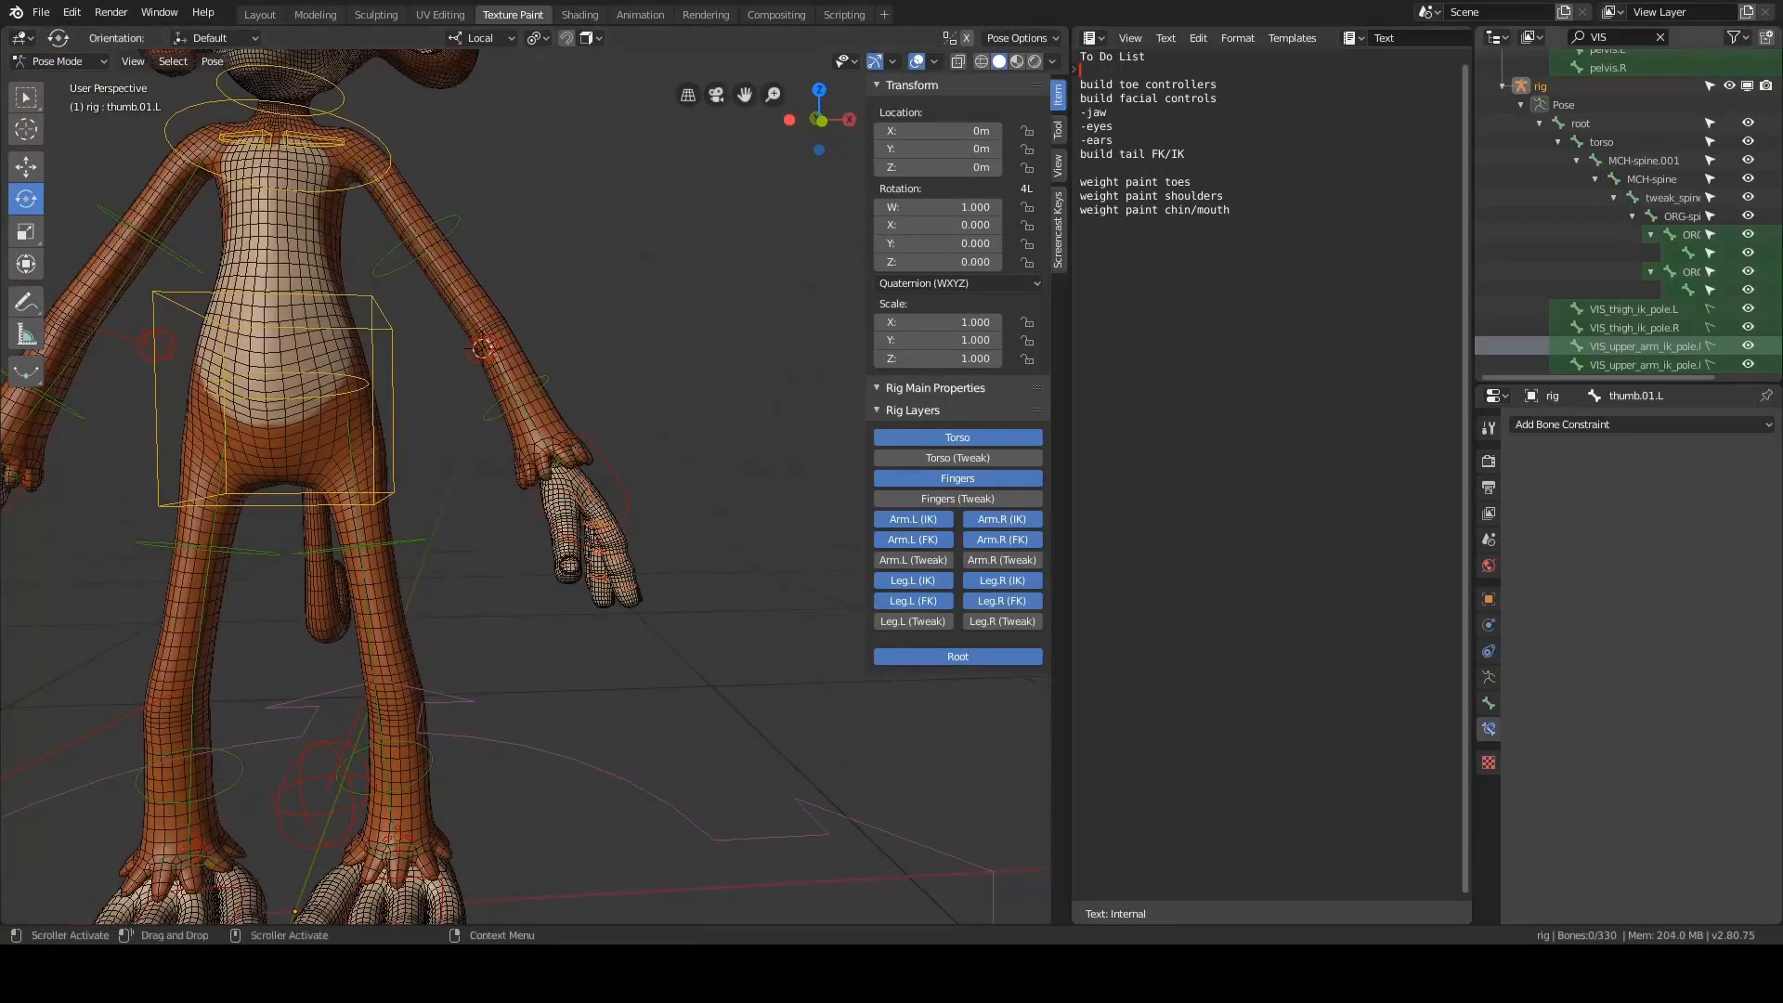
pyautogui.keyDown('alt'); pyautogui.moveTo(764, 282); pyautogui.dragTo(806, 317, button='middle'); pyautogui.keyUp('alt')
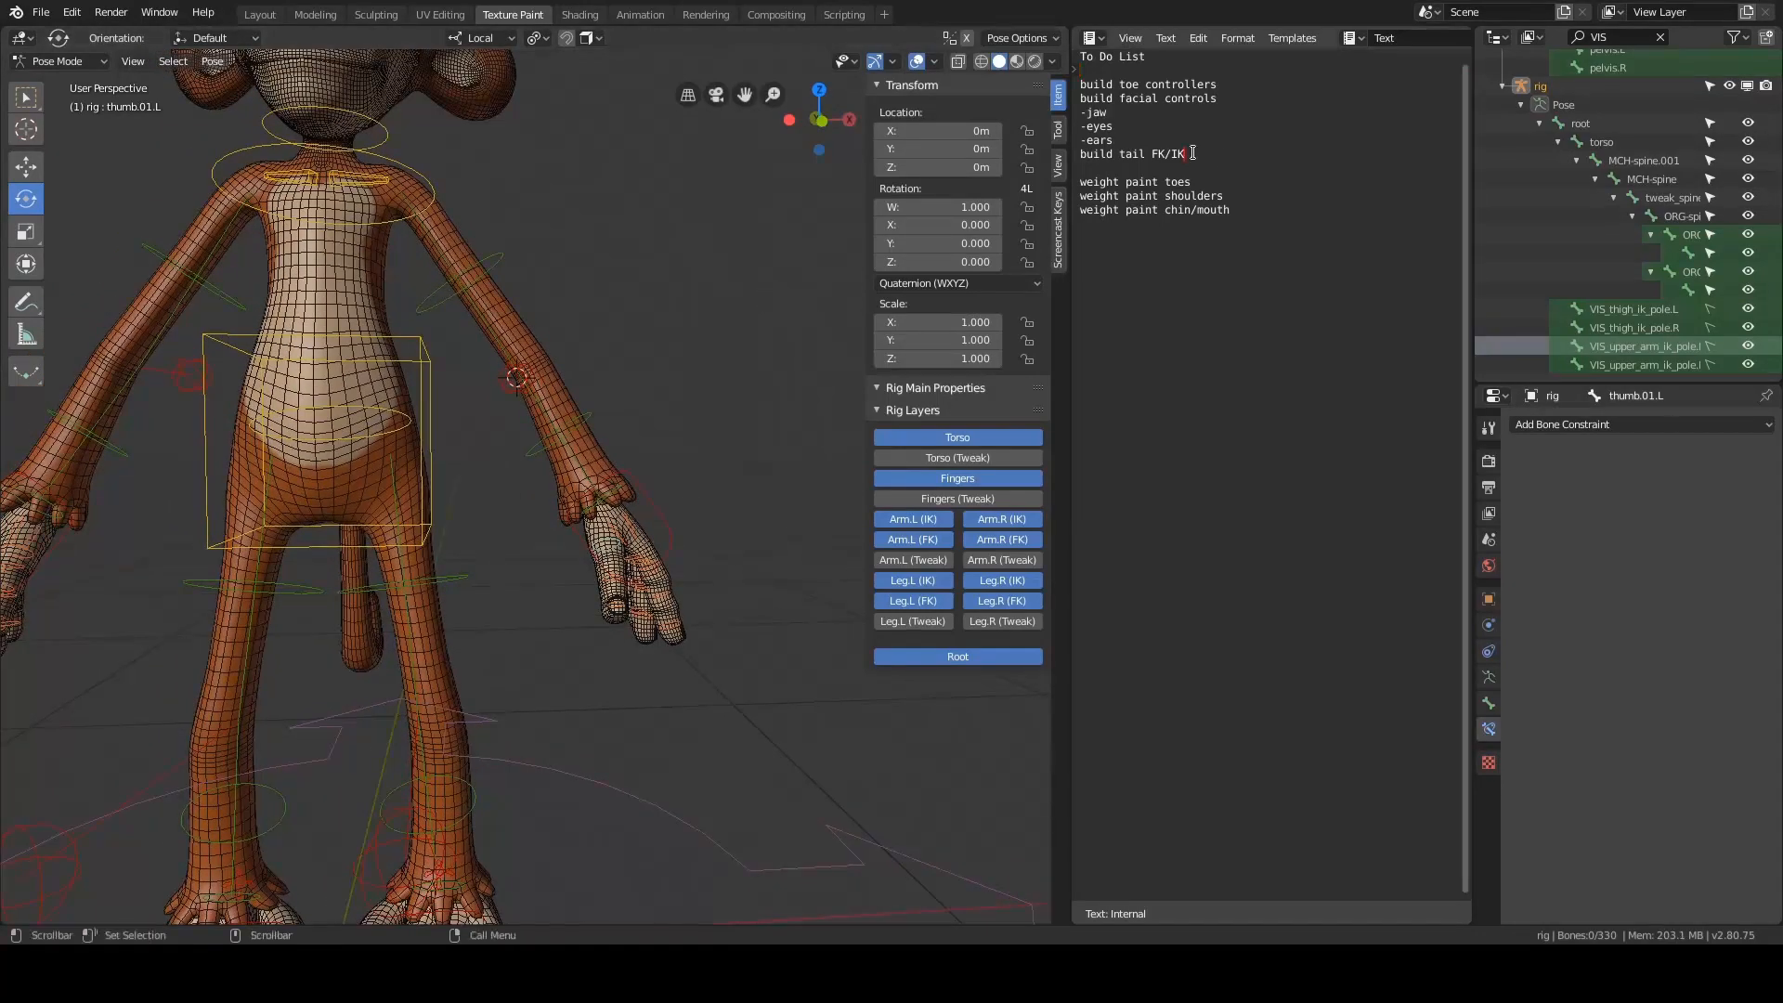
pyautogui.moveTo(1192, 153); pyautogui.dragTo(1077, 86)
pyautogui.click(1144, 126)
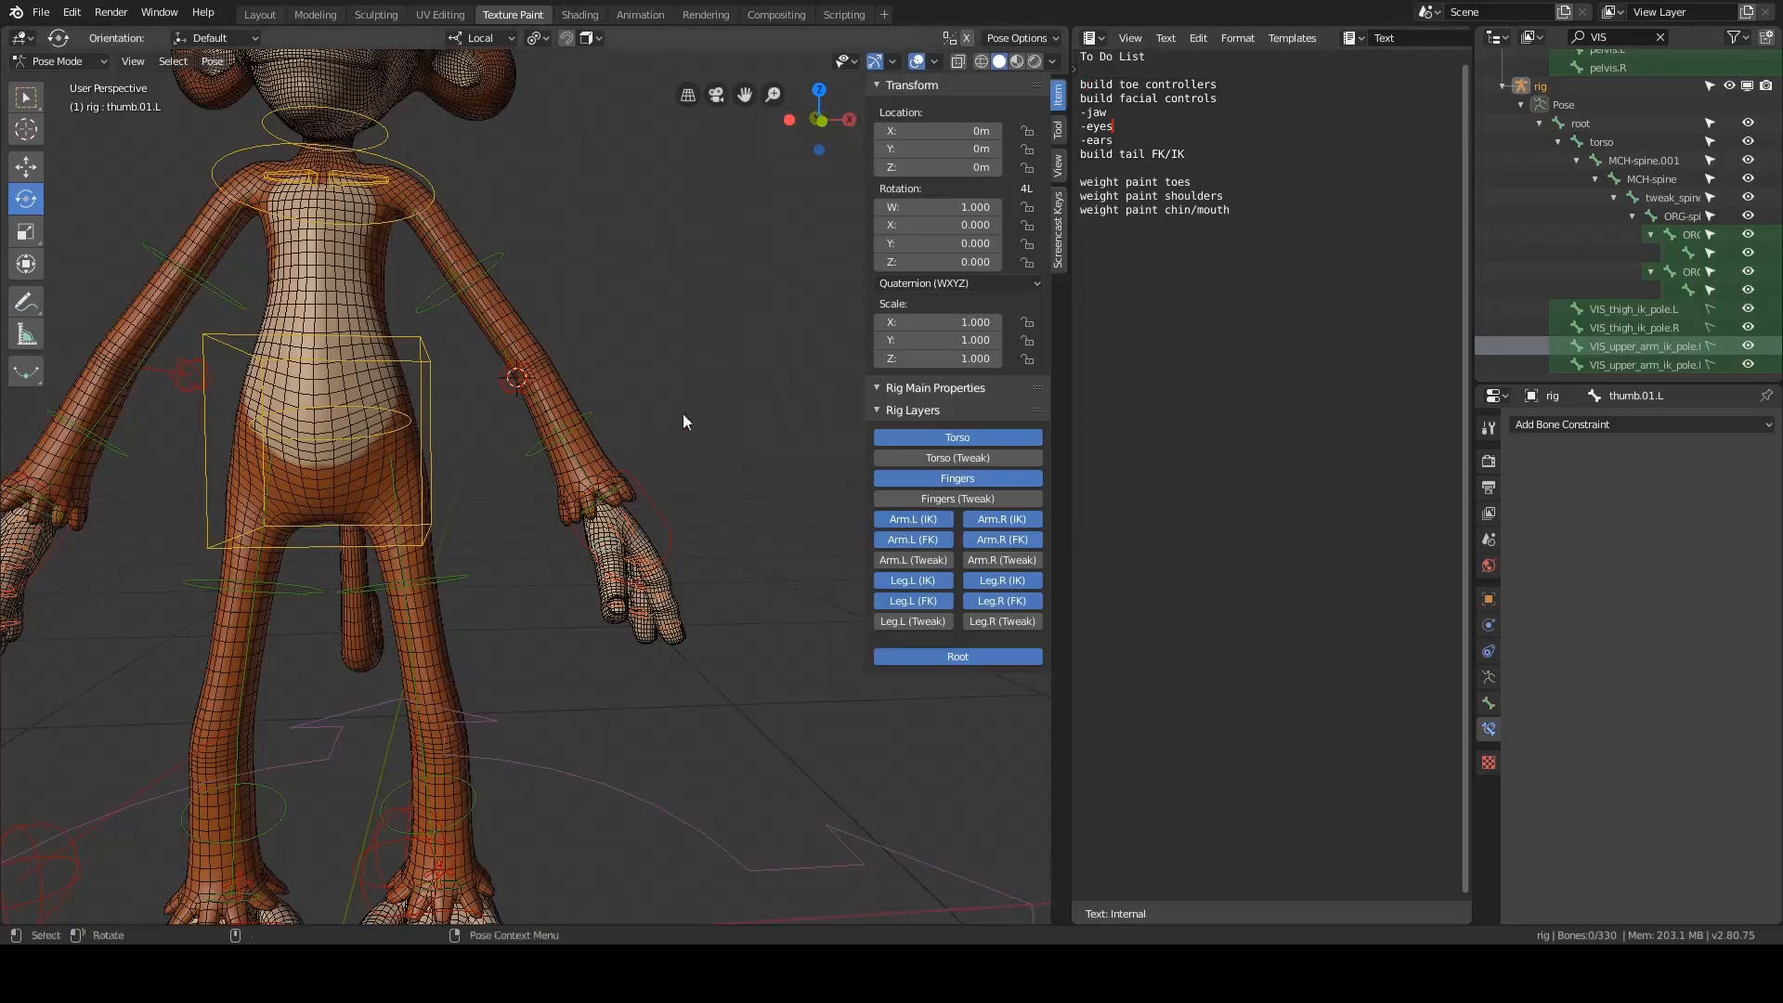
pyautogui.scroll(-5, 682, 414)
pyautogui.moveTo(727, 353); pyautogui.dragTo(687, 349, button='middle')
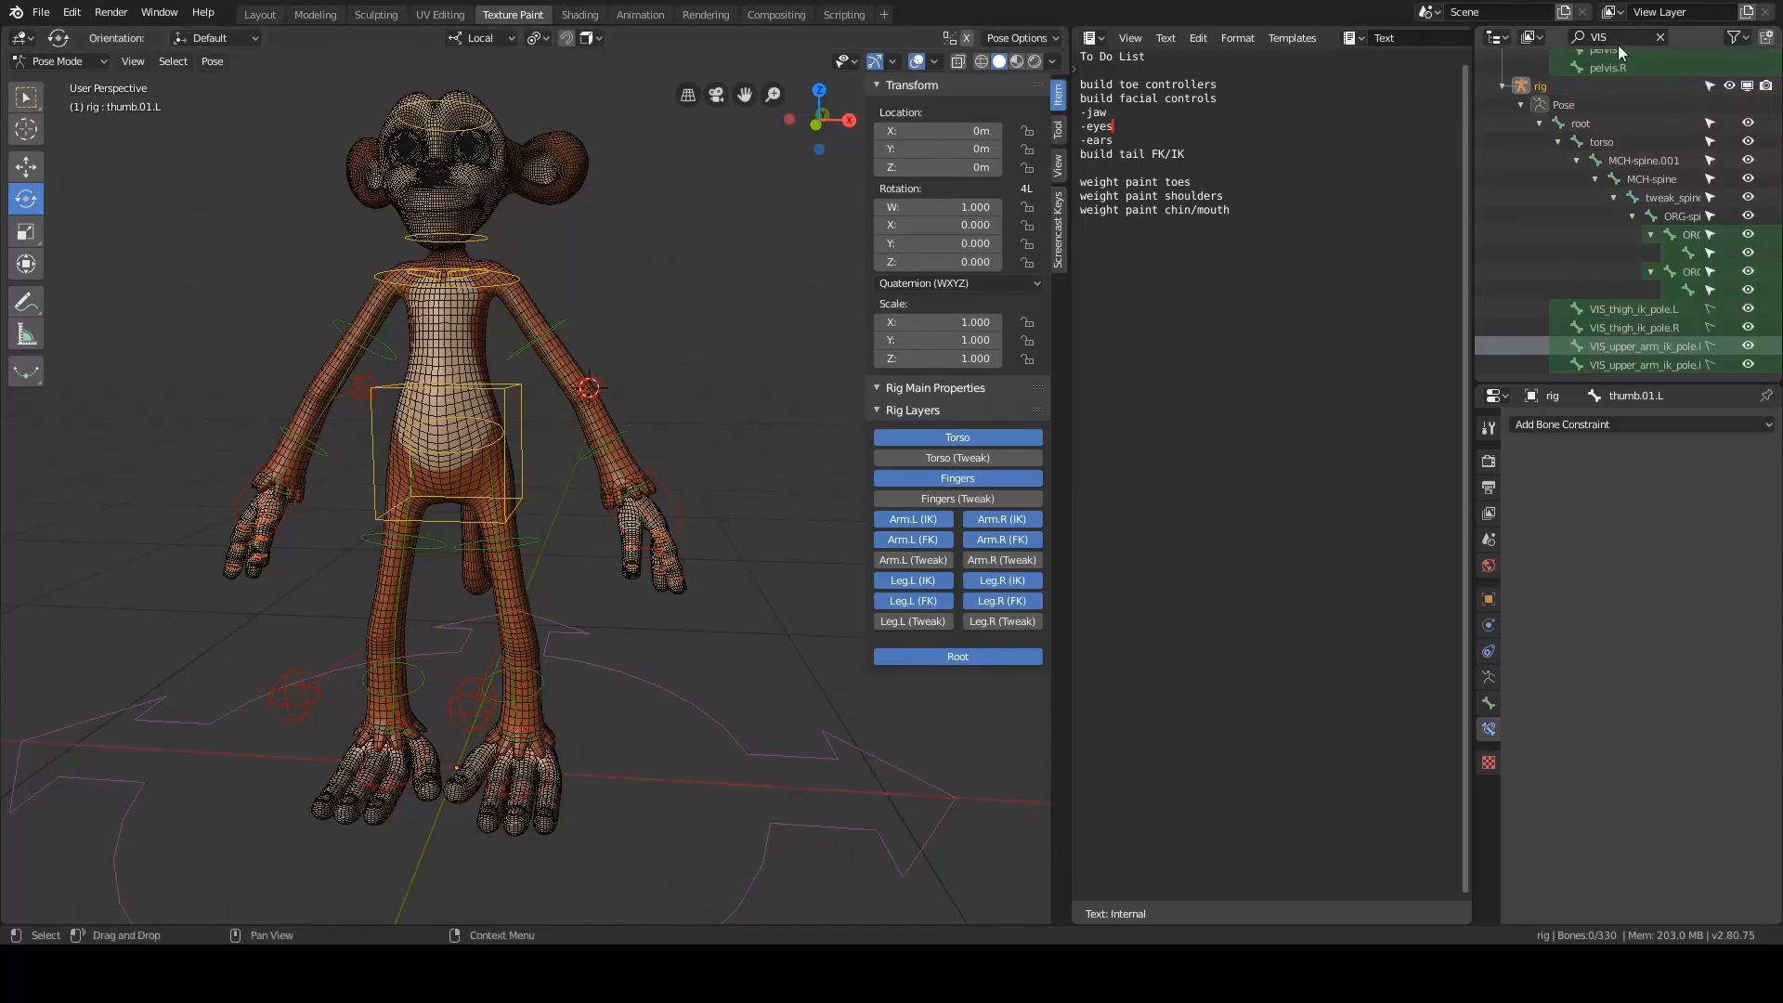
# - Clear the outliner's VIS name filter, then add a new collection to the scene and name it RIG
pyautogui.click(1658, 37)
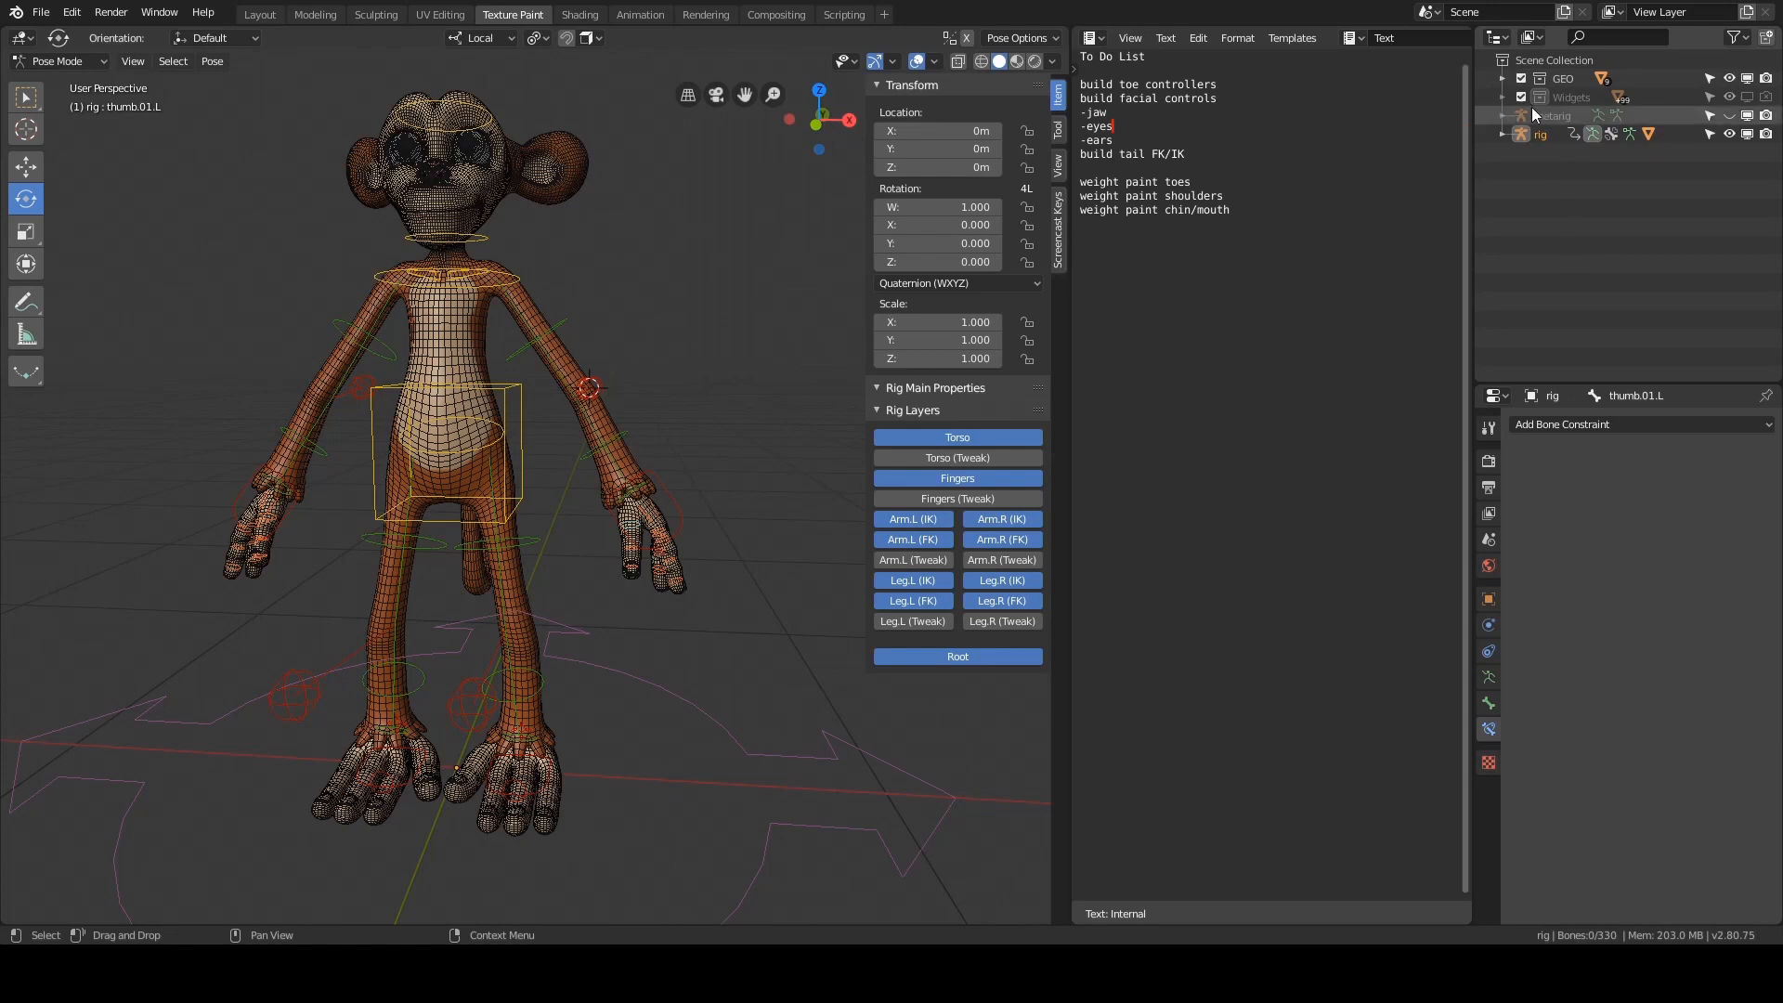
pyautogui.rightClick(1536, 221)
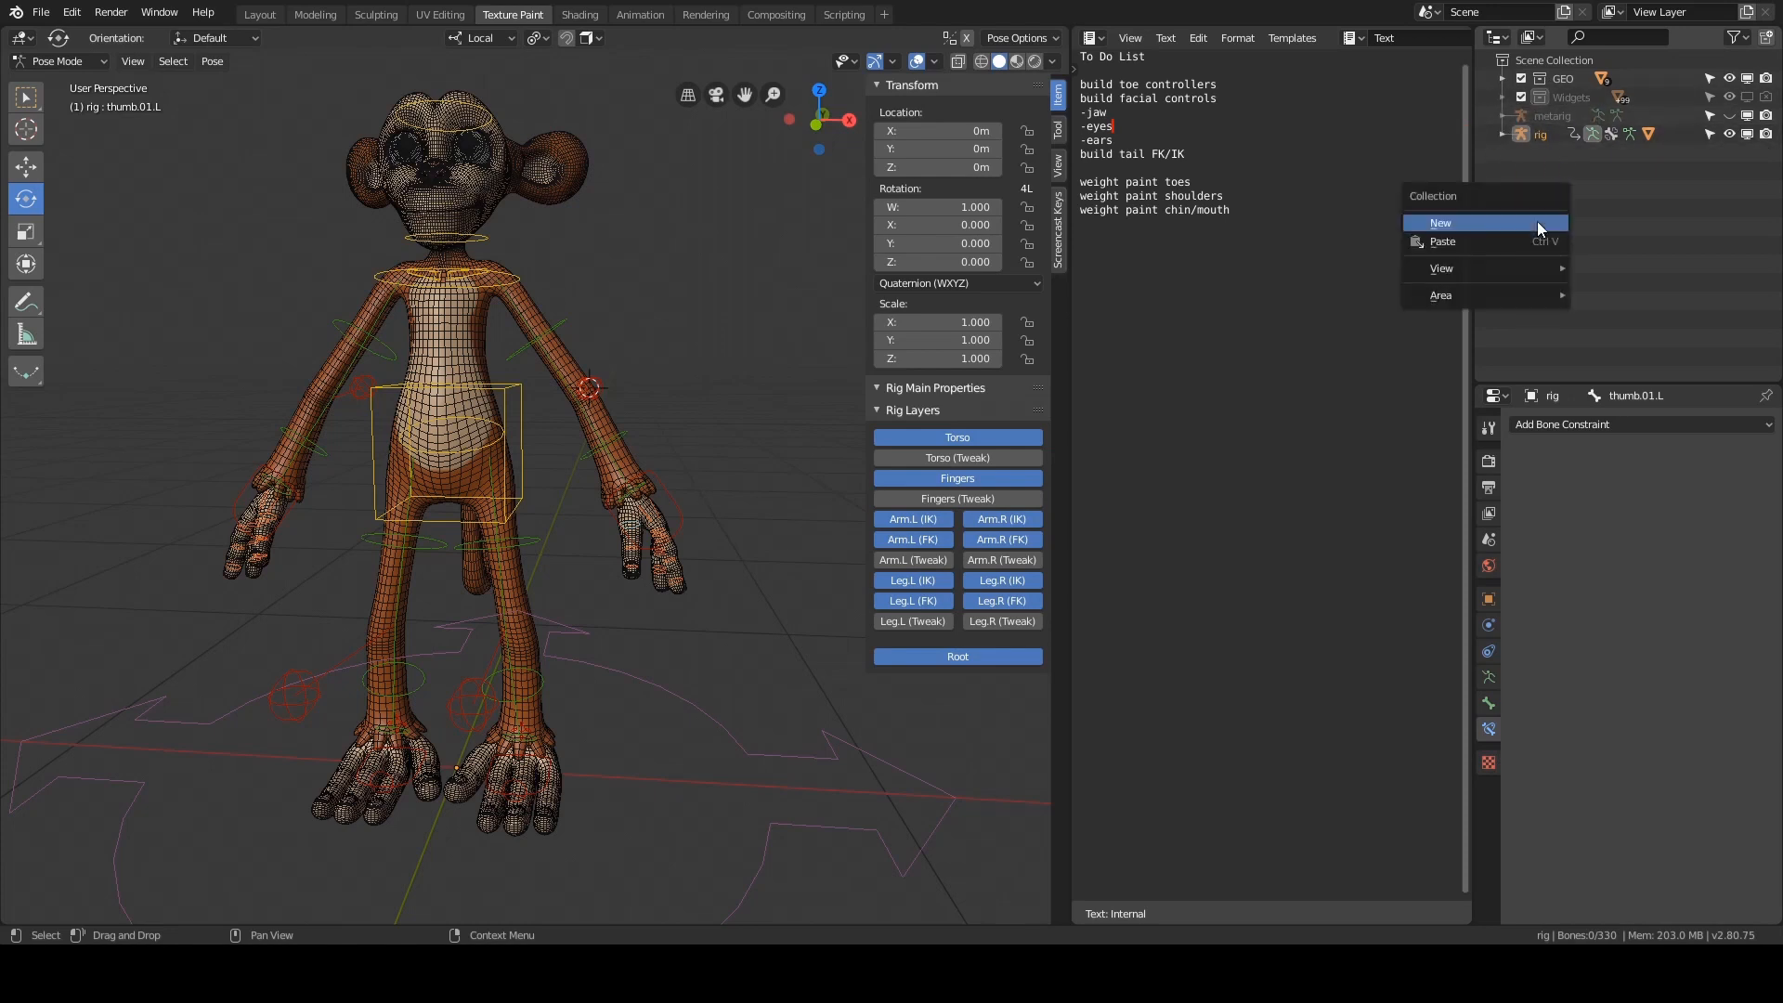
pyautogui.click(1483, 226)
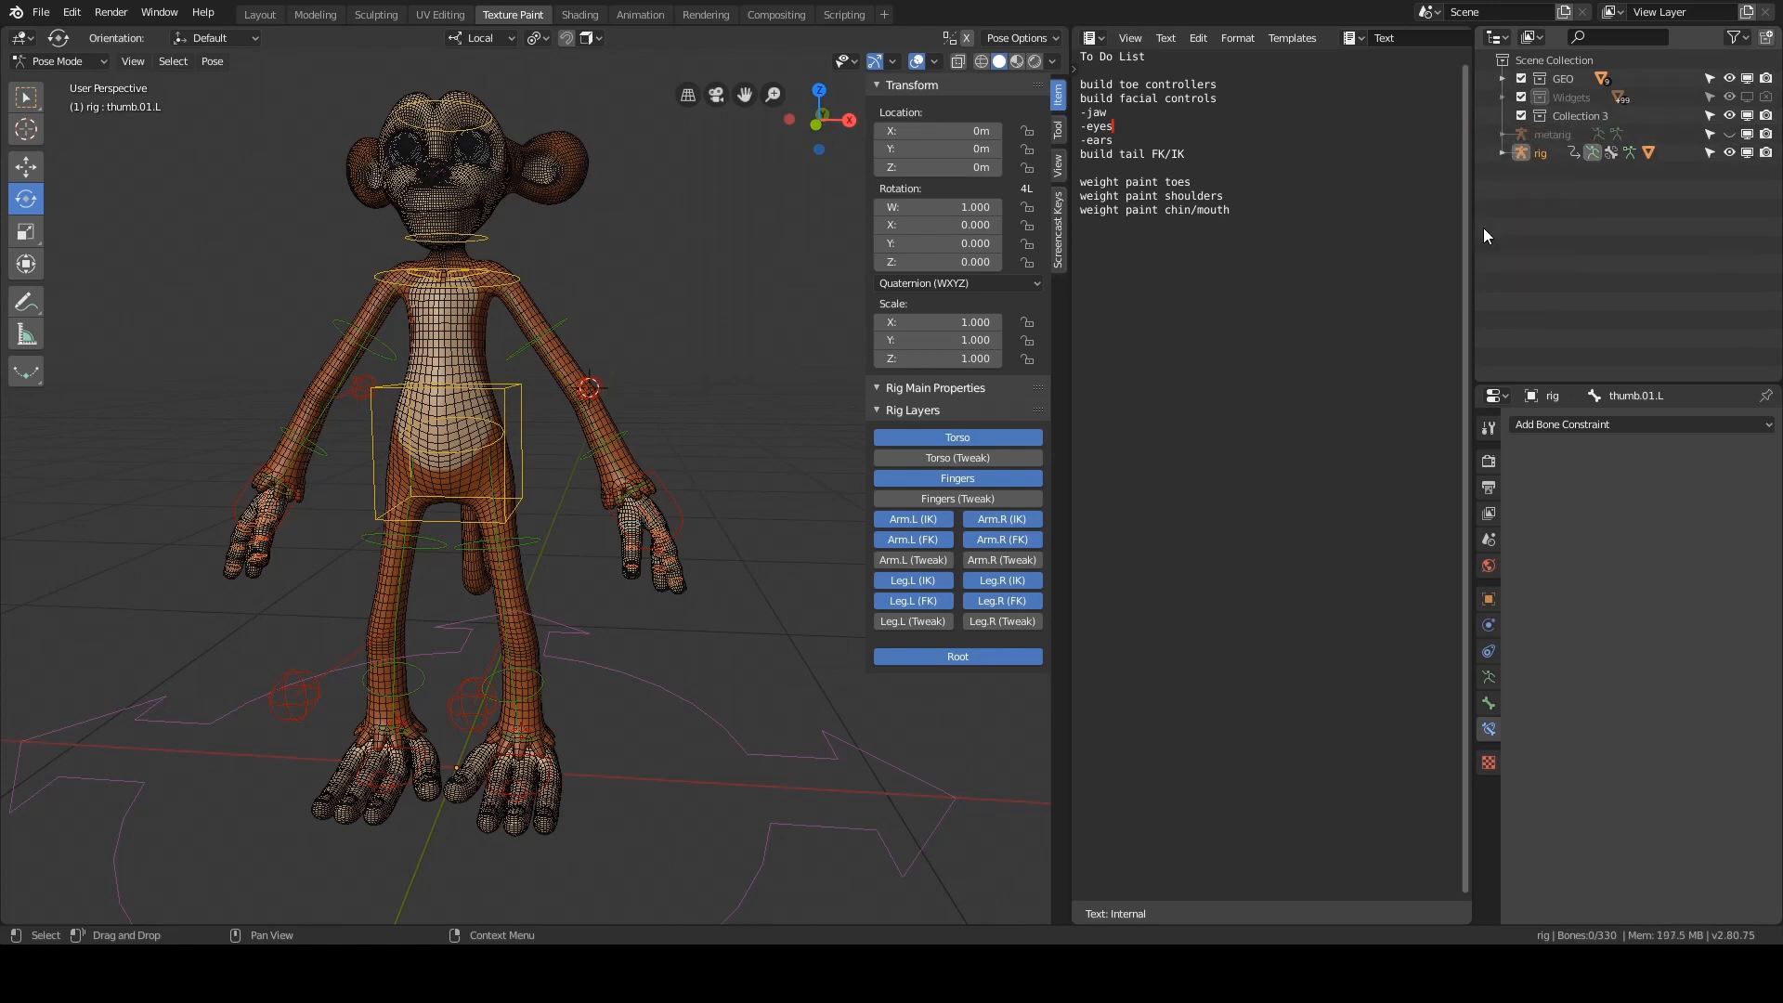
pyautogui.doubleClick(1570, 116)
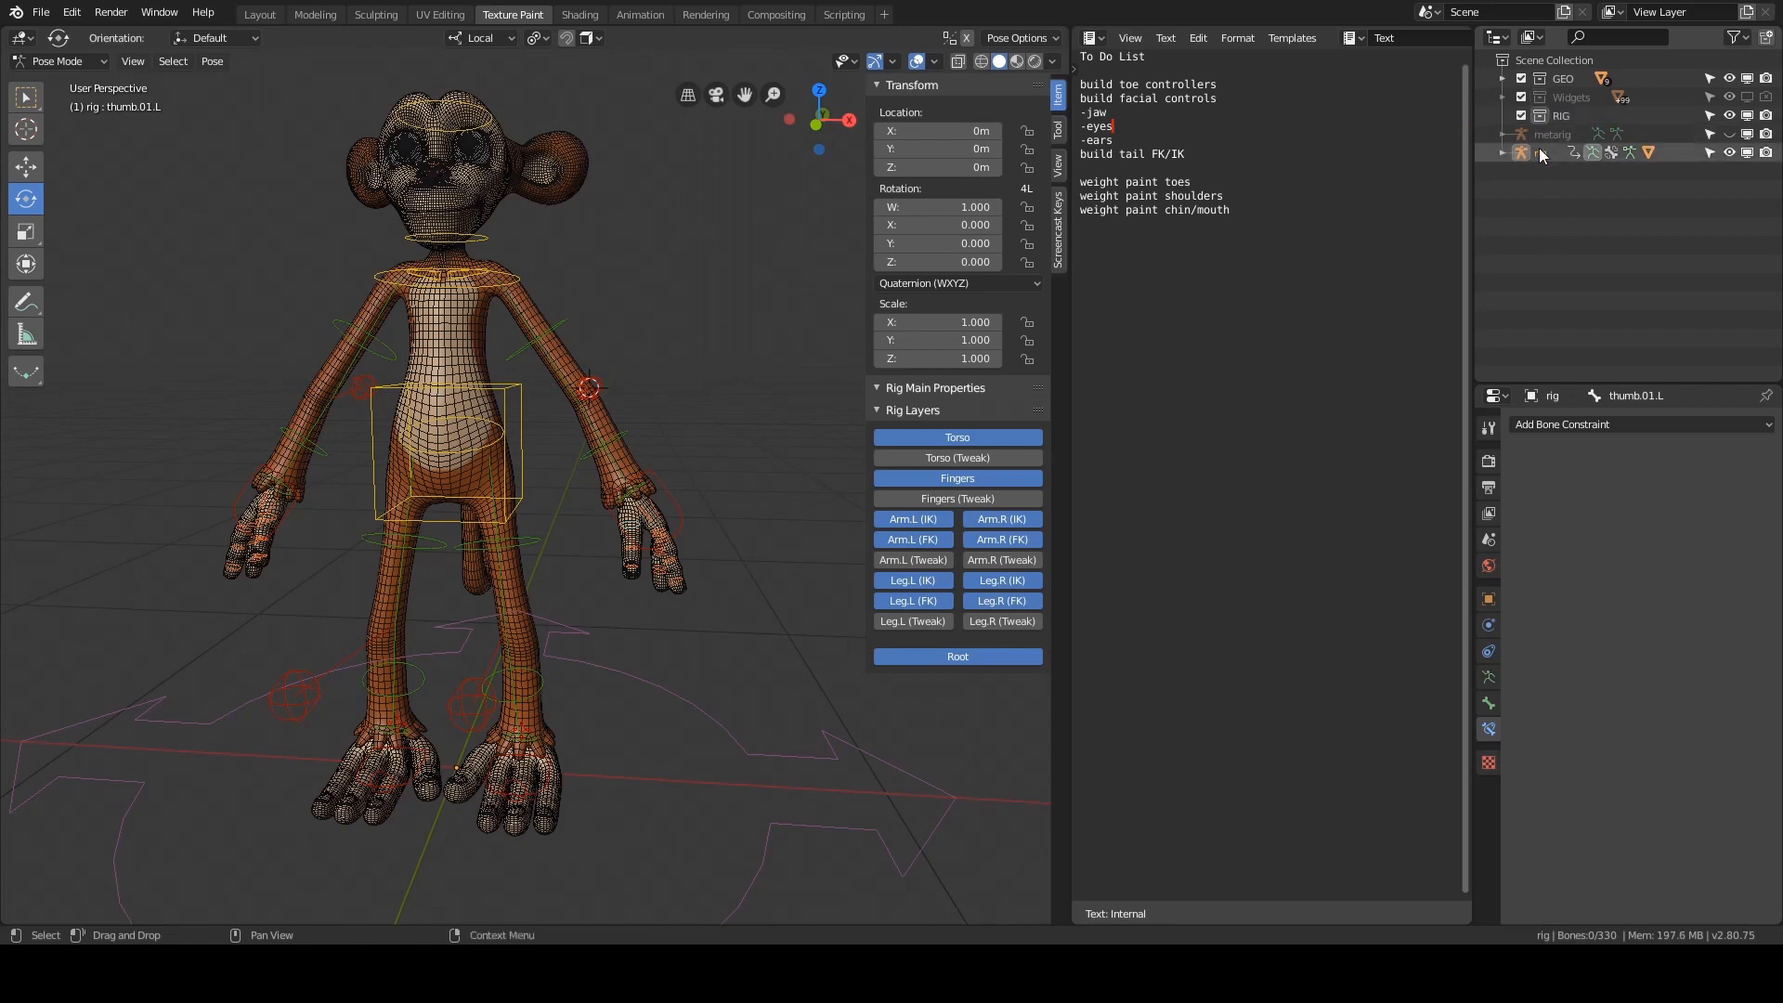
# - Switch to Object Mode, rename the rig object to rig_suzanne and move it into the RIG collection
pyautogui.click(1541, 152)
pyautogui.hotkey('ctrl', 'Tab')
pyautogui.click(550, 420)
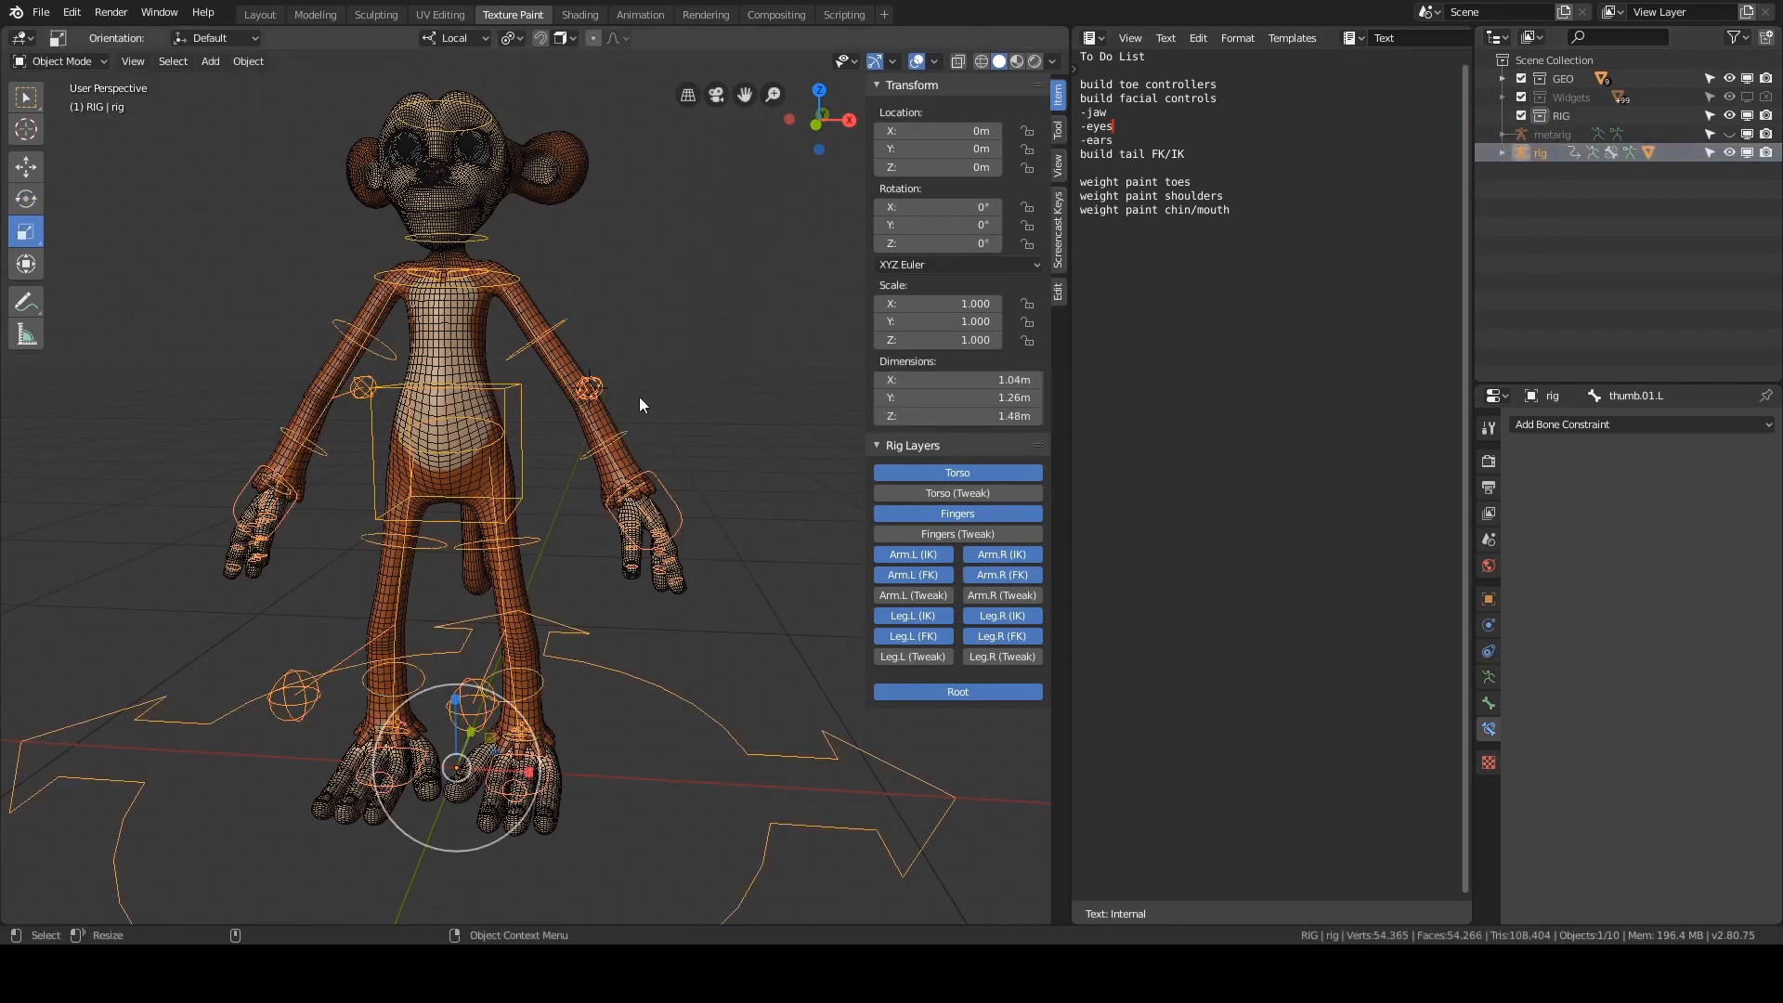
pyautogui.doubleClick(1567, 154)
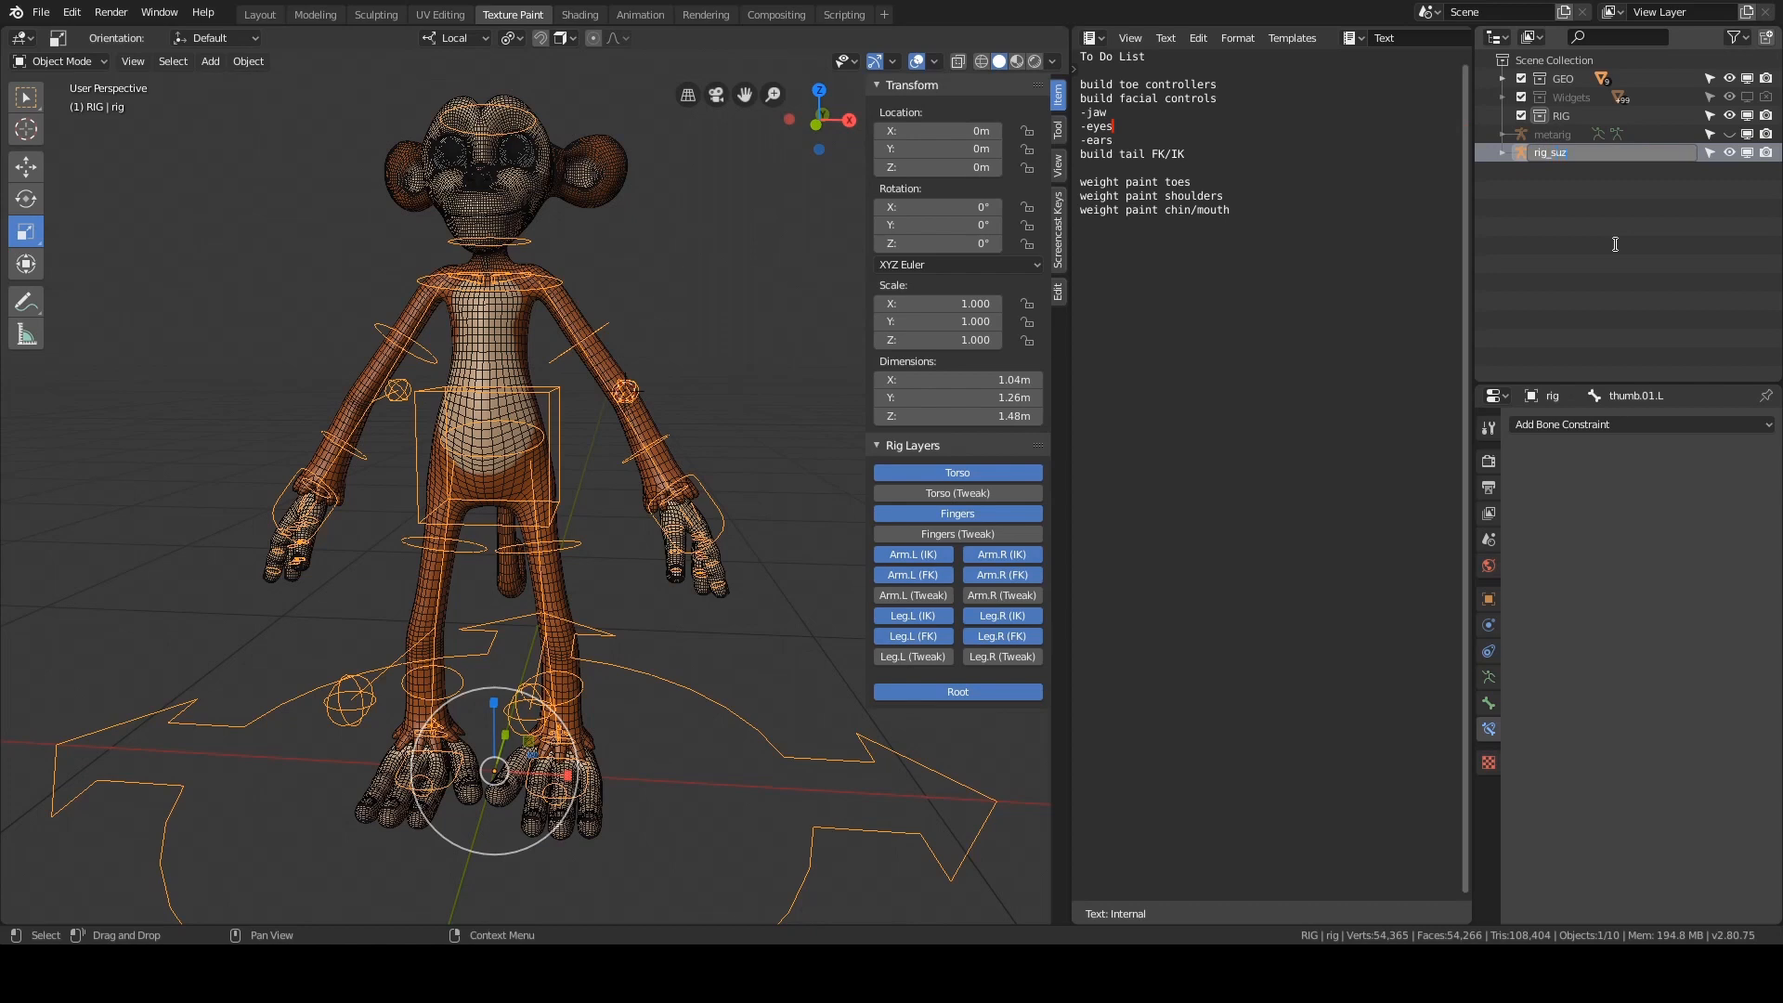
pyautogui.write('_suzanne')
pyautogui.press('Return')
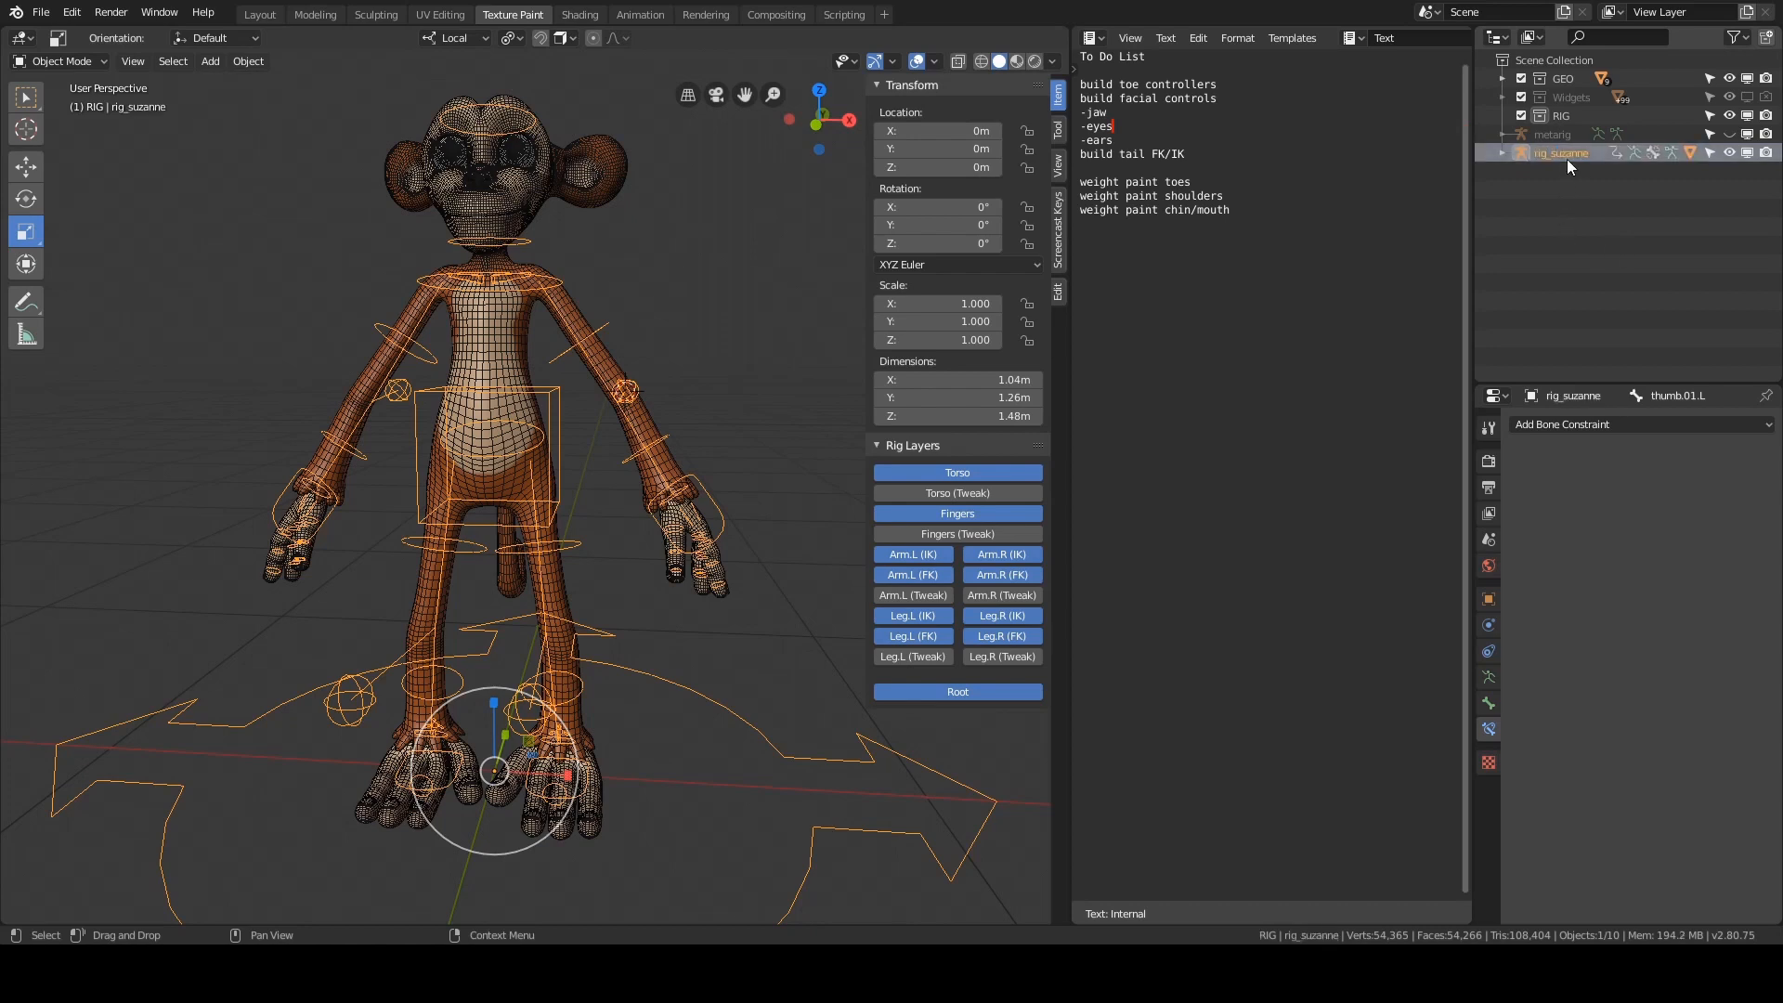
pyautogui.moveTo(1567, 156); pyautogui.dragTo(1574, 121)
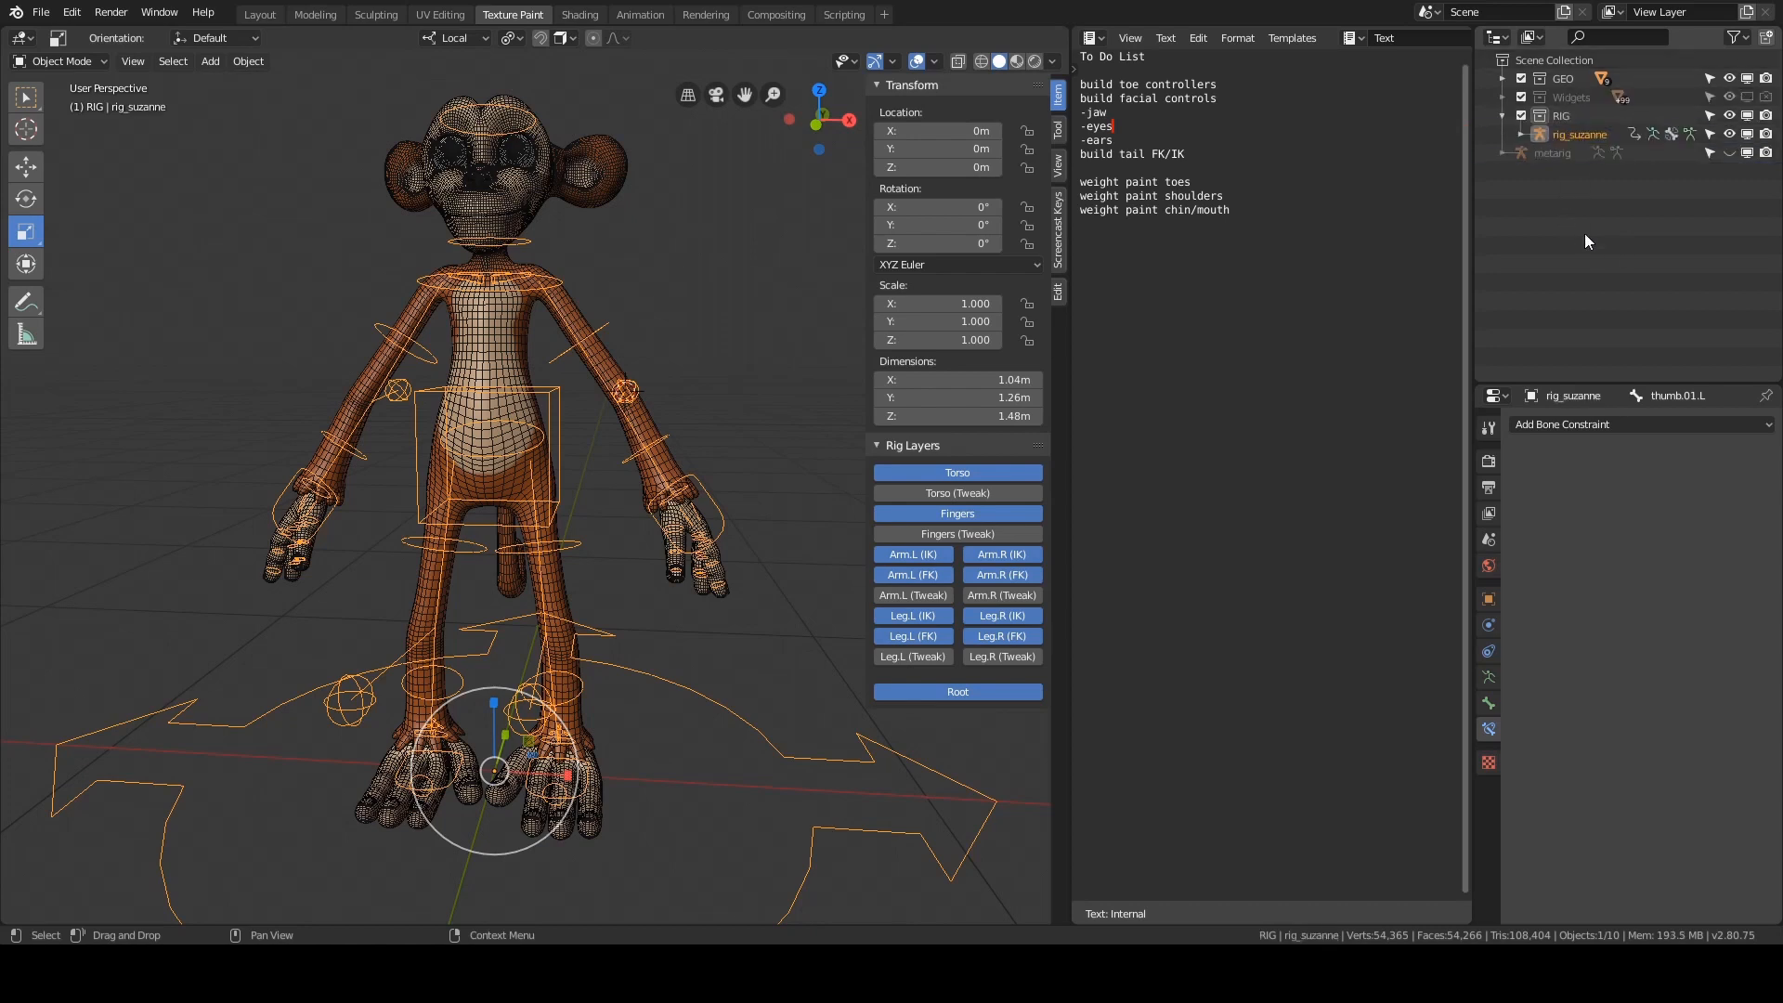
# - Create a new collection named metarig and move the metarig armature into it
pyautogui.rightClick(1545, 228)
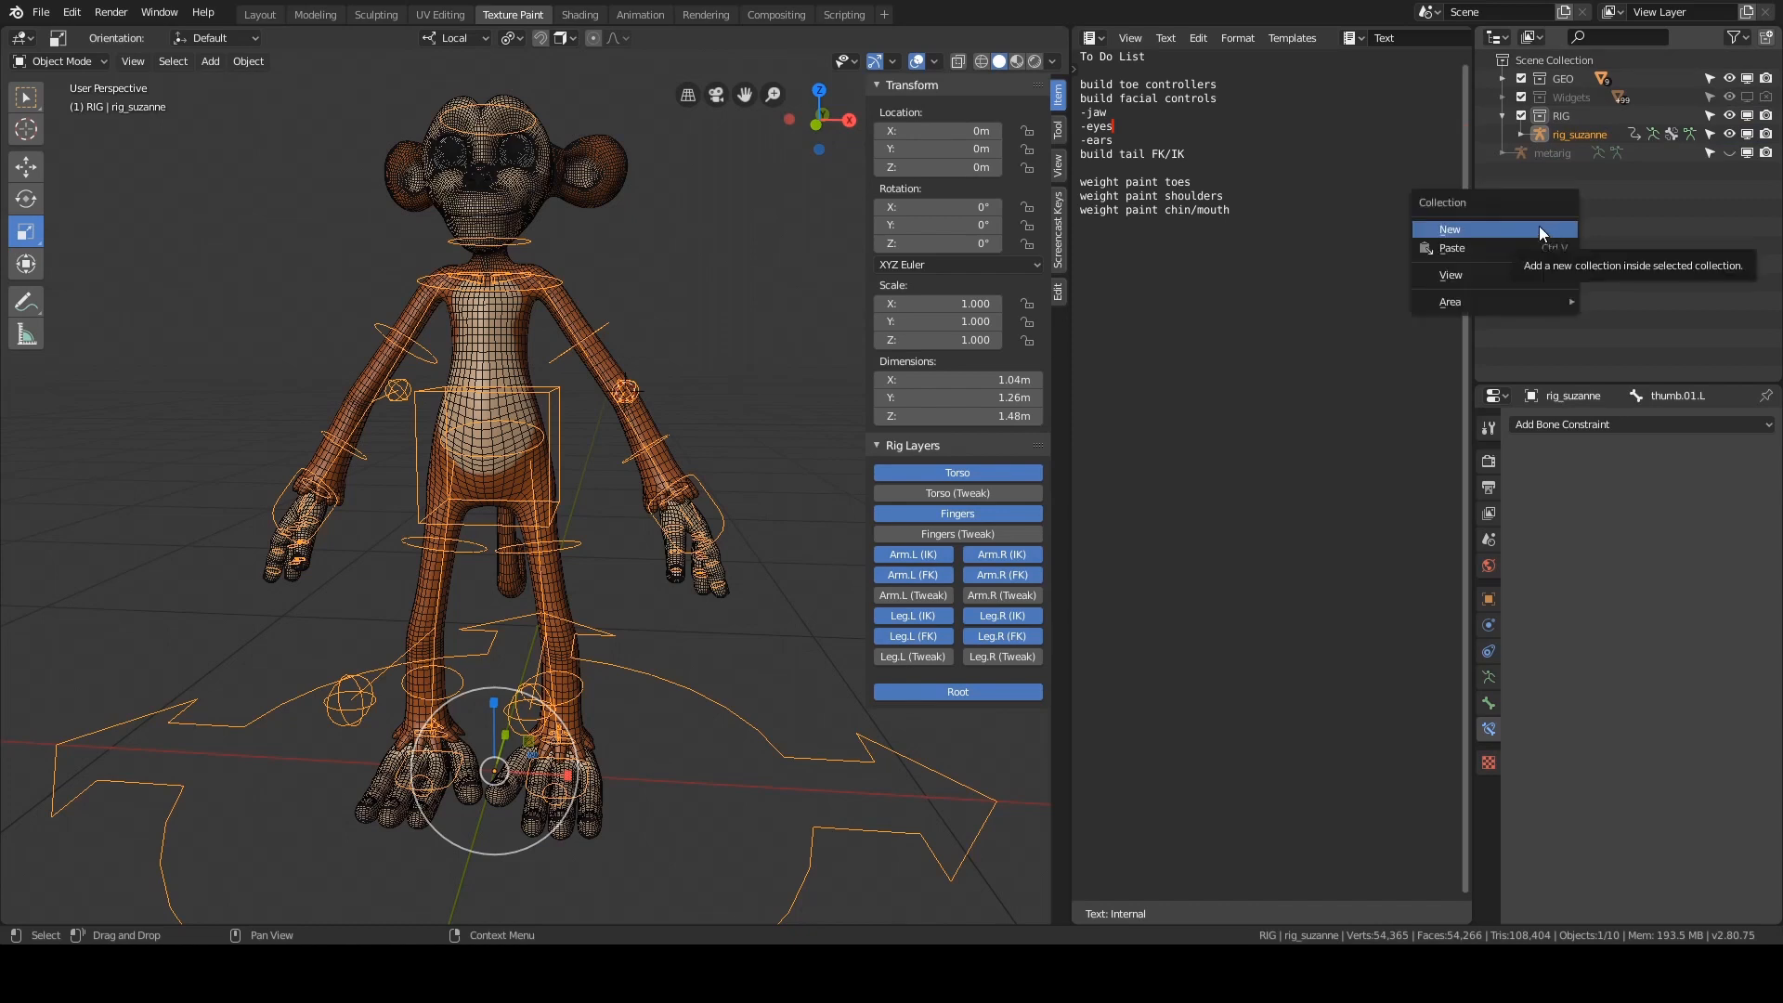
pyautogui.click(1539, 230)
pyautogui.doubleClick(1568, 154)
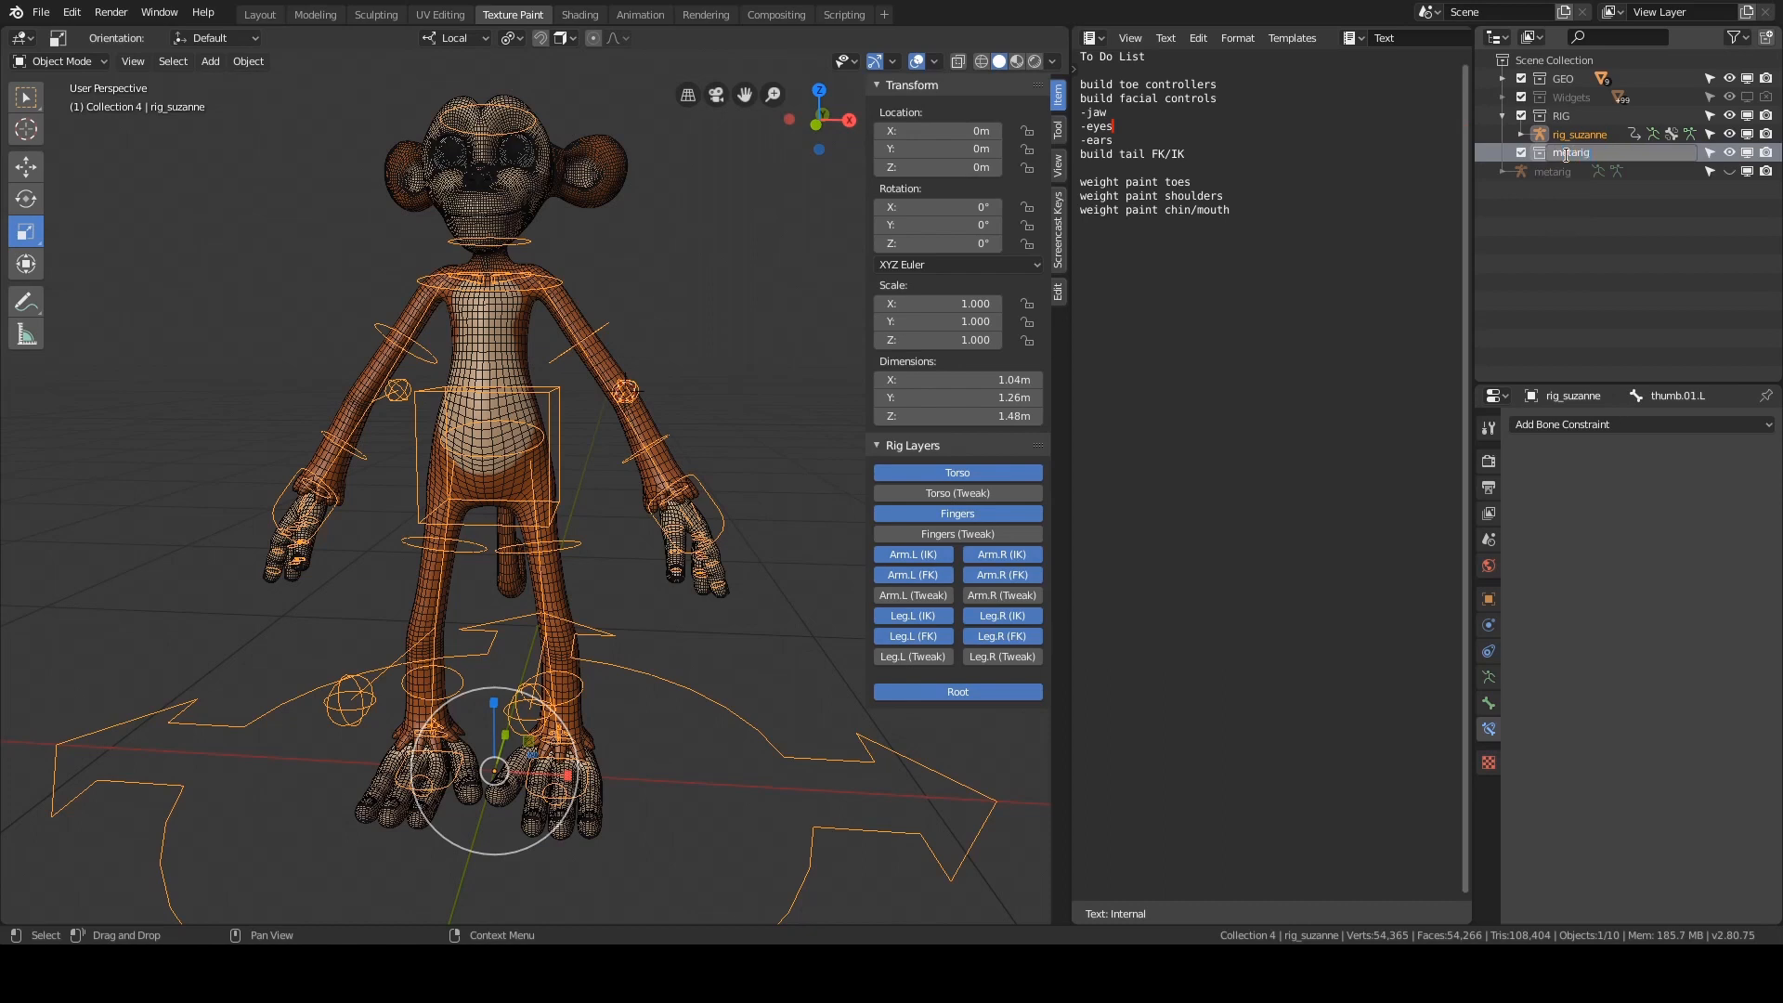
pyautogui.press('Return')
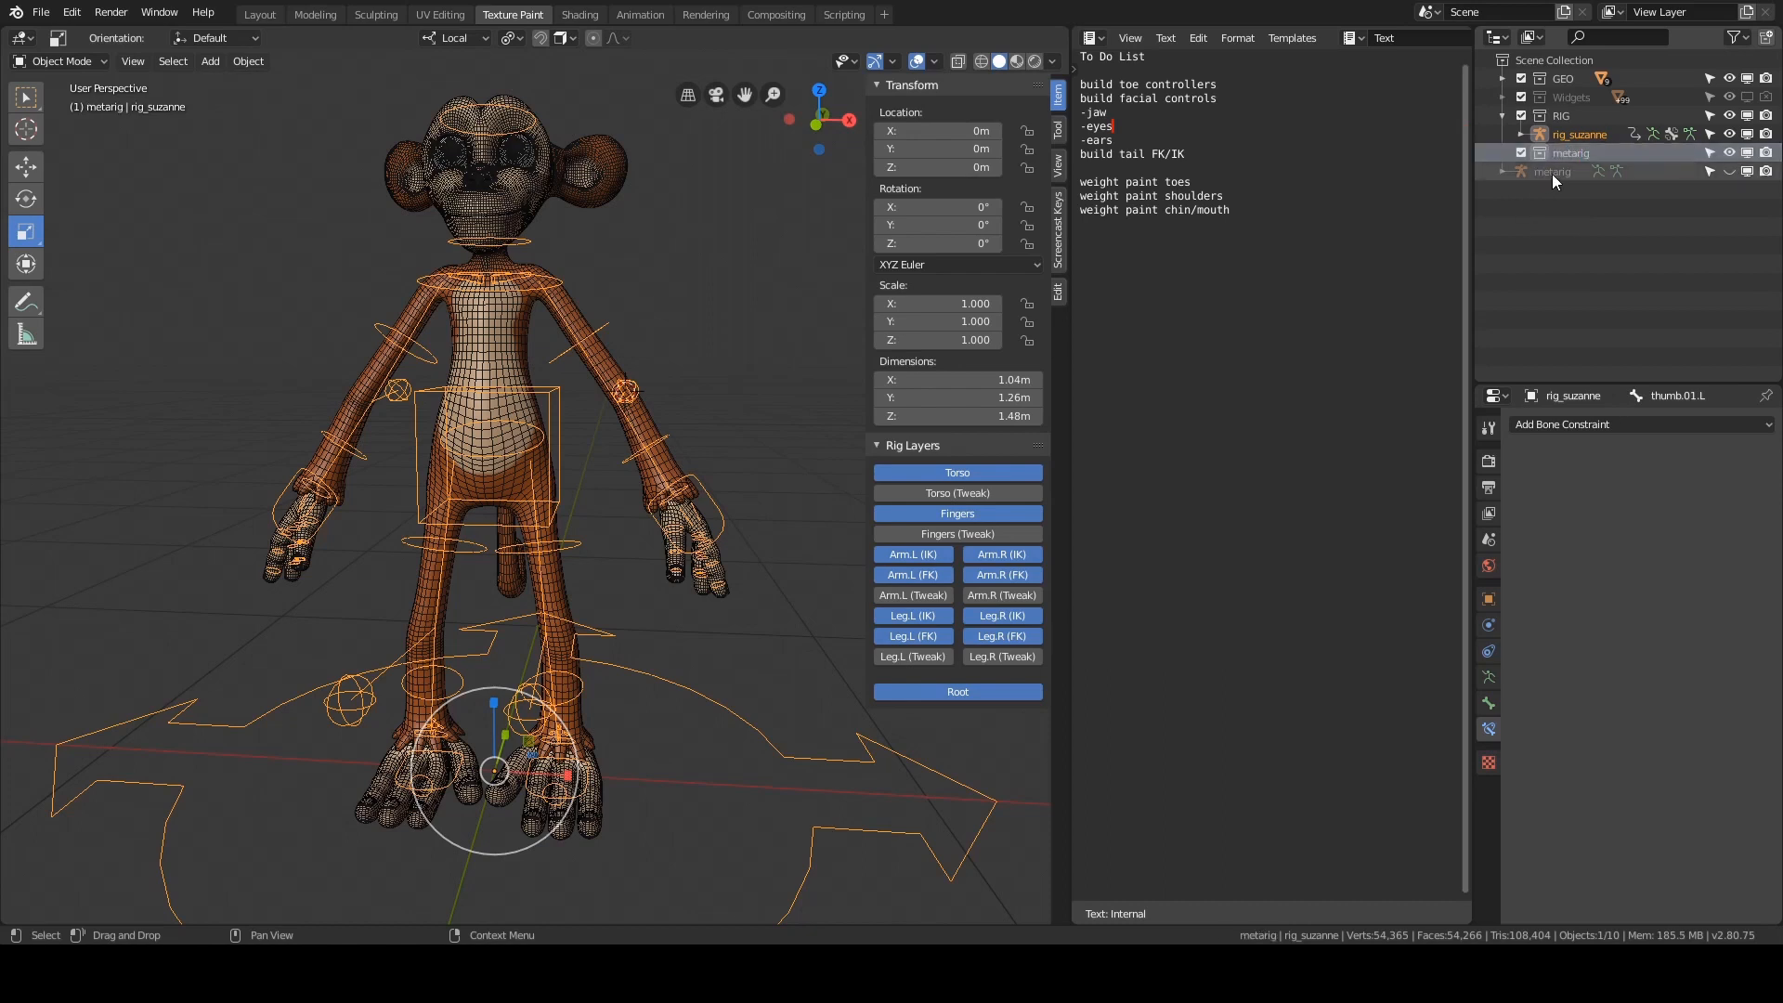
pyautogui.moveTo(1552, 174); pyautogui.dragTo(1579, 156)
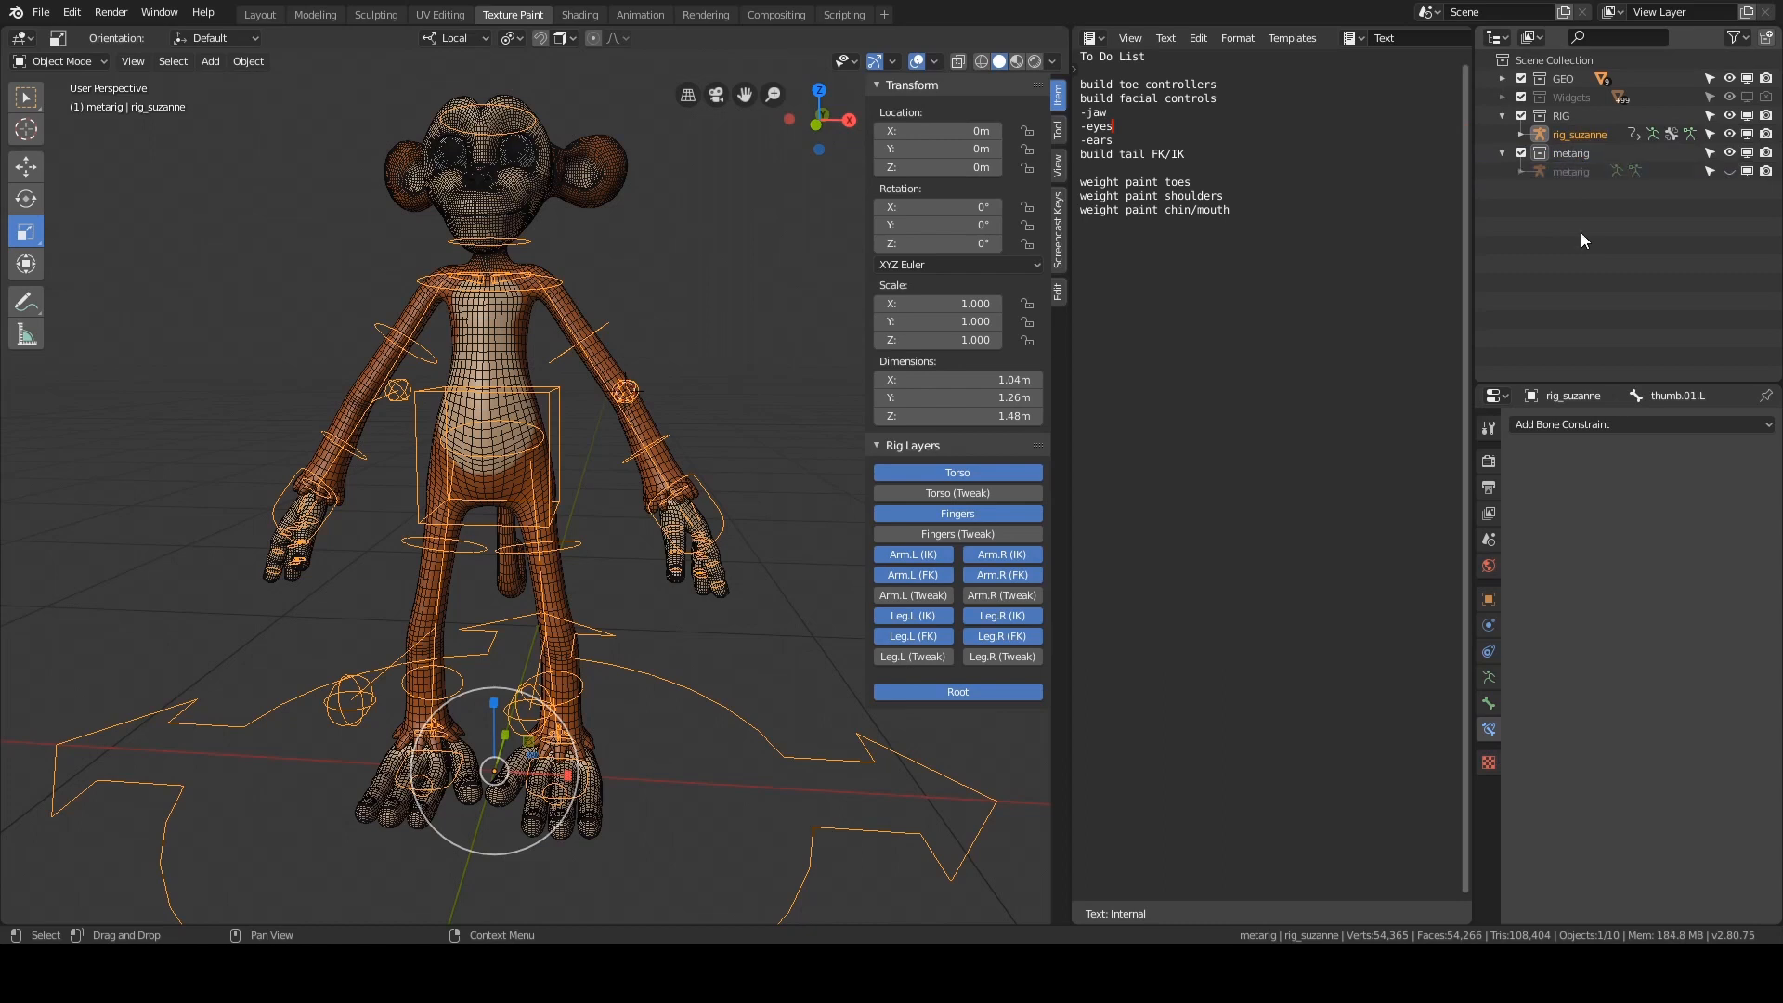
# - Disable the metarig collection in viewports and renders, and collapse the metarig and RIG collections
pyautogui.click(1502, 154)
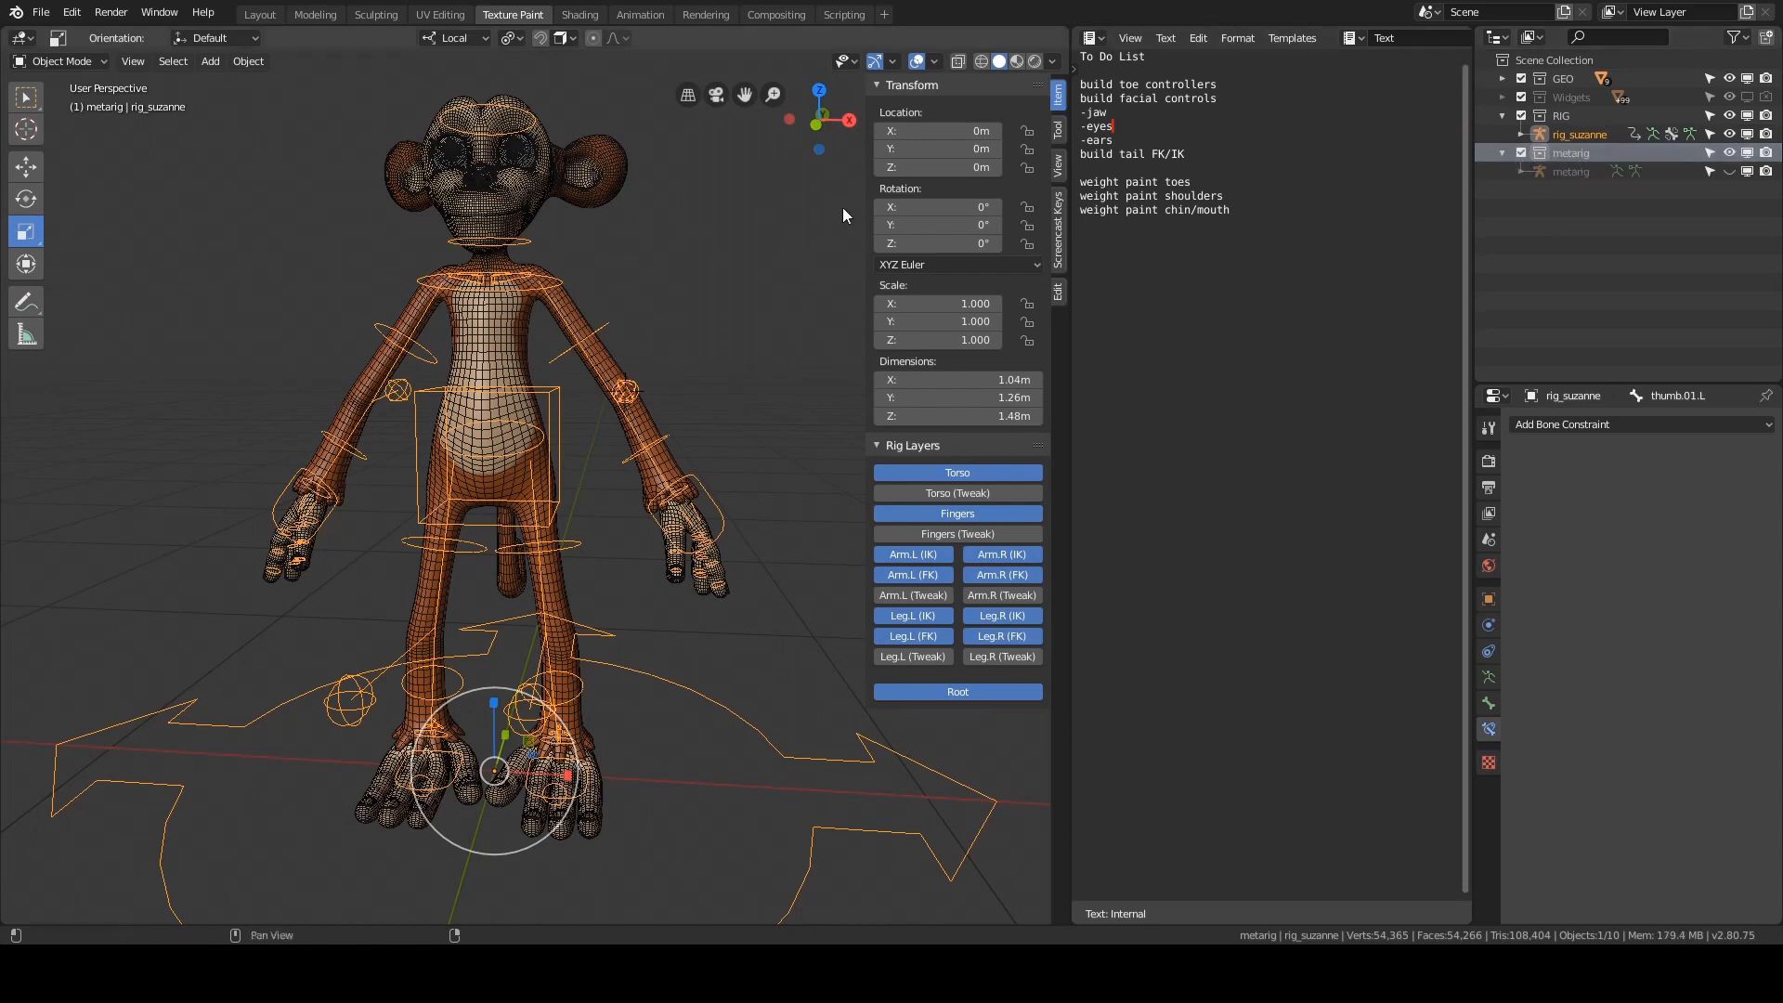
pyautogui.click(1501, 152)
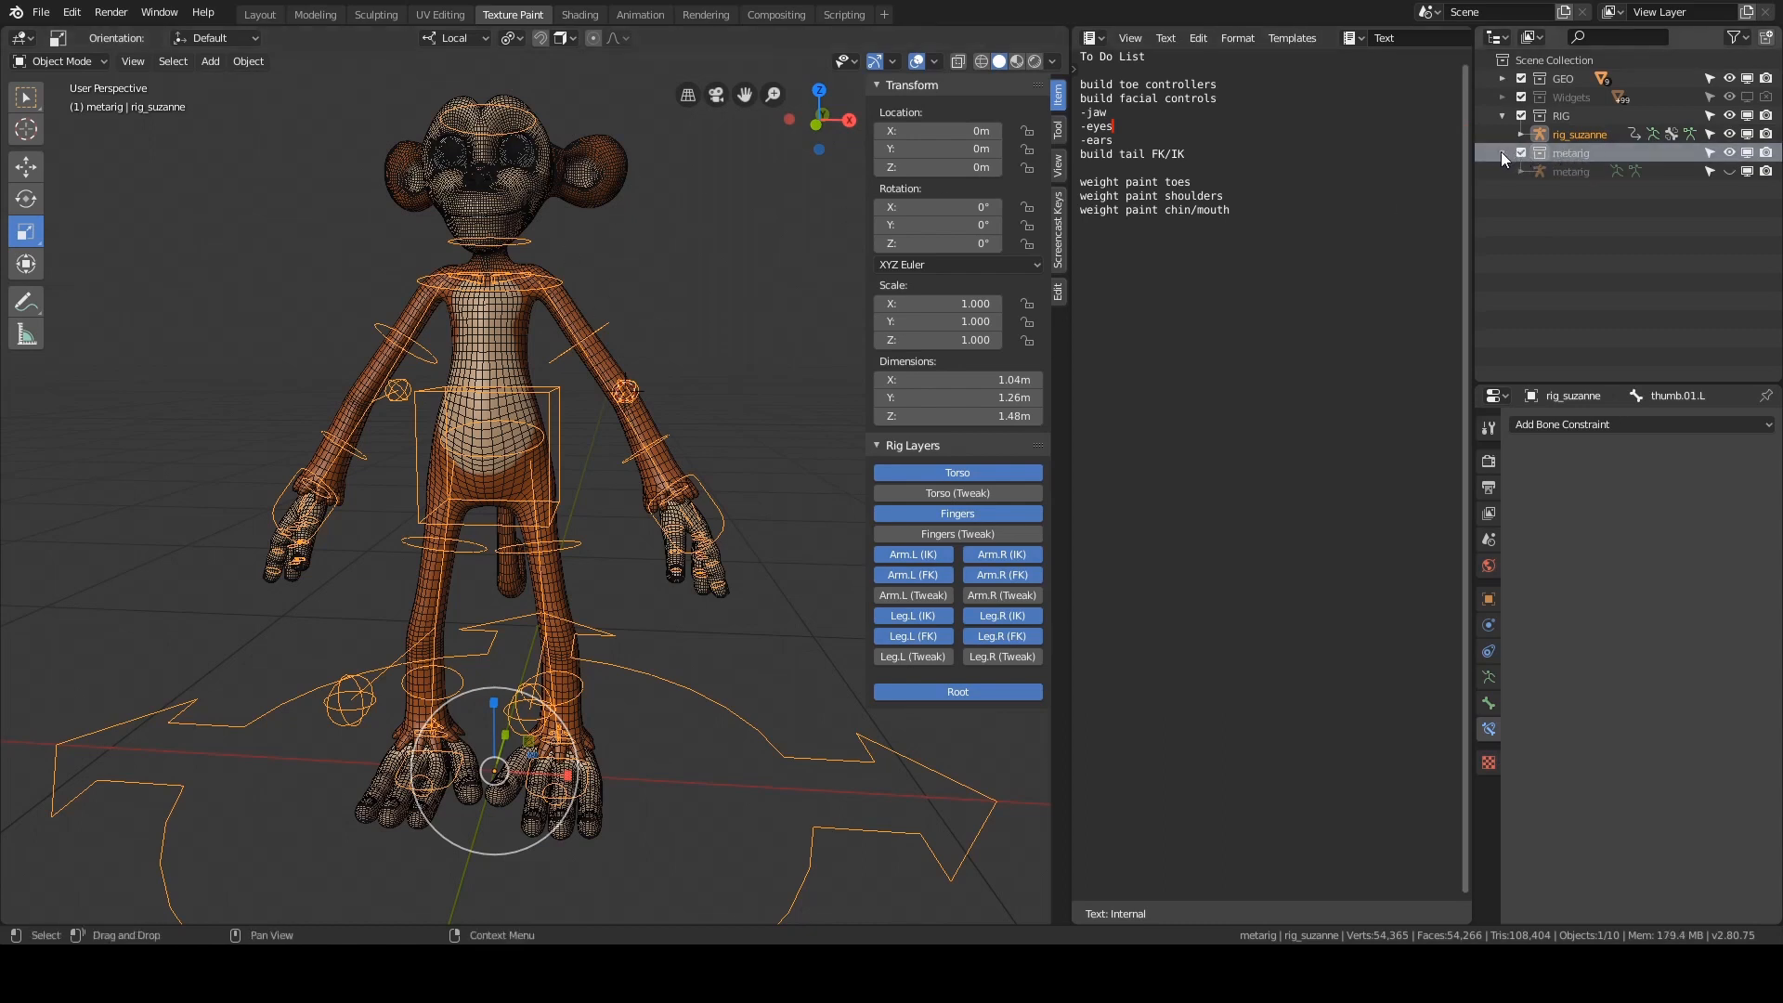
pyautogui.click(1747, 152)
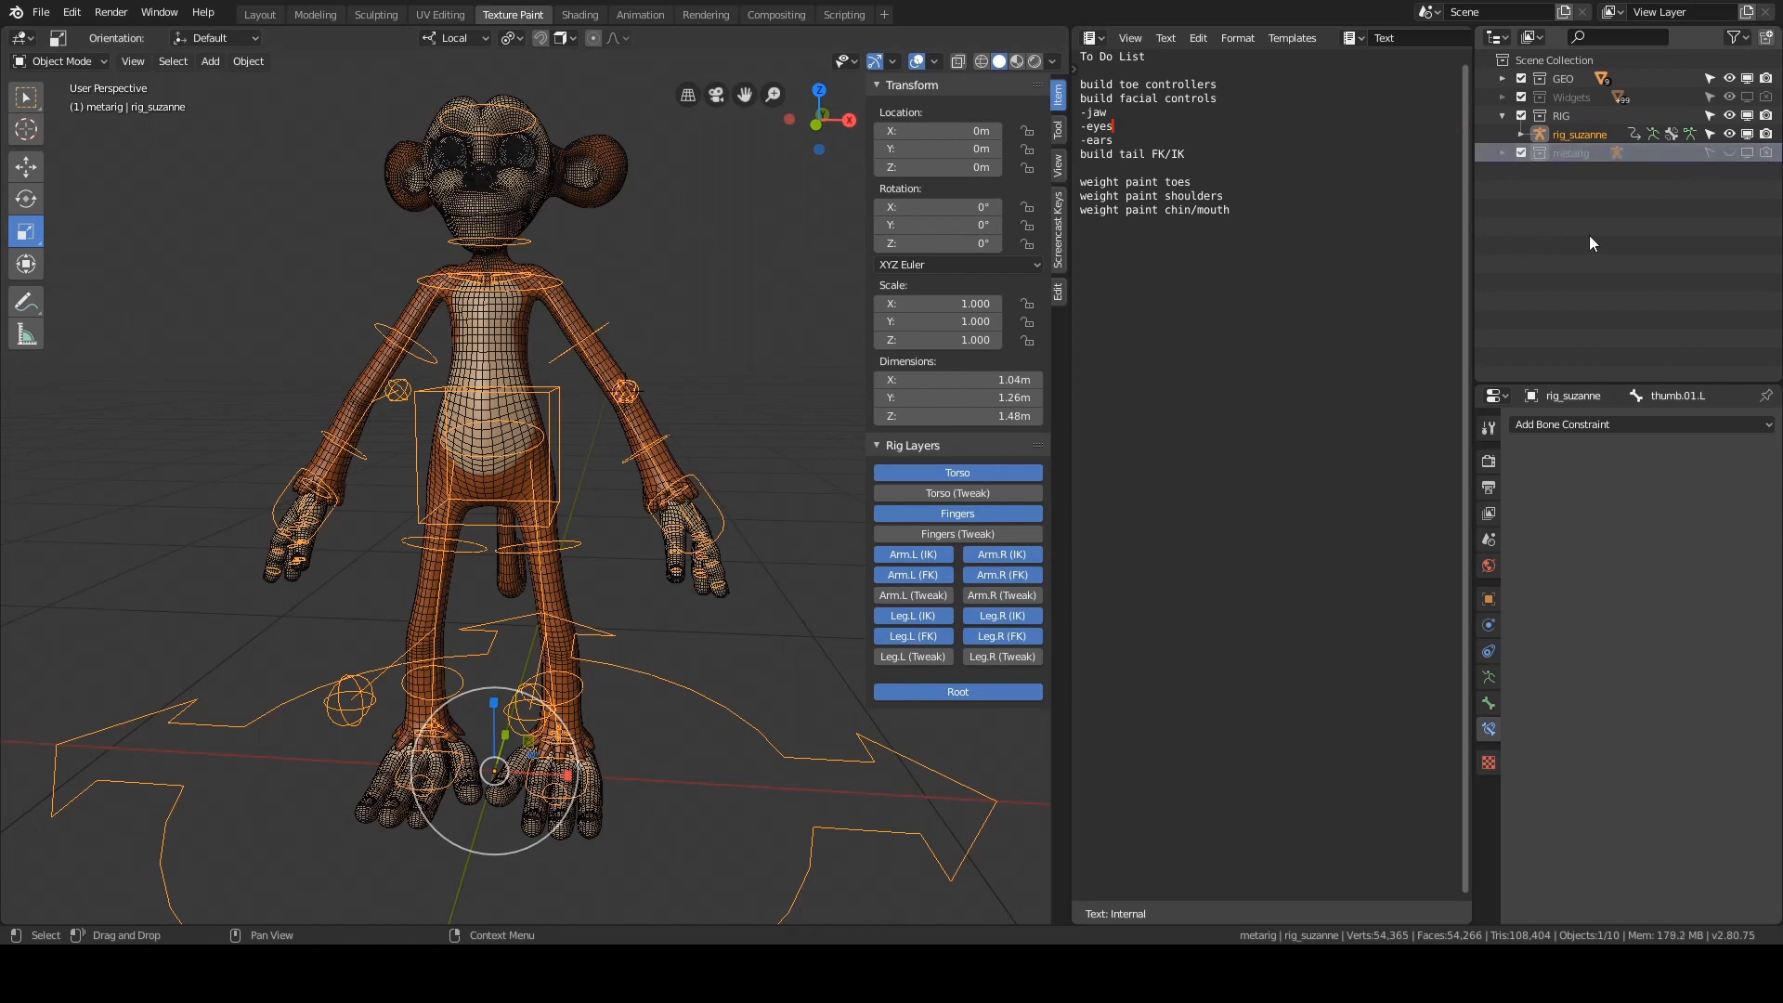
pyautogui.click(1552, 95)
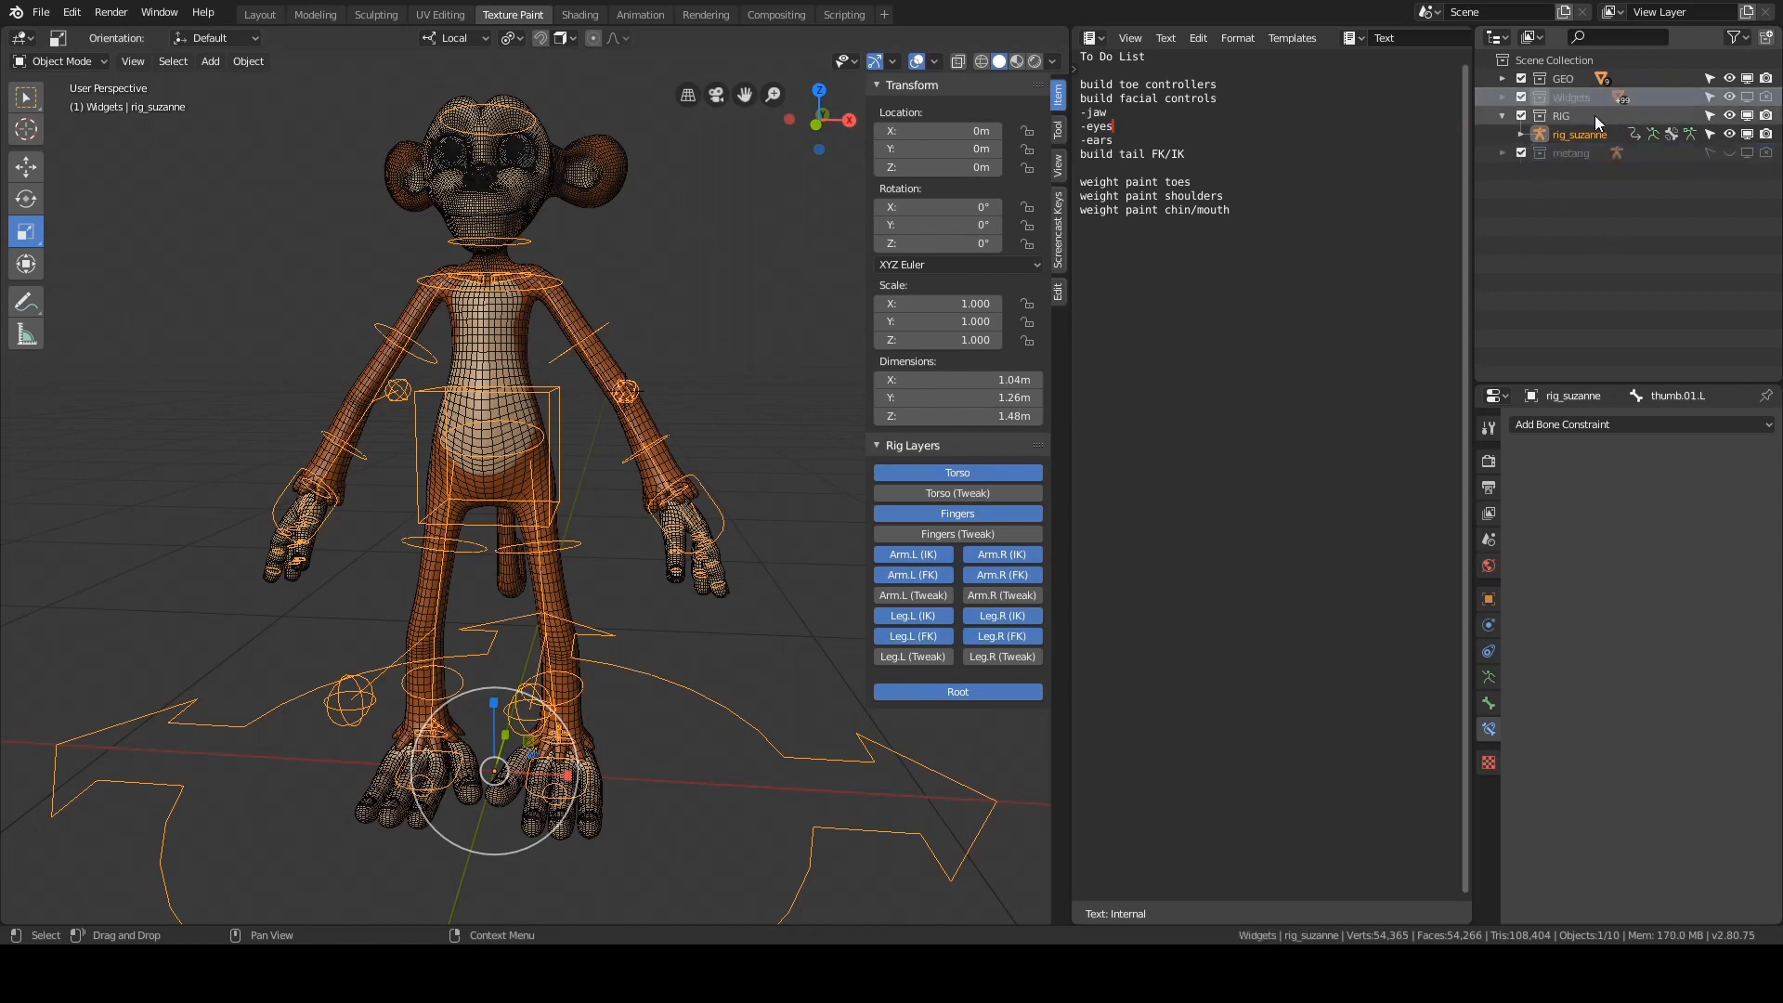
pyautogui.click(1501, 116)
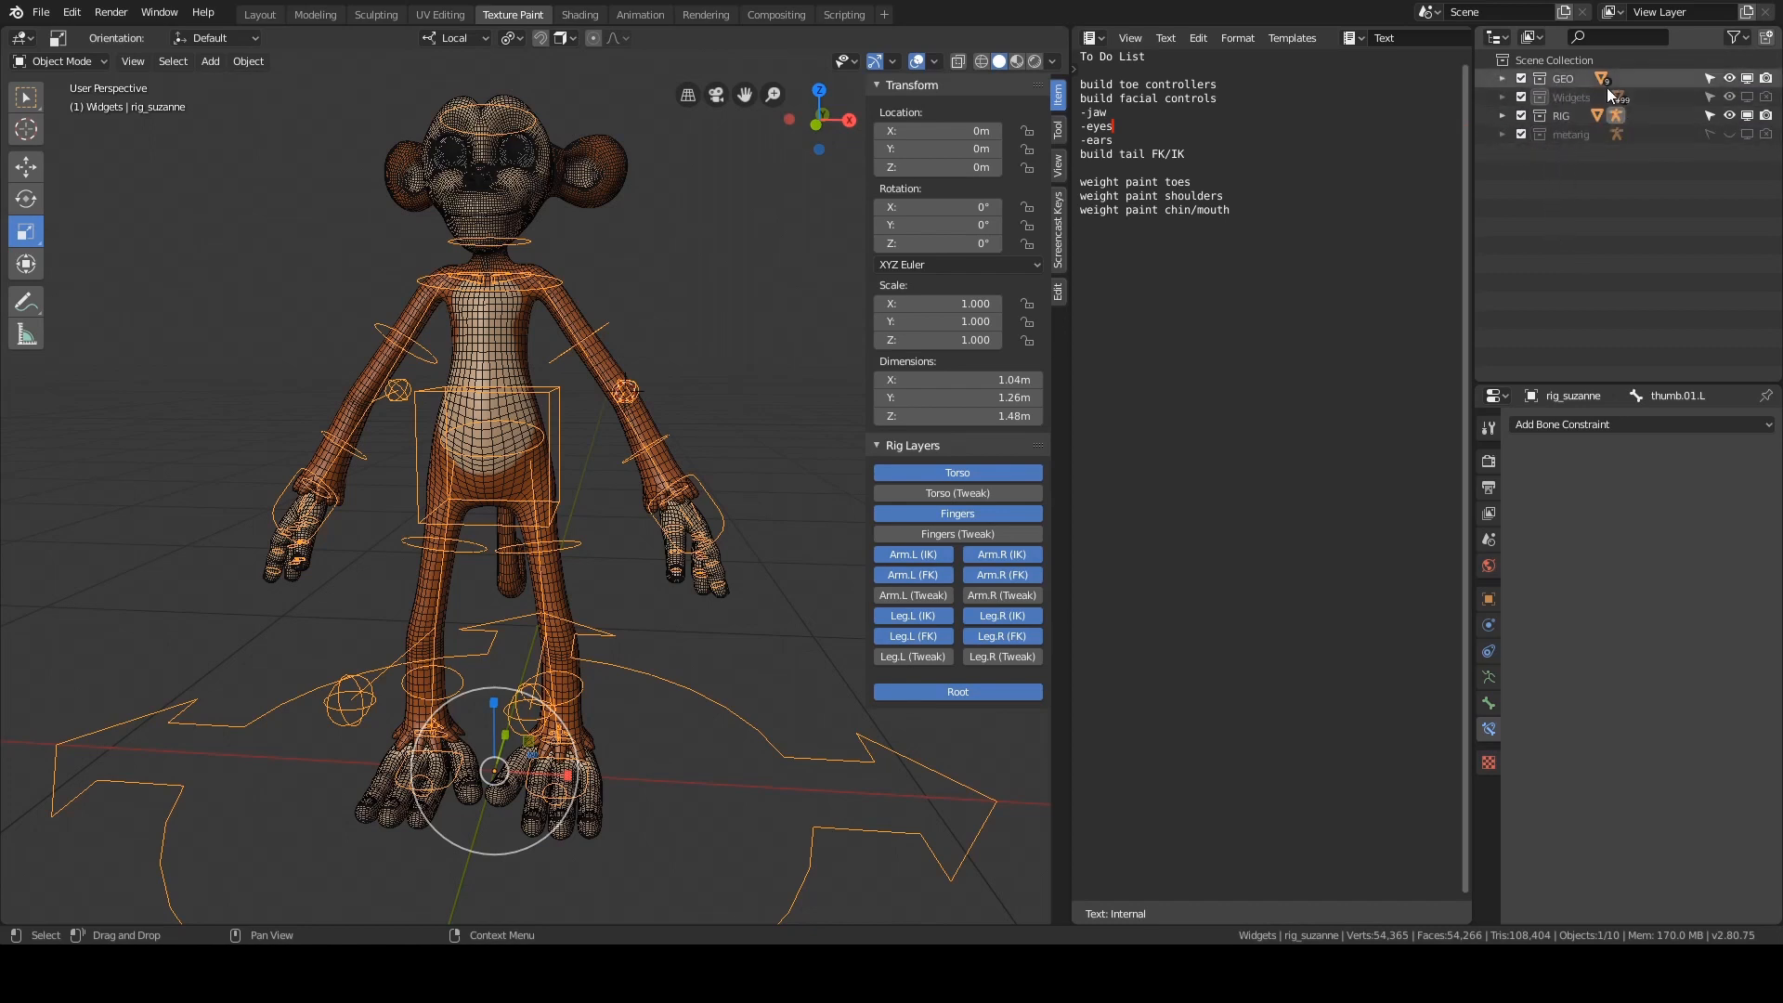
# - Add another collection to the scene and name it LINK_suzanne
pyautogui.rightClick(1560, 212)
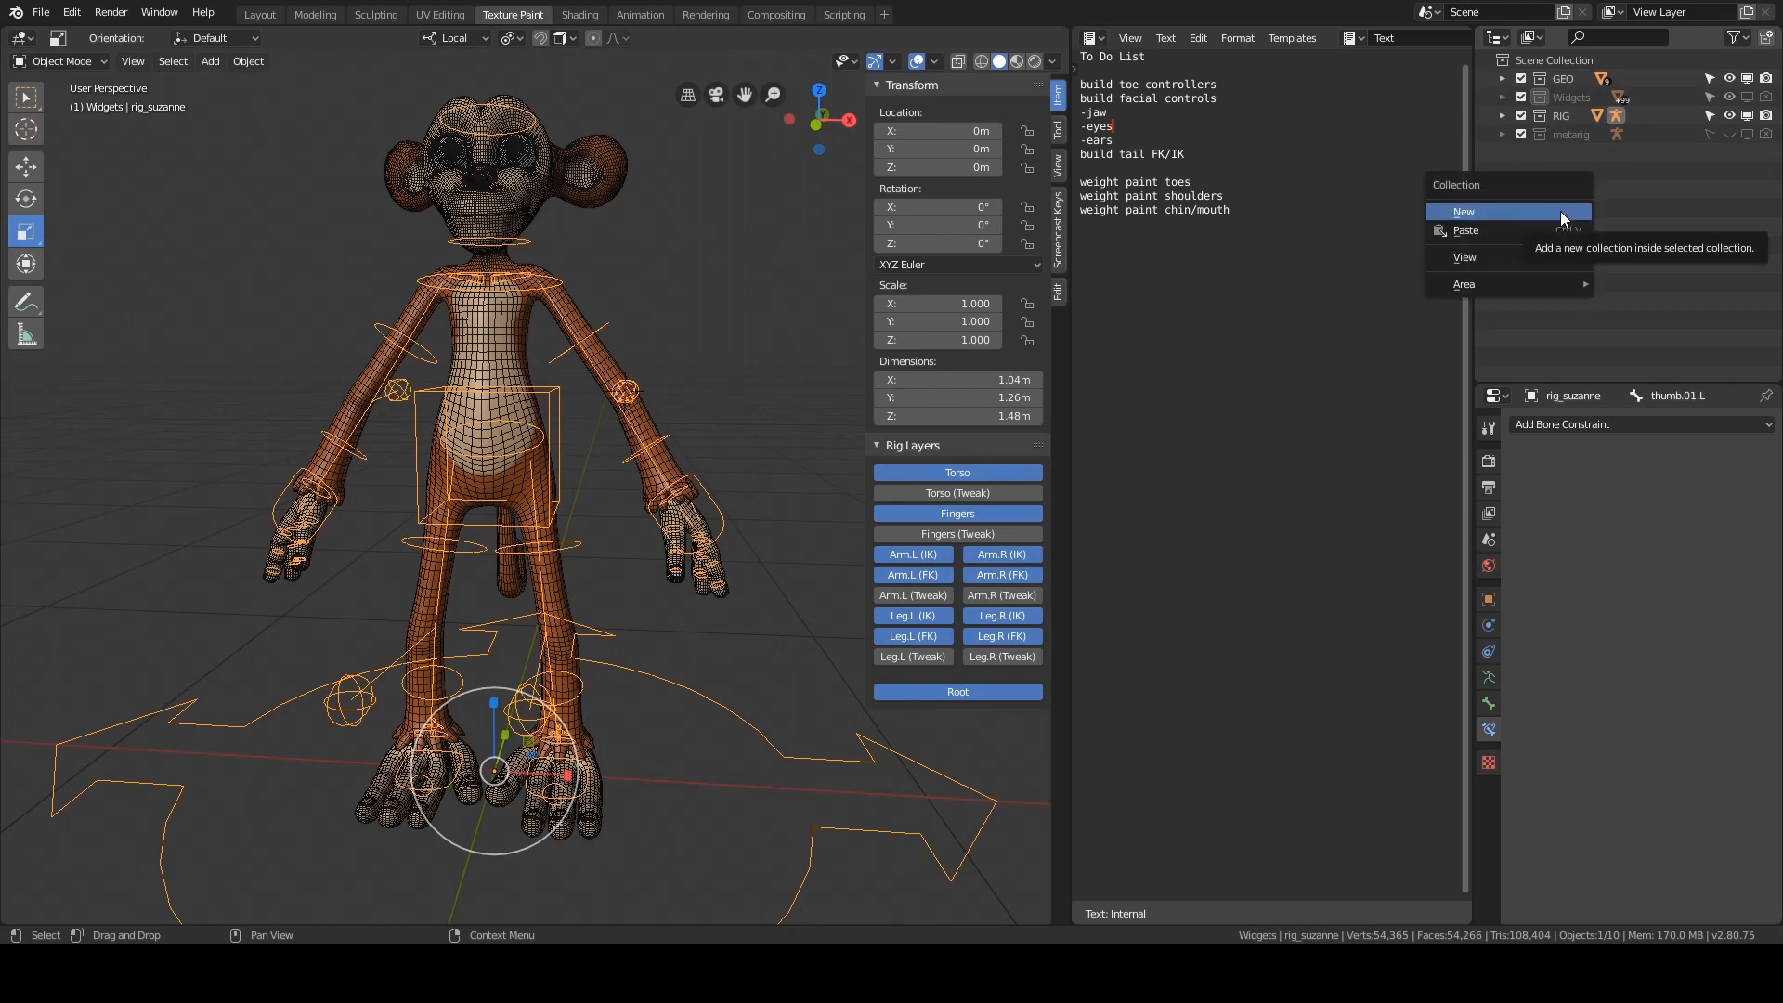
pyautogui.click(1560, 215)
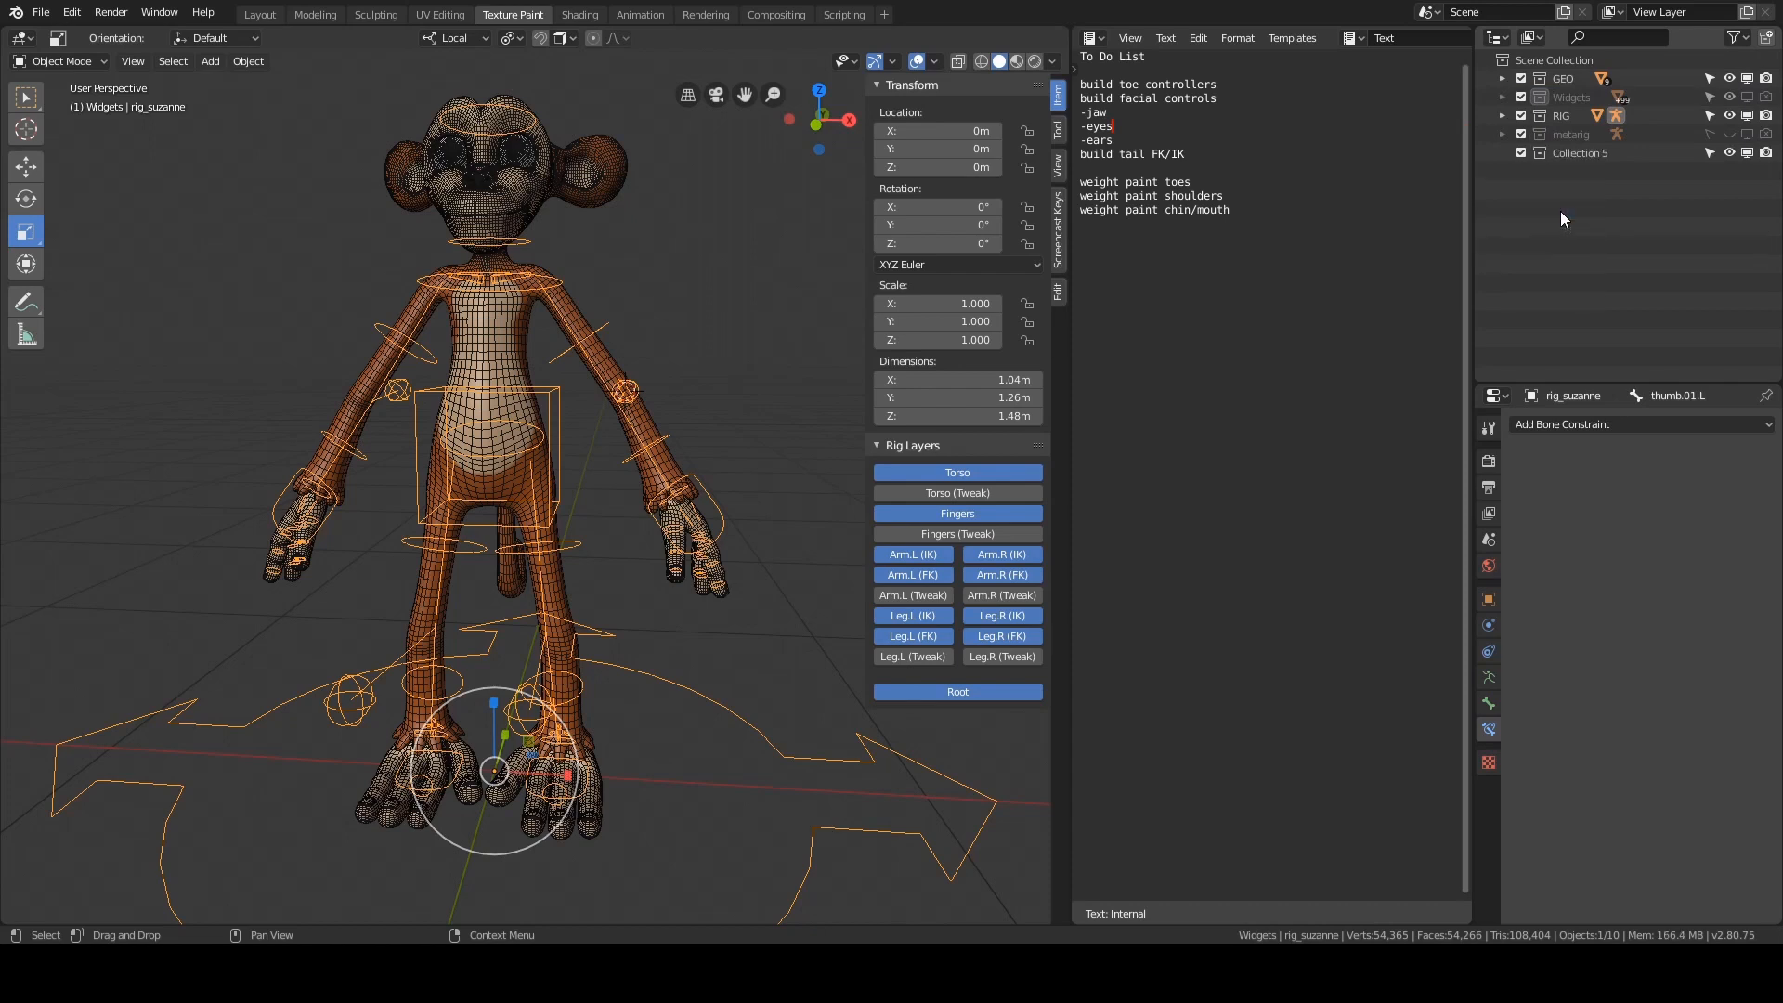
pyautogui.doubleClick(1589, 154)
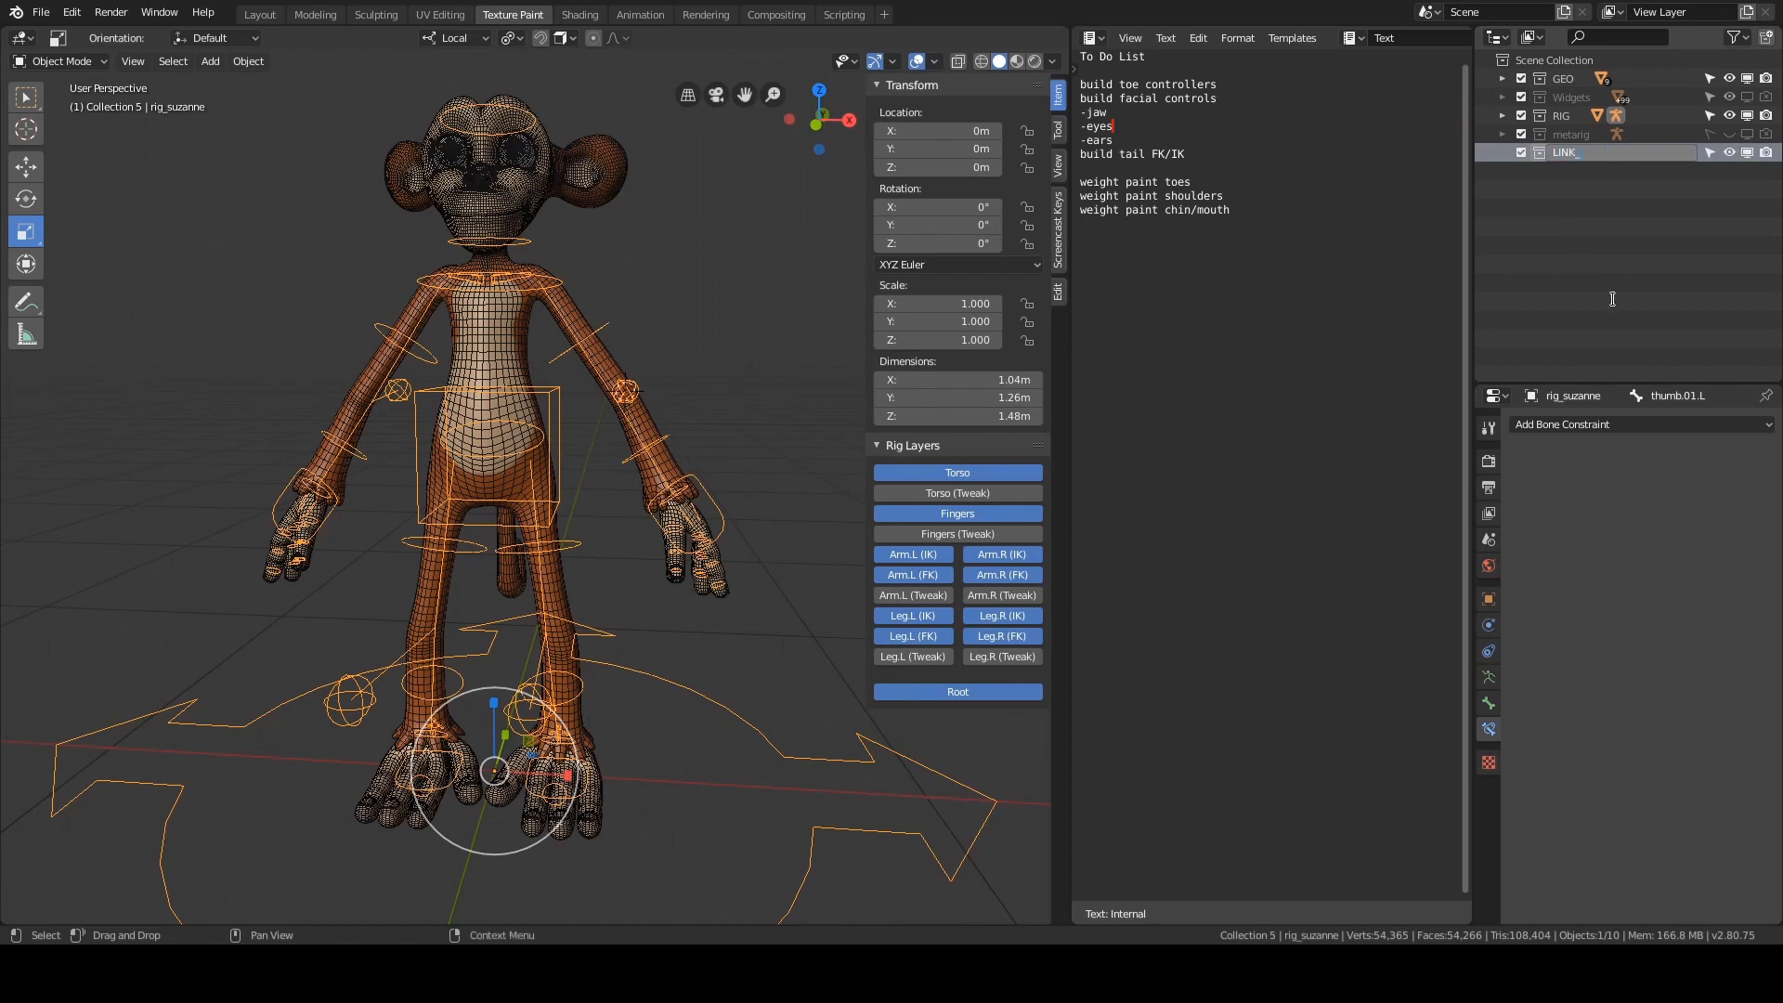
pyautogui.write('LINK_suzanne')
pyautogui.press('Return')
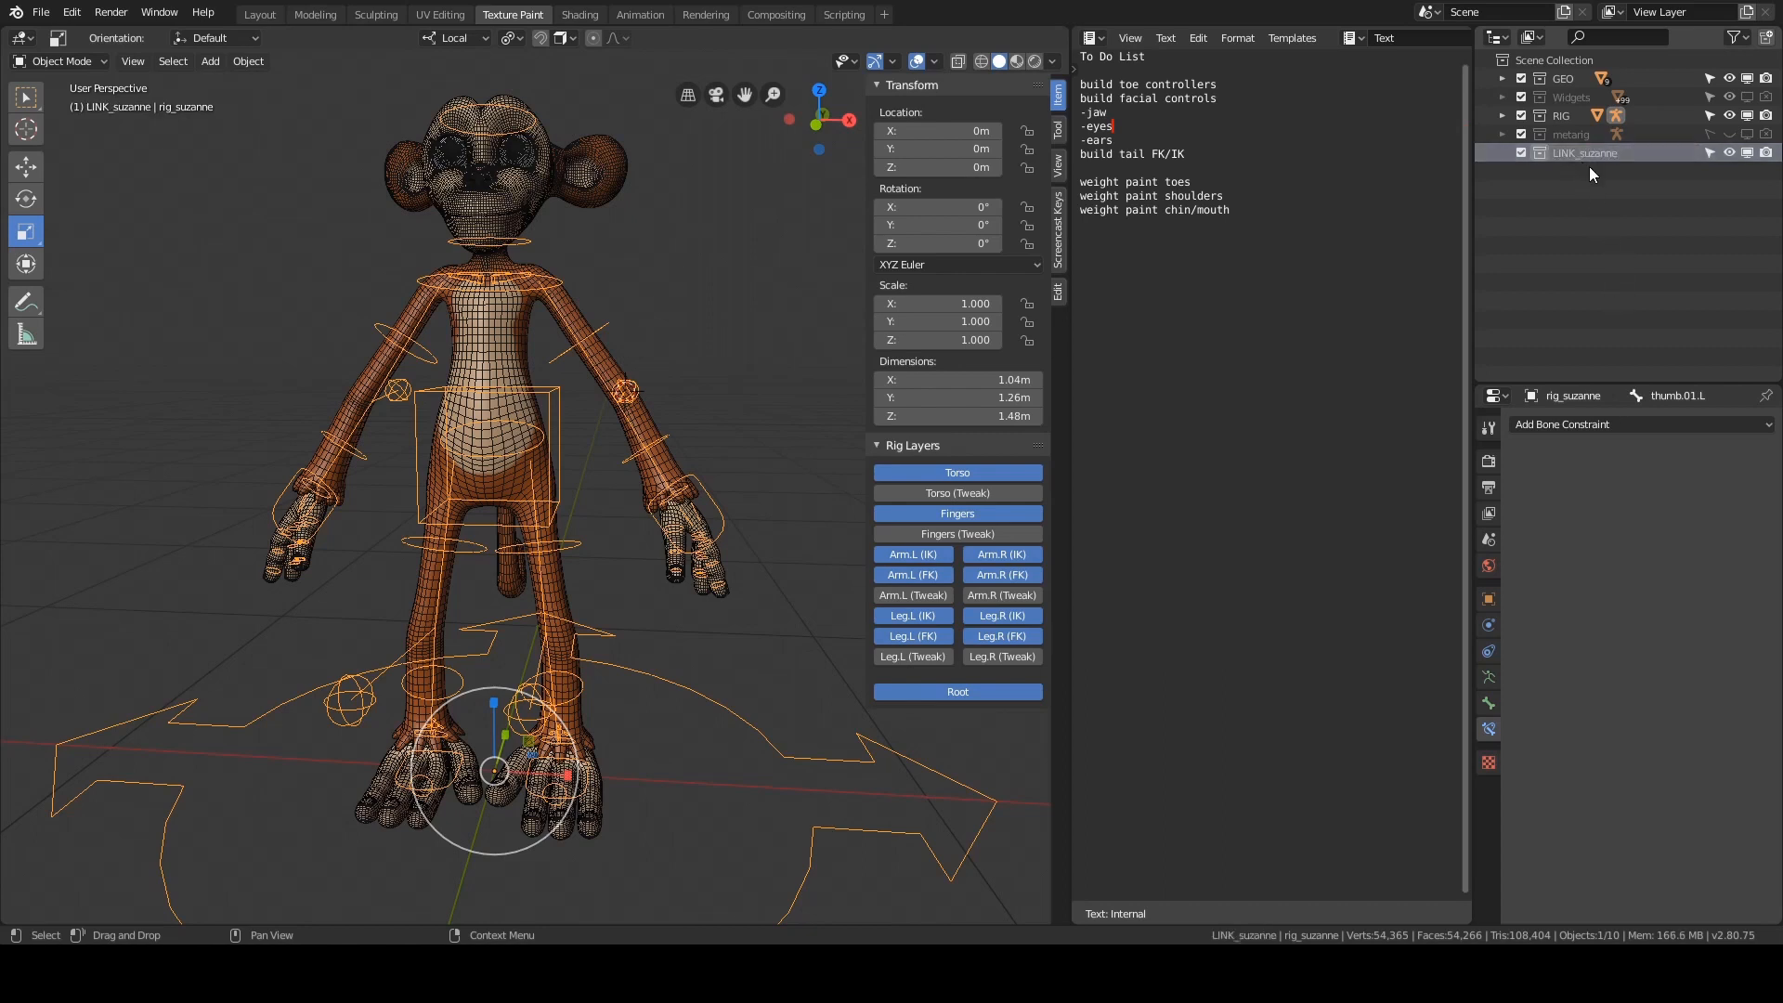
# - Examine the blend files available for linking from the scenes folder, then leave without linking anything
pyautogui.click(41, 12)
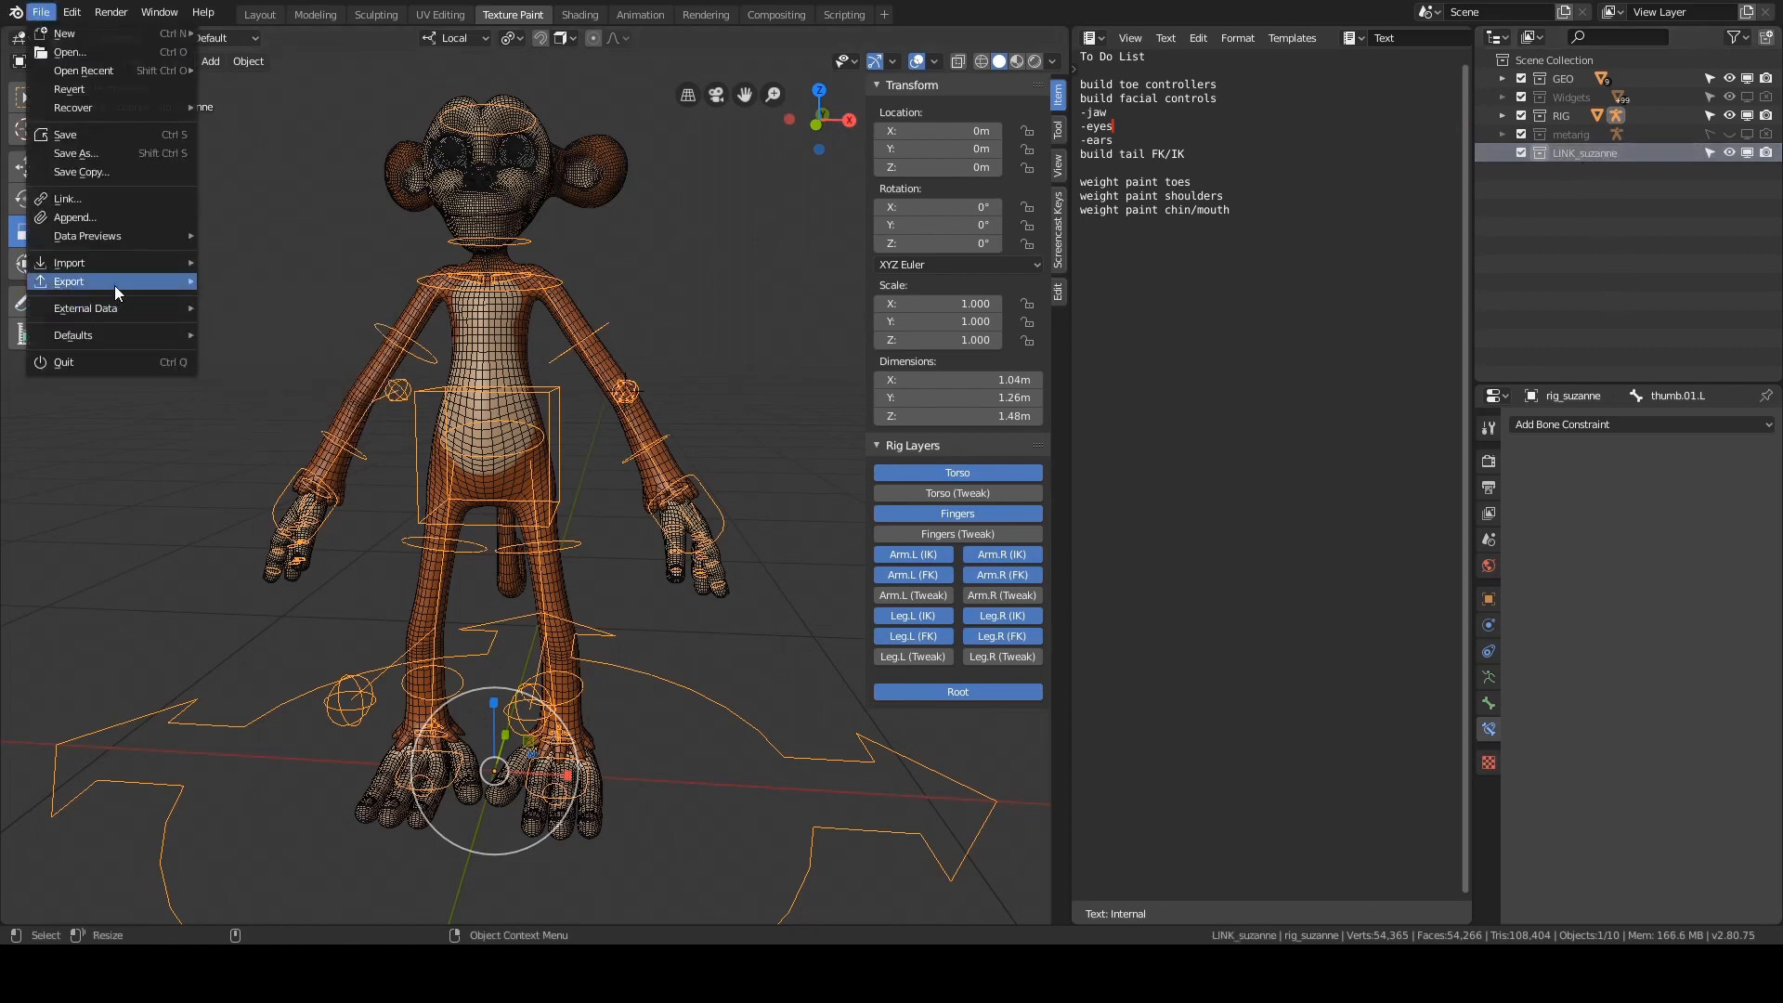
pyautogui.click(93, 200)
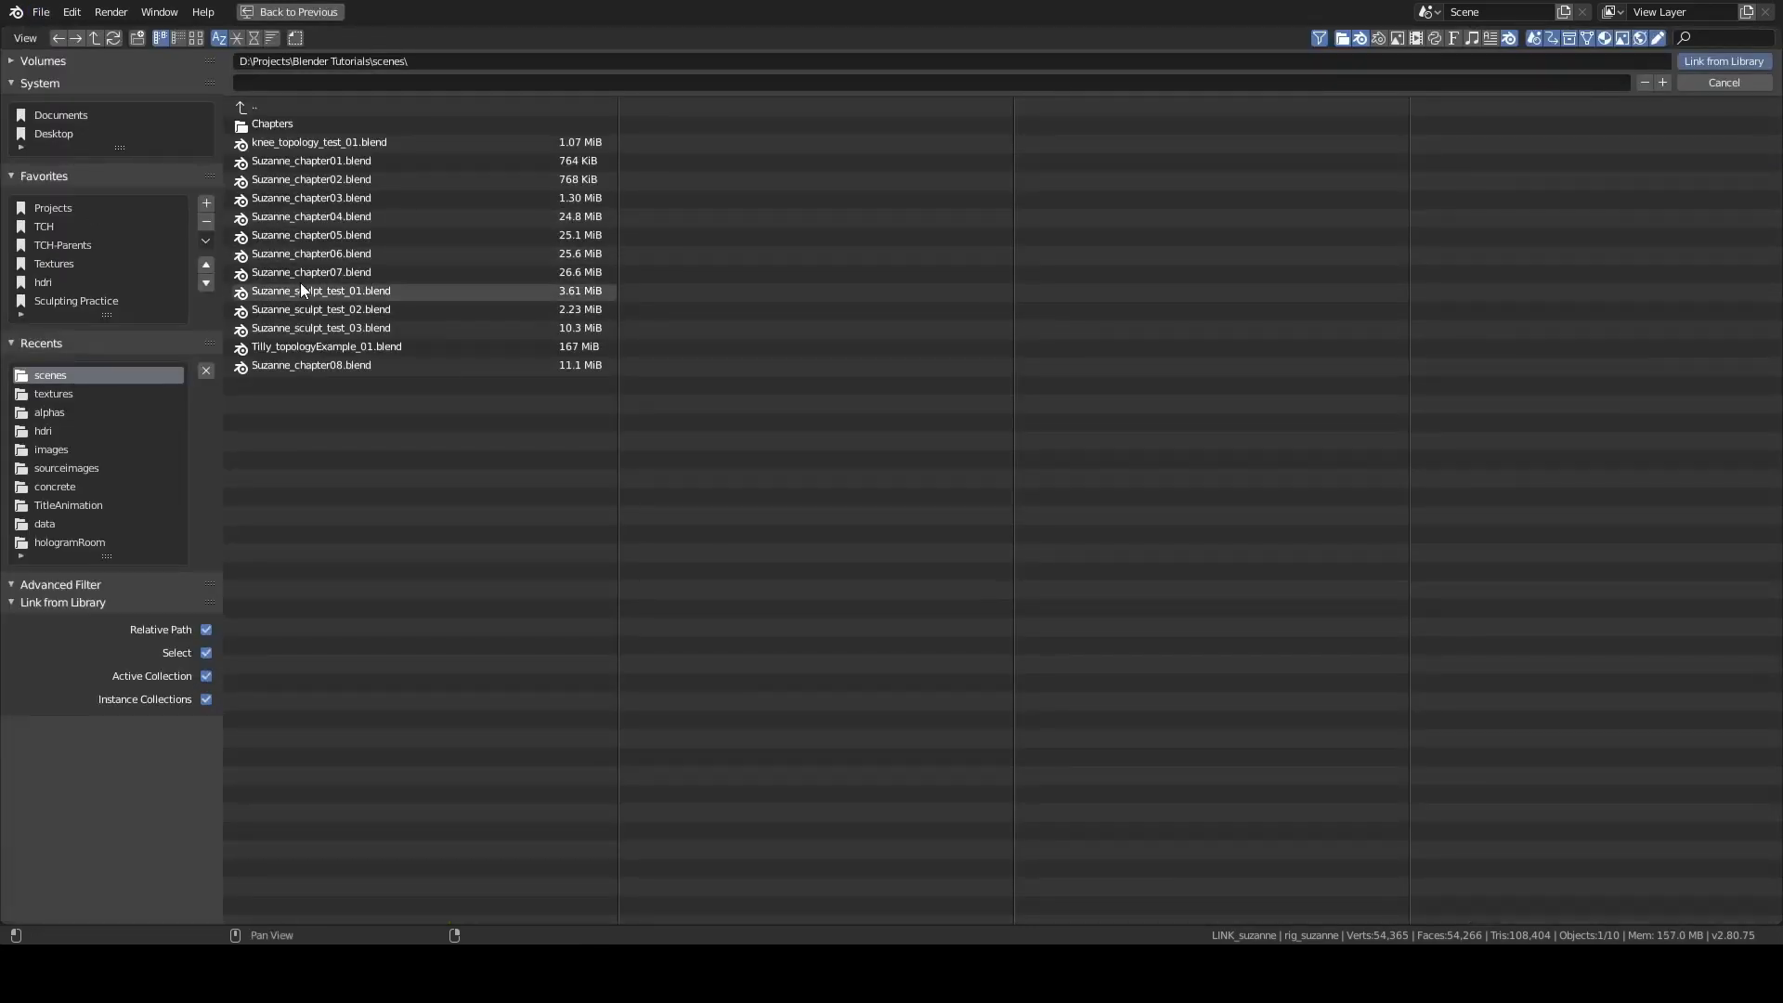
pyautogui.click(1722, 81)
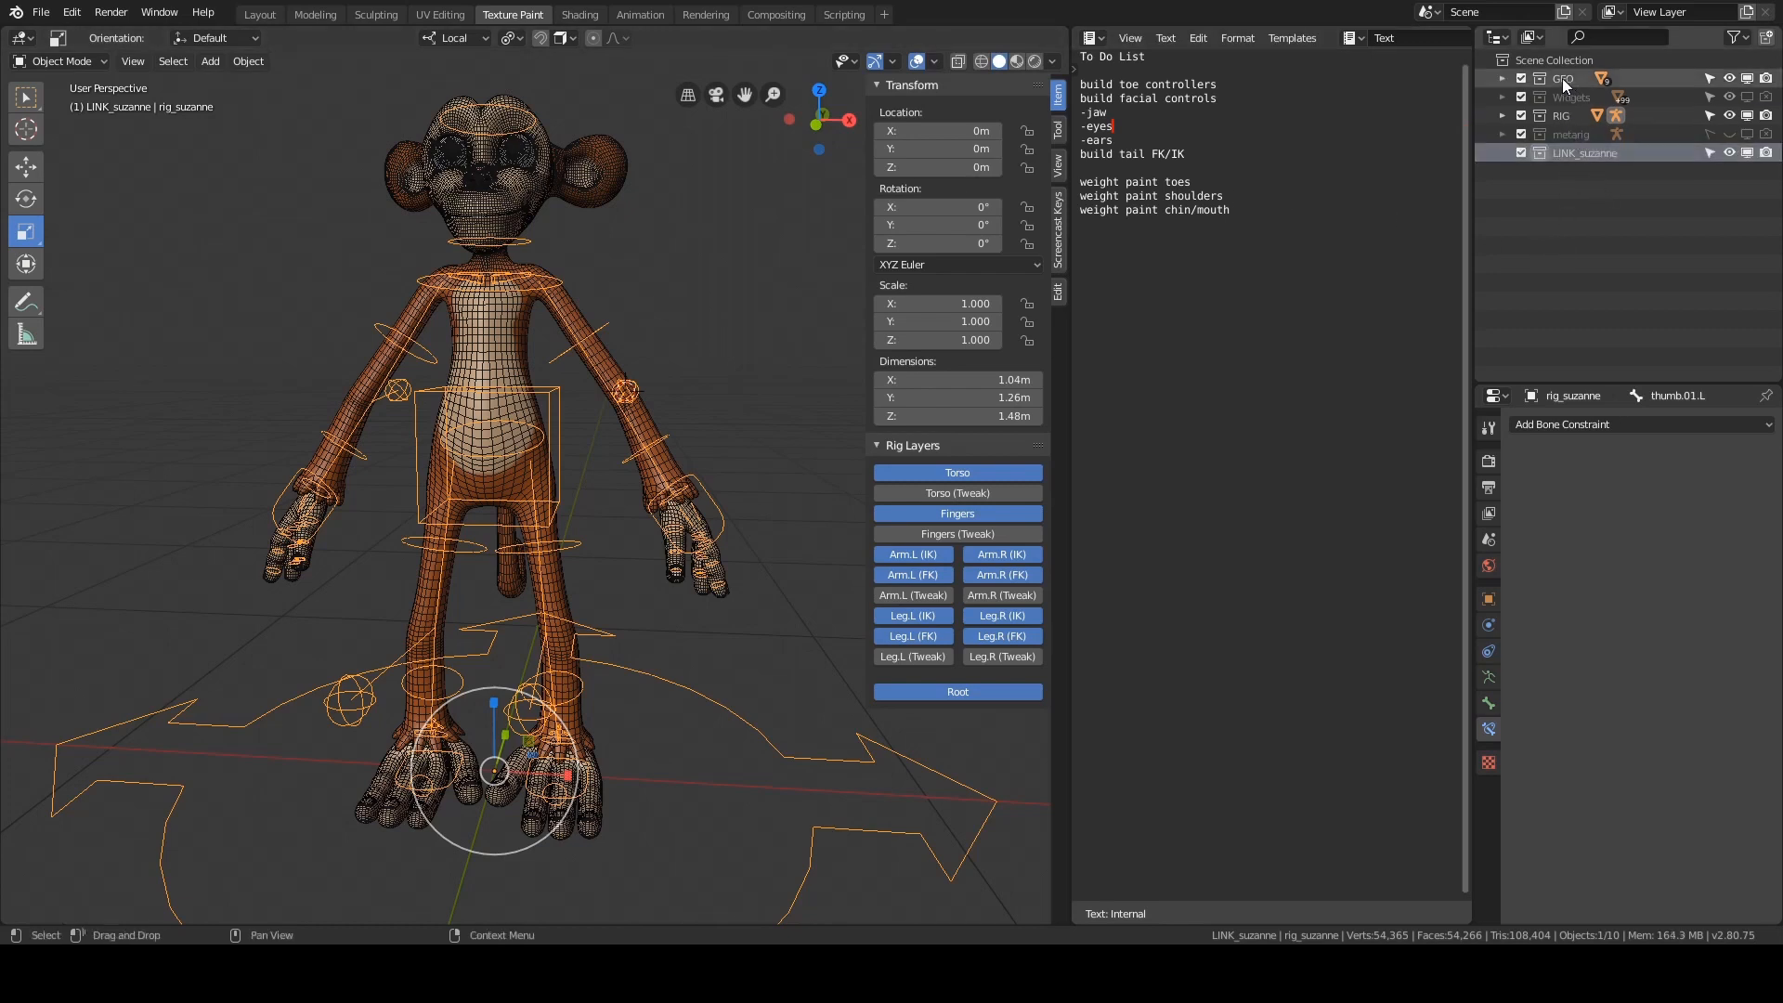
# - Nest the GEO and RIG collections inside LINK_suzanne and reorder the Widgets collection below it
pyautogui.moveTo(1562, 78); pyautogui.dragTo(1604, 134)
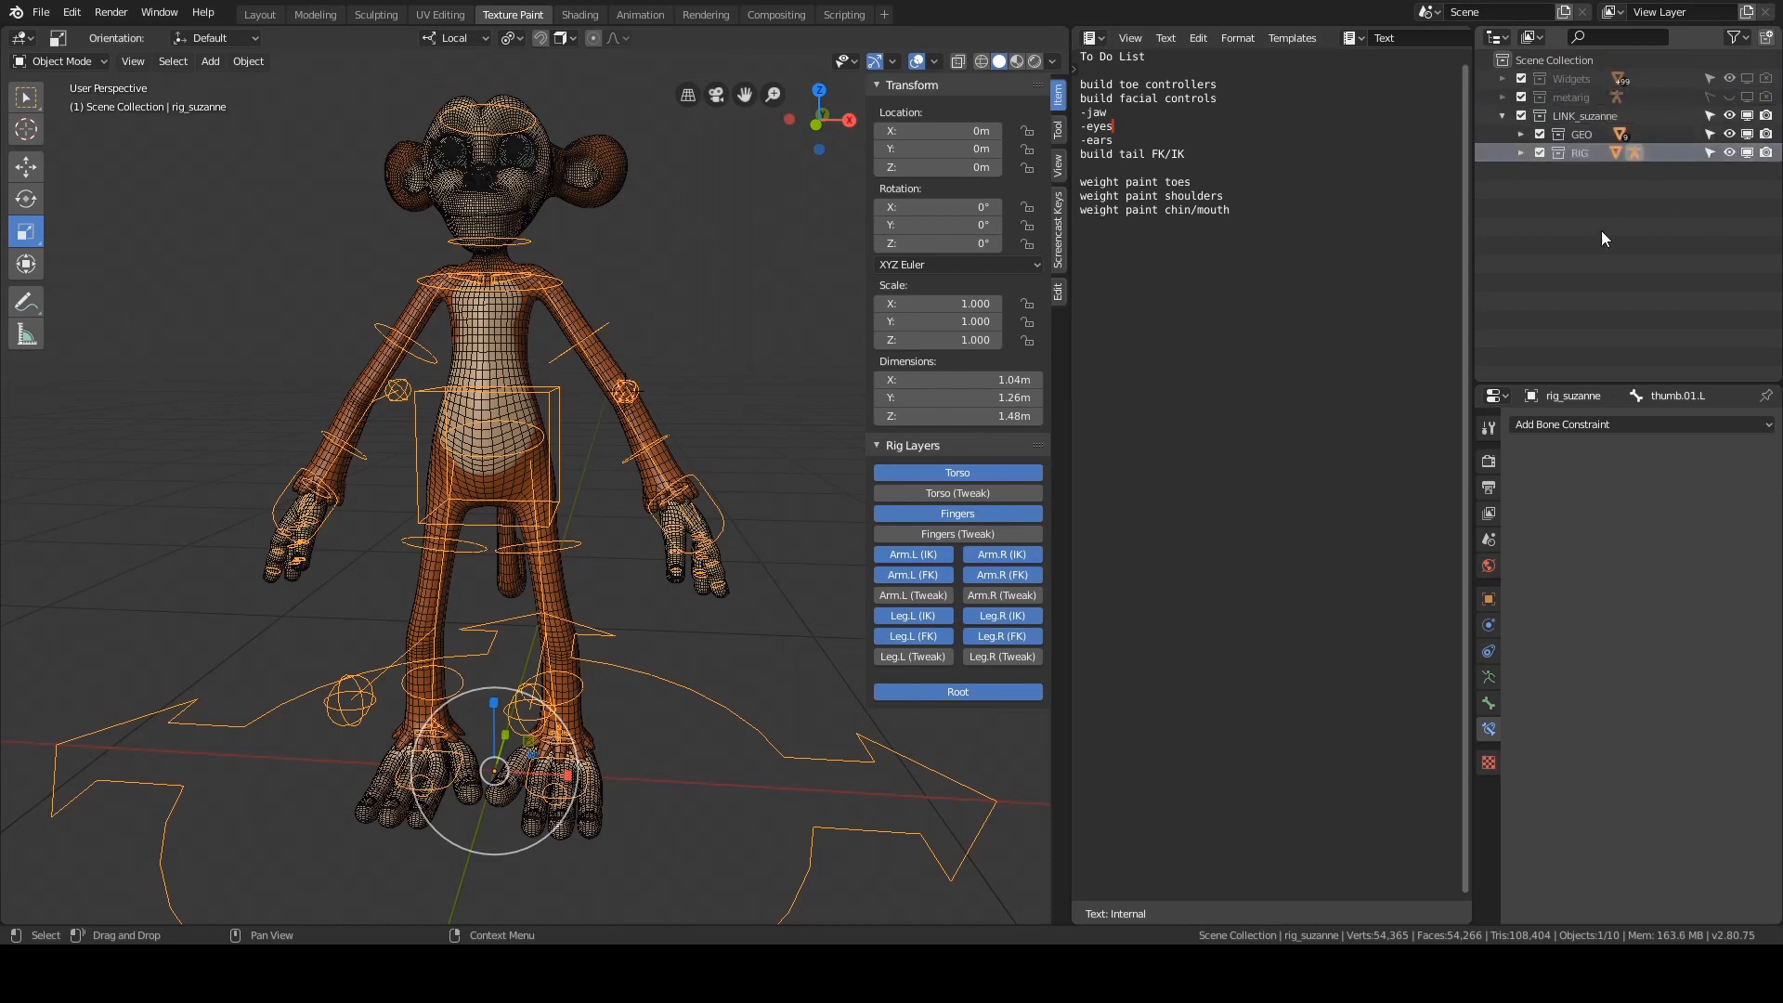
pyautogui.click(1560, 80)
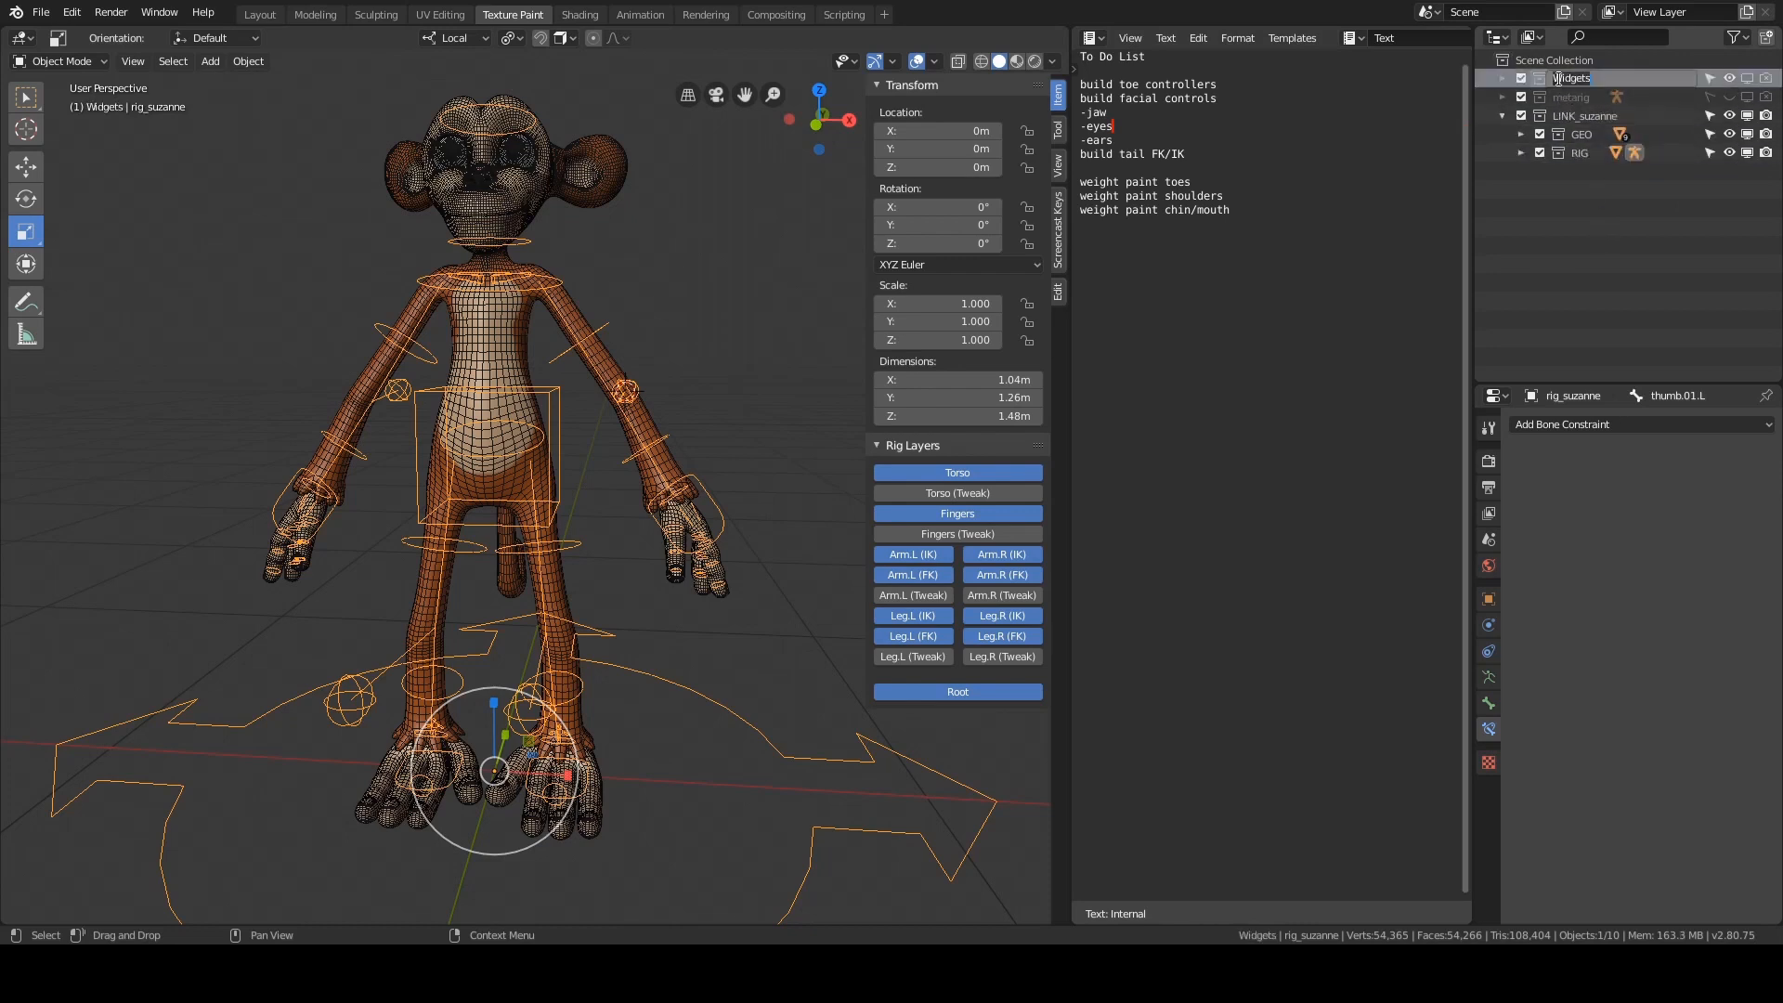
pyautogui.moveTo(1556, 76); pyautogui.dragTo(1601, 243)
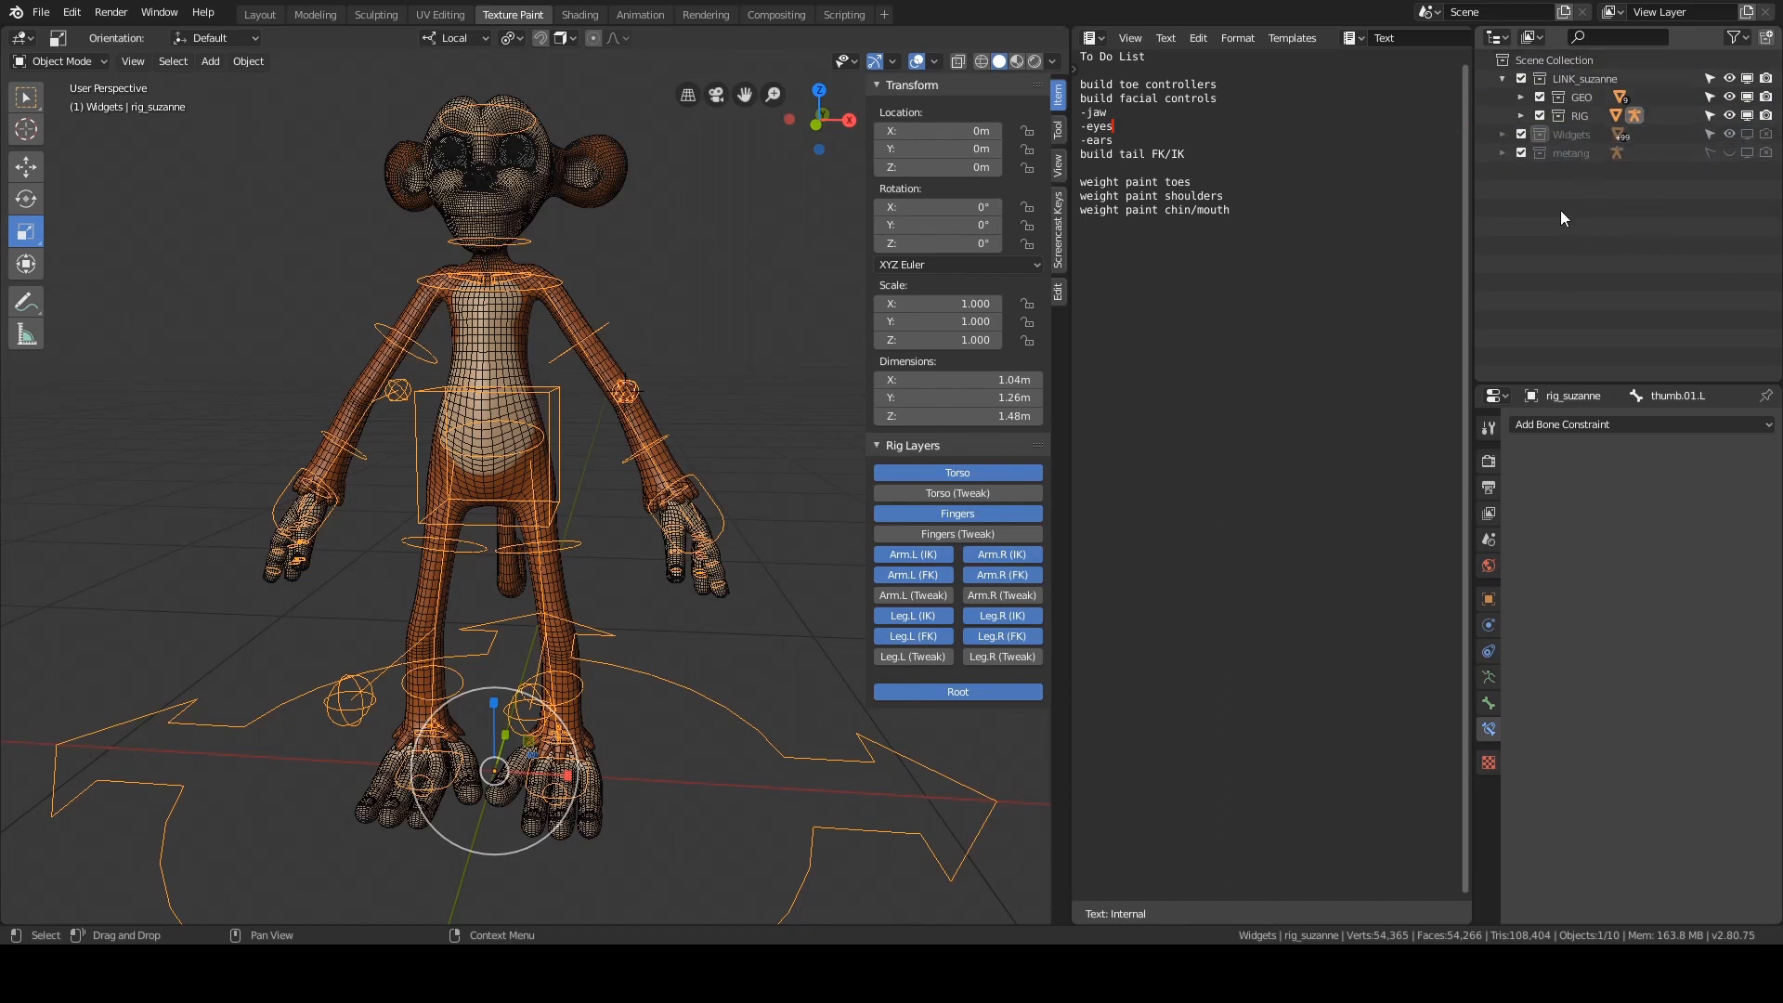
# - Review which collections sit inside LINK_suzanne and which stay outside it, then collapse LINK_suzanne
pyautogui.click(1590, 158)
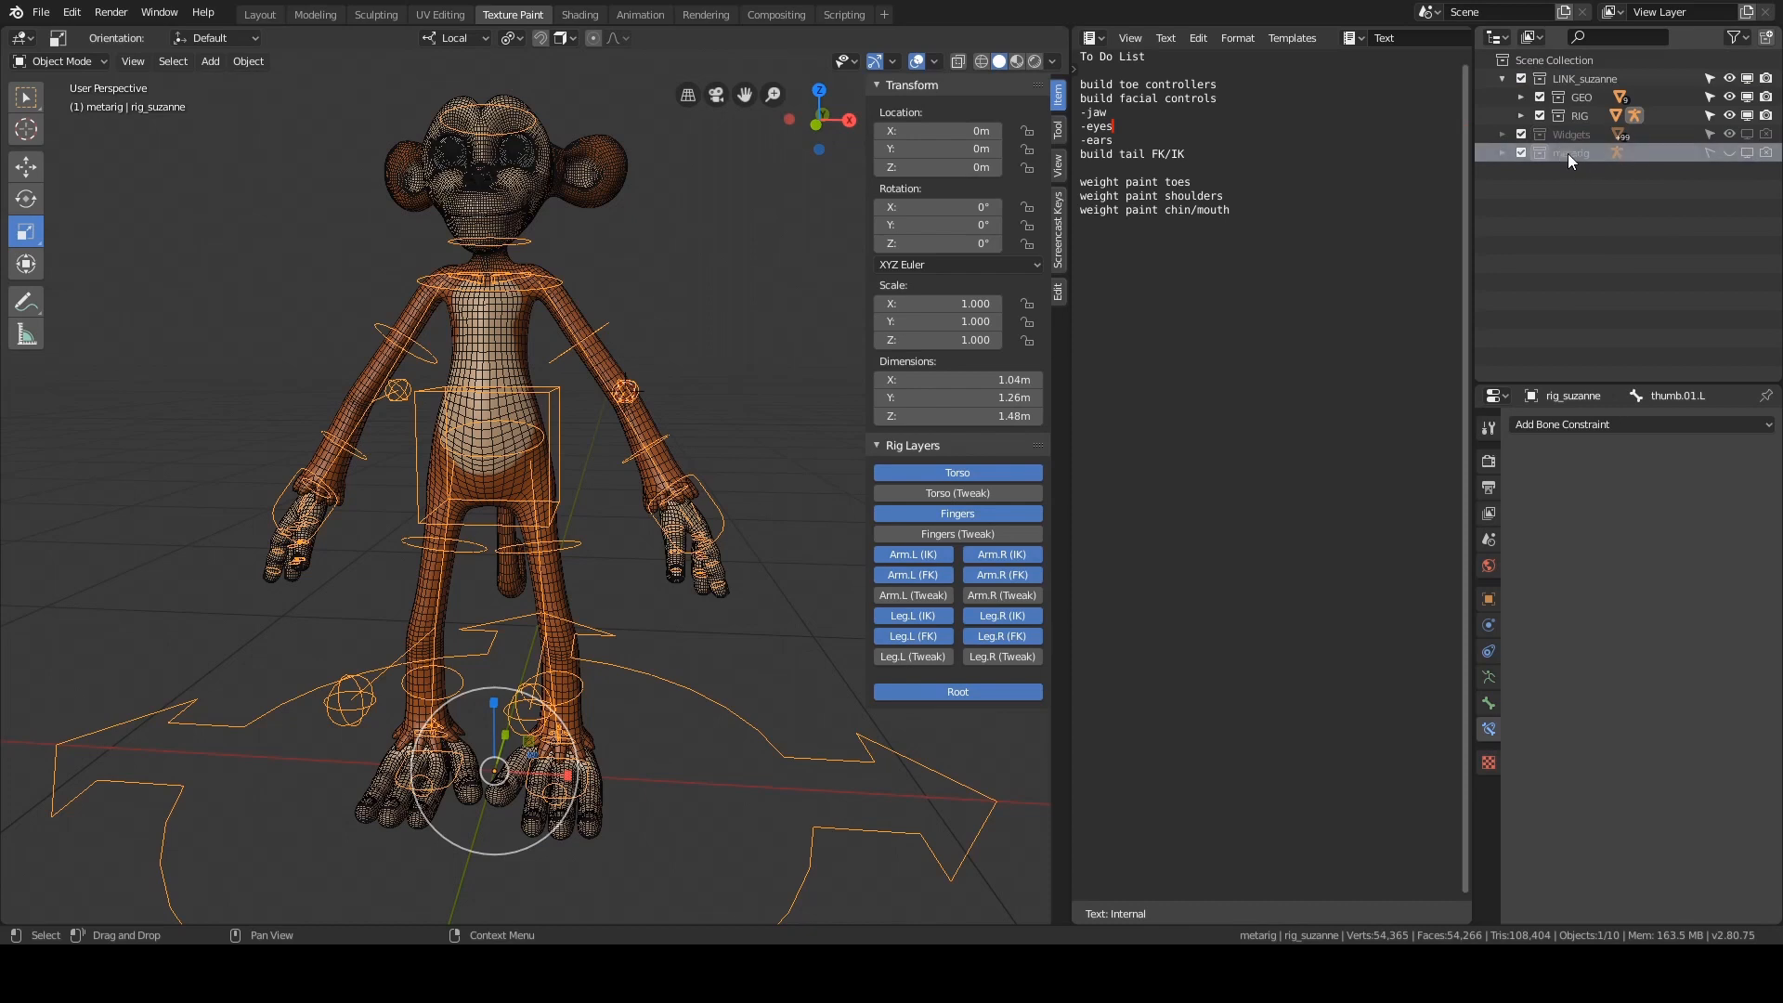
pyautogui.click(1578, 139)
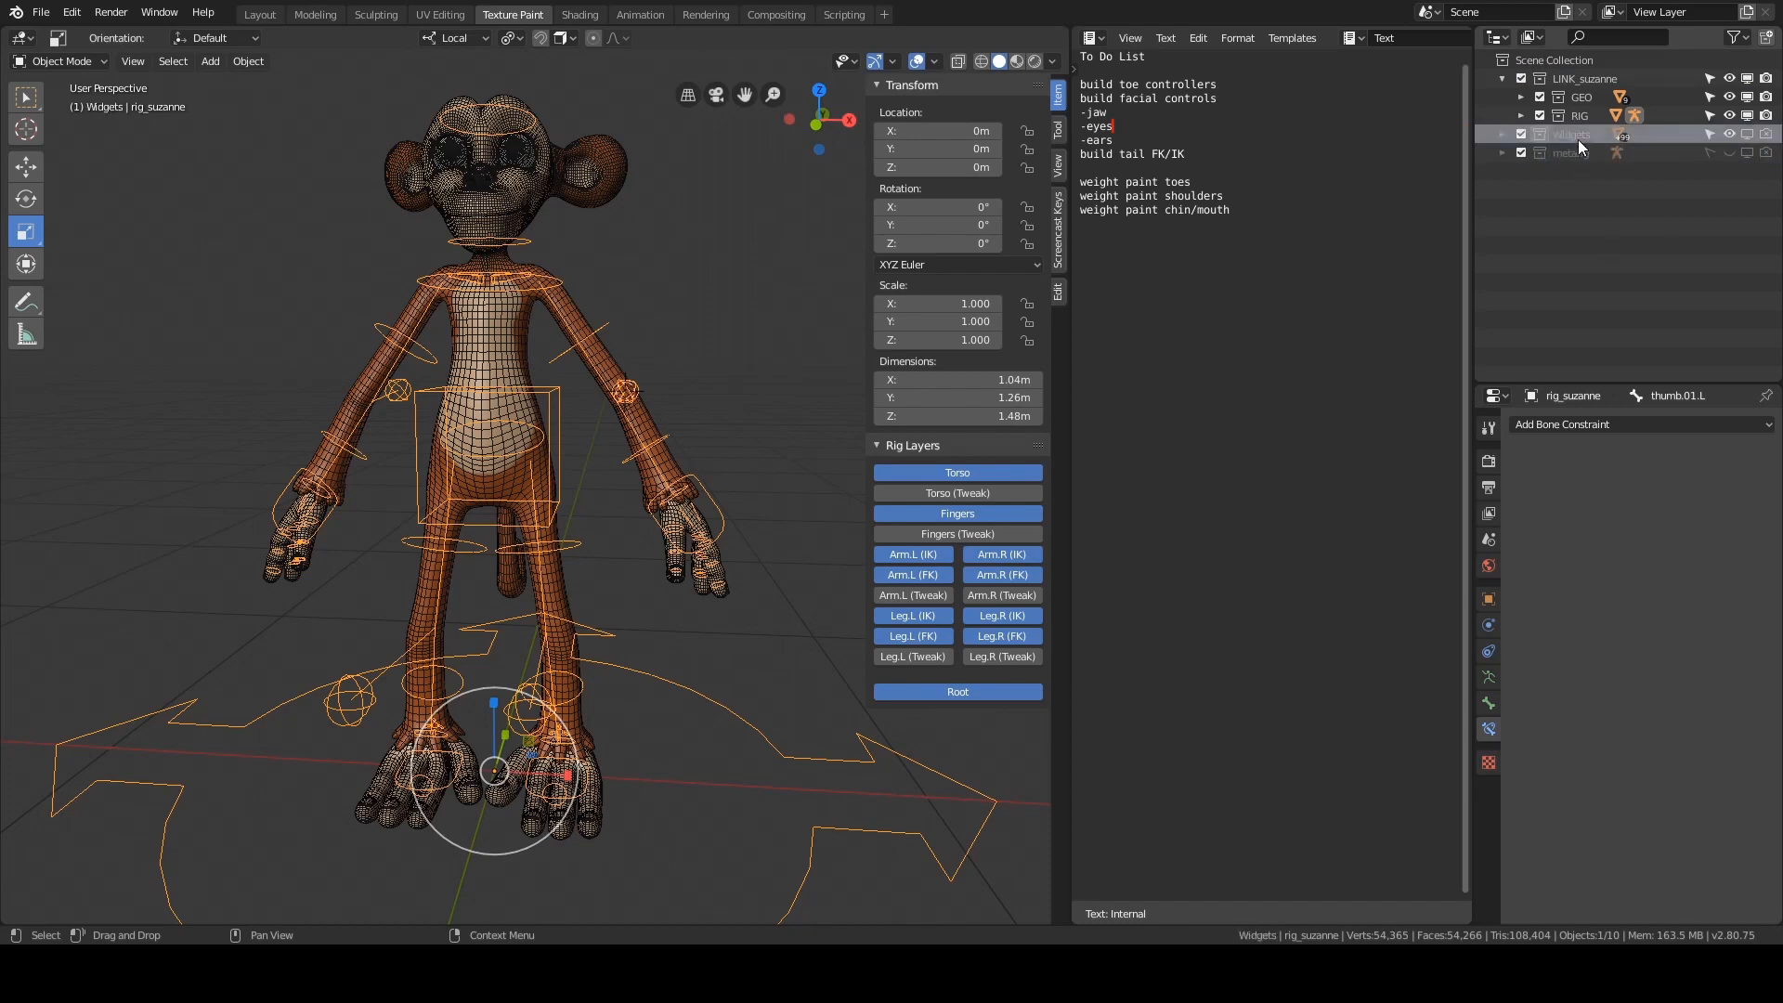
pyautogui.click(1501, 136)
pyautogui.click(1500, 136)
pyautogui.click(1584, 79)
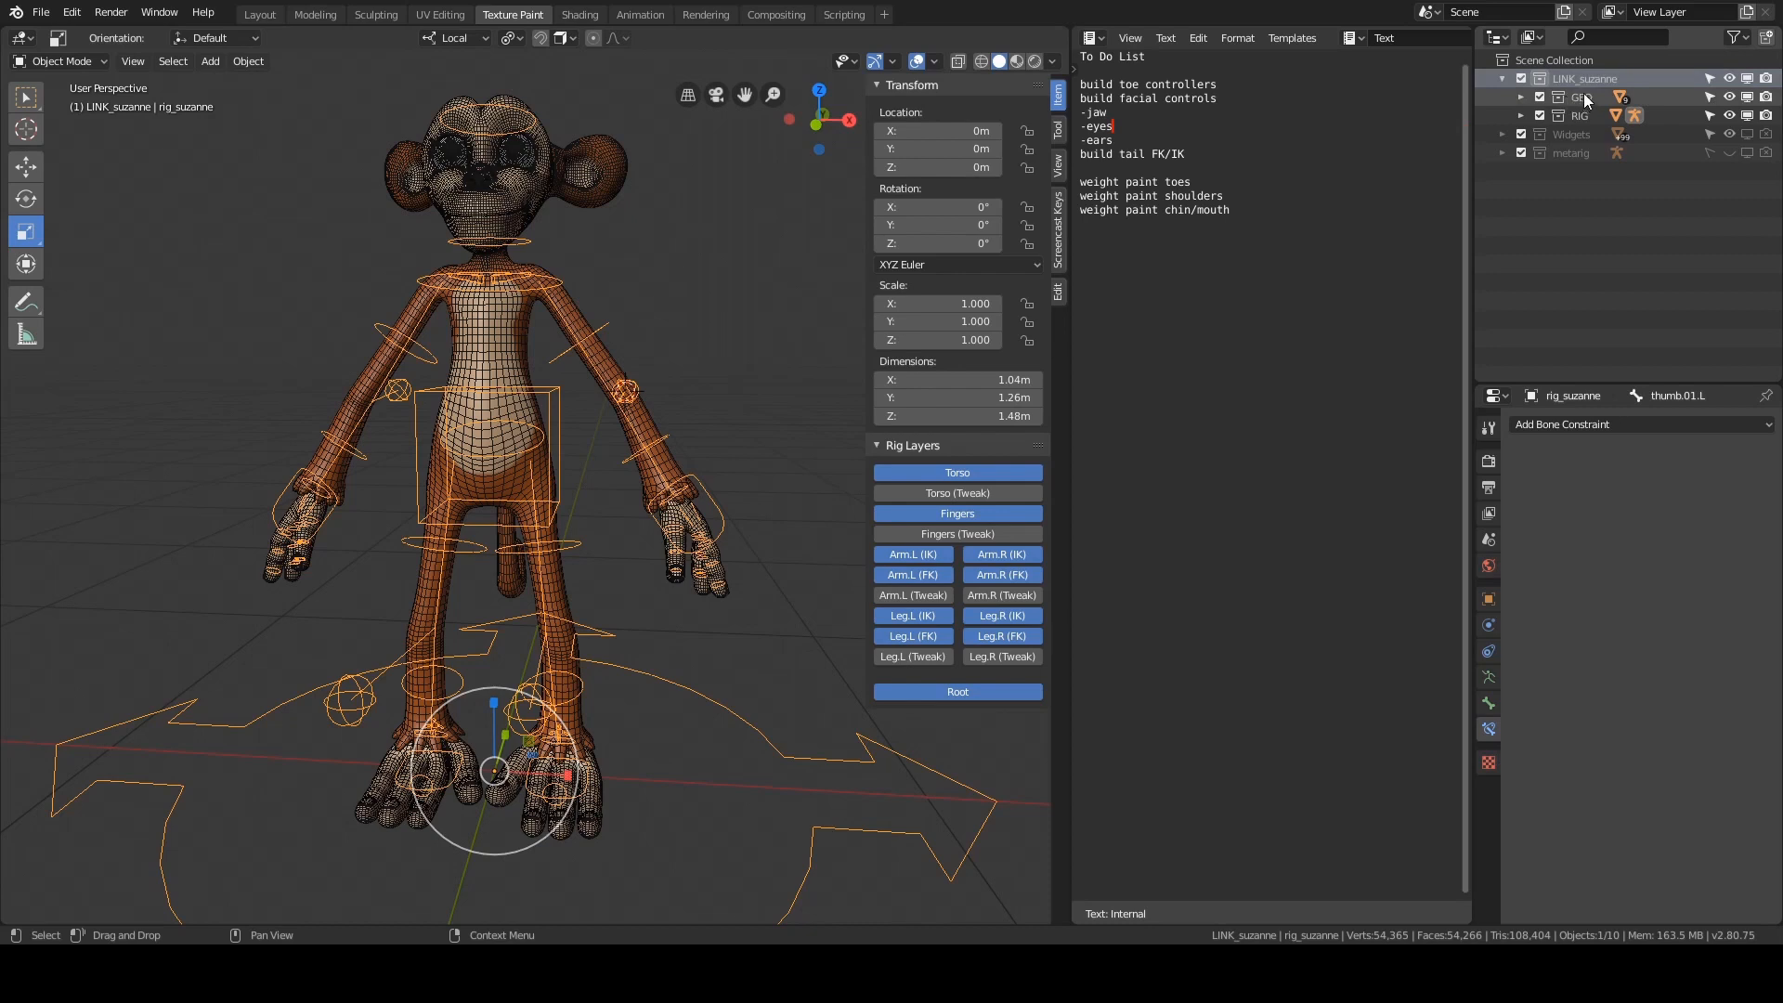
pyautogui.click(1582, 97)
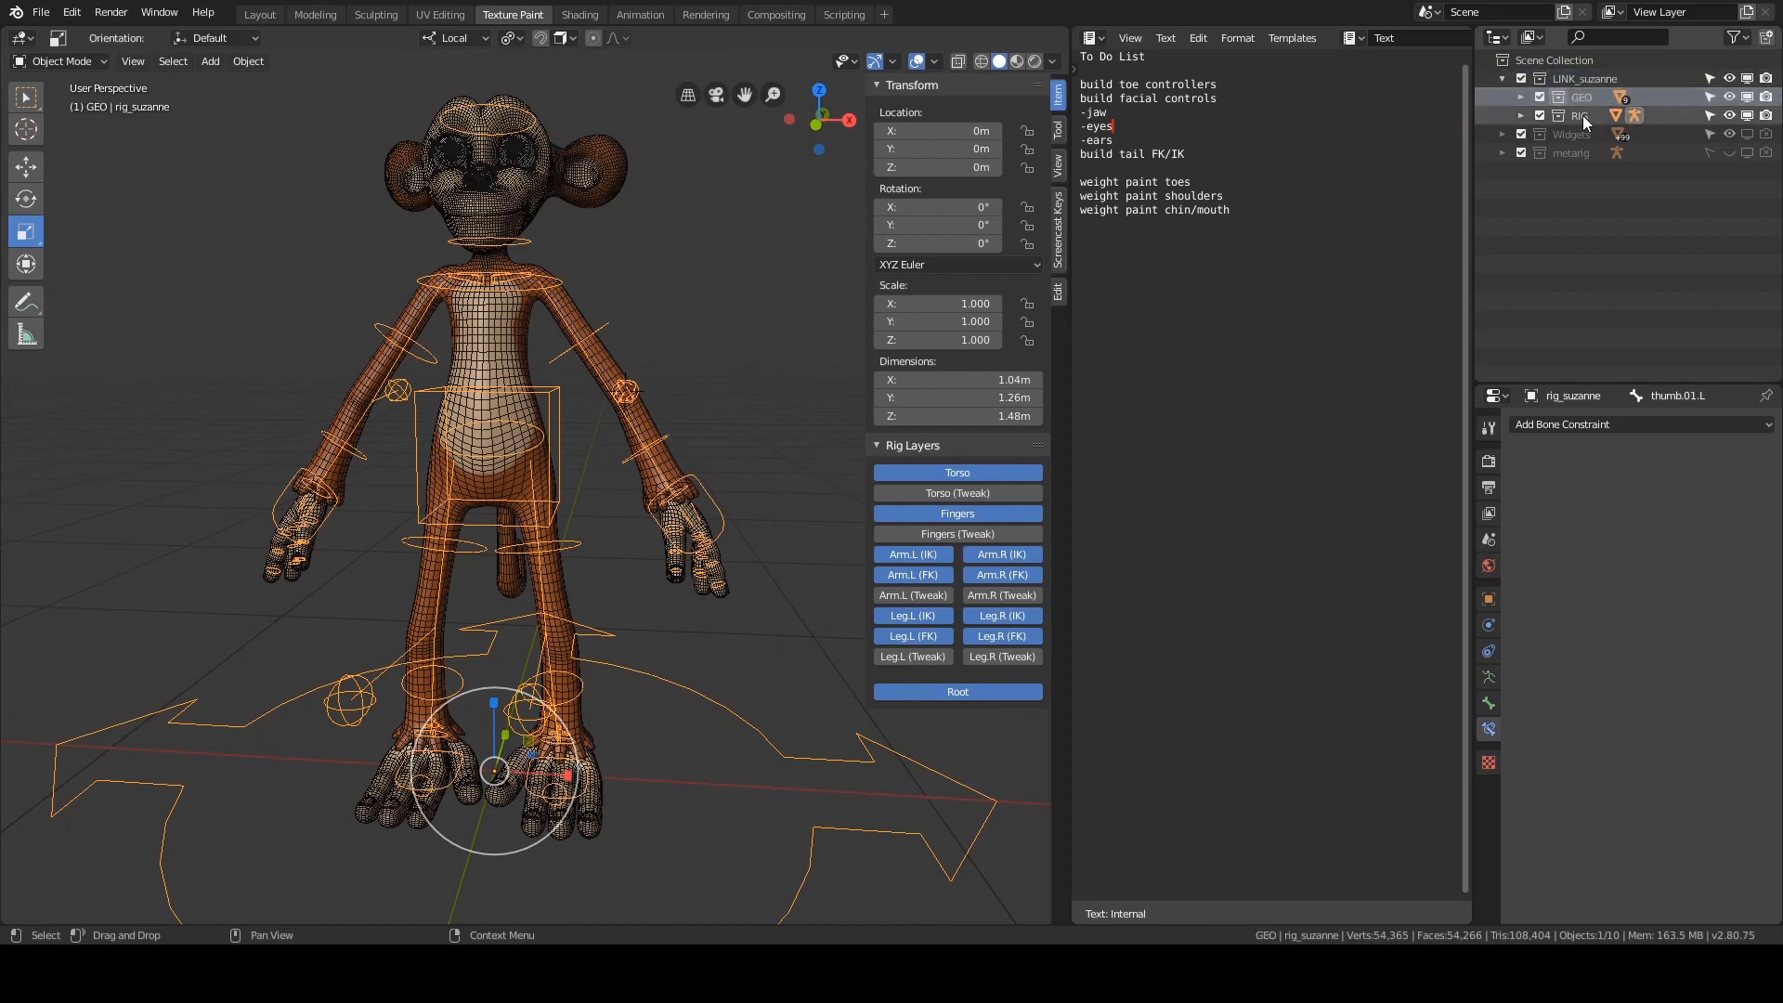
pyautogui.click(1574, 152)
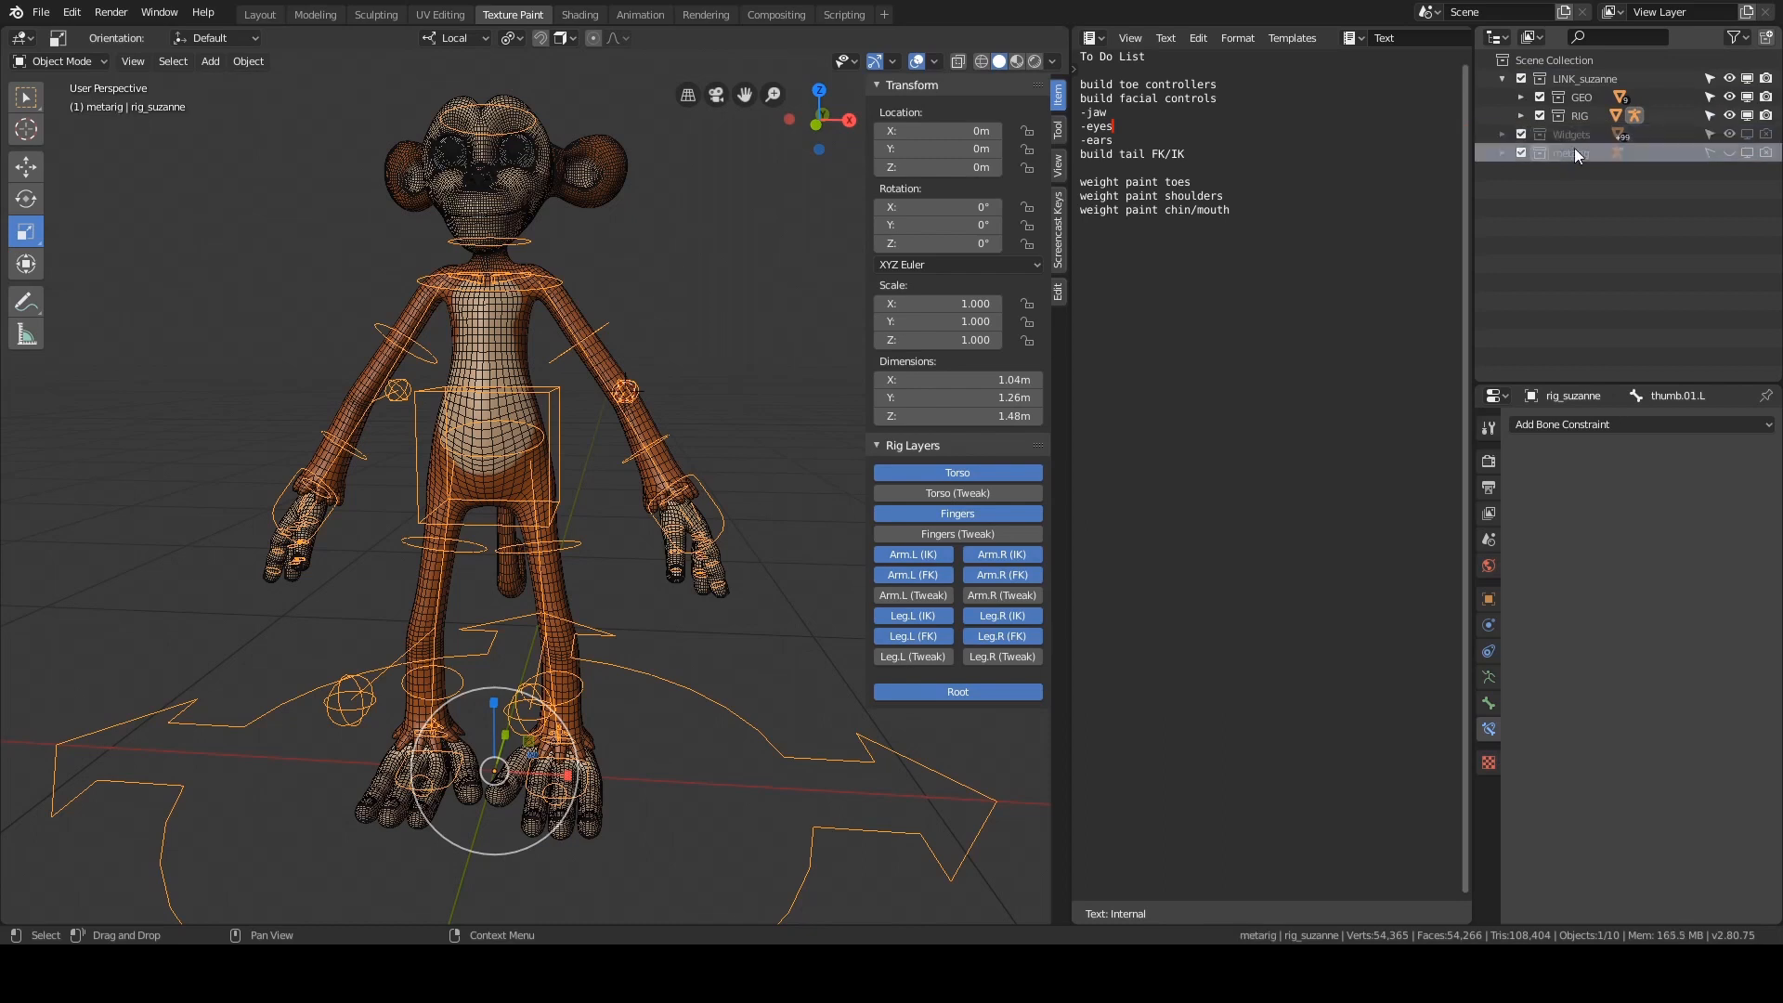
pyautogui.click(1577, 136)
pyautogui.click(1580, 191)
pyautogui.click(1502, 78)
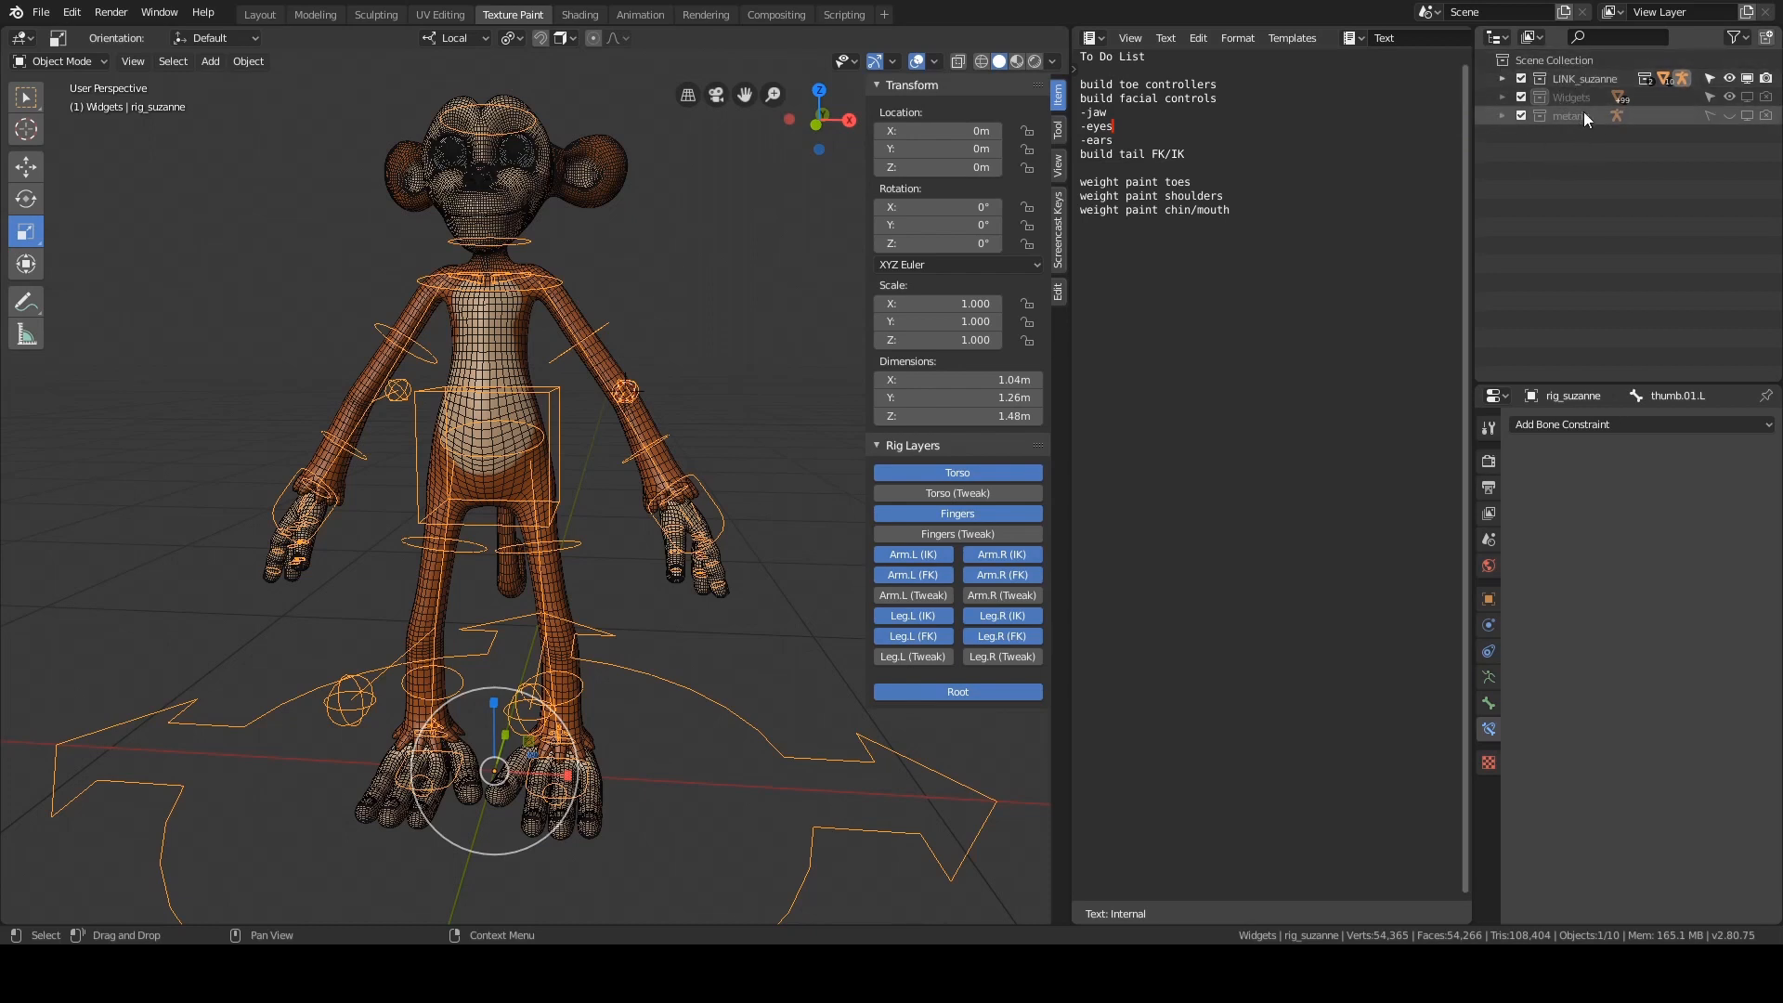
# - Deselect the rig and save the Suzanne_chapter08.blend file
pyautogui.click(767, 383)
pyautogui.moveTo(765, 372); pyautogui.dragTo(687, 351, button='middle')
pyautogui.hotkey('ctrl', 's')
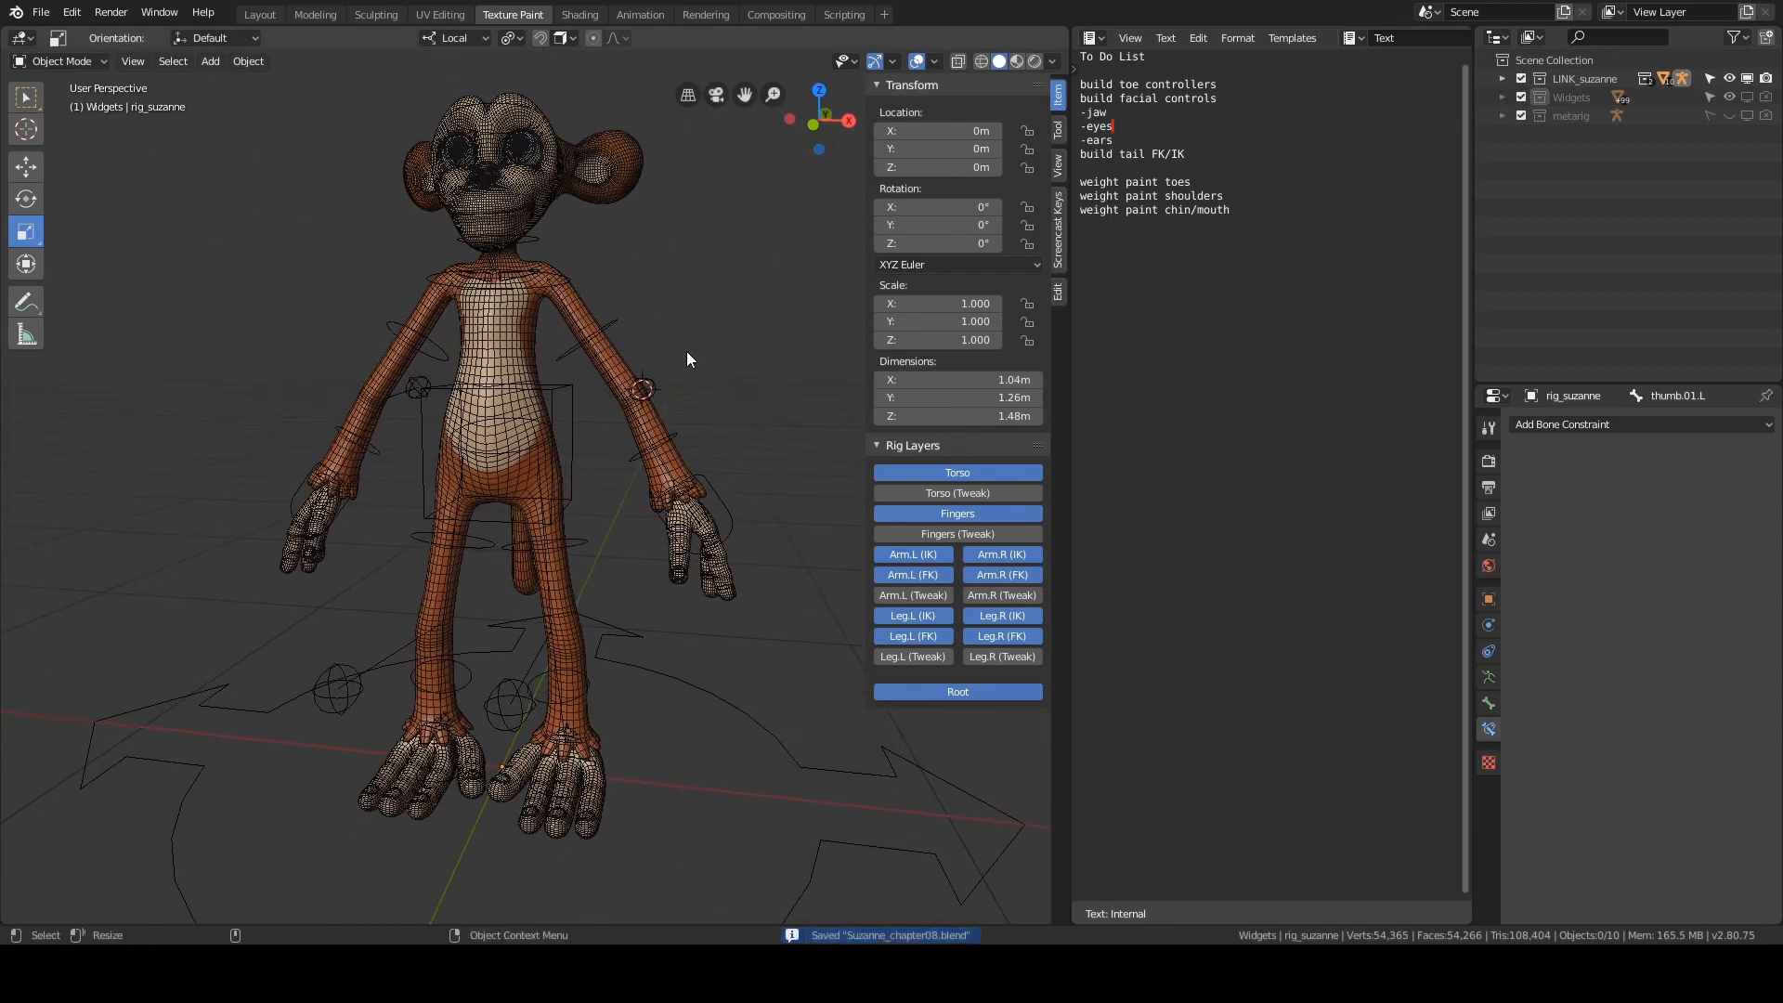